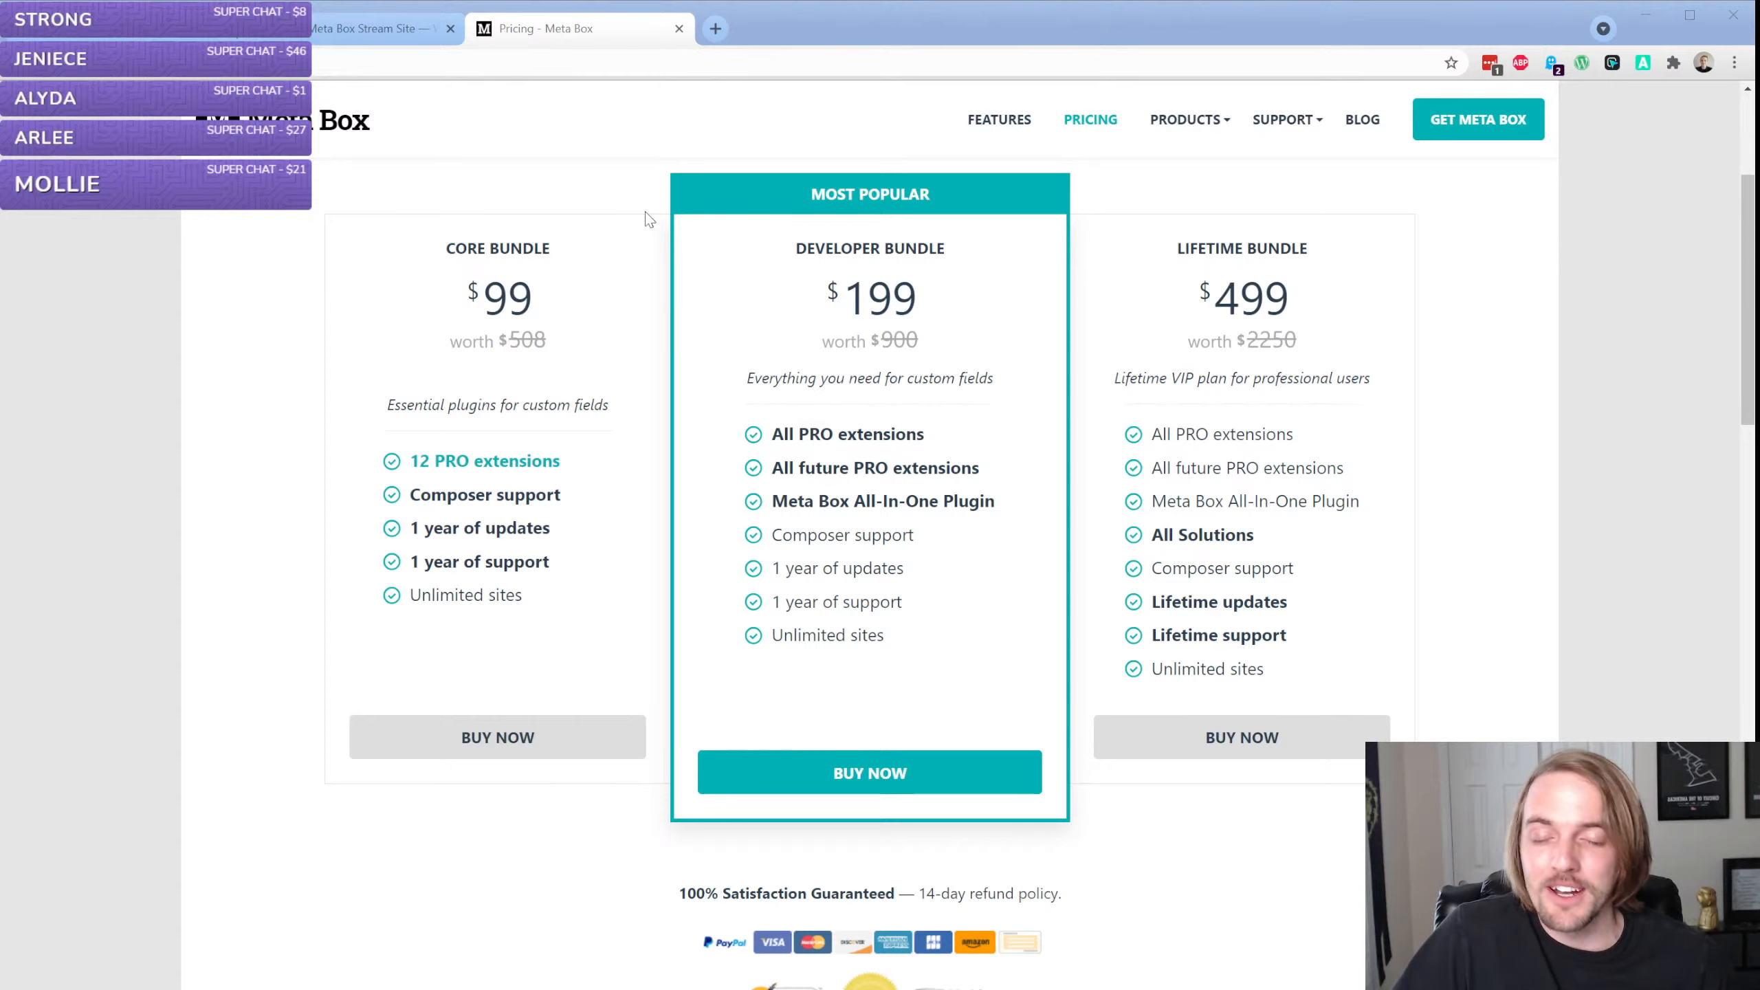
Open the Meta Box website's features page and look through its overview of plugin features
left_click(645, 212)
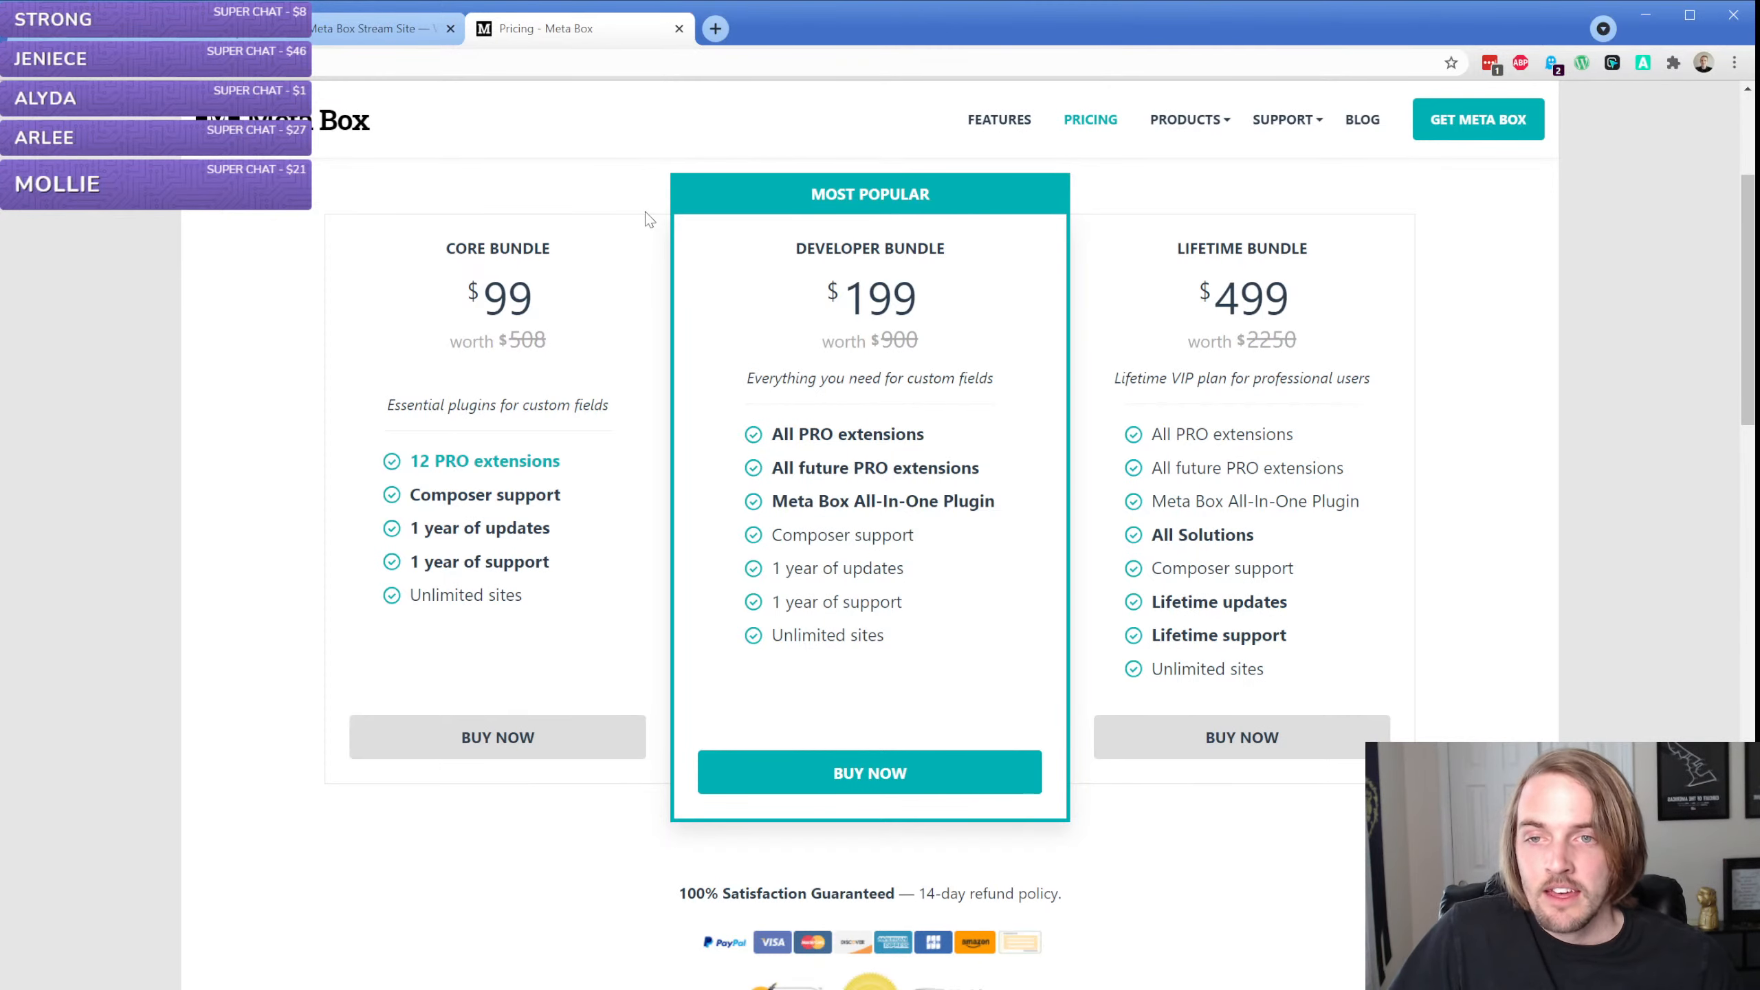
left_click(992, 130)
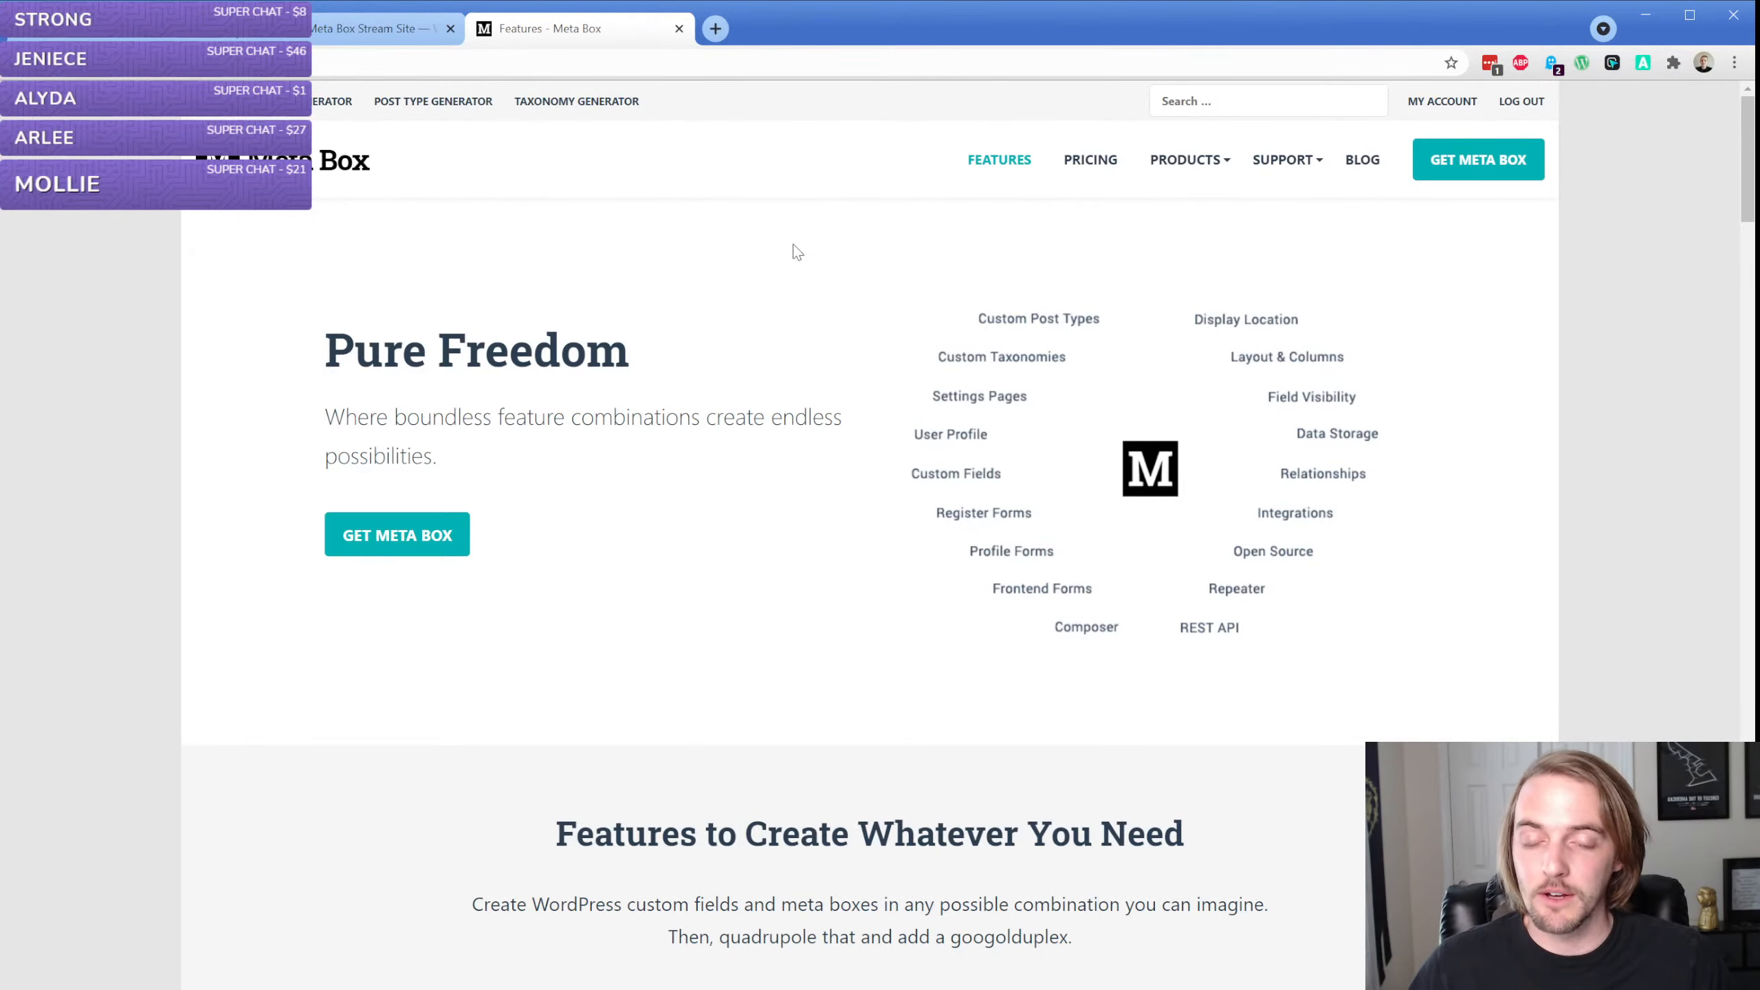
scroll(722, 341, "down", 5)
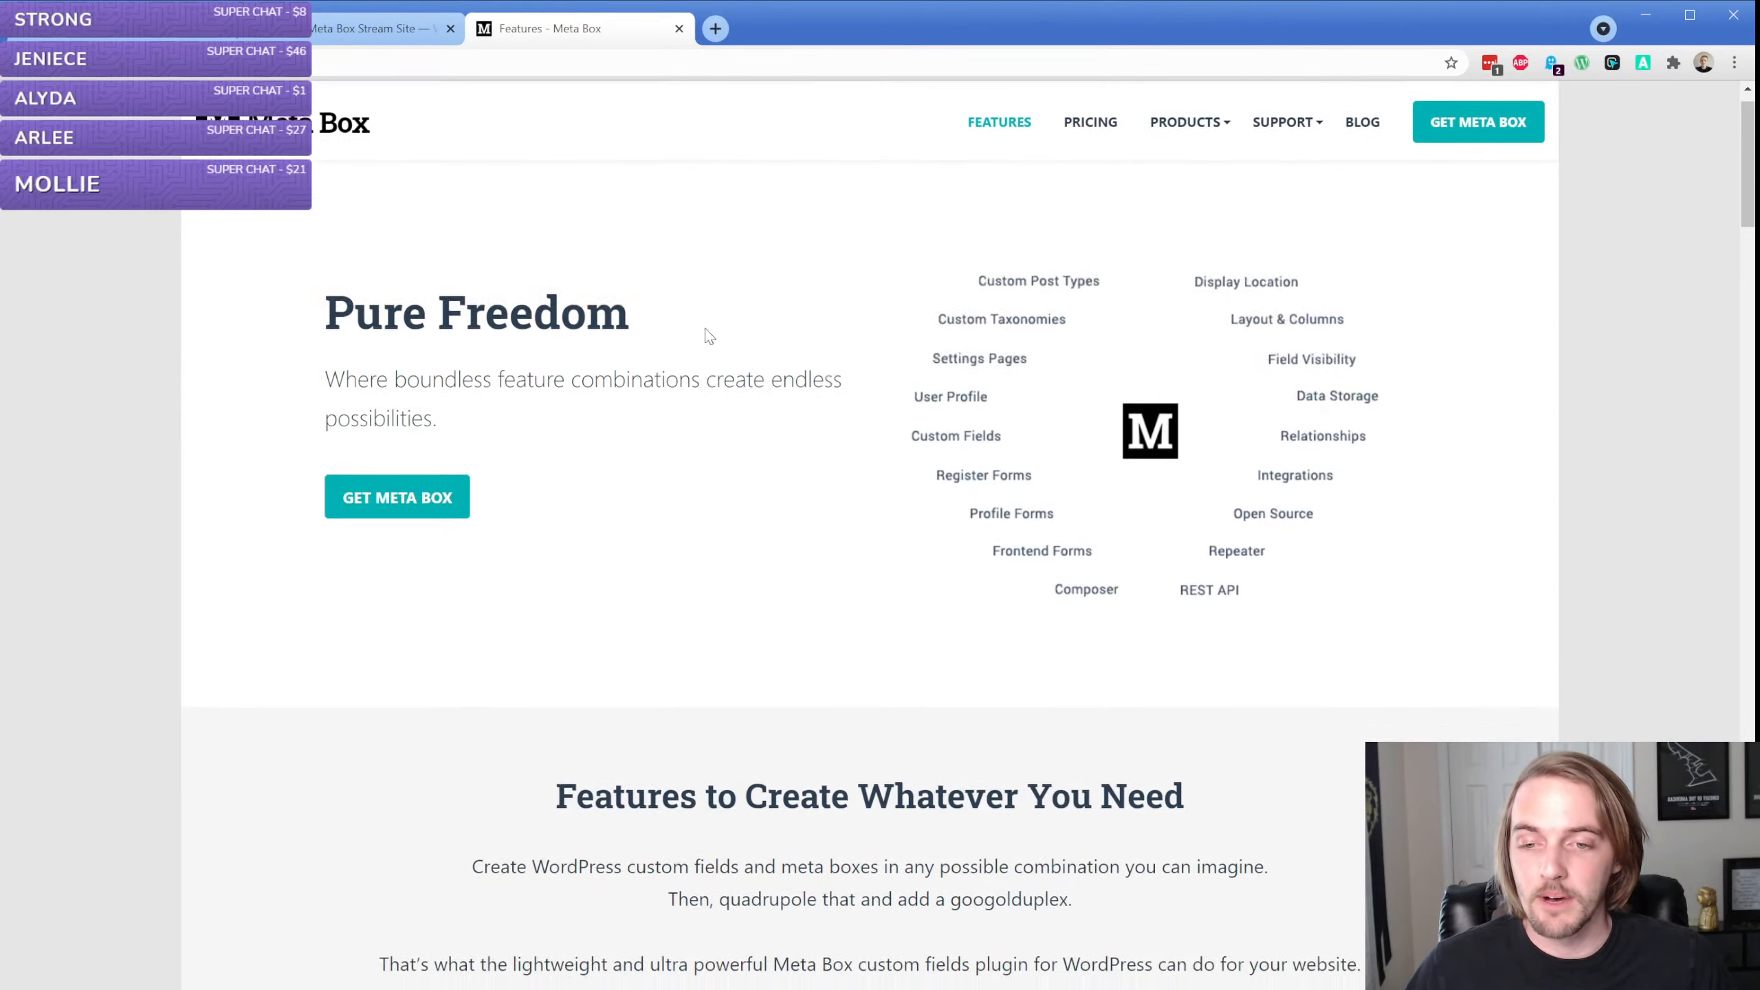
scroll(443, 332, "down", 4)
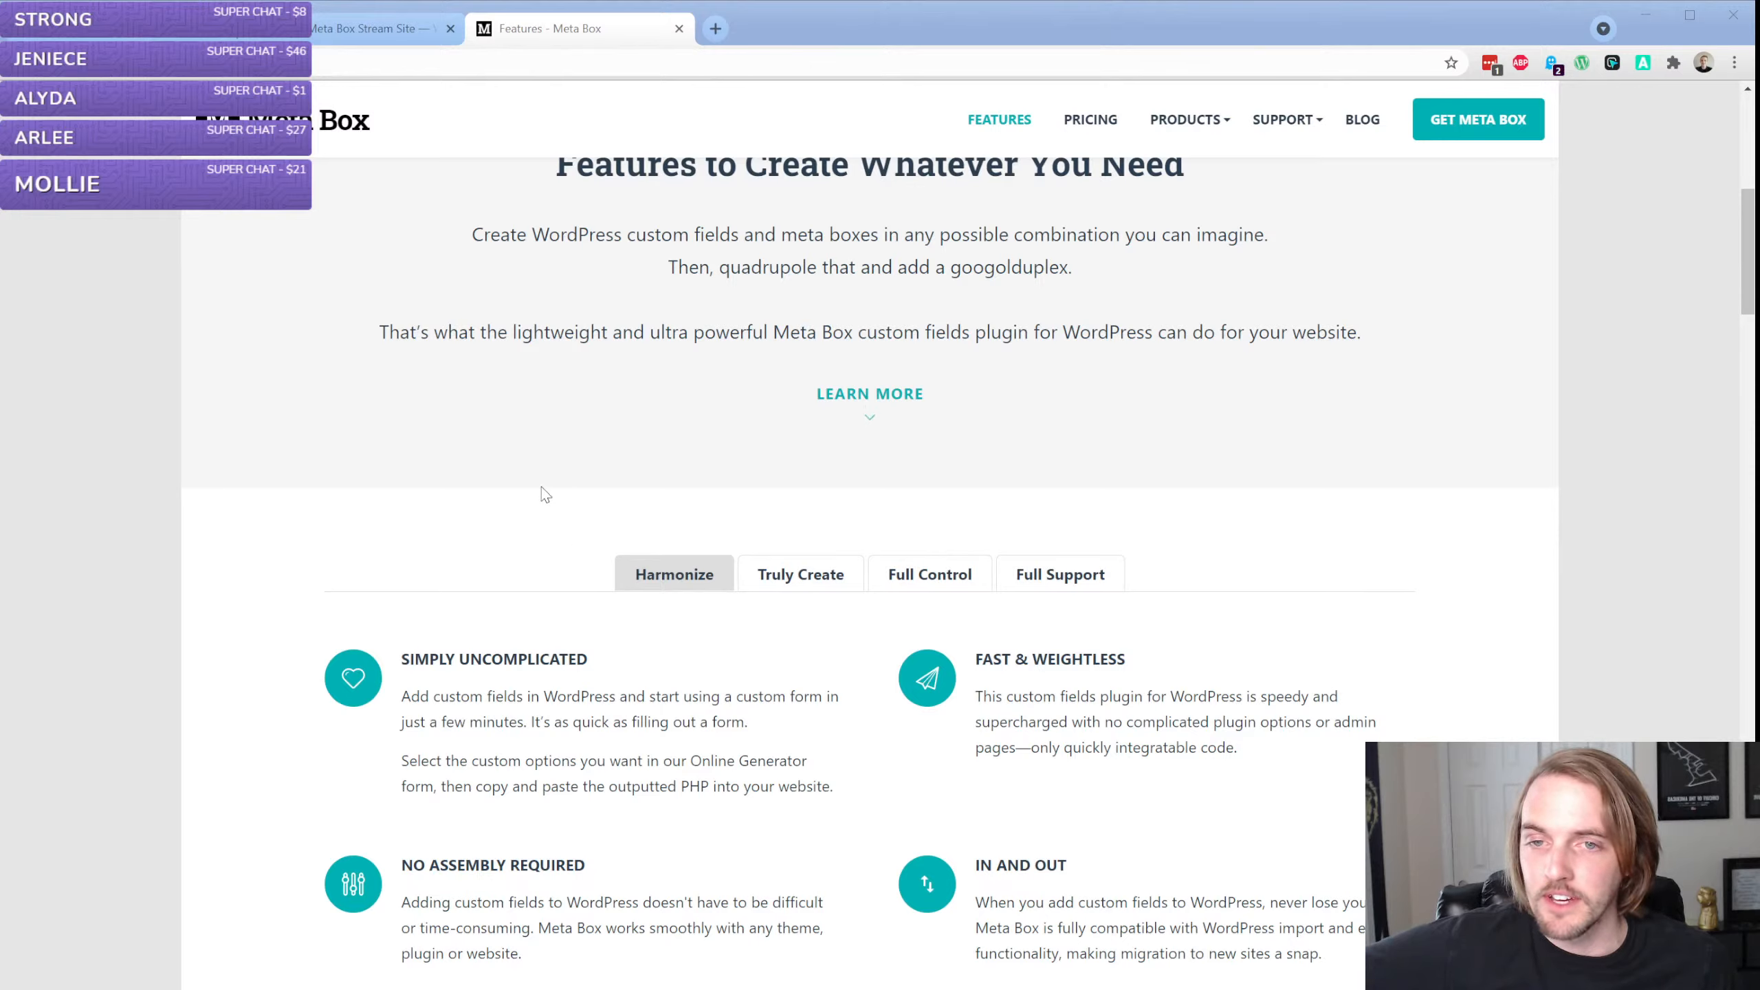
left_click(134, 239)
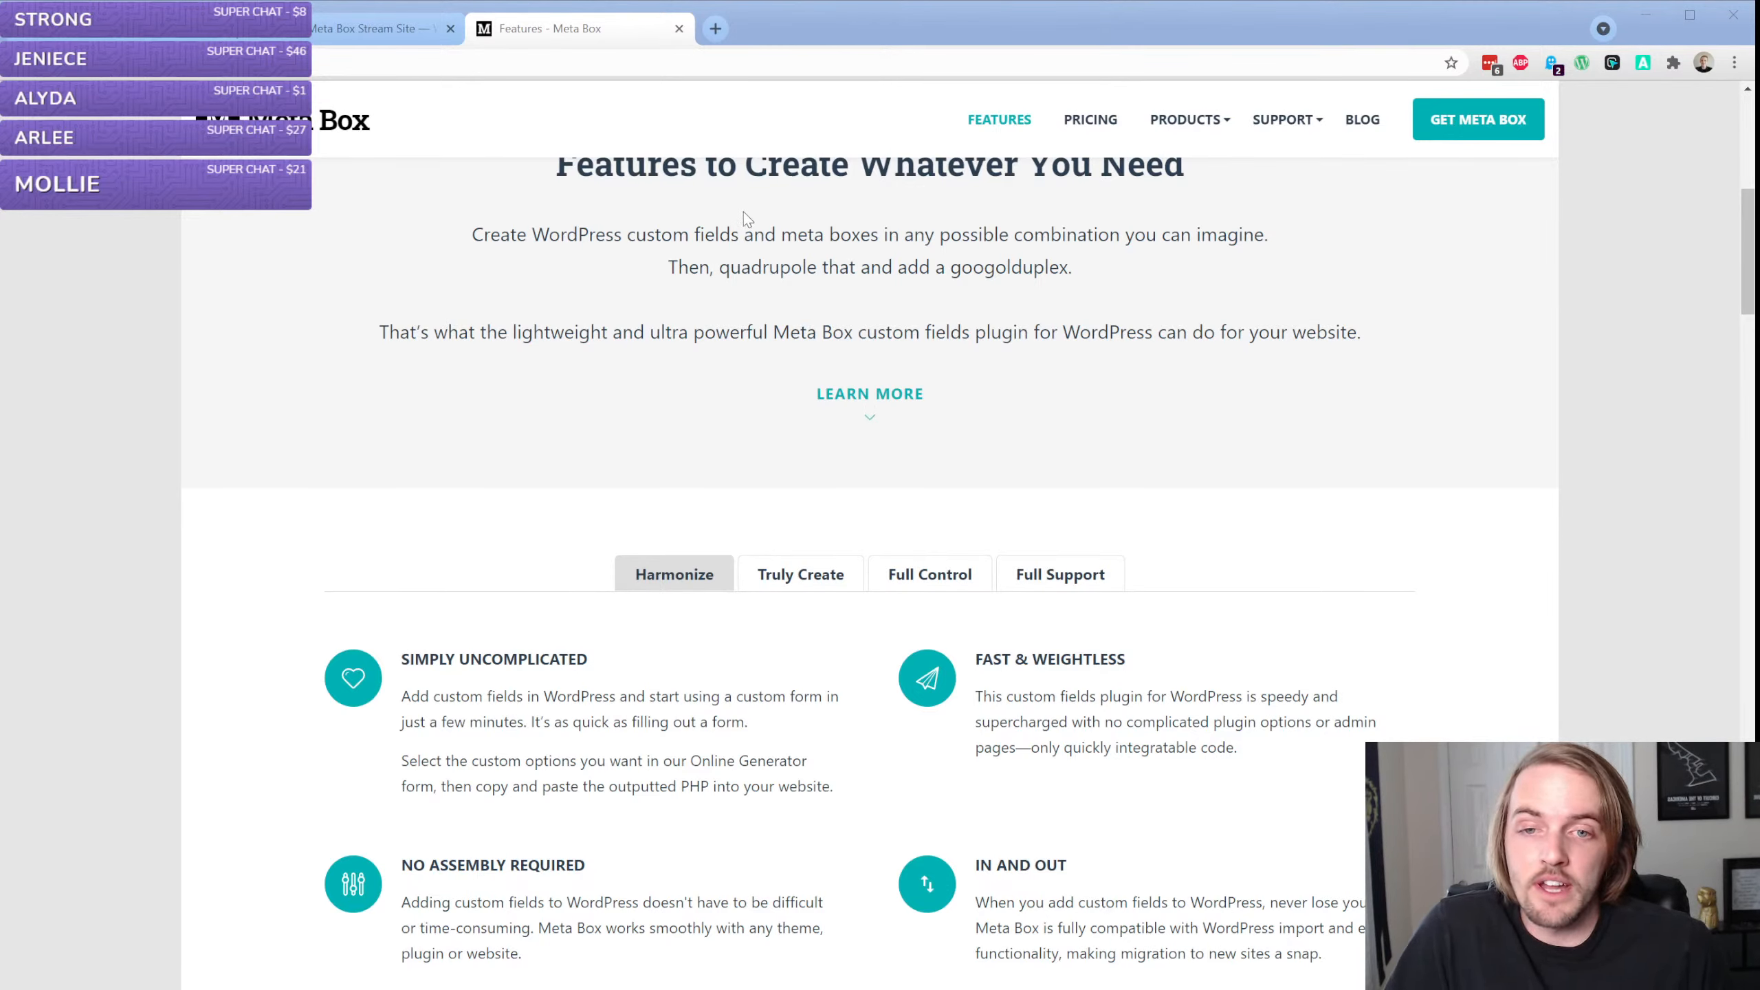
left_click(192, 226)
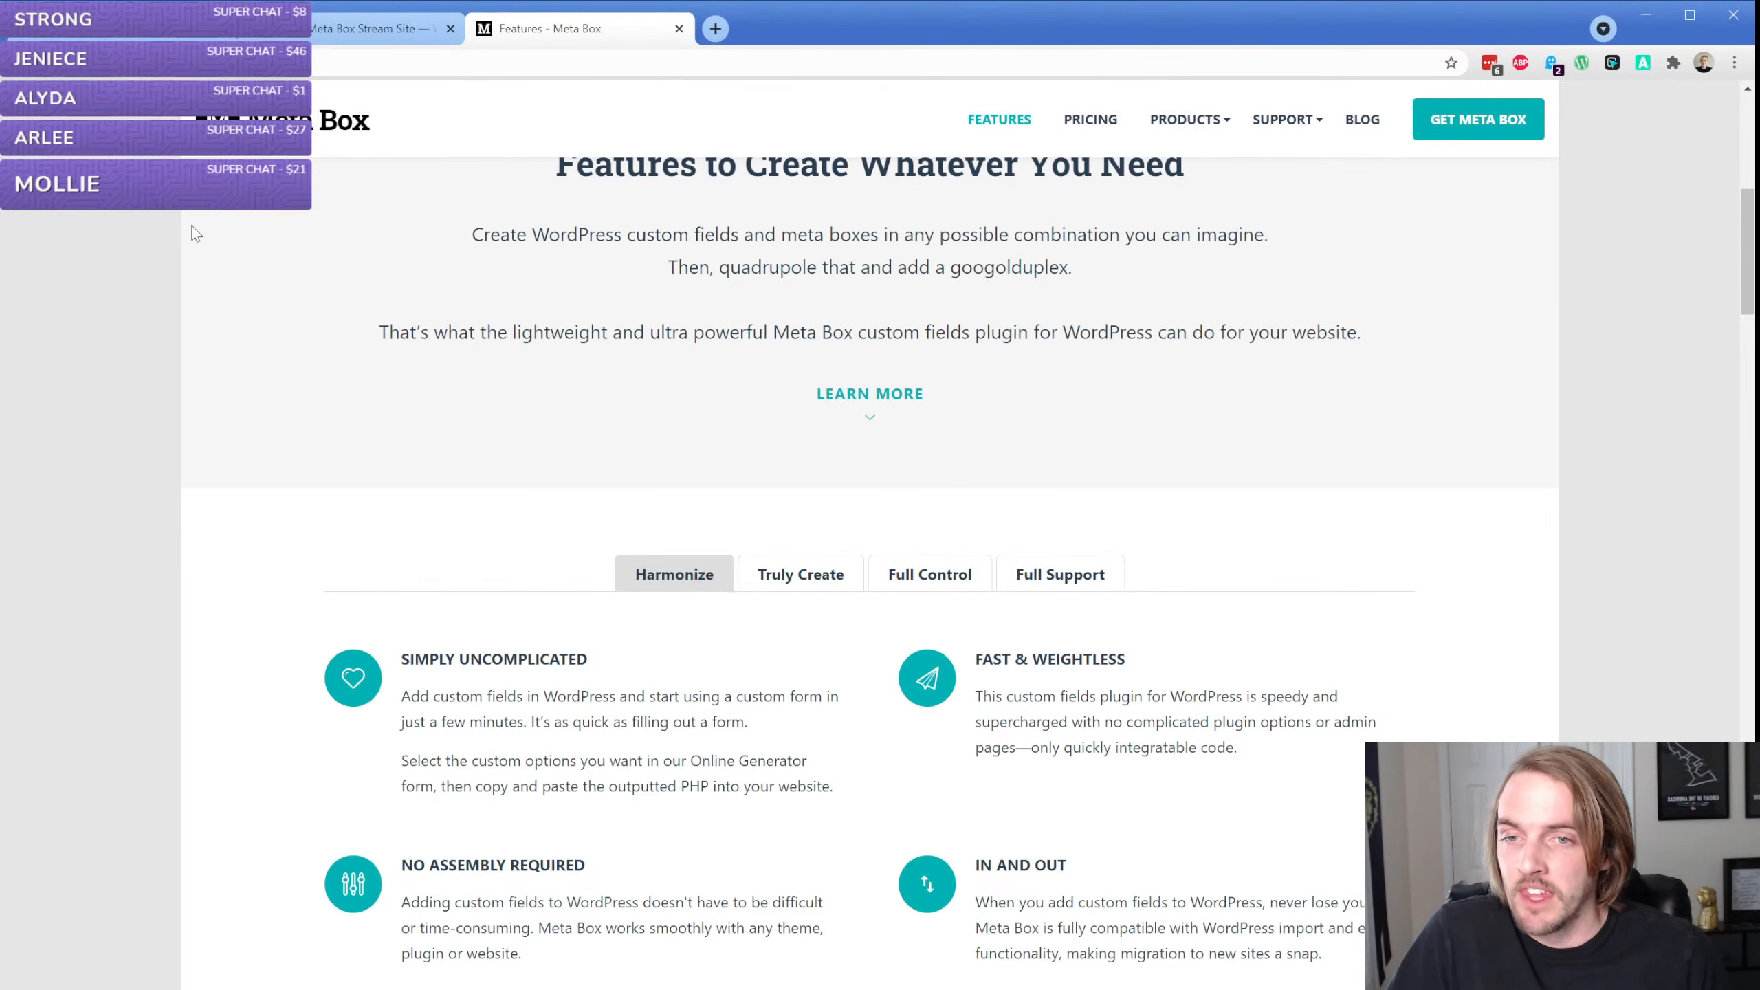
In the WordPress admin, upload and install the plugin file meta-box-aio.zip and activate the plugin
left_click(364, 28)
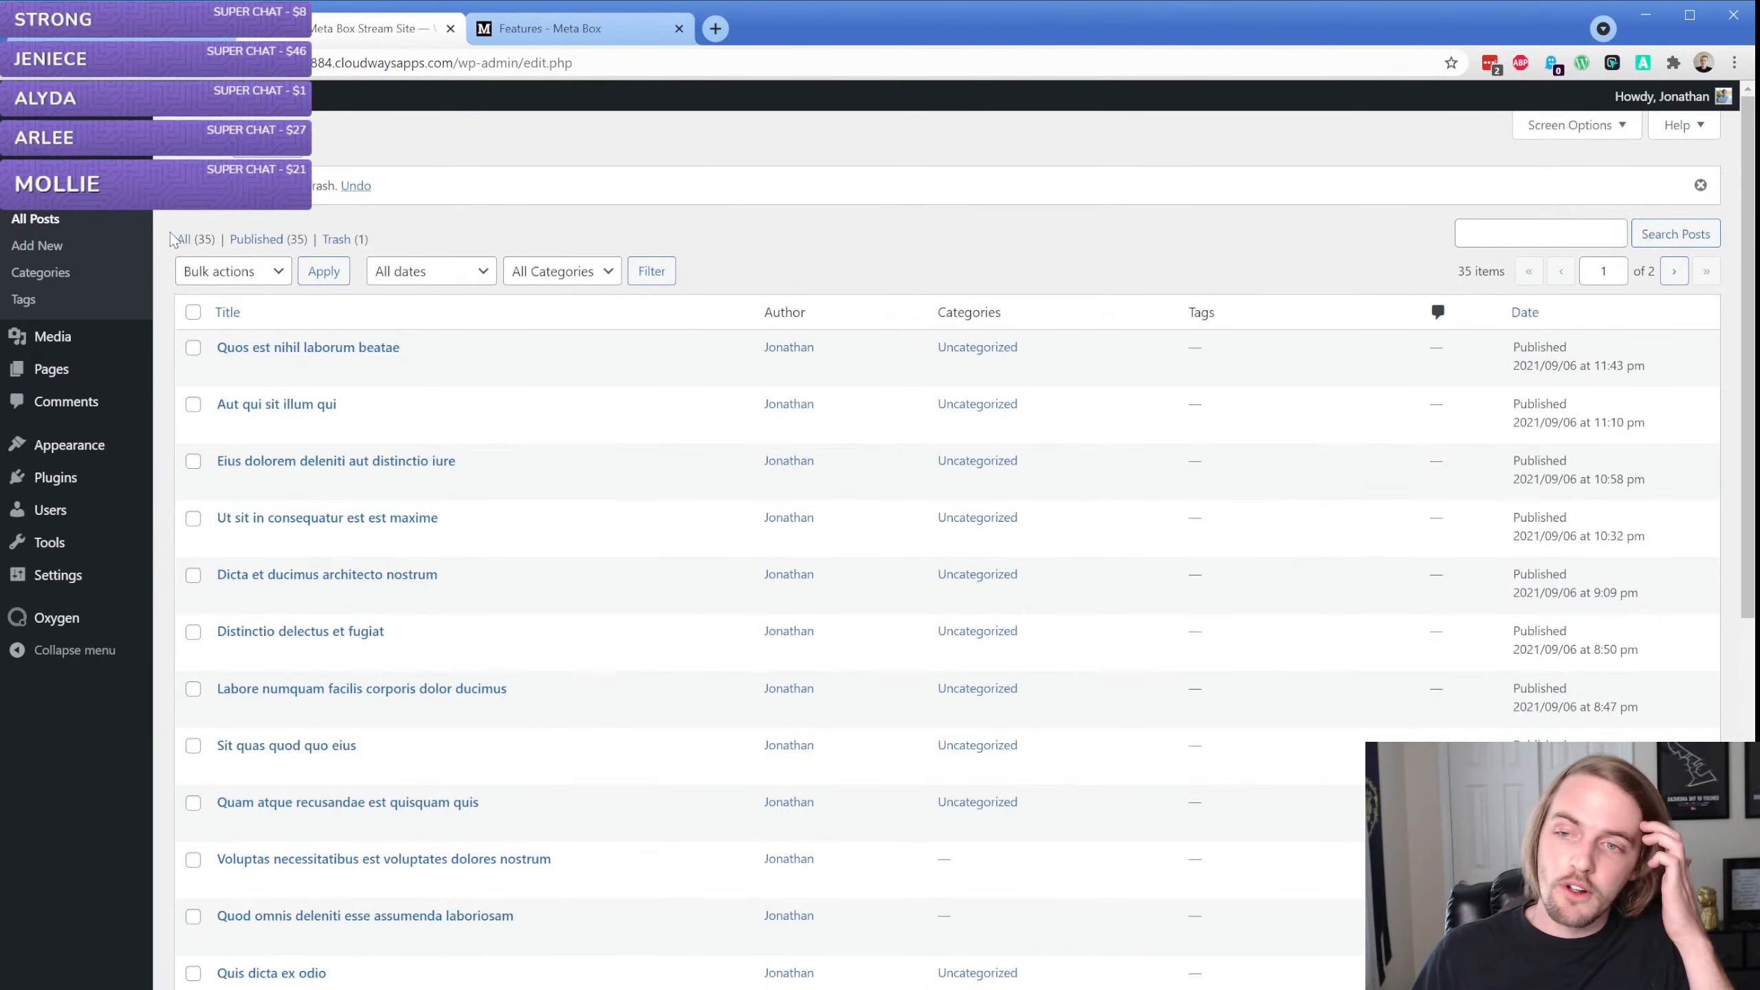
mouse_move(85, 485)
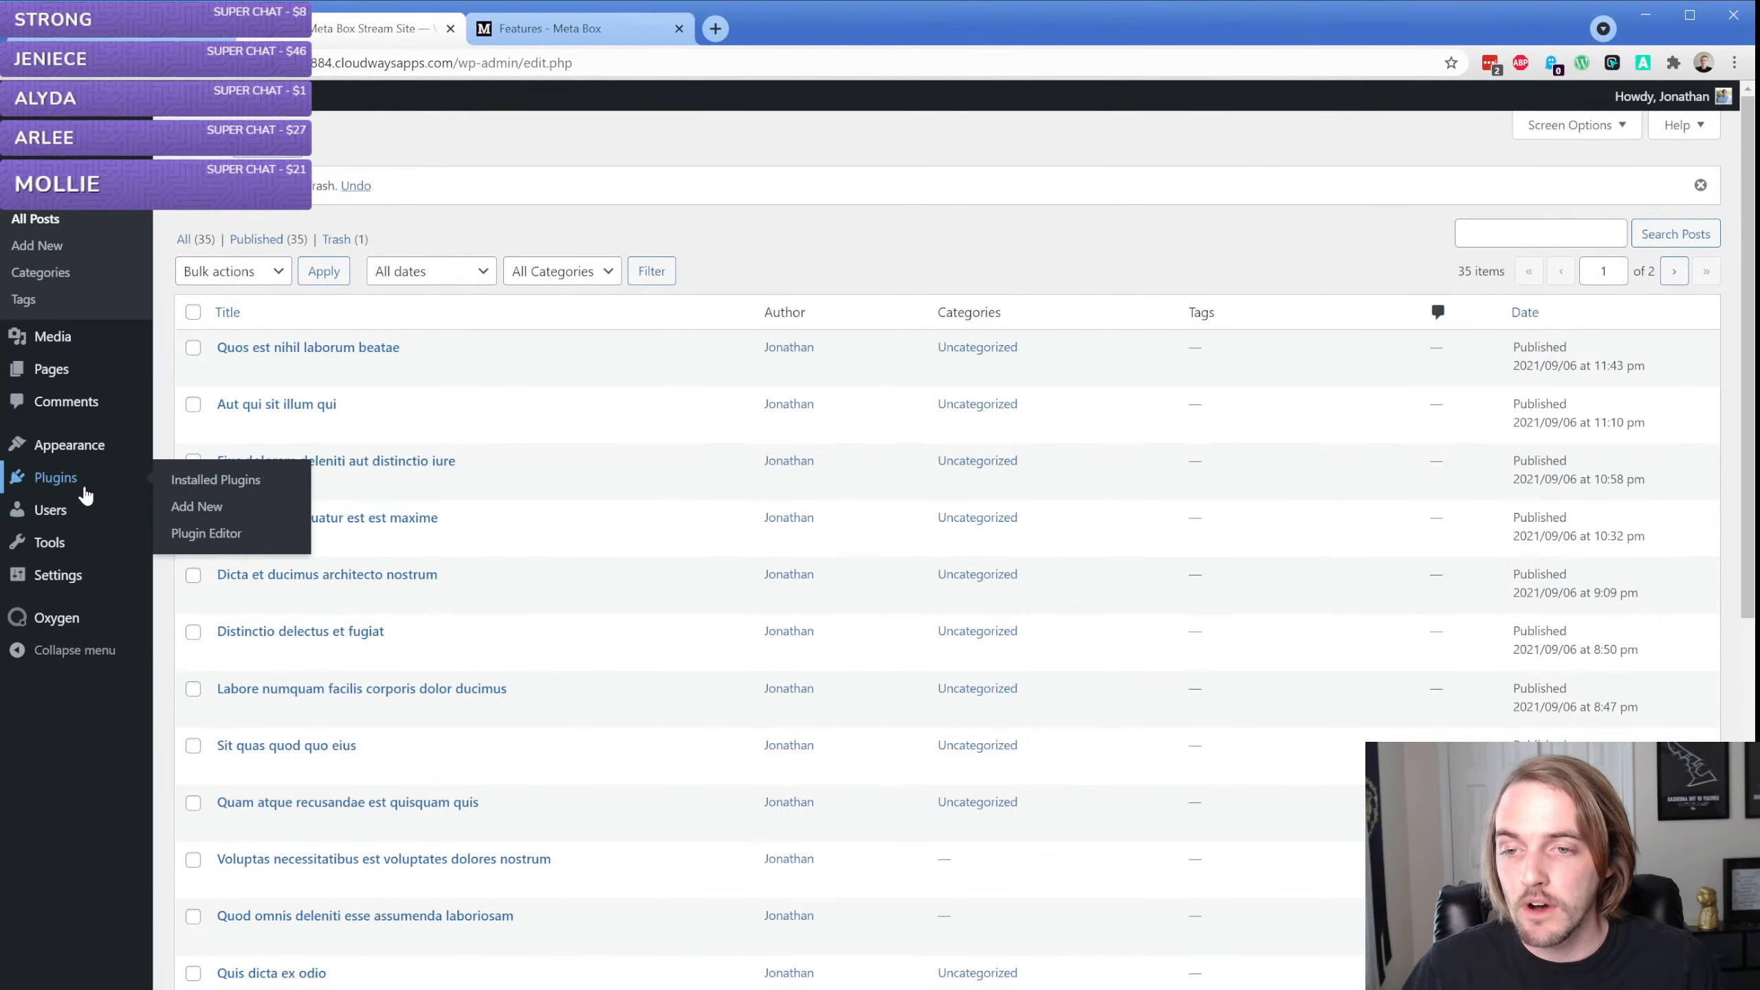
left_click(189, 513)
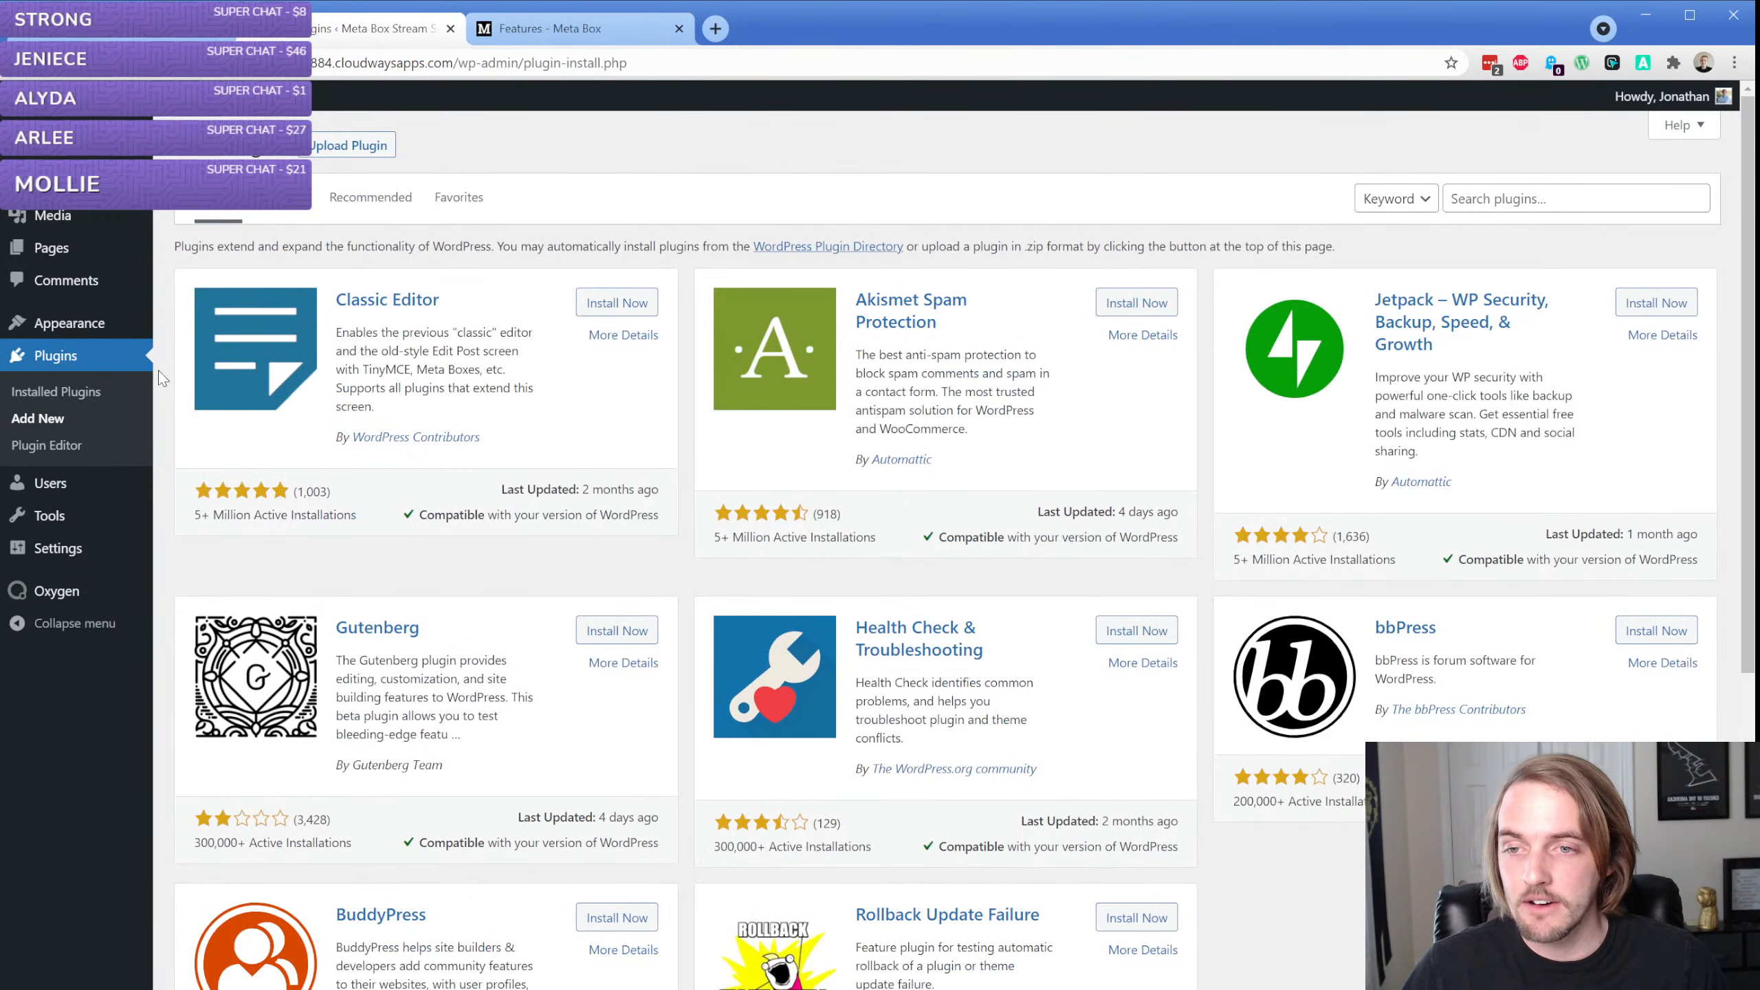
left_click(69, 397)
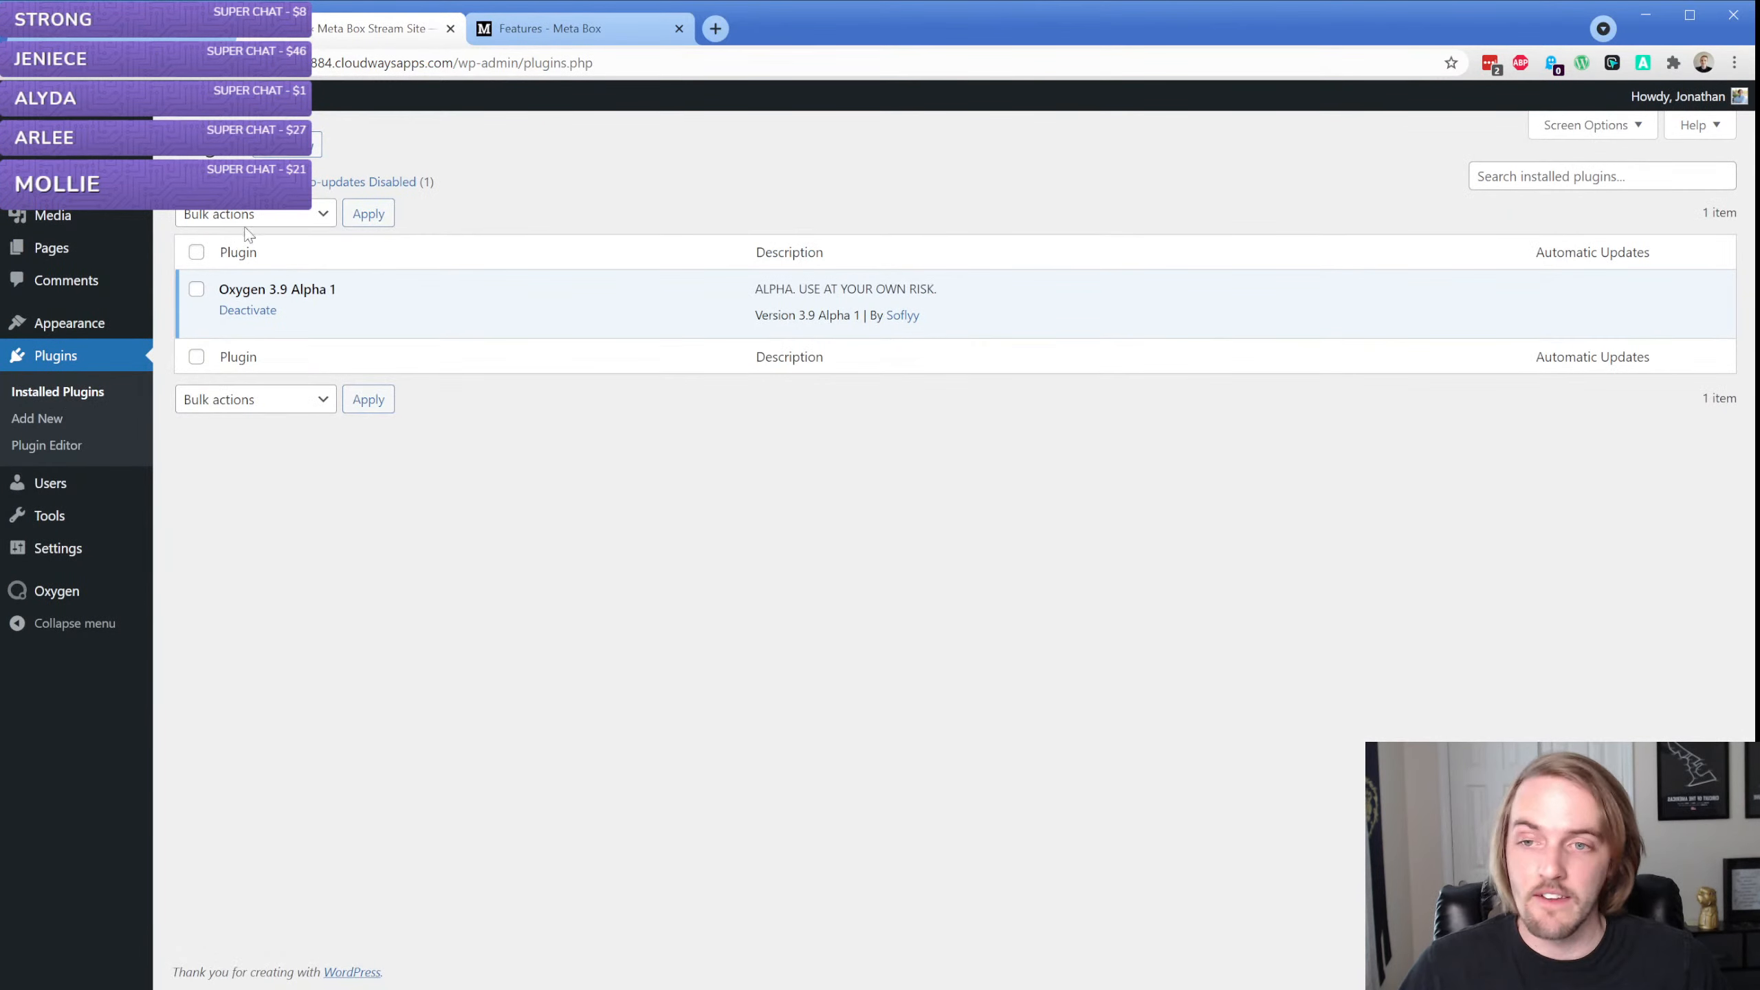
left_click(295, 145)
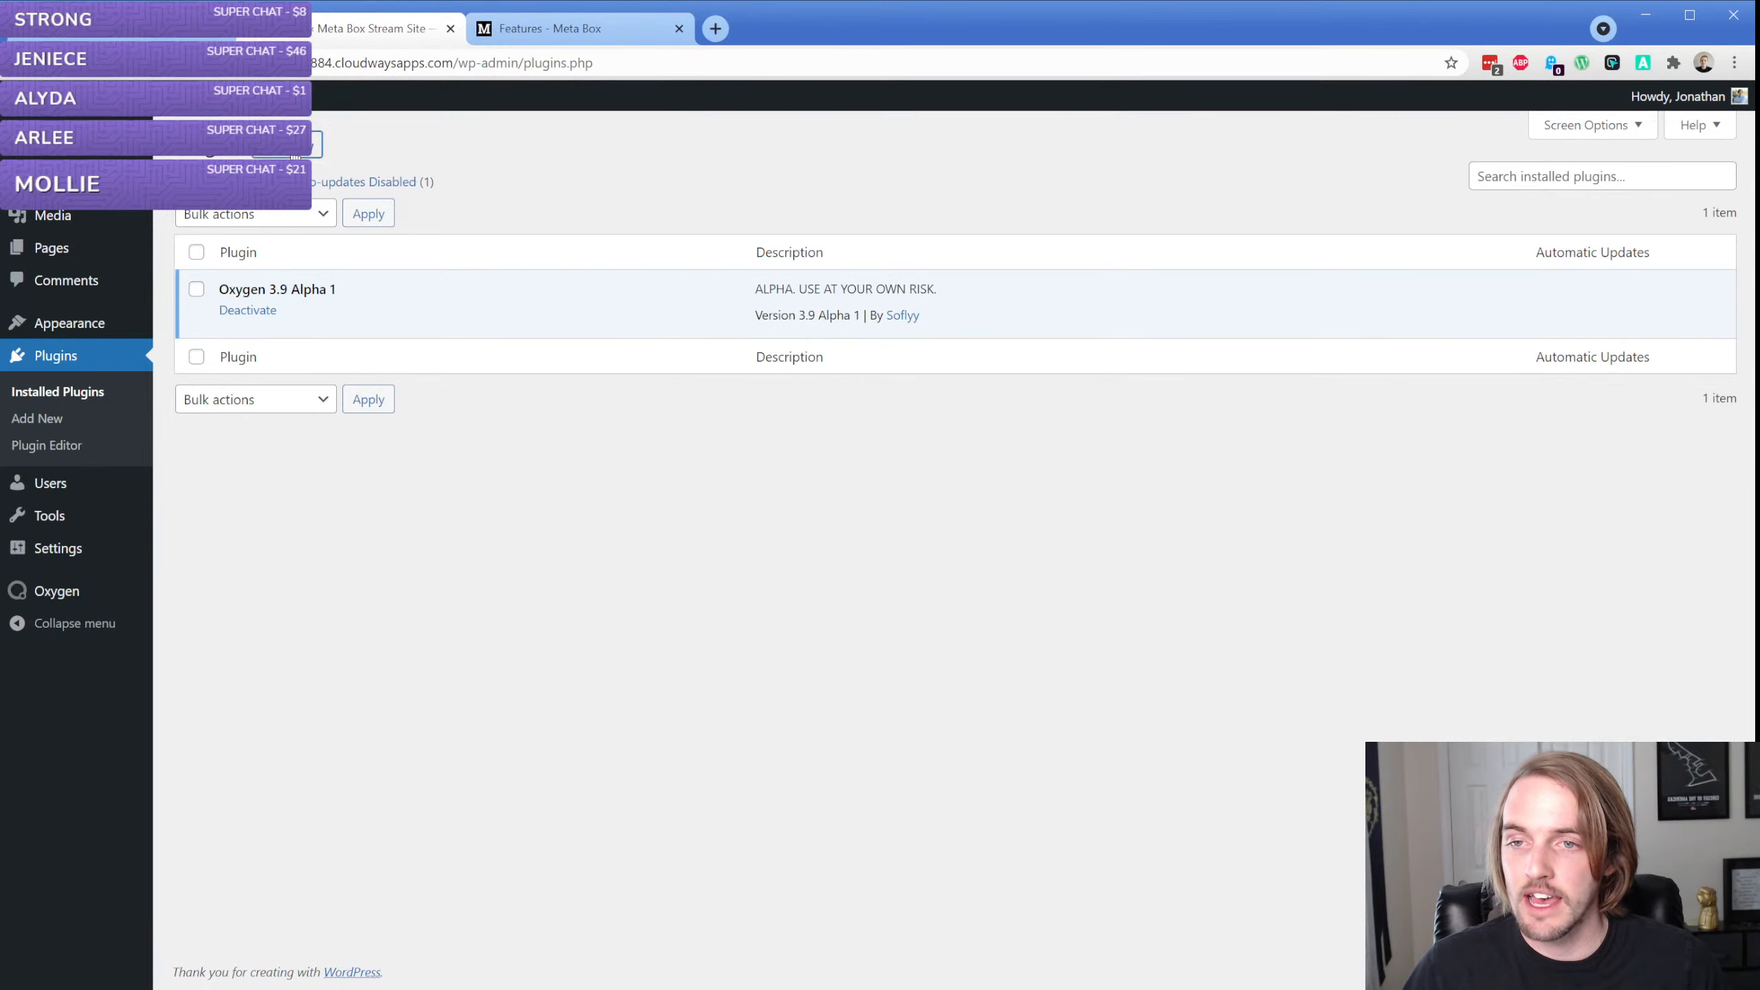
left_click(357, 147)
left_click(823, 317)
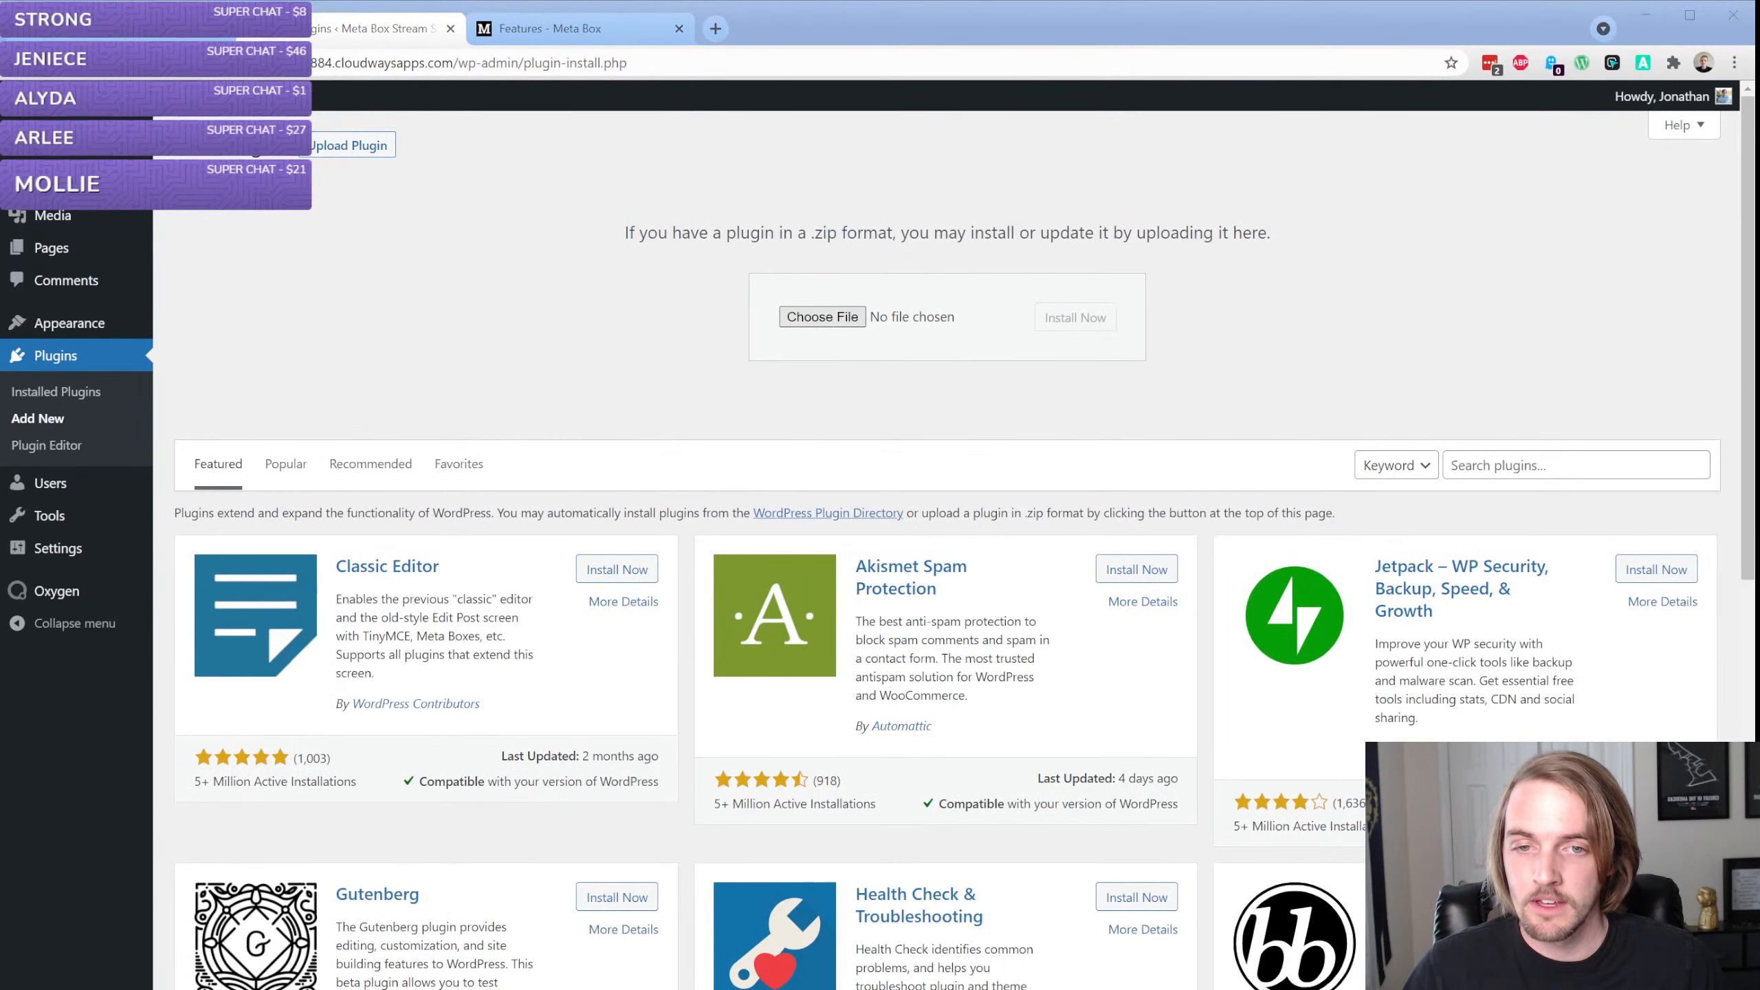
double_click(820, 288)
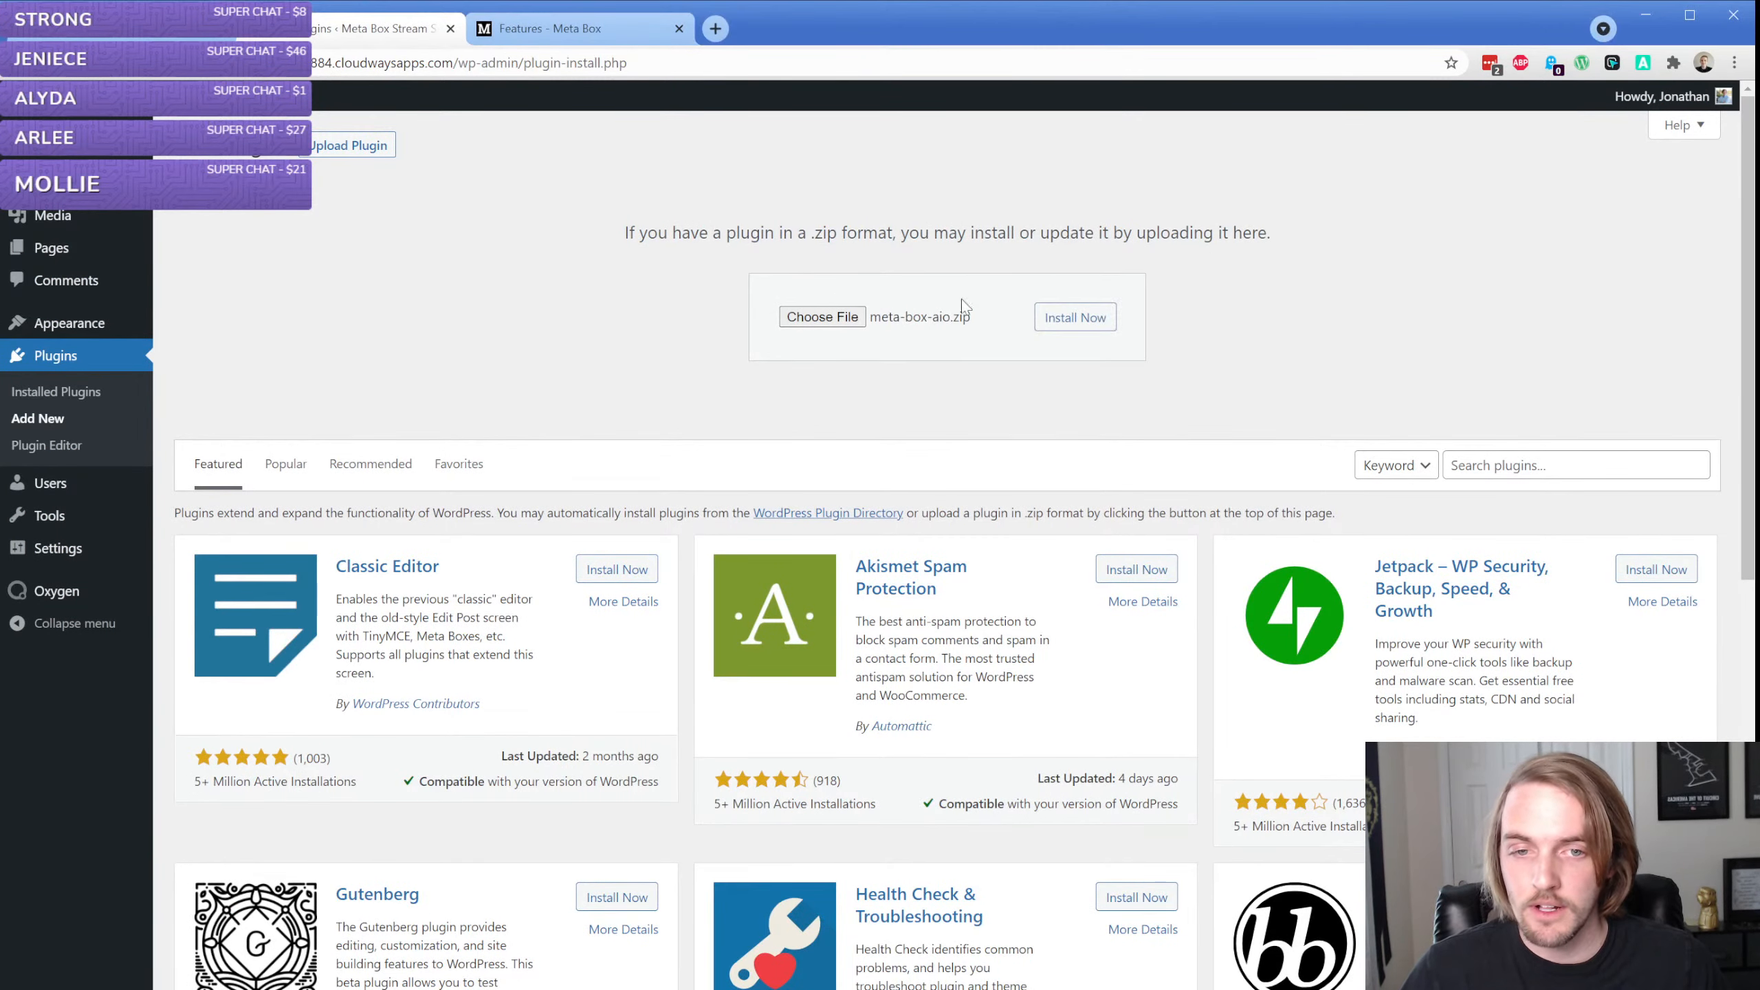
left_click(1068, 321)
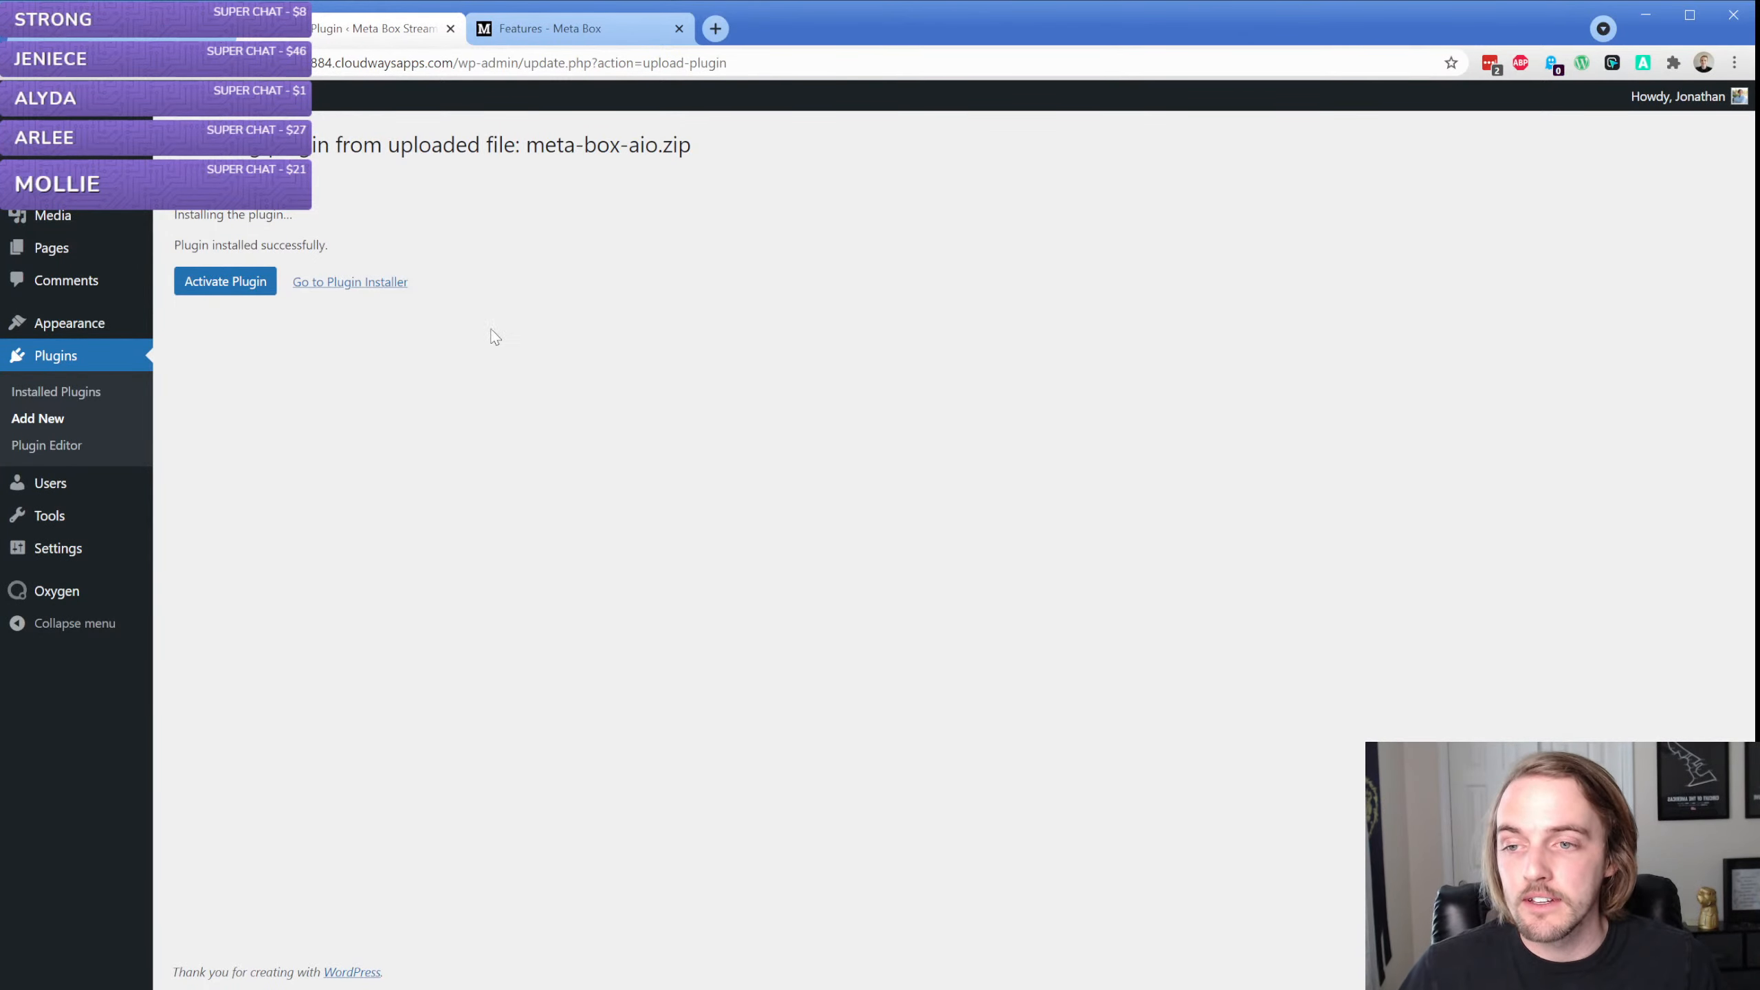
left_click(244, 283)
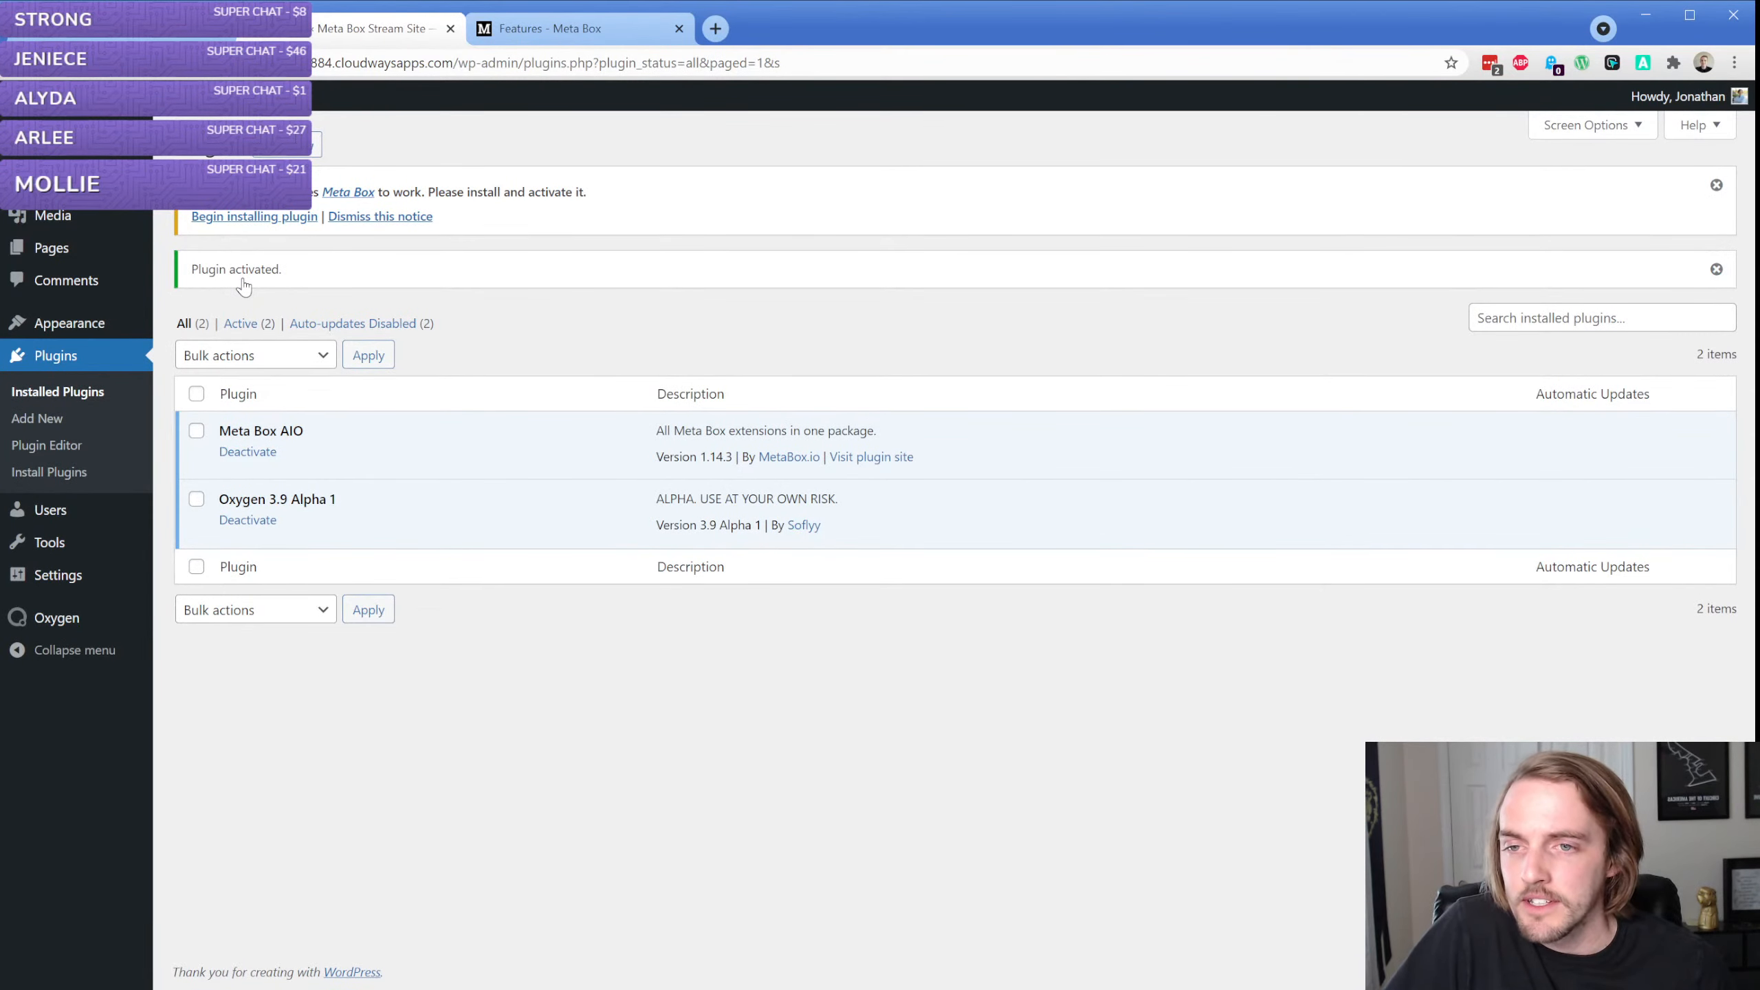
Install and activate the required Meta Box plugin from the WordPress repository, and show the installed plugins list
left_click(262, 217)
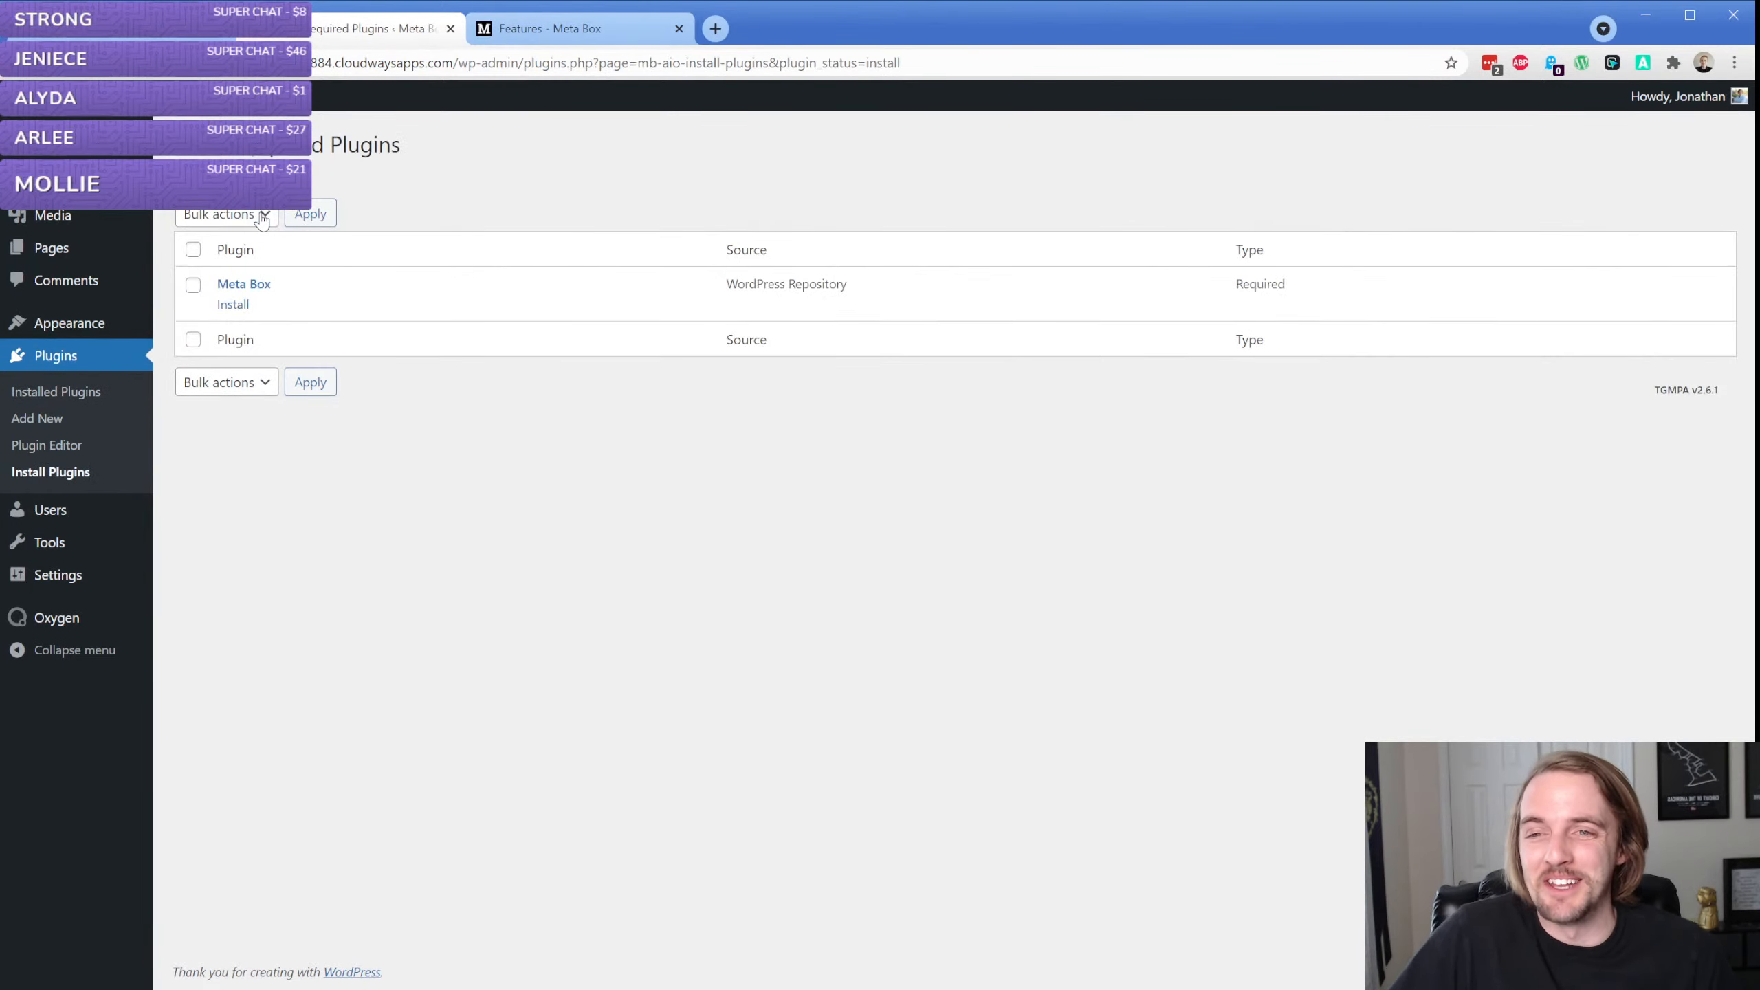
left_click(233, 305)
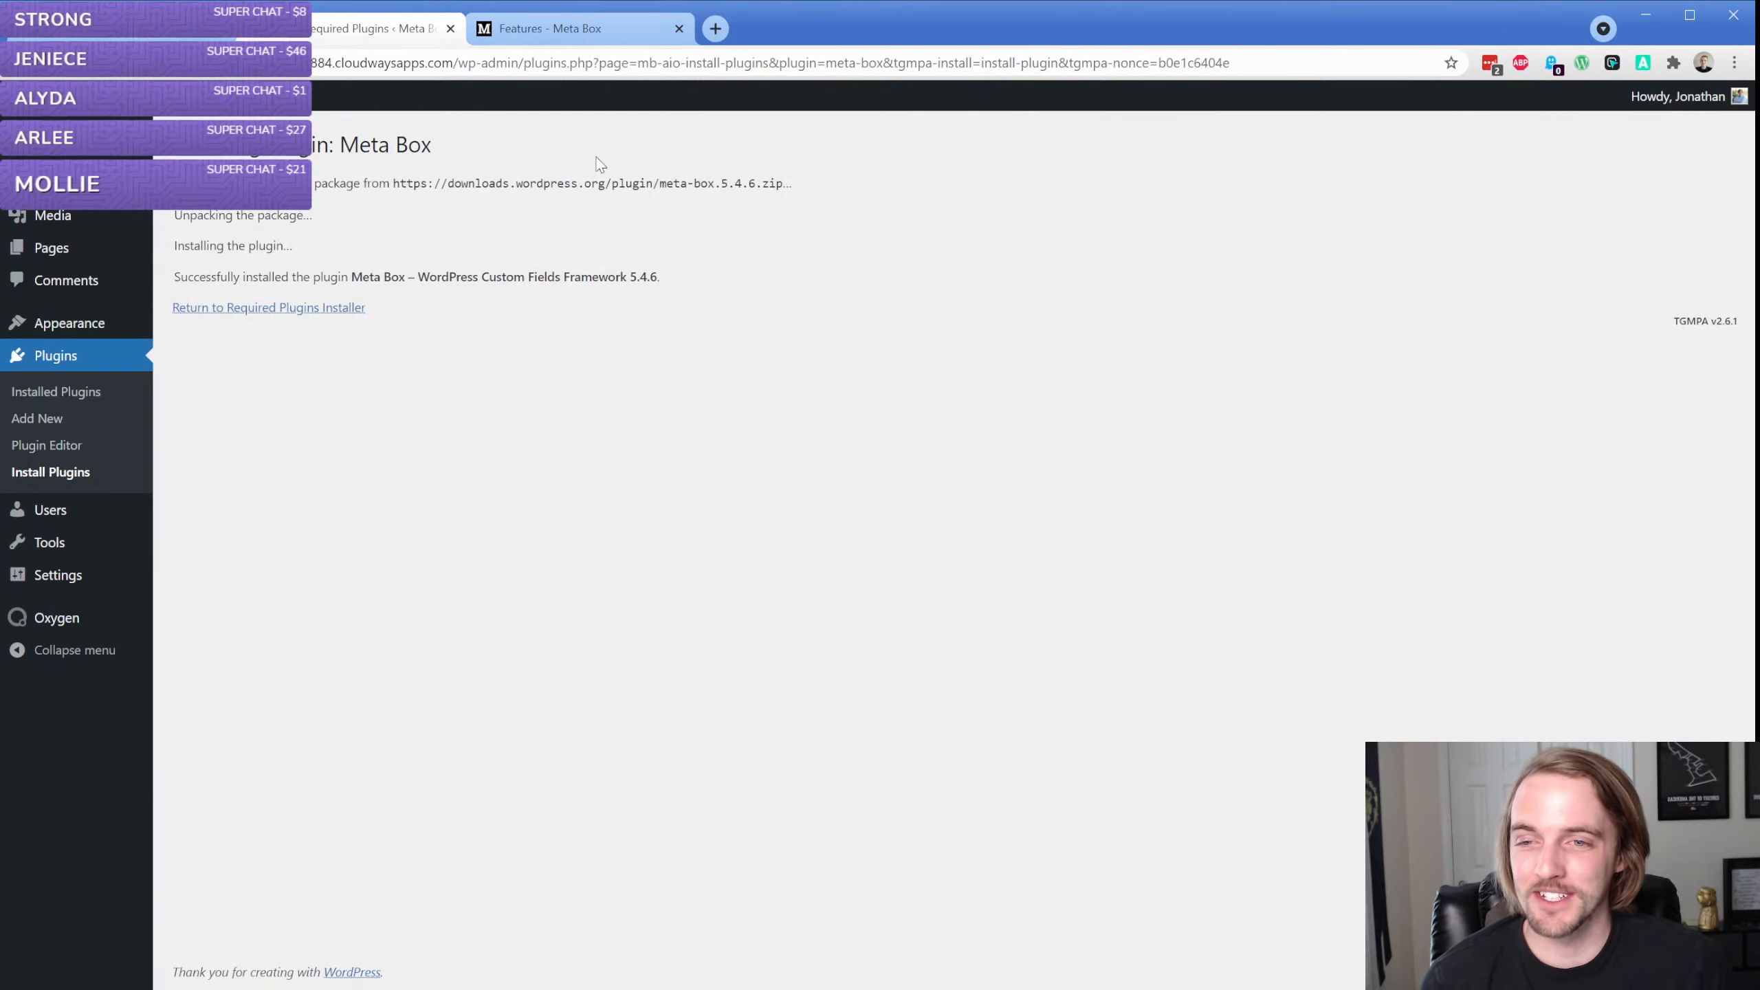
left_click(301, 307)
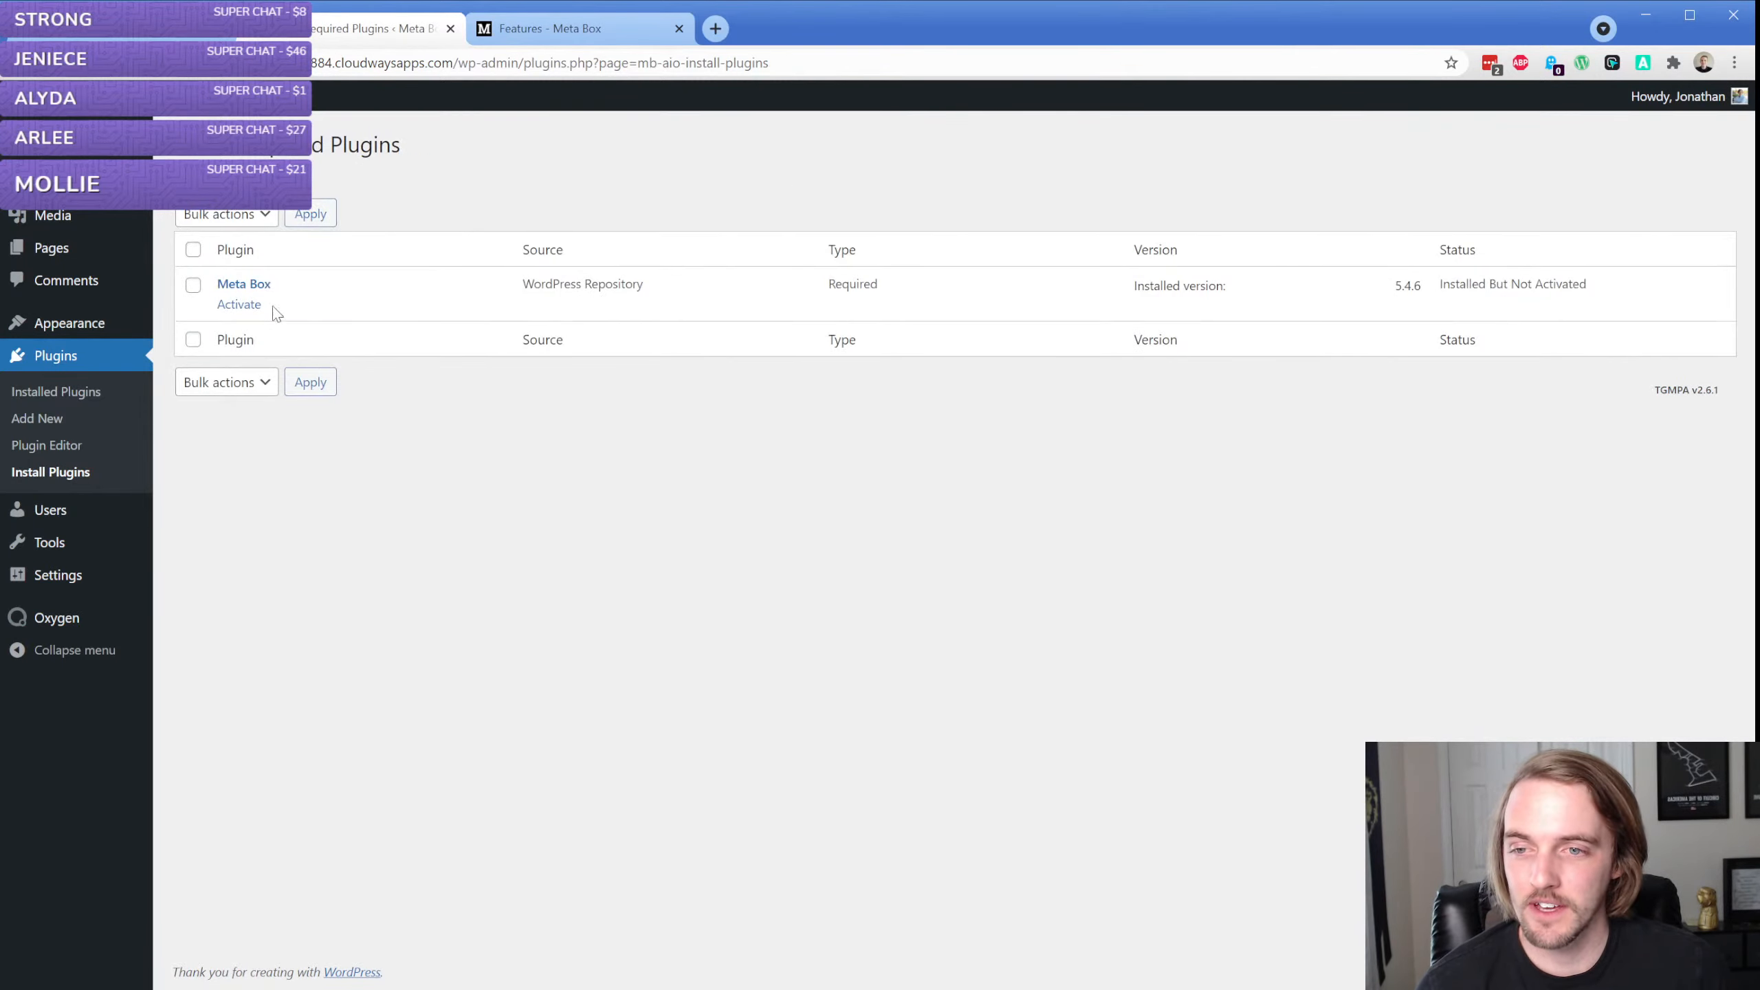
left_click(236, 308)
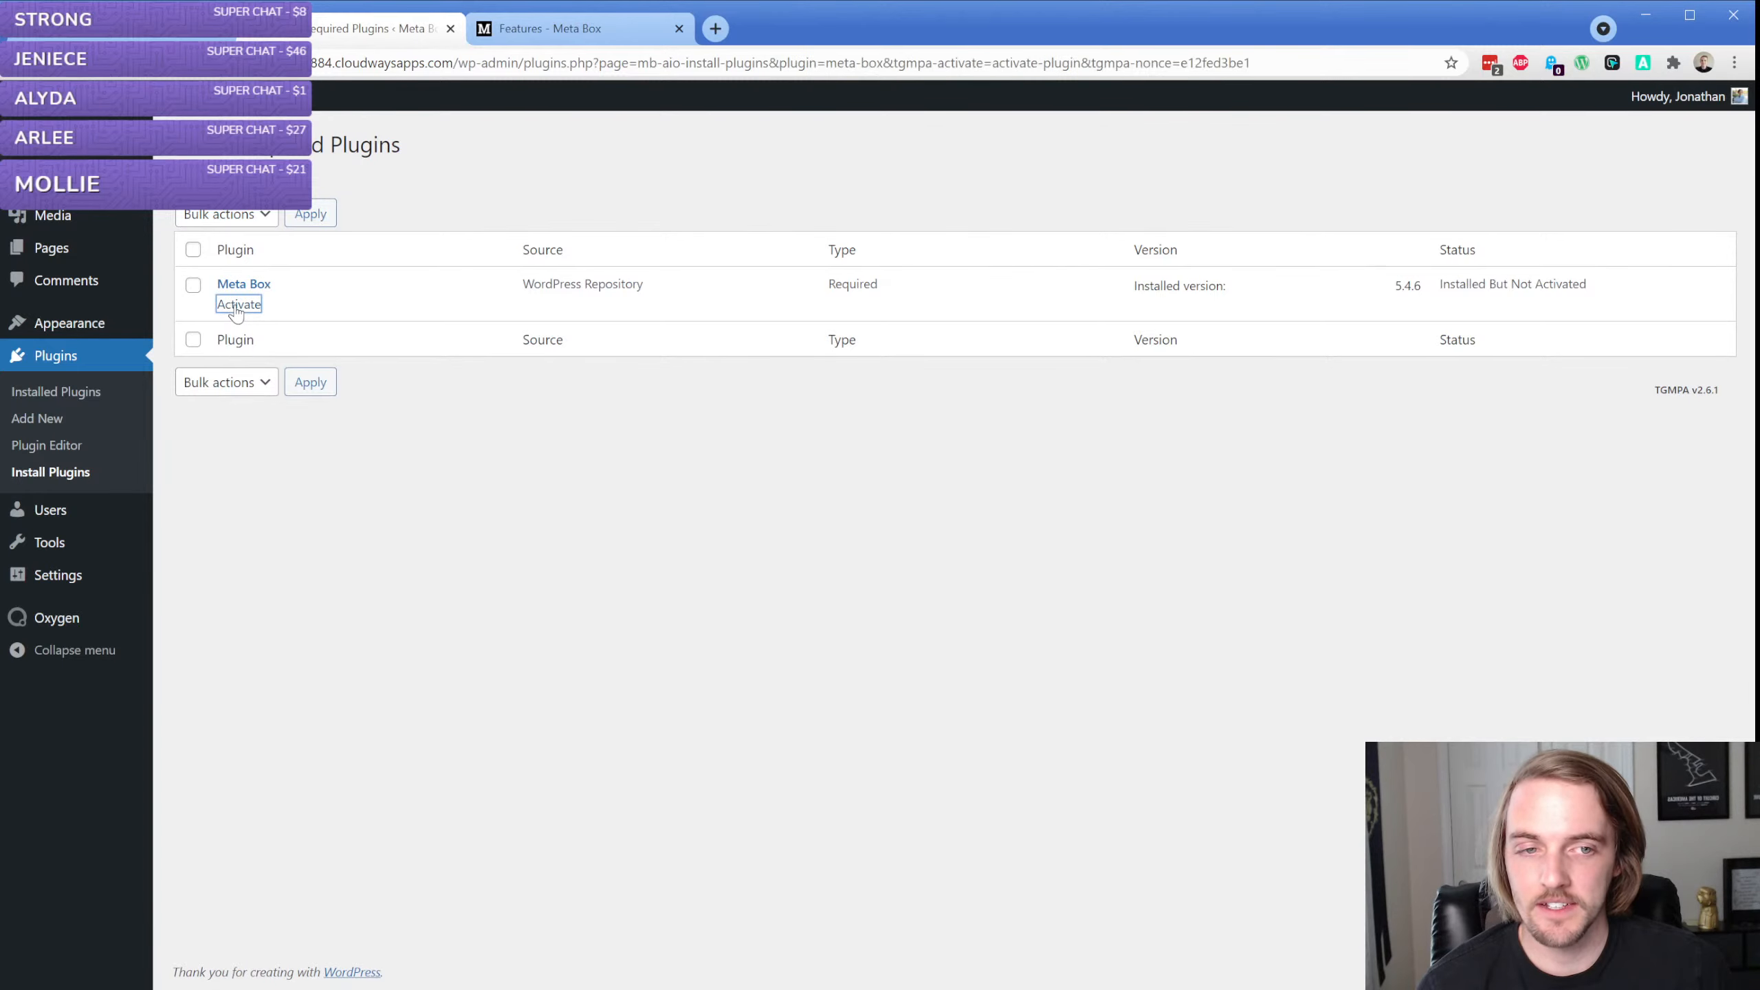
left_click(94, 394)
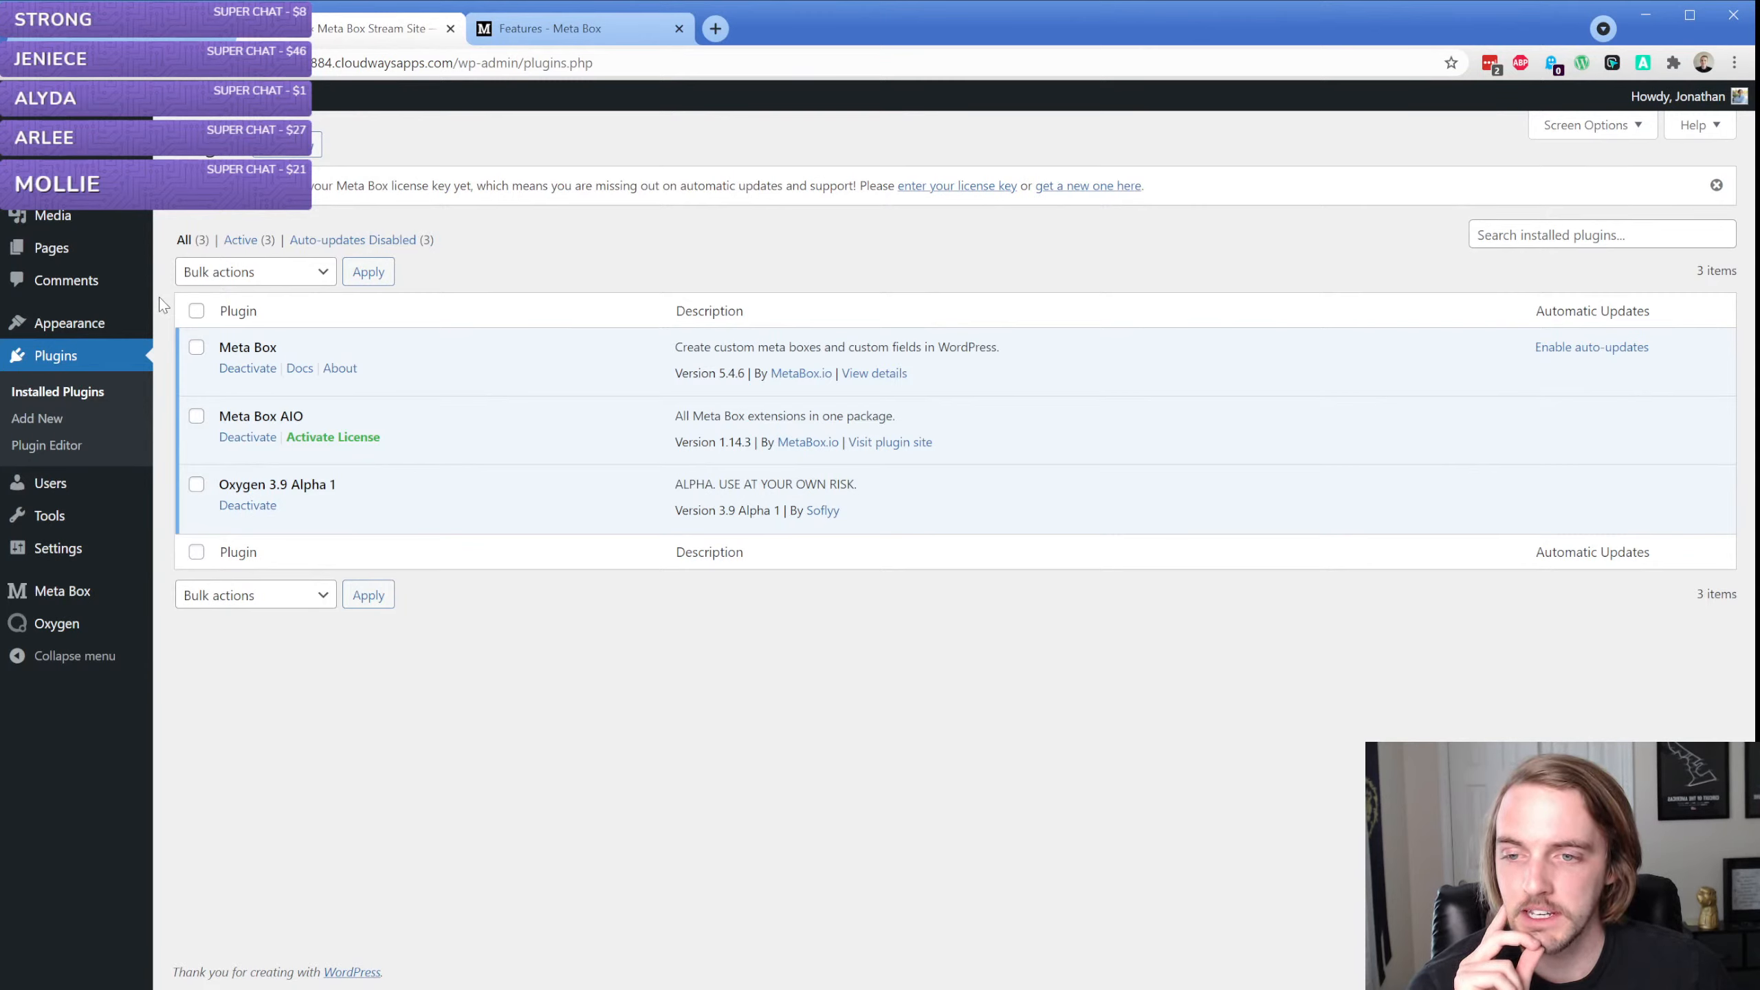
Start a new Meta Box custom post type with the plural name "books" and the singular name "book"
mouse_move(71, 596)
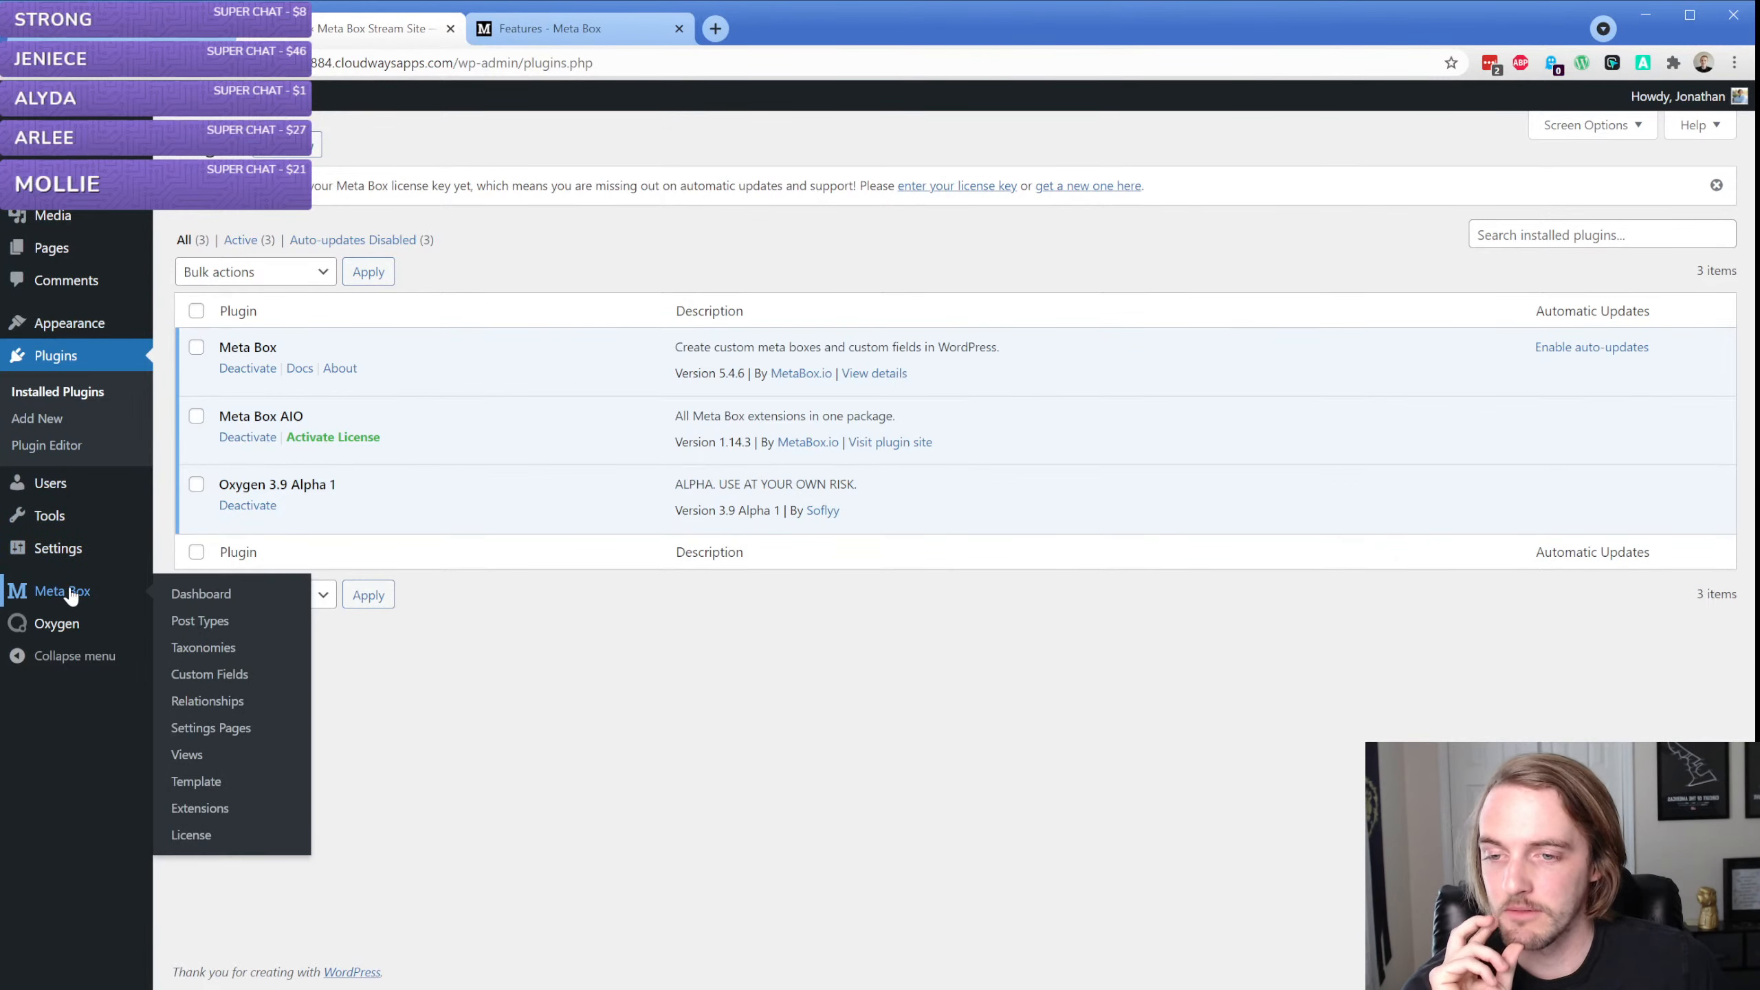
left_click(181, 597)
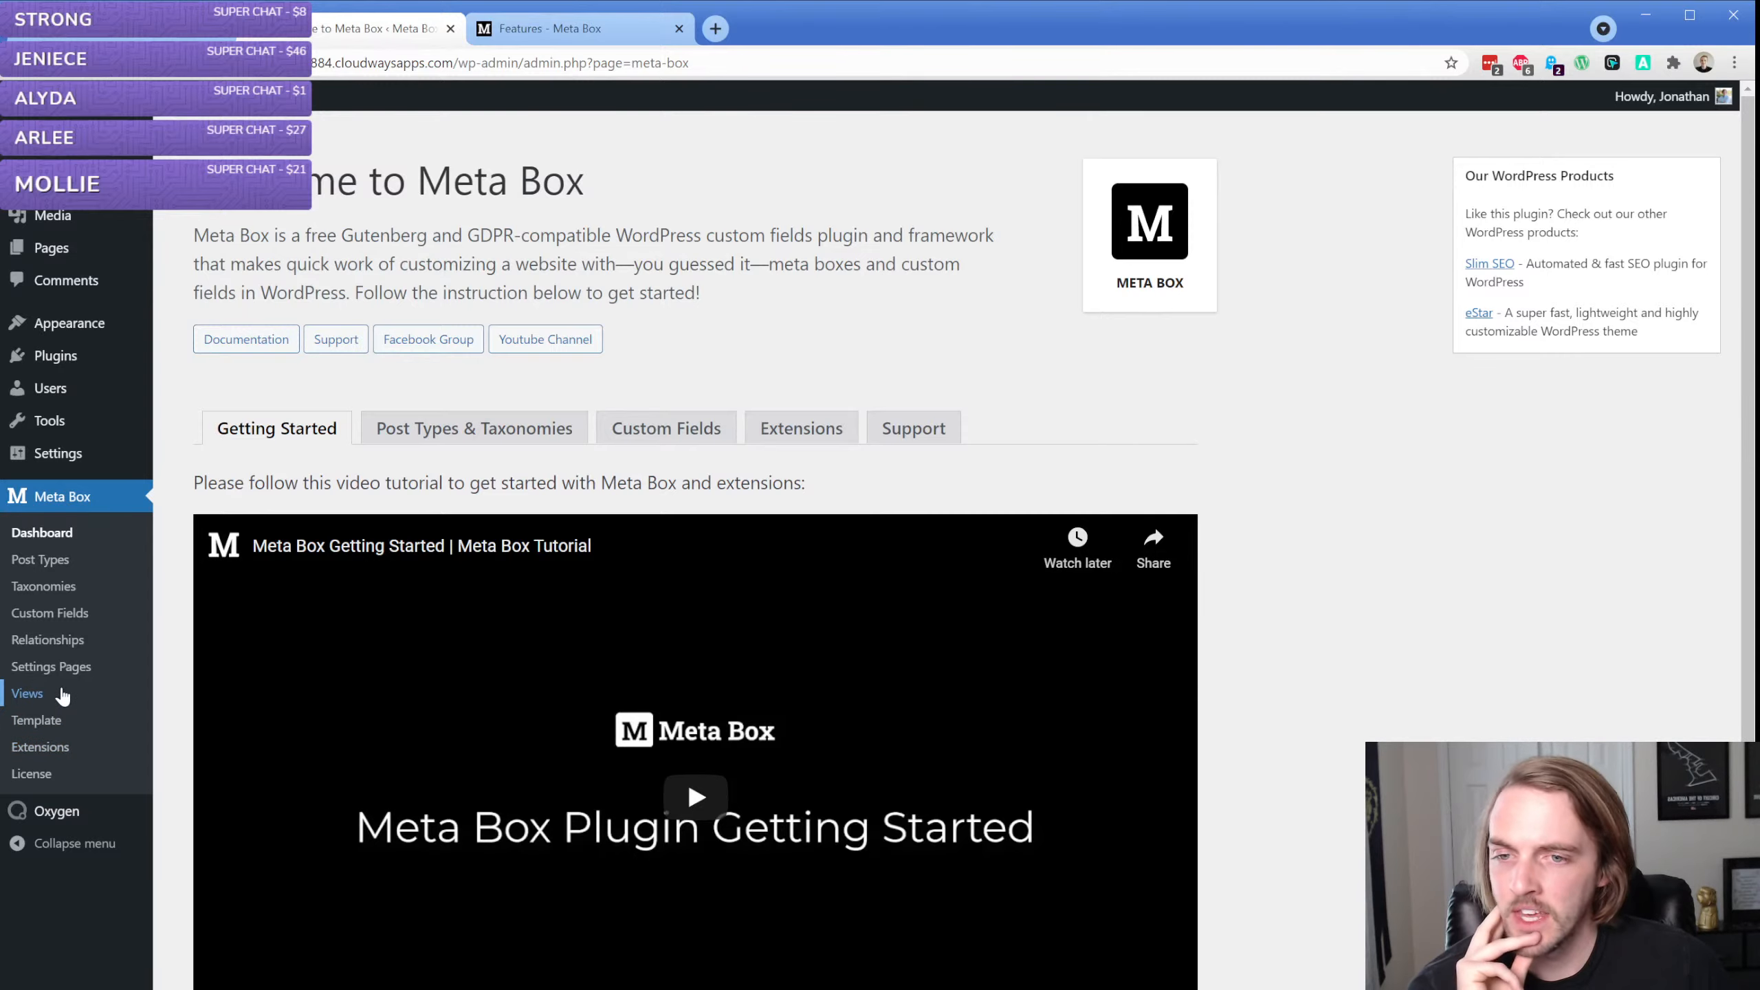
left_click(59, 562)
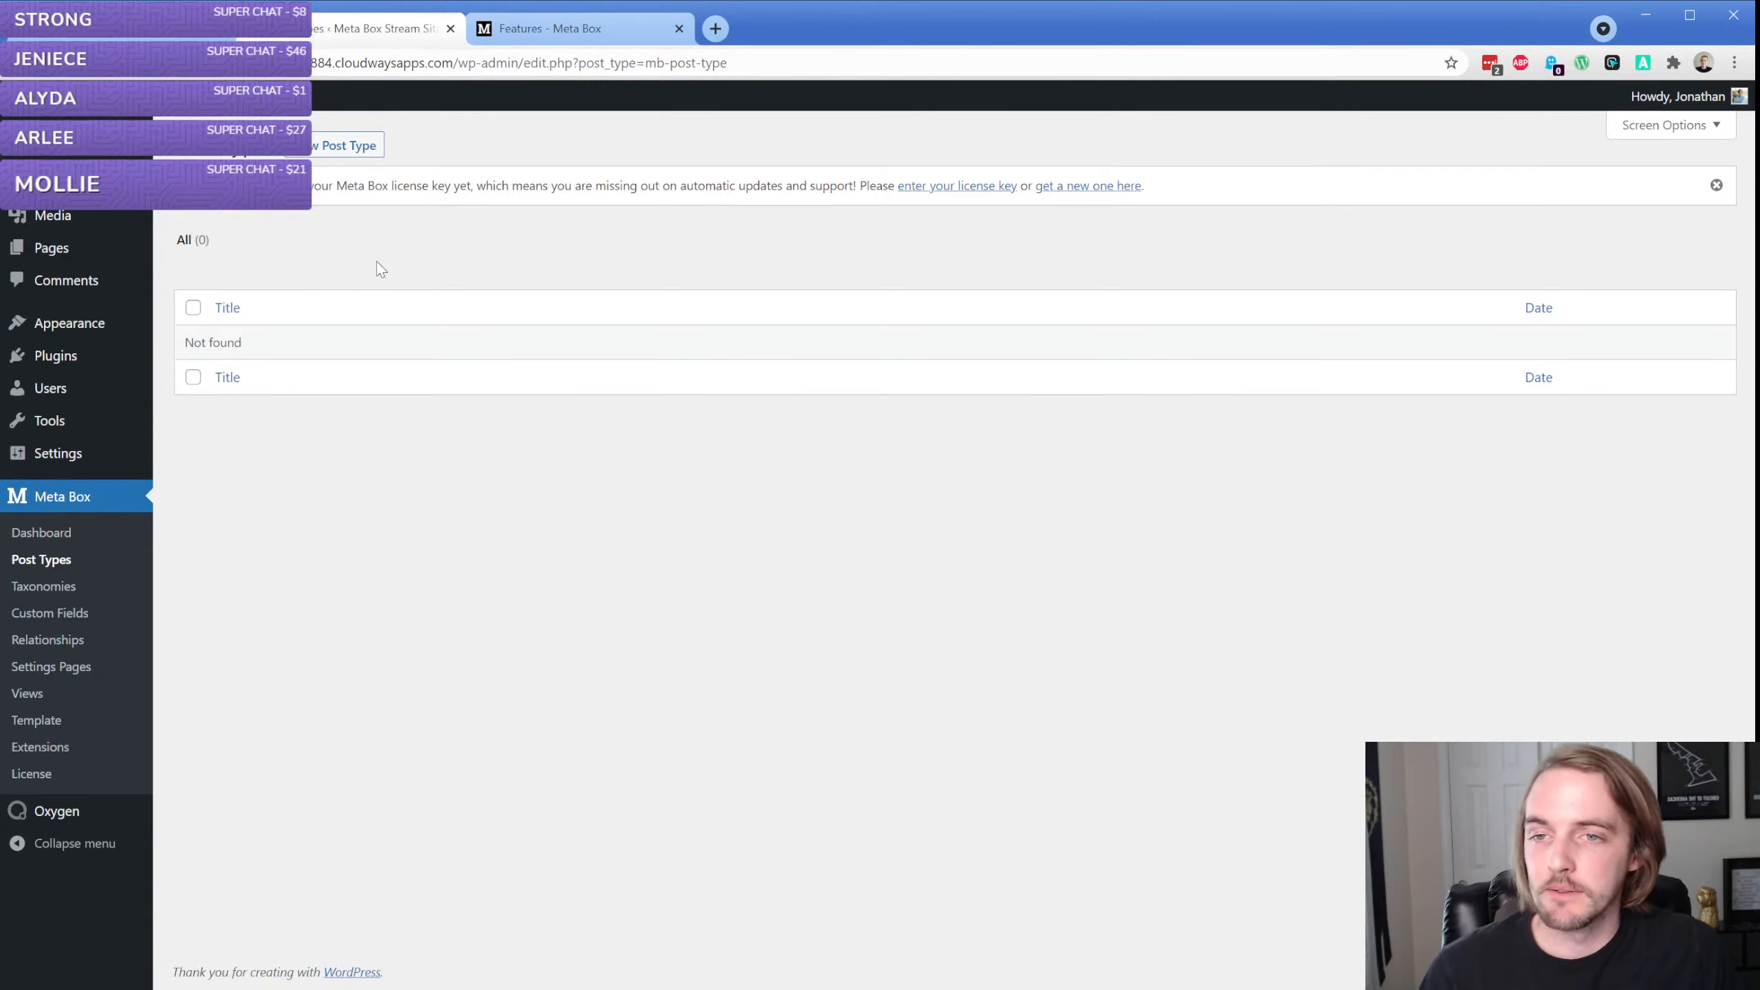
left_click(343, 146)
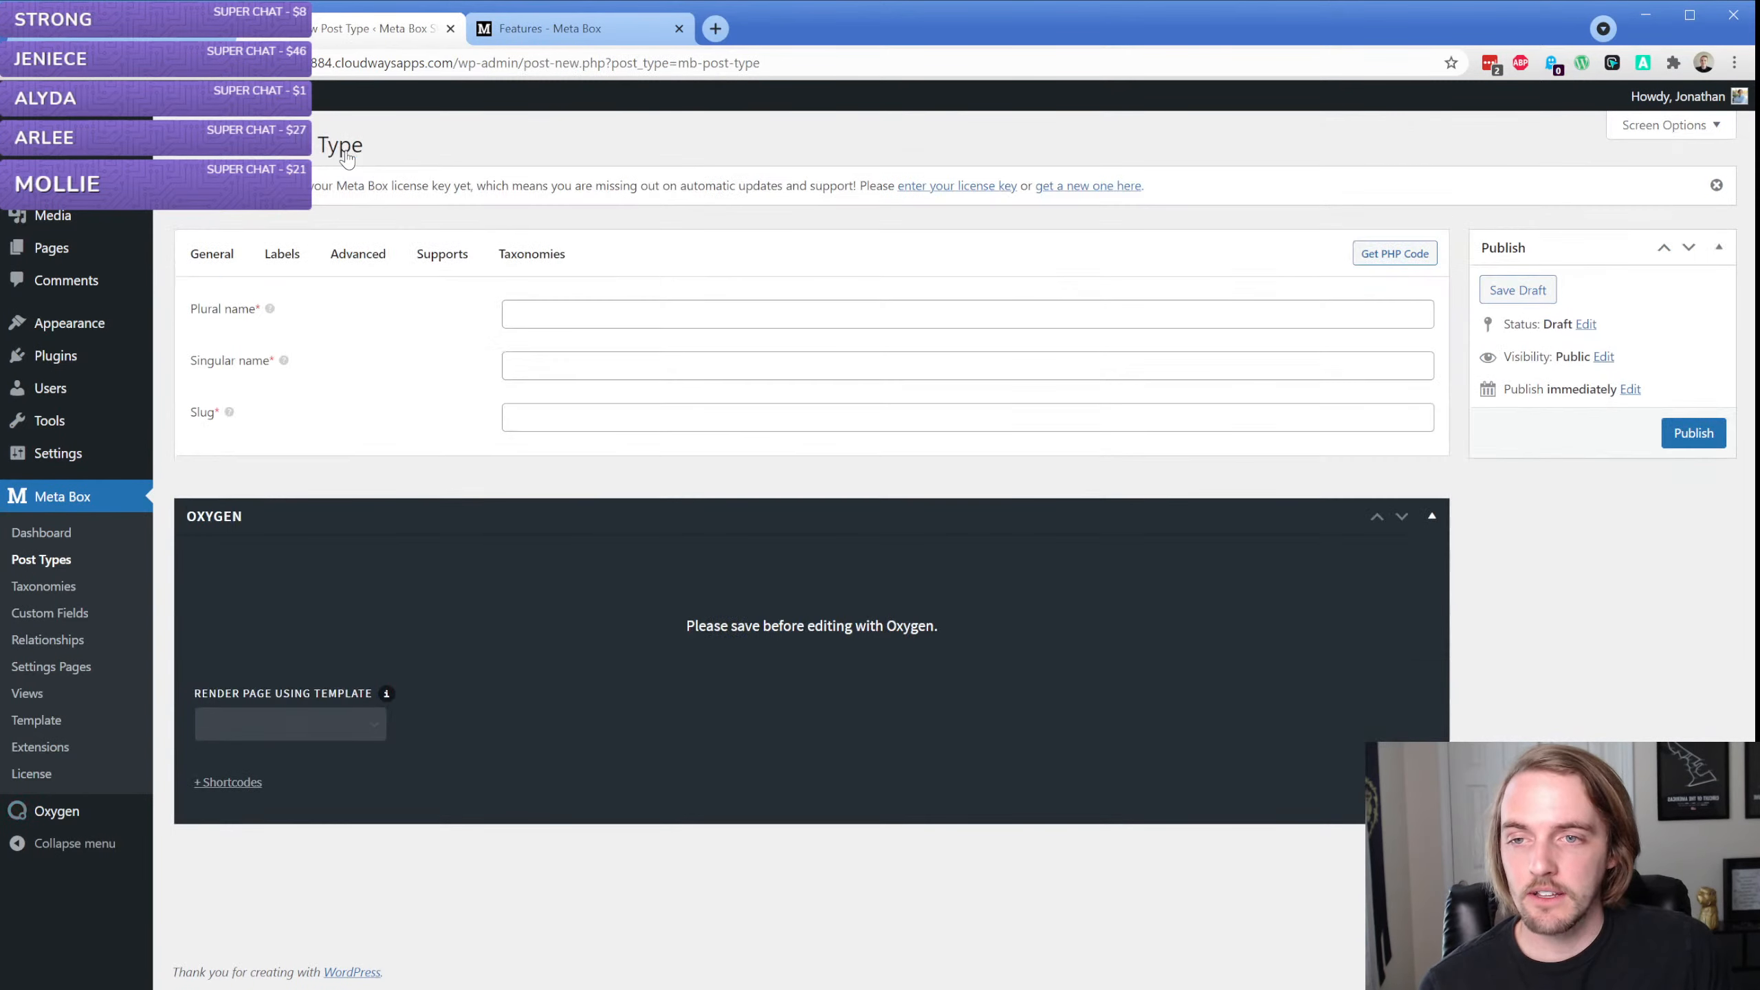
left_click(578, 310)
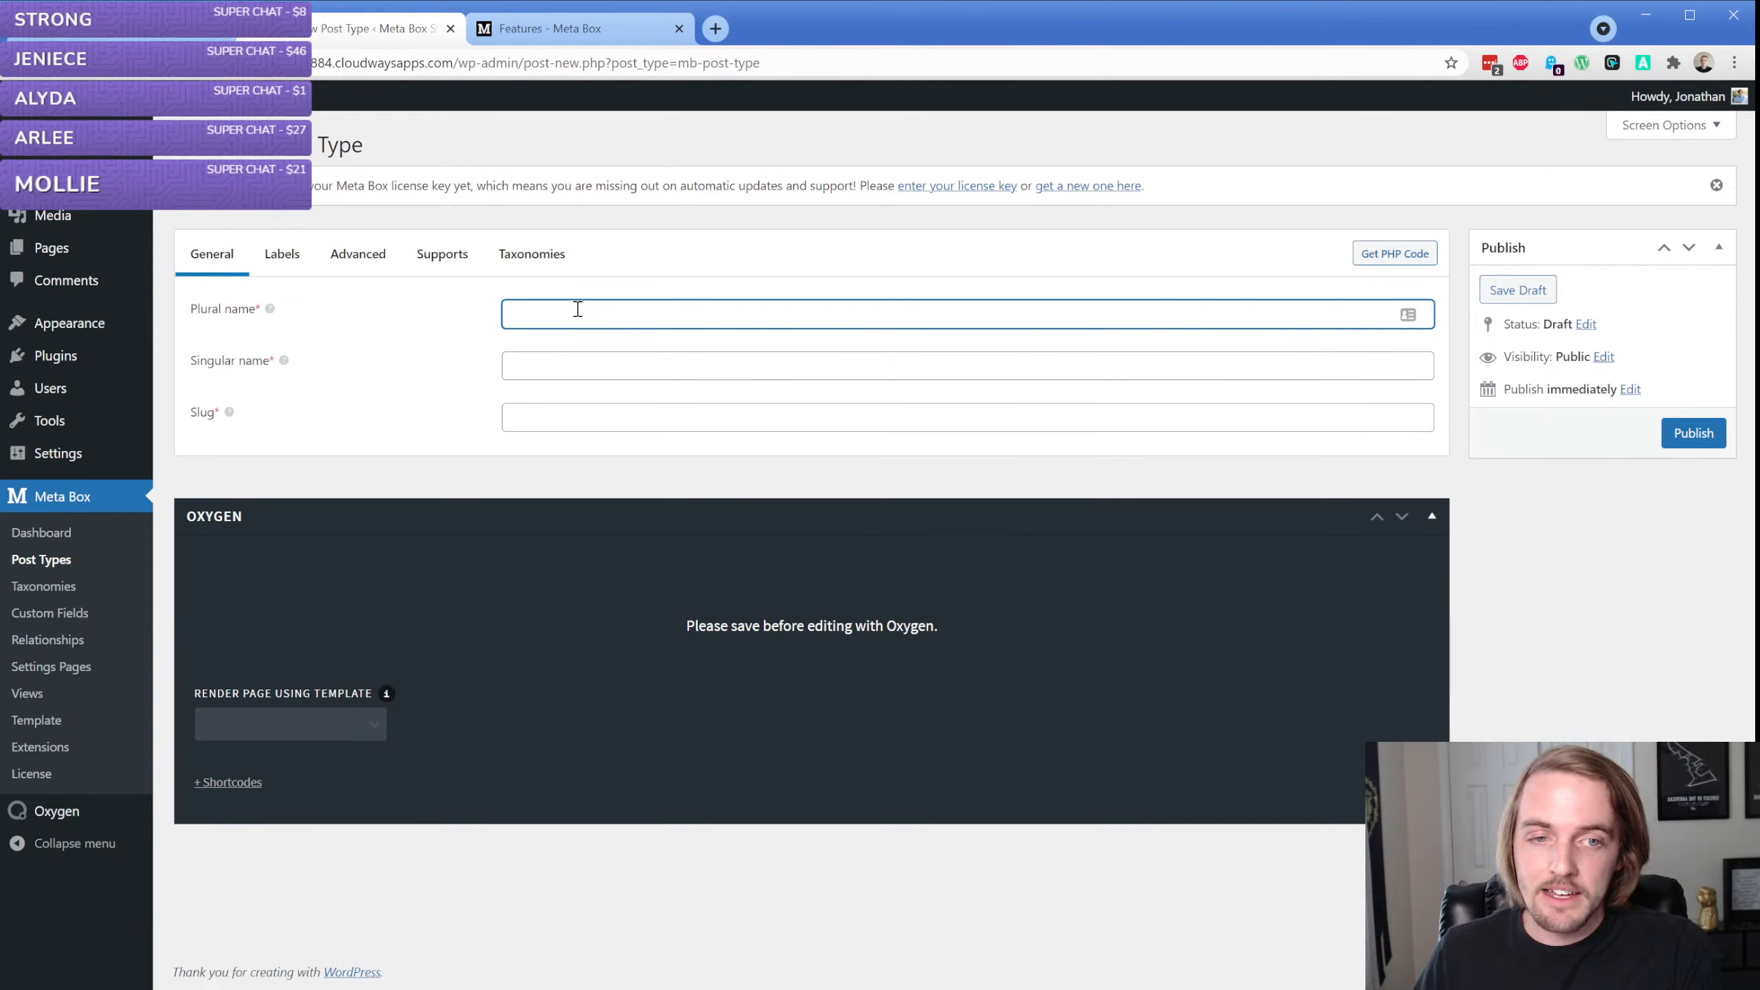
type("books")
key("Tab")
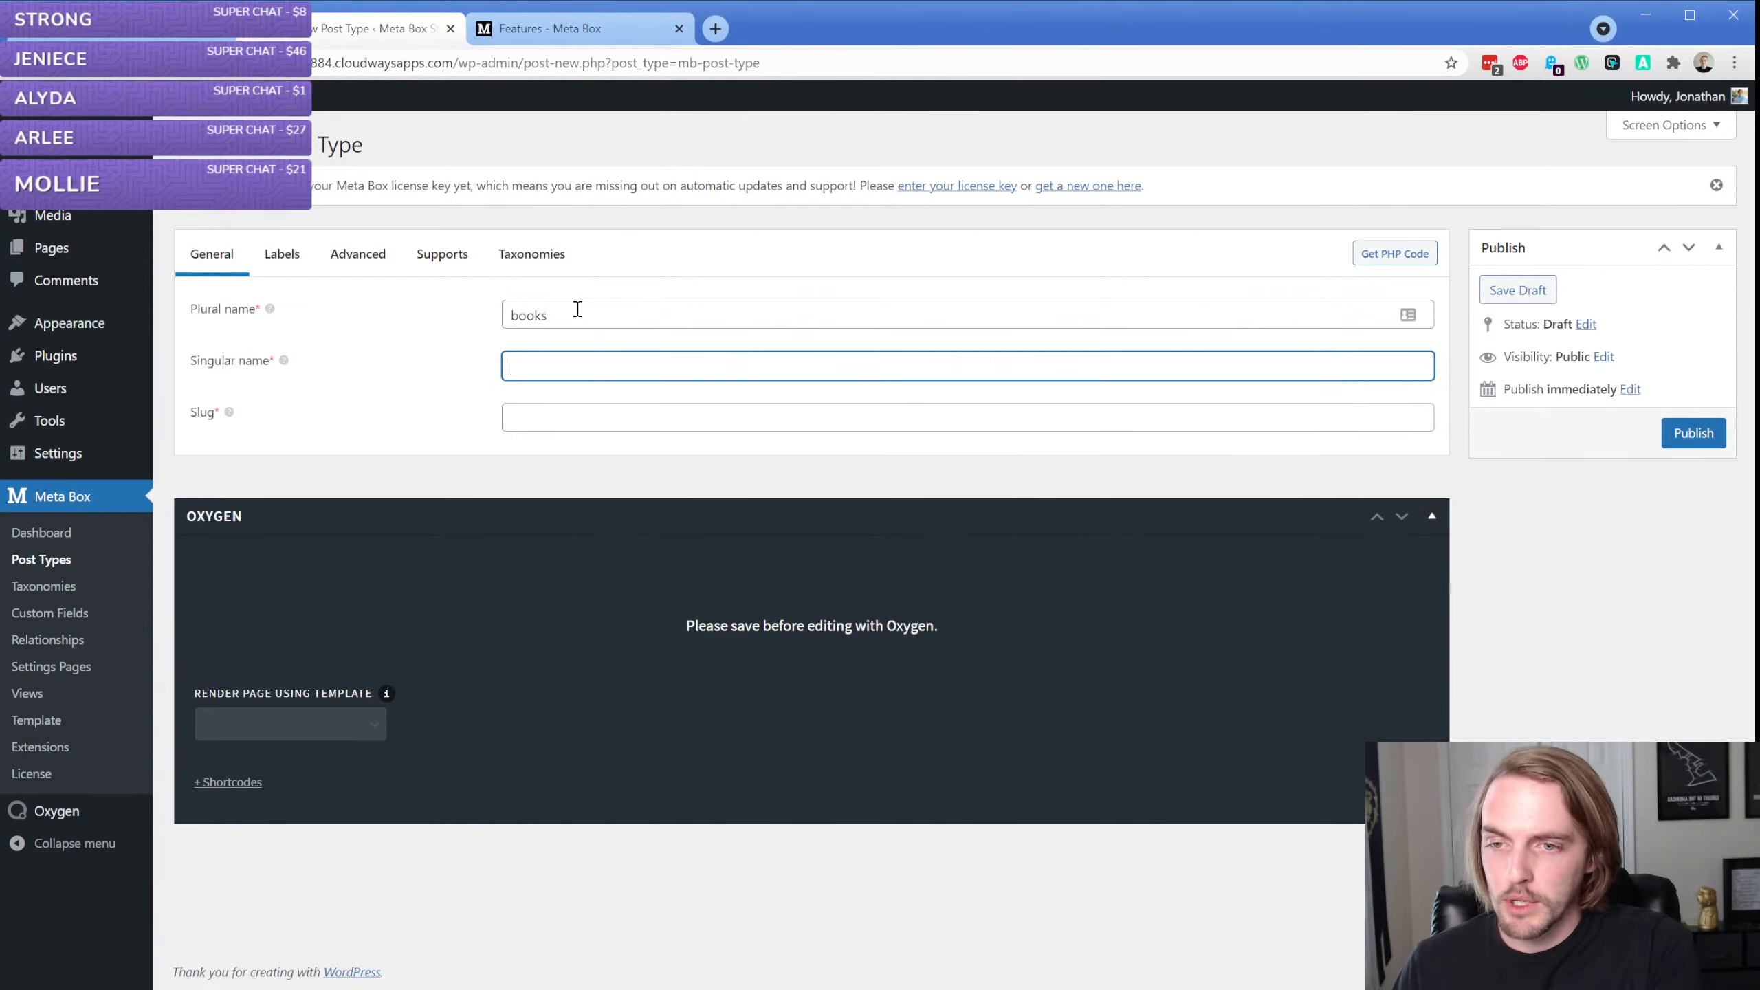
type("books")
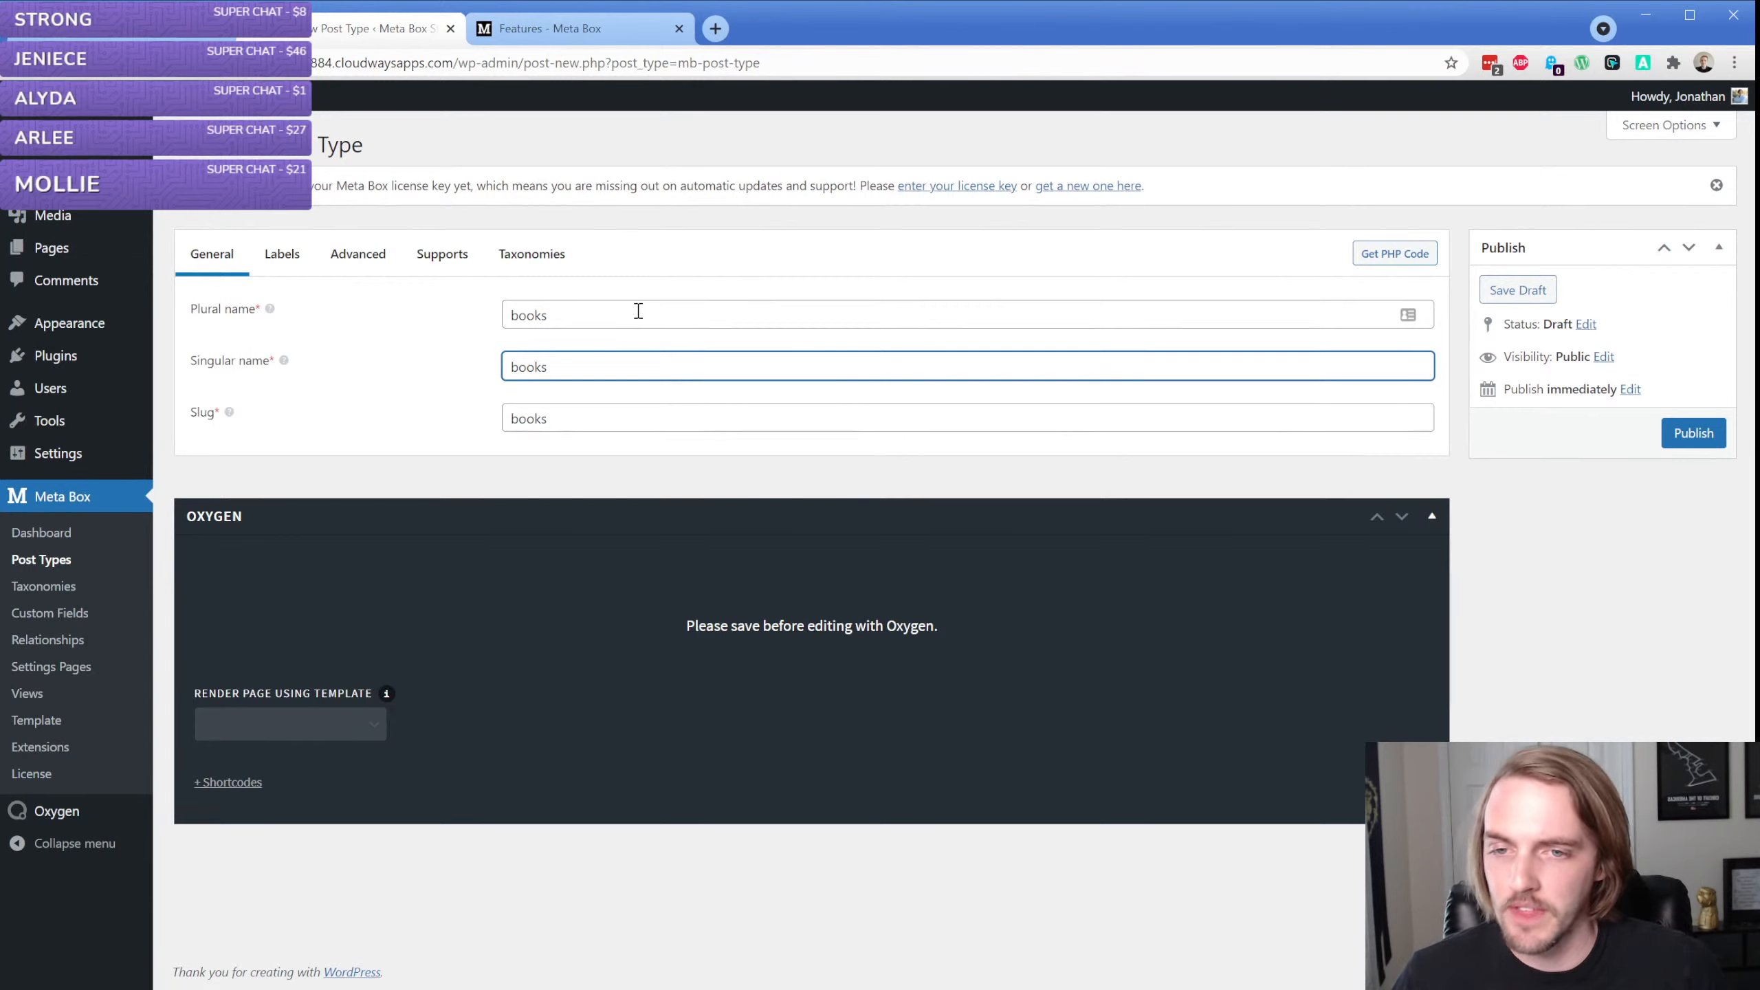
Set the new post type's slug to "books", with "book" as its singular name
left_click(639, 311)
left_click(610, 372)
left_click(586, 417)
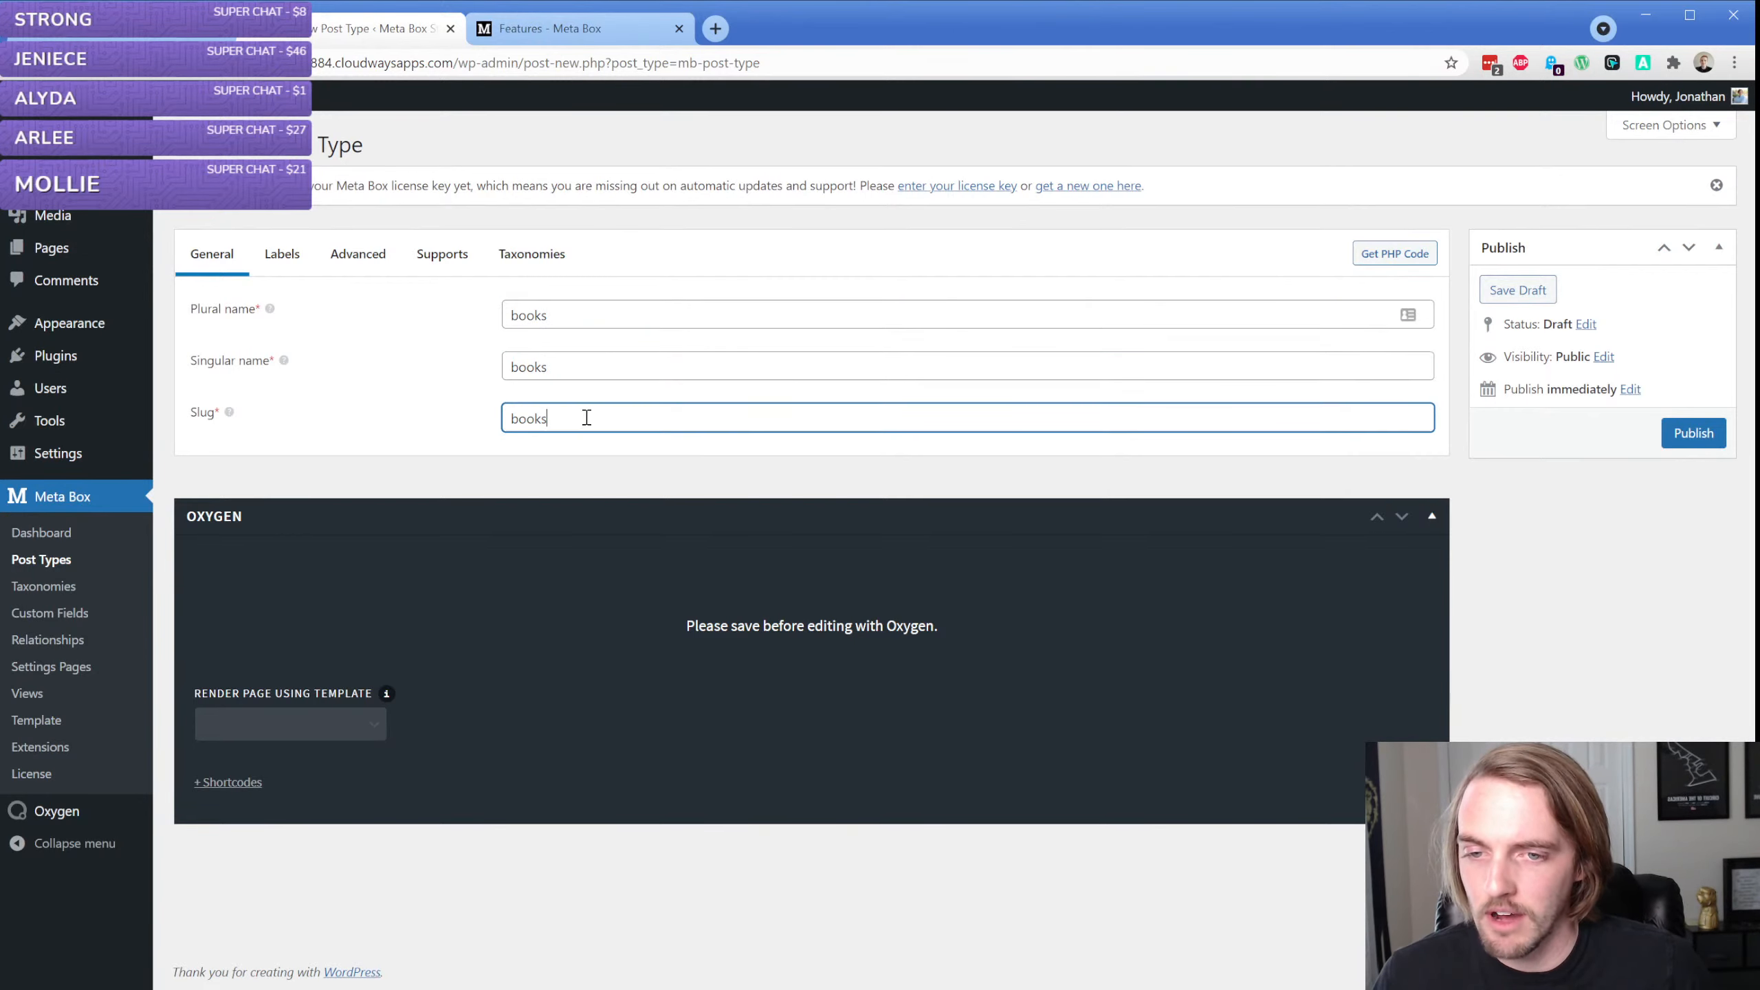
left_click(579, 366)
key("BackSpace")
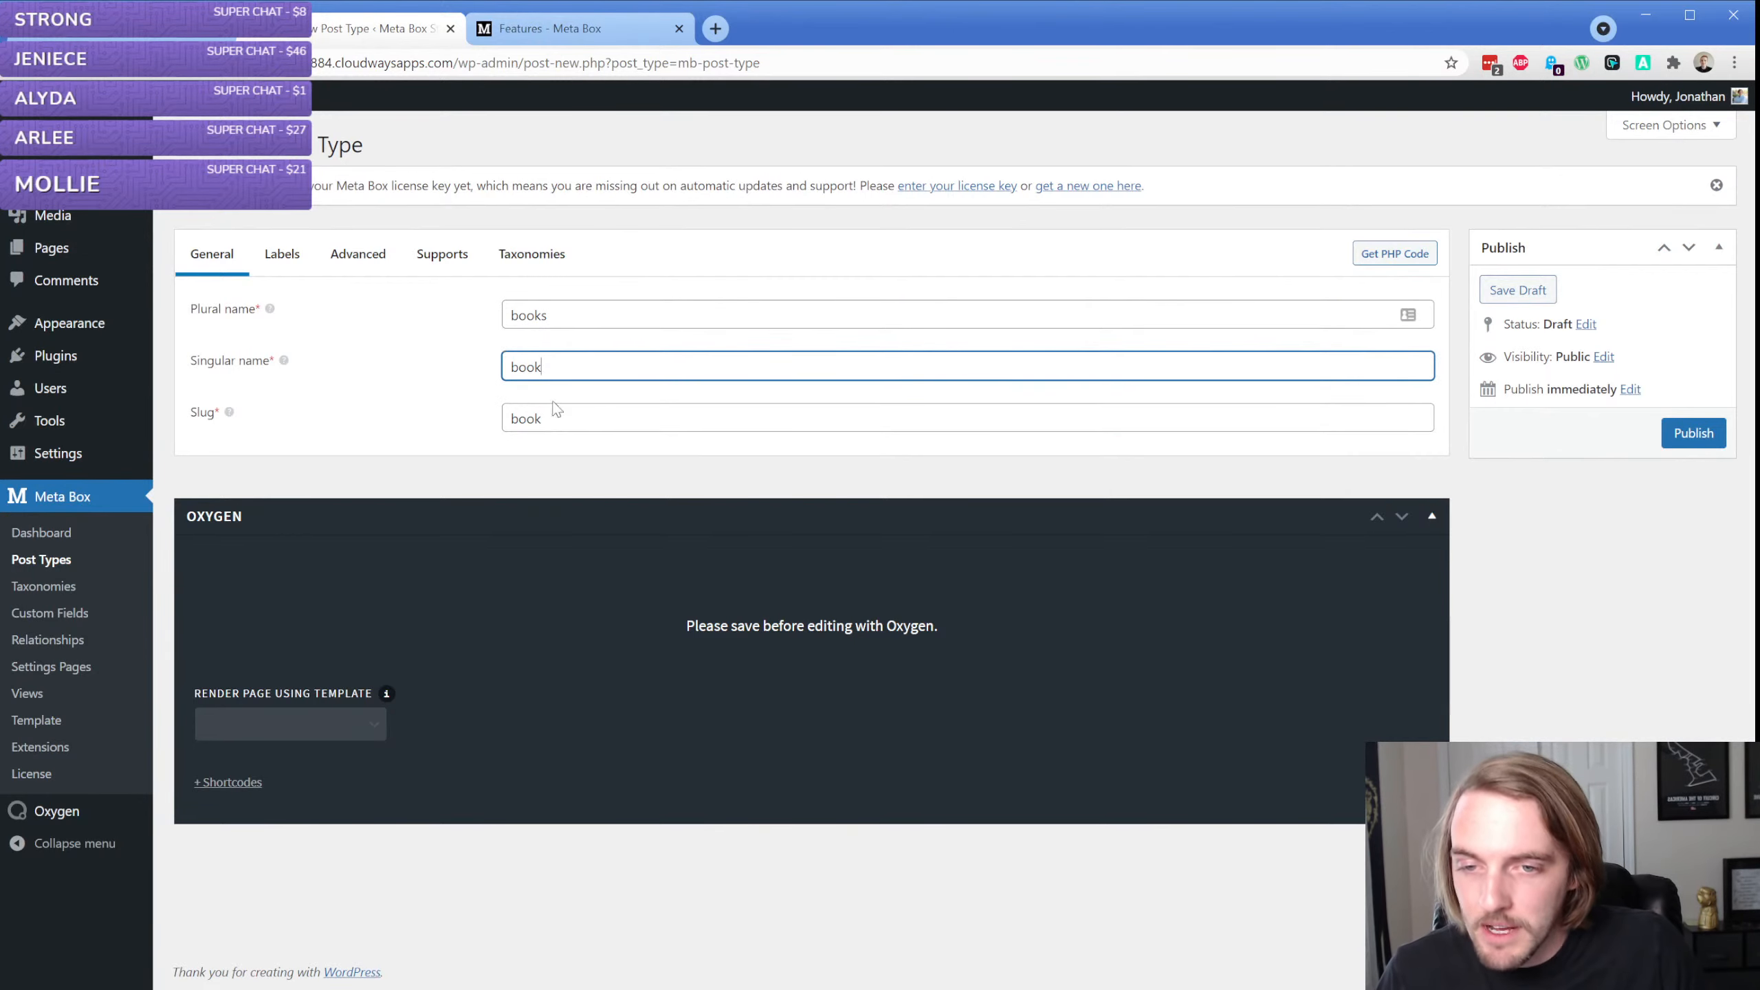
left_click(575, 418)
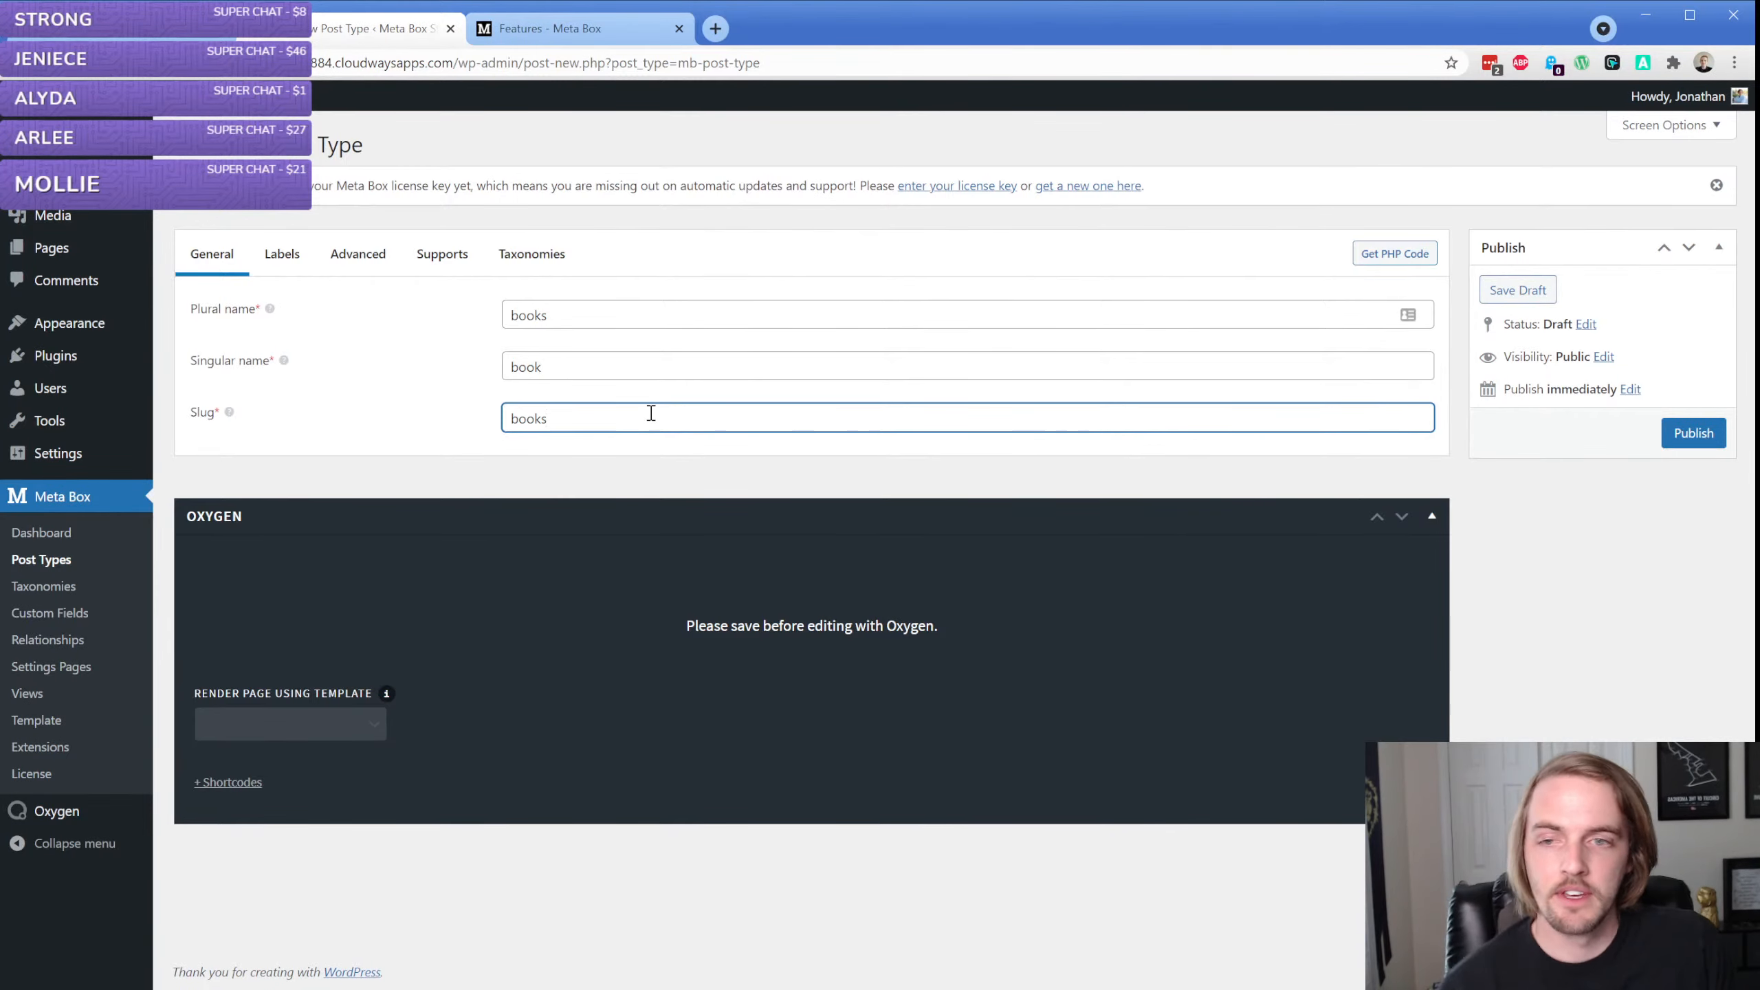
Review the label texts of the new post type and open its advanced settings
left_click(281, 254)
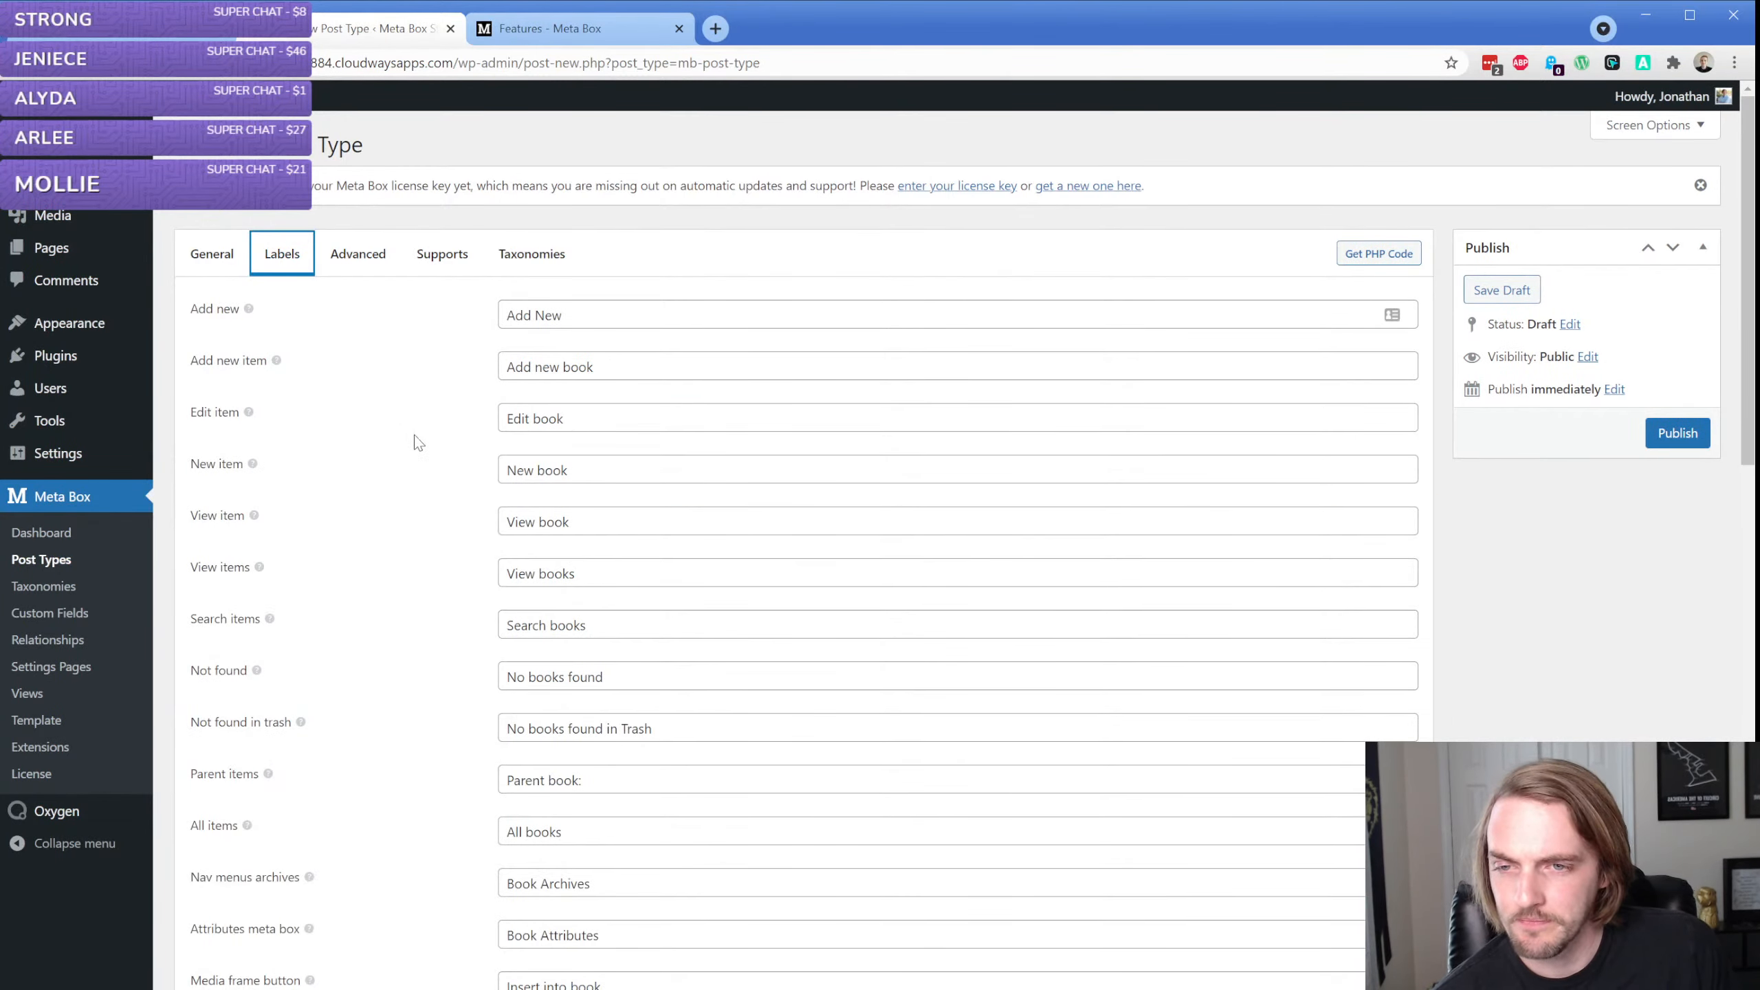
scroll(418, 442, "down", 8)
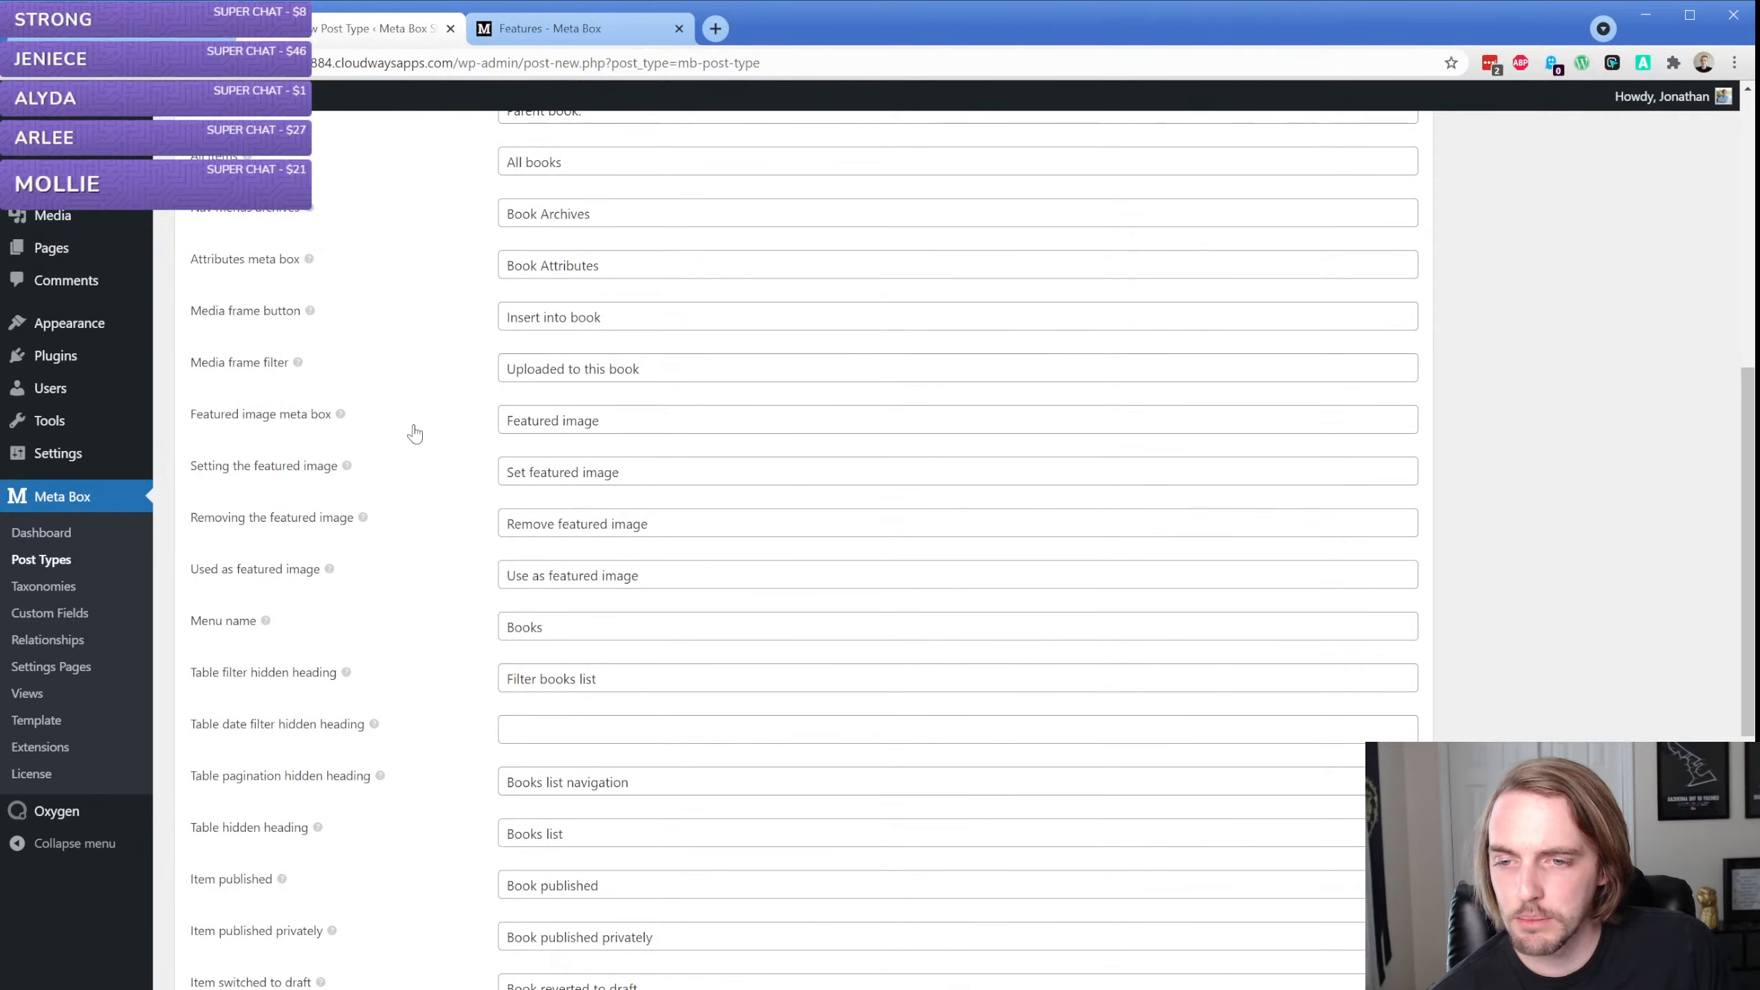
scroll(415, 433, "down", 7)
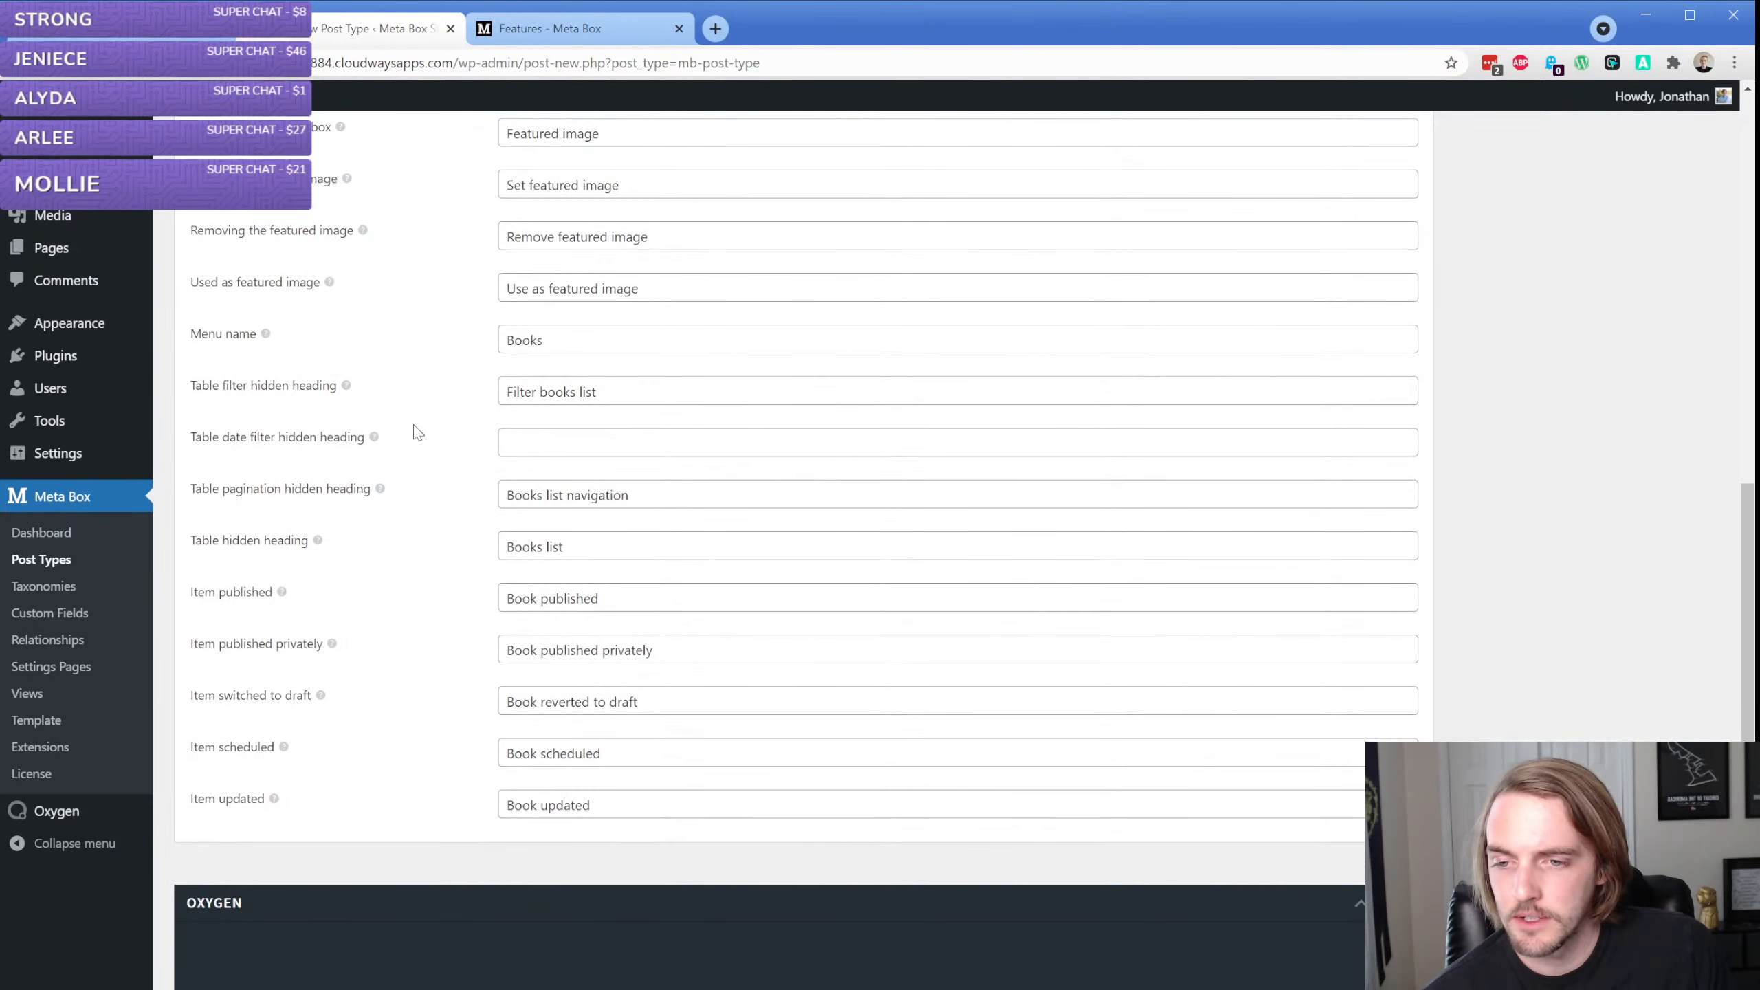
scroll(447, 561, "up", 15)
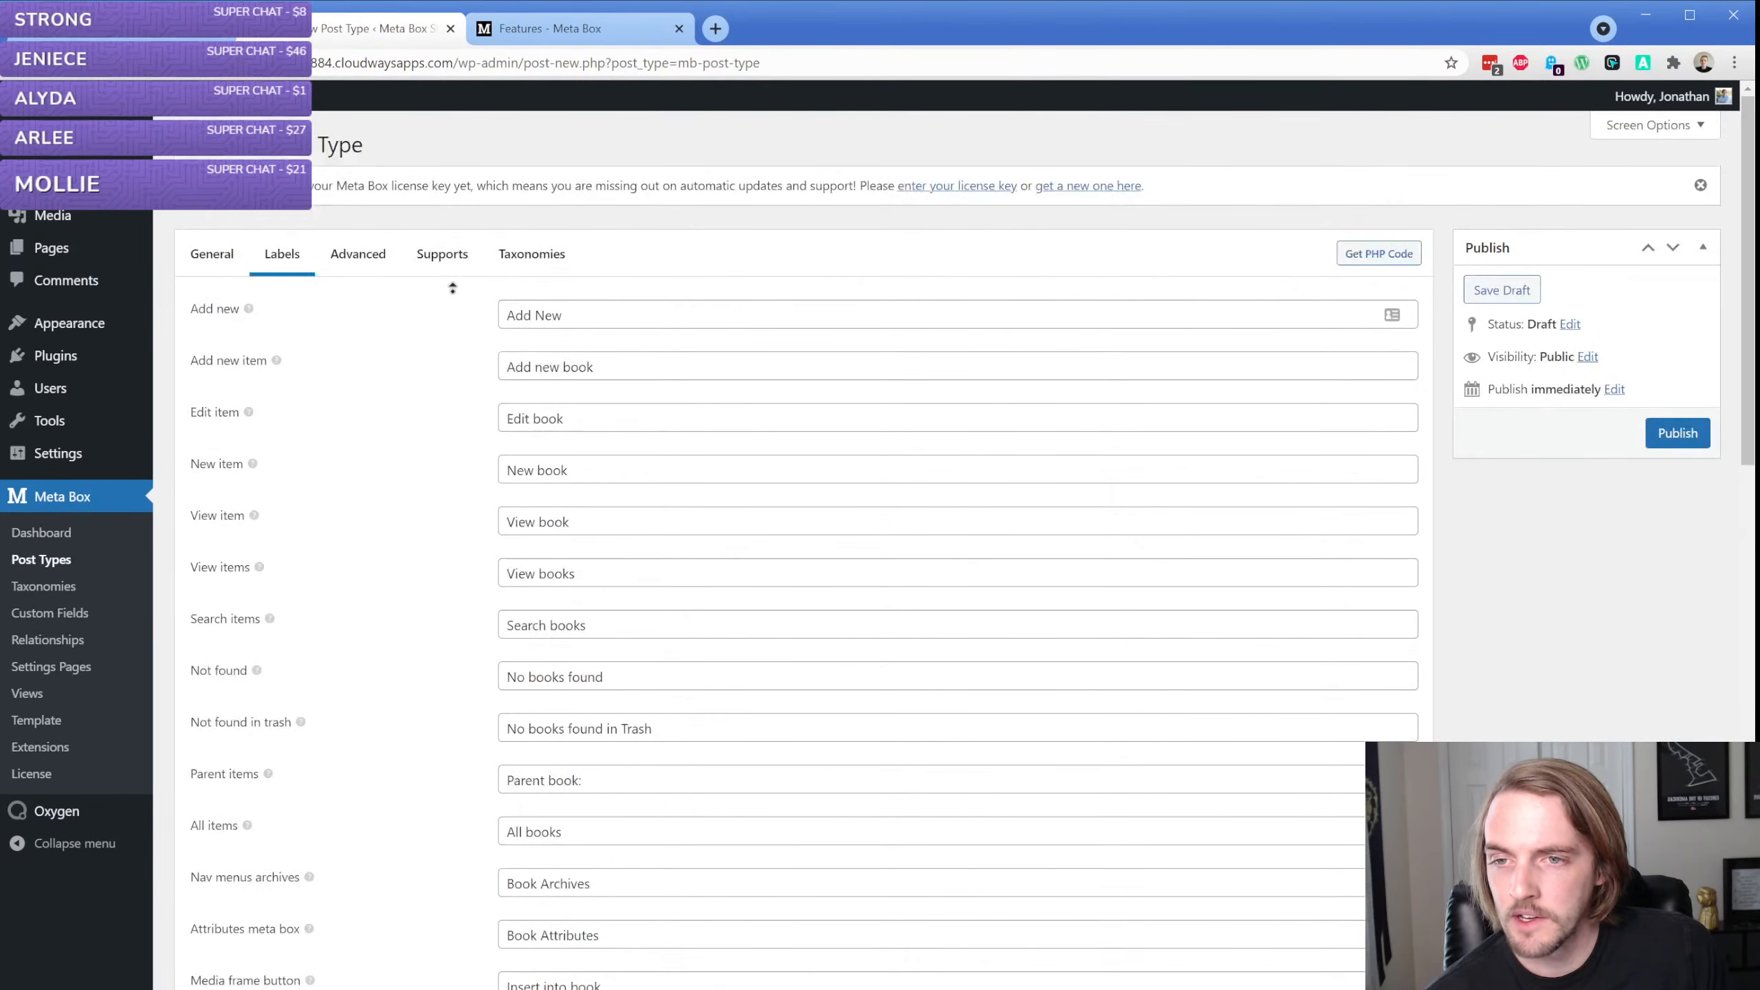
left_click(372, 268)
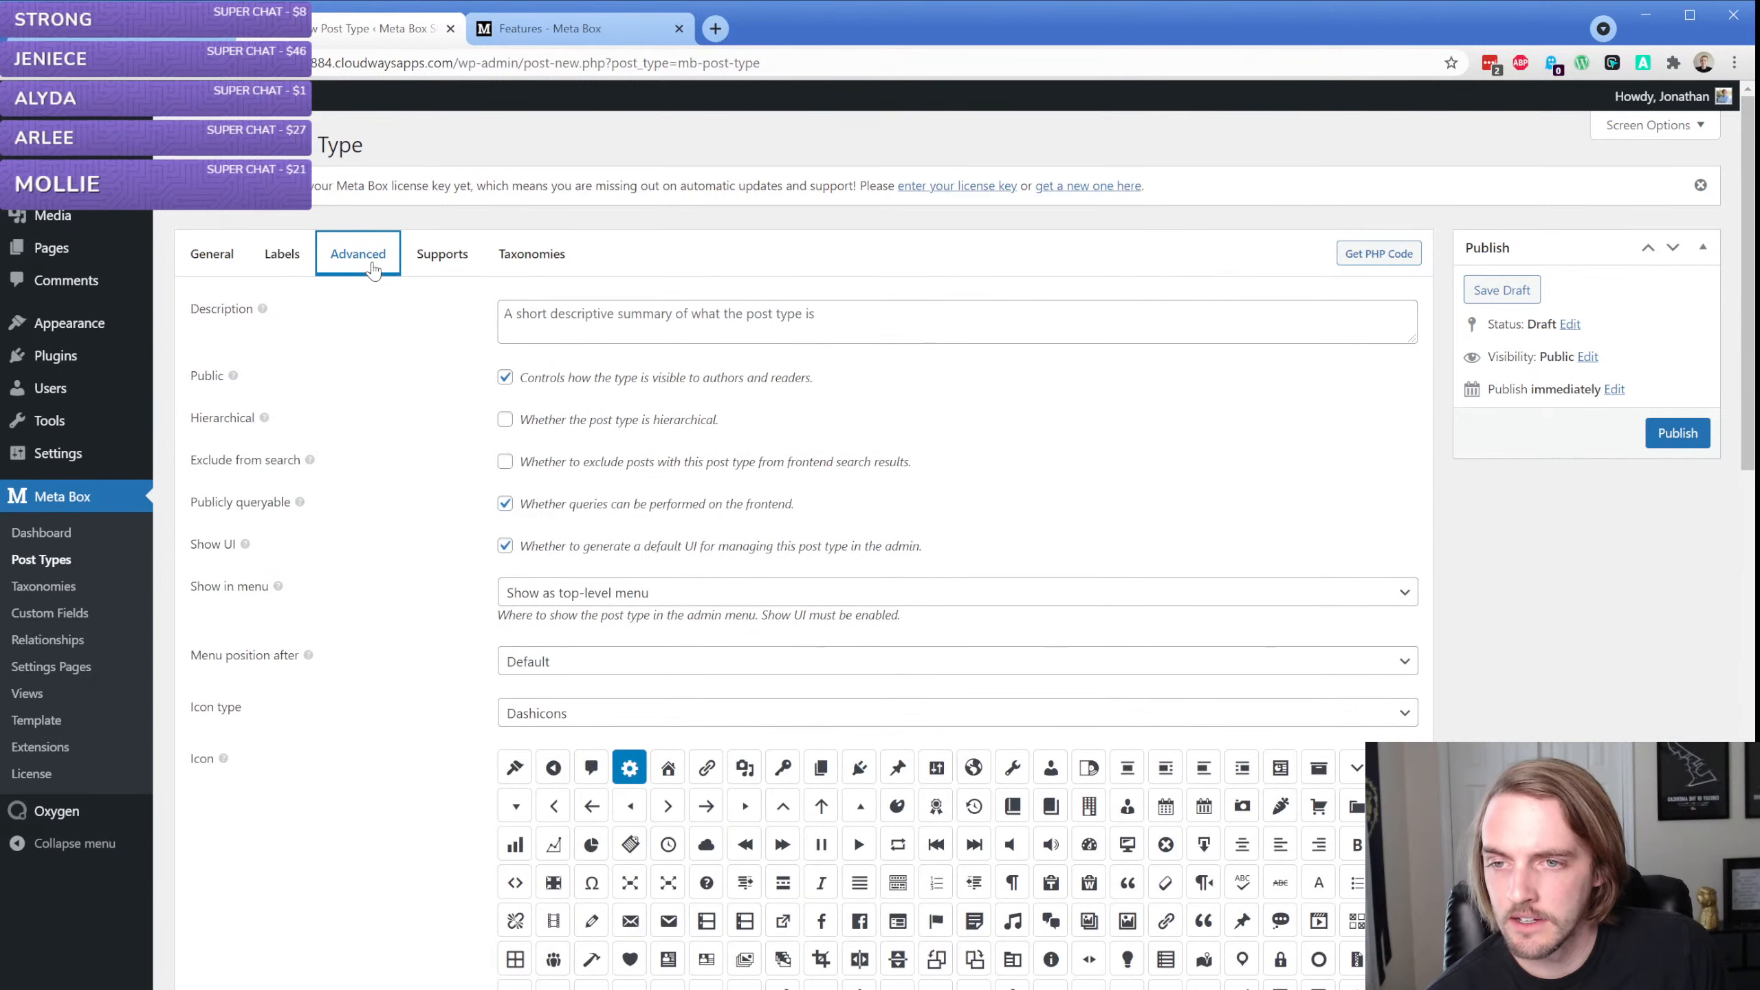
left_click(734, 315)
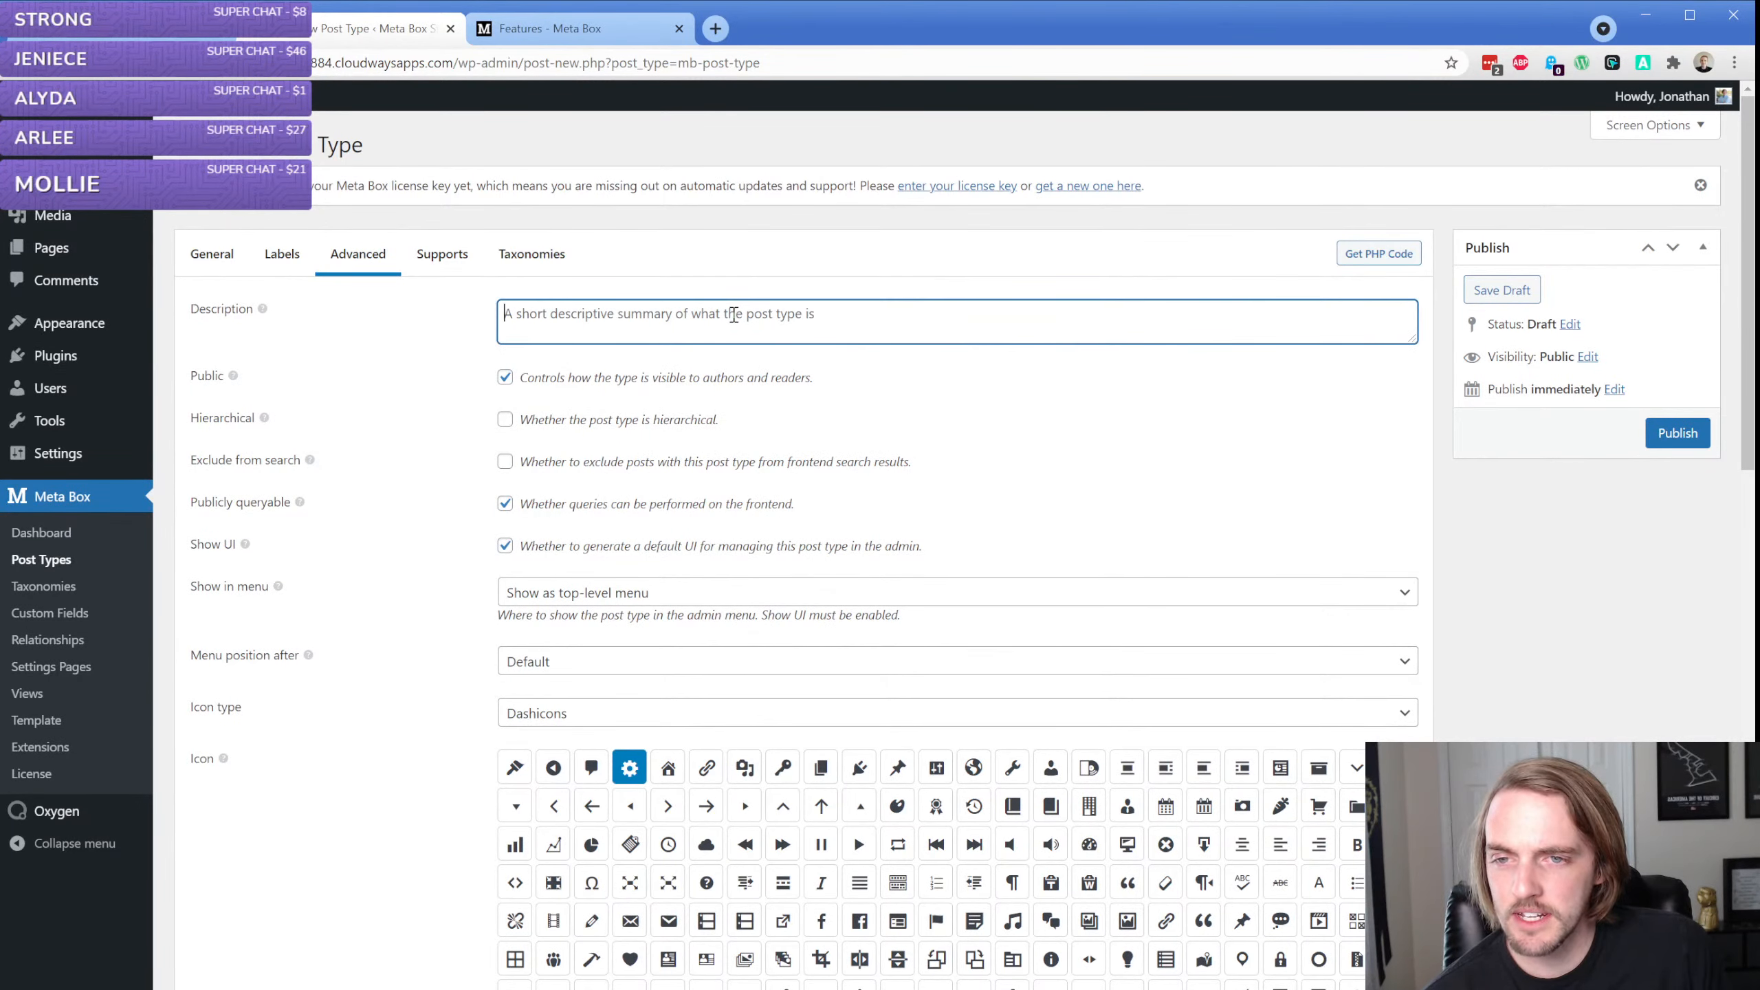
left_click(263, 313)
left_click(263, 311)
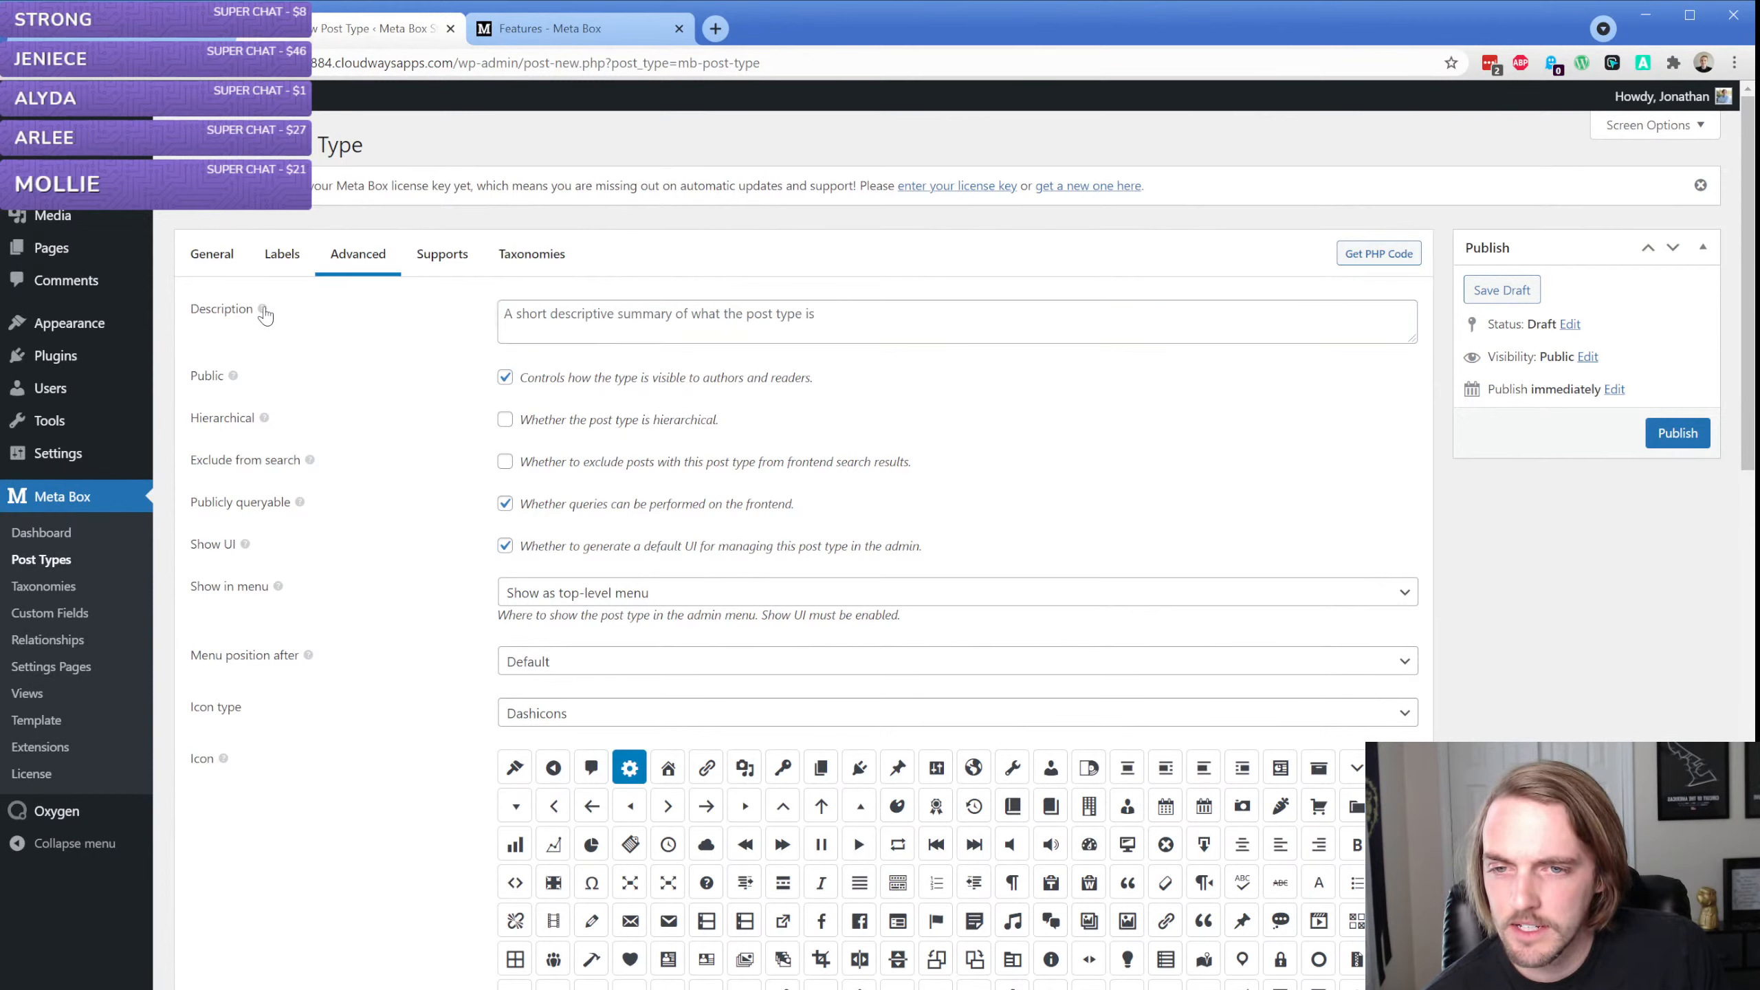
left_click(262, 311)
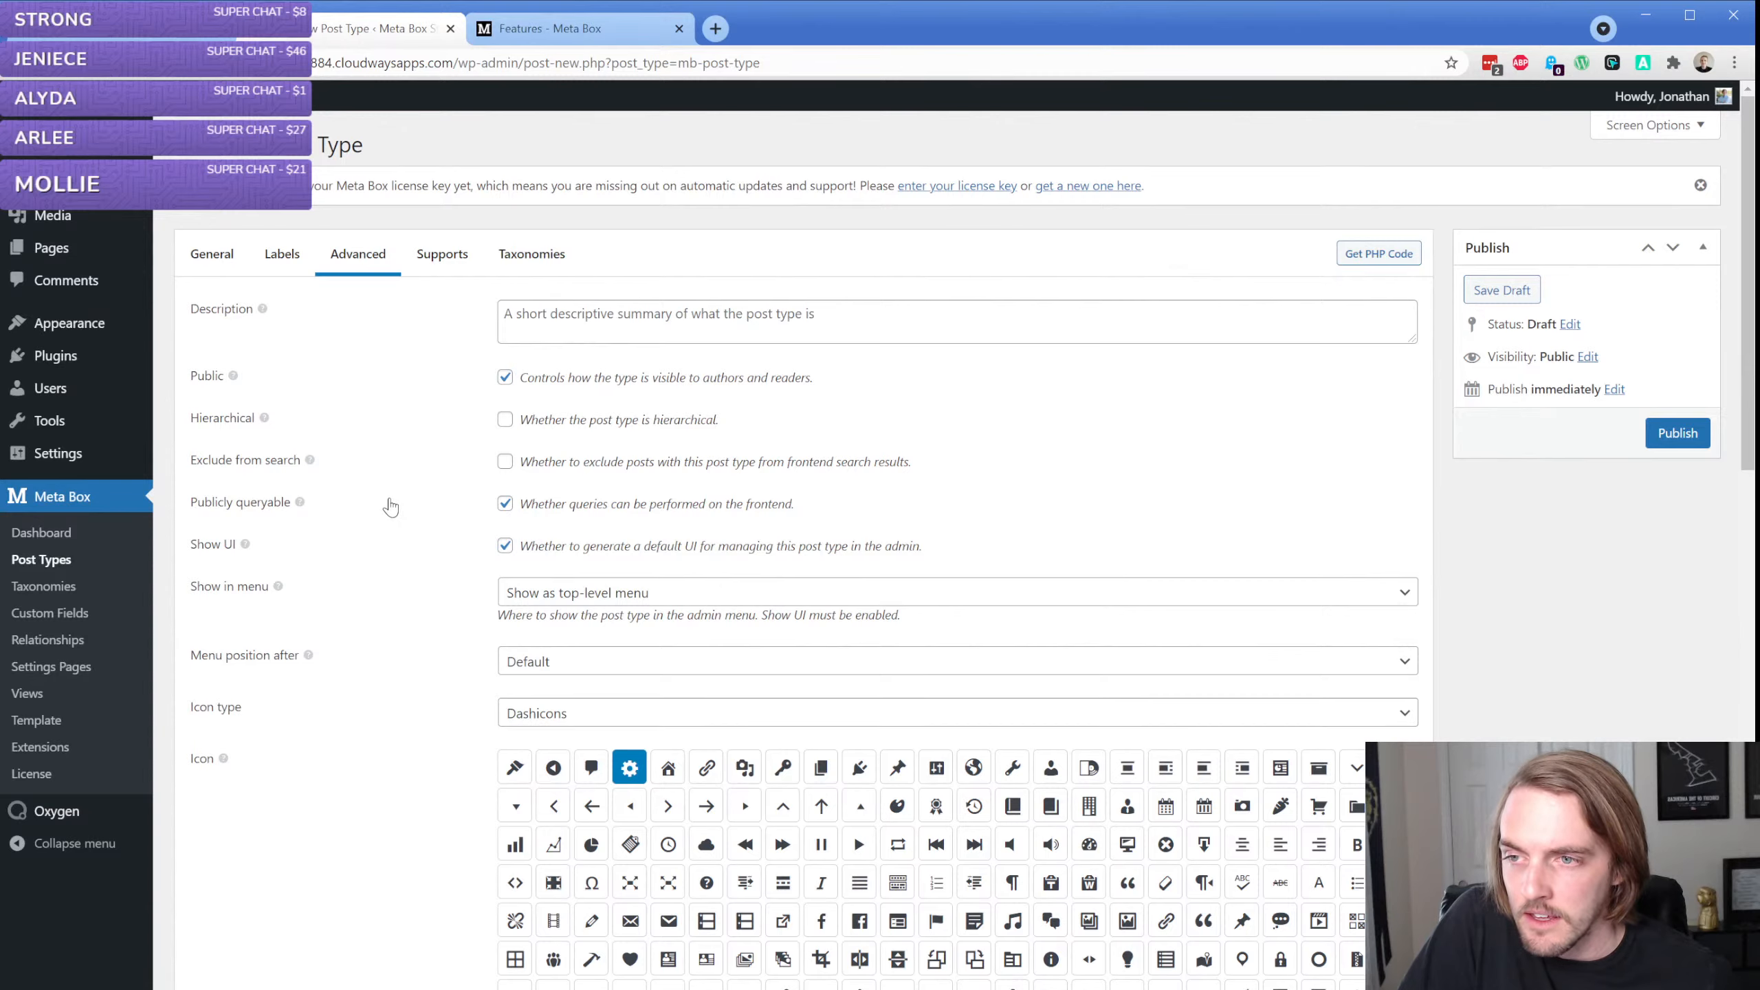
Capitalize the post type's plural name as "Books" and singular name as "Book", keeping the slug "books"
left_click(212, 257)
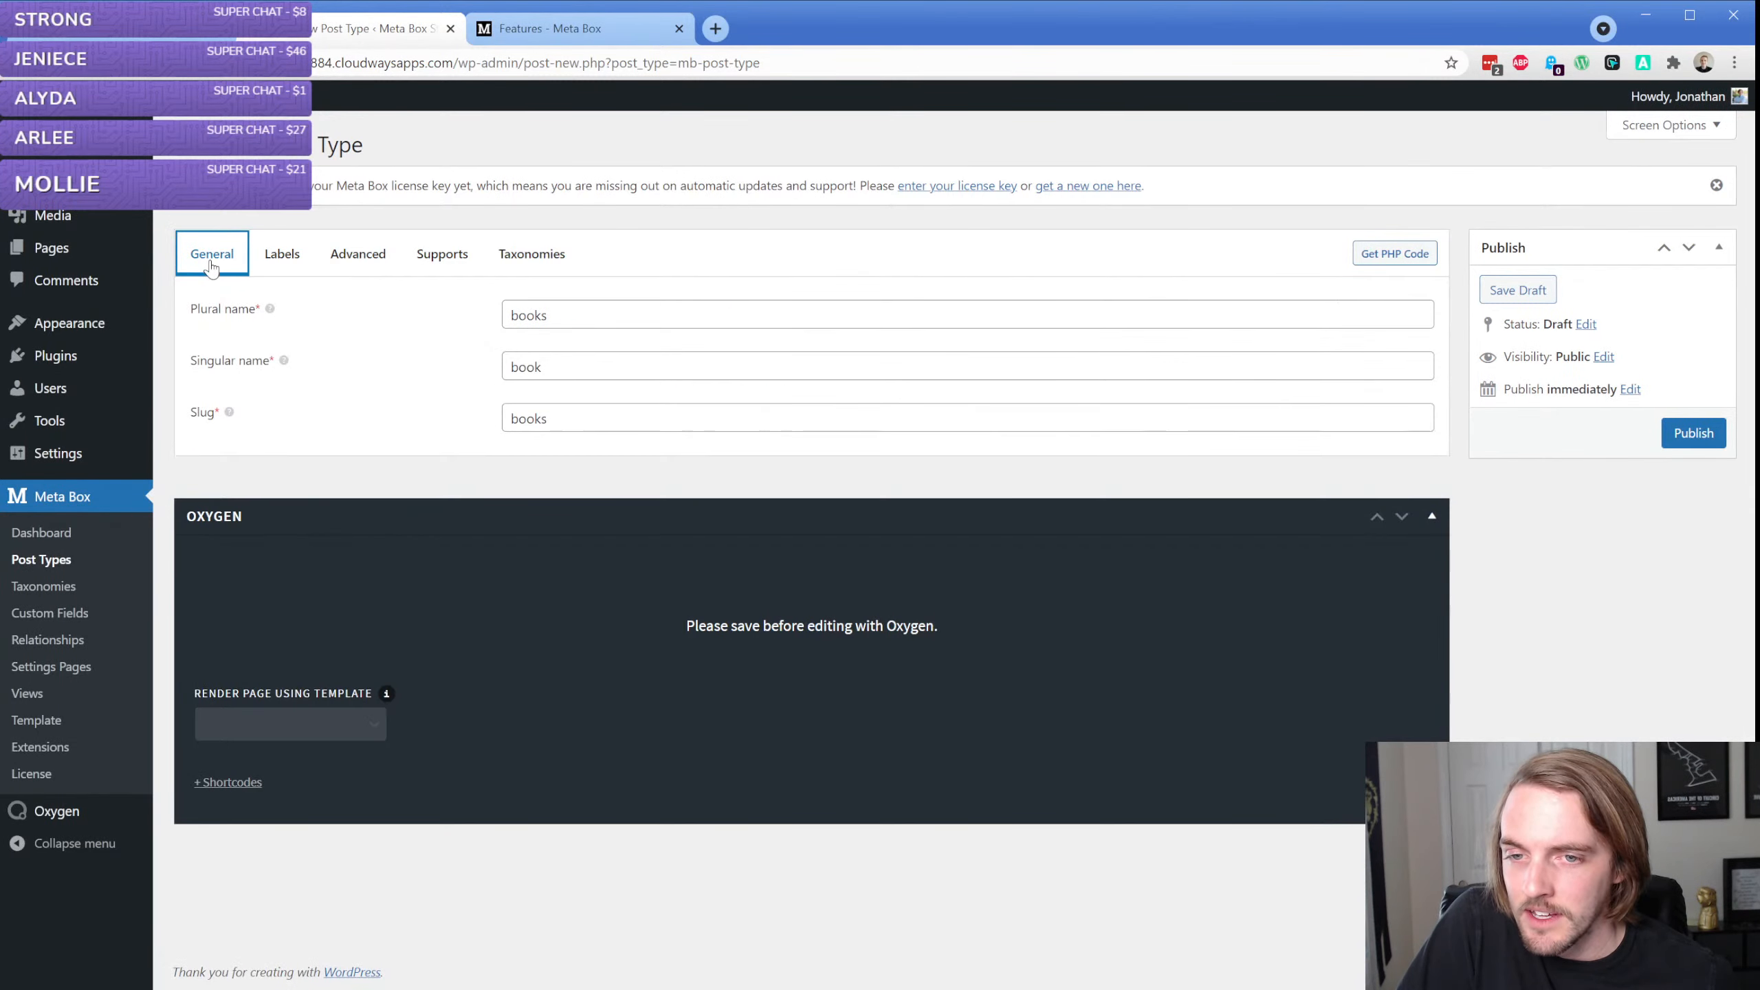
left_click(290, 262)
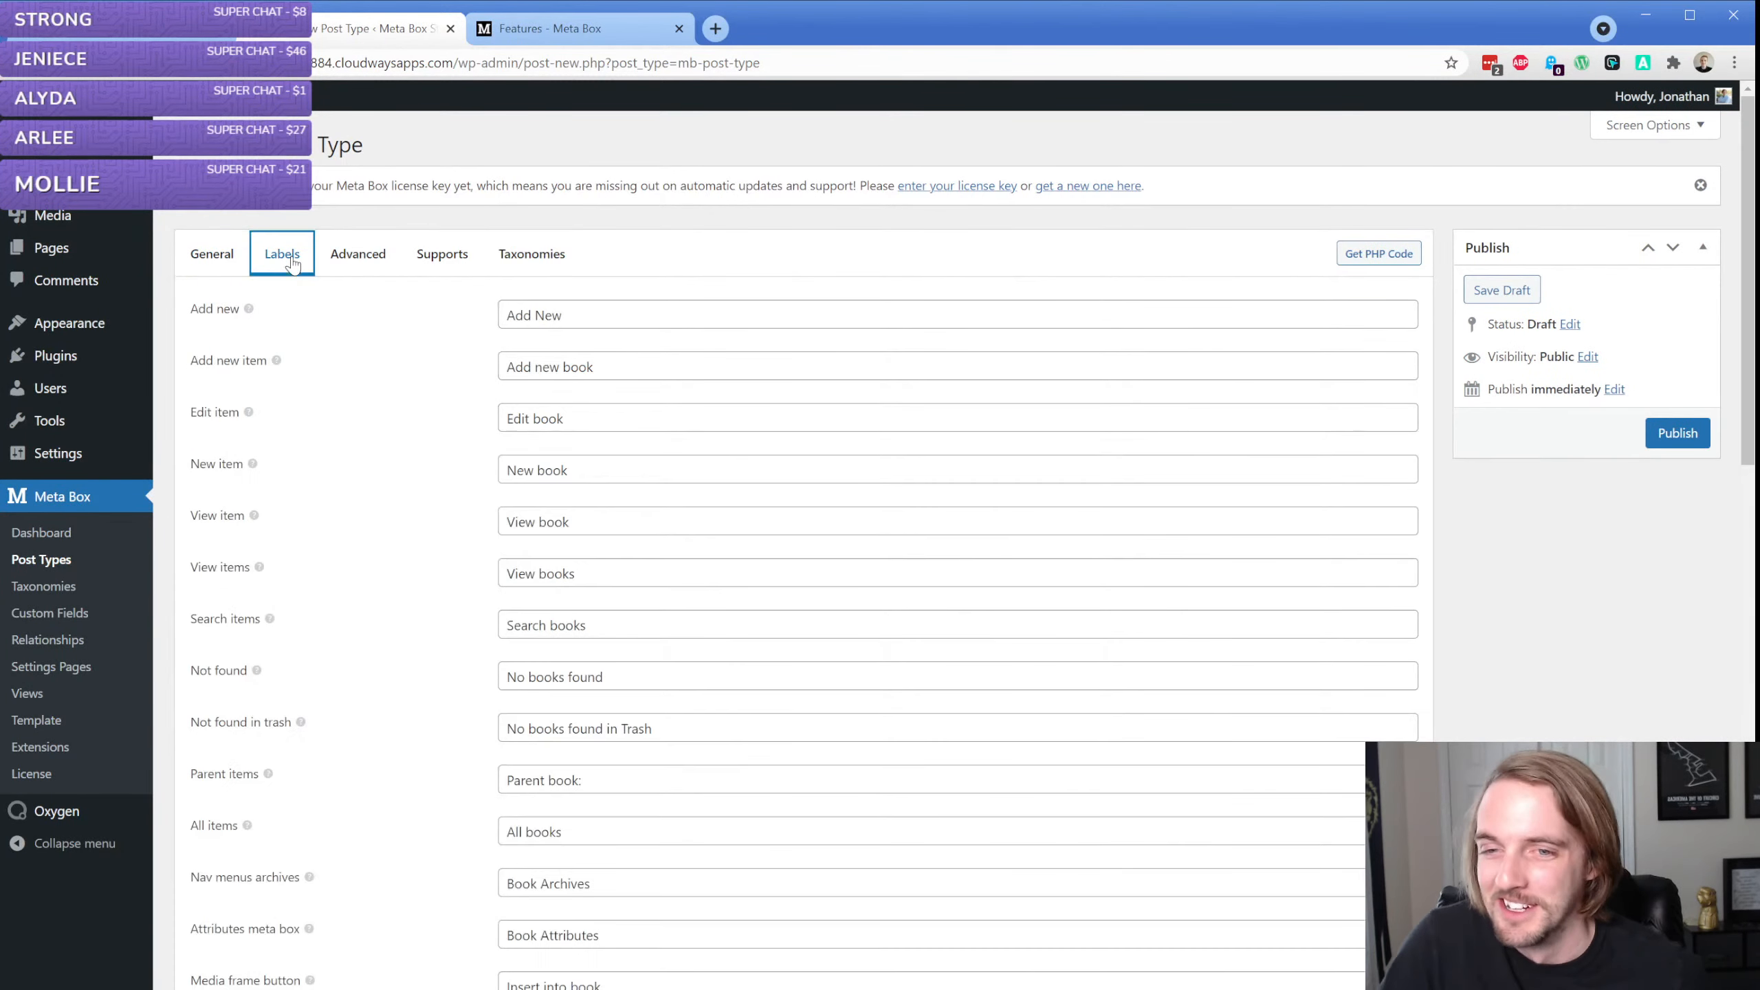
left_click(212, 253)
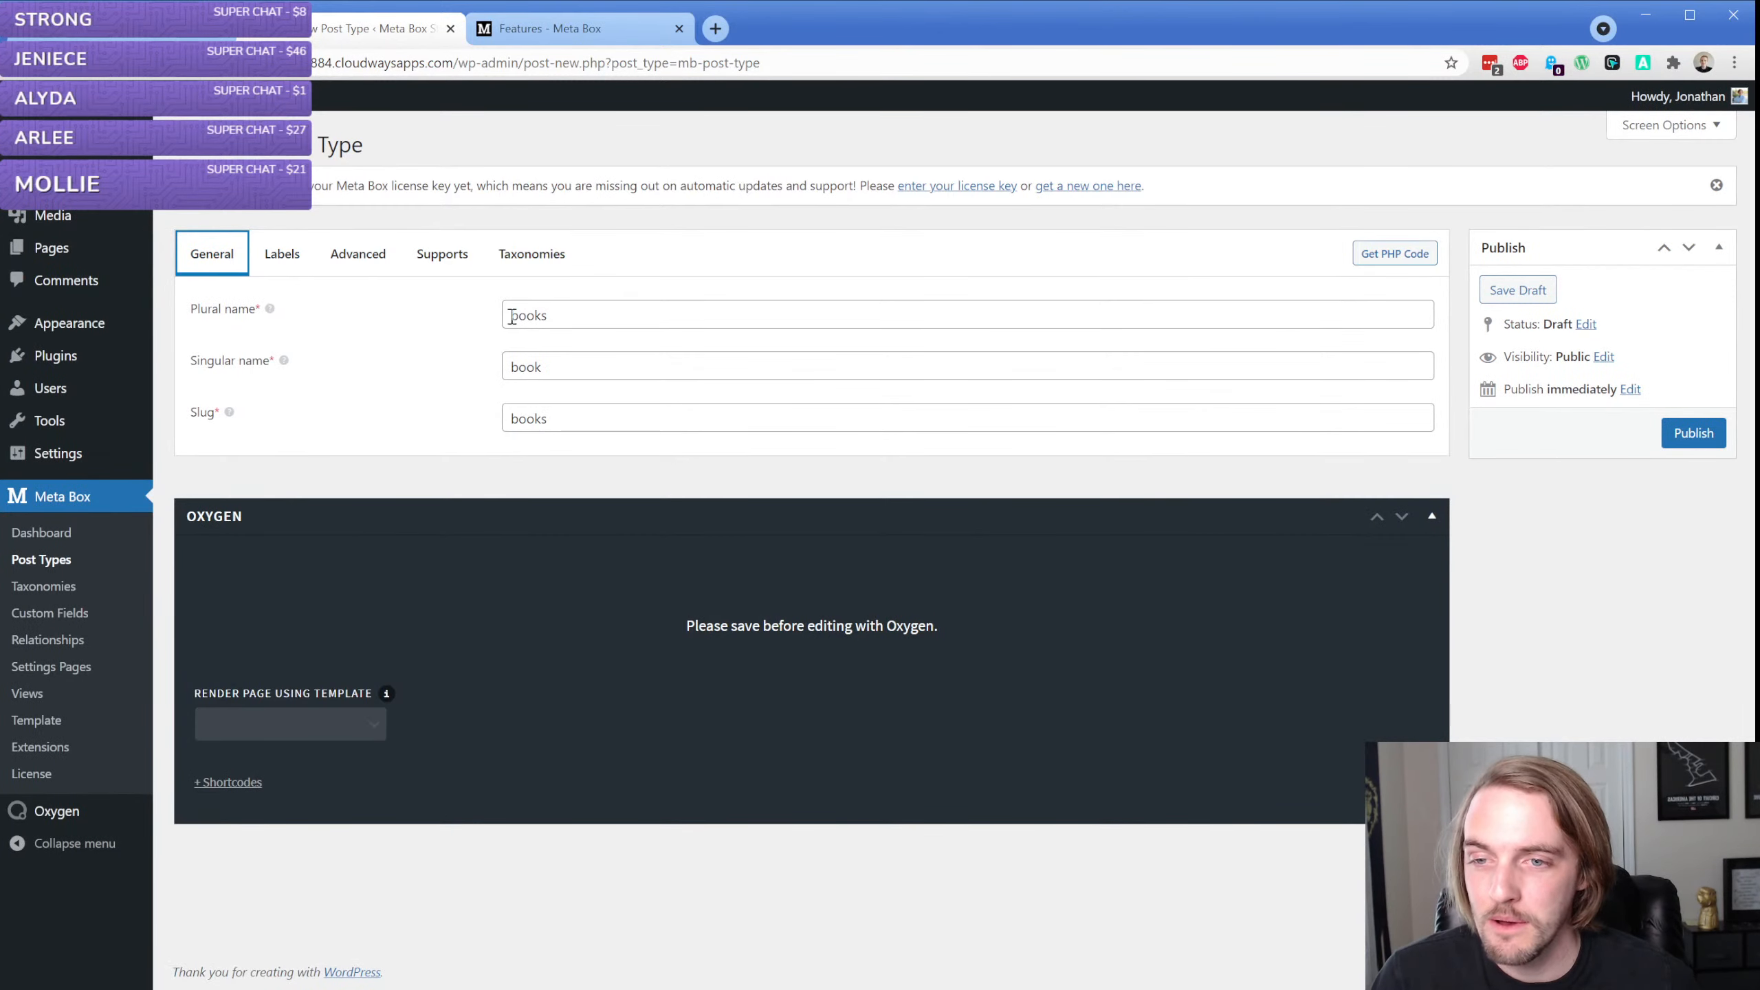
double_click(590, 315)
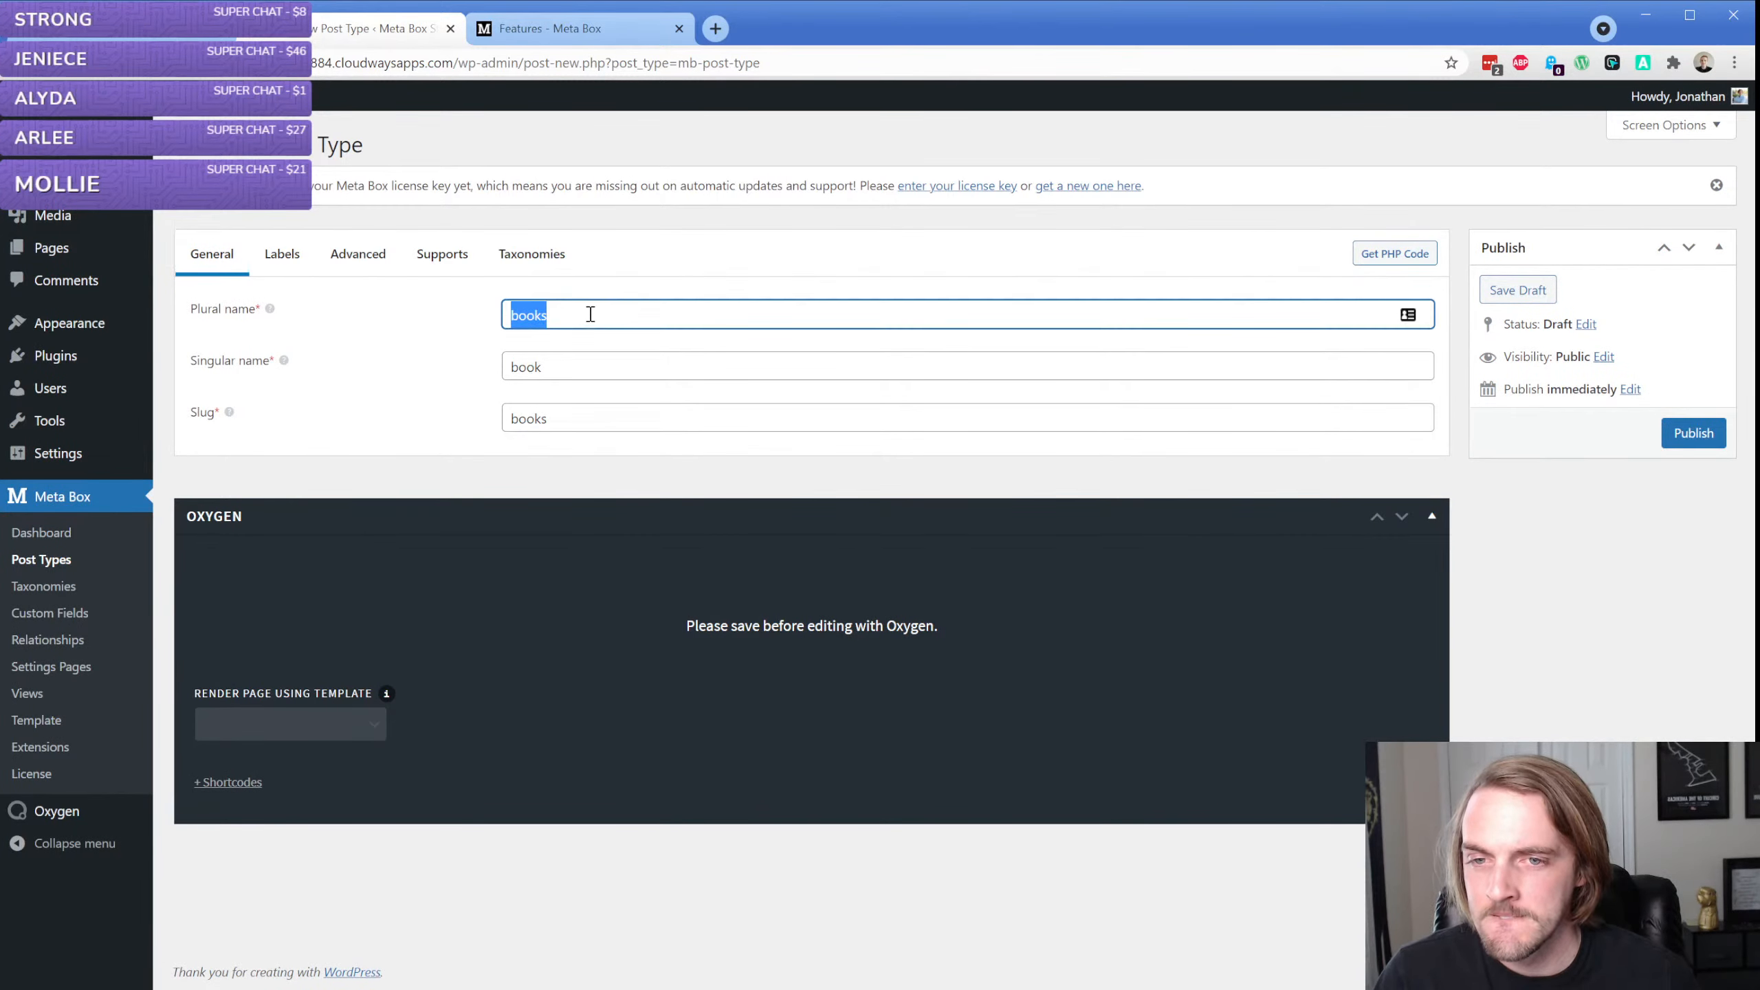
type("Books")
key("Tab")
type("Book")
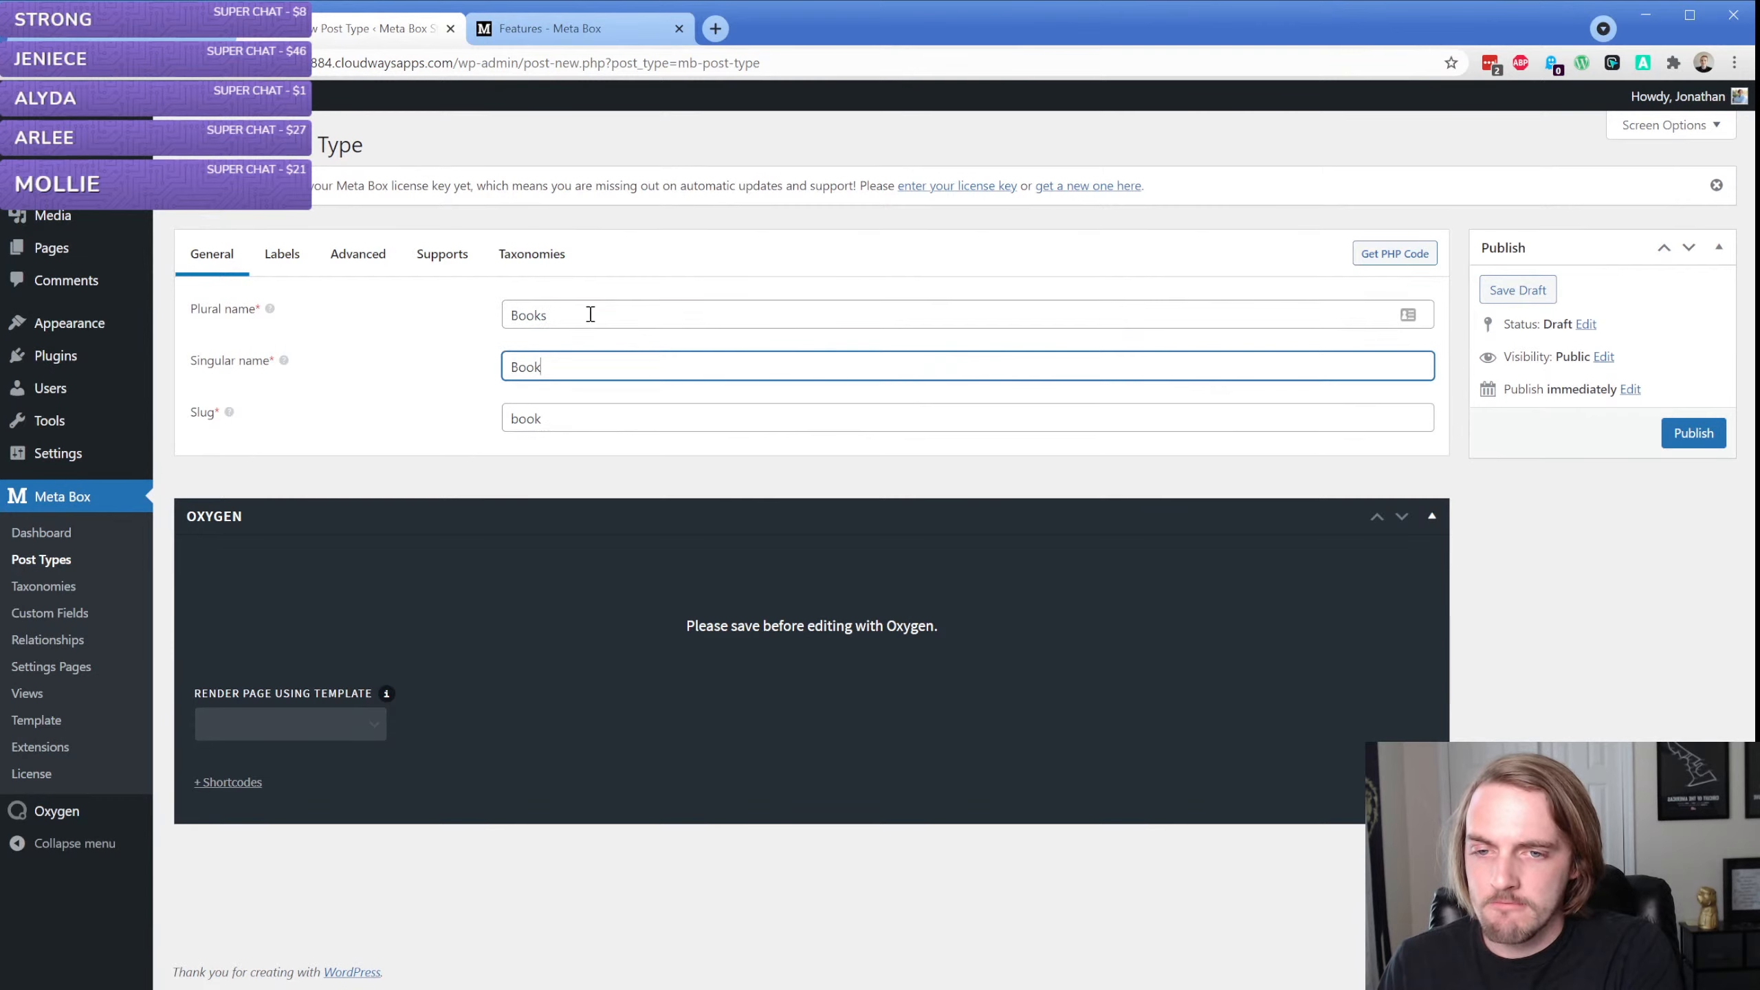
key("Tab")
key("End")
type("s")
Check the post type's labels for the capitalized names and publish the post type
left_click(277, 256)
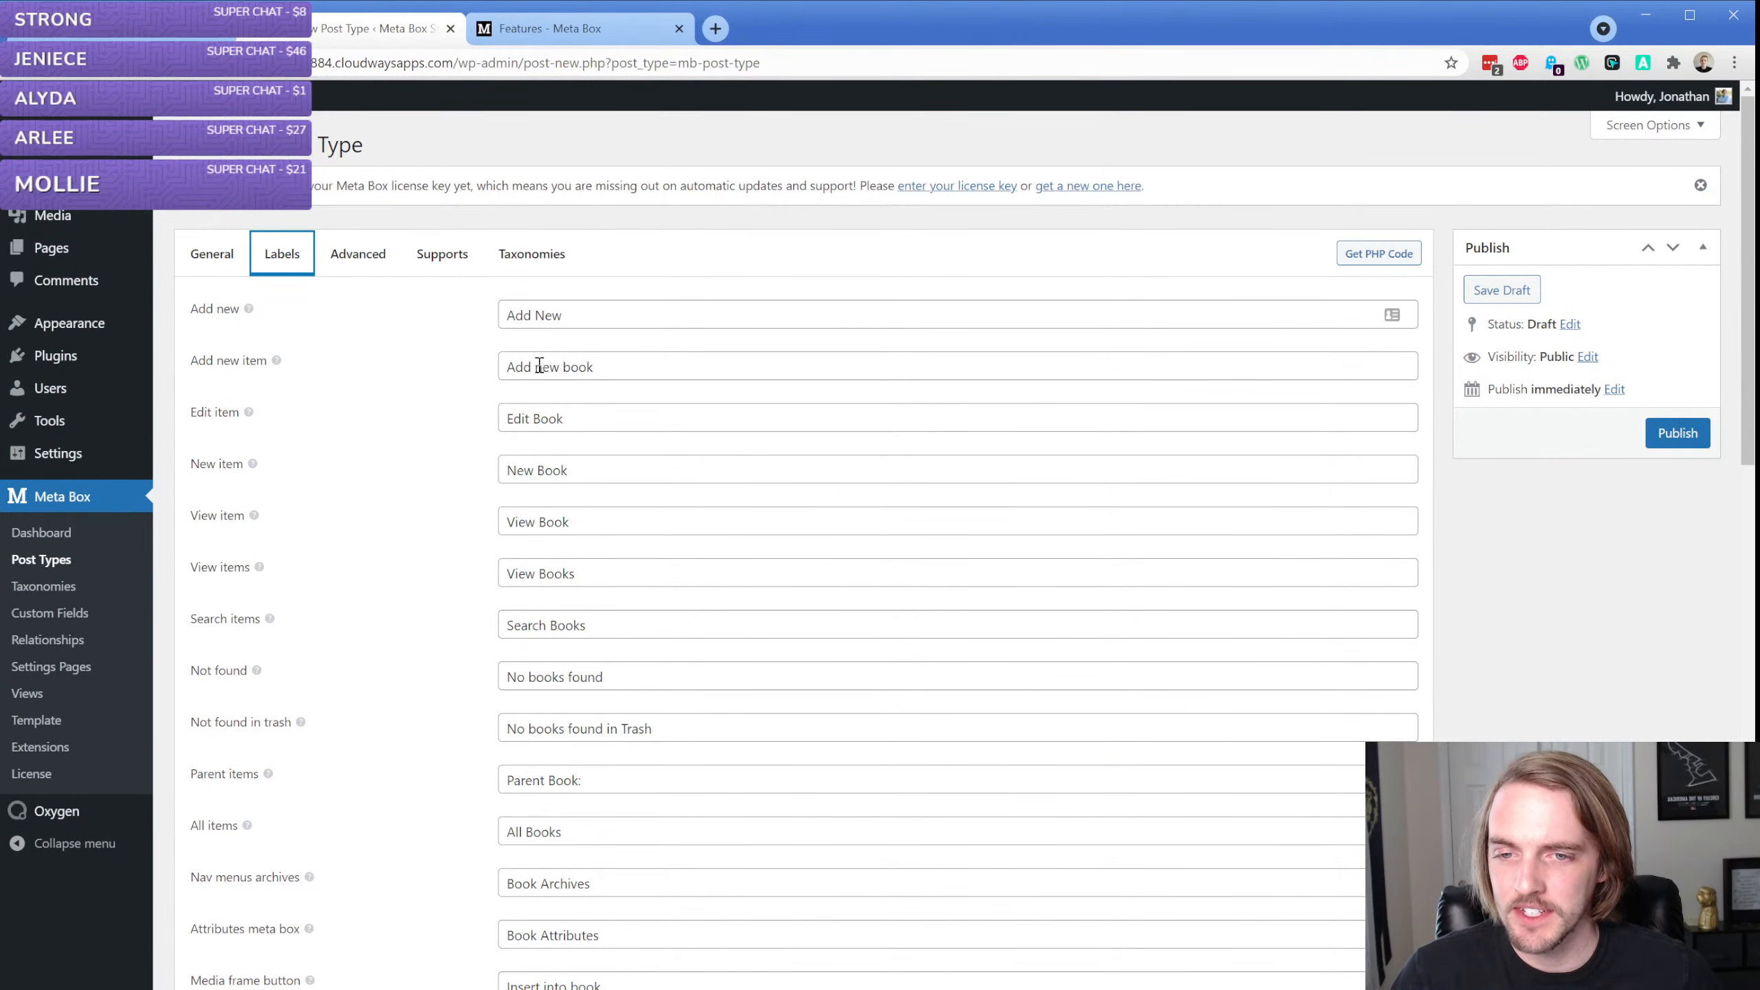
left_click(199, 251)
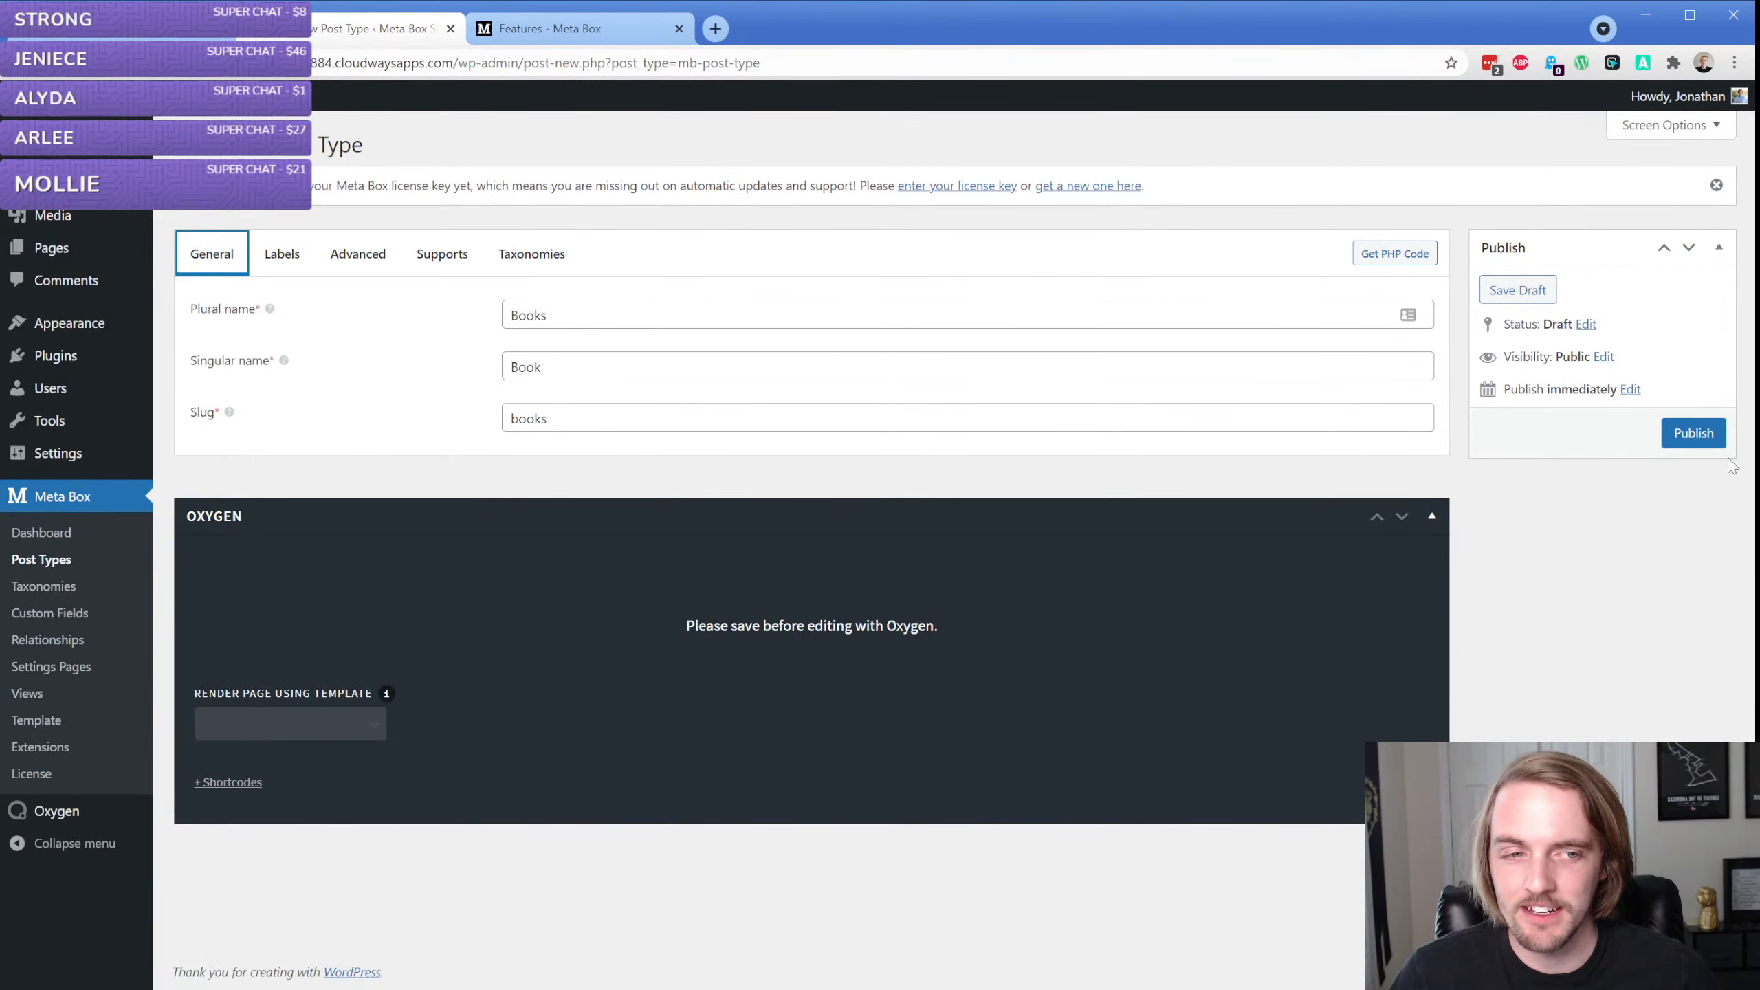
left_click(1672, 443)
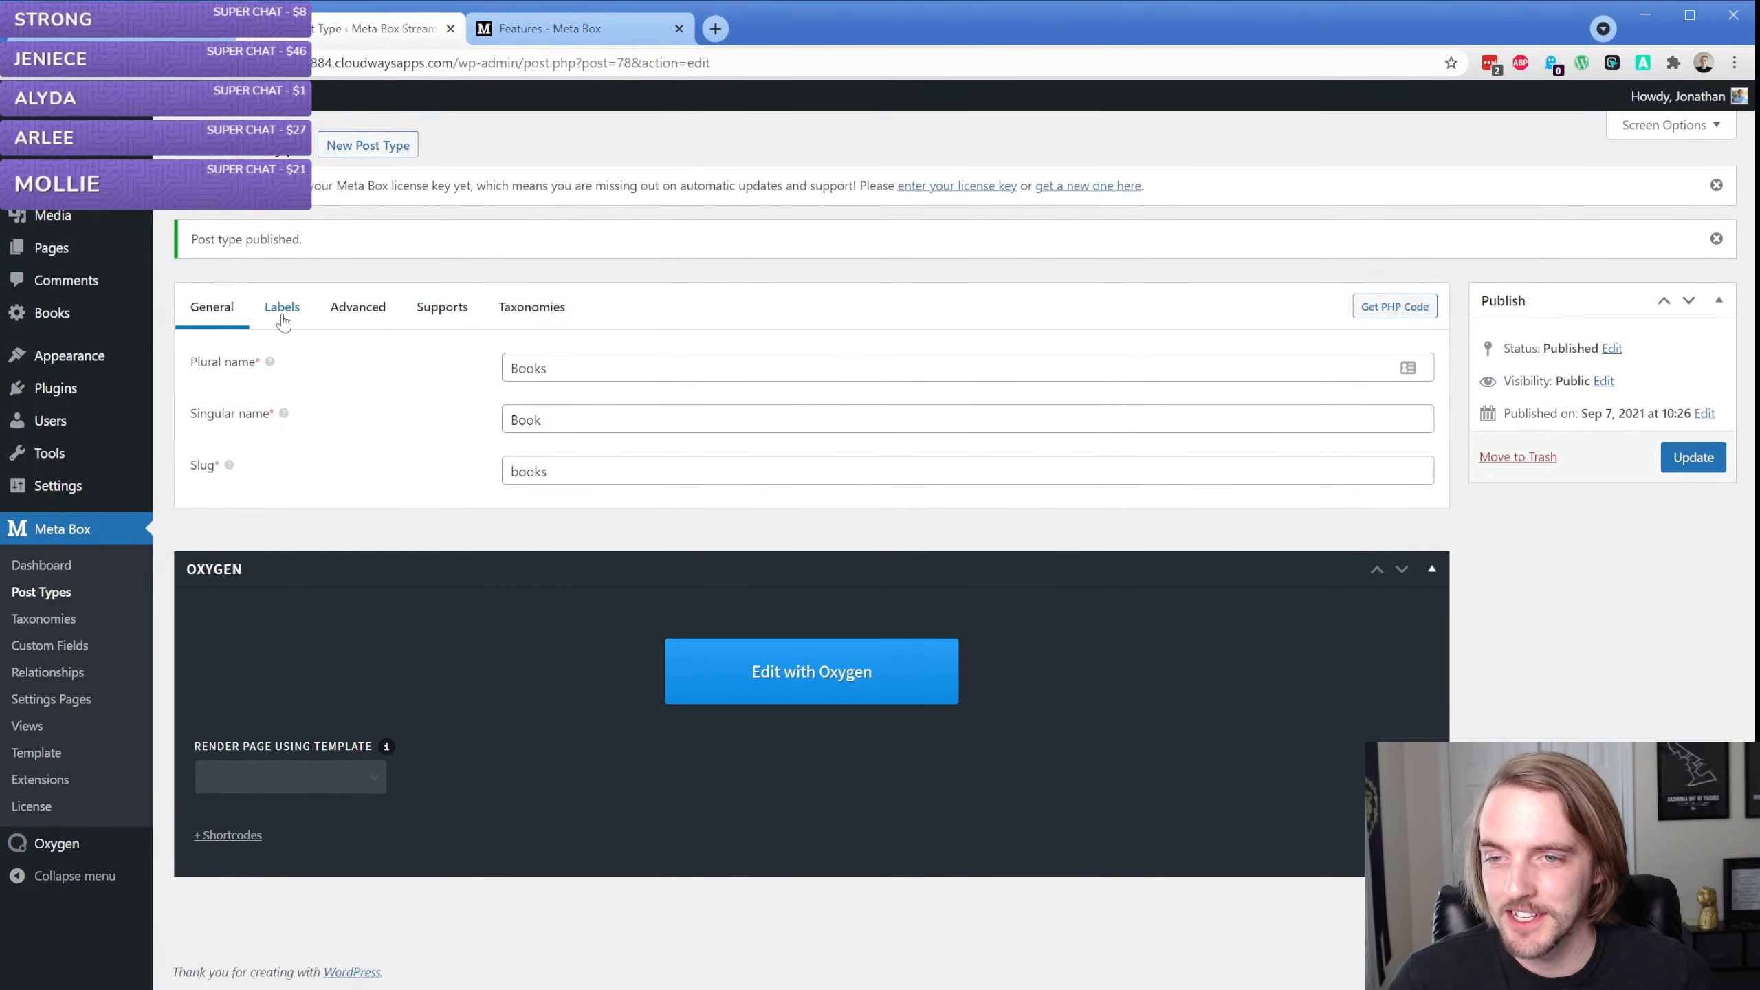
Look through the advanced settings of the Books post type and choose the second of the two adjacent book Dashicons as its icon
left_click(282, 312)
left_click(345, 316)
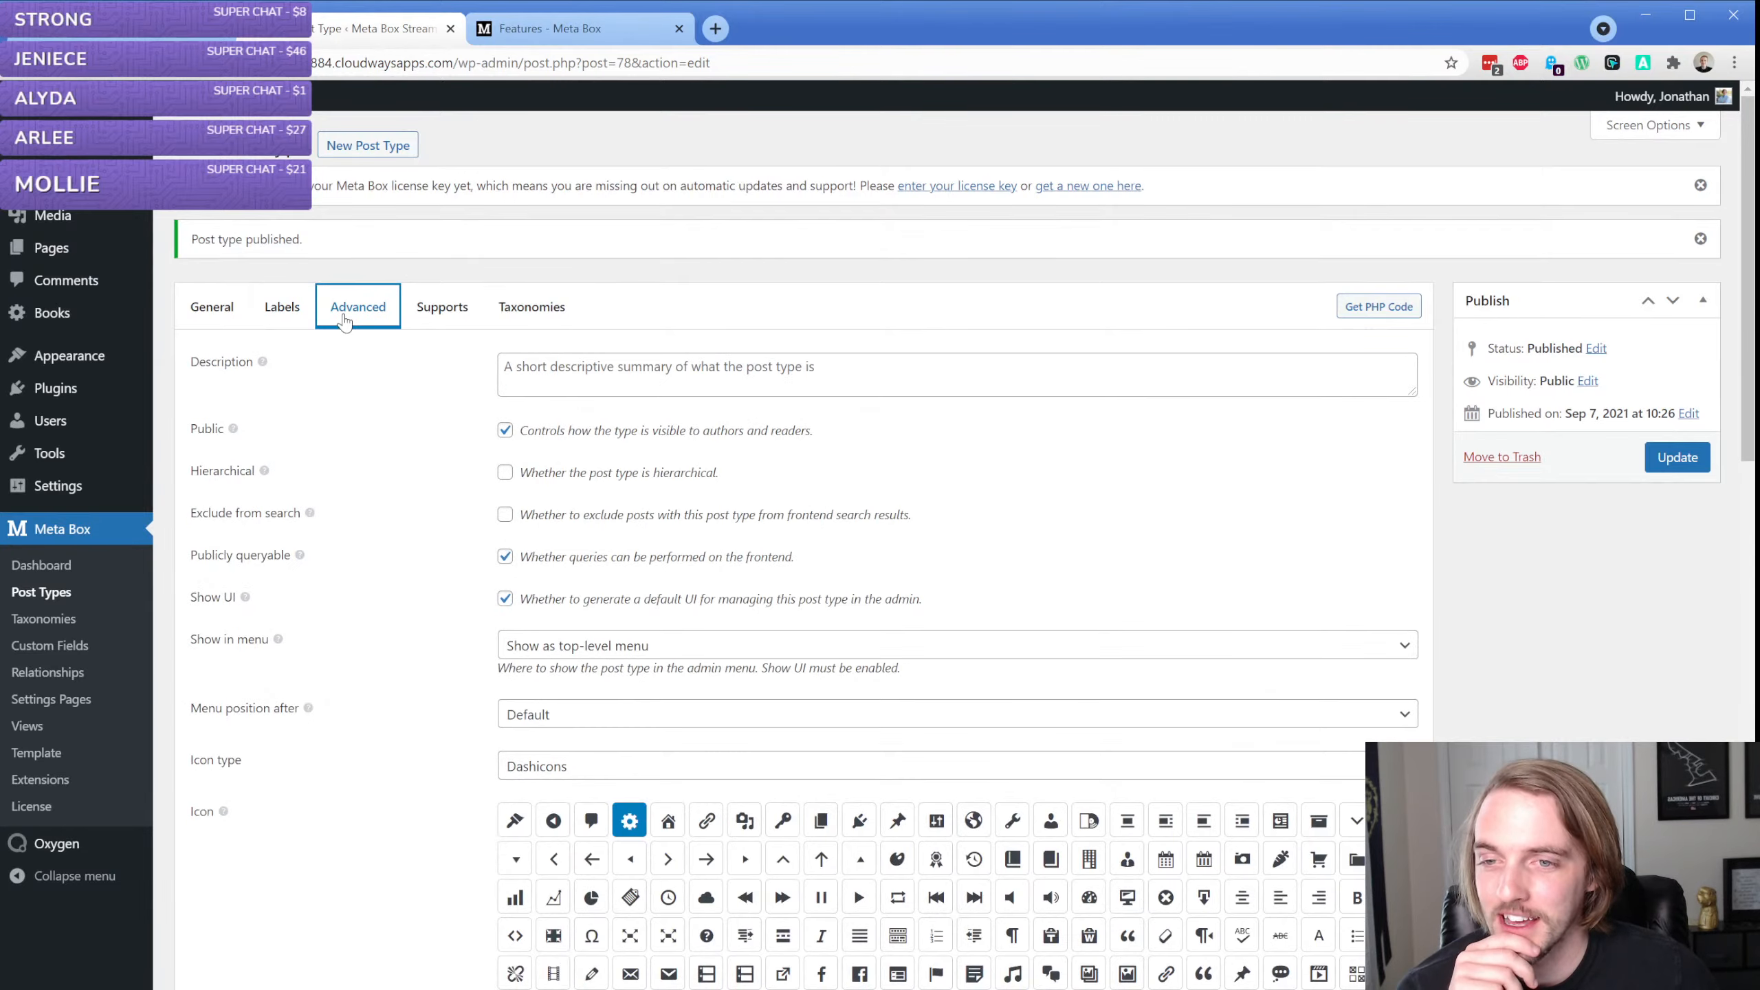
scroll(416, 494, "down", 10)
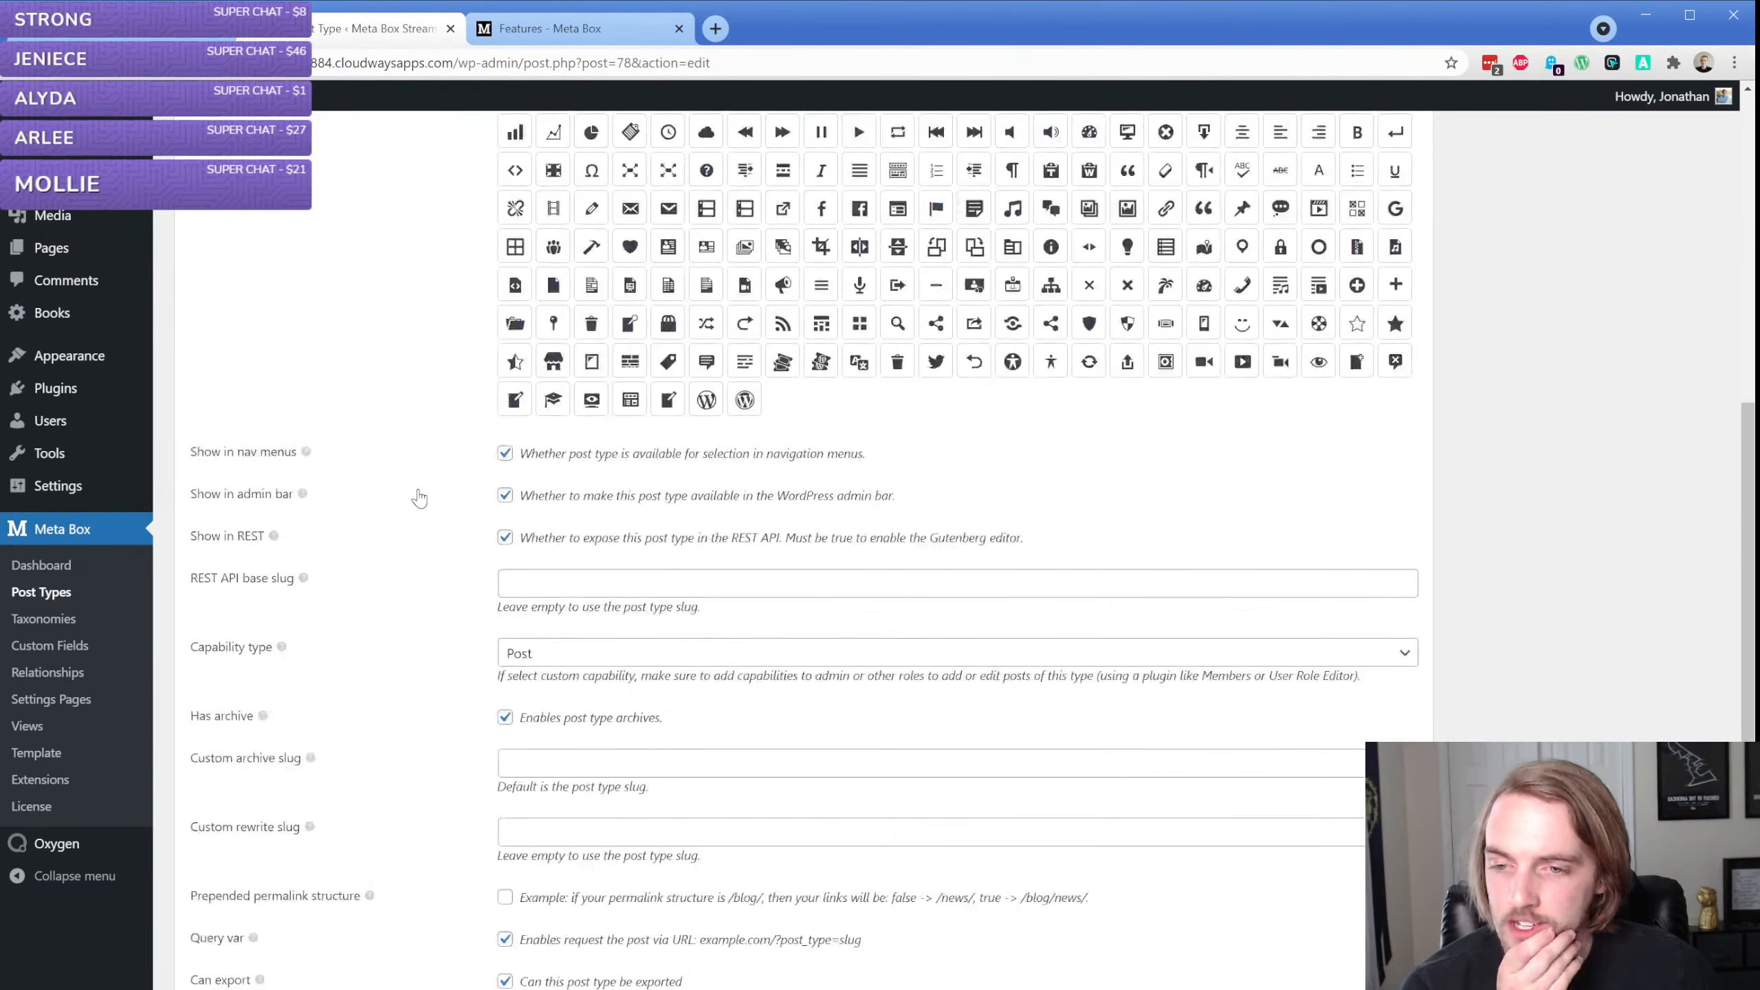
scroll(419, 498, "down", 3)
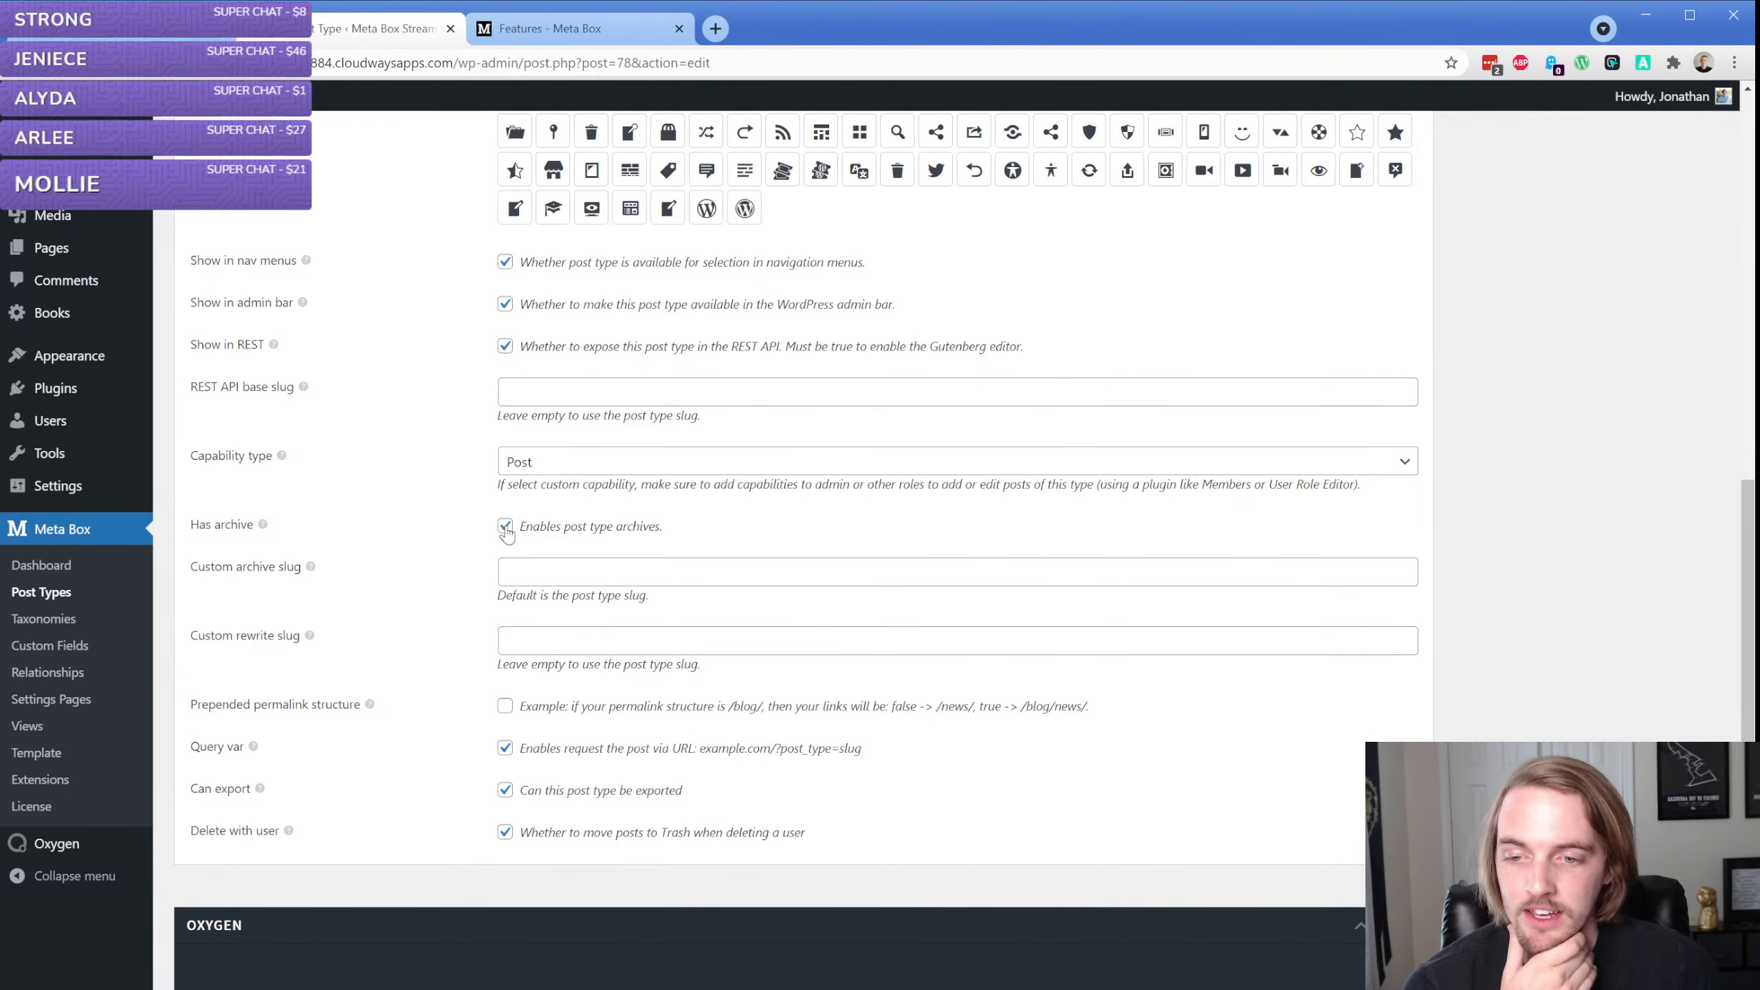
scroll(446, 508, "up", 7)
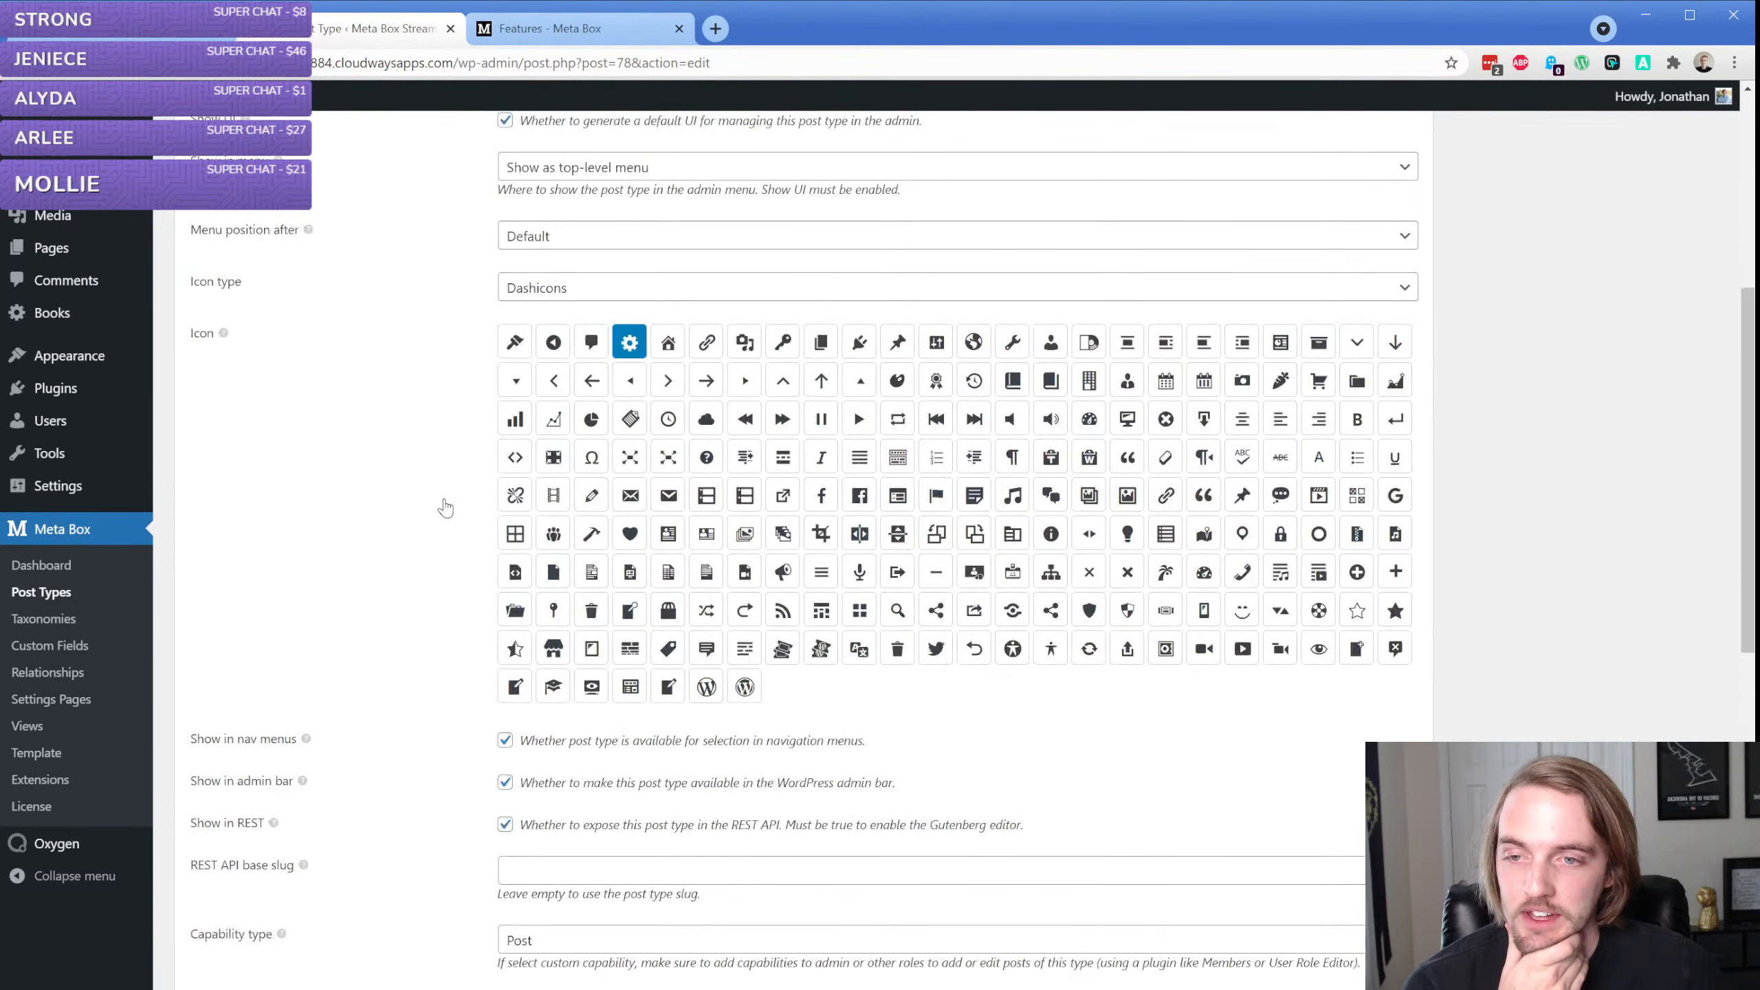
left_click(615, 291)
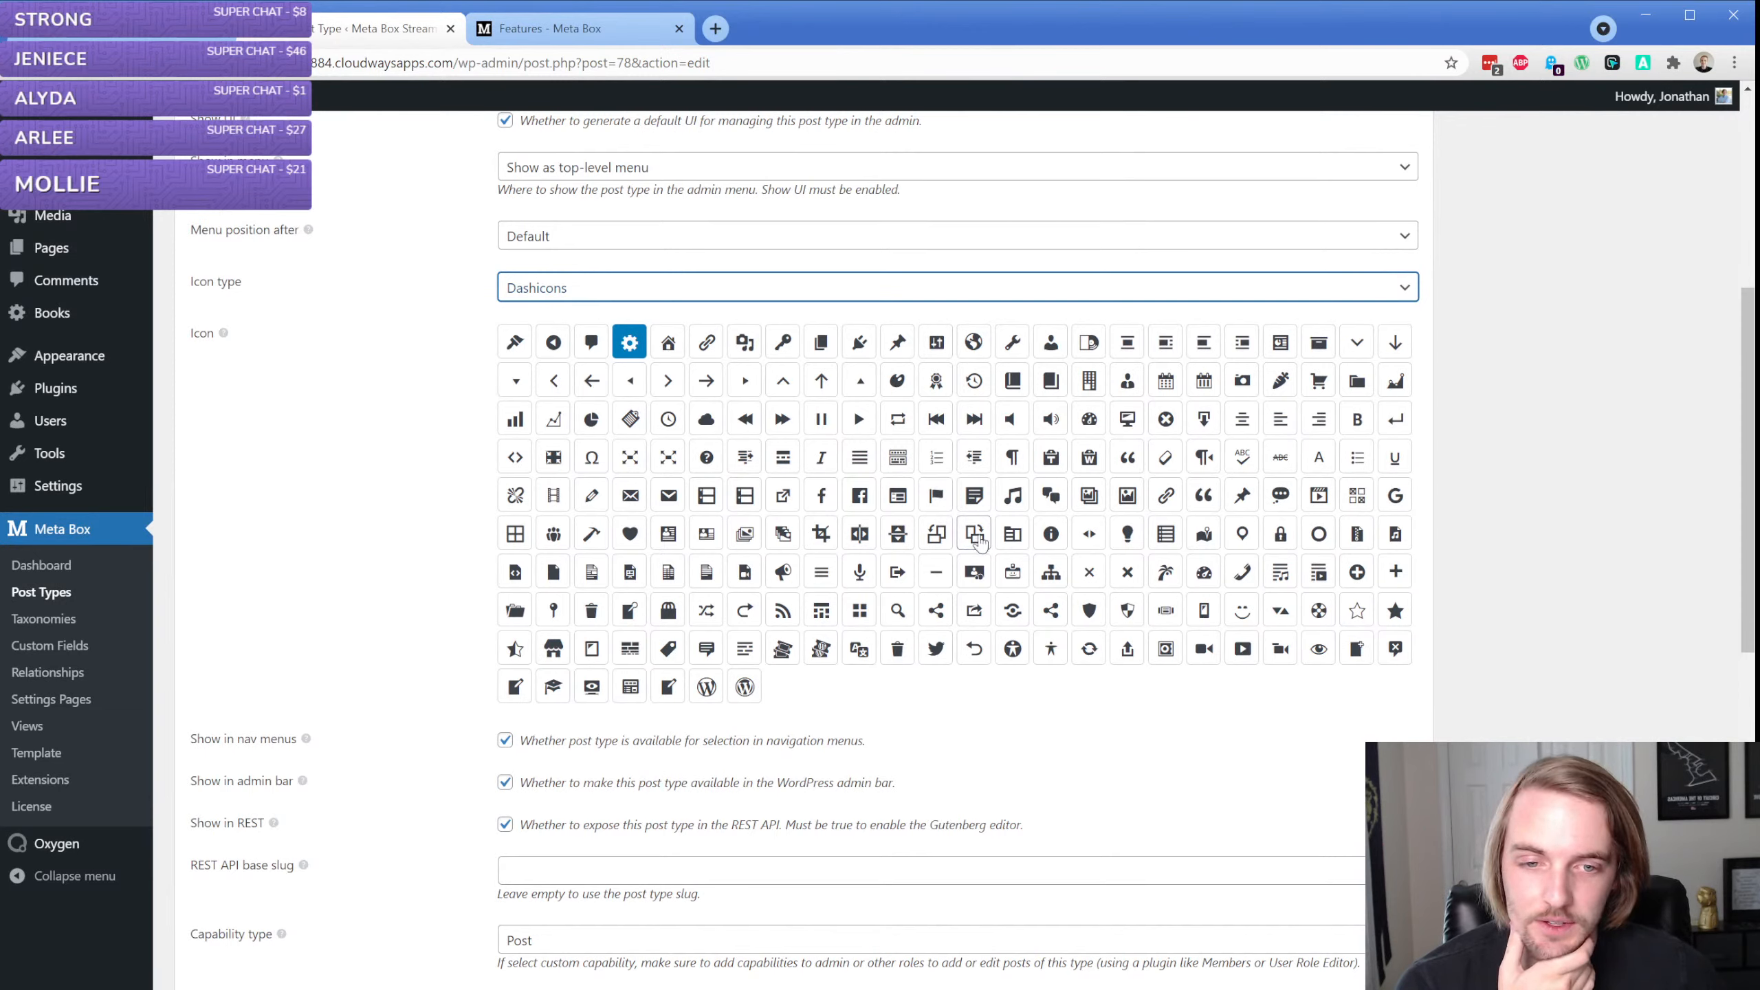
scroll(437, 478, "up", 5)
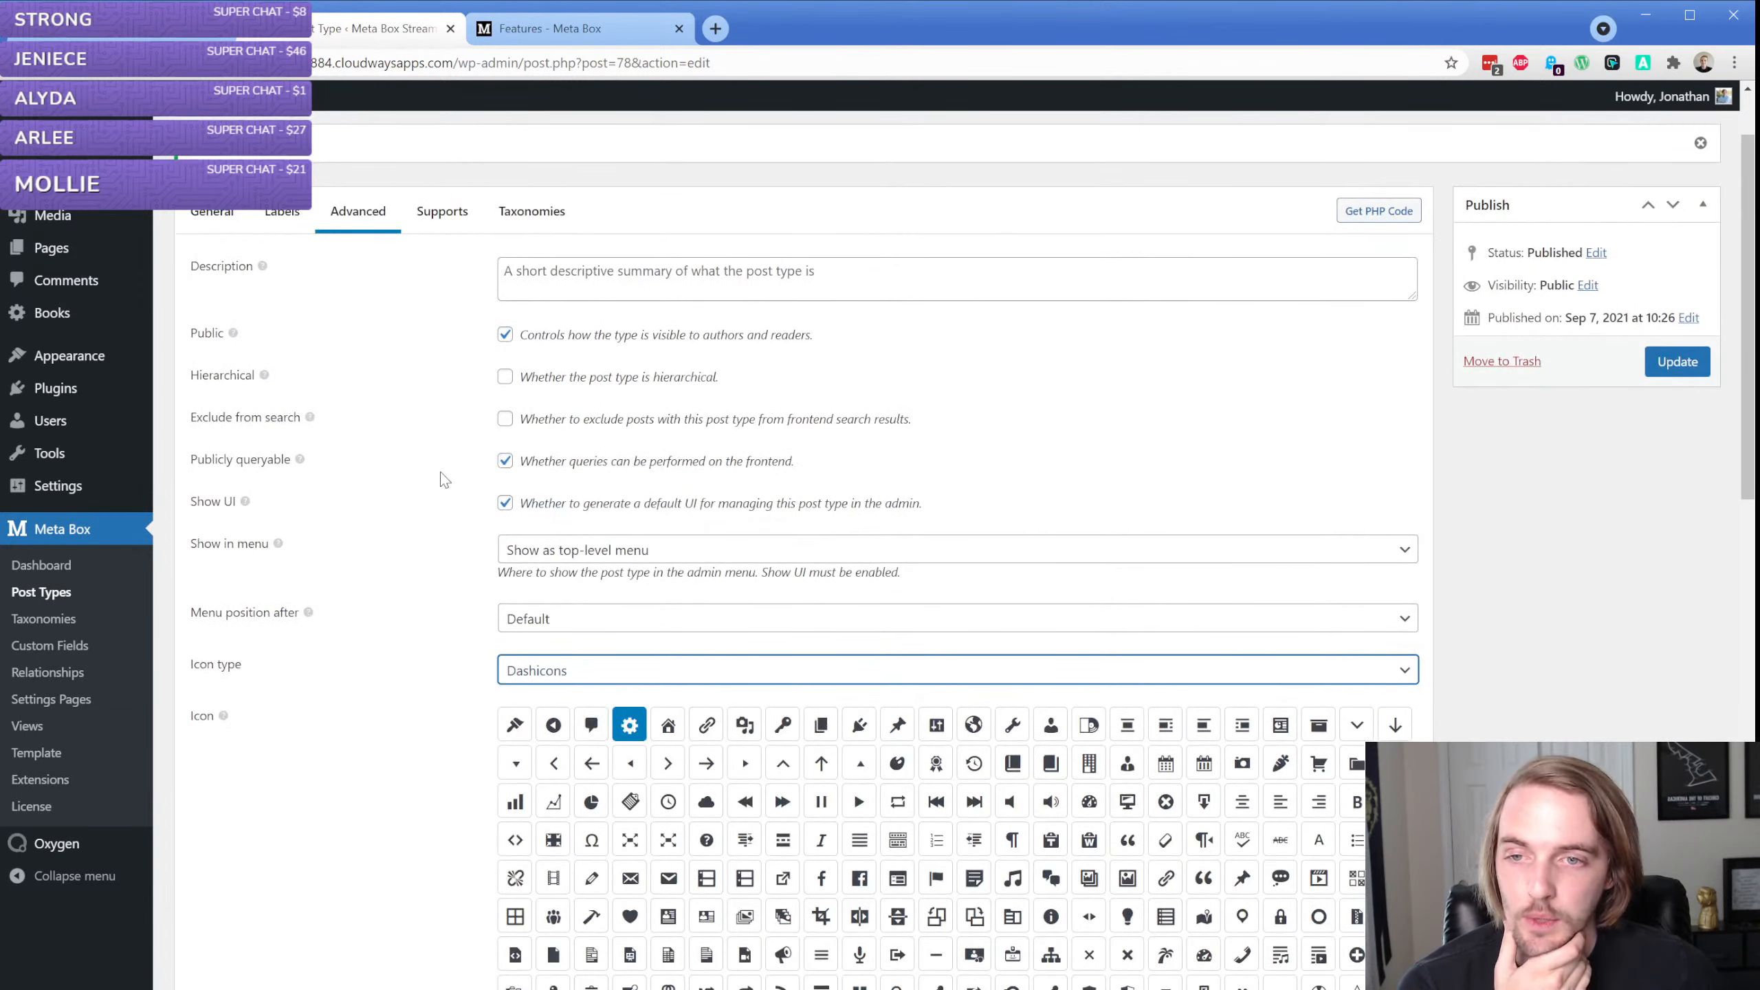
scroll(444, 473, "down", 5)
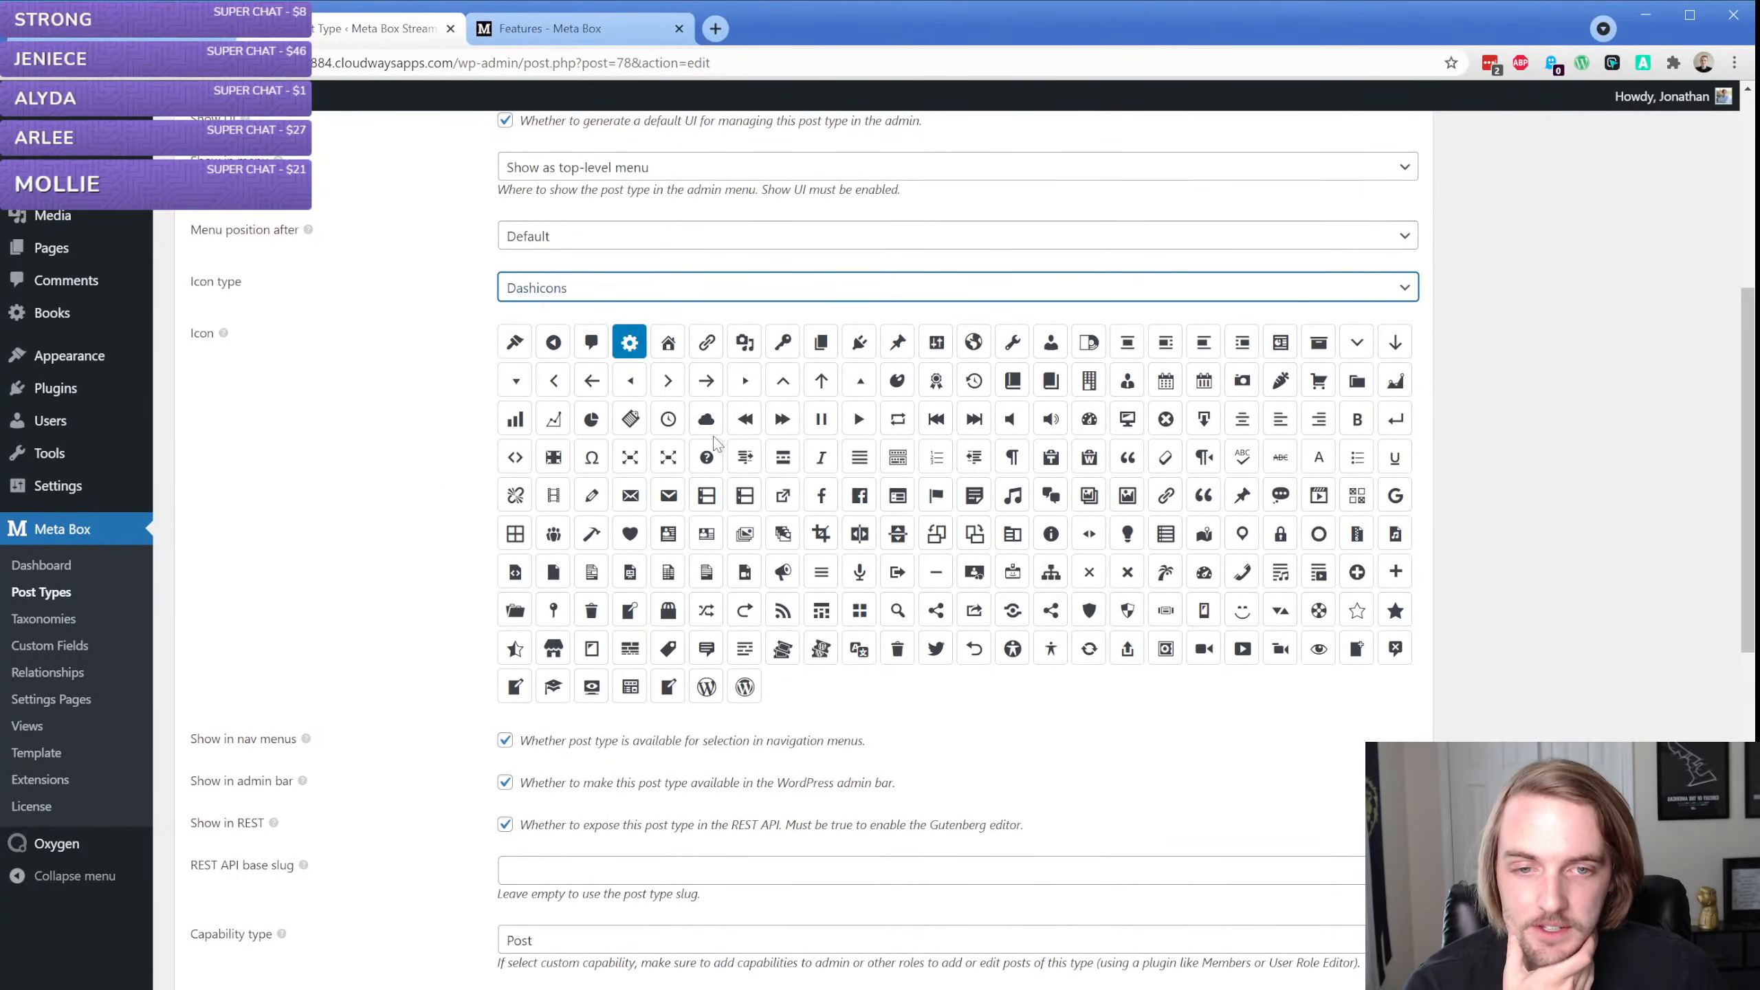
left_click(1049, 385)
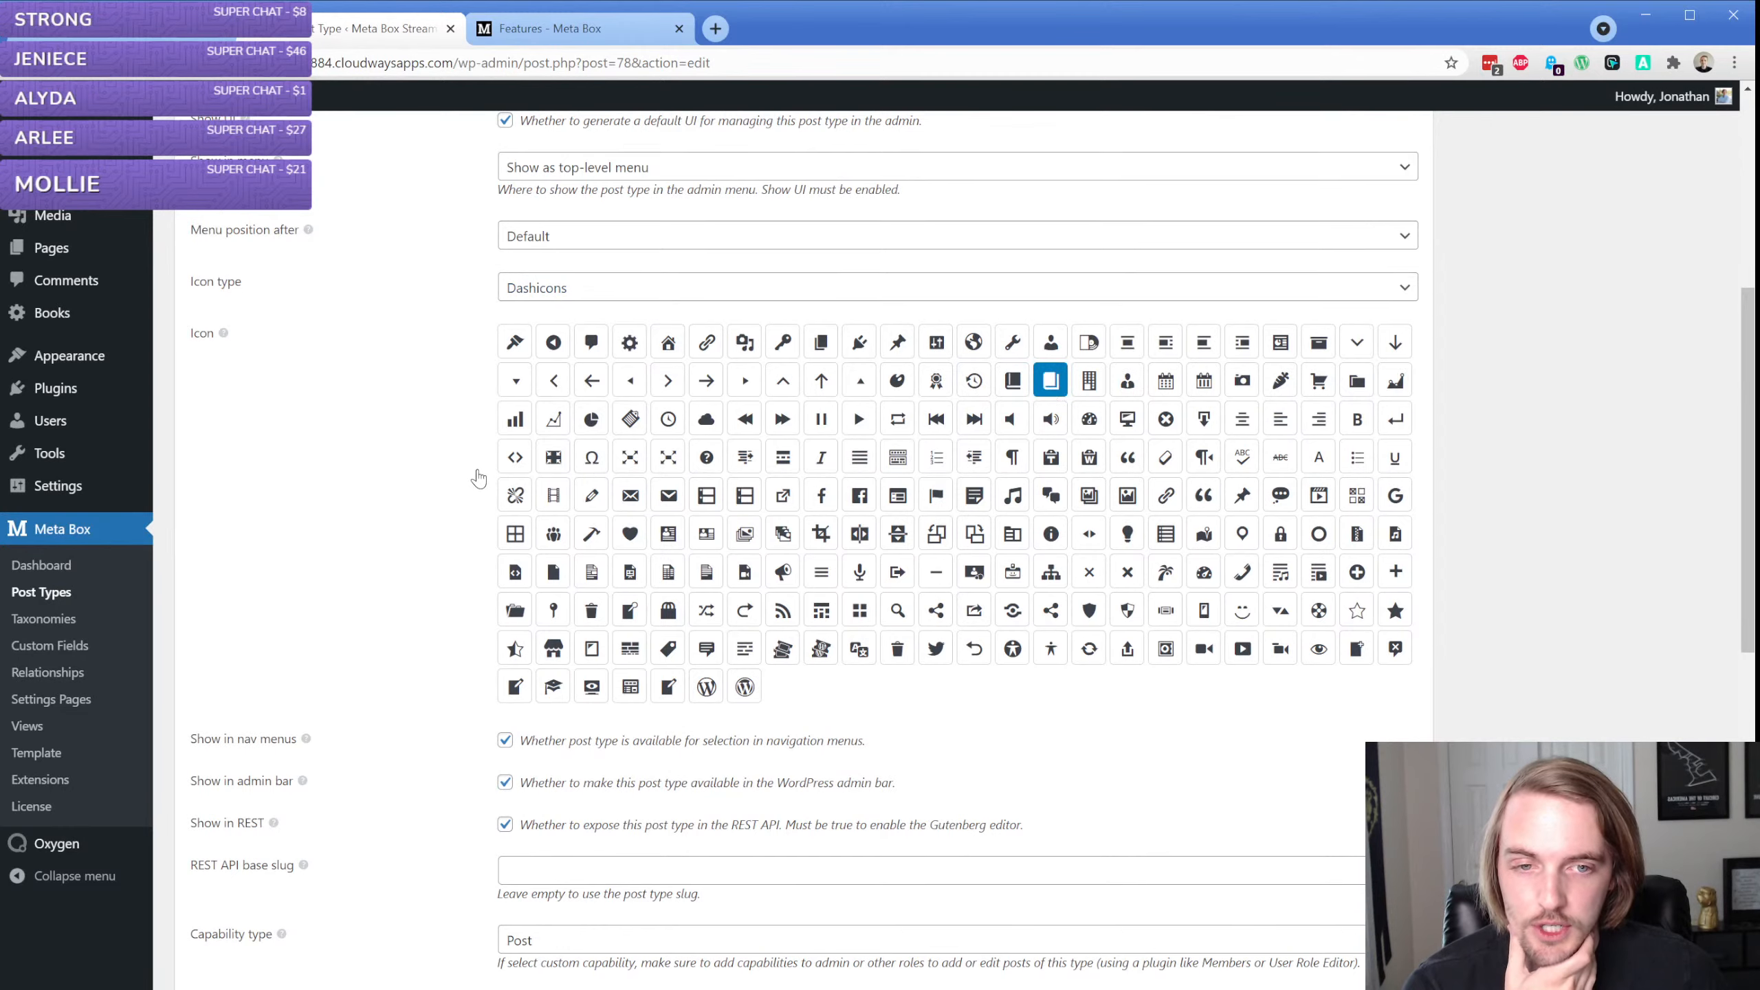
Review the supported core features and available taxonomies of the Books post type, and update the post type
scroll(477, 479, "up", 3)
scroll(477, 480, "up", 3)
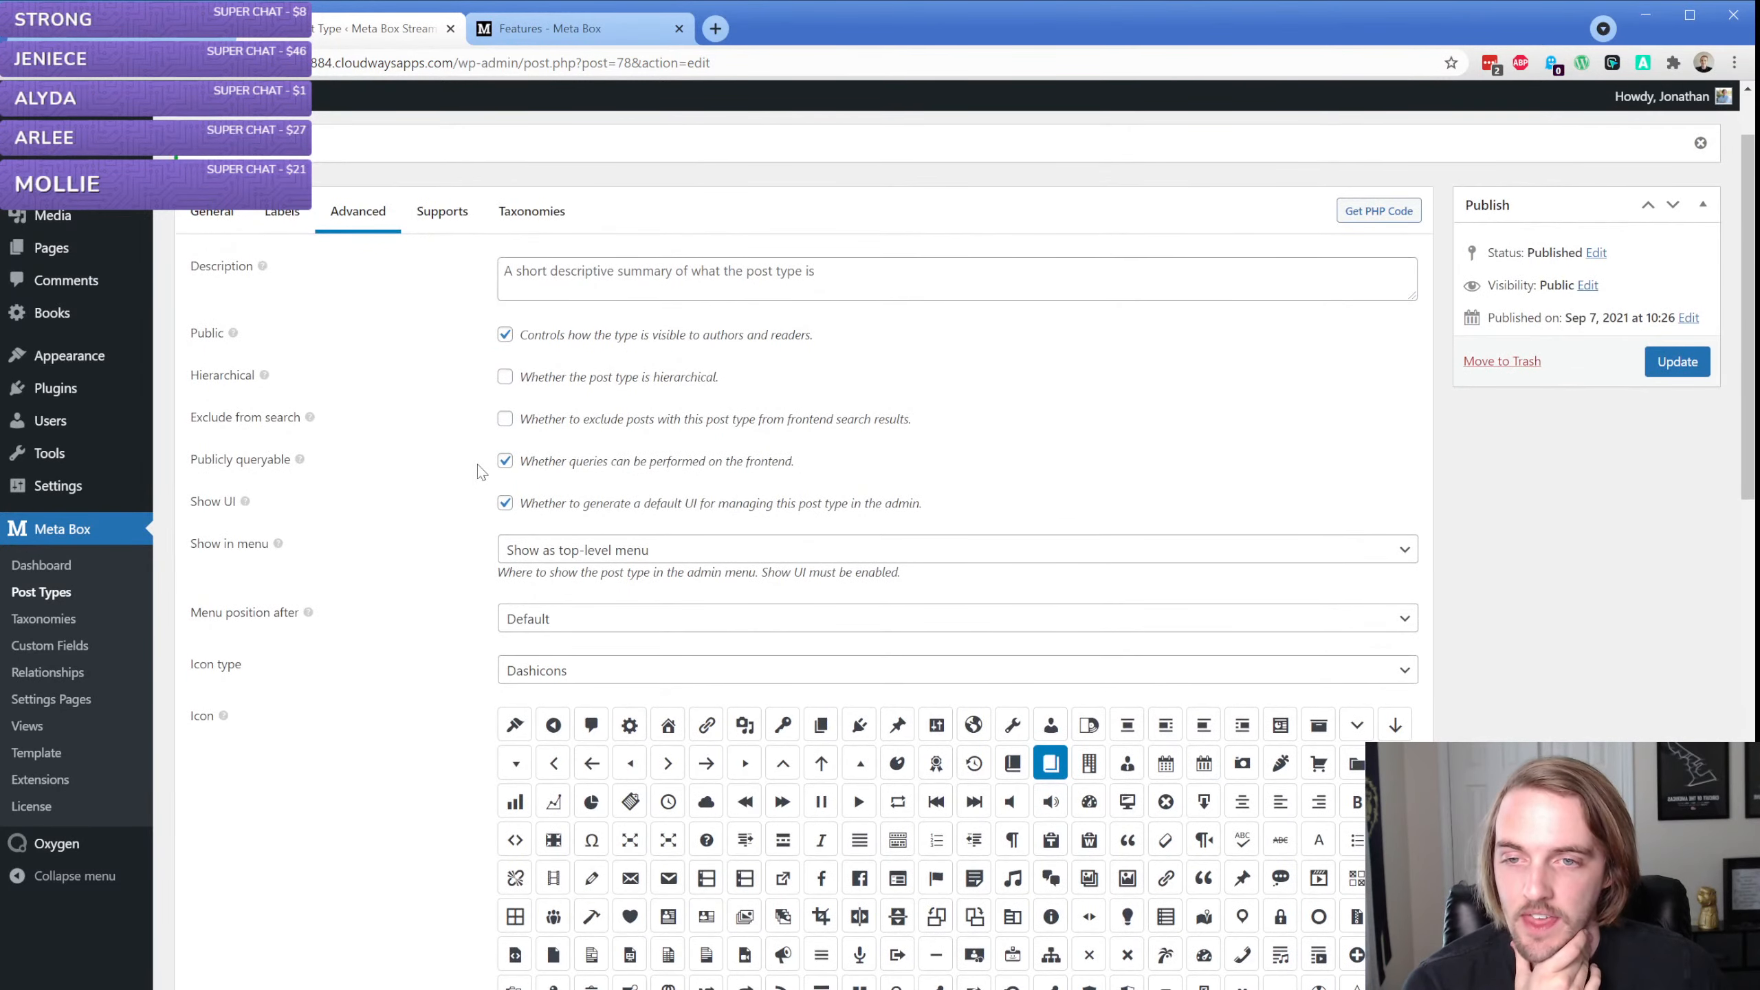
left_click(442, 211)
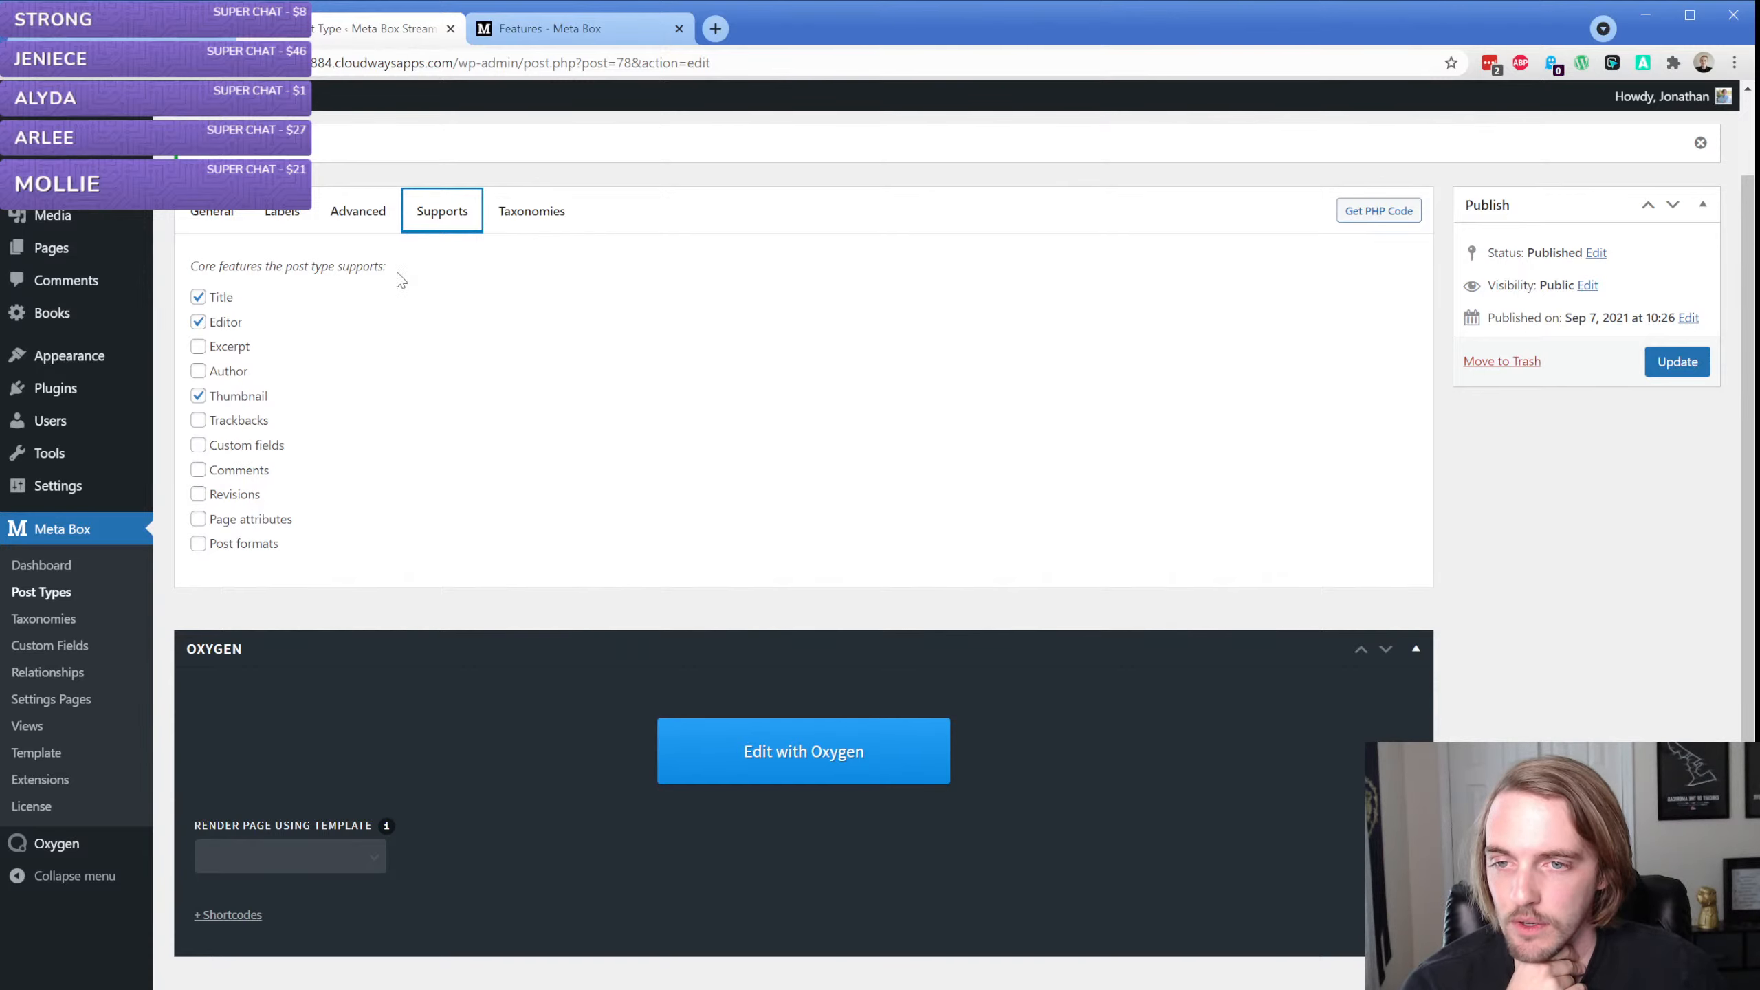
left_click(519, 221)
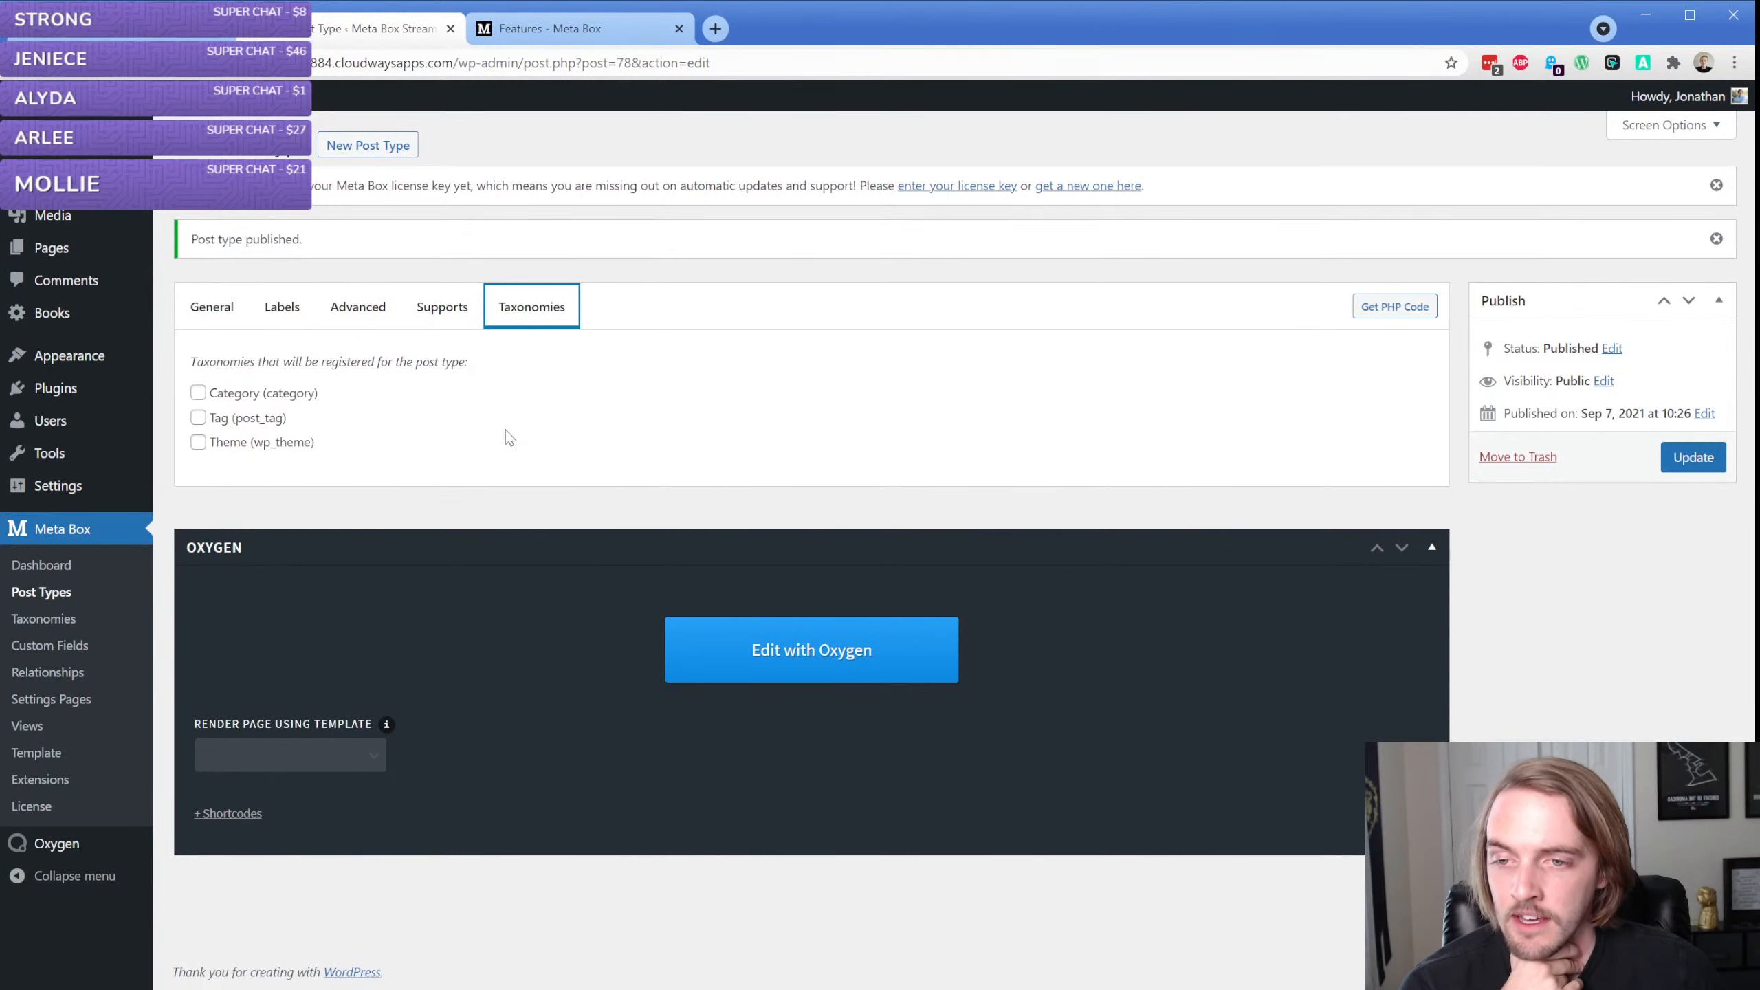
left_click(1680, 464)
left_click(1680, 464)
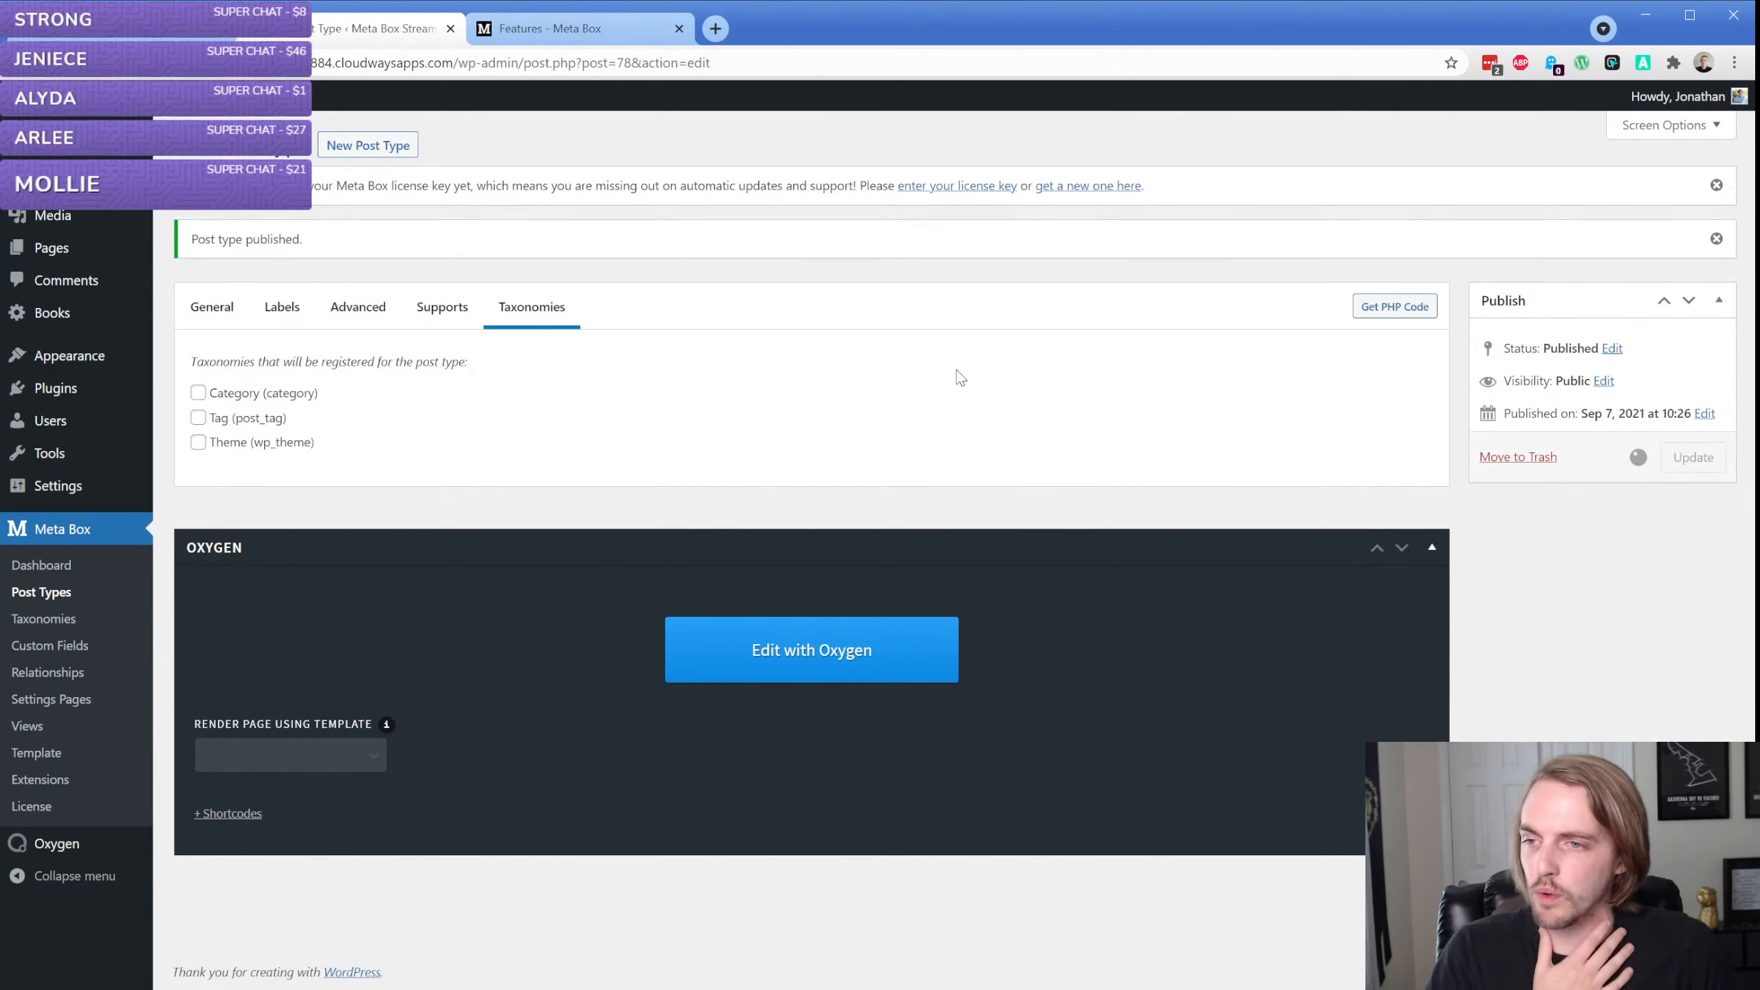
Open the form for a new Meta Box custom taxonomy
left_click(46, 619)
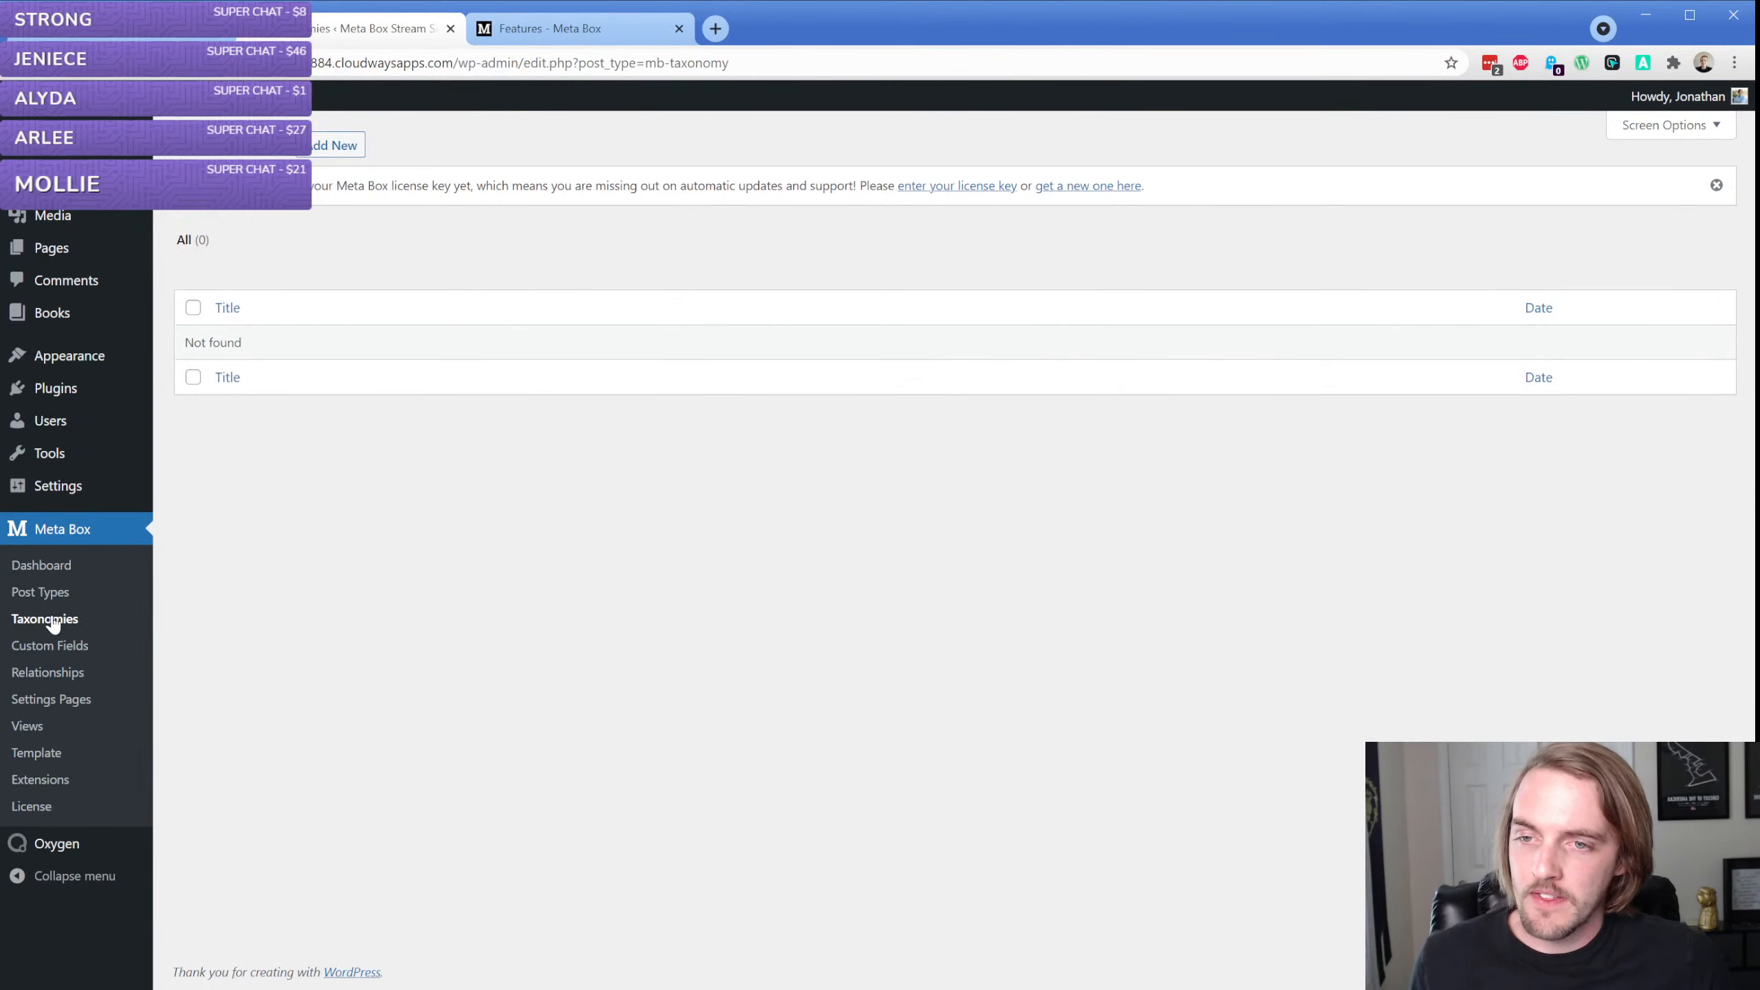
left_click(326, 145)
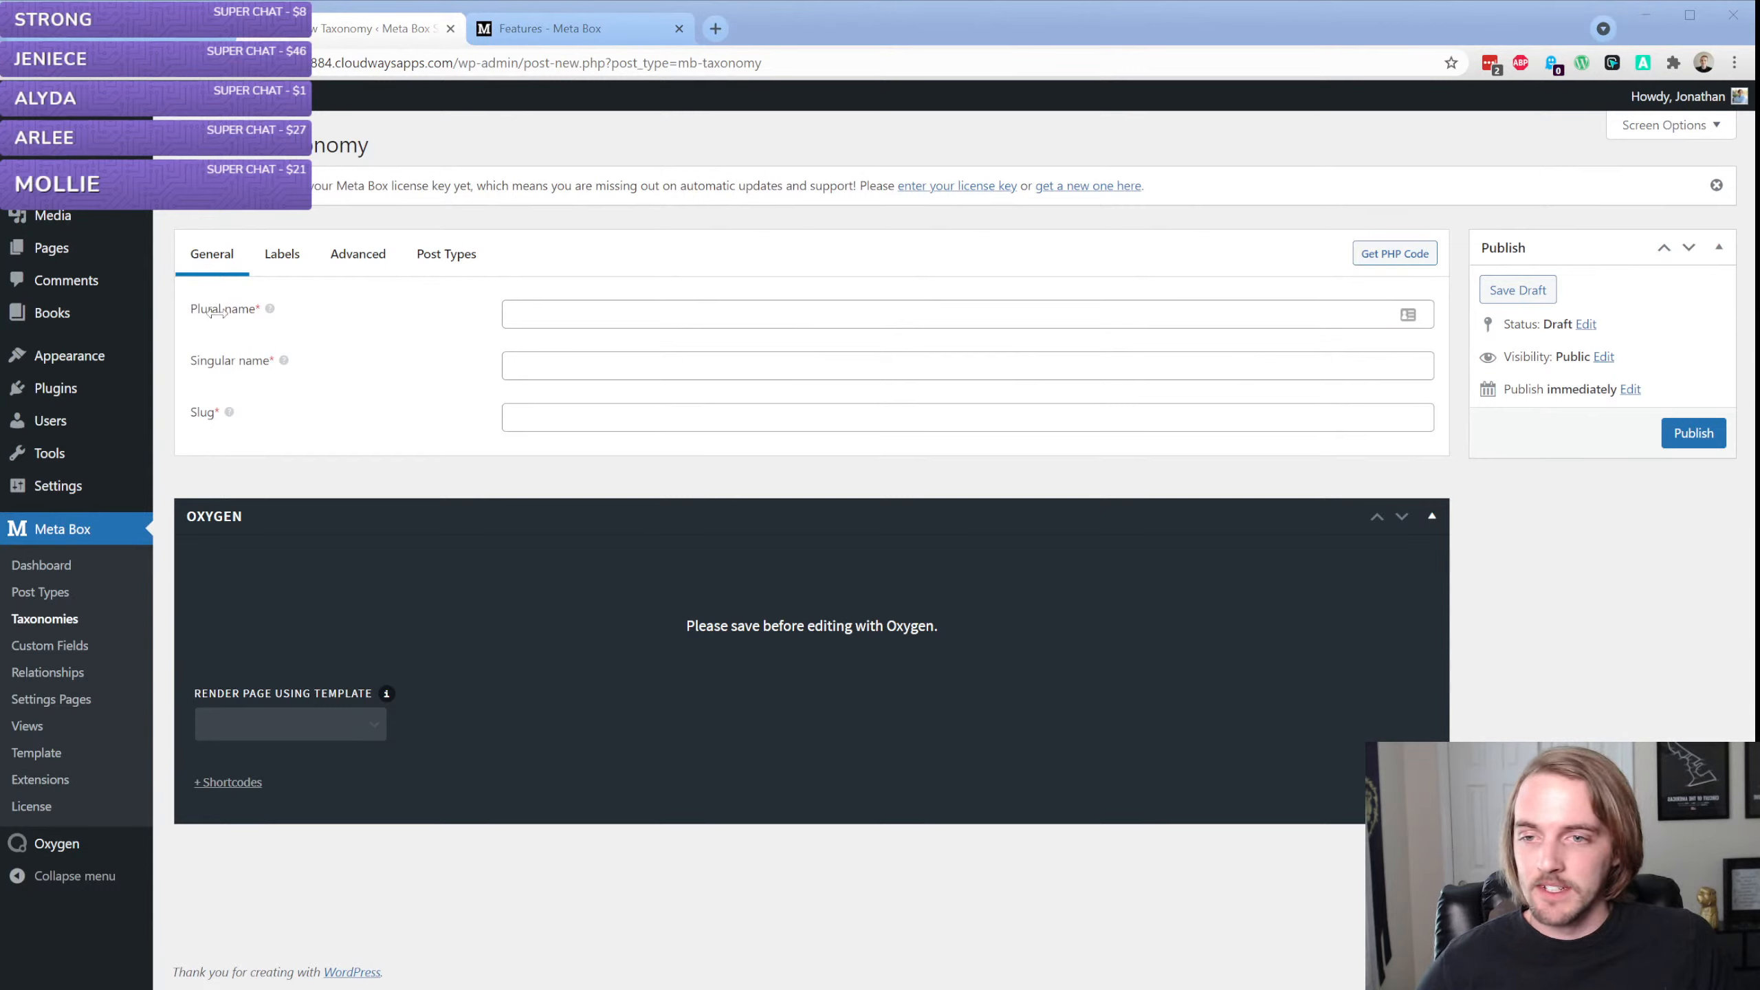
left_click(165, 290)
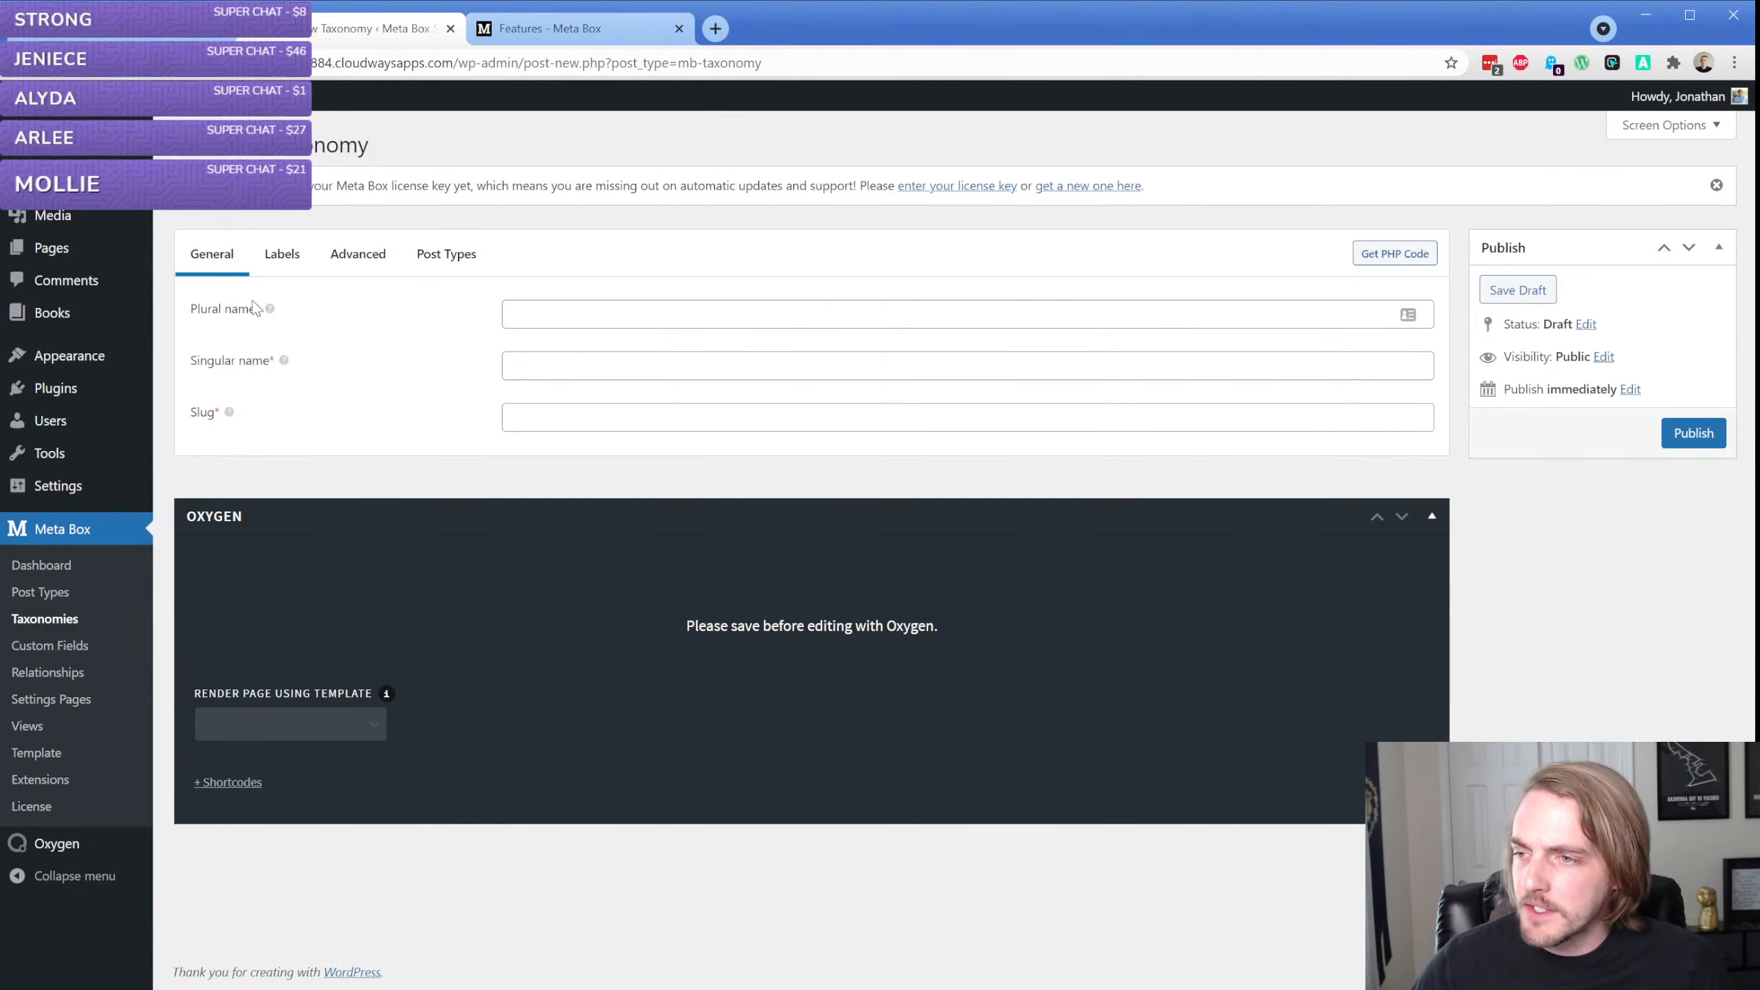
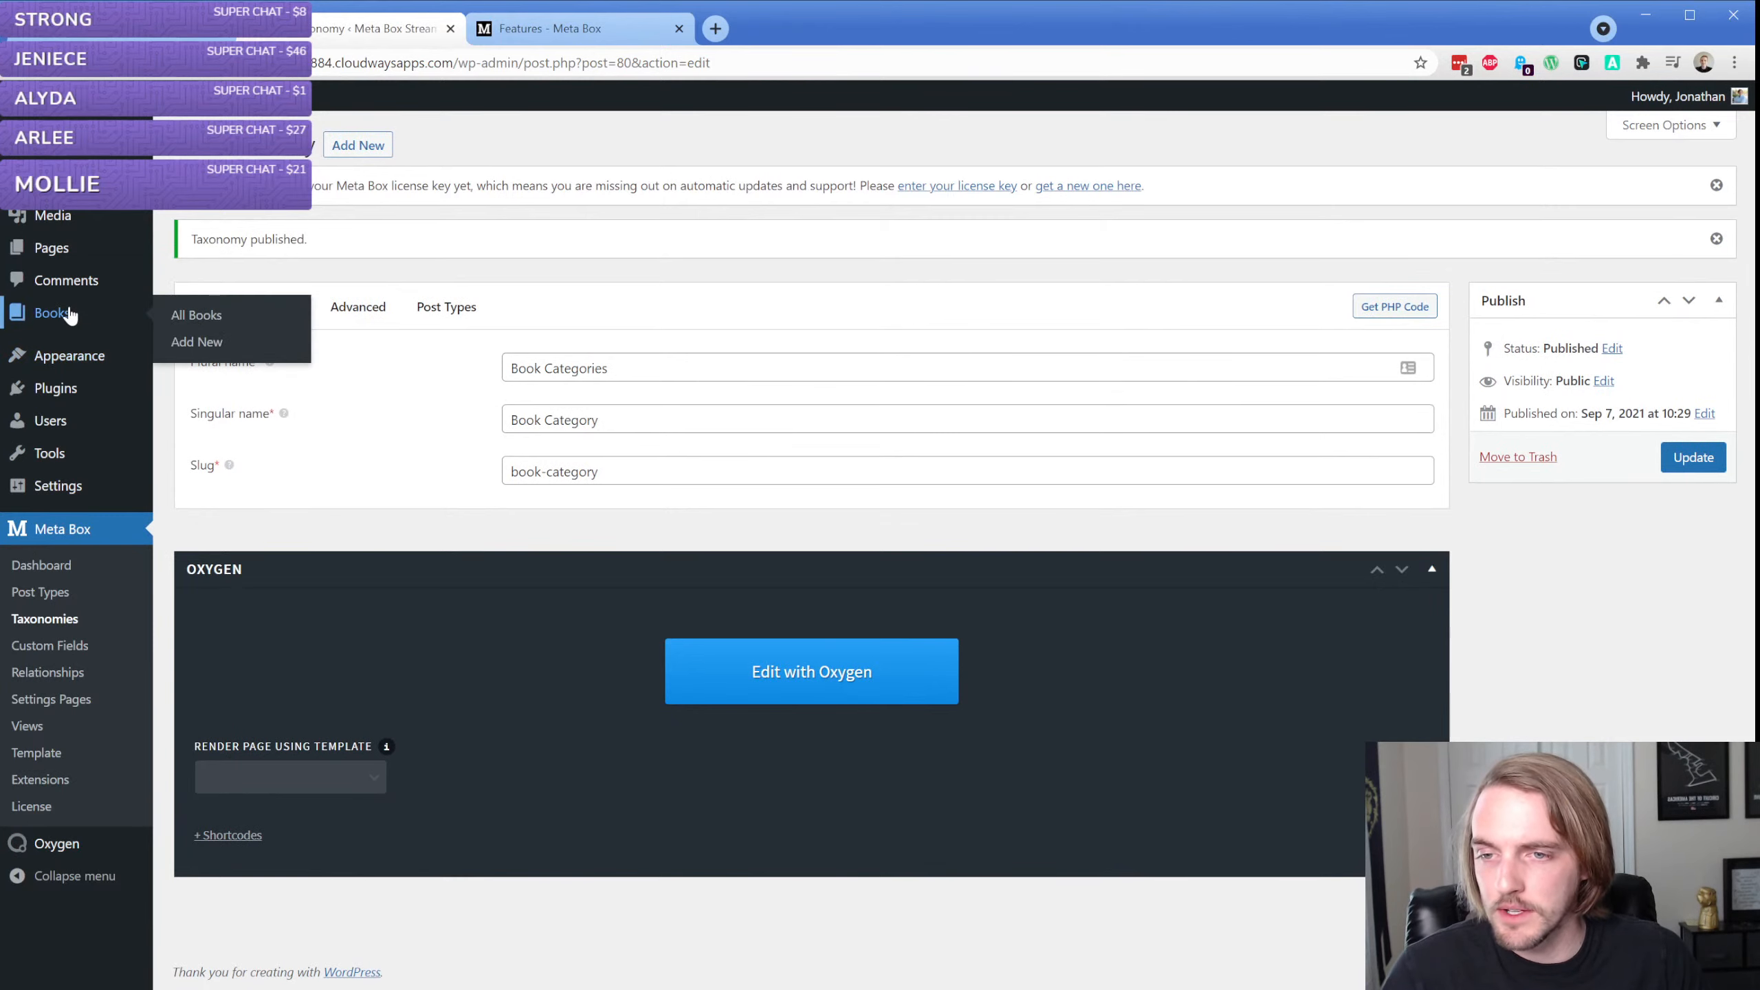
Assign the Book Categories taxonomy to the Book post type, update the taxonomy, and open the Book Categories page under Books
left_click(342, 317)
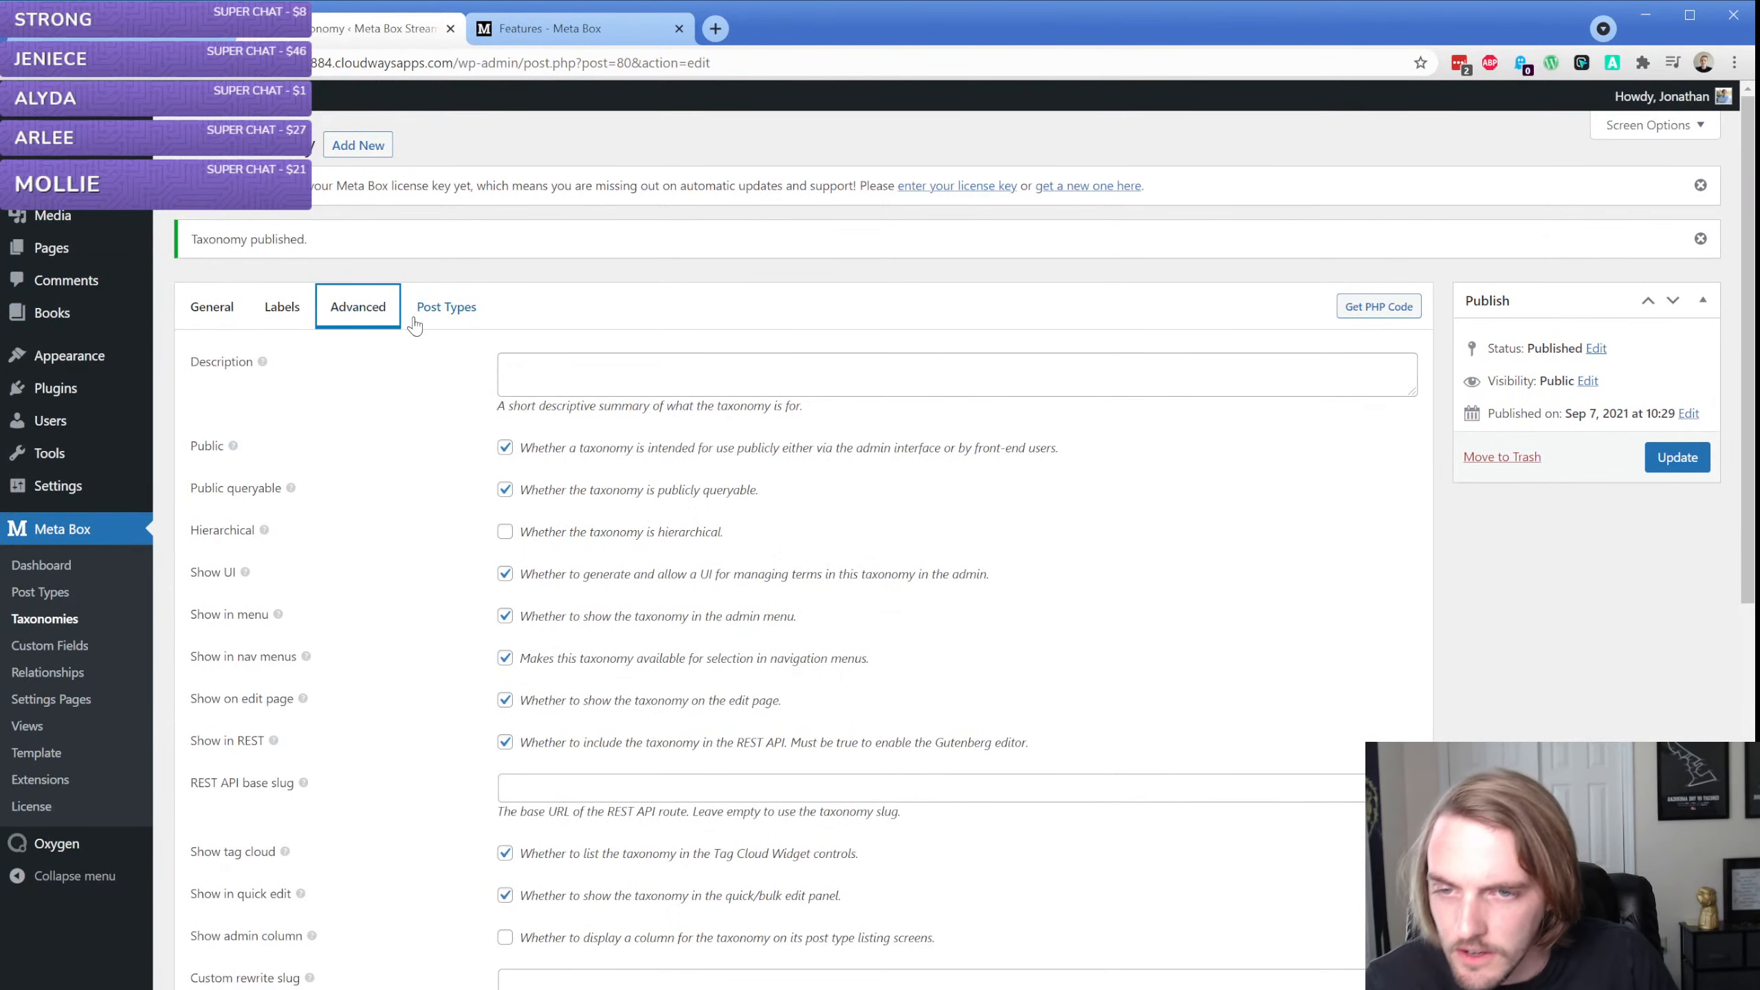
left_click(419, 316)
left_click(241, 520)
left_click(243, 522)
left_click(236, 494)
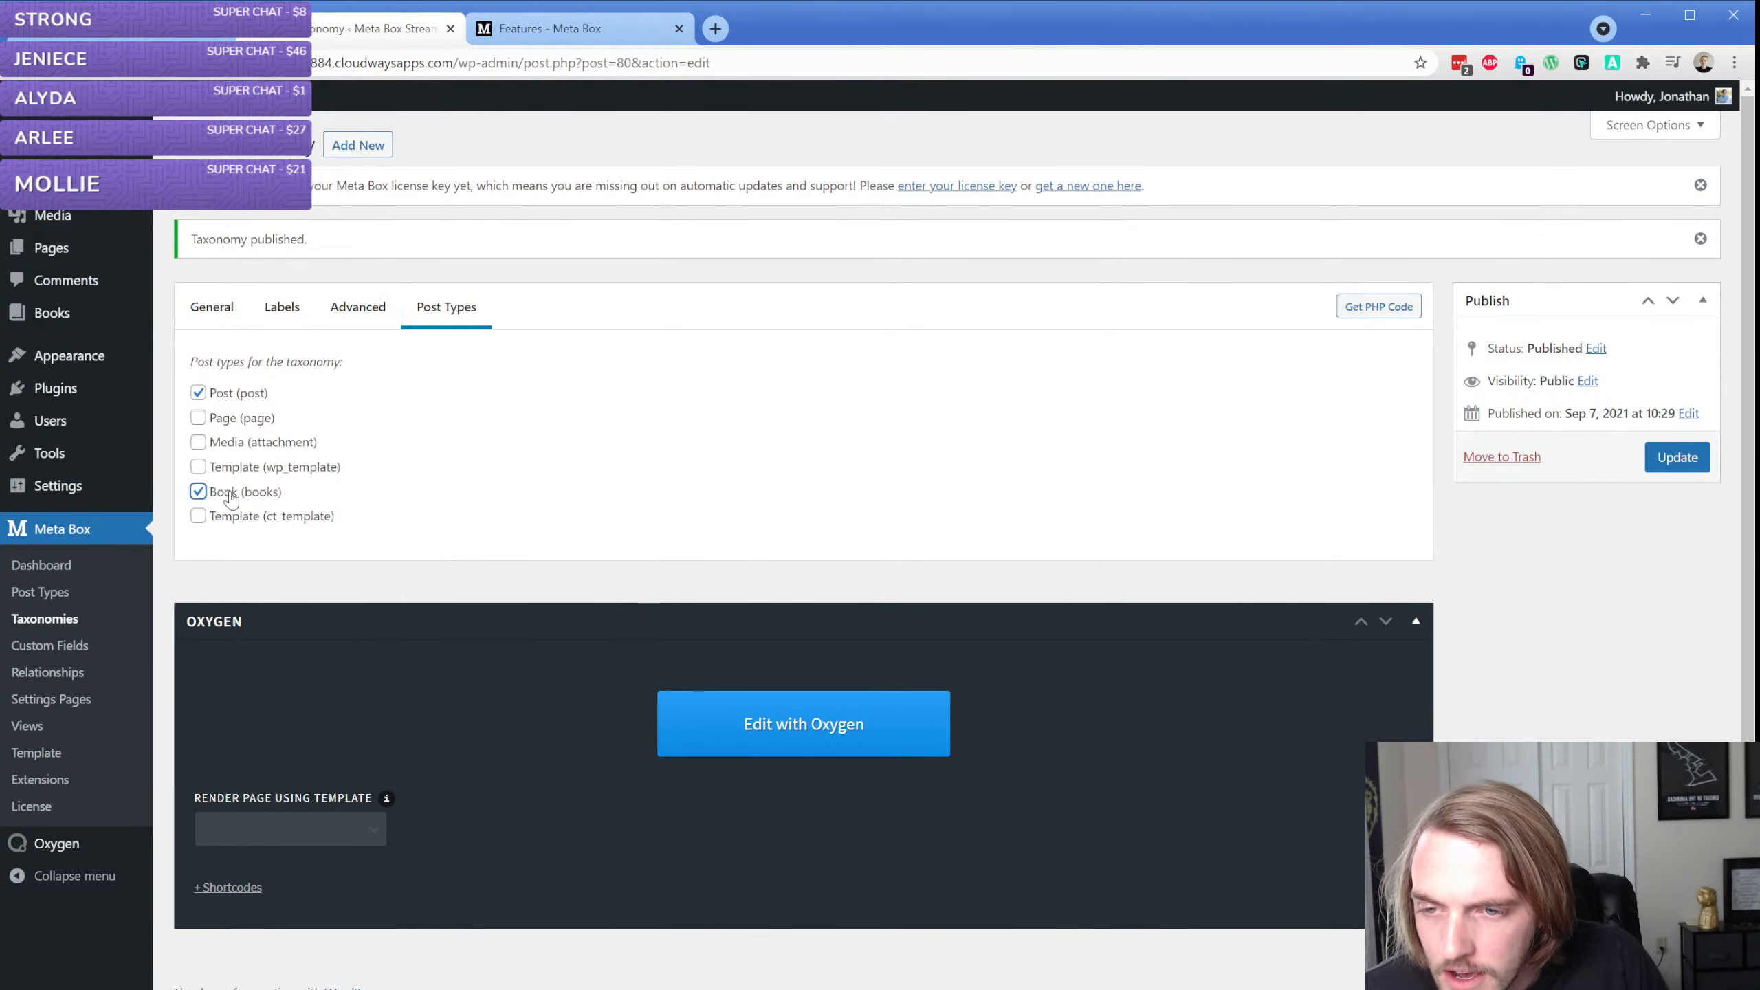
left_click(1676, 458)
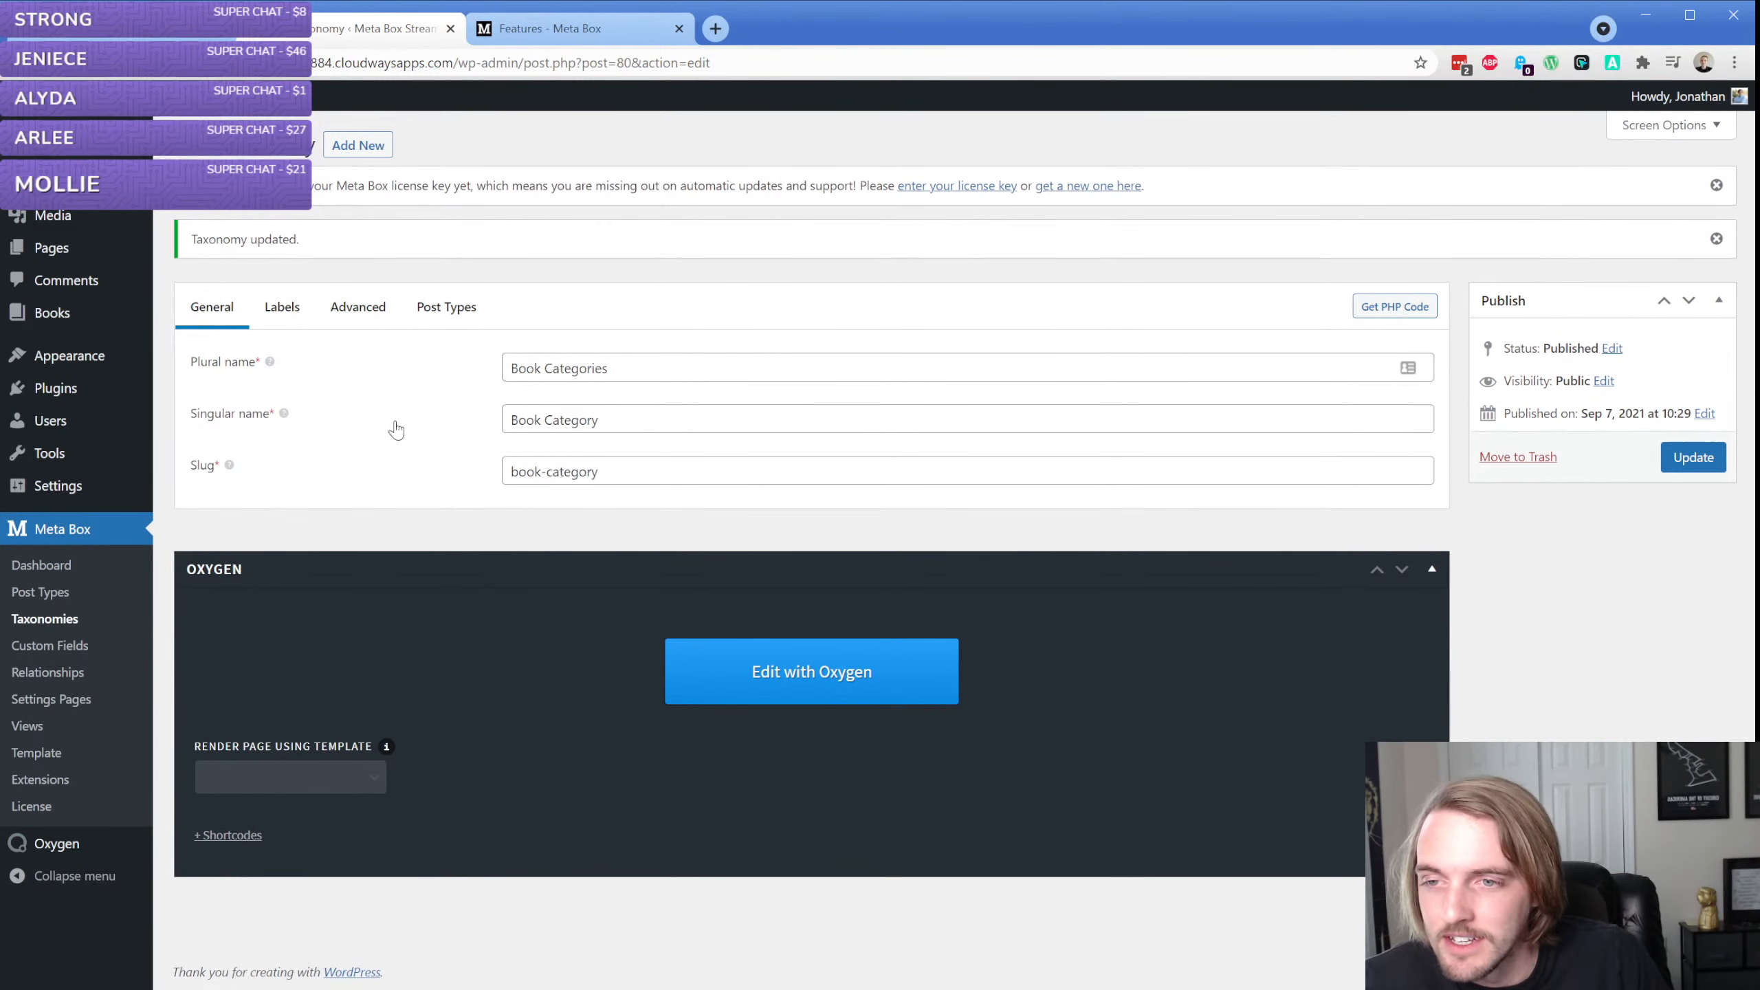
mouse_move(99, 321)
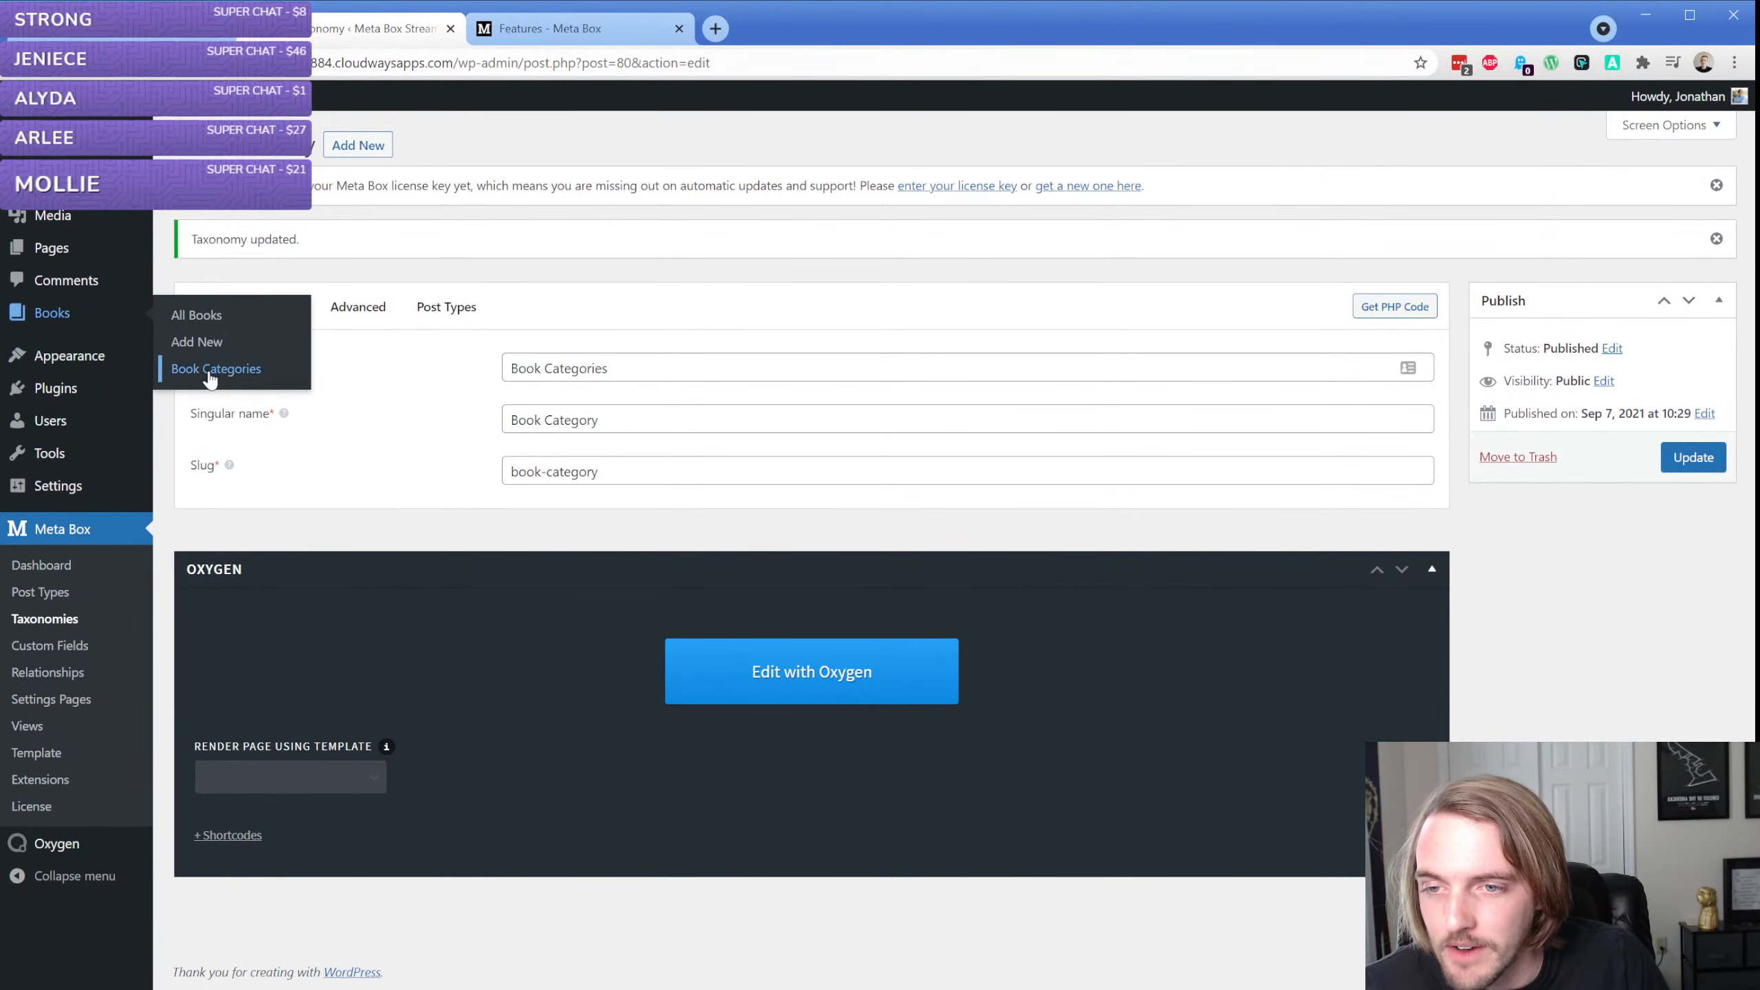
left_click(210, 375)
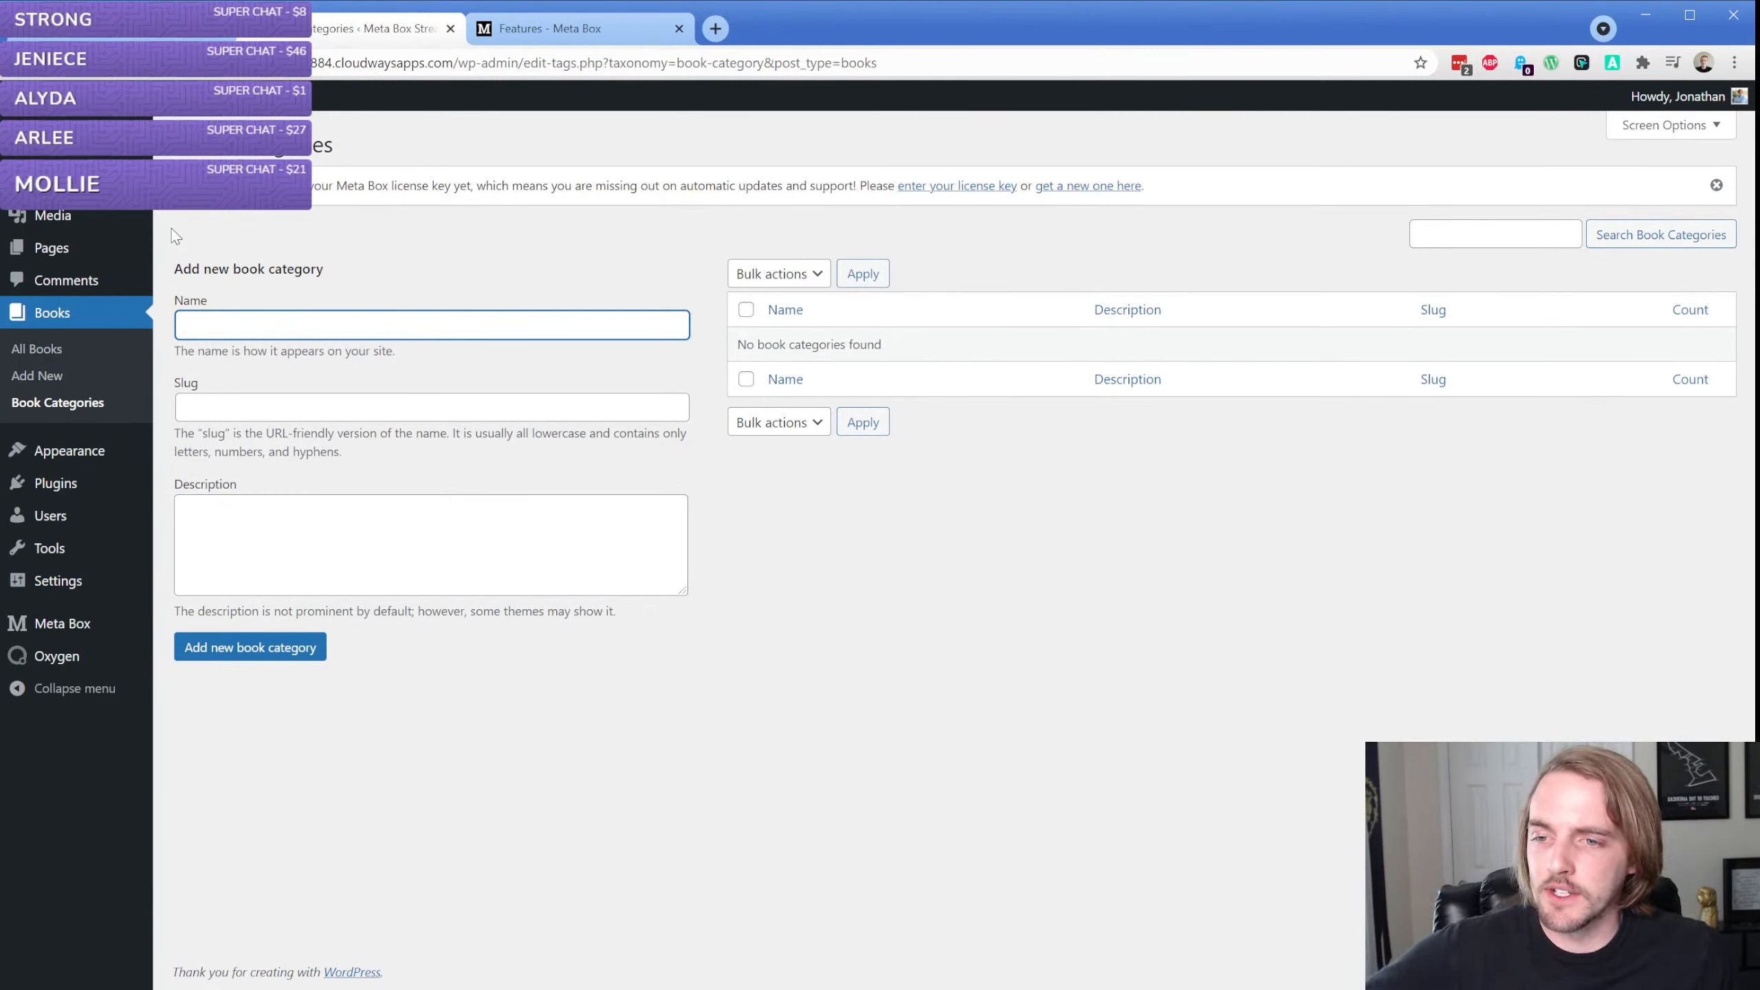
Create a new Meta Box custom field group titled "Book Fields"
mouse_move(63, 621)
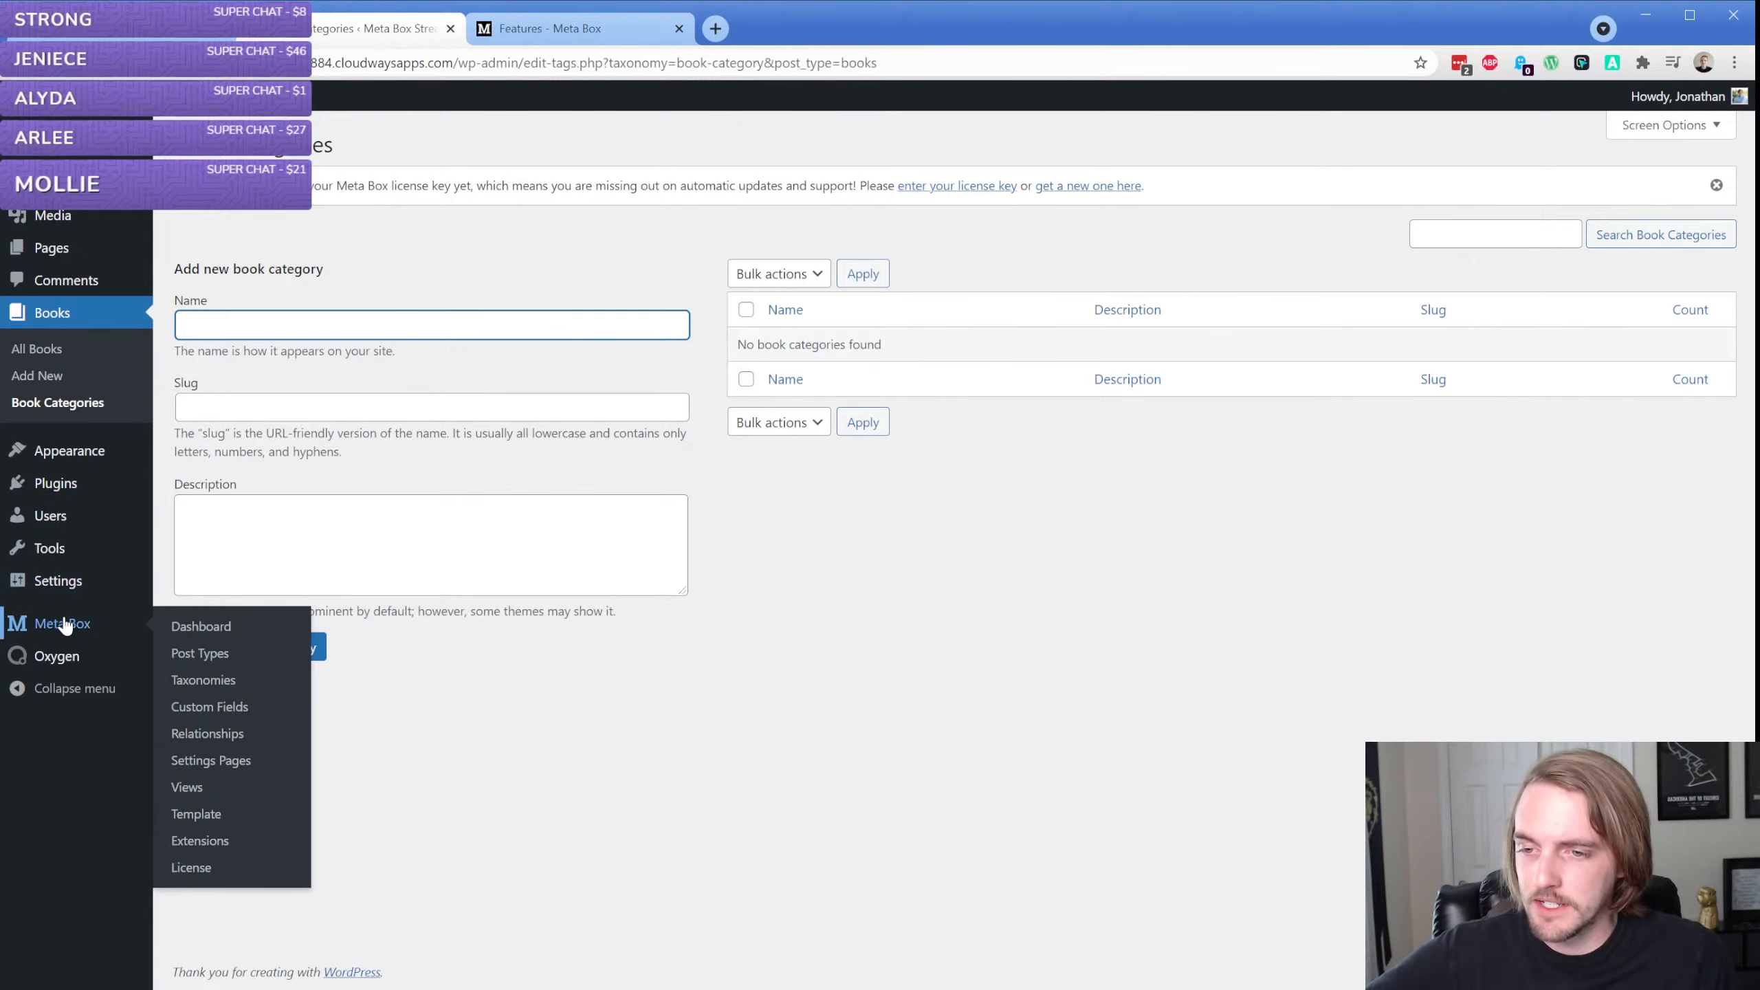
left_click(239, 713)
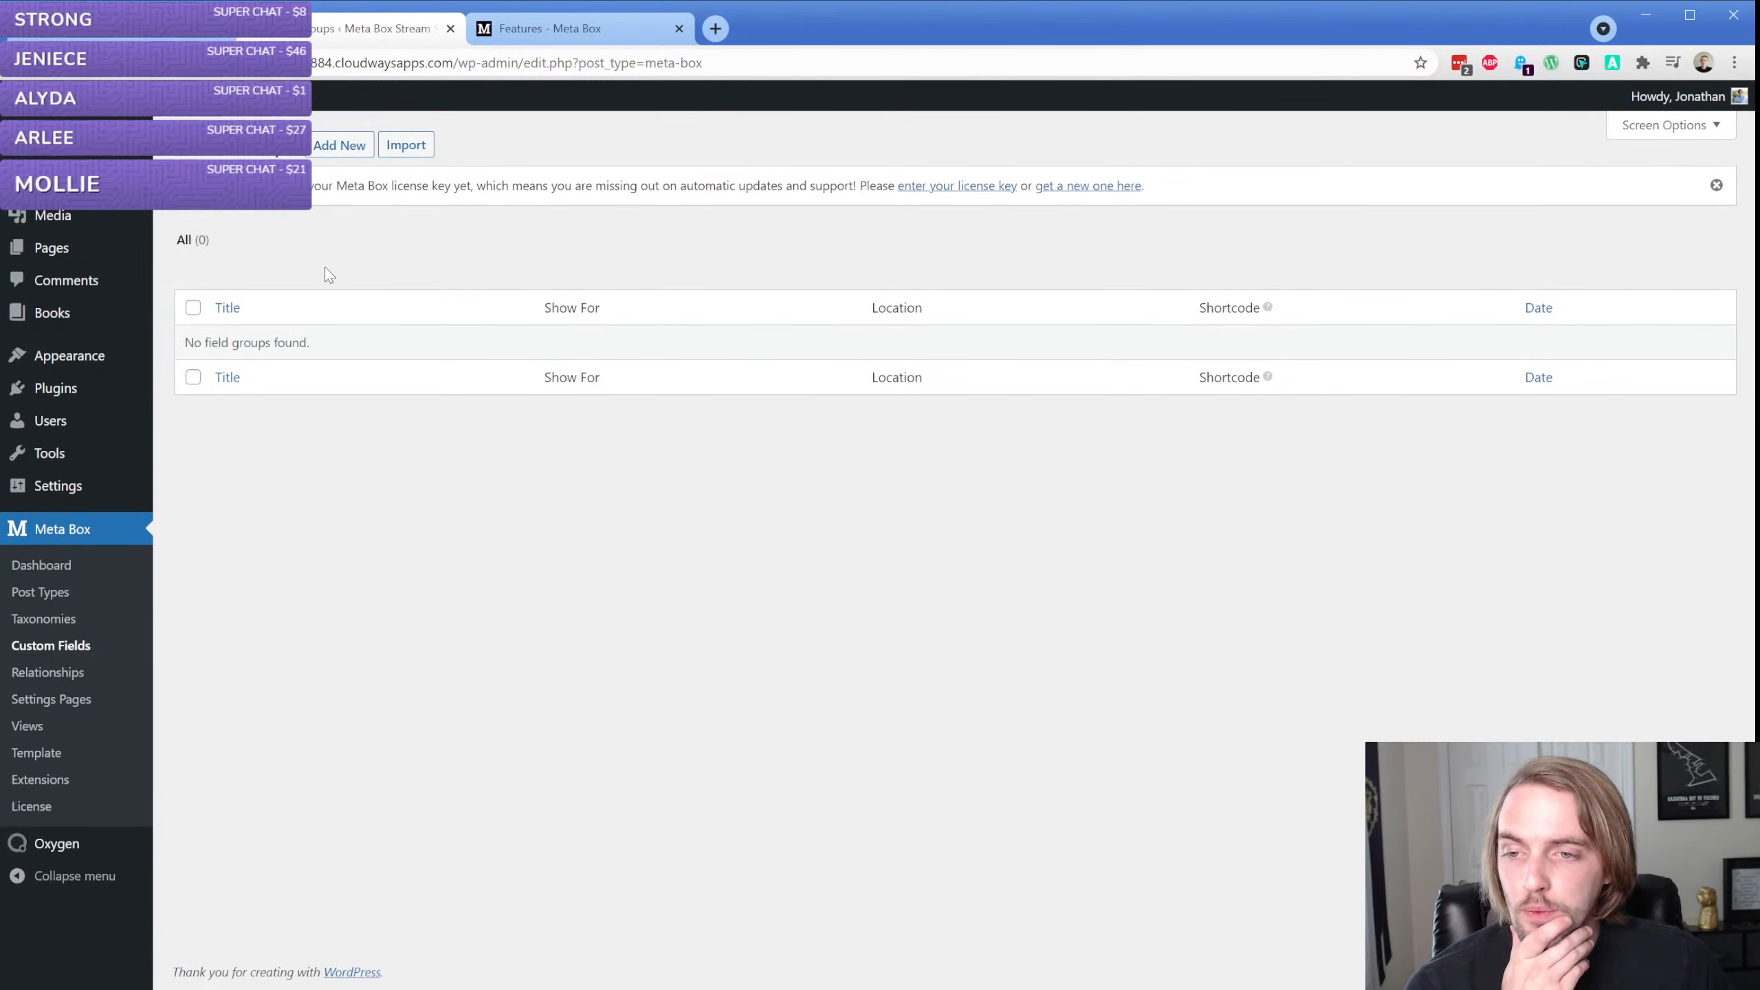
left_click(351, 145)
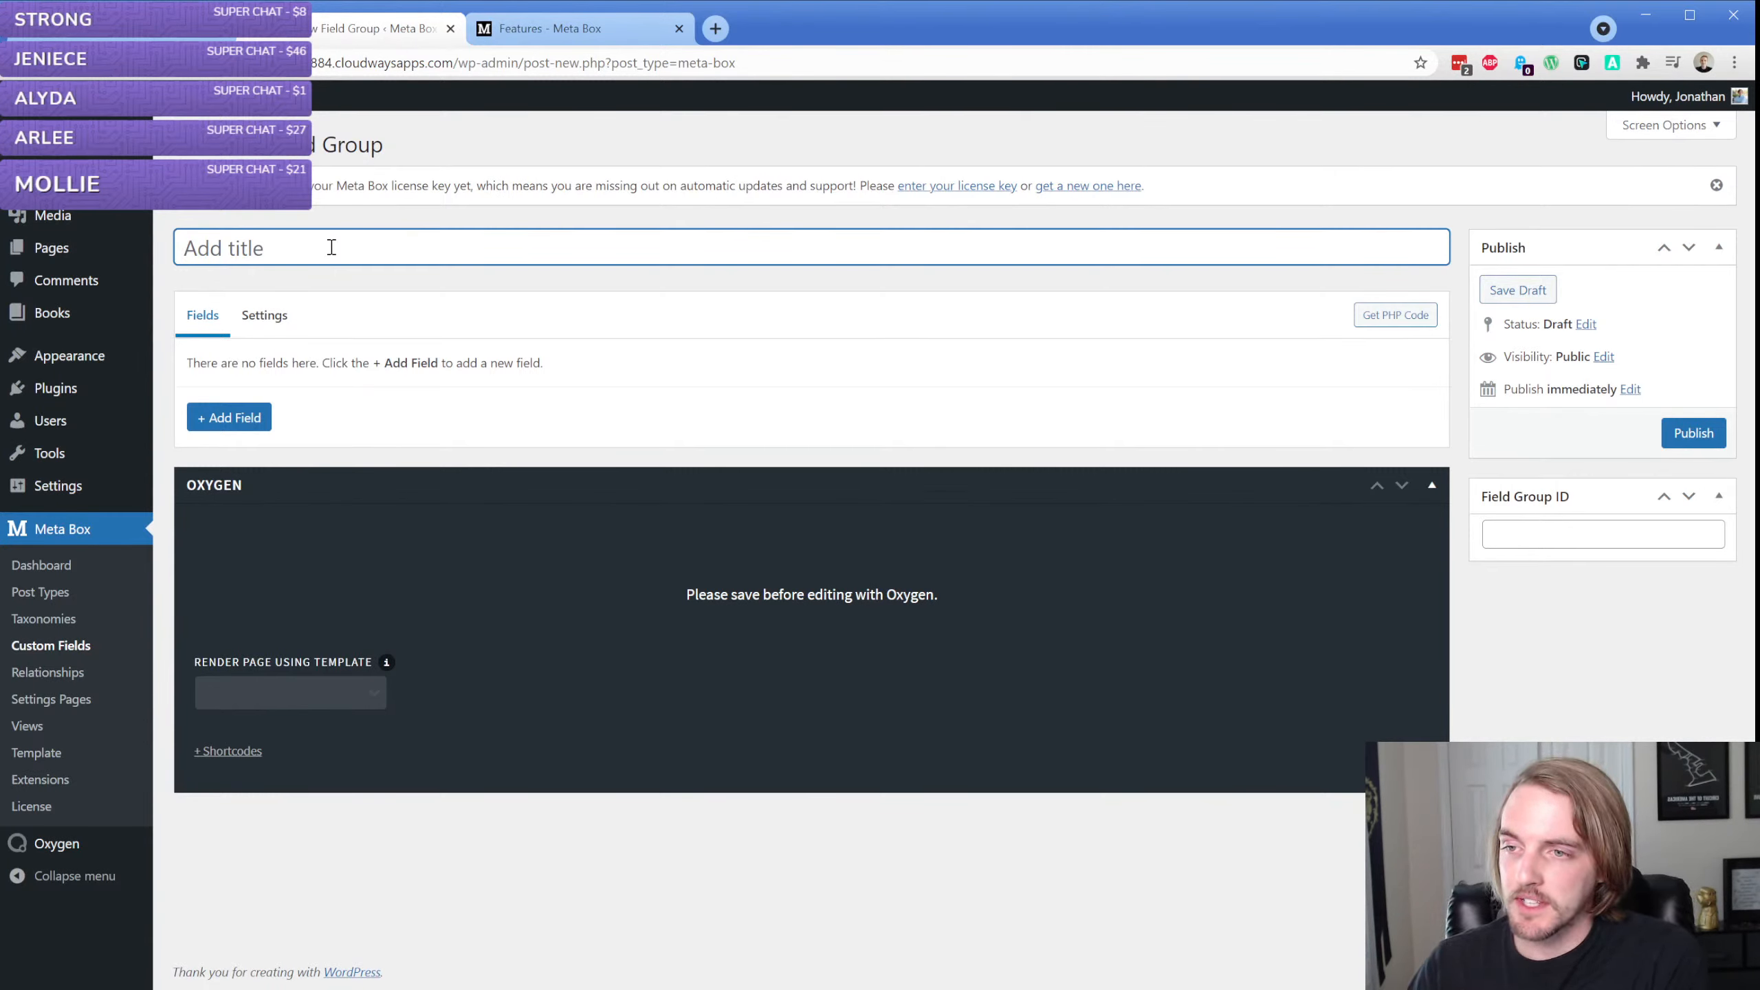
type("Book Fields")
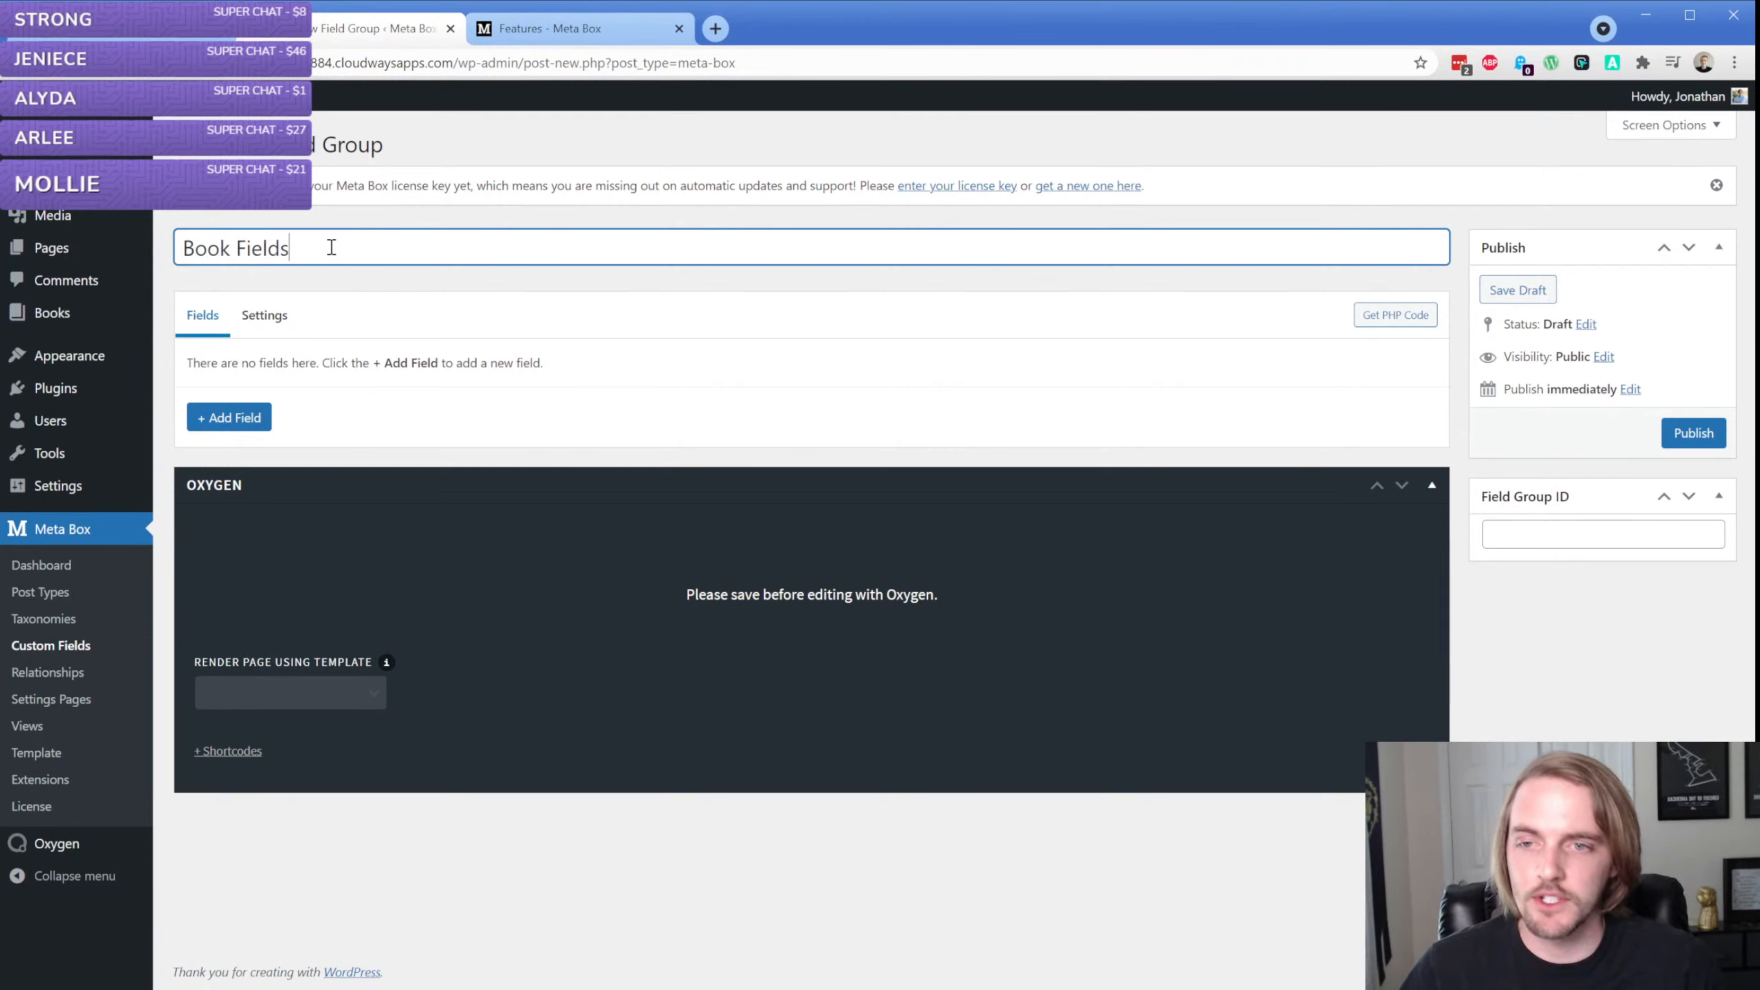
triple_click(307, 248)
left_click(334, 211)
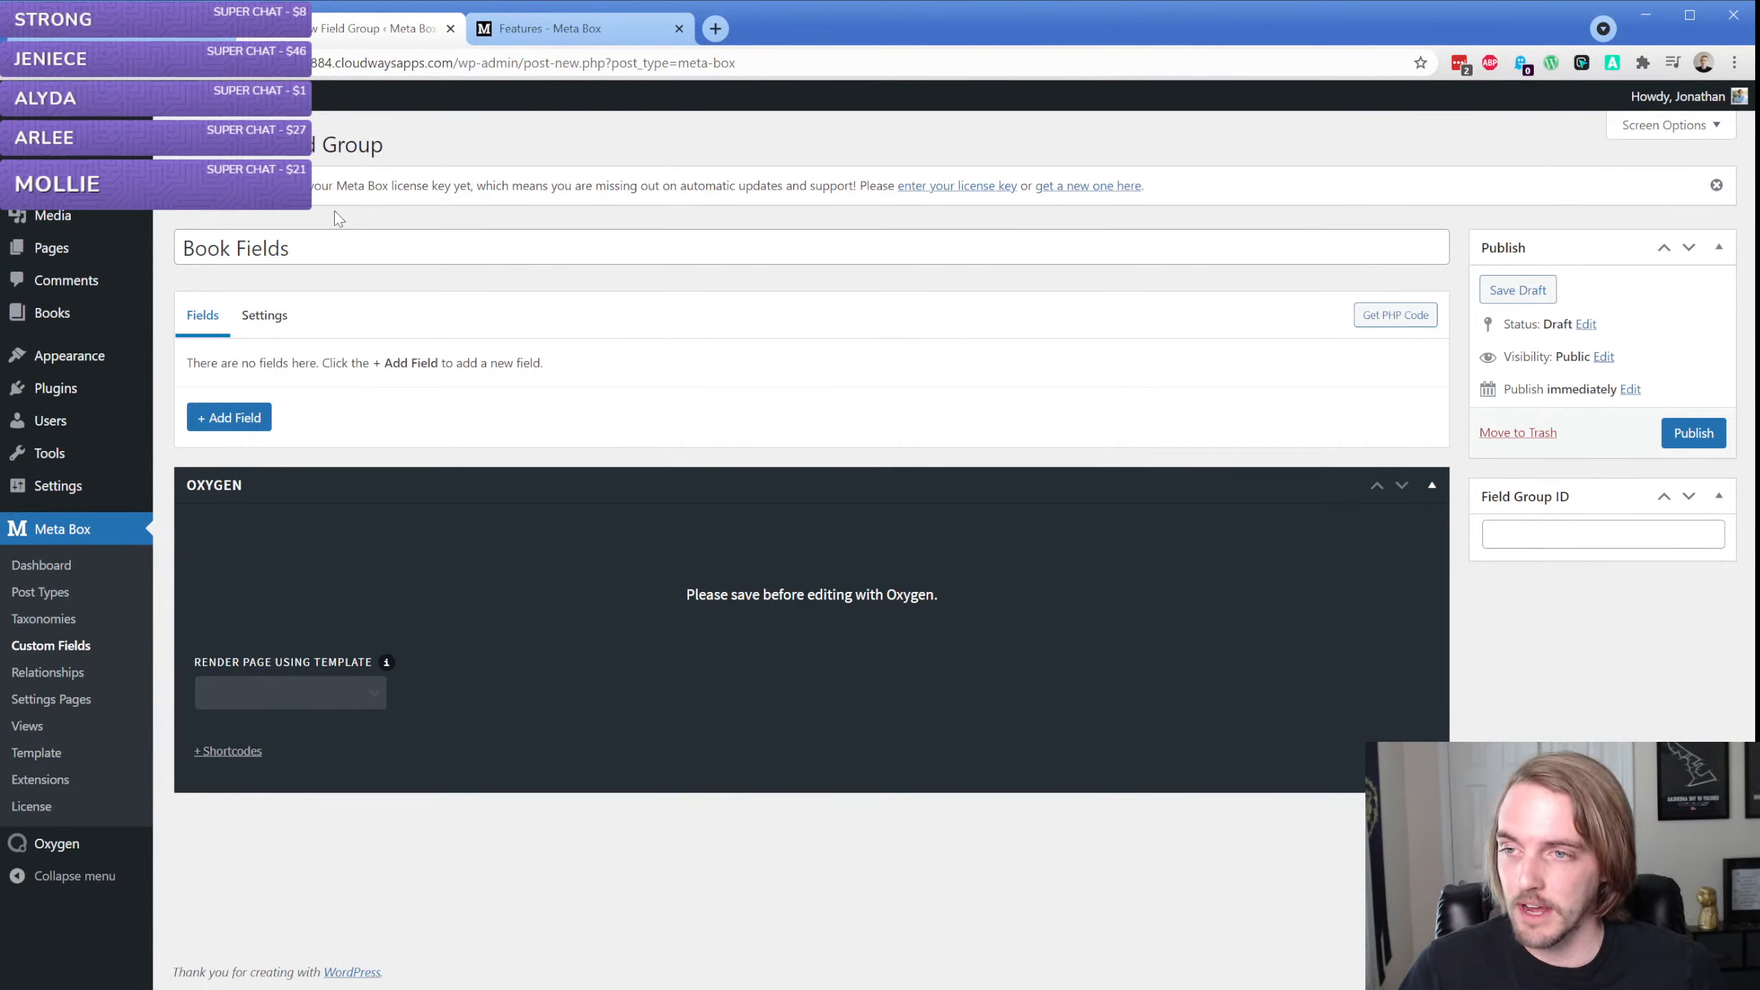
Browse the available field types and add a basic Text field to the Book Fields group
left_click(261, 416)
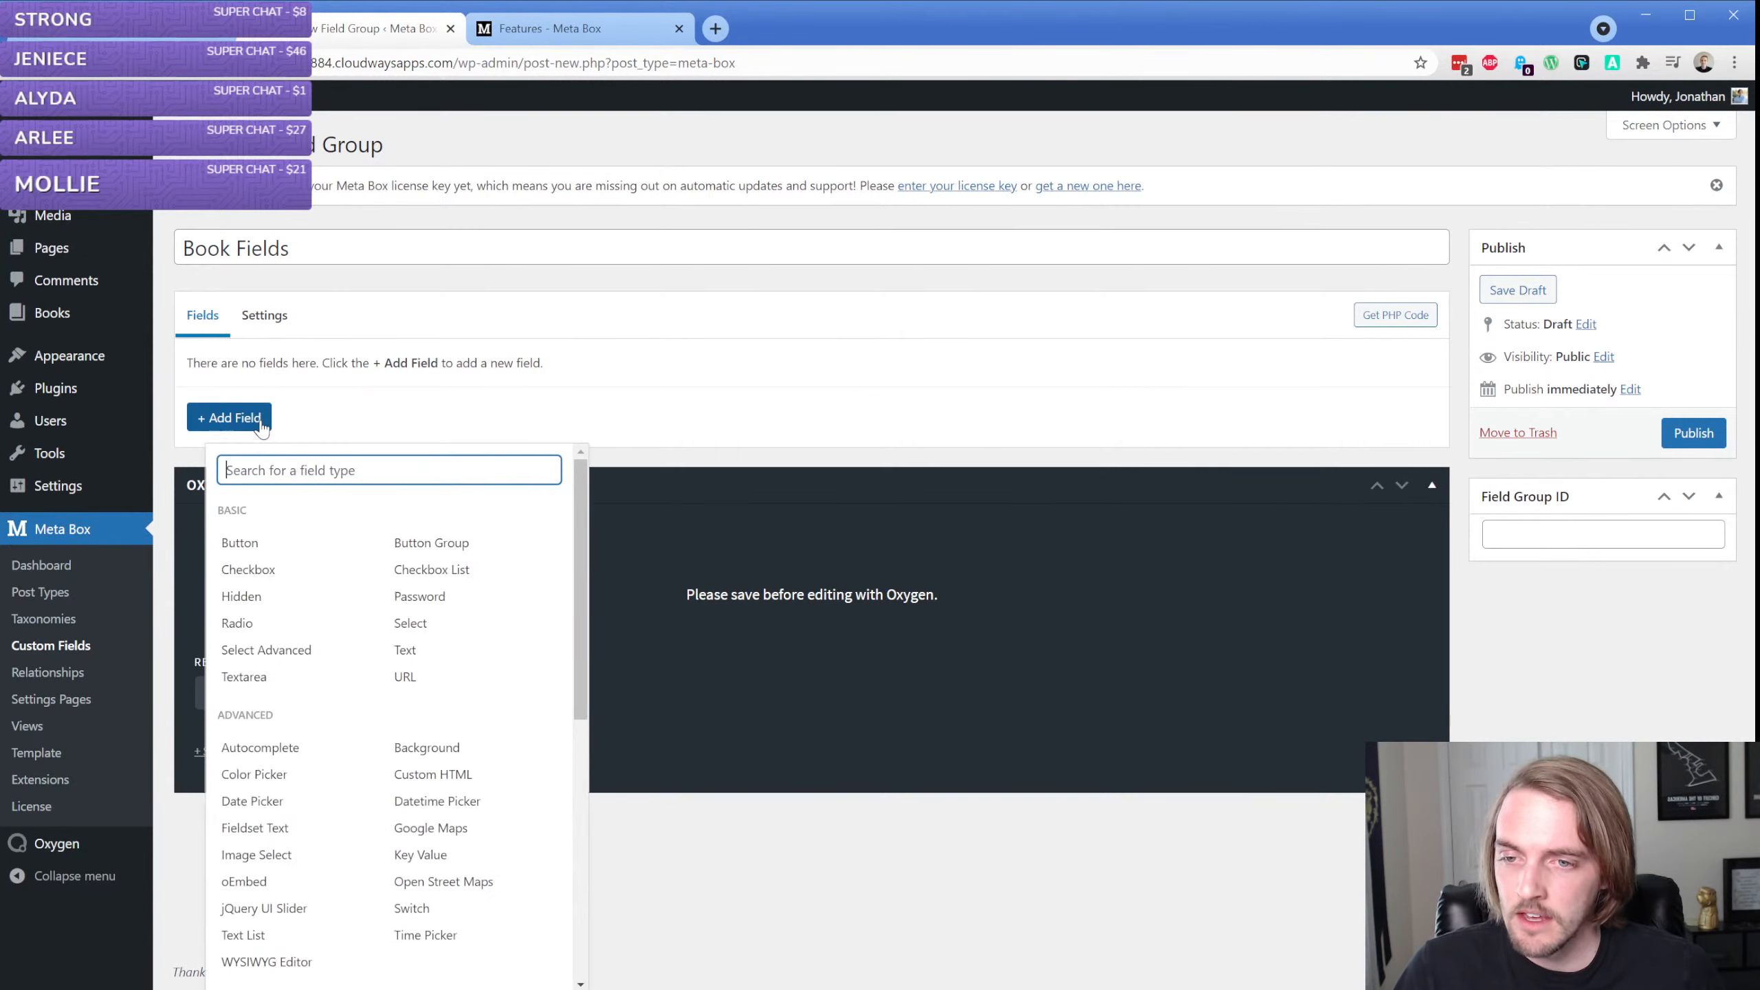
scroll(282, 615, "down", 5)
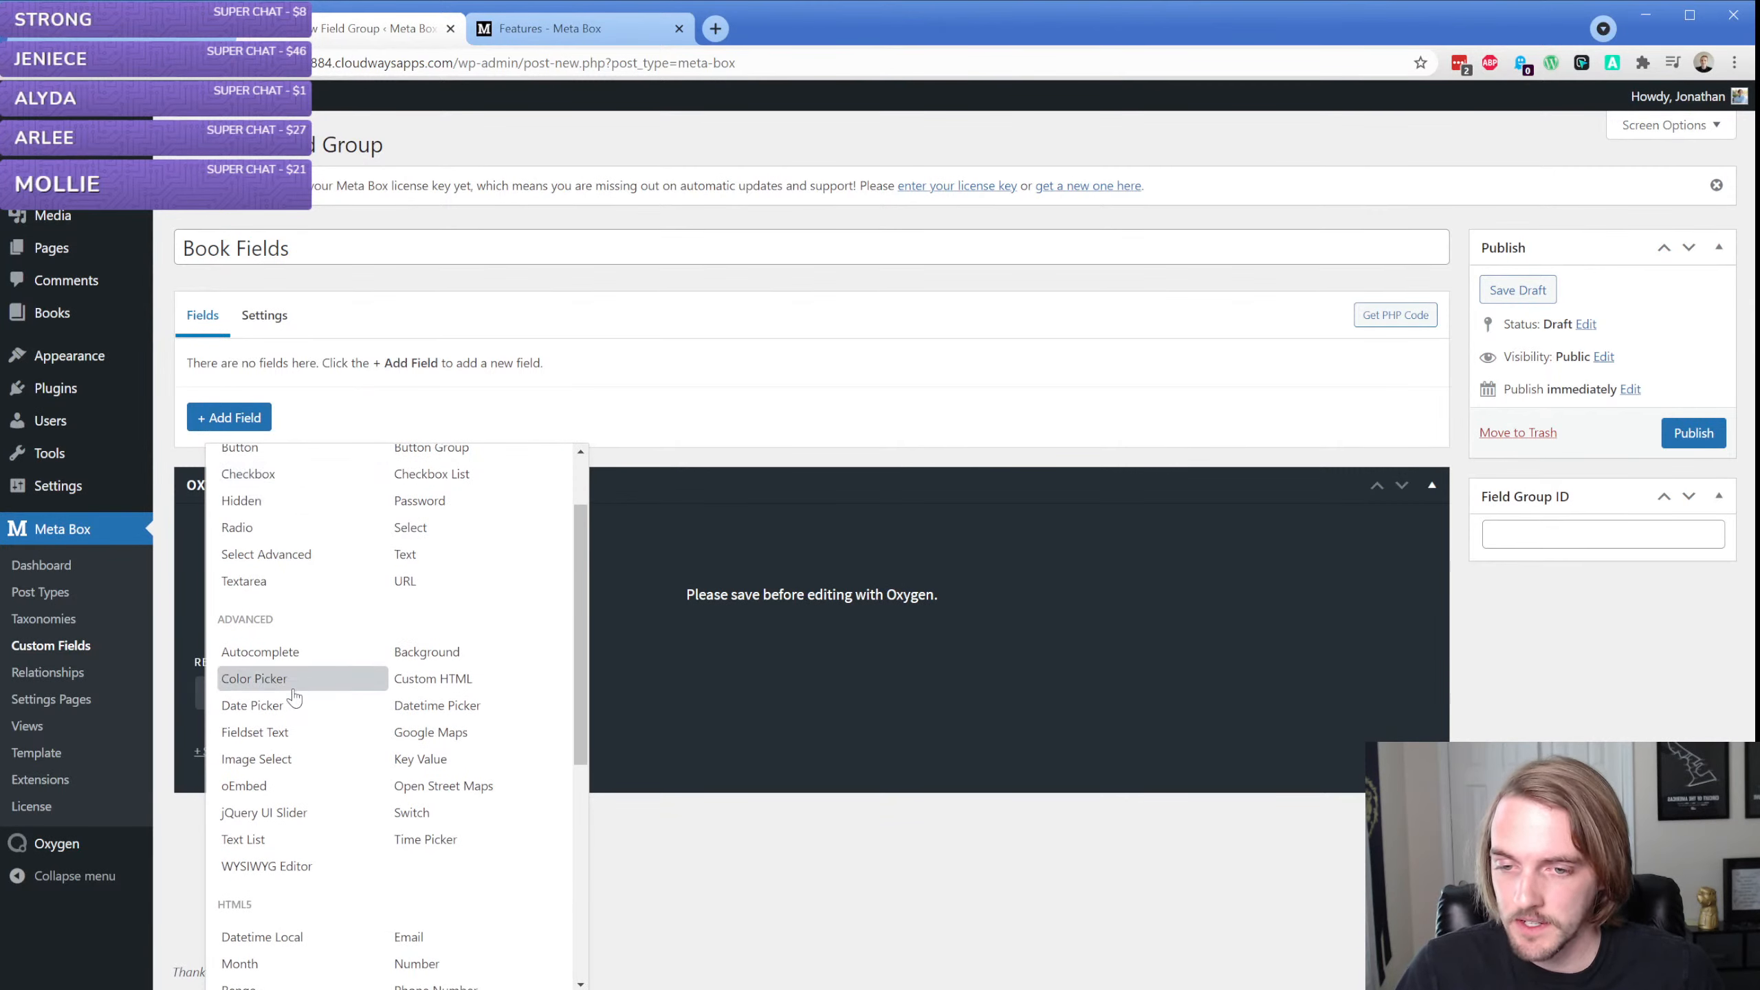
scroll(333, 576, "down", 1)
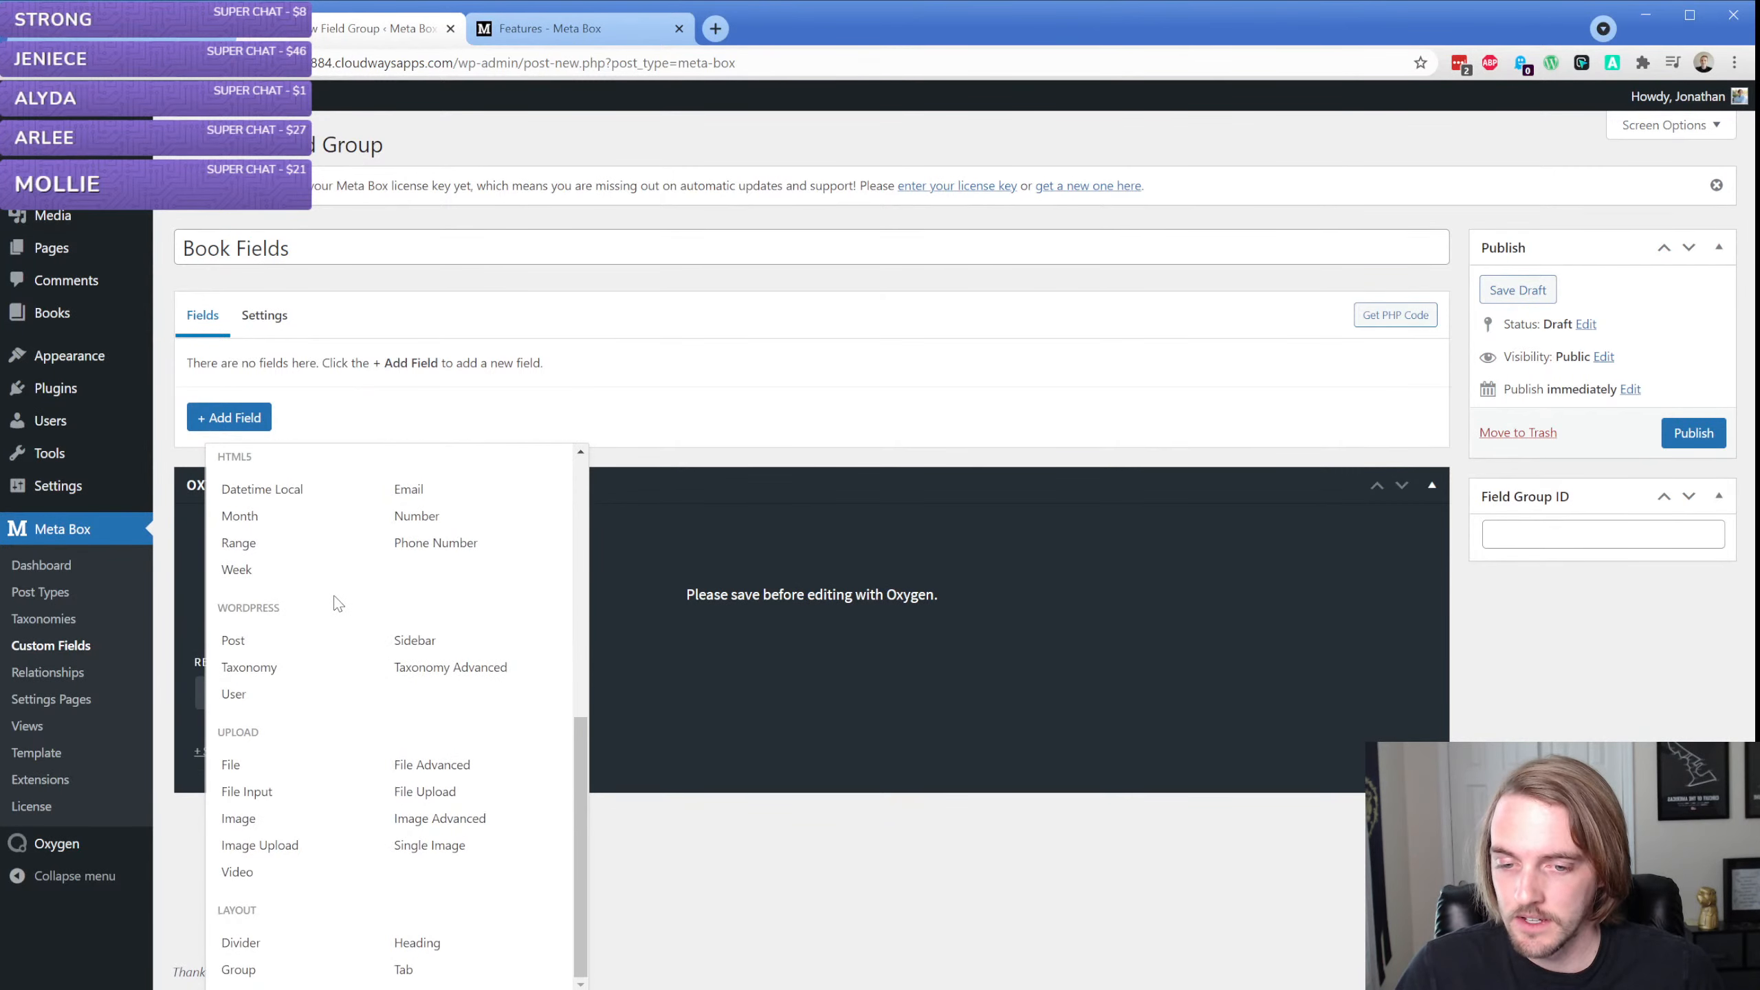
scroll(339, 629, "up", 10)
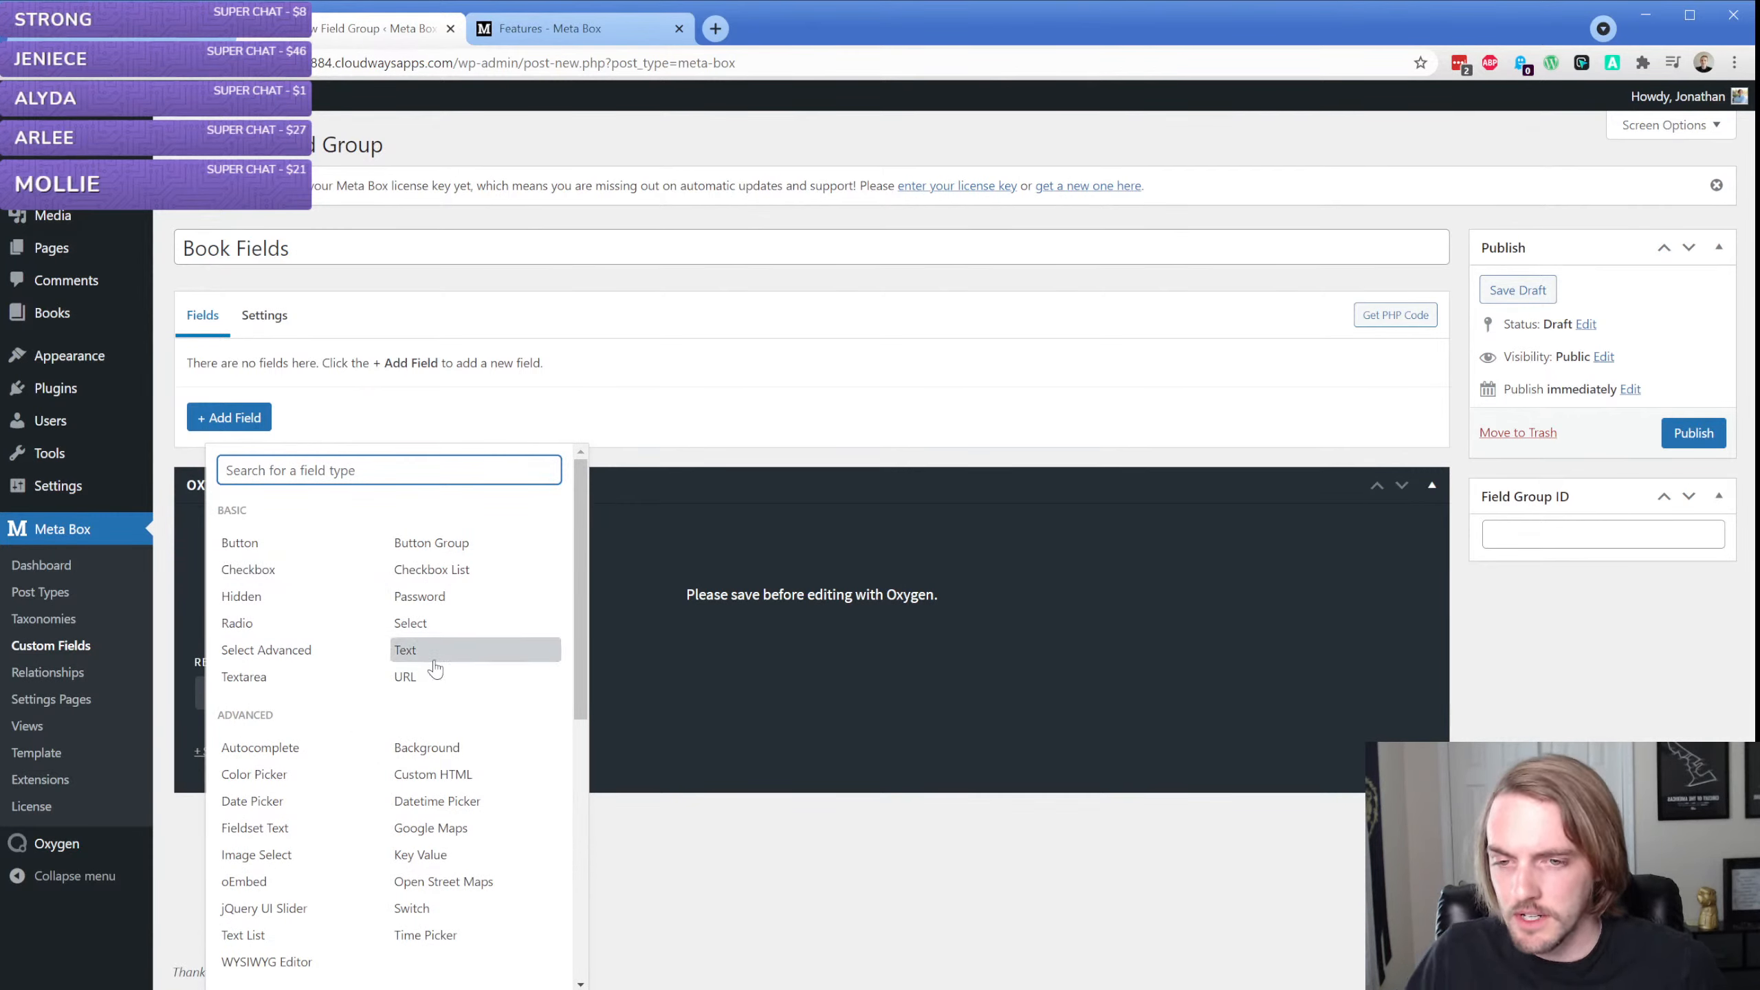
scroll(435, 669, "down", 7)
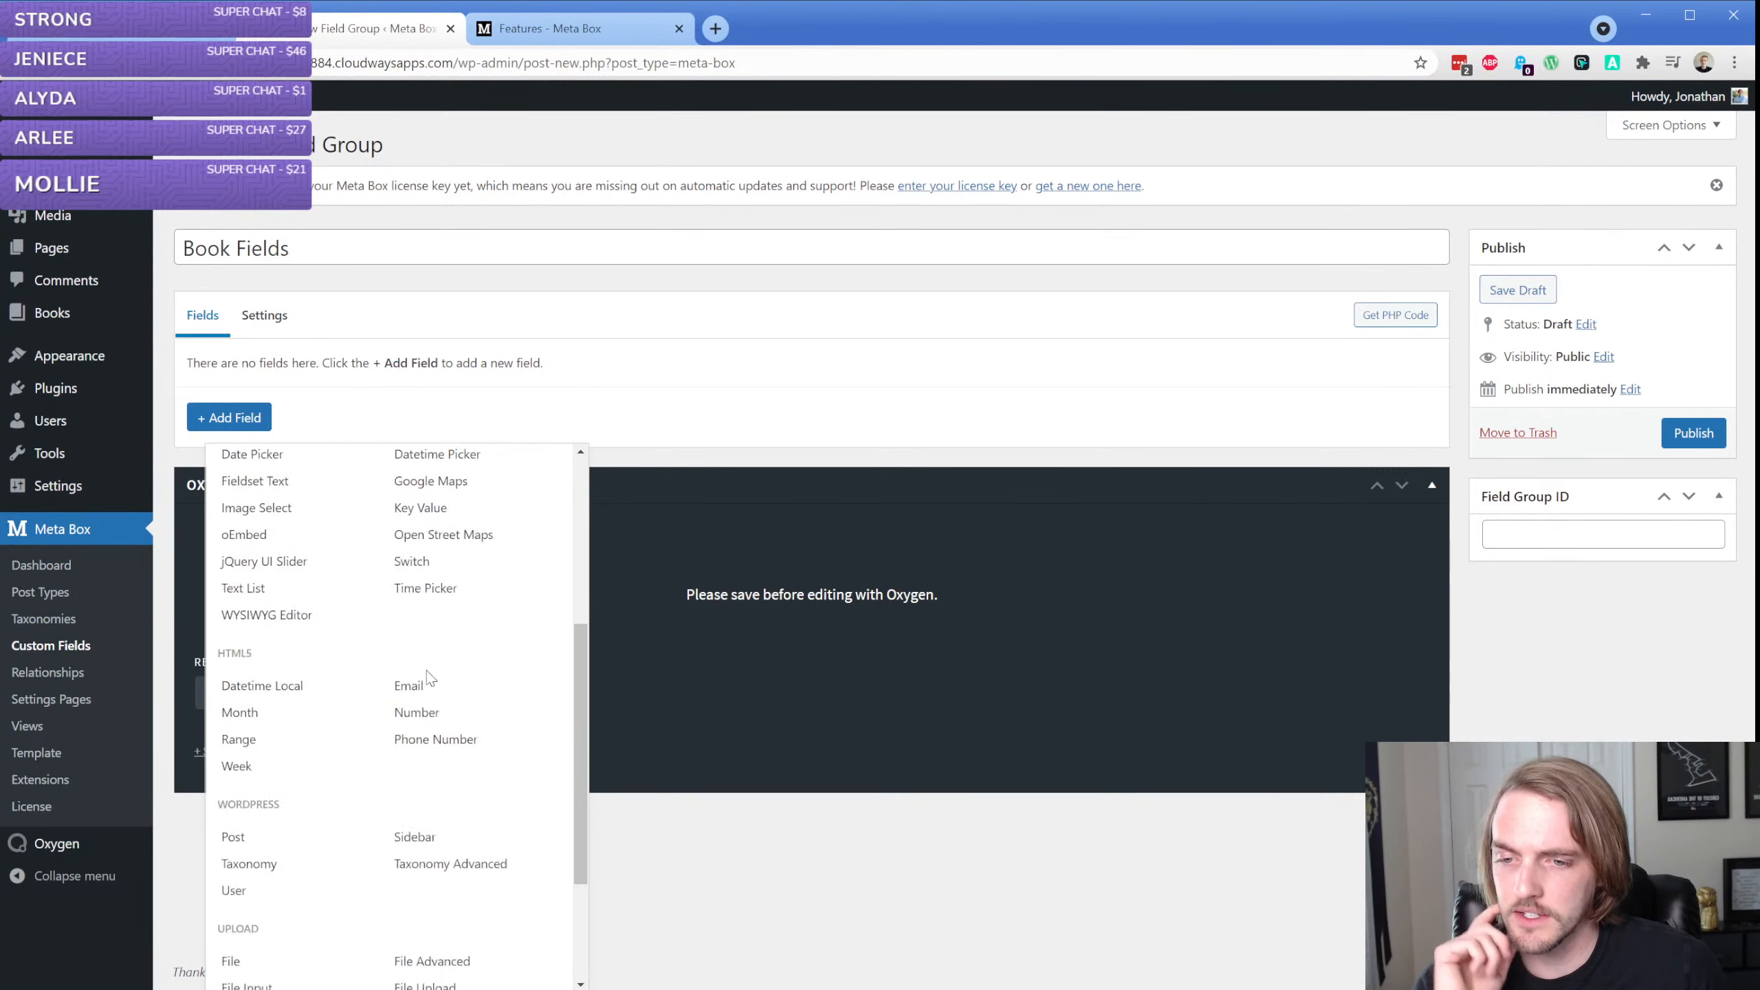
scroll(425, 677, "down", 1)
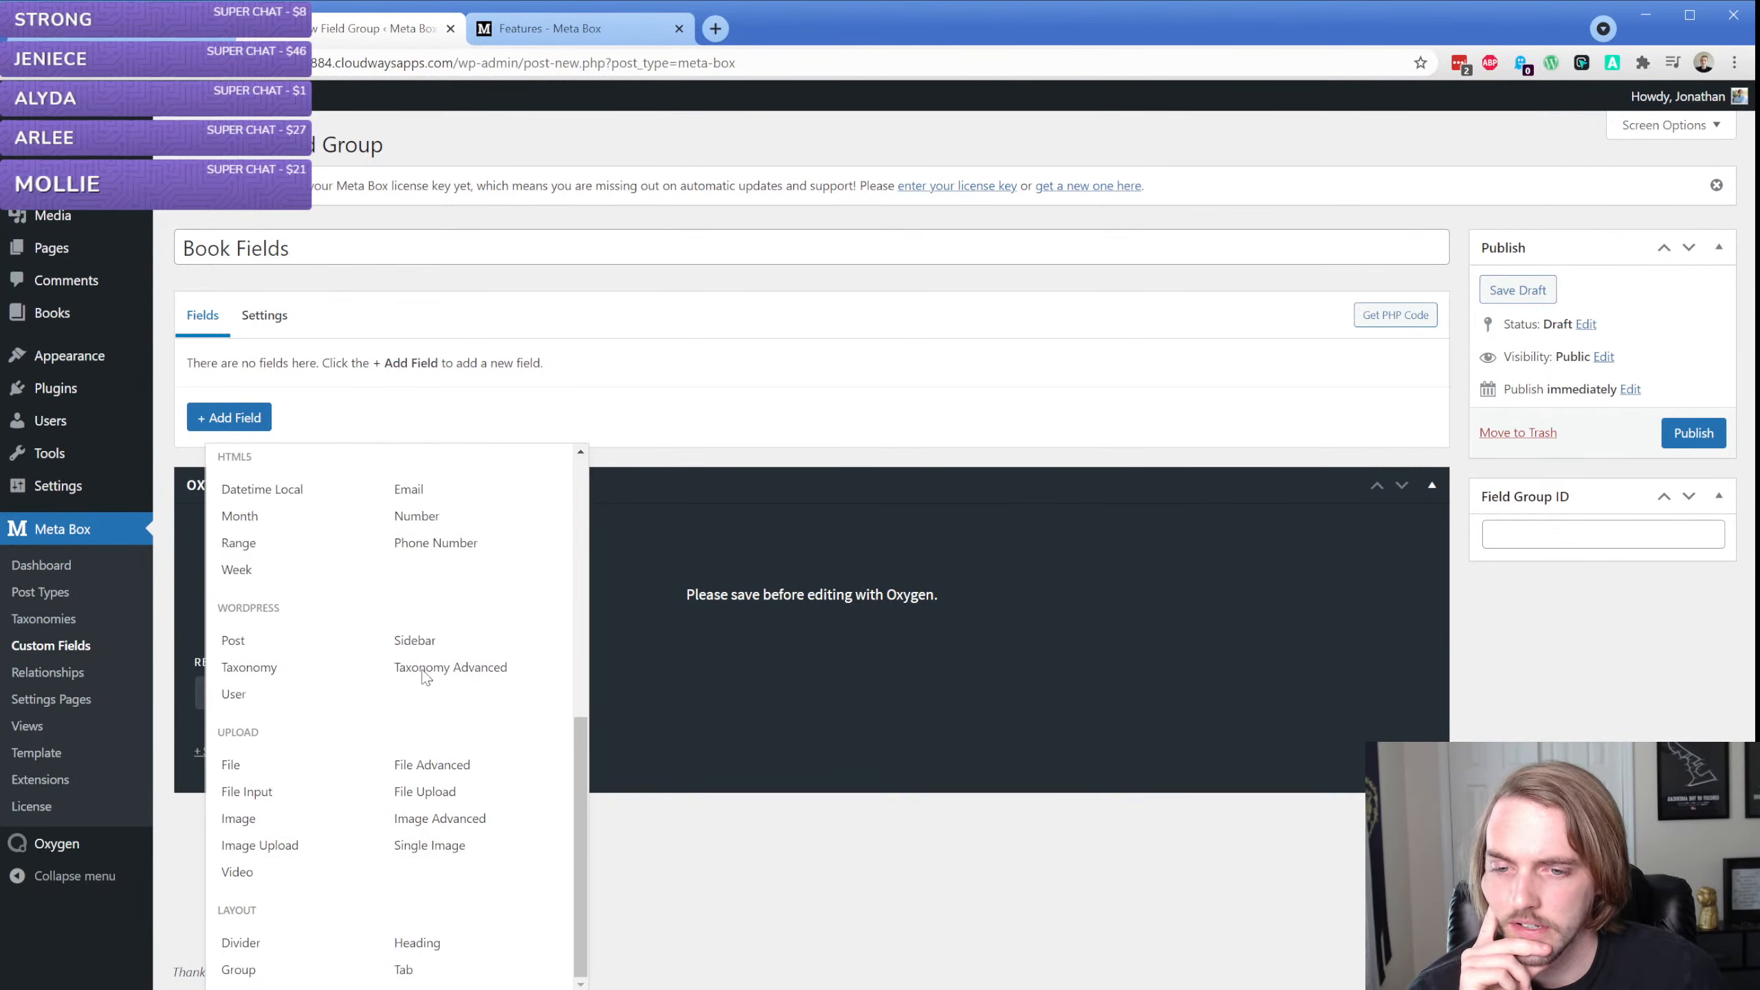
scroll(296, 859, "up", 8)
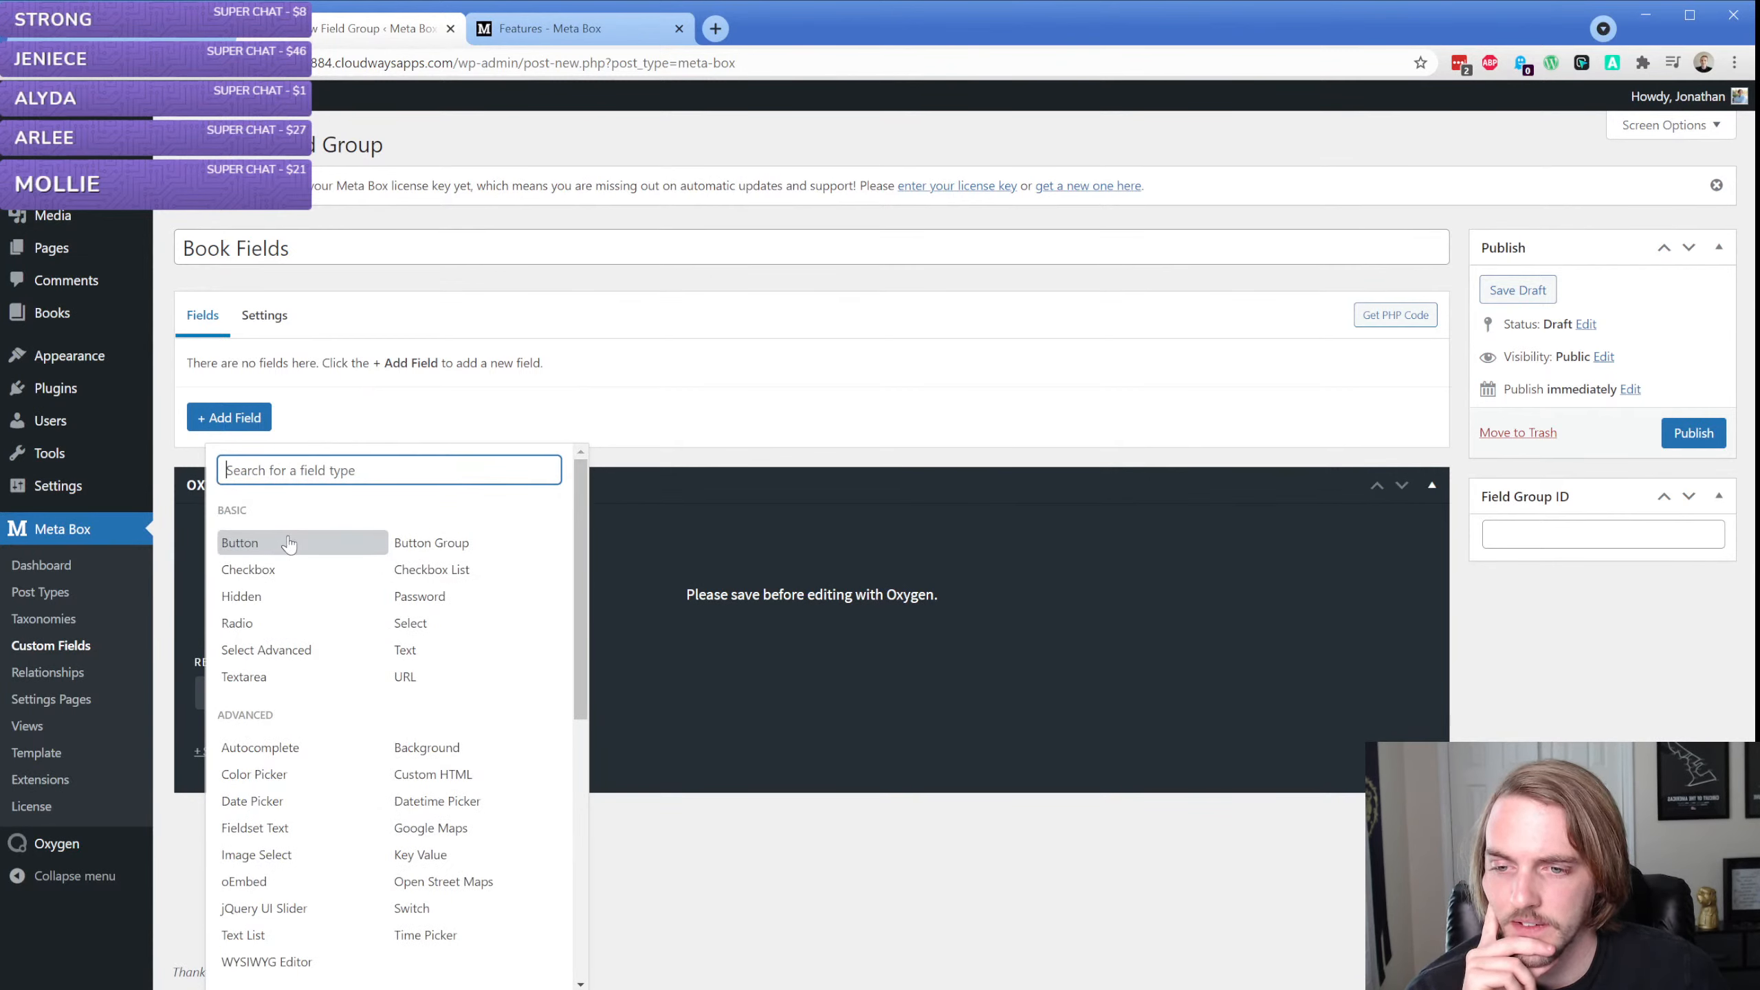
left_click(441, 662)
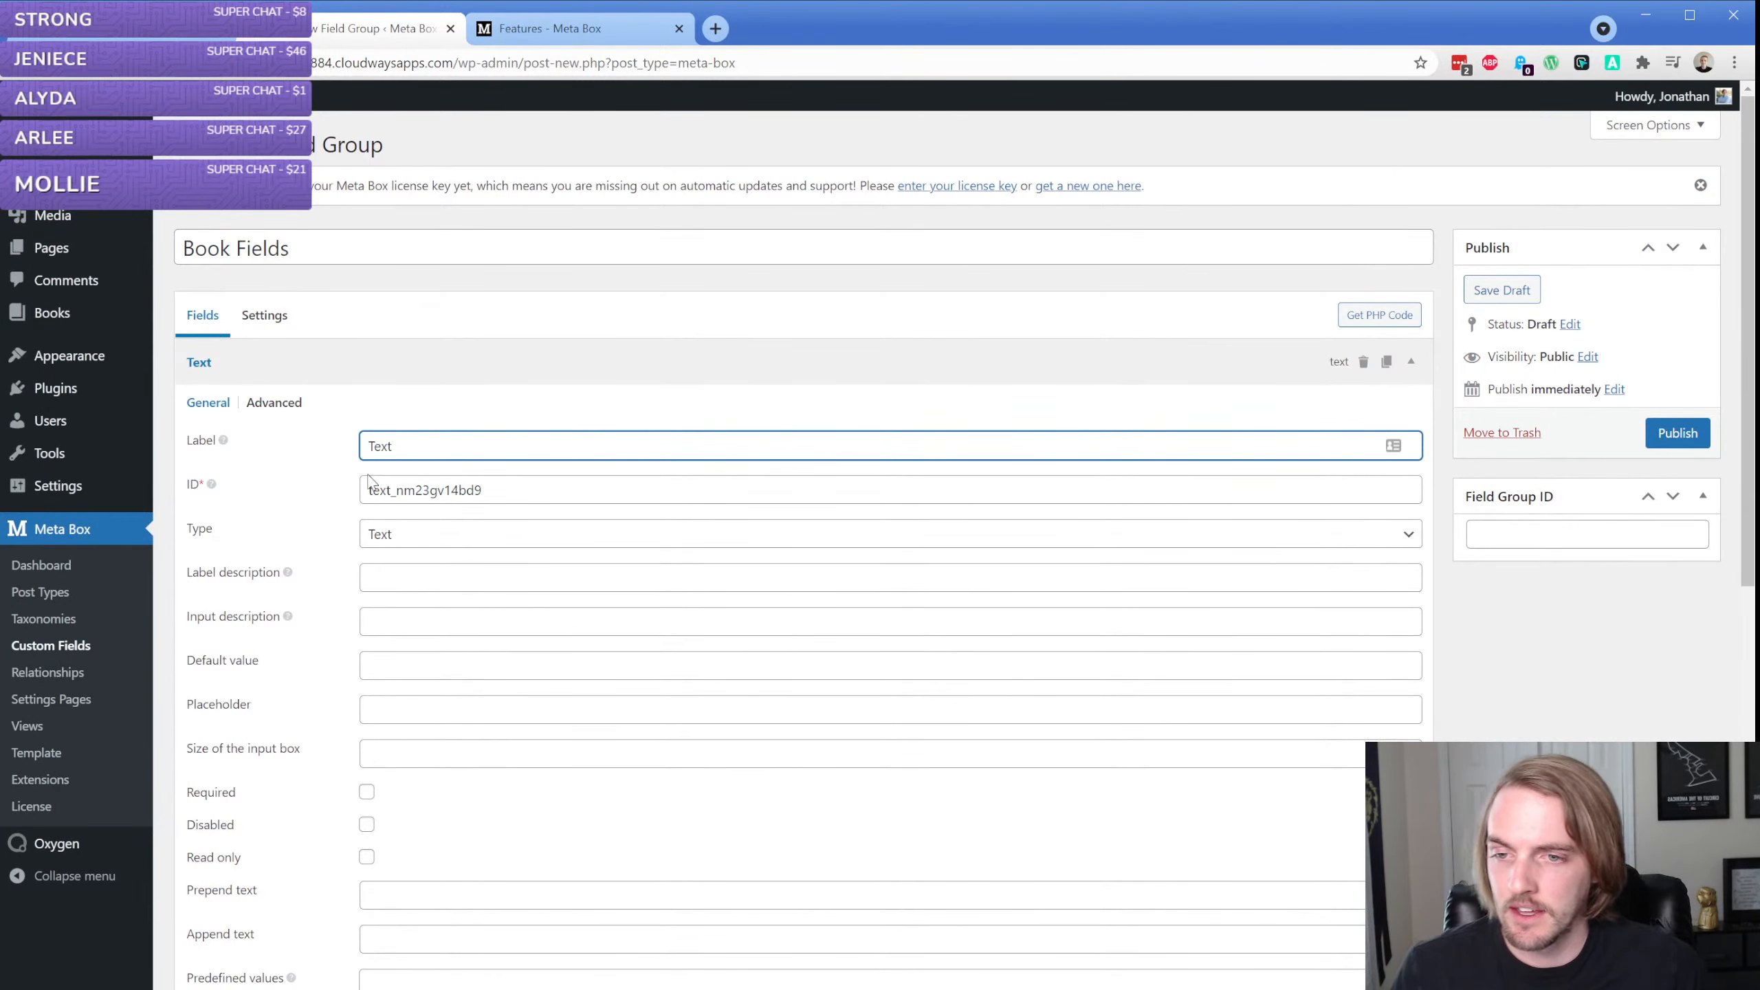
Look through the new text field's general settings and set its label to "Author"
scroll(368, 480, "down", 1)
scroll(343, 460, "down", 3)
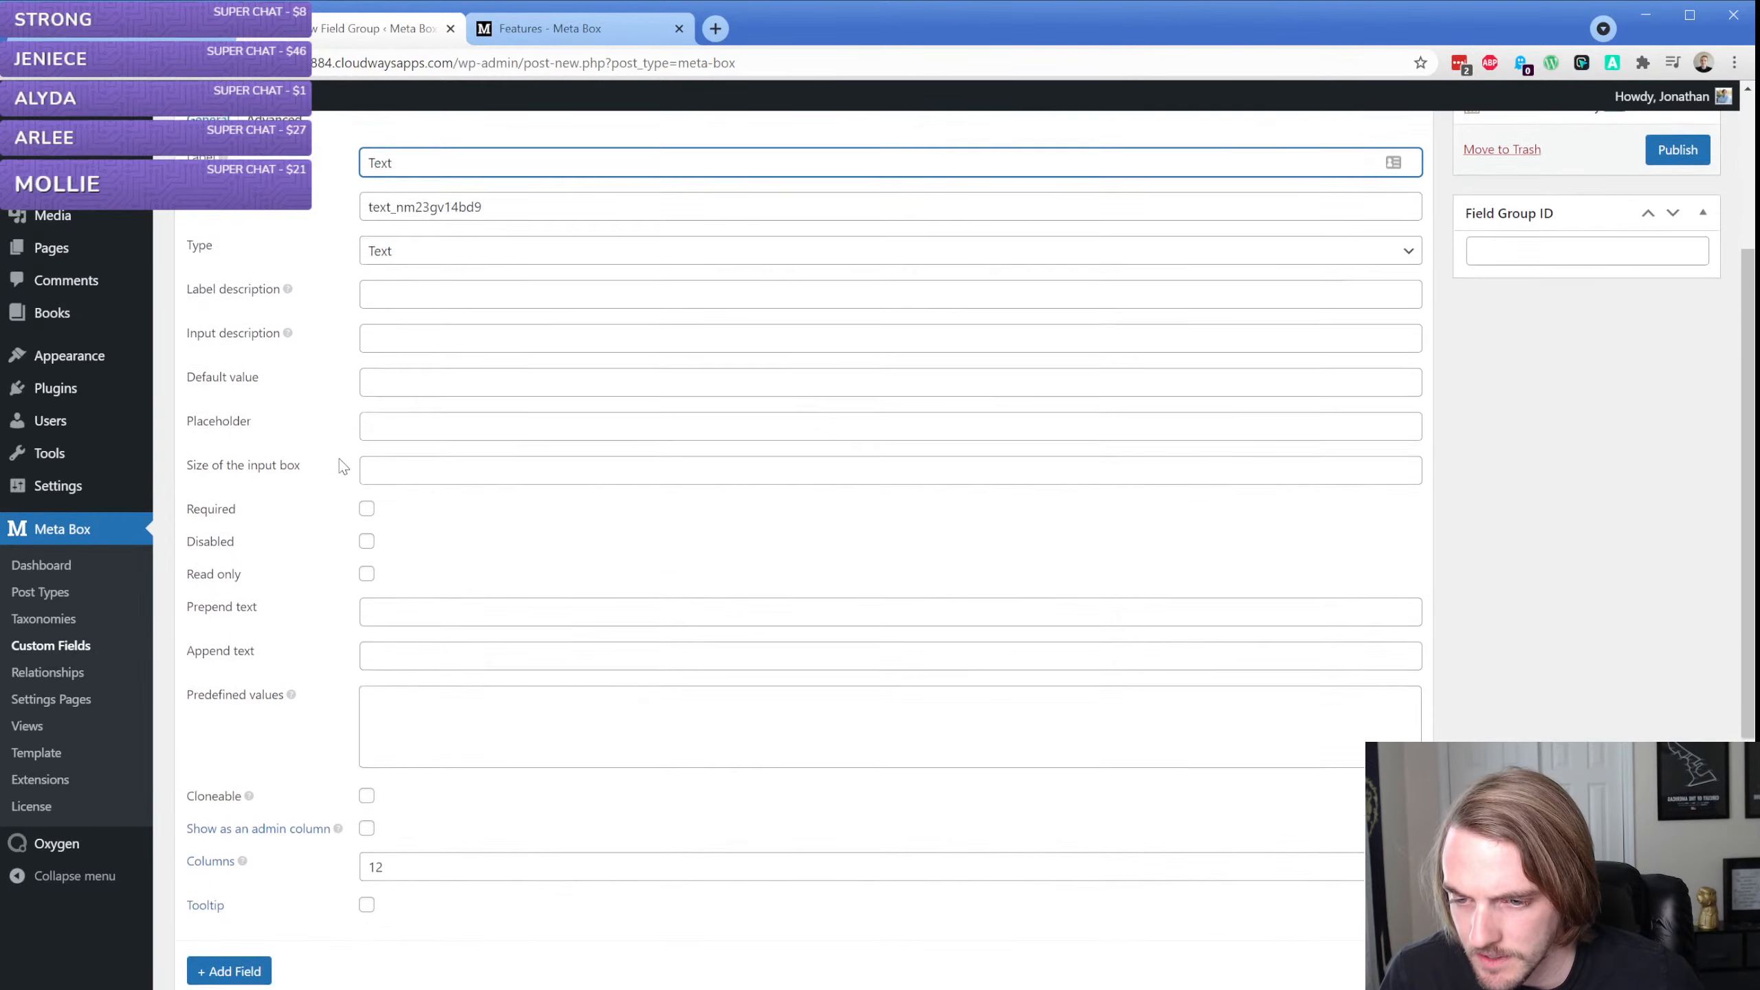
scroll(330, 504, "up", 3)
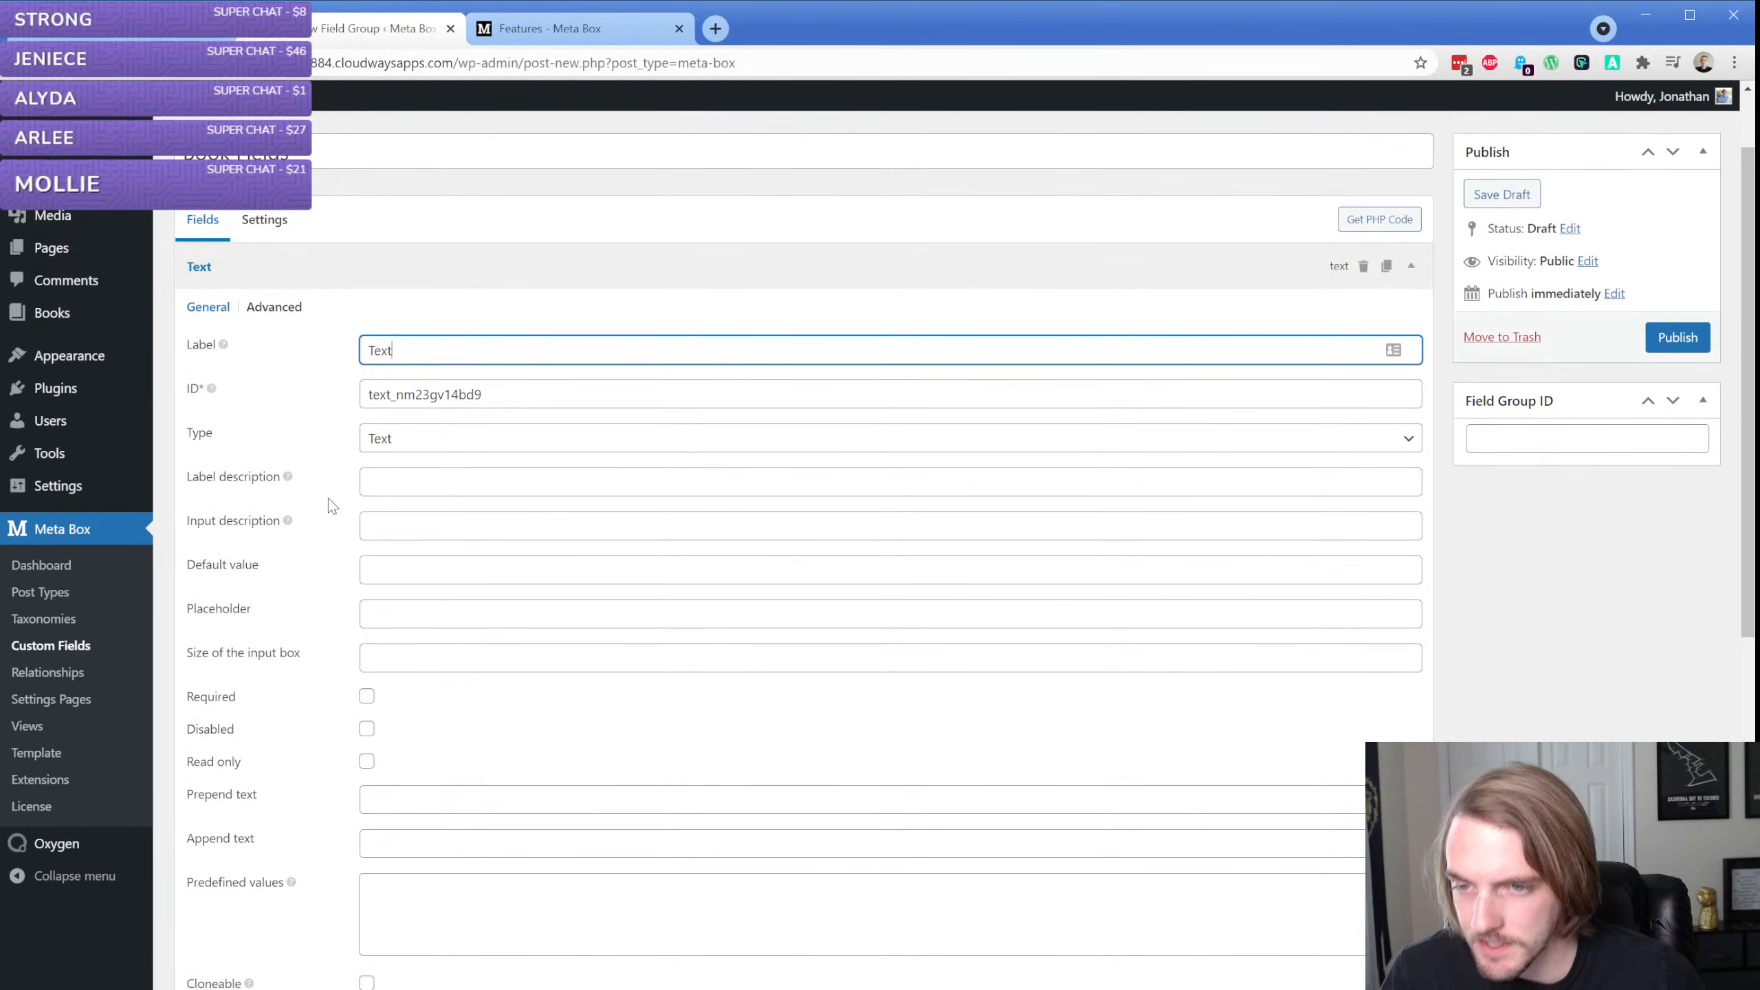
double_click(455, 336)
type("Author")
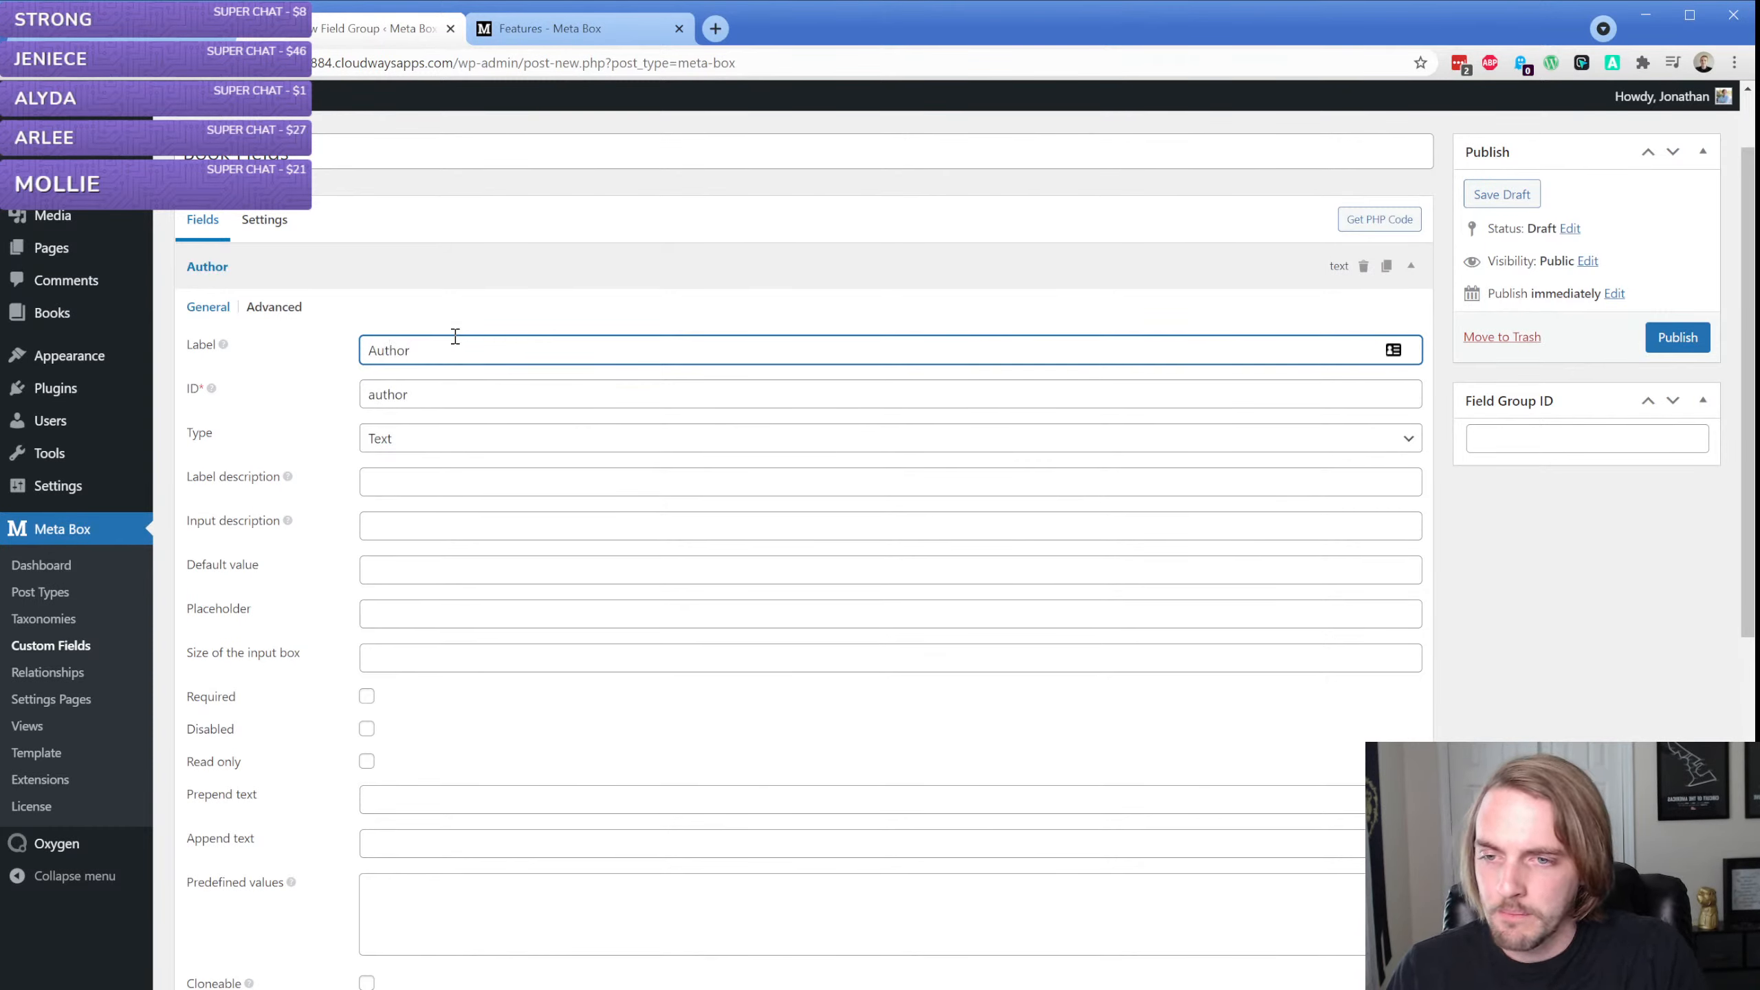
Set the Author field's label description to "Input the book author here."
key("Tab")
key("Tab")
key("Tab")
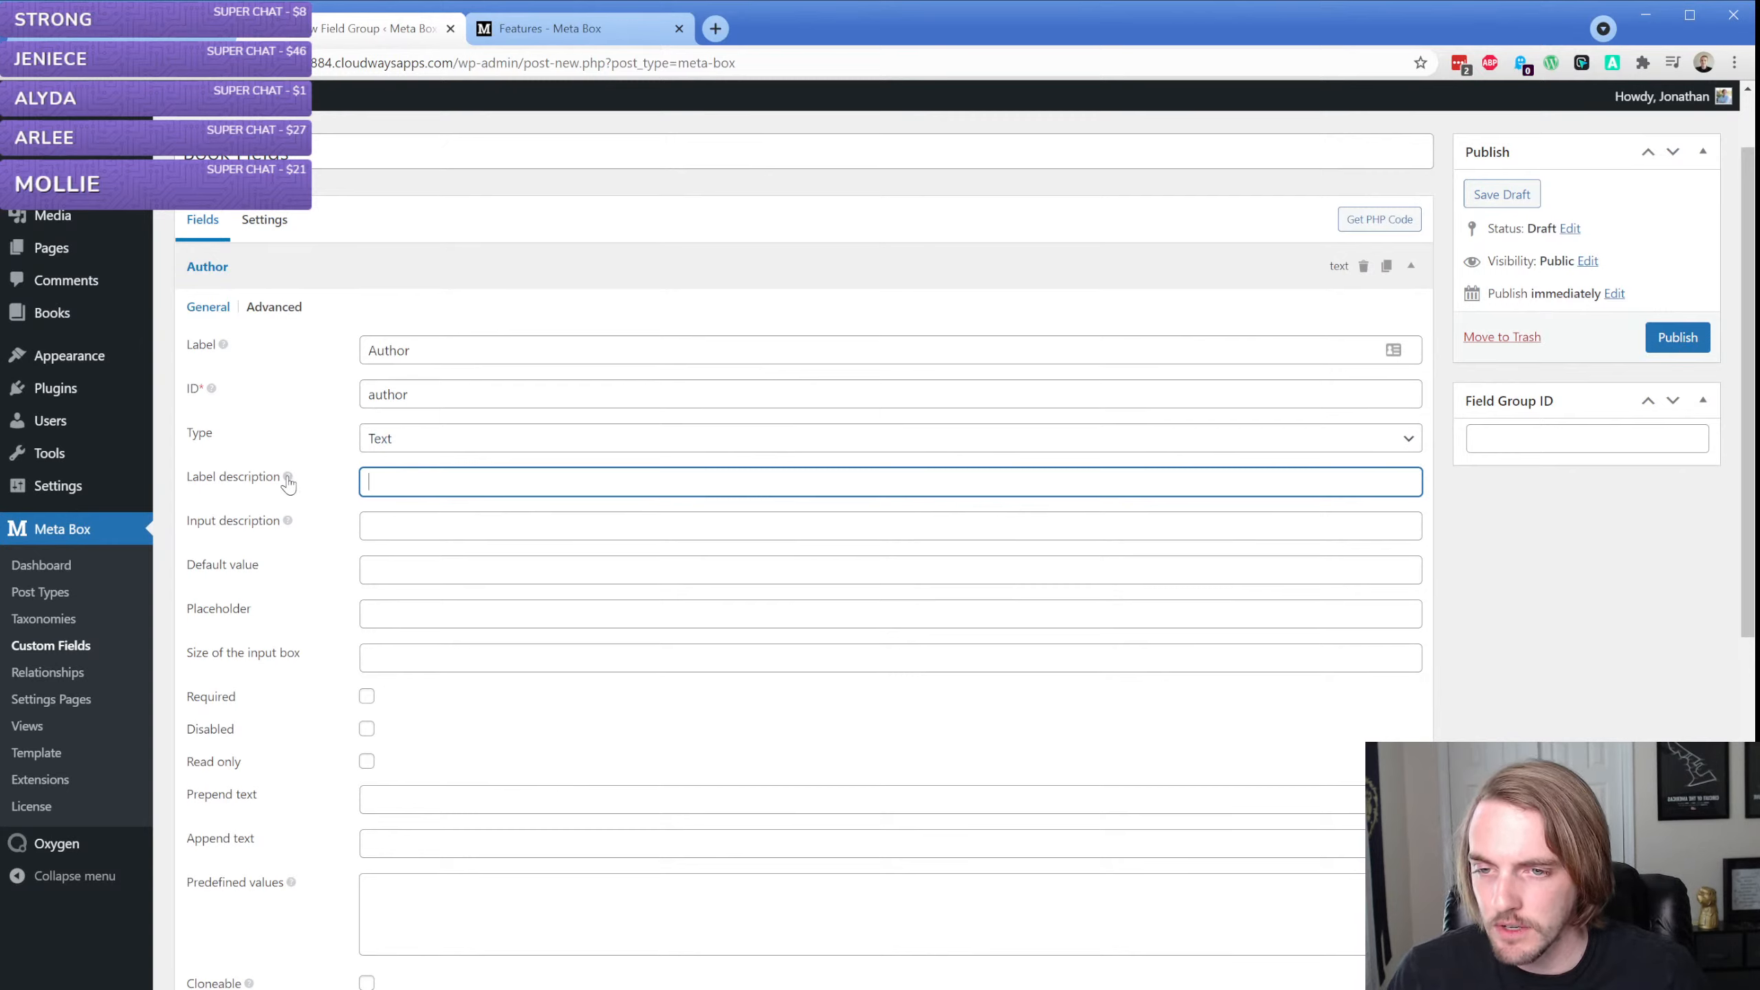
type("Input the ")
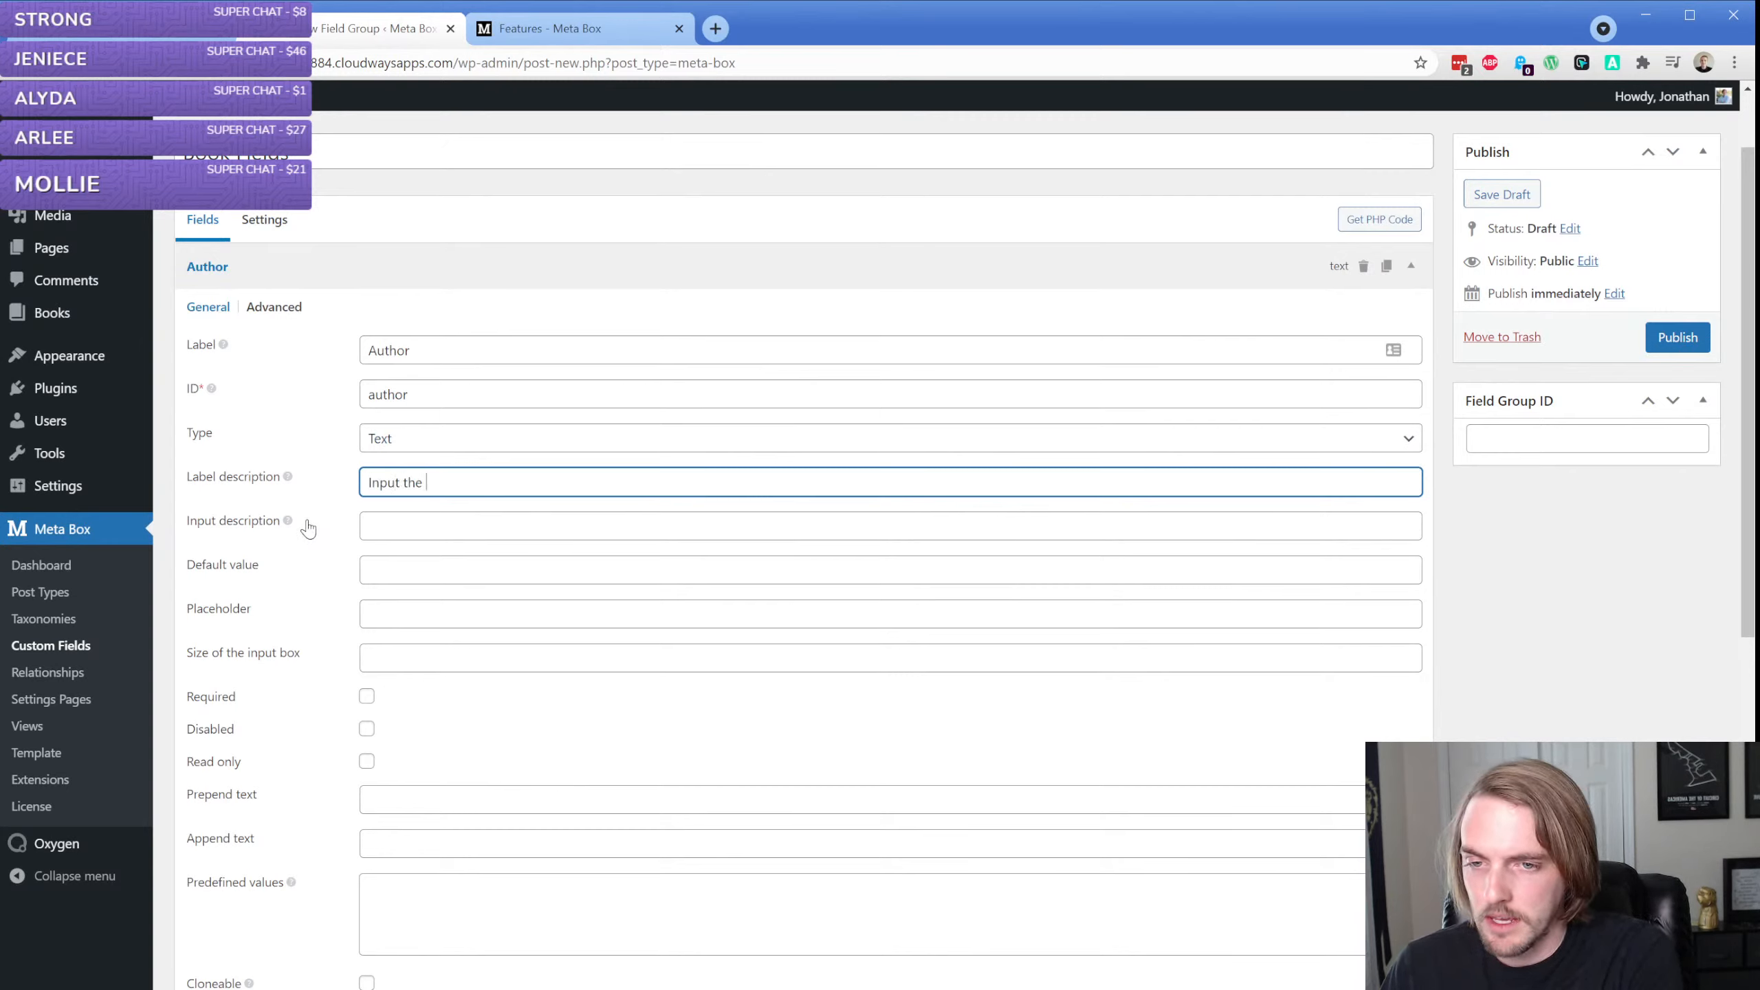
type("book author her")
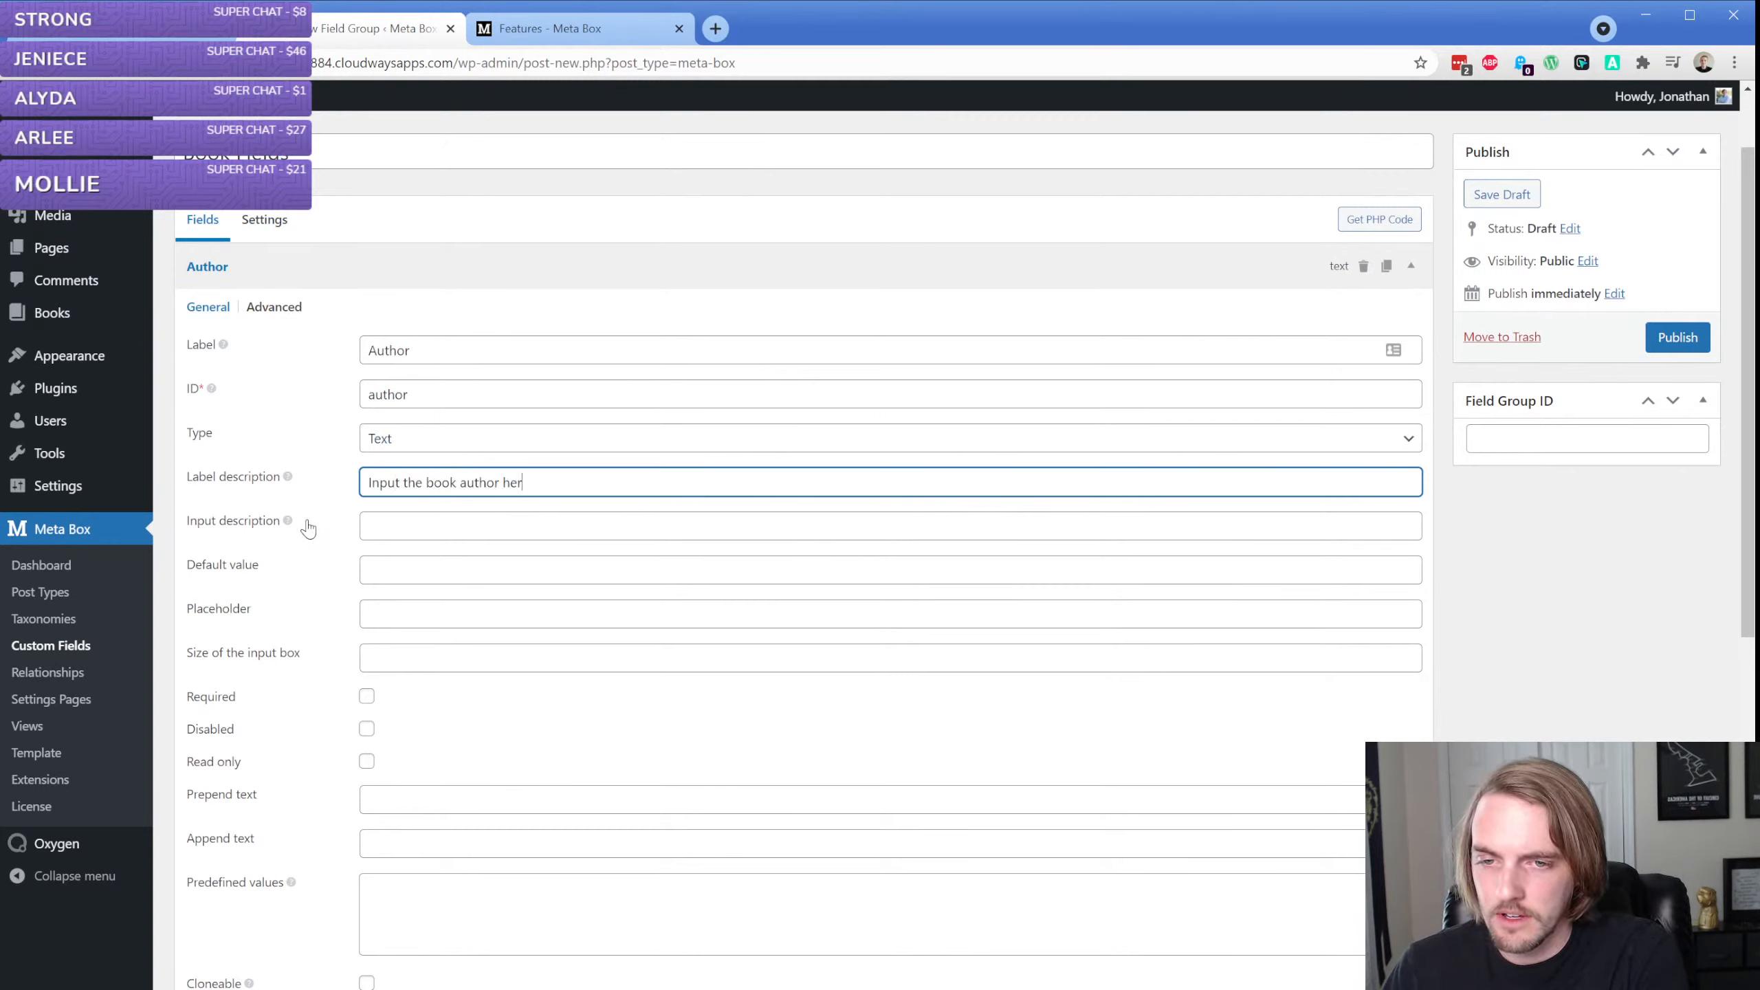
type("e.")
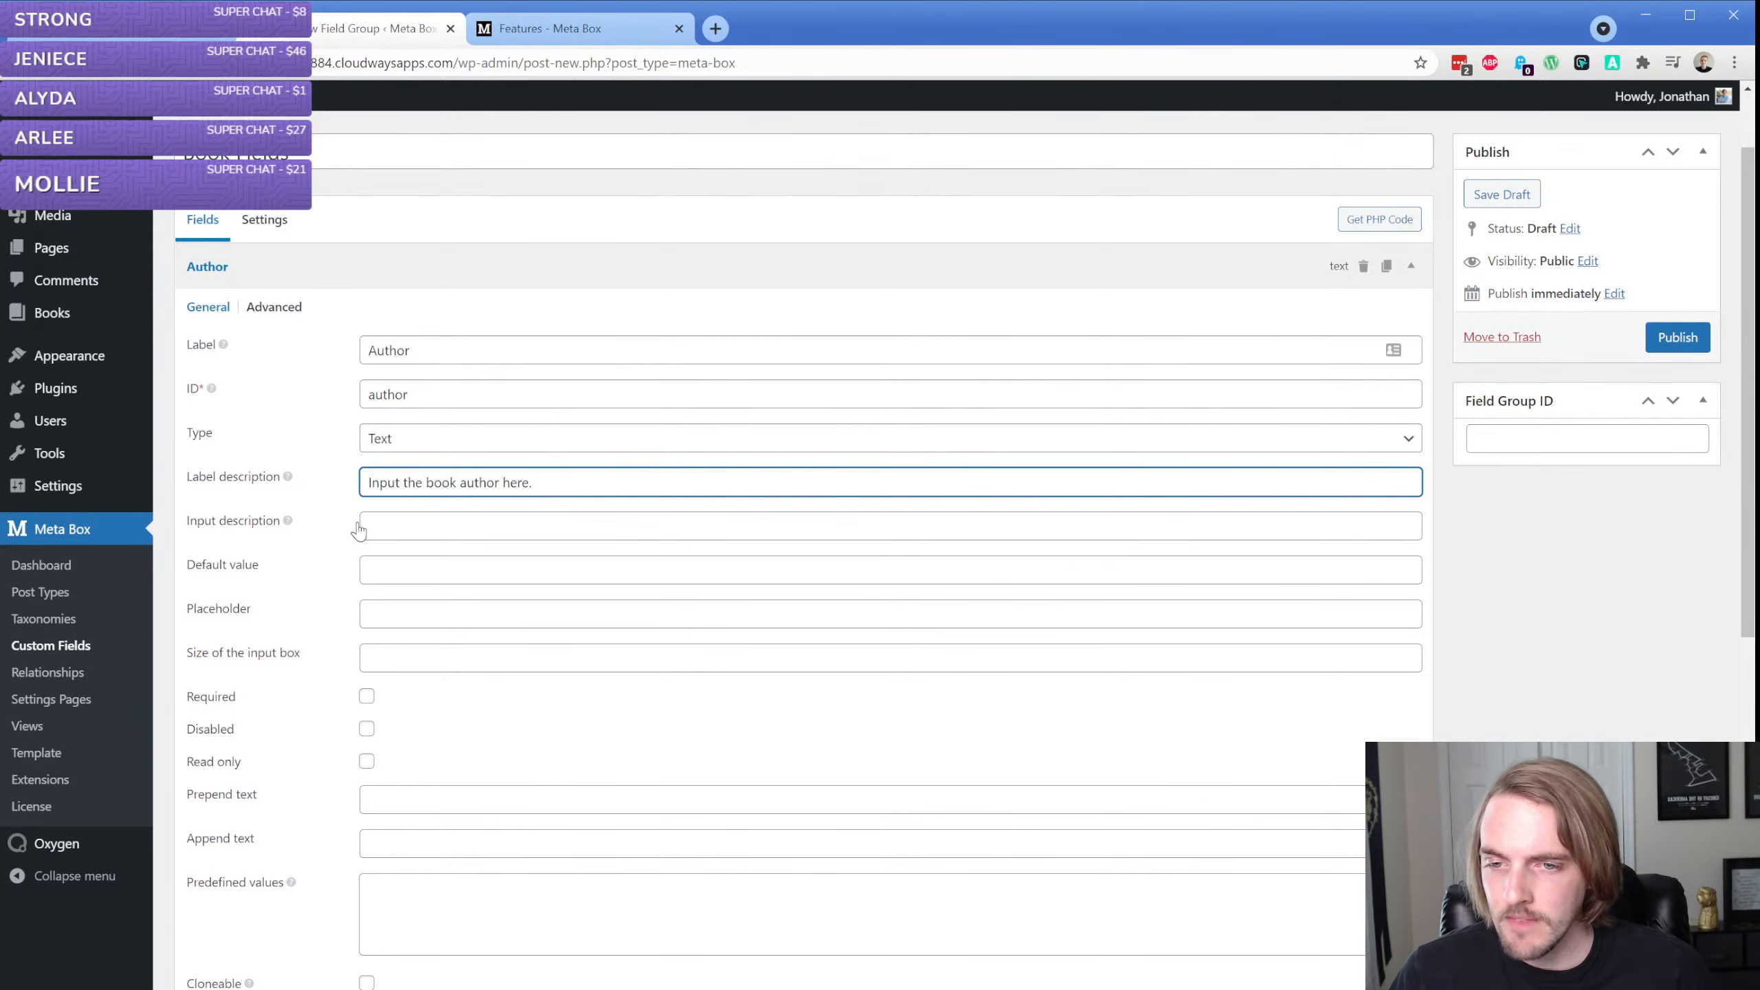
Leave the Author field's default value empty and make the field required and cloneable
left_click(436, 568)
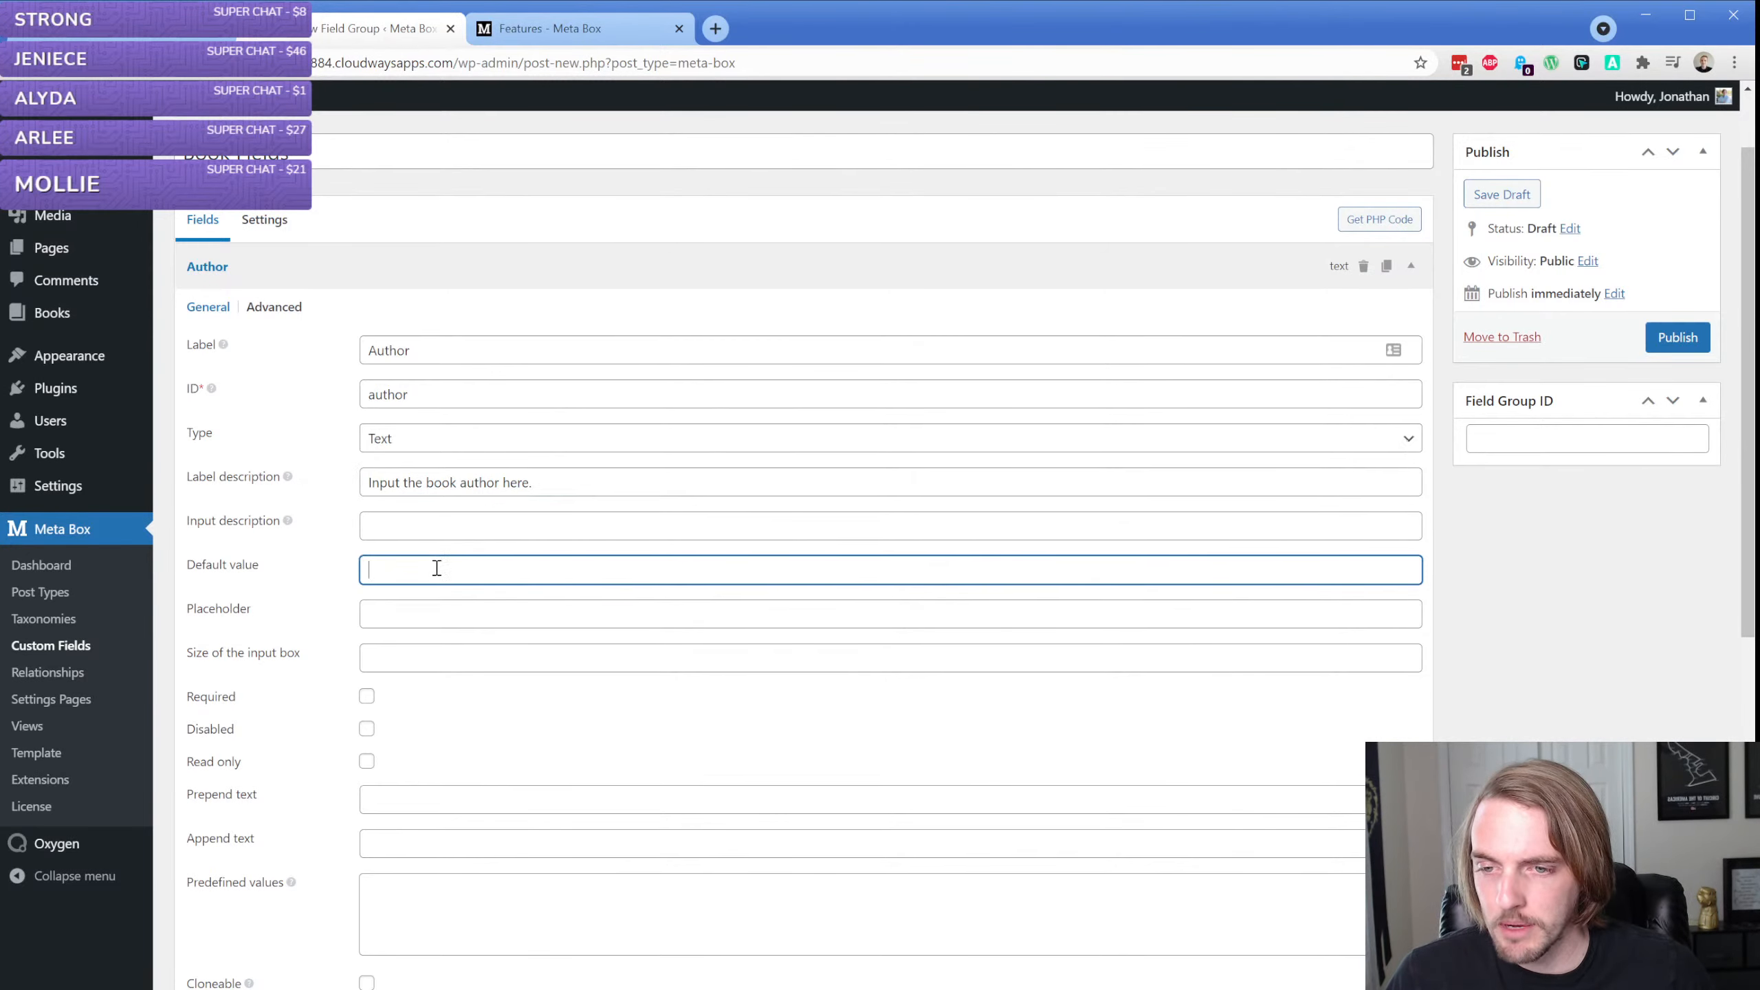
scroll(436, 568, "down", 5)
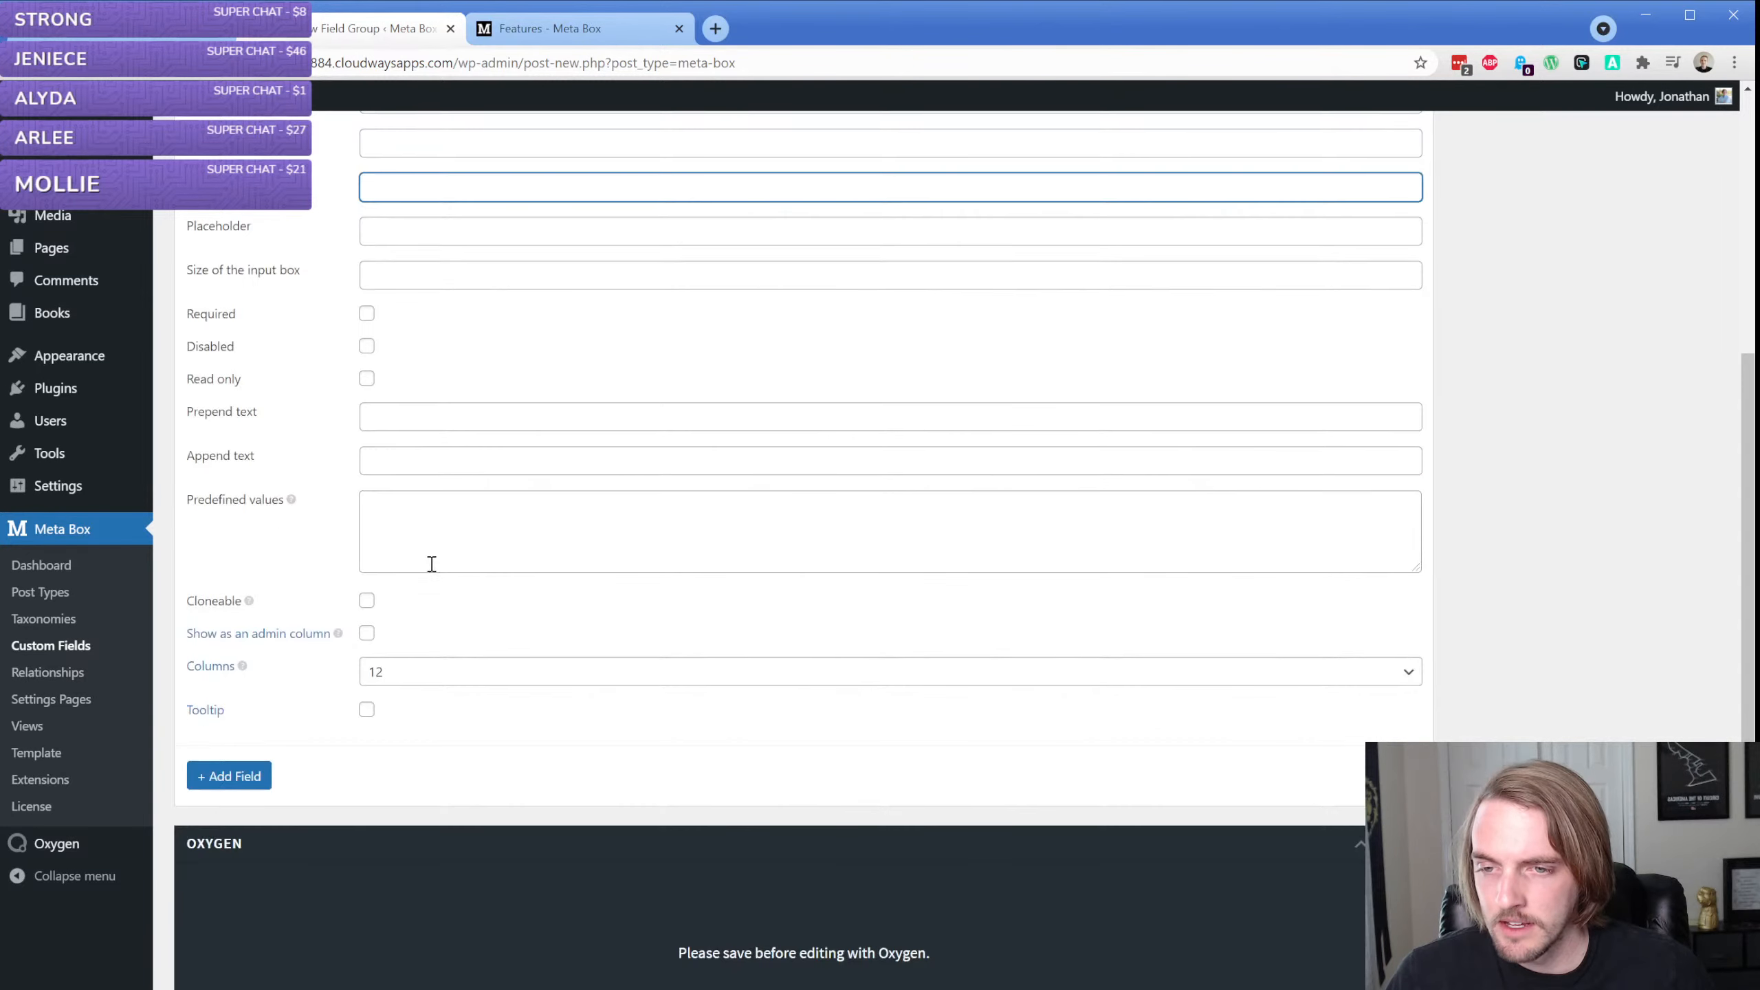
left_click(366, 316)
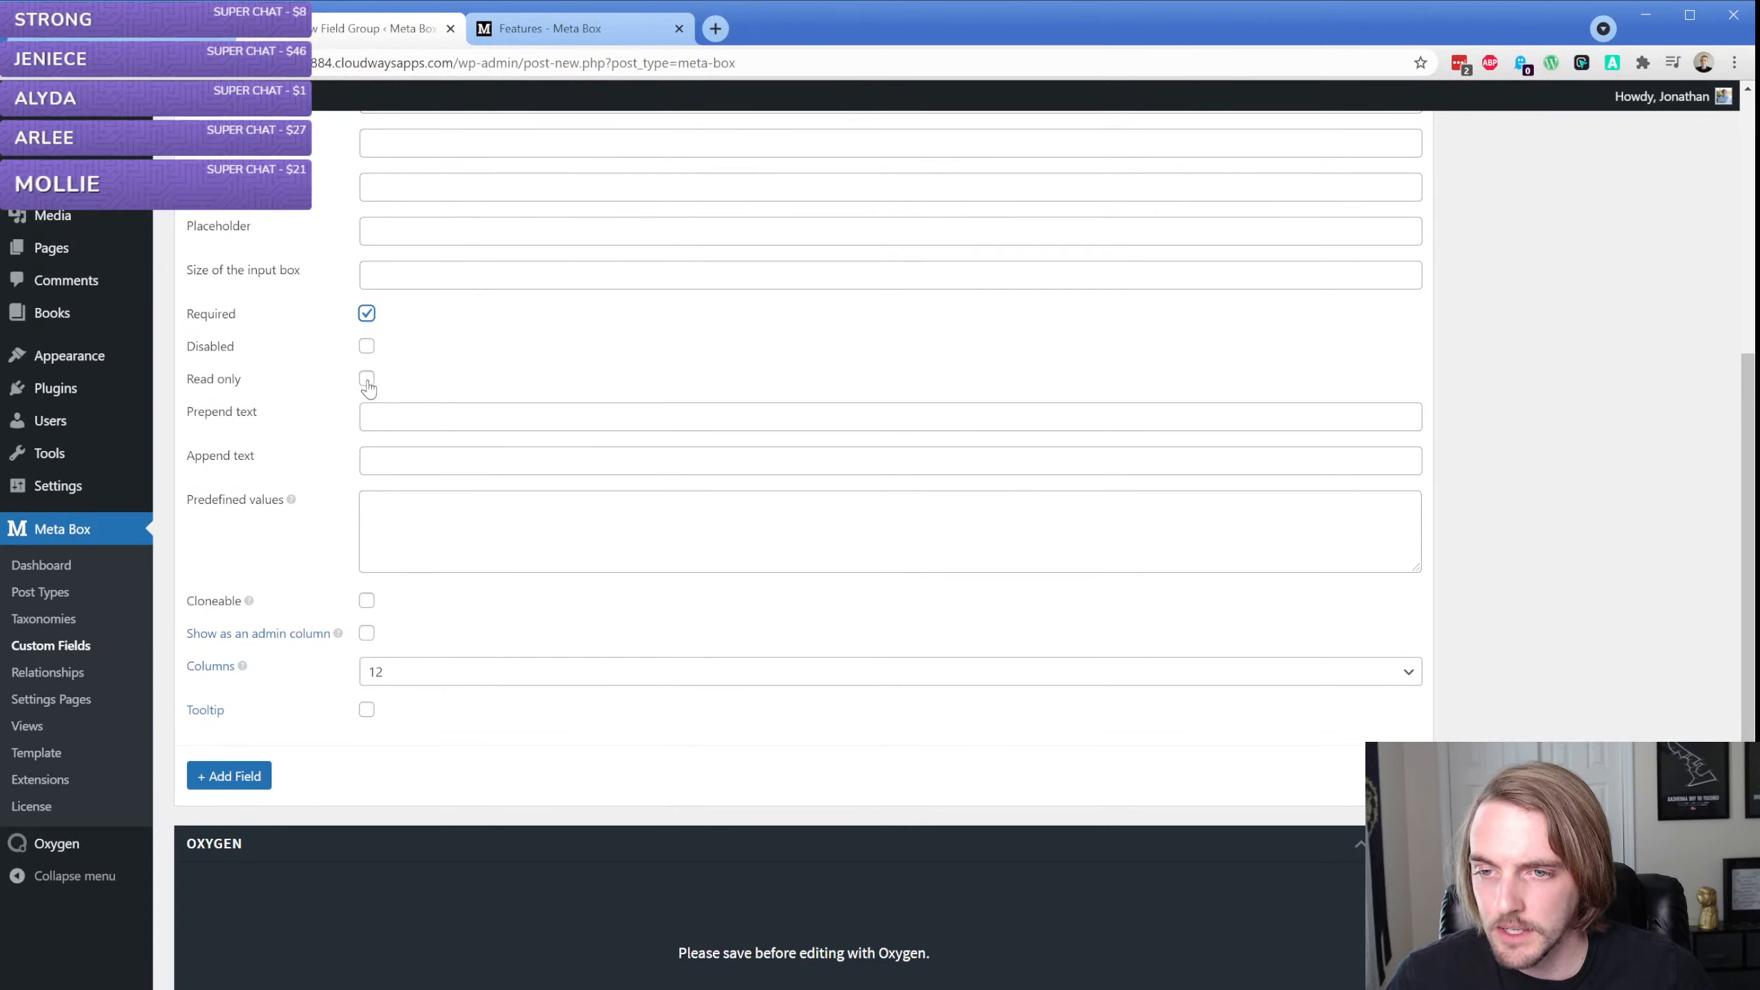
left_click(251, 609)
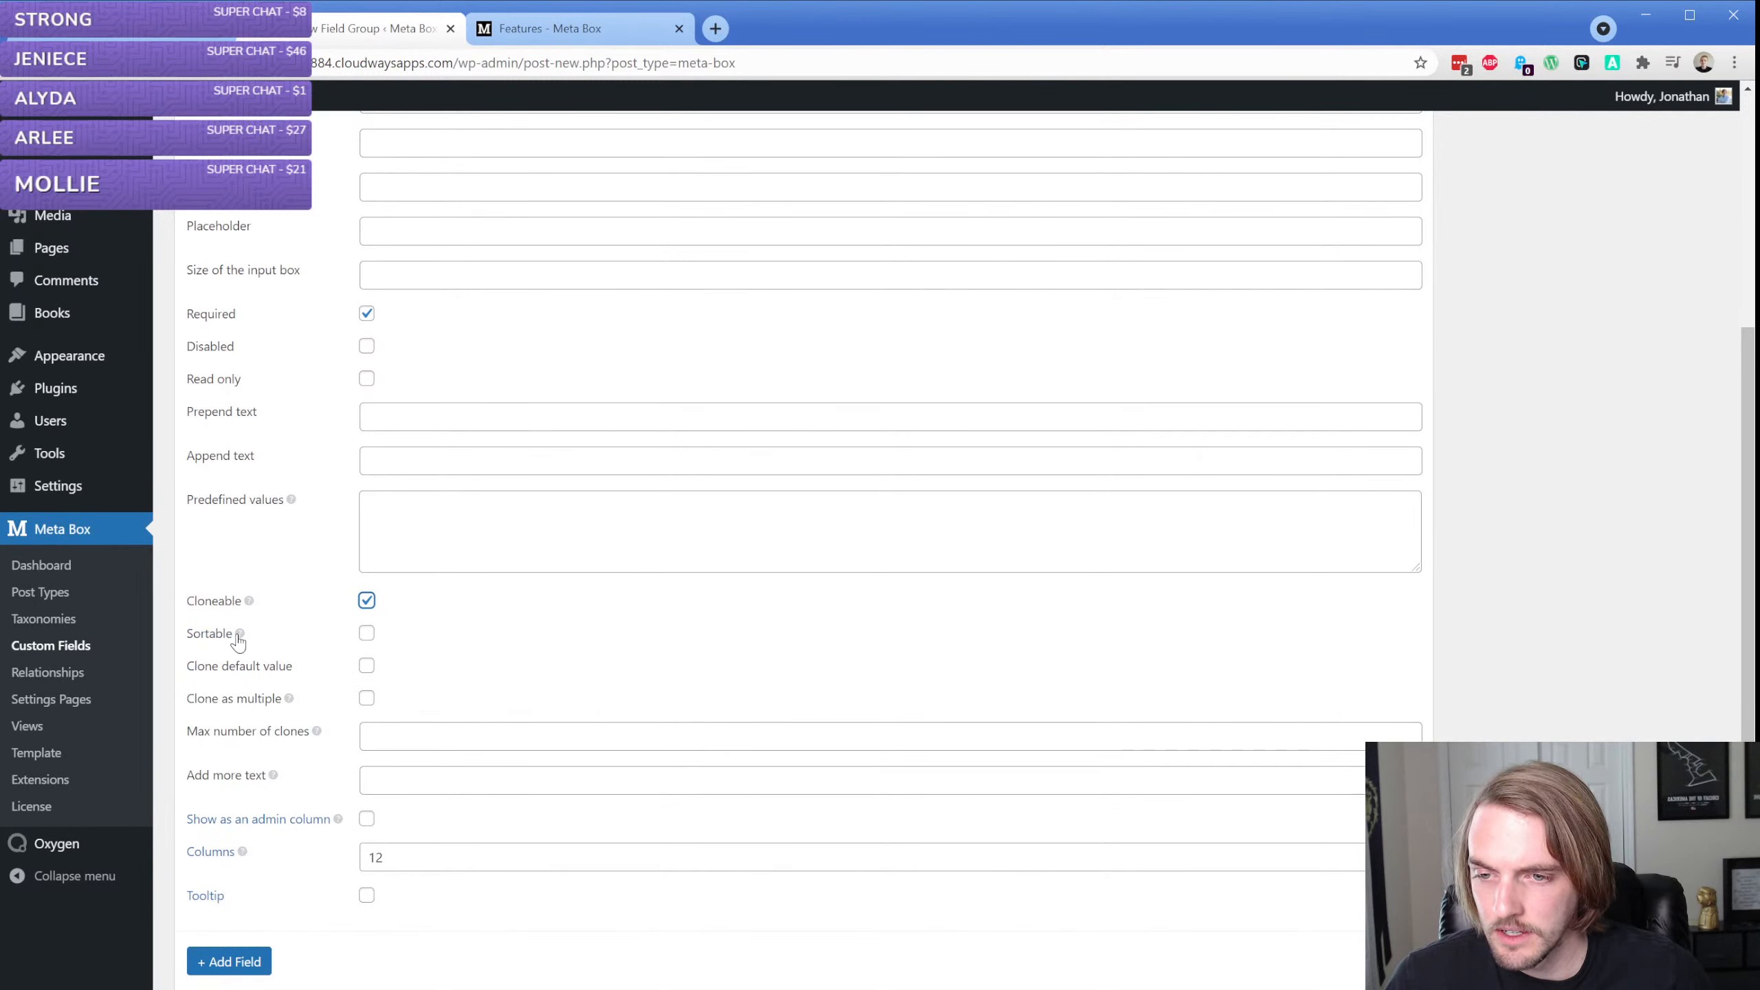
Review the Author field's cloning options, set the maximum number of clones to 3, and enable Clone as multiple
mouse_move(250, 606)
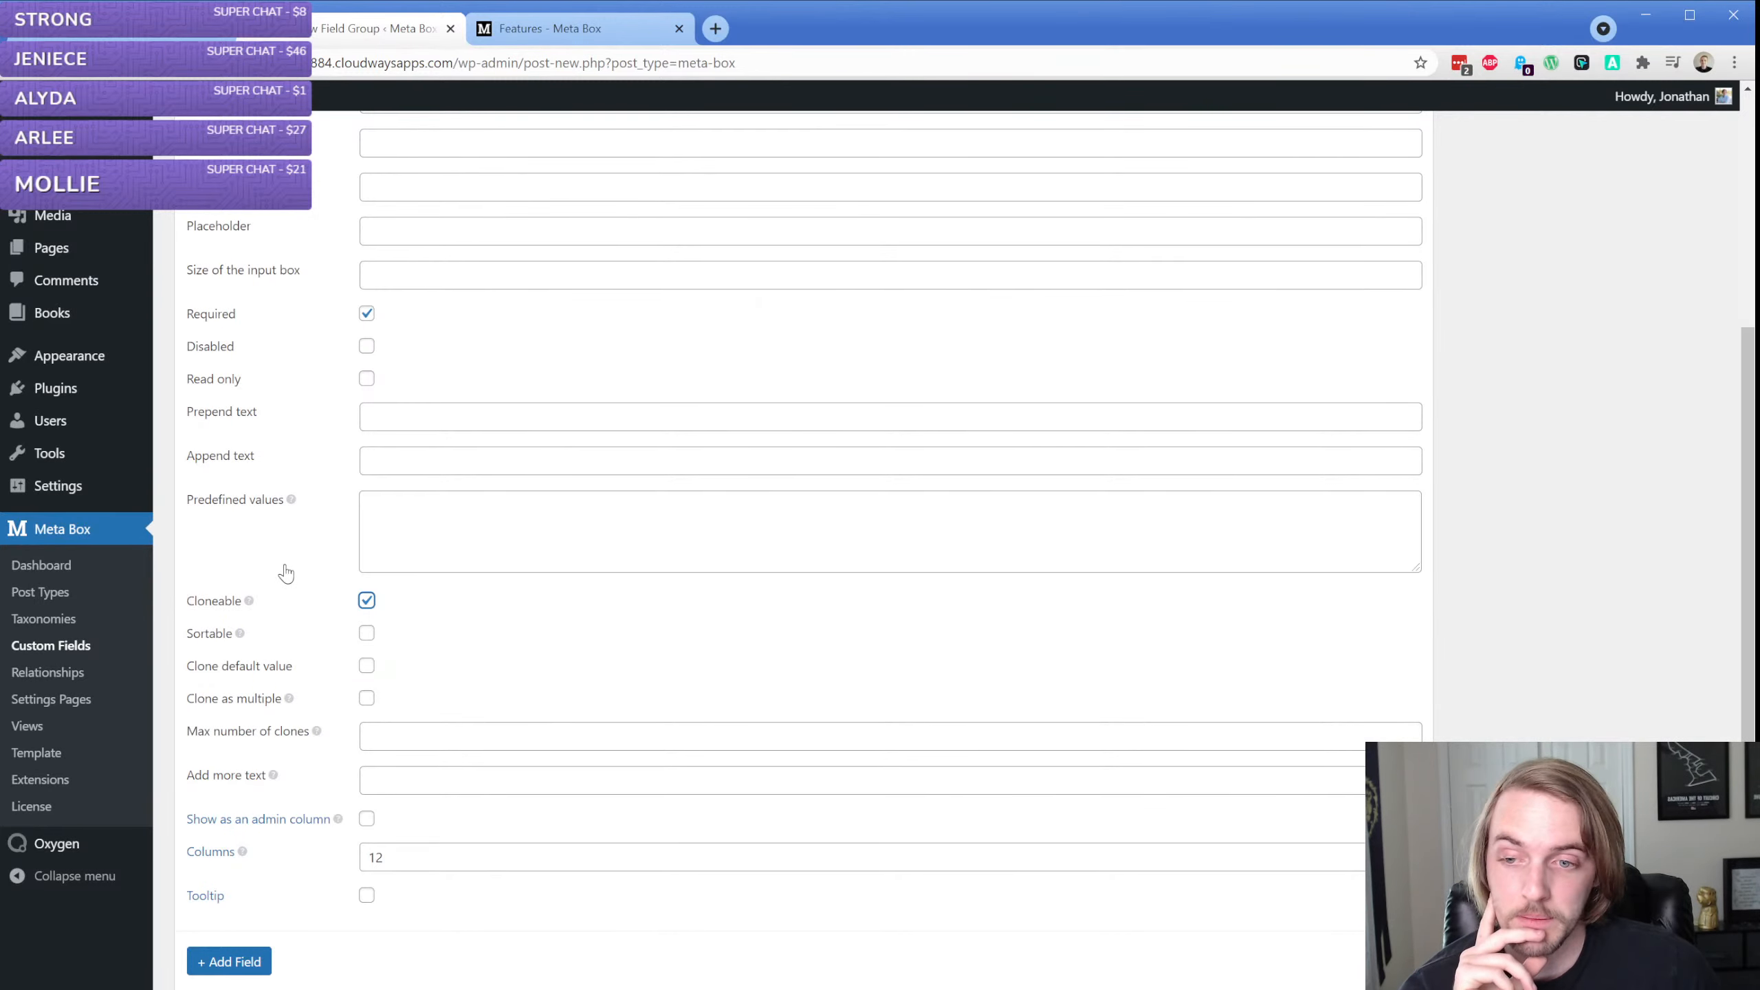
scroll(286, 574, "down", 2)
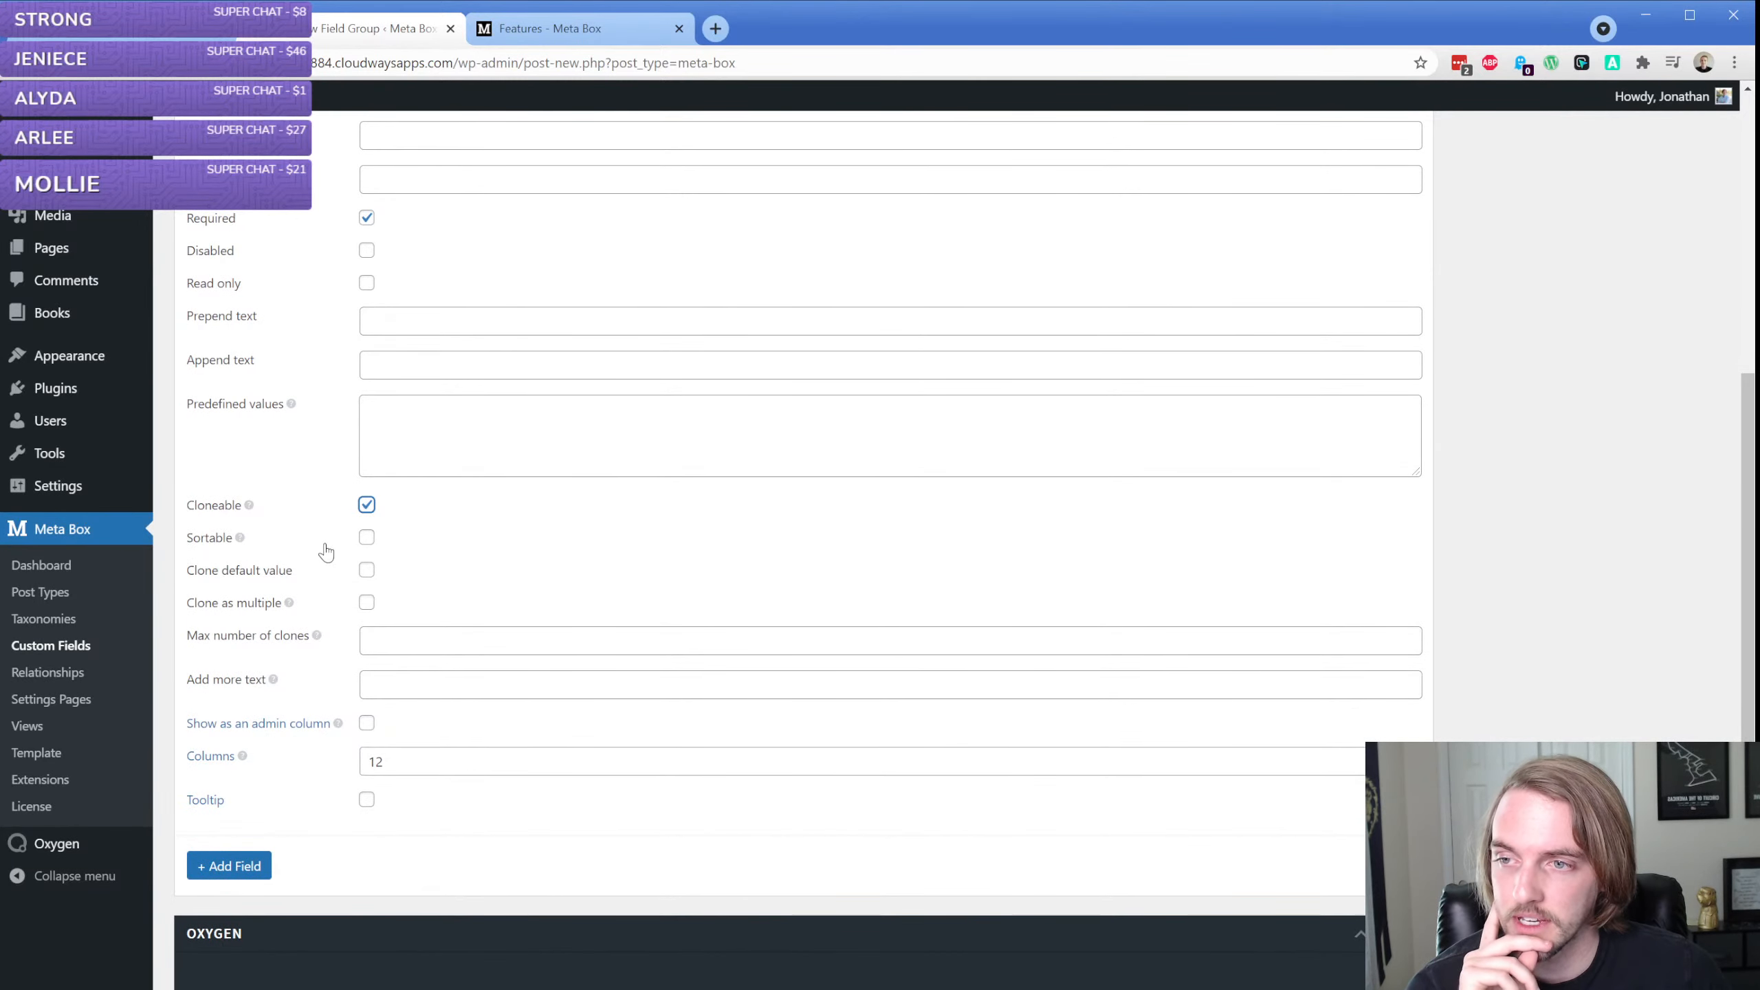
mouse_move(276, 685)
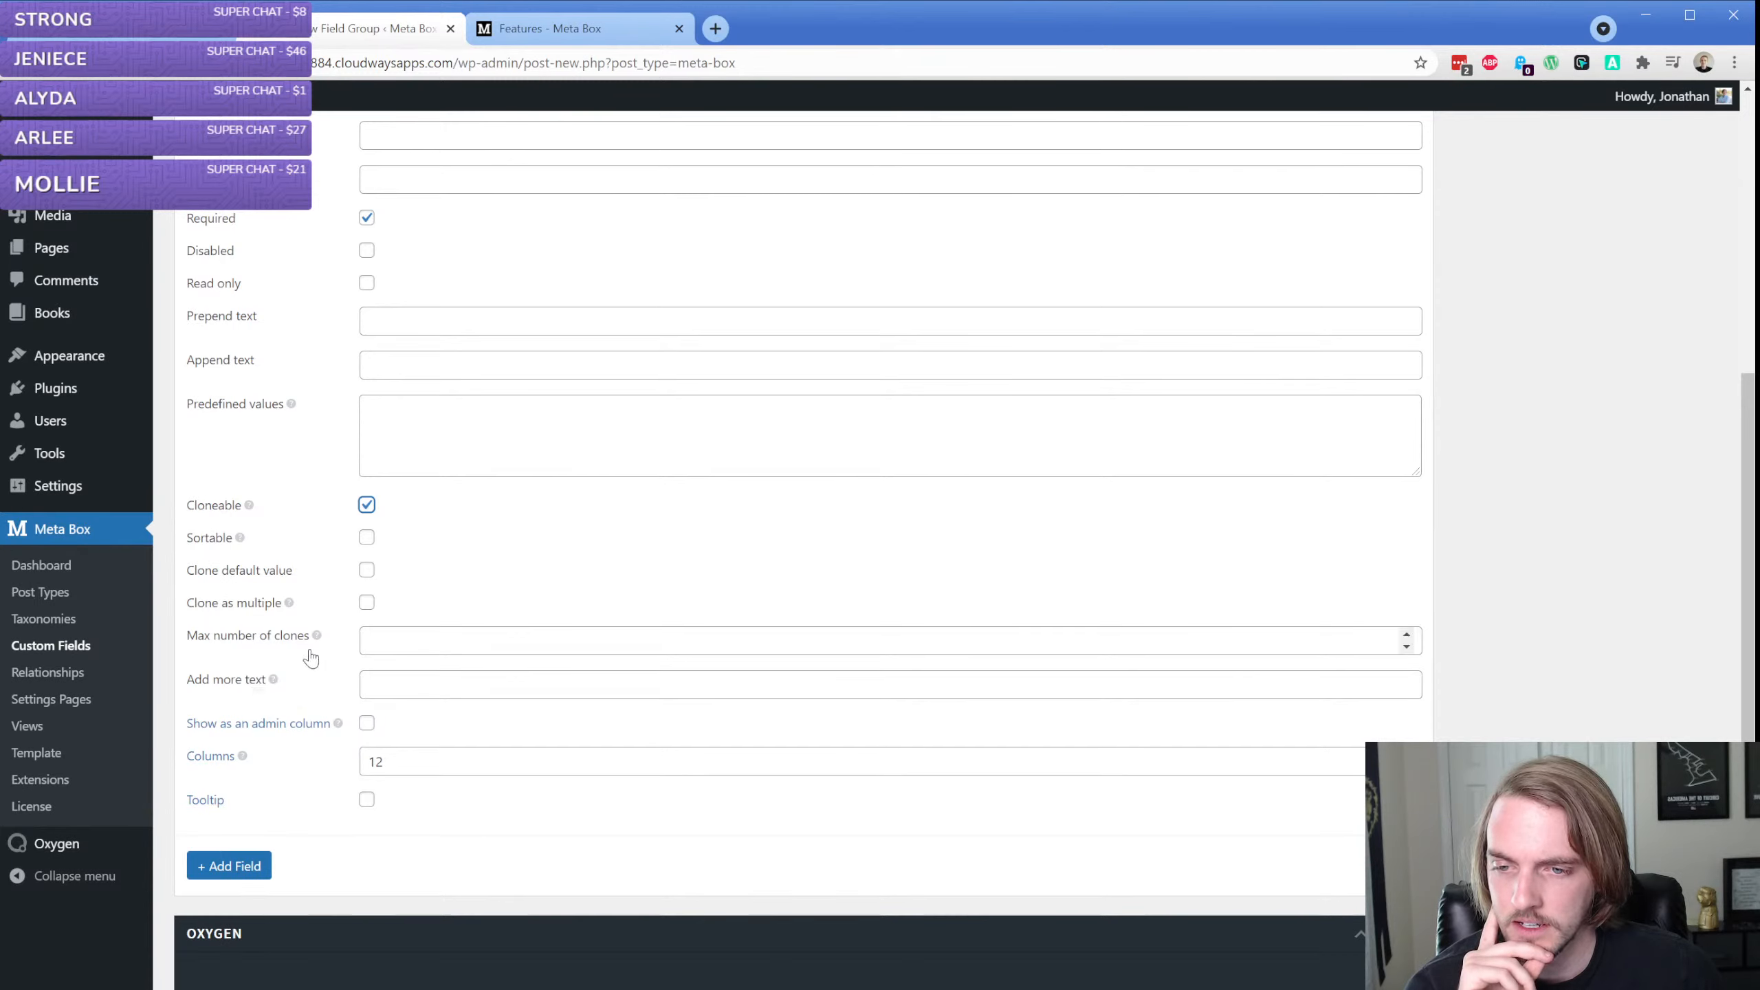
mouse_move(319, 642)
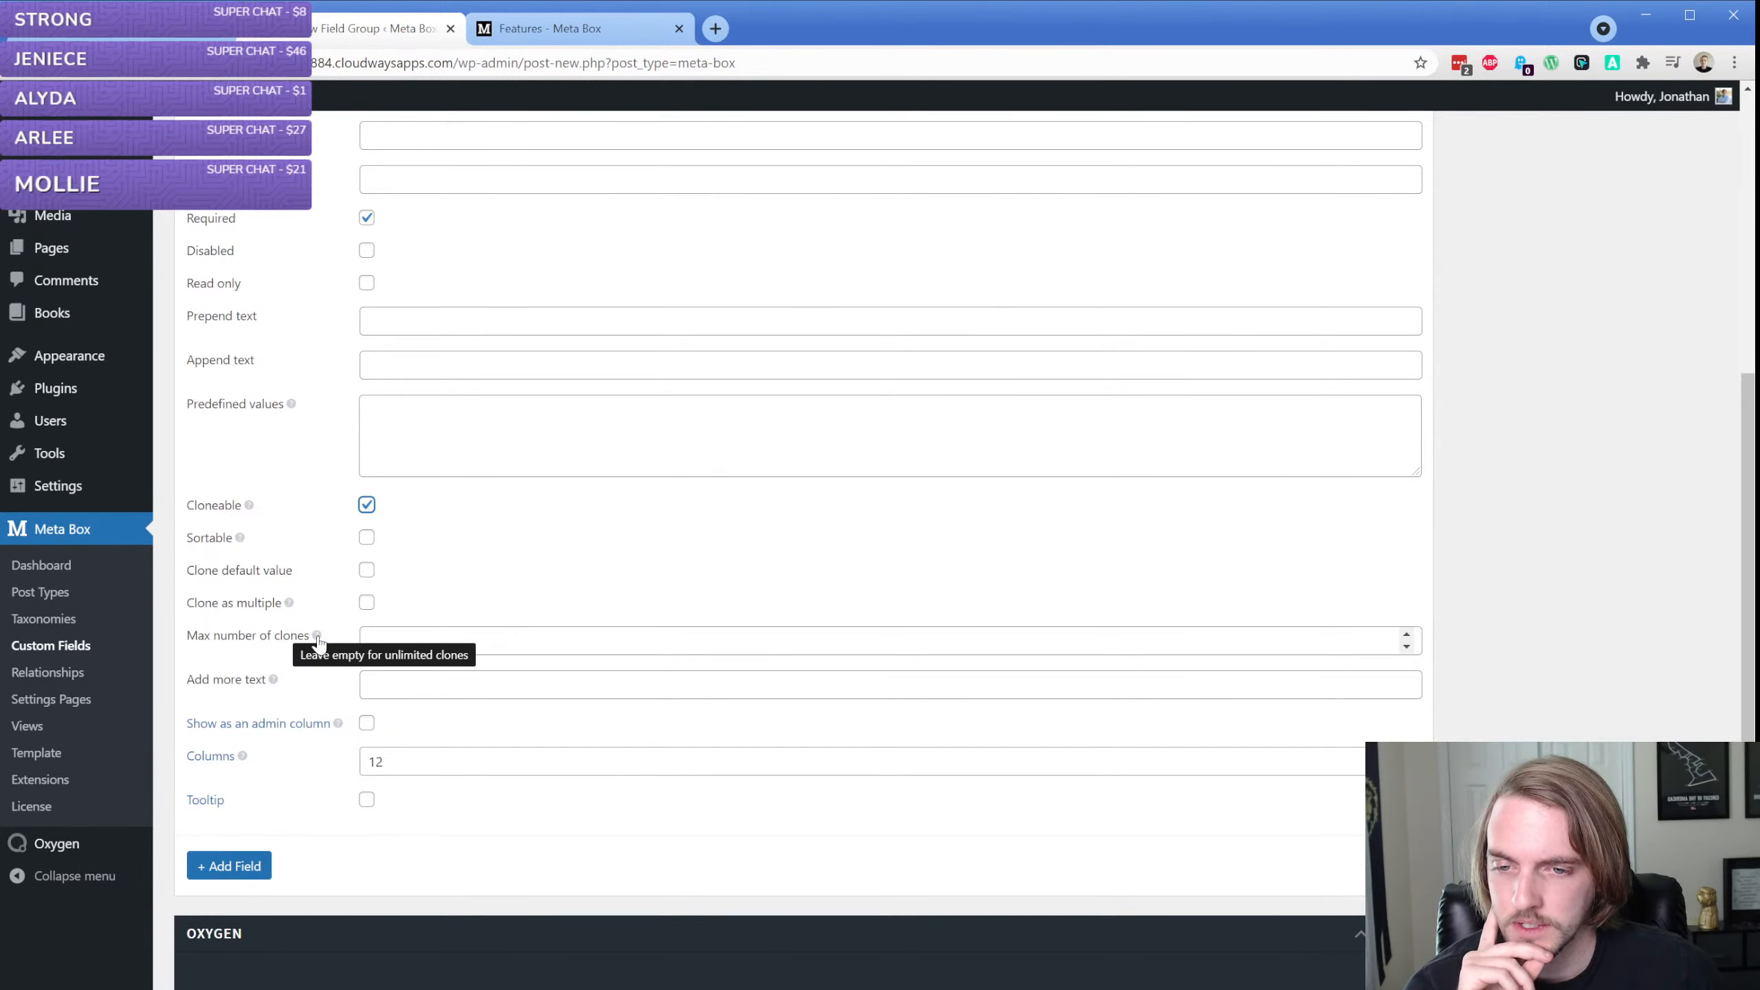
left_click(396, 637)
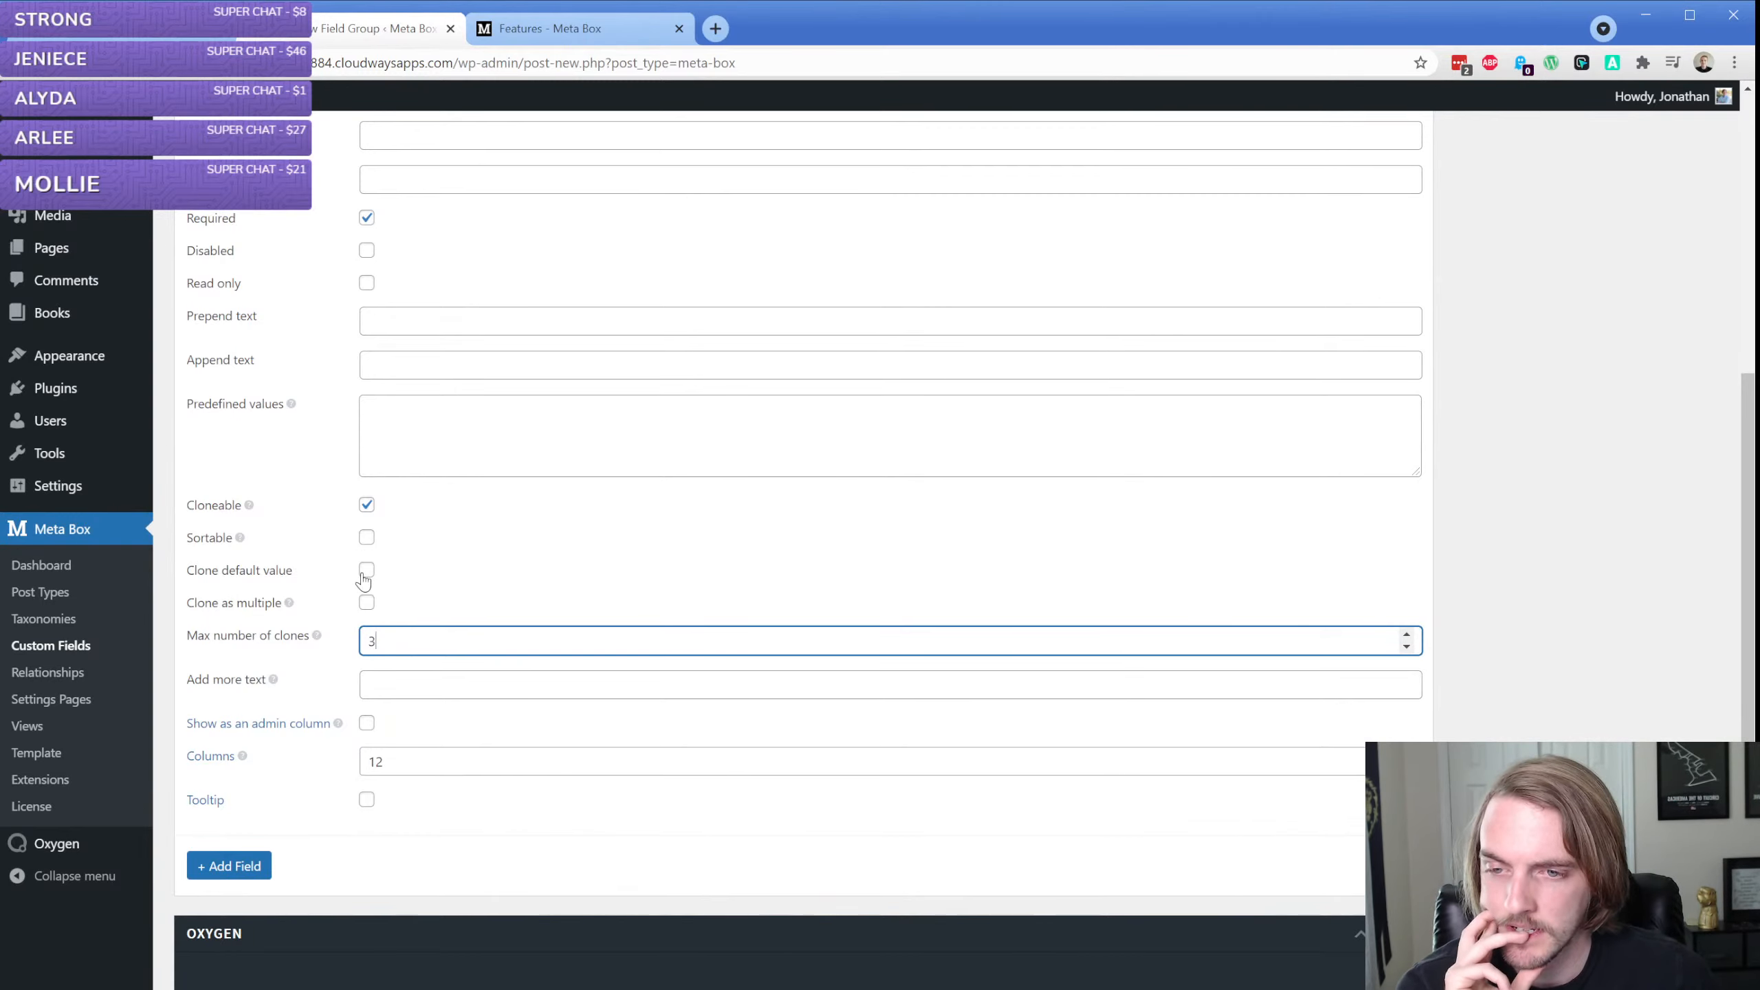
left_click(289, 605)
left_click(289, 604)
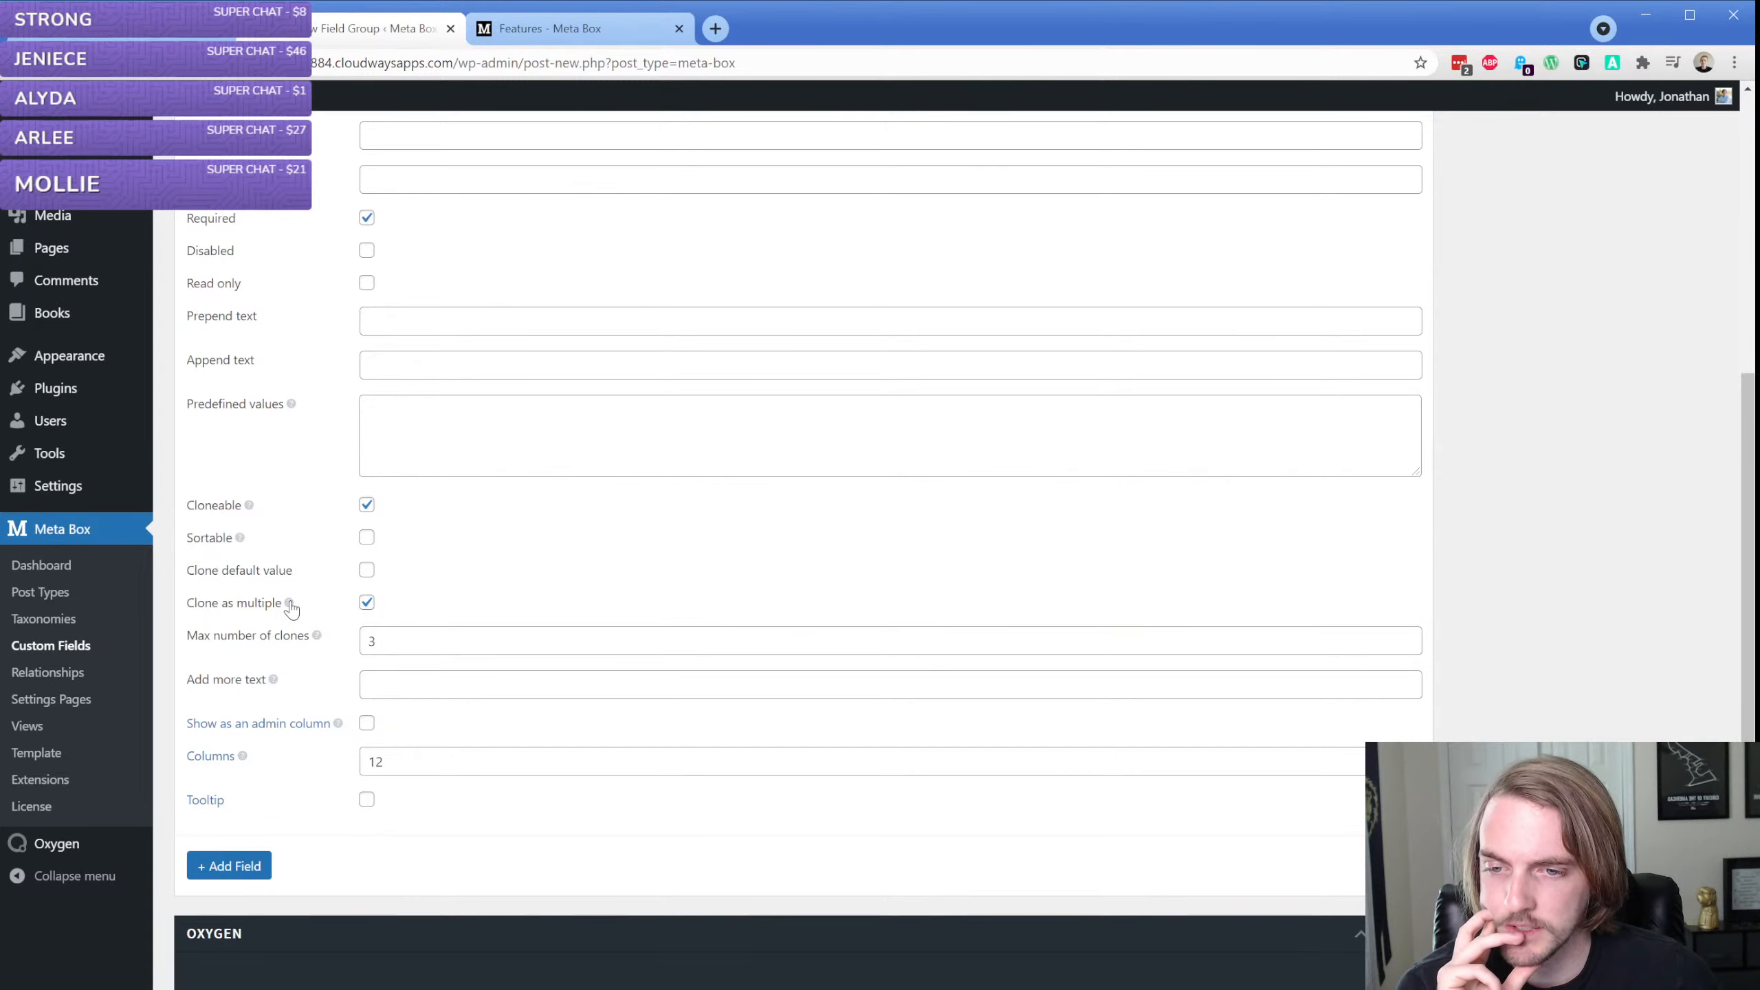
Disable Clone as multiple for the Author field and set its Columns value to 3
mouse_move(289, 606)
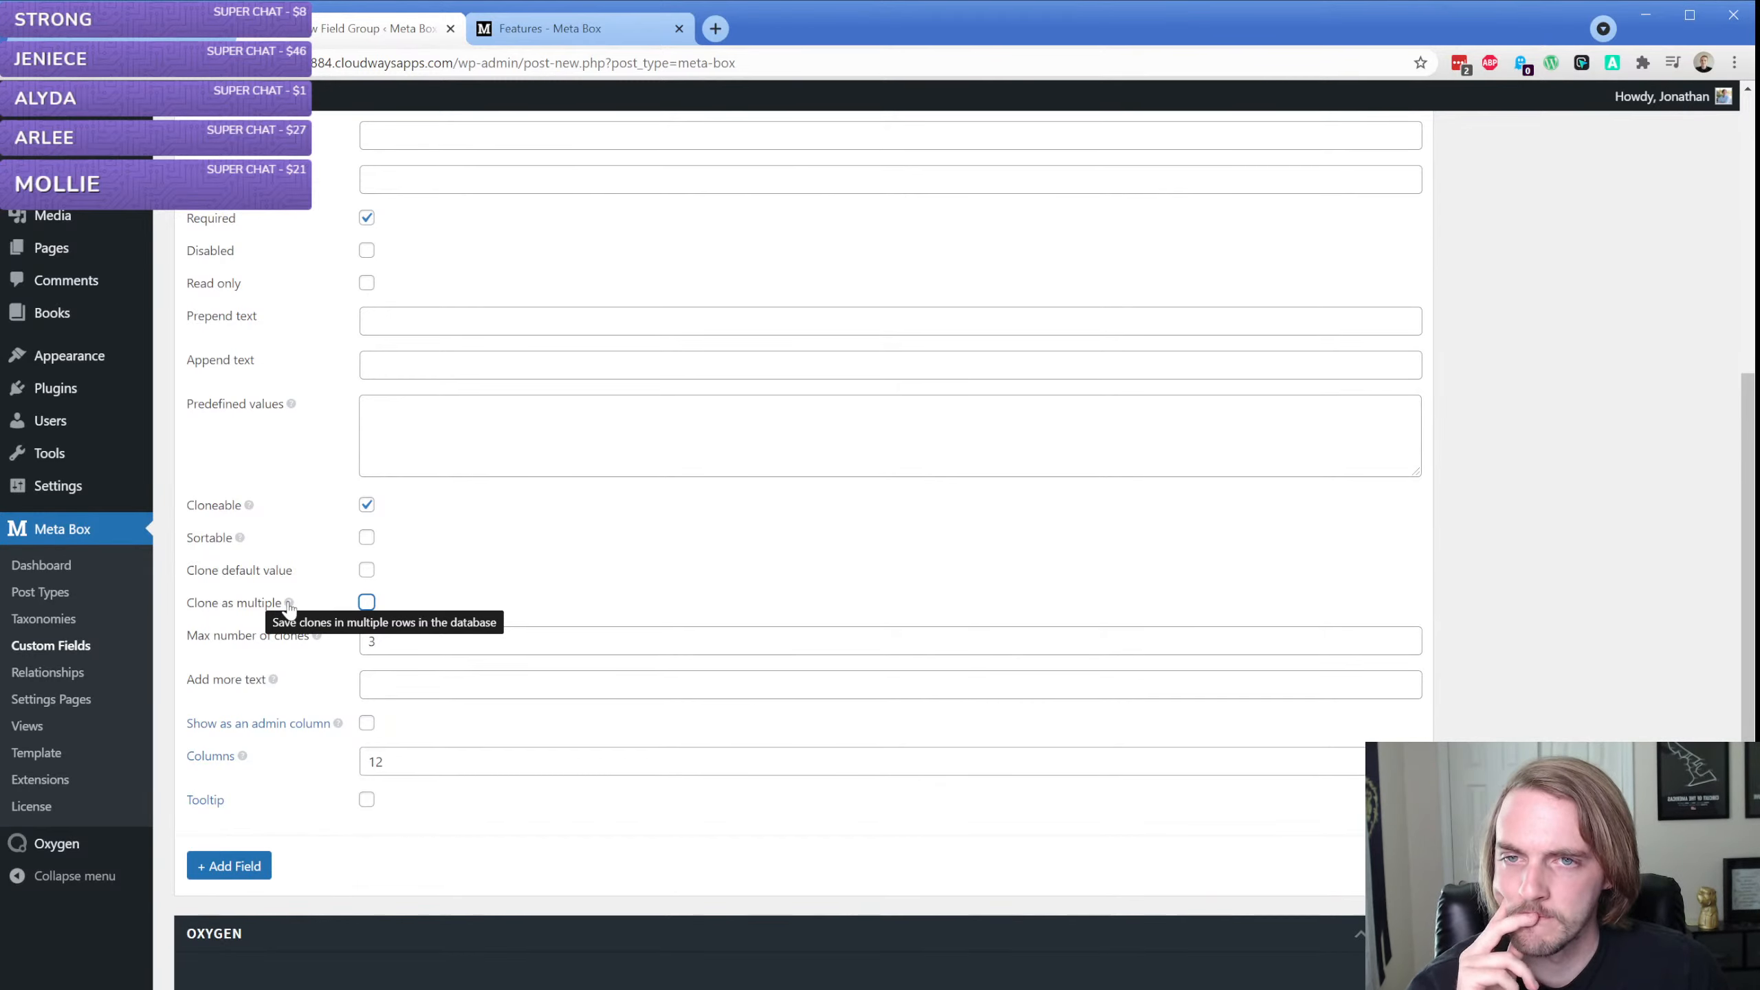
scroll(289, 606, "down", 3)
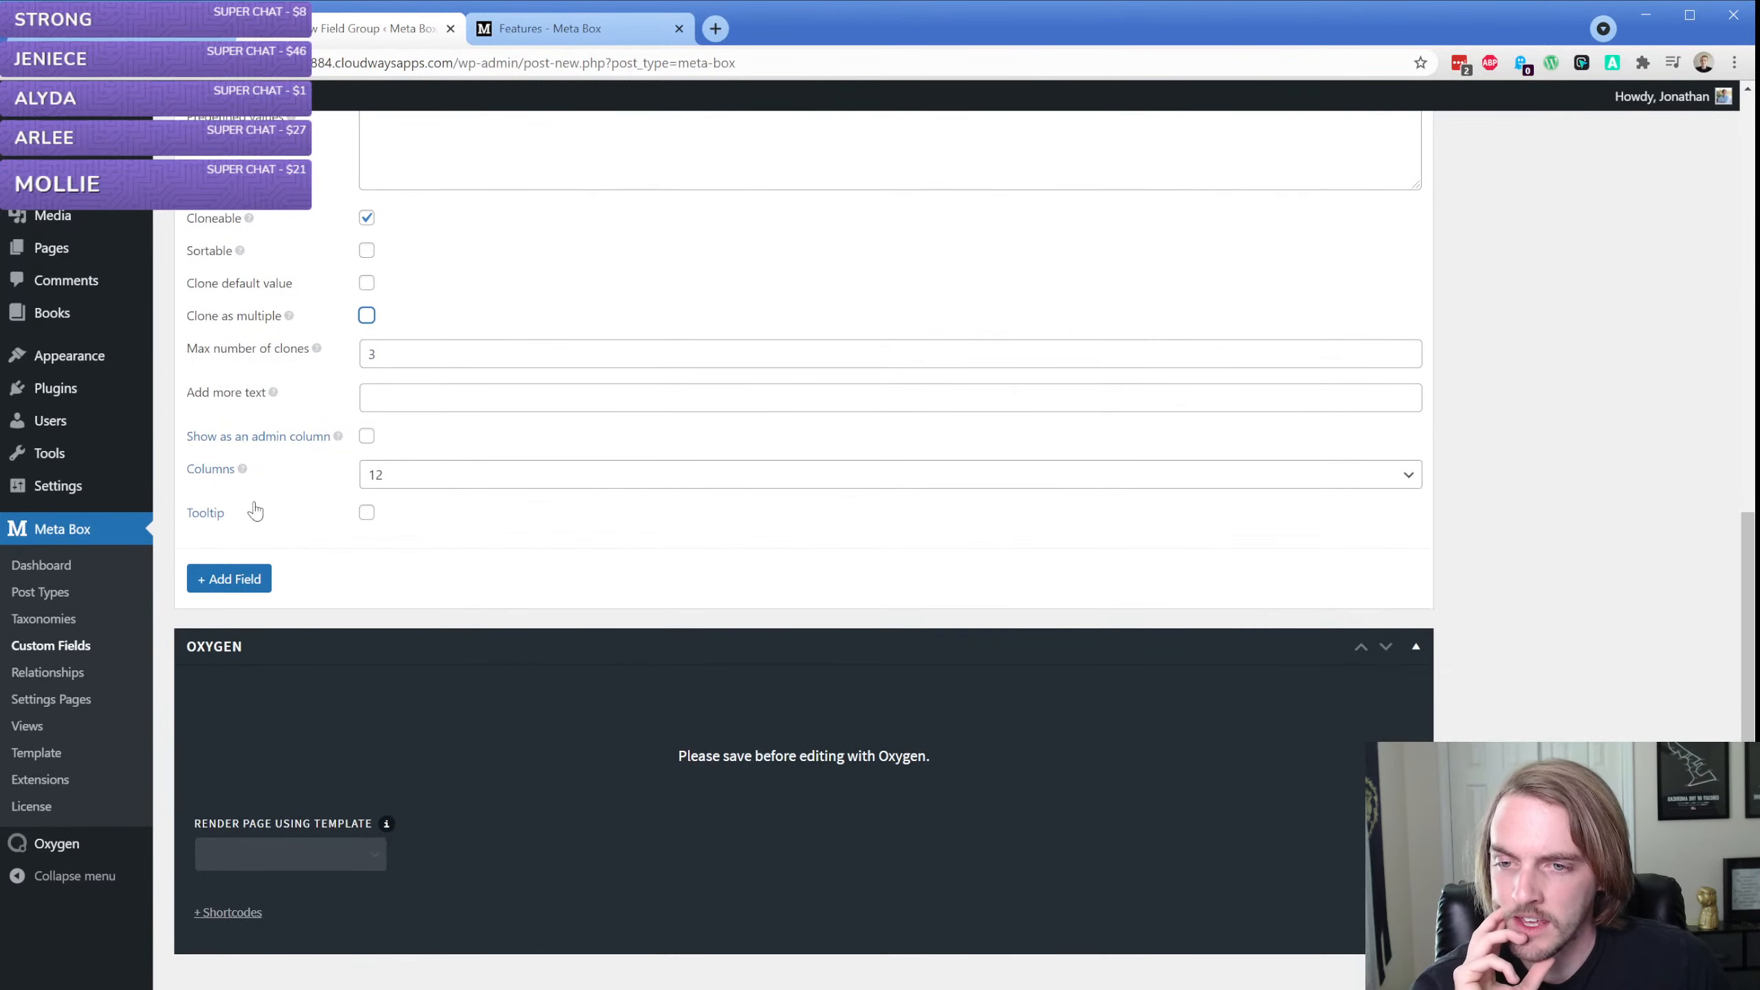
mouse_move(243, 470)
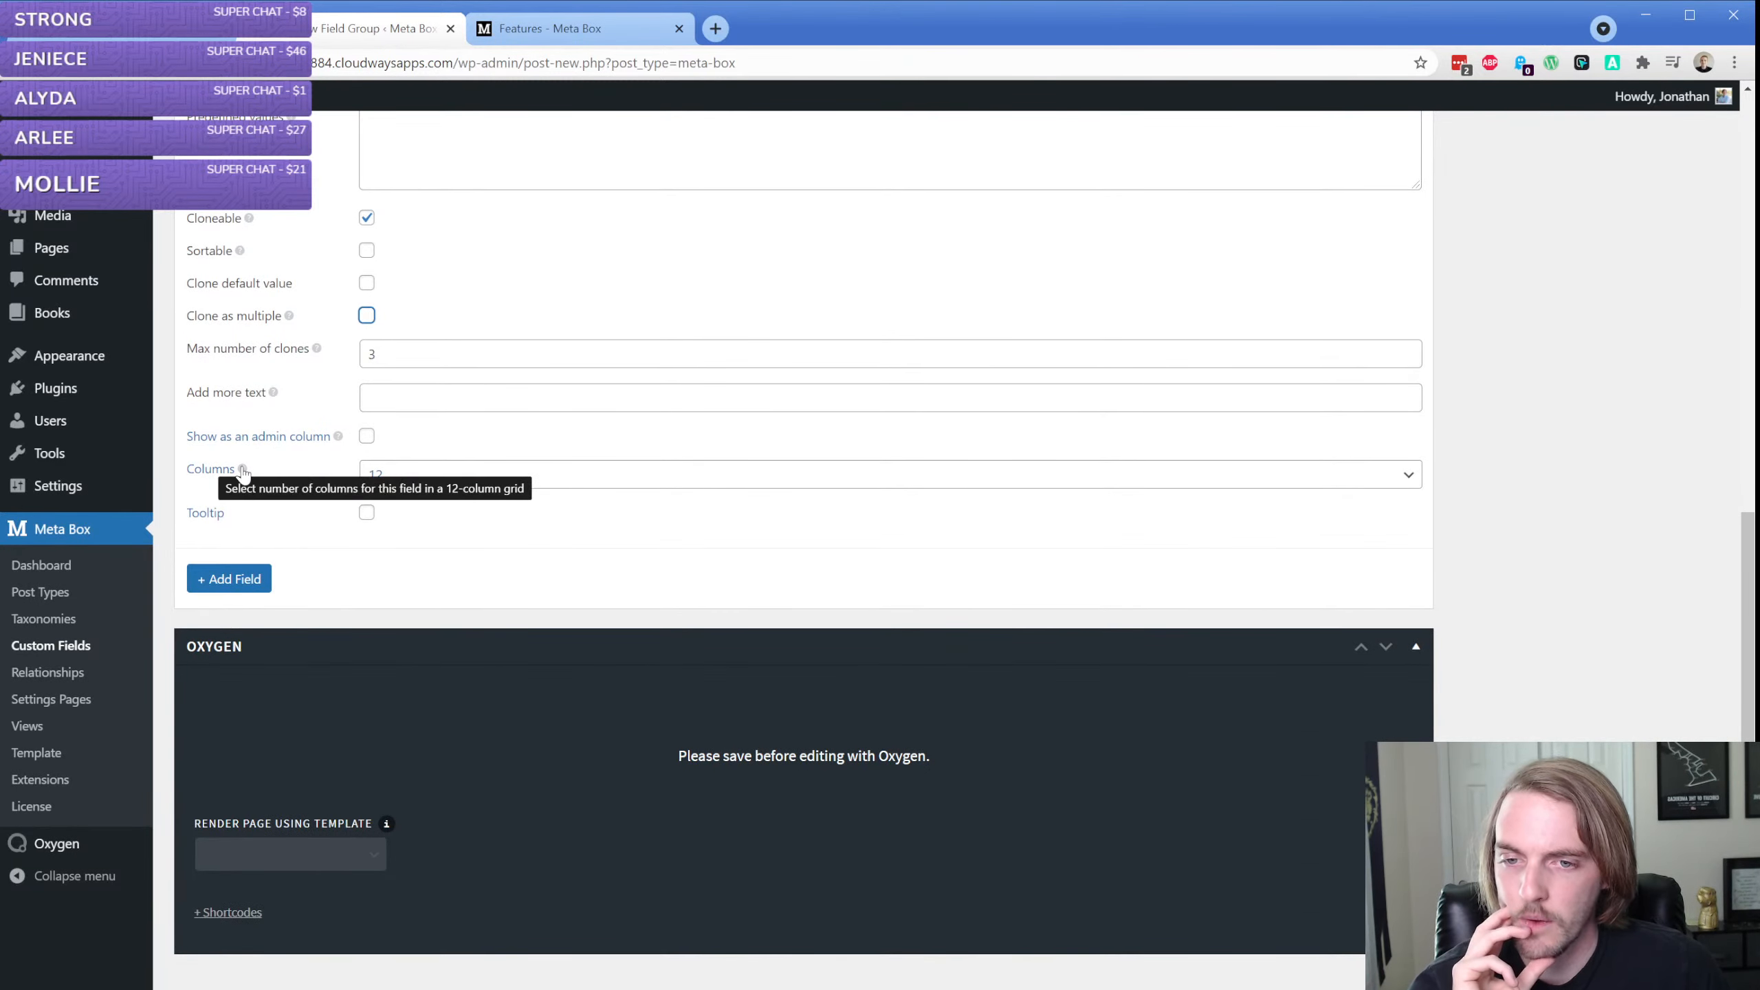
left_click(482, 481)
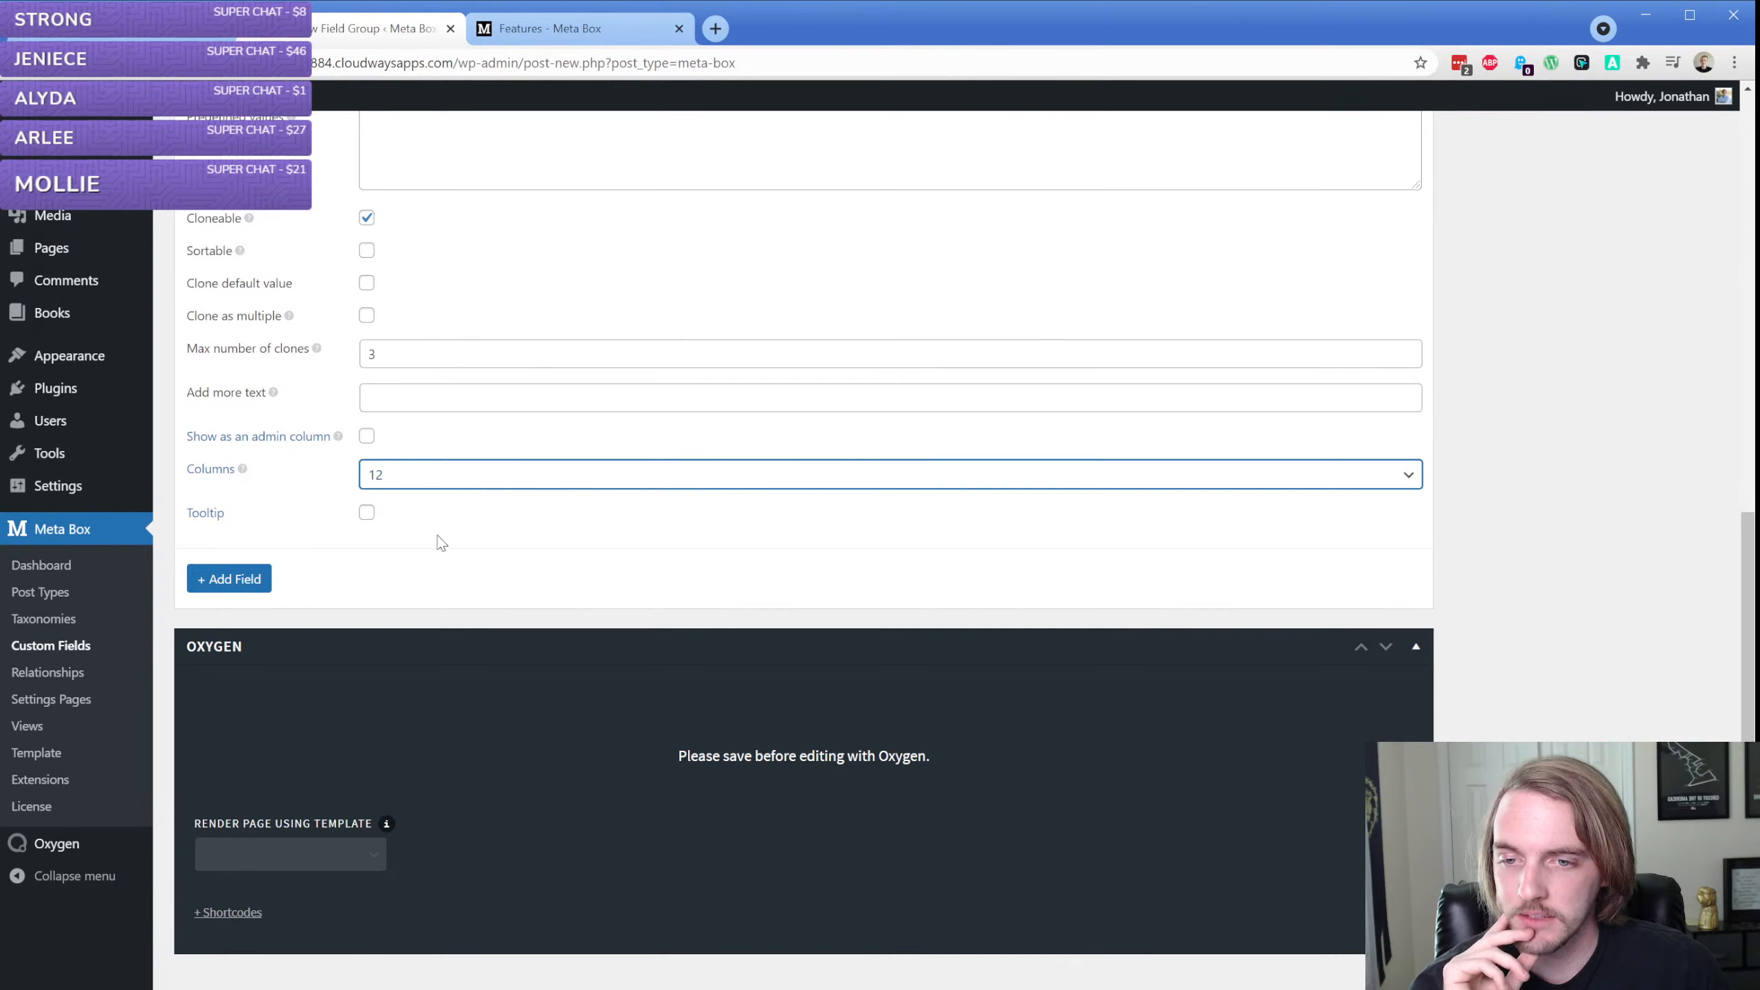
left_click(413, 599)
left_click(398, 487)
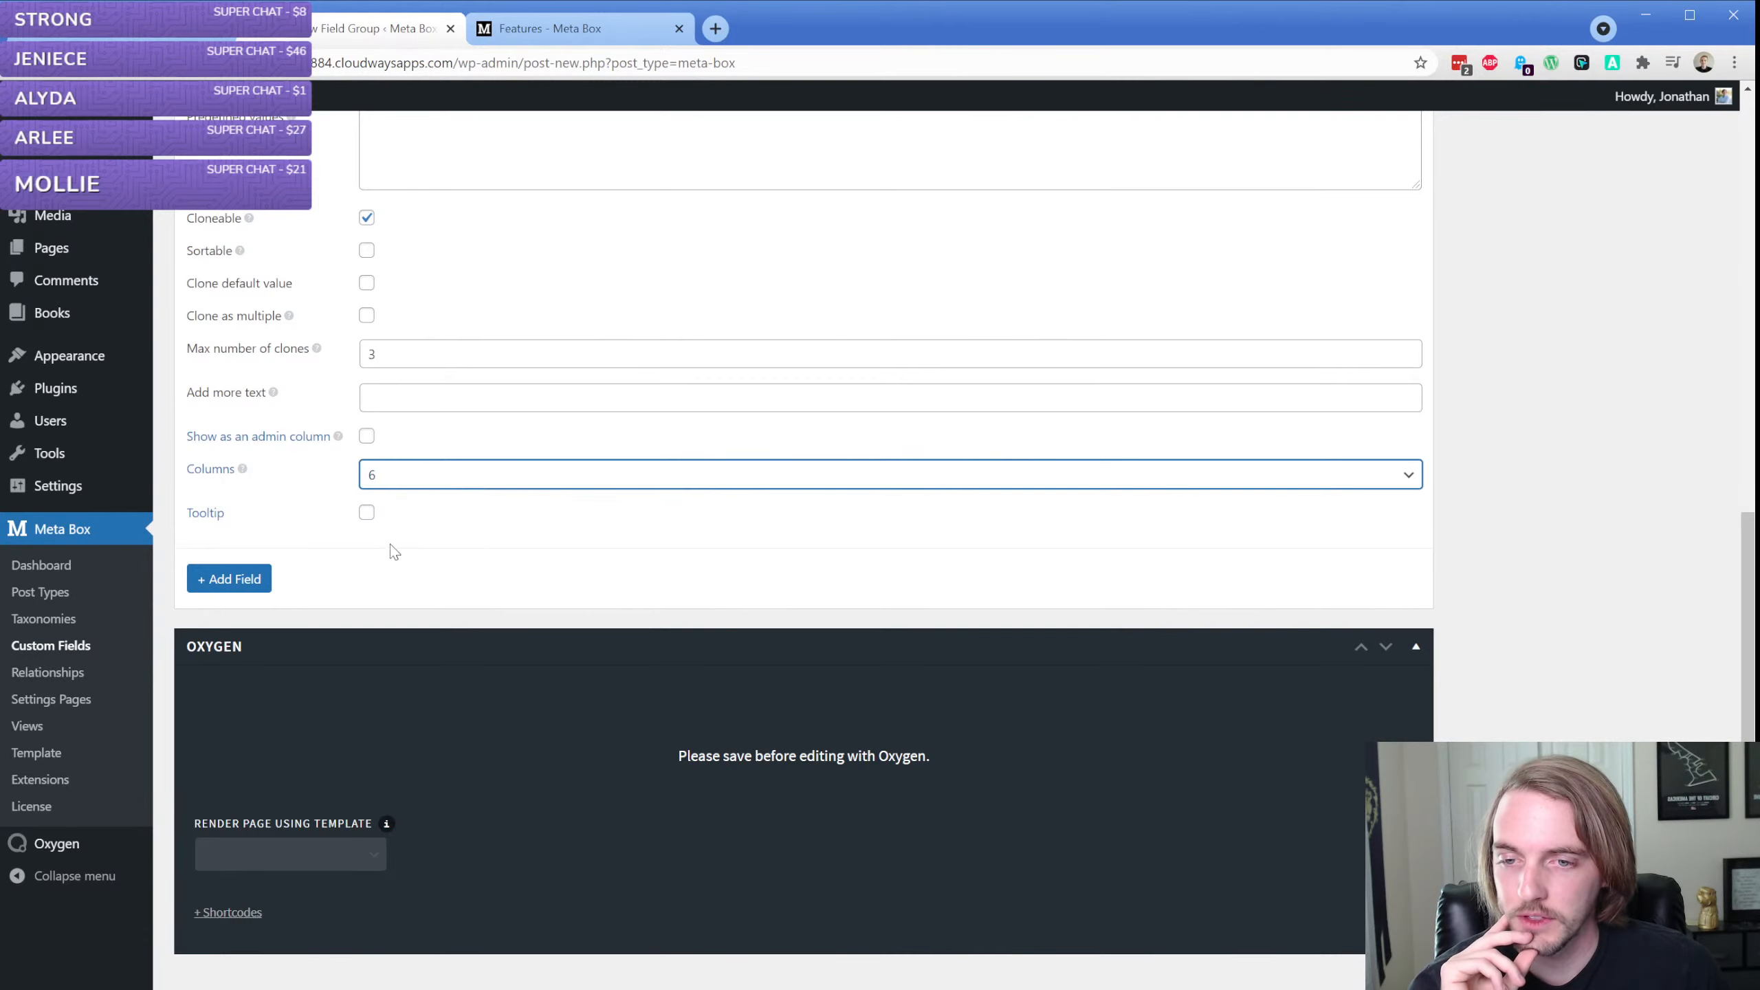
left_click(394, 547)
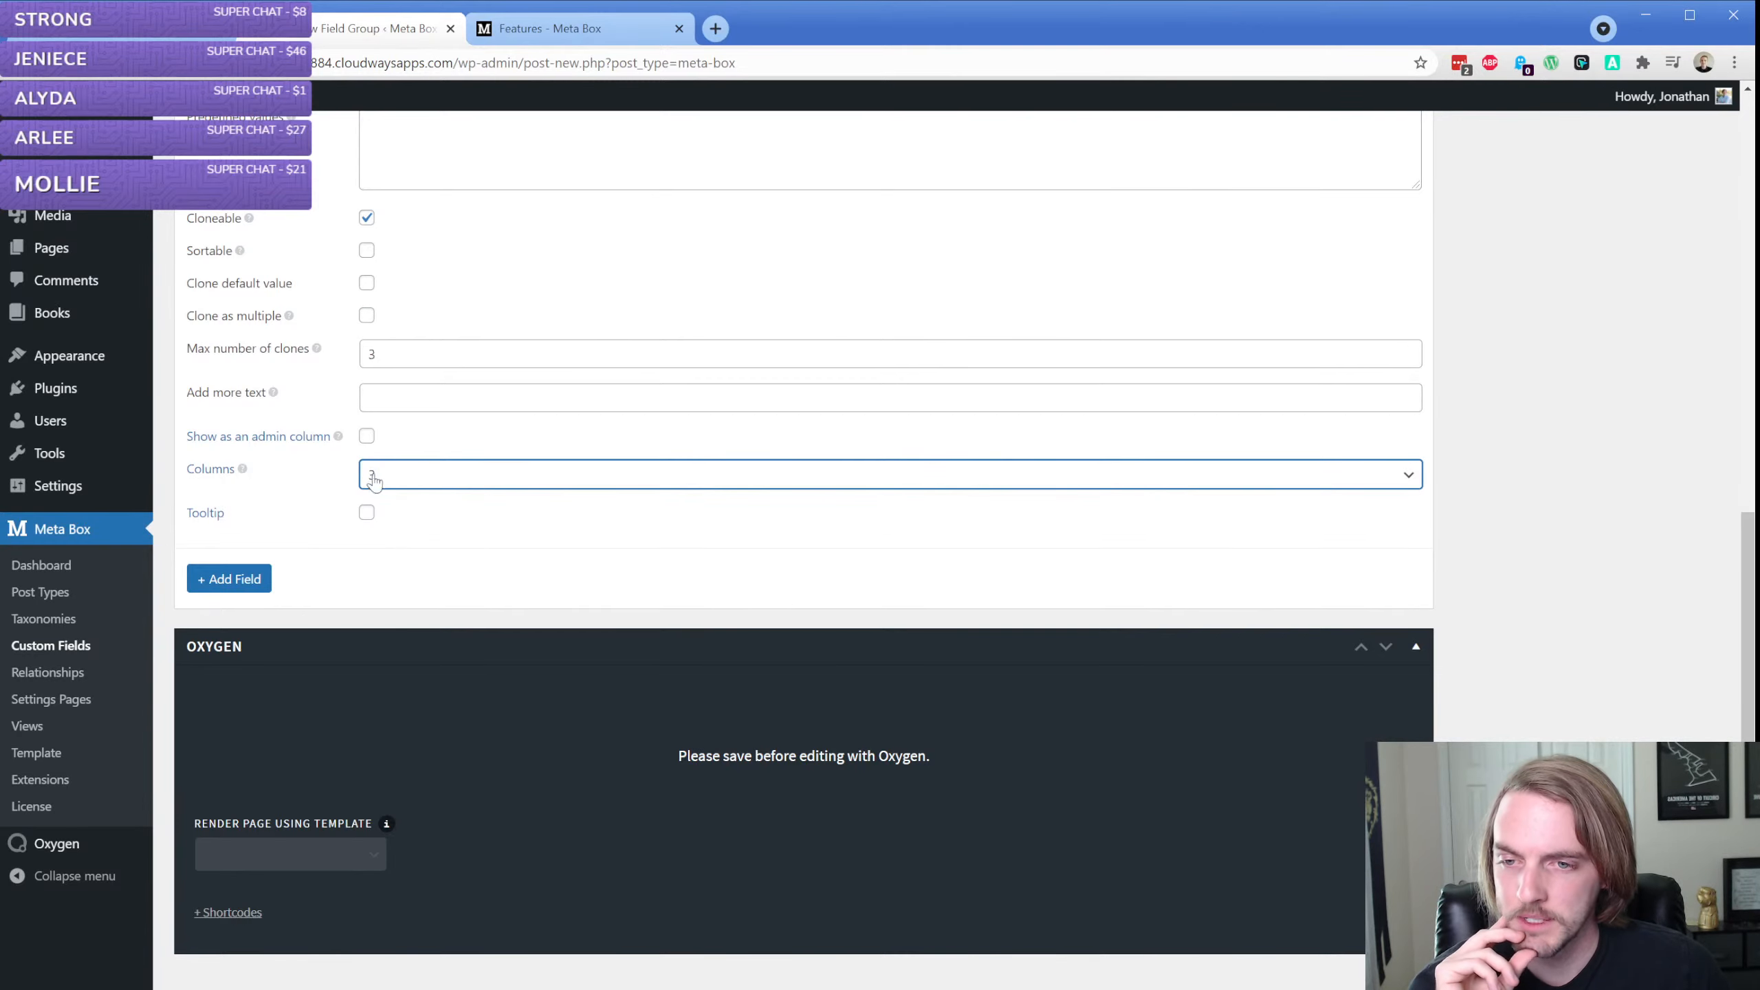
Open the Meta Box Tooltip extension page, read its description, features and screenshots, and close it
left_click(208, 513)
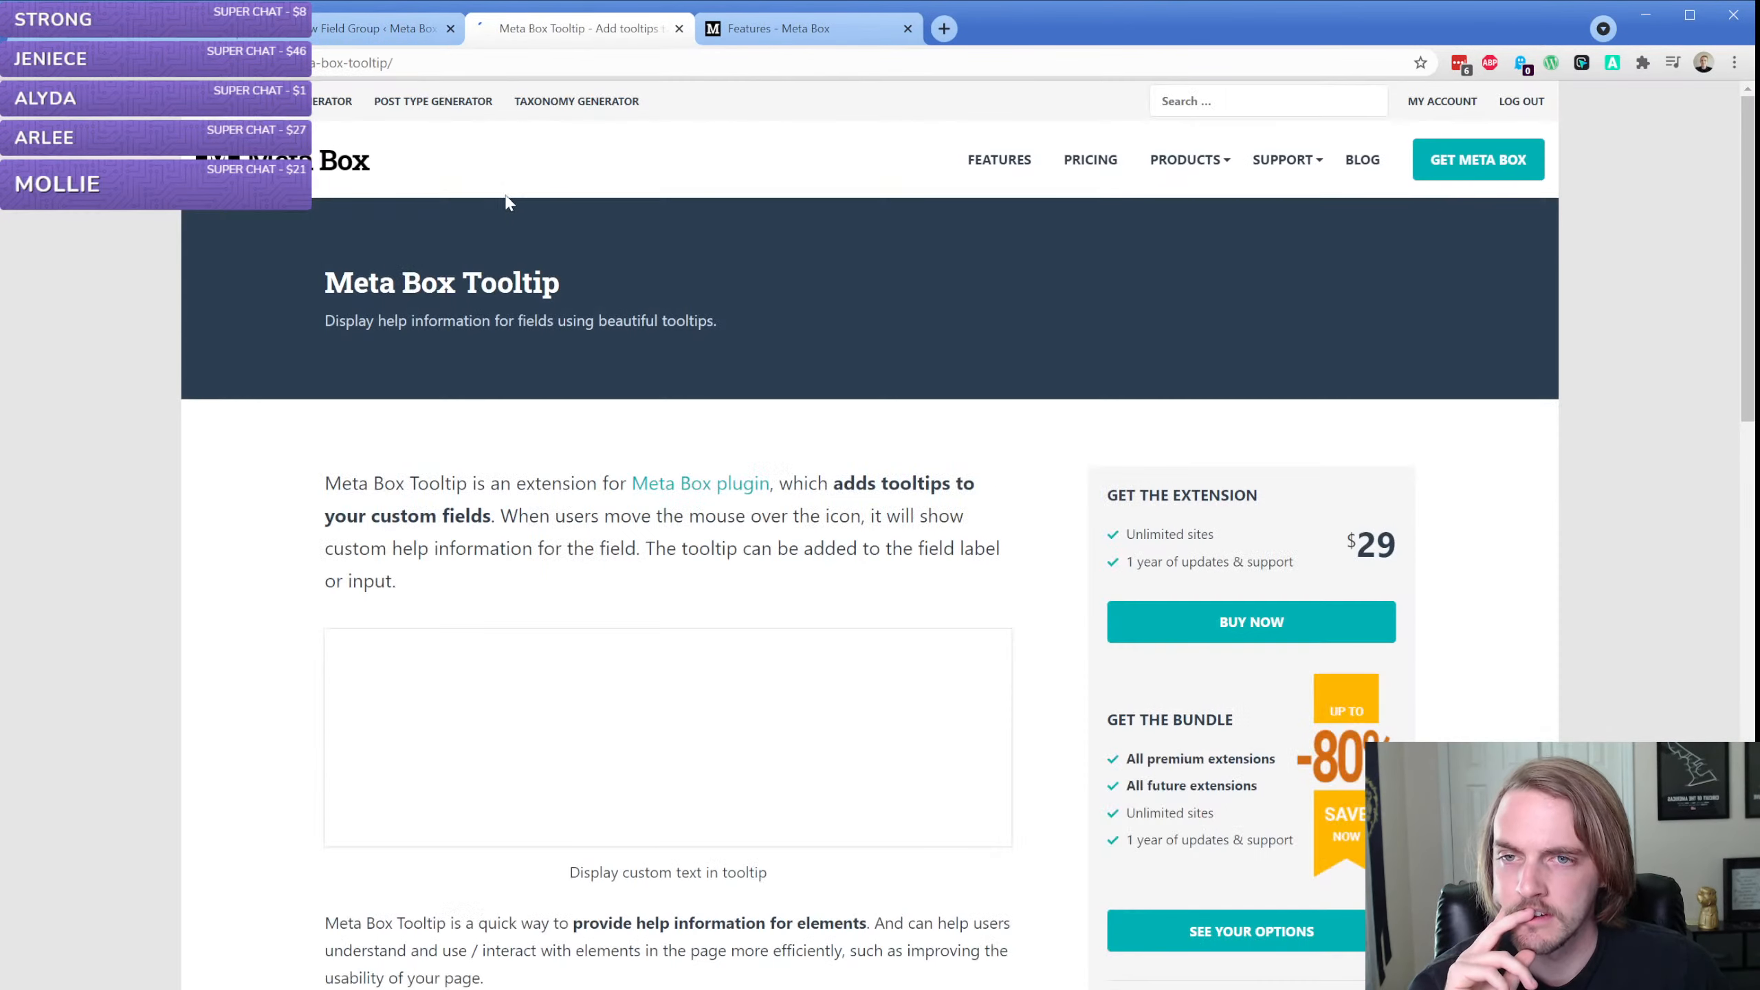
scroll(268, 513, "down", 3)
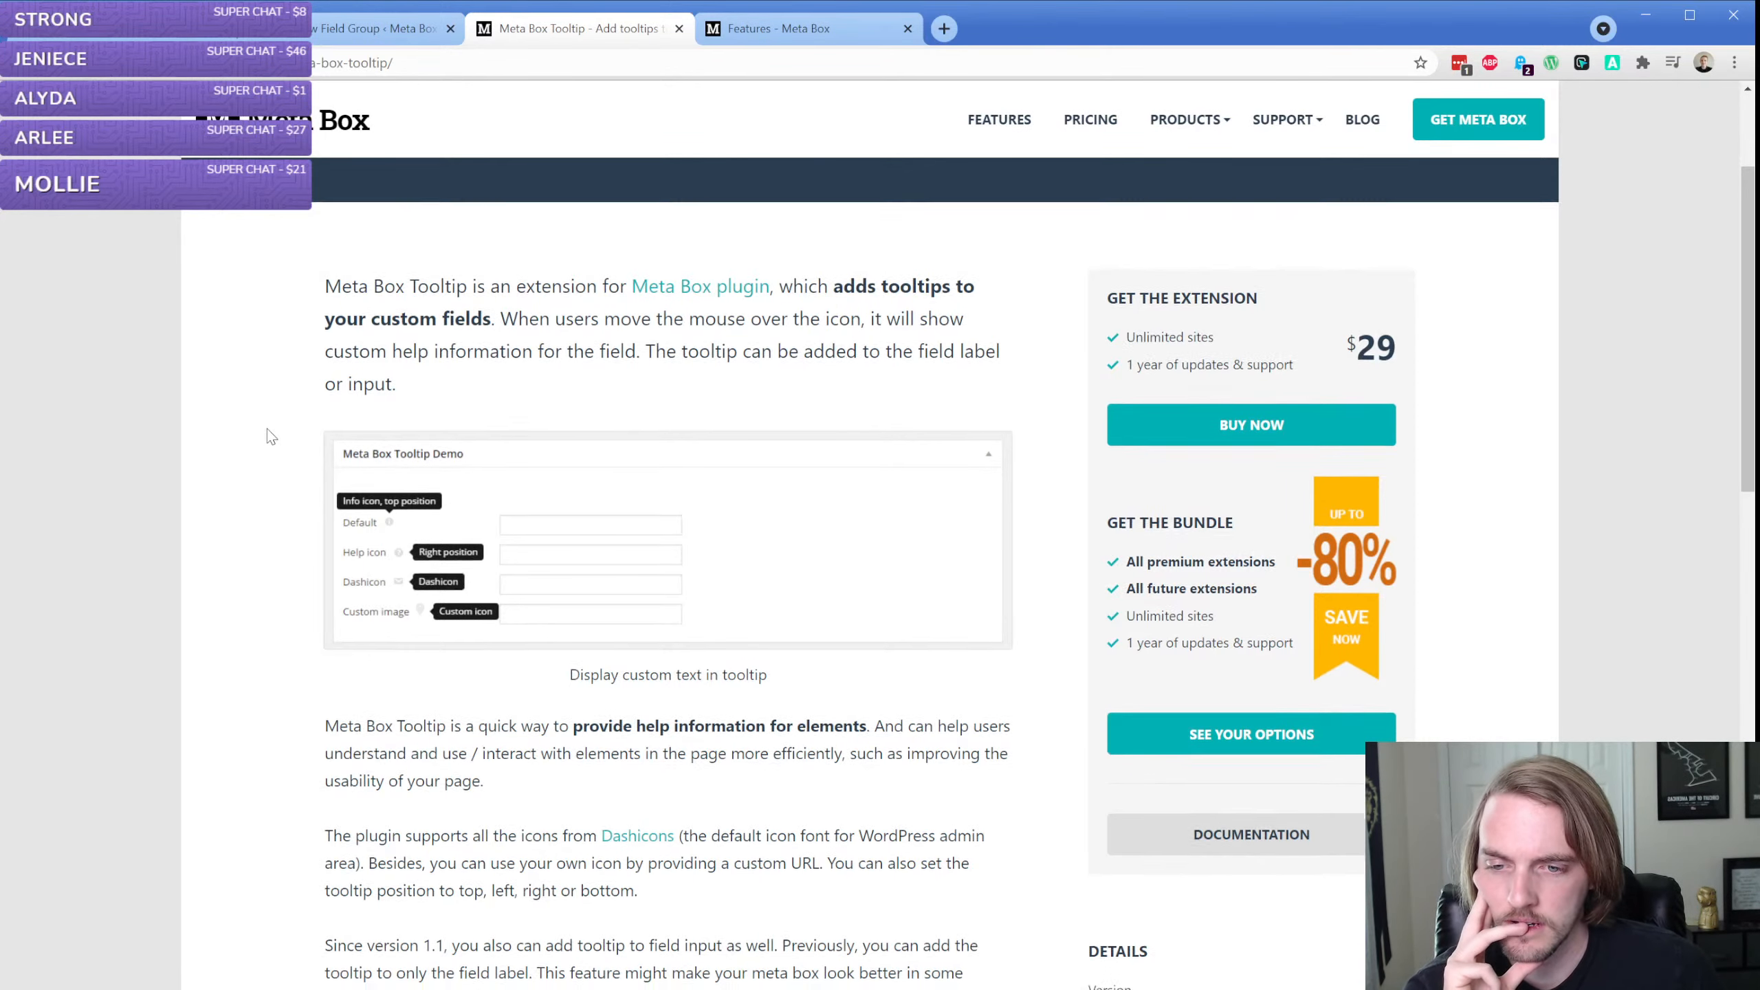
scroll(270, 437, "down", 3)
scroll(271, 437, "down", 10)
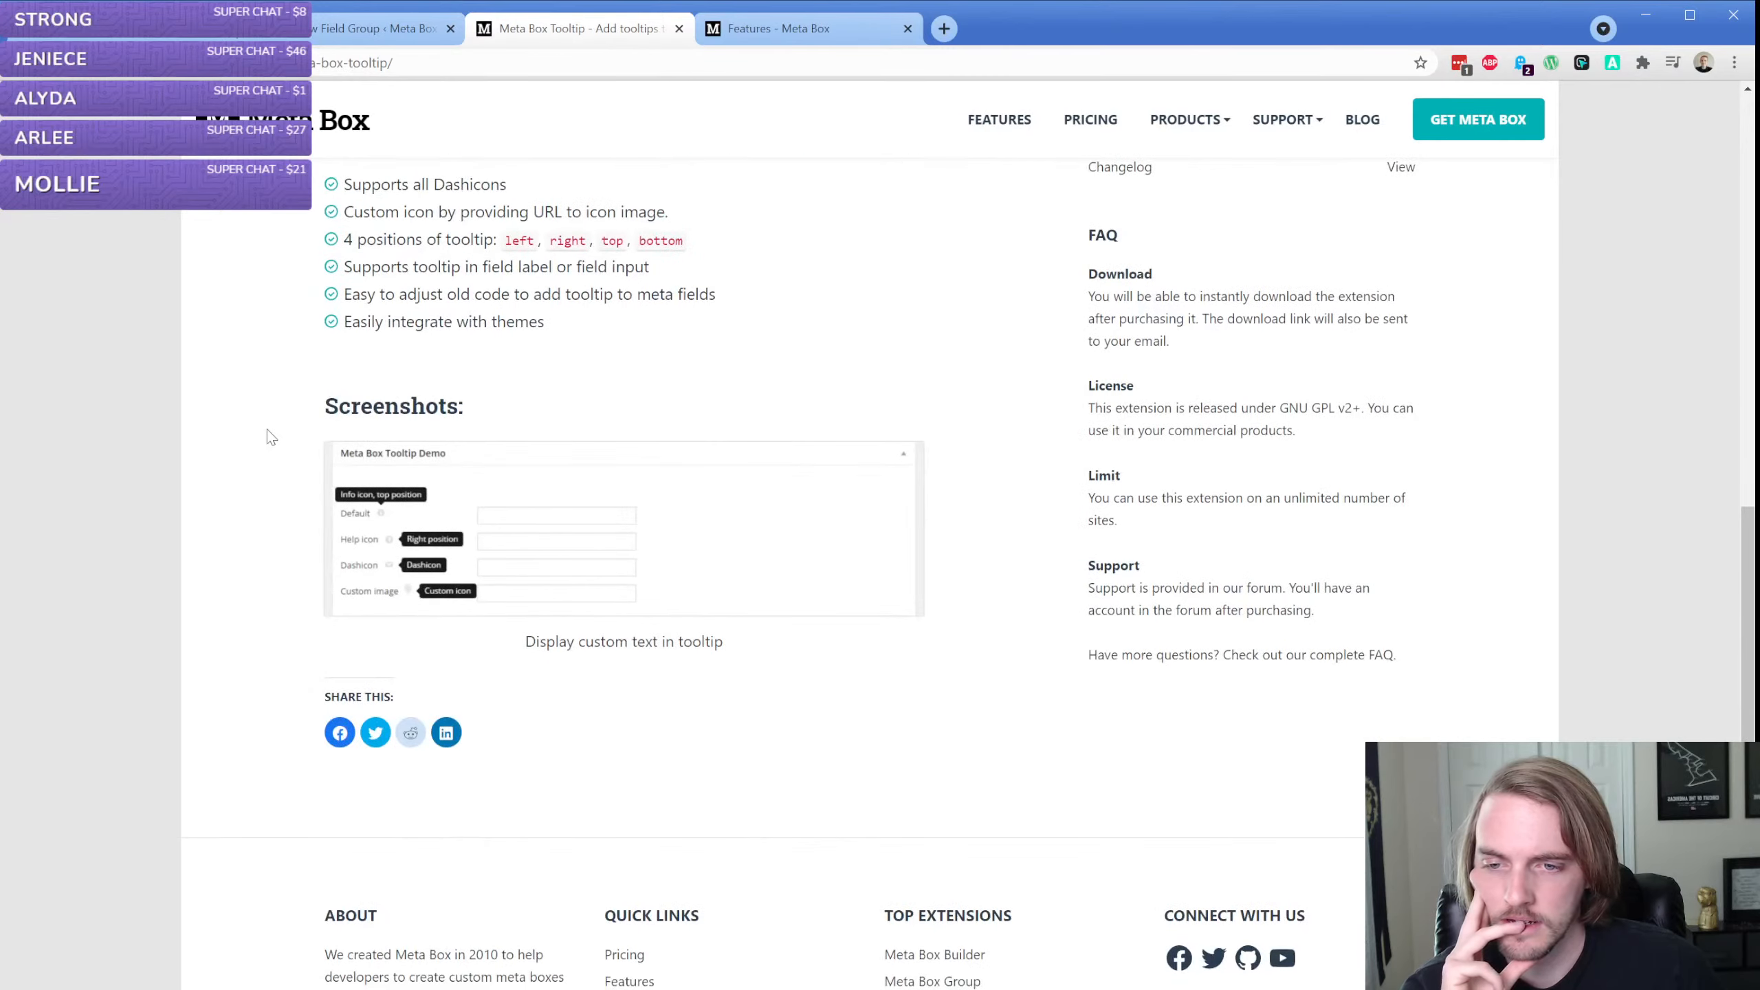
left_click(680, 28)
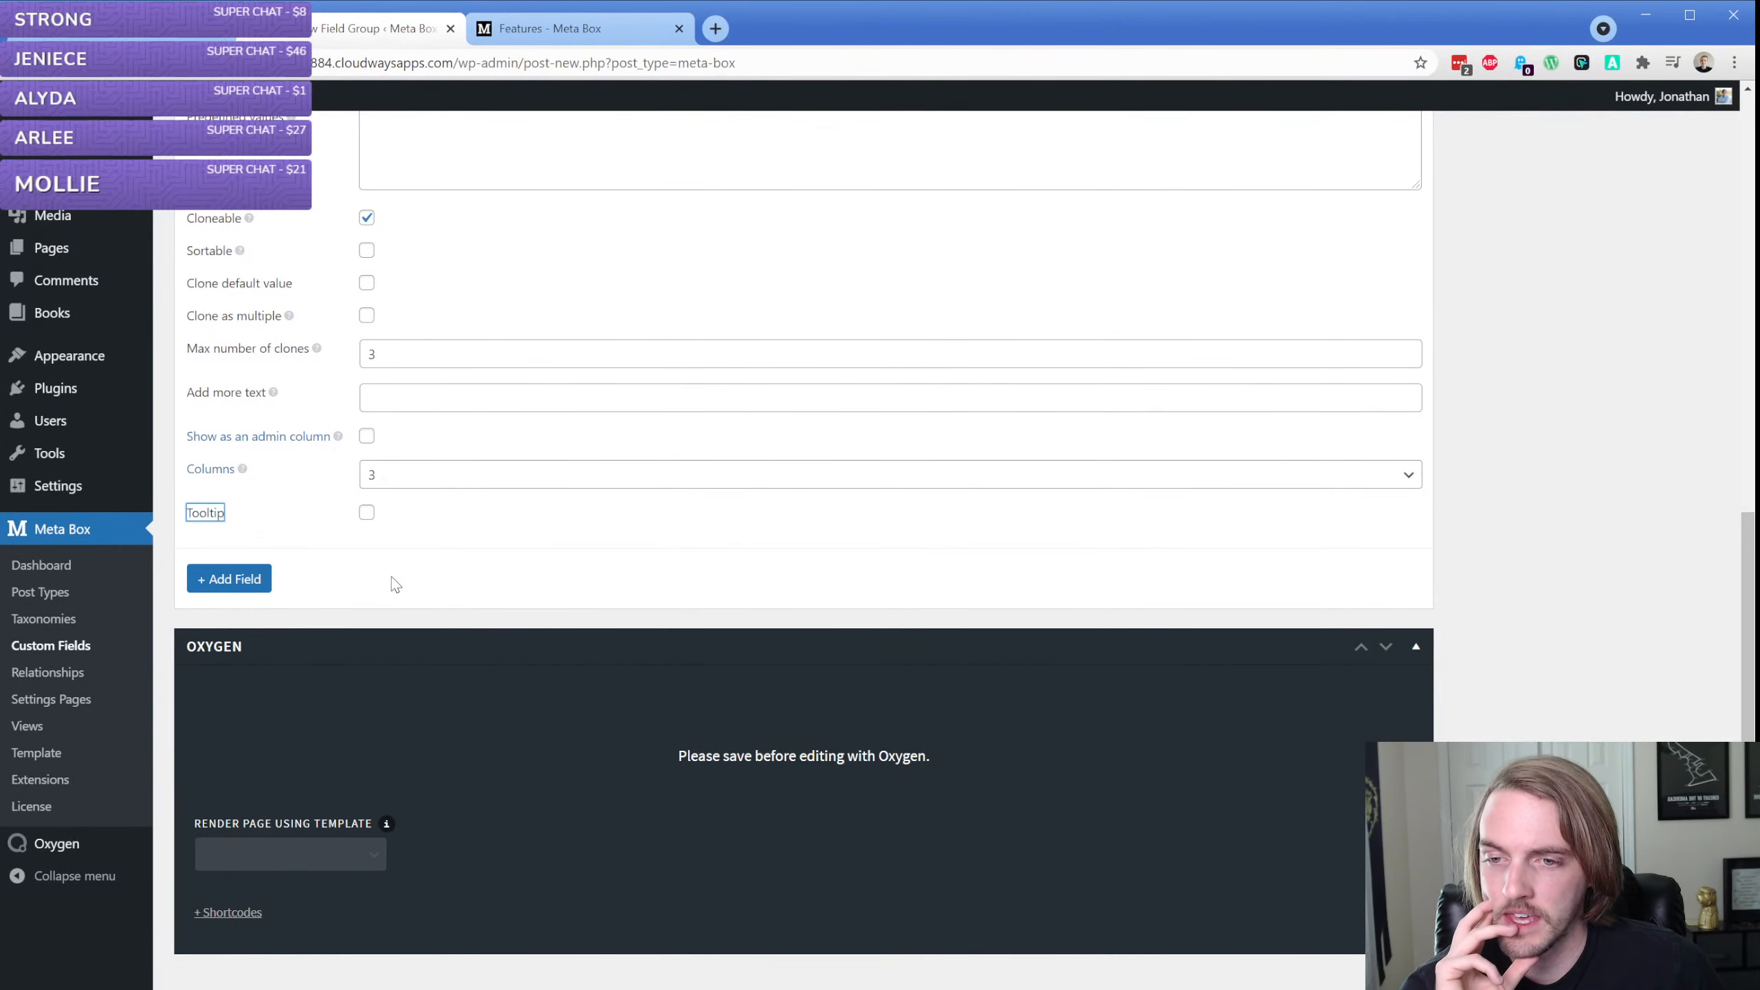
Search the field types for "date" and add a Date Picker field below the Author field
left_click(233, 579)
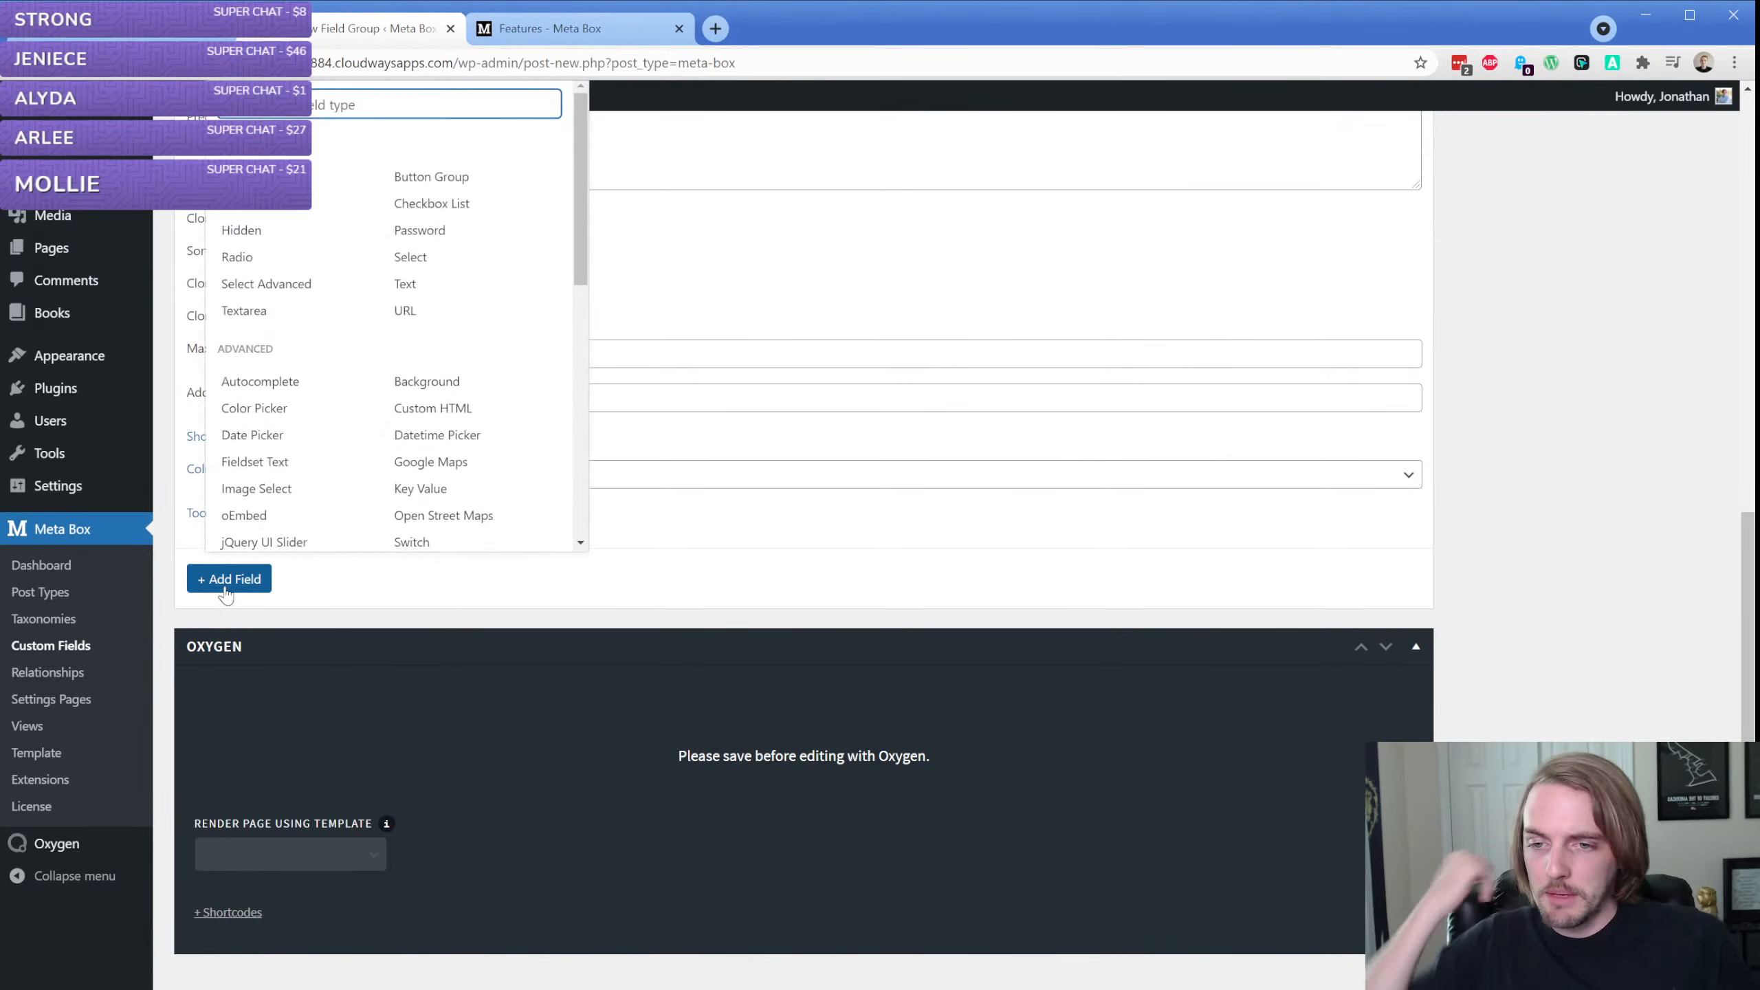
type("date")
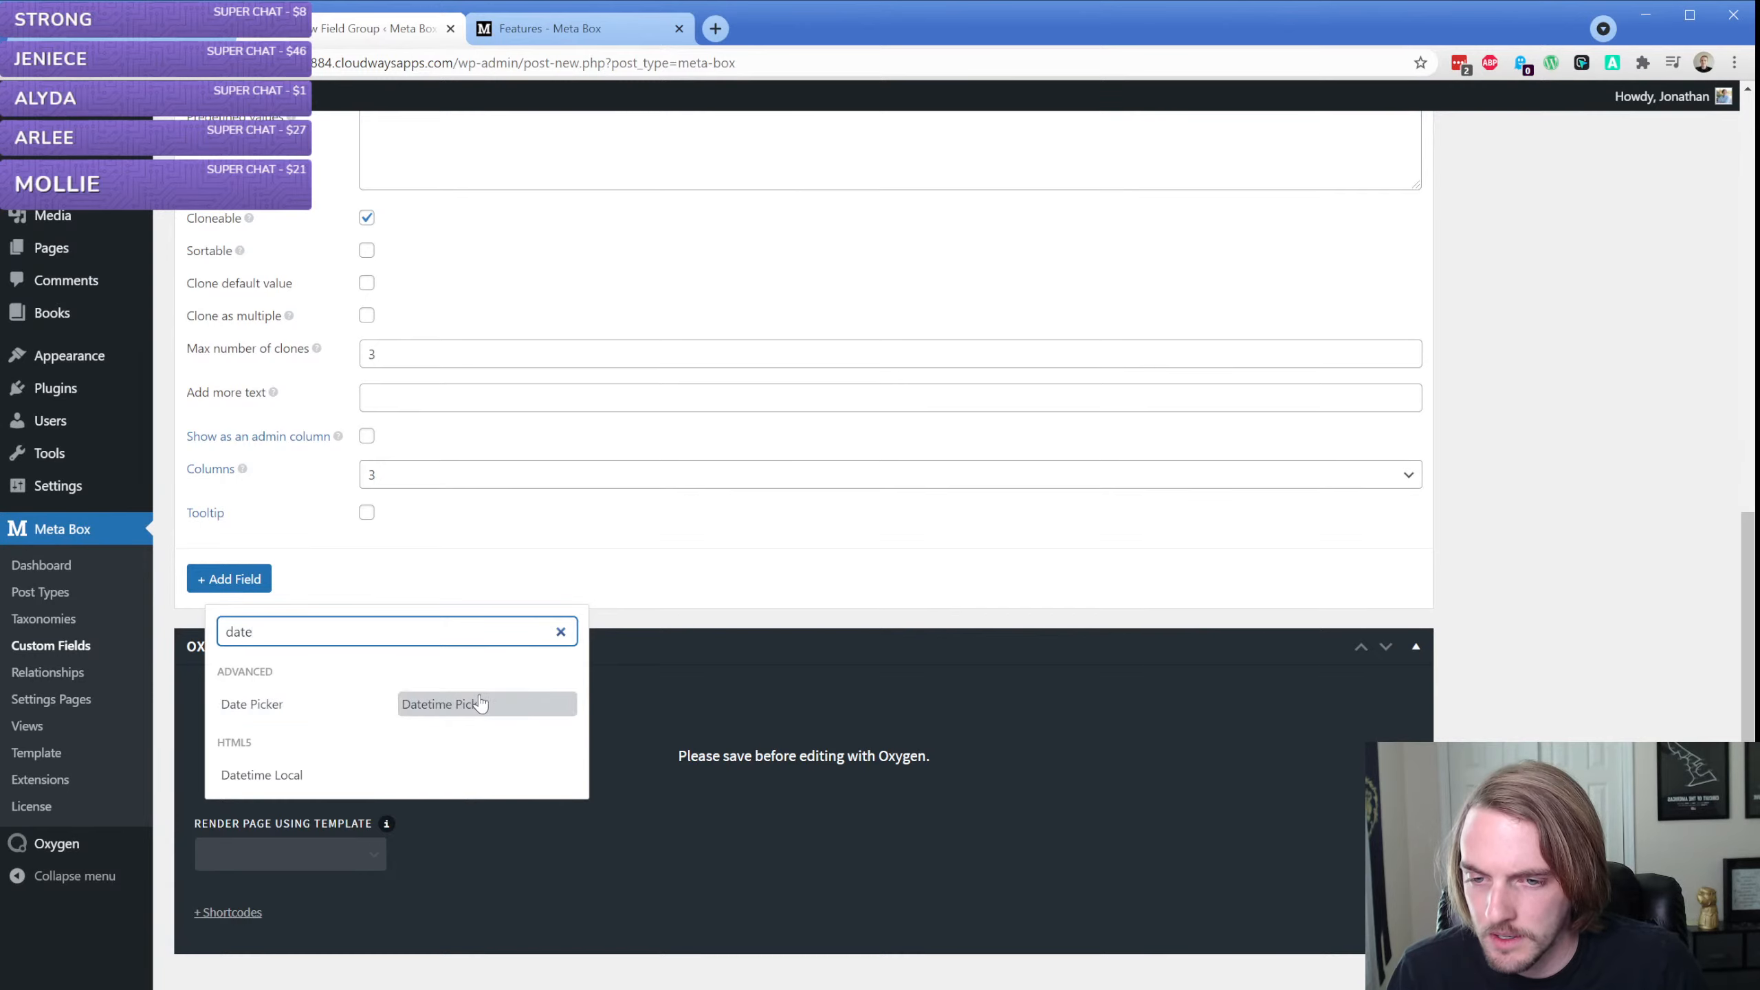
left_click(295, 713)
scroll(334, 634, "down", 3)
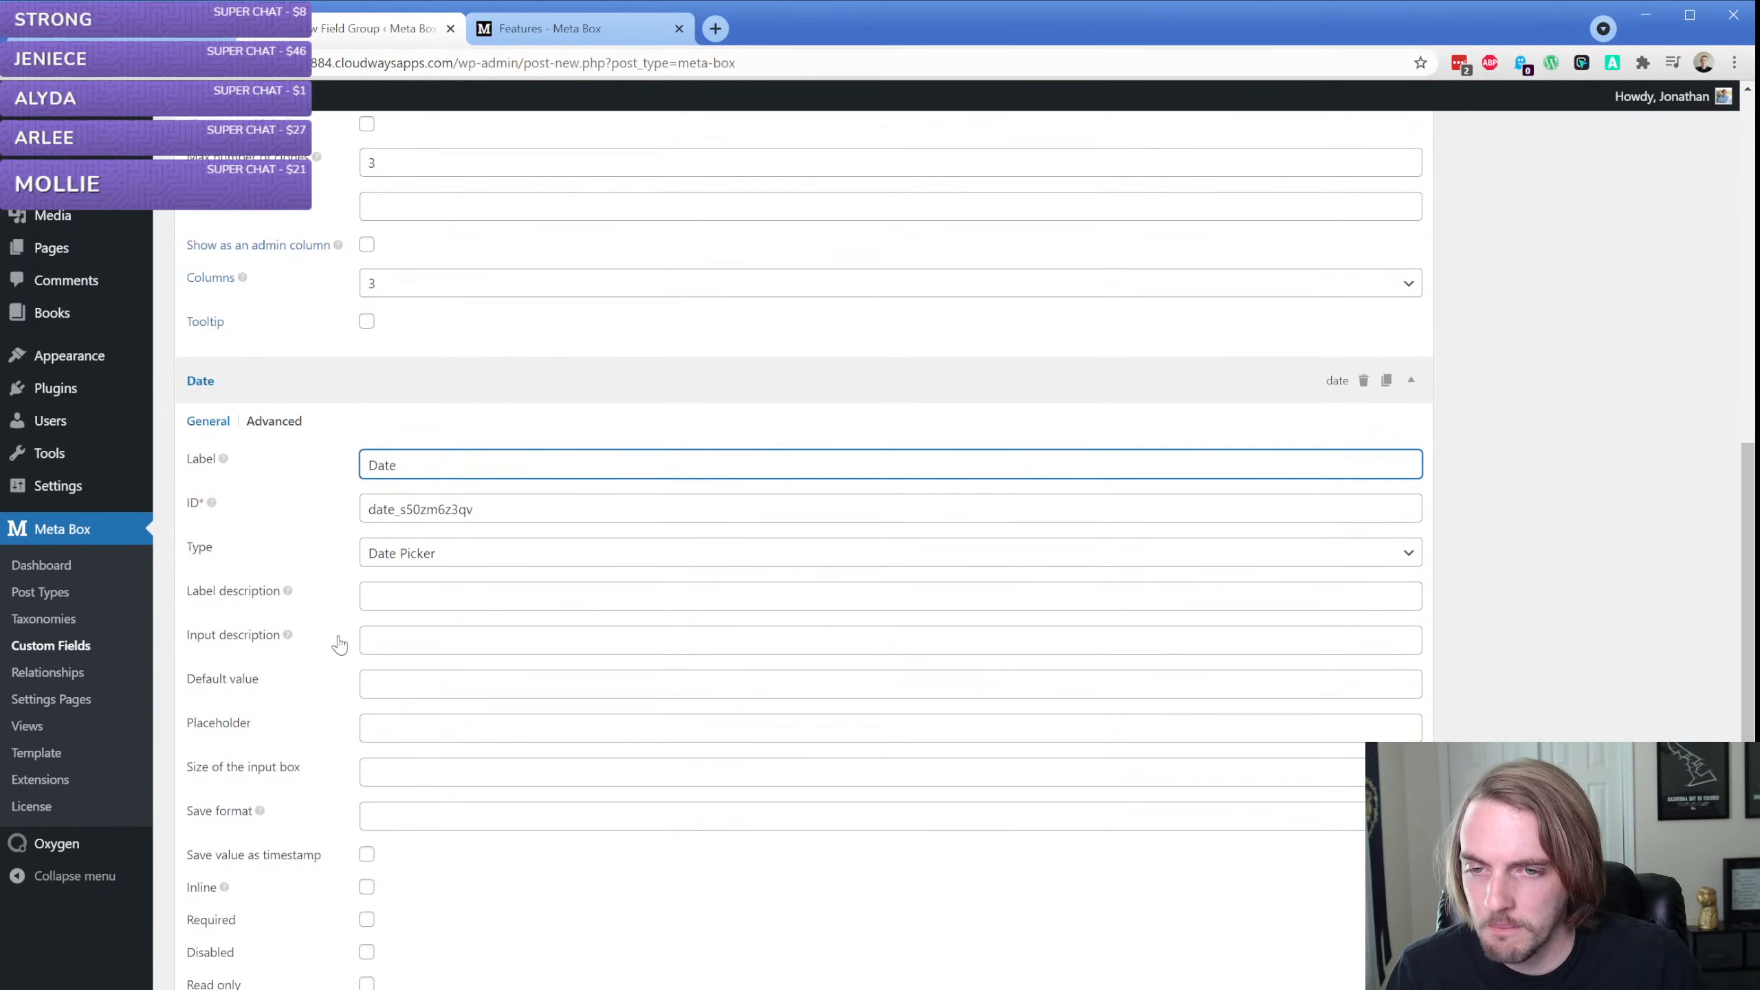
Set the new Date Picker field's label to "Book Published Date"
double_click(383, 466)
type("Bo")
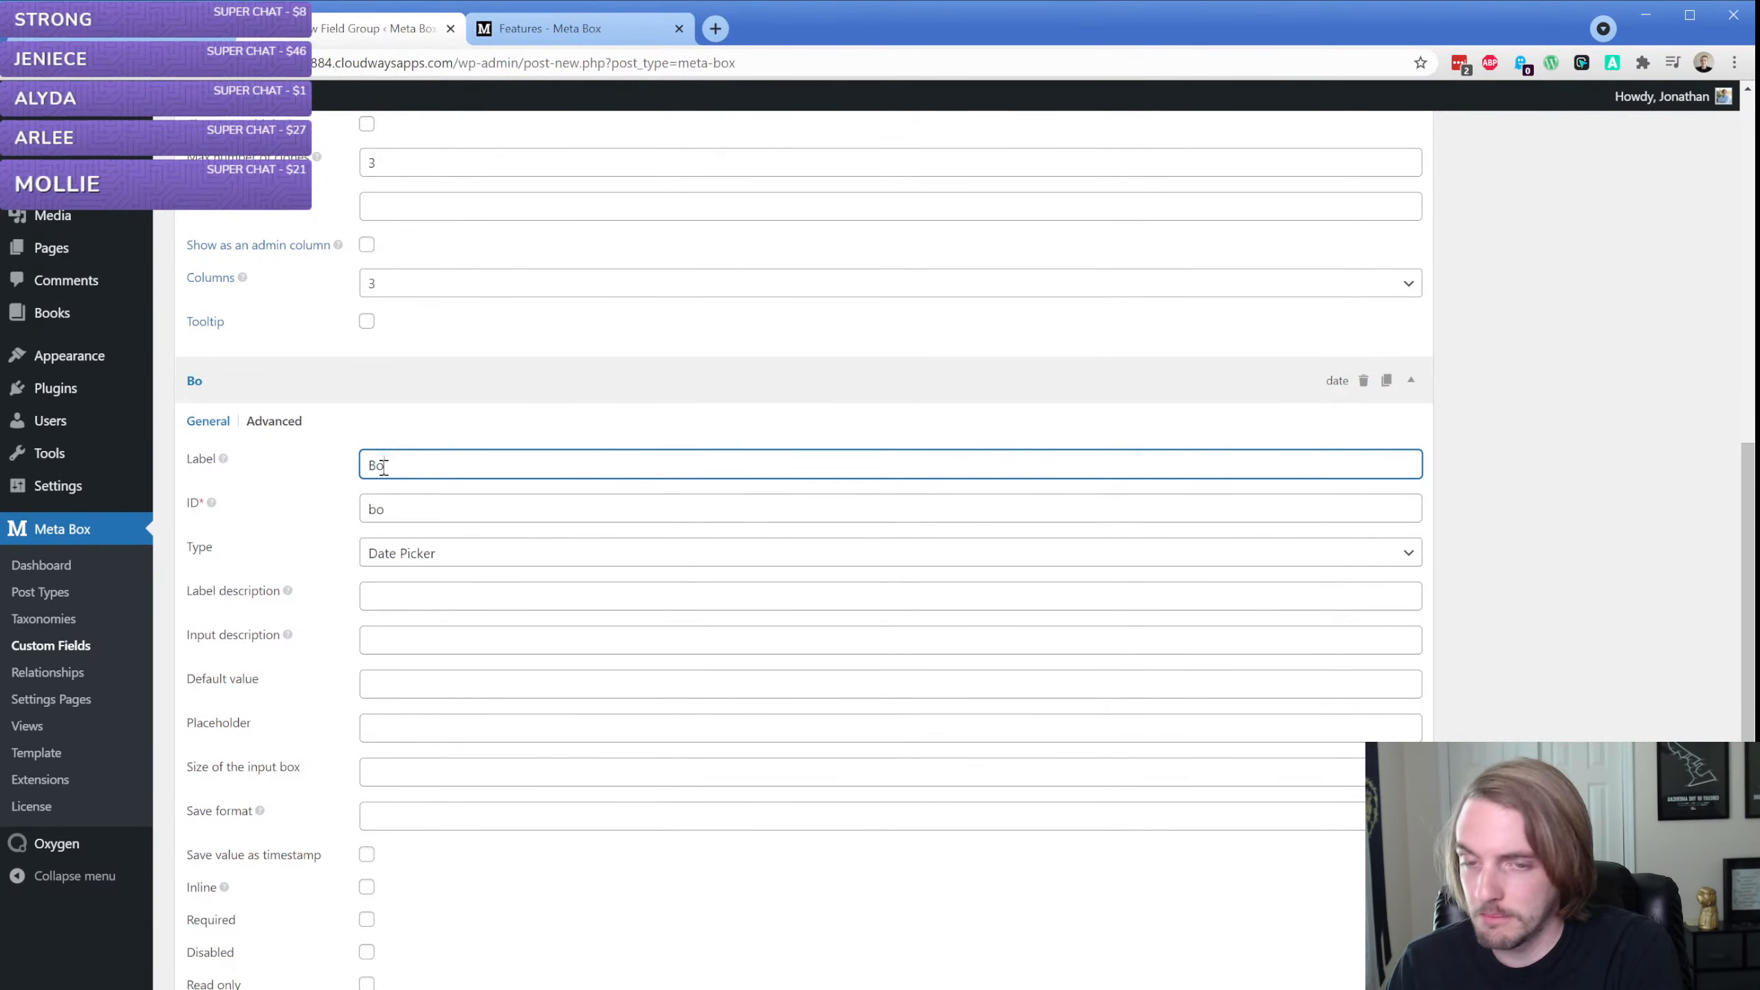
type("ok Publuis")
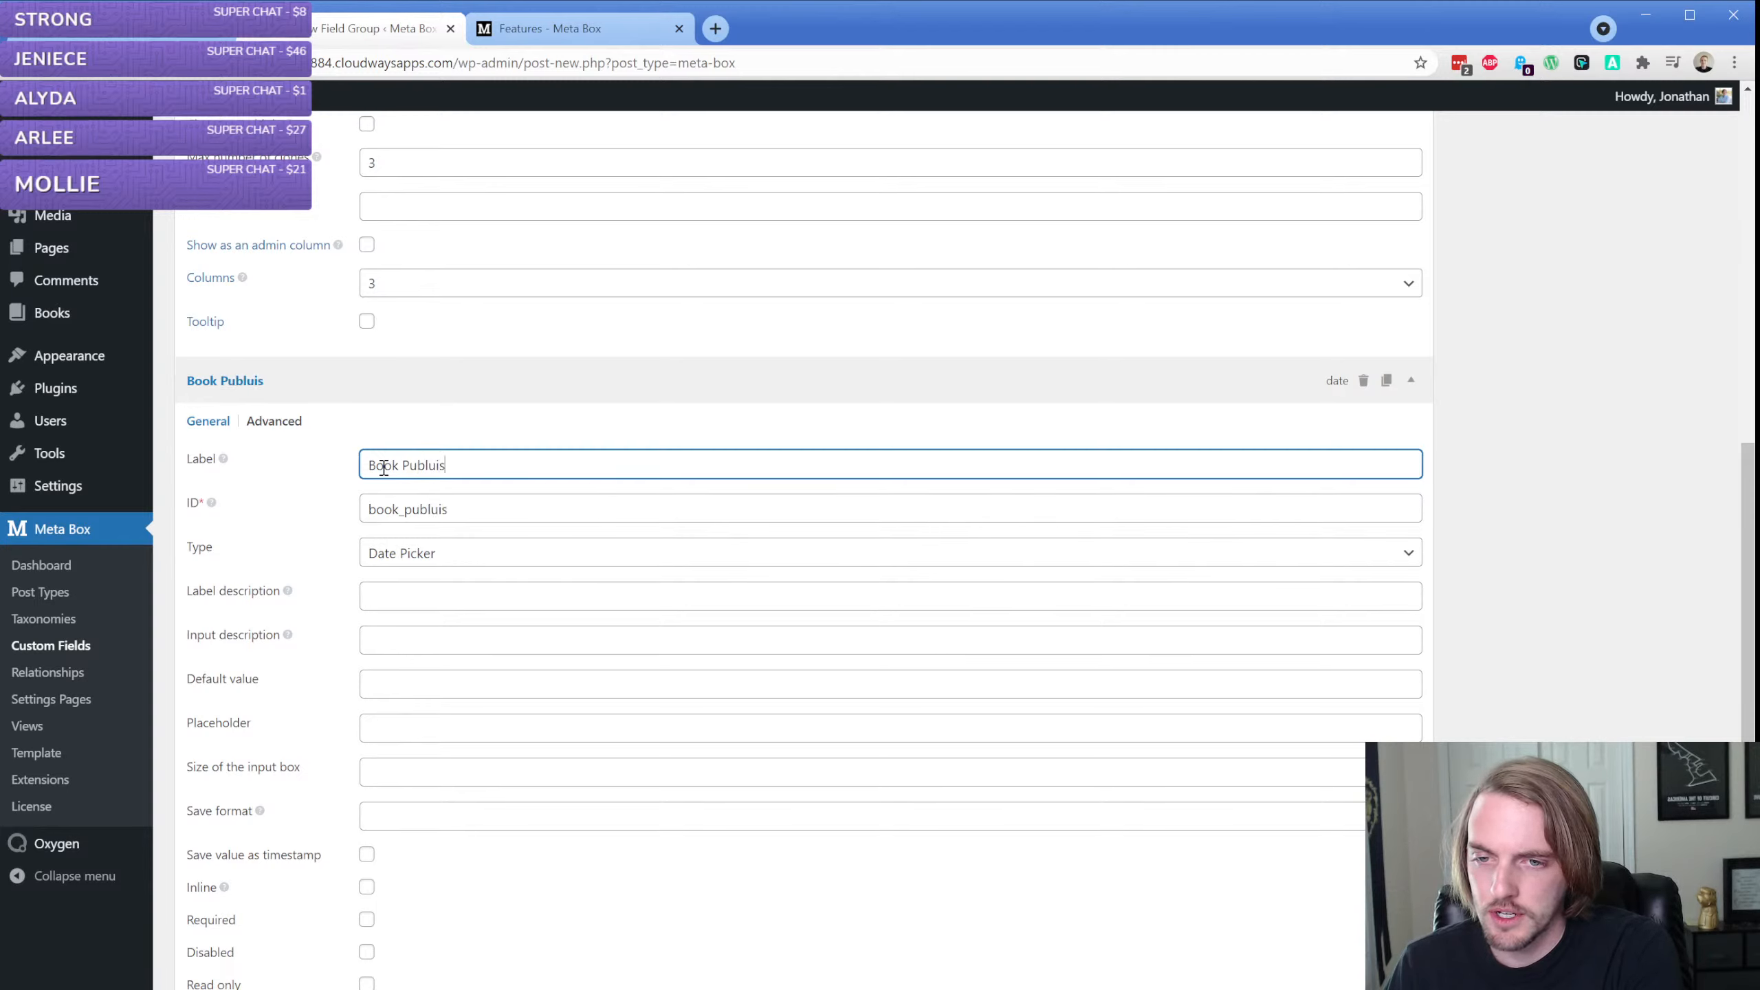
key("BackSpace")
key("BackSpace")
key("BackSpace")
type("ished Date")
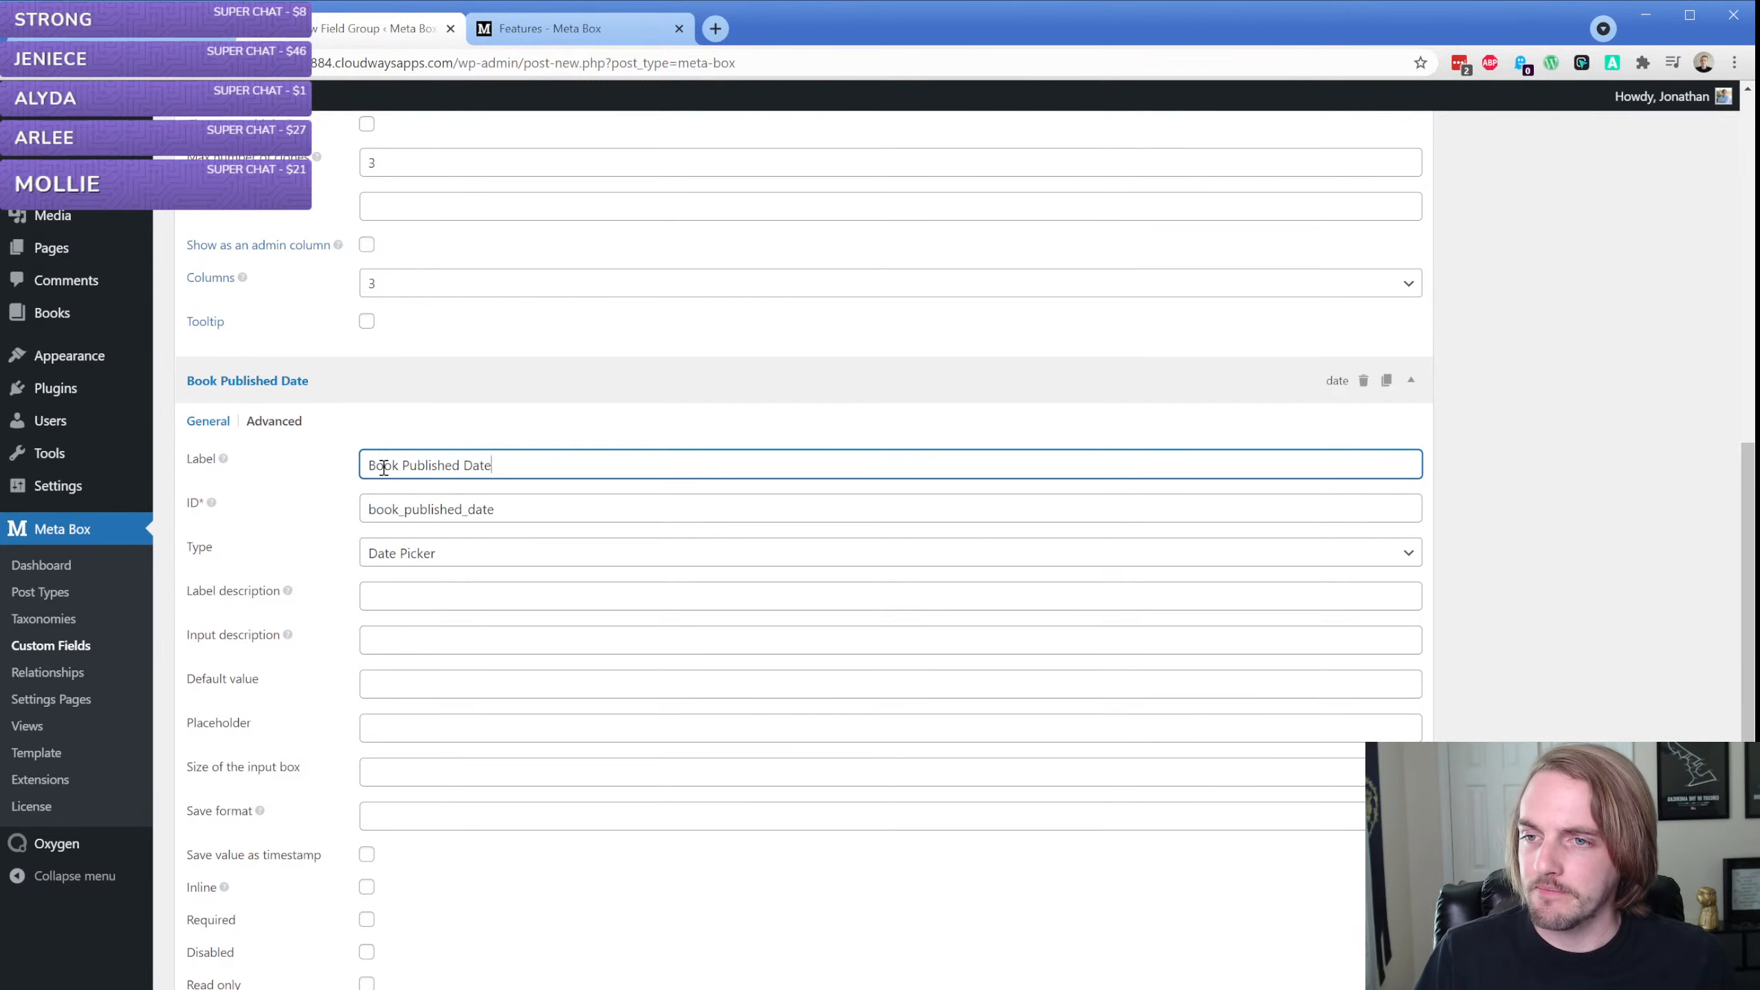
Set the Book Published Date field's label description to "When was this book published?"
scroll(340, 474, "down", 3)
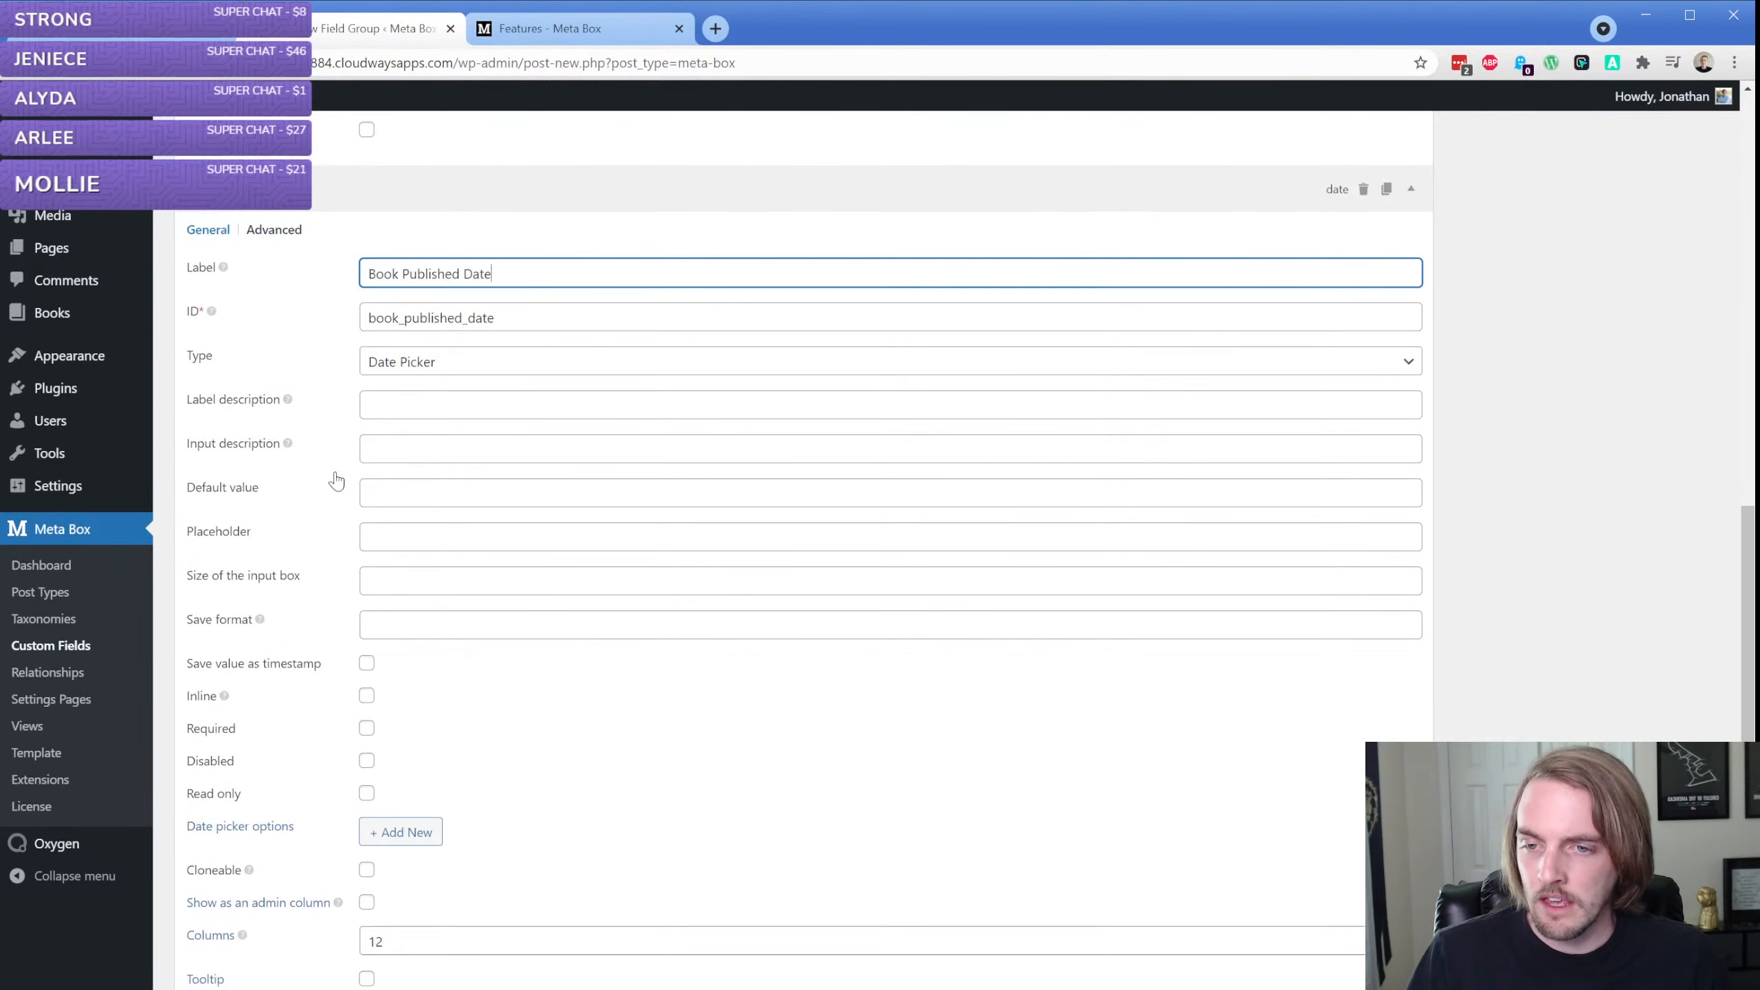
left_click(413, 395)
type("When was")
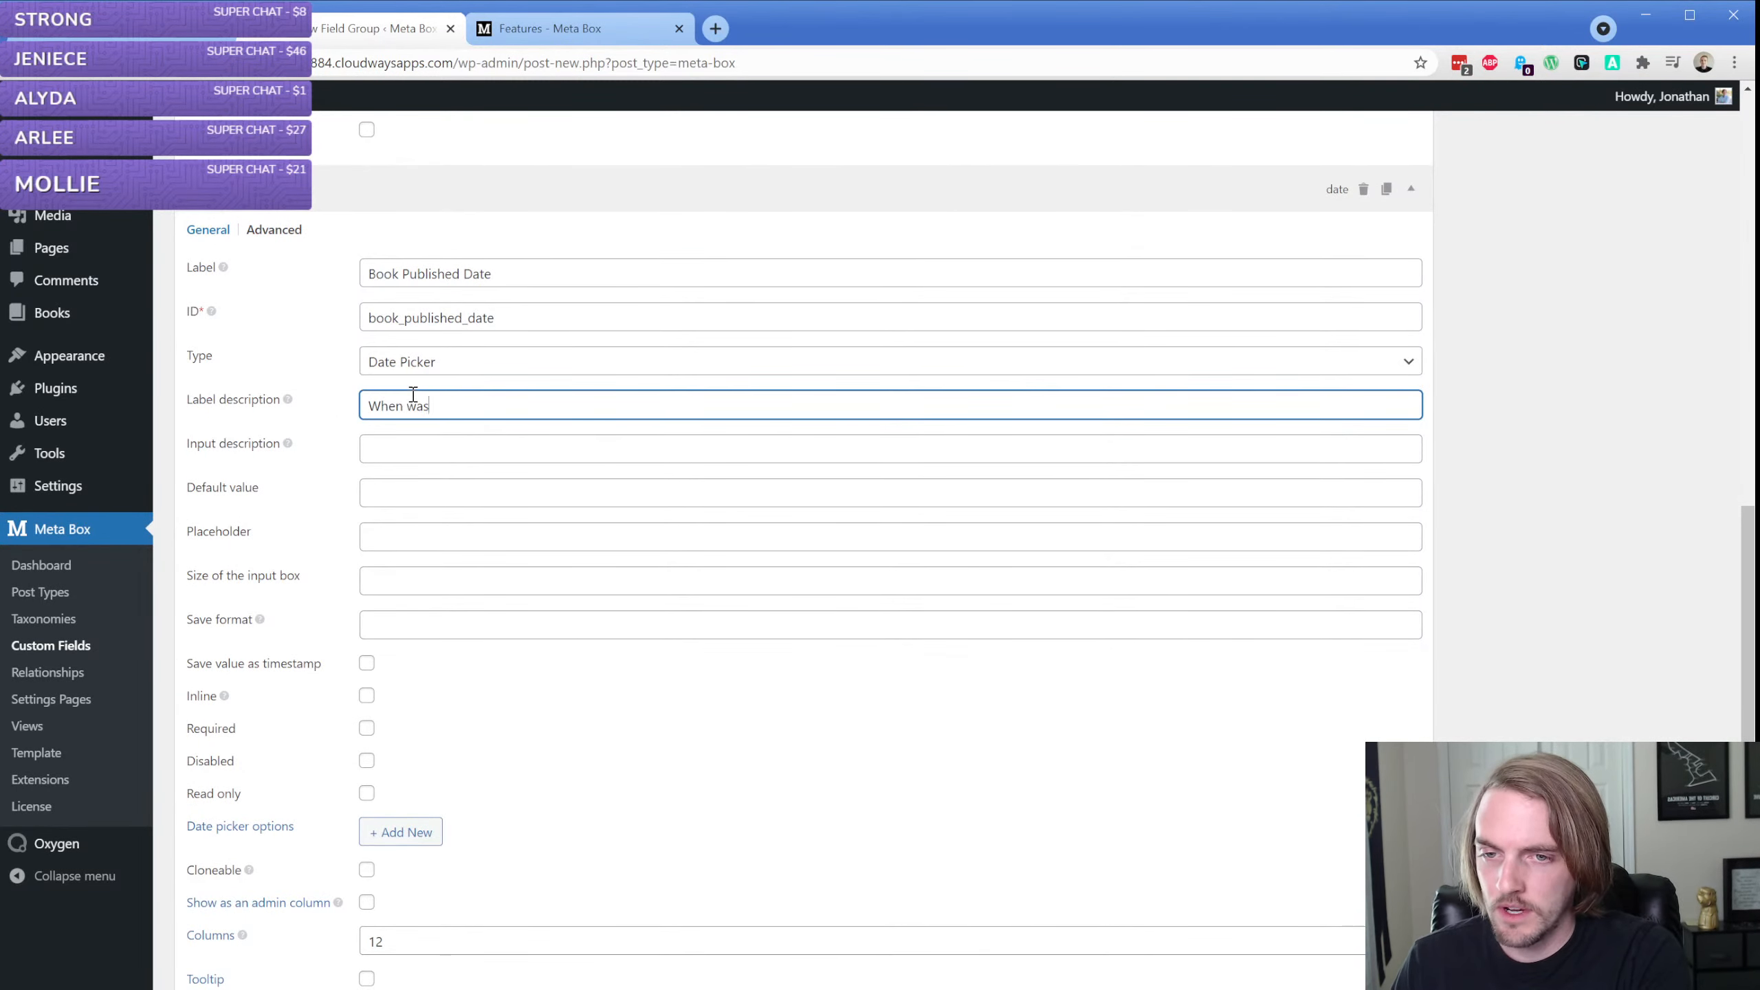
type(" this book pub")
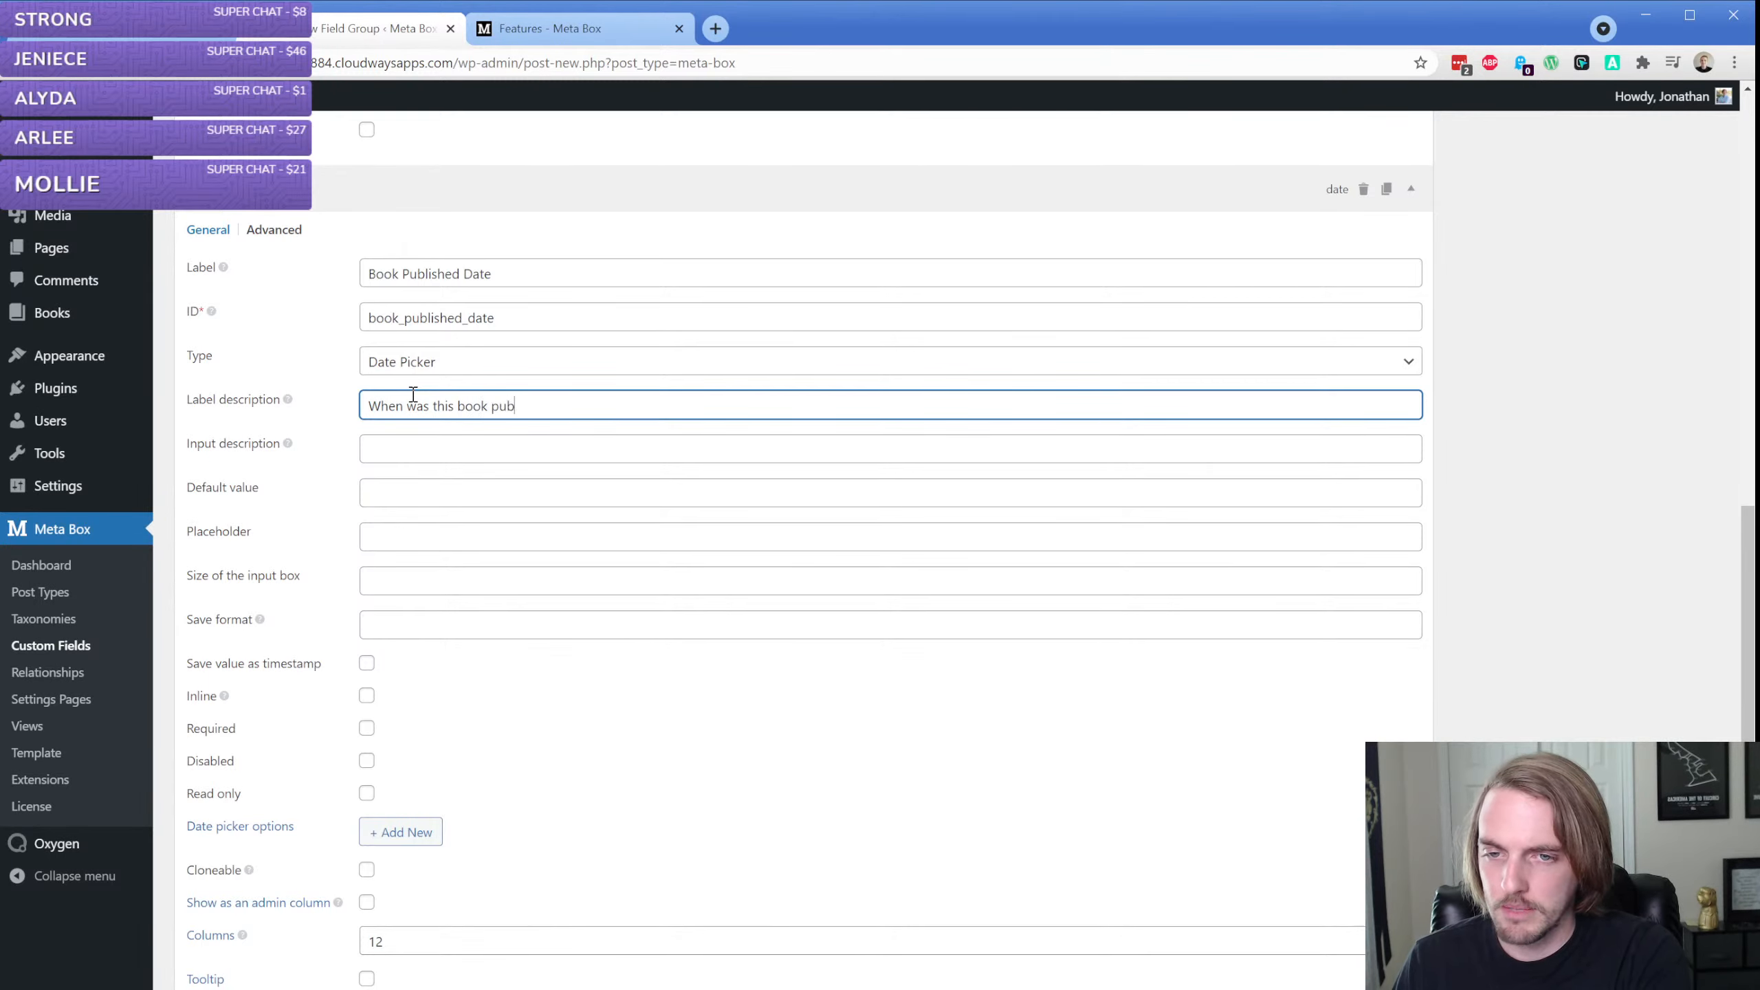
type("lished?")
key("ctrl+a")
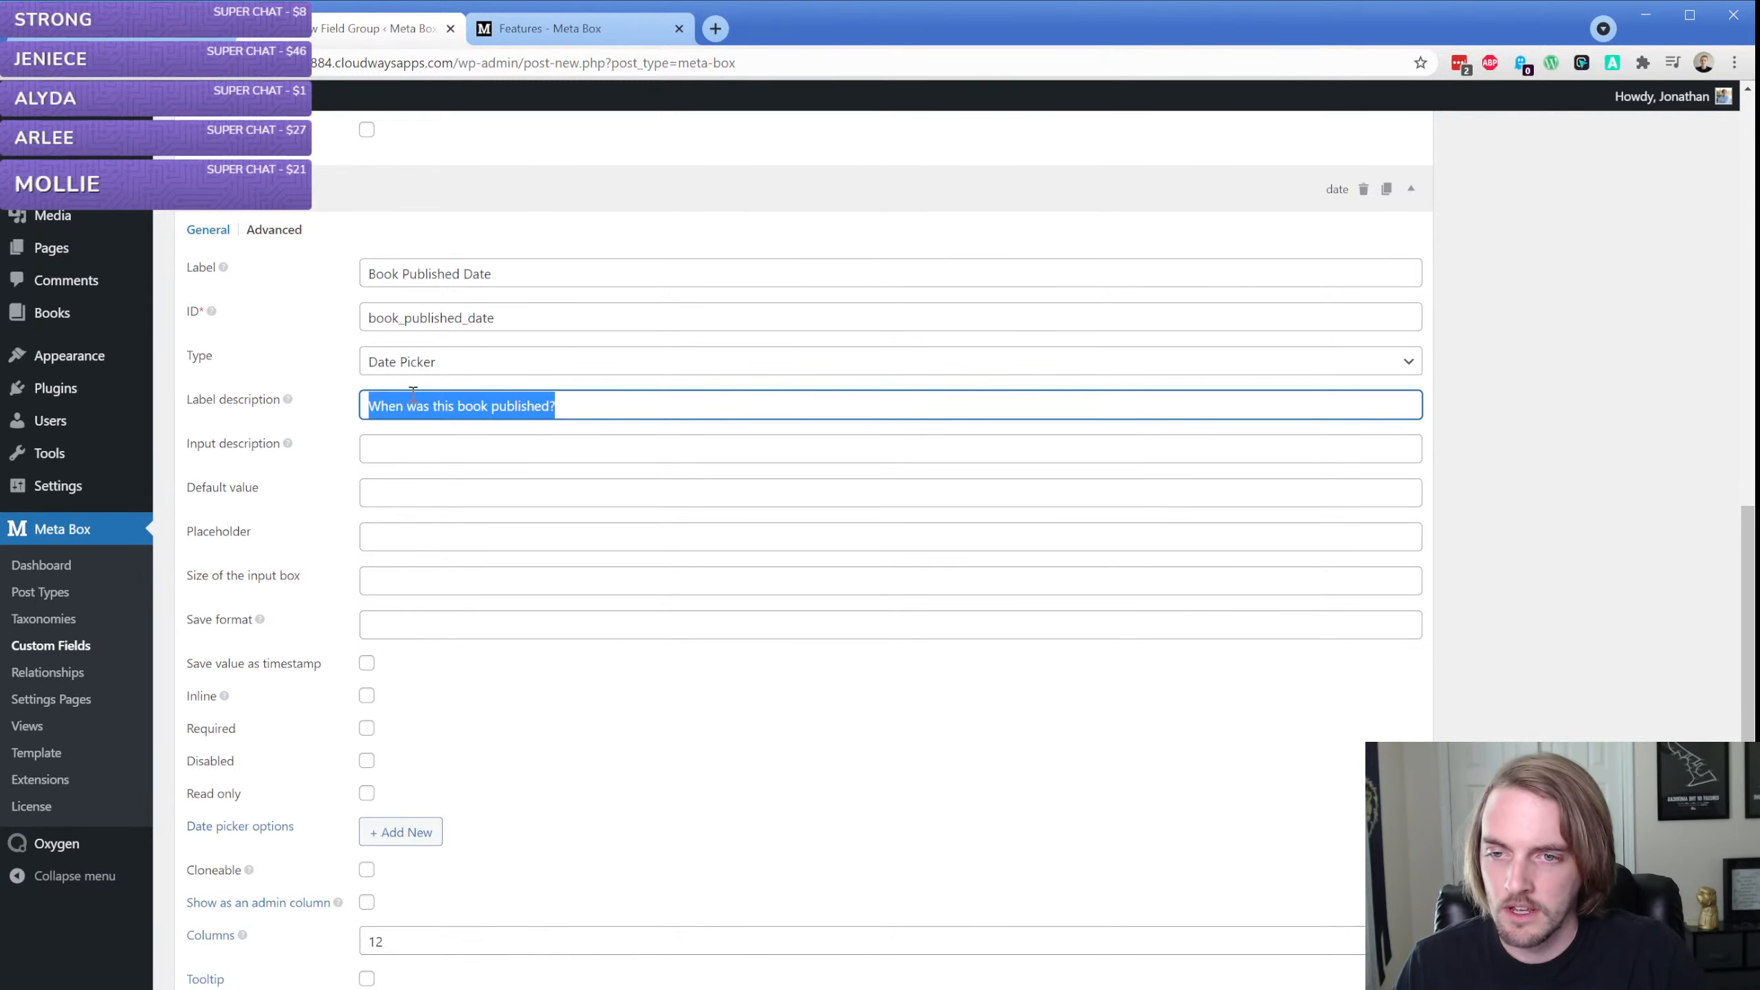
Set the Book Published Date field's input description to "MM/DD/YY"
left_click(405, 438)
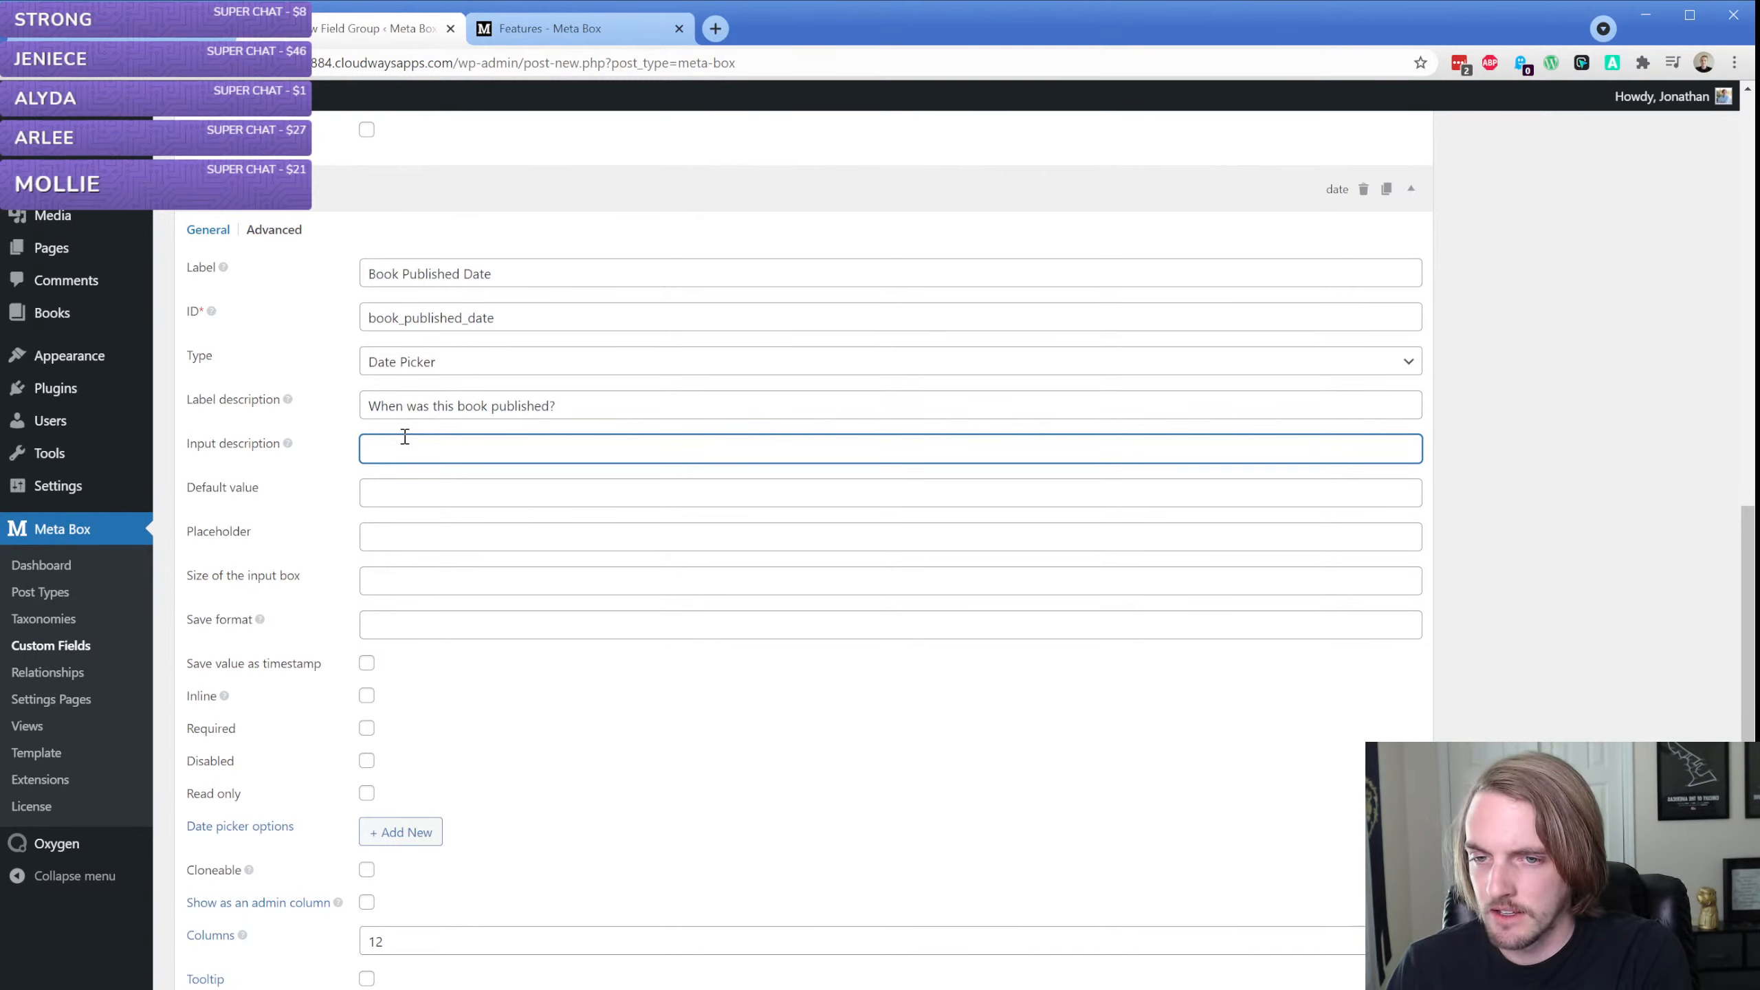
type("MM/")
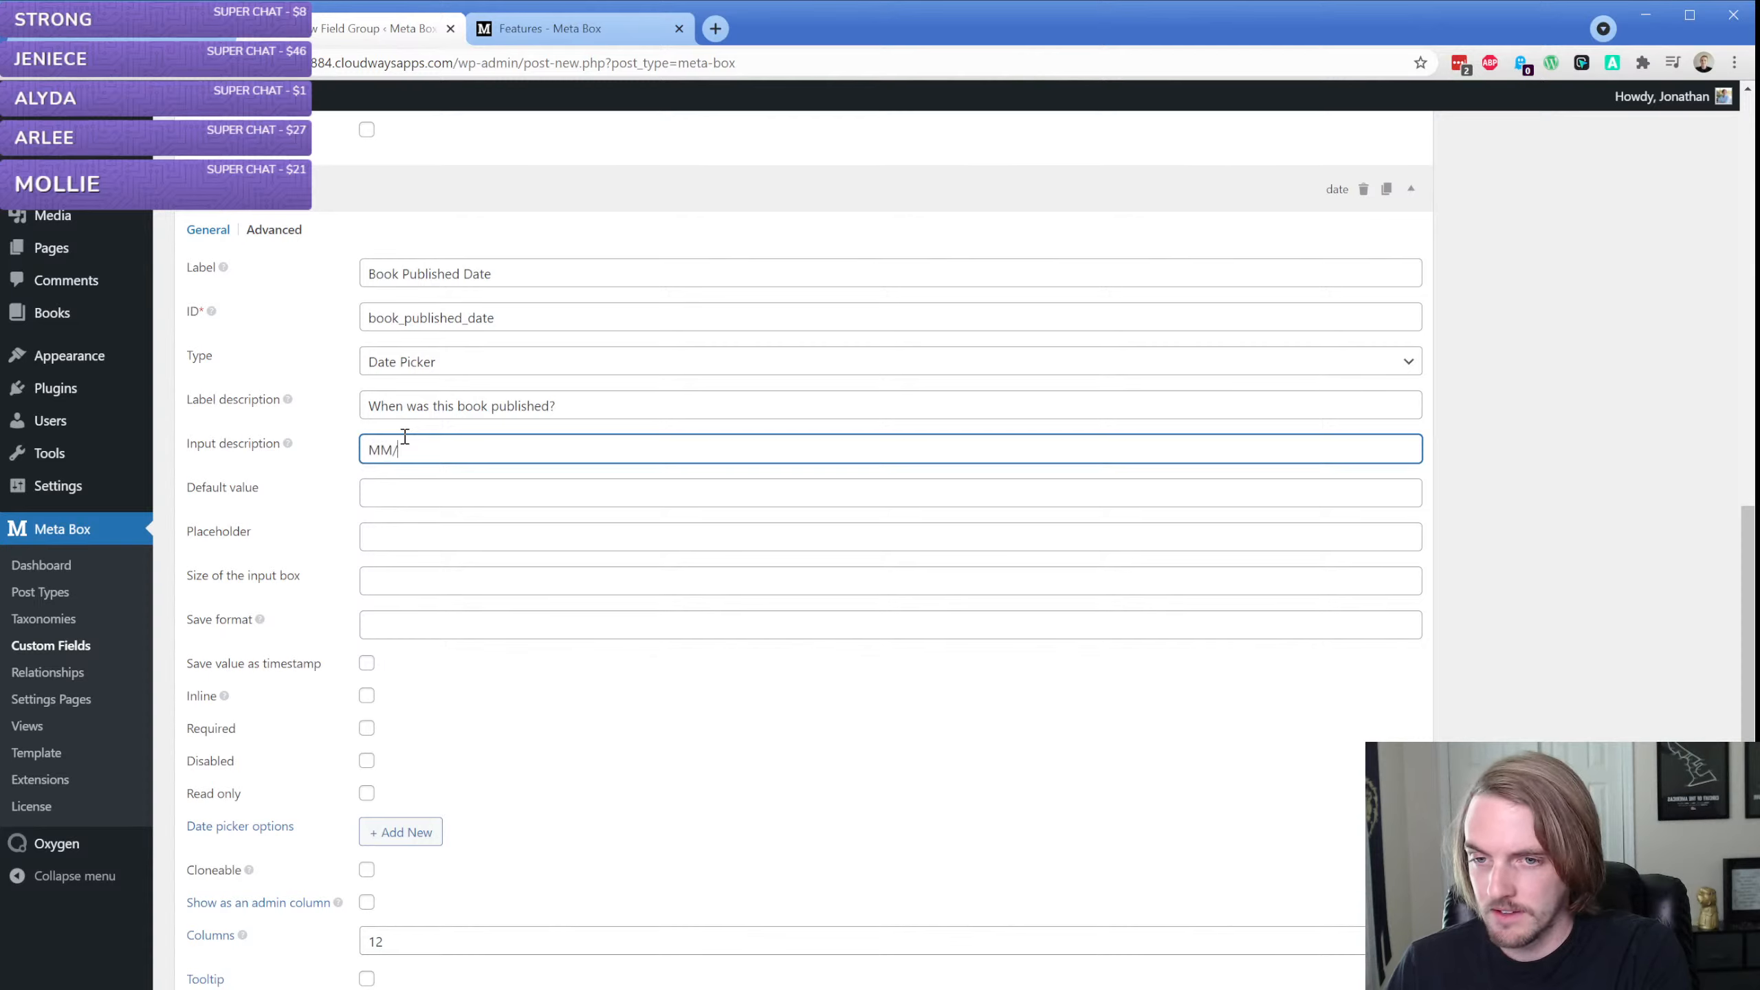
type("DD/YY")
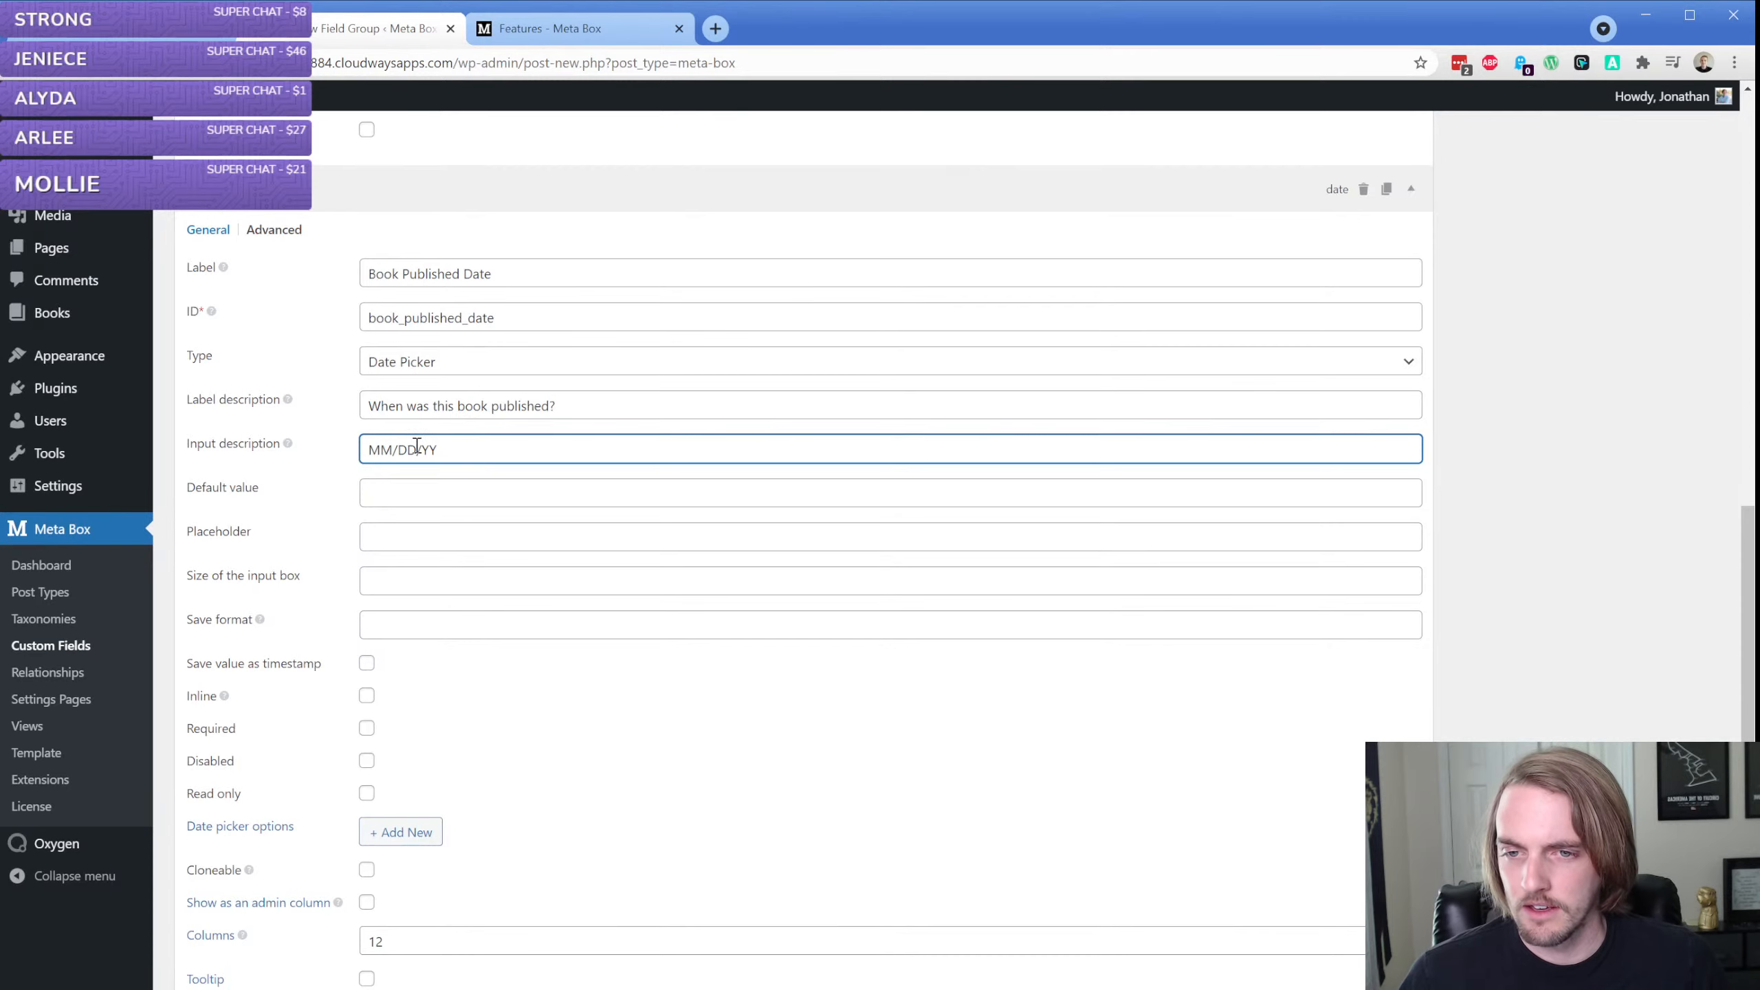
Leave the Book Published Date field's default value empty and make the field required
left_click(411, 492)
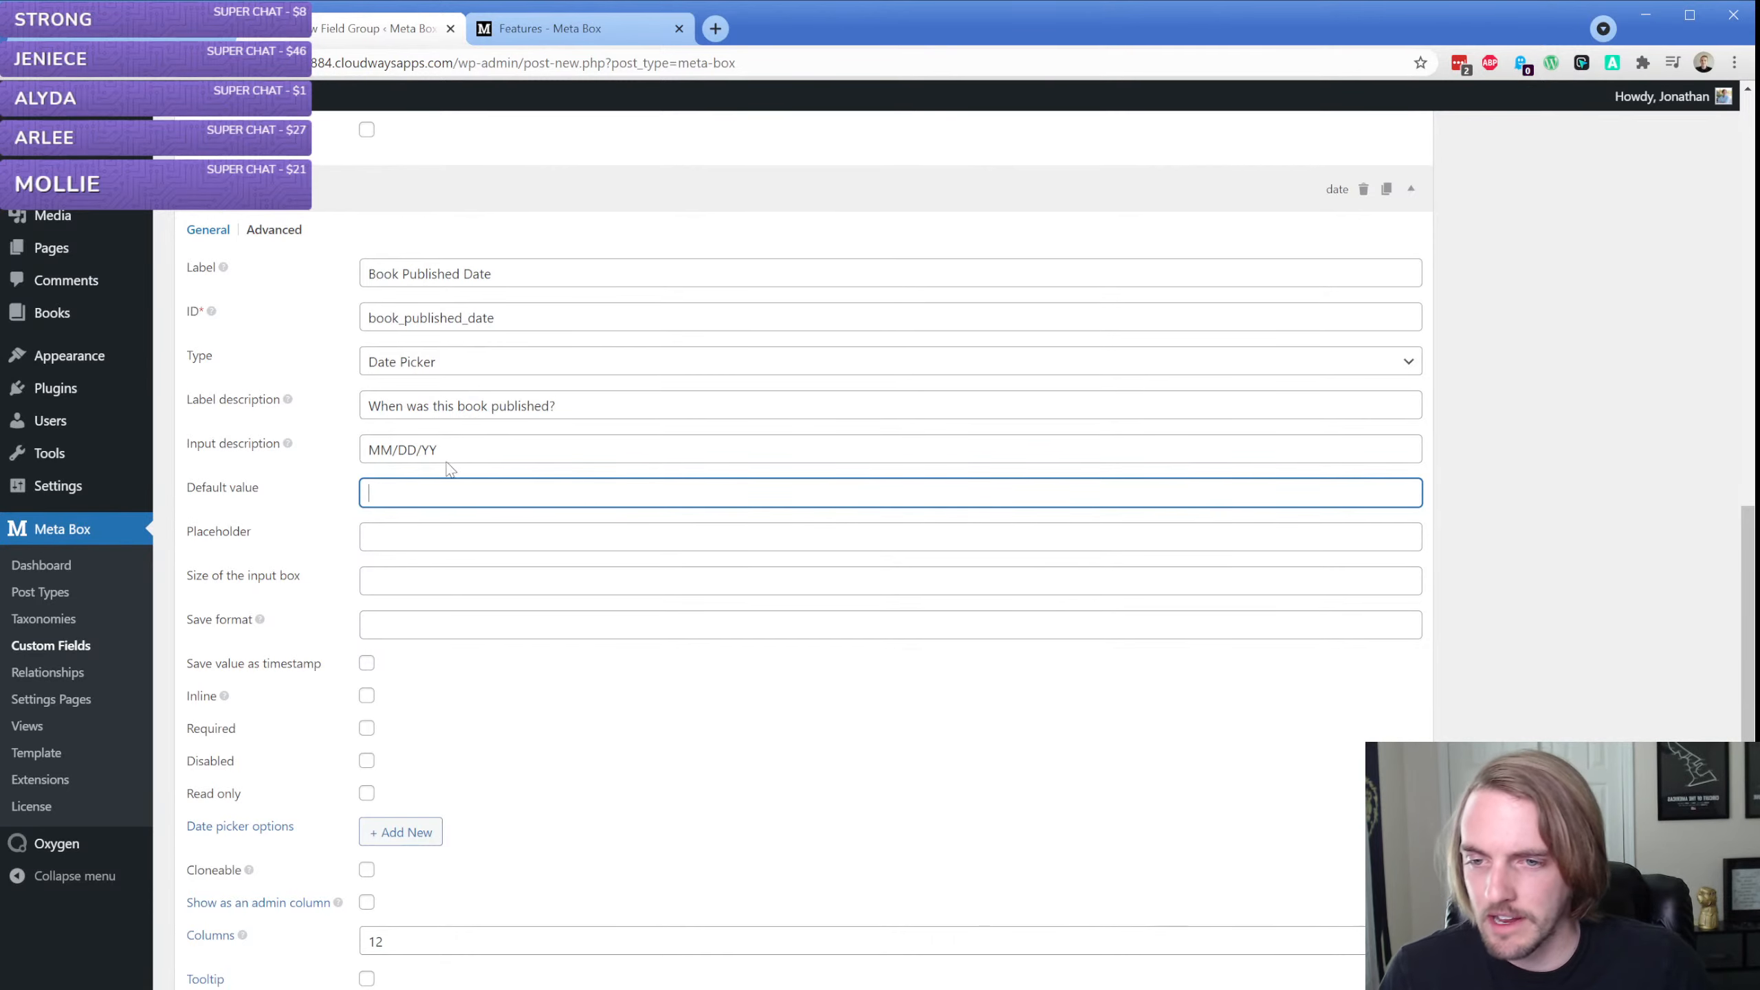
scroll(361, 523, "down", 3)
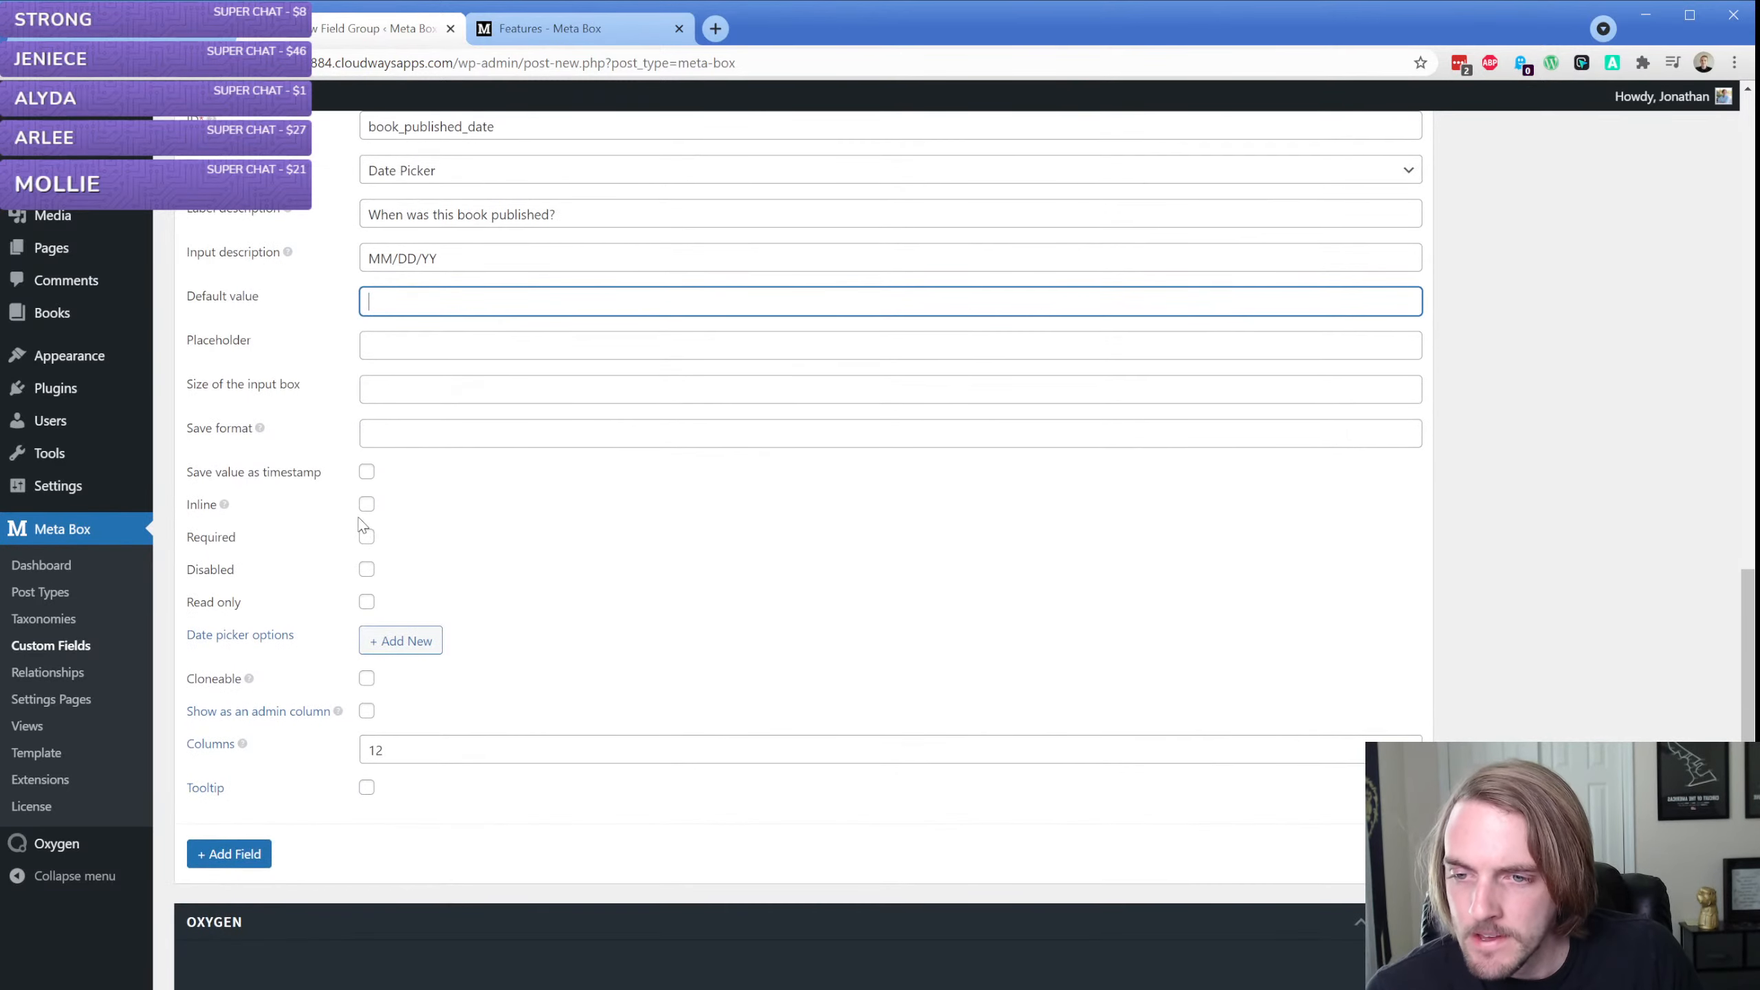
mouse_move(223, 508)
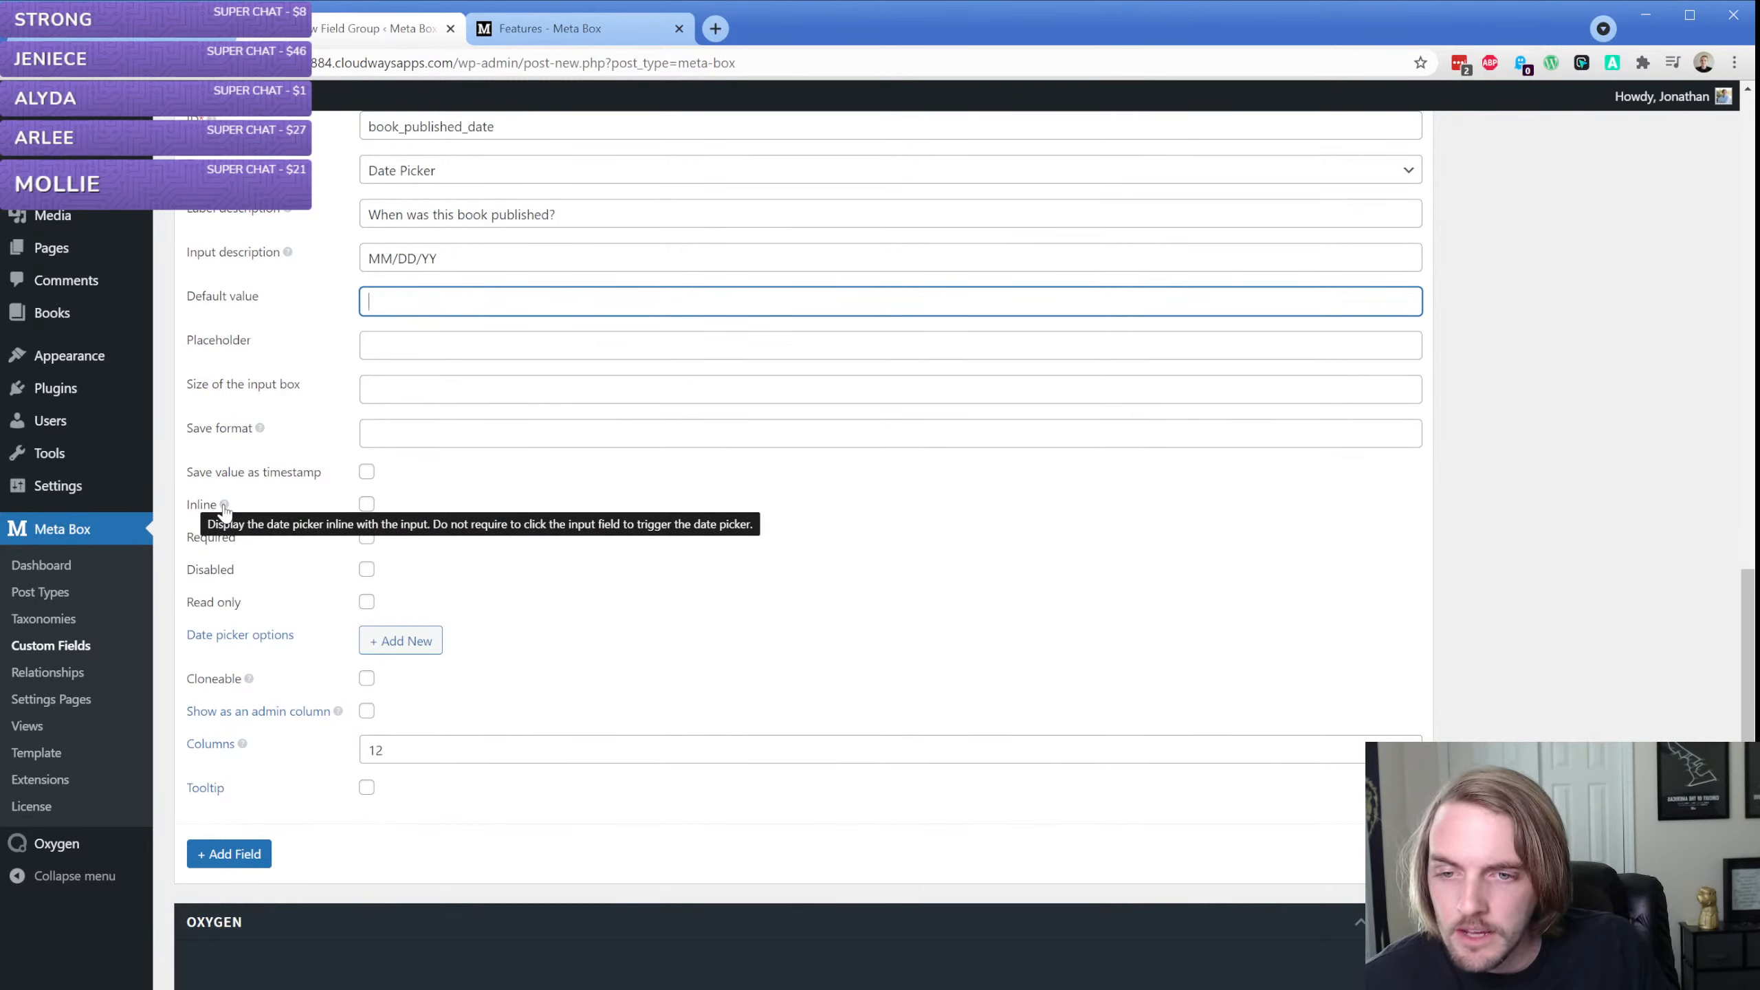
left_click(366, 538)
left_click(400, 639)
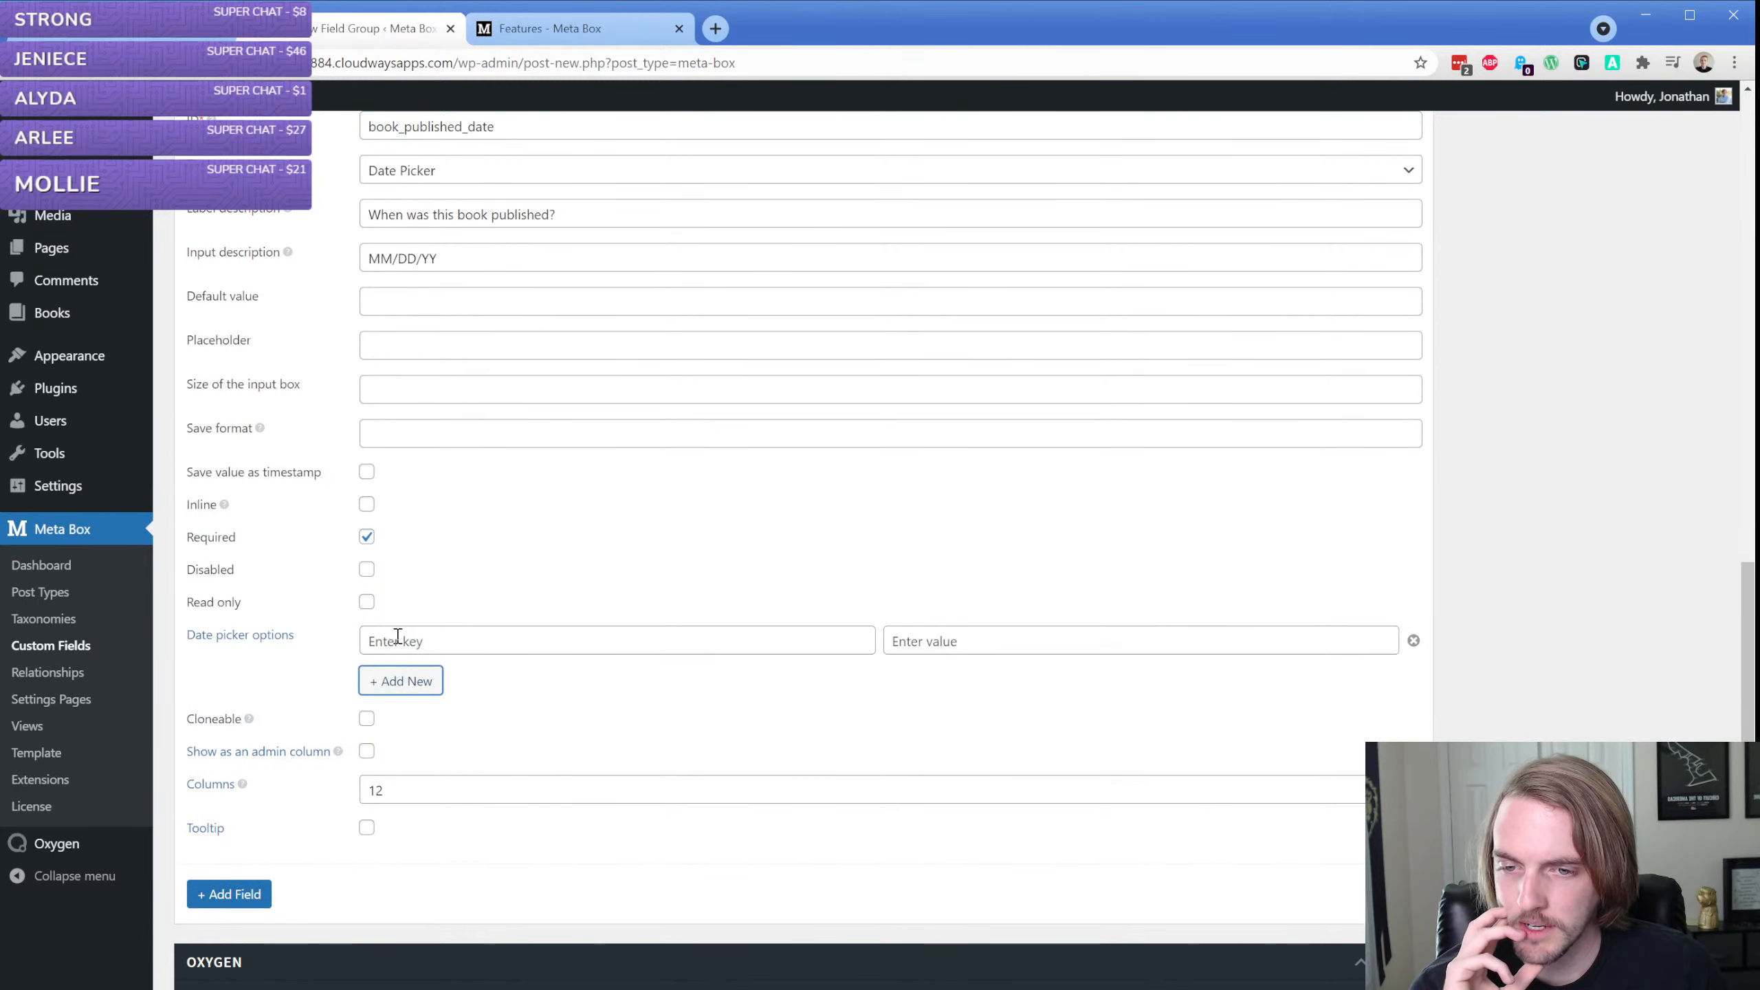
left_click(458, 640)
left_click(1032, 645)
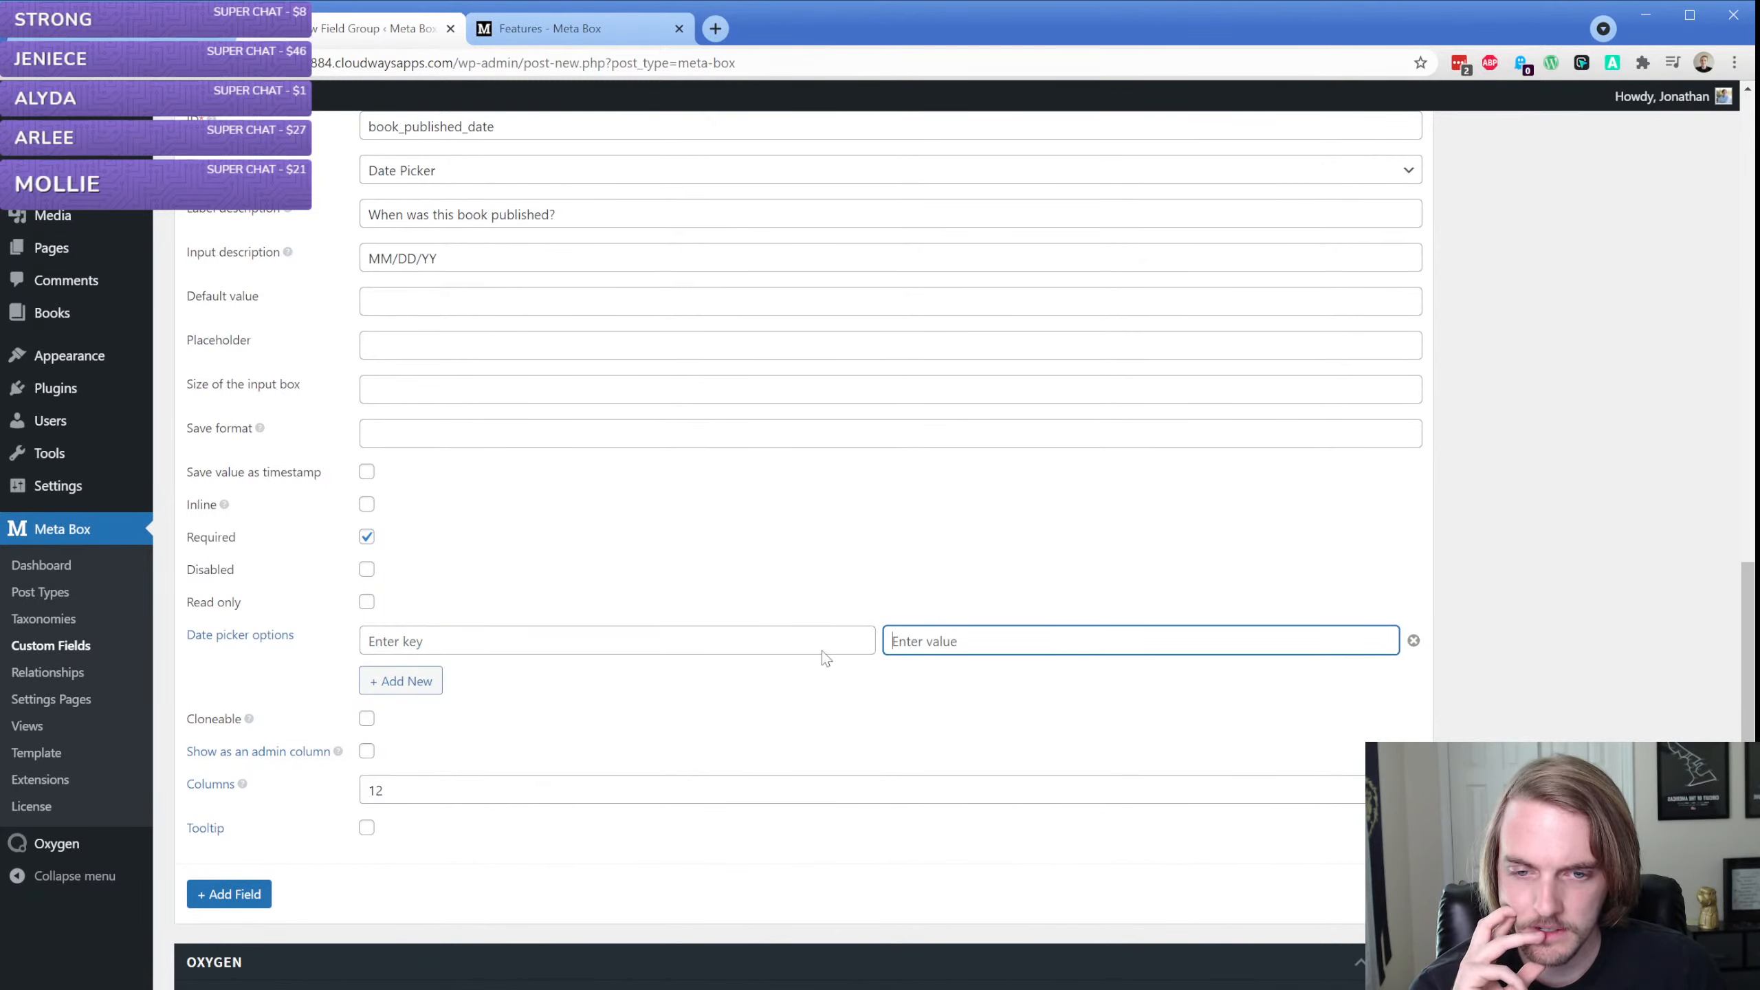
left_click(476, 642)
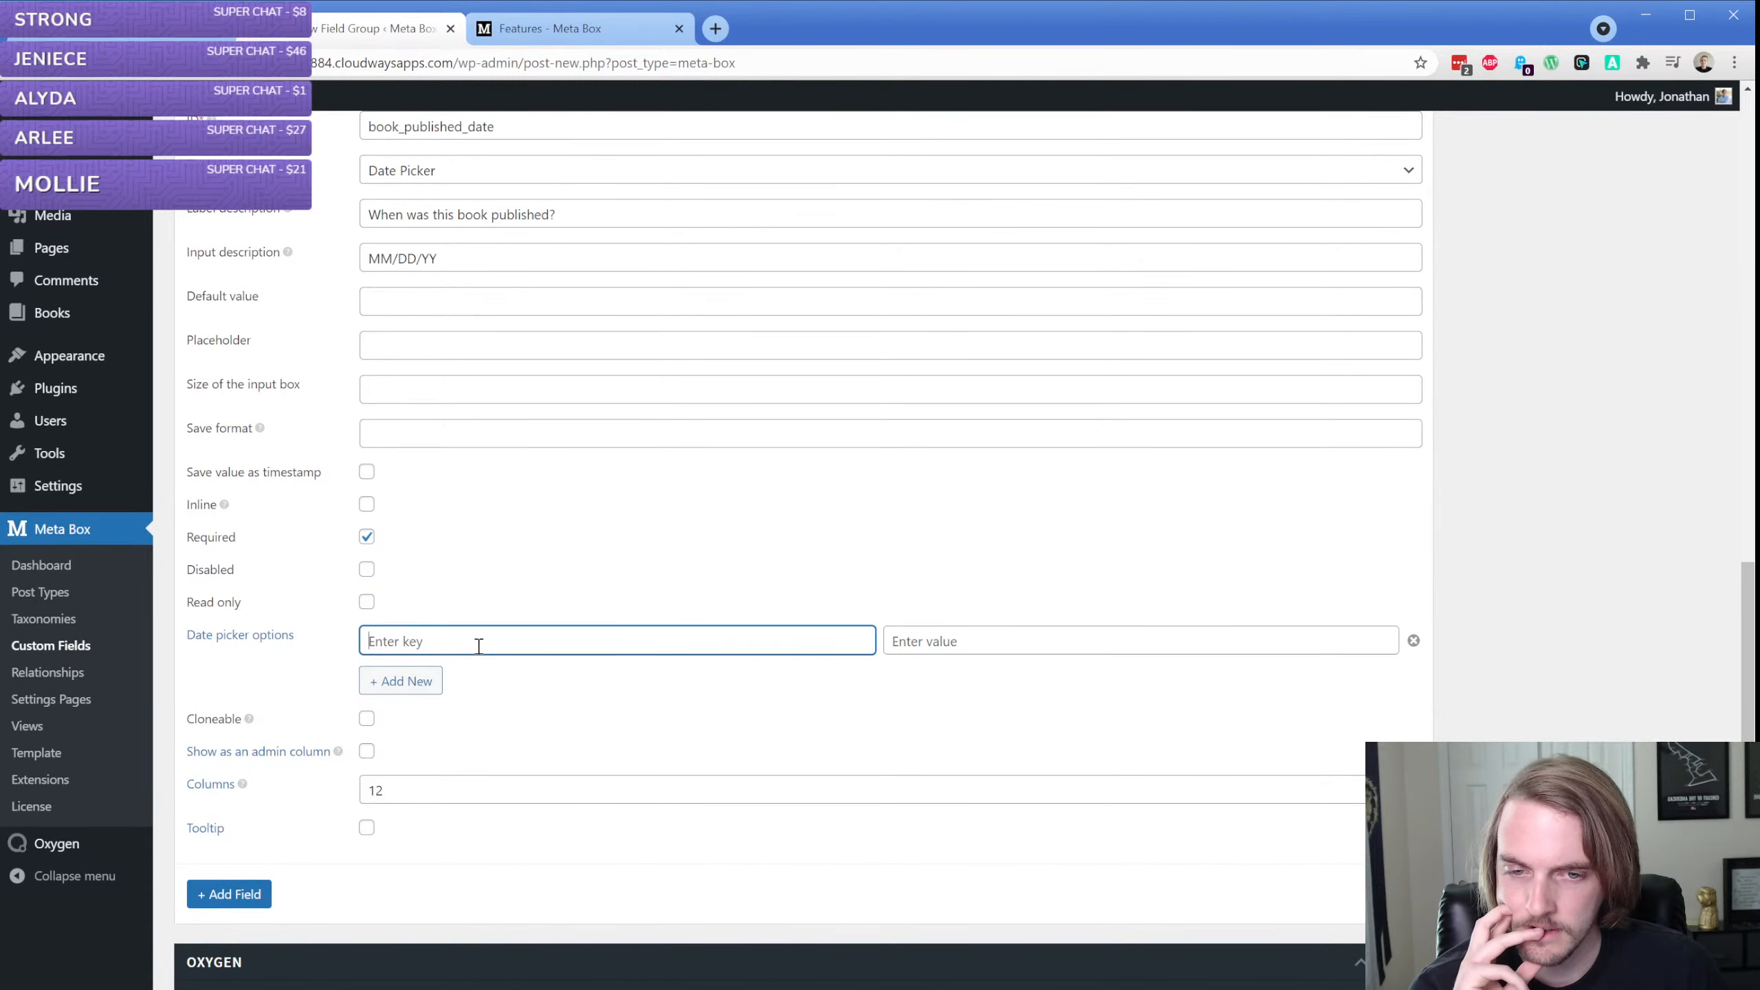
left_click(1415, 641)
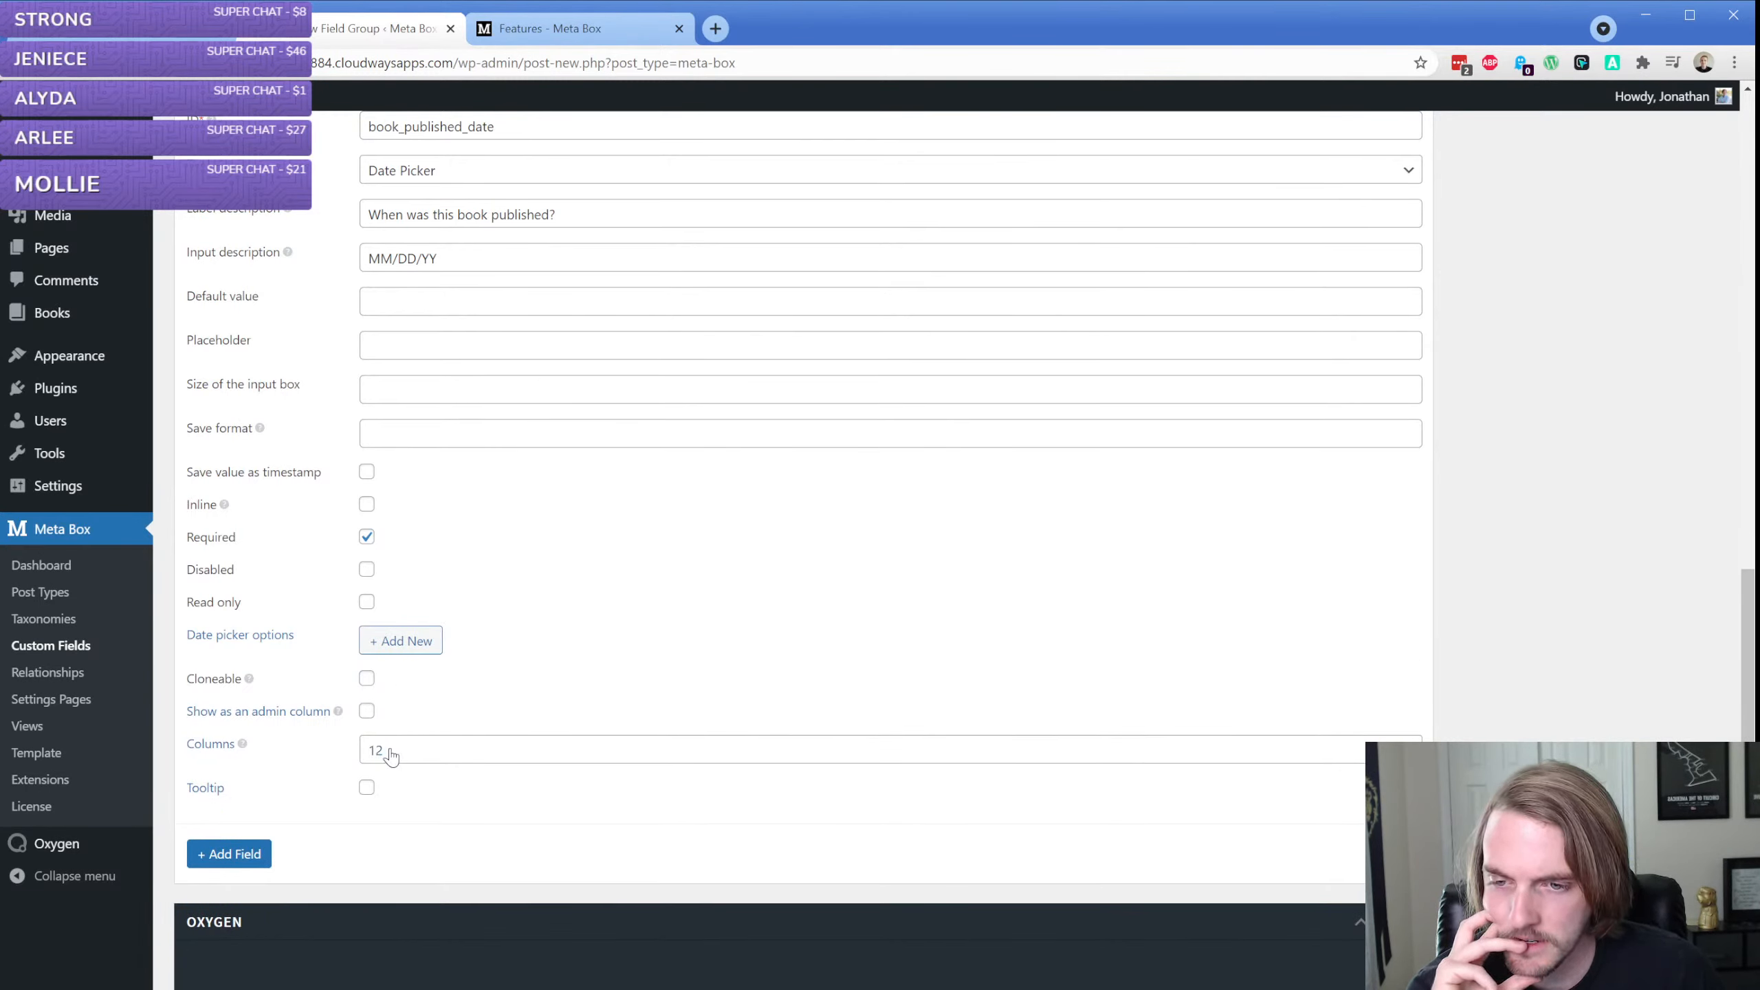
View the Book Fields group's location and display settings and return to its list of fields
scroll(391, 756, "up", 15)
left_click(264, 315)
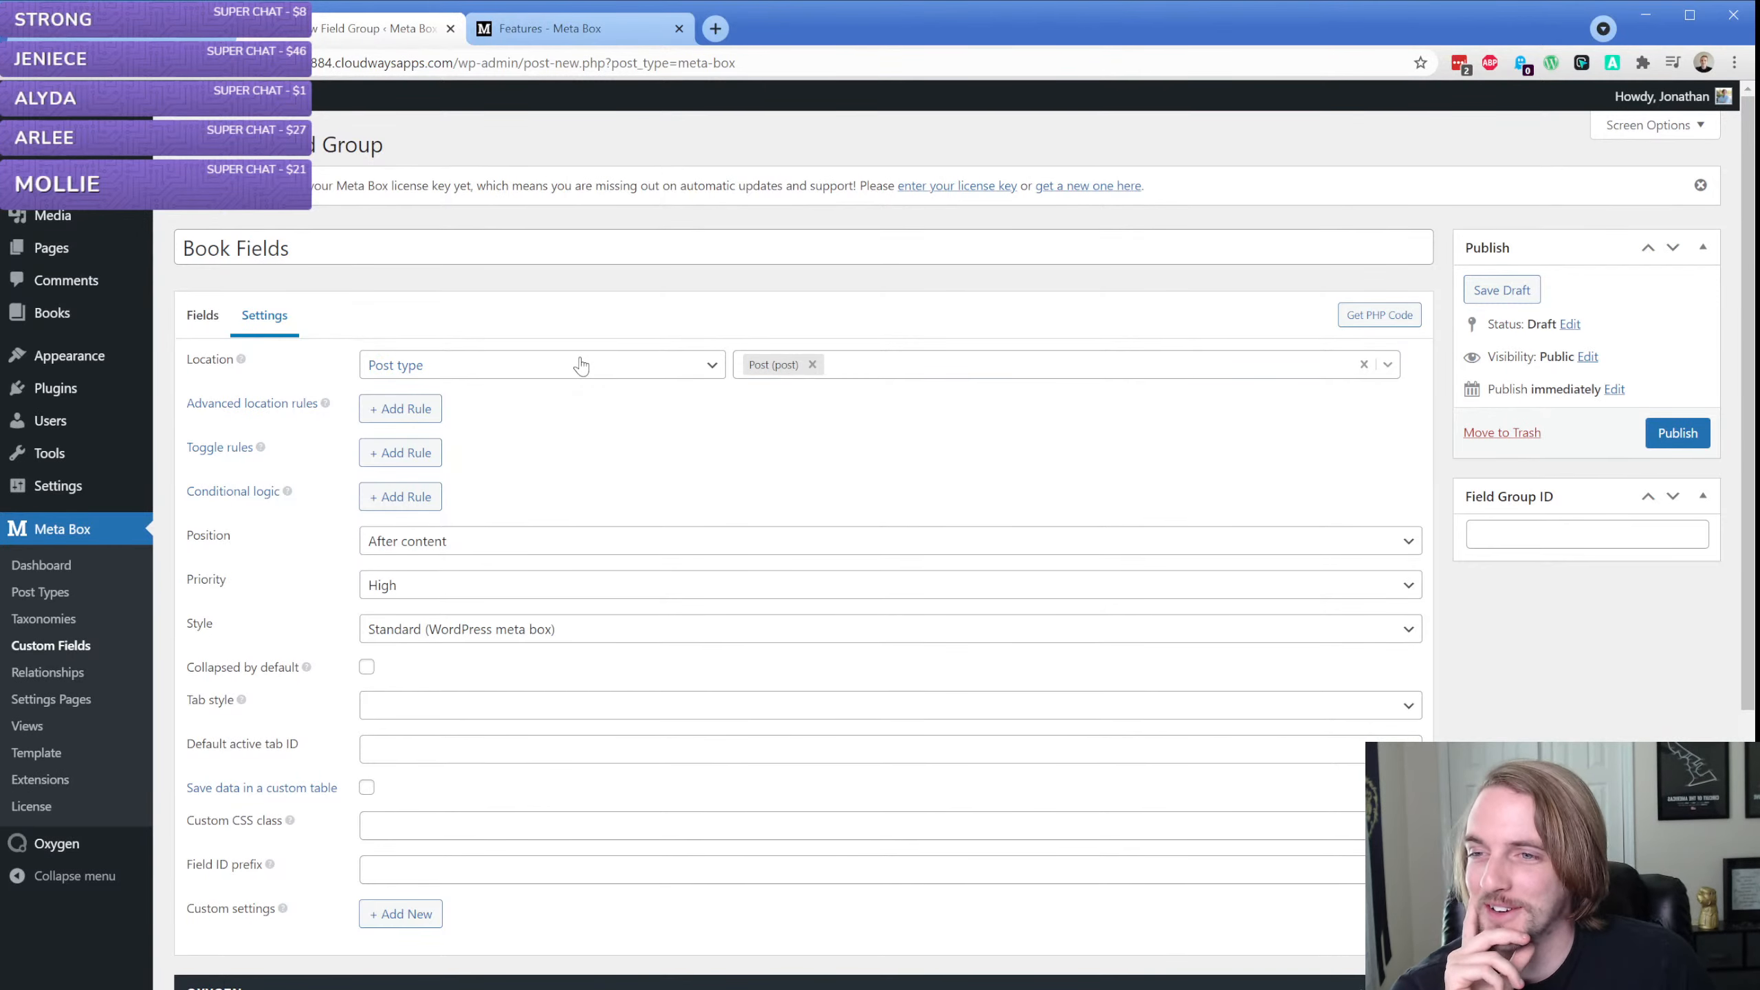
left_click(202, 315)
Change the Book Published Date field's input description to "DD/MM/YY"
scroll(444, 361, "down", 4)
left_click(455, 291)
type("DD/MM/YY")
scroll(446, 472, "up", 3)
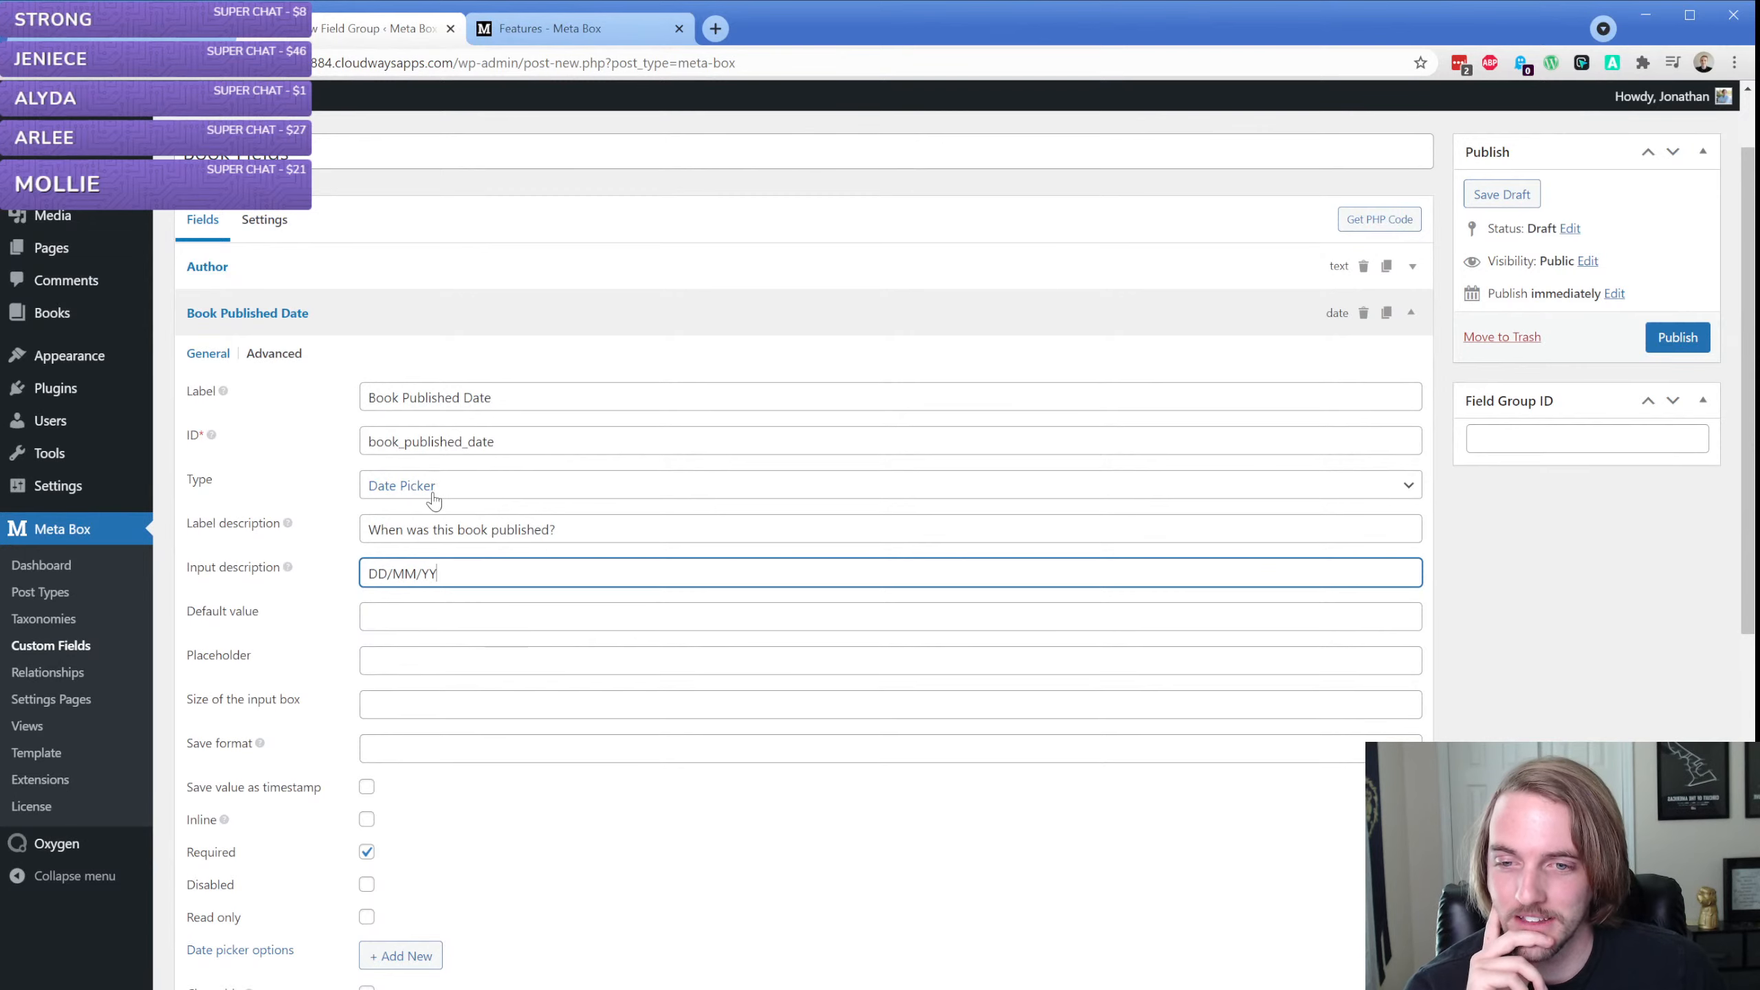
Check the Save format help for the Book Published Date field and look up "php date" in the online PHP manual
scroll(346, 586, "down", 1)
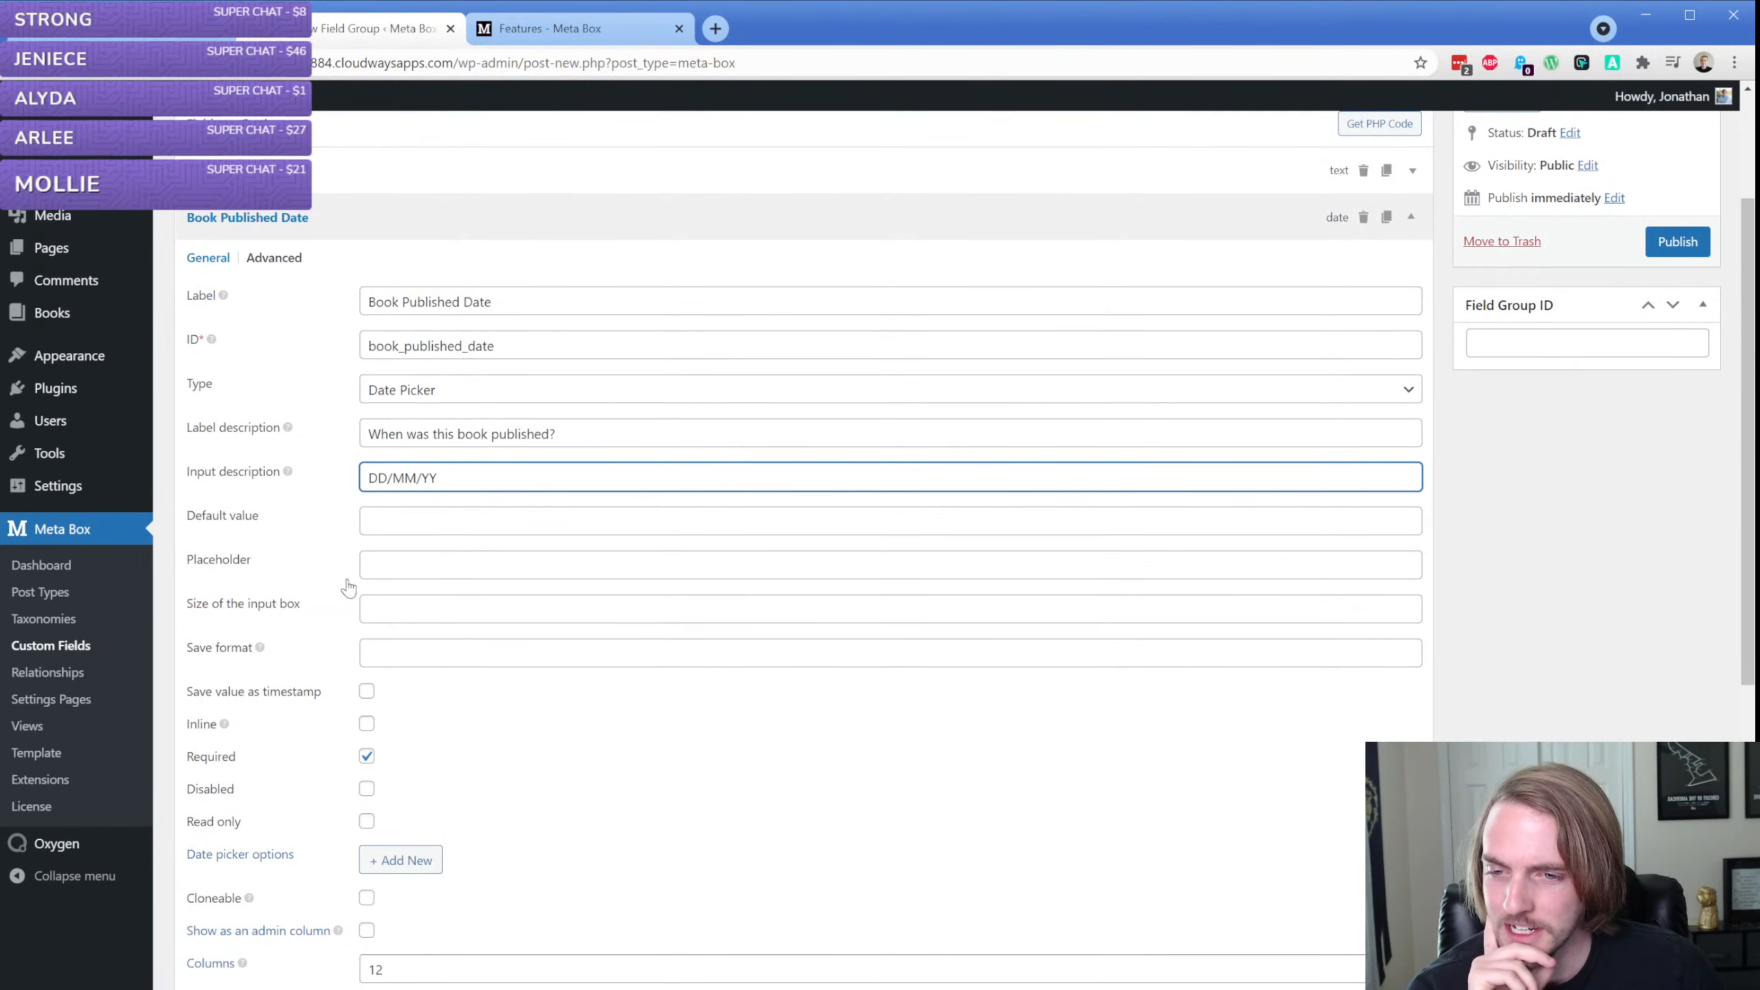
left_click(420, 644)
mouse_move(259, 650)
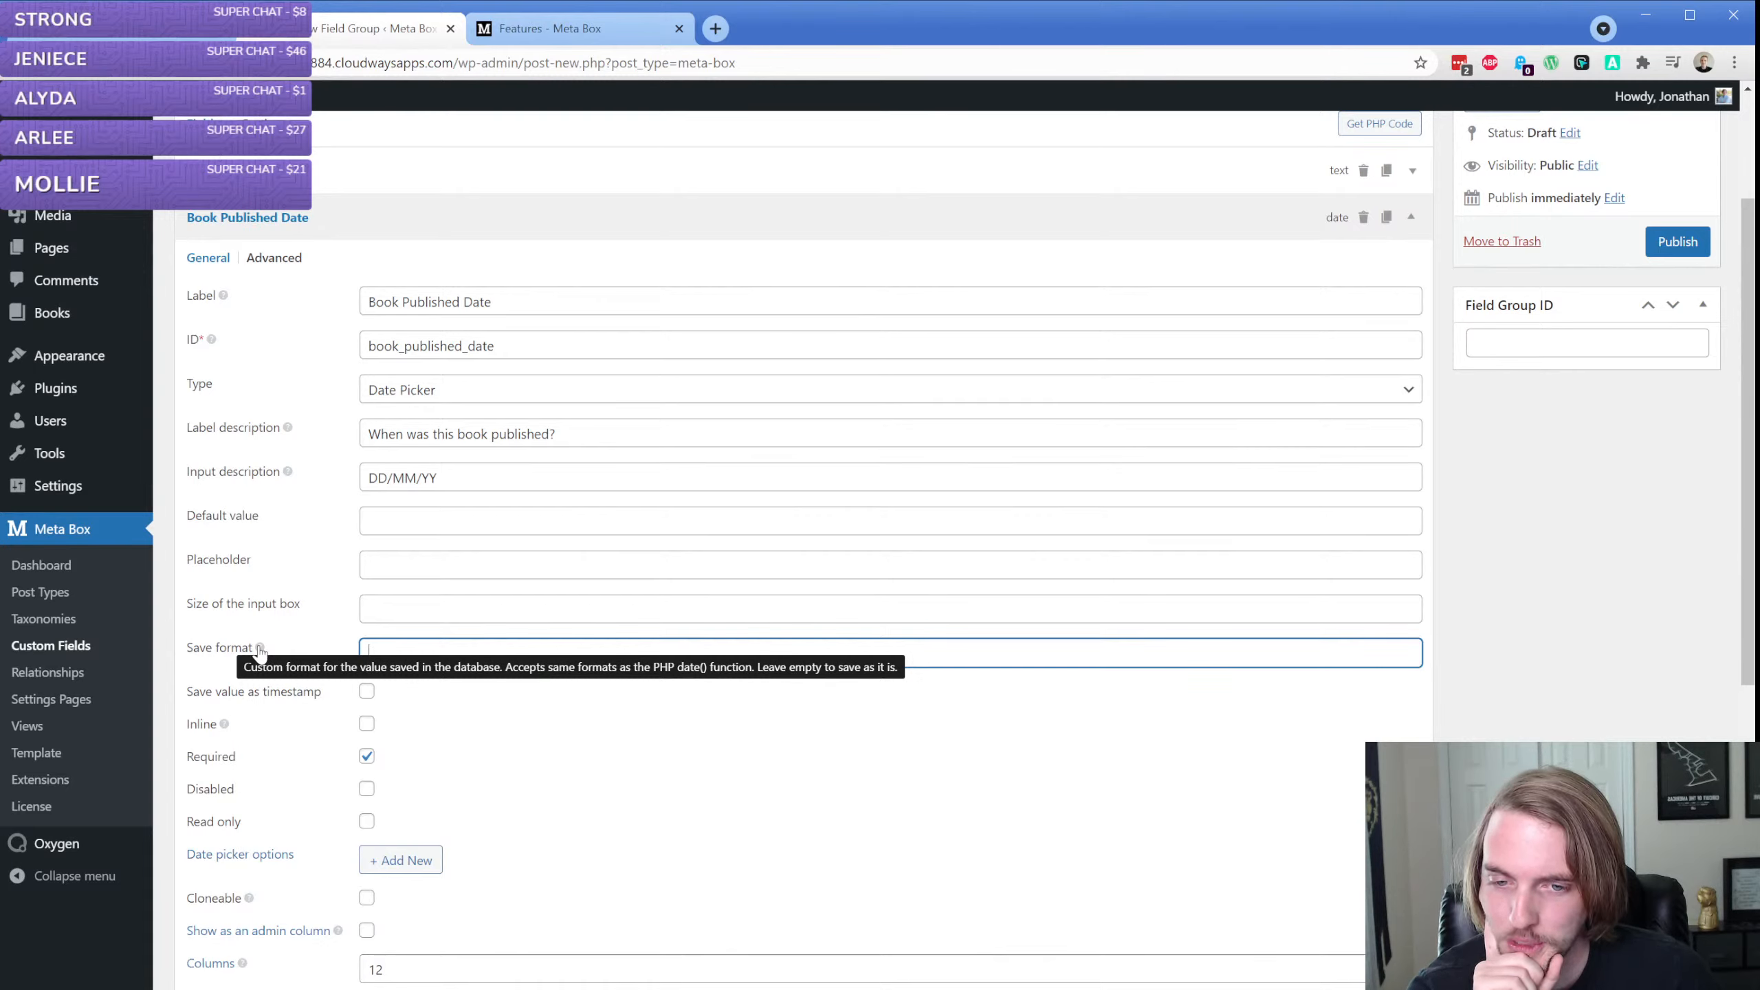
left_click(714, 30)
type("php date")
key("Return")
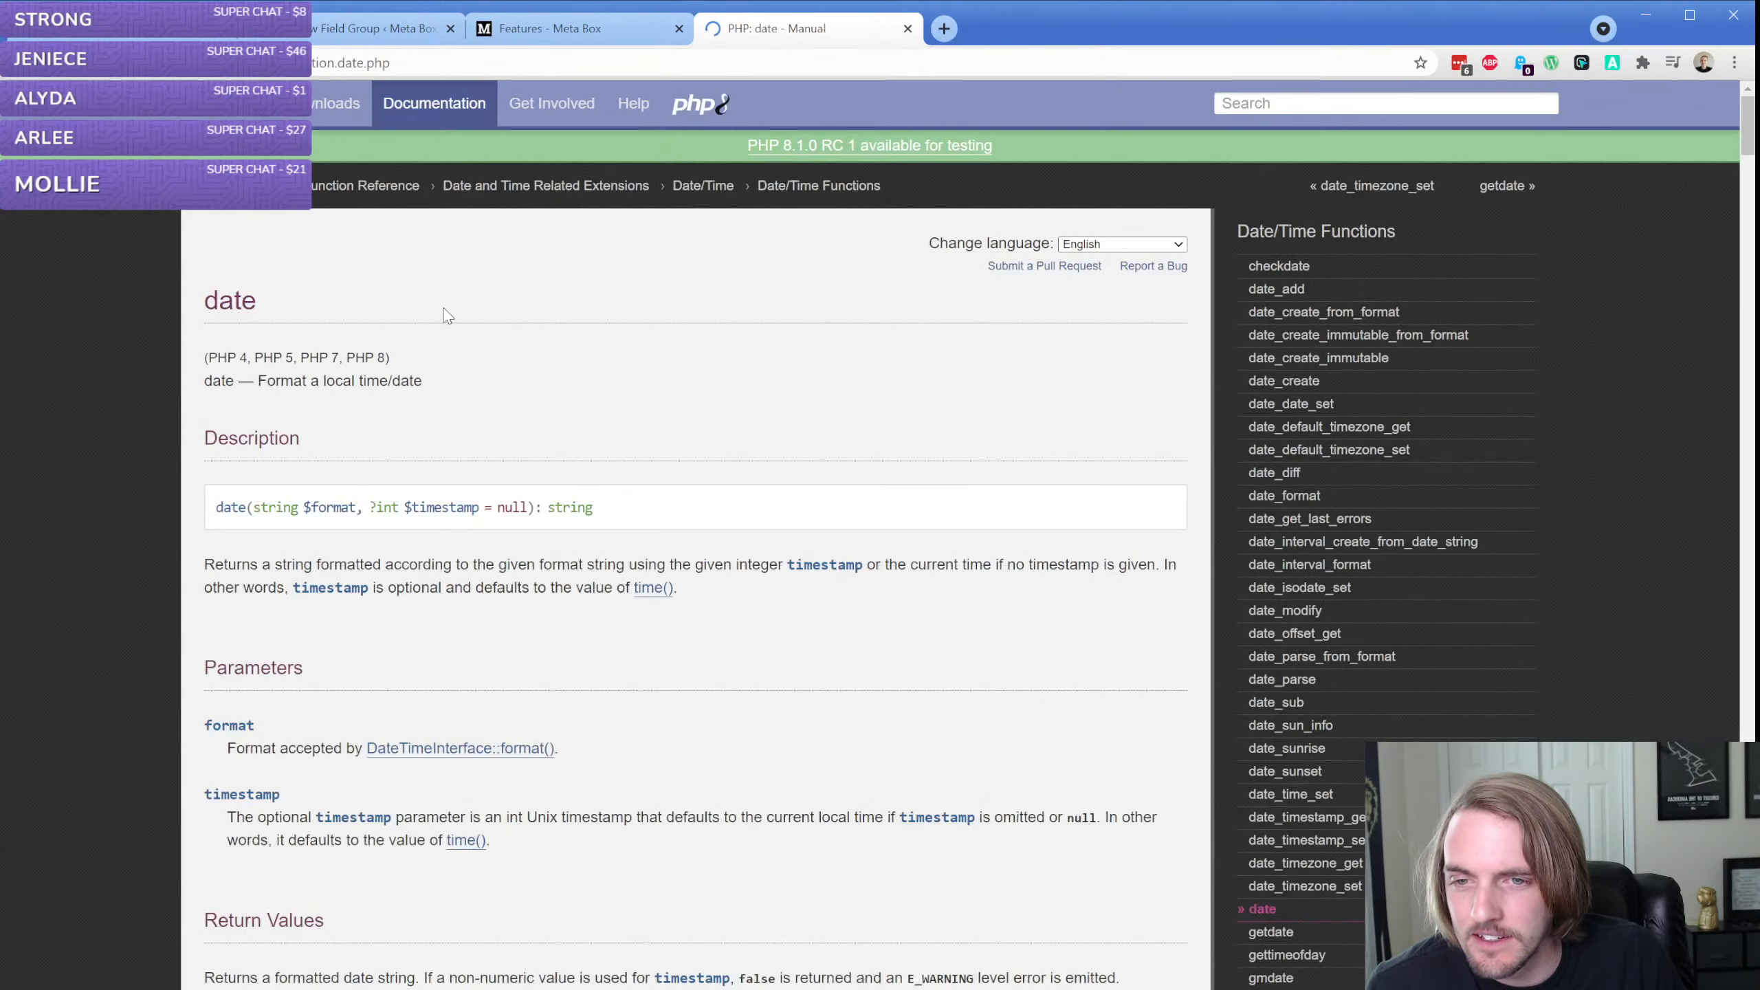
Look through the PHP date() manual page for date formatting examples and return to the Book Published Date field's settings
scroll(350, 516, "down", 6)
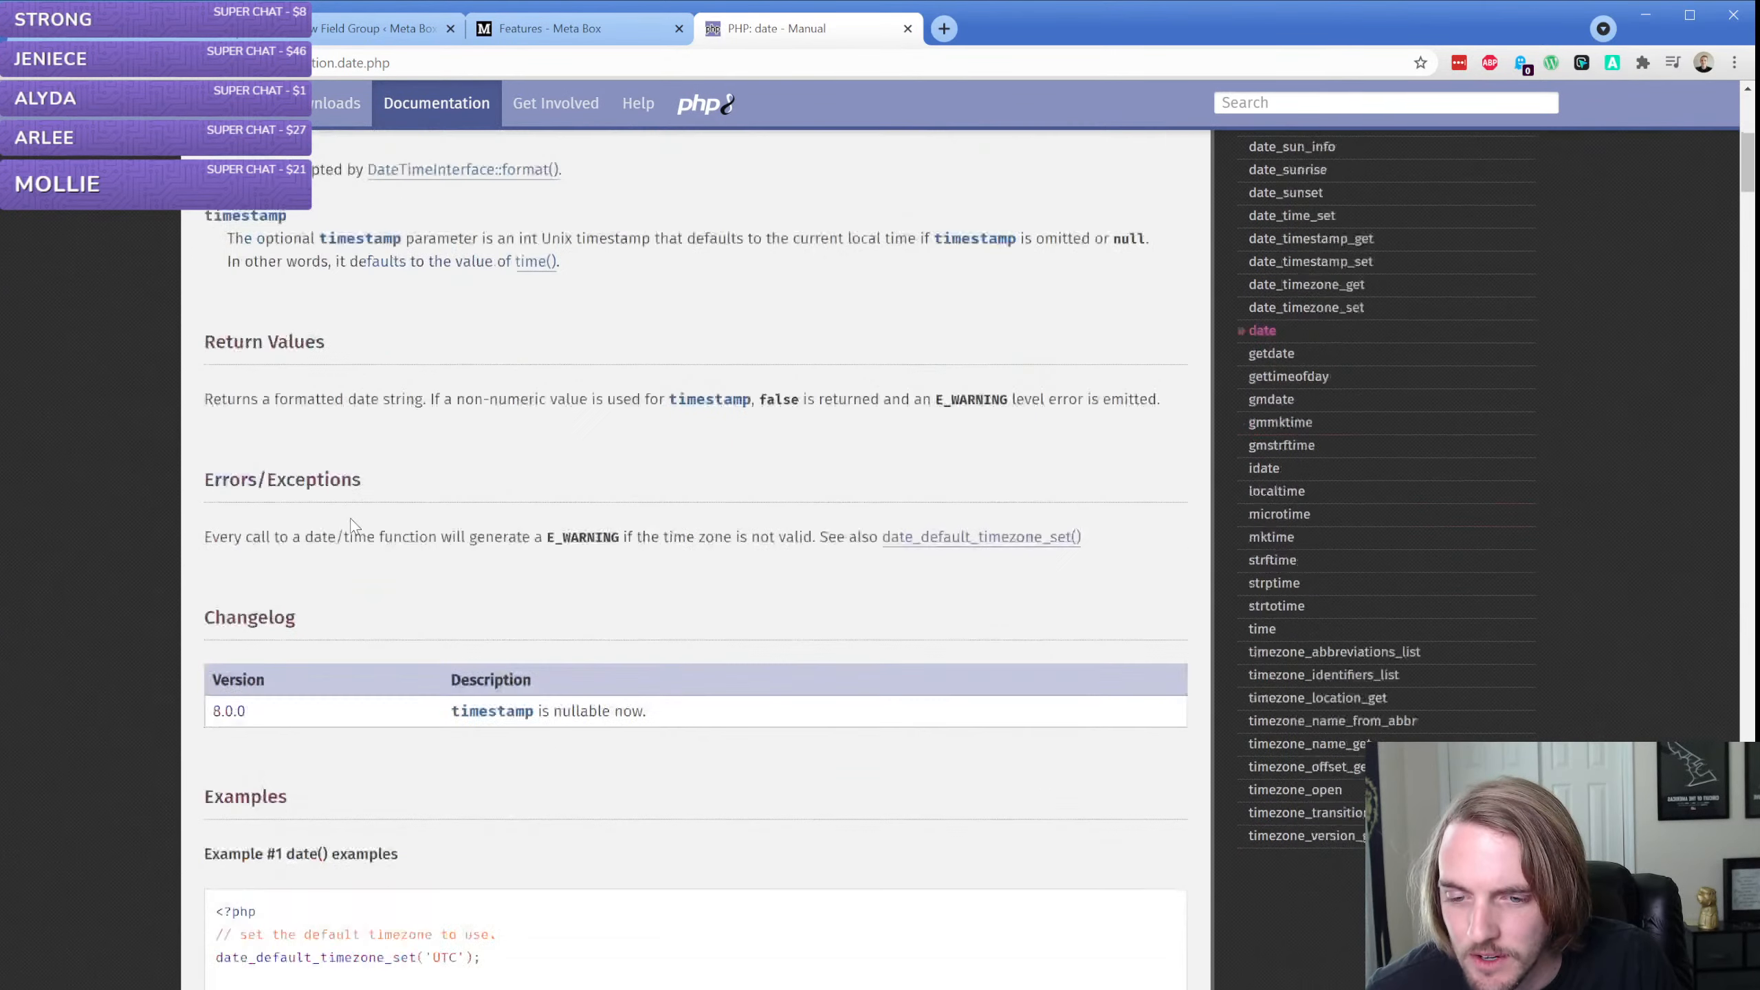
scroll(352, 525, "down", 10)
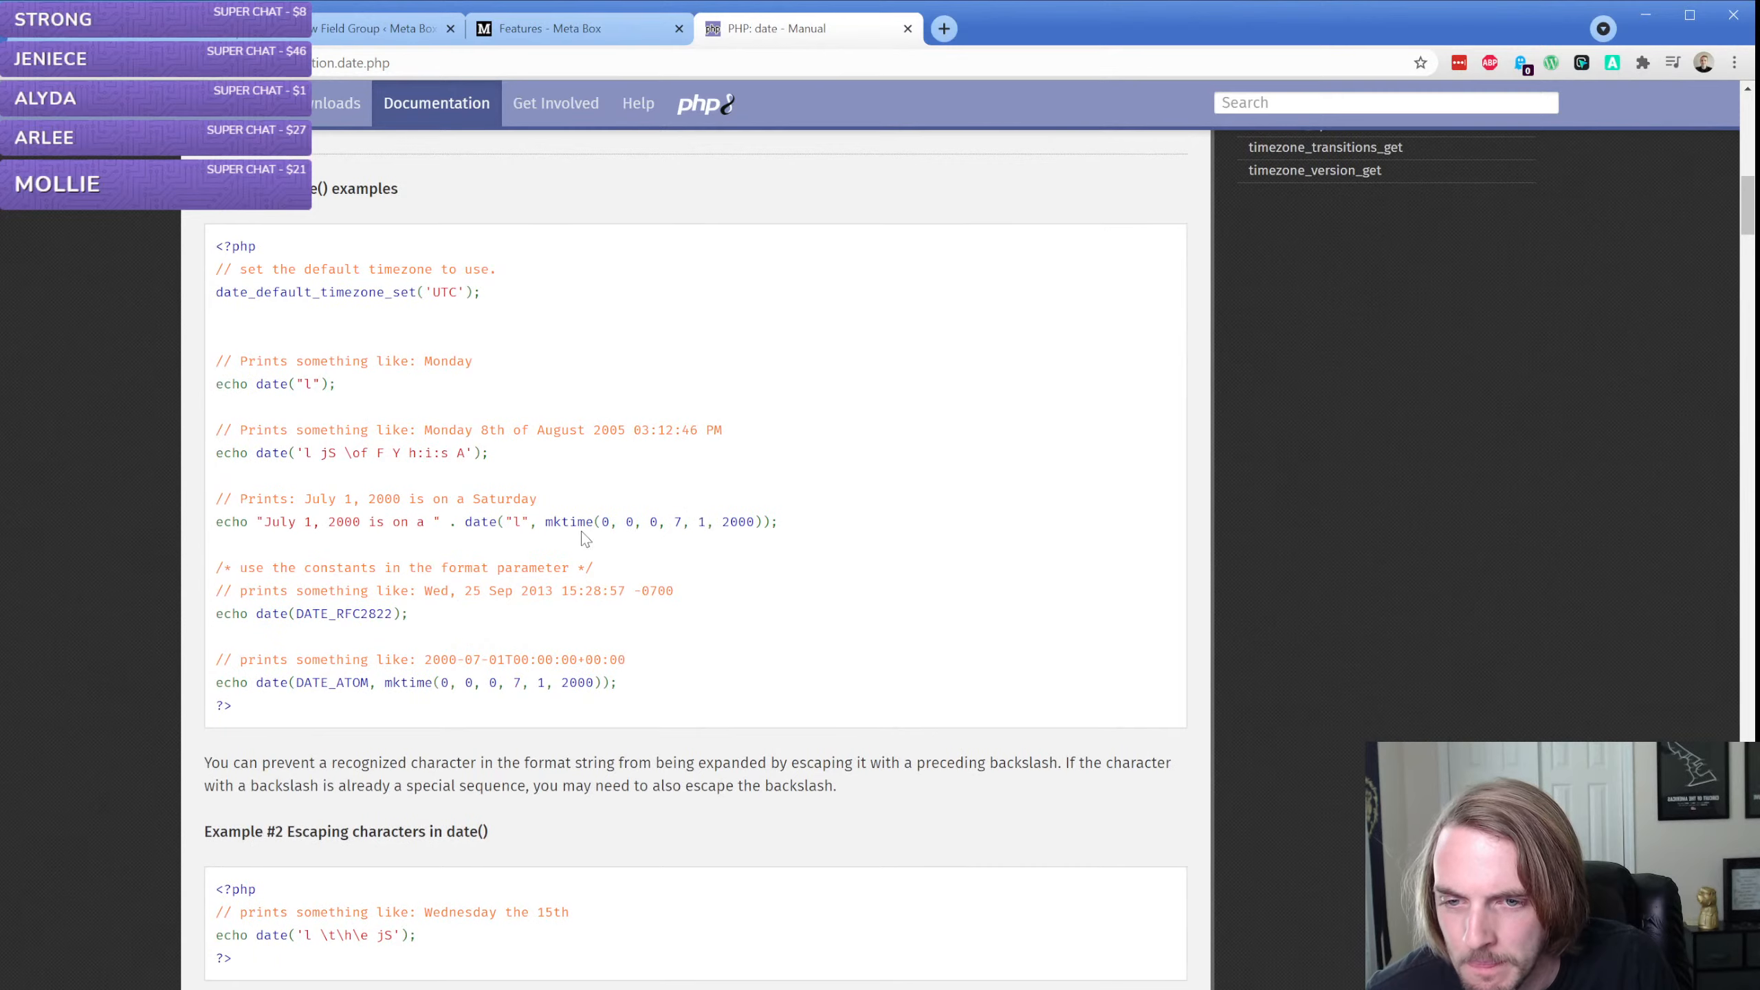
scroll(582, 532, "down", 9)
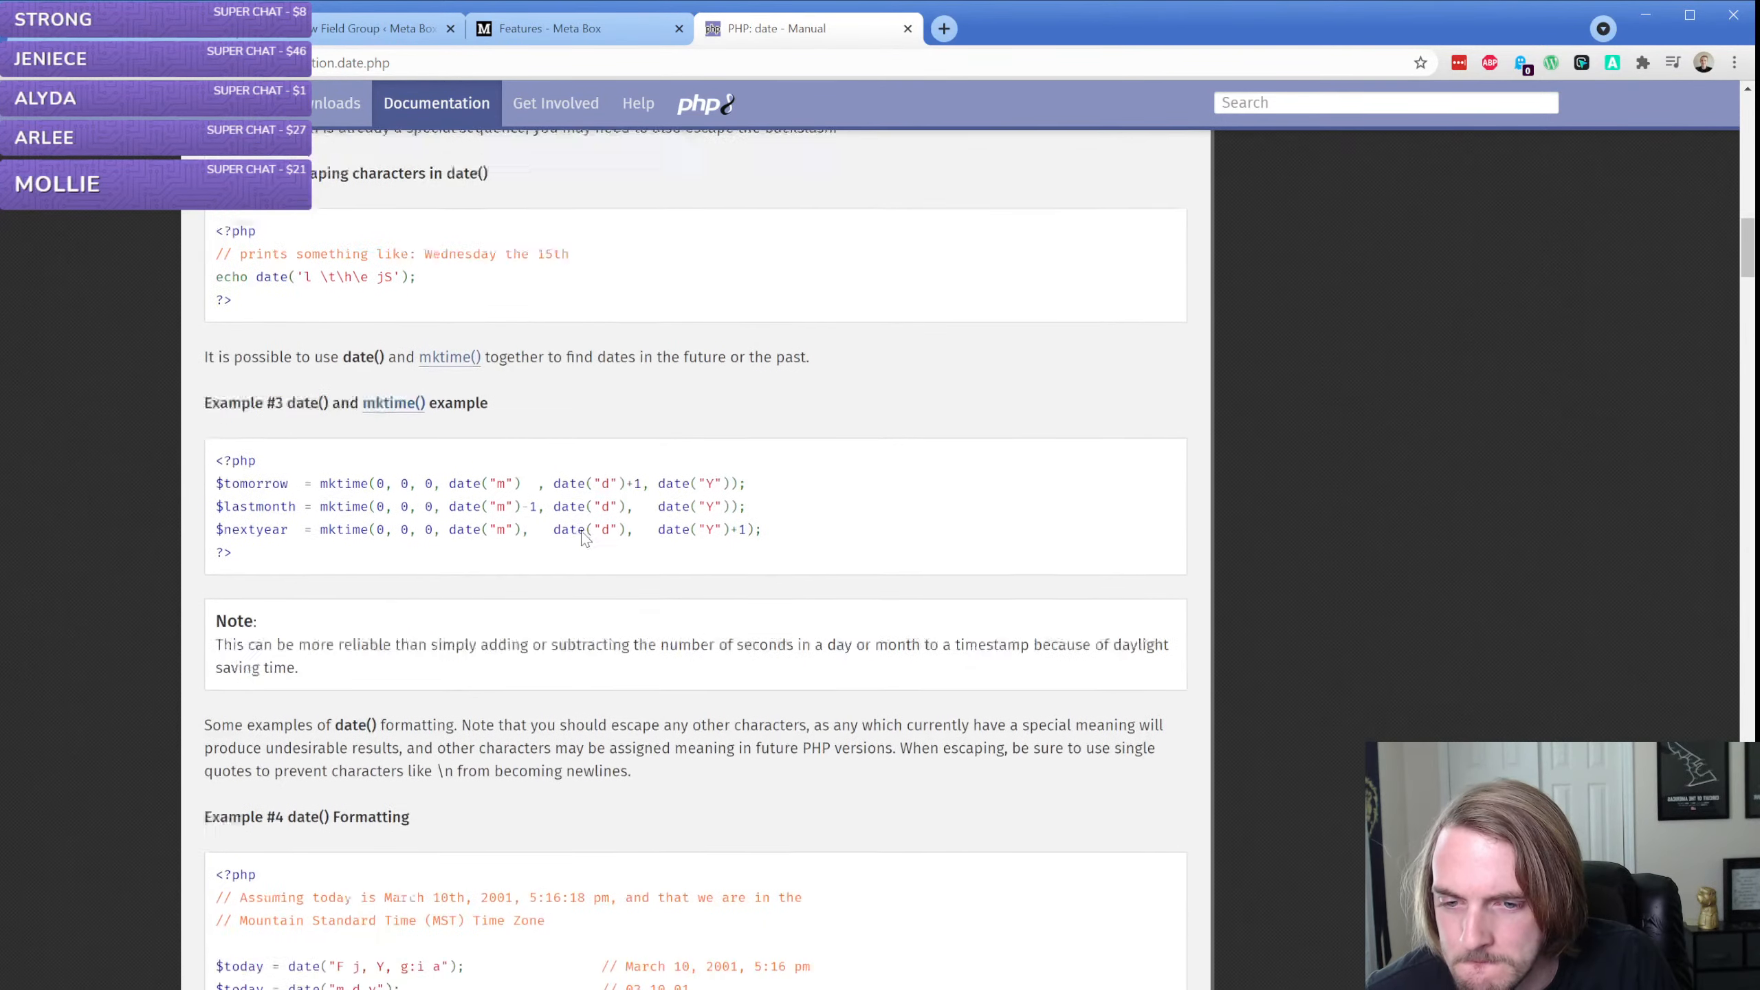
scroll(585, 539, "down", 5)
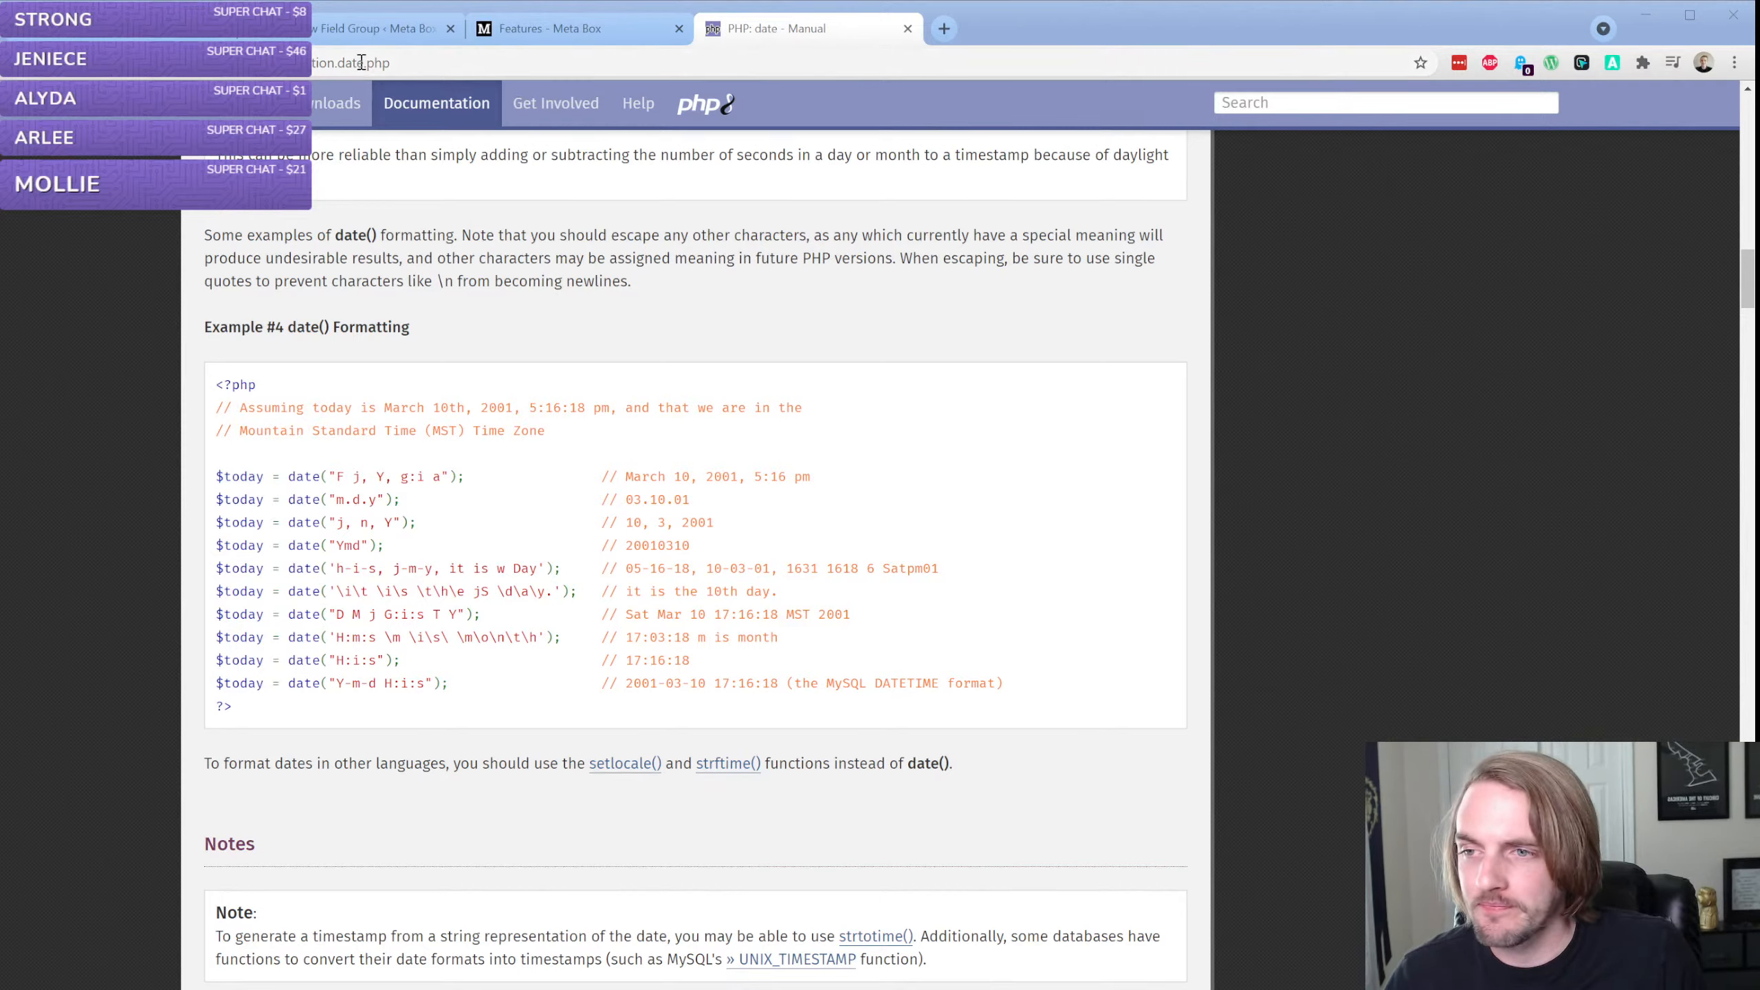
left_click(375, 29)
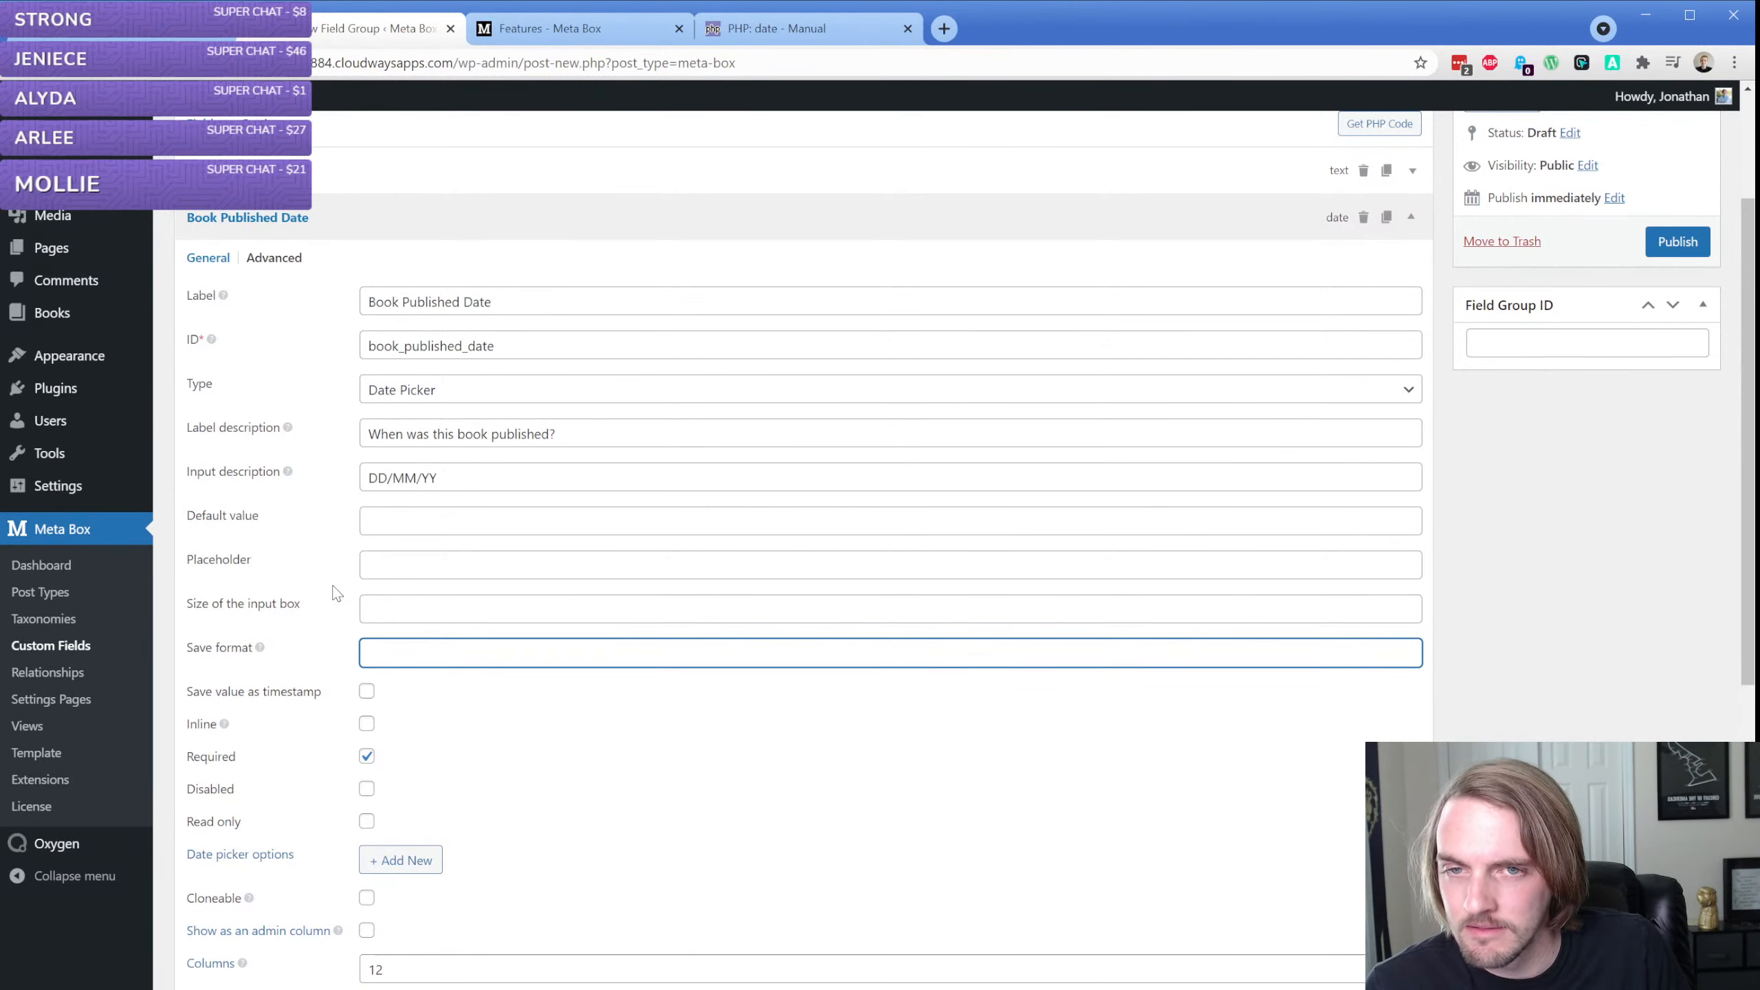
Open the DateTime::format manual page and the W3Schools date() page from the search results, and examine the manual's format characters and examples
left_click(776, 28)
key("alt+Left")
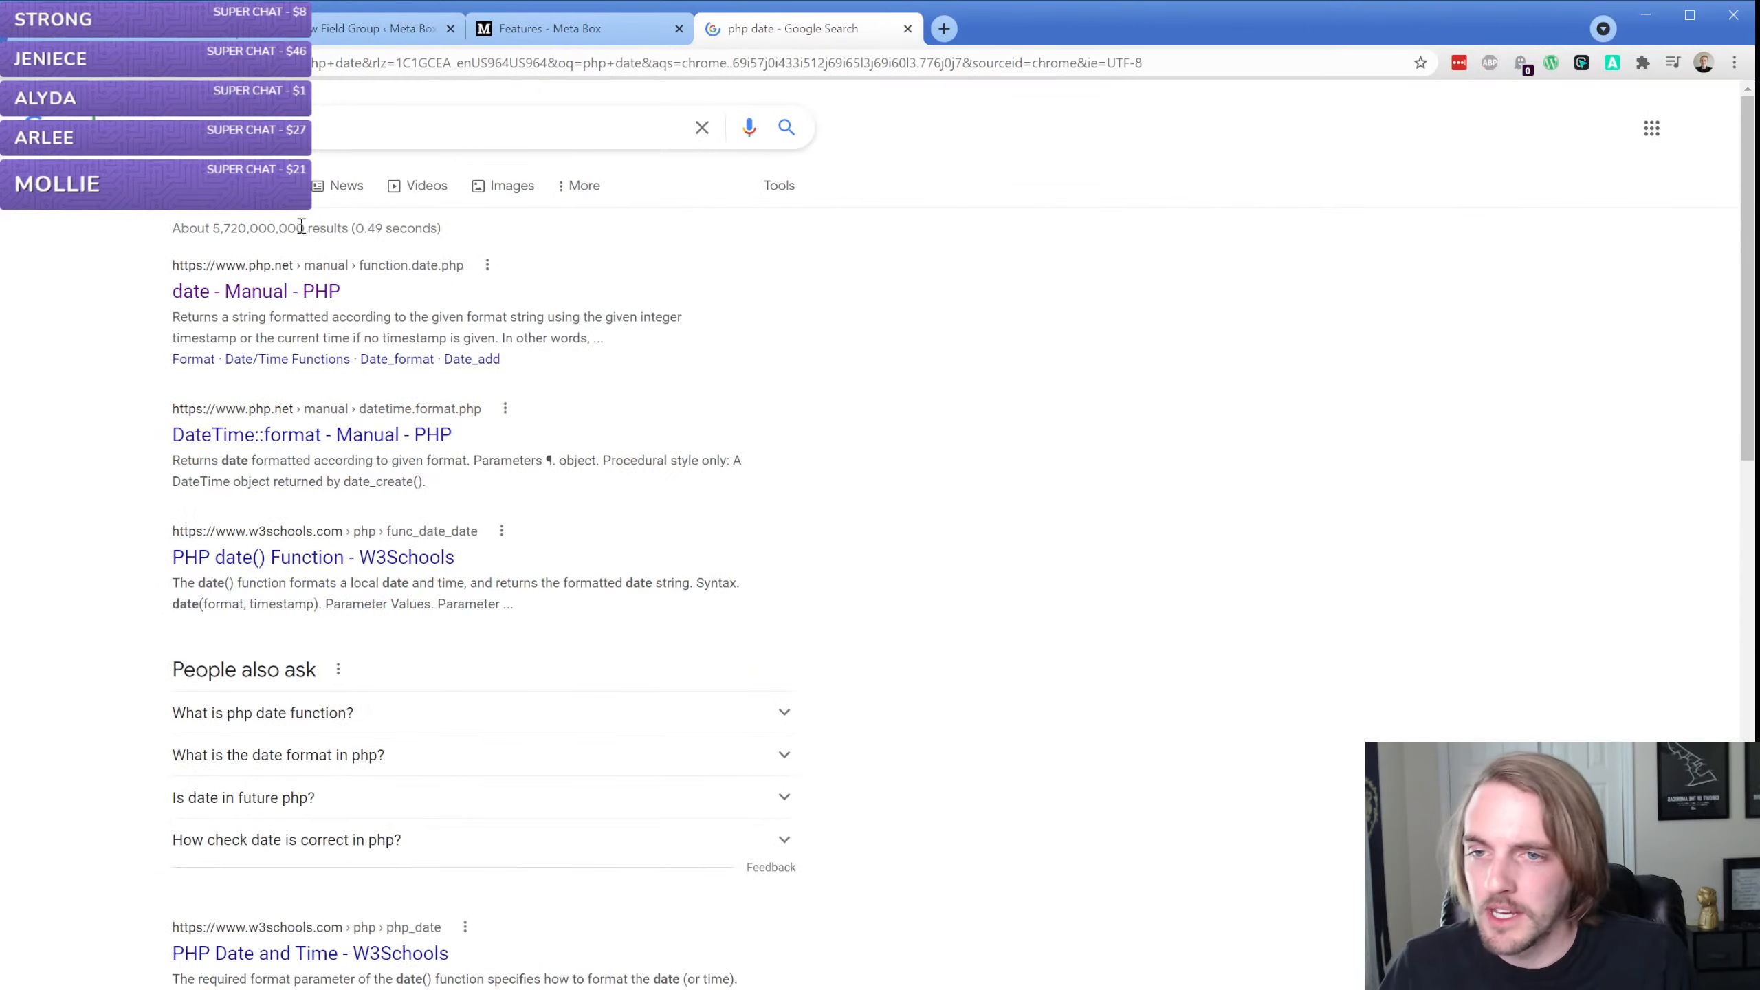
middle_click(312, 556)
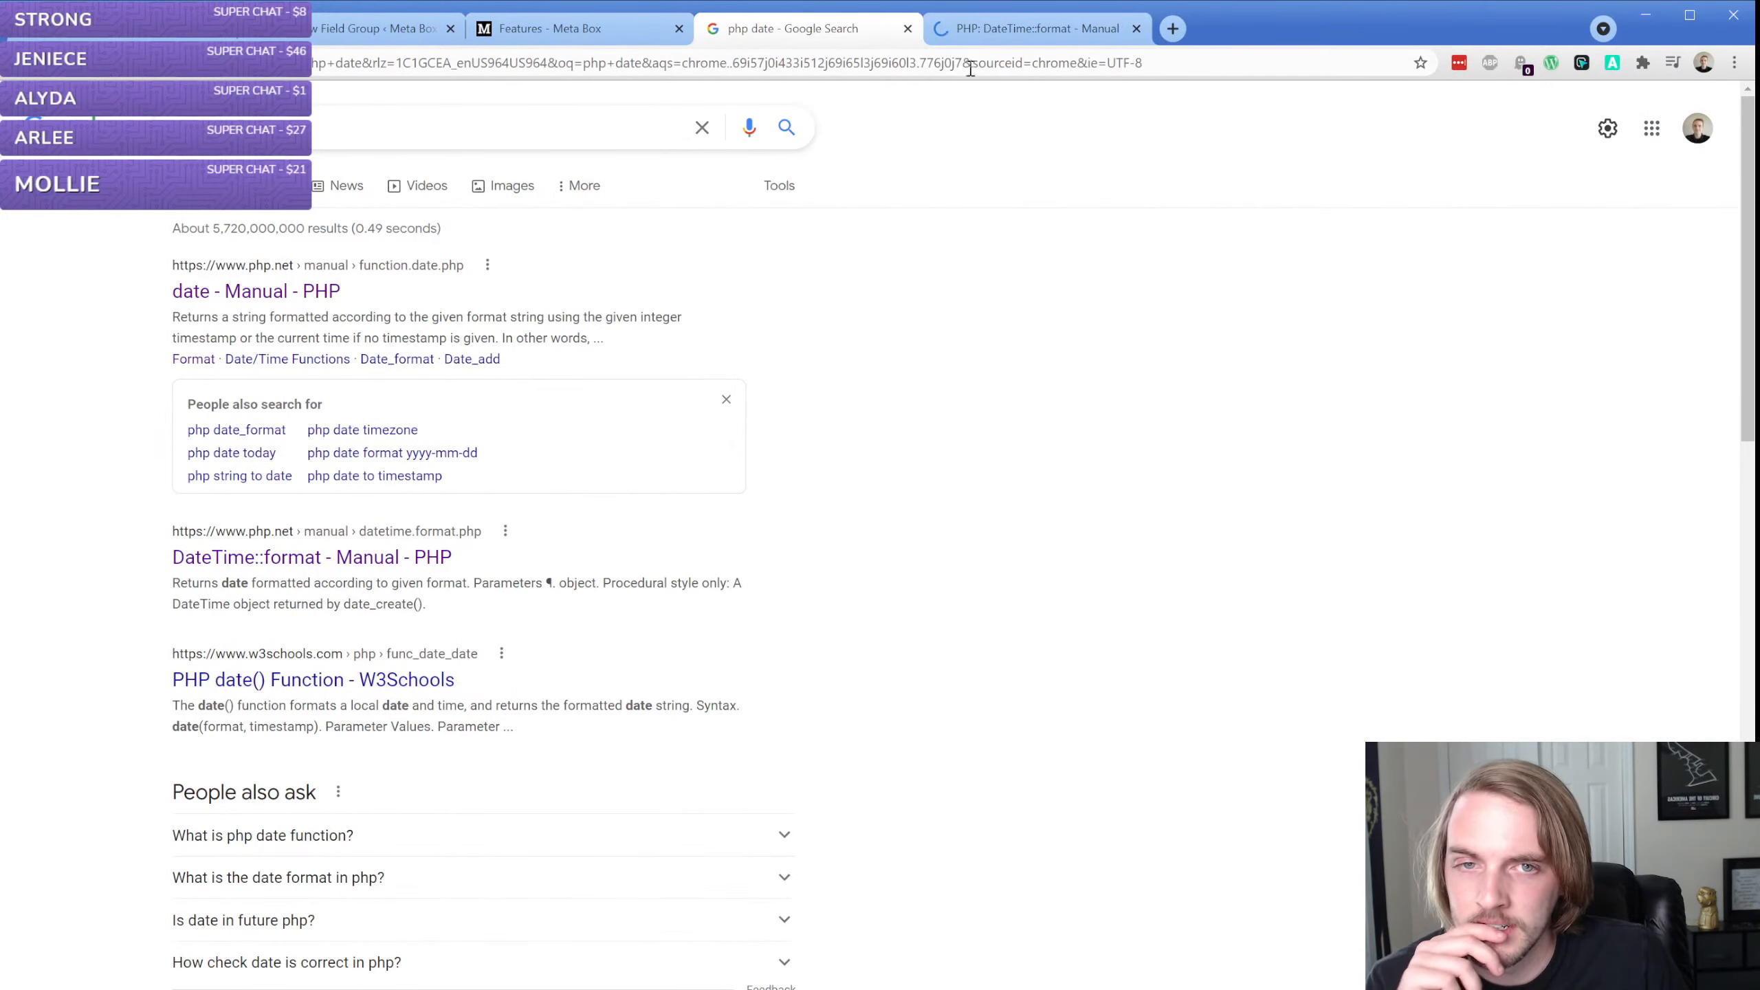
middle_click(314, 679)
key("ctrl+Tab")
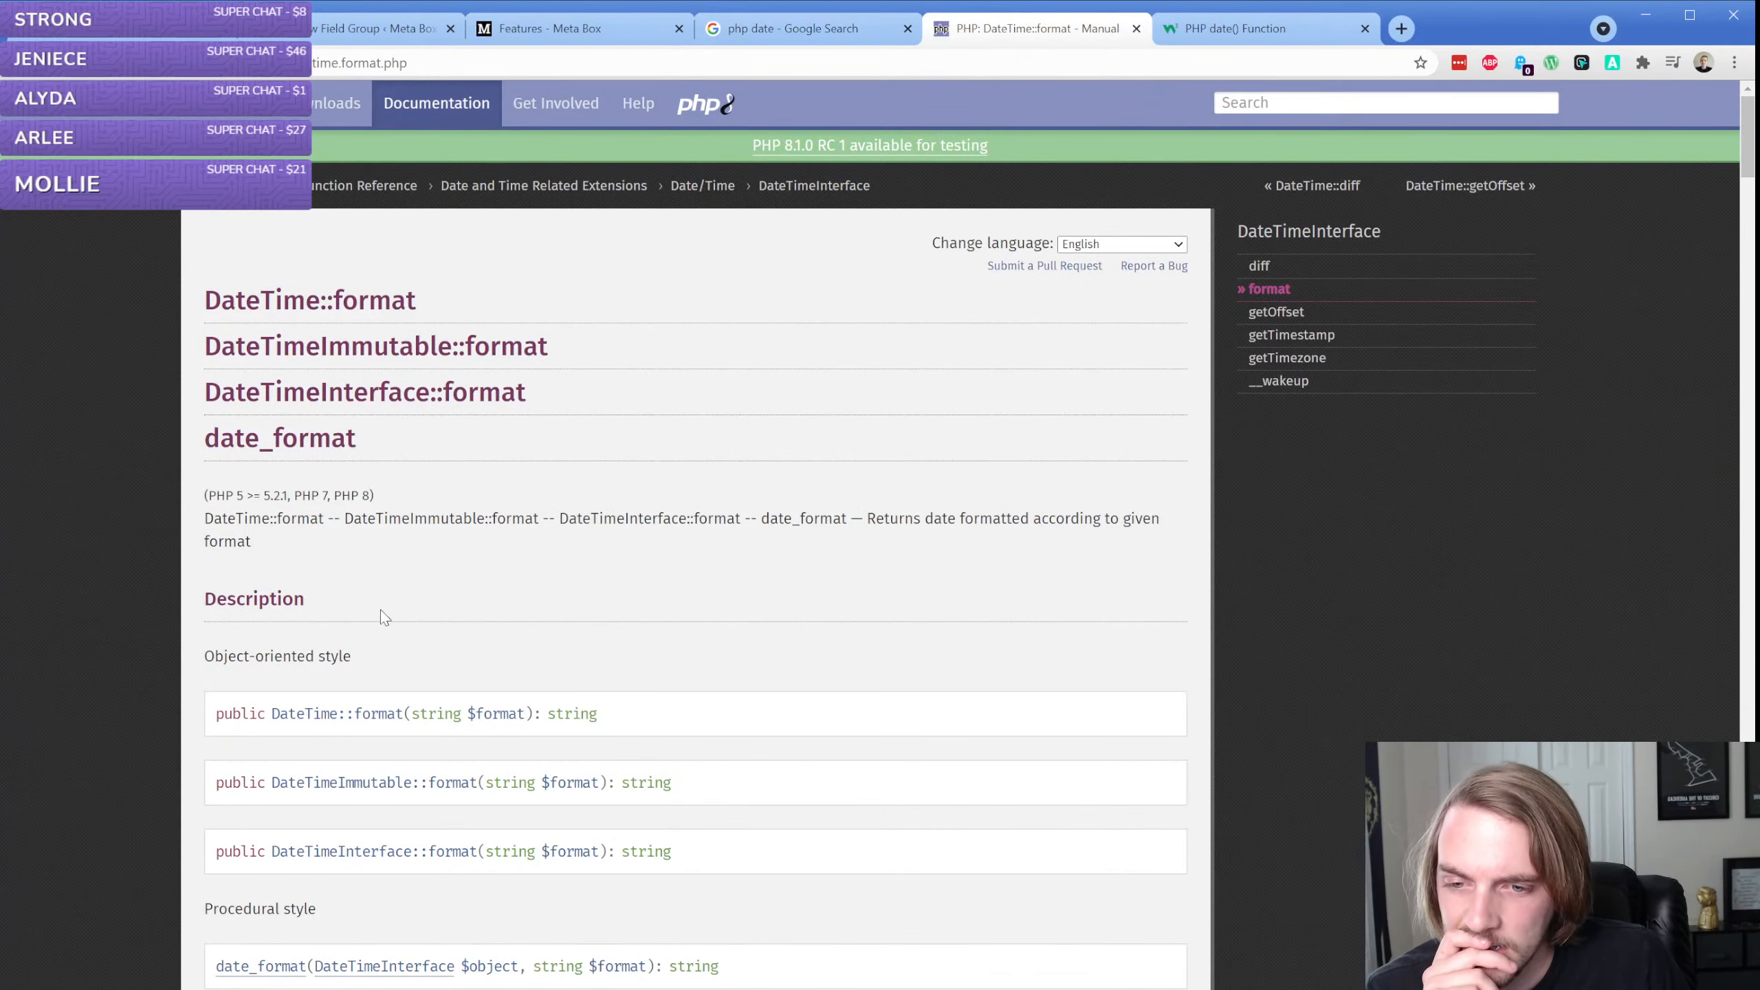
scroll(380, 610, "down", 15)
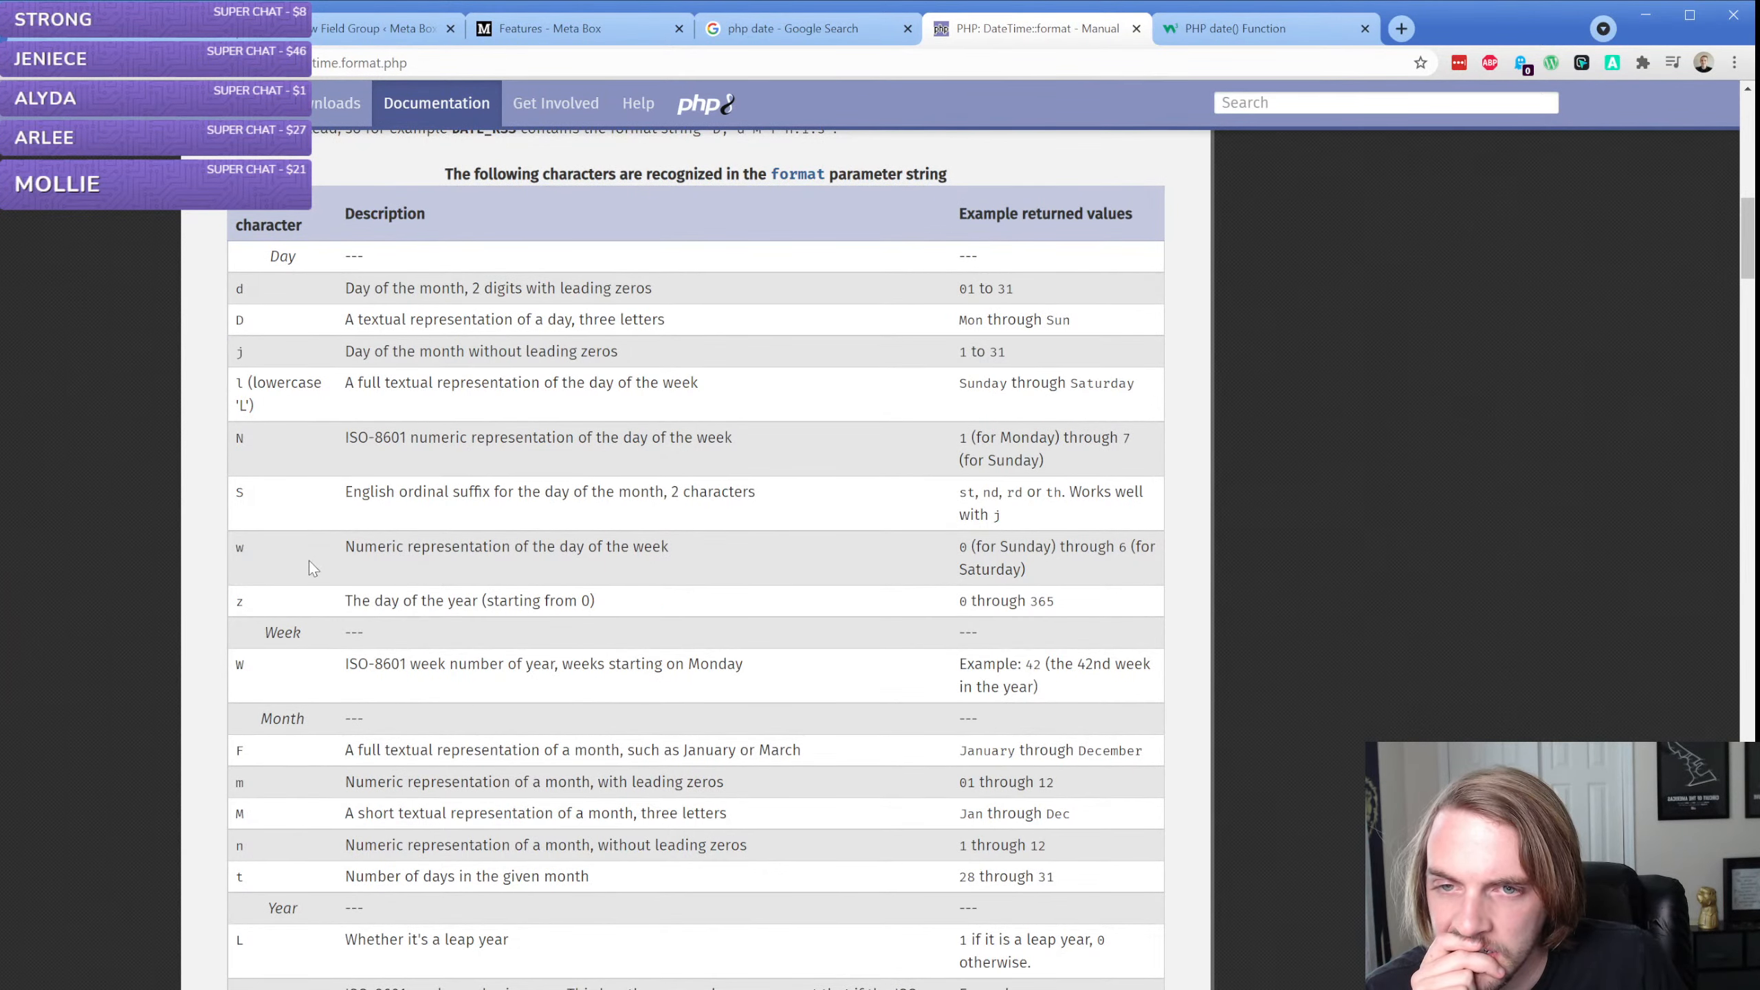
scroll(313, 565, "down", 20)
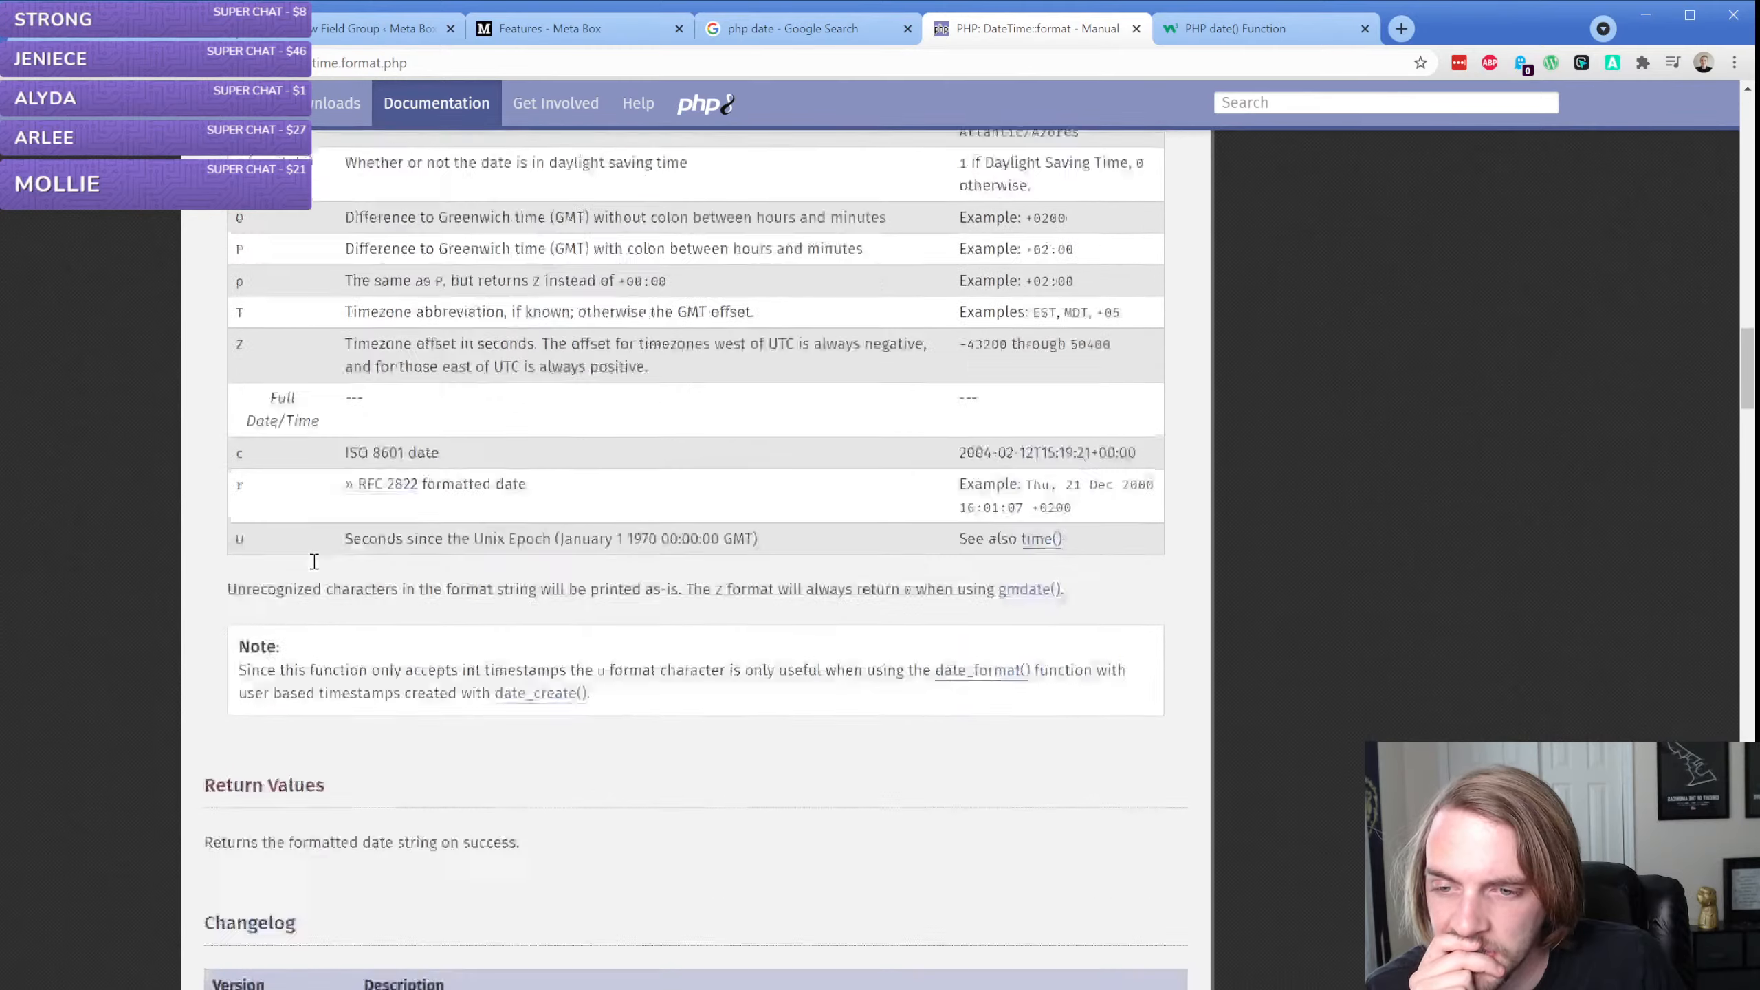
scroll(314, 561, "down", 10)
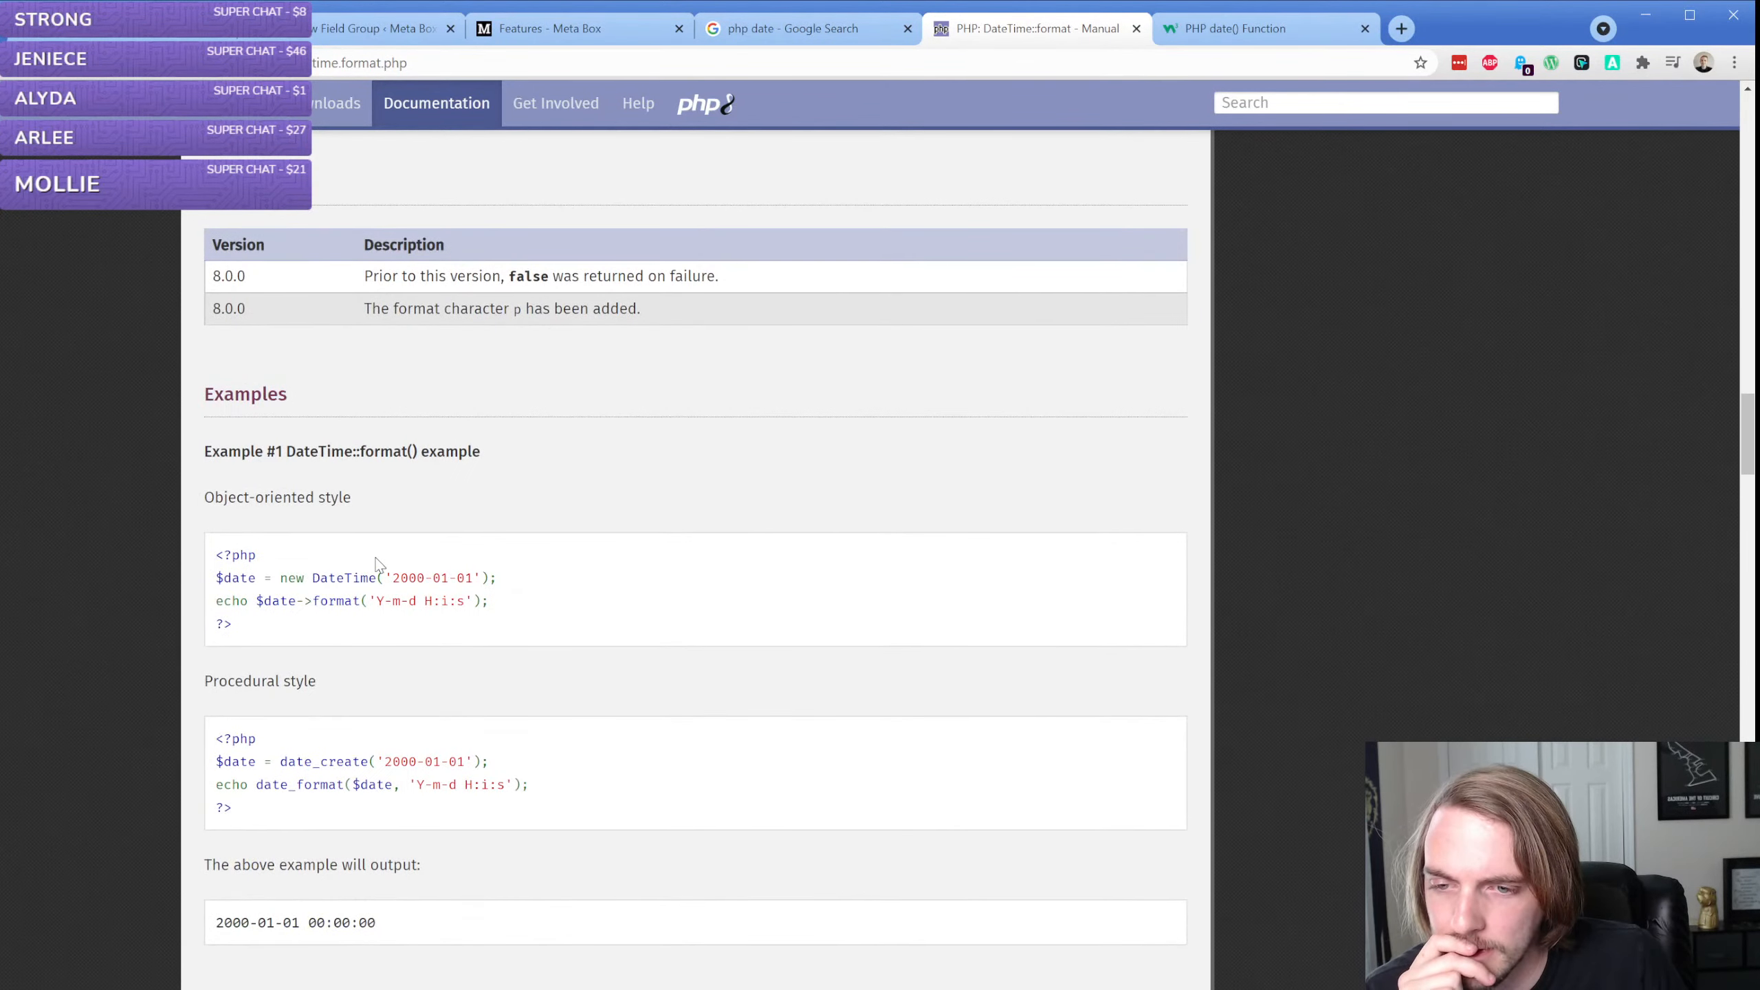
scroll(394, 535, "down", 6)
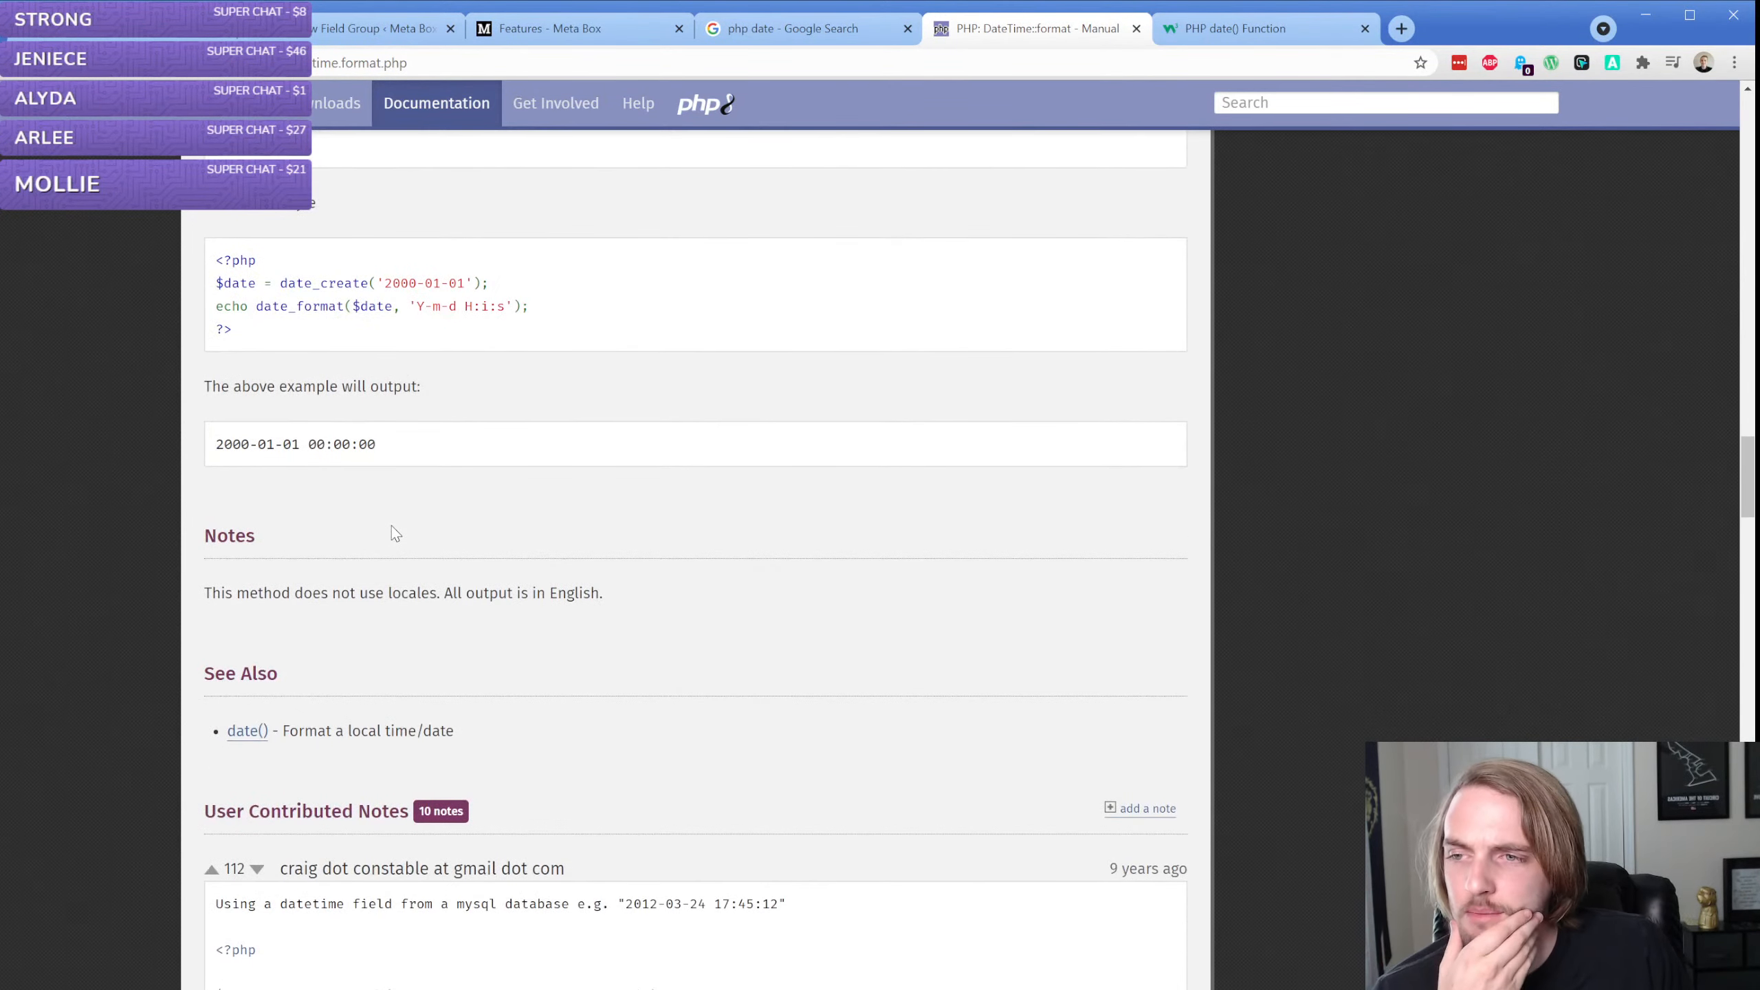
Set the Book Published Date field's save format to "Ymd"
left_click(394, 33)
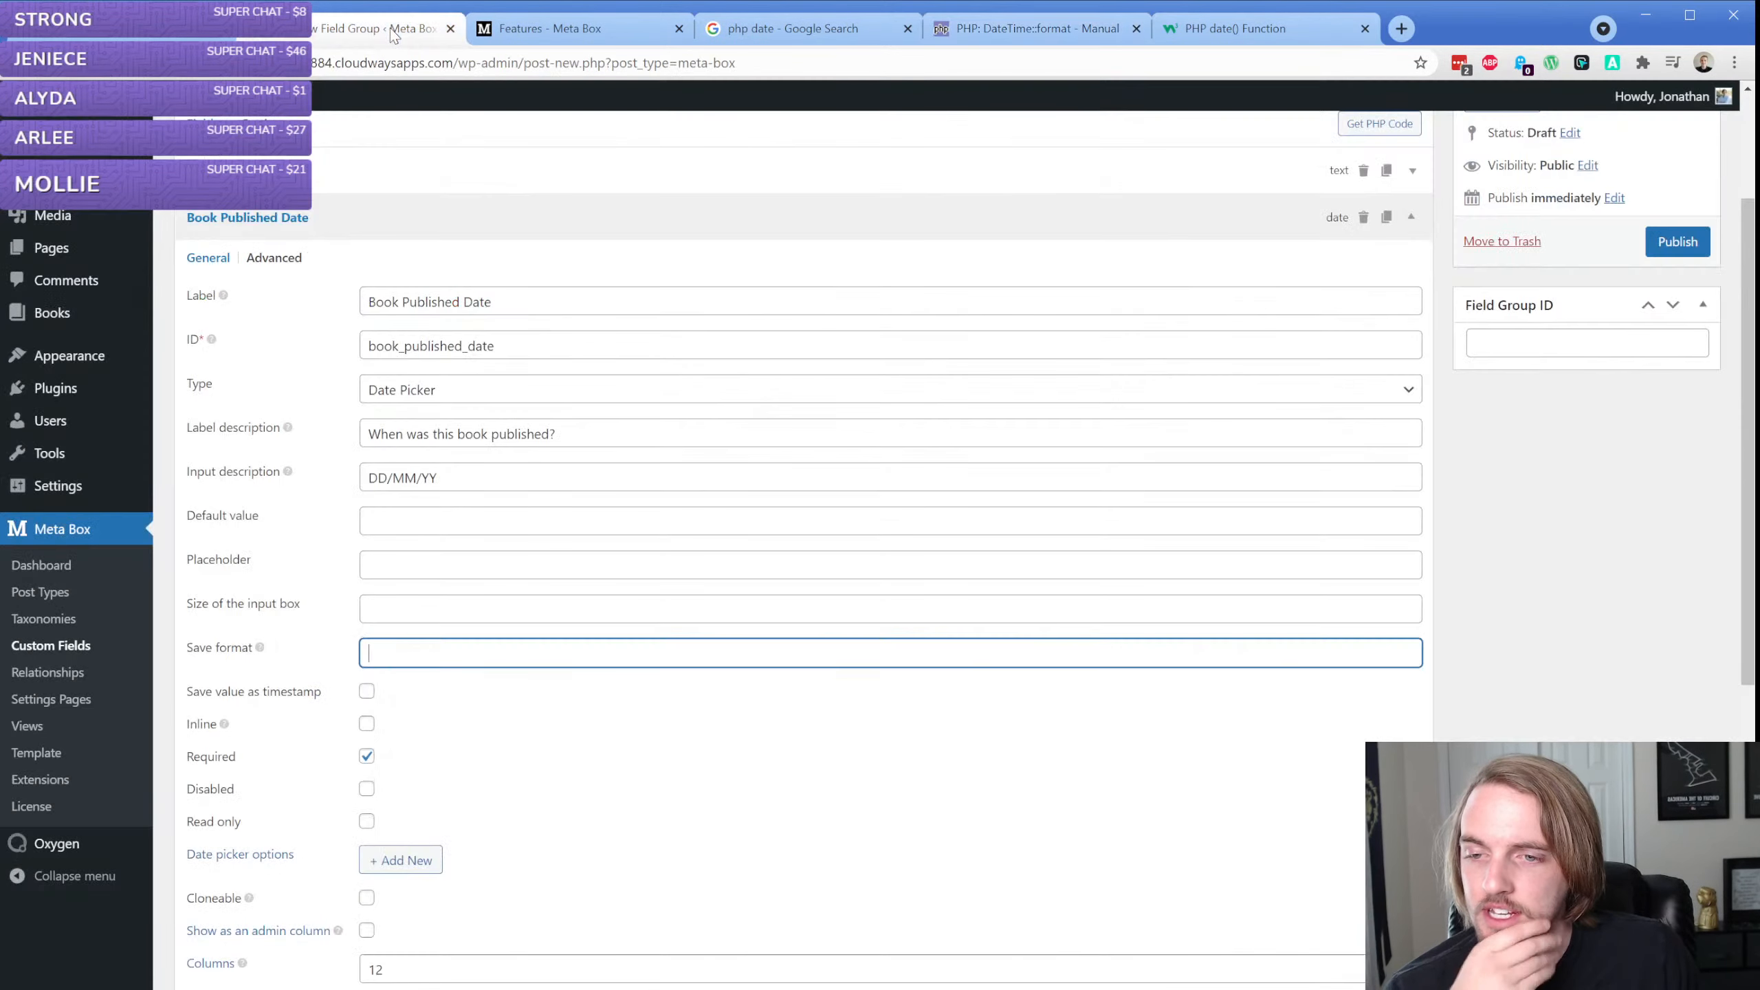
type("Ymd")
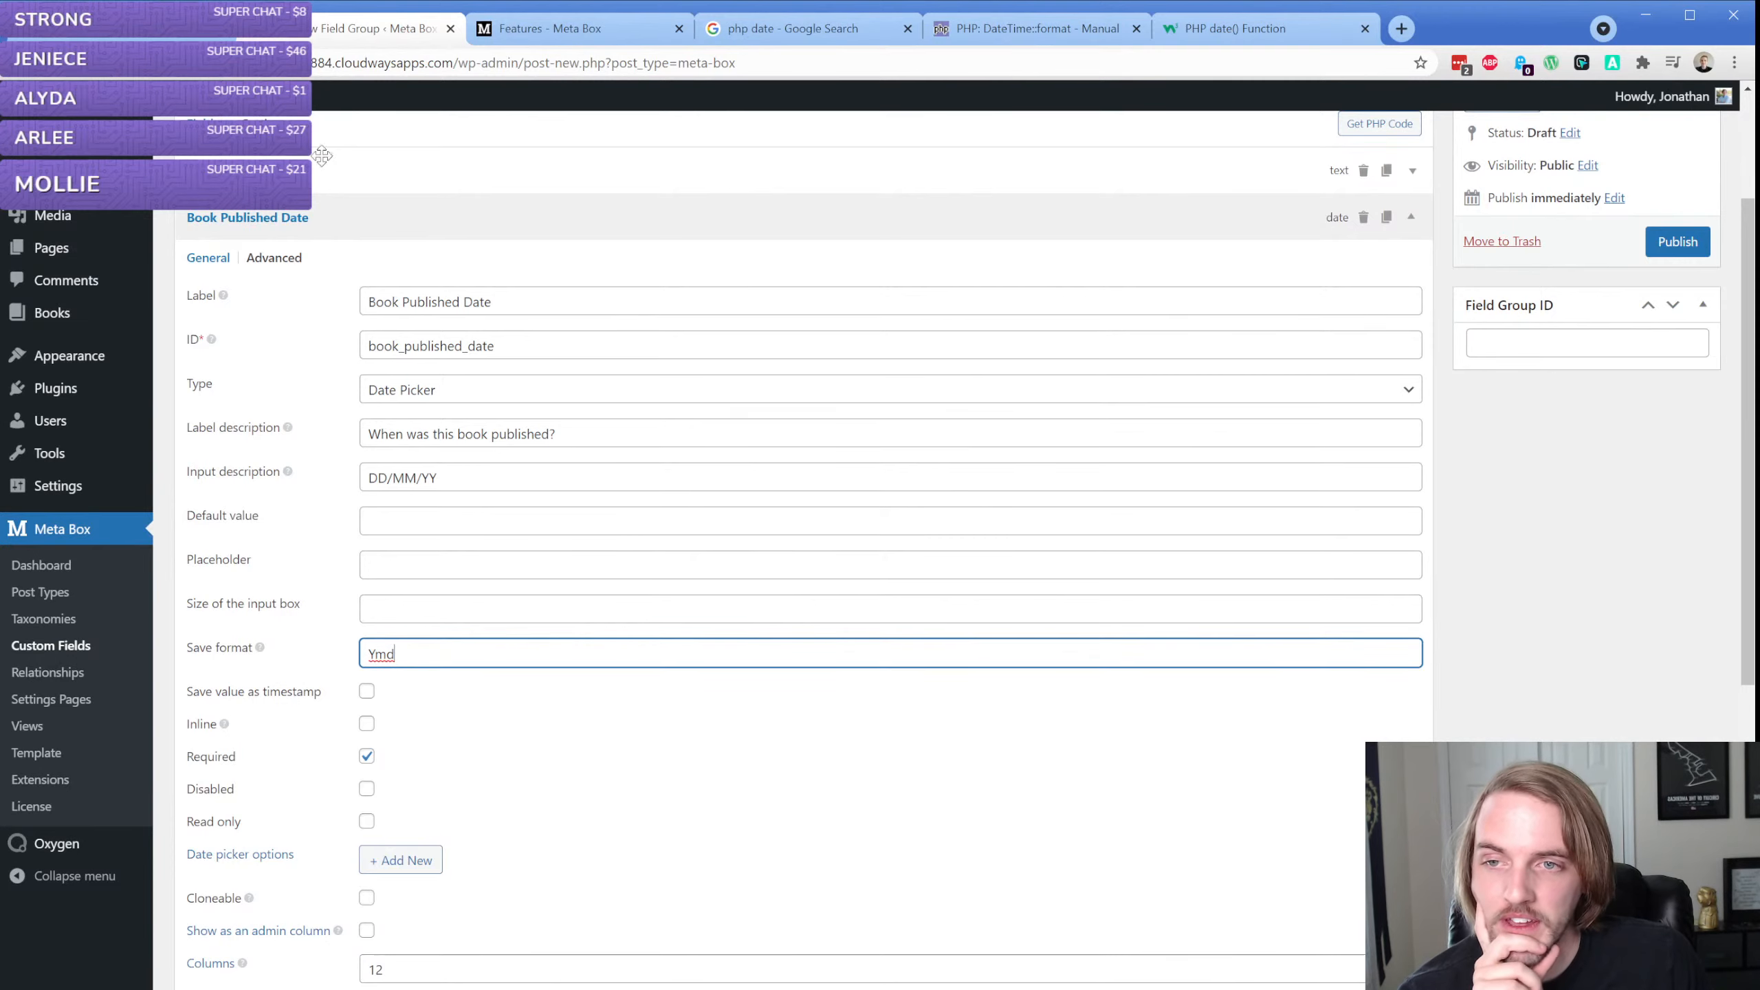
Change the Book Fields group's location from the Post post type to Book (books)
left_click(264, 123)
scroll(503, 334, "up", 2)
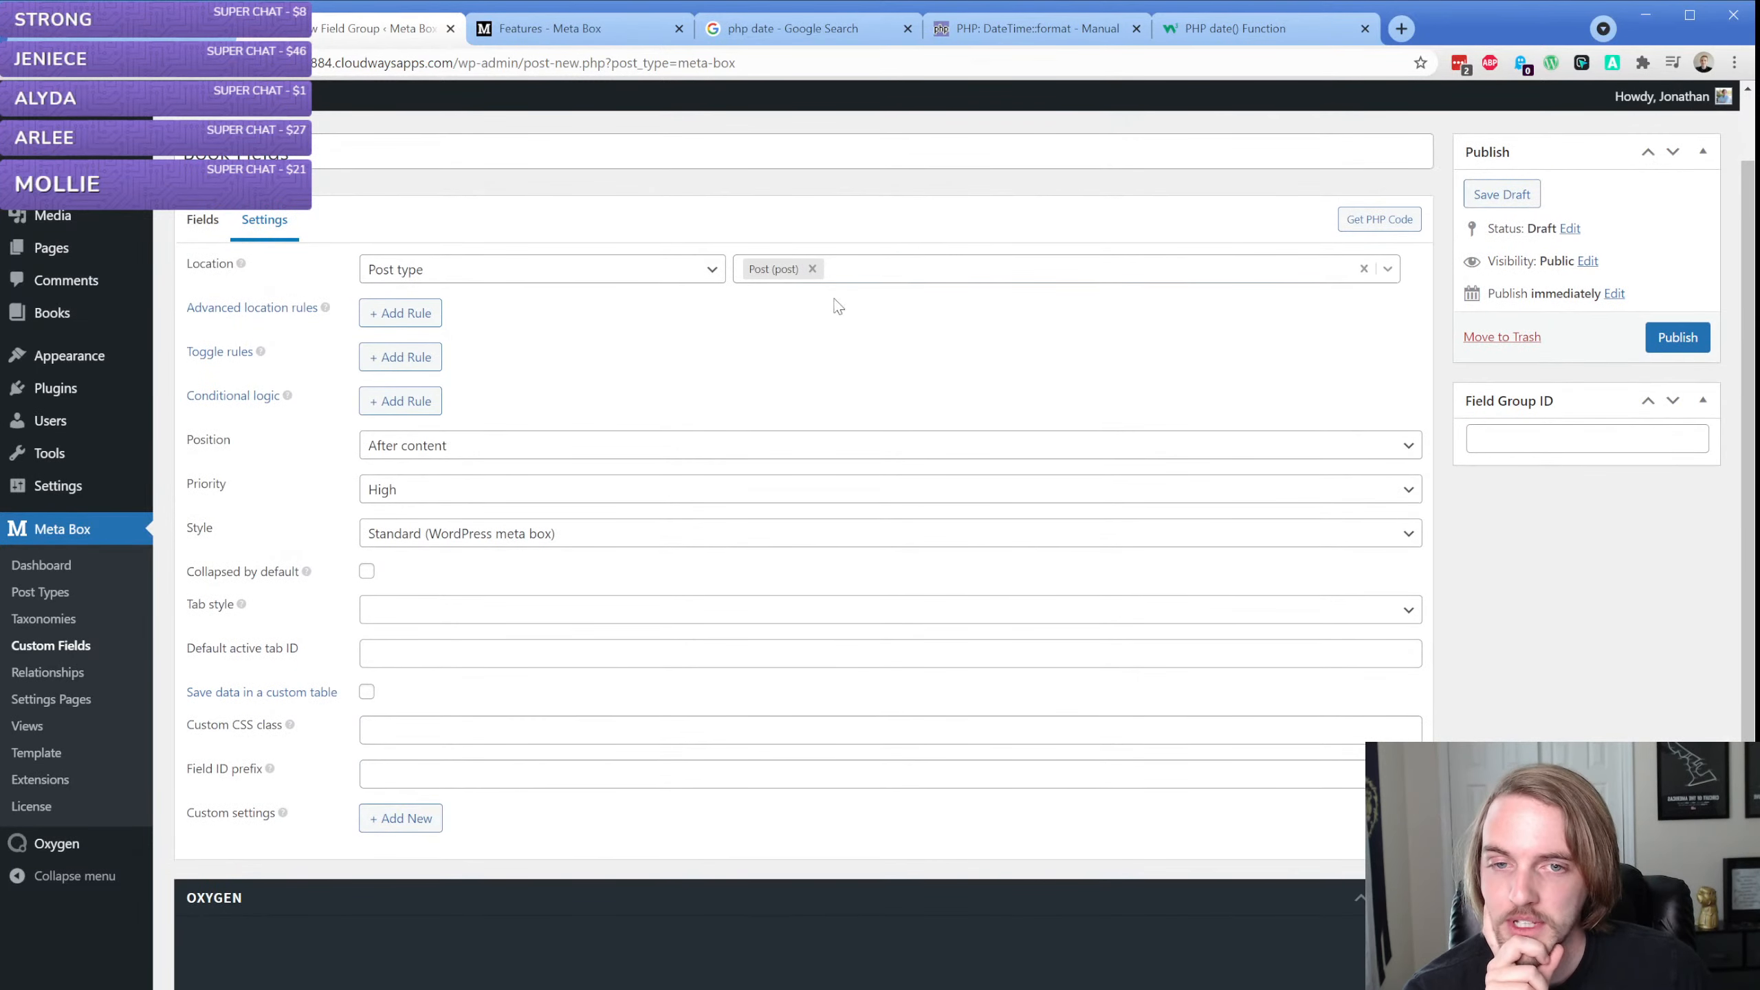
left_click(812, 268)
left_click(810, 365)
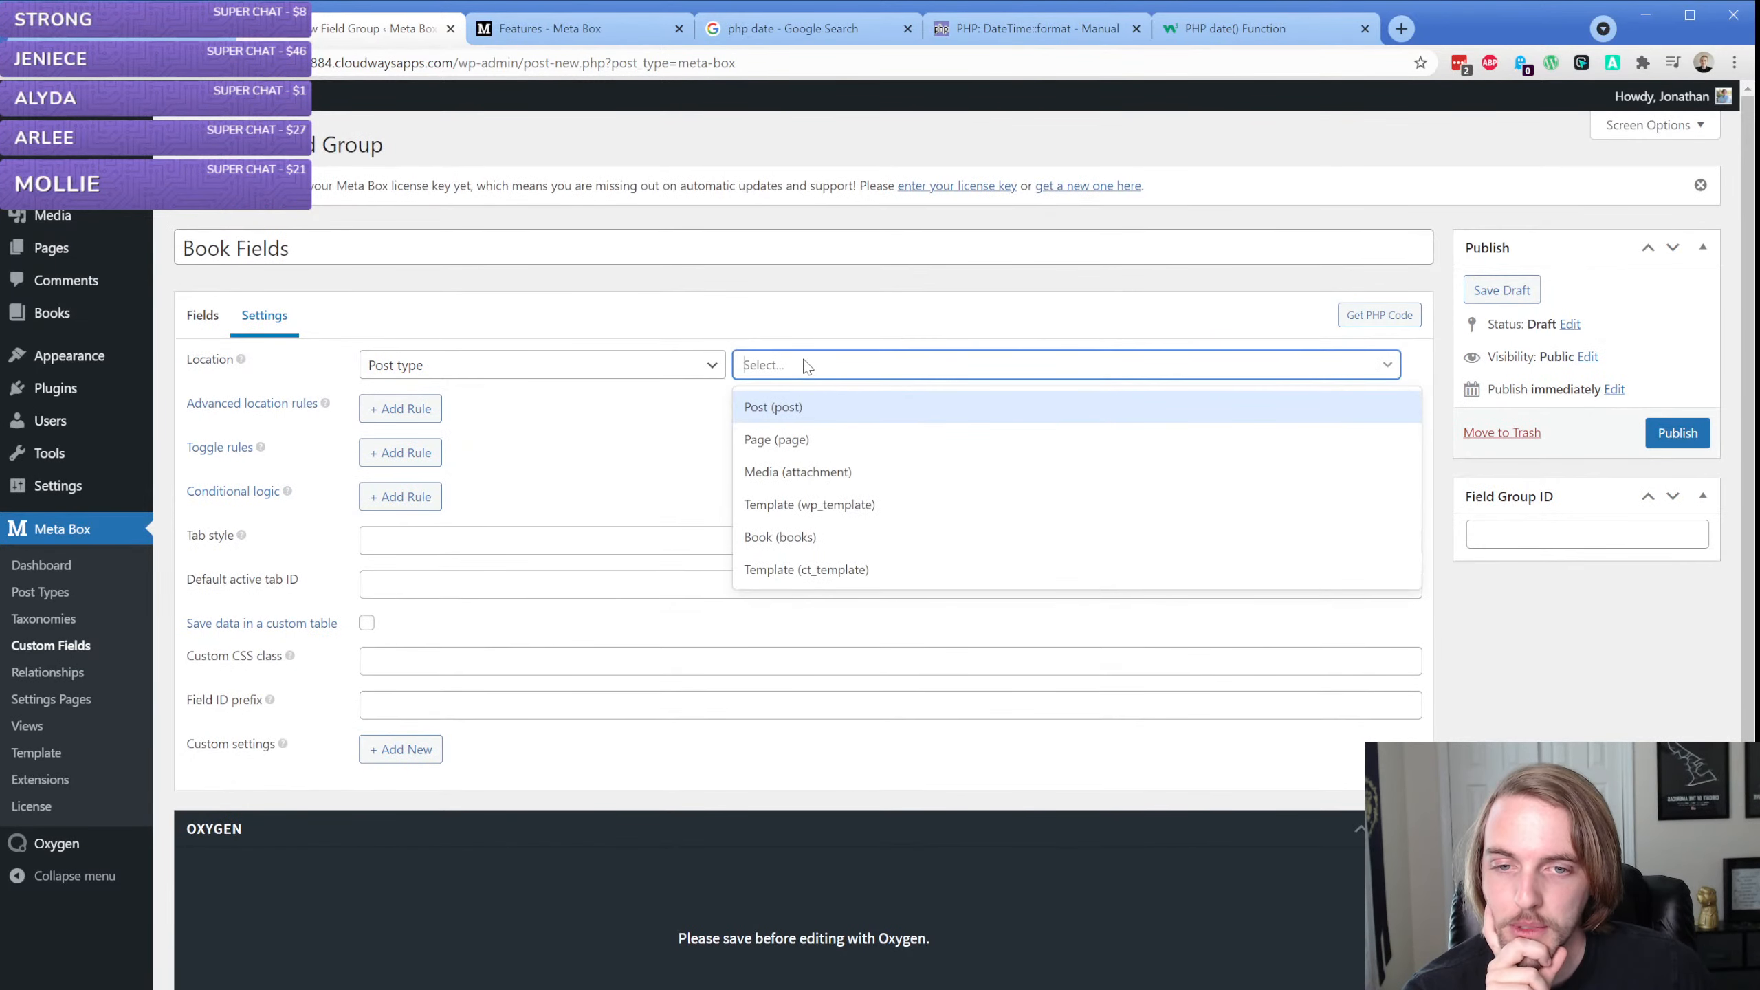
left_click(837, 534)
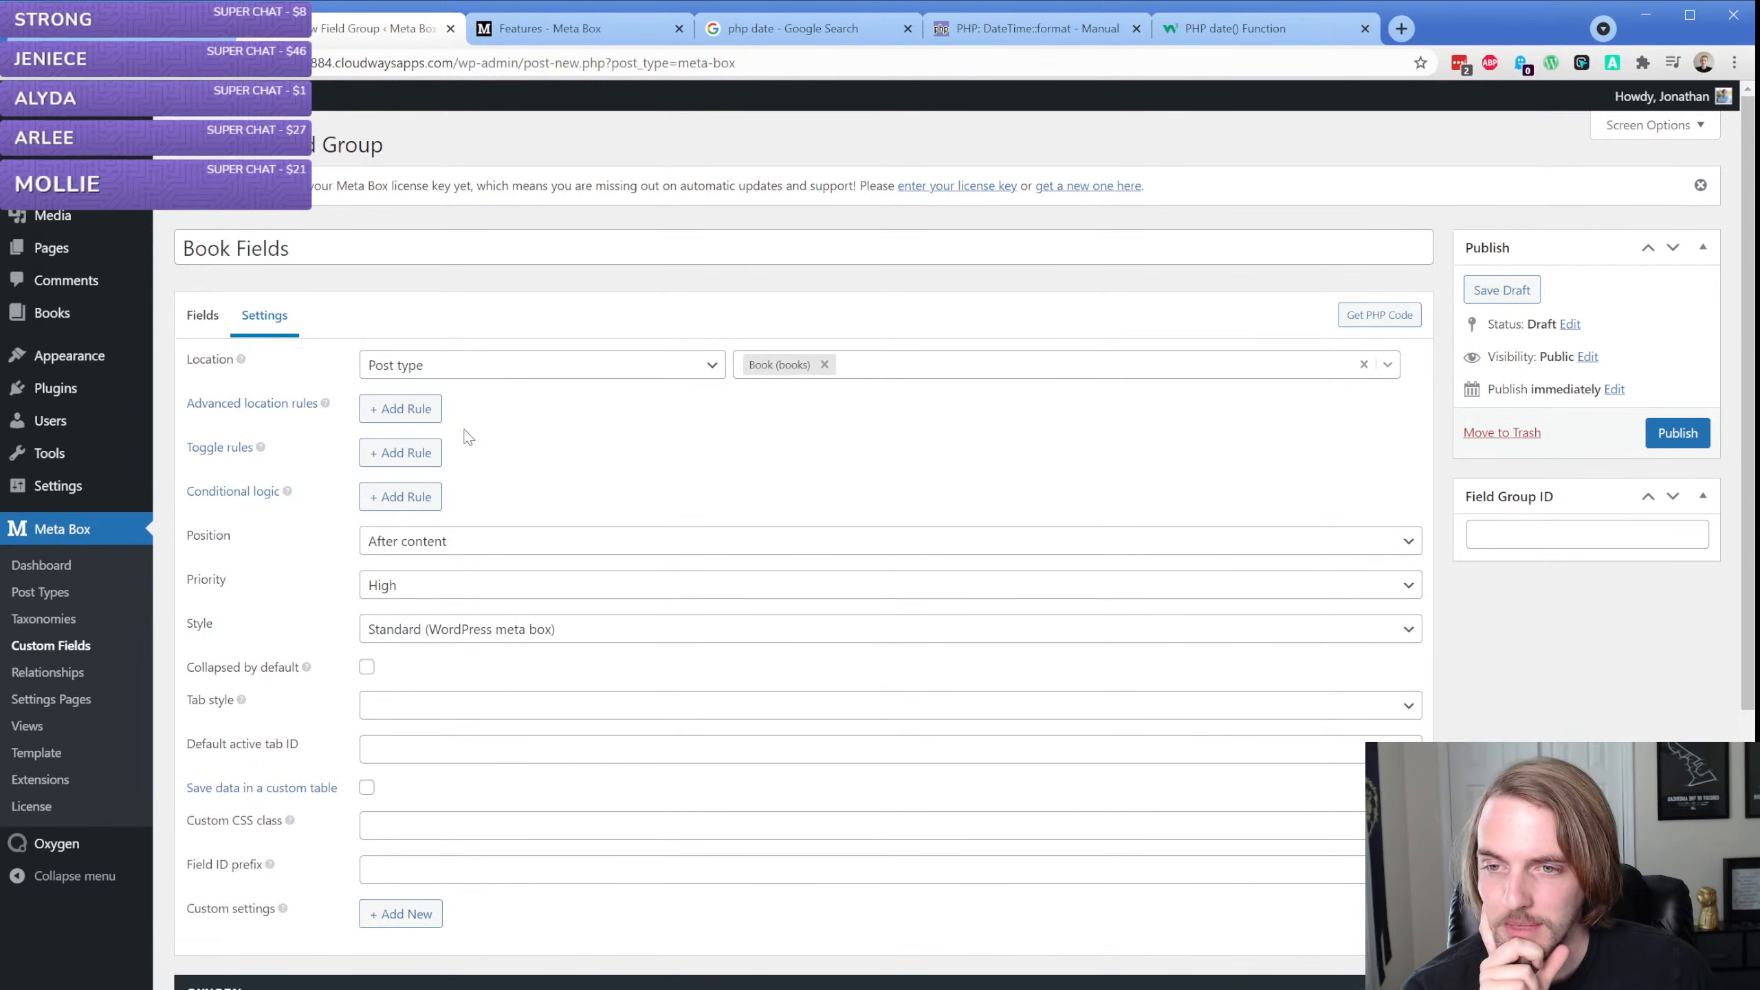
Try out an advanced location rule and a Category toggle rule for the Book Fields group, removing each one again
left_click(388, 410)
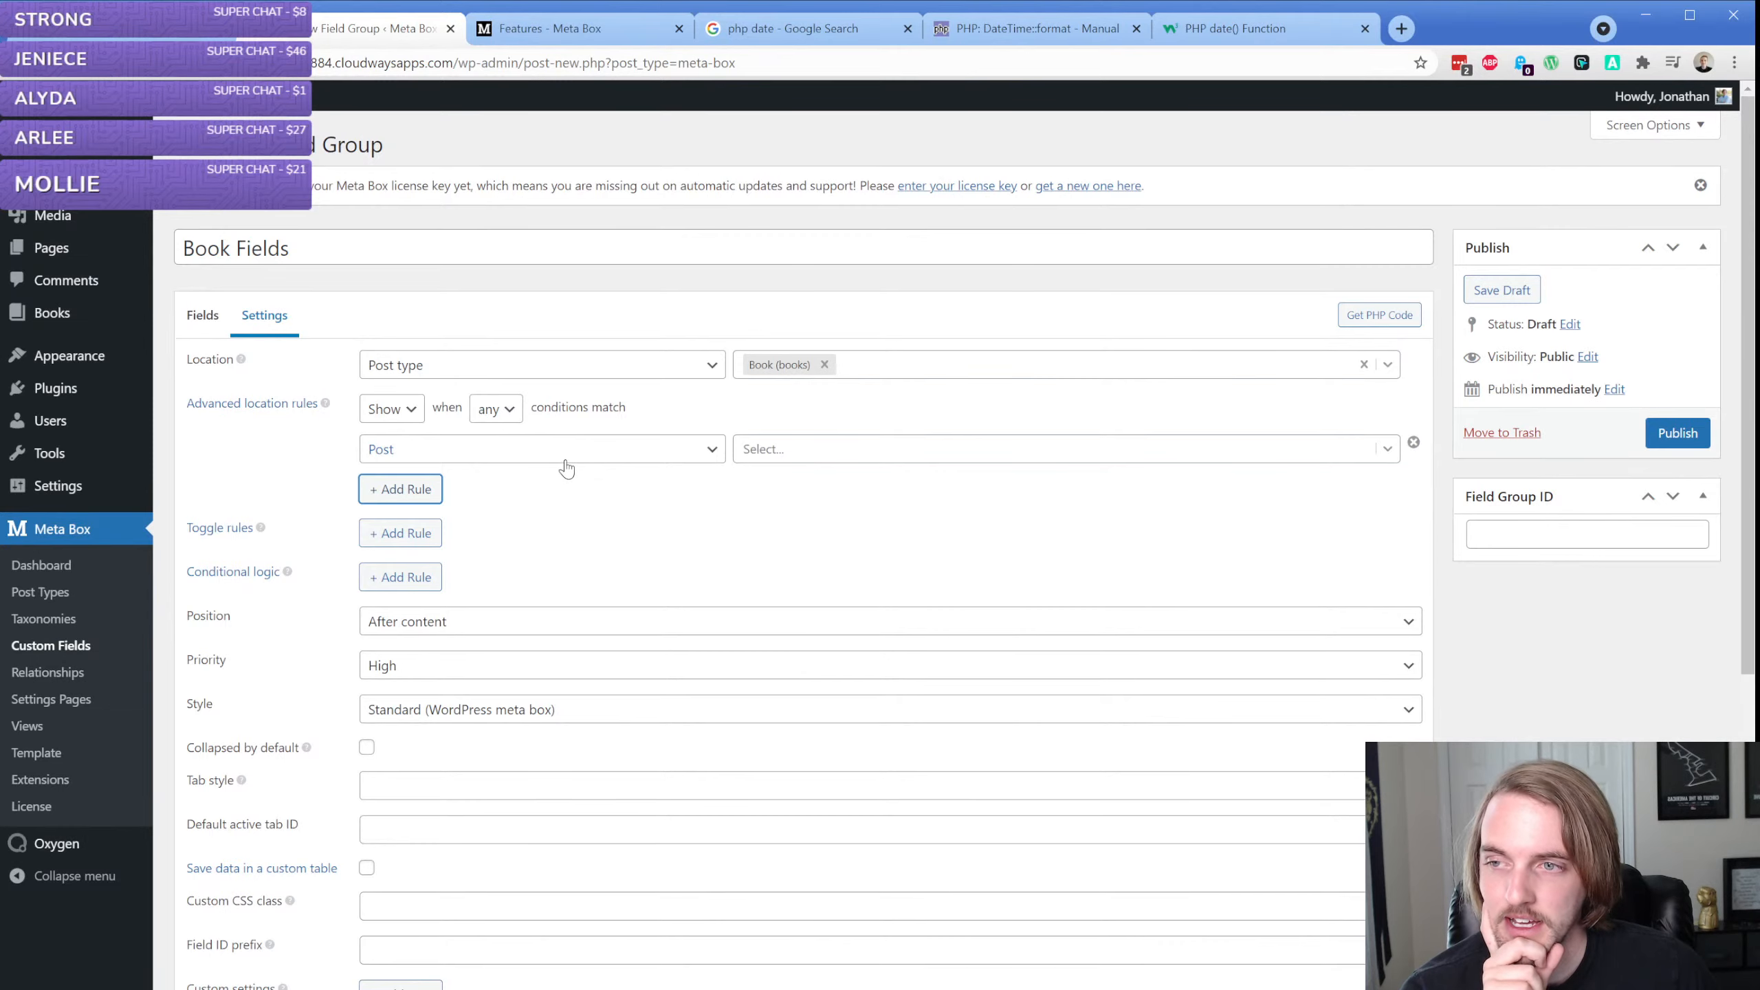
left_click(1412, 445)
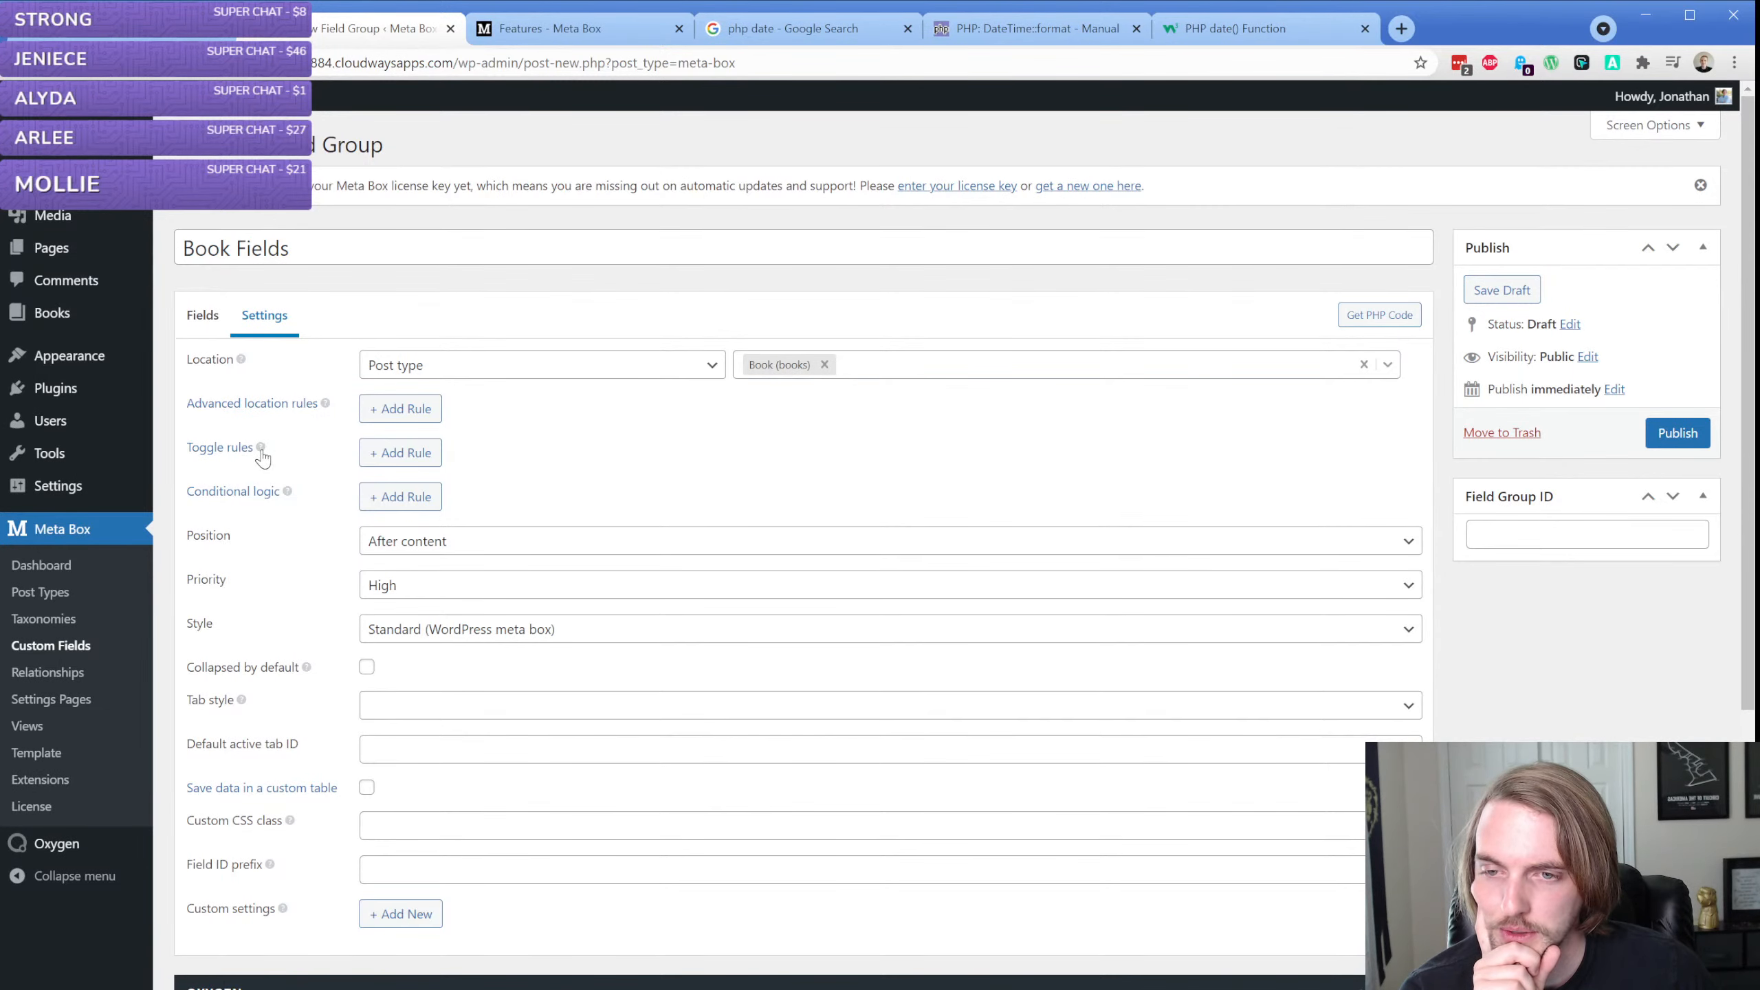
left_click(394, 454)
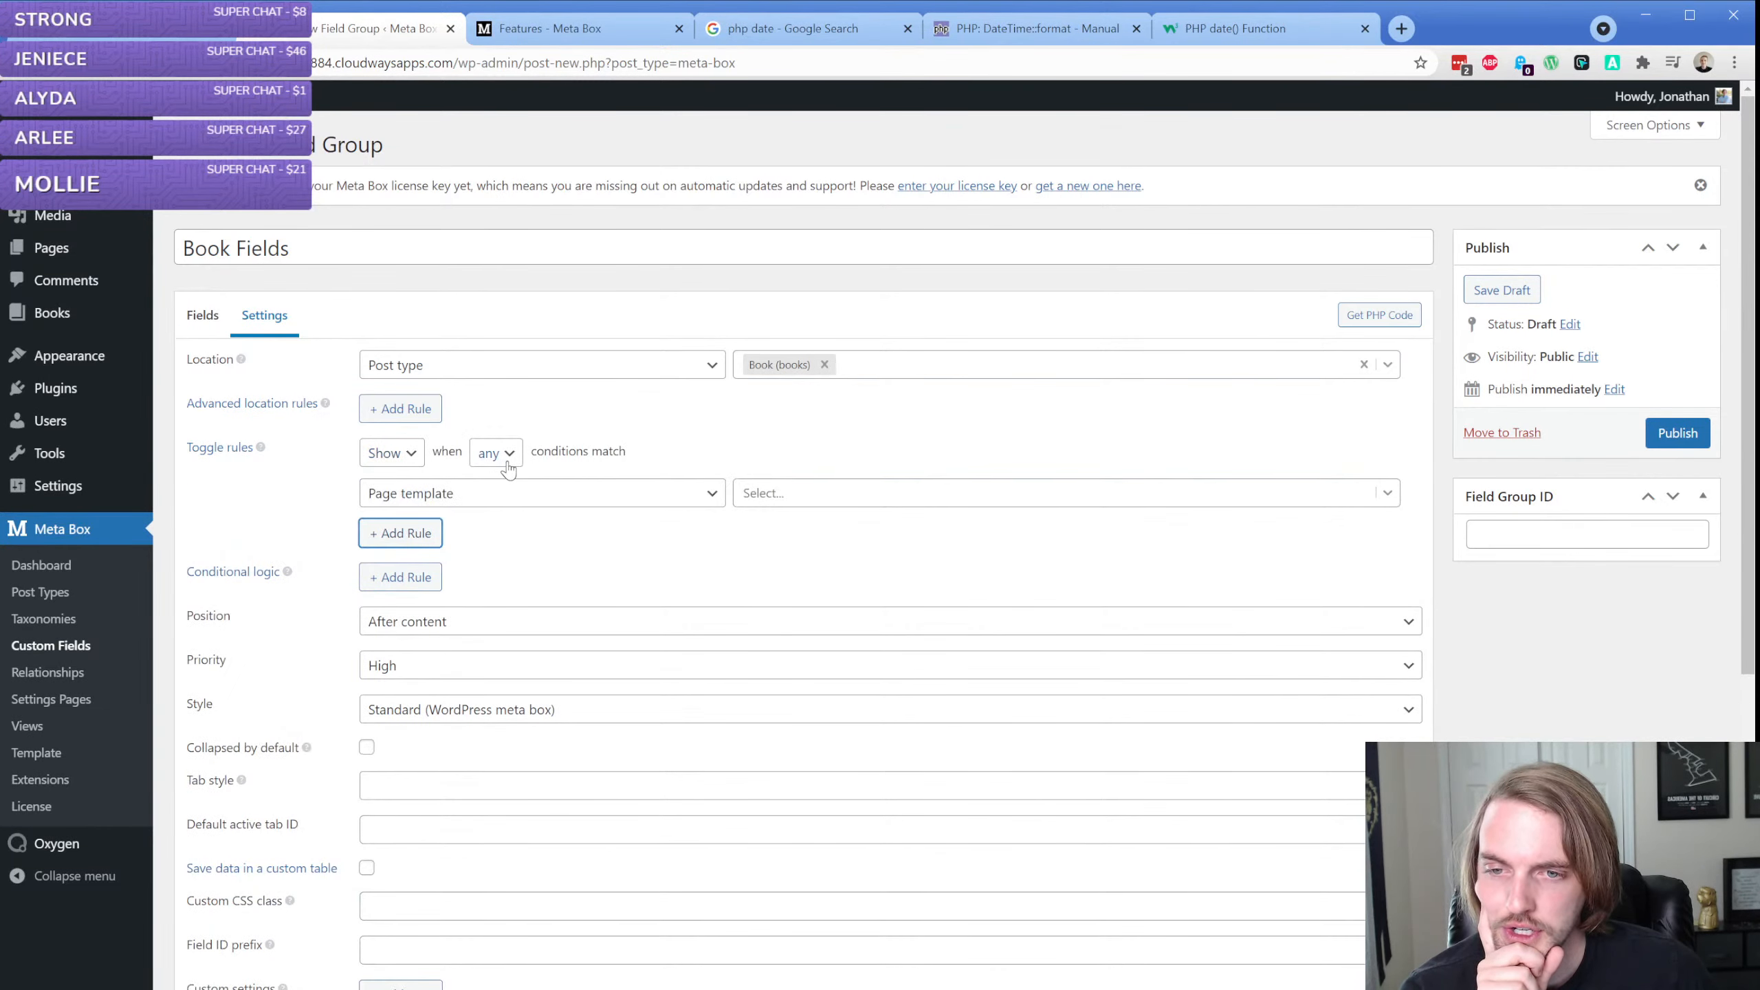
left_click(496, 500)
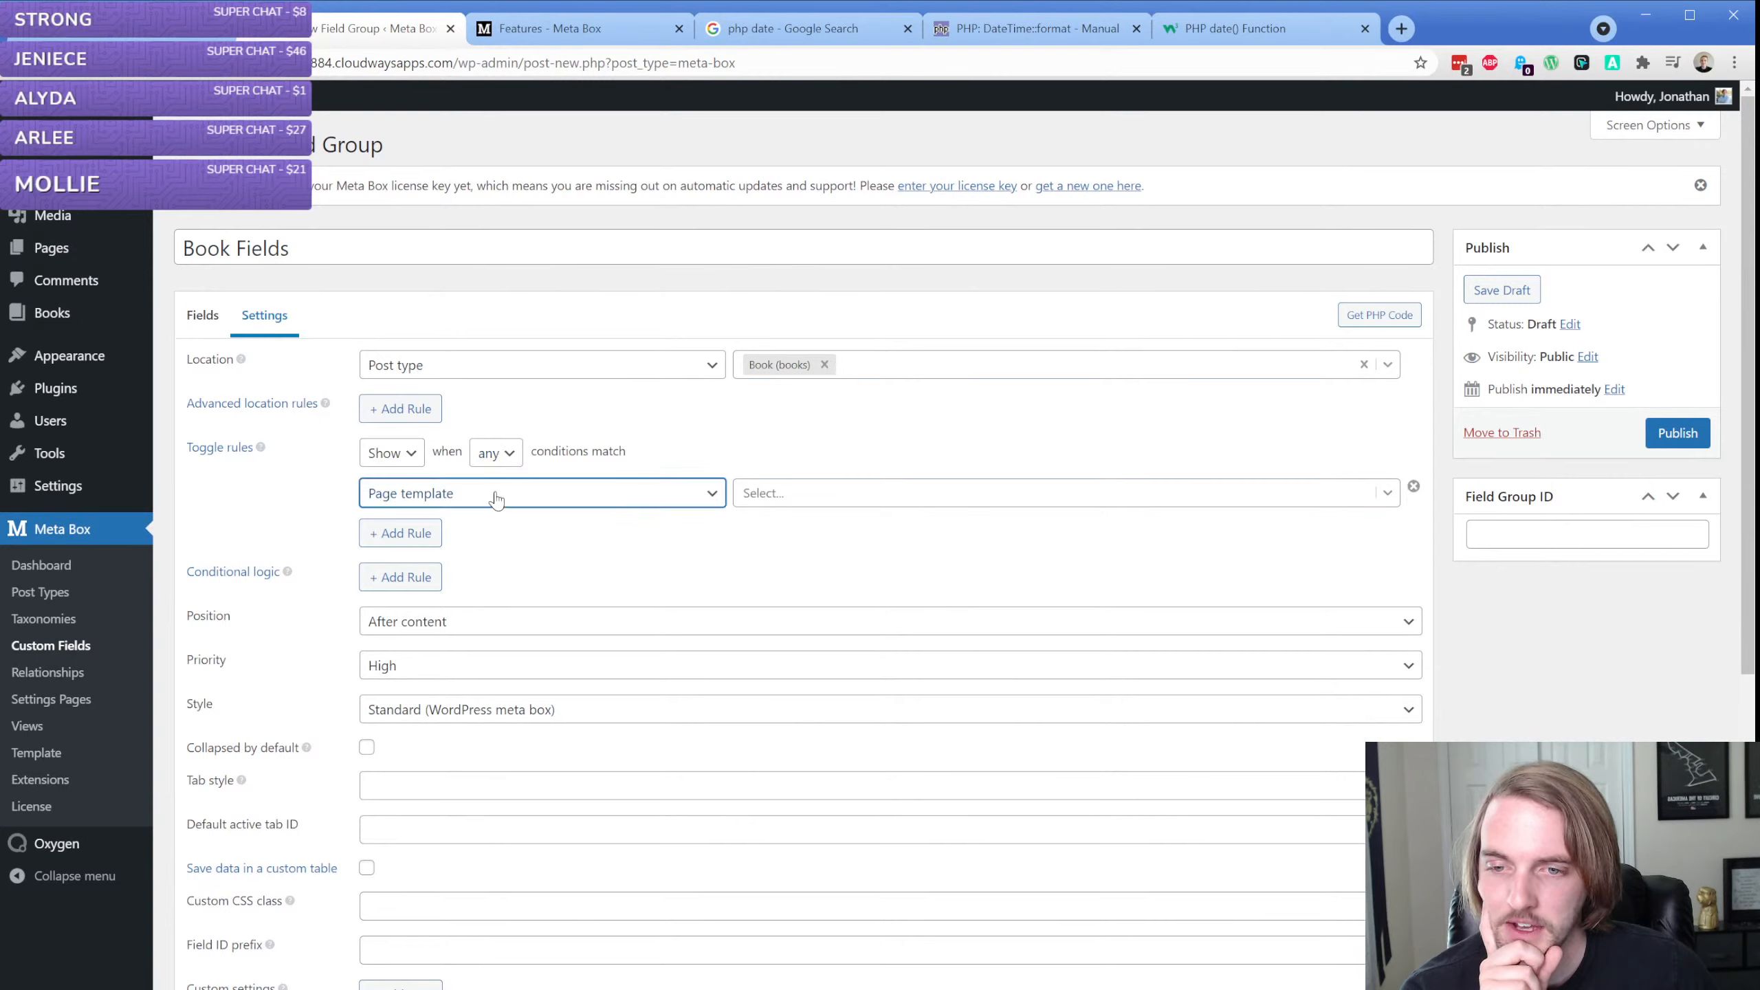
left_click(507, 558)
left_click(804, 501)
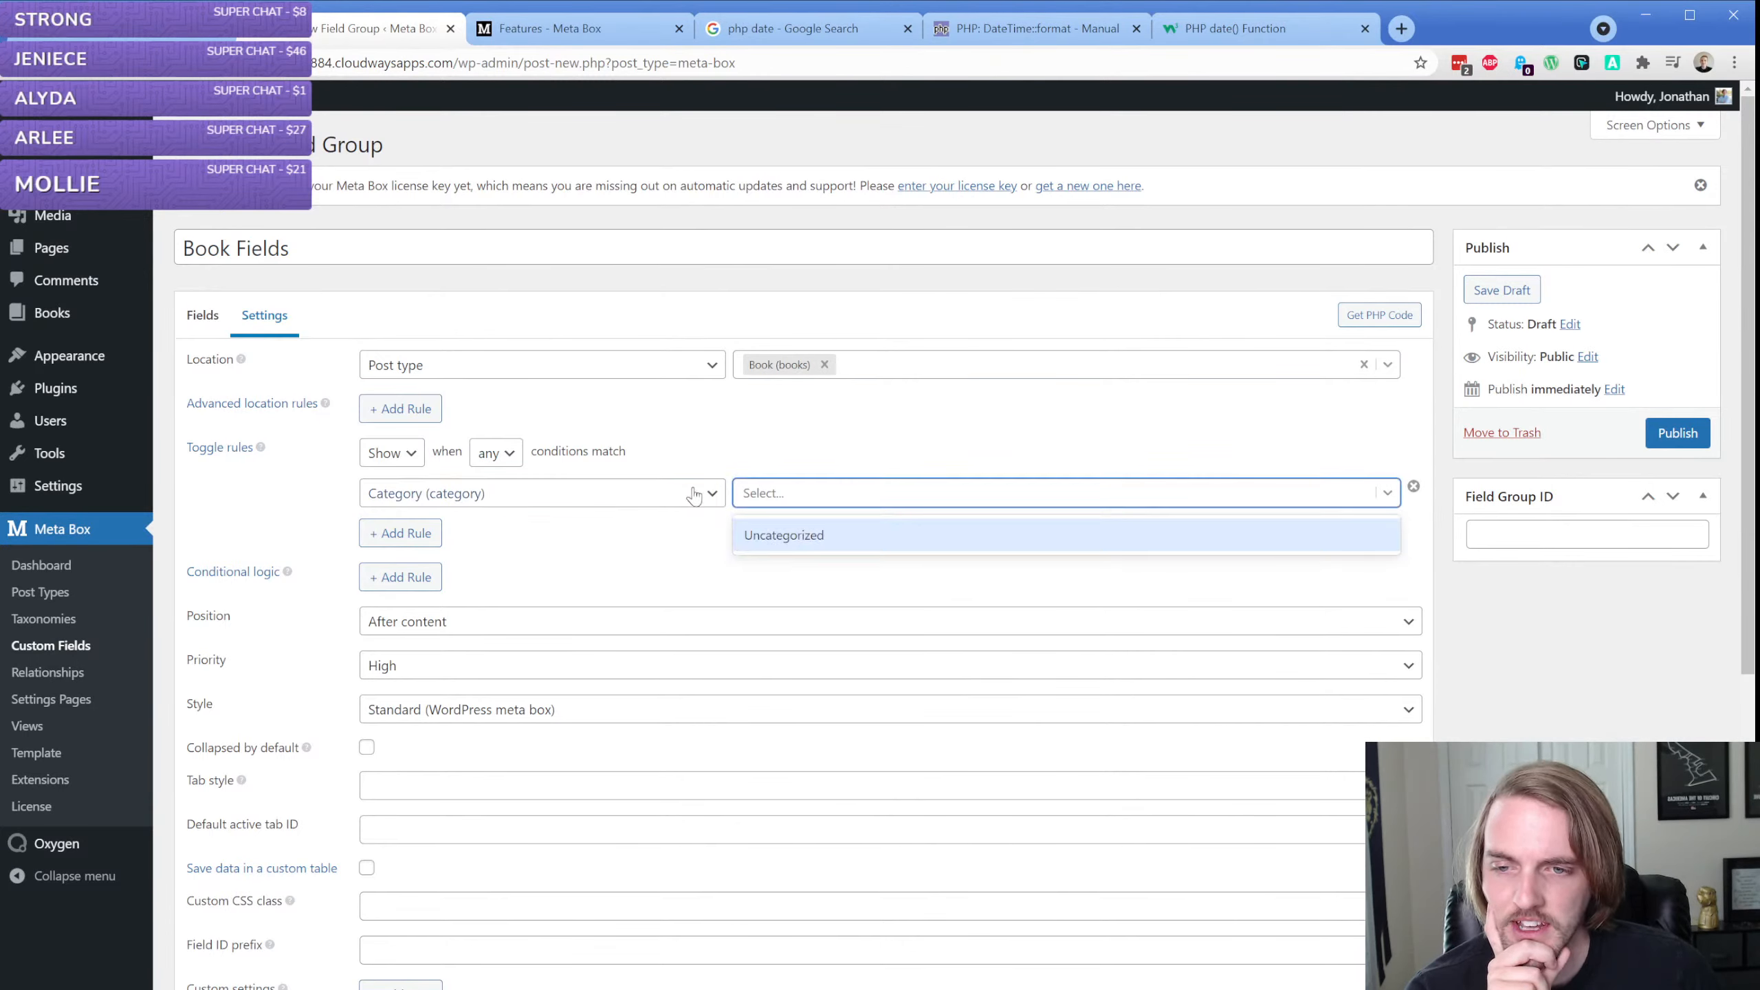
left_click(495, 502)
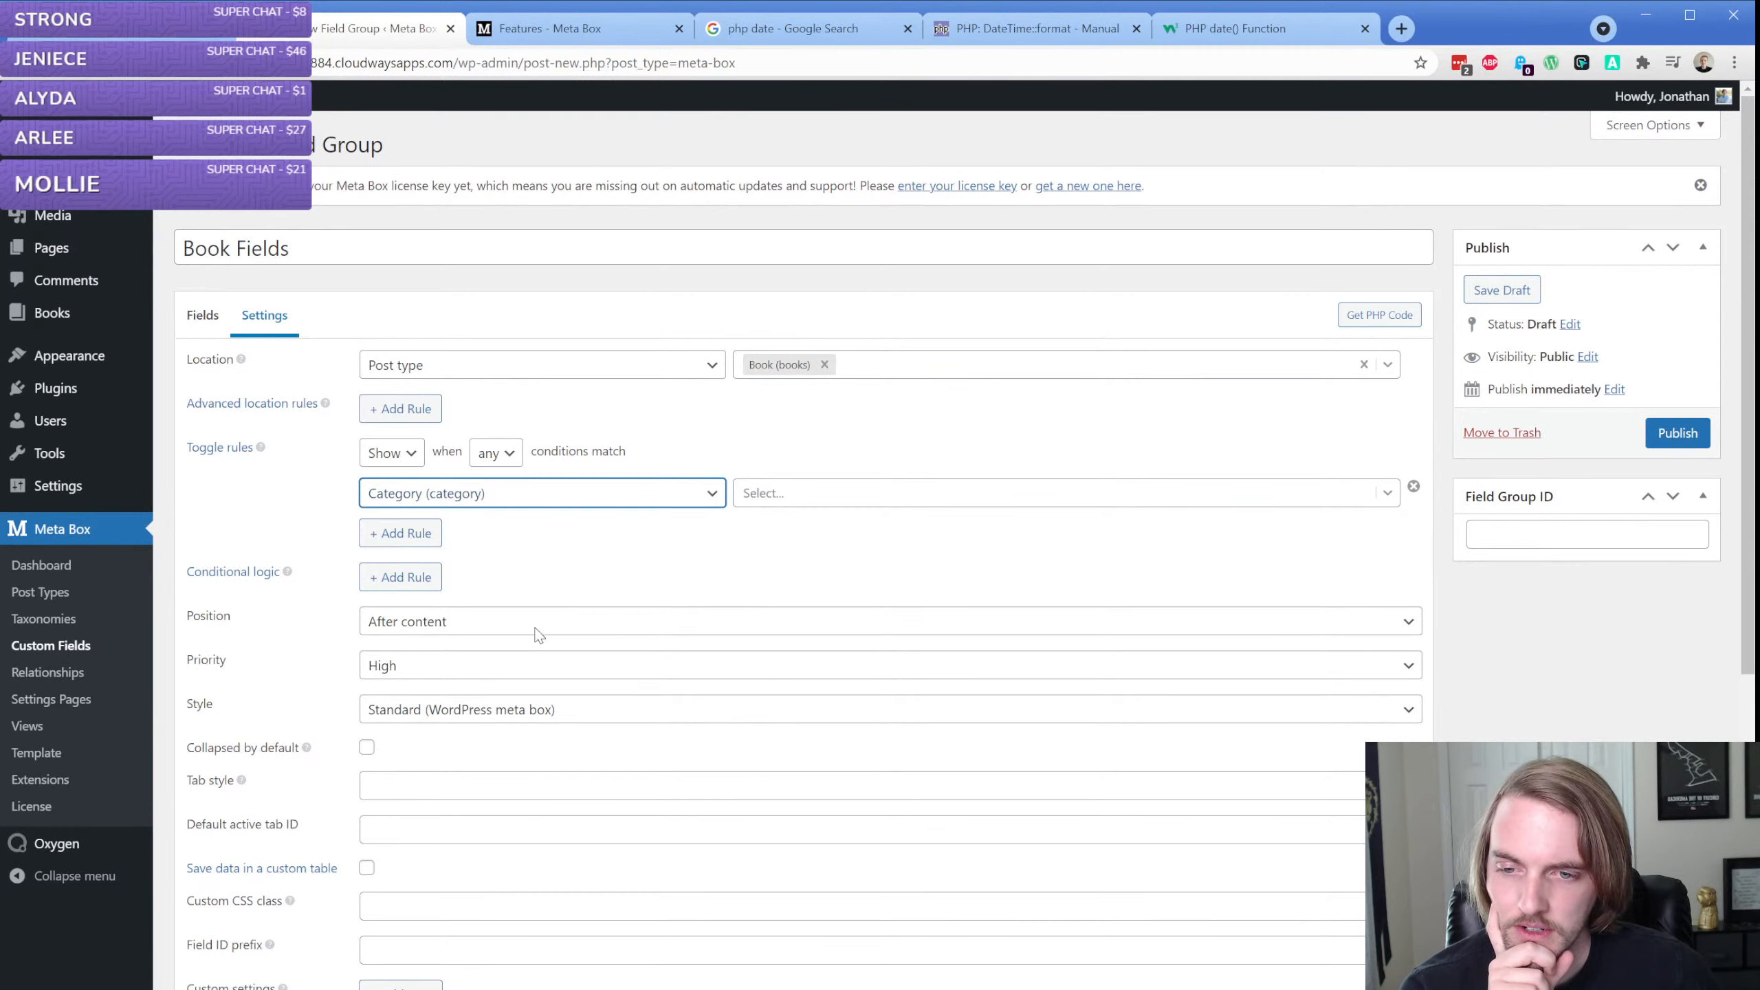
left_click(1413, 488)
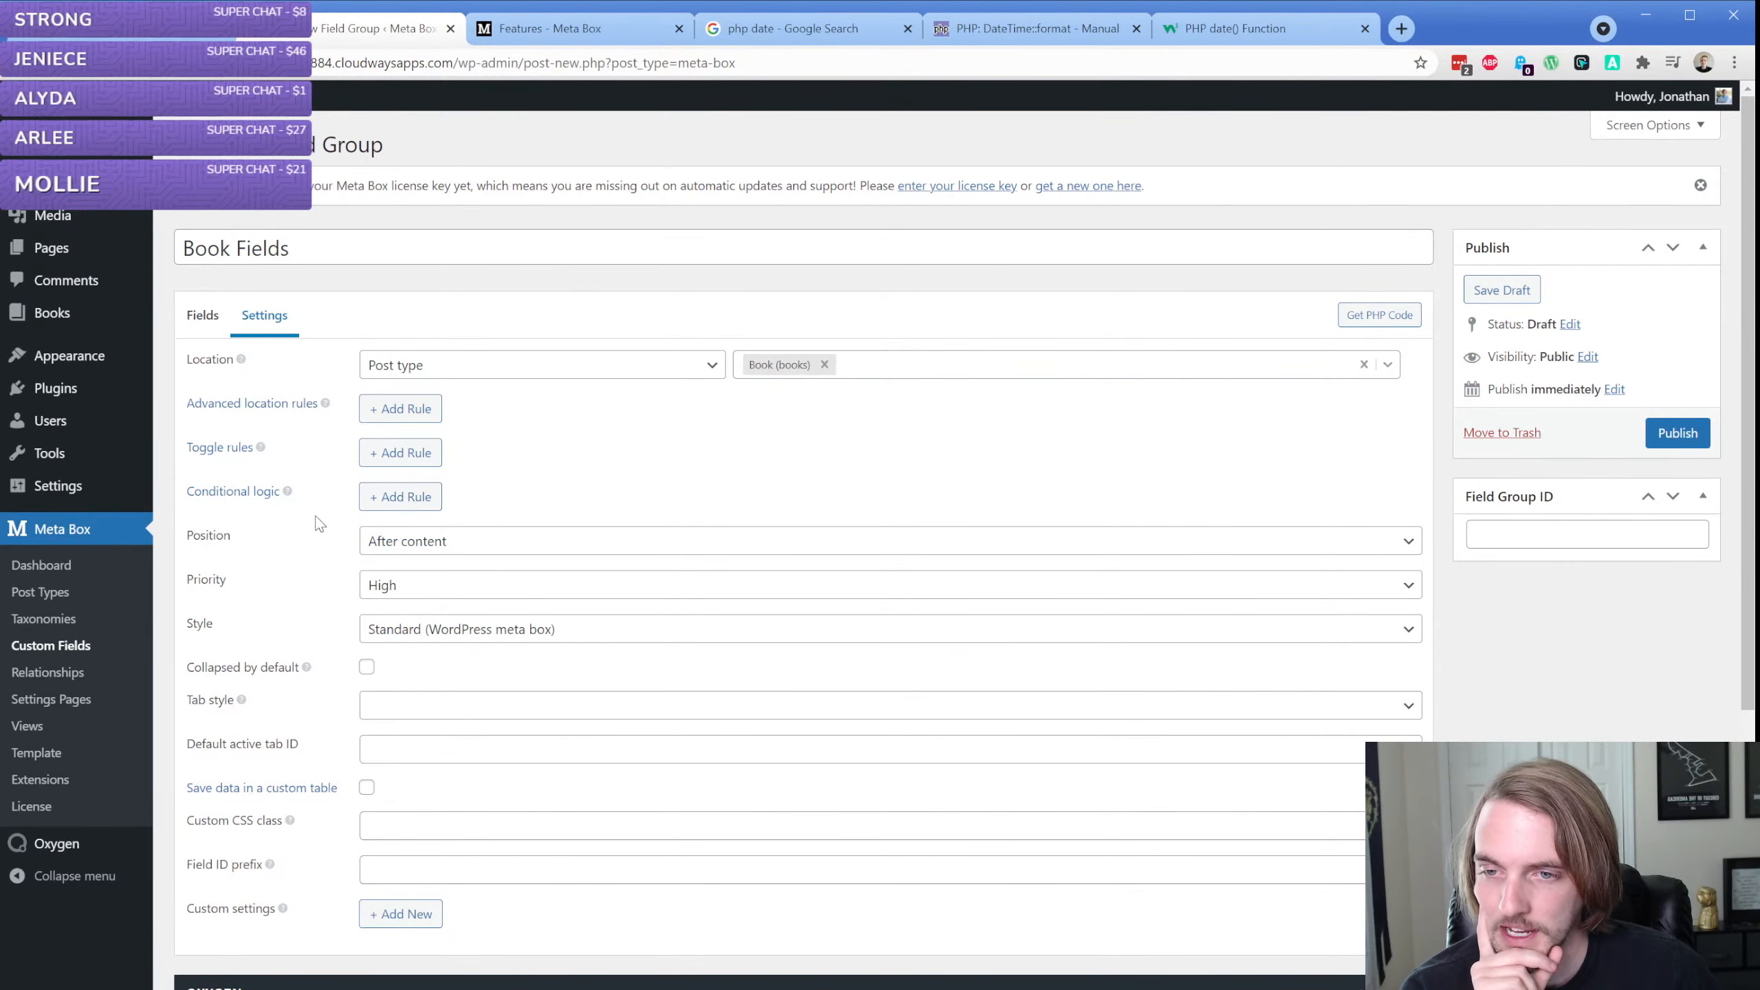
Review the Book Fields group's style, collapse, tab style and custom settings options, discarding the empty custom setting added while checking
scroll(414, 443, "down", 1)
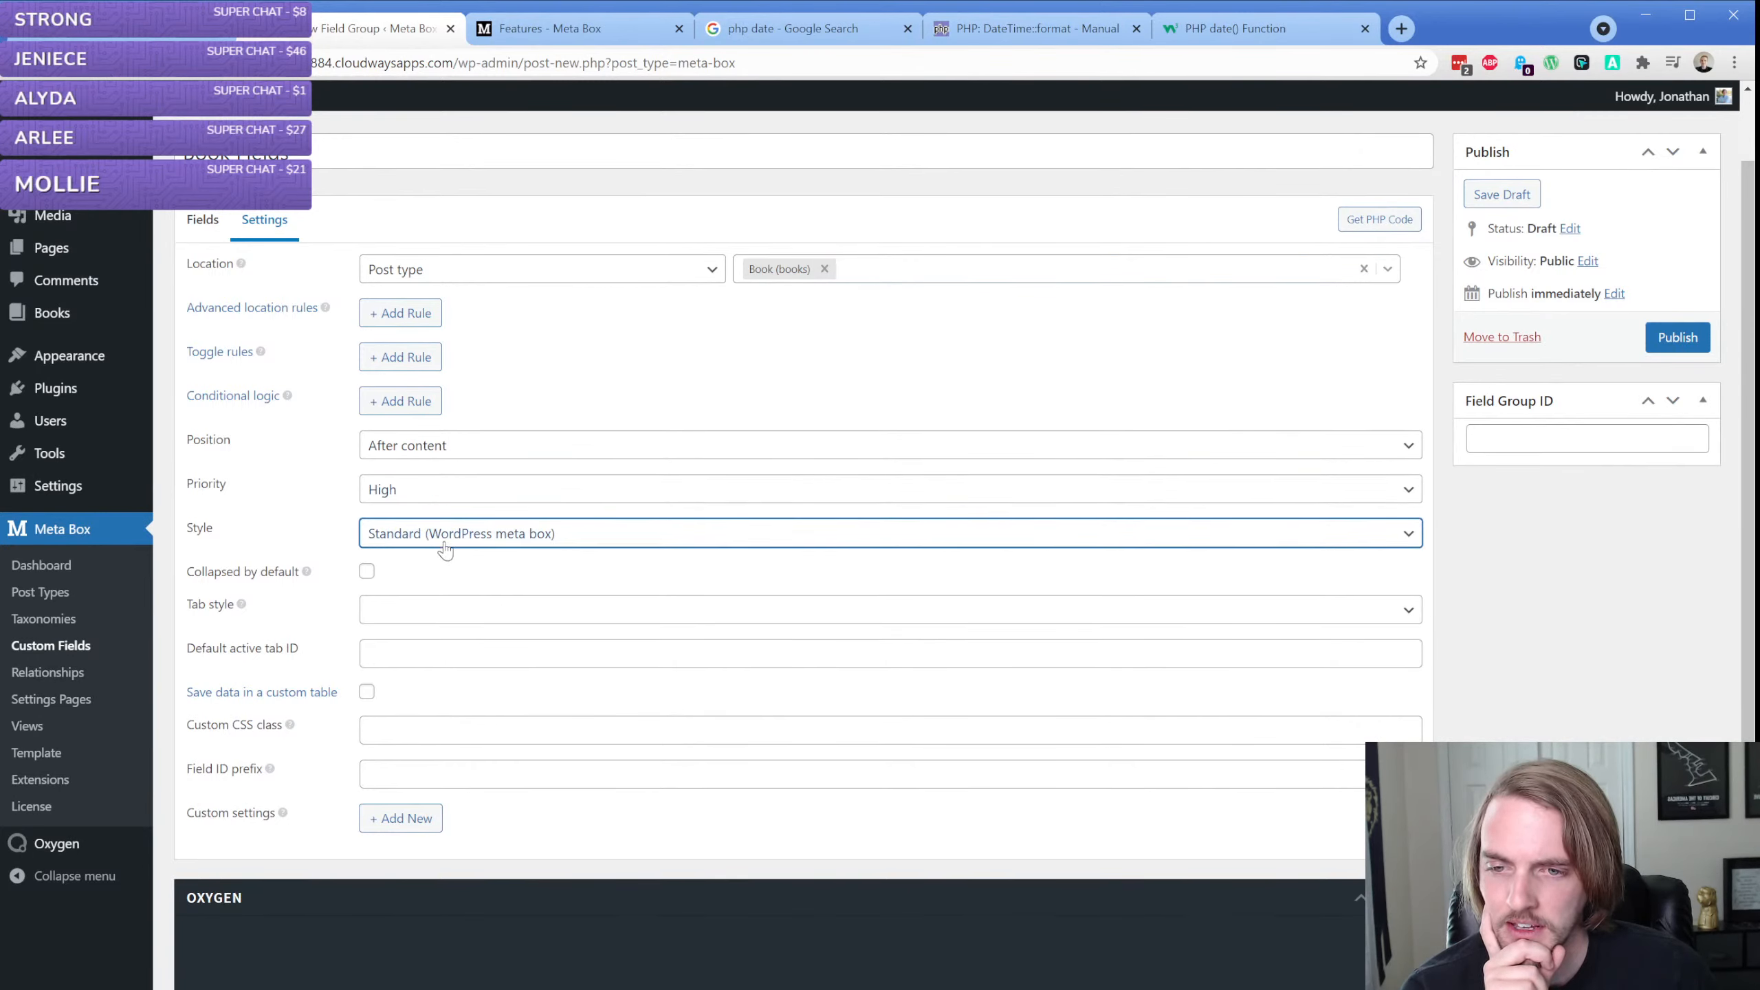
scroll(339, 526, "down", 1)
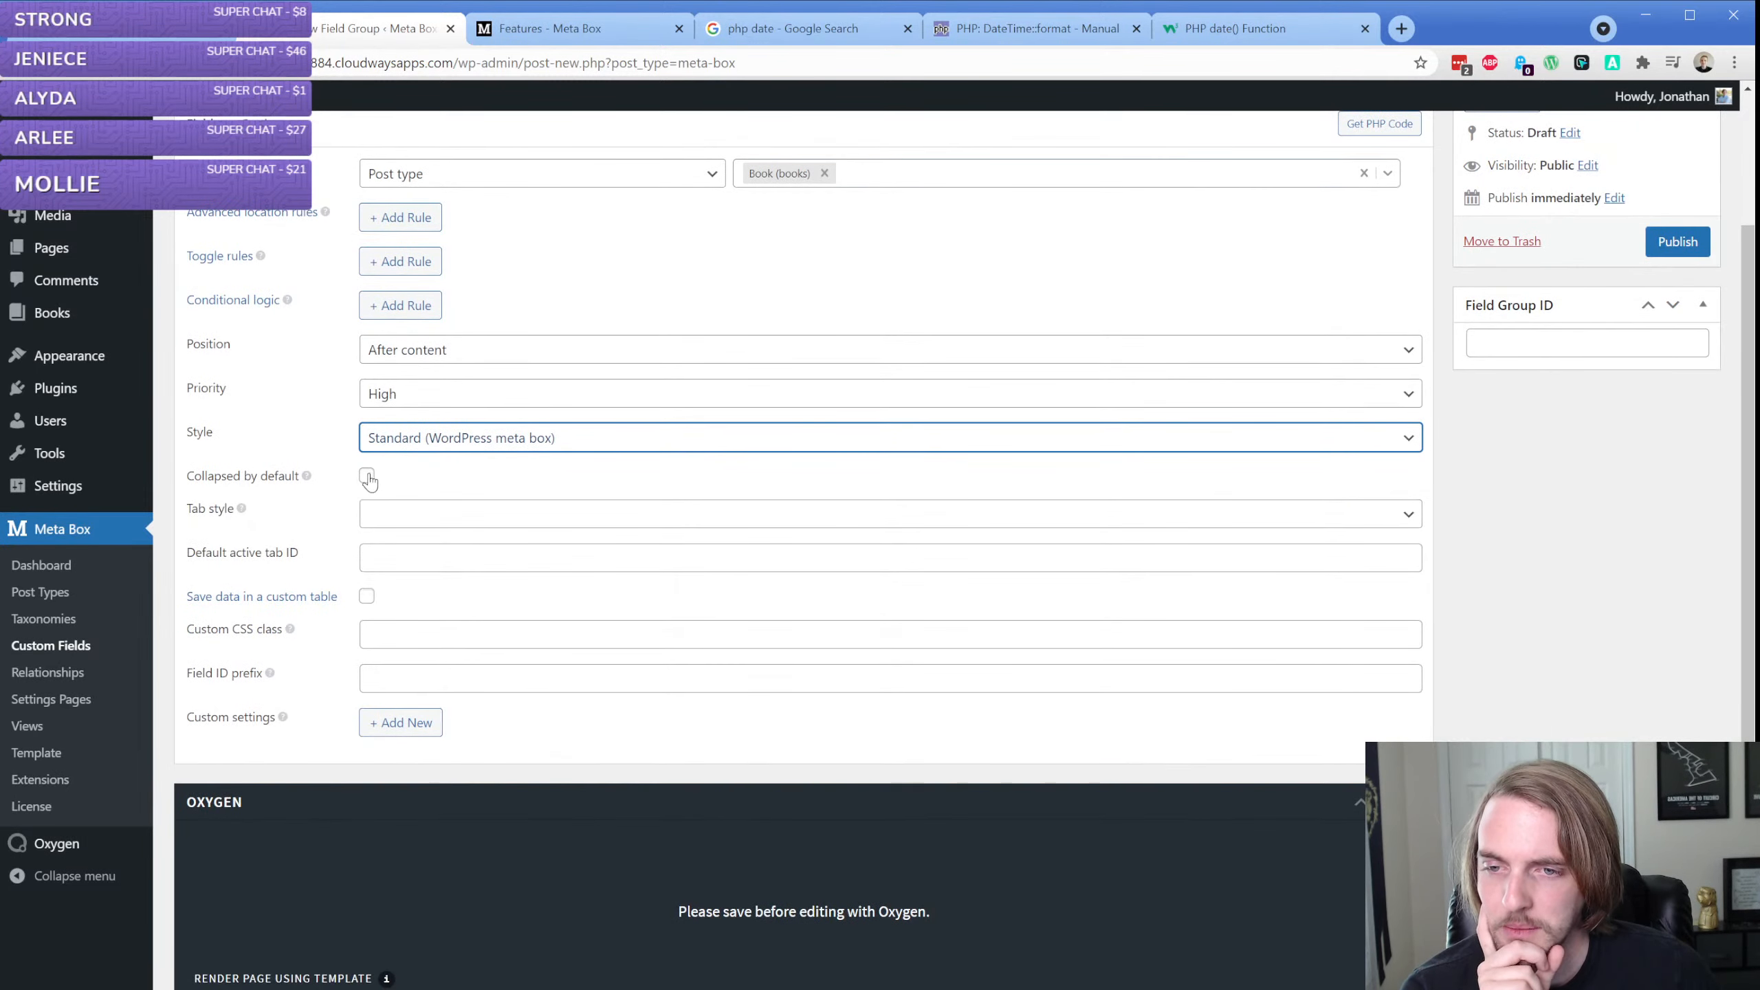
left_click(242, 510)
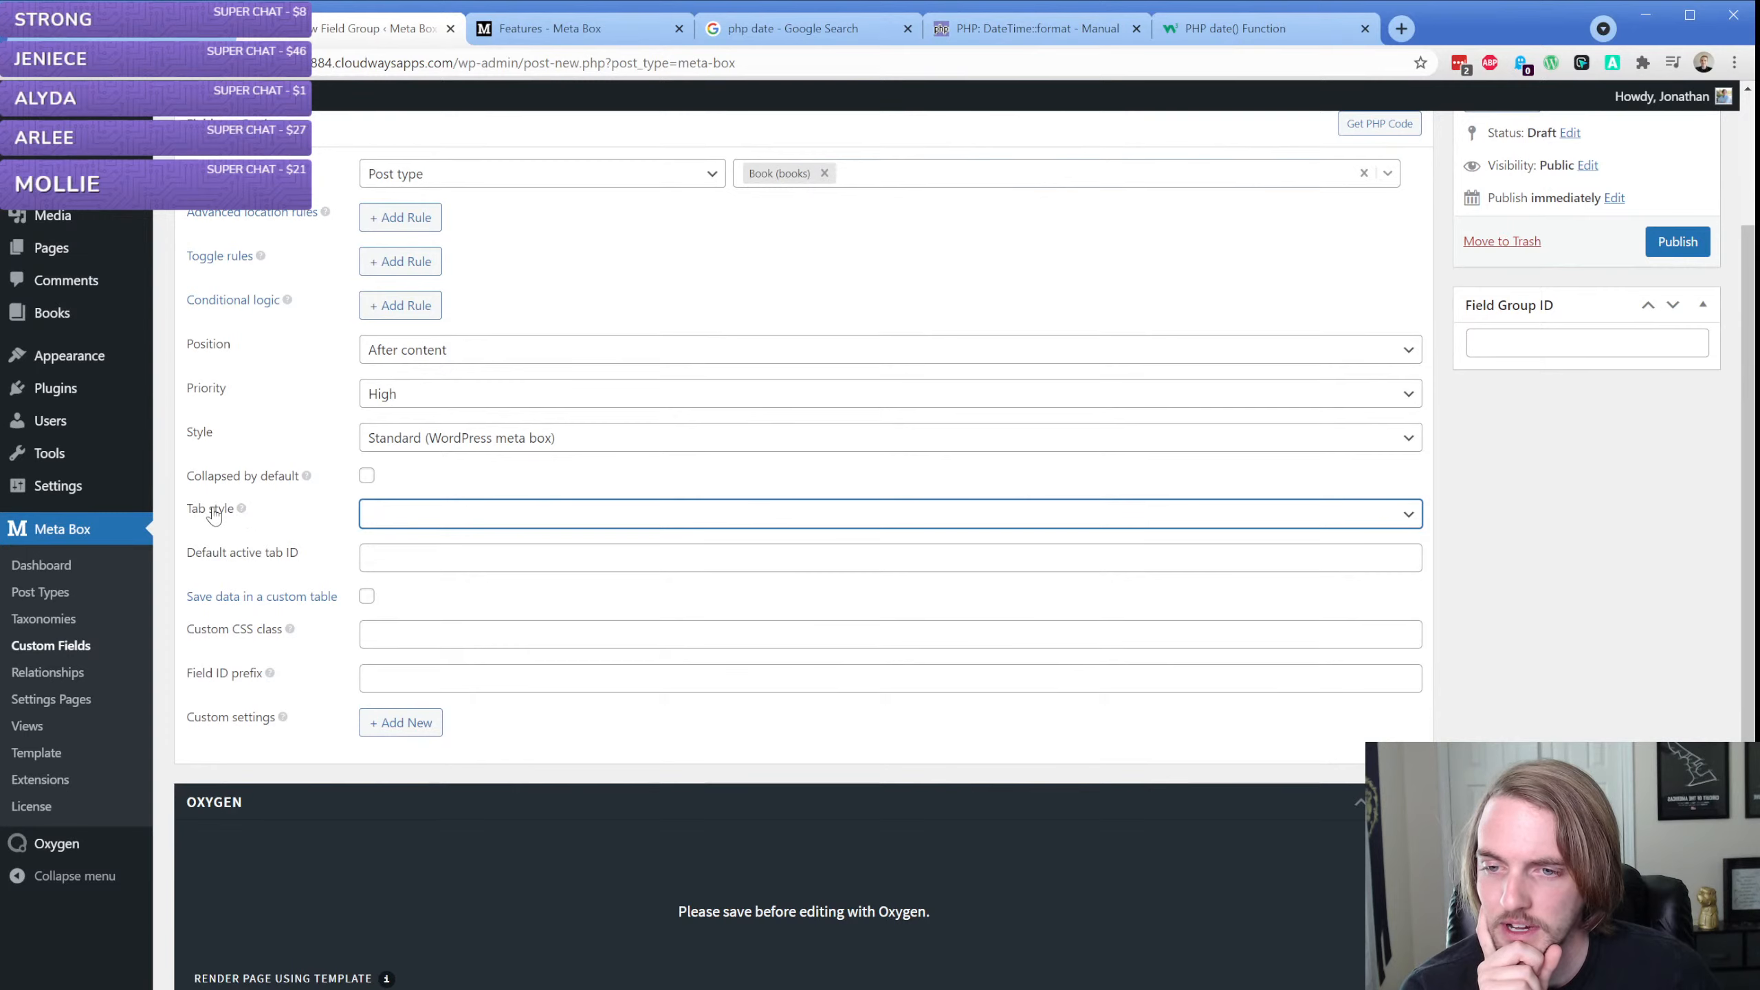
triple_click(242, 510)
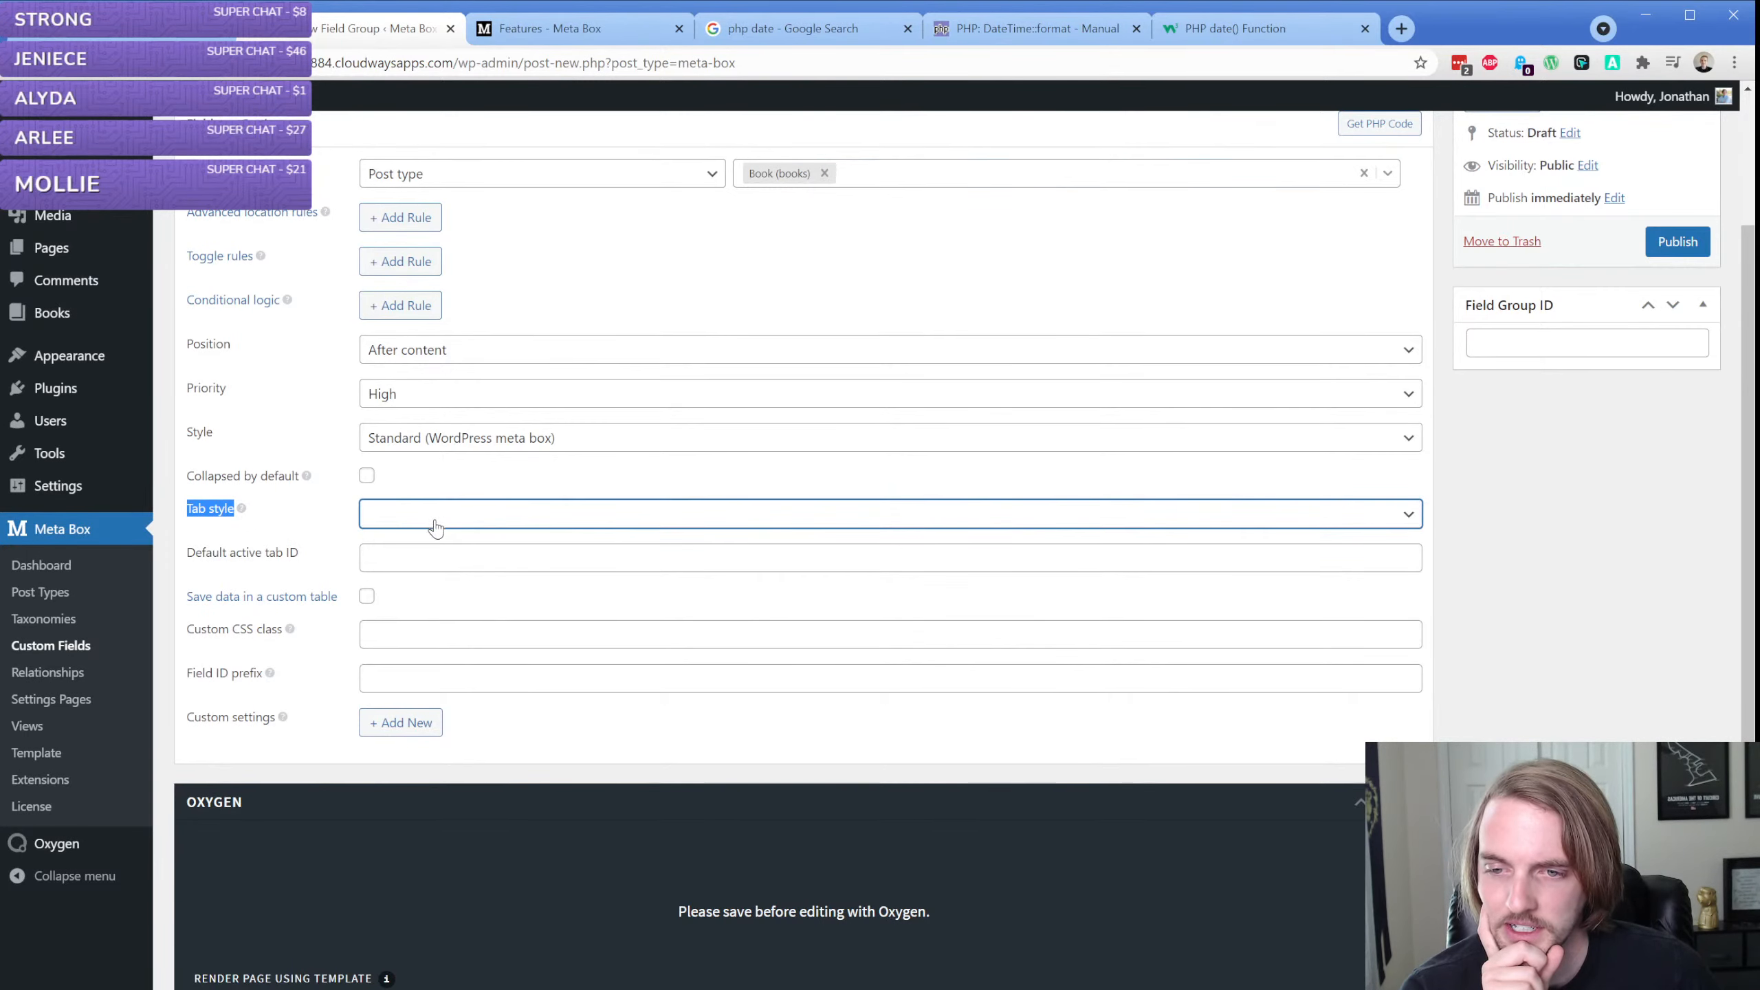
left_click(305, 524)
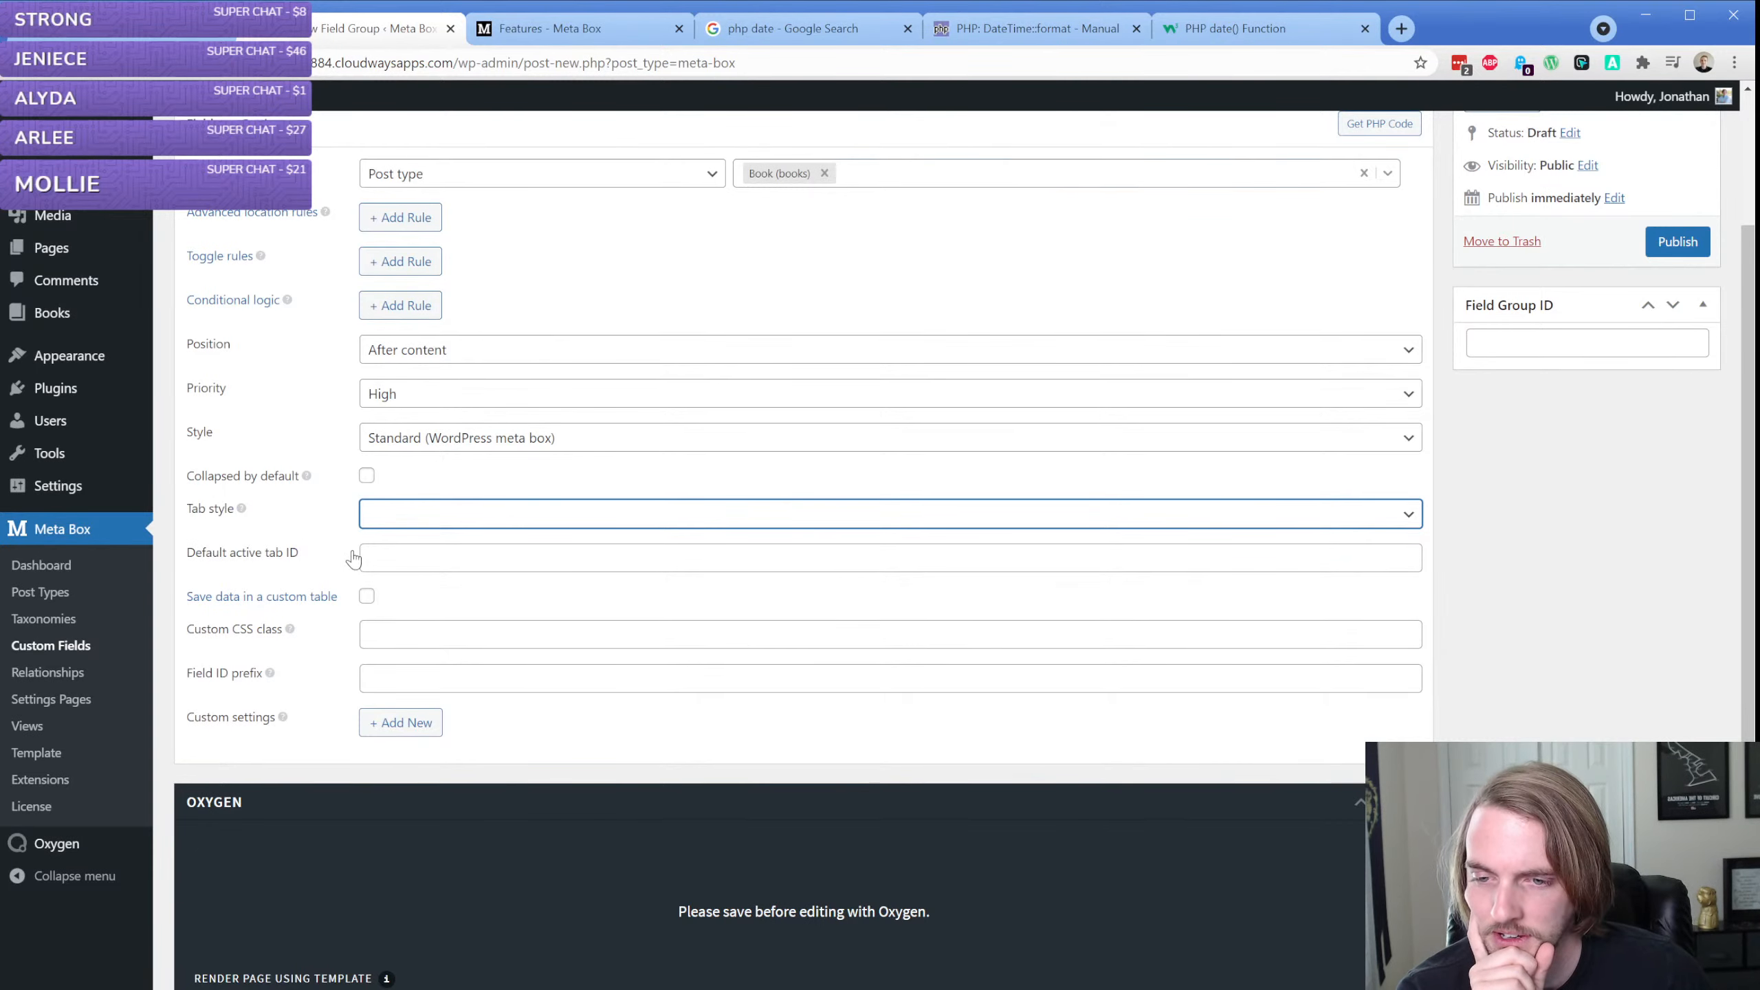
scroll(402, 634, "down", 1)
left_click(401, 633)
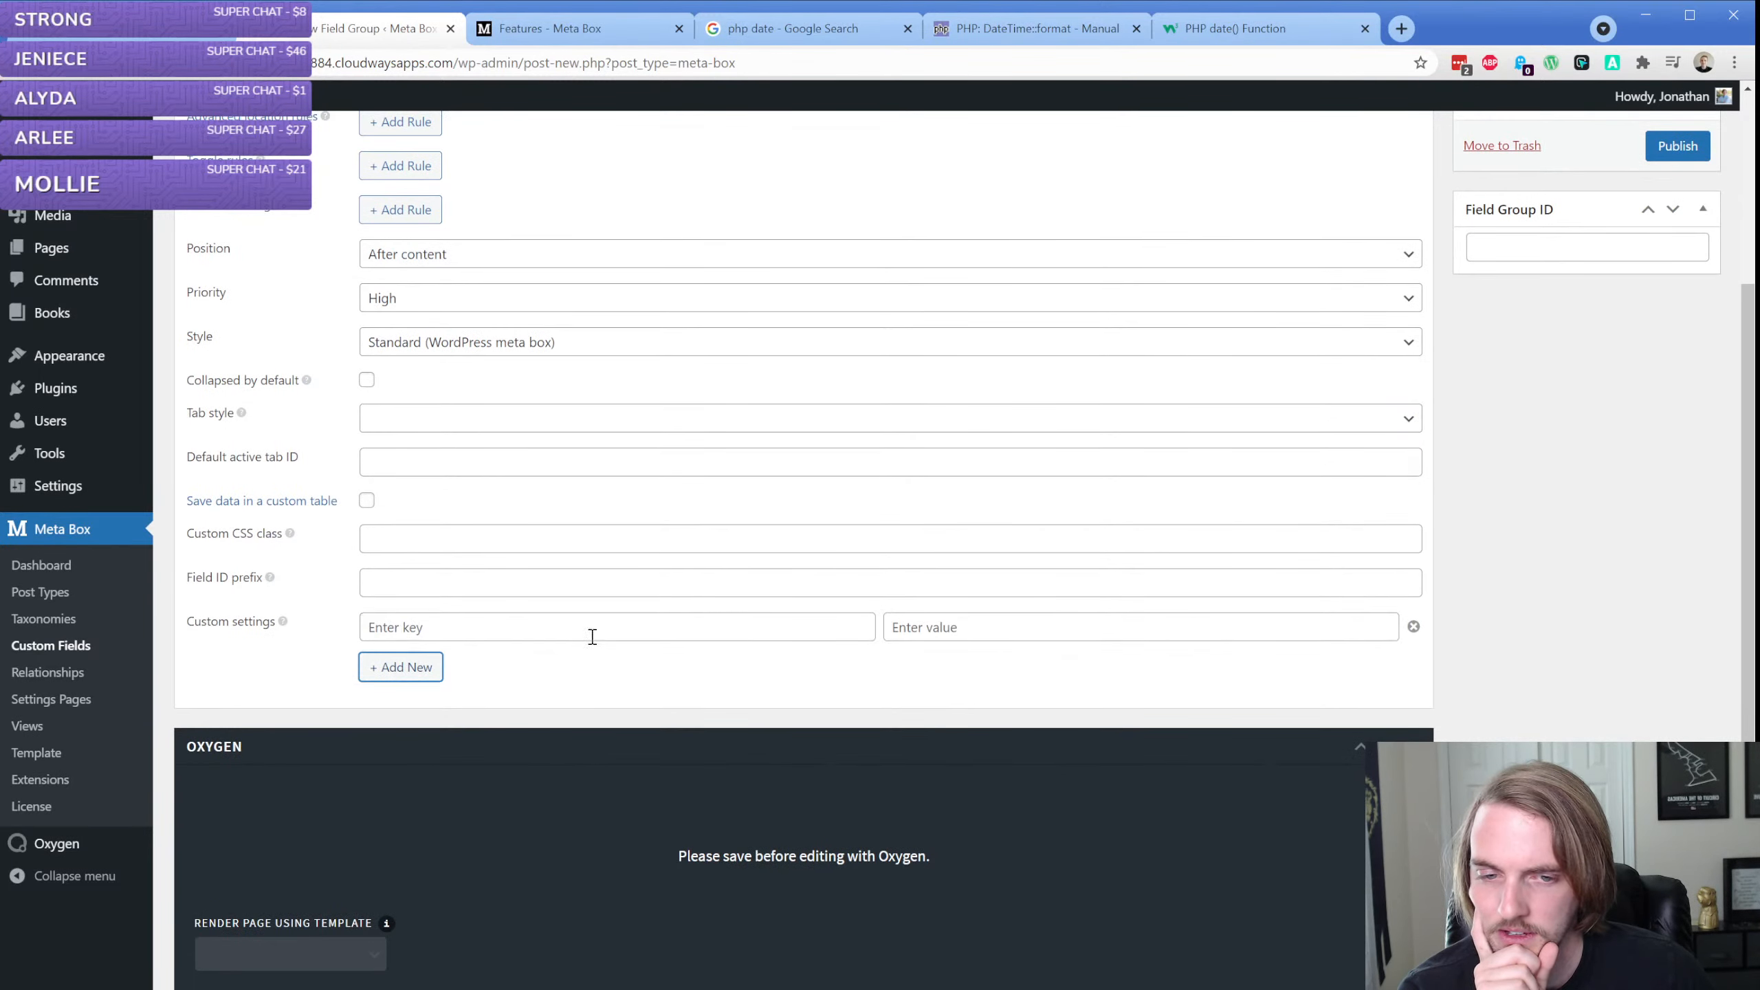
left_click(1414, 626)
scroll(1140, 645, "up", 3)
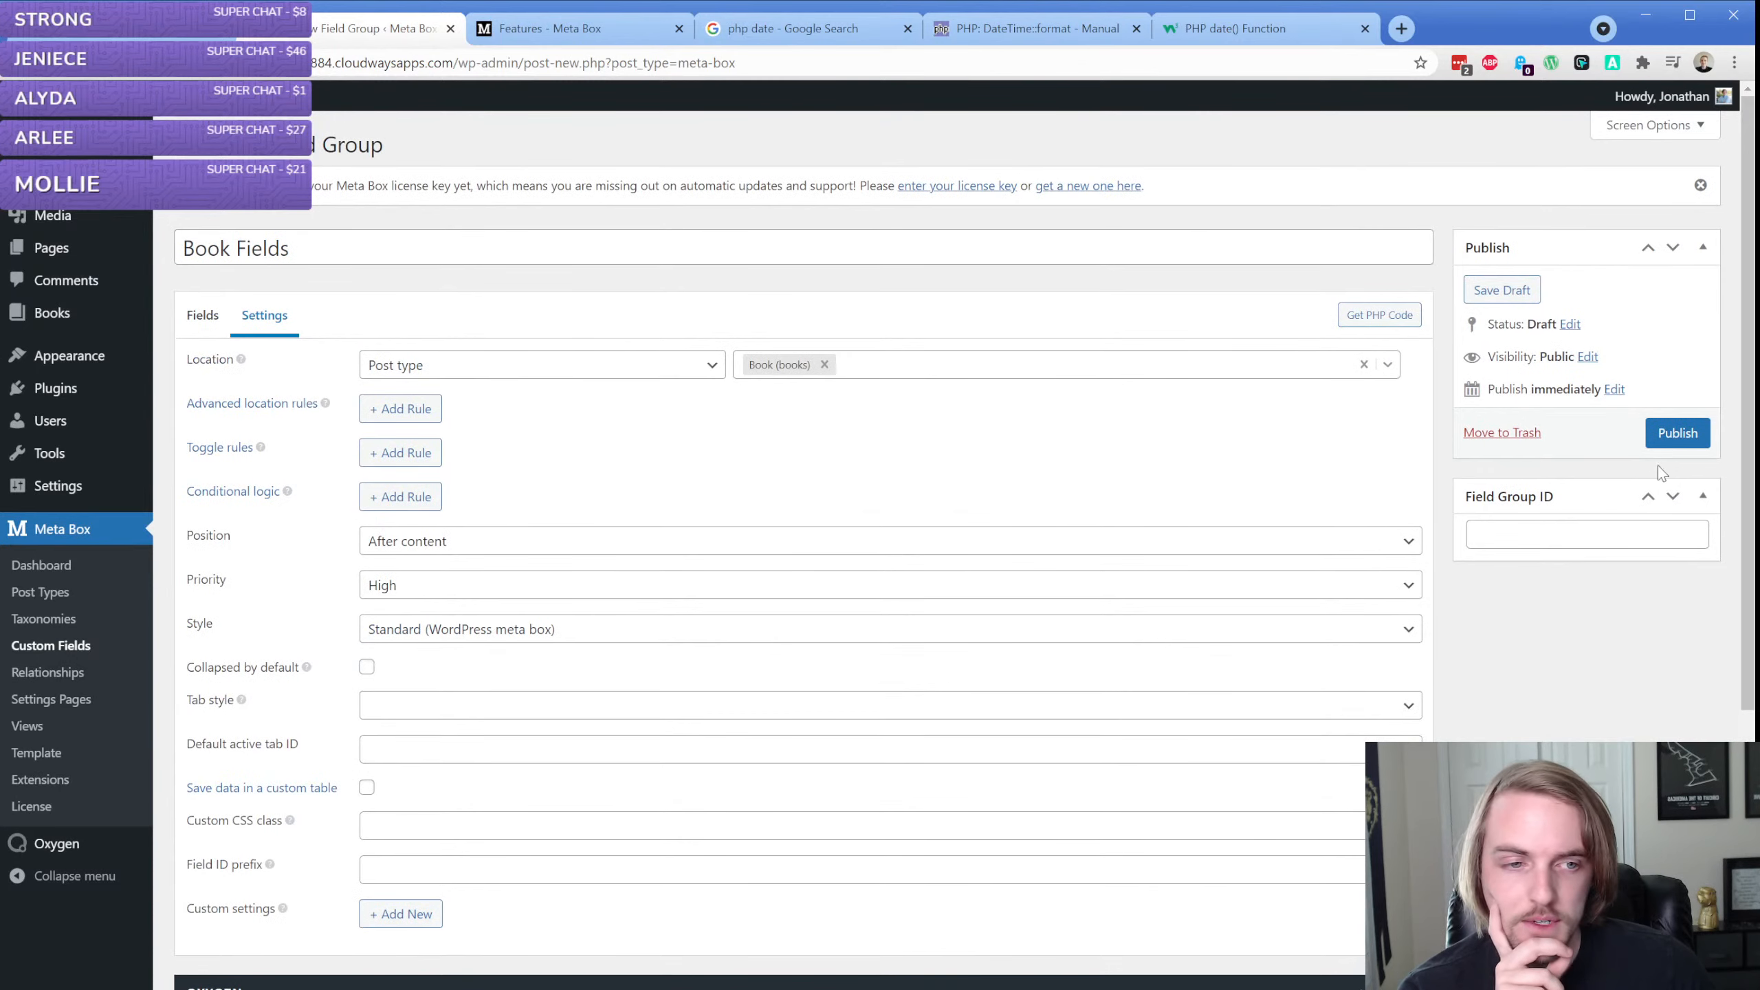
Publish the Book Fields group and open a new book entry, dismissing the block editor's welcome guide
left_click(1678, 434)
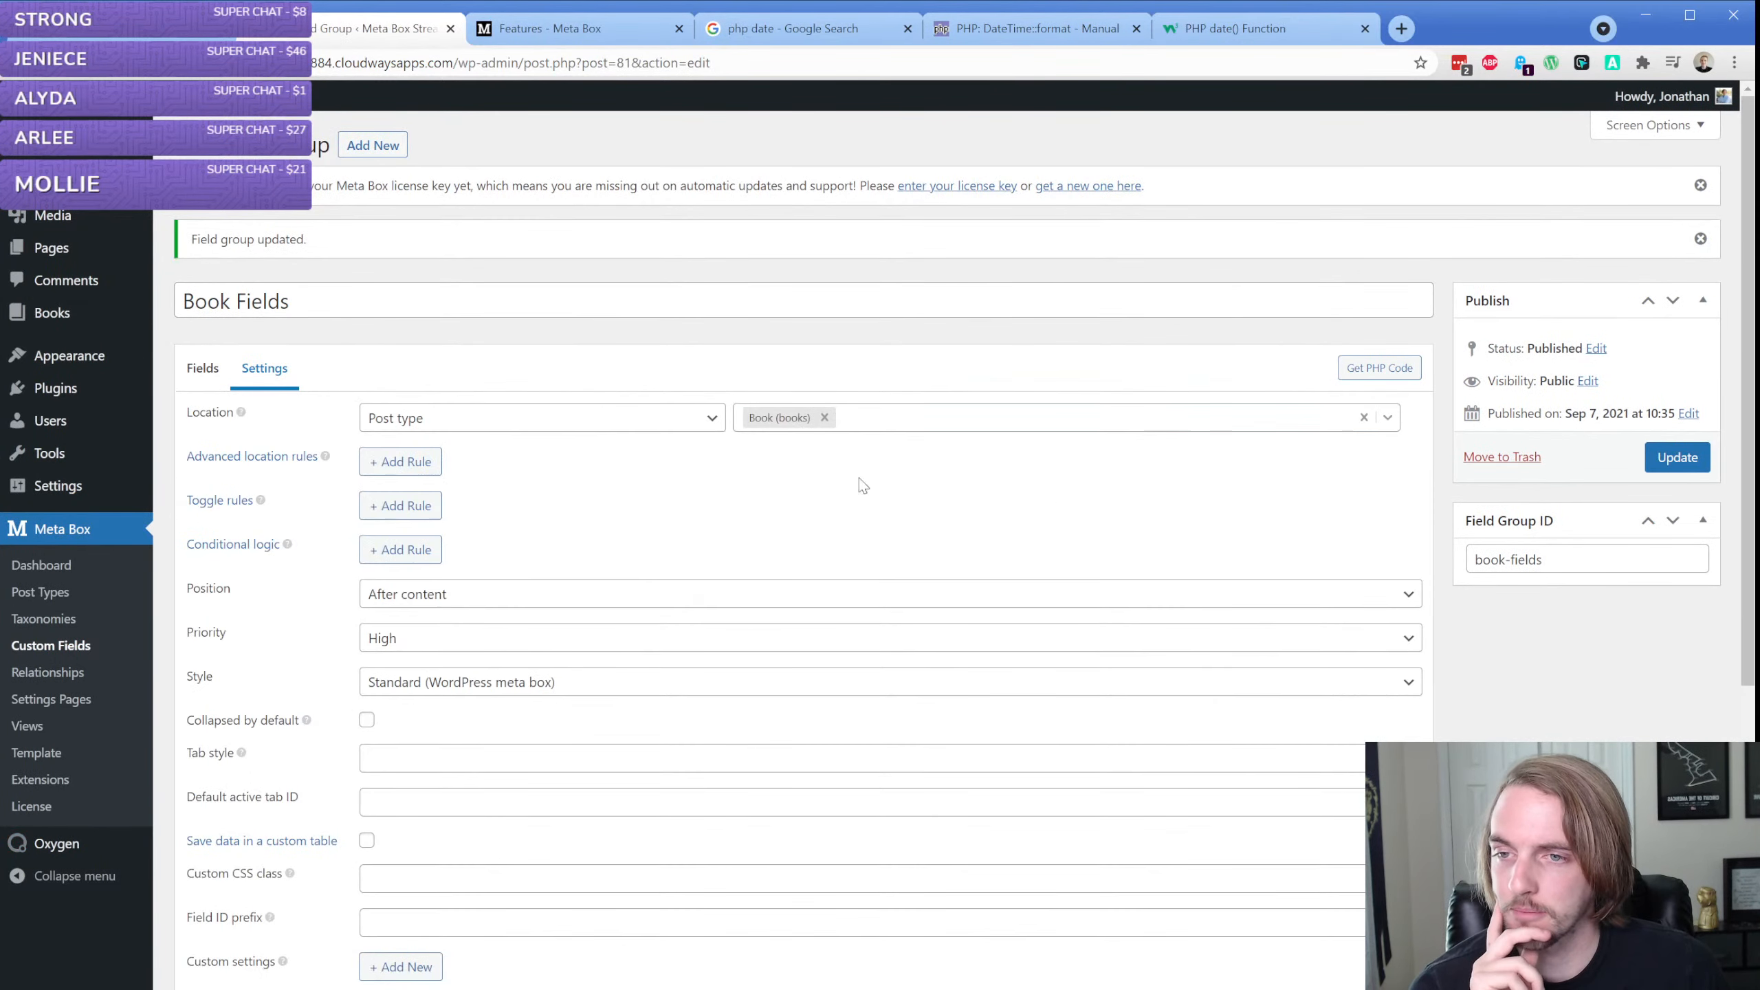
mouse_move(56, 317)
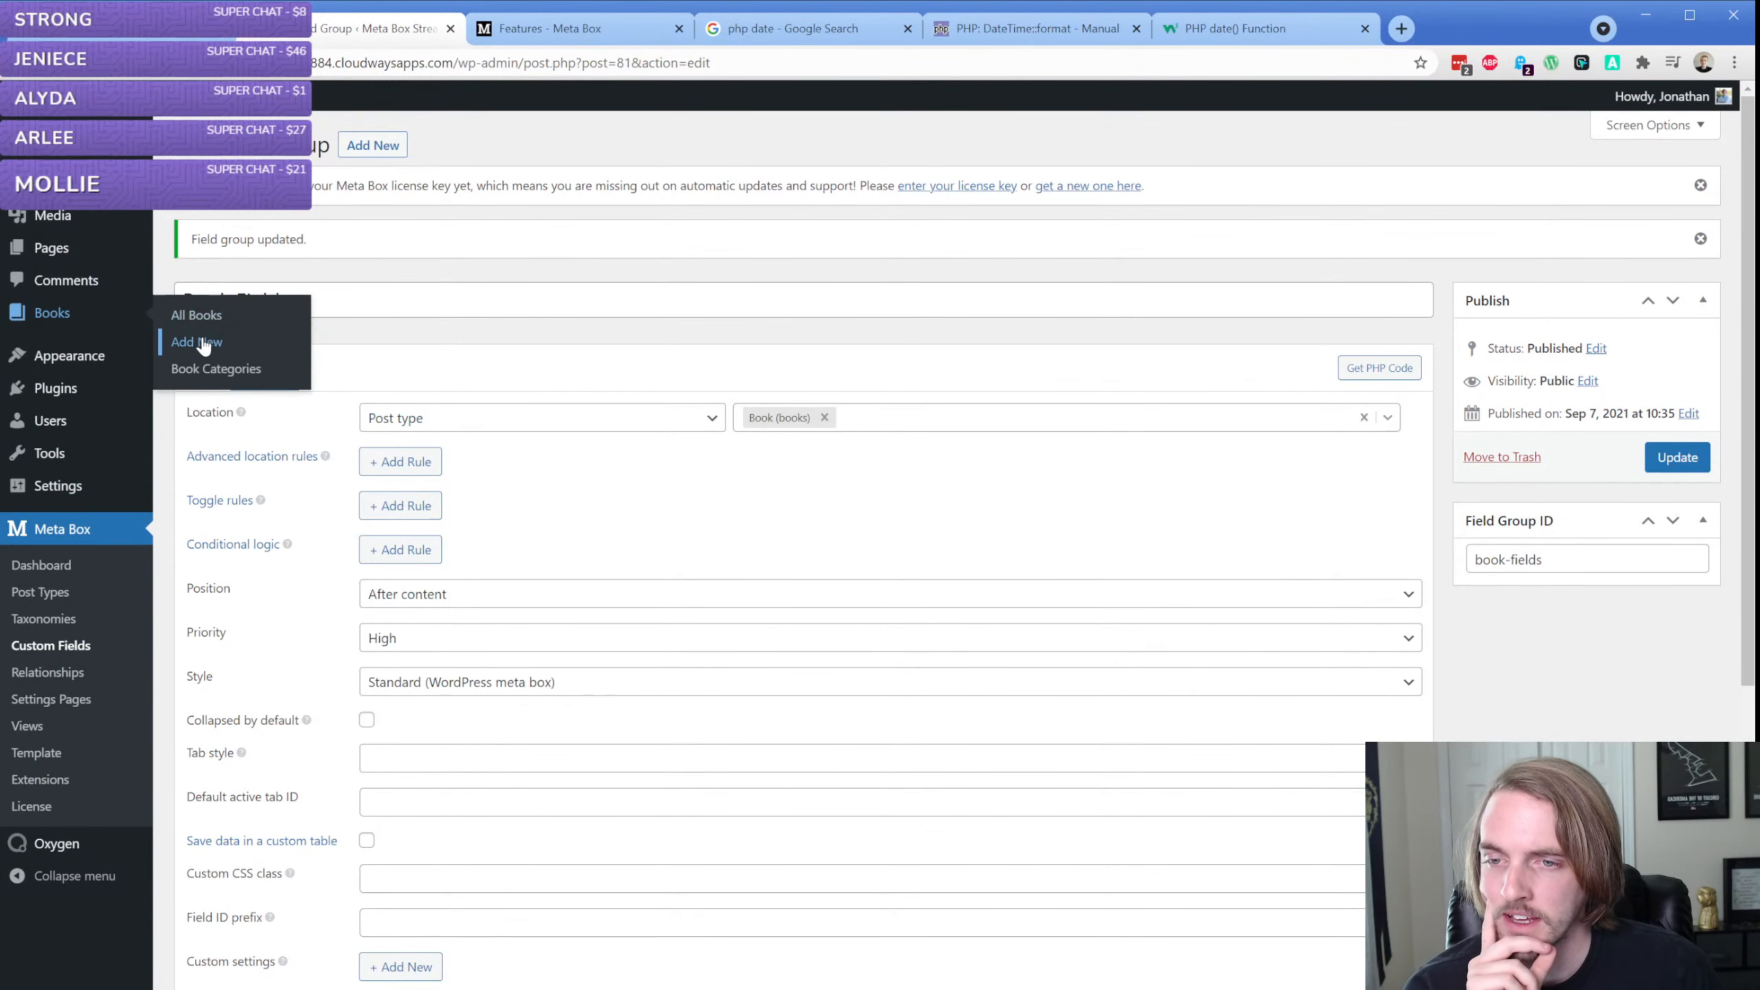
left_click(197, 341)
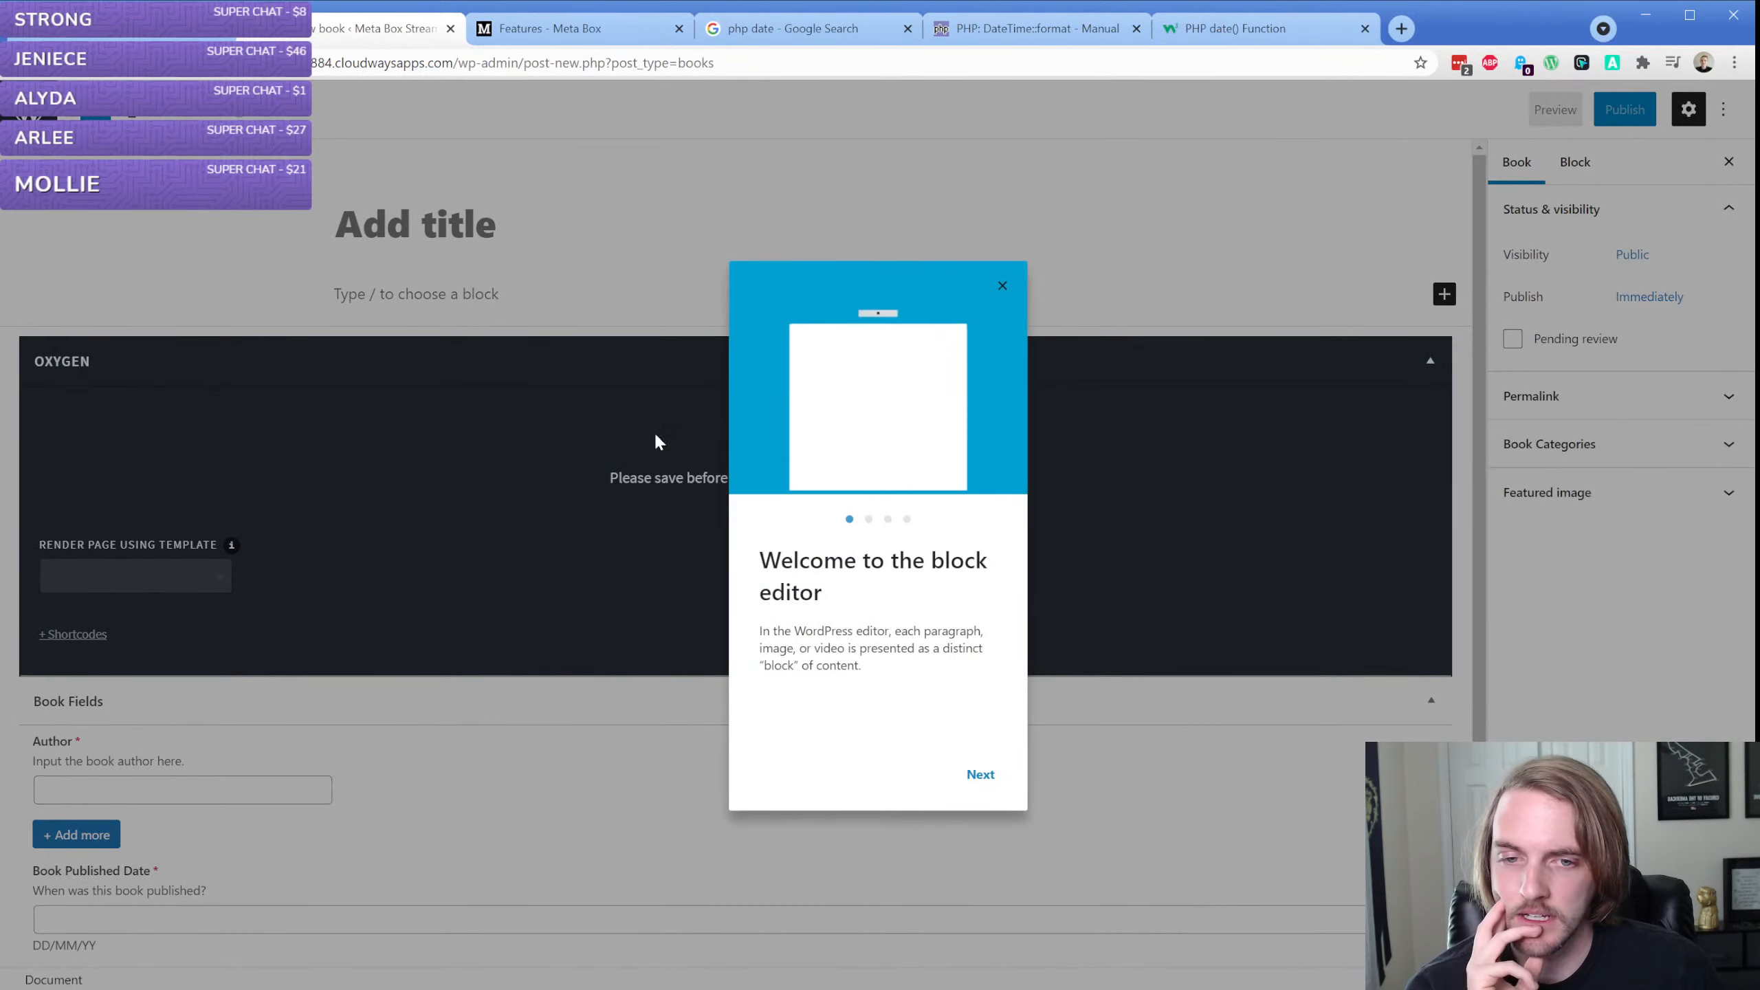
key("Escape")
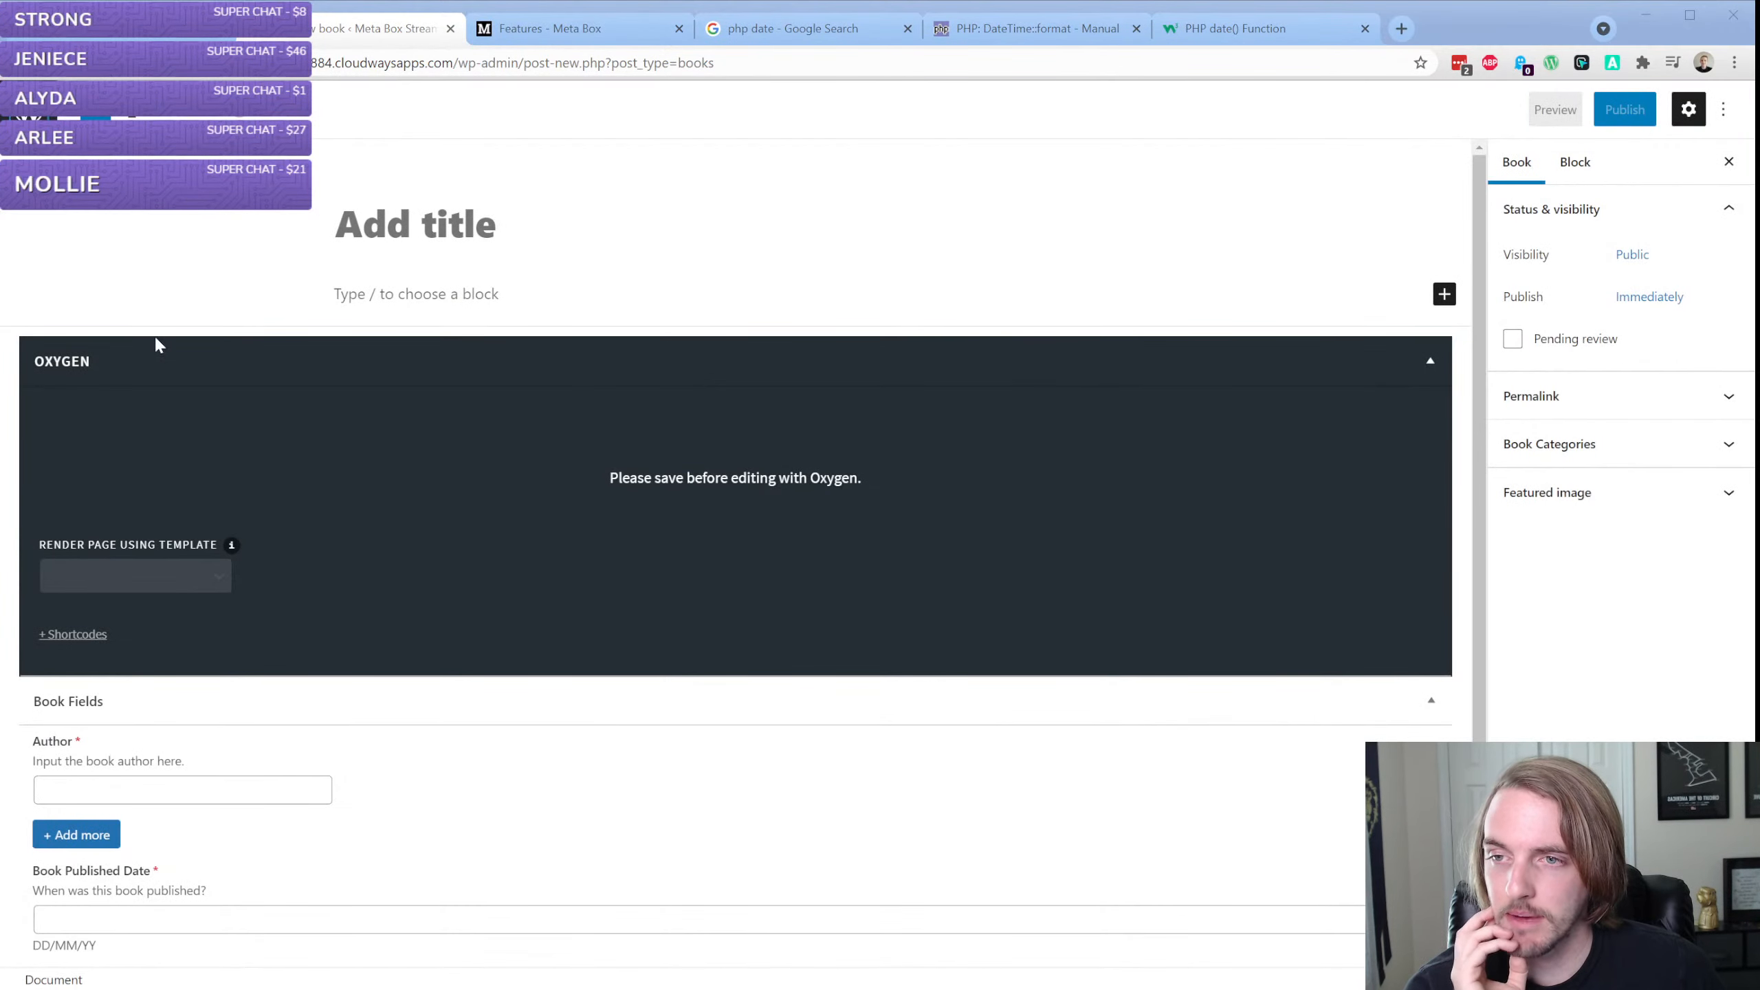
Install and activate the Classic Editor plugin on the site
mouse_move(39, 485)
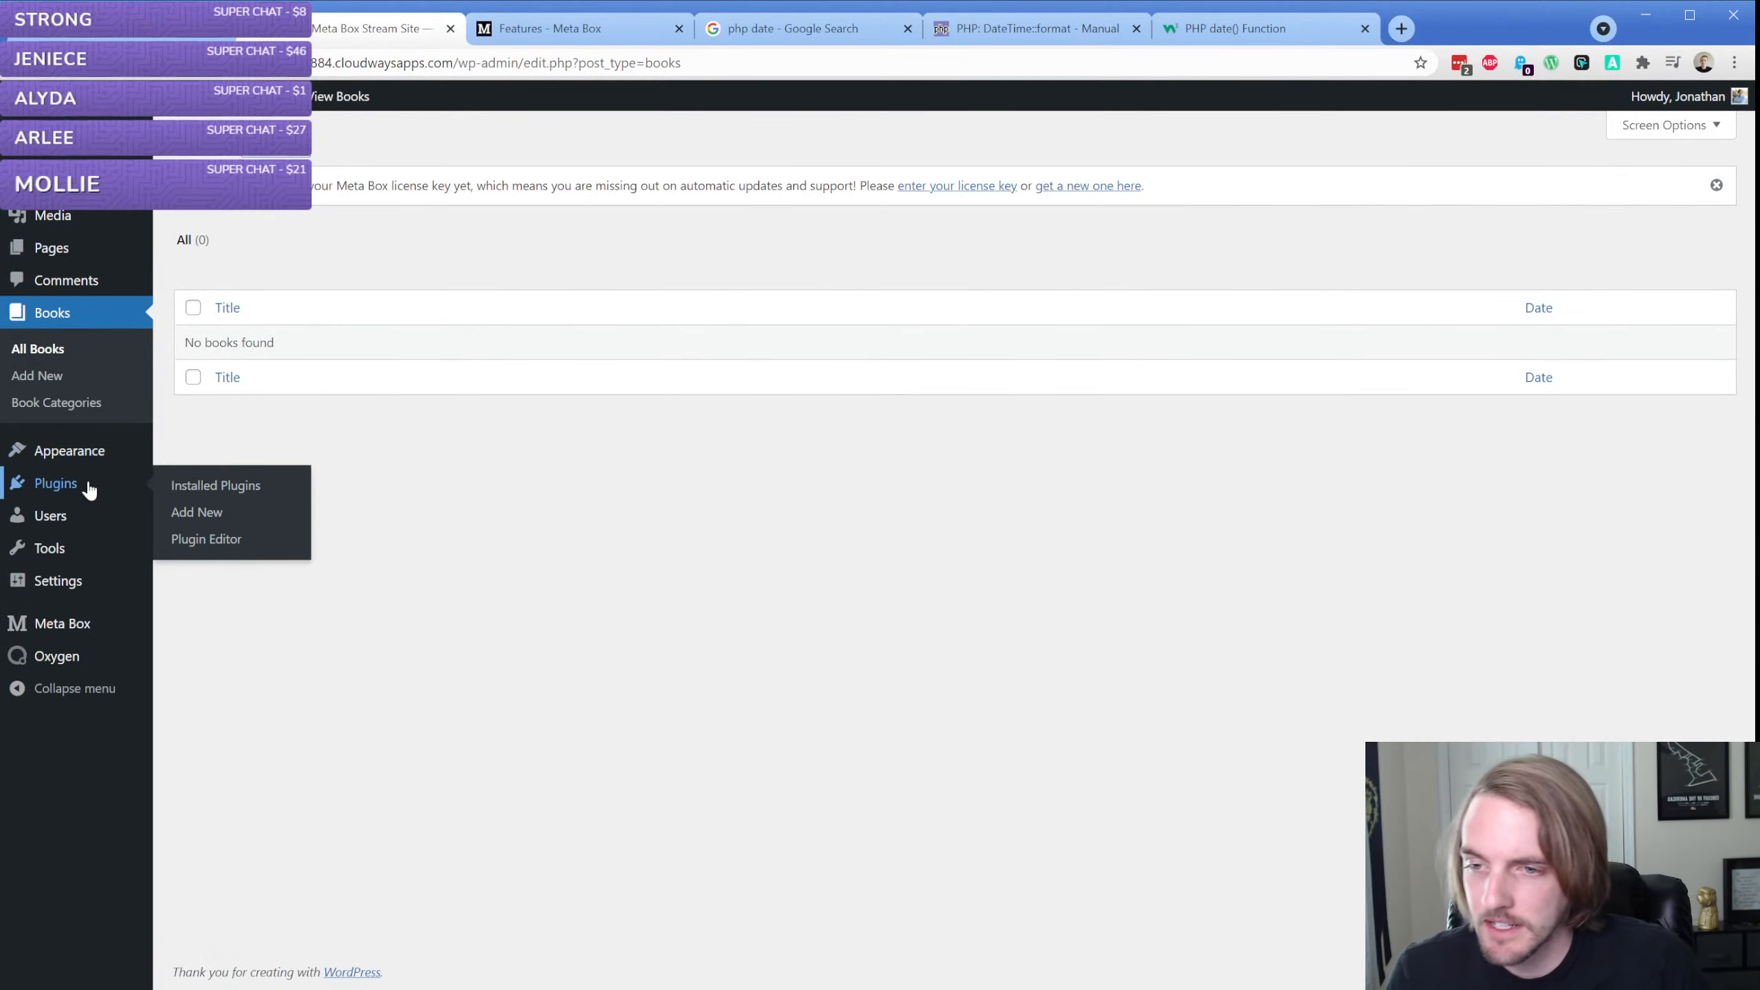
left_click(224, 491)
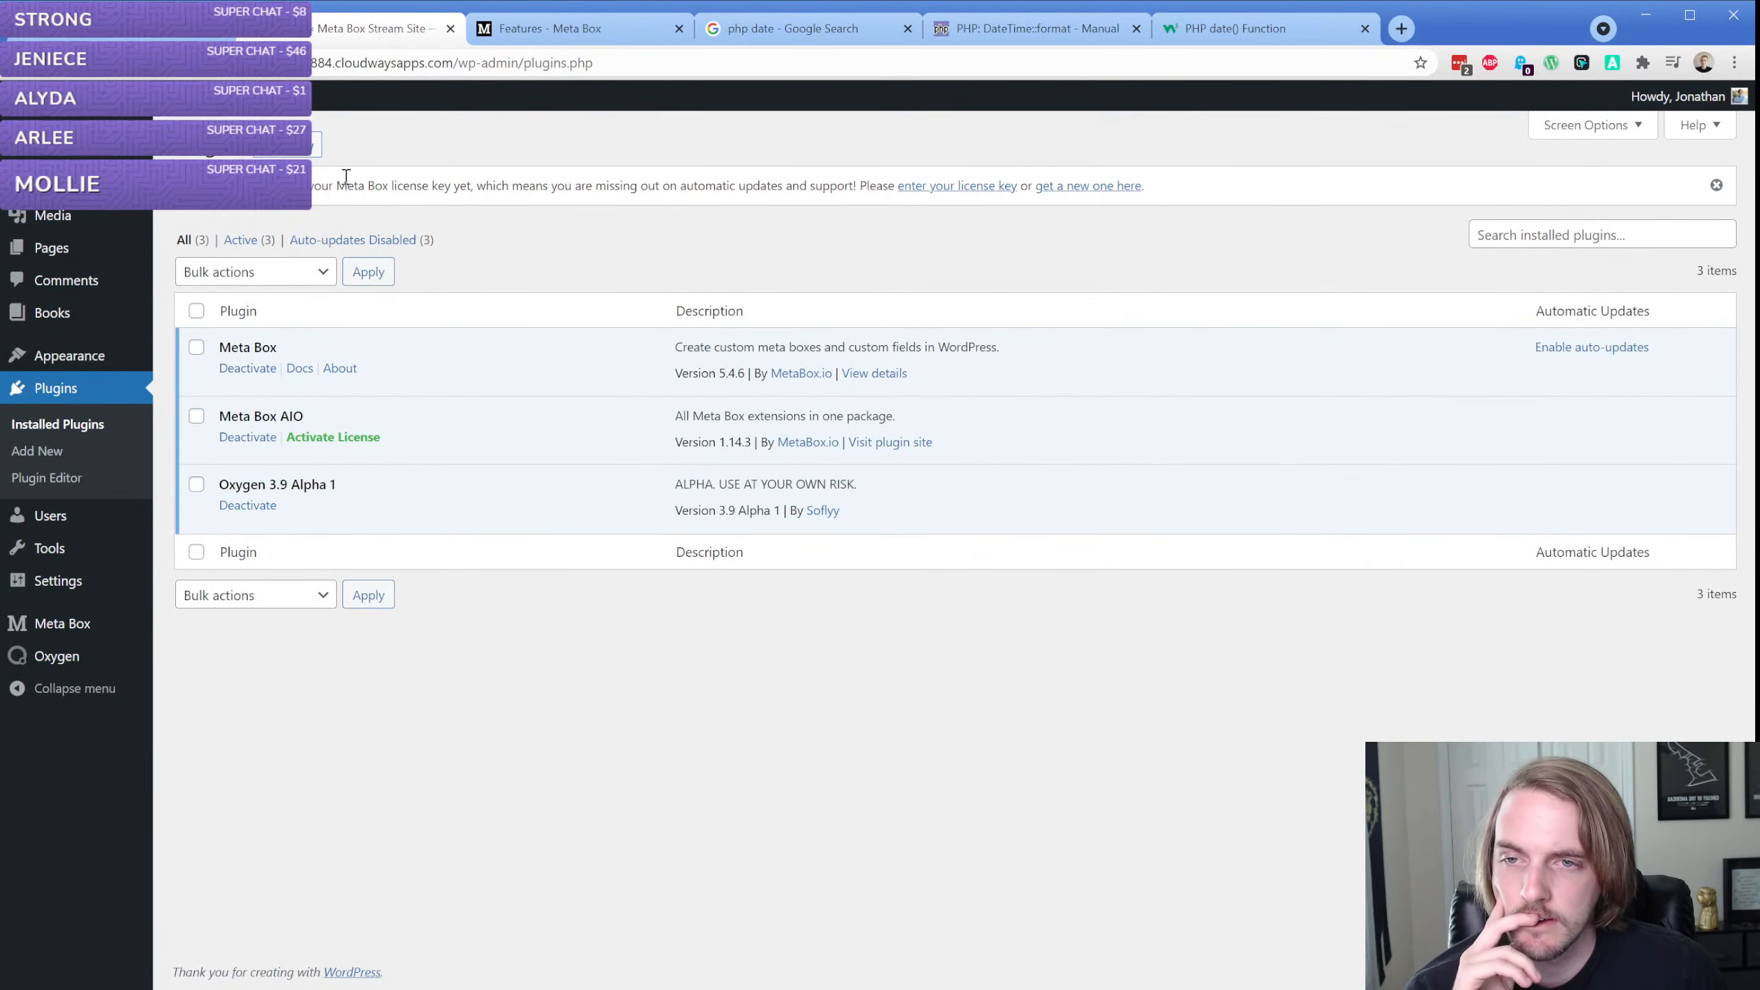
left_click(302, 148)
left_click(617, 350)
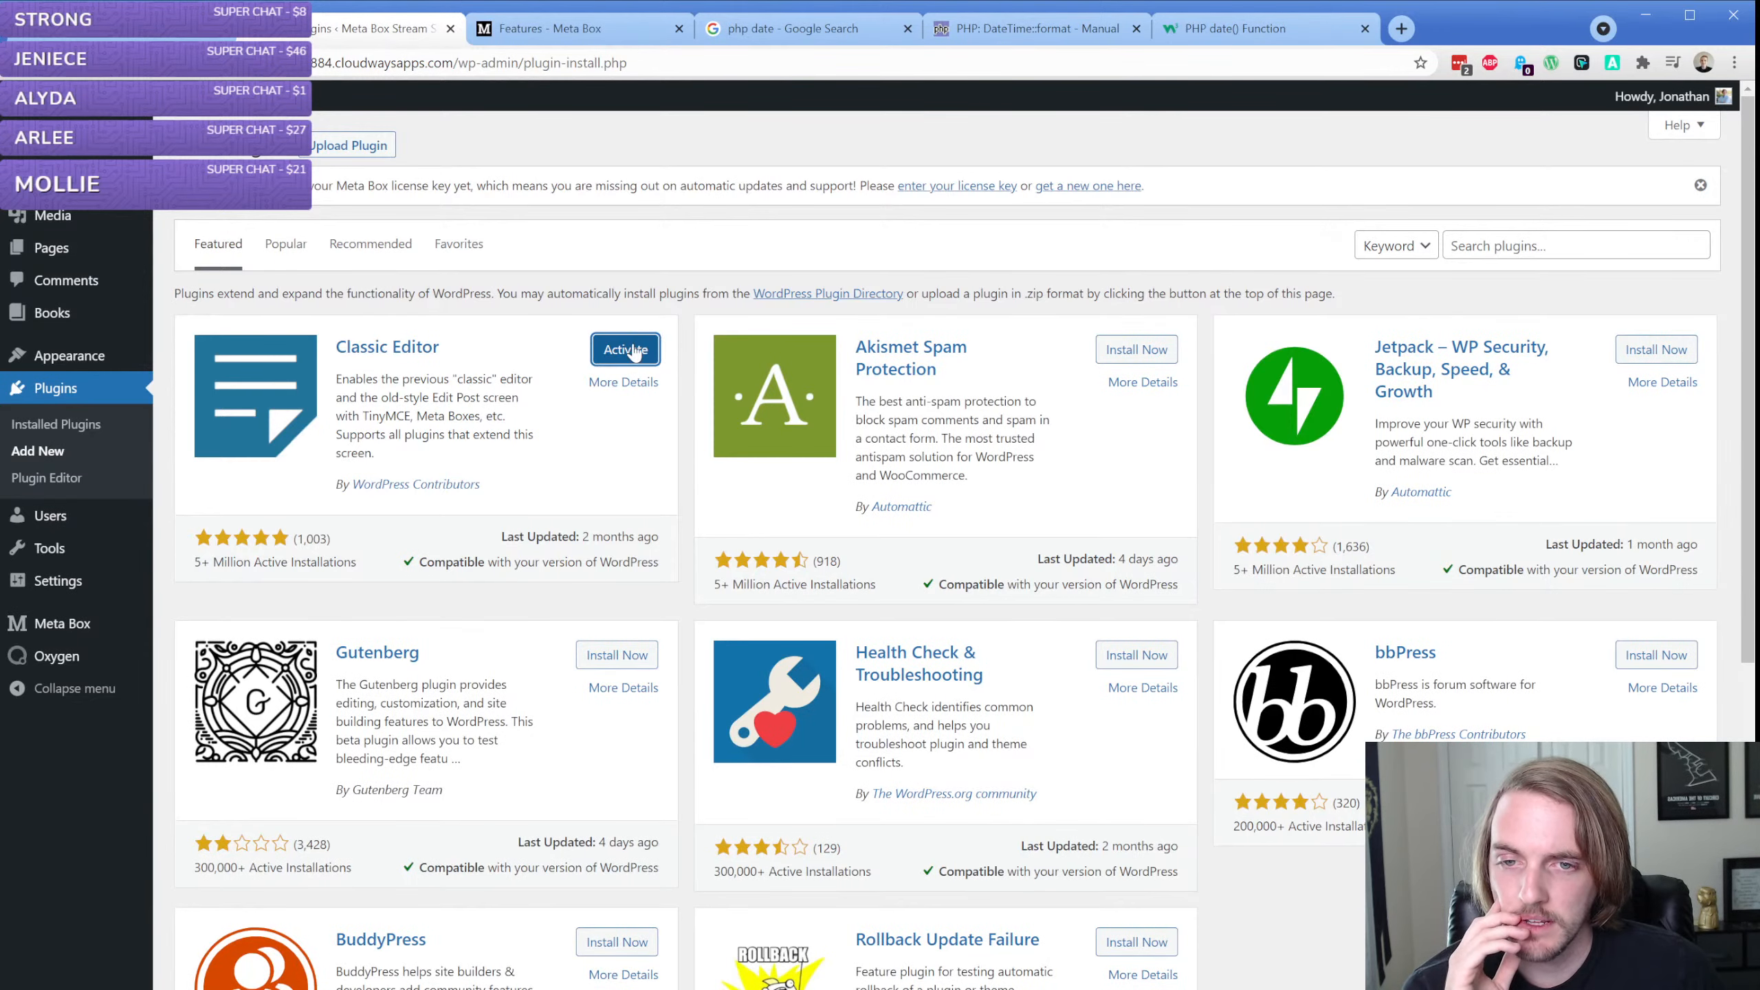
left_click(632, 351)
Start a new book entry and enter J.K. Rowling as the Author in its Book Fields
mouse_move(88, 312)
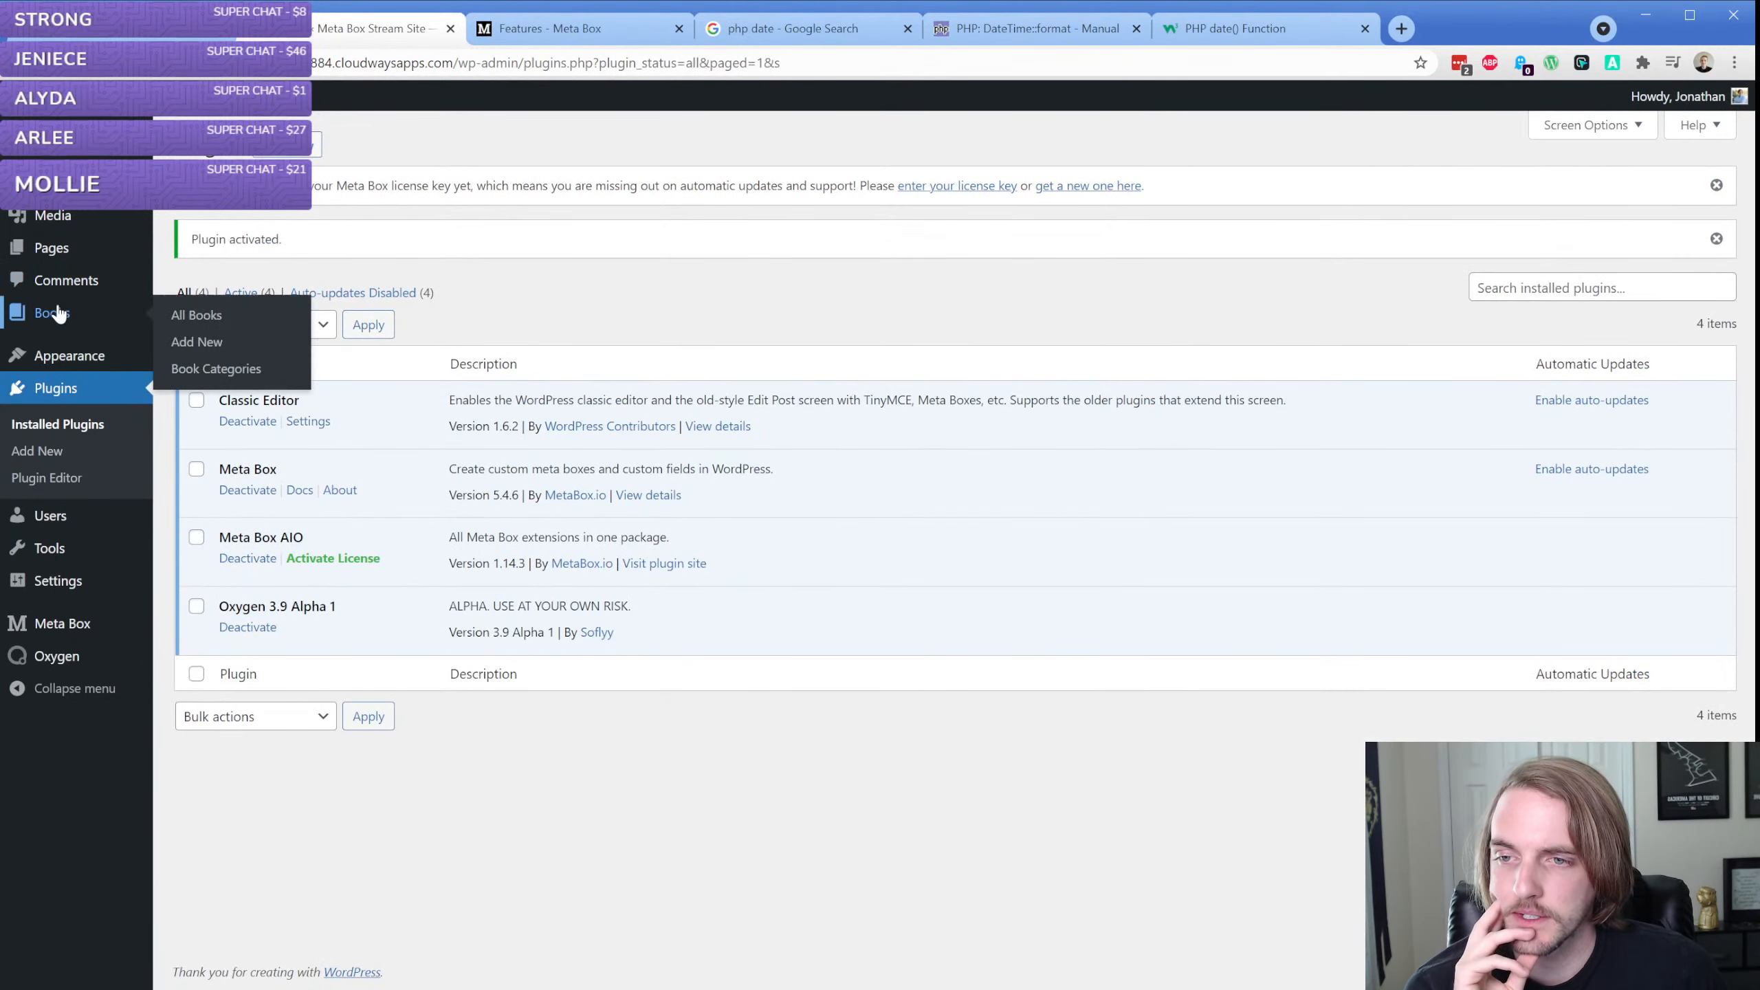
left_click(207, 338)
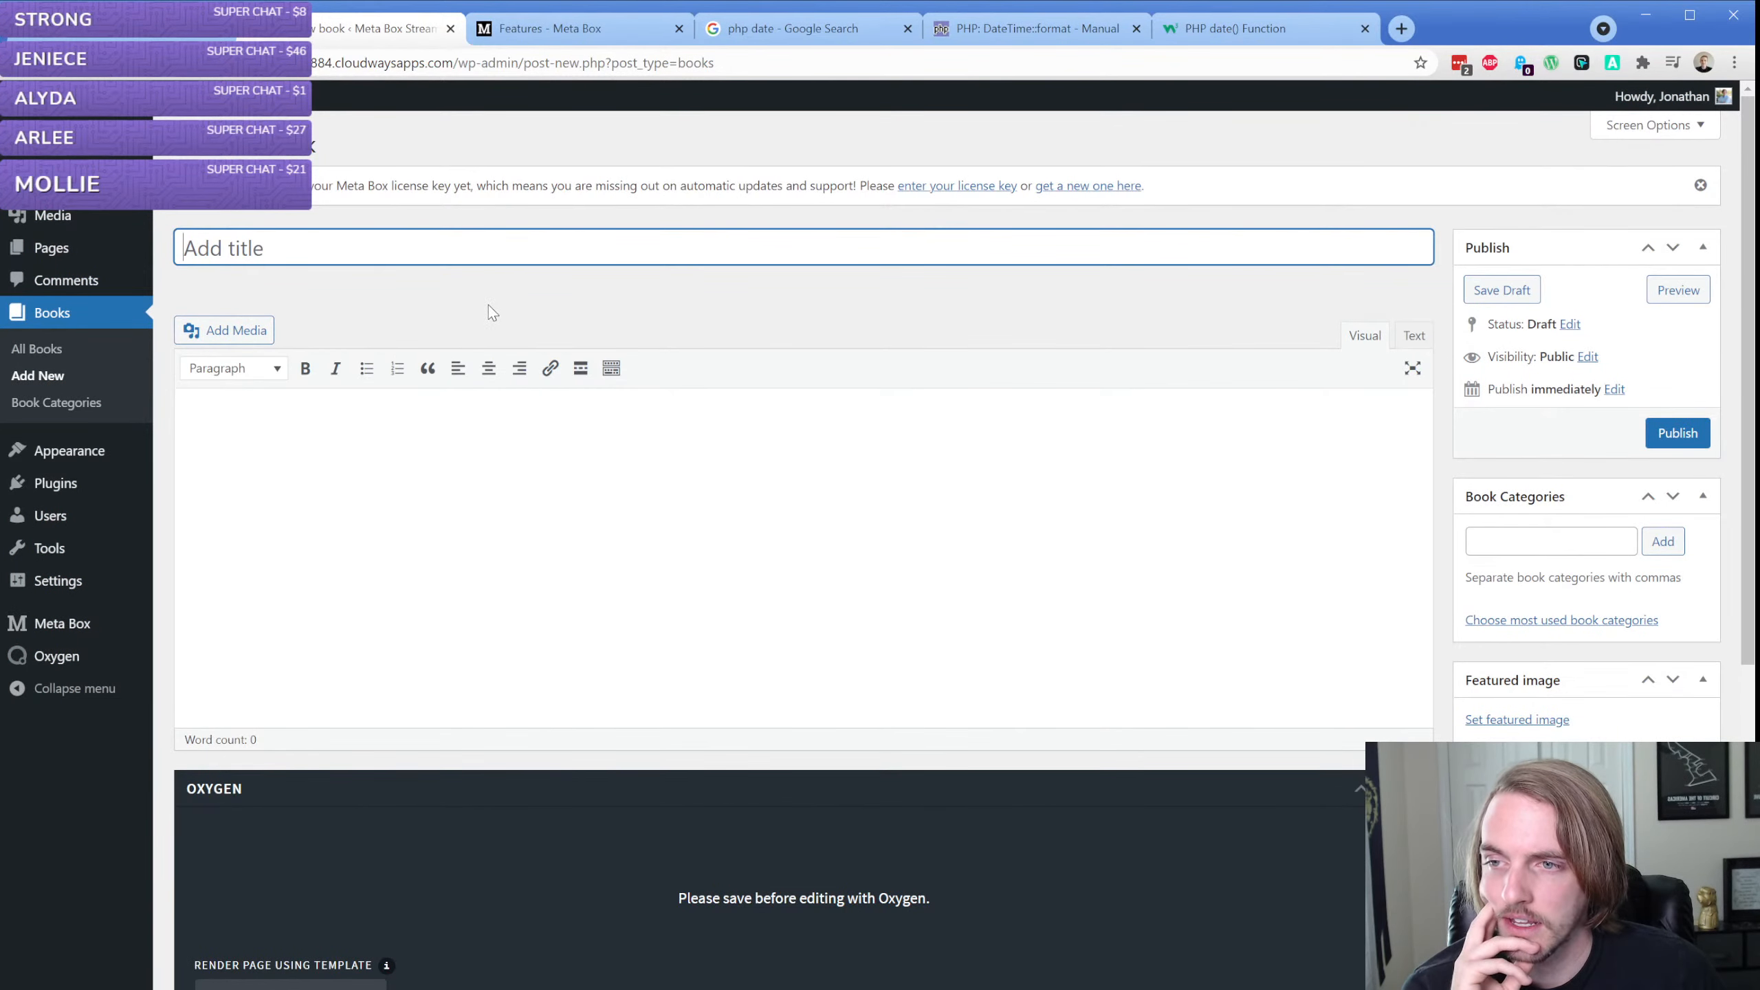
scroll(488, 306, "down", 6)
left_click(368, 720)
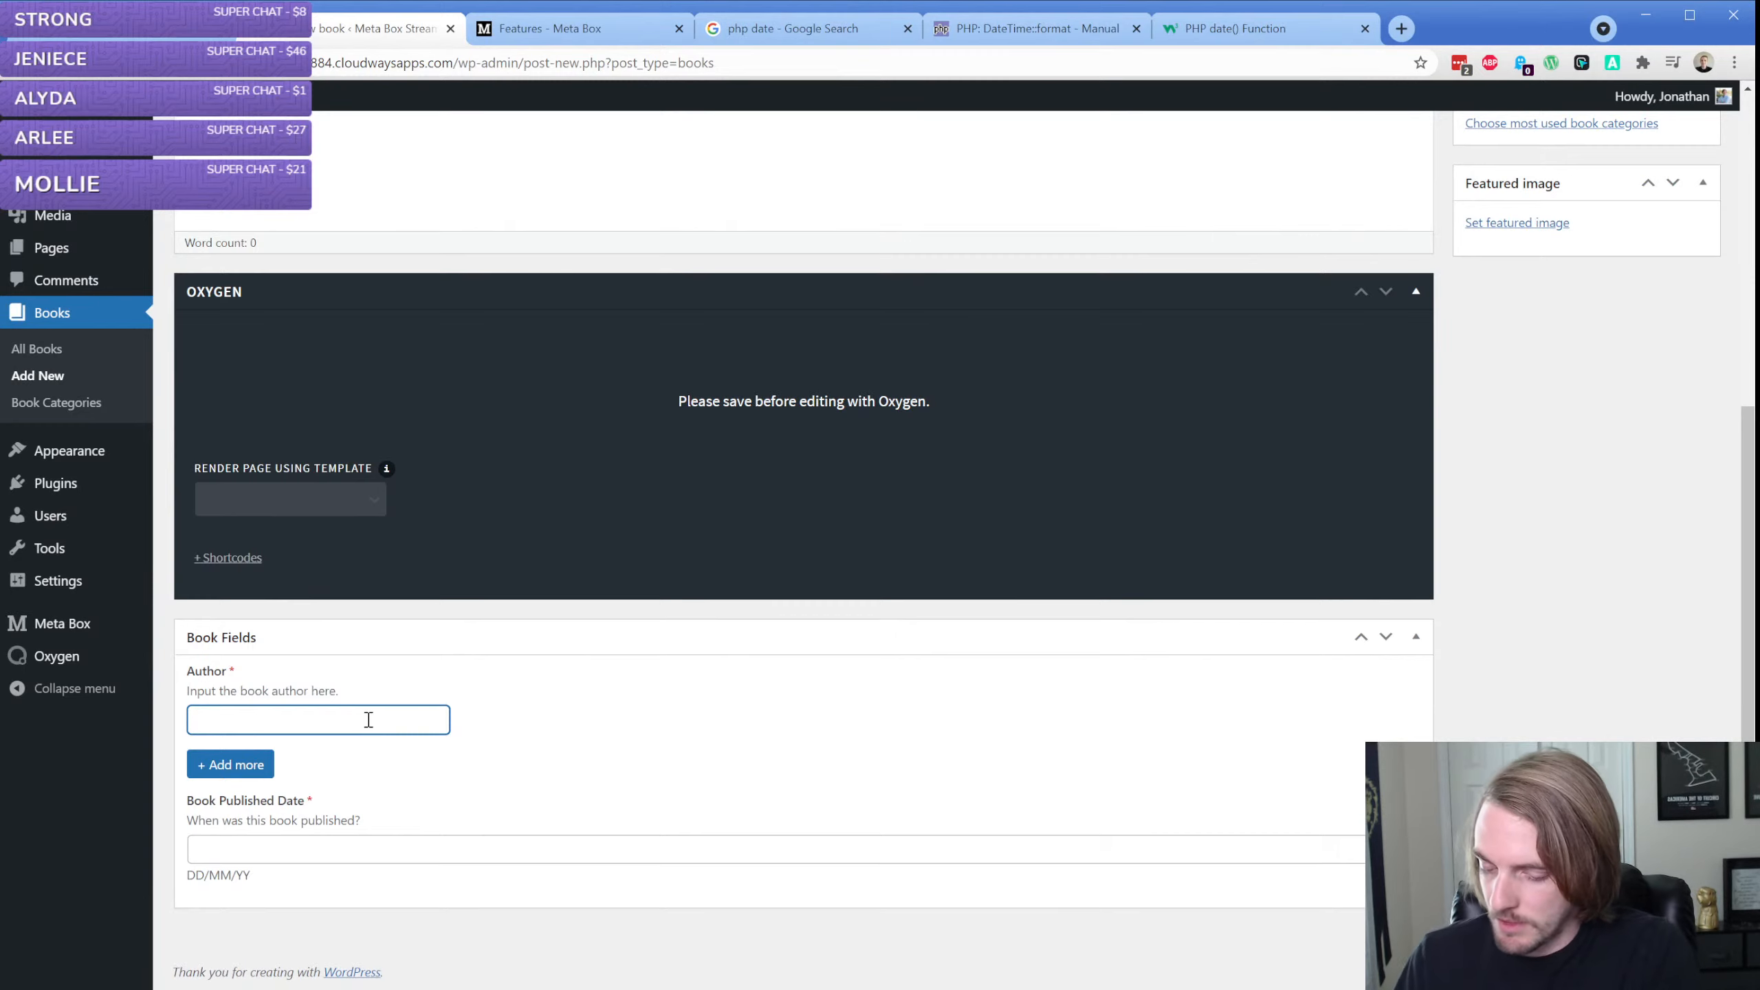
type("J.K. Rowling")
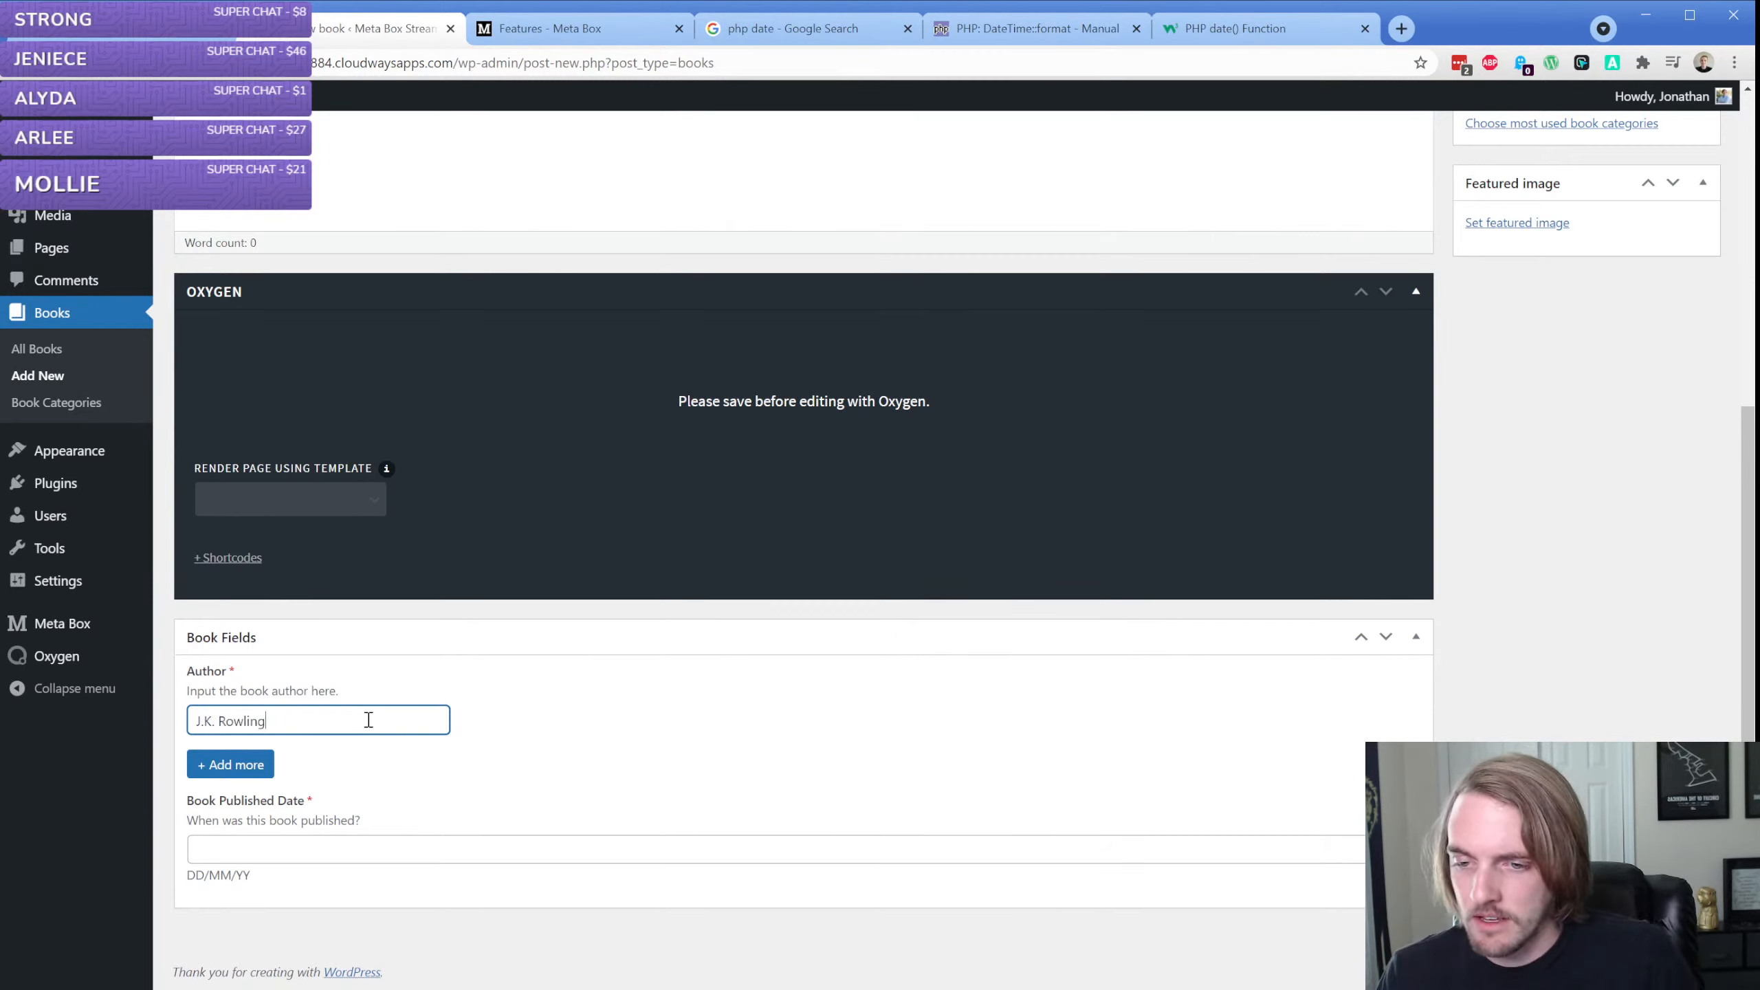
Add two more Author entries to the book: Stephen Fry and a third author's full name
left_click(253, 765)
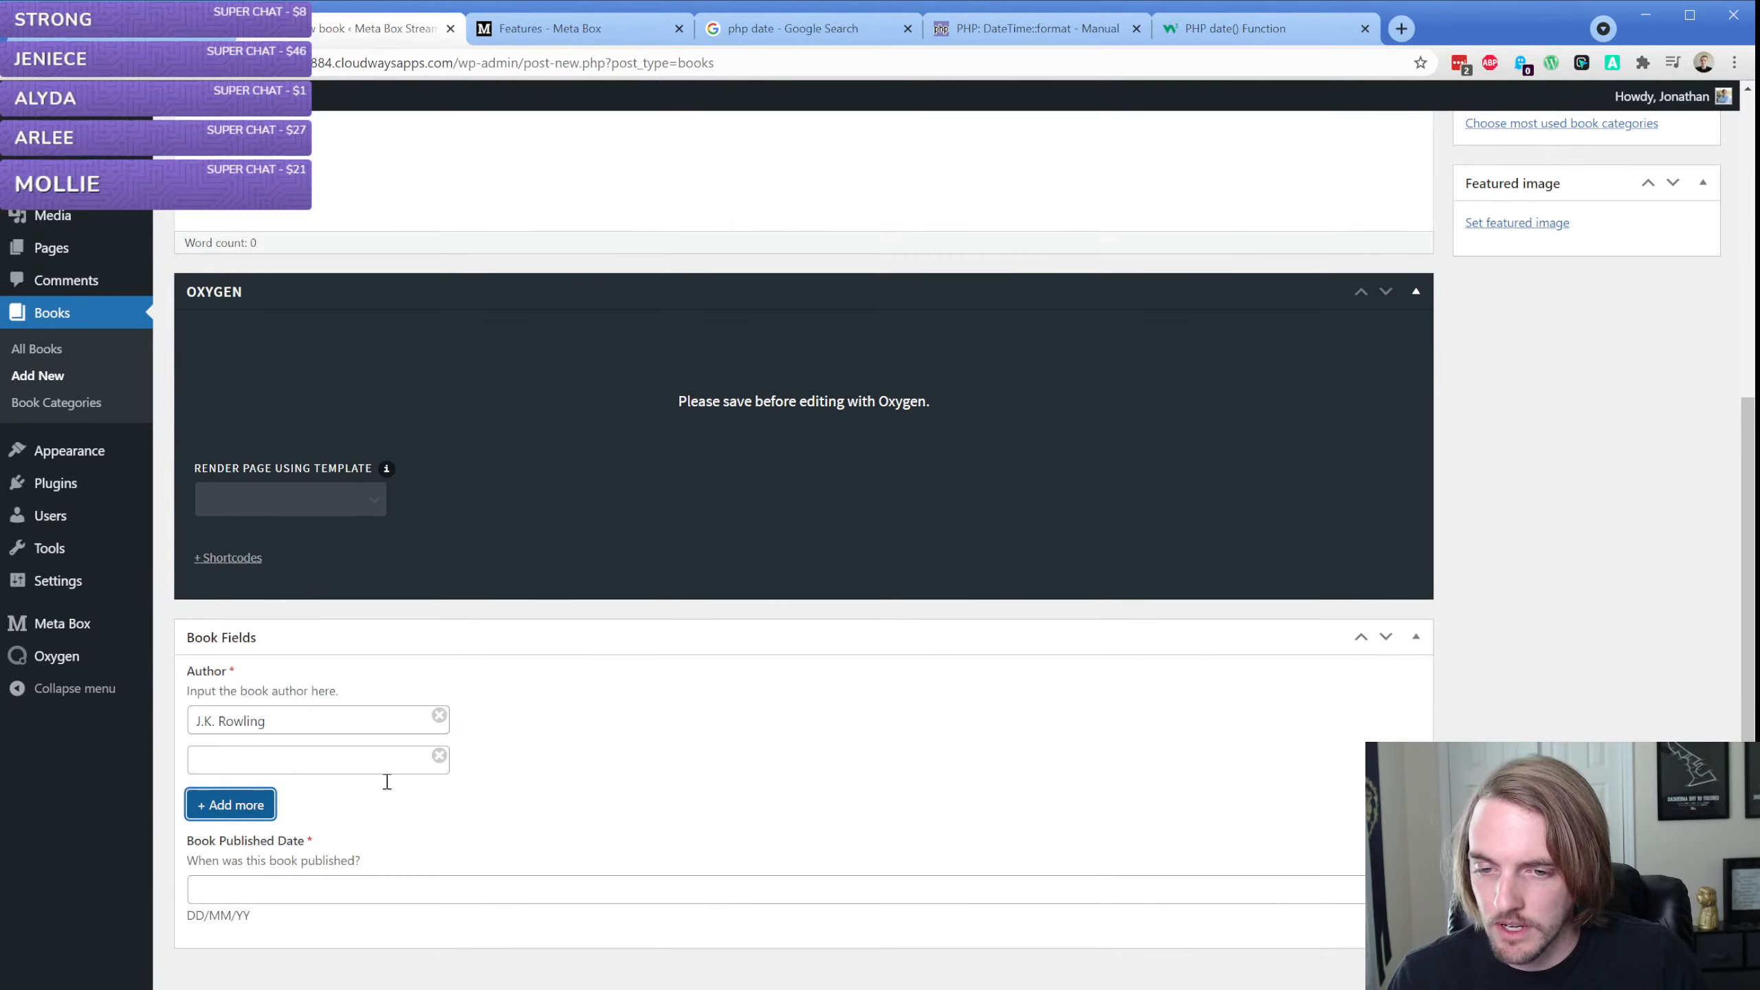
left_click(323, 768)
type("Stephen Fr")
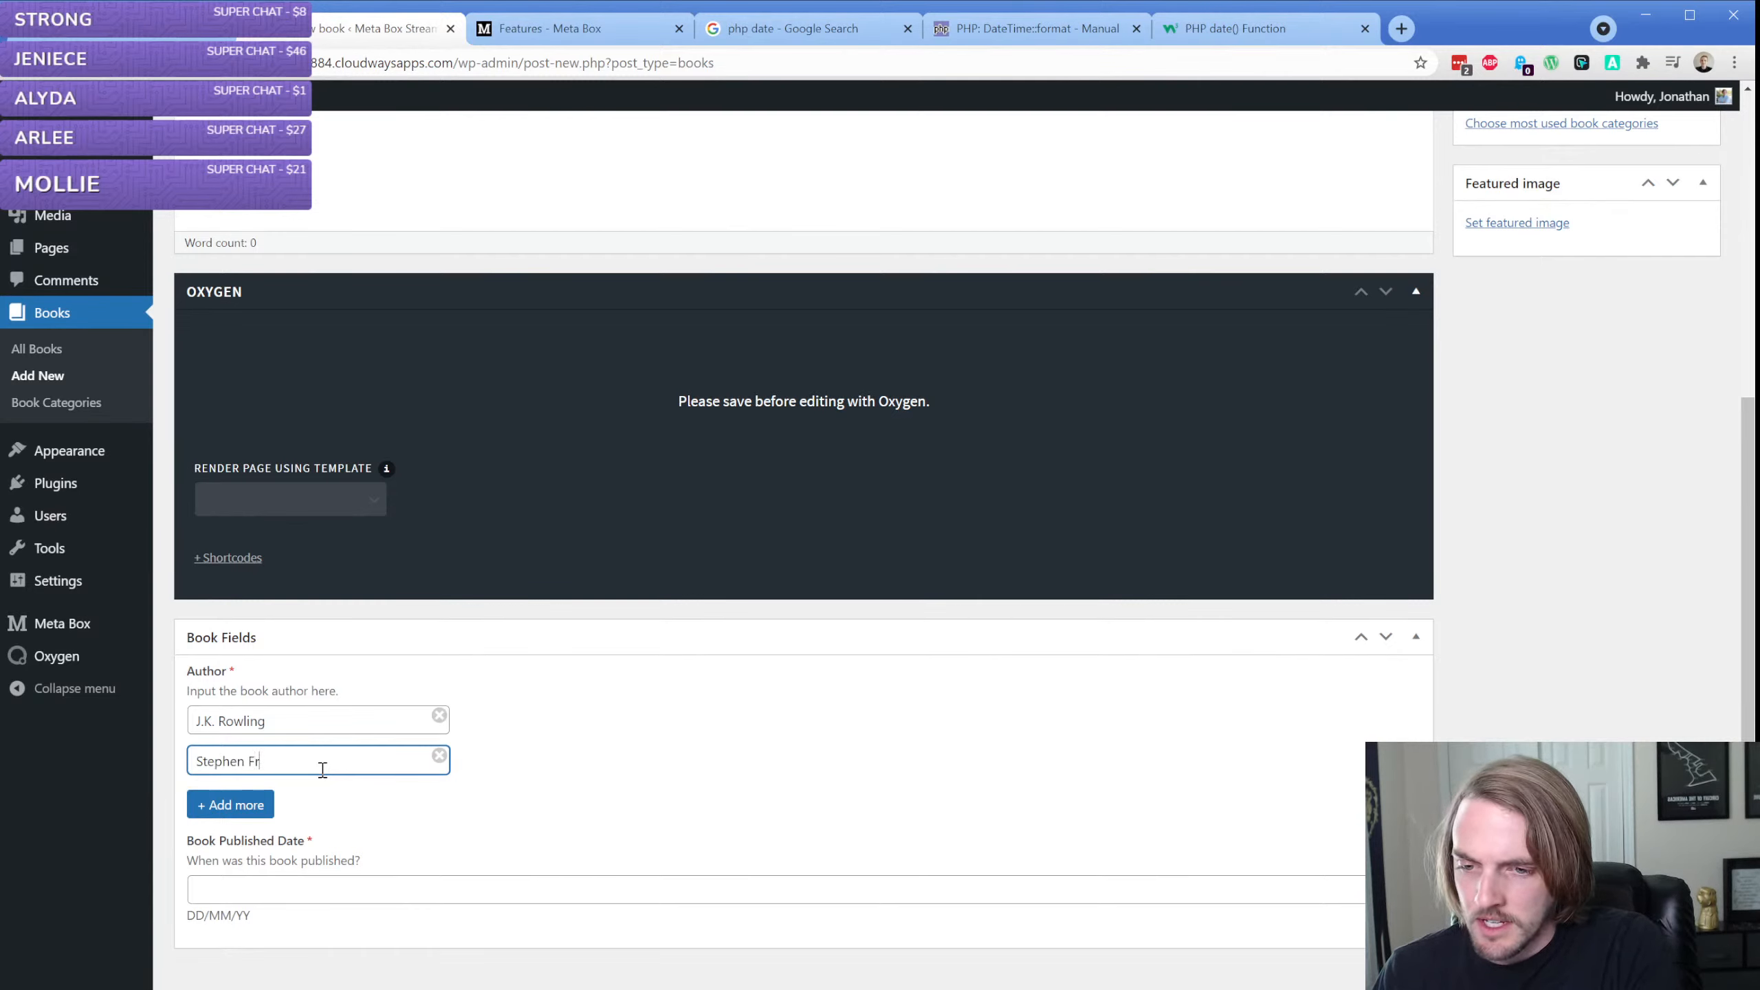
type("y")
left_click(262, 803)
left_click(306, 808)
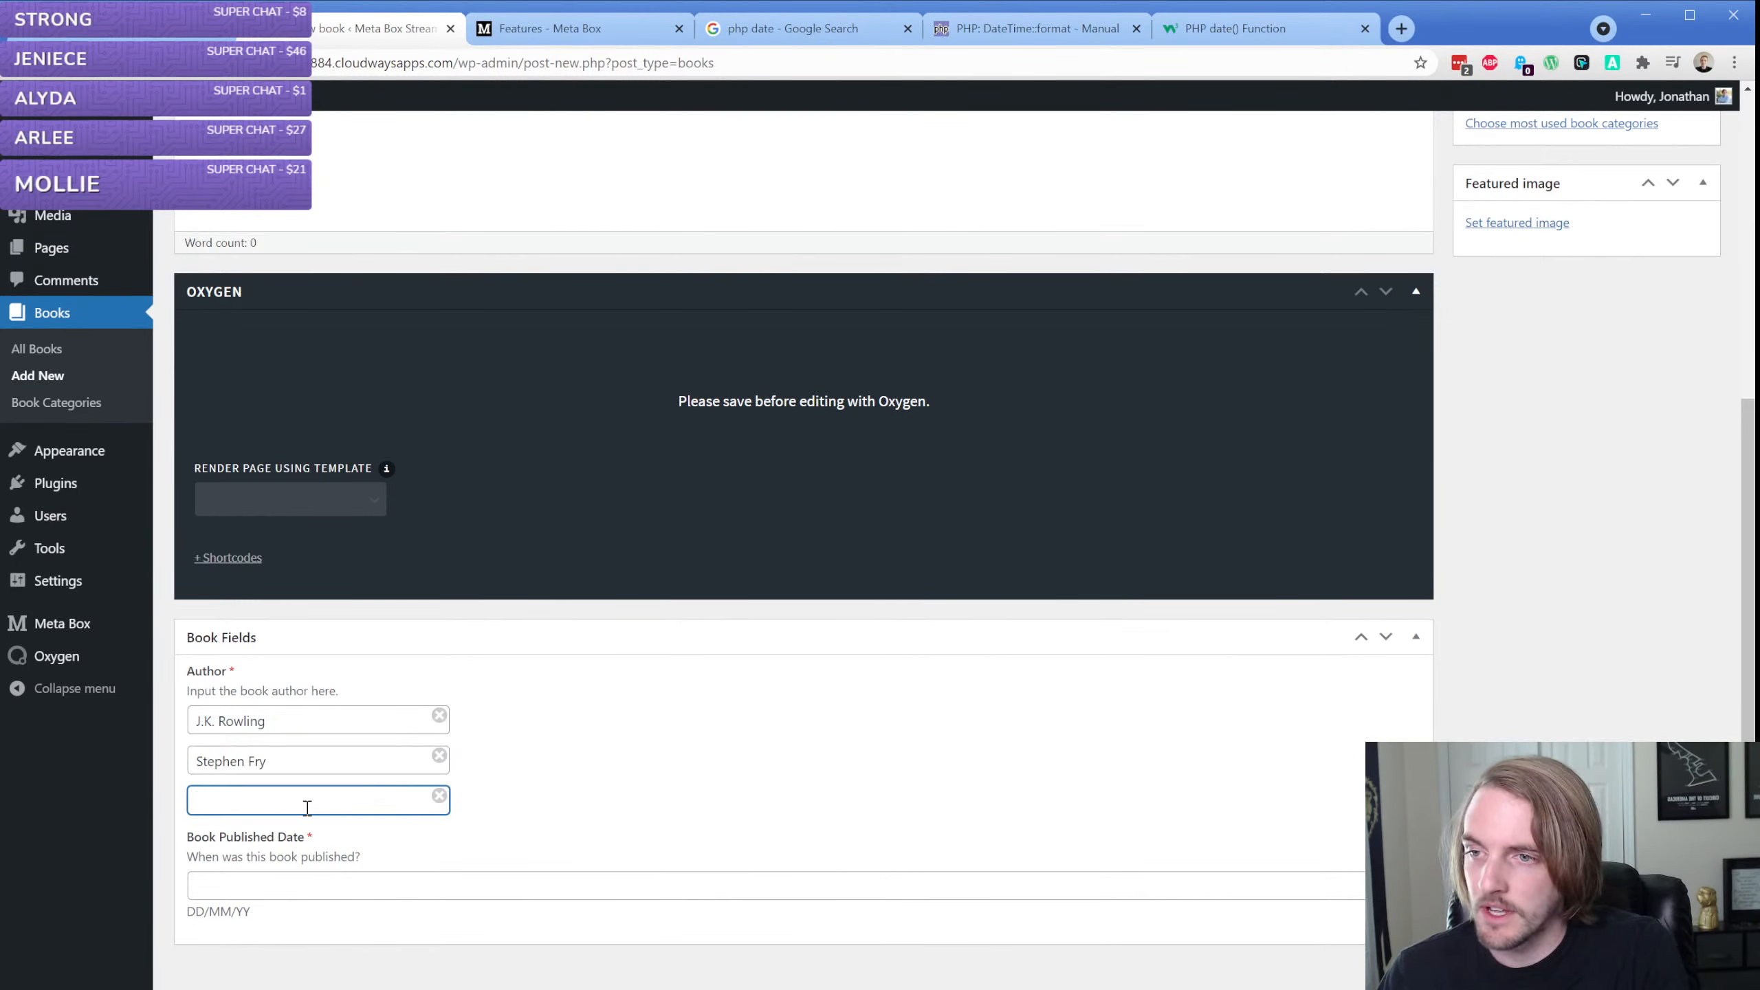
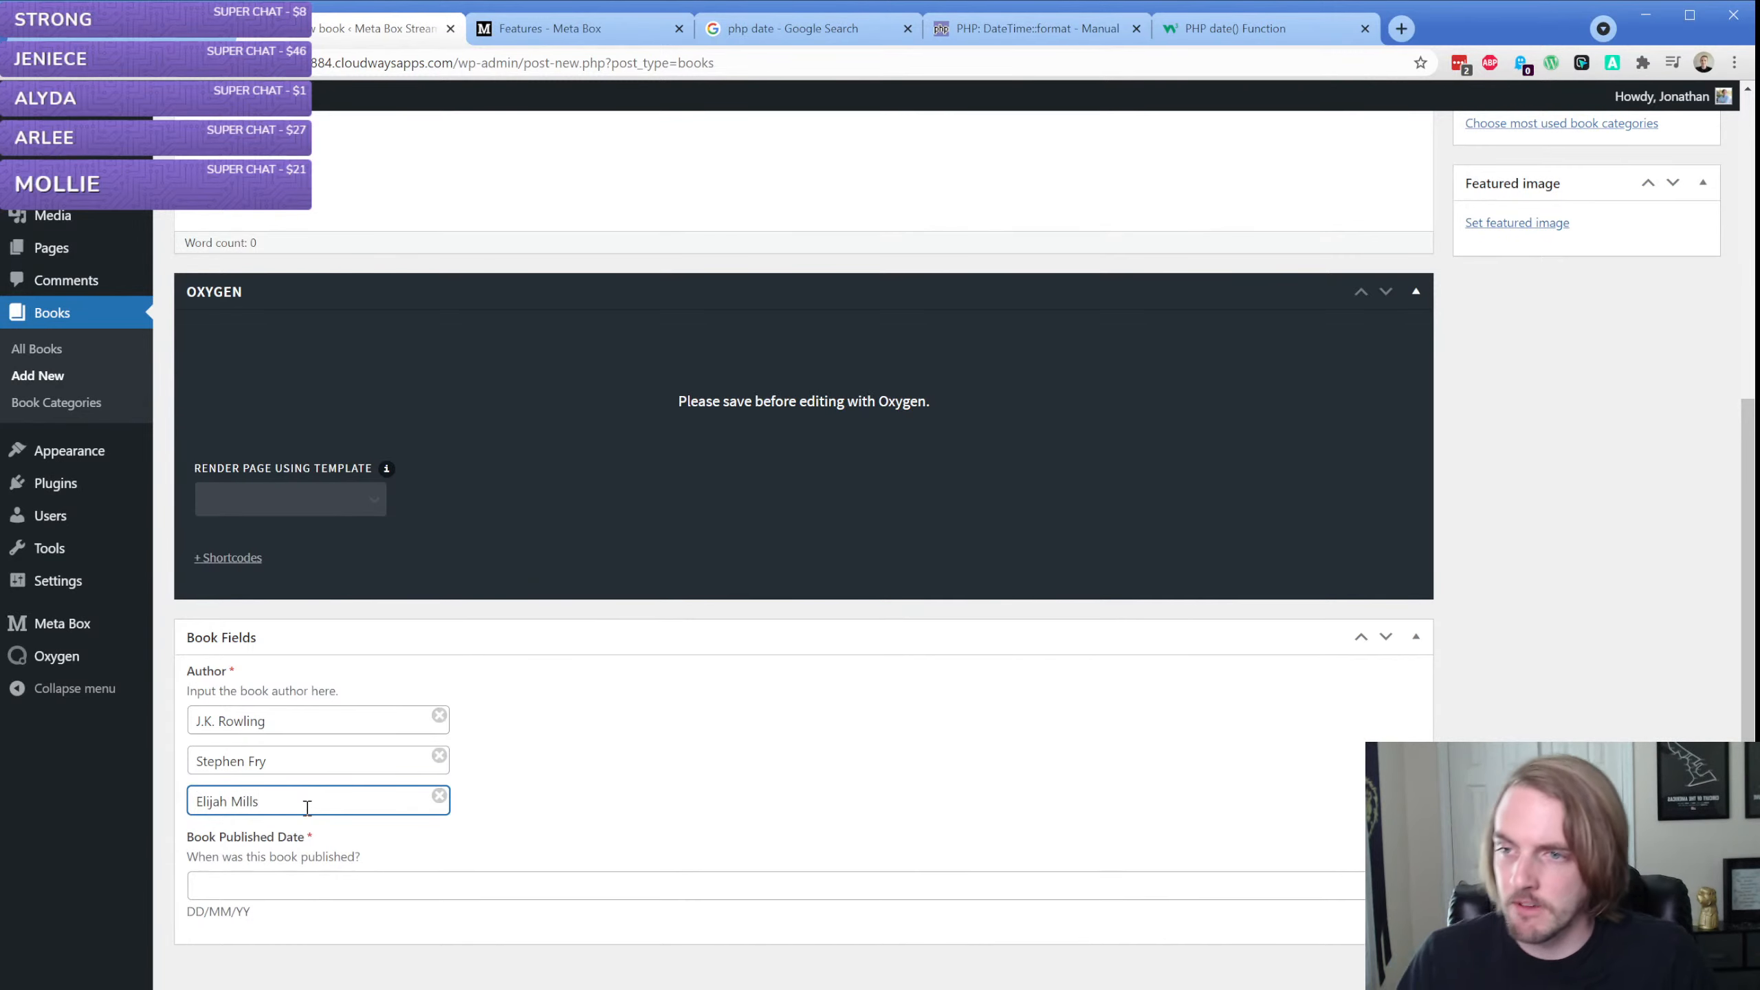
Set the Book Published Date to 2017-05-02 and compare it with the format hint below the field
scroll(307, 808, "down", 1)
left_click(323, 845)
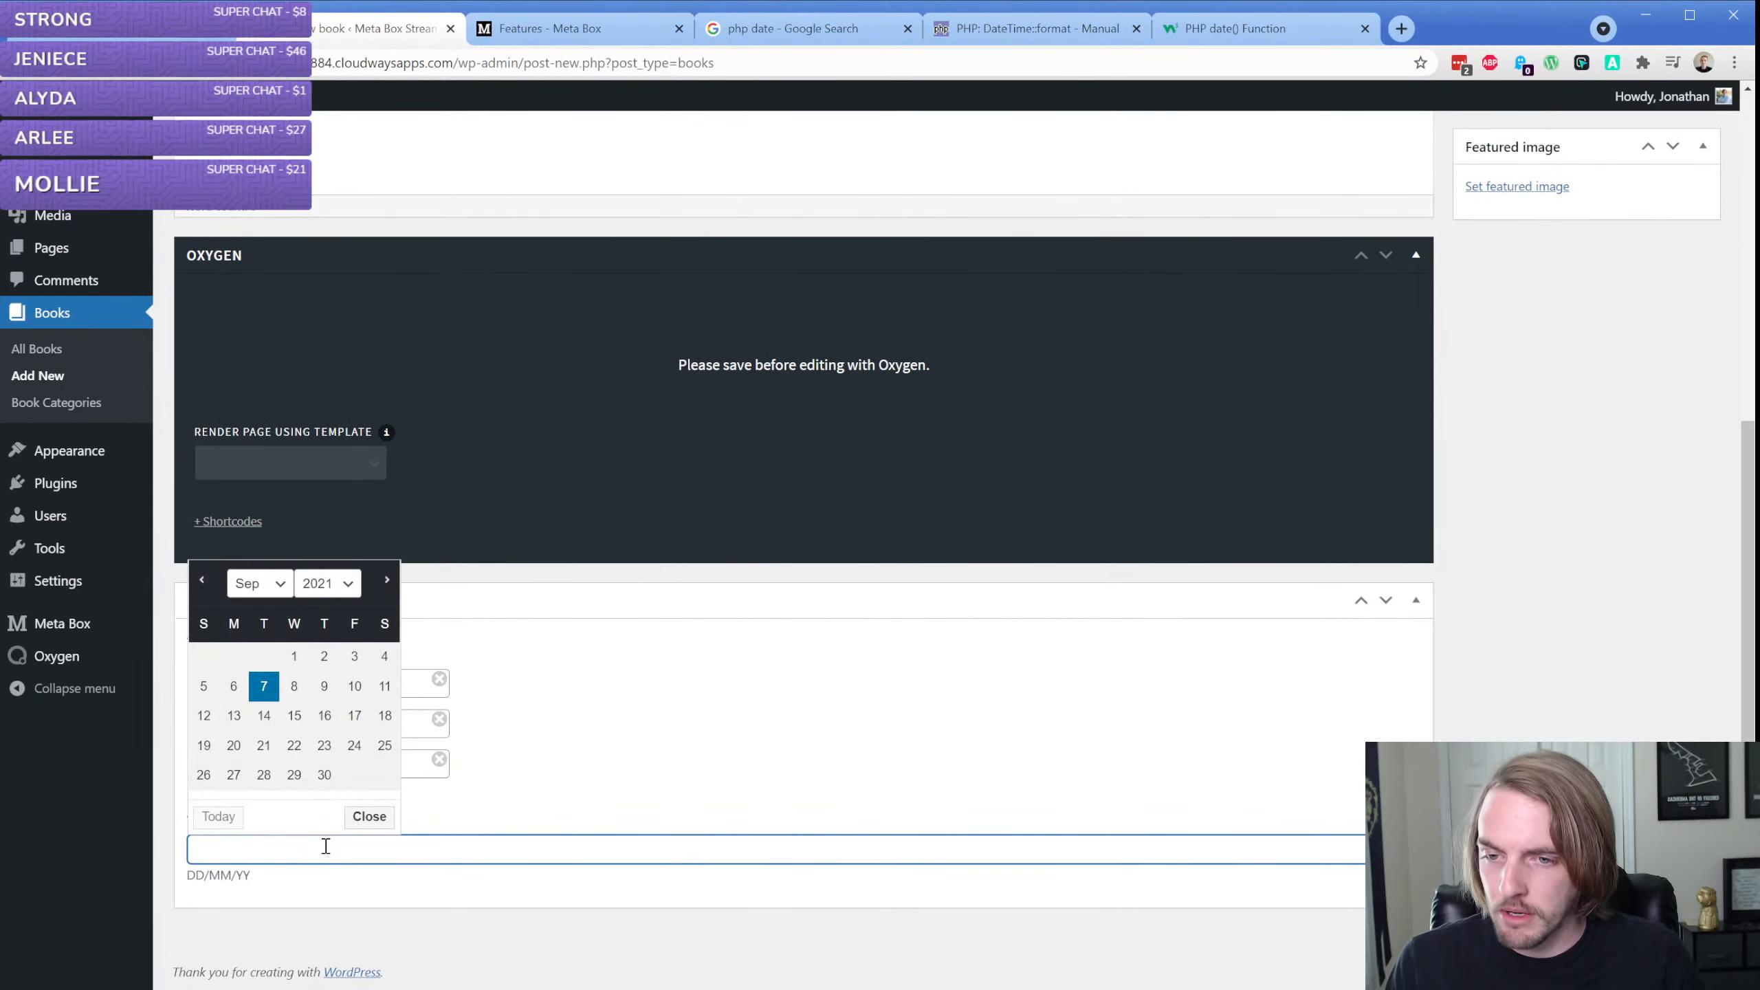
left_click(321, 601)
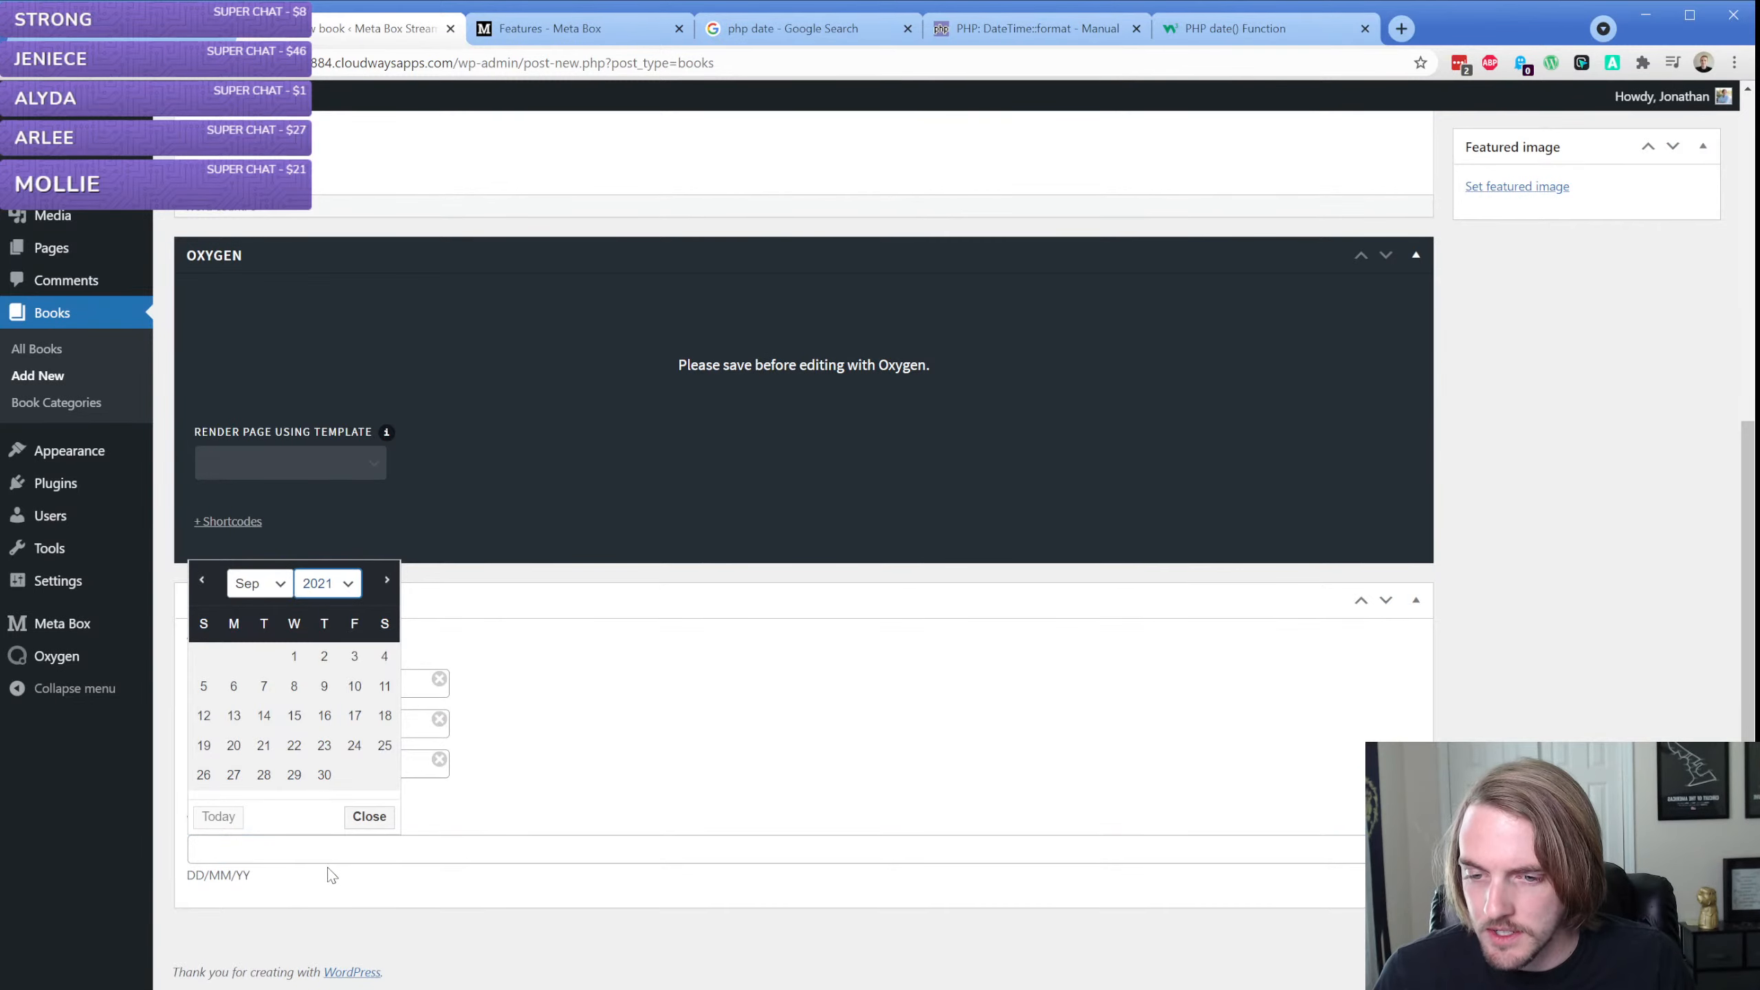
left_click(331, 714)
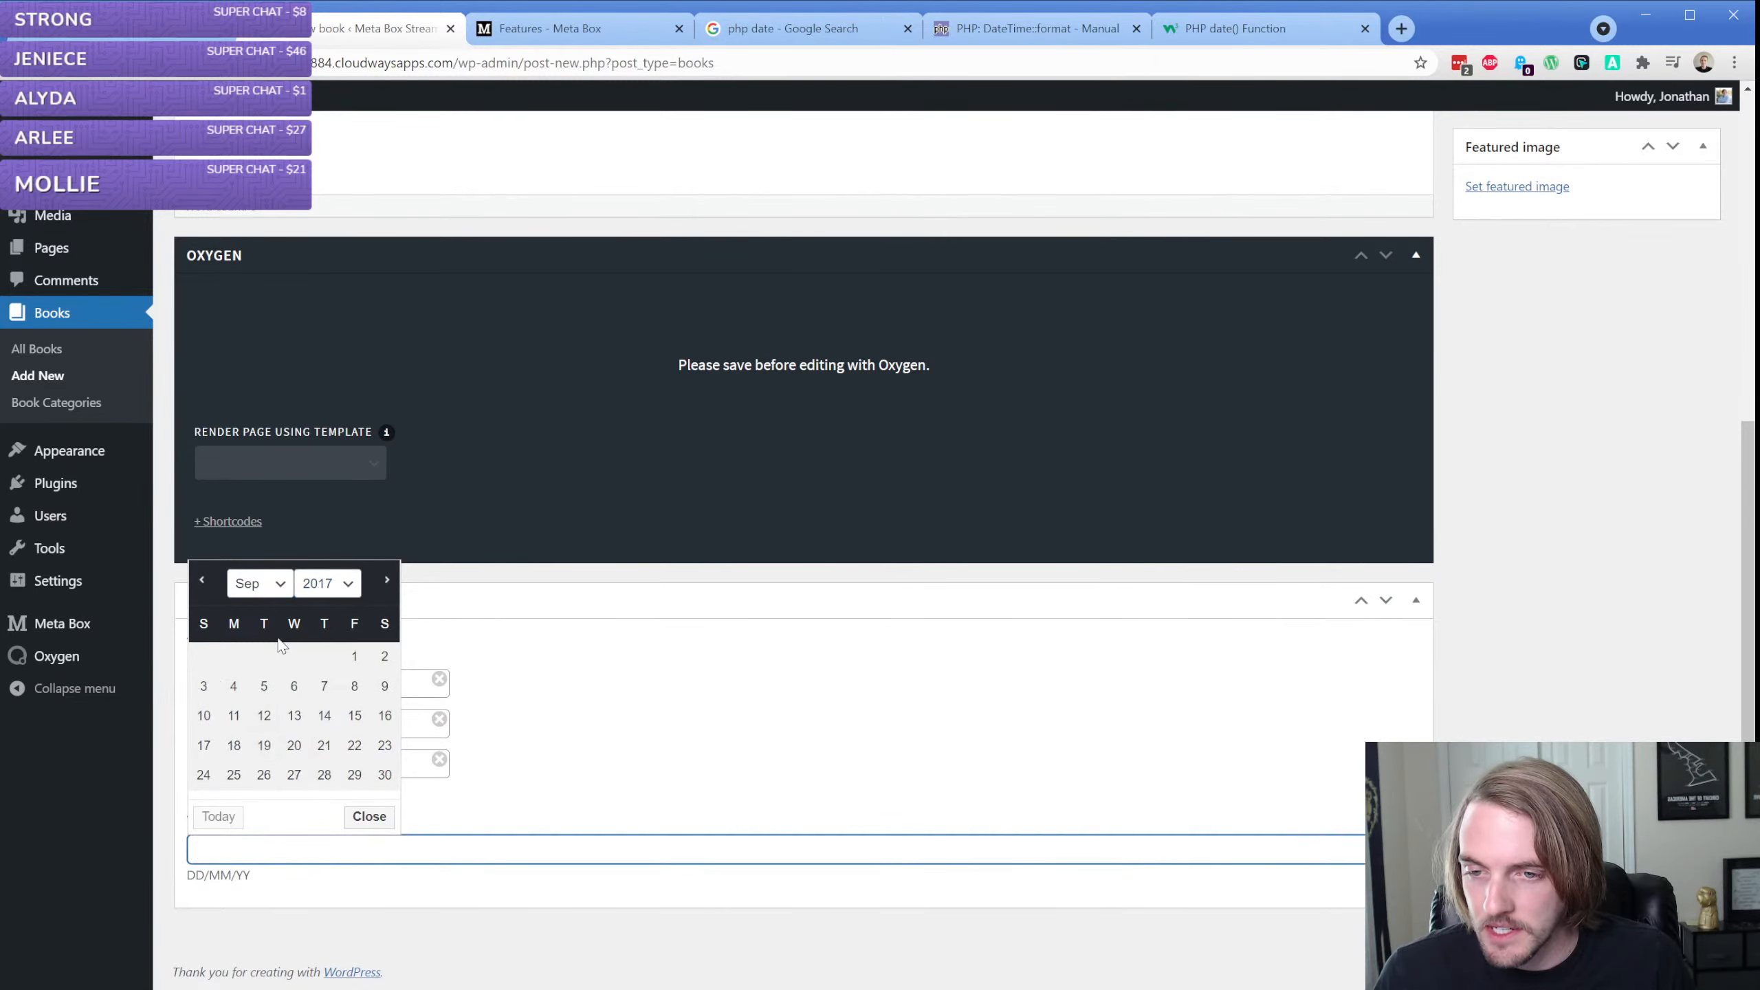
left_click(272, 585)
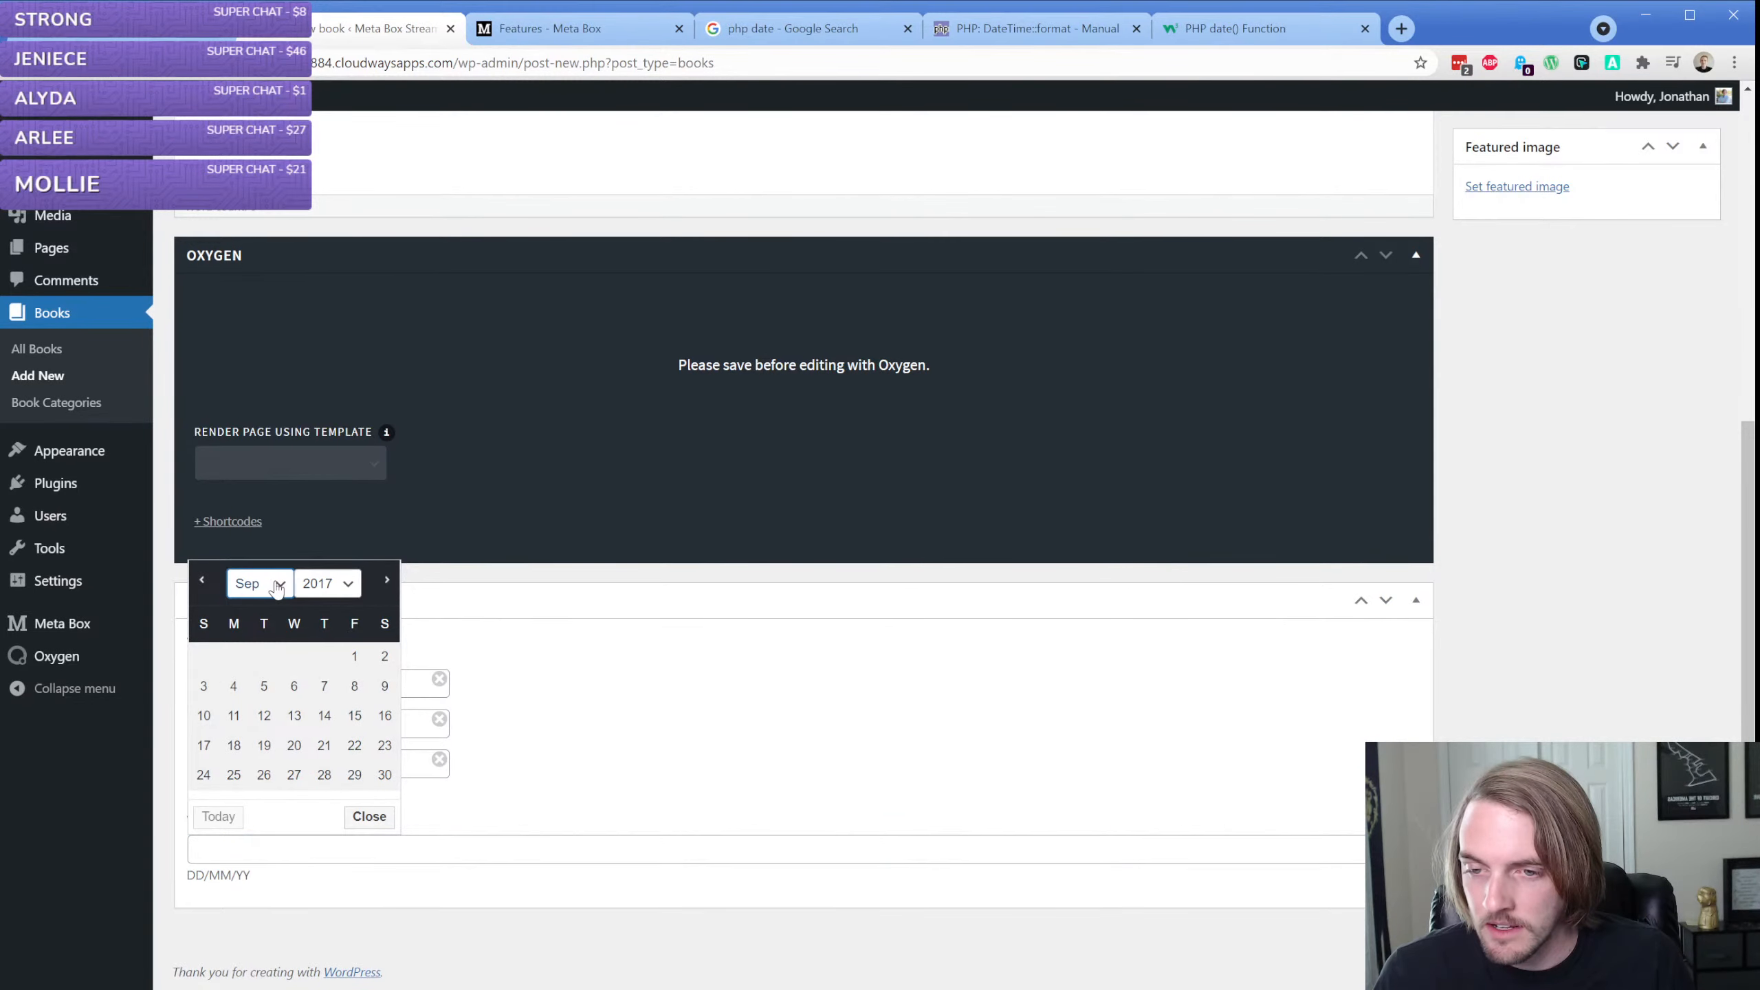
left_click(265, 685)
left_click(263, 656)
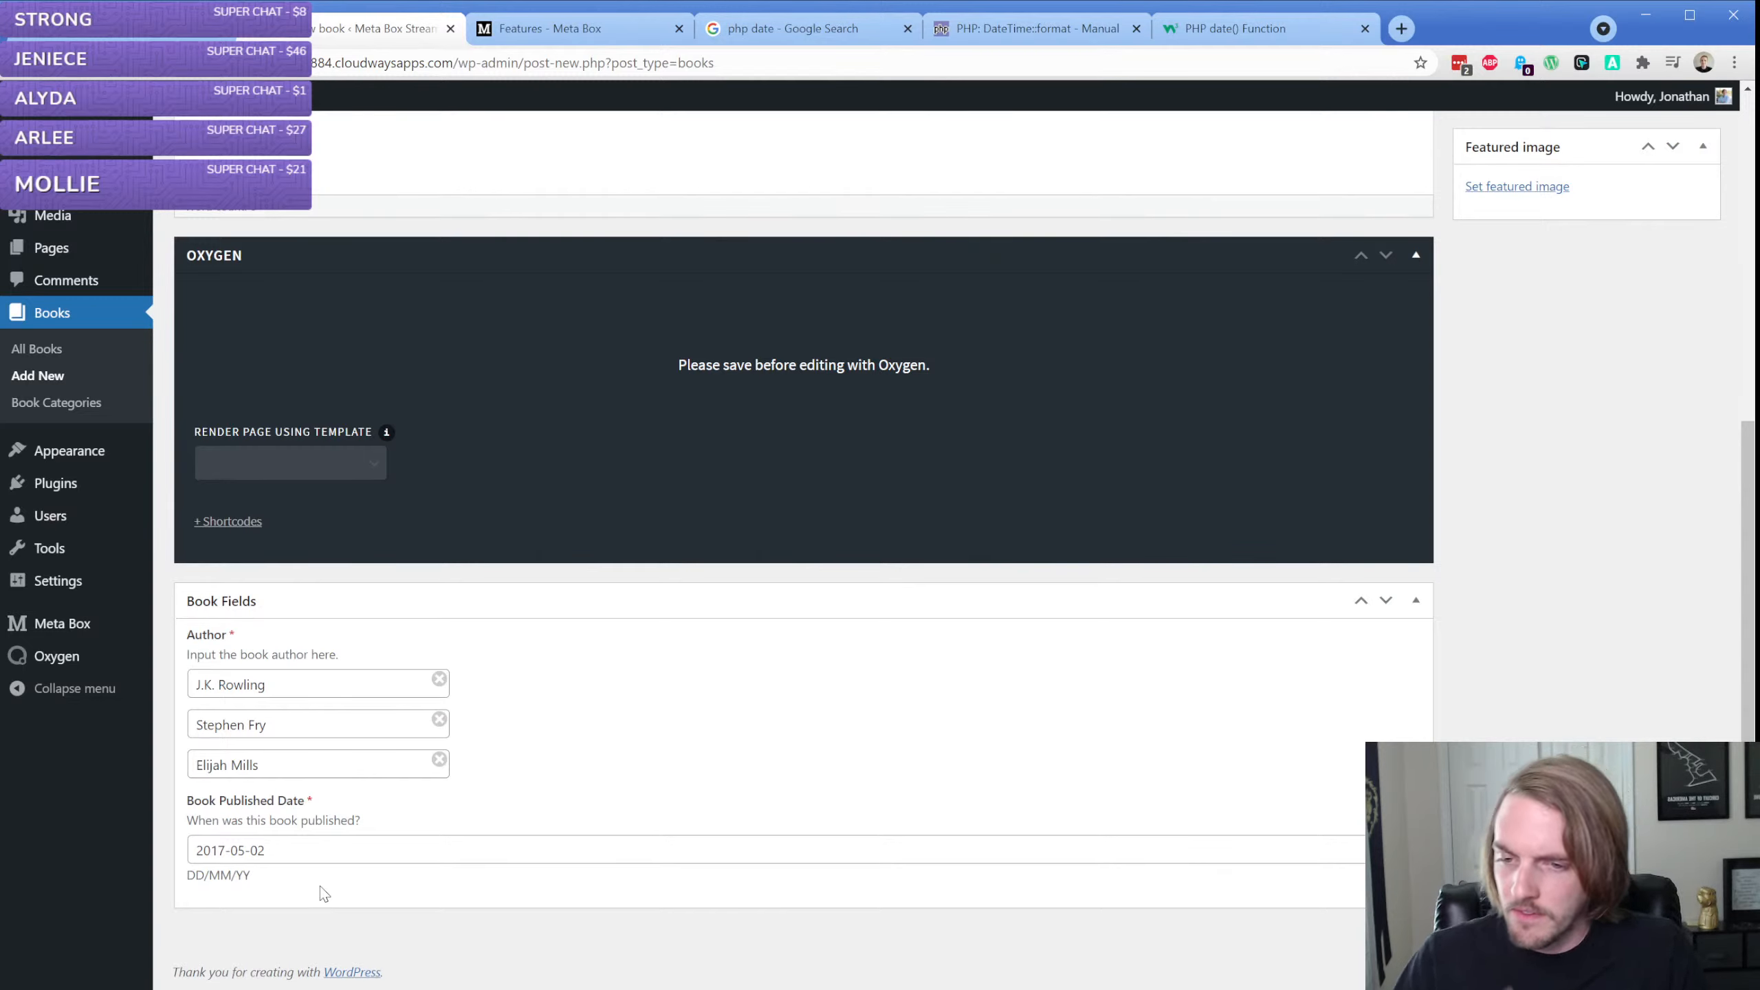
triple_click(208, 876)
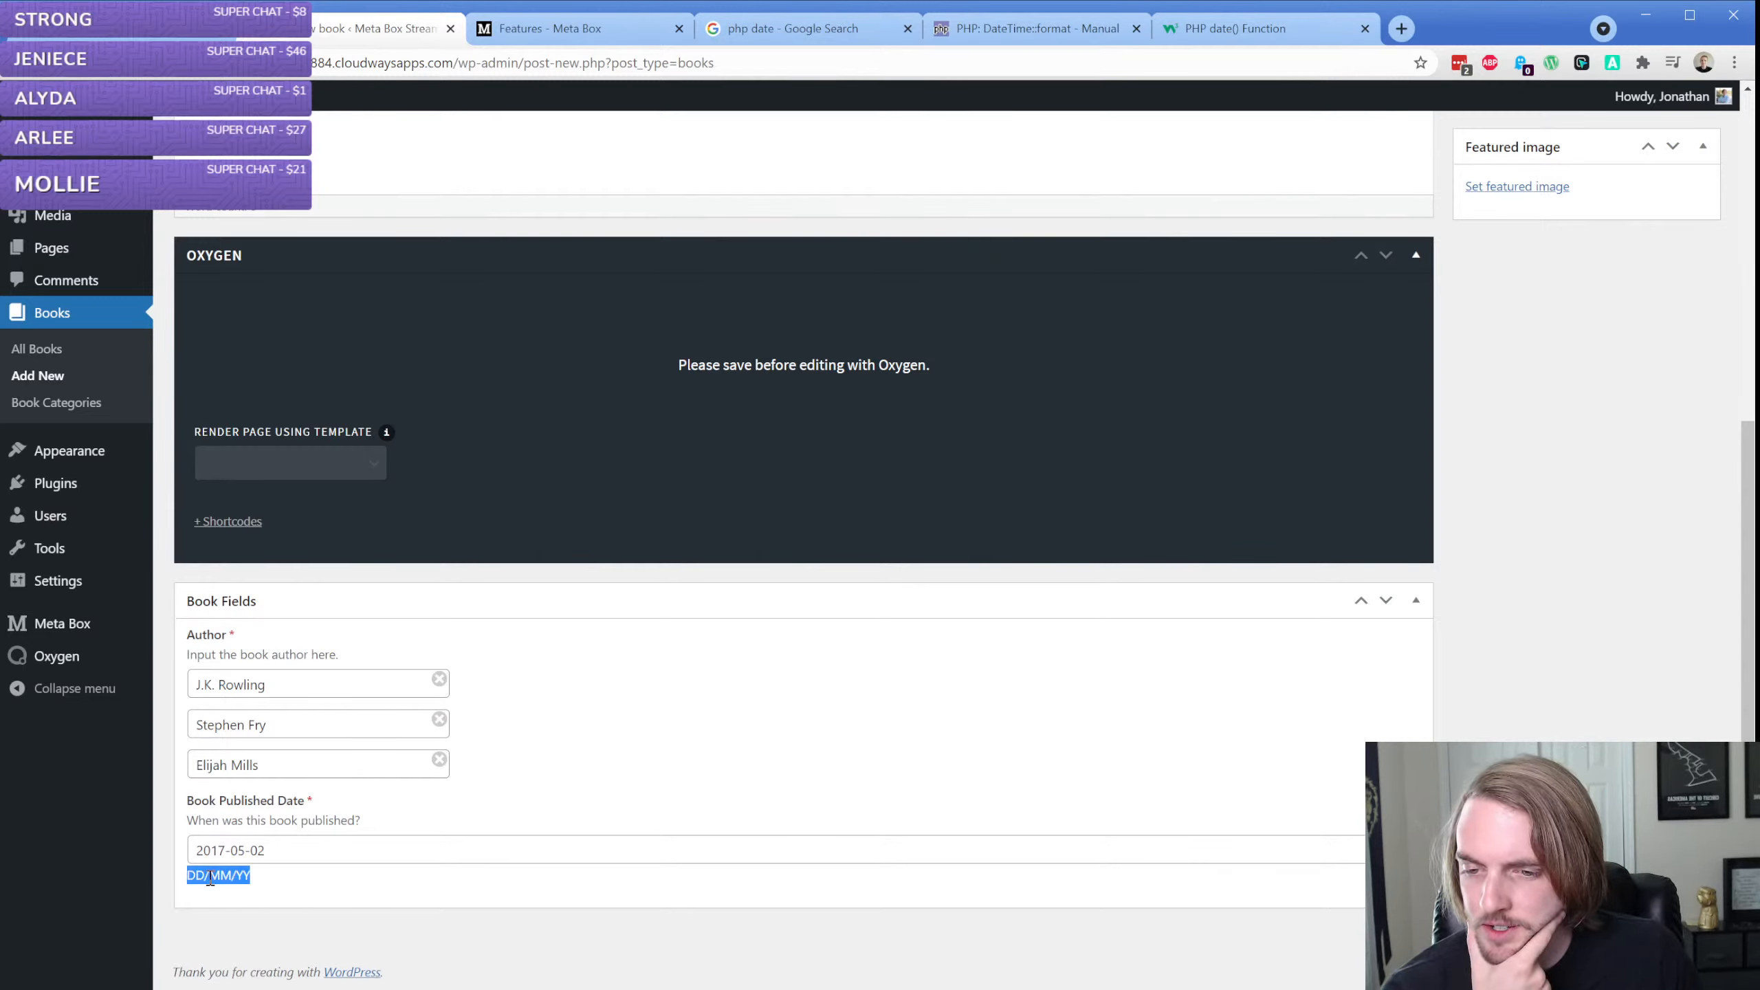
left_click(280, 890)
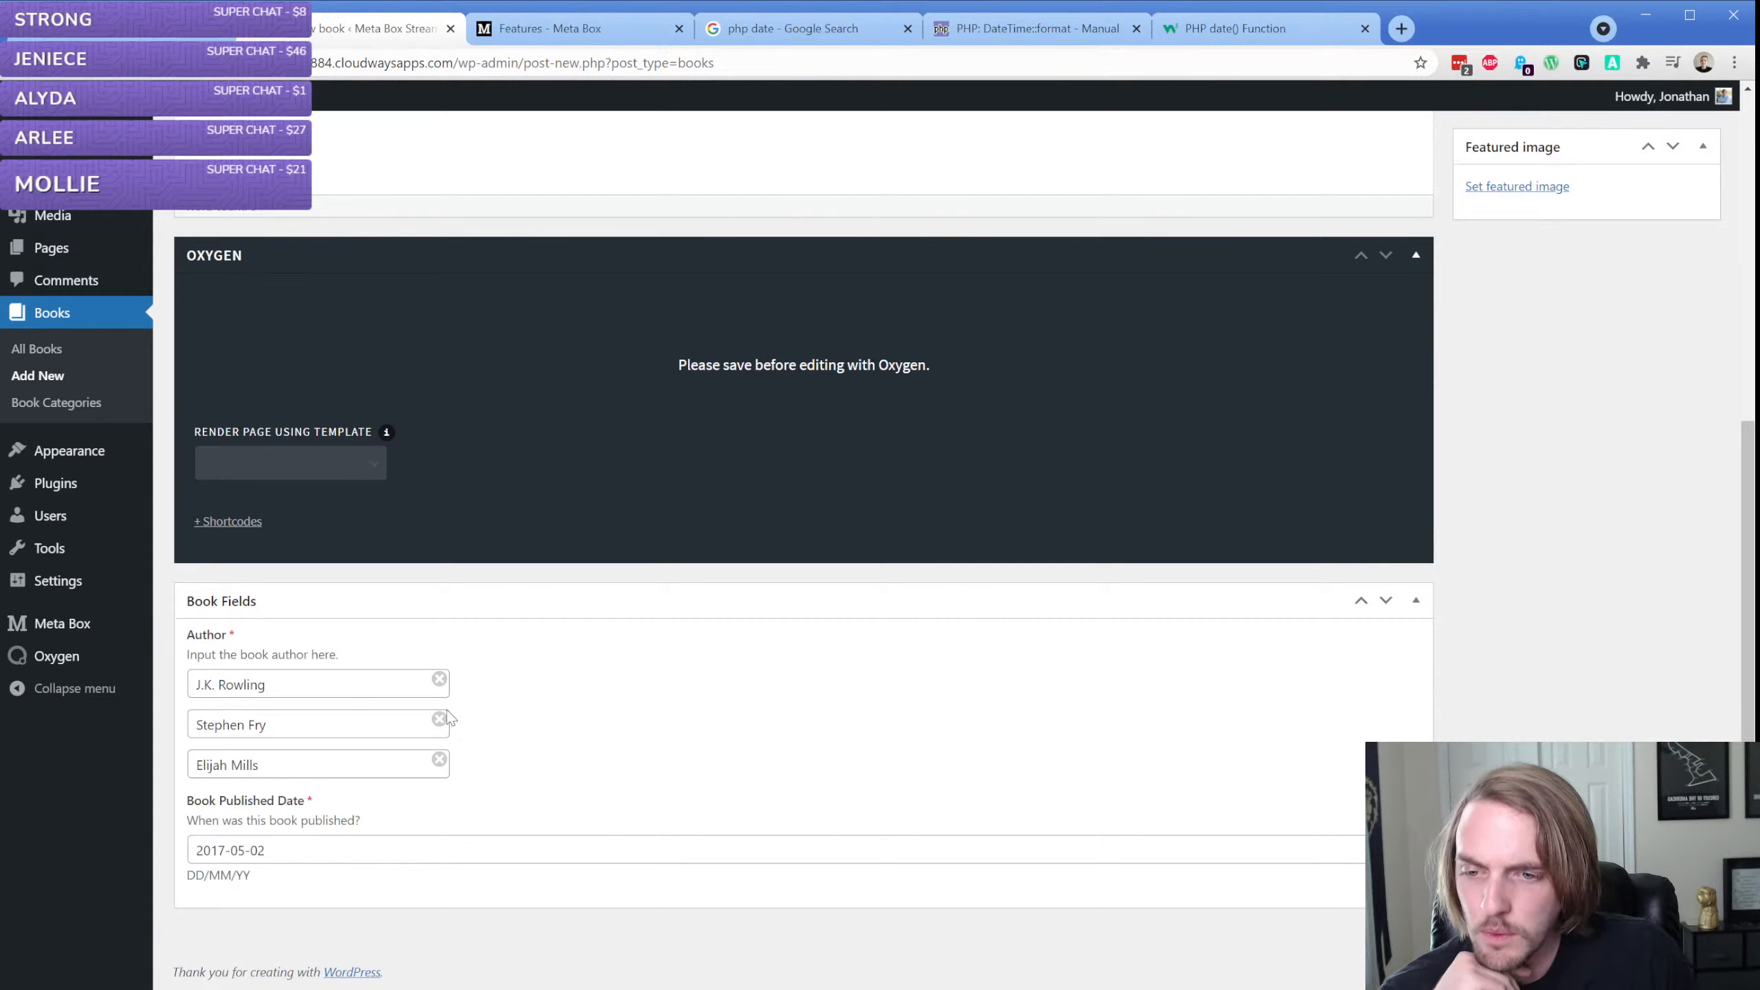
left_click(323, 684)
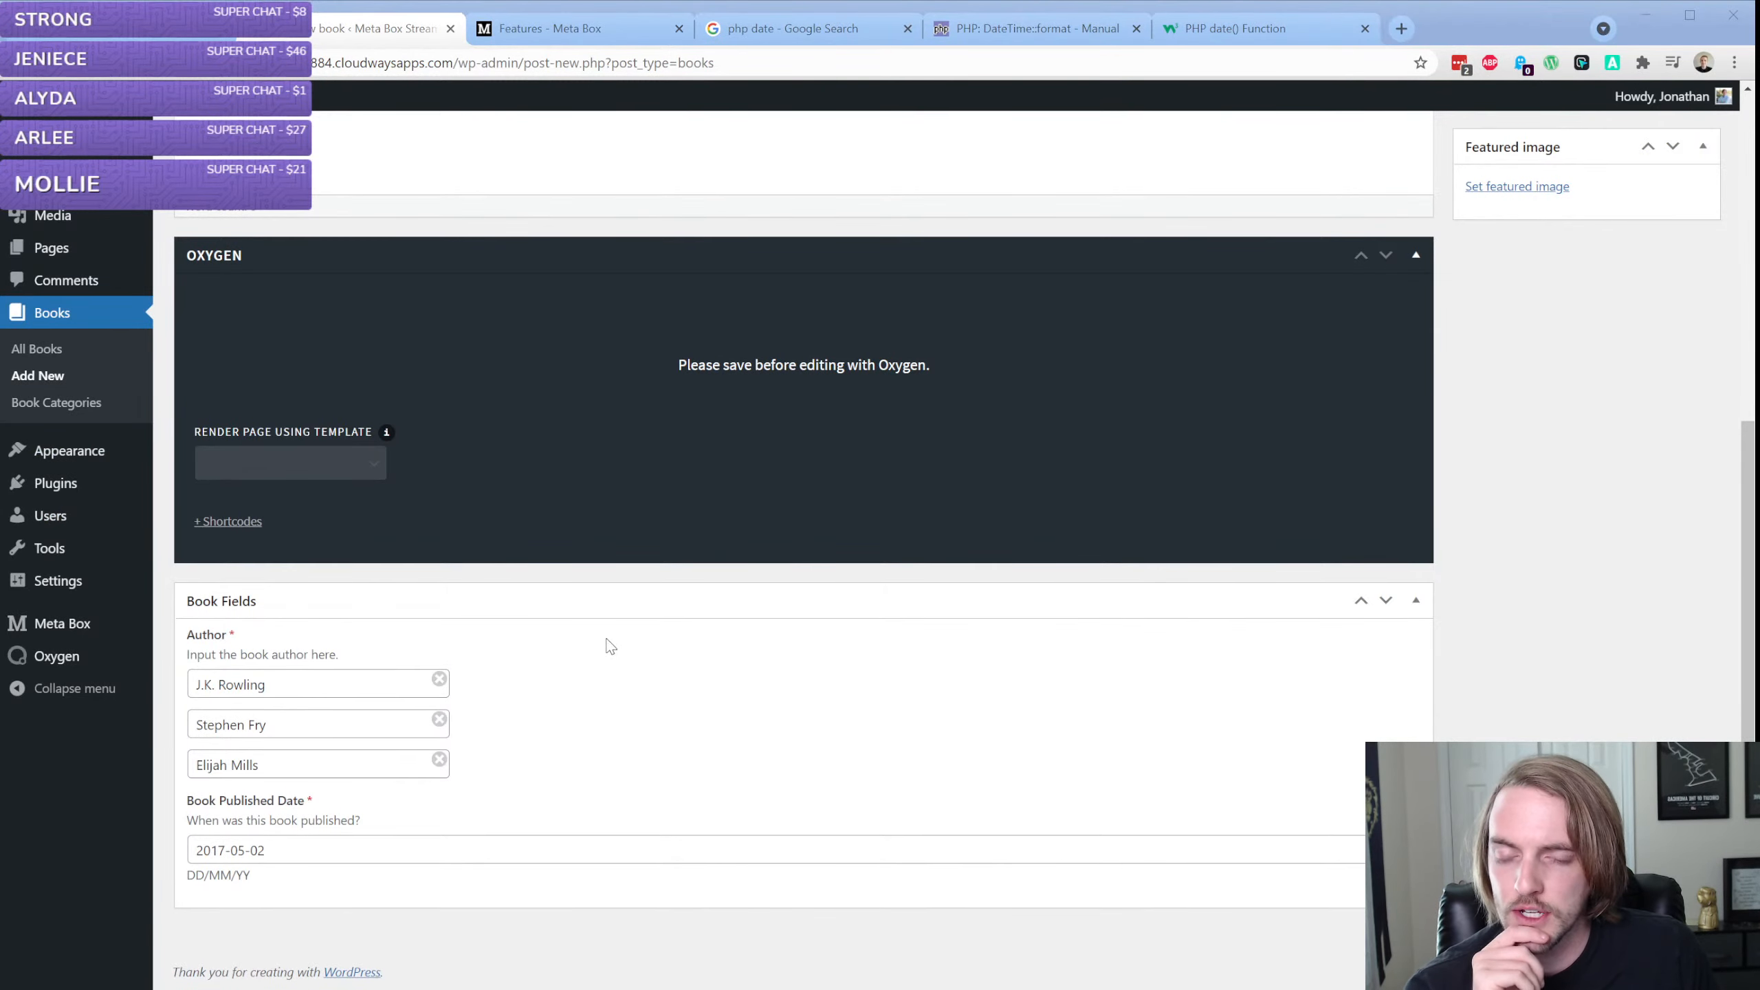
left_click(613, 682)
Title the new book "The Best Book Ever Written"
scroll(610, 679, "up", 7)
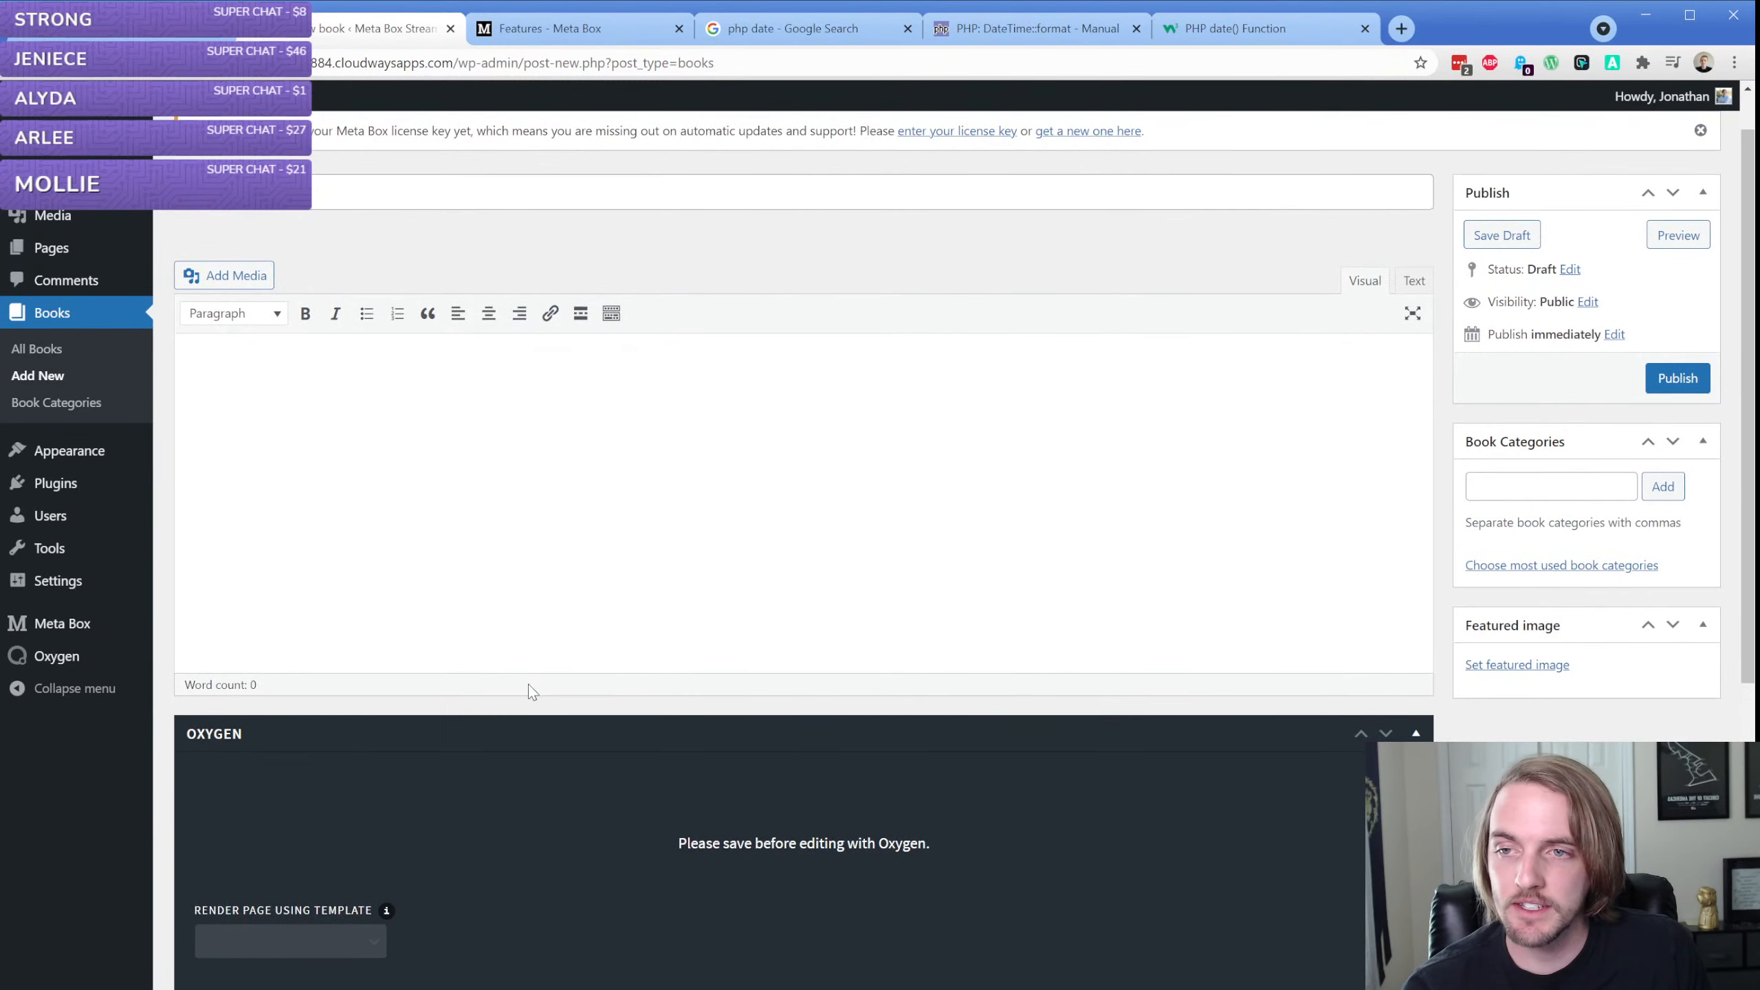
scroll(534, 691, "down", 7)
scroll(524, 706, "up", 7)
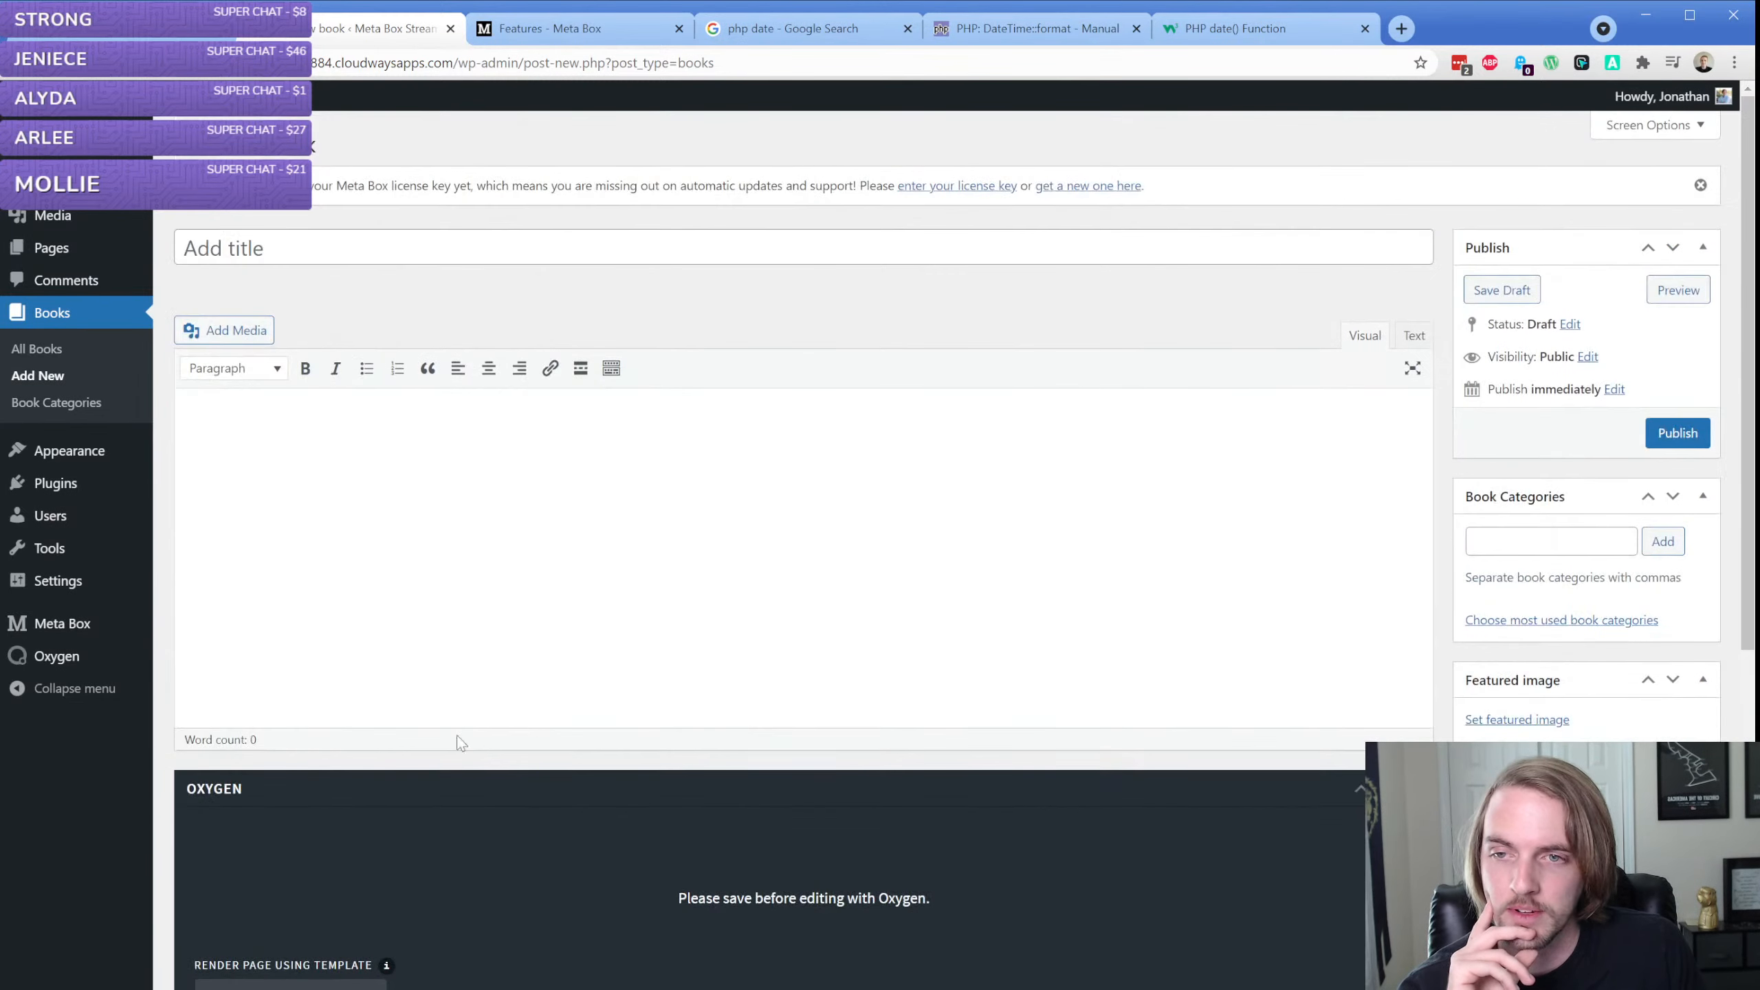
left_click(321, 240)
type("The Best book")
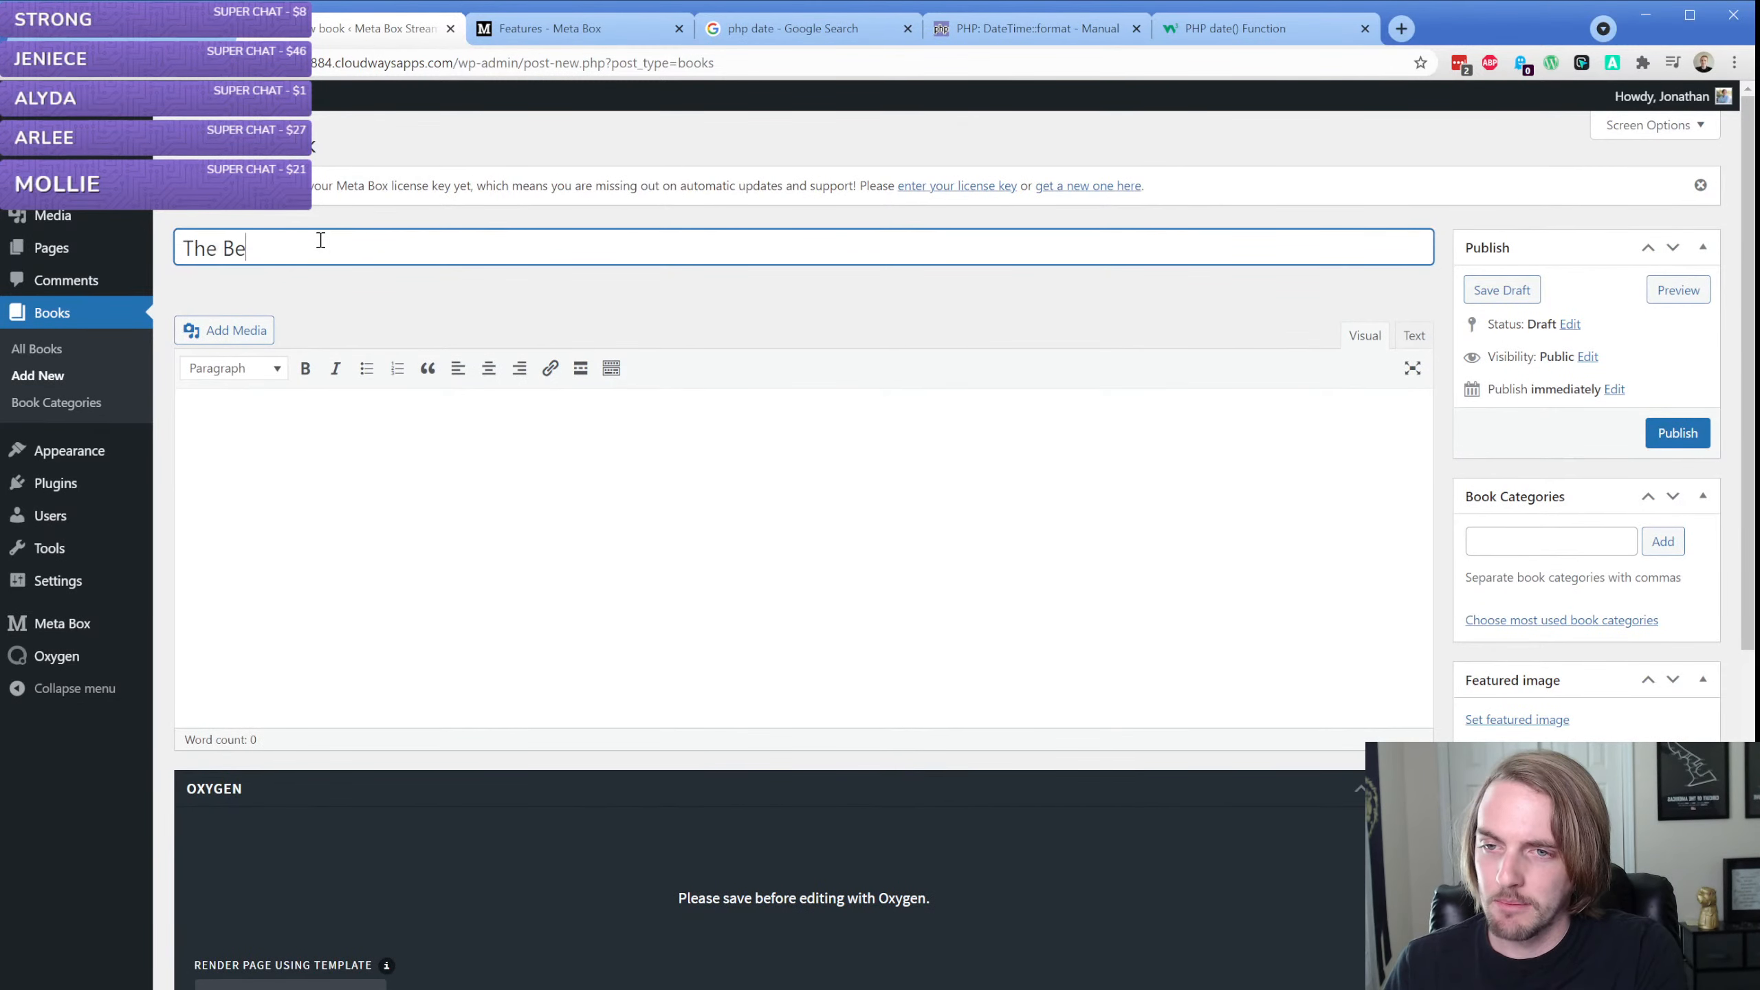
key("BackSpace")
key("BackSpace")
key("BackSpace")
key("BackSpace")
type("Book Ever Wrr")
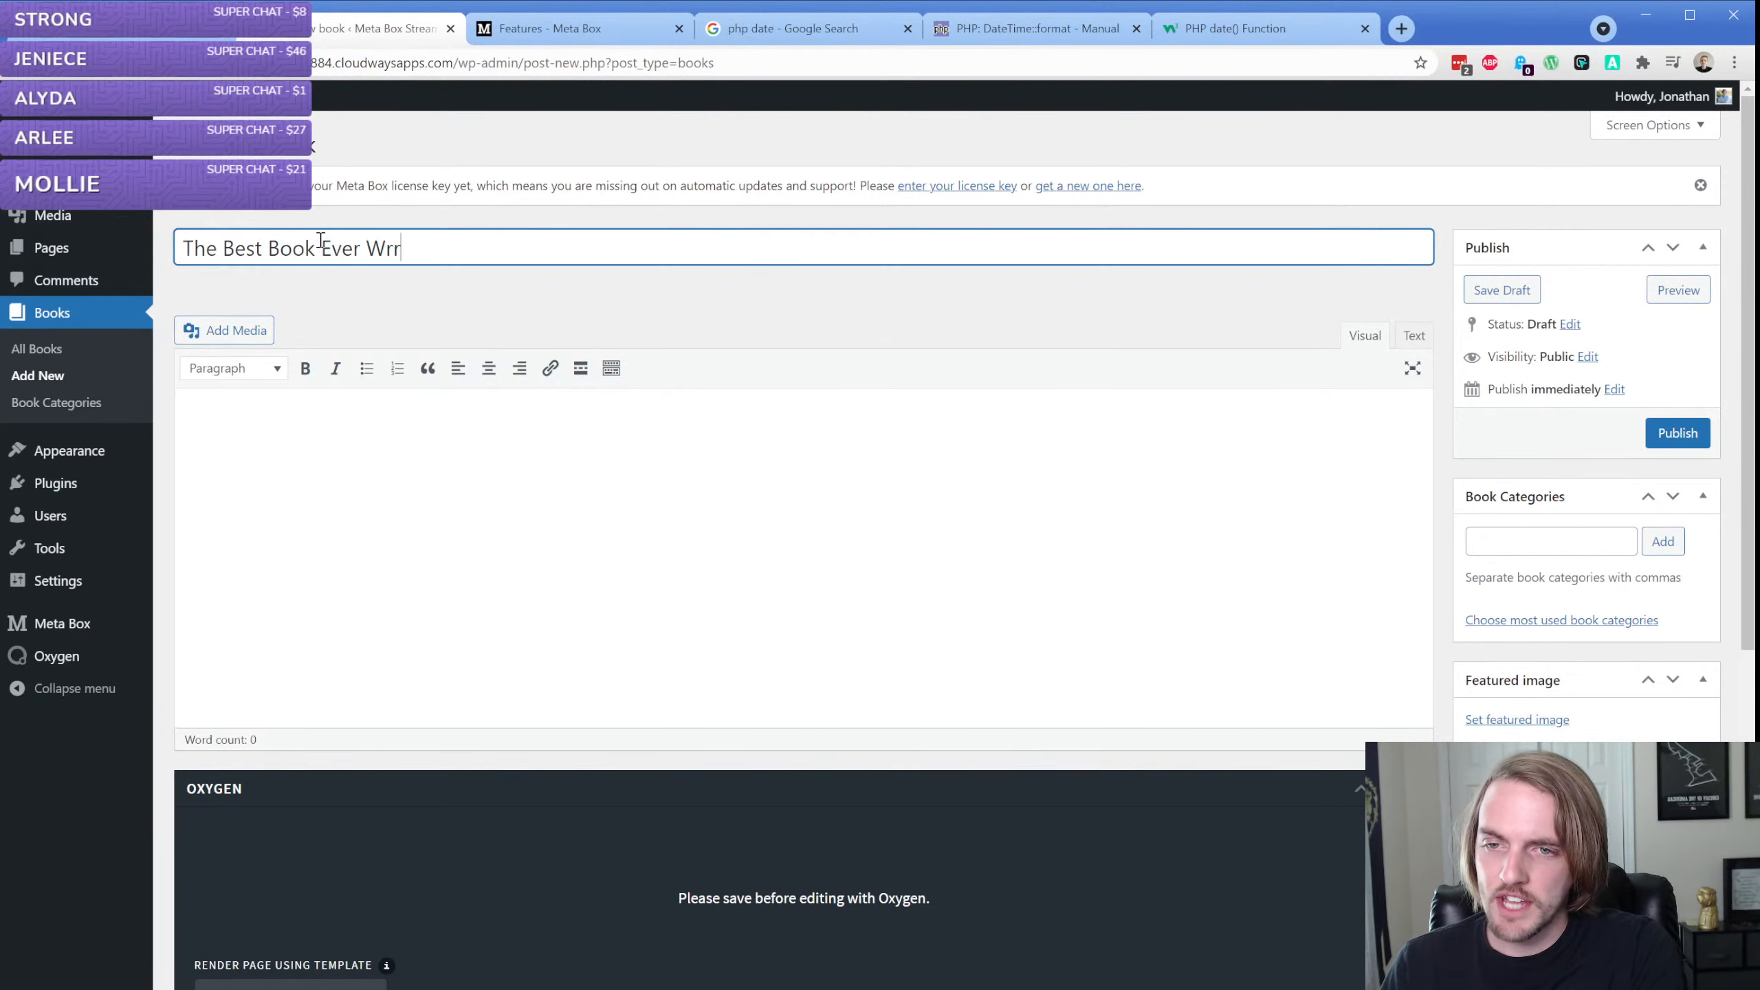
key("BackSpace")
type("itten")
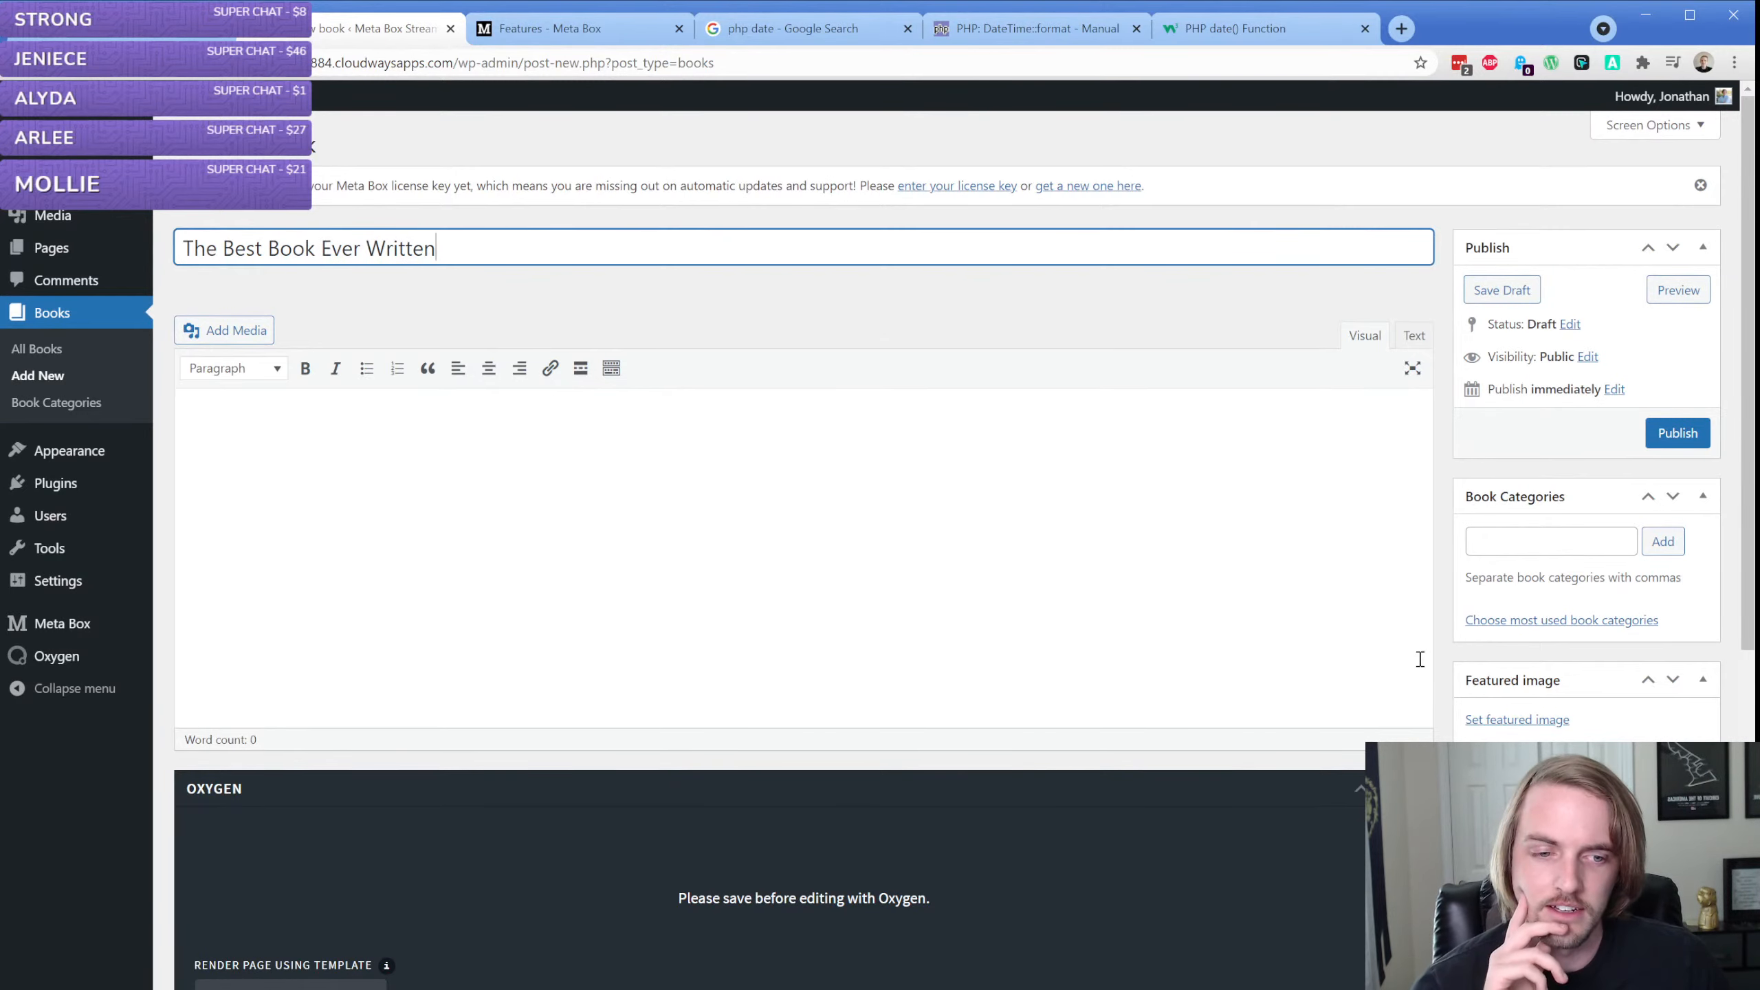
Set the wooden pier photo from the media library as the book's featured image
left_click(1500, 720)
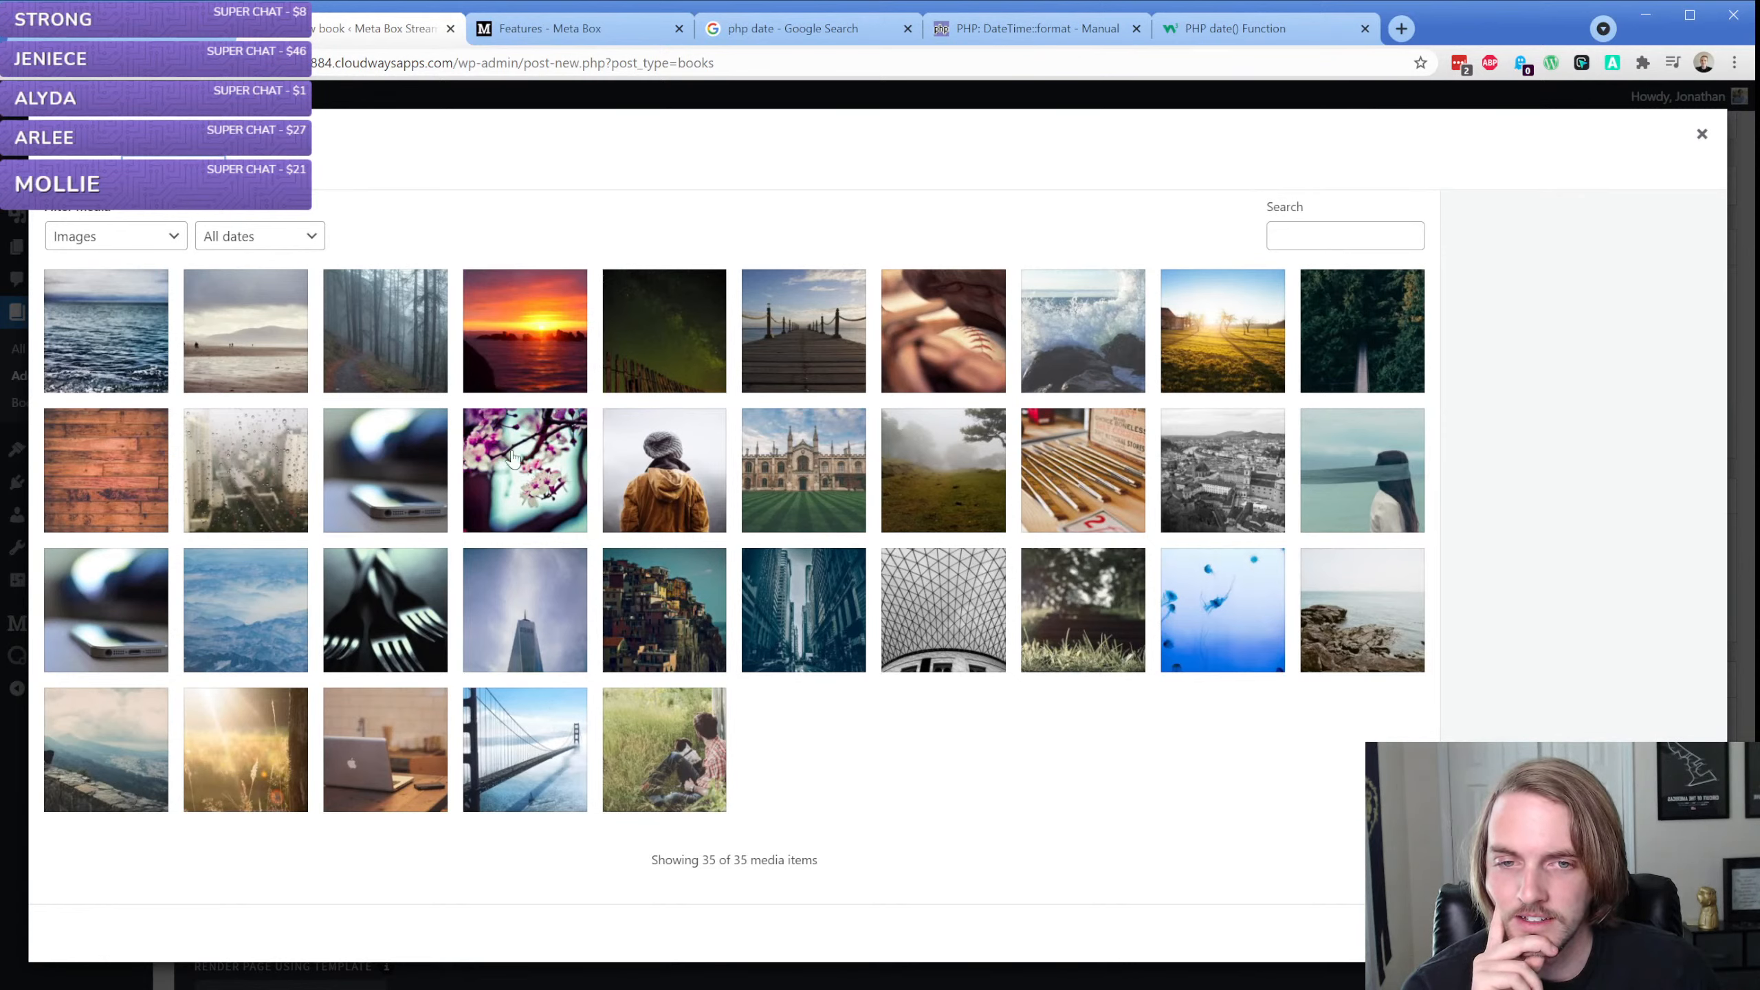
left_click(776, 355)
left_click(1646, 933)
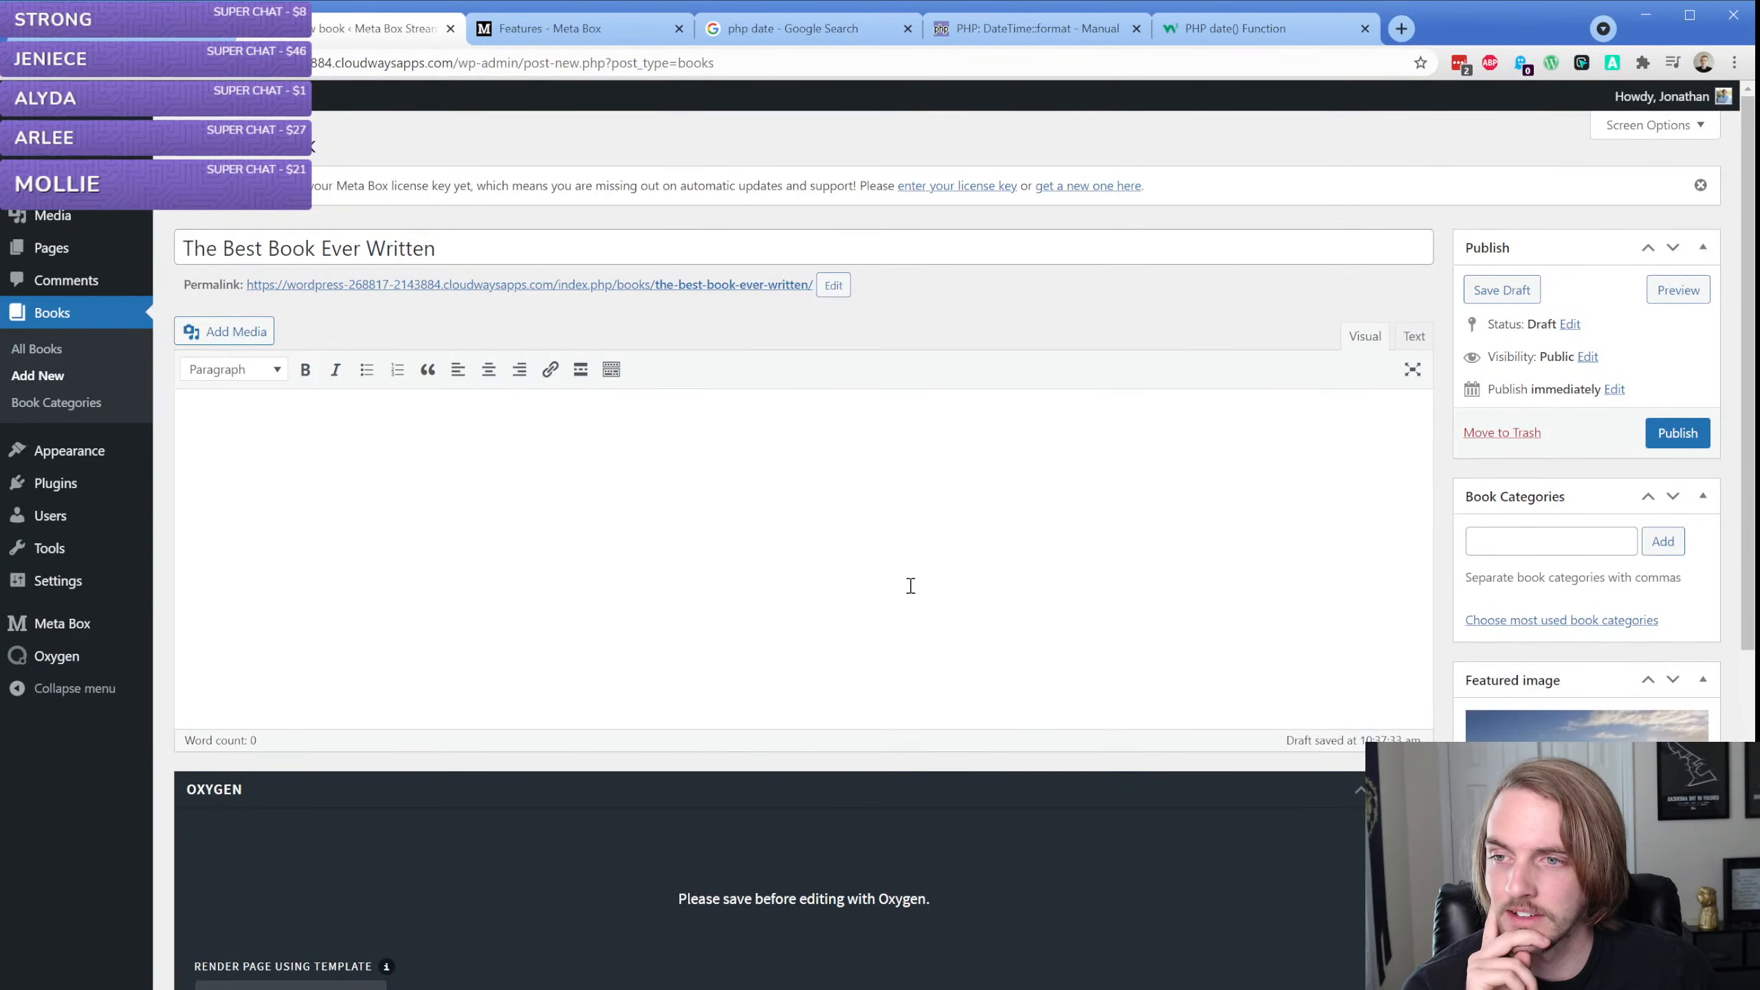
Add the book category "Fiction" to the book
left_click(1524, 544)
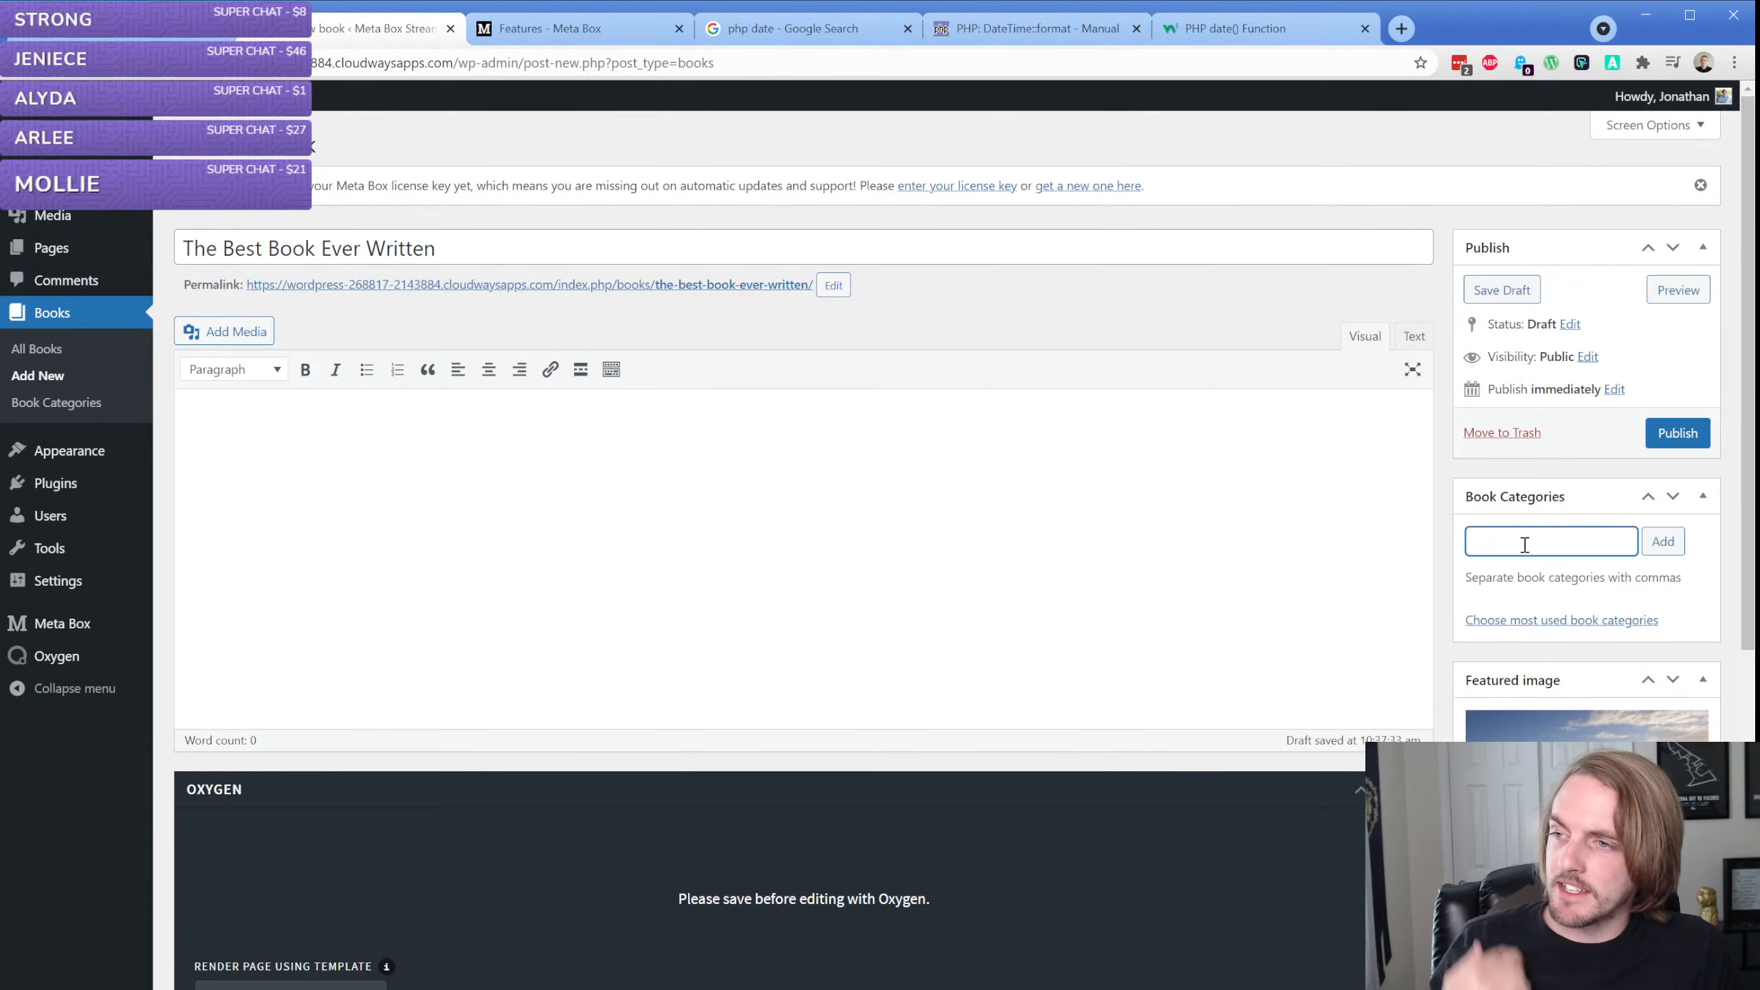
scroll(1528, 546, "down", 3)
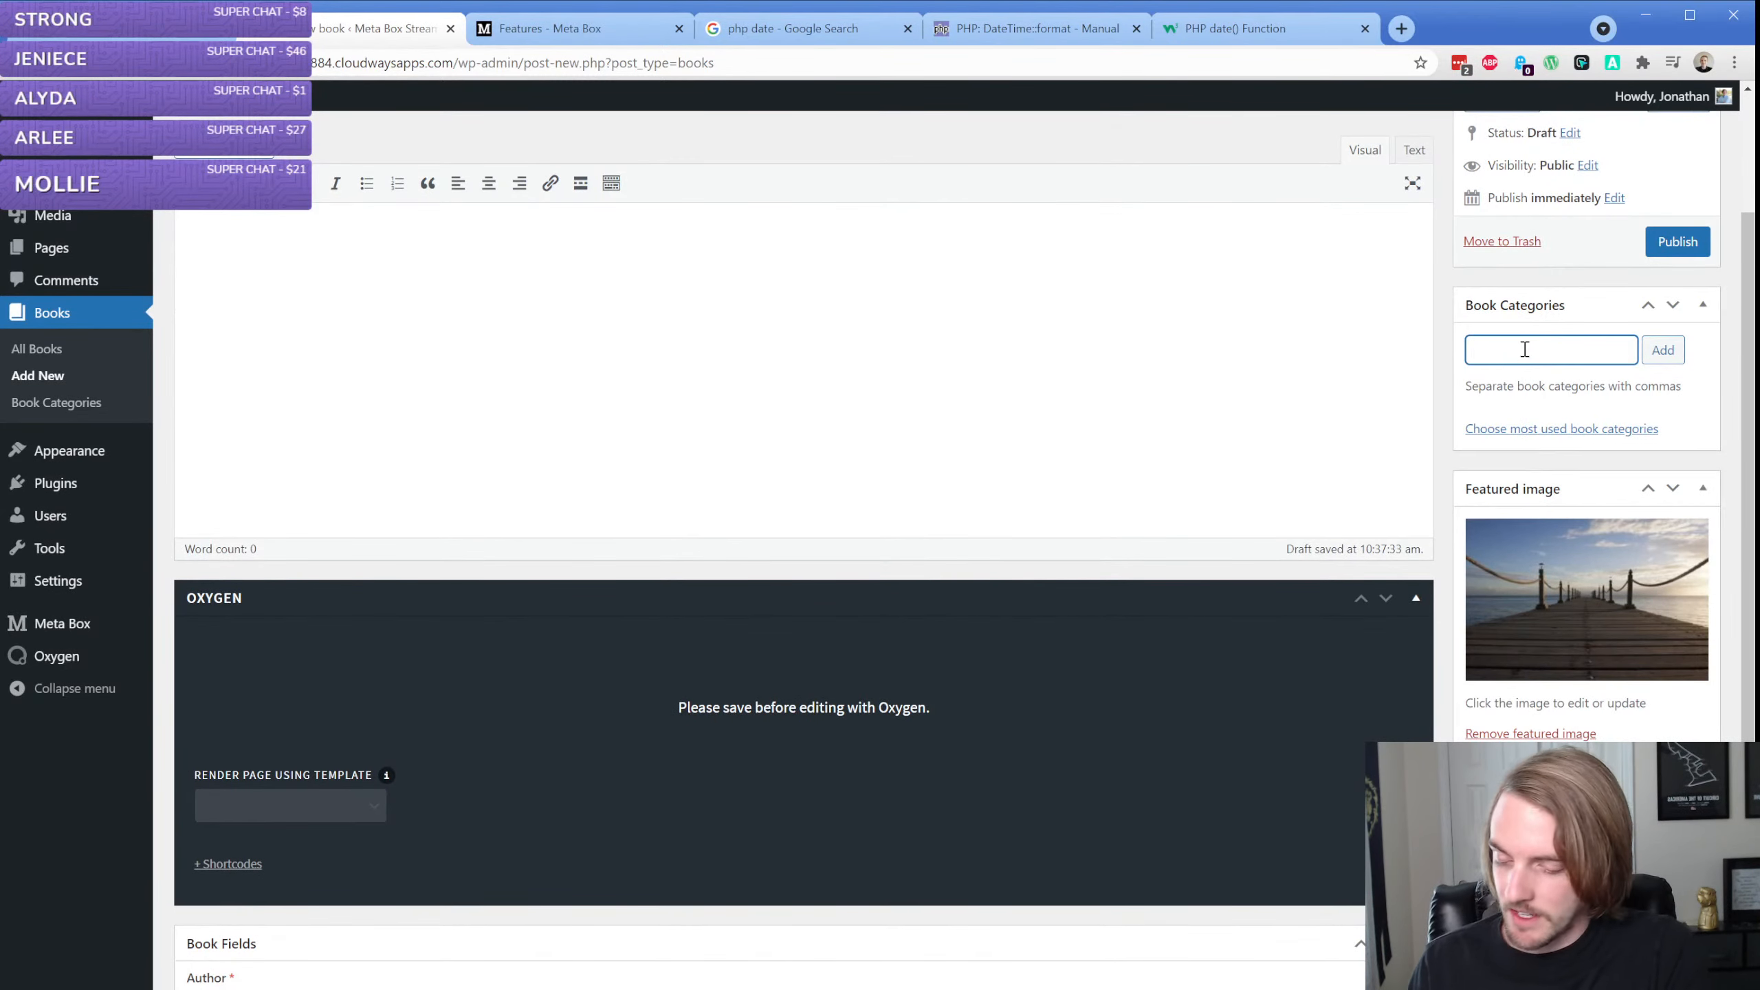
type("Fi")
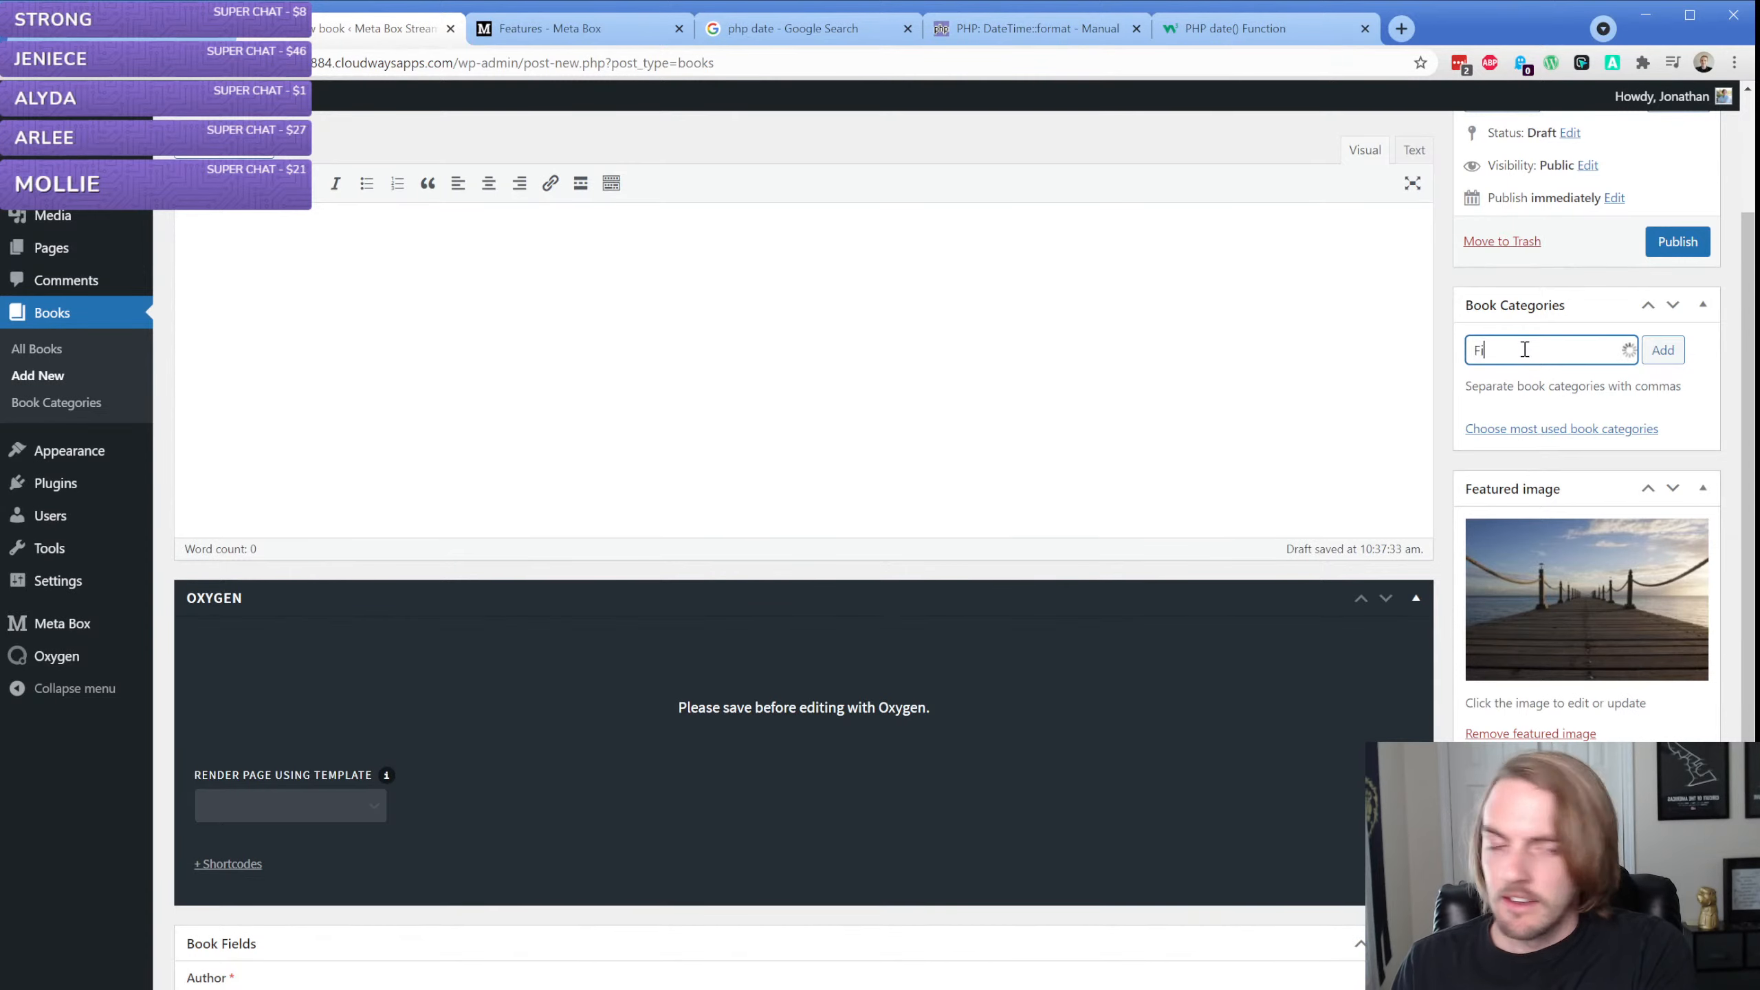
type("ction")
key("Return")
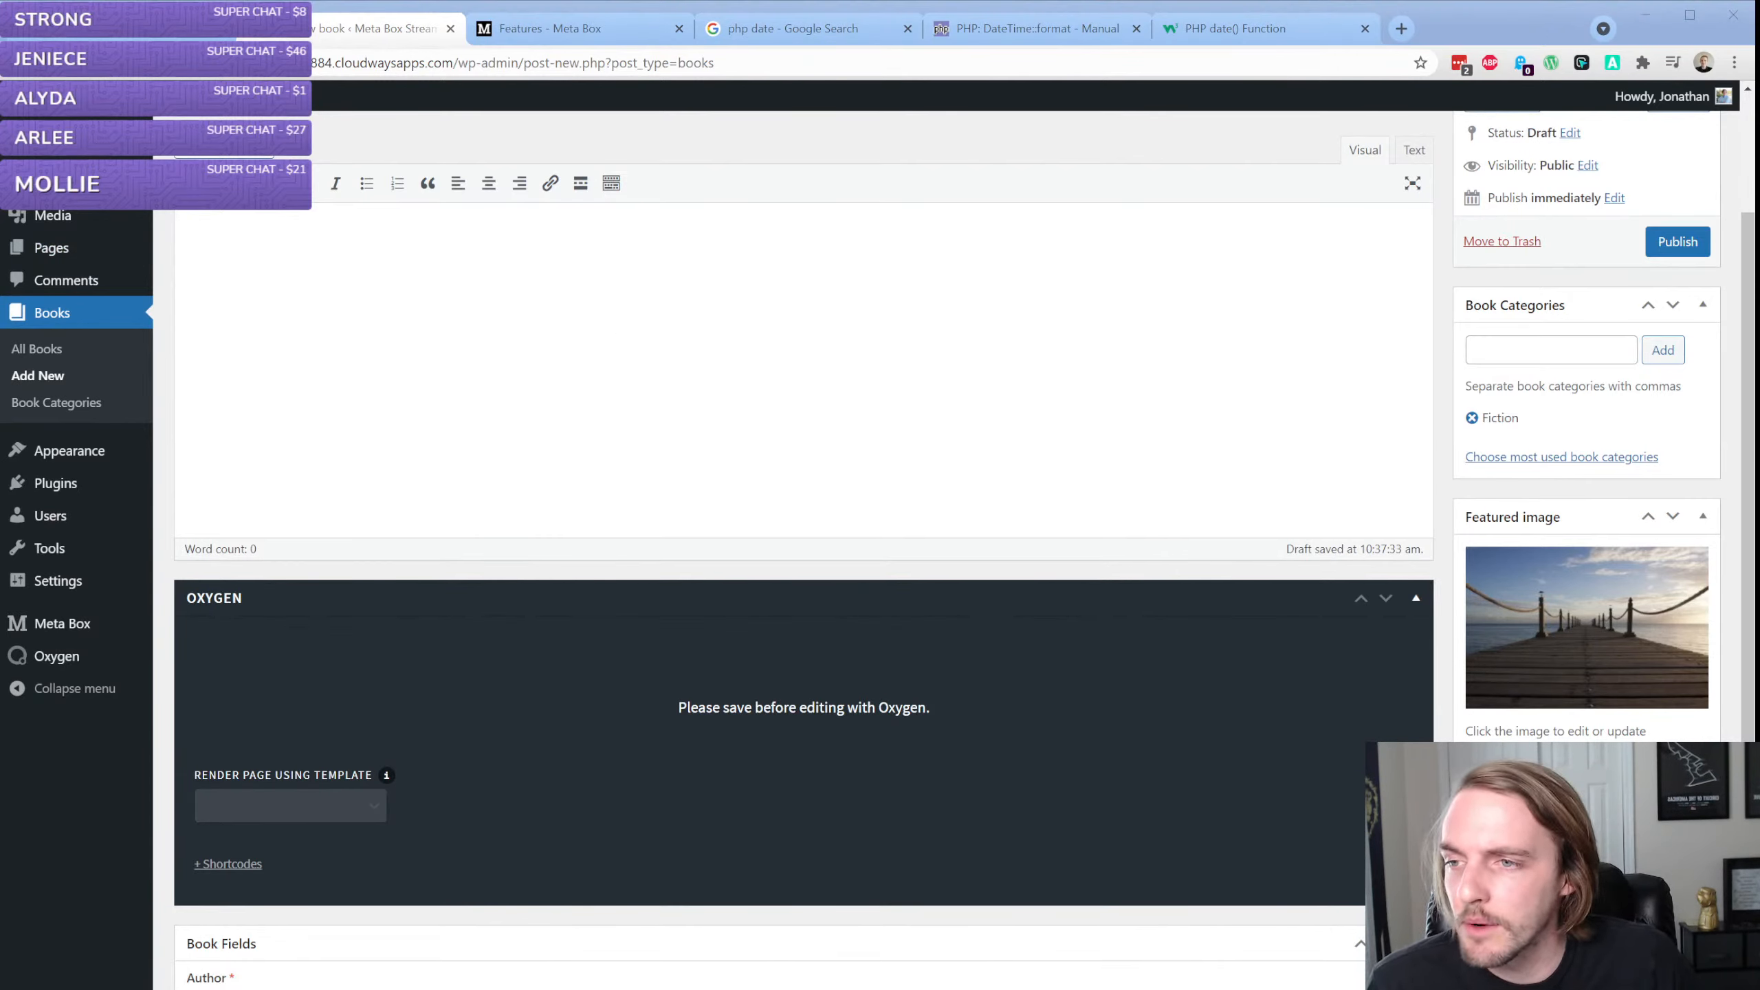
Look over the completed book entry and publish it
left_click(374, 32)
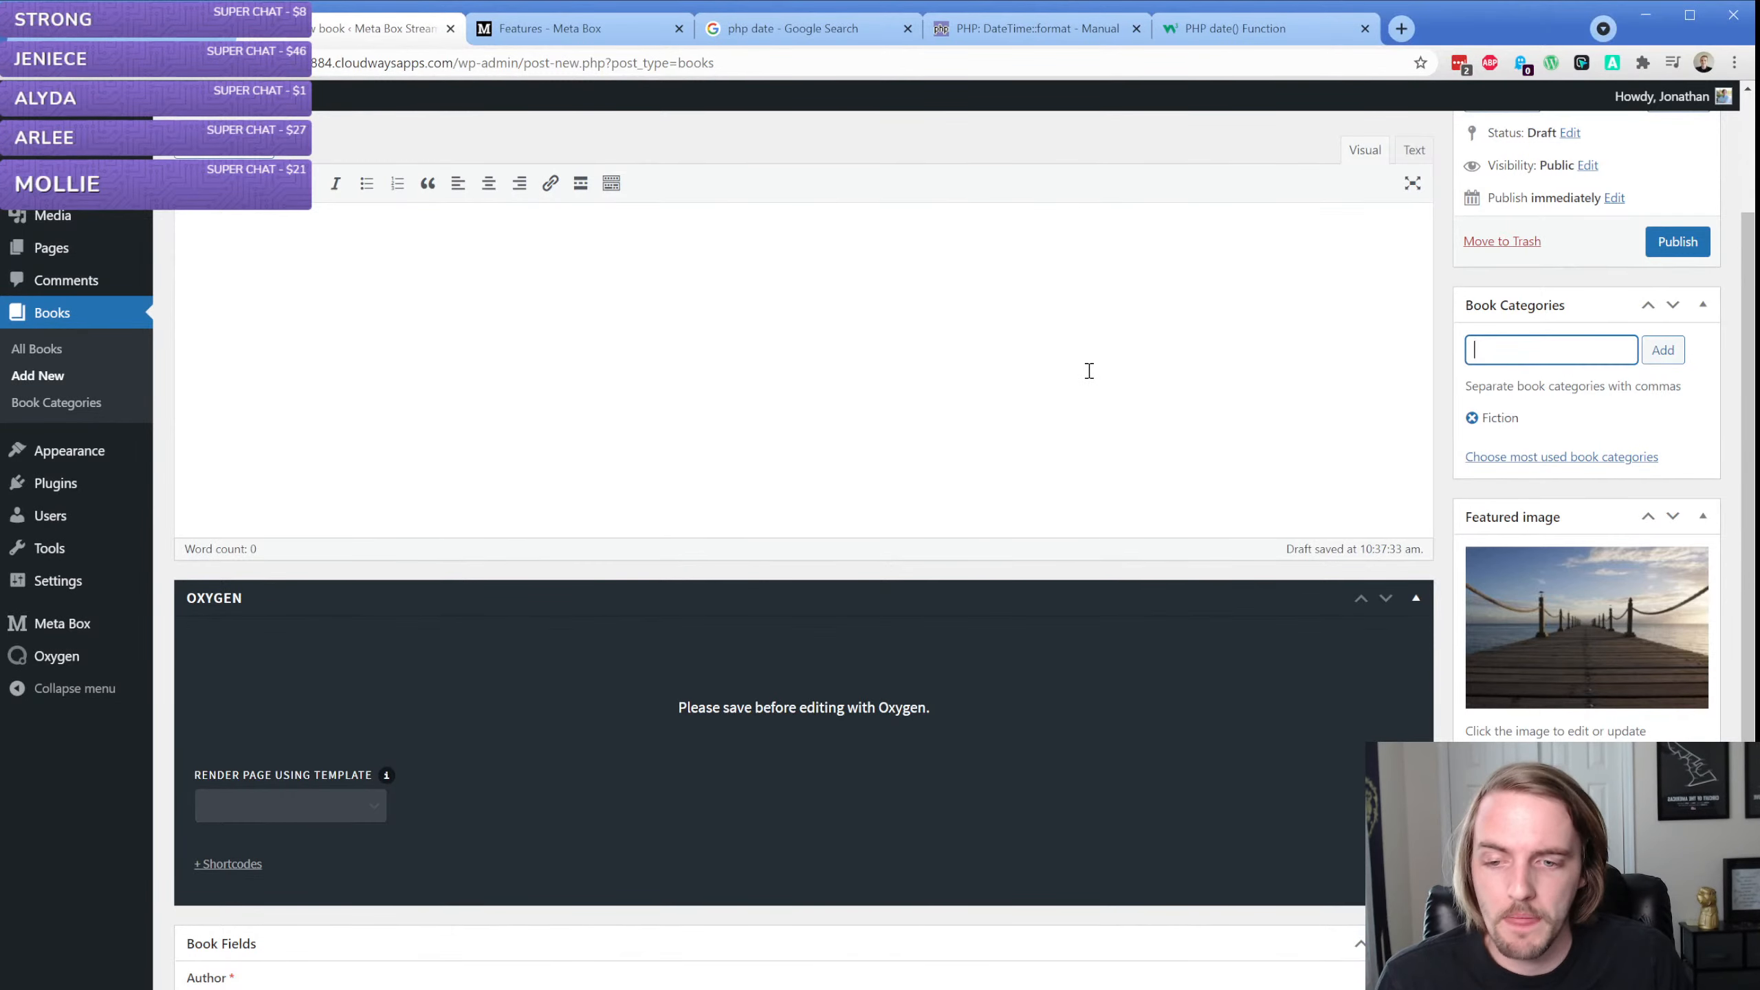
scroll(1093, 374, "down", 5)
scroll(1193, 418, "up", 8)
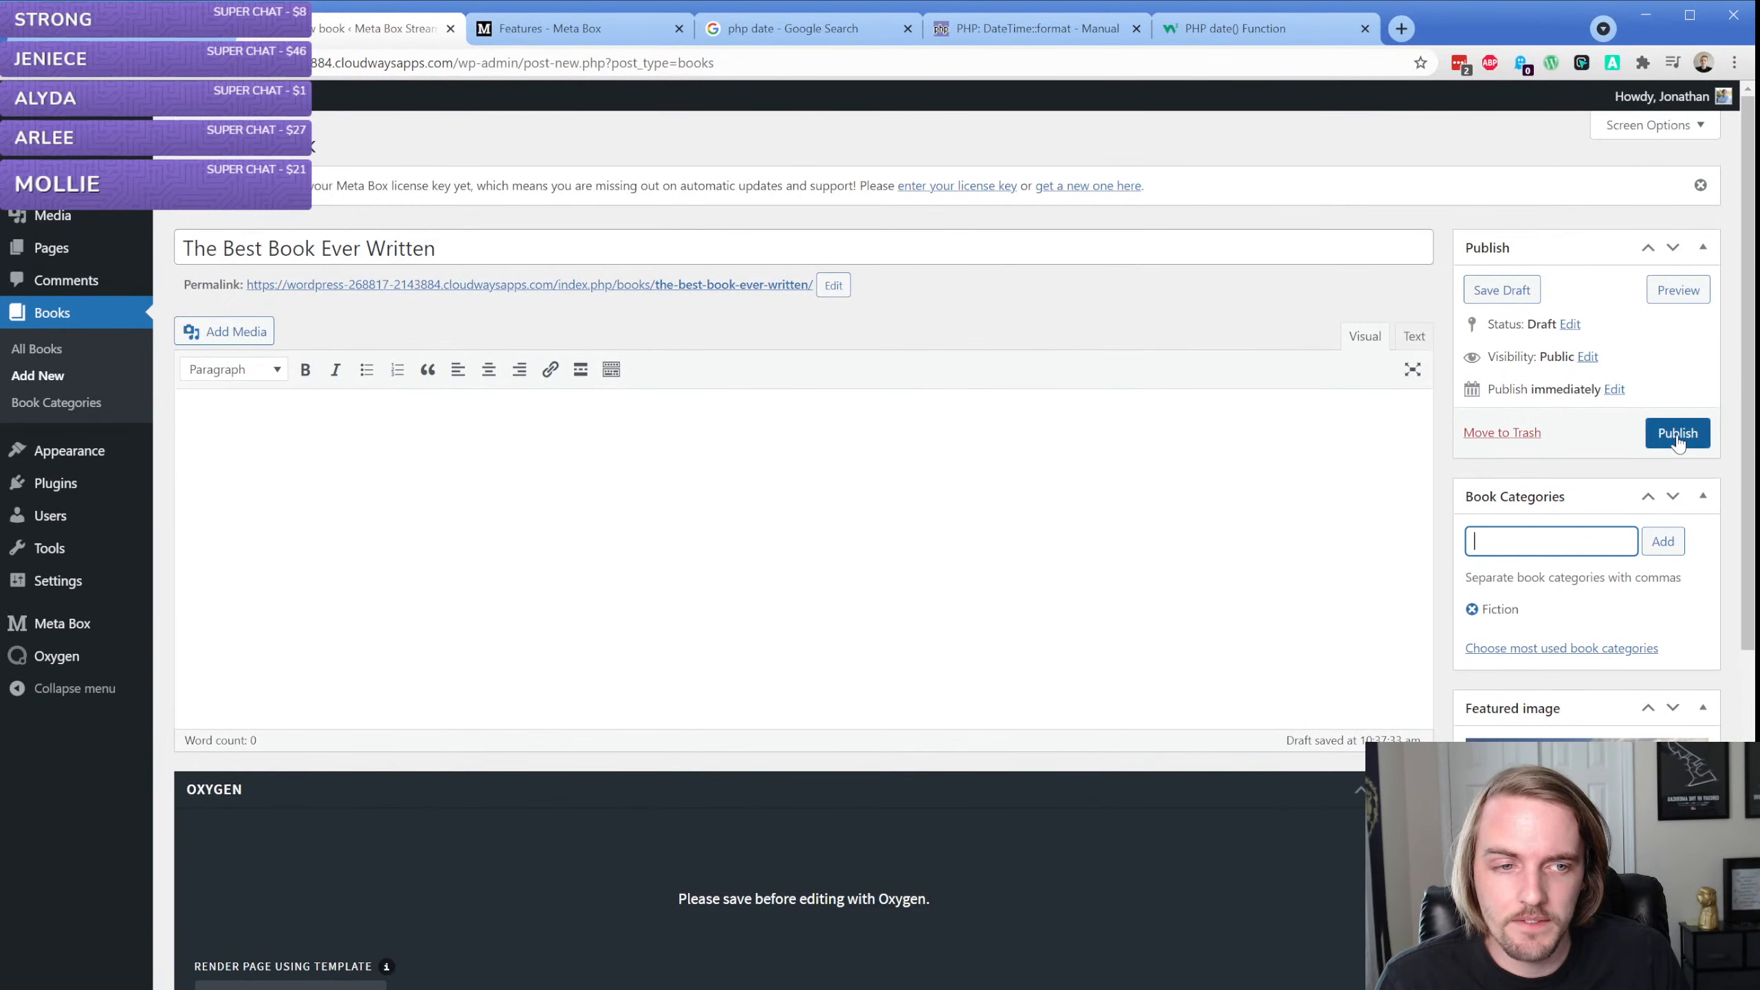
left_click(1677, 435)
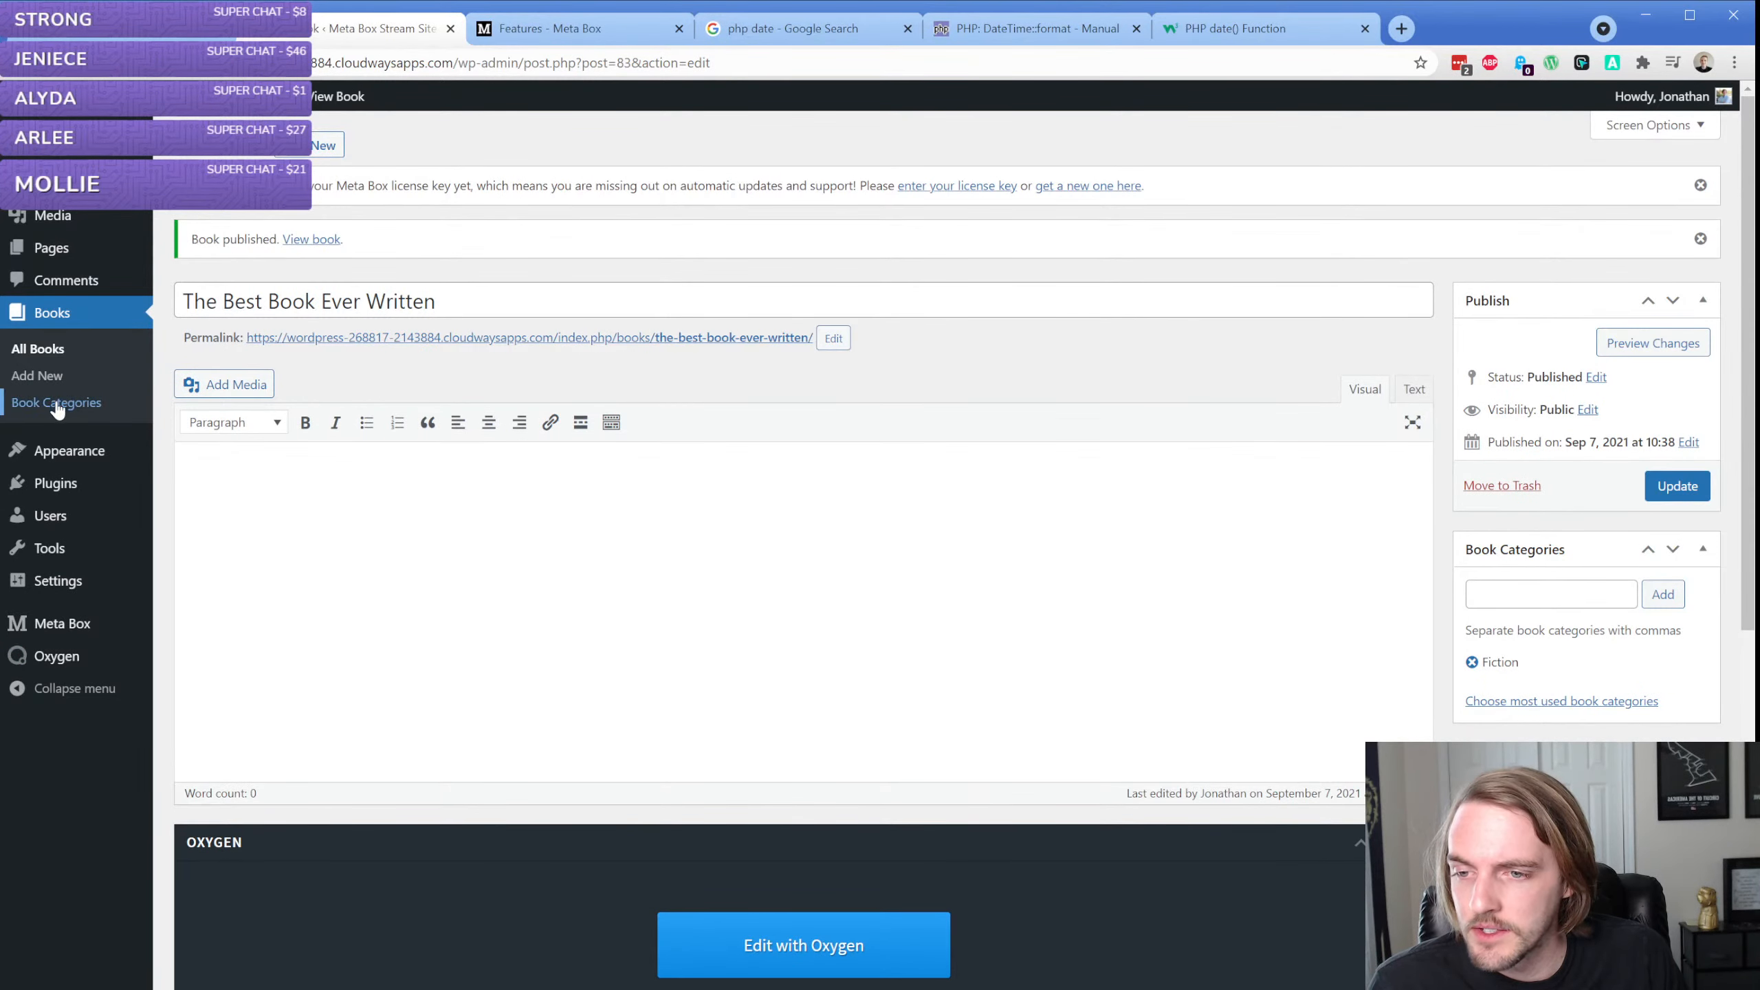
Open the Book Fields group from Meta Box's custom fields in a new tab and expand the Author field's settings
mouse_move(66, 620)
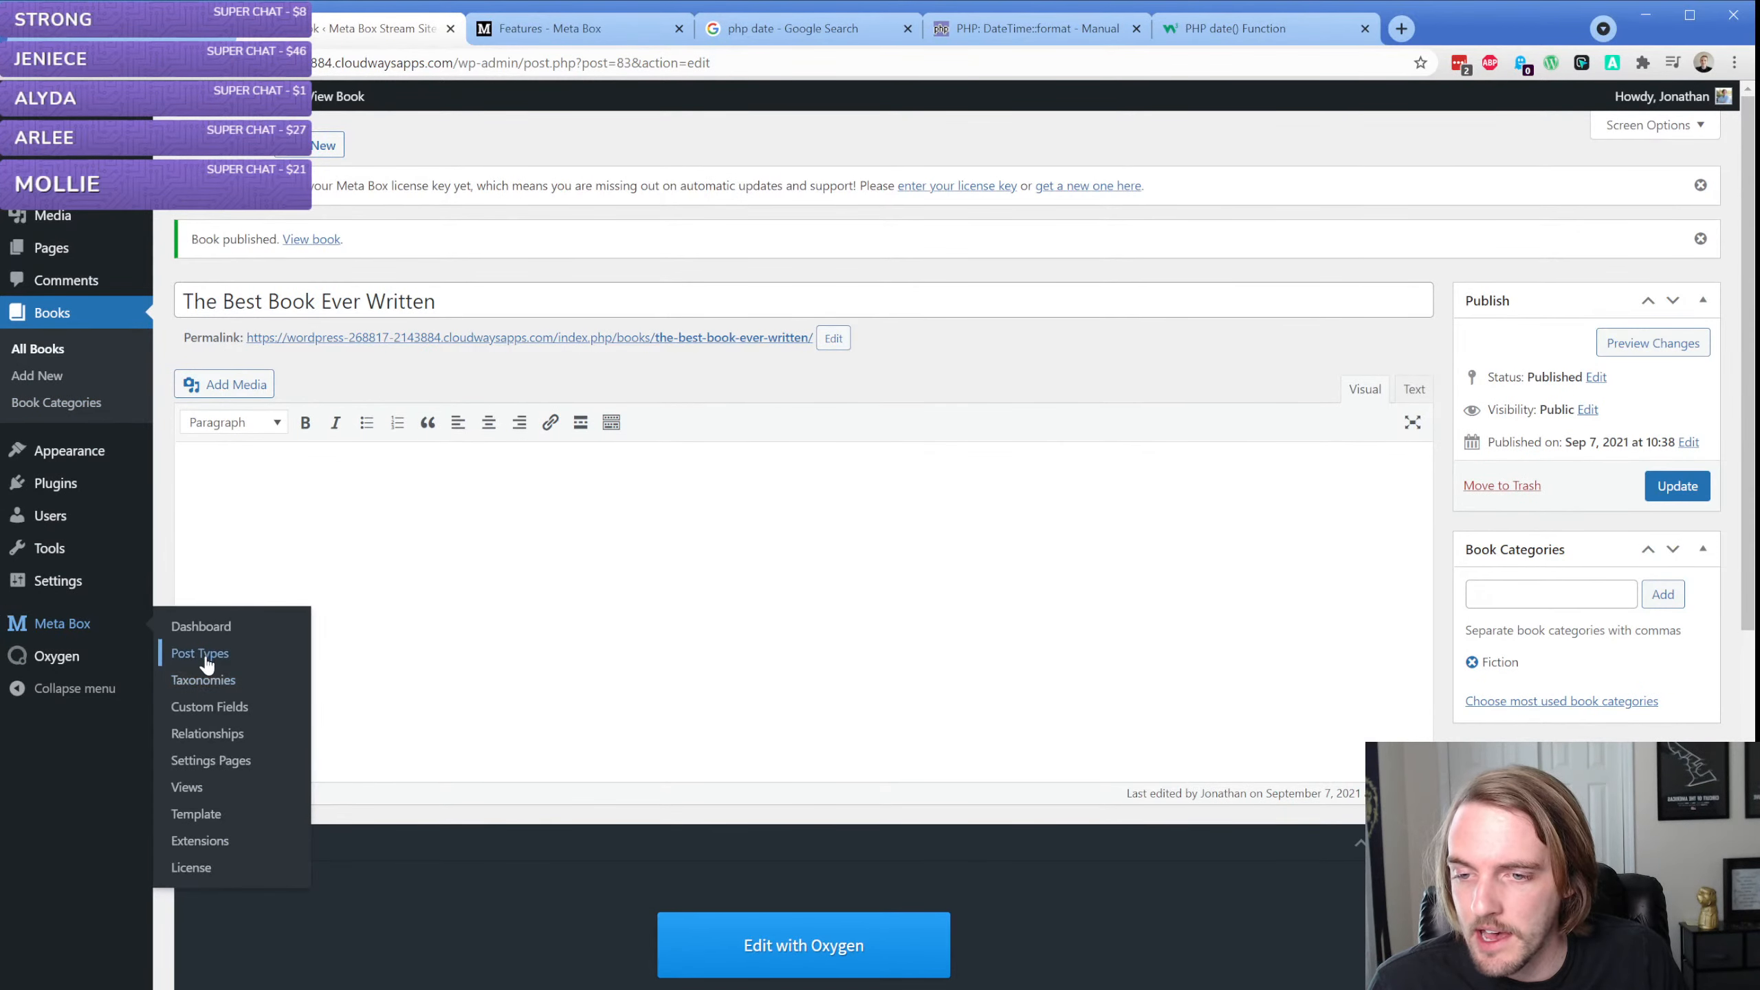
middle_click(209, 706)
left_click(524, 29)
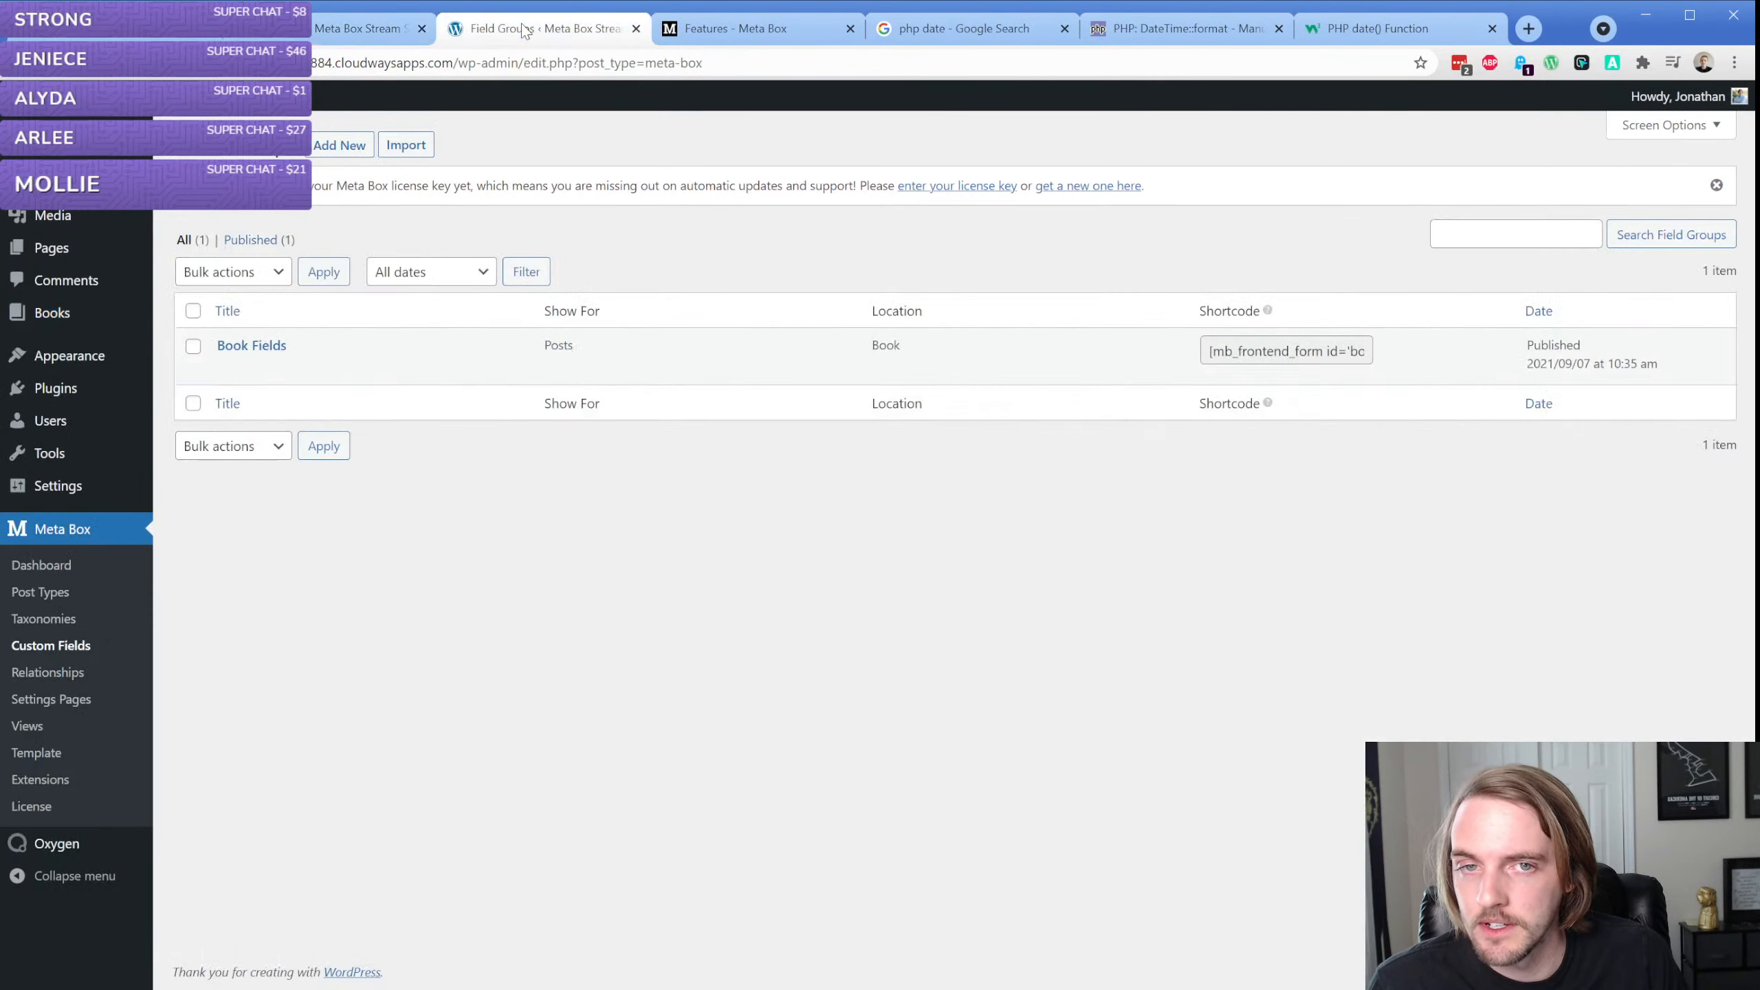
left_click(226, 365)
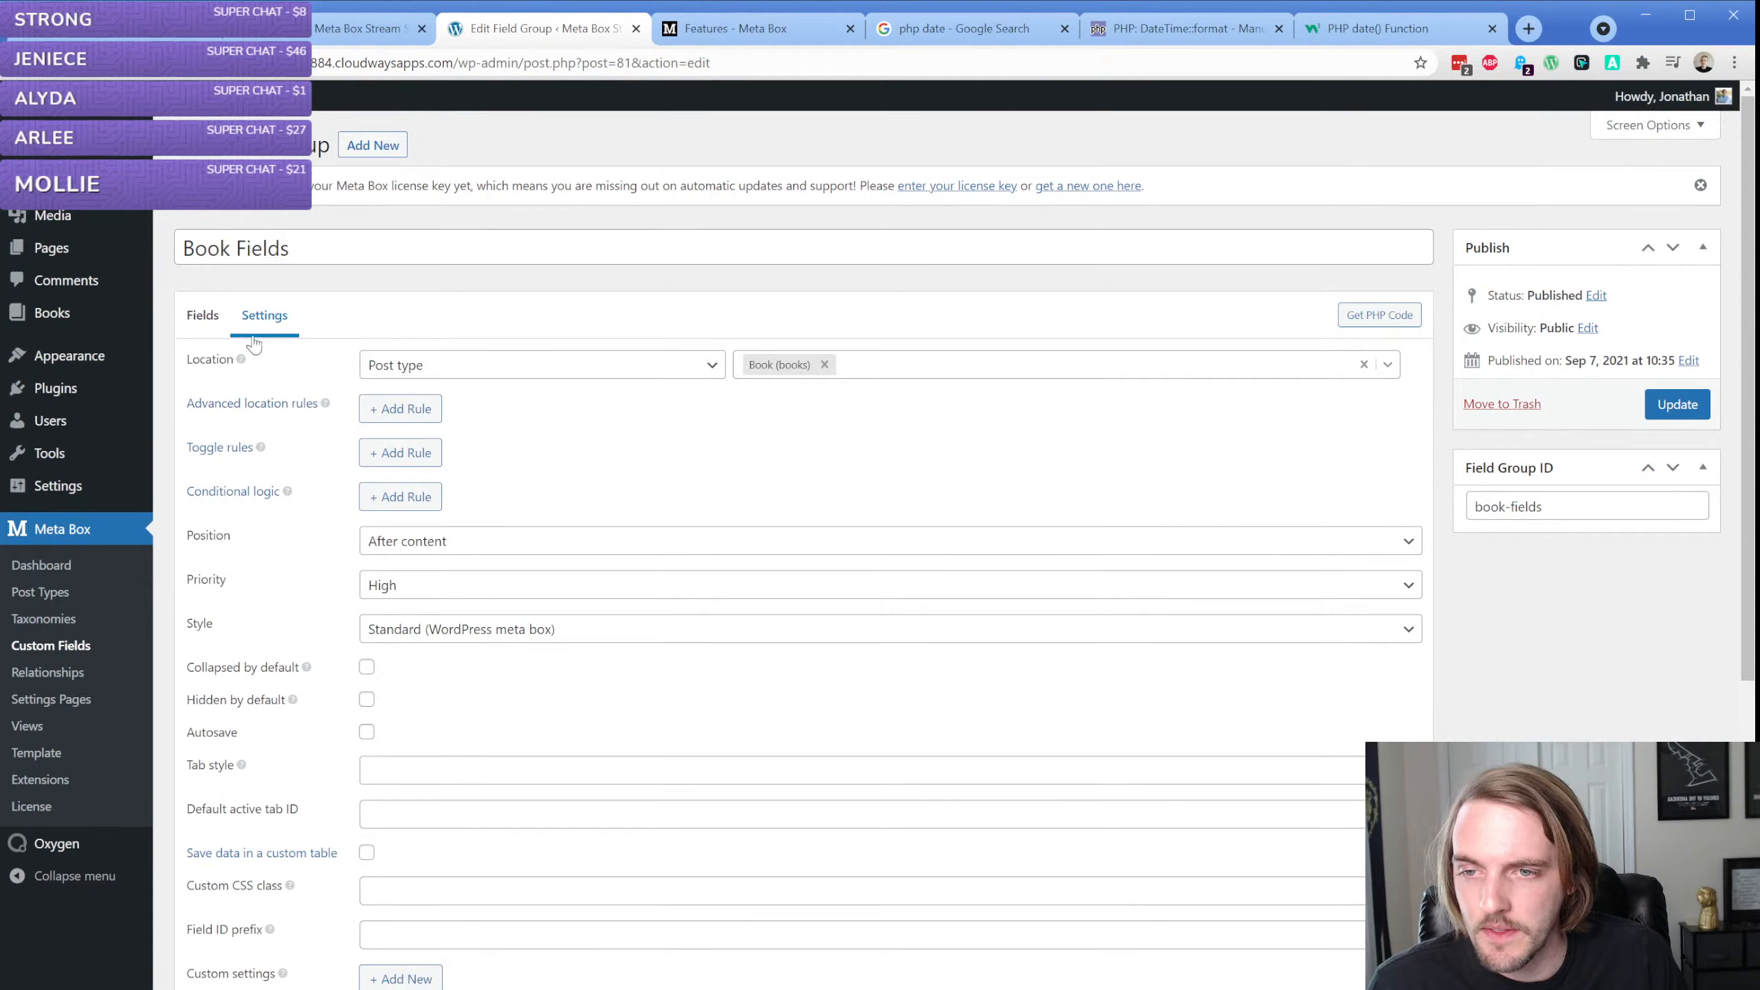
left_click(202, 325)
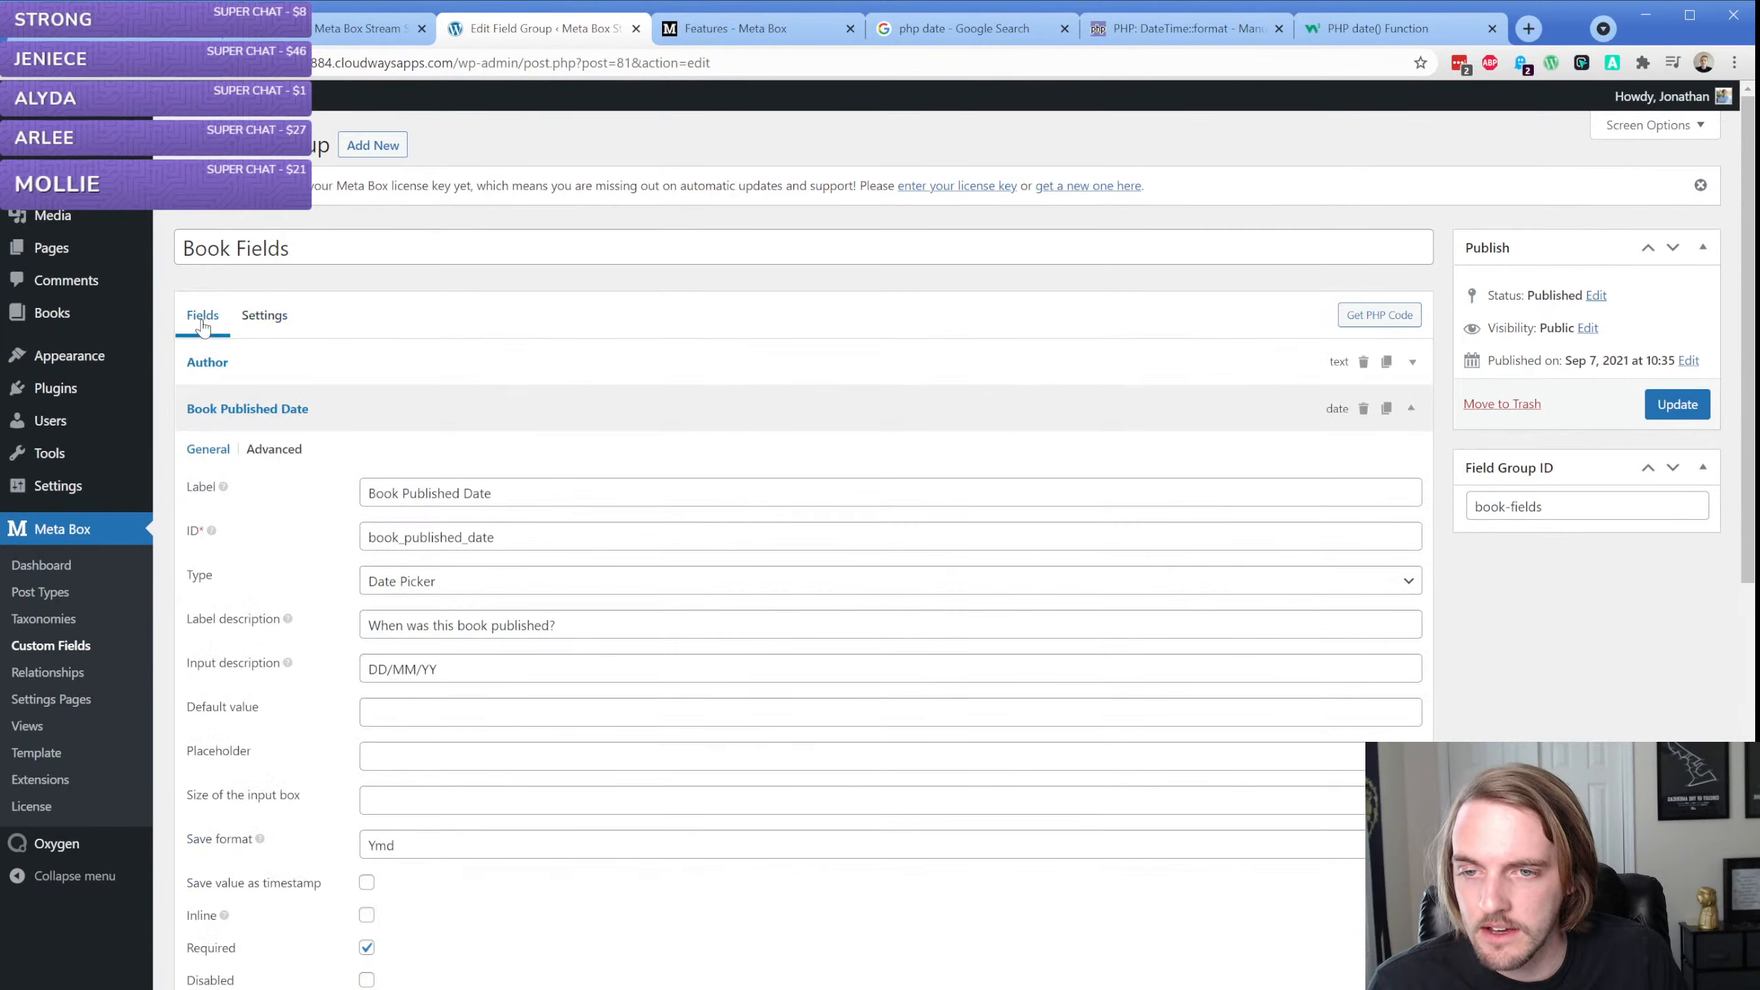
left_click(312, 370)
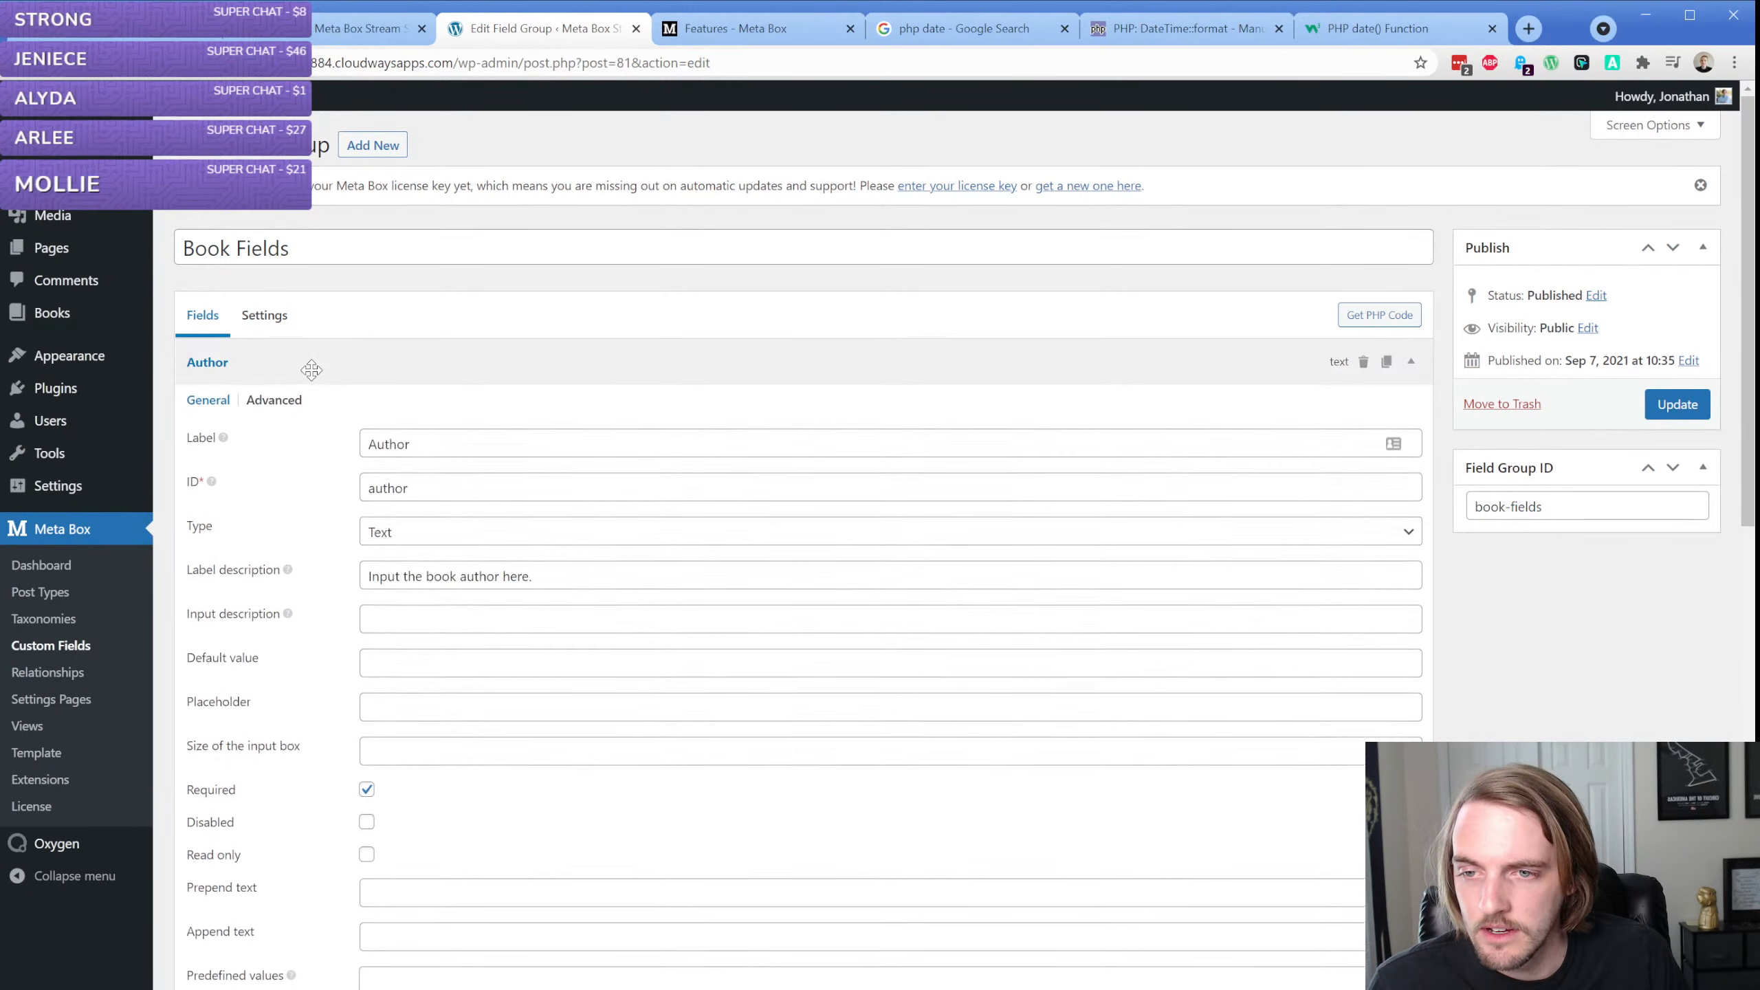
Set the Author field's Columns option to 1 and update the field group
scroll(315, 492, "down", 10)
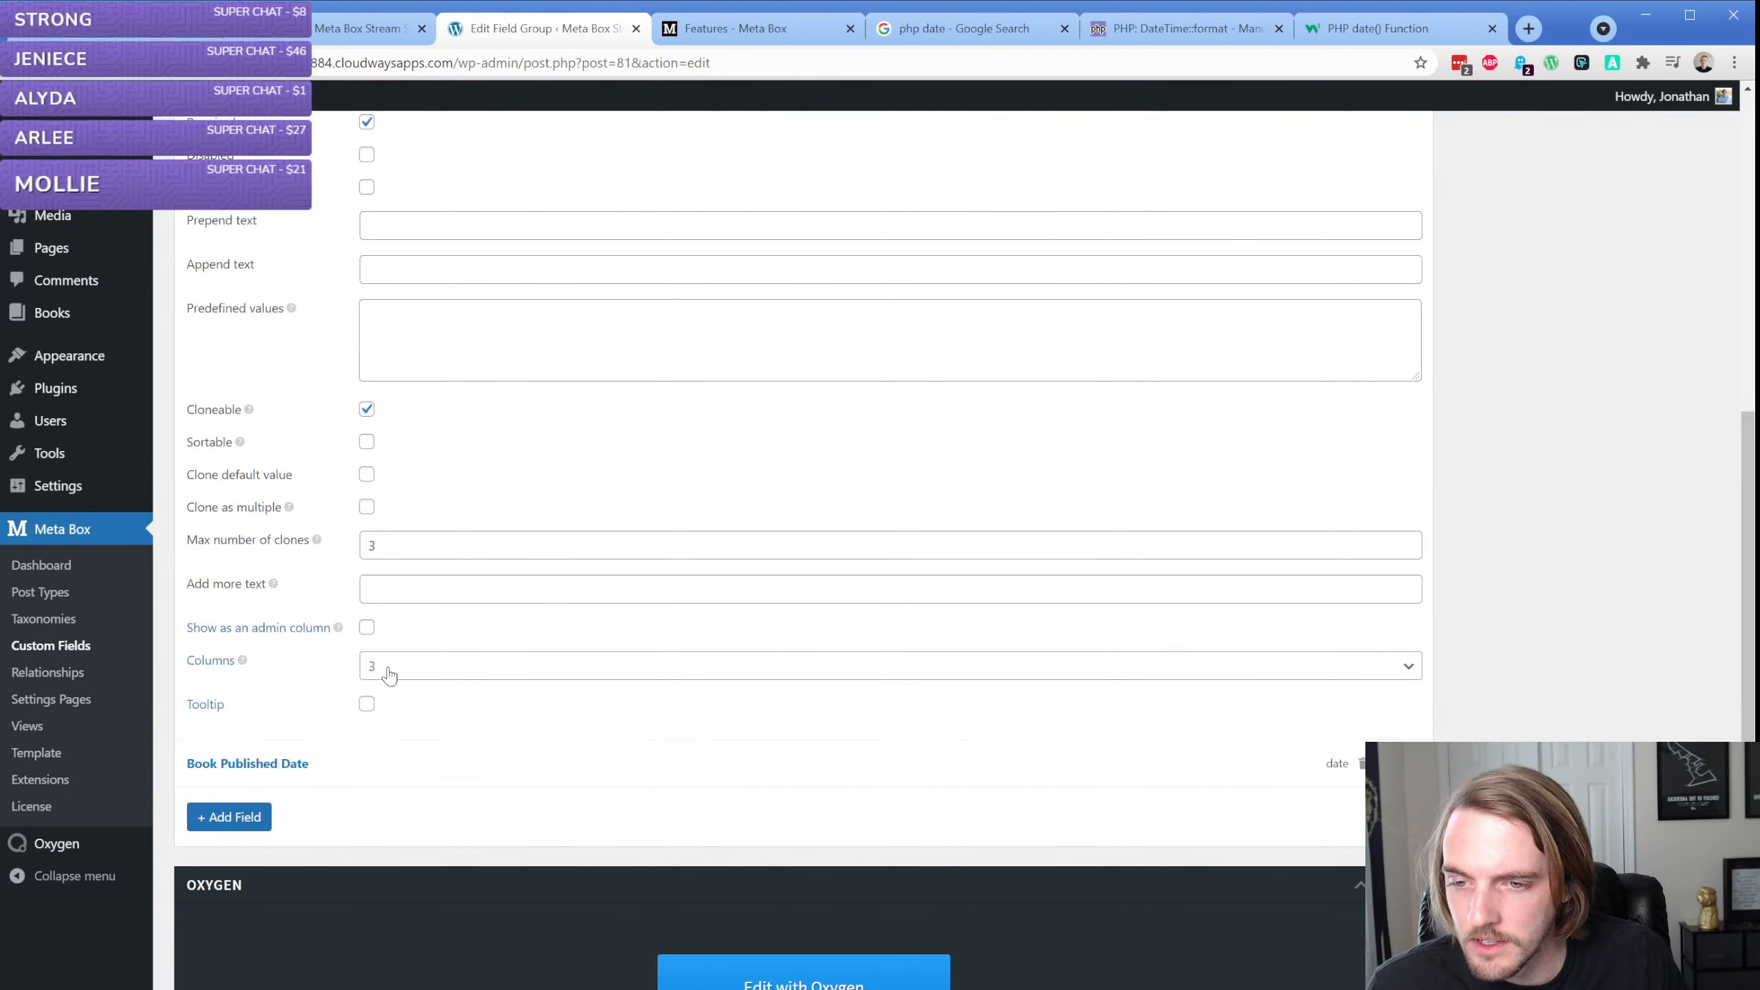
mouse_move(243, 662)
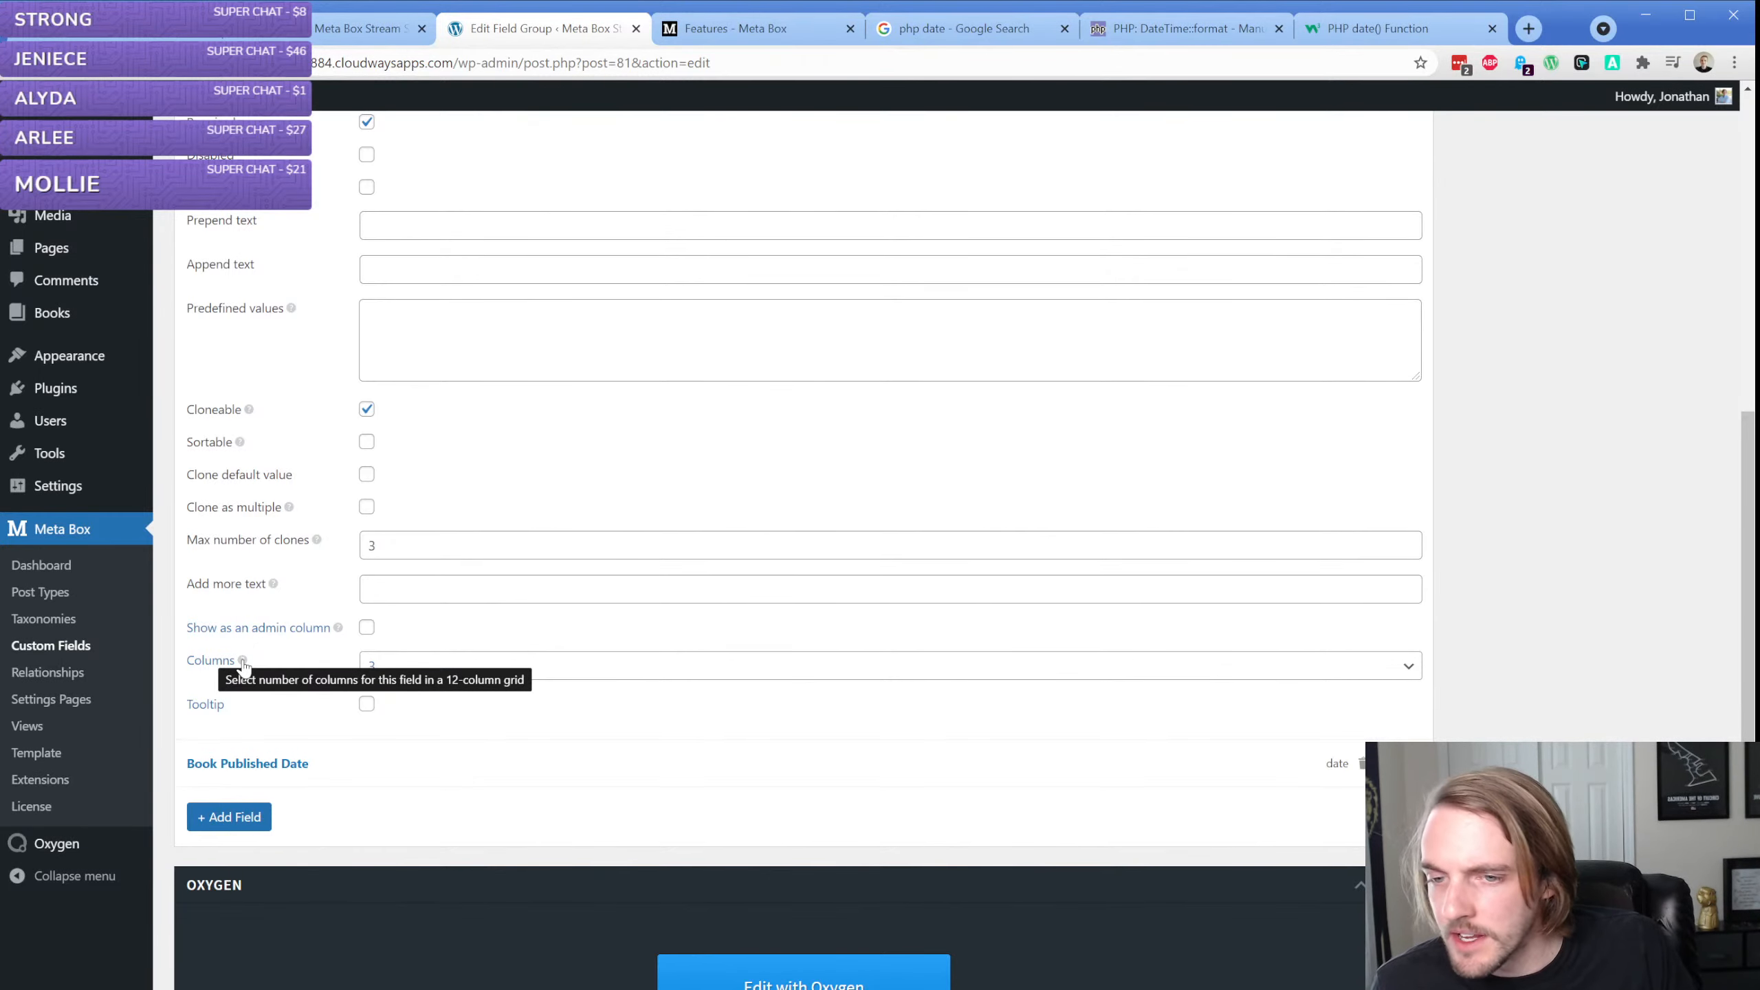
left_click(406, 678)
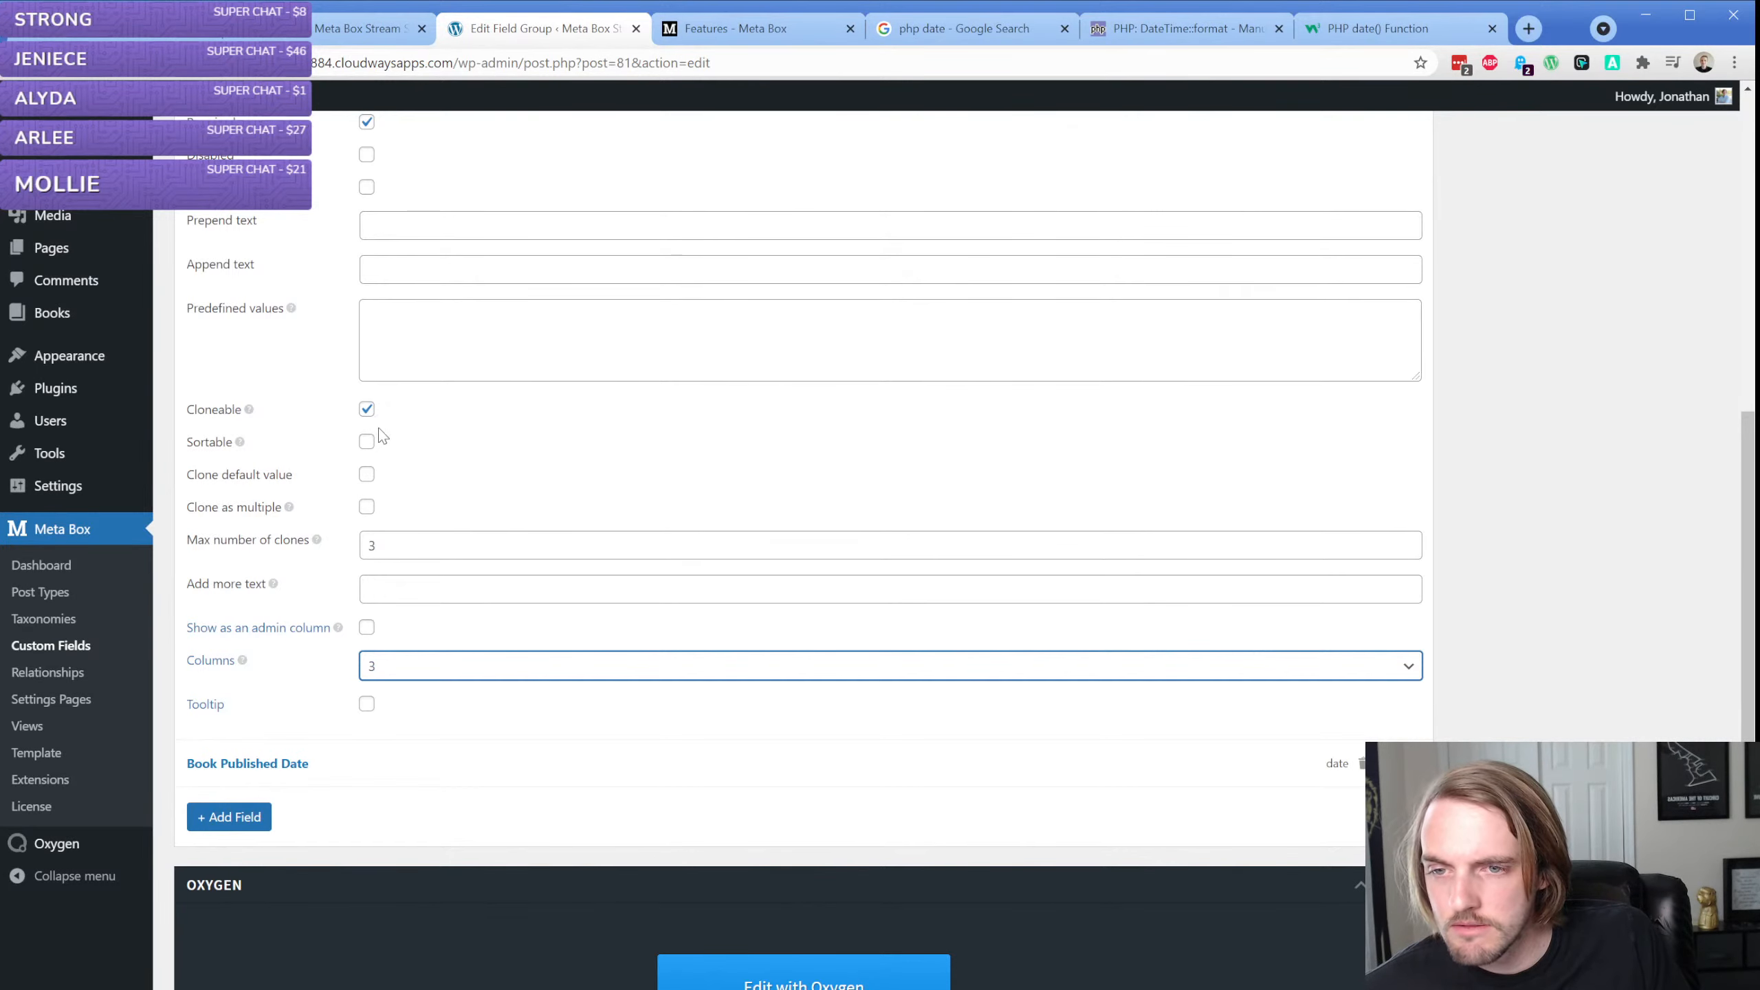
scroll(365, 429, "up", 1)
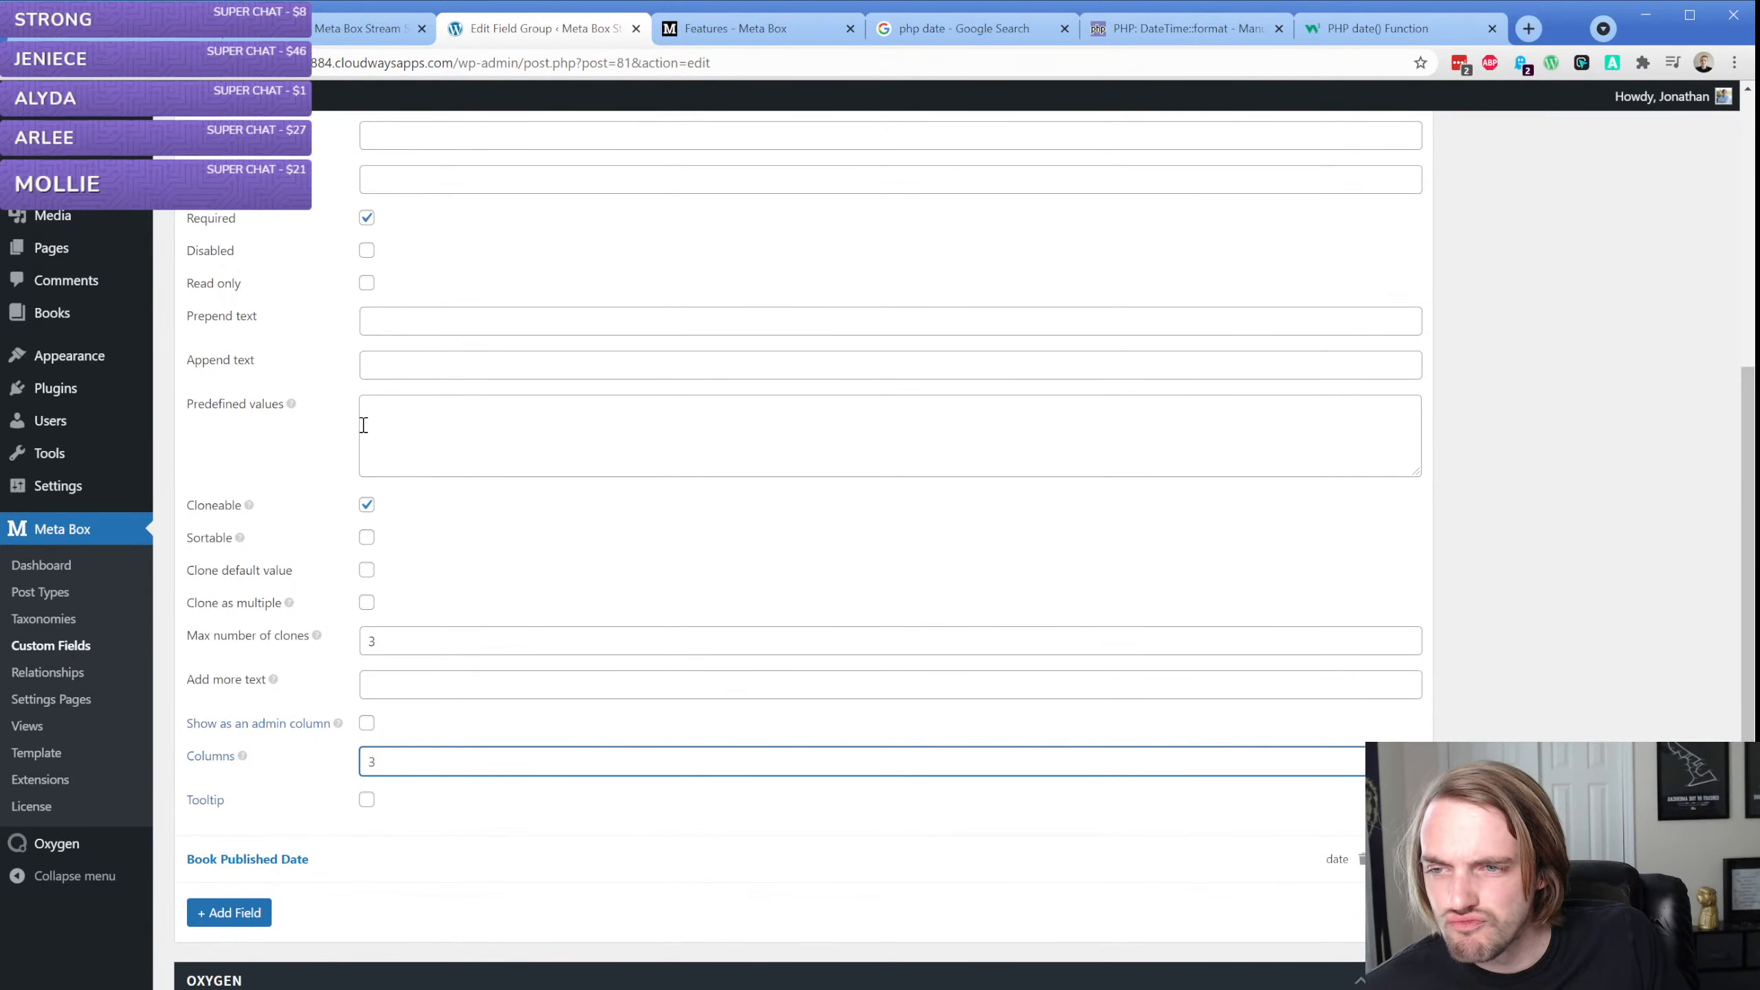
scroll(363, 425, "down", 2)
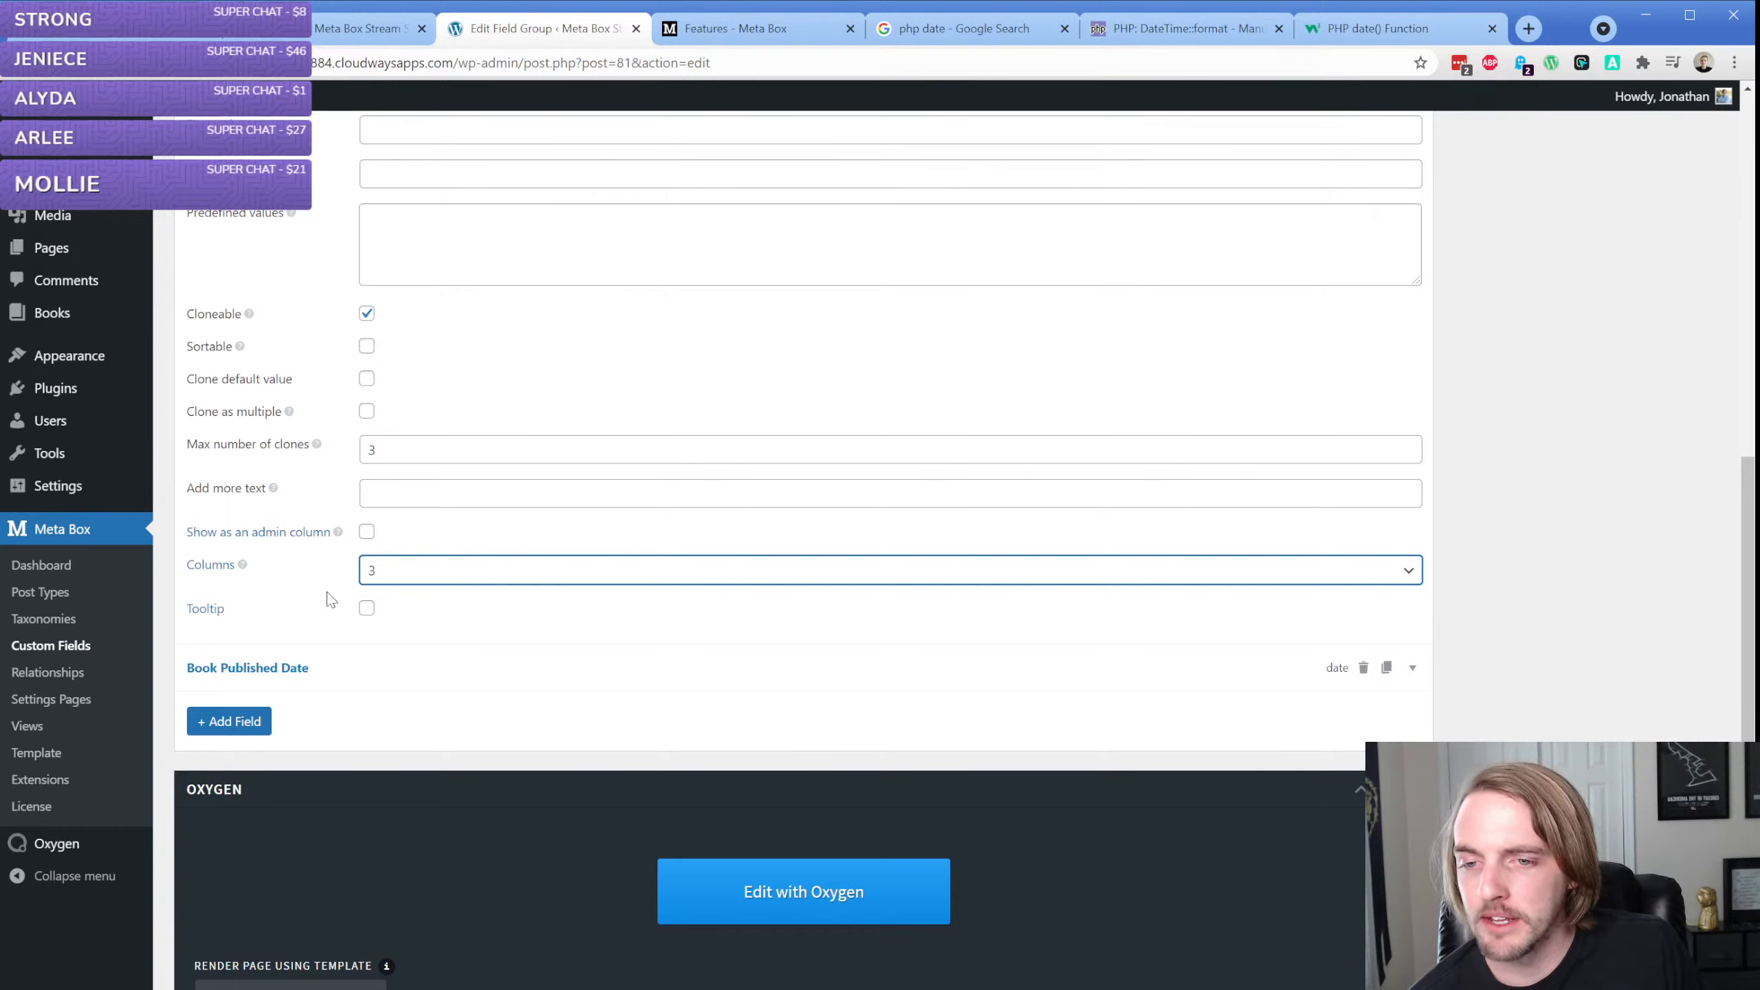
left_click(441, 573)
left_click(450, 595)
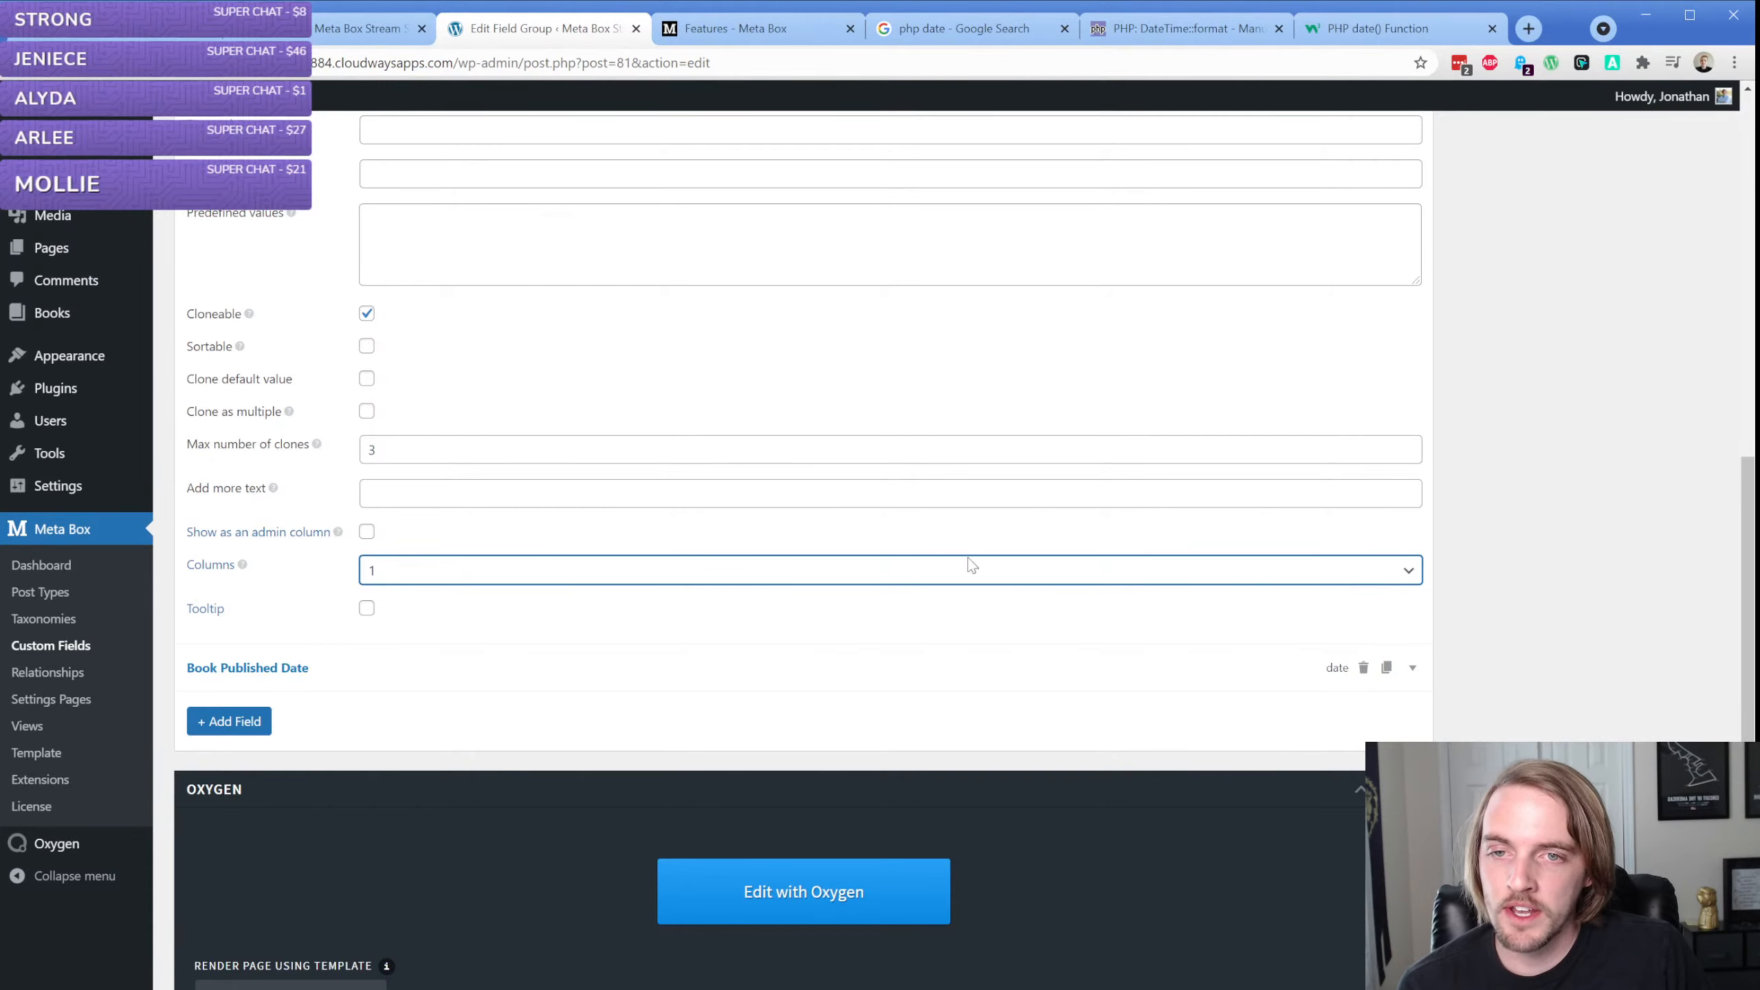
scroll(1474, 610, "up", 10)
left_click(1677, 404)
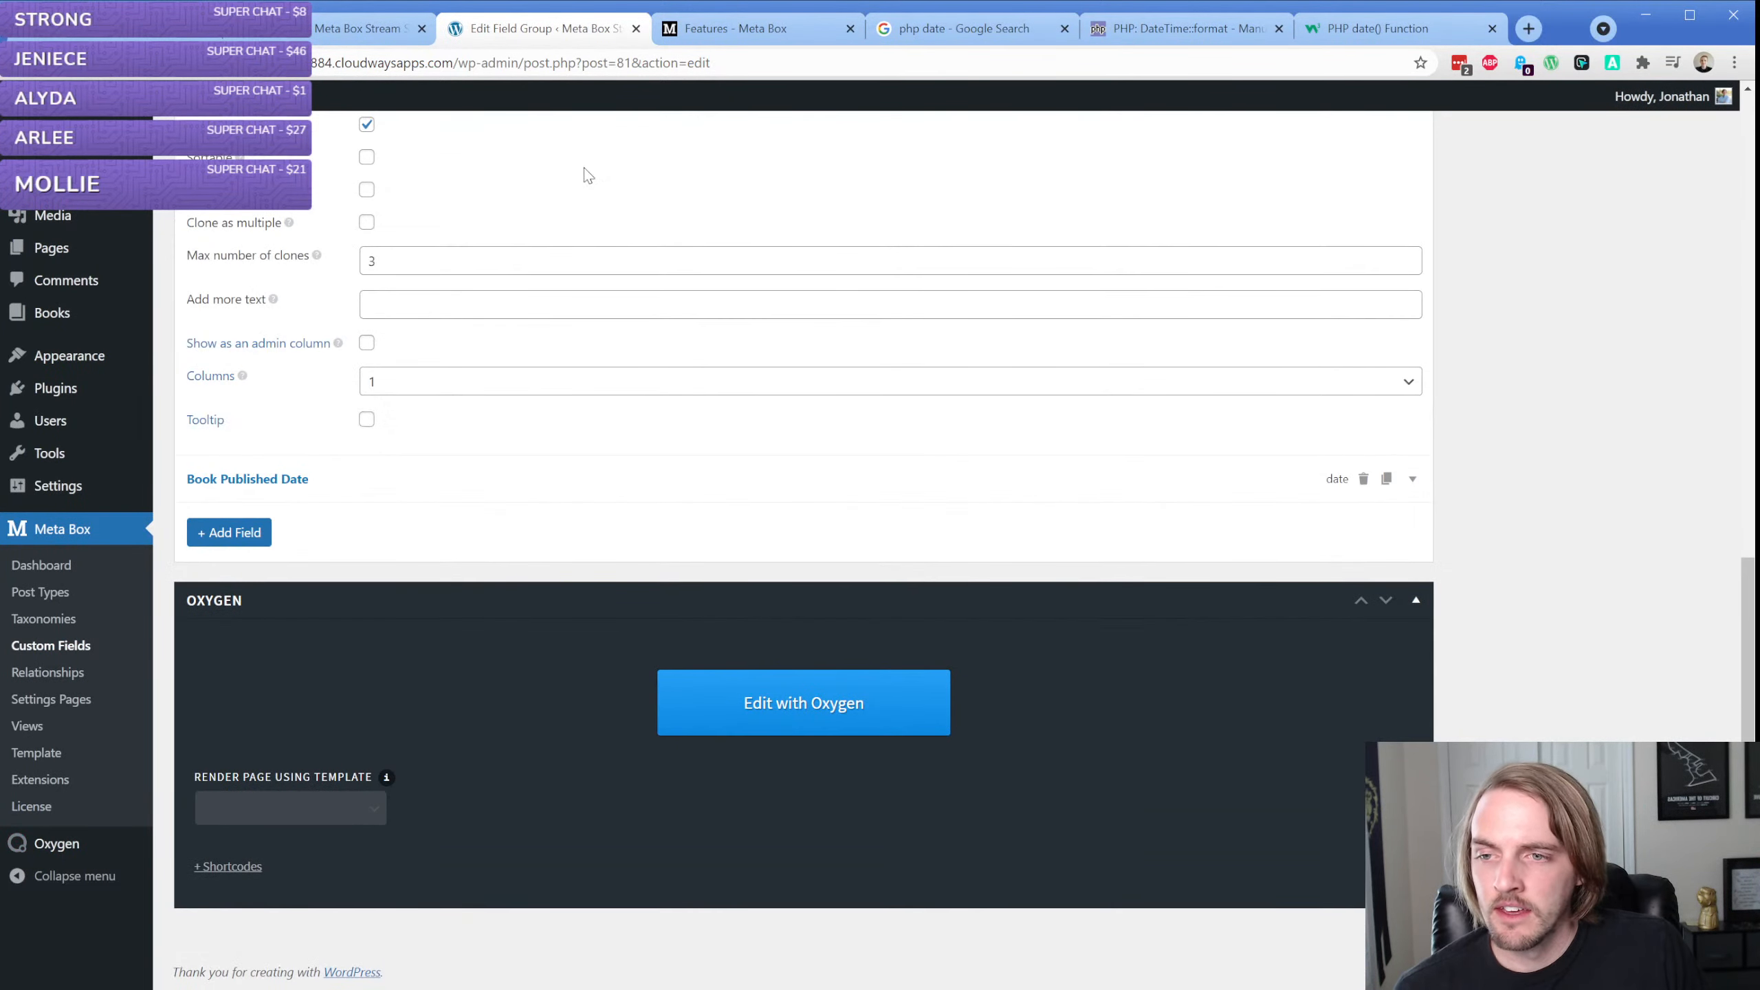
Open the book "The Best Book Ever Written" for editing and find the Taco Ipsum placeholder text site through a web search for "taco ipsum"
mouse_move(98, 324)
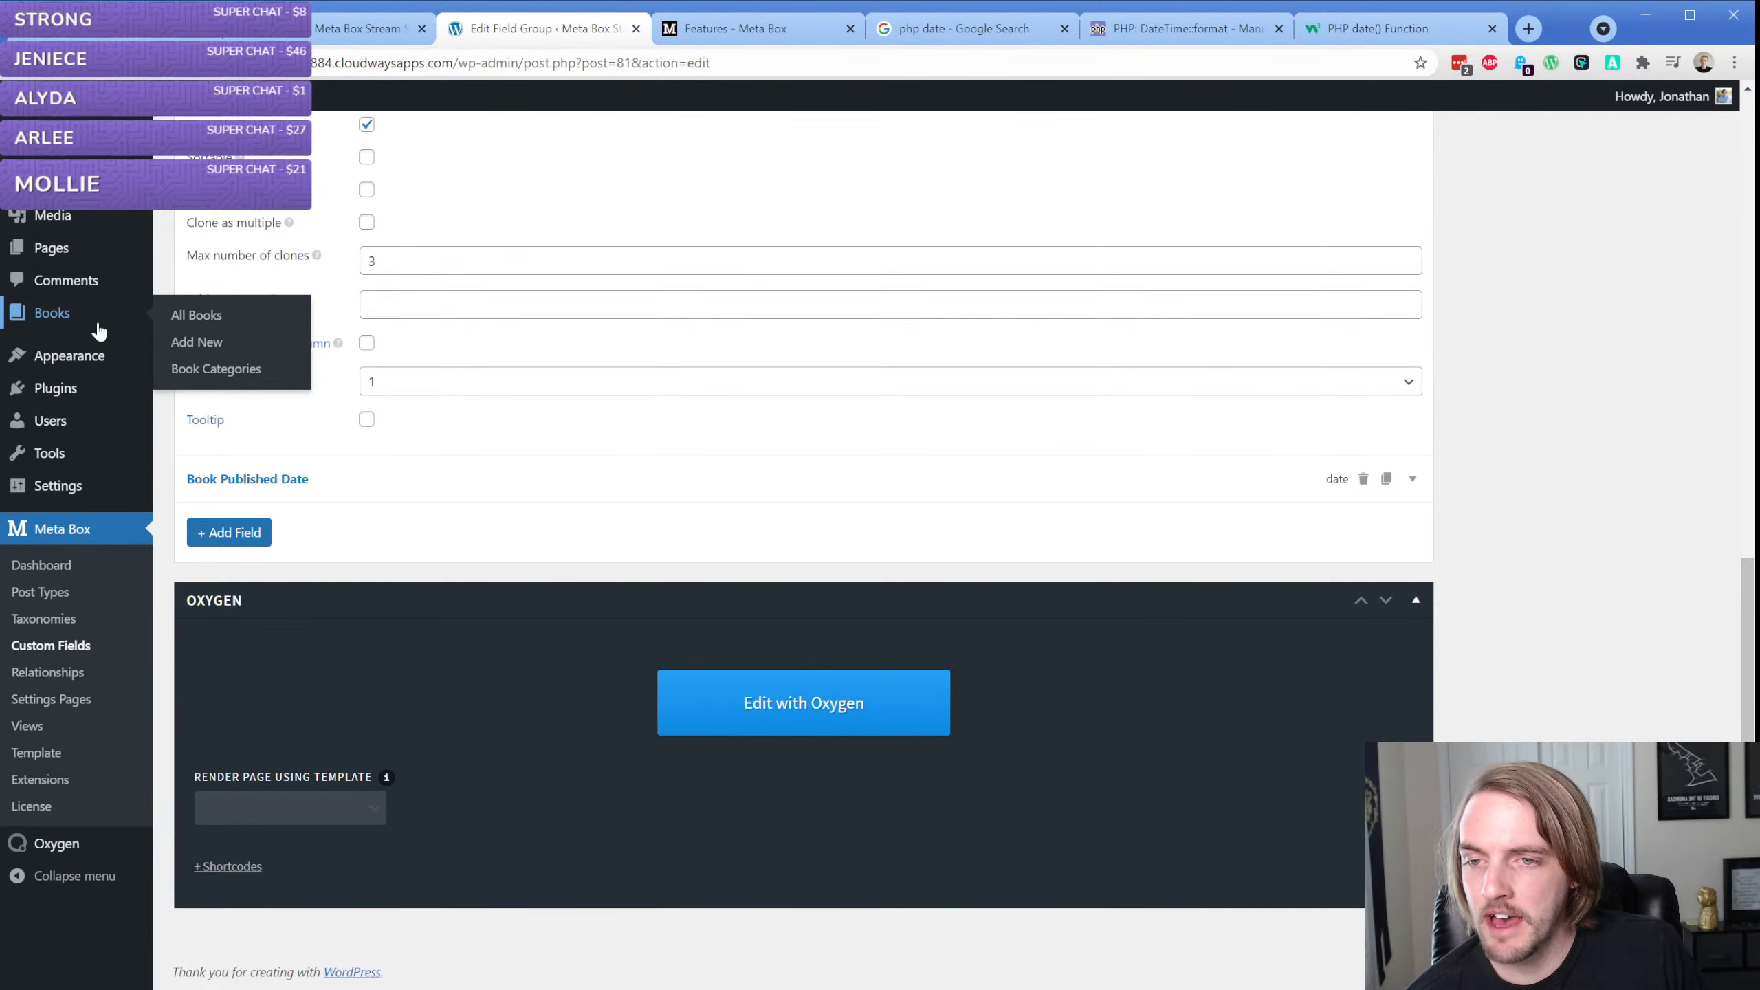
left_click(186, 323)
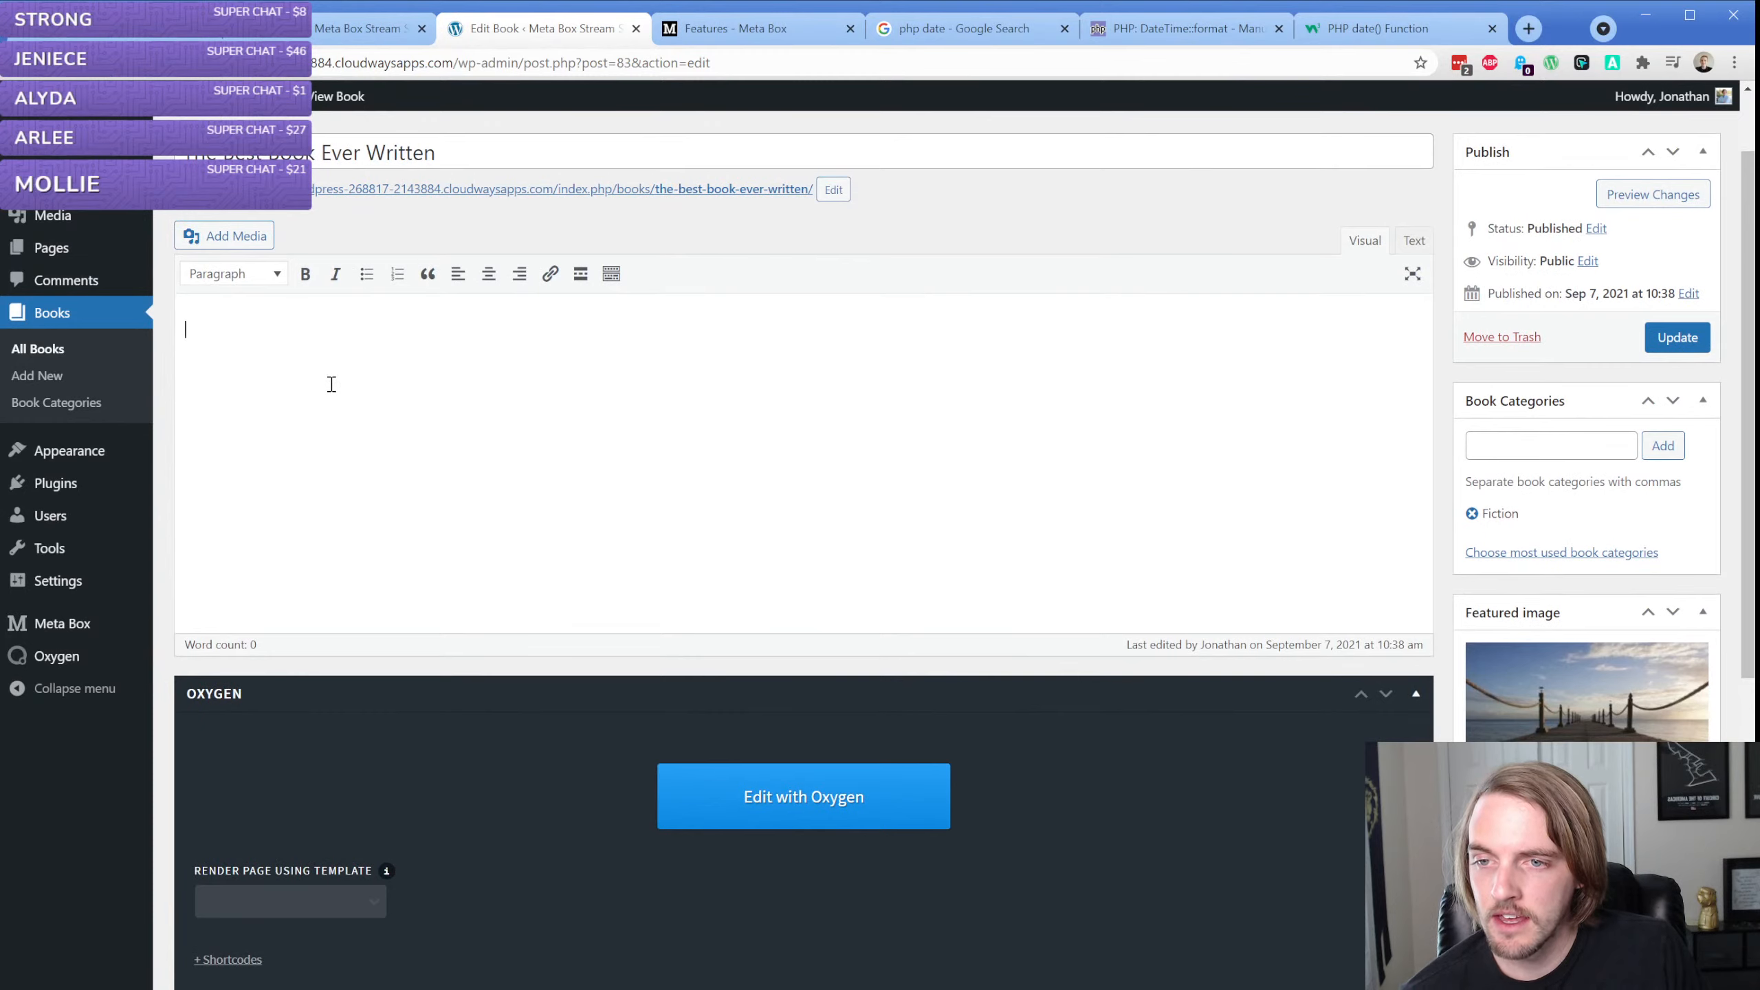
key("ctrl+t")
type("tac")
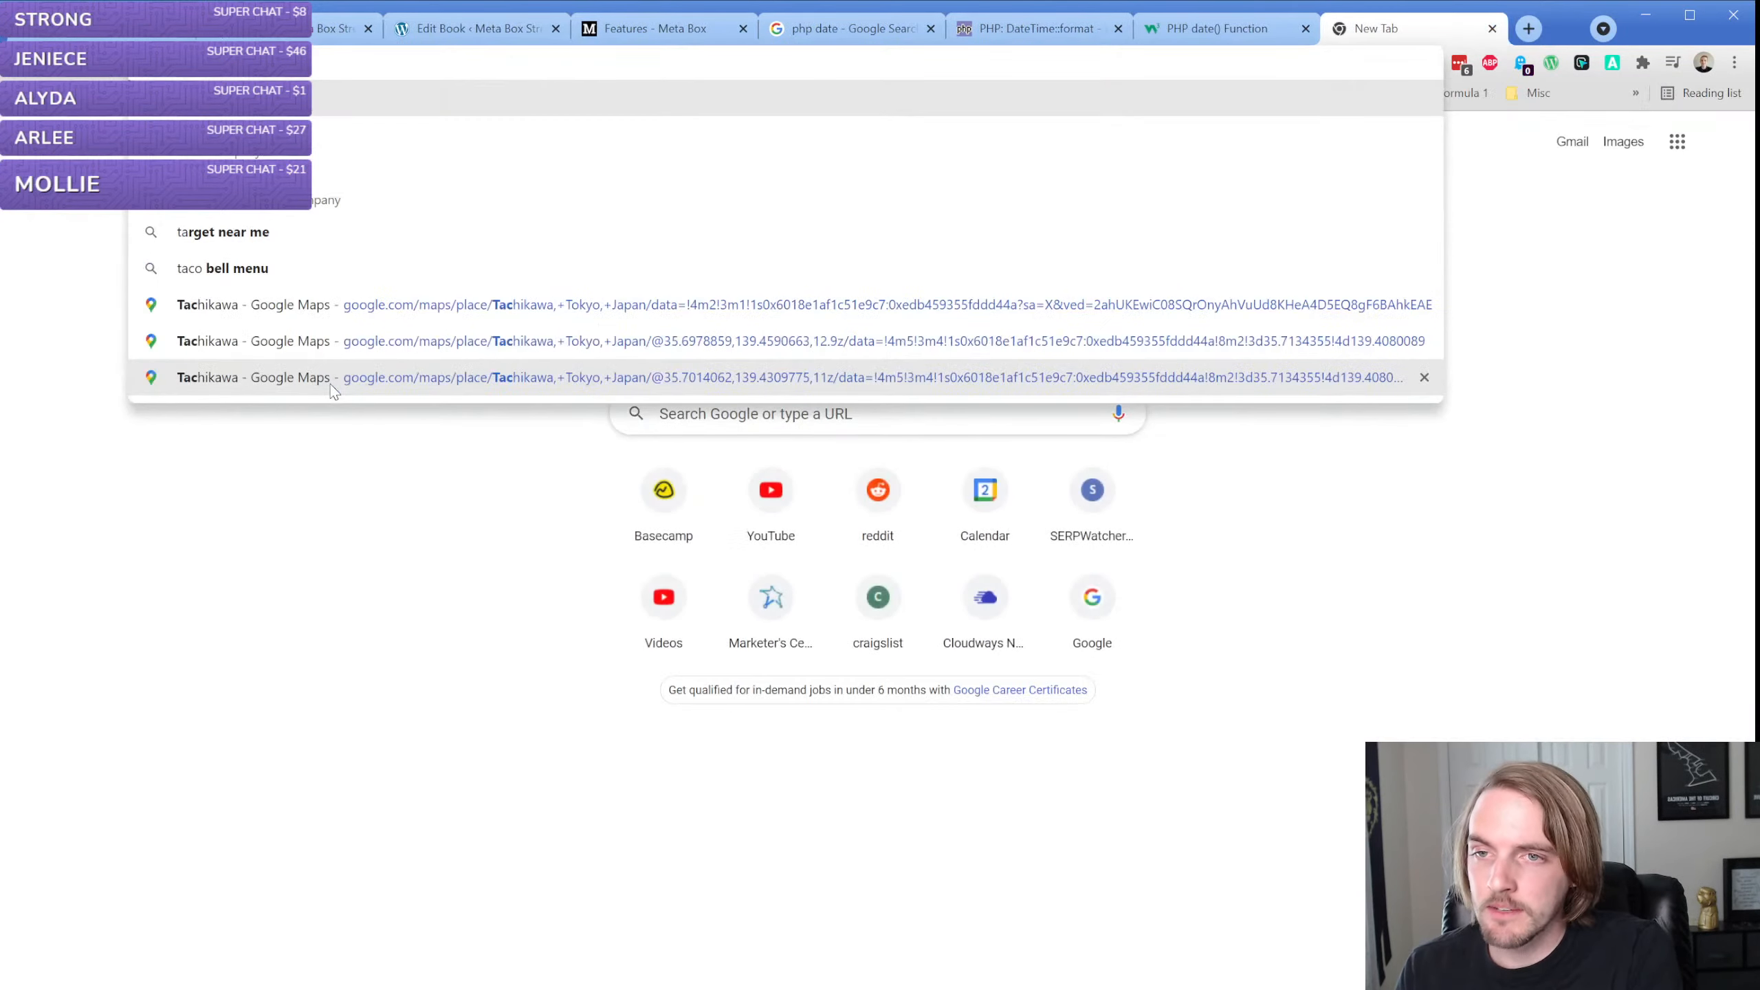
type("o ipsum")
key("Return")
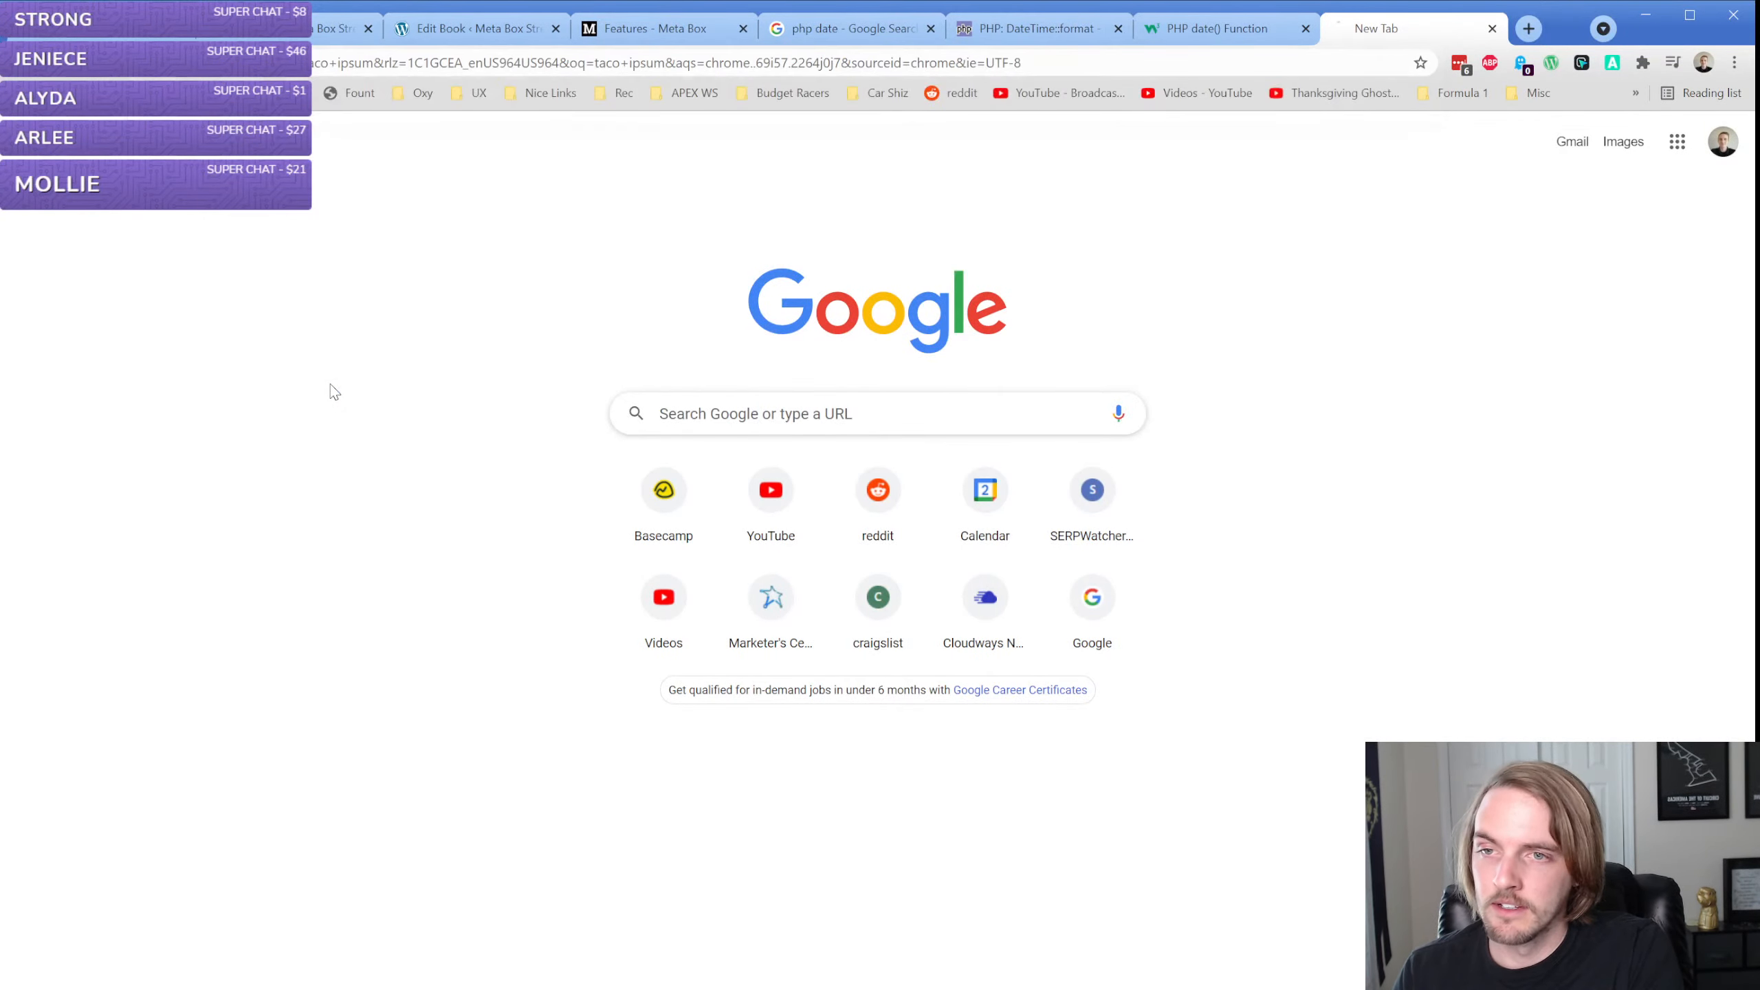
left_click(353, 286)
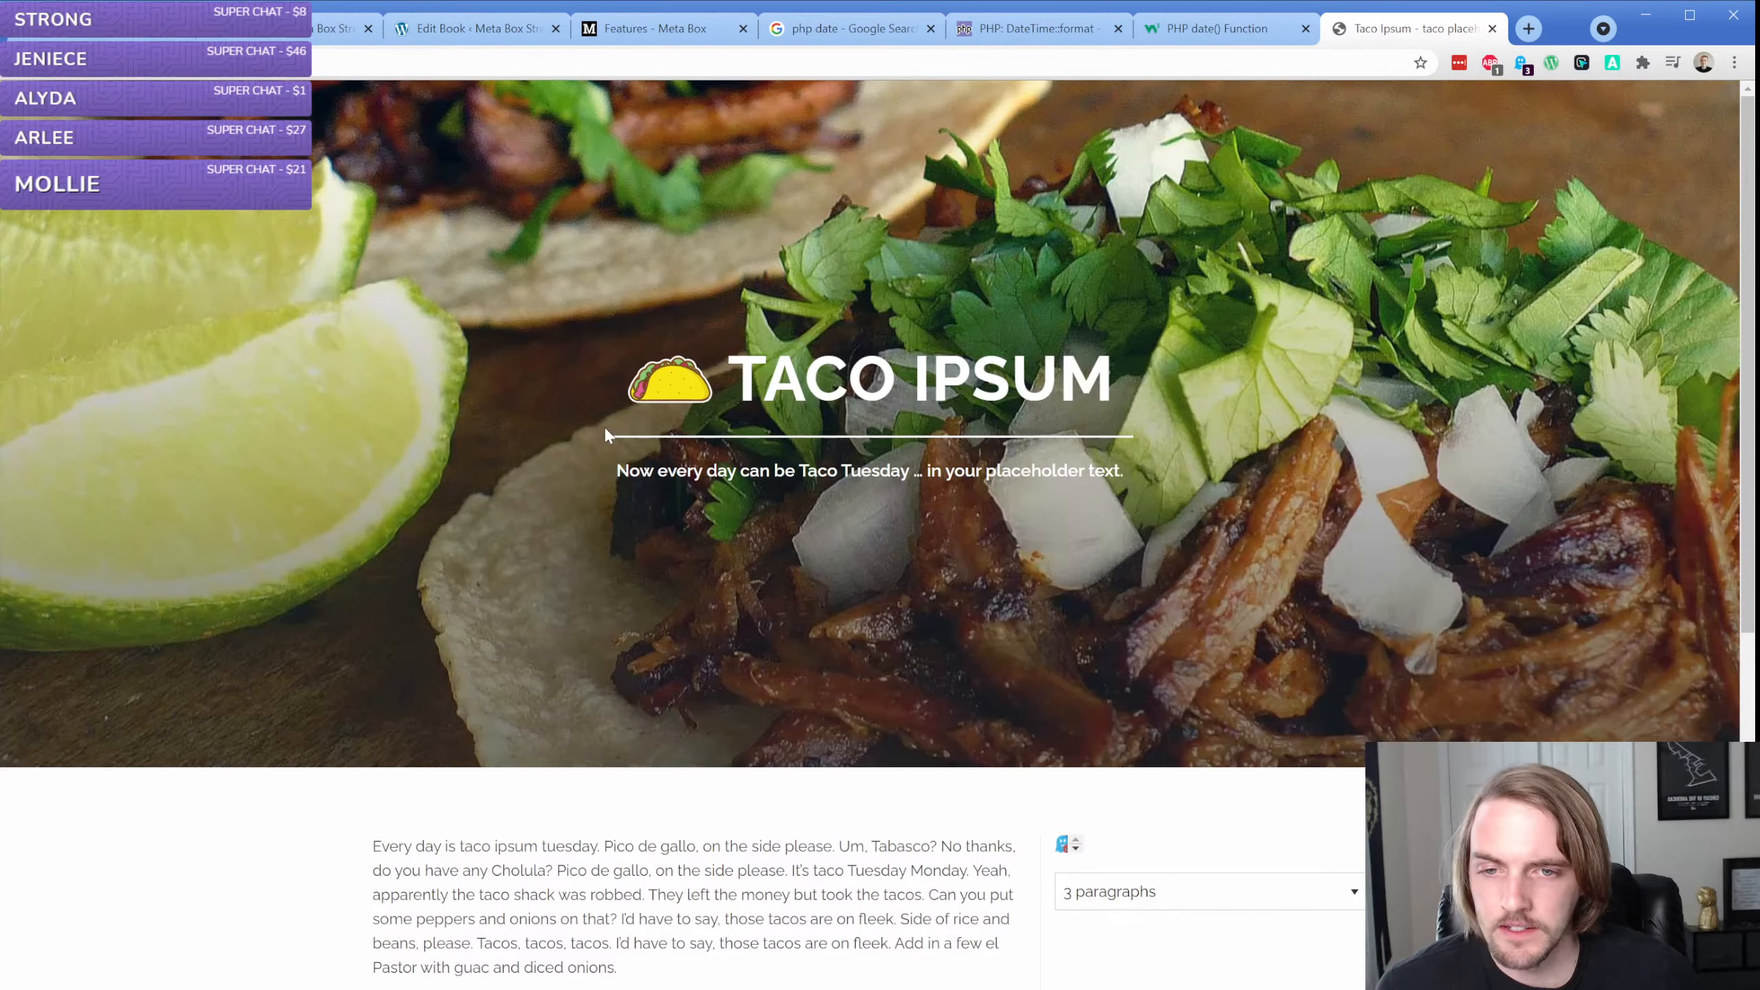
Copy all three Taco Ipsum paragraphs into the content of the book "The Best Book Ever Written"
scroll(599, 433, "down", 6)
double_click(549, 294)
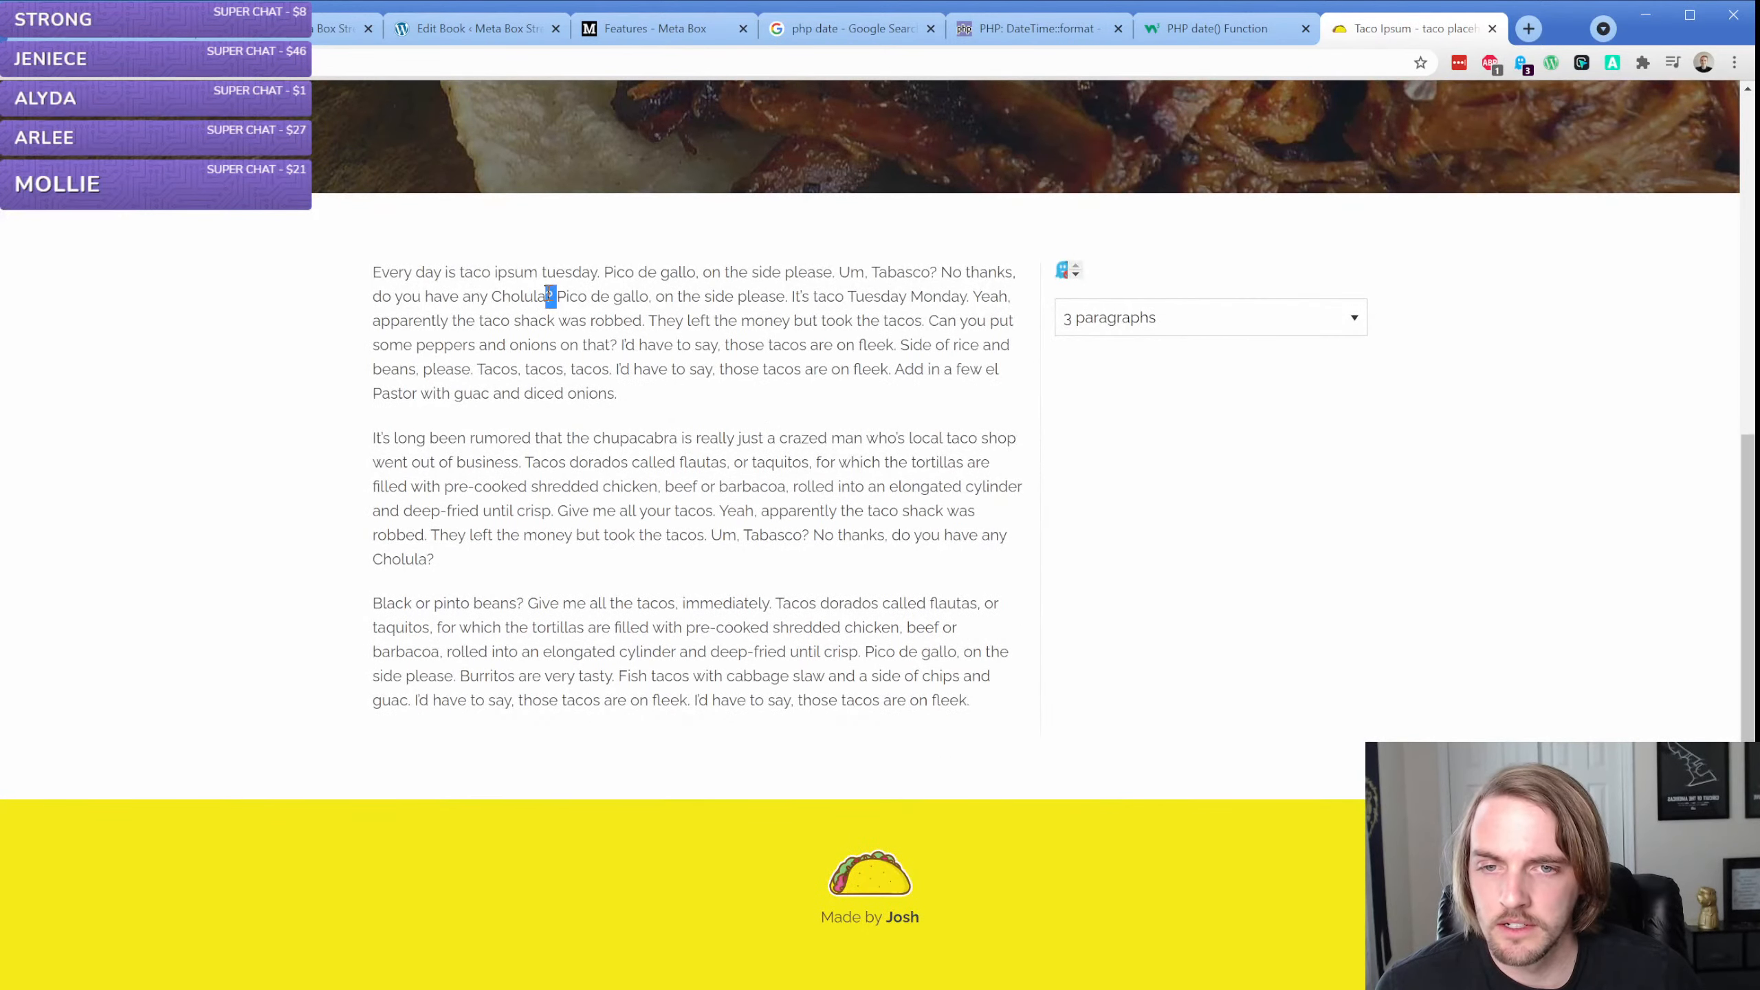
triple_click(548, 295)
left_click_drag(372, 272, 982, 700)
key("ctrl+c")
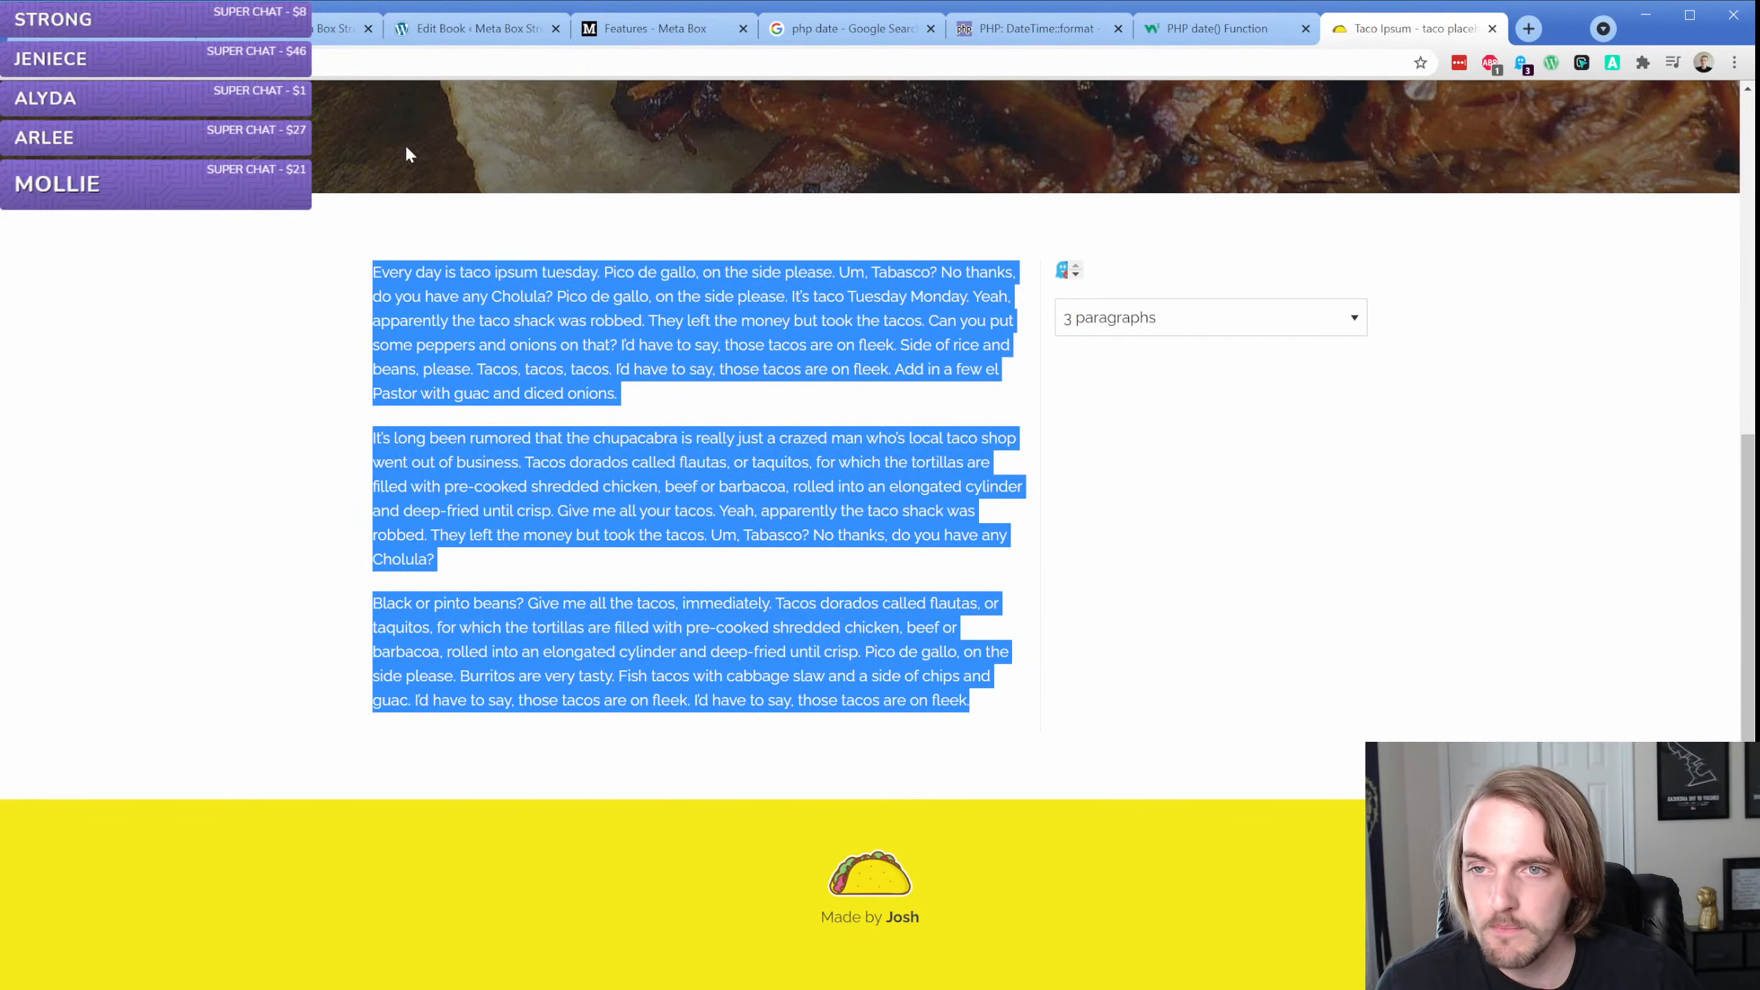
left_click(471, 28)
key("ctrl+v")
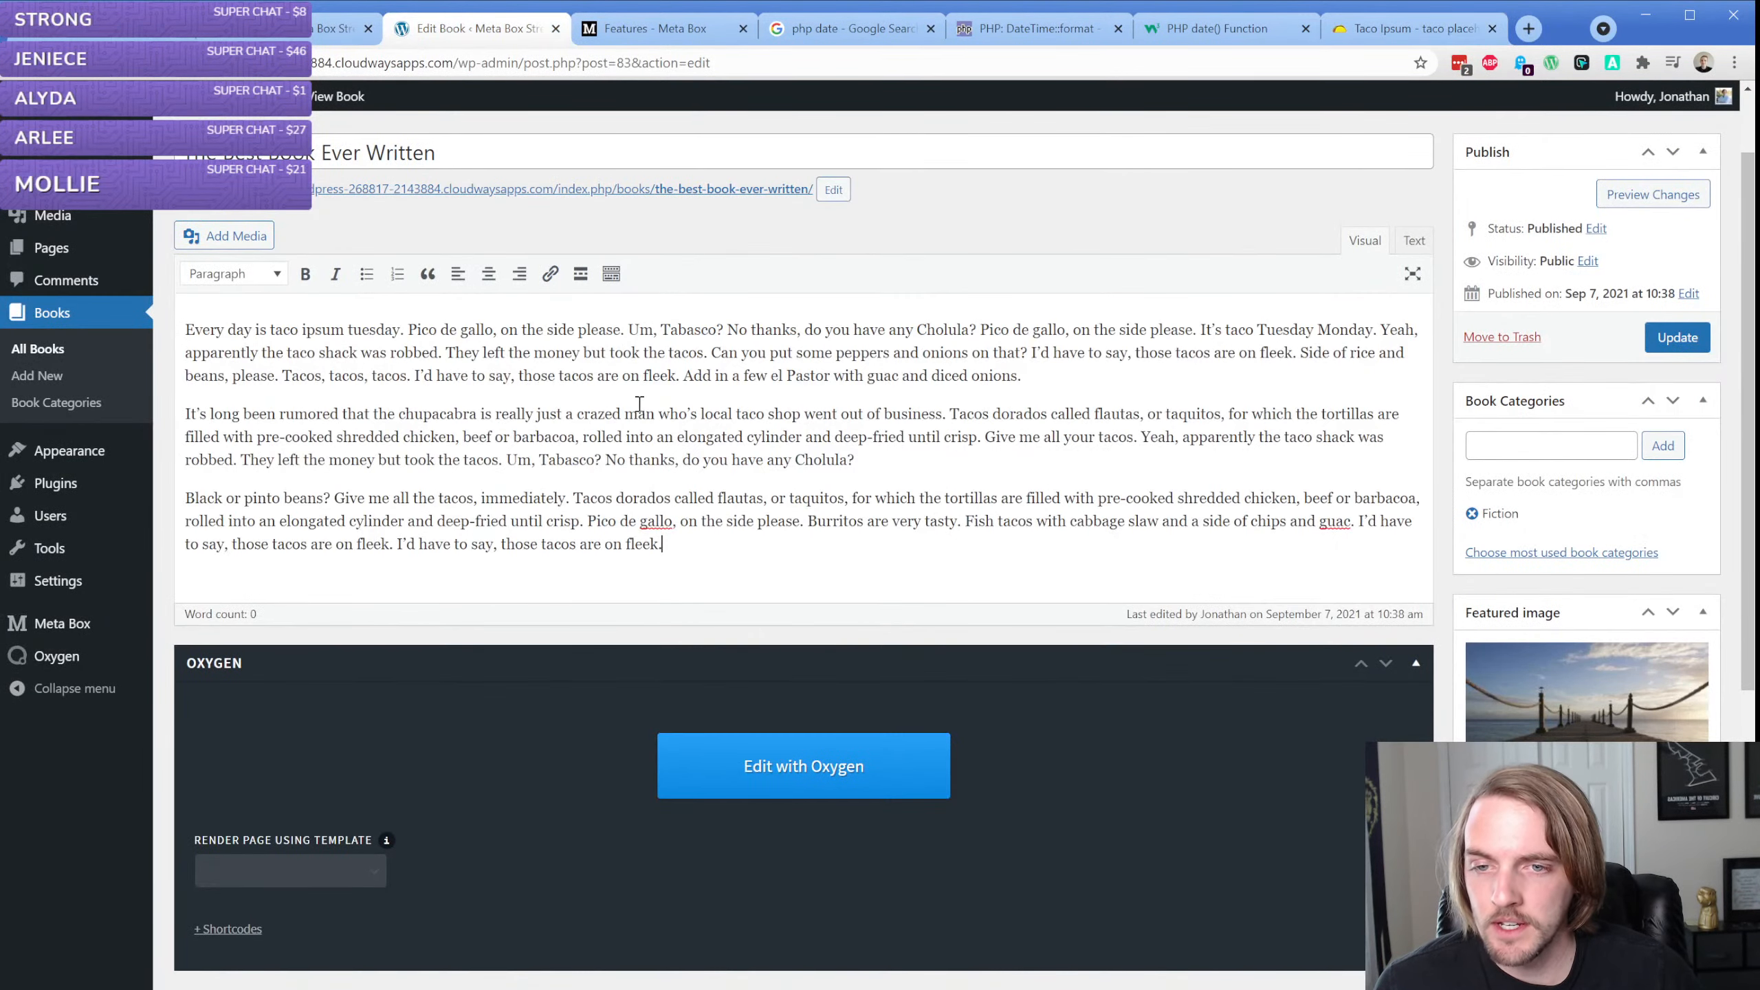
Update the book and close the PHP date reference tabs and the Taco Ipsum tab
left_click(1683, 337)
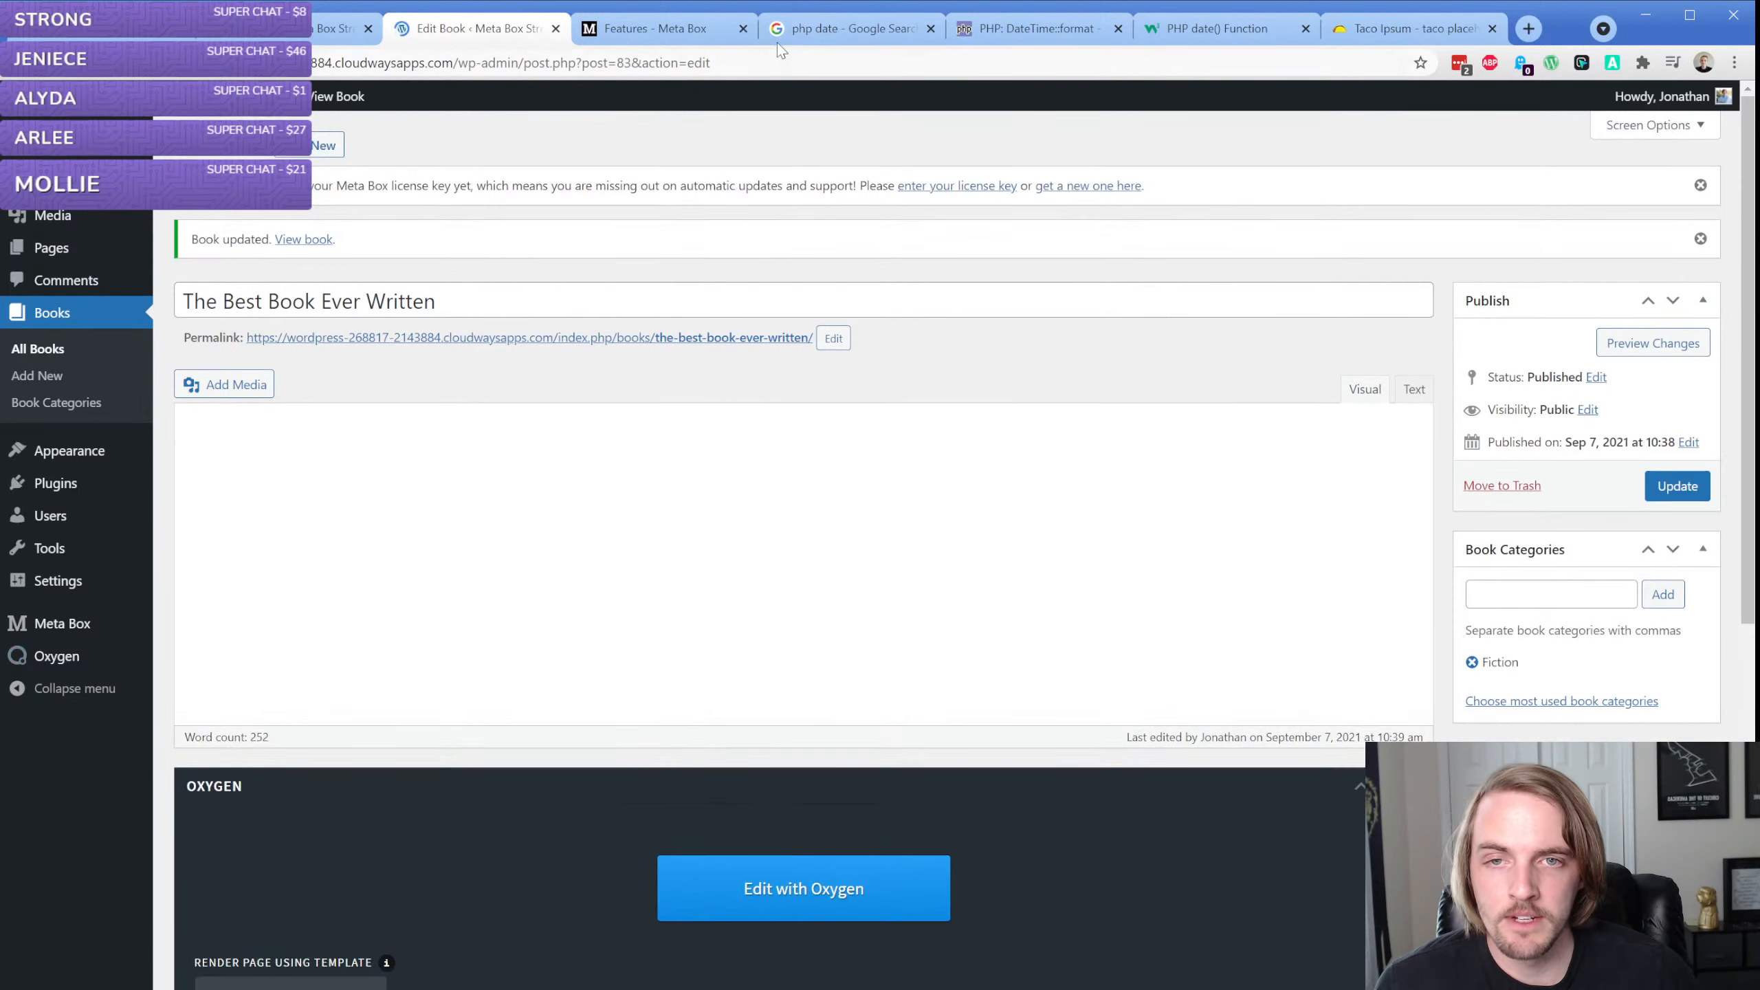
left_click(931, 29)
left_click(931, 28)
left_click(931, 28)
left_click(931, 28)
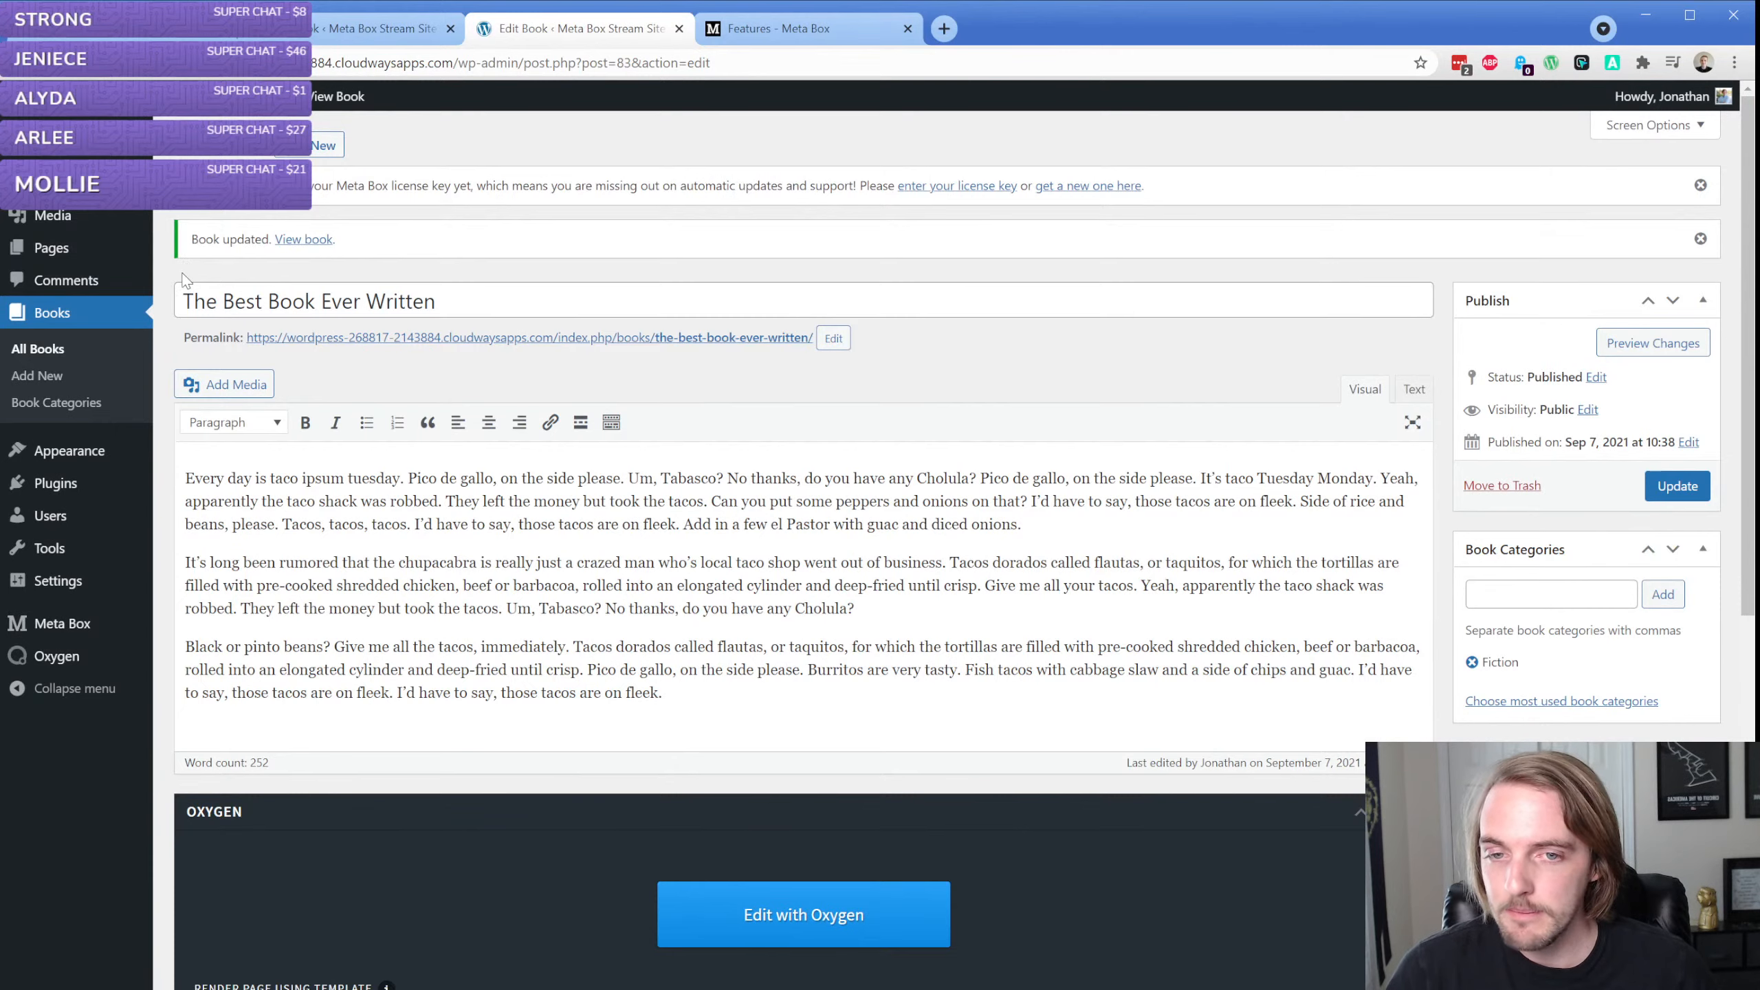
Create a new Oxygen template titled "Book Singular"
mouse_move(77, 671)
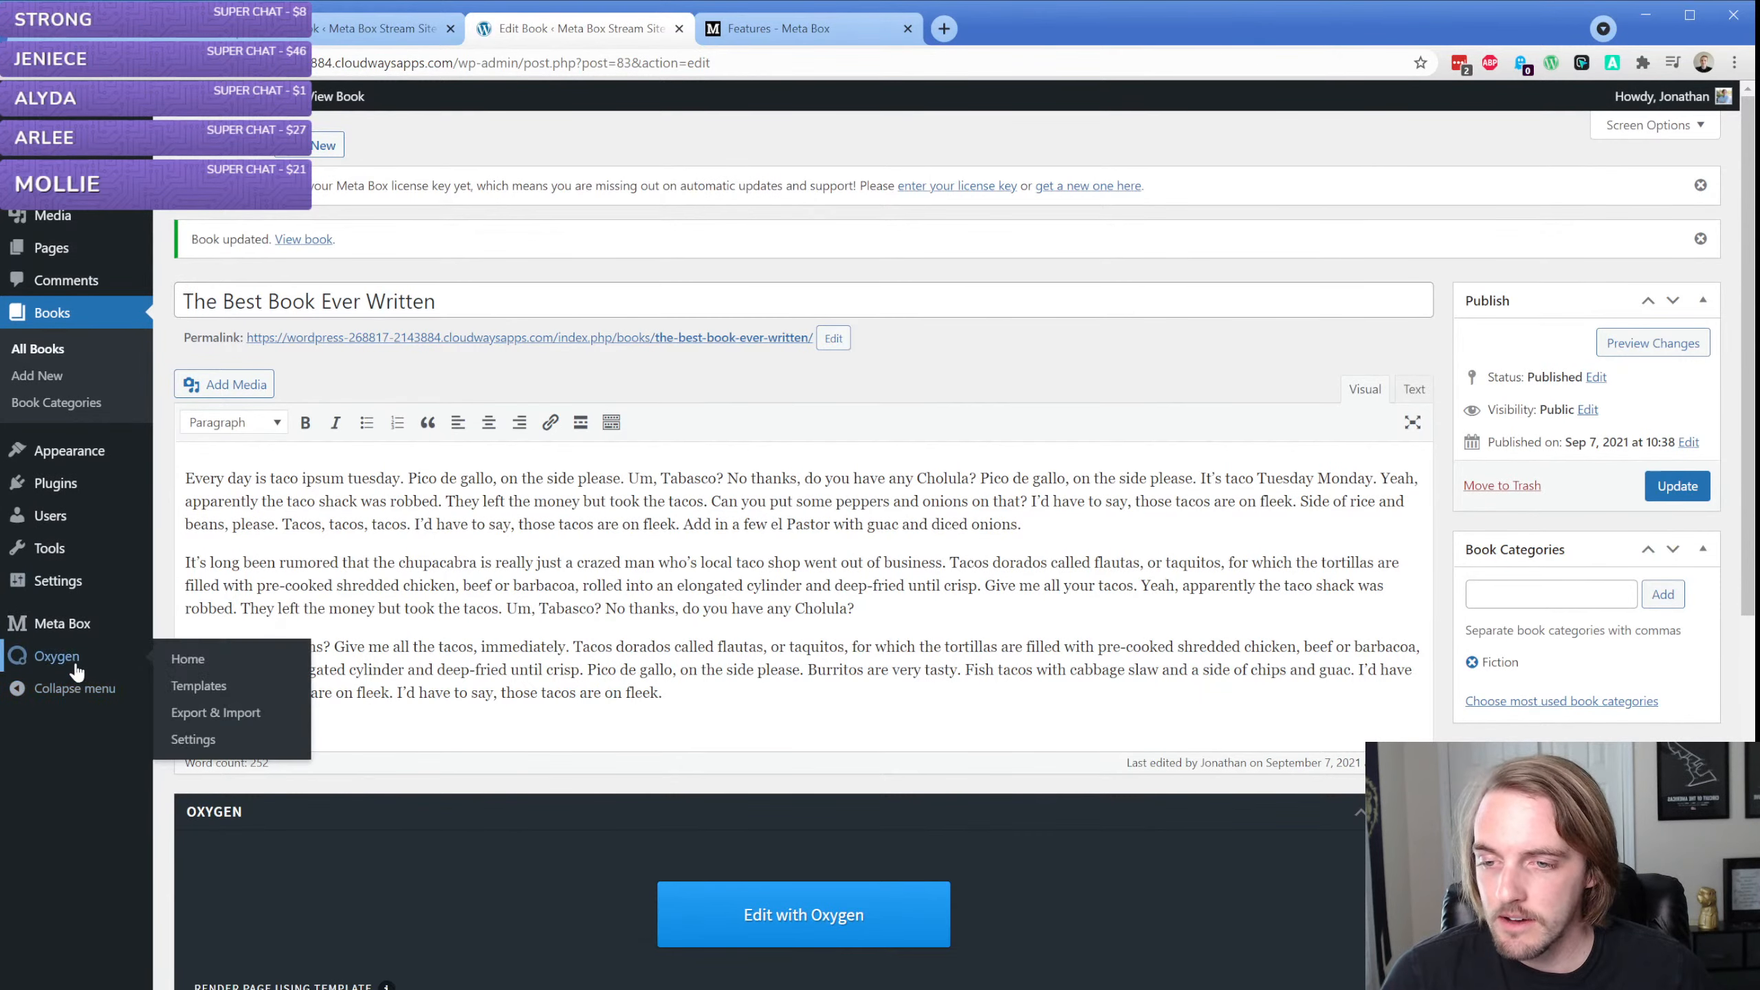
left_click(197, 686)
left_click(335, 146)
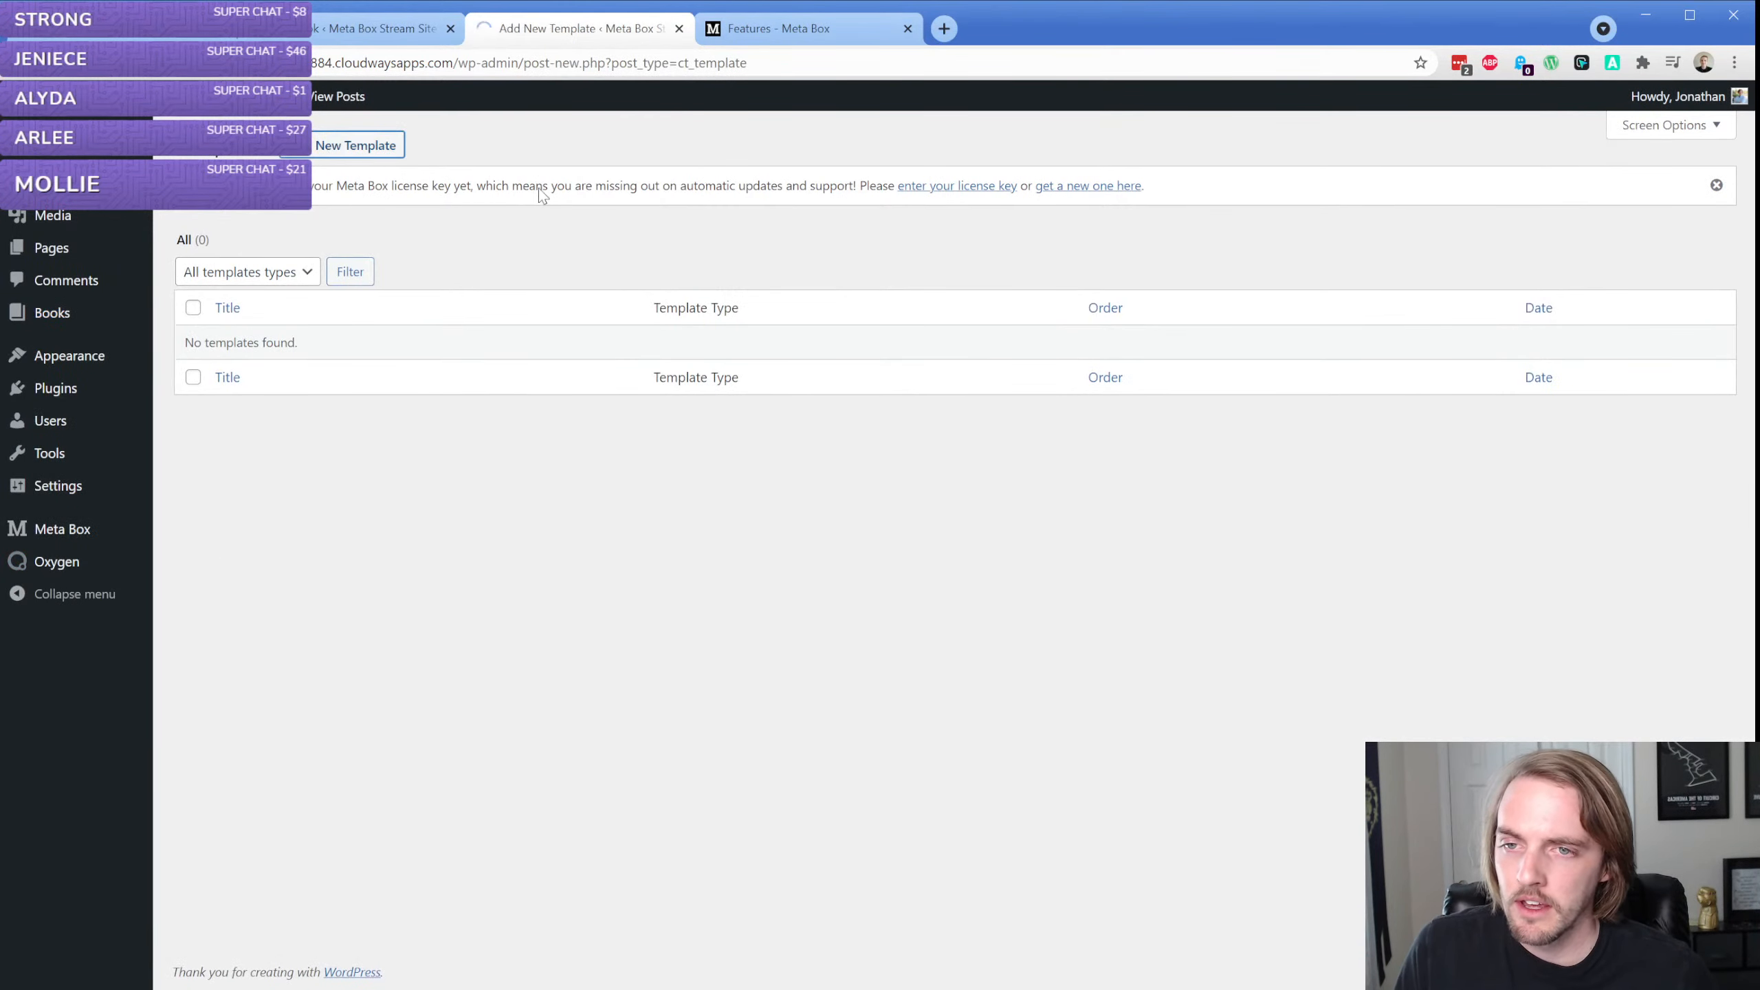
type("Book S")
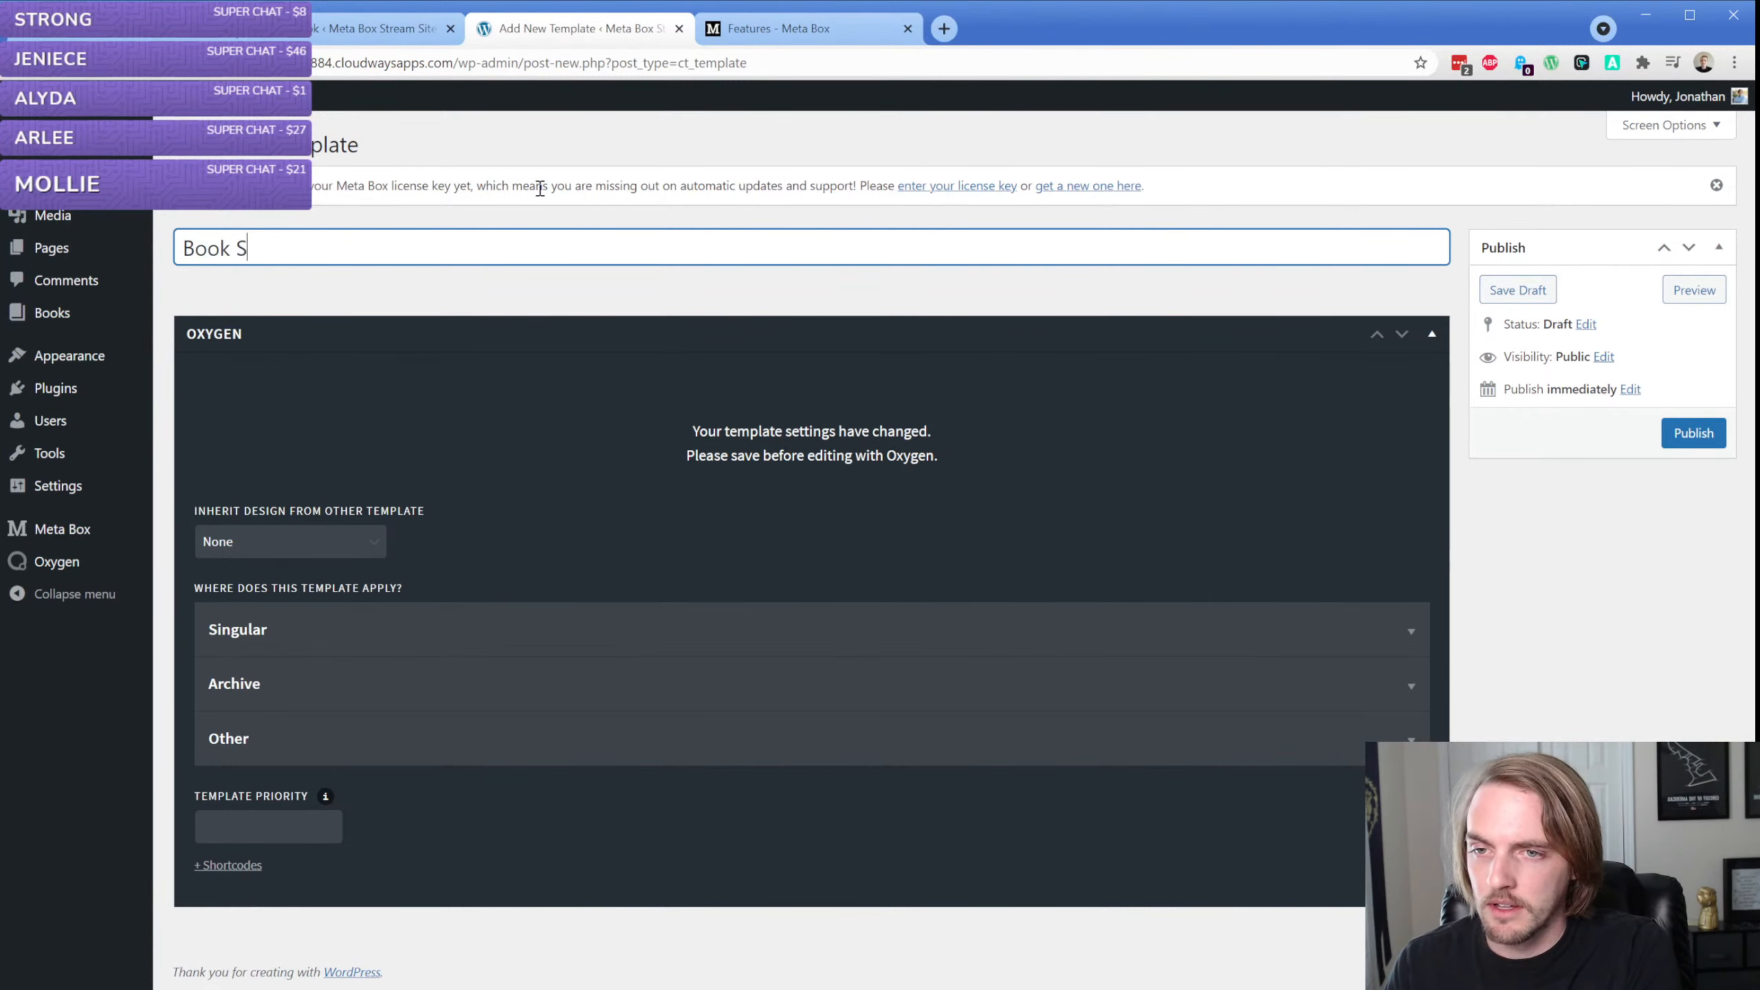
type("ingular")
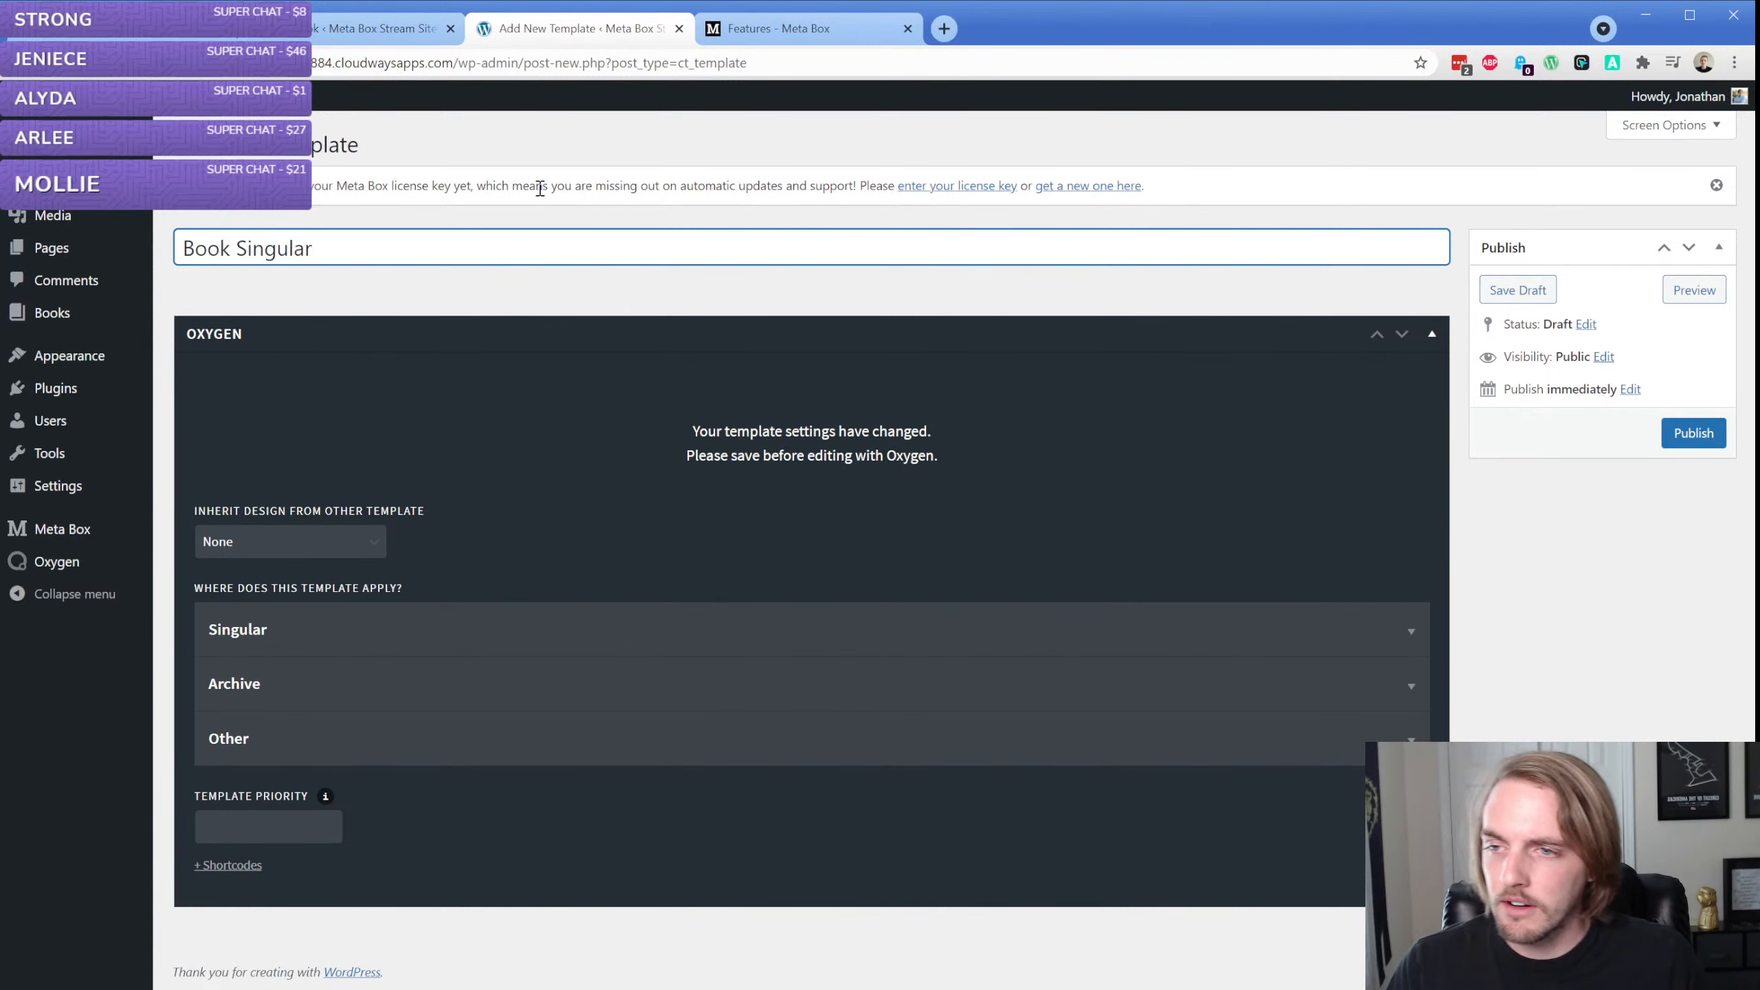
Make the template apply to singular Books
left_click(367, 628)
scroll(368, 627, "down", 4)
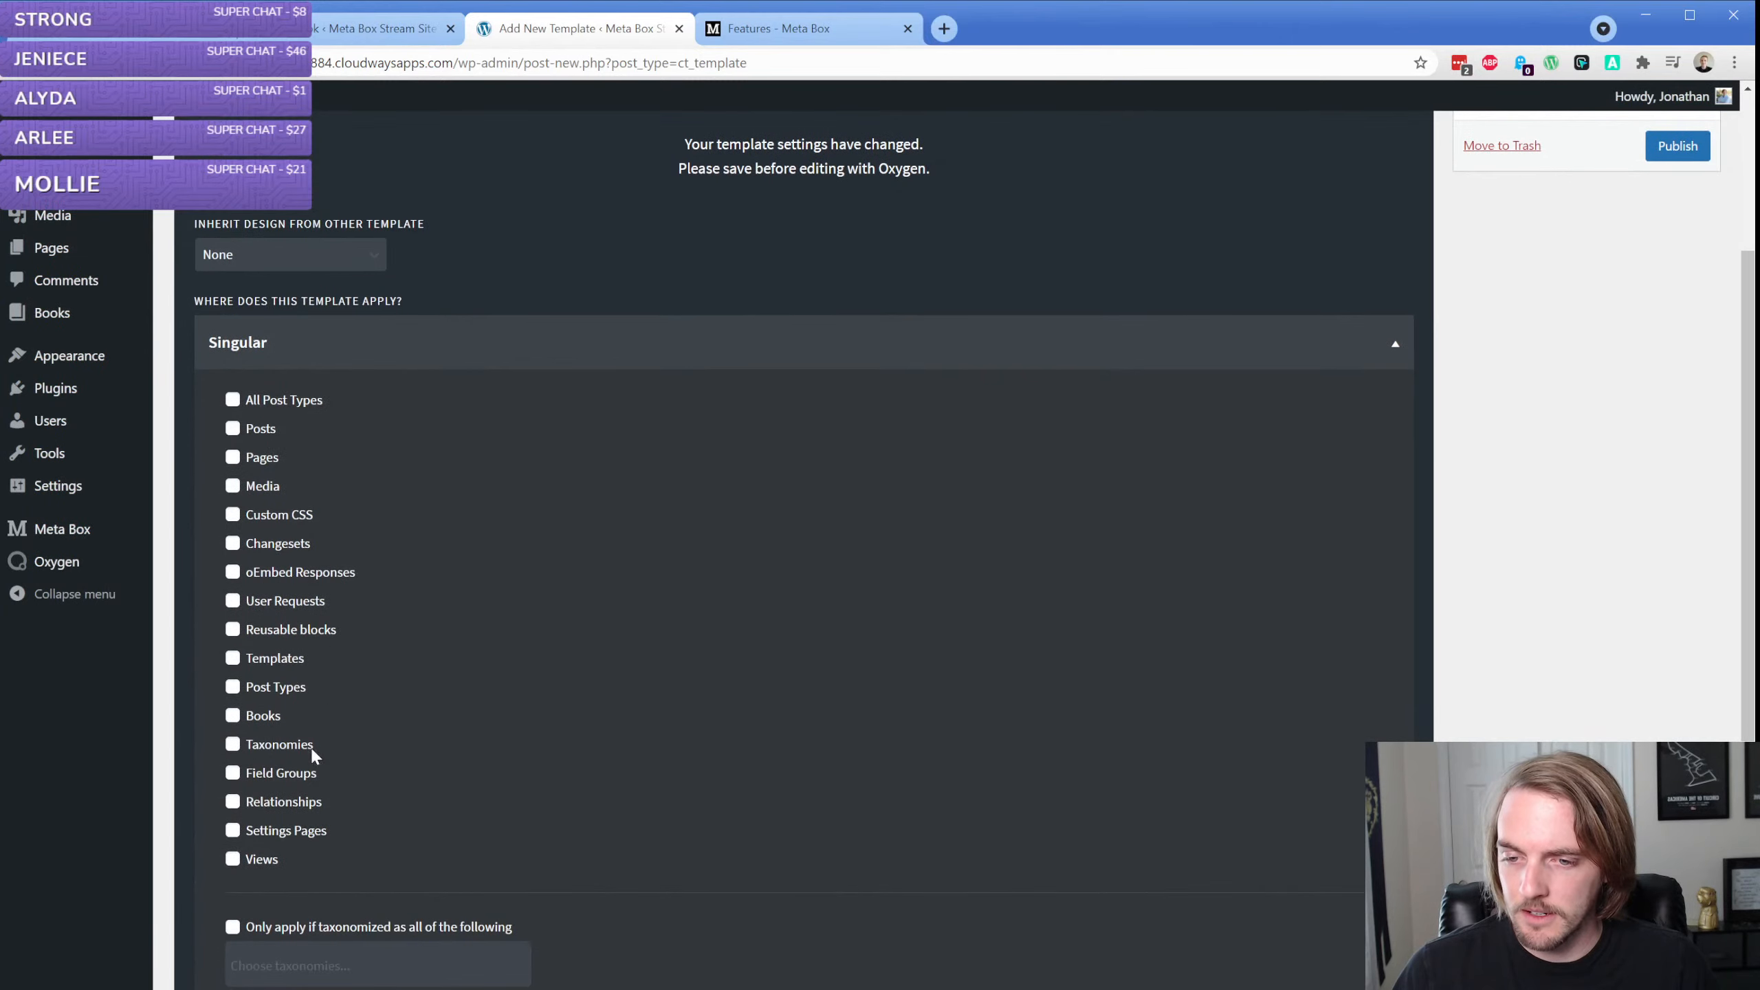
left_click(270, 722)
scroll(609, 665, "up", 4)
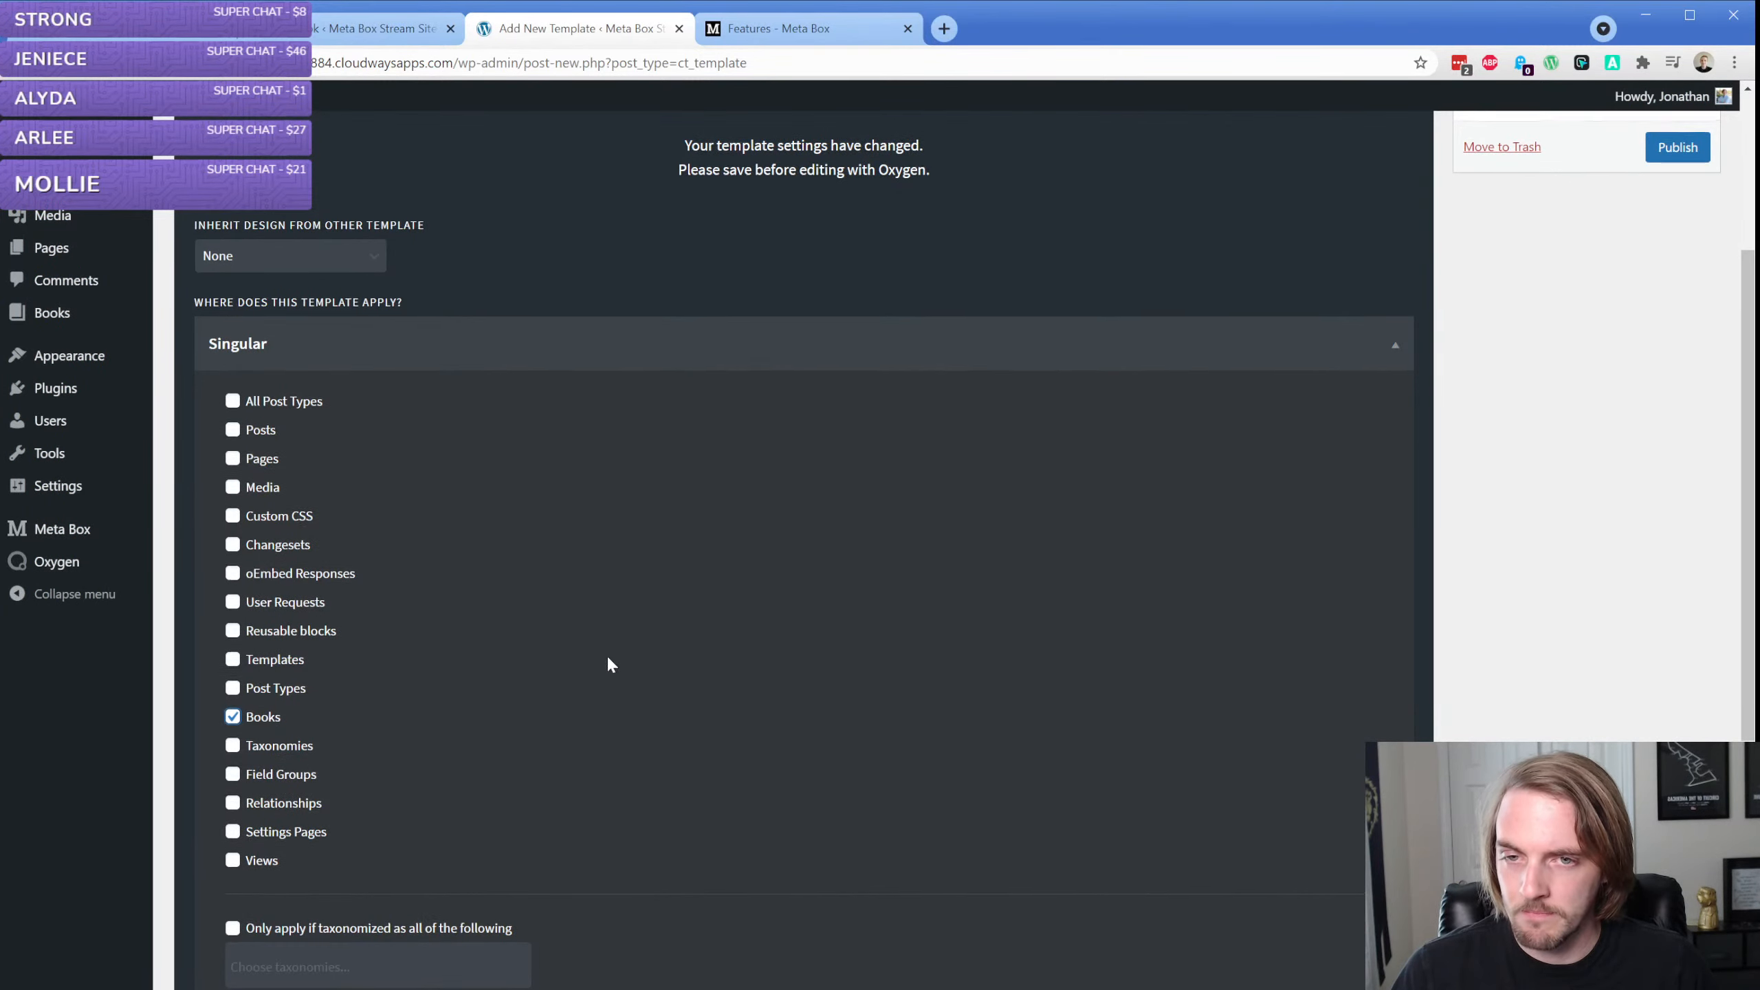
Publish the Book Singular template and open it for editing in Oxygen
left_click(1679, 432)
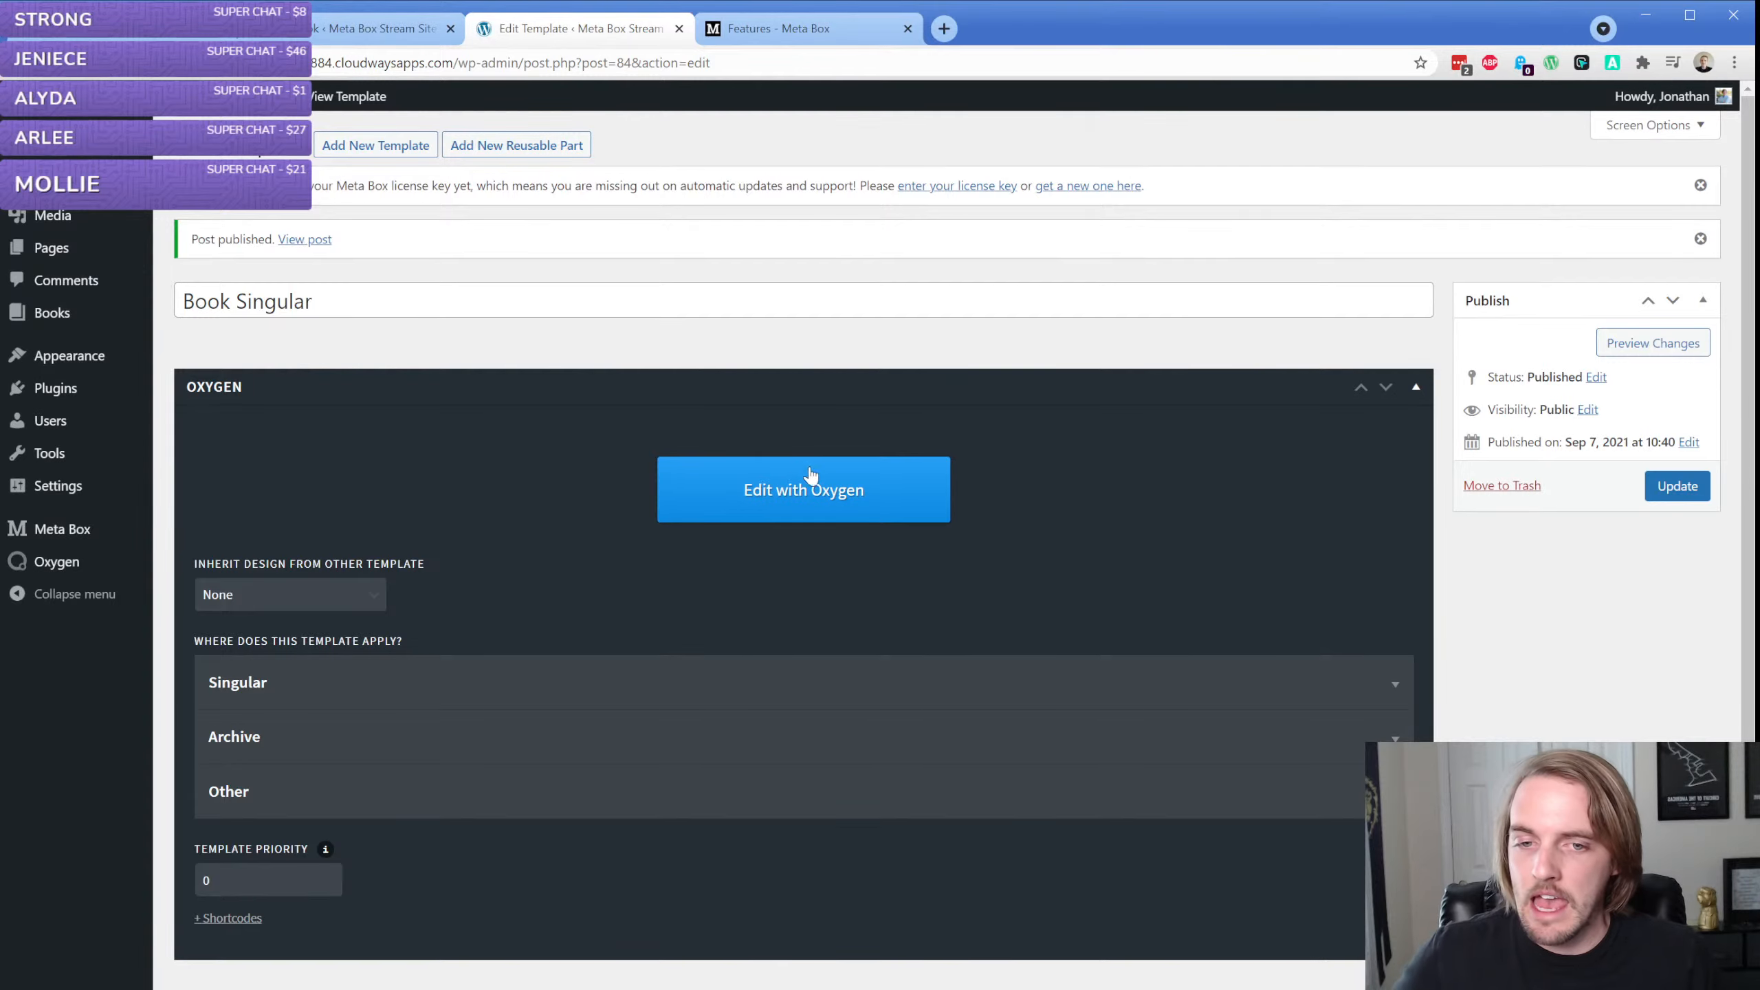
left_click(811, 475)
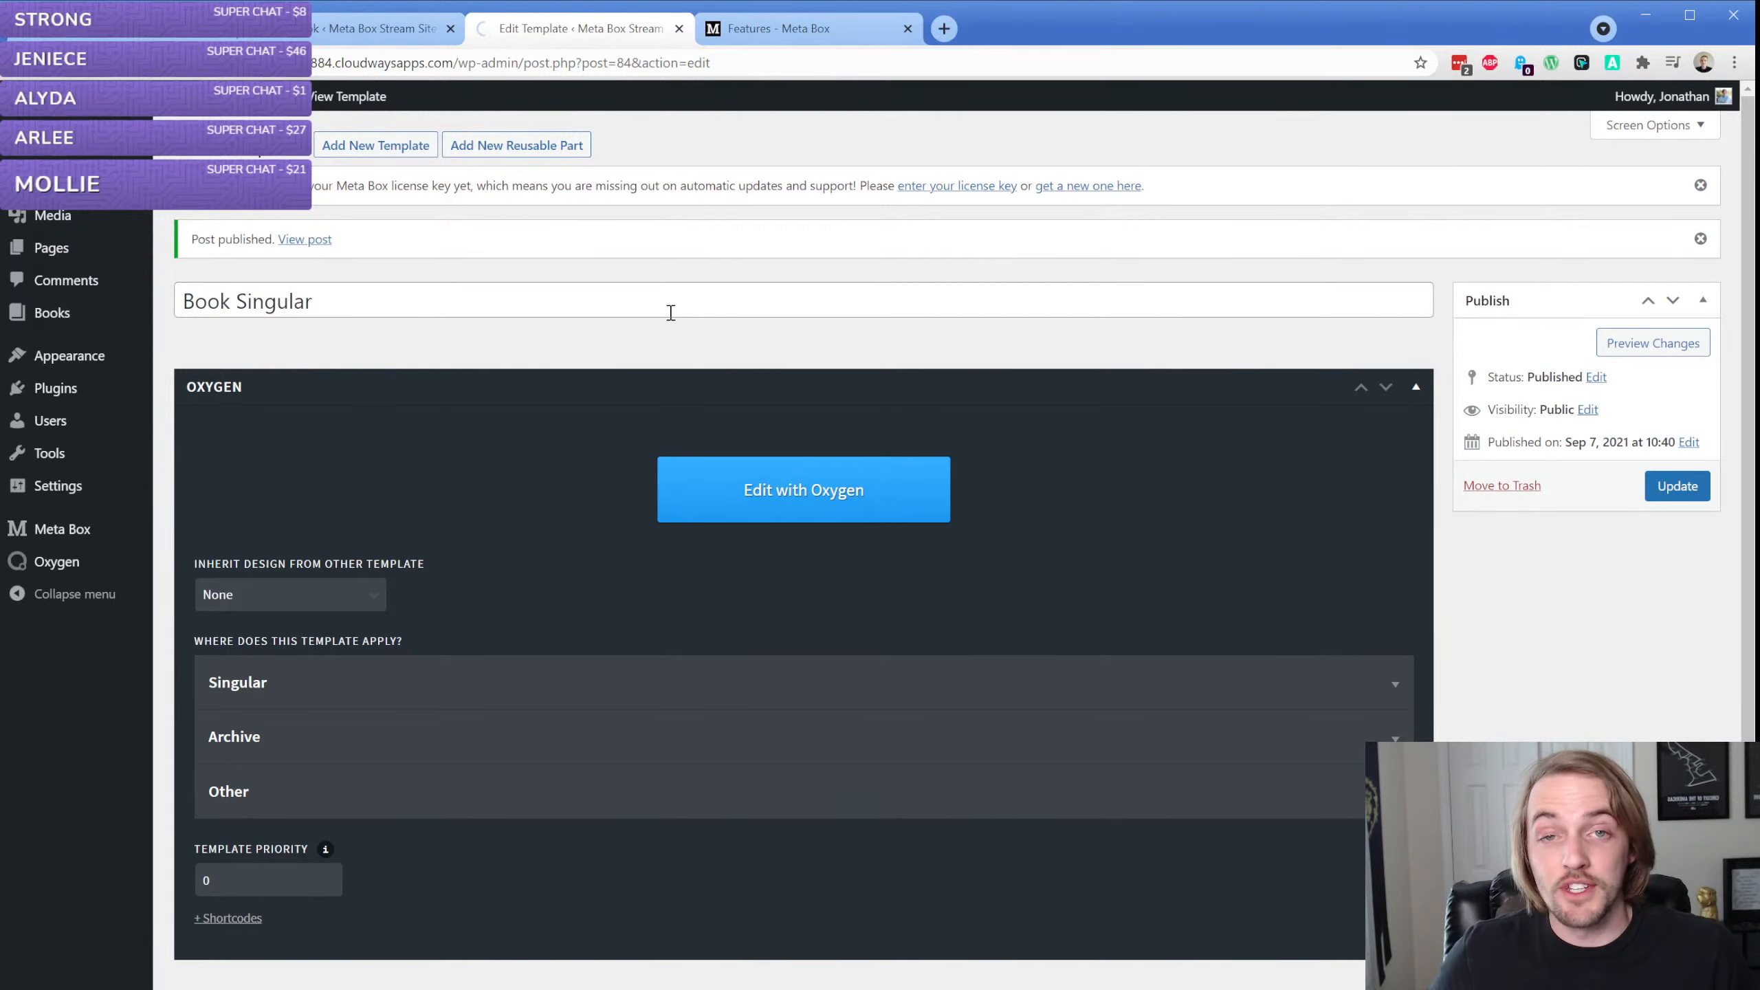
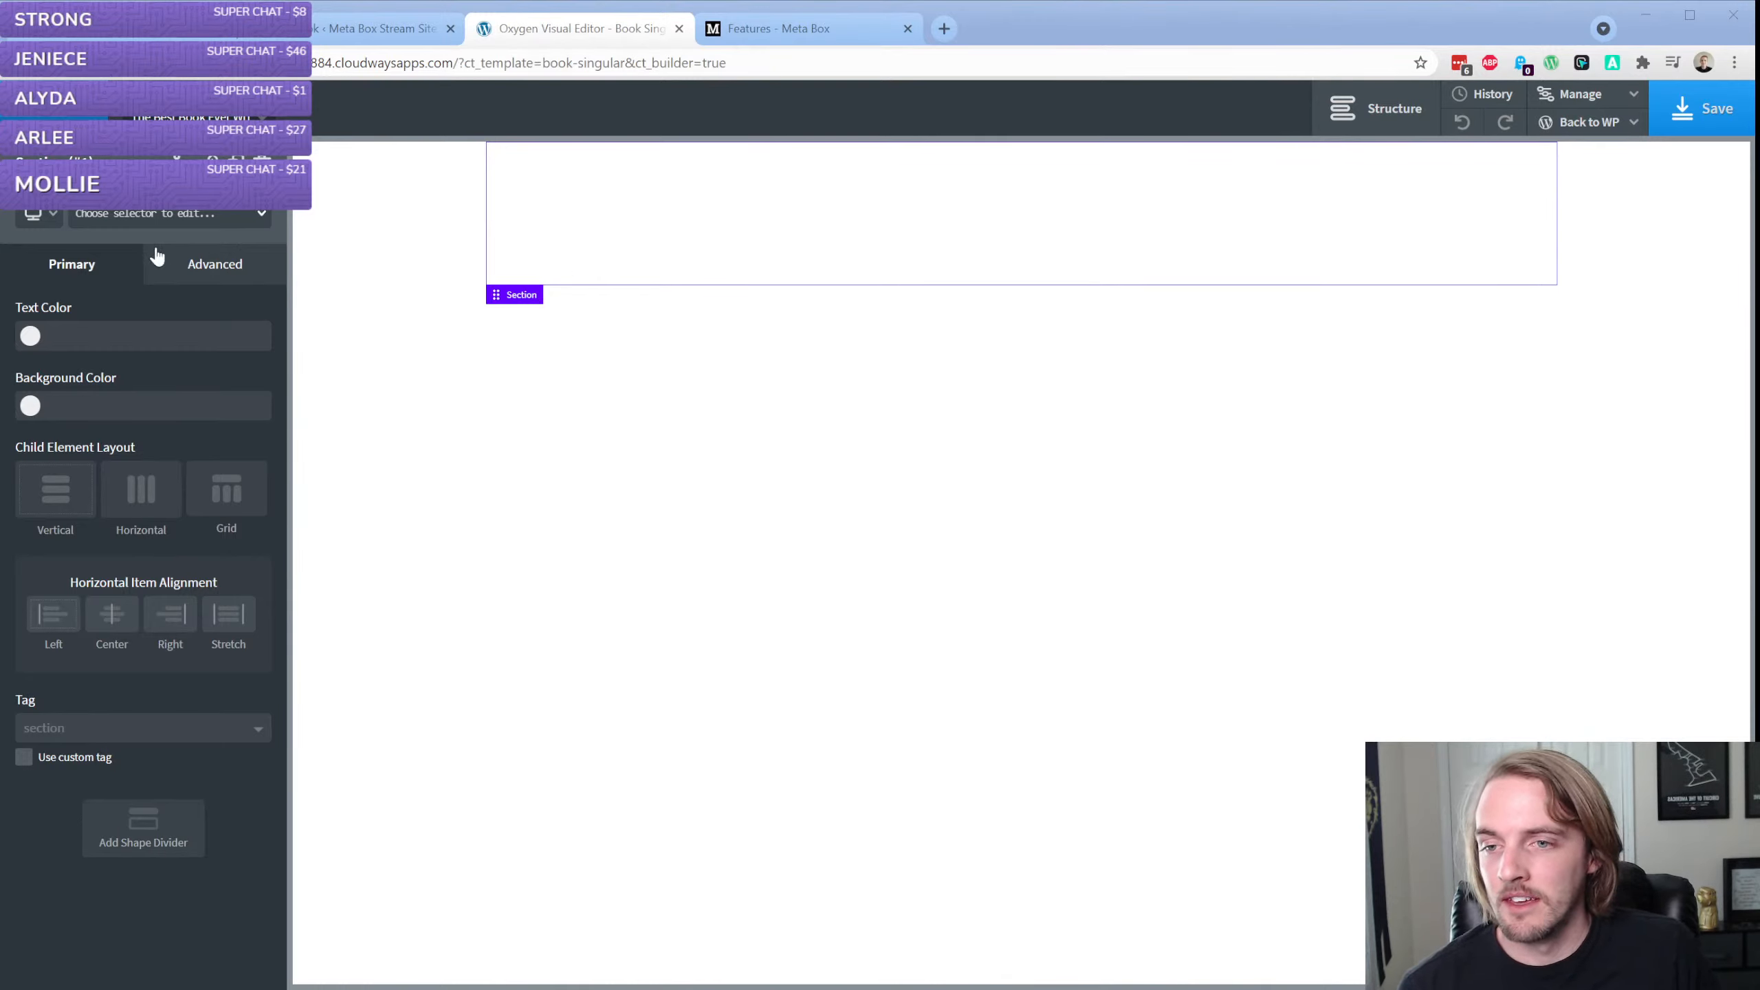
Add a Heading element inside the template's section
left_click(130, 302)
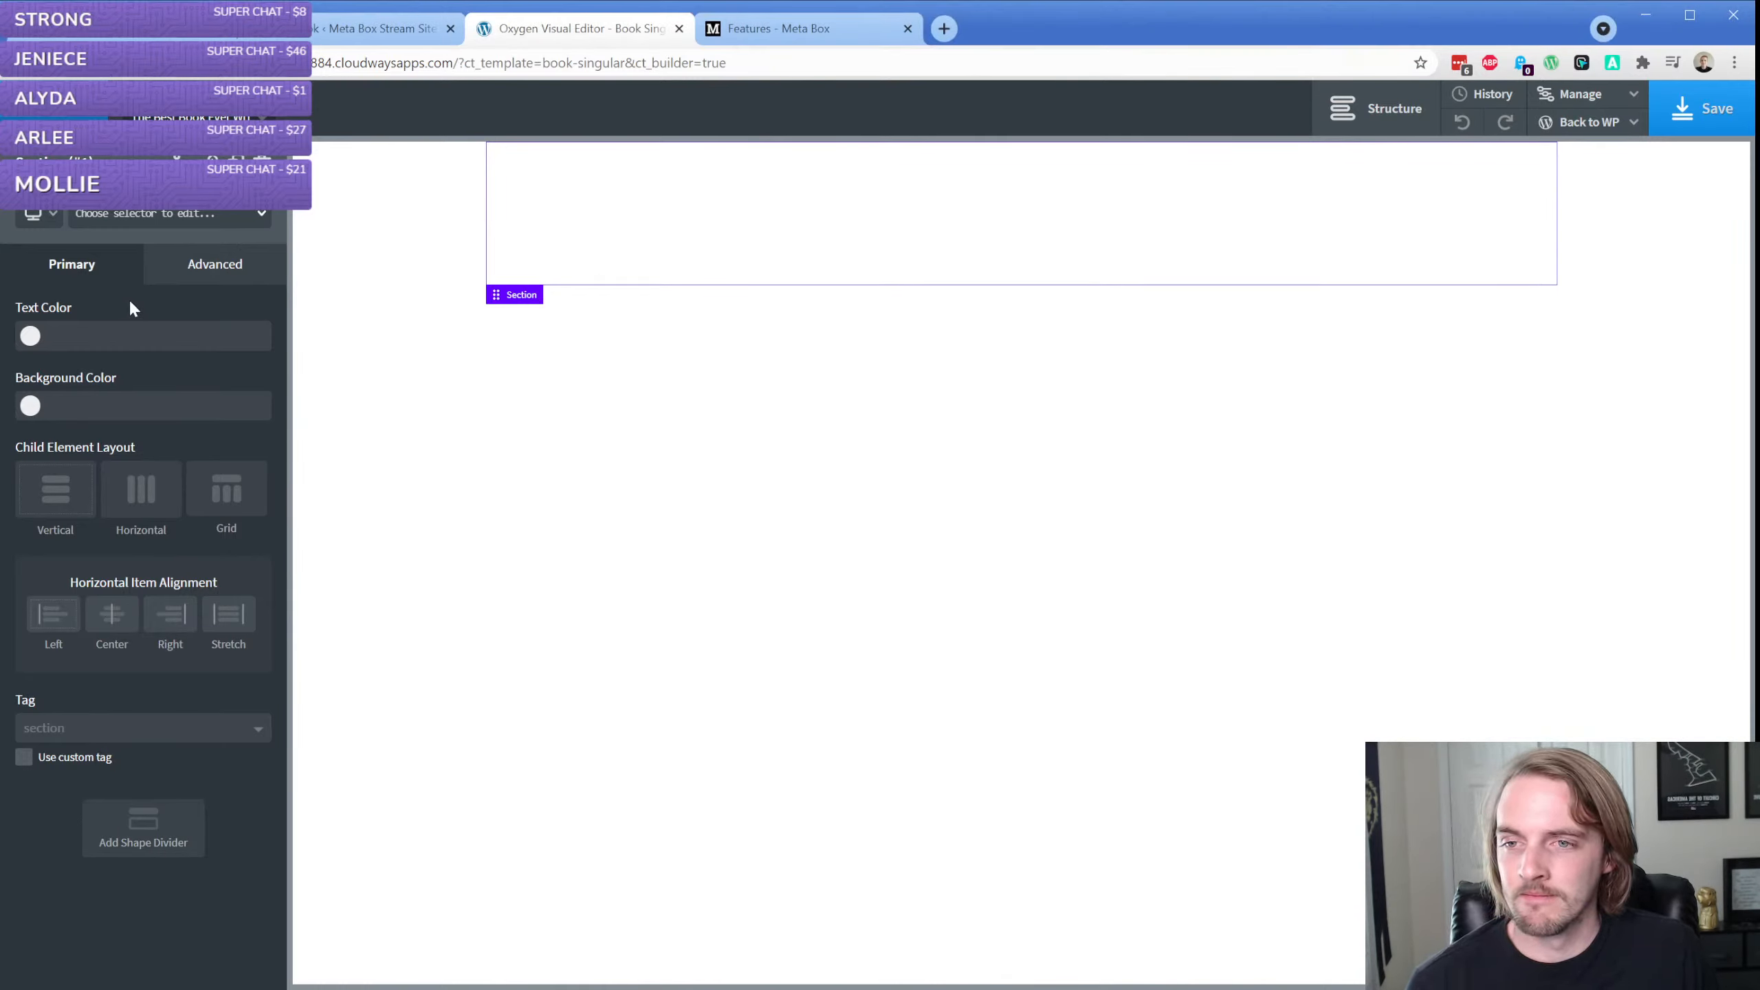
left_click(45, 107)
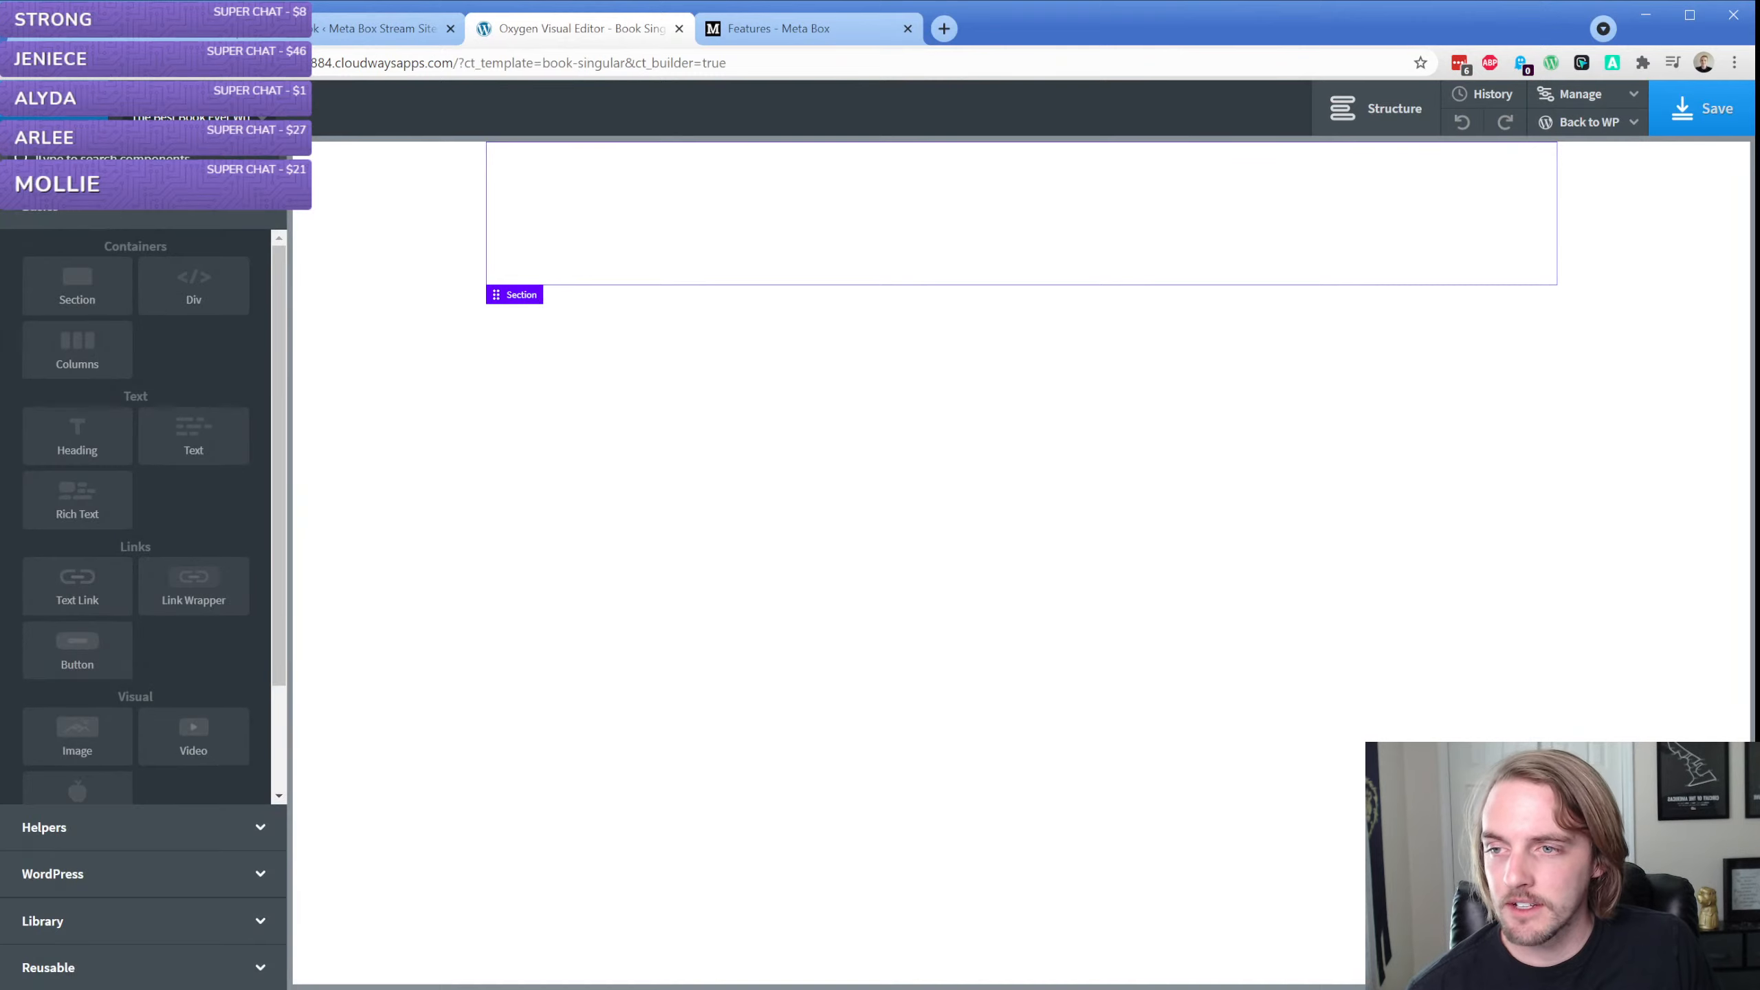
left_click(75, 443)
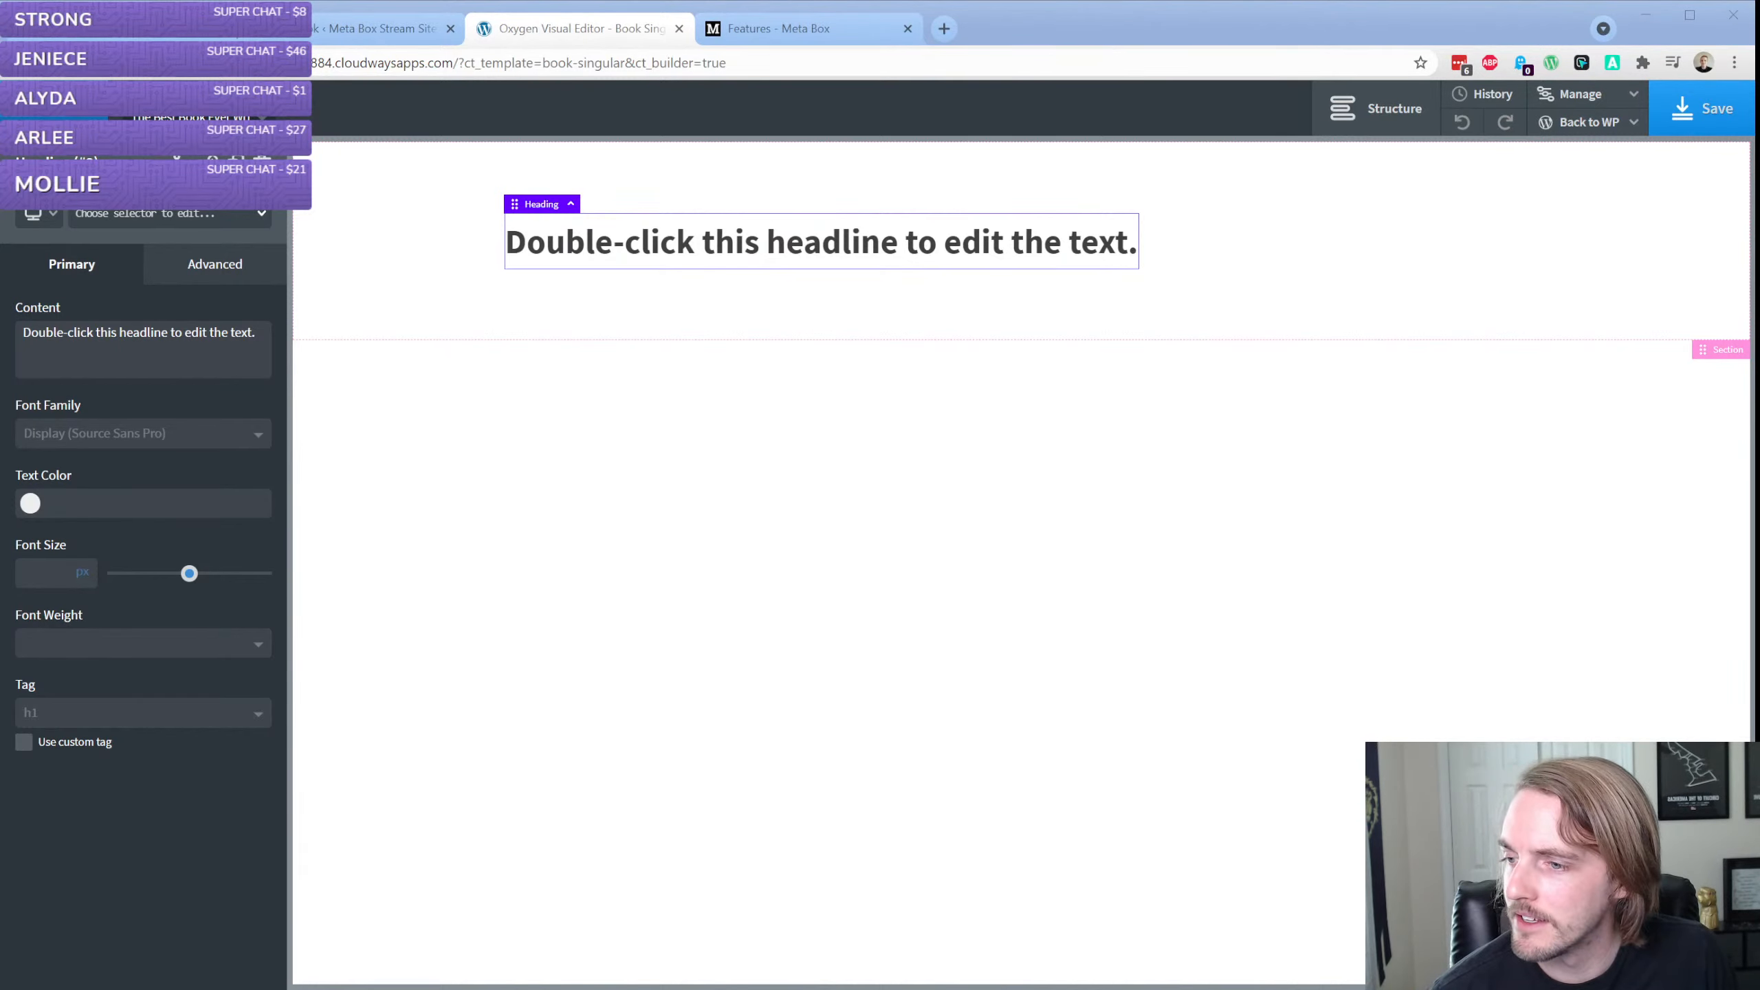
Replace the heading's placeholder text with the dynamic post title, then try to save the template
left_click(722, 249)
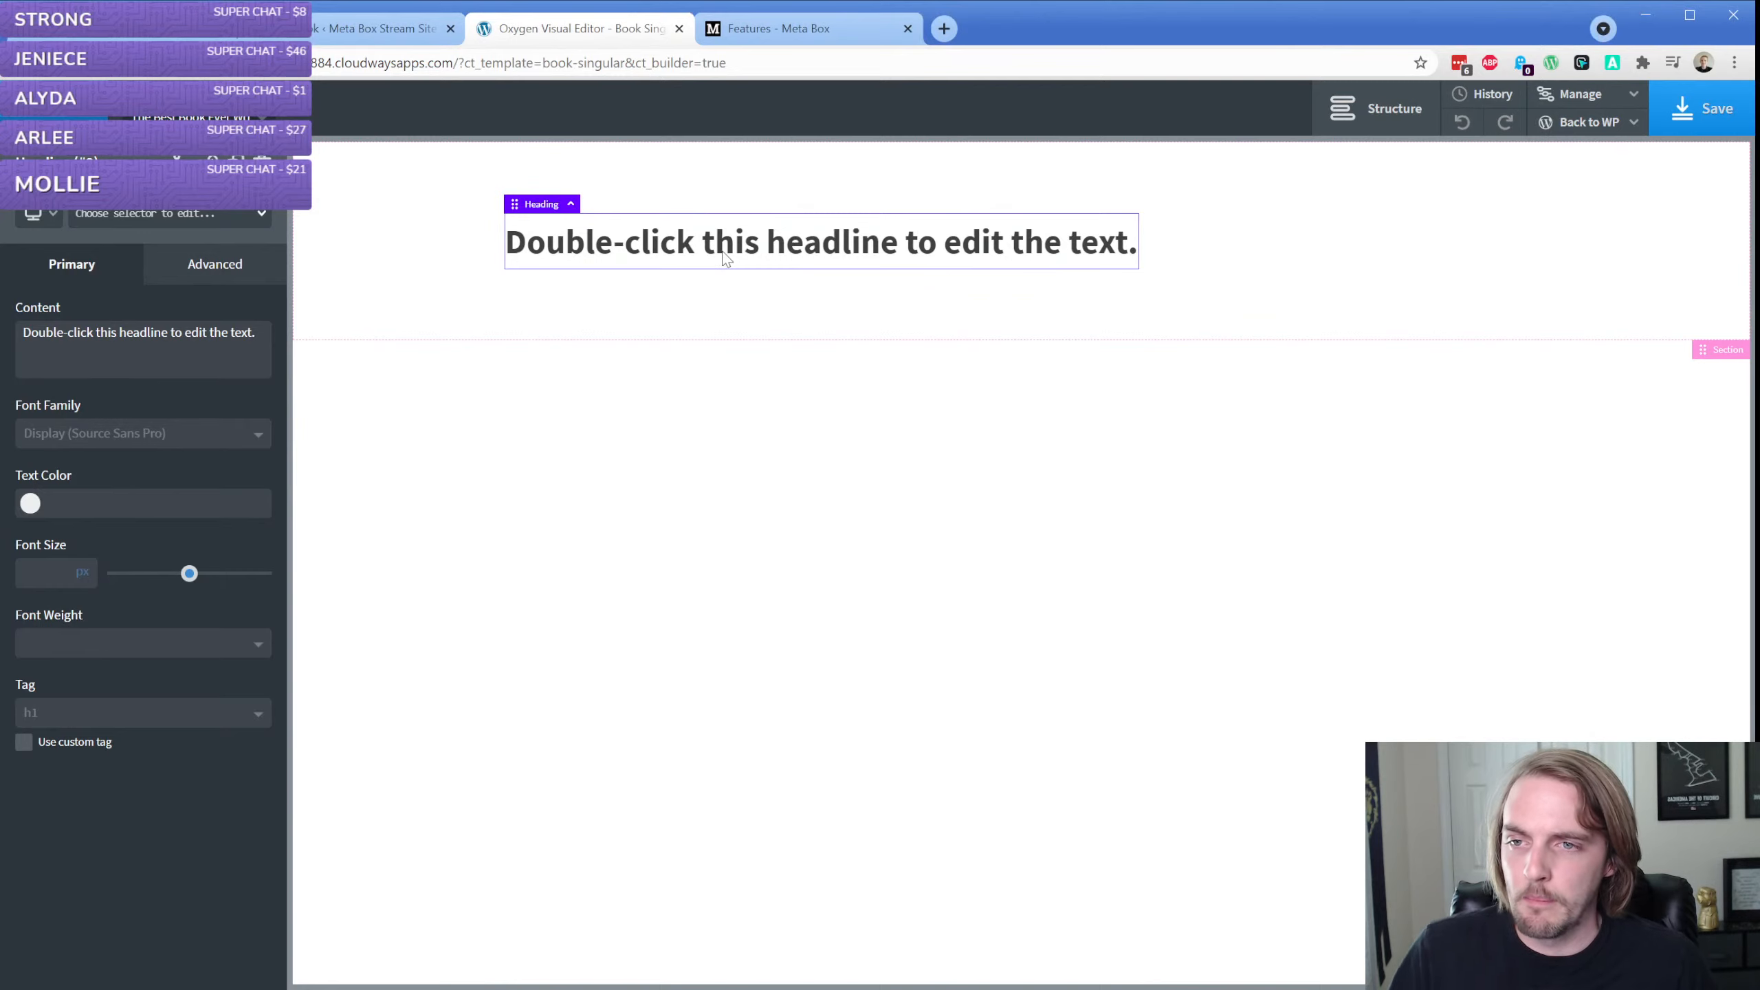
double_click(724, 258)
left_click(1030, 118)
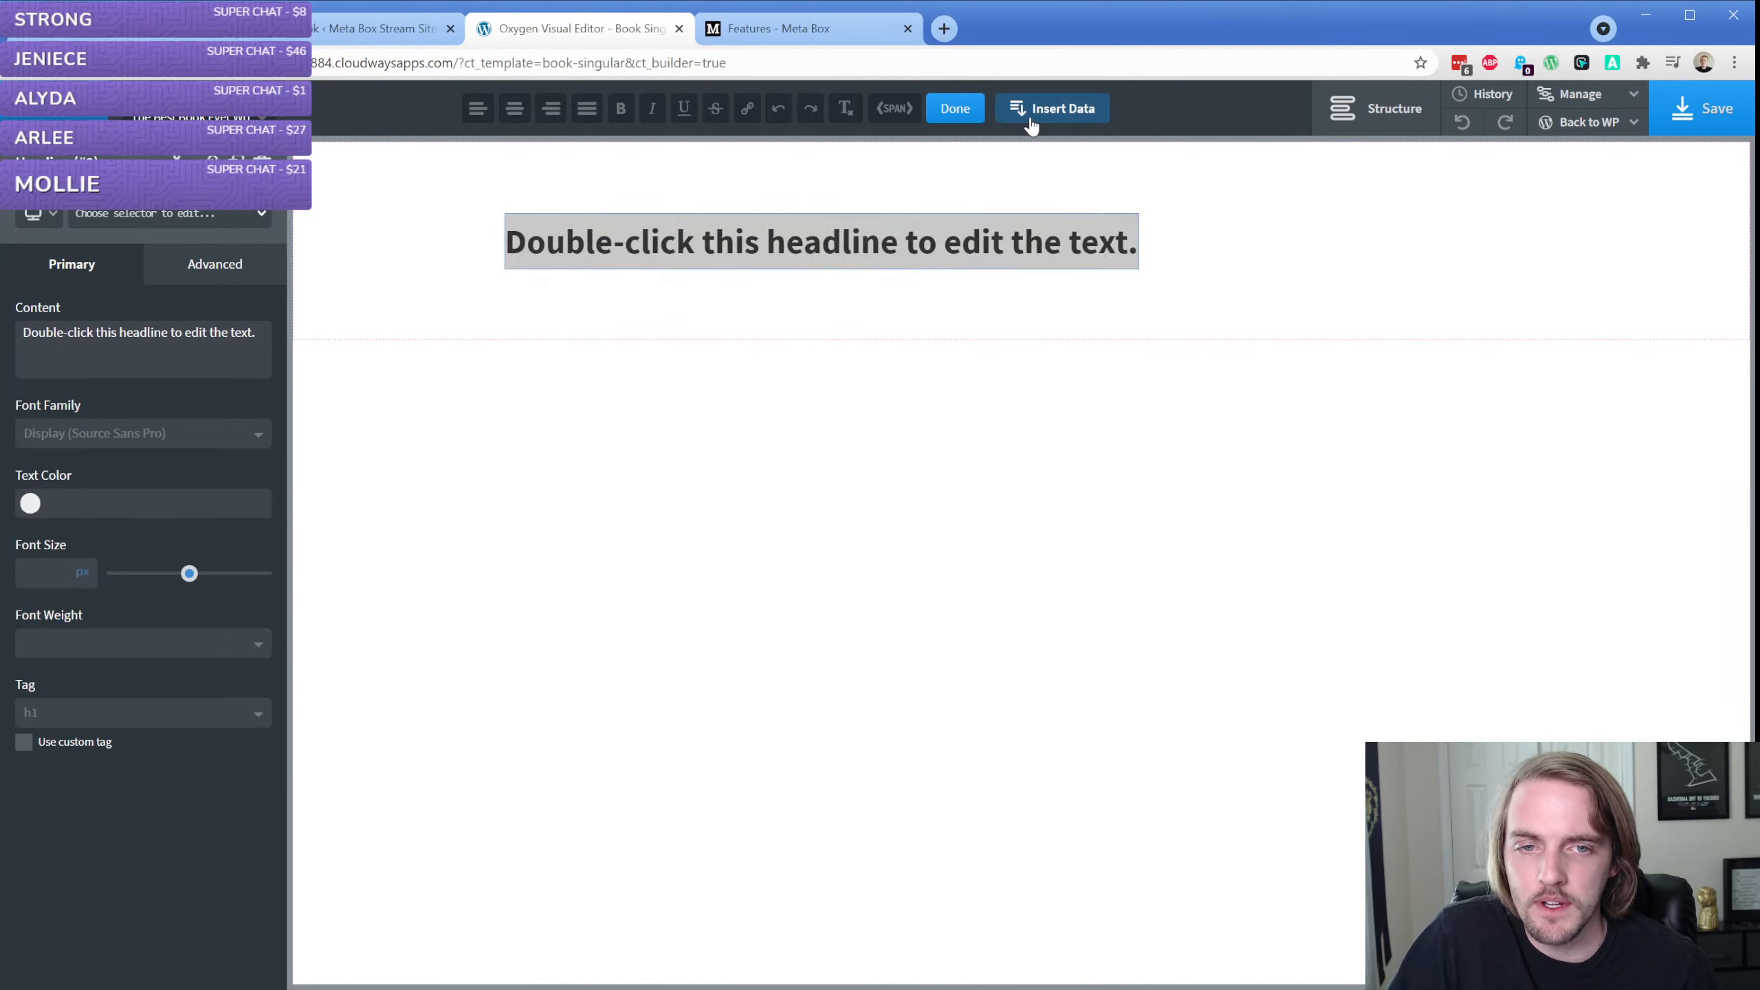
left_click(391, 325)
left_click(417, 515)
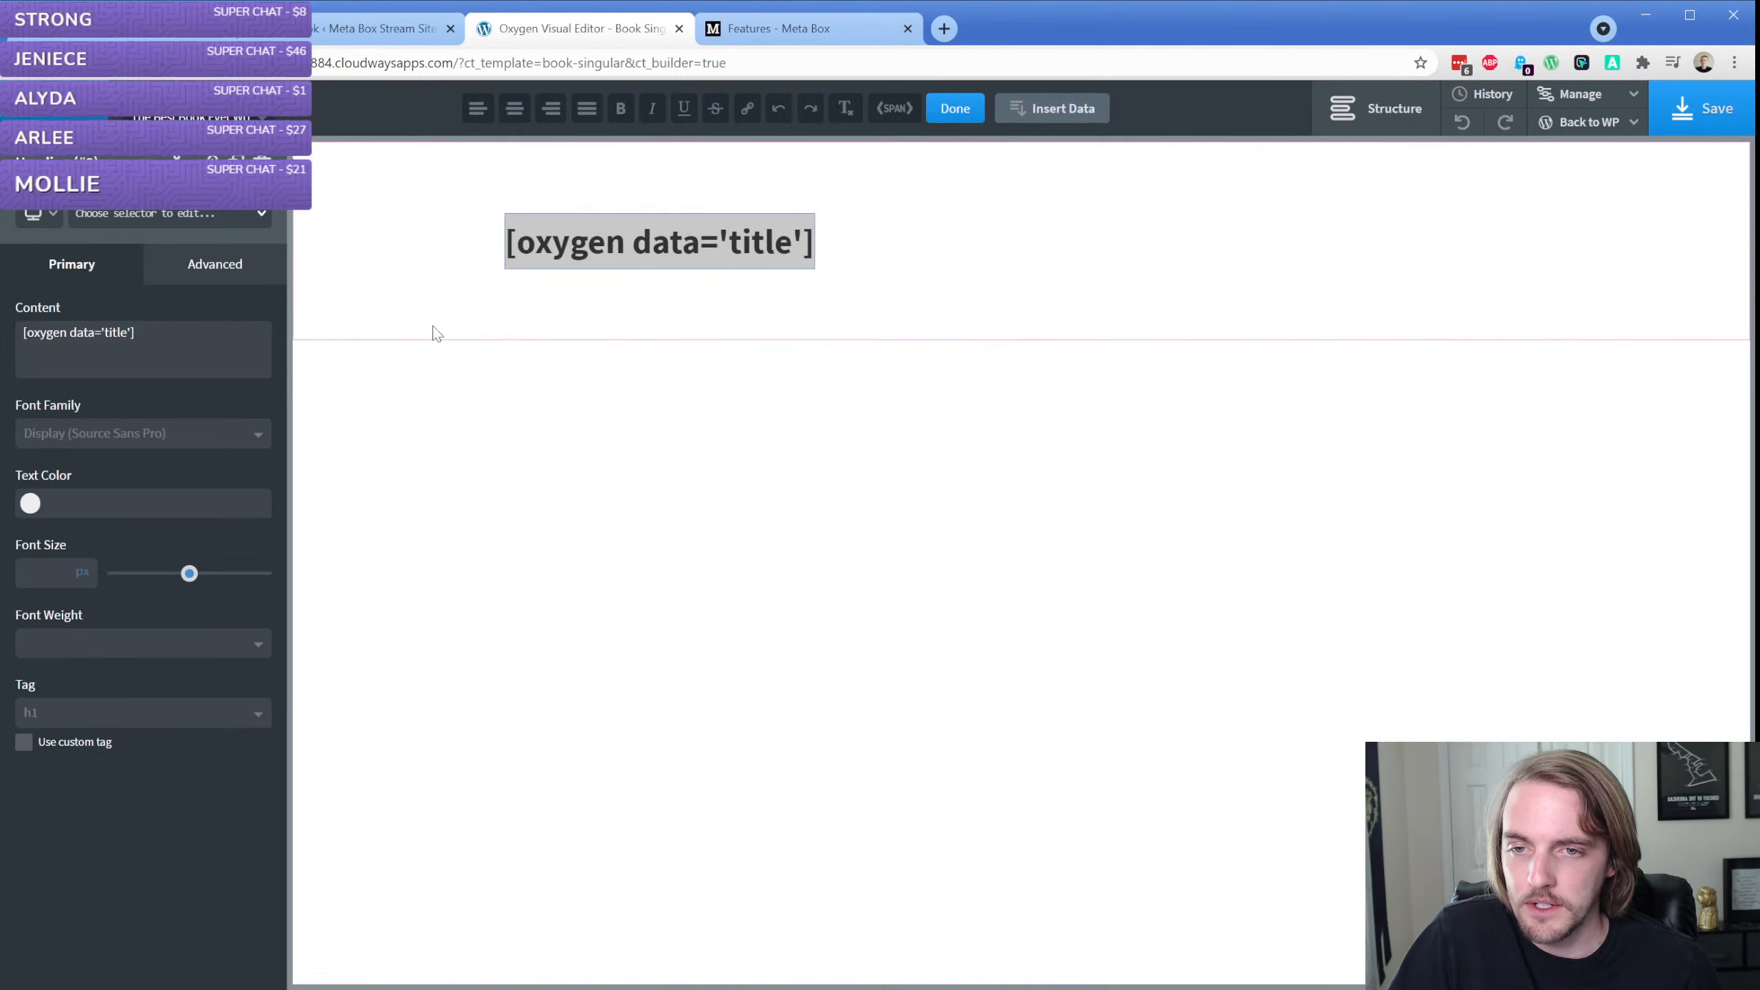
left_click(450, 281)
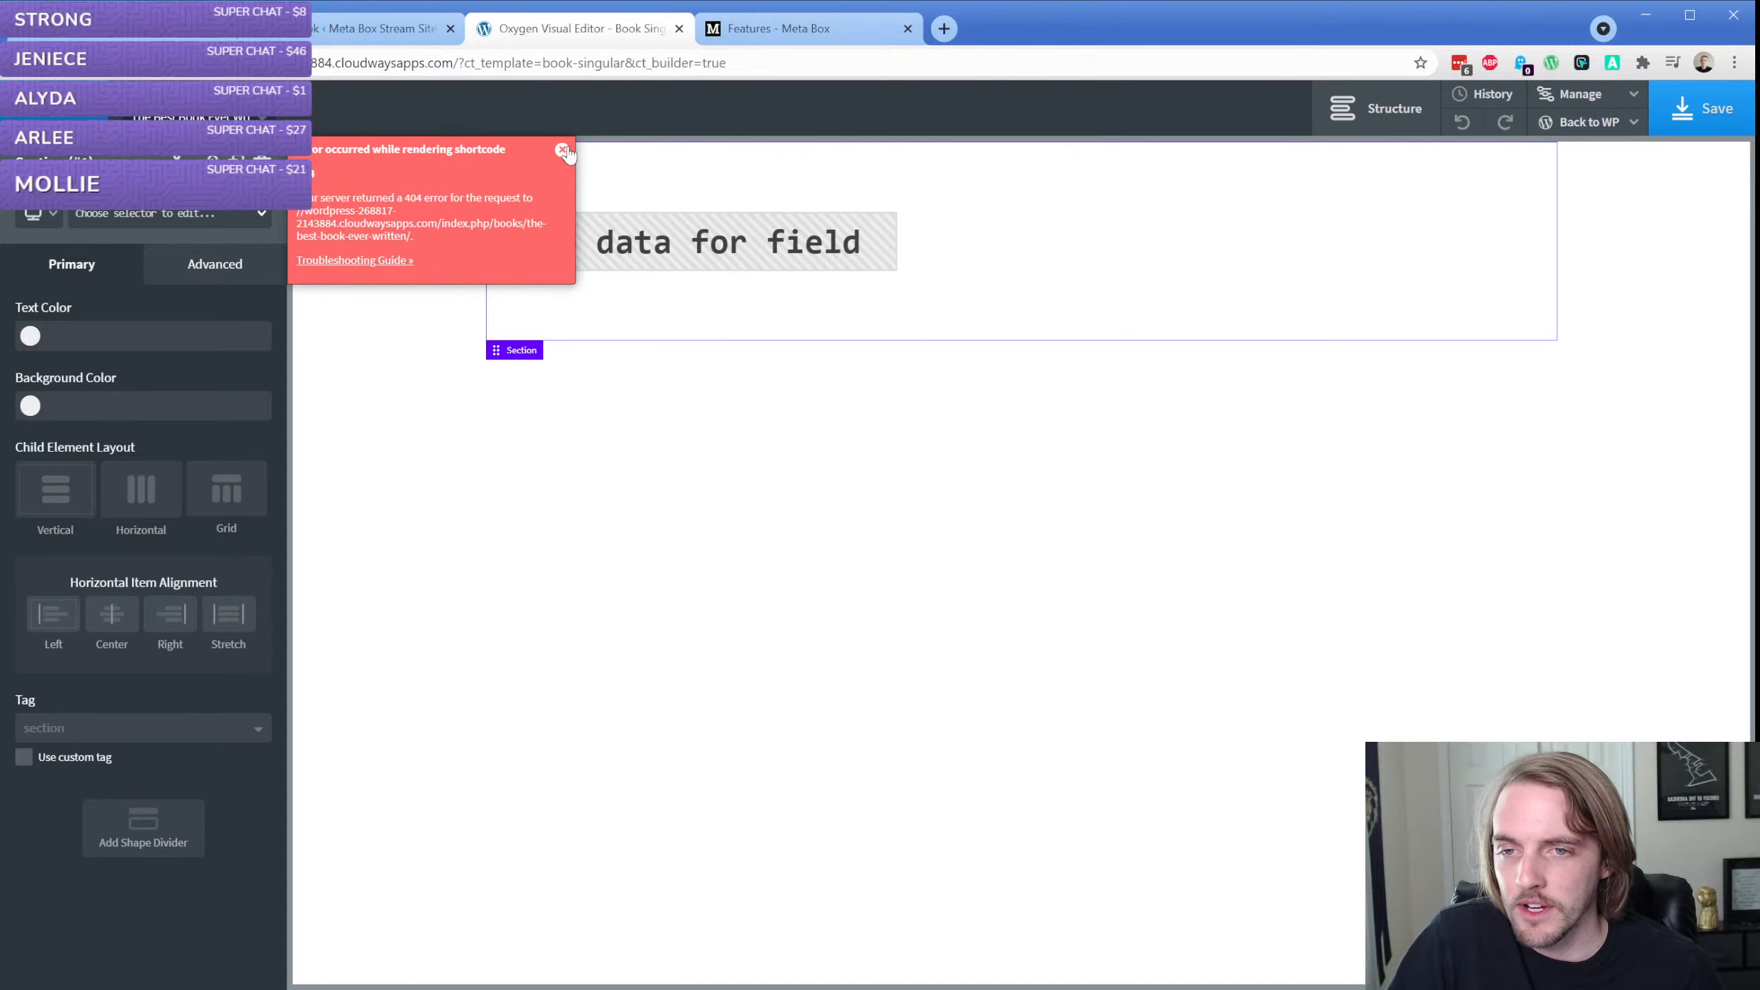
left_click(563, 149)
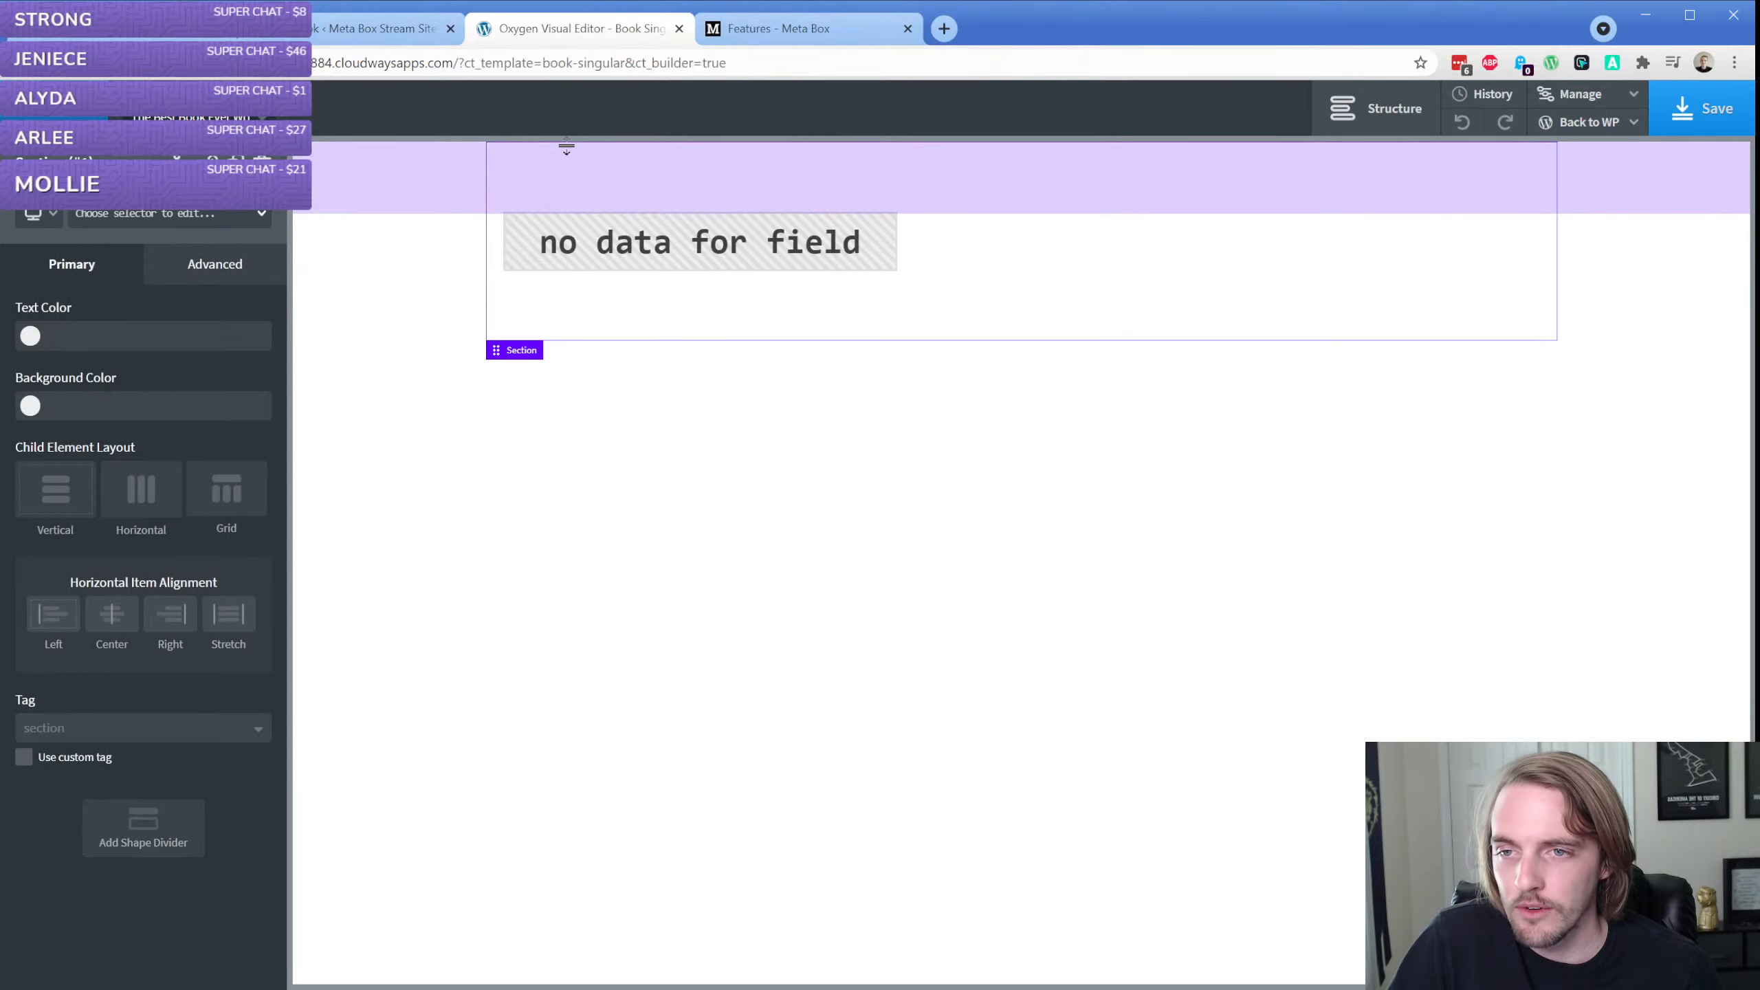
left_click(1689, 104)
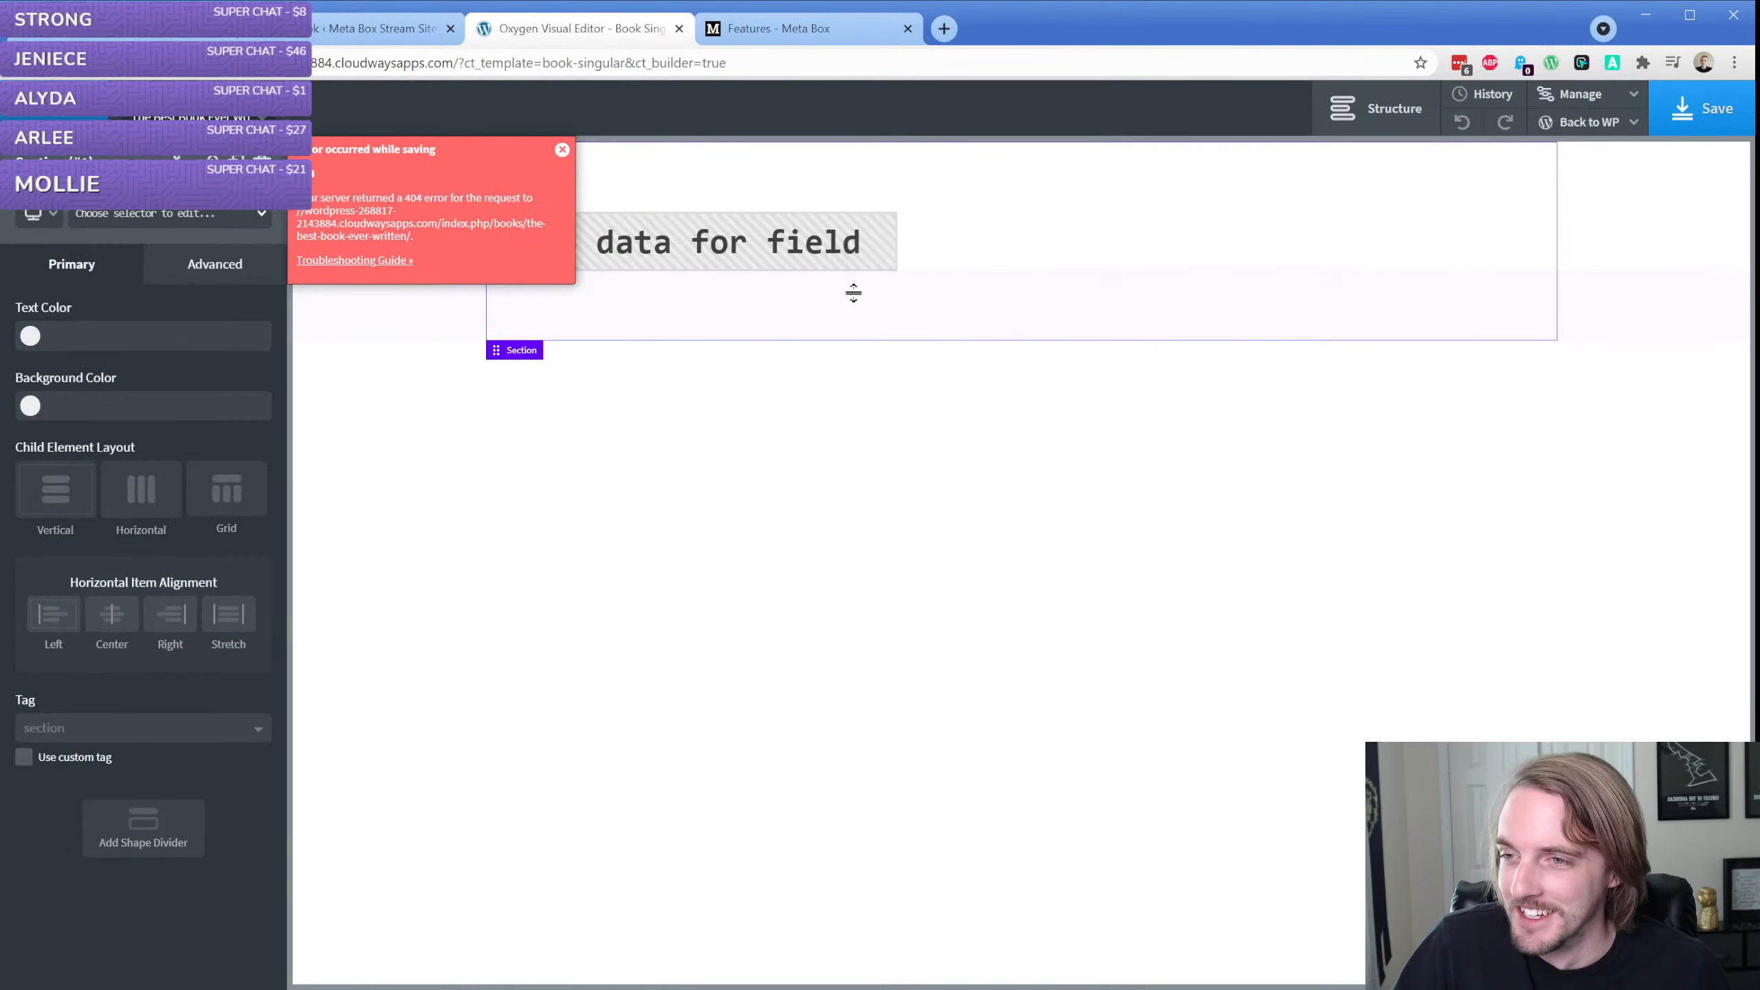
left_click(562, 150)
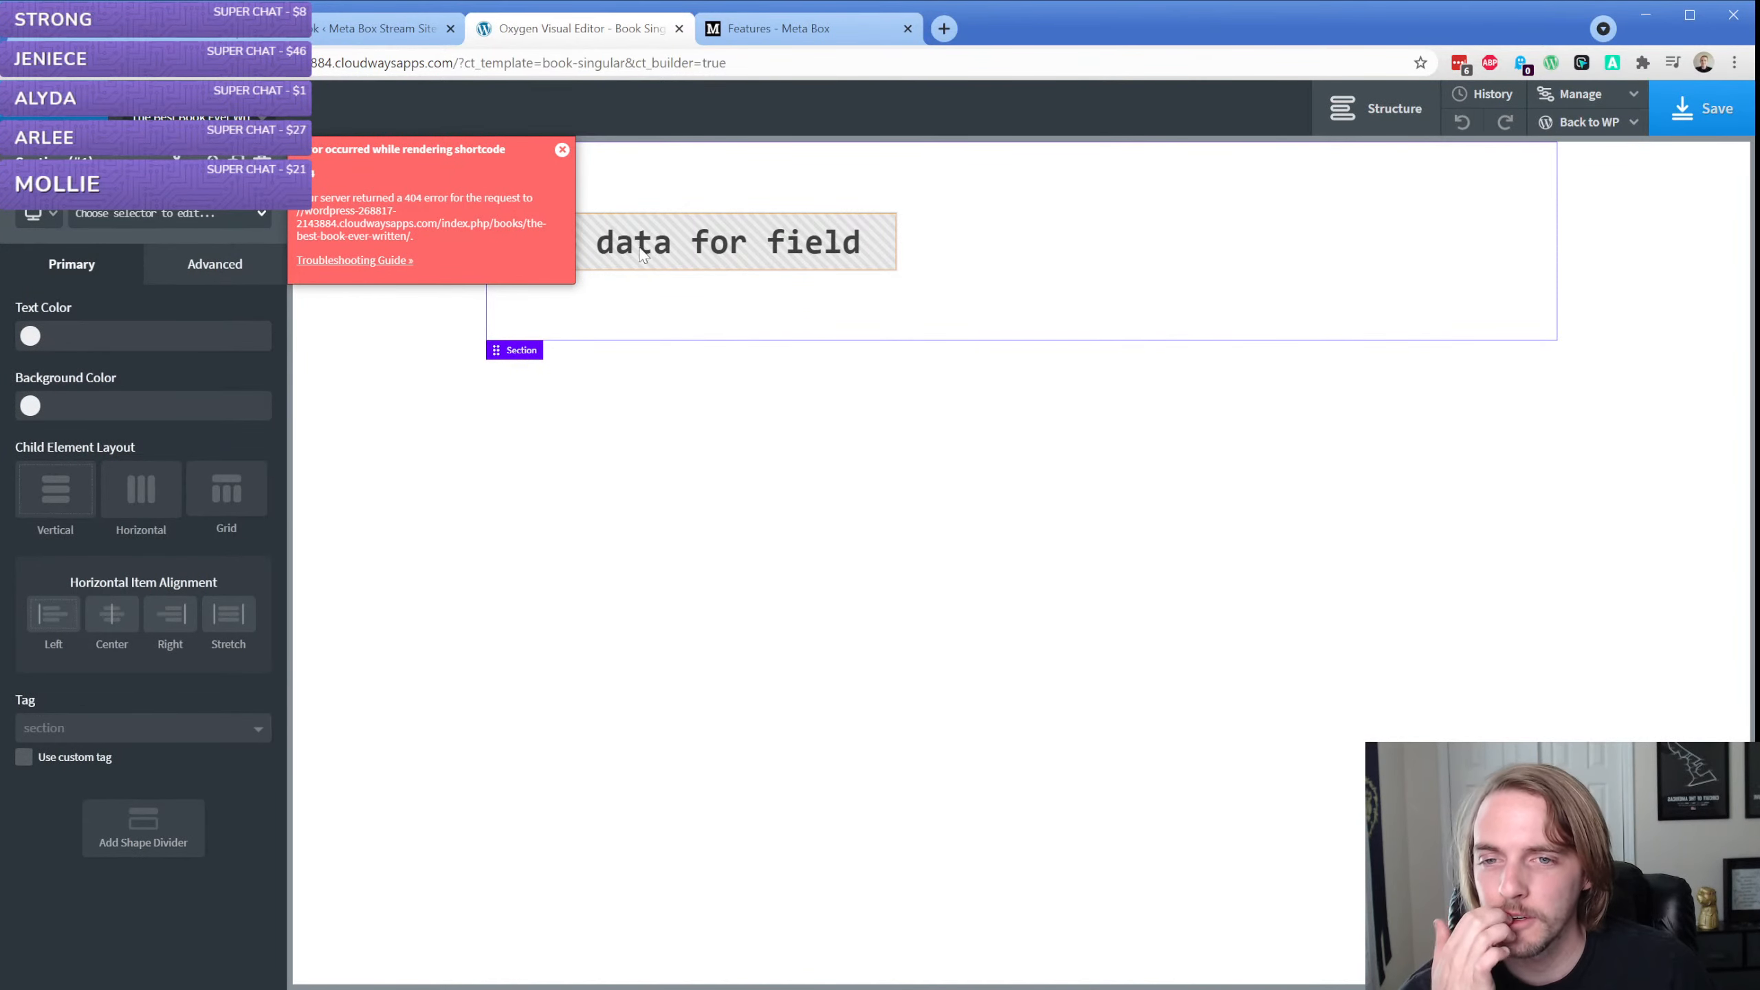
Check the Books list, then return to the Book Singular template's WordPress edit page and examine its Singular conditions
left_click(352, 29)
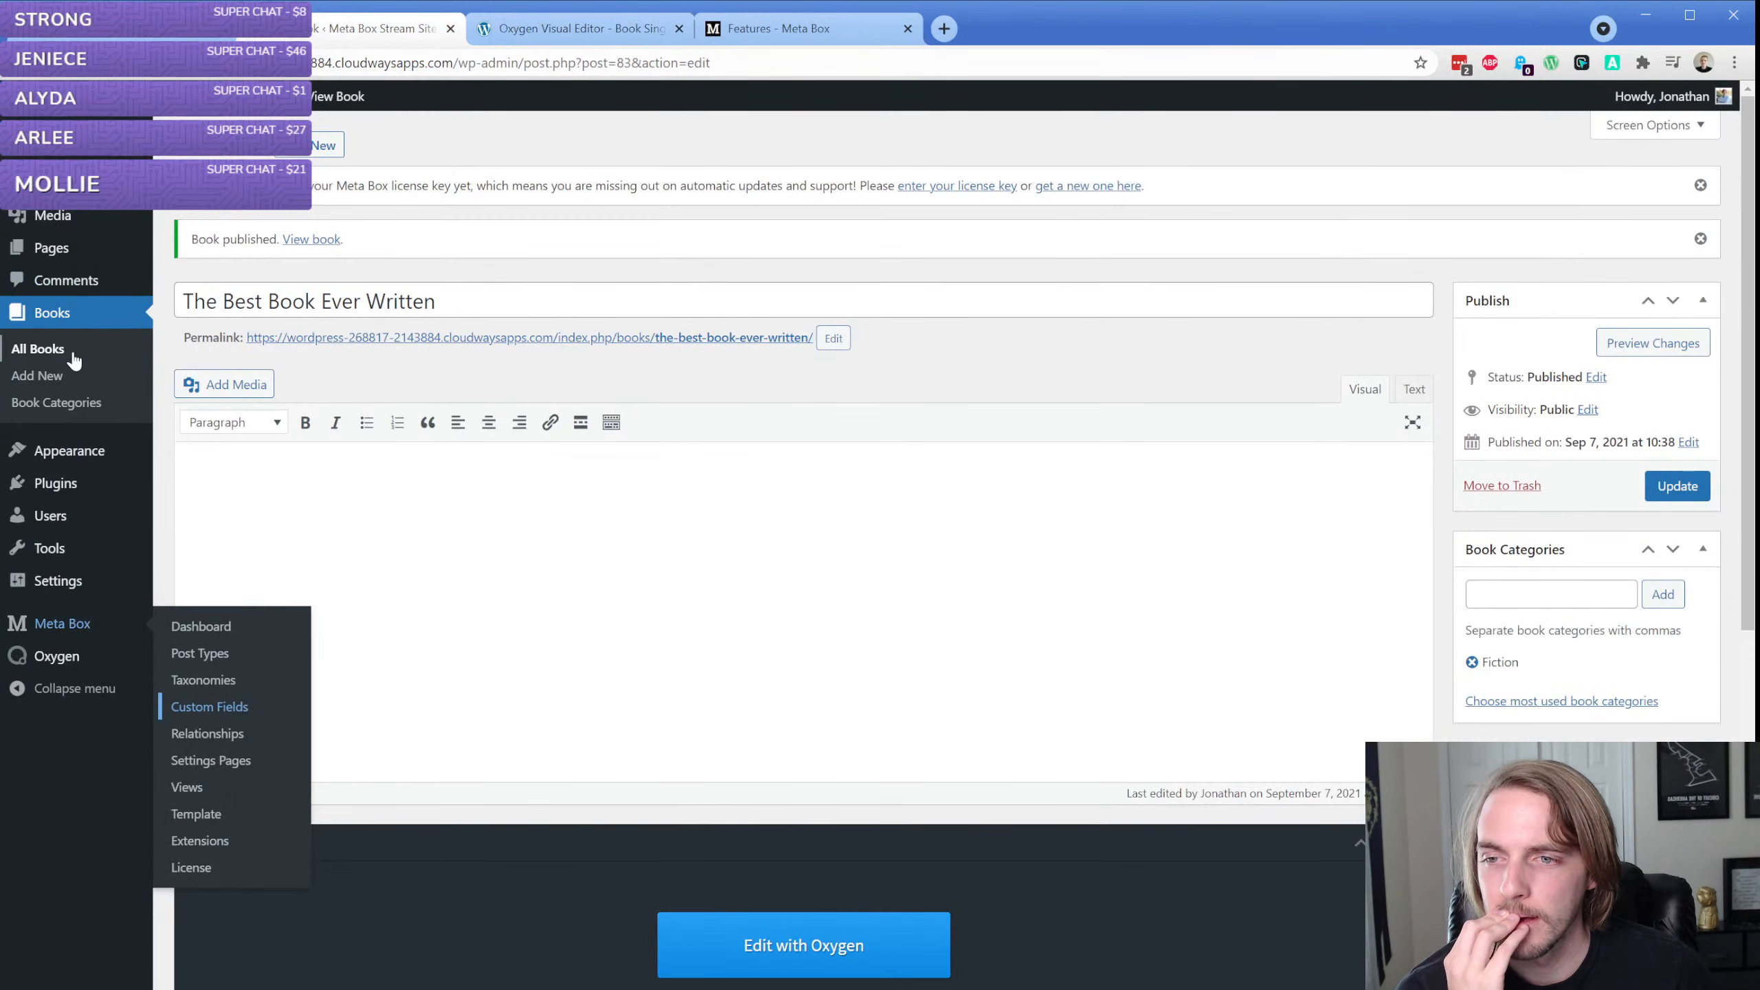
left_click(63, 350)
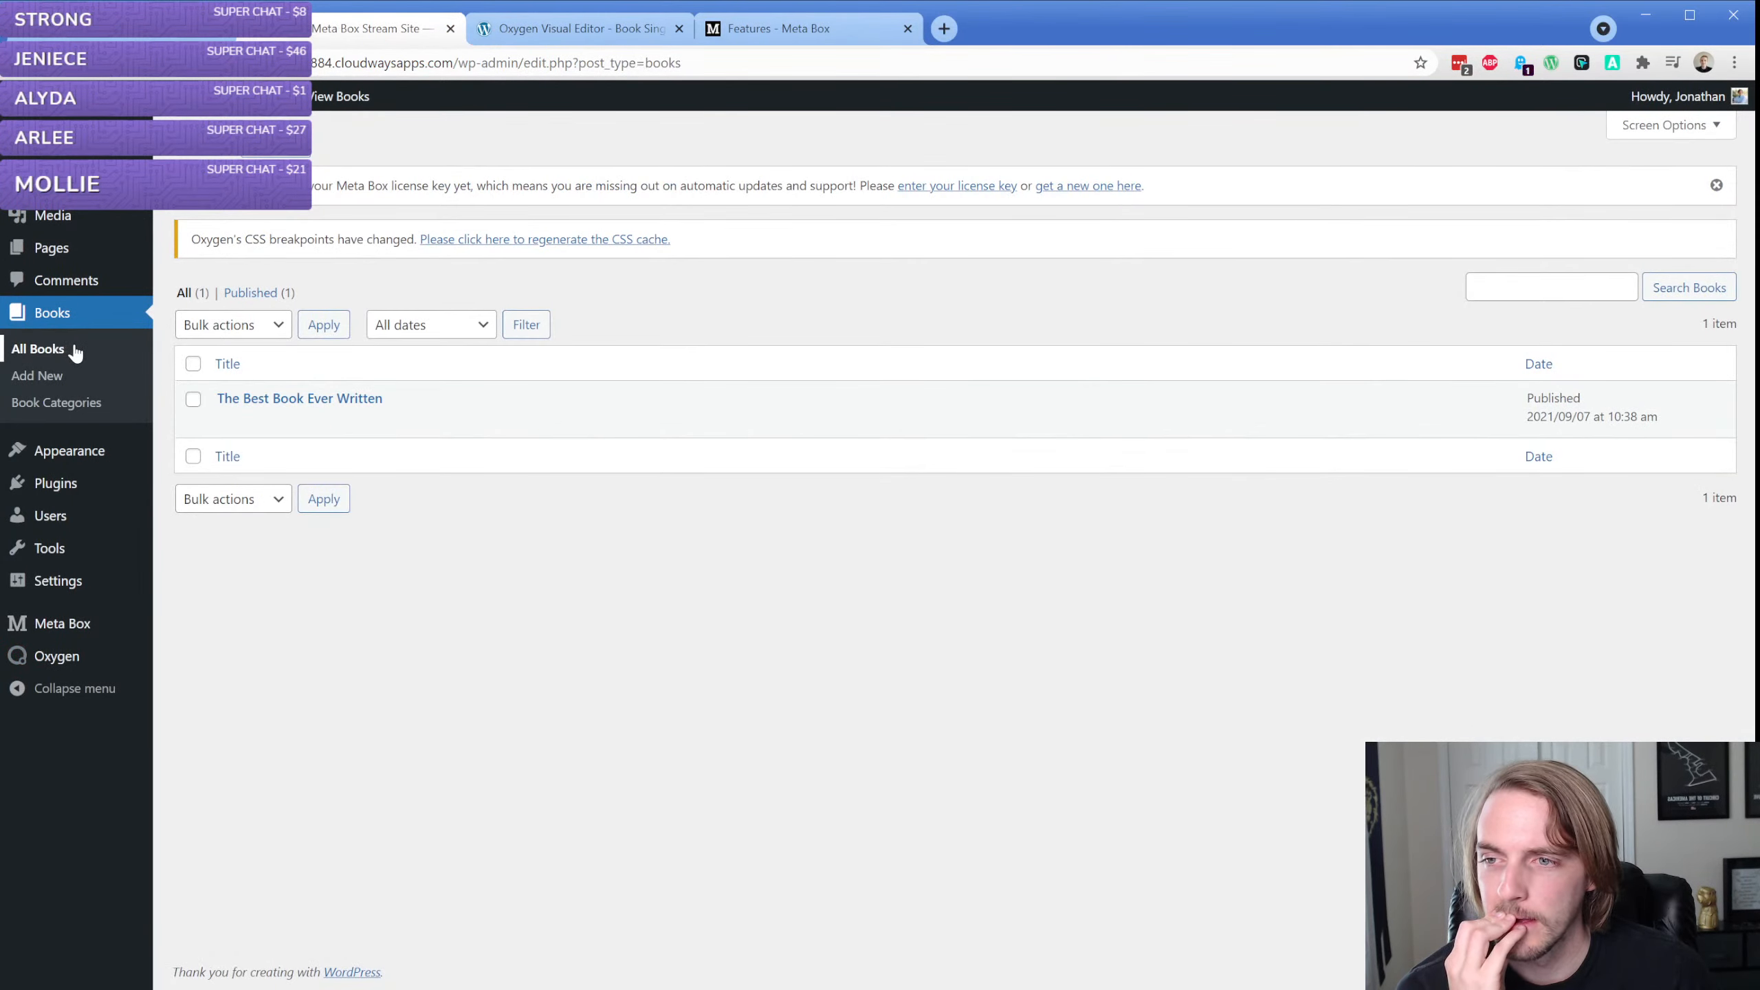
left_click(576, 29)
left_click(1586, 147)
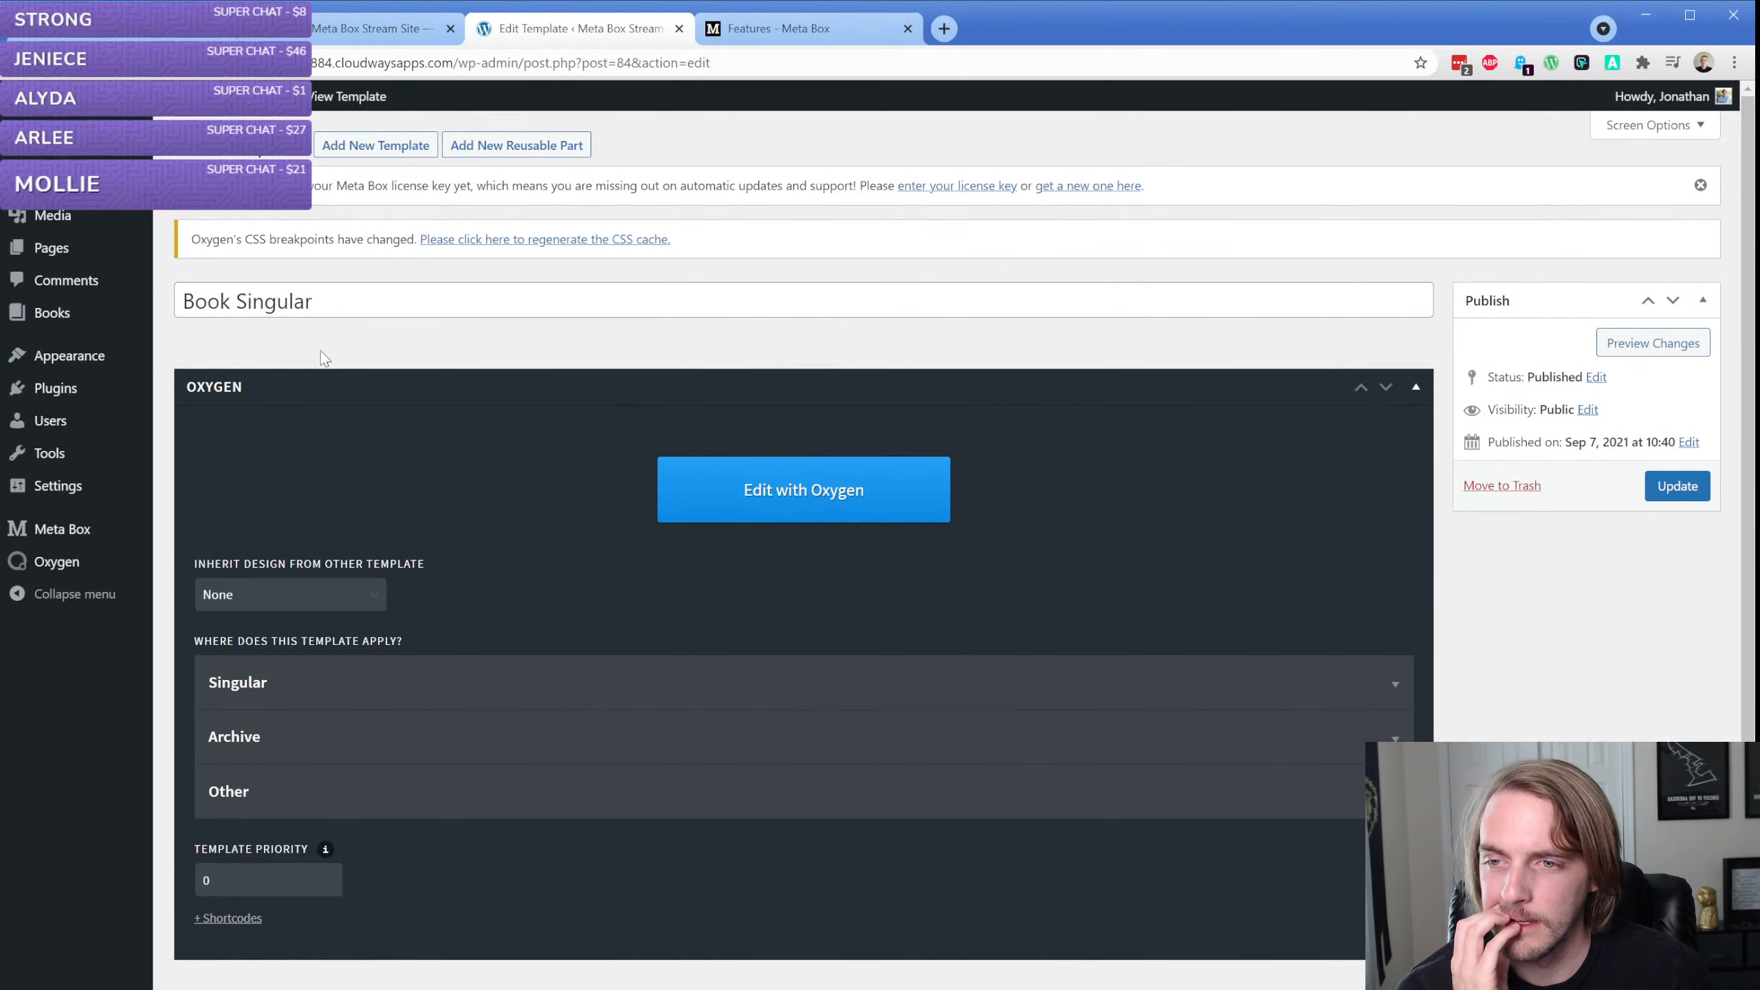
scroll(294, 356, "down", 1)
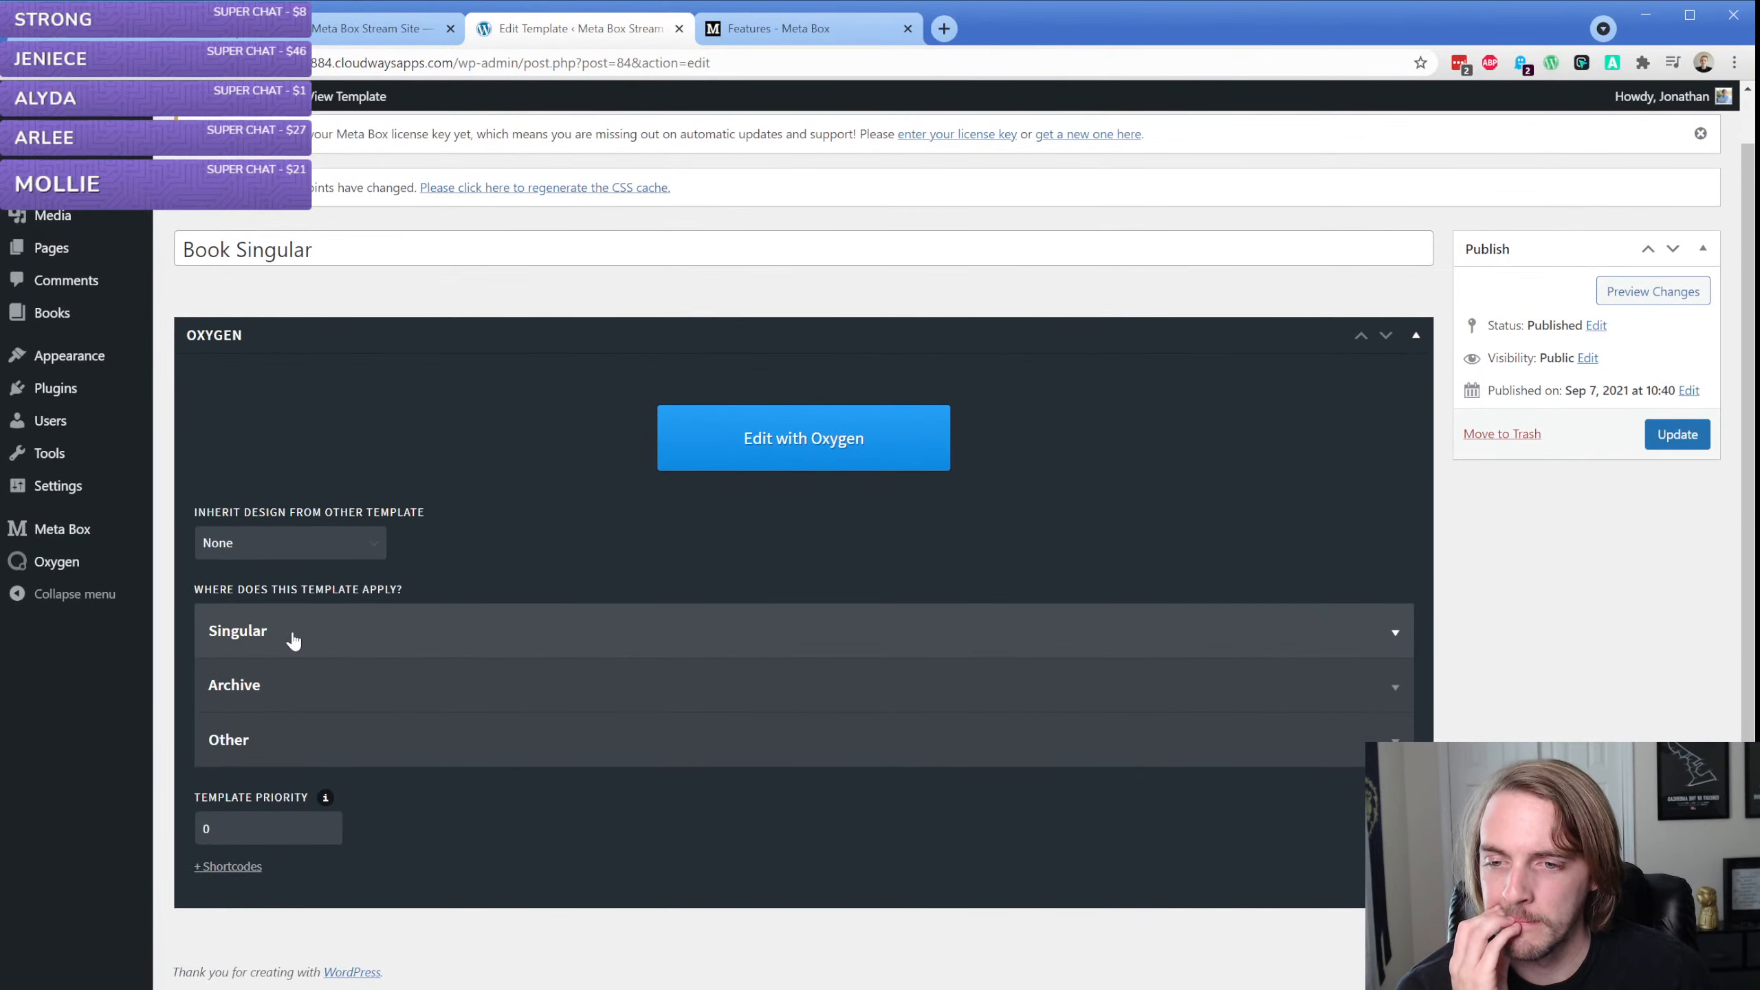
left_click(293, 632)
scroll(292, 642, "down", 5)
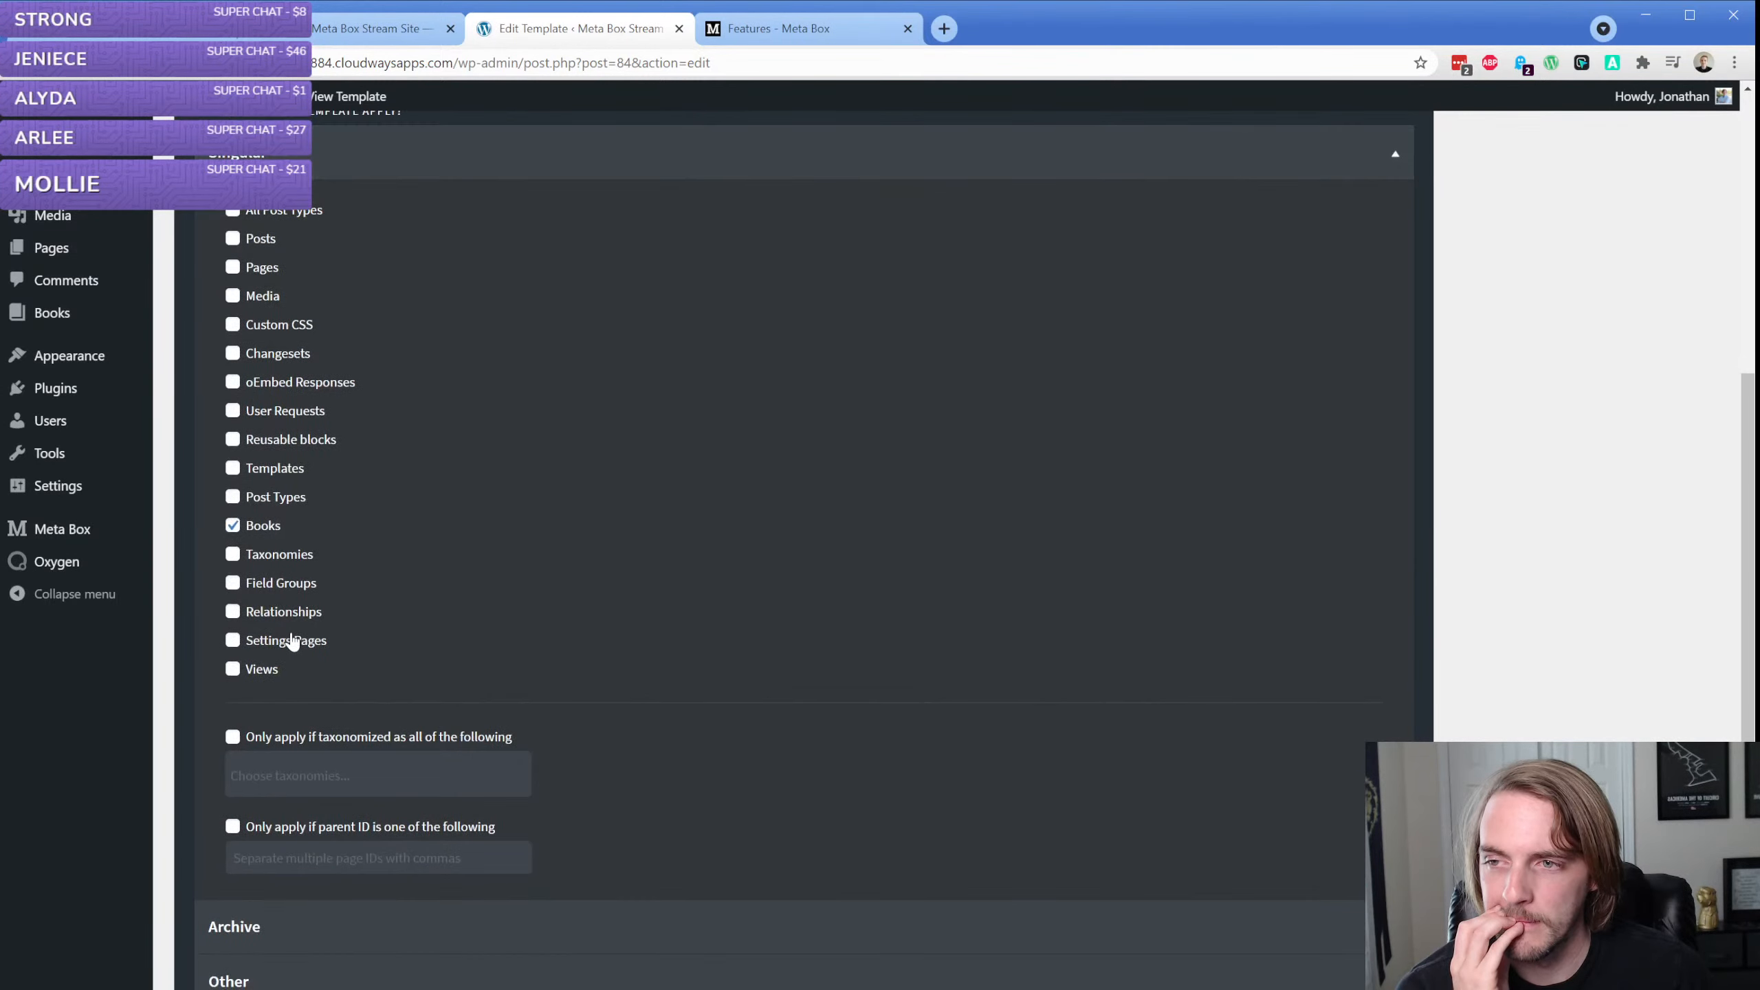
scroll(377, 635, "up", 6)
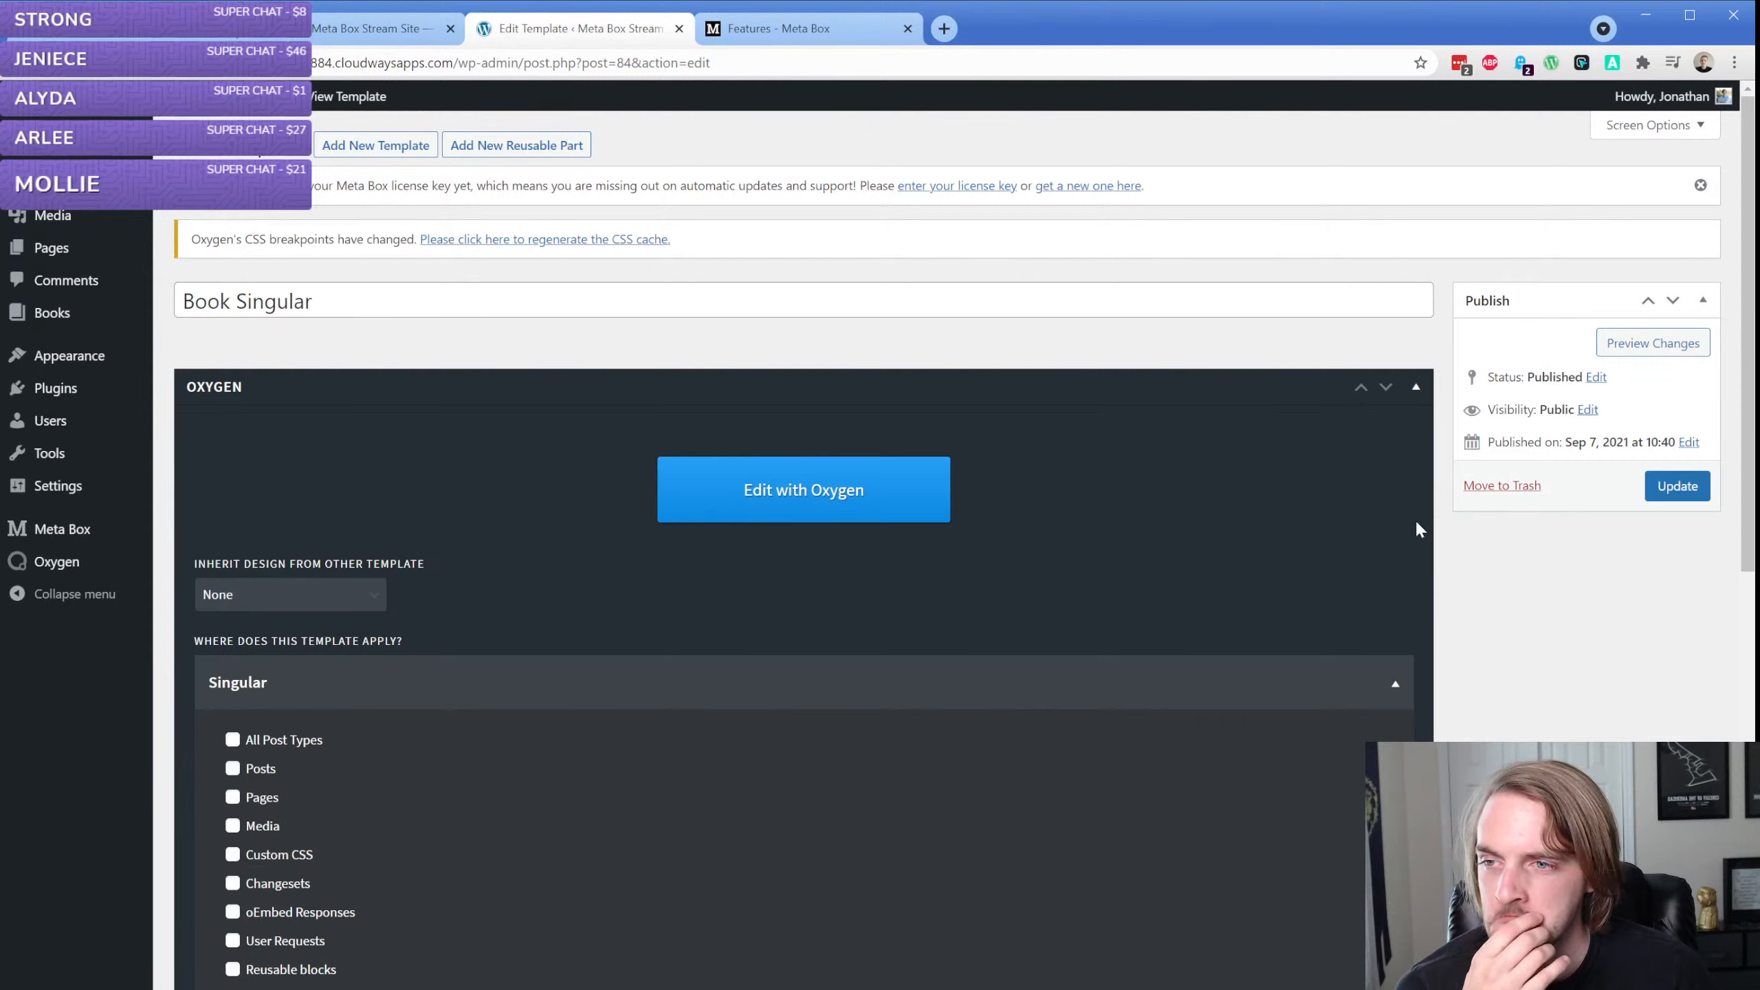
Open "The Best Book Ever Written" from the Books list and update it
mouse_move(81, 309)
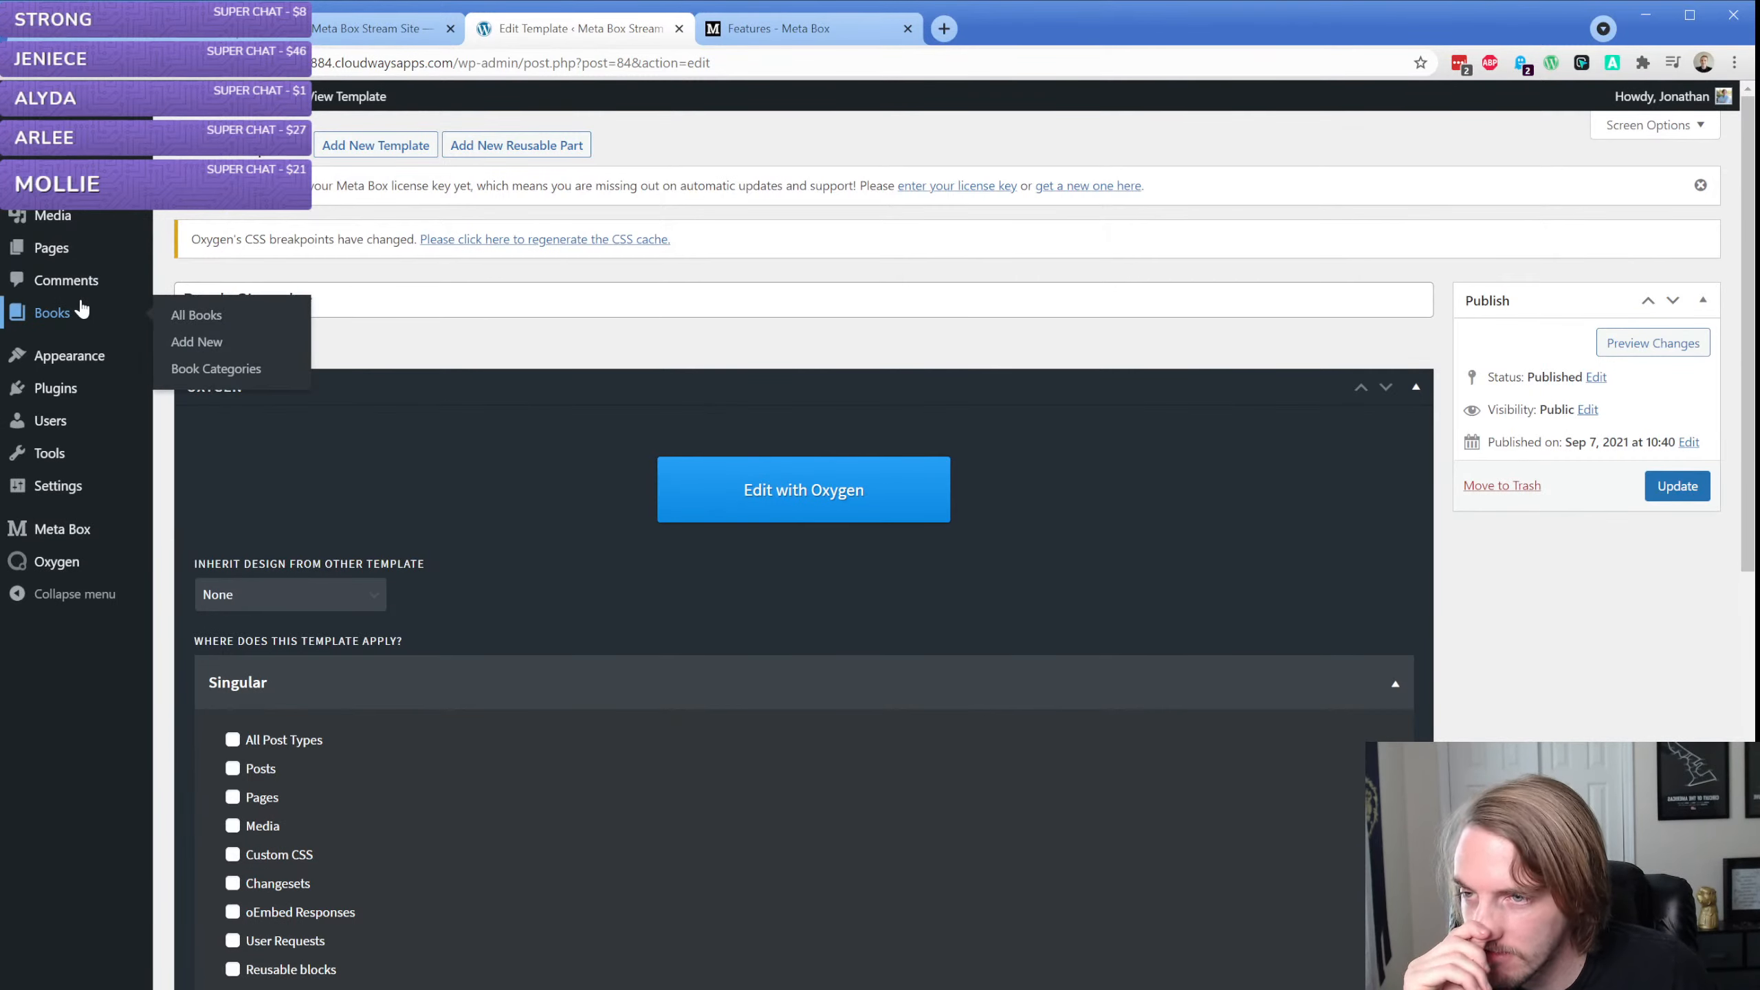
left_click(185, 316)
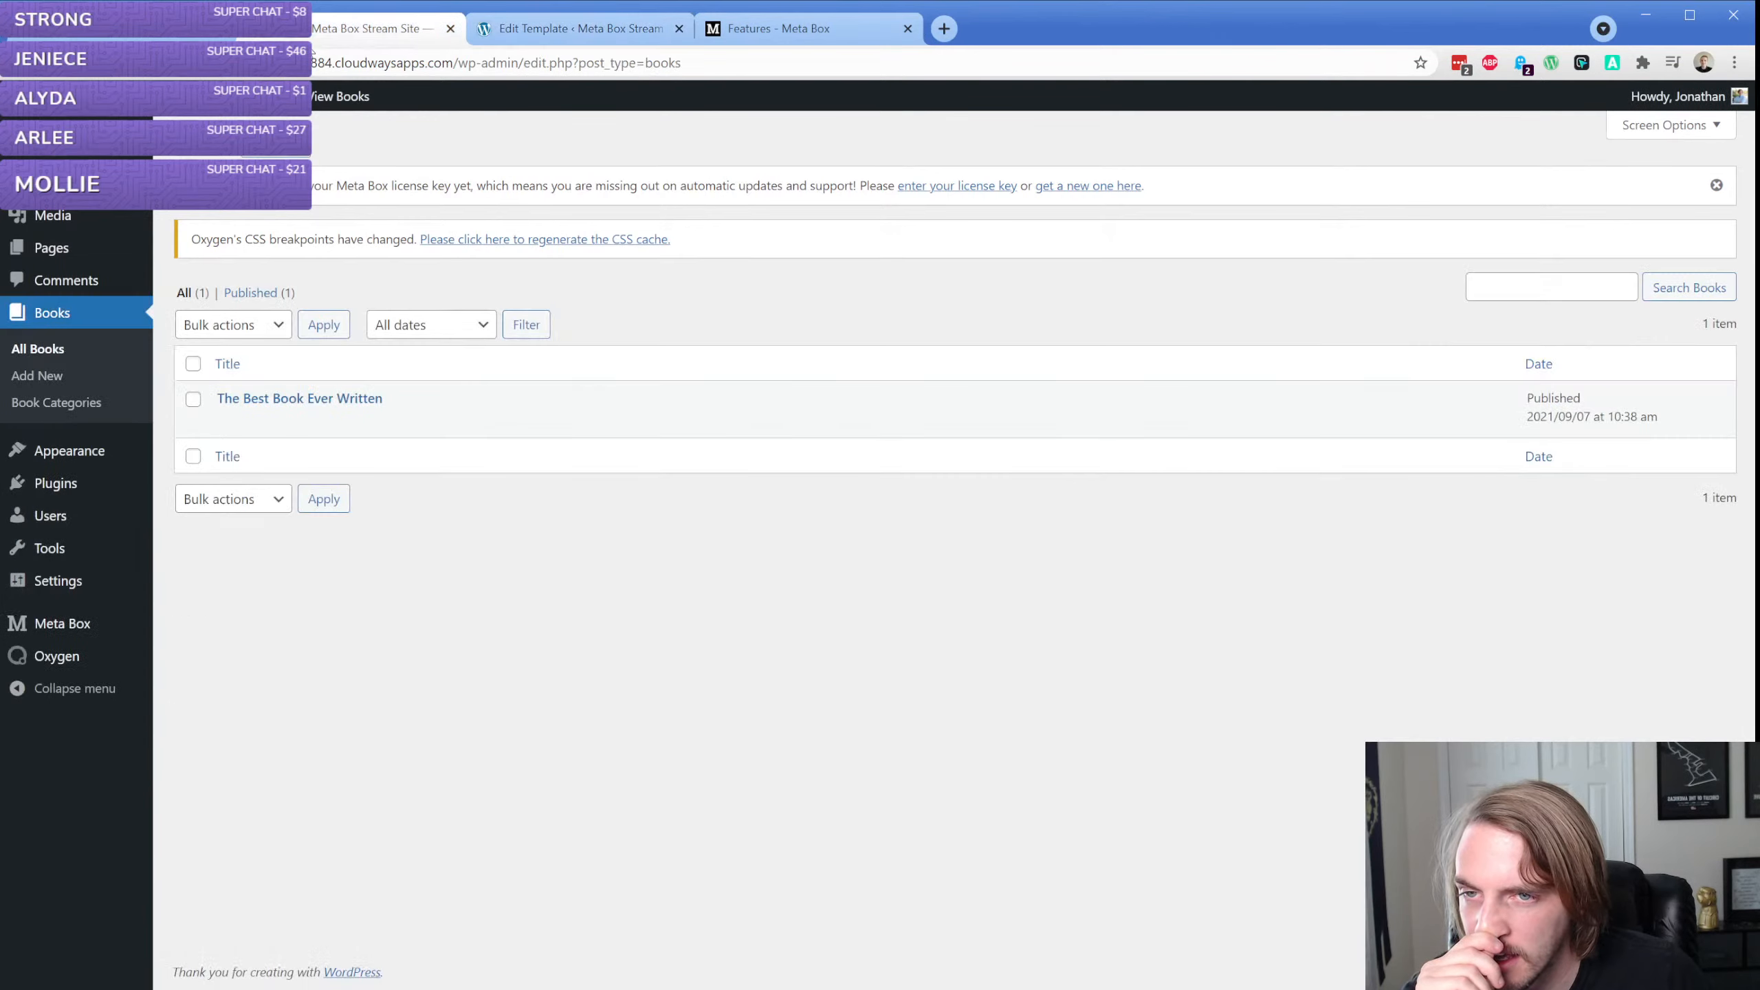
left_click(226, 416)
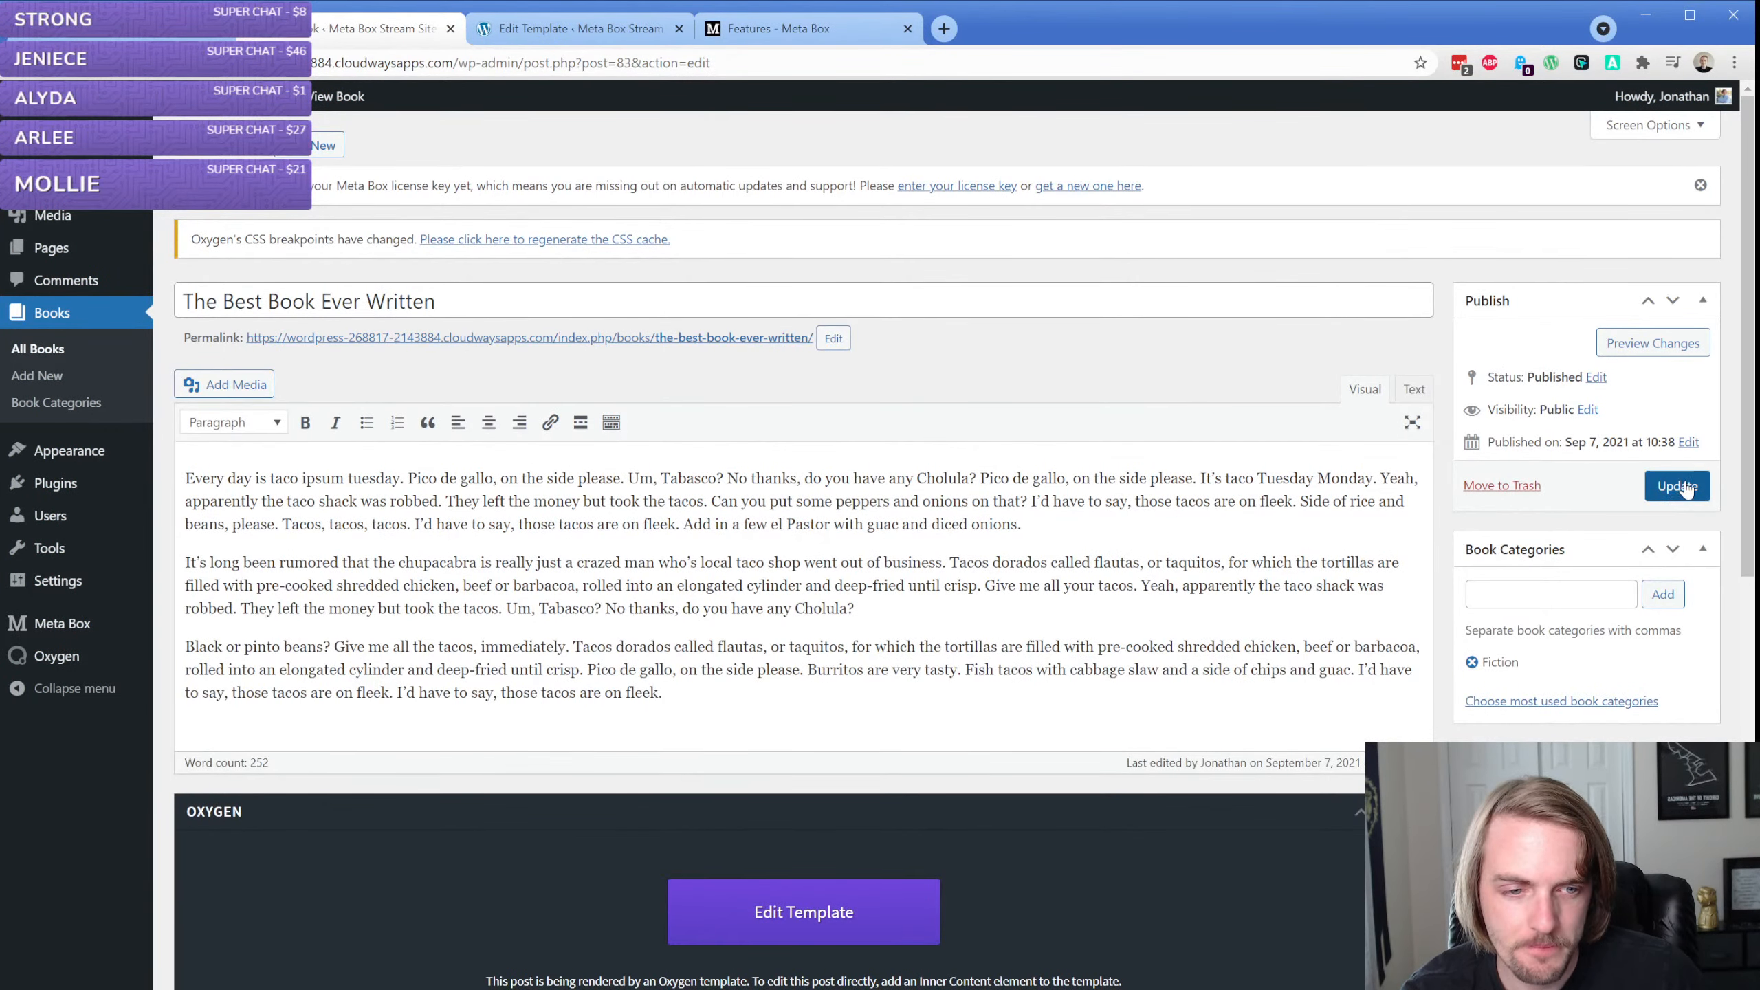
left_click(1685, 489)
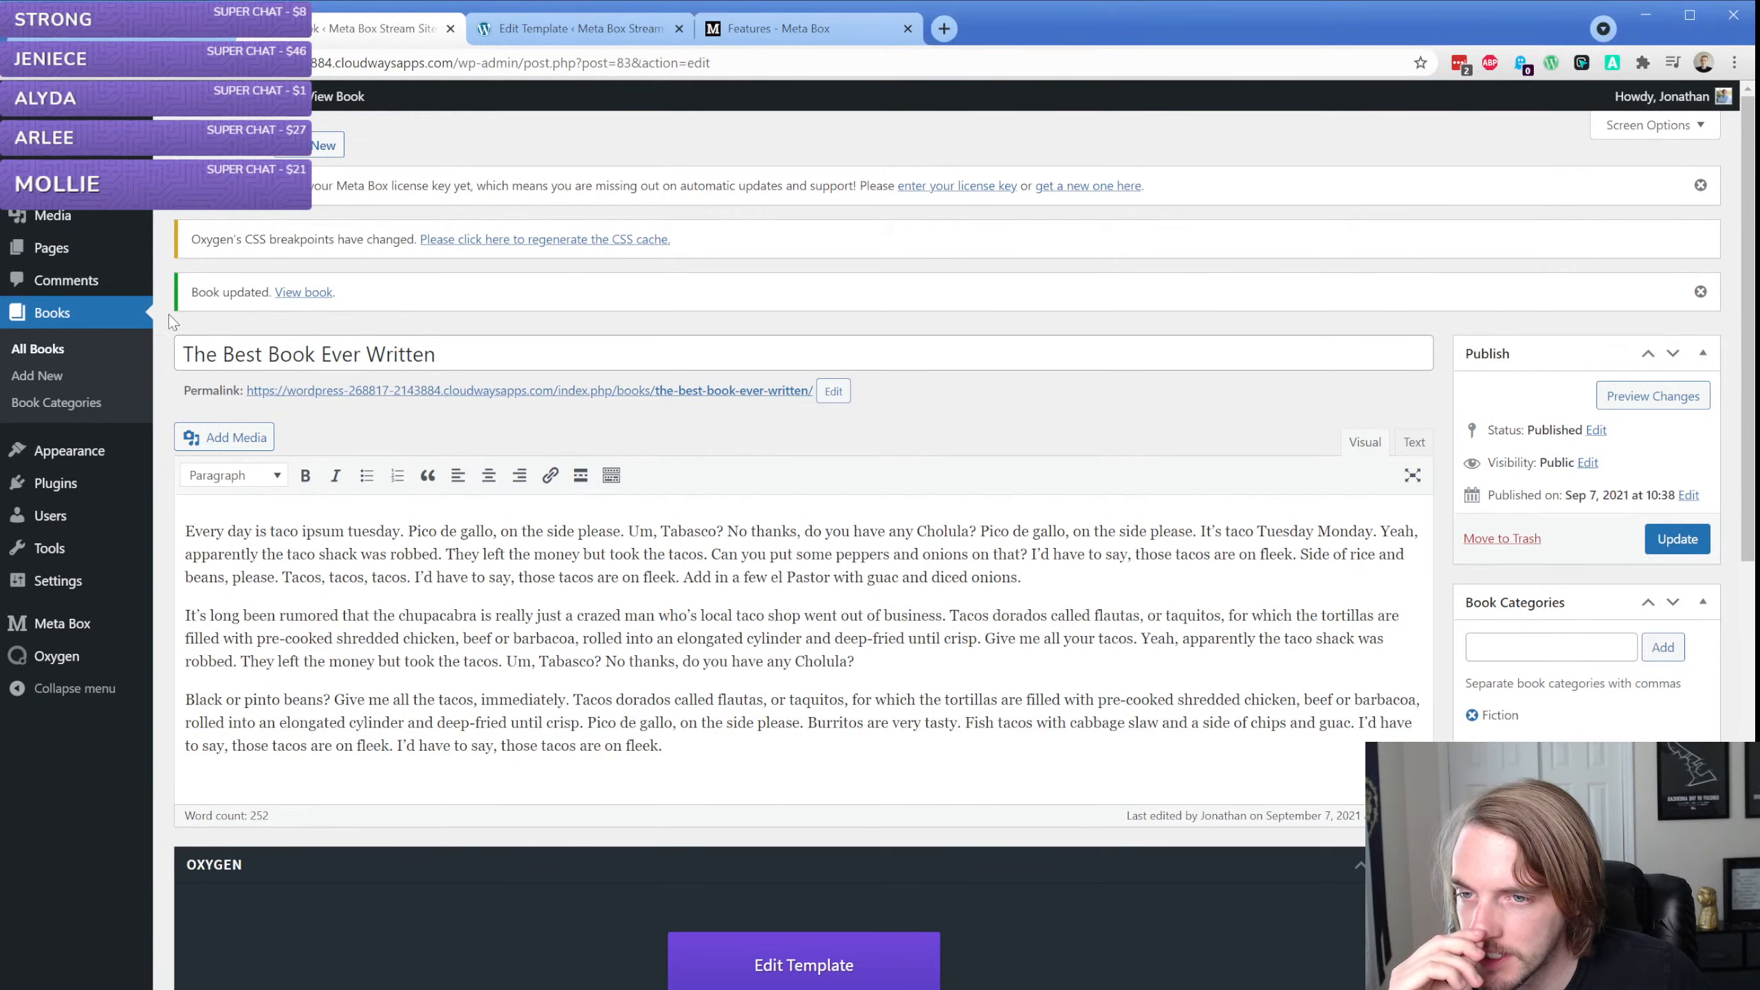
Set the site's permalink structure to Post name and save the changes
mouse_move(70, 611)
left_click(212, 722)
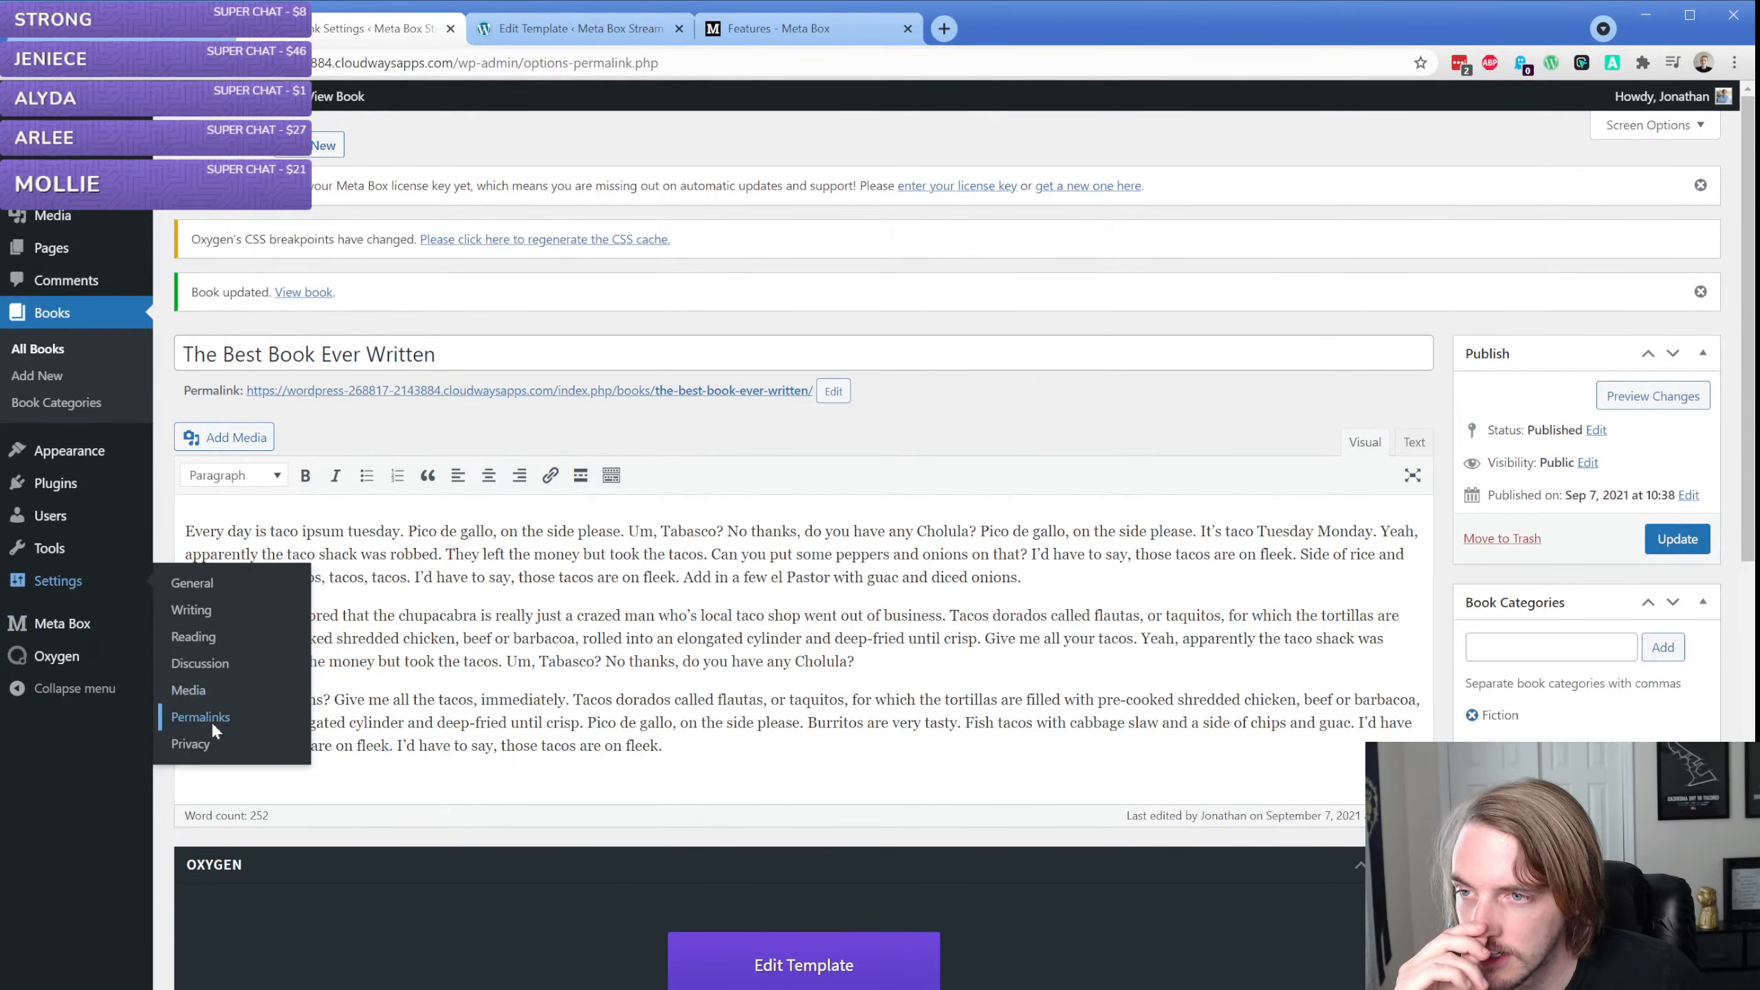
left_click(182, 600)
scroll(207, 624, "down", 2)
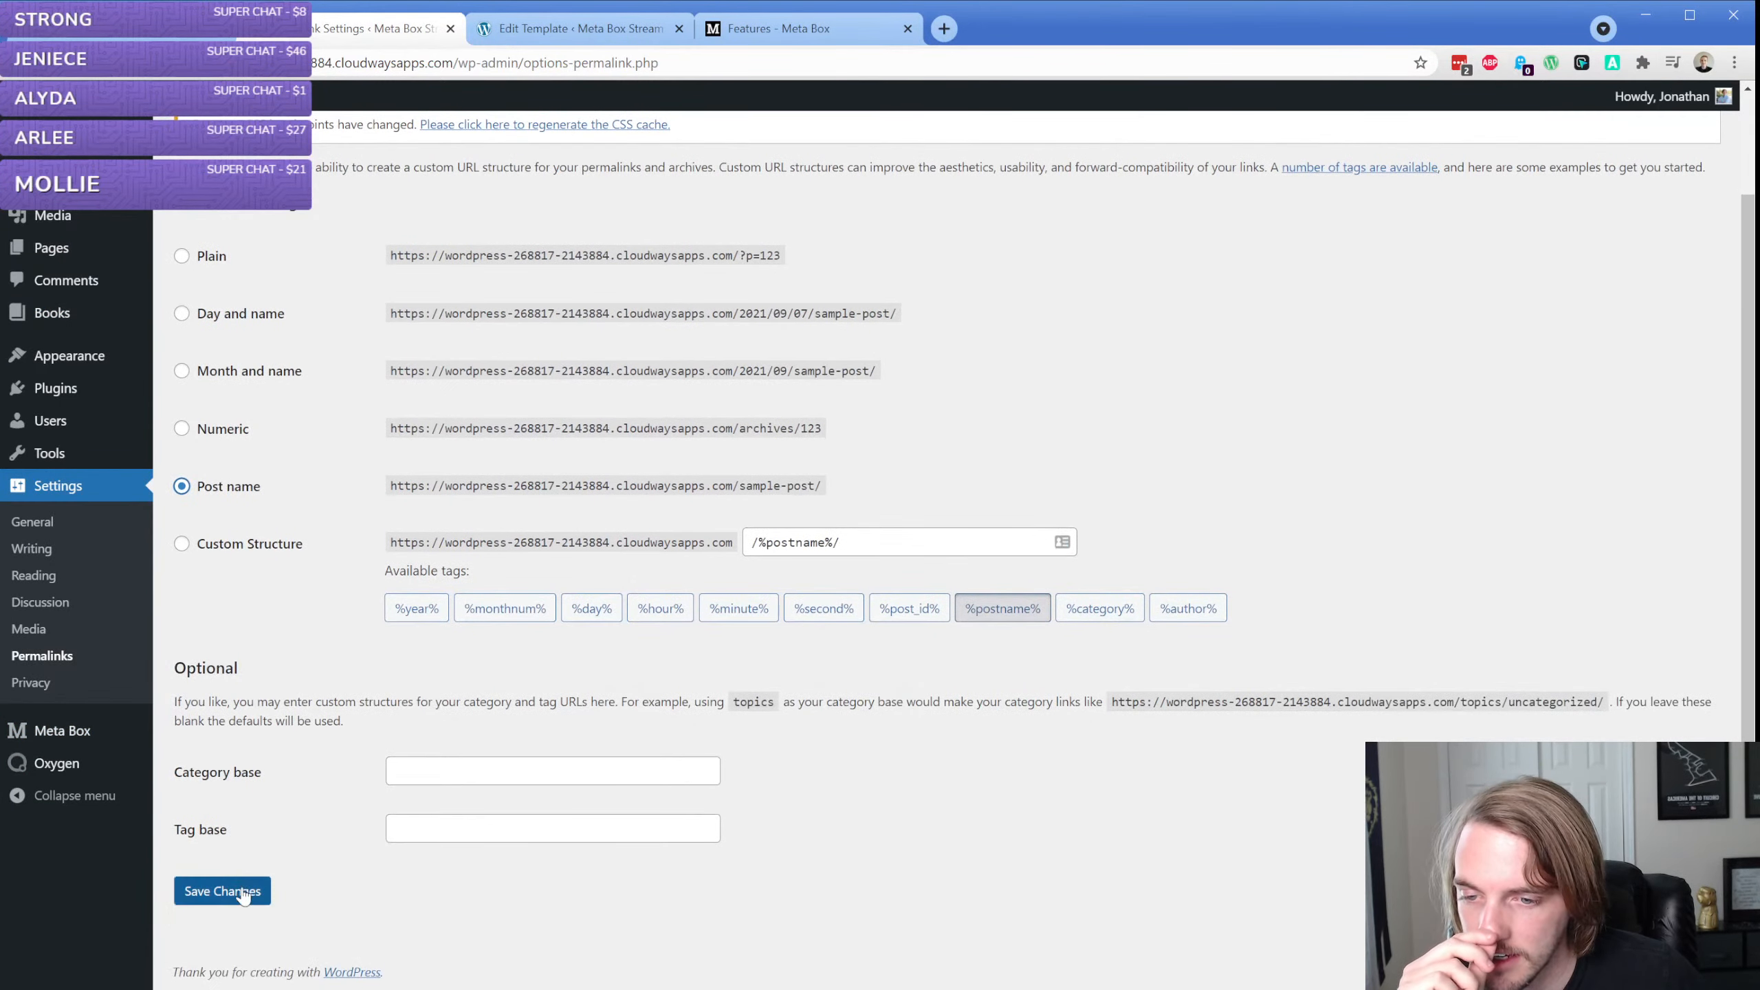
left_click(229, 892)
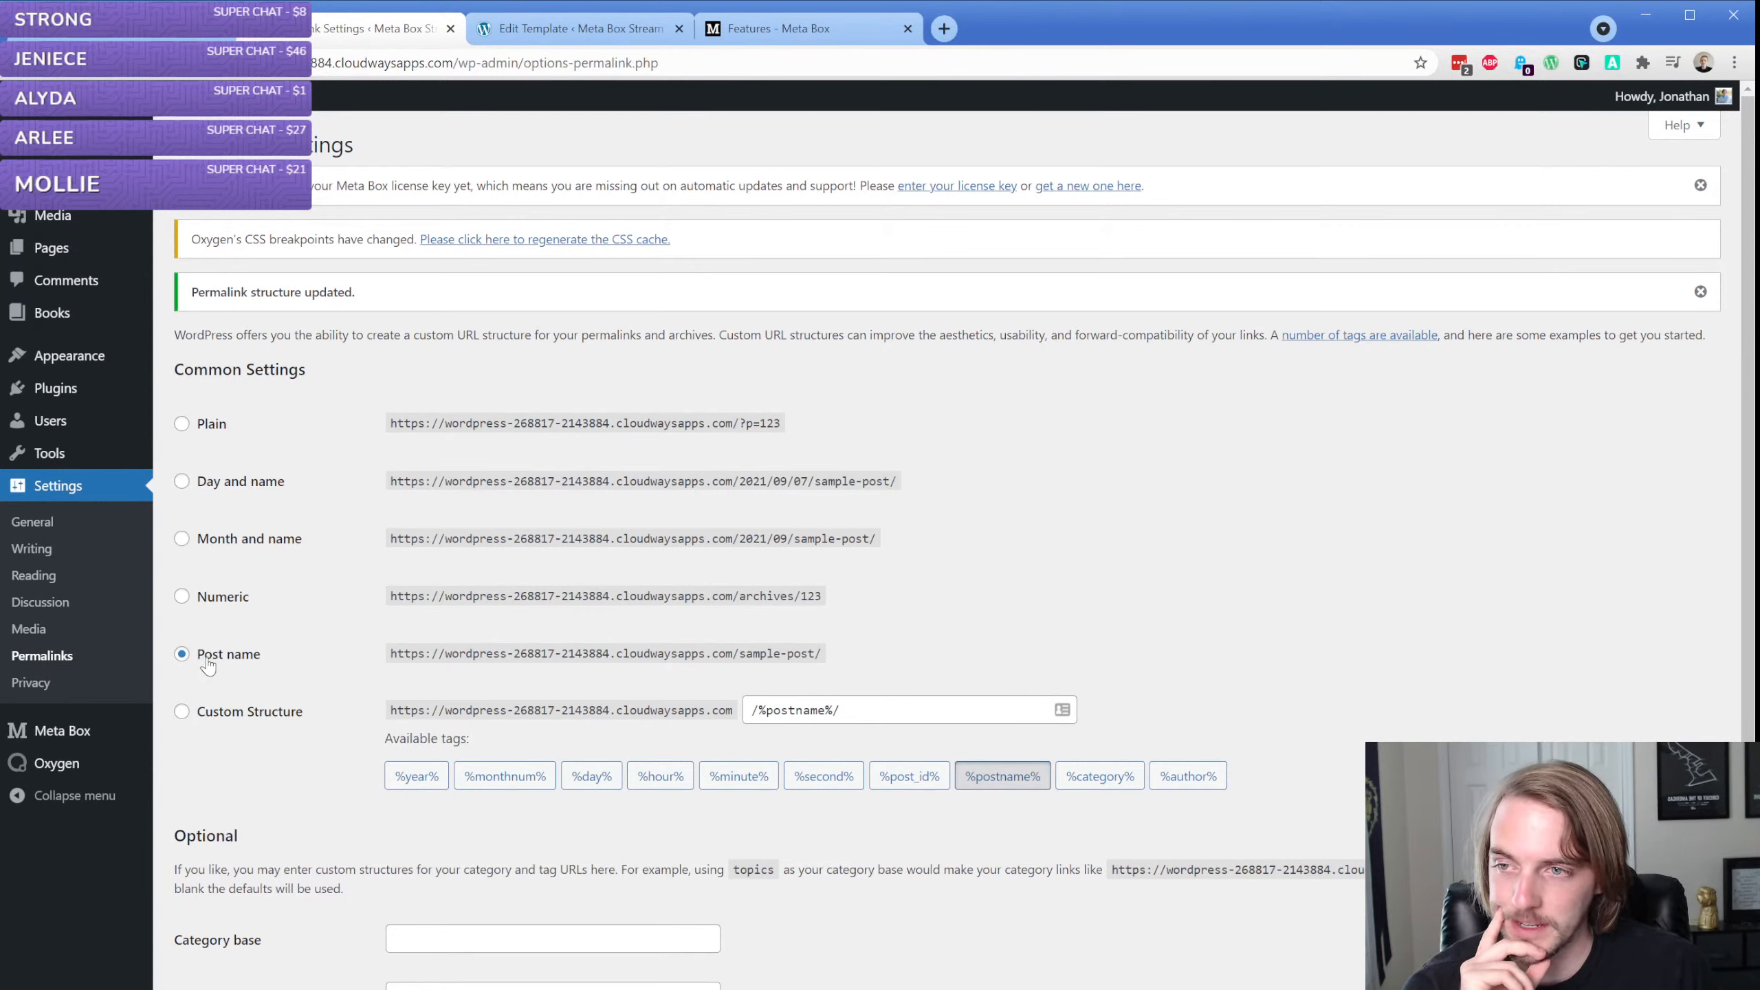
Reopen the Book Singular template in Oxygen and select its dynamic title heading
left_click(489, 28)
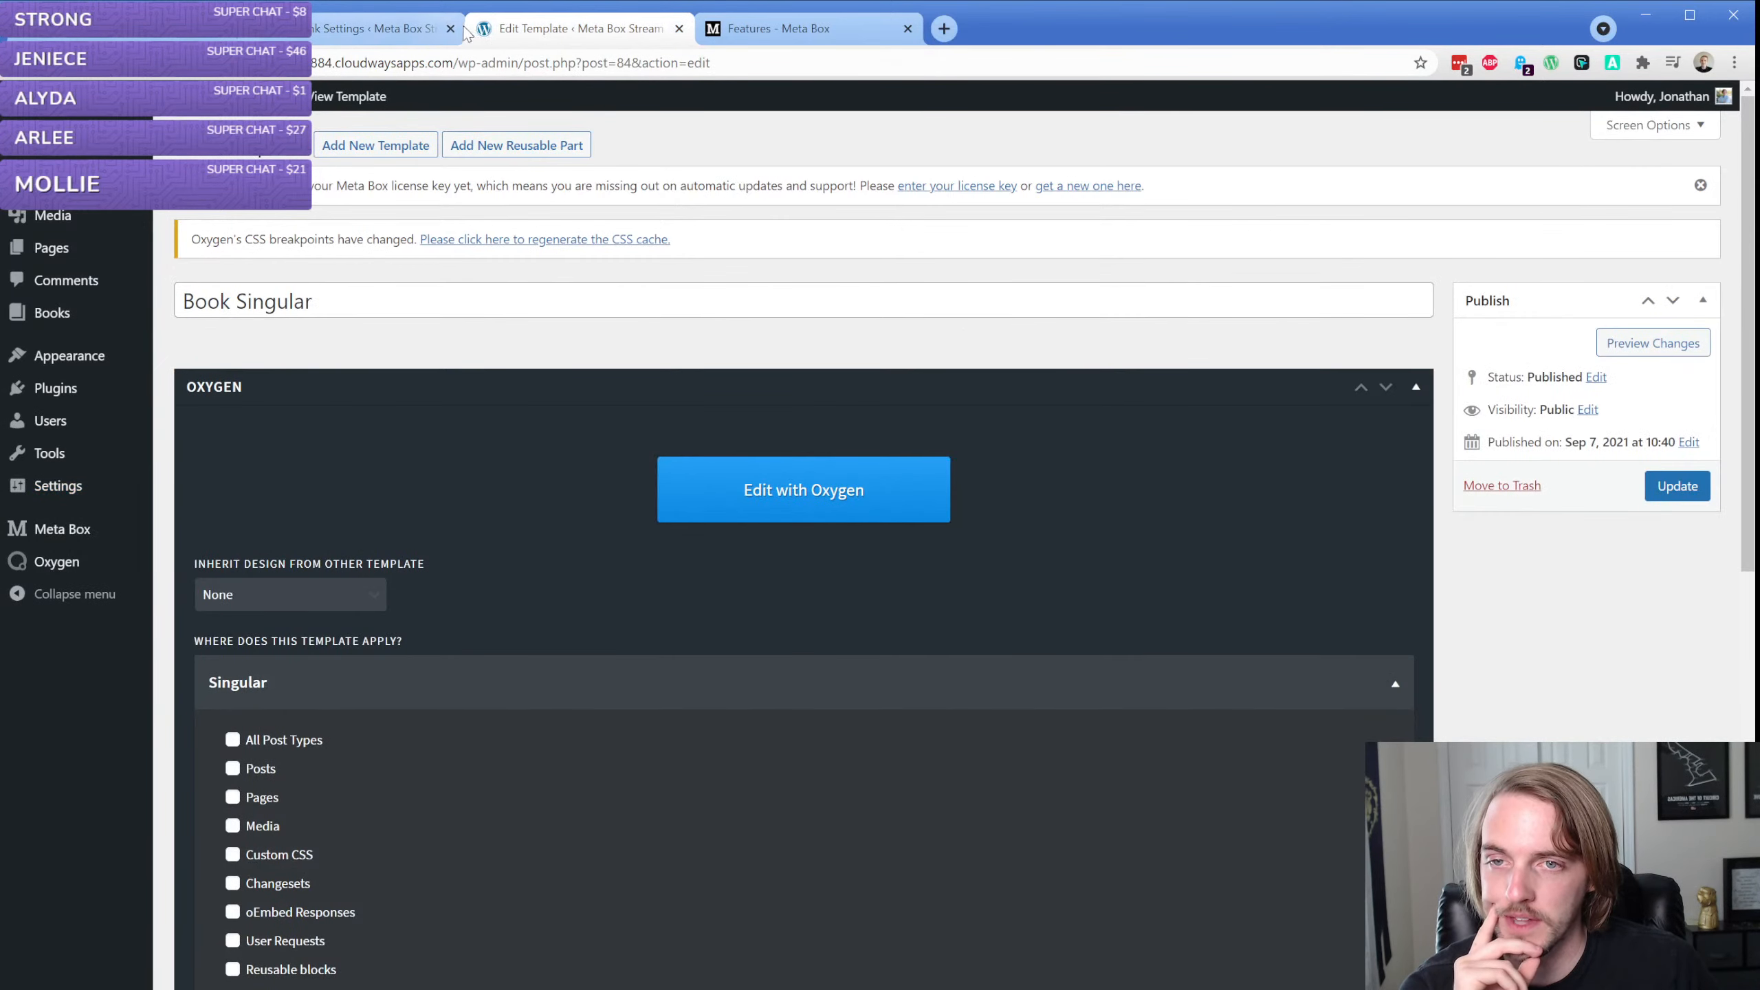
left_click(747, 468)
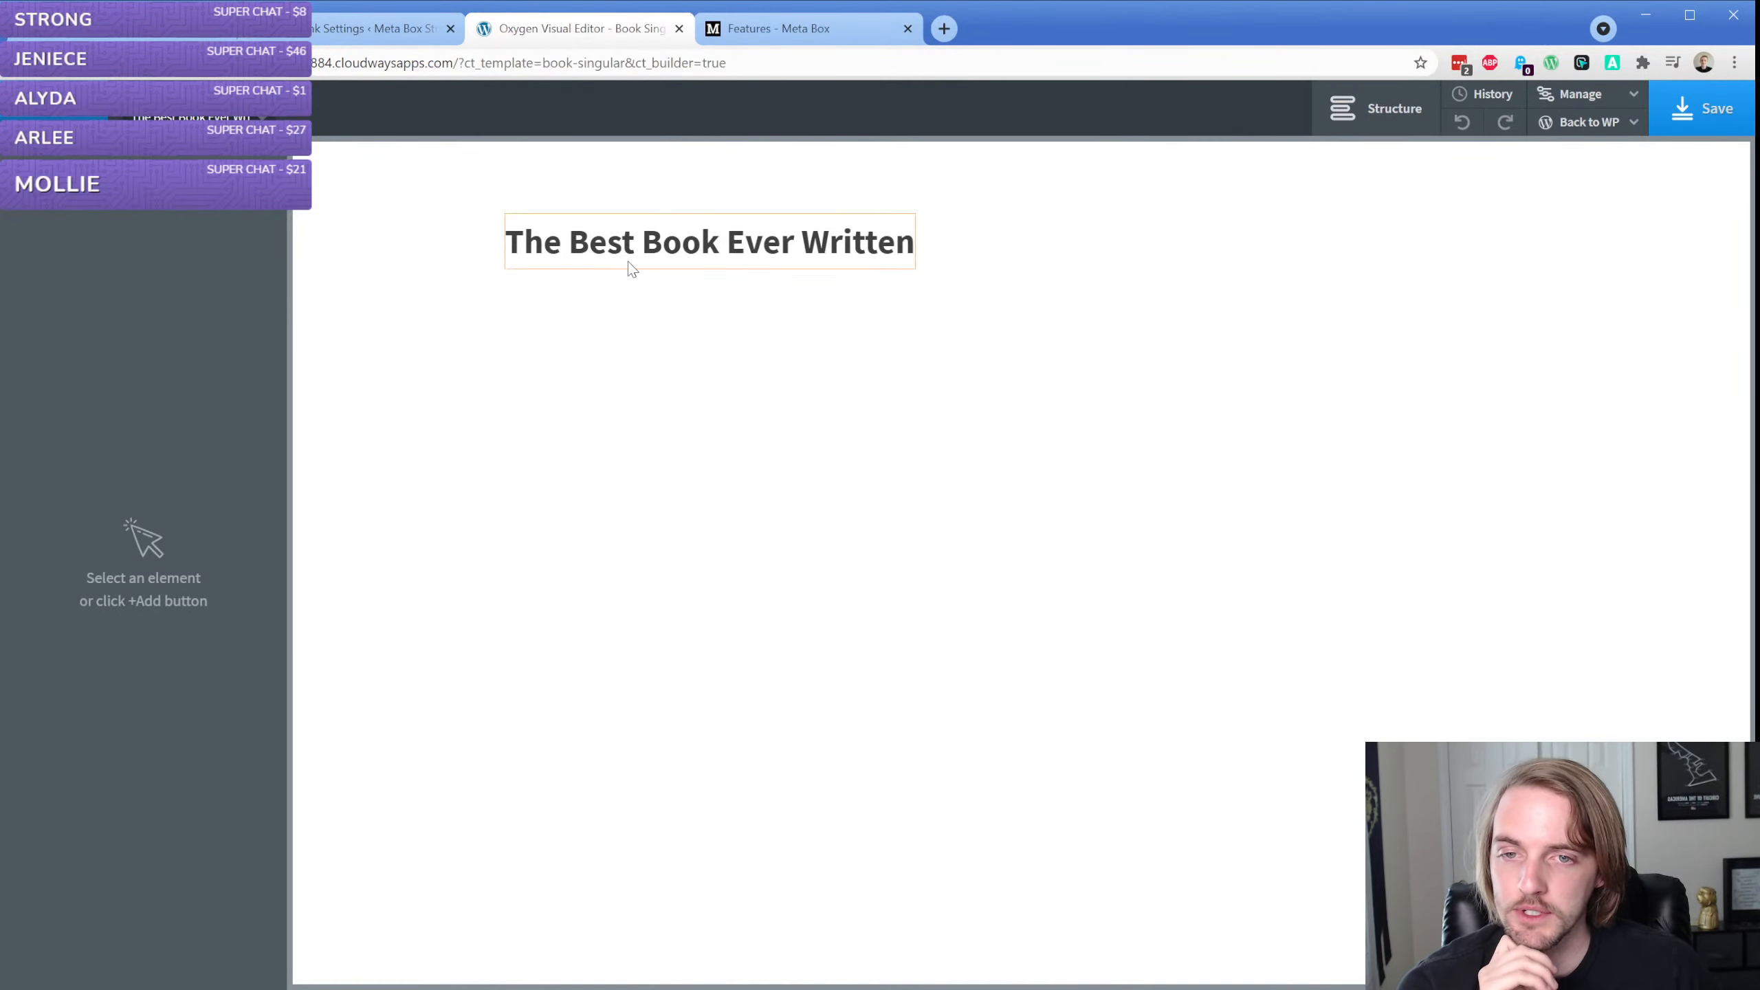
left_click(631, 268)
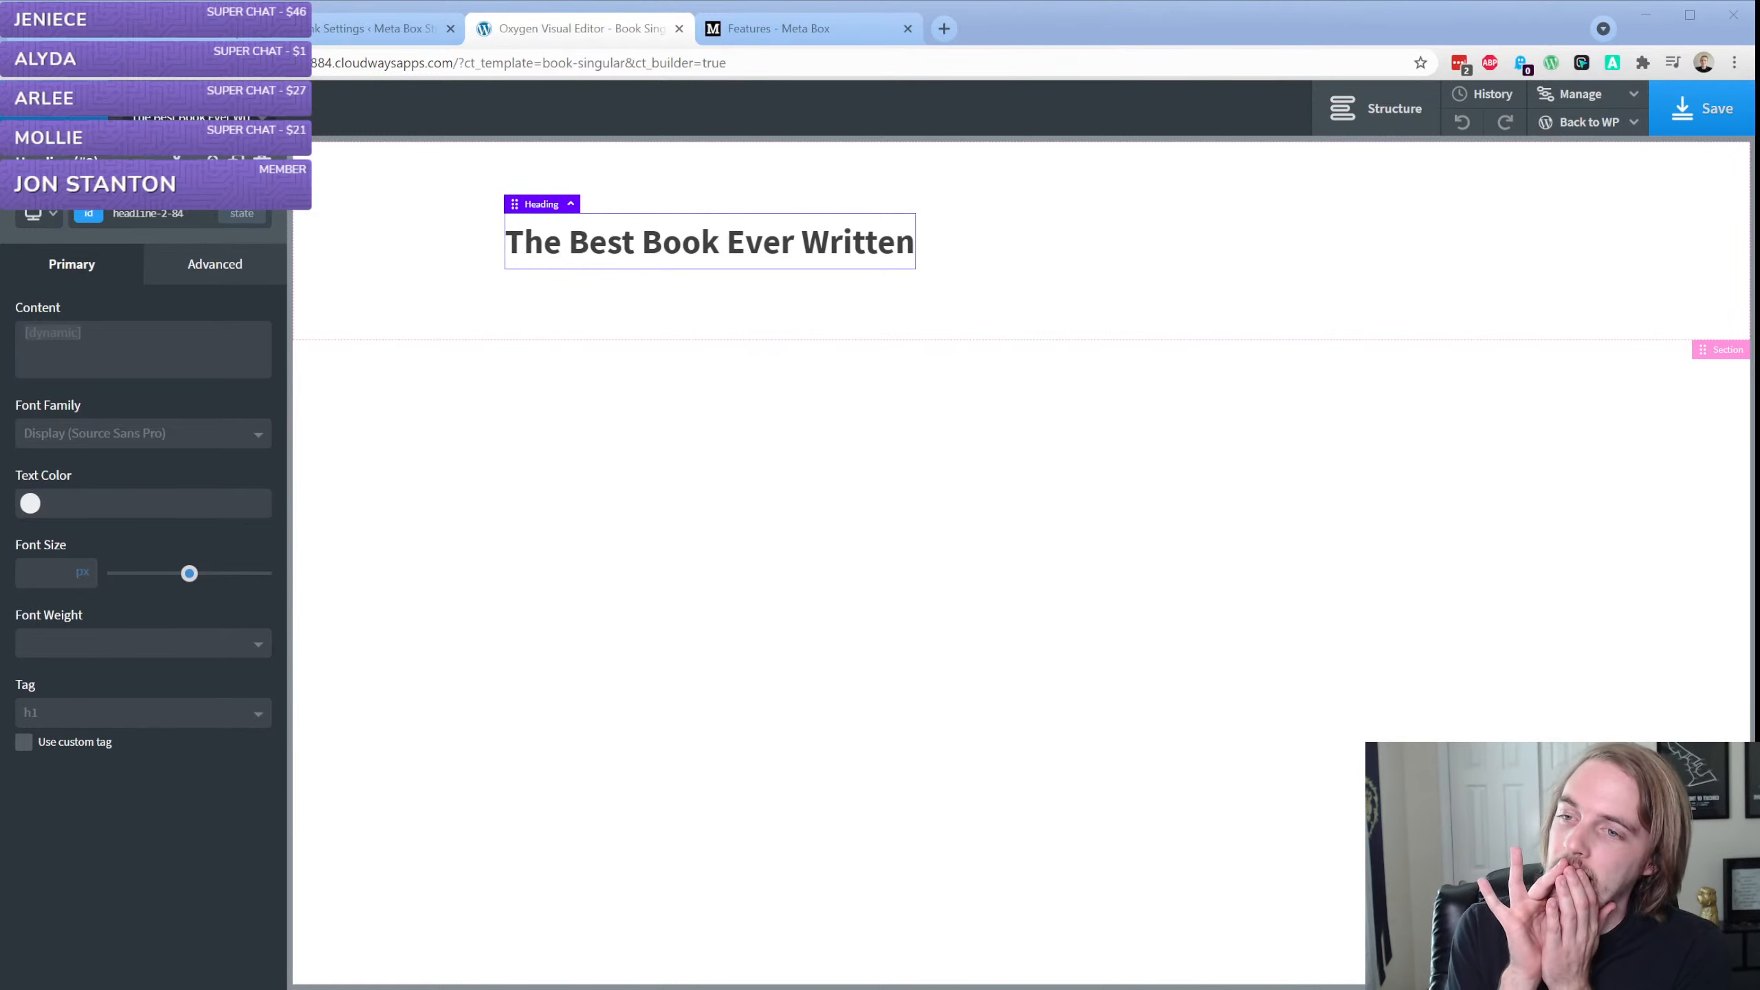
left_click(784, 241)
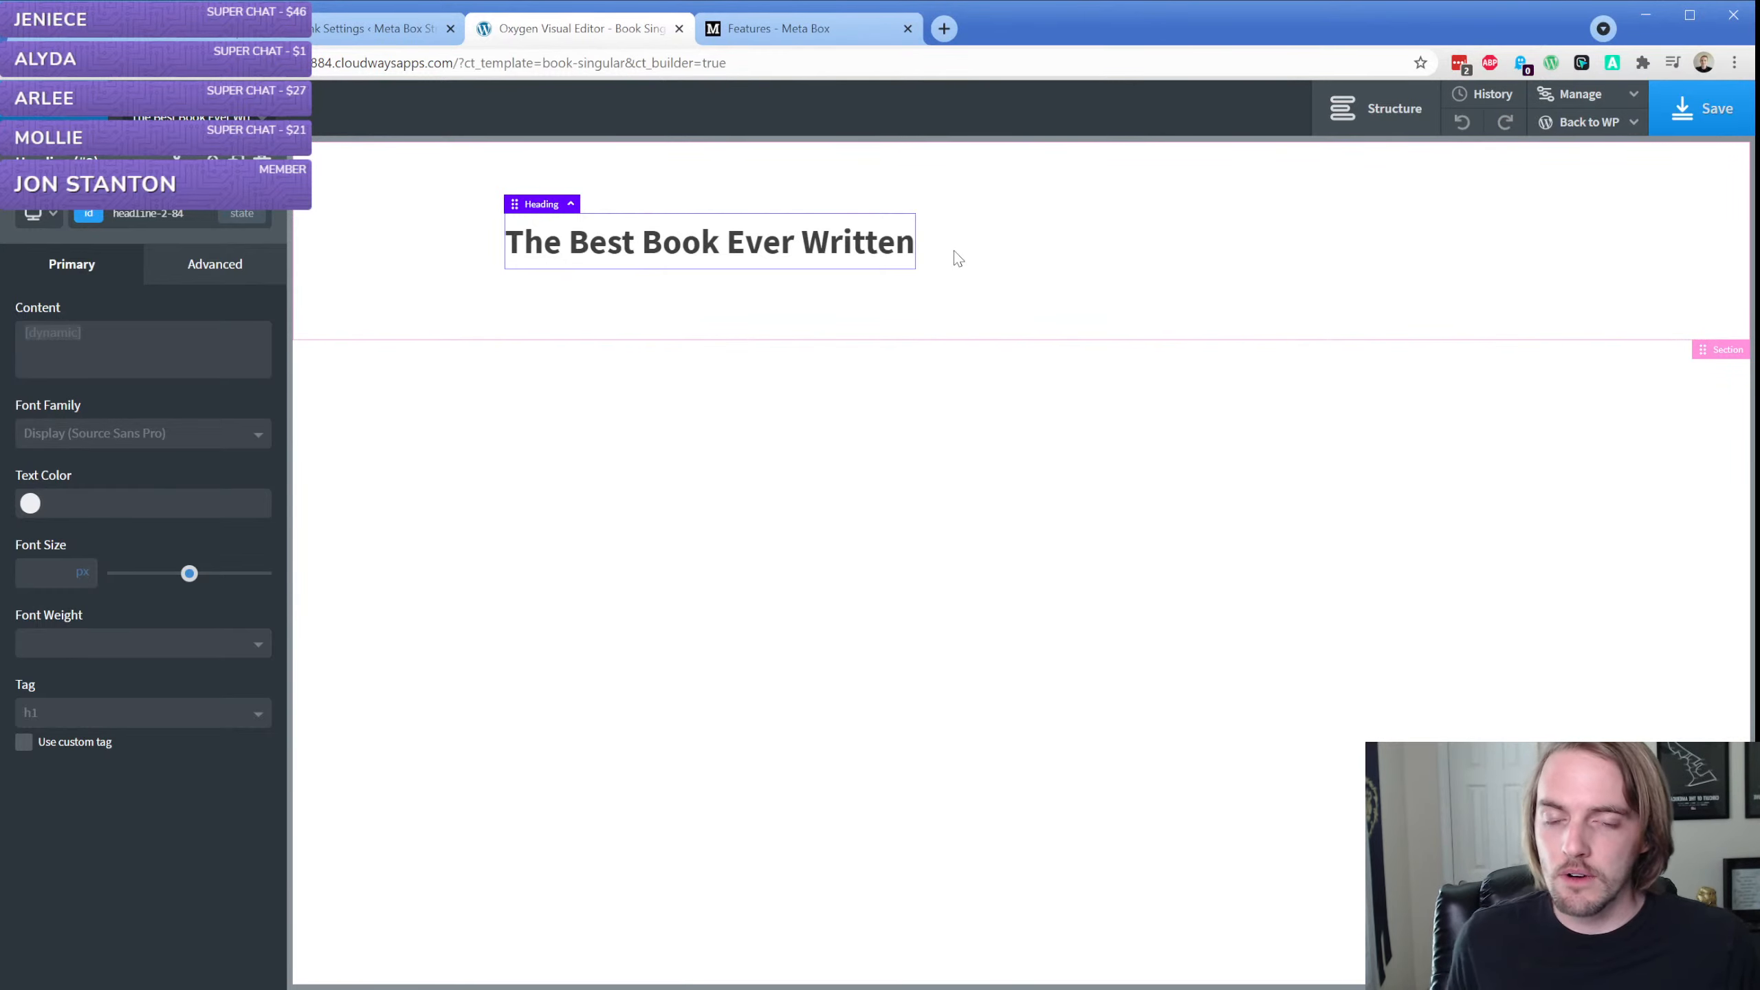
Open the Book Fields group in Meta Box and review its Author field and the group's location settings
left_click(371, 31)
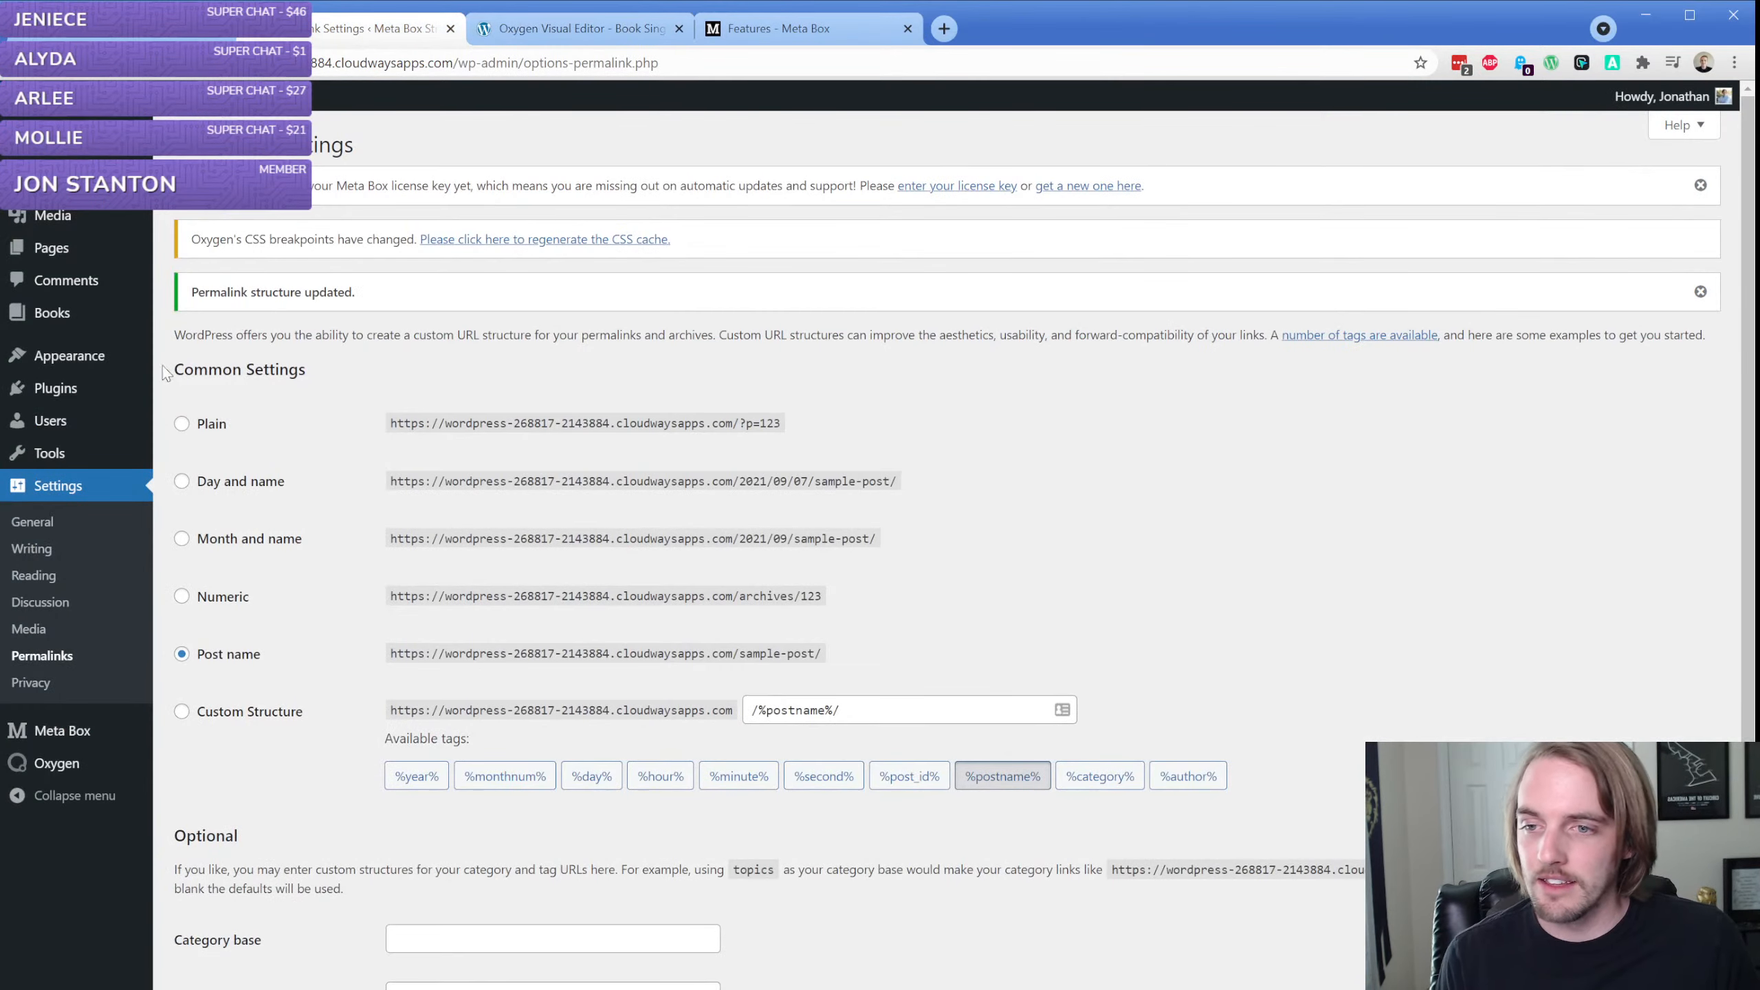
mouse_move(73, 731)
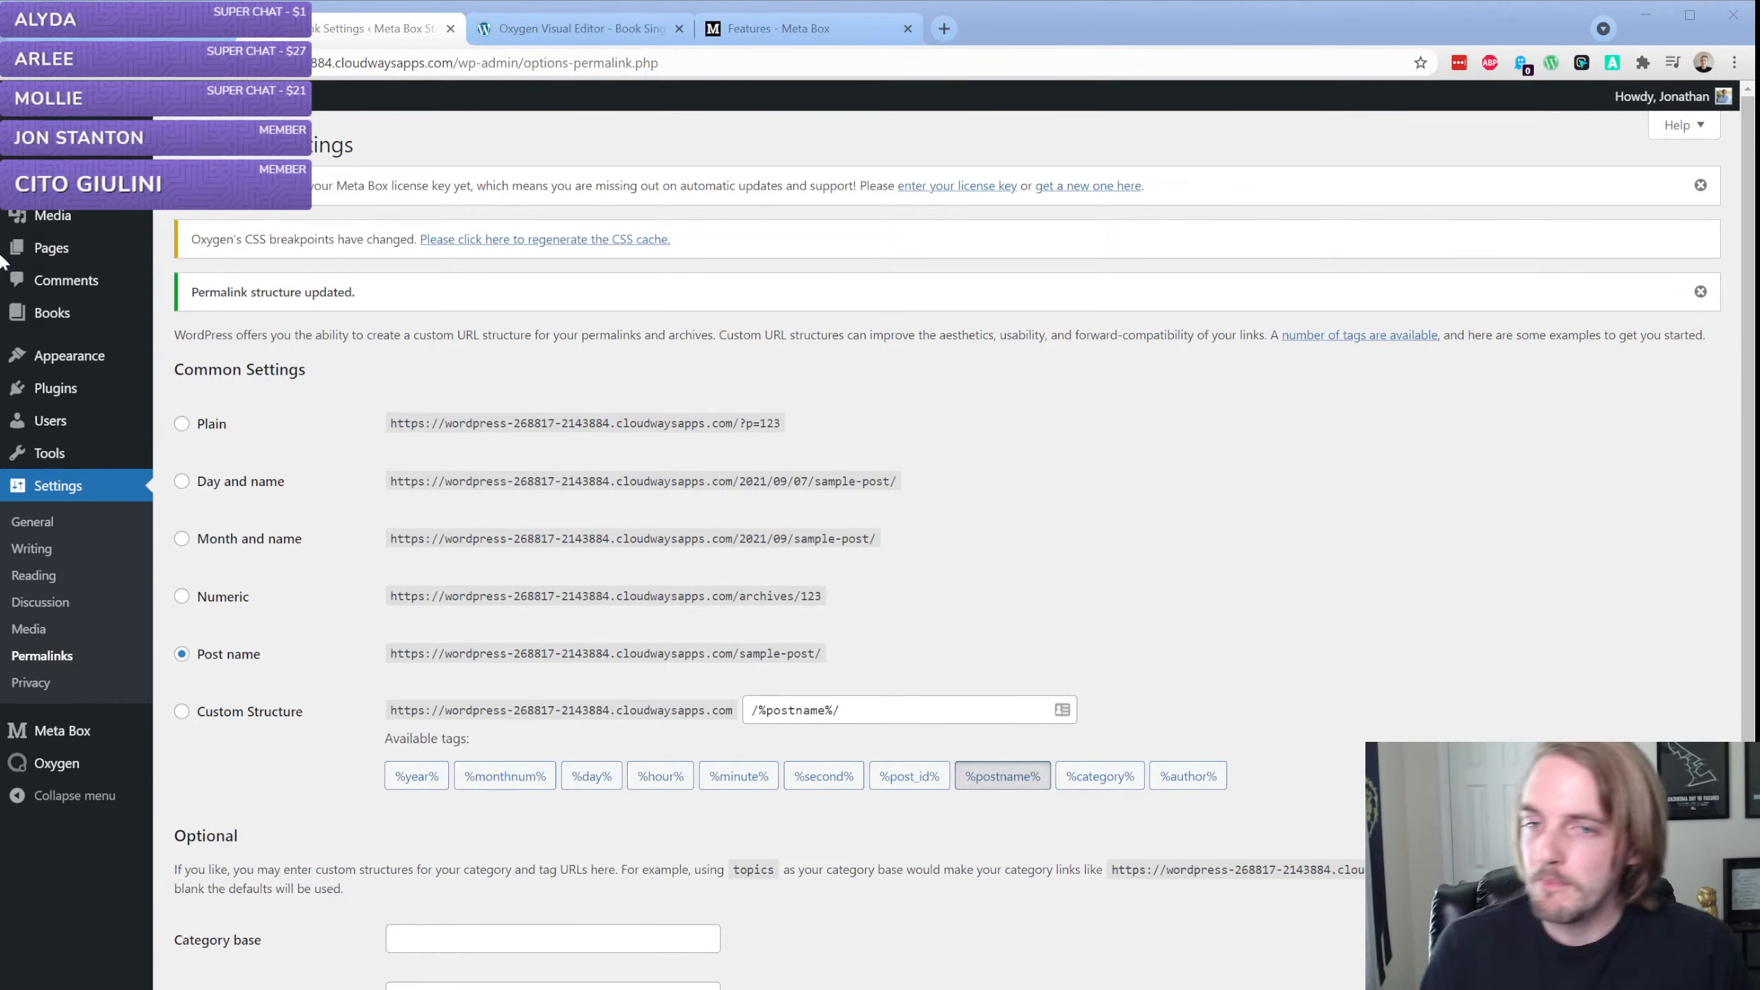
left_click(705, 168)
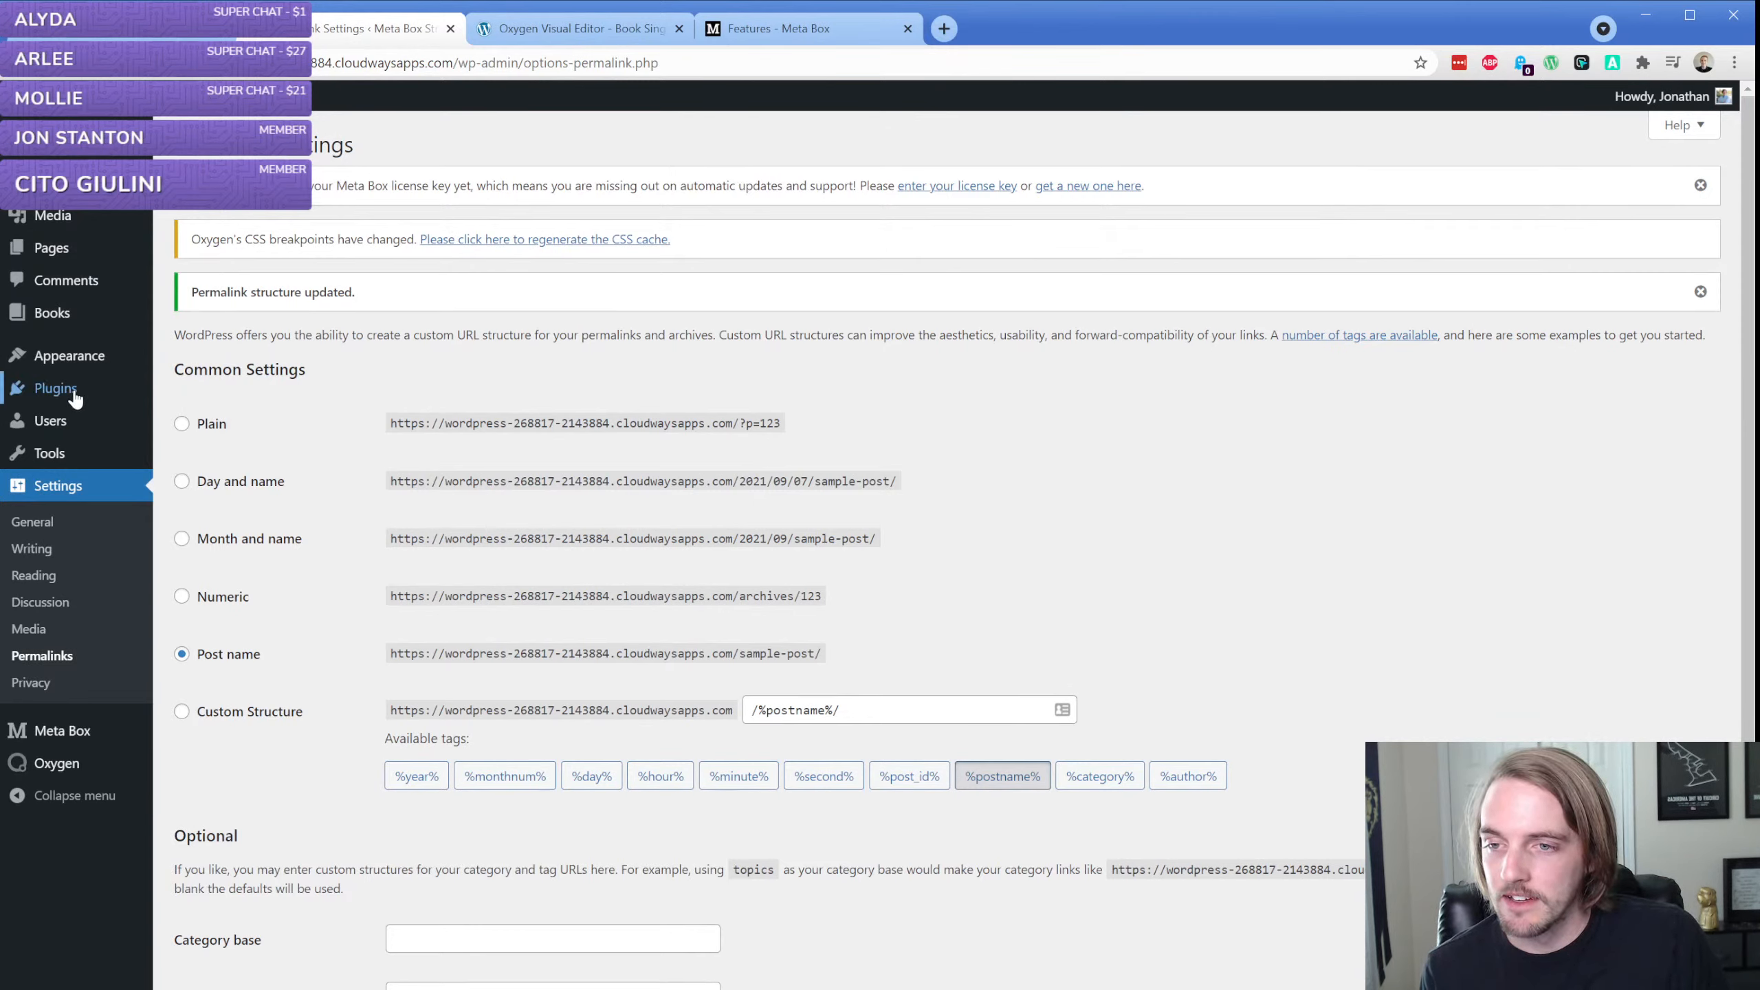
mouse_move(69, 315)
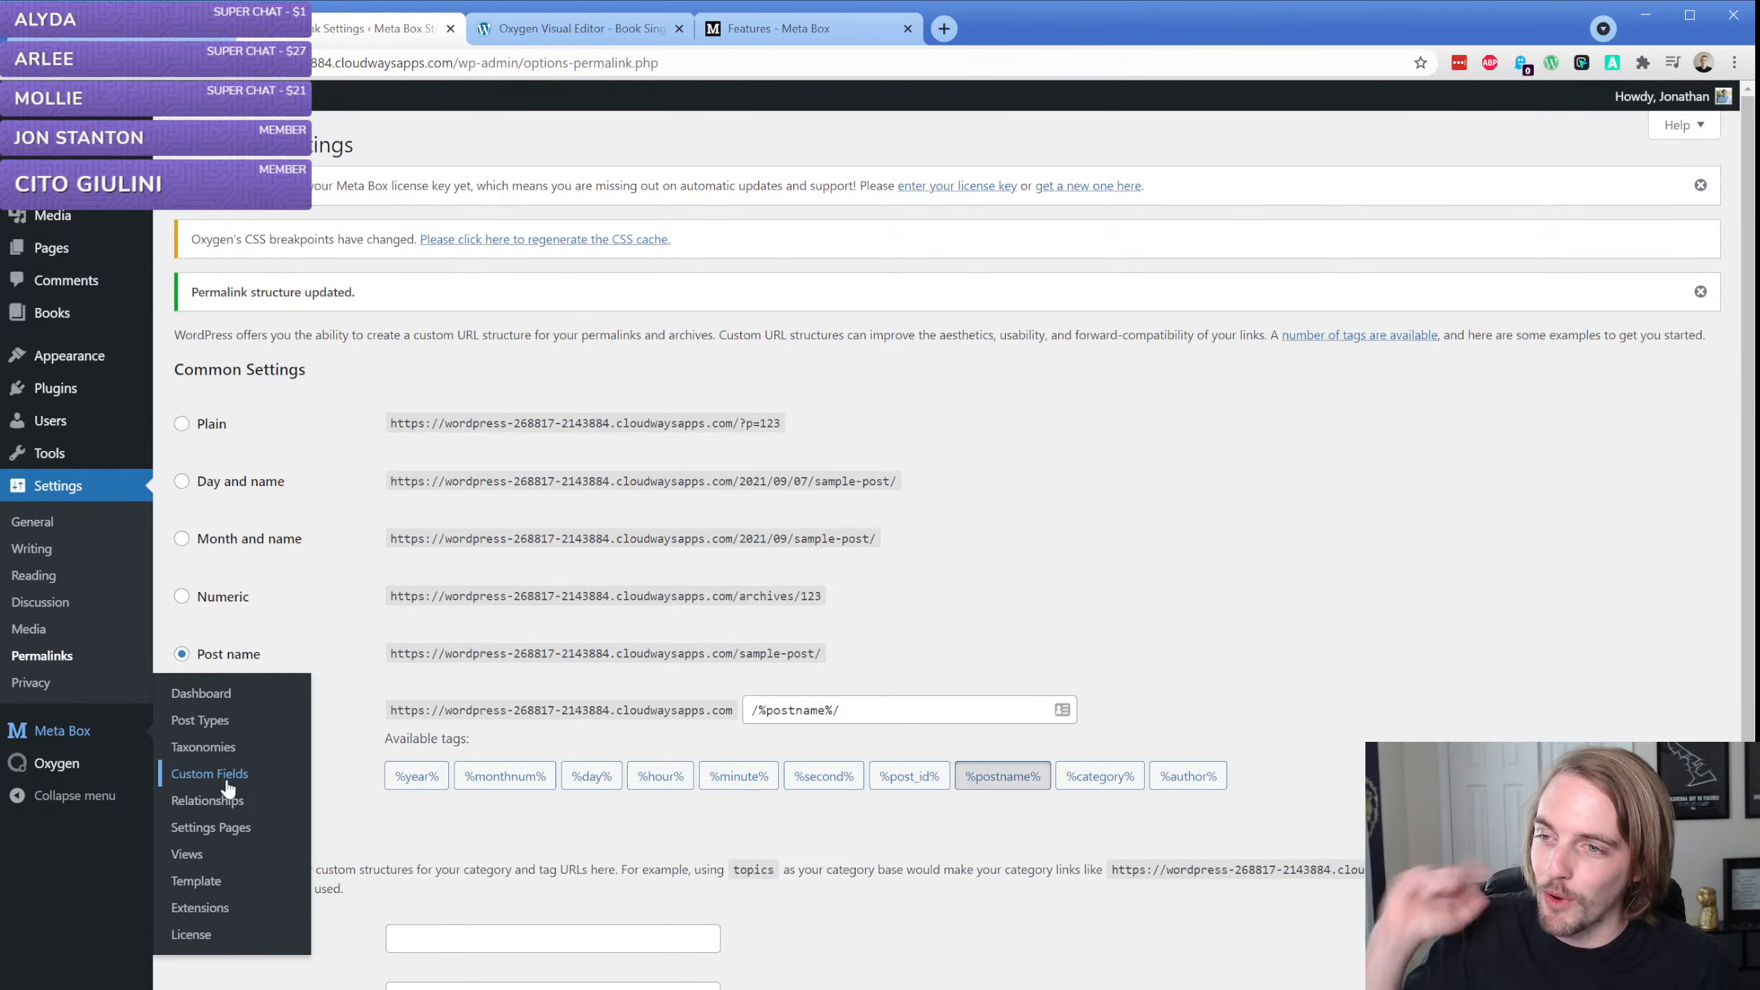
left_click(229, 789)
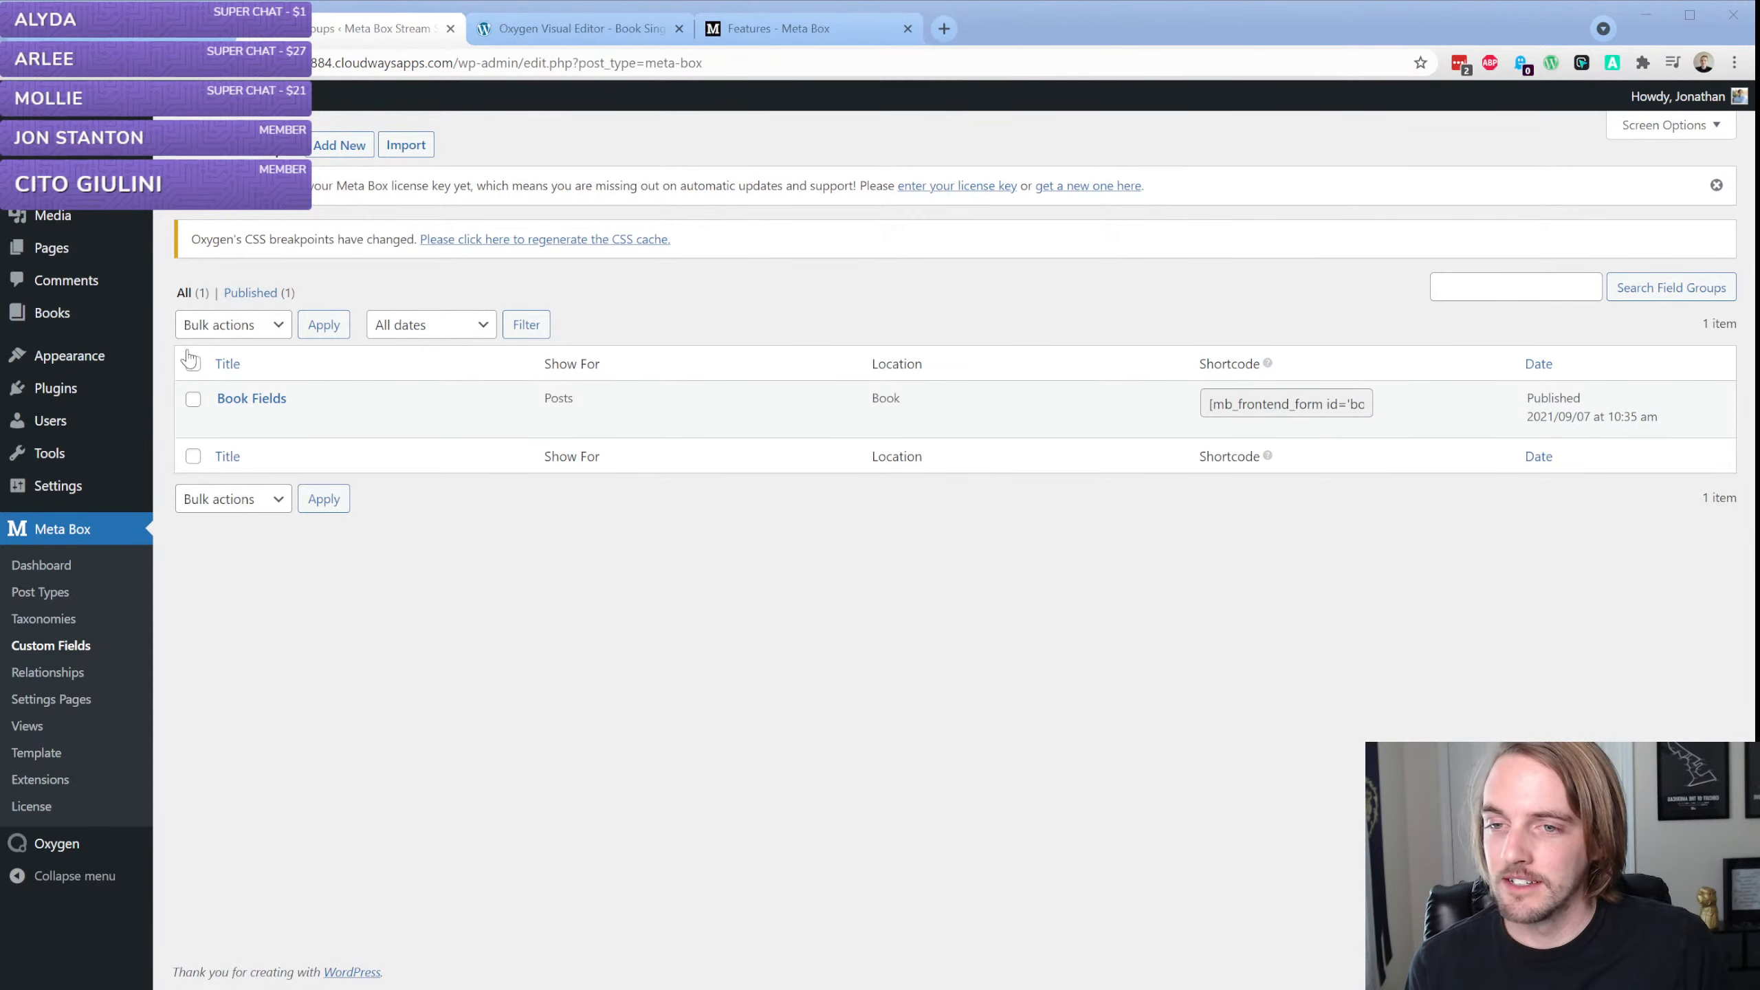
left_click(175, 296)
left_click(227, 421)
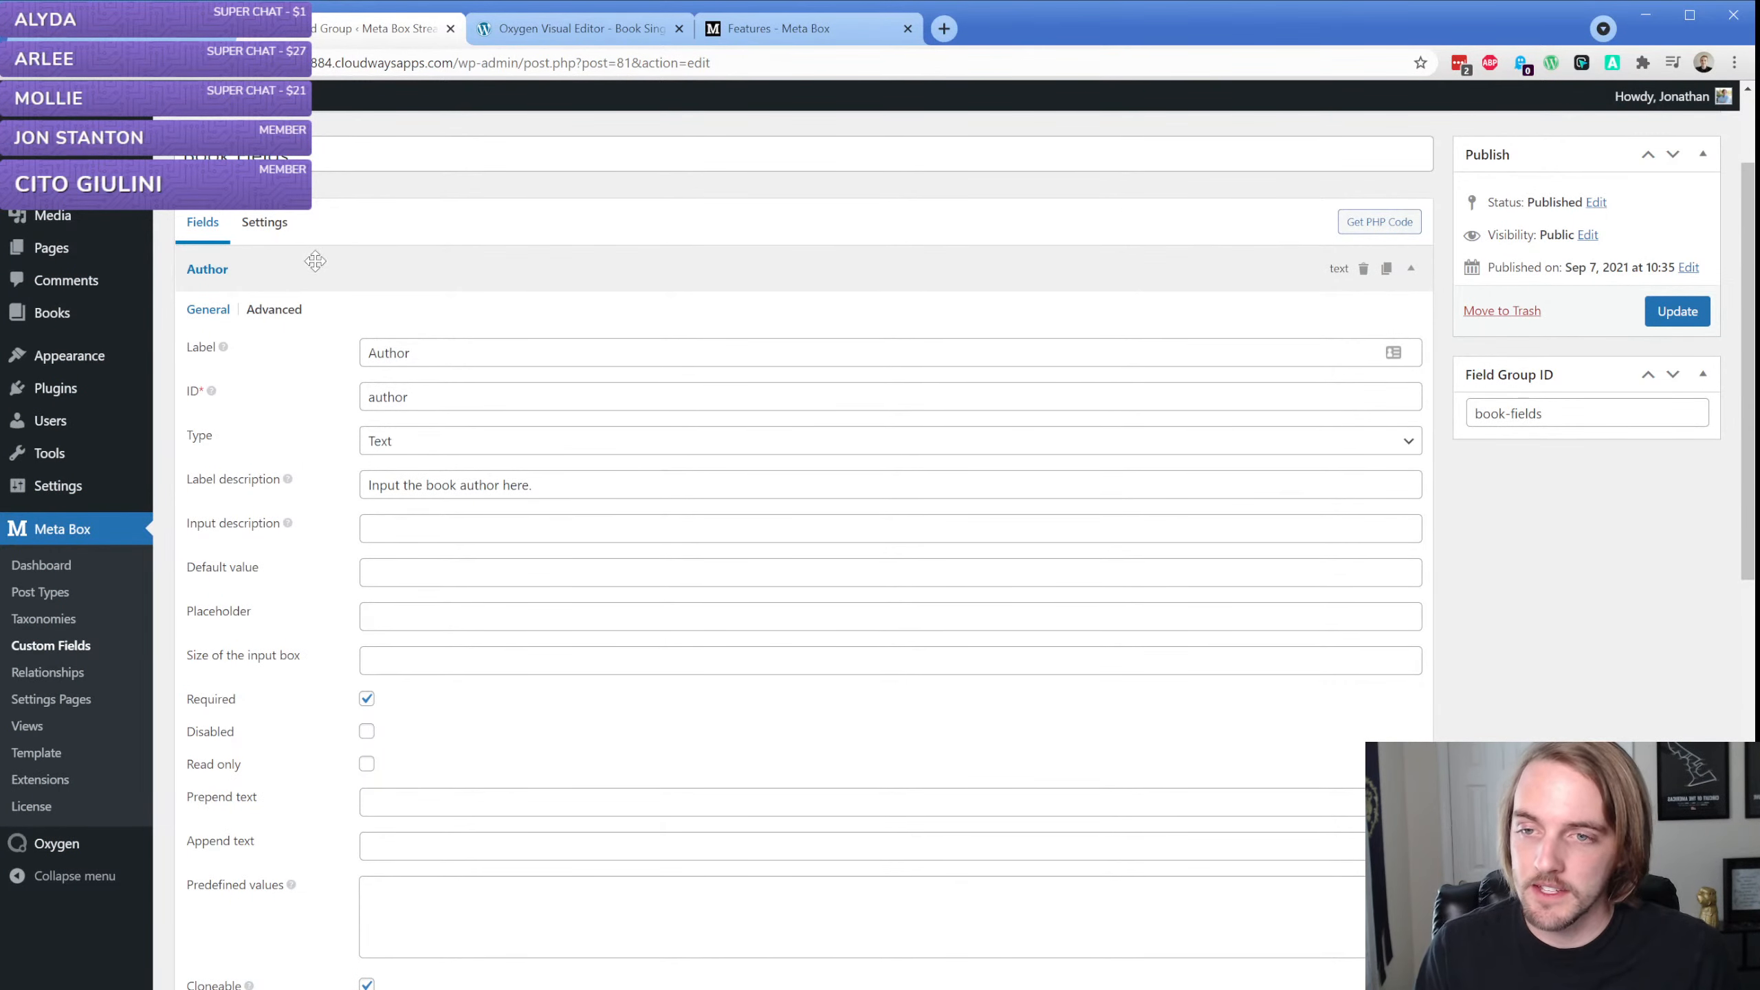
left_click(704, 273)
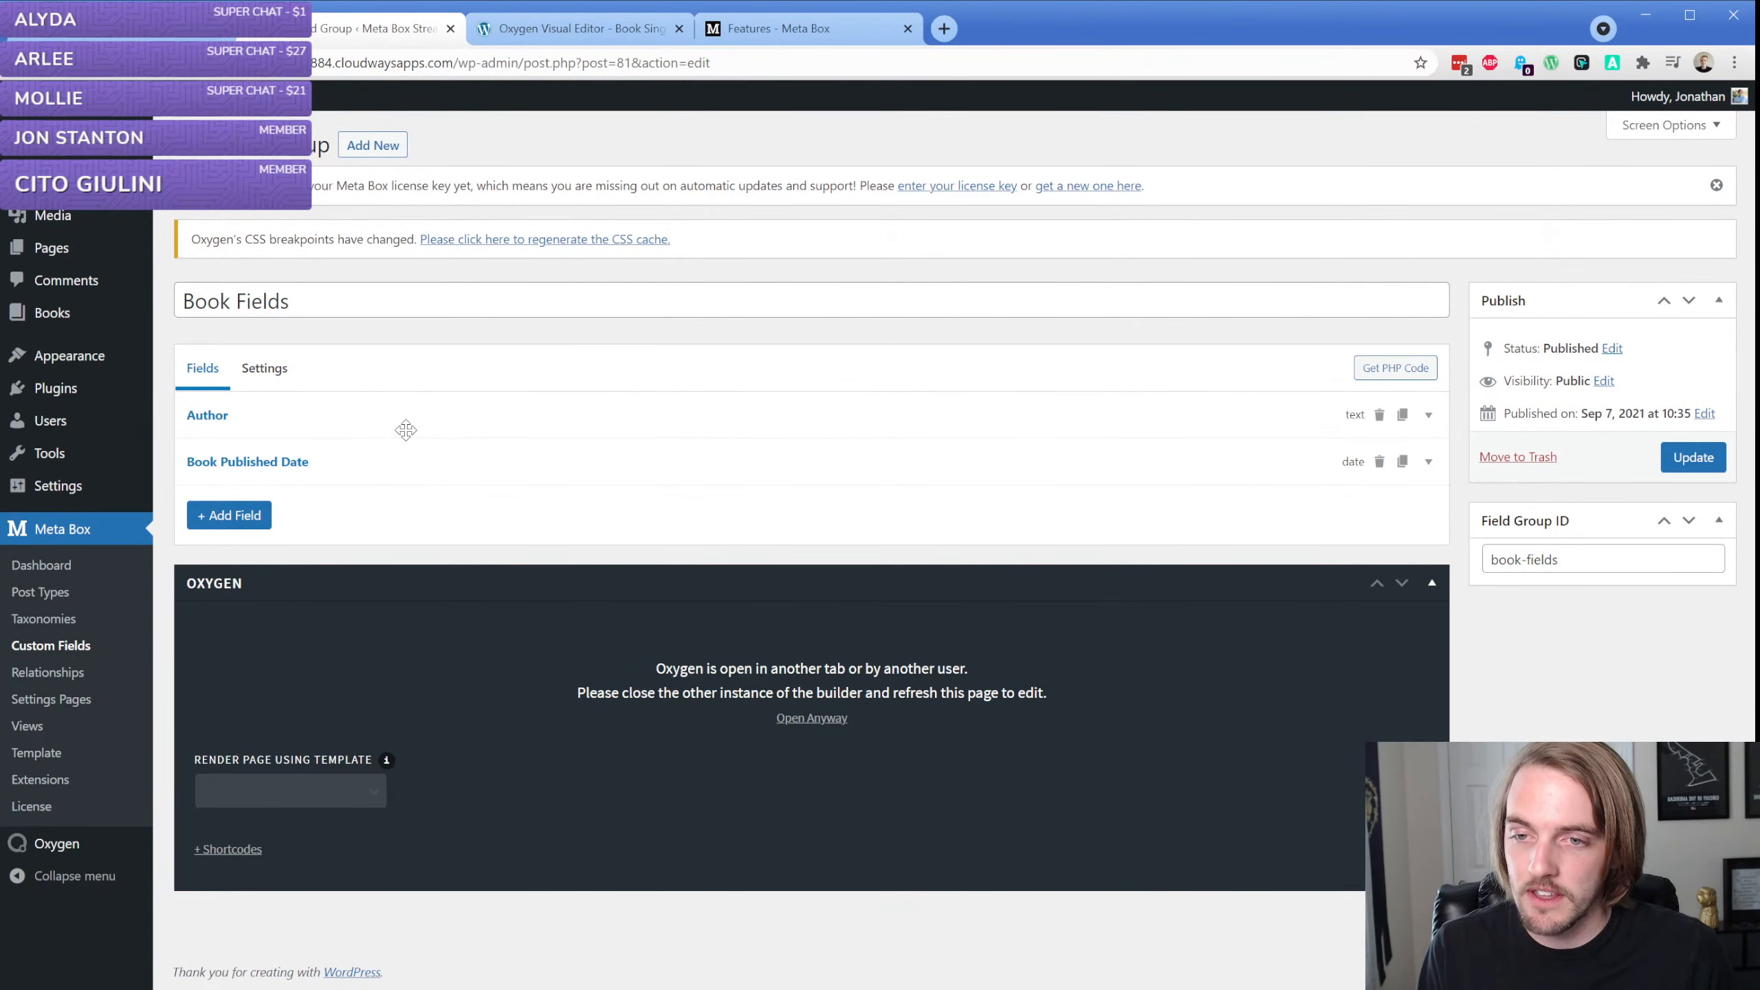
left_click(267, 378)
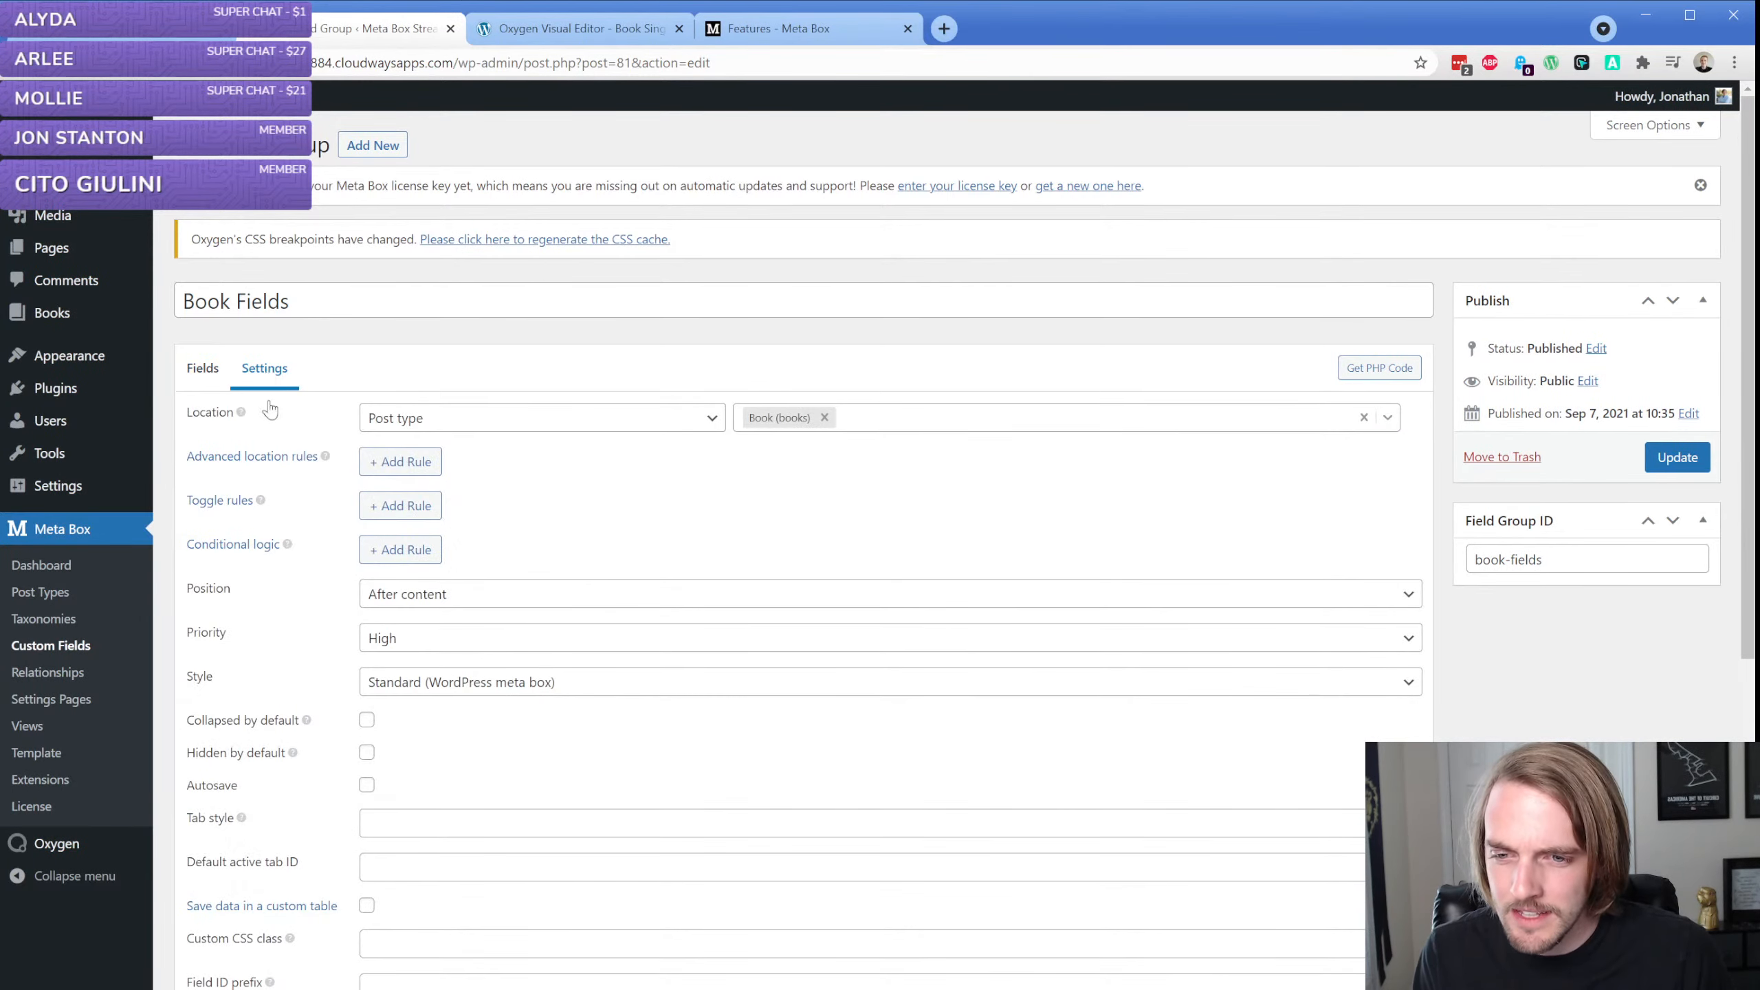
Set the Book Fields group to be collapsed by default and positioned before the post title, and update the group
scroll(284, 544, "down", 4)
left_click(366, 433)
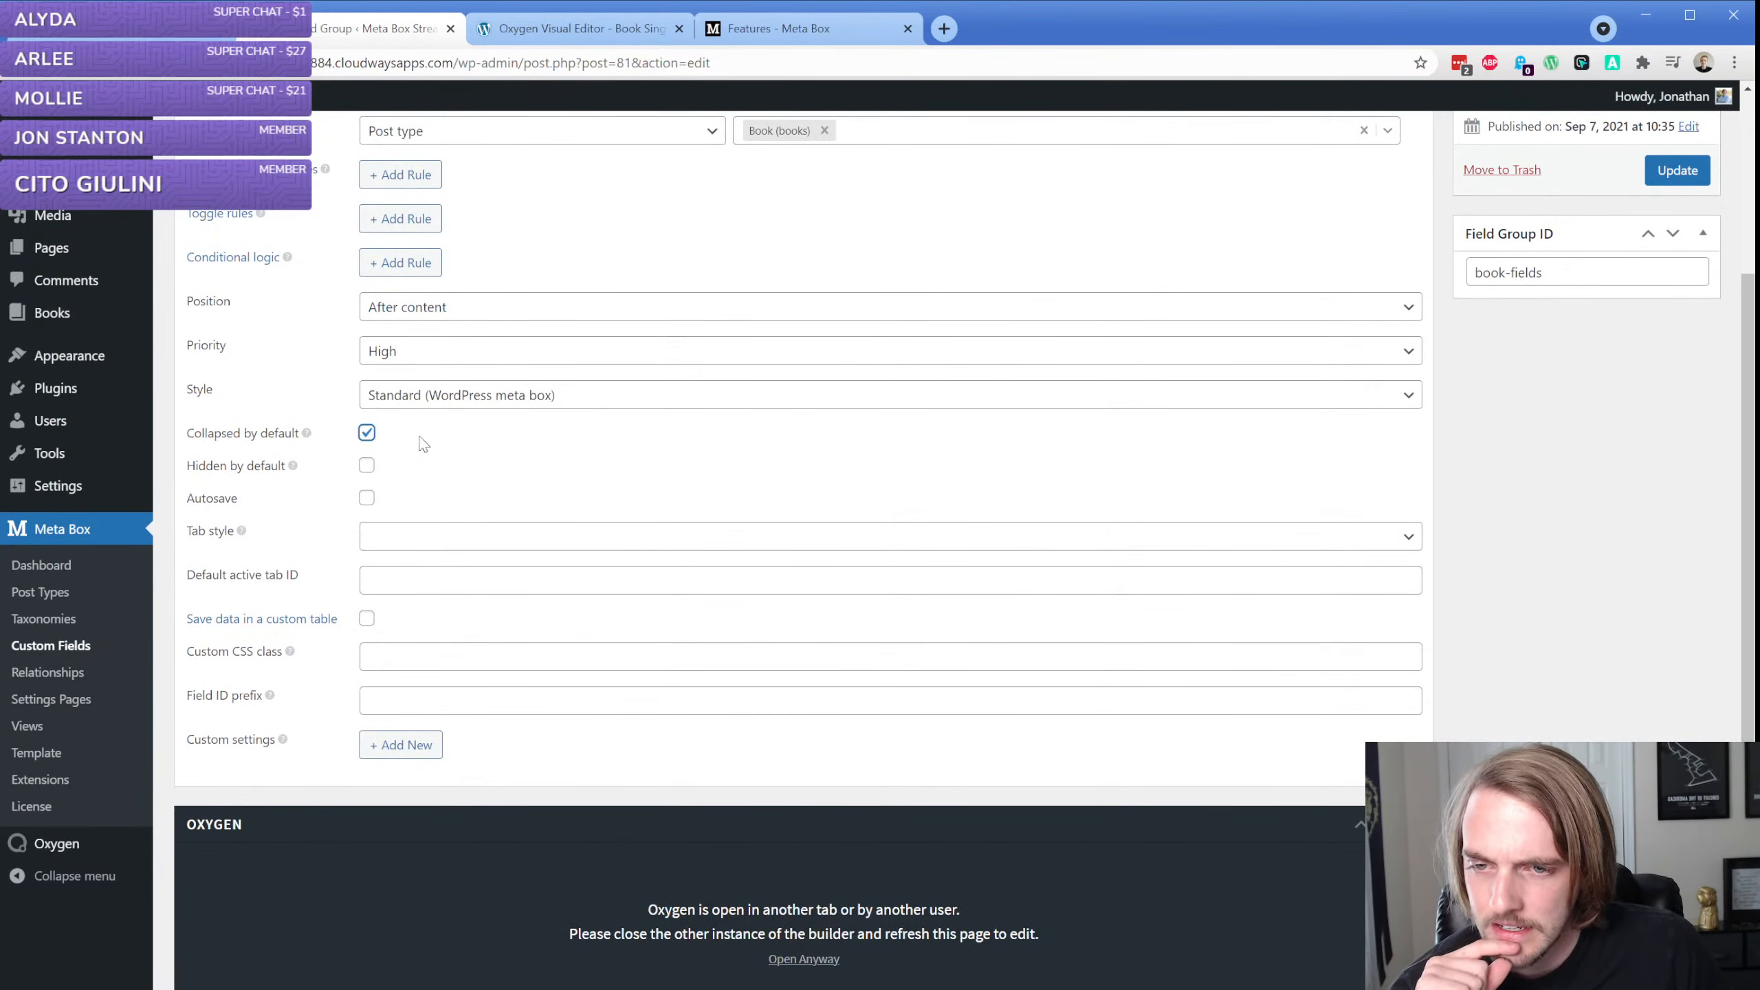
left_click(456, 312)
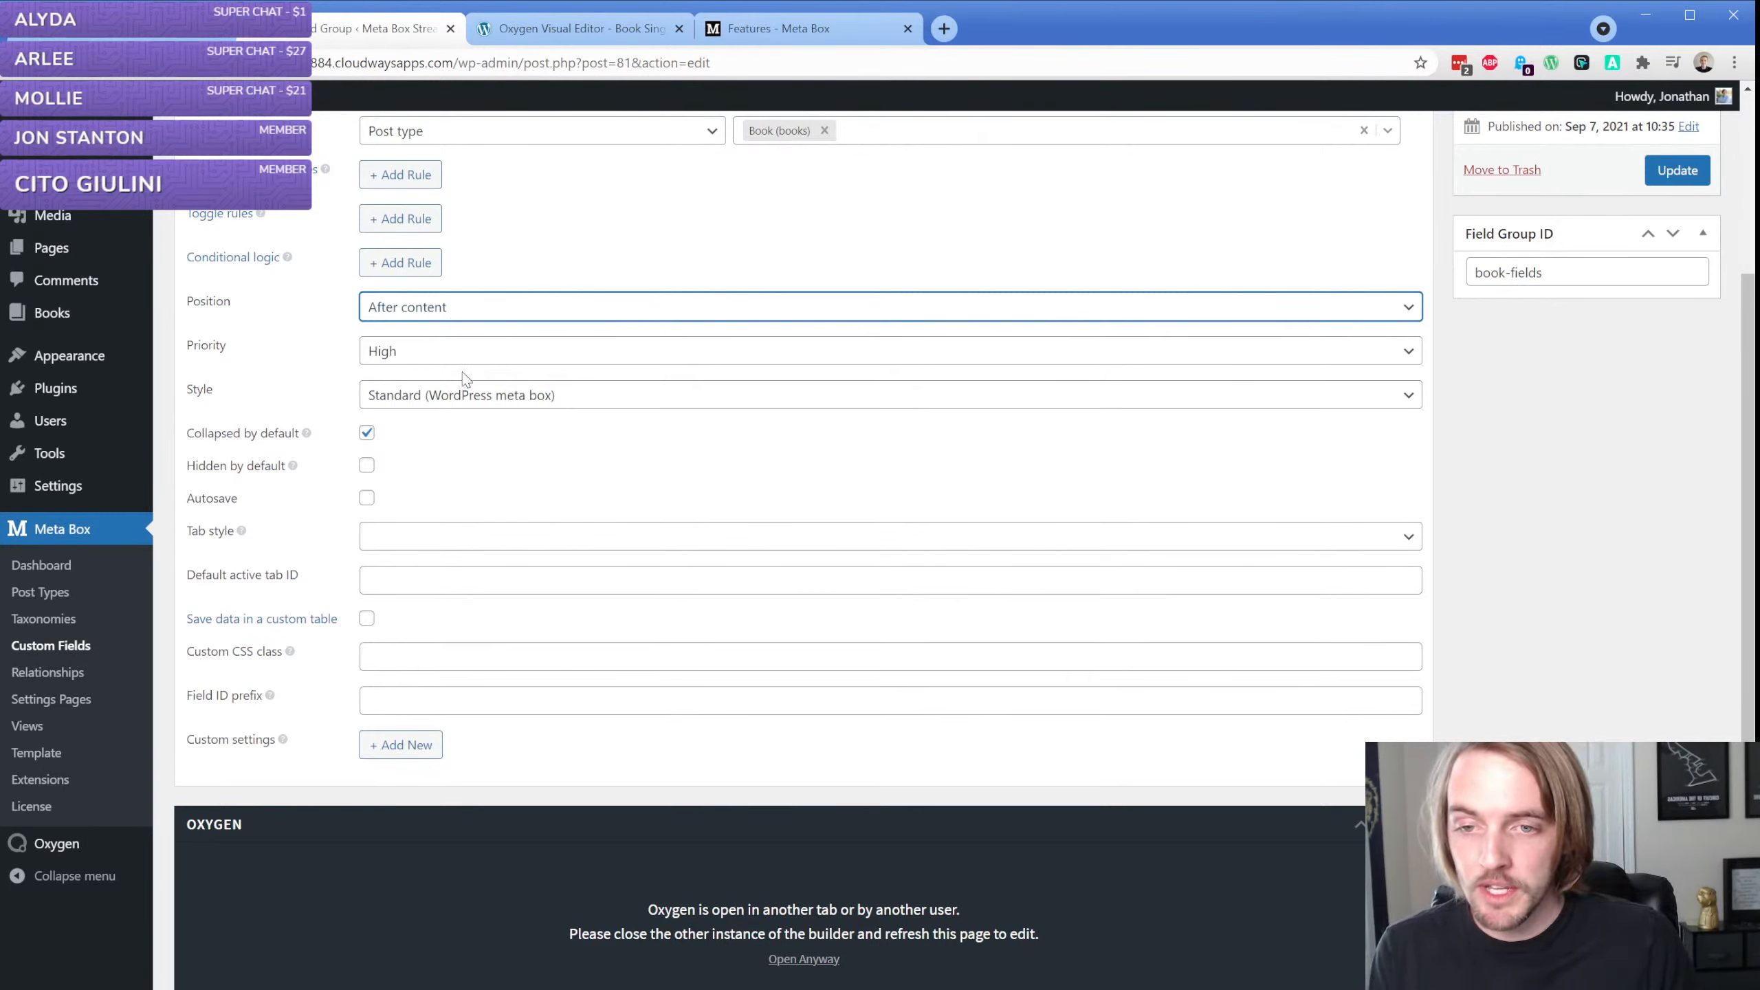
key("b")
scroll(790, 363, "up", 4)
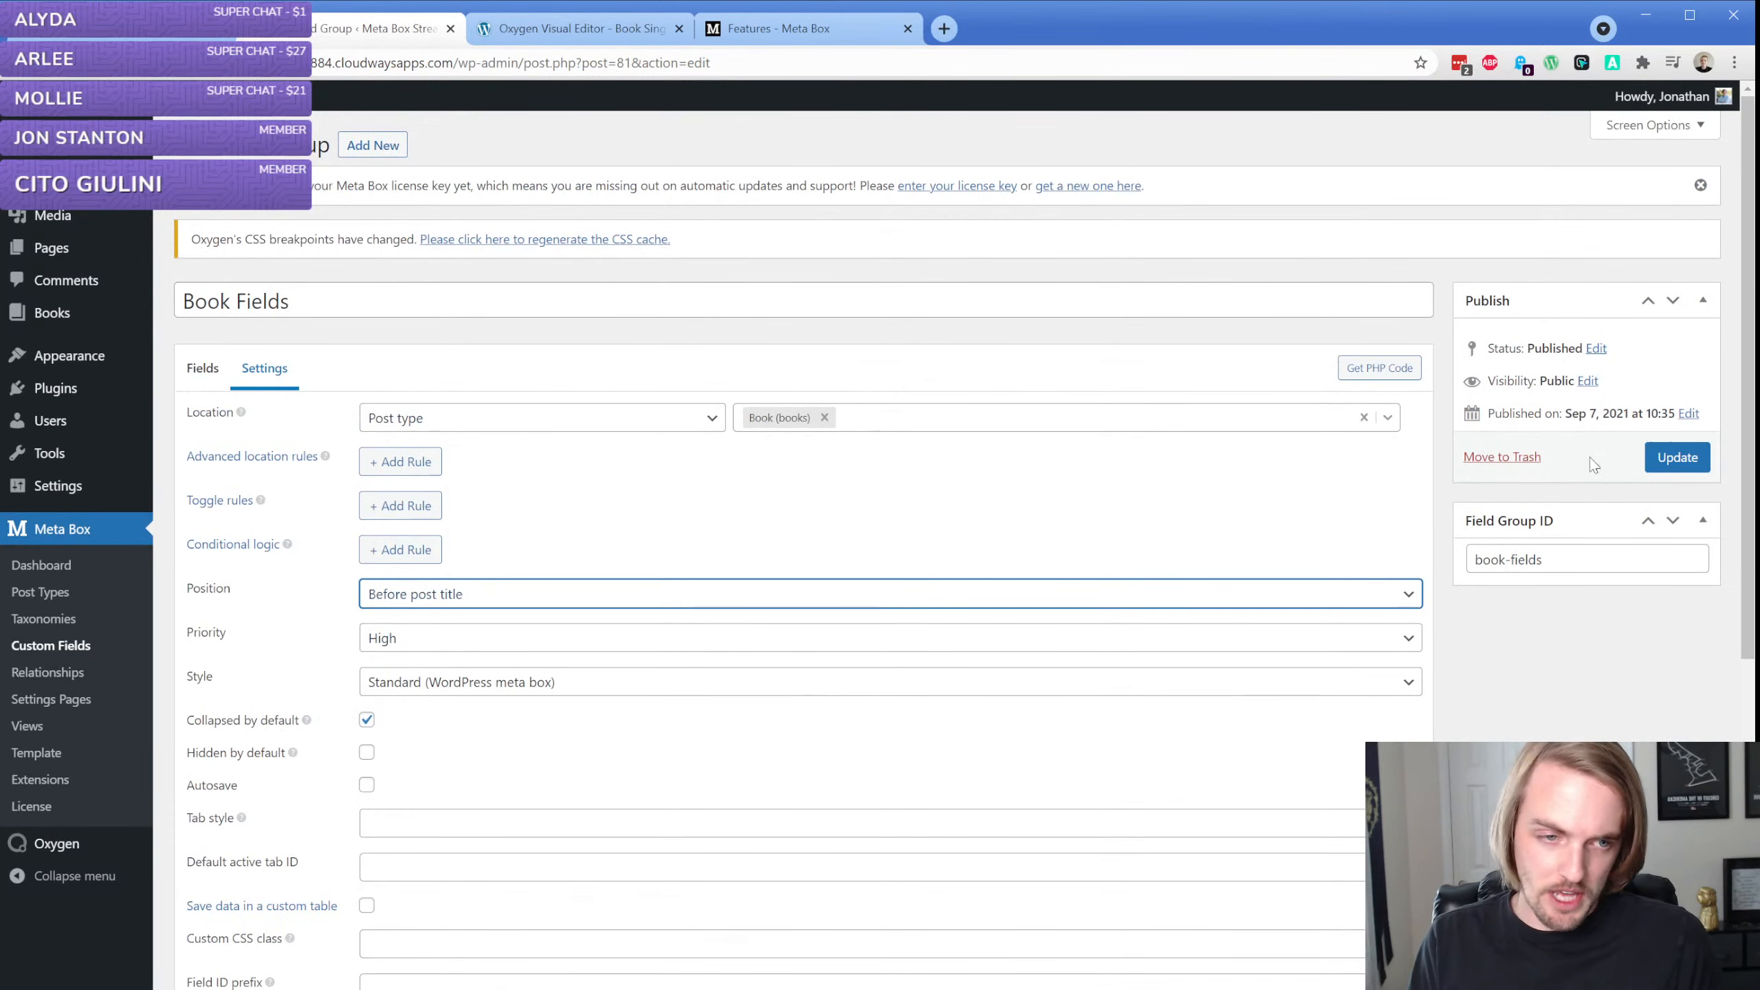
left_click(1677, 458)
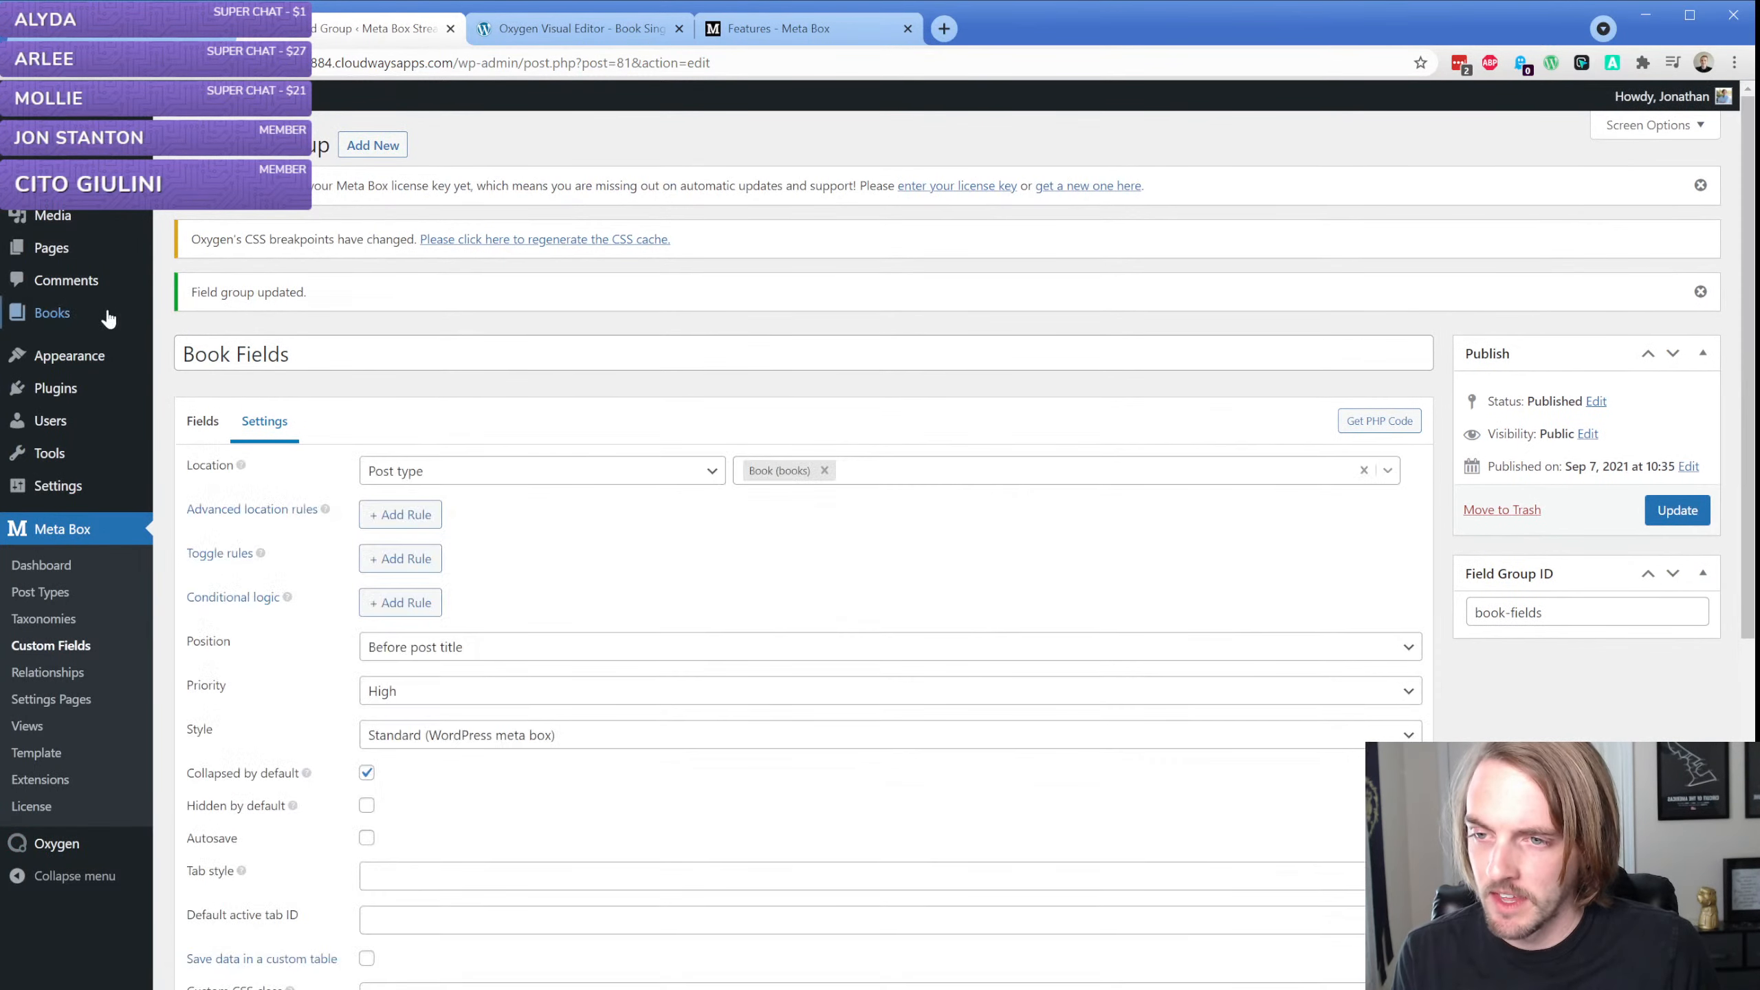
Open "The Best Book Ever Written" for editing in a separate browser tab and check how its Book Fields box expands and collapses
middle_click(207, 320)
left_click(557, 32)
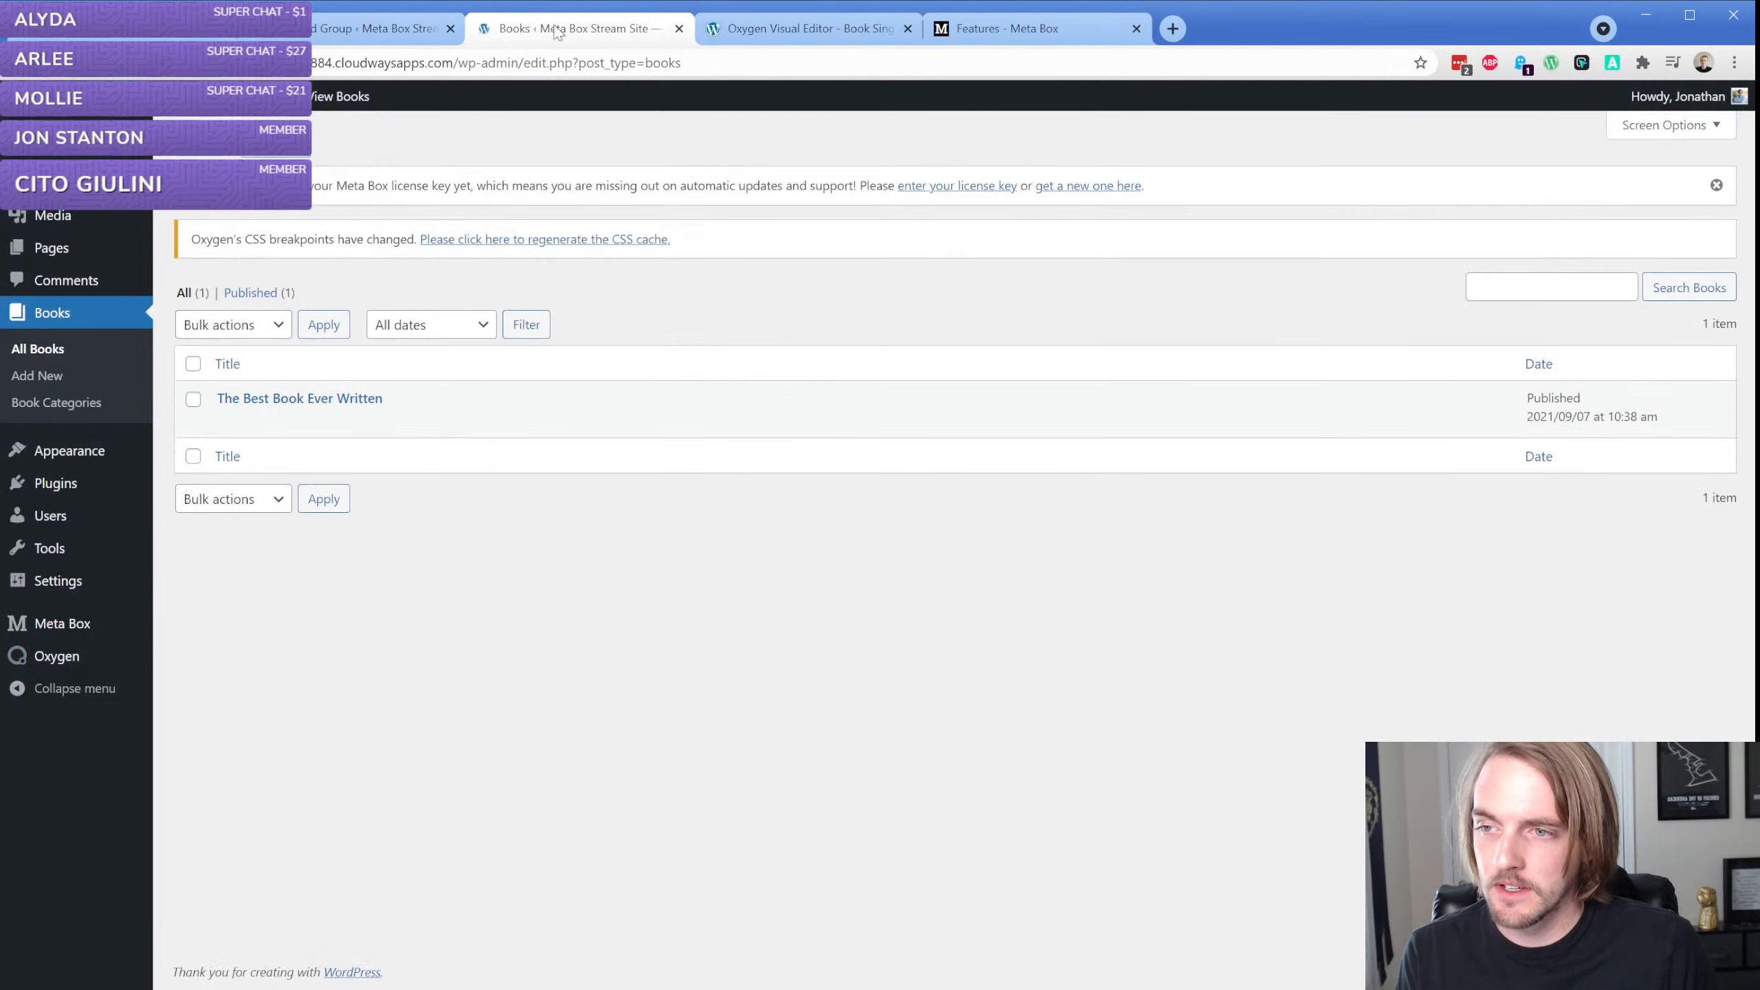
left_click(228, 421)
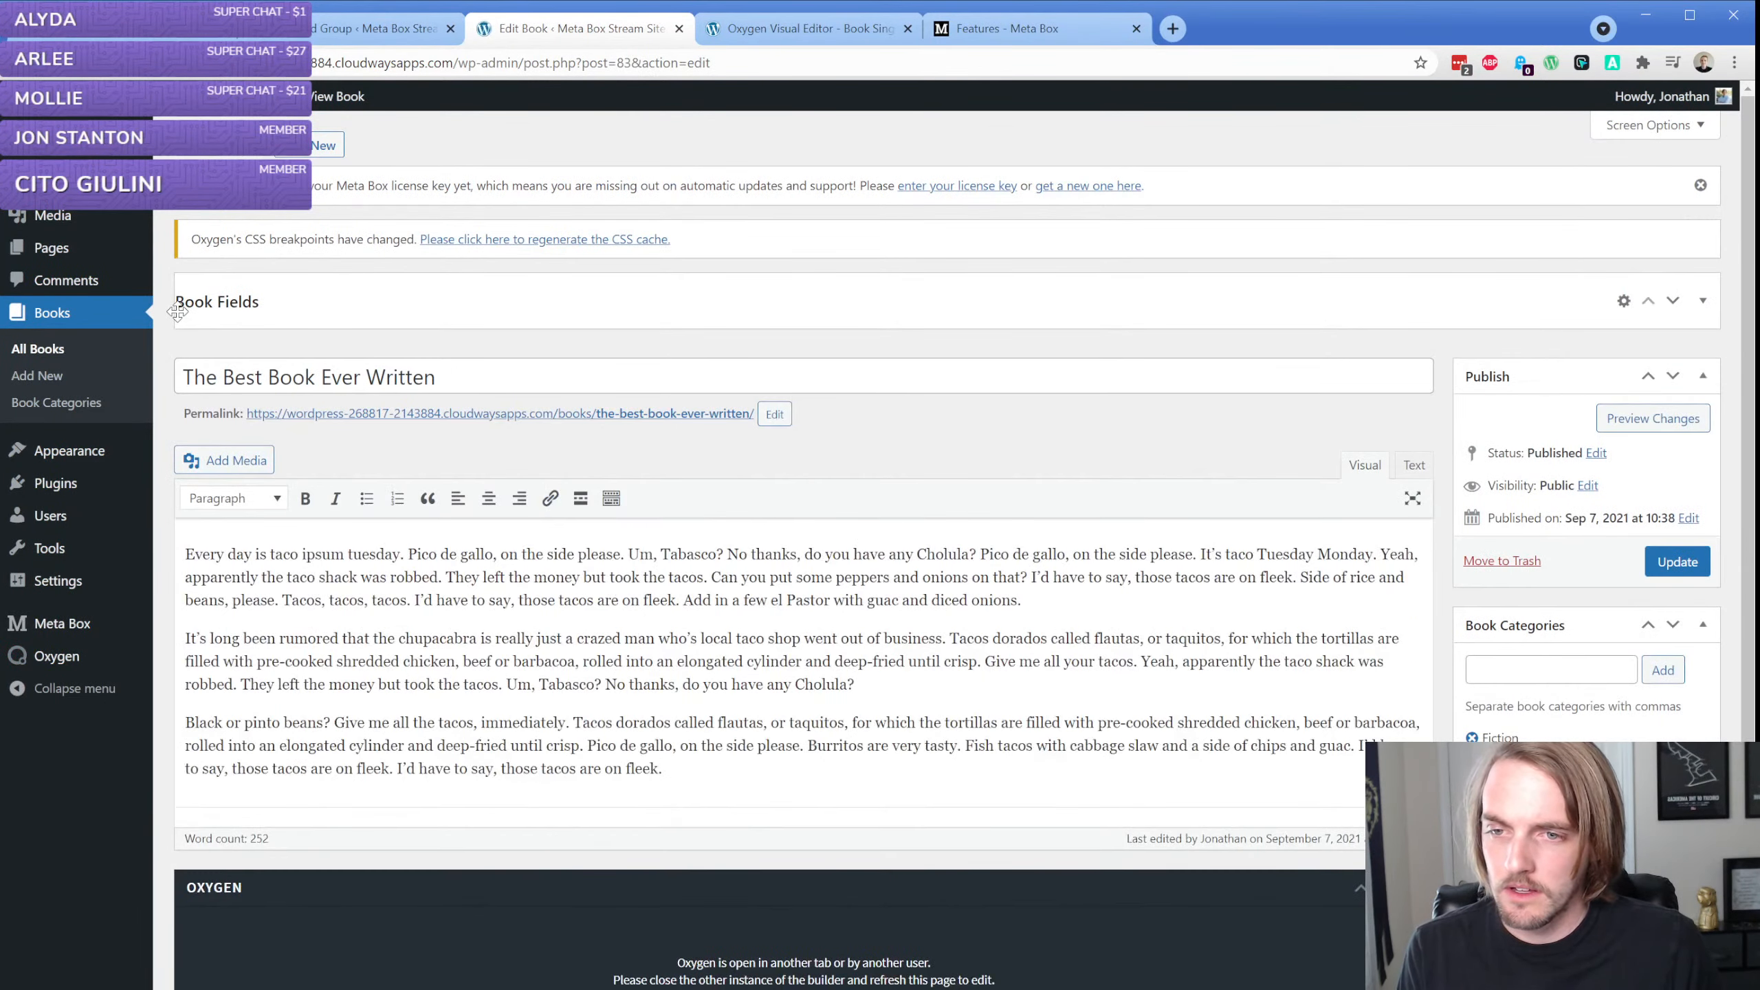
left_click(366, 304)
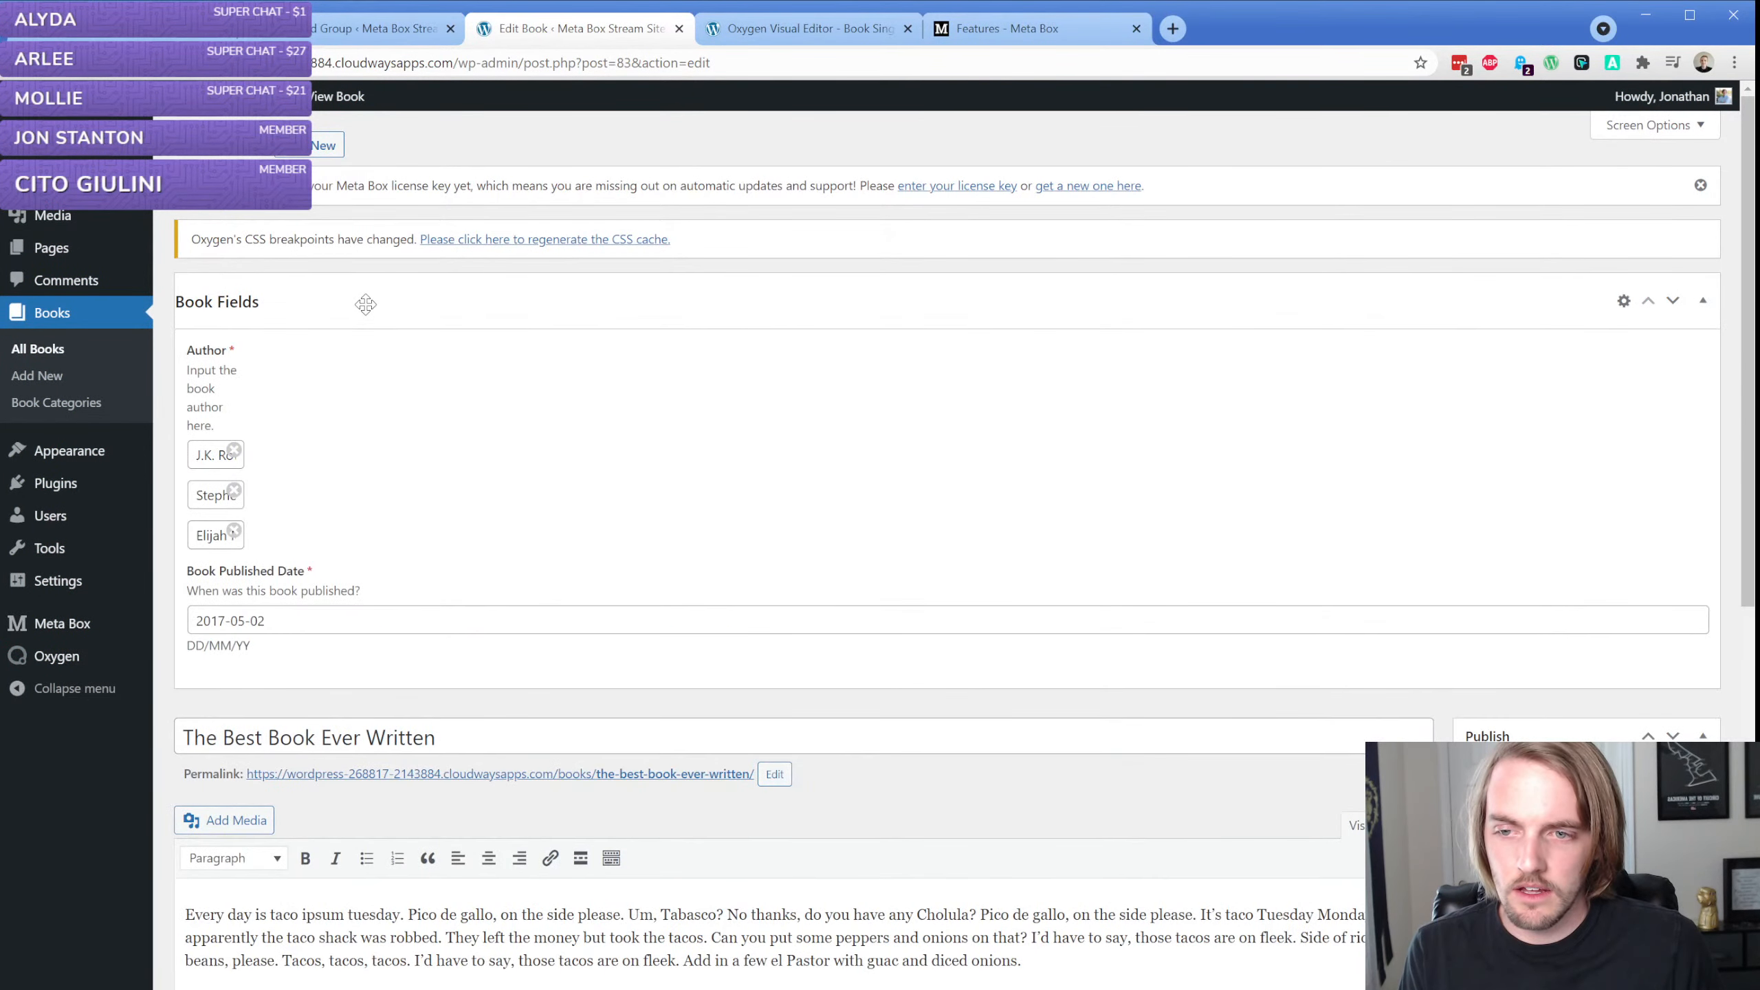
left_click(365, 304)
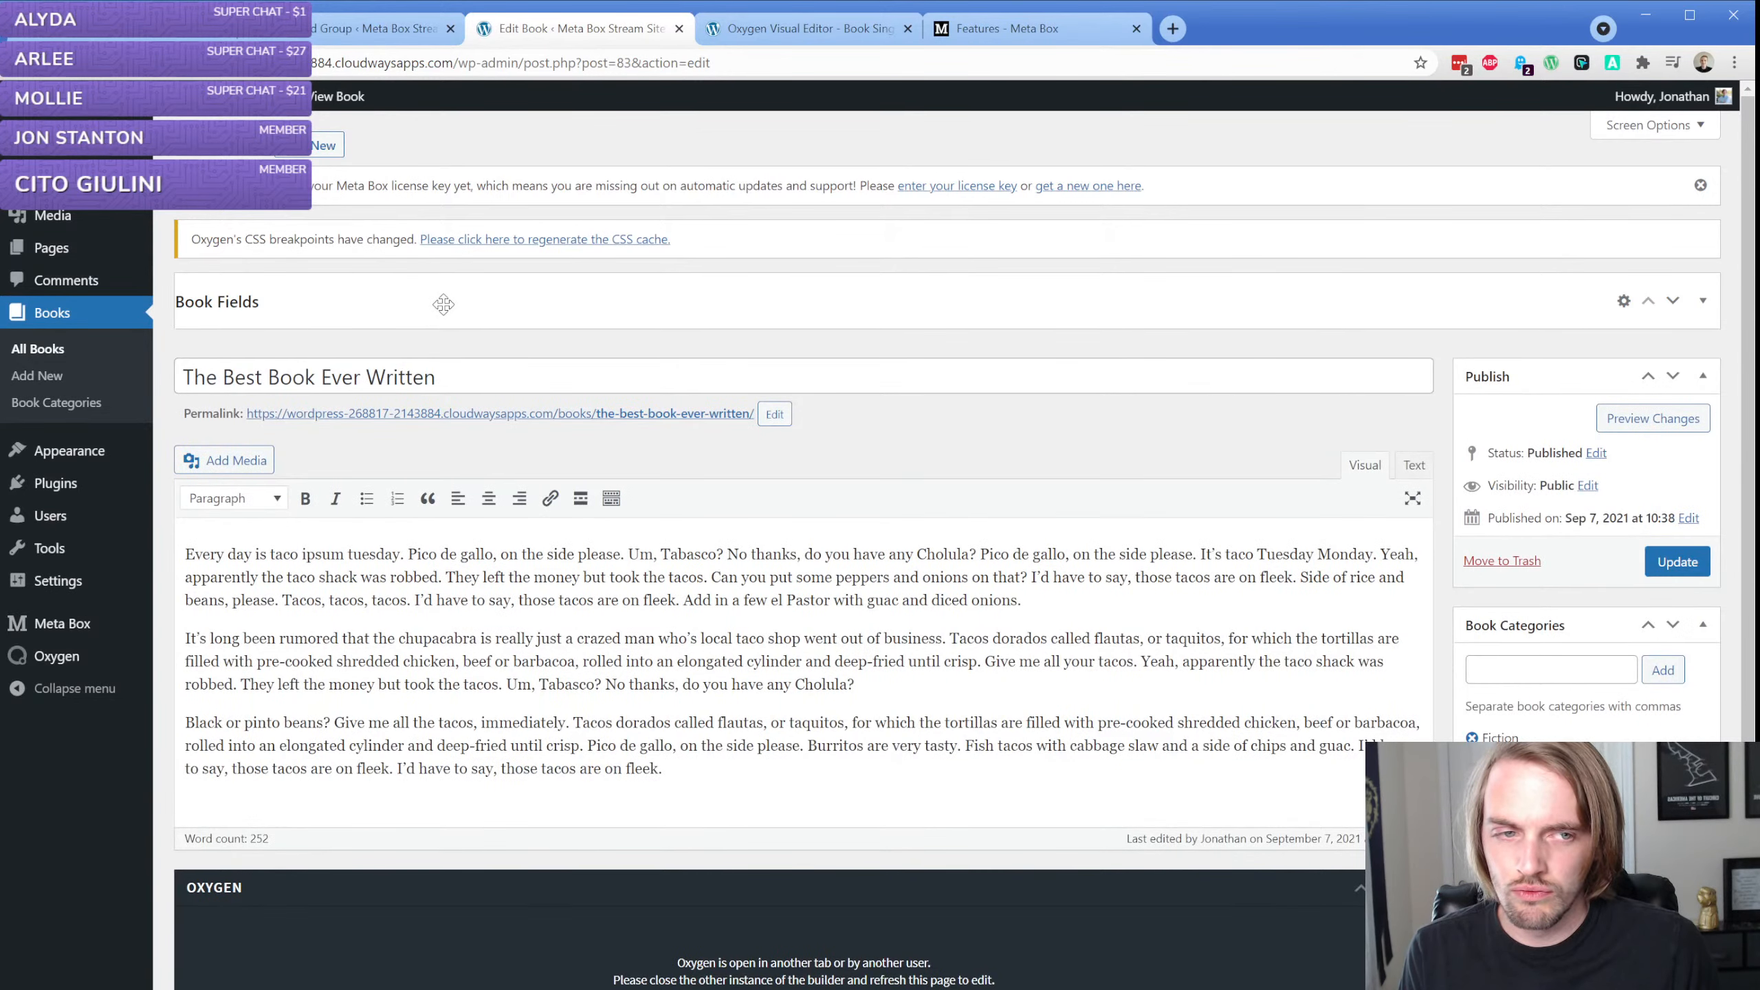
left_click(336, 302)
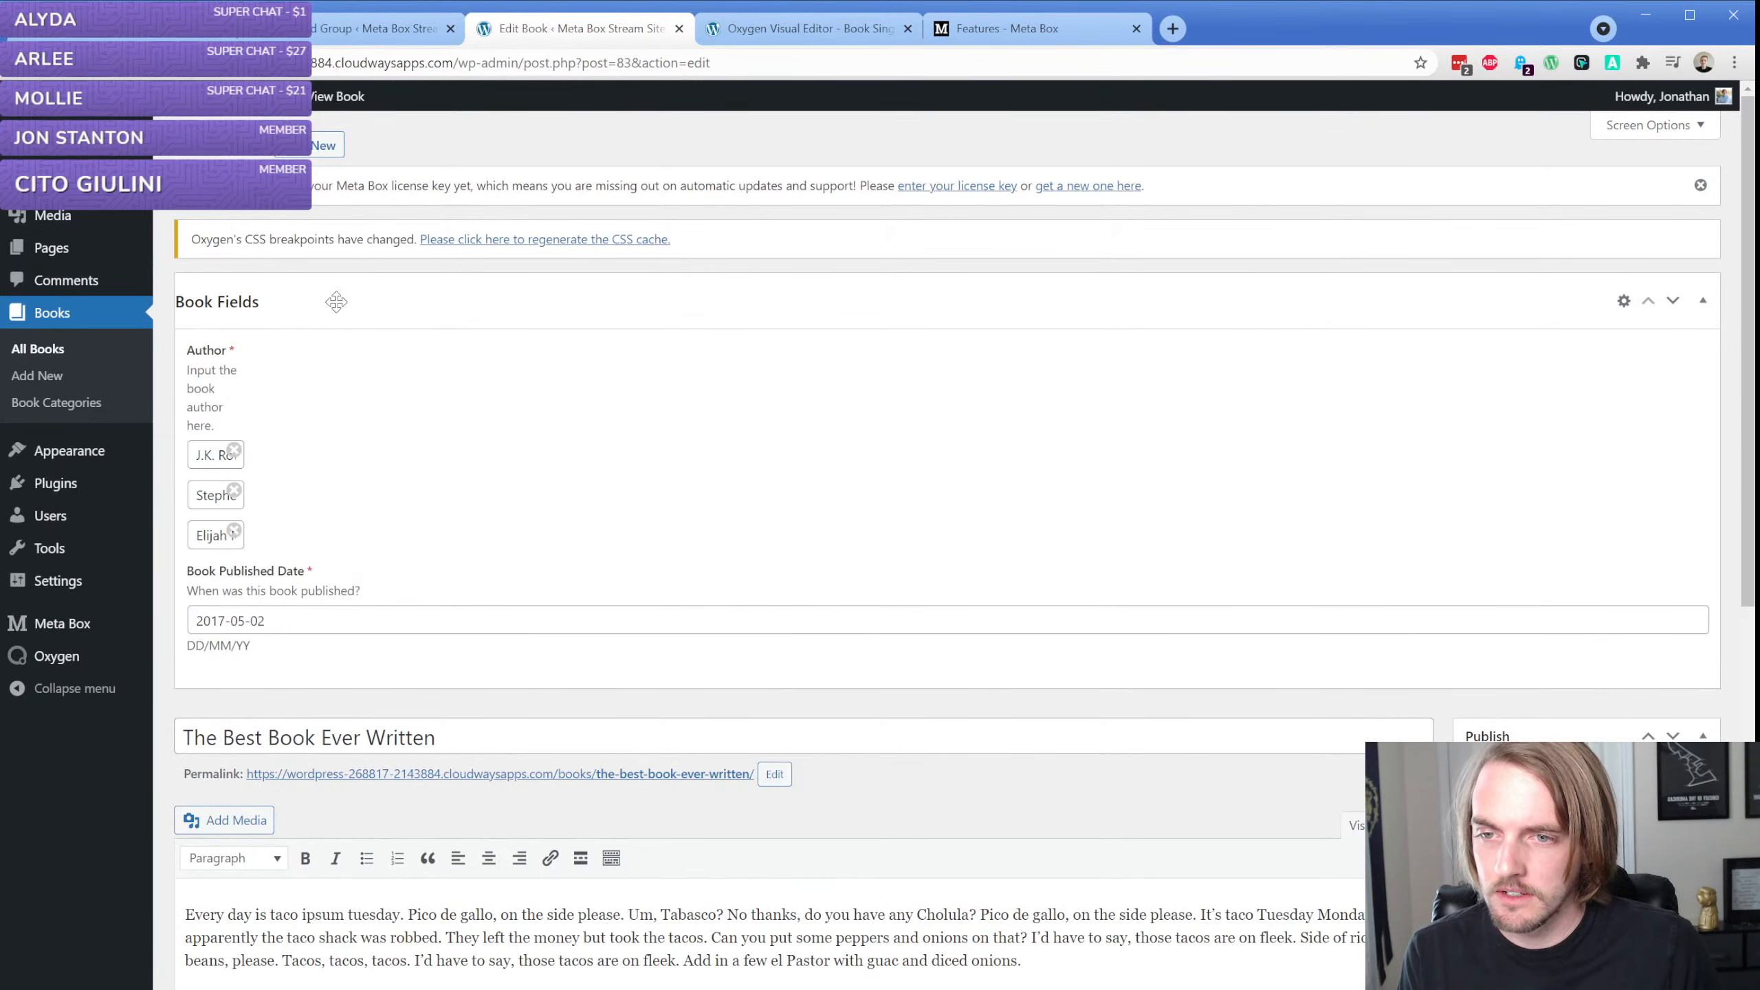
left_click(302, 295)
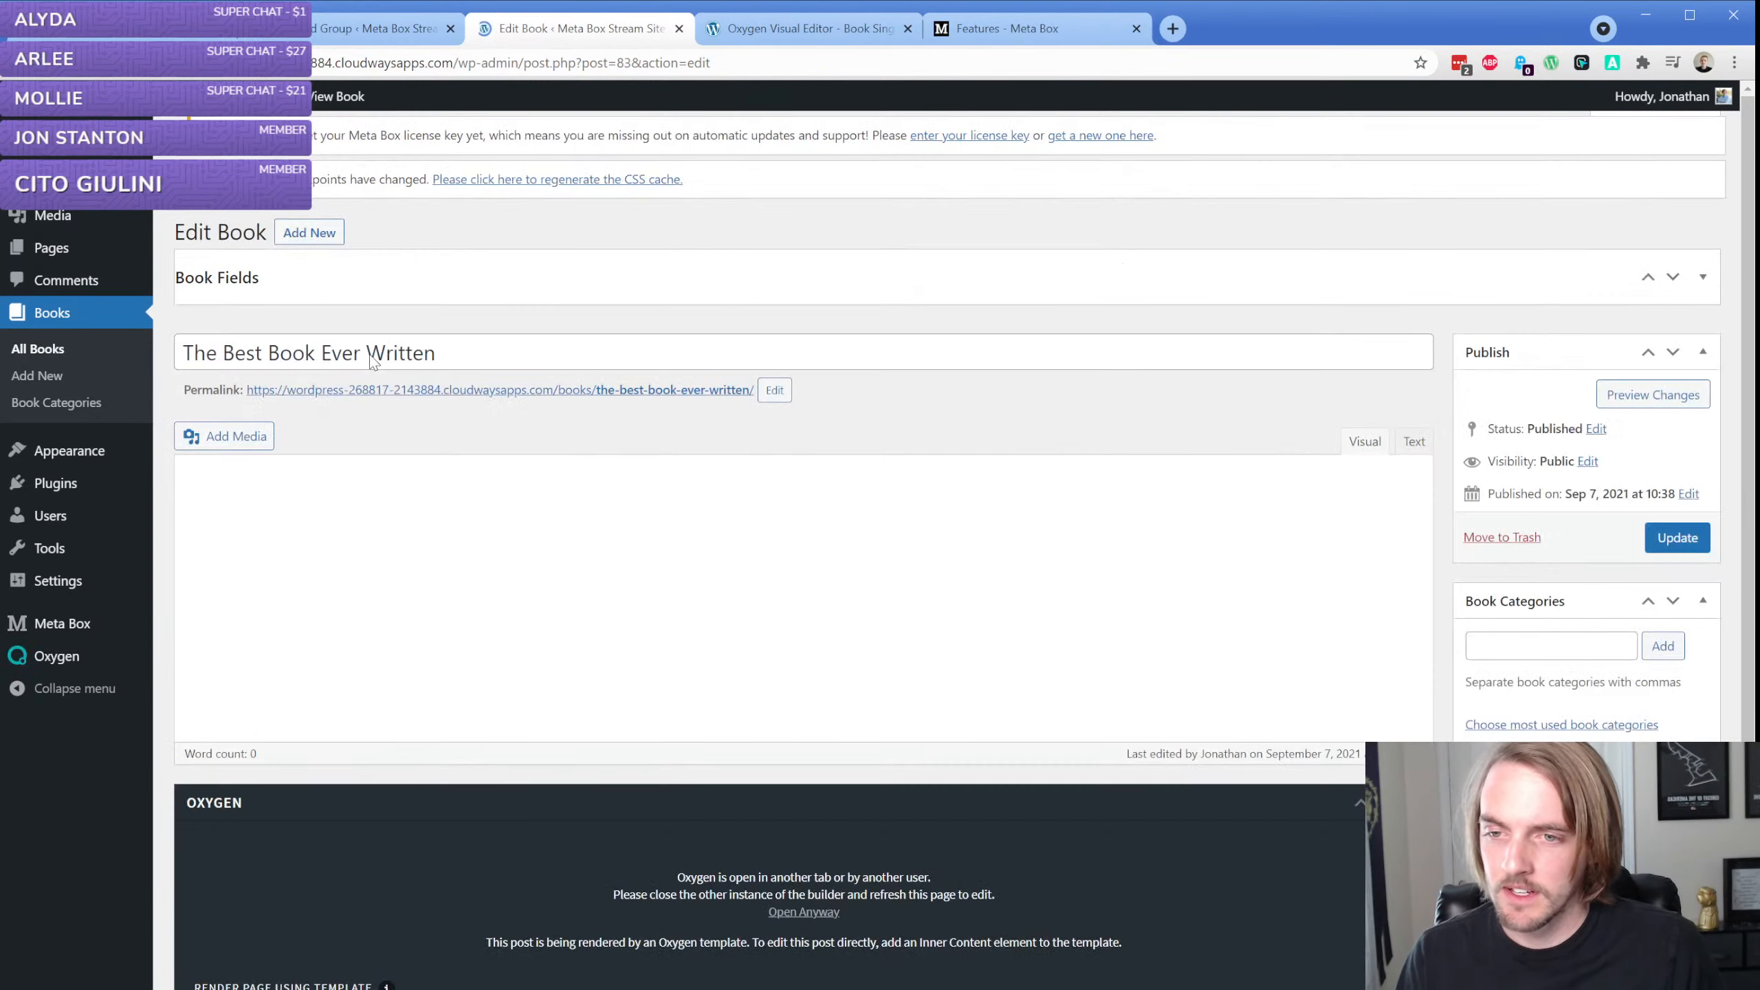
left_click(345, 290)
left_click(345, 290)
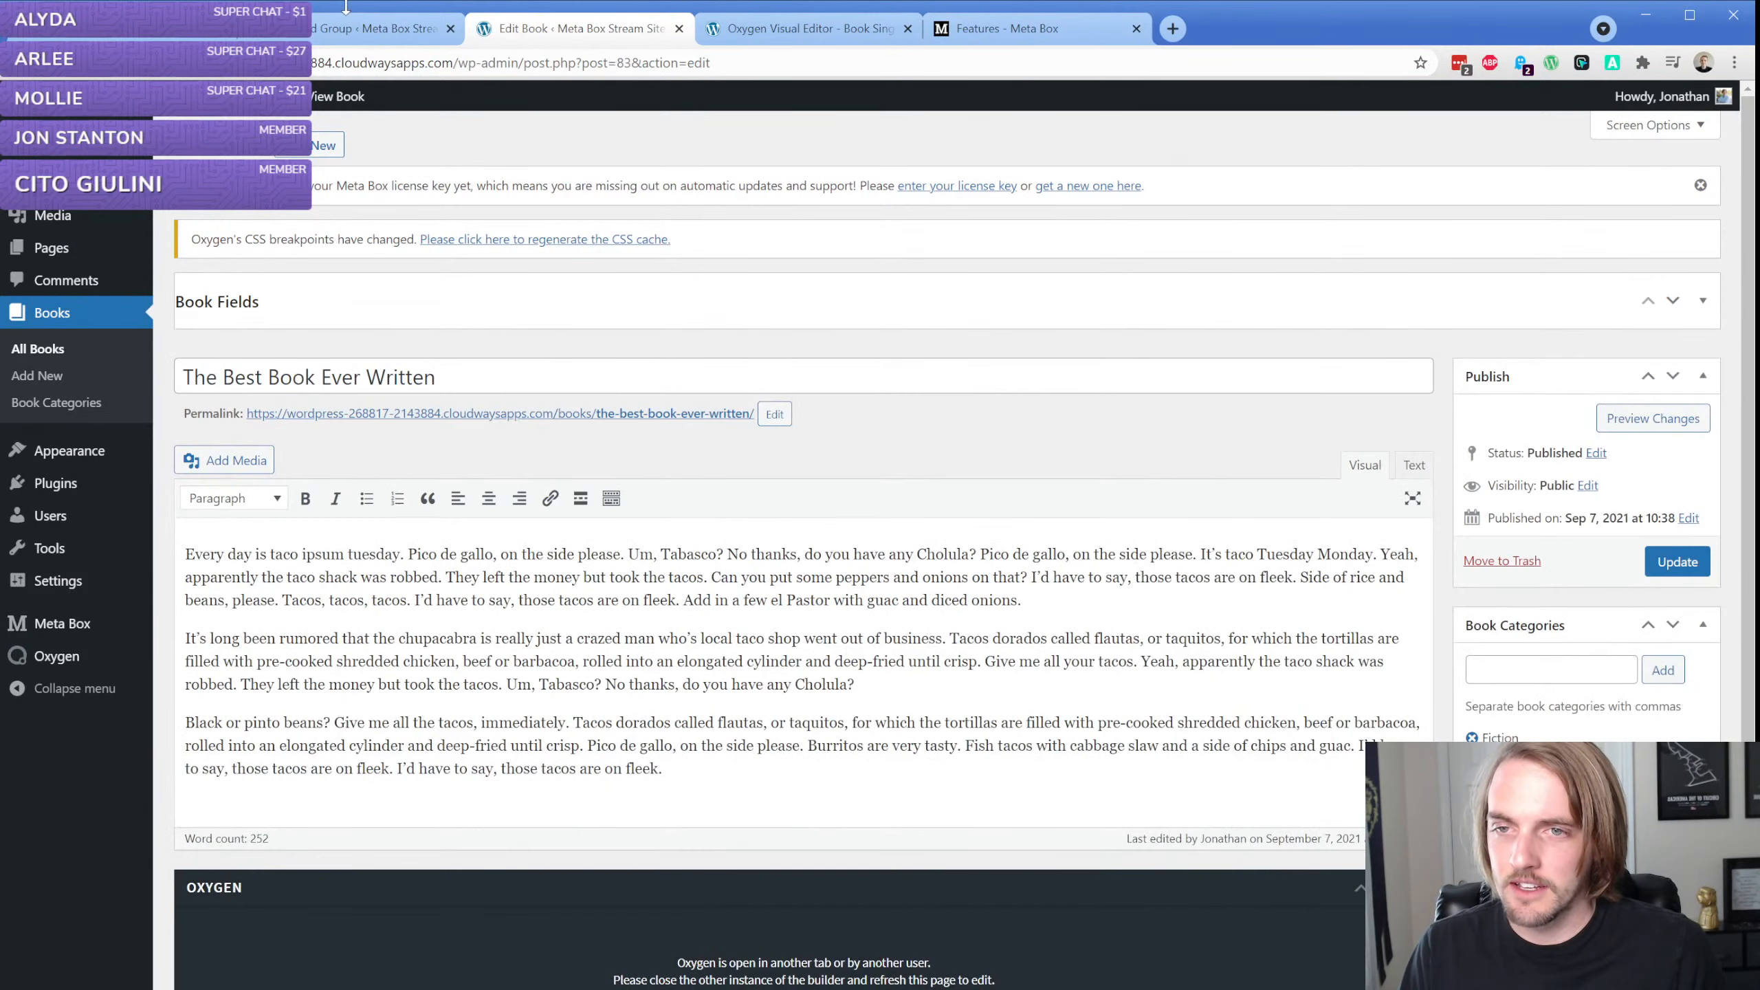
Change the Book Fields group's position to After post title and update the group
left_click(374, 28)
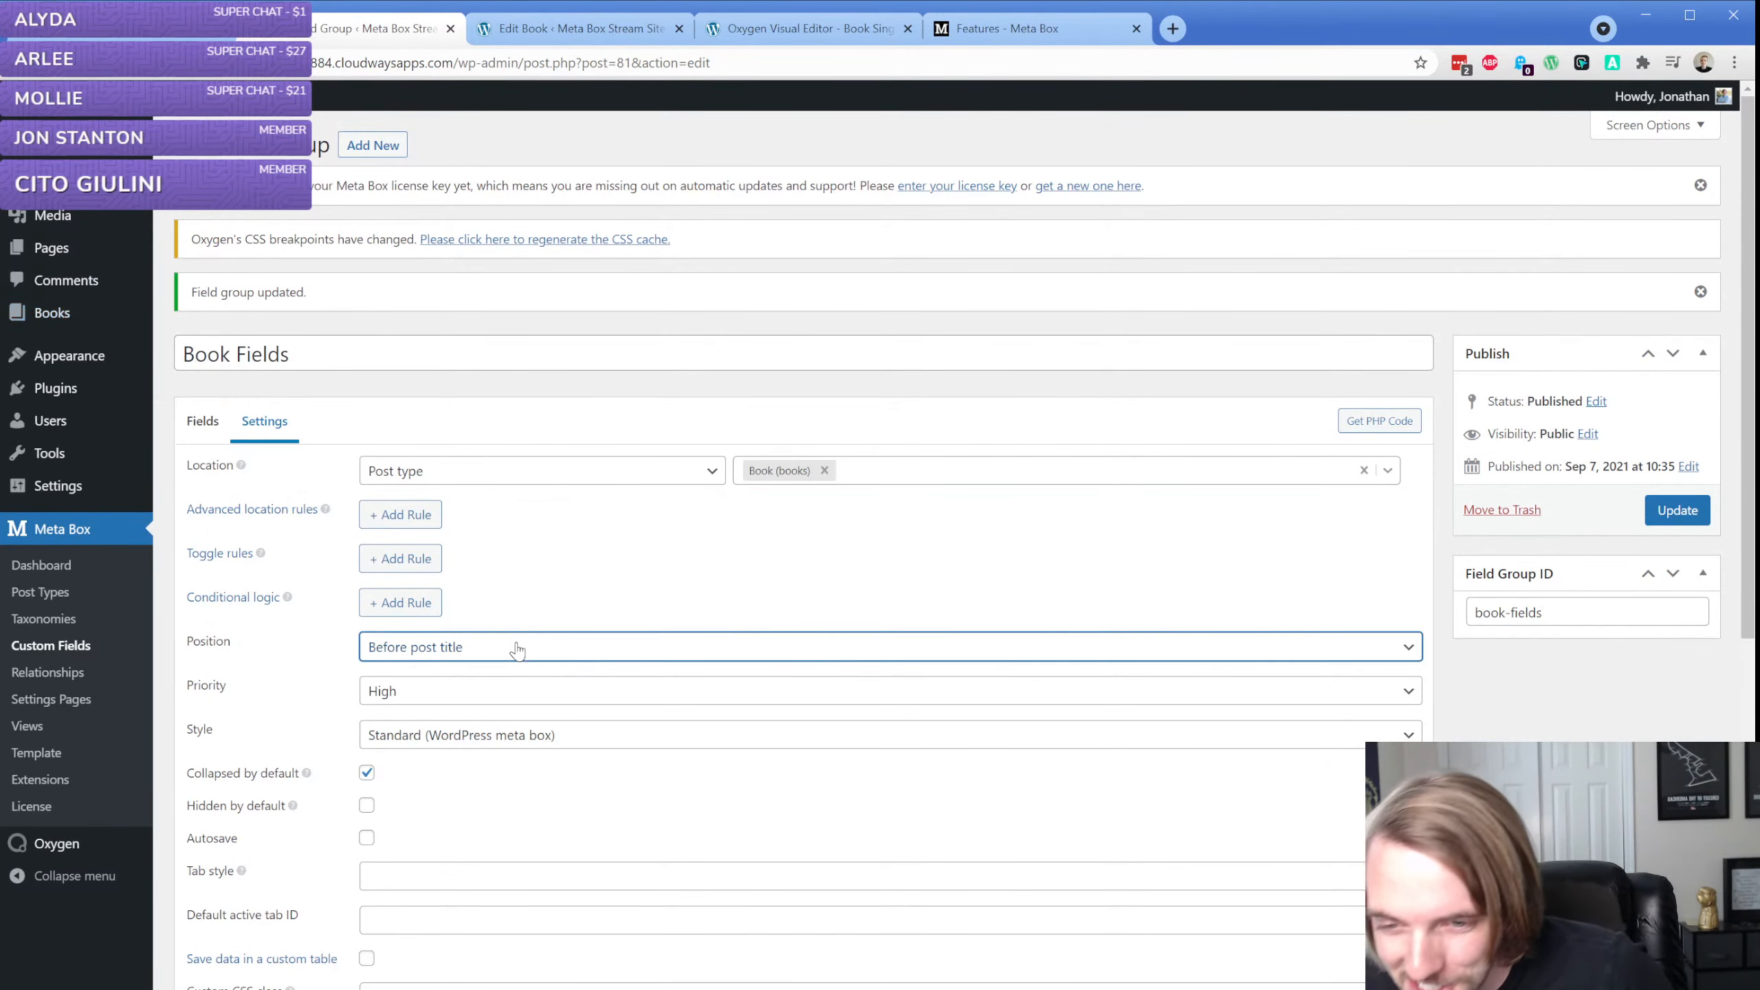
key("Down")
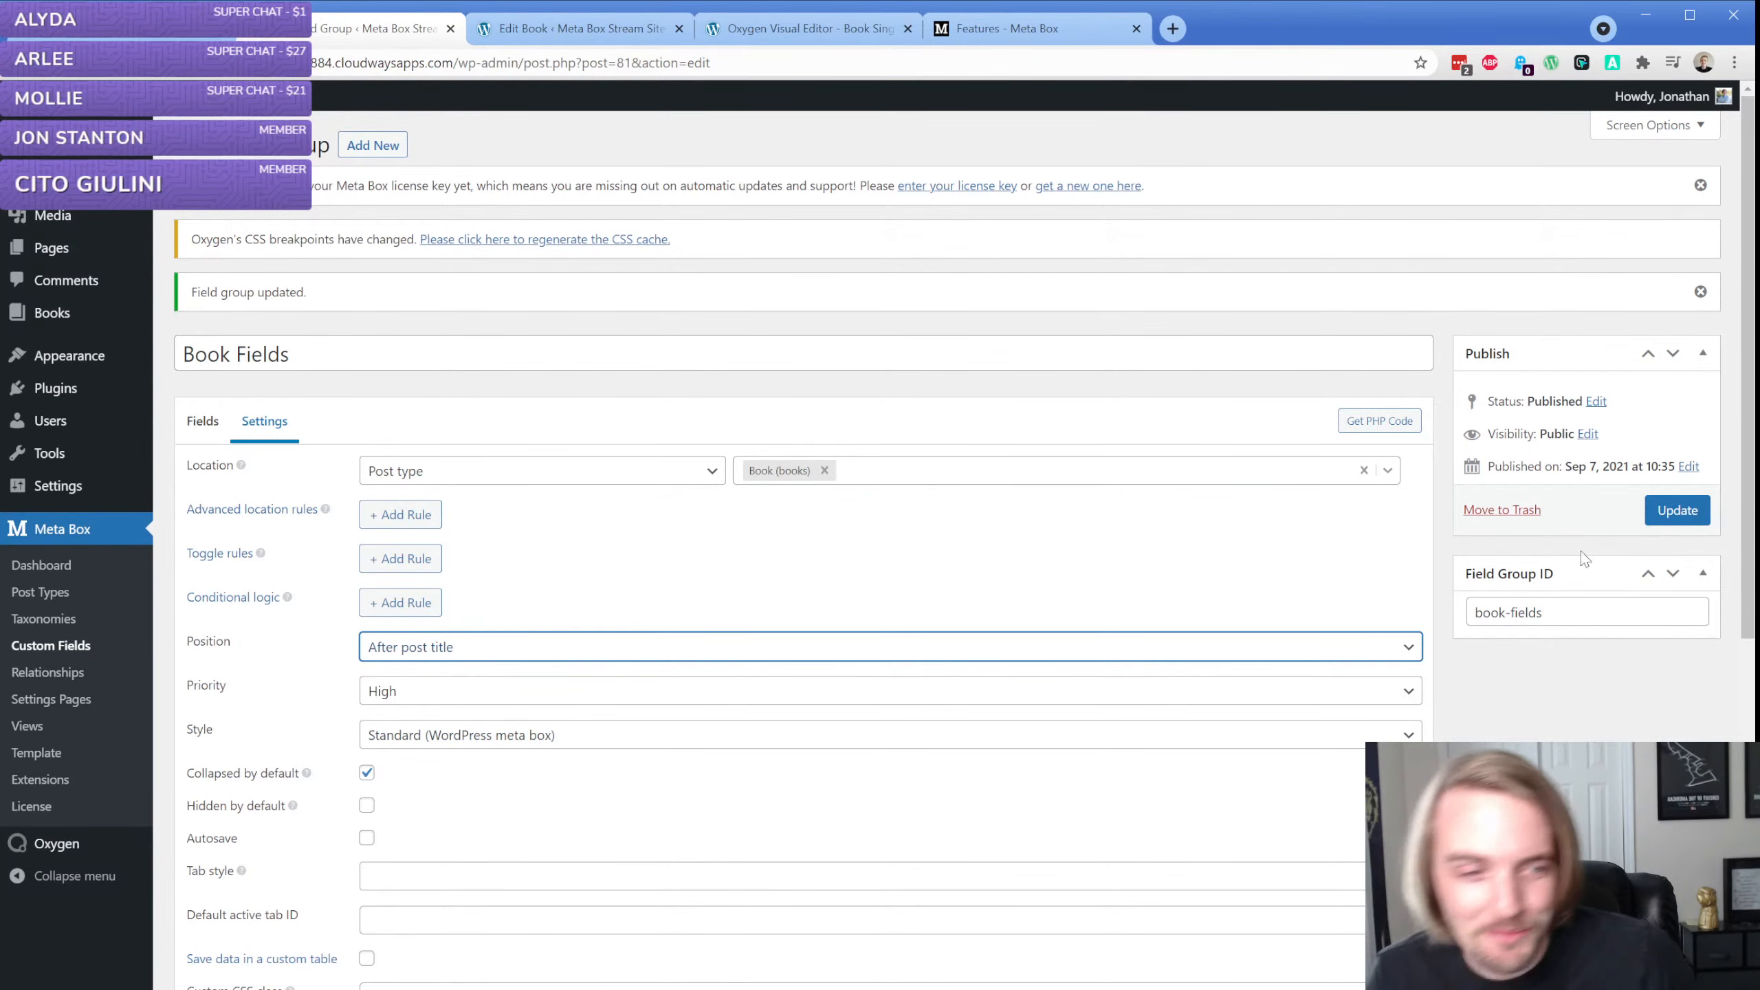
left_click(1674, 511)
Reload the book's edit page and check the placement of the Book Fields box relative to the title
left_click(555, 30)
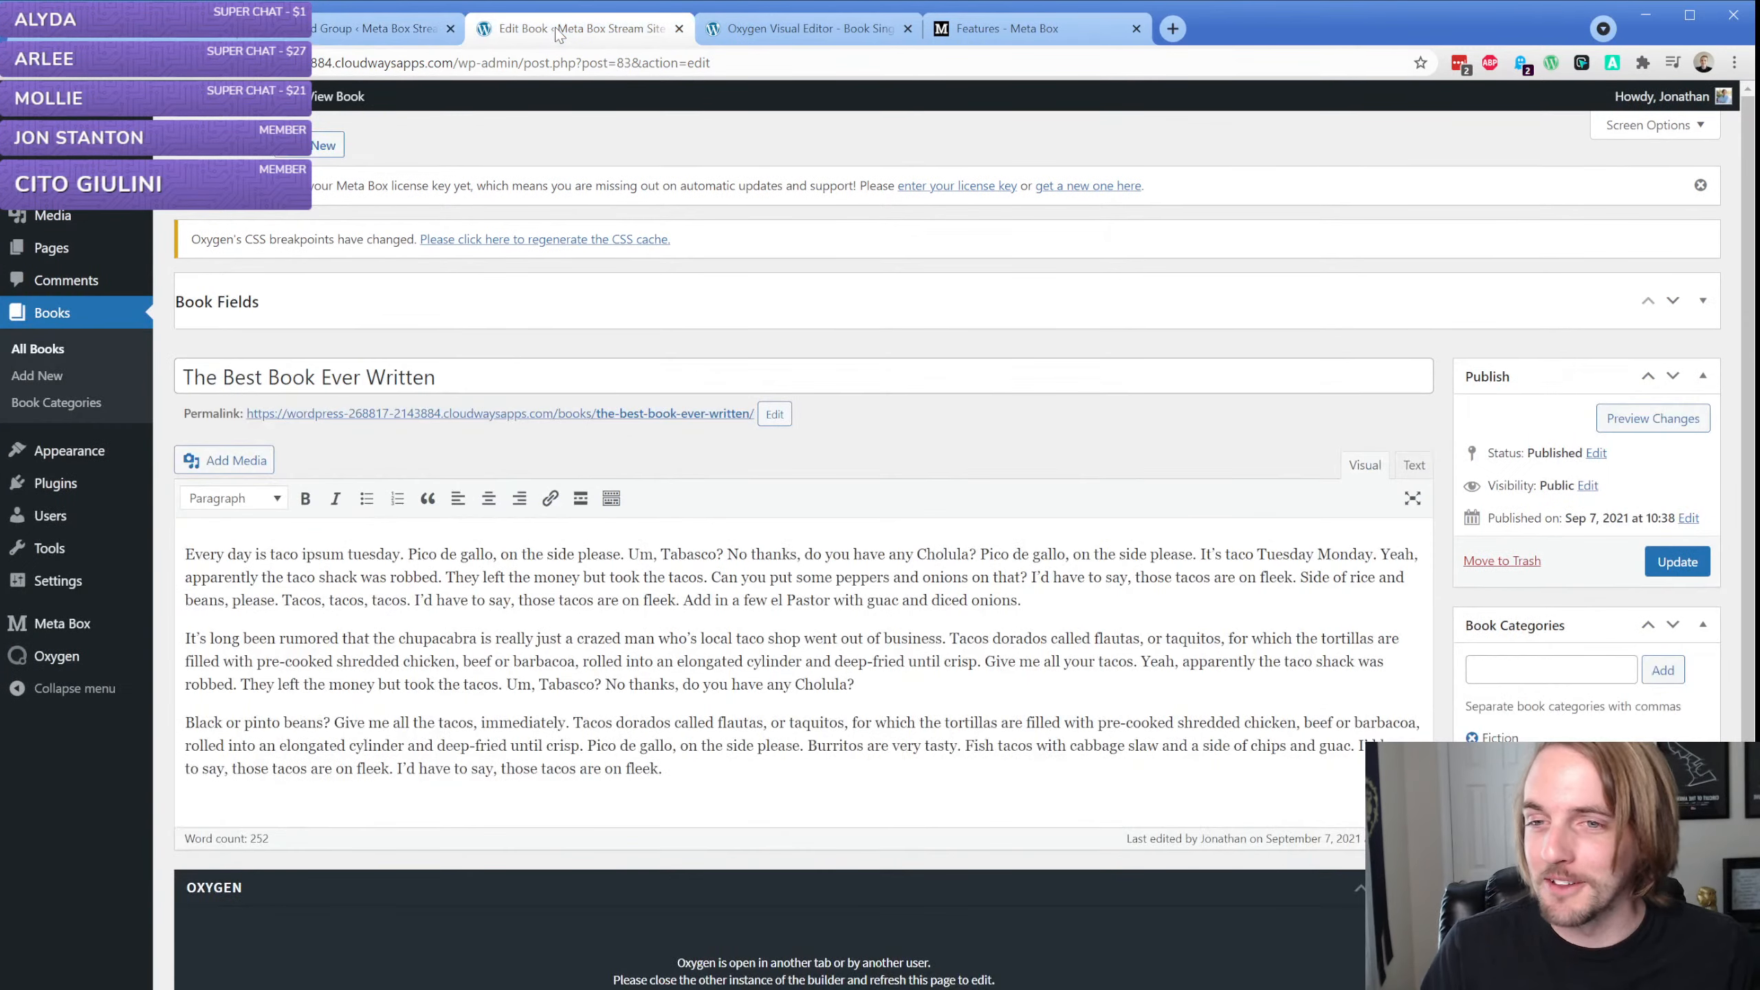
key("F5")
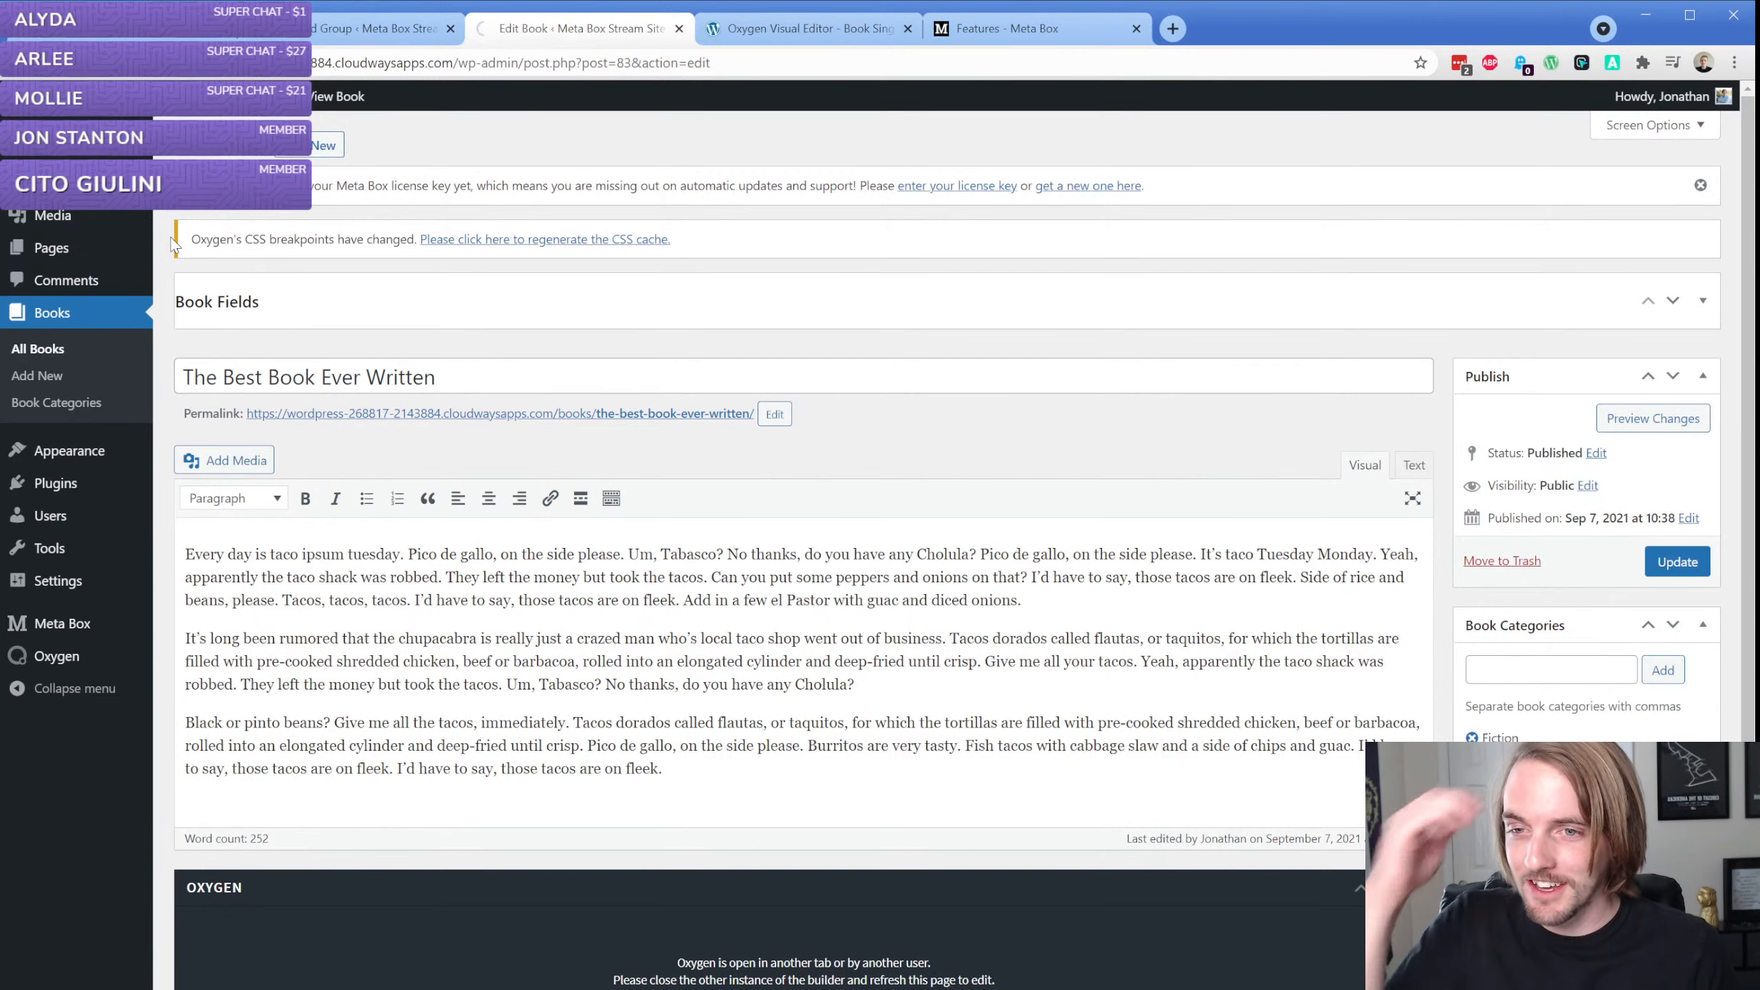
left_click(363, 375)
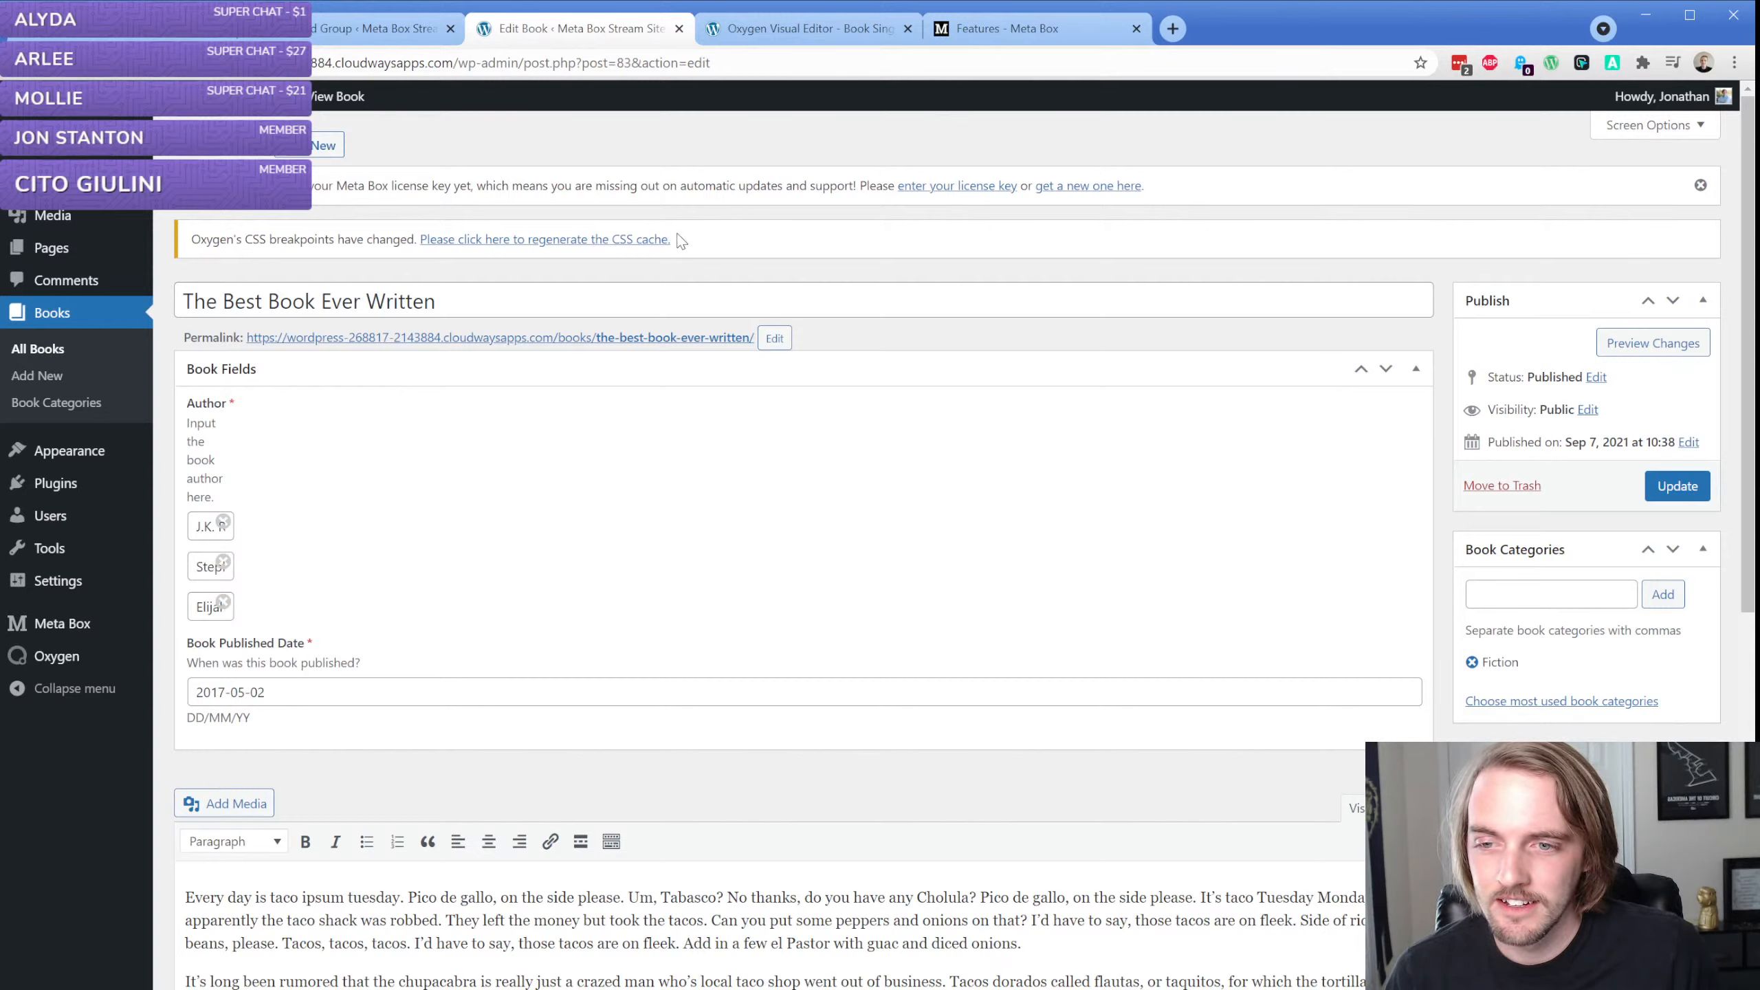
left_click(490, 368)
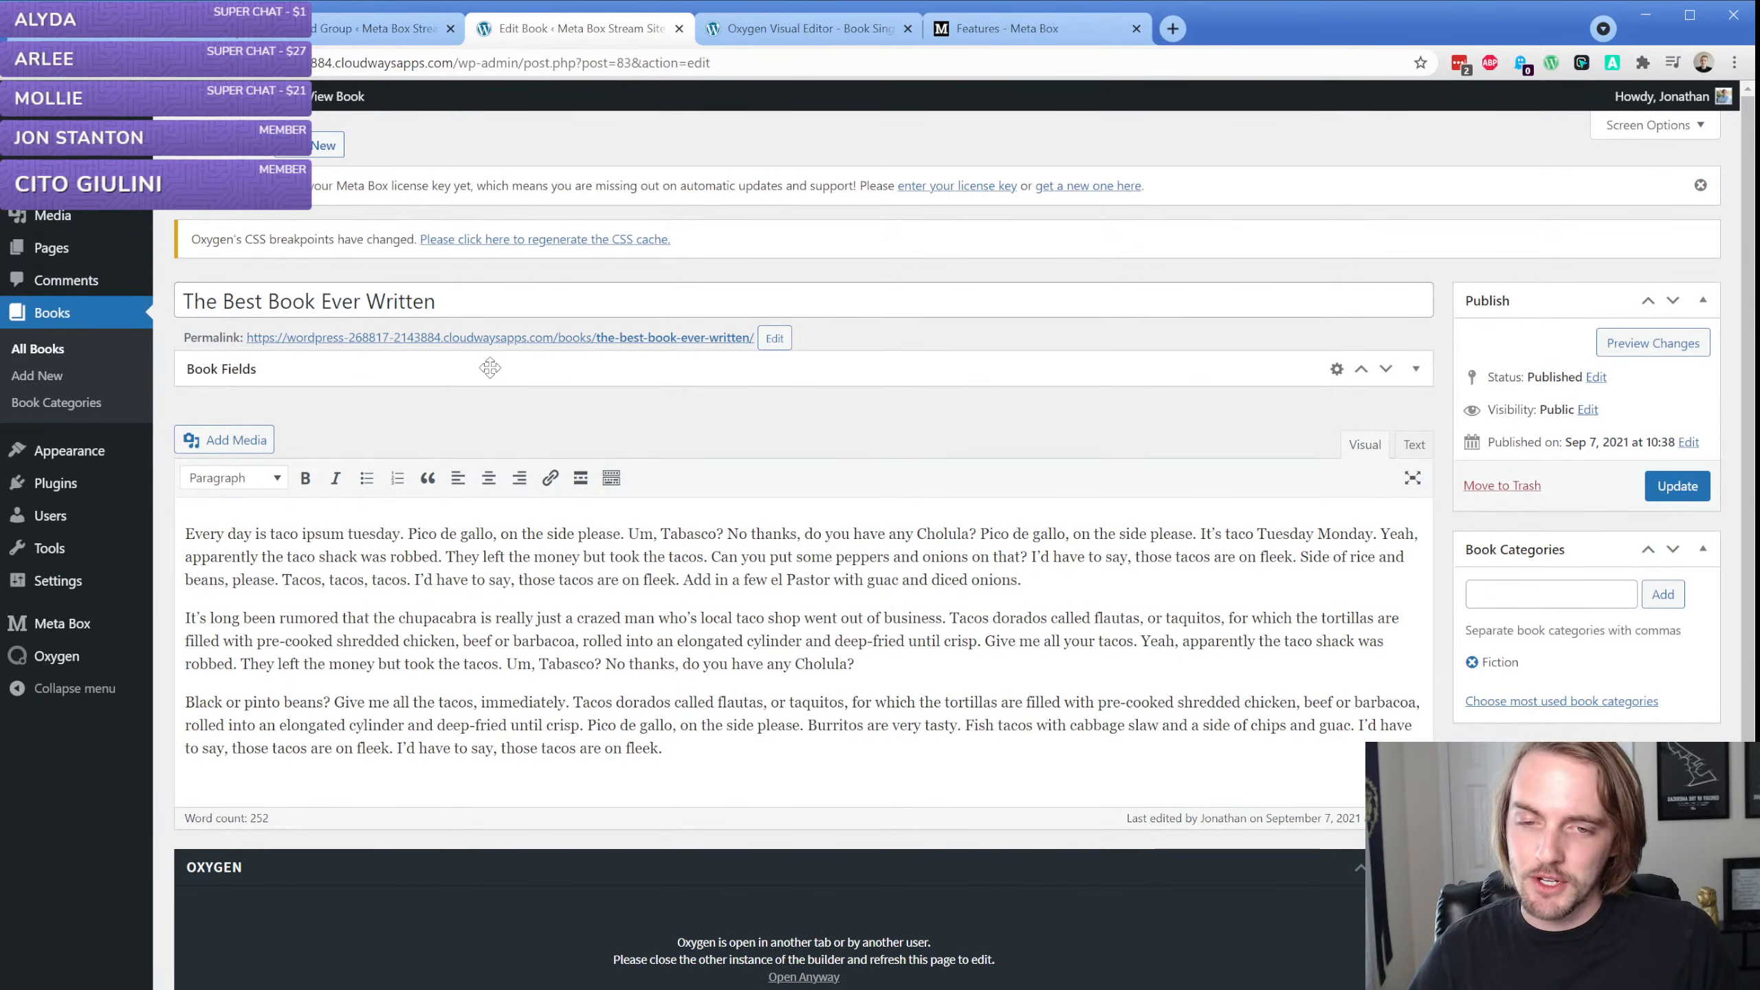
left_click_drag(184, 302, 437, 302)
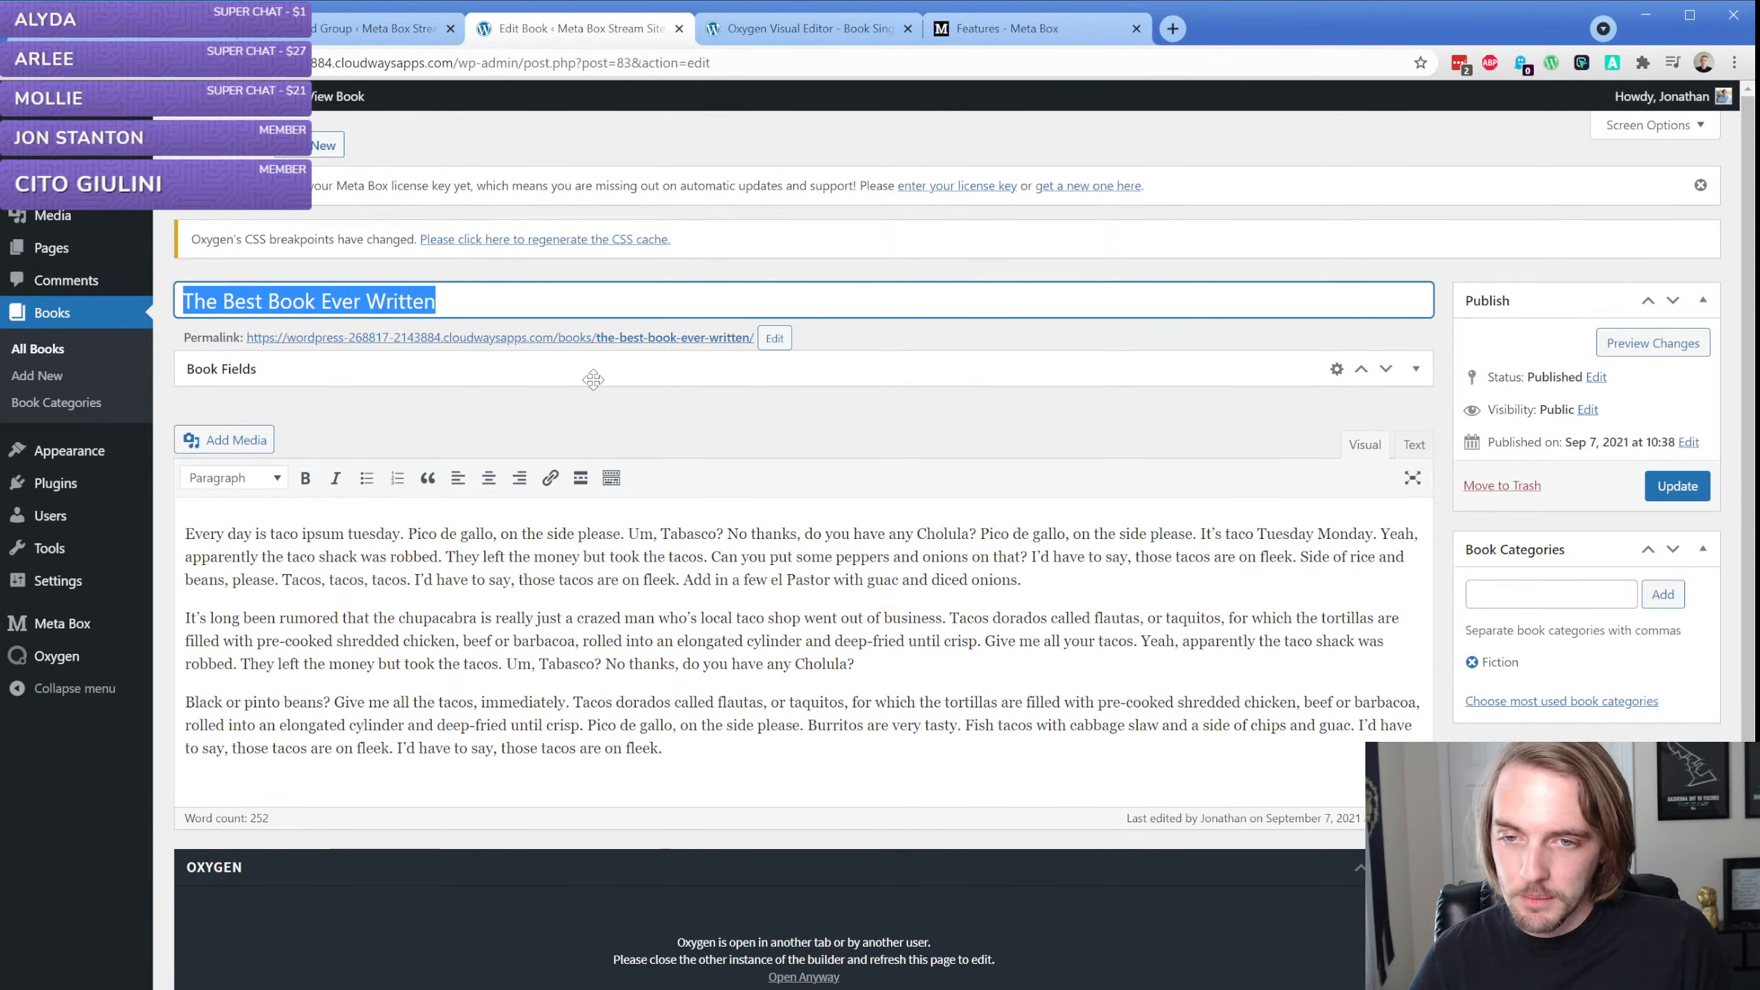
left_click(593, 376)
left_click(721, 376)
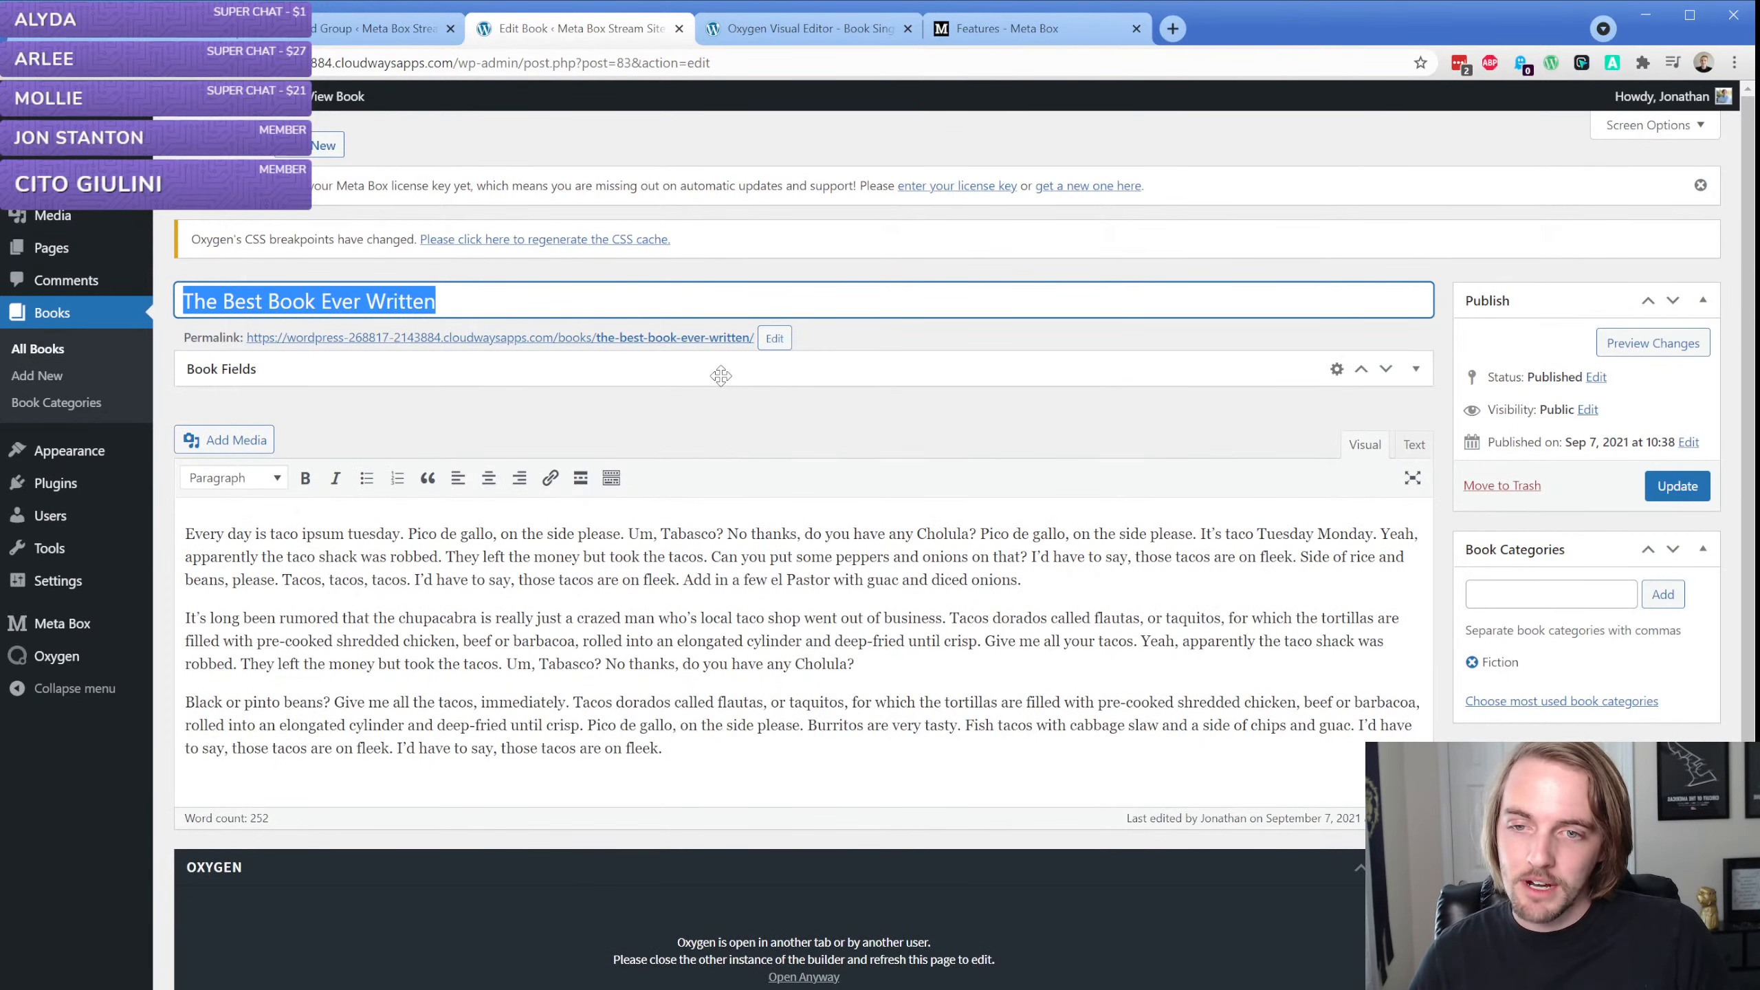
In the Oxygen template, set the title section's background to the large featured image with a top position of 50%
left_click(812, 31)
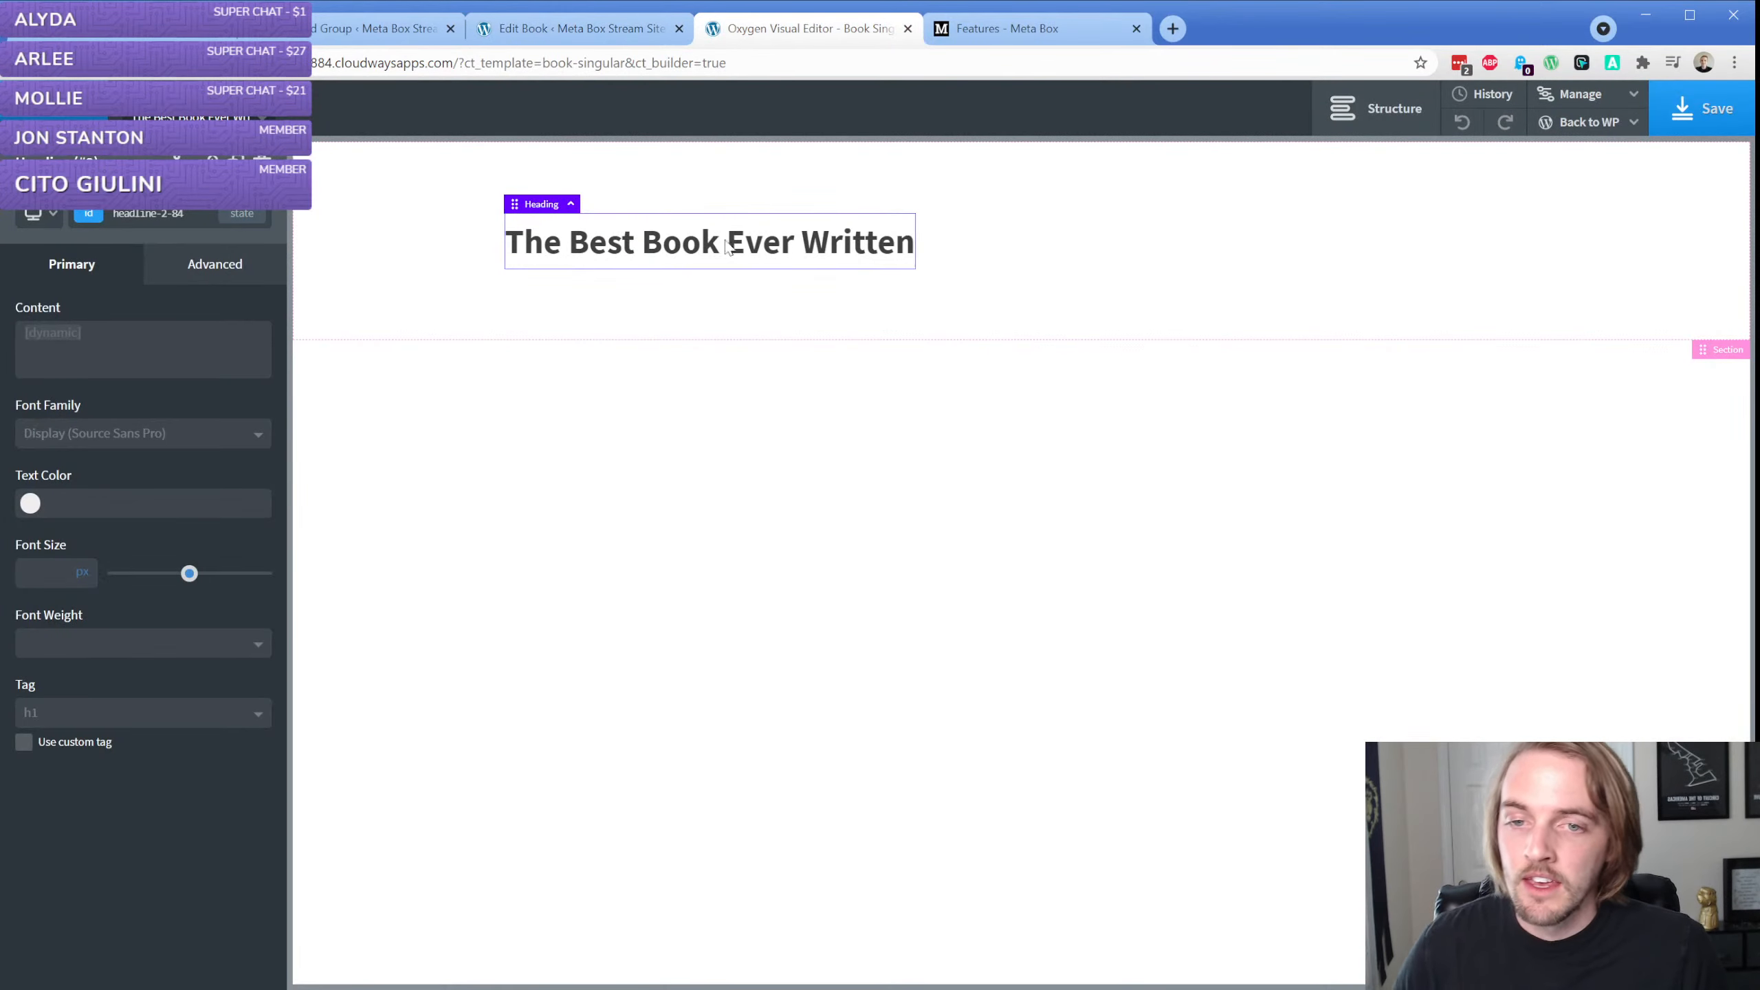
left_click(460, 295)
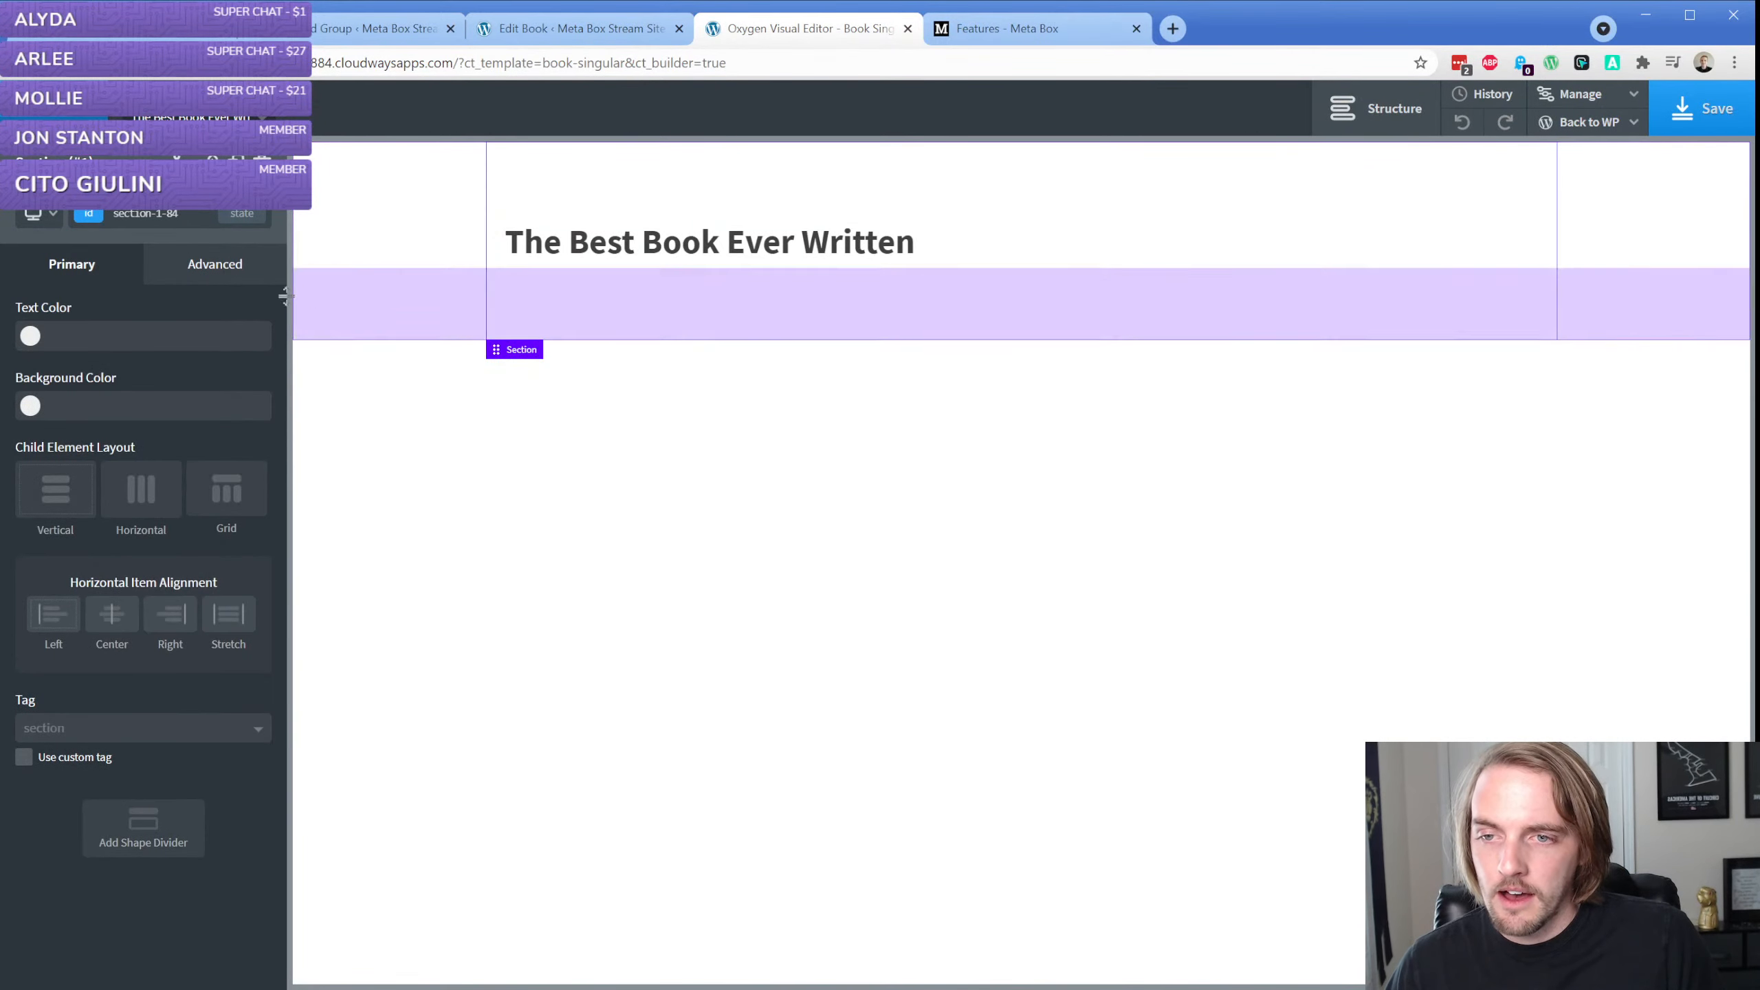
left_click(214, 263)
left_click(196, 323)
left_click(222, 436)
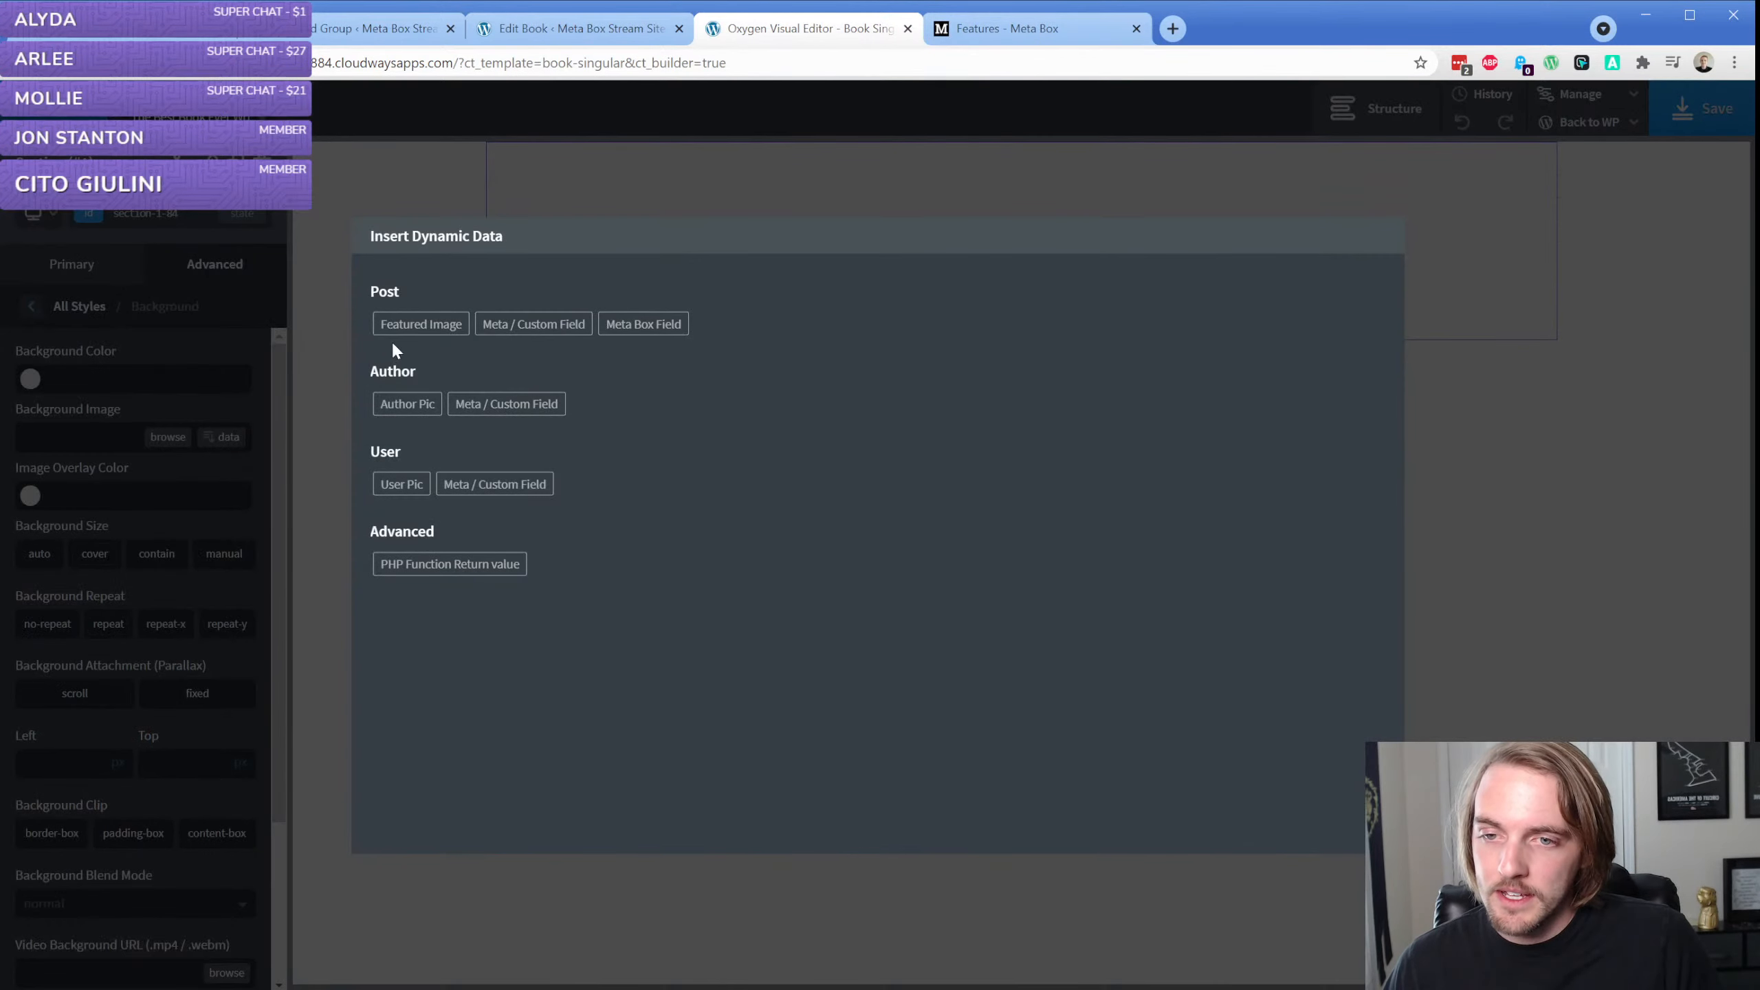
left_click(451, 323)
left_click(420, 339)
left_click(415, 372)
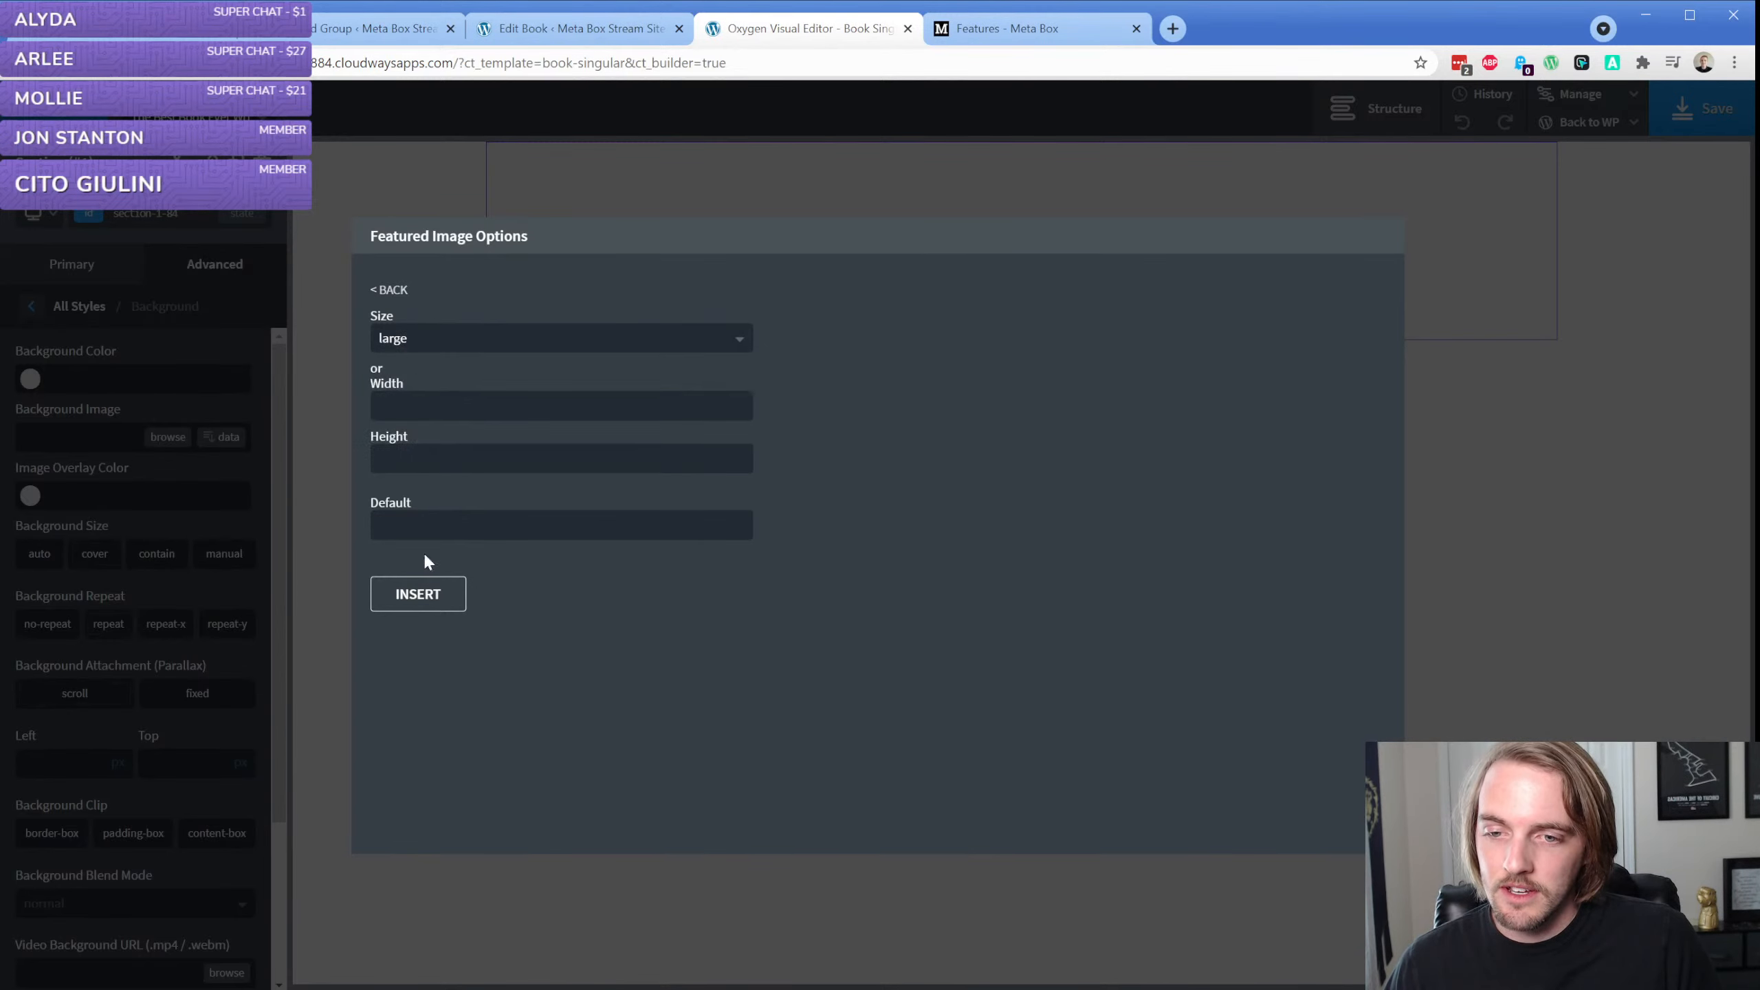
left_click(421, 595)
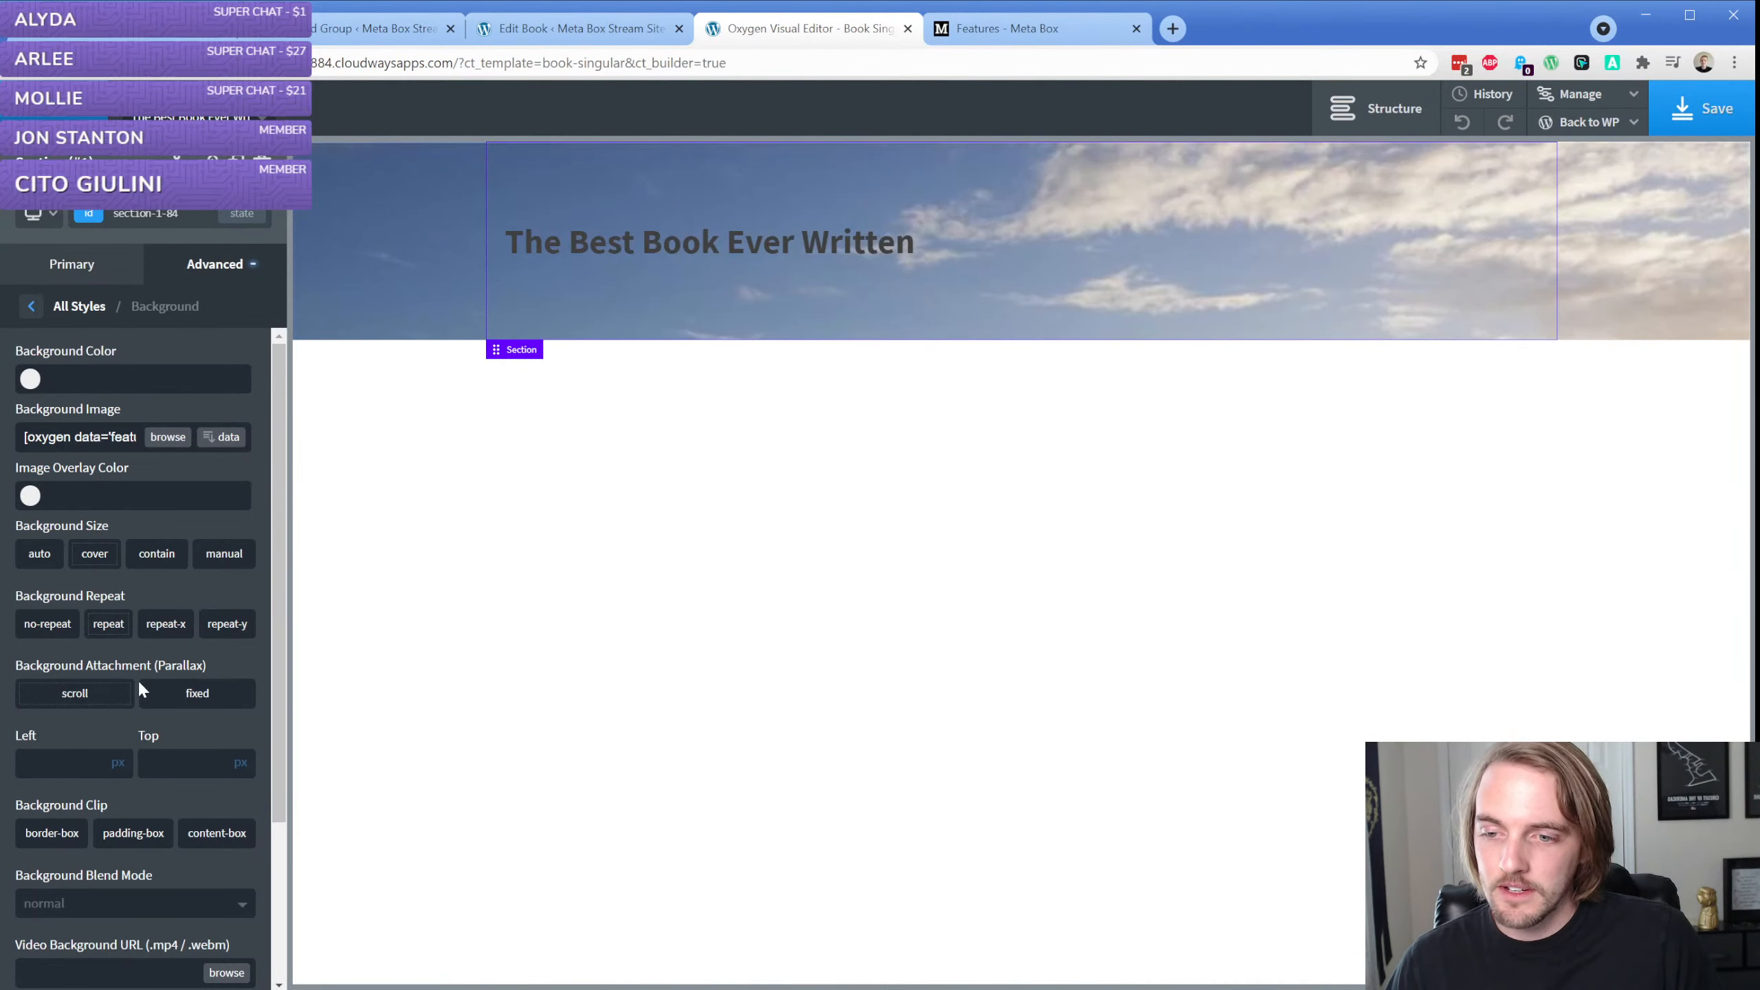
left_click(241, 757)
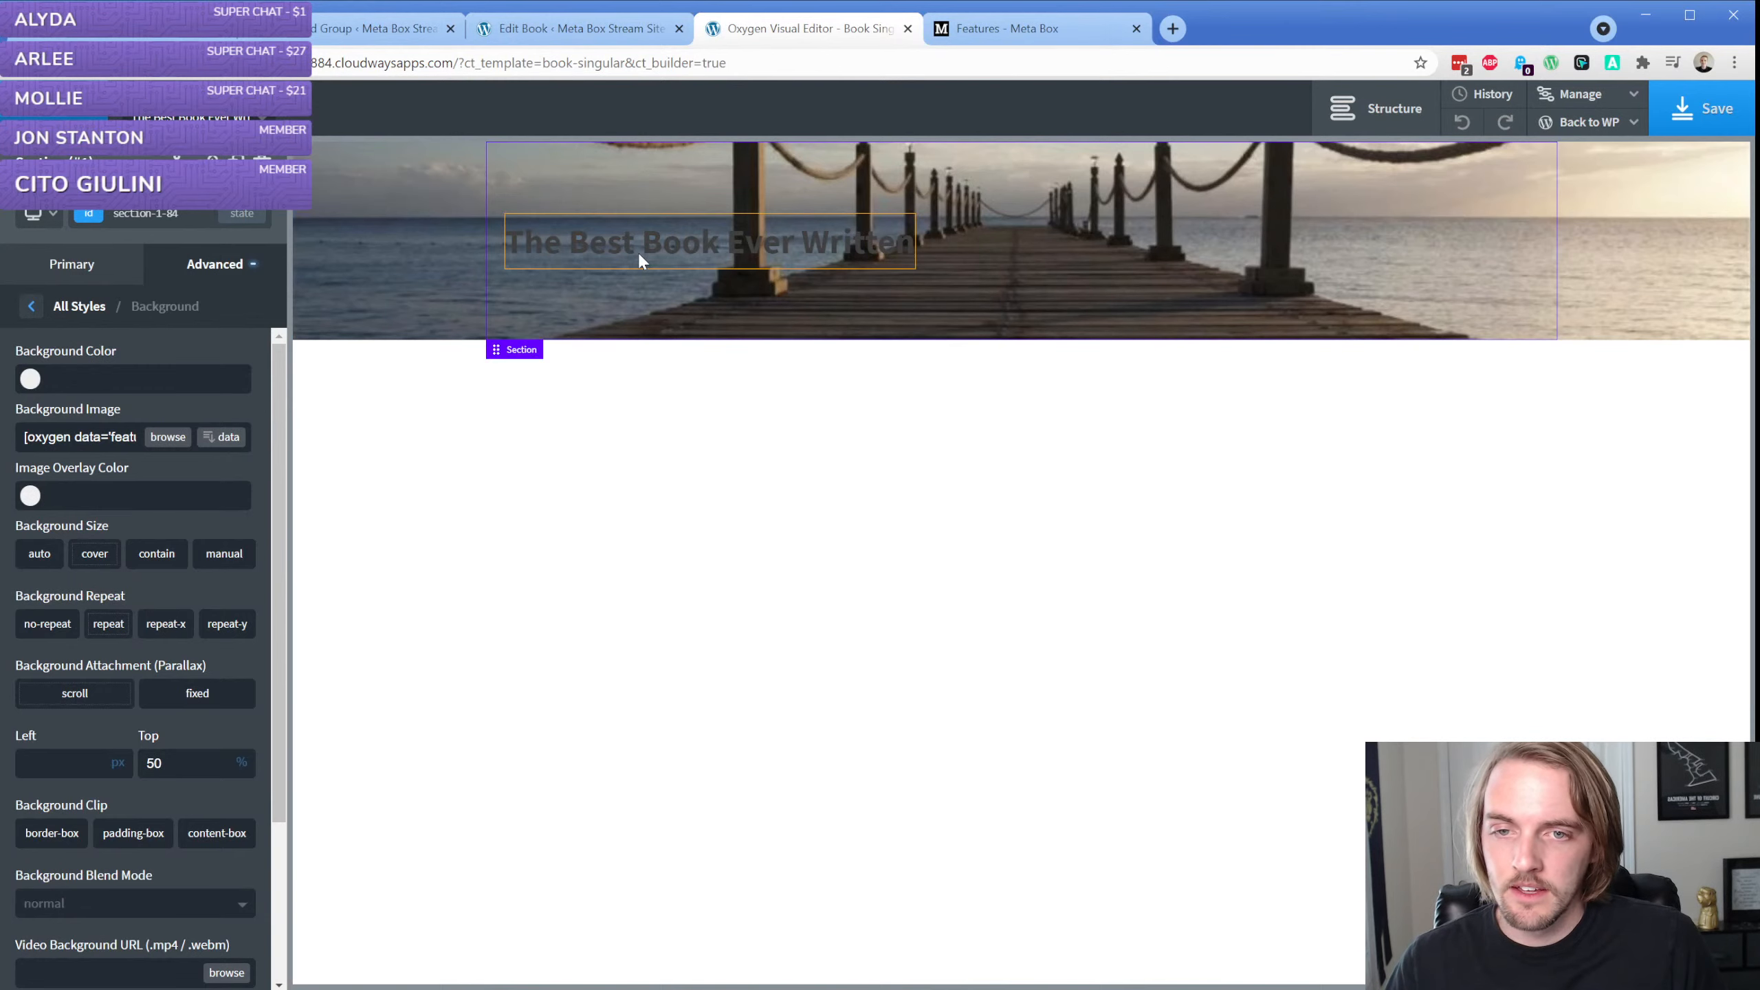
Set the title heading's text color to #ffffff and add a new section below the title section
left_click(641, 257)
left_click(29, 504)
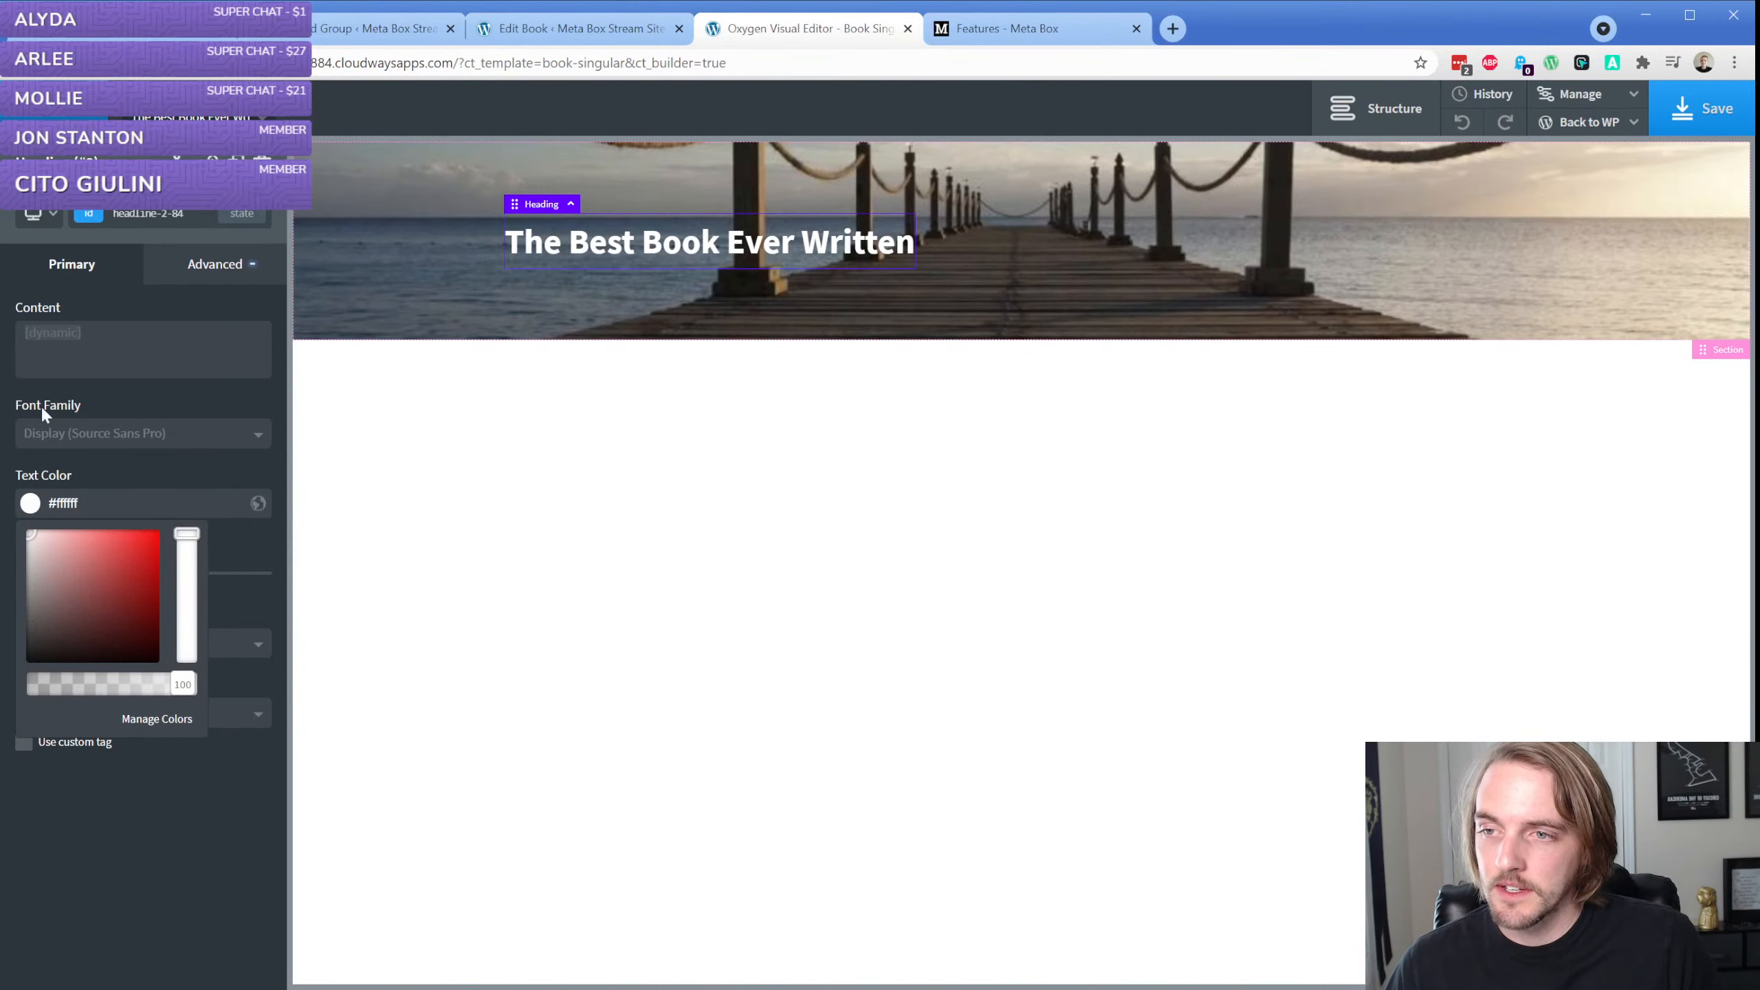
left_click(416, 260)
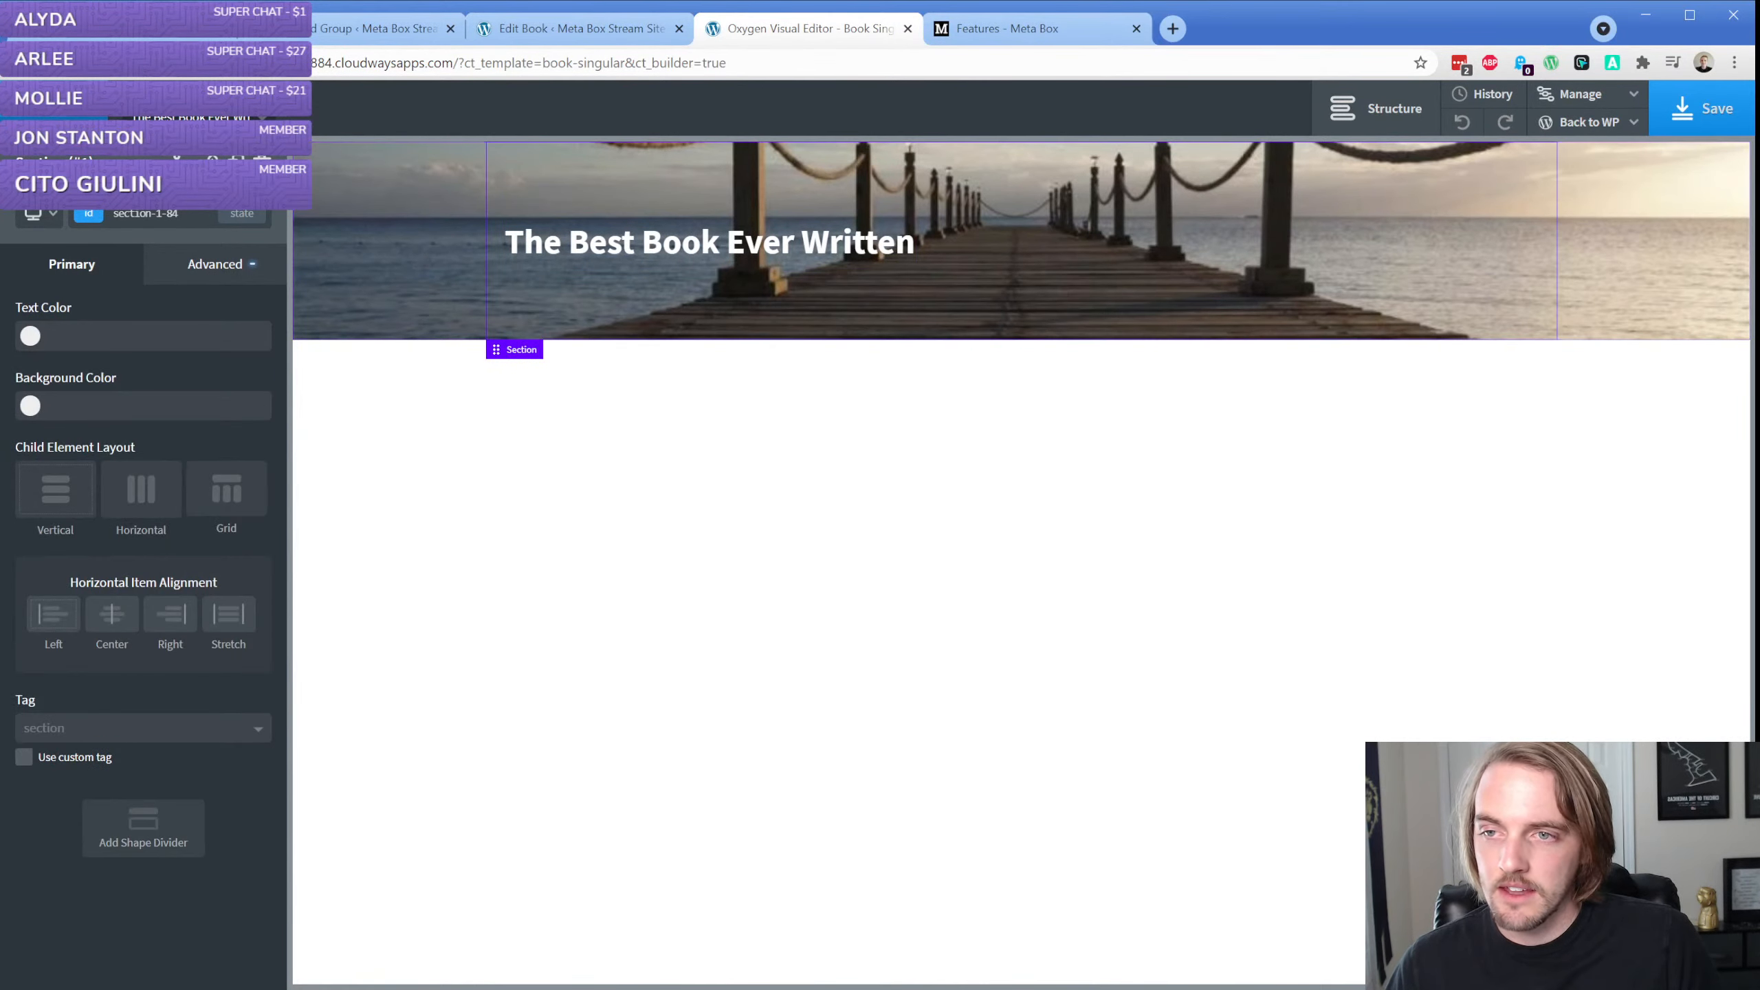
left_click(42, 108)
left_click(78, 277)
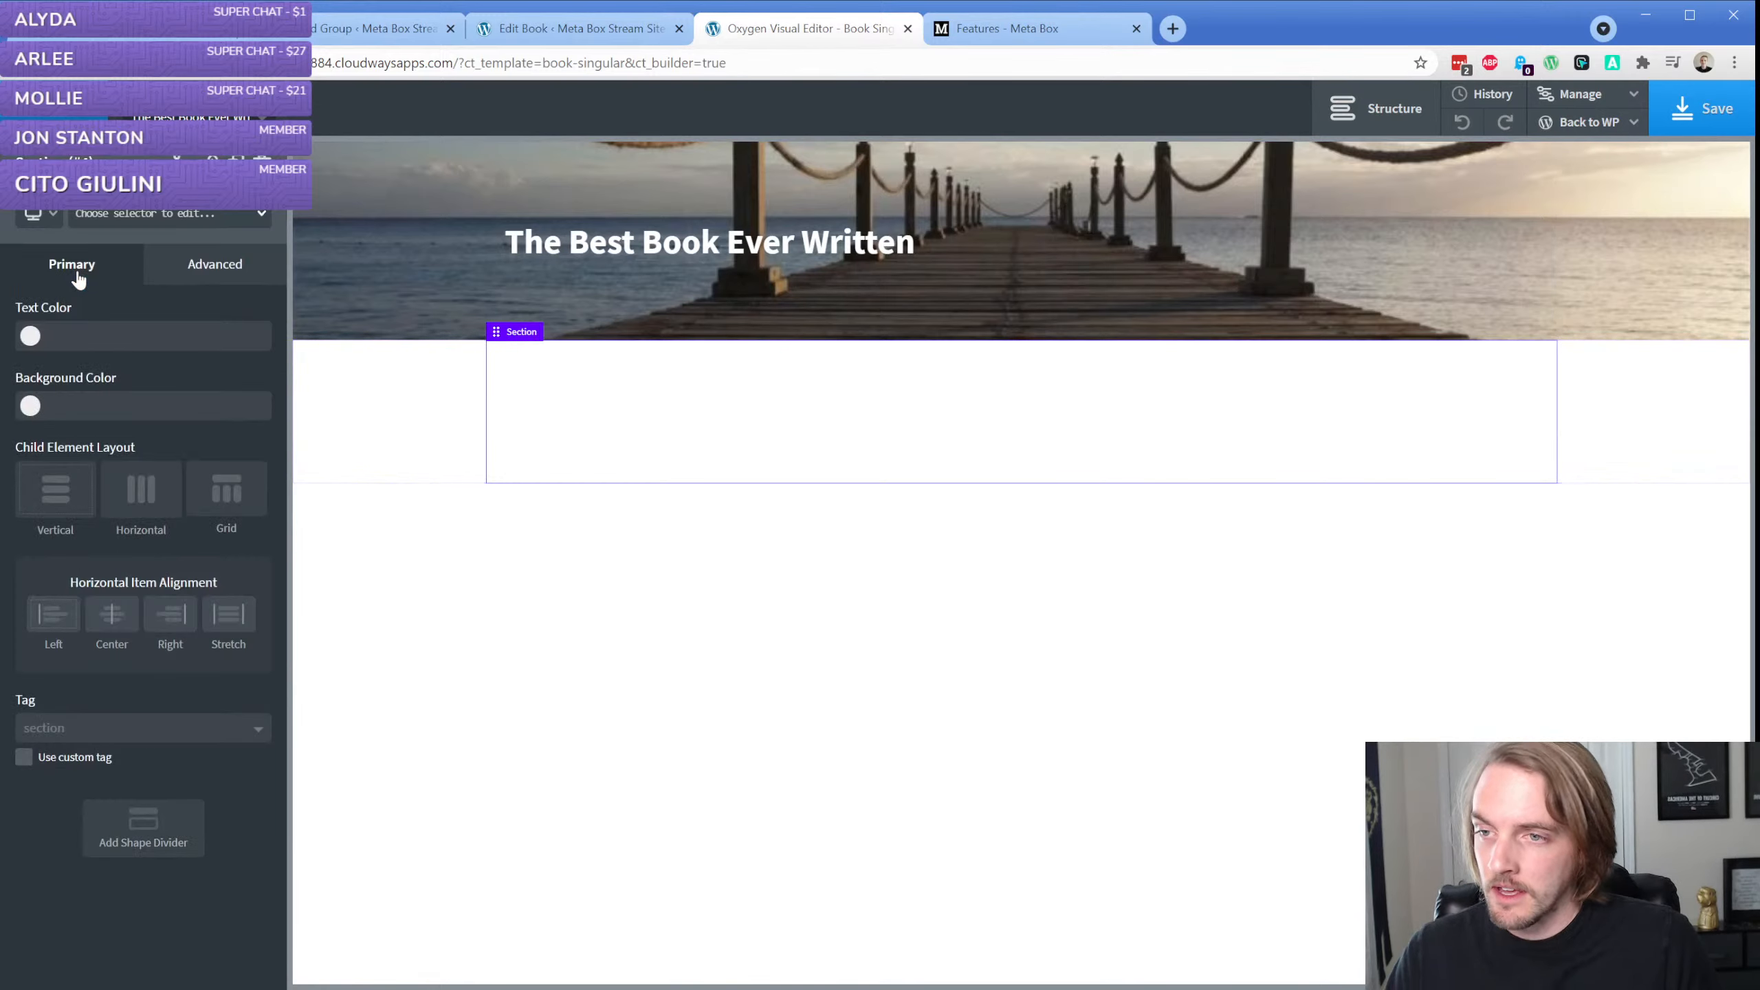
In the Meta Box Book Fields group, set the Author field's columns to 12, check the Book Published Date's columns, and update
left_click(389, 27)
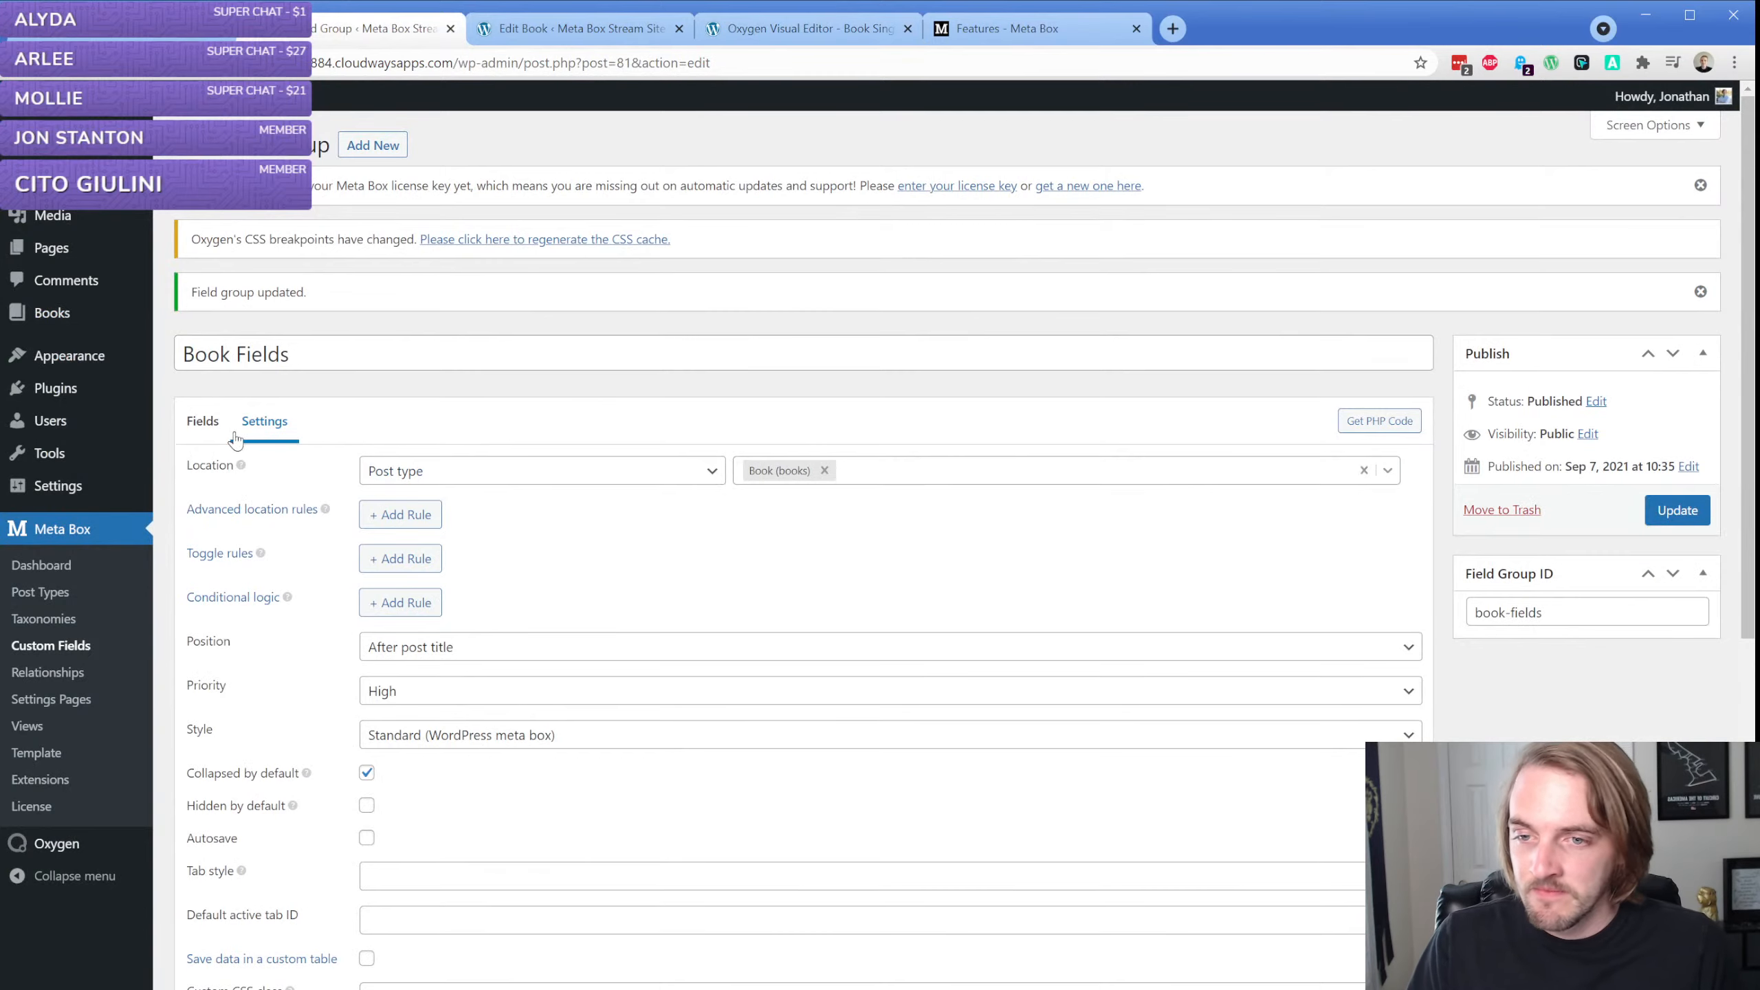
left_click(202, 424)
left_click(367, 473)
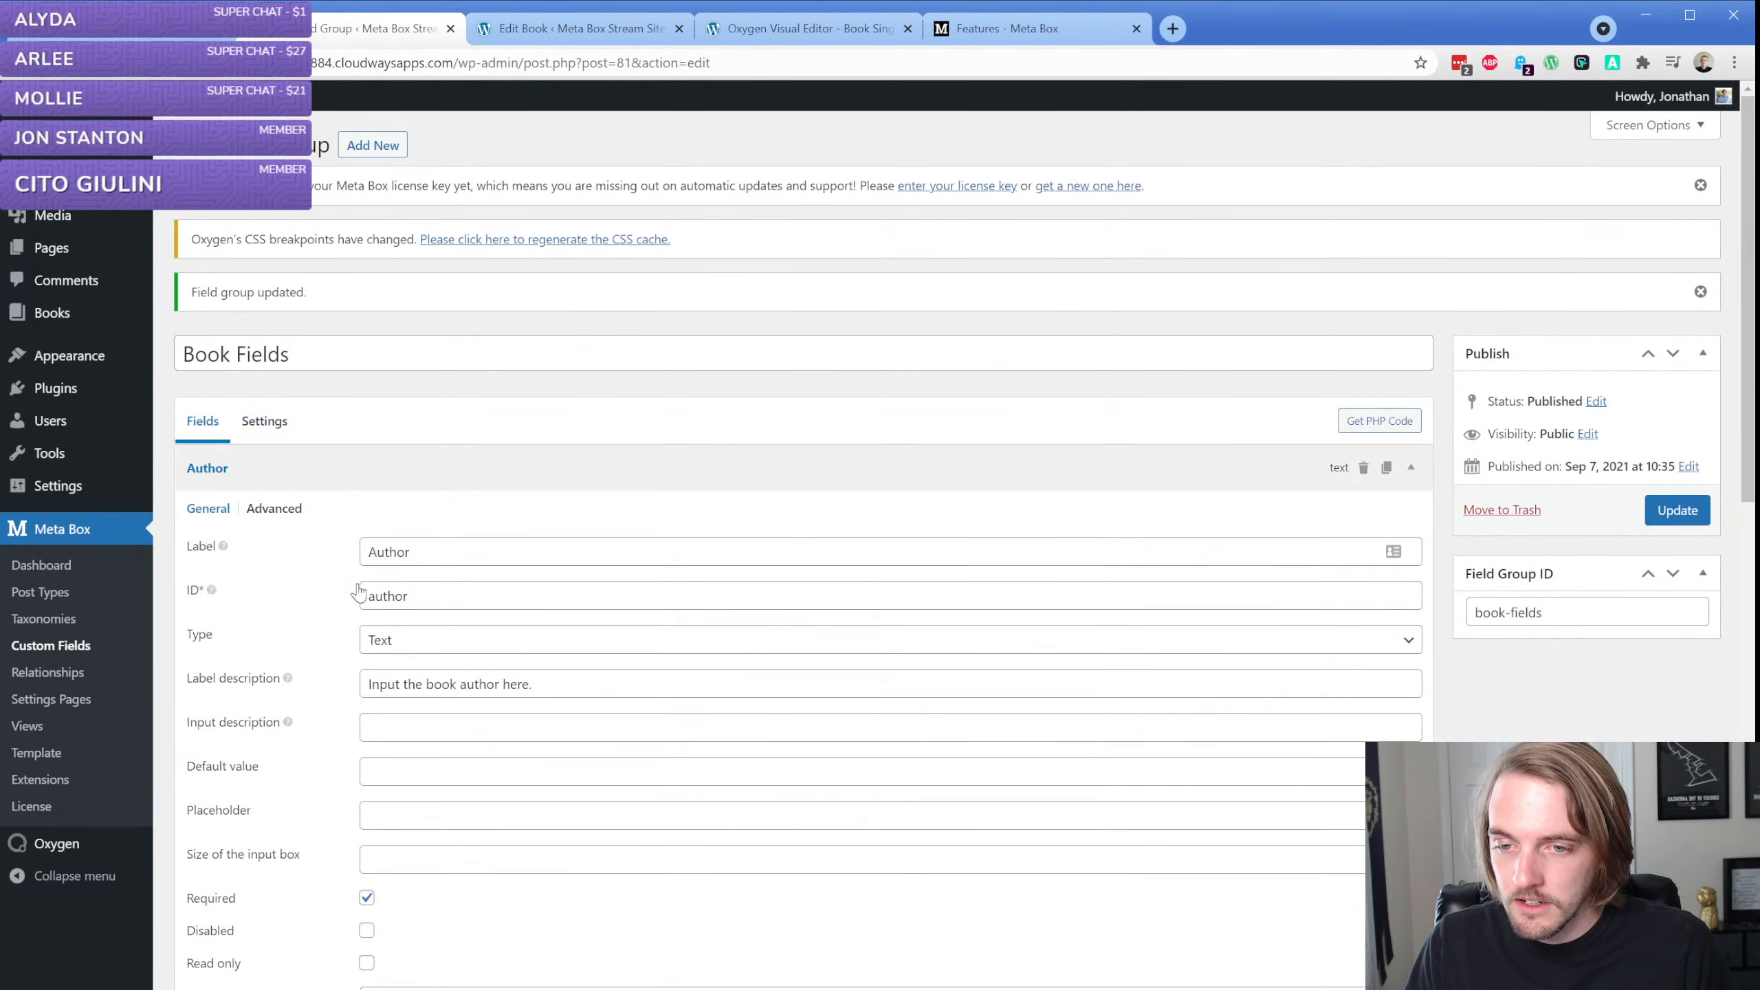
scroll(358, 593, "down", 10)
left_click(380, 595)
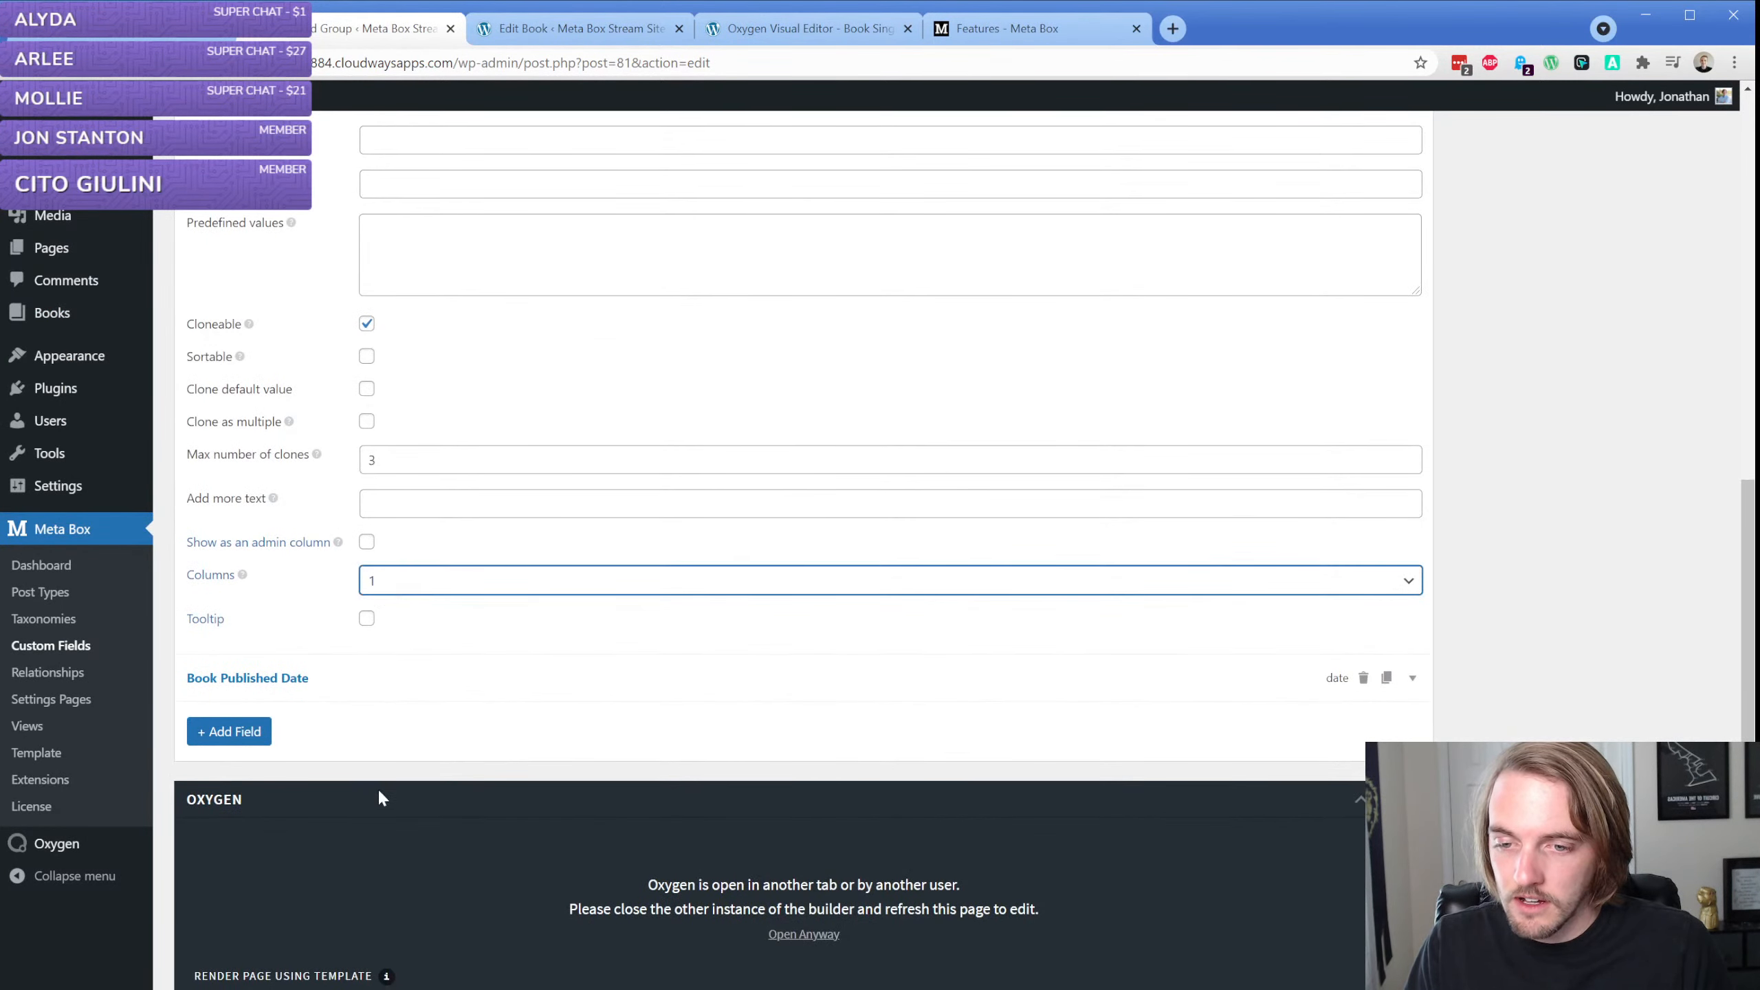
left_click(342, 678)
scroll(350, 683, "down", 8)
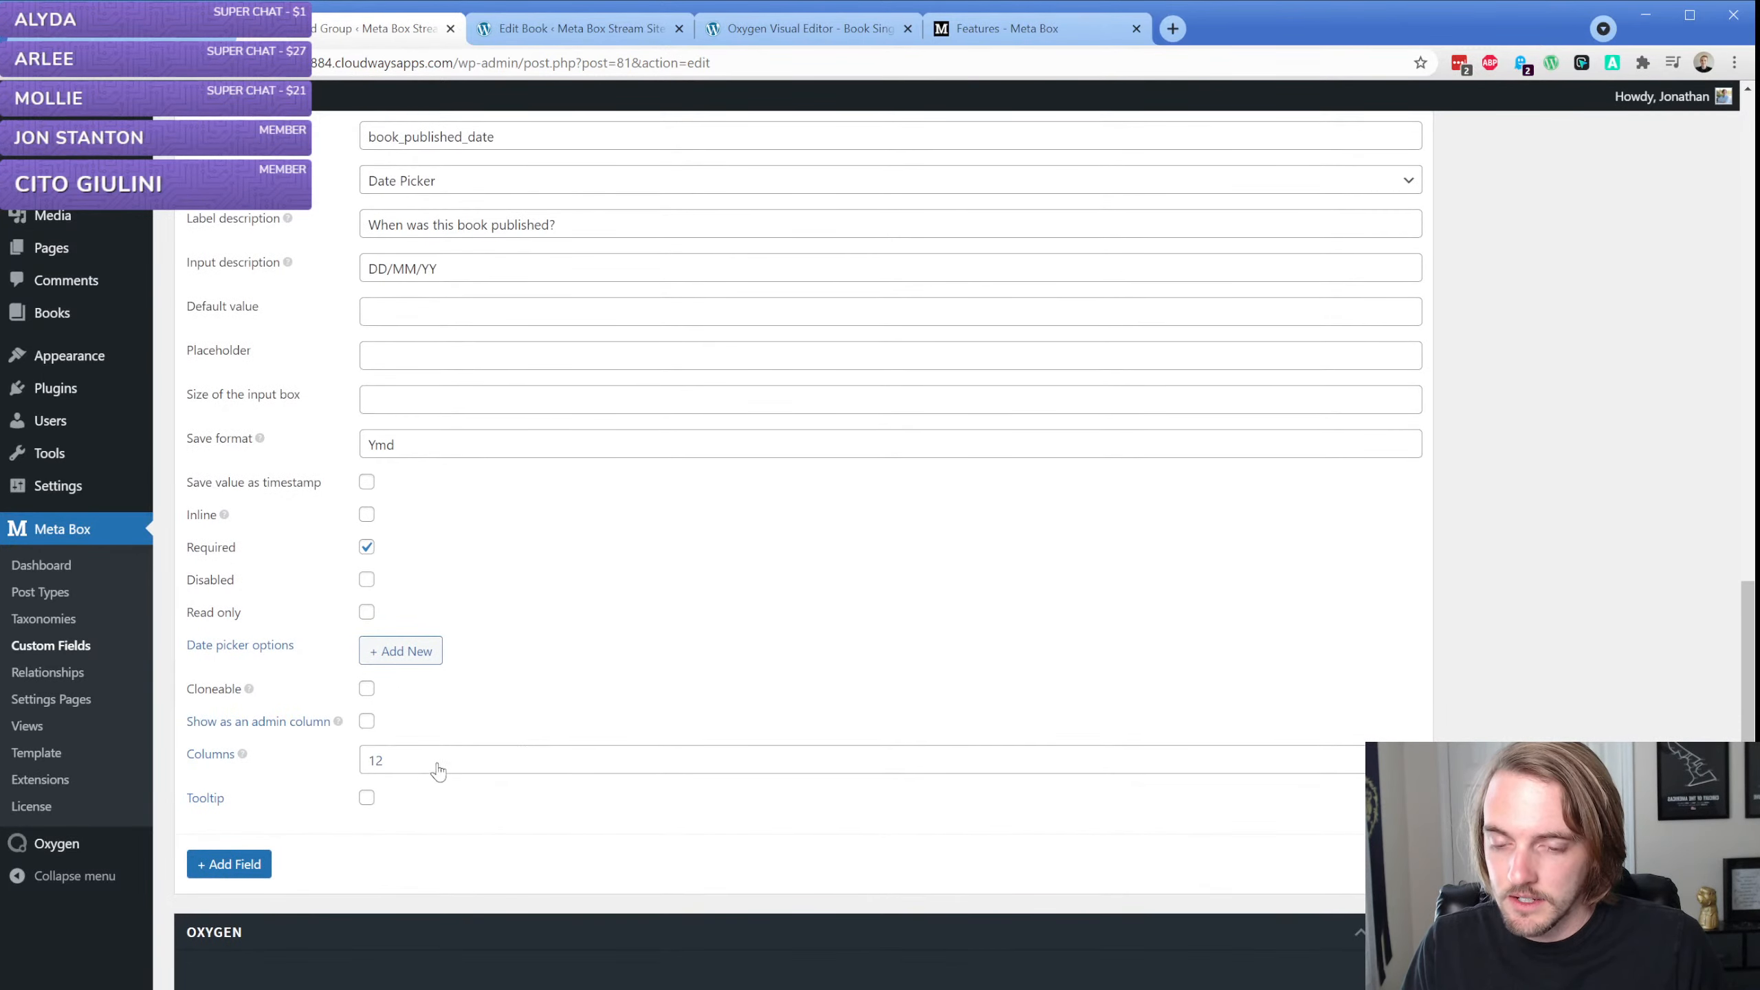
scroll(1010, 754, "up", 1)
scroll(1010, 754, "up", 20)
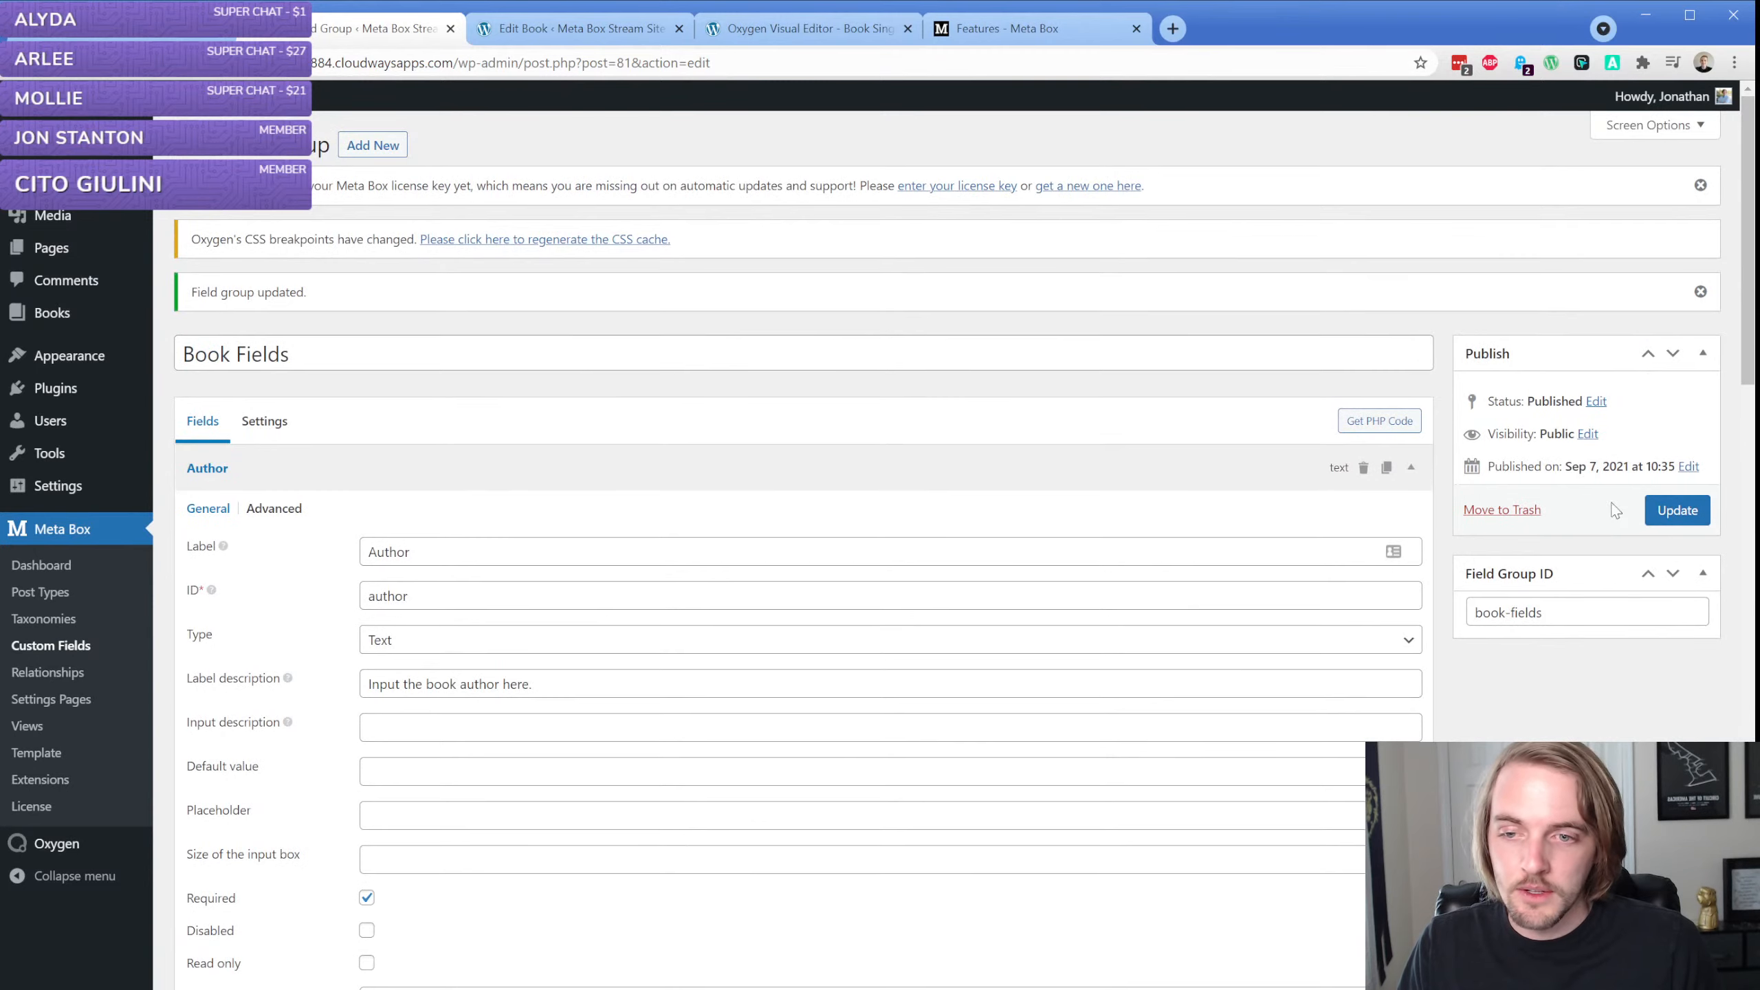
left_click(1692, 509)
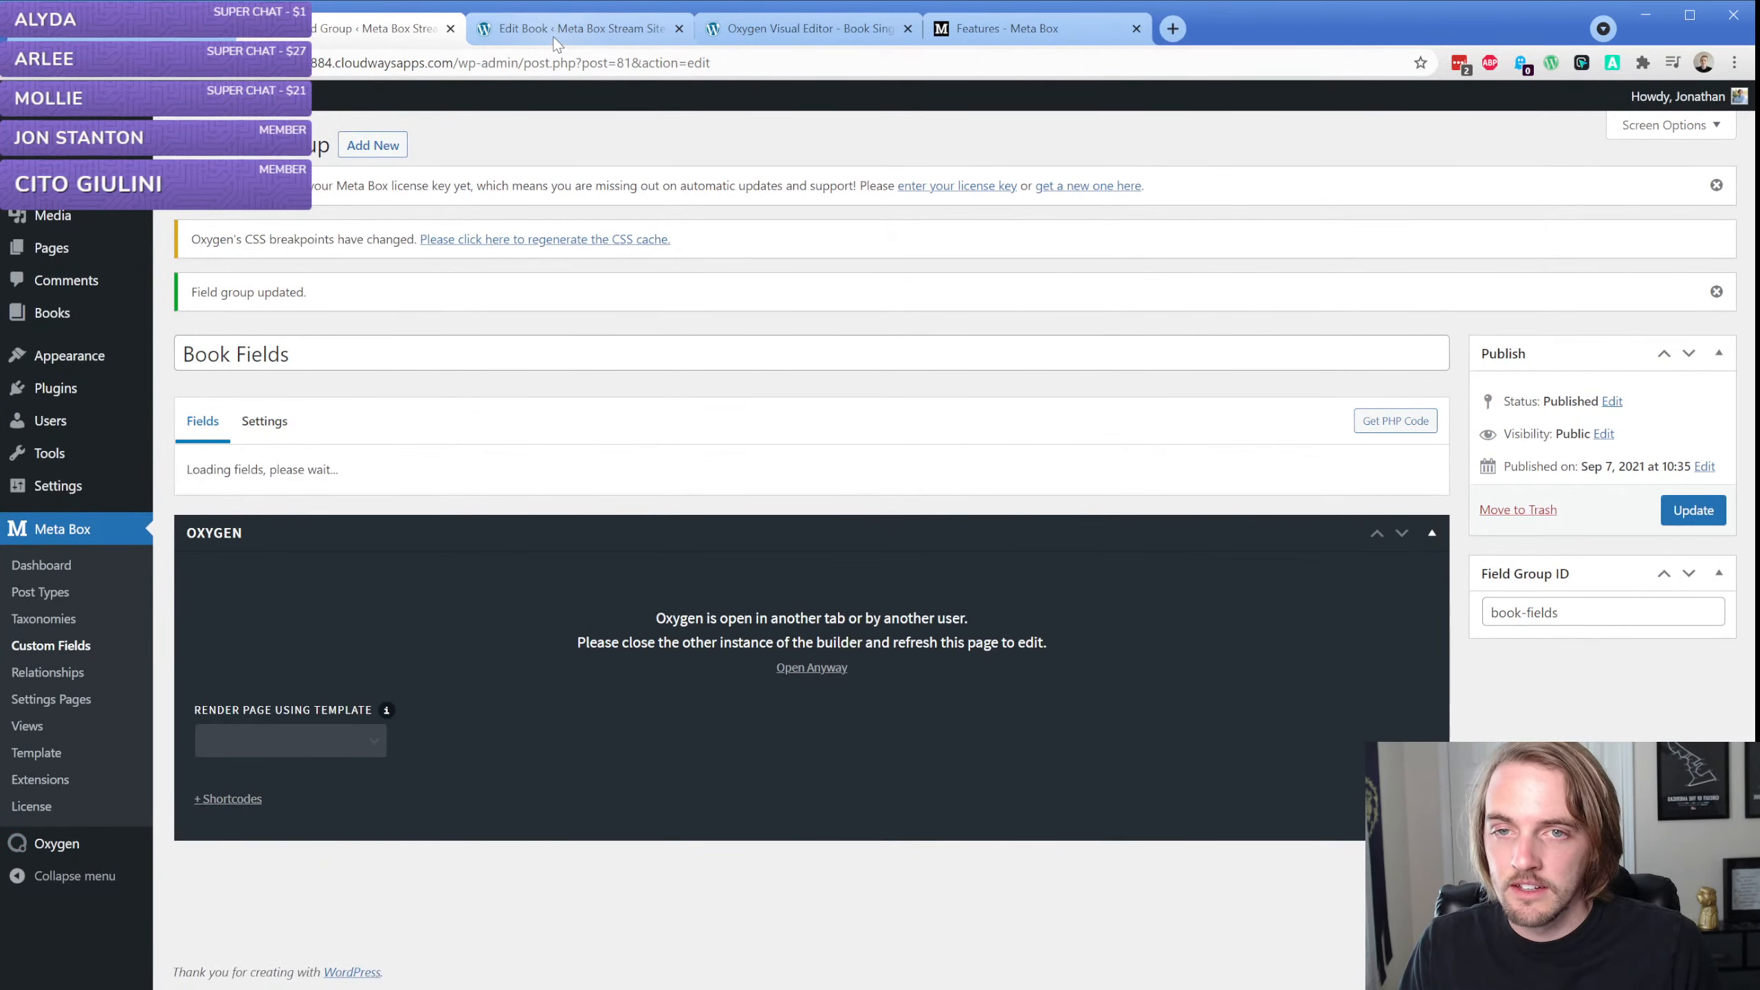
Reload the edit page of "The Best Book Ever Written" and check the layout of its expanded Book Fields box
left_click(558, 31)
left_click(543, 368)
key("F5")
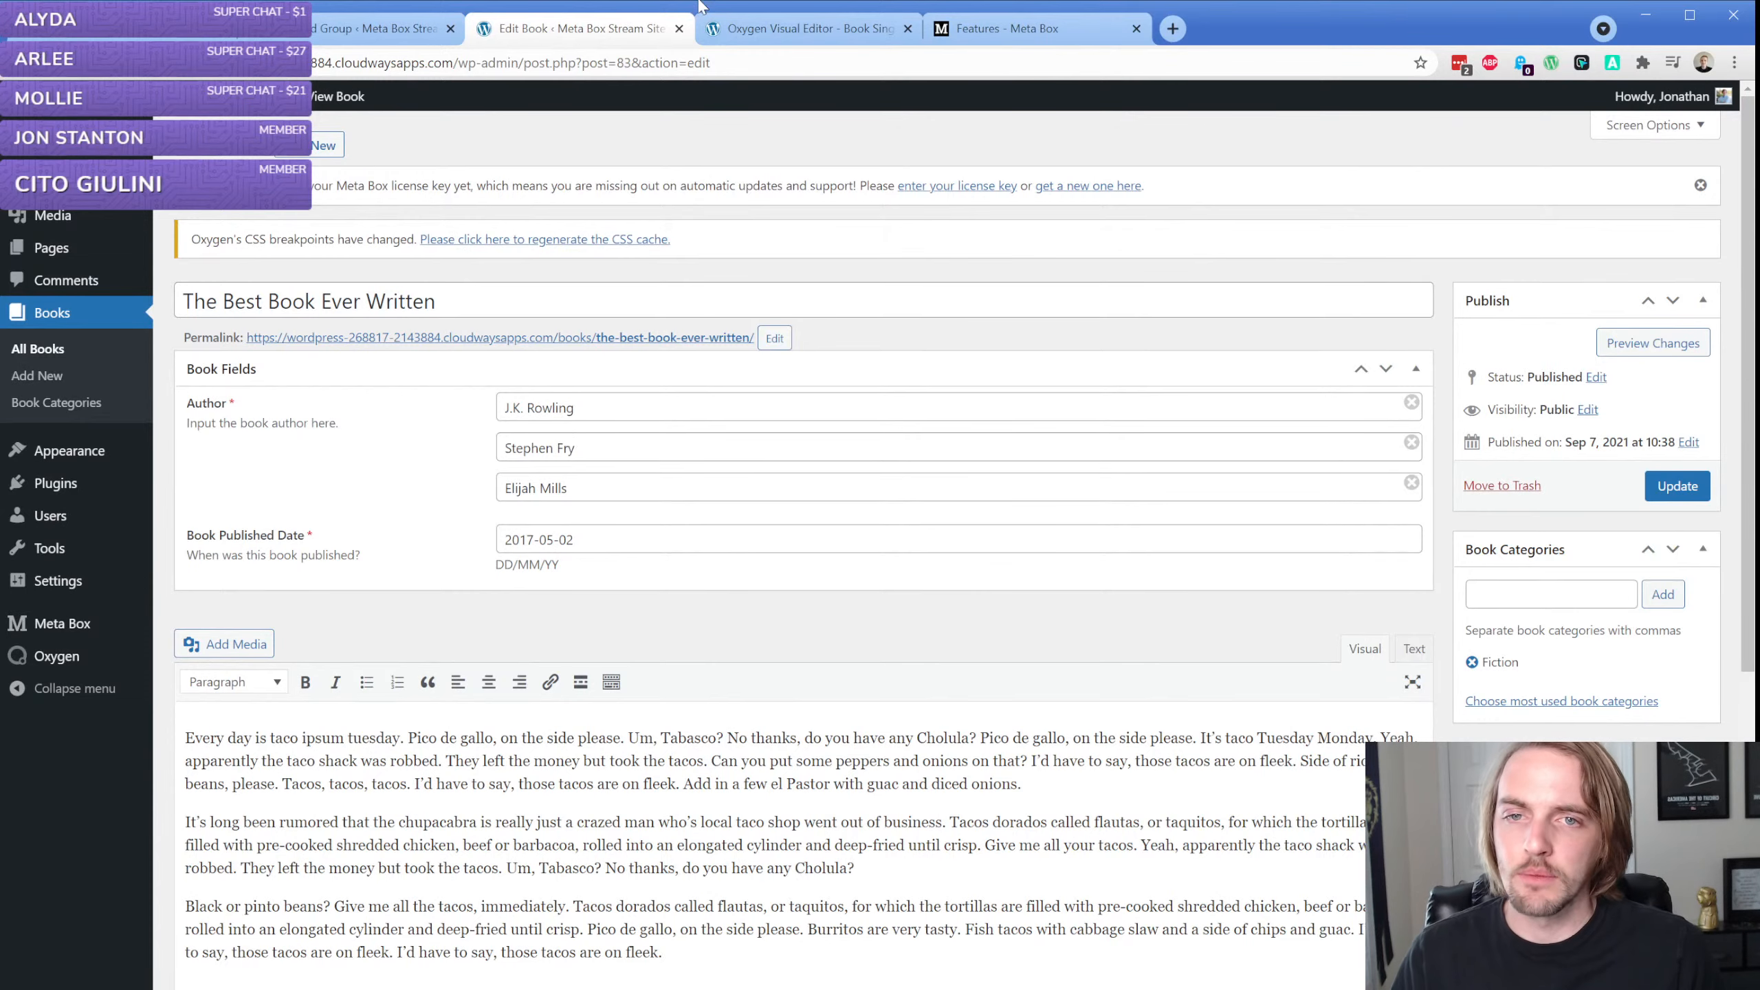
Switch to the Oxygen template editor and add a text element in the section below the title, filled with the dynamic post Content
left_click(790, 35)
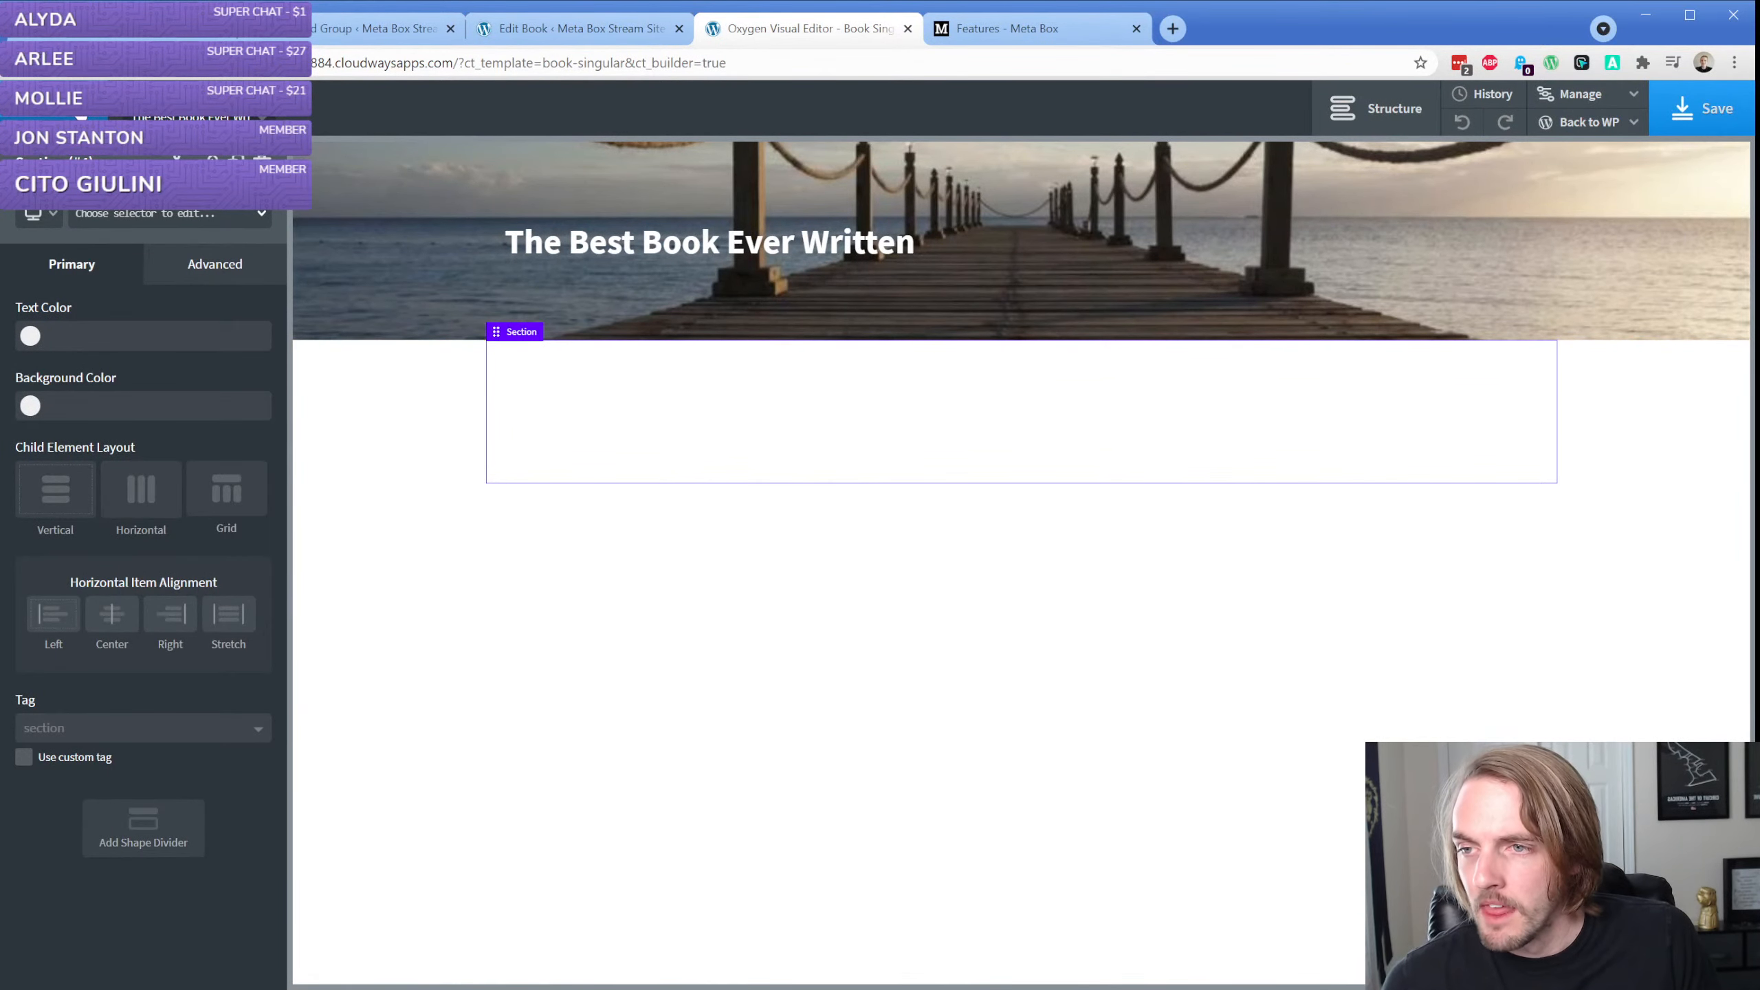
left_click(78, 108)
left_click(203, 432)
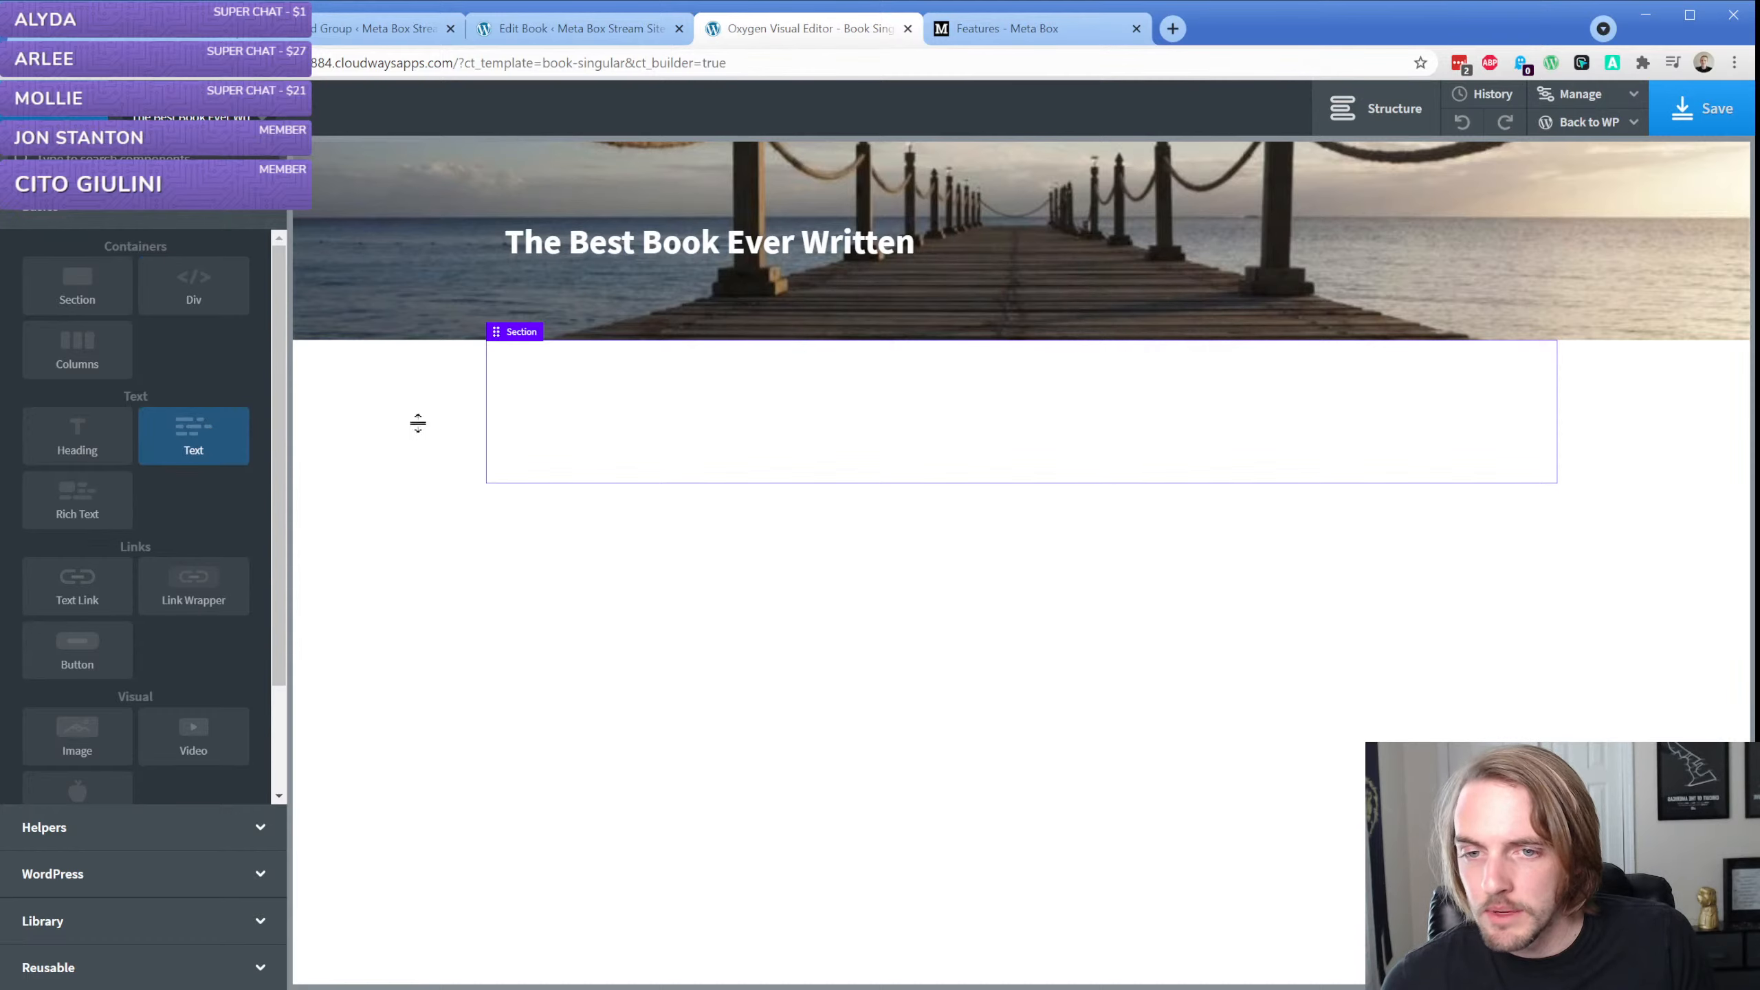
double_click(669, 430)
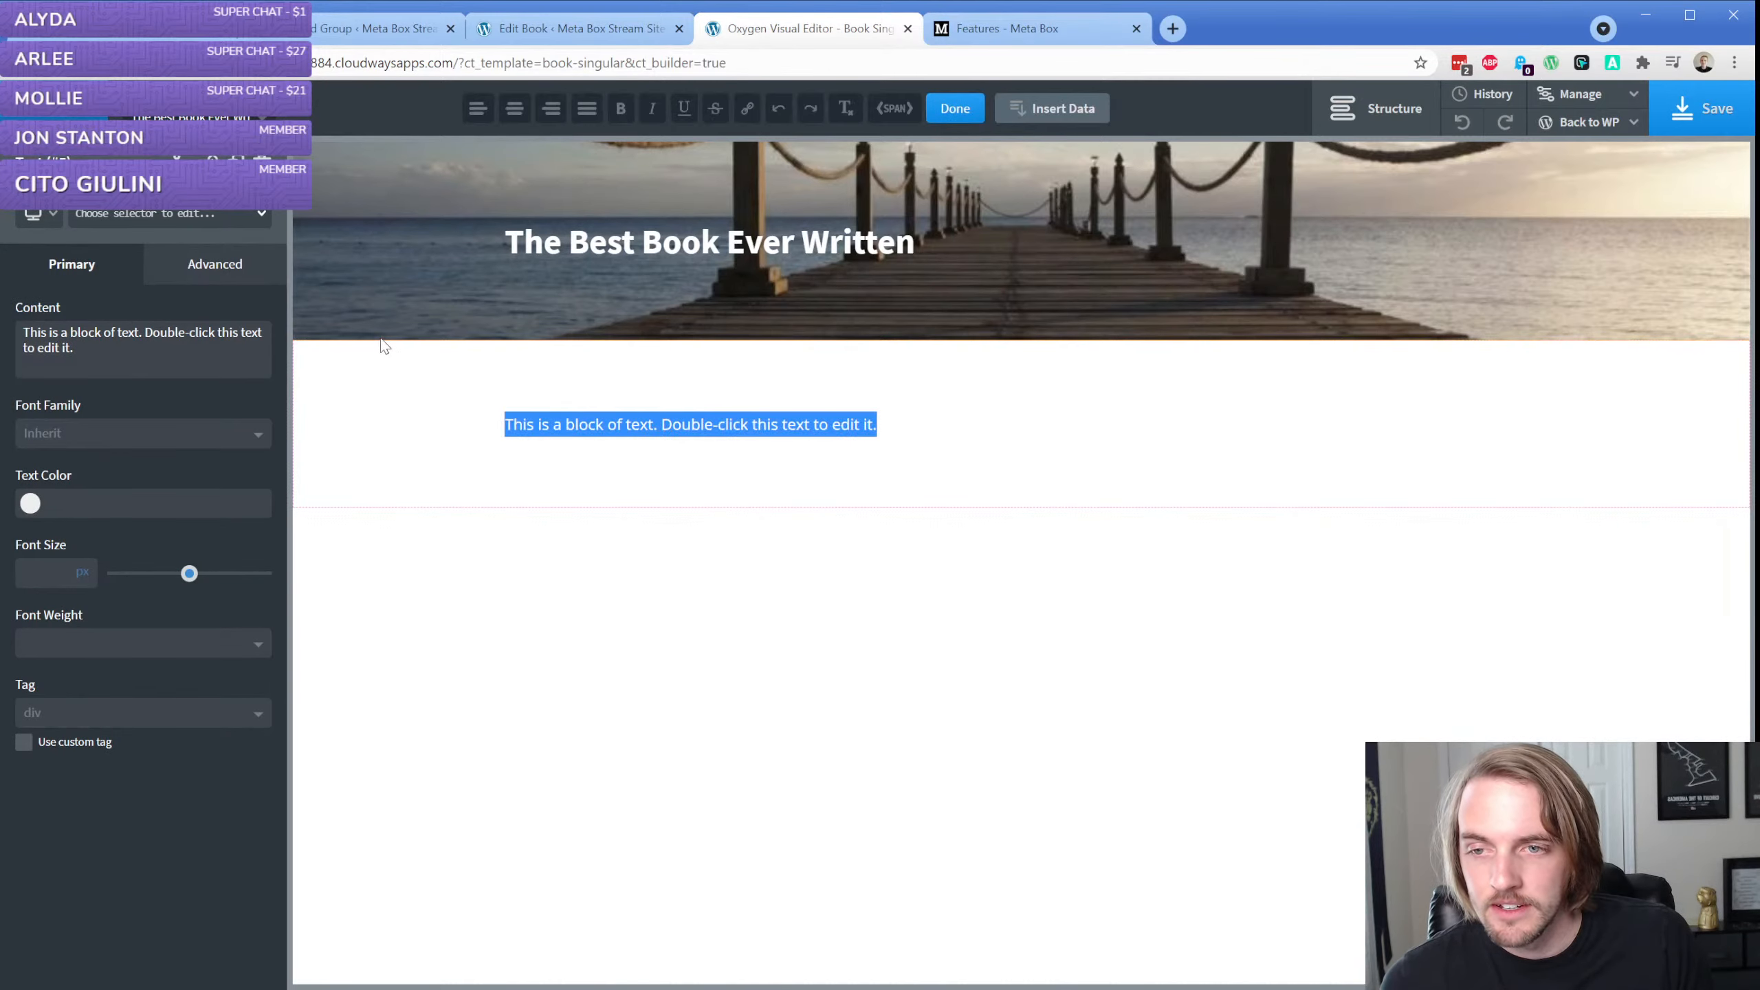
left_click(1053, 108)
left_click(437, 321)
left_click(410, 443)
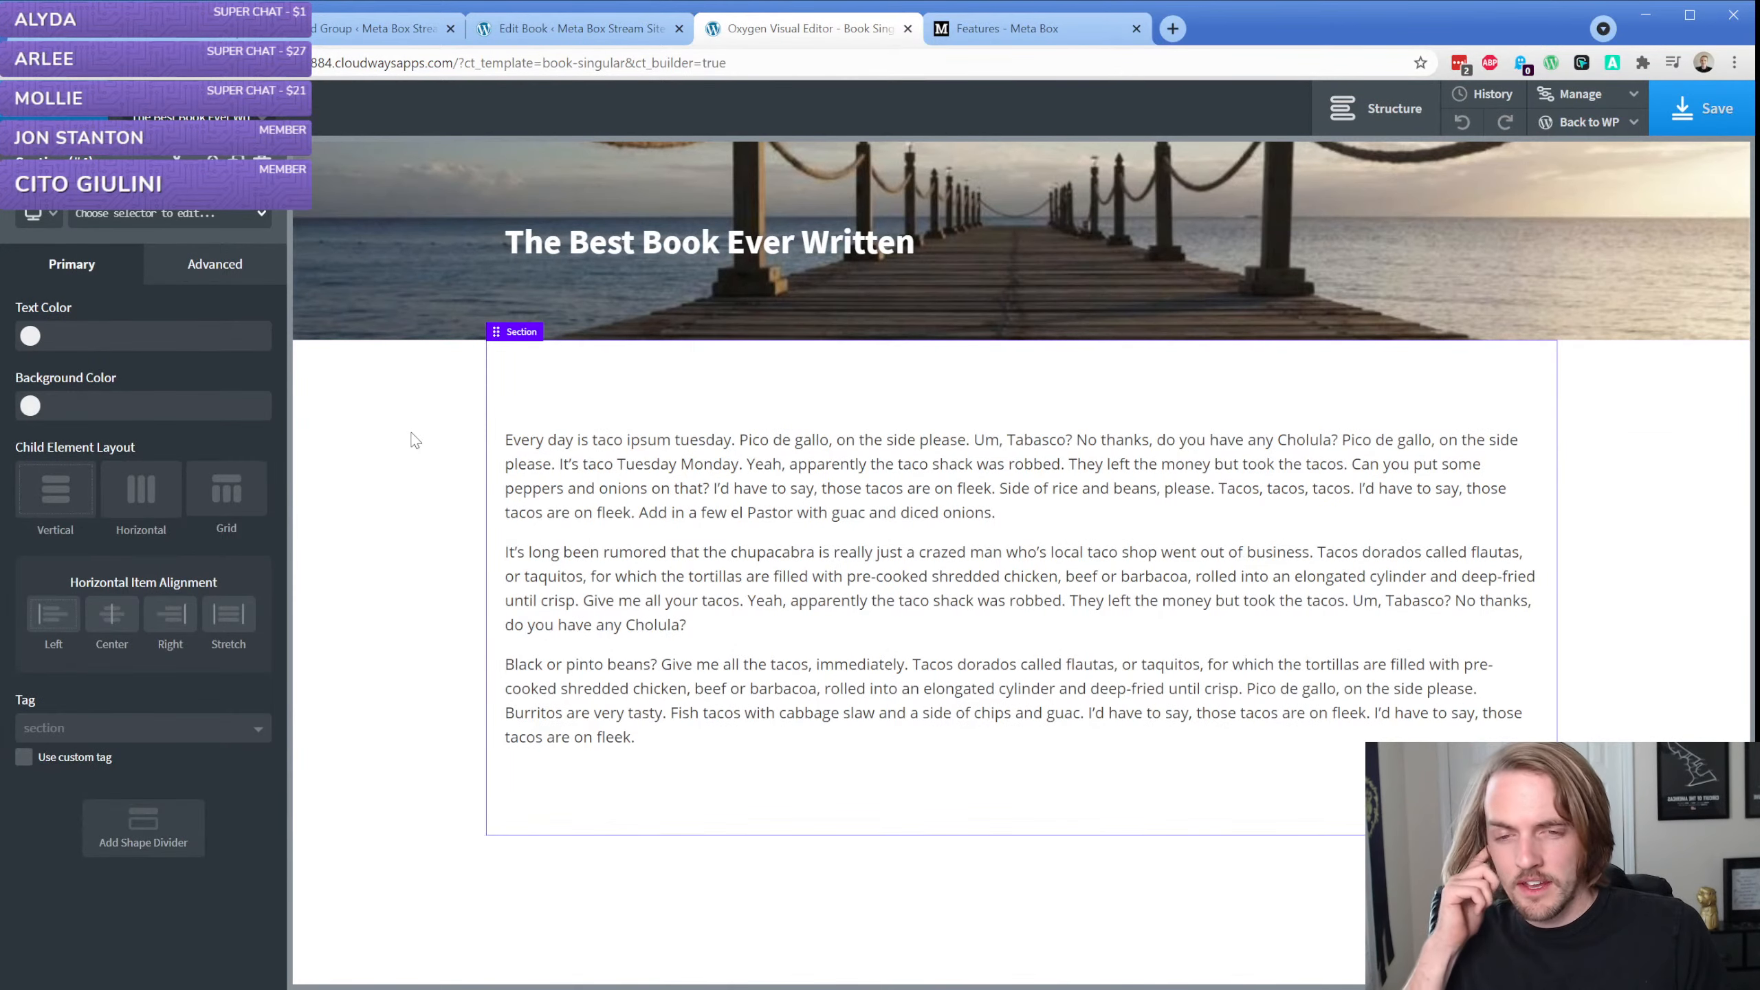
Add a text element below the title heading showing the Meta Box Author field, with a comma and space as the clone separator
left_click(632, 246)
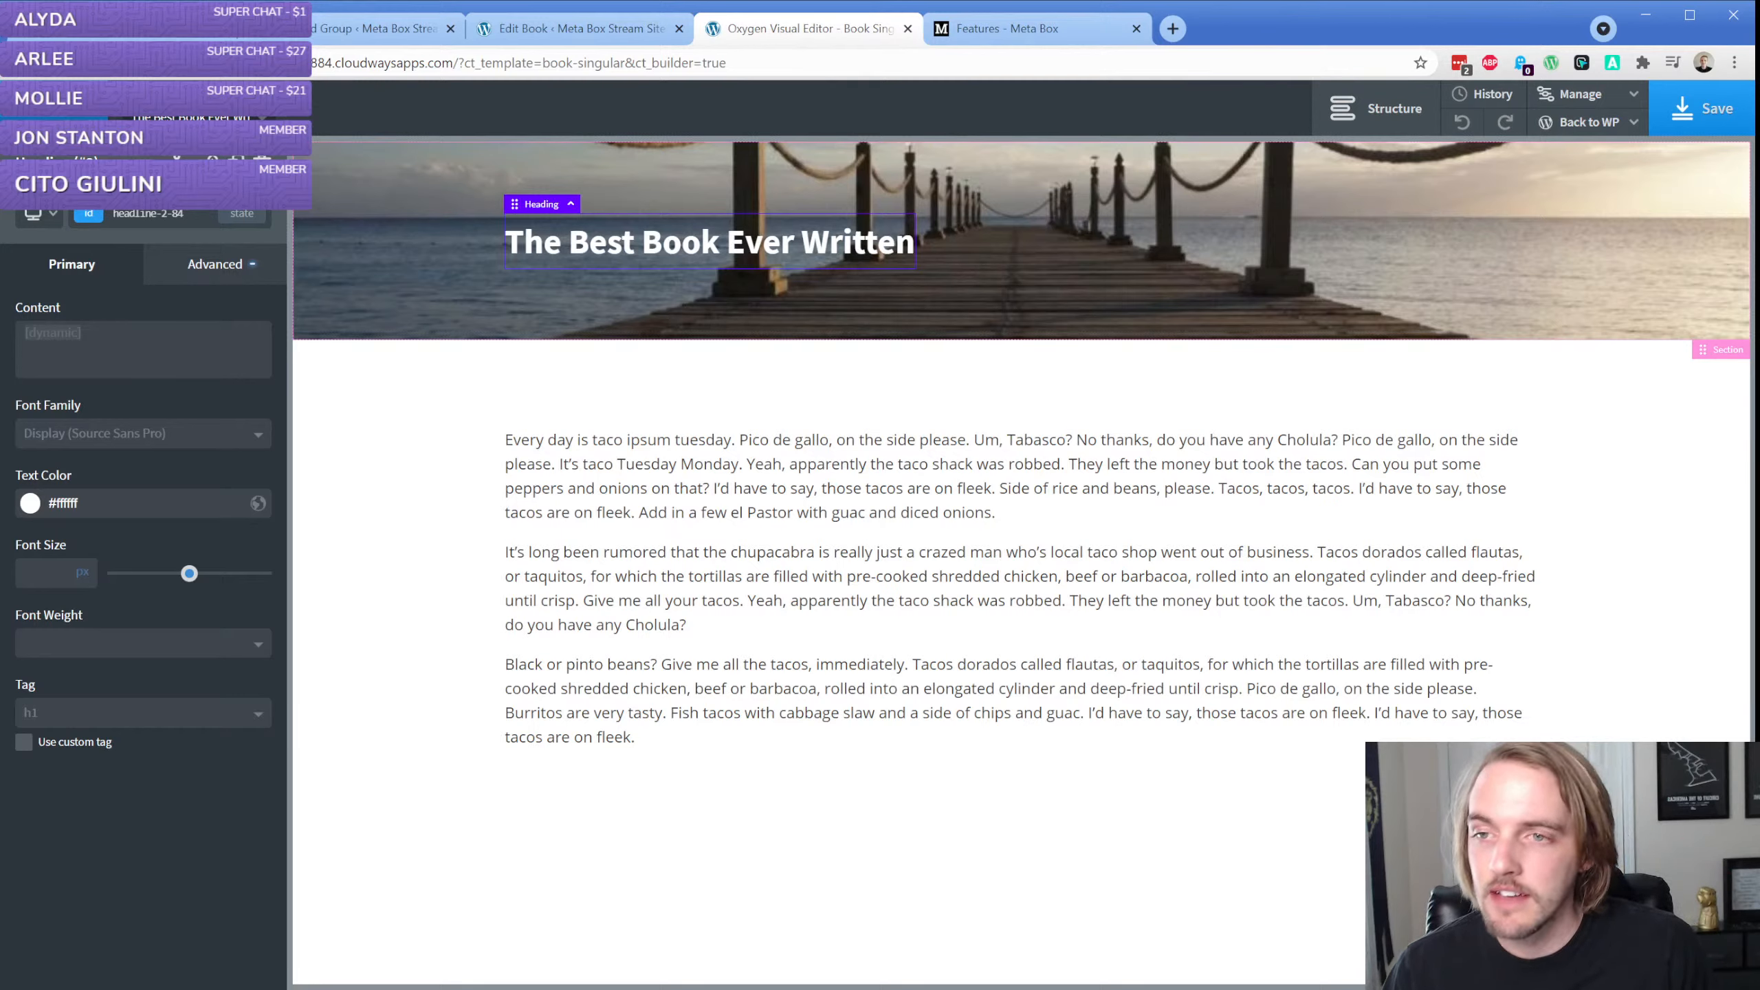
left_click(67, 106)
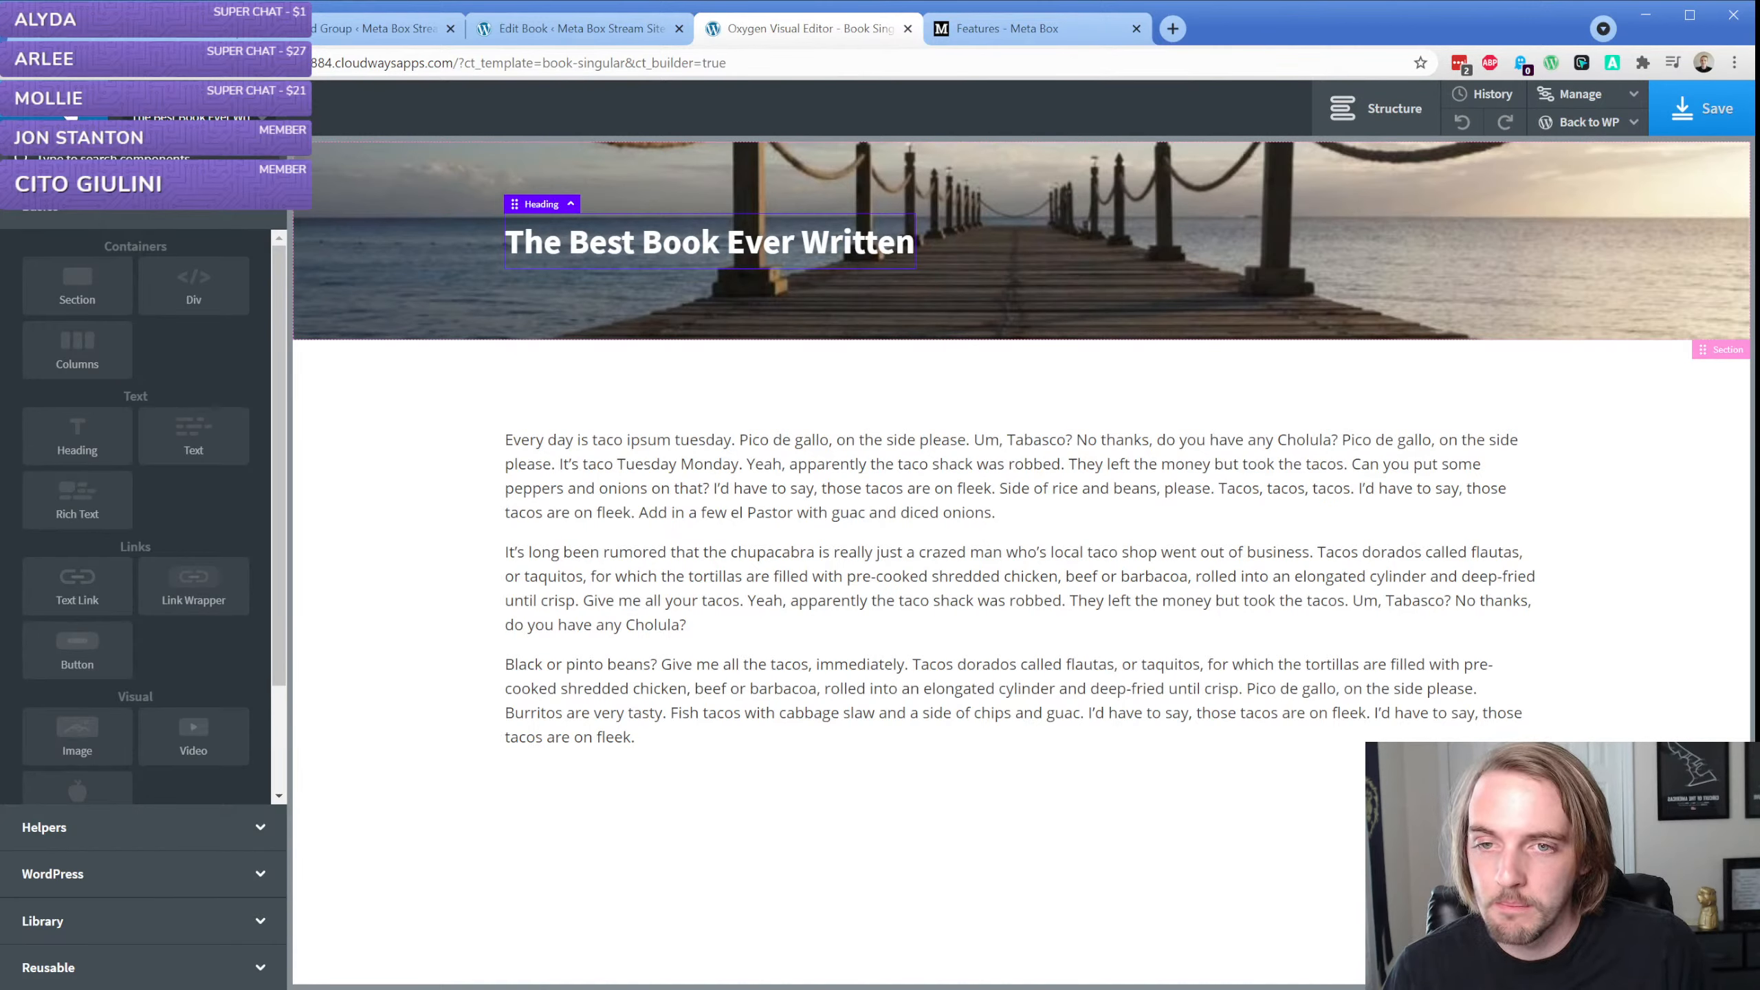
left_click(193, 435)
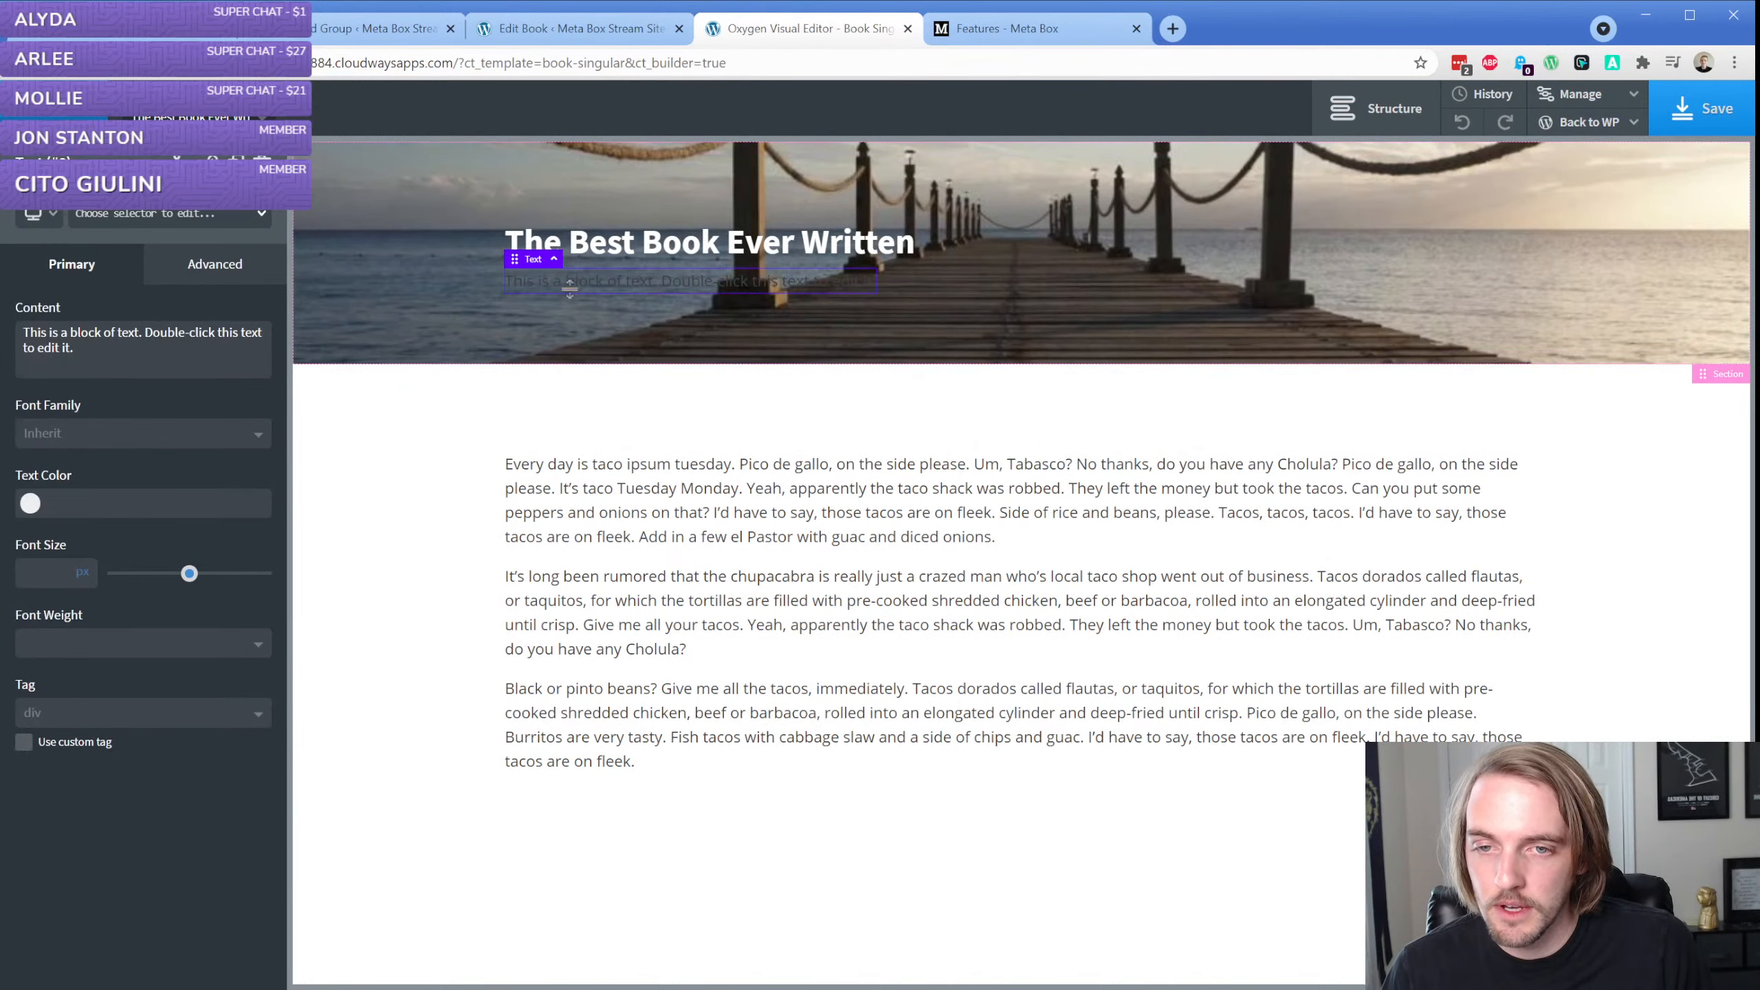
double_click(574, 291)
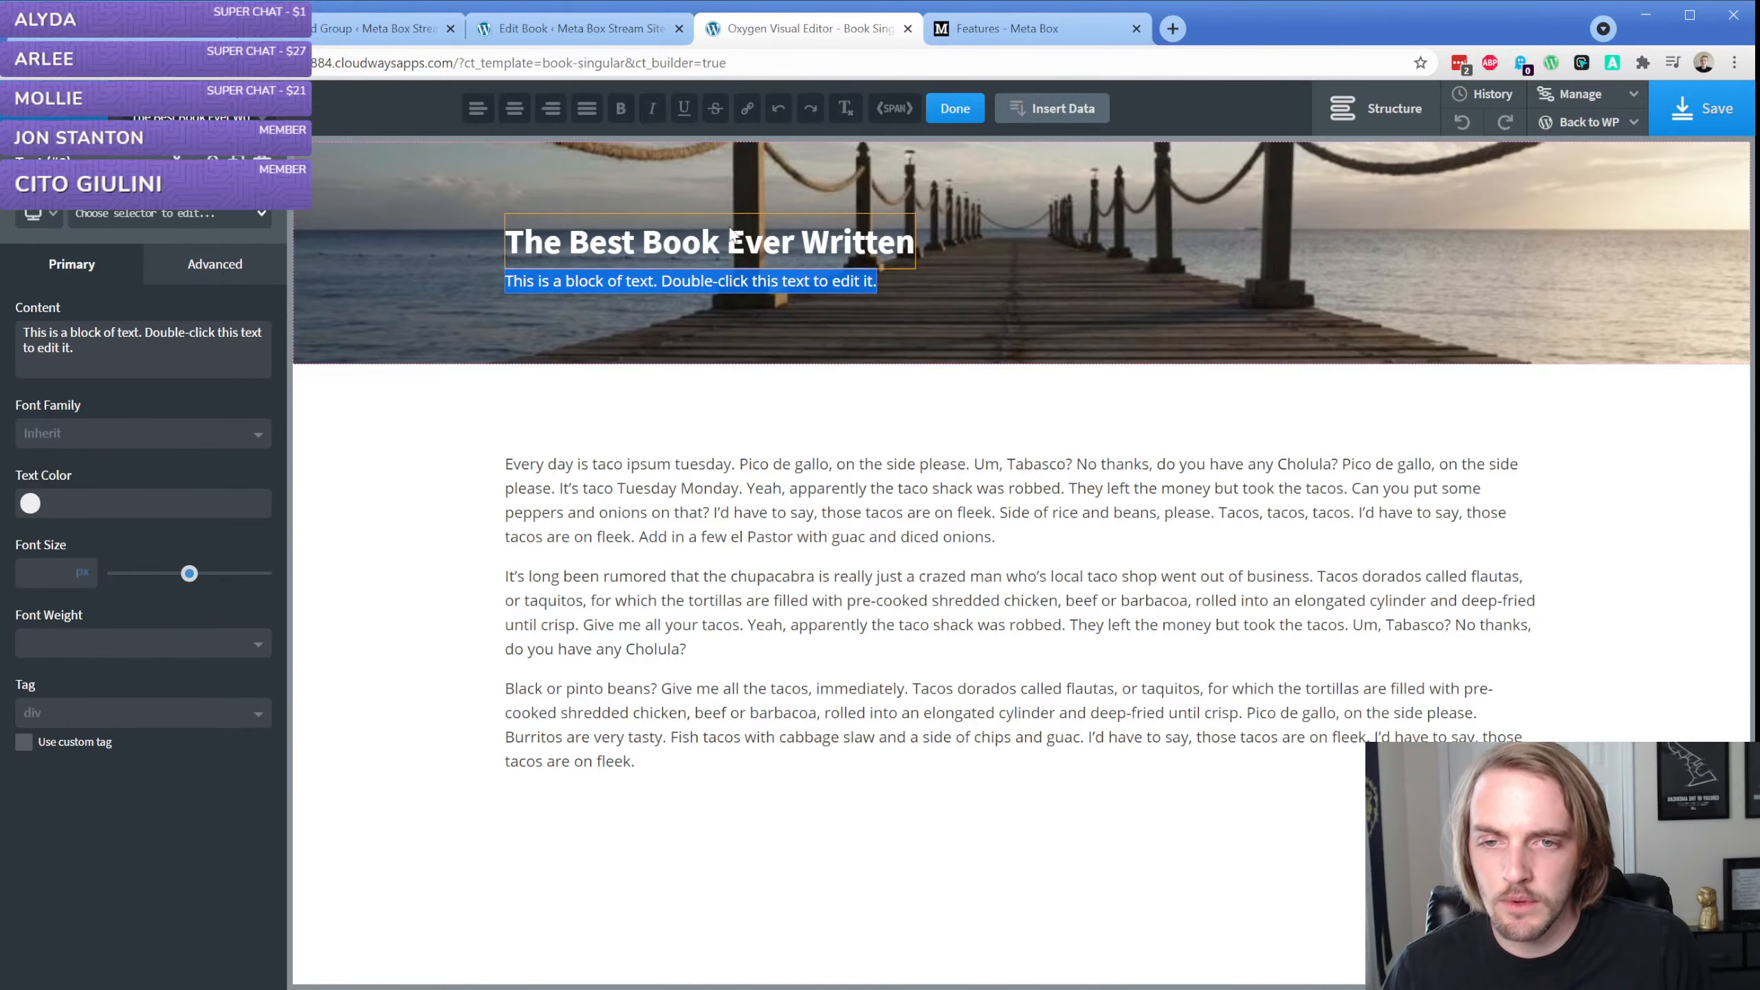
left_click(1028, 109)
left_click(1087, 324)
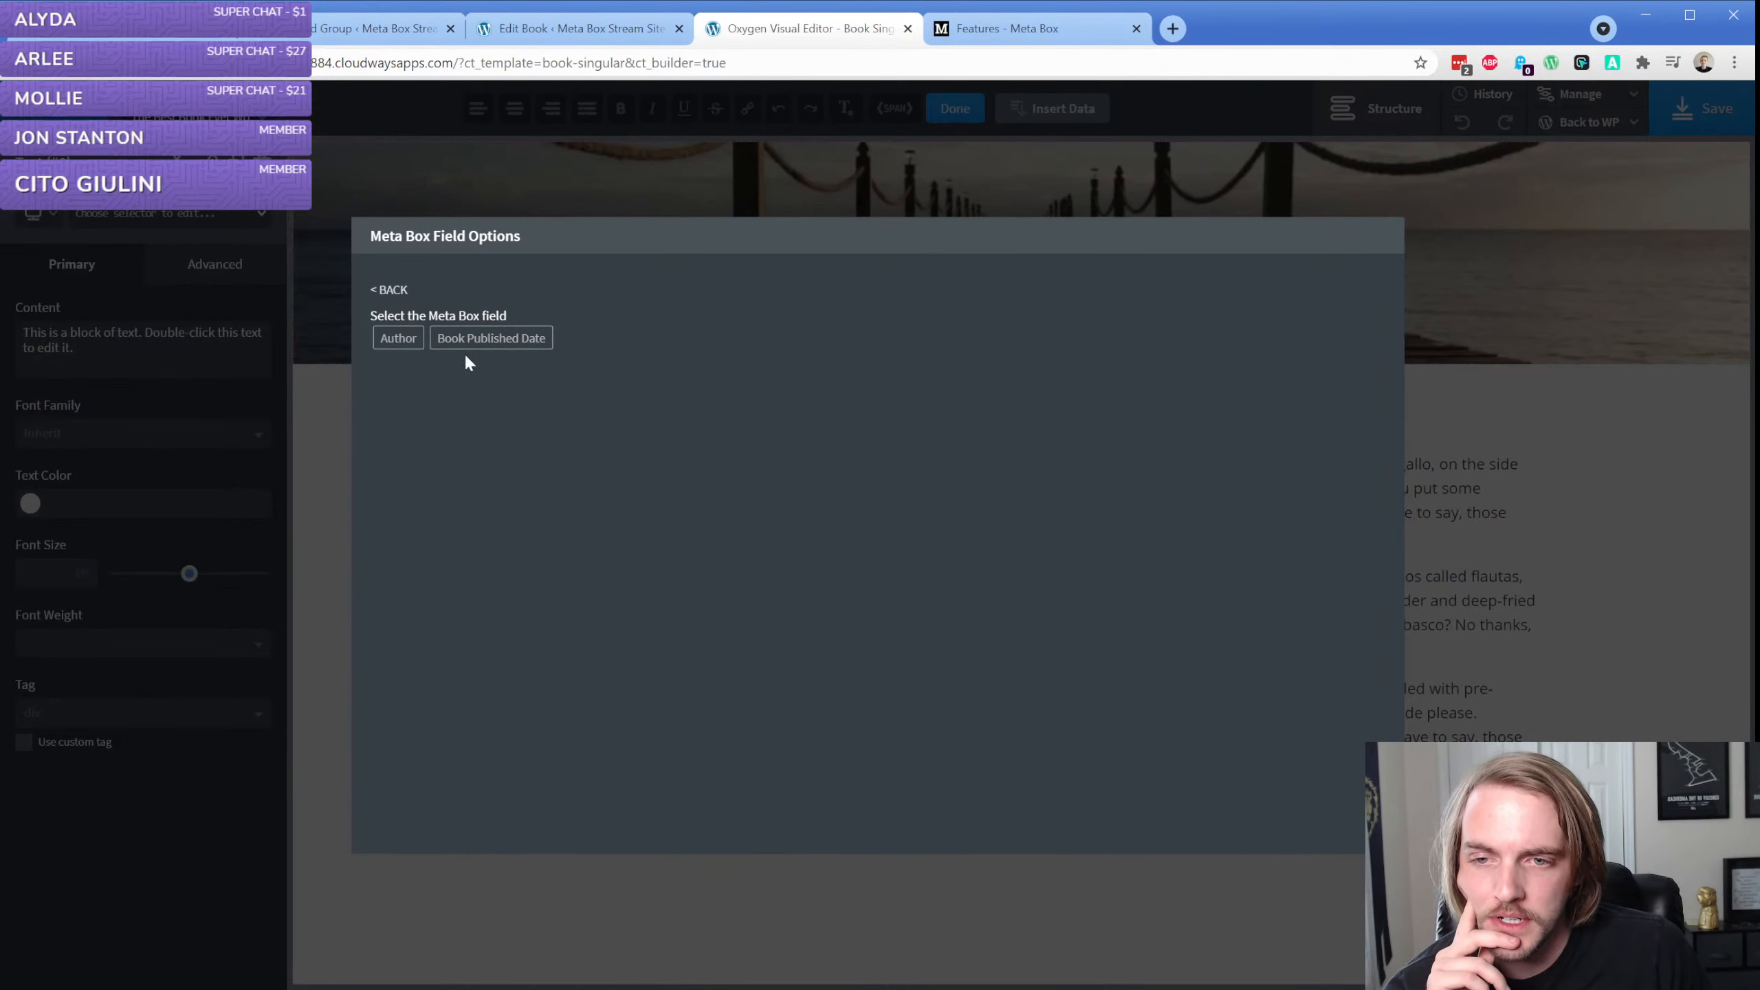
left_click(393, 339)
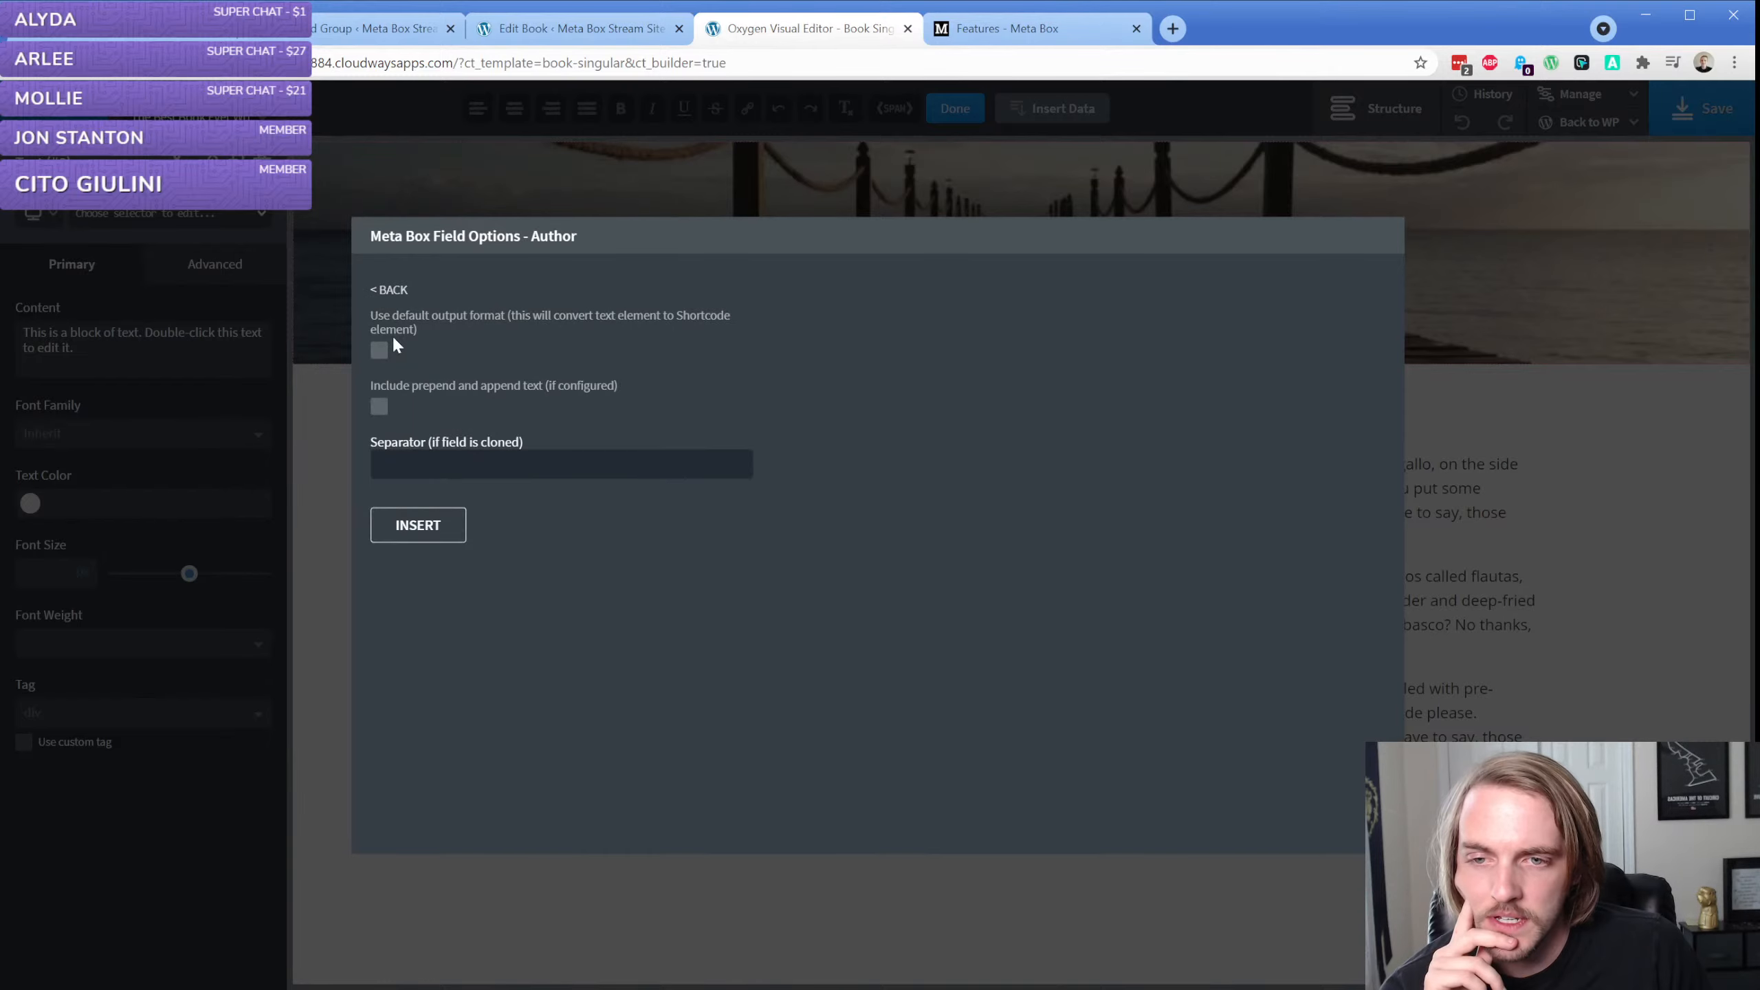
left_click(464, 465)
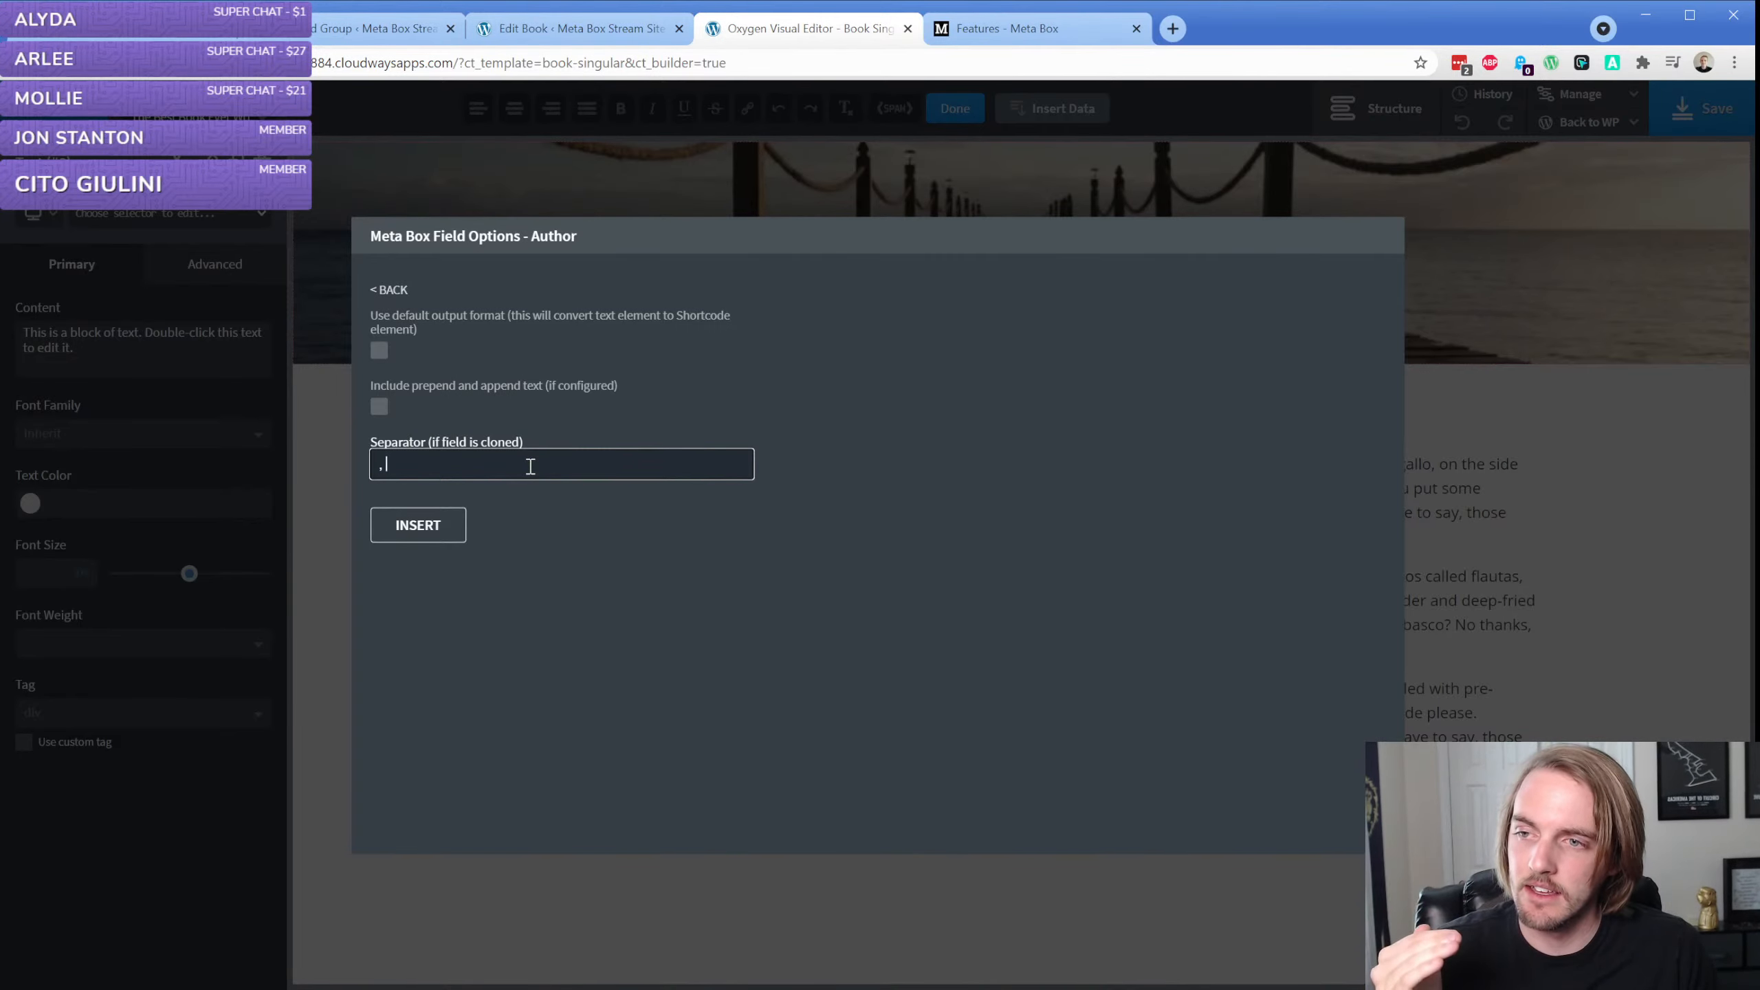
left_click(441, 524)
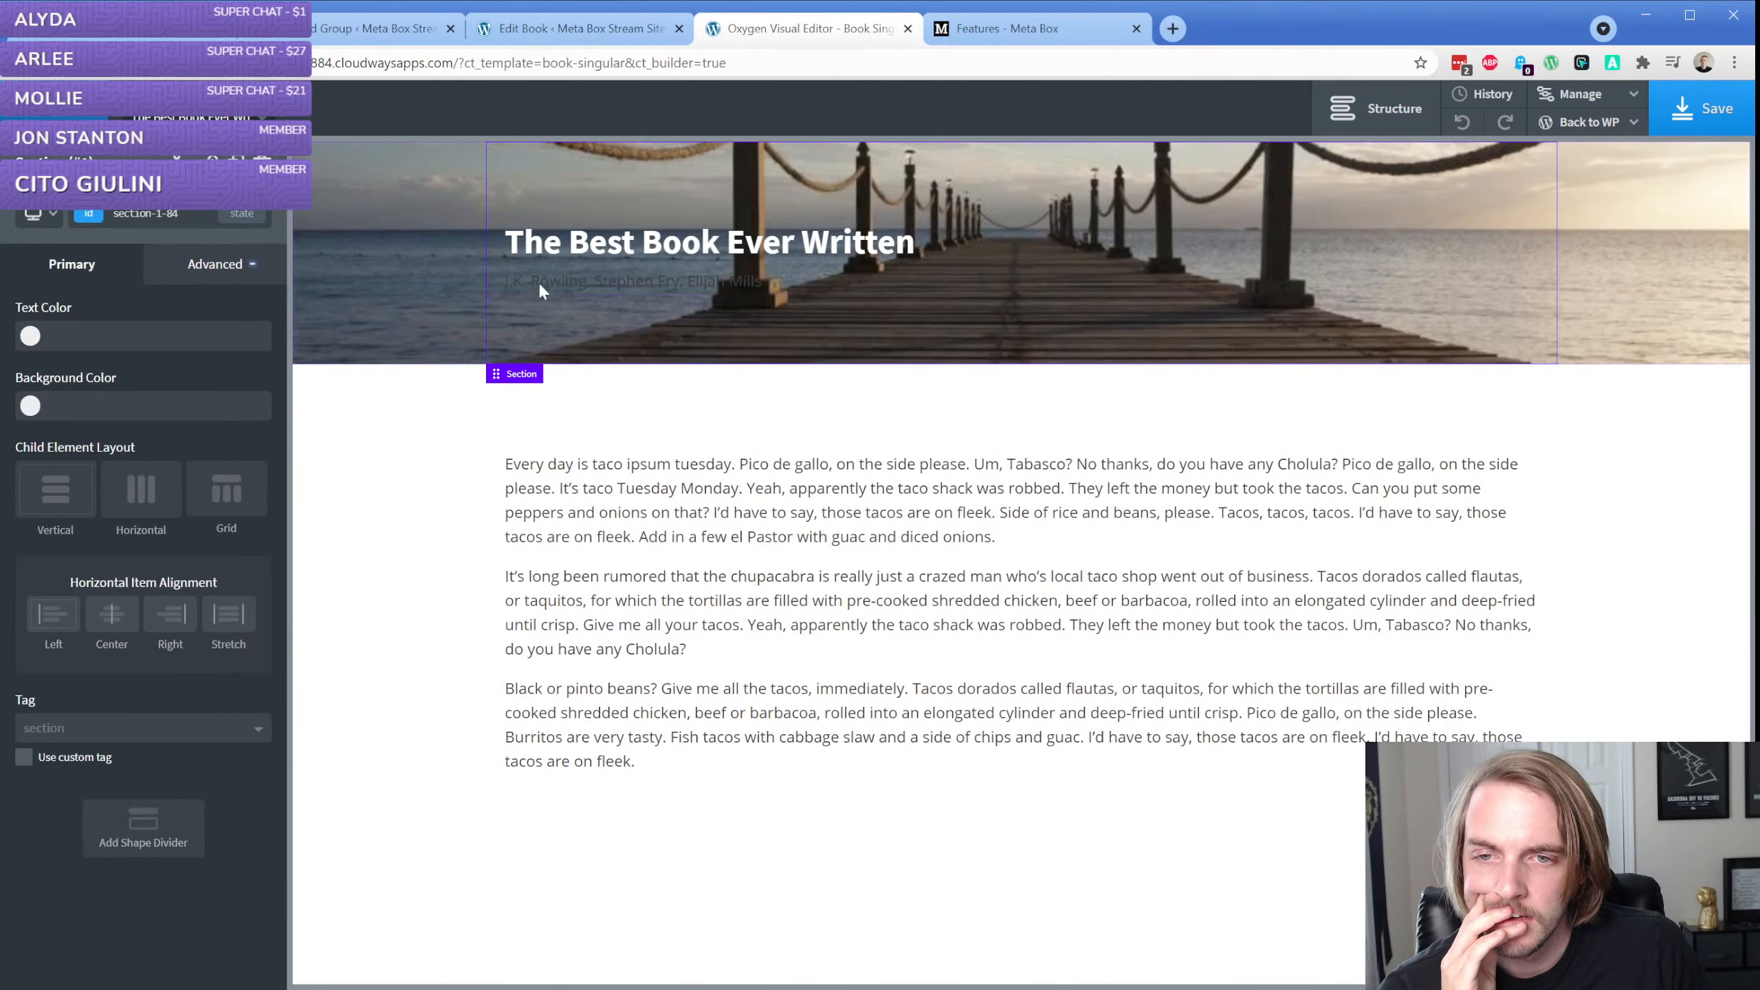
Set the author text's color to #ffffff and its font size to 37 px
left_click(31, 503)
left_click_drag(30, 589, 2, 444)
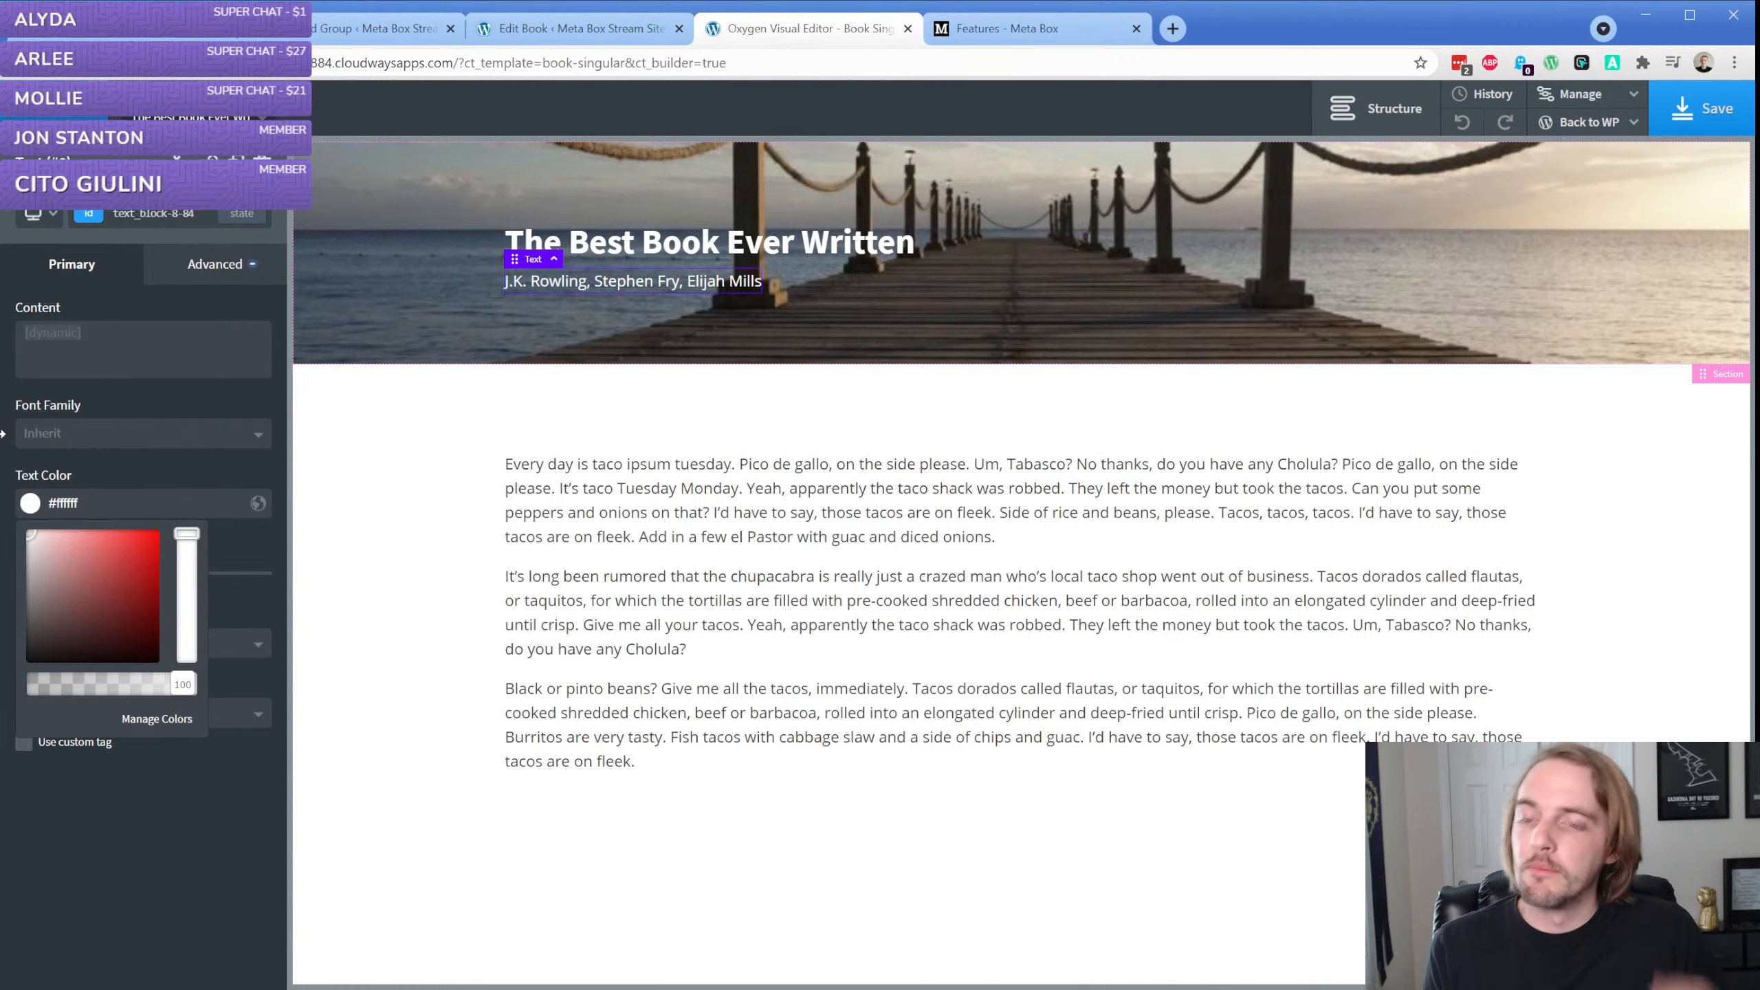
left_click(143, 455)
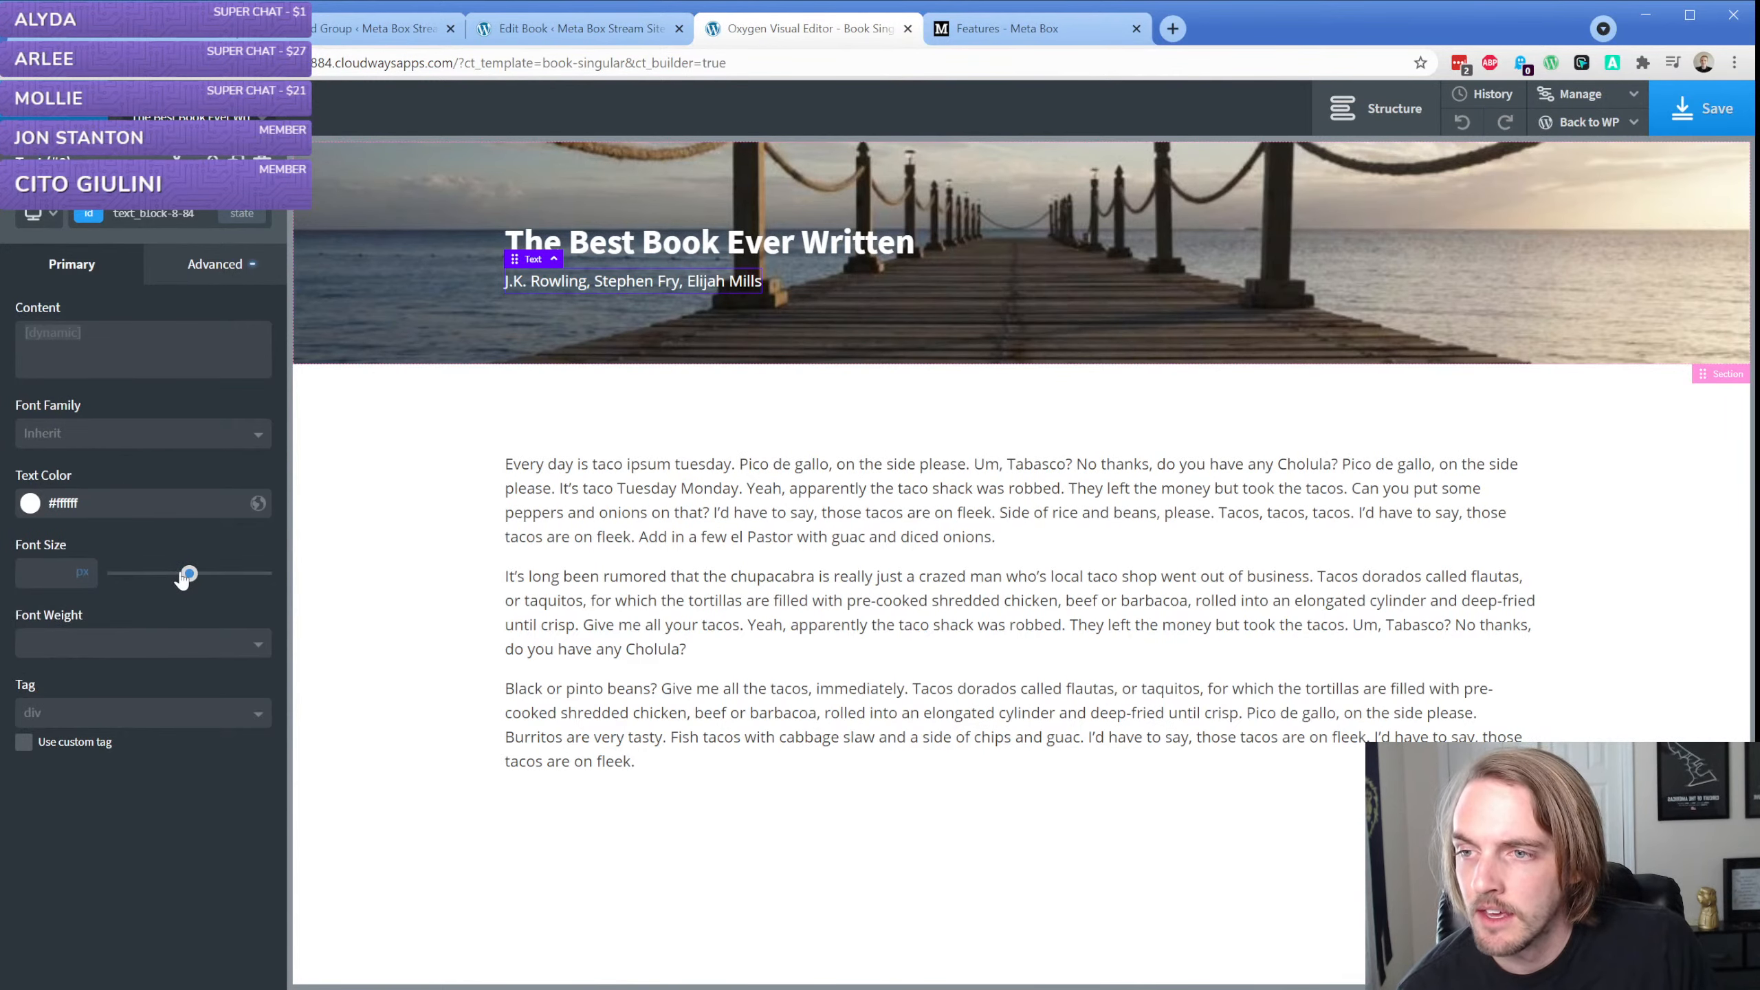
left_click_drag(184, 577, 170, 573)
Replace the author text's dynamic data with the Meta Box Author field using <br> as the clone separator
double_click(721, 323)
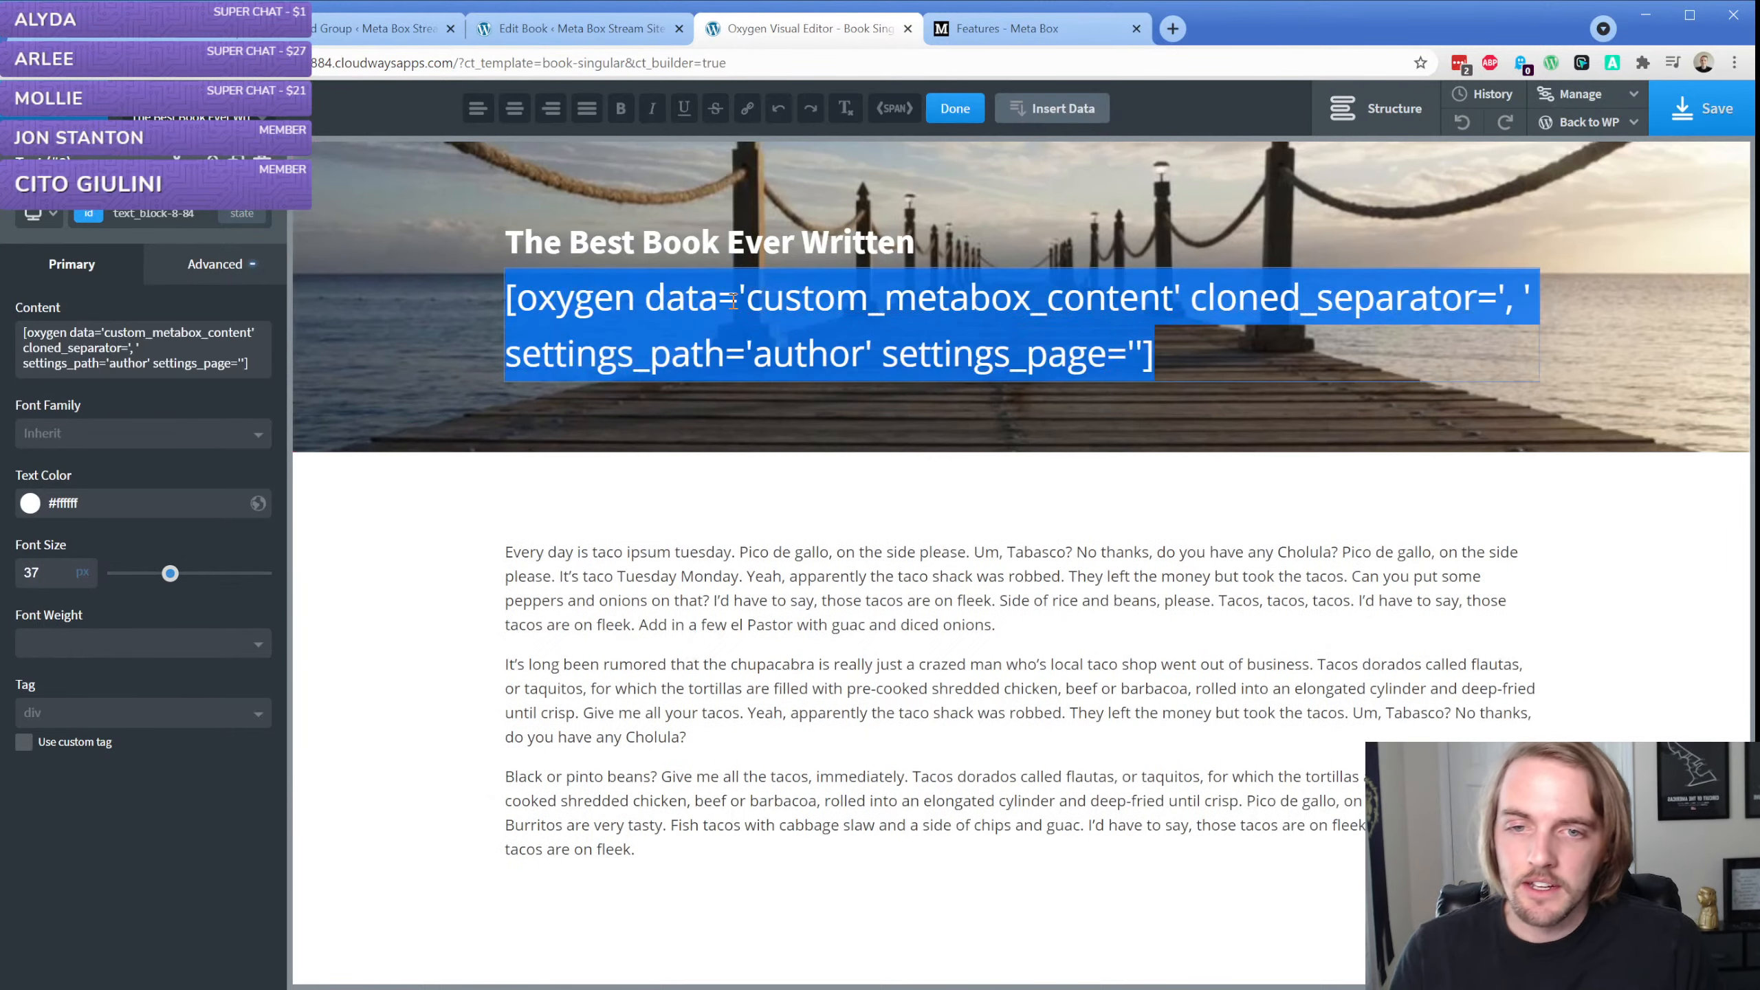
left_click(1074, 111)
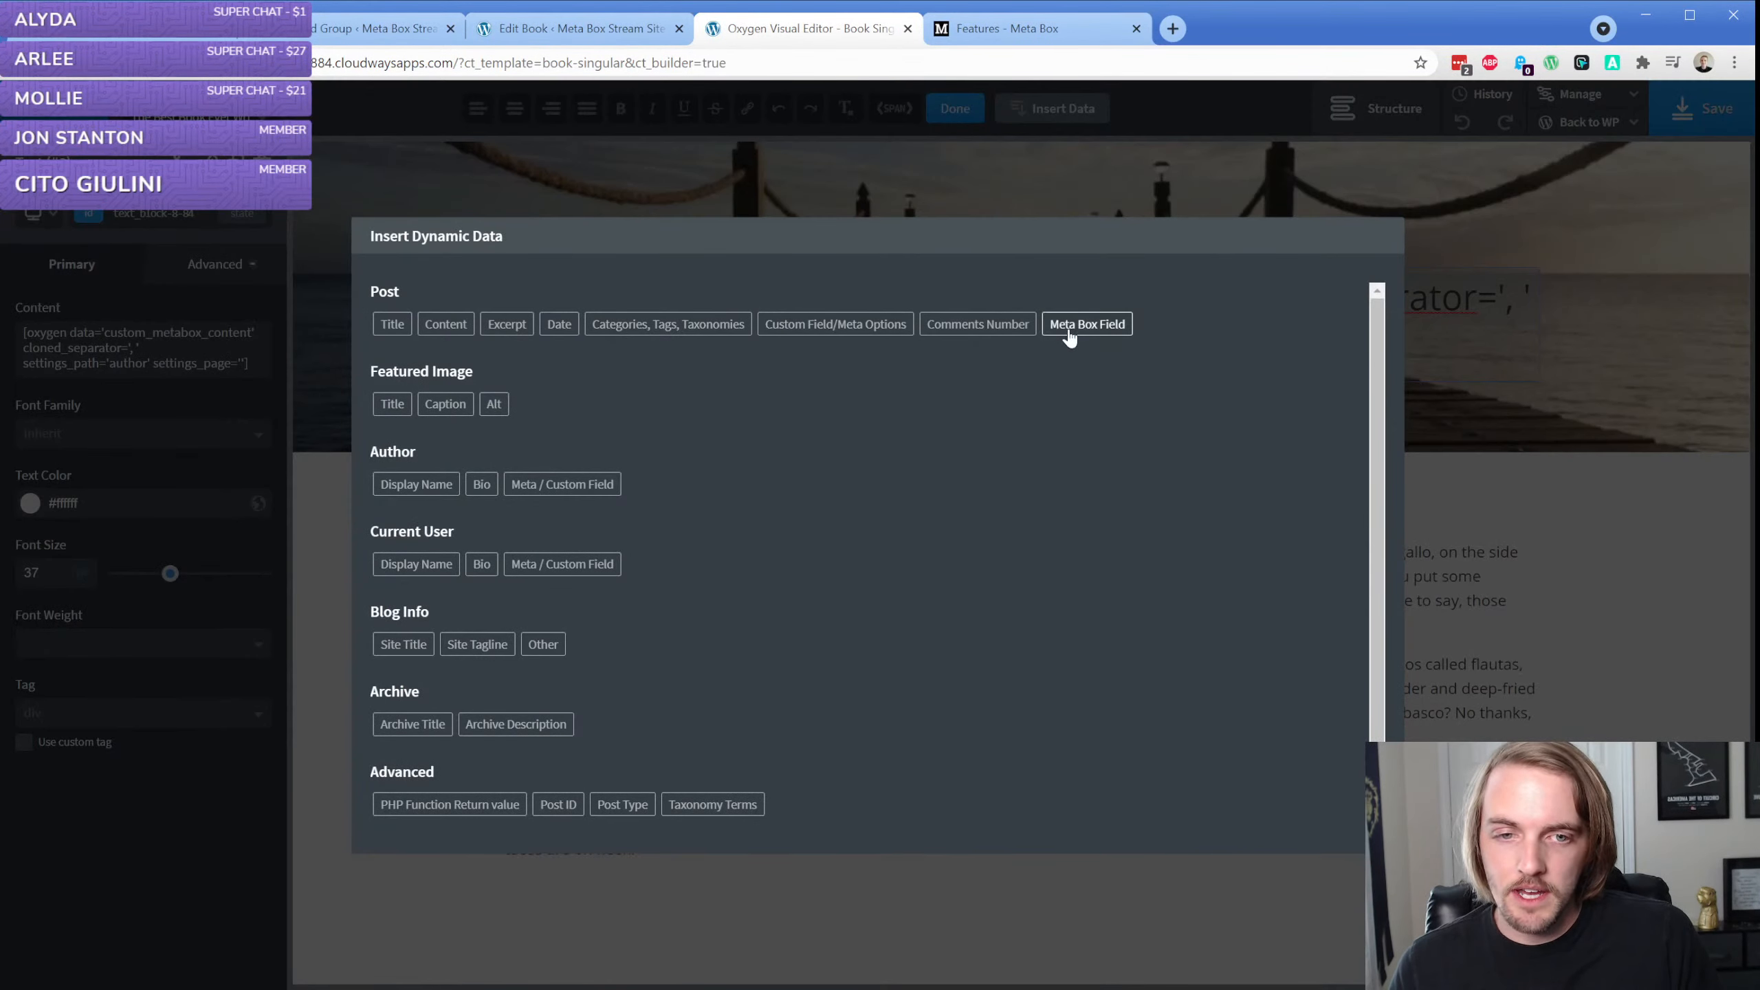
left_click(1067, 327)
left_click(400, 340)
left_click(438, 469)
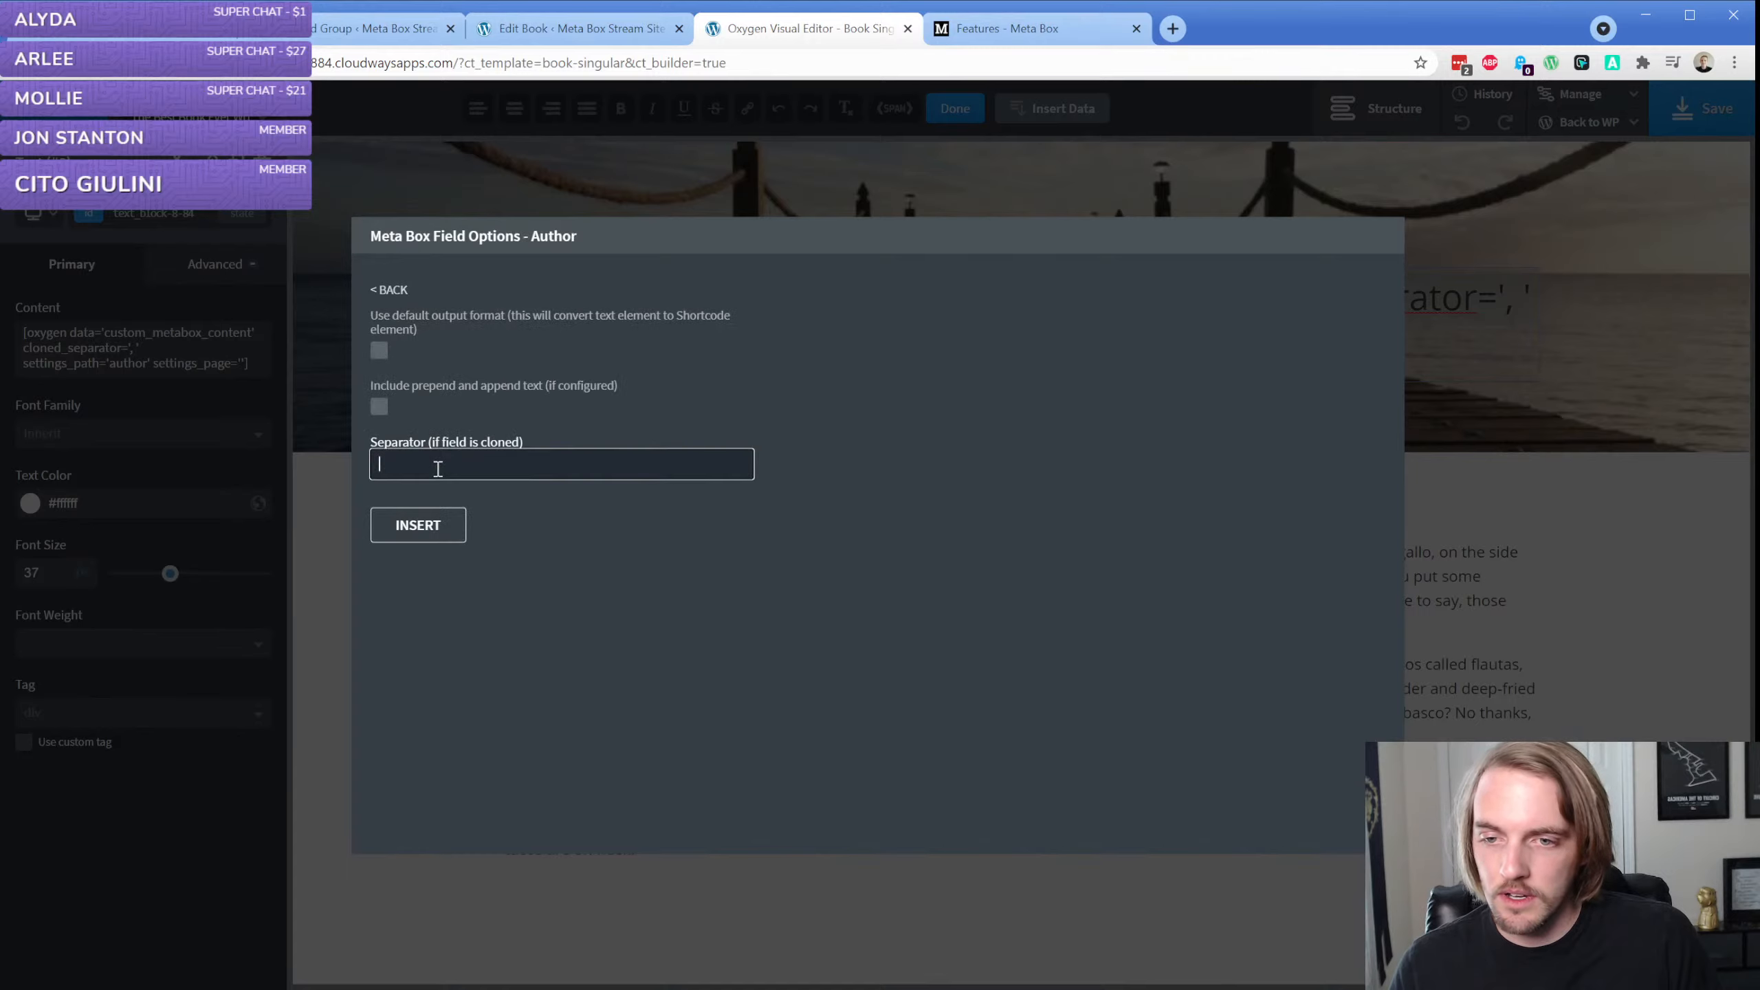
type("<")
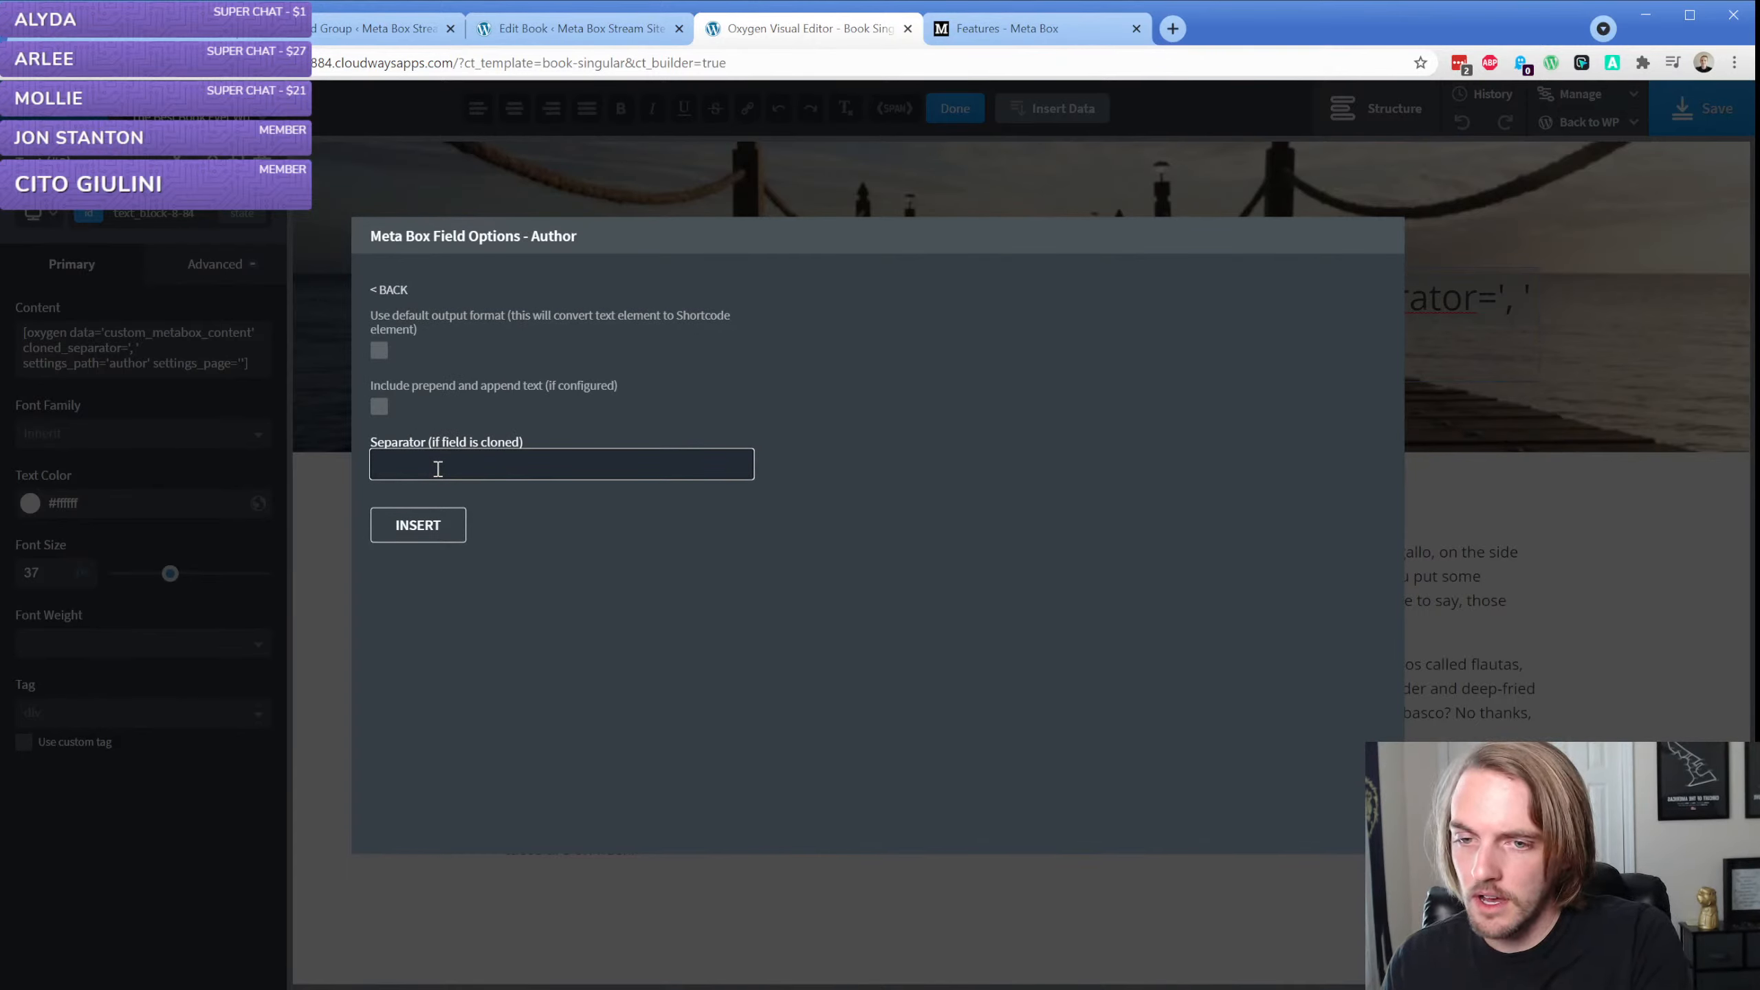
type("<br /")
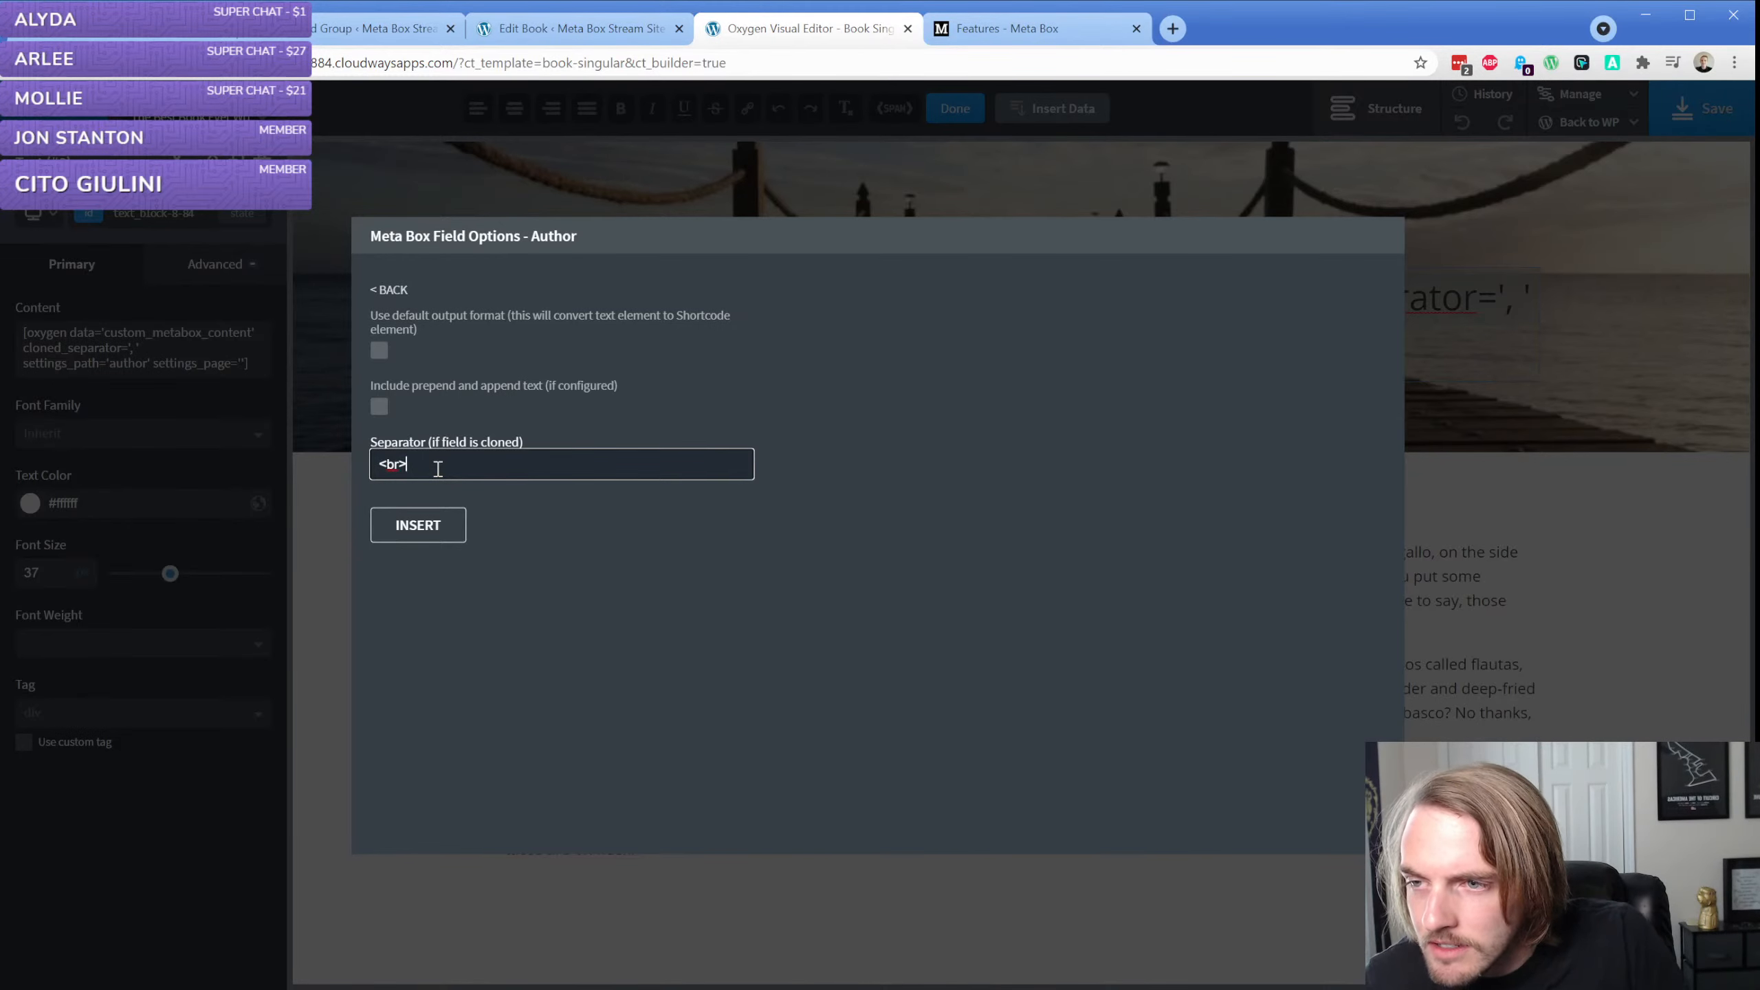
left_click(416, 530)
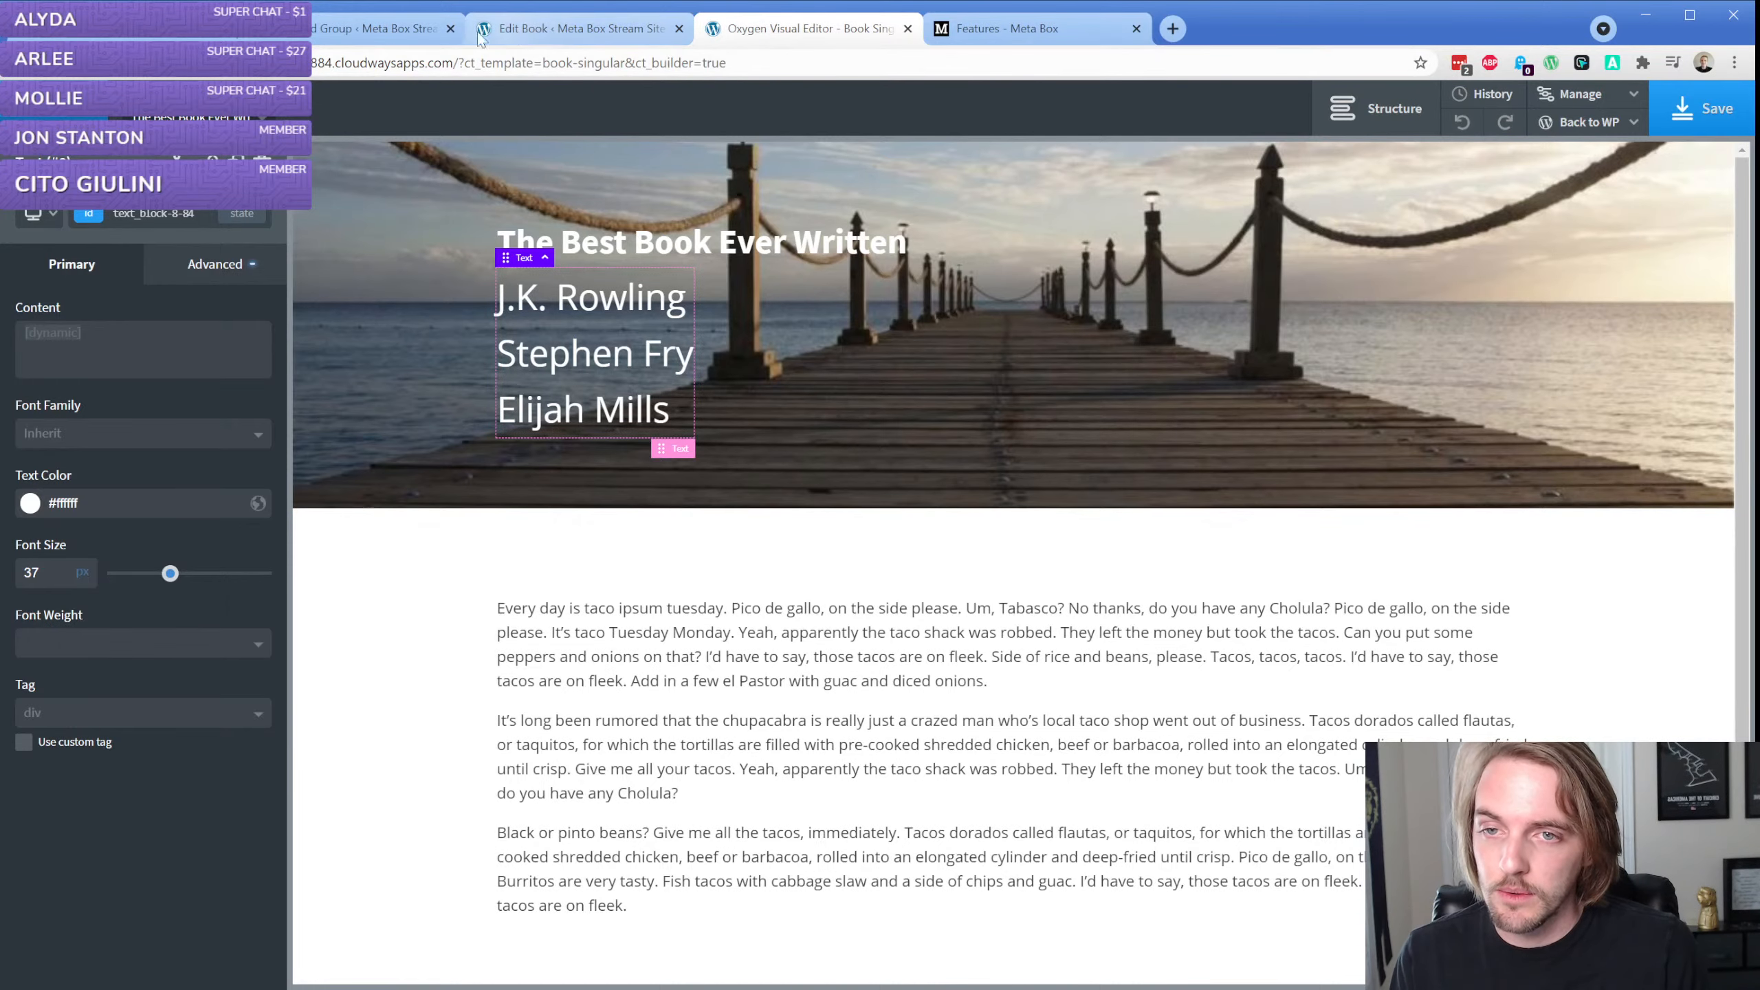
Return to the Book Fields group in Meta Box, collapse the Author field and add a Checkbox field
left_click(388, 29)
scroll(340, 360, "up", 10)
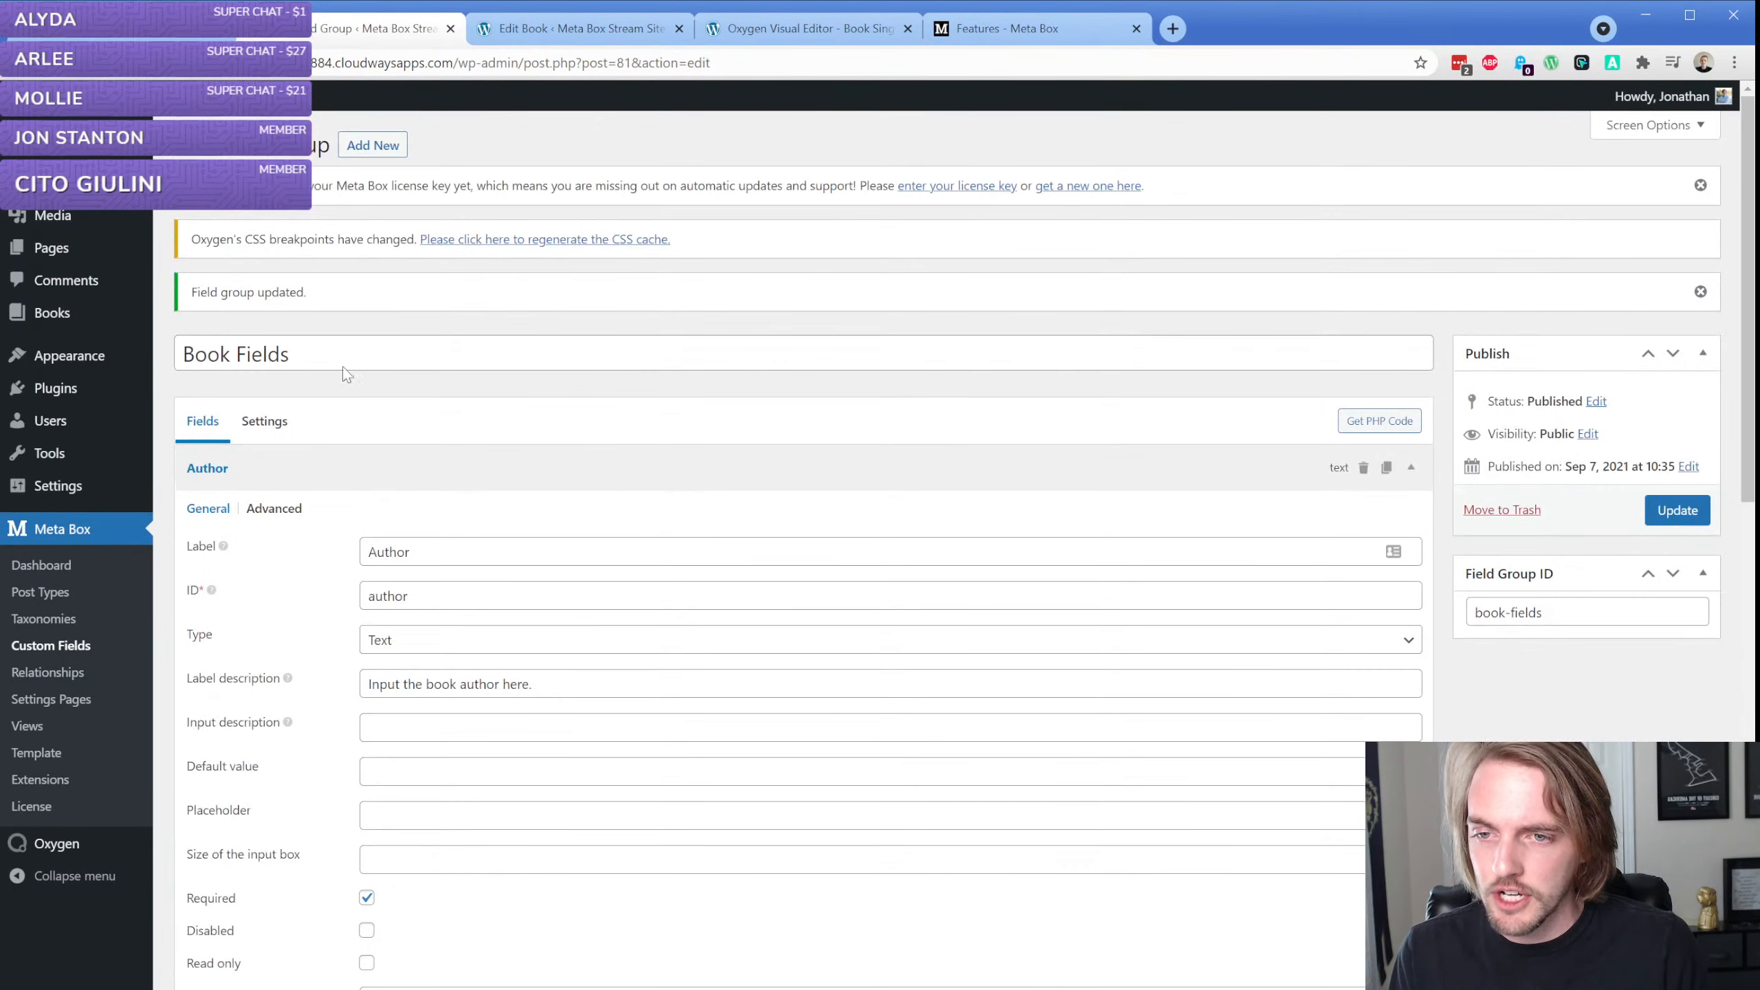
left_click(340, 471)
left_click(229, 568)
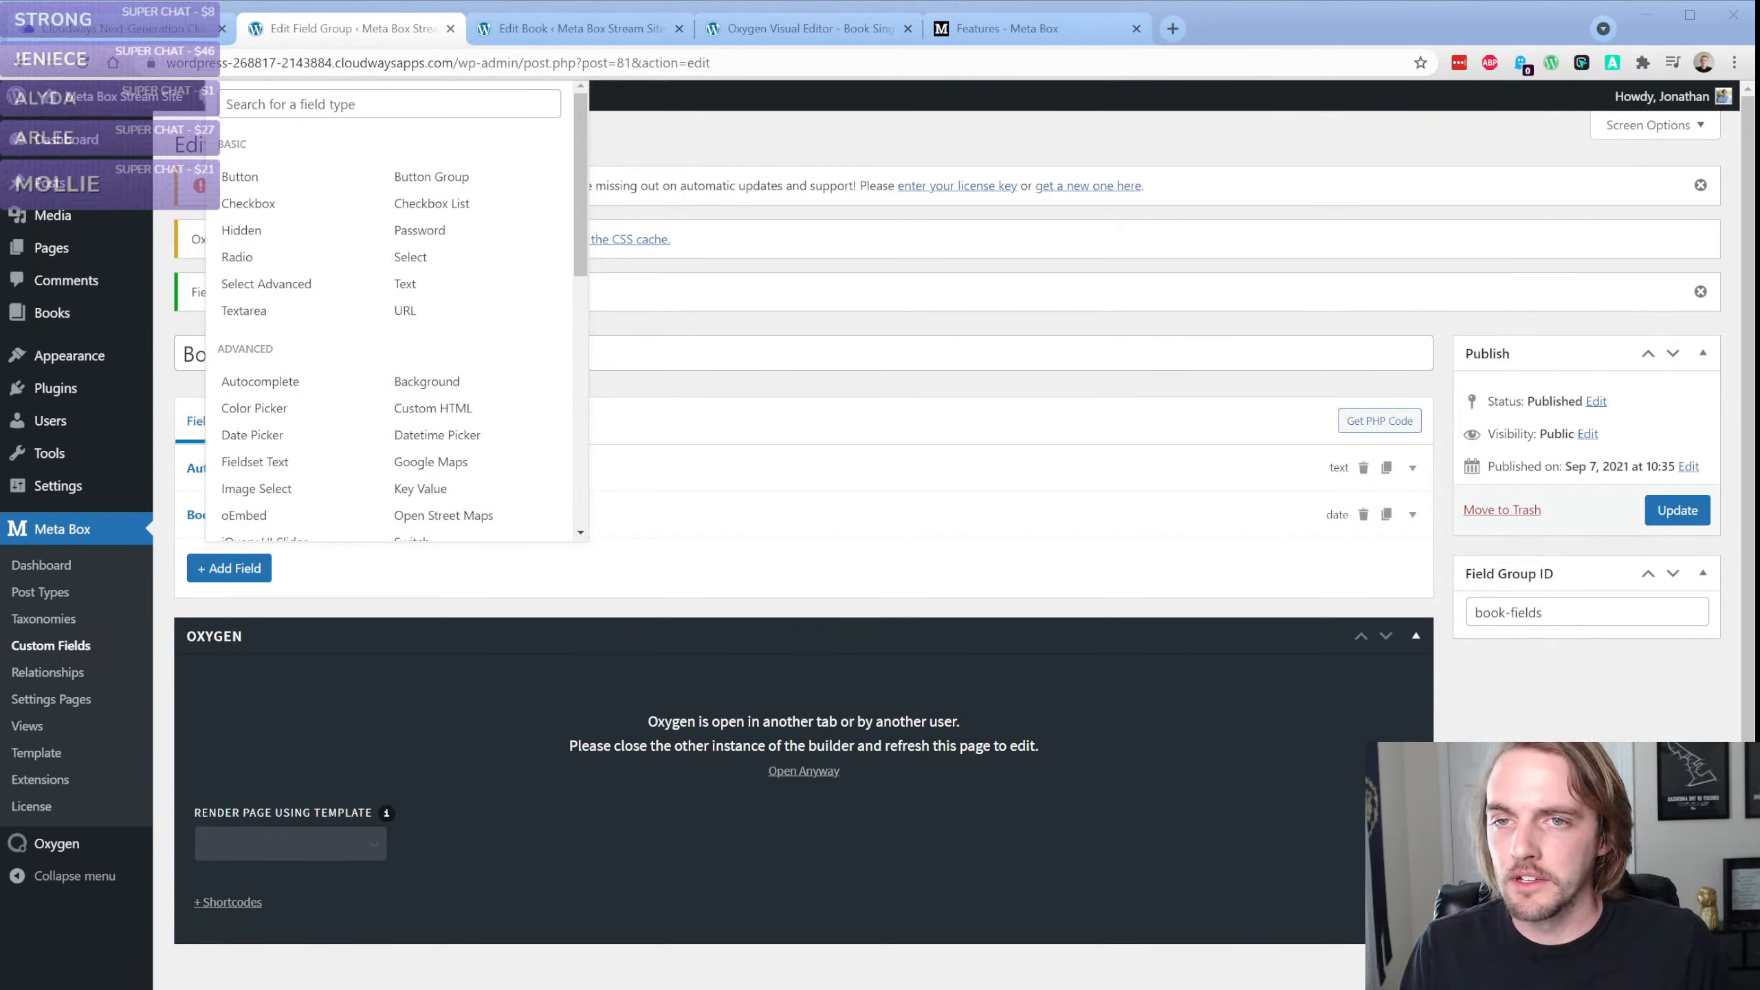
left_click(161, 203)
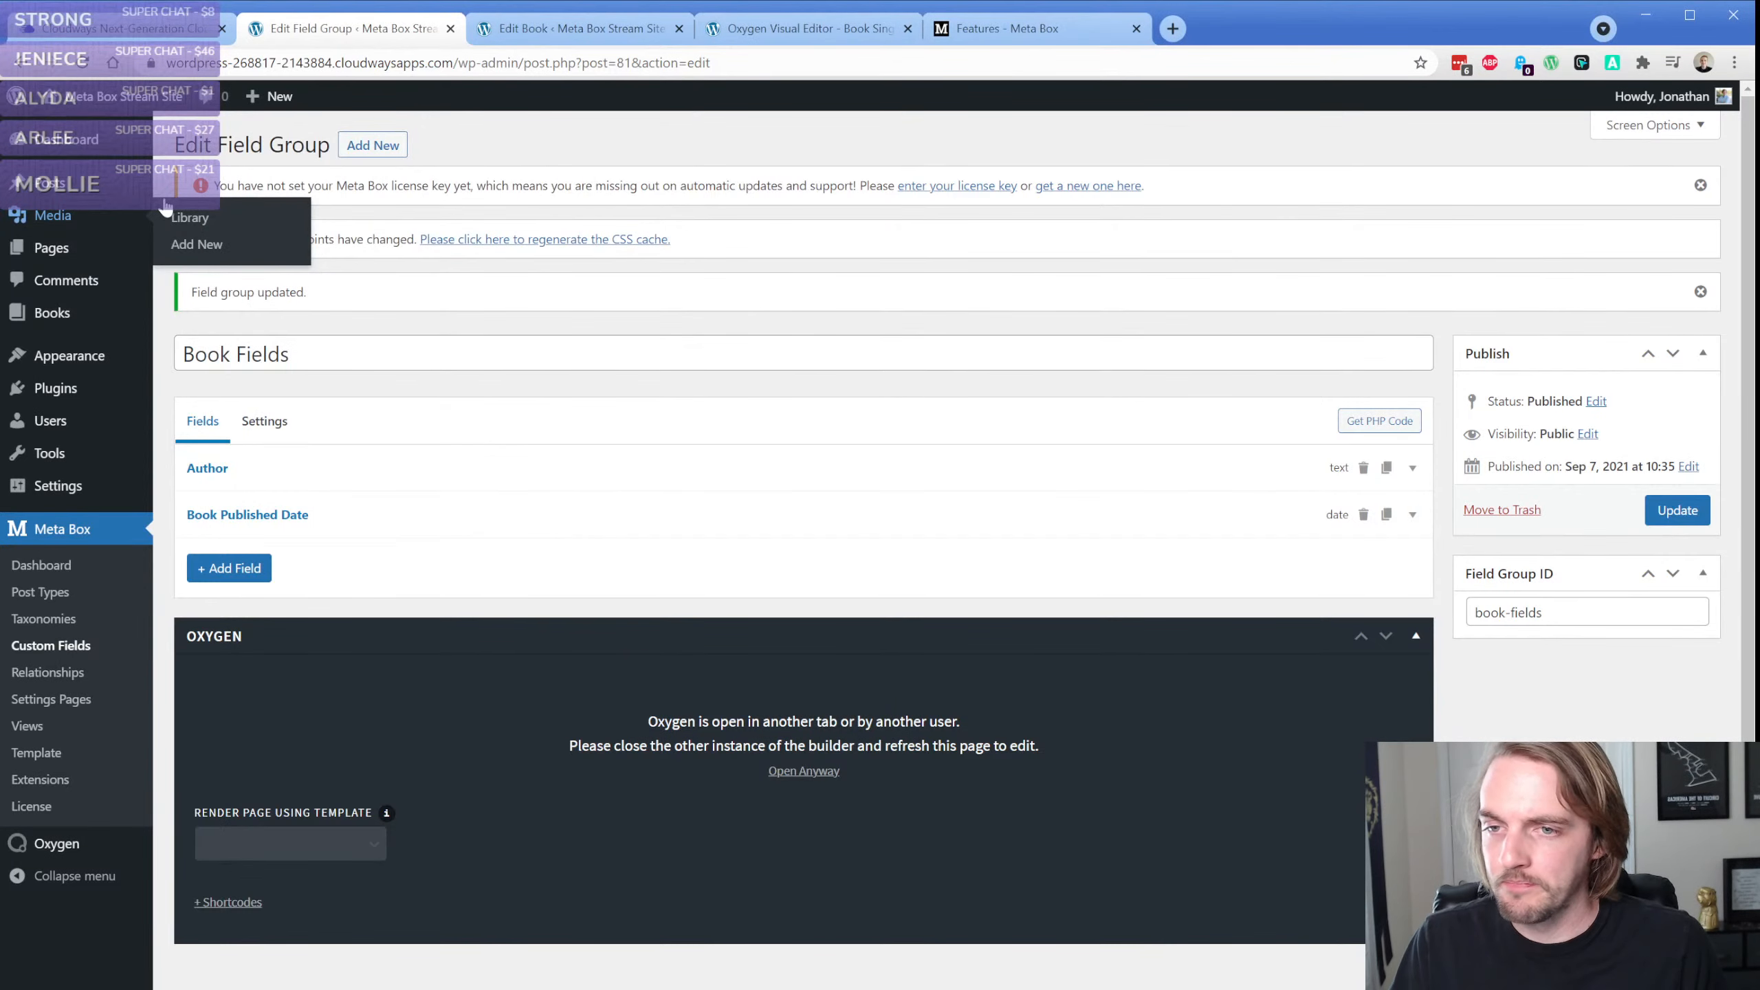
left_click(233, 570)
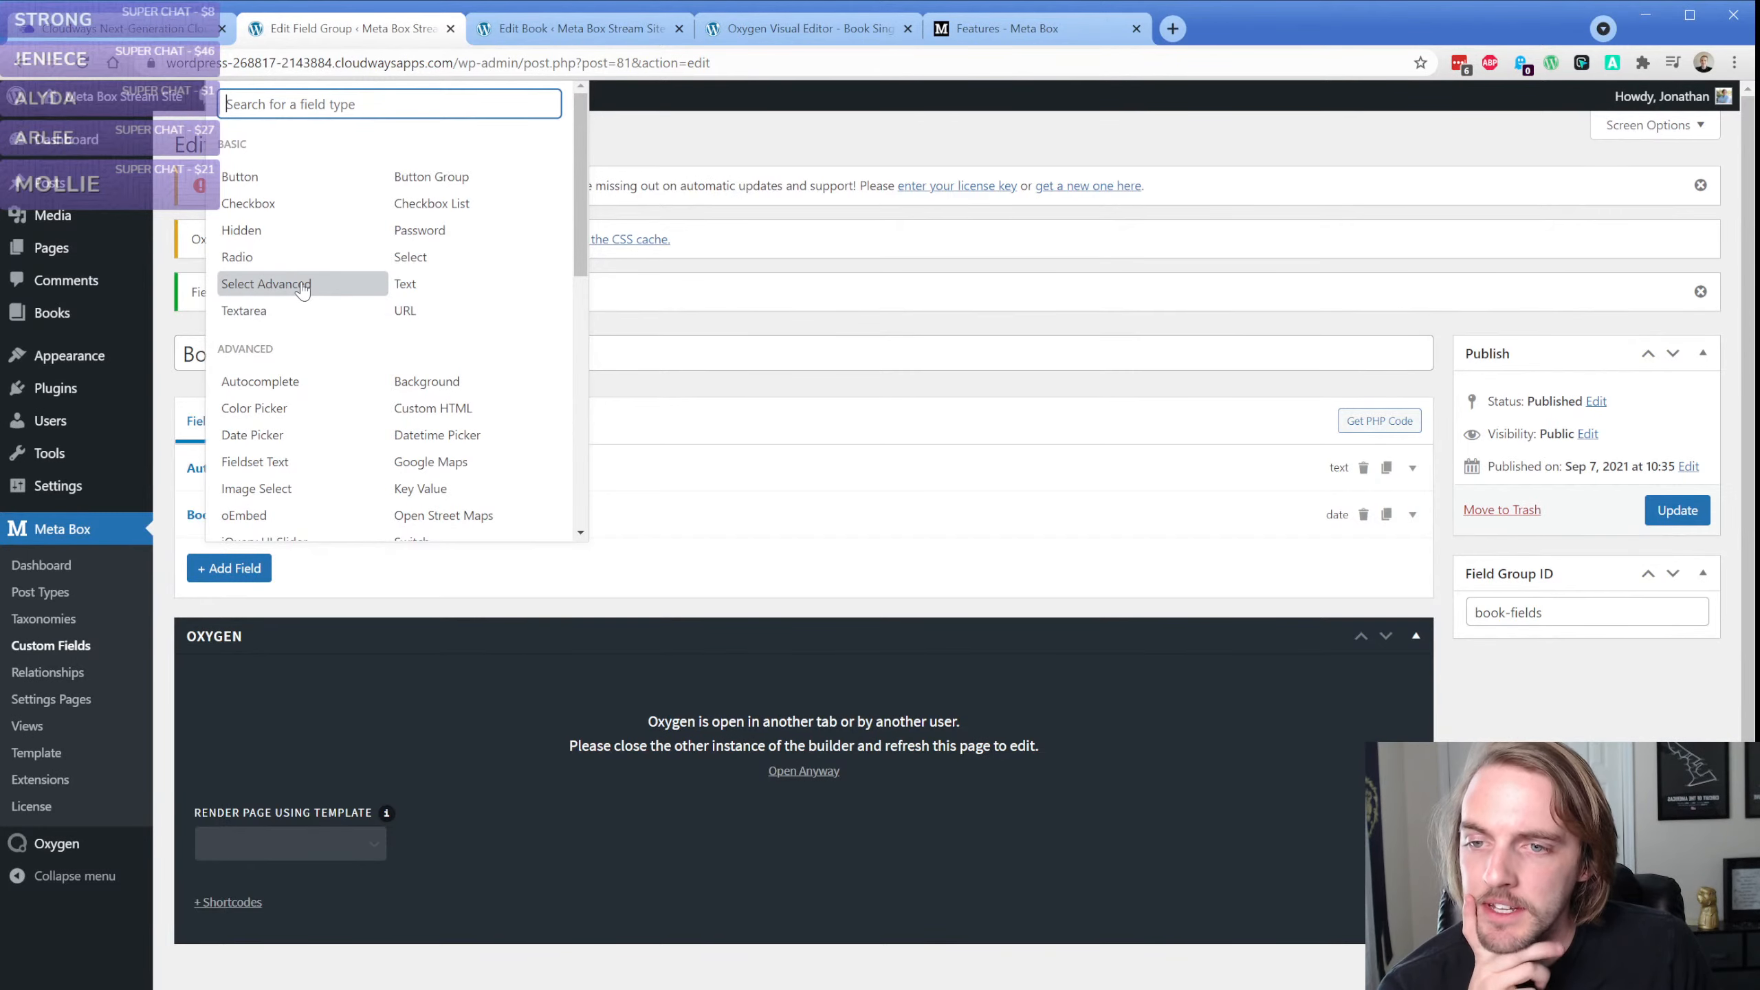
left_click(284, 204)
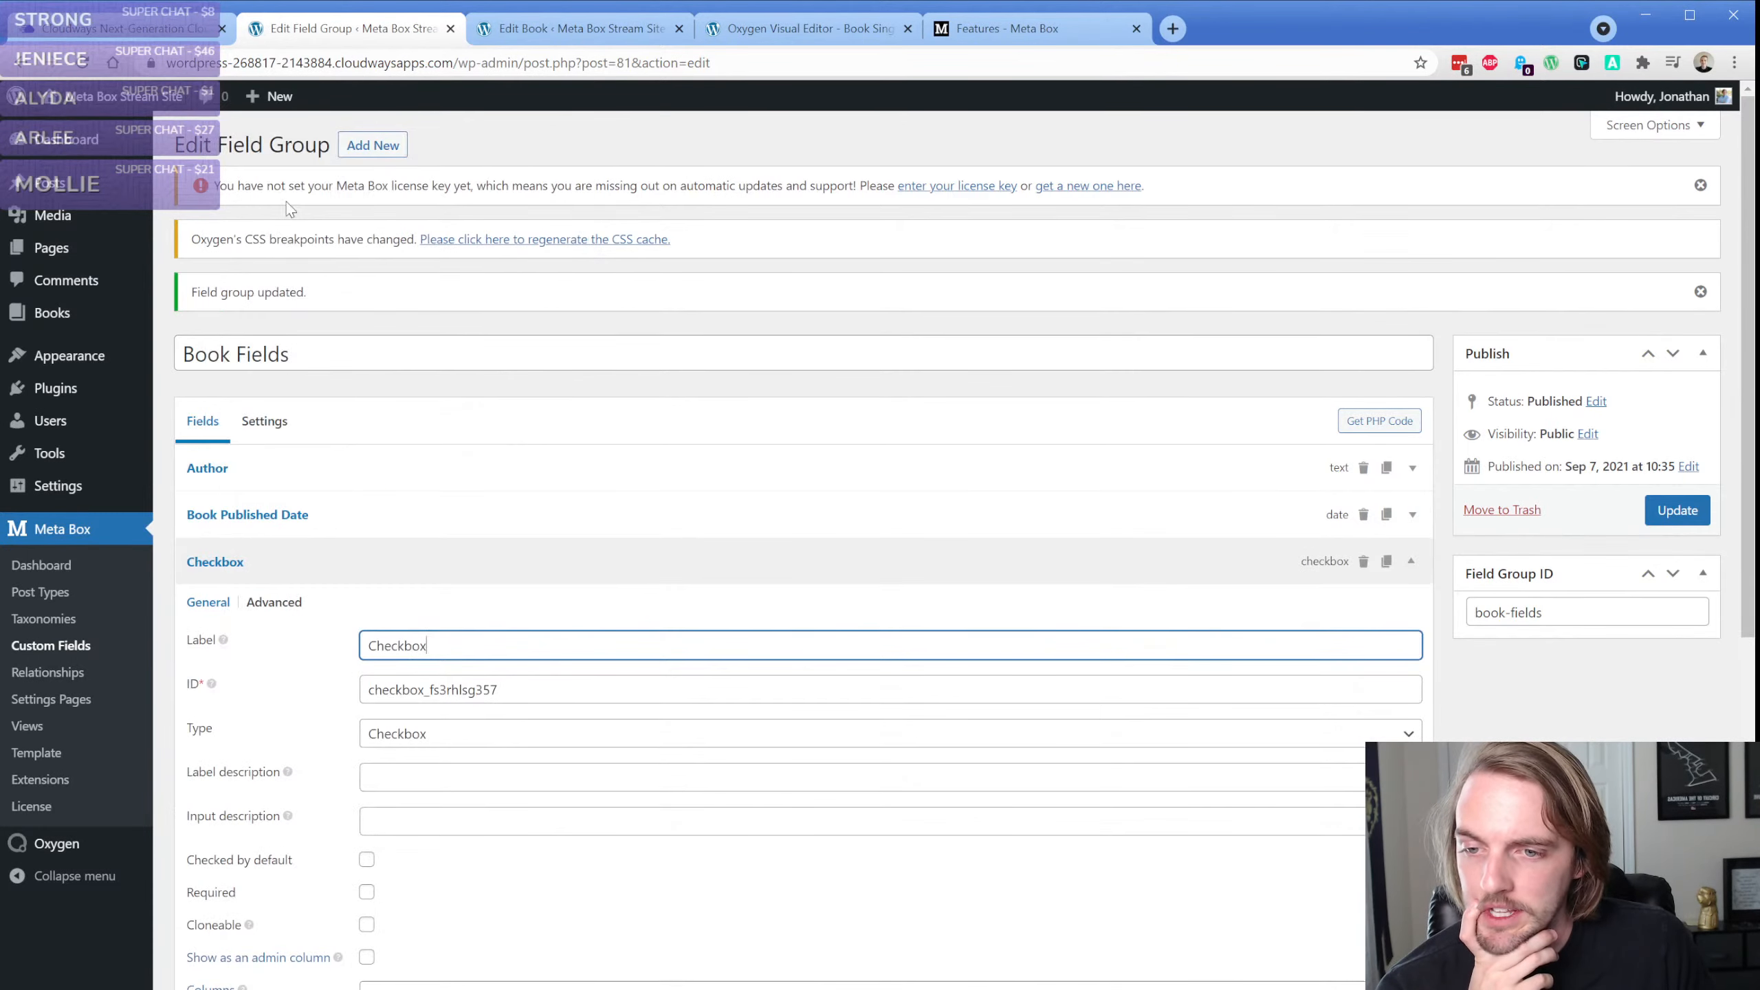
scroll(336, 541, "down", 4)
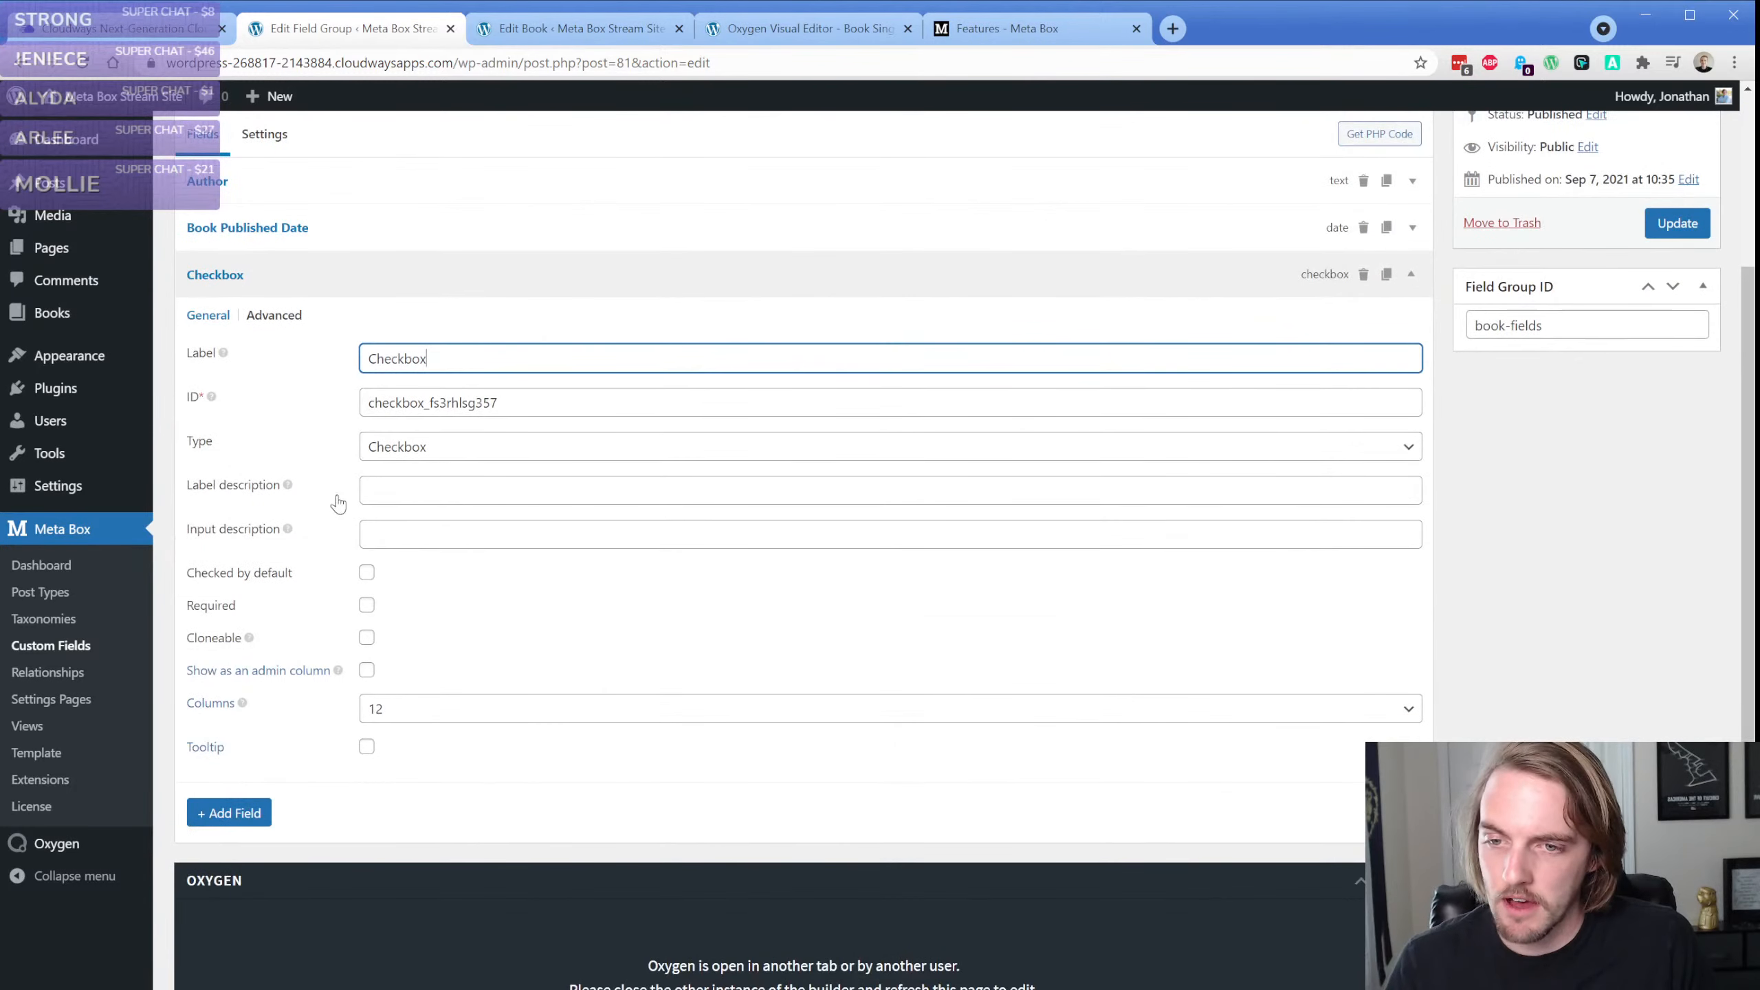
Set the new checkbox field's label to Style
left_click(437, 487)
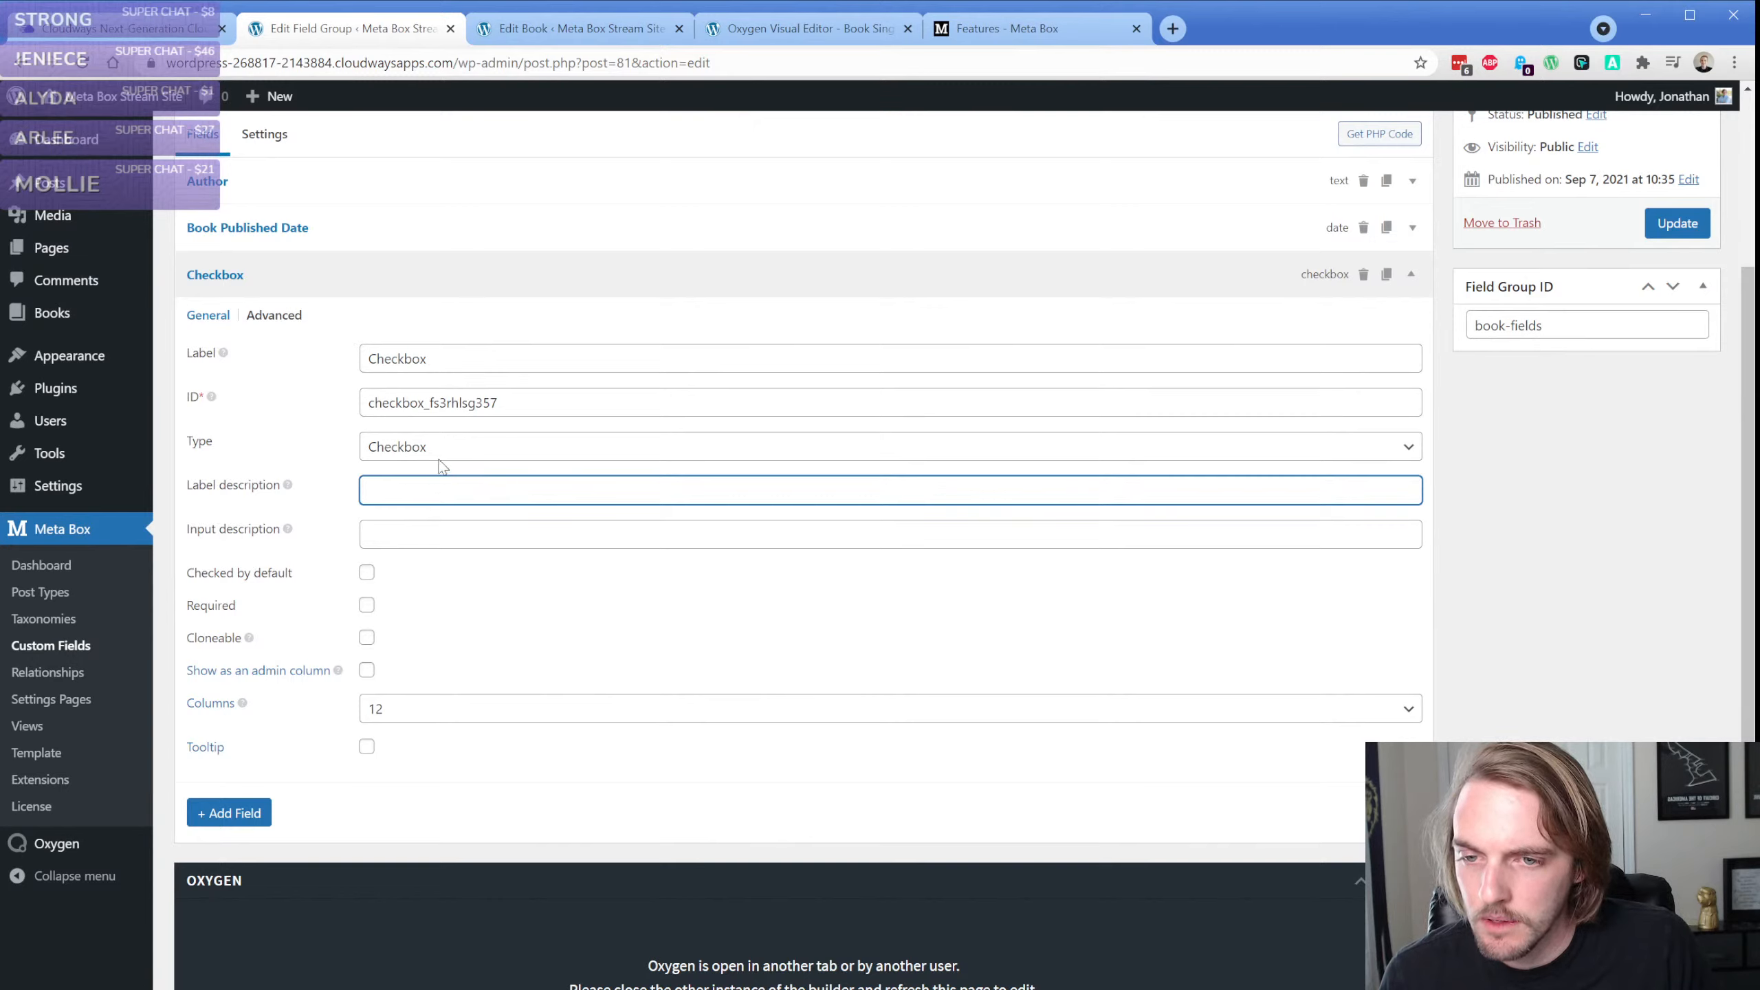
double_click(464, 357)
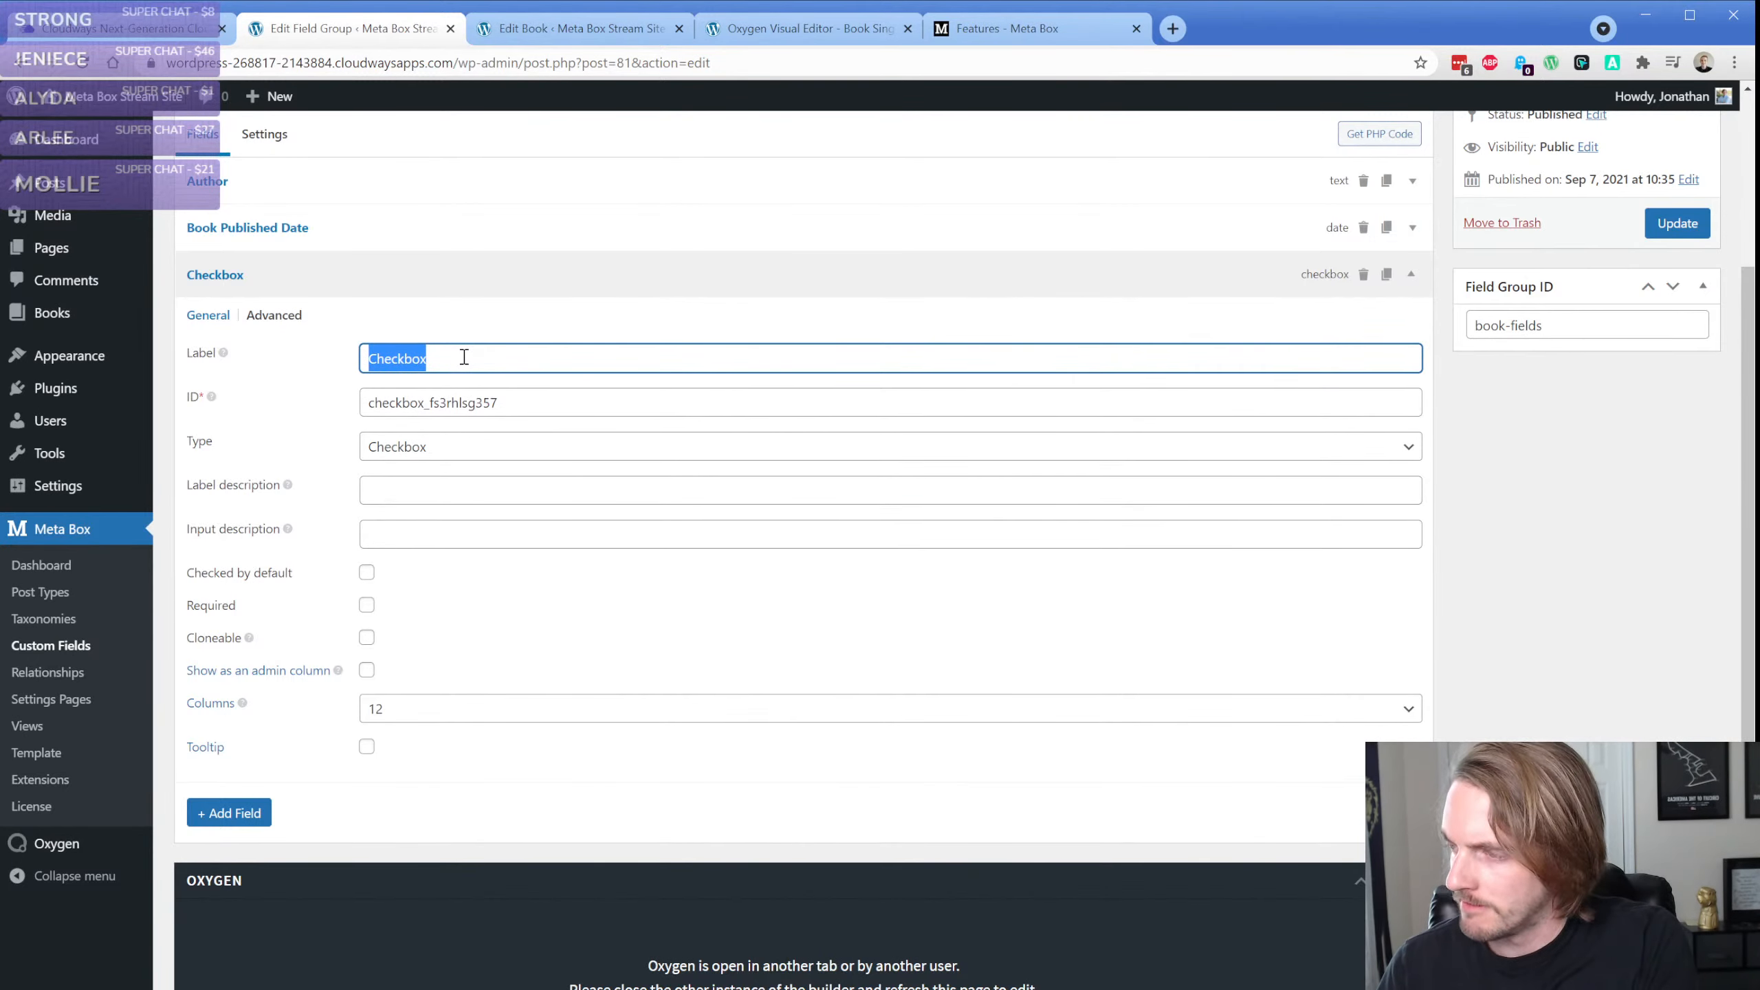
type("Style")
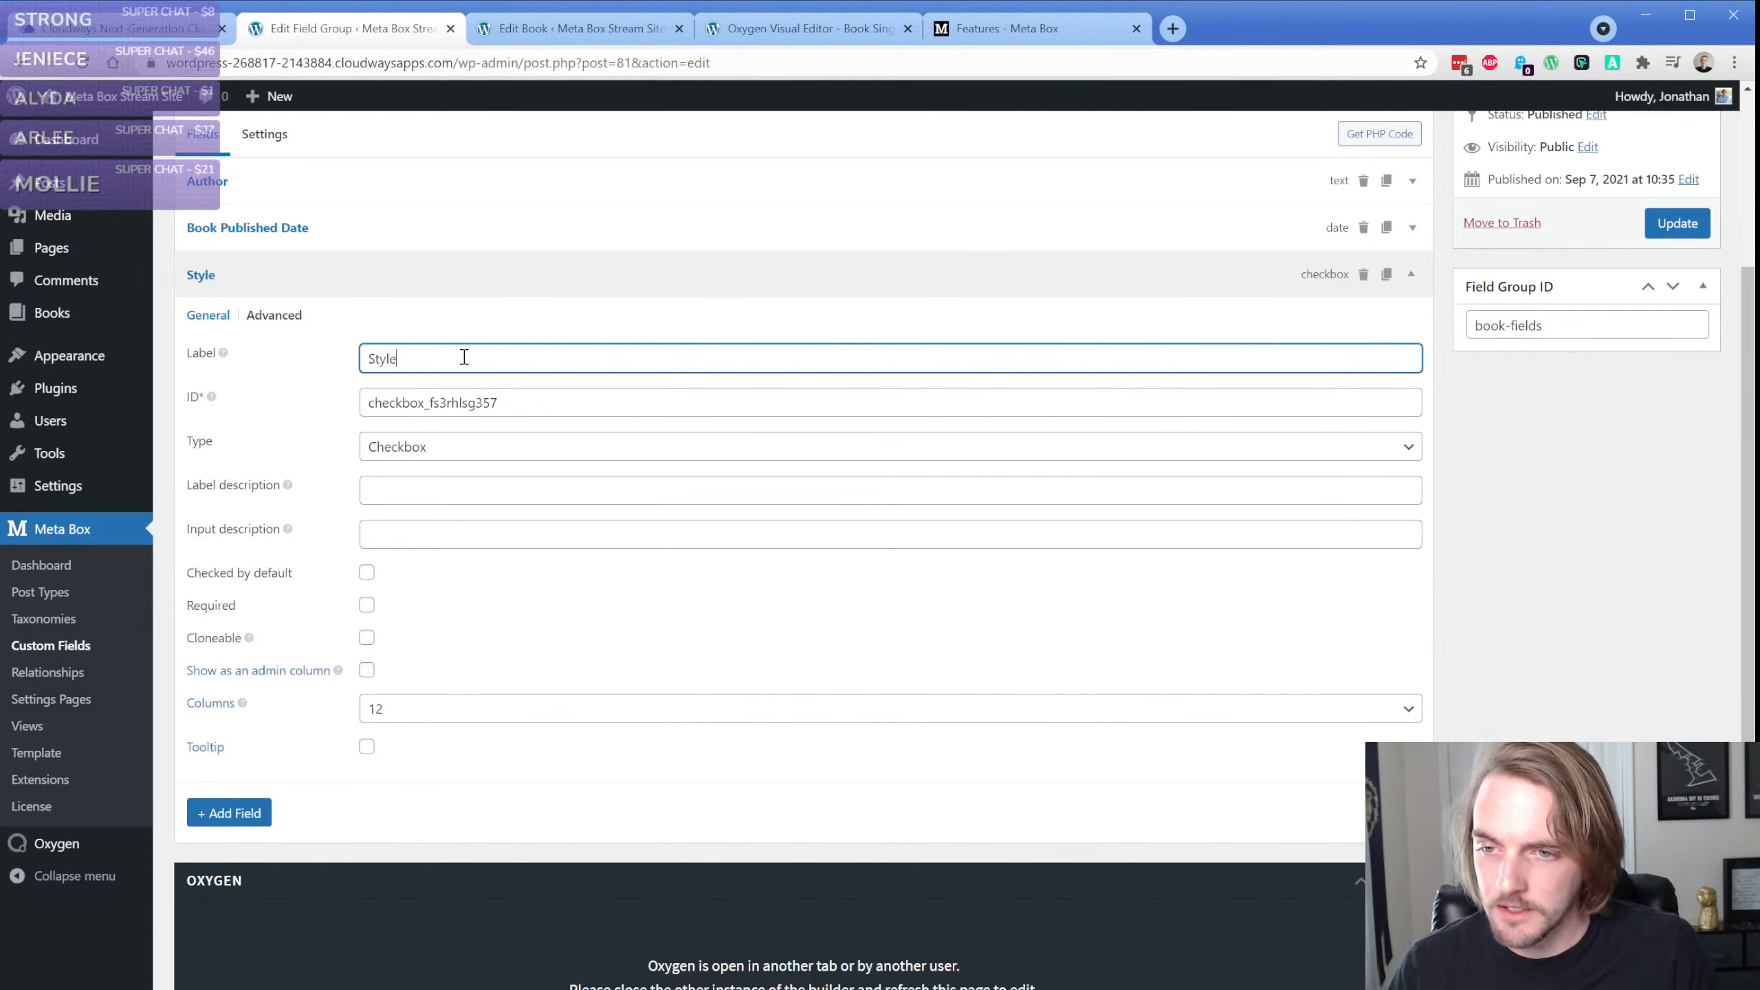
left_click_drag(386, 403, 559, 400)
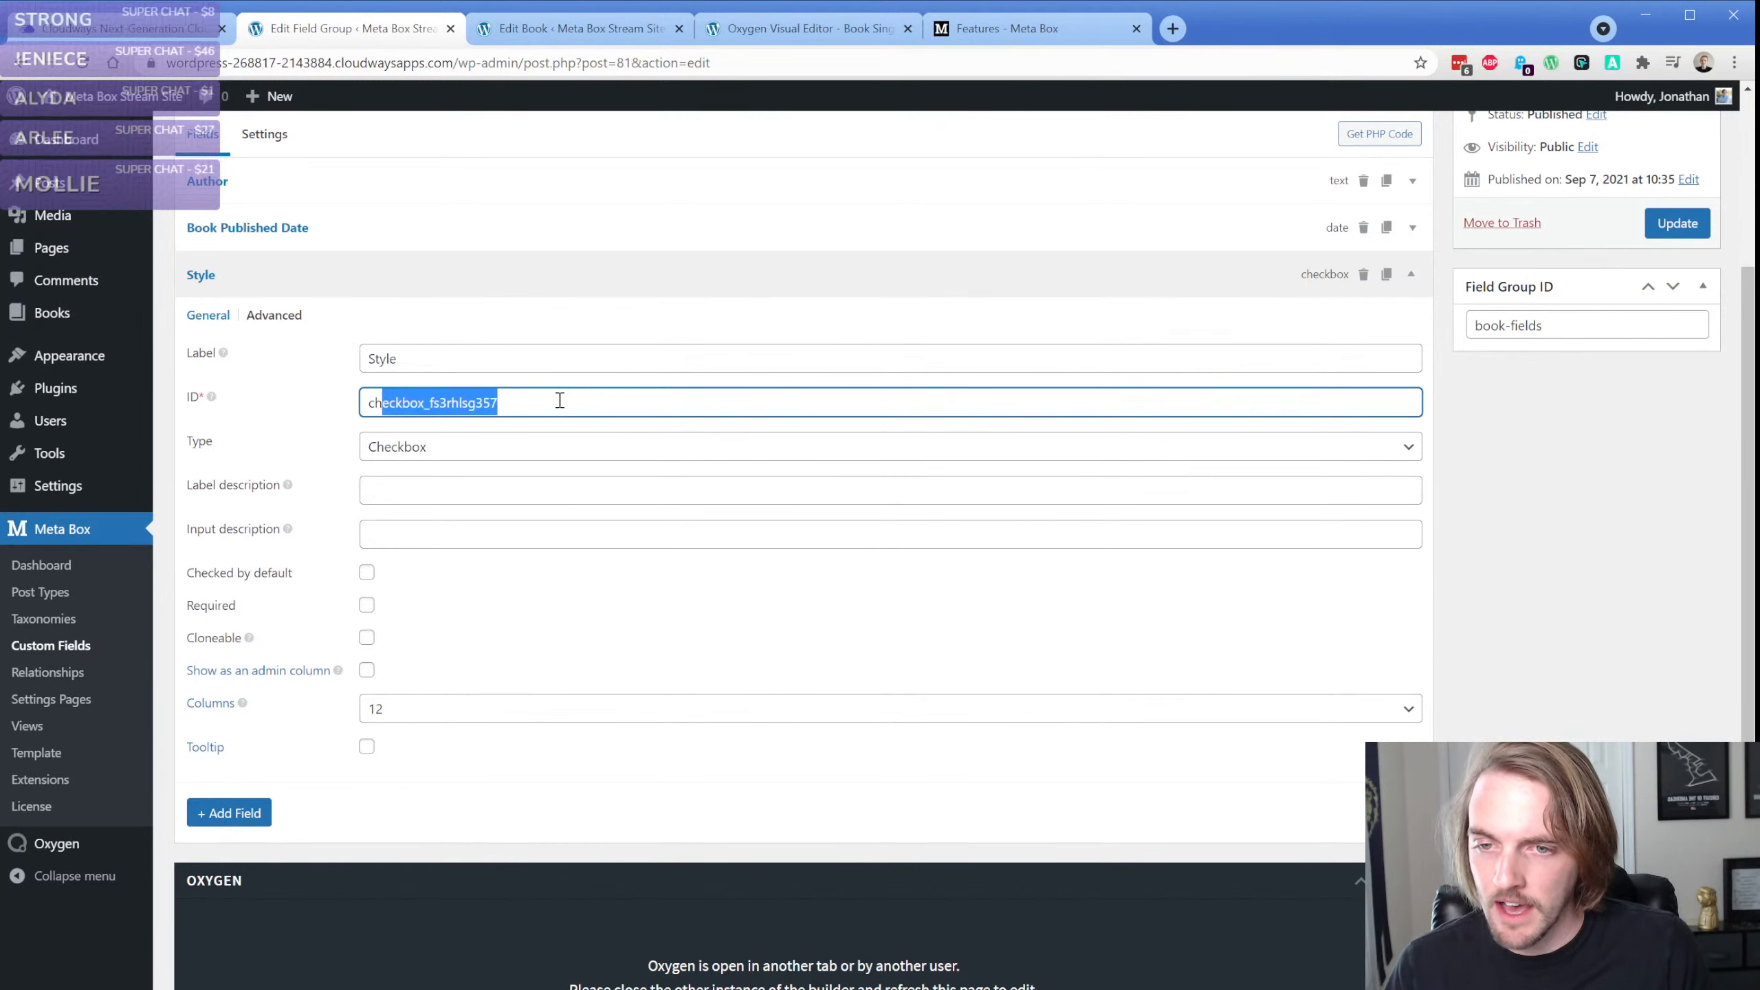
left_click(560, 400)
left_click_drag(385, 403, 535, 401)
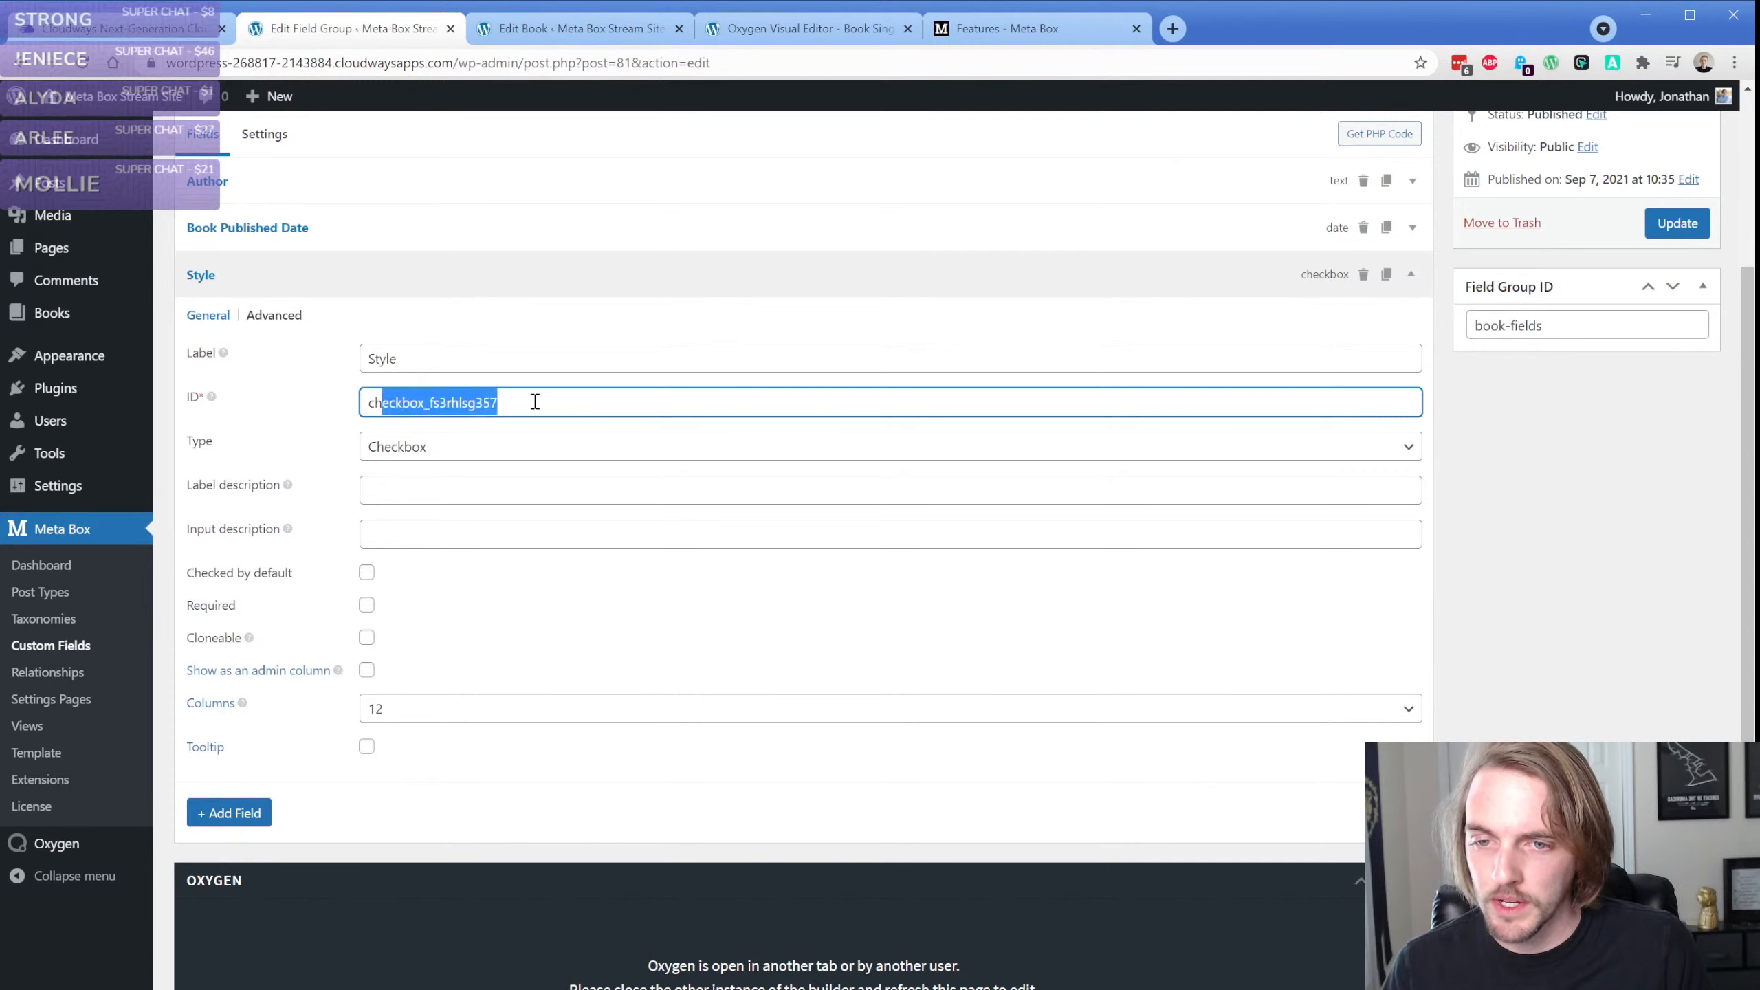
left_click(535, 402)
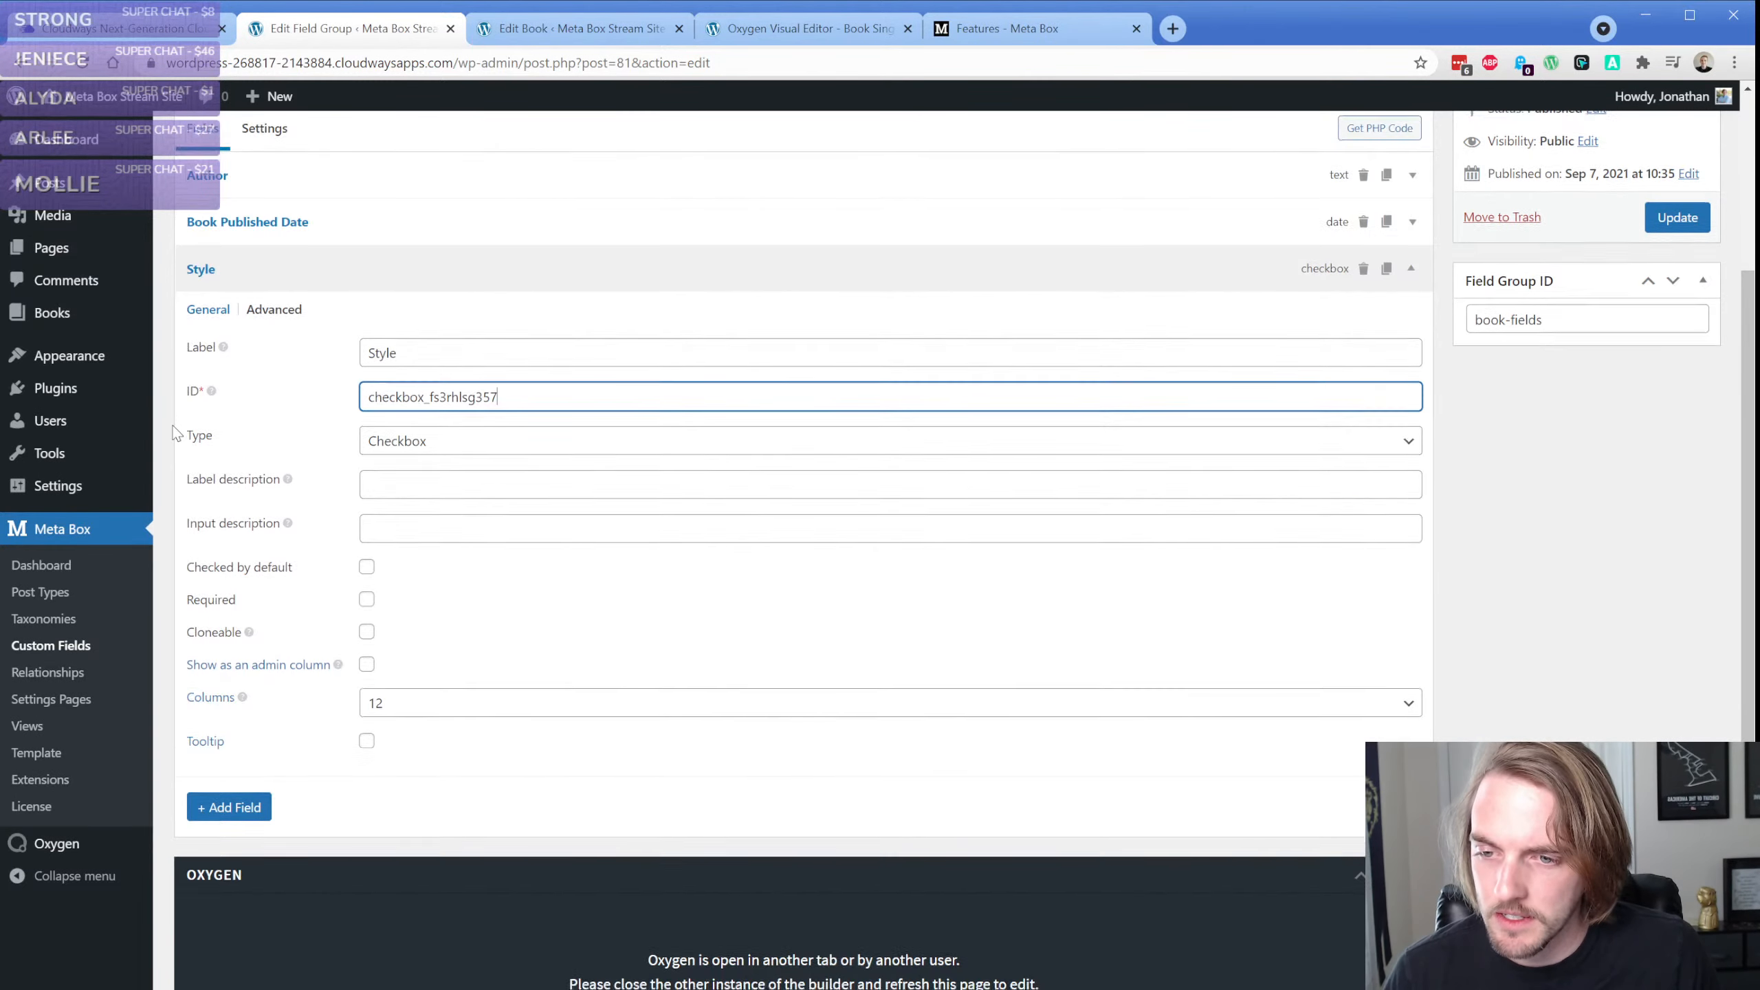
Make the Style field required and change its type to Checkbox List
scroll(187, 447, "down", 1)
left_click(366, 509)
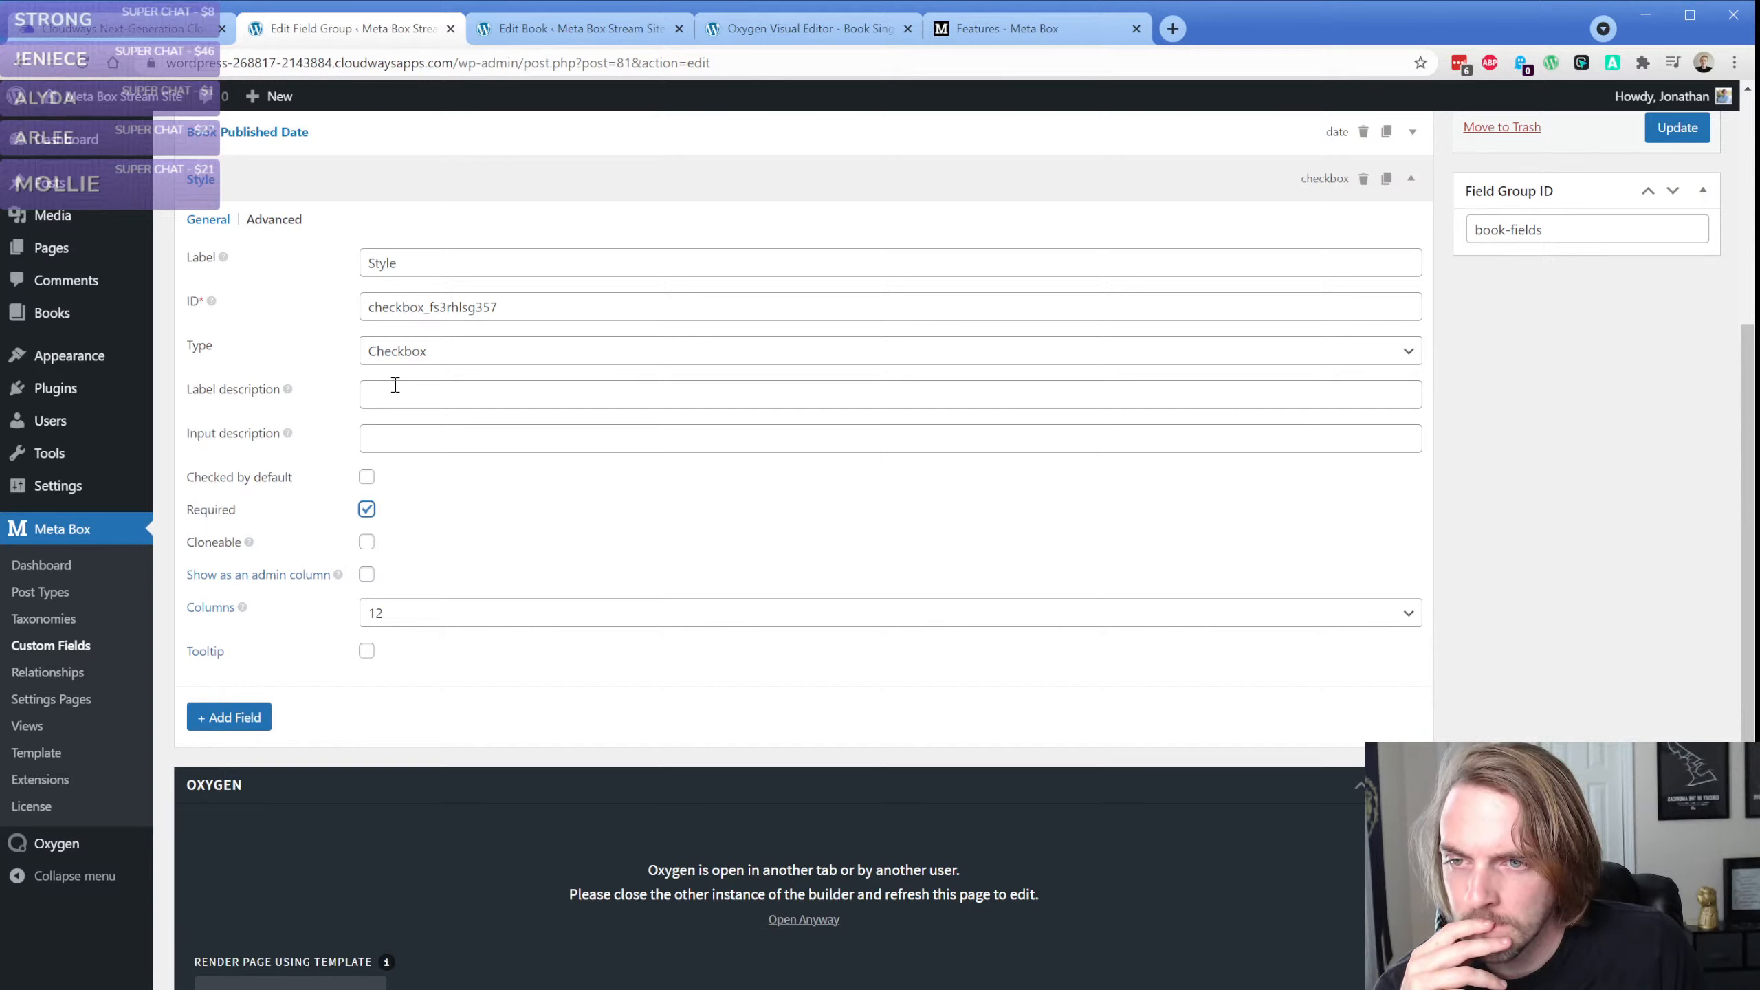
scroll(318, 356, "up", 1)
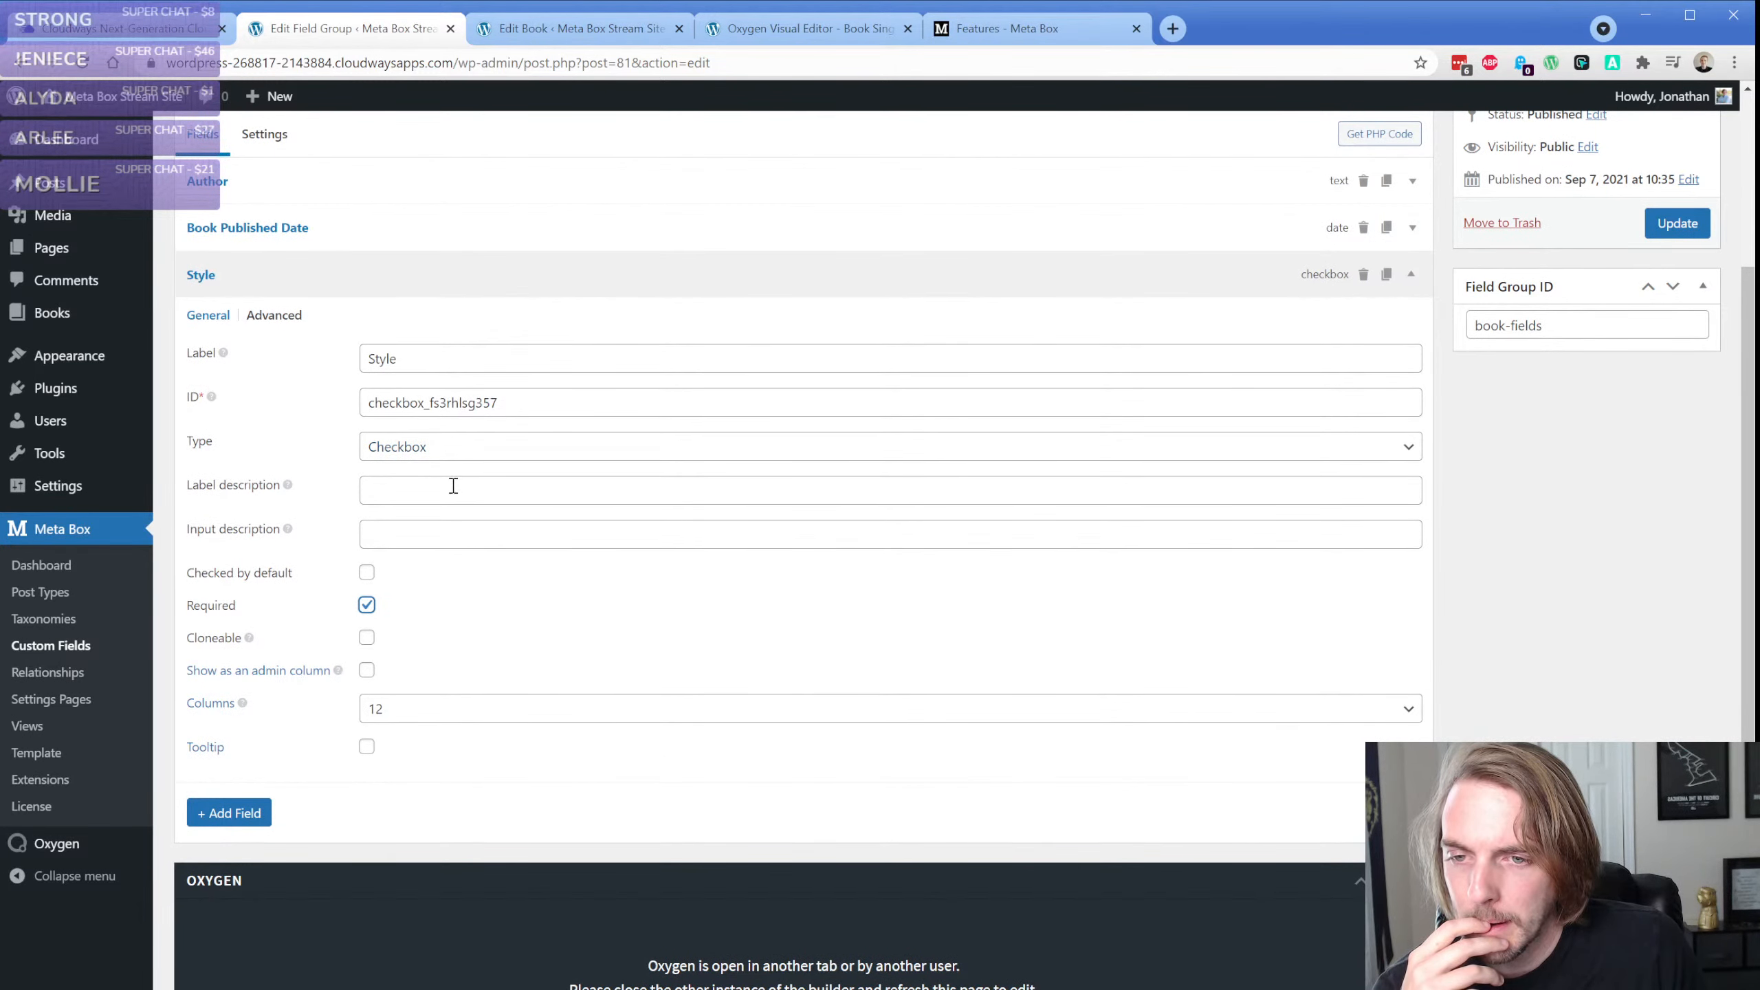
left_click(449, 455)
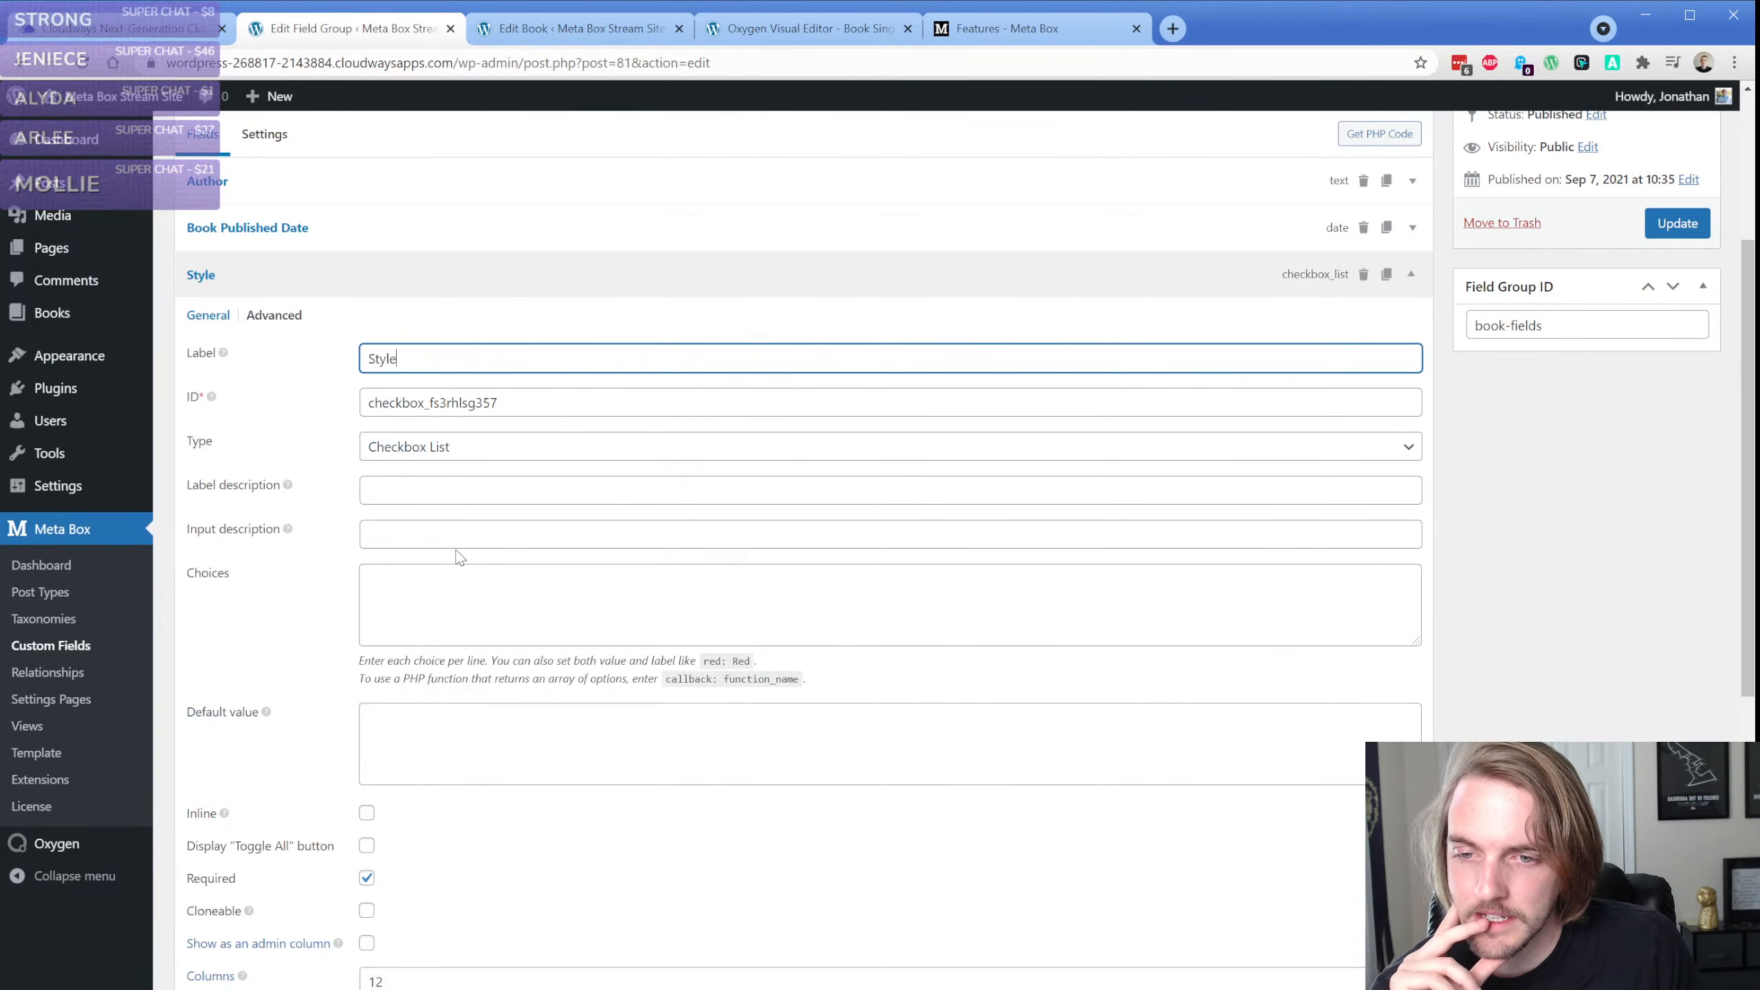
Change the Style field's label to Style of Book
left_click(461, 553)
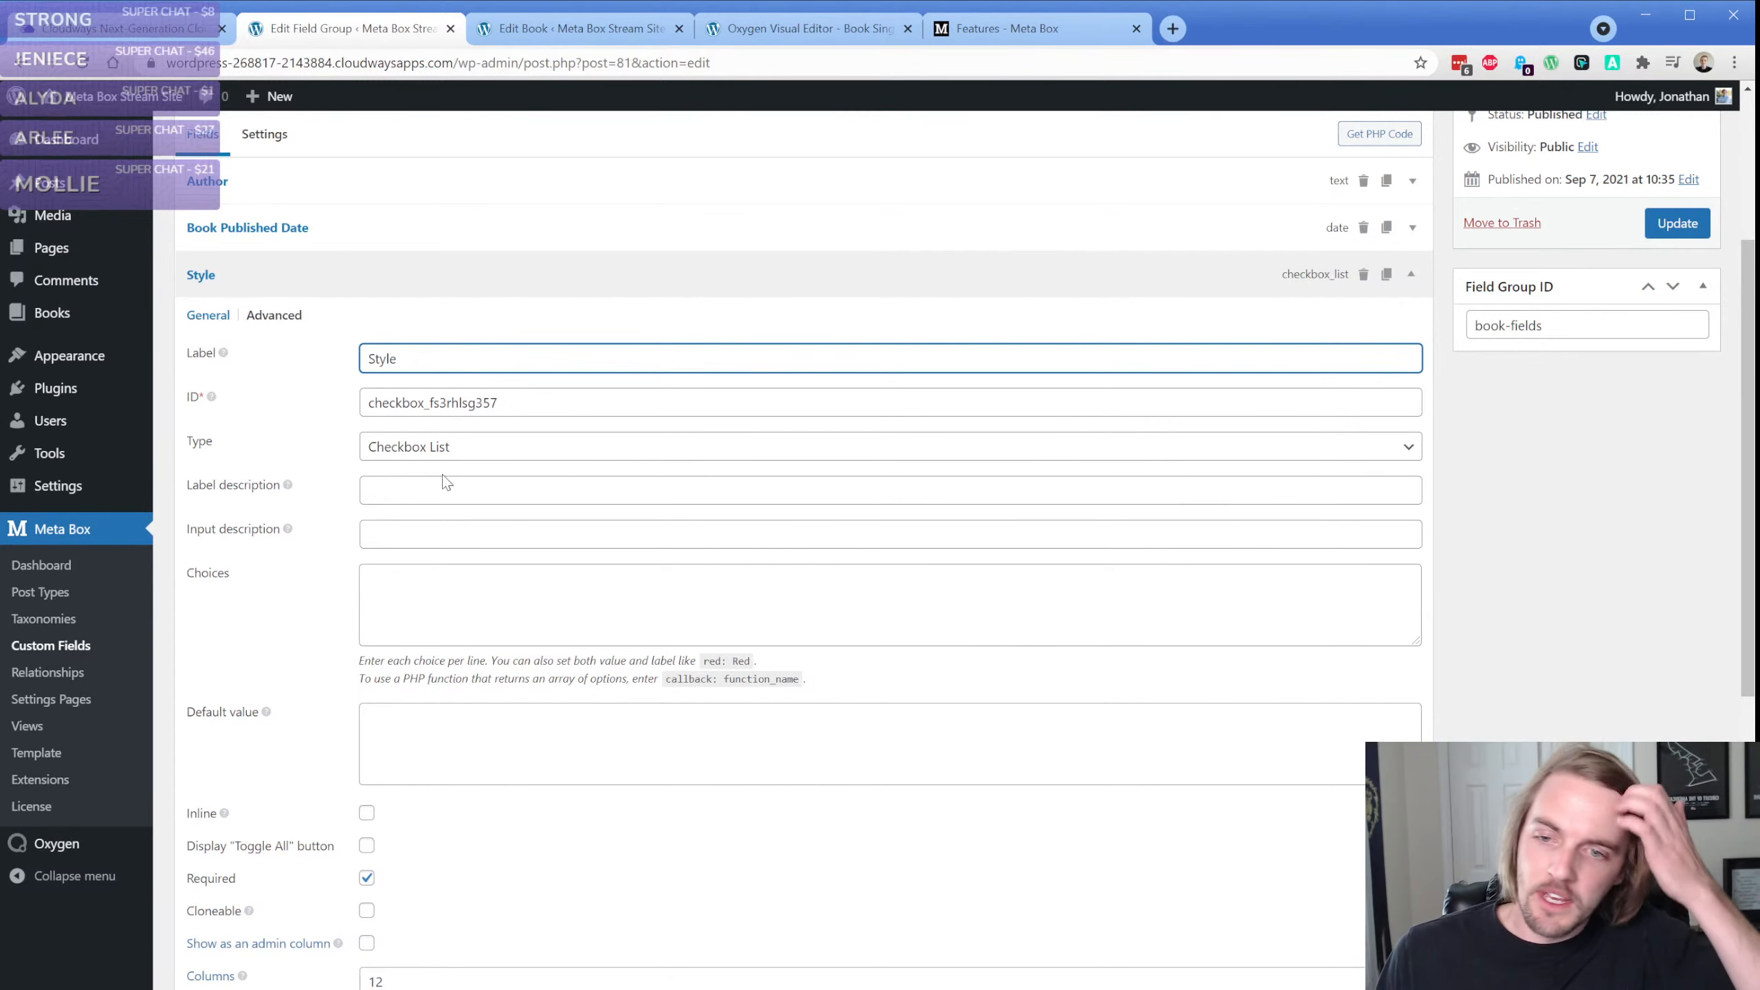
left_click(542, 613)
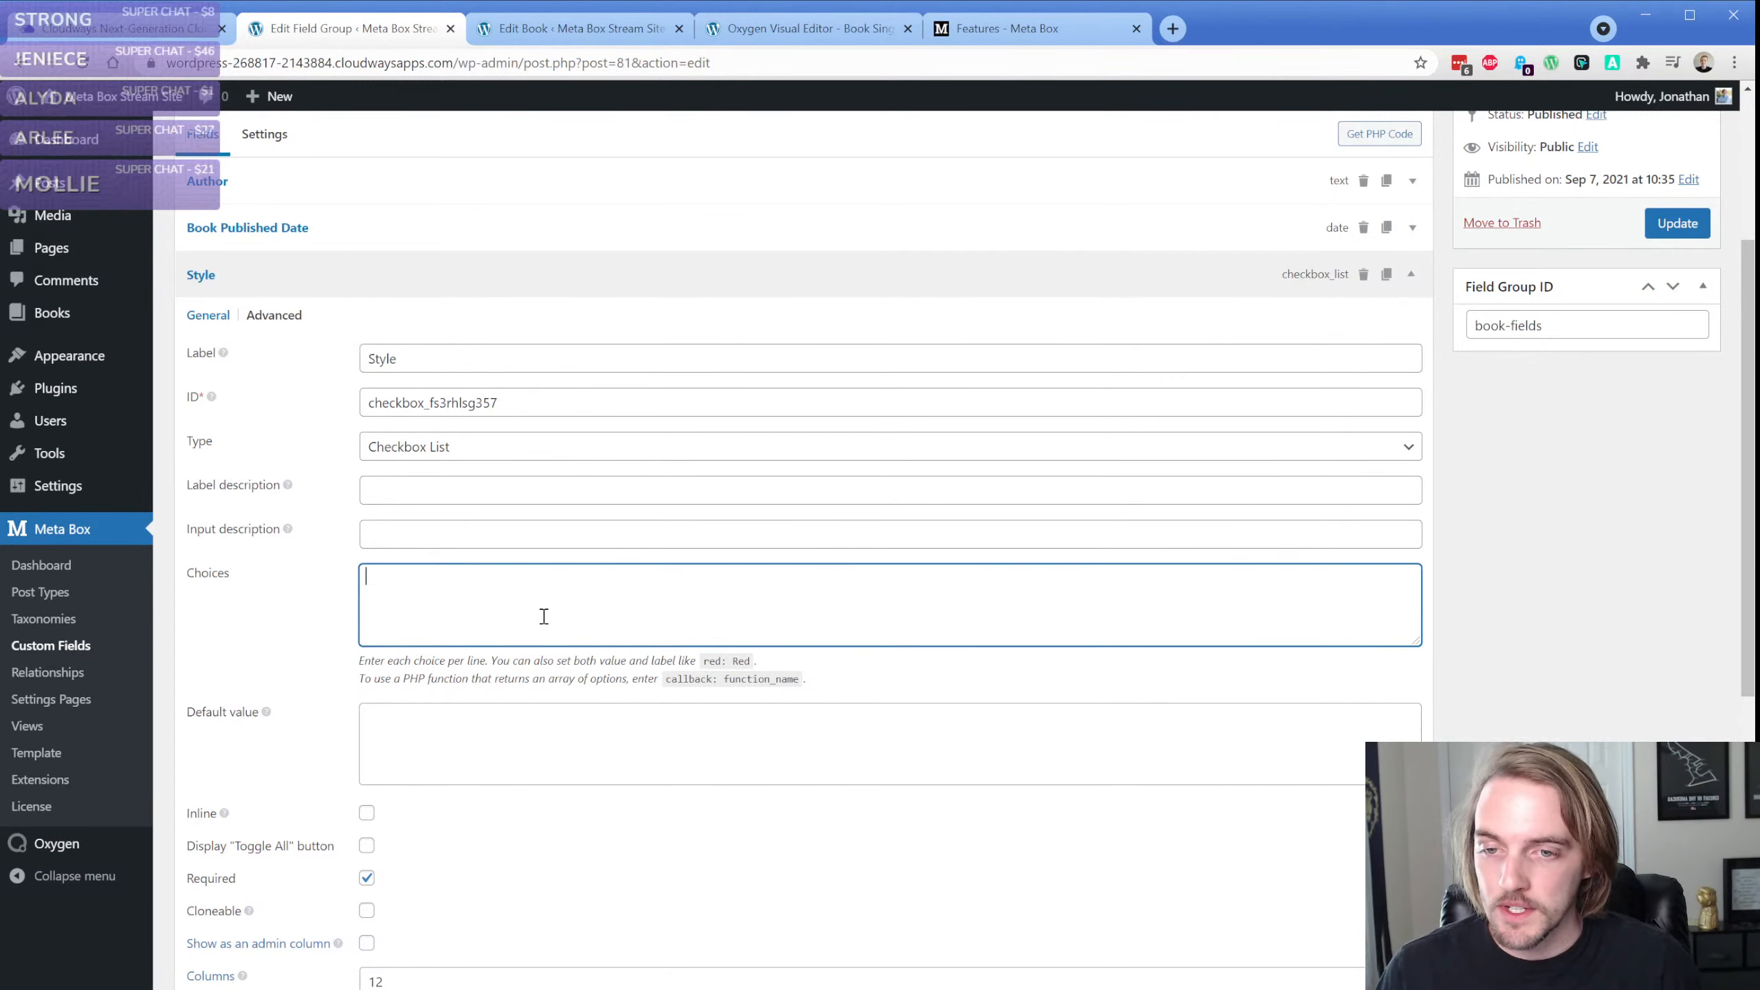
left_click(461, 364)
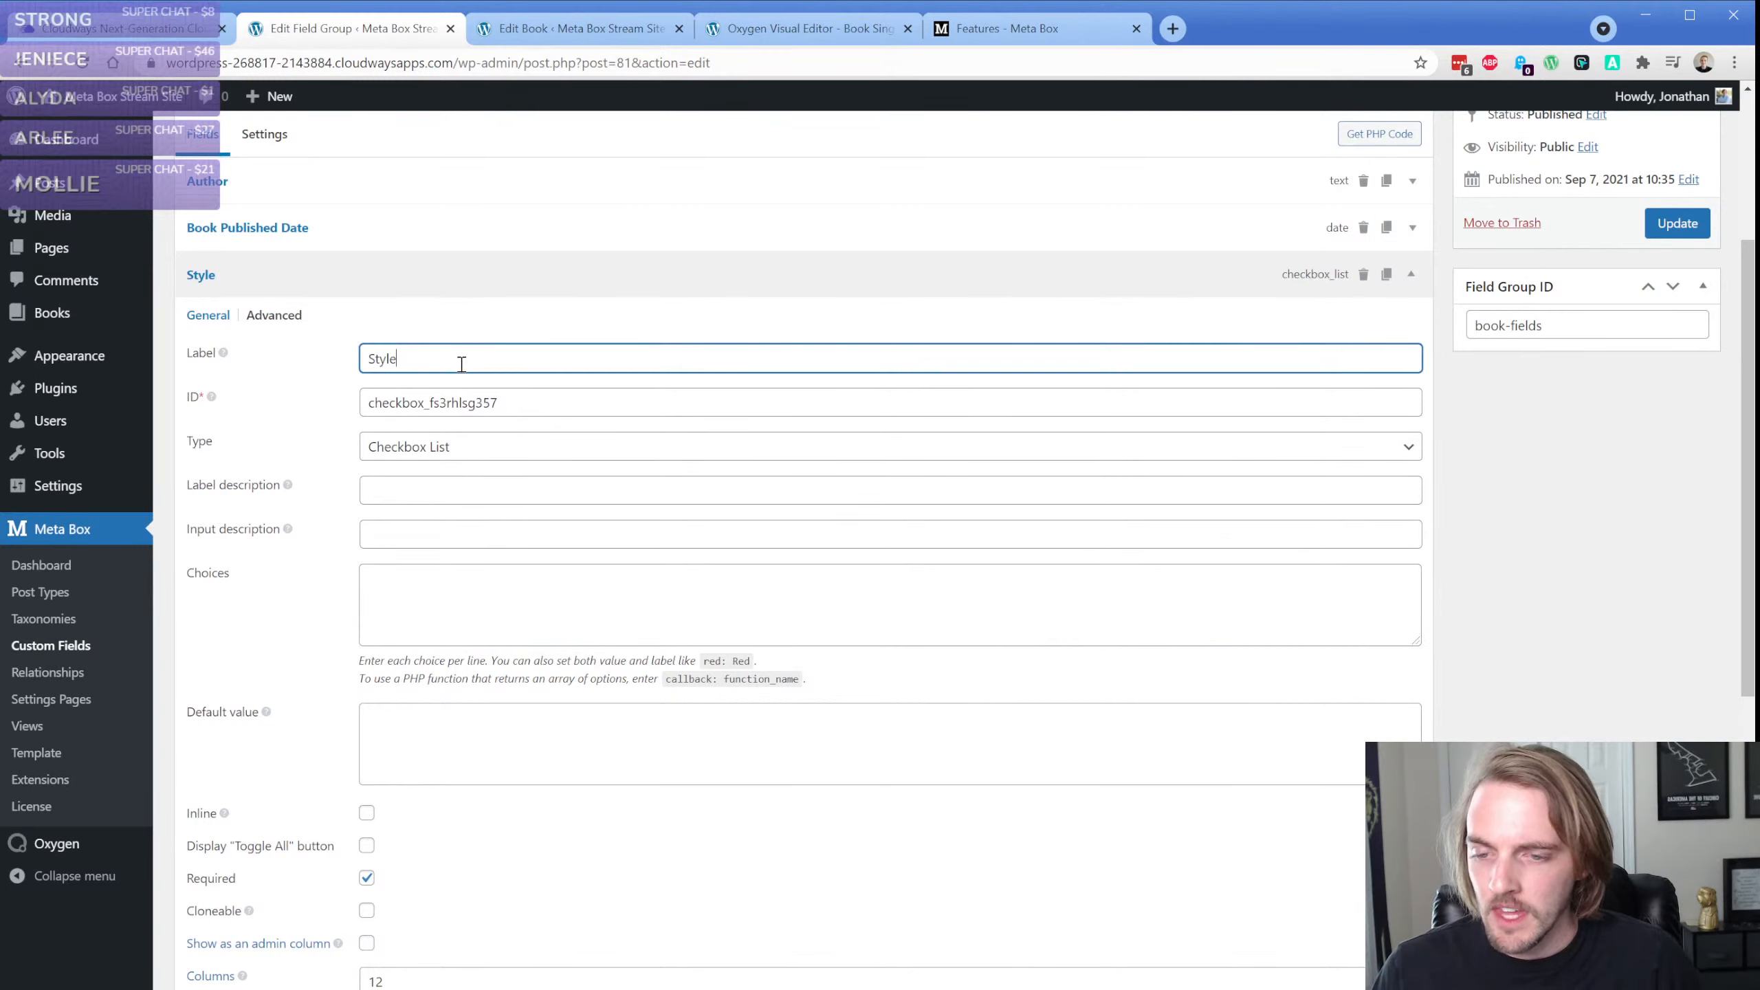
type("of Book")
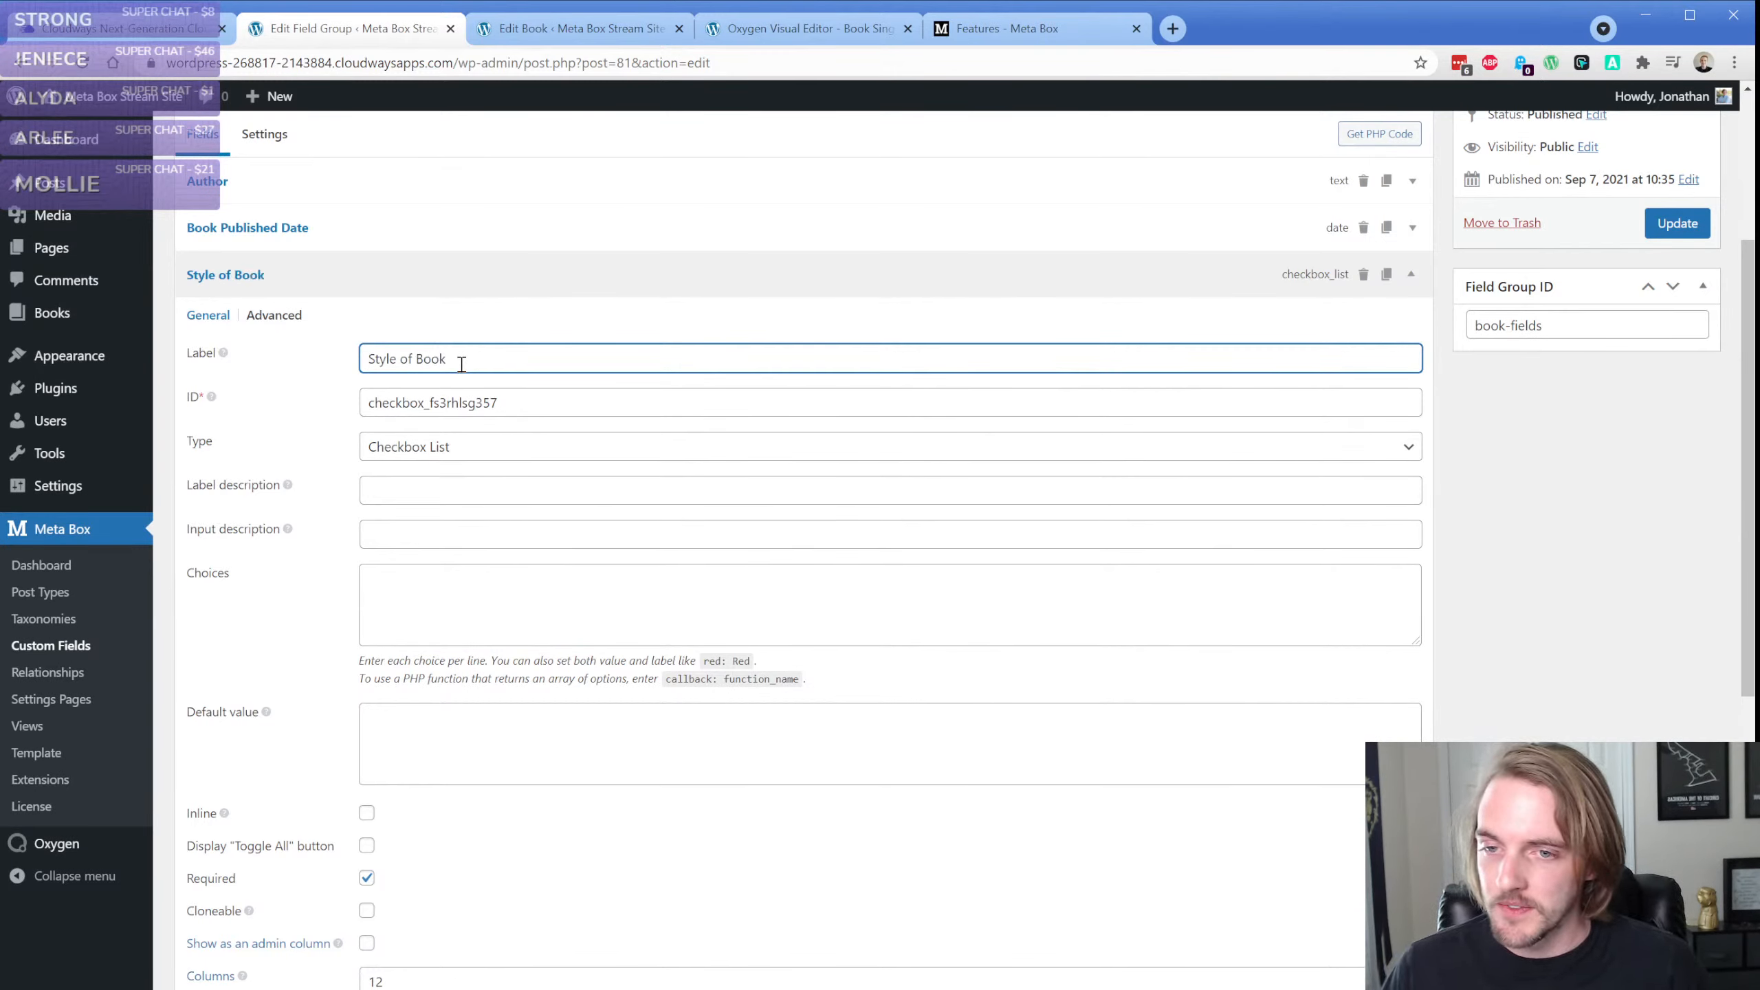
Enter History, Education, Art, Writing and Storytelling as the Style of Book field's choices, one per line
left_click(436, 603)
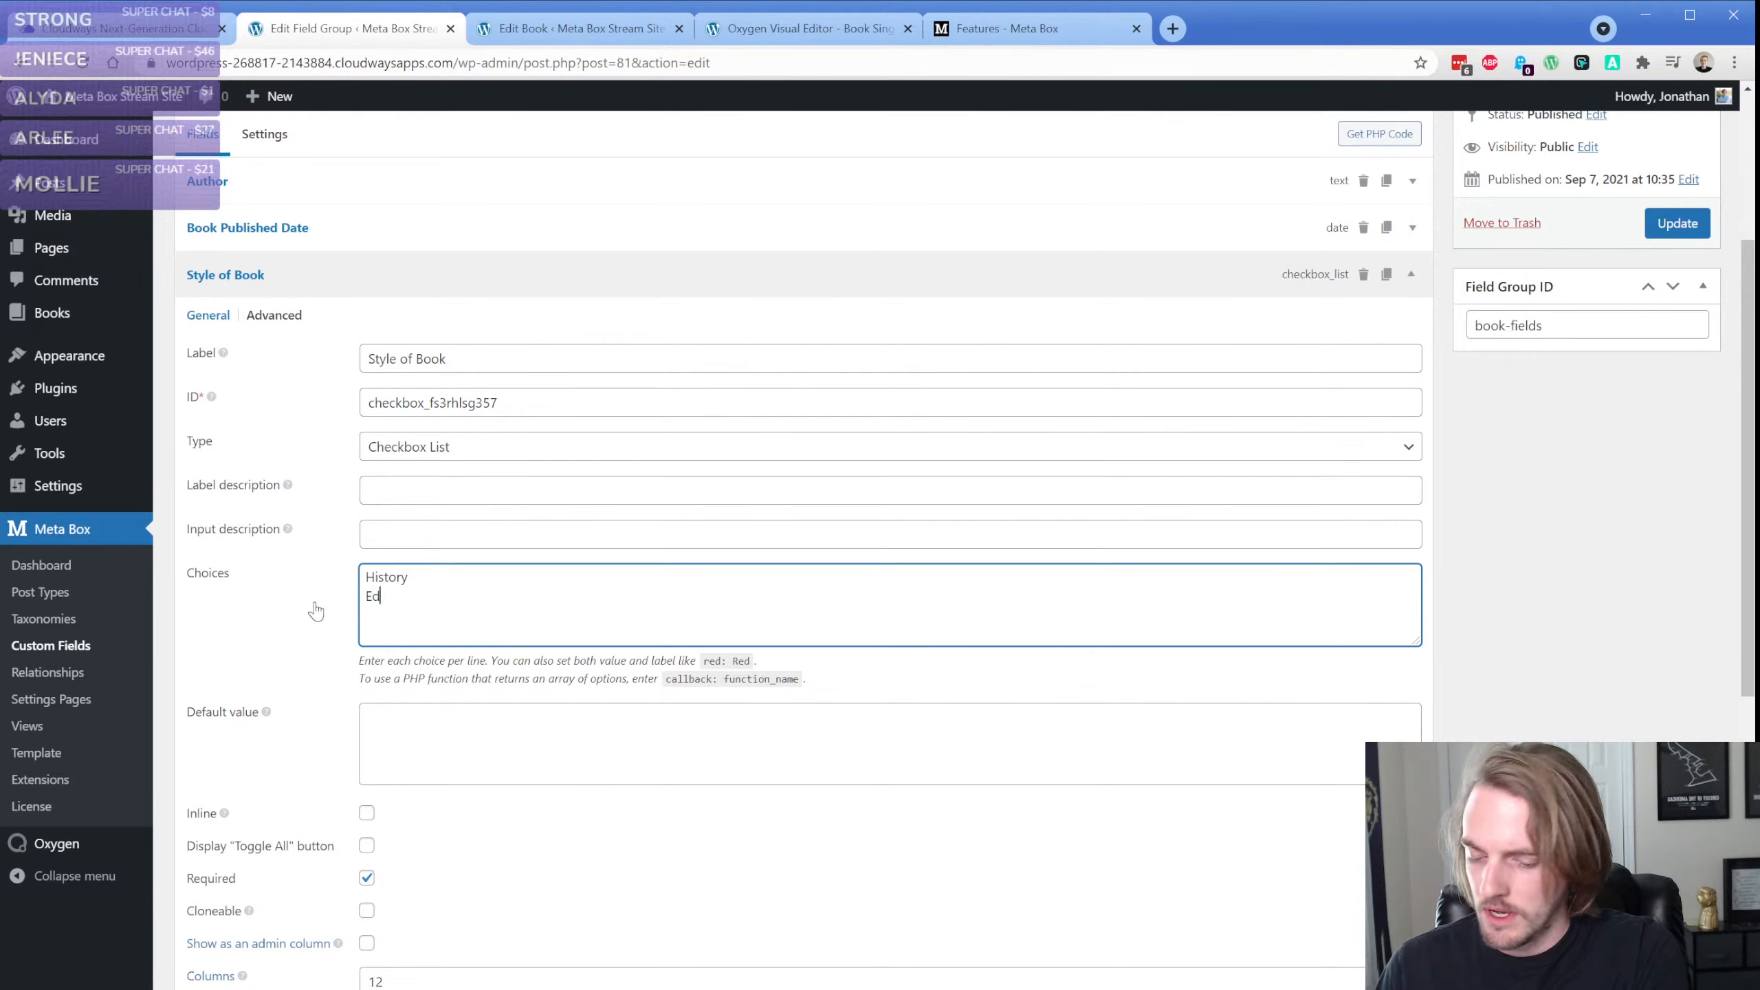
type("History")
key("Return")
type("Education")
key("Return")
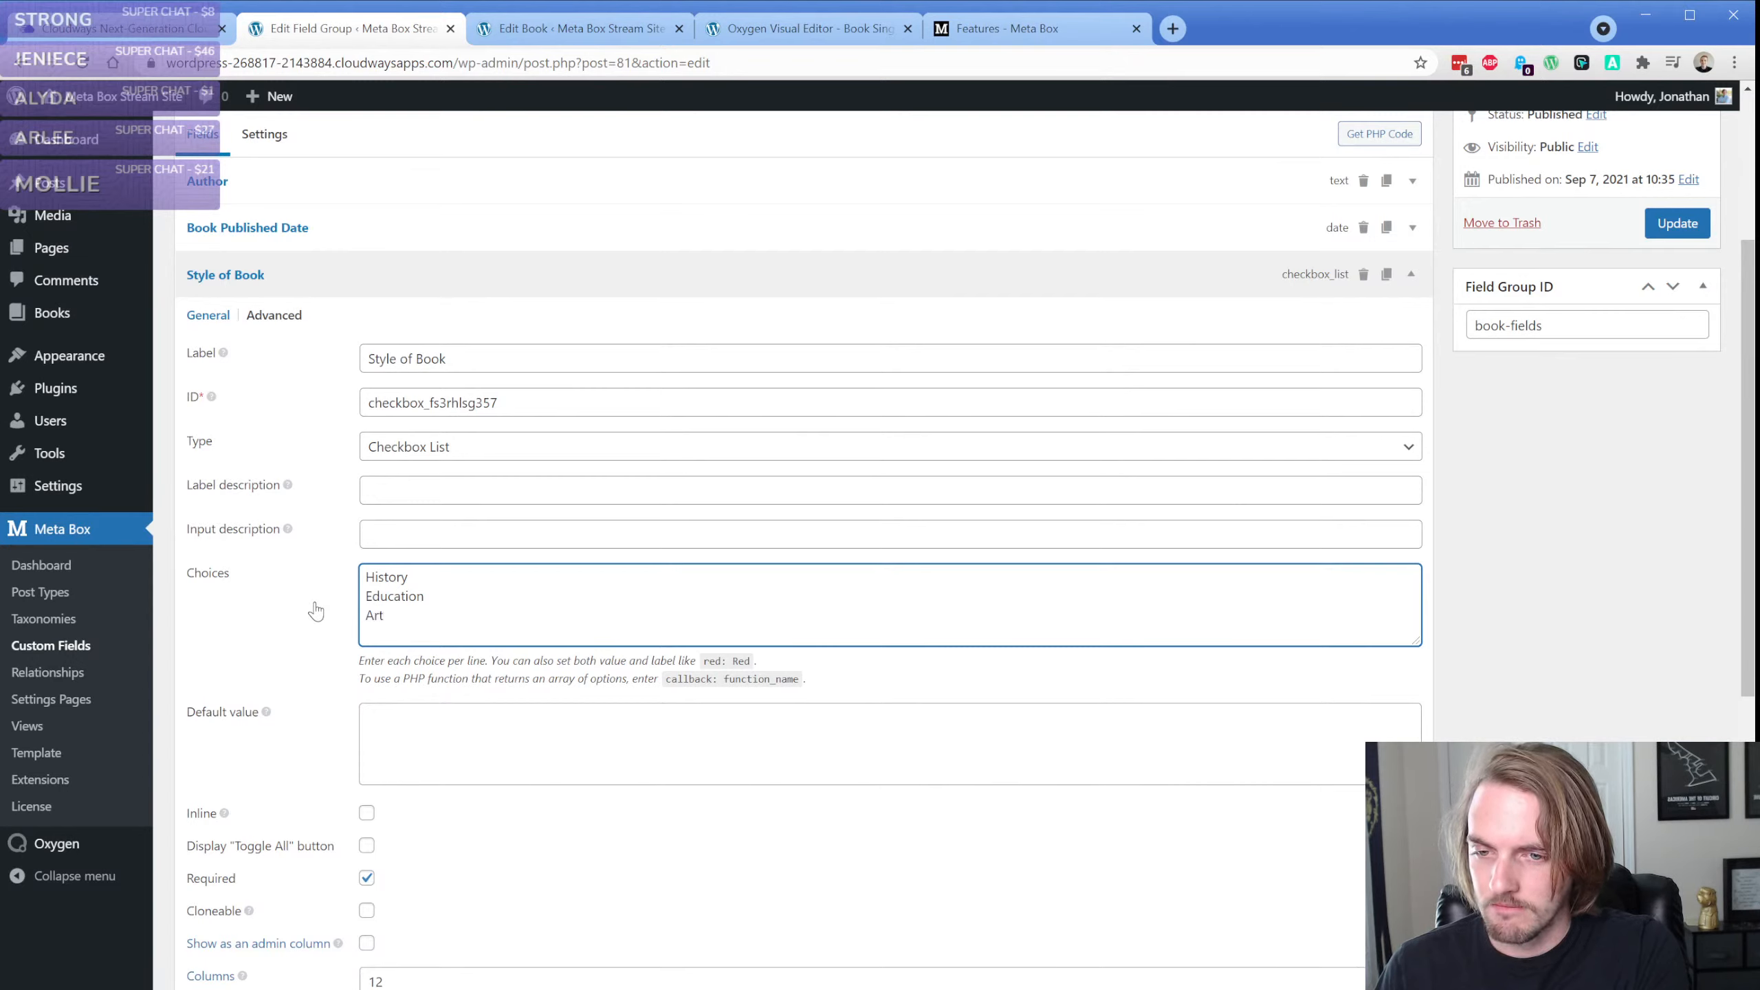
type("ing")
key("Return")
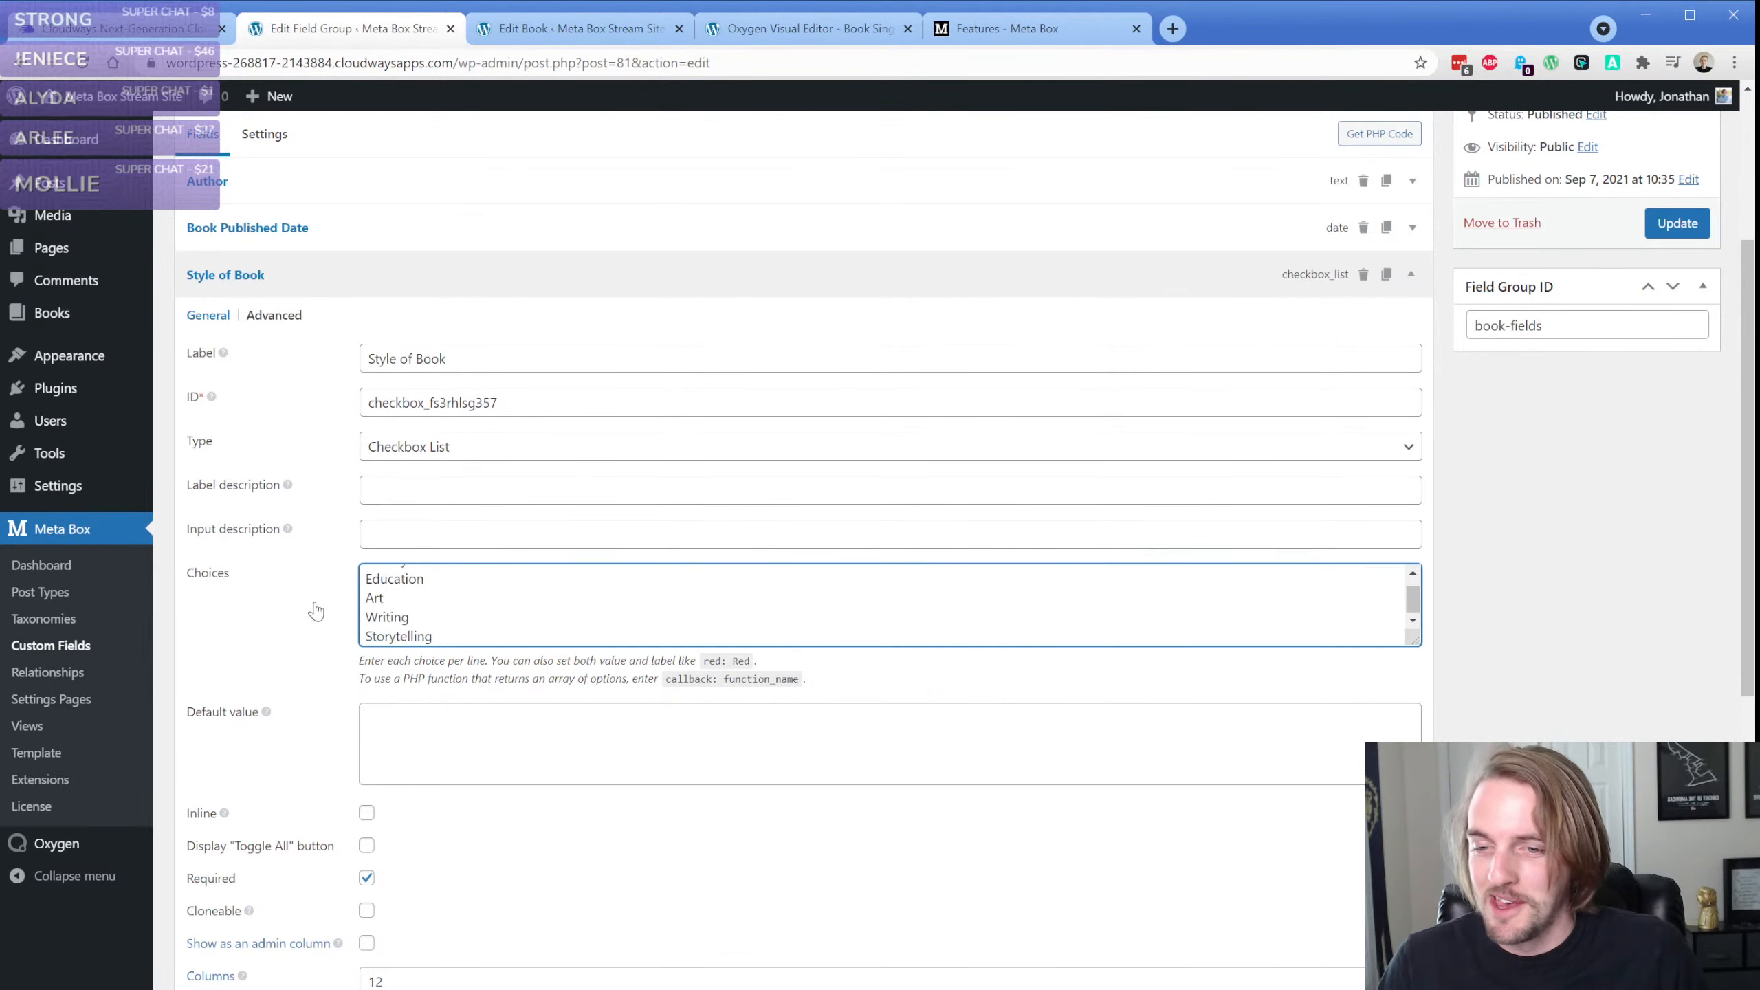
Enable the Inline and Display "Toggle All" button options for the Style of Book field and update the field group
scroll(315, 641, "down", 3)
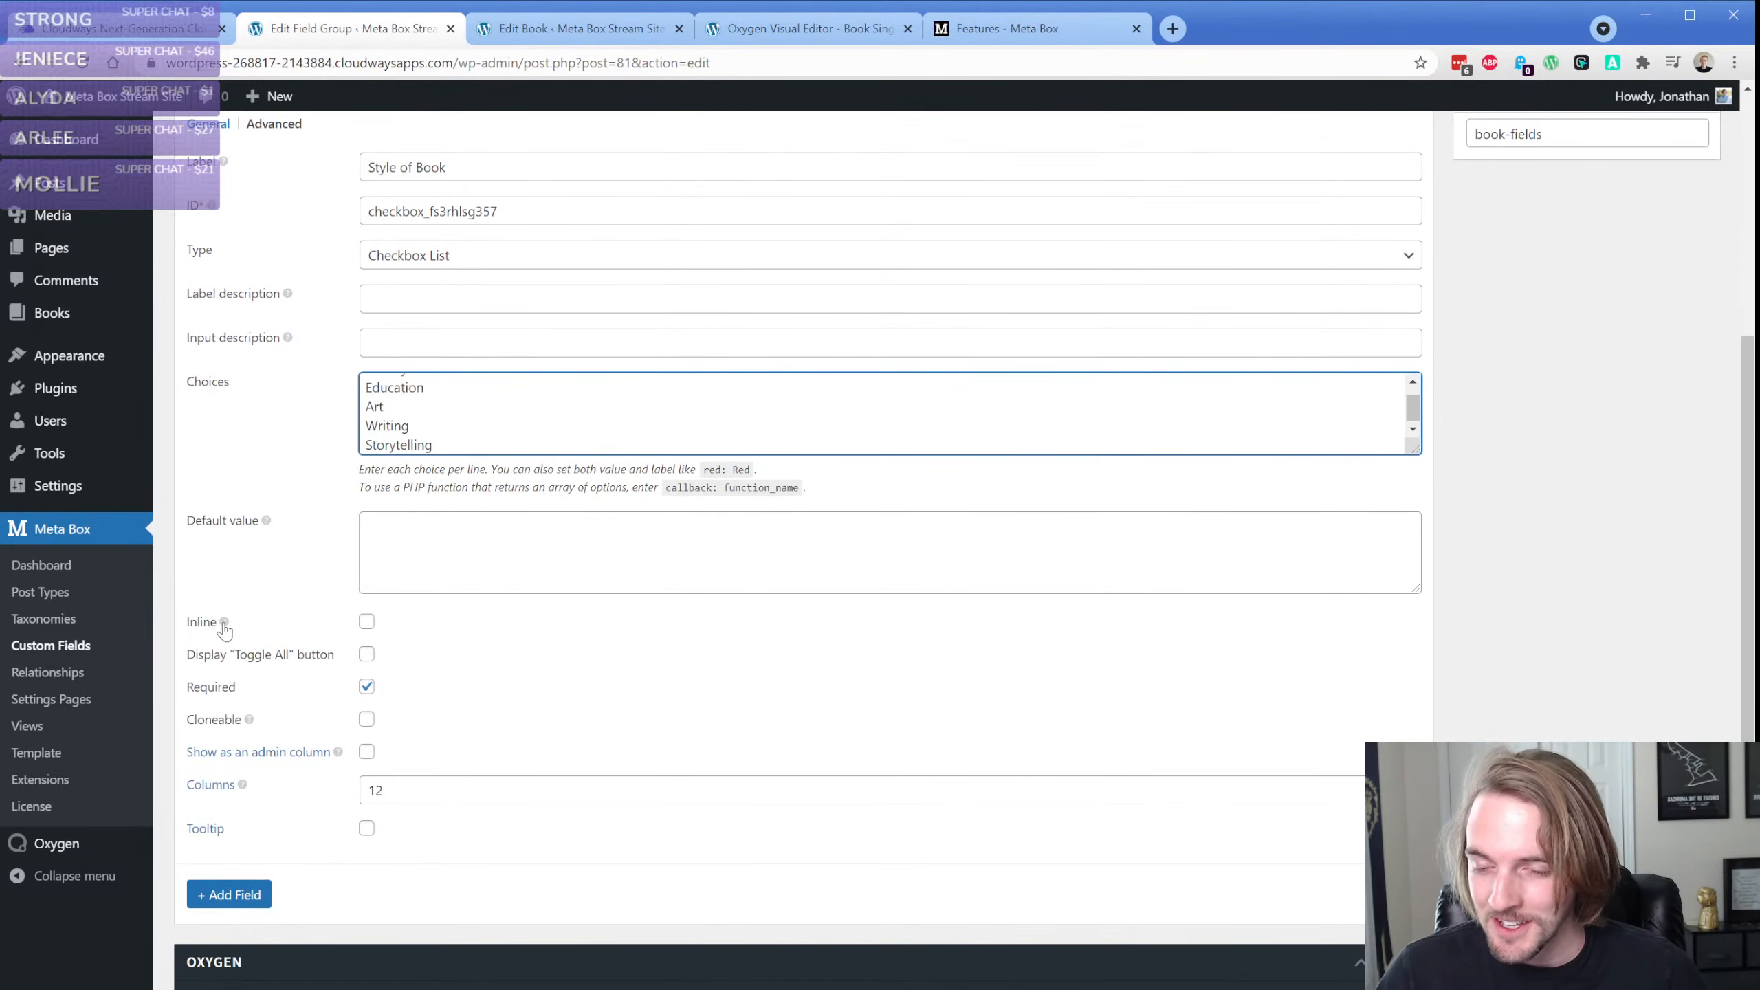
left_click(220, 627)
left_click(223, 631)
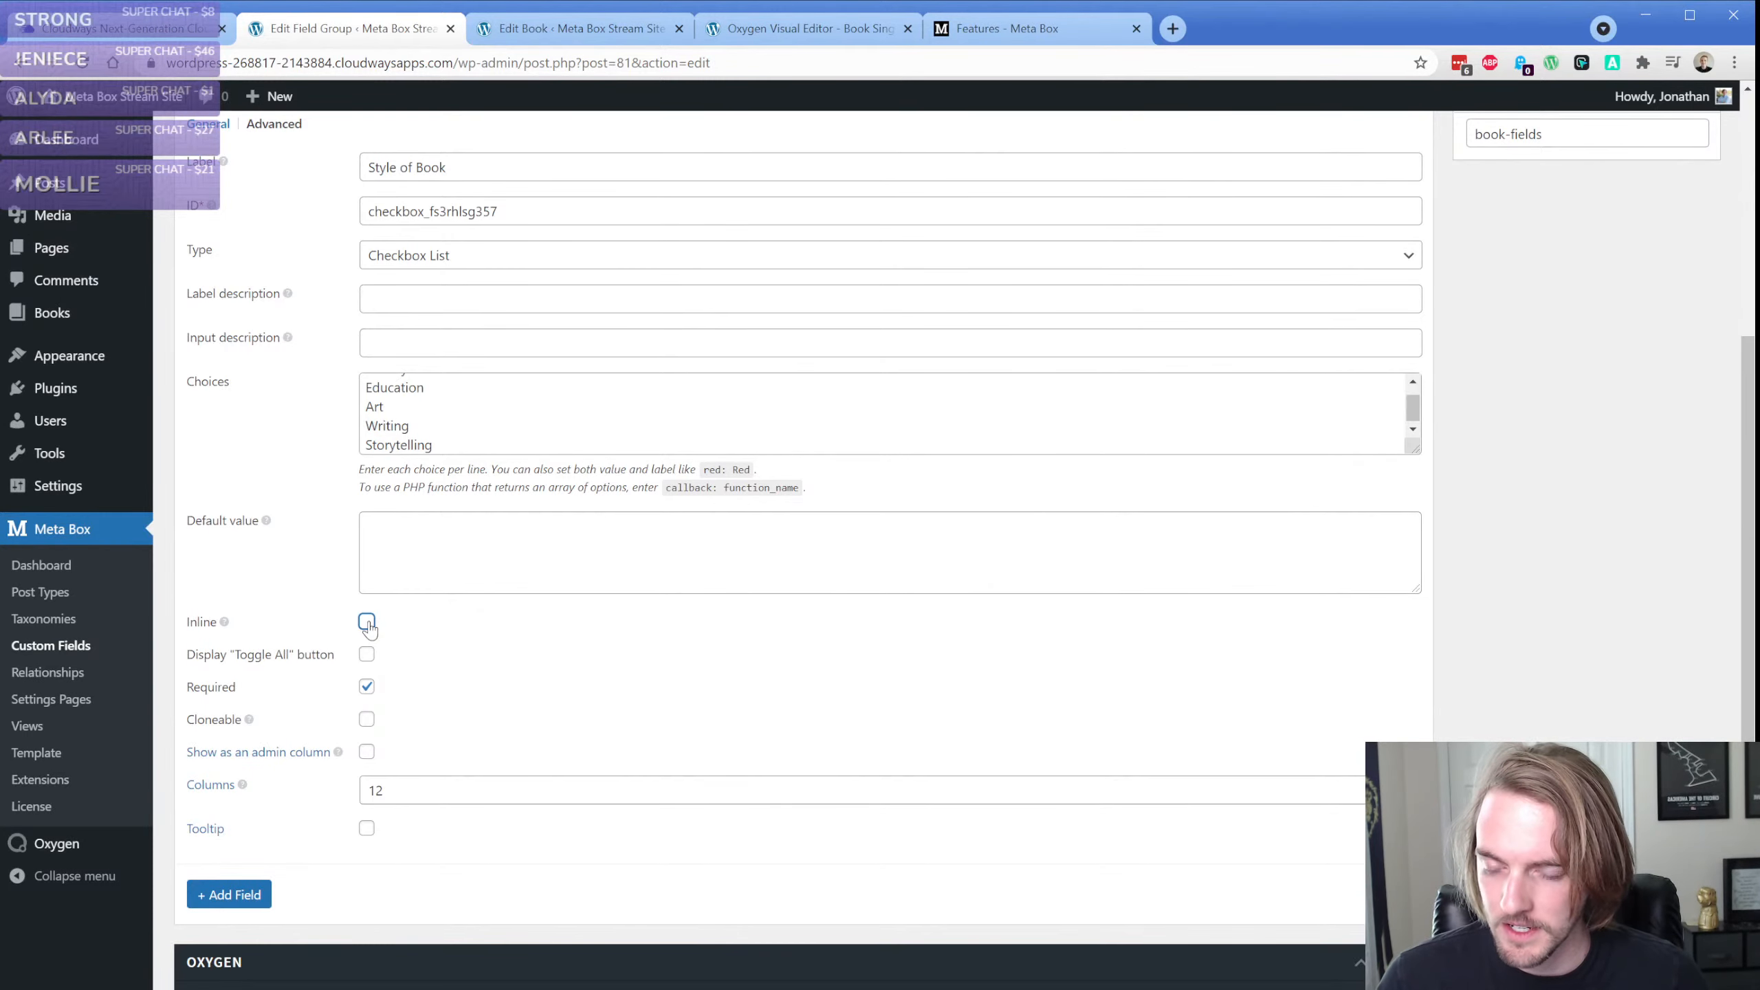
left_click(366, 654)
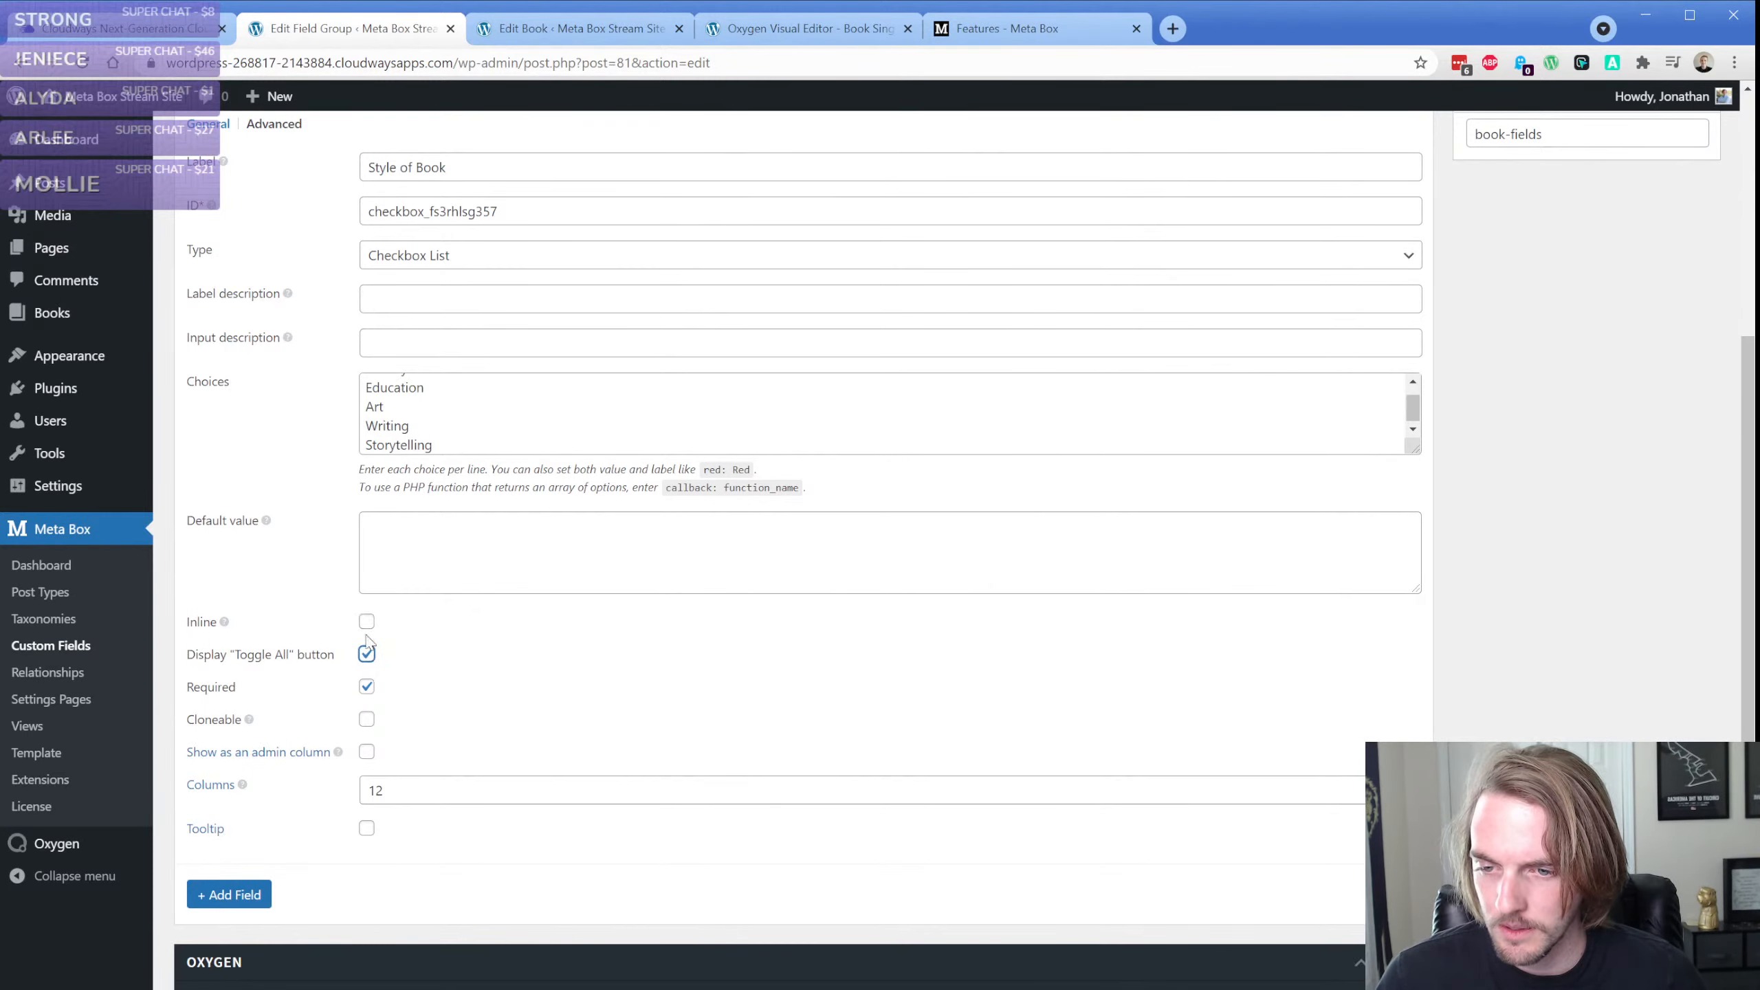
left_click(366, 623)
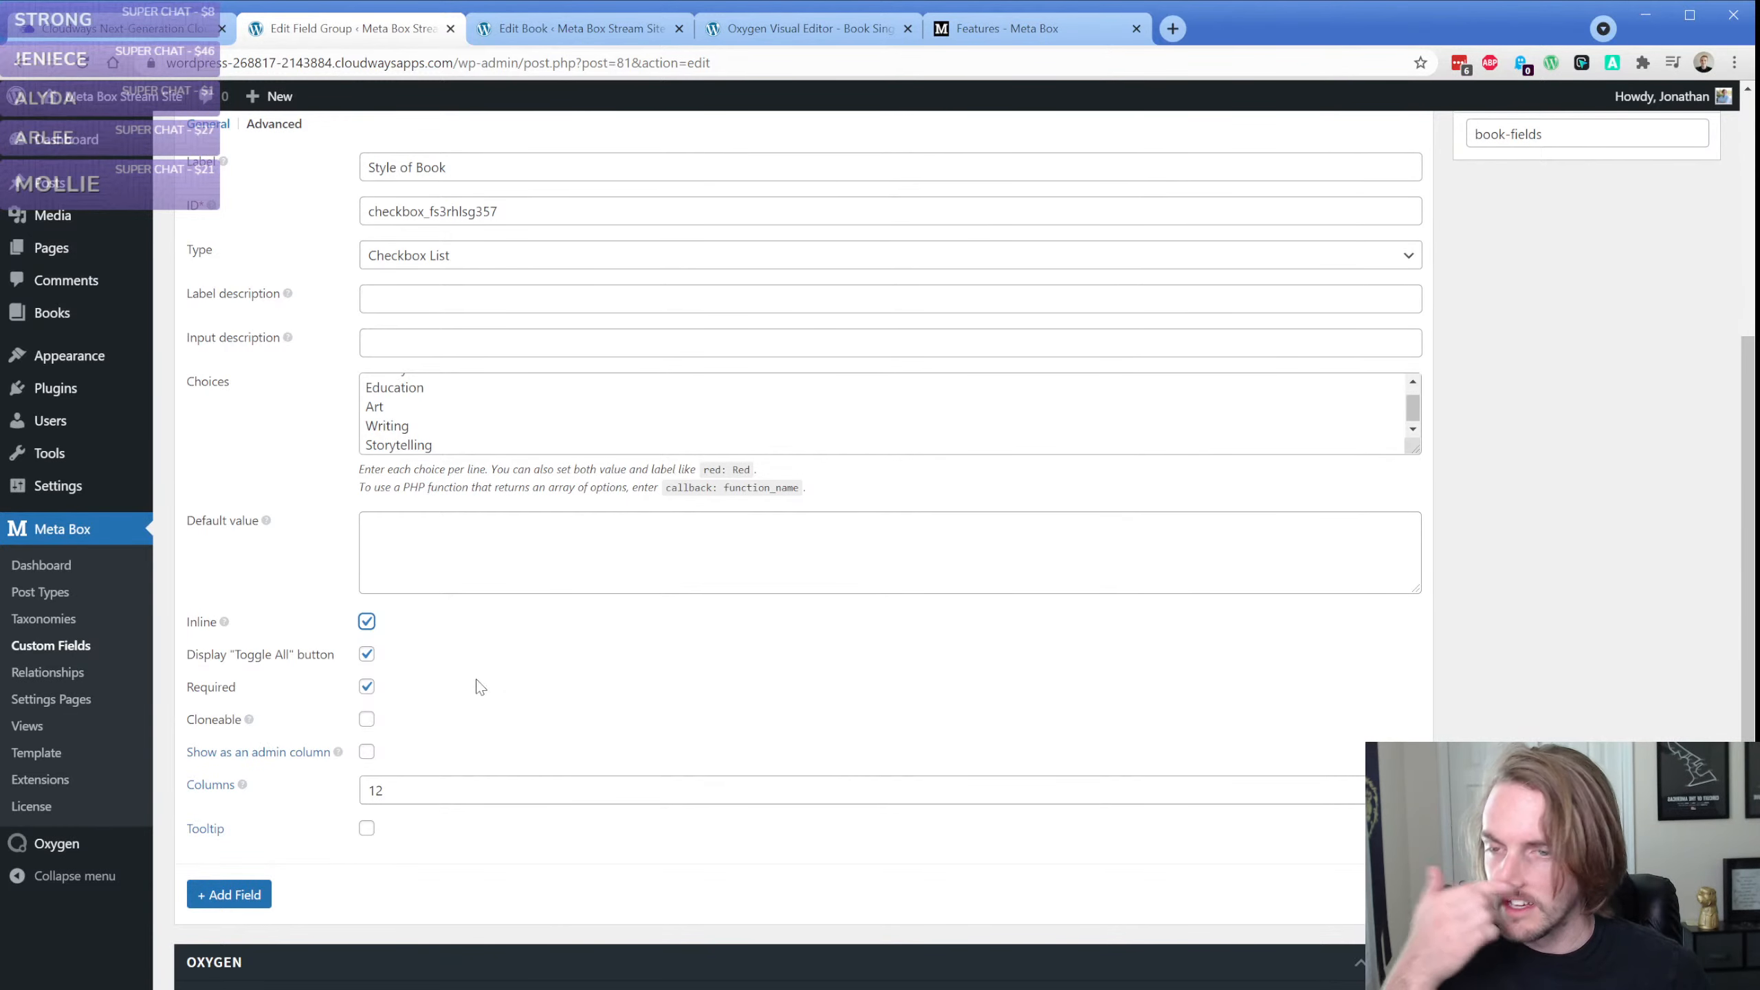
scroll(786, 699, "up", 7)
left_click(1678, 511)
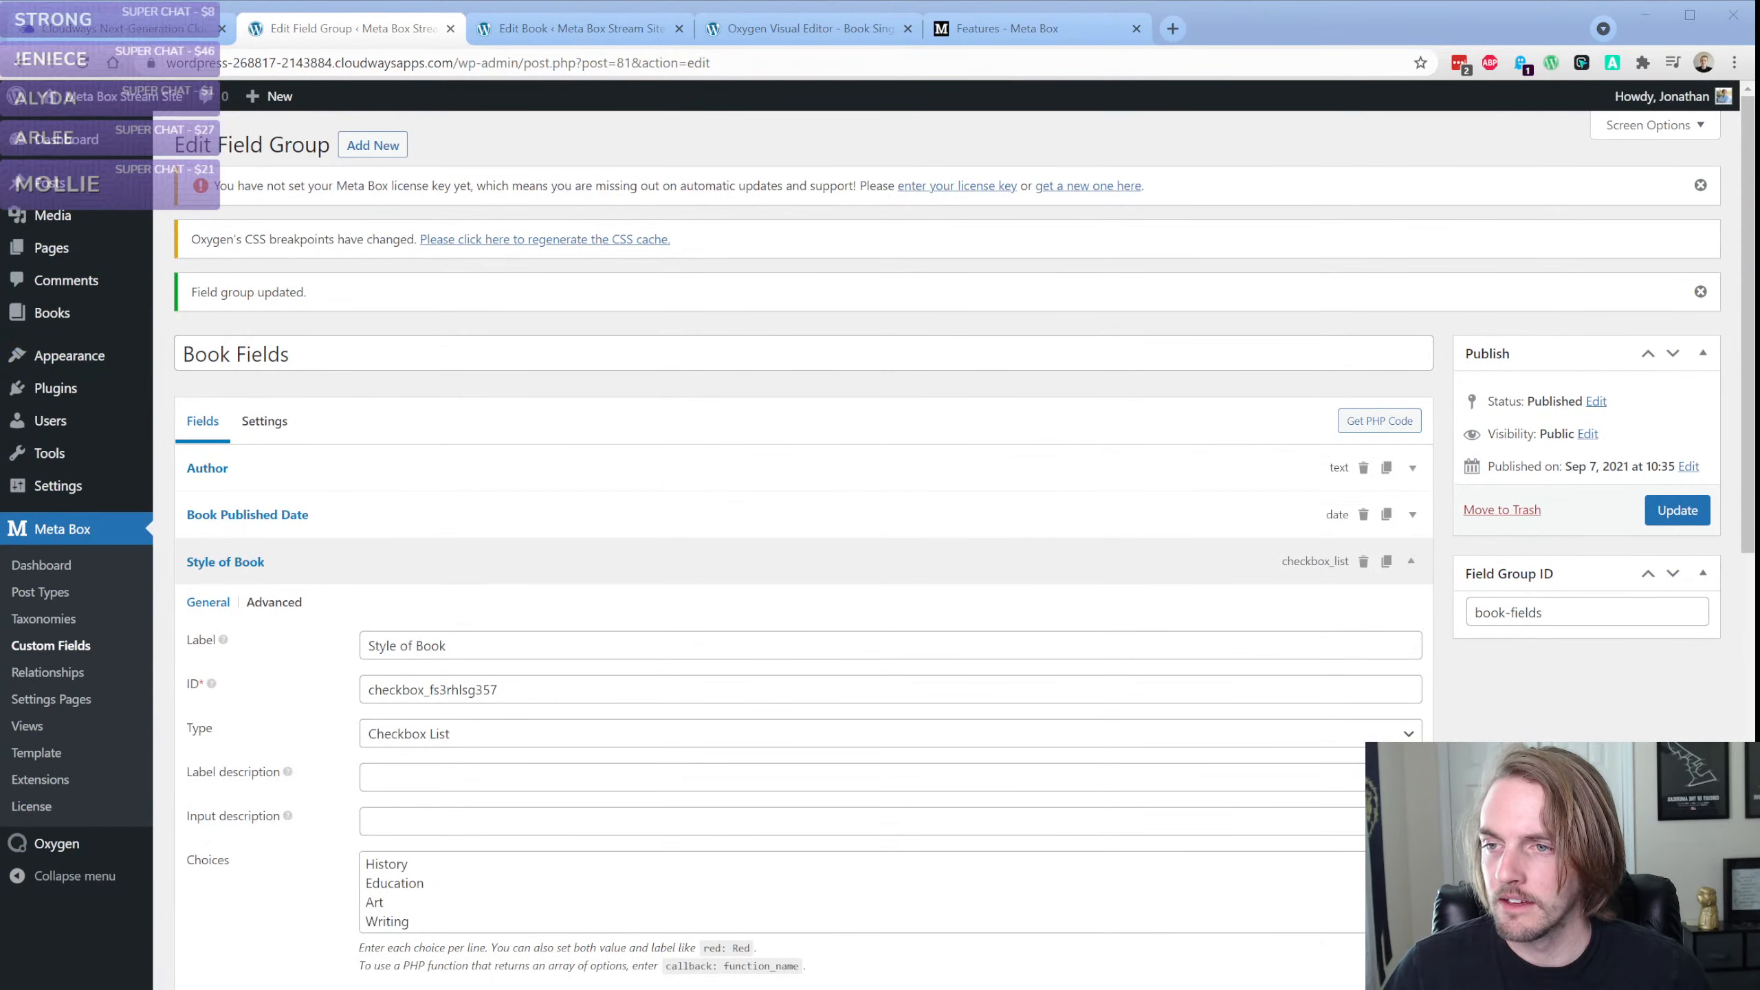
left_click(170, 307)
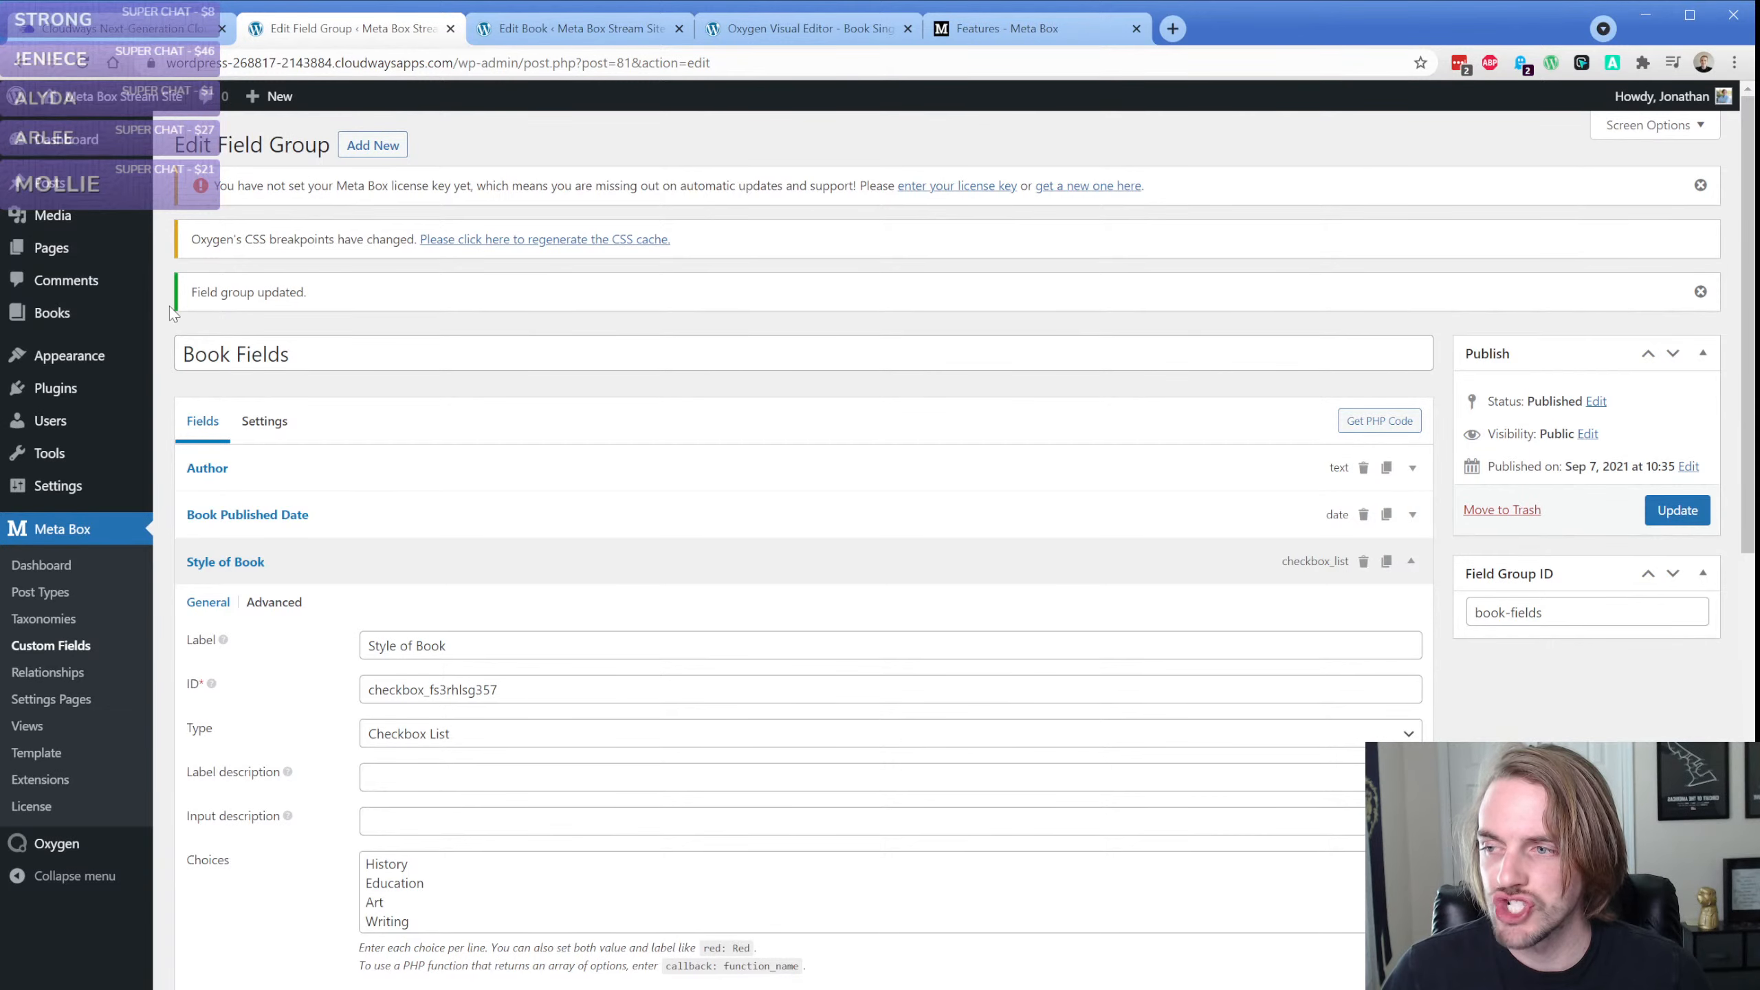
Switch to the Oxygen editor, save the book template and reload the editor page
left_click(554, 29)
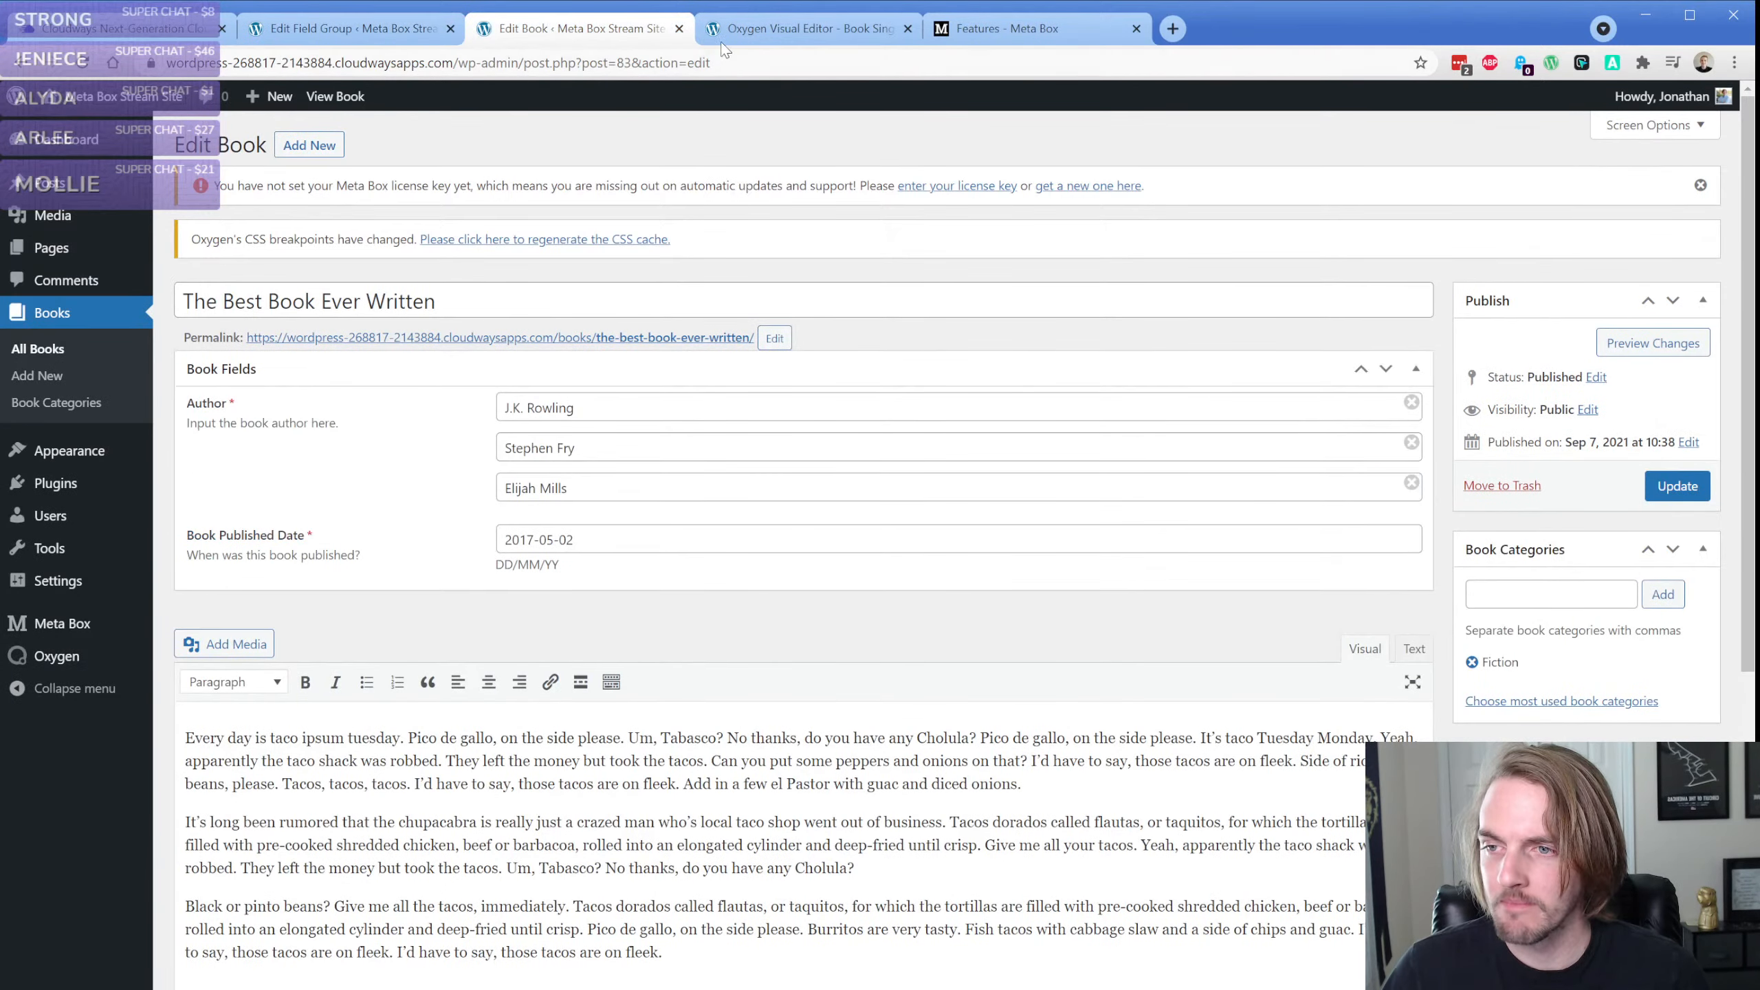
left_click(752, 31)
left_click(1689, 114)
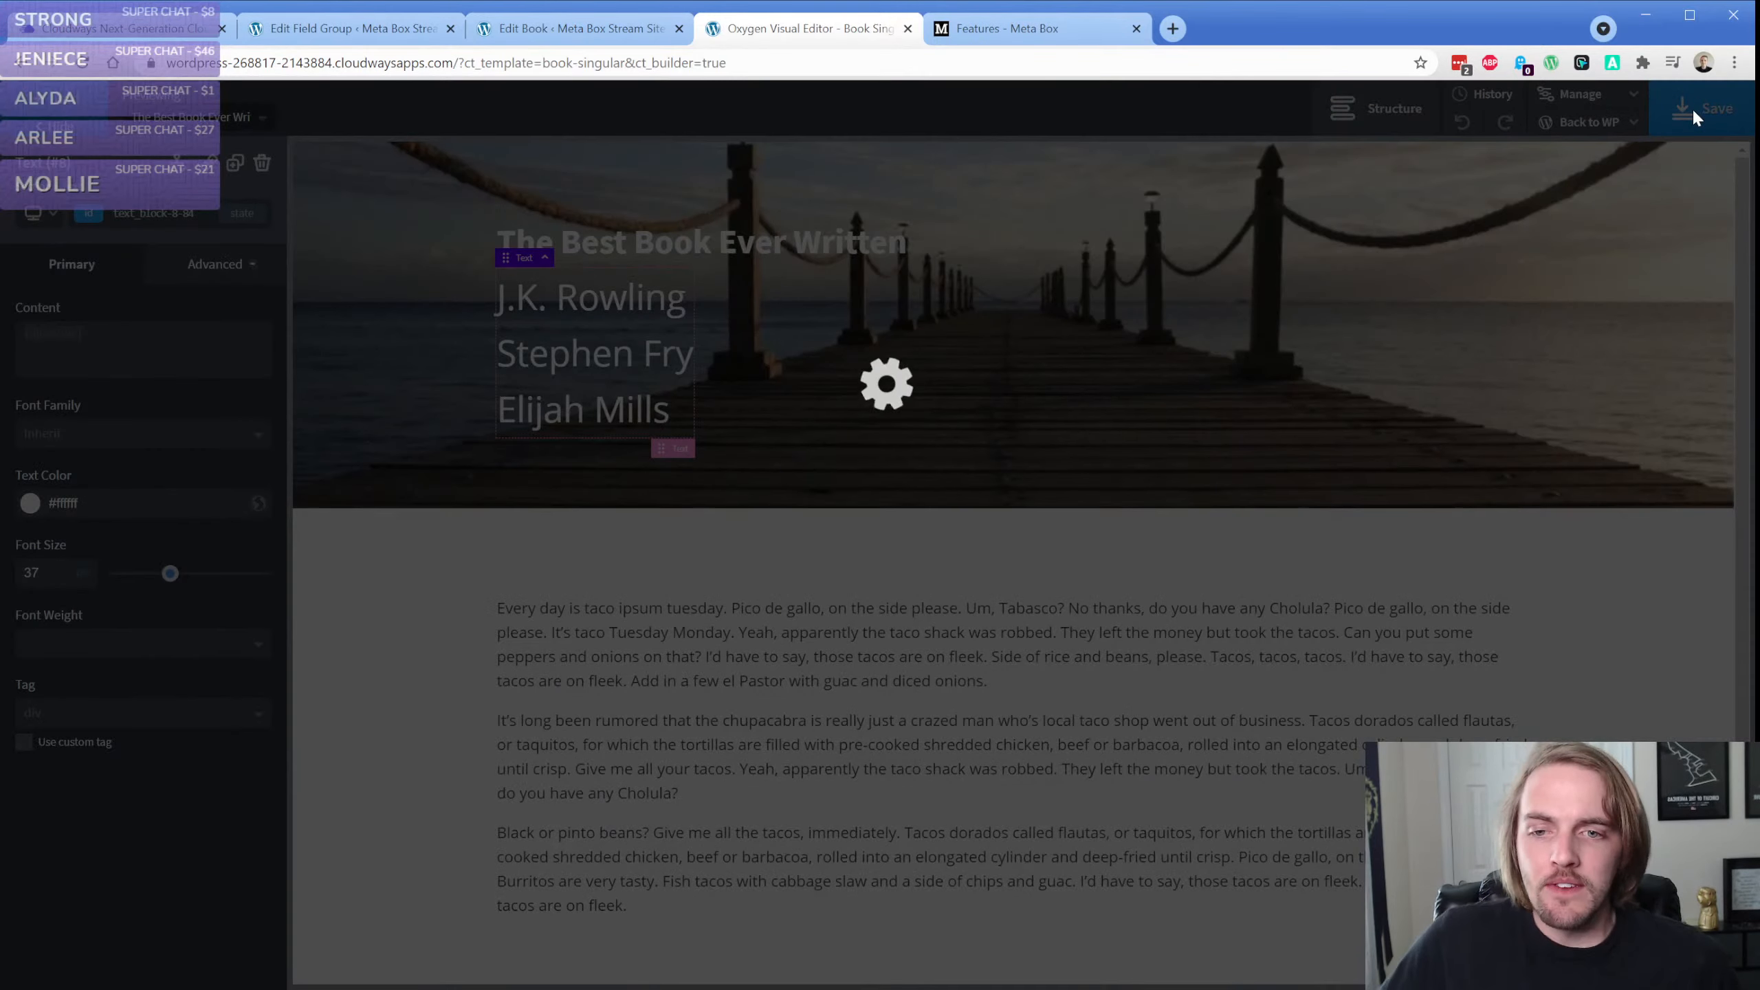
left_click(83, 64)
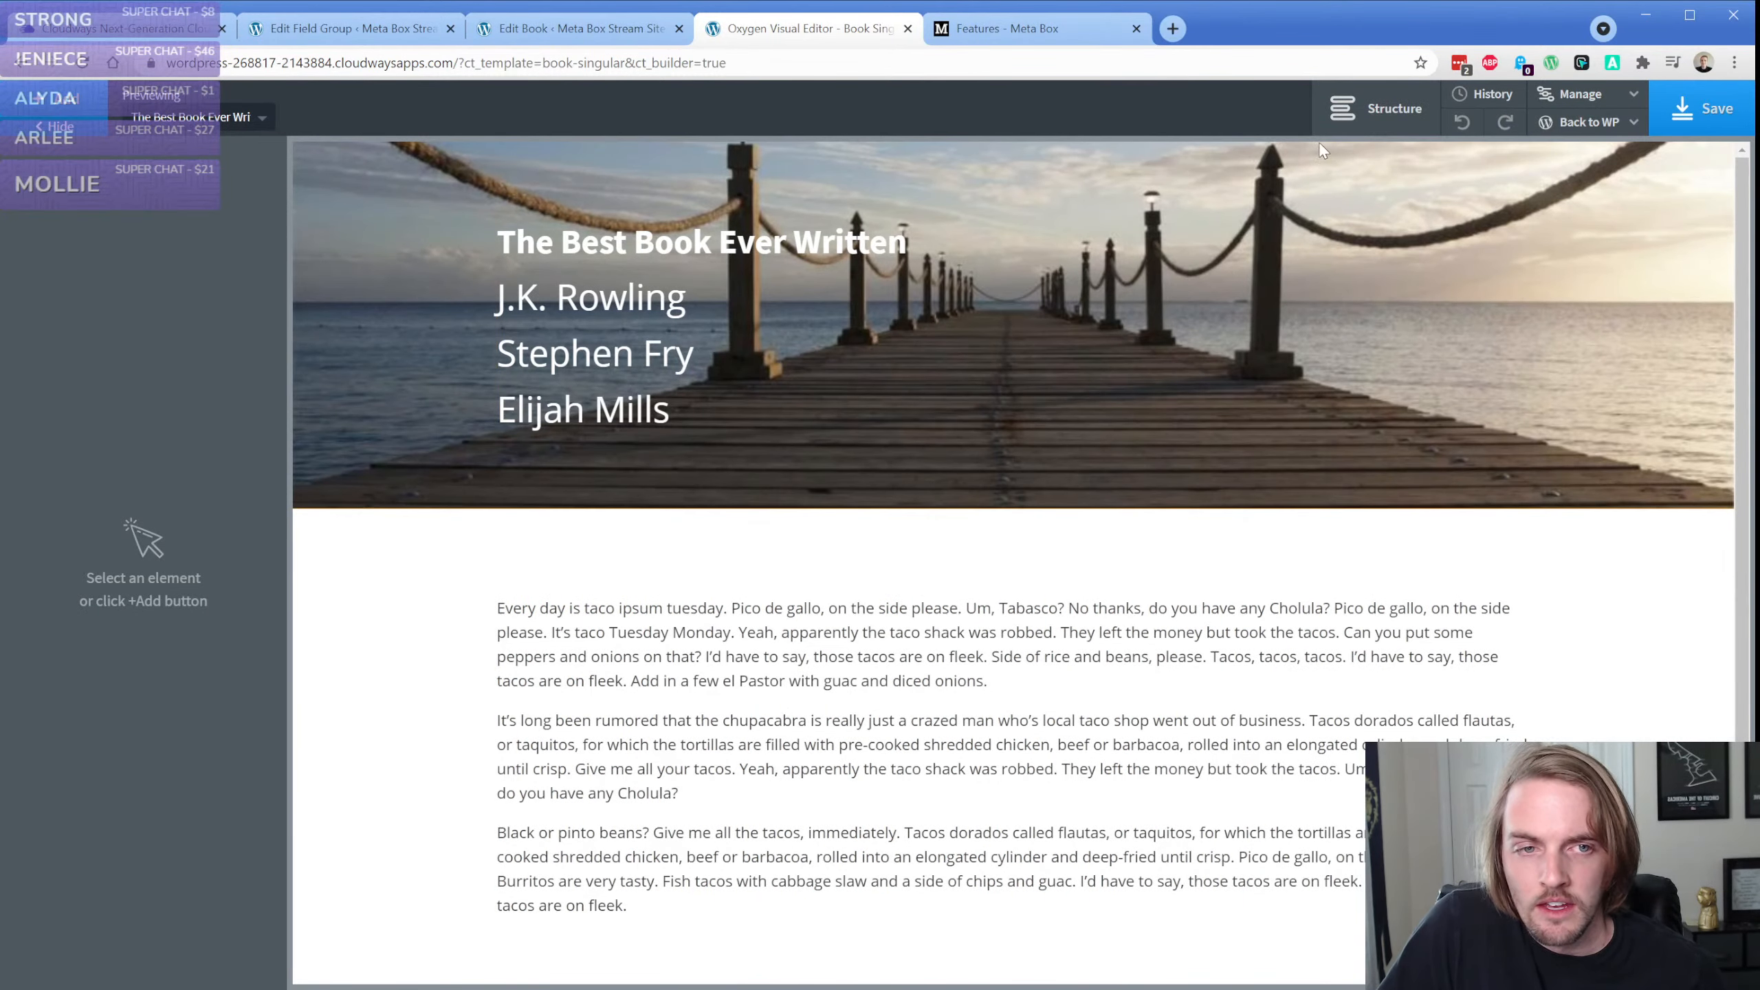
Add a new section directly below the hero section of the book template
left_click(547, 586)
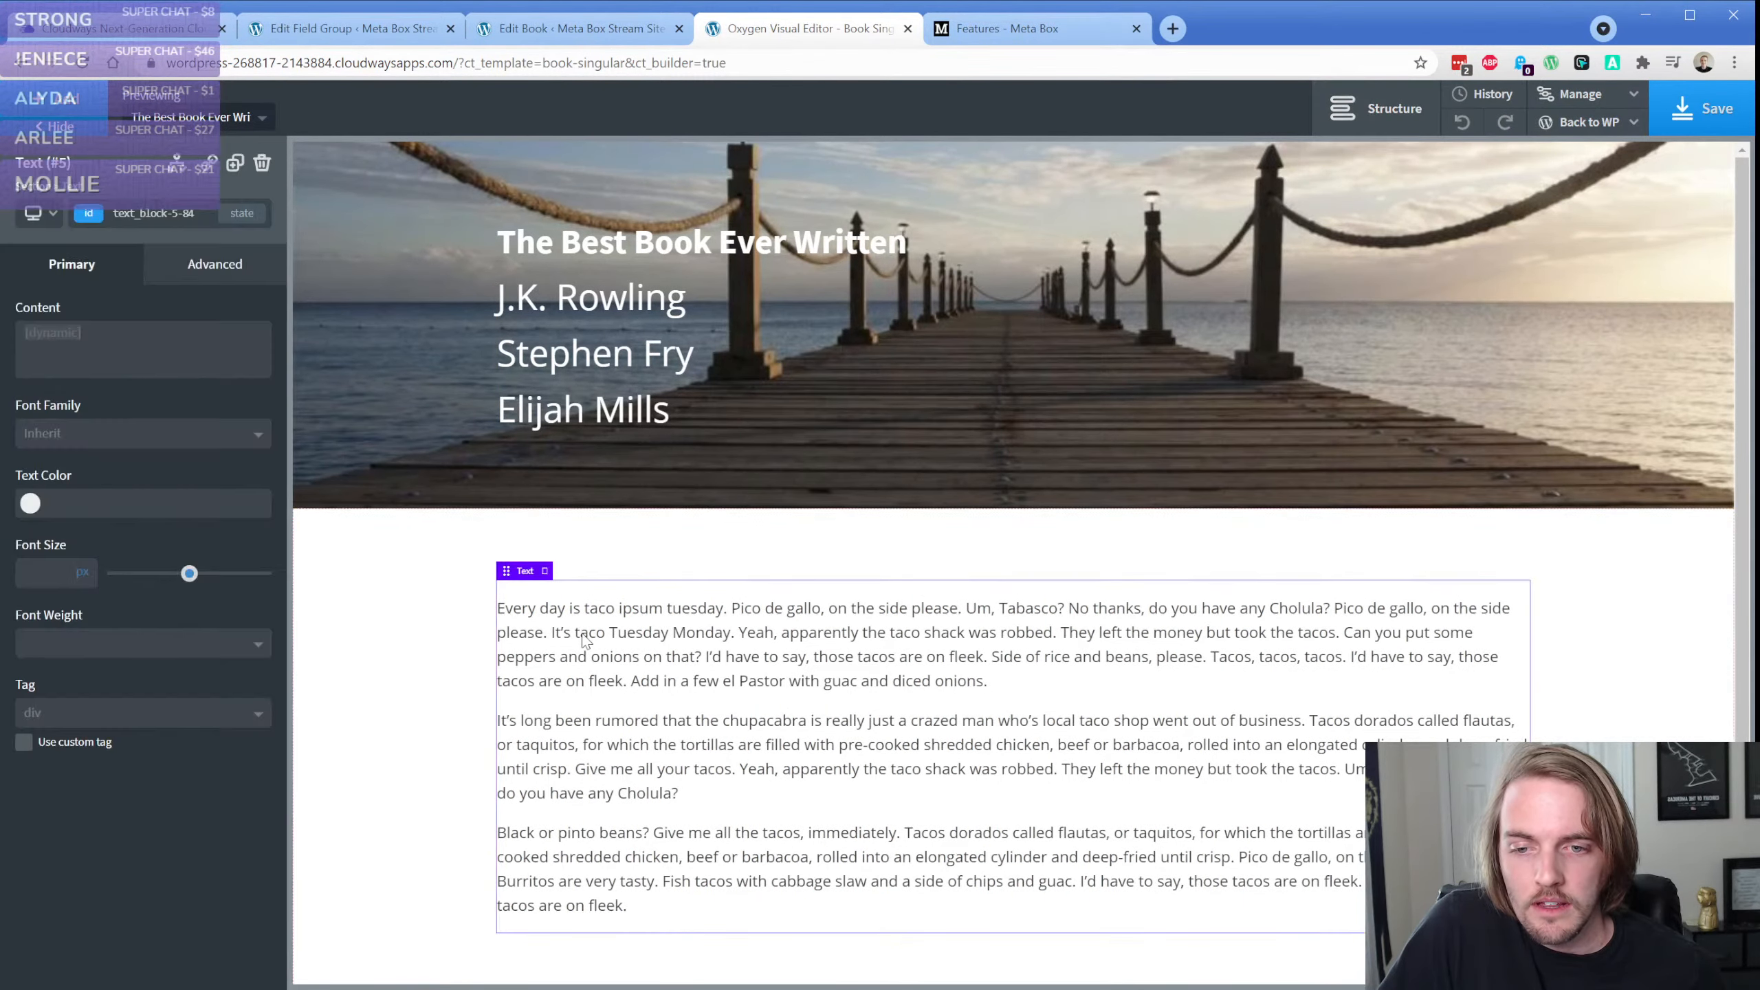
scroll(586, 641, "down", 1)
left_click(1369, 108)
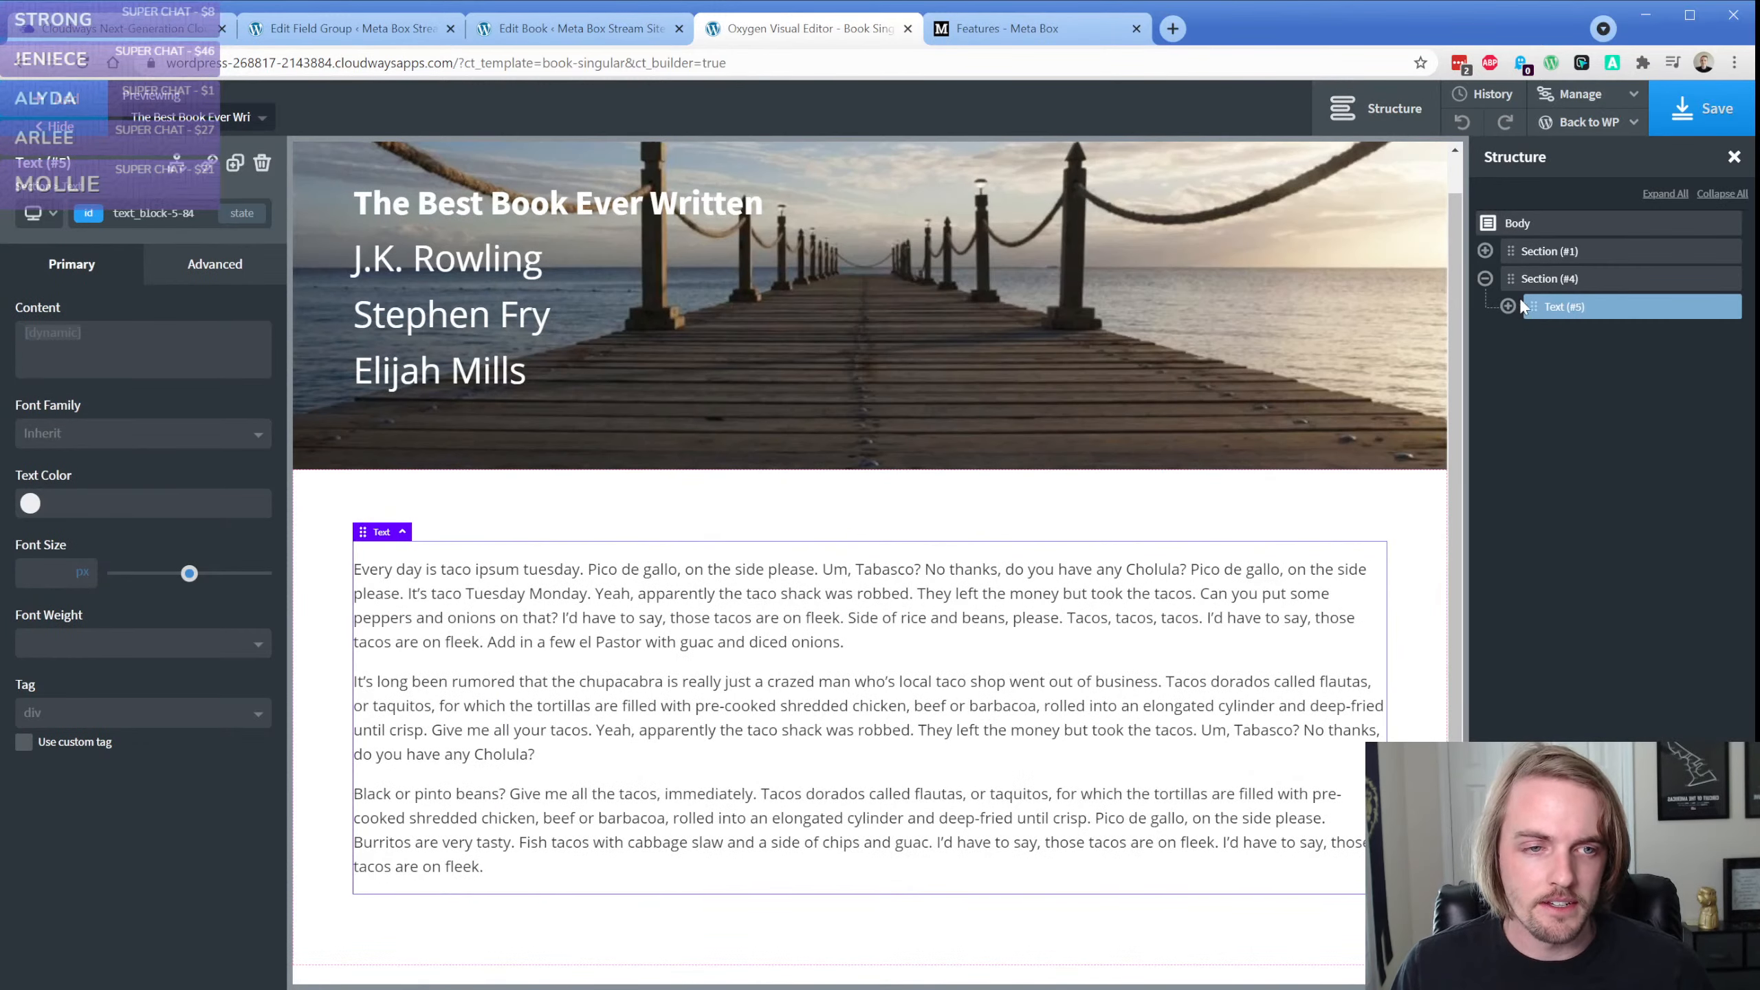
left_click(1511, 251)
left_click(70, 109)
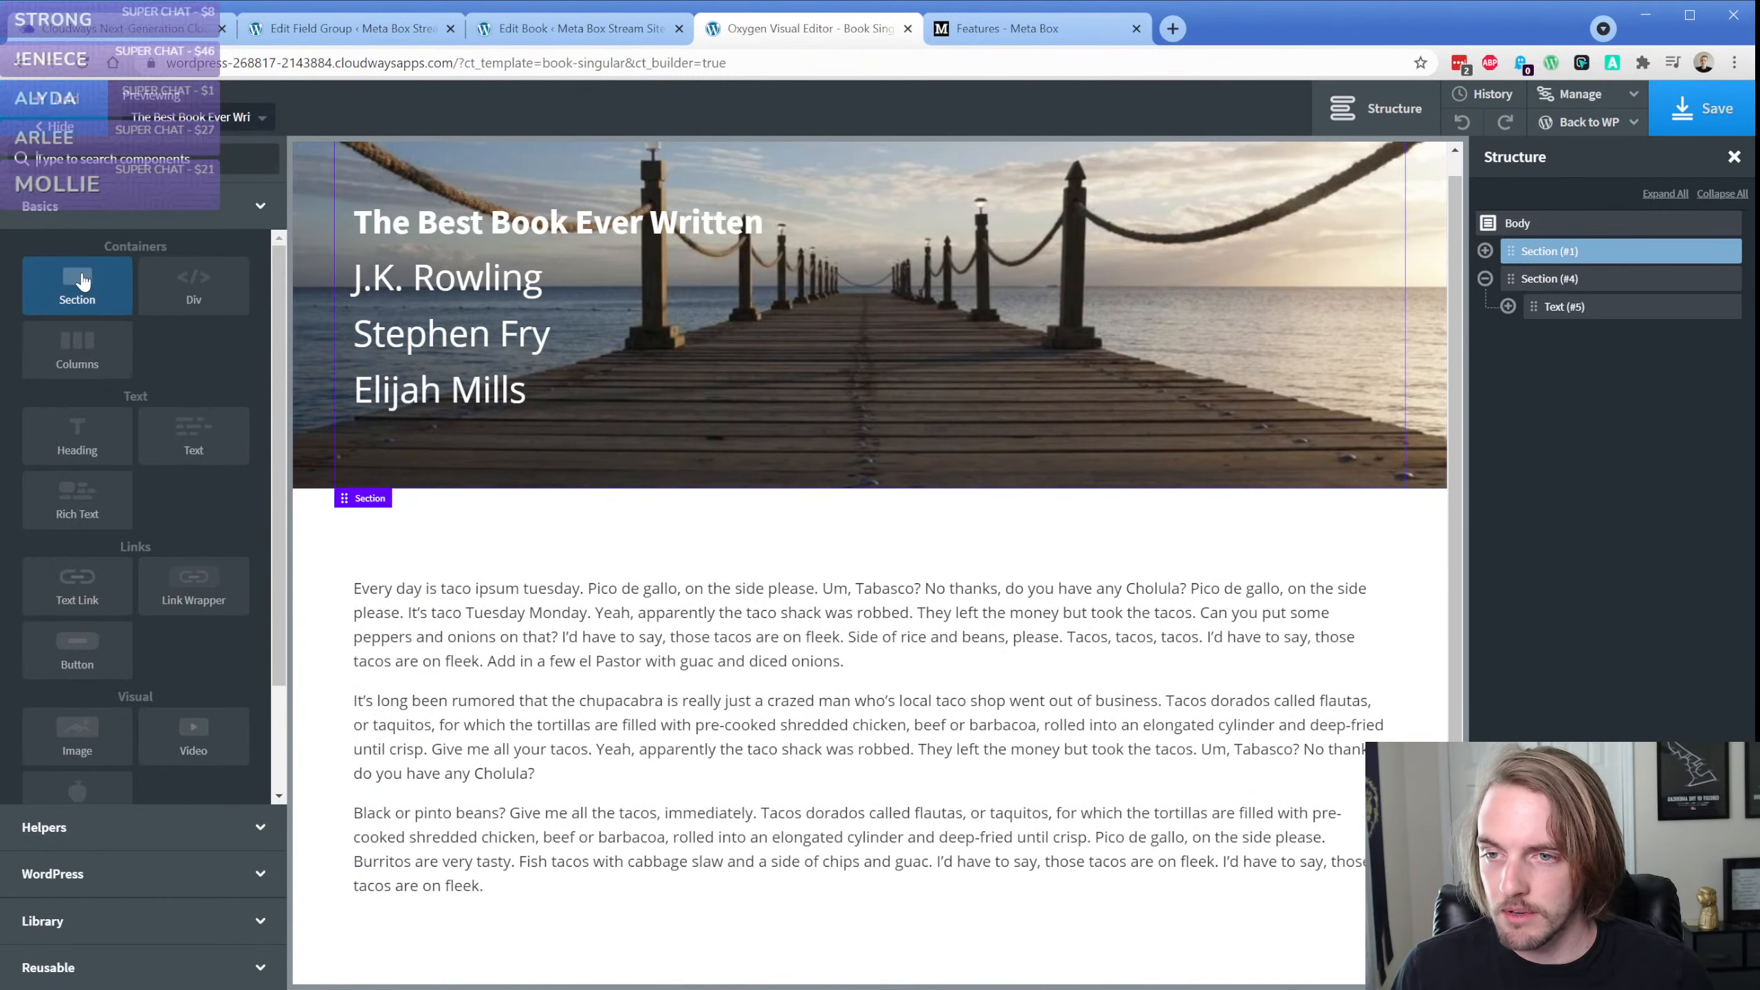
left_click(78, 284)
Add an H3 heading reading "Style of Book" to the new section
left_click(78, 111)
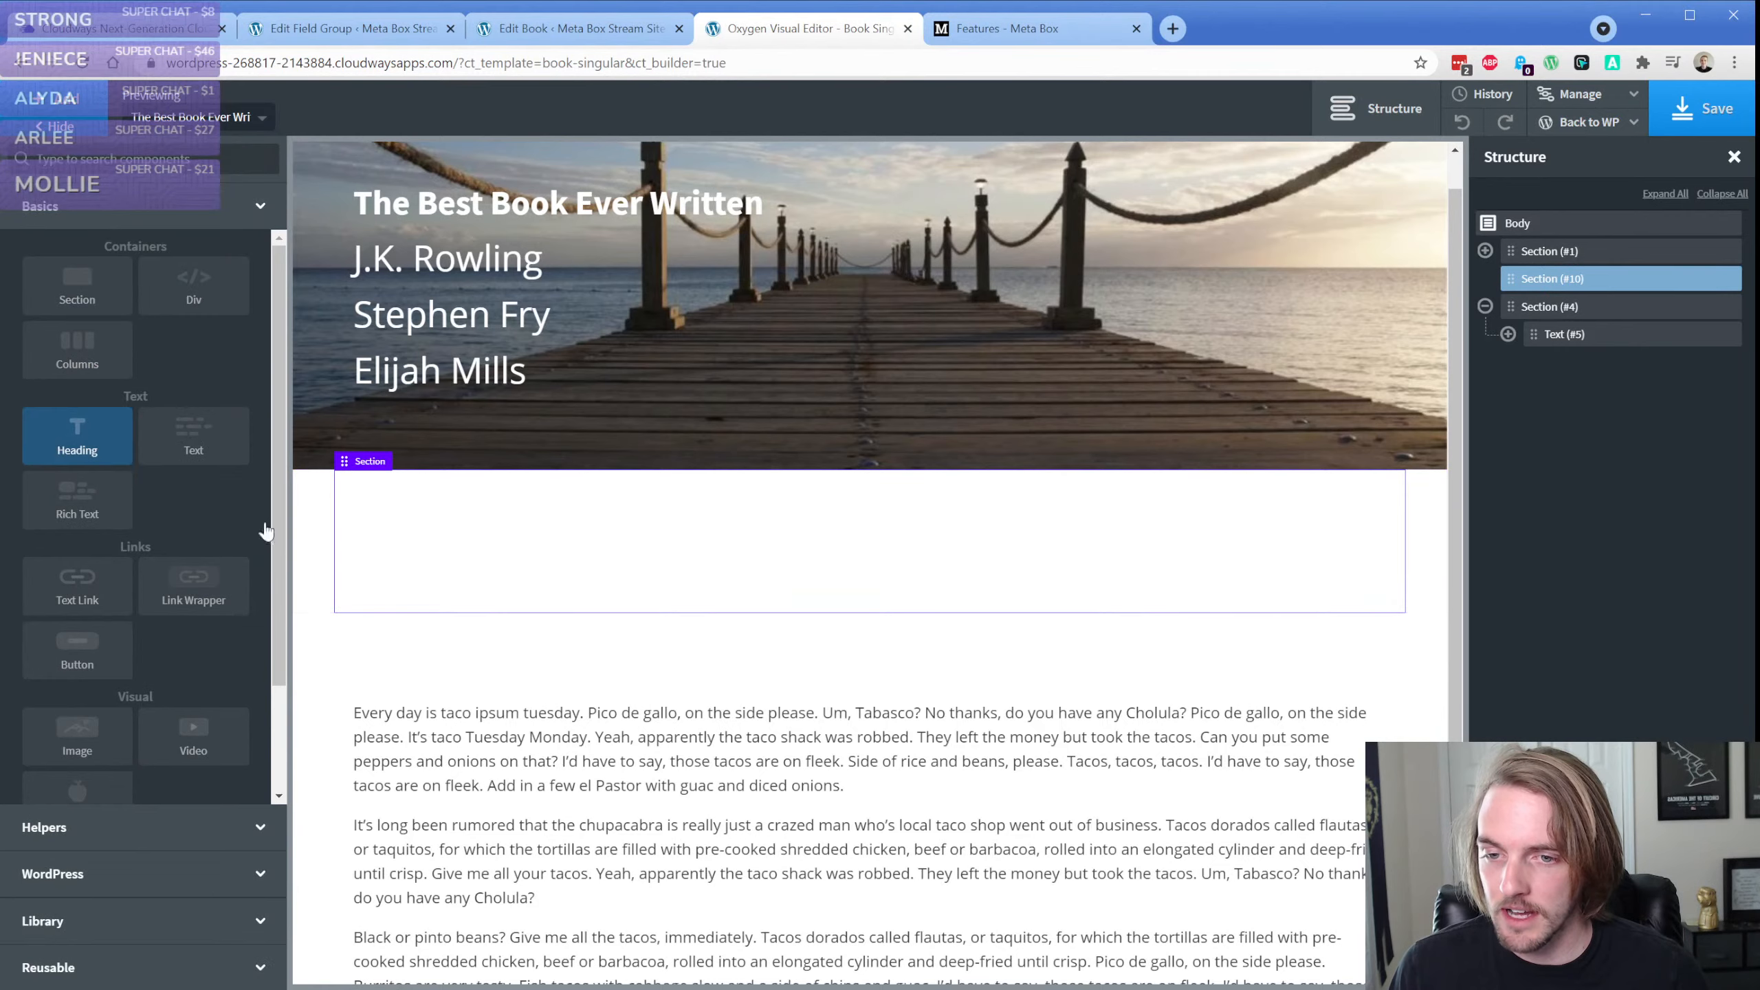
left_click(77, 436)
left_click(83, 714)
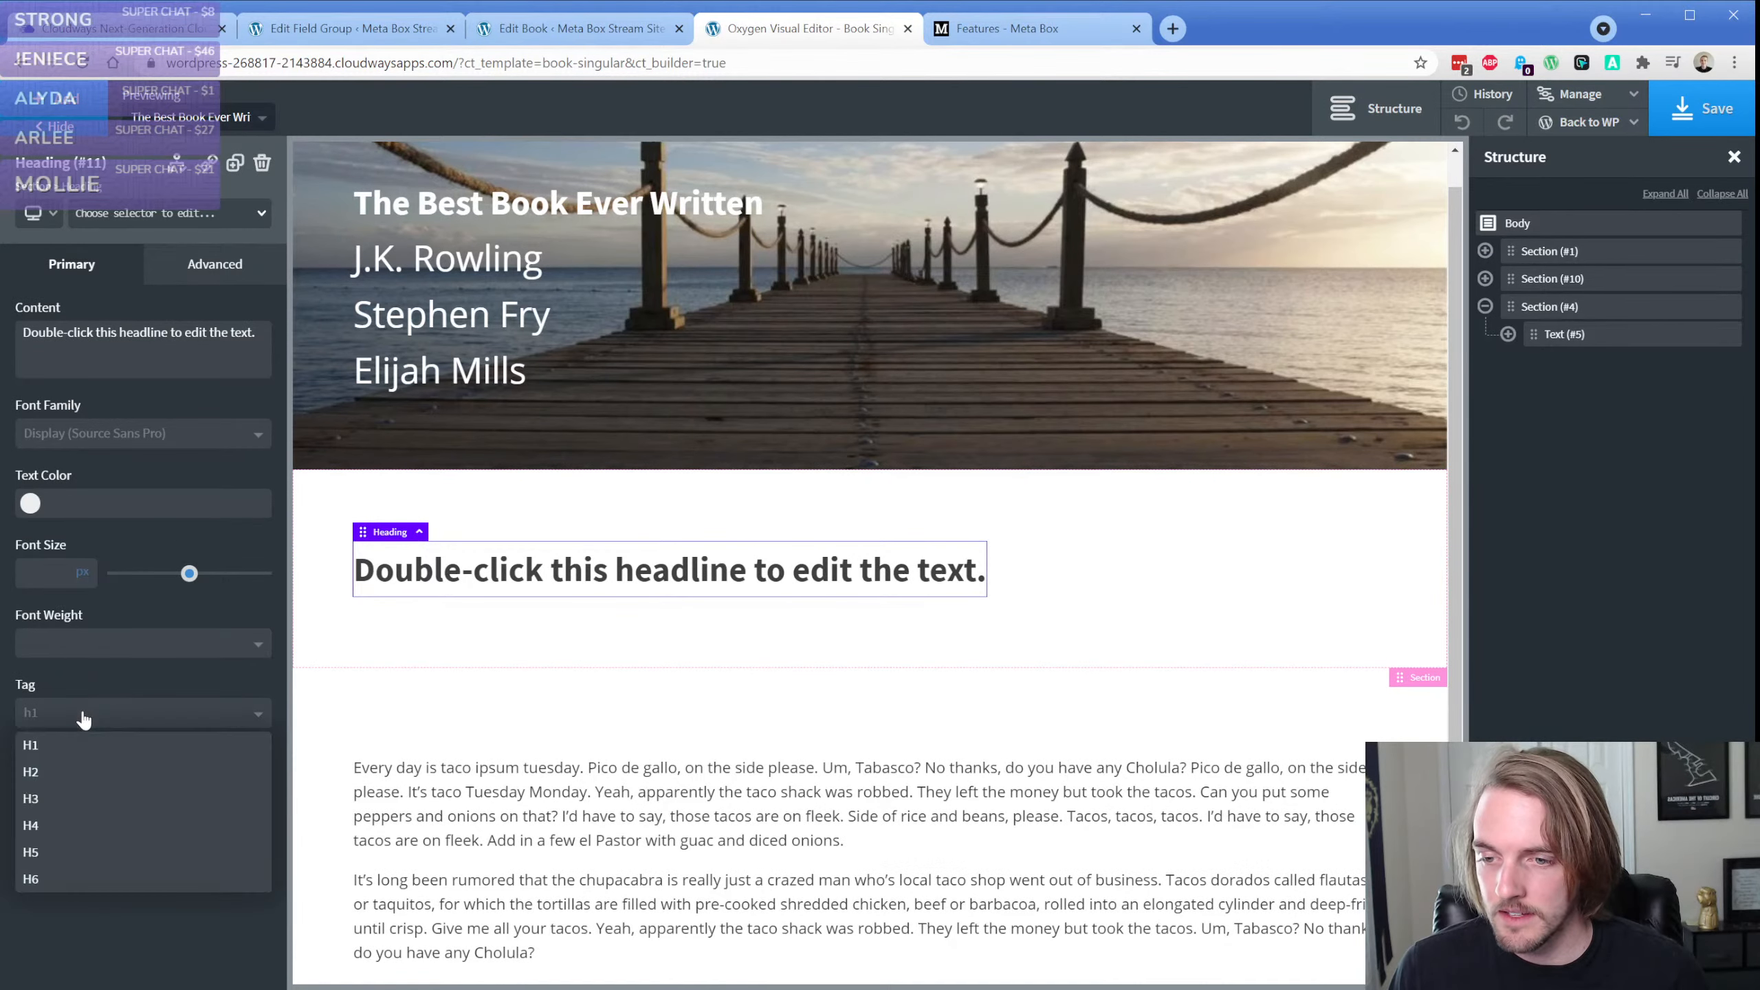
left_click(70, 796)
double_click(447, 562)
type("Style")
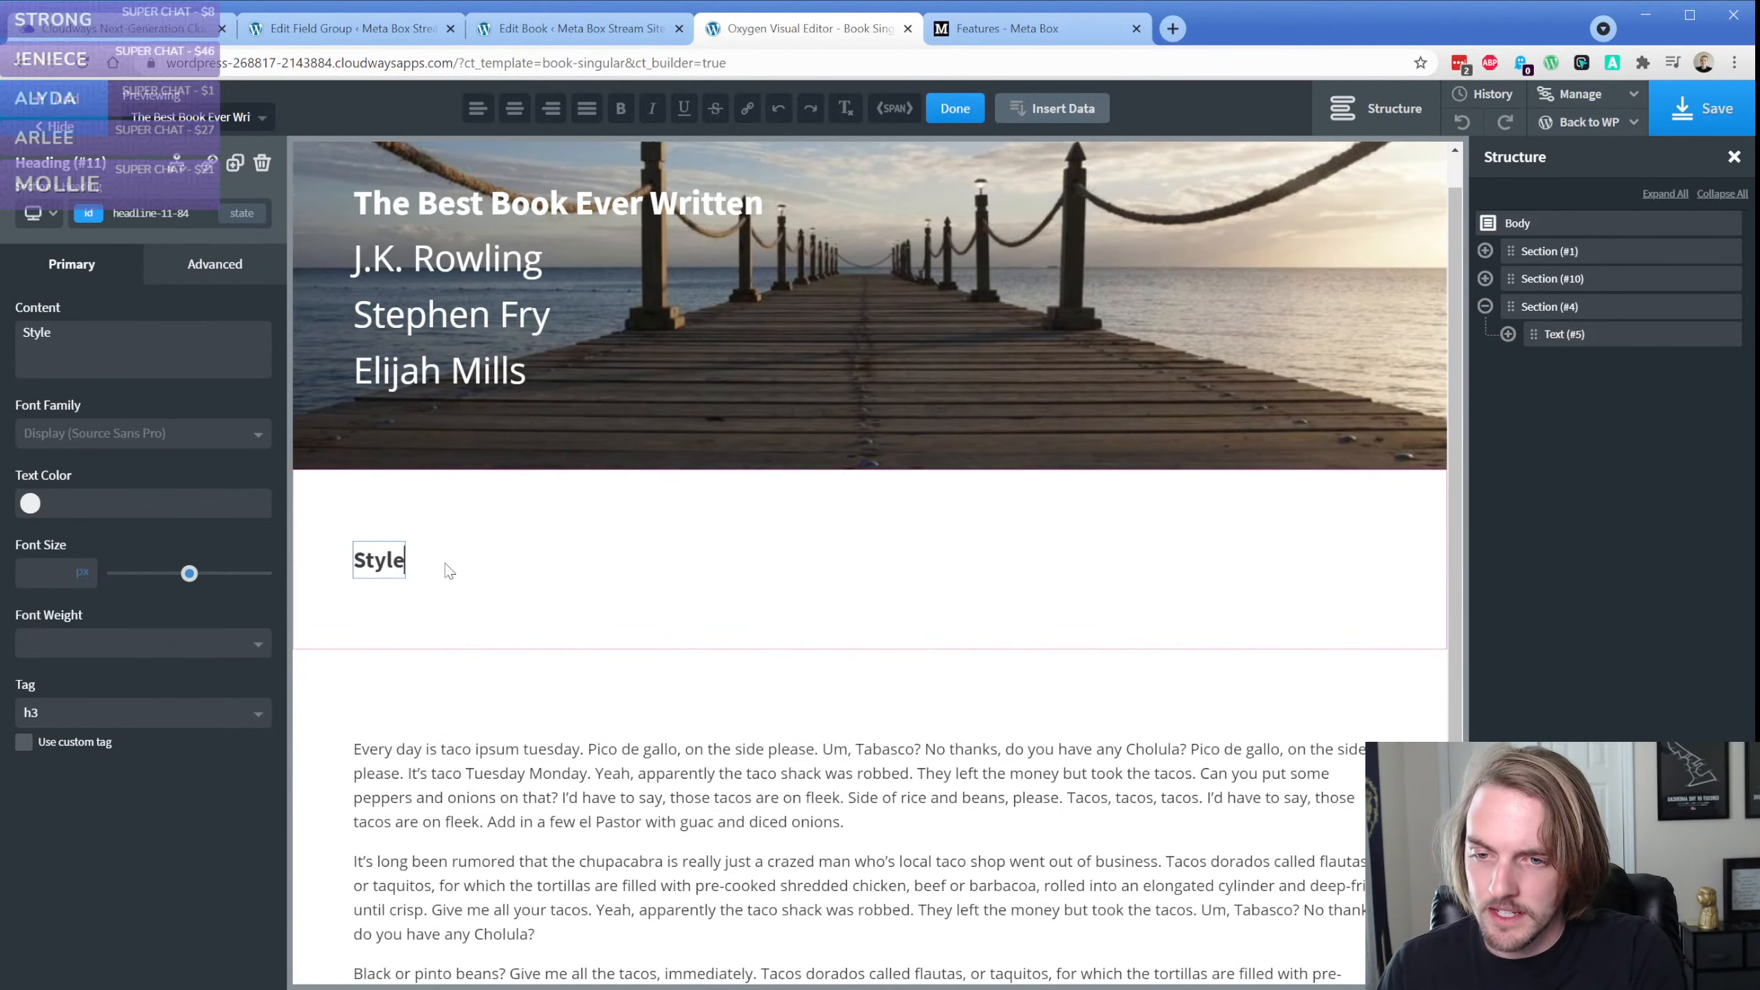
type(" of Book")
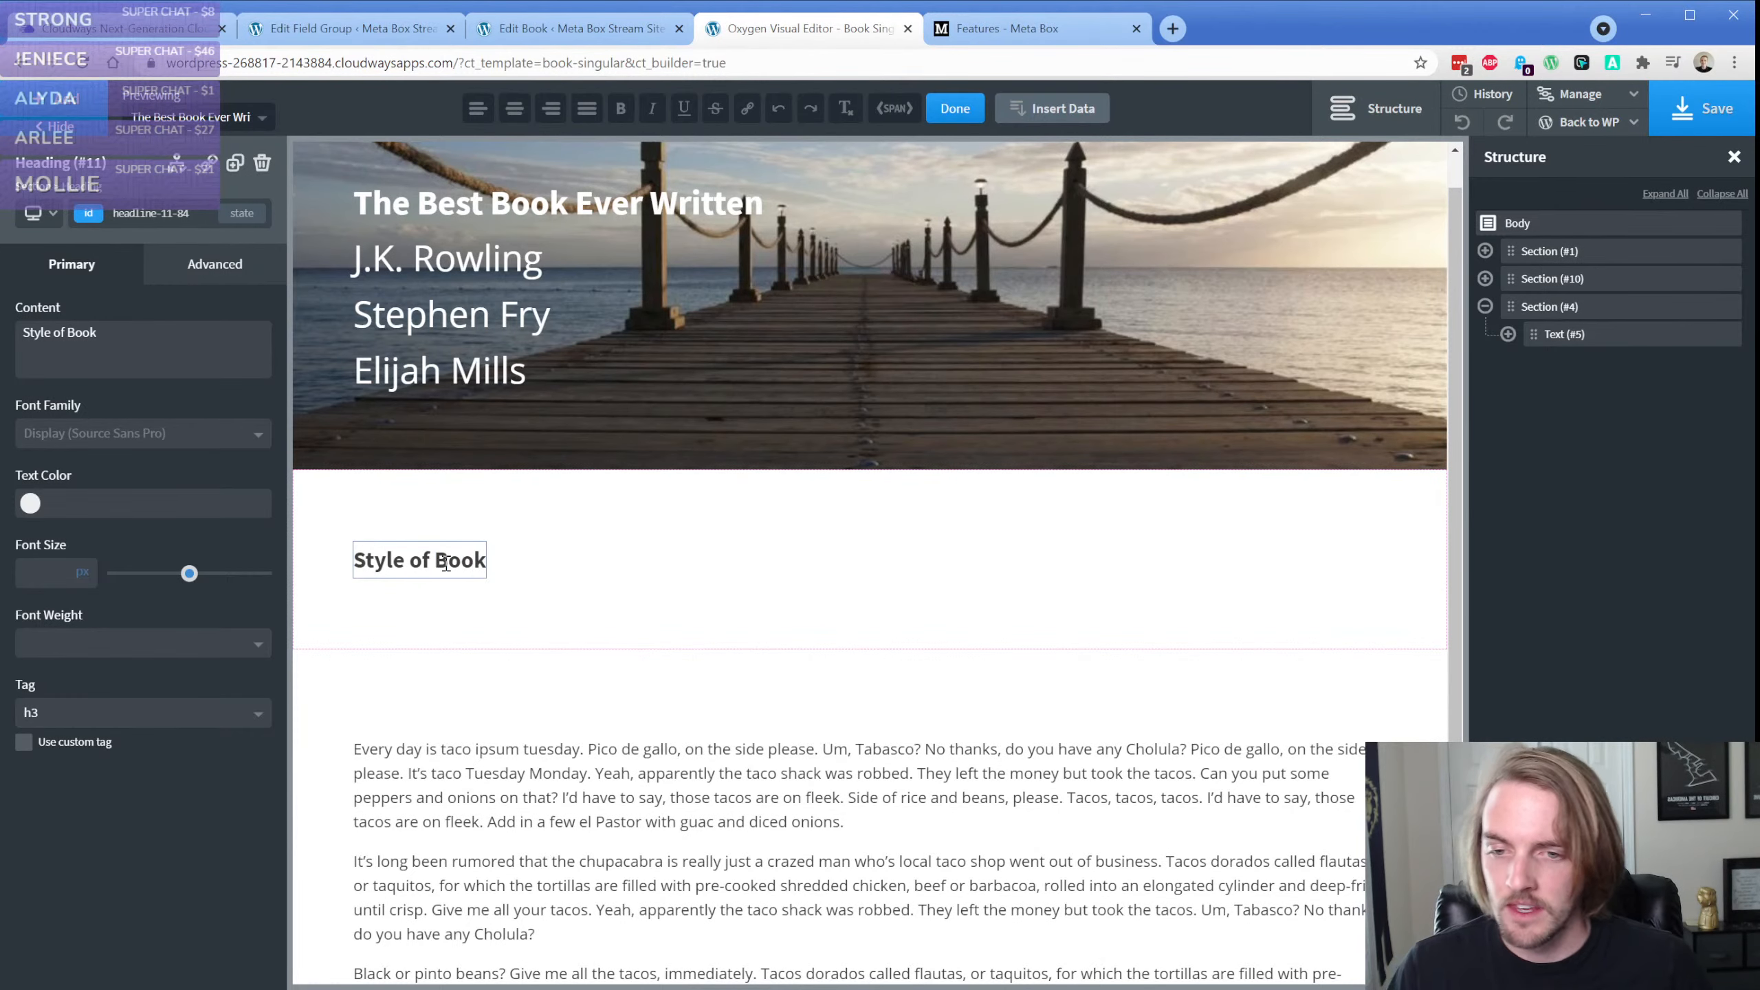
Add a text element below the heading and fill it with the Meta Box Style of Book field, returning labels separated by <br>
left_click(82, 113)
left_click(178, 416)
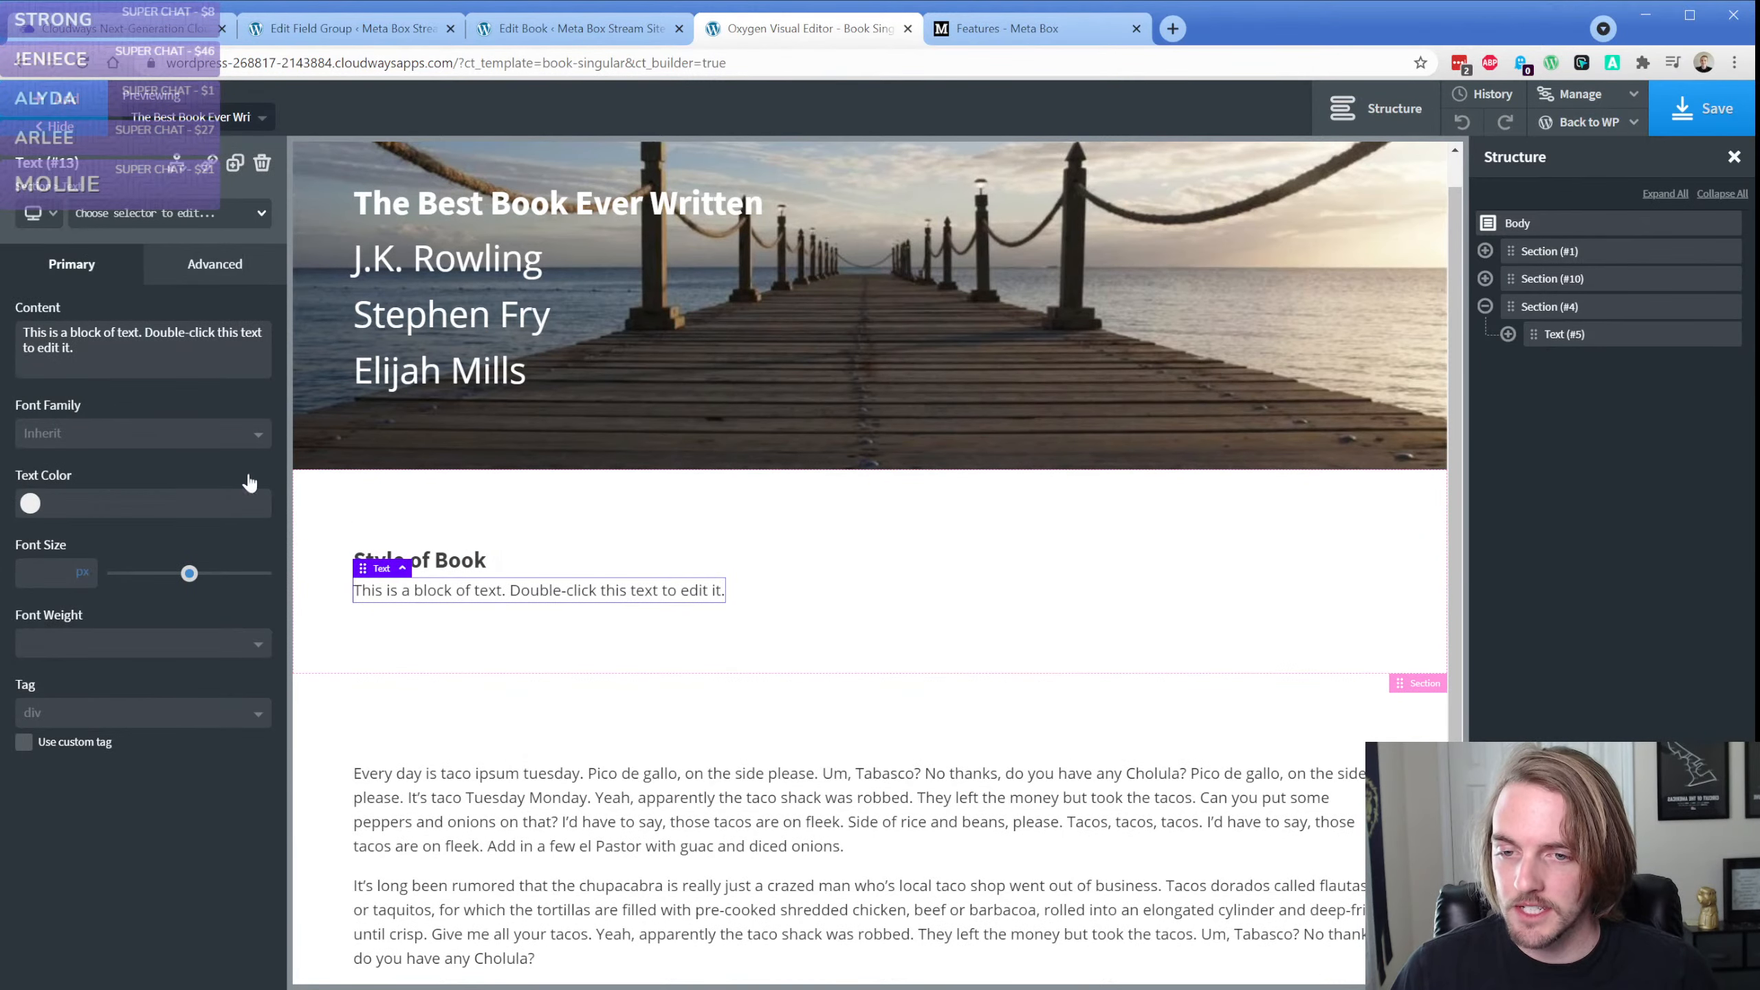
double_click(468, 591)
left_click(1043, 108)
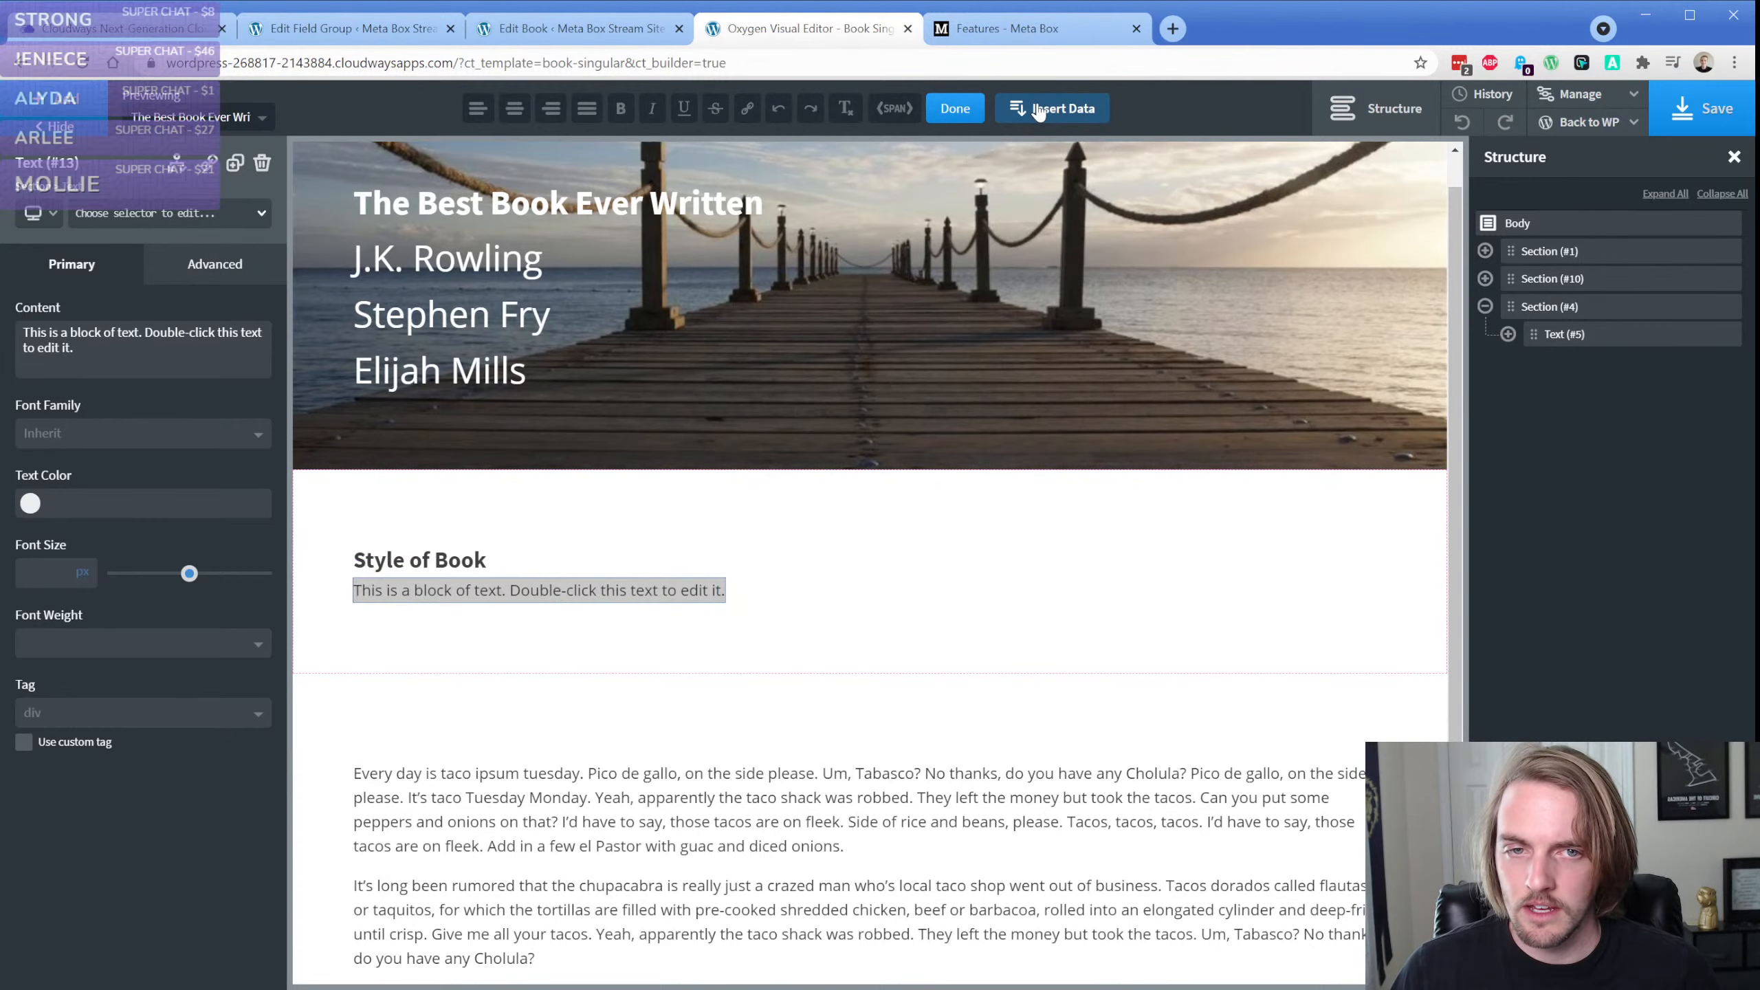
left_click(1085, 333)
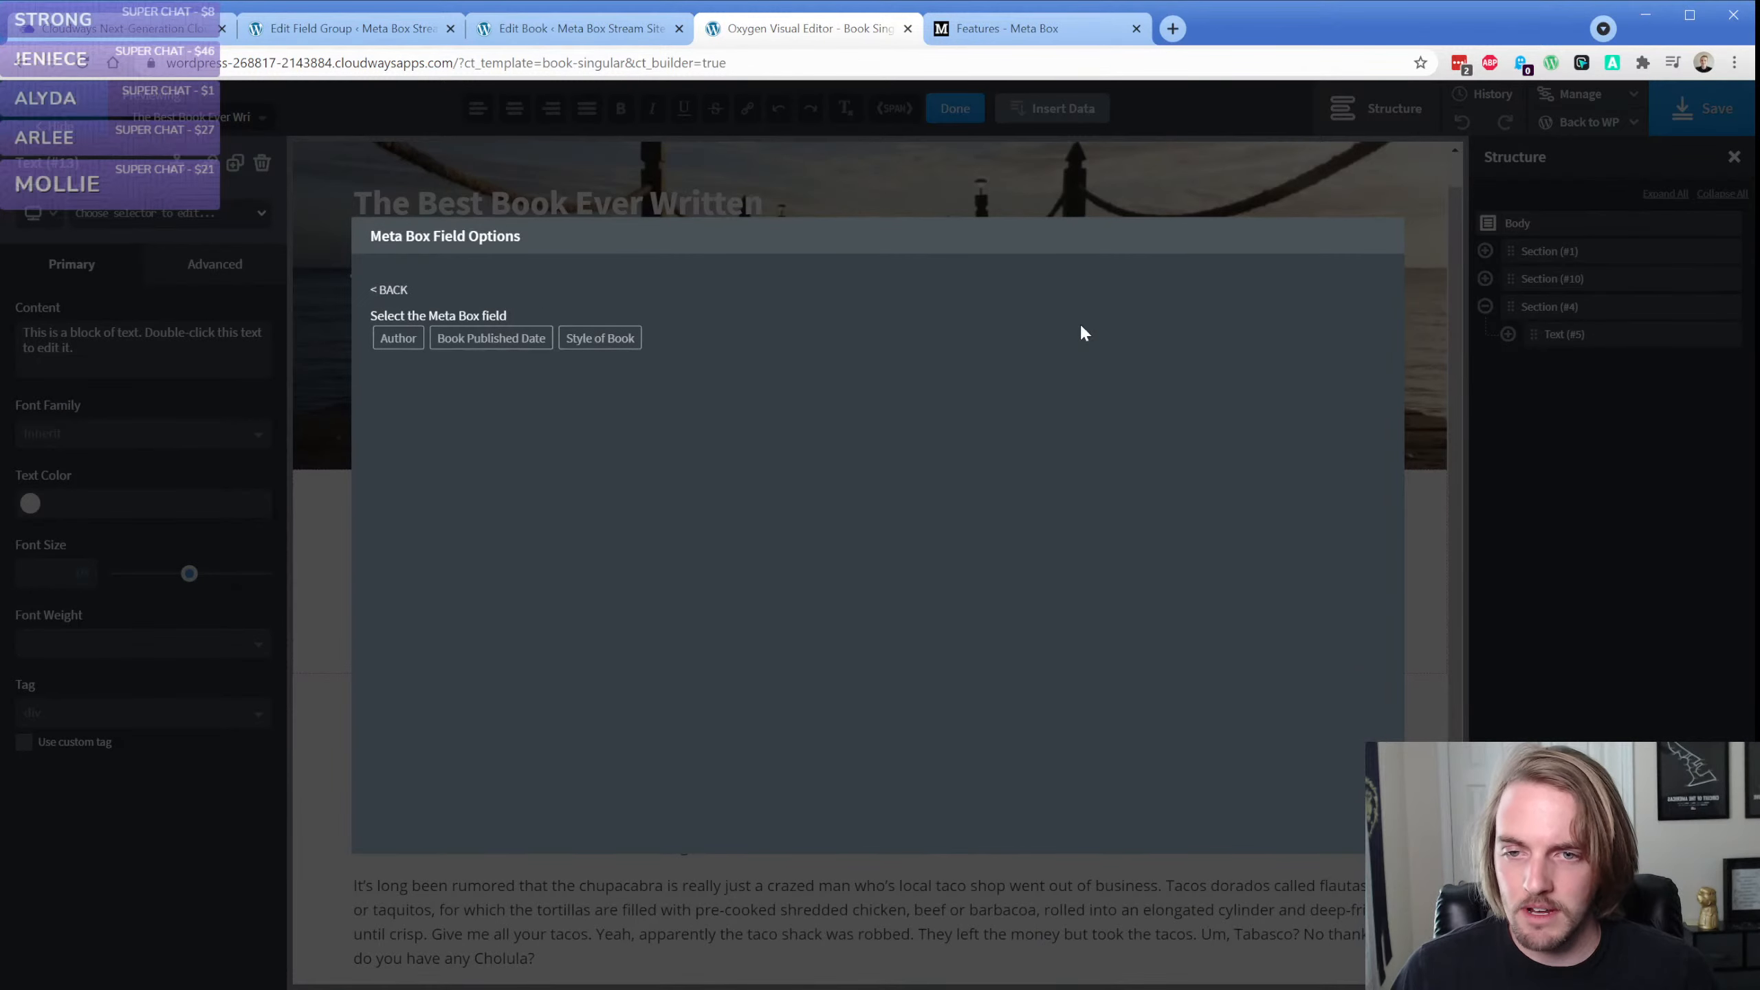
left_click(598, 341)
left_click(484, 417)
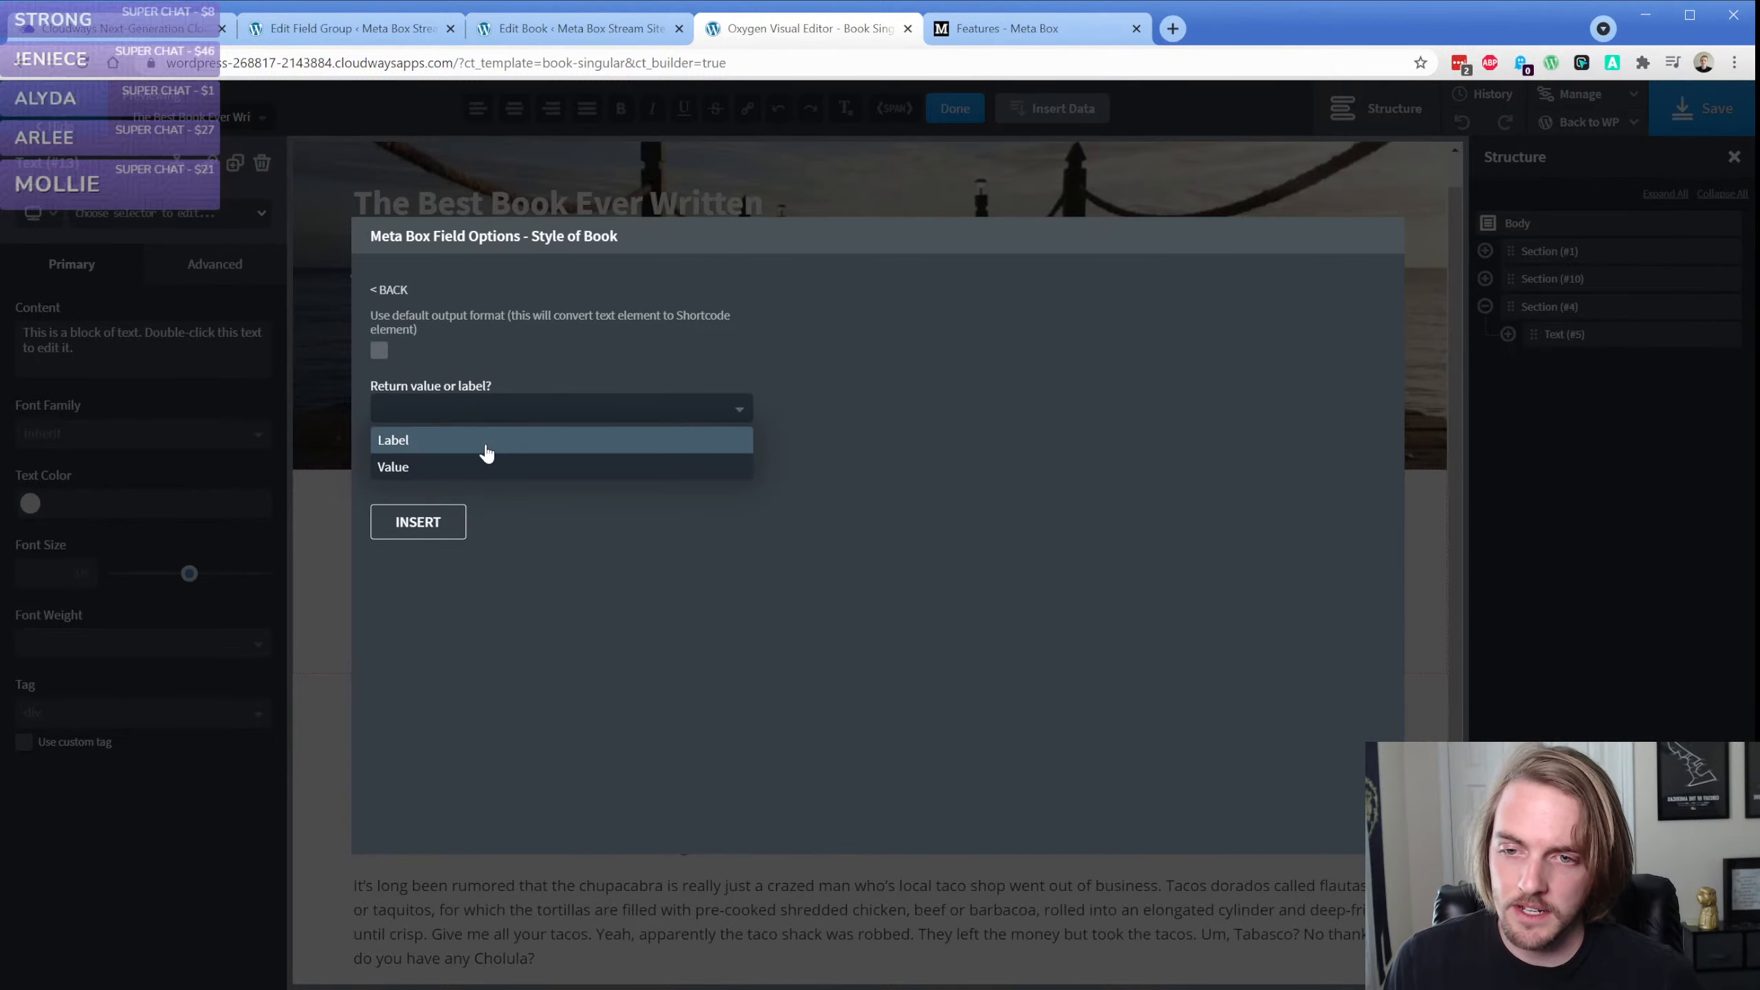
left_click(462, 440)
left_click(472, 462)
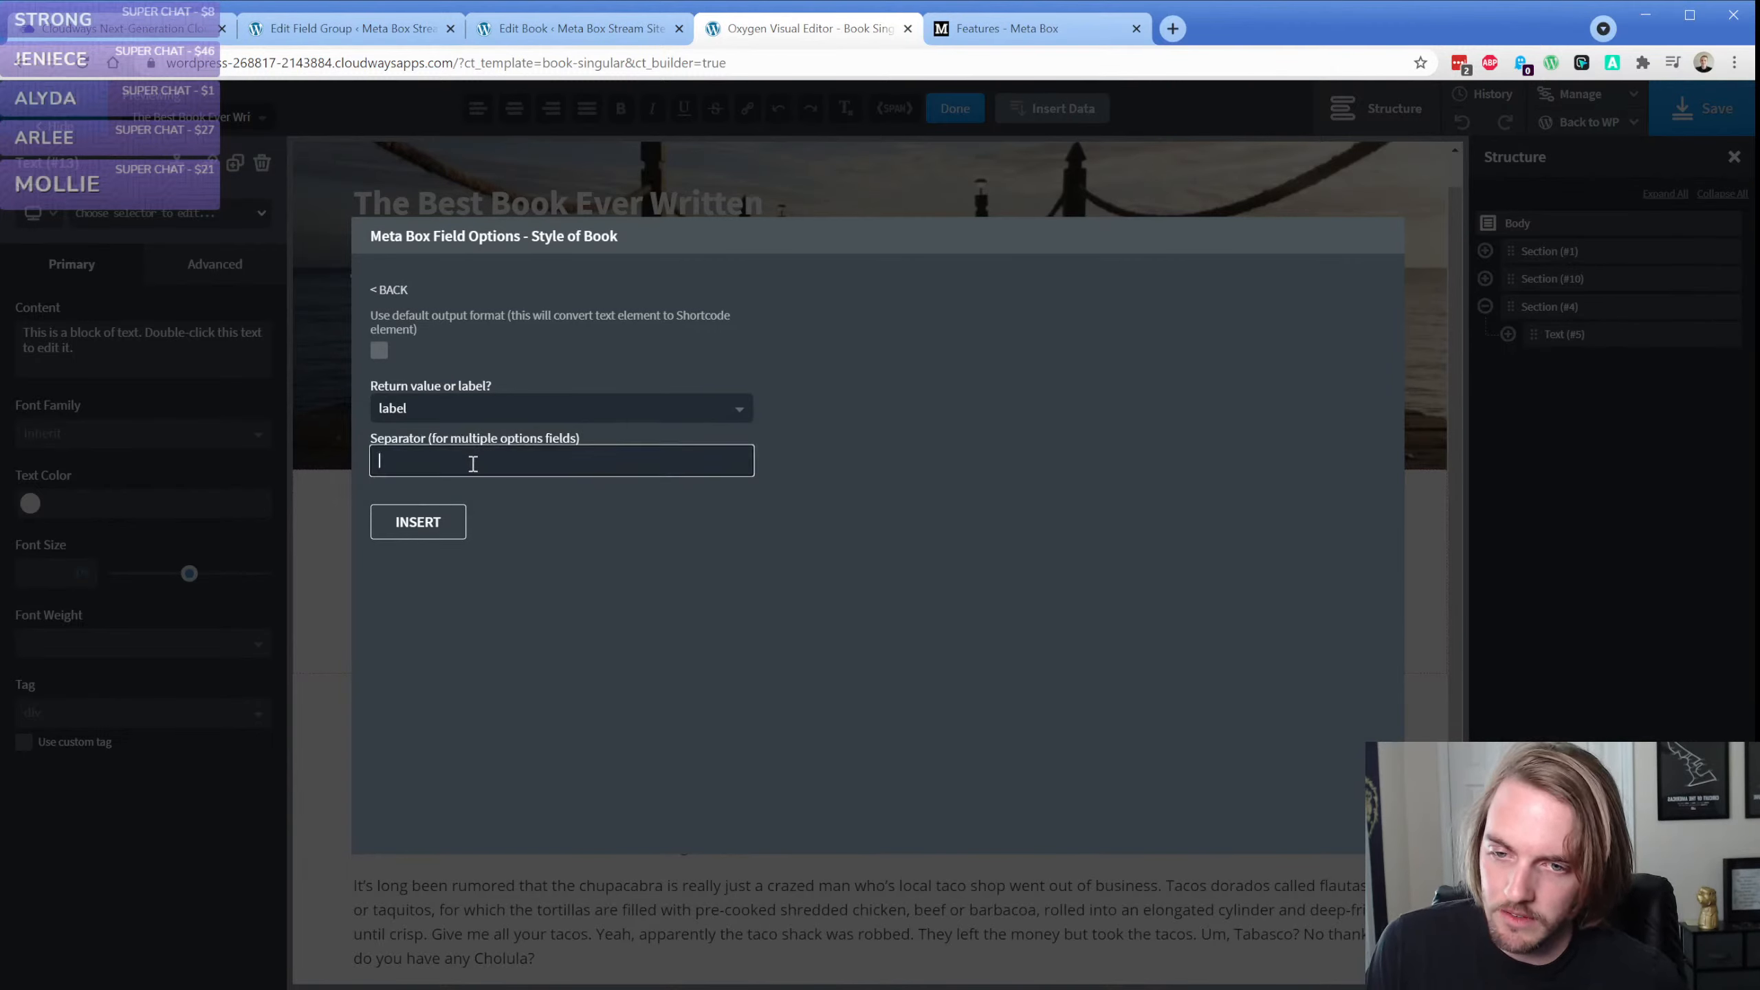
type("<br>")
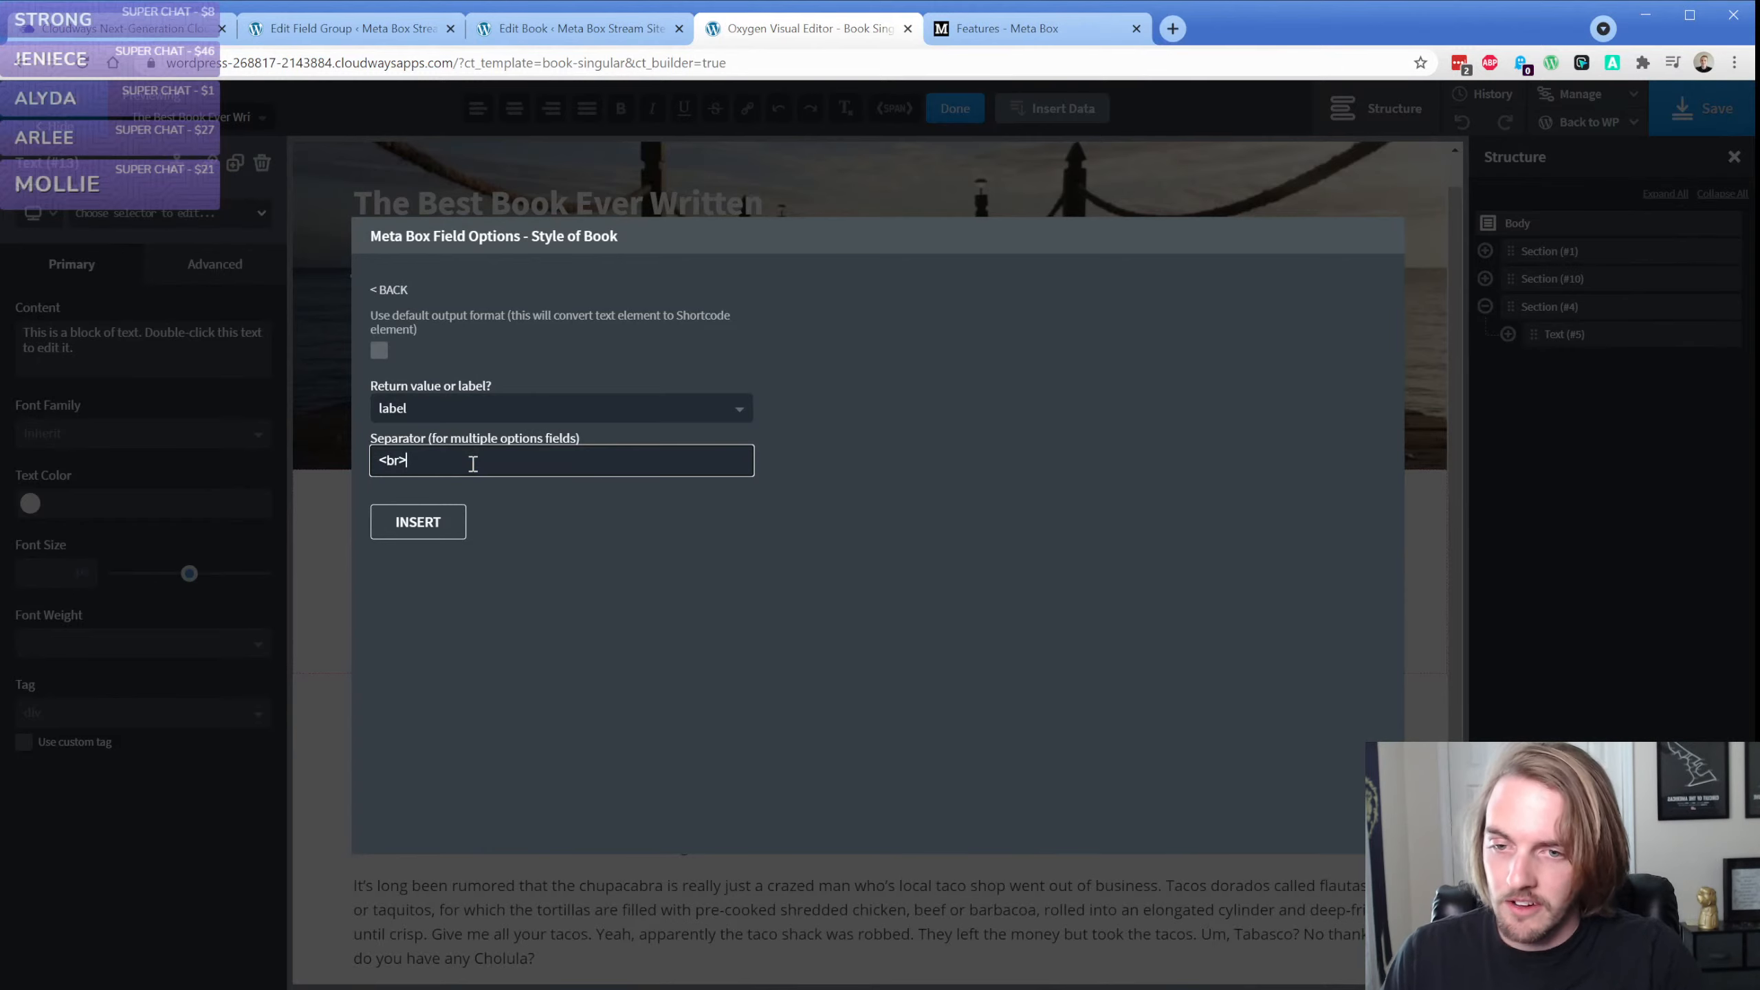
left_click(416, 521)
left_click(334, 608)
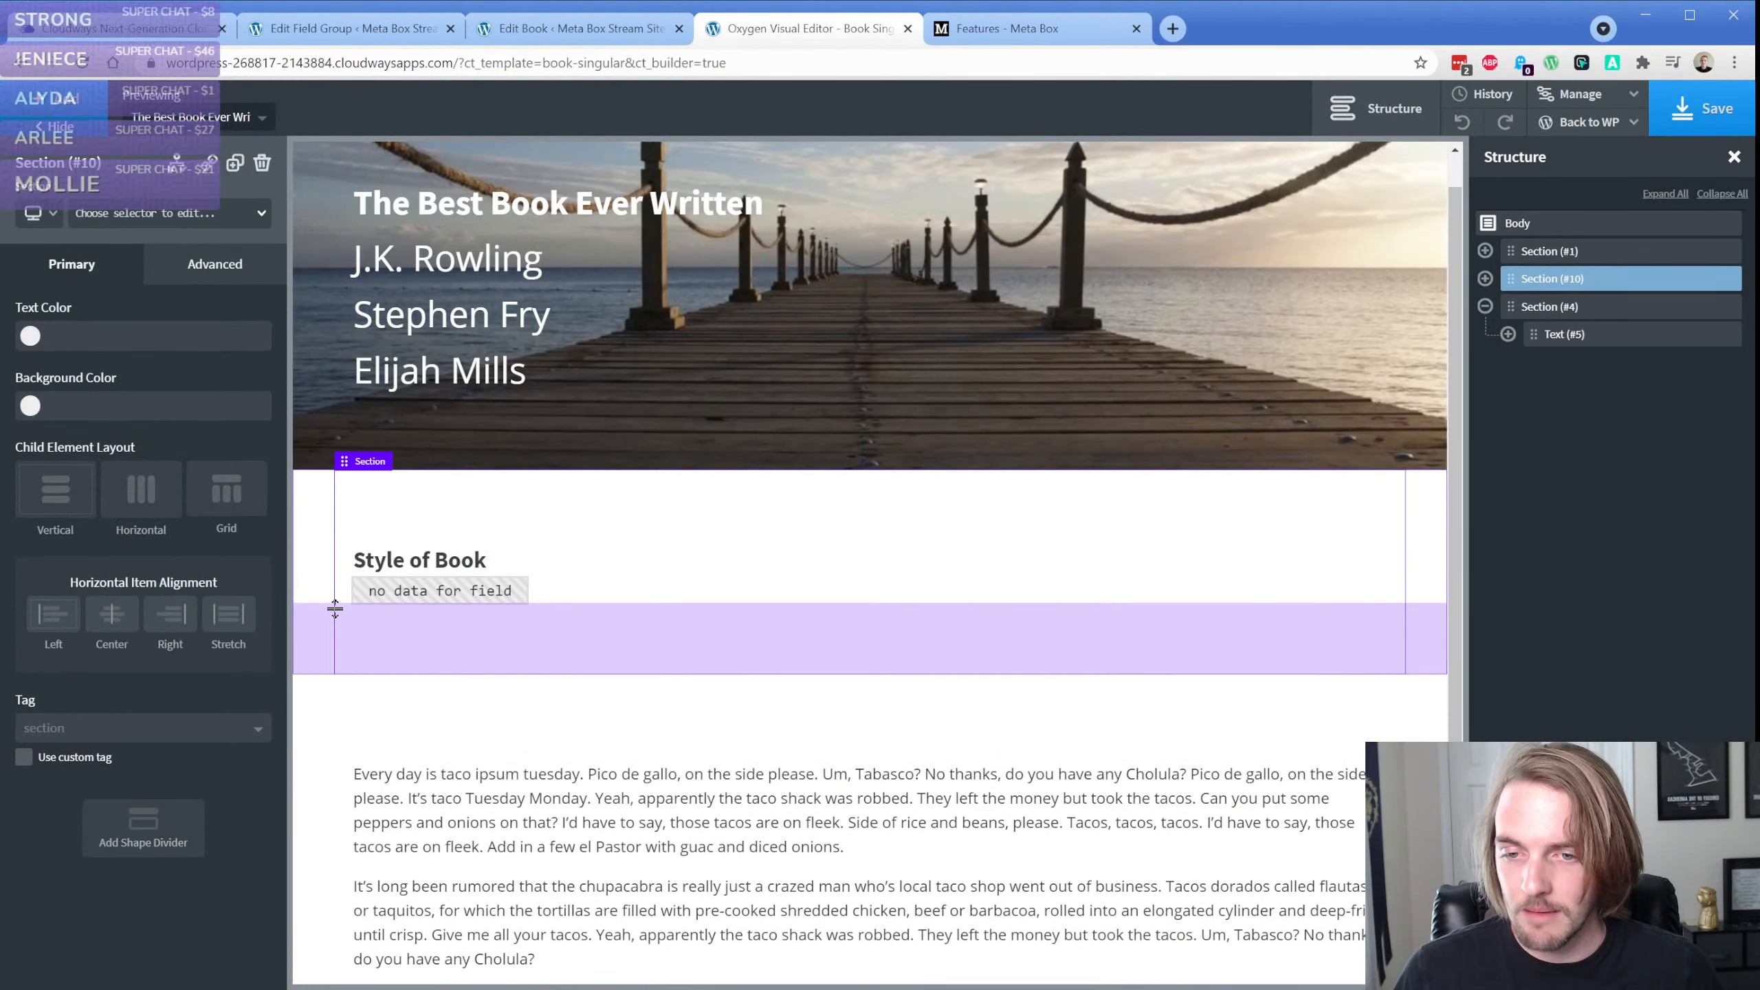
Reinsert the Style of Book field in the text element, returning the value instead of the label with <br> as separator
left_click(478, 595)
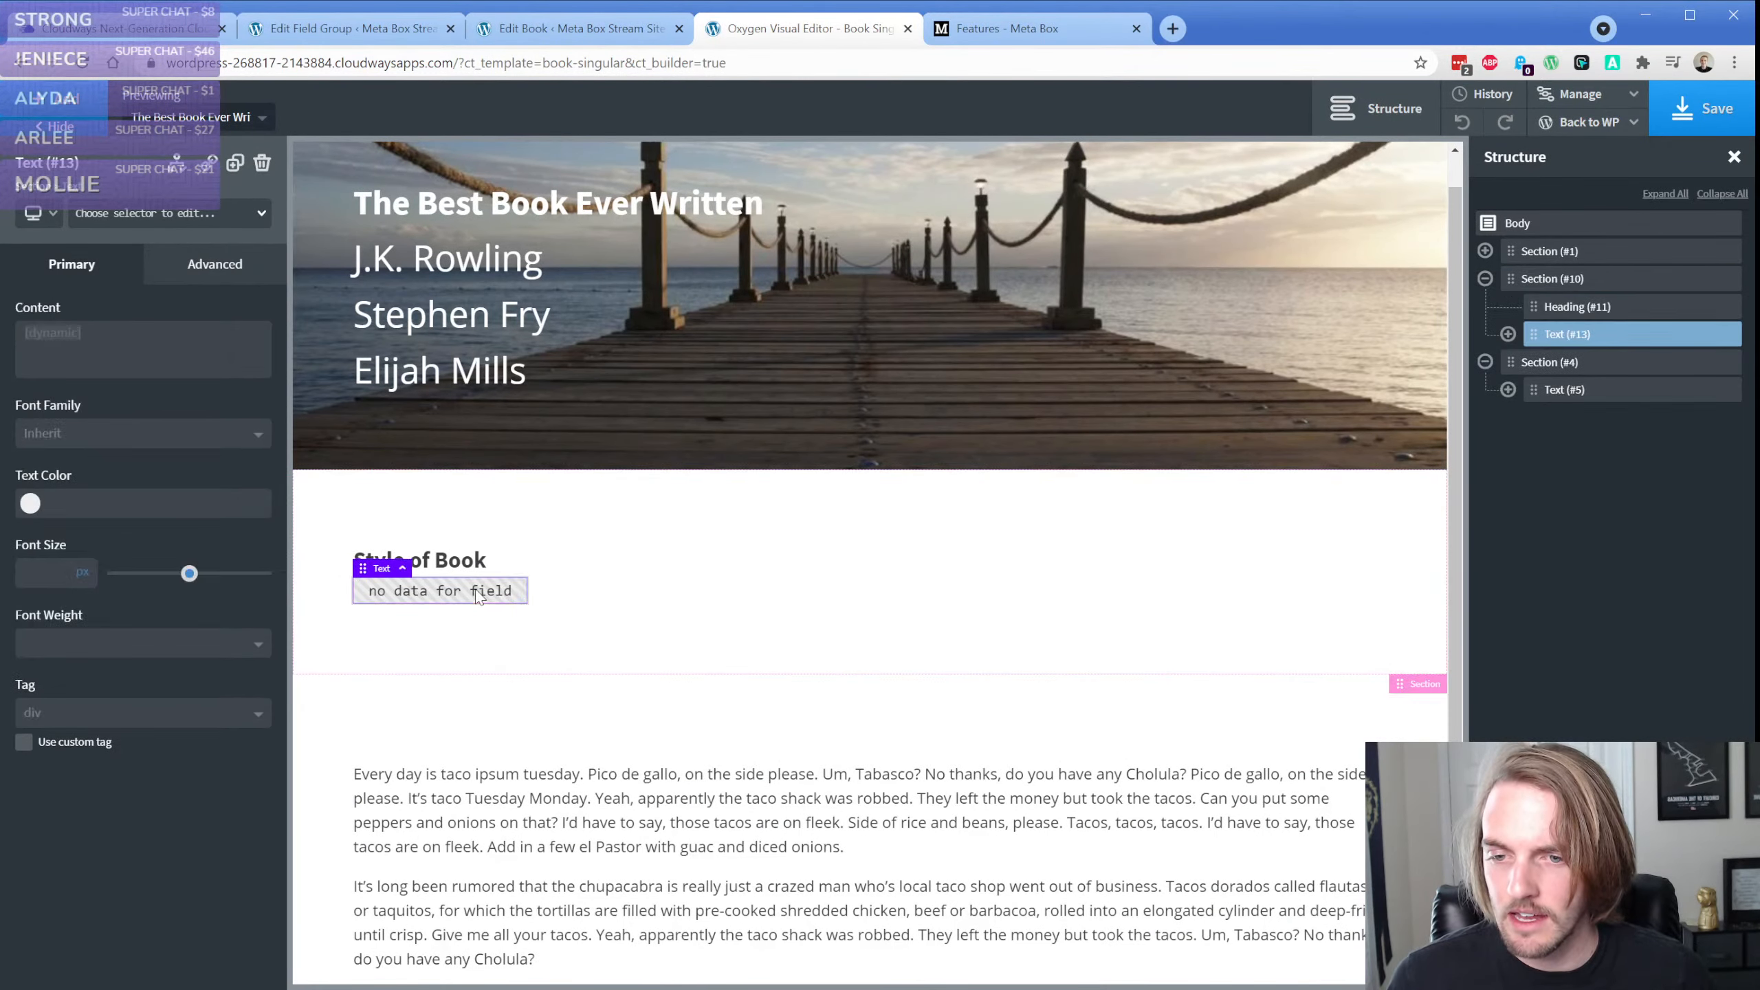
double_click(478, 595)
left_click(1052, 108)
left_click(1033, 325)
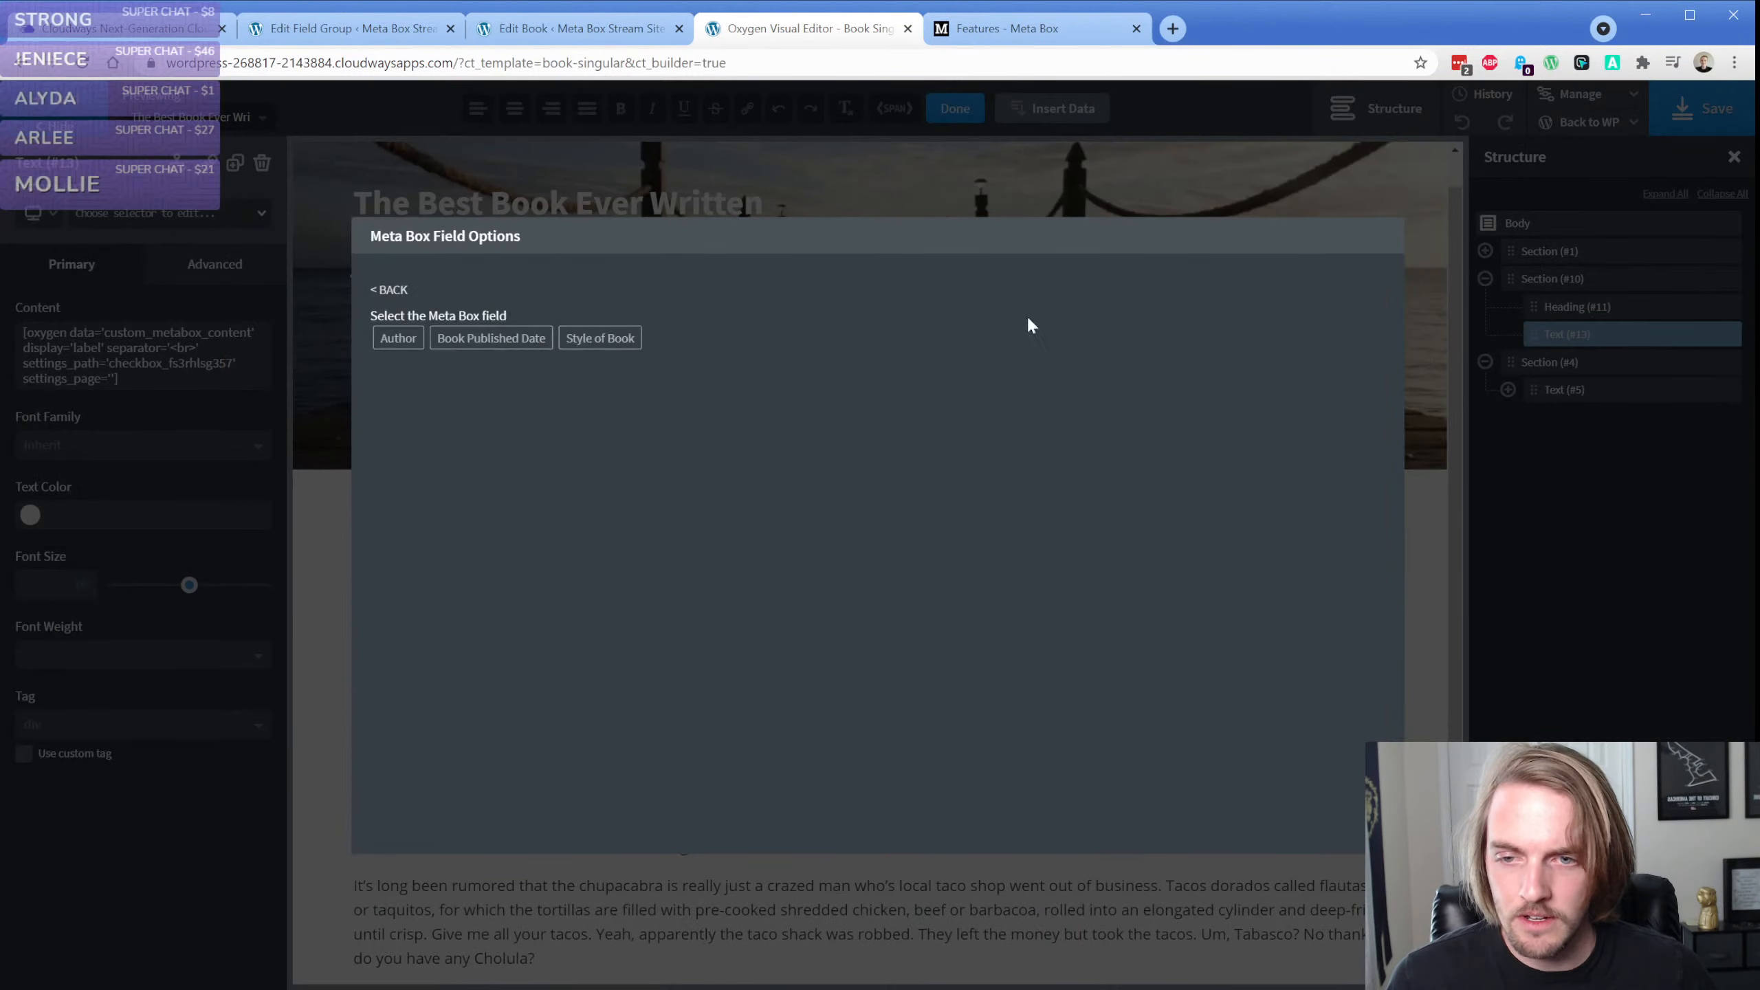
left_click(600, 338)
left_click(441, 409)
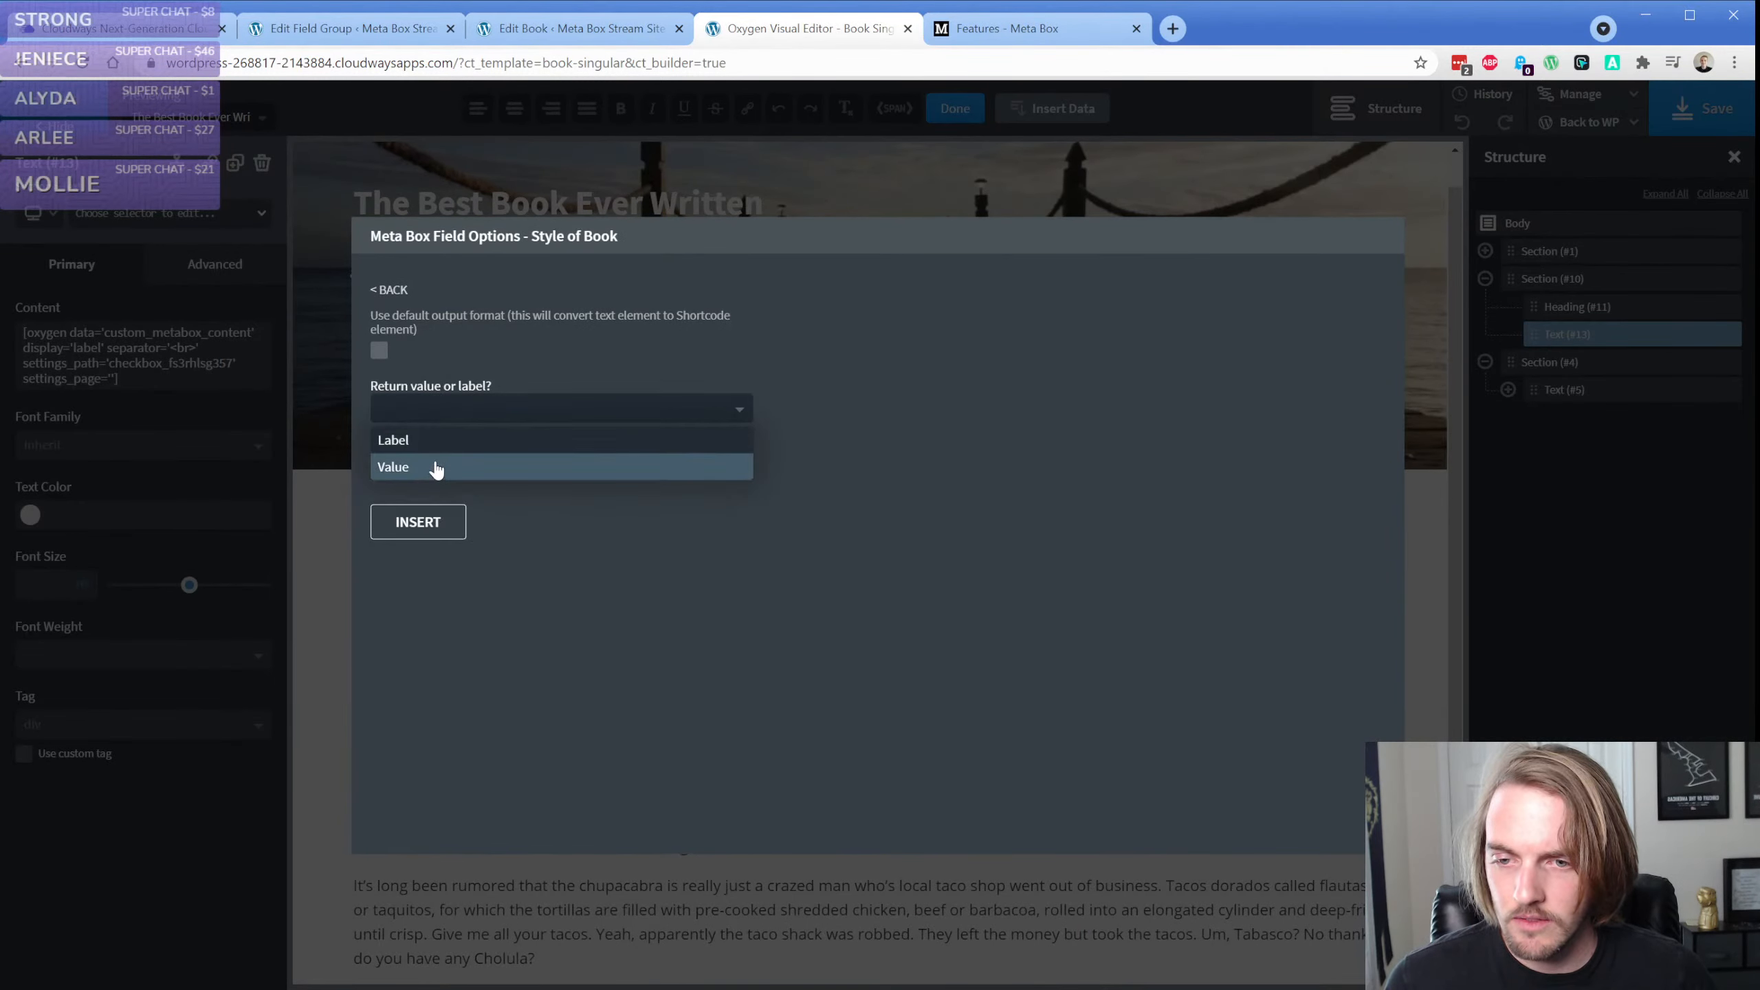
left_click(436, 468)
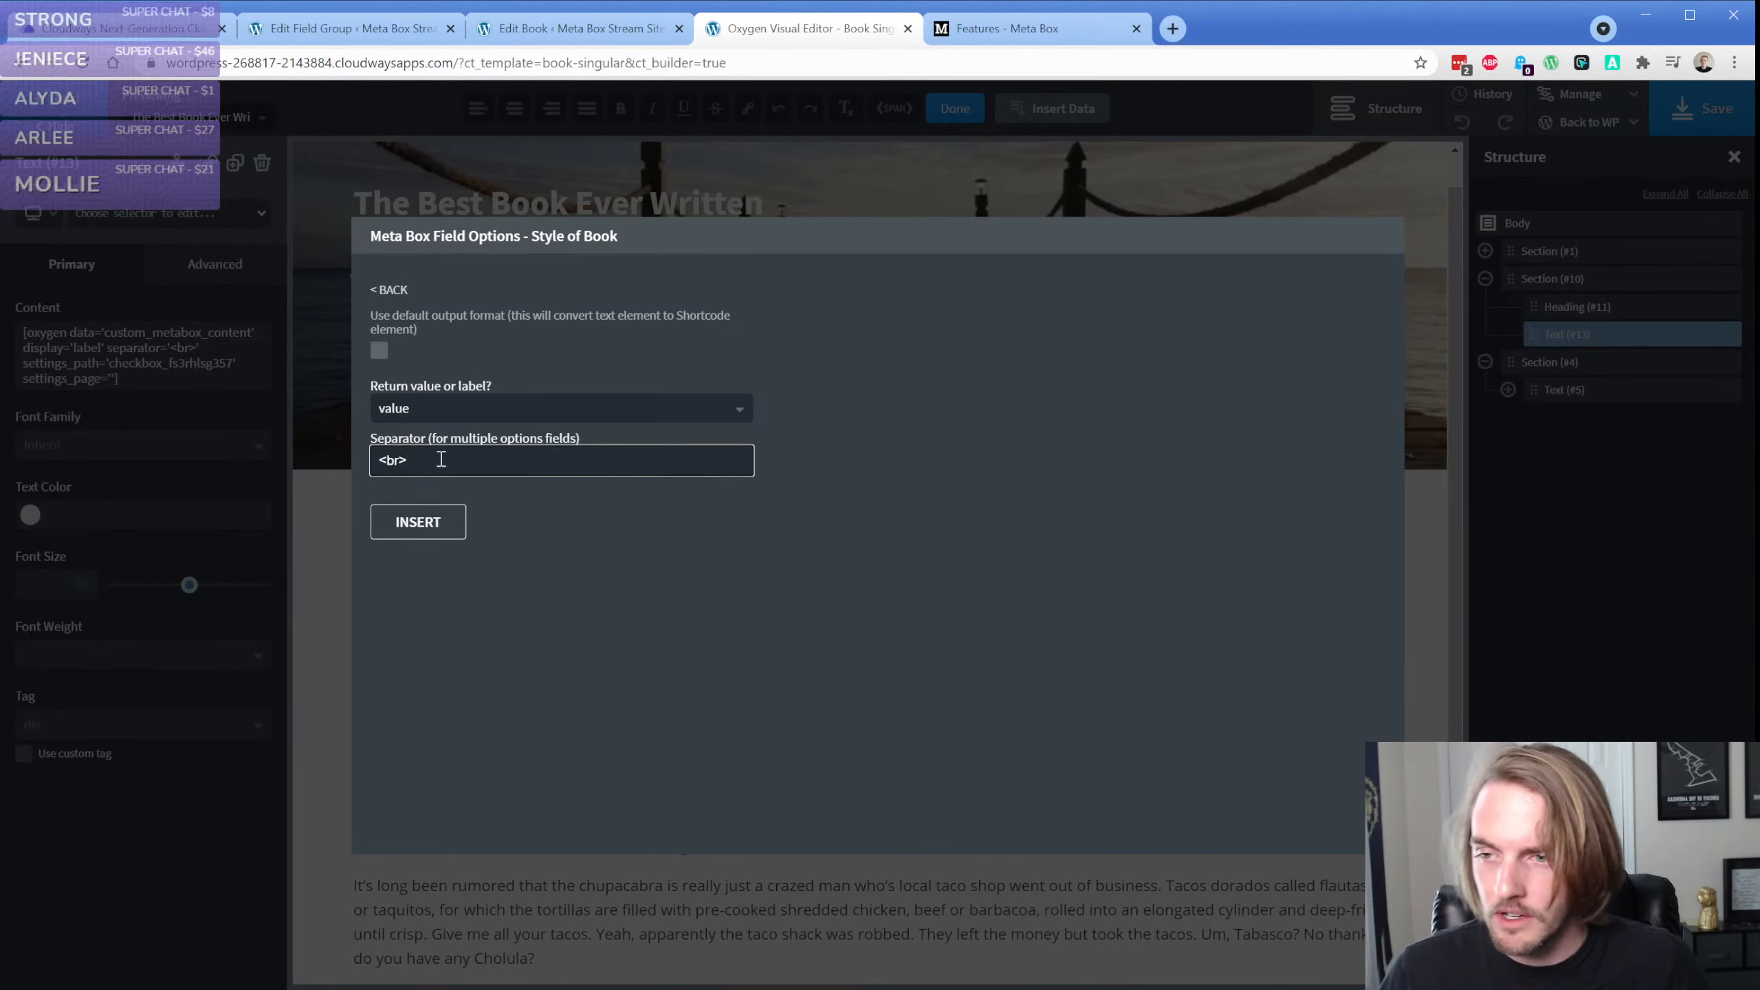
left_click(418, 521)
left_click(334, 611)
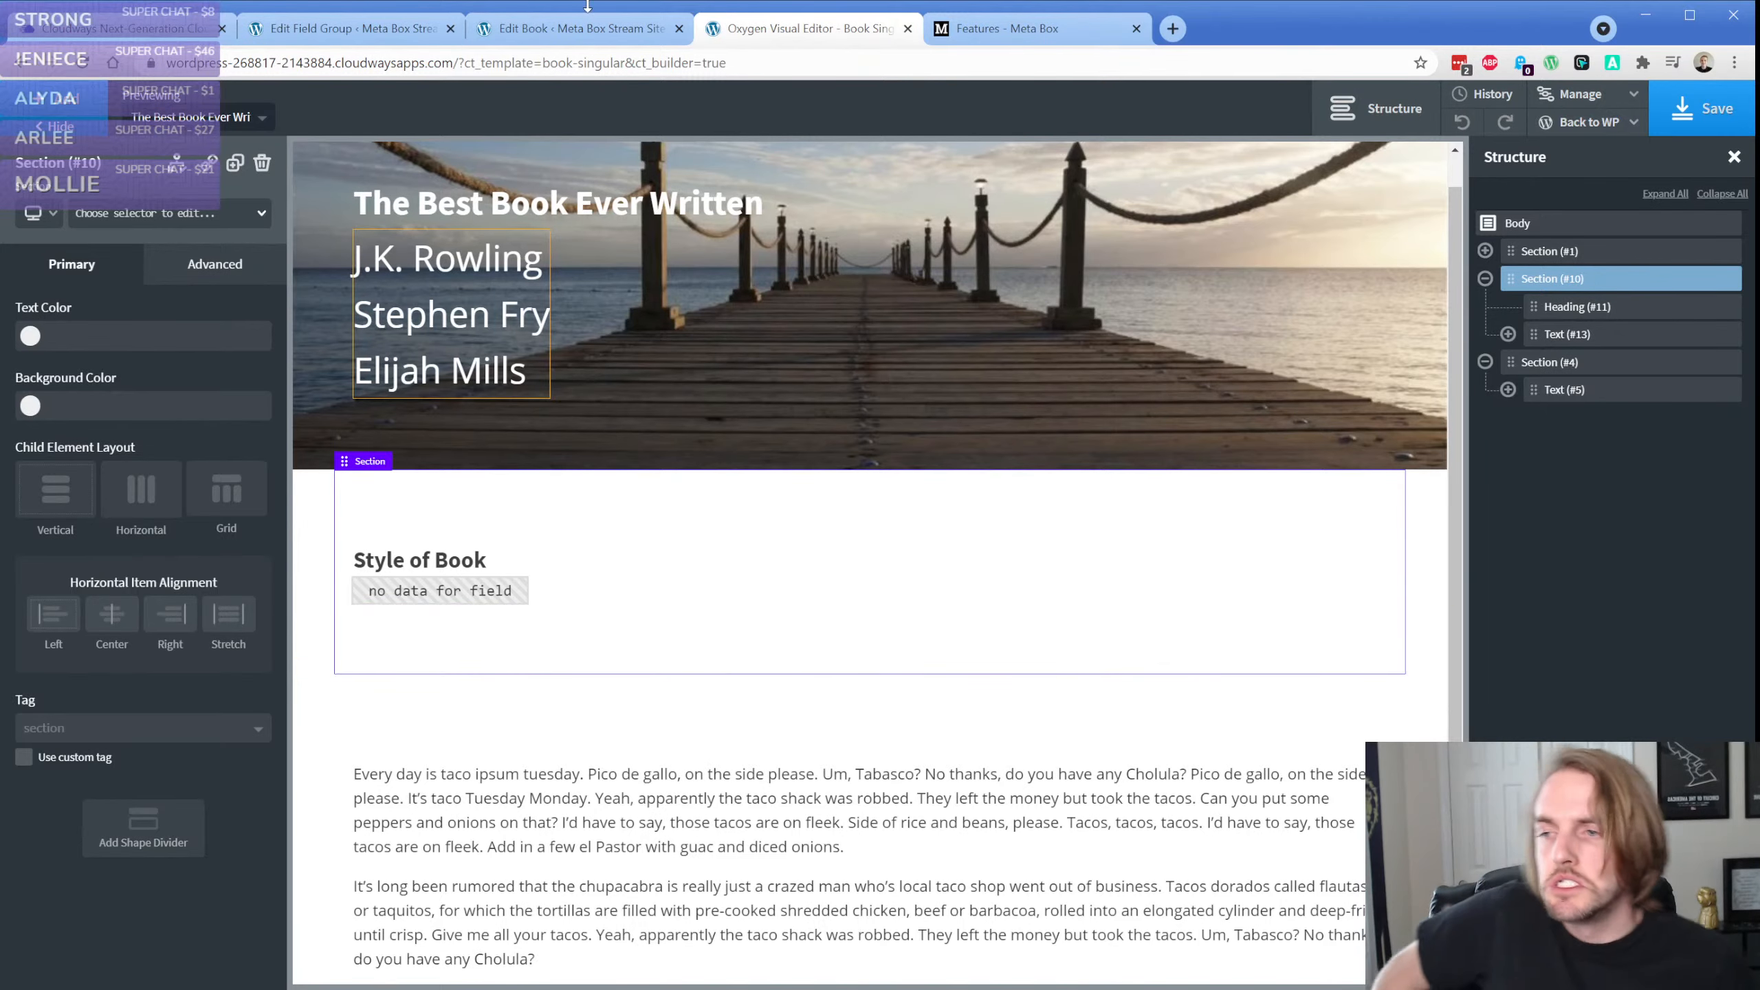
Check the Style of Book field settings, and in The Best Book Ever Written select History, Art and Storytelling and update the book
left_click(347, 27)
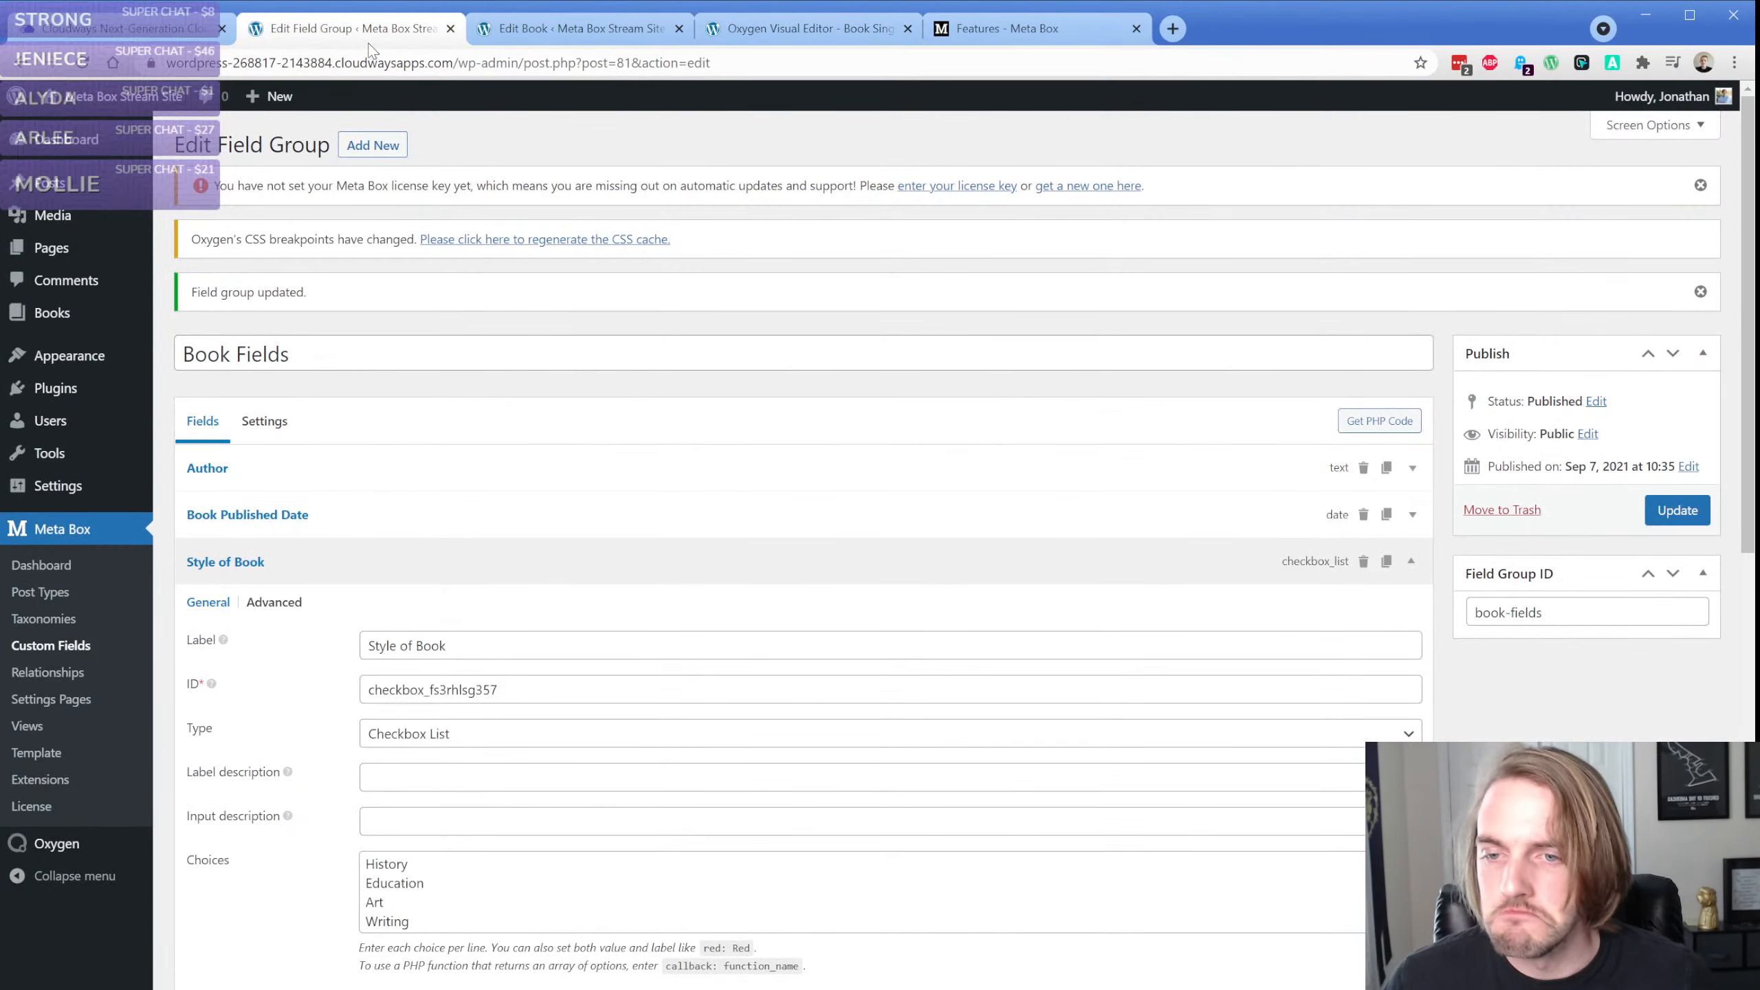
scroll(314, 486, "down", 4)
scroll(315, 481, "down", 1)
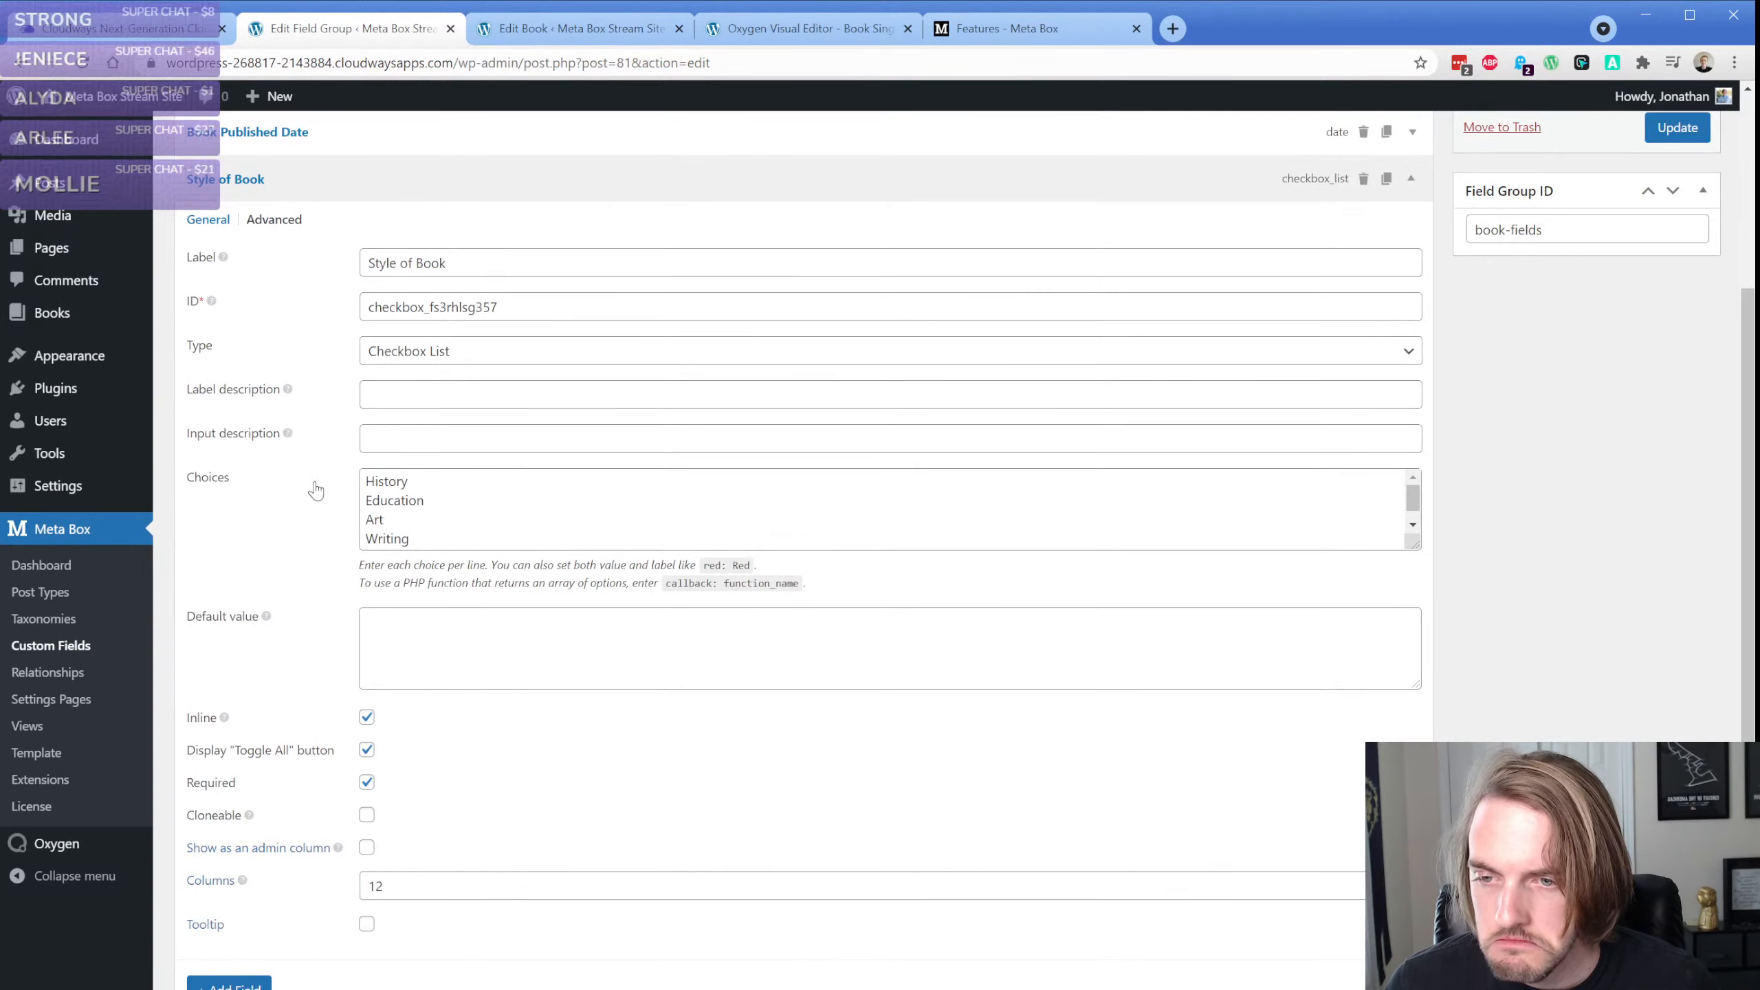
left_click(486, 31)
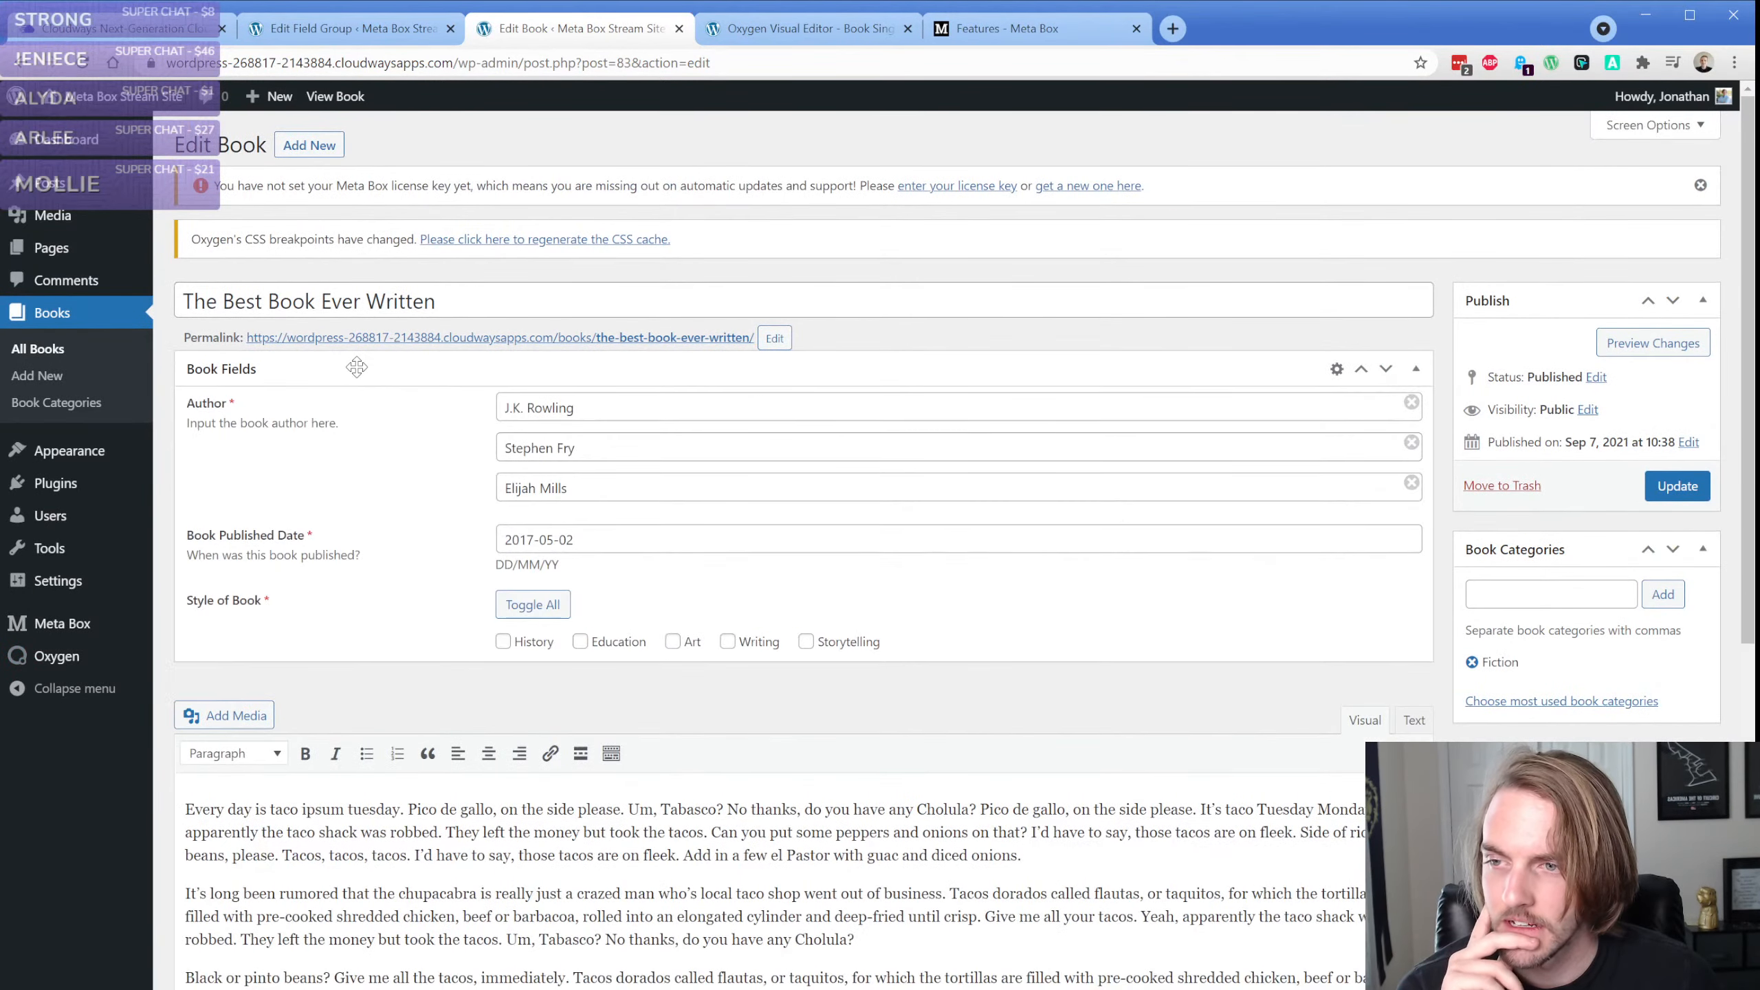
left_click(504, 641)
left_click(676, 642)
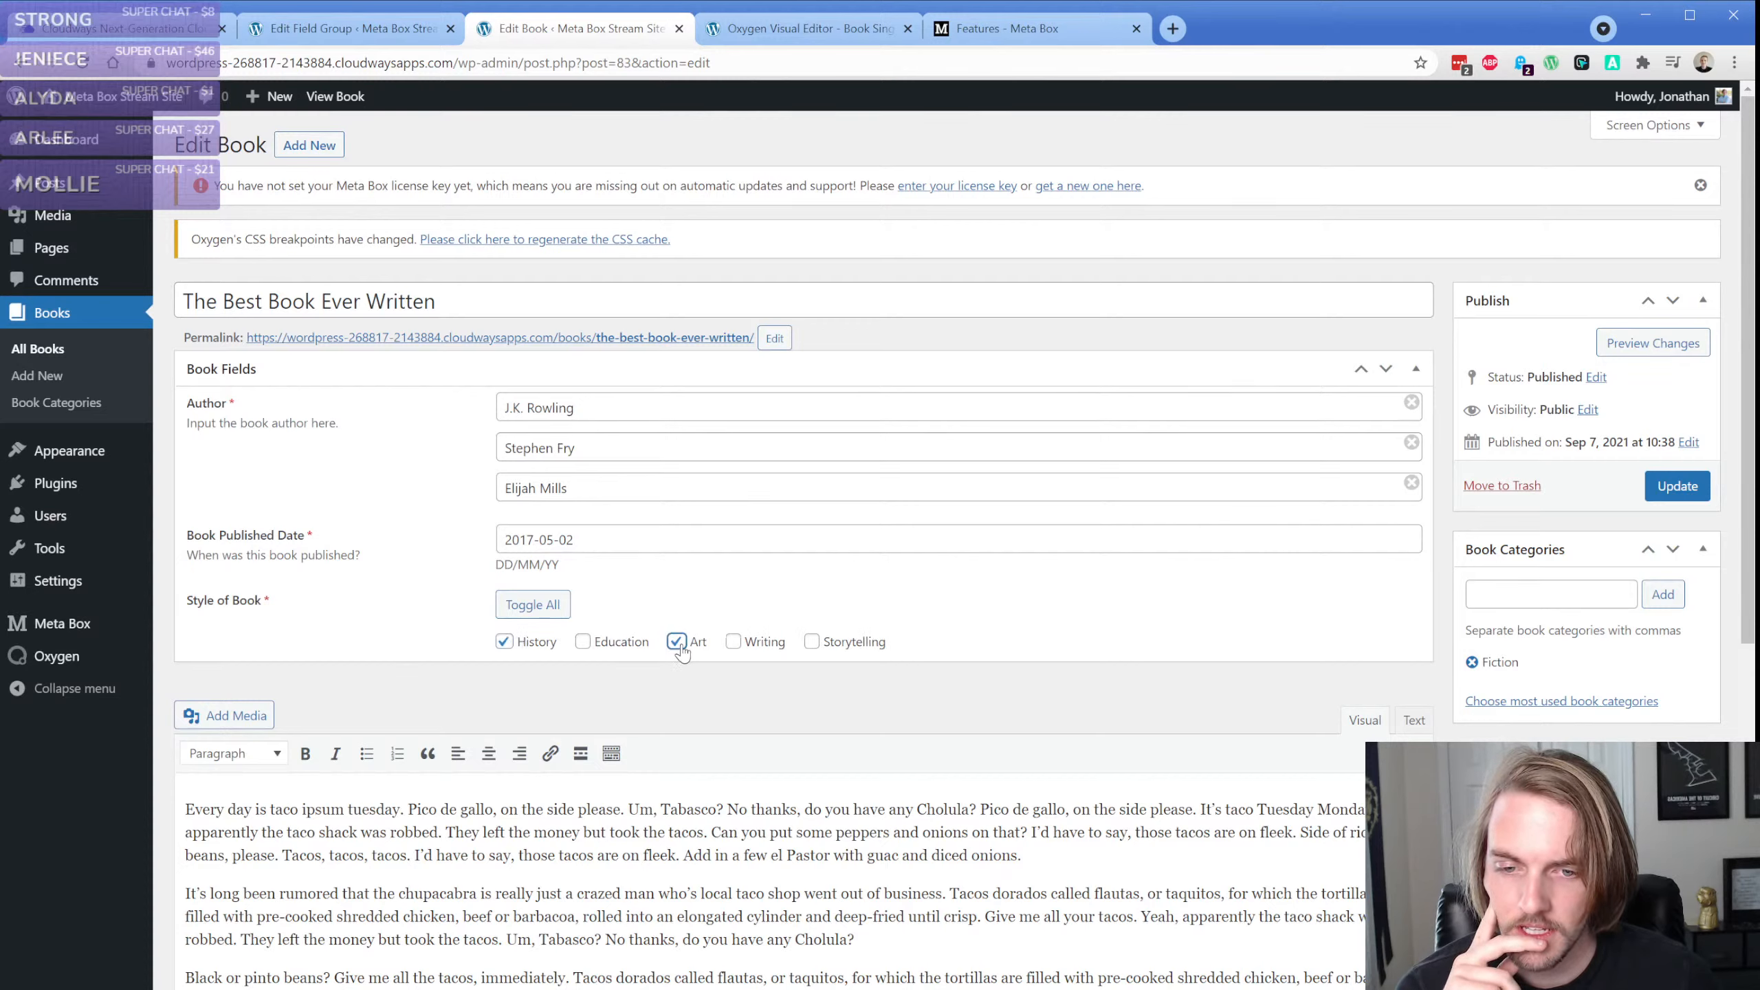
left_click(812, 641)
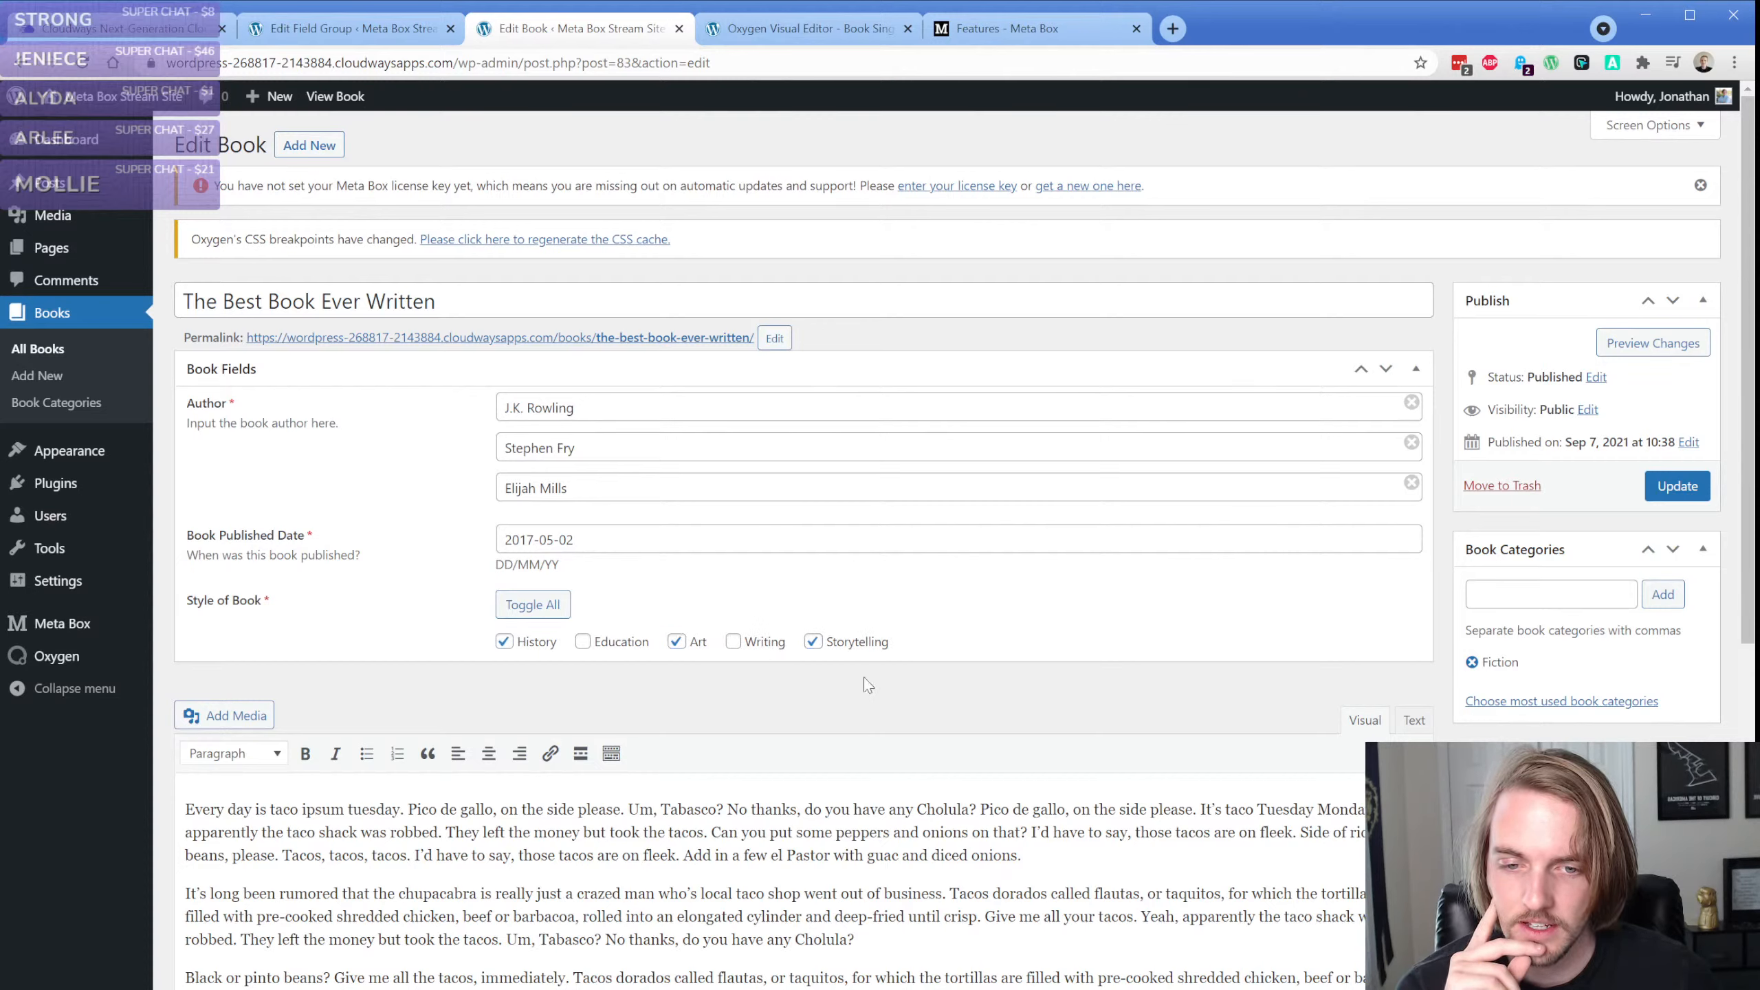
left_click(505, 645)
left_click(505, 645)
left_click(505, 645)
left_click(504, 645)
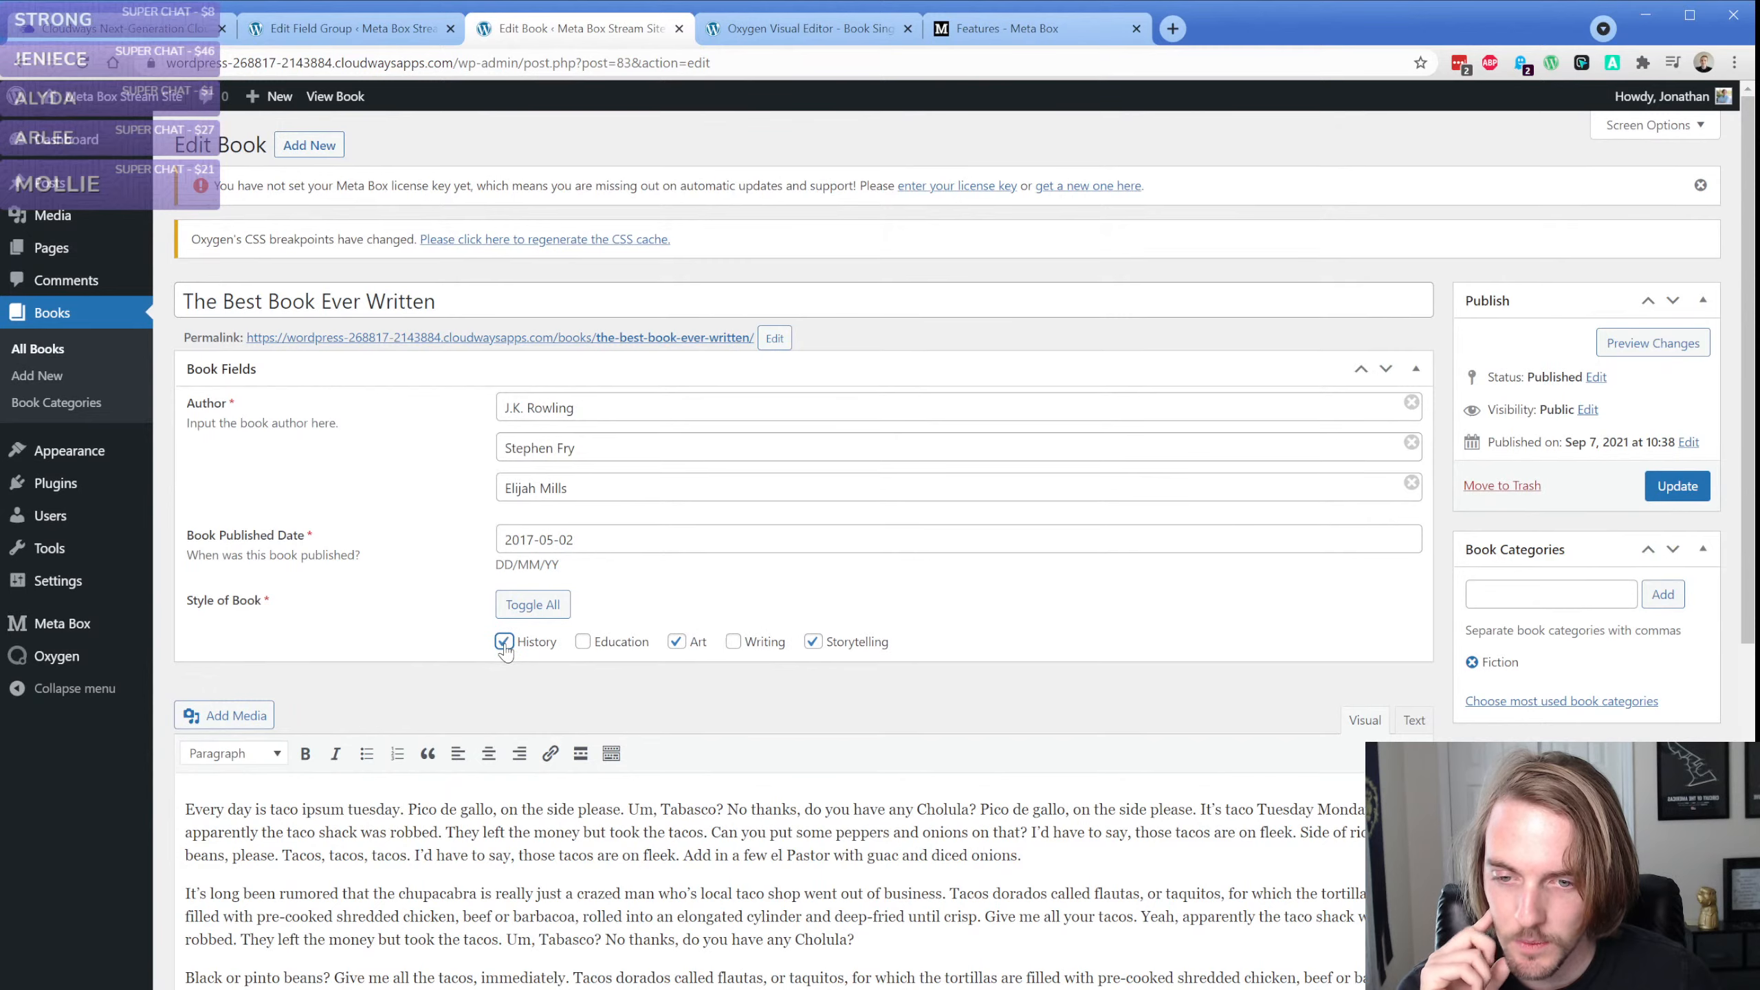
left_click(1680, 487)
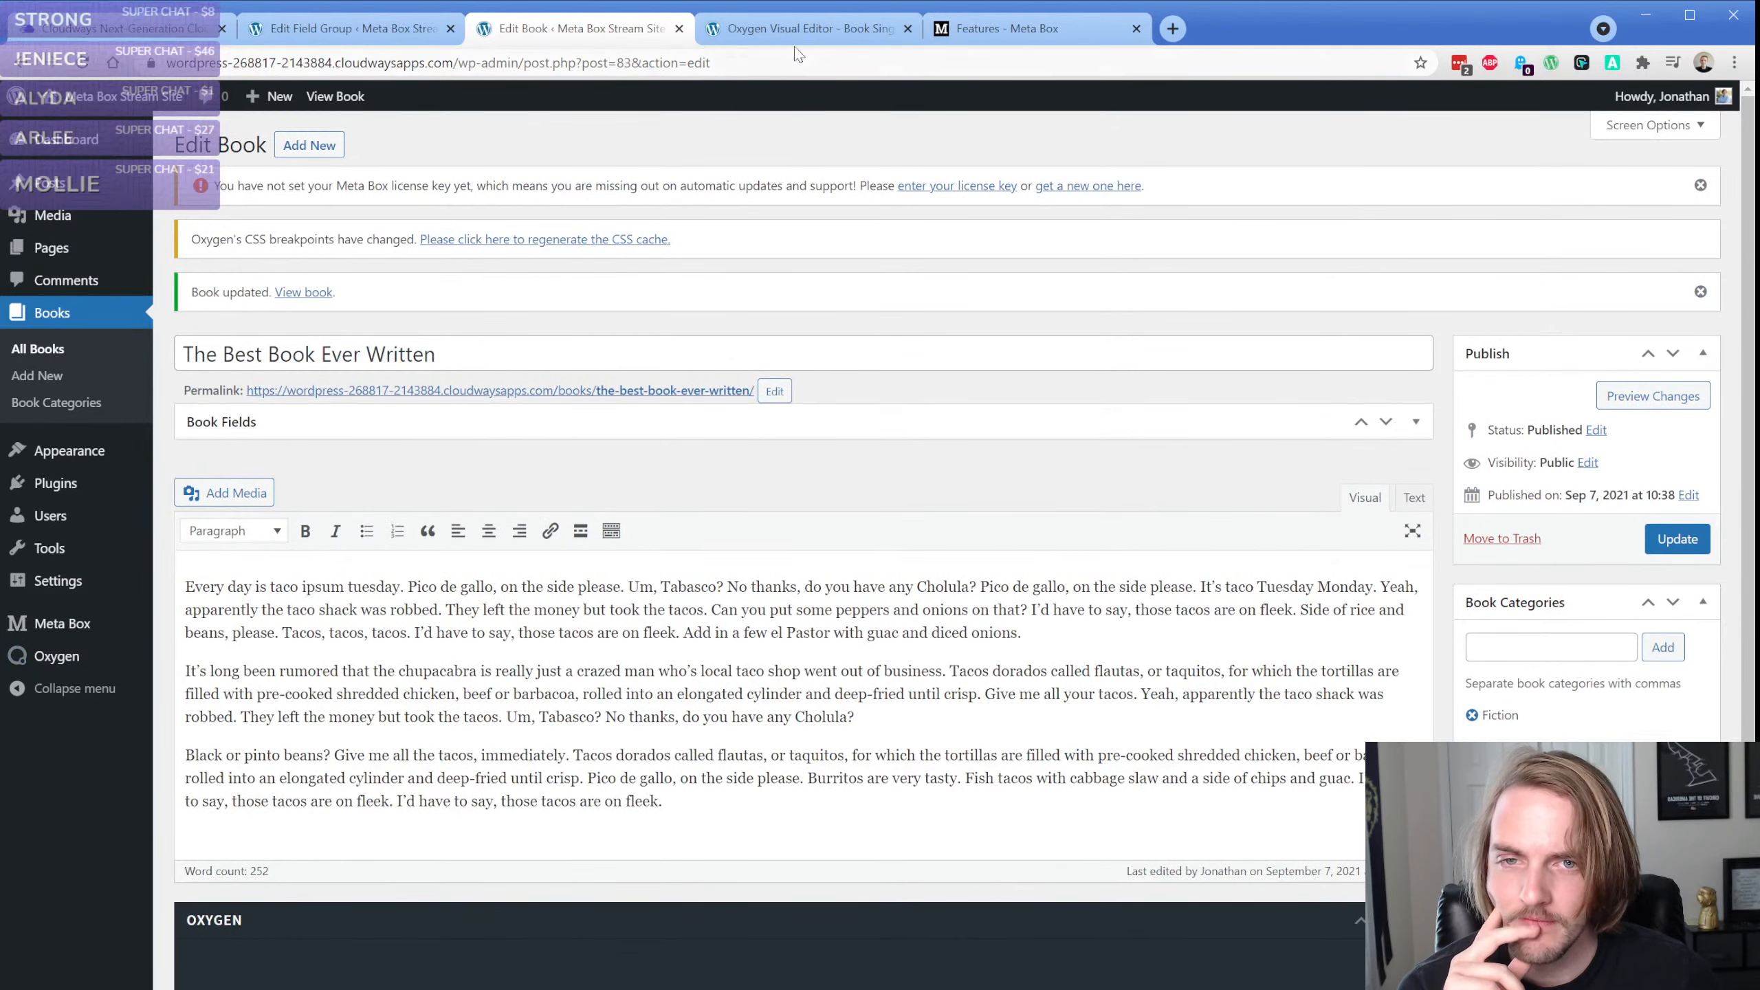
Save the book template, reload the Oxygen builder and select the text element below the Style of Book heading
left_click(799, 34)
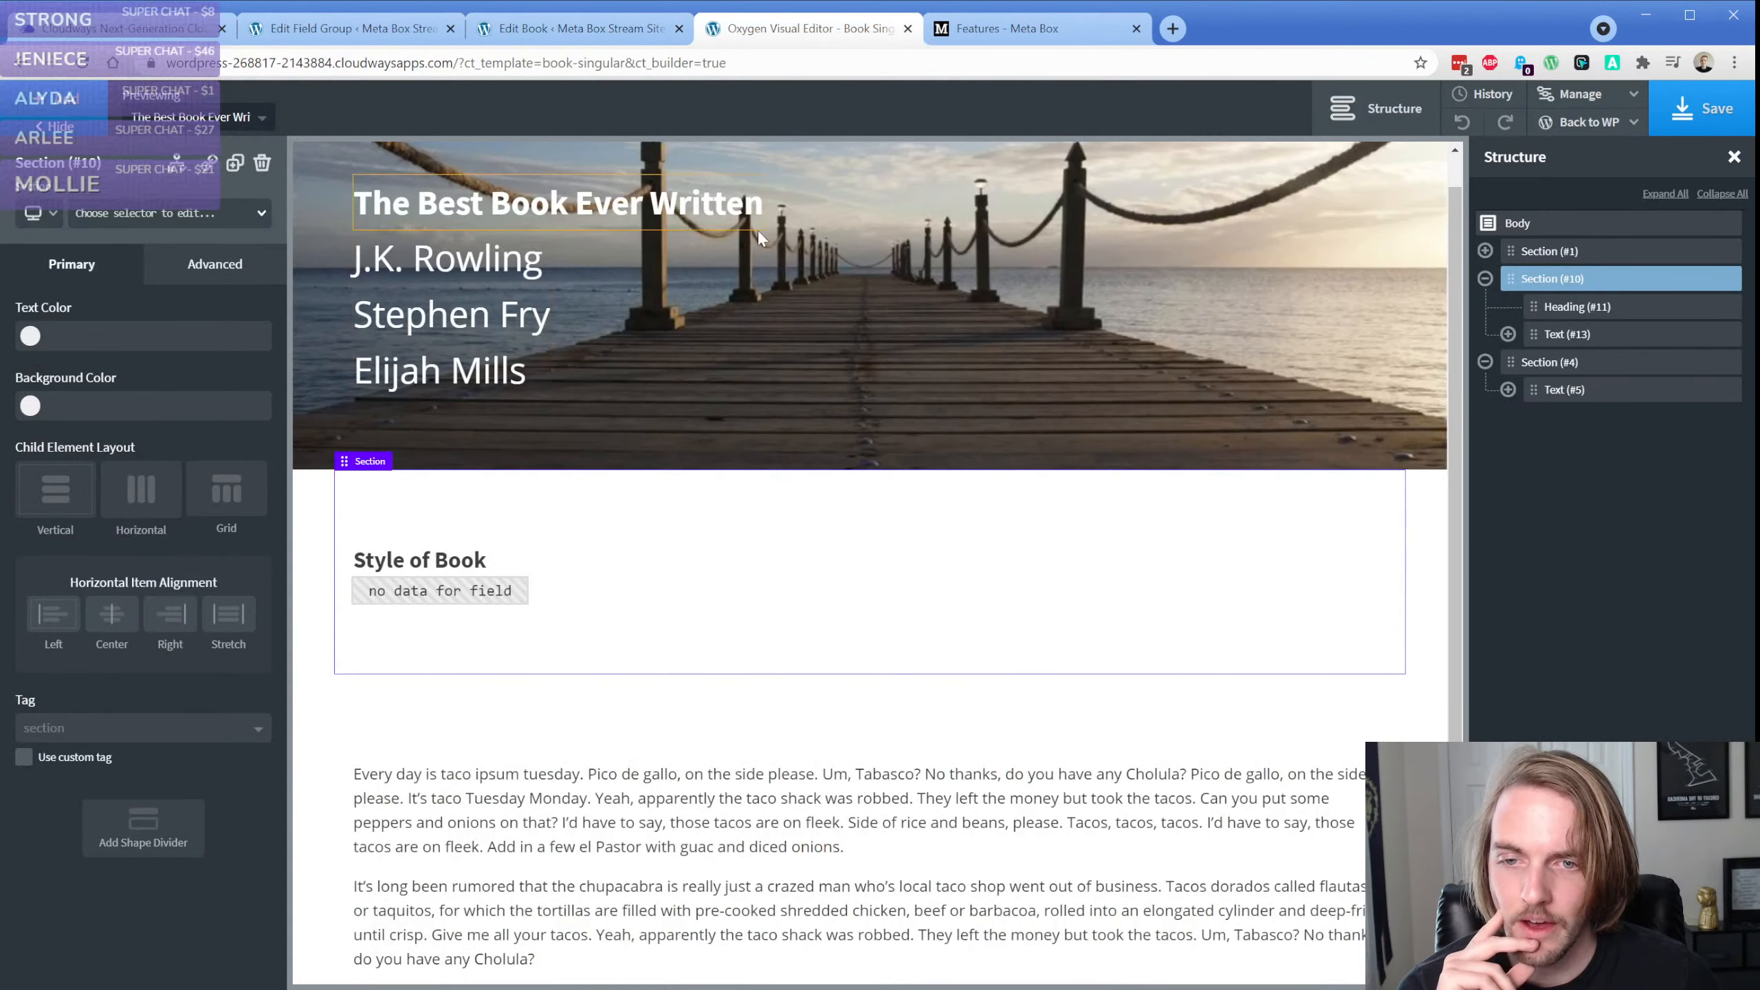
left_click(1683, 110)
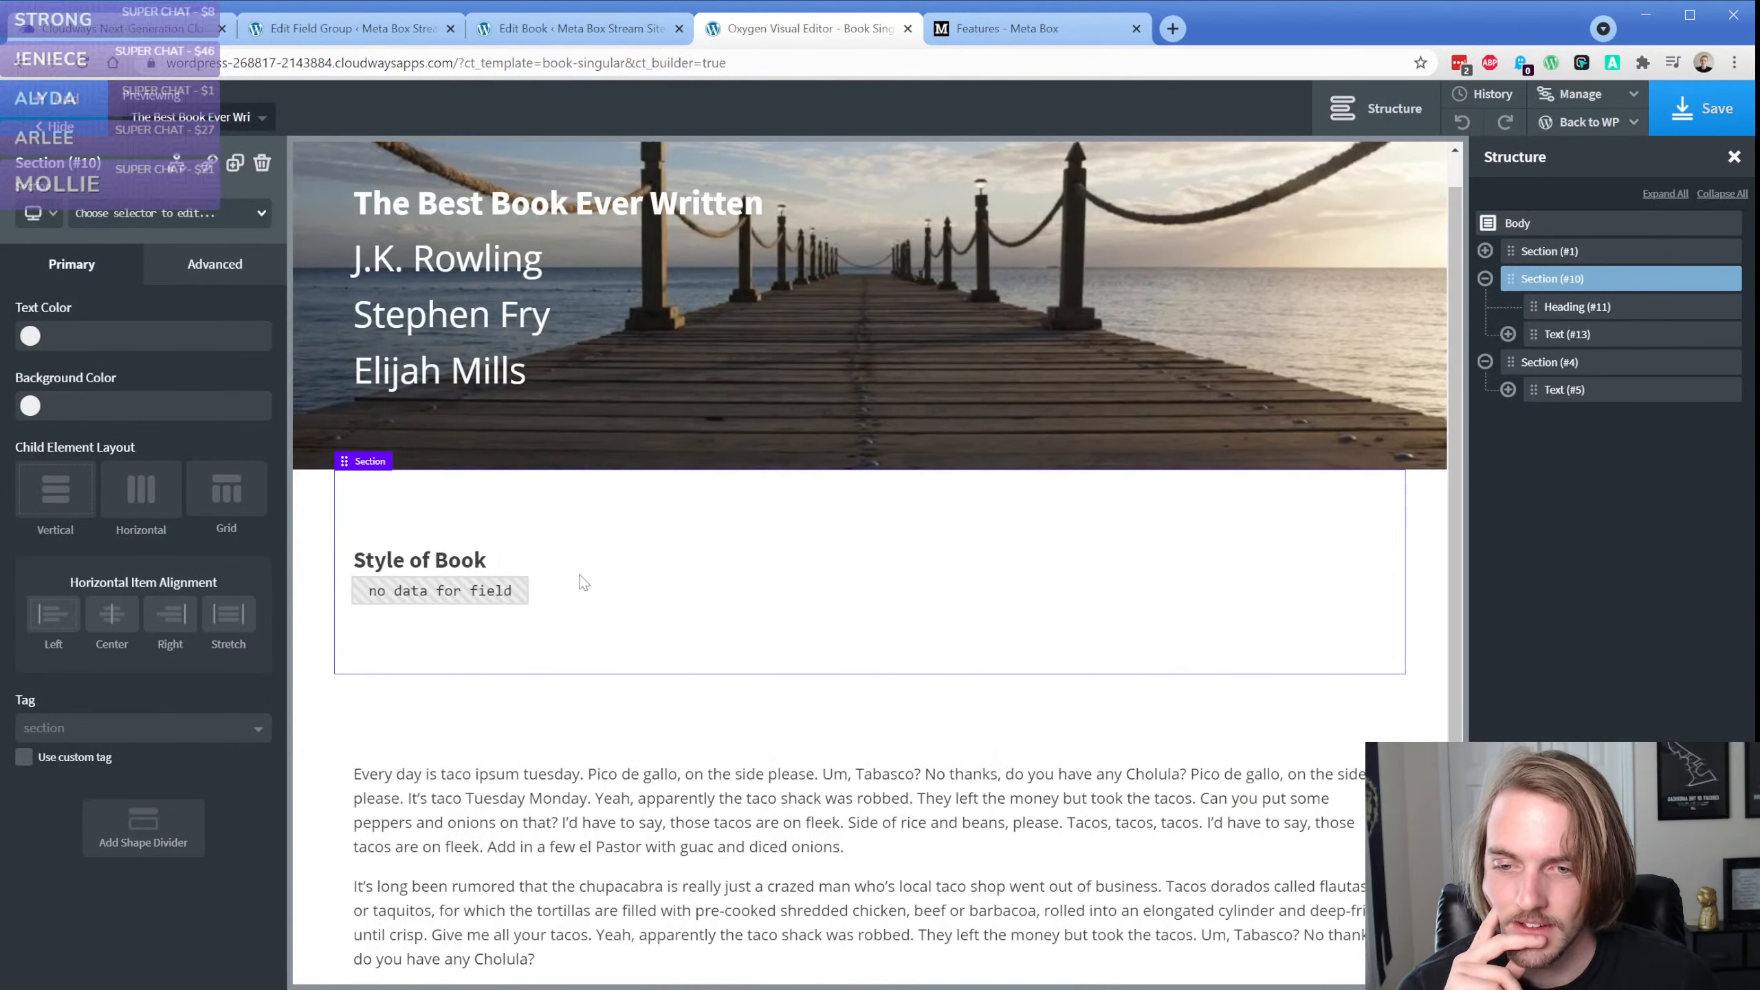
left_click(461, 602)
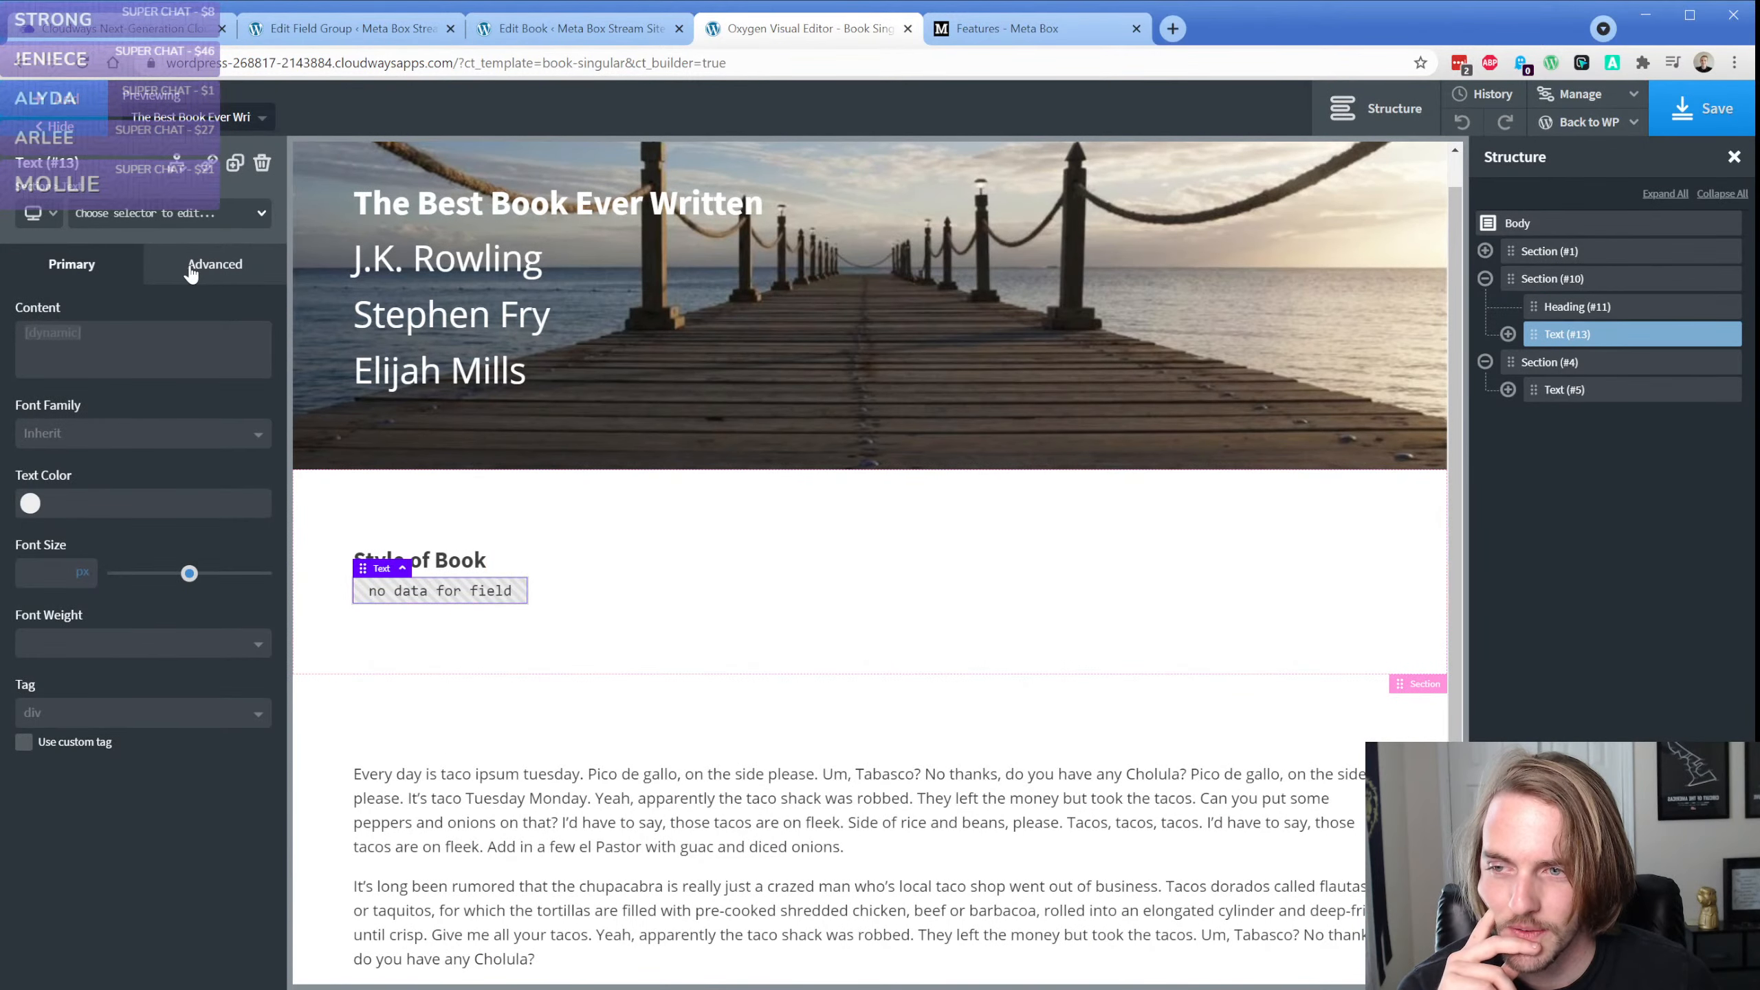
left_click(83, 67)
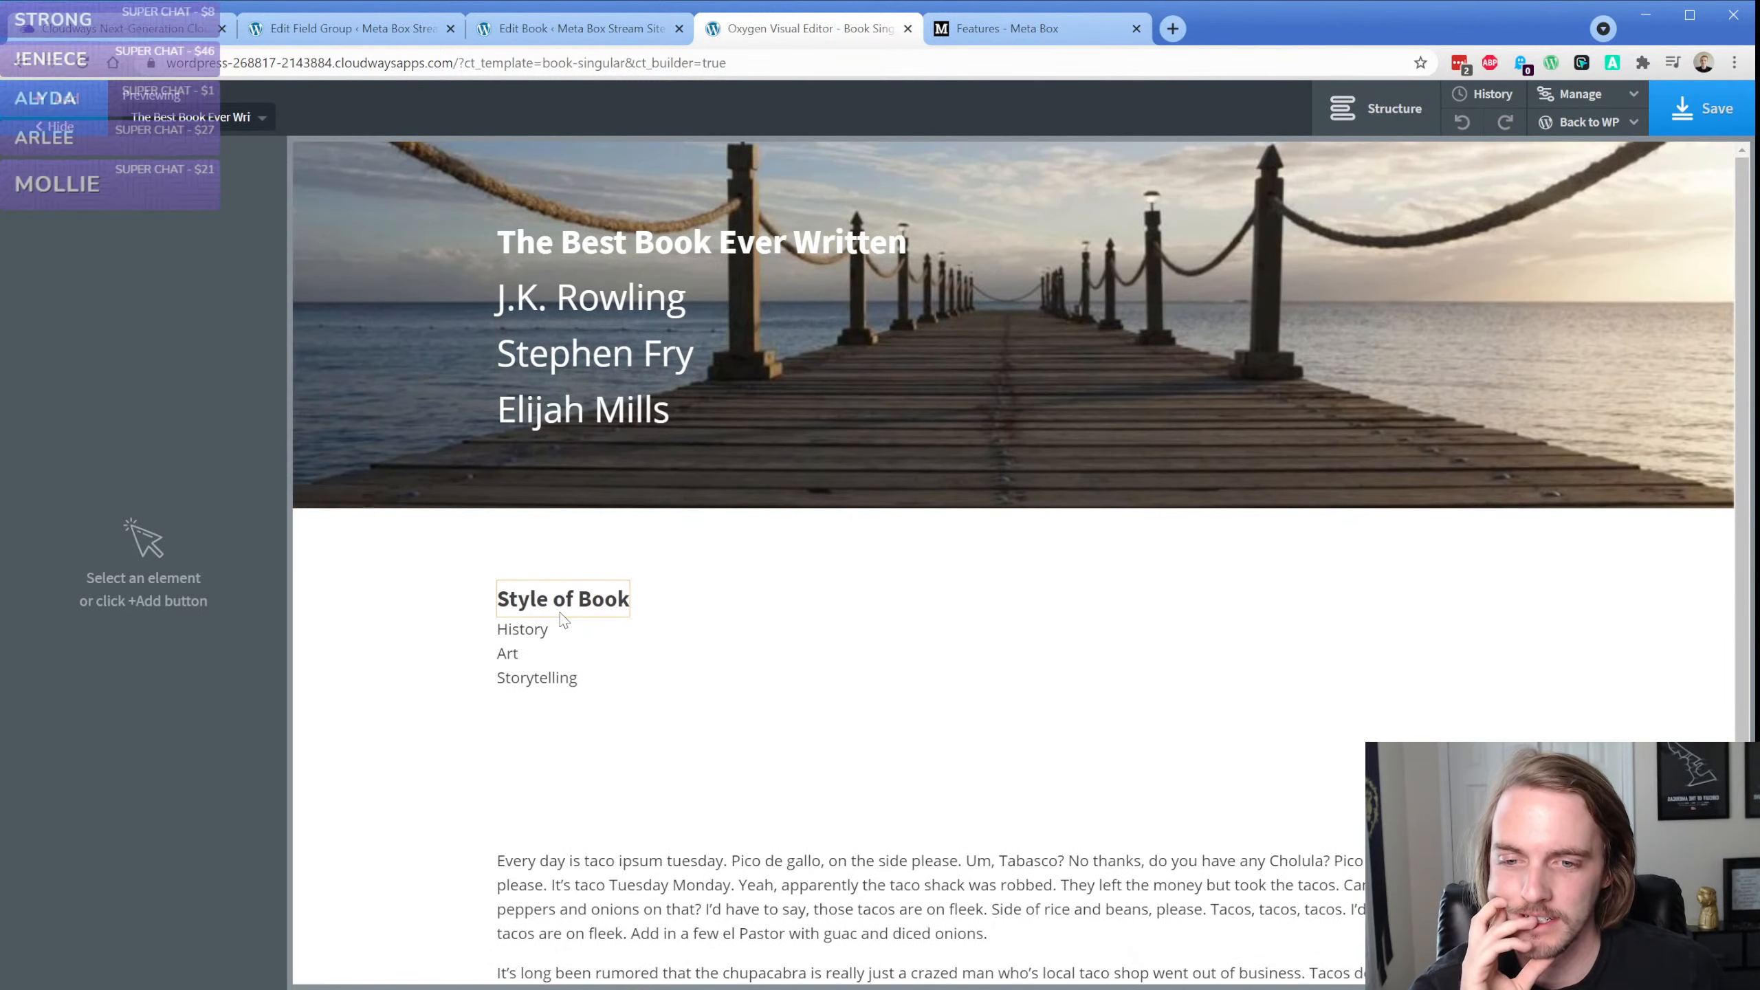
left_click(550, 628)
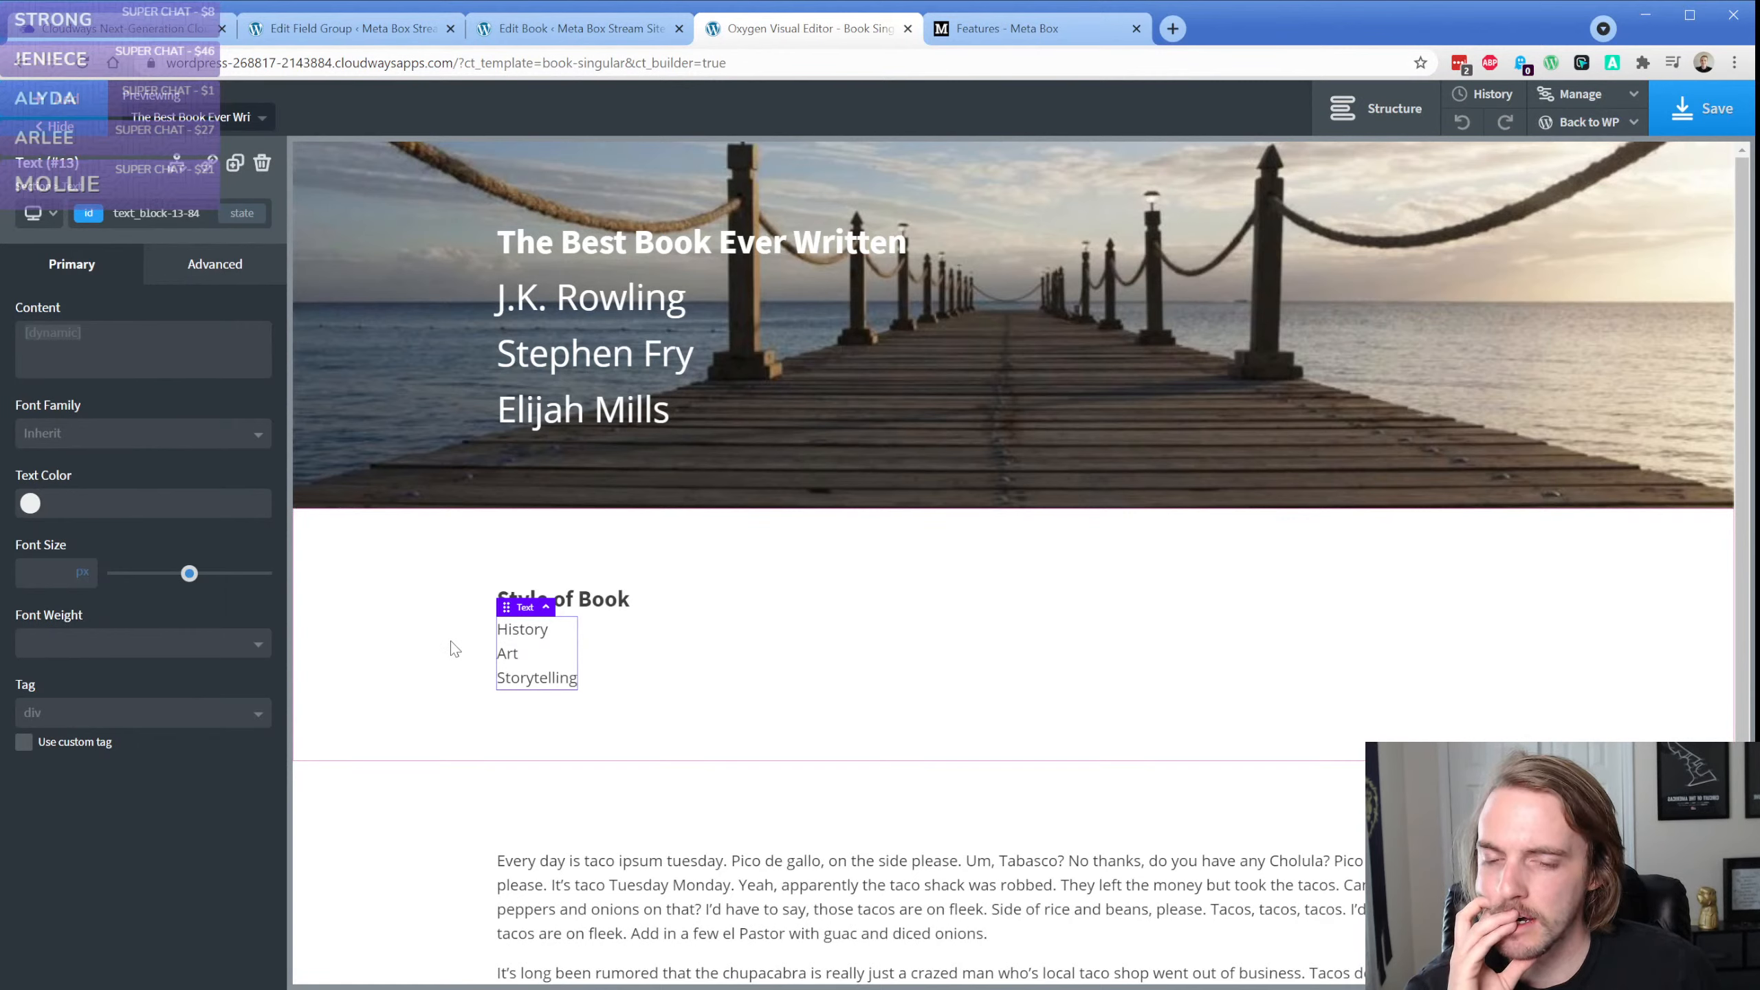
left_click(176, 715)
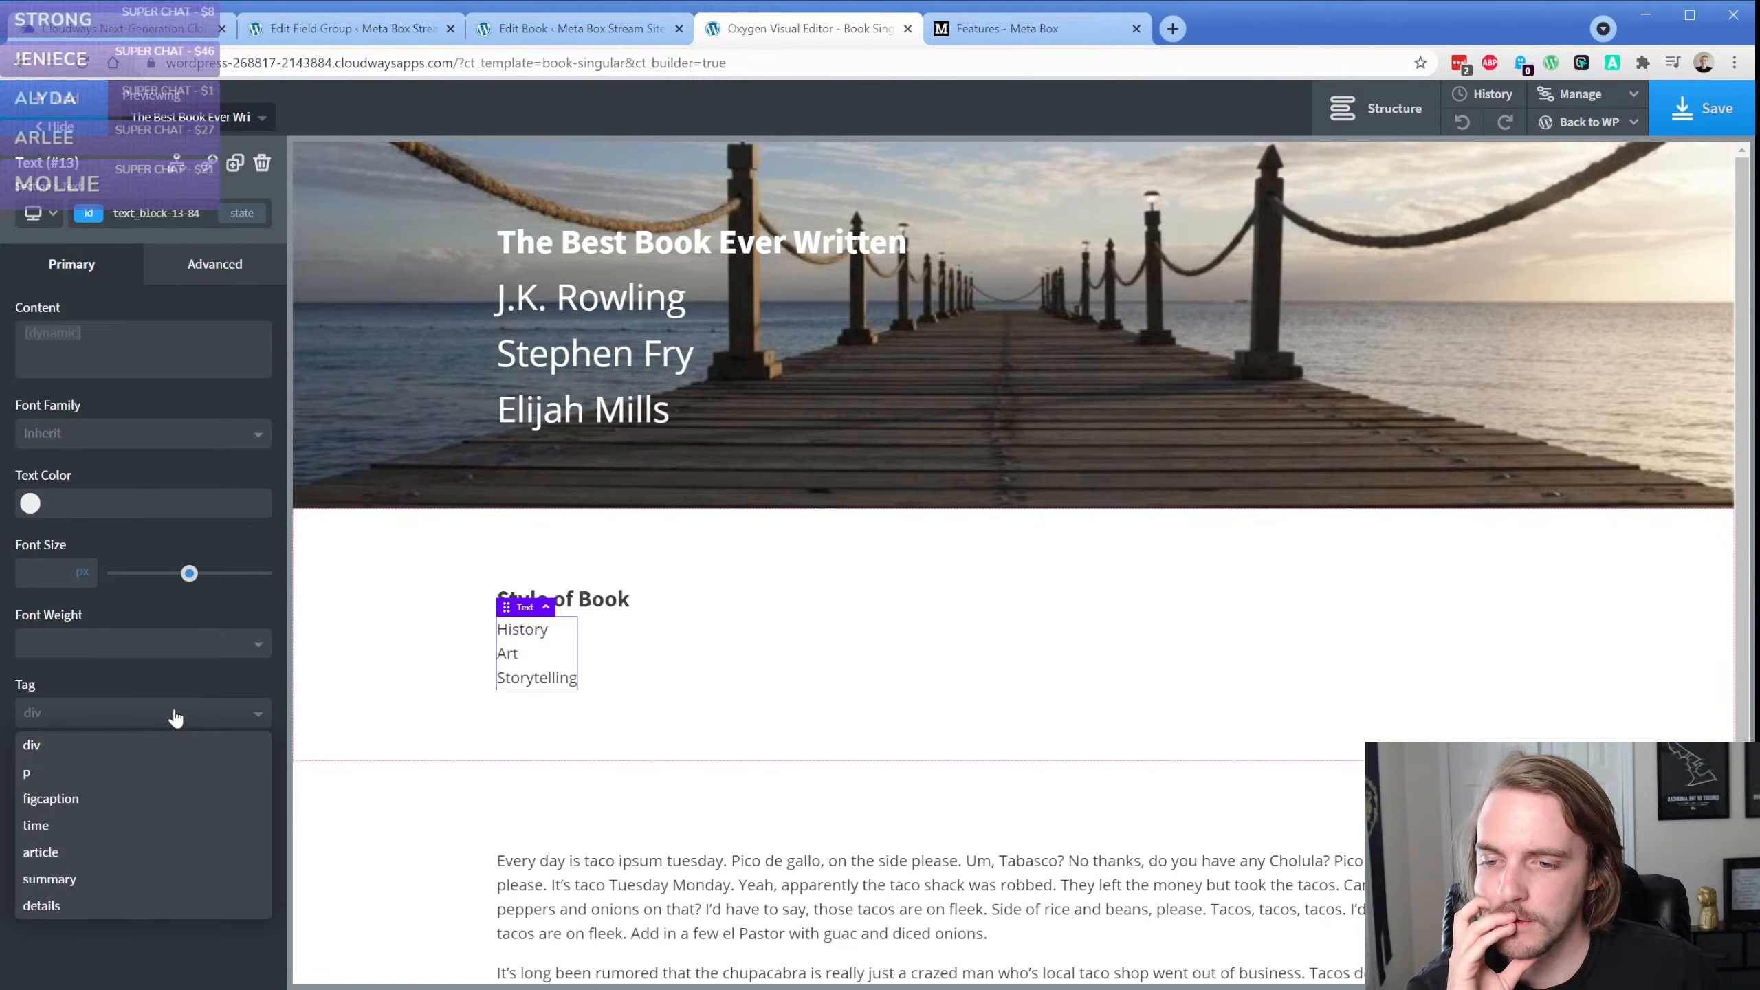
left_click(179, 691)
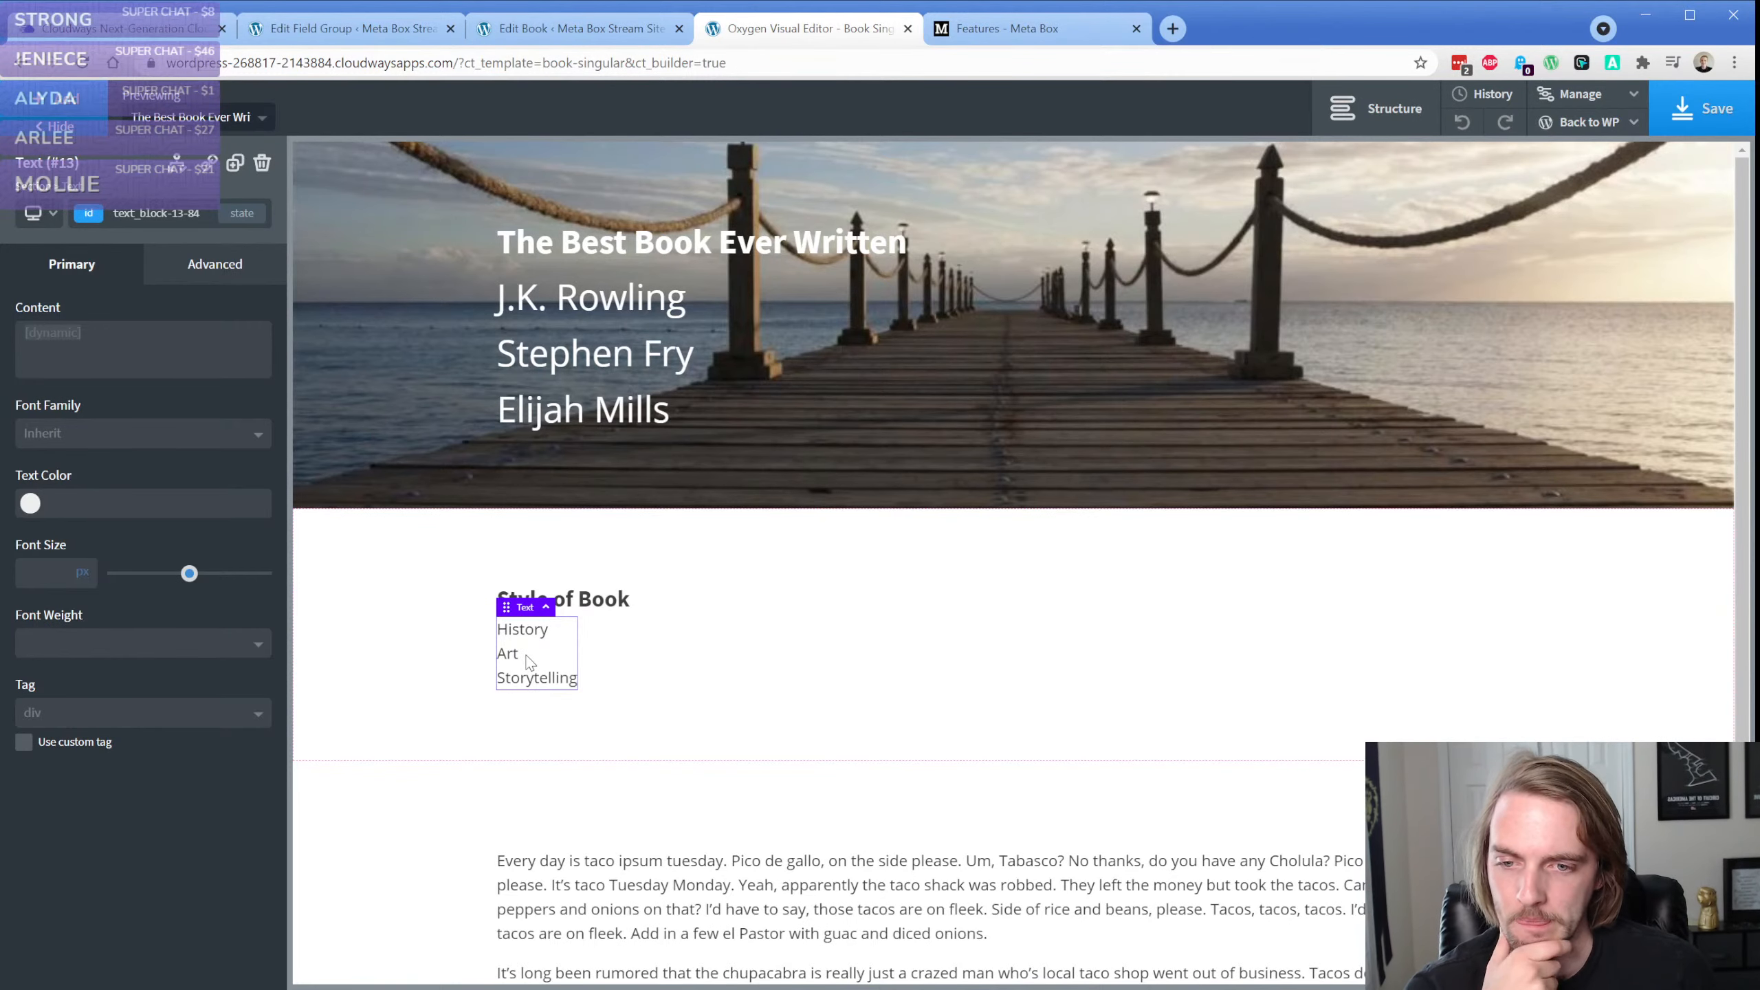
Replace the text element's content with the Meta Box Style of Book field, returning the value with a comma and space as separator
double_click(537, 659)
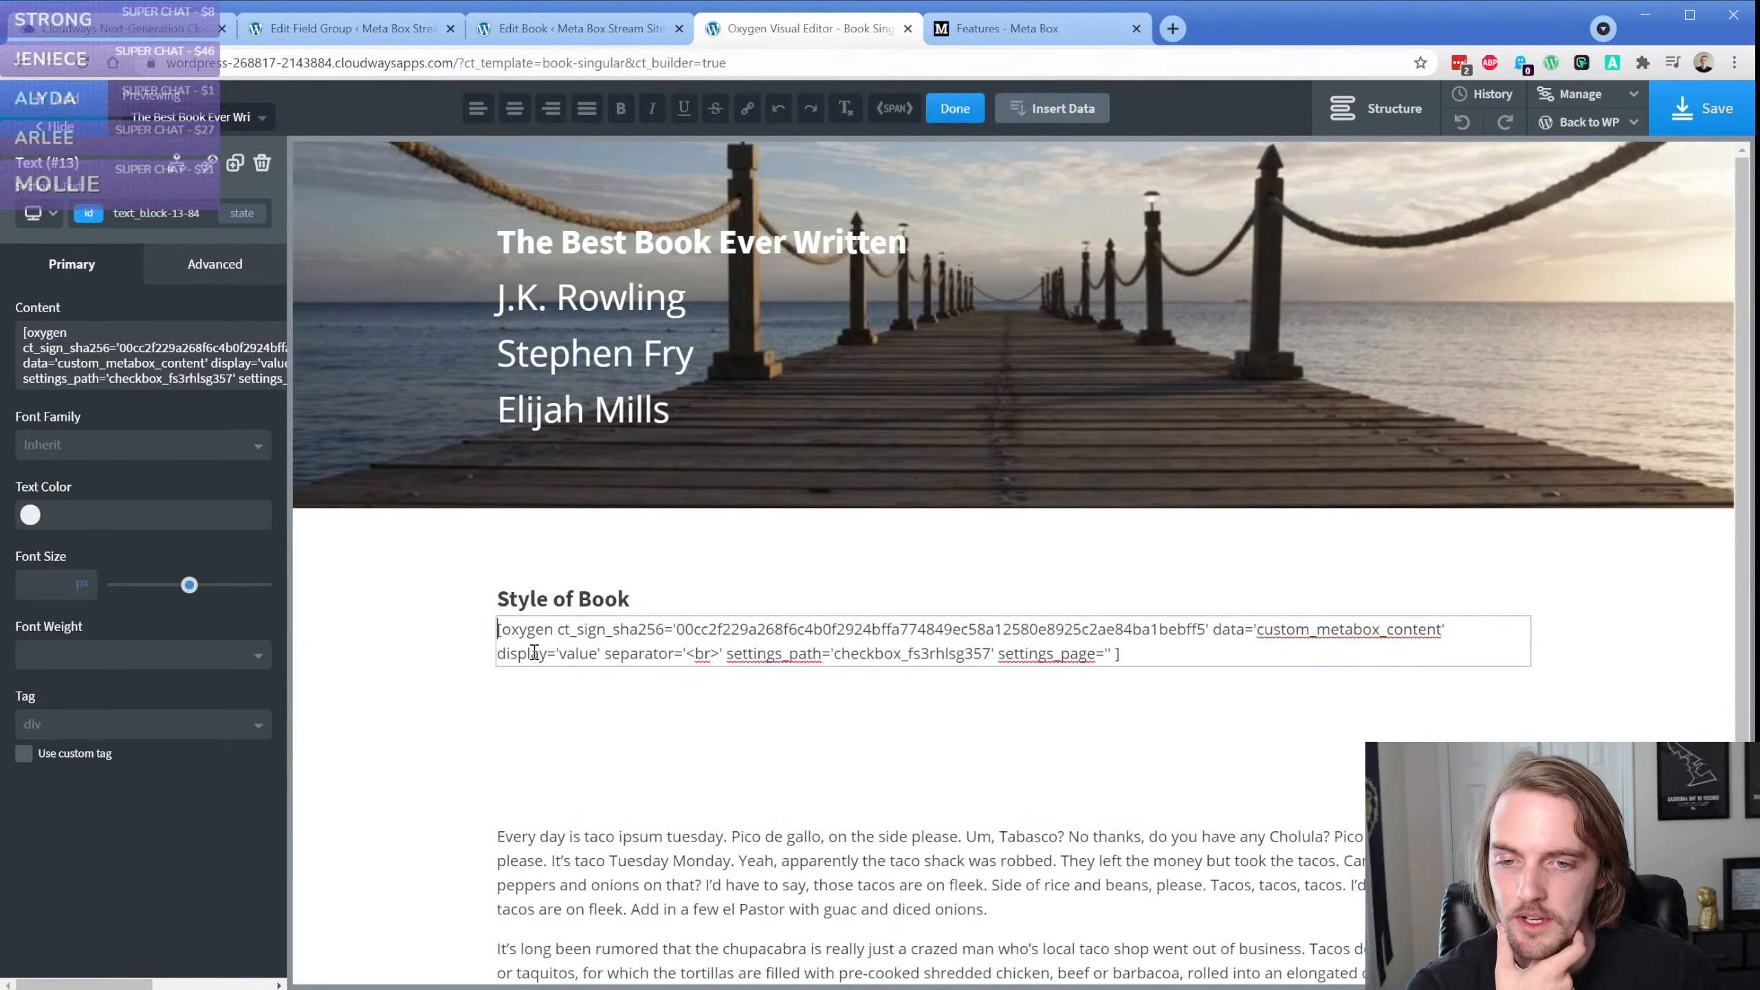
key("ctrl+a")
left_click(1075, 109)
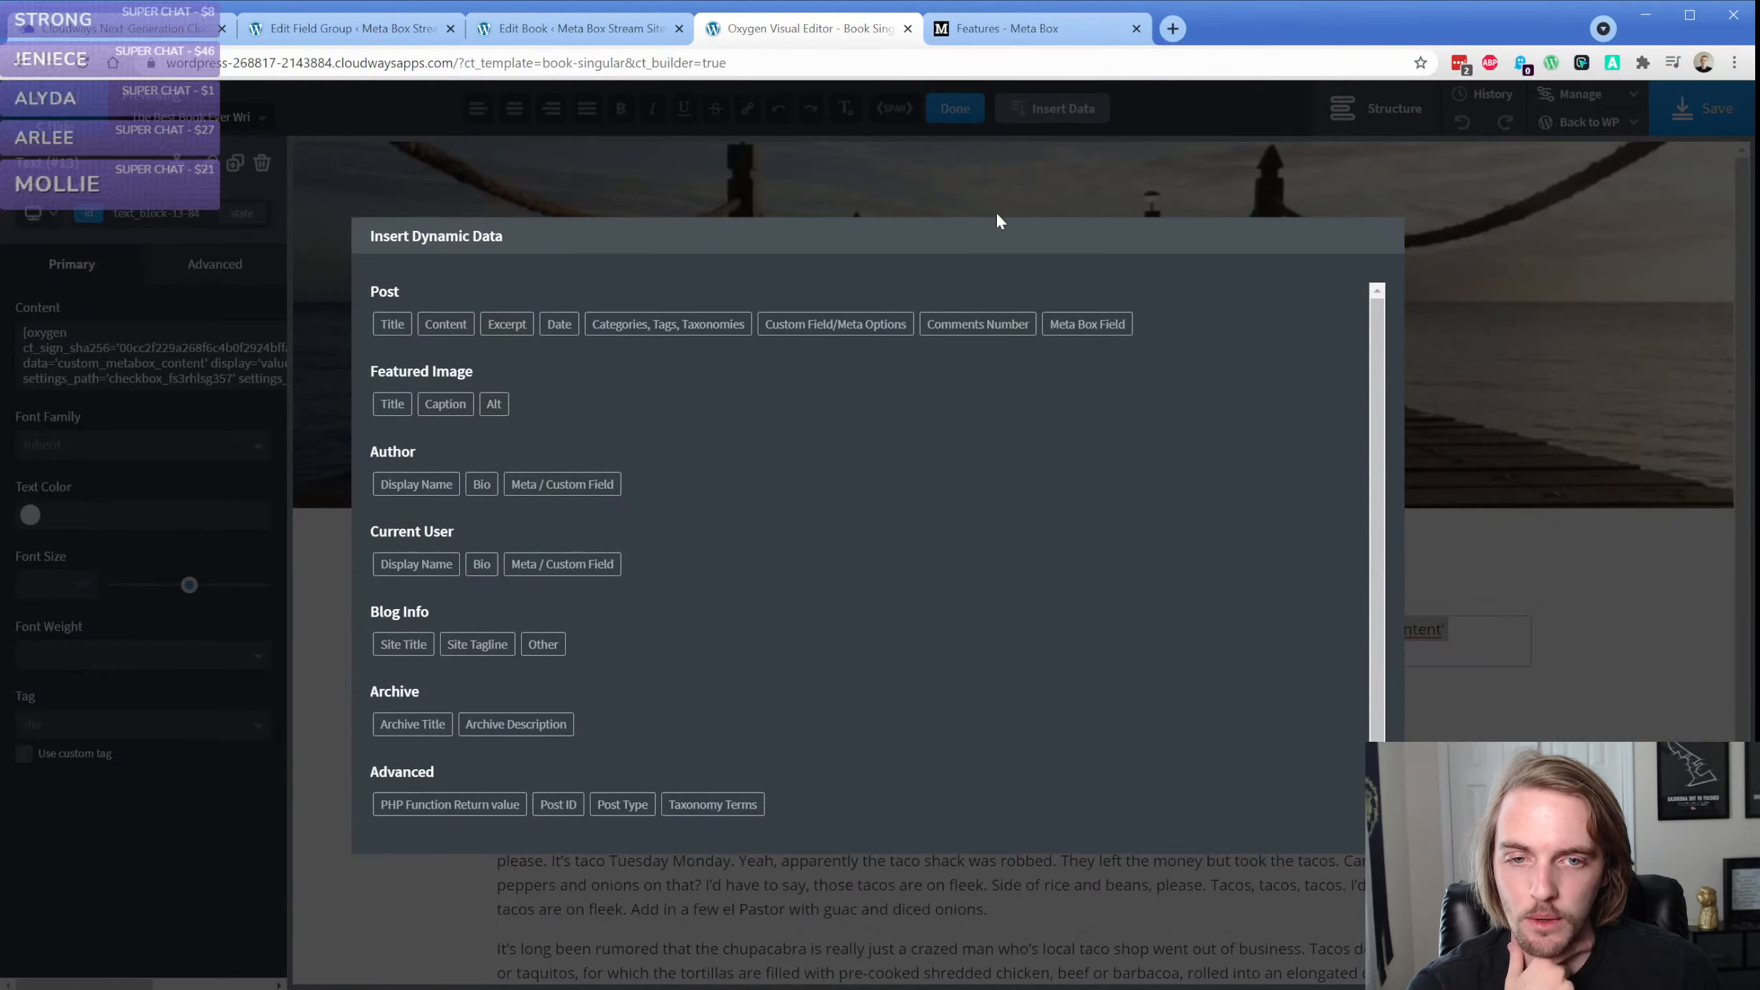
left_click(1085, 323)
left_click(602, 344)
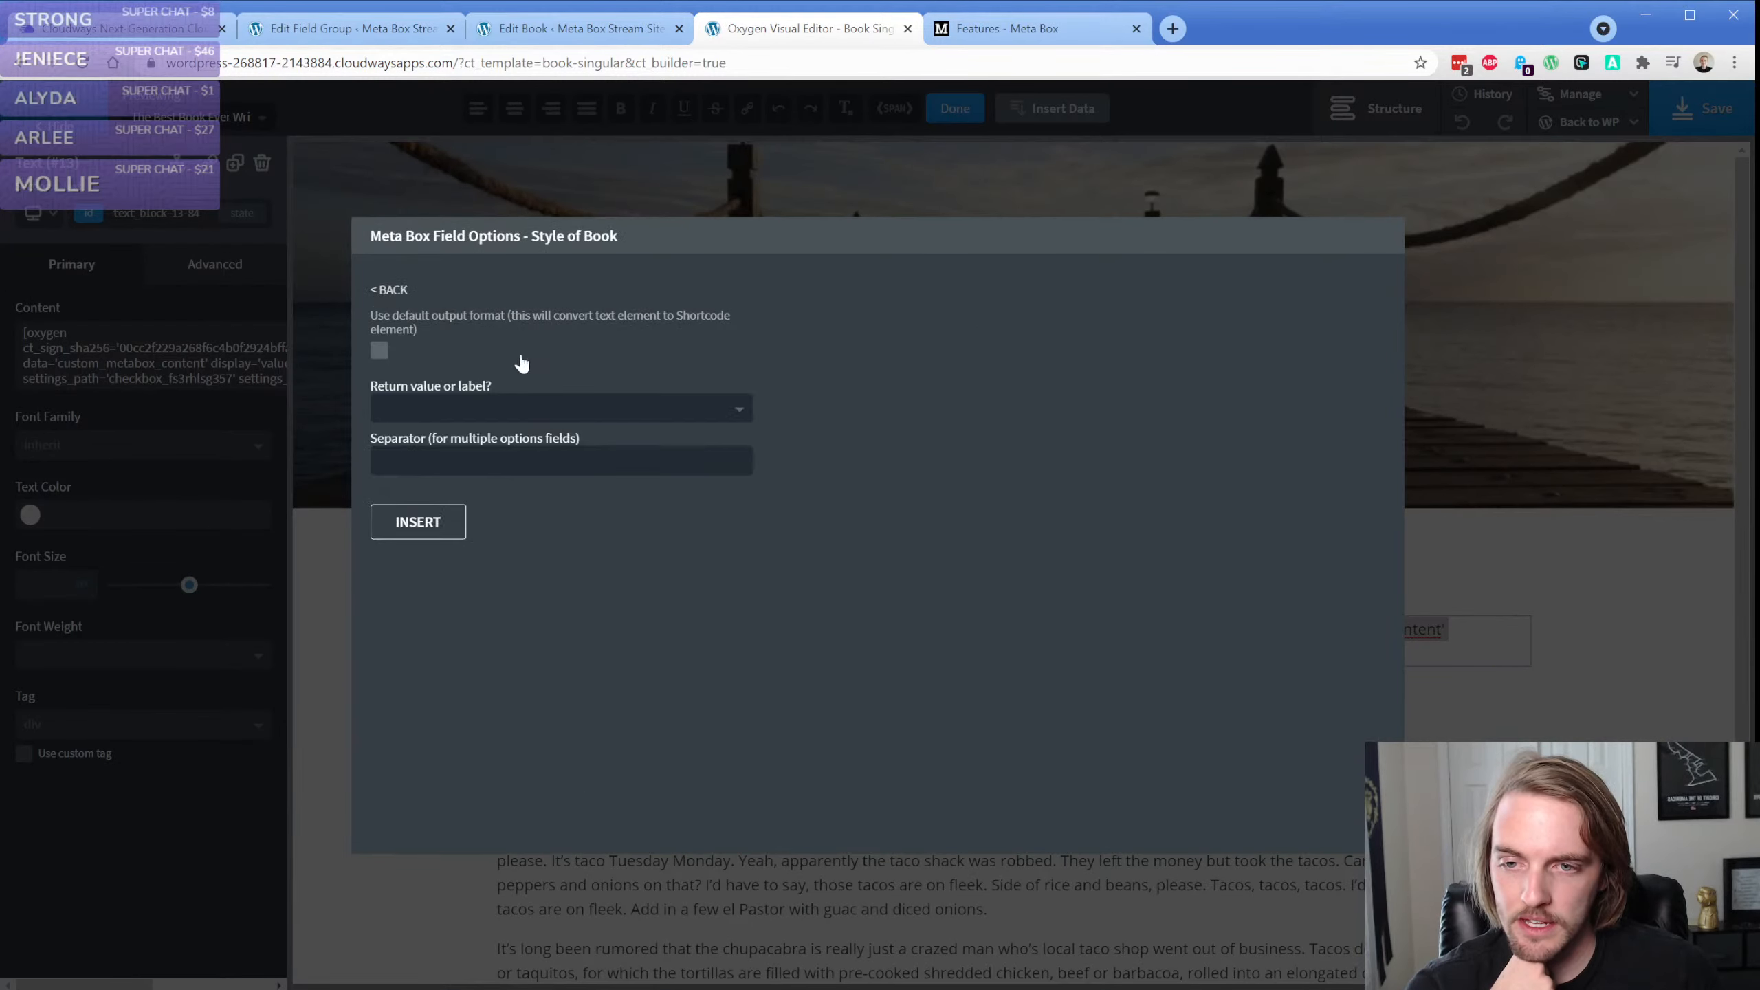
left_click(491, 402)
left_click(413, 467)
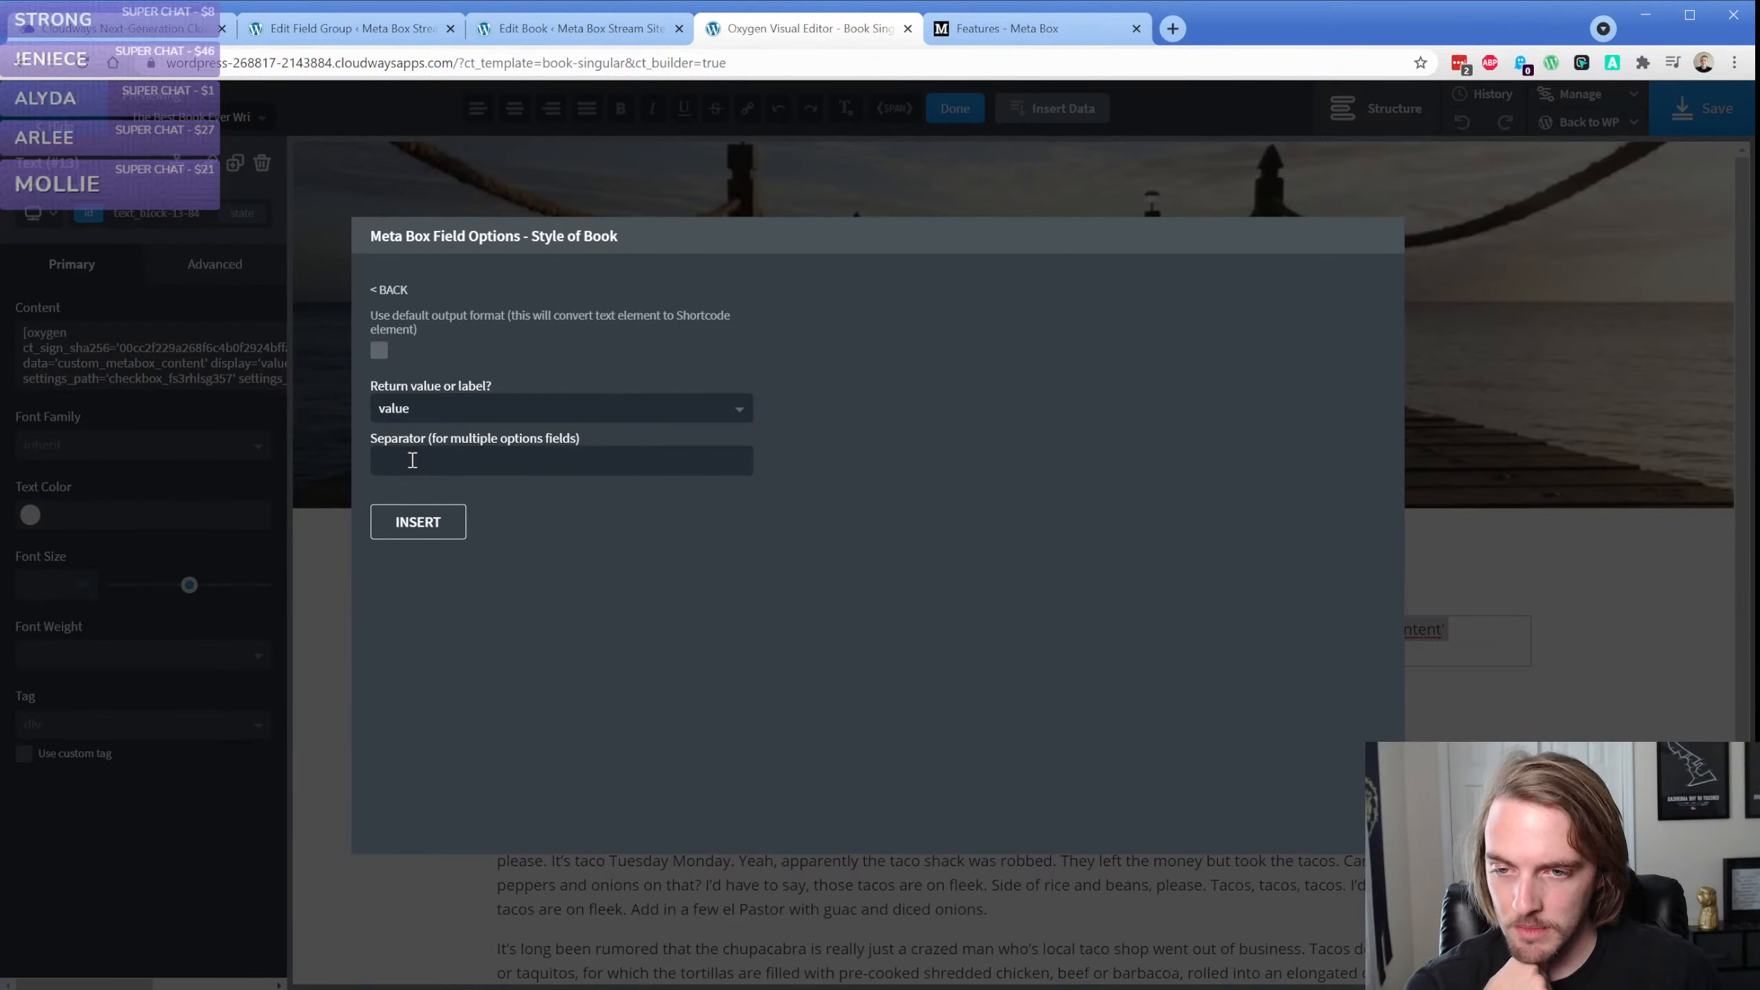
left_click(414, 461)
left_click(415, 521)
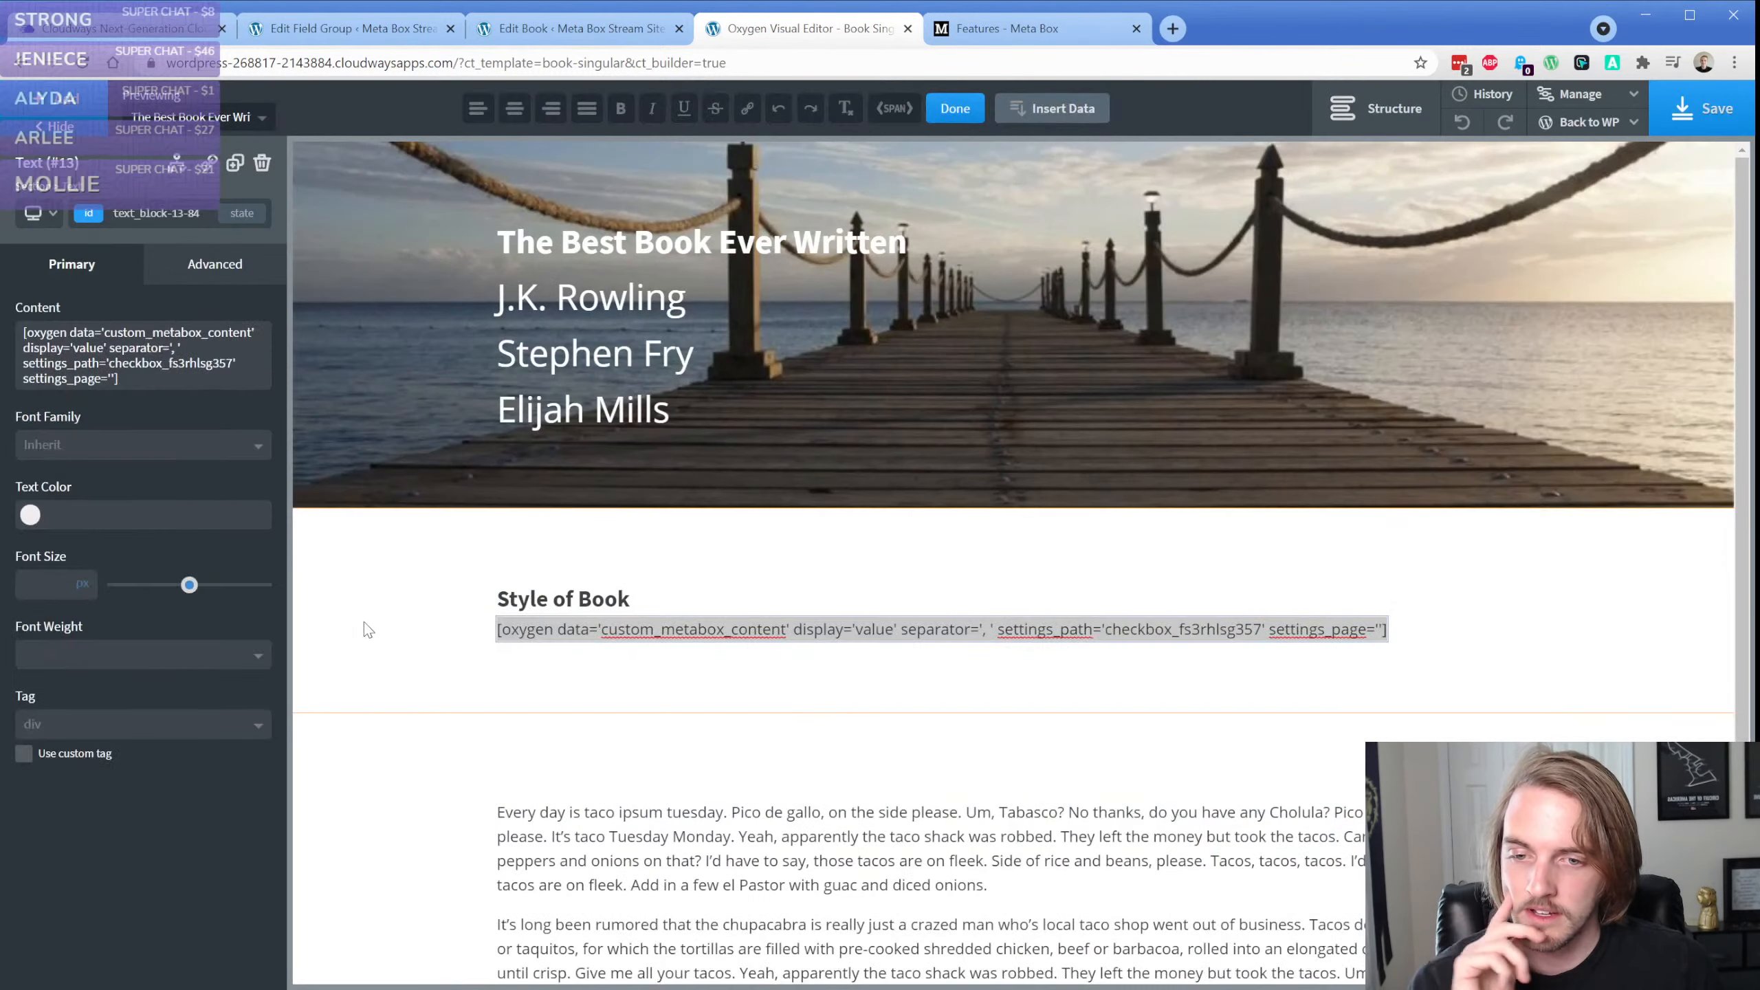
left_click(426, 622)
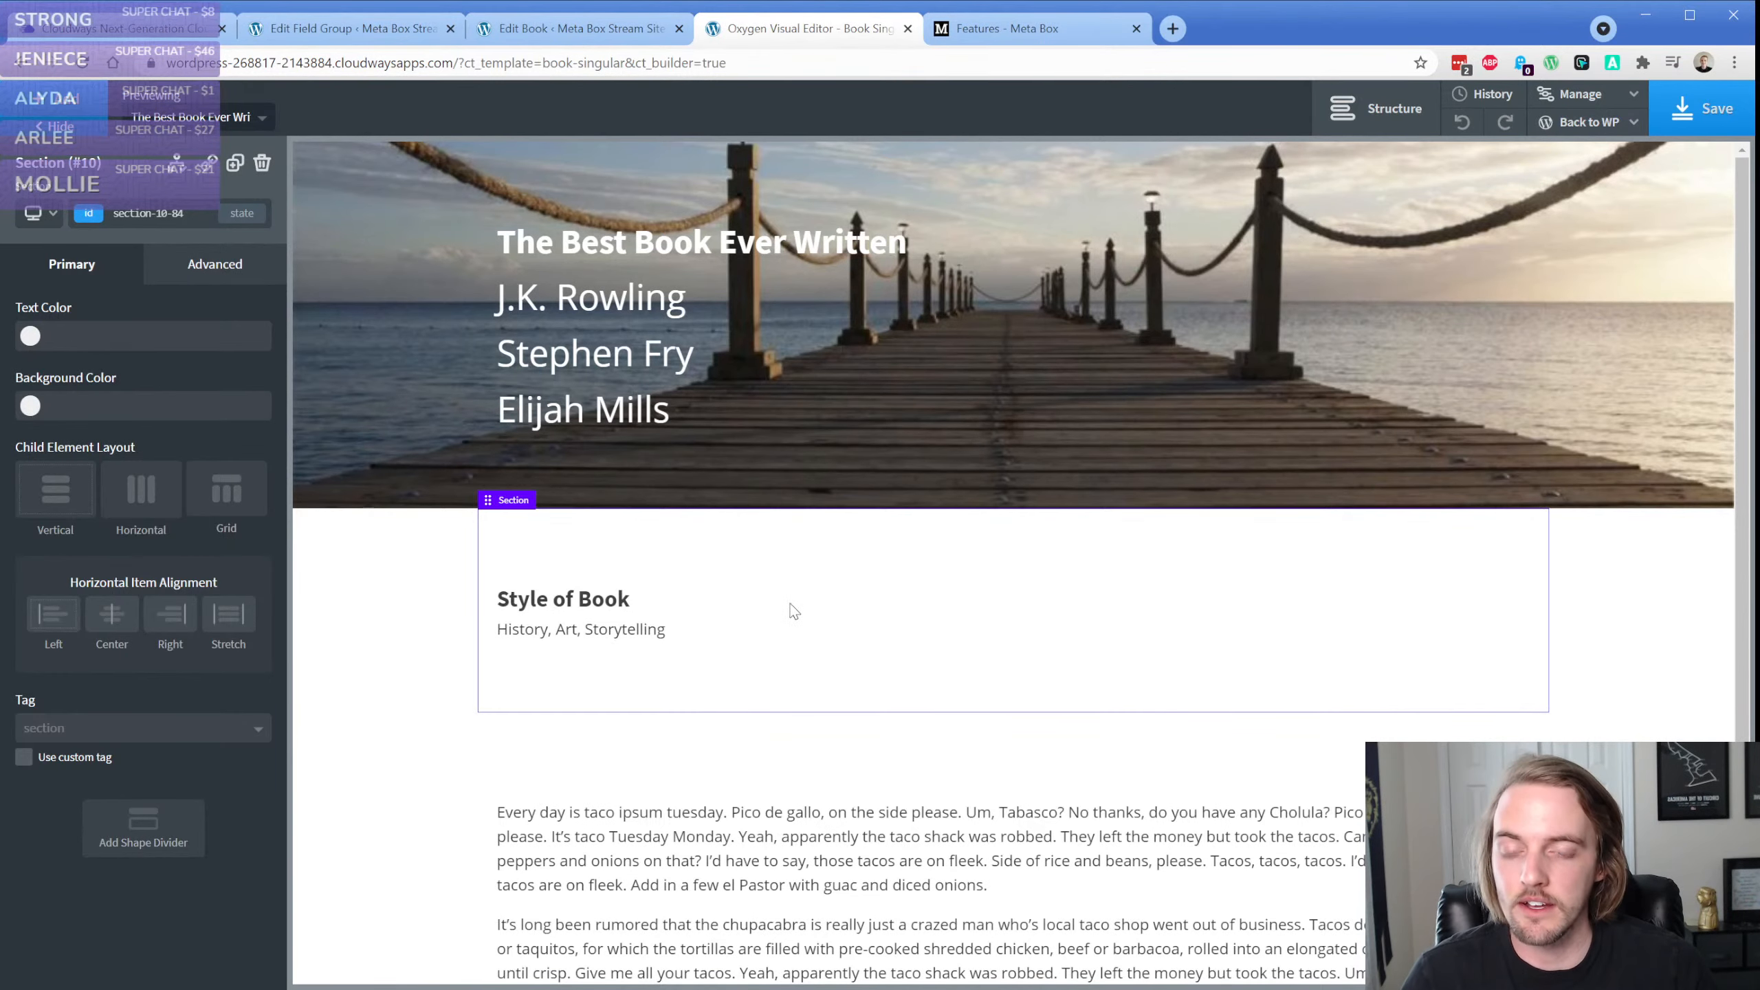
Select the comma-separated Style of Book text and save the book template
left_click(663, 631)
scroll(723, 496, "down", 2)
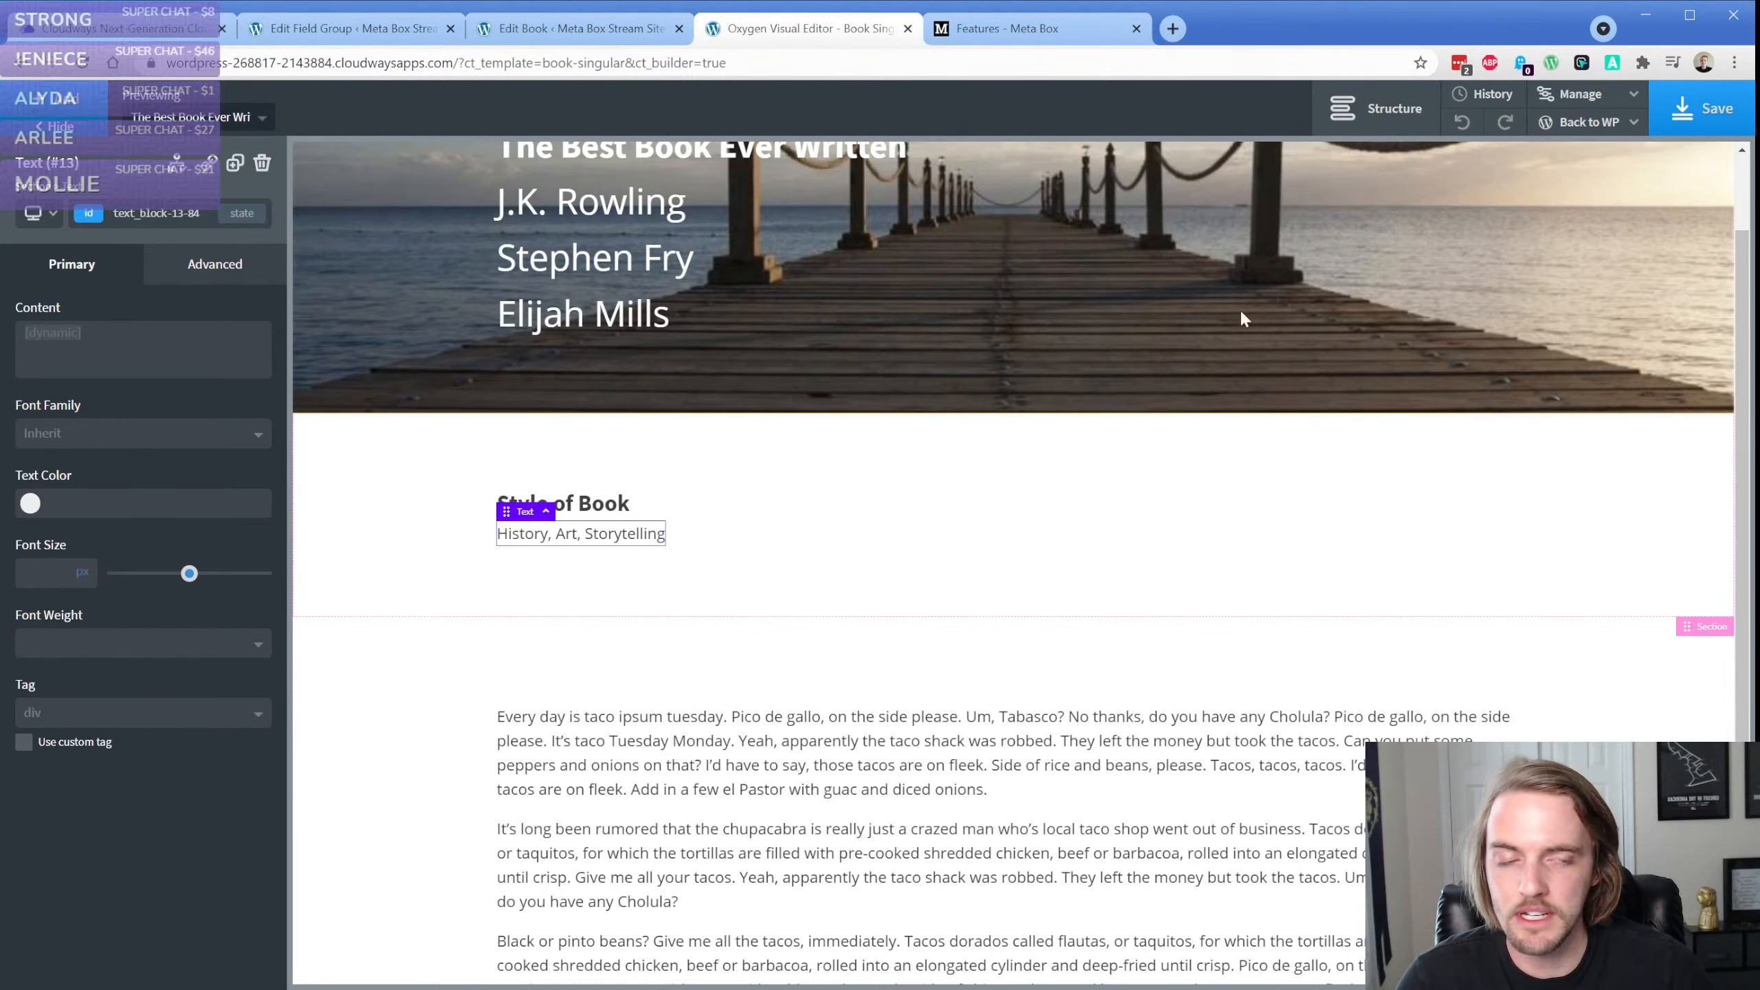
left_click(1675, 117)
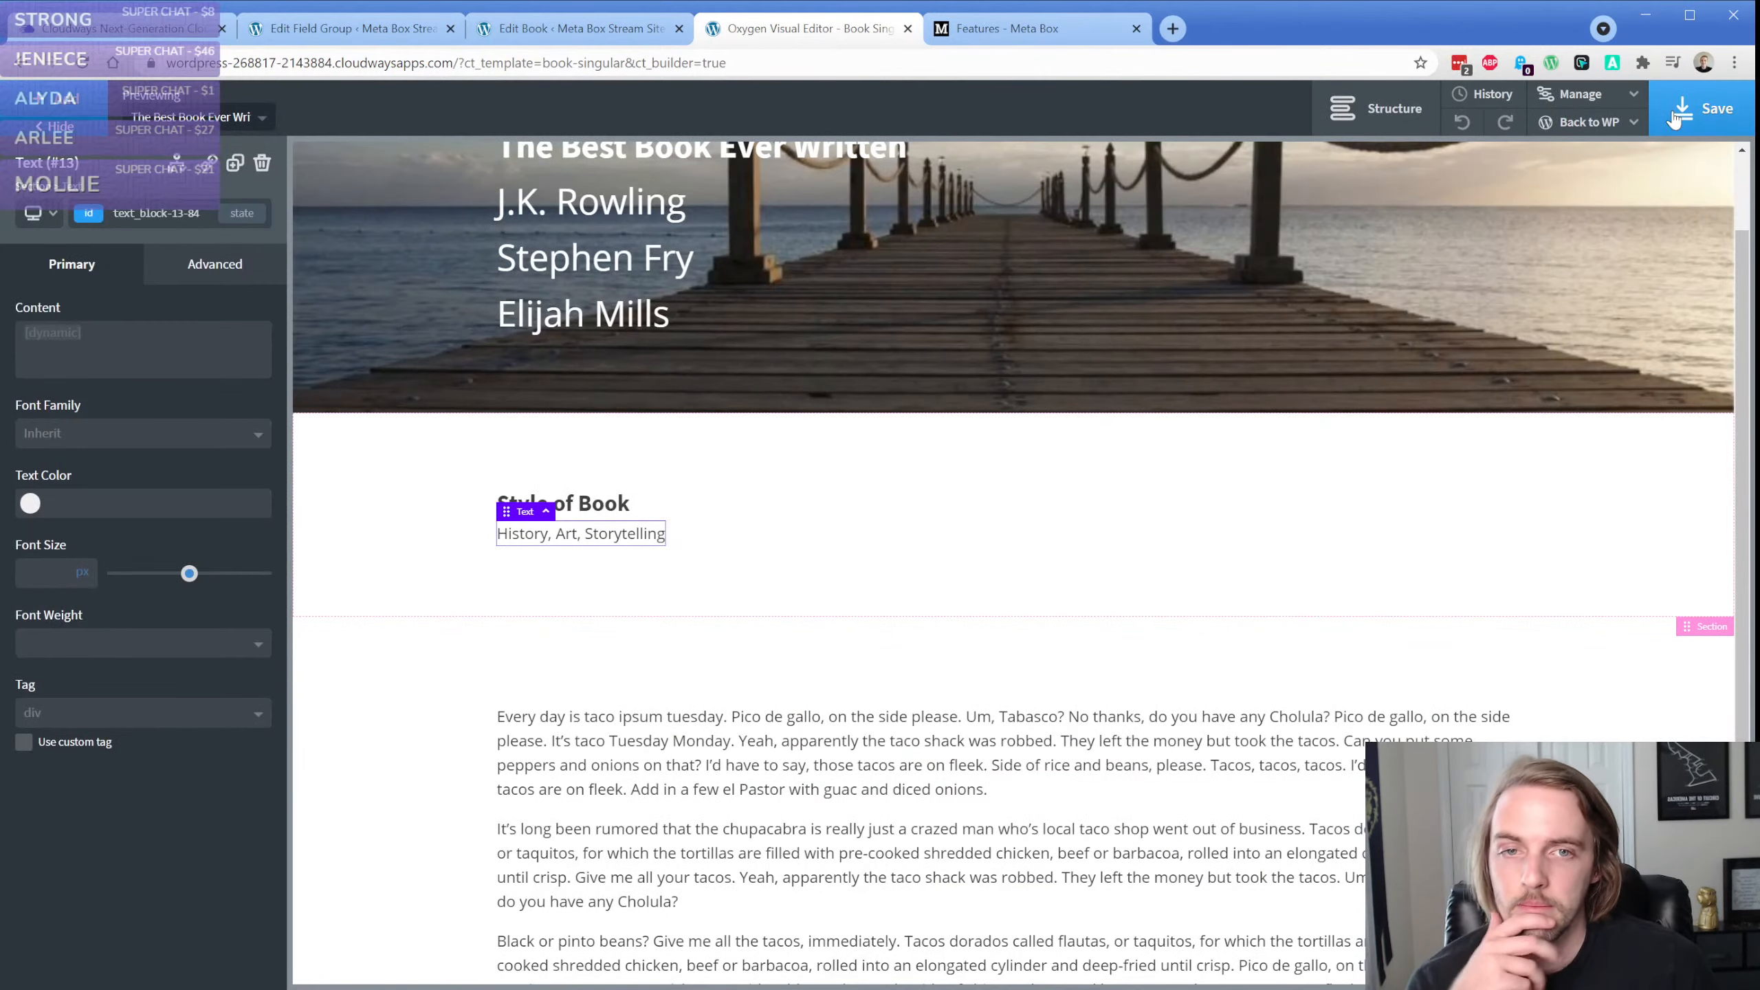
Add a Select Advanced field below Style of Book in the Book Fields group
left_click(395, 31)
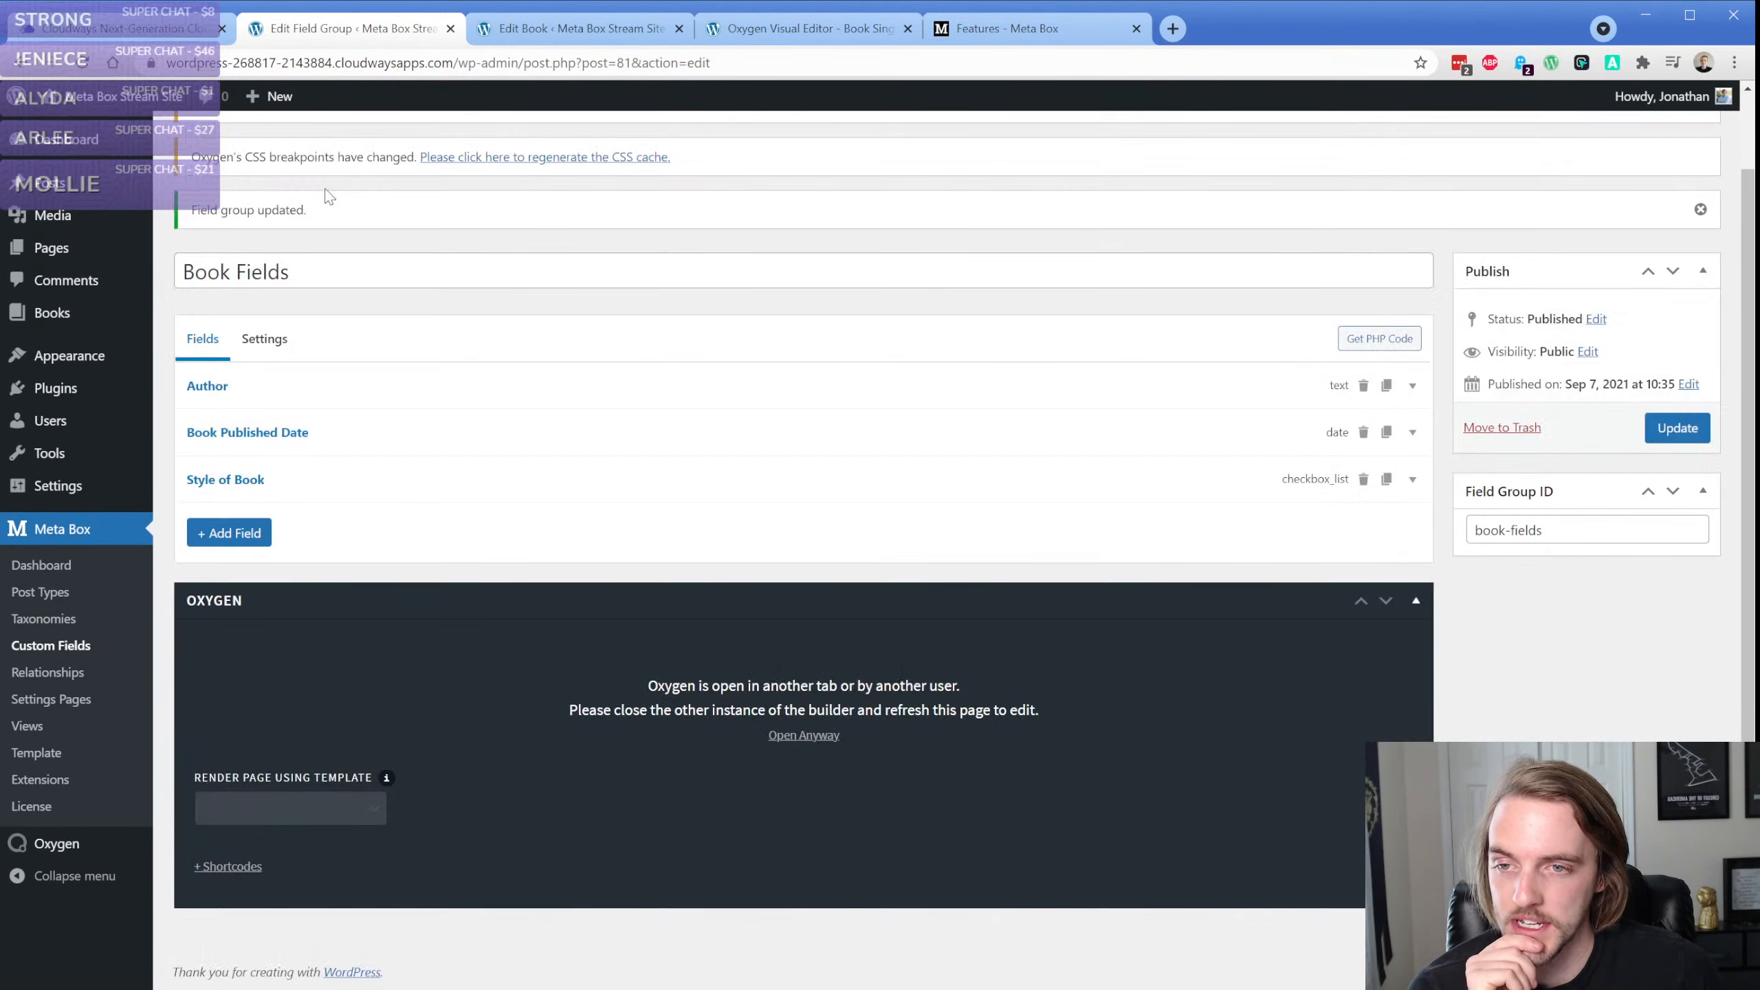
left_click(226, 535)
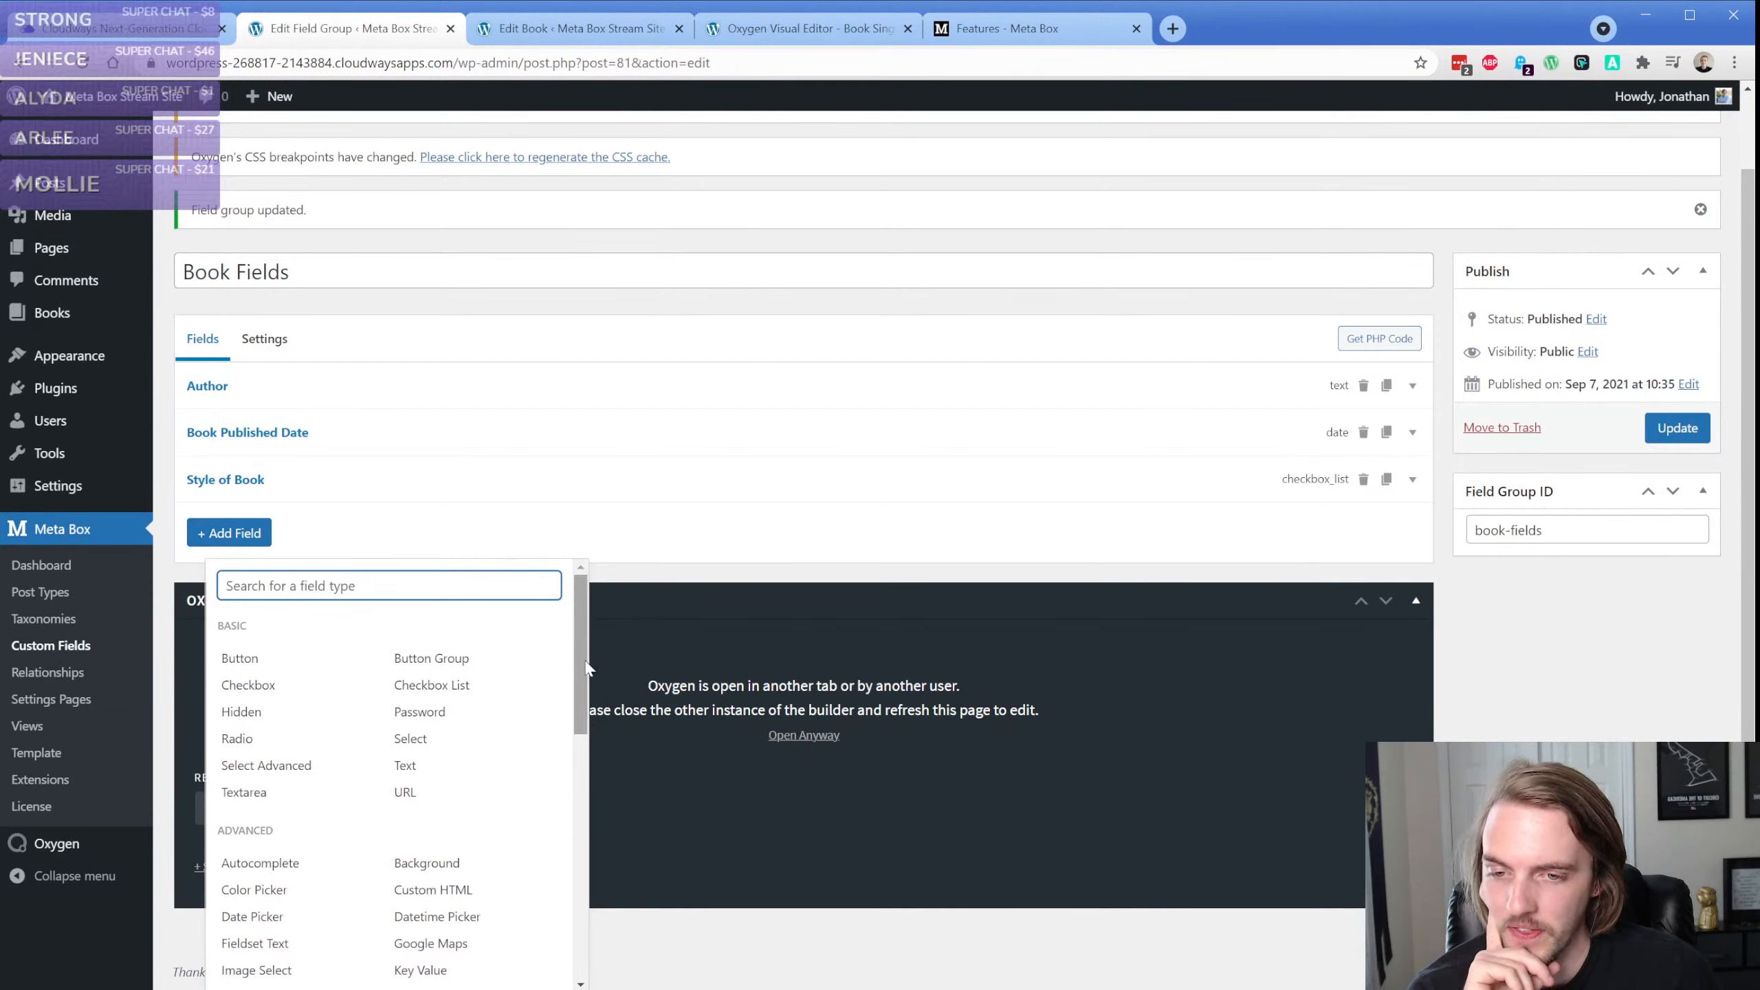
left_click_drag(582, 652, 584, 671)
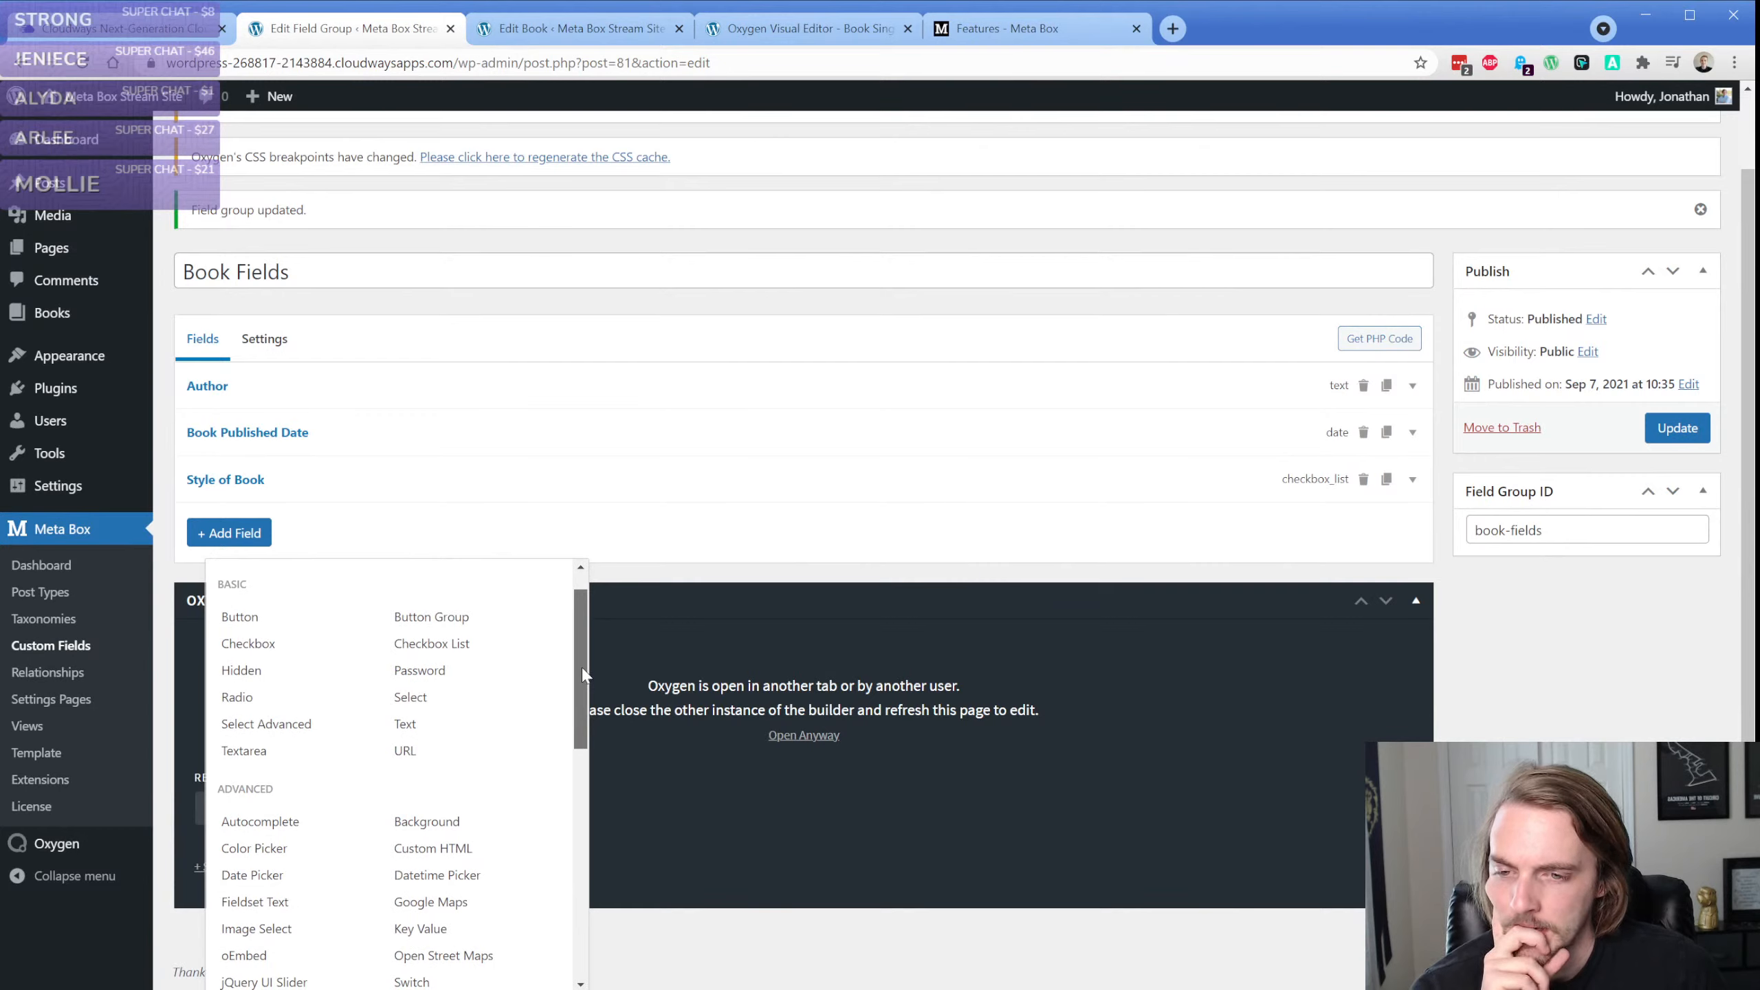
left_click(289, 725)
Examine the new Select Advanced field's general settings, including the Multiple option
scroll(346, 645, "down", 4)
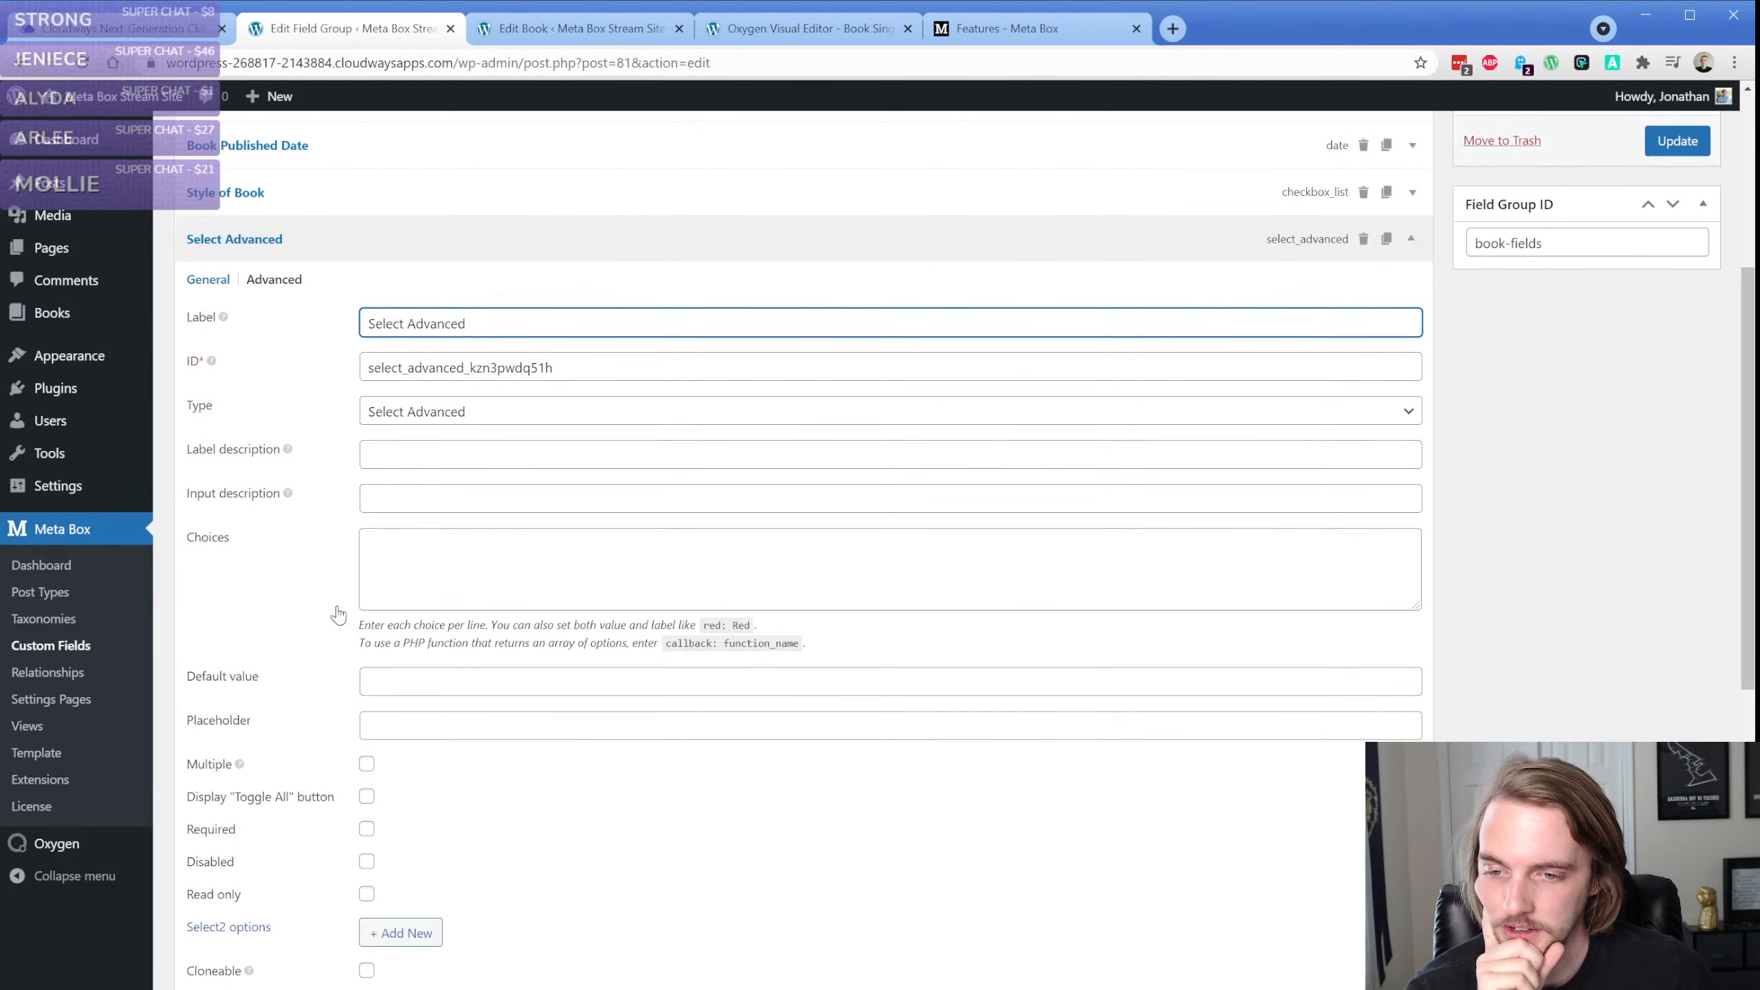
scroll(337, 577, "down", 1)
scroll(338, 535, "down", 1)
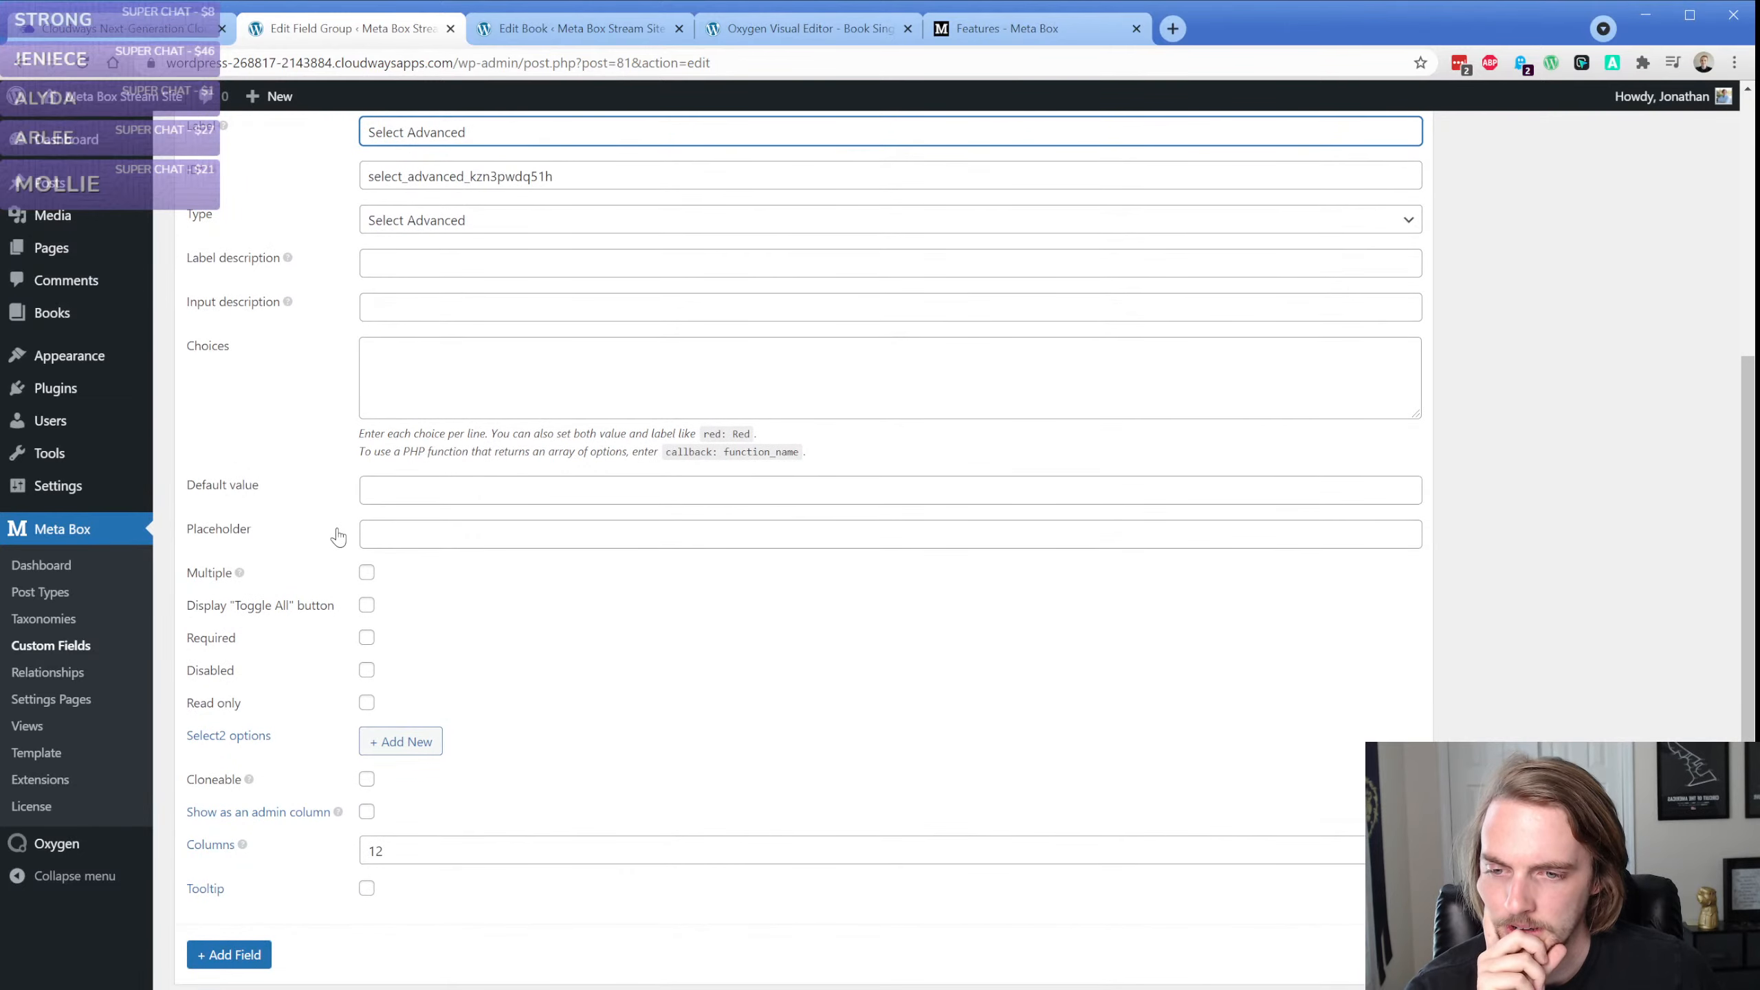
scroll(338, 535, "up", 2)
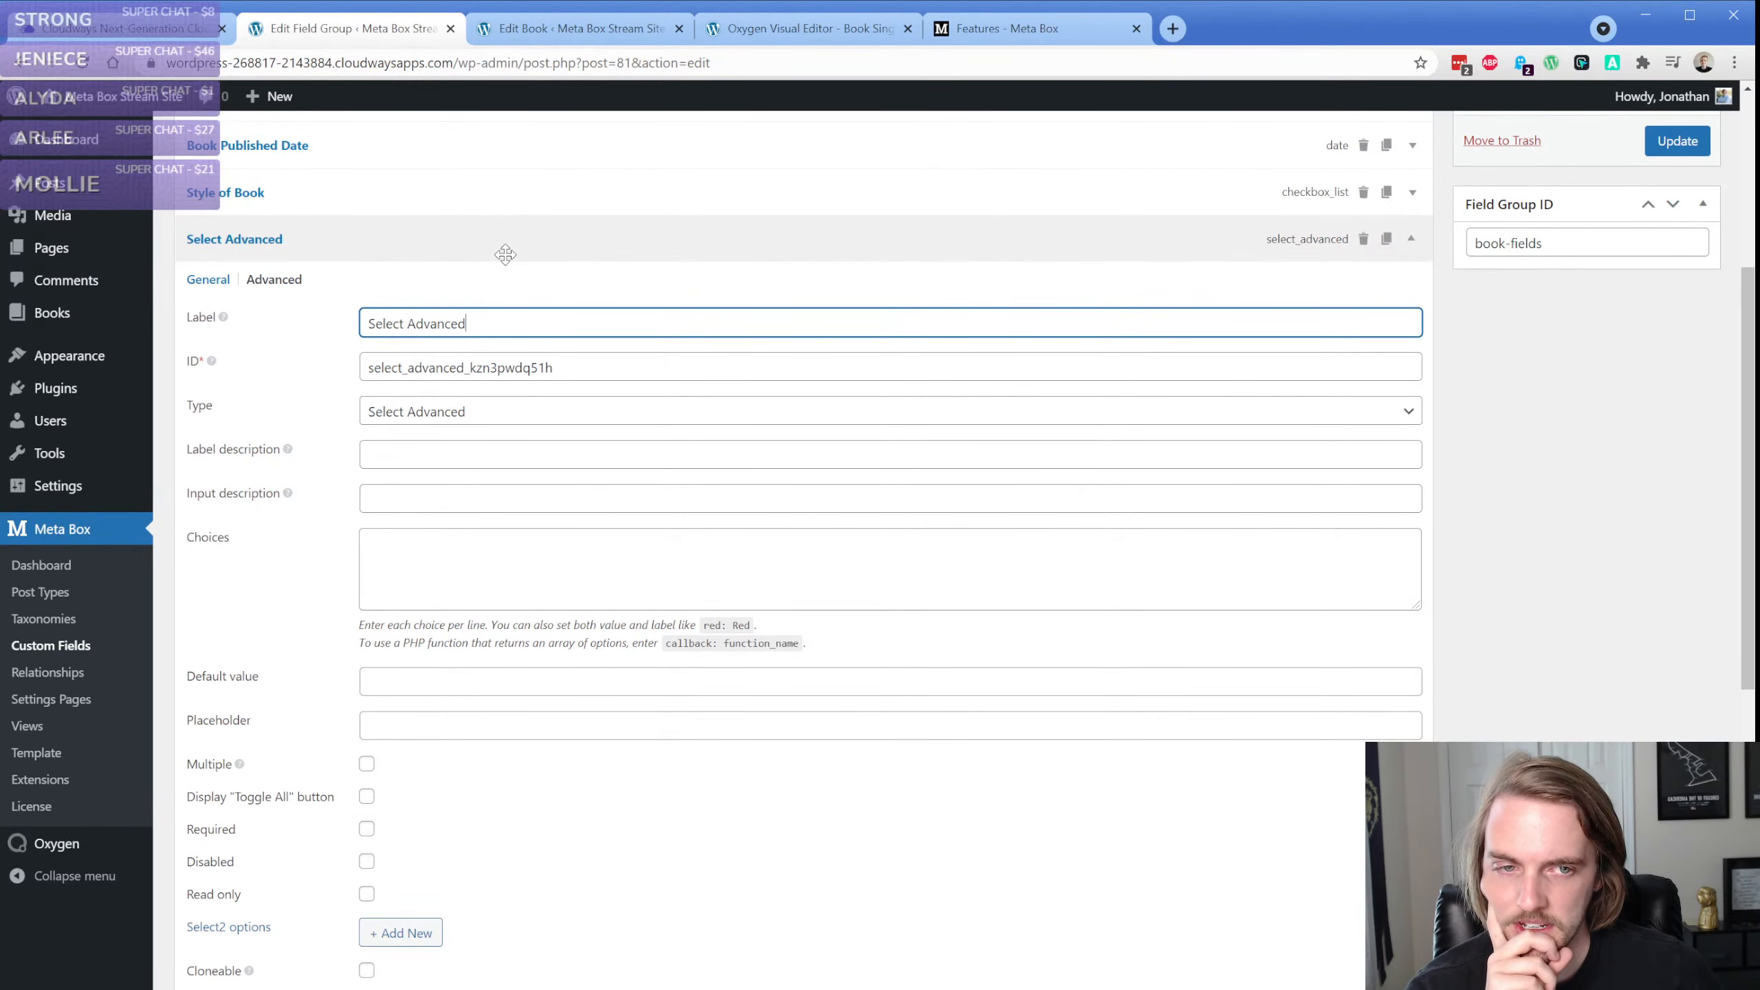
left_click(442, 239)
left_click(331, 473)
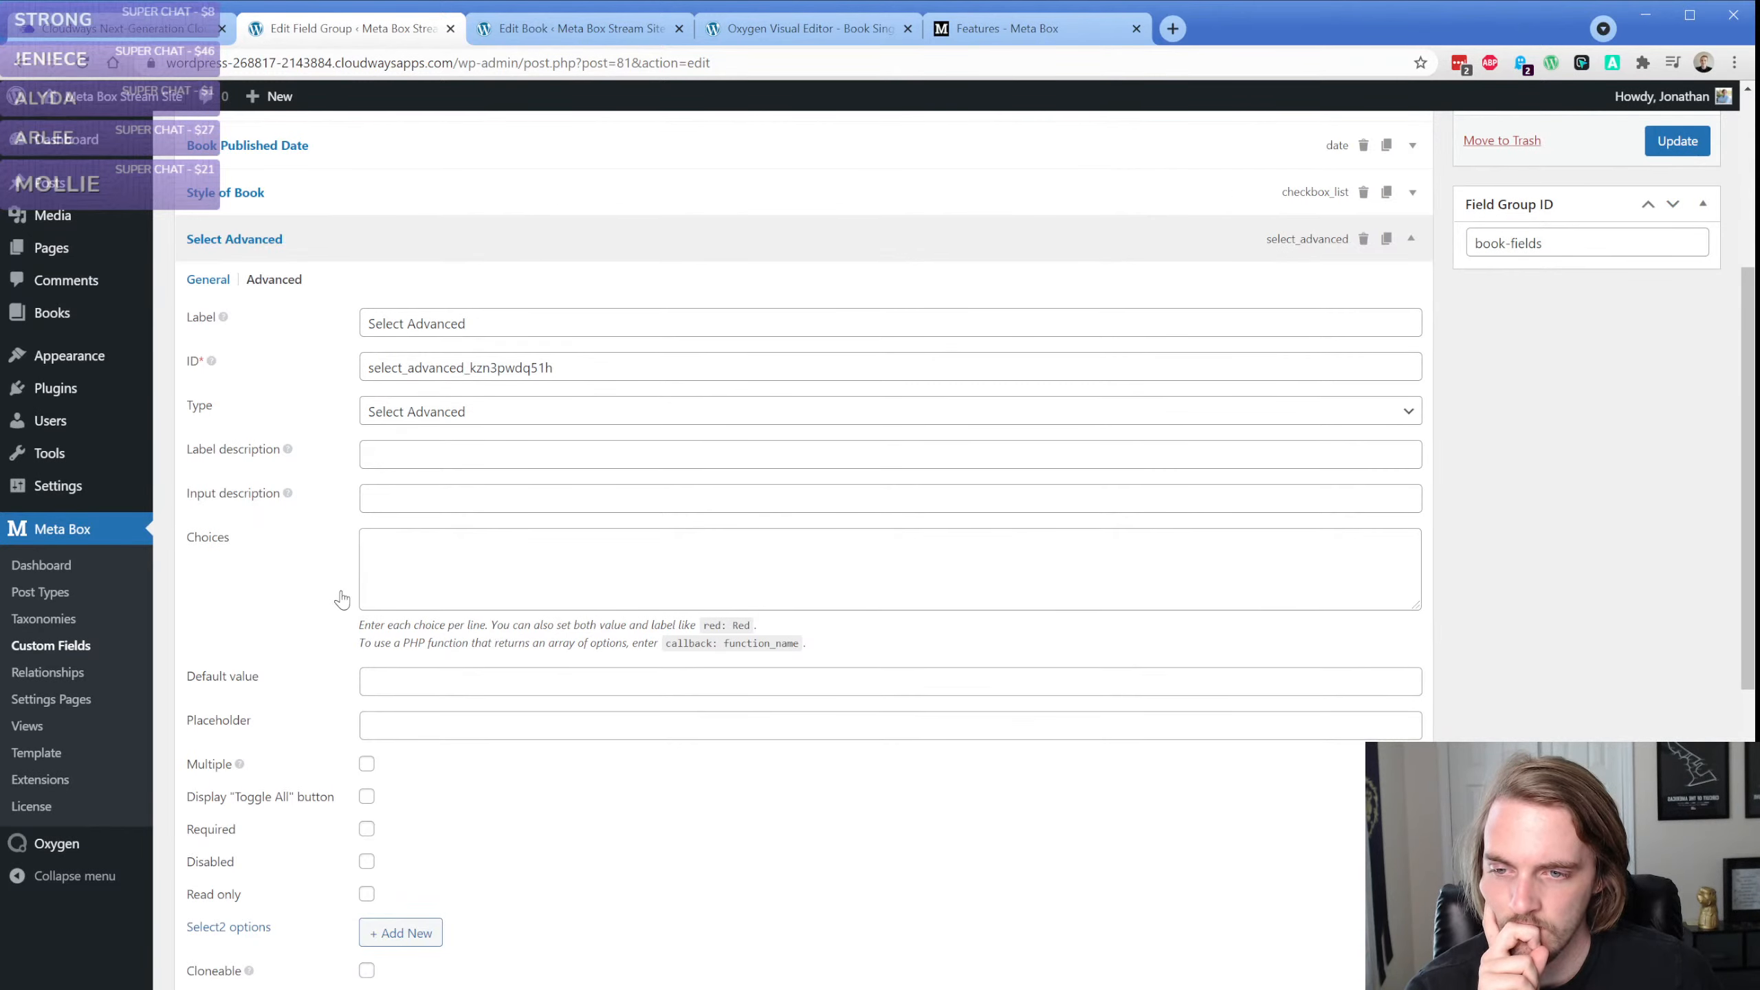
scroll(340, 598, "down", 1)
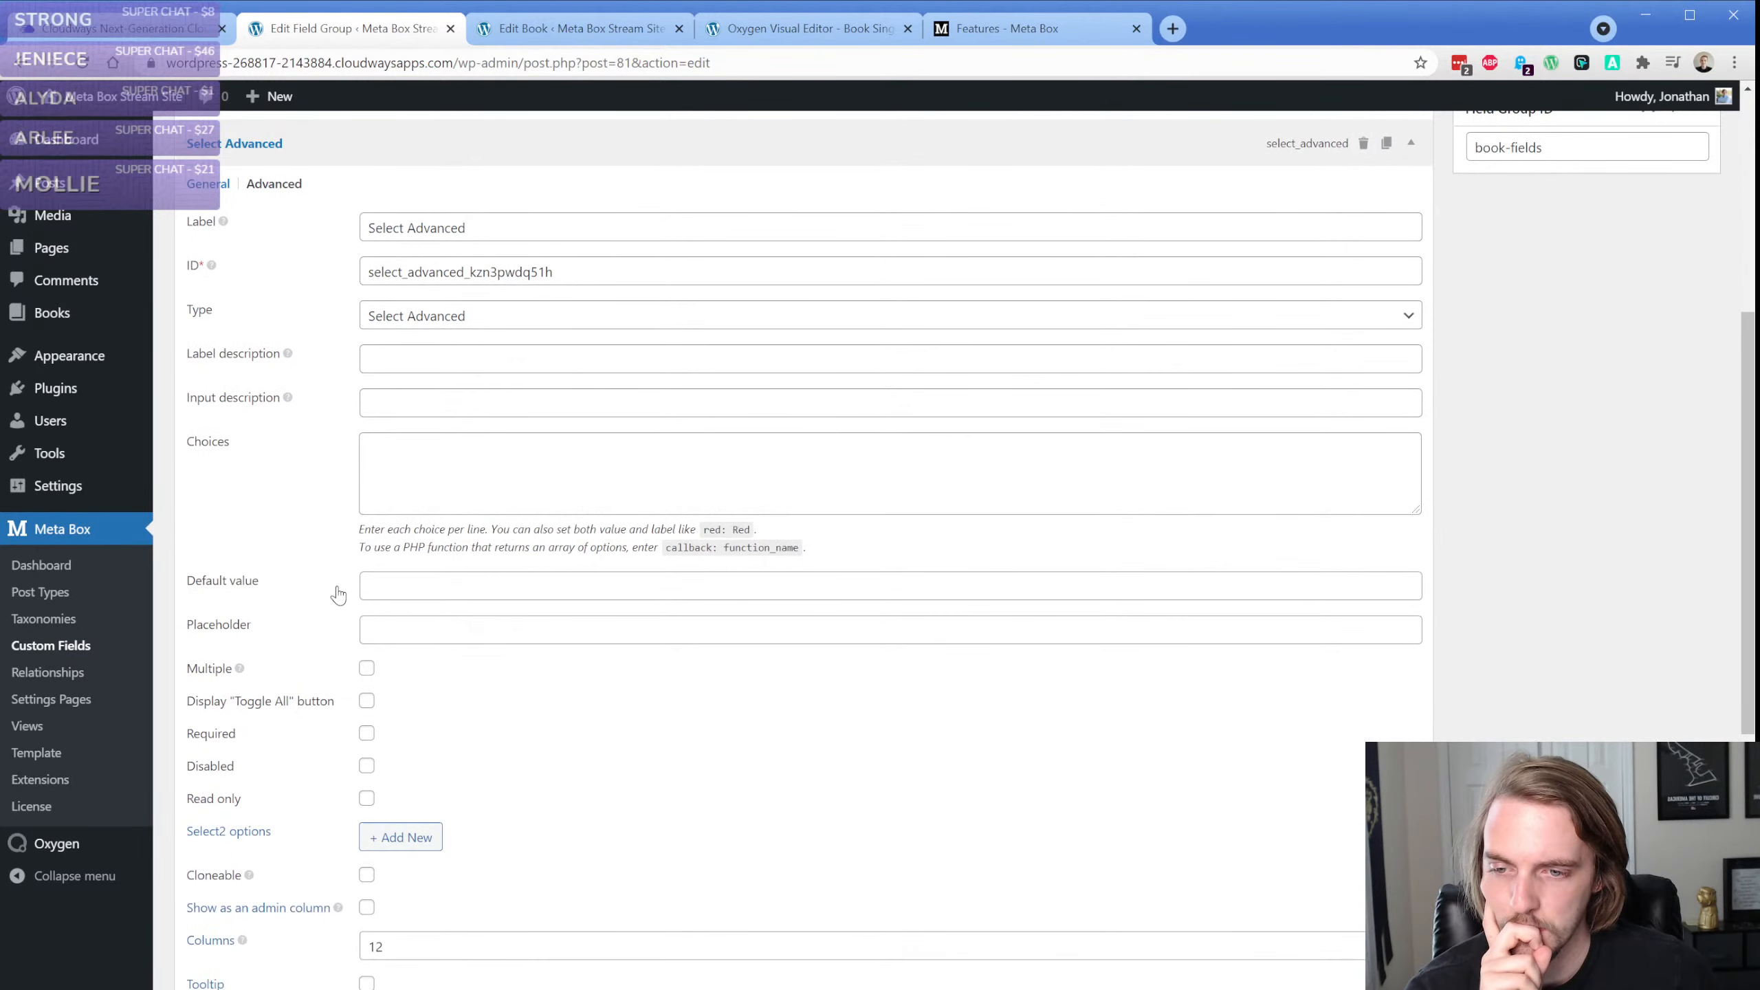
left_click(240, 671)
left_click(240, 671)
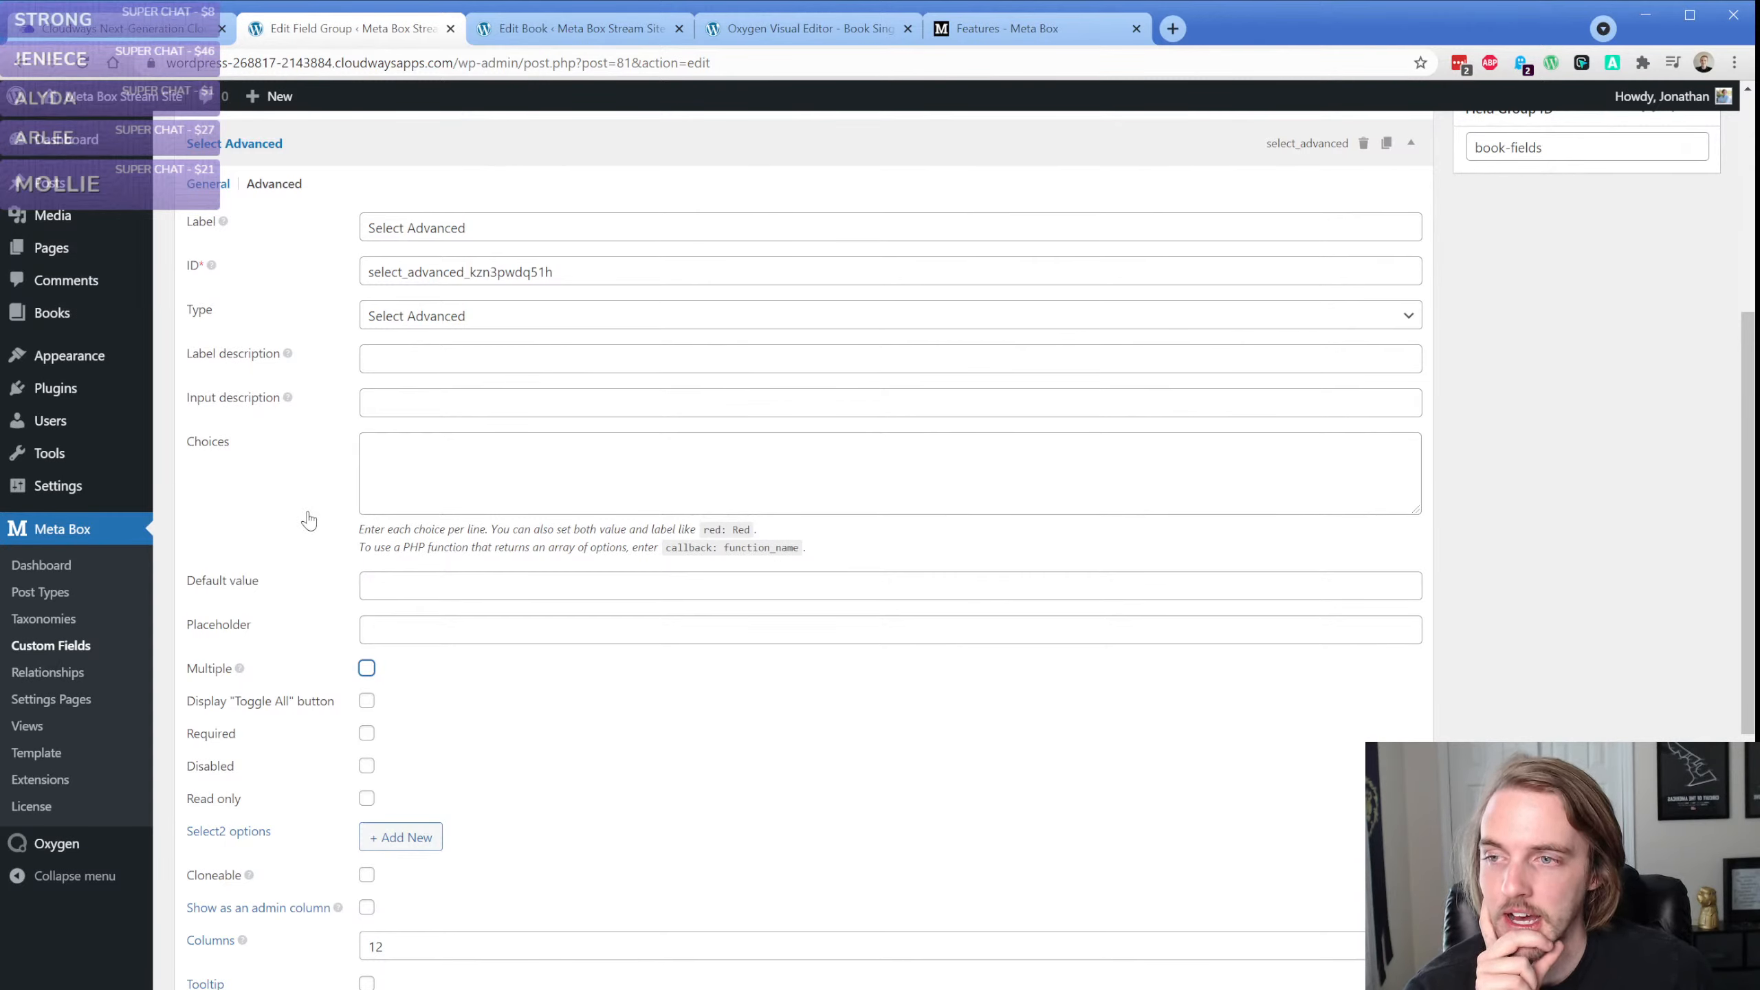
Enter Asd, 1, 2 and 3 as the Select Advanced field's choices, update the field group and return to the book's edit page
left_click(488, 489)
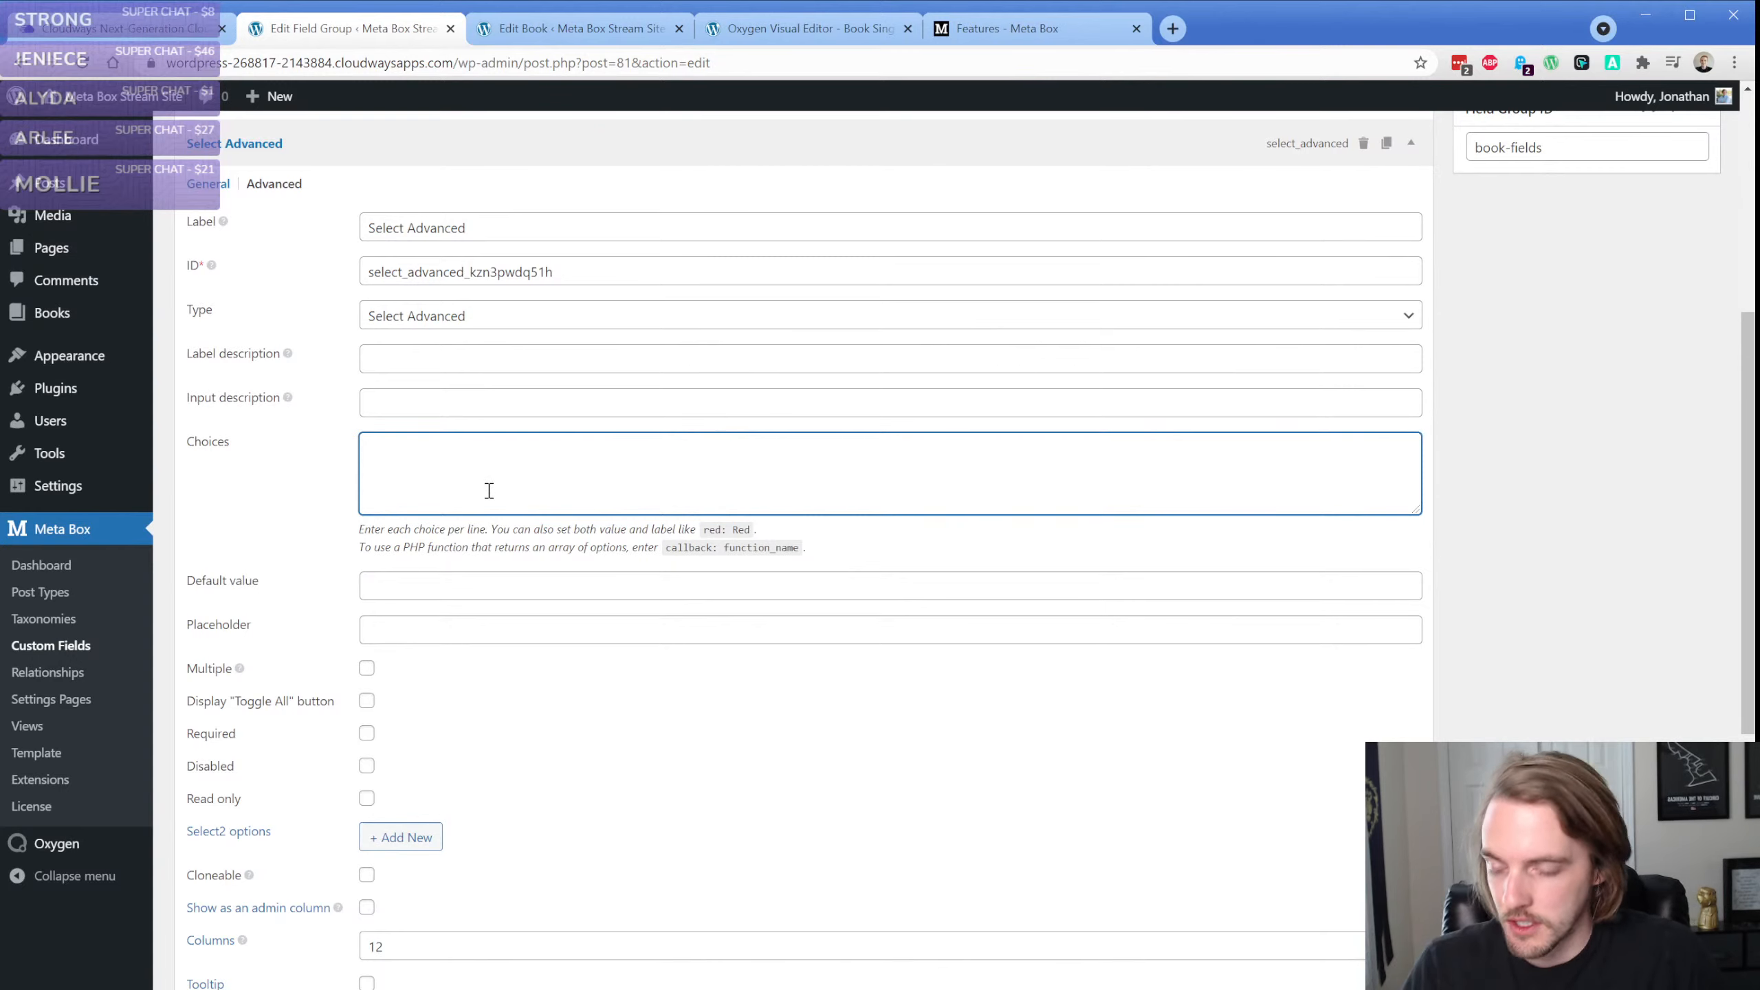
type("Asd")
key("Return")
type("1")
key("Return")
type("2")
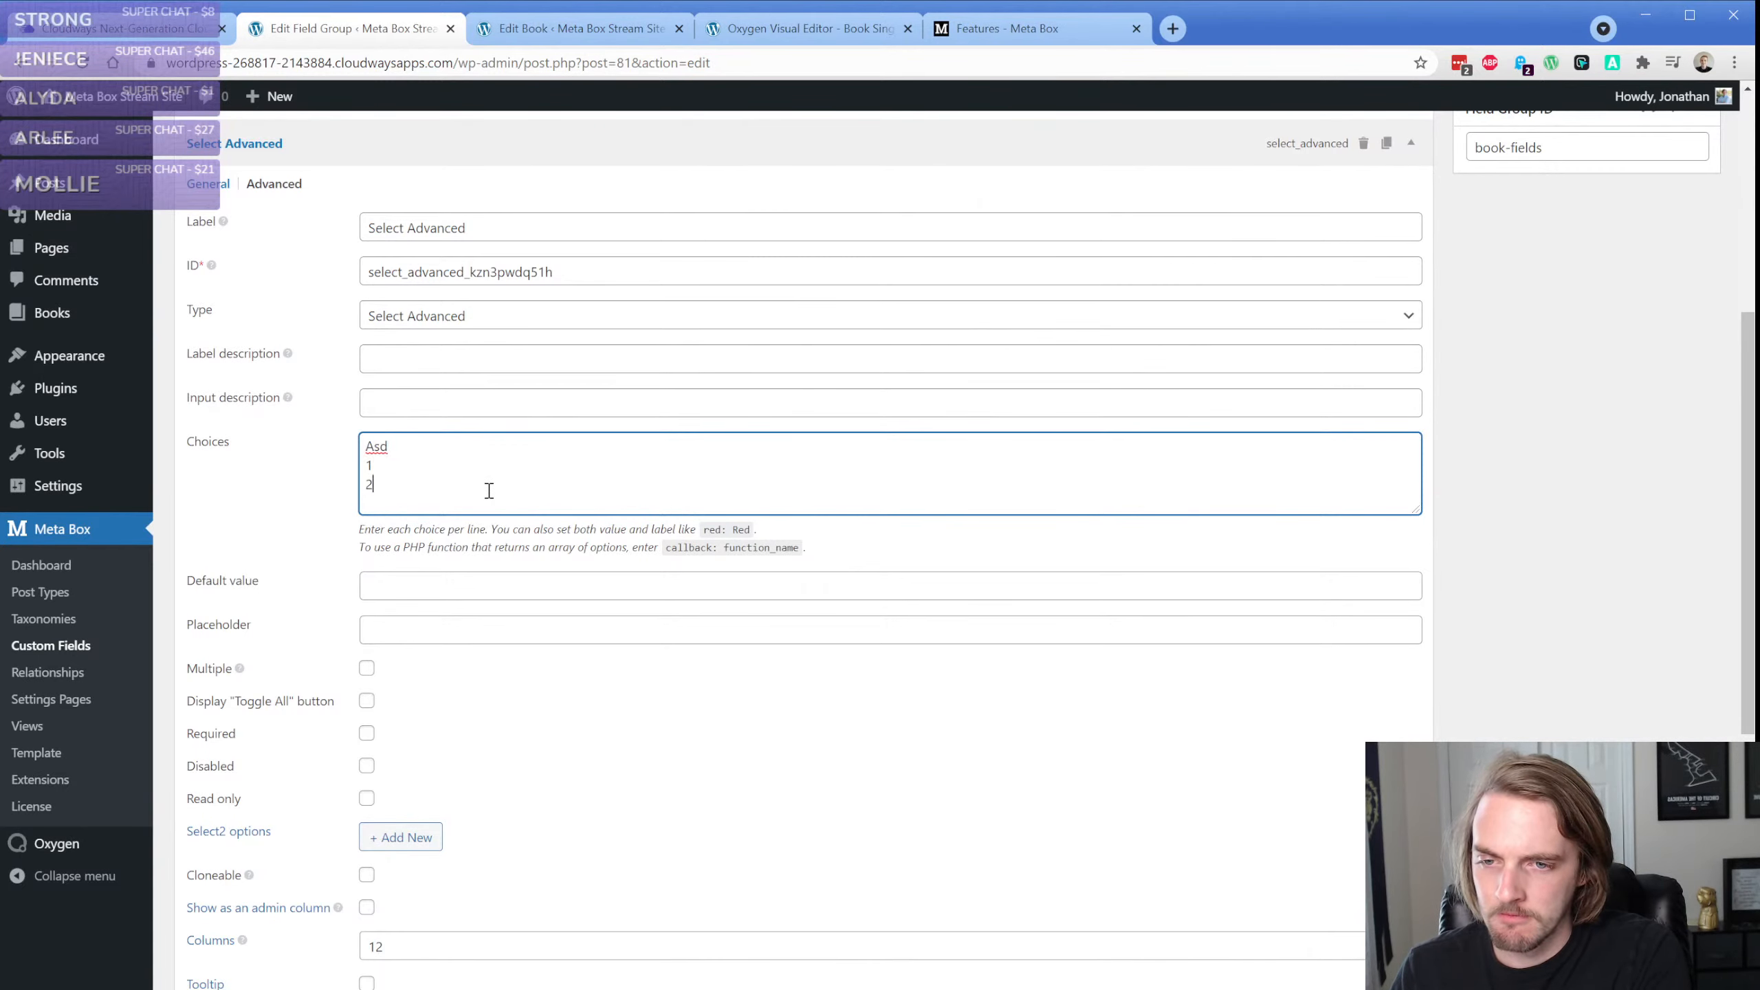
key("Return")
type("3")
key("Return")
scroll(1590, 455, "up", 4)
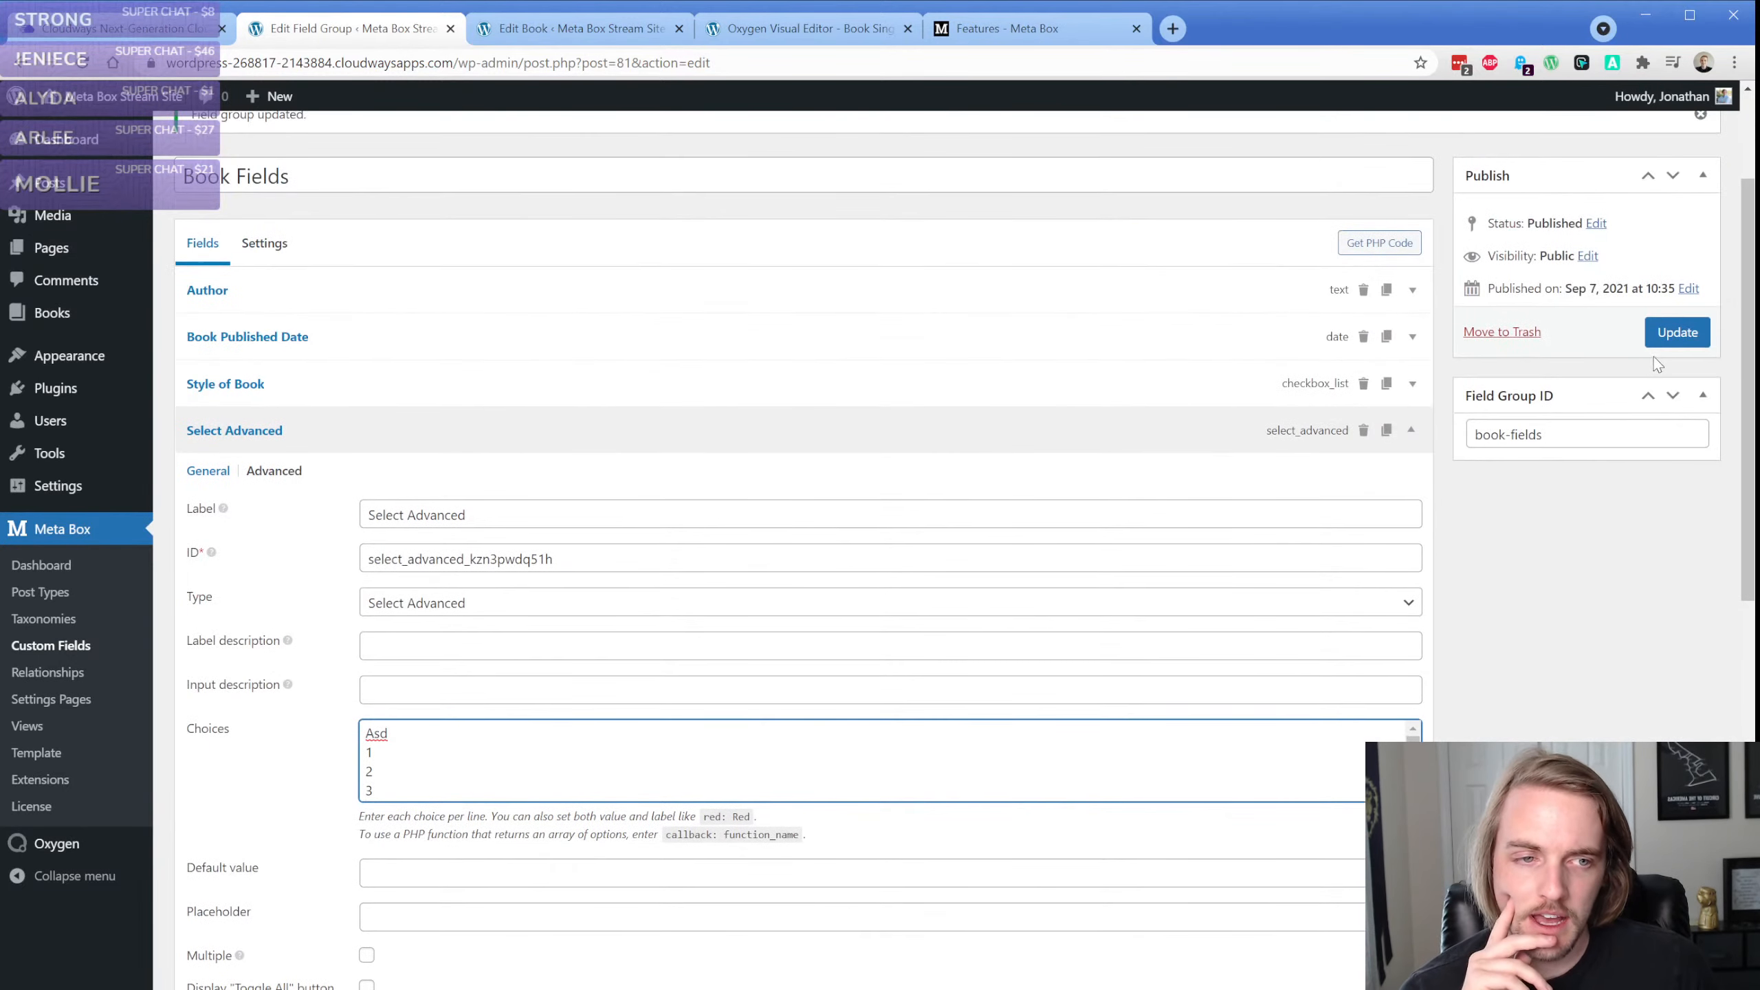
left_click(1678, 332)
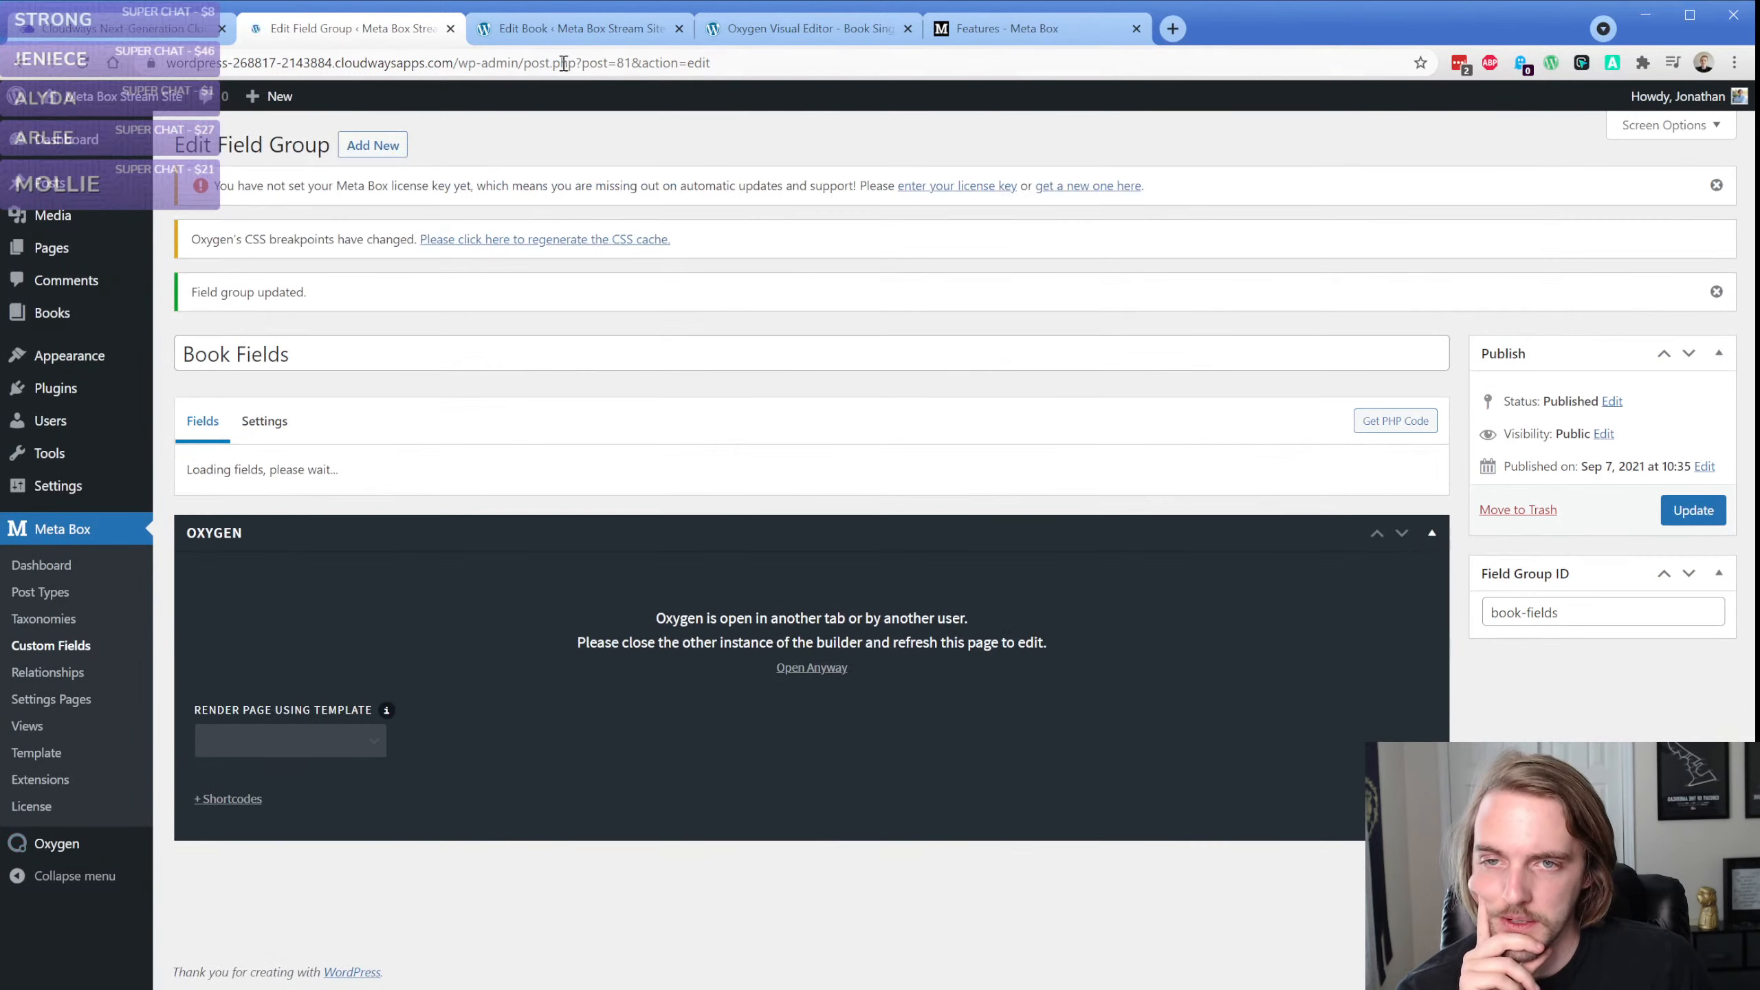
left_click(582, 28)
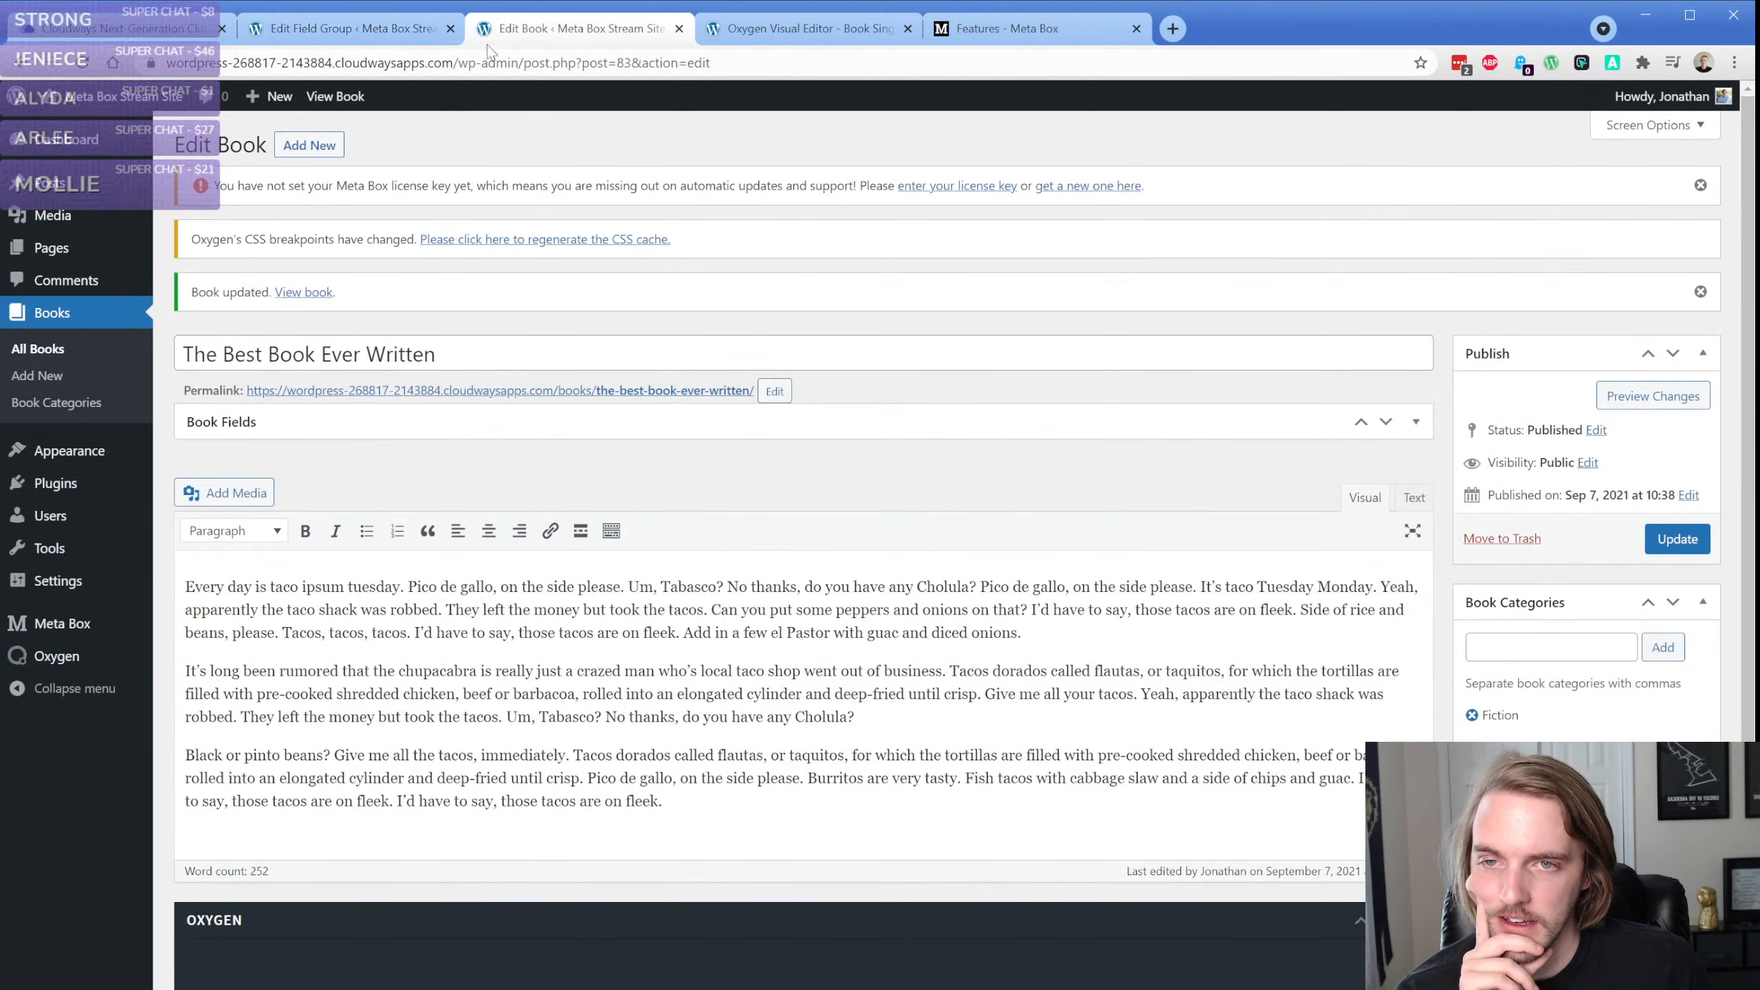
Reload the book's edit page, search for and choose 3 in the Select Advanced field, and clear that selection
left_click(85, 64)
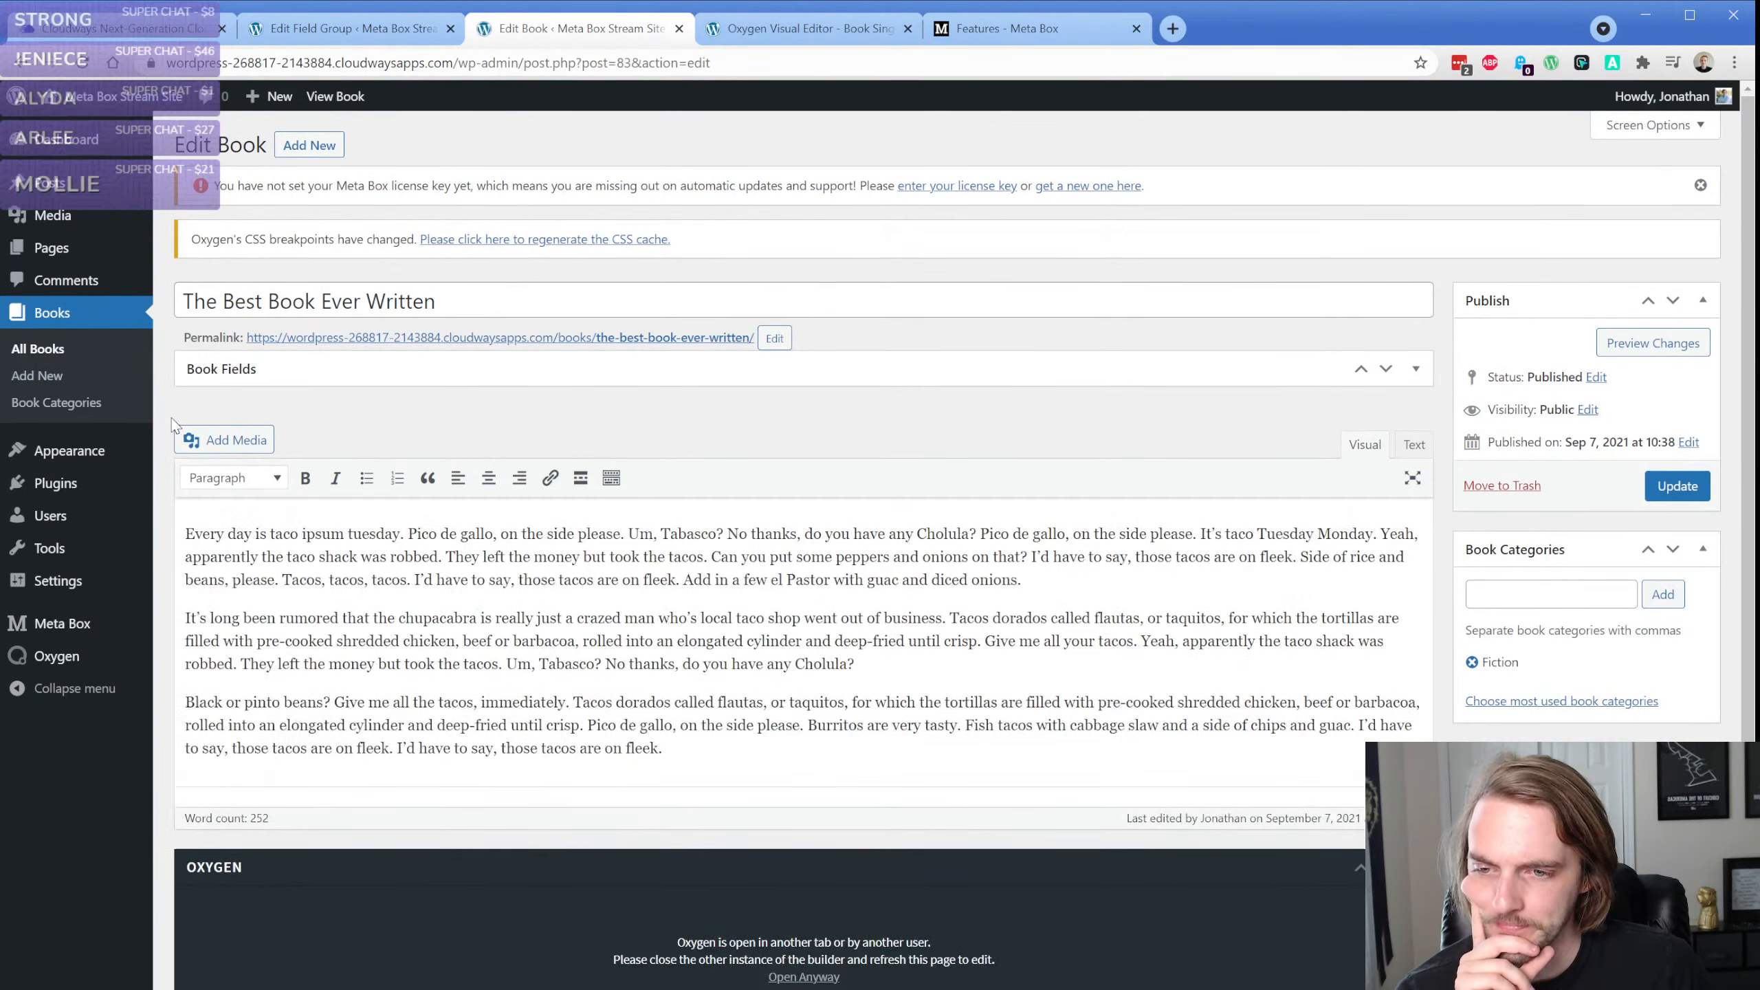
left_click(567, 681)
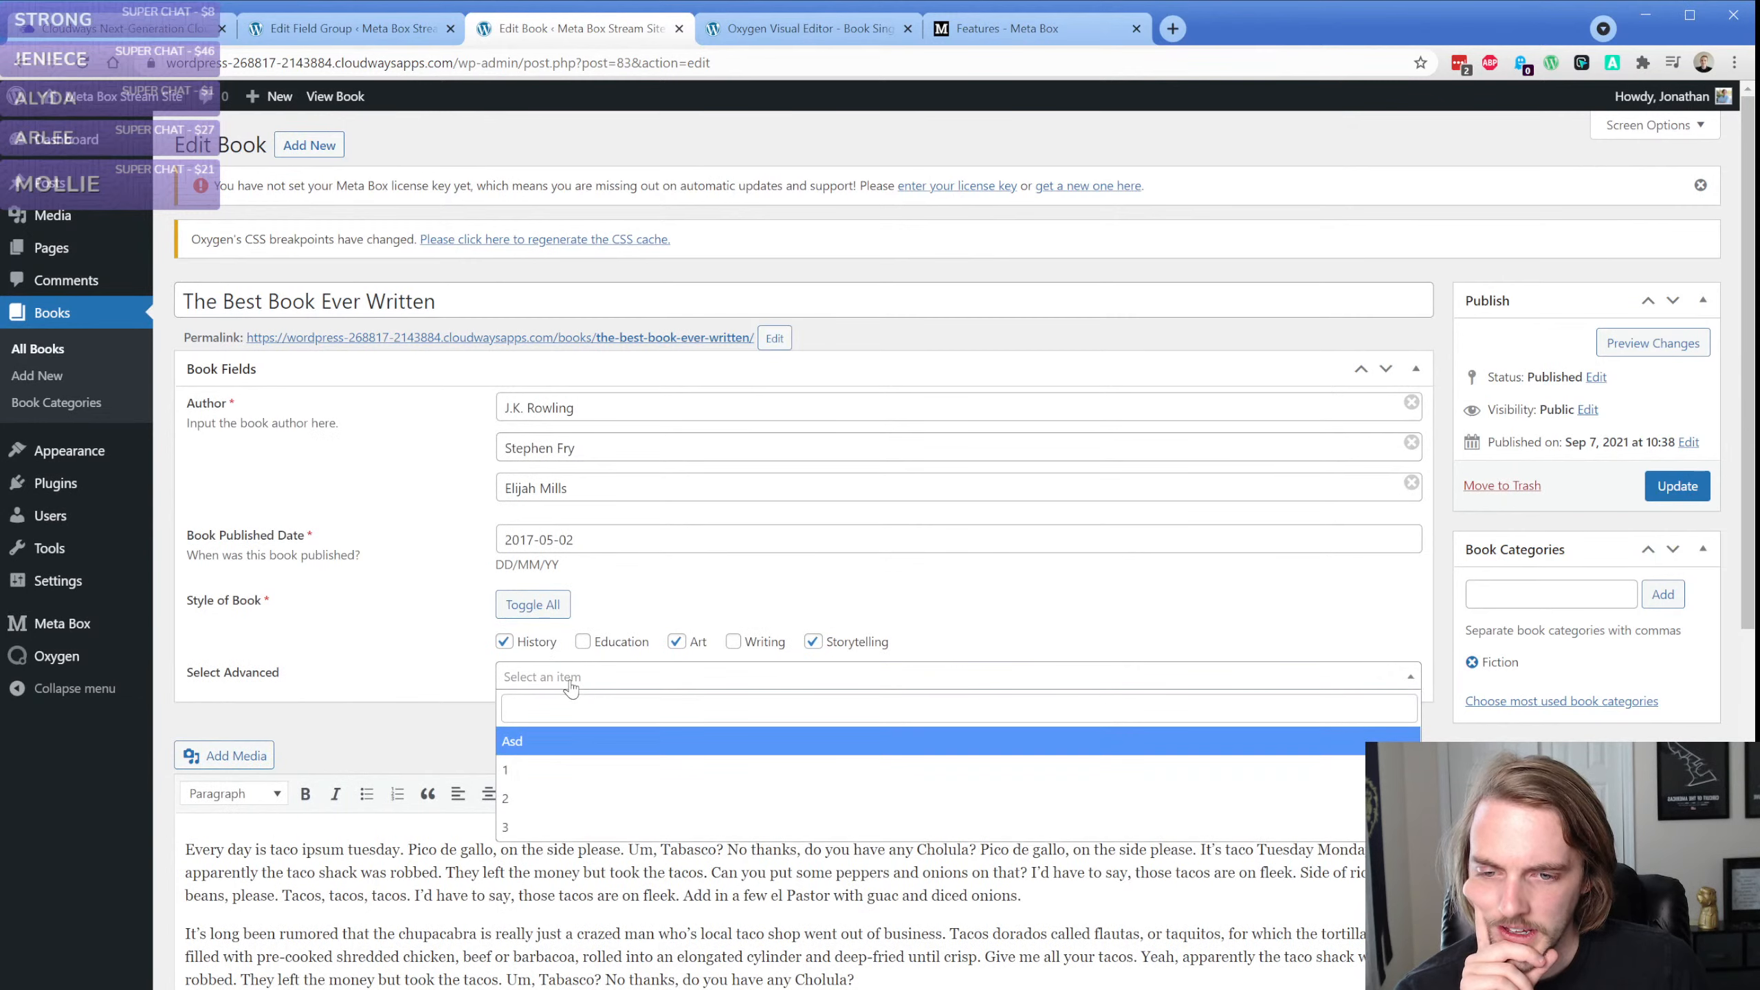
left_click(571, 711)
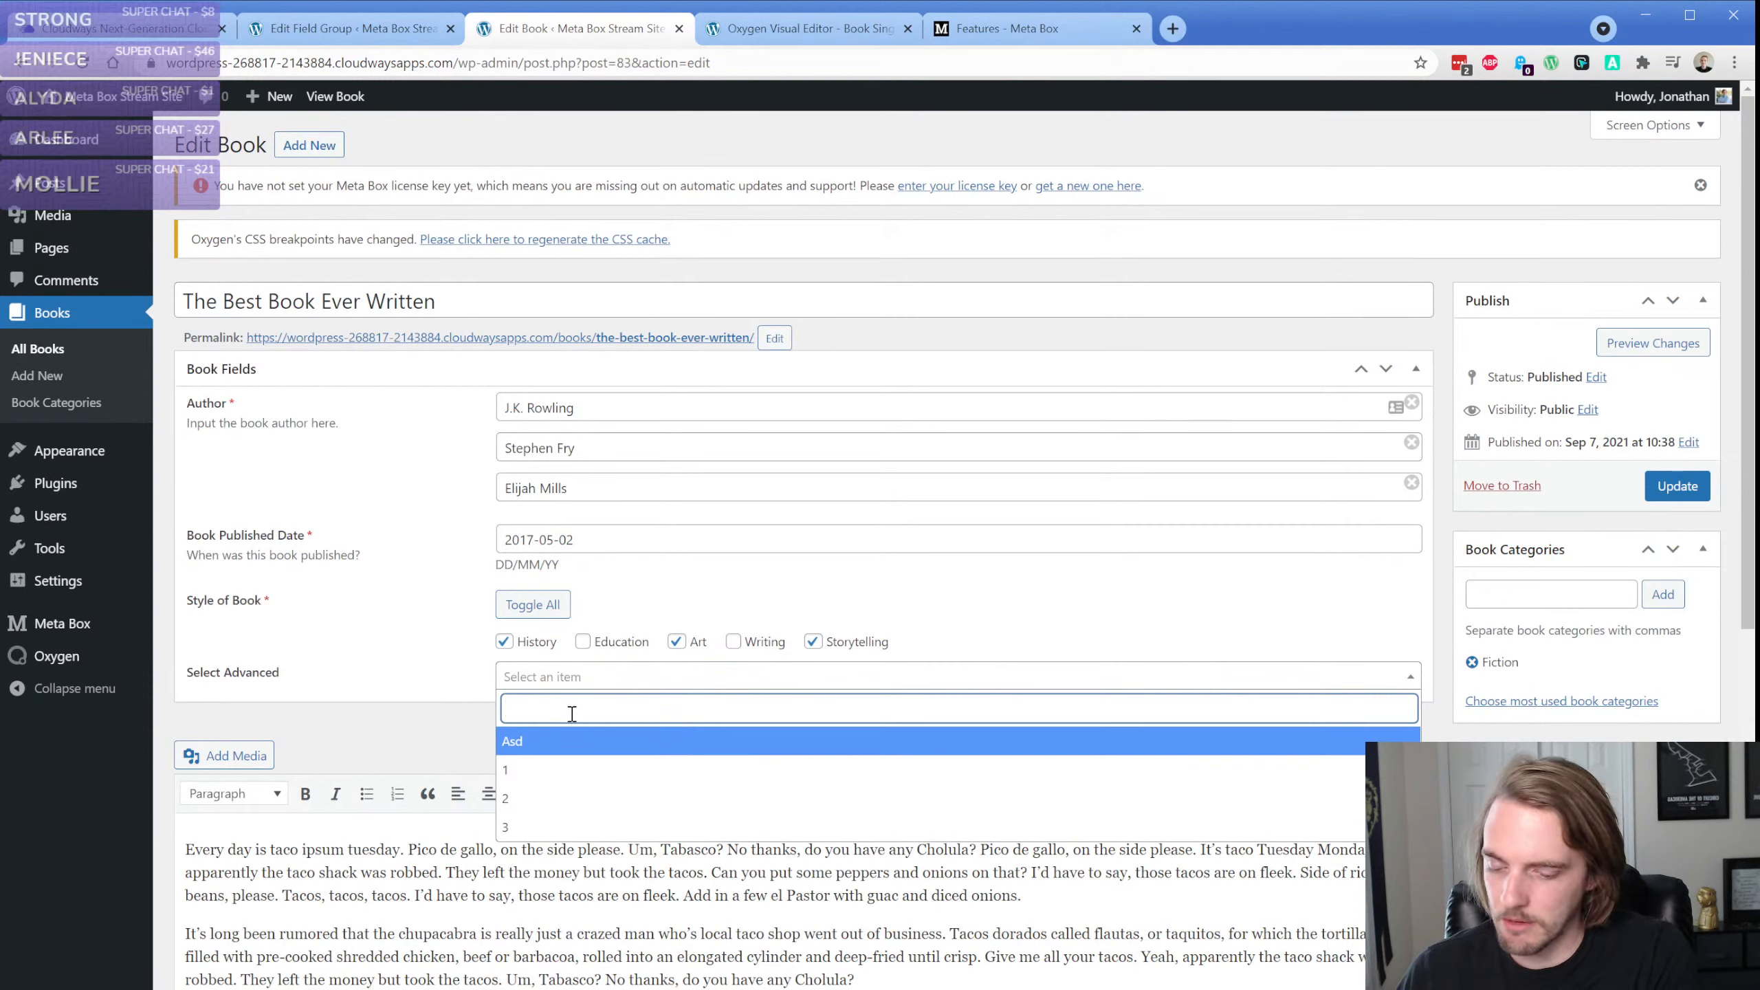
type("3")
key("Return")
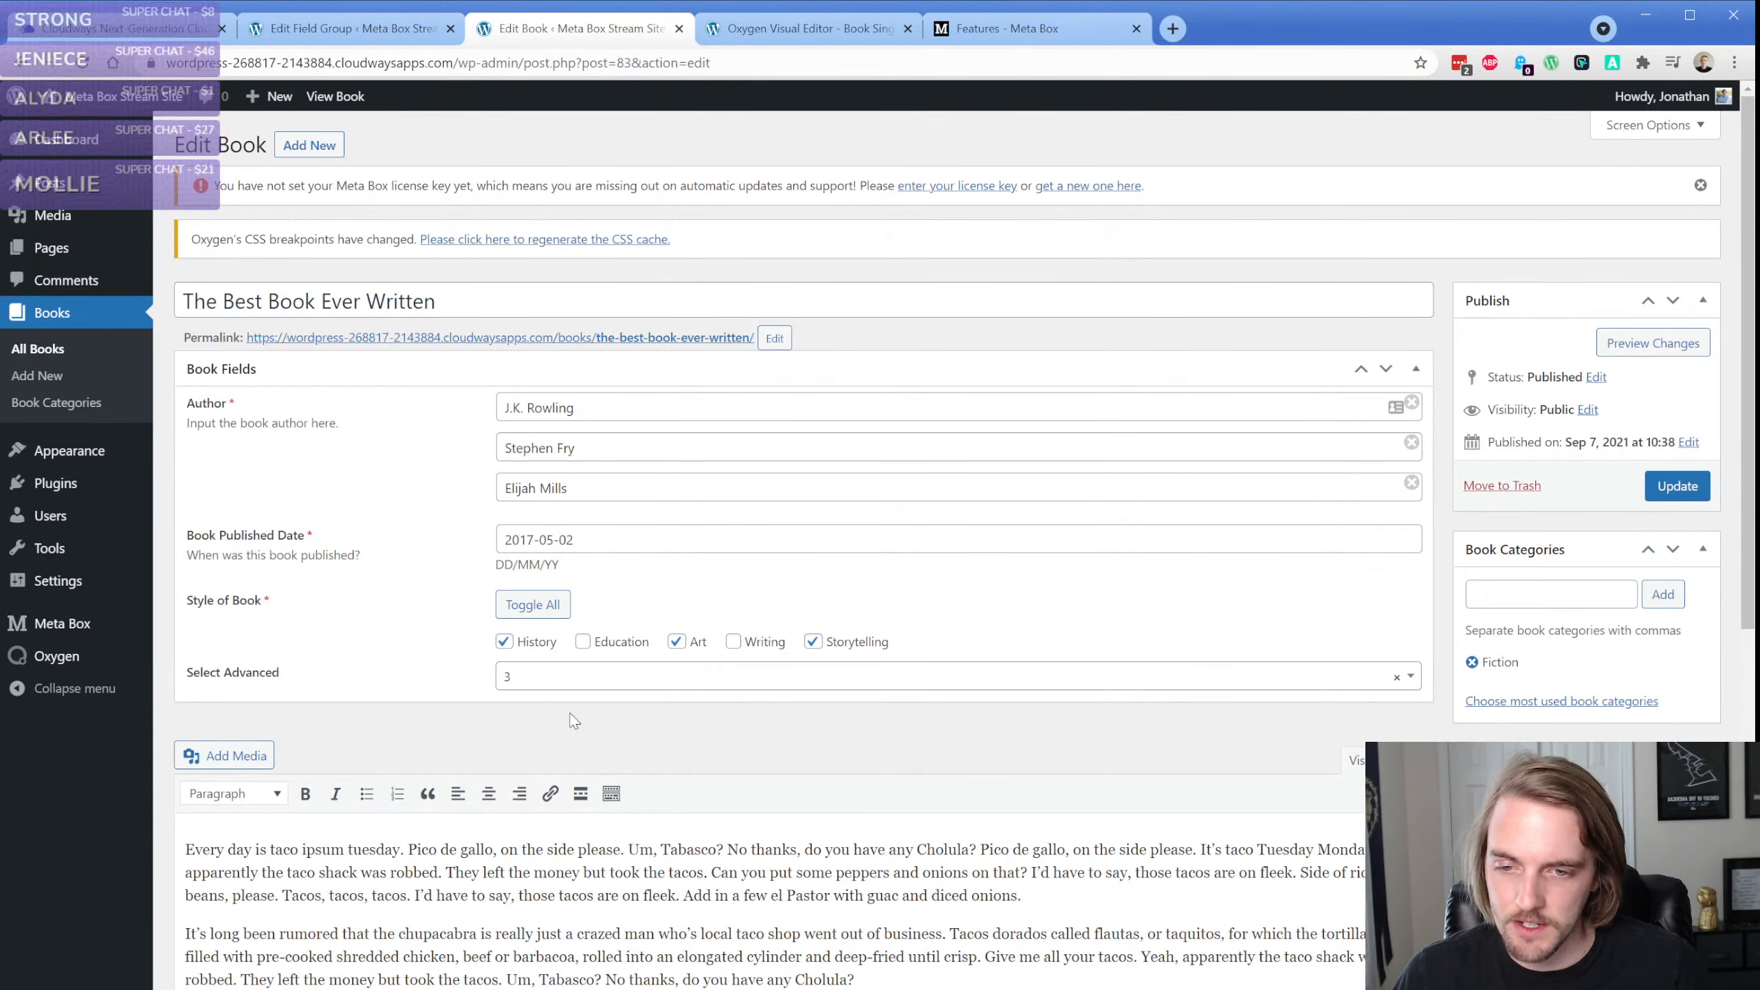
left_click(1396, 678)
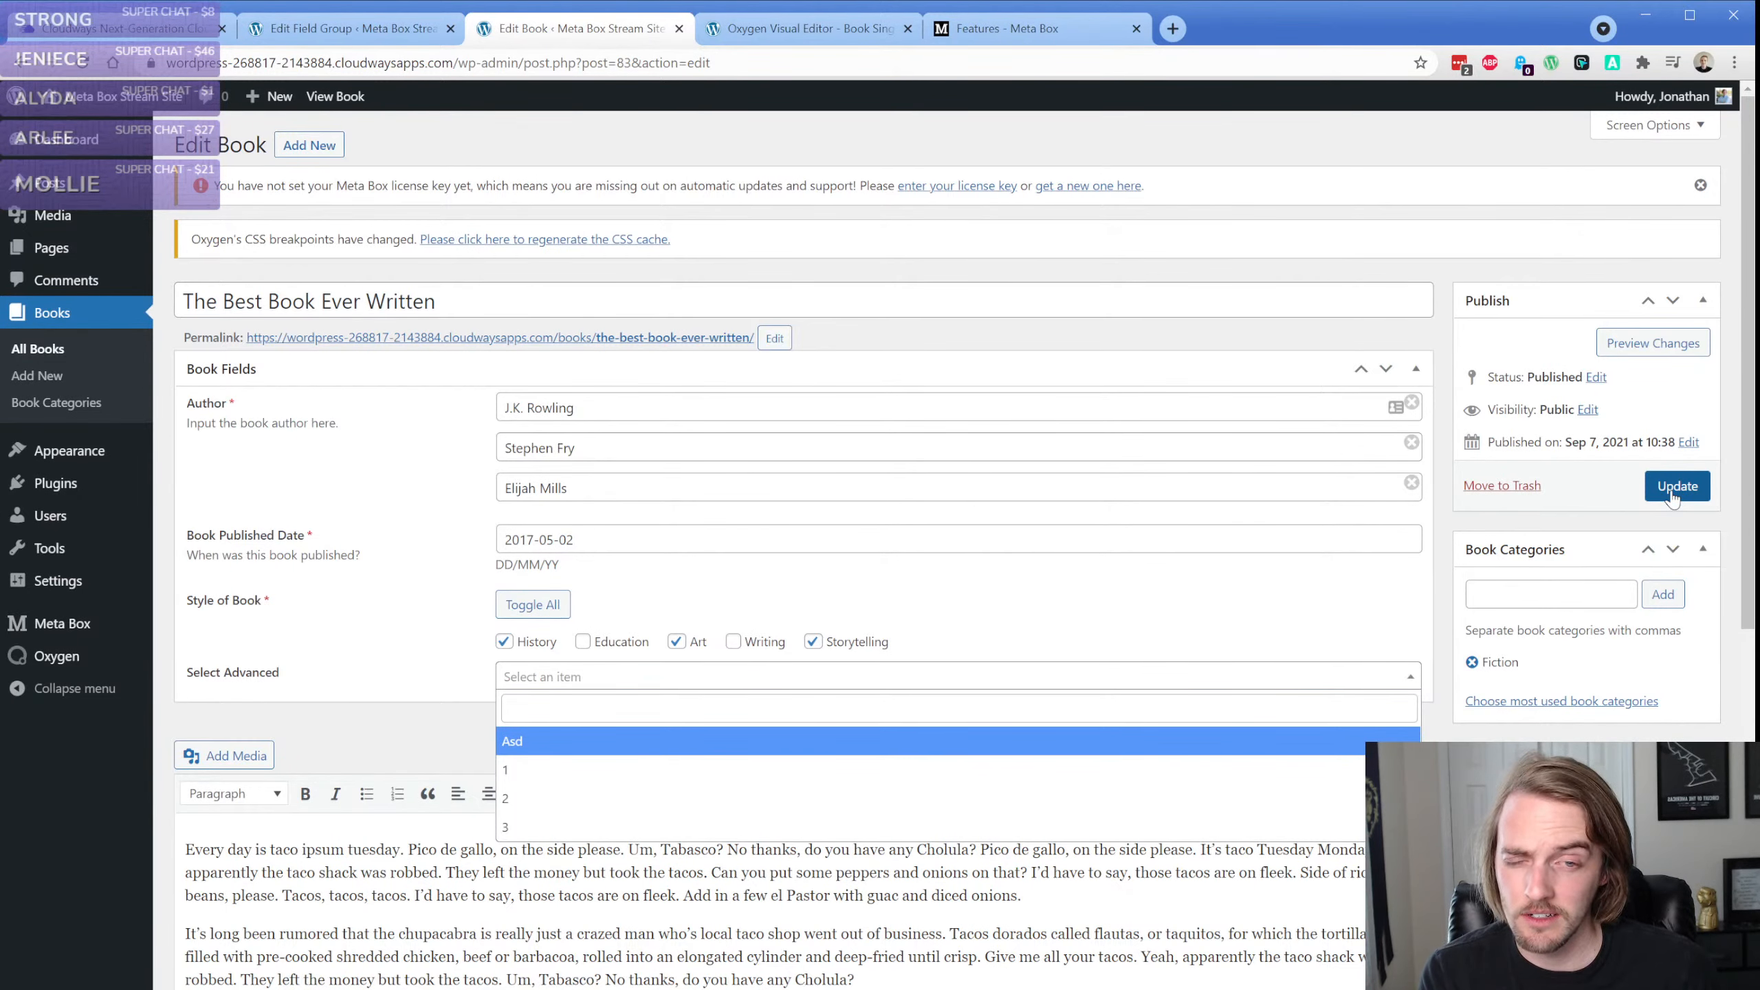
Remove the Select Advanced field from the Book Fields group
left_click(354, 34)
scroll(383, 598, "down", 3)
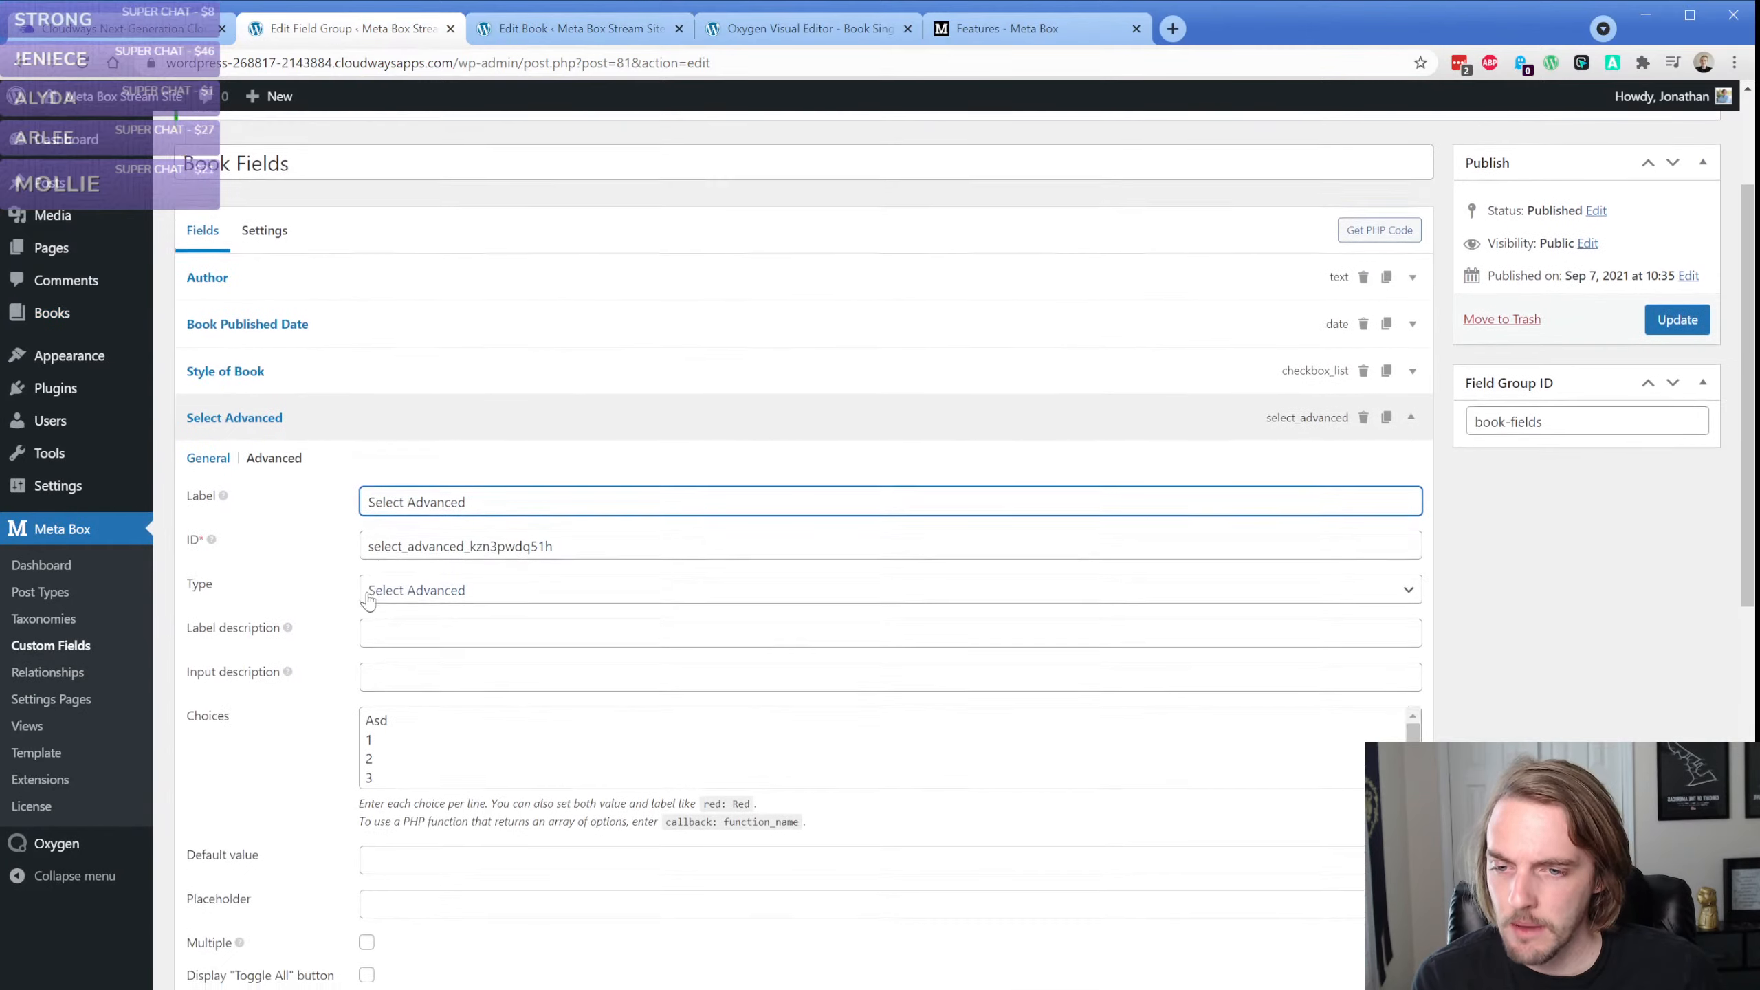
left_click(1363, 417)
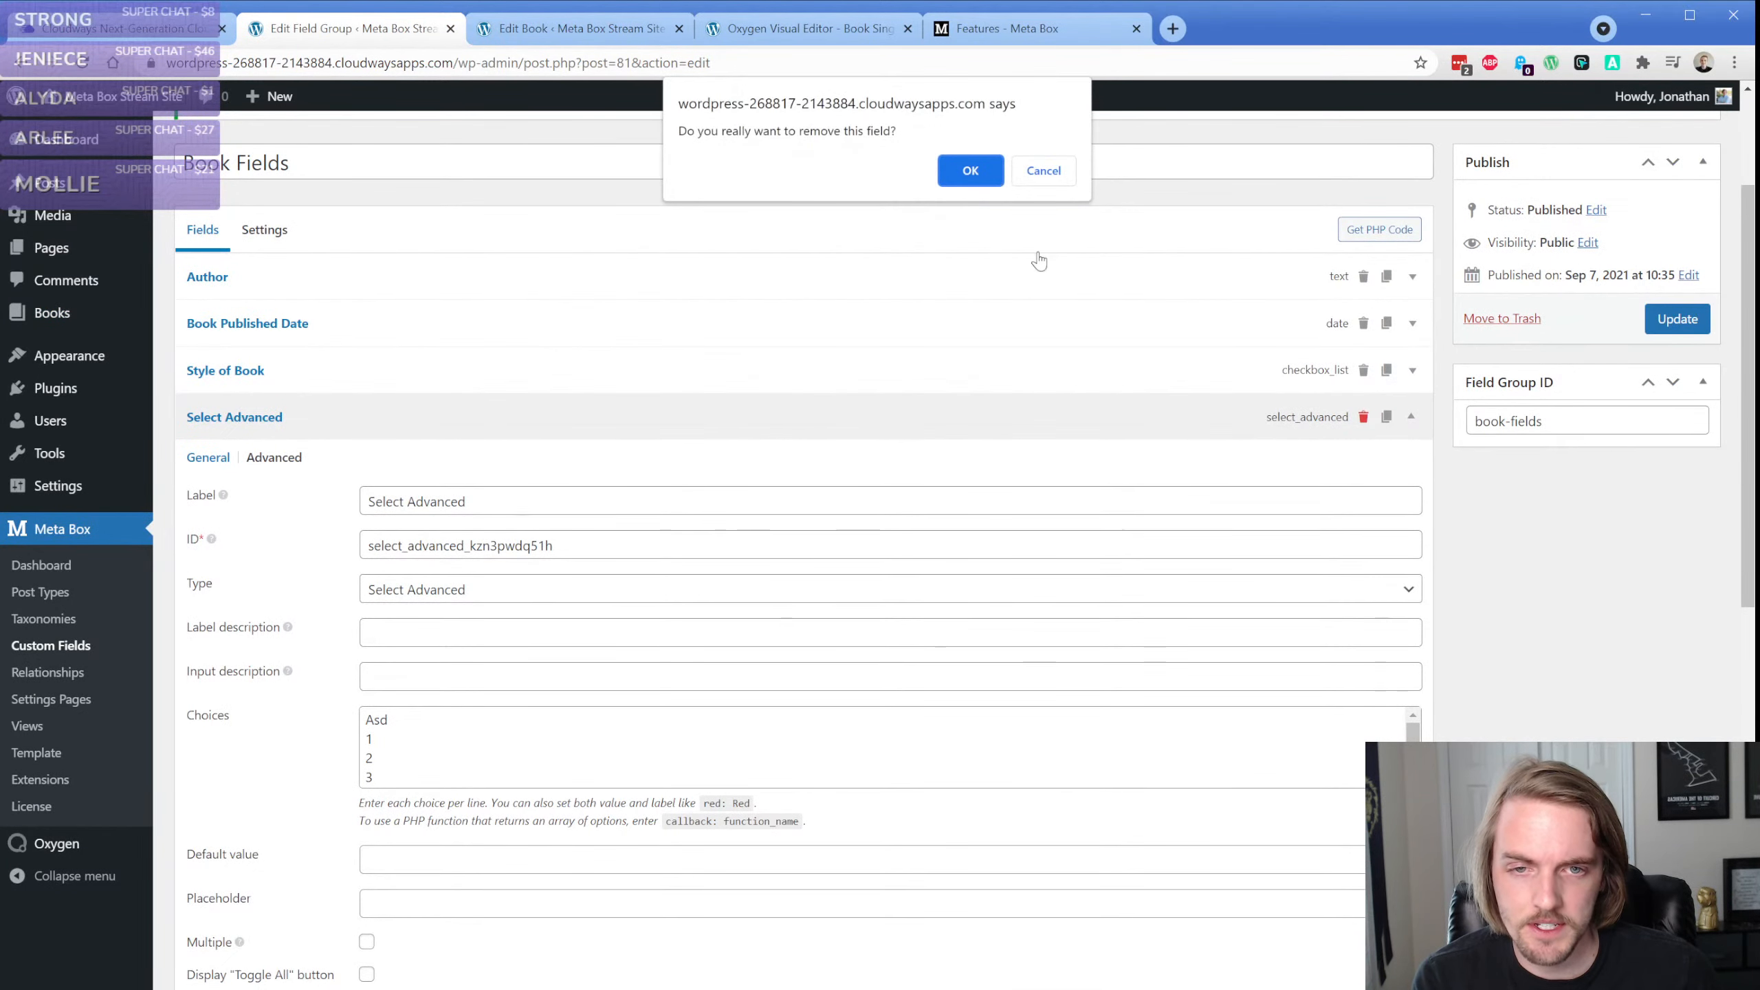
left_click(957, 177)
Add a Background field below Style of Book in the Book Fields group
left_click(264, 541)
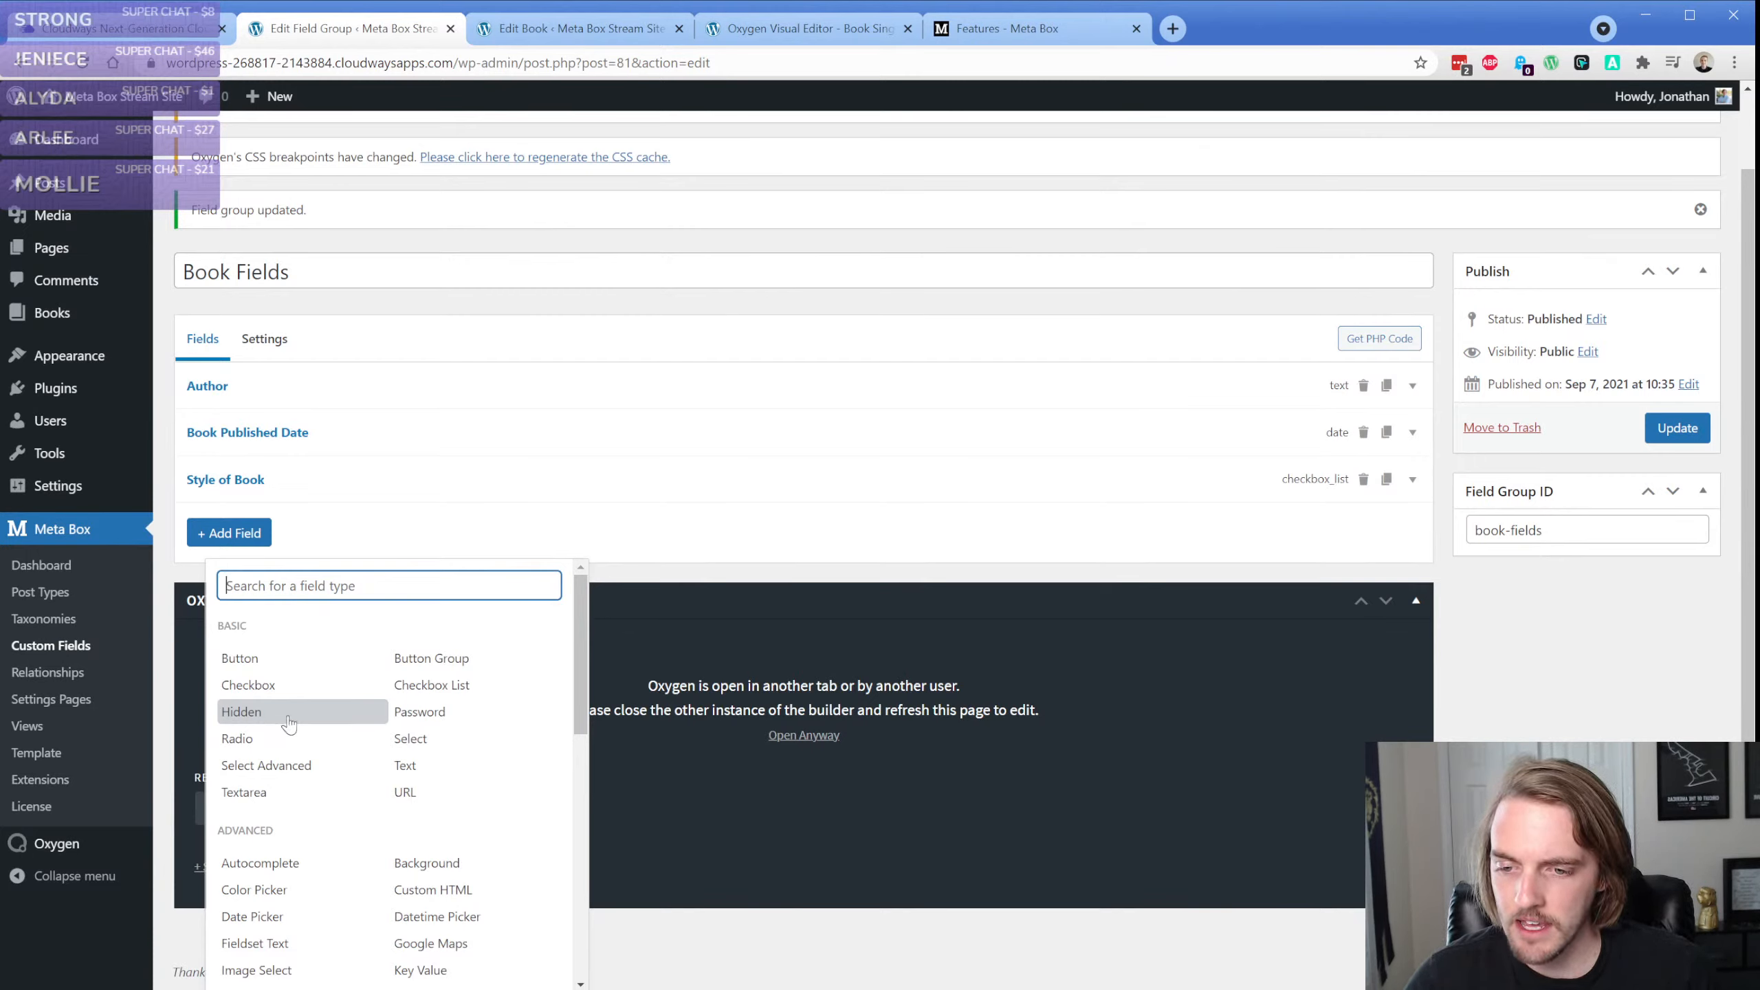
scroll(337, 737, "down", 1)
scroll(337, 737, "down", 1)
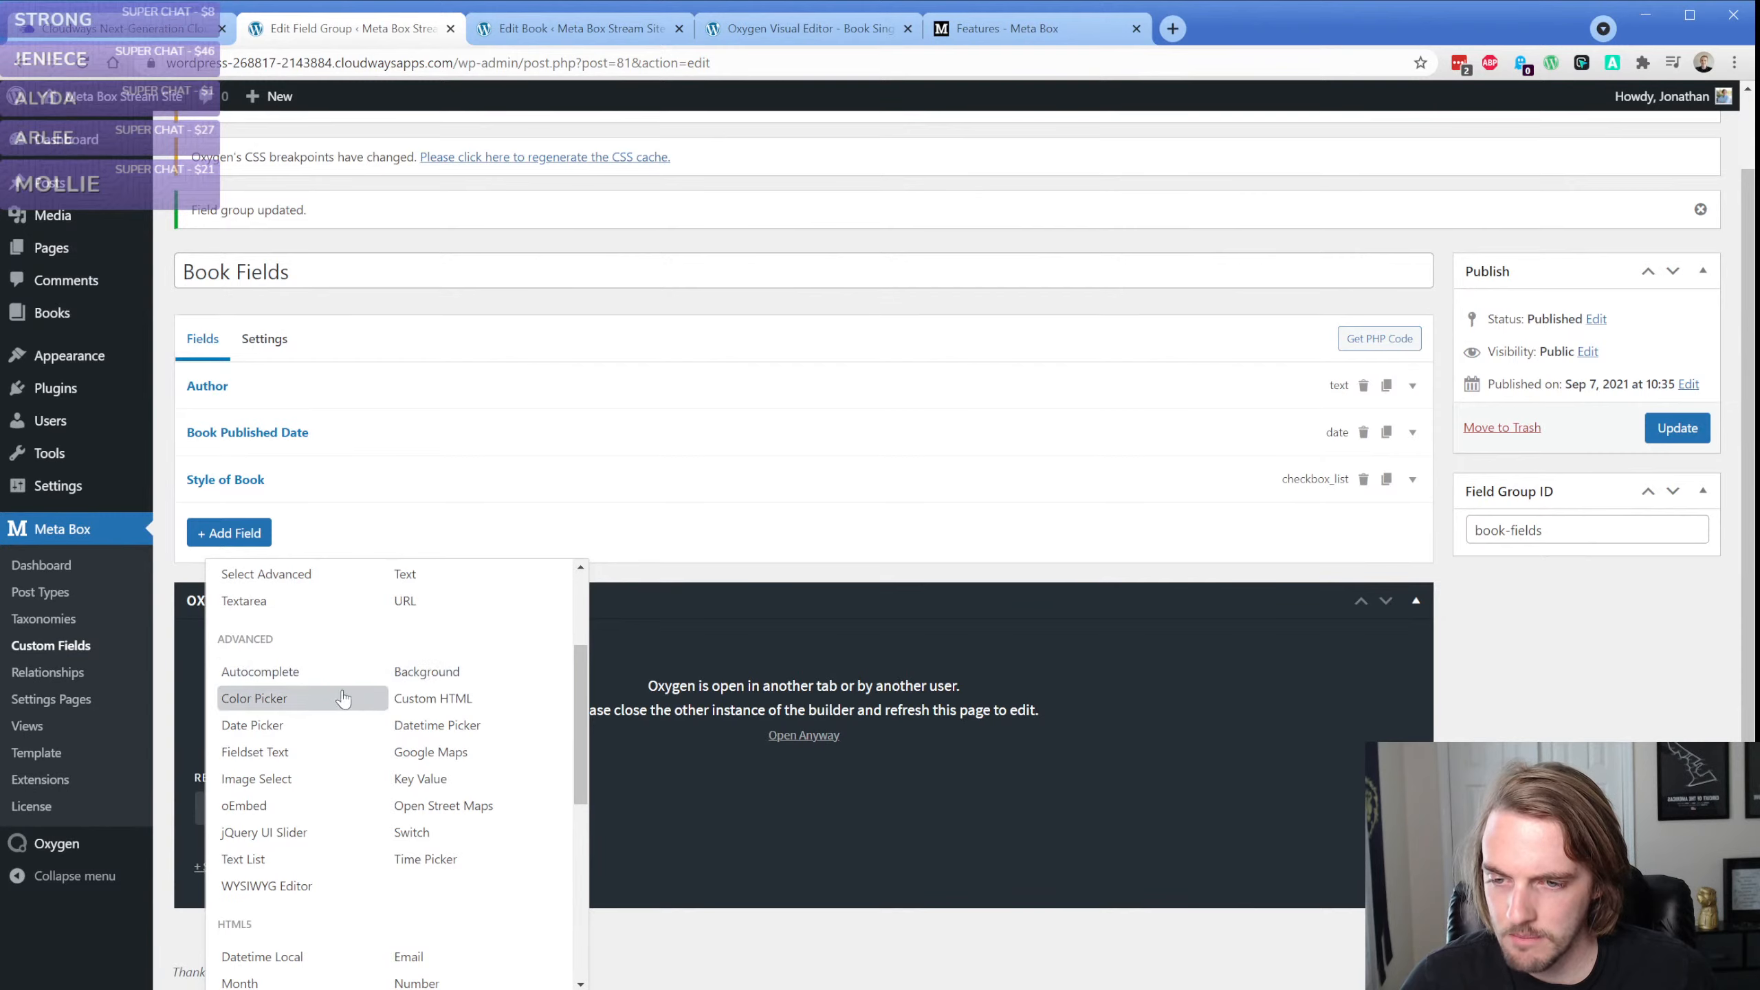
left_click(430, 671)
scroll(330, 662, "down", 3)
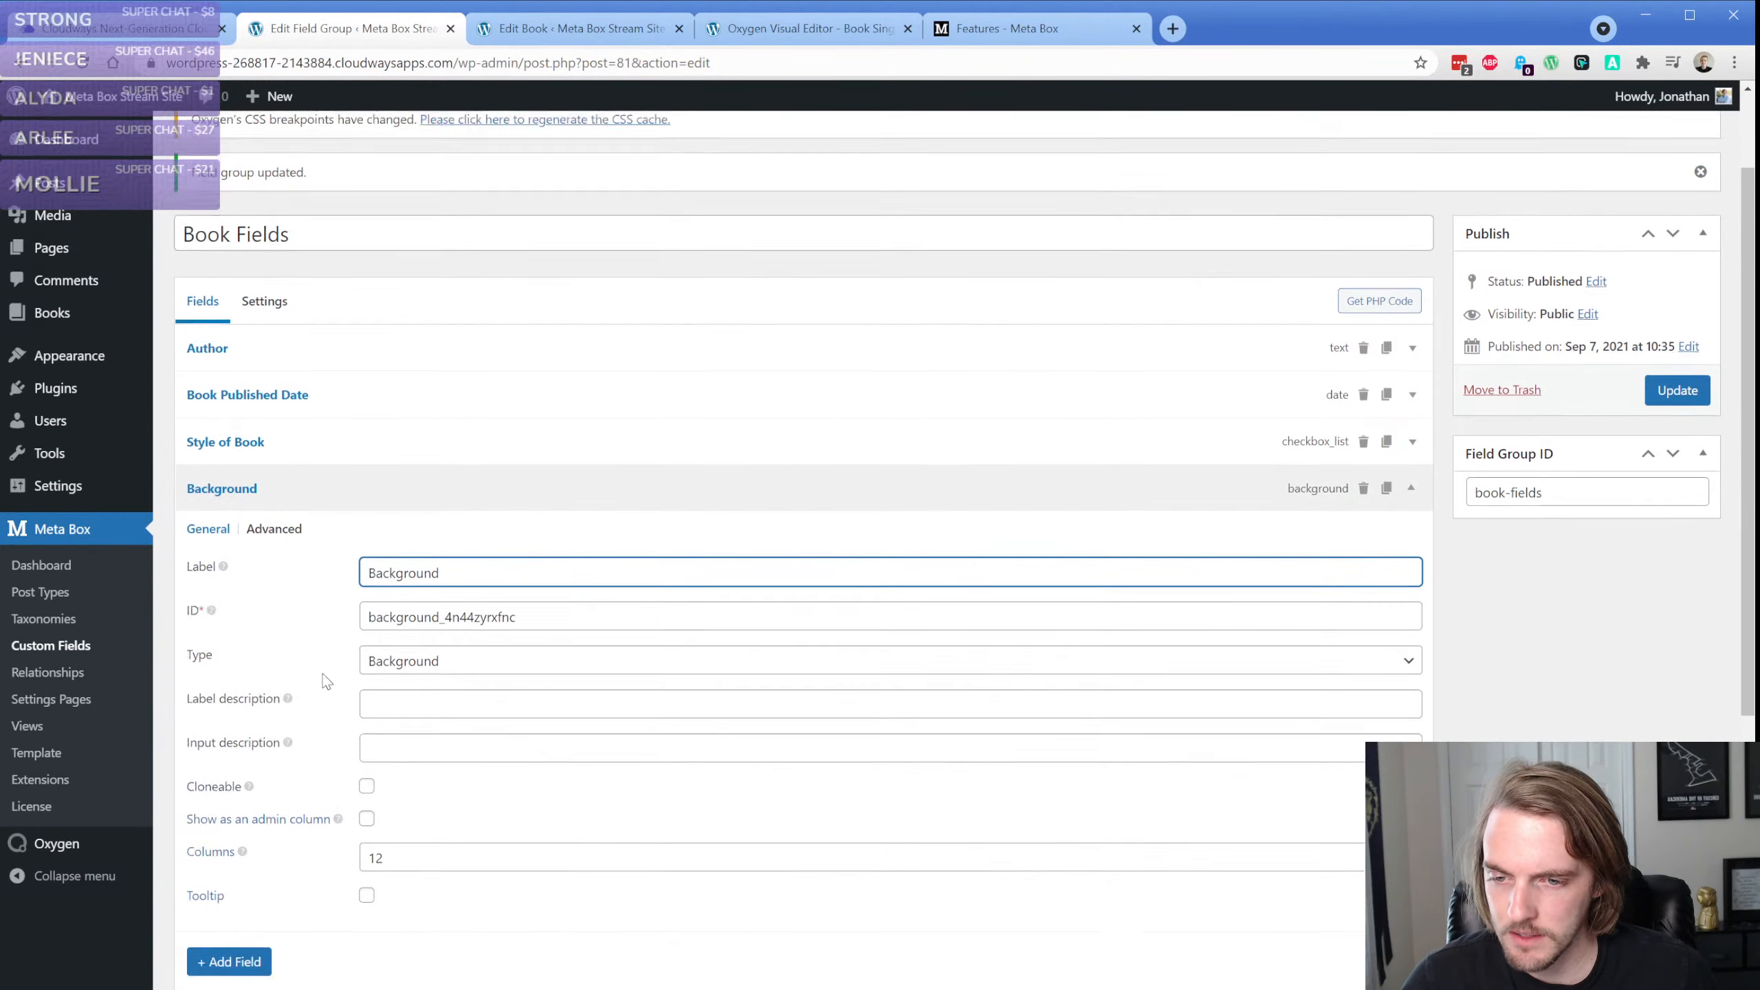
Examine the Background field's advanced Before and After settings, and remove the field from the group
left_click(274, 376)
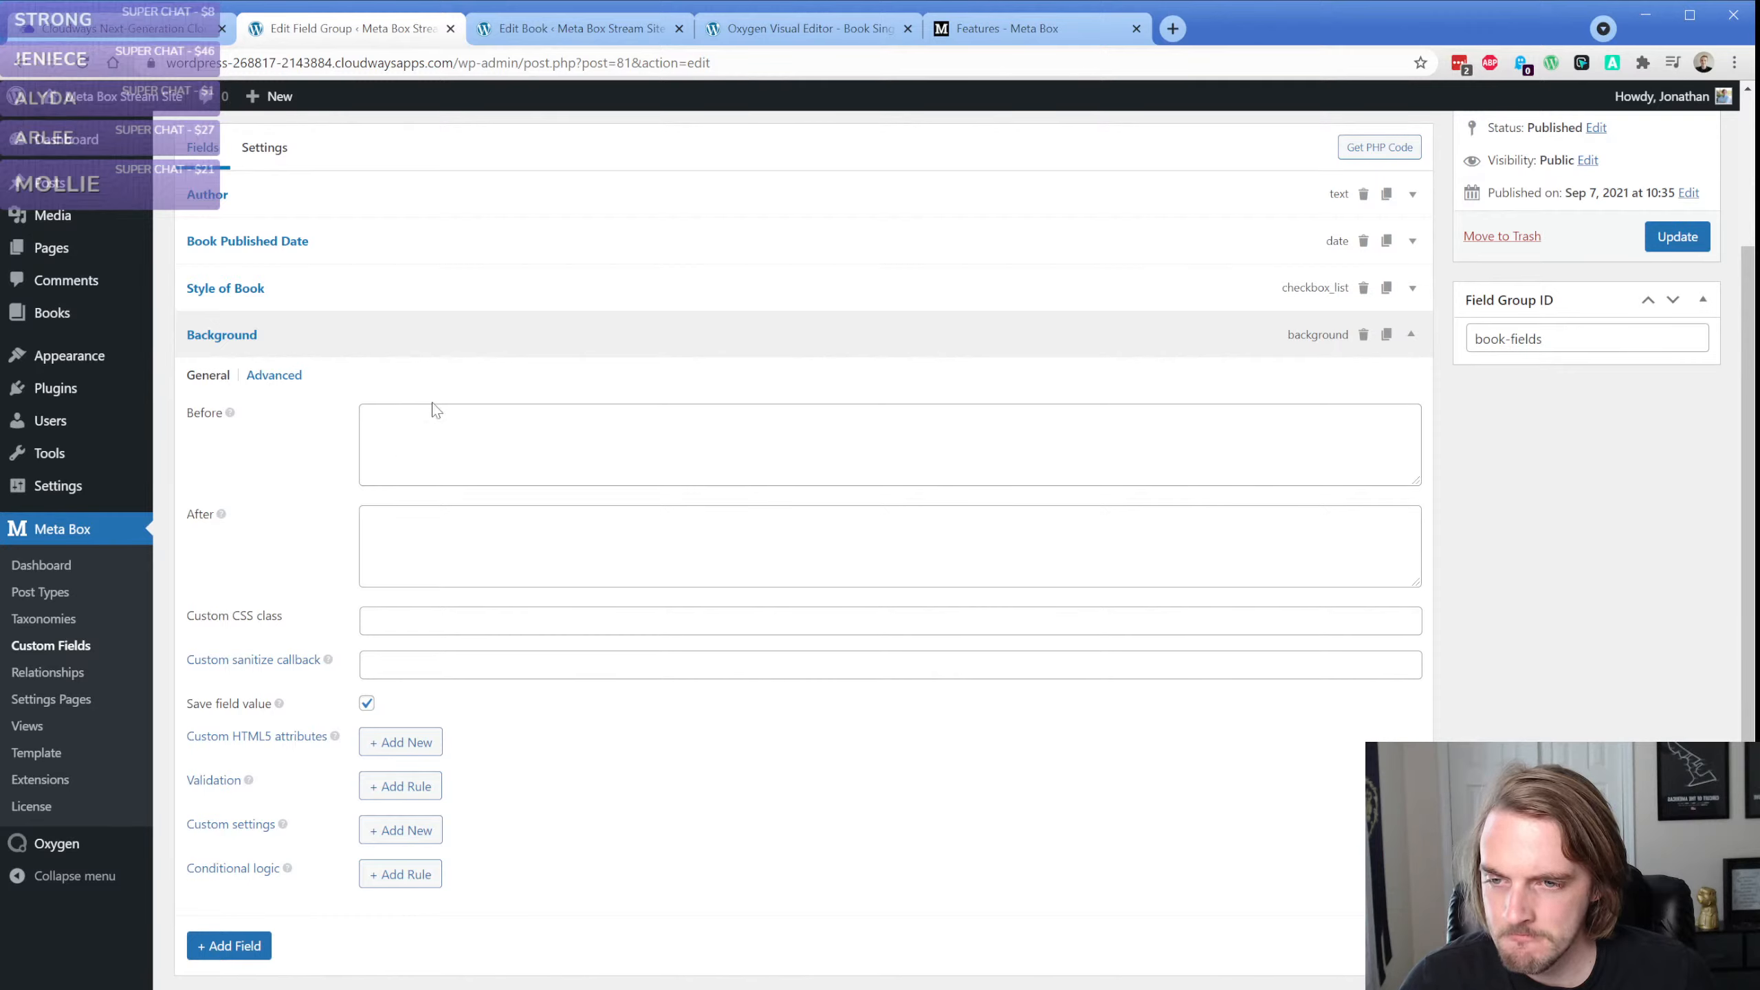
left_click(438, 424)
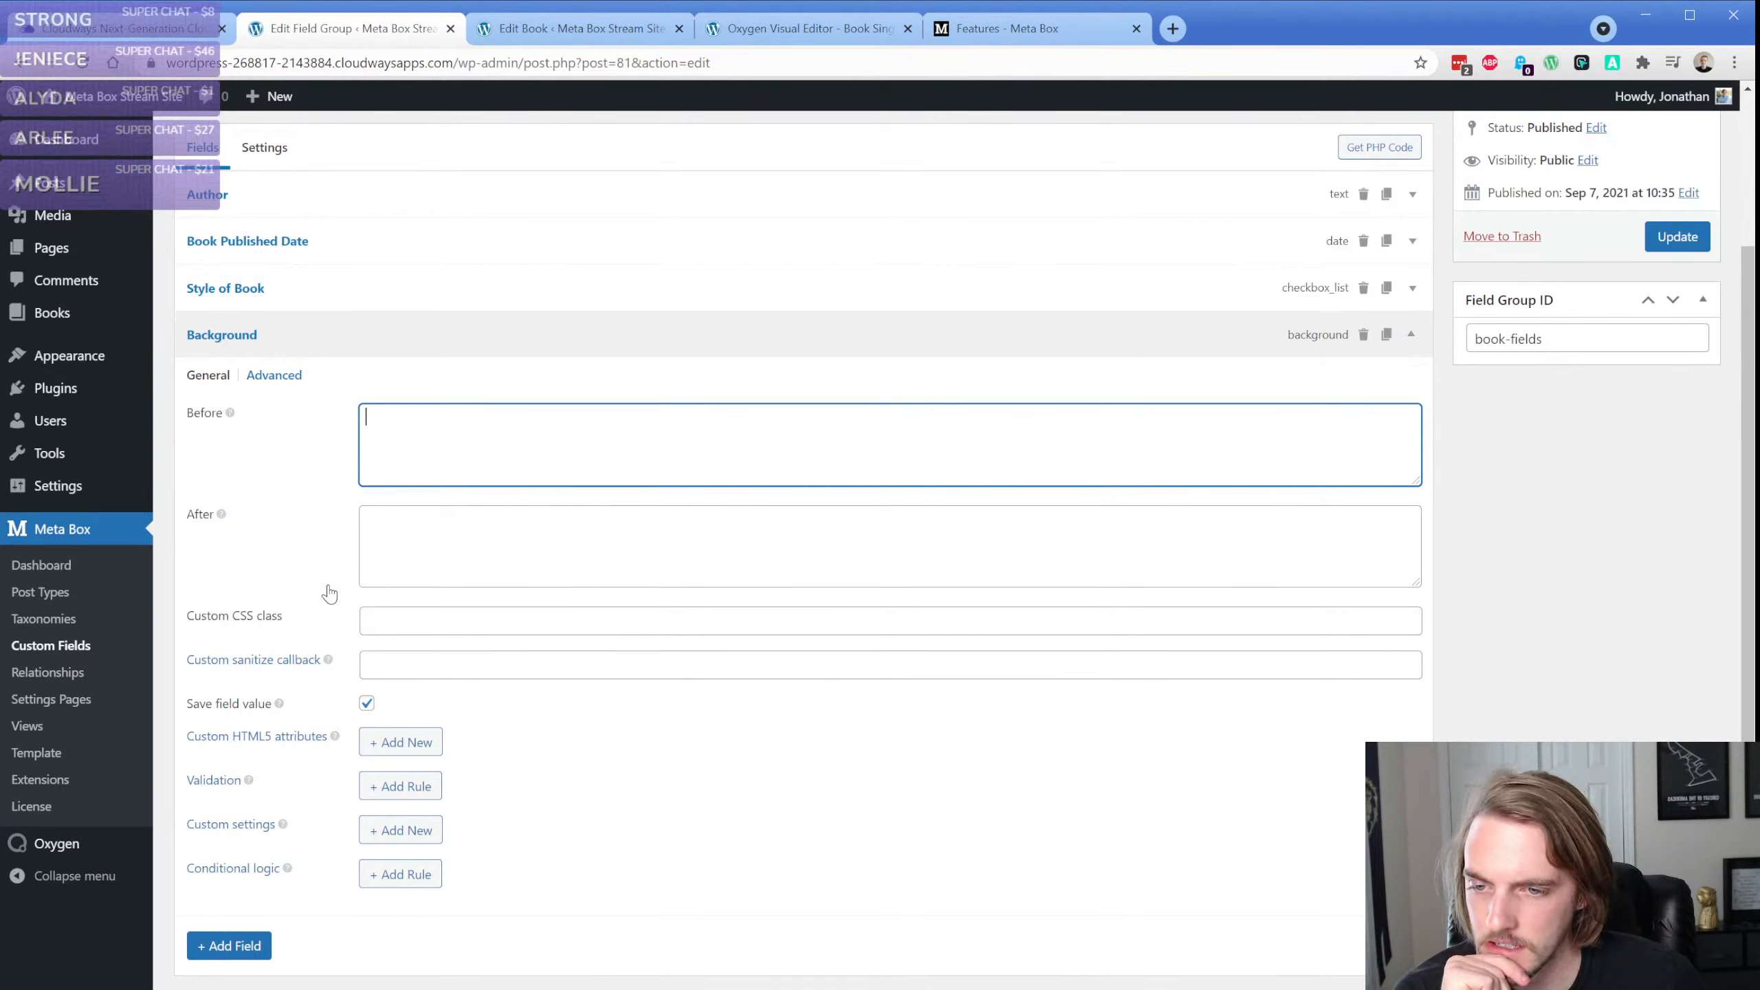
double_click(223, 513)
left_click(225, 514)
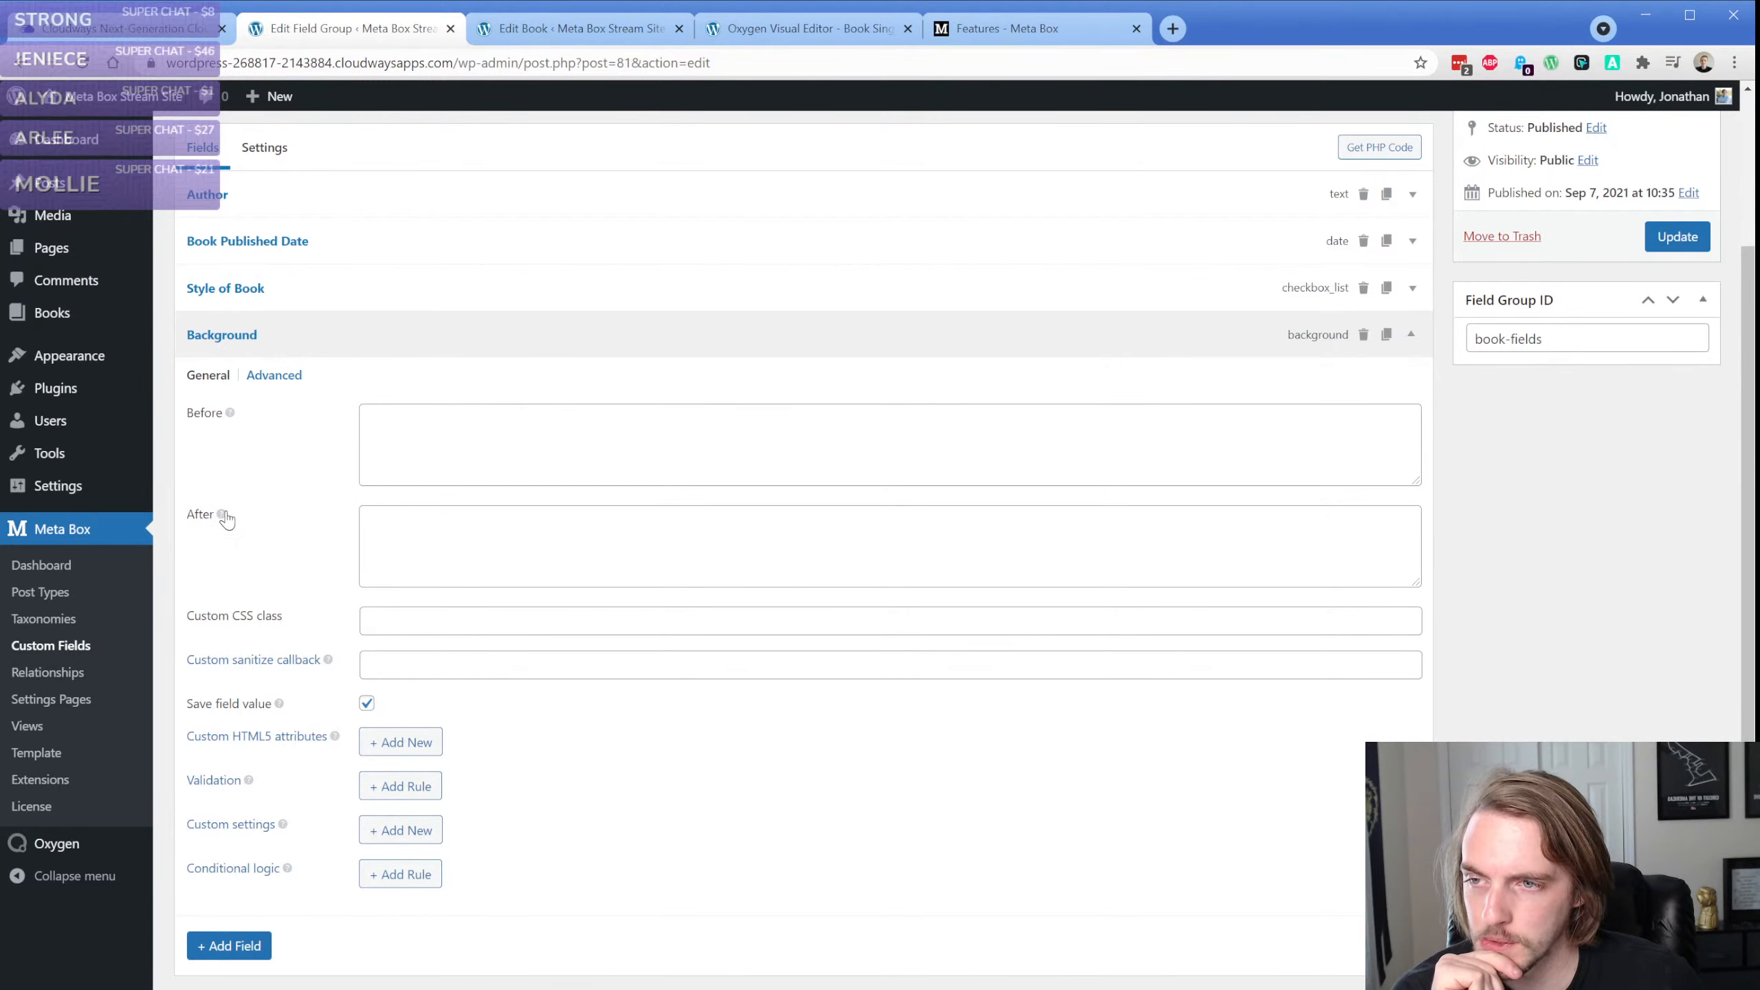
double_click(223, 514)
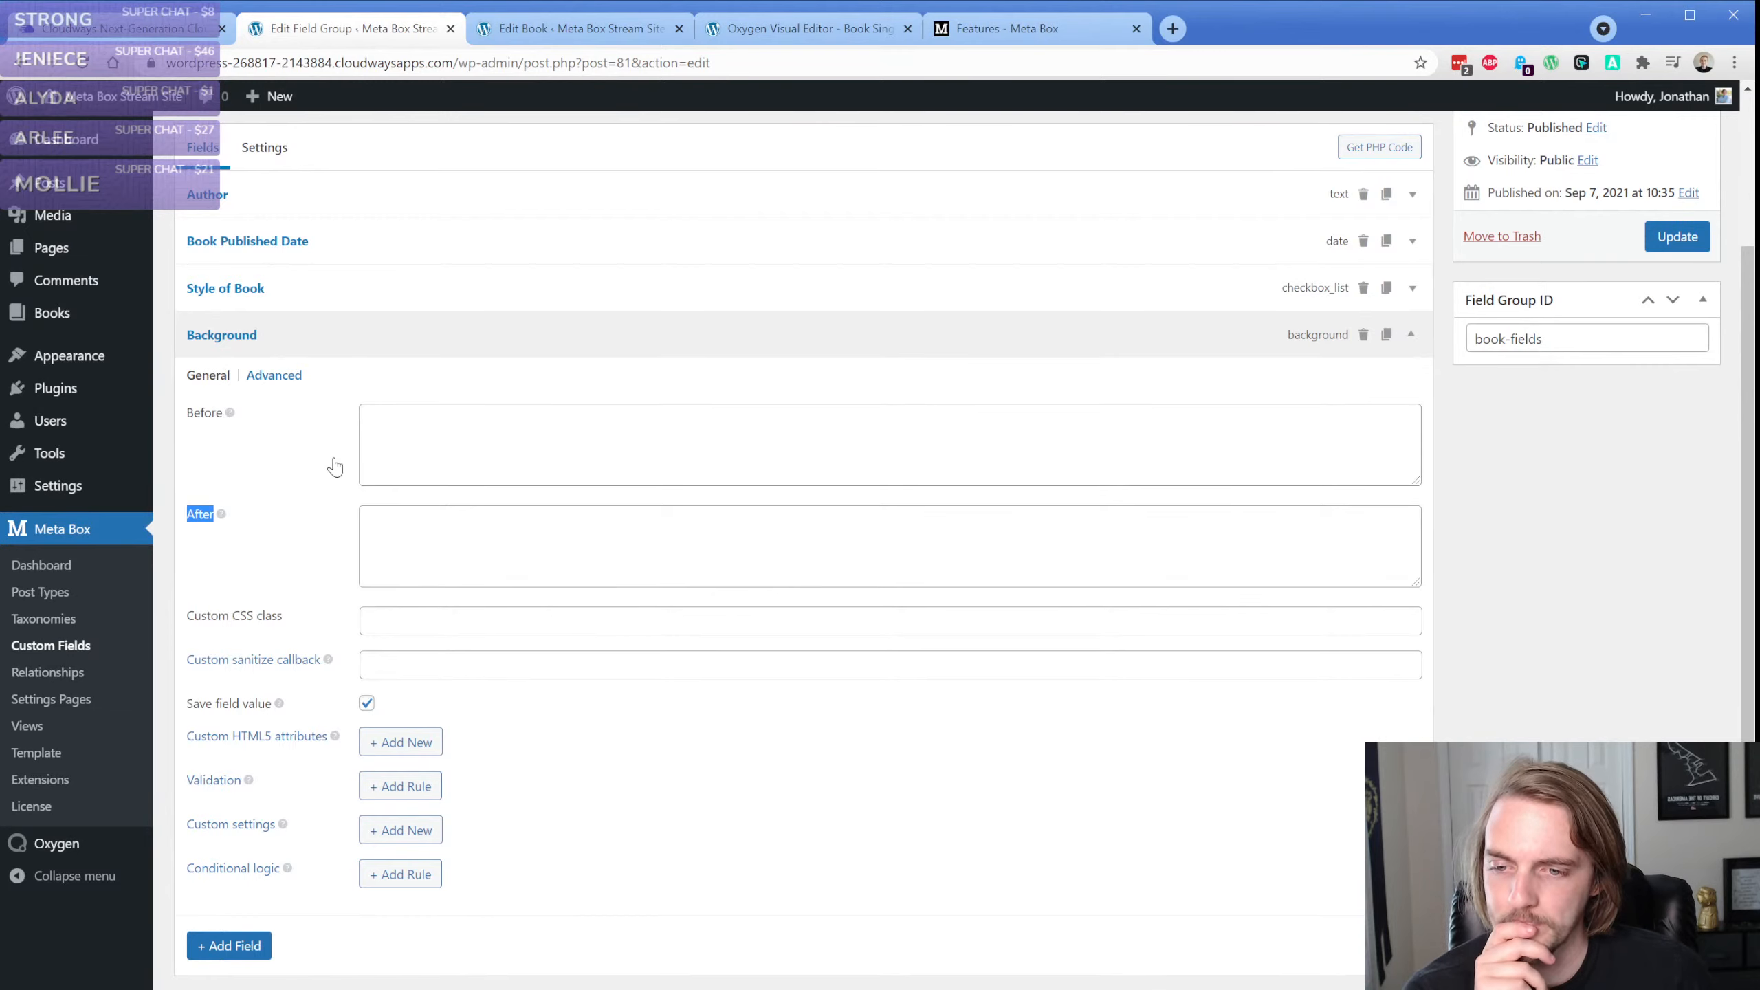
left_click(1363, 334)
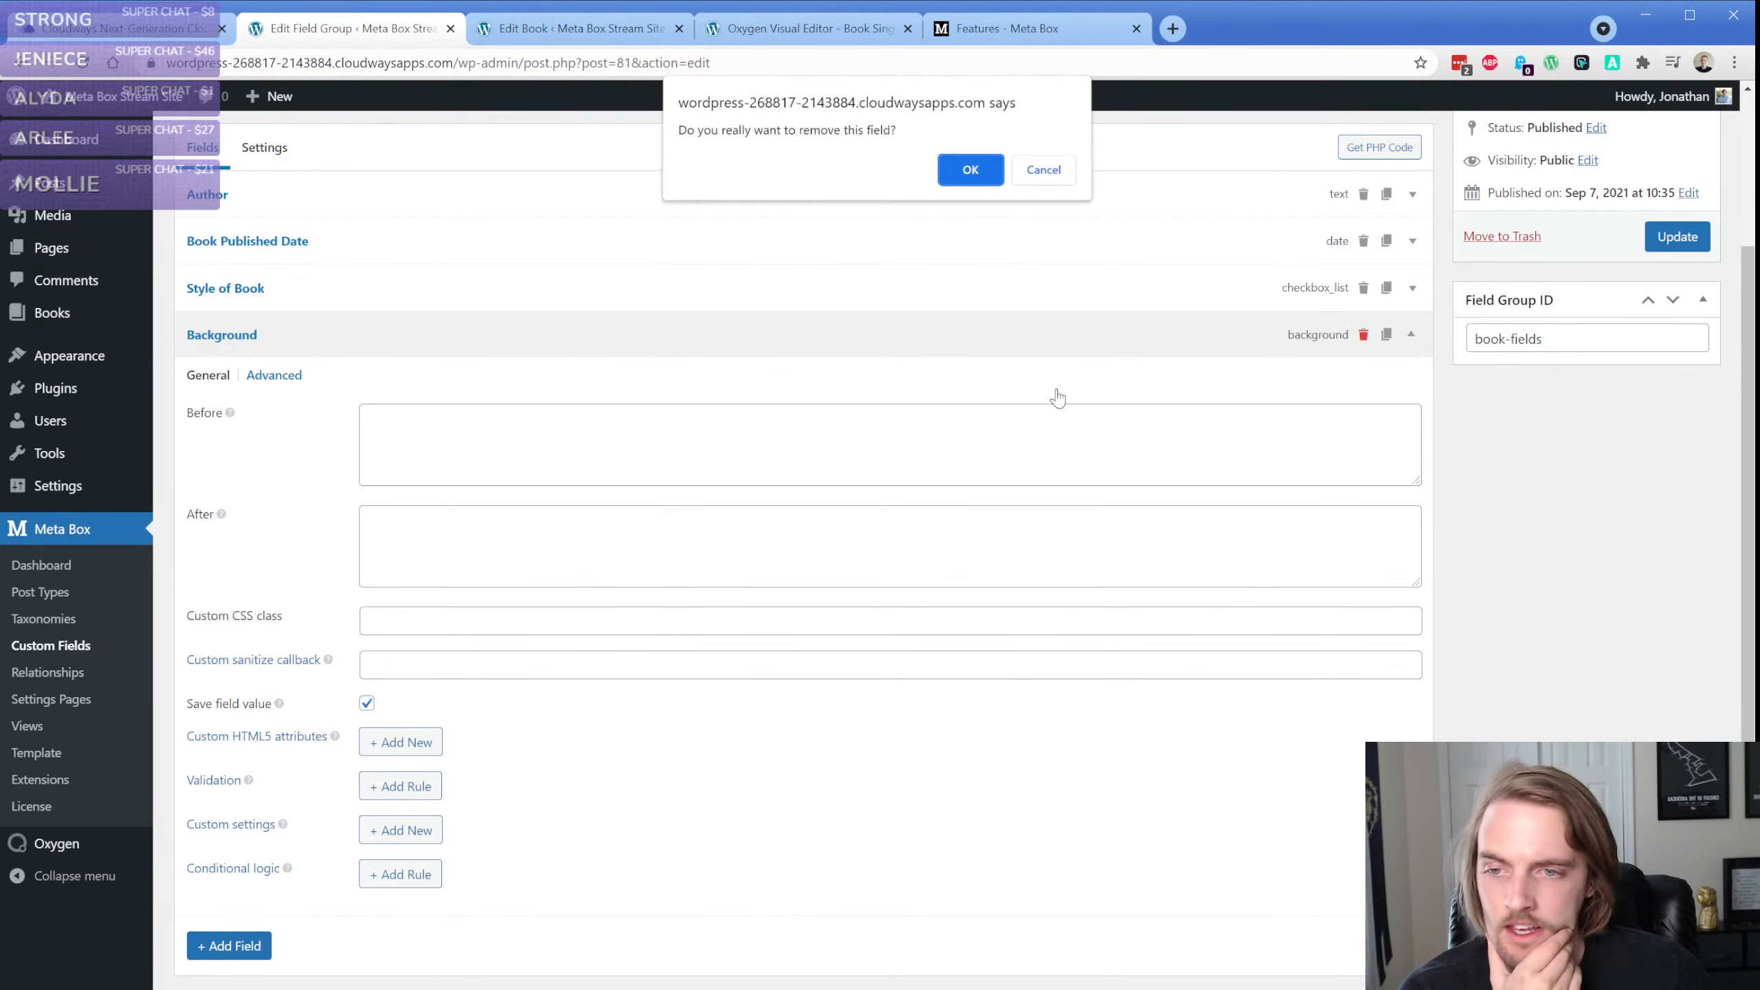
left_click(970, 170)
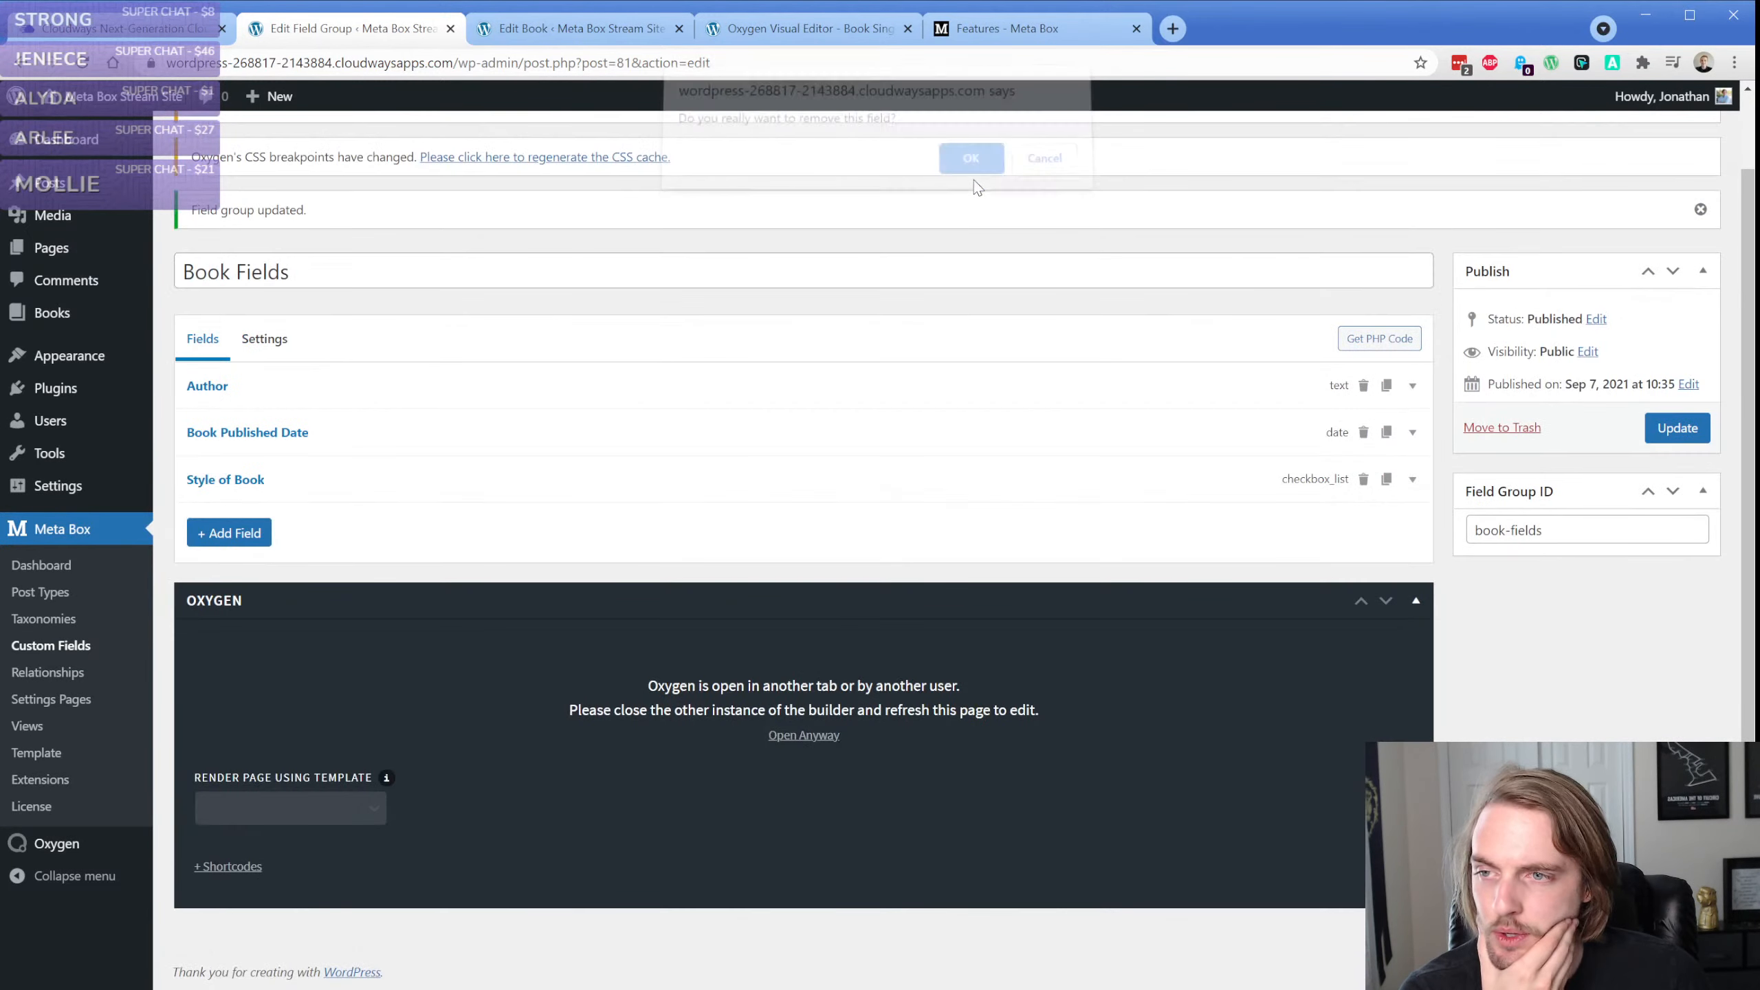
Browse the advanced field types and add an Image Select field below Style of Book
left_click(239, 535)
scroll(345, 711, "down", 4)
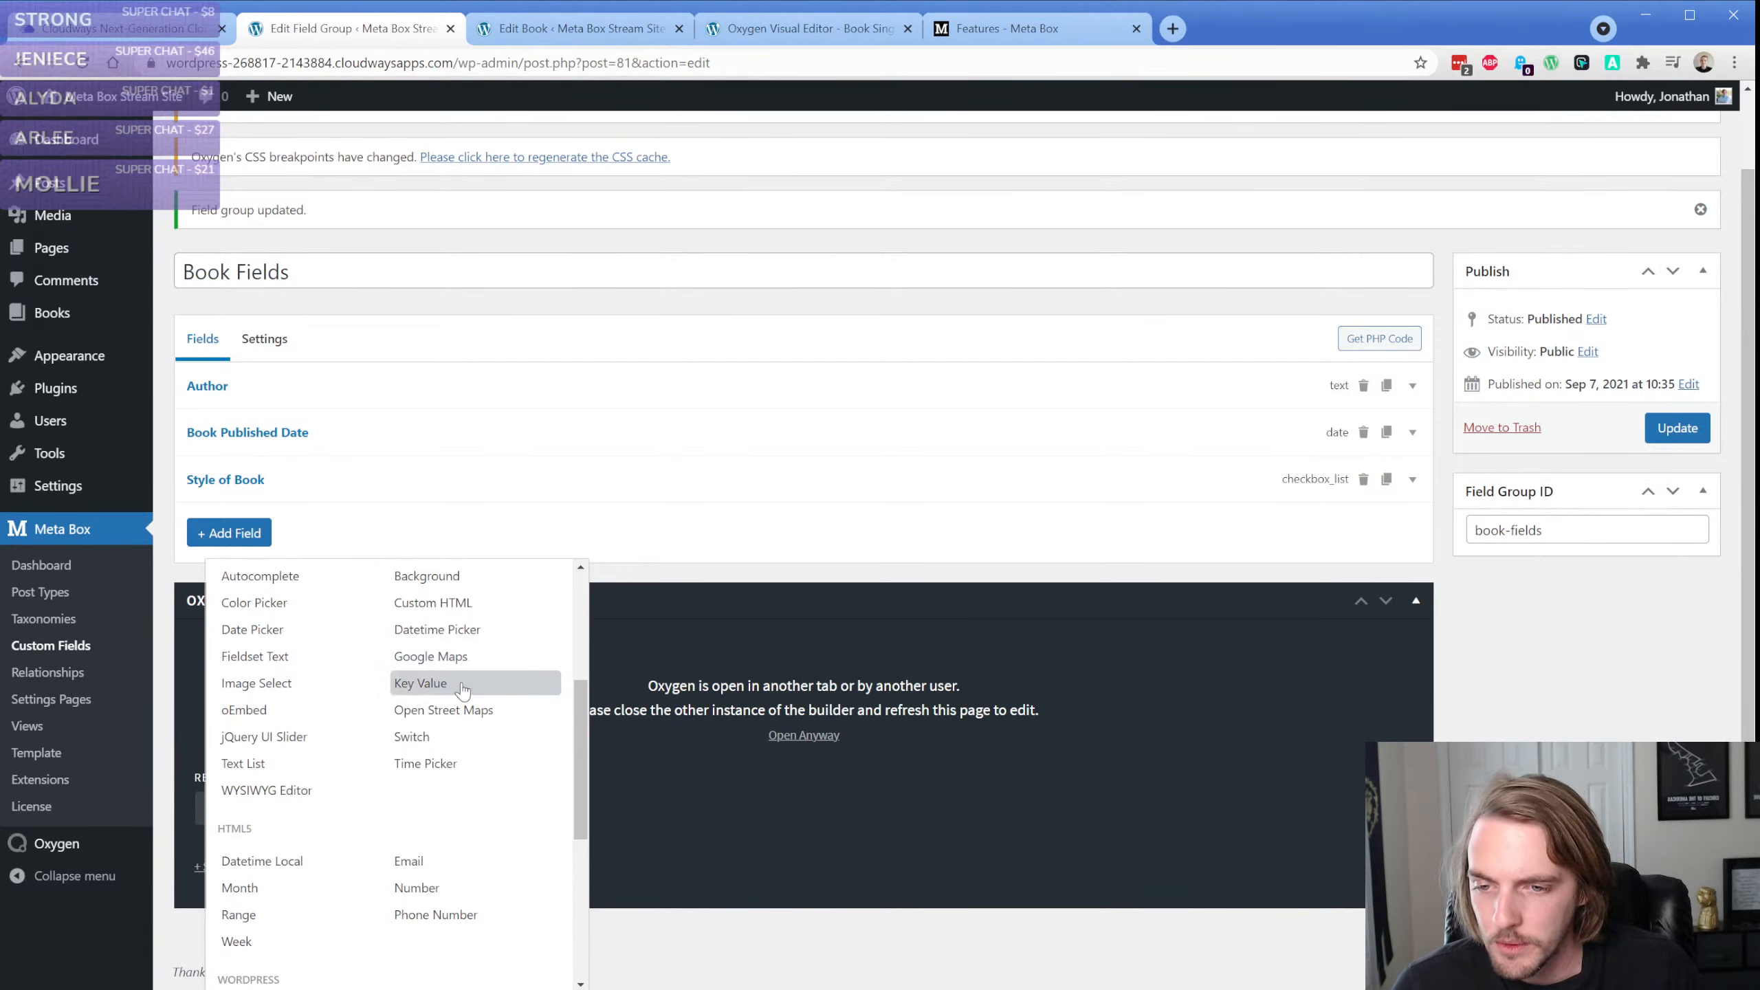
scroll(462, 688, "up", 2)
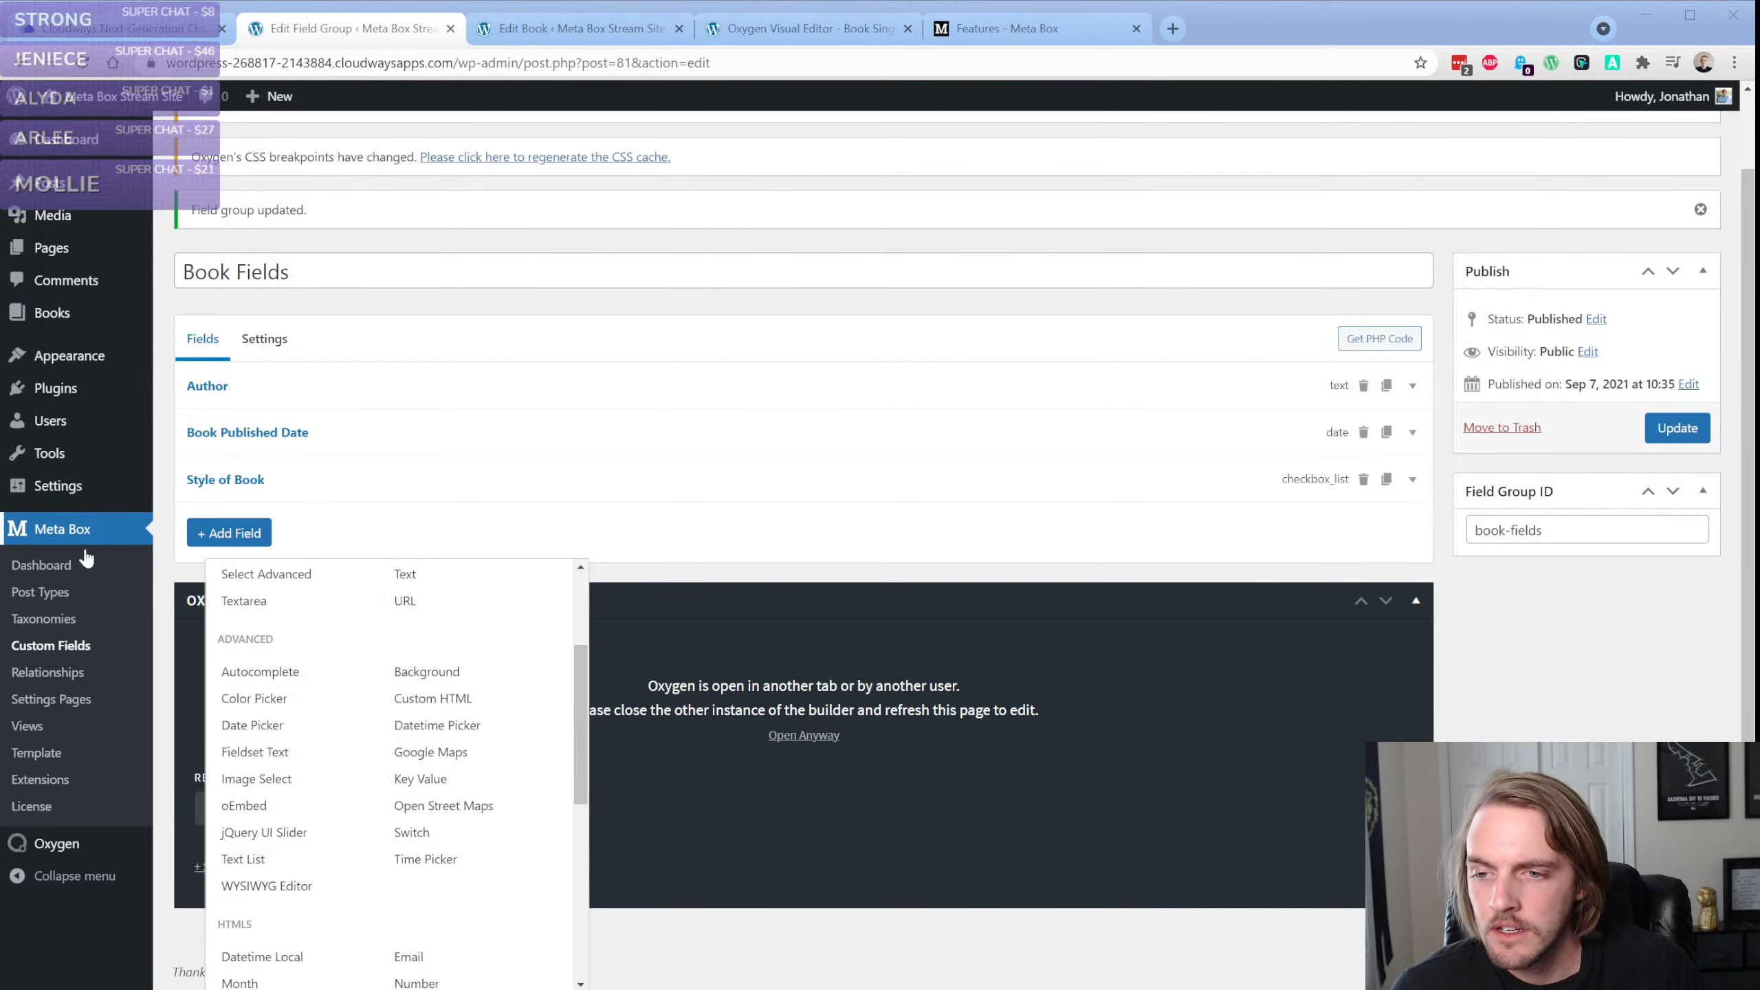
left_click(176, 637)
left_click(225, 533)
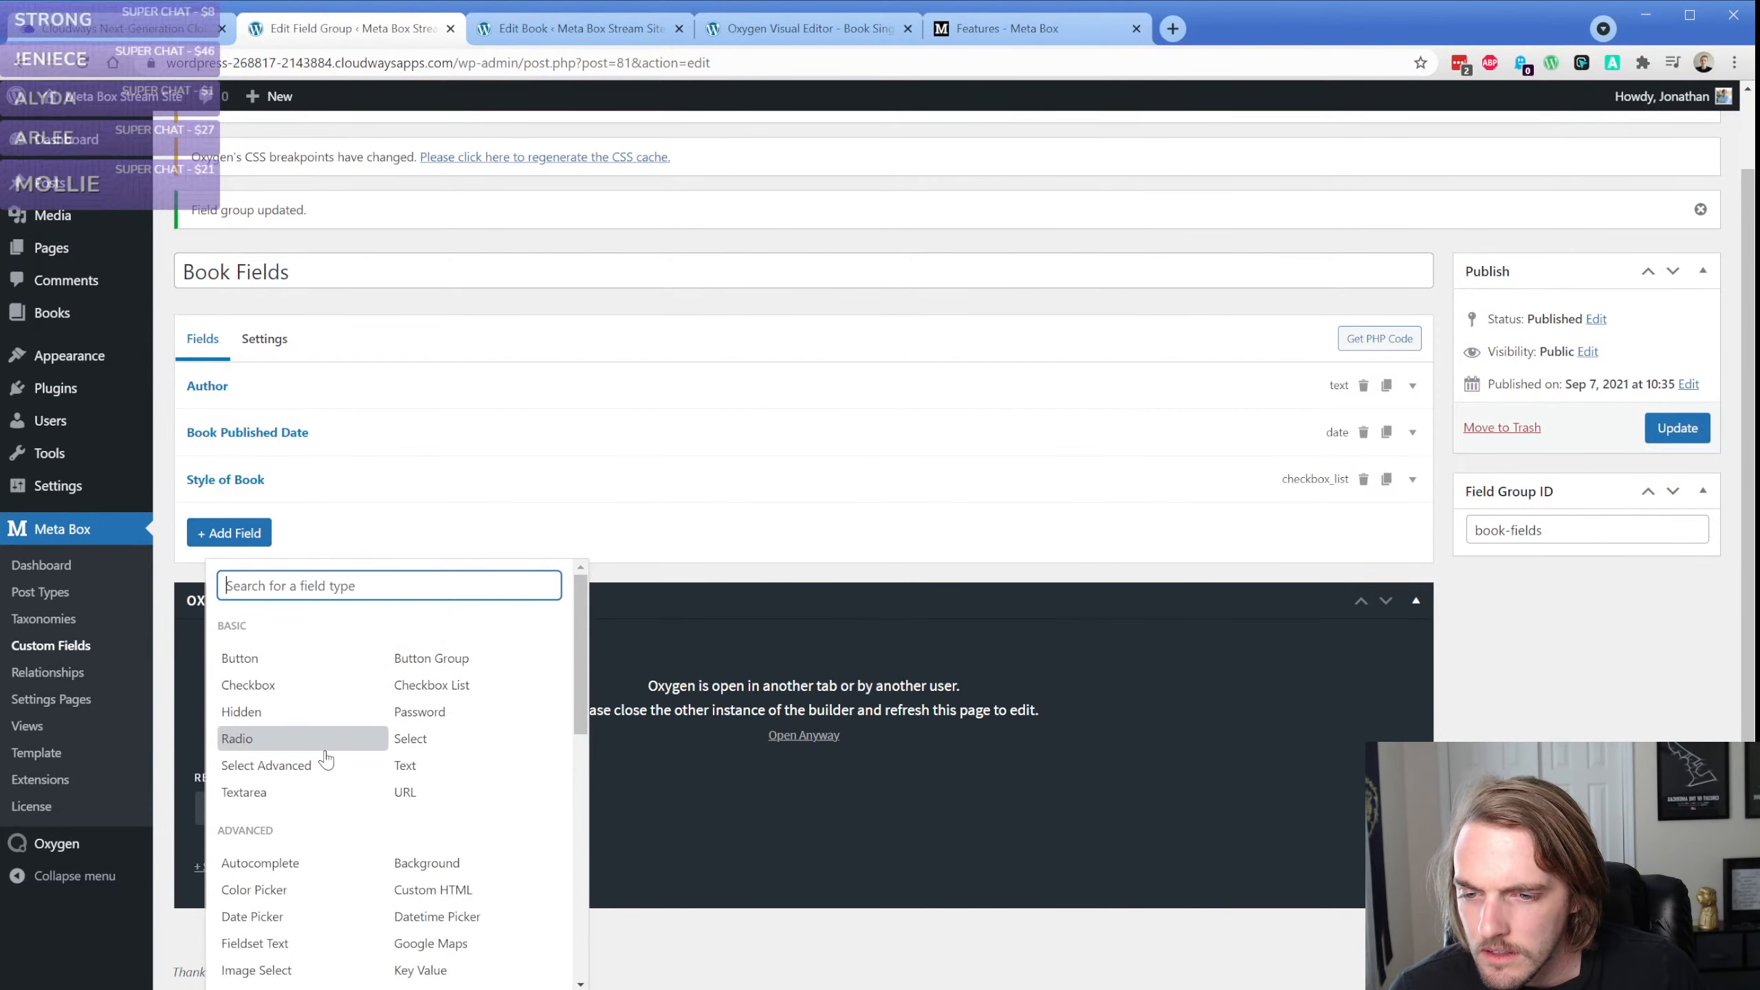
scroll(341, 756, "down", 1)
scroll(340, 756, "down", 1)
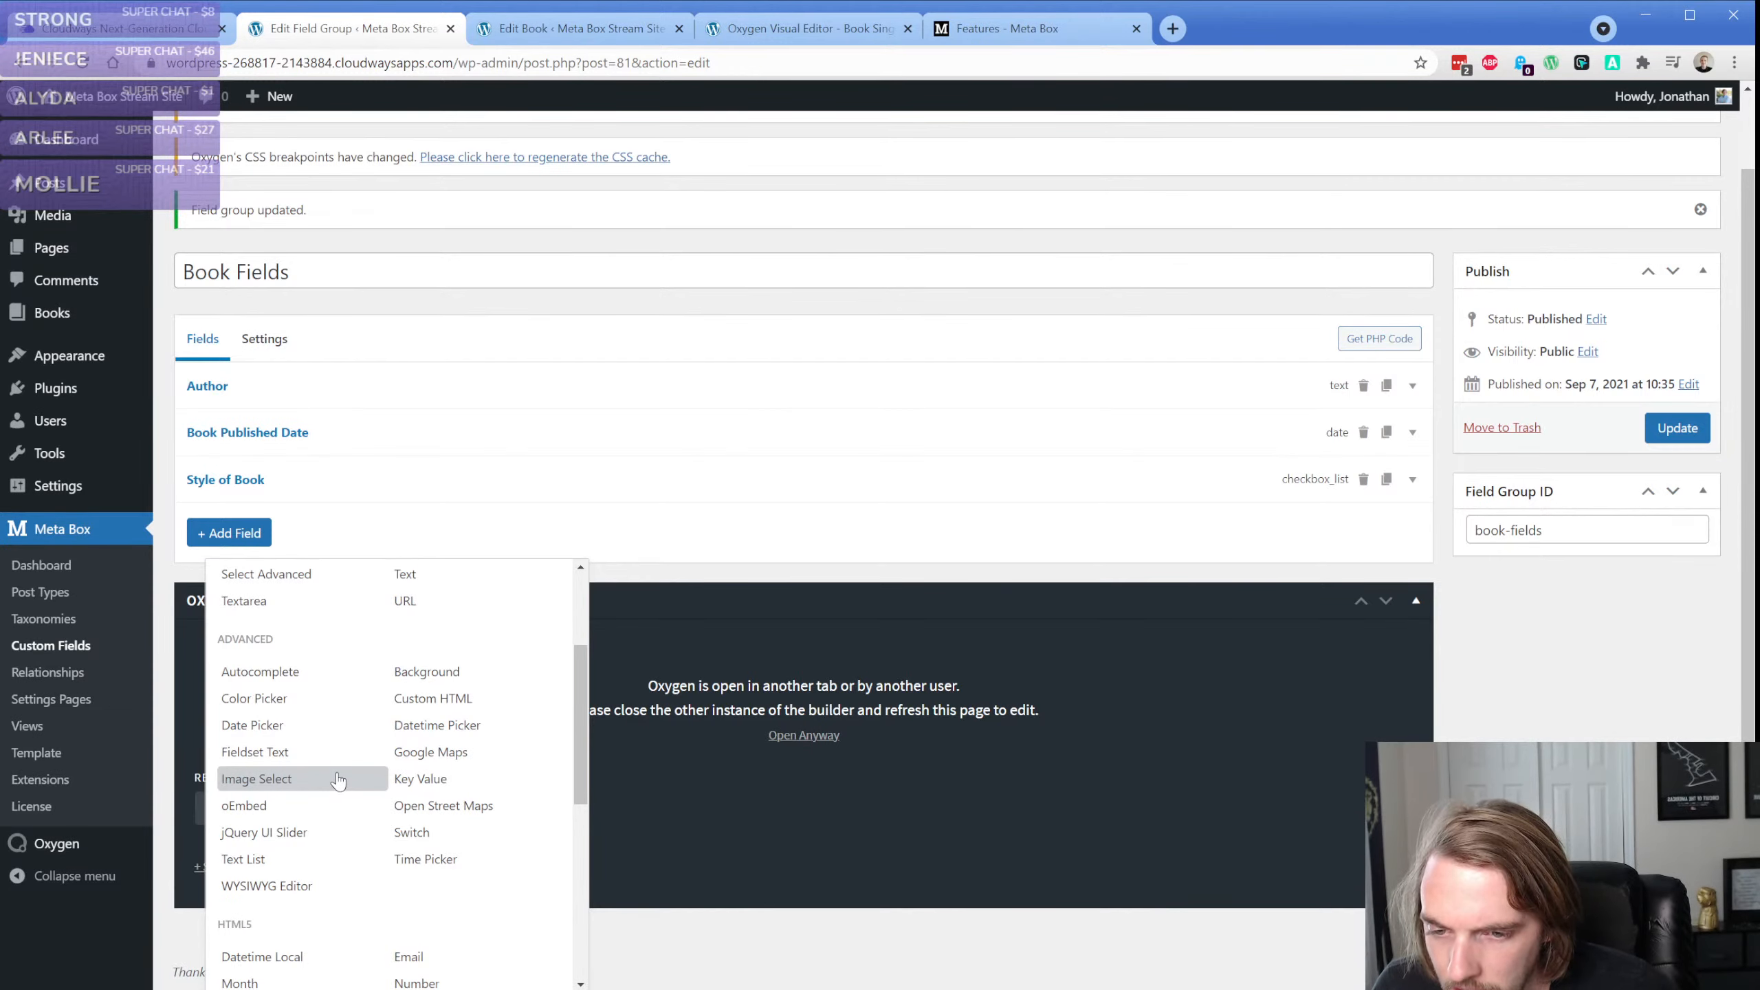
left_click(338, 780)
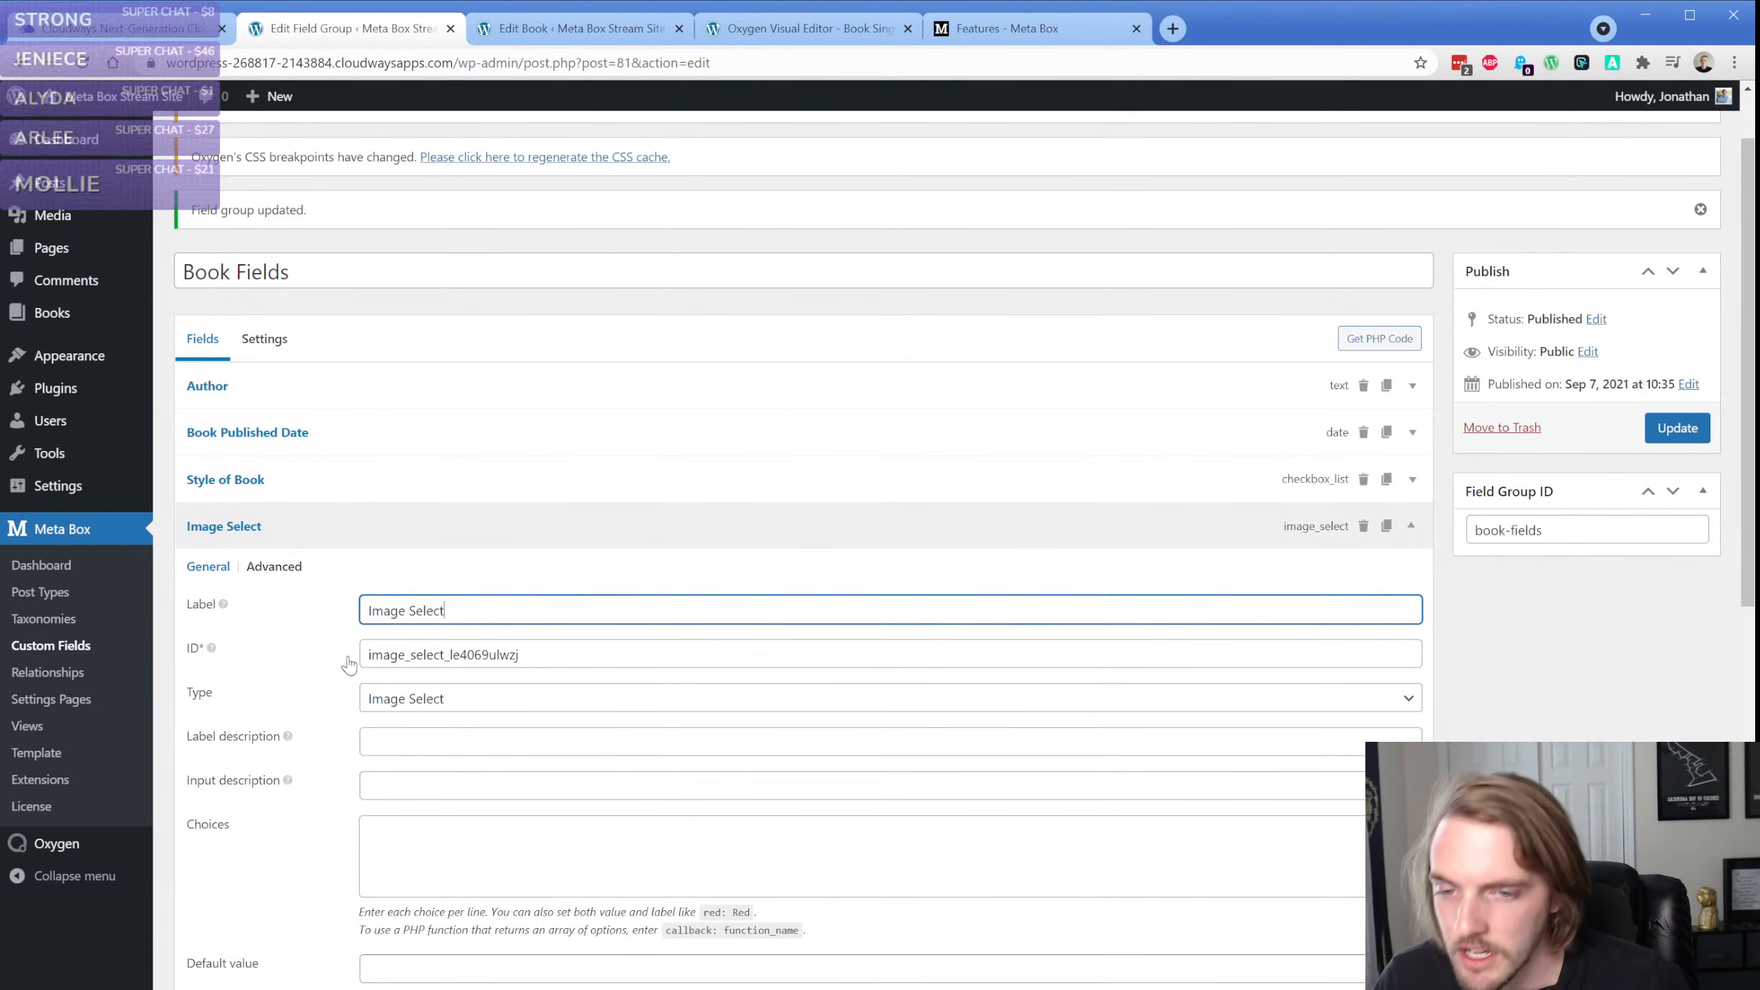
Enter Test, 1, 2 and 3 as the Image Select choices, enable Multiple and update the field group
scroll(346, 664, "down", 4)
left_click(437, 565)
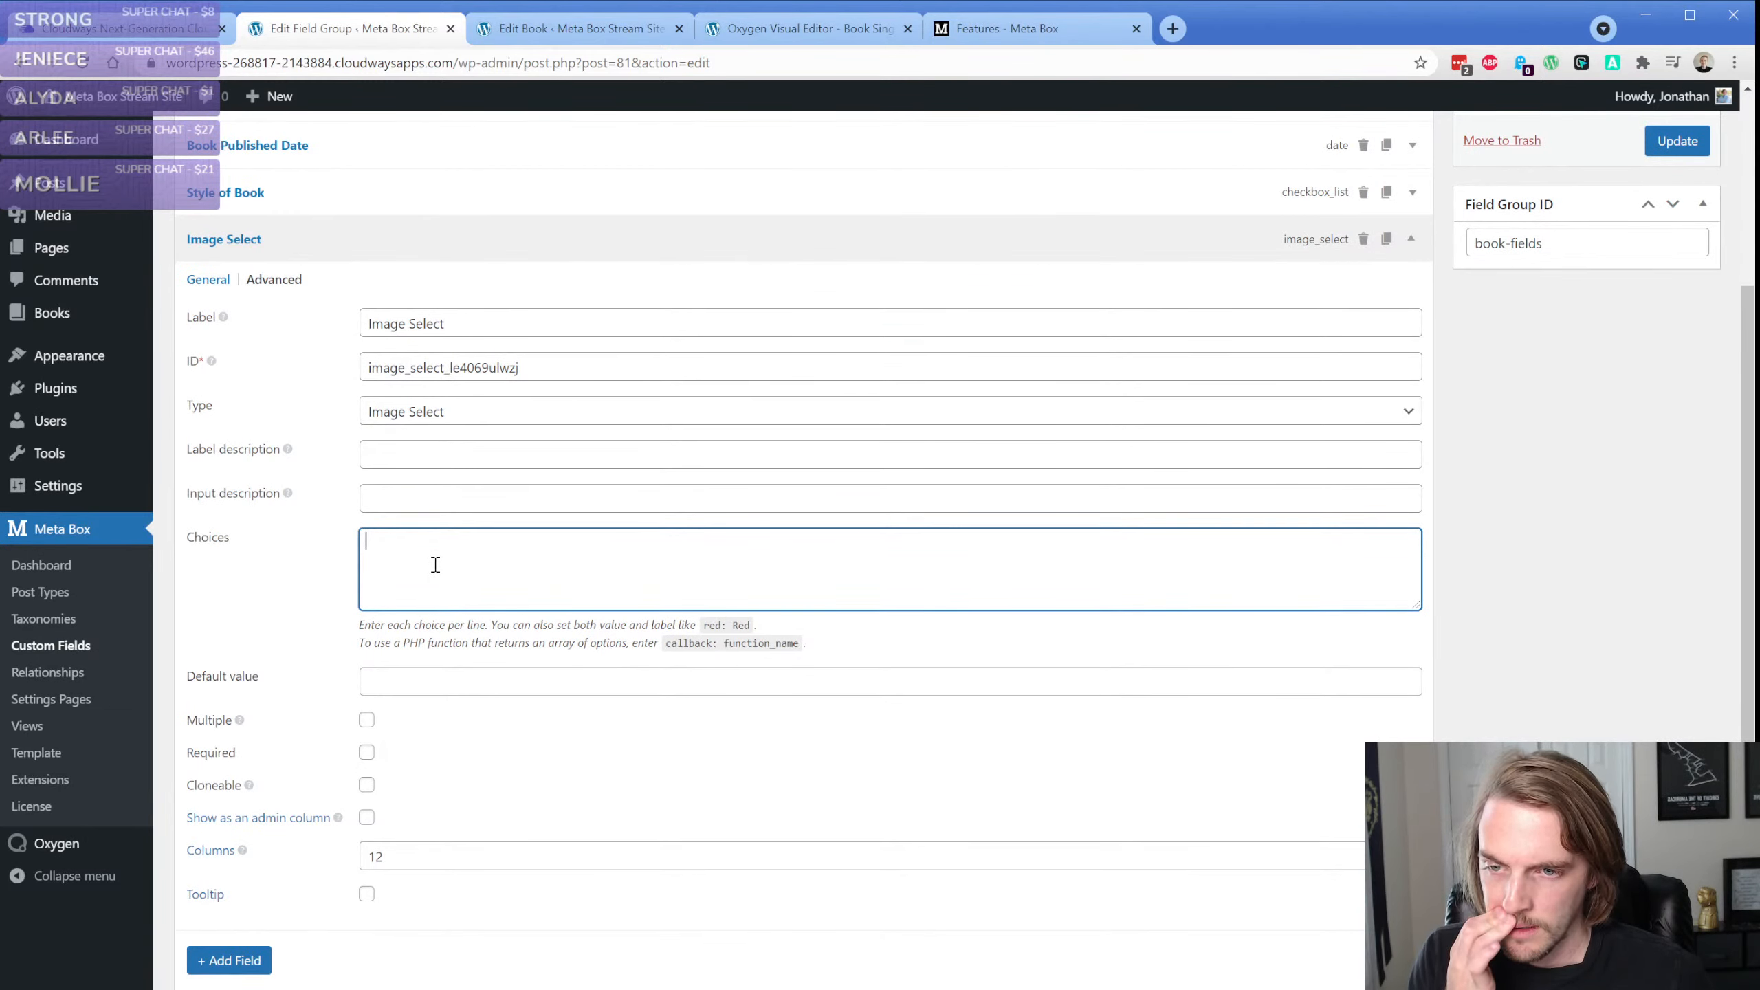
type("Test")
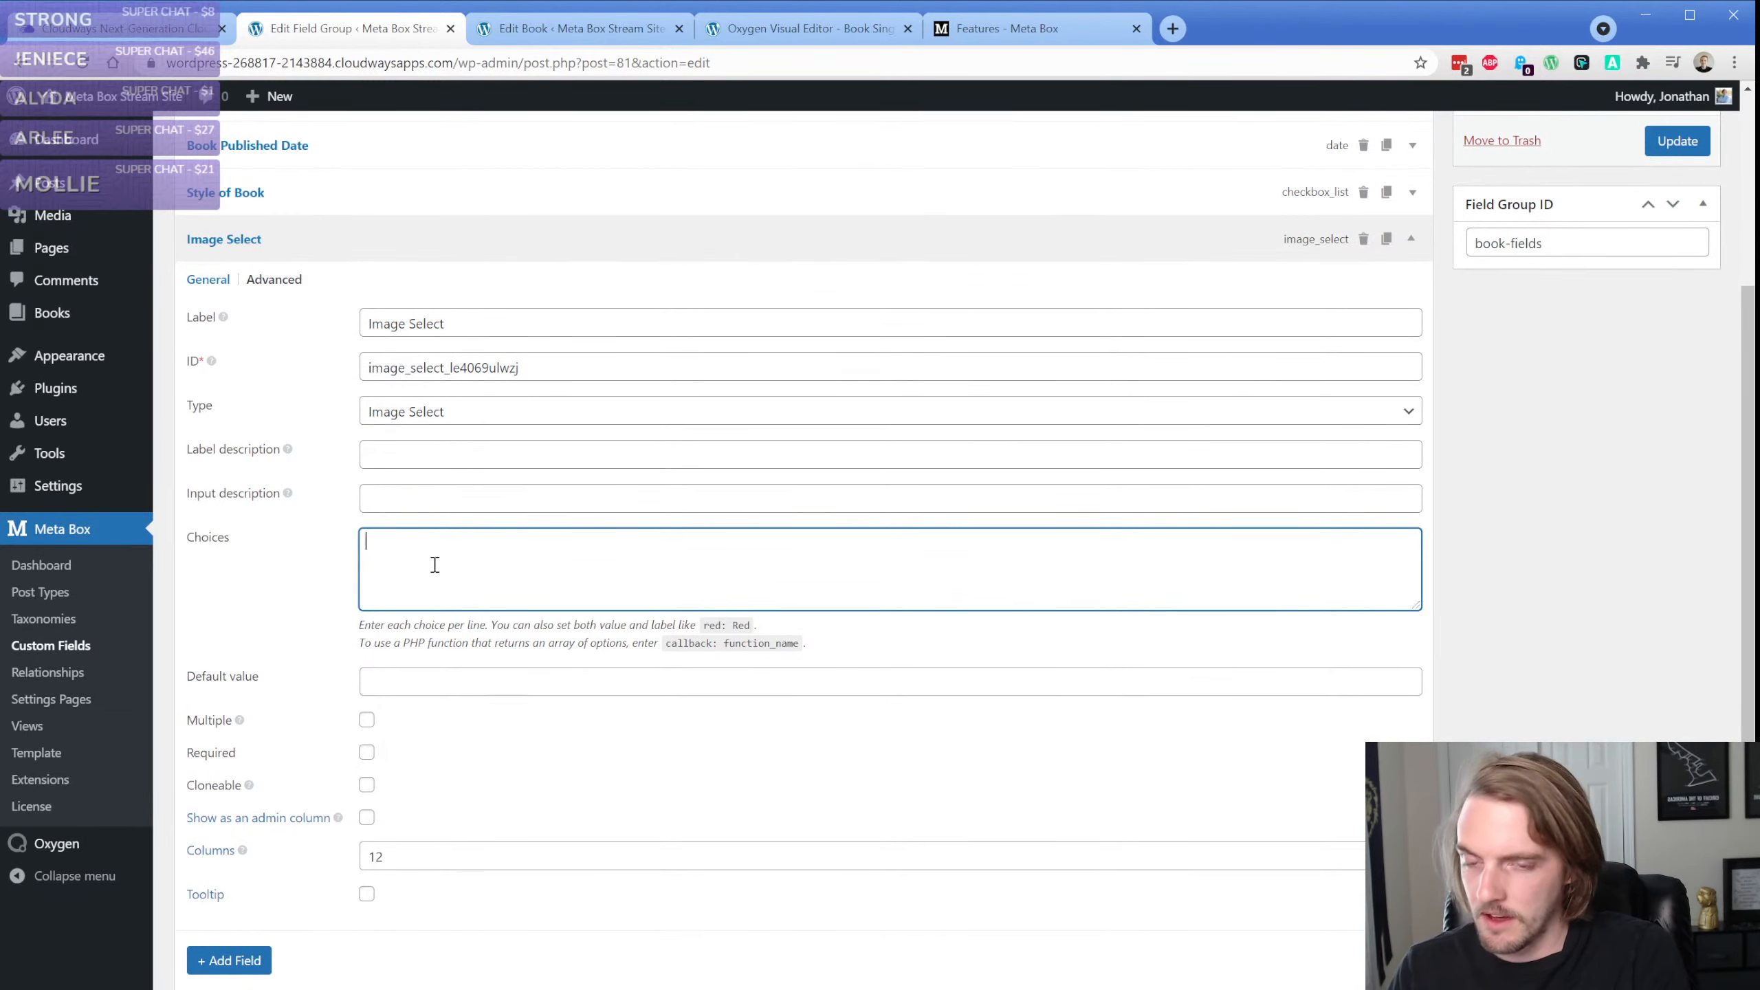
key("Return")
type("1")
key("Return")
type("2")
key("Return")
type("3")
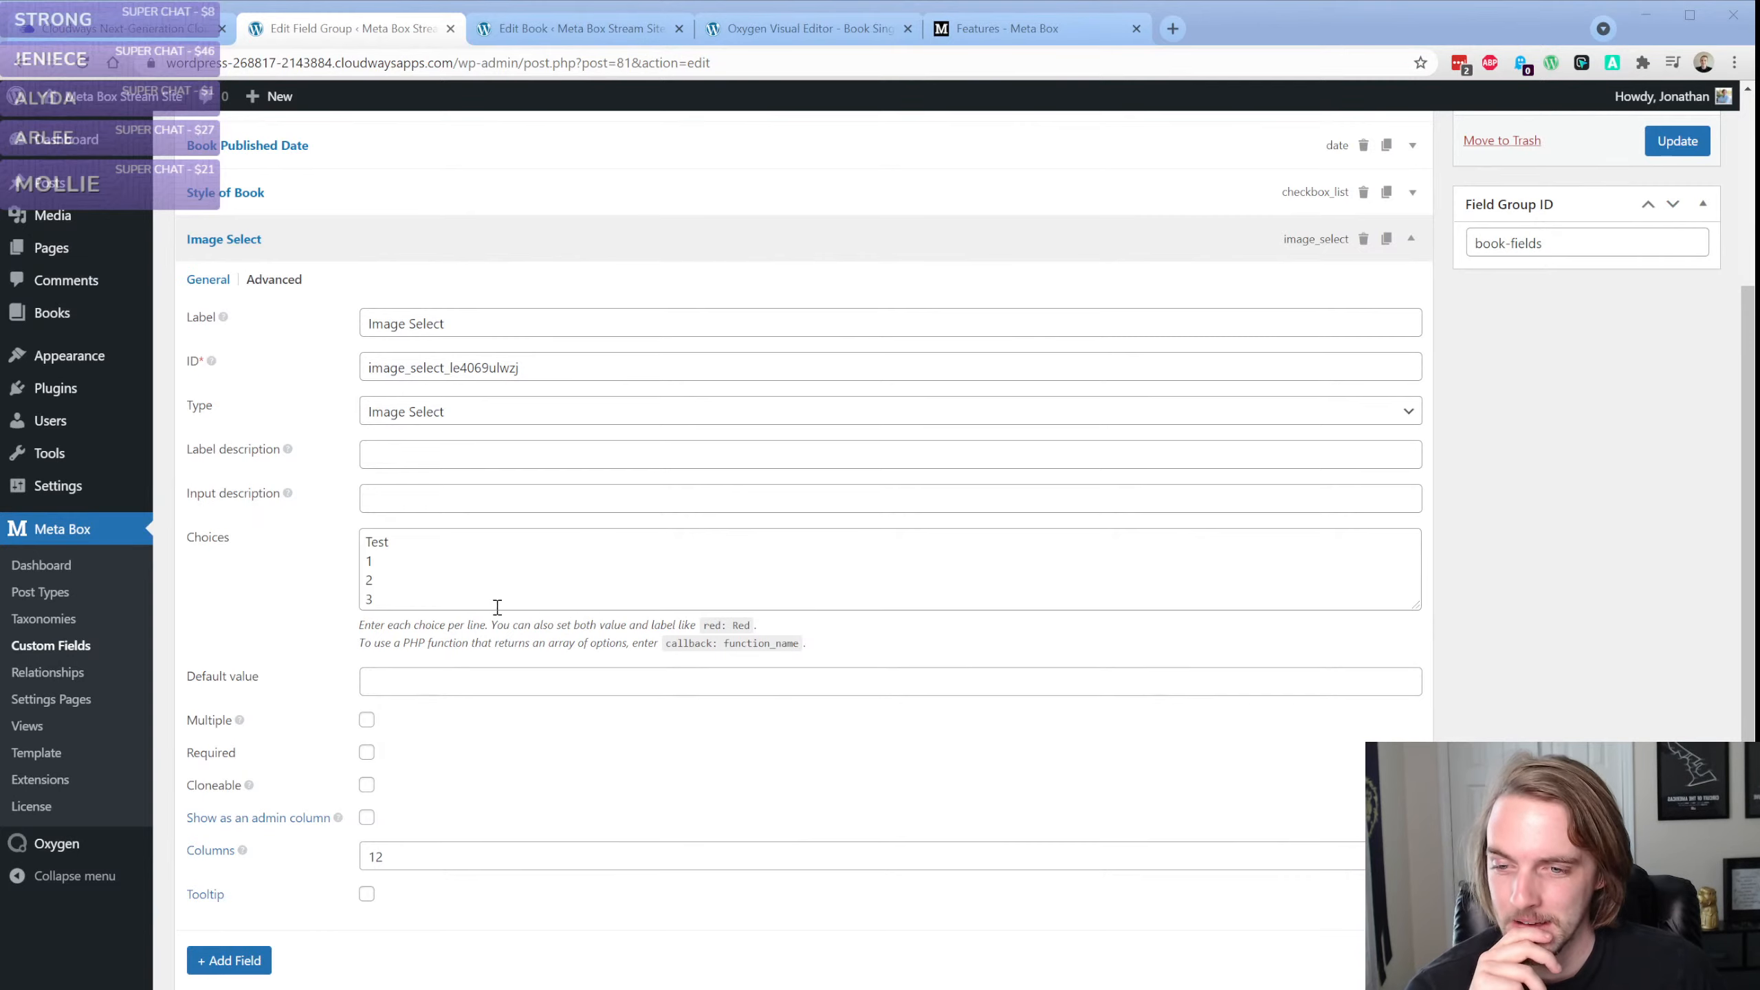
left_click(367, 720)
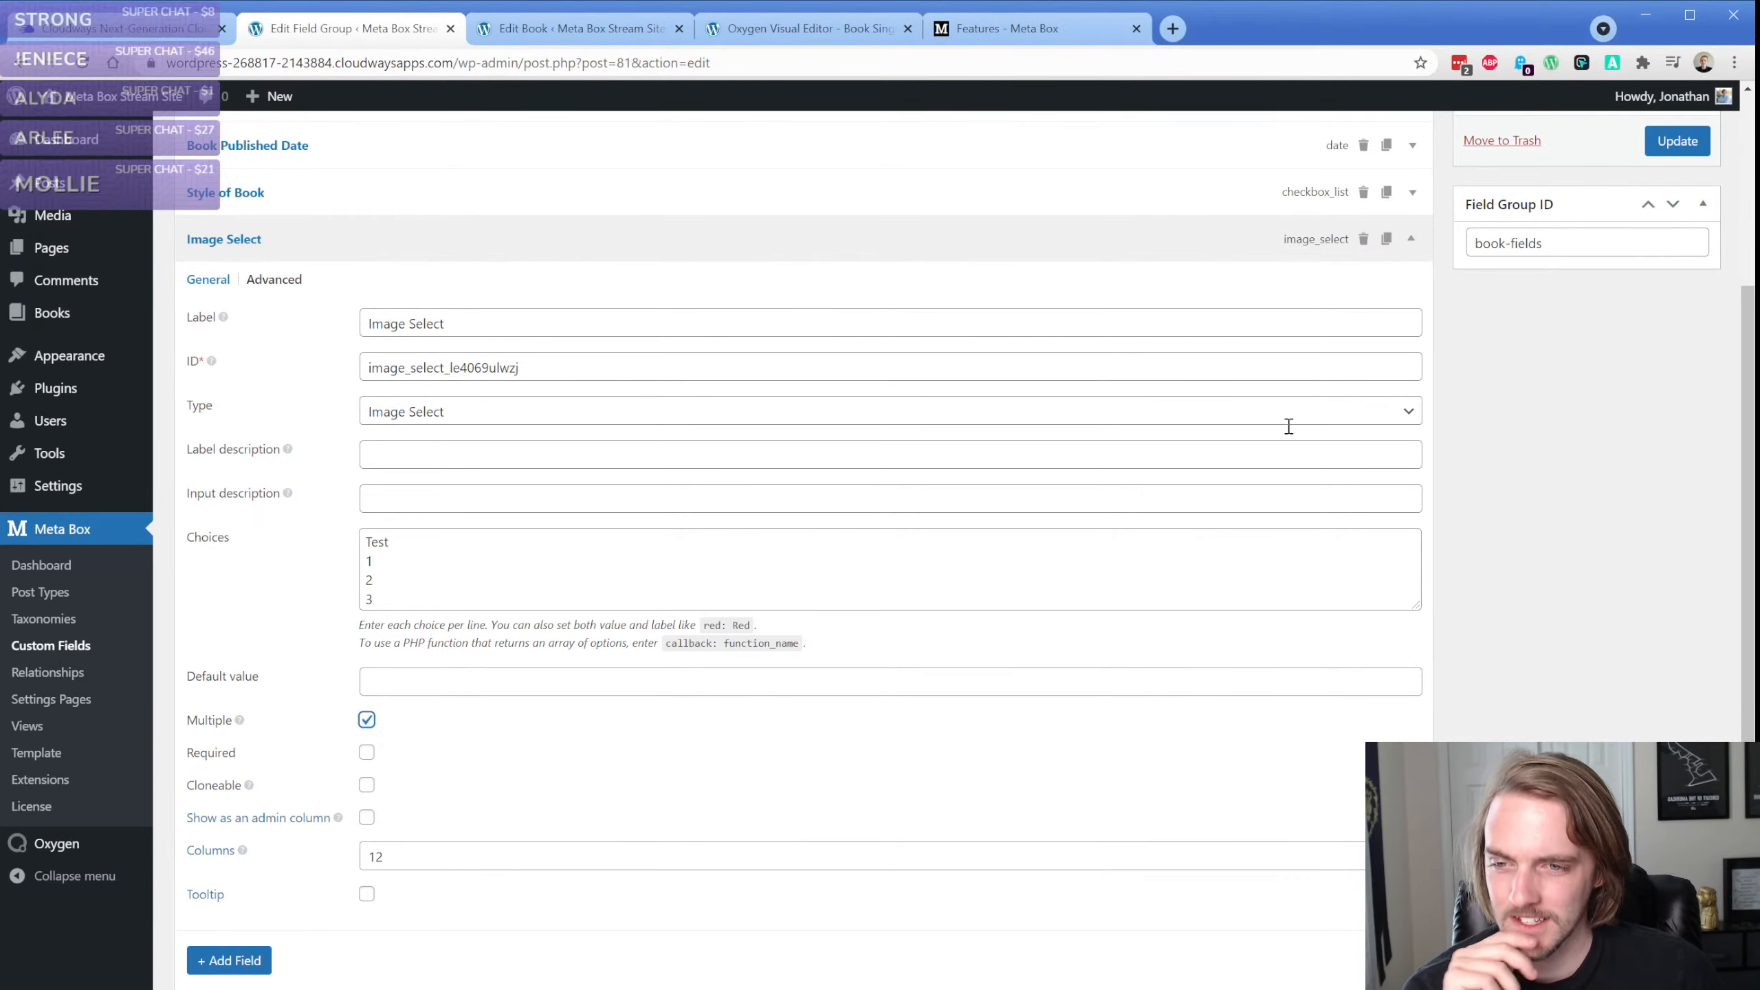
left_click(1677, 141)
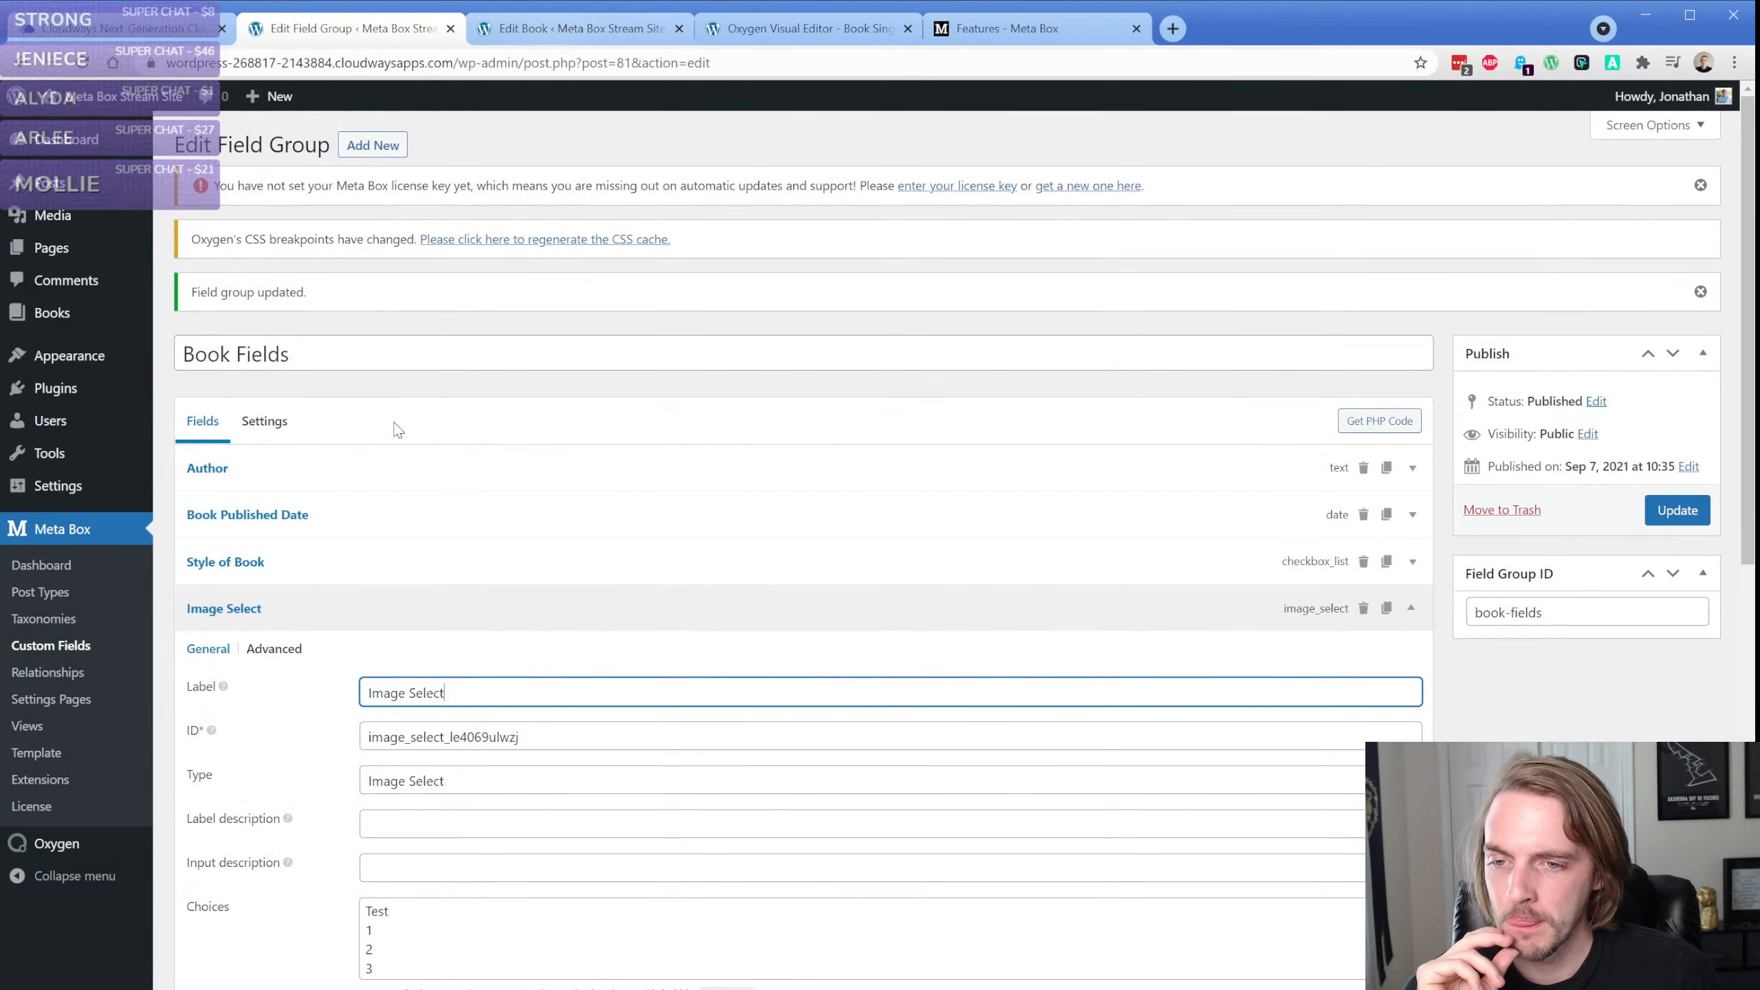
Reload the book's edit page and try selecting different options in the Image Select field
left_click(544, 31)
key("F5")
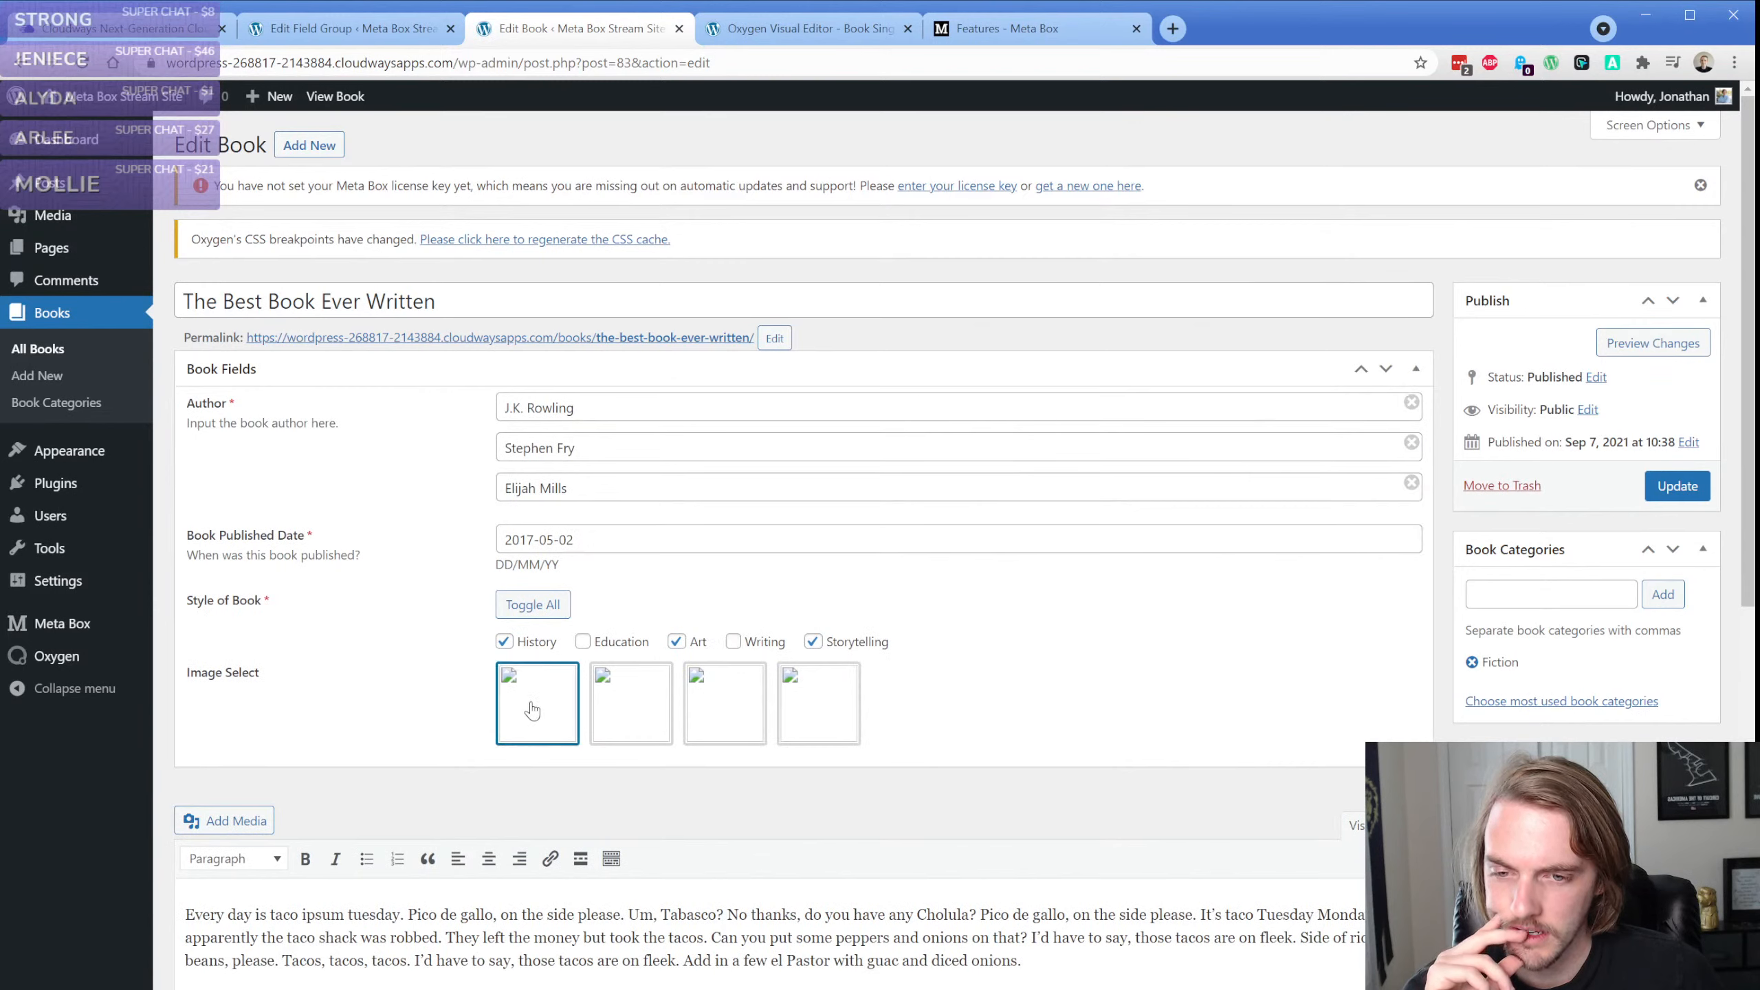
left_click(636, 707)
left_click(724, 708)
left_click(504, 709)
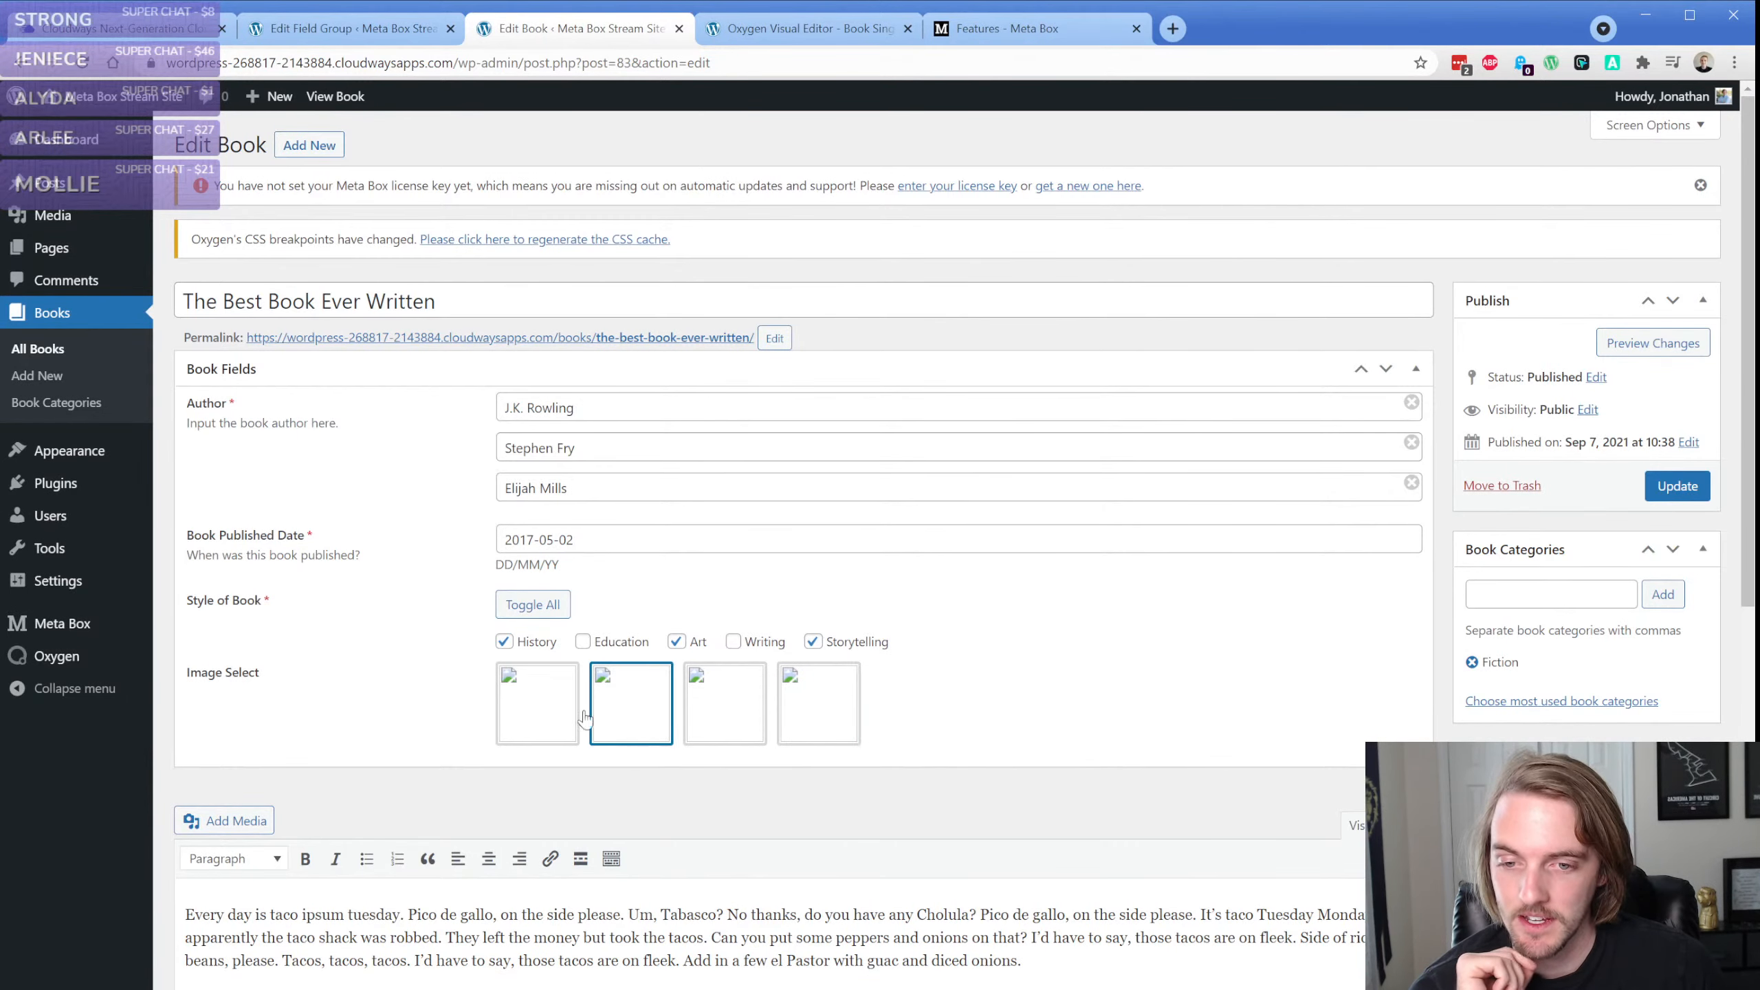
Examine the Image Select field's general and advanced settings in the Book Fields group
left_click(342, 31)
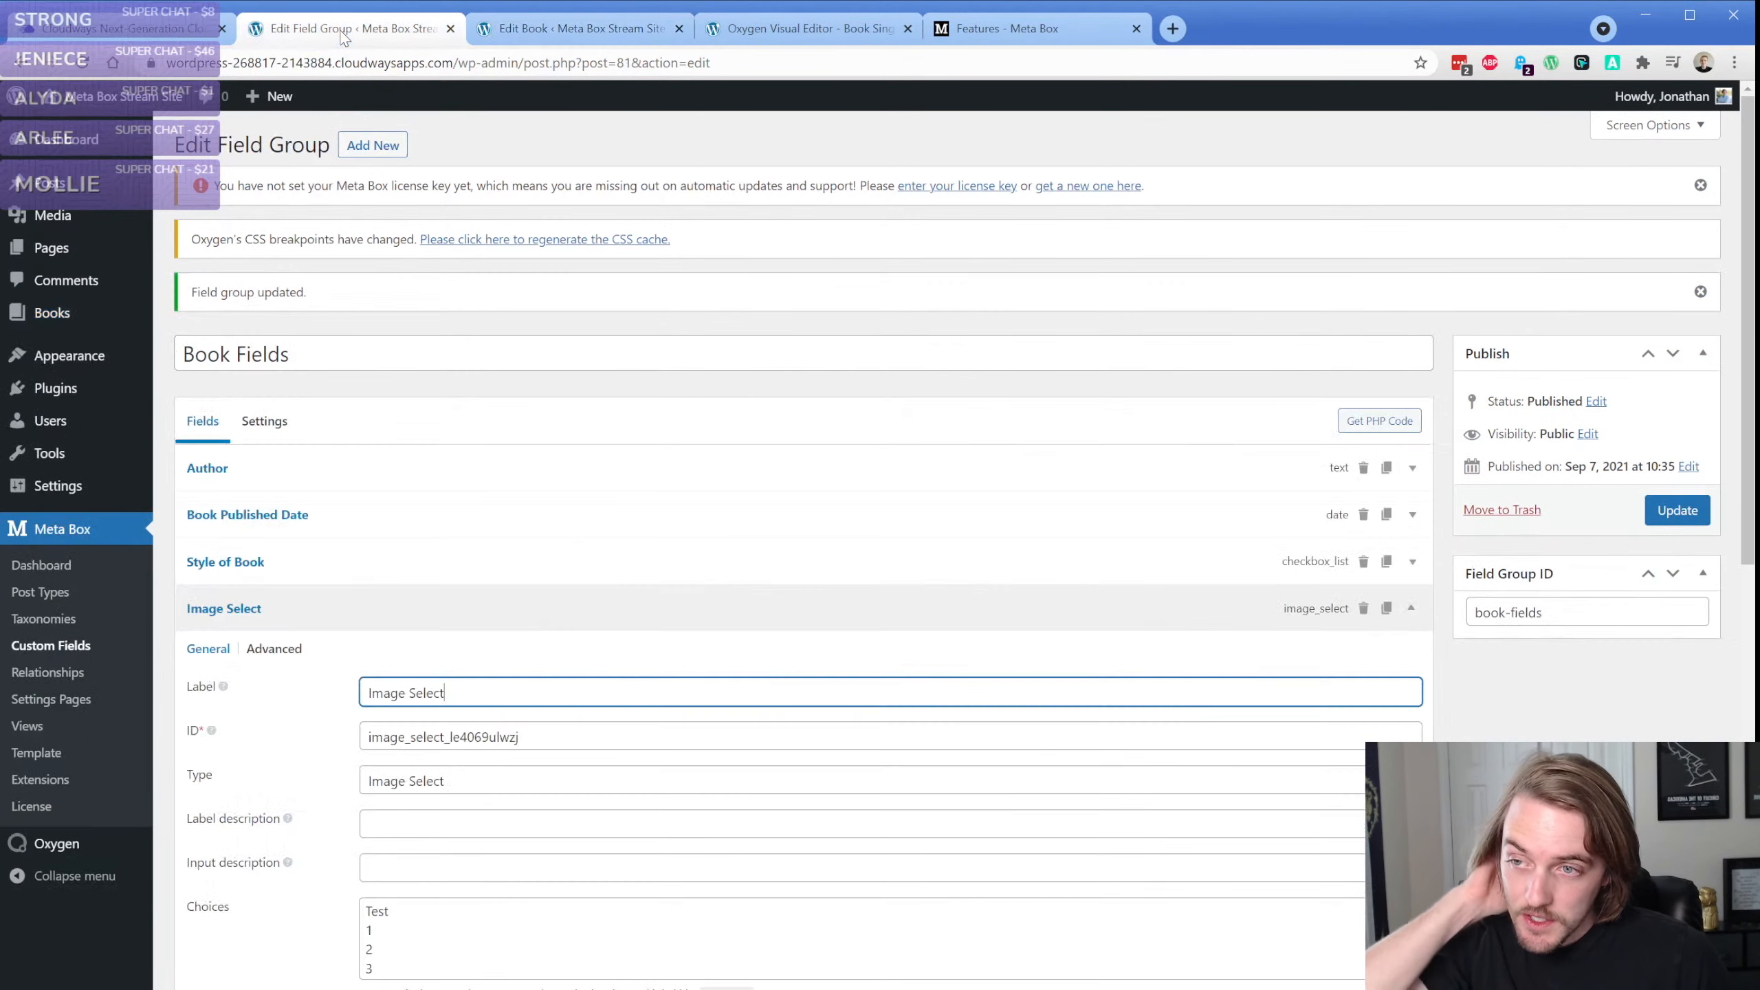
scroll(340, 641, "down", 2)
scroll(340, 645, "down", 2)
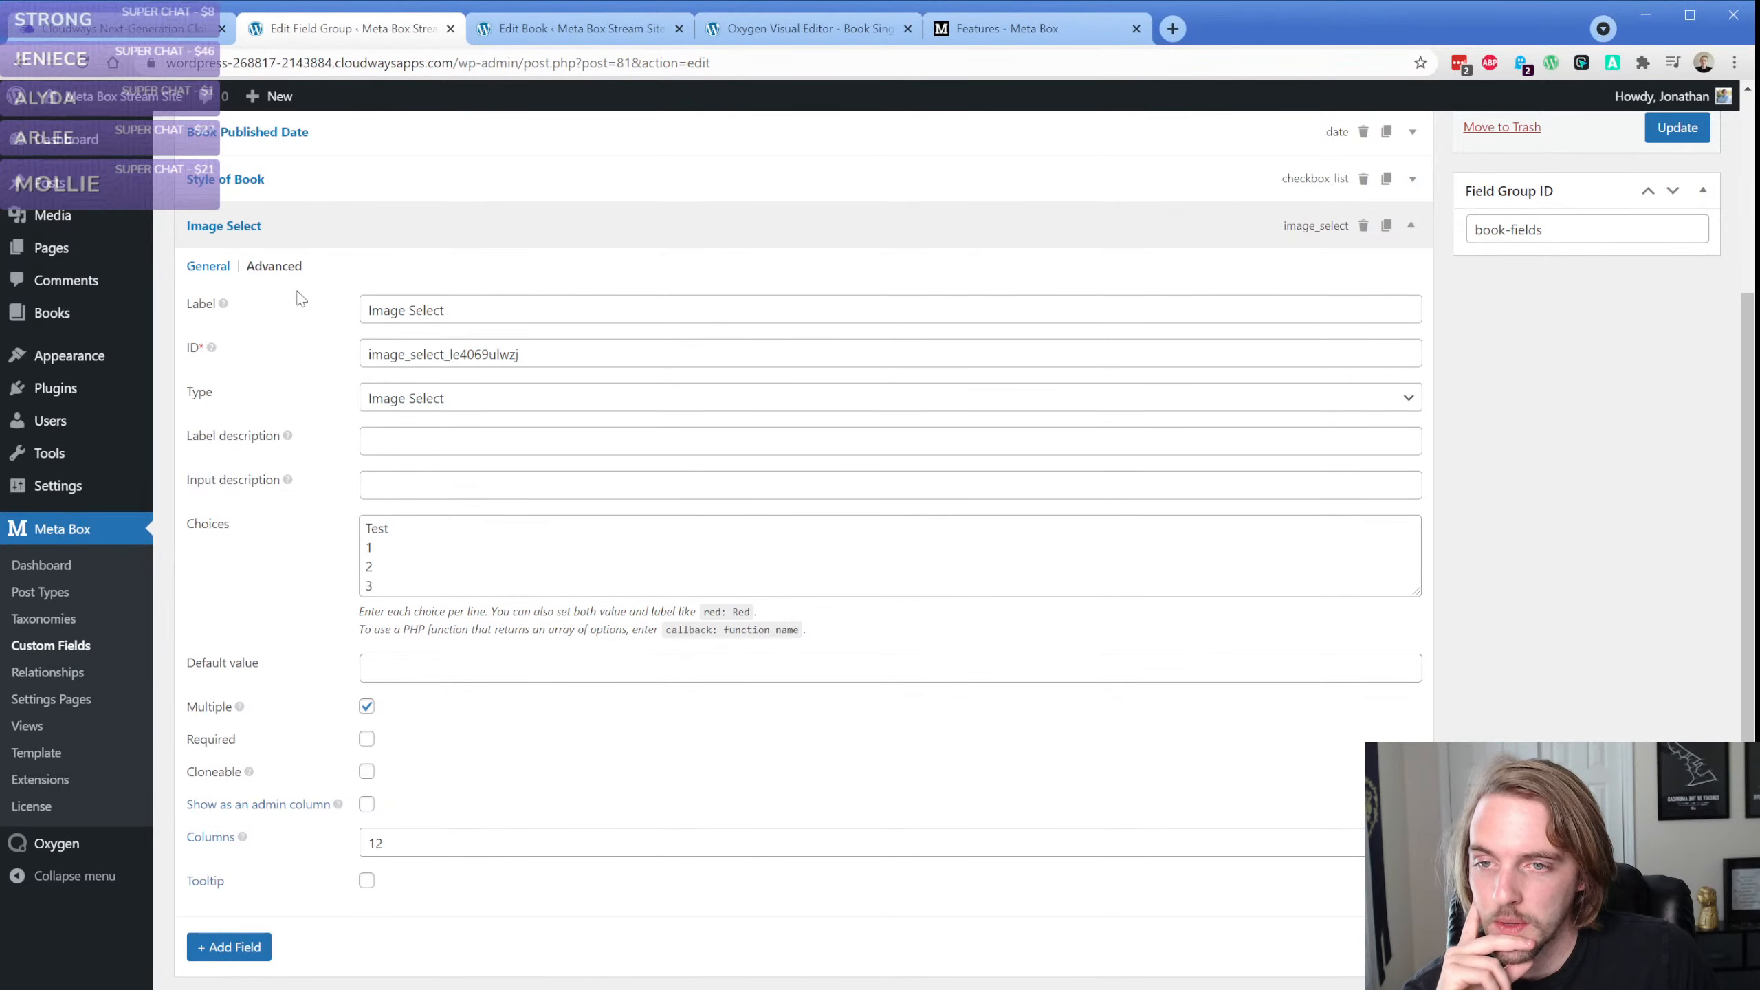
left_click(278, 266)
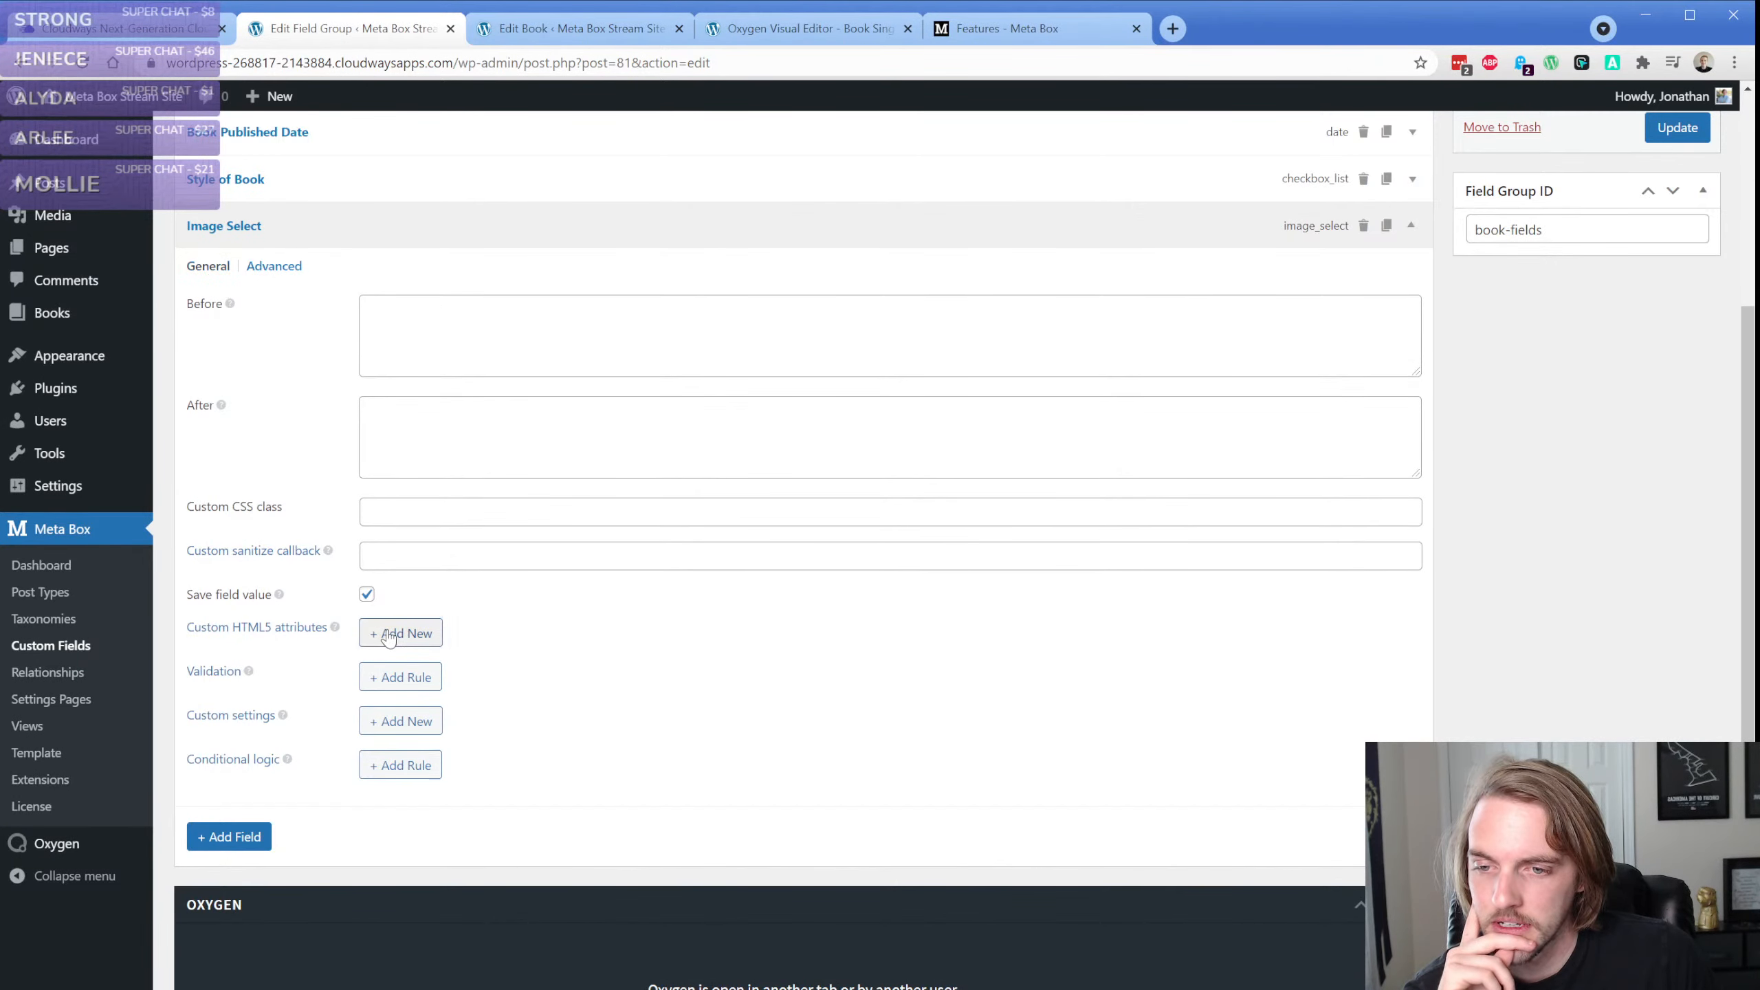
left_click(205, 269)
scroll(319, 645, "down", 1)
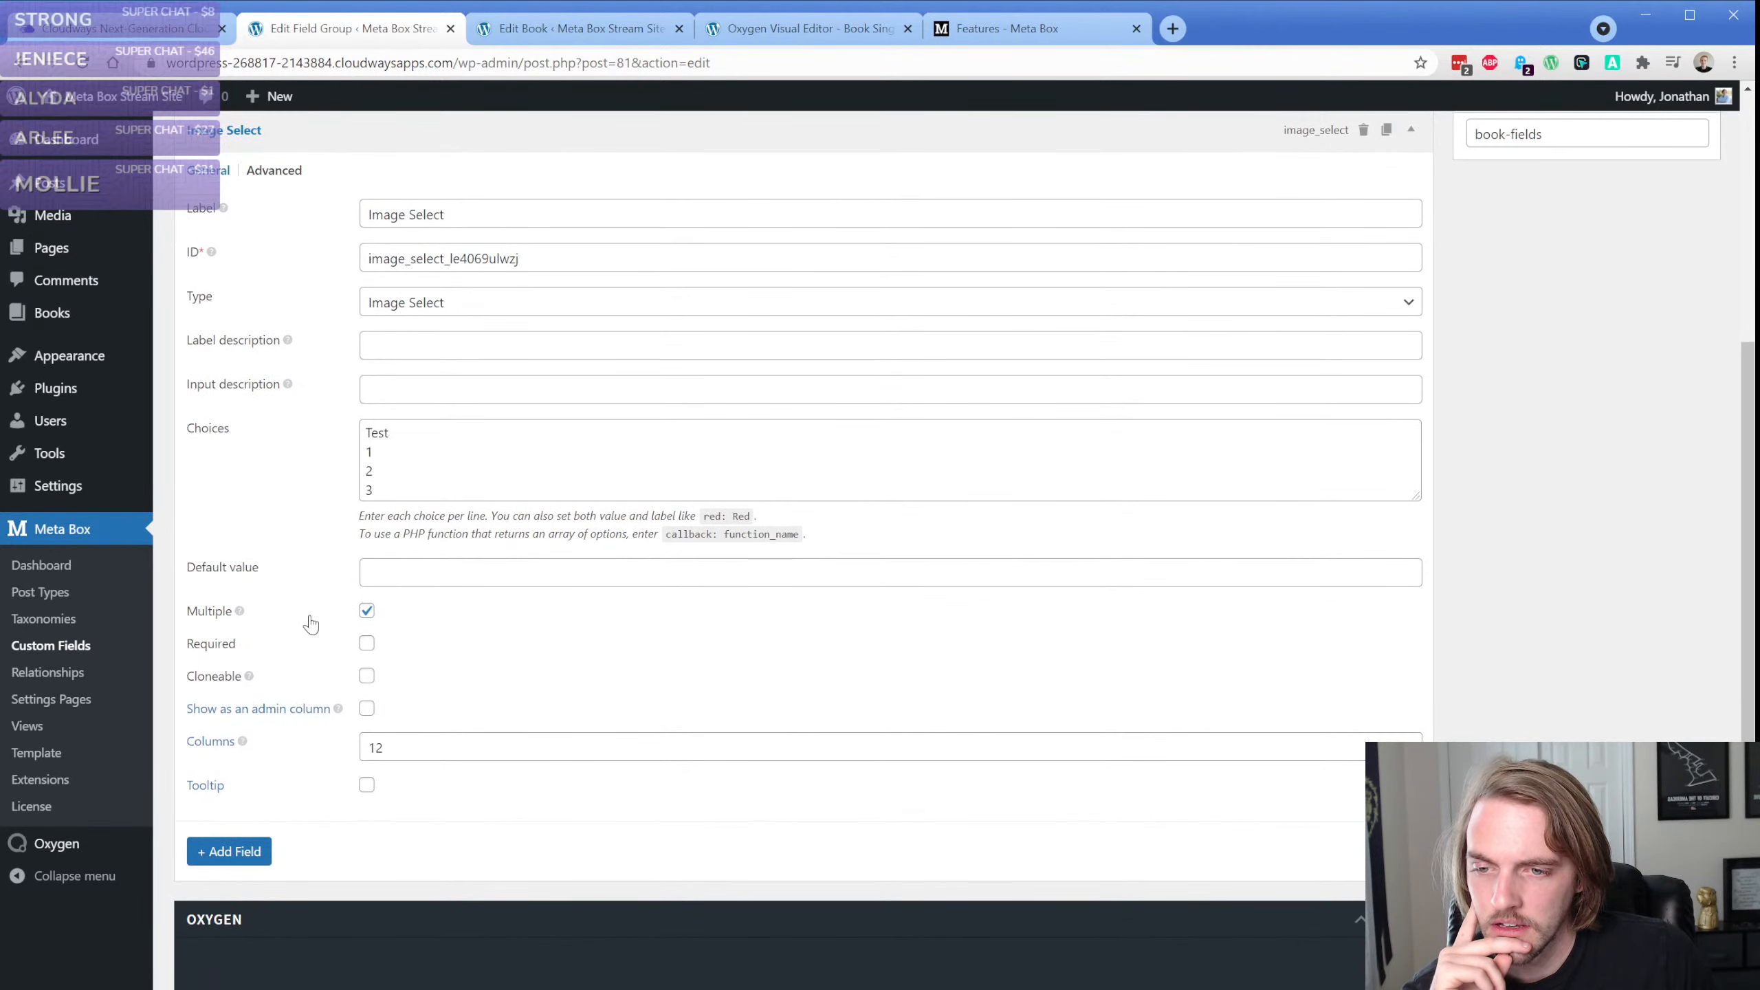
left_click(473, 429)
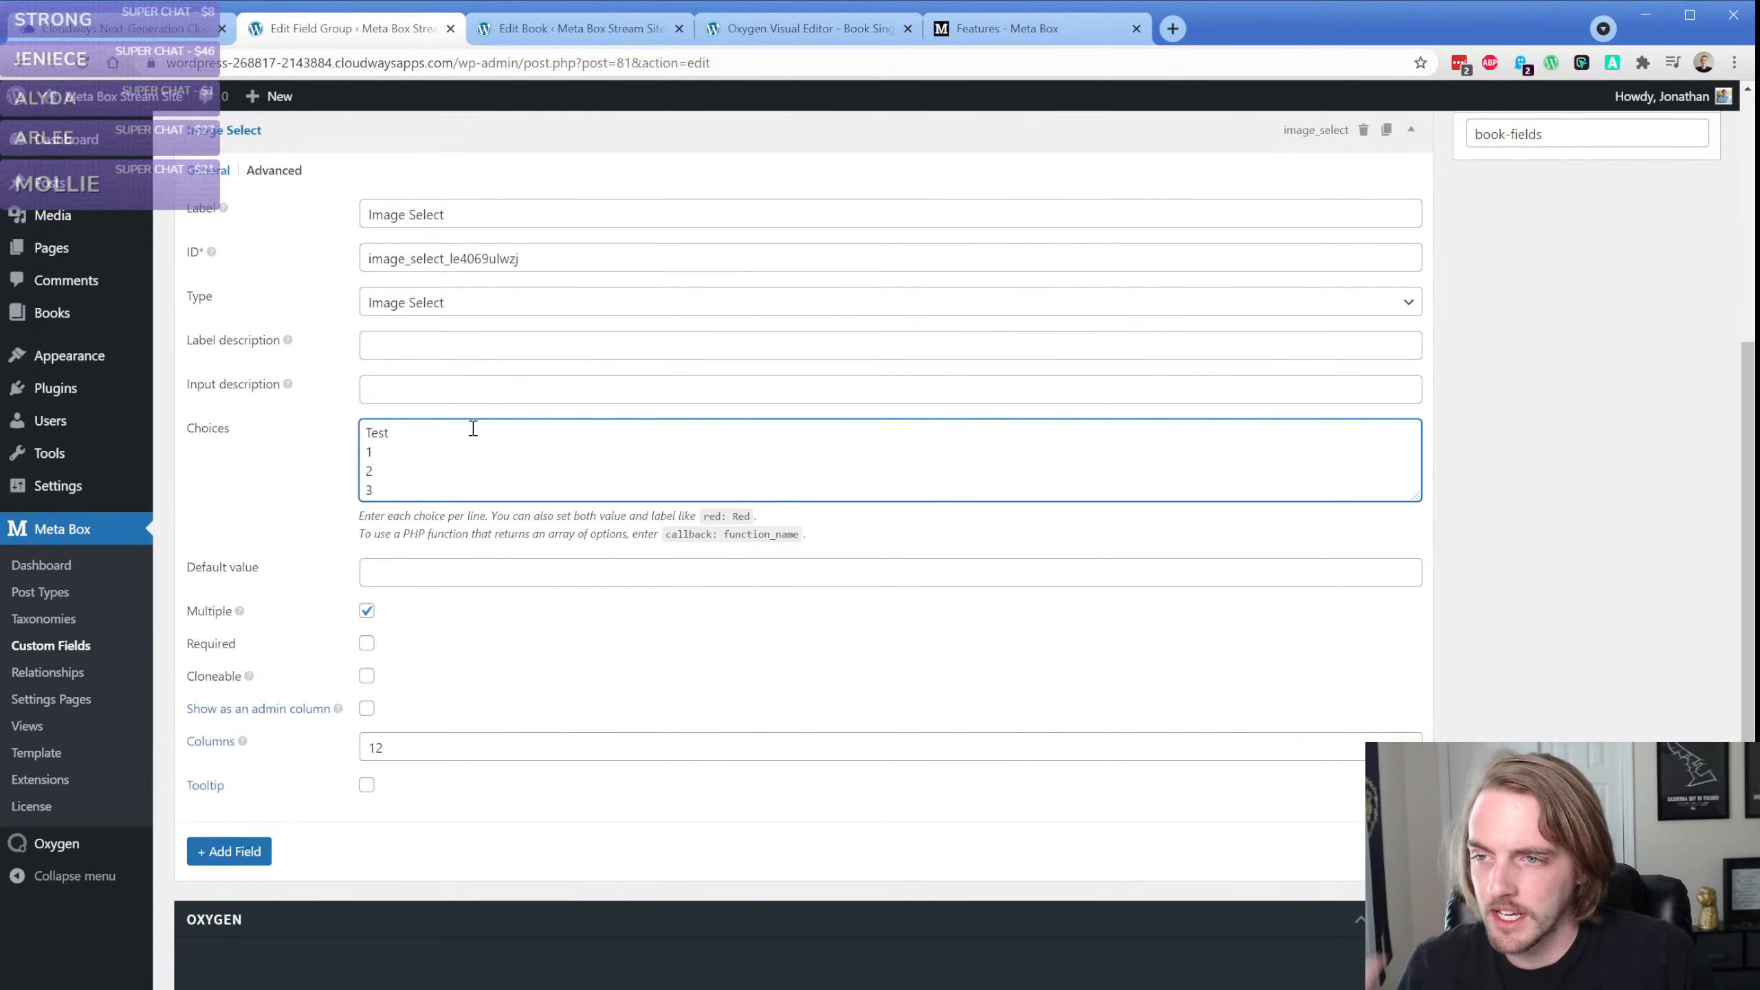
type(":")
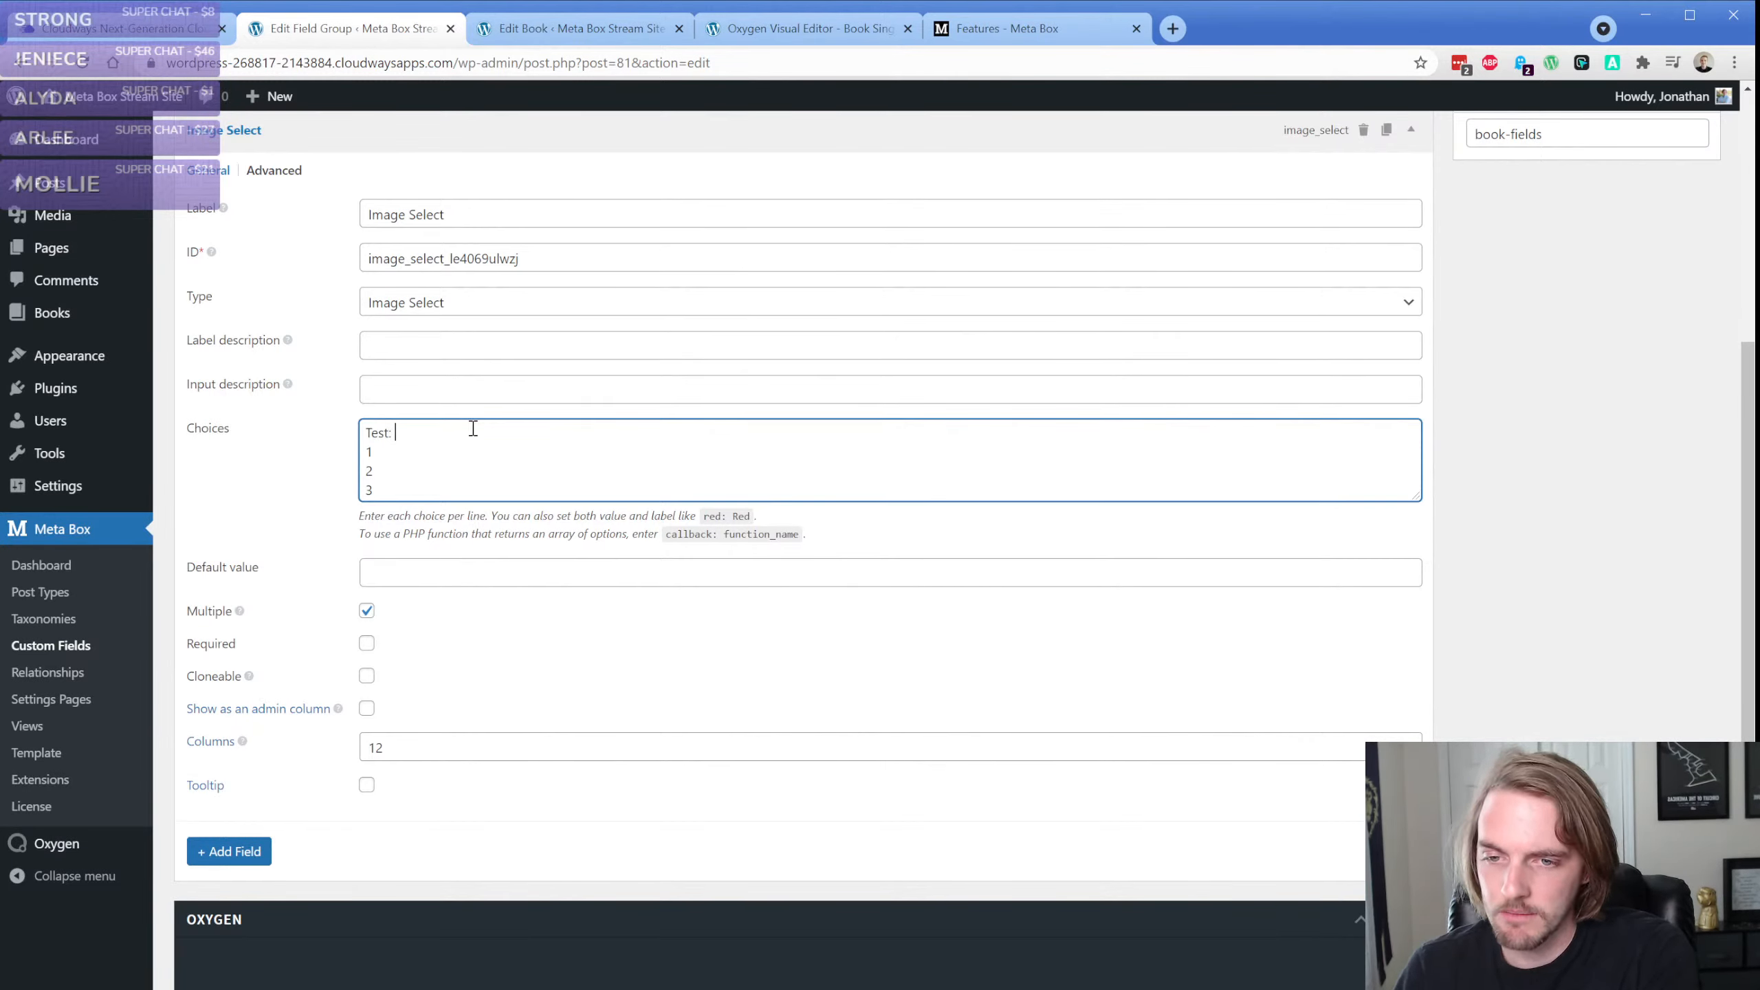
key("BackSpace")
key("BackSpace")
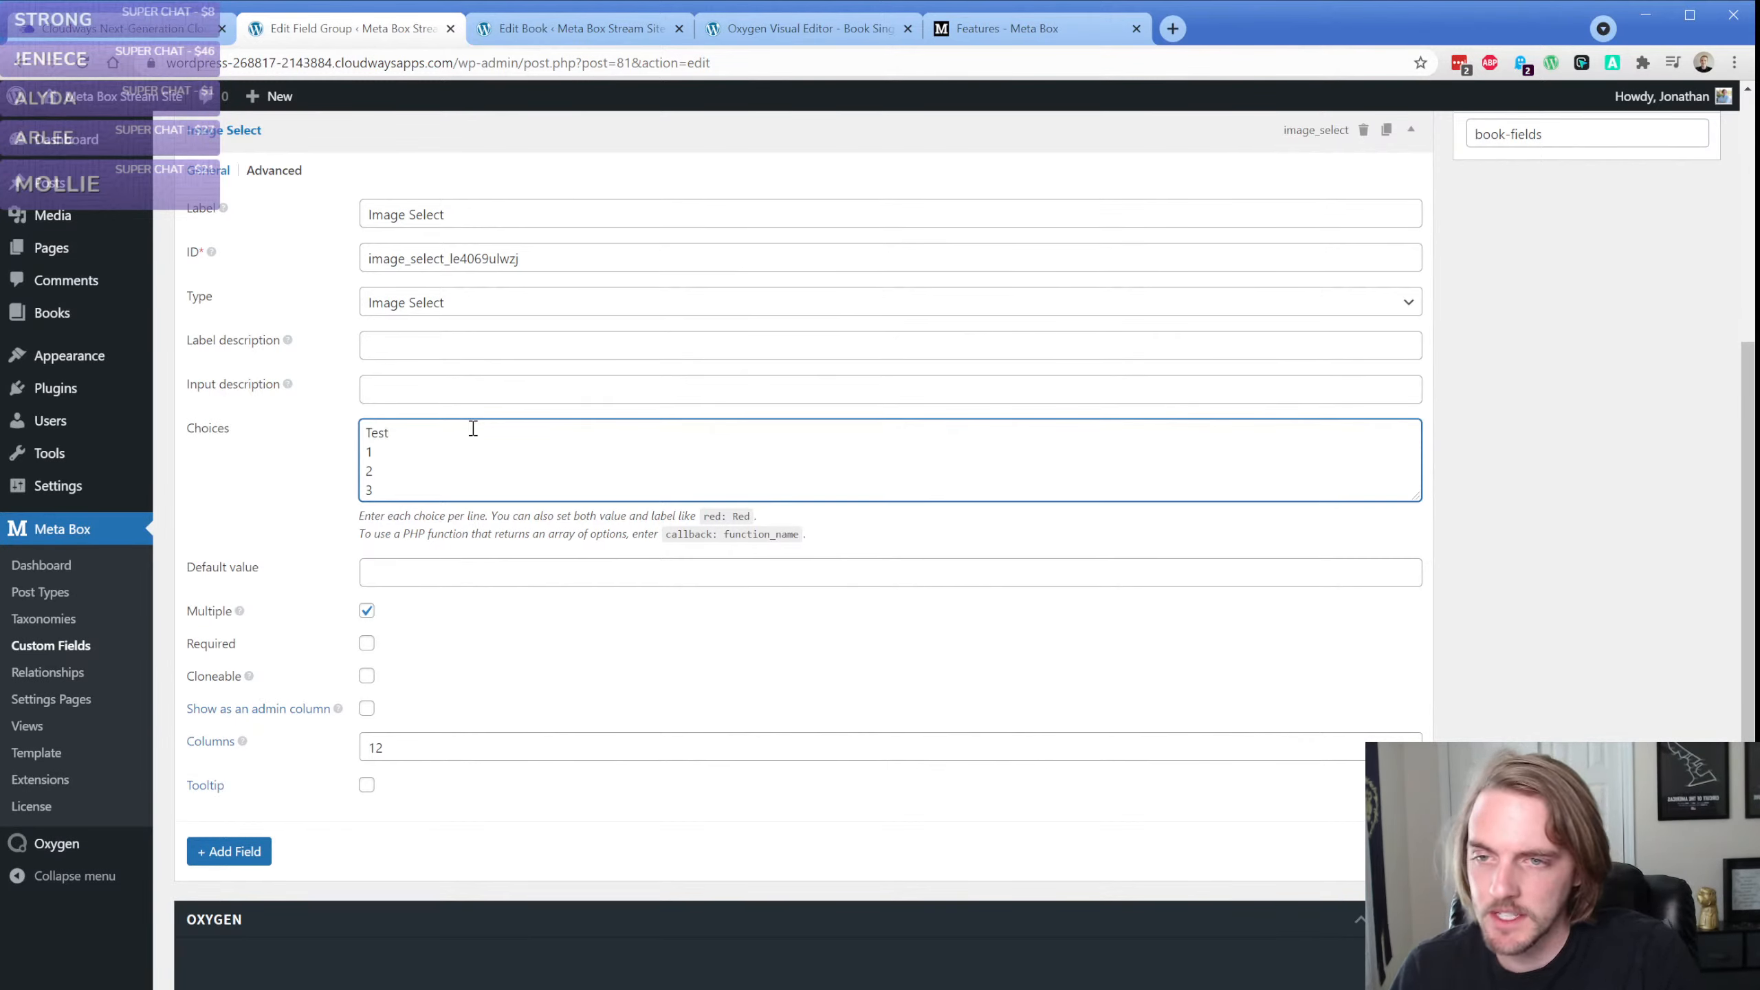
Search the Meta Box website for "image select" and skim the search results
left_click(975, 29)
scroll(1266, 179, "up", 10)
left_click(1244, 108)
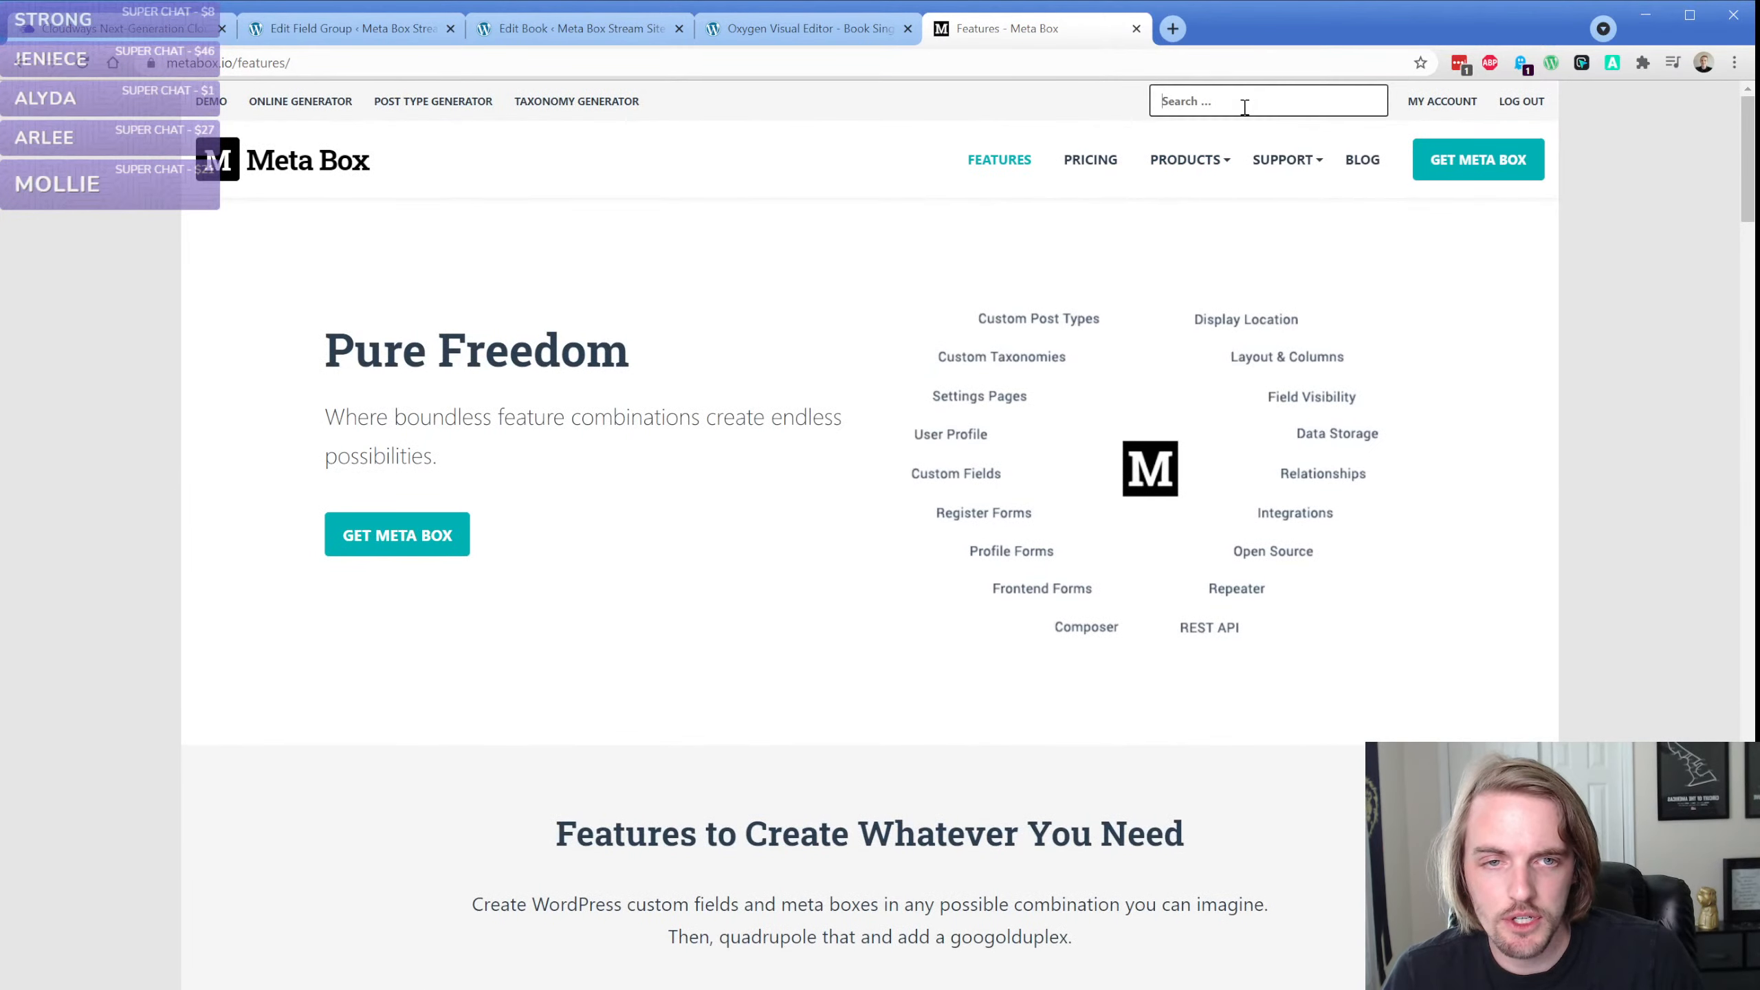
type("image select")
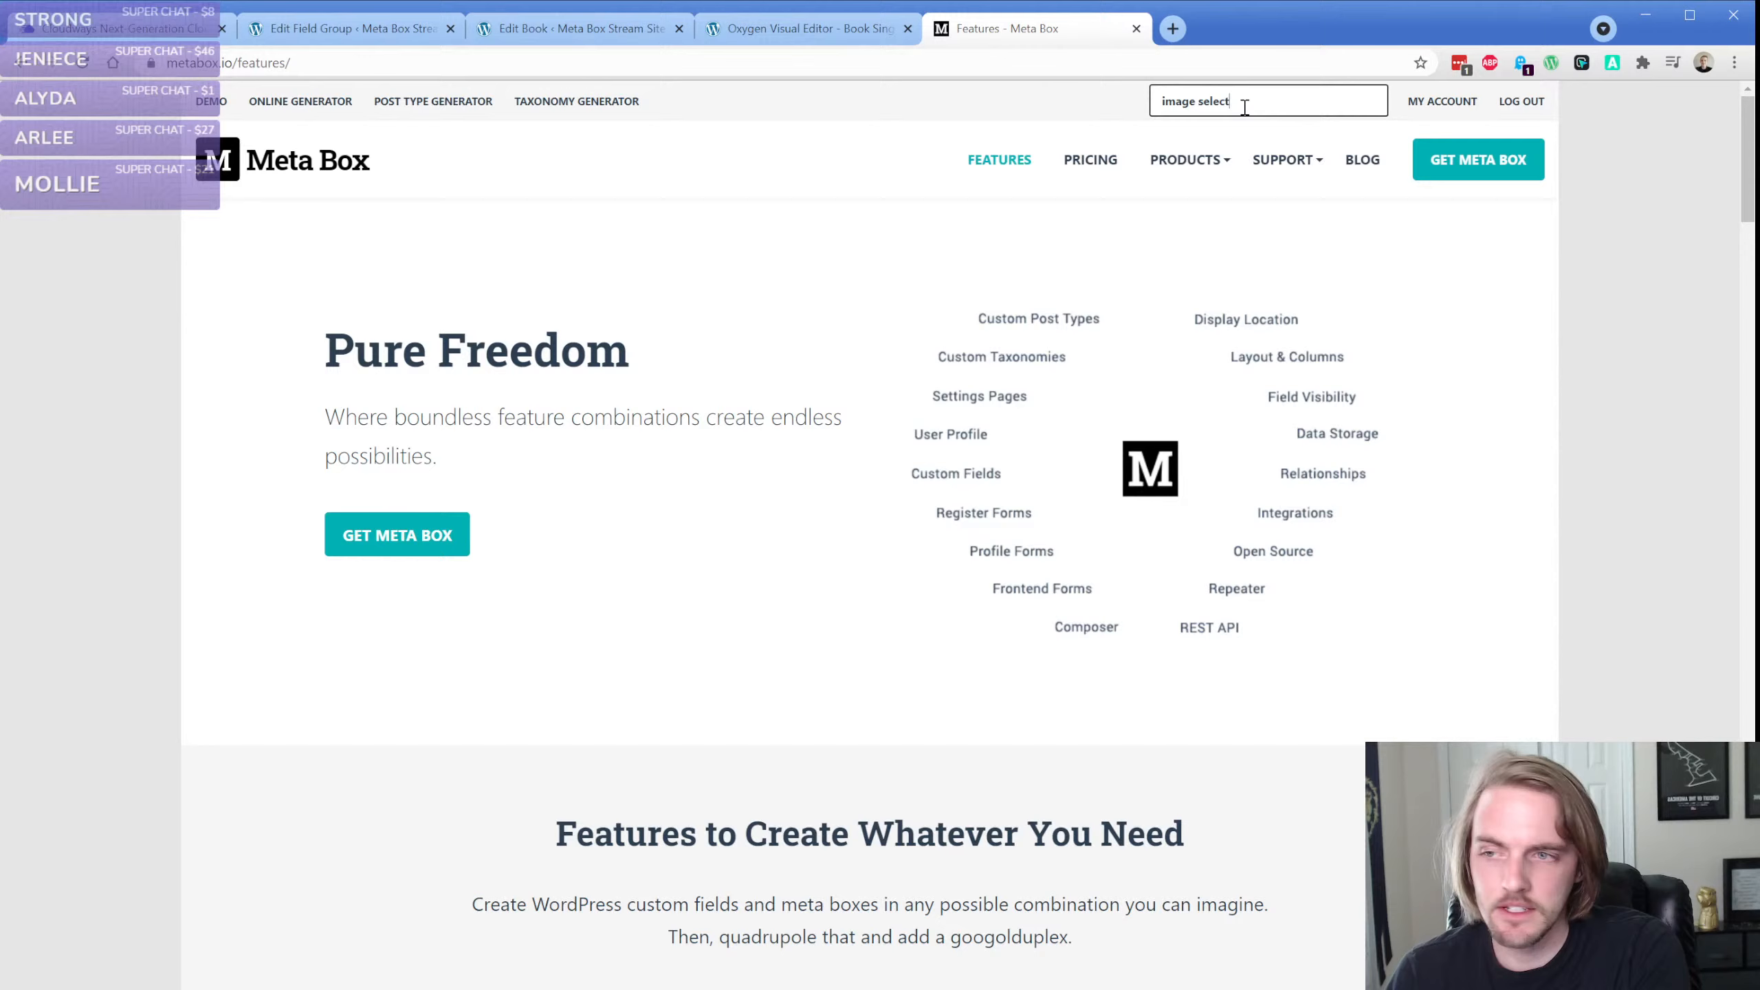
key("Return")
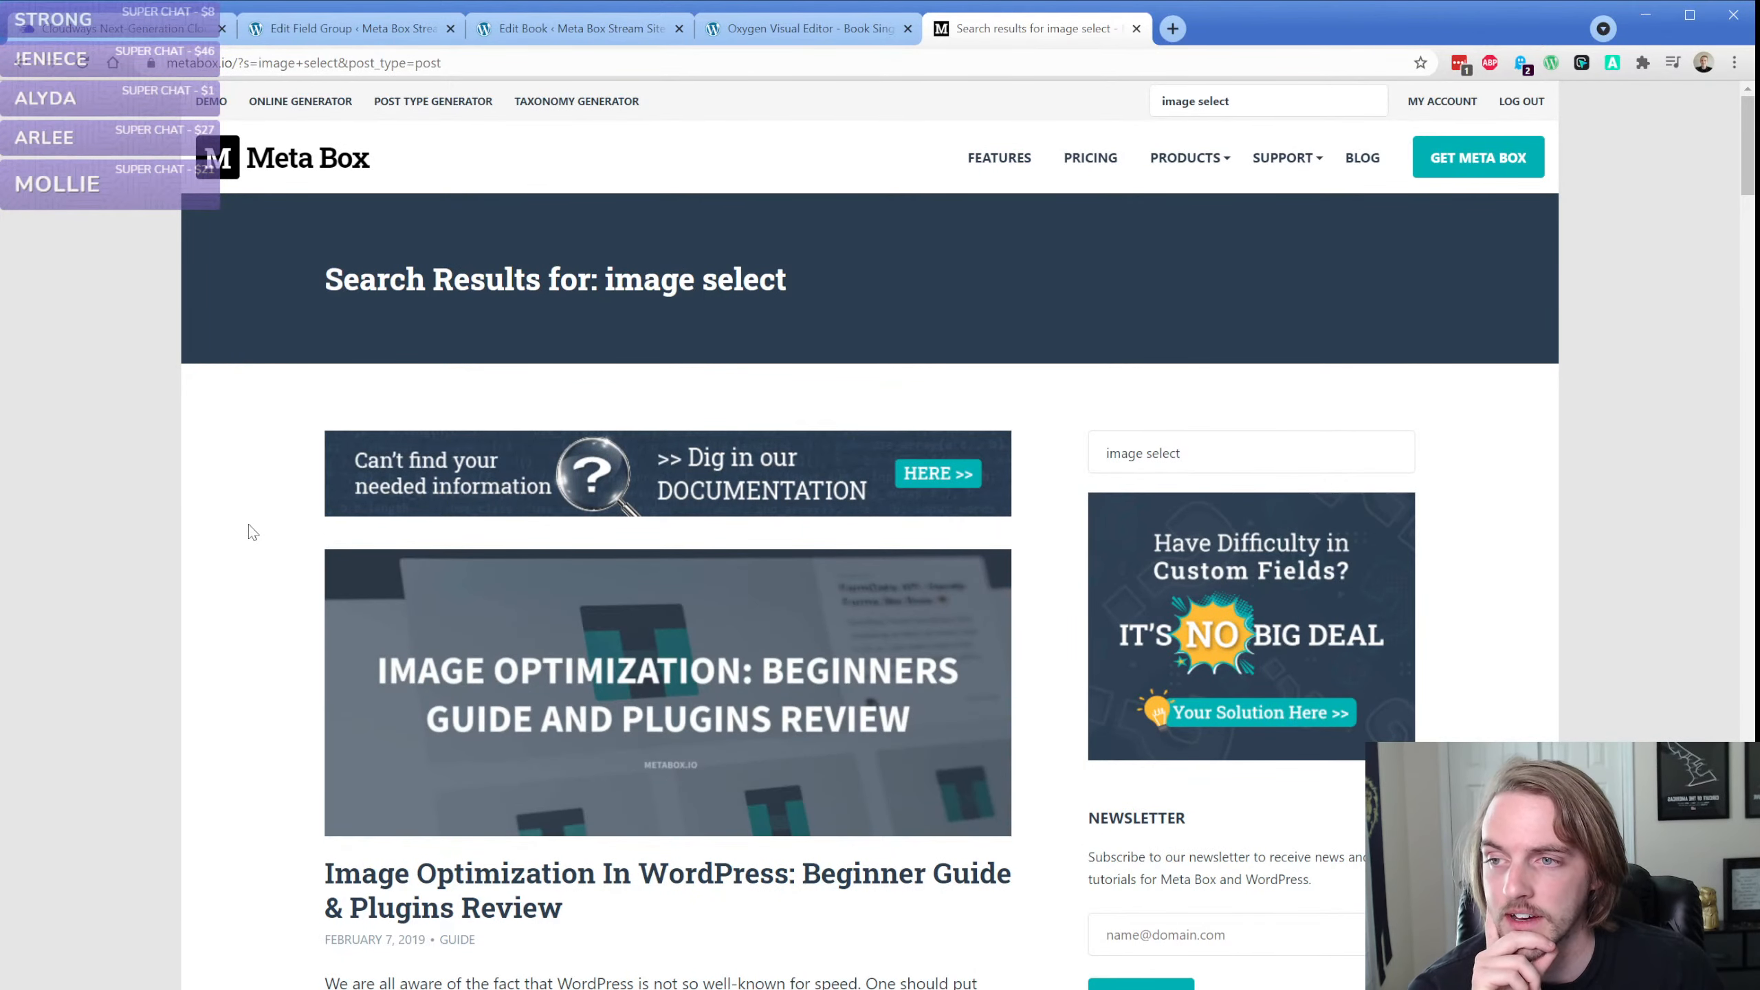
scroll(279, 479, "down", 7)
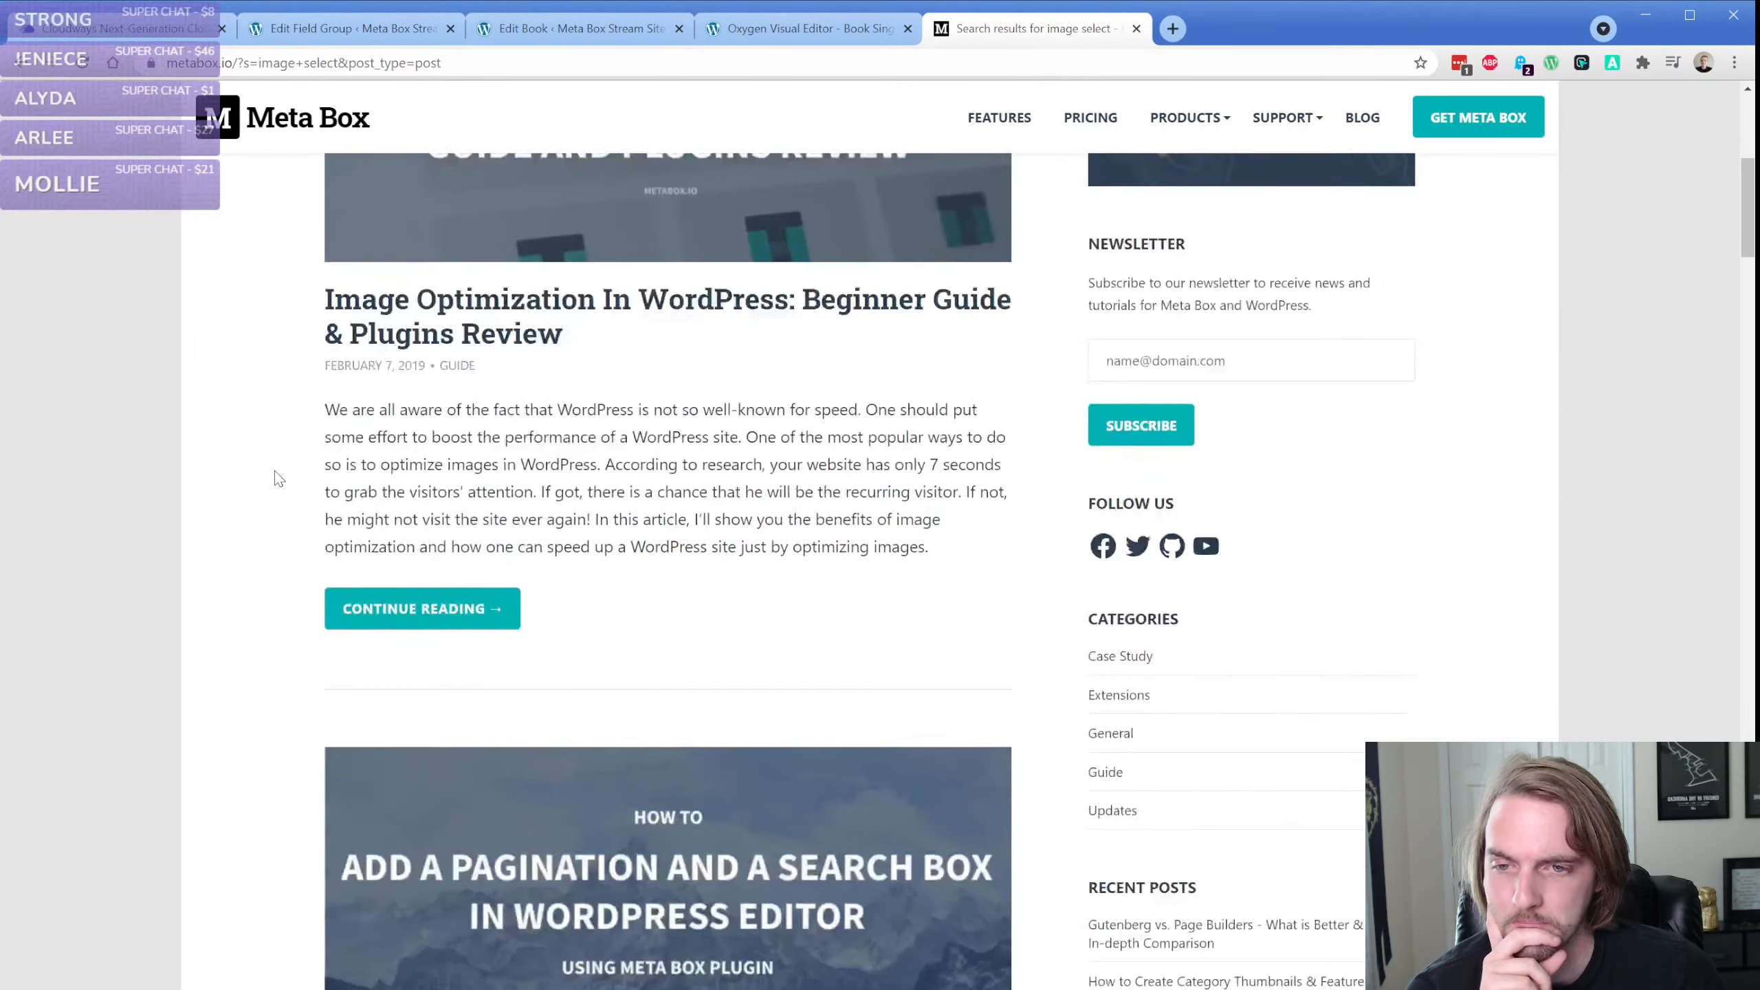
scroll(277, 496, "down", 1)
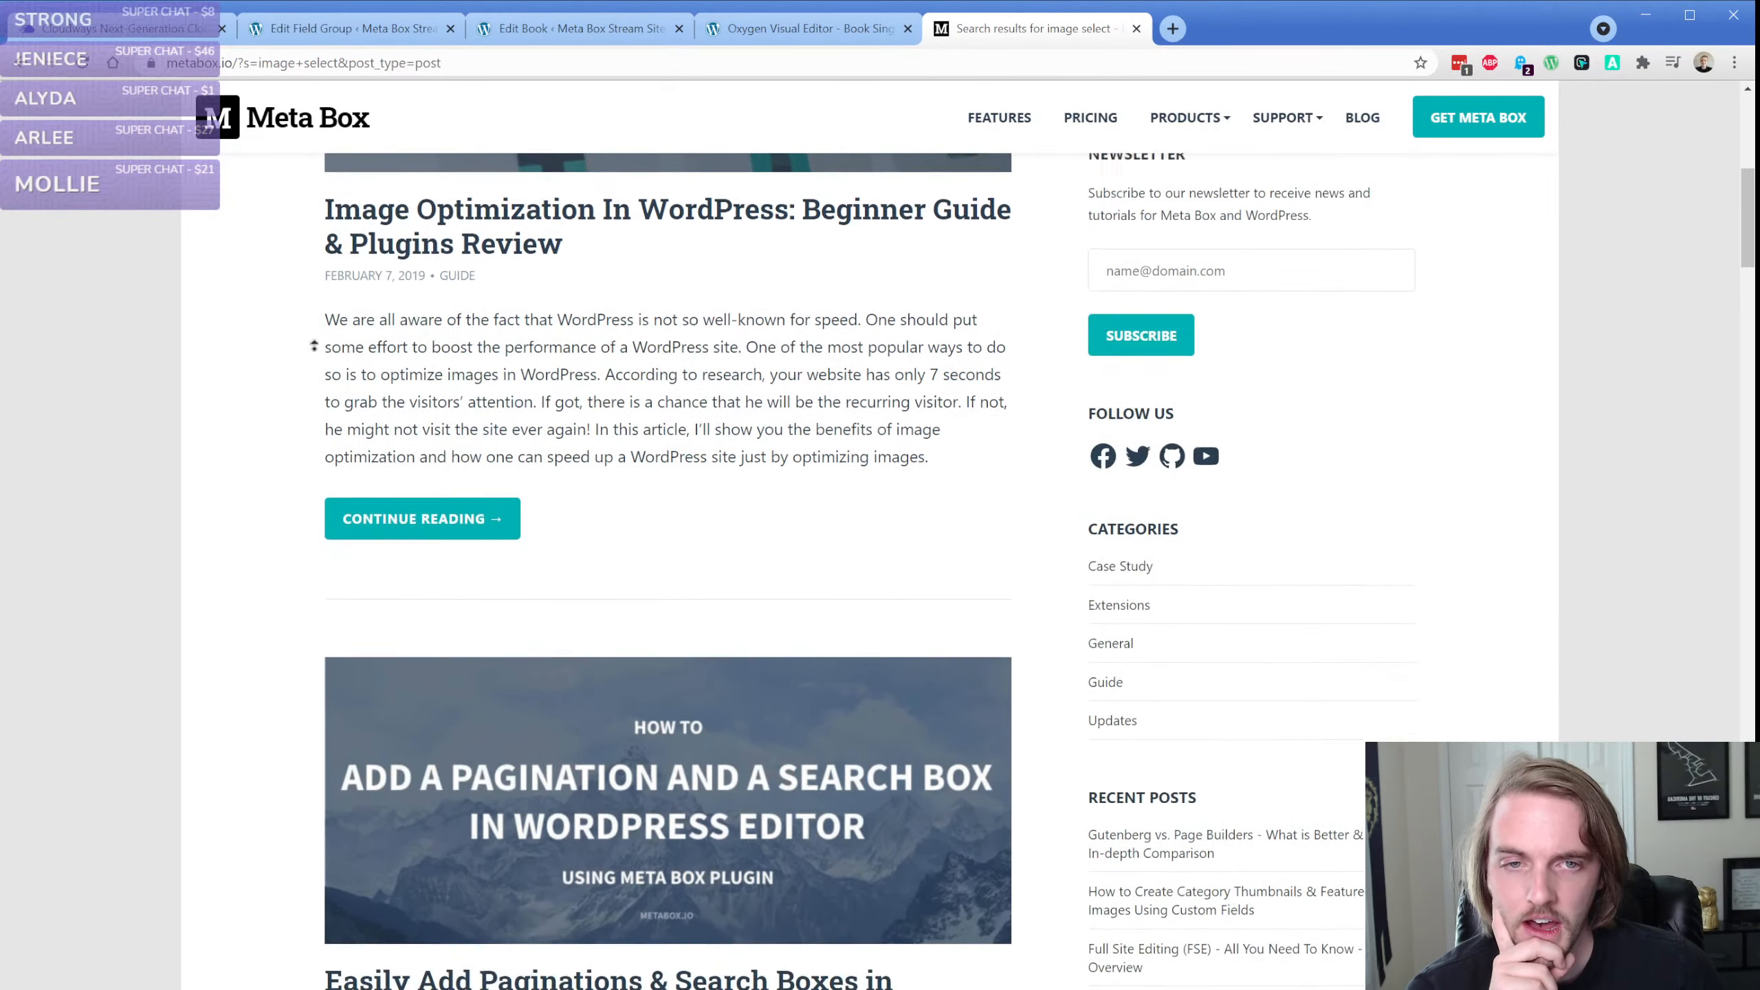
scroll(1155, 224, "up", 8)
Open the Meta Box documentation and look through the field types available to the Book Fields group
mouse_move(1286, 158)
left_click(1311, 205)
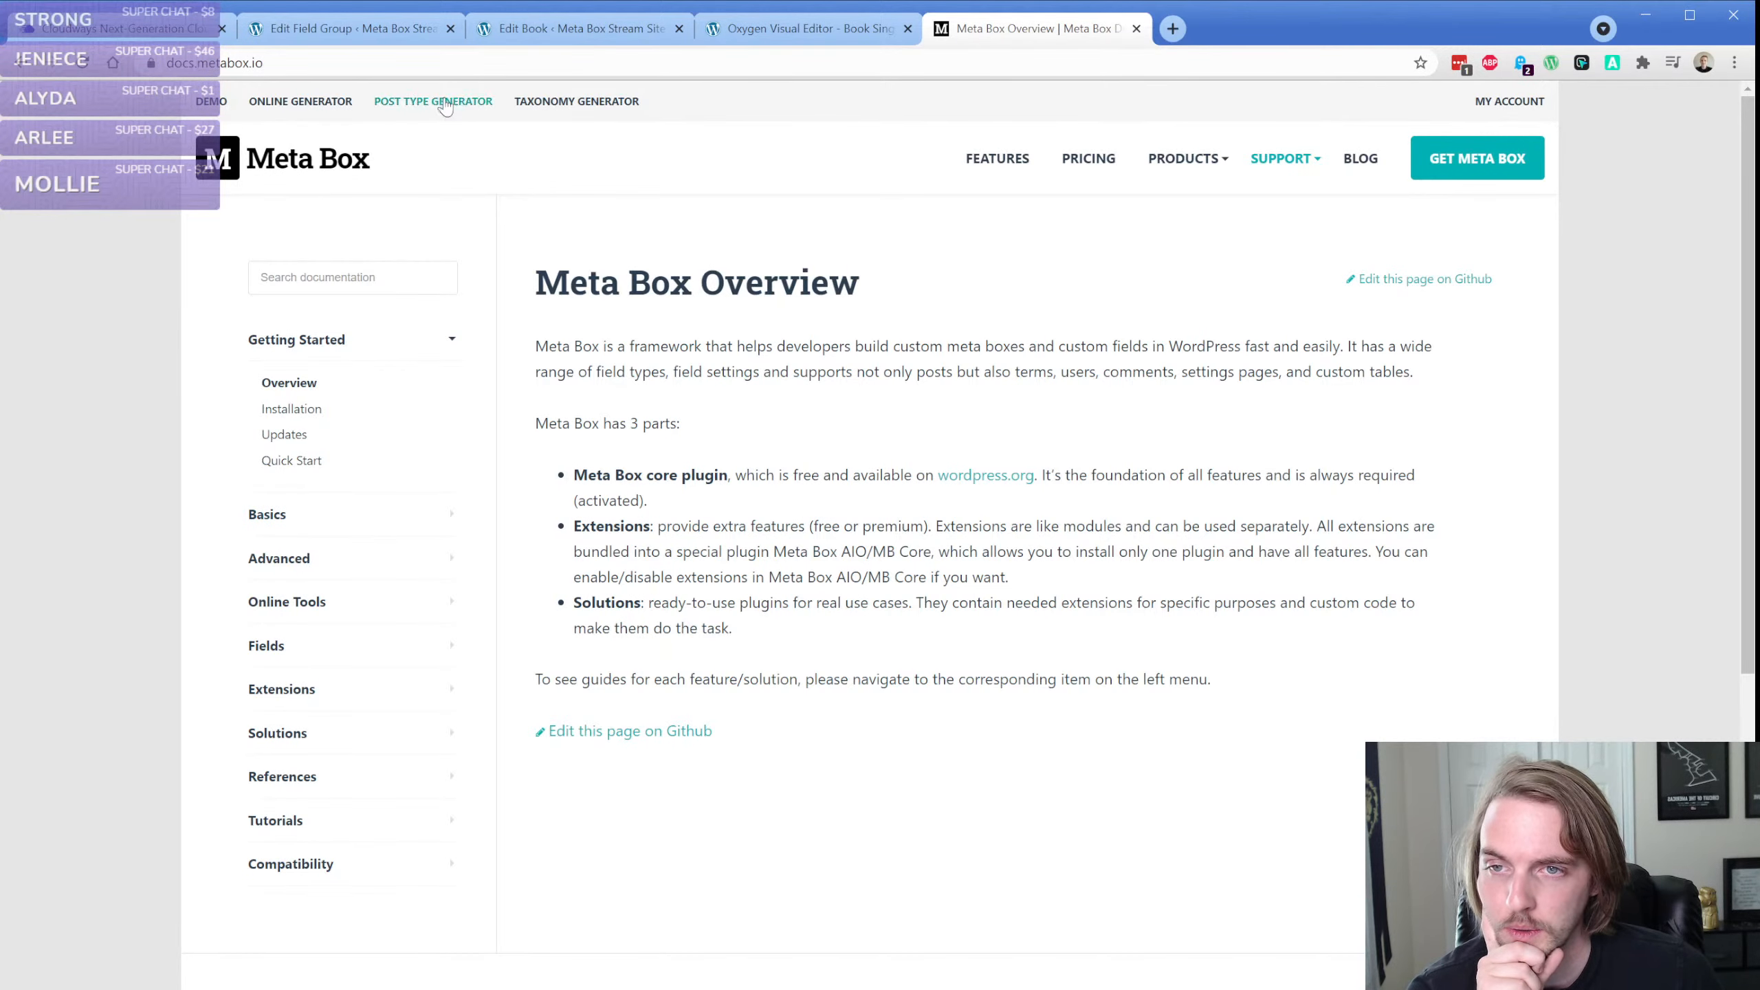
left_click(368, 22)
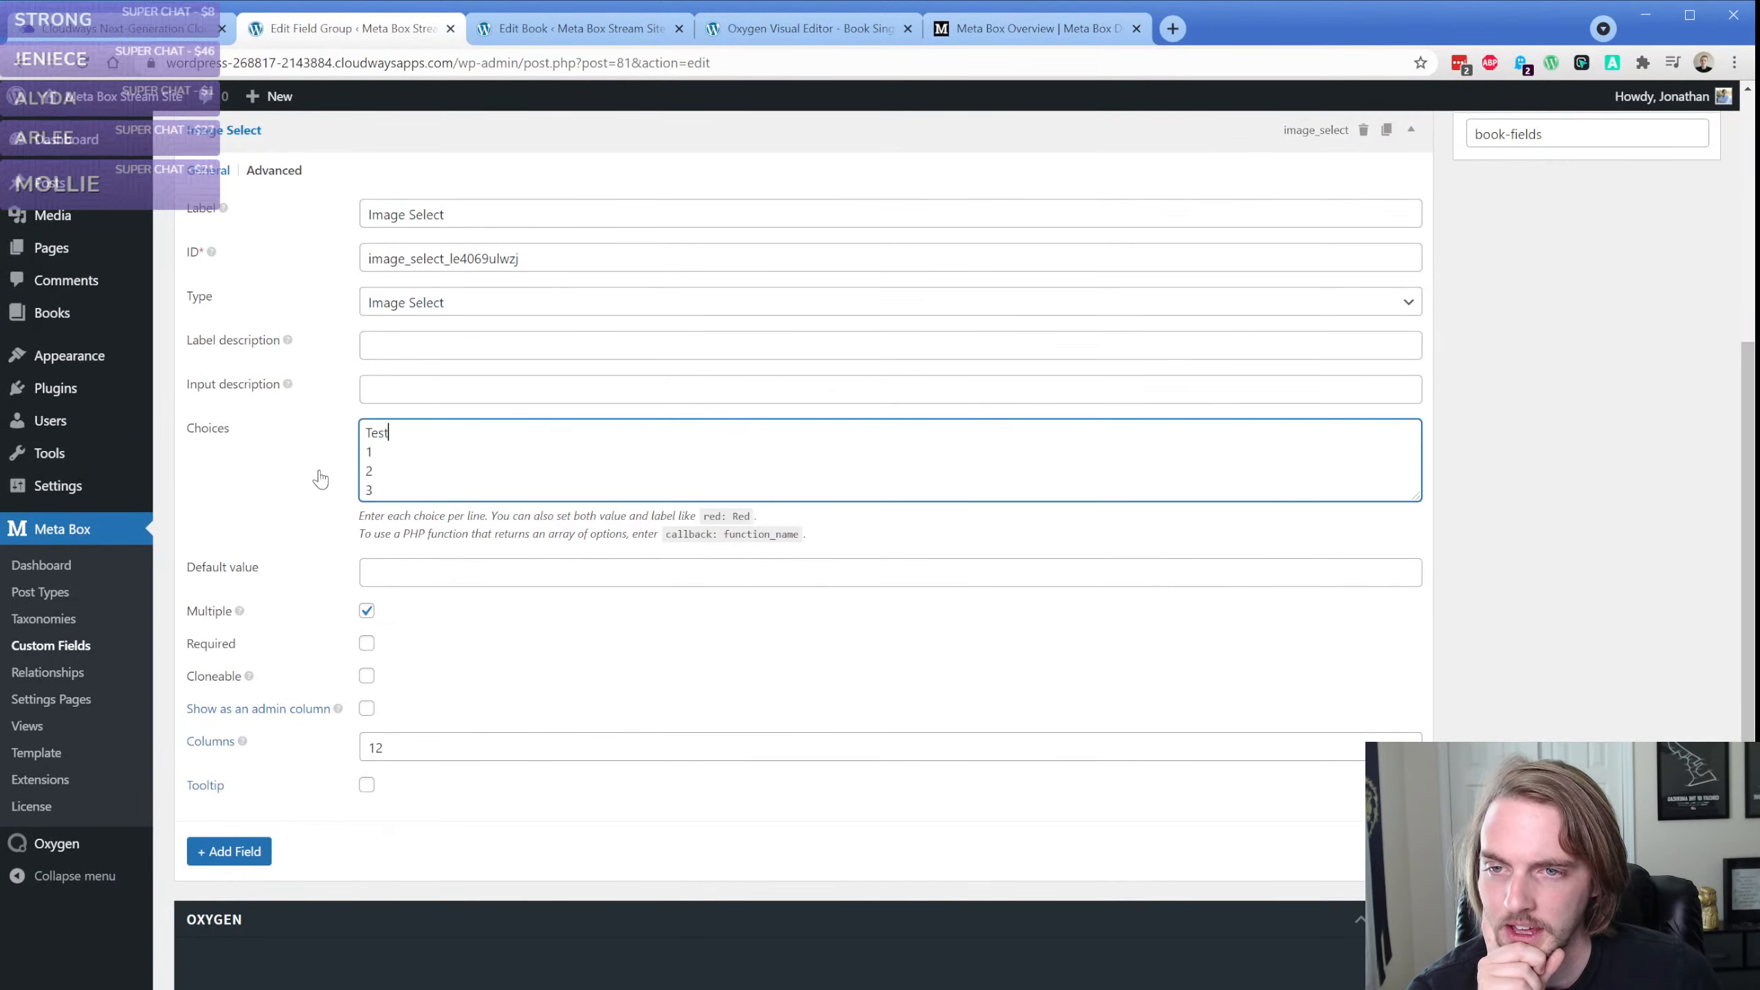
scroll(319, 480, "up", 1)
scroll(297, 383, "down", 1)
left_click(235, 858)
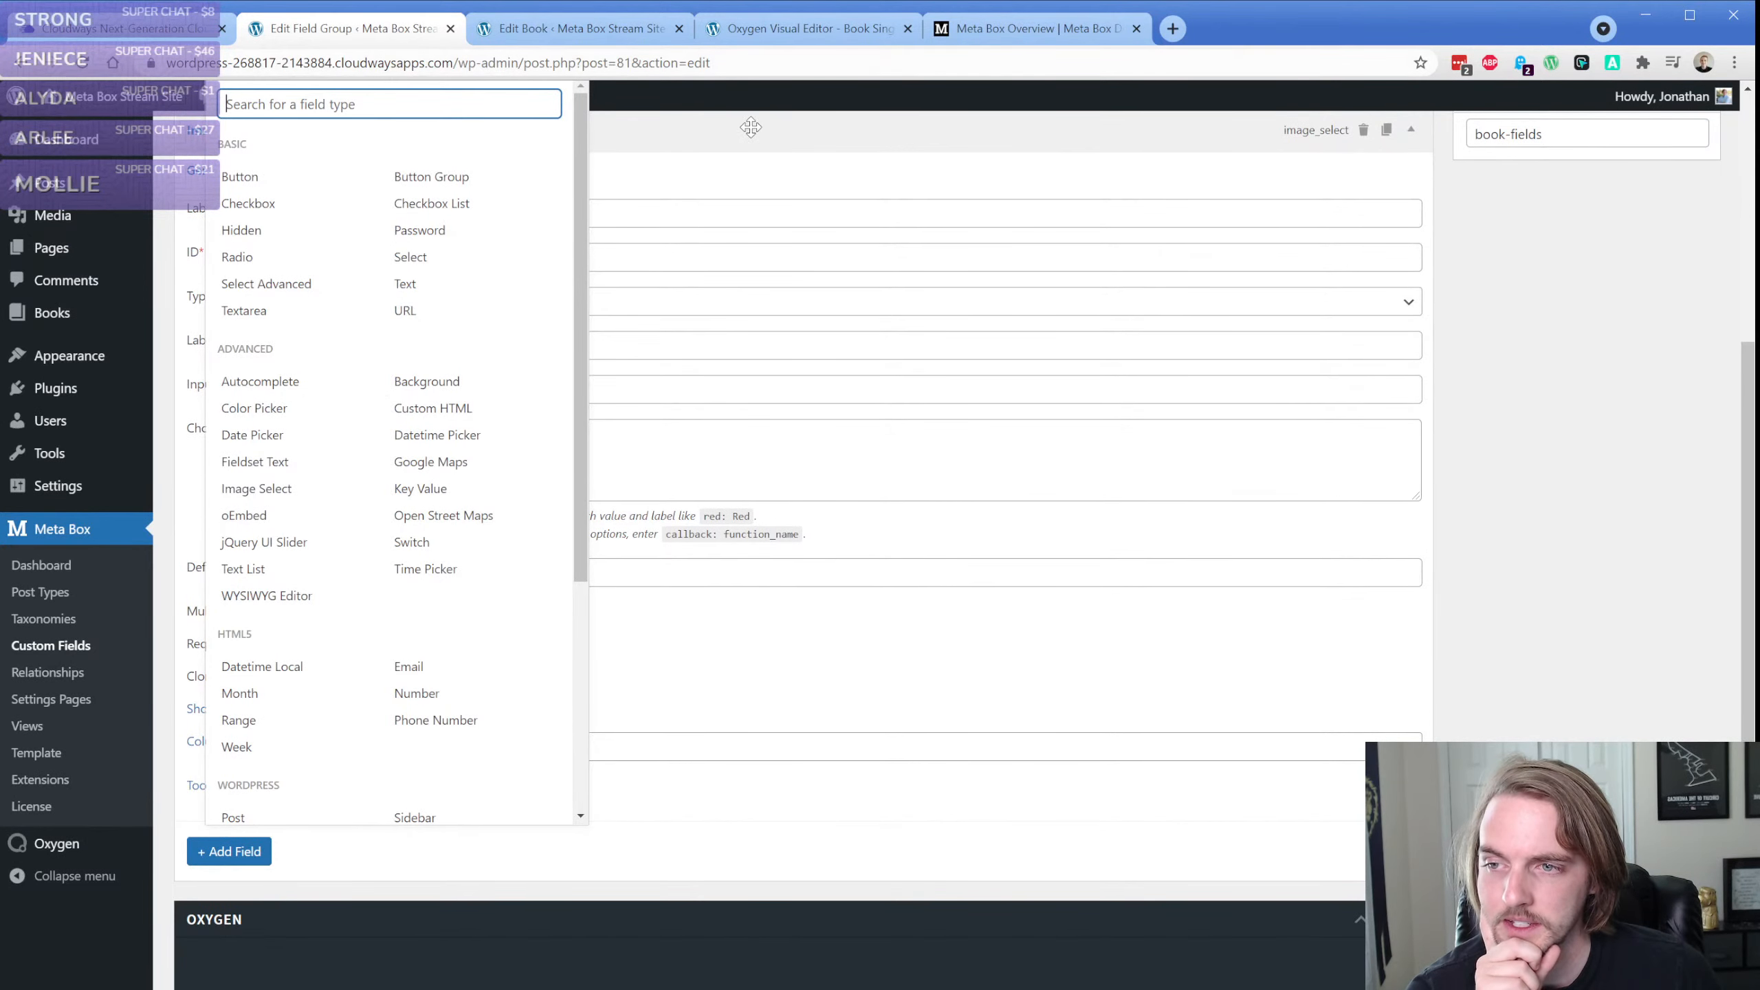
Find the Image Select page among the documentation's field articles and examine its settings, sample code and template usage
left_click(987, 31)
left_click(291, 559)
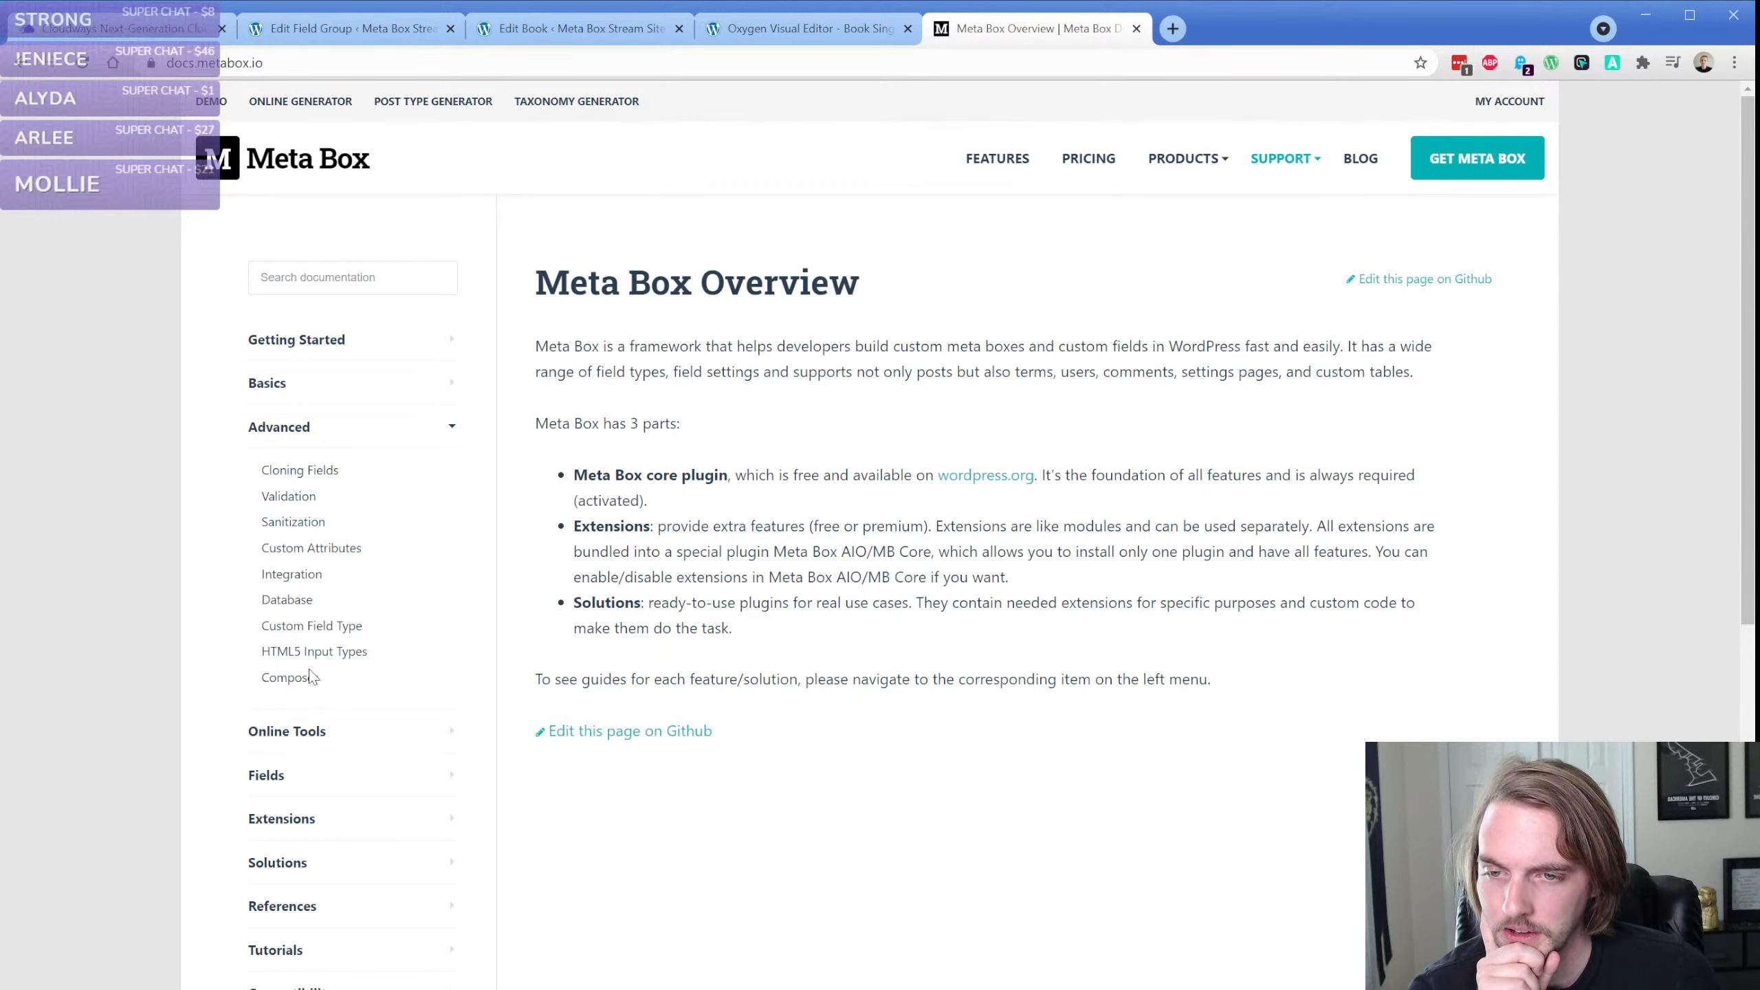
scroll(210, 634, "down", 1)
left_click(264, 676)
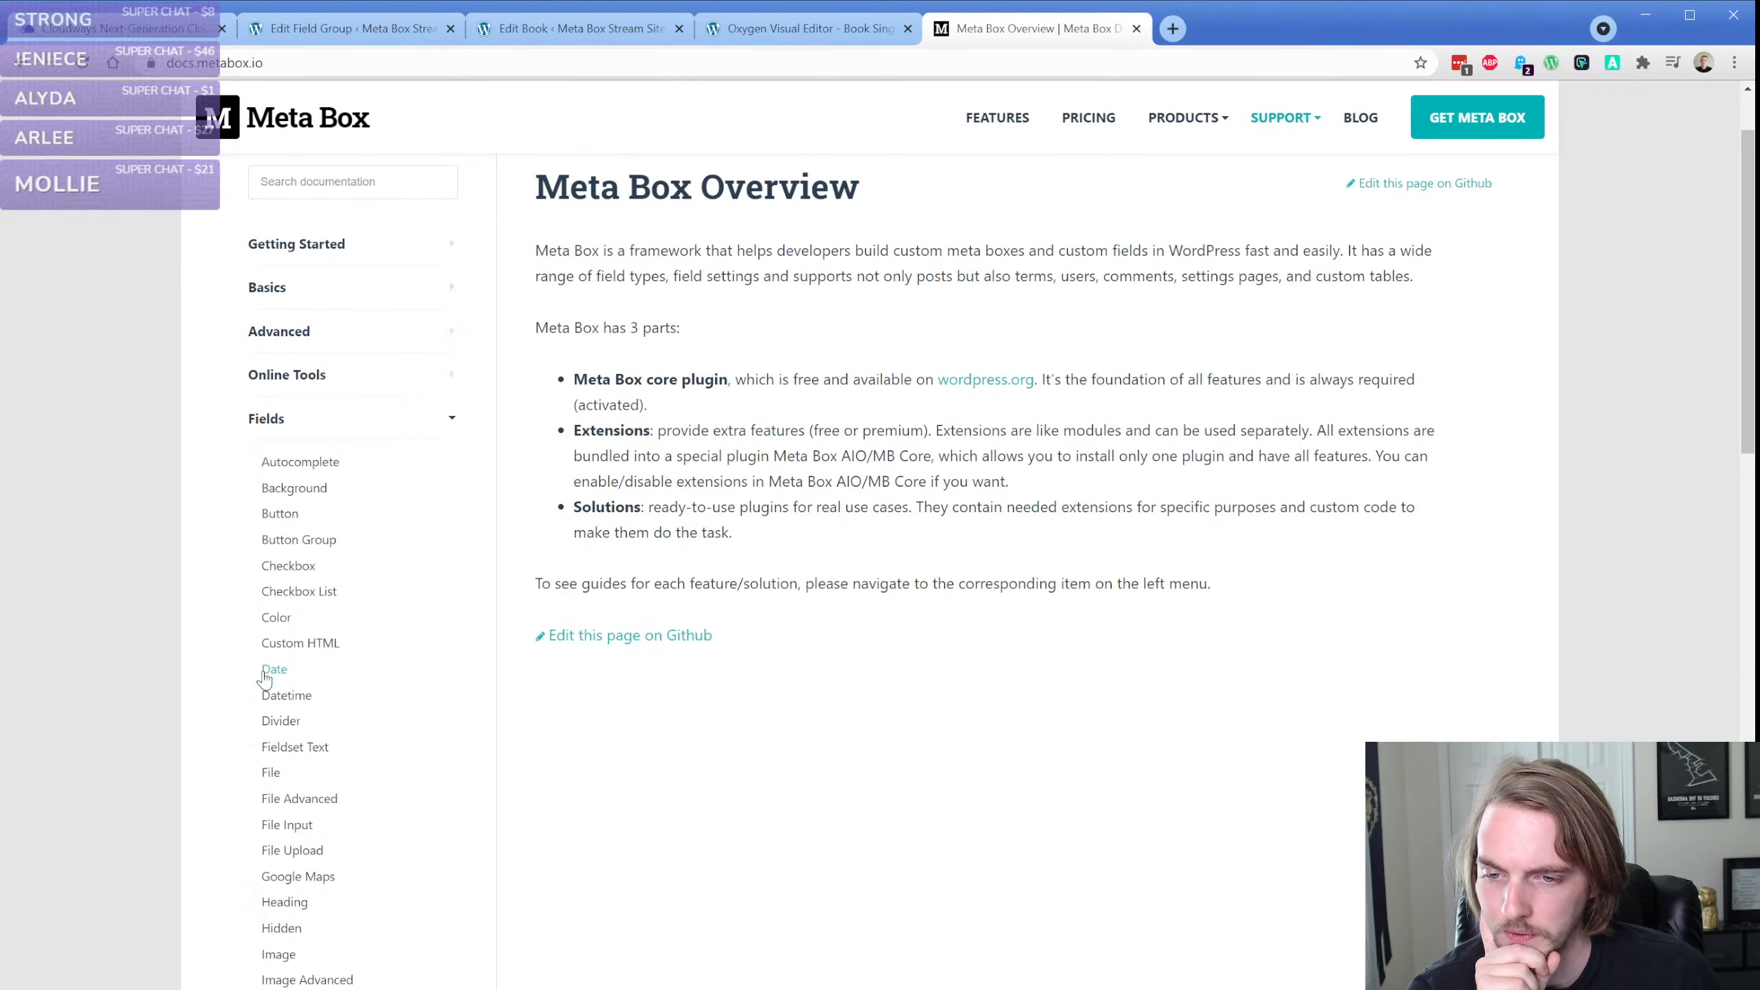
scroll(239, 612, "down", 2)
scroll(277, 659, "down", 1)
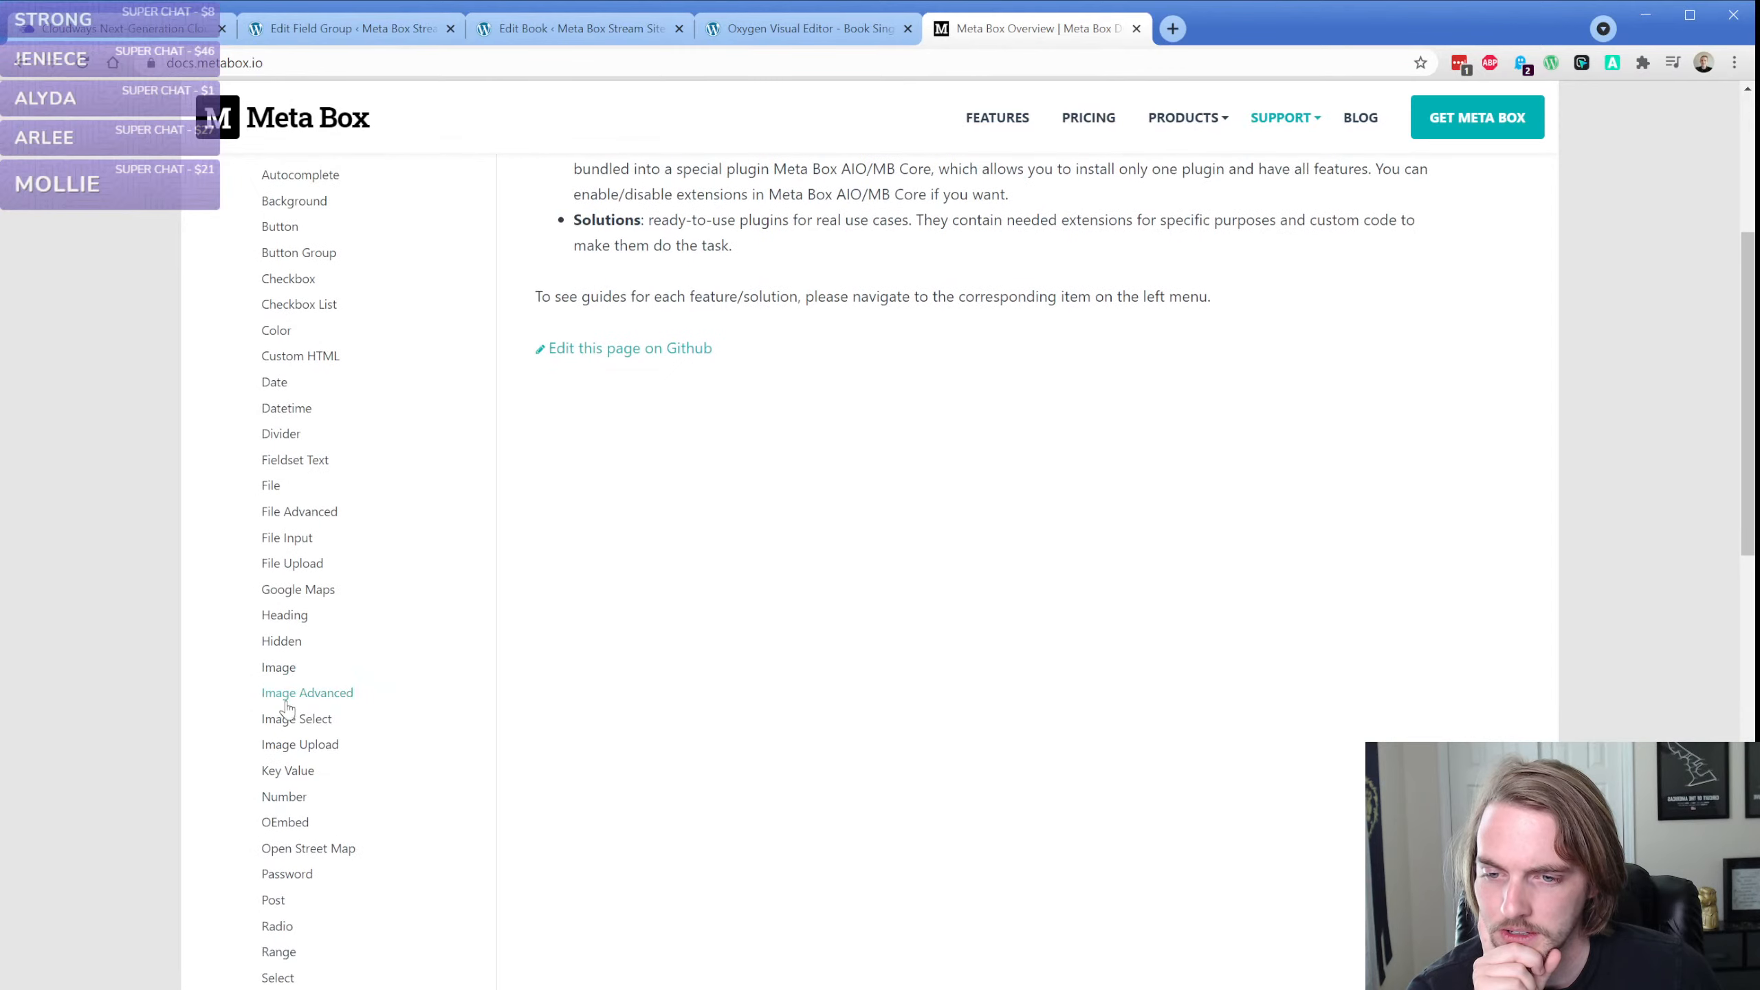
left_click(287, 719)
scroll(528, 458, "down", 4)
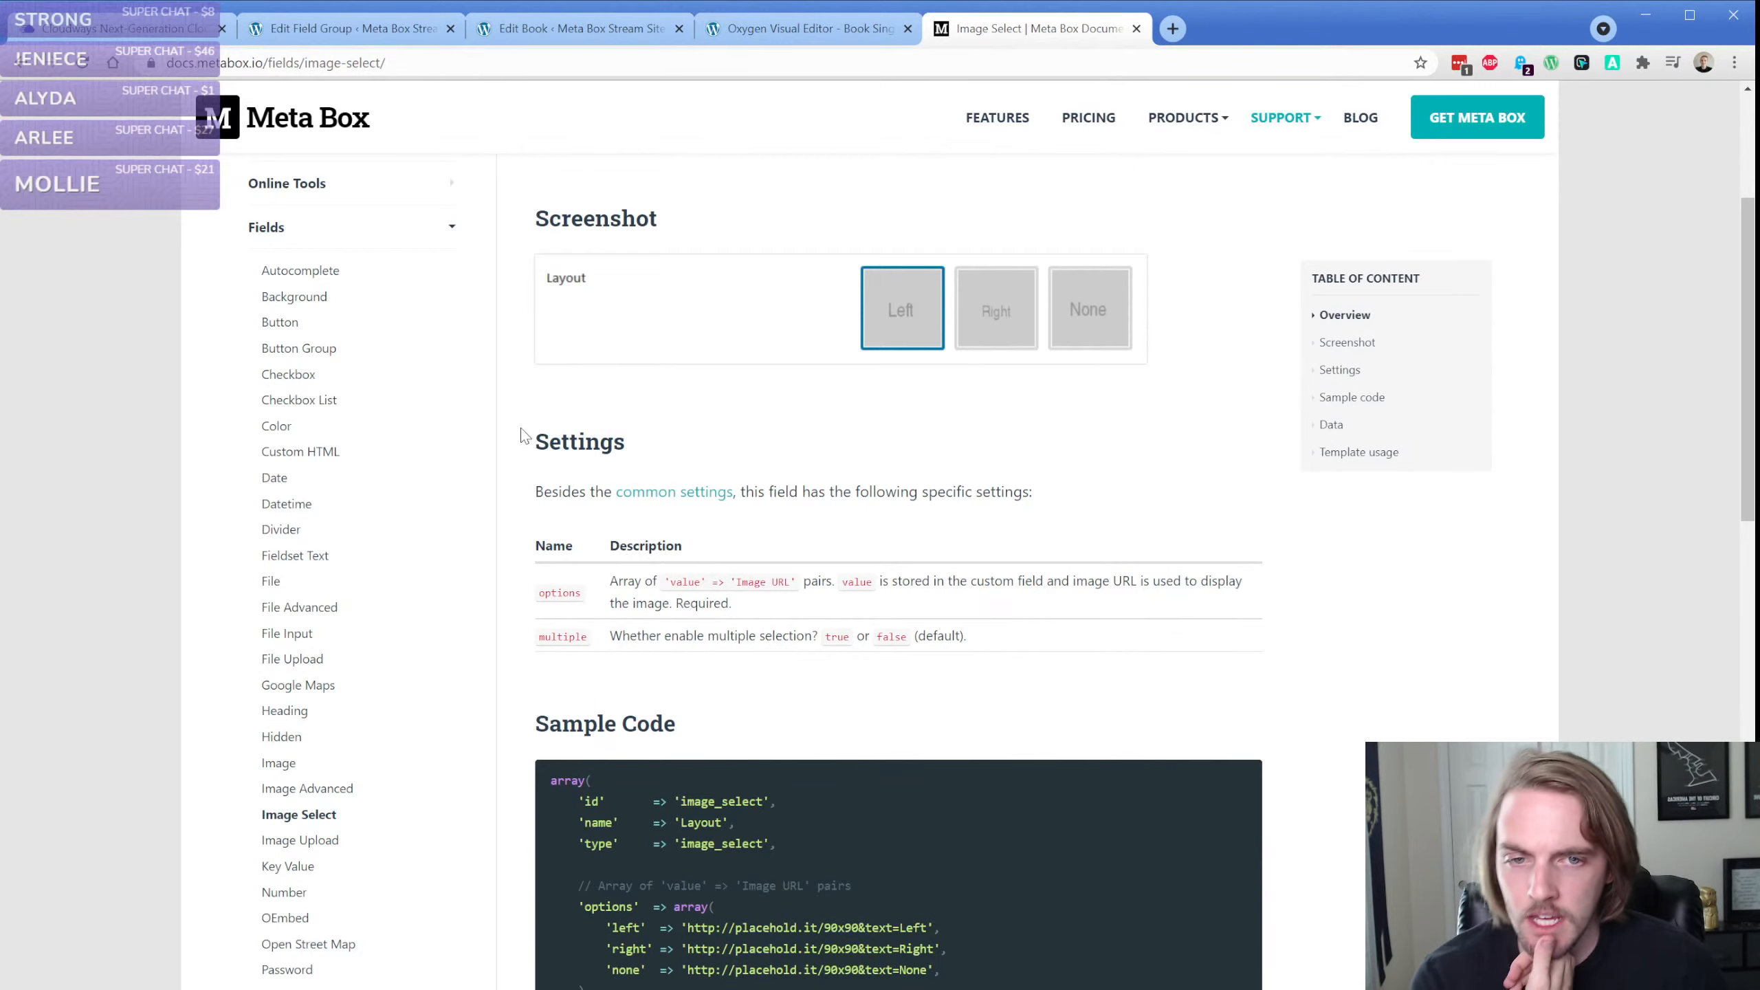
scroll(524, 435, "down", 8)
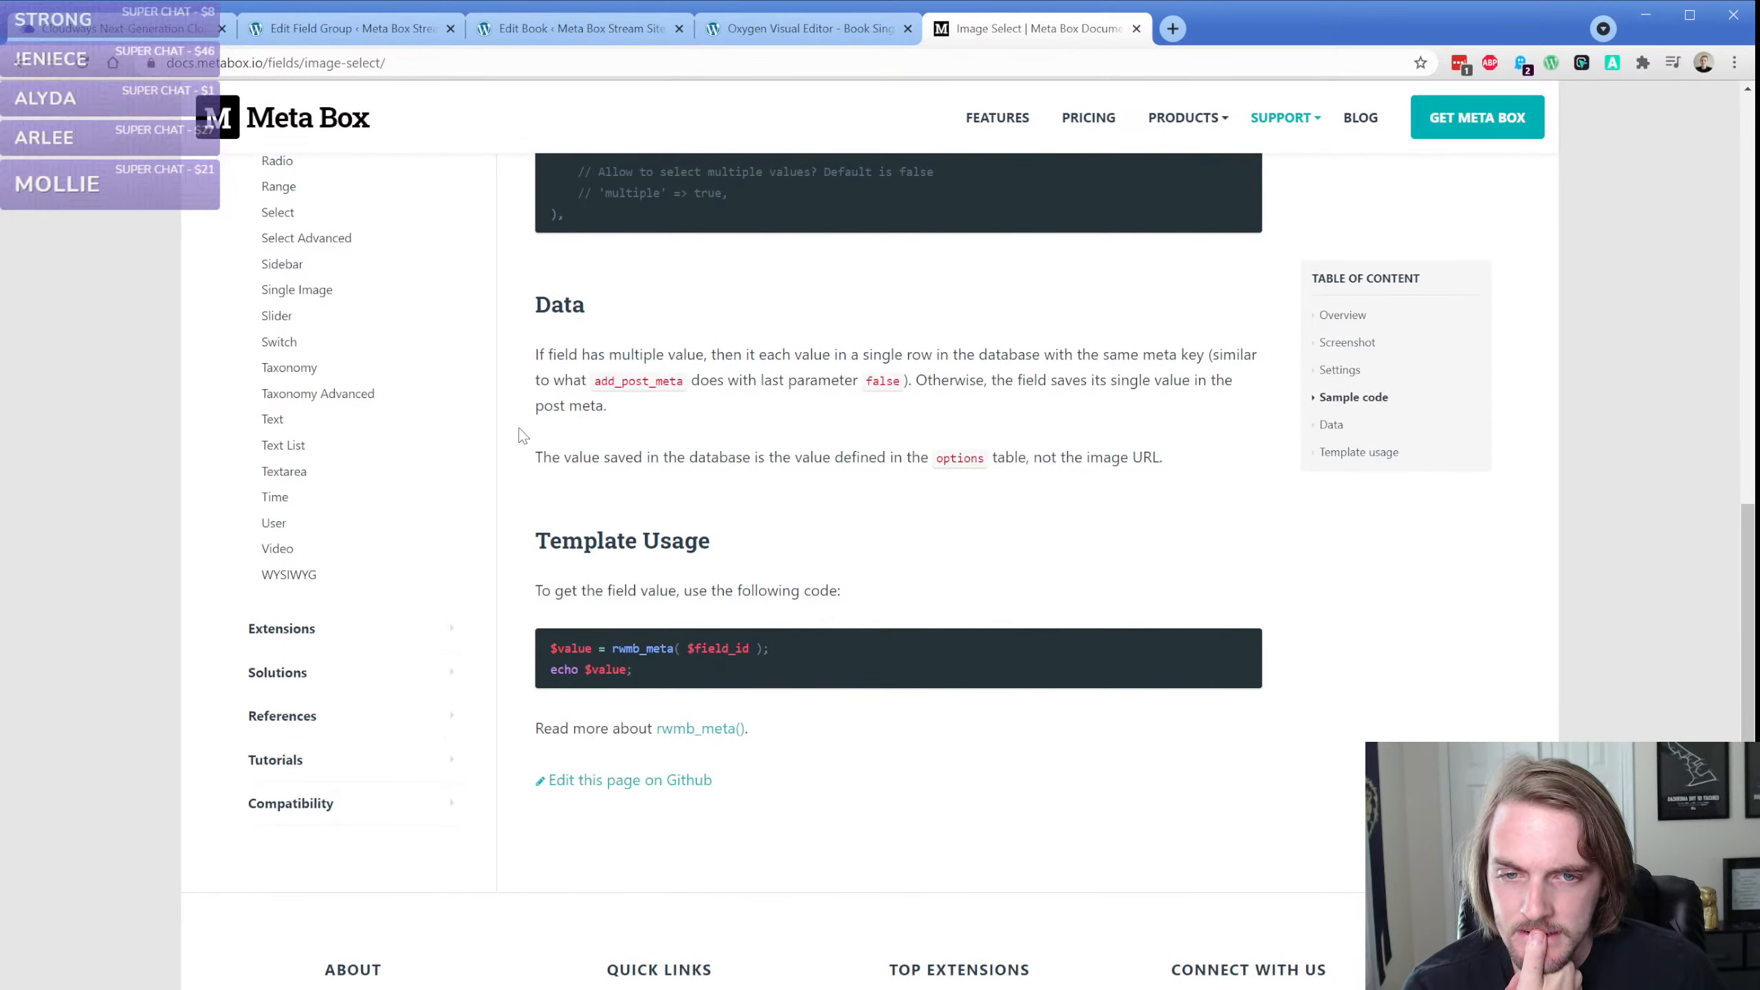
scroll(523, 435, "up", 8)
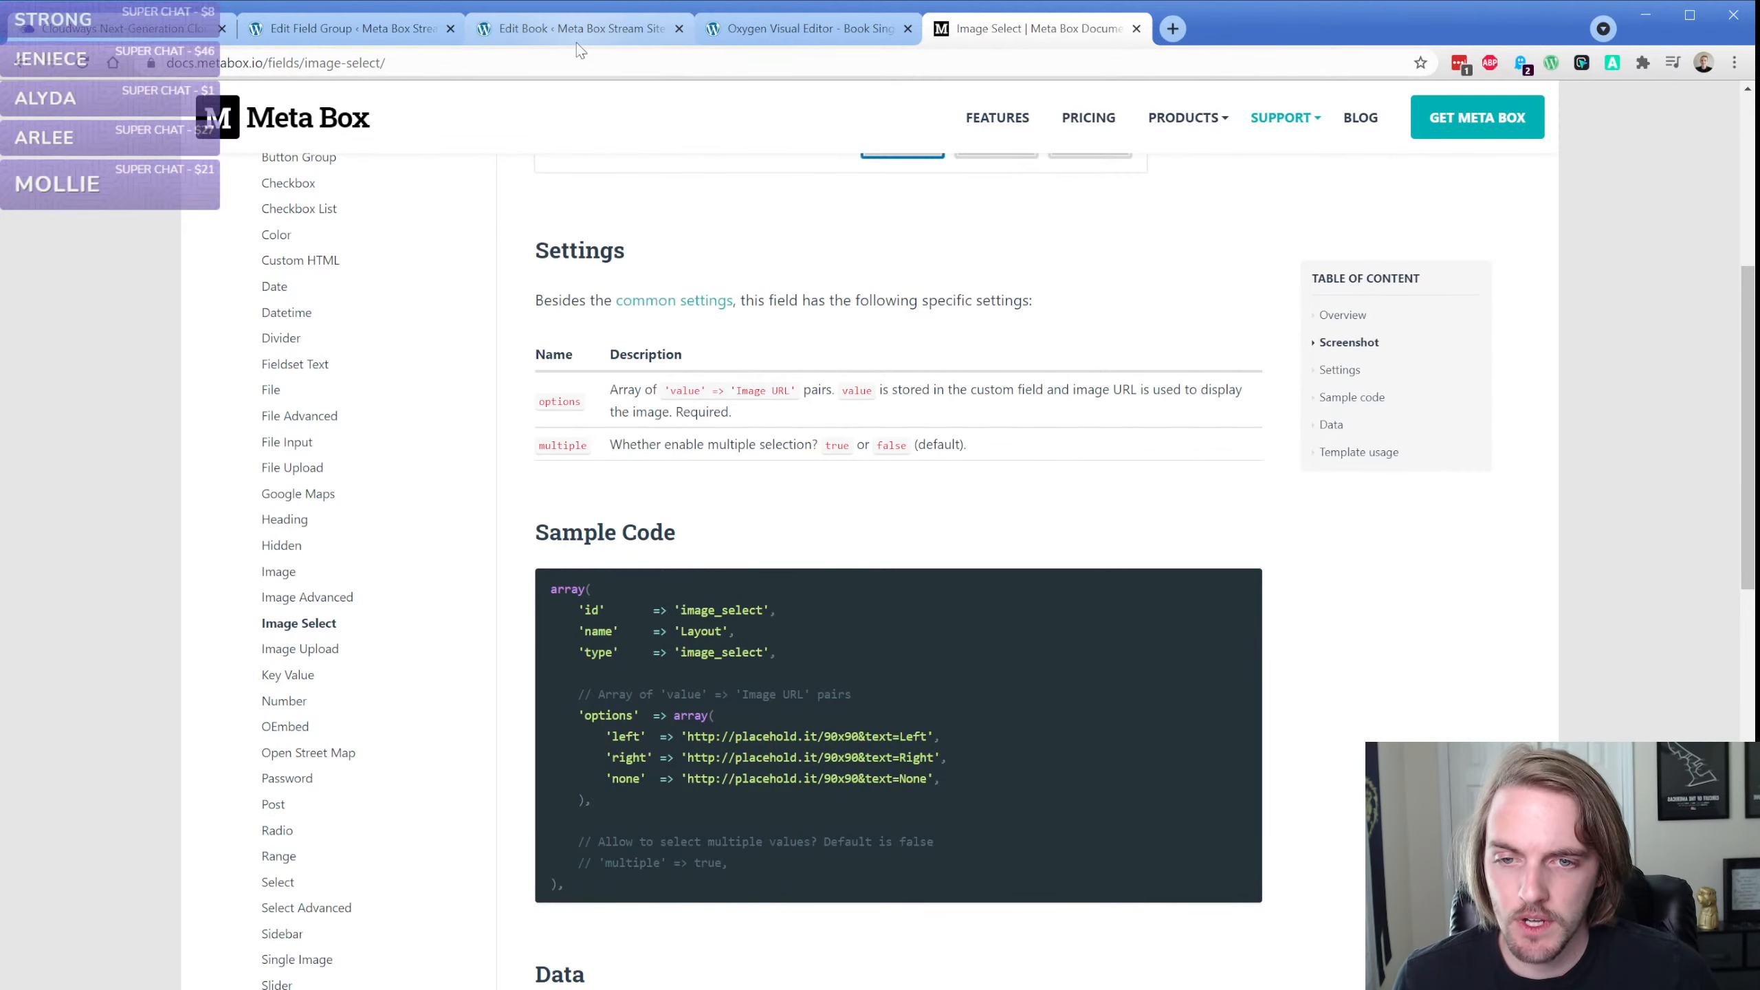
Add a colon after the Test choice and copy the file URL of the beach photo from the Media Library
left_click(350, 28)
left_click(723, 443)
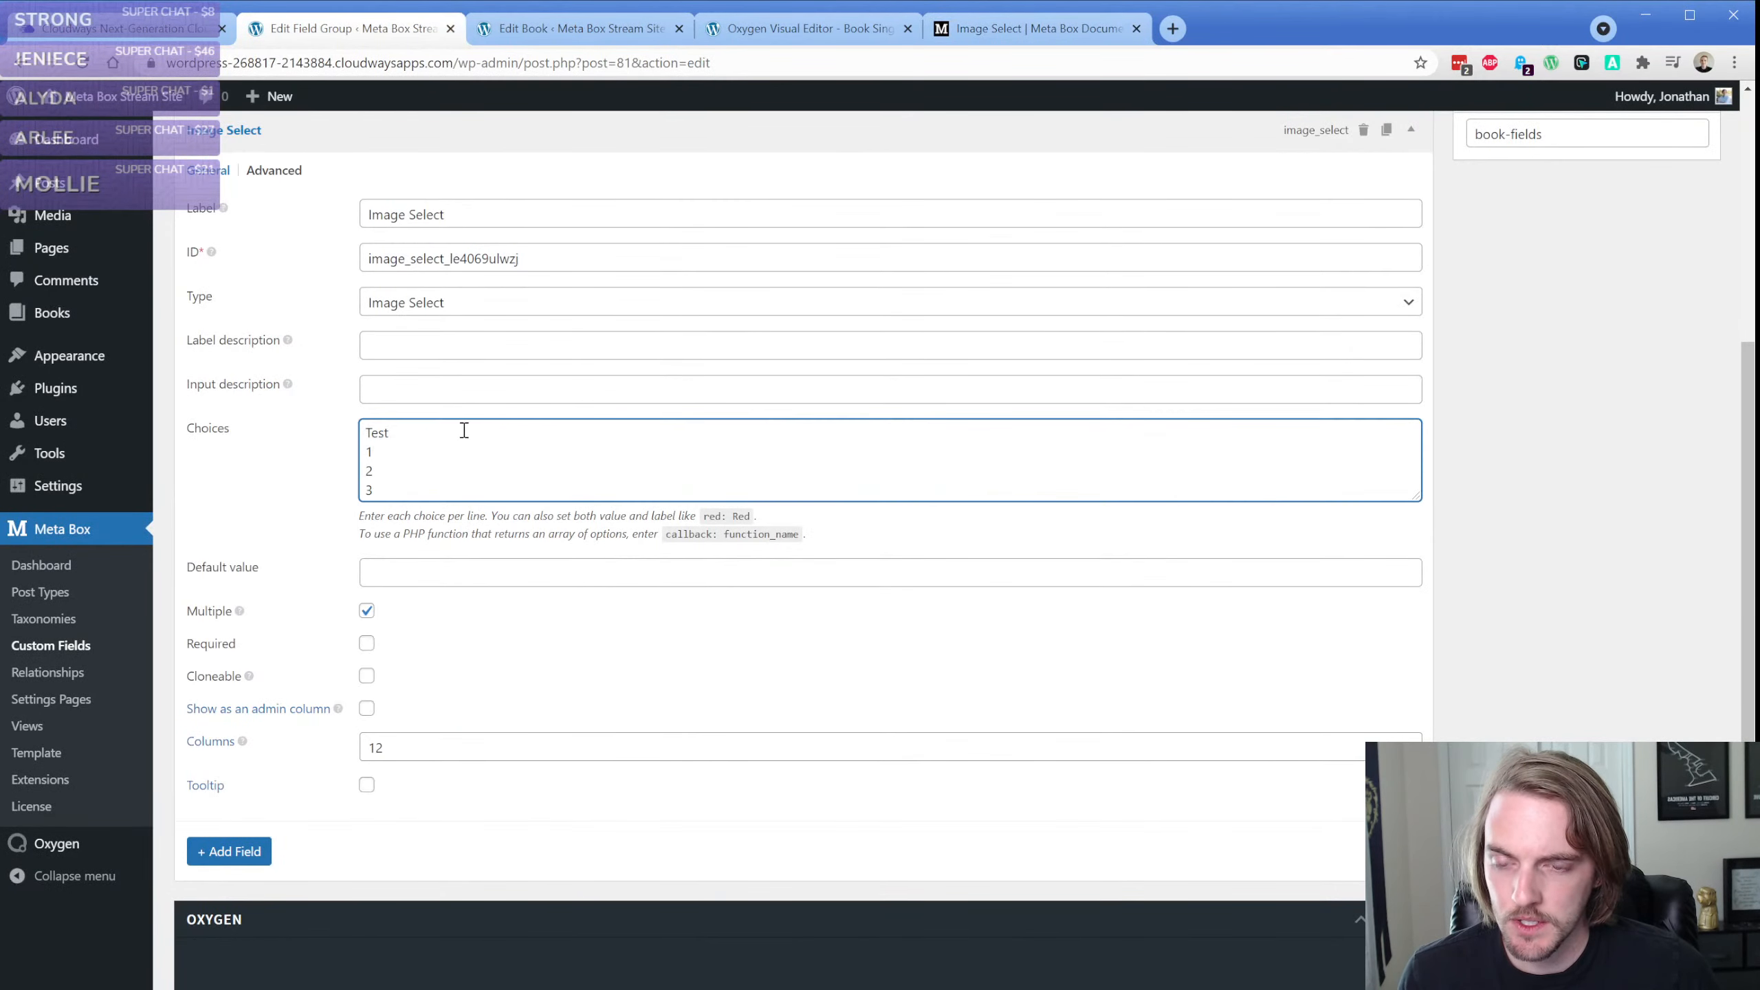
mouse_move(53, 215)
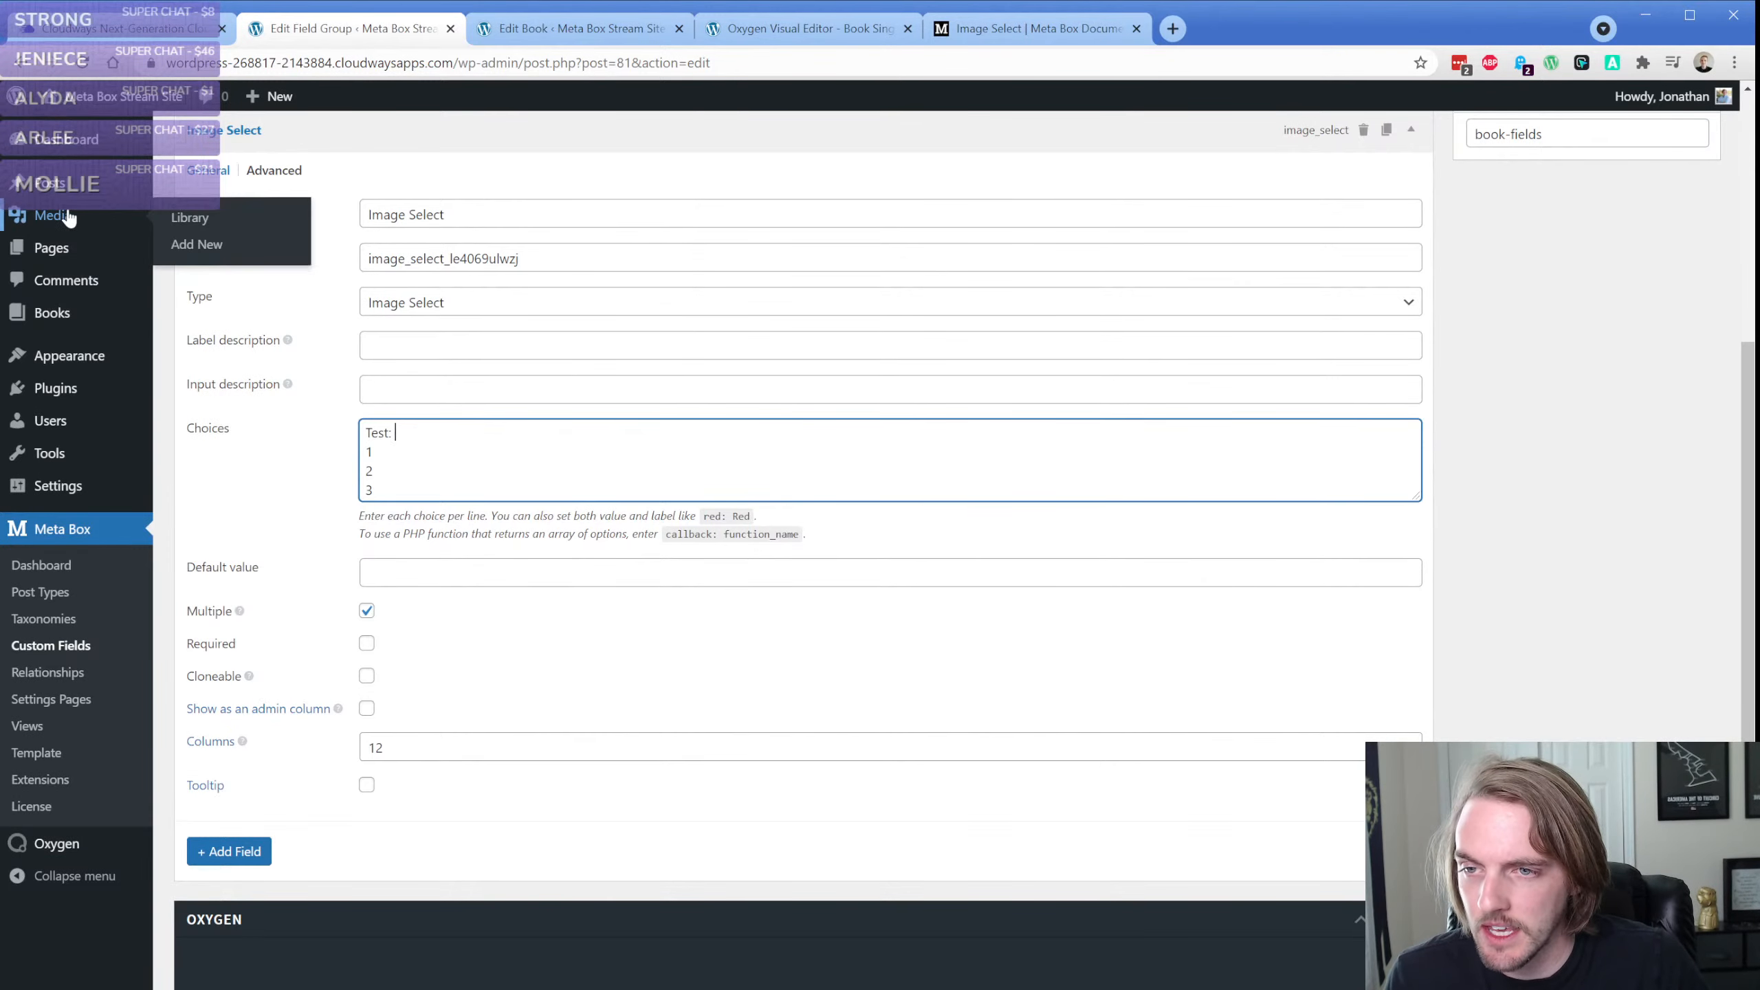
middle_click(184, 218)
left_click(564, 24)
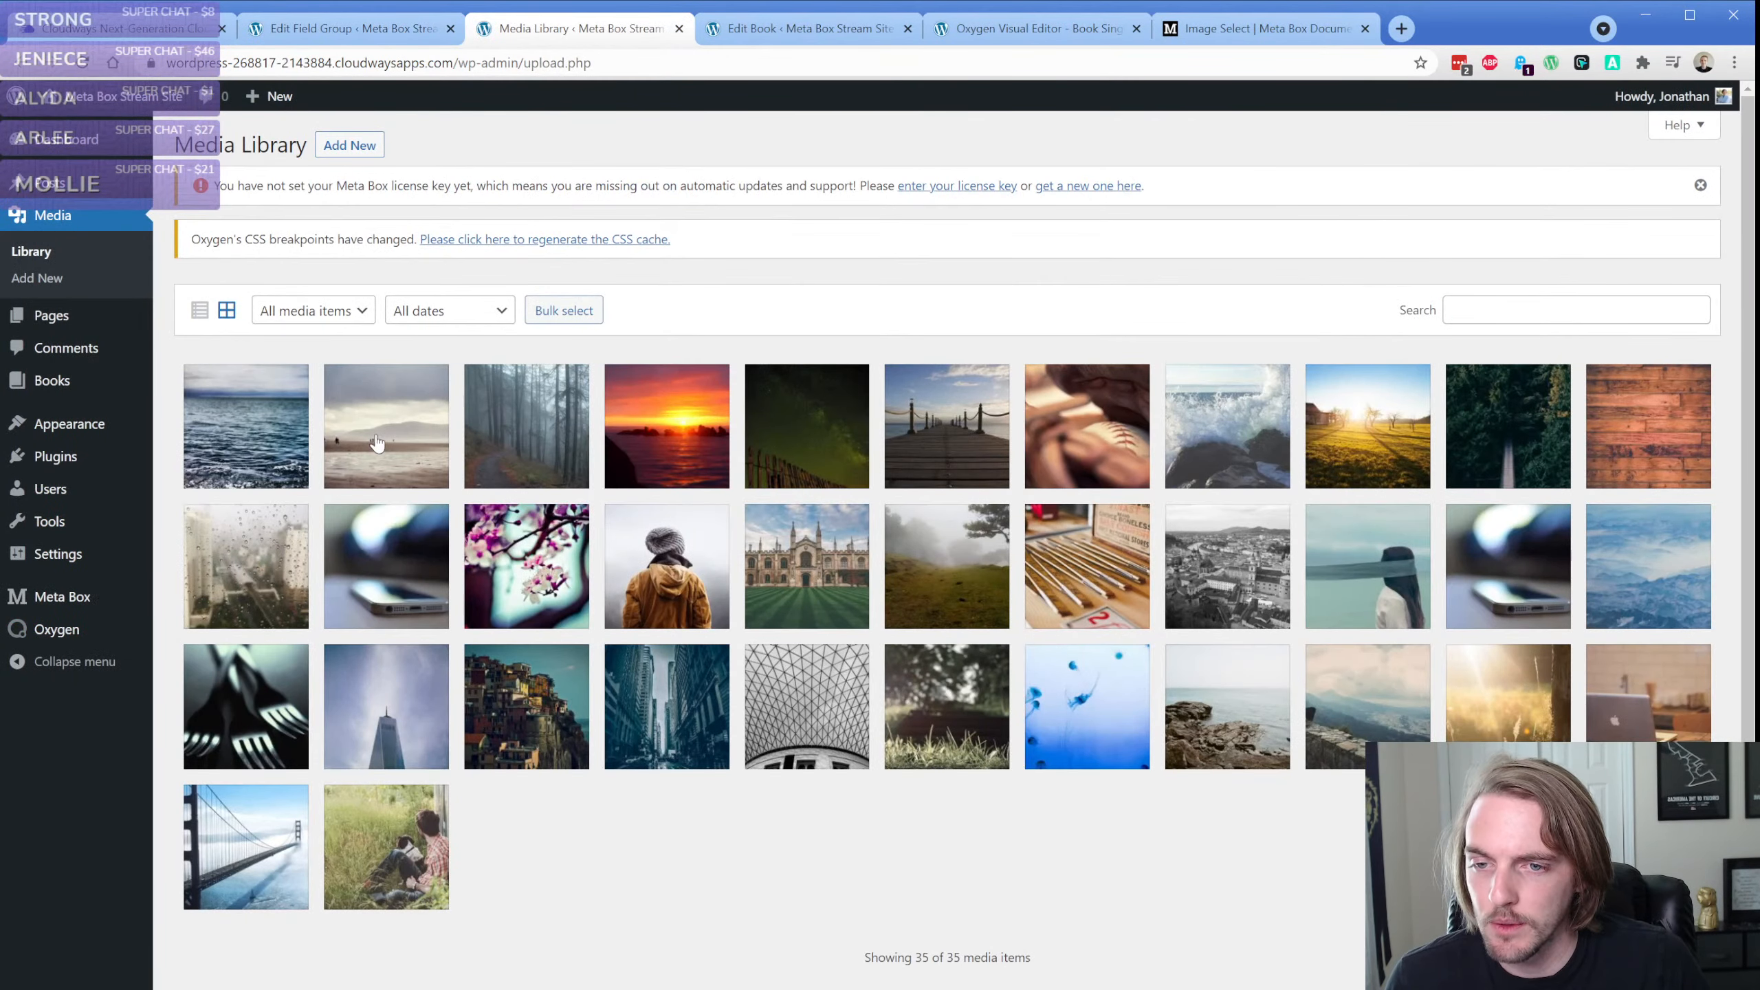
left_click(377, 437)
left_click(1509, 574)
key("ctrl+a")
key("ctrl+c")
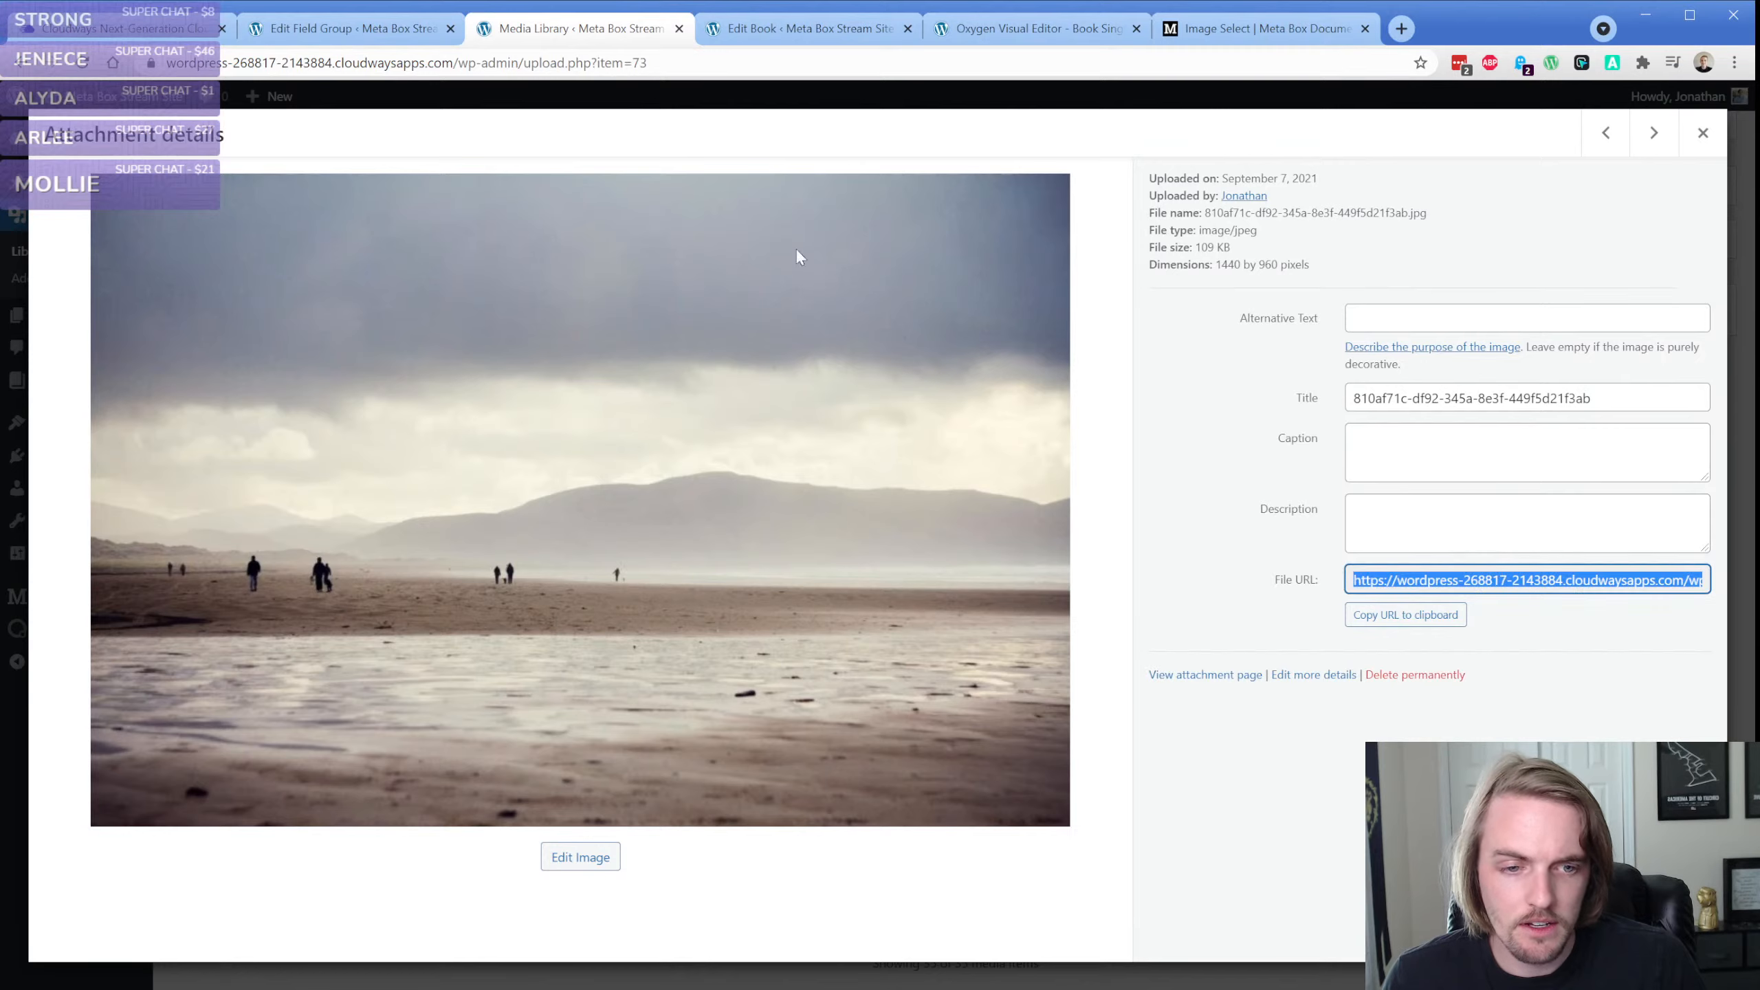
Paste the URL of 810af71c-df92-345a-8e3f-449f5d21f3ab.jpg after "Test:" in the Image Select choices and update the field group
left_click(350, 28)
left_click(440, 434)
key("ctrl+v")
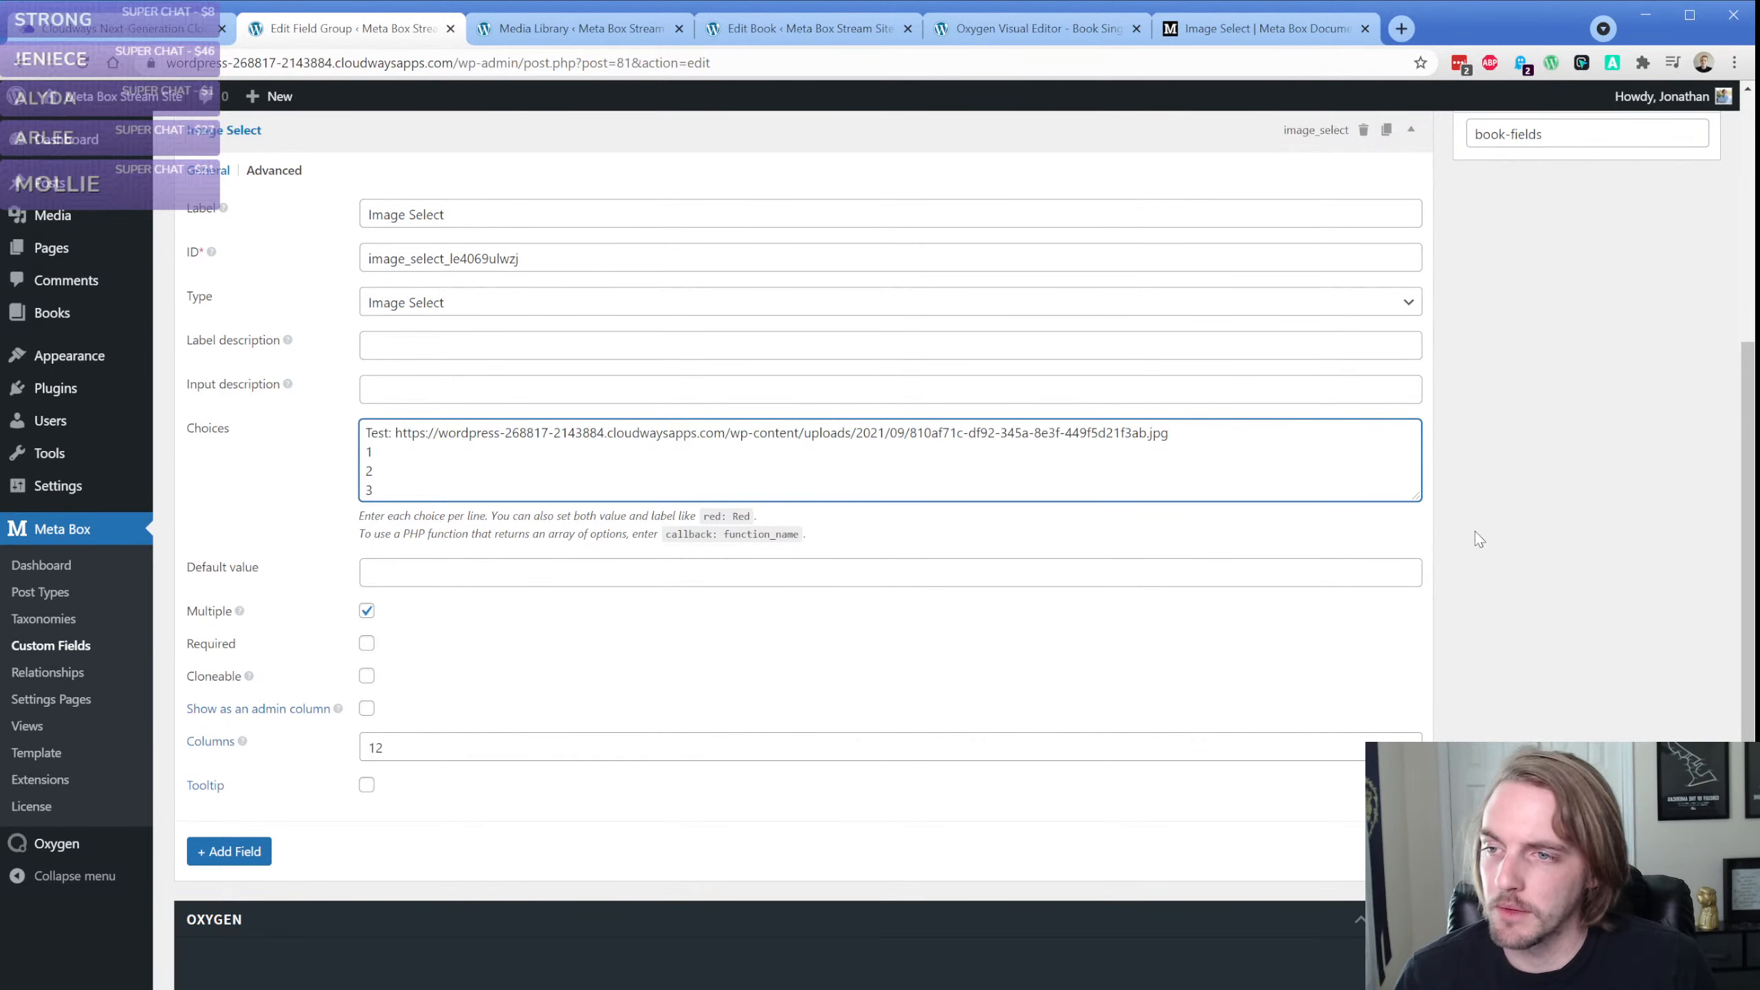
scroll(1480, 553, "up", 5)
left_click(1677, 510)
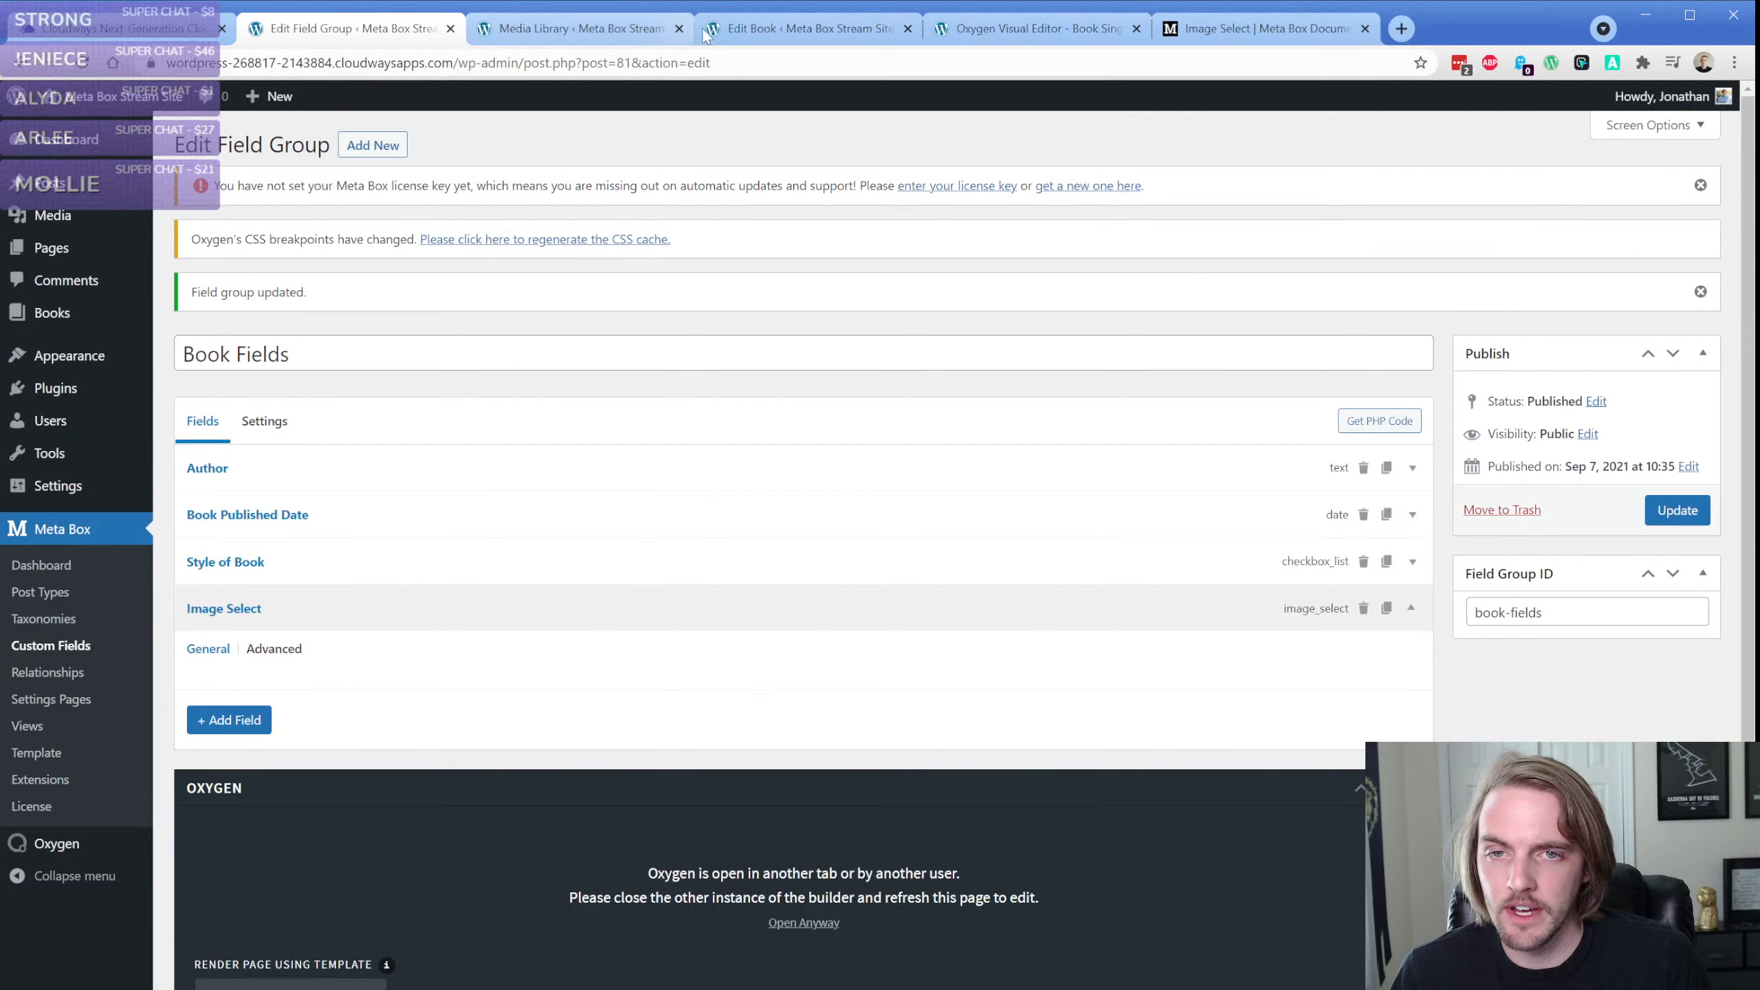
Reload the book's edit page, try toggling the first Image Select thumbnail and compare it with the Test choice in the field group
left_click(749, 29)
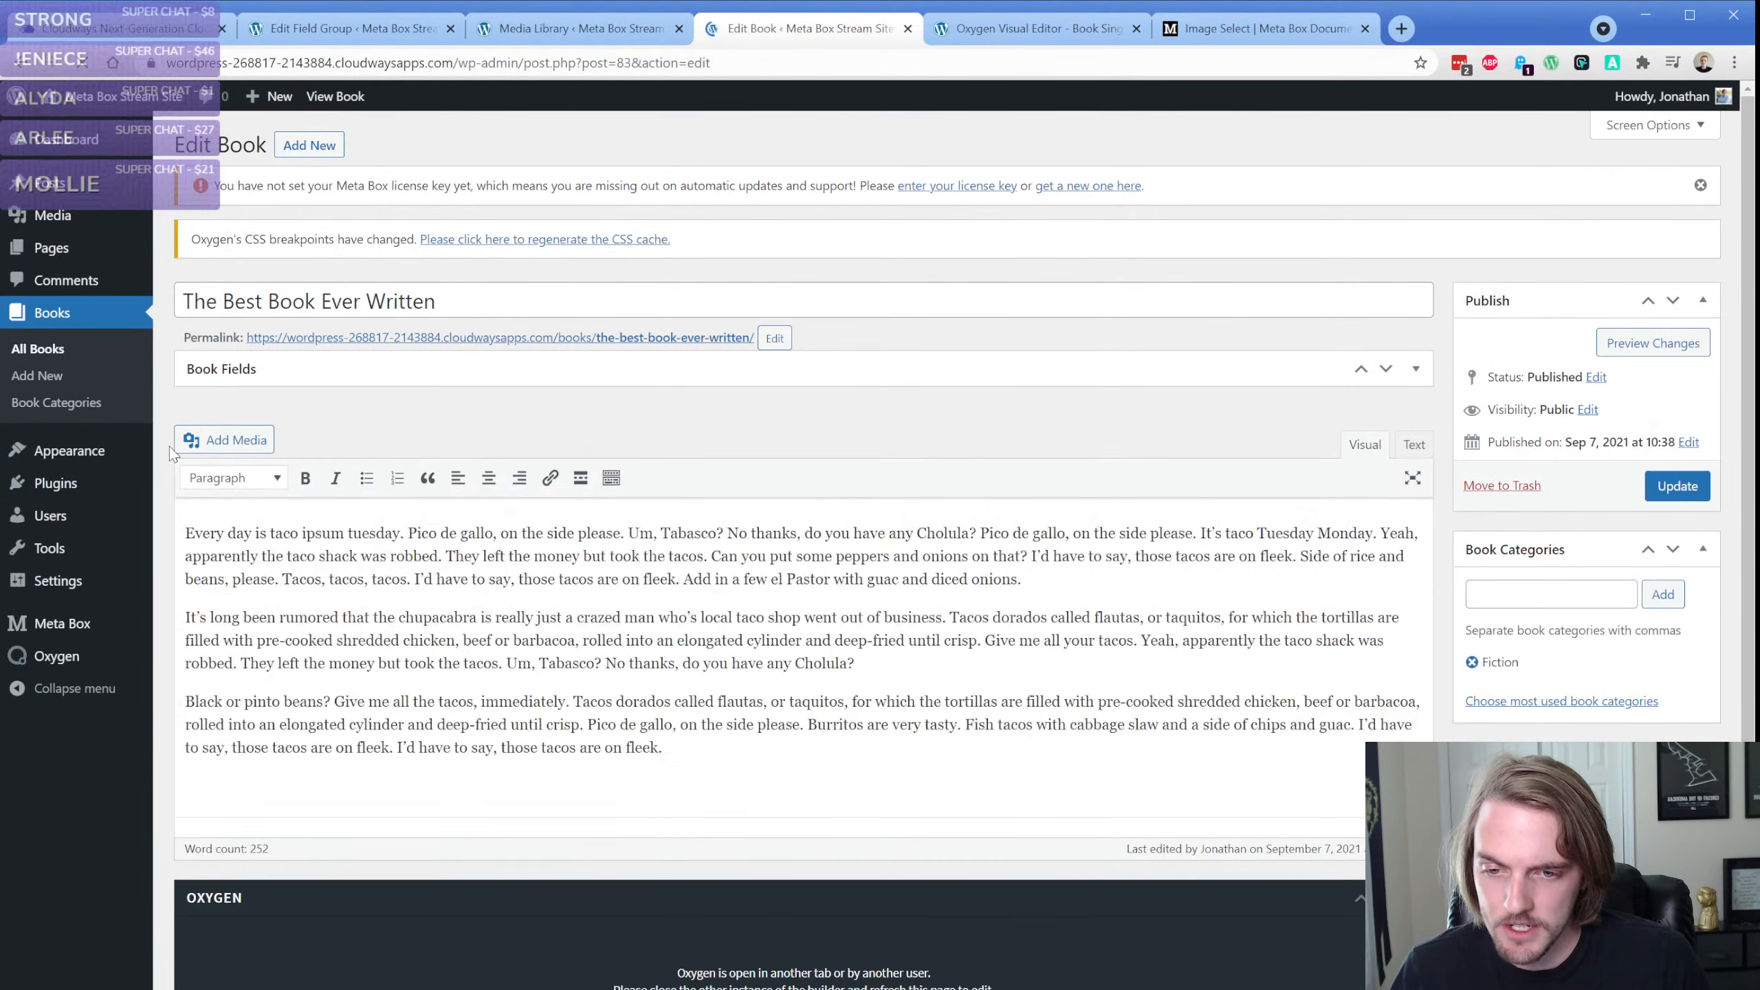
left_click(326, 367)
scroll(372, 472, "down", 1)
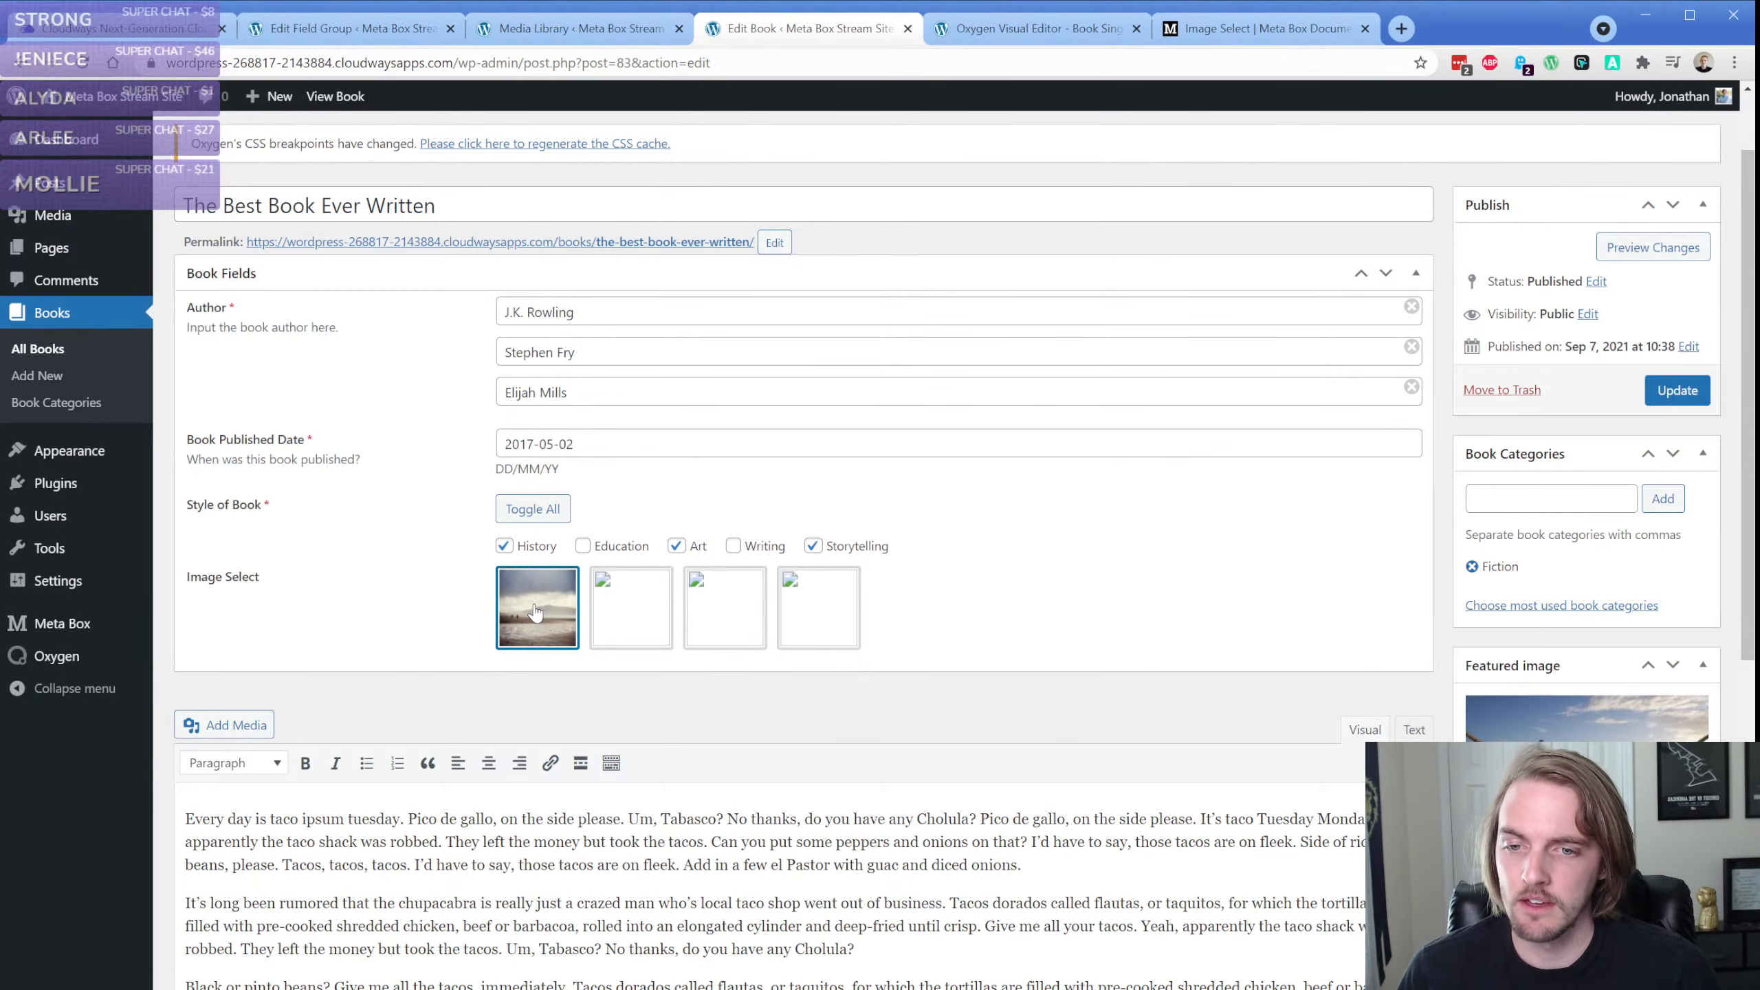
left_click(354, 29)
scroll(377, 676, "down", 4)
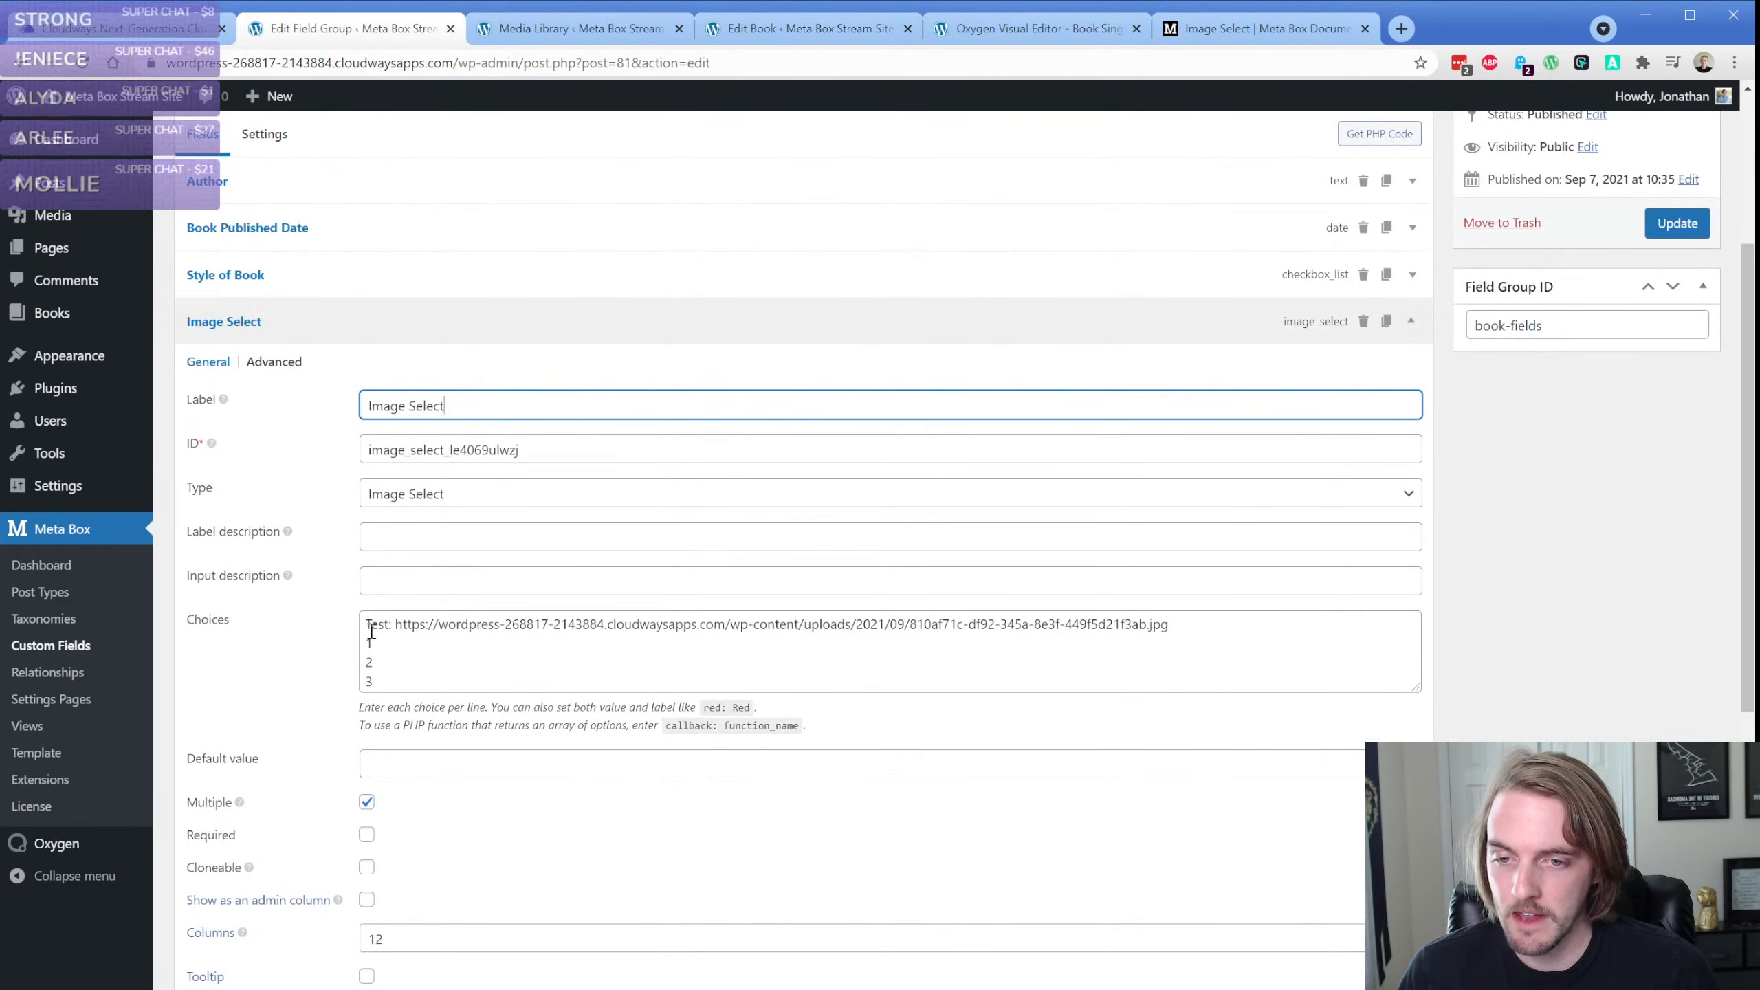
double_click(380, 627)
left_click(765, 29)
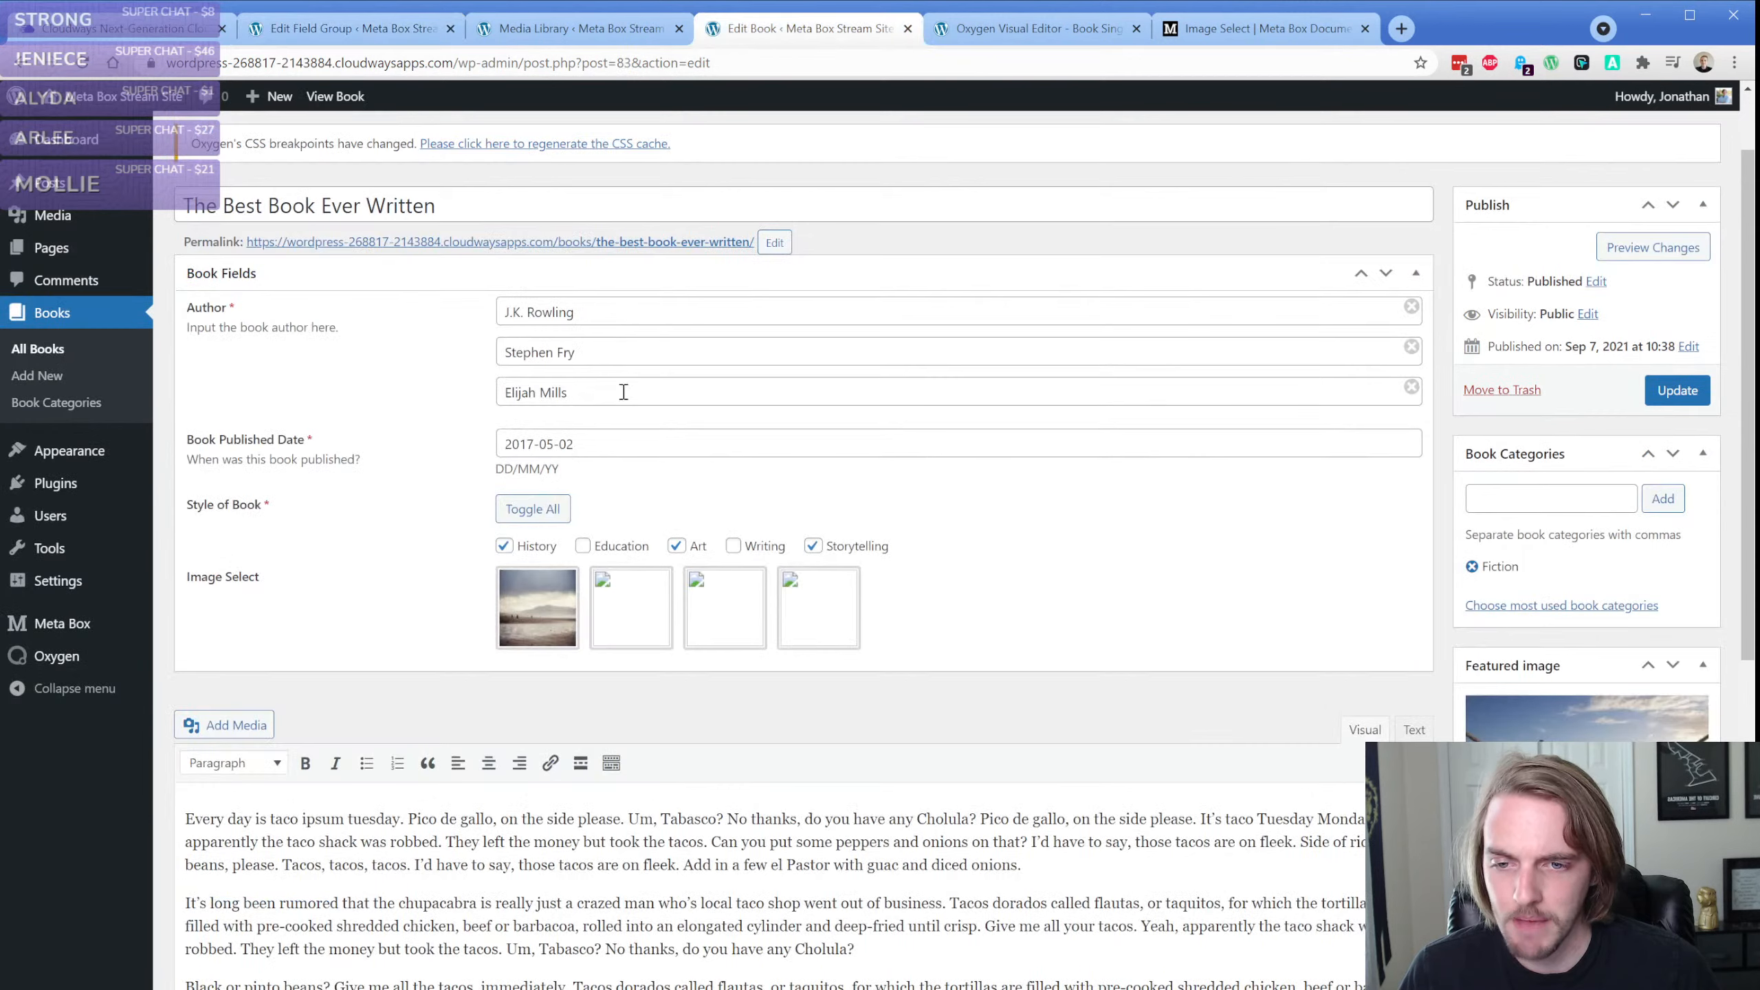
left_click(537, 632)
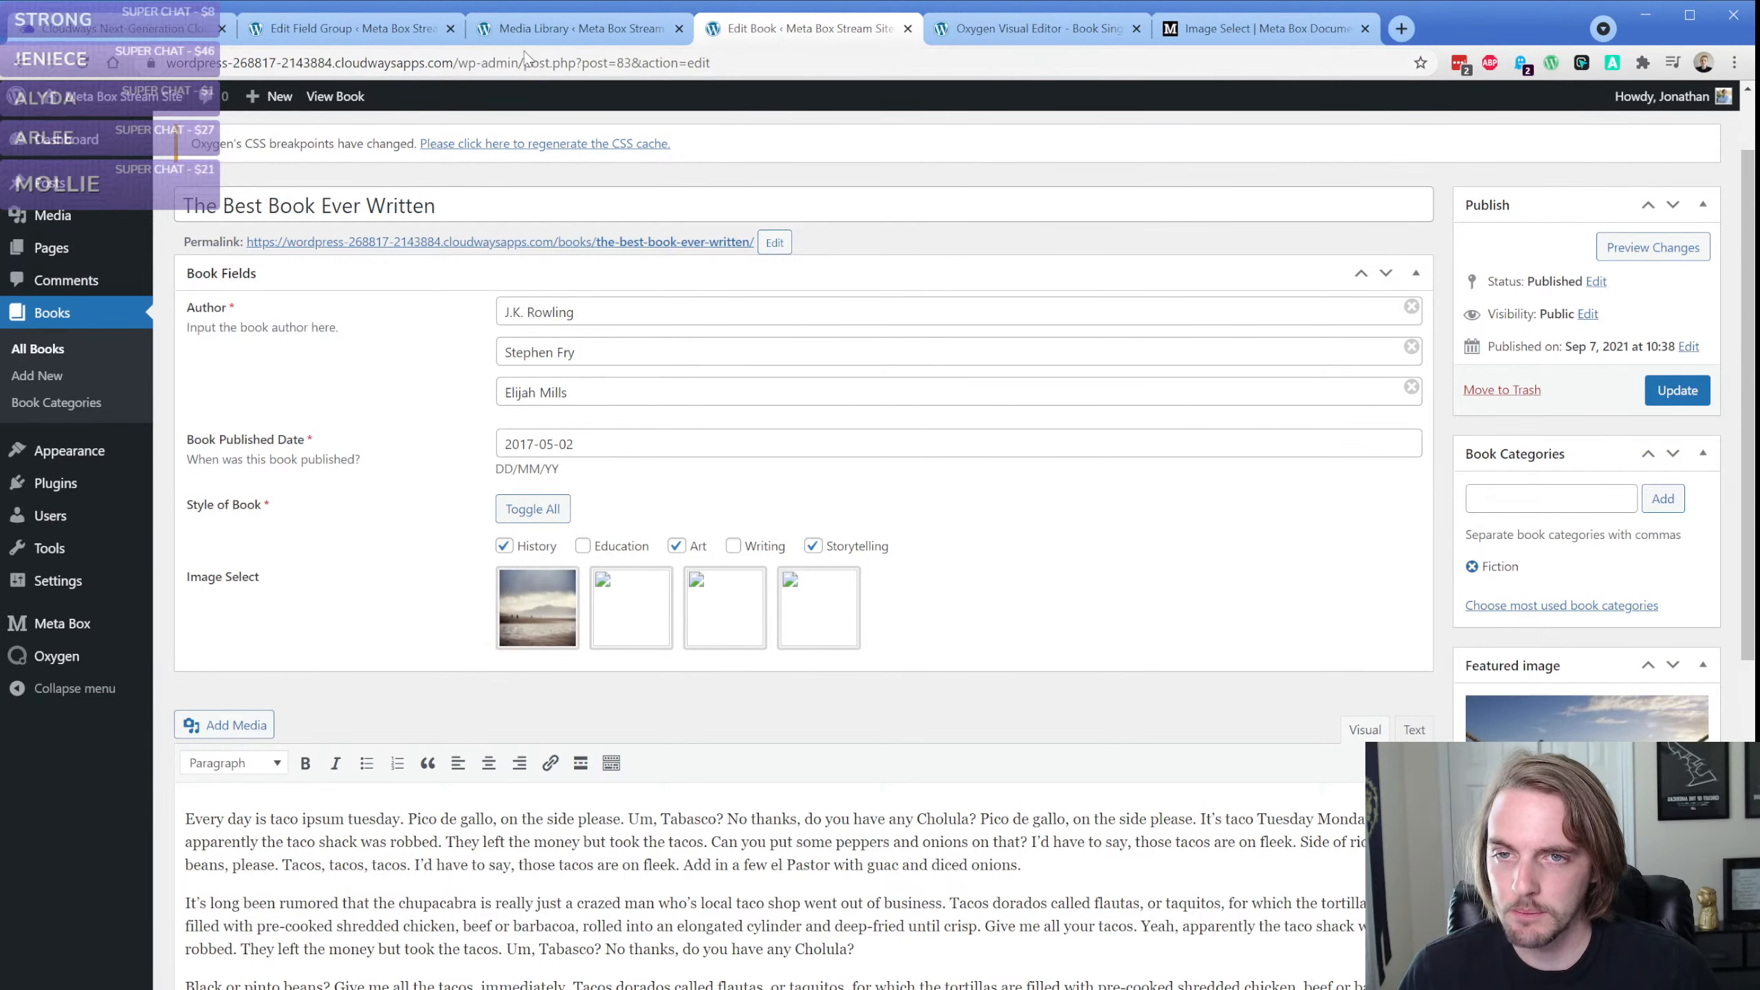
Check the beach photo's attachment ID in the Media Library and replace the Test choice's URL with 73
left_click(533, 31)
left_click(1312, 248)
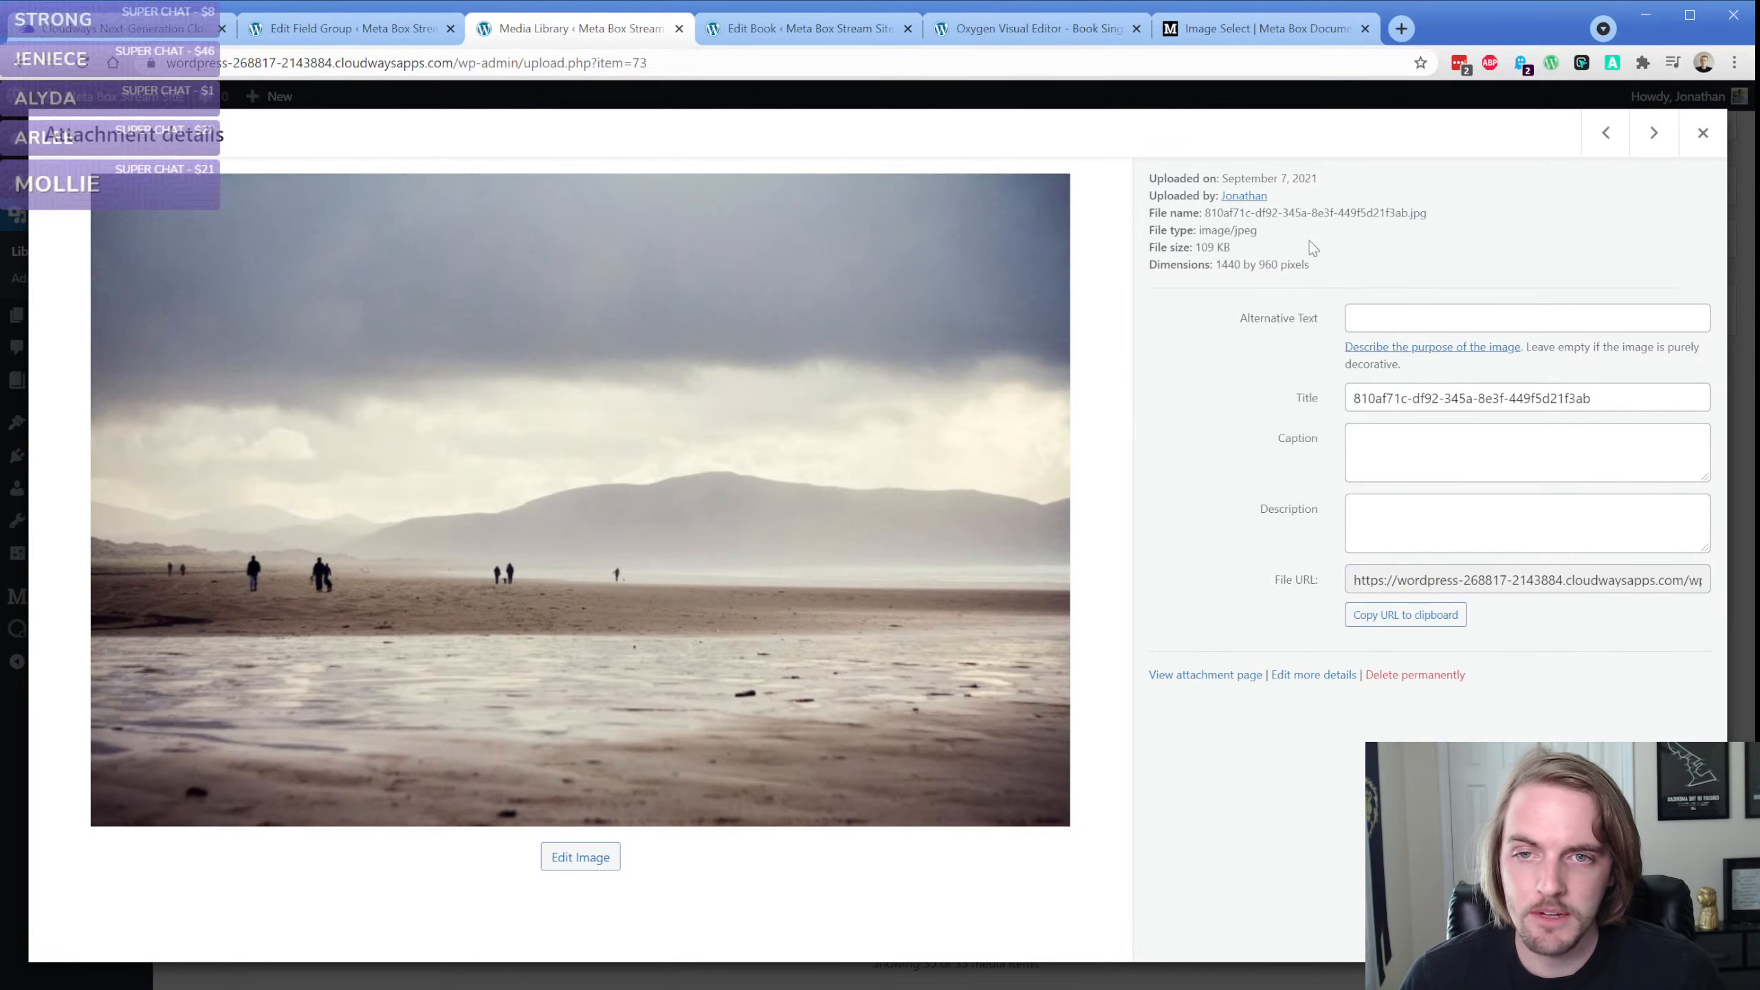
left_click(346, 28)
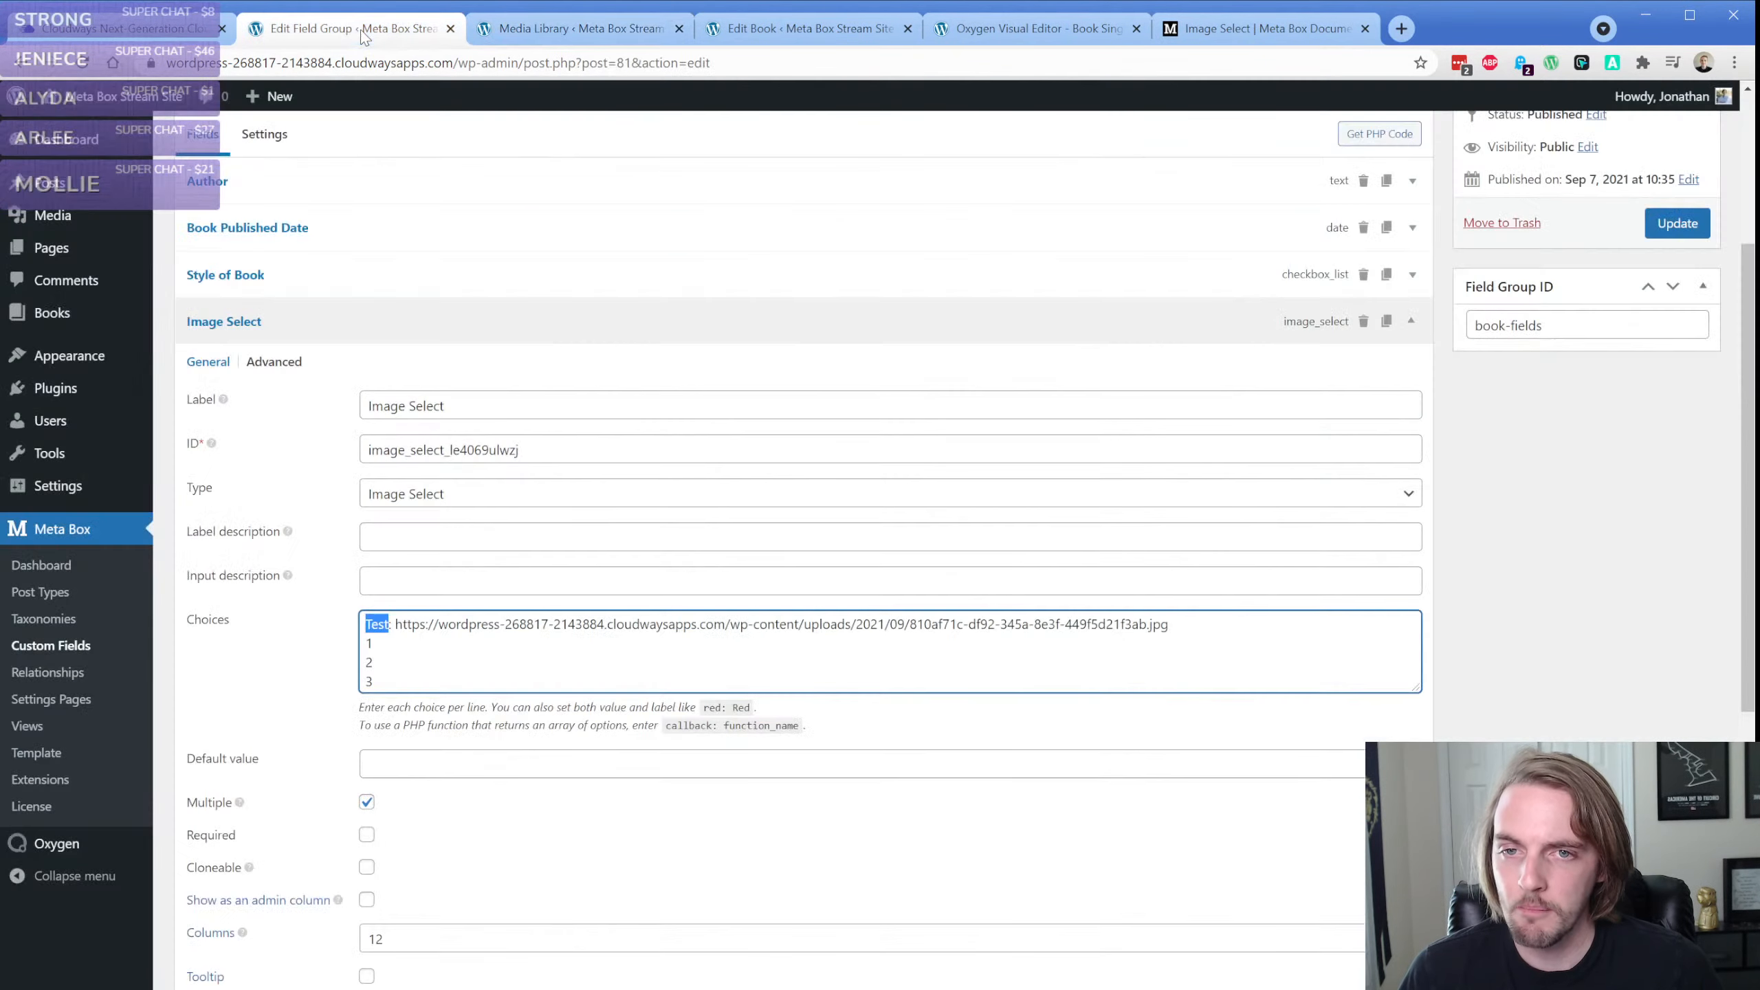
left_click(403, 629)
left_click_drag(398, 626, 1206, 613)
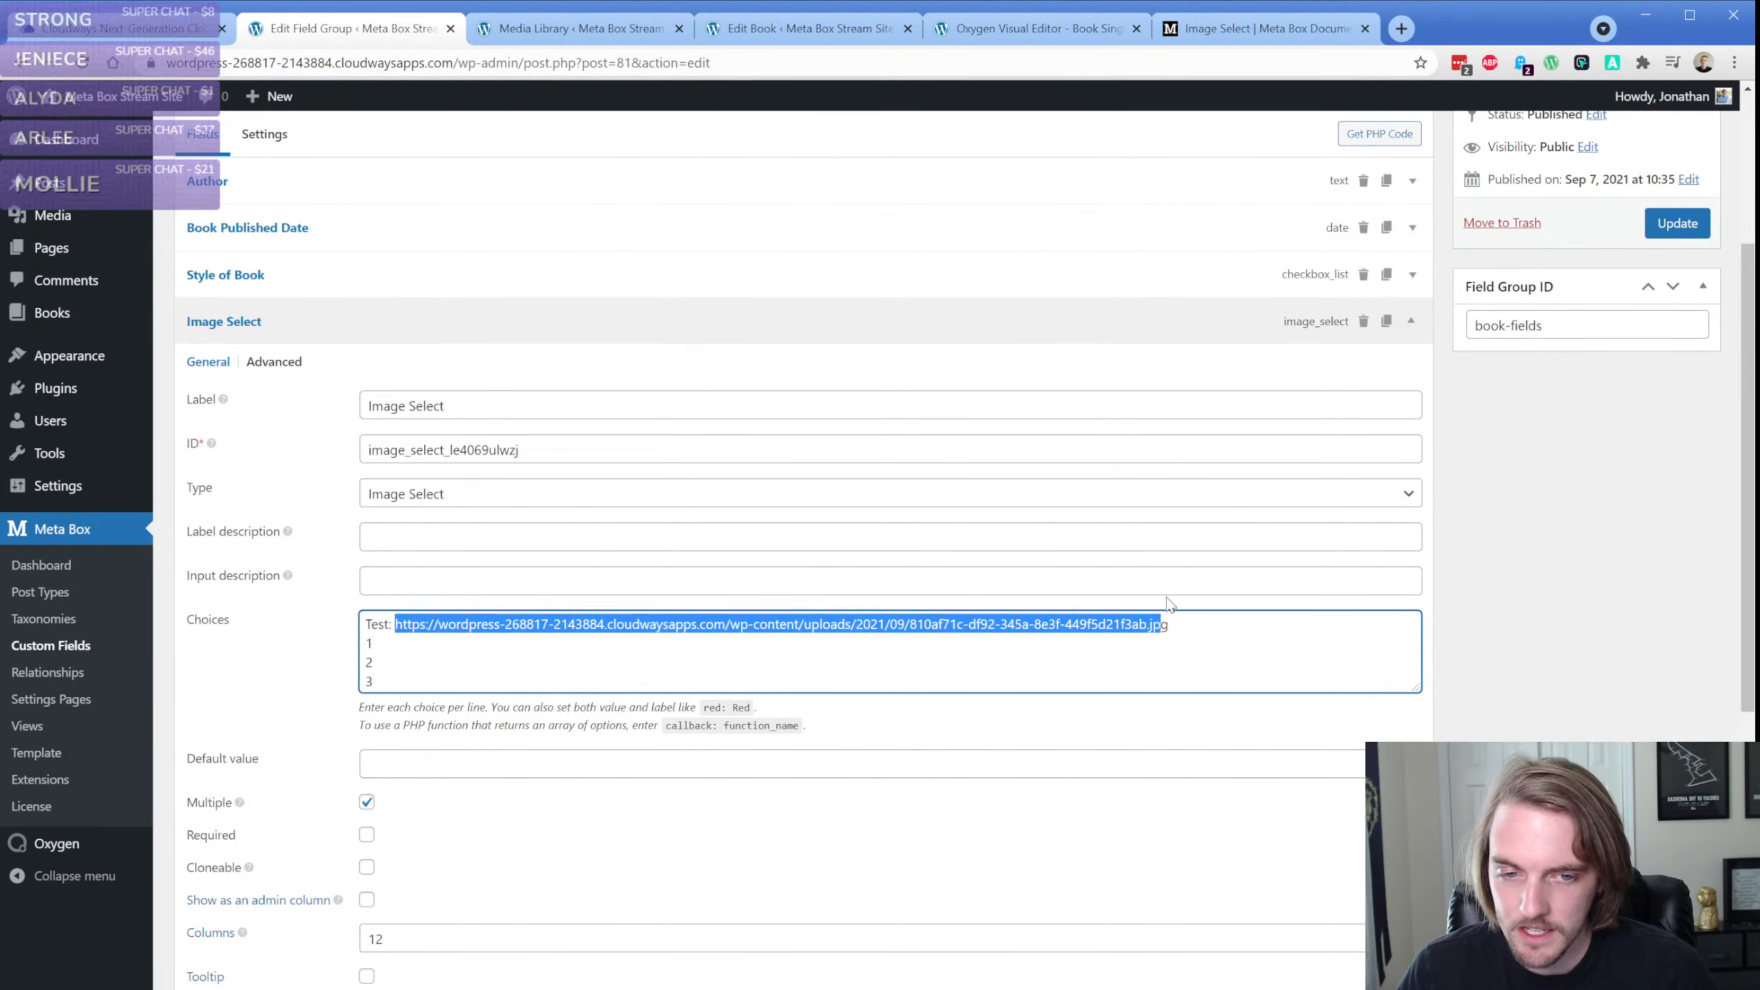
type("73")
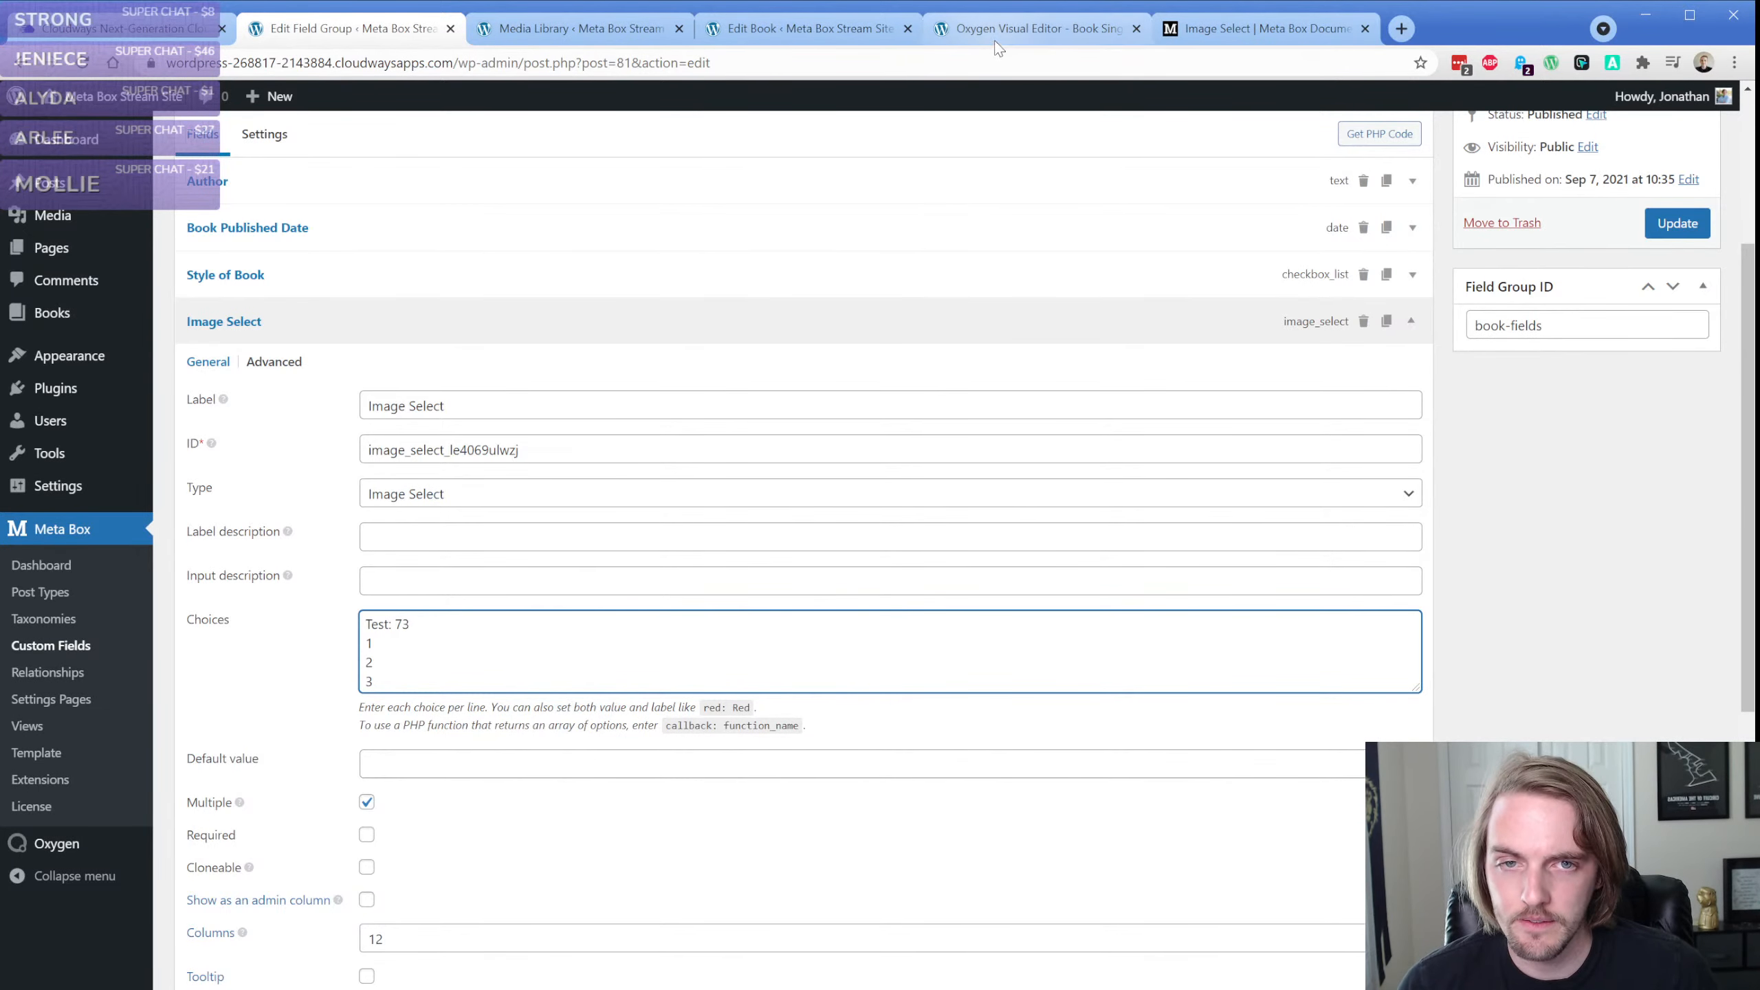
Wrap the Test choice's value as '73' like the documentation sample, update the field group and reload the book's edit page
left_click(1252, 30)
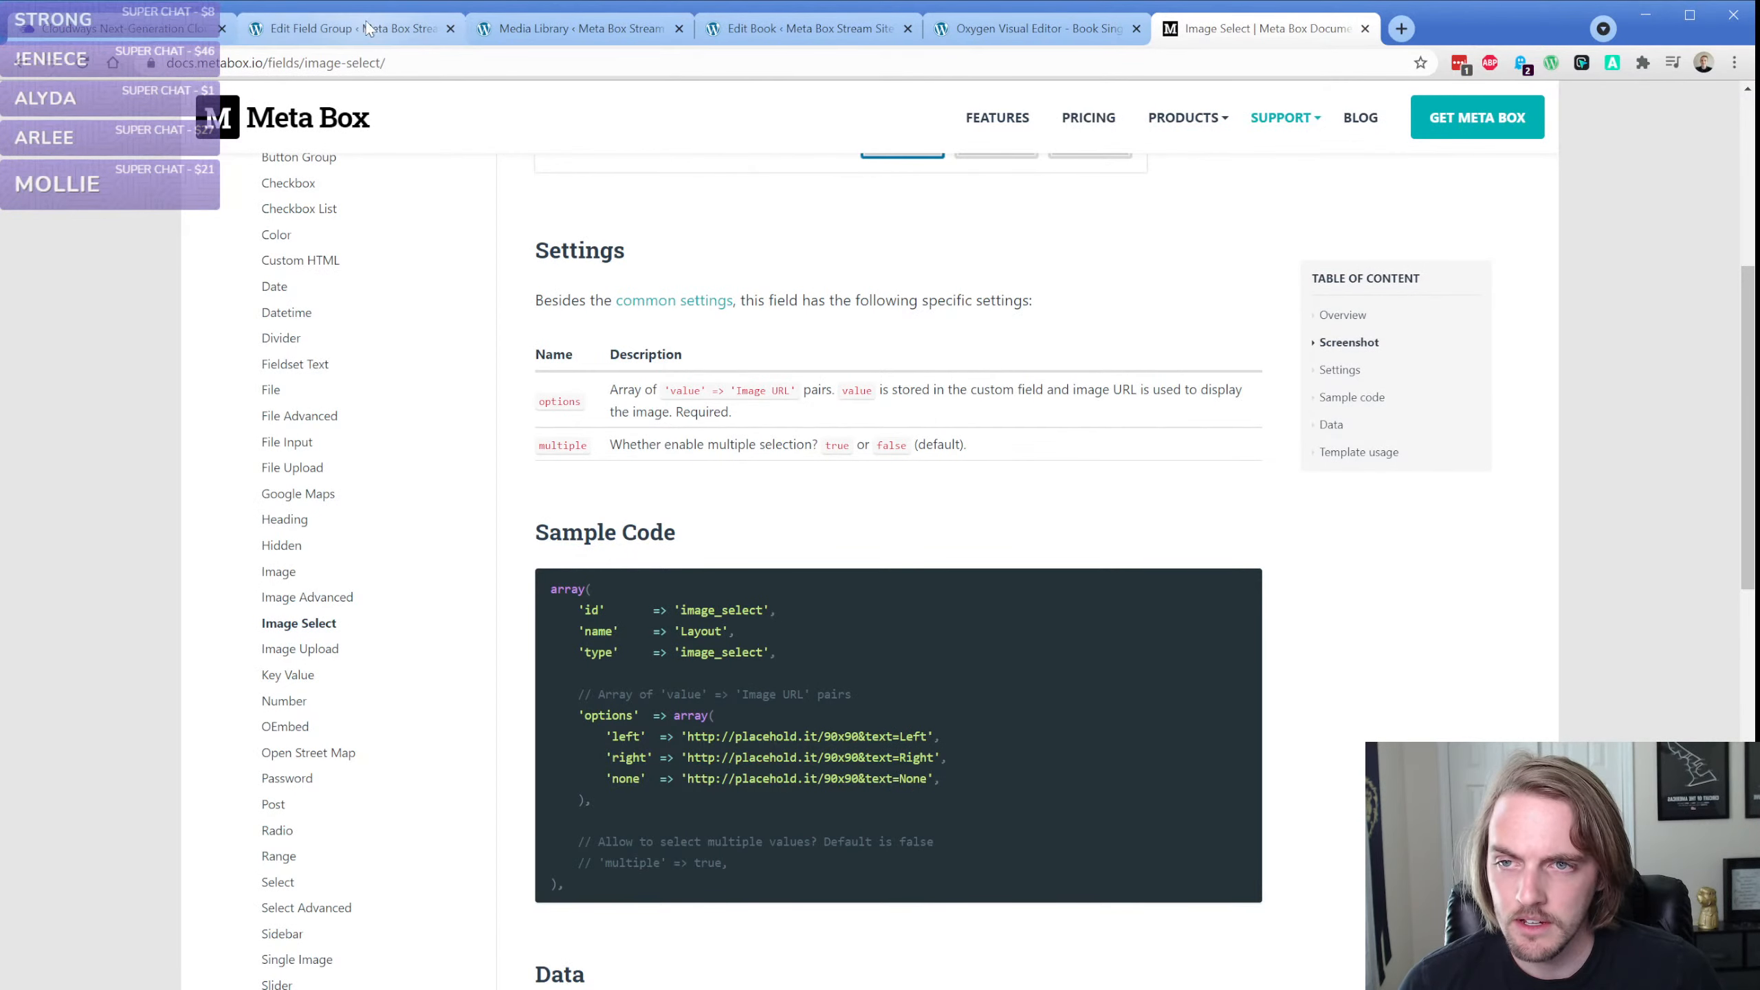
left_click(384, 29)
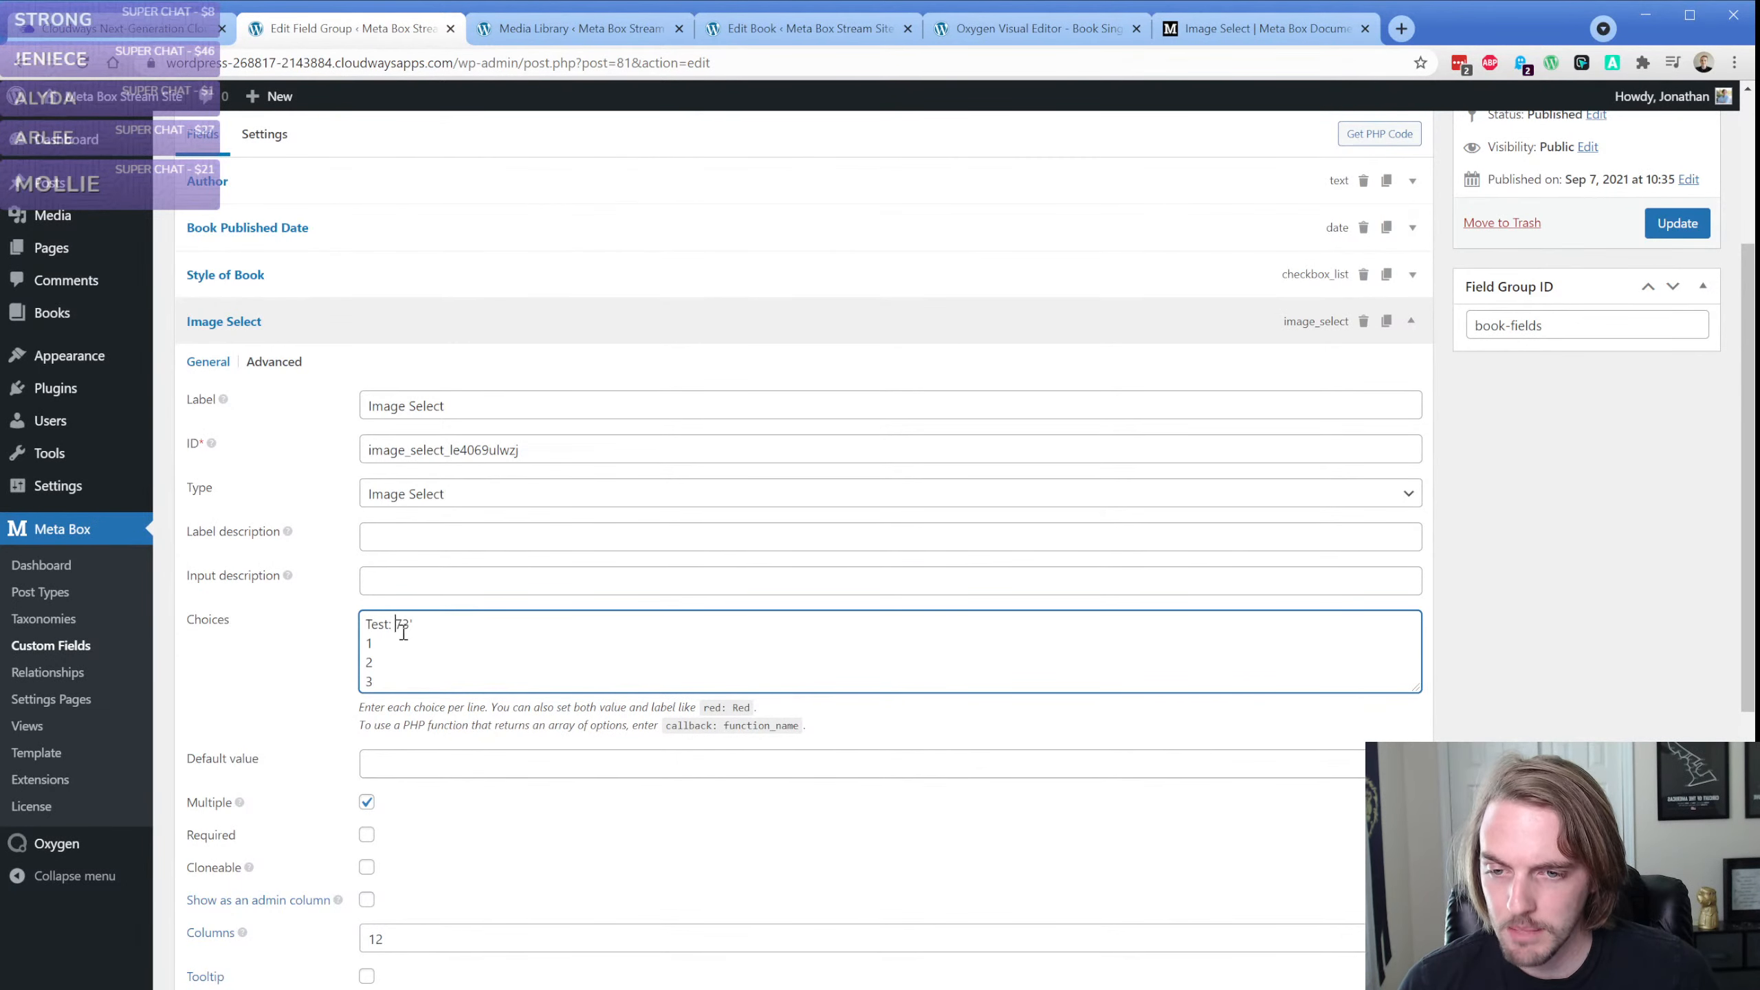
left_click(1677, 223)
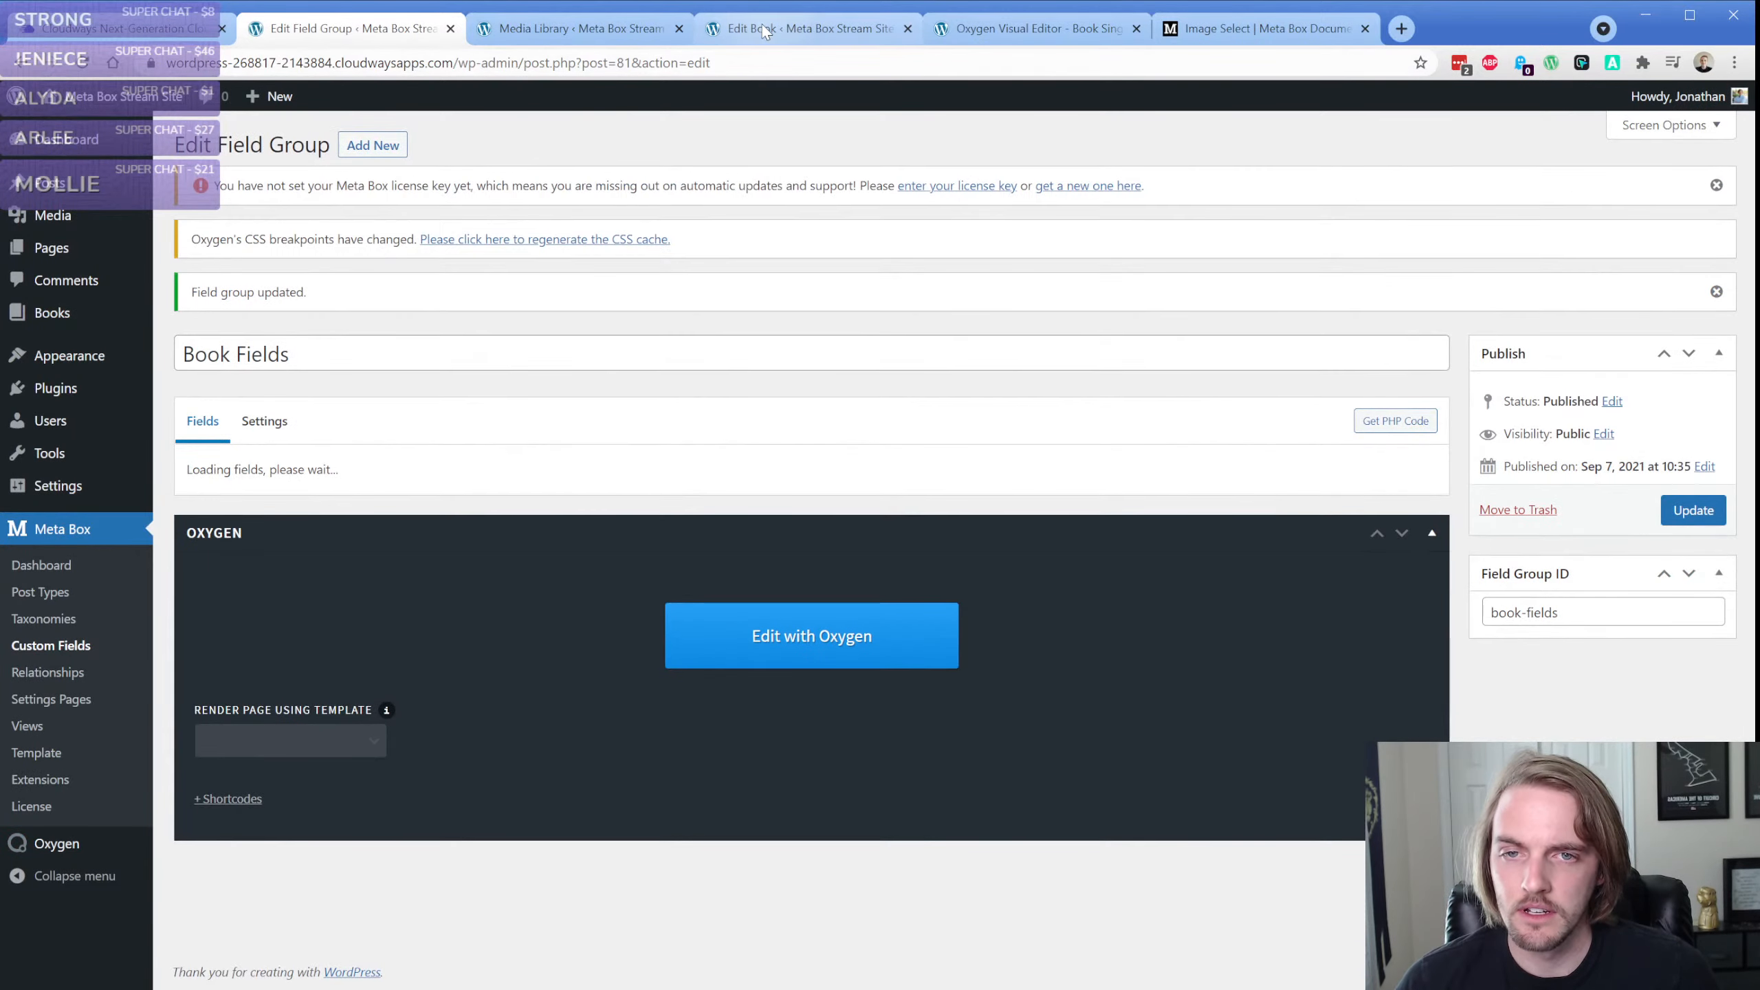
left_click(767, 30)
left_click(82, 63)
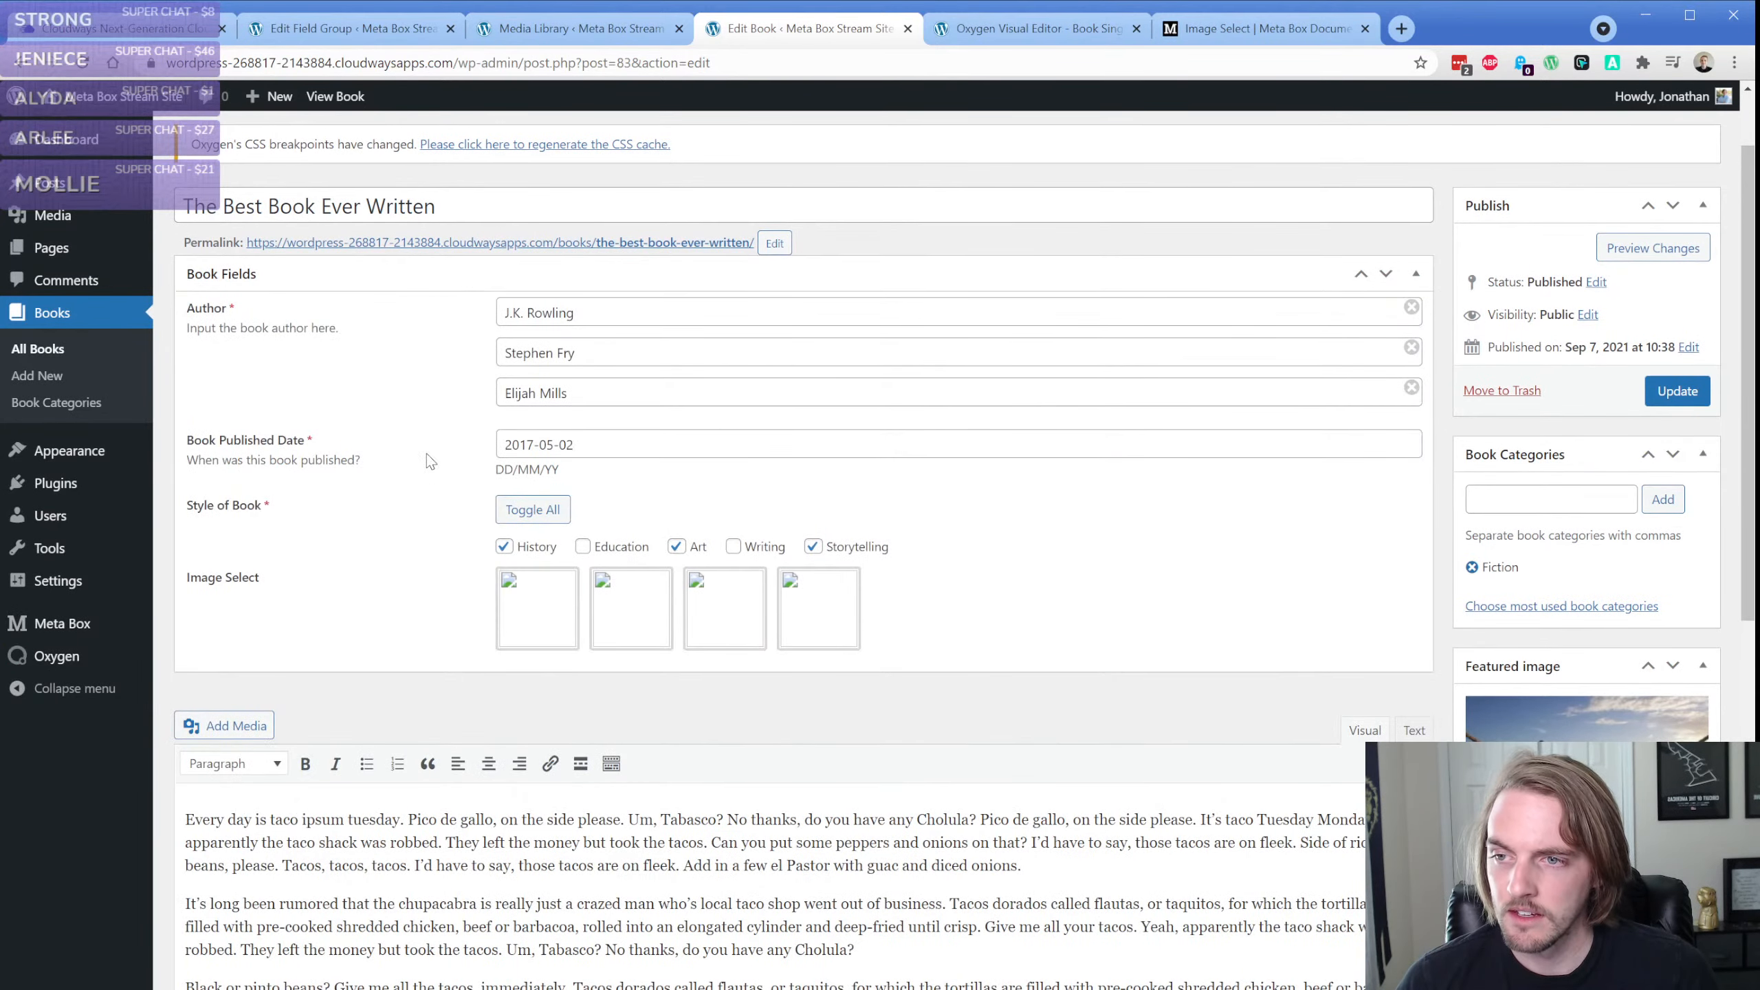
Remove the quotes around 73 in the Image Select Test choice, update the field group and reload the book's edit page
left_click(361, 32)
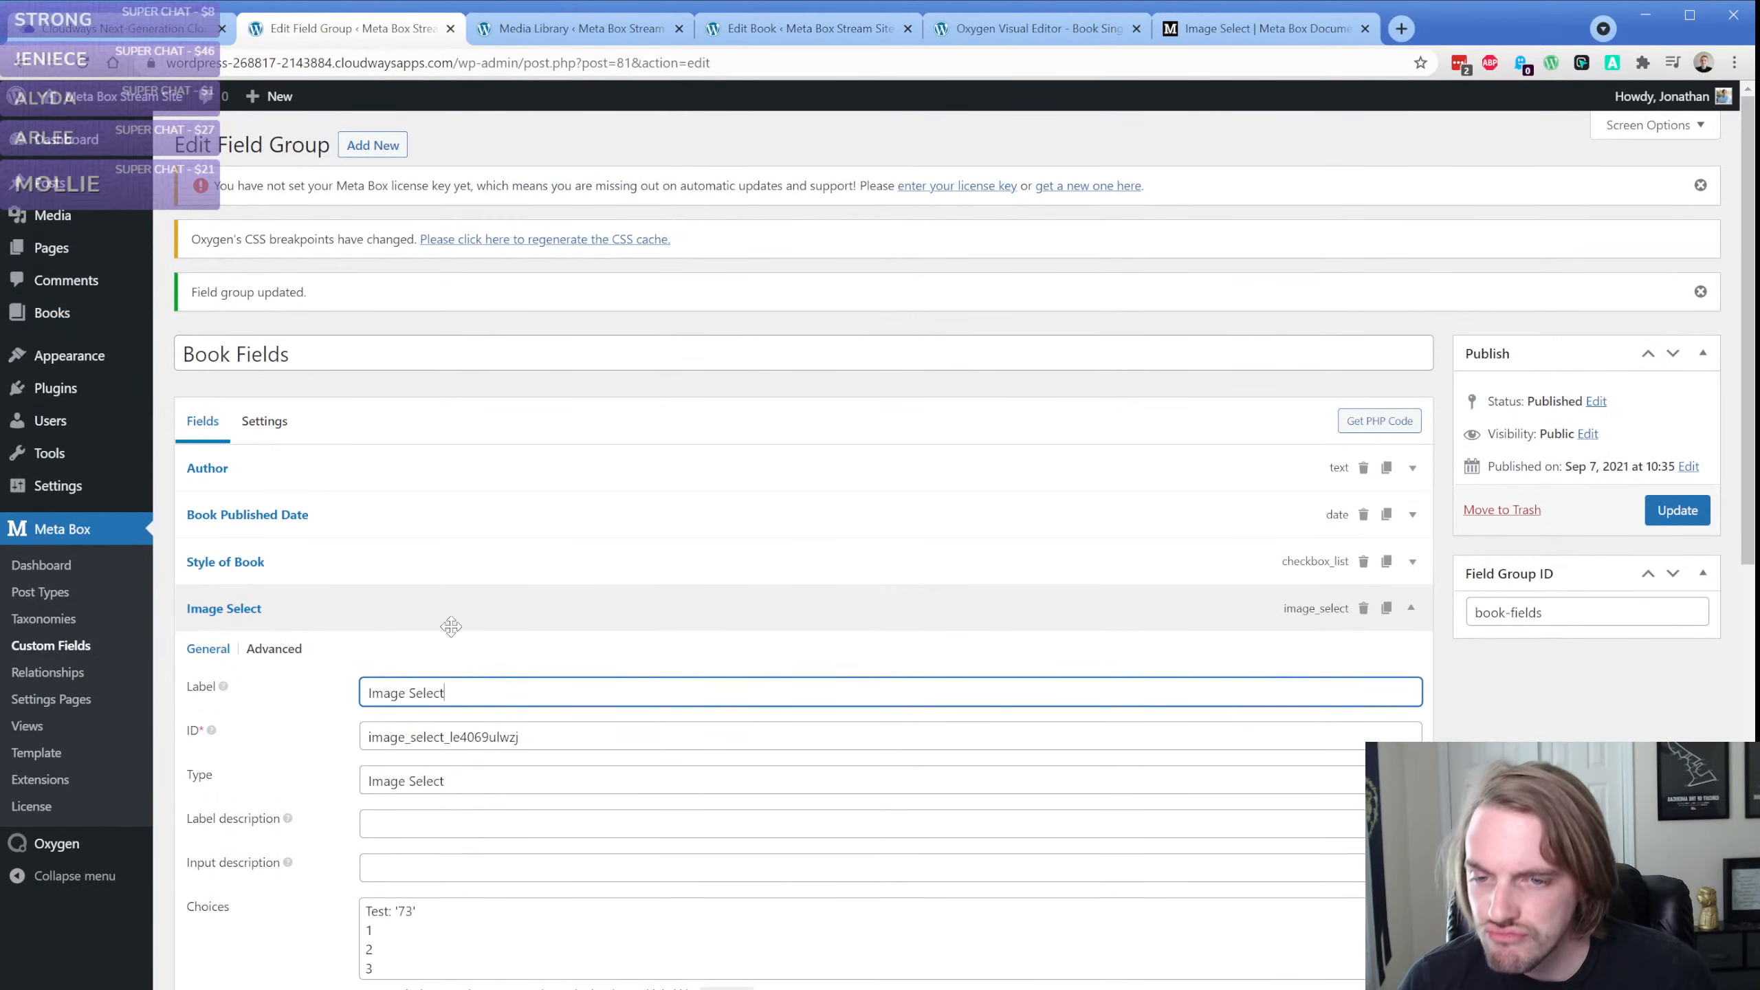
scroll(388, 599, "down", 4)
left_click(448, 627)
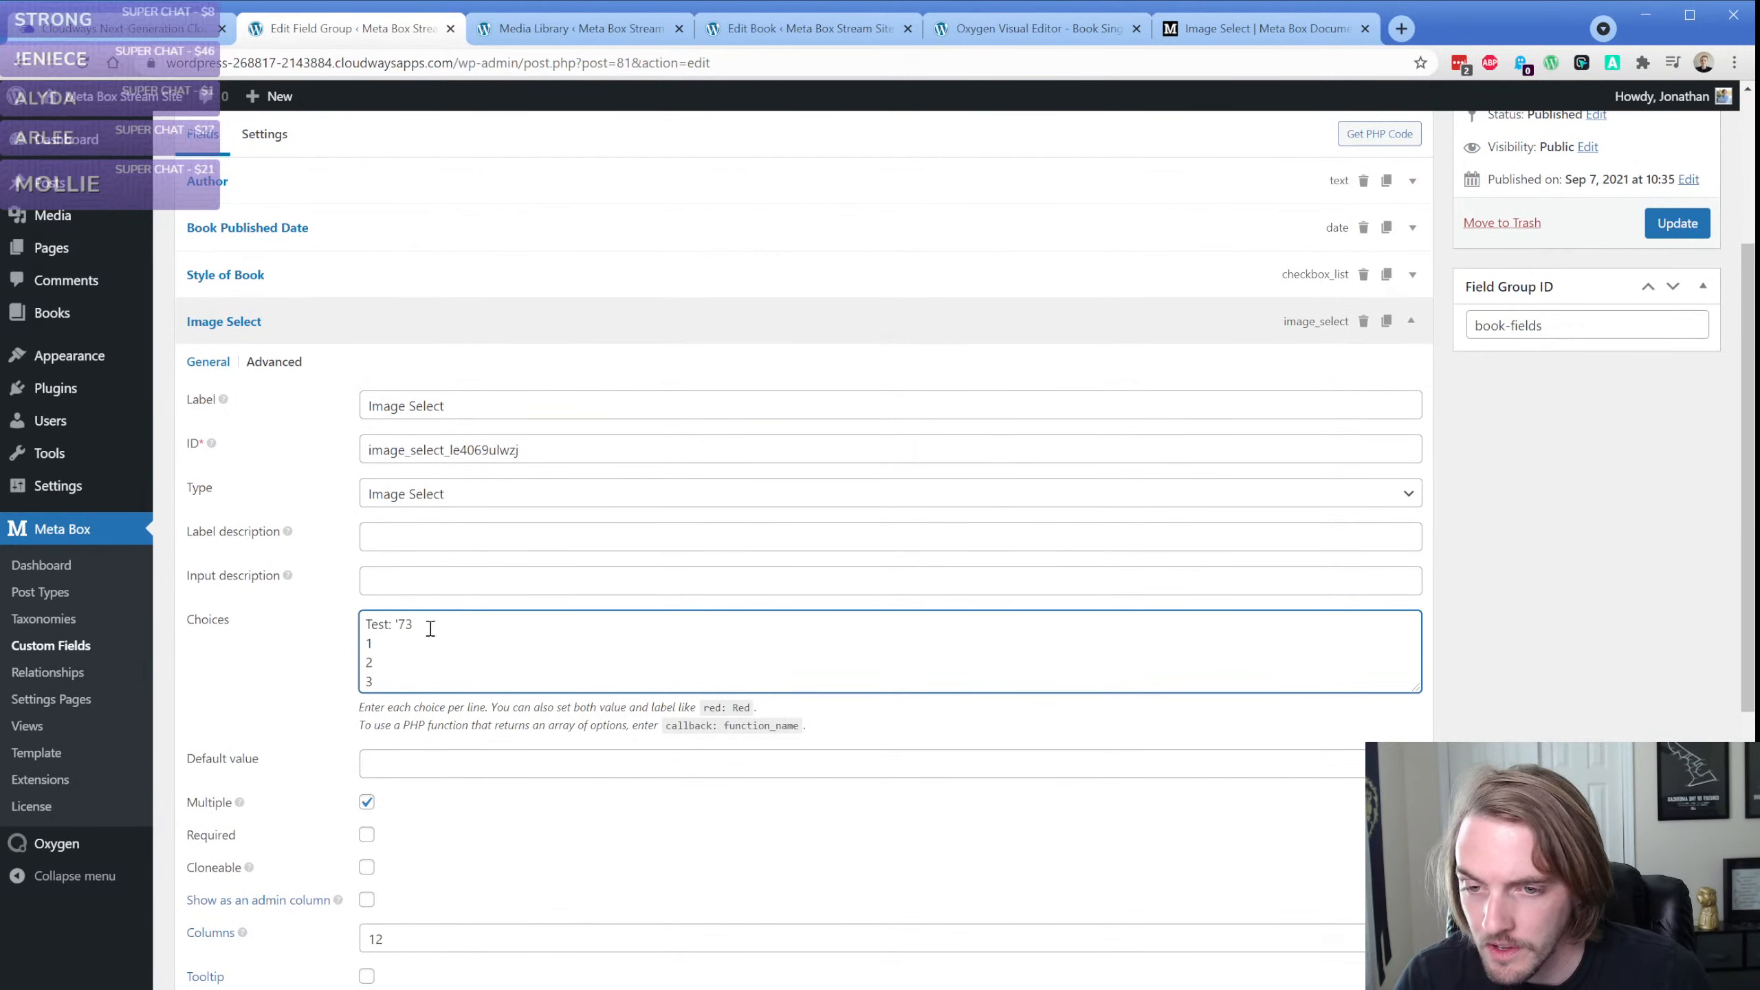
left_click(1676, 228)
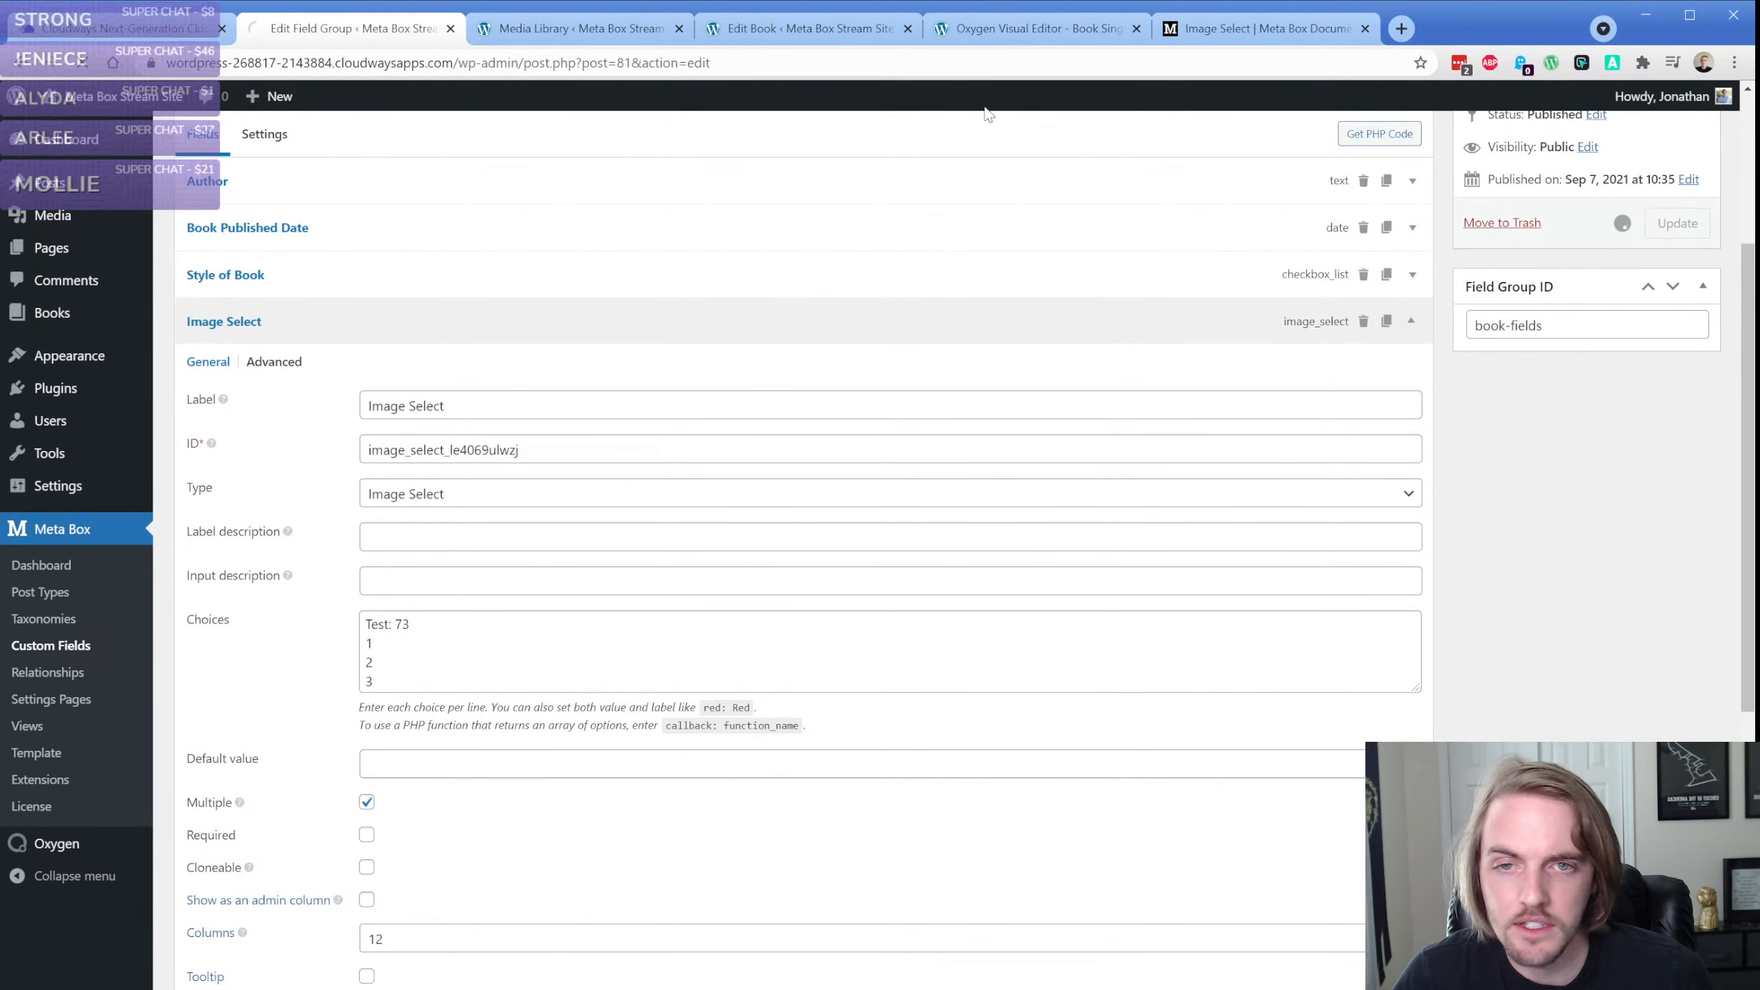
left_click(838, 33)
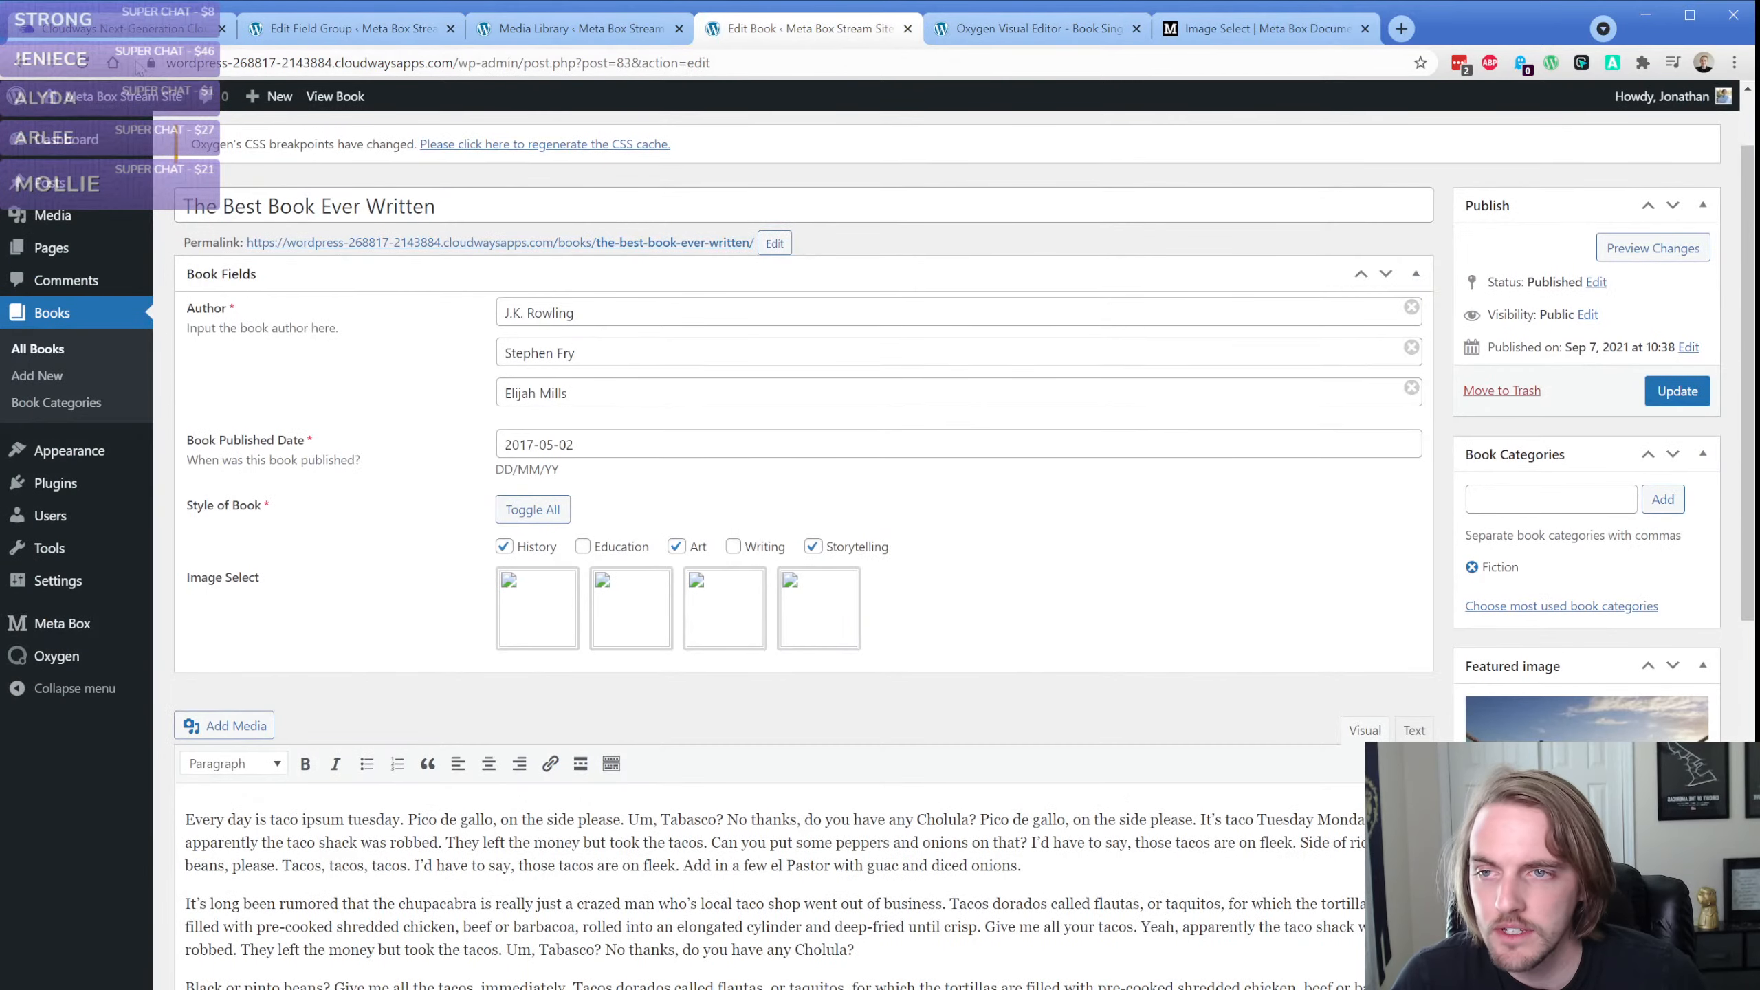
left_click(79, 65)
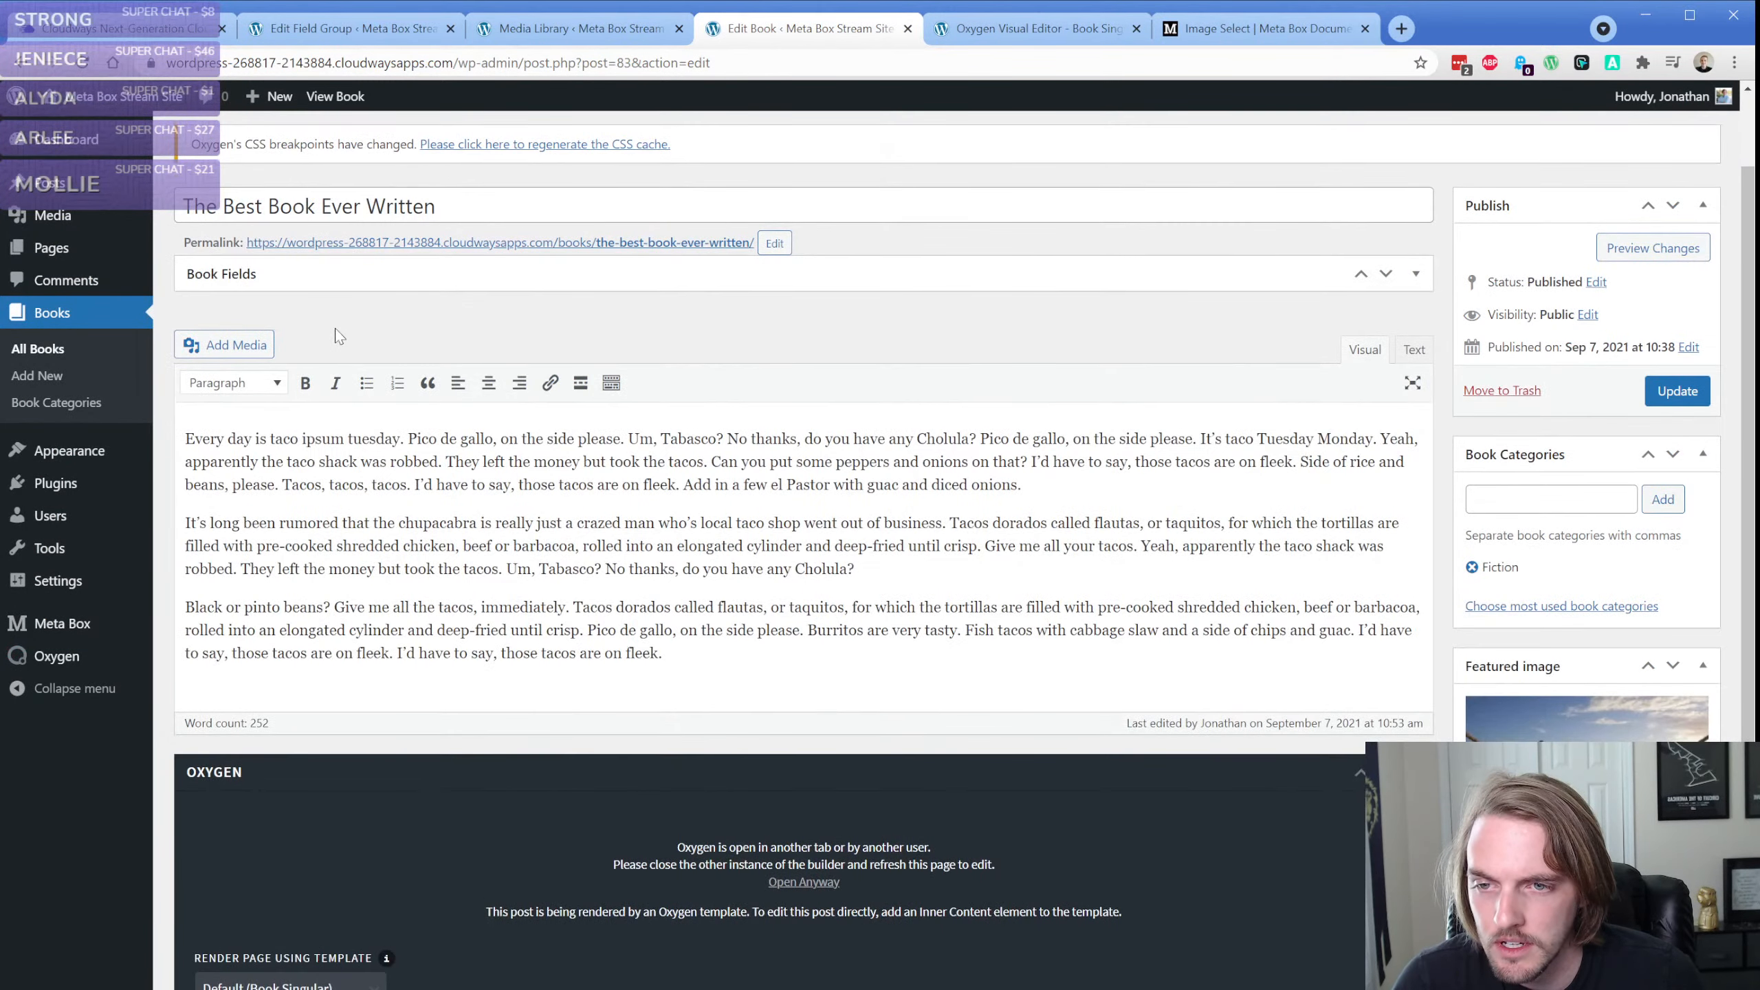
left_click(329, 279)
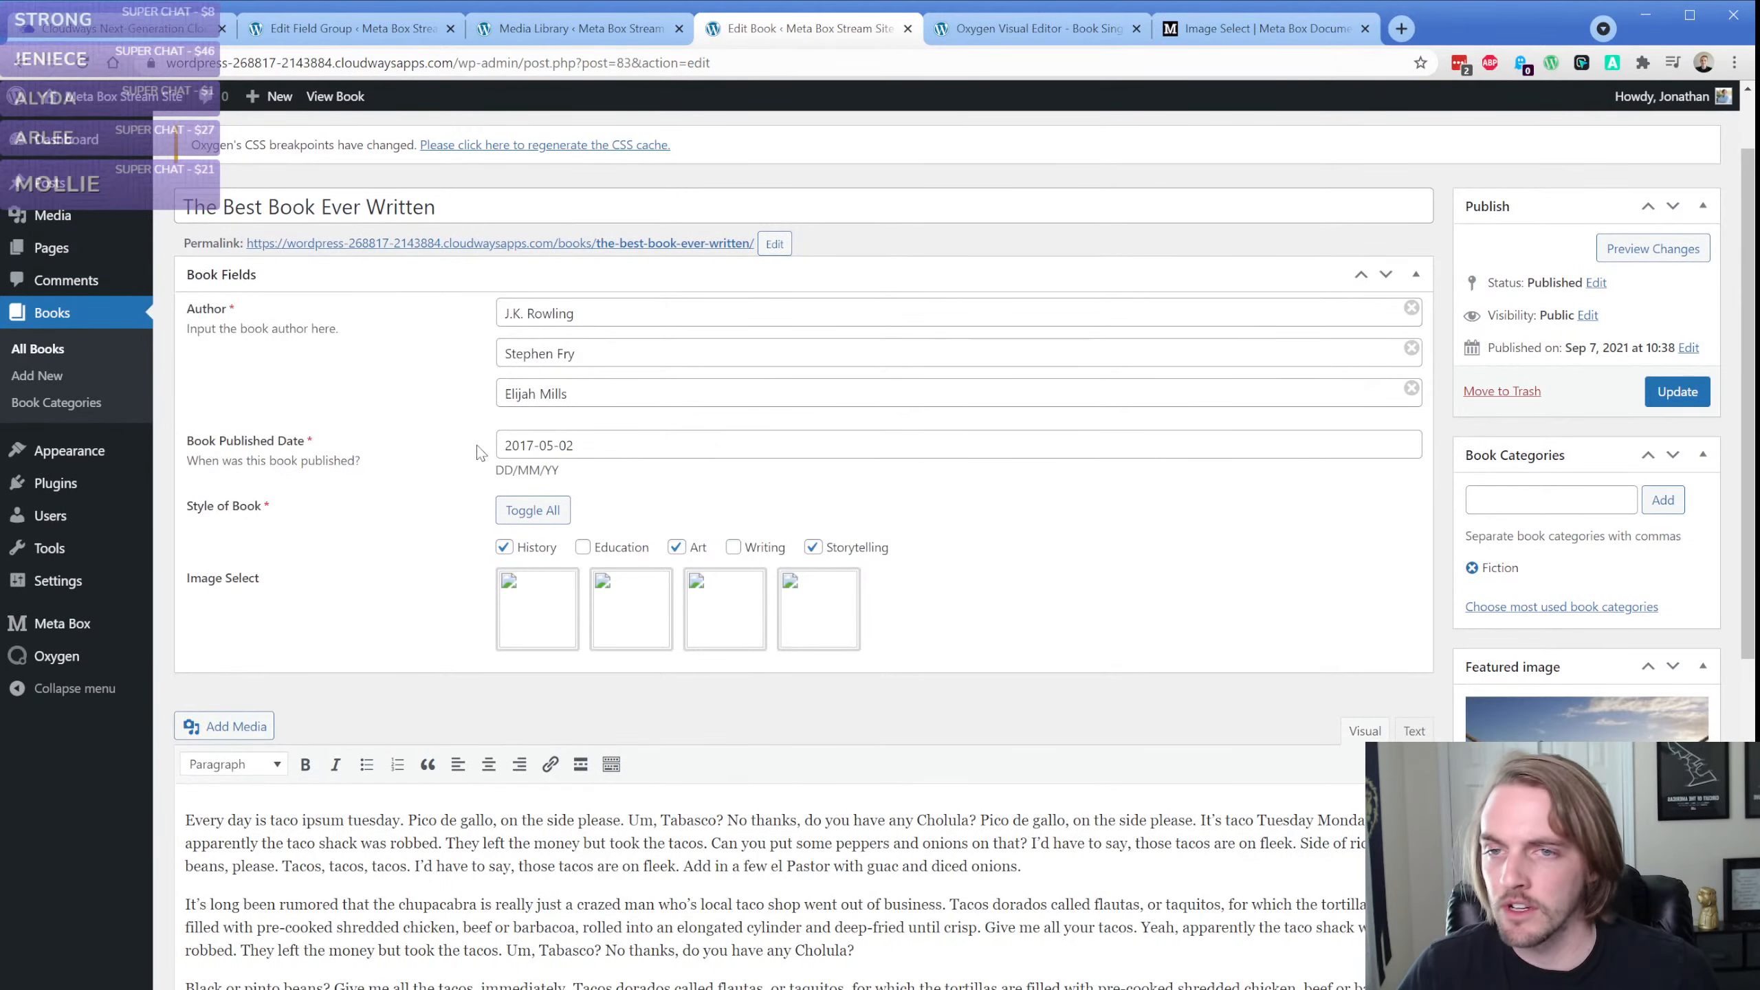
Check the beach photo's attachment details, set the Test choice's value to ID:73, update the field group and reload the book's edit page
left_click(576, 29)
left_click(1485, 590)
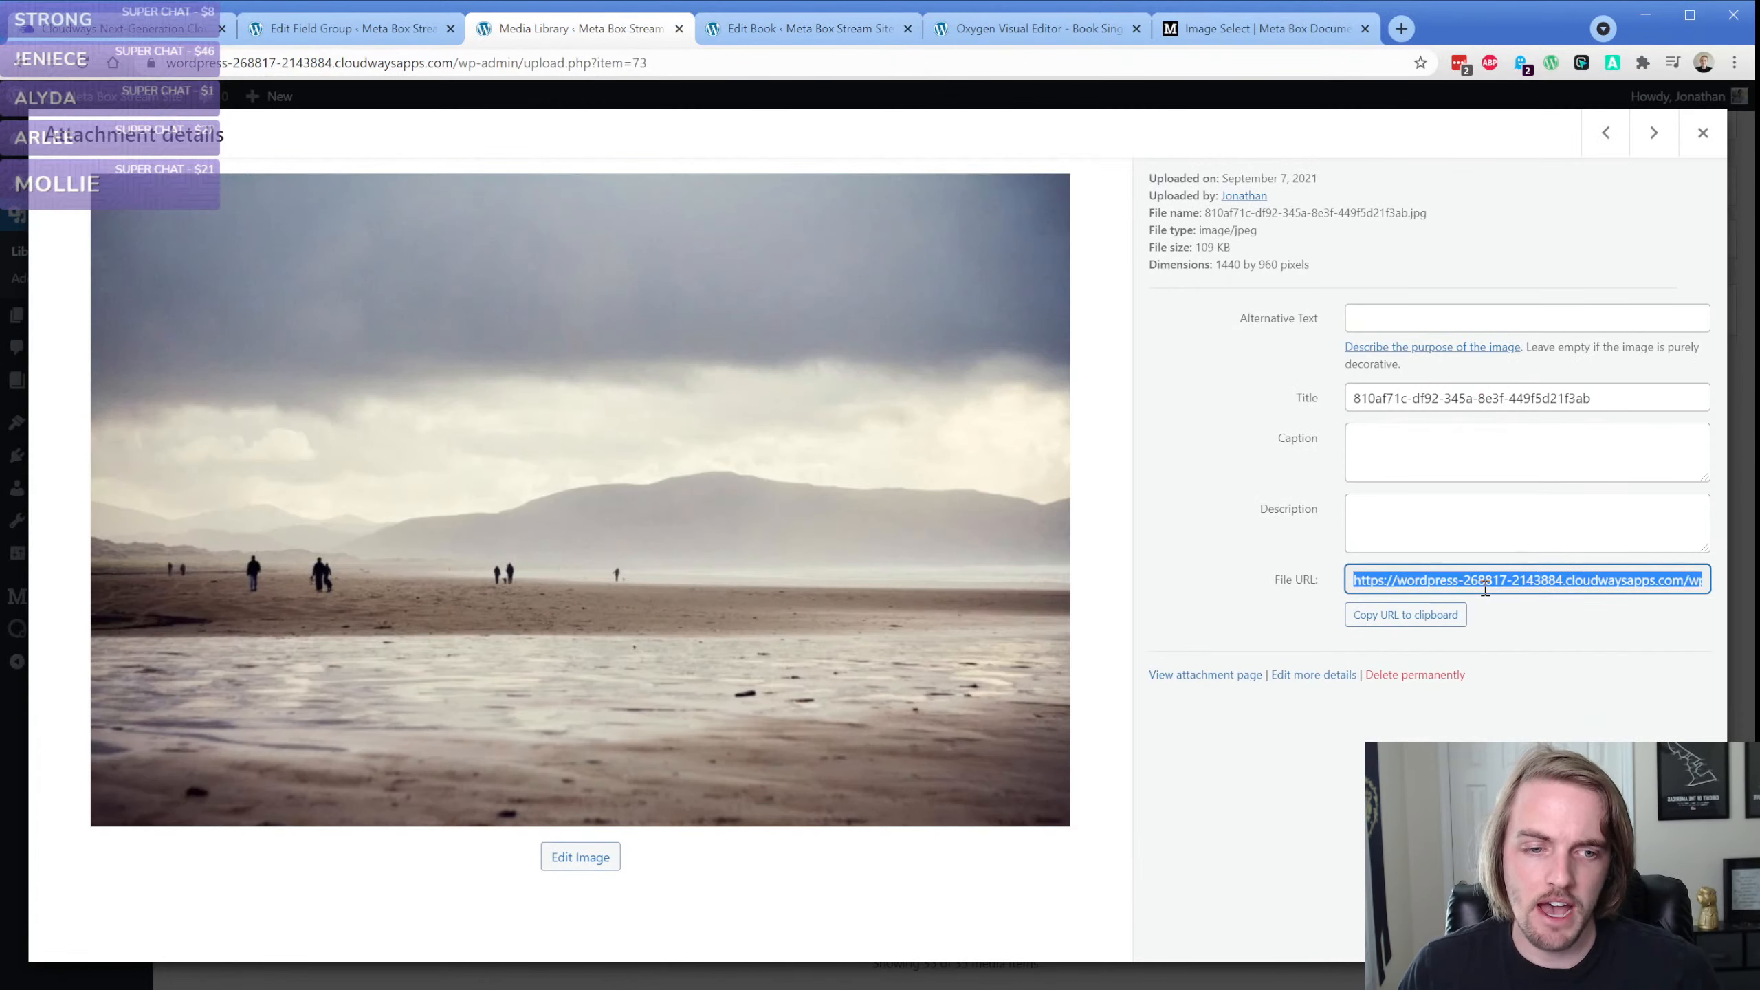
left_click(343, 28)
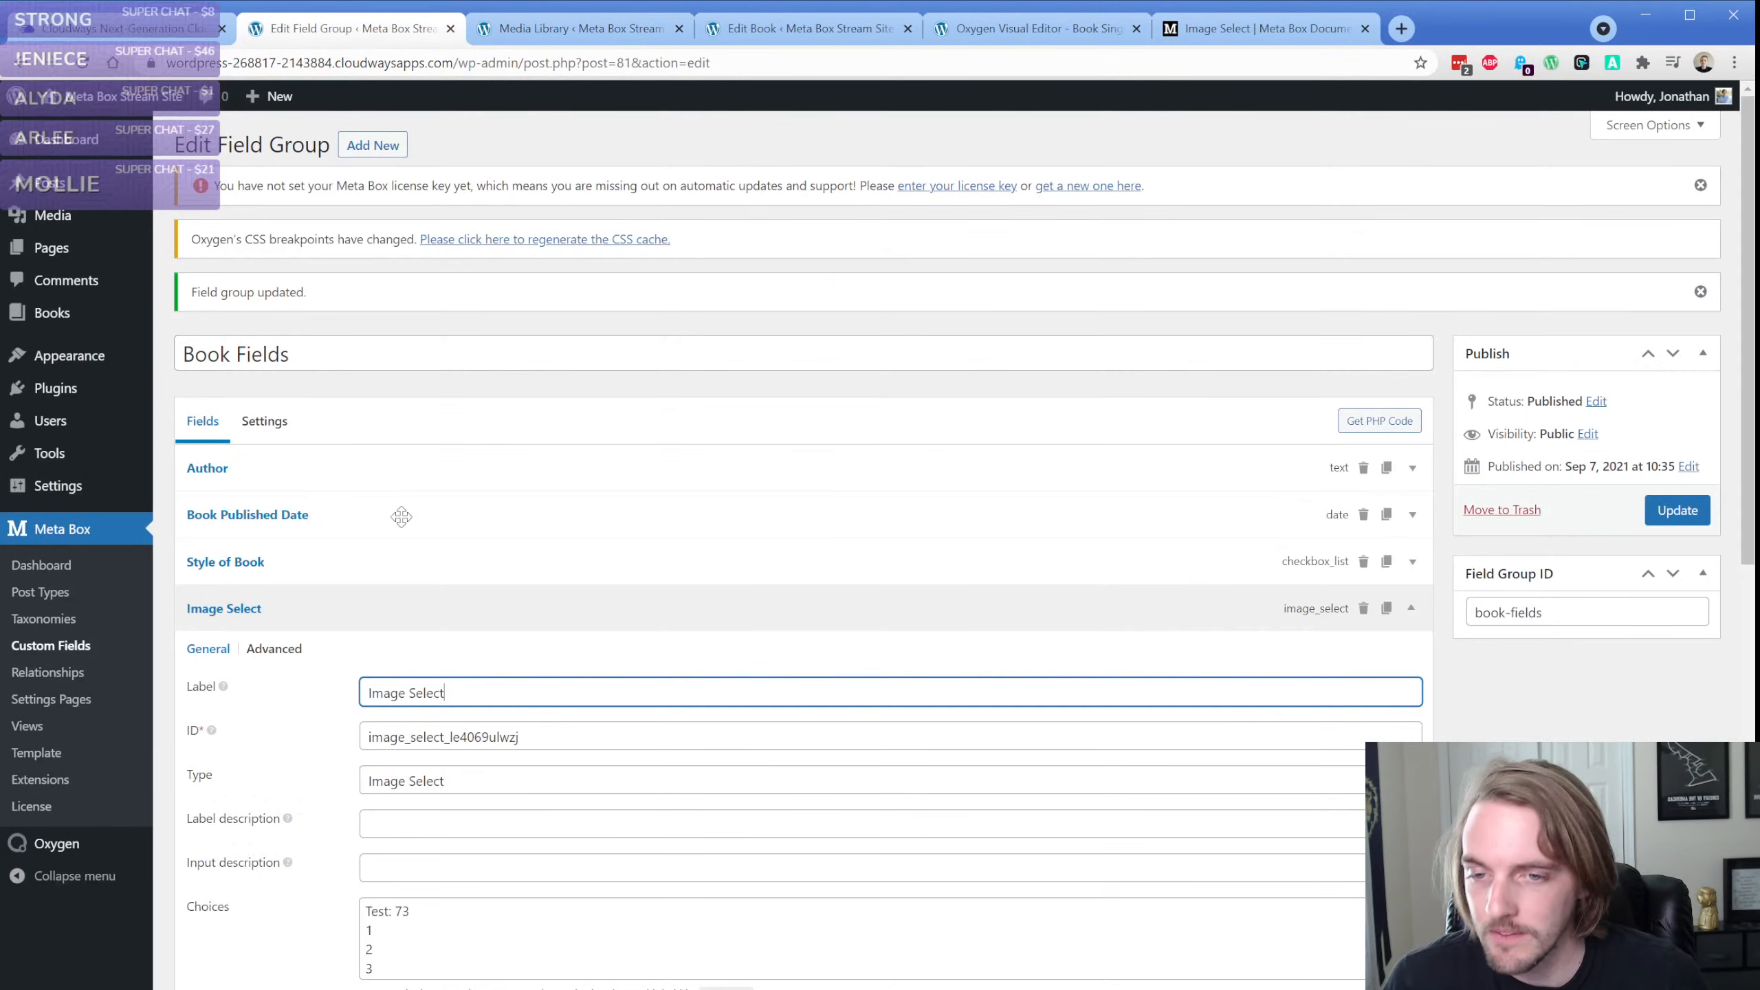
scroll(446, 735, "down", 4)
double_click(399, 627)
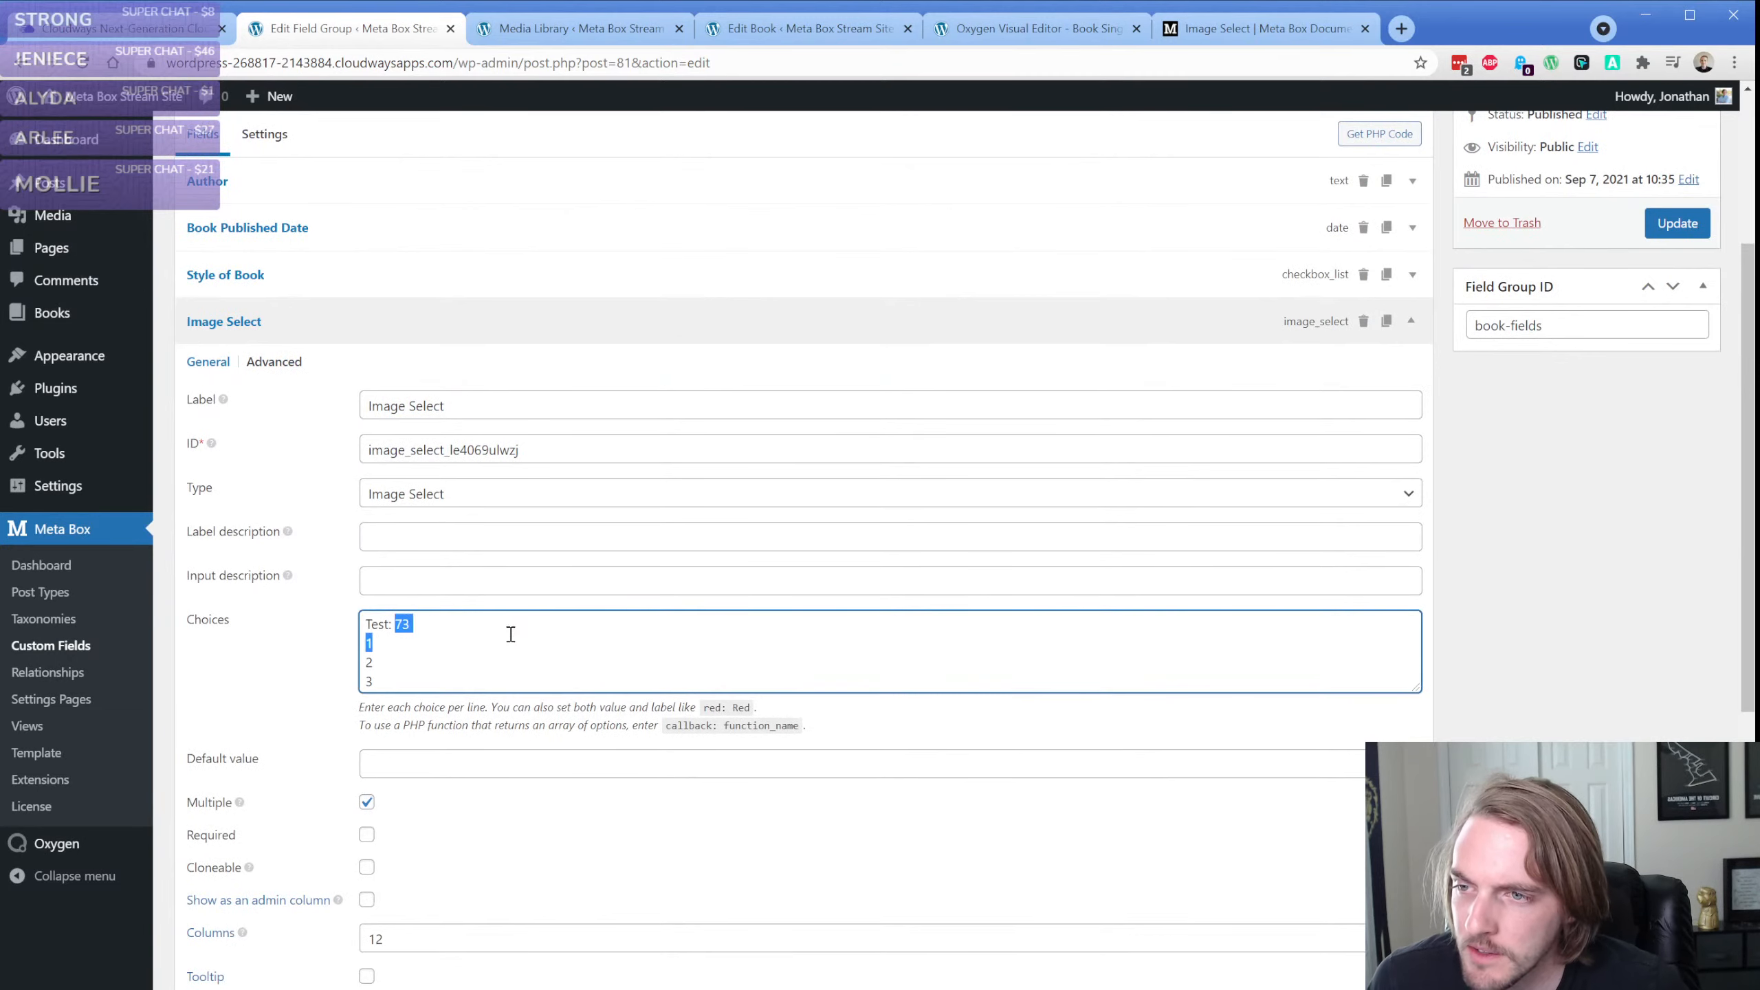
type("ID:7")
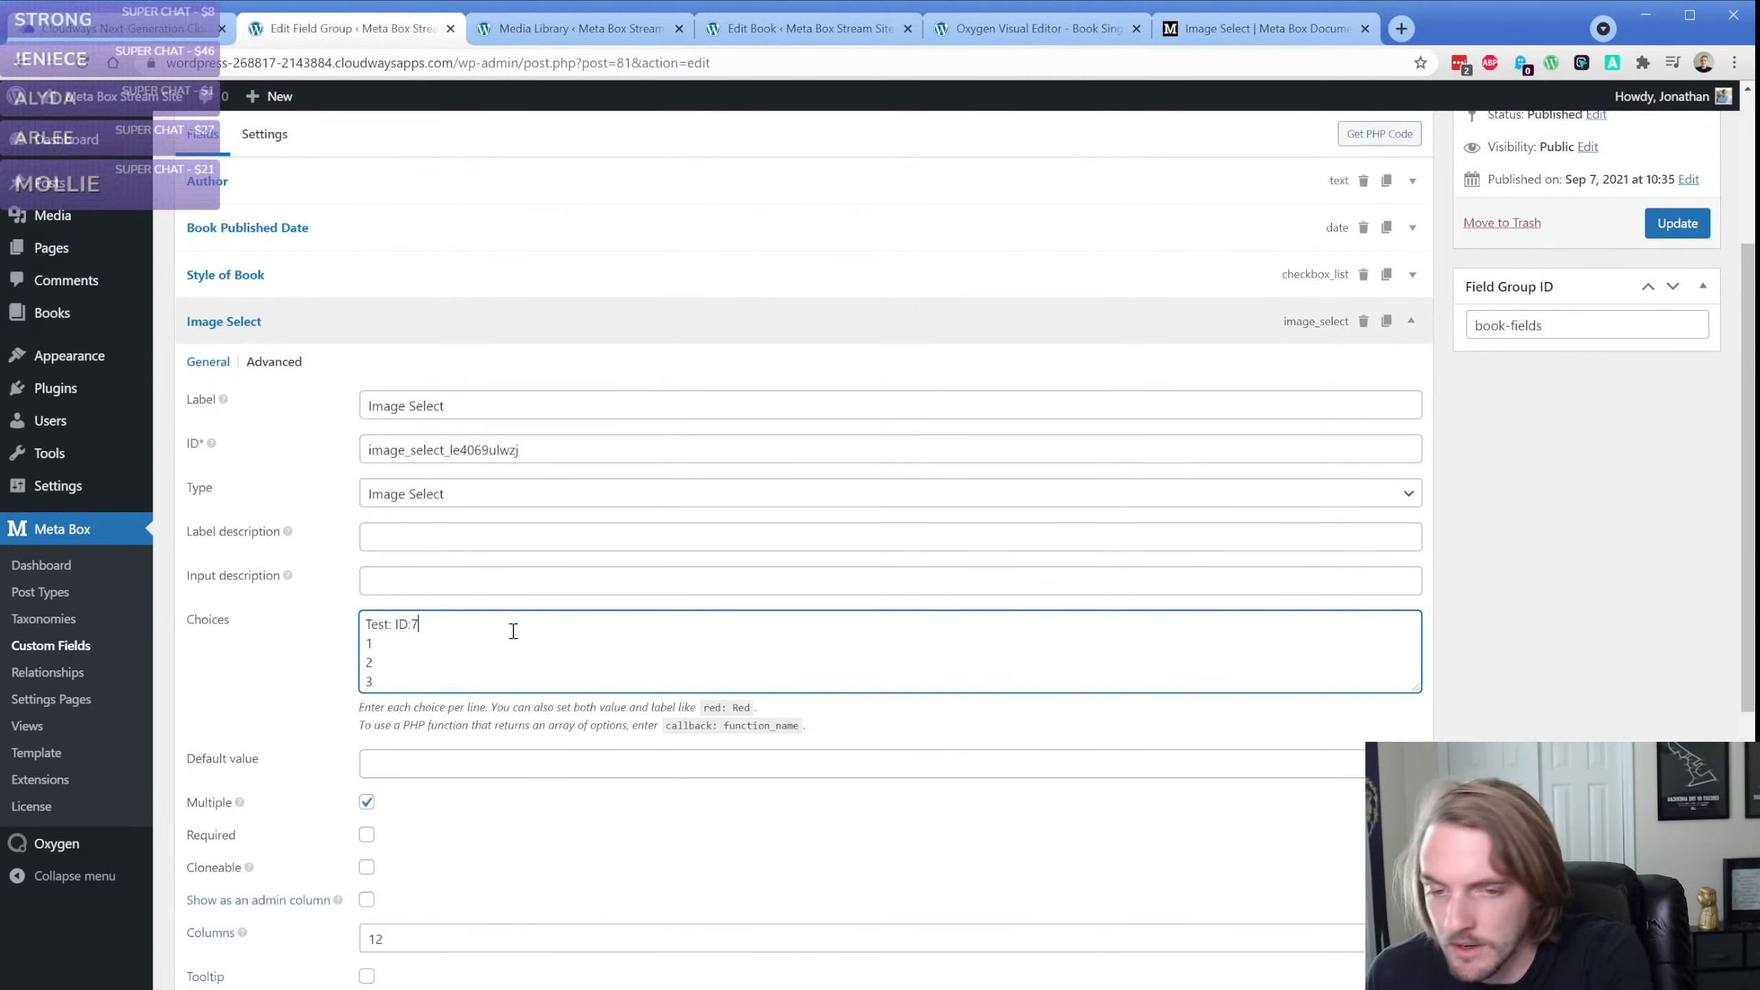
left_click(1677, 224)
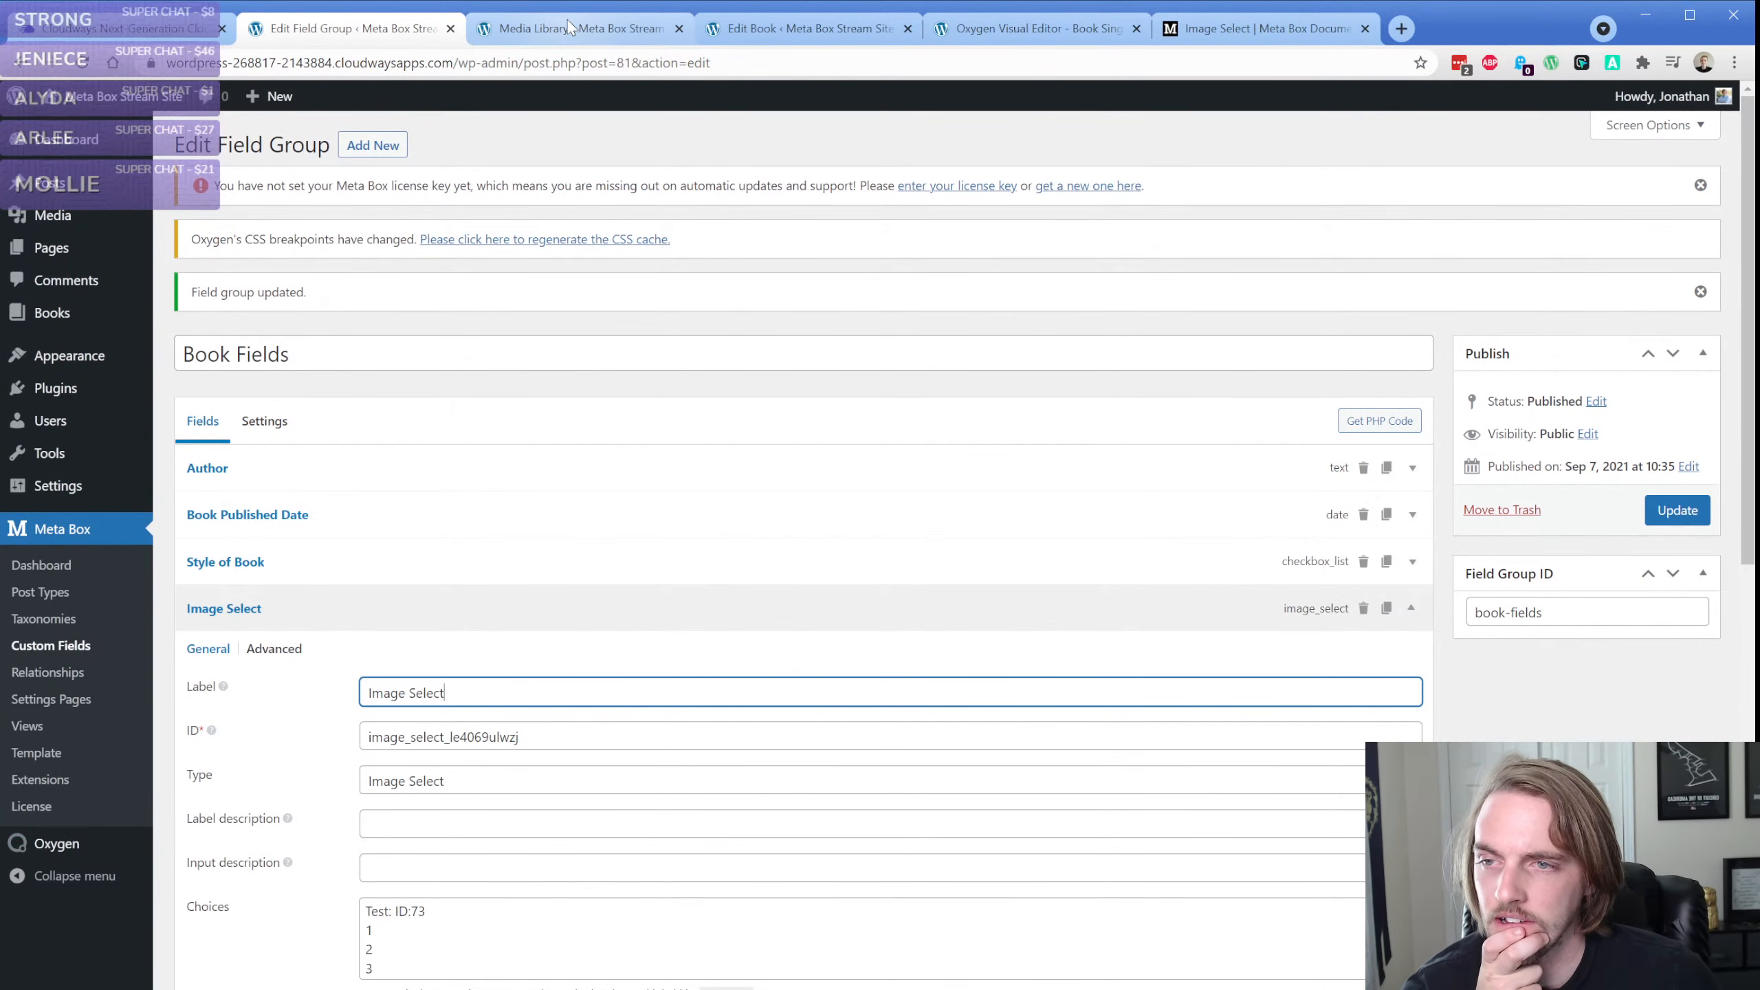
left_click(796, 28)
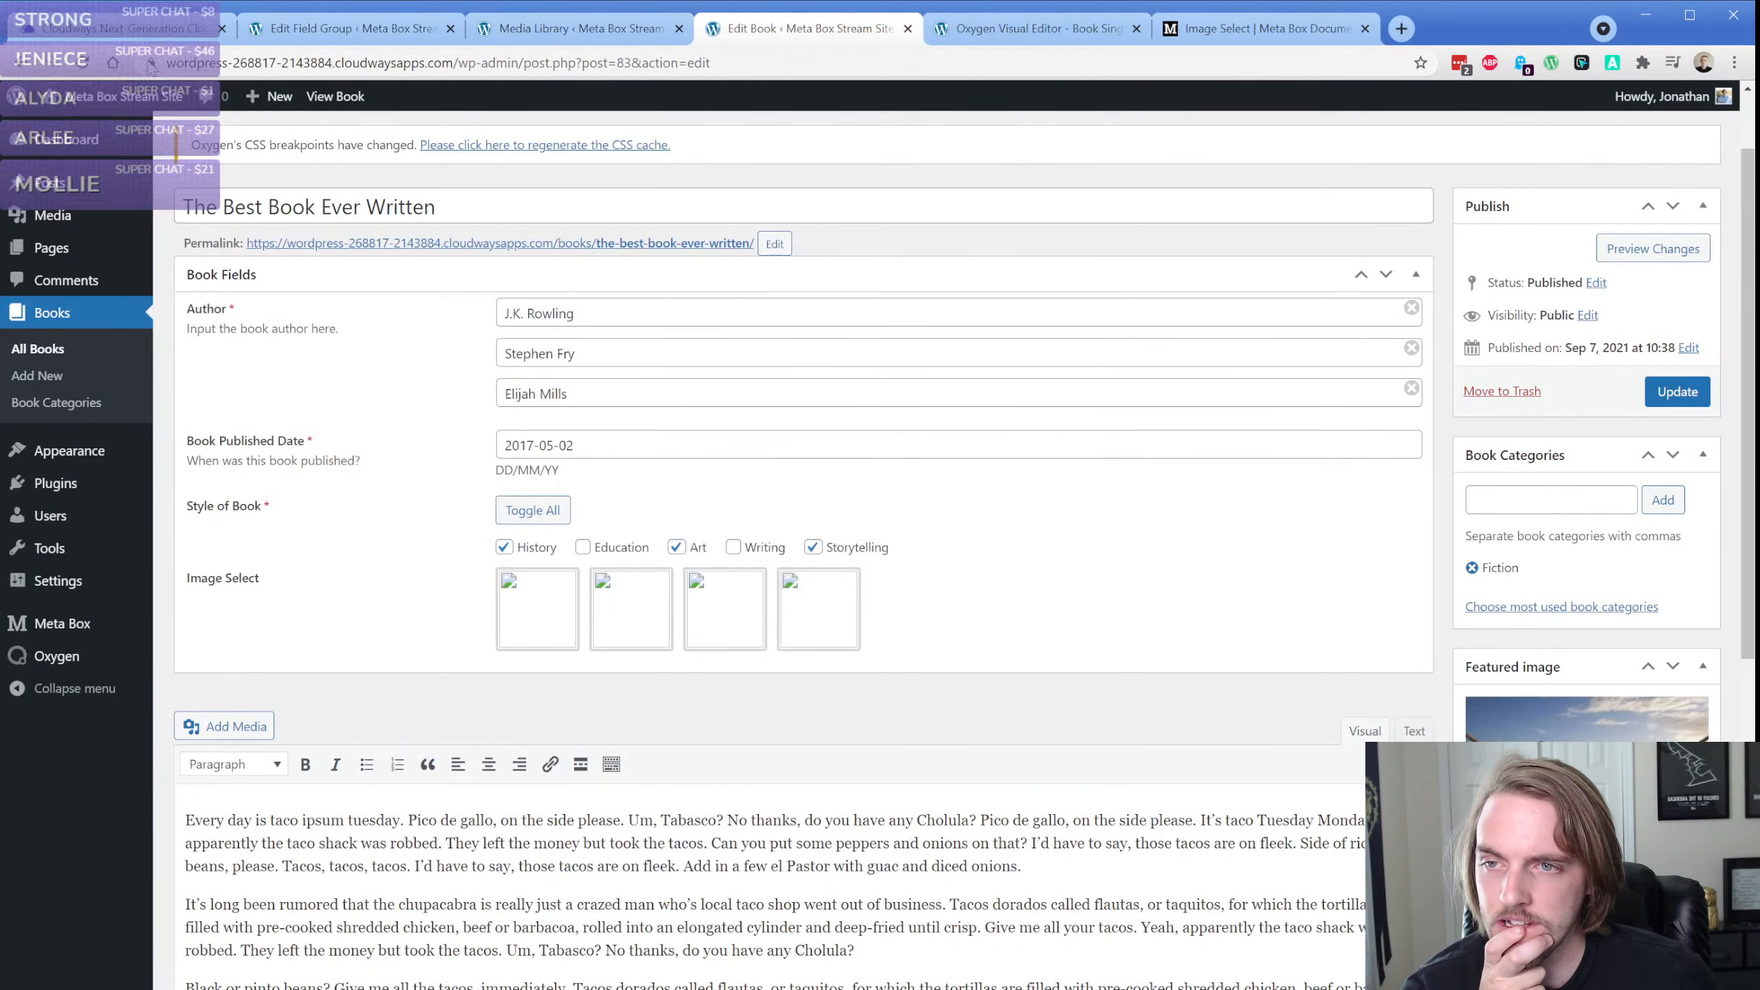
left_click(80, 64)
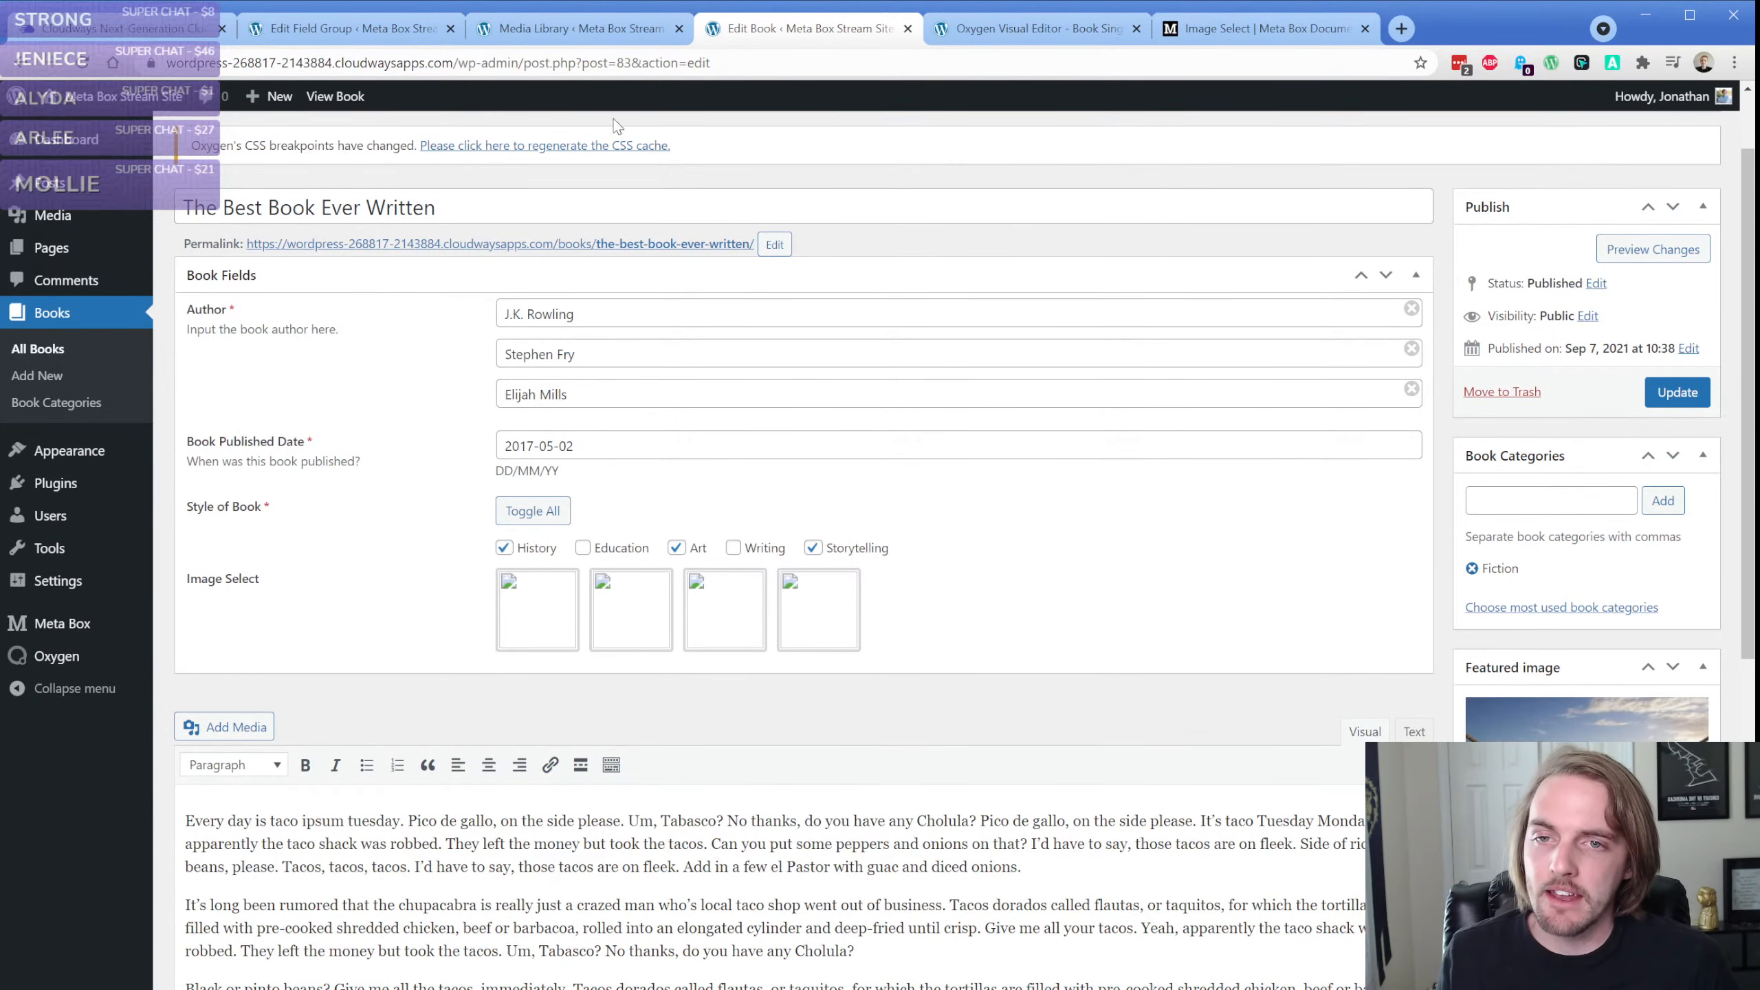
Copy the beach photo's file URL from the Media Library and replace the Test choice's ID:73 with it
left_click(598, 34)
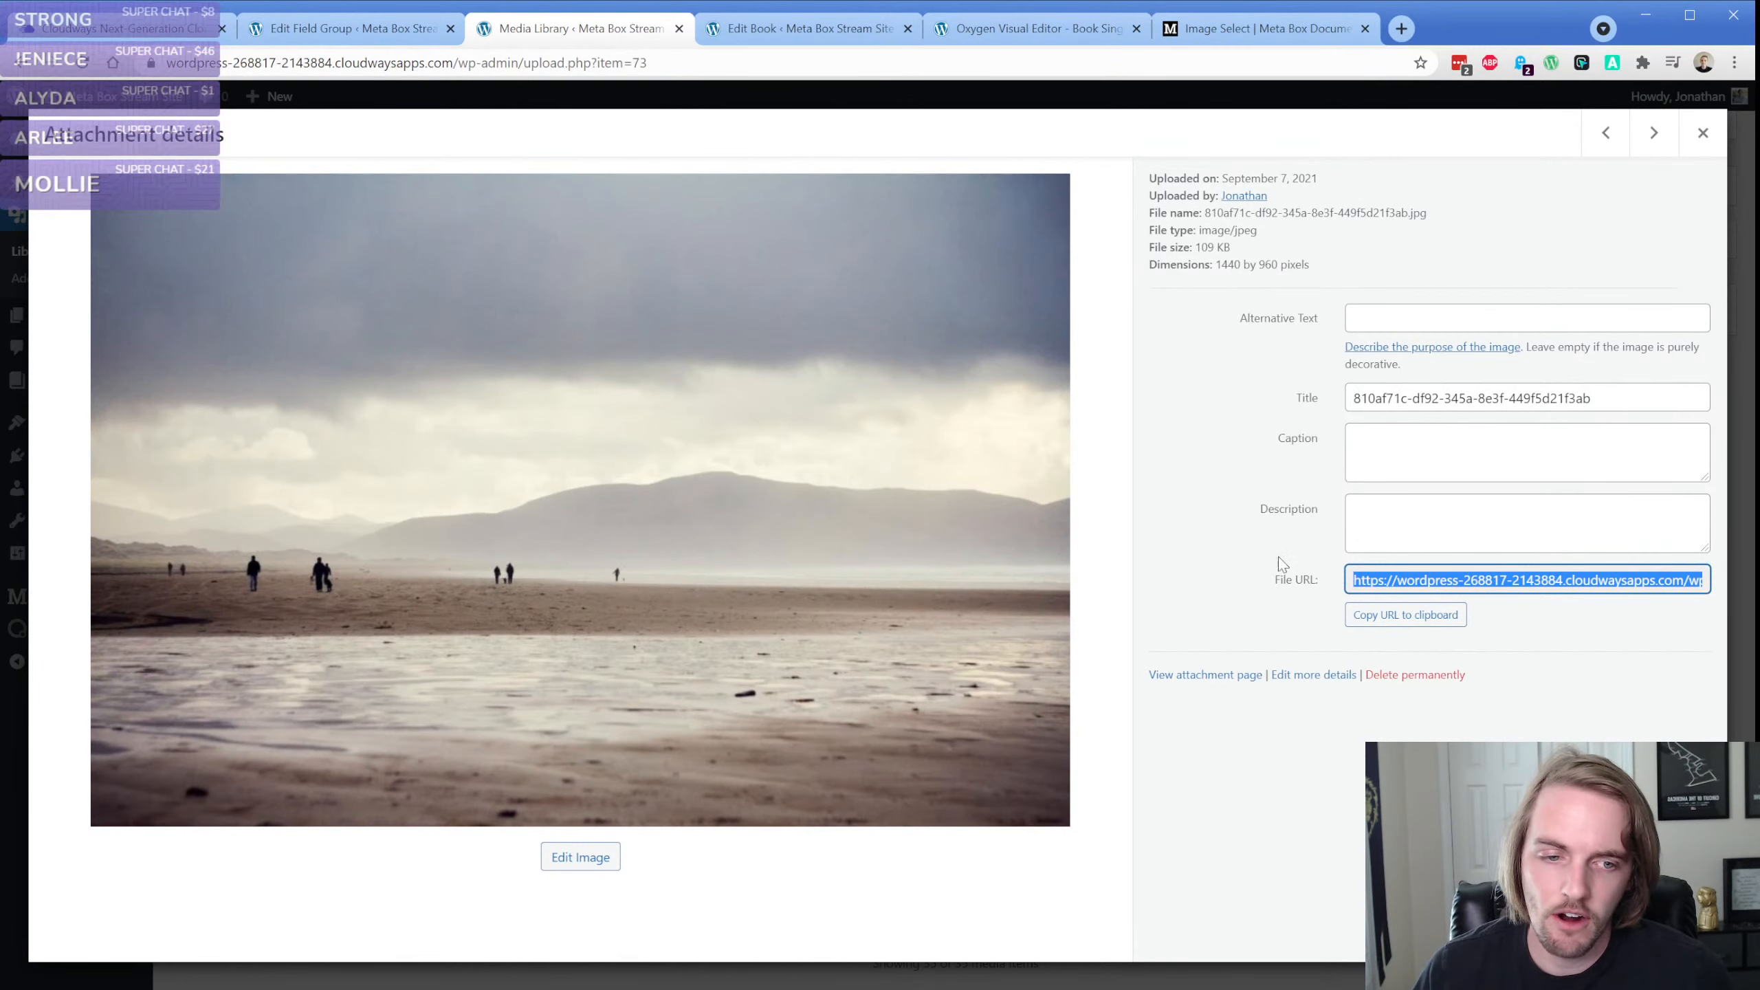
left_click(1441, 614)
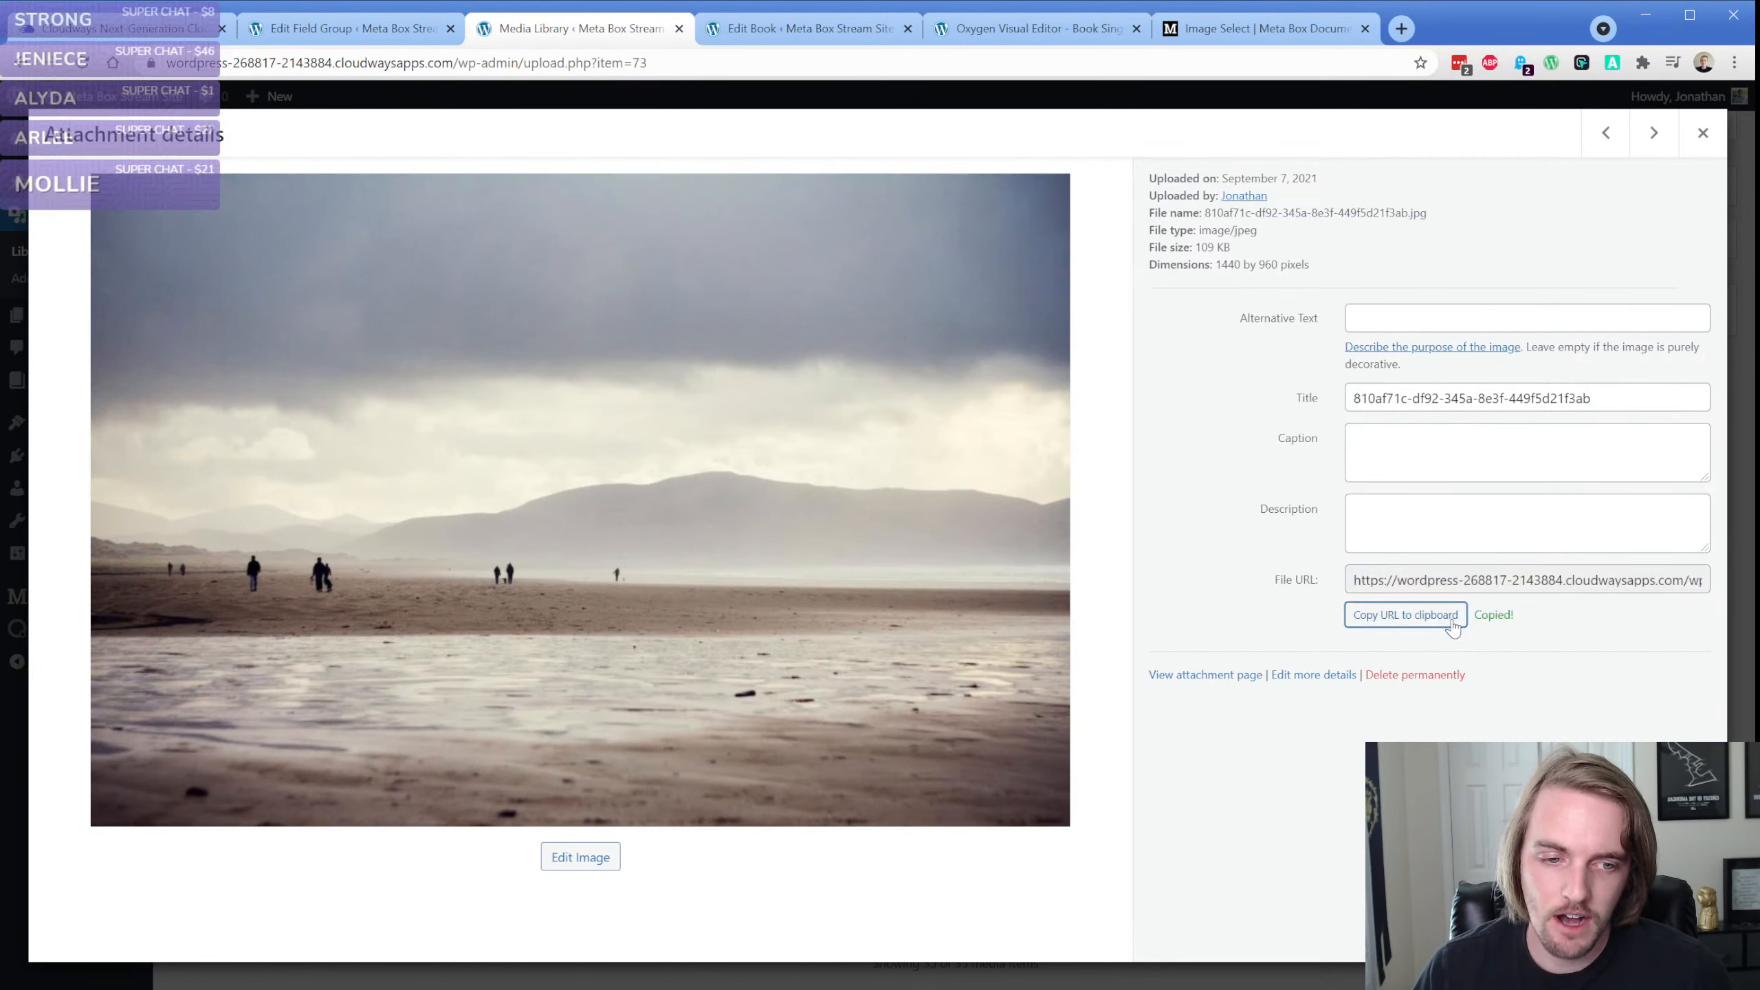
left_click(350, 31)
scroll(418, 659, "down", 4)
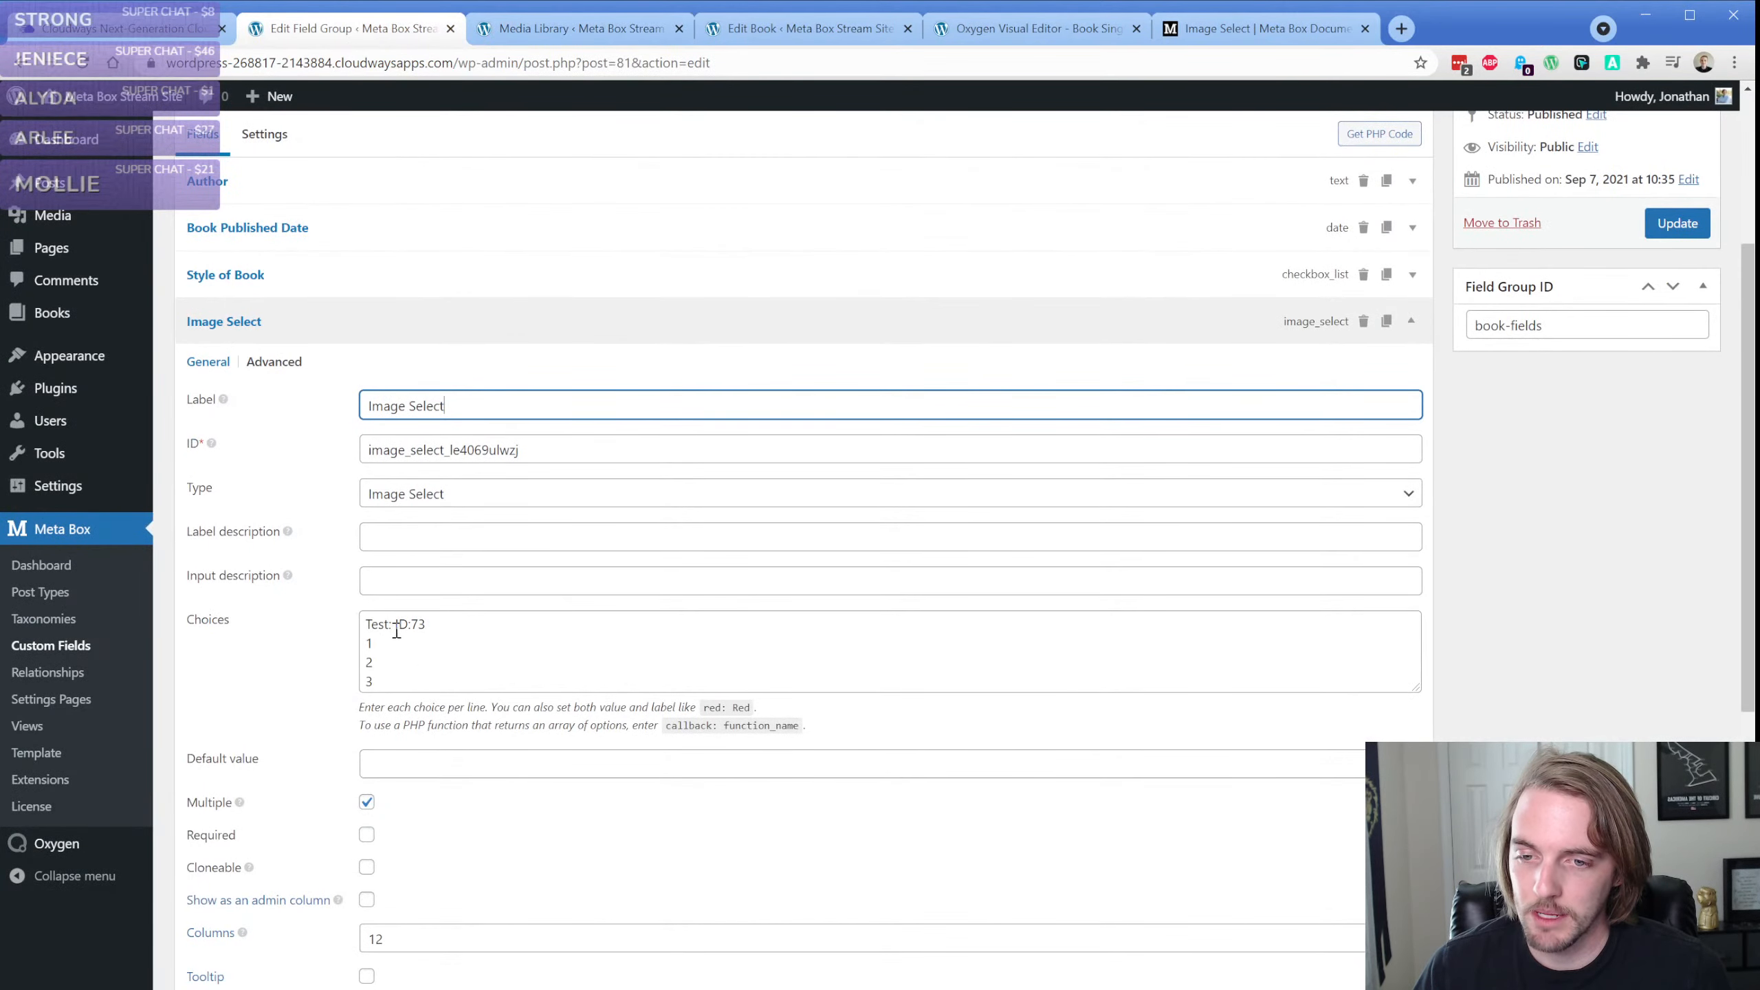
left_click_drag(393, 625, 456, 629)
key("ctrl+v")
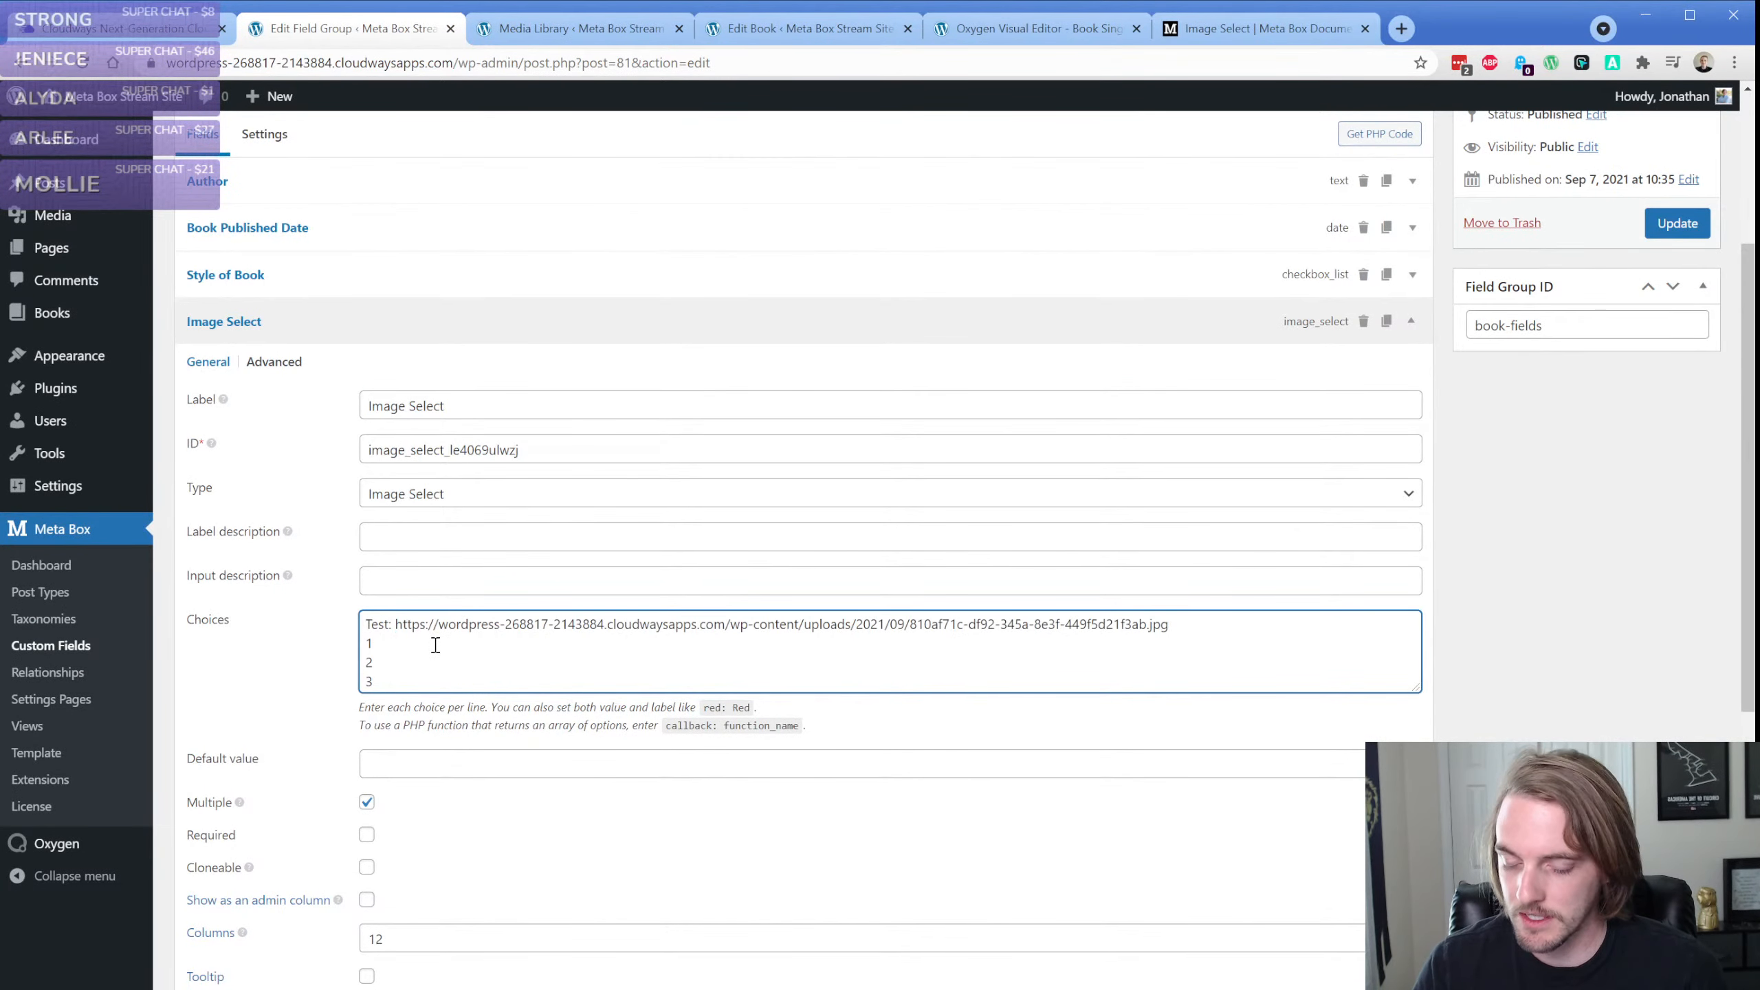
Copy the file URL of the forest photo ca01c3fd-4fb8-3013-835b-4051bd797a8f.jpg into choice 1 after "1:"
left_click(564, 25)
left_click(1650, 135)
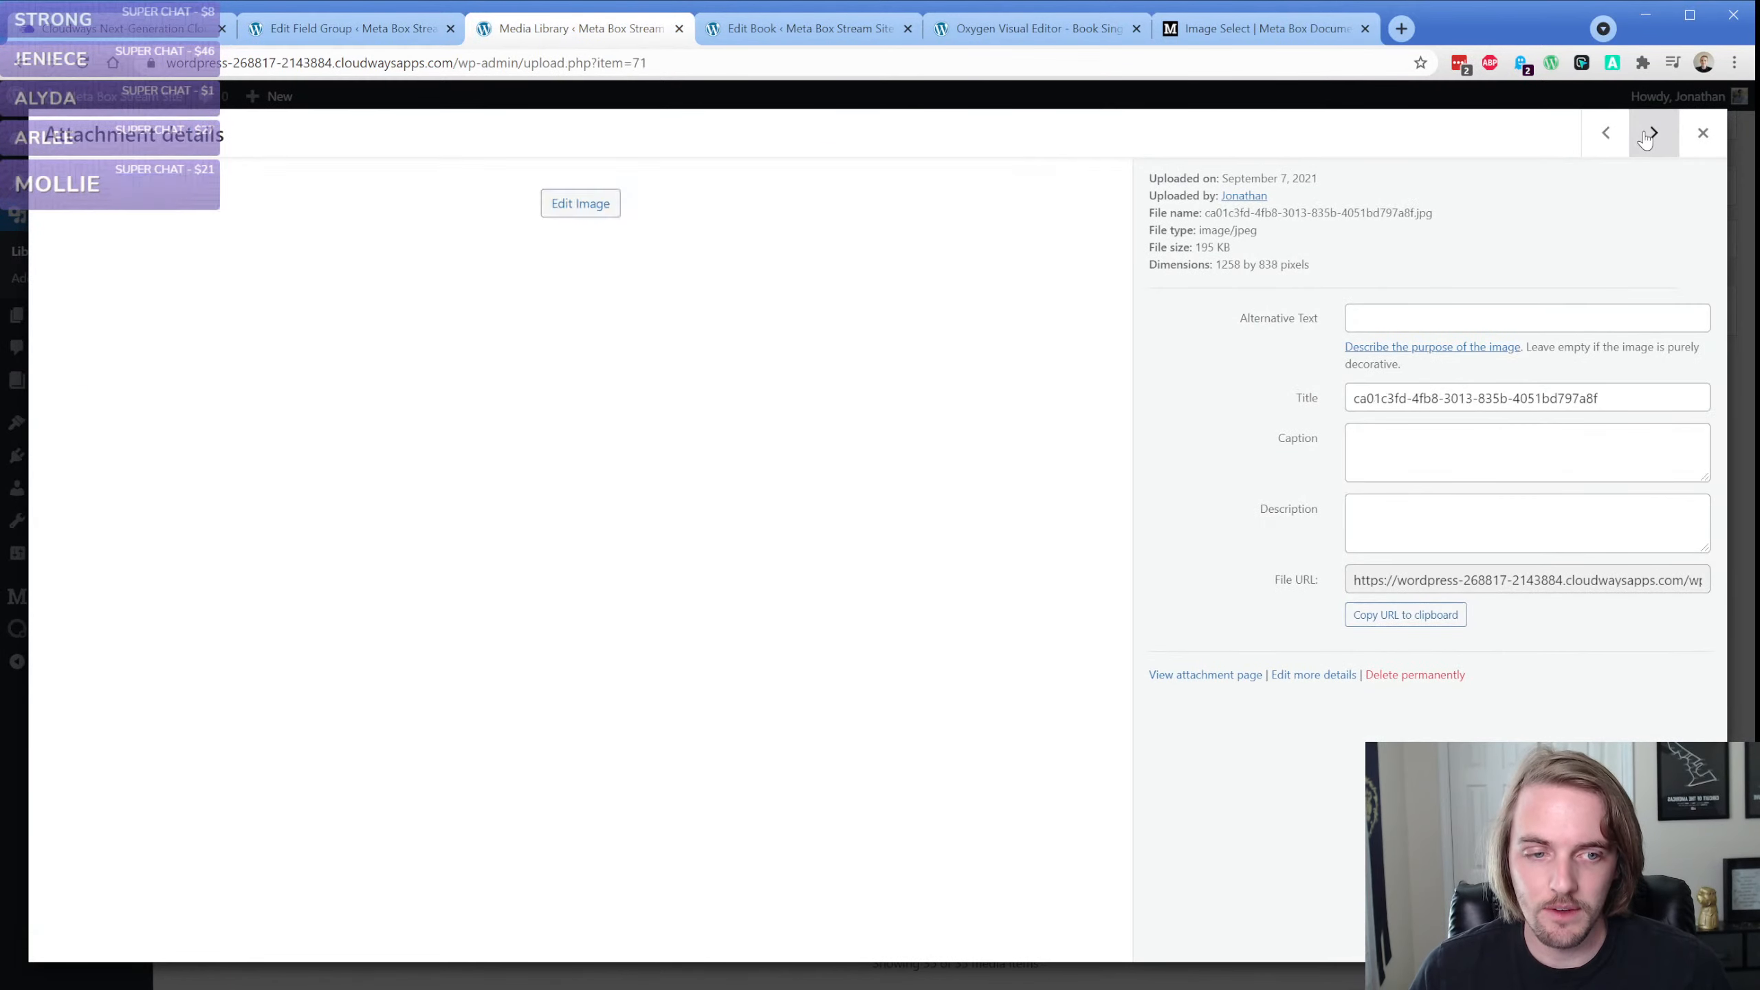
left_click(1458, 579)
key("ctrl+a")
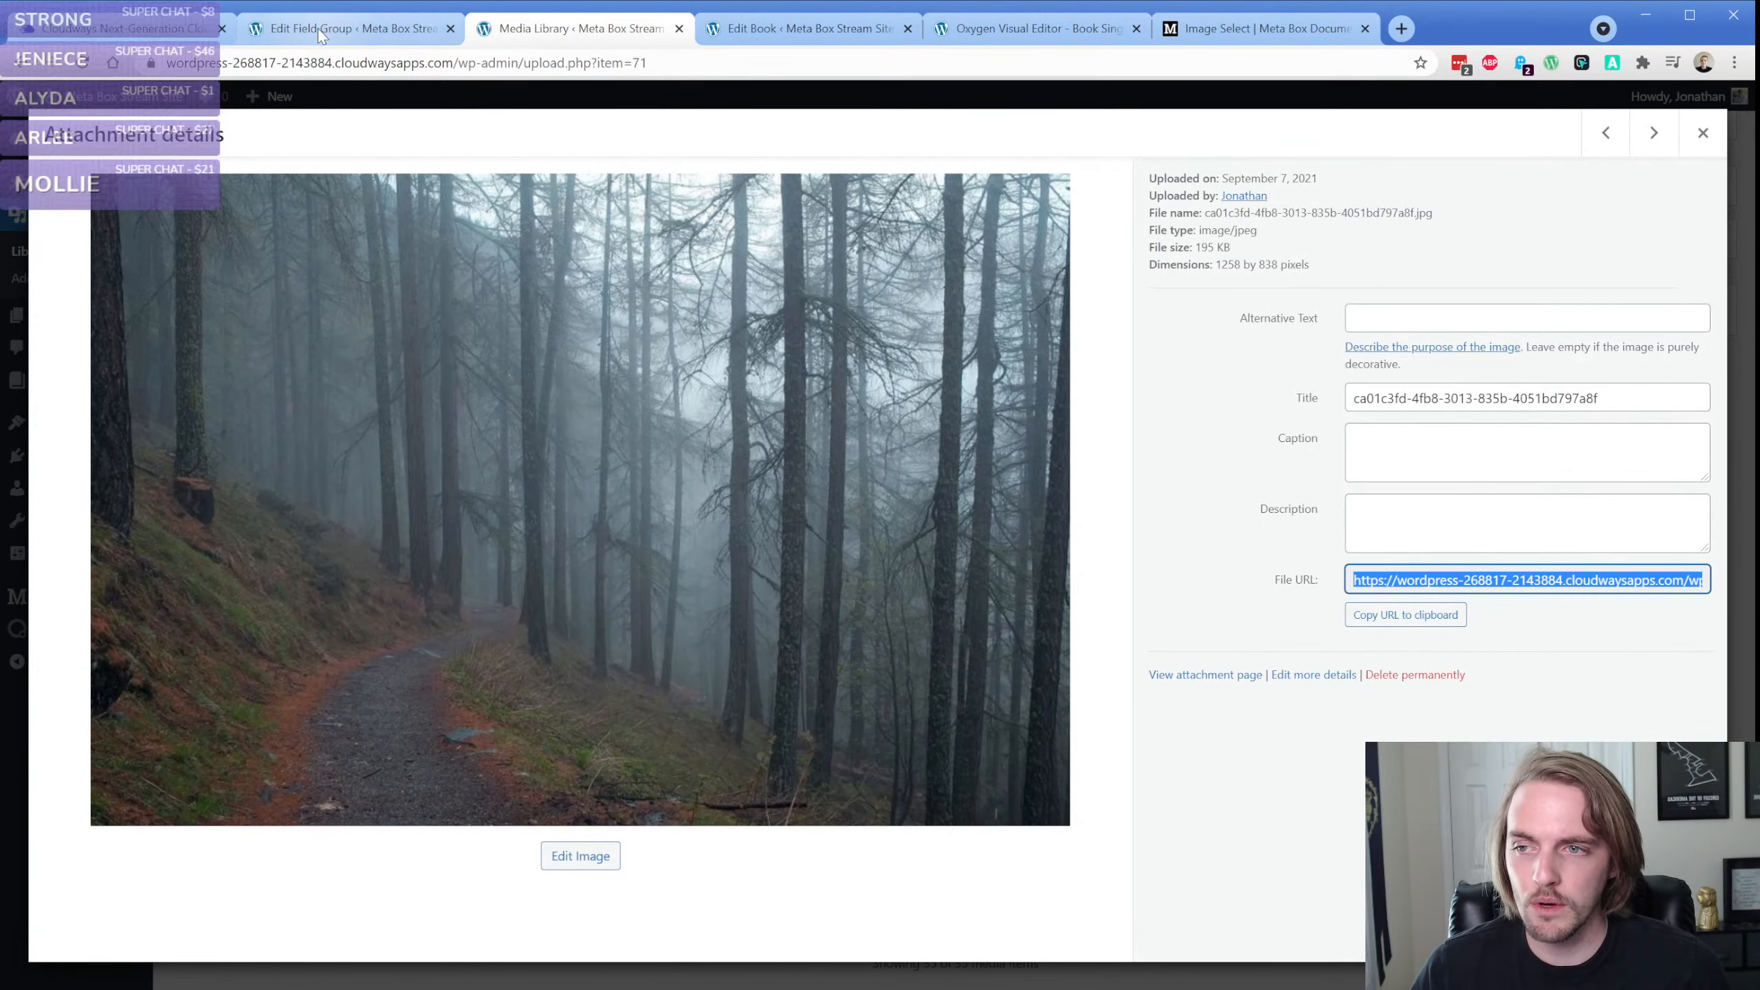
left_click(318, 28)
left_click(466, 649)
key("ctrl+v")
key("Return")
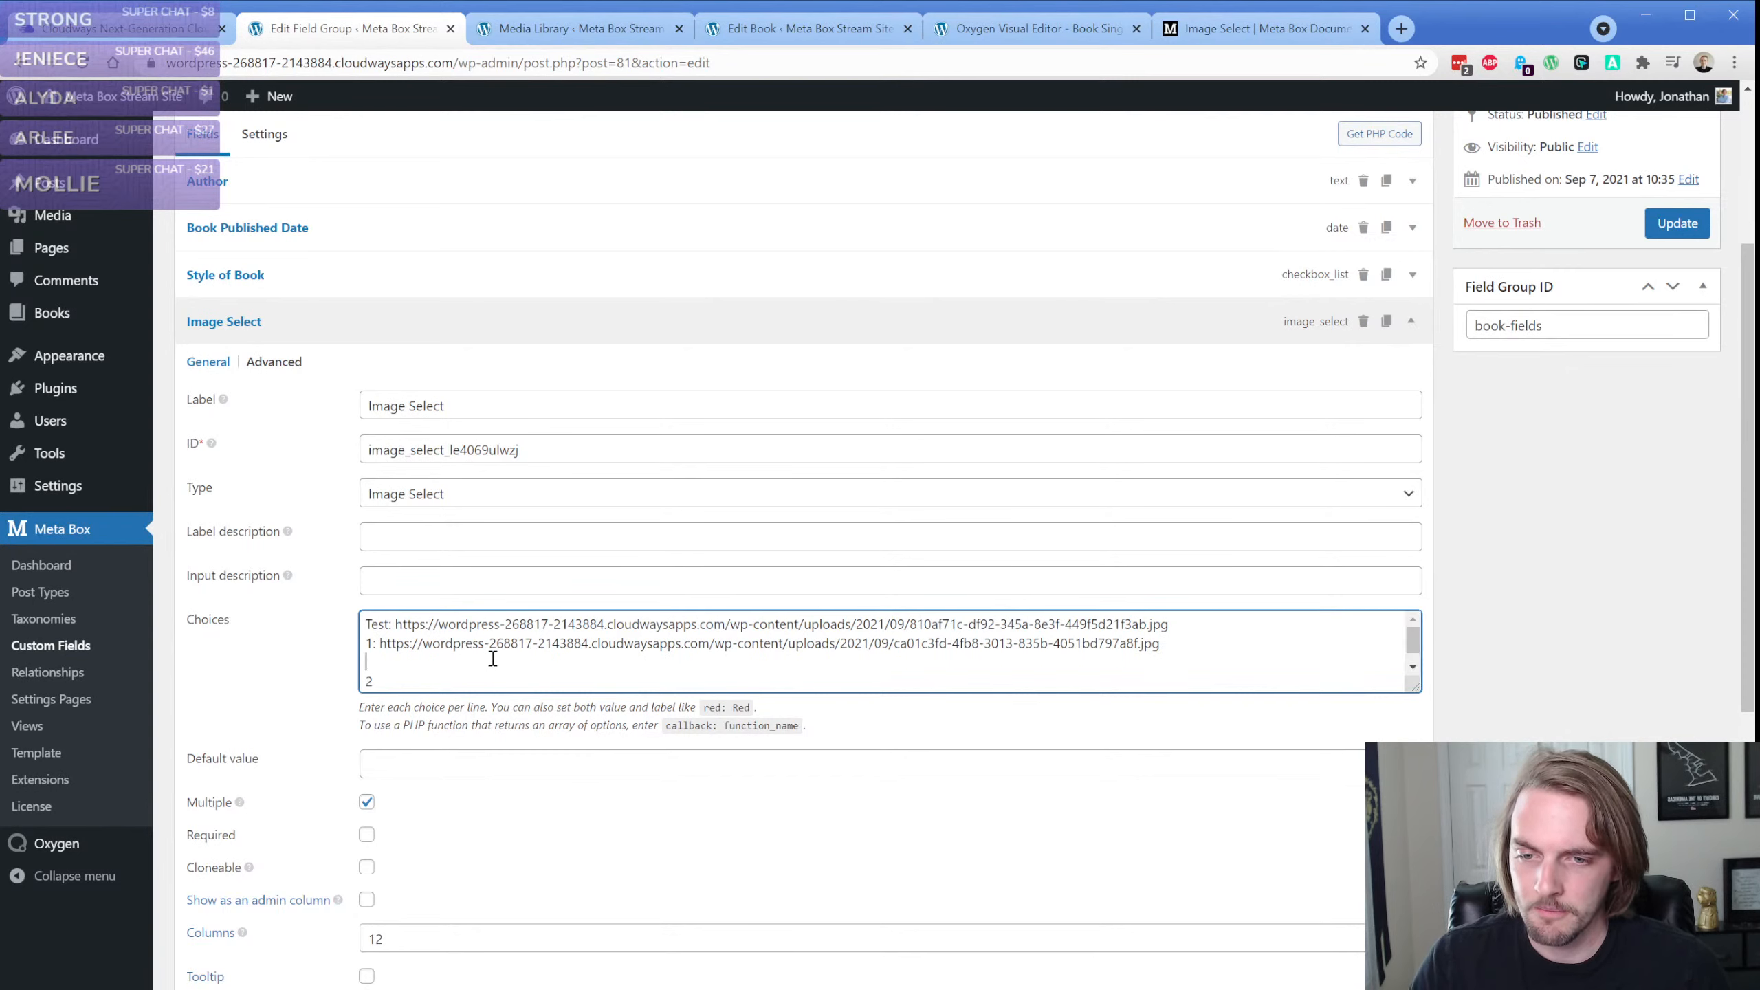
key("BackSpace")
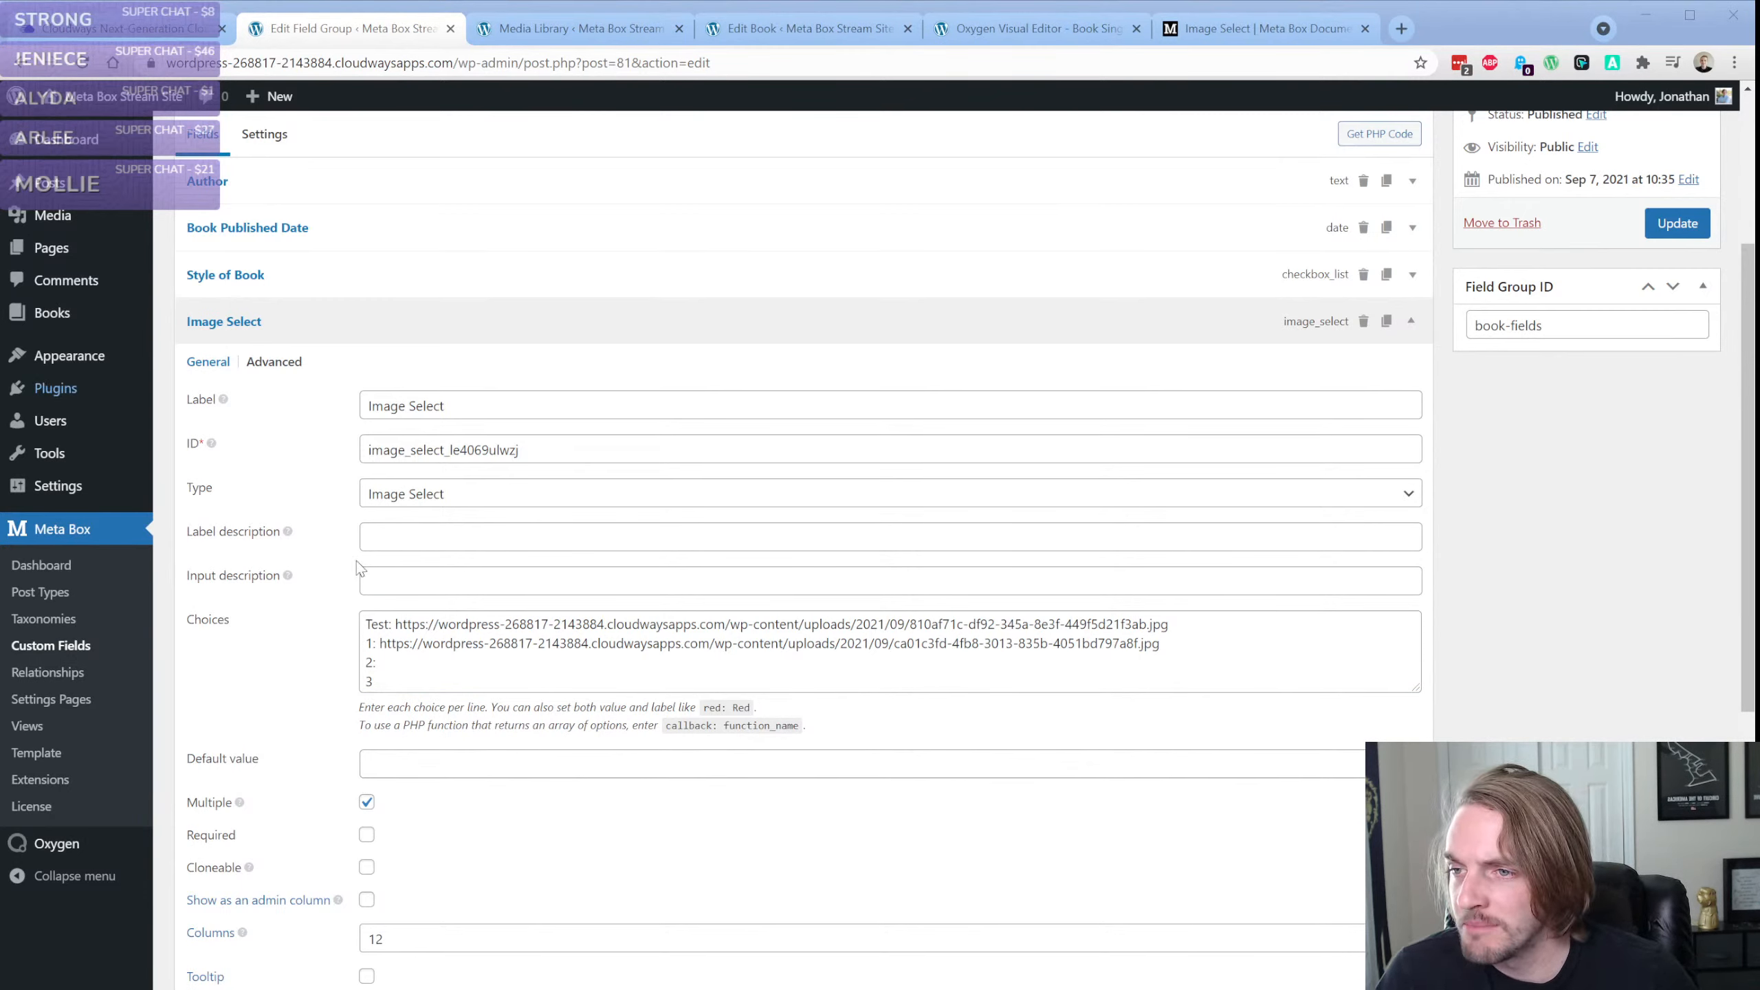
Shorten the Test and 1 choice URLs to relative paths starting with /wp-content/uploads/2021/09/ and update the field group
left_click(439, 625)
left_click_drag(400, 625, 606, 626)
key("BackSpace")
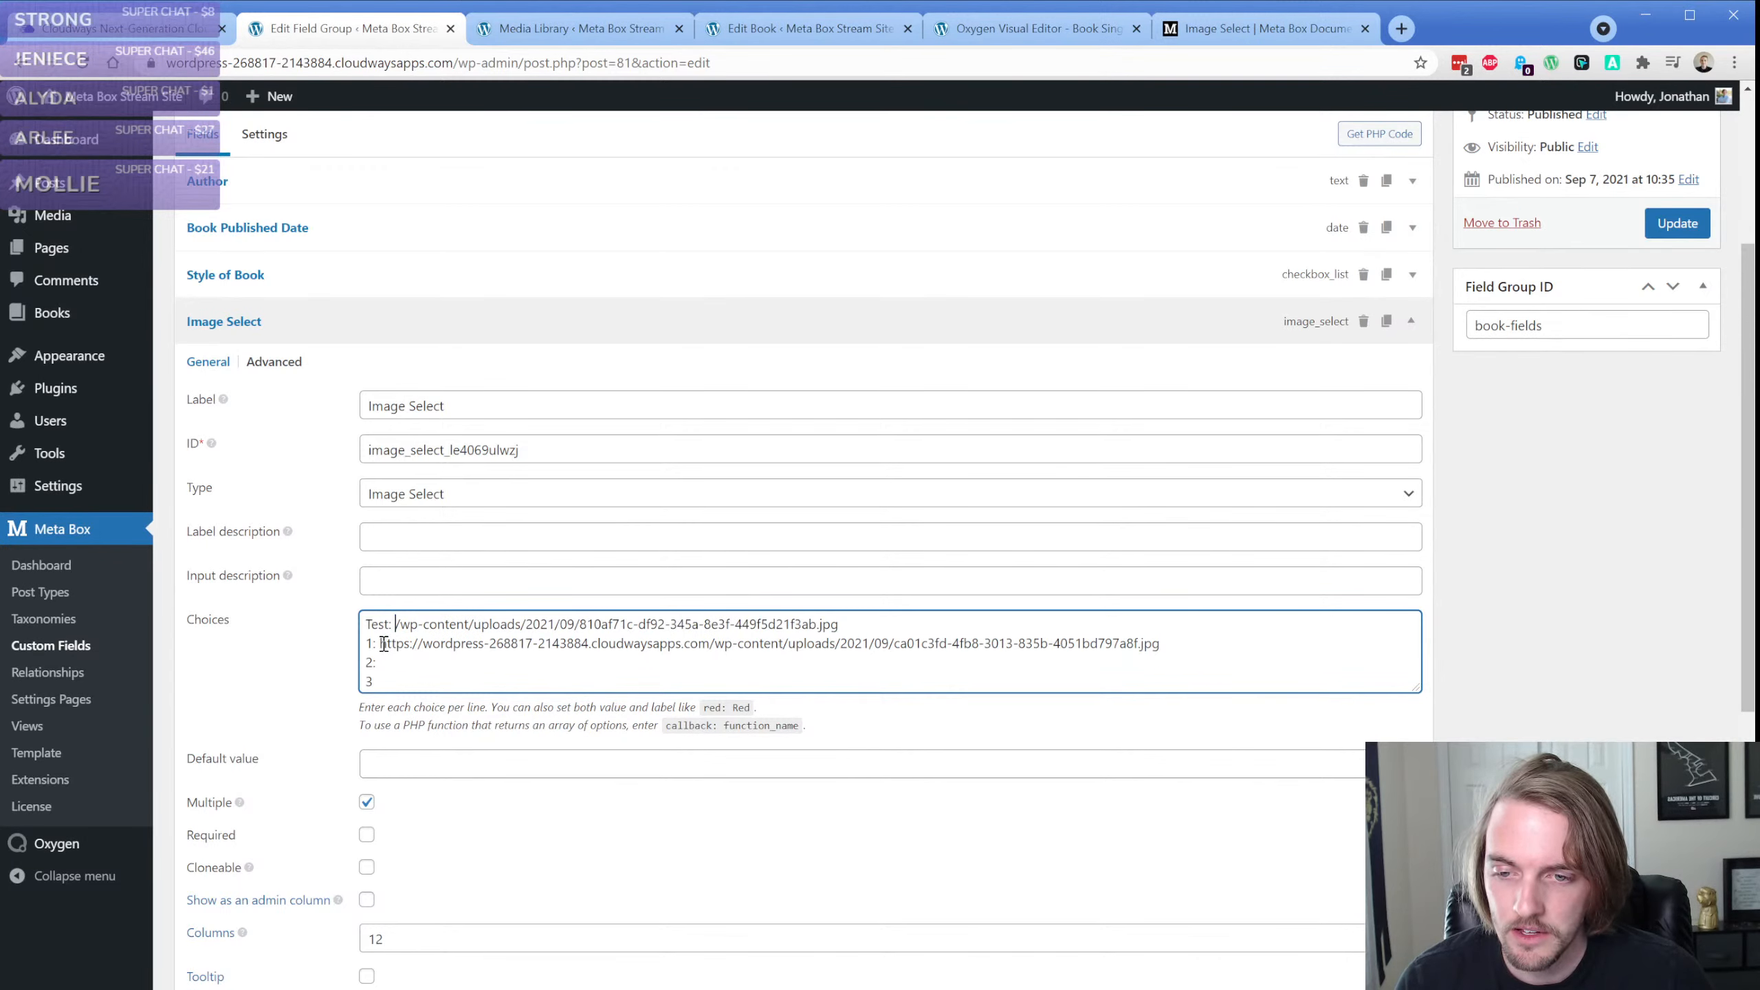
left_click_drag(380, 643, 707, 647)
key("BackSpace")
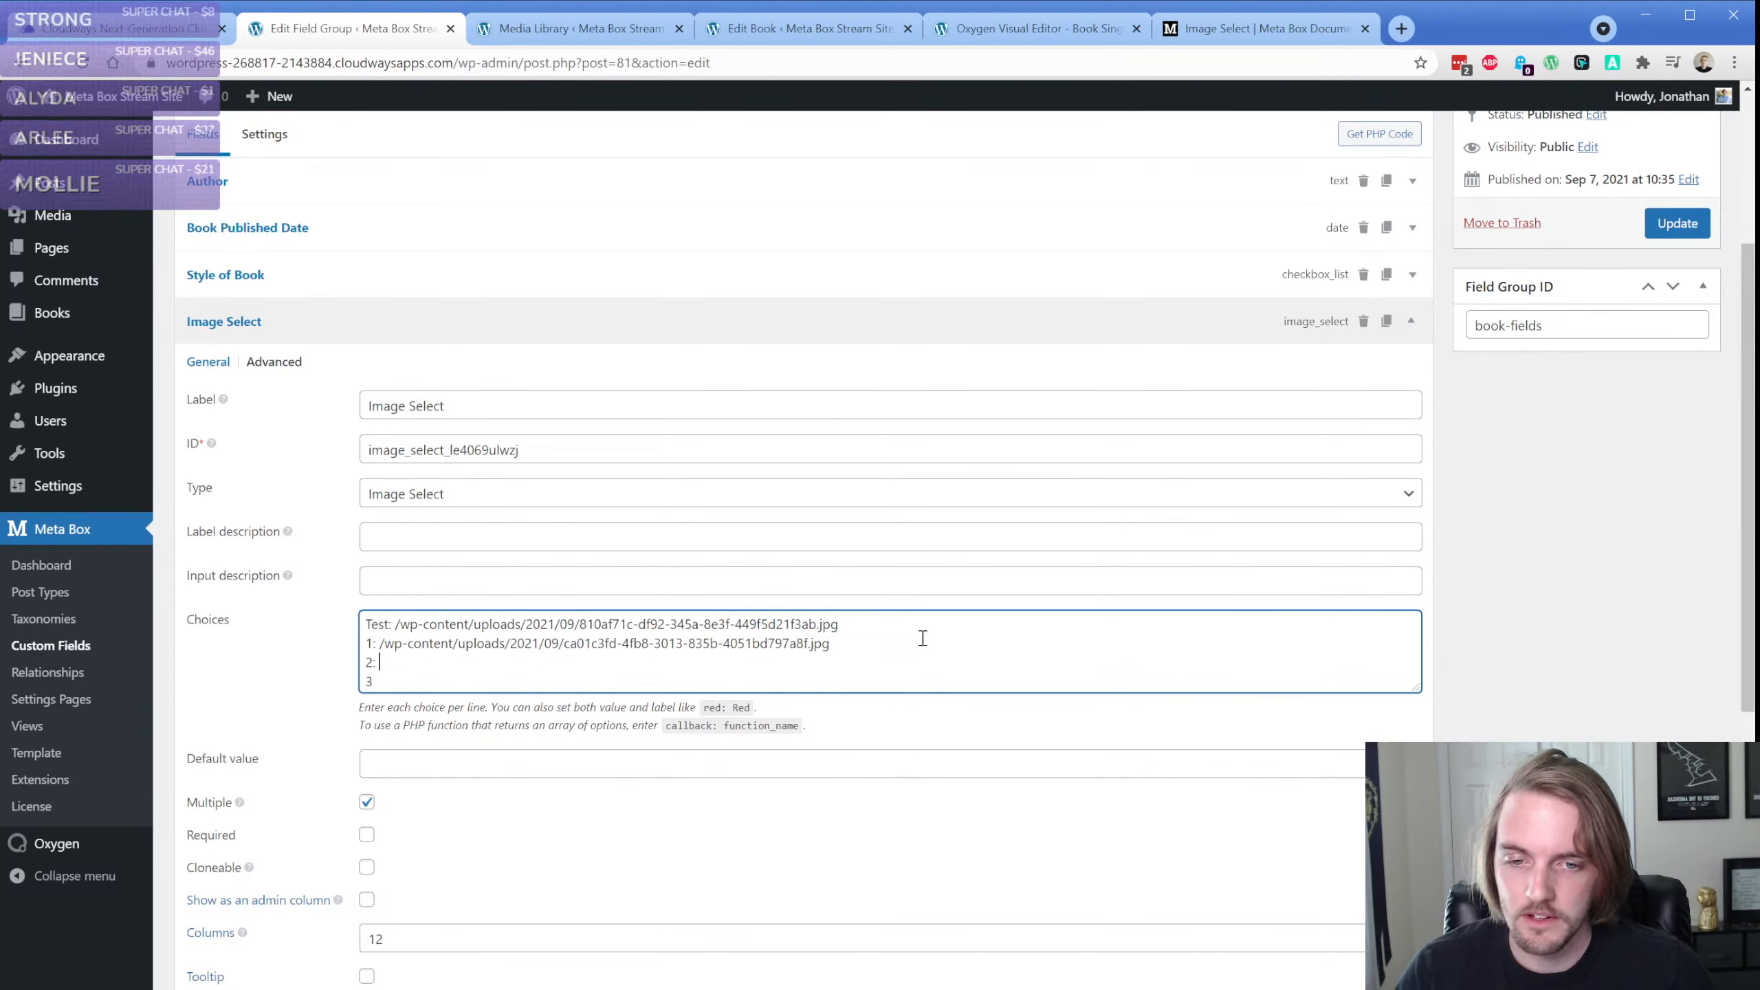
left_click(1675, 217)
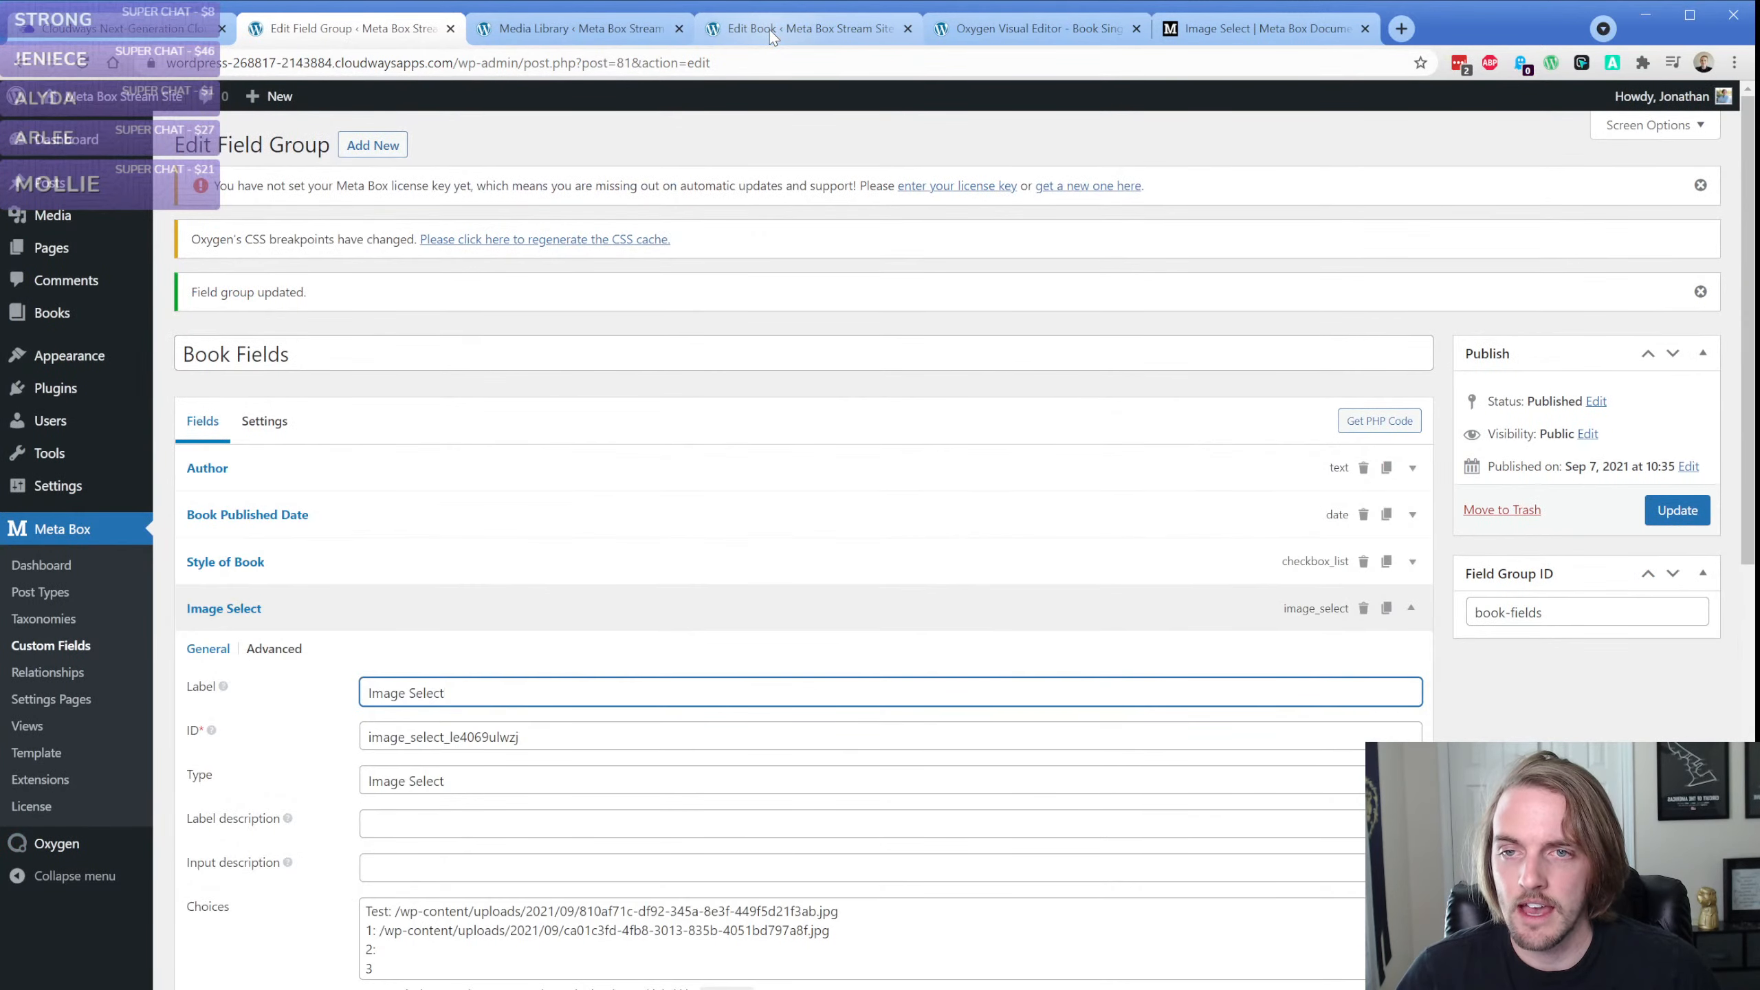
Reload the book's edit page, compare its Image Select thumbnails with the field group's choices and try toggling the beach thumbnail
left_click(770, 30)
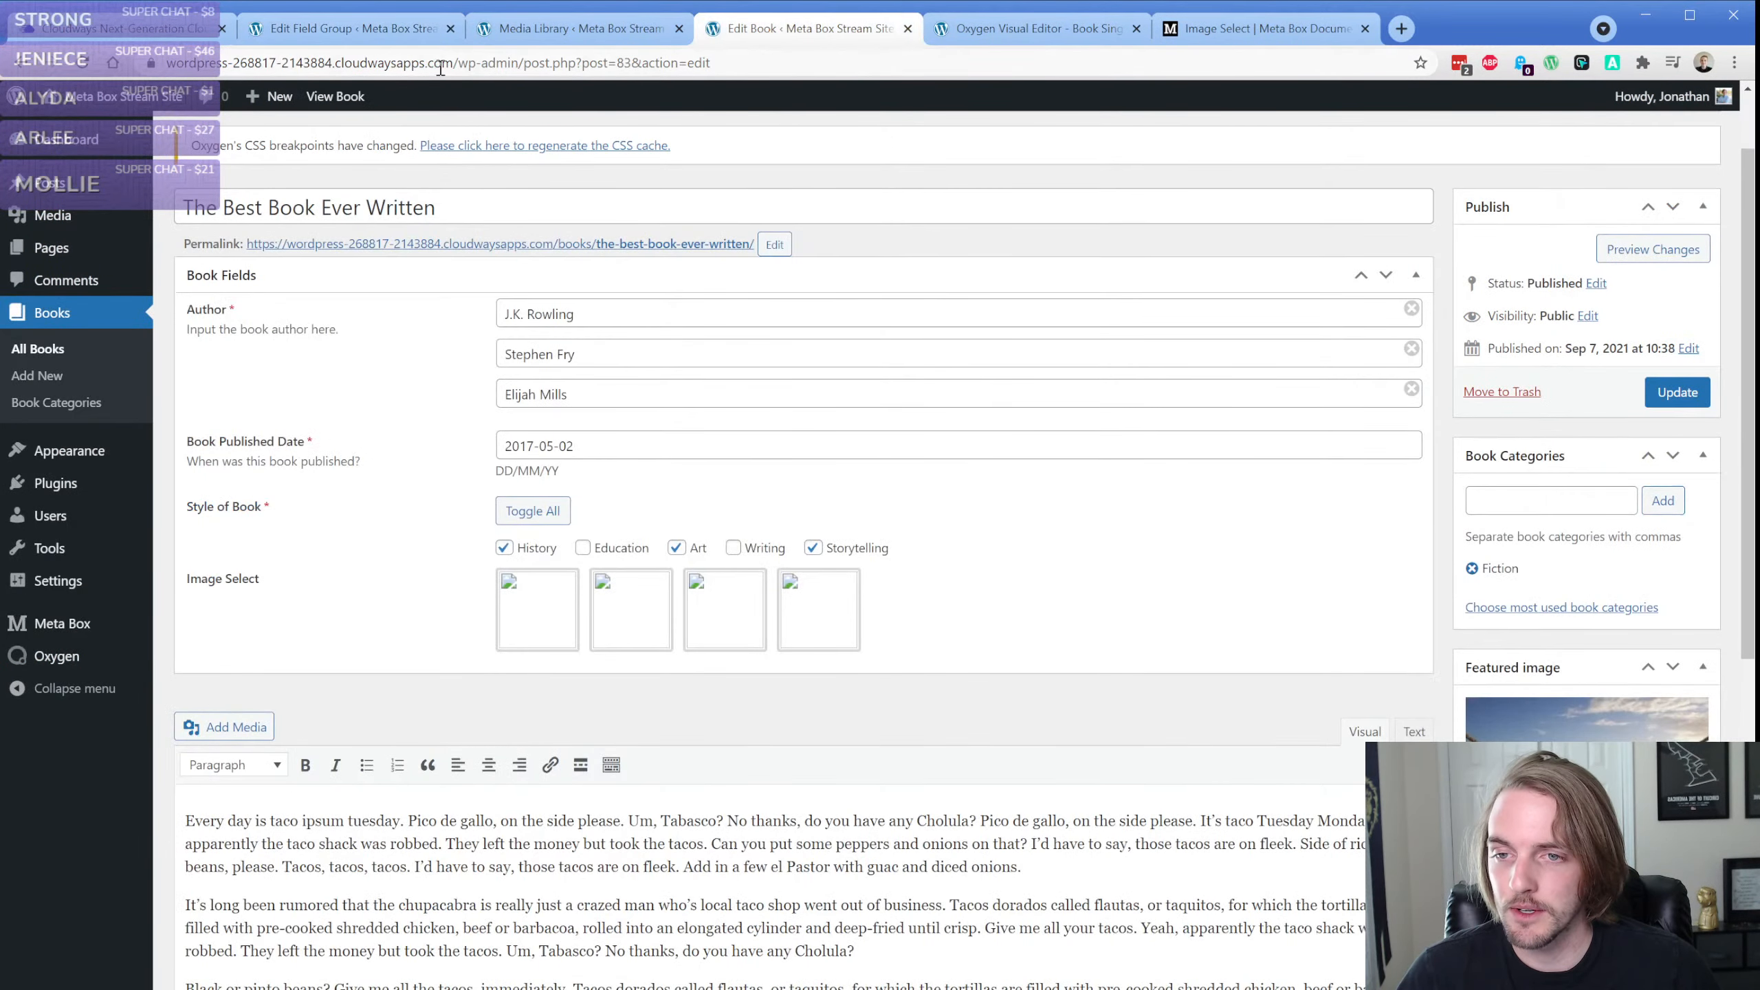
left_click(422, 280)
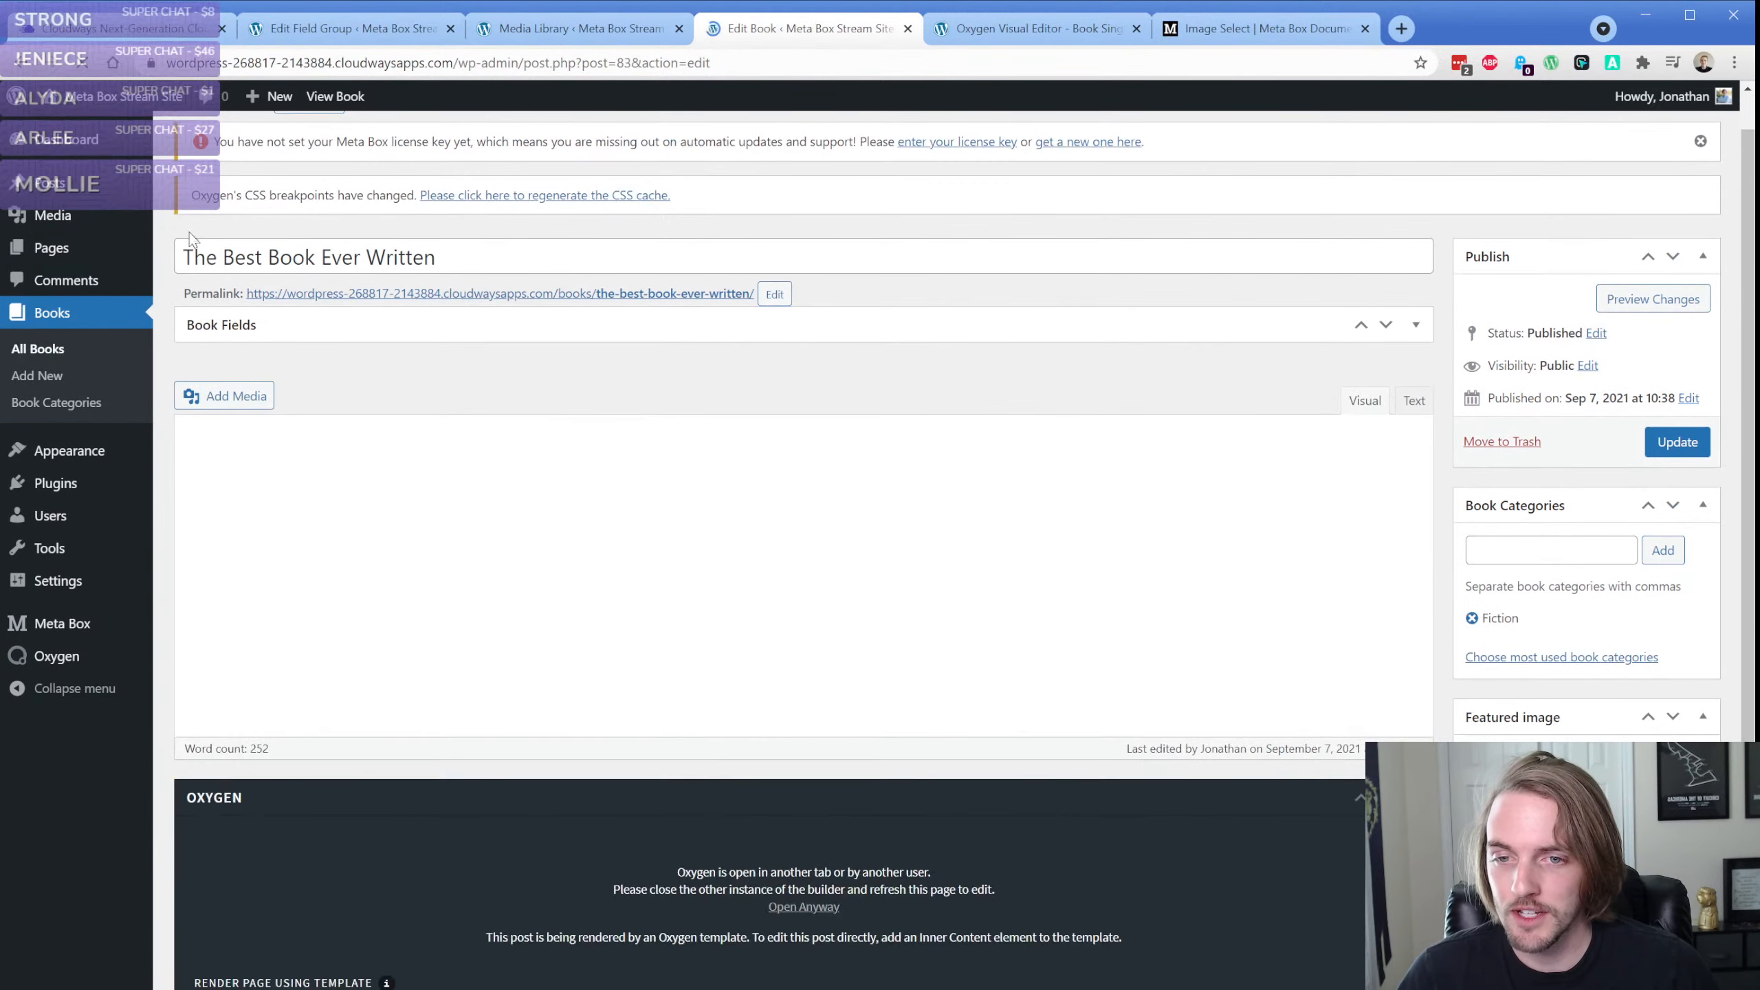
left_click(423, 280)
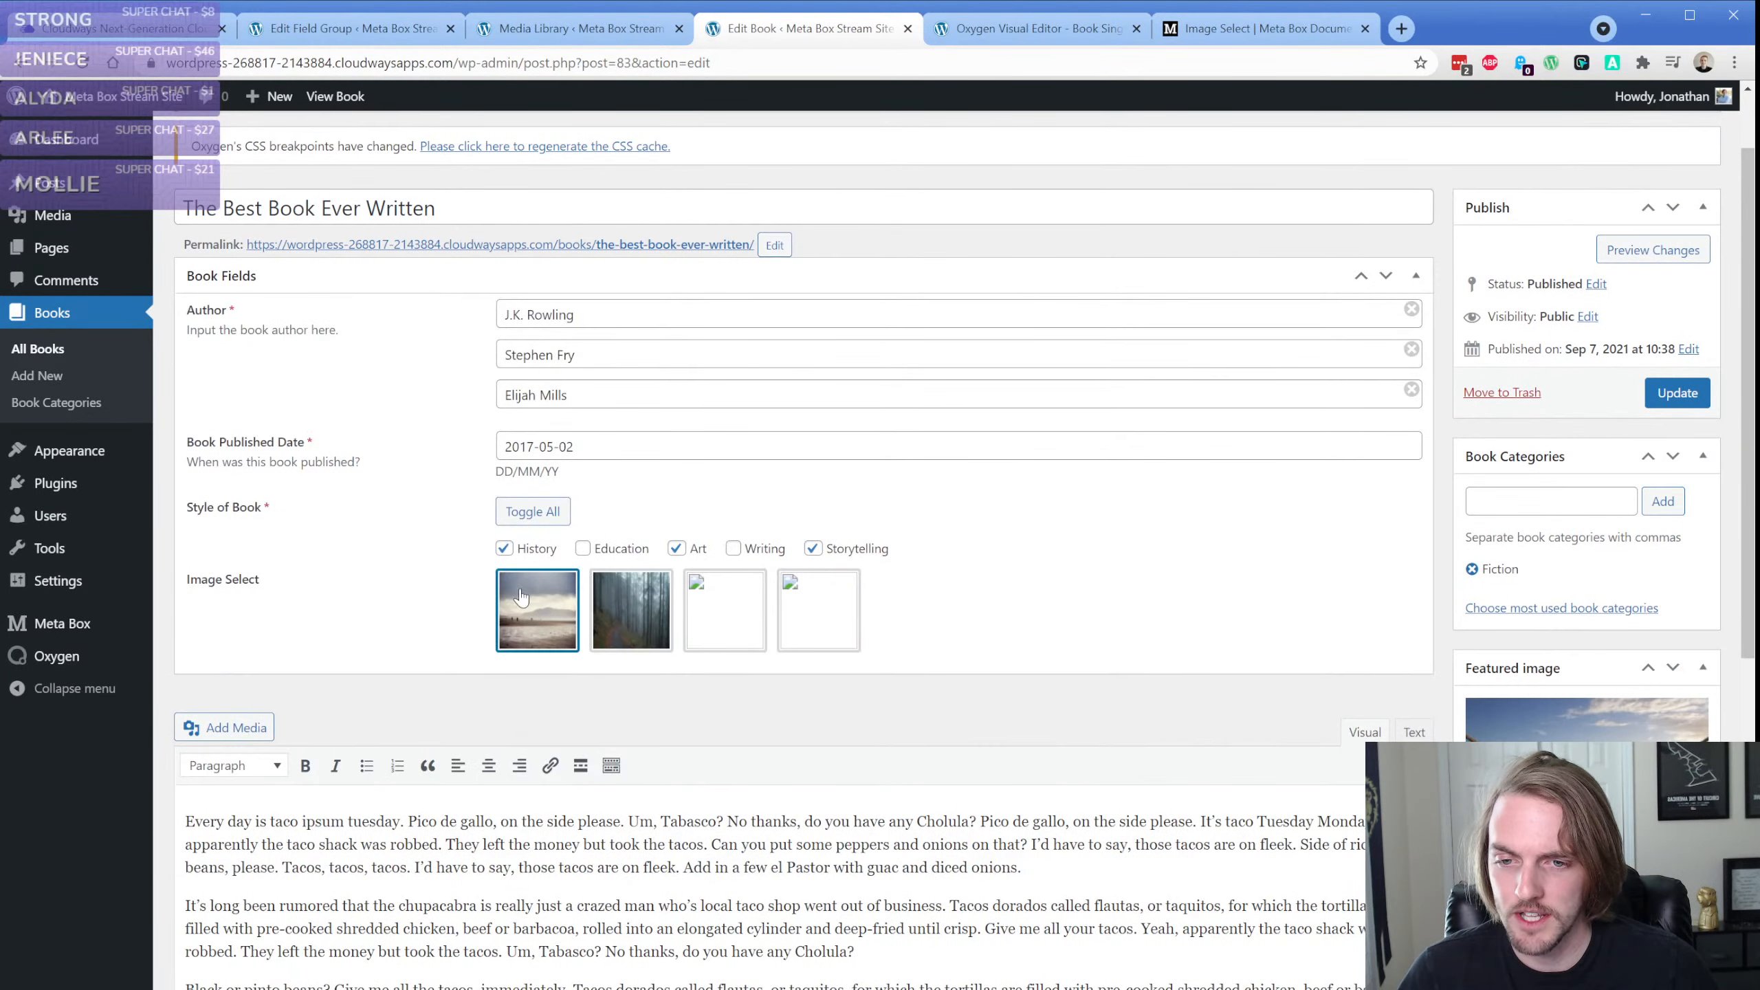
left_click(378, 29)
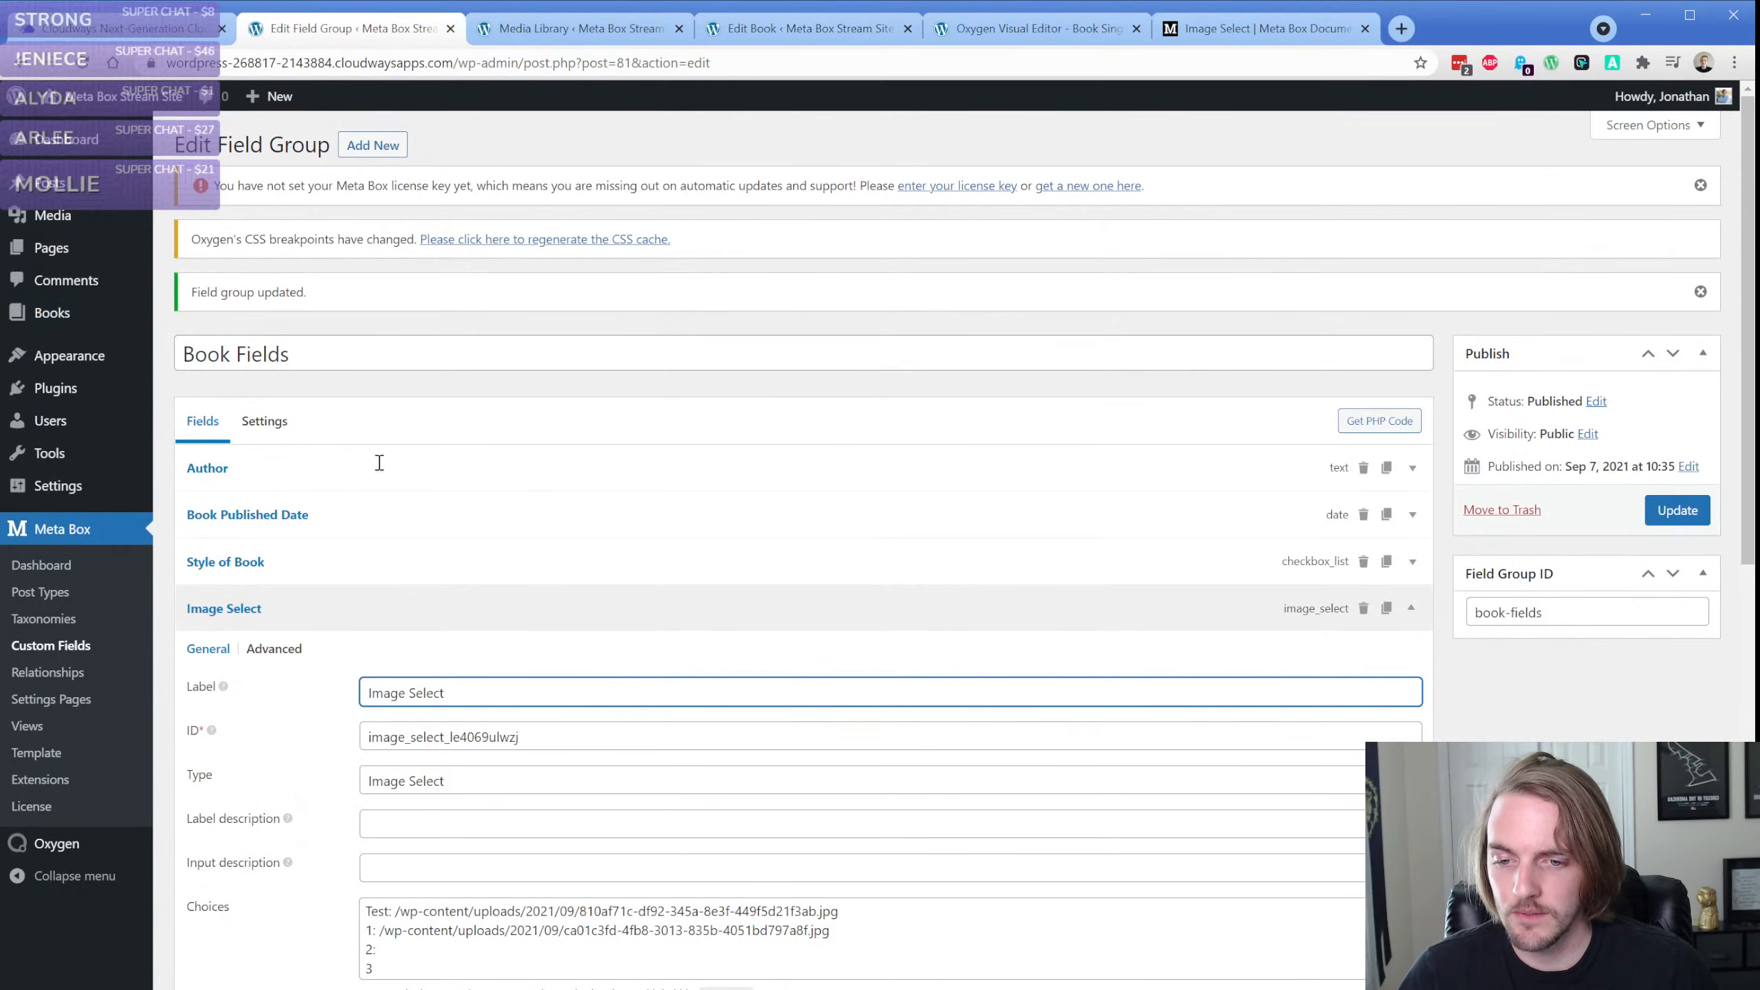
scroll(379, 464, "down", 3)
left_click(732, 31)
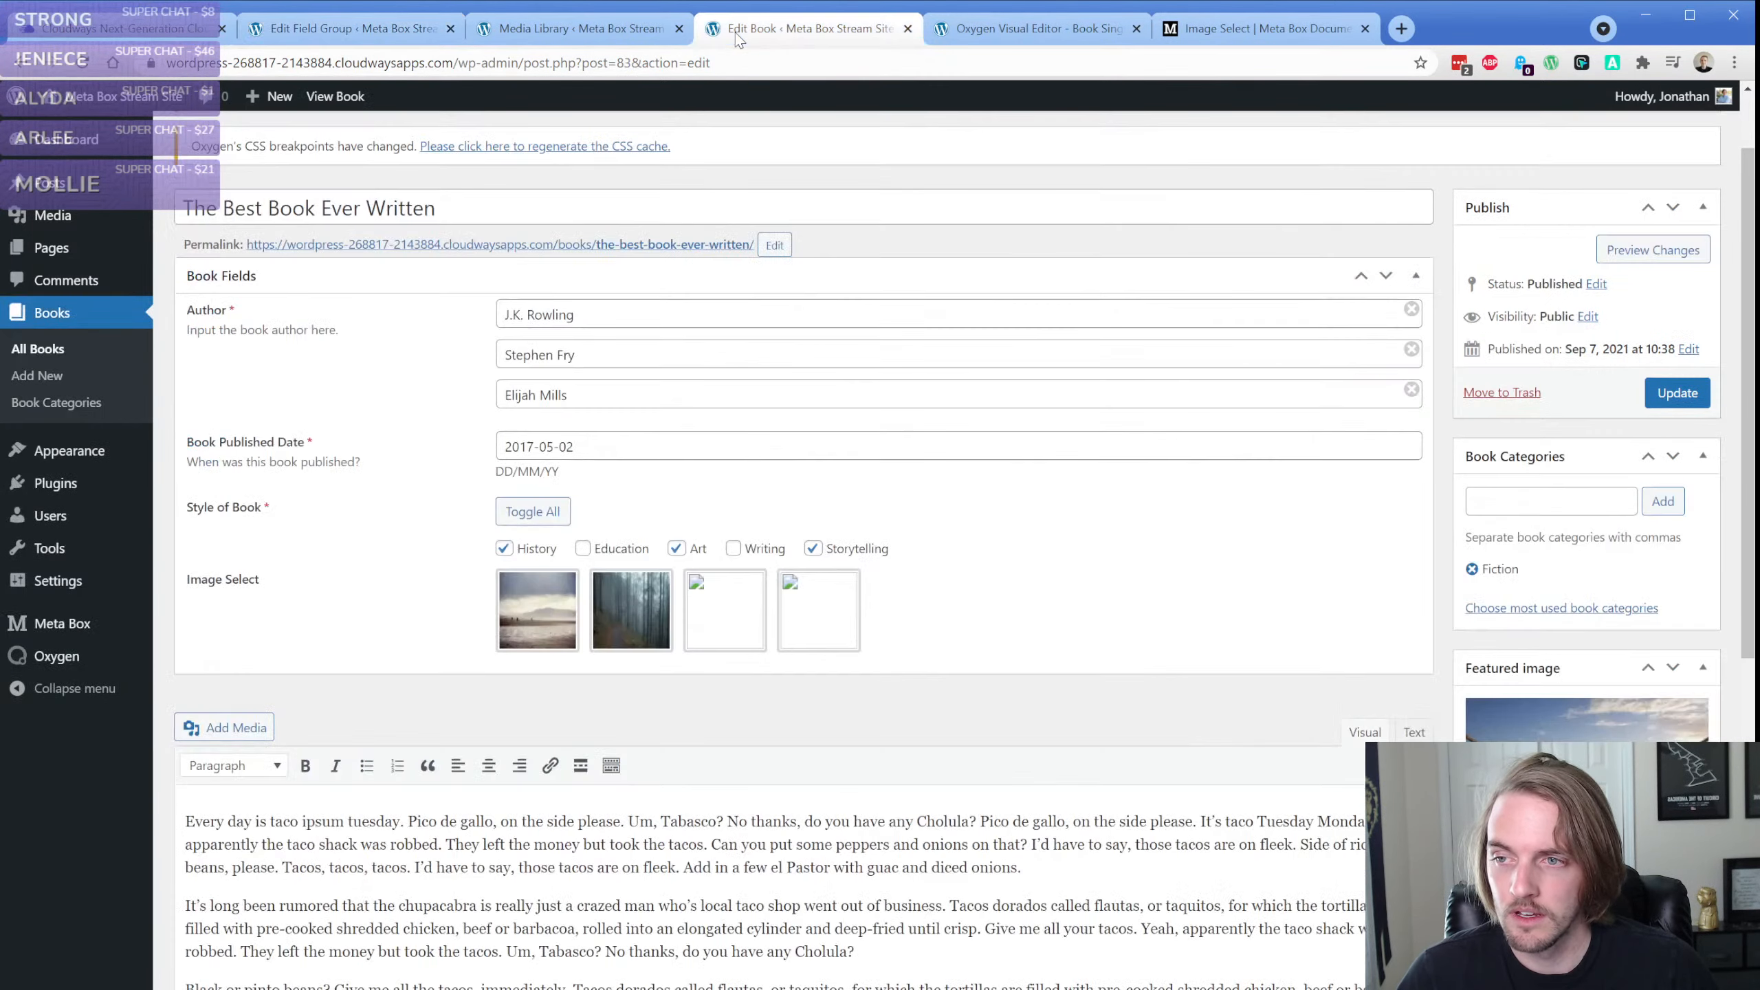
left_click(536, 603)
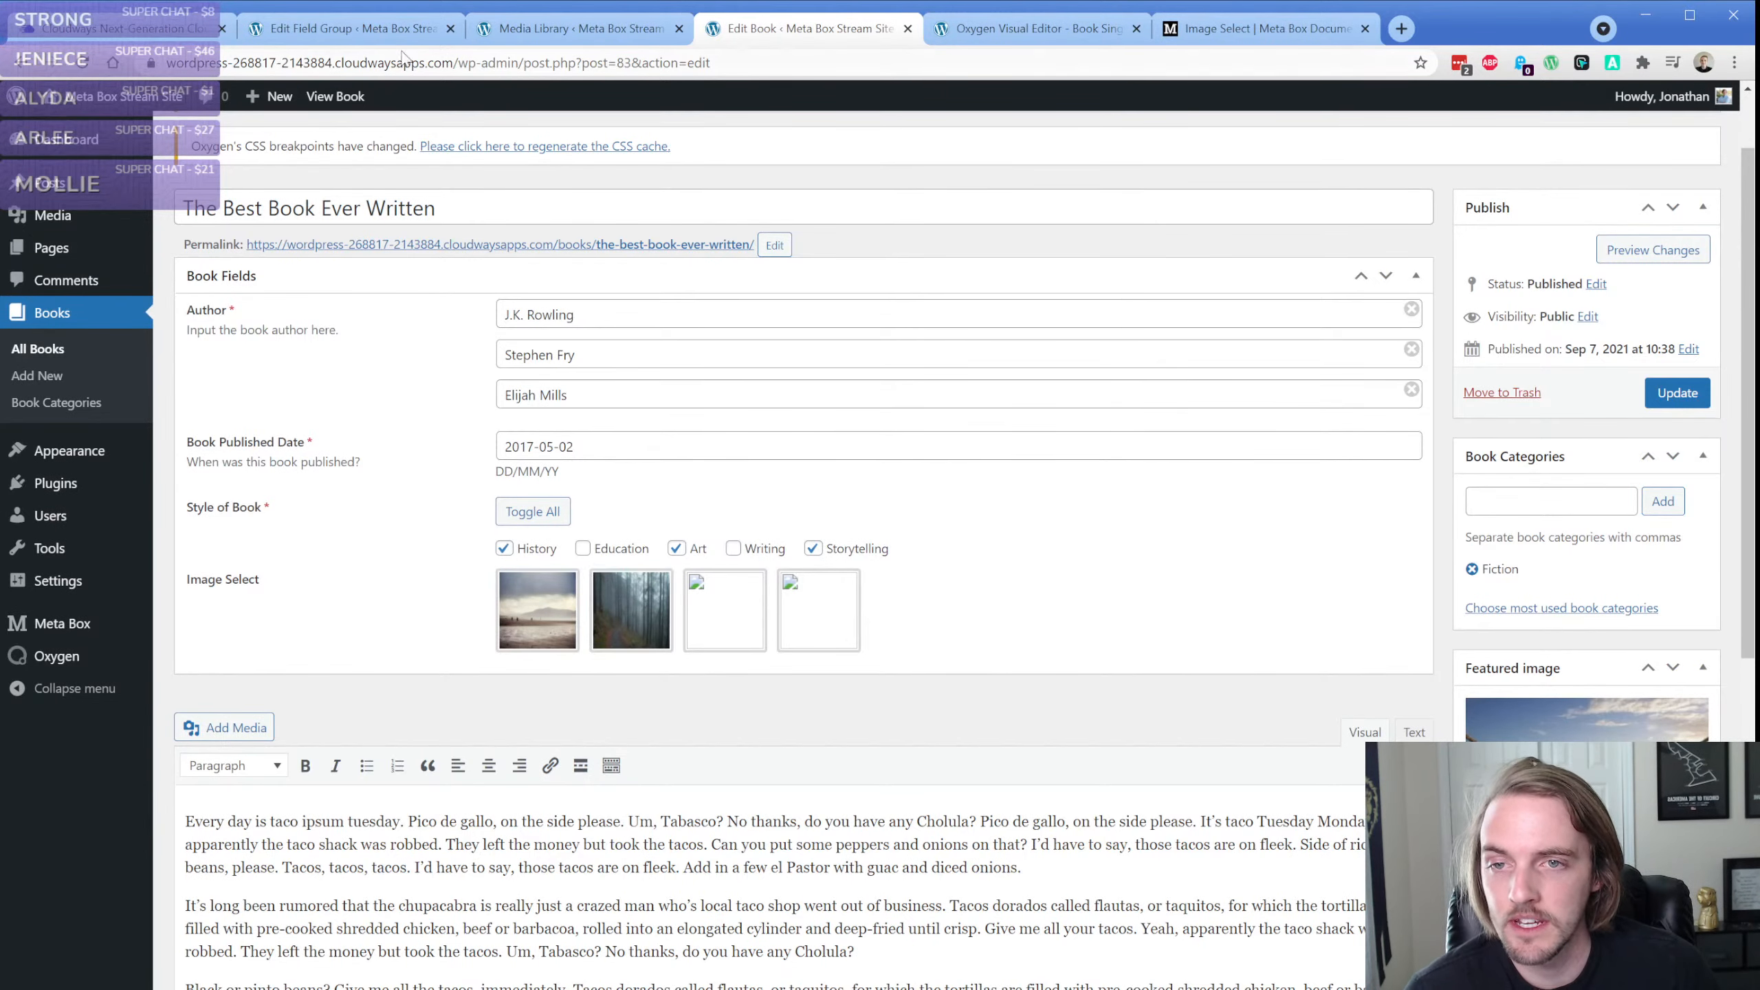
Copy the file URL of the sunset photo 35c9603c-0e6a-3828-965c-cb4094b76fd5.jpg and paste it after "2:" in the choices
left_click(576, 28)
left_click(1654, 133)
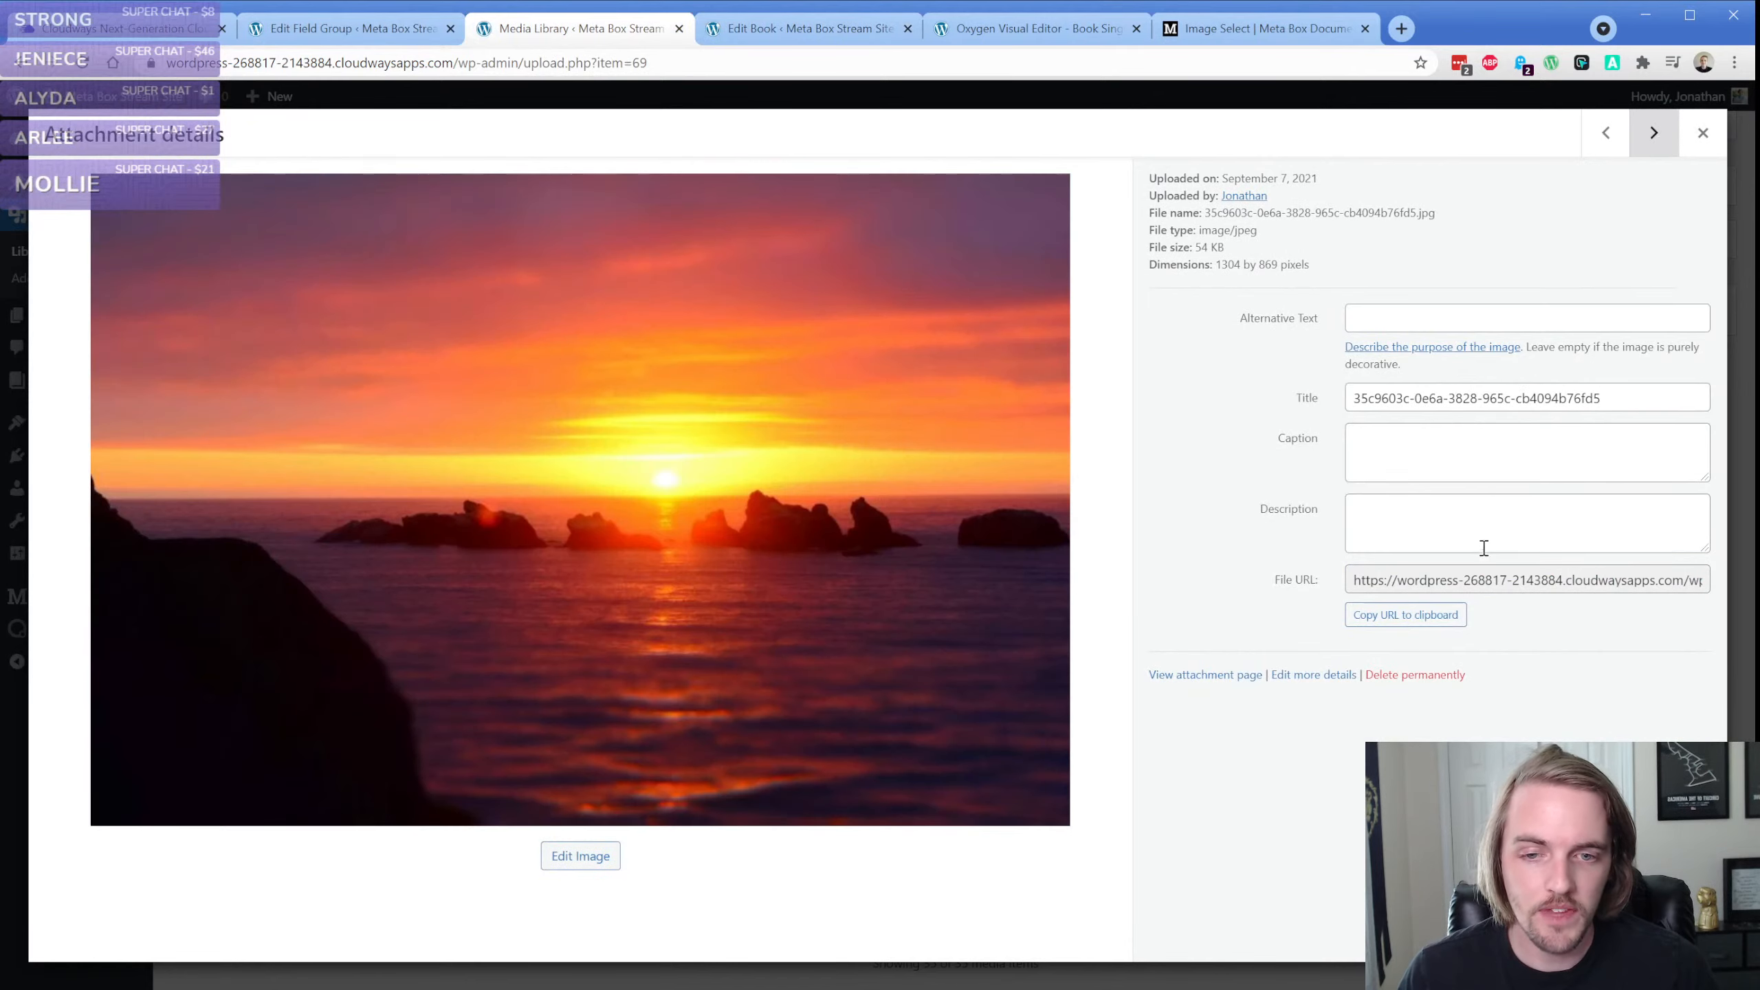
left_click(1432, 610)
left_click(329, 29)
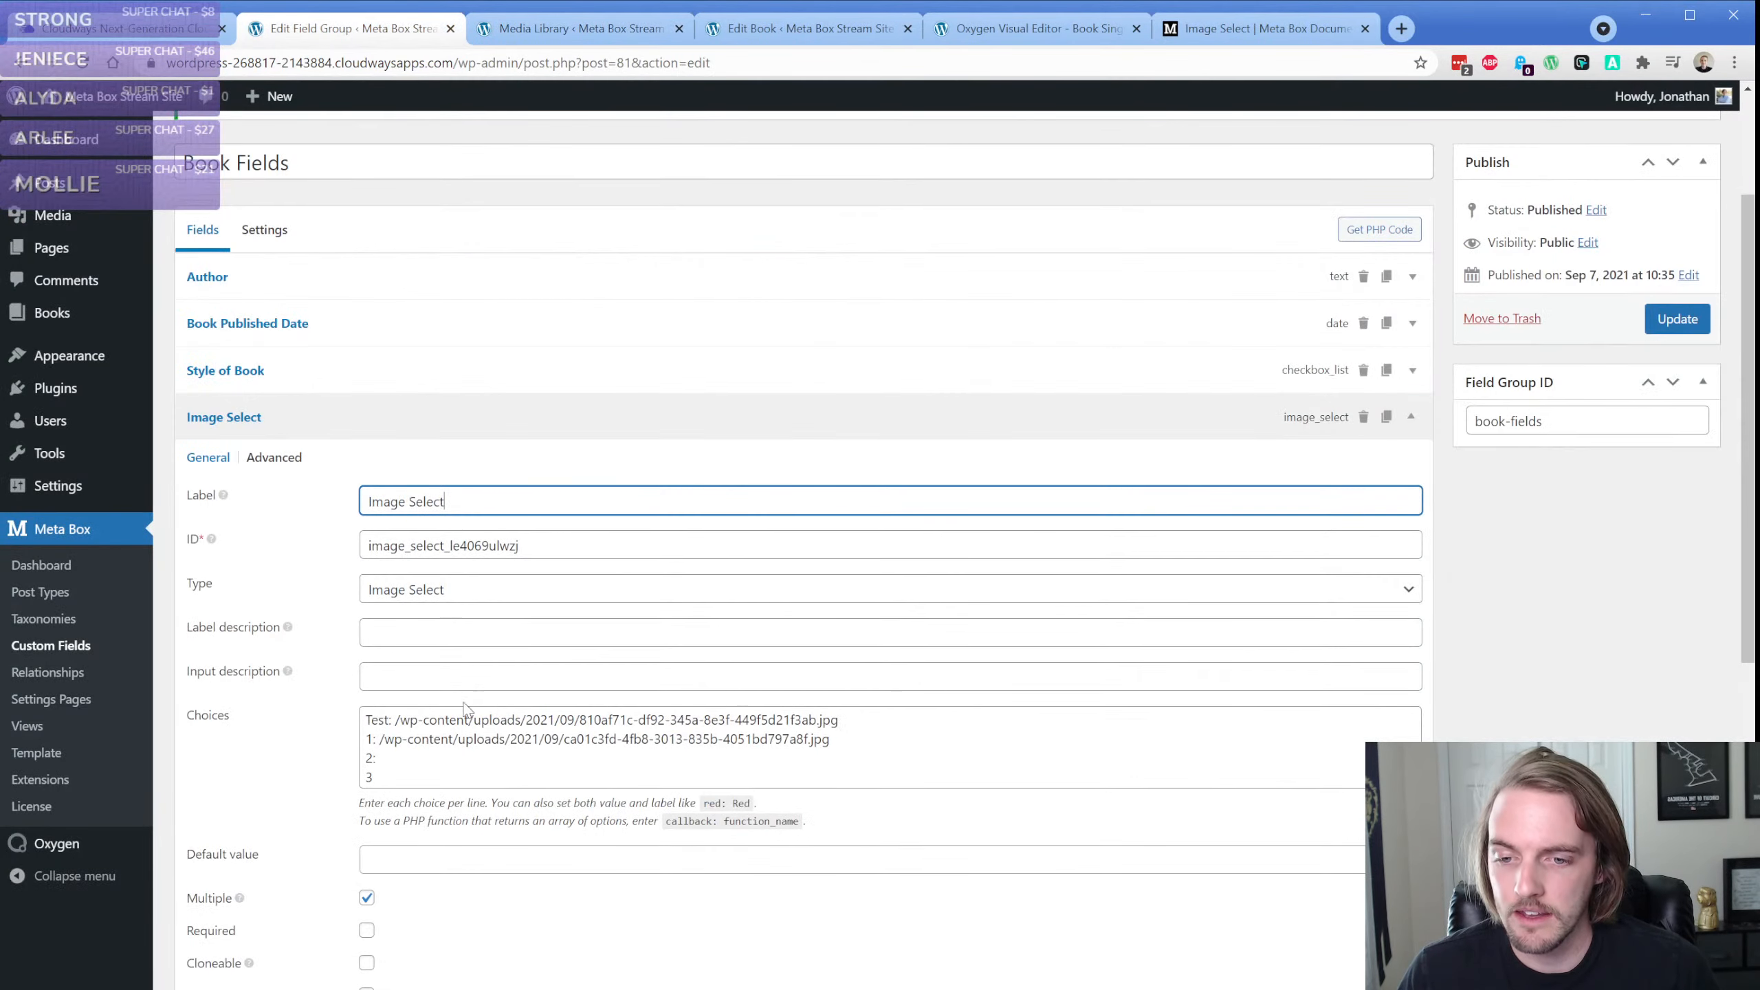
left_click(445, 753)
key("ctrl+v")
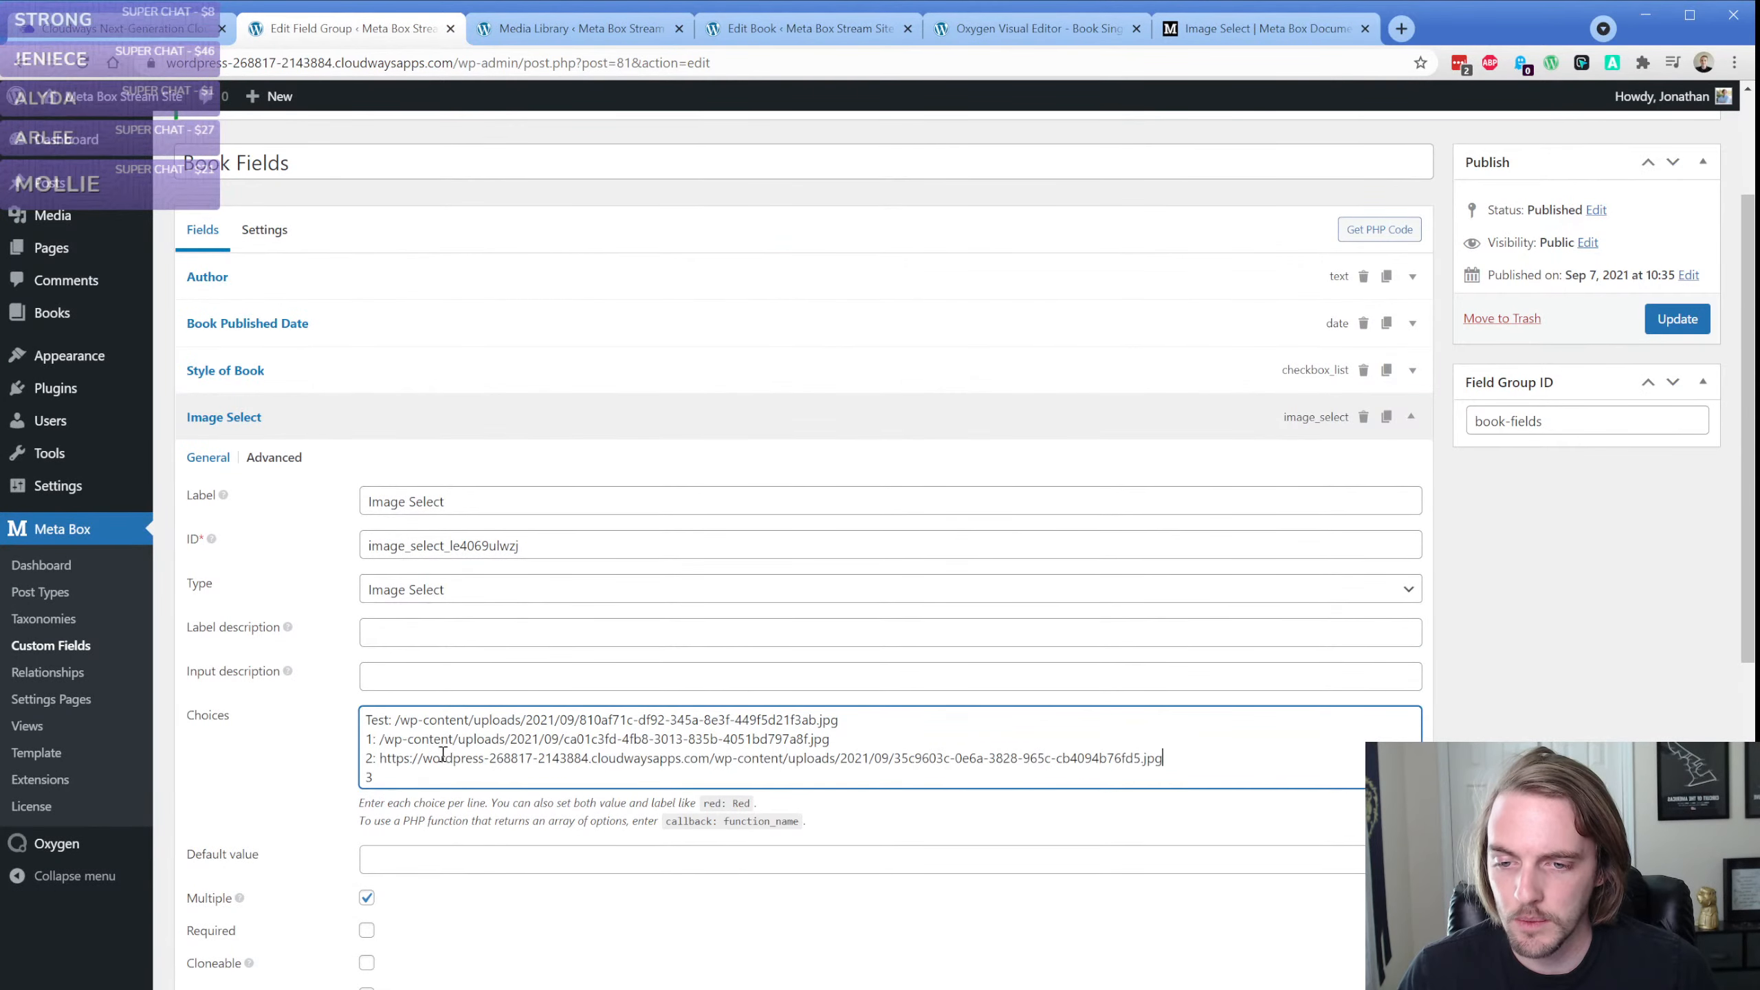
Find the crashing-wave photo b7911182-bfd4-3e20-8db9-347116c7771f.jpg in the Media Library and copy its file URL
left_click(573, 30)
left_click(1653, 135)
left_click(1647, 146)
double_click(1556, 580)
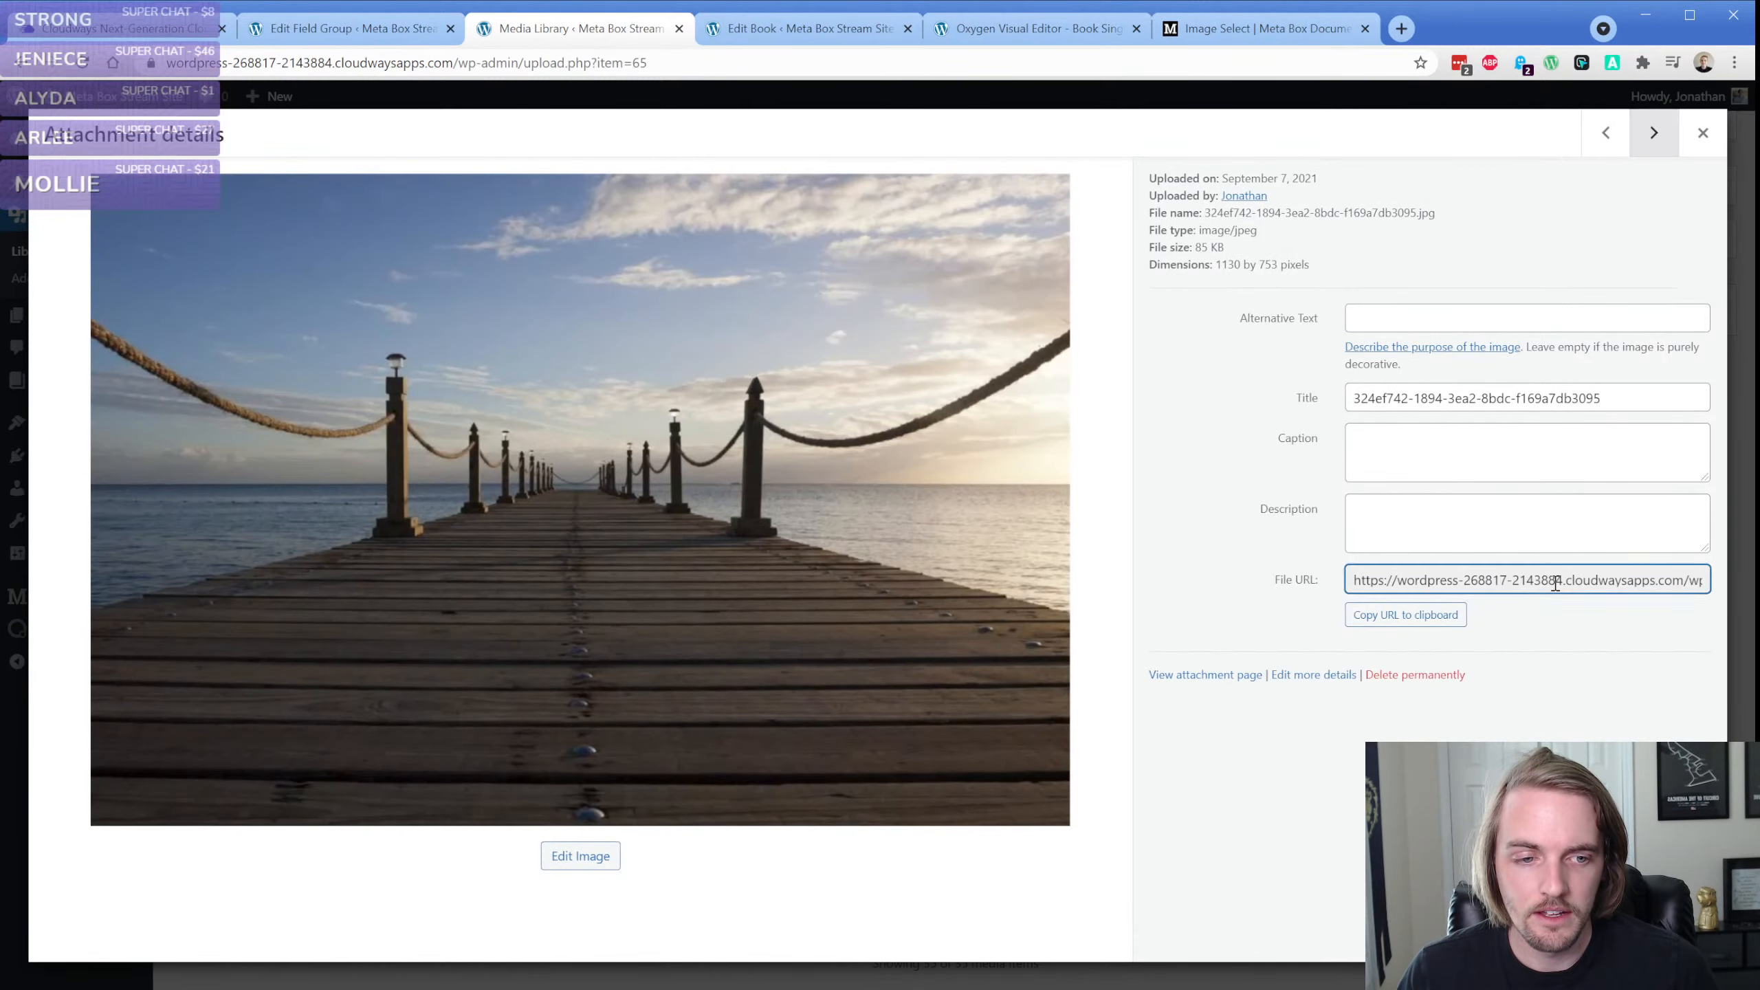
left_click(1653, 141)
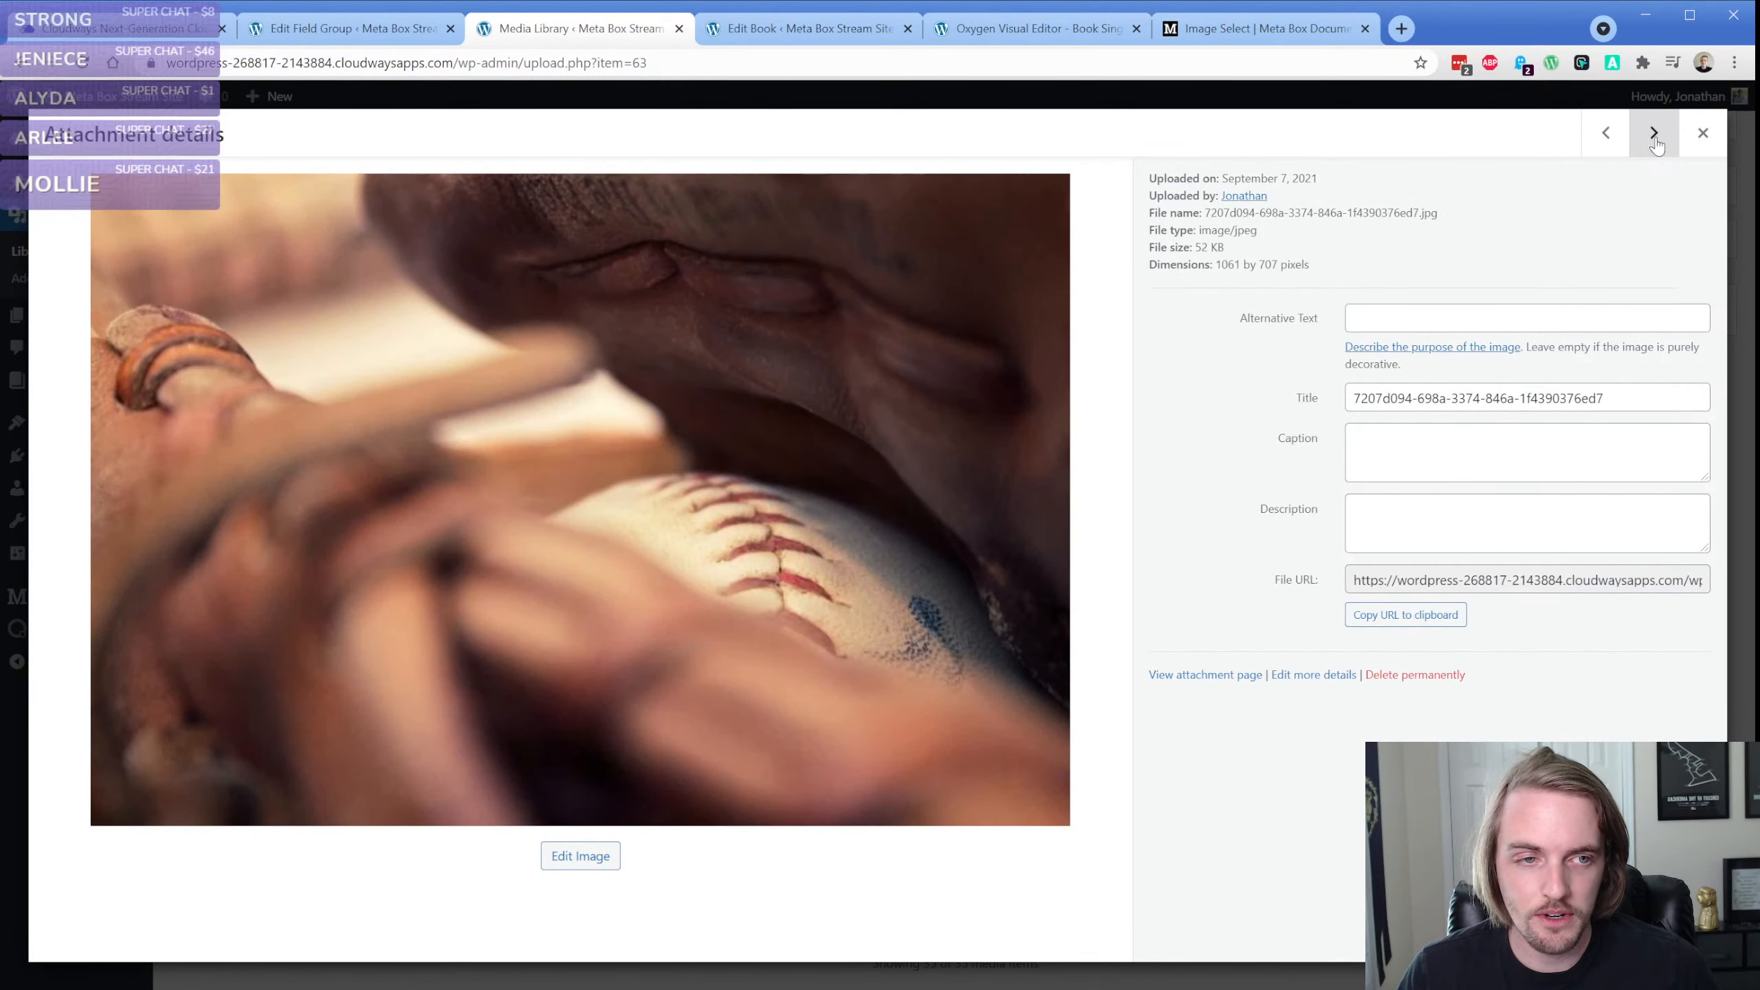
left_click(1655, 138)
left_click(1465, 575)
triple_click(1464, 576)
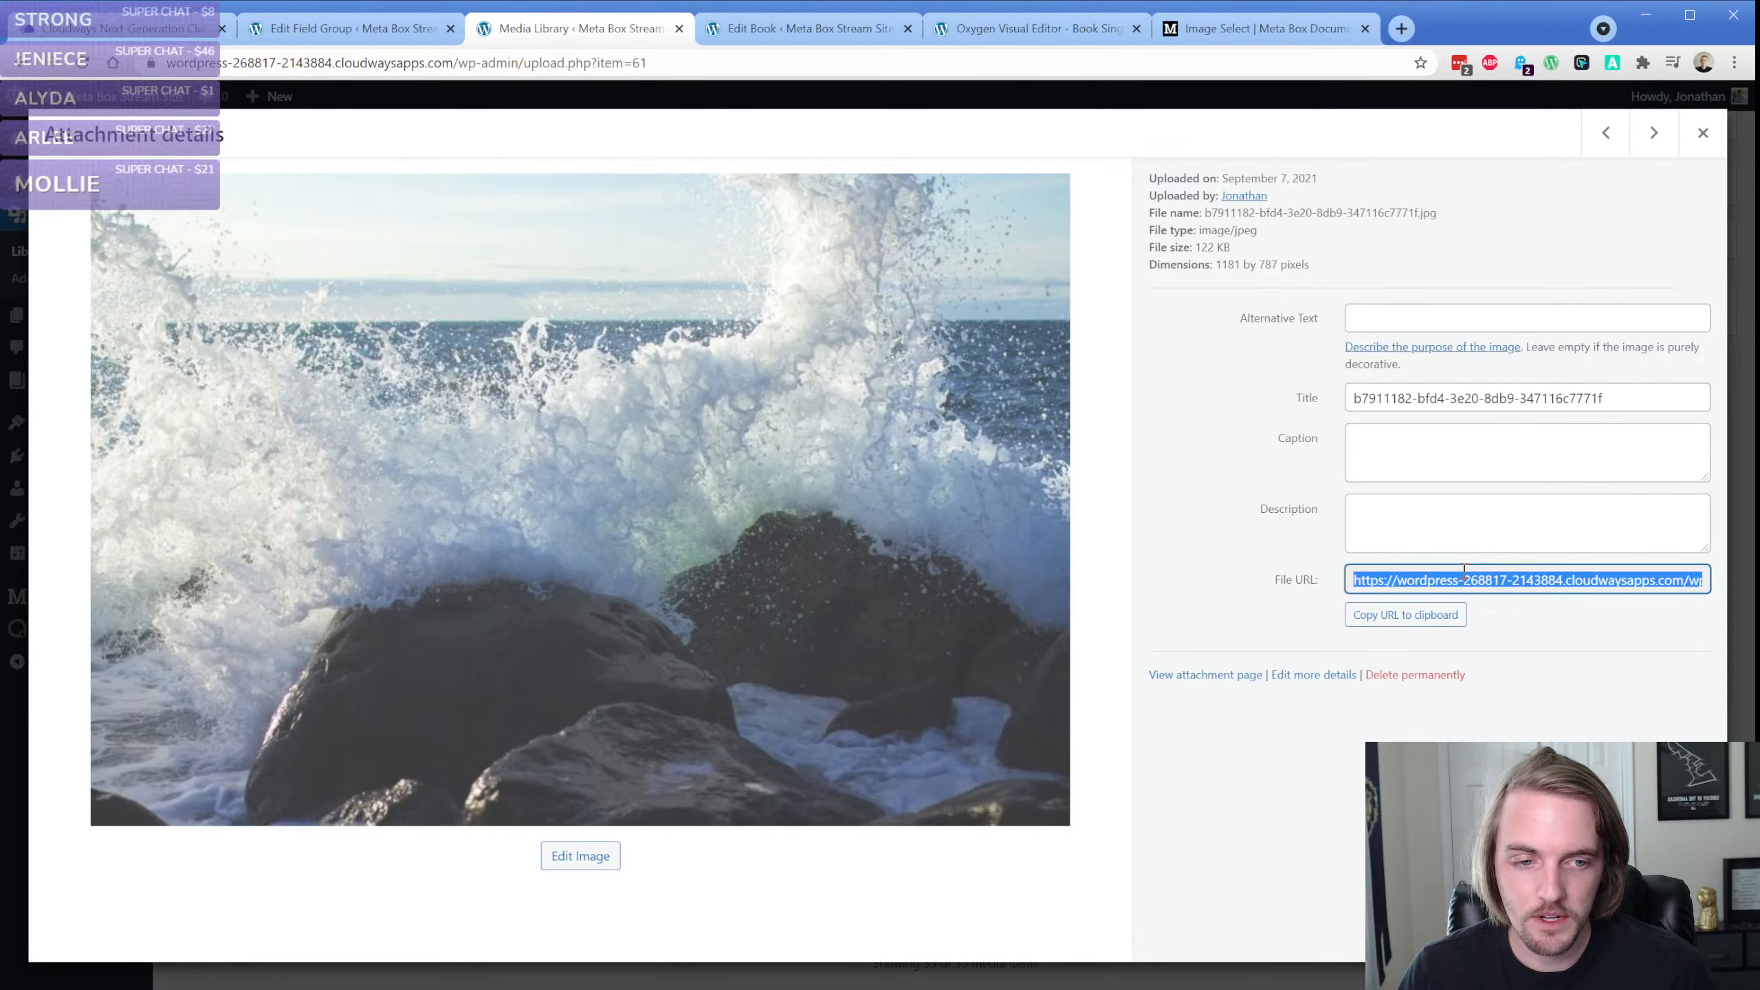
Paste the wave photo's URL after "3:" in the Image Select choices and update the Book Fields group
left_click(307, 30)
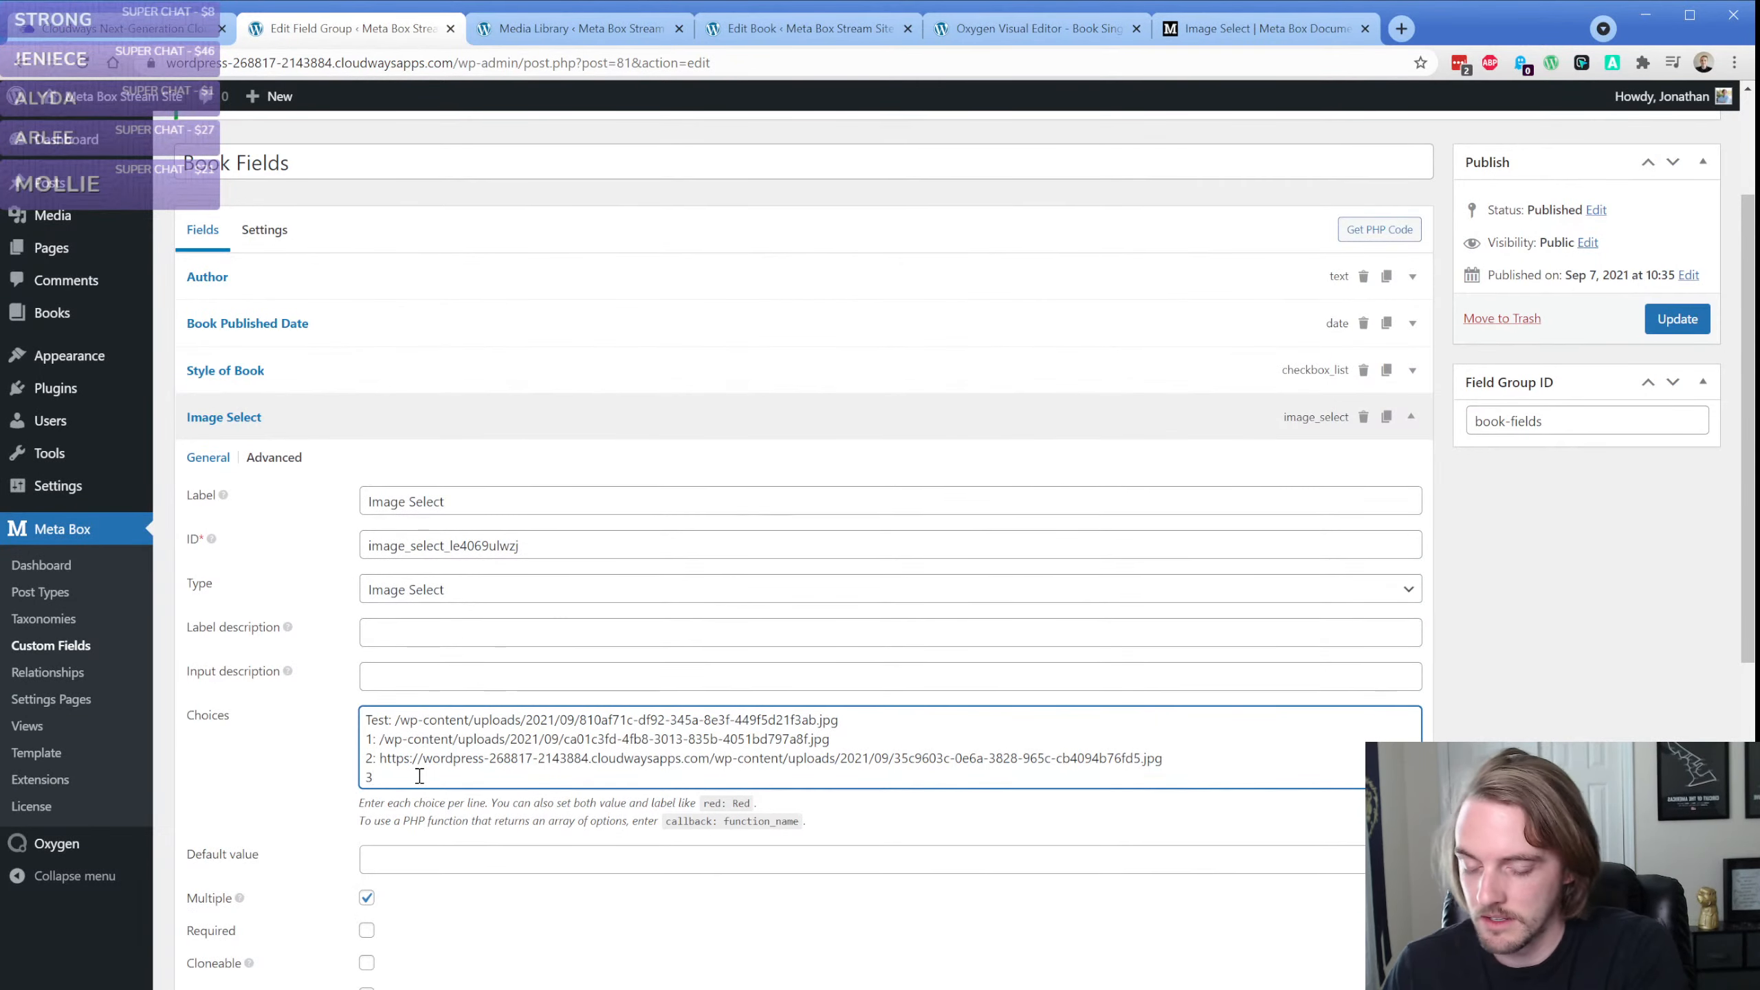
type(":")
key("ctrl+v")
left_click(1677, 319)
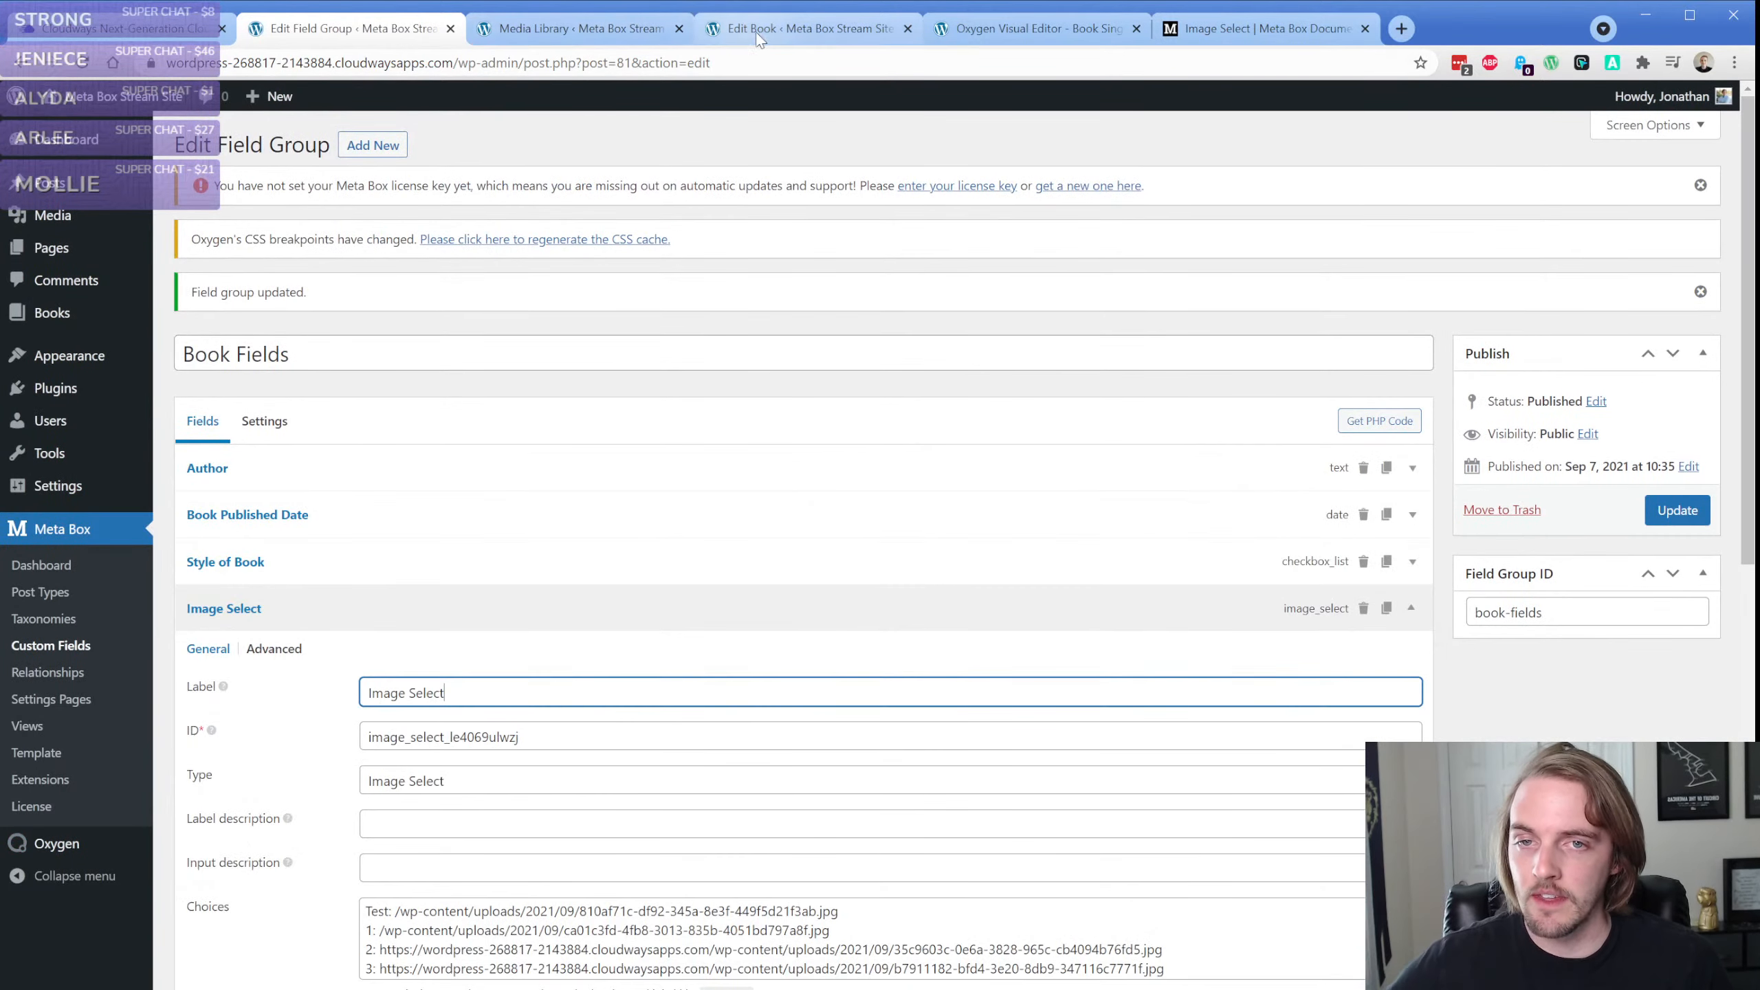
Select the forest and crashing-wave thumbnails in the book's Image Select field and update the book
left_click(759, 31)
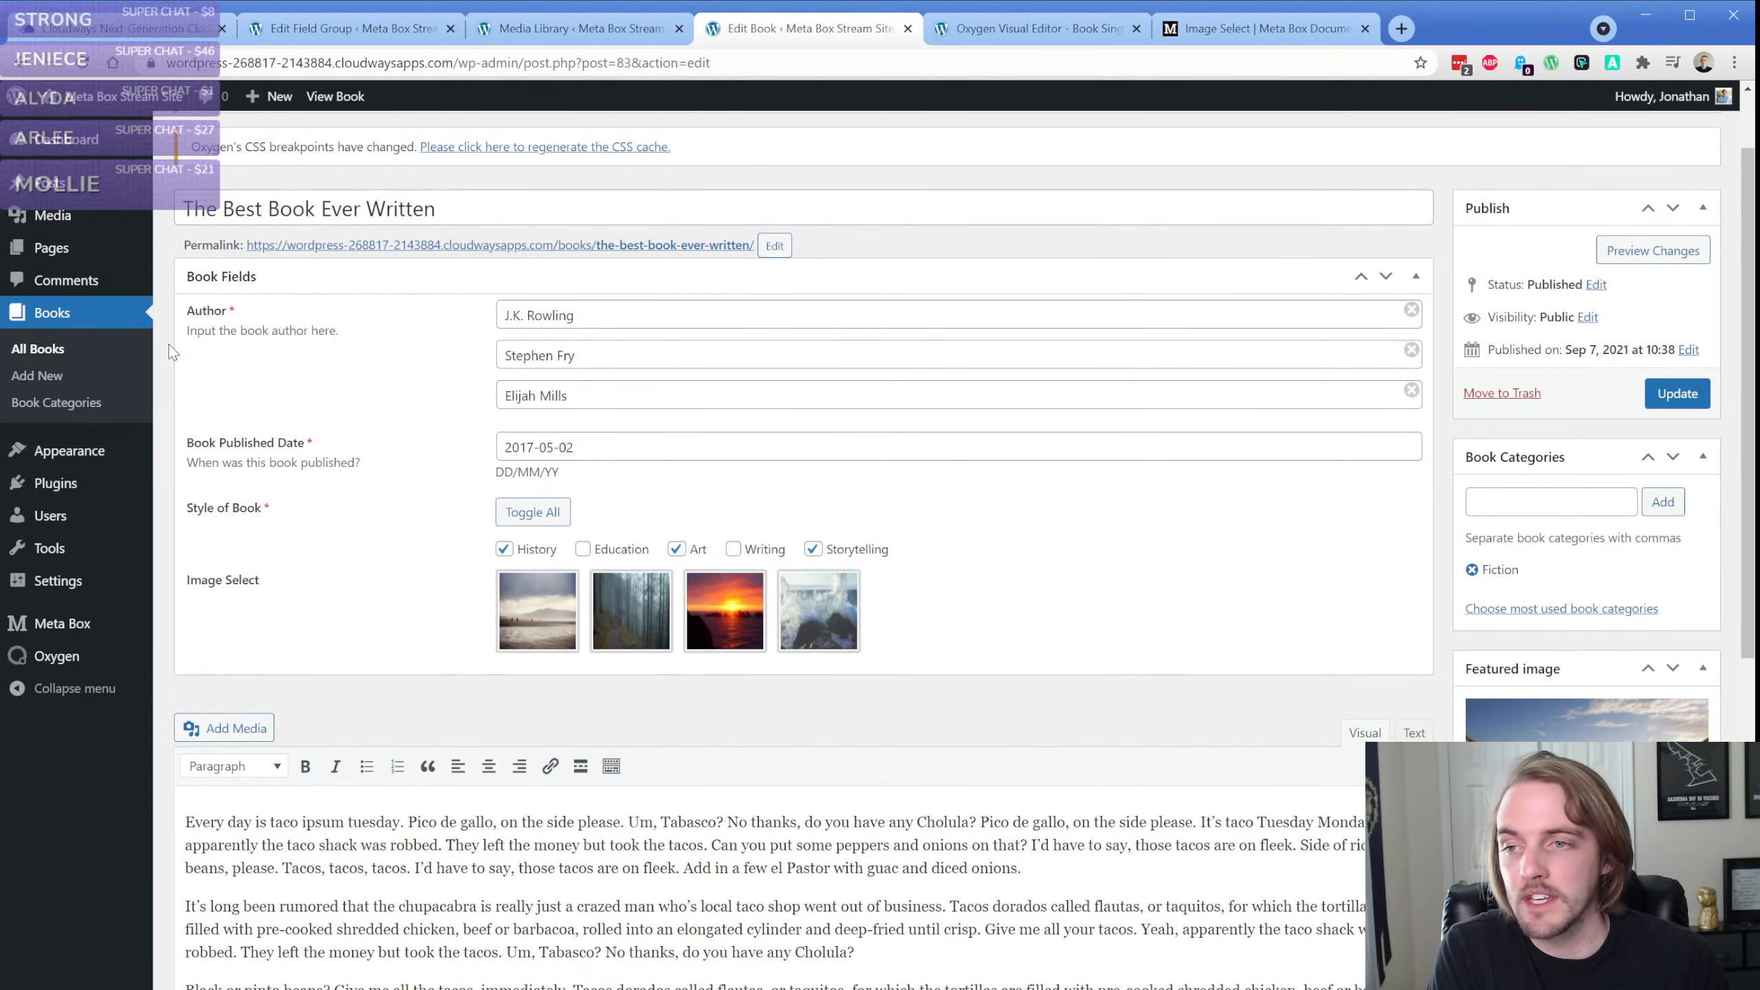
left_click(610, 623)
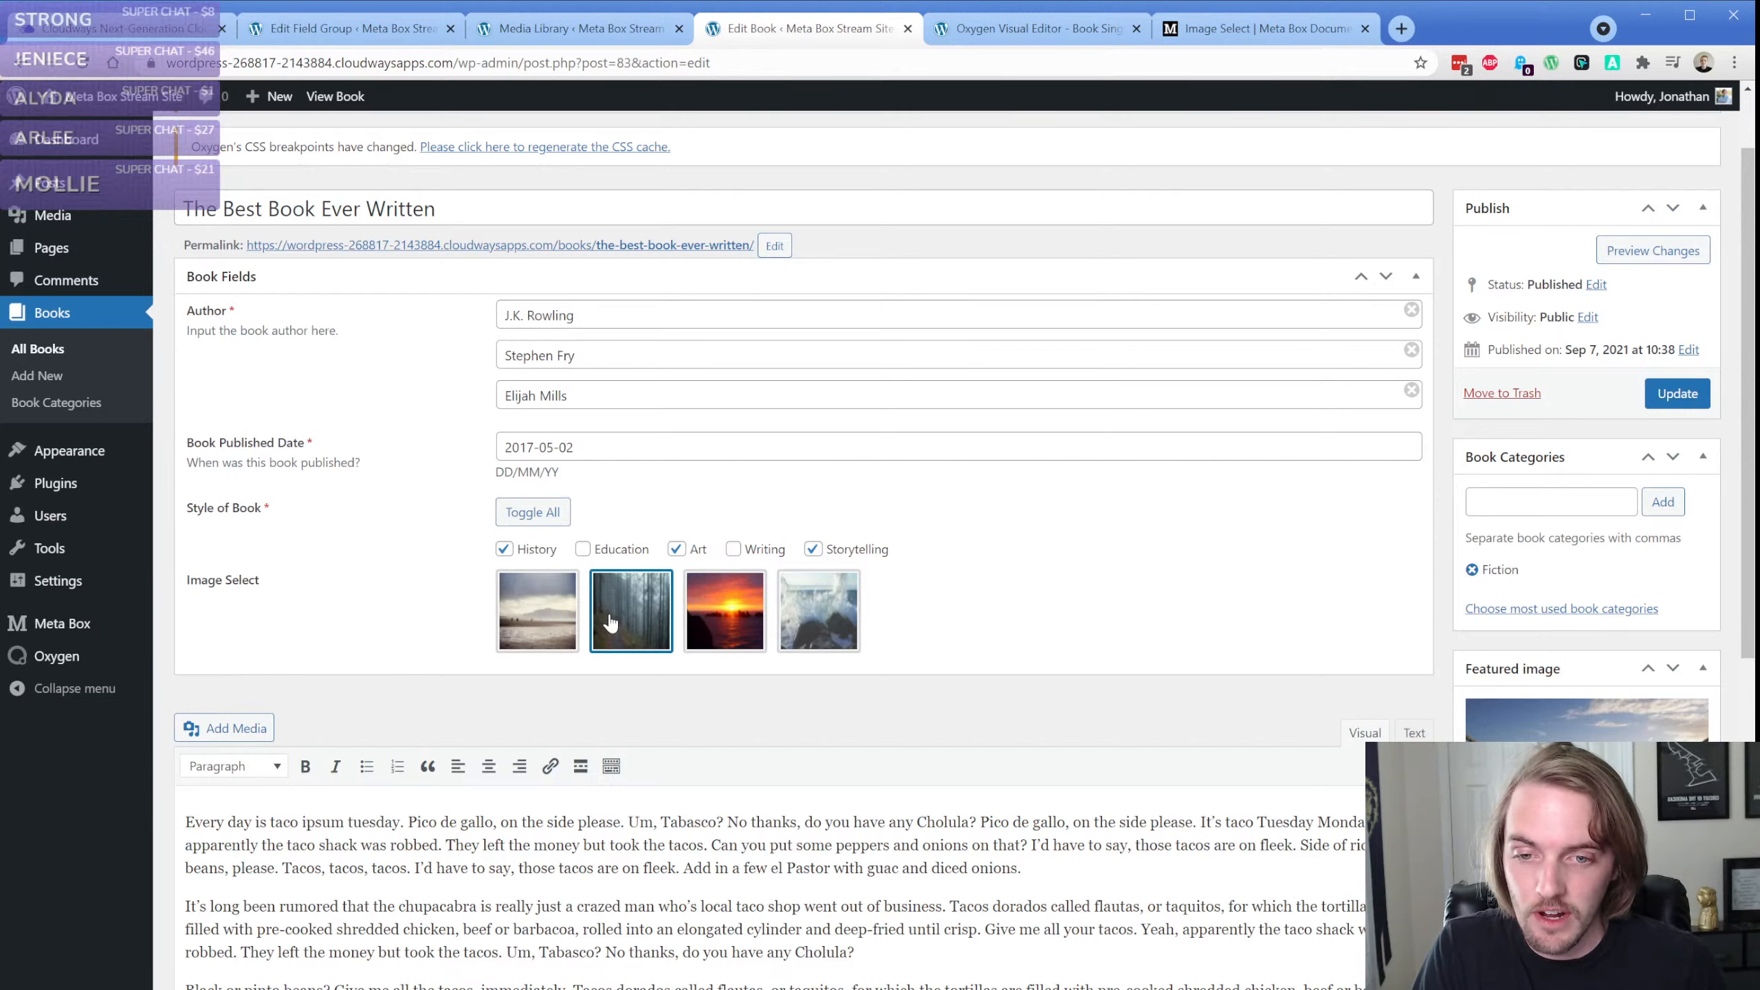
left_click(838, 615)
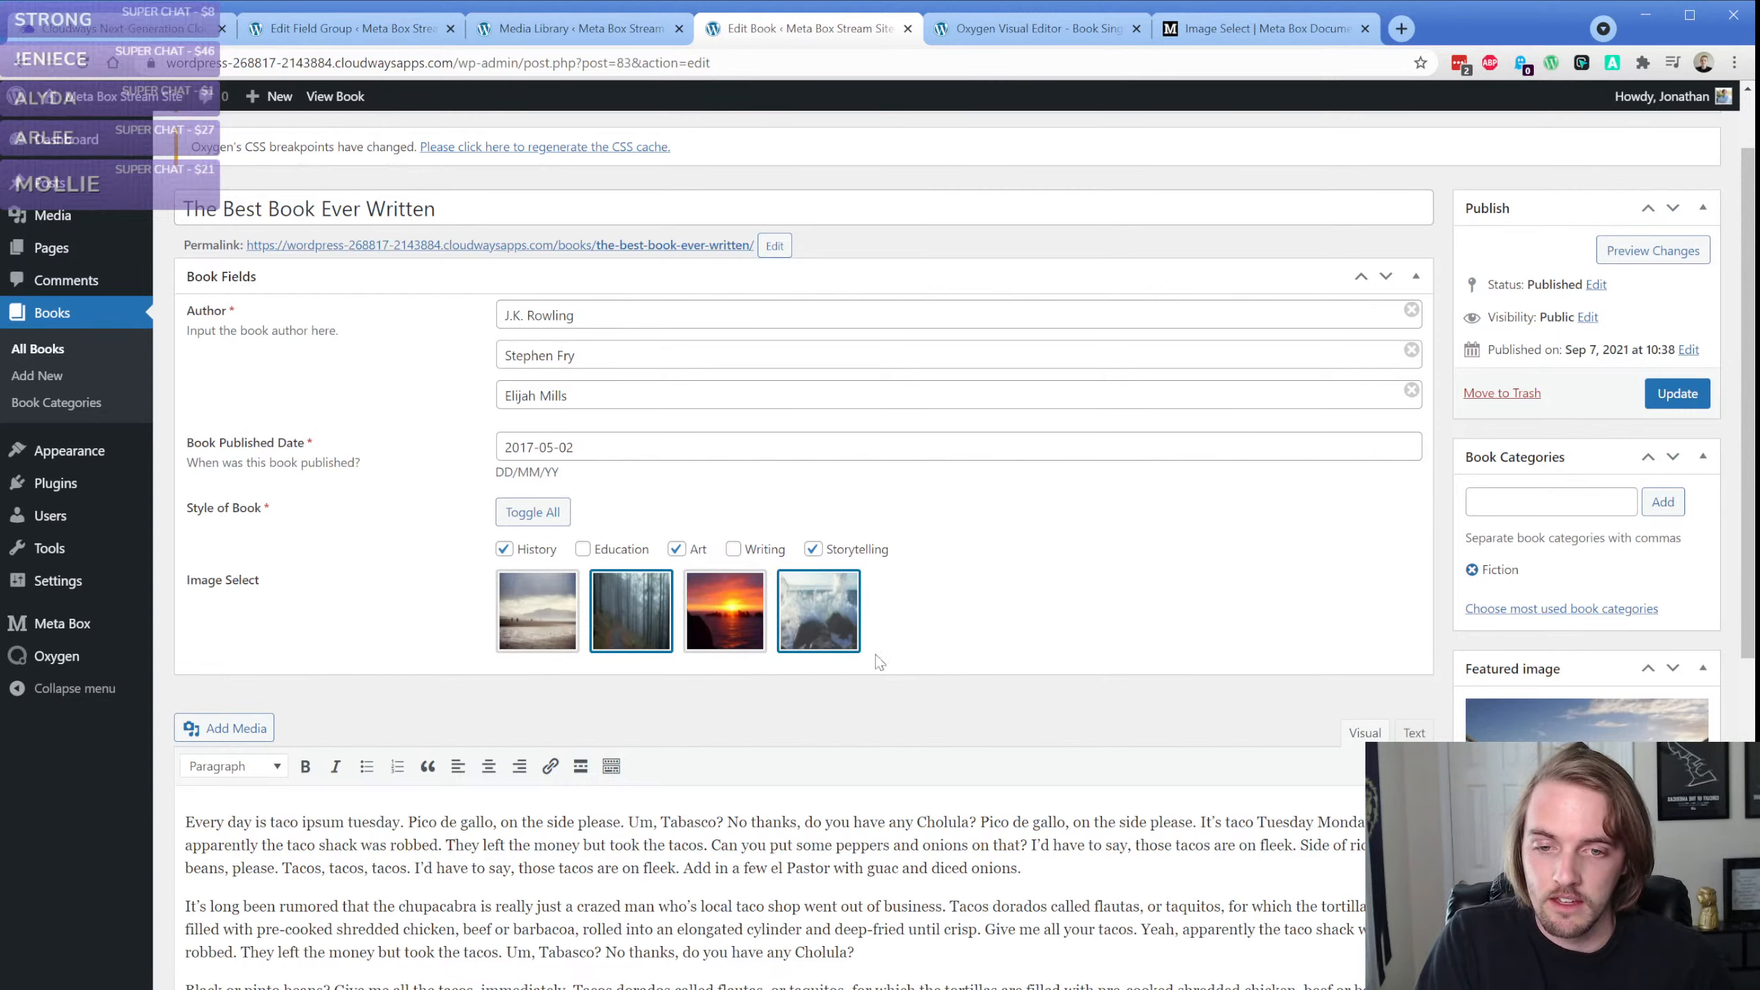
left_click(1686, 394)
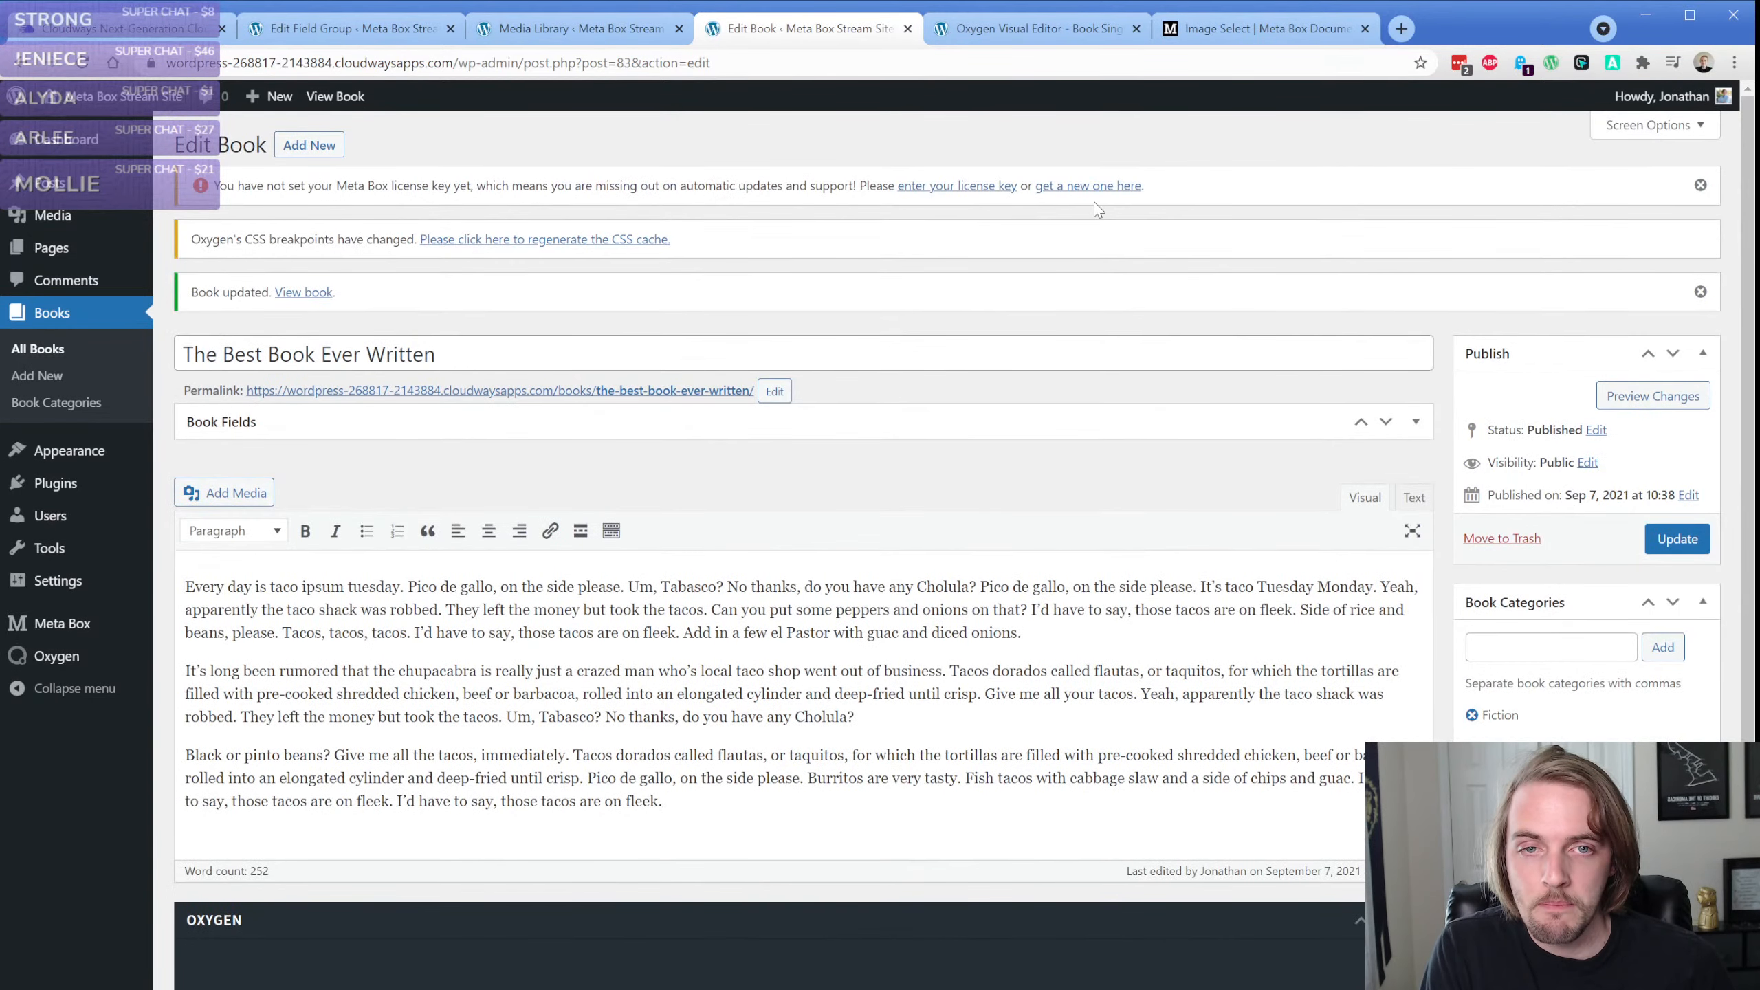
Reload the book singular template in the Oxygen visual editor
left_click(988, 43)
key("ctrl+r")
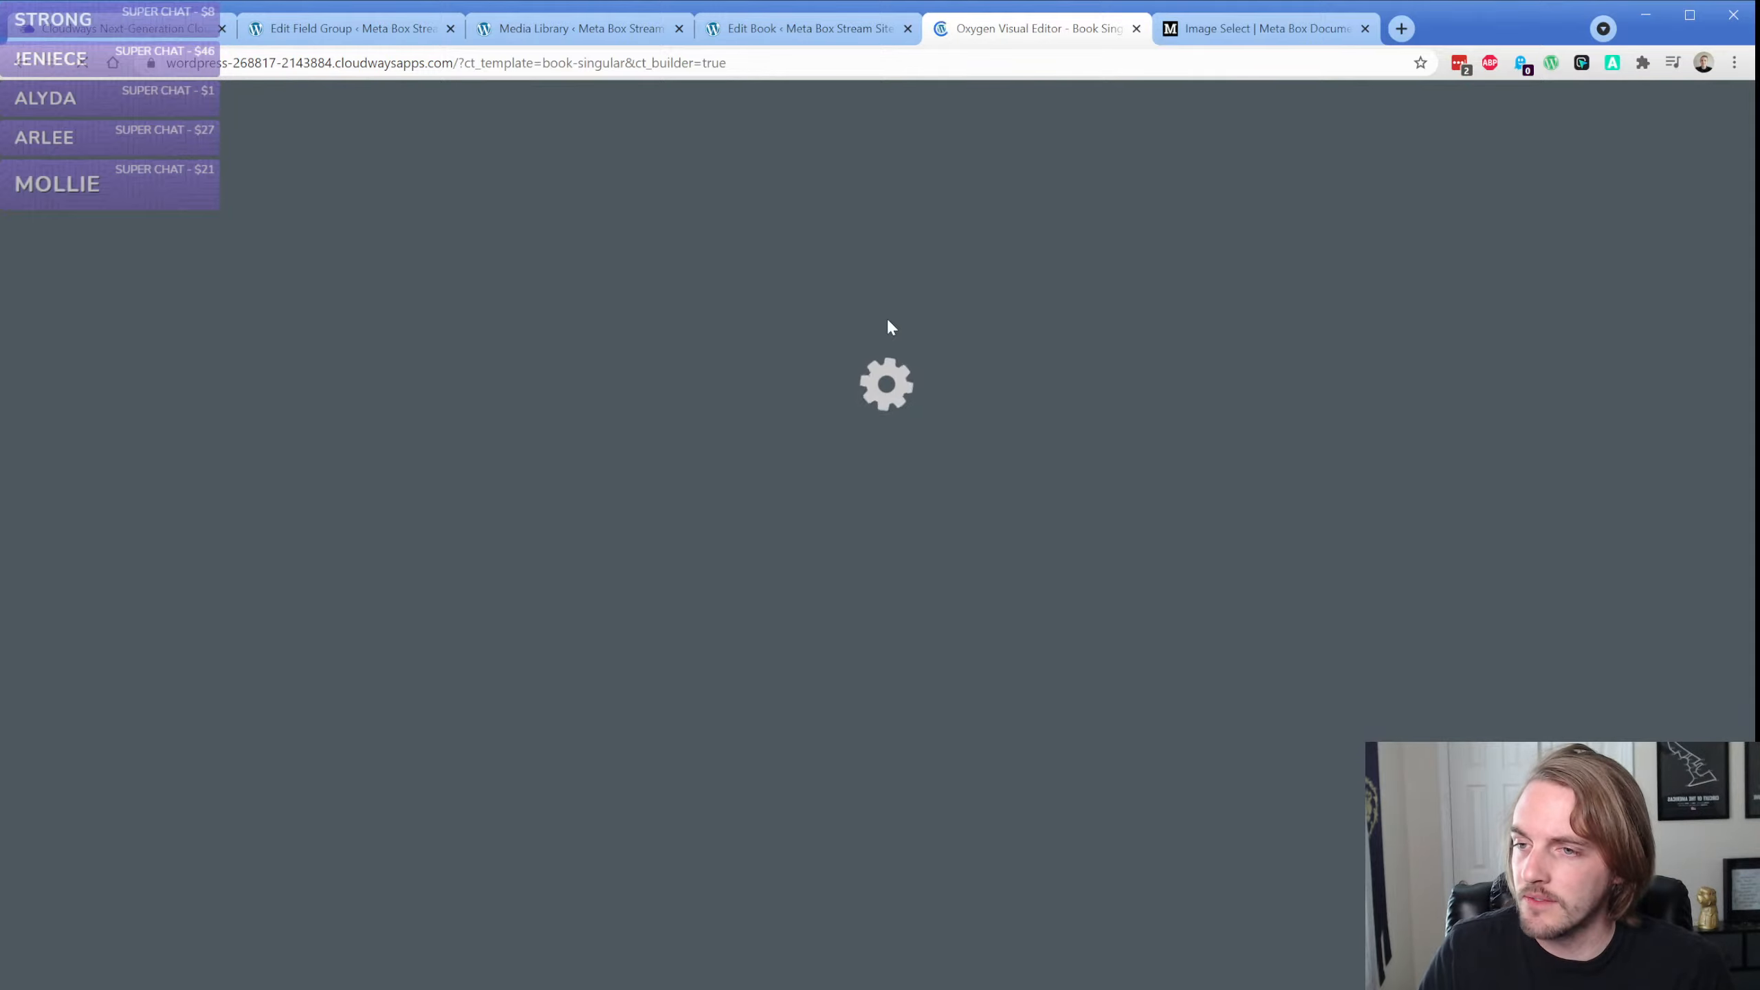
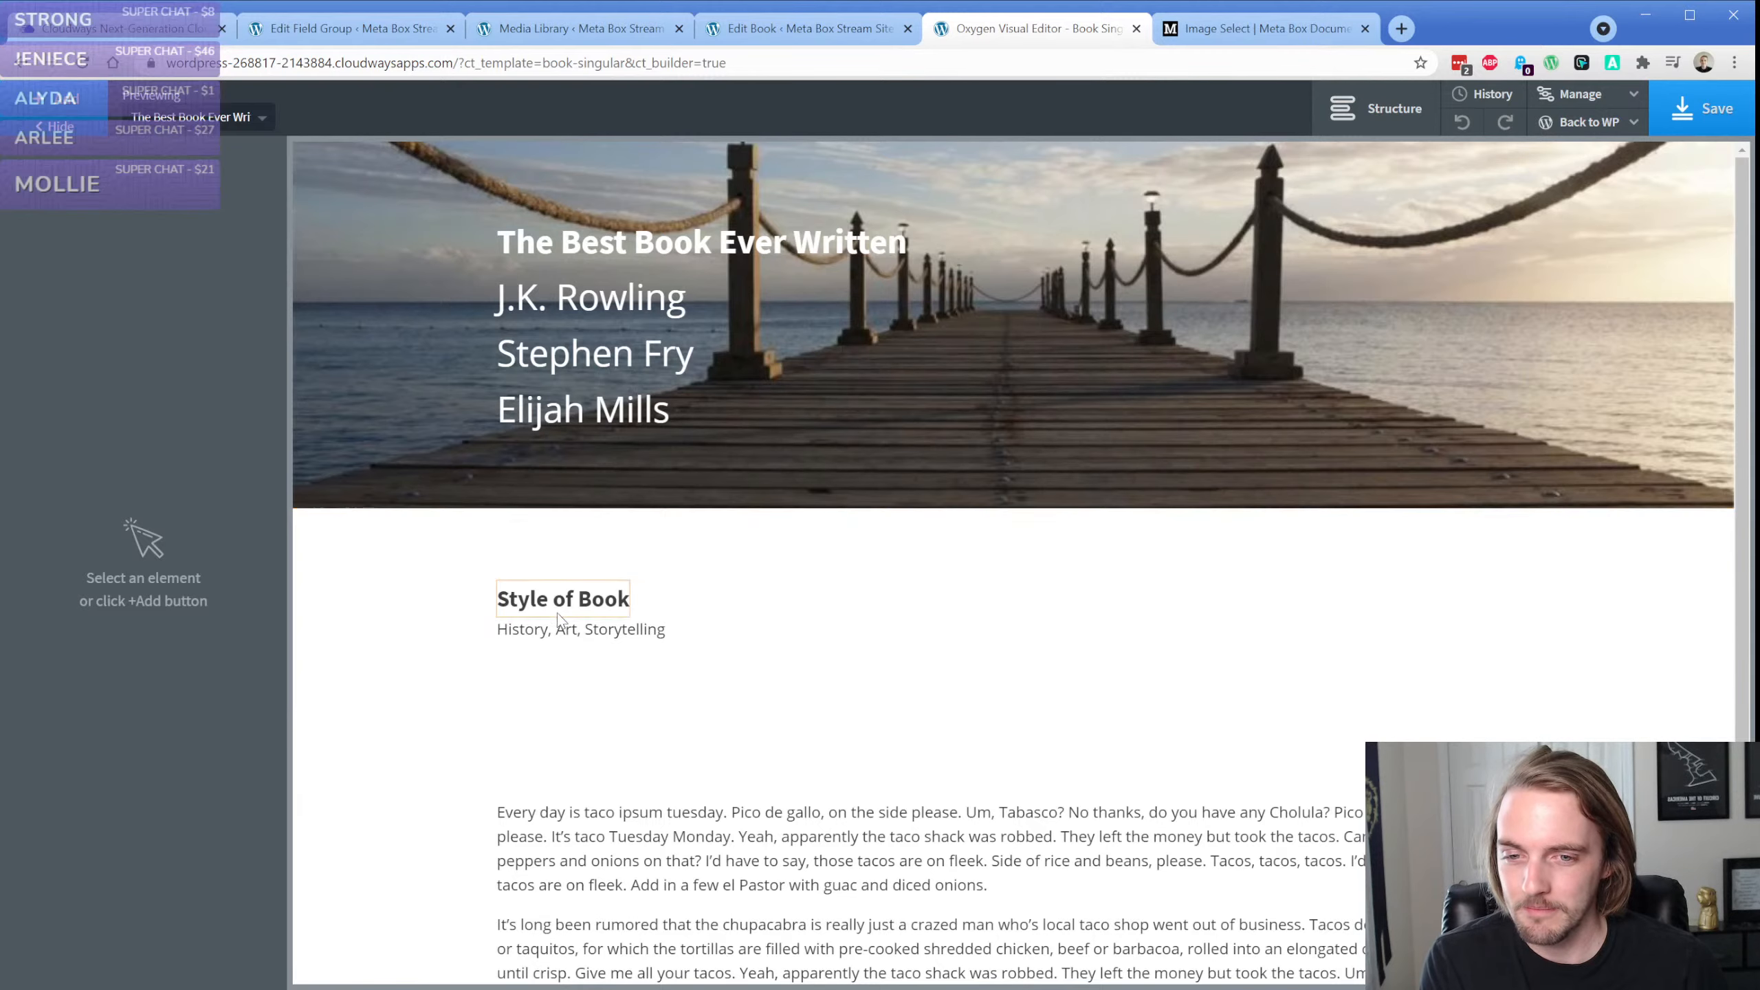
Add an empty section directly below the Style of Book section of the book singular template
left_click(584, 552)
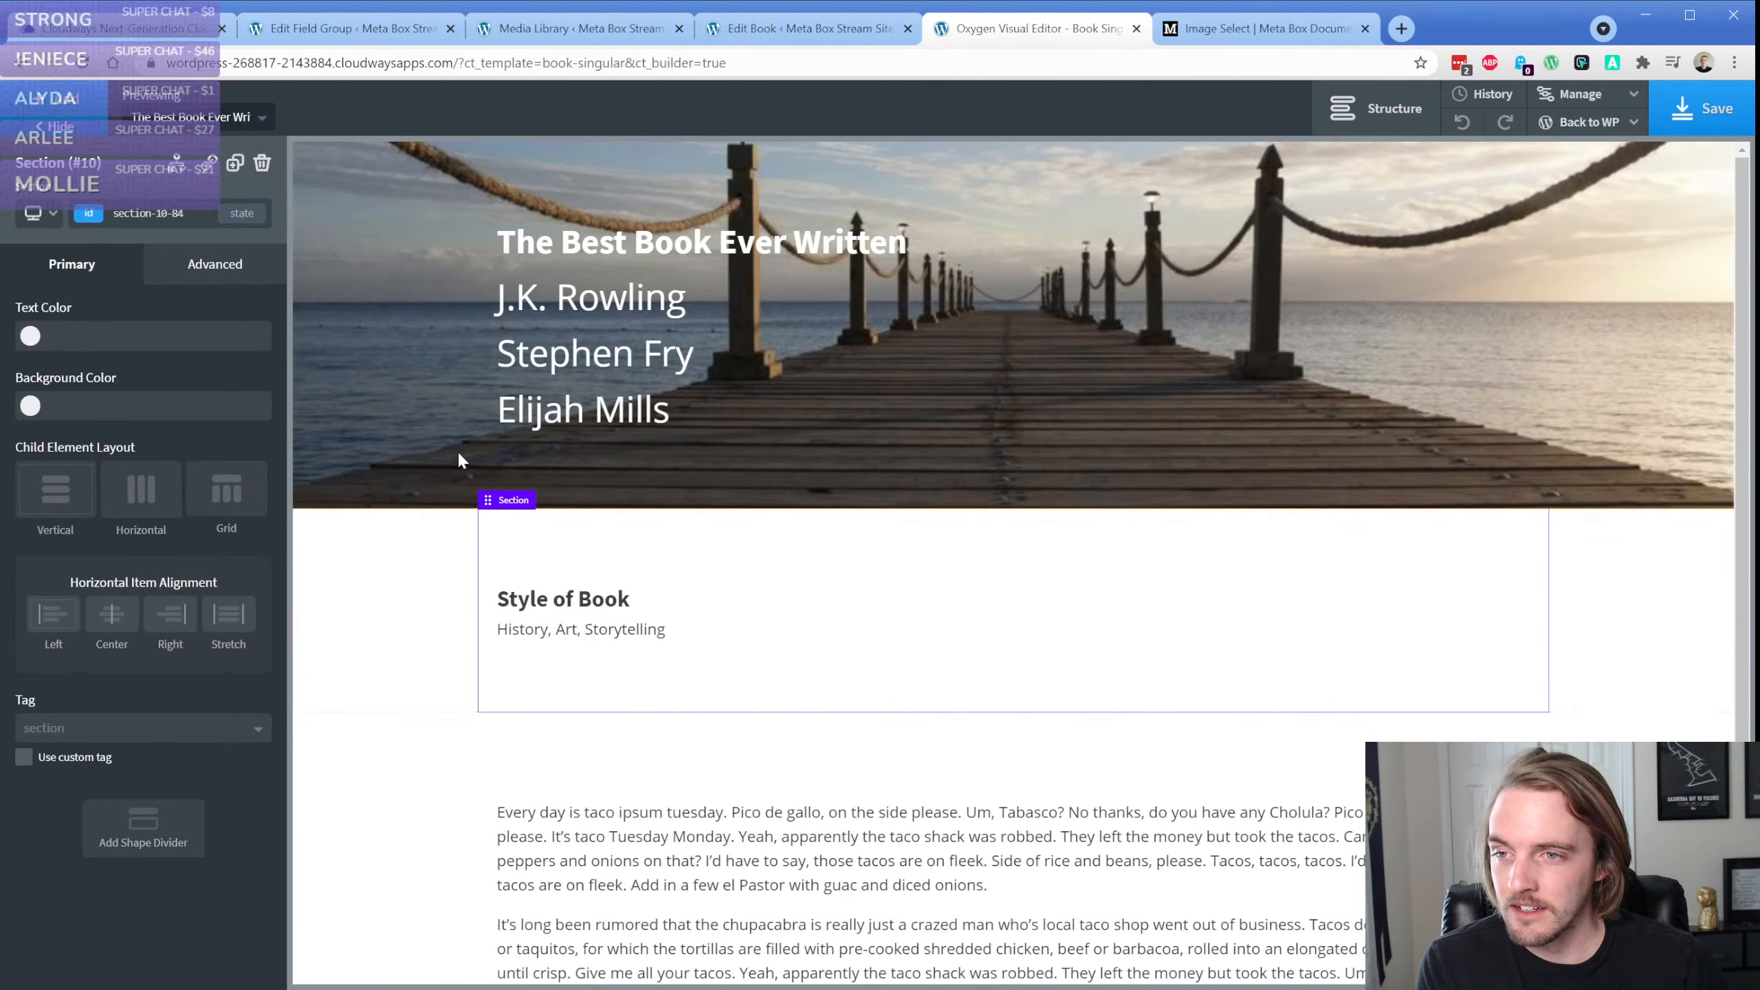
left_click(78, 106)
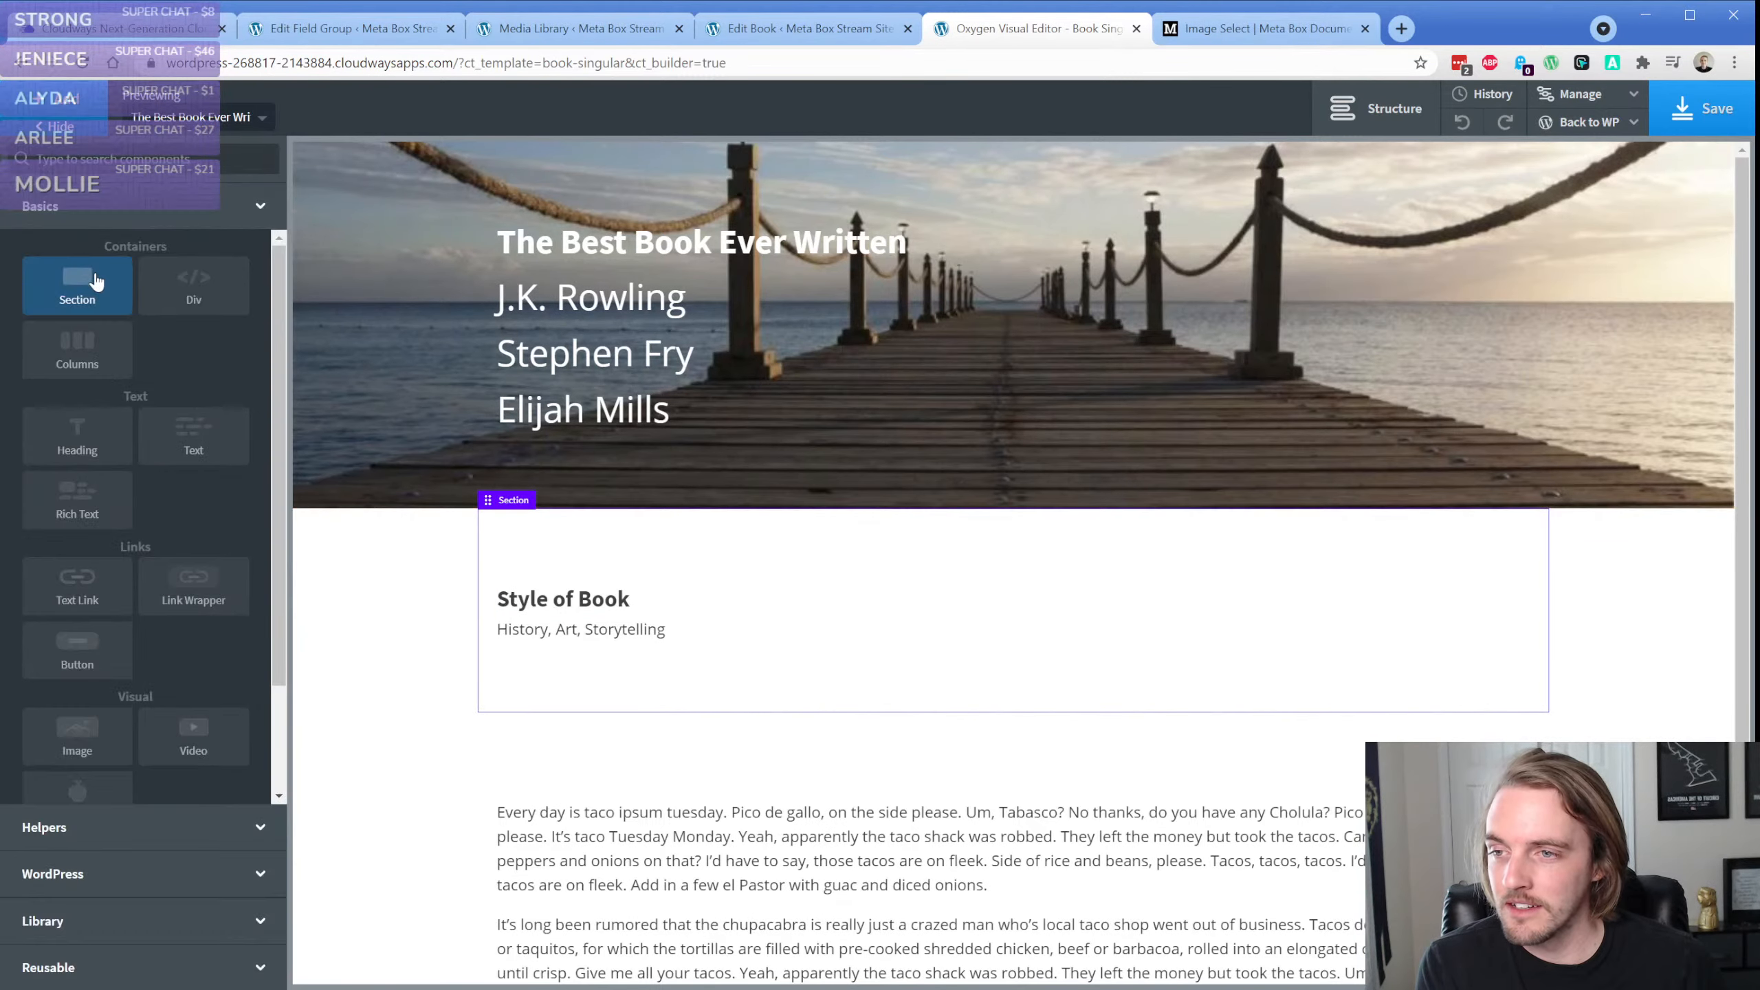
left_click(77, 284)
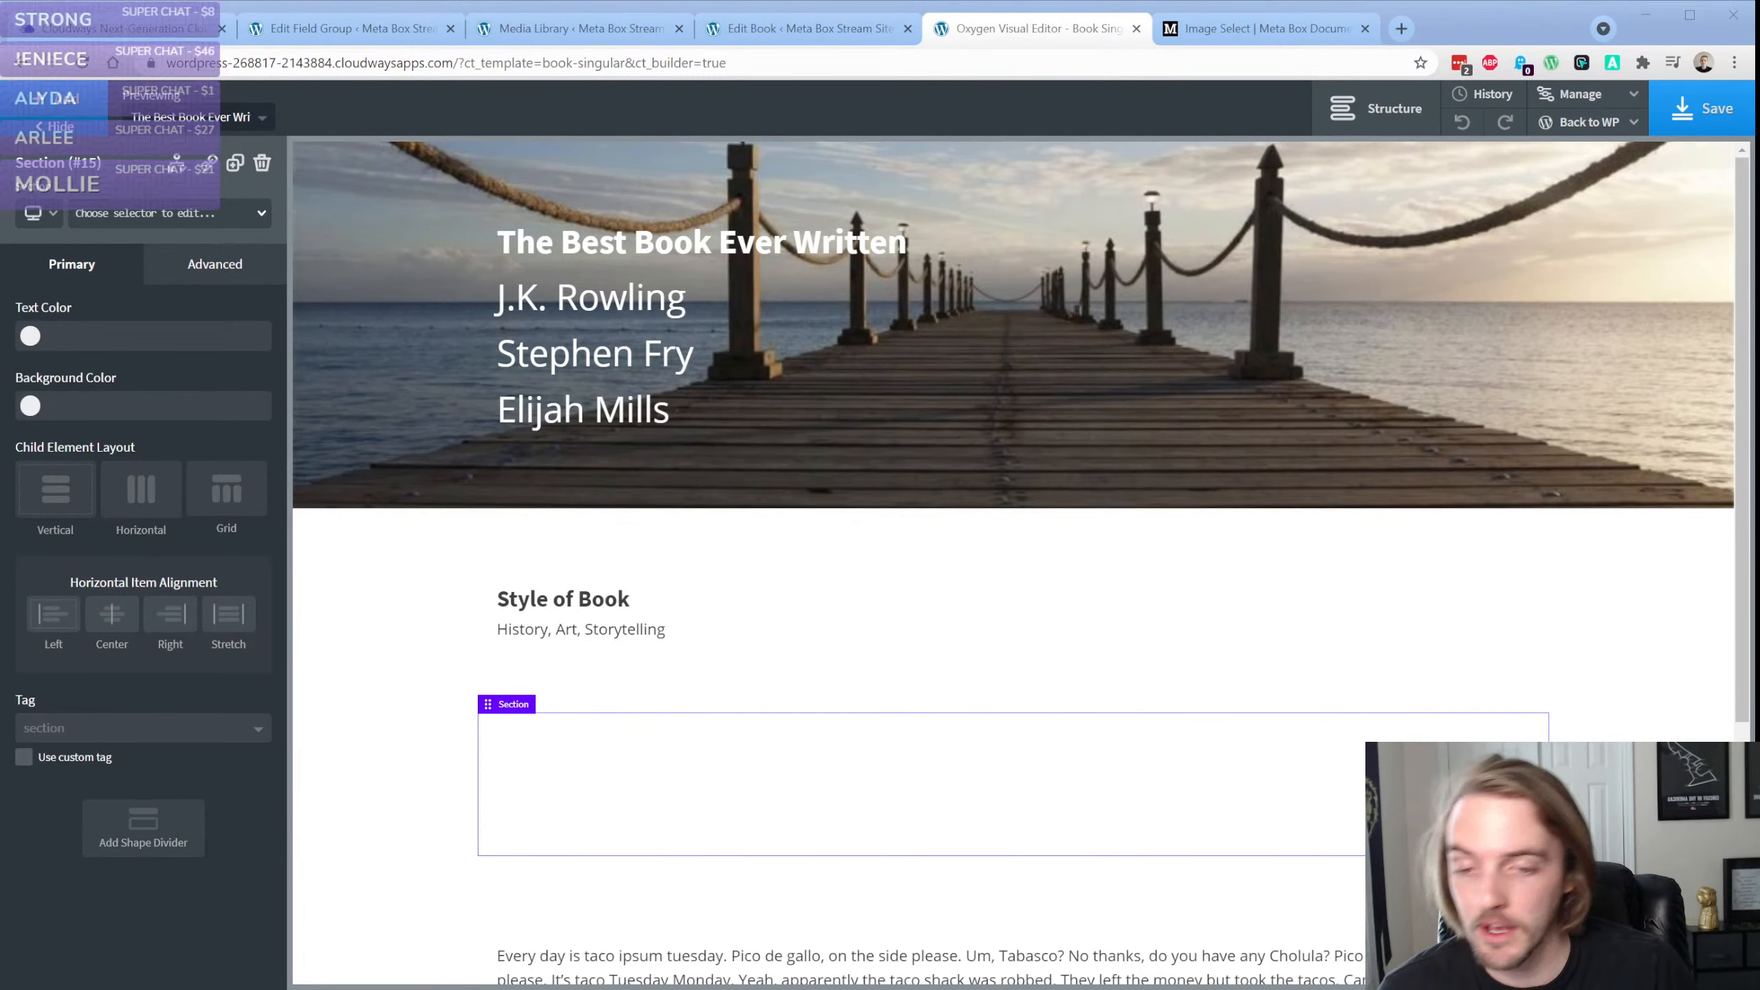
scroll(388, 562, "down", 4)
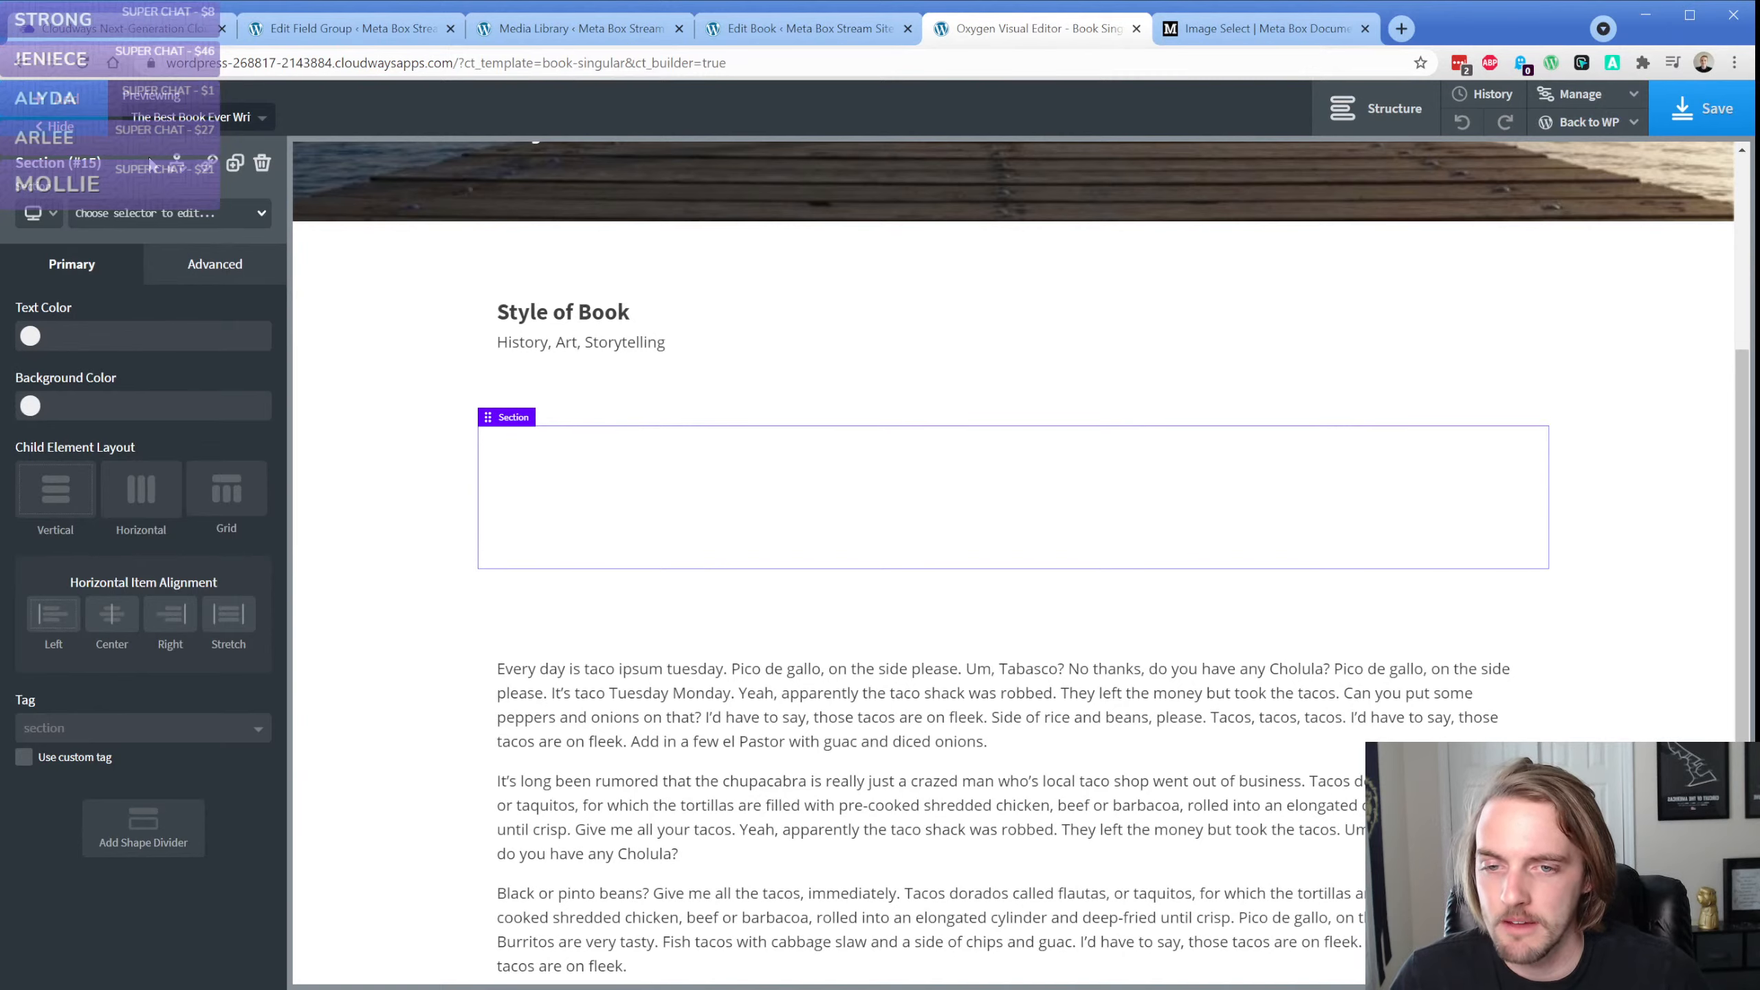
Try to feed a new image element in the empty section from a Meta Box field, and delete the image
left_click(66, 107)
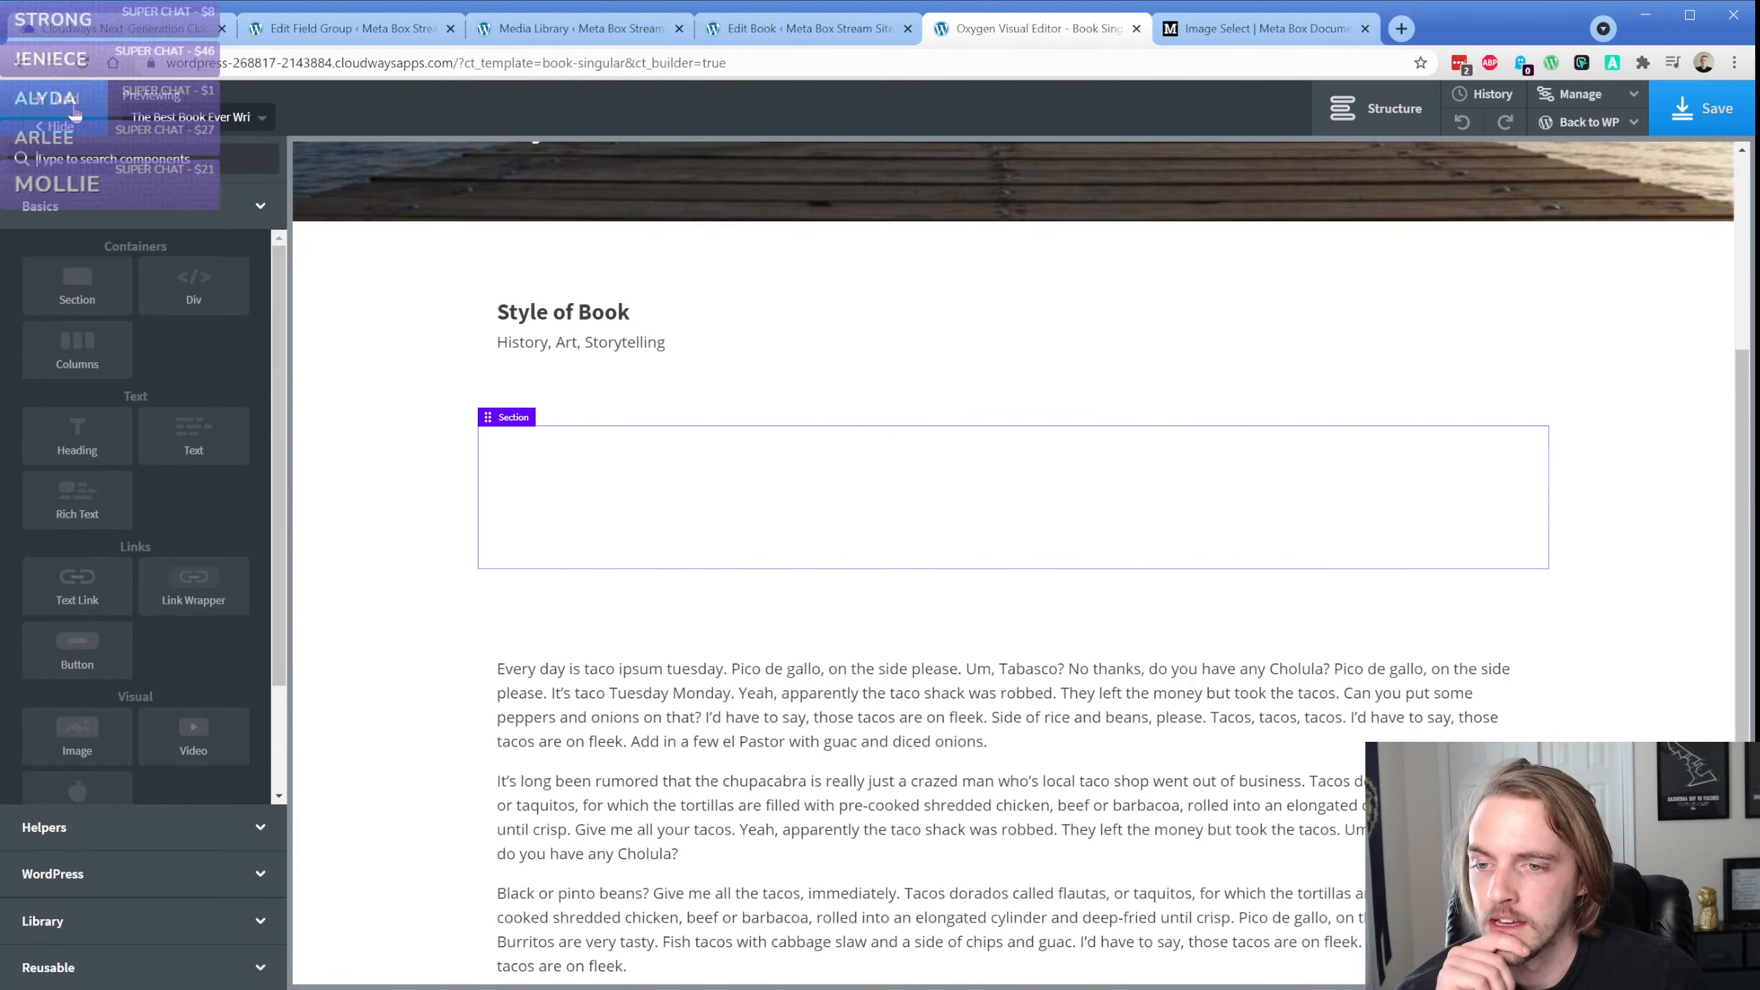
left_click(77, 734)
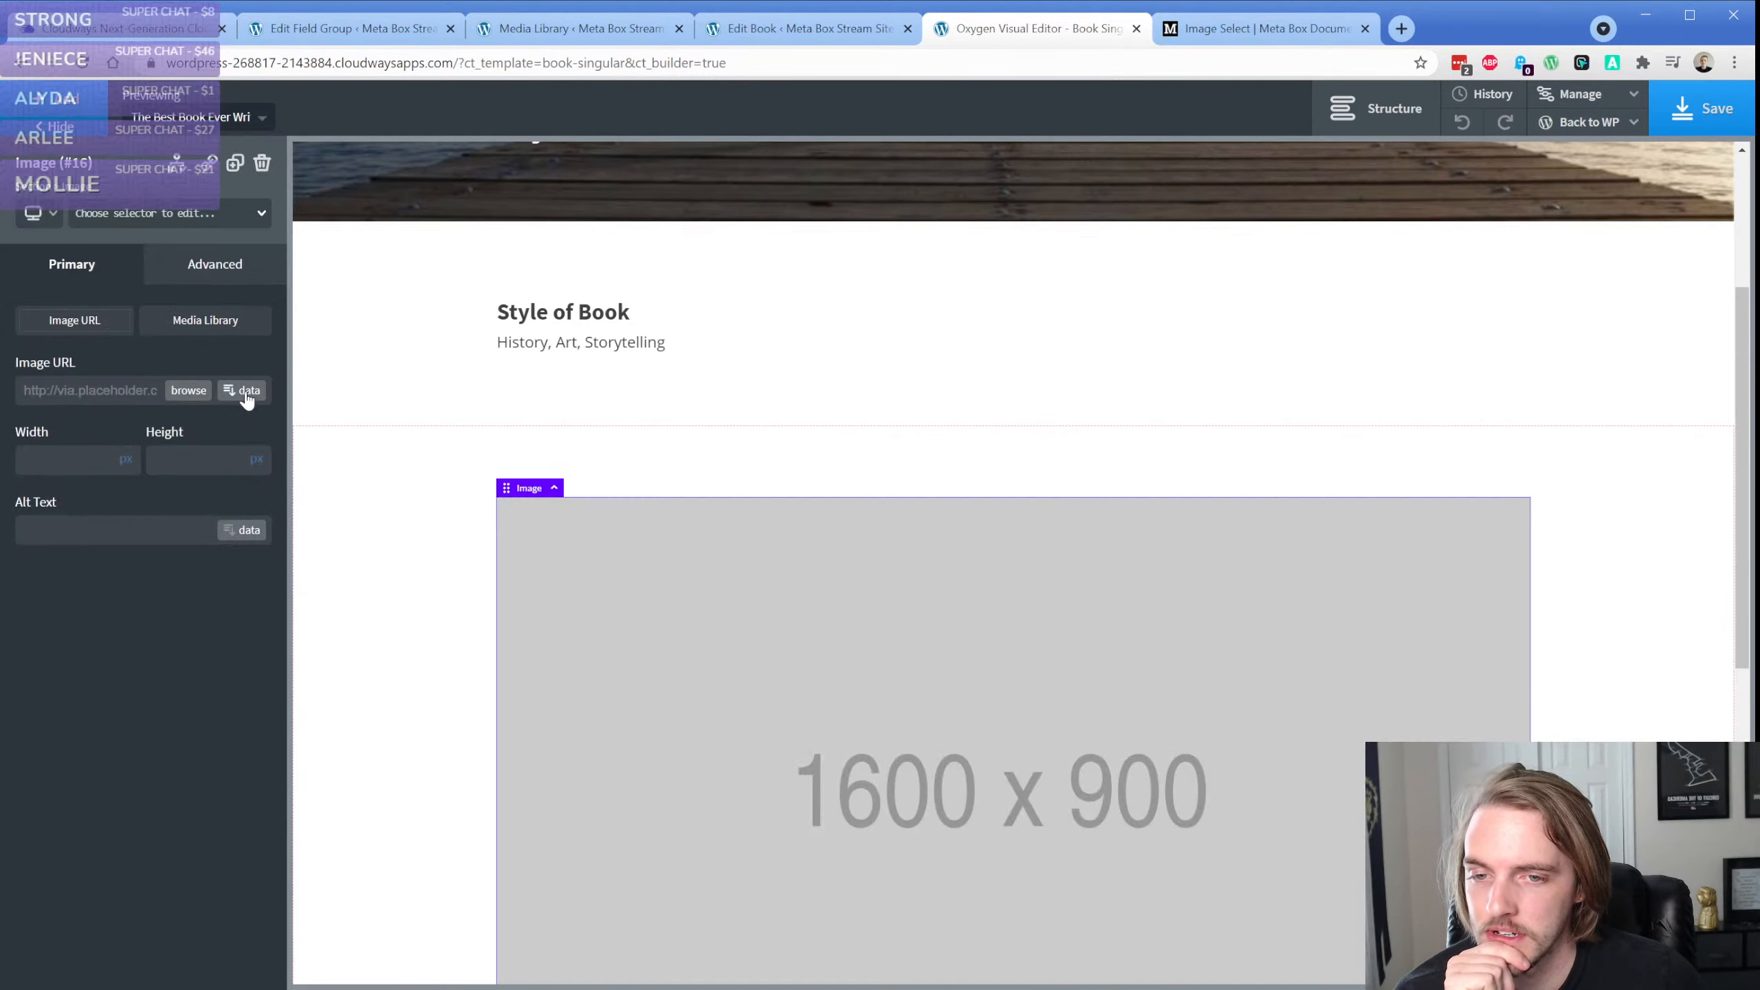
left_click(246, 392)
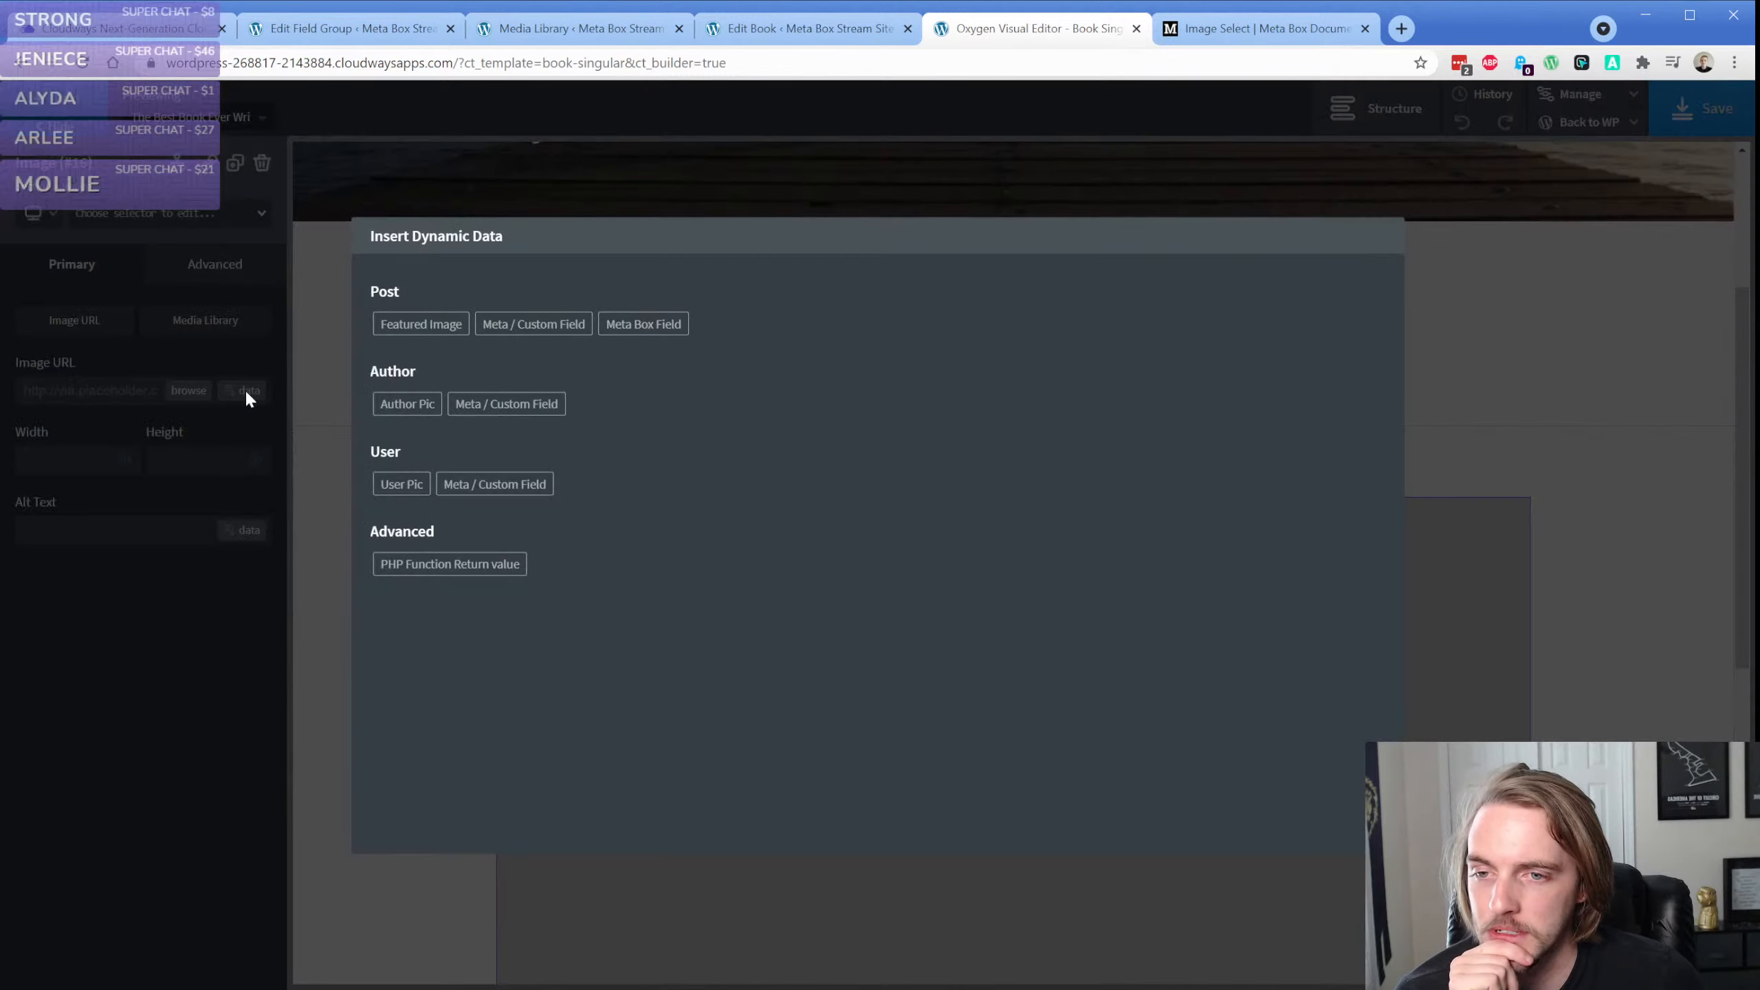
left_click(640, 323)
left_click(316, 345)
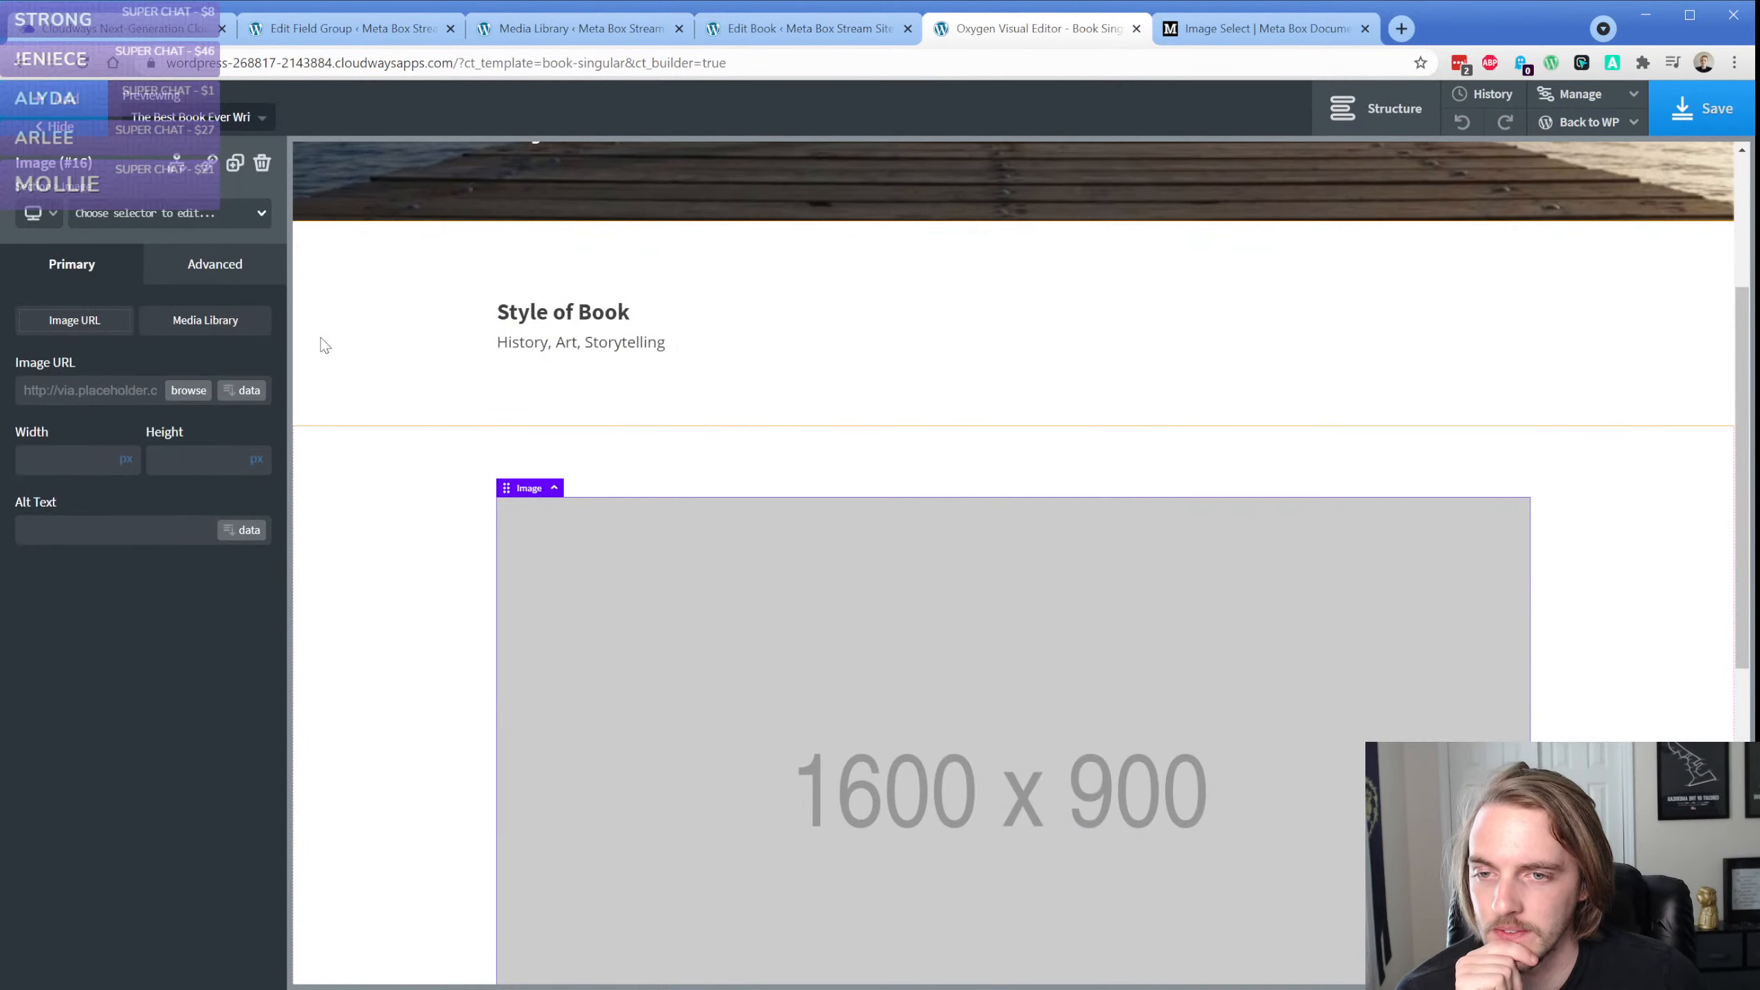
left_click(262, 163)
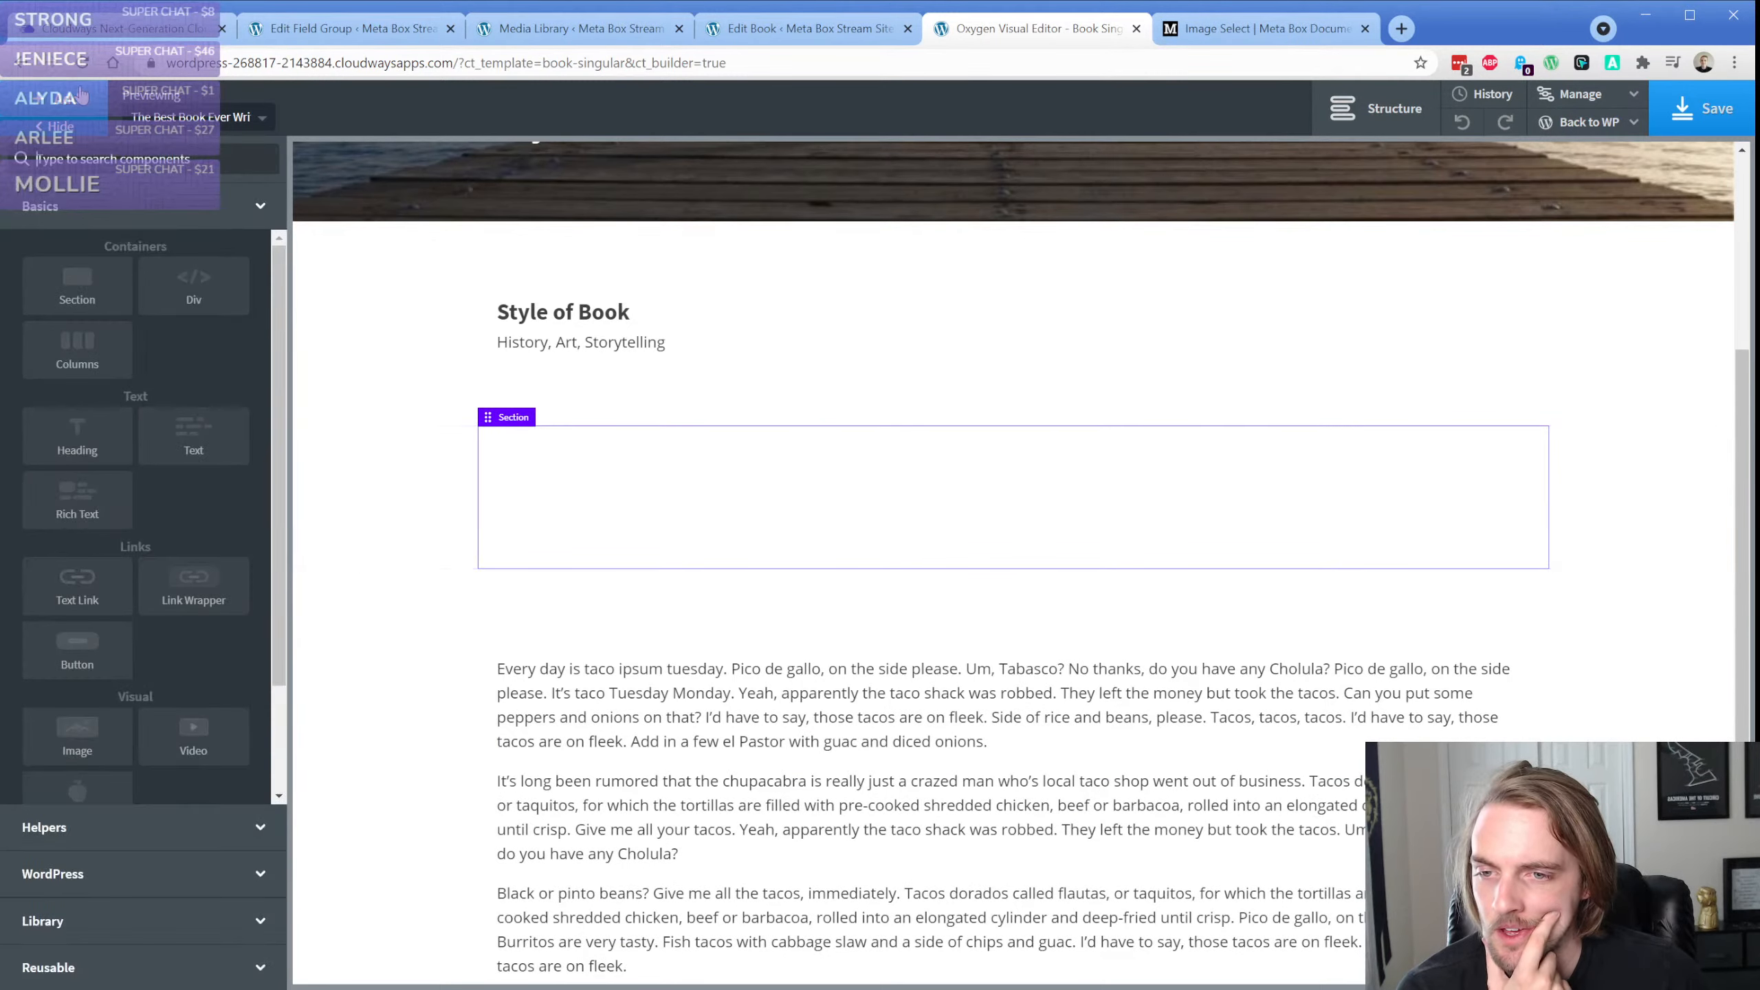
Try outputting the Image Select field with a comma separator in a new text element, and delete that element
left_click(193, 435)
double_click(634, 513)
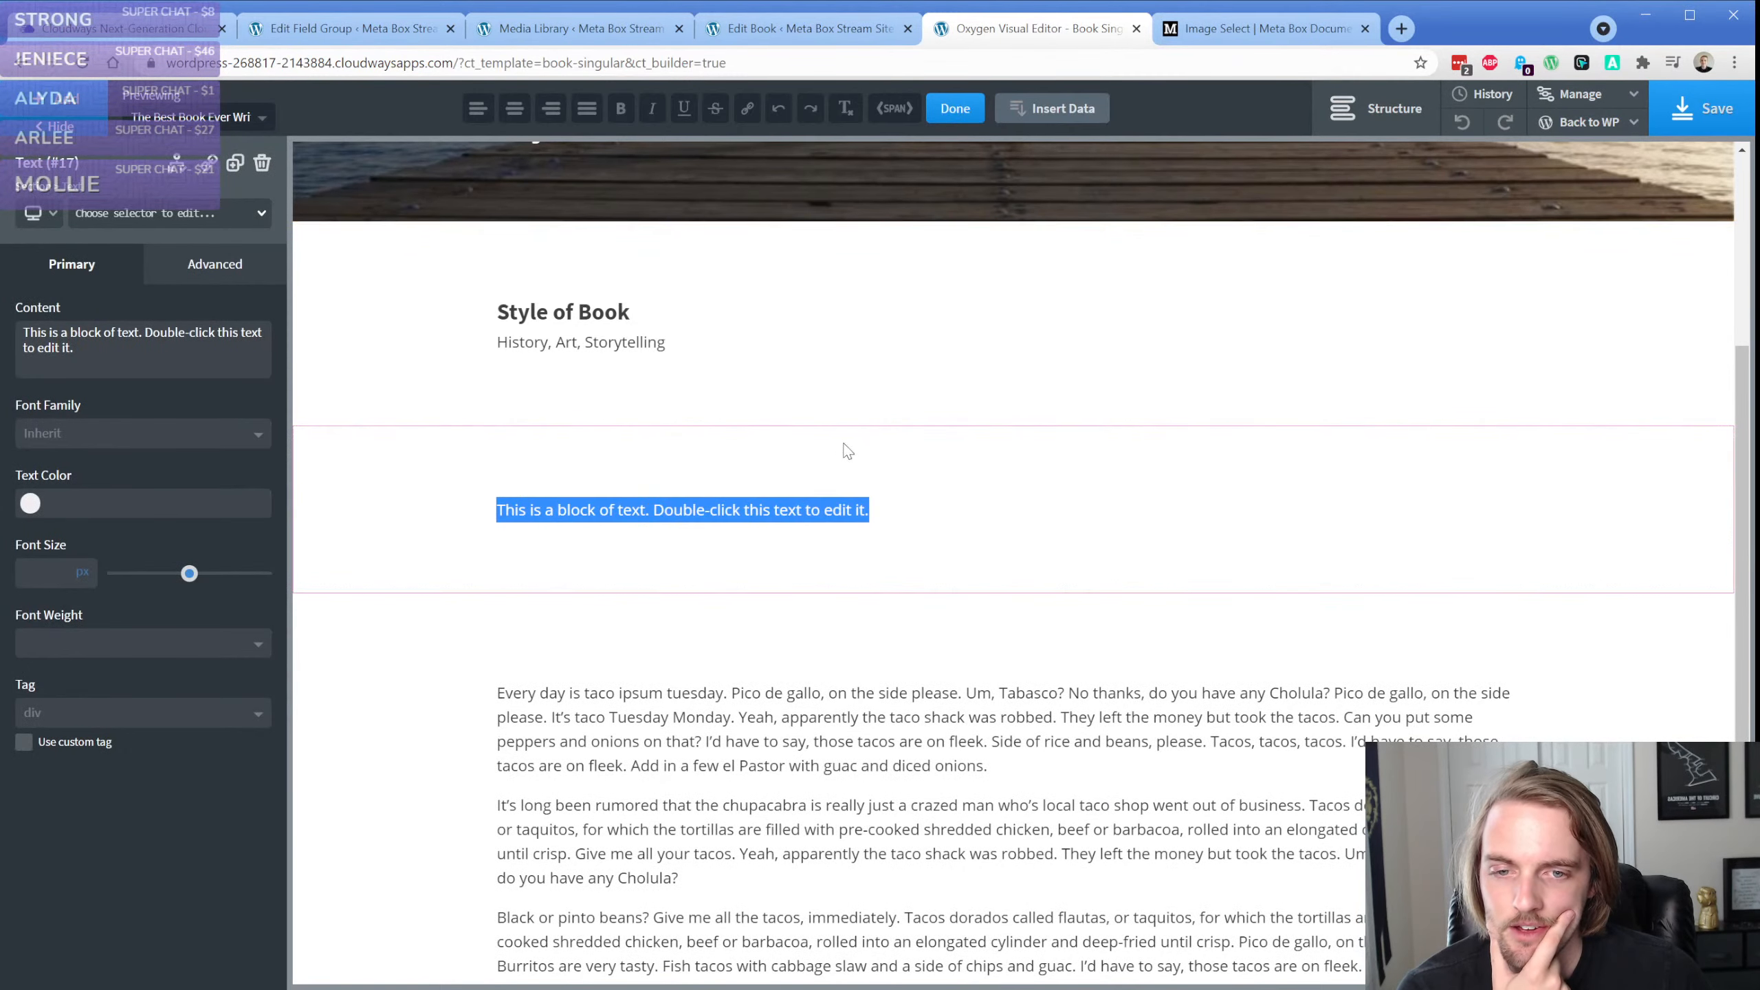
left_click(1052, 108)
left_click(1067, 323)
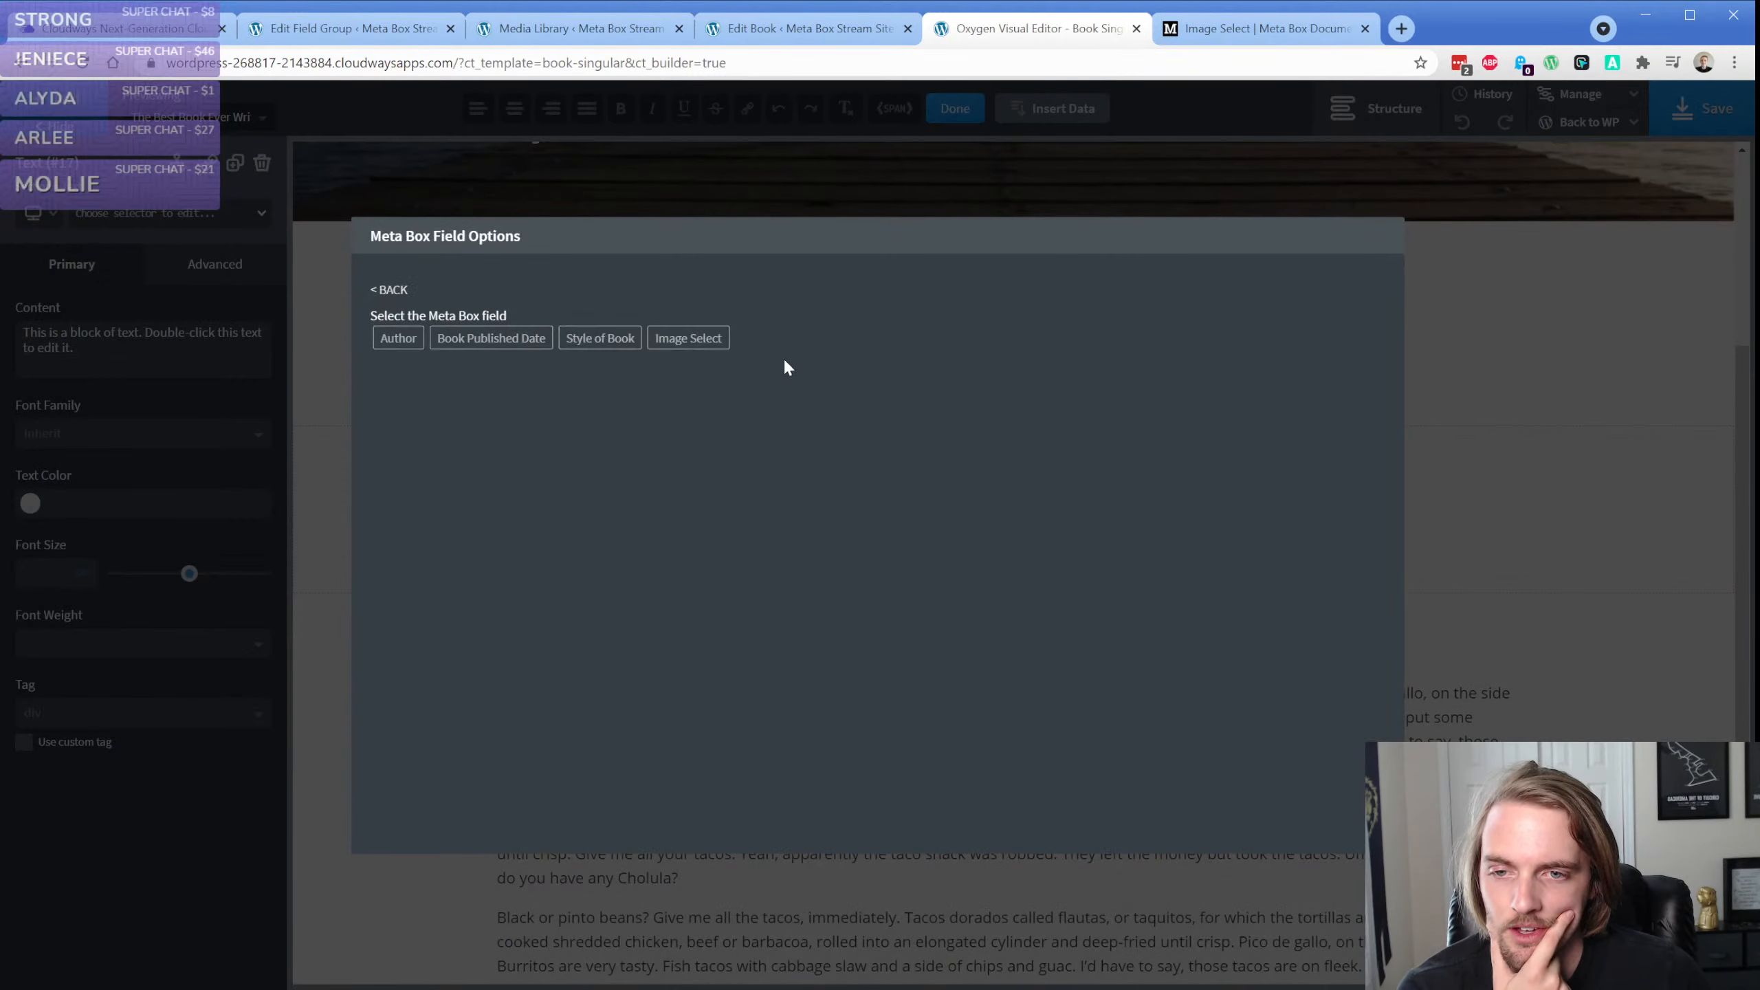
left_click(706, 352)
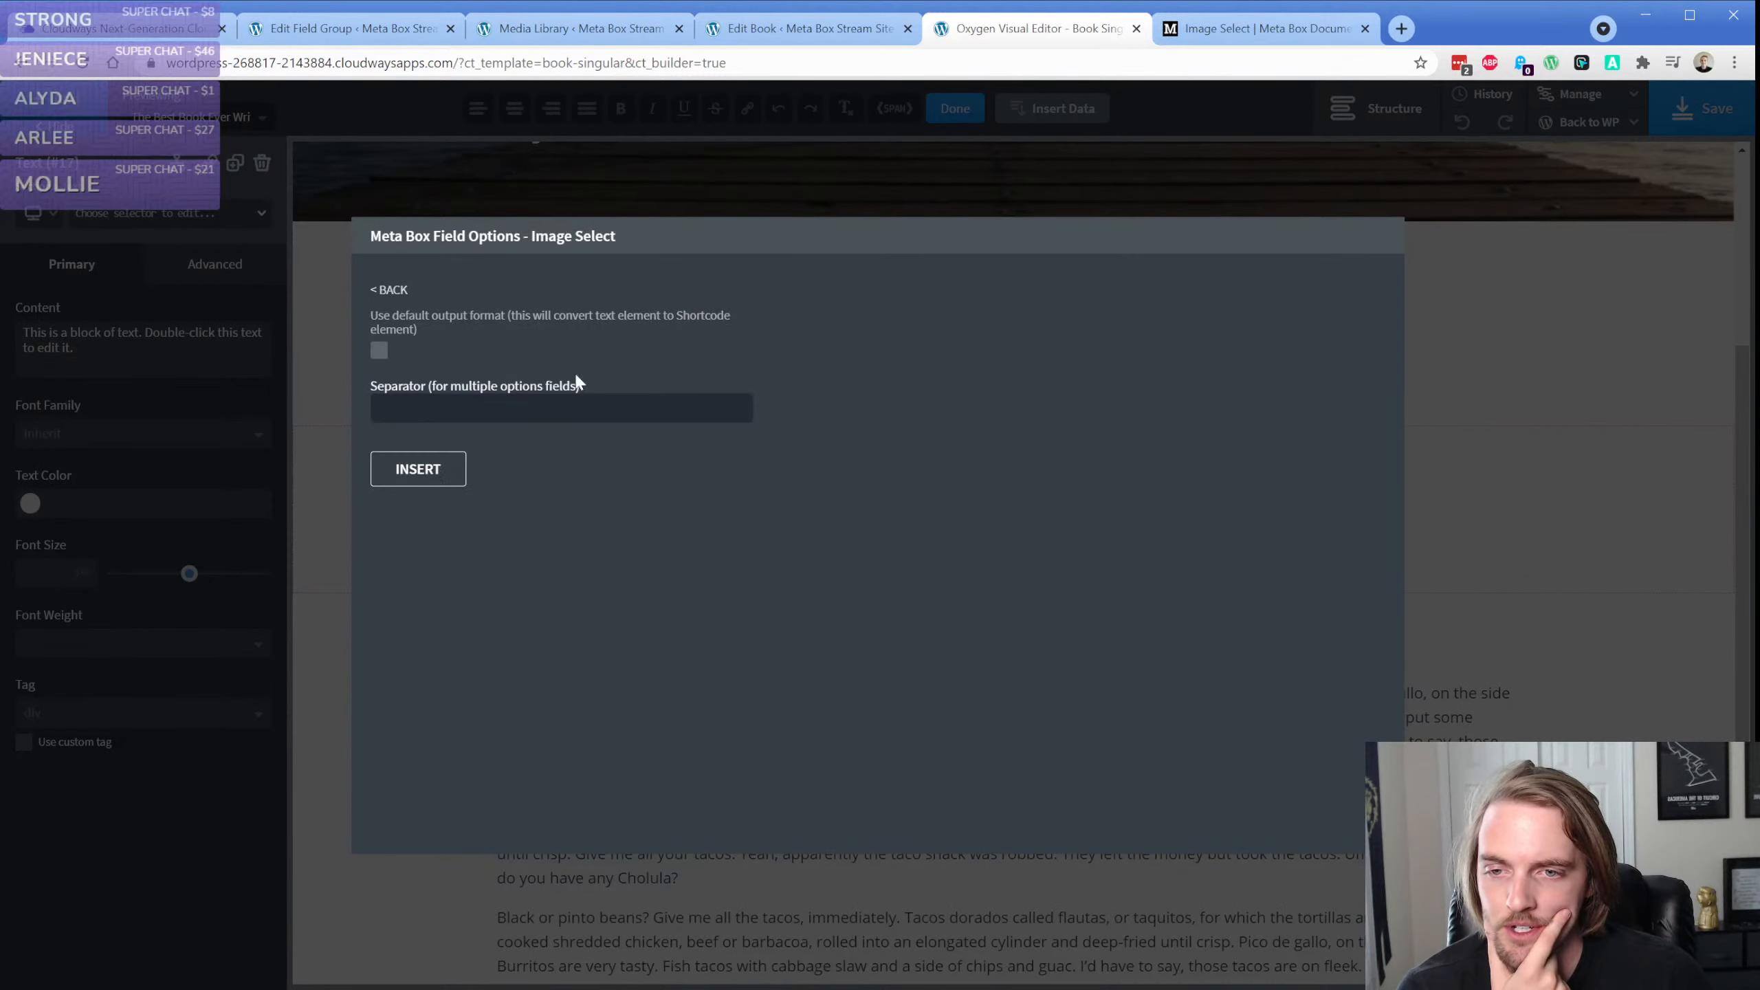
left_click(520, 413)
type(",")
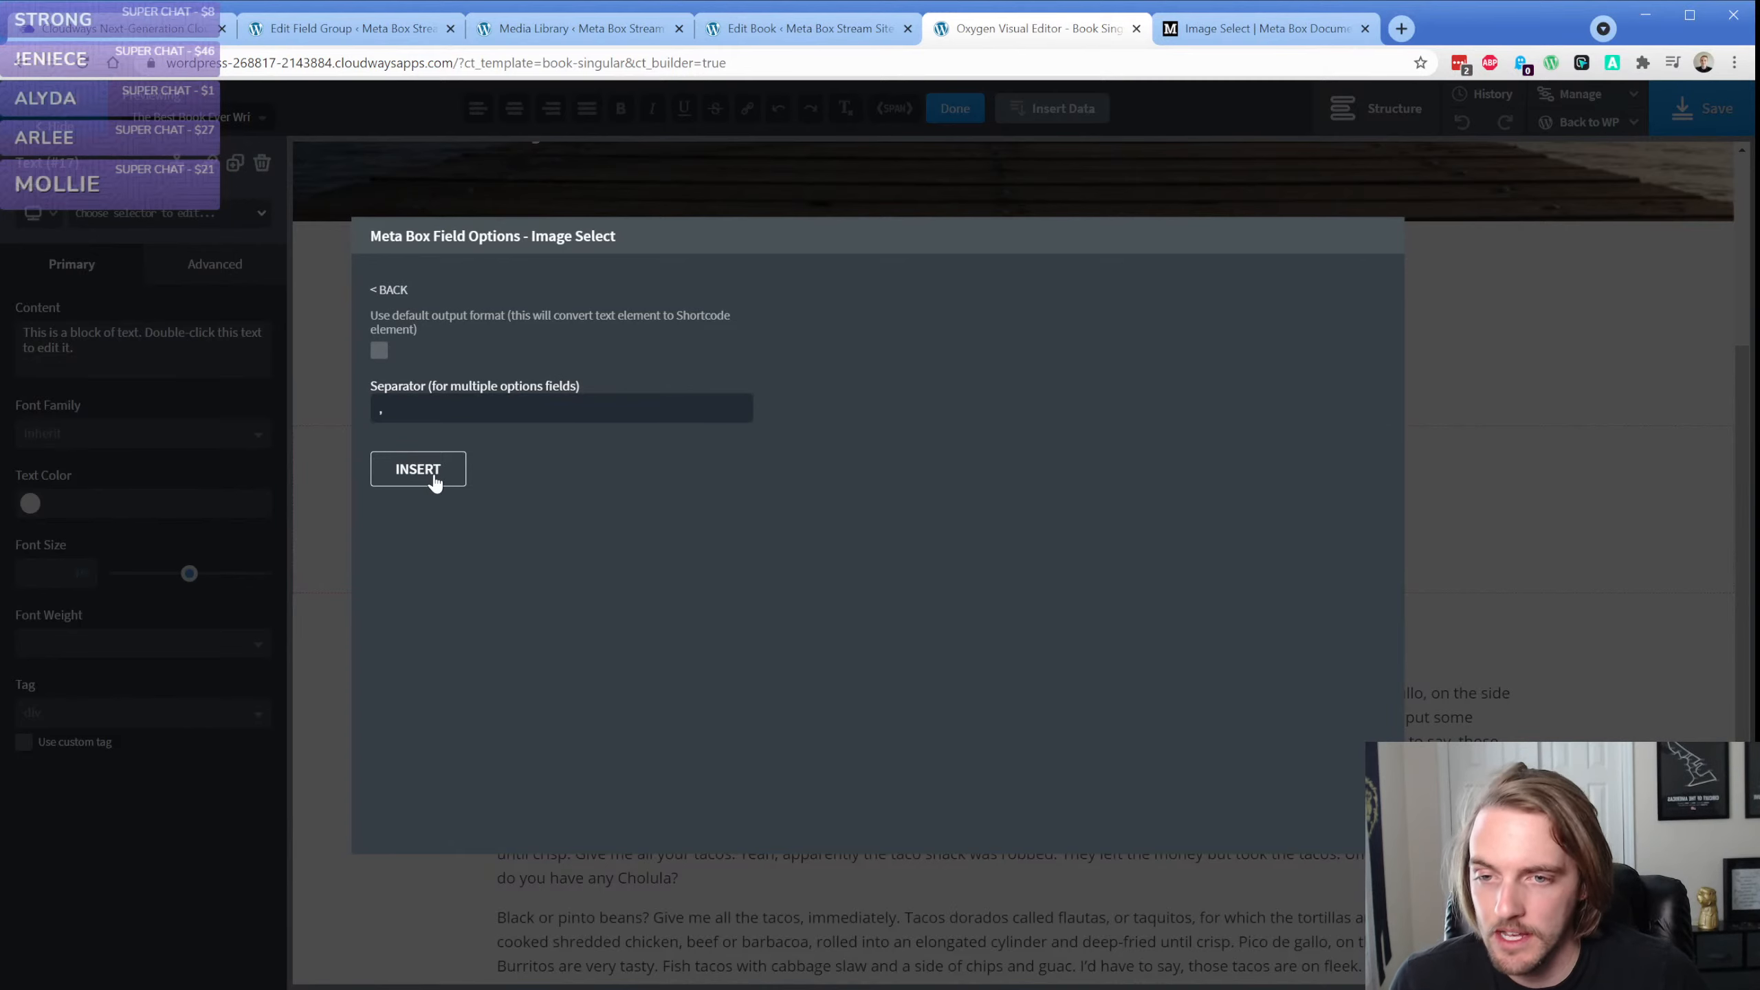
left_click(418, 470)
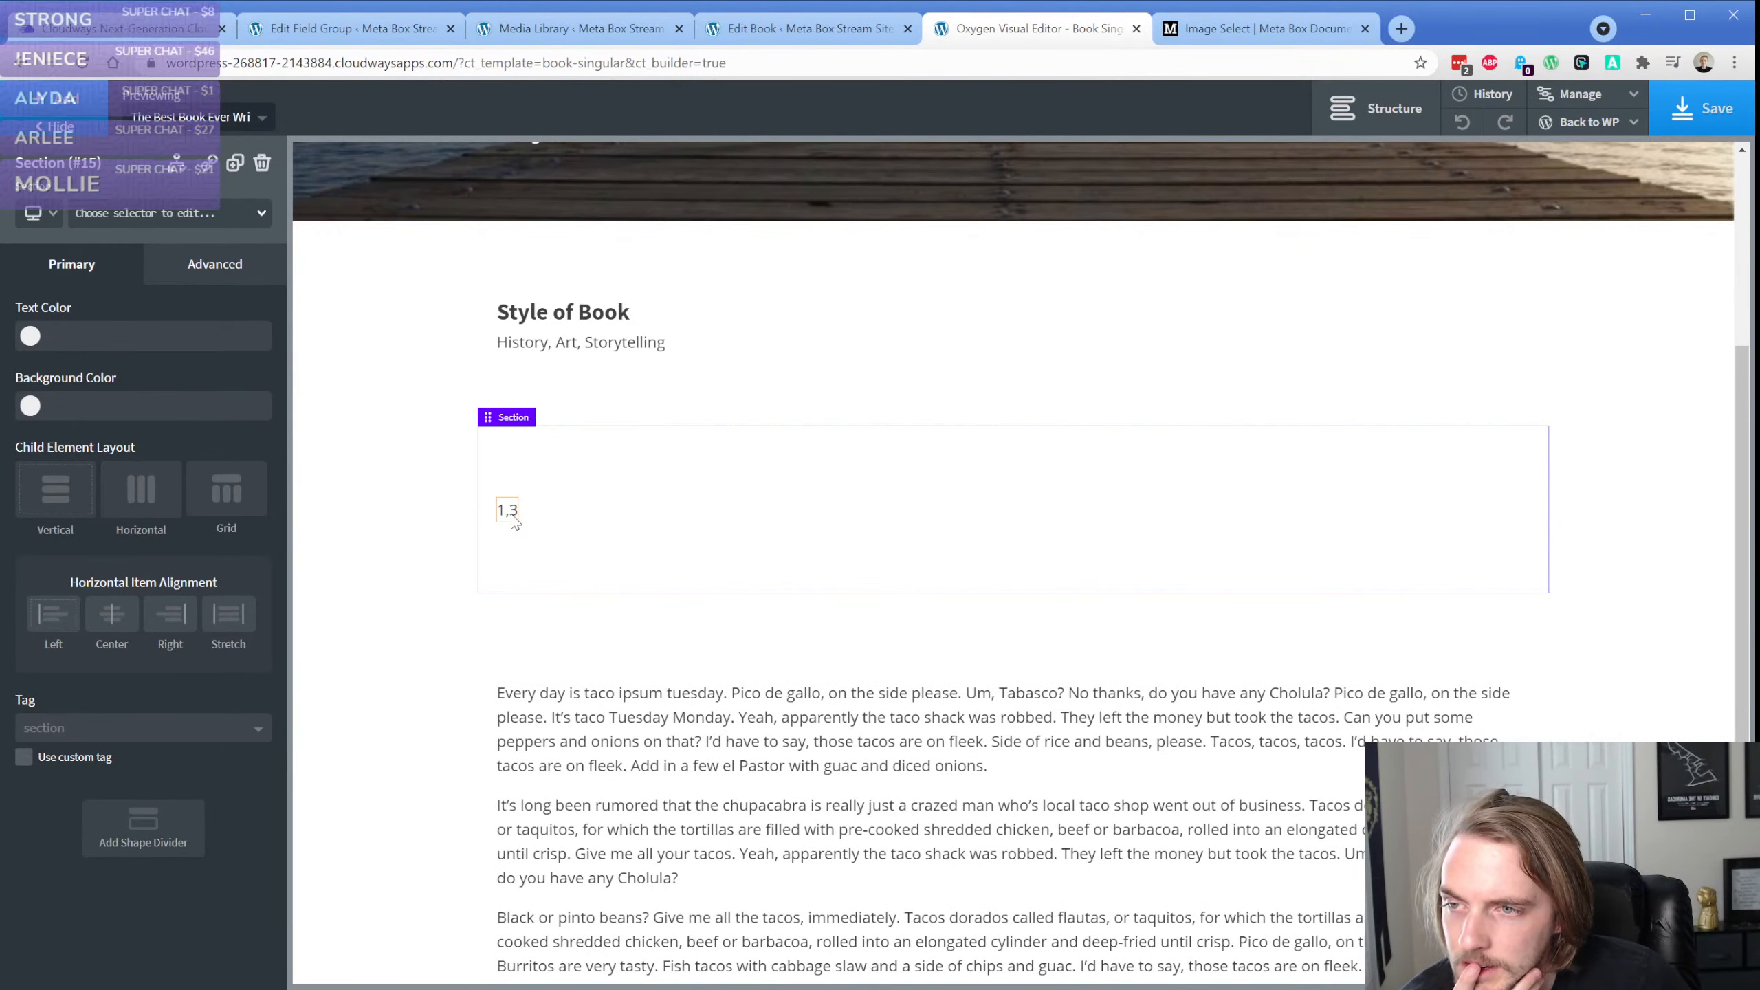
left_click(511, 519)
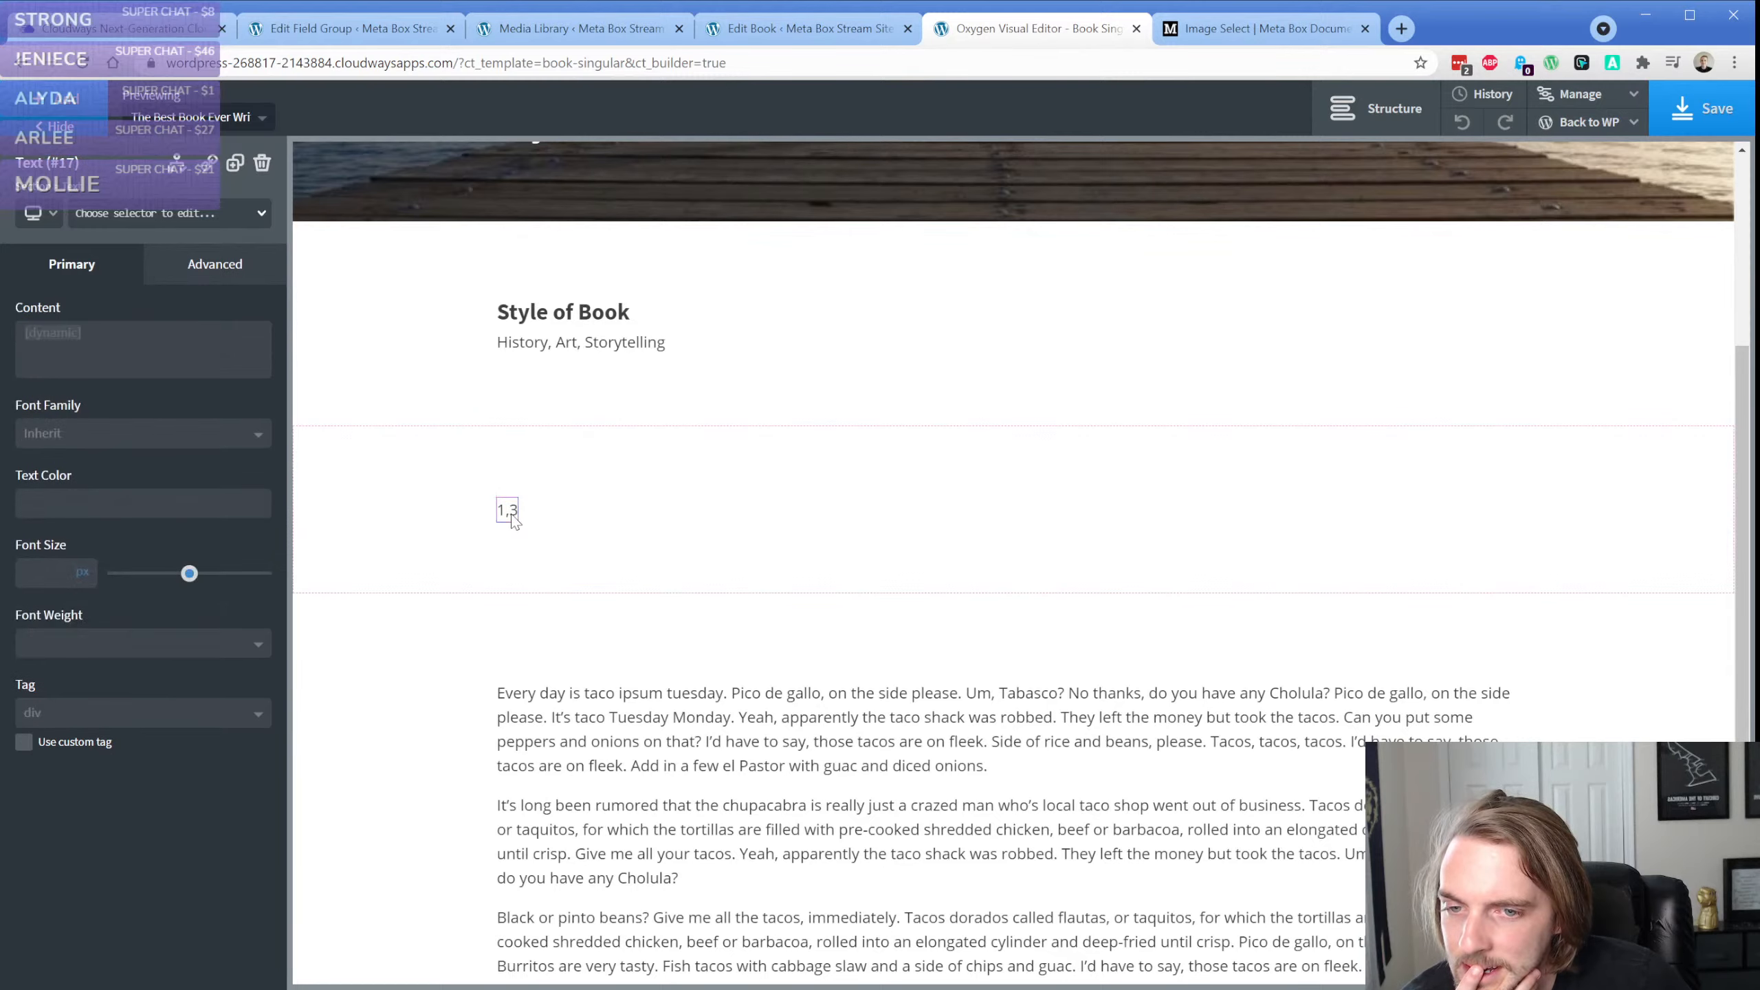
left_click(262, 166)
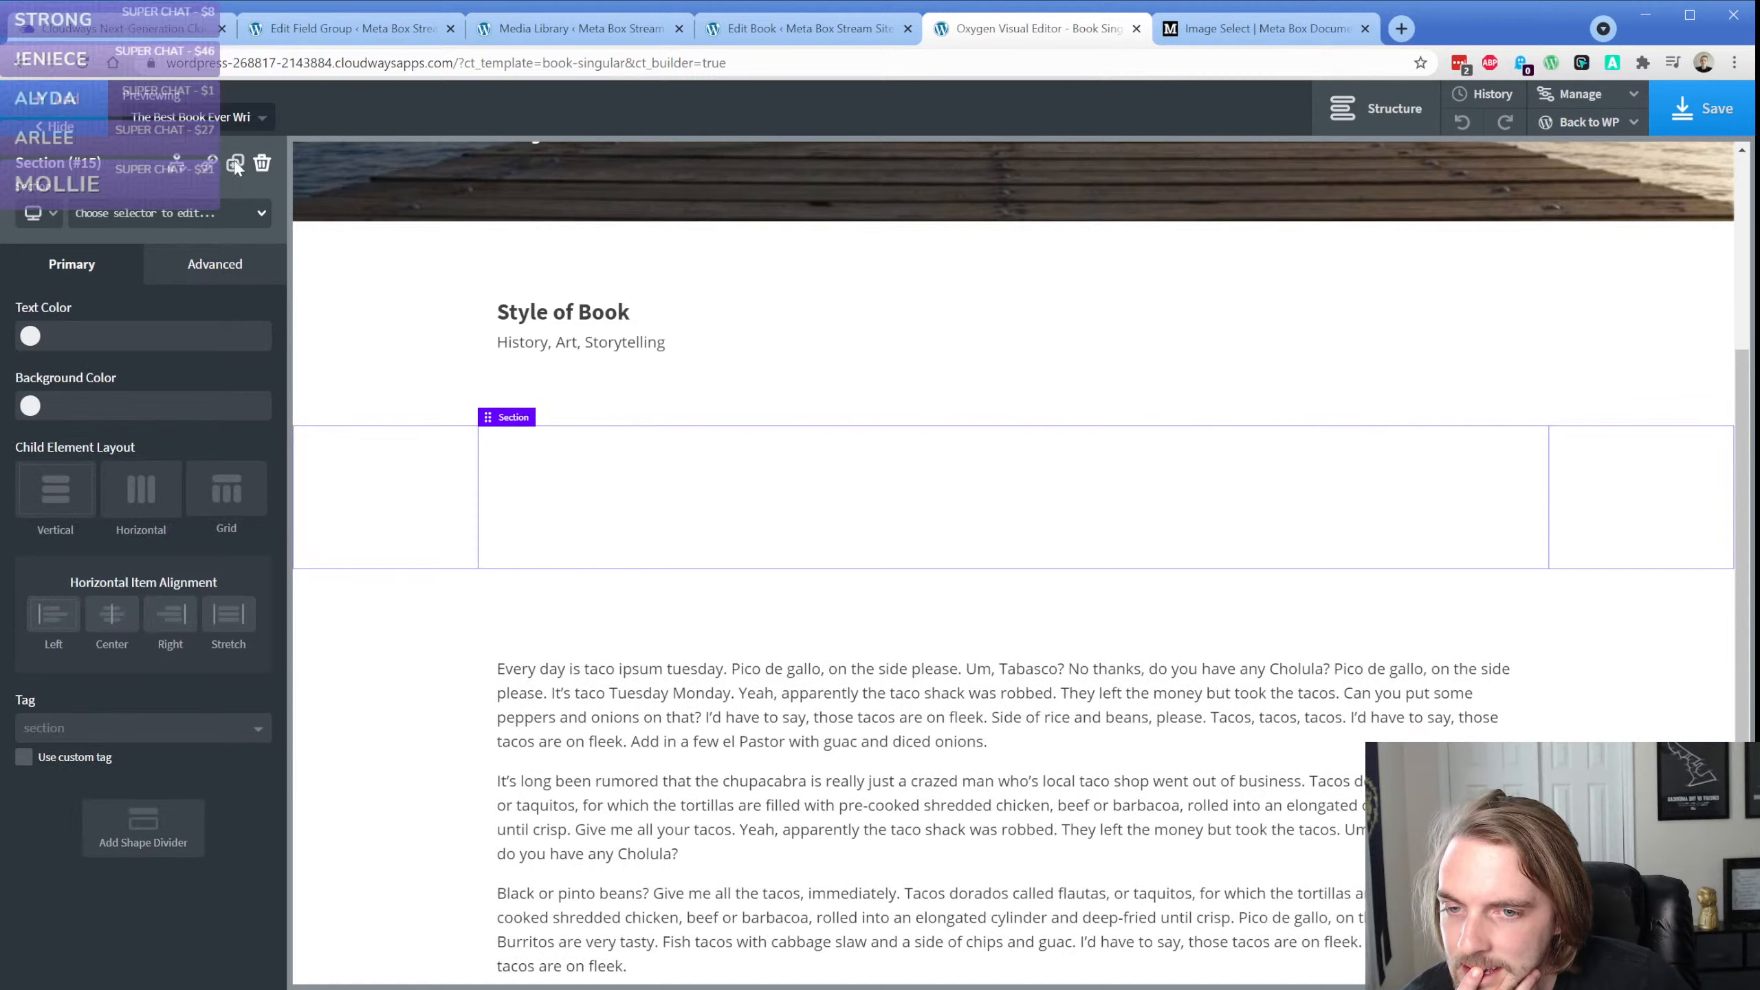
Try a repeater with a Meta Box group query in the empty section, and delete the repeater
left_click(81, 103)
type("rep")
key("Return")
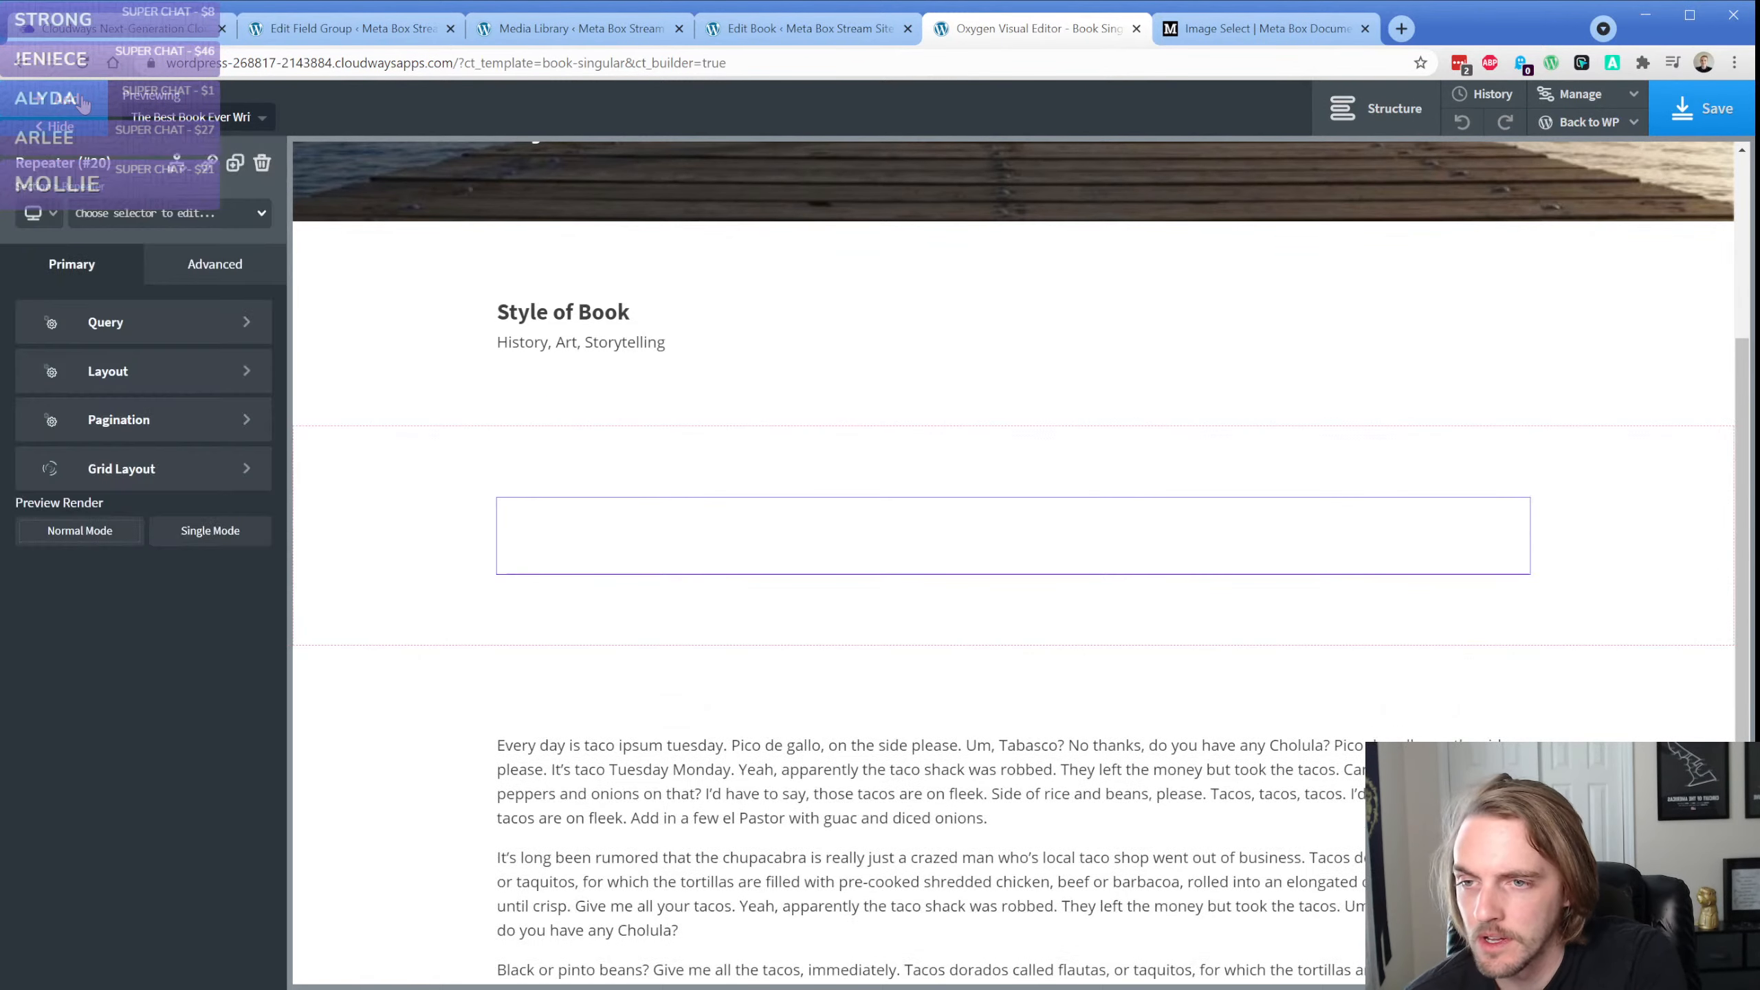
left_click(157, 323)
left_click(69, 429)
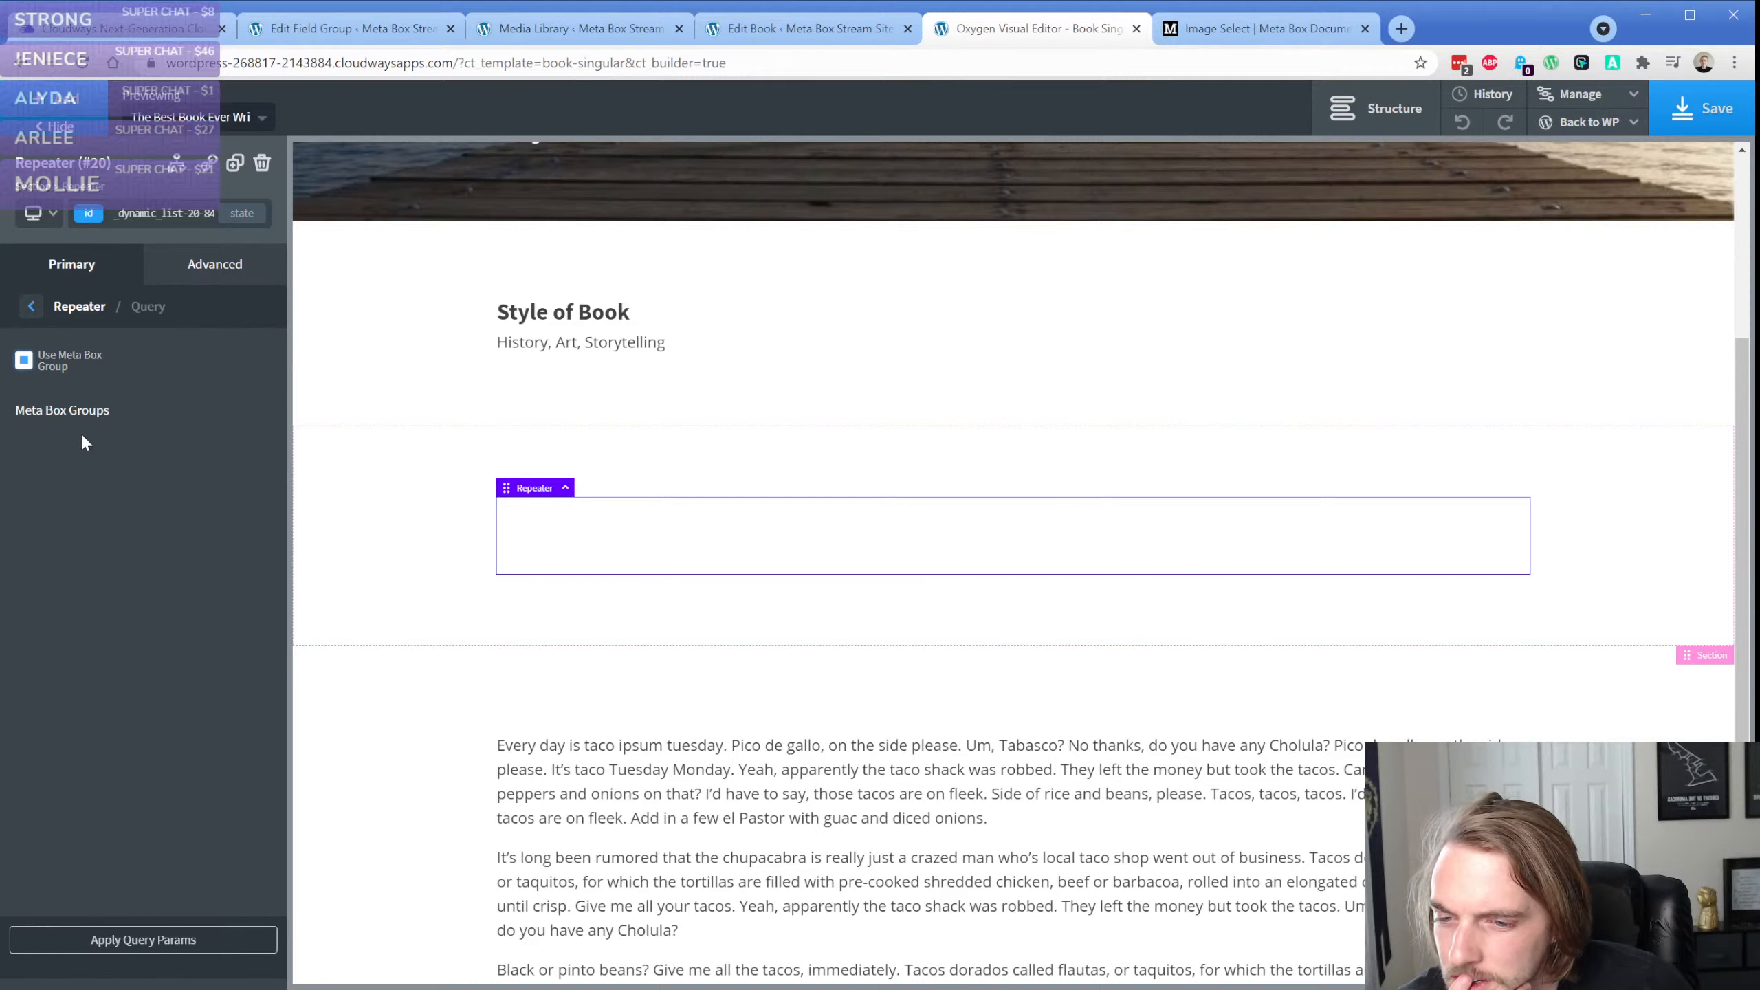
left_click(23, 359)
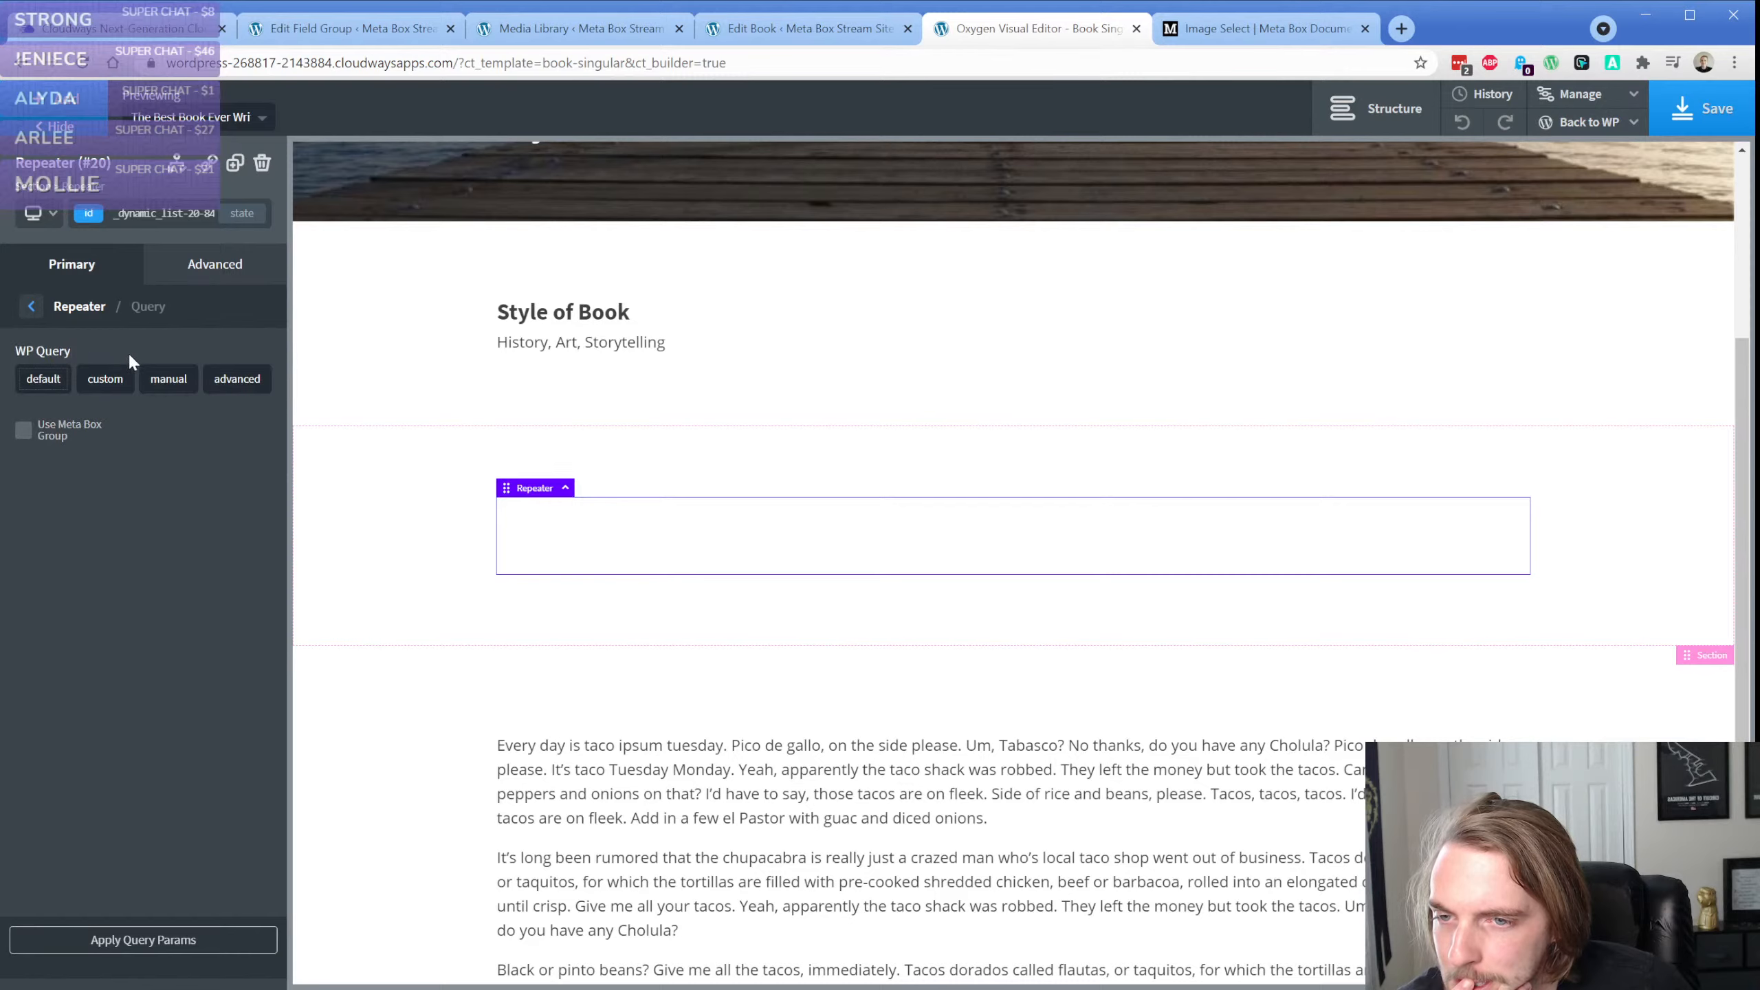
left_click(261, 166)
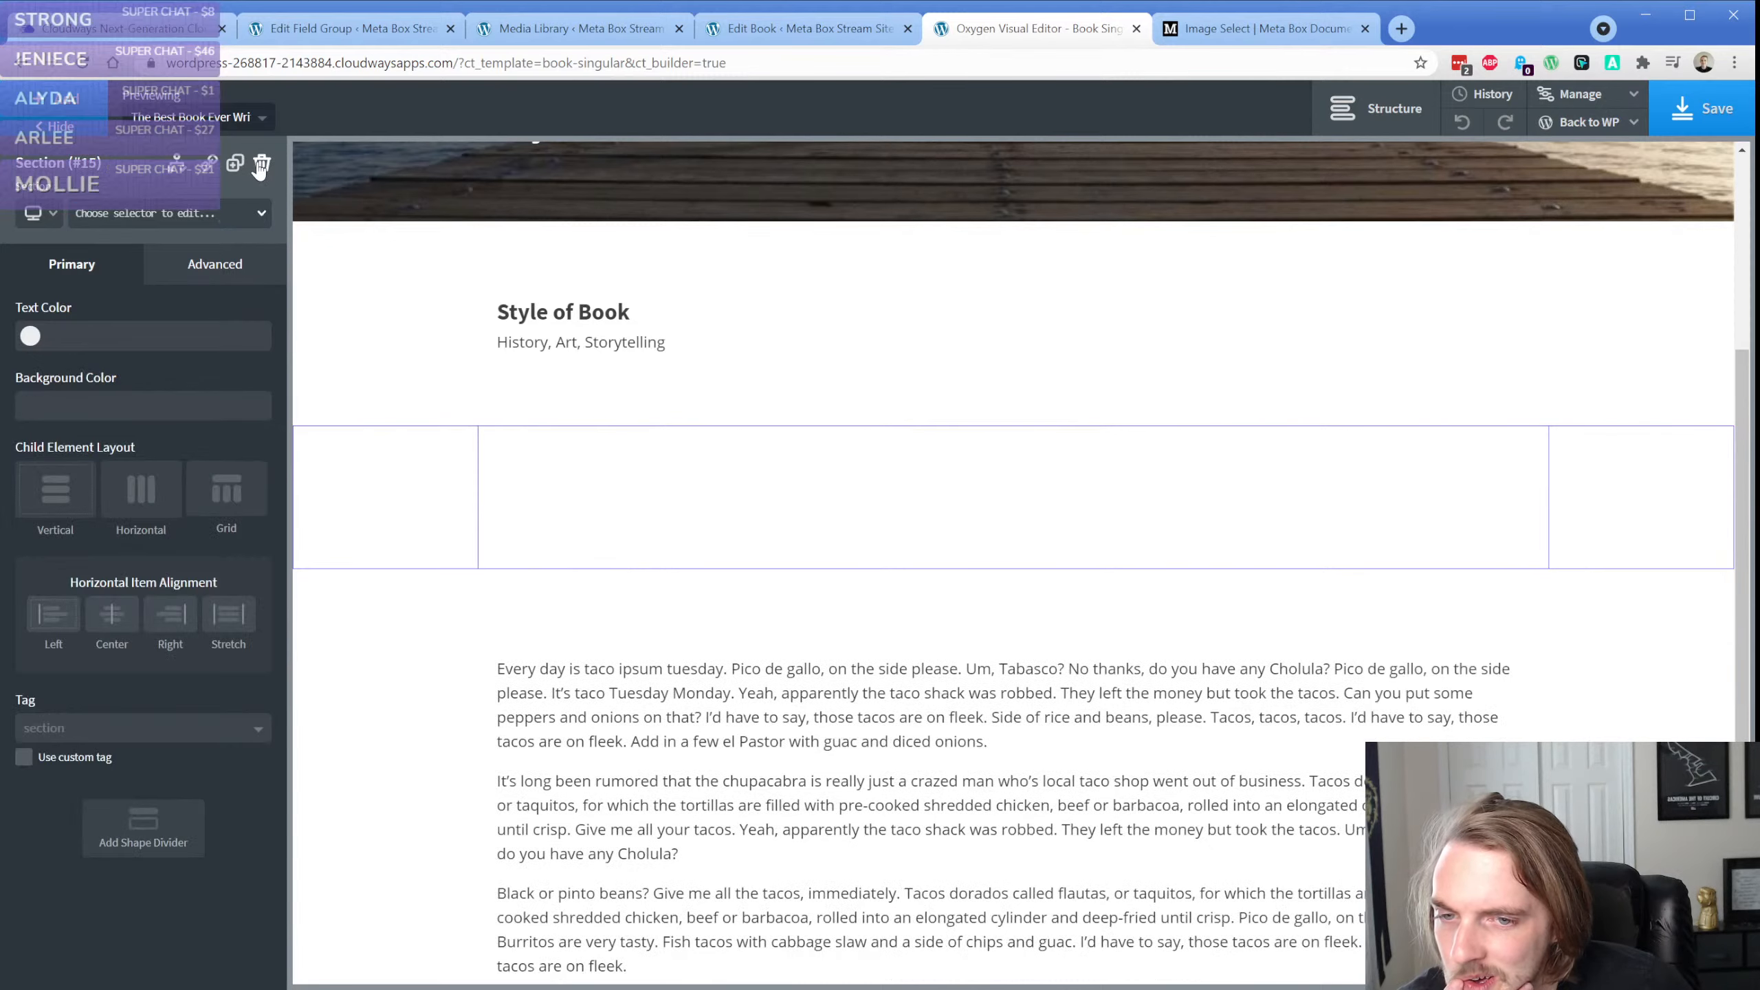
left_click(81, 116)
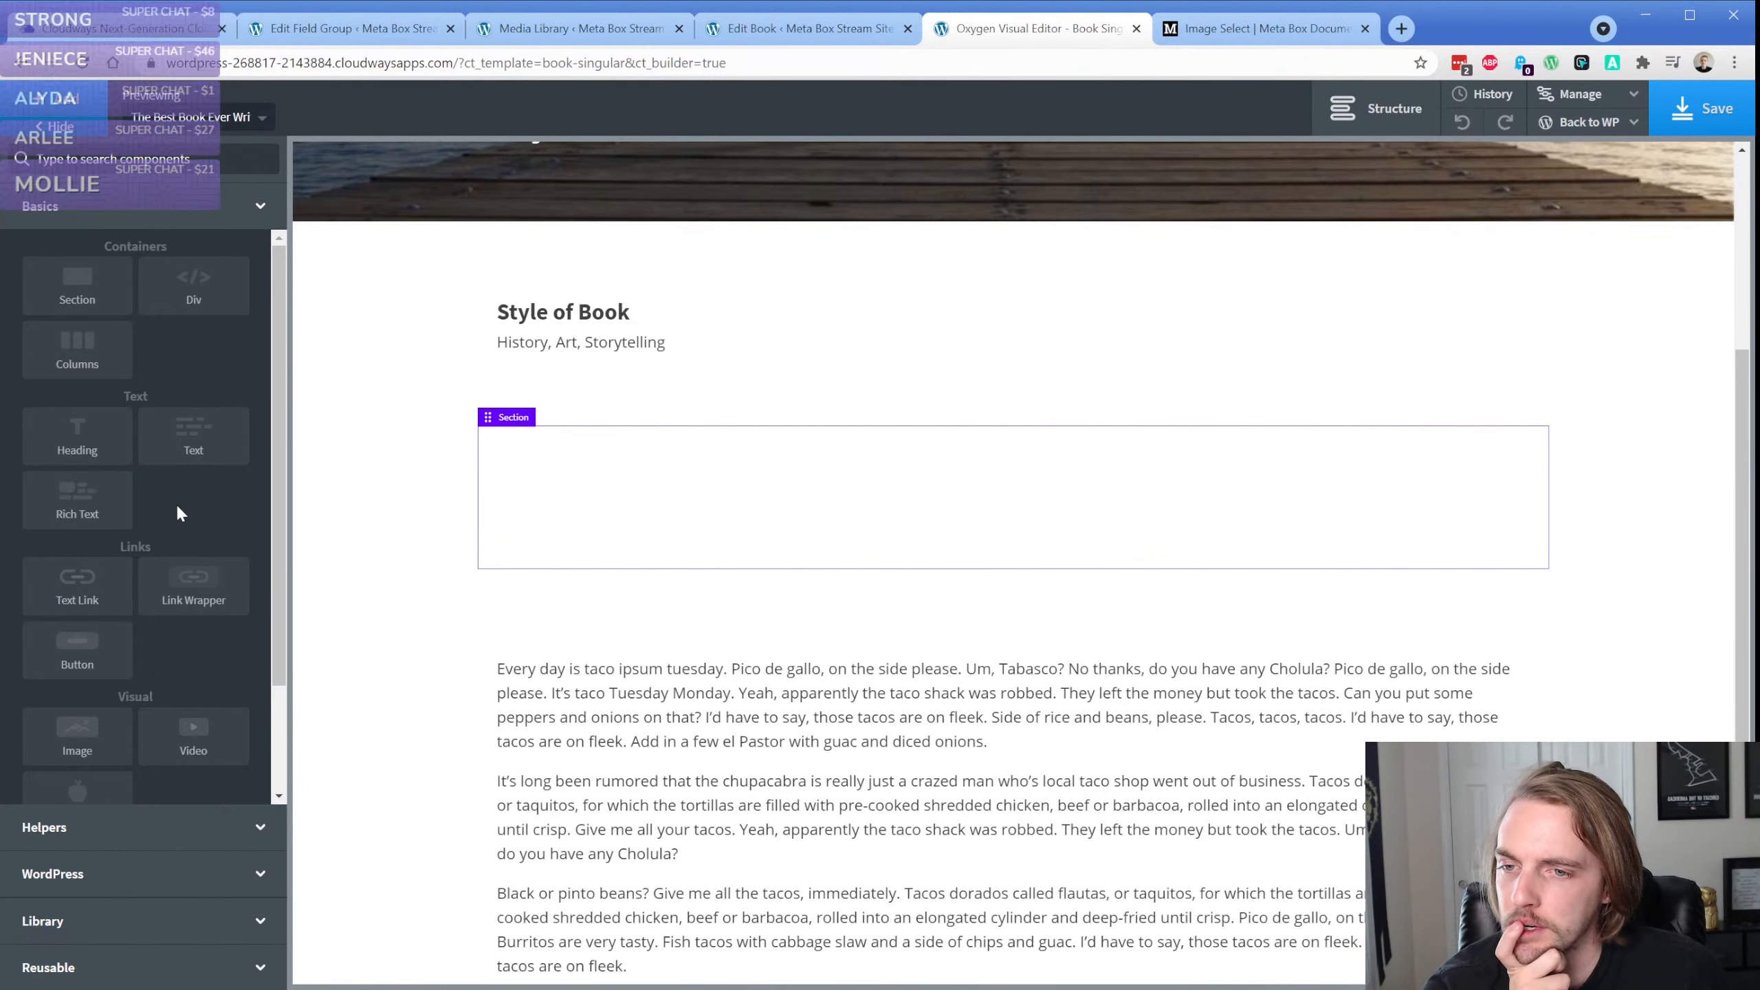
Read the Data and Template Usage sections of the Image Select documentation and close the Media Library tab
left_click(1199, 29)
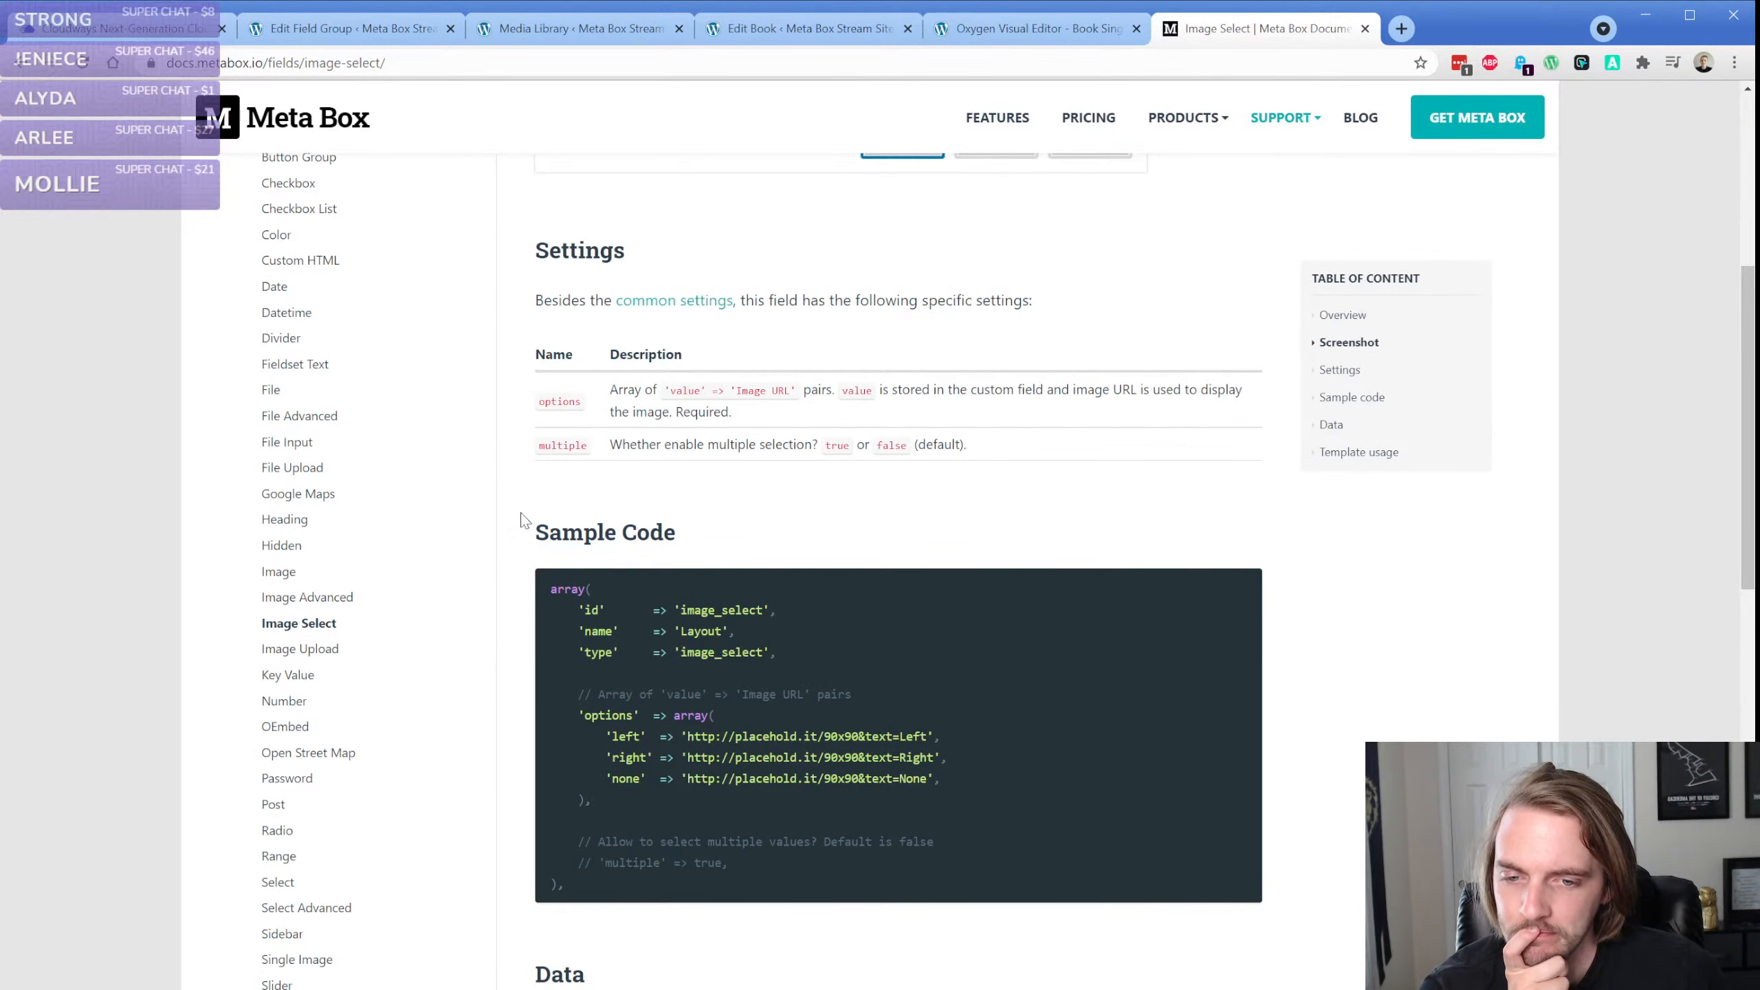
scroll(525, 520, "down", 5)
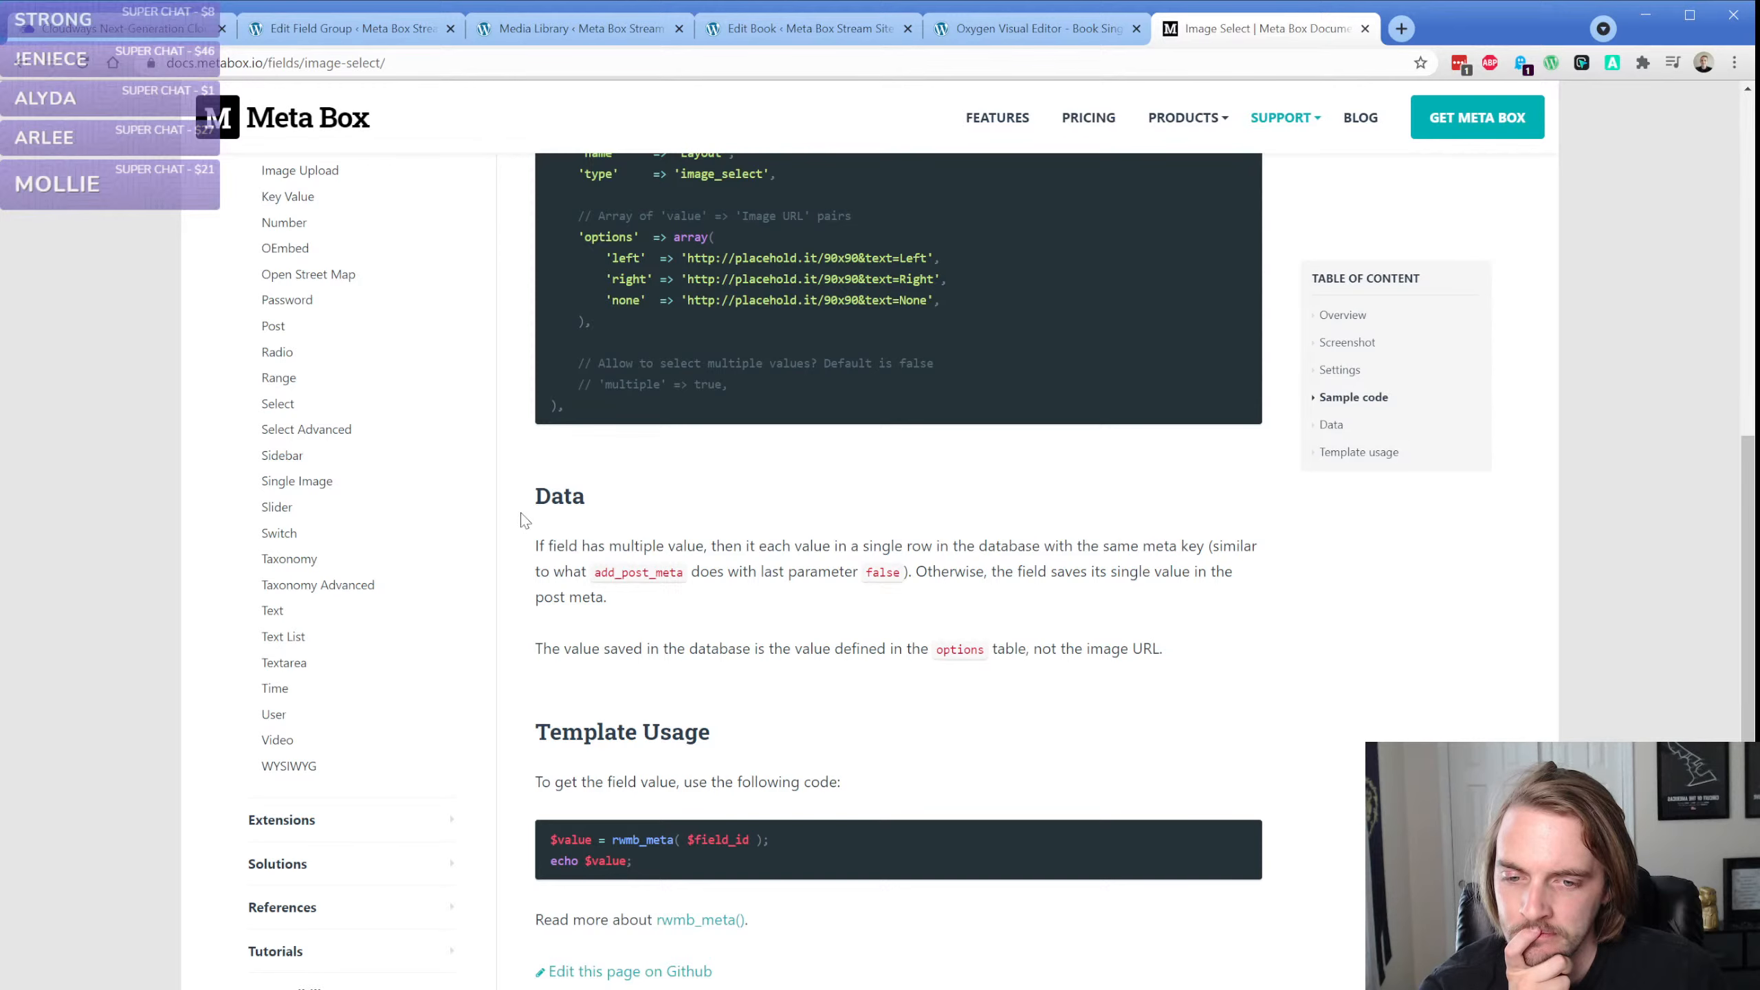
scroll(525, 519, "down", 3)
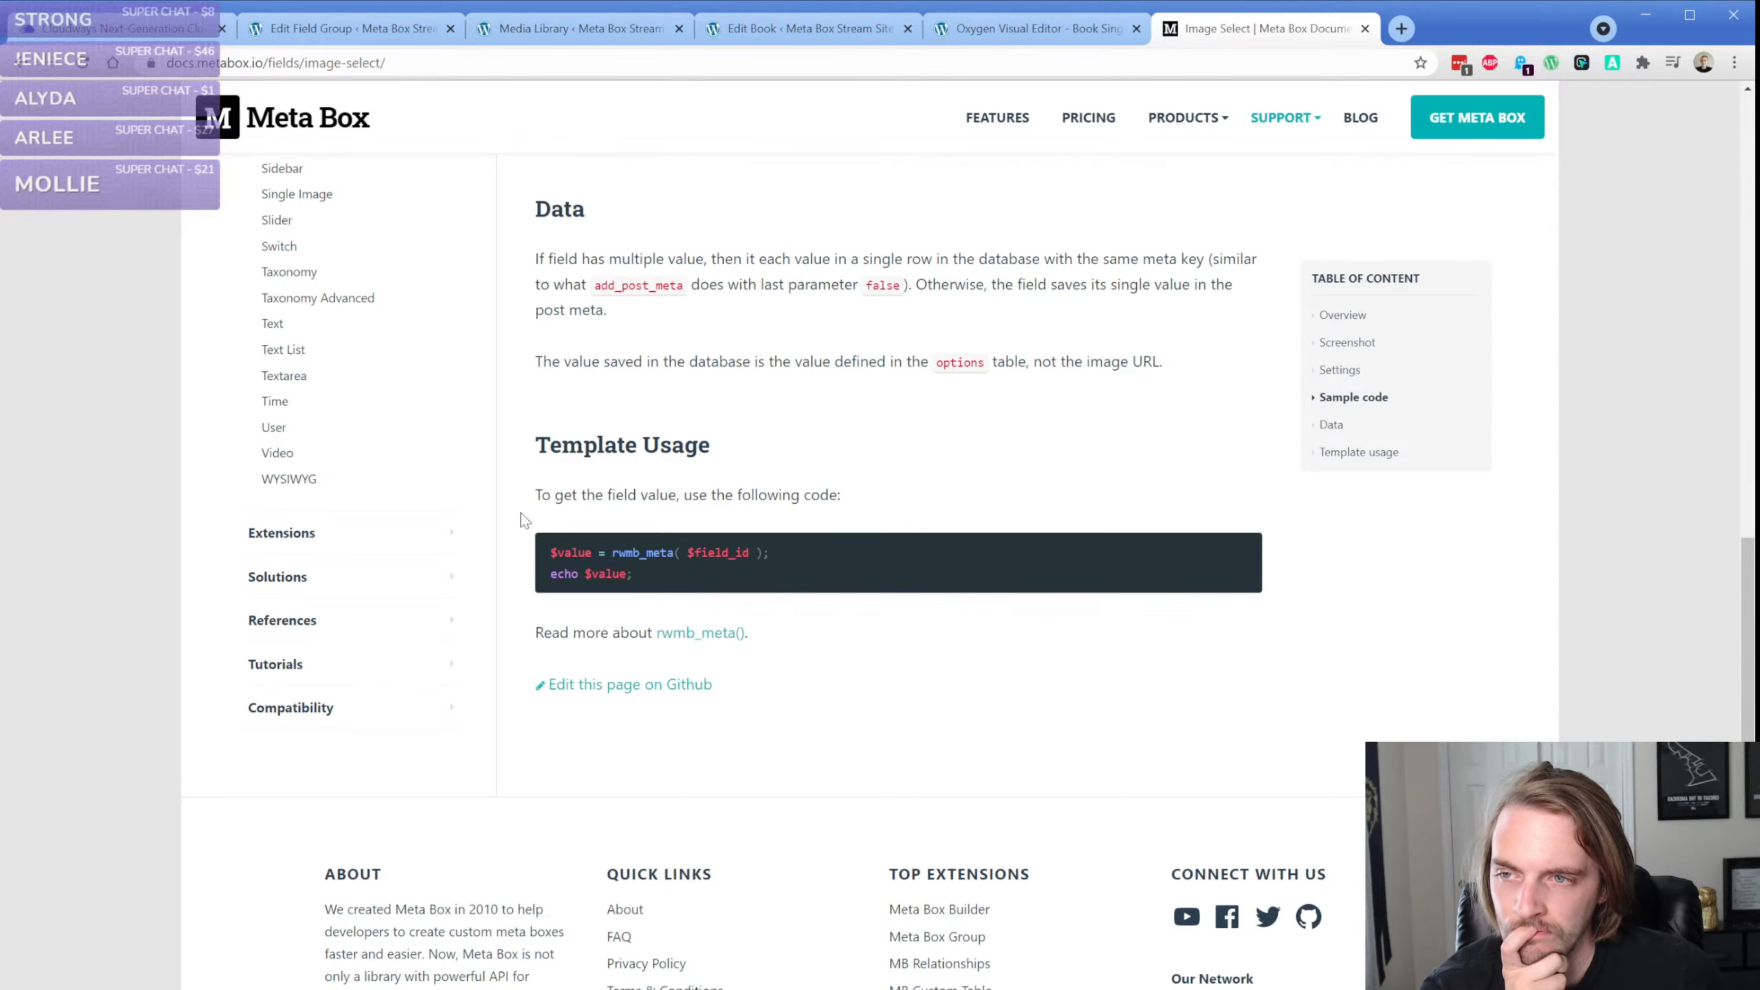
left_click(580, 31)
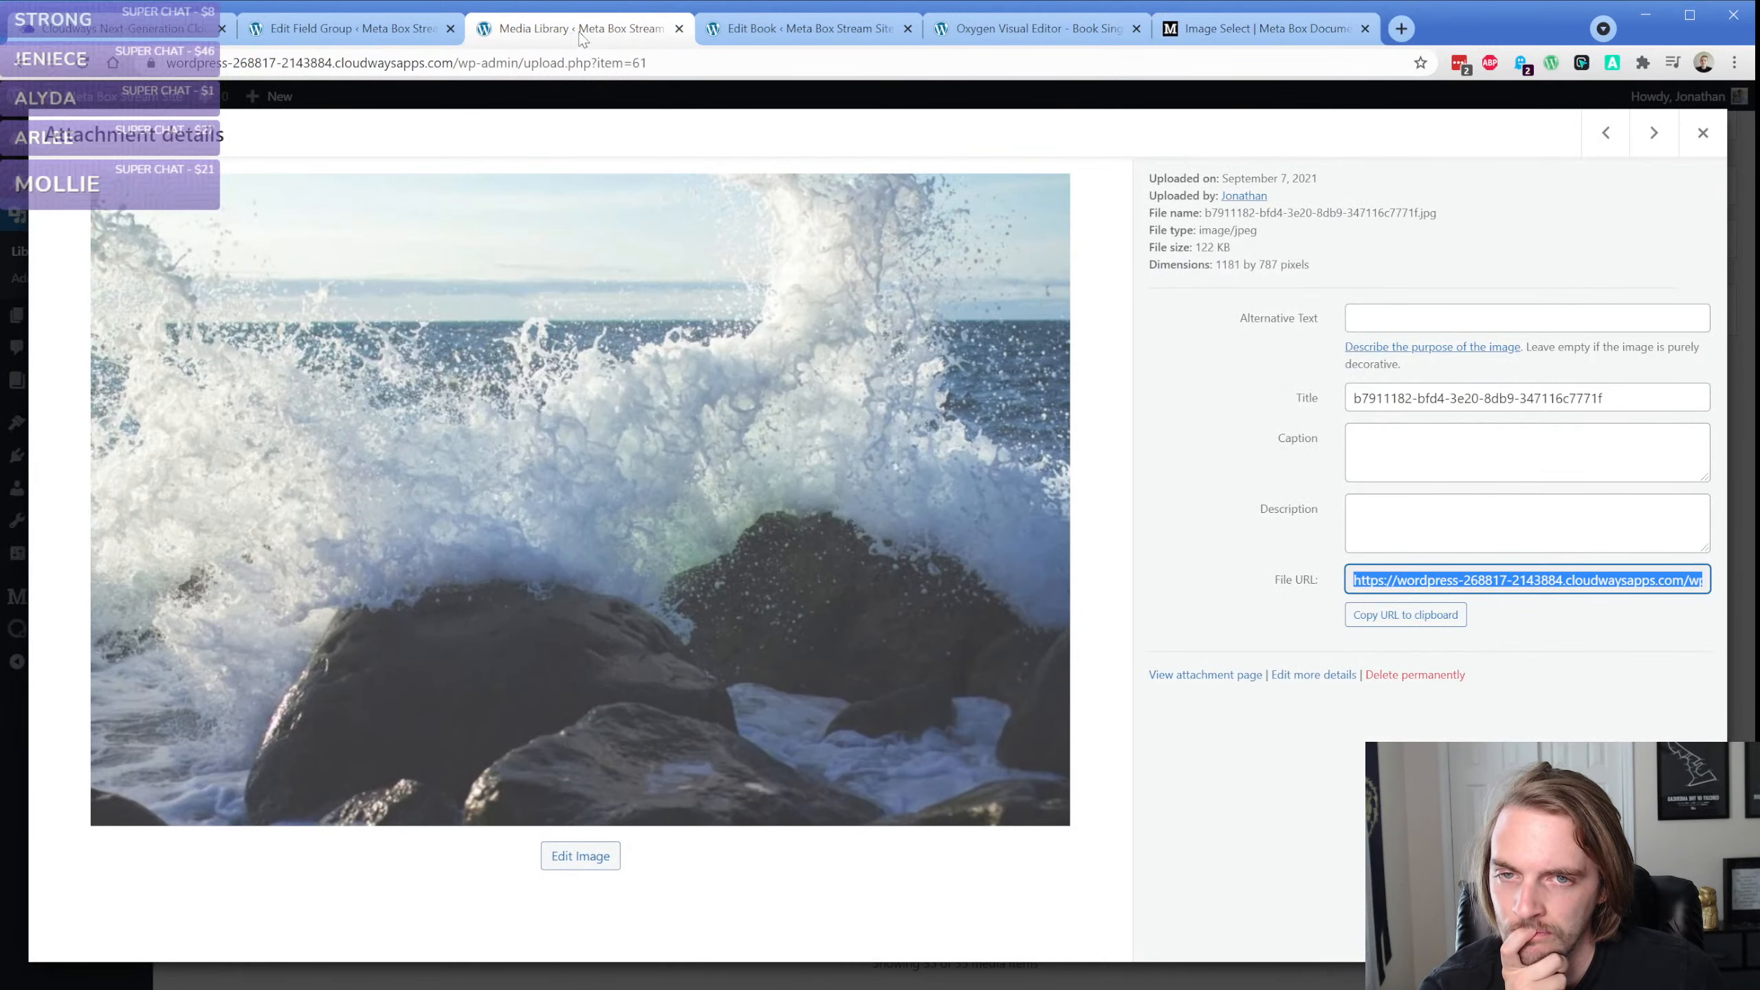
left_click(679, 29)
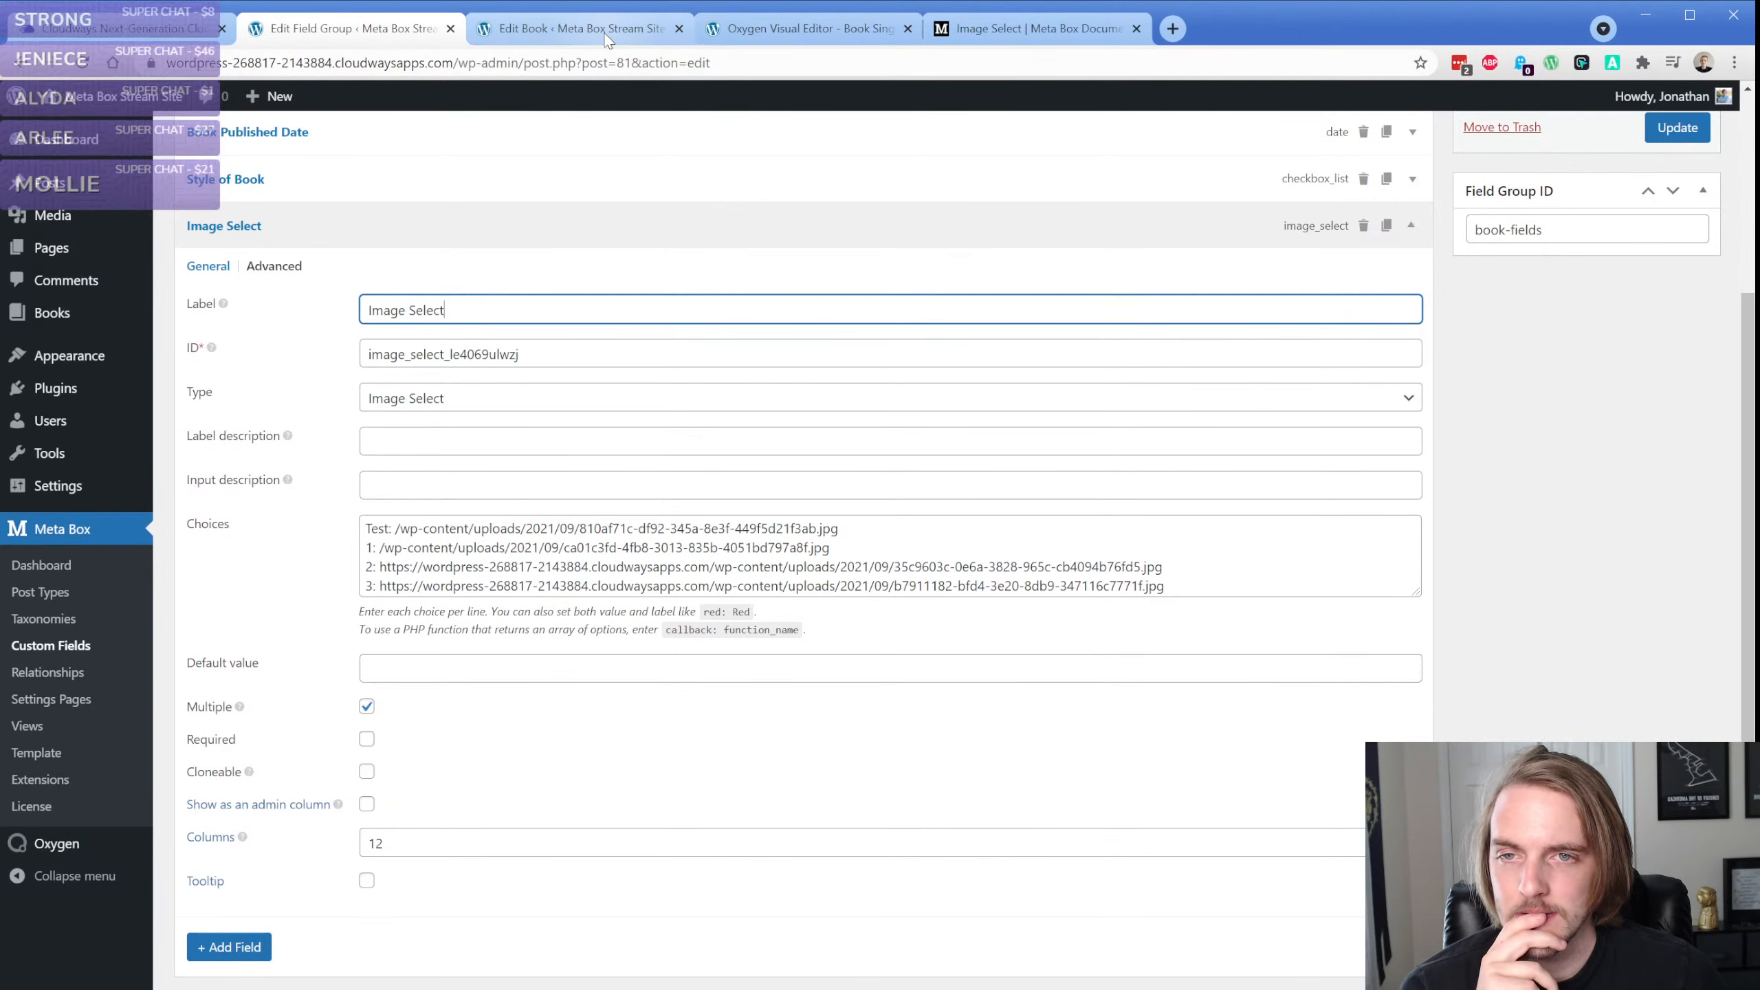
Compare the documentation's notes on stored values with the Image Select field's choices and settings in the Book Fields group
left_click(1021, 29)
scroll(539, 386, "up", 1)
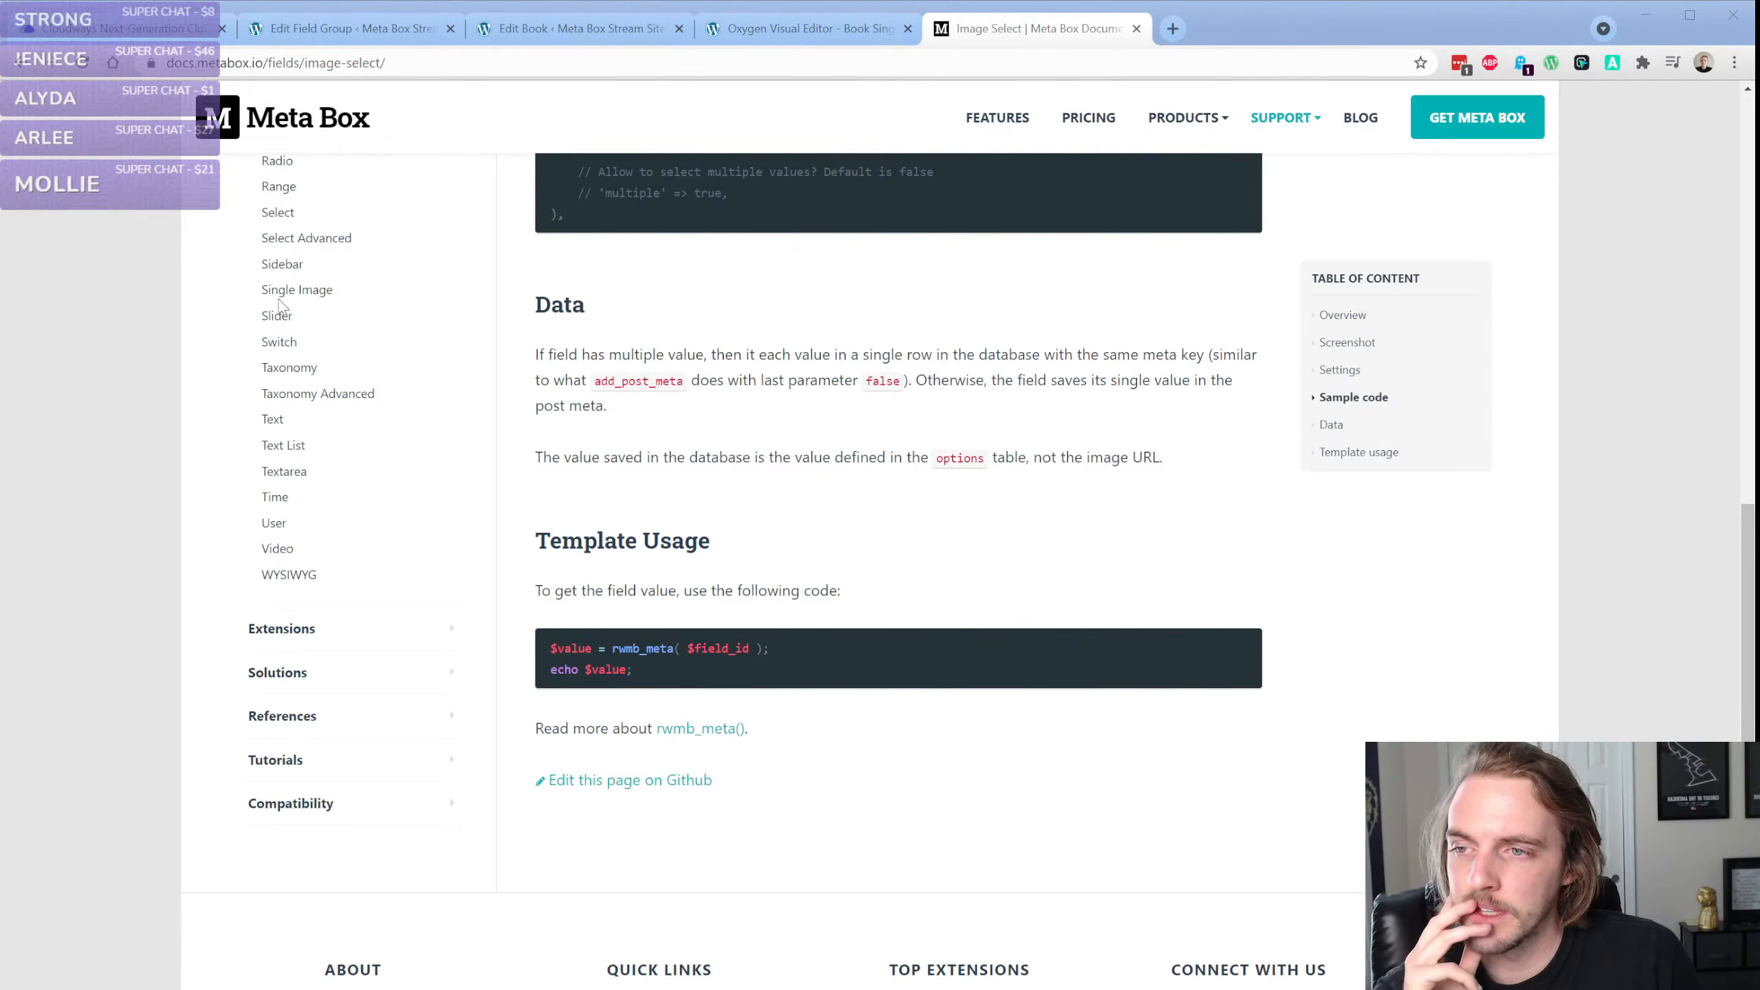
left_click(528, 283)
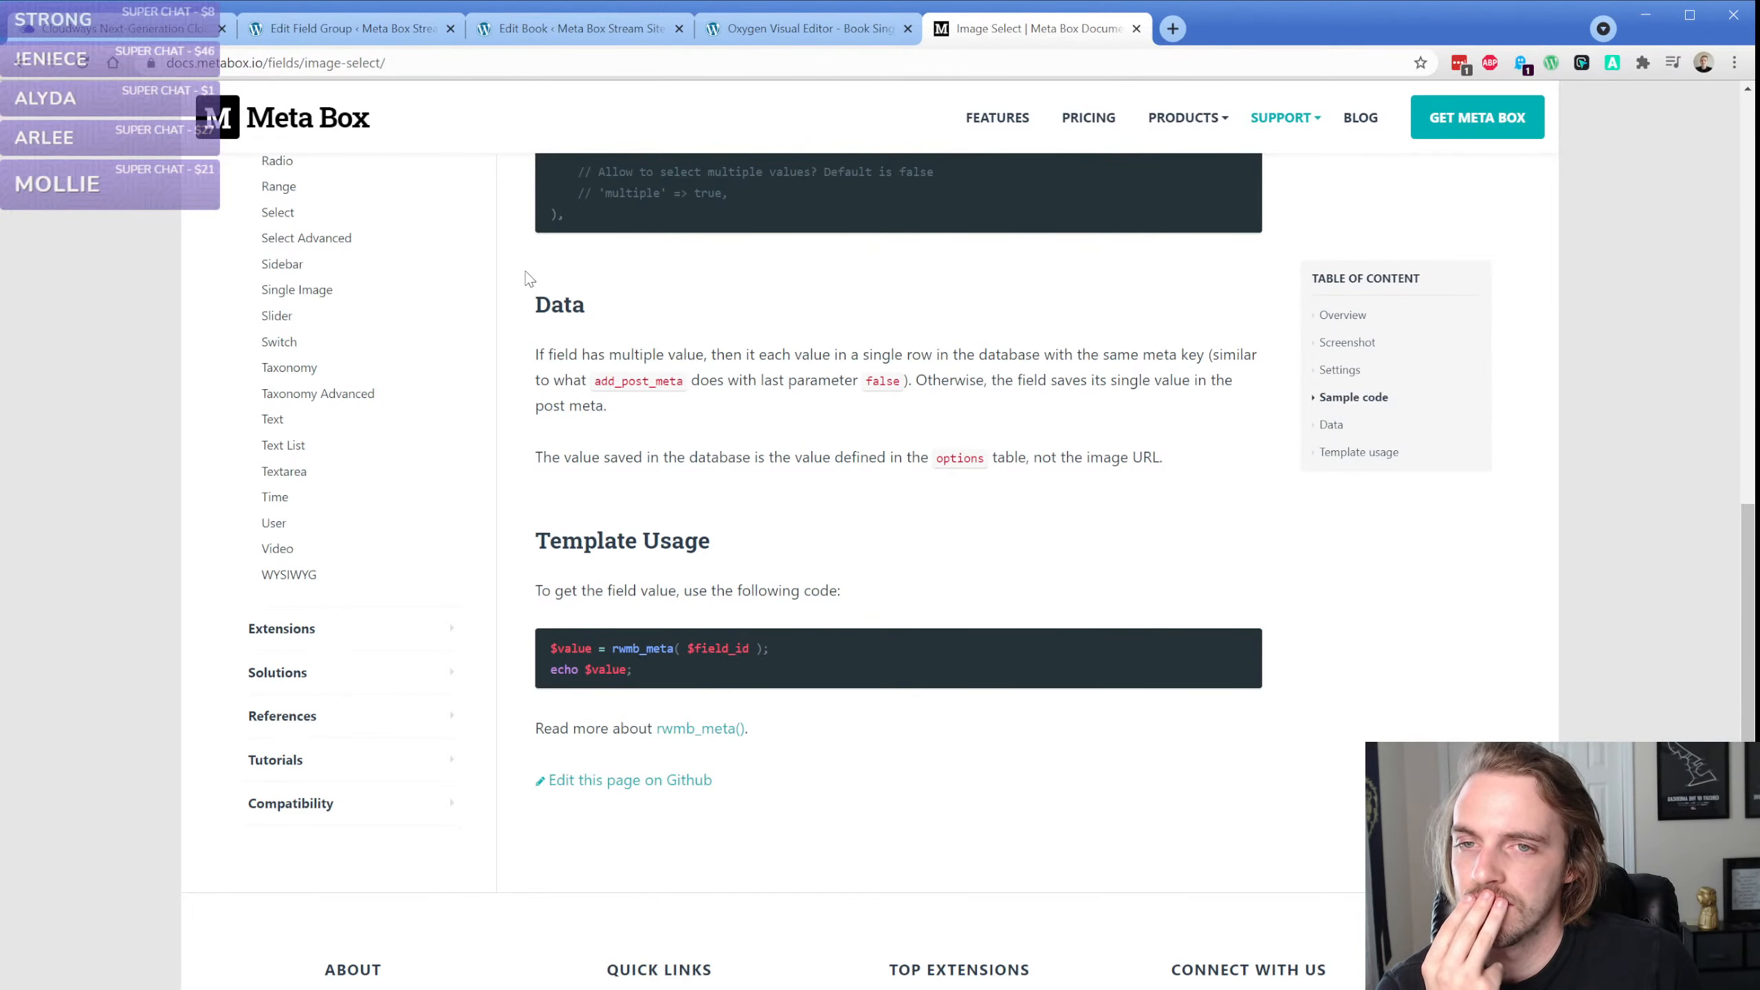
left_click(399, 28)
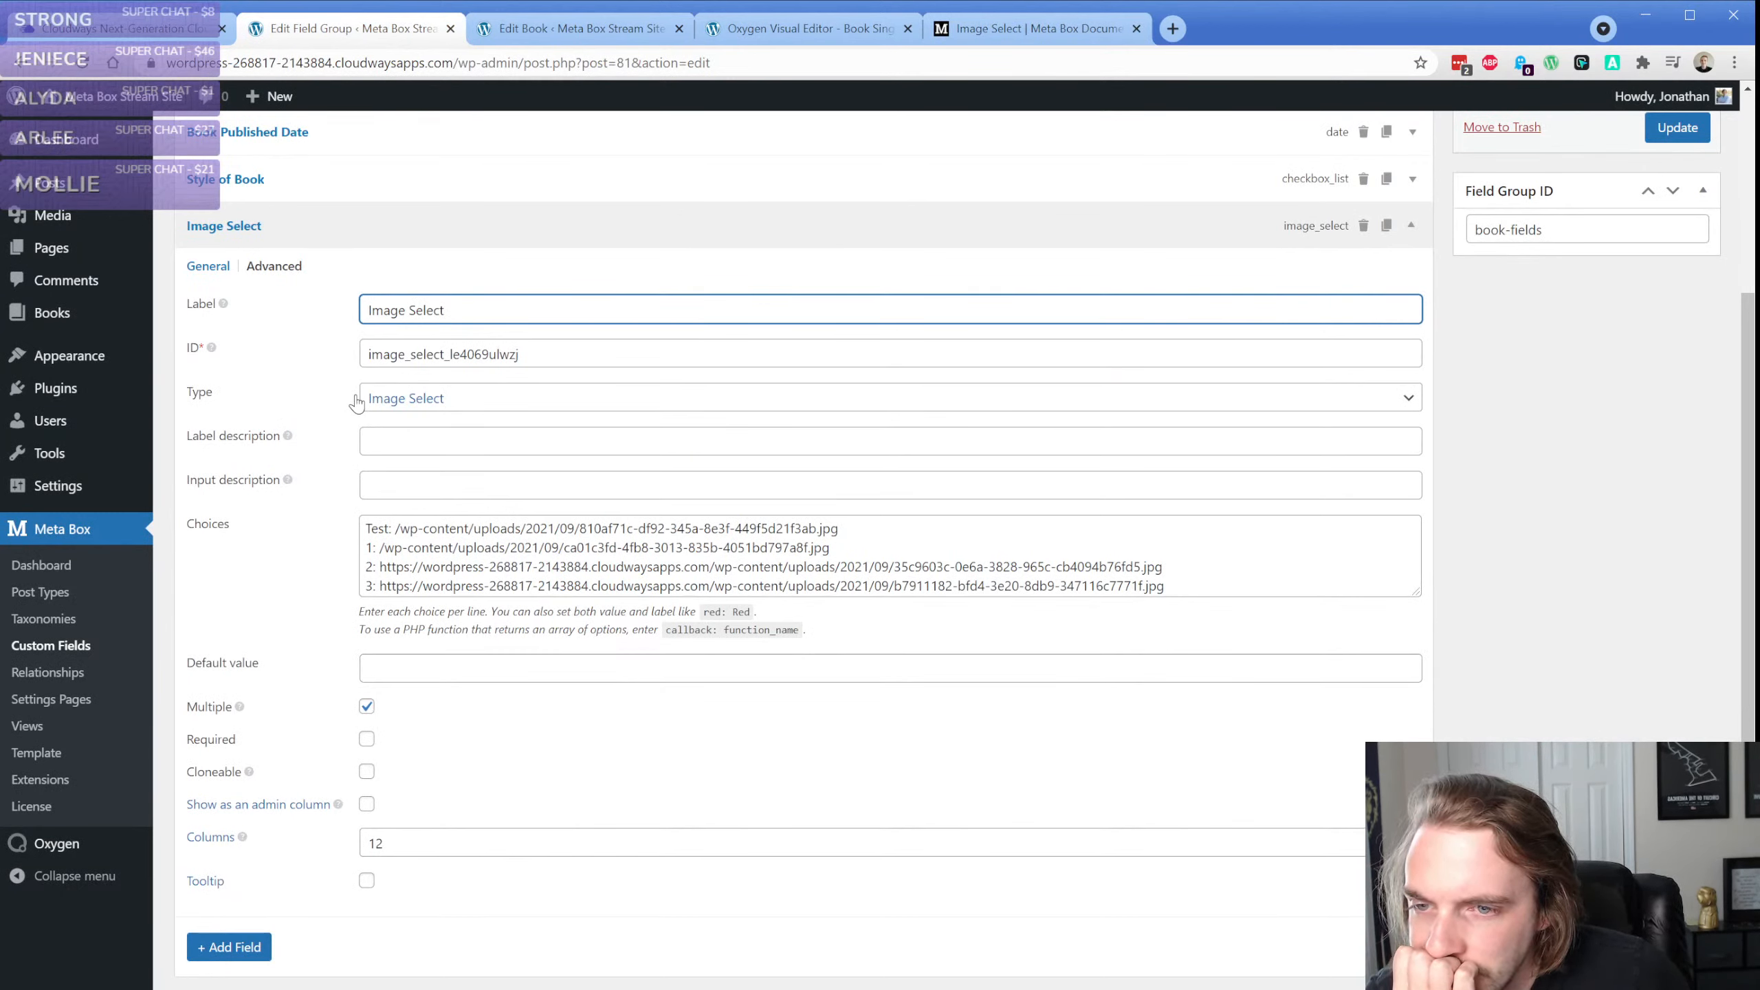
left_click(169, 388)
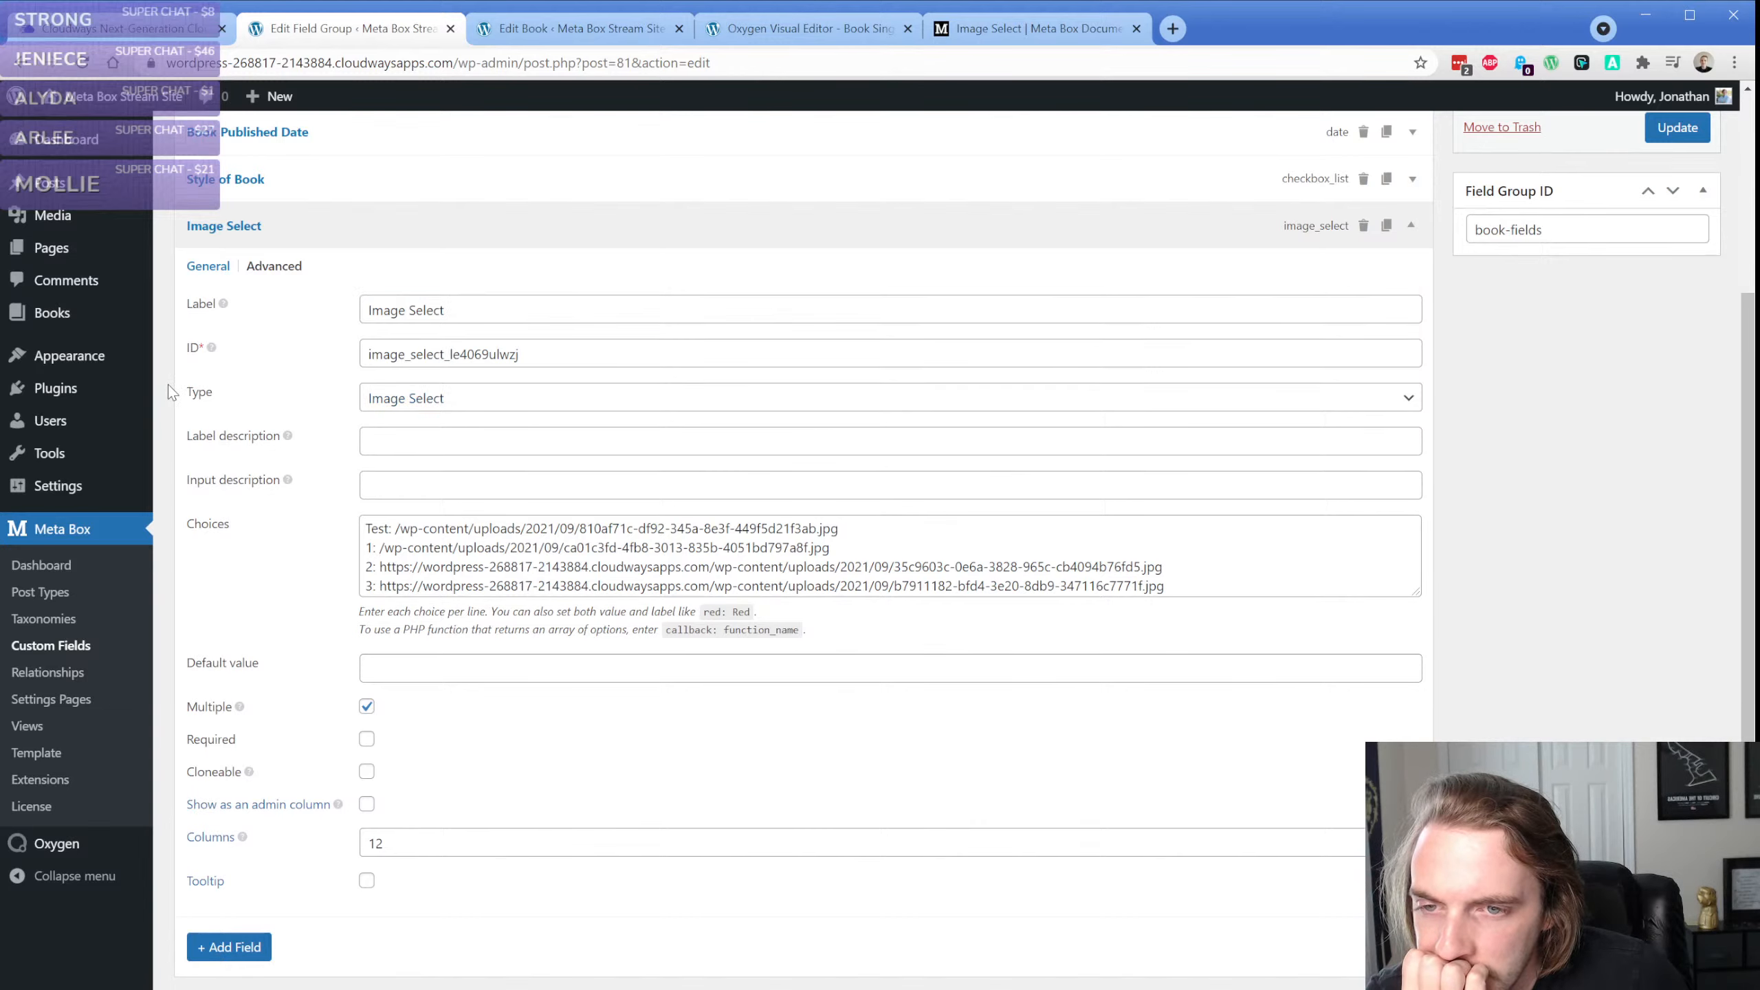
scroll(169, 392, "down", 1)
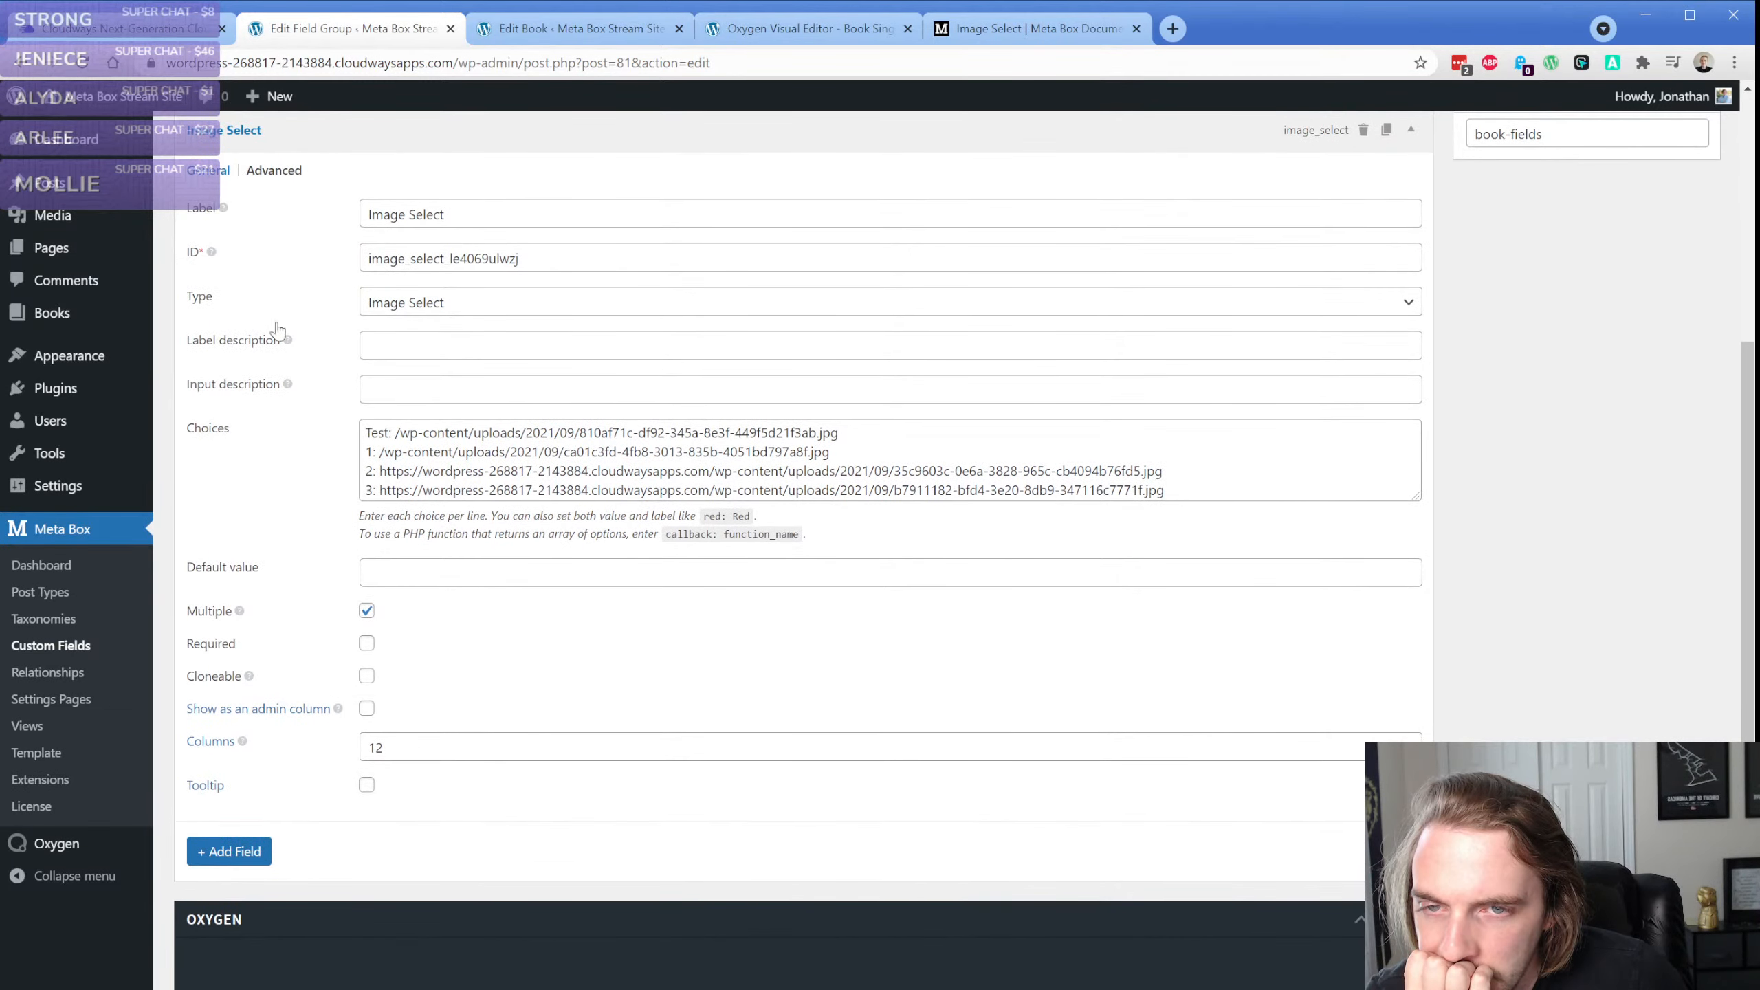
Copy the rwmb_meta template usage snippet from the Image Select documentation and return to the Oxygen visual editor
left_click(994, 42)
scroll(666, 389, "up", 4)
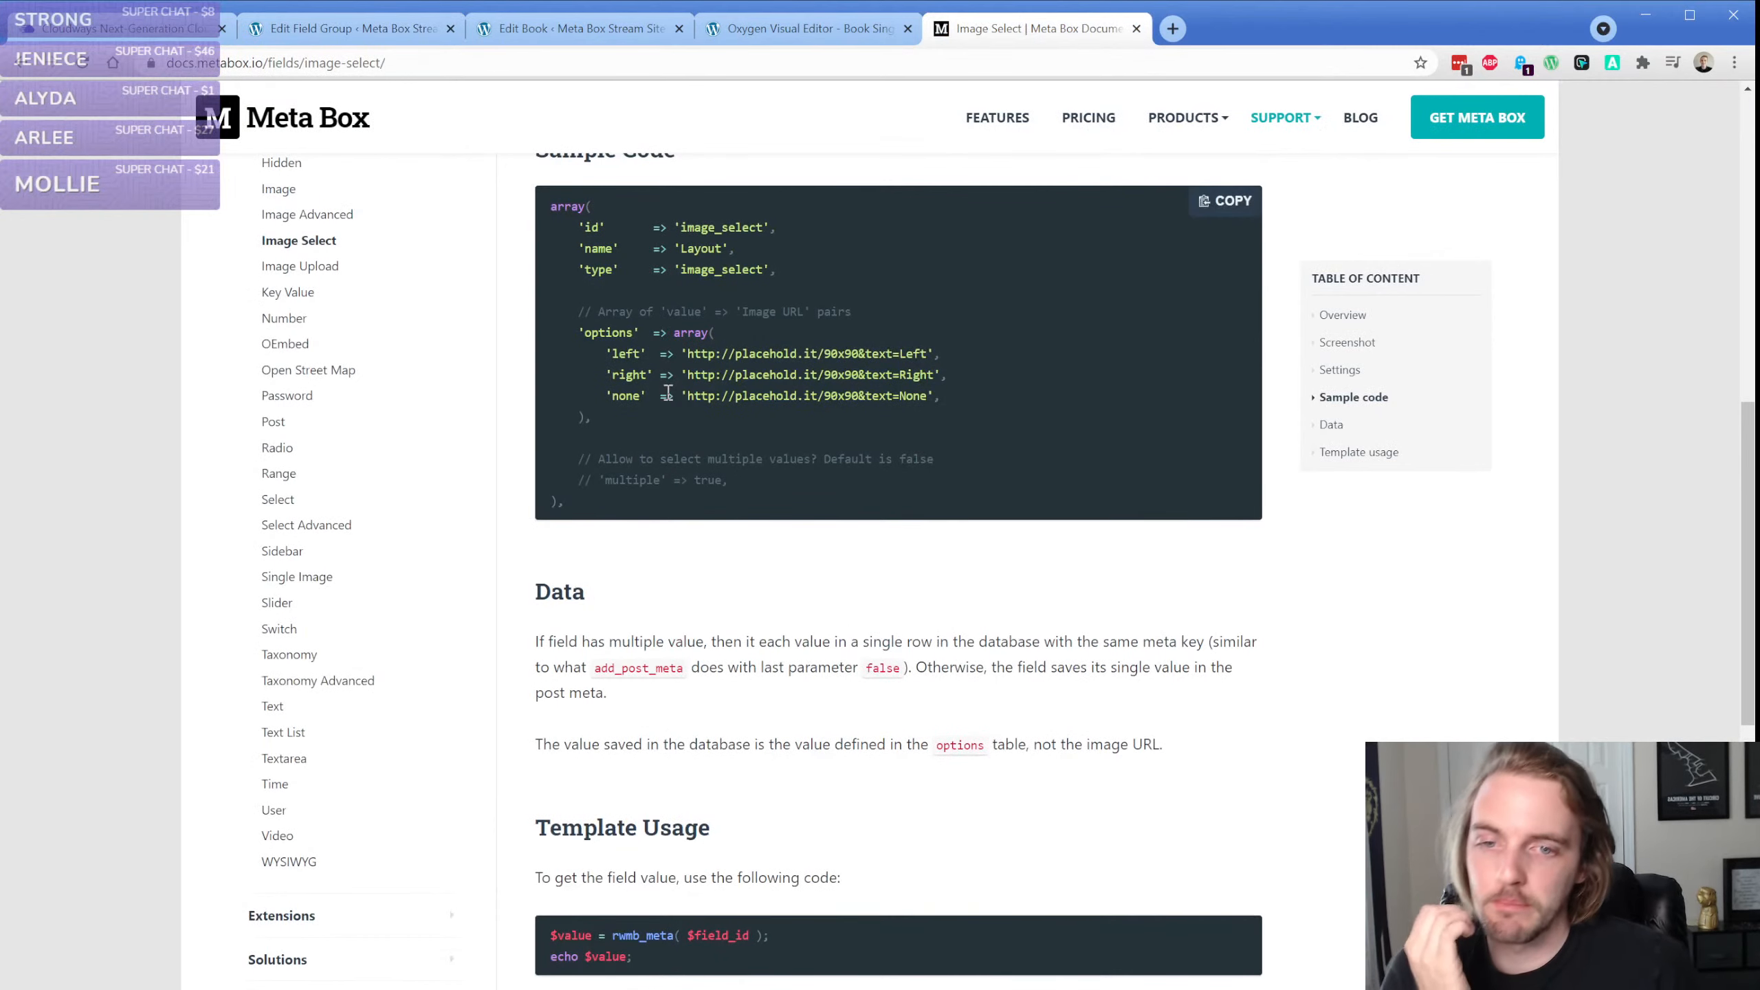
scroll(668, 392, "down", 4)
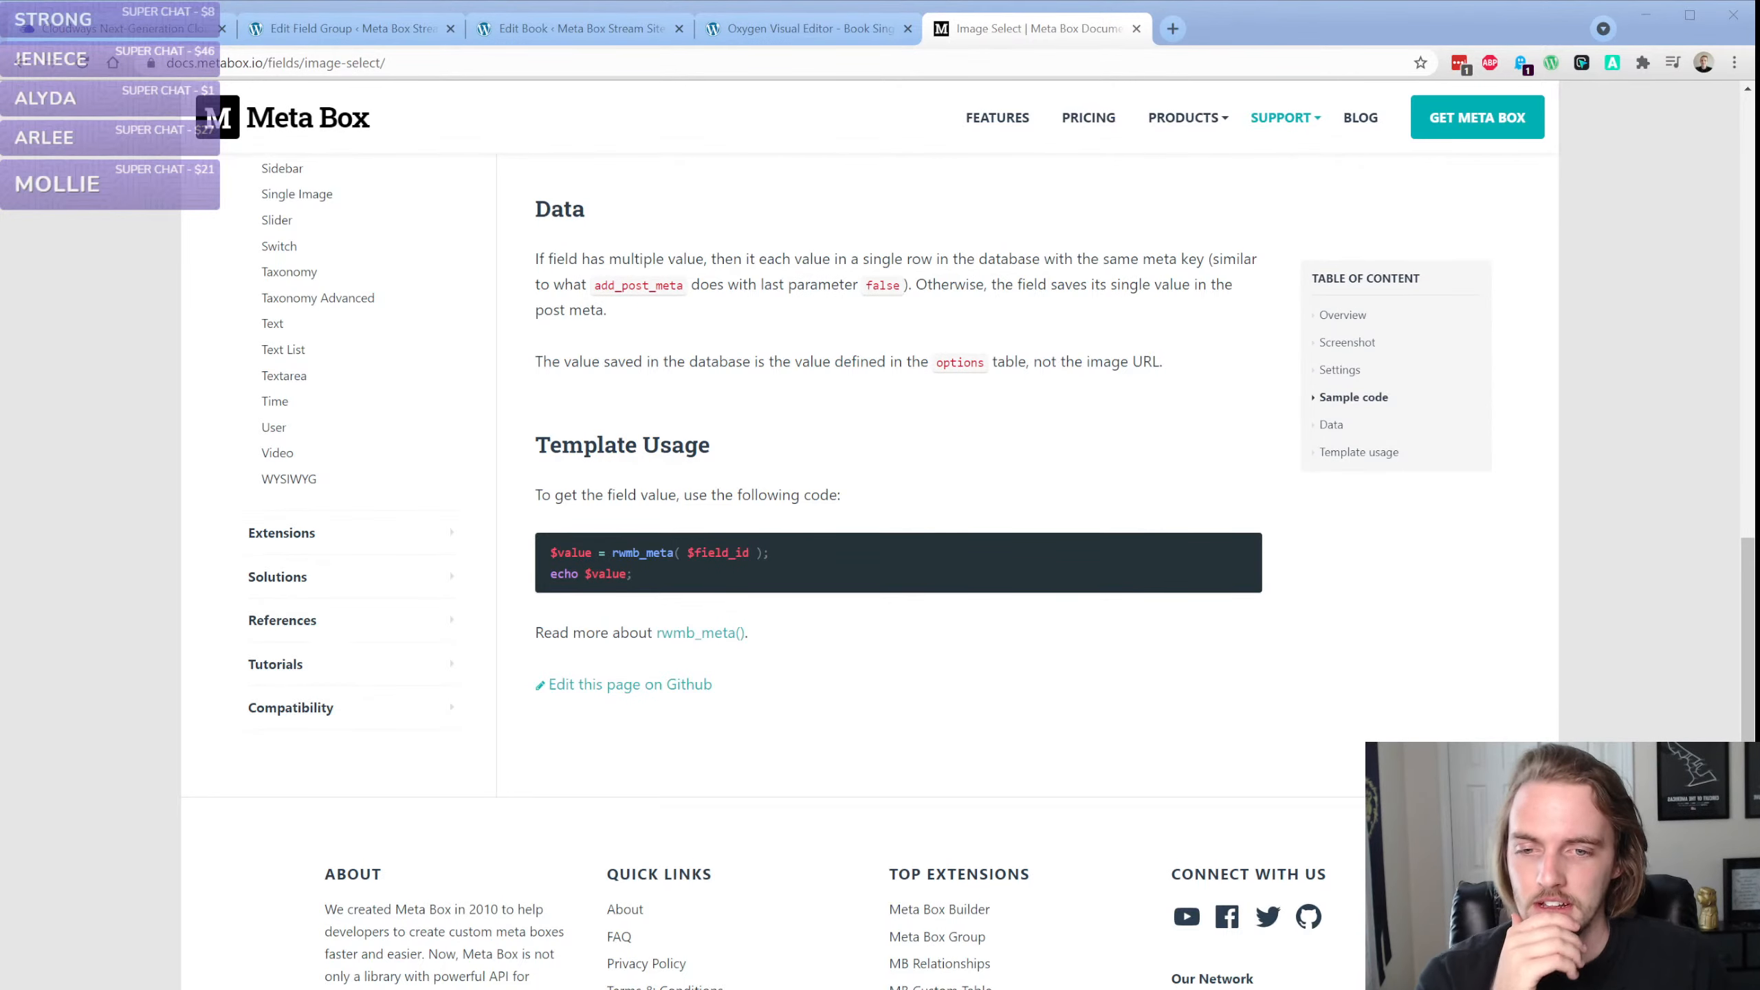
left_click(1223, 551)
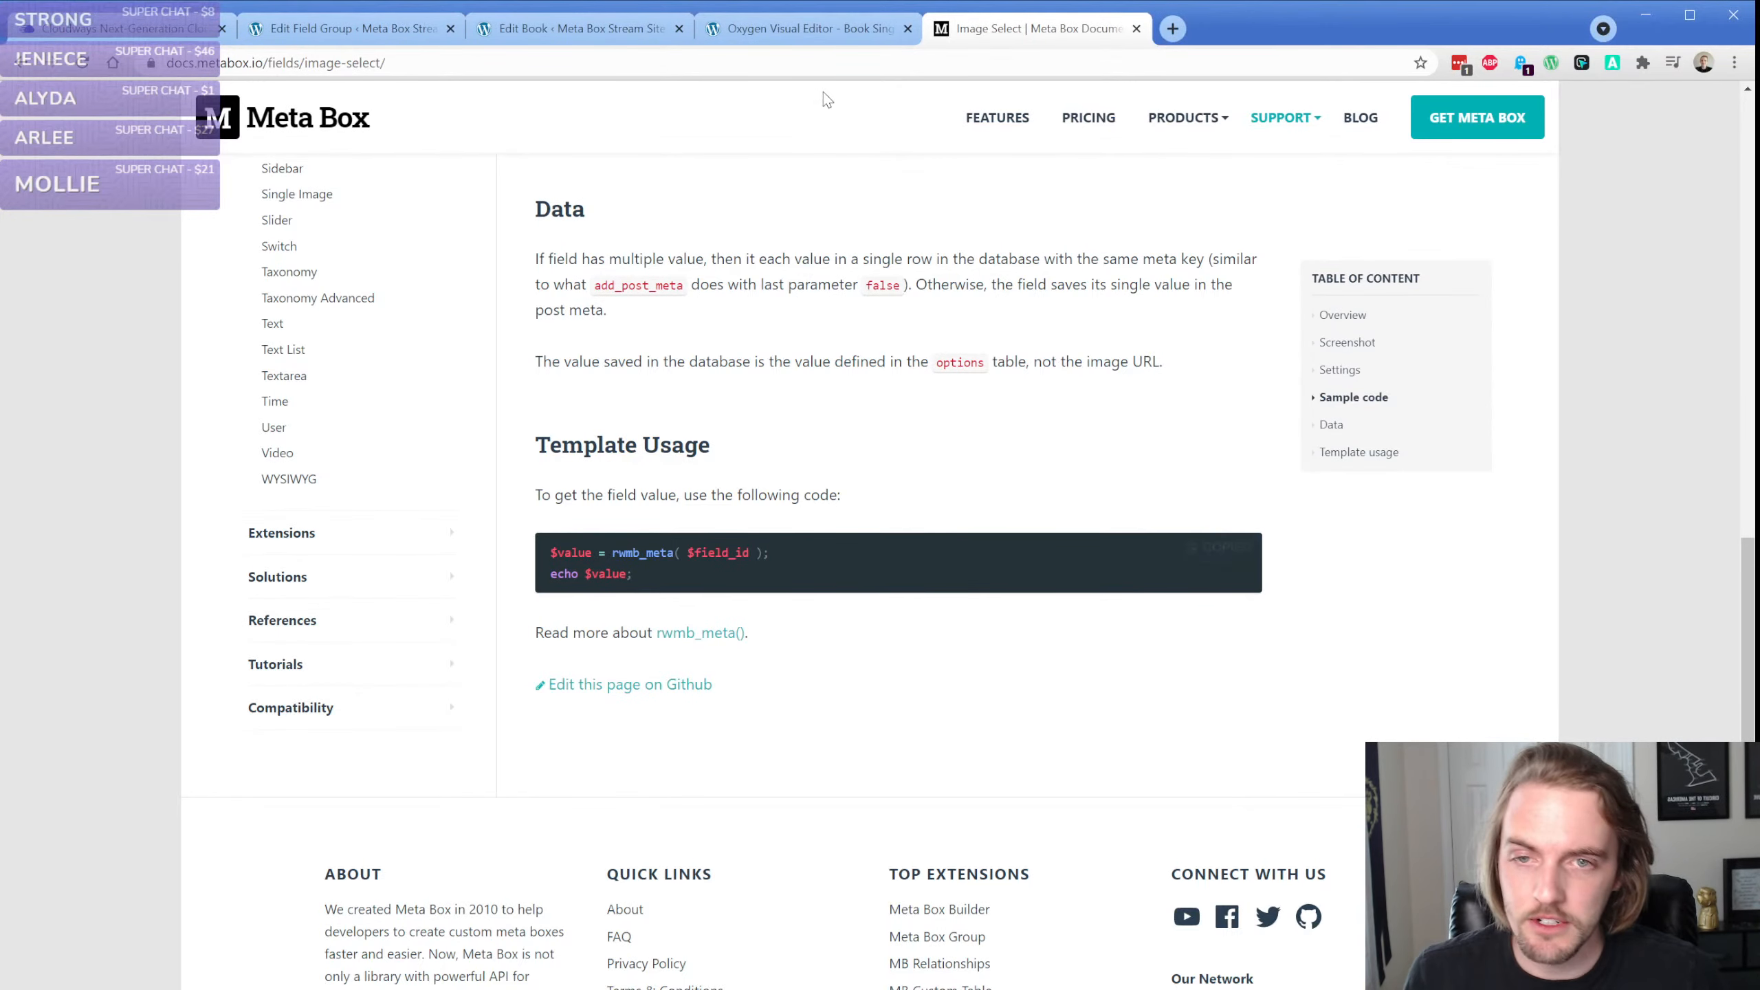
left_click(759, 29)
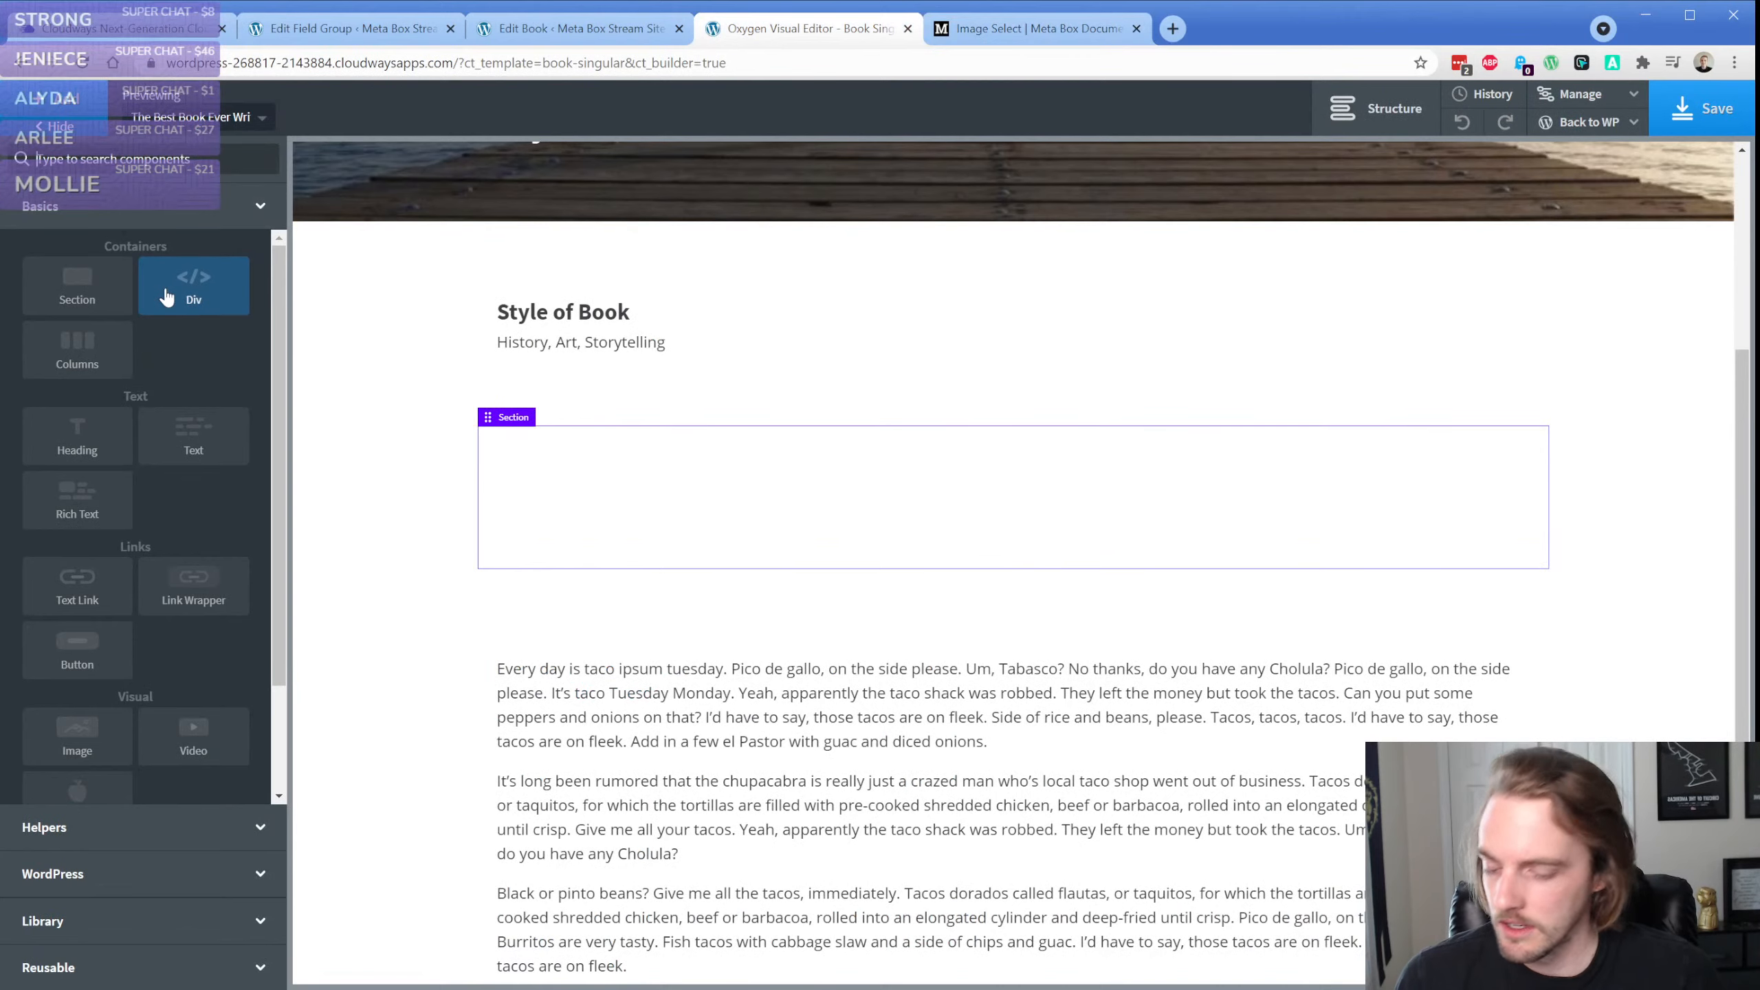
Add a Code Block to the empty section and open its PHP code for editing
type("code")
key("Return")
left_click(173, 429)
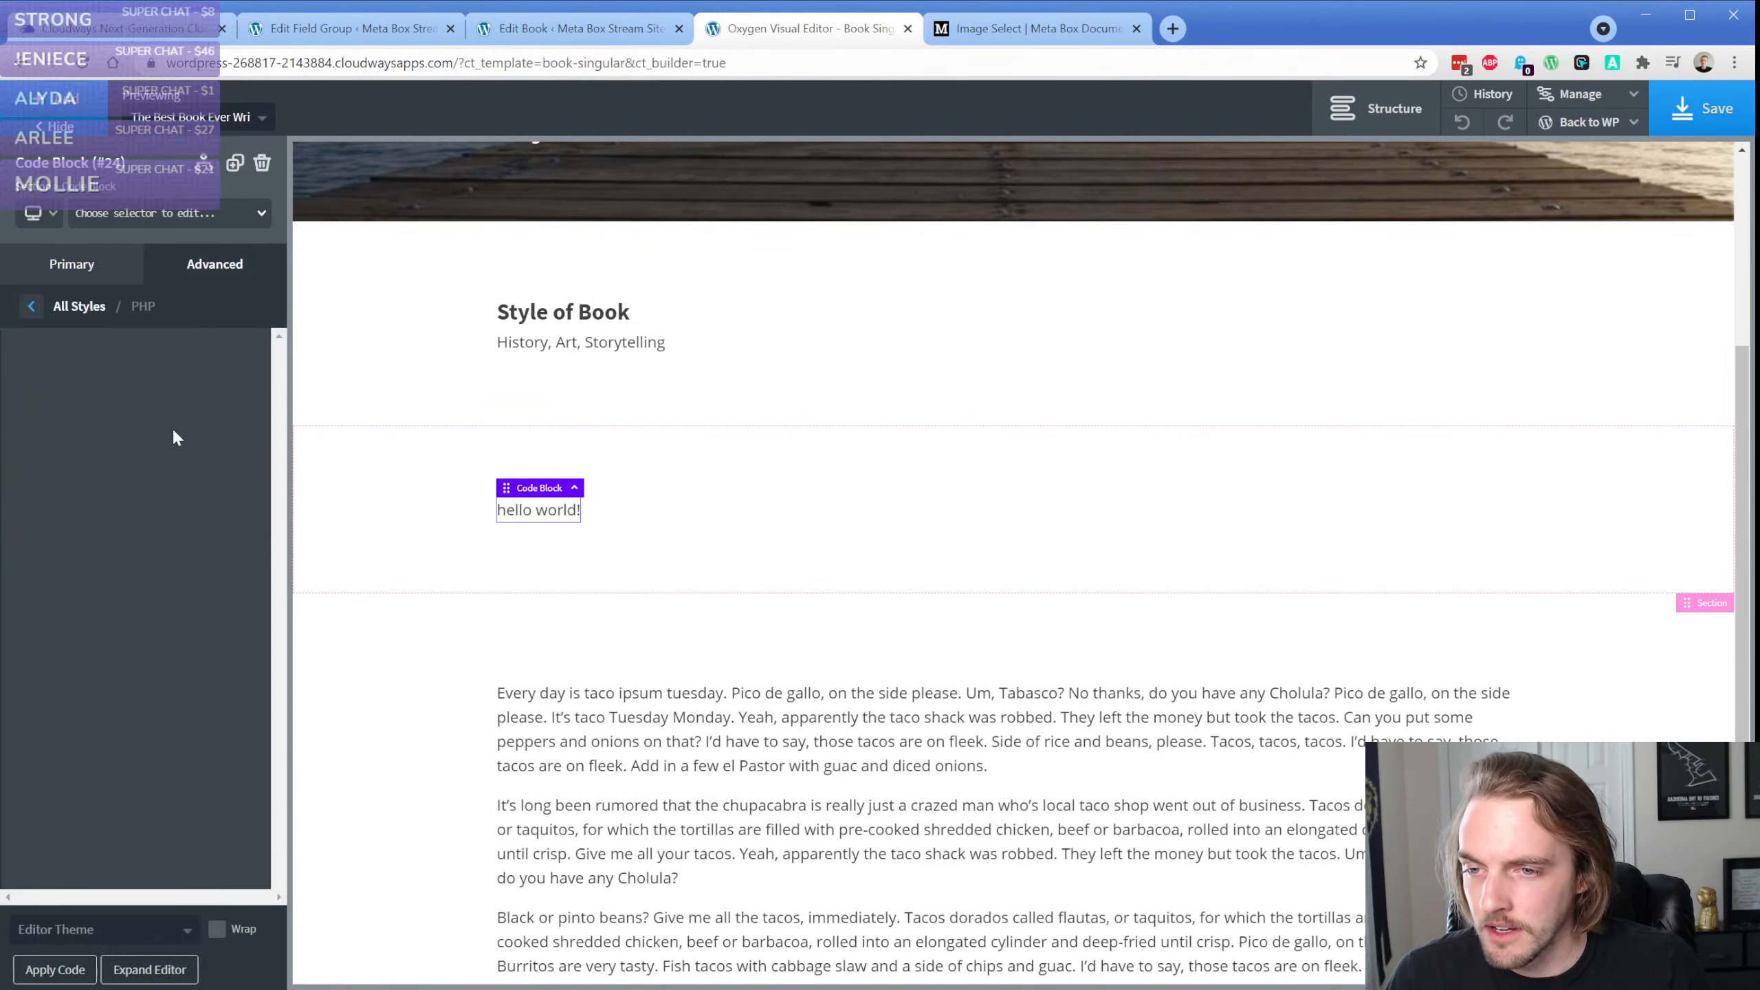
Replace the "hello world!" echo line with the copied rwmb_meta snippet and indent its echo $value line
left_click(152, 381)
key("ctrl+a")
key("ctrl+v")
key("ctrl+z")
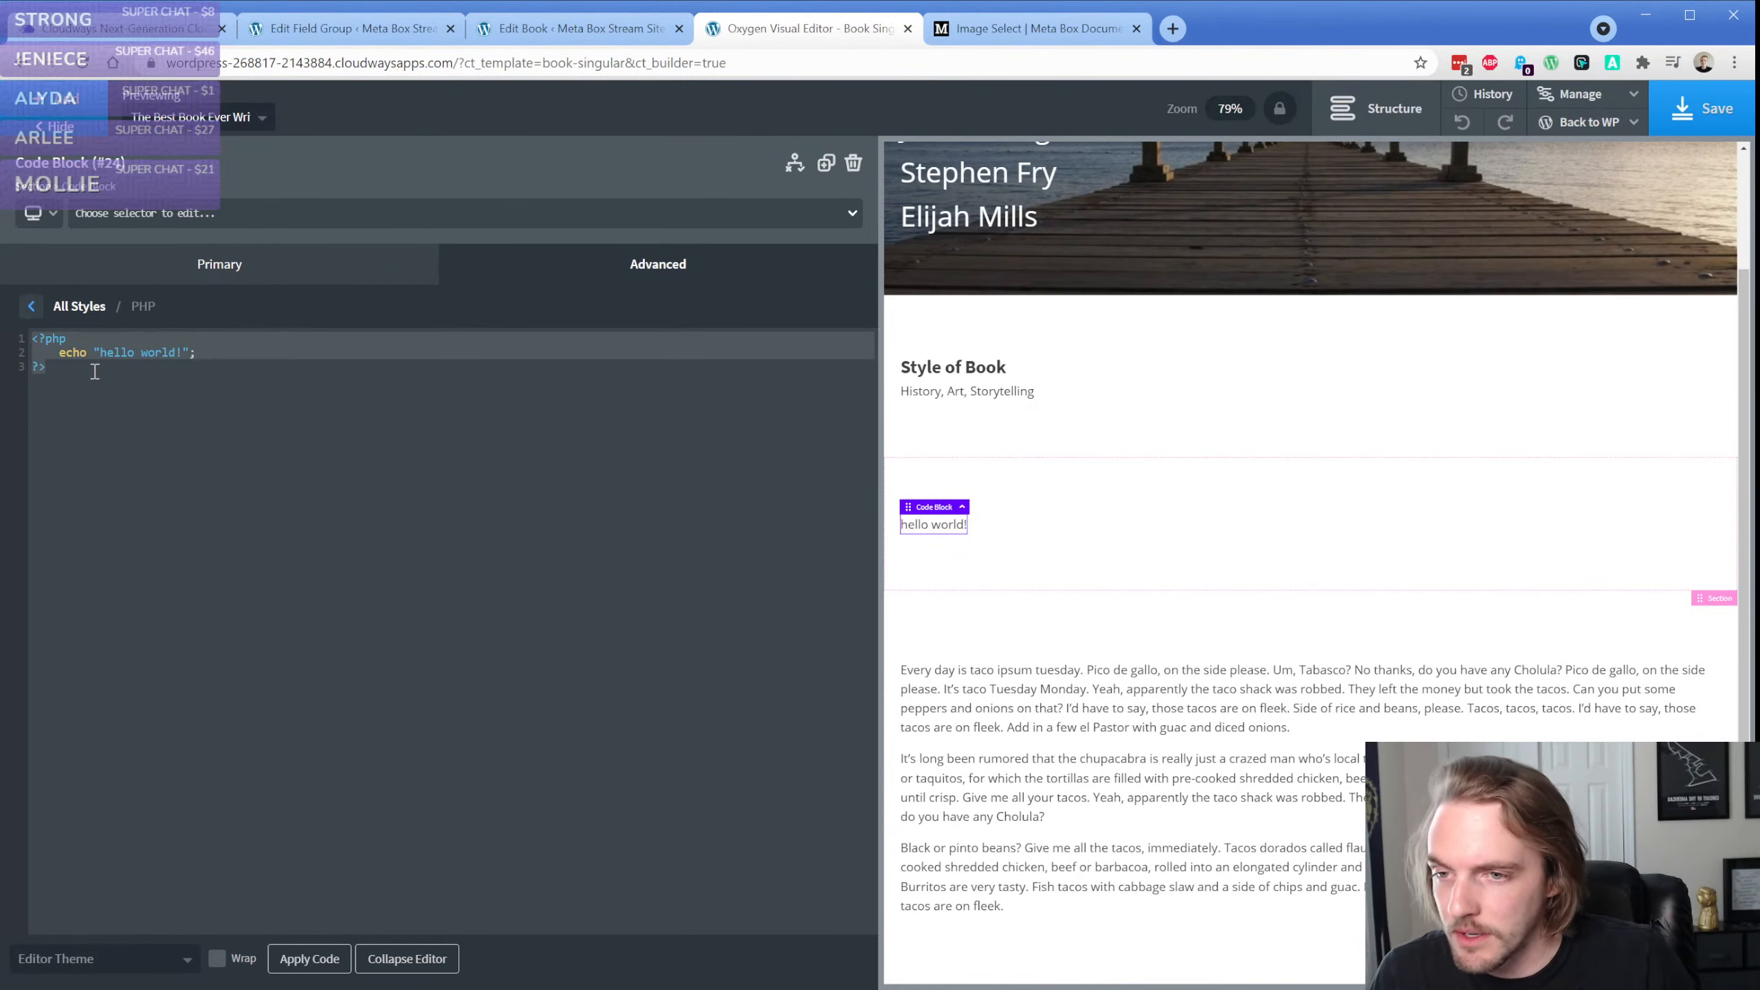
left_click(94, 367)
left_click_drag(61, 355, 218, 356)
key("ctrl+v")
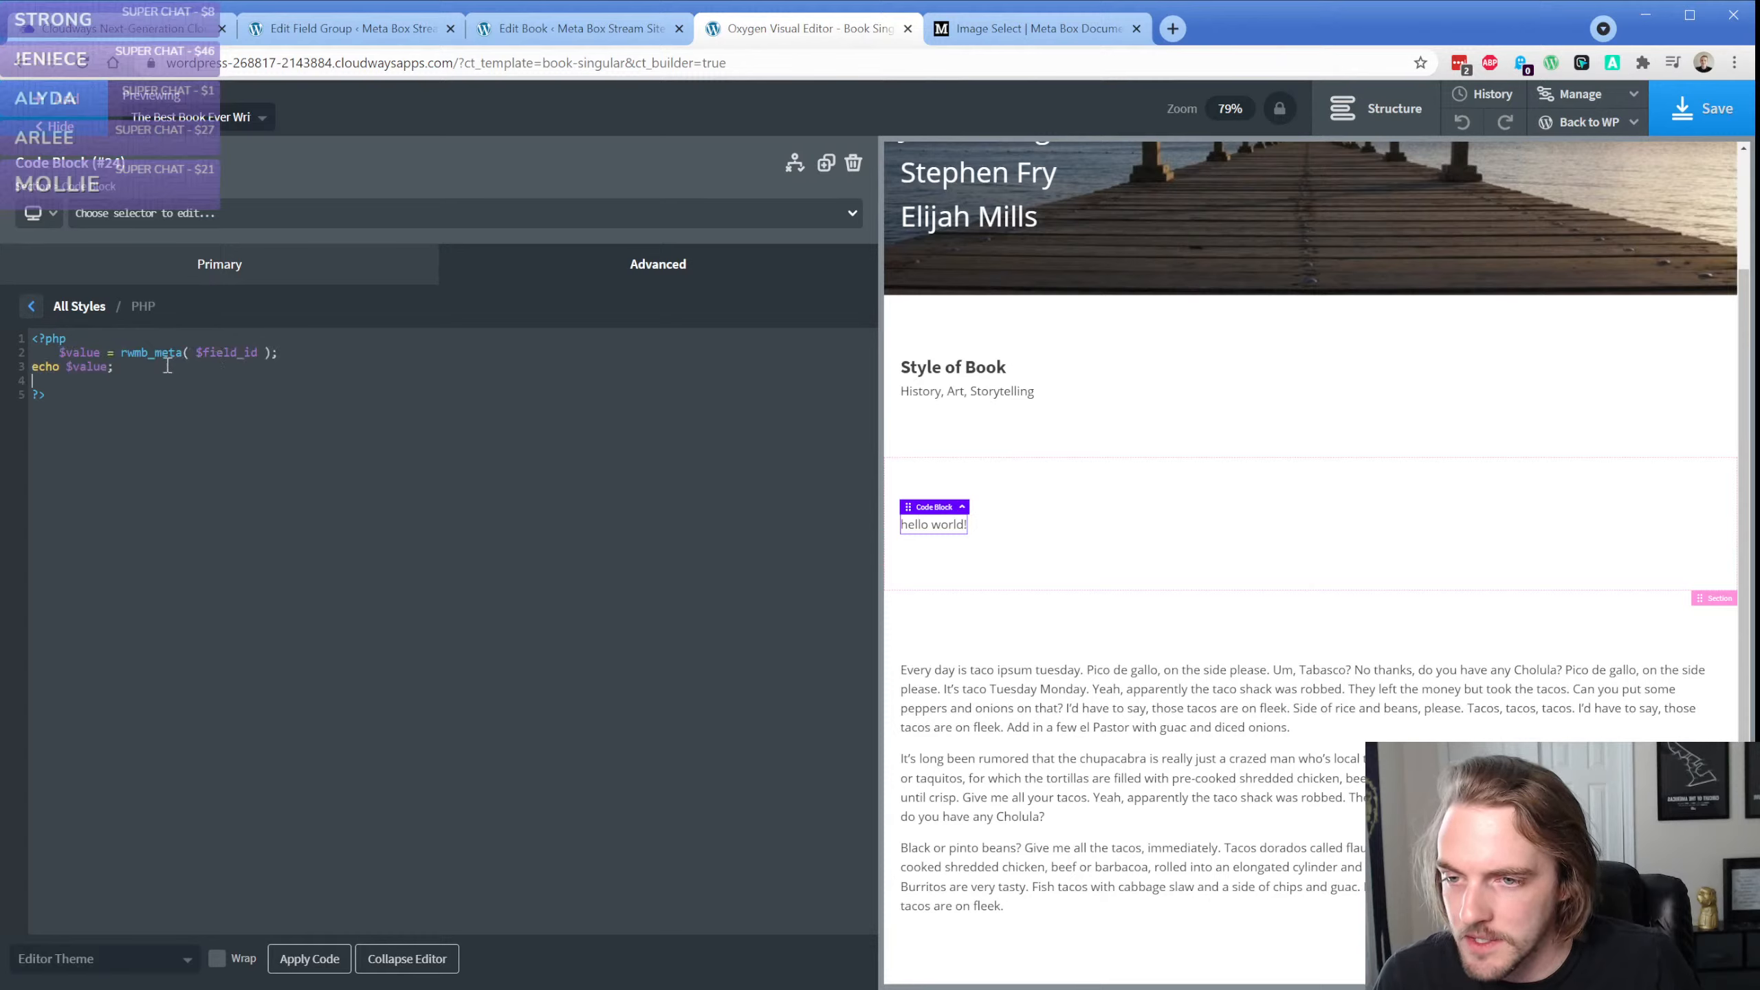
left_click(30, 367)
key("Tab")
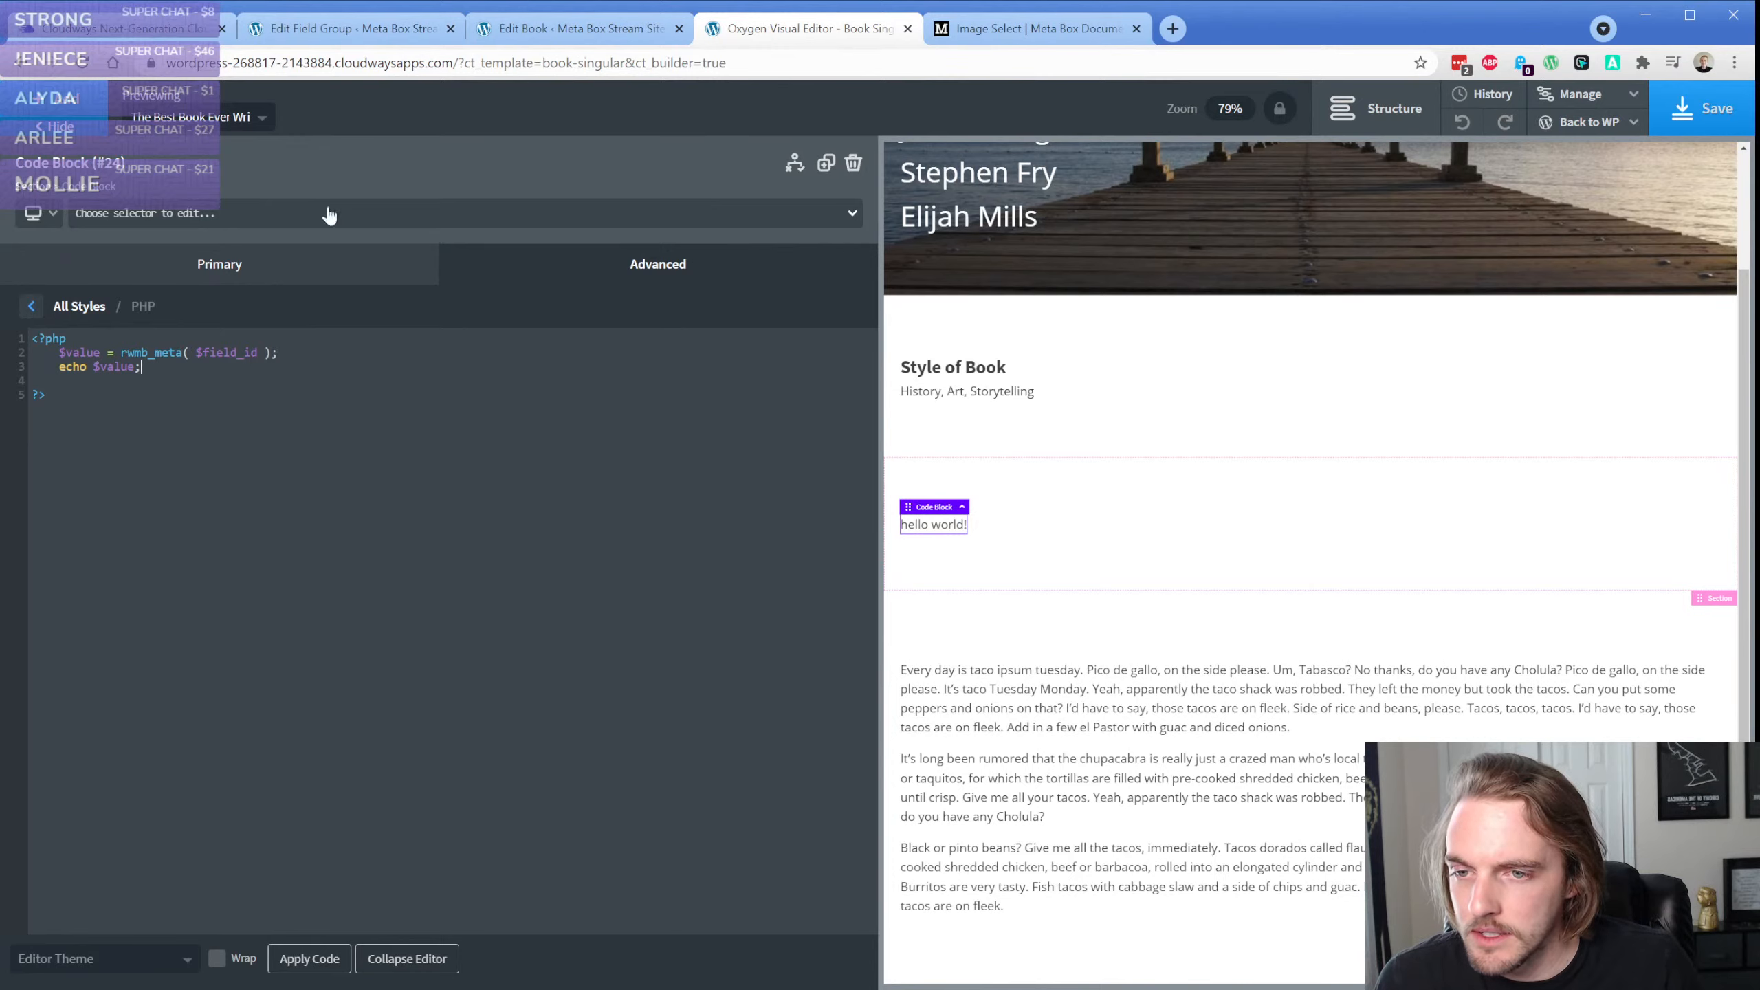
Copy the Image Select field's ID from the field group and replace field_id with image_select_le4069ulwzj in the rwmb_meta call
left_click(363, 36)
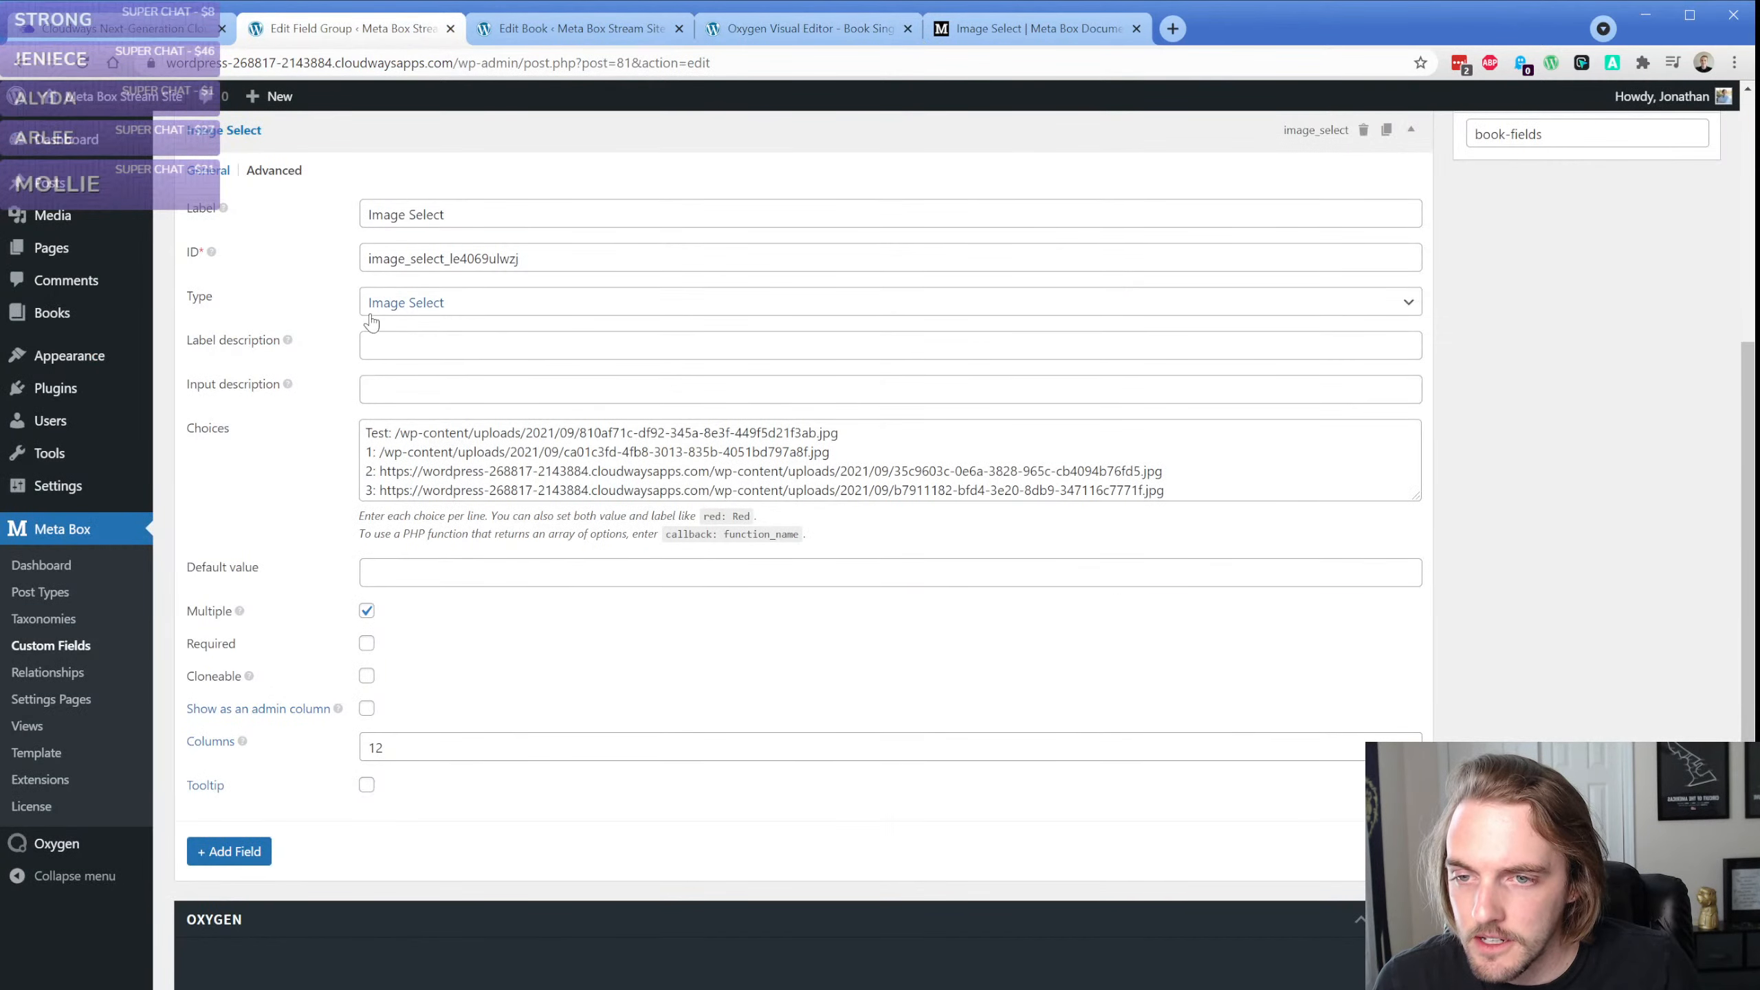
double_click(449, 256)
left_click(737, 31)
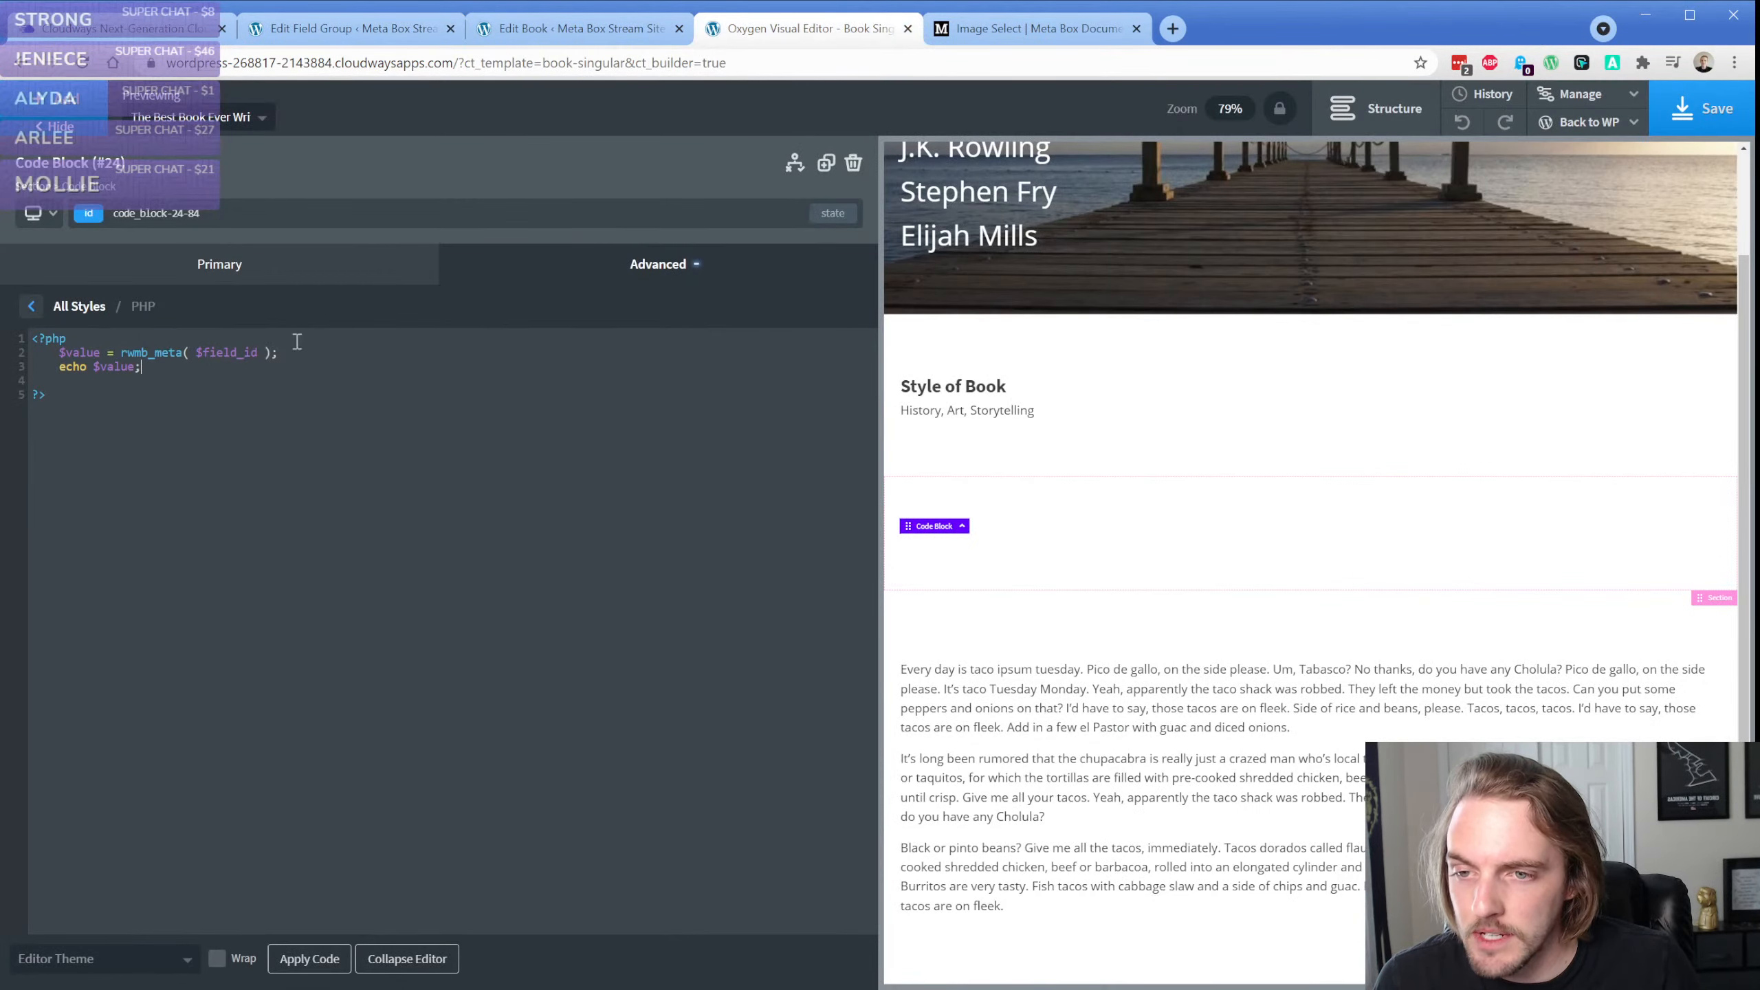
left_click_drag(199, 354, 248, 357)
type("image_select_1e4069ulwzj")
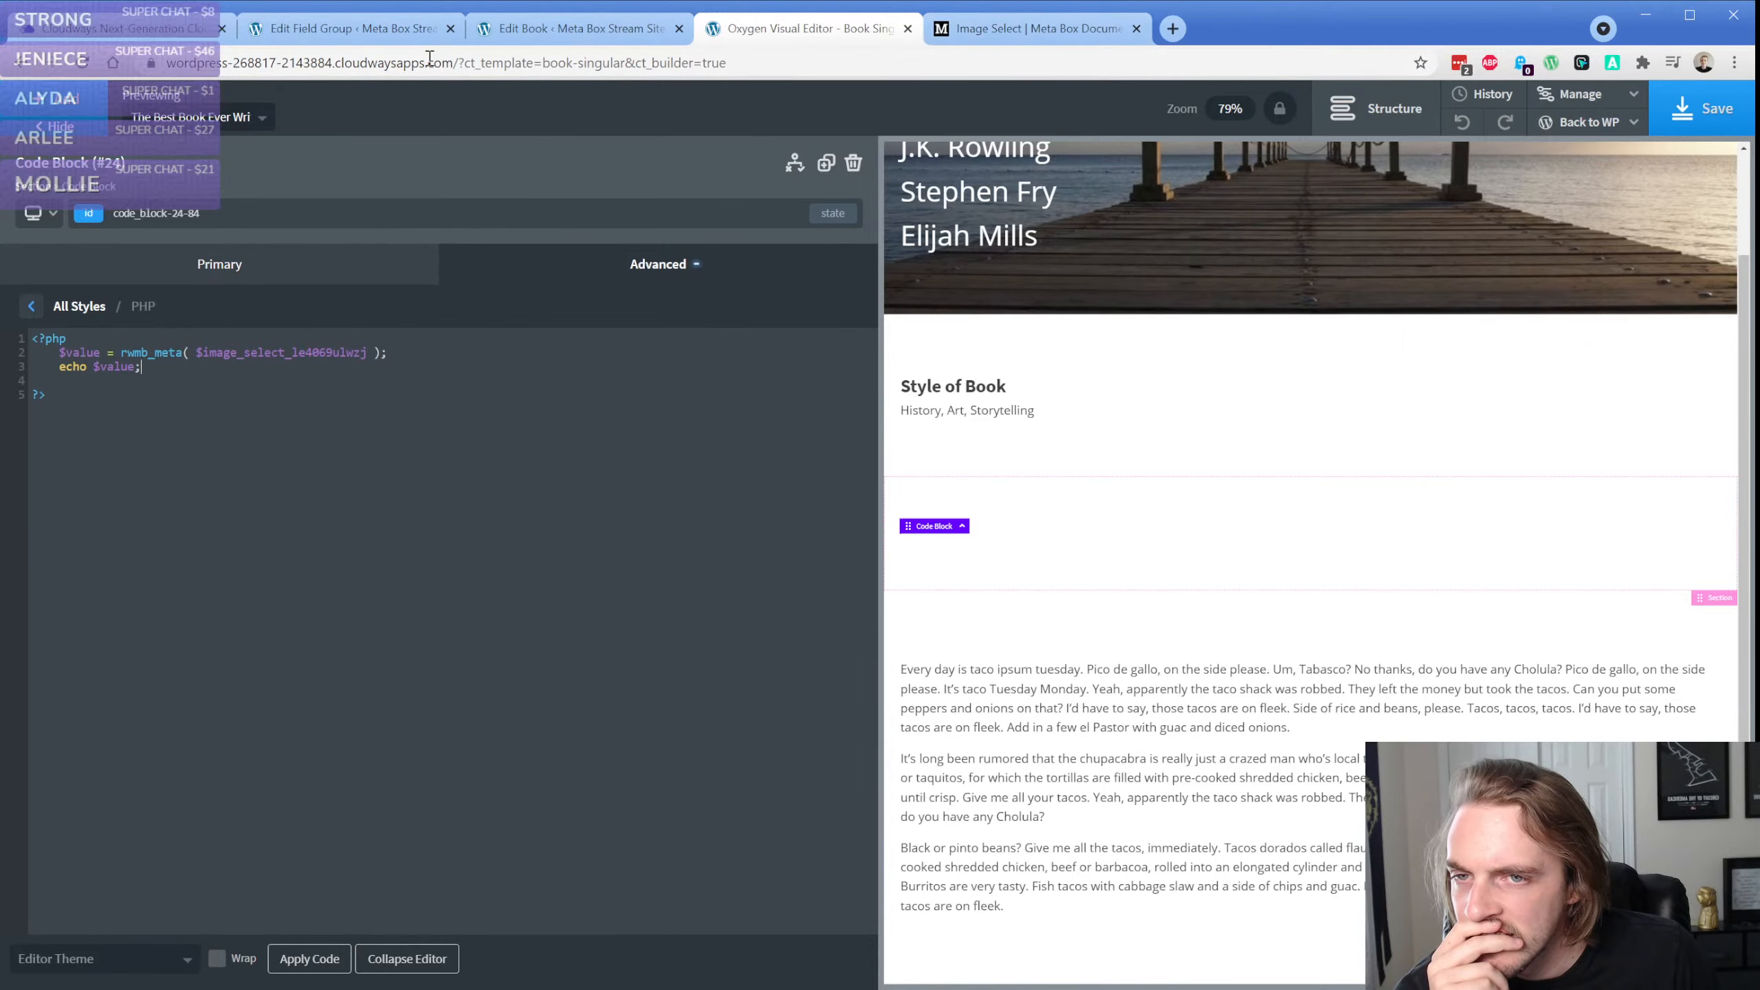
Remove the Test, 1, 2 and 3 value prefixes from the Image Select field's choices, leaving only the image URLs
left_click(350, 28)
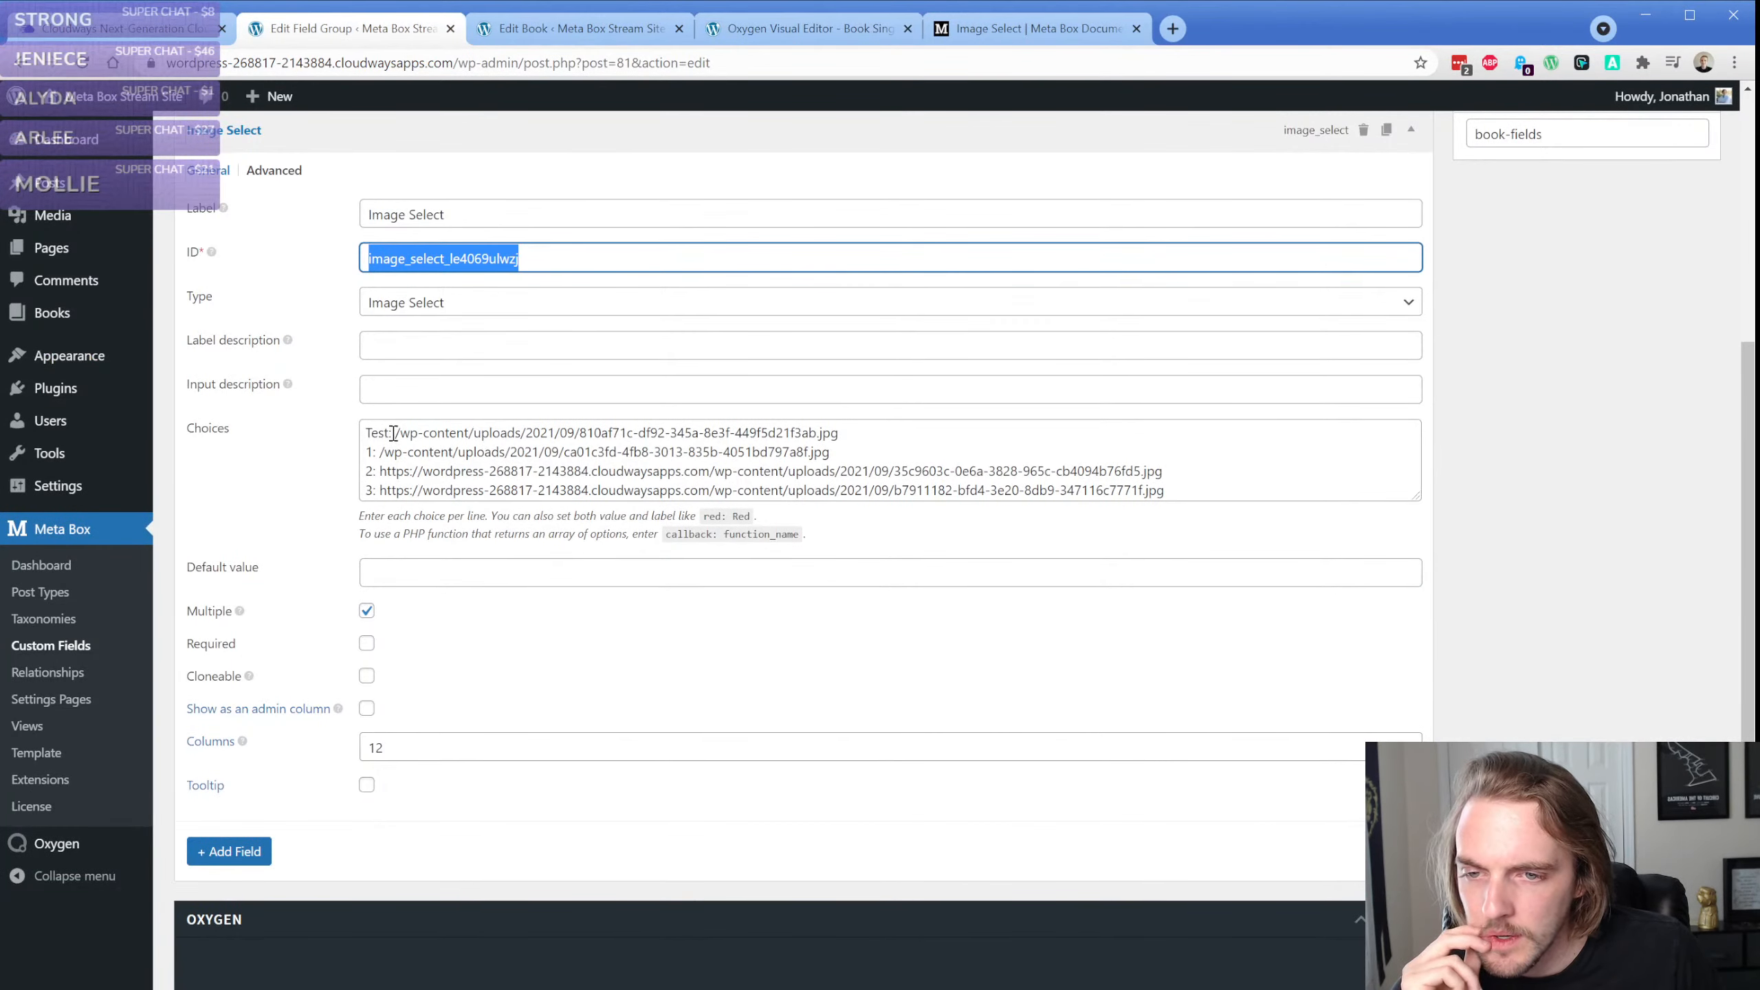
left_click_drag(392, 433, 365, 434)
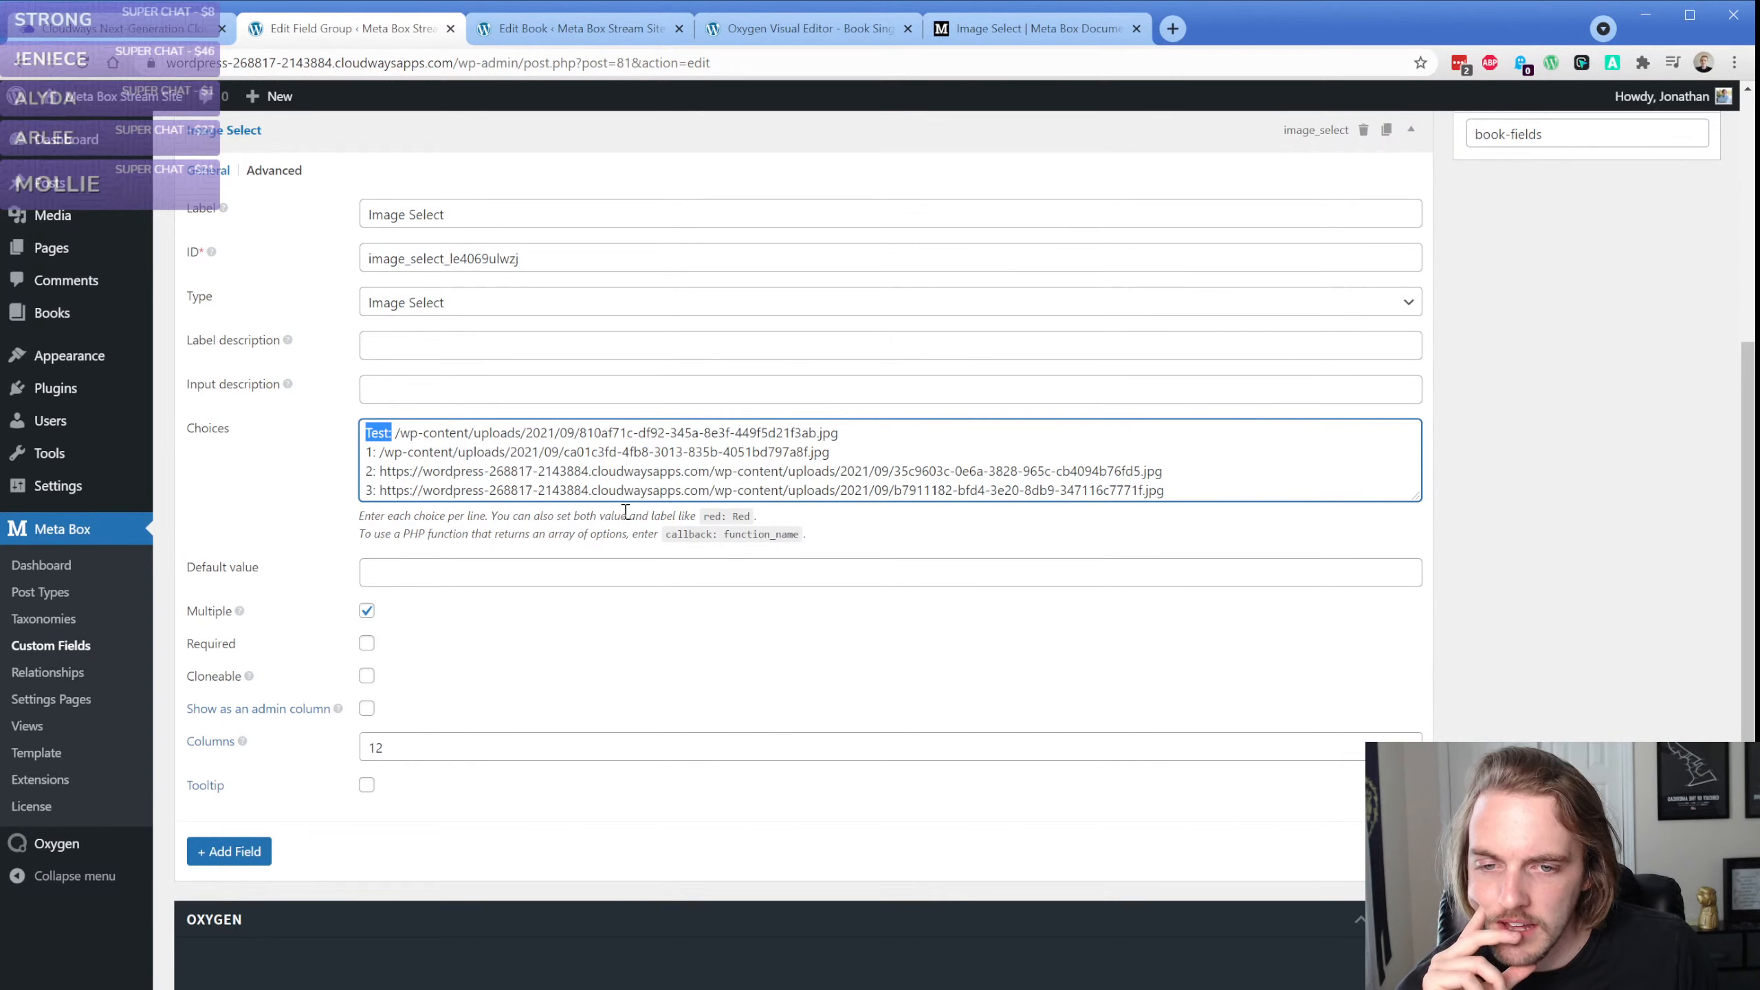
key("BackSpace")
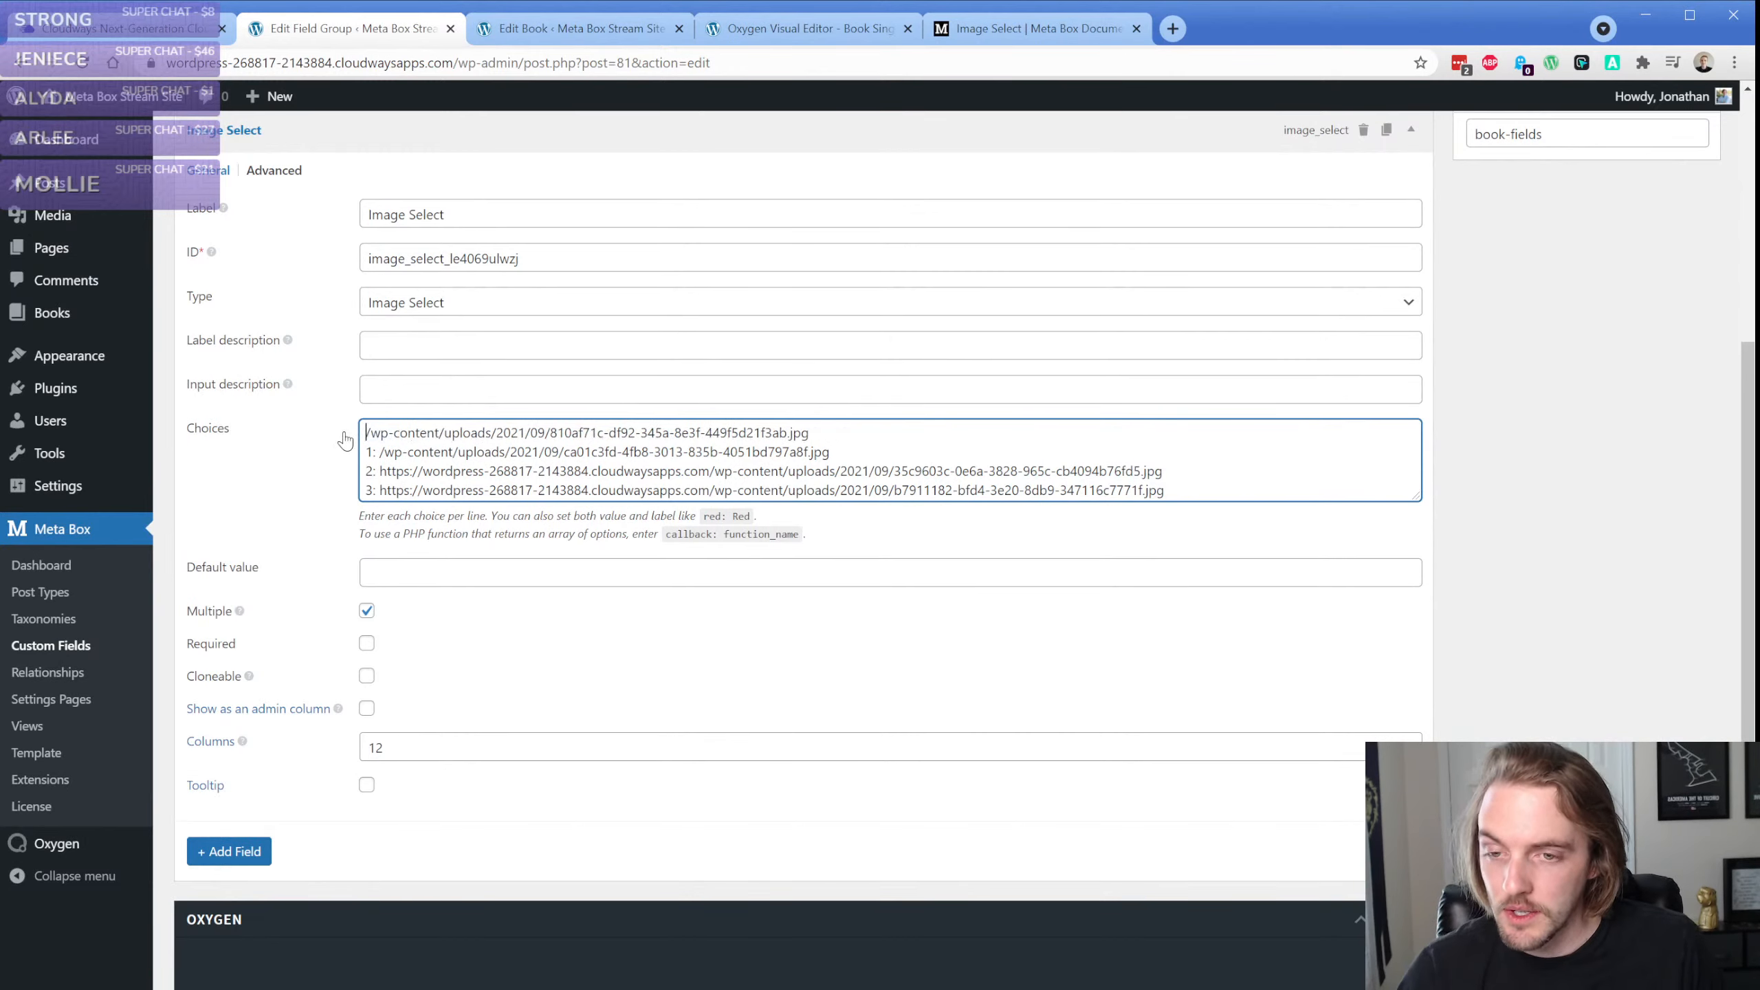
left_click(379, 451)
key("BackSpace")
key("BackSpace")
key("BackSpace")
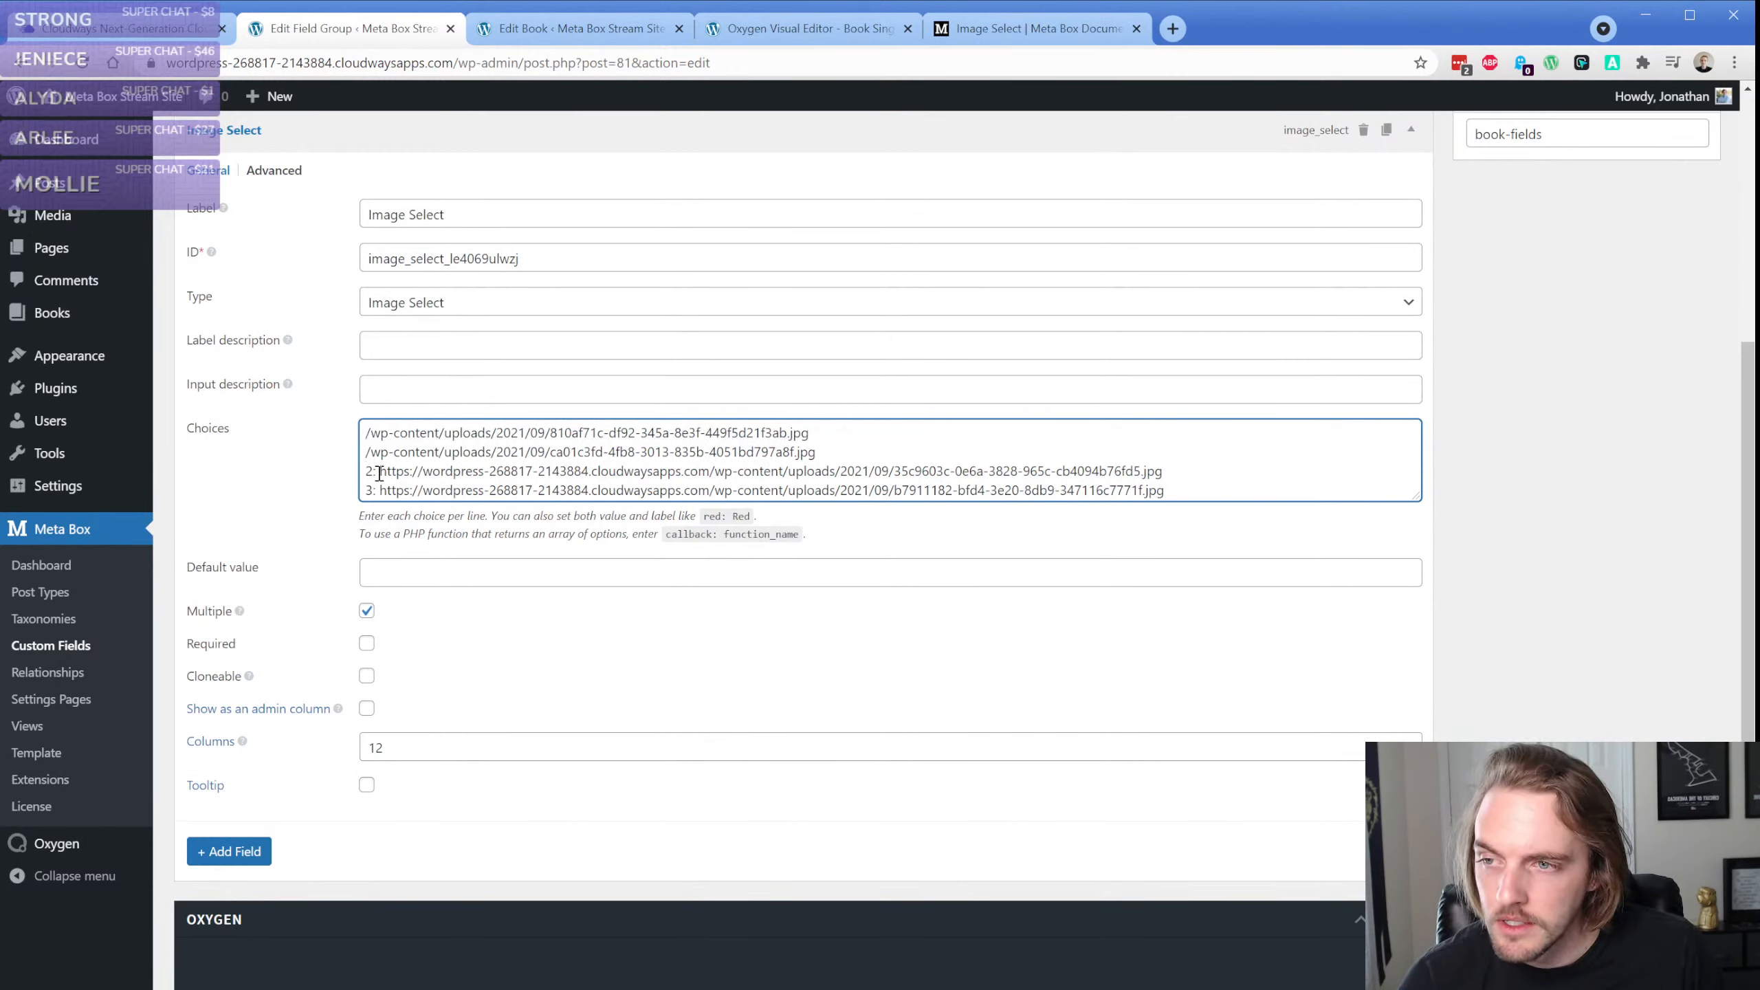
left_click_drag(379, 472, 361, 472)
key("BackSpace")
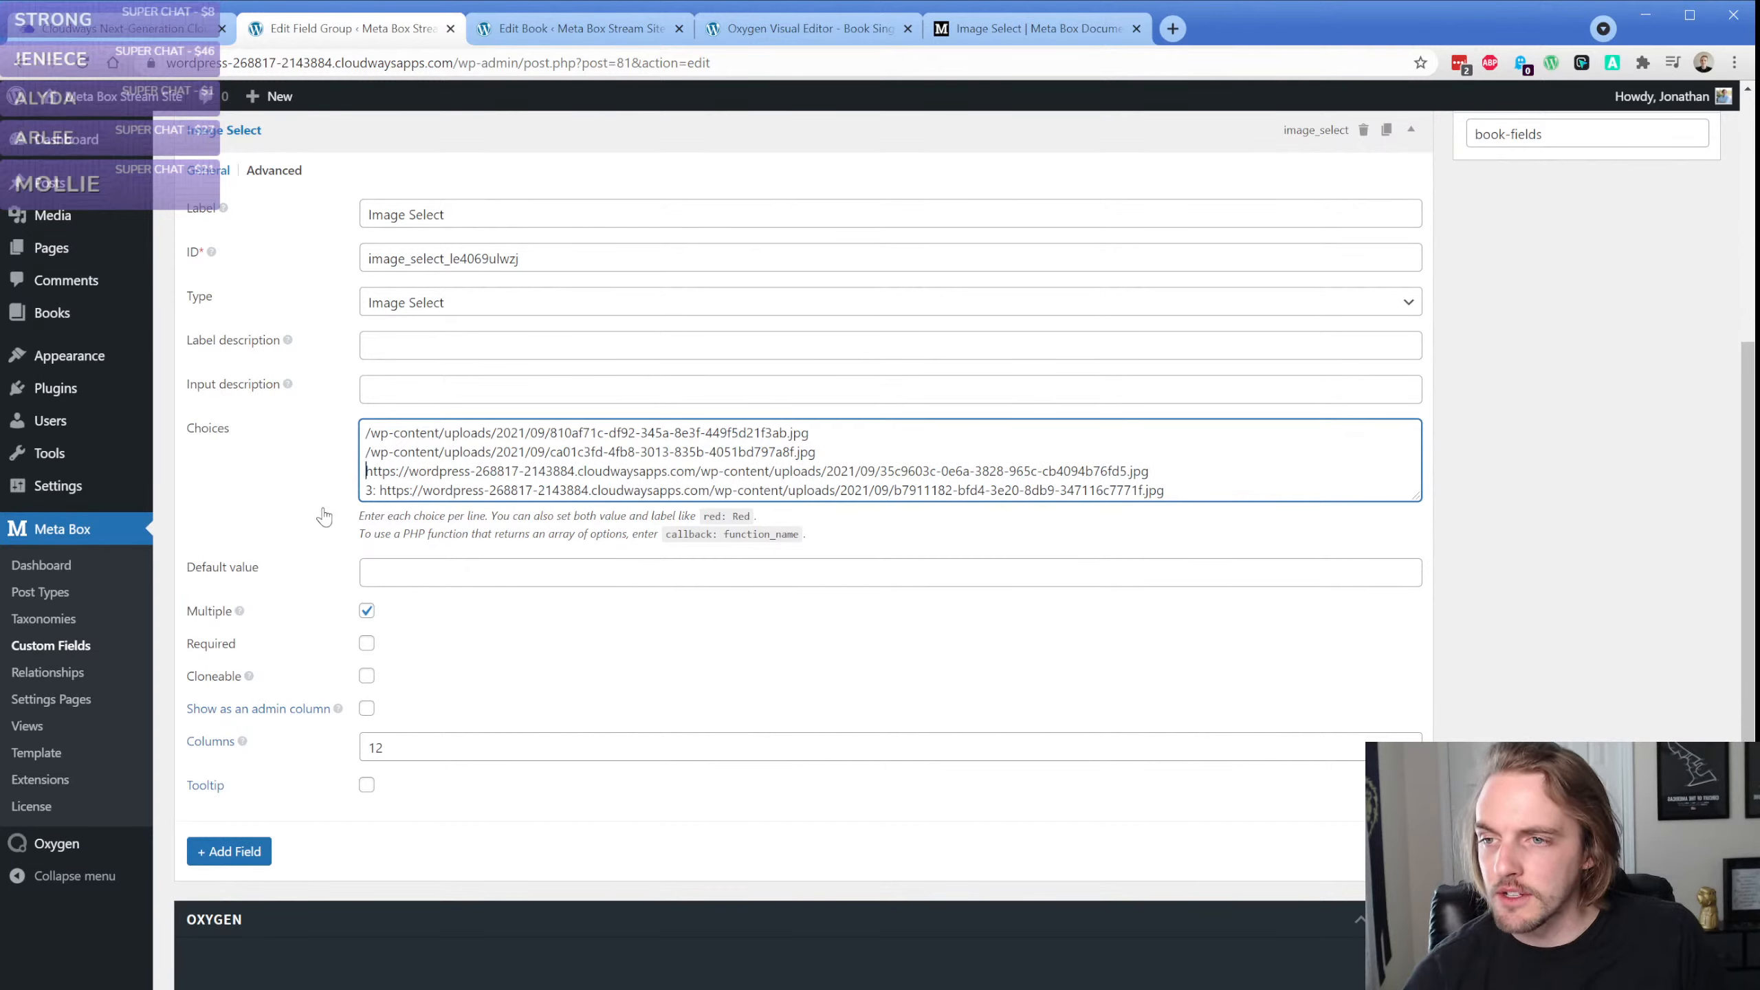
left_click_drag(379, 490, 343, 494)
key("BackSpace")
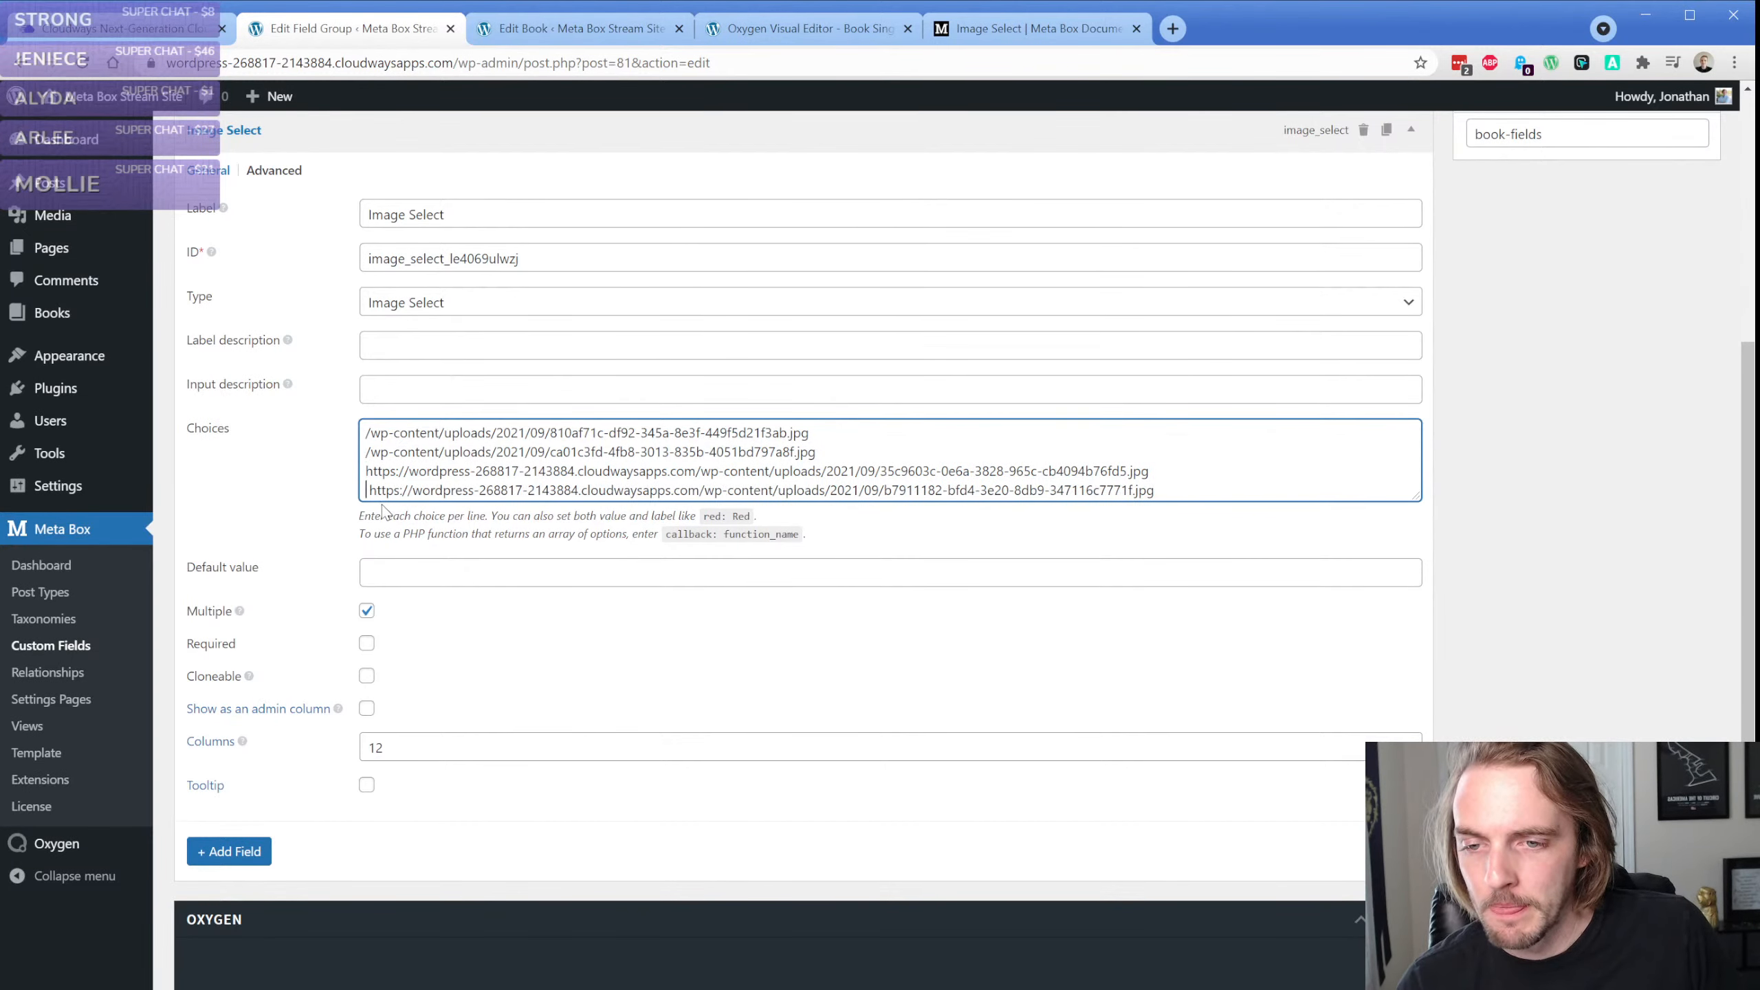
key("Delete")
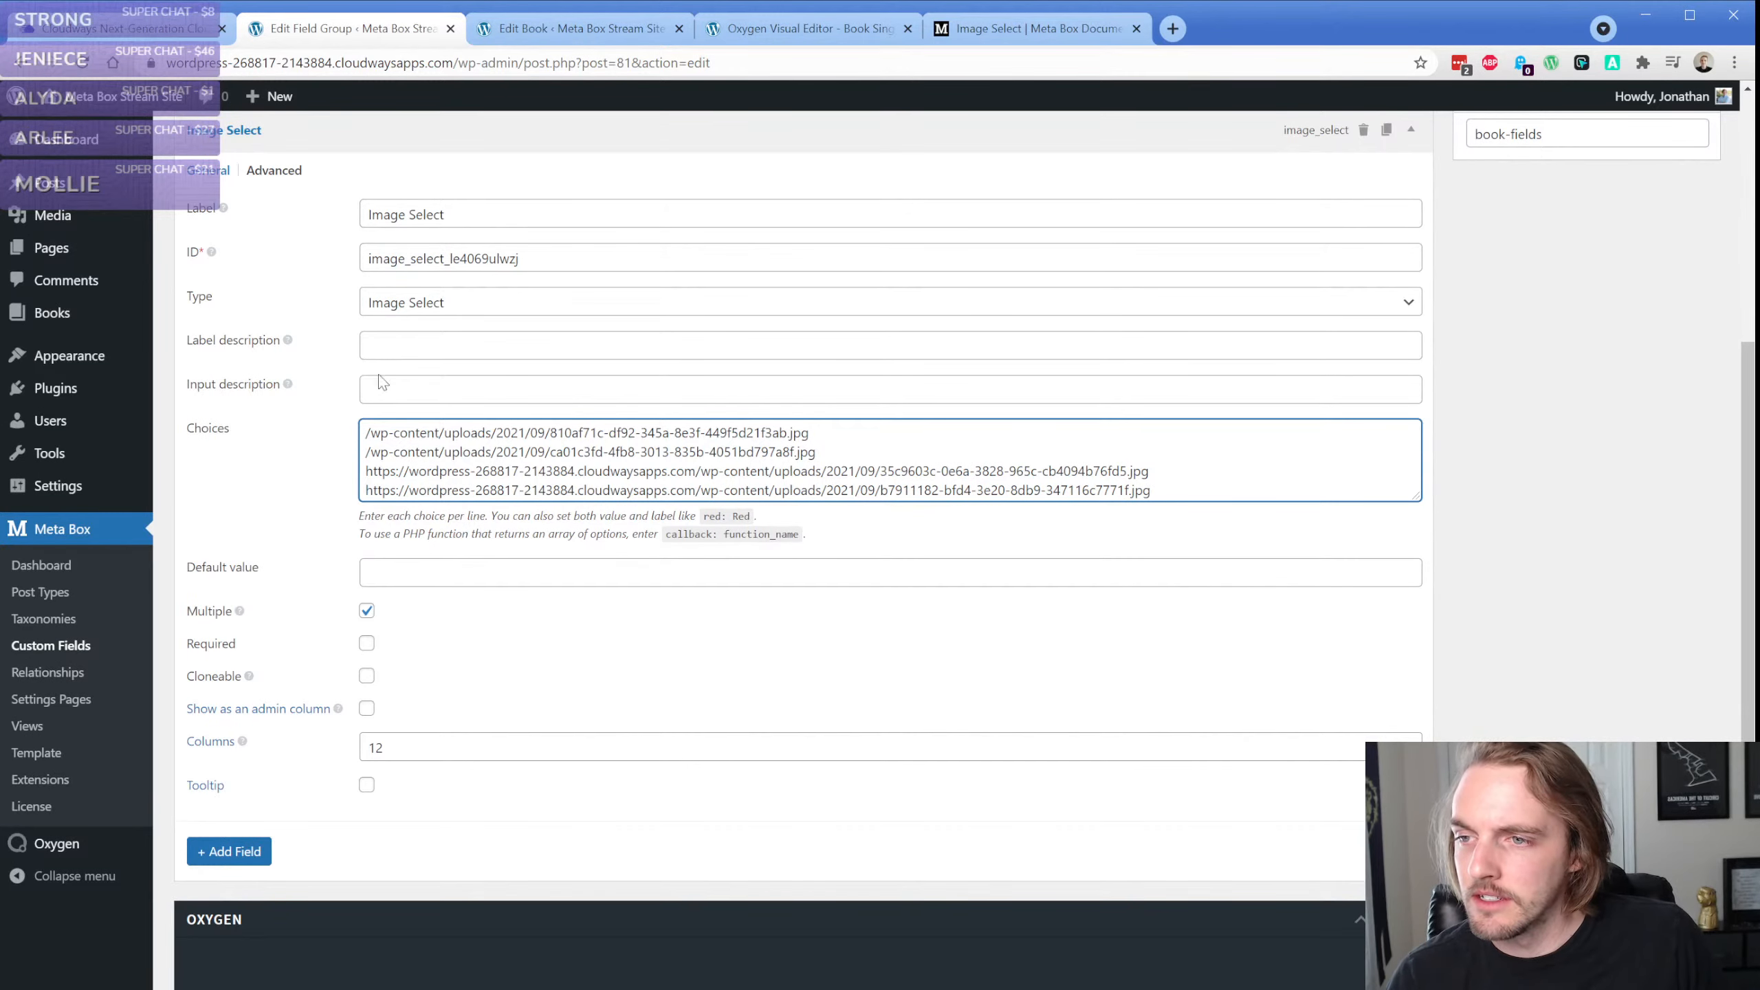
Return to the Oxygen visual editor, remove the dollar sign before the field ID in the rwmb_meta call, and apply the code
left_click(794, 33)
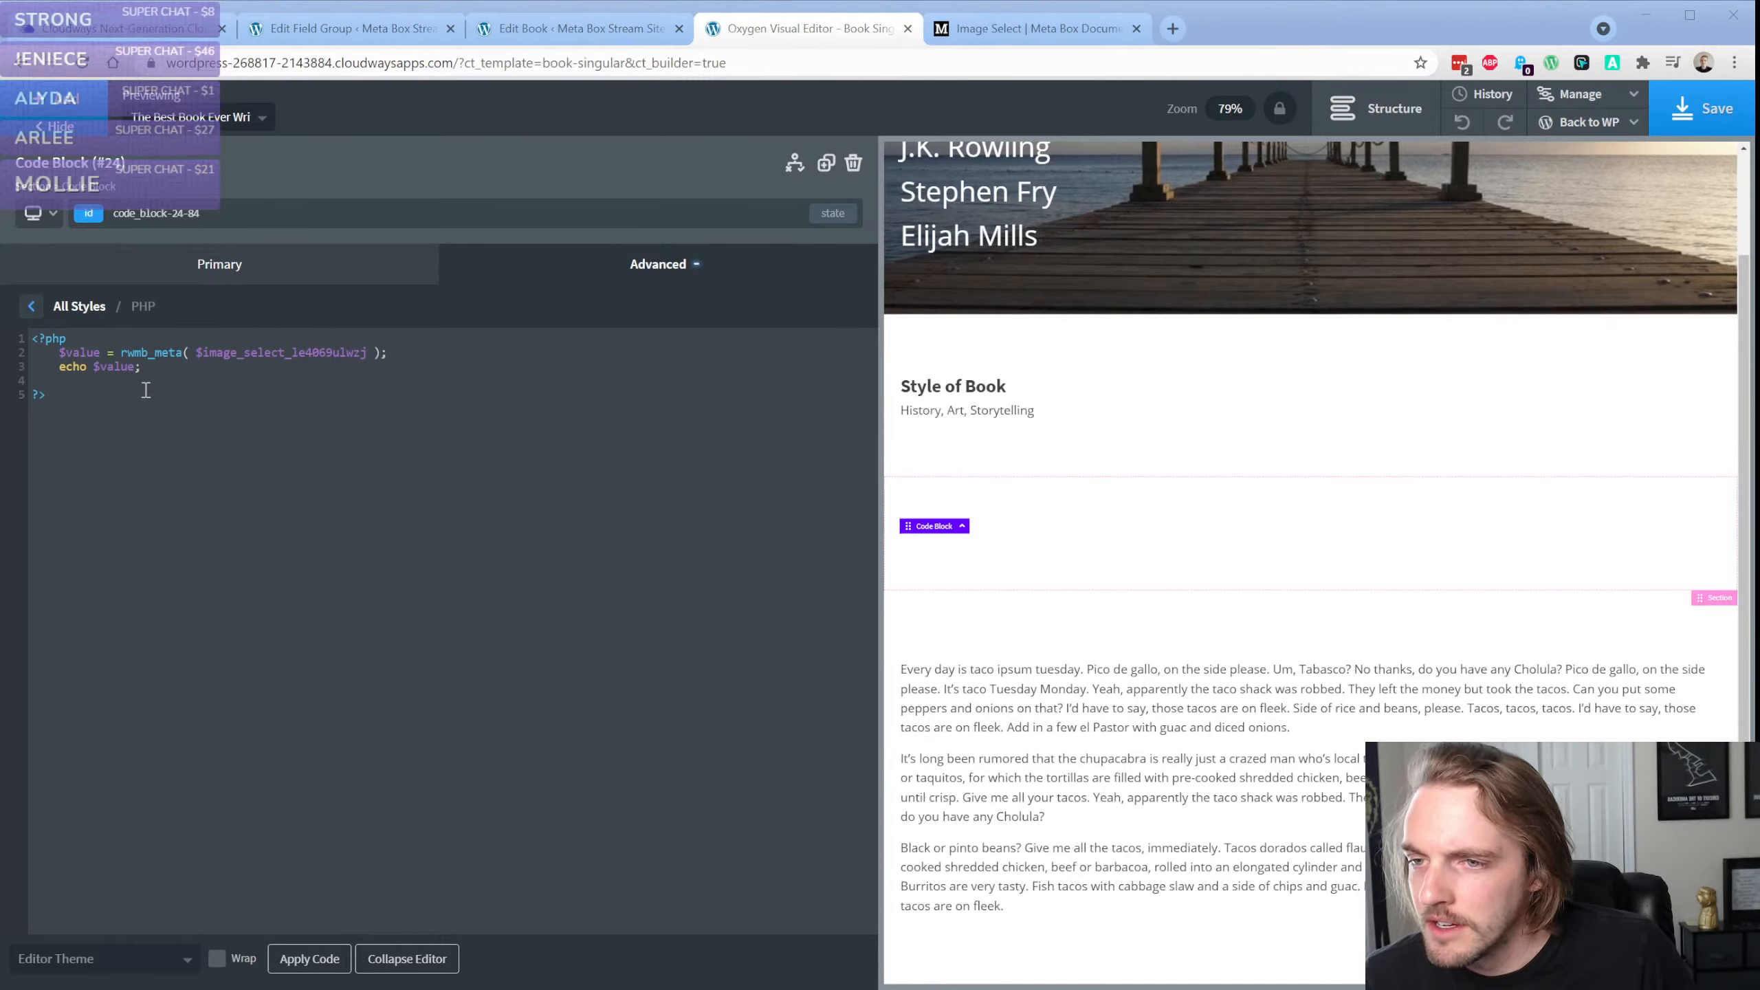
left_click(234, 372)
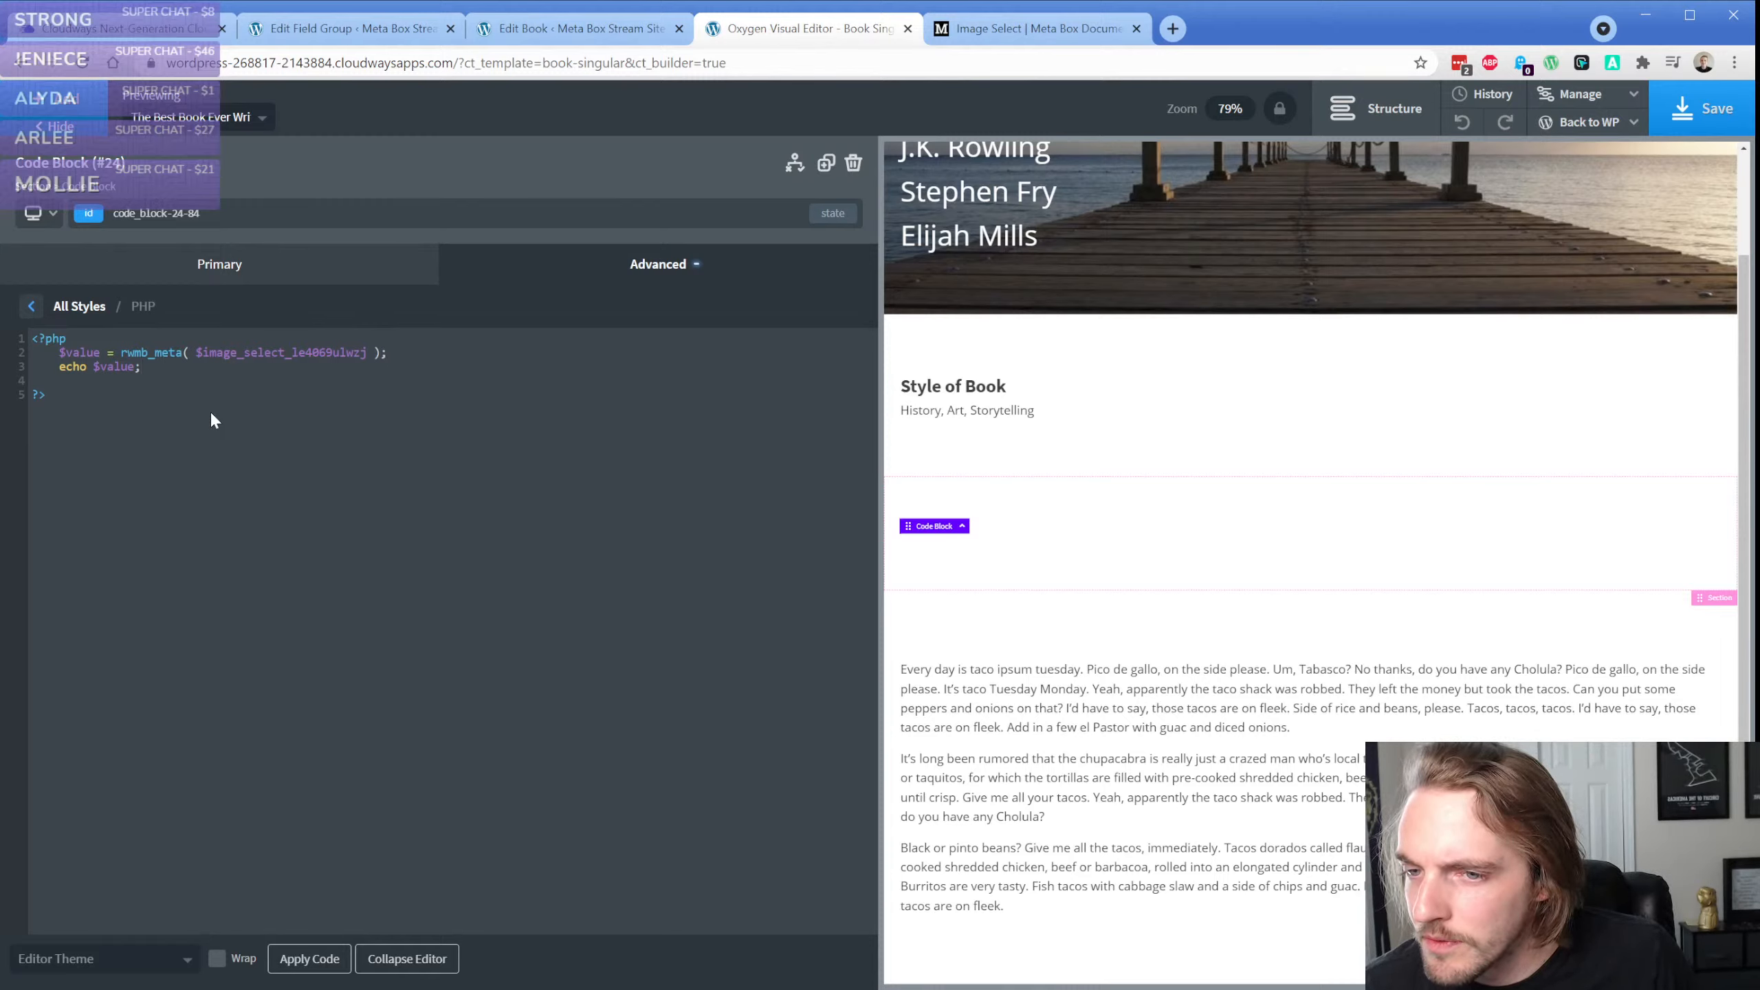
key("BackSpace")
left_click(309, 959)
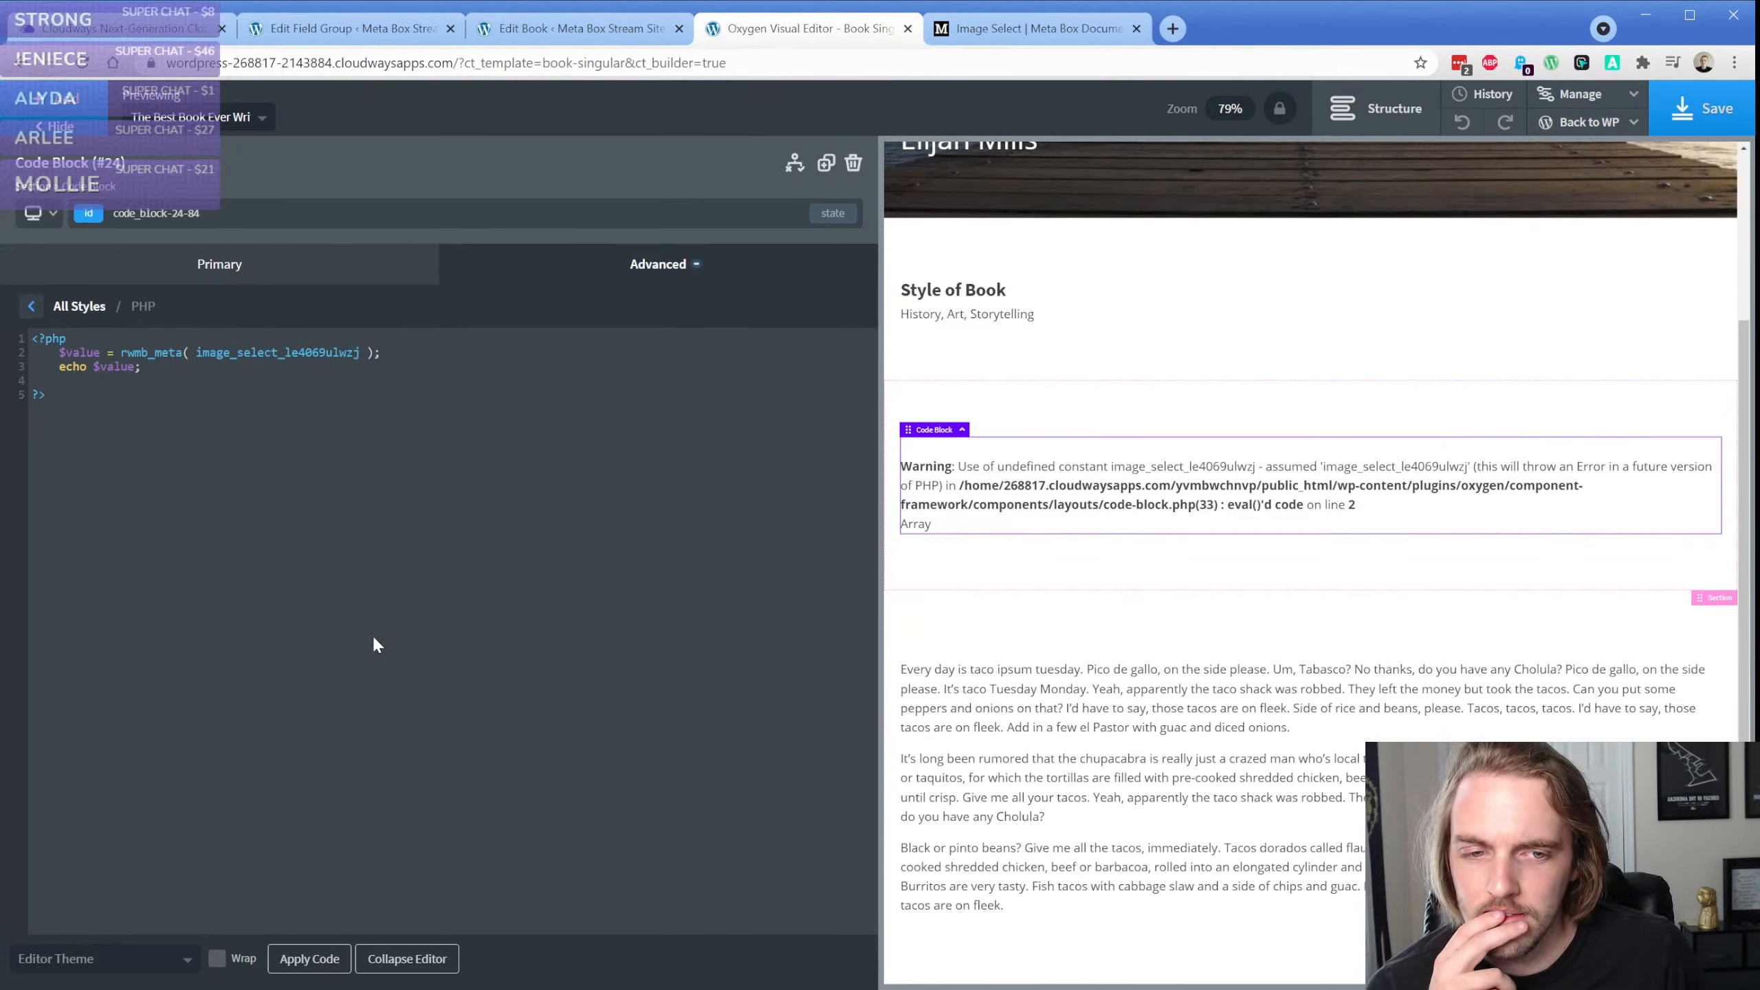
Echo the rwmb_meta call directly instead of assigning it to $value, delete the echo $value line, and apply the code
left_click(98, 365)
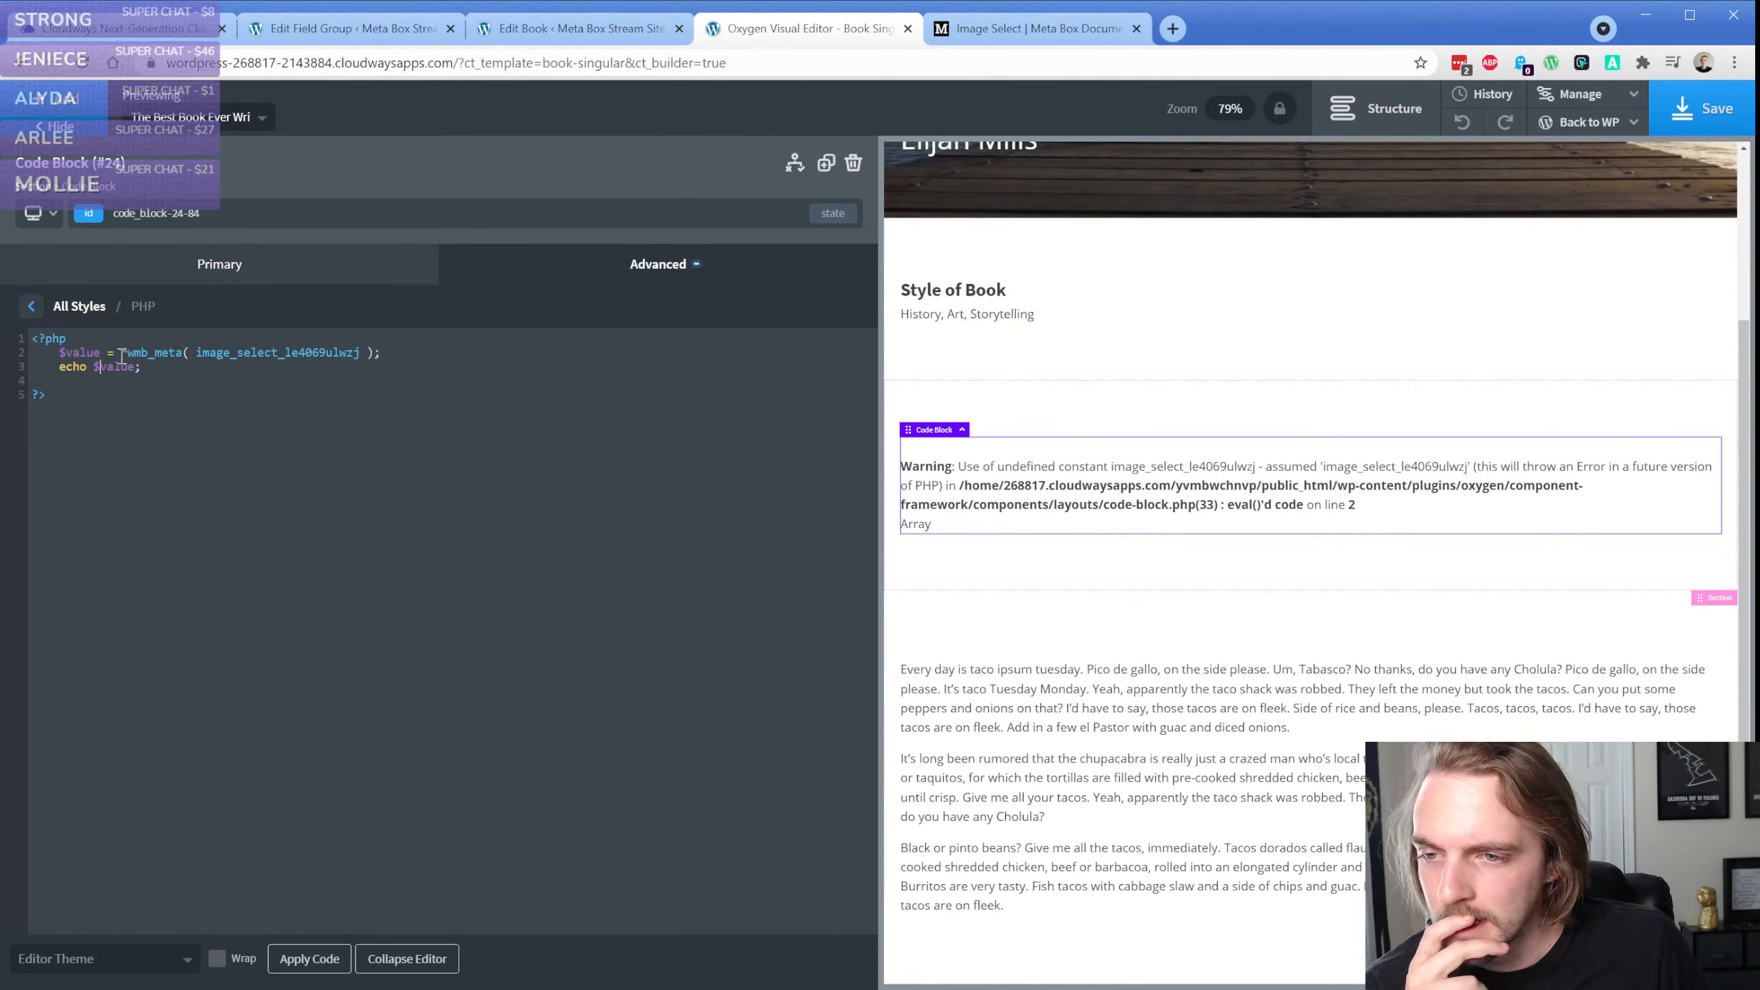
left_click_drag(121, 354, 63, 355)
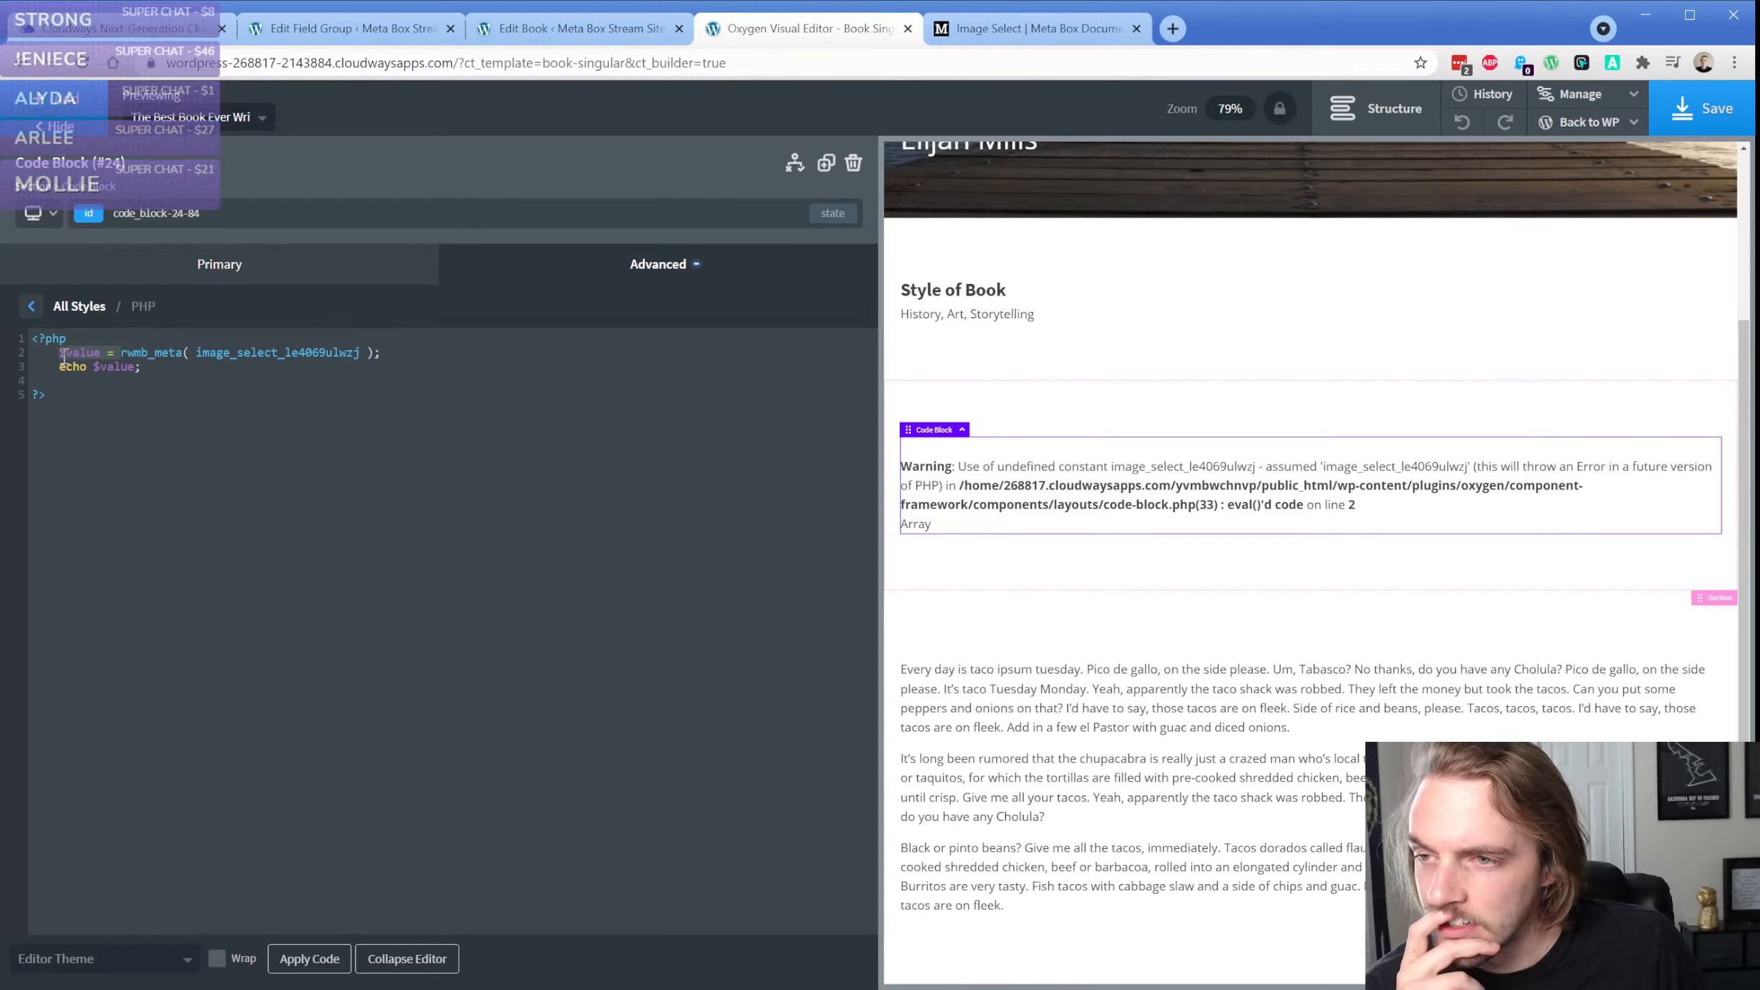
type("echo")
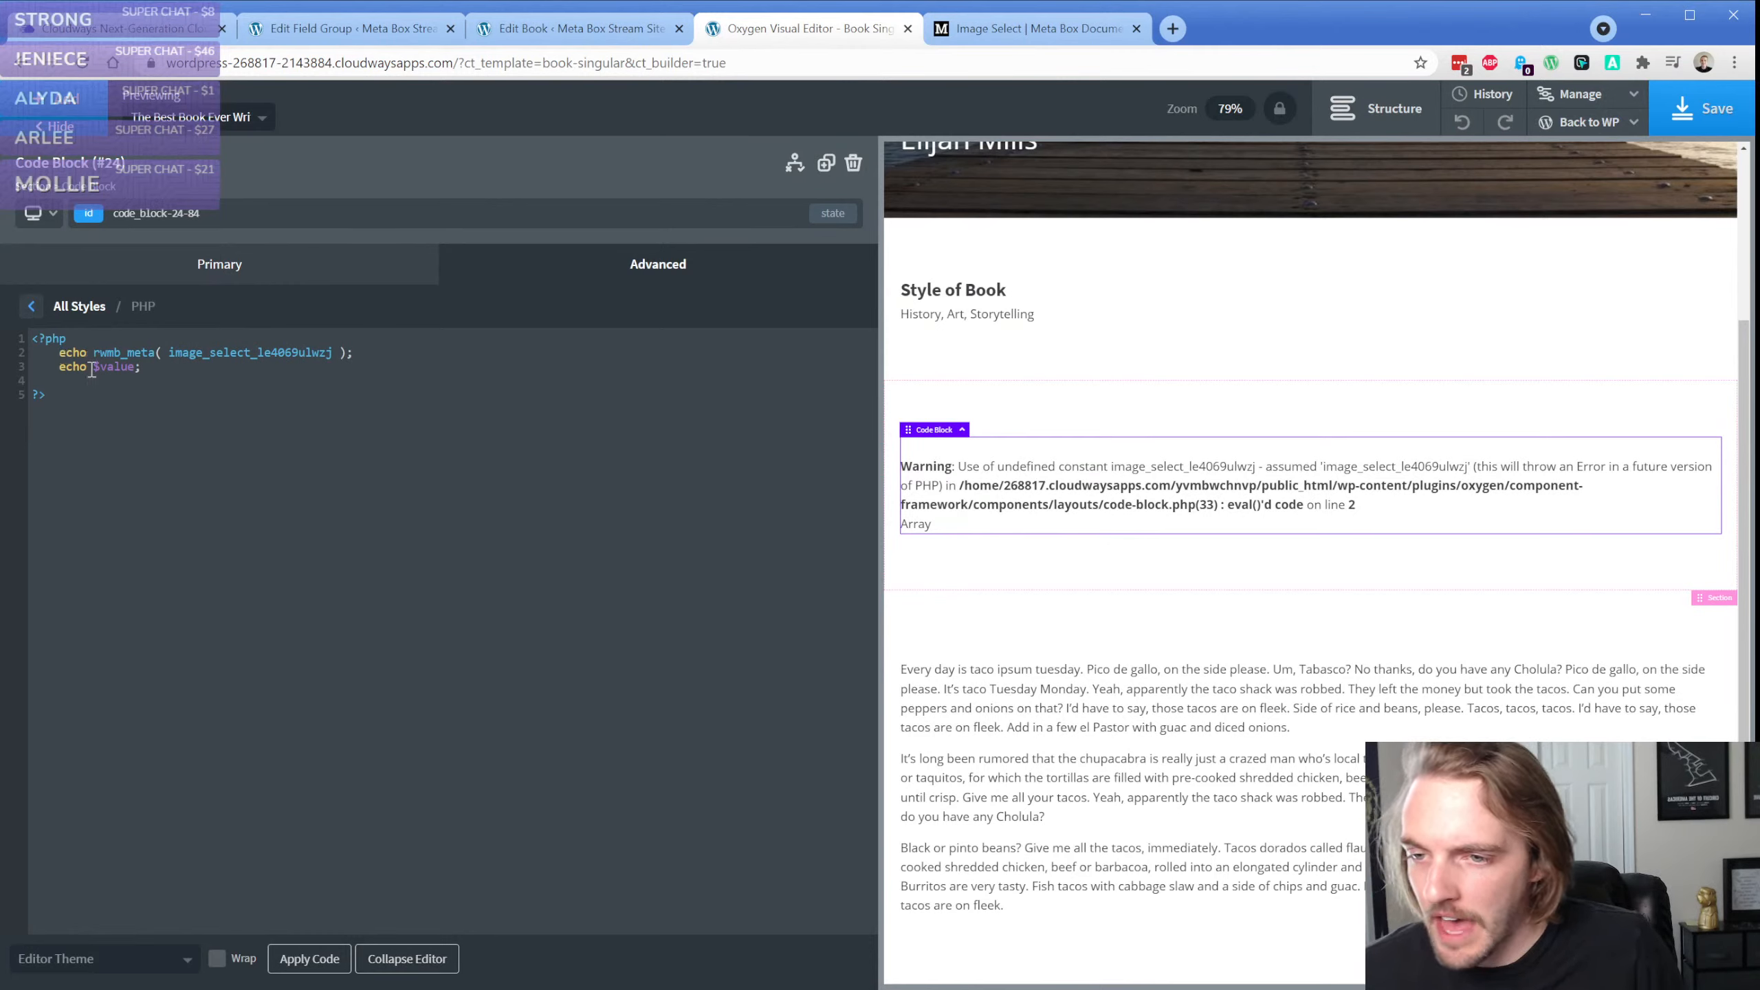
left_click_drag(141, 367, 60, 370)
key("BackSpace")
key("BackSpace")
key("BackSpace")
key("BackSpace")
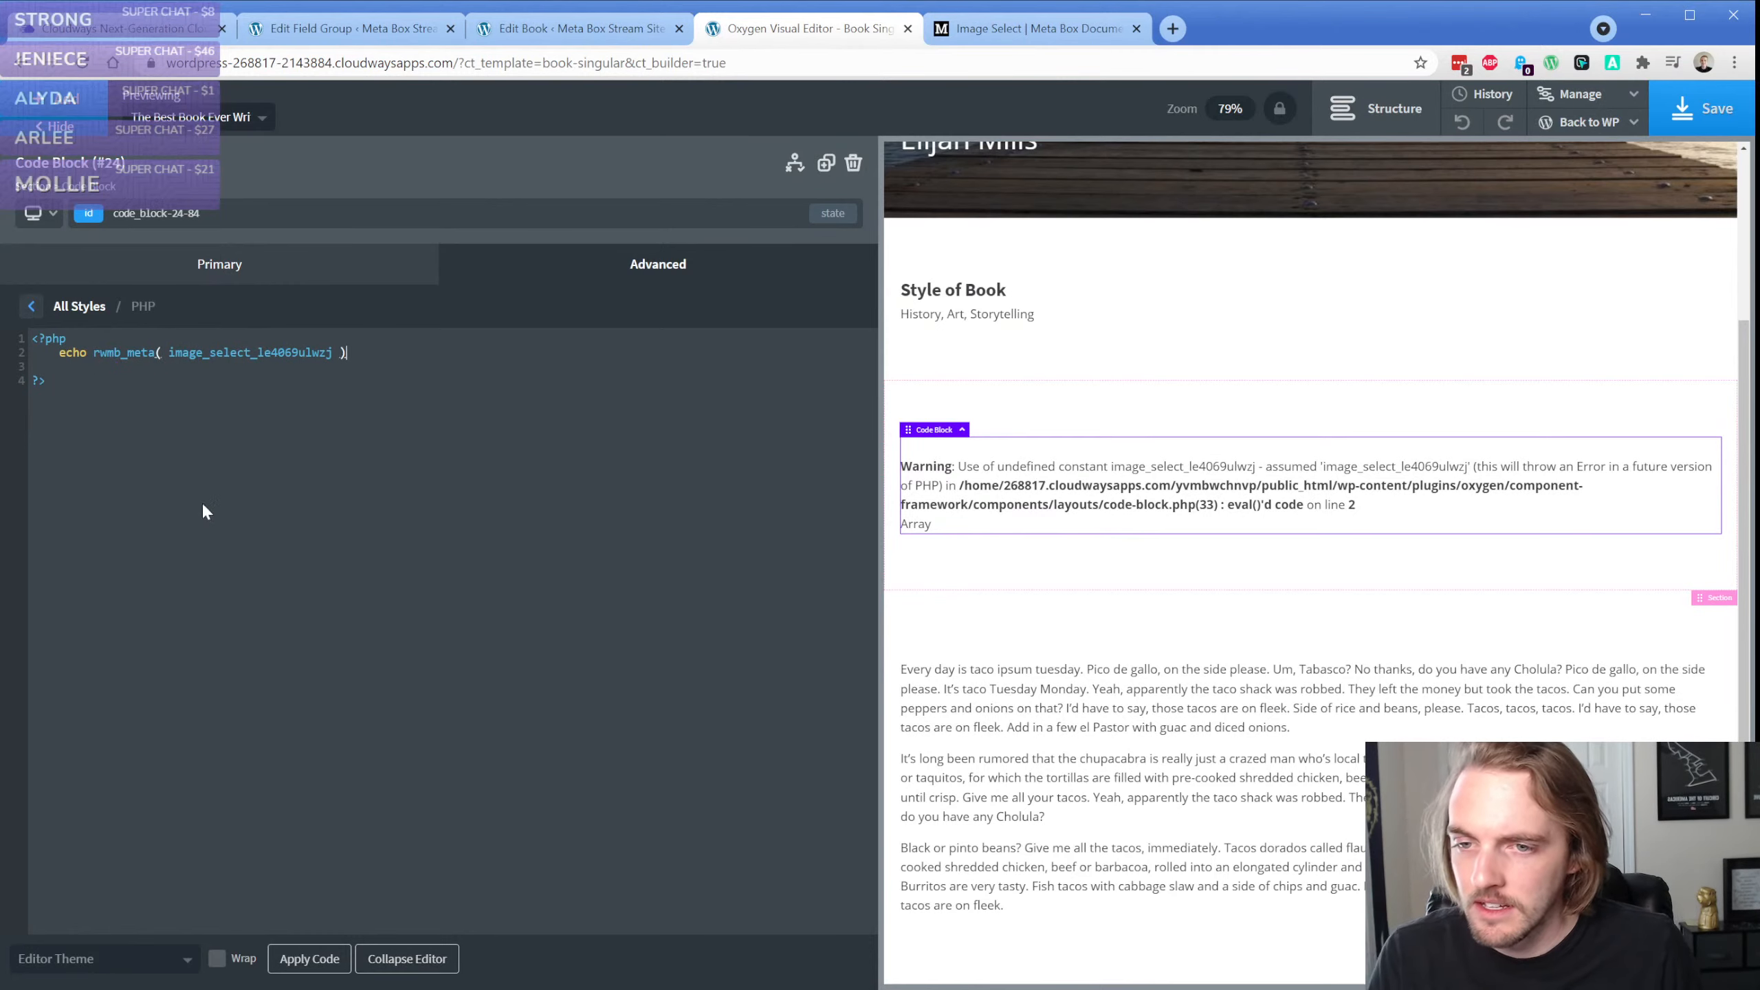
type(";")
left_click(309, 958)
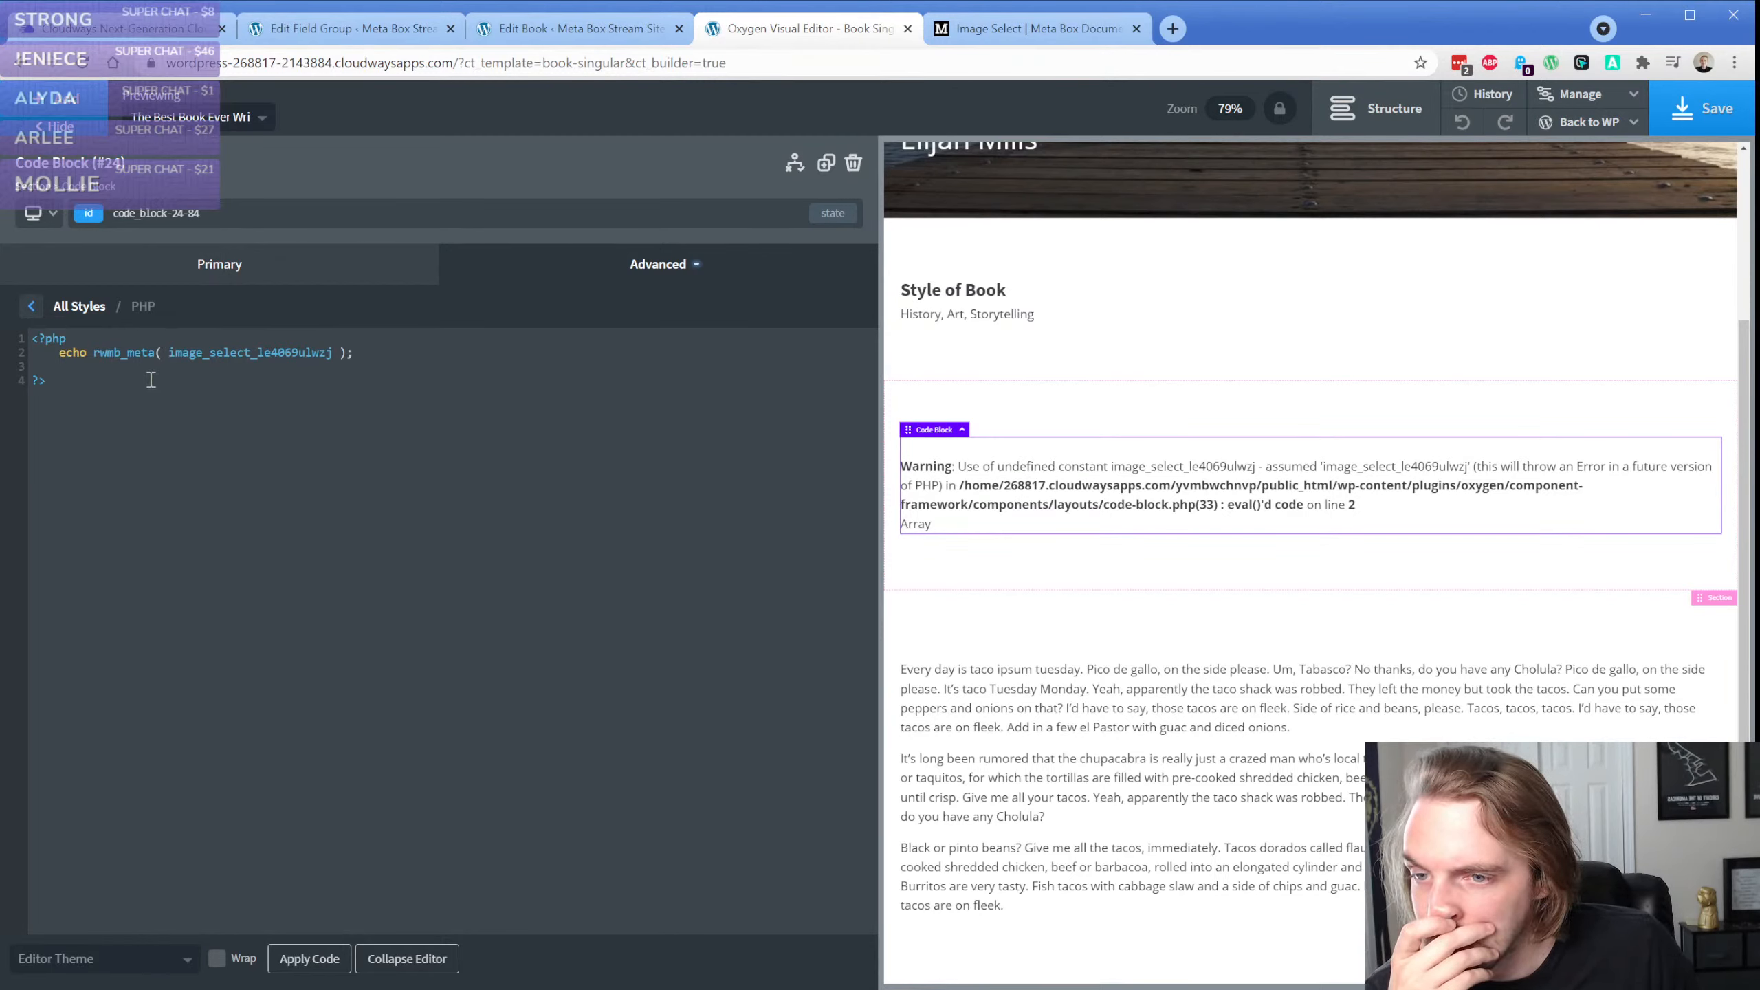
Wrap the field ID in the rwmb_meta call in single quotes without inner spaces and apply the code
left_click(161, 352)
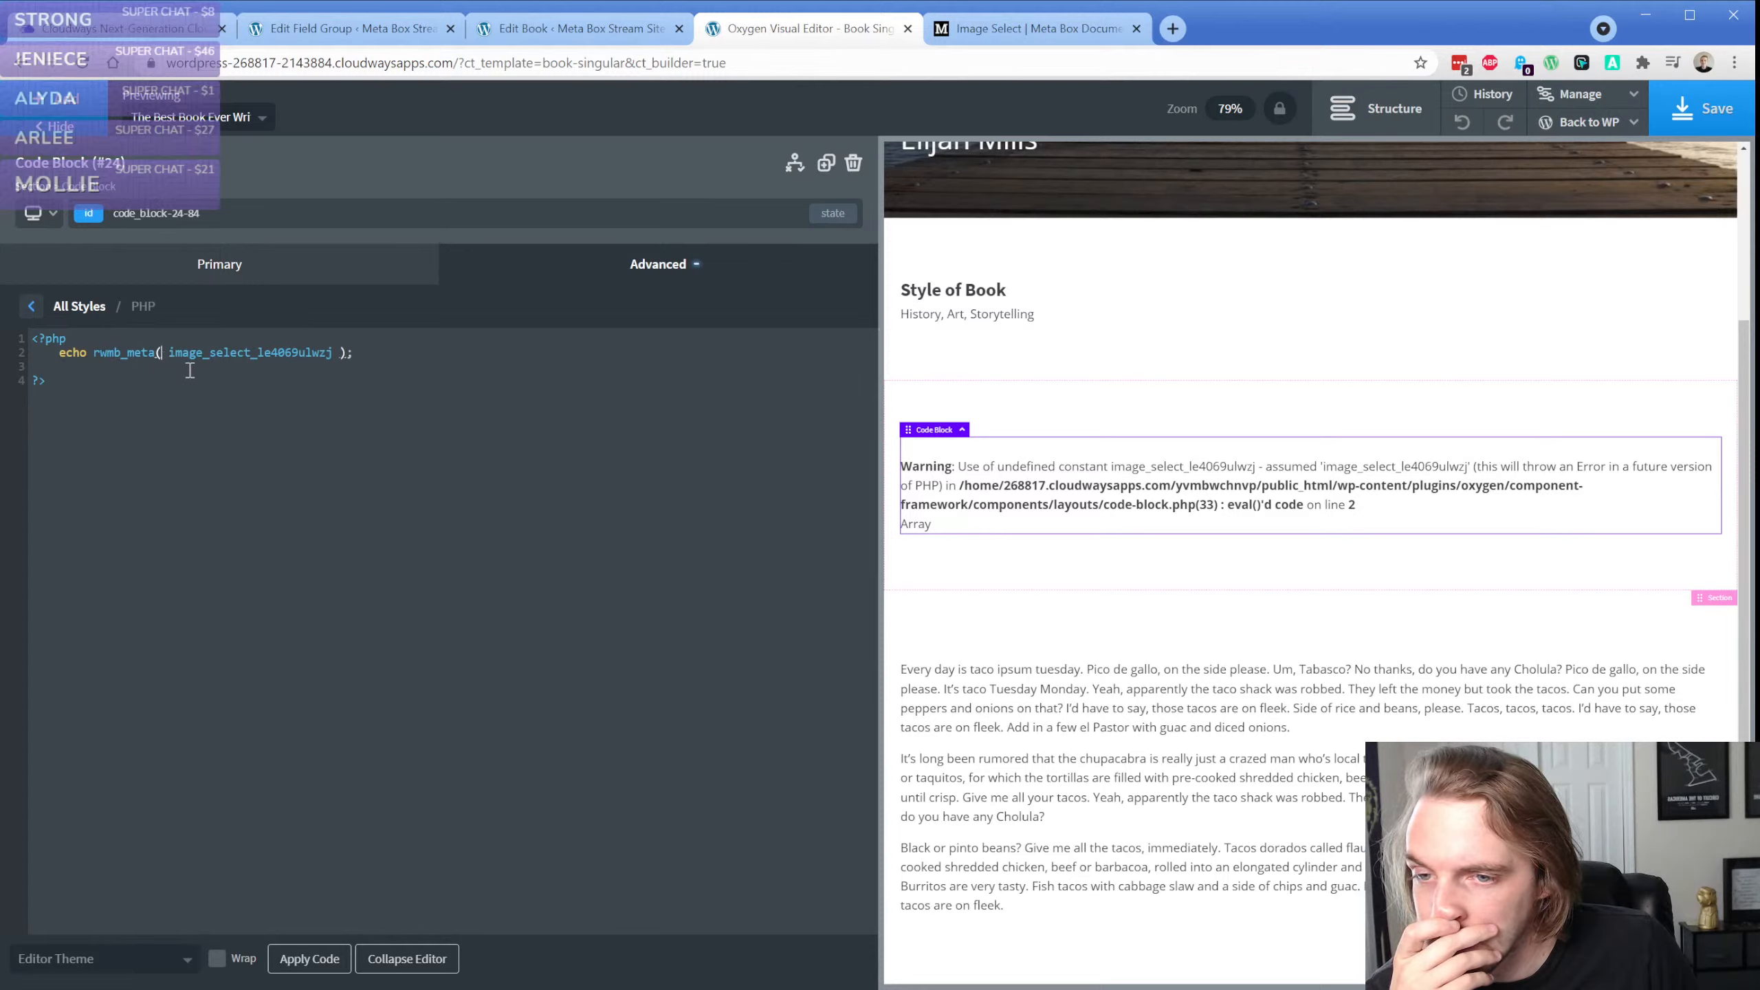
key("Delete")
type("'")
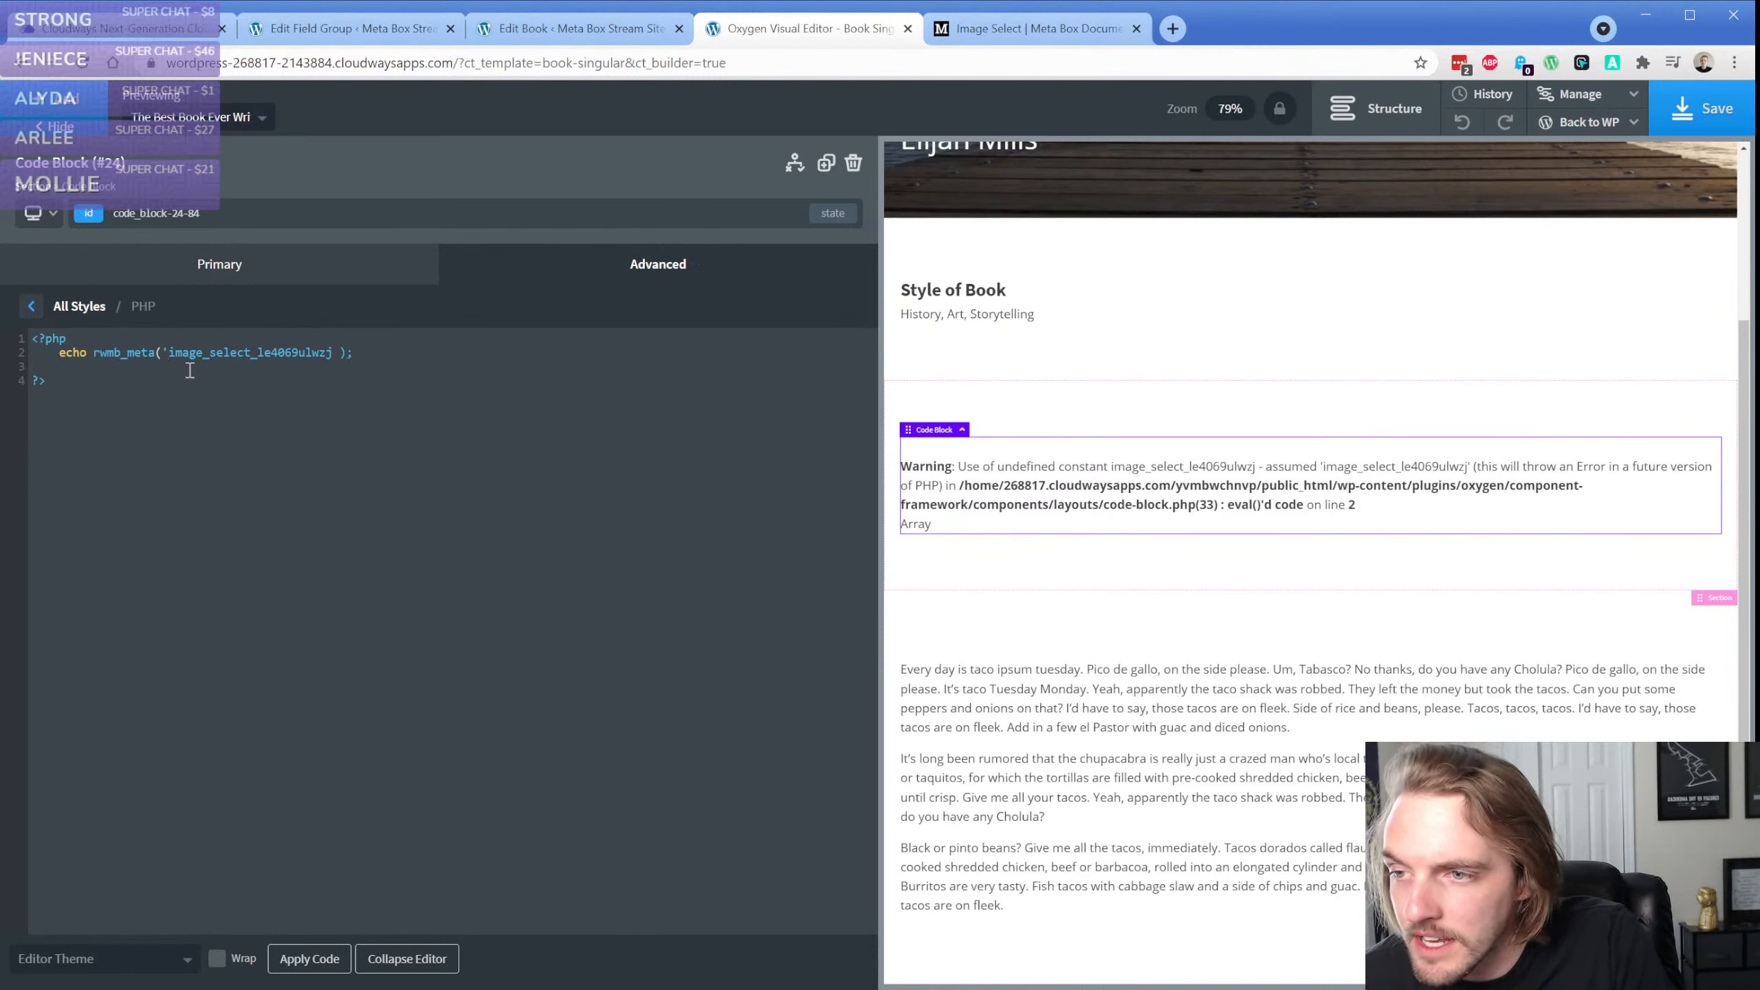
key("End")
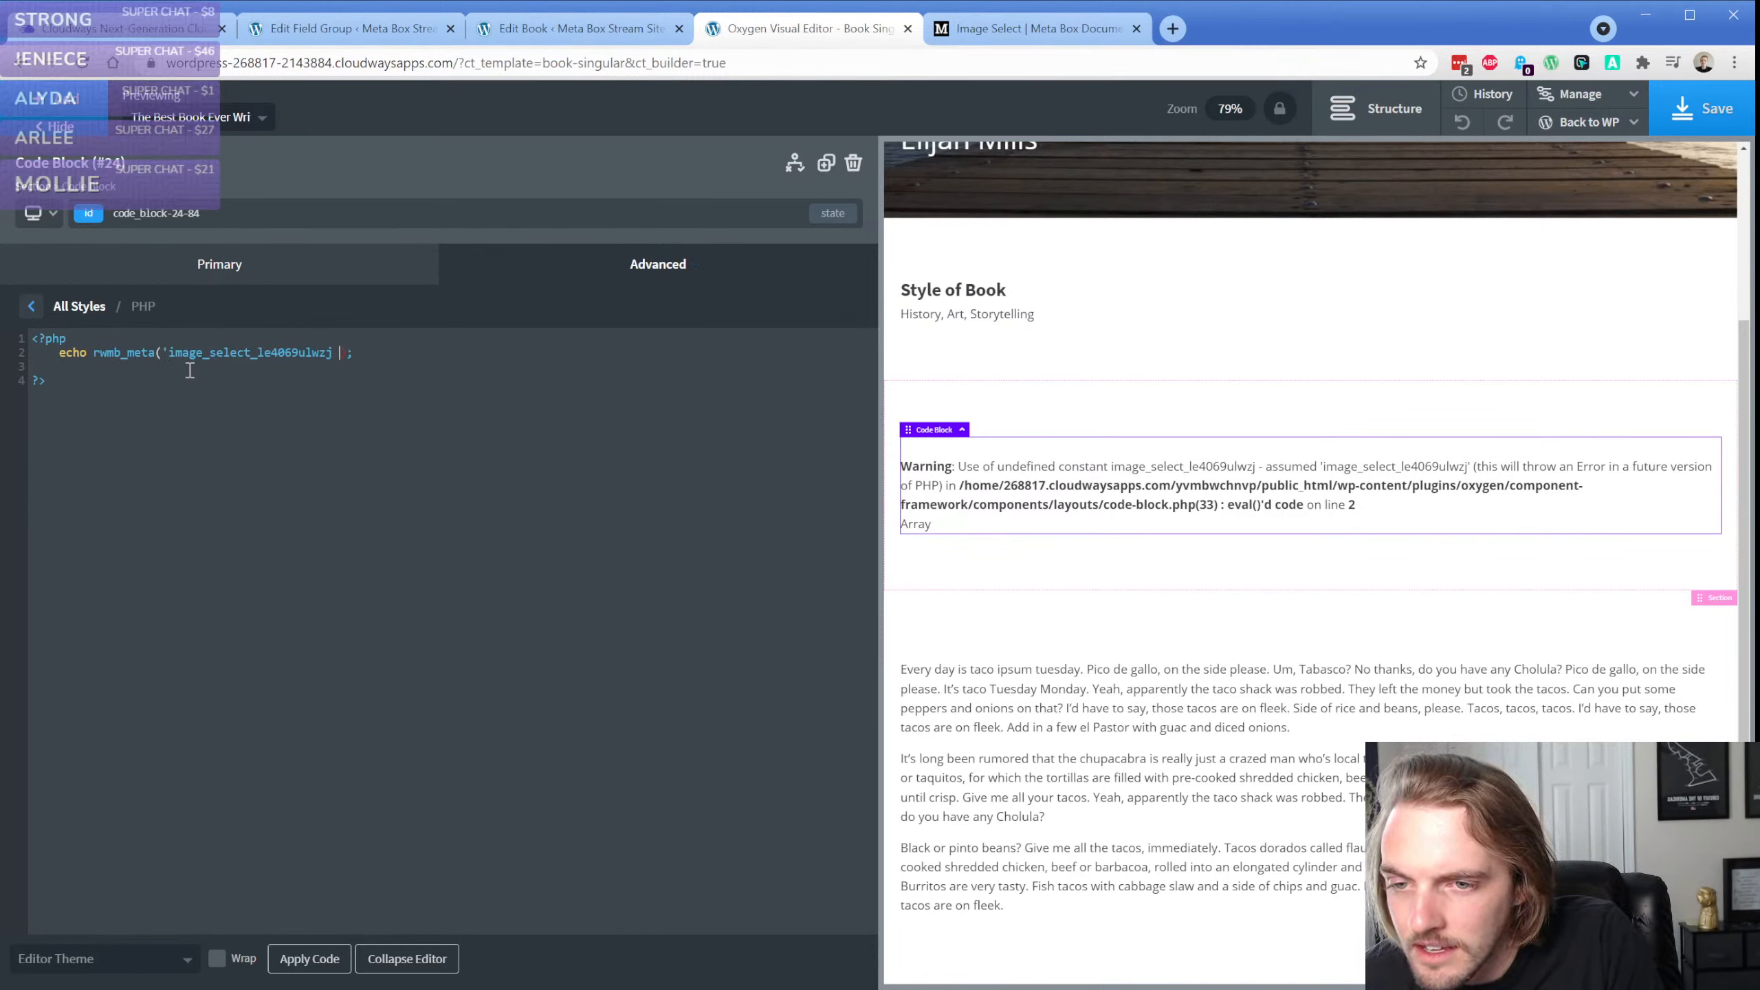
type("'")
left_click(305, 966)
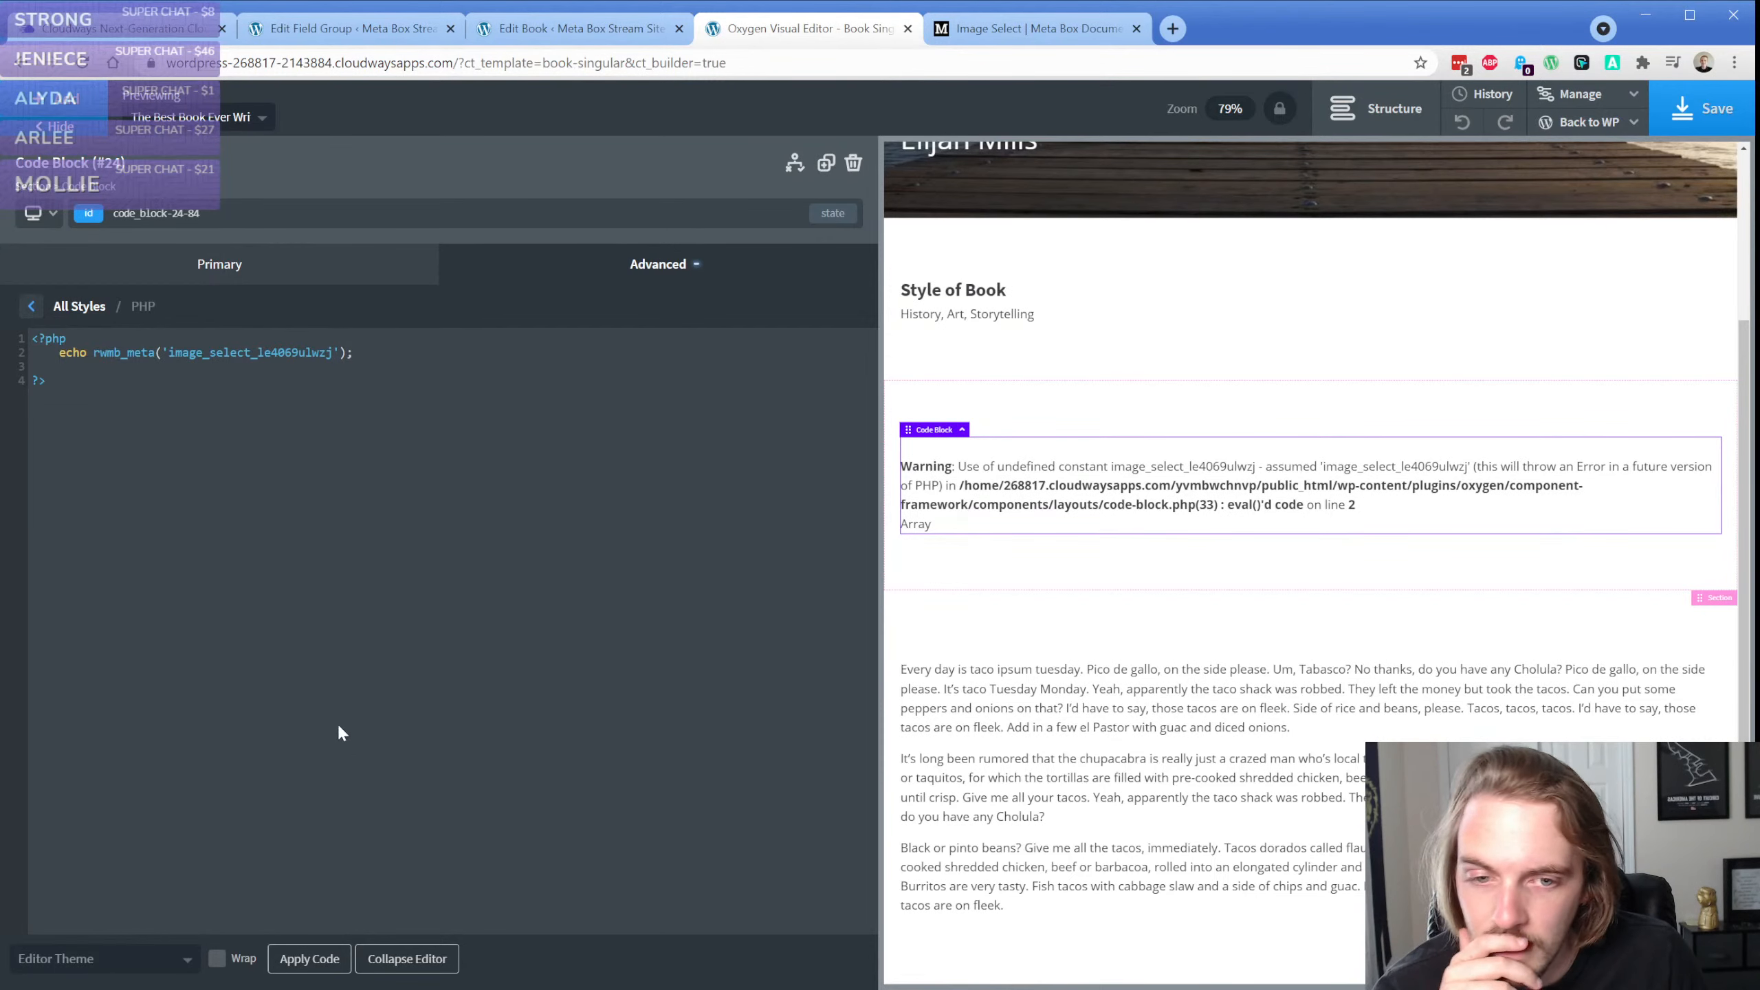
Insert a blank line between the opening PHP tag and the echo statement
left_click(145, 385)
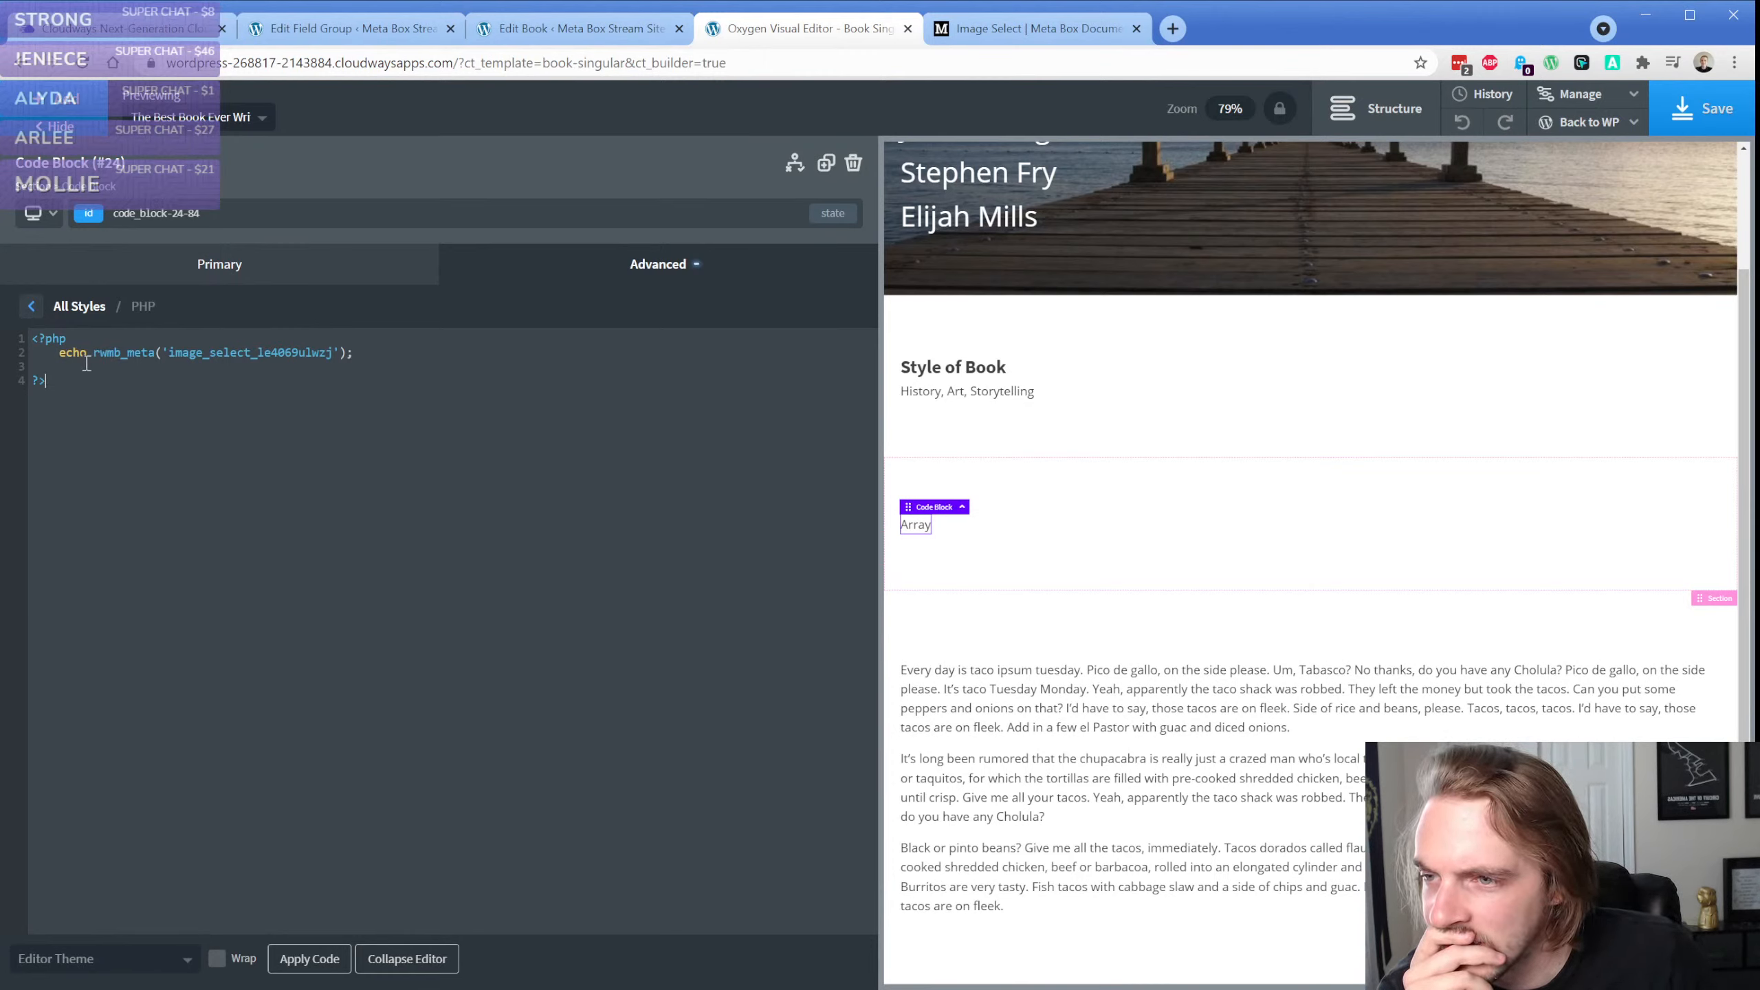
left_click(129, 340)
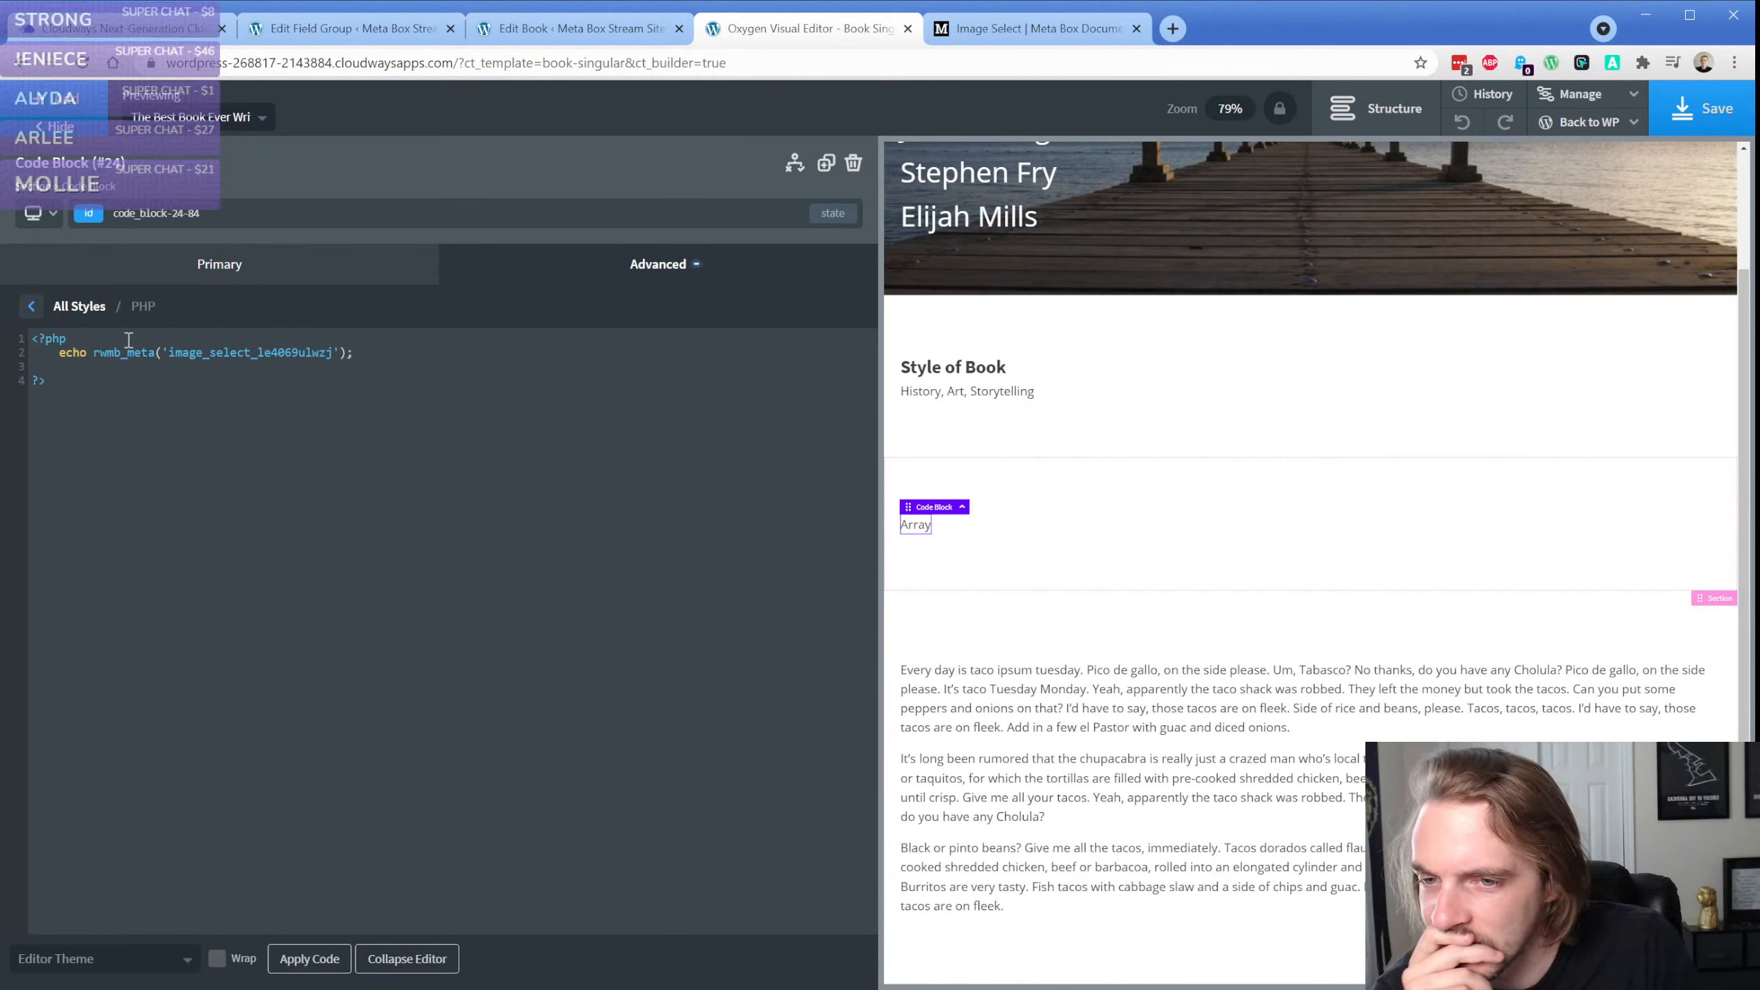
key("Return")
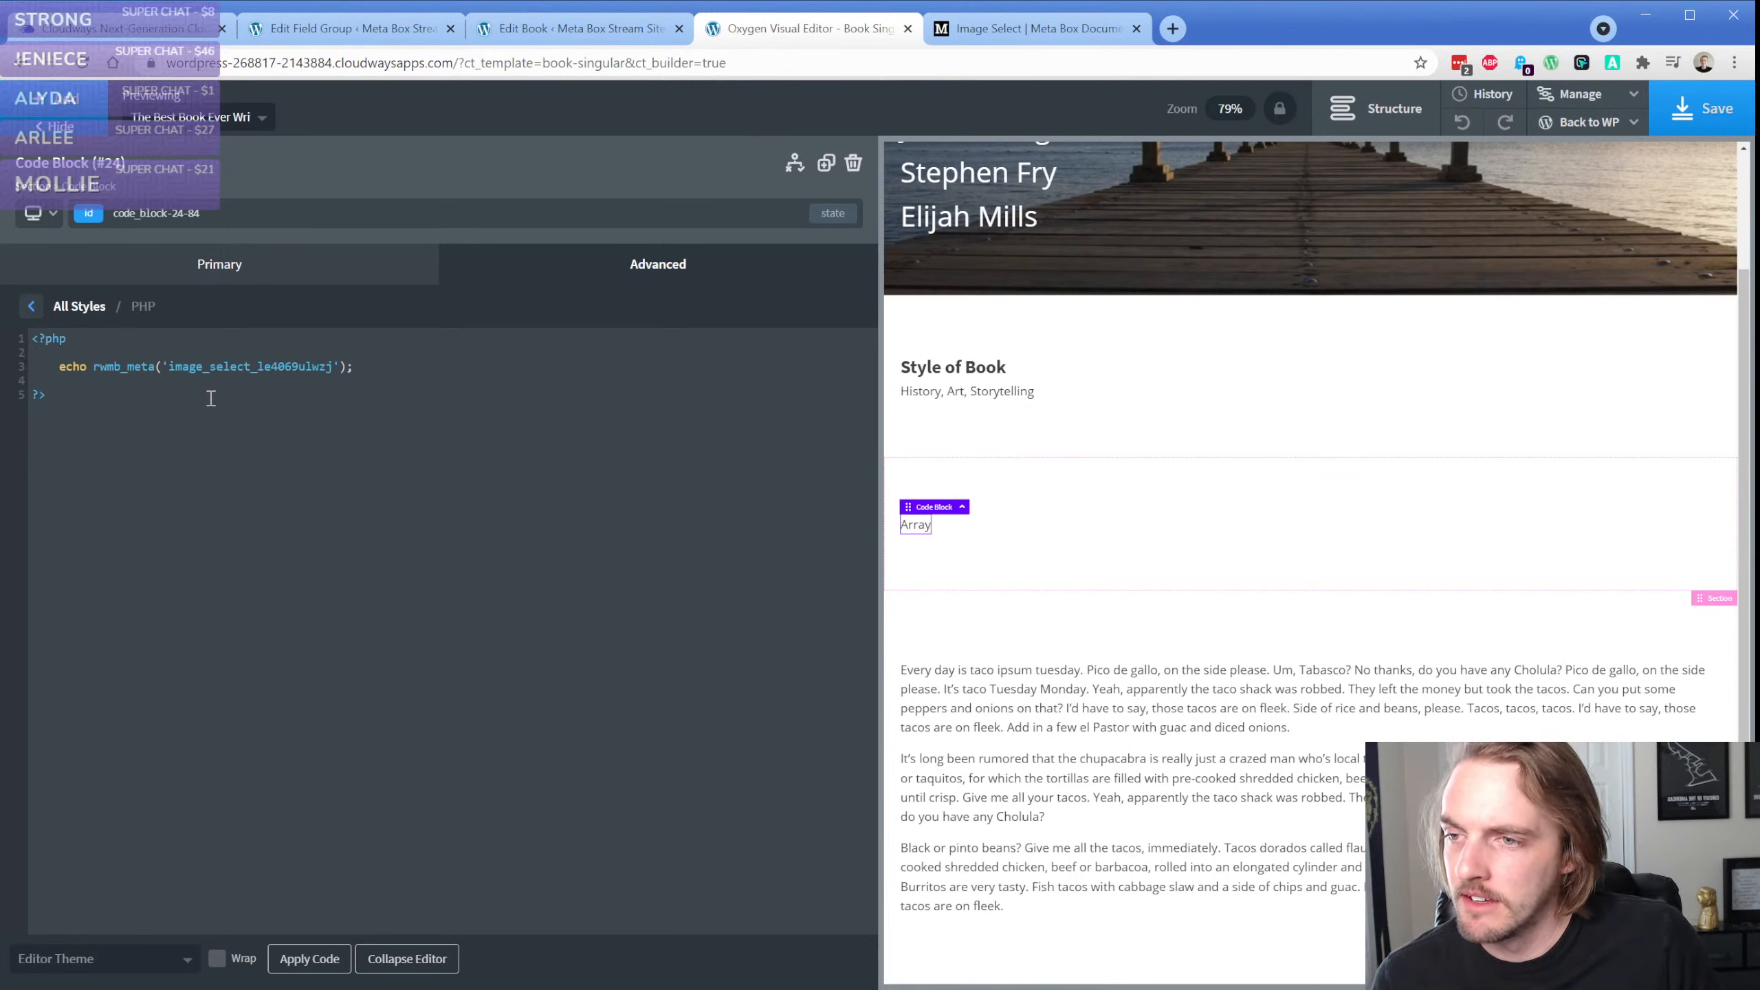
Try applying the code without echo before the rwmb_meta call, and restore the echo and reapply the code
double_click(63, 368)
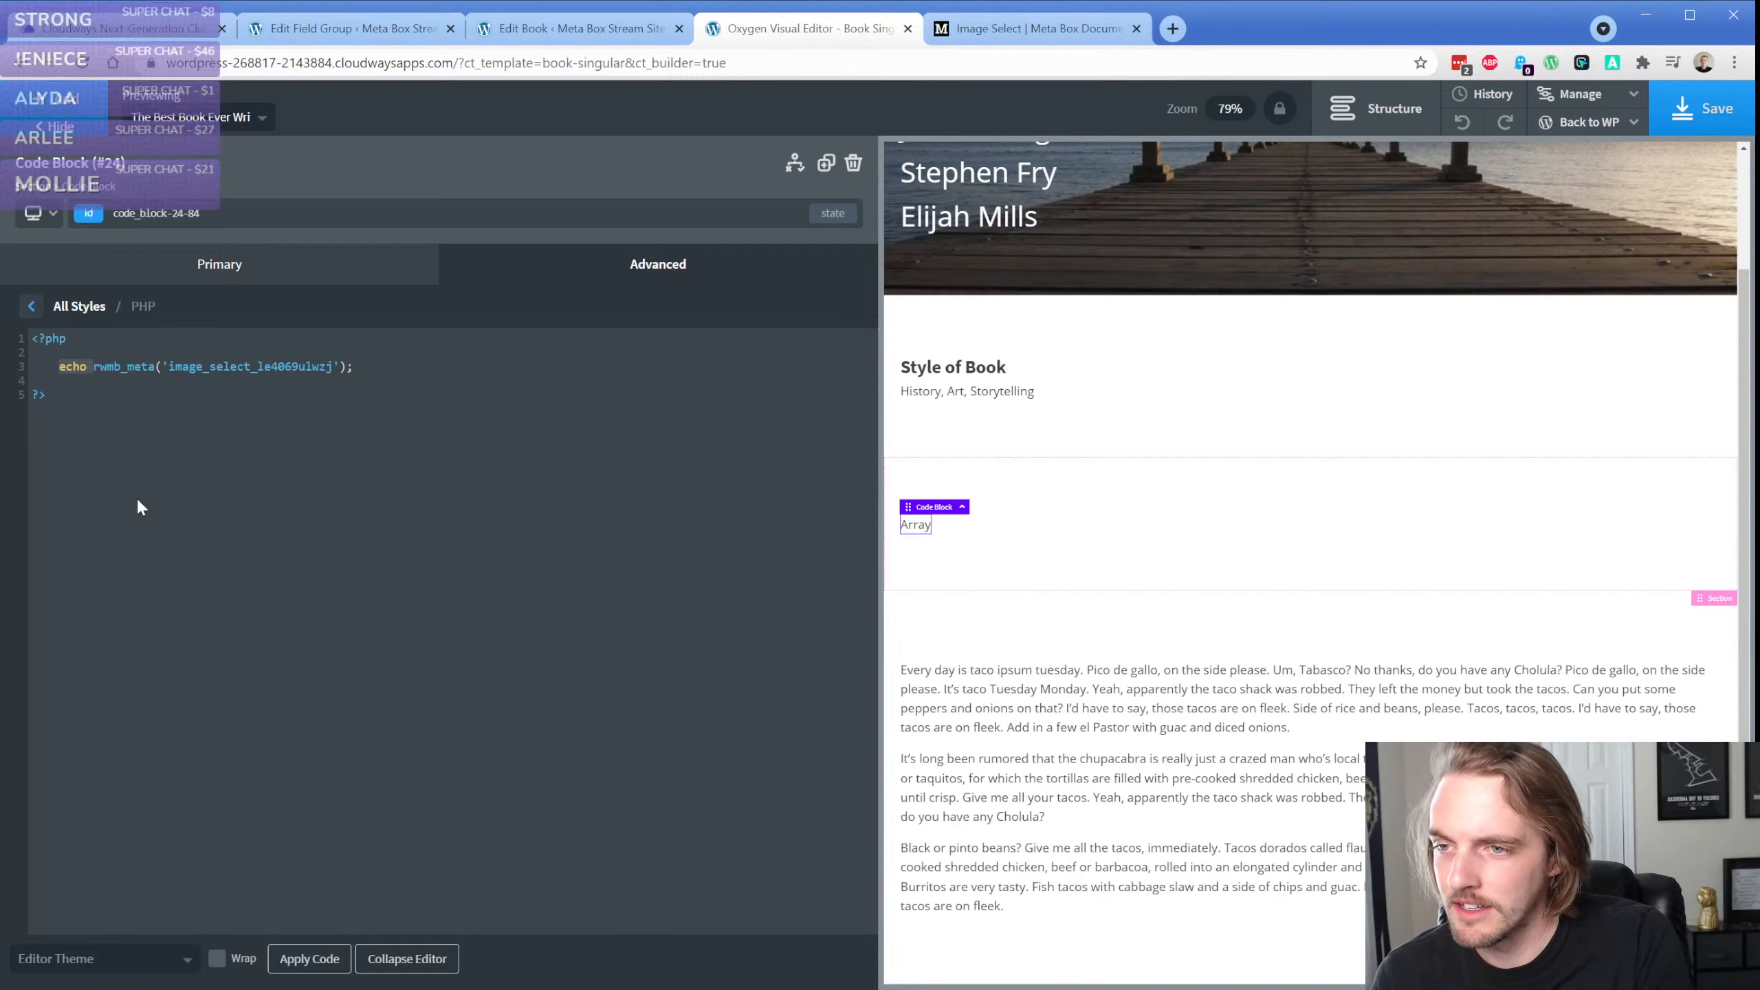
key("BackSpace")
left_click(312, 959)
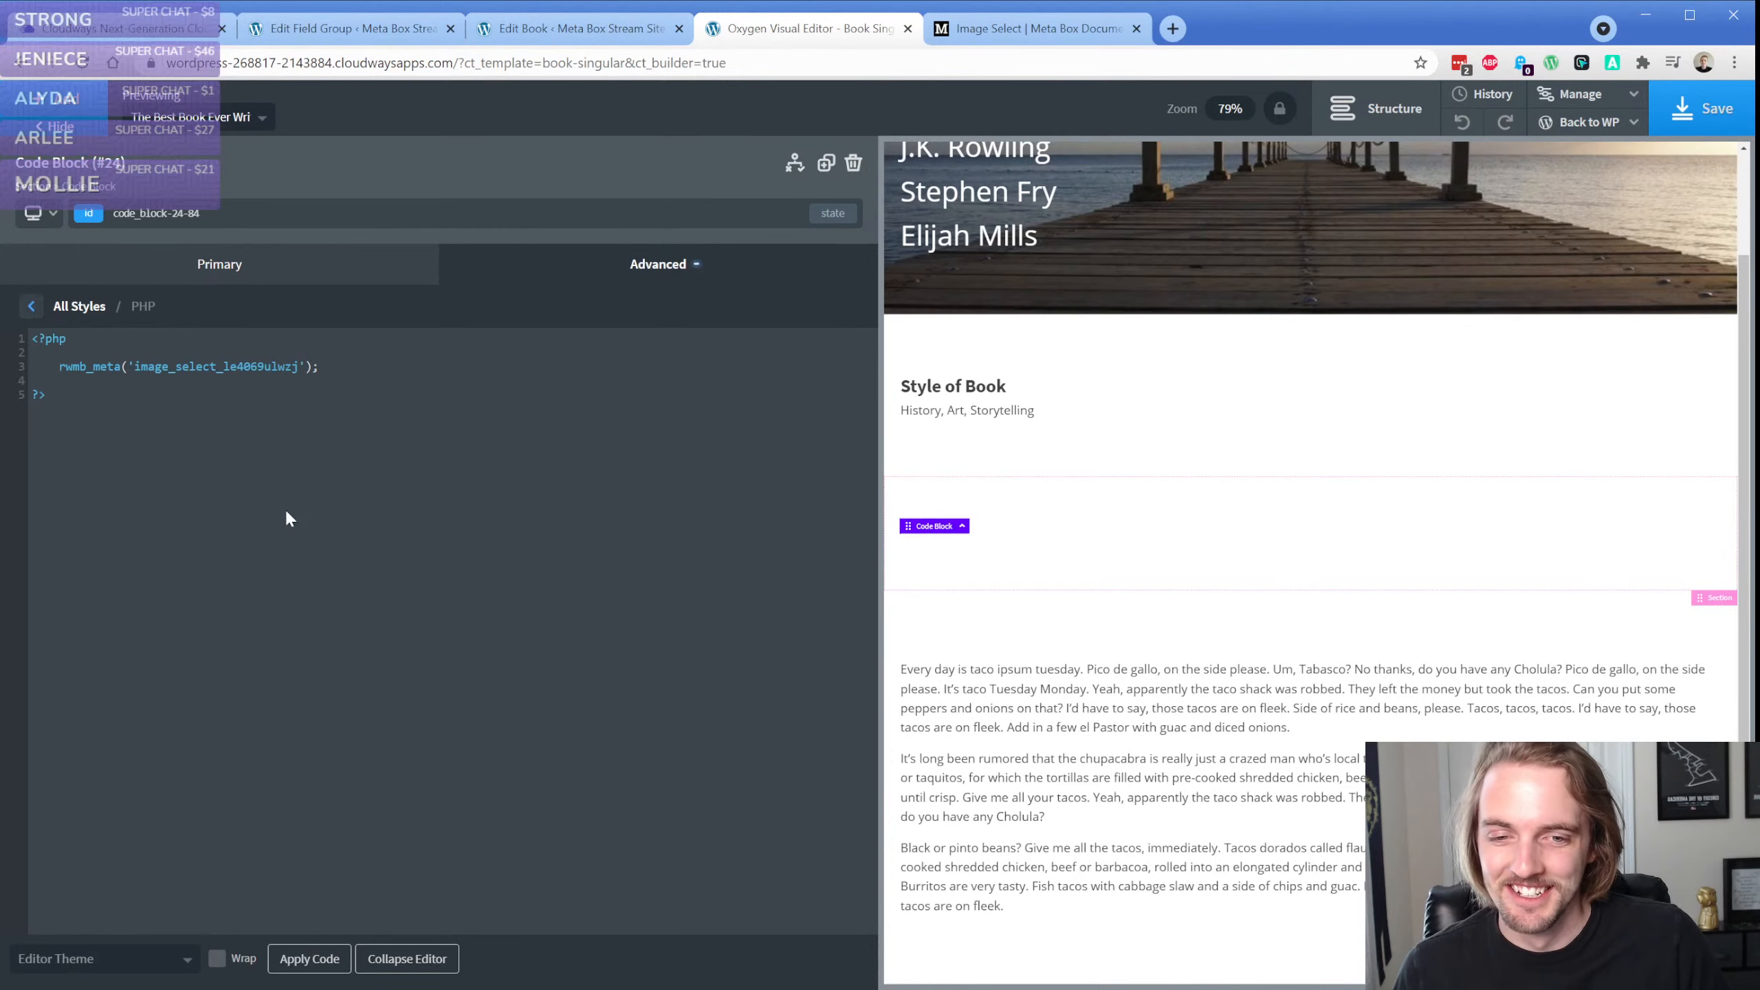
key("ctrl+z")
left_click(220, 437)
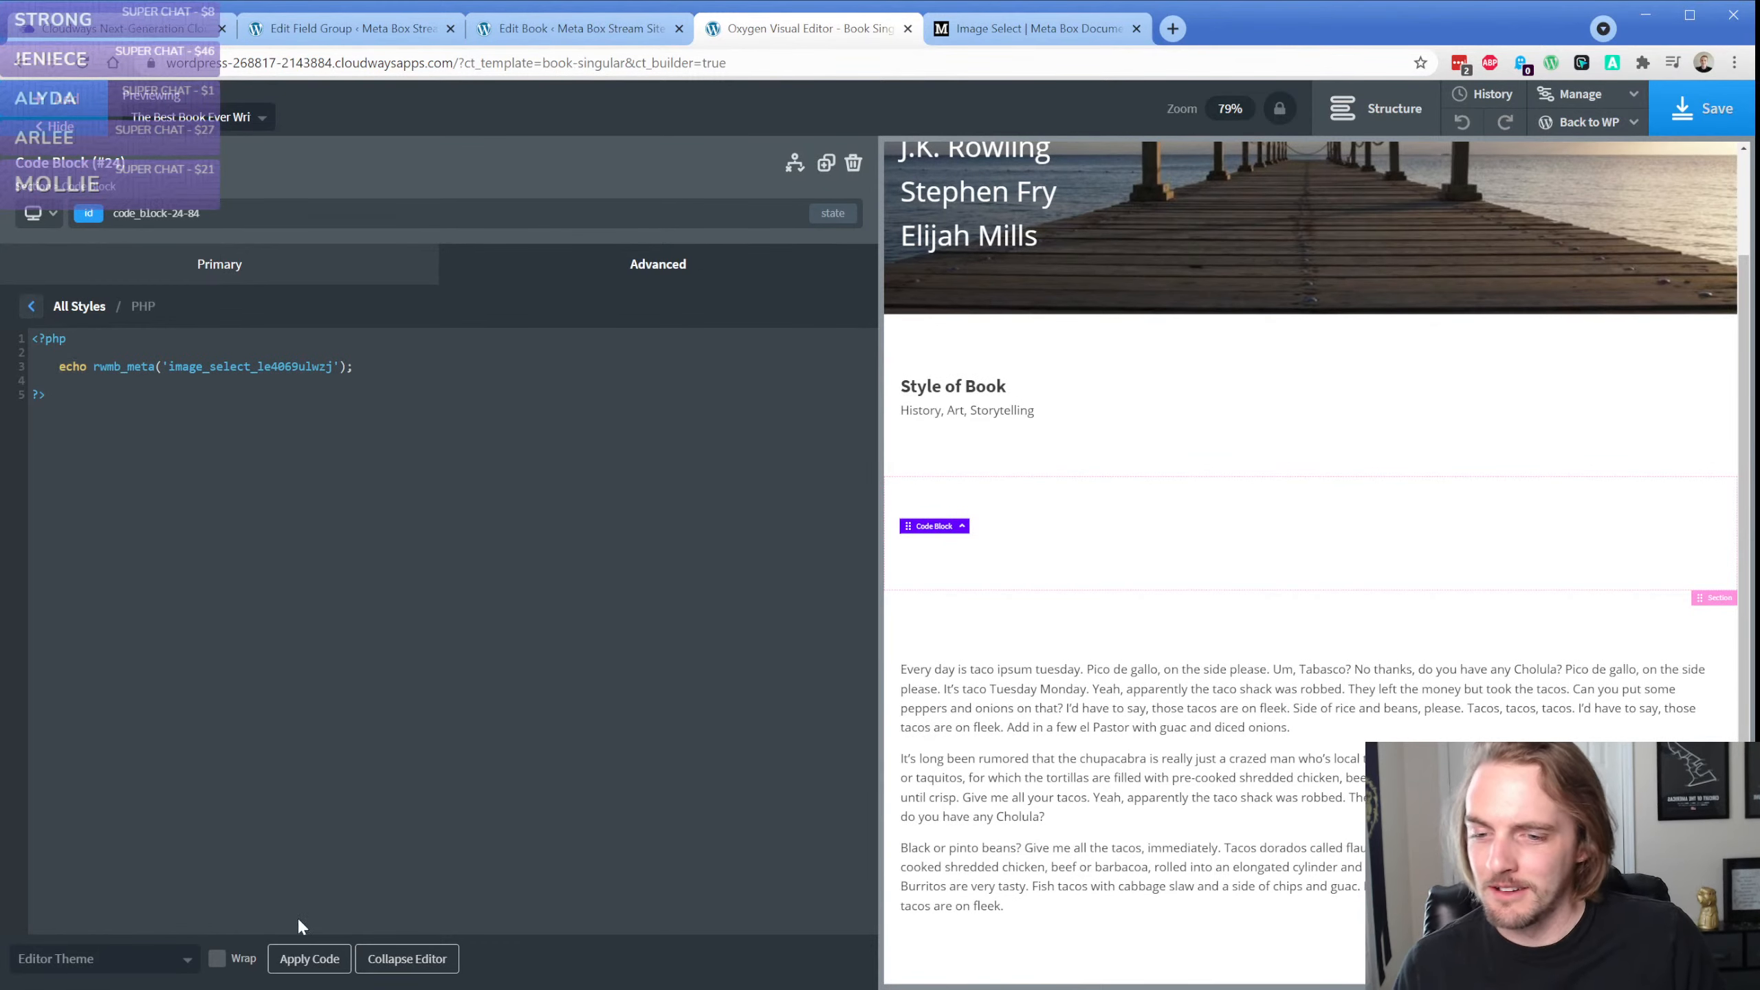
left_click(309, 959)
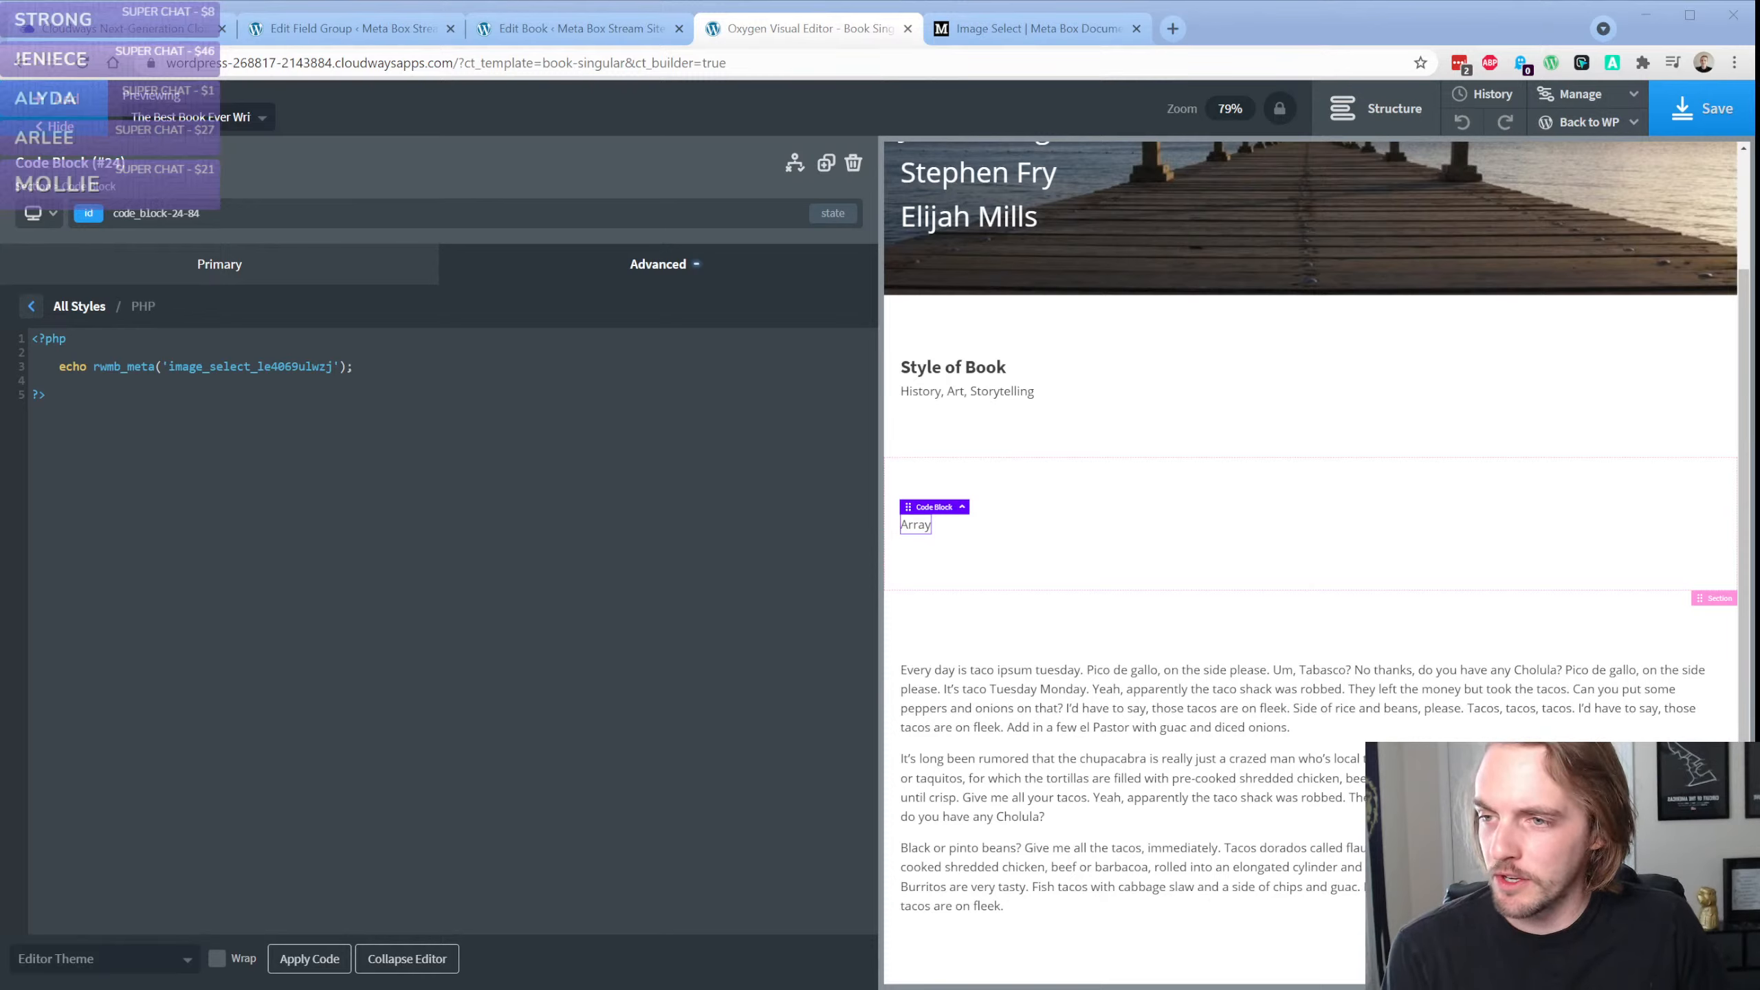
Add an empty var_dump() call on its own line below the echo statement and apply the code
left_click(617, 172)
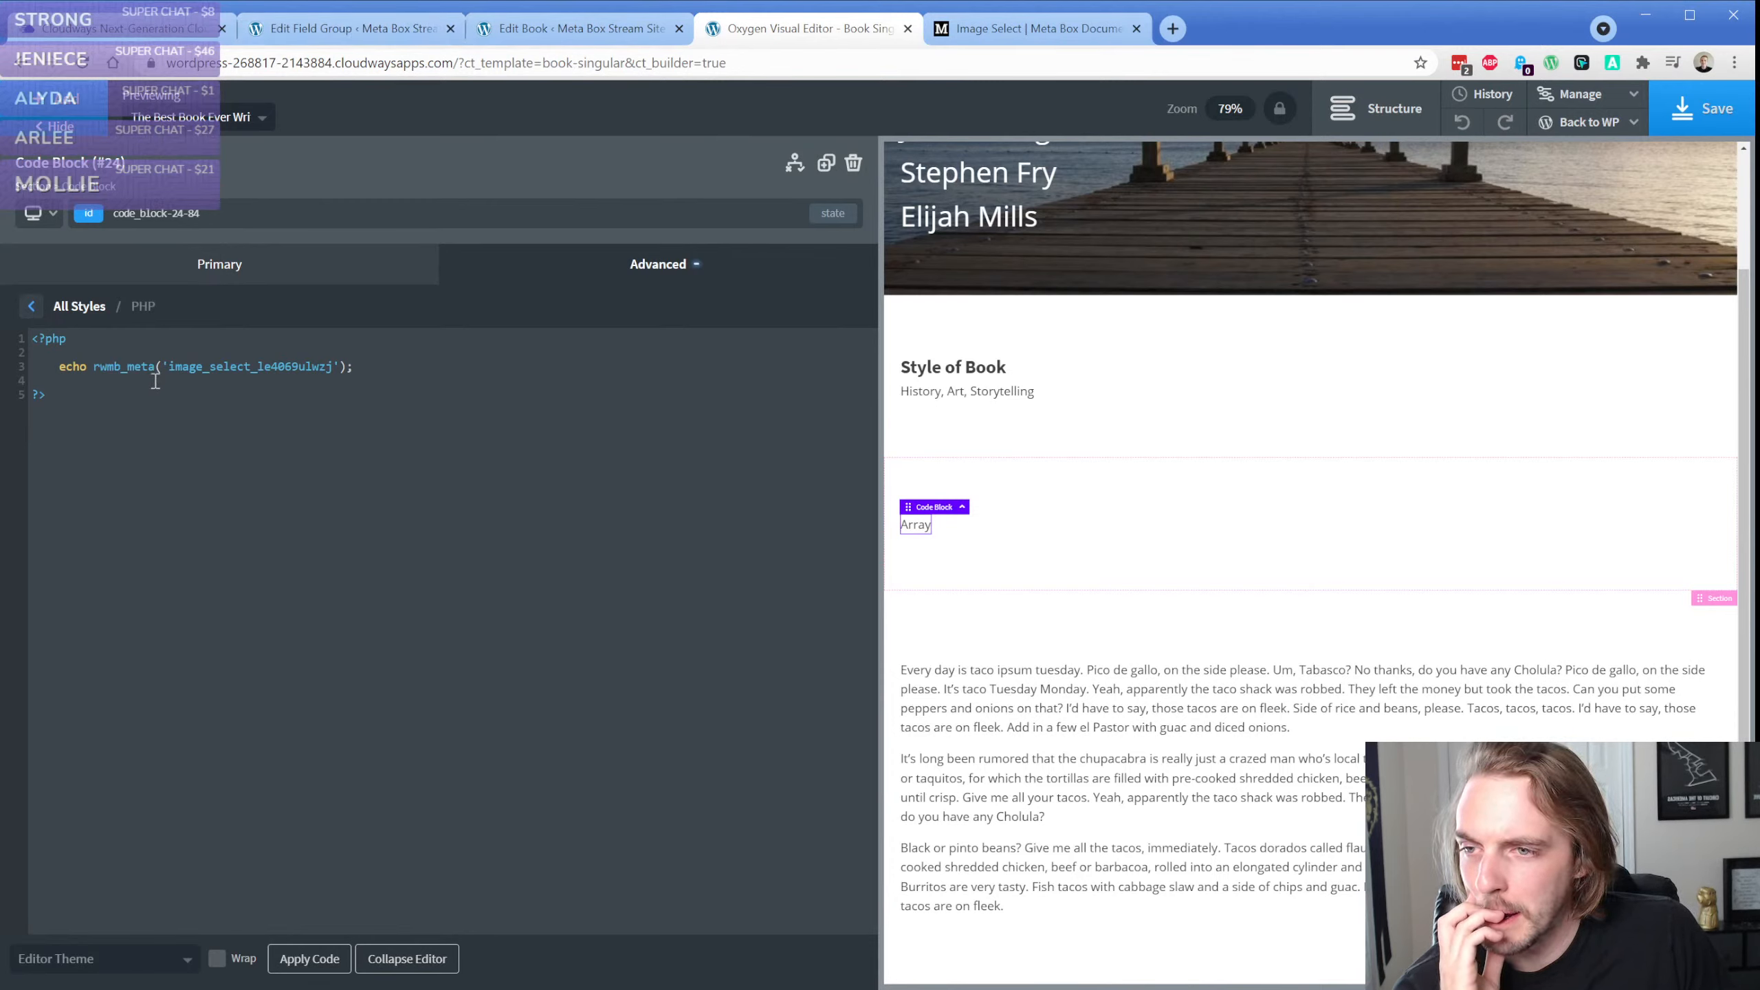
key("Return")
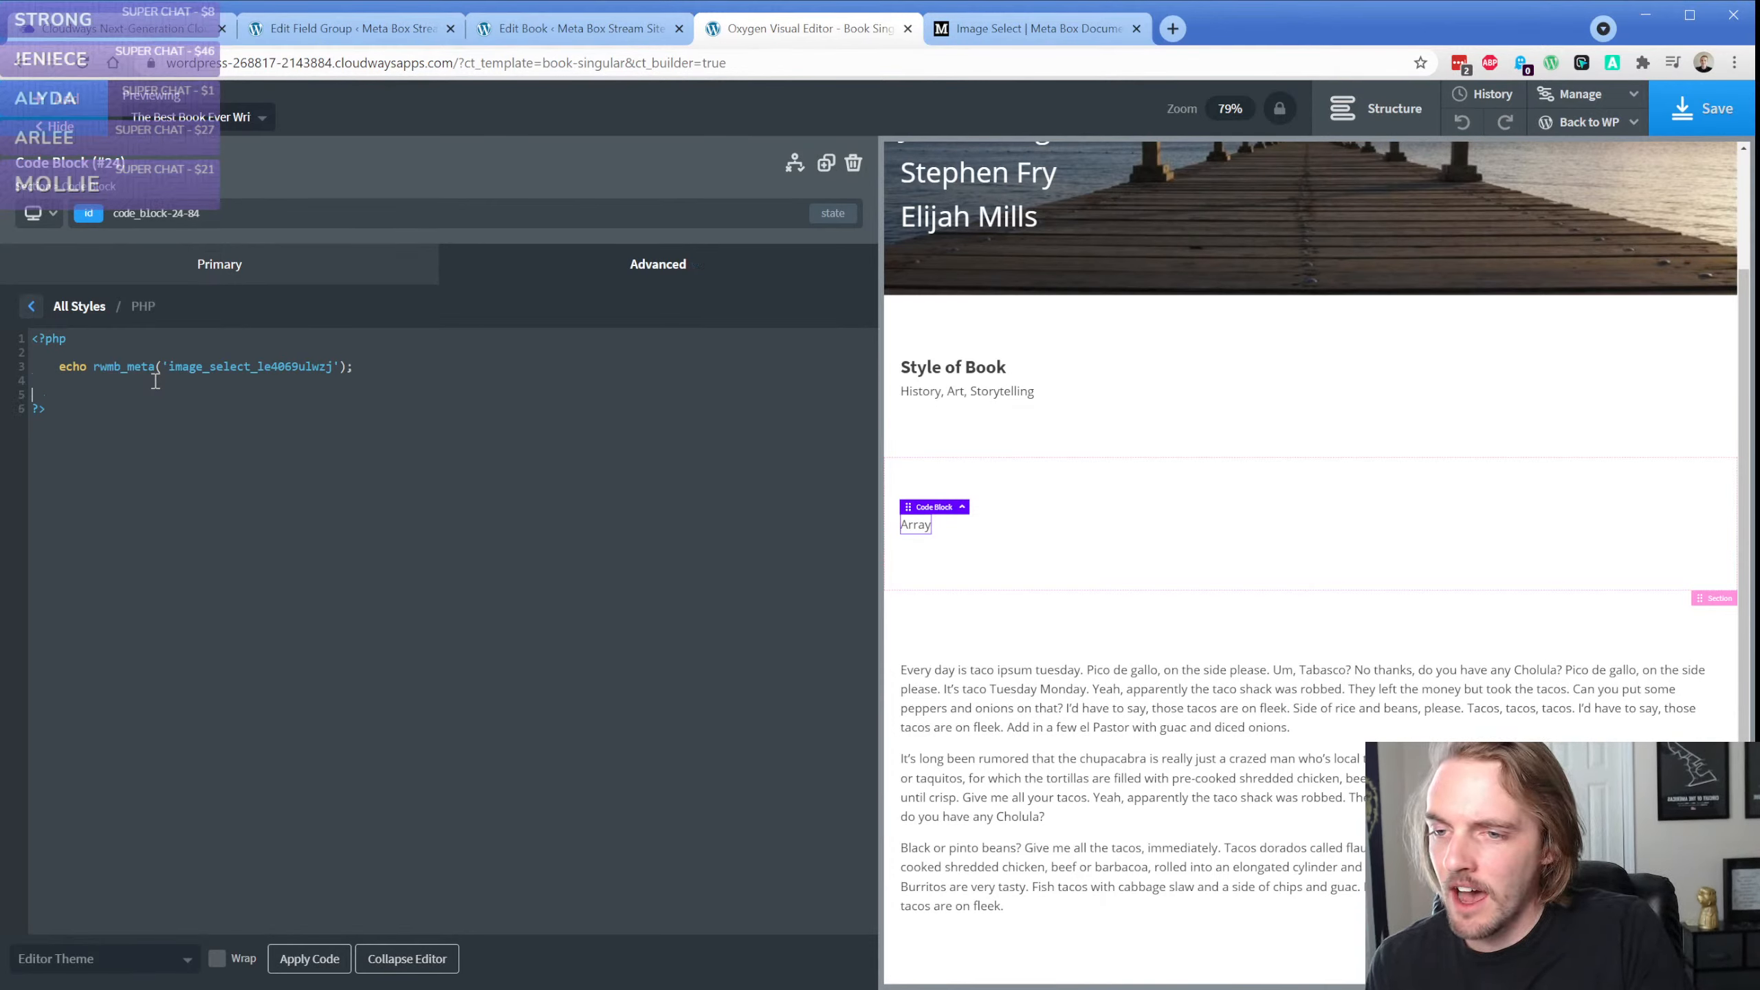
key("Return")
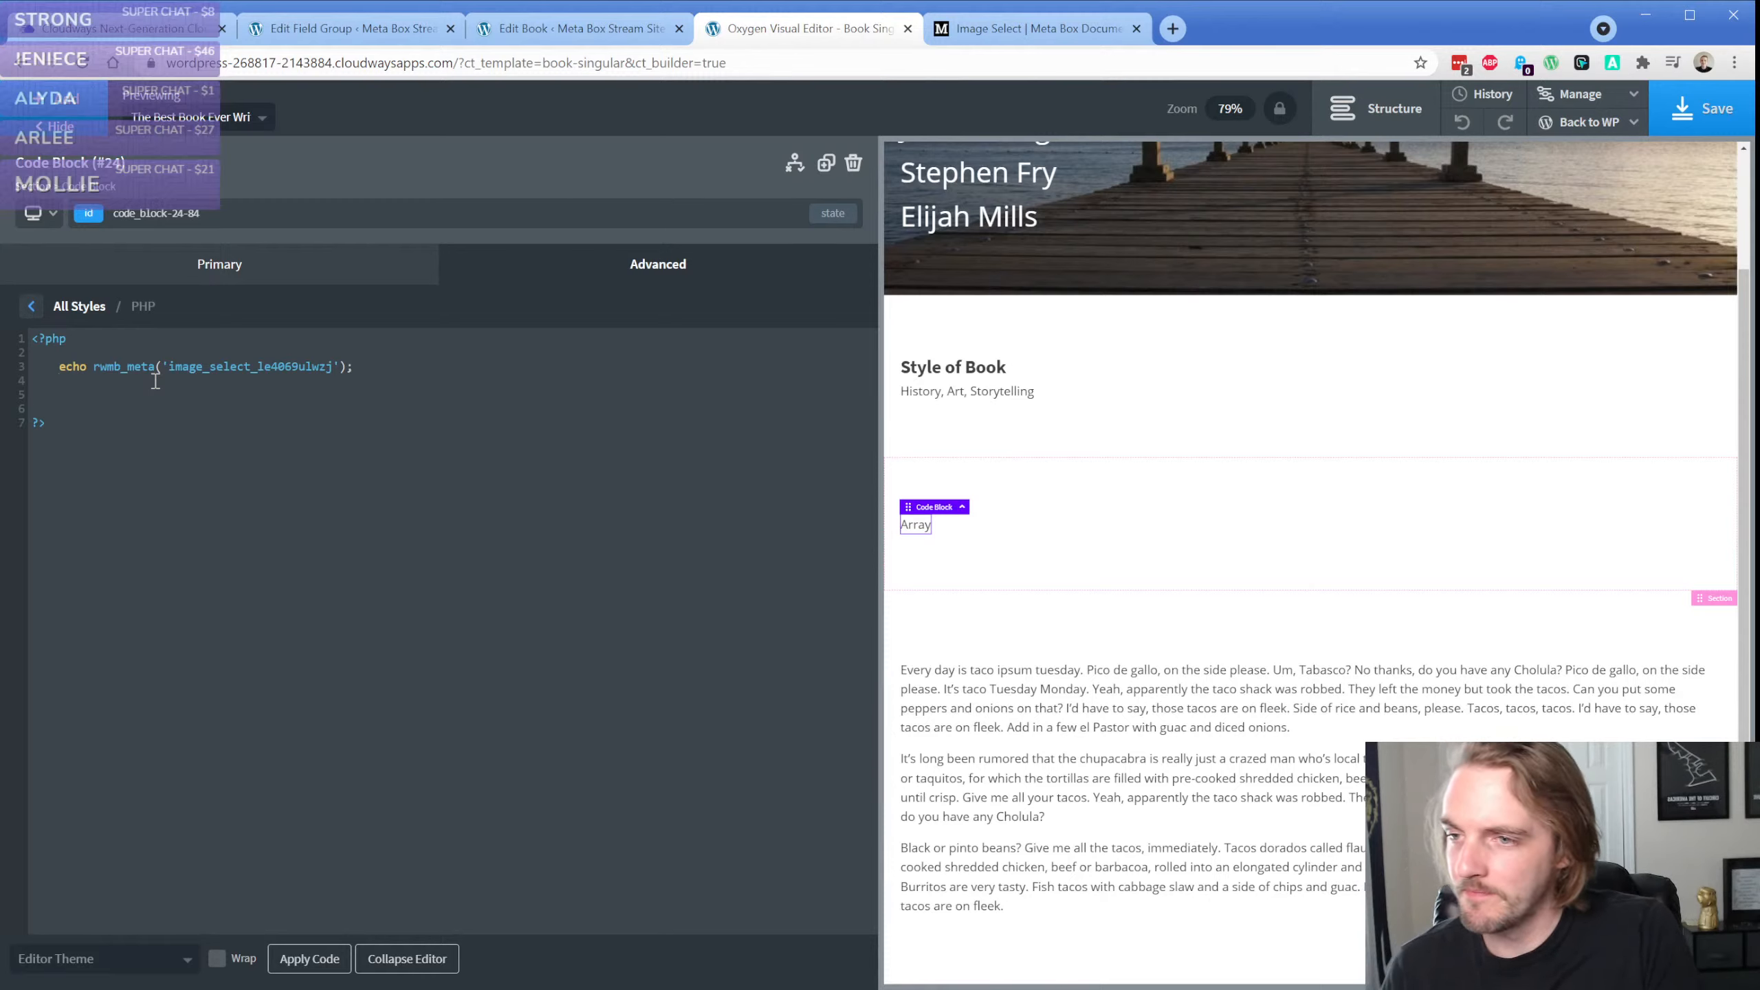
type("va")
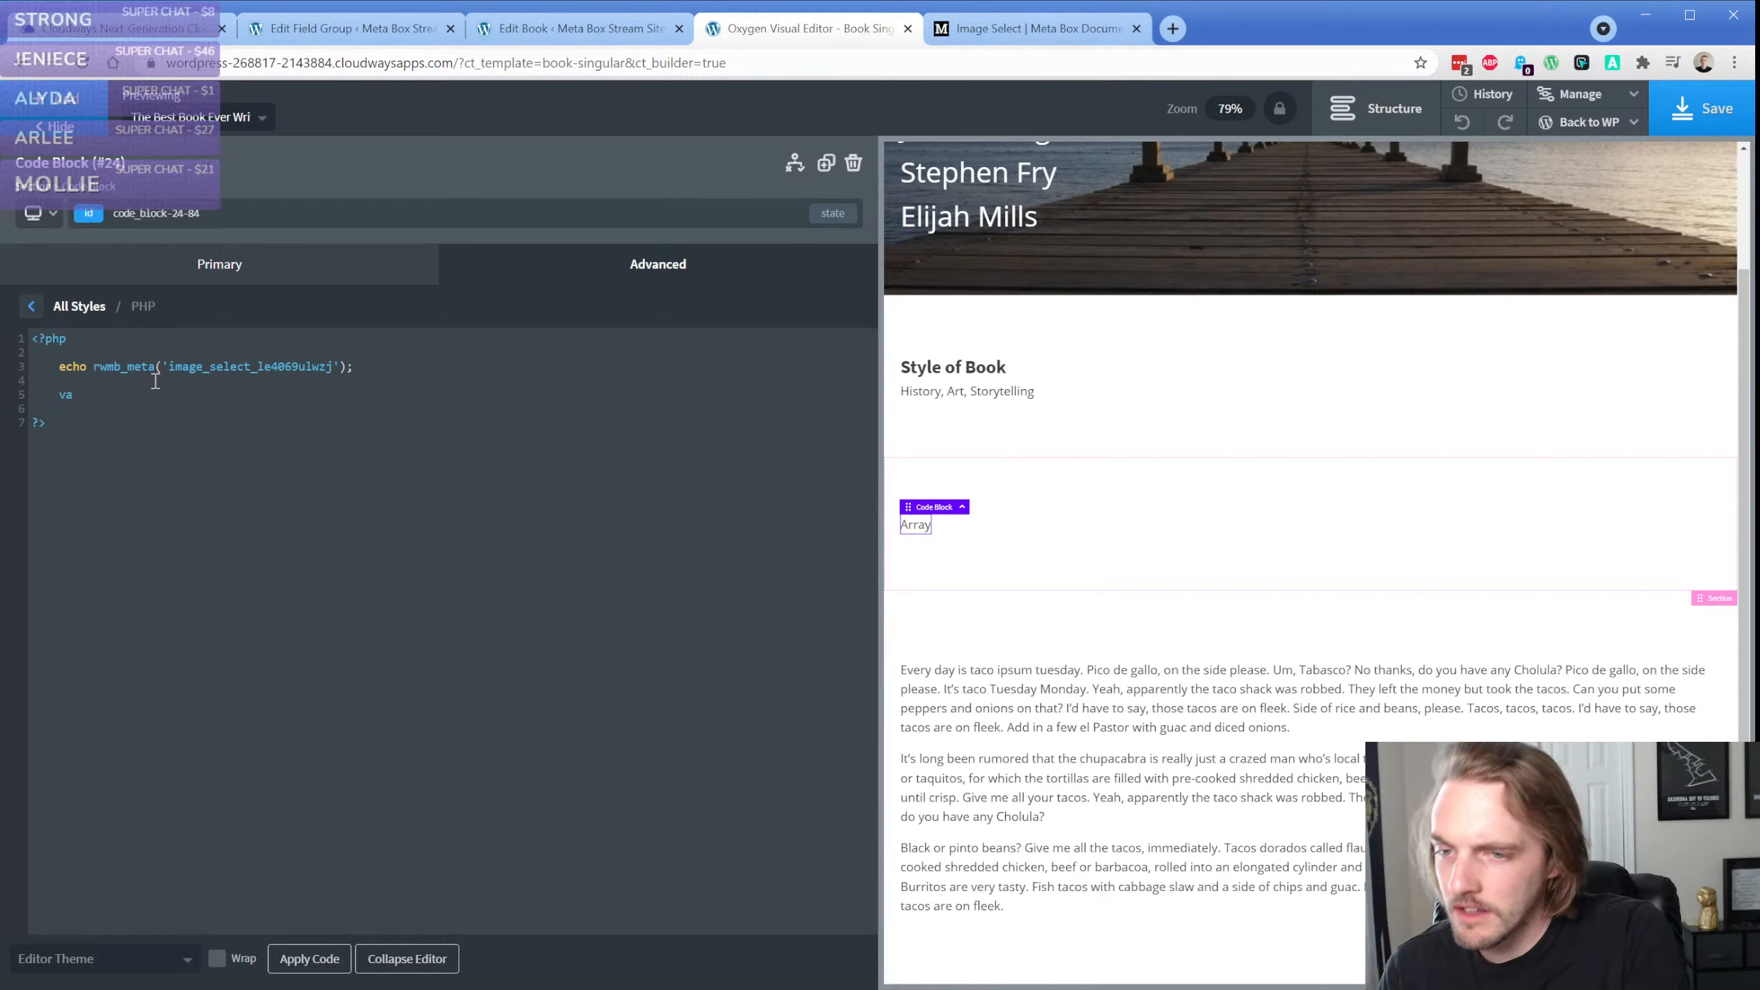
type("r_dump")
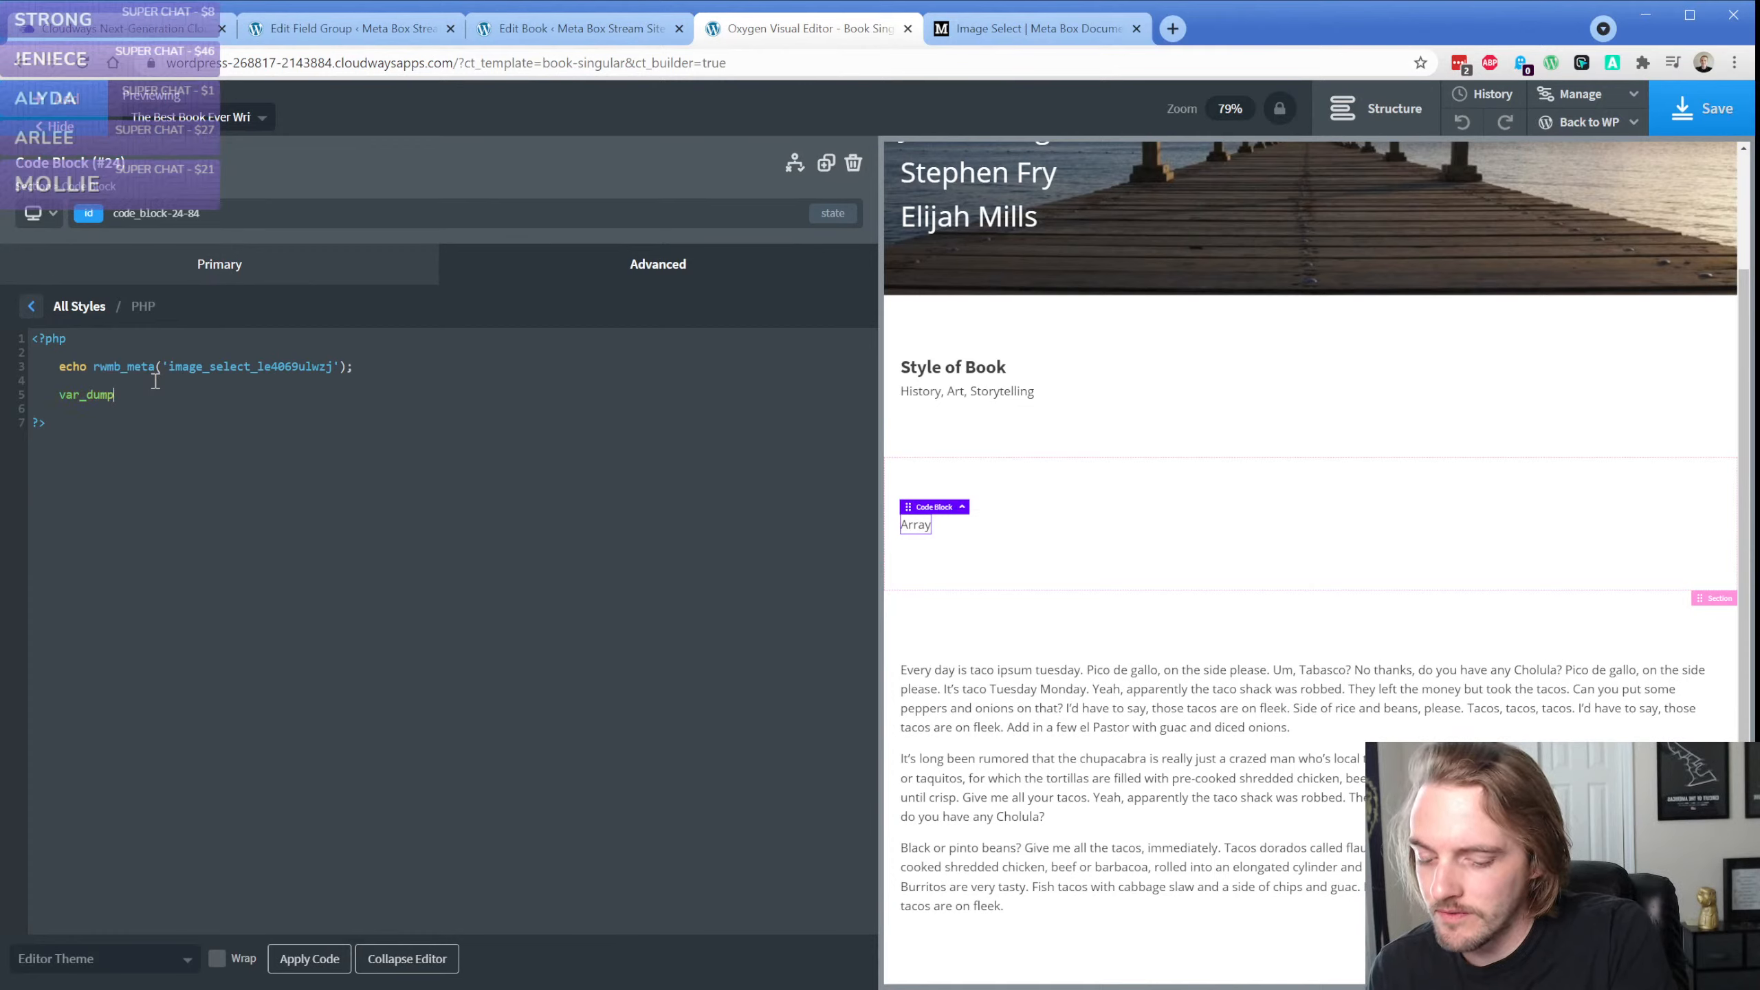
type("()")
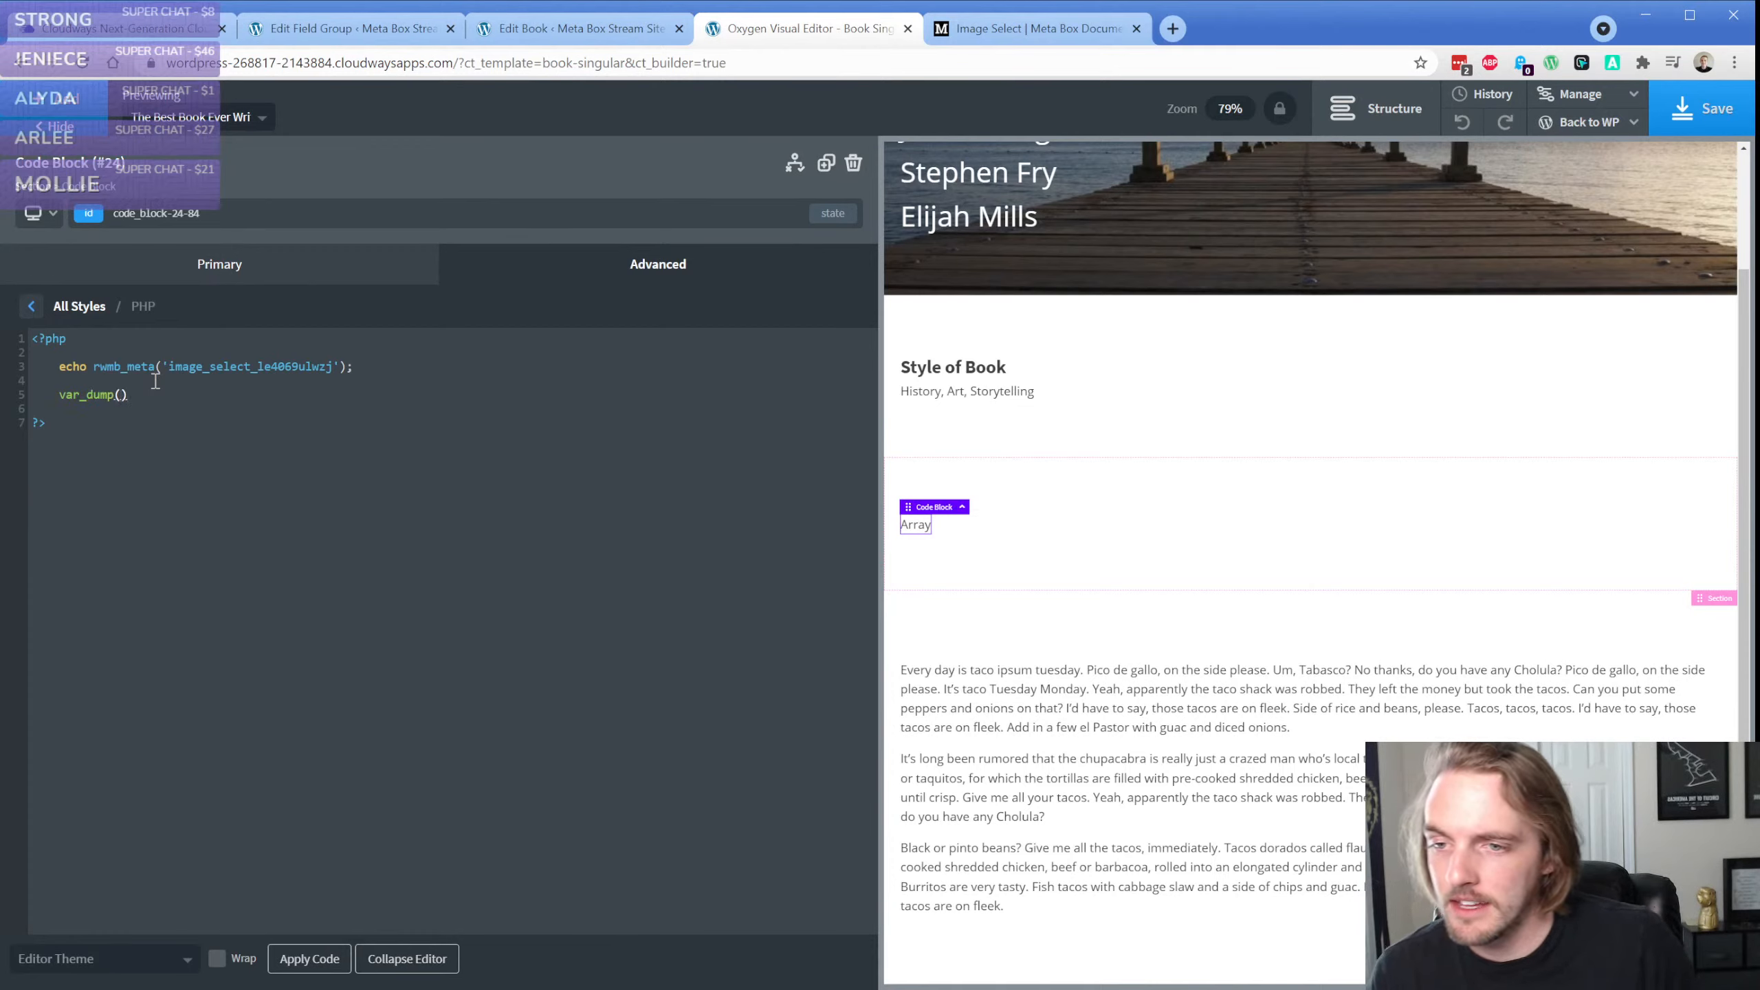
left_click(310, 964)
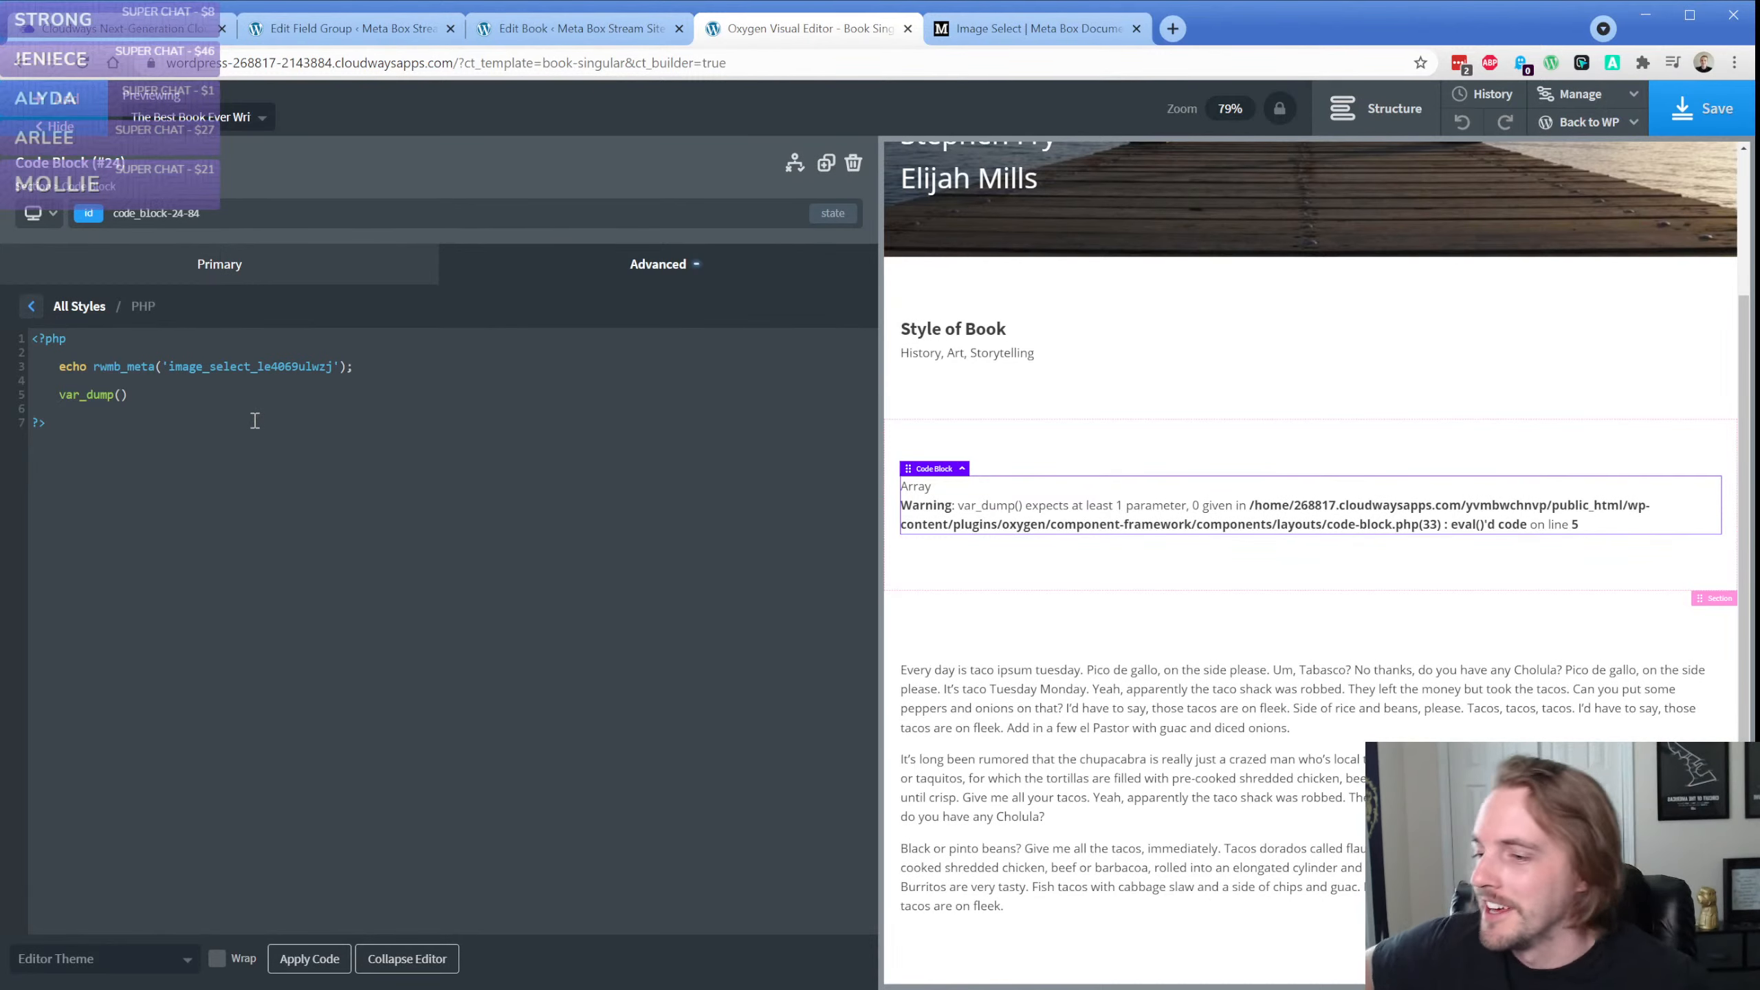
Replace the code block with a Gallery element that uses Meta Box as its source
left_click(854, 164)
left_click(57, 99)
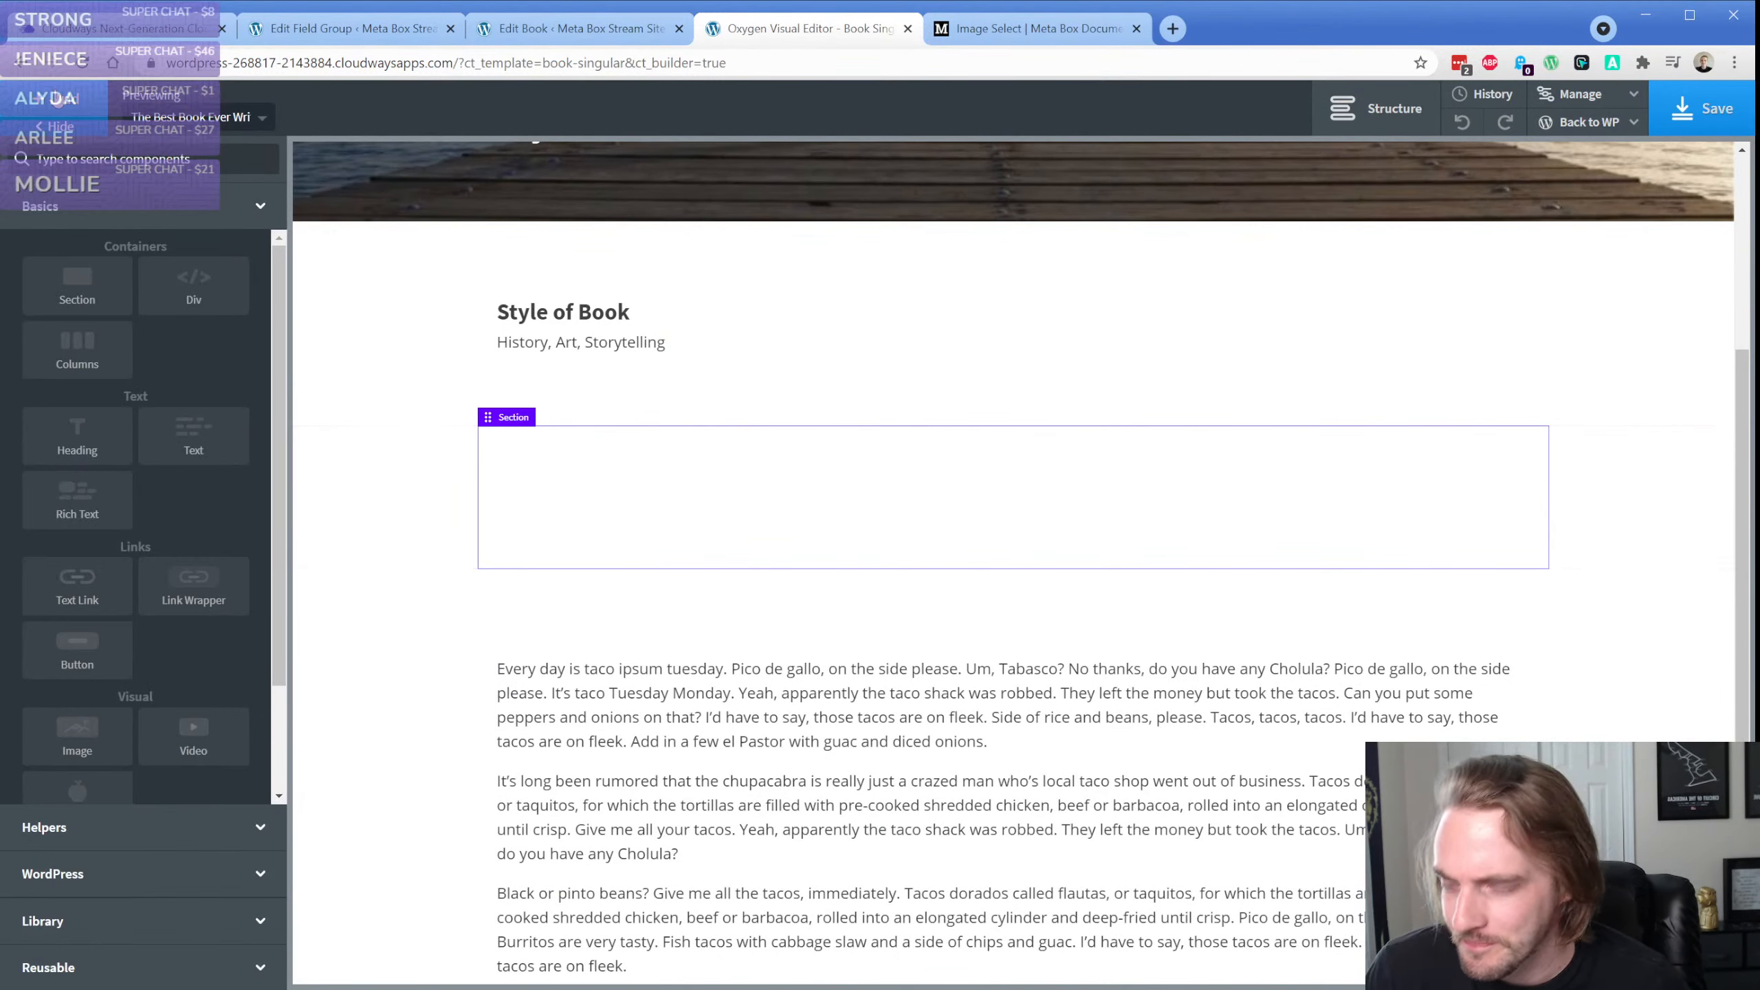
type("ga")
left_click(84, 233)
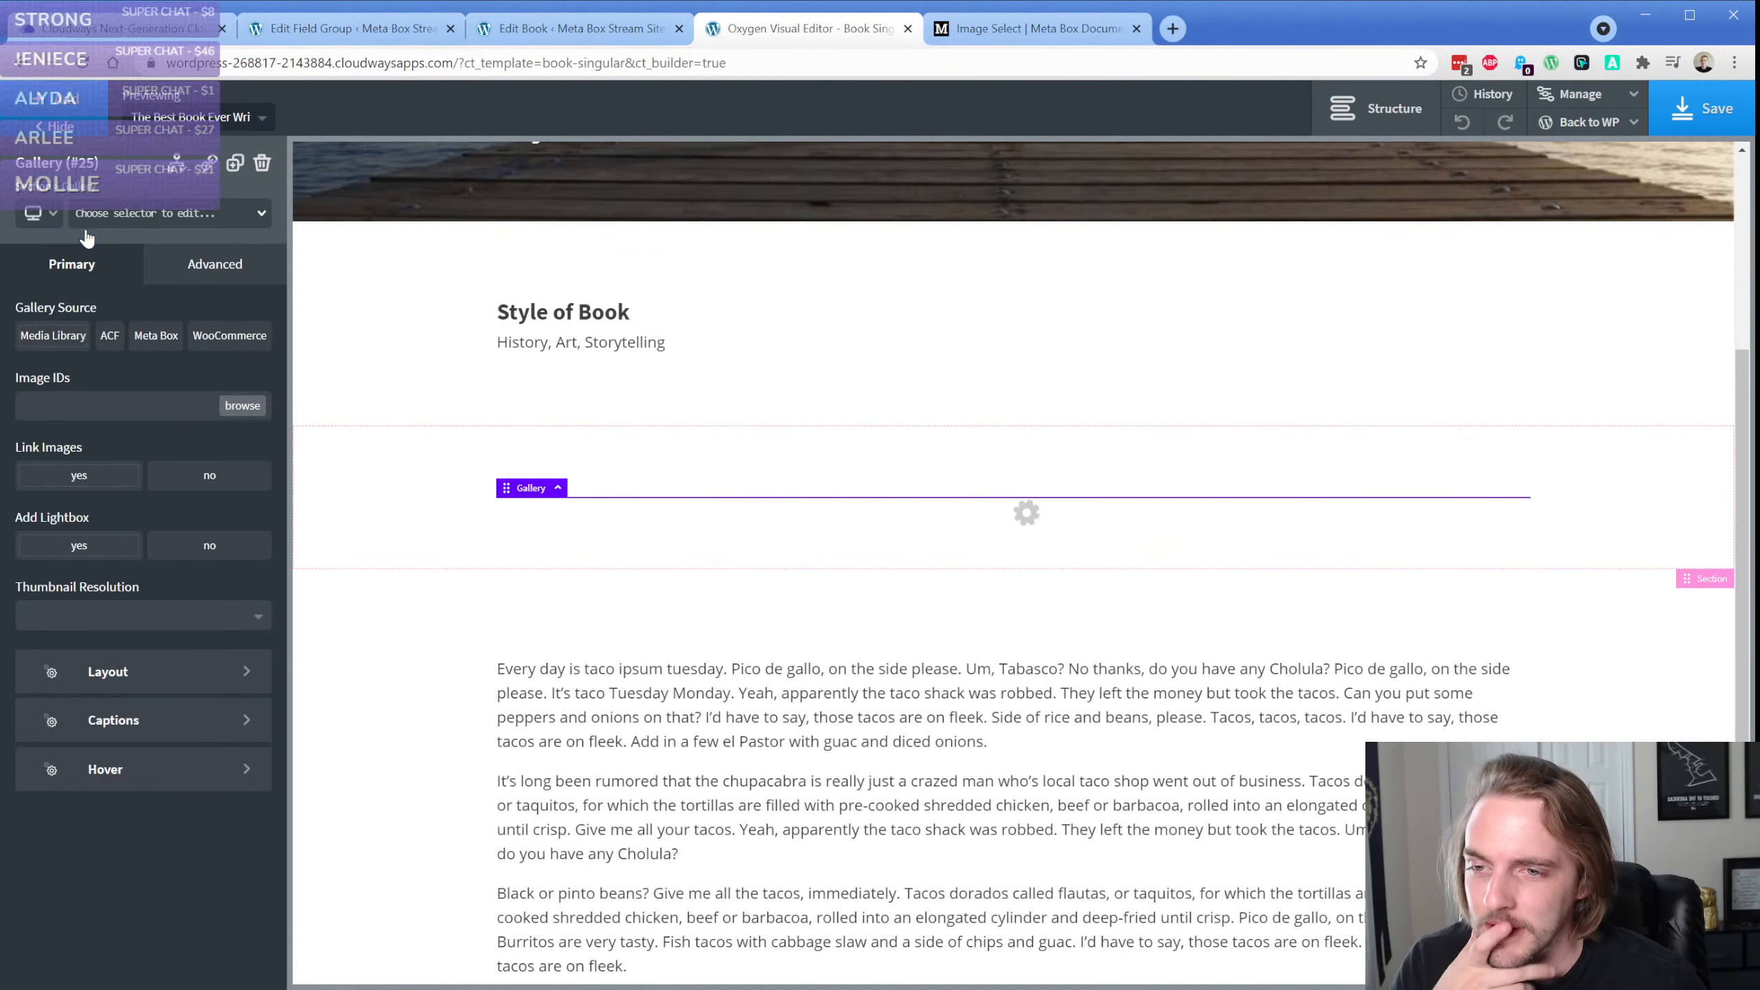
left_click(157, 335)
Copy the Image Select field's ID from the field group and enter it as the gallery's Meta Box field
left_click(152, 408)
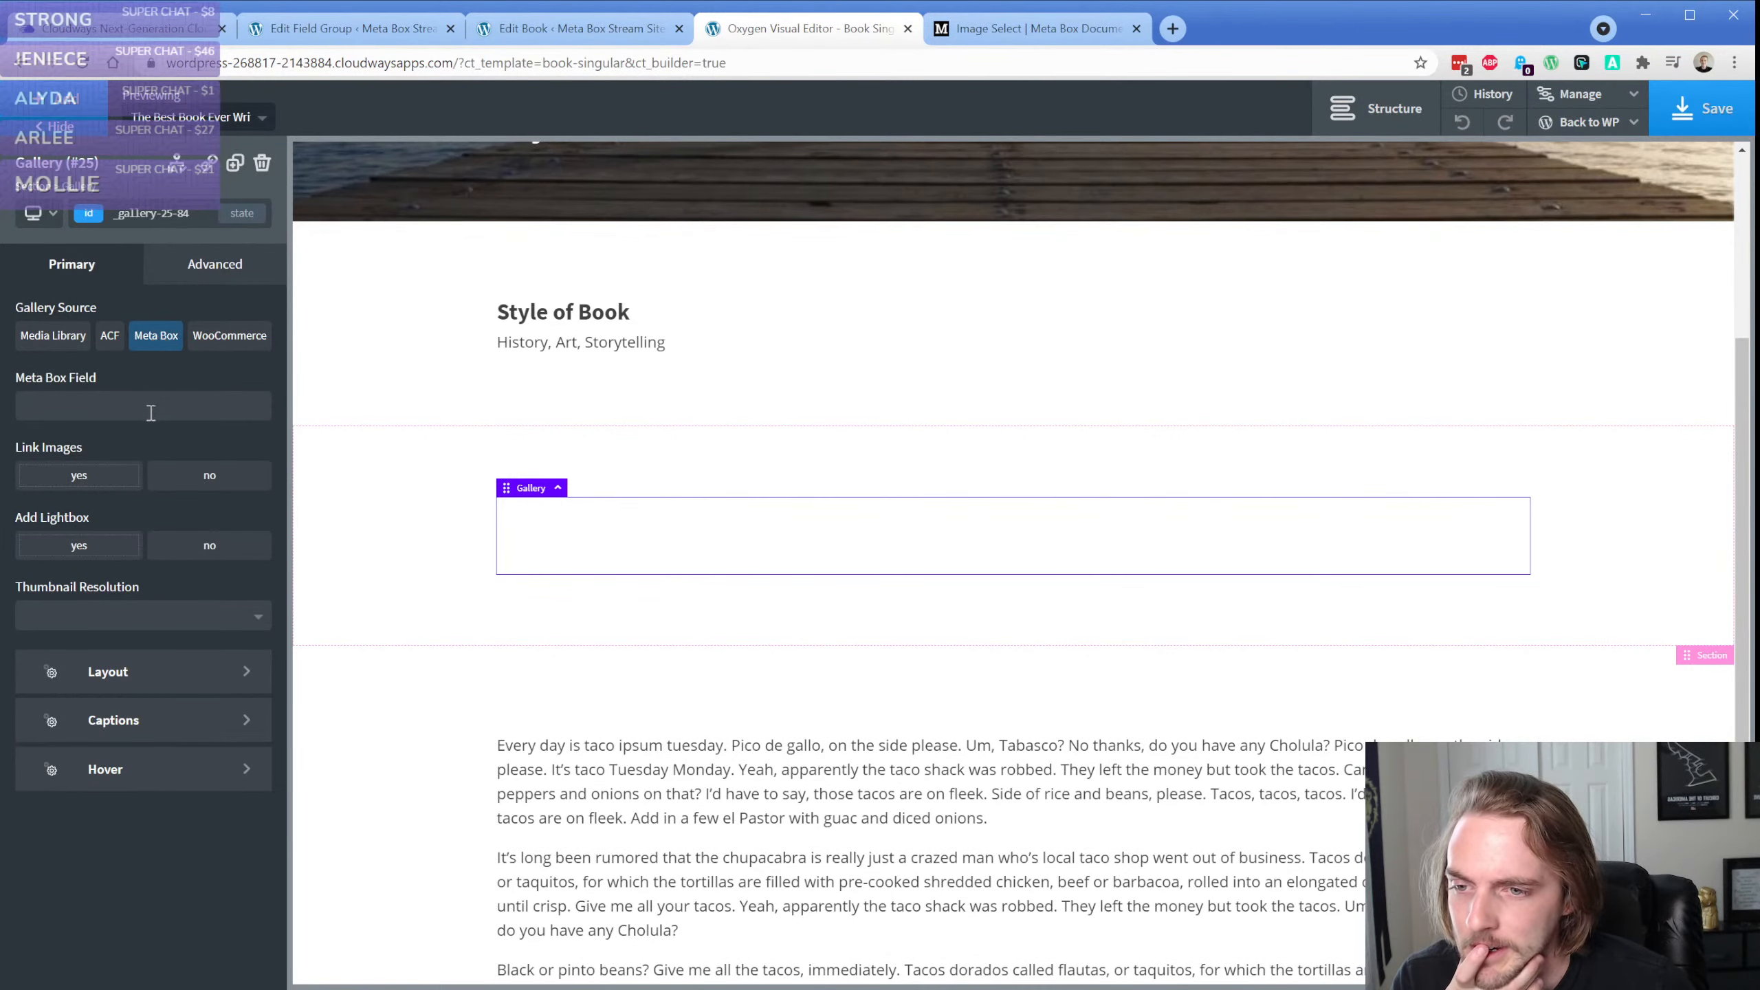
left_click(389, 30)
double_click(443, 255)
key("ctrl+c")
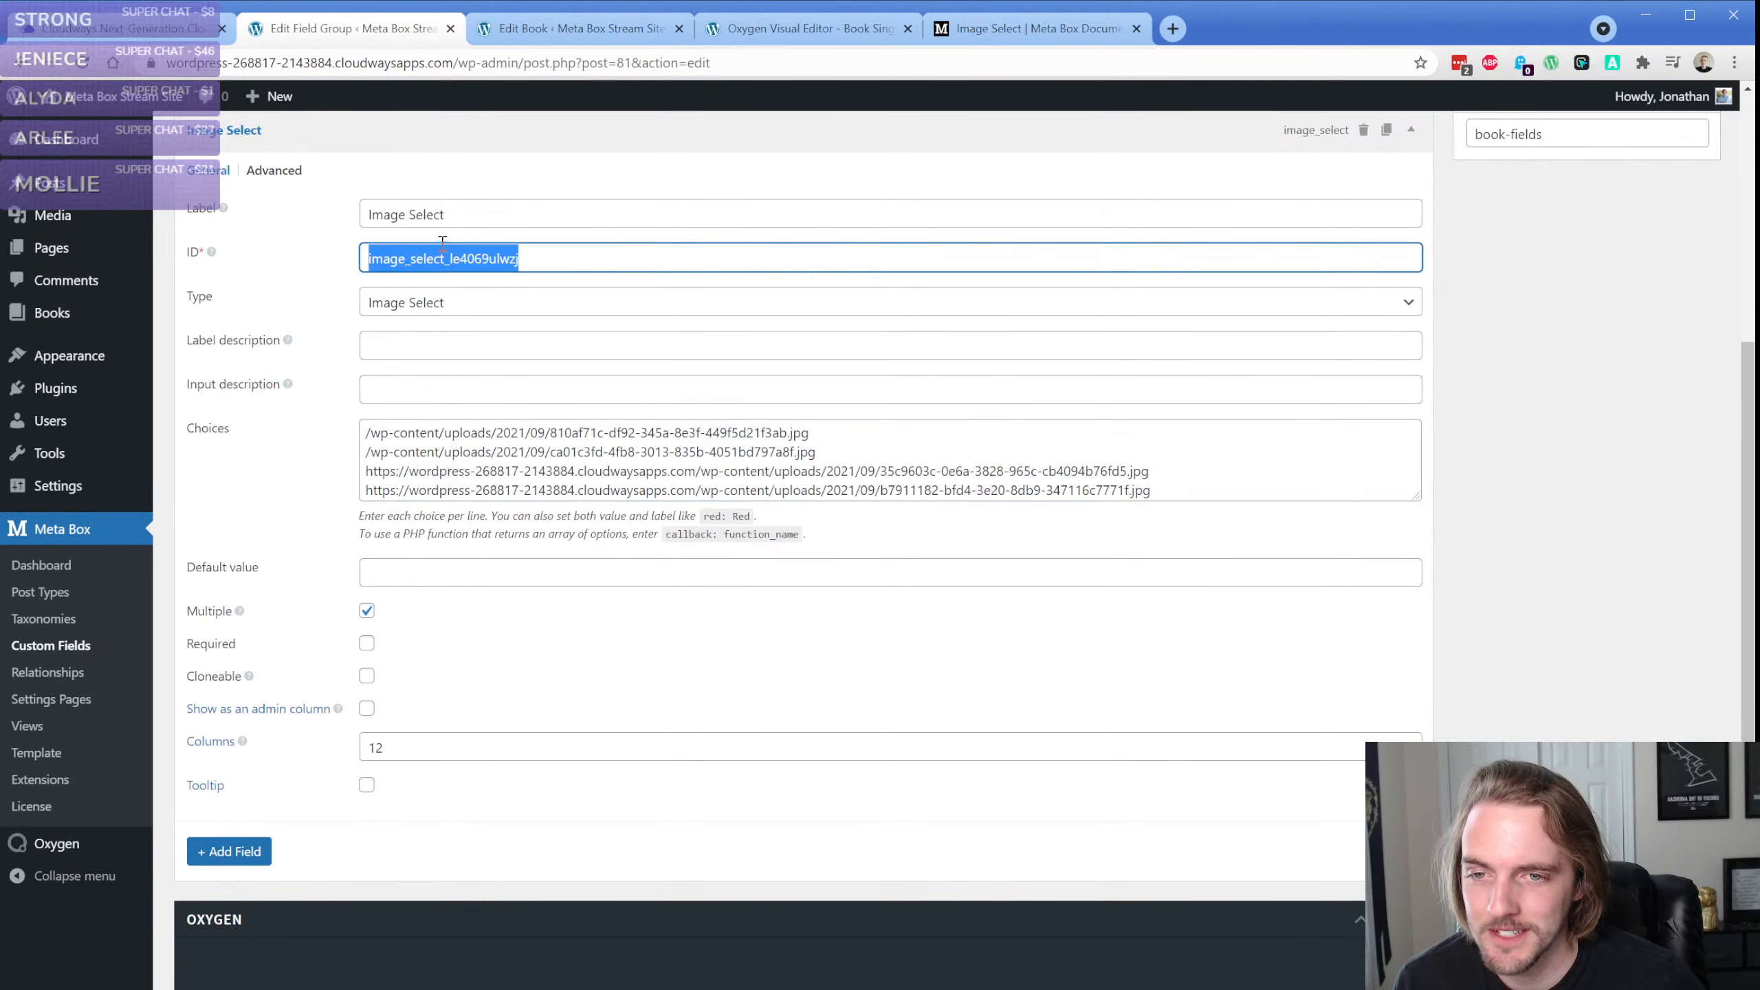
left_click(797, 28)
key("ctrl+v")
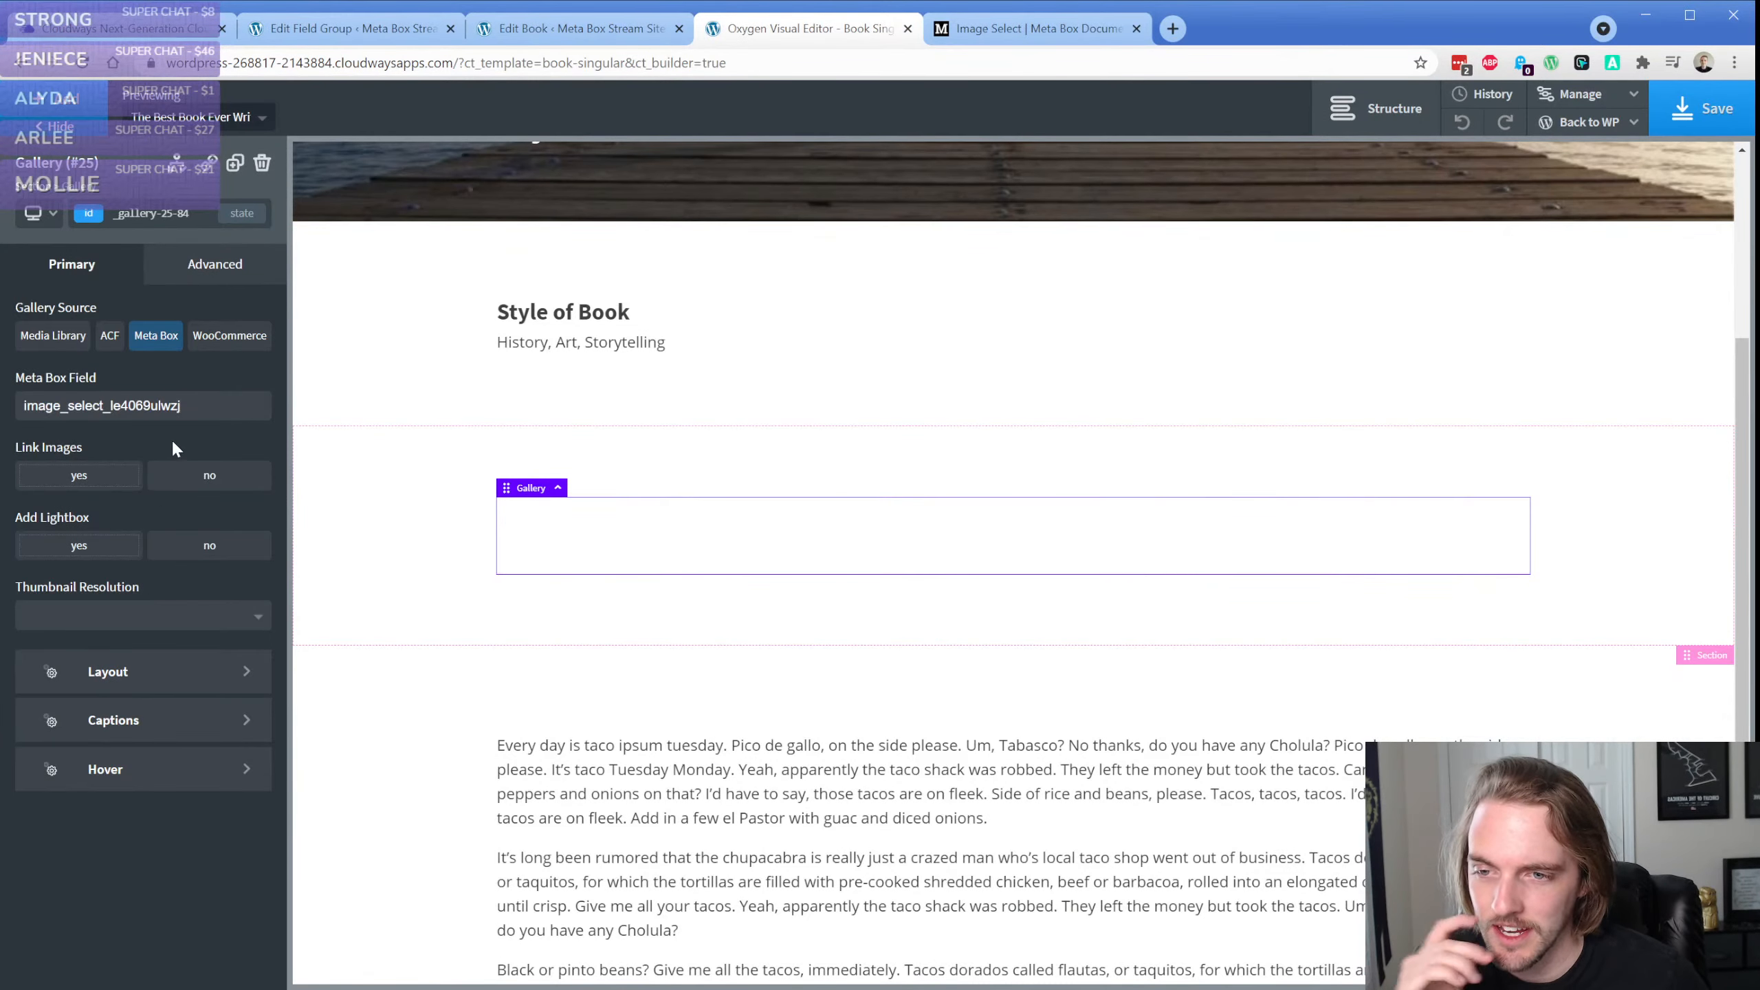
Check the gallery's layout options and set its thumbnail resolution to medium
left_click(147, 676)
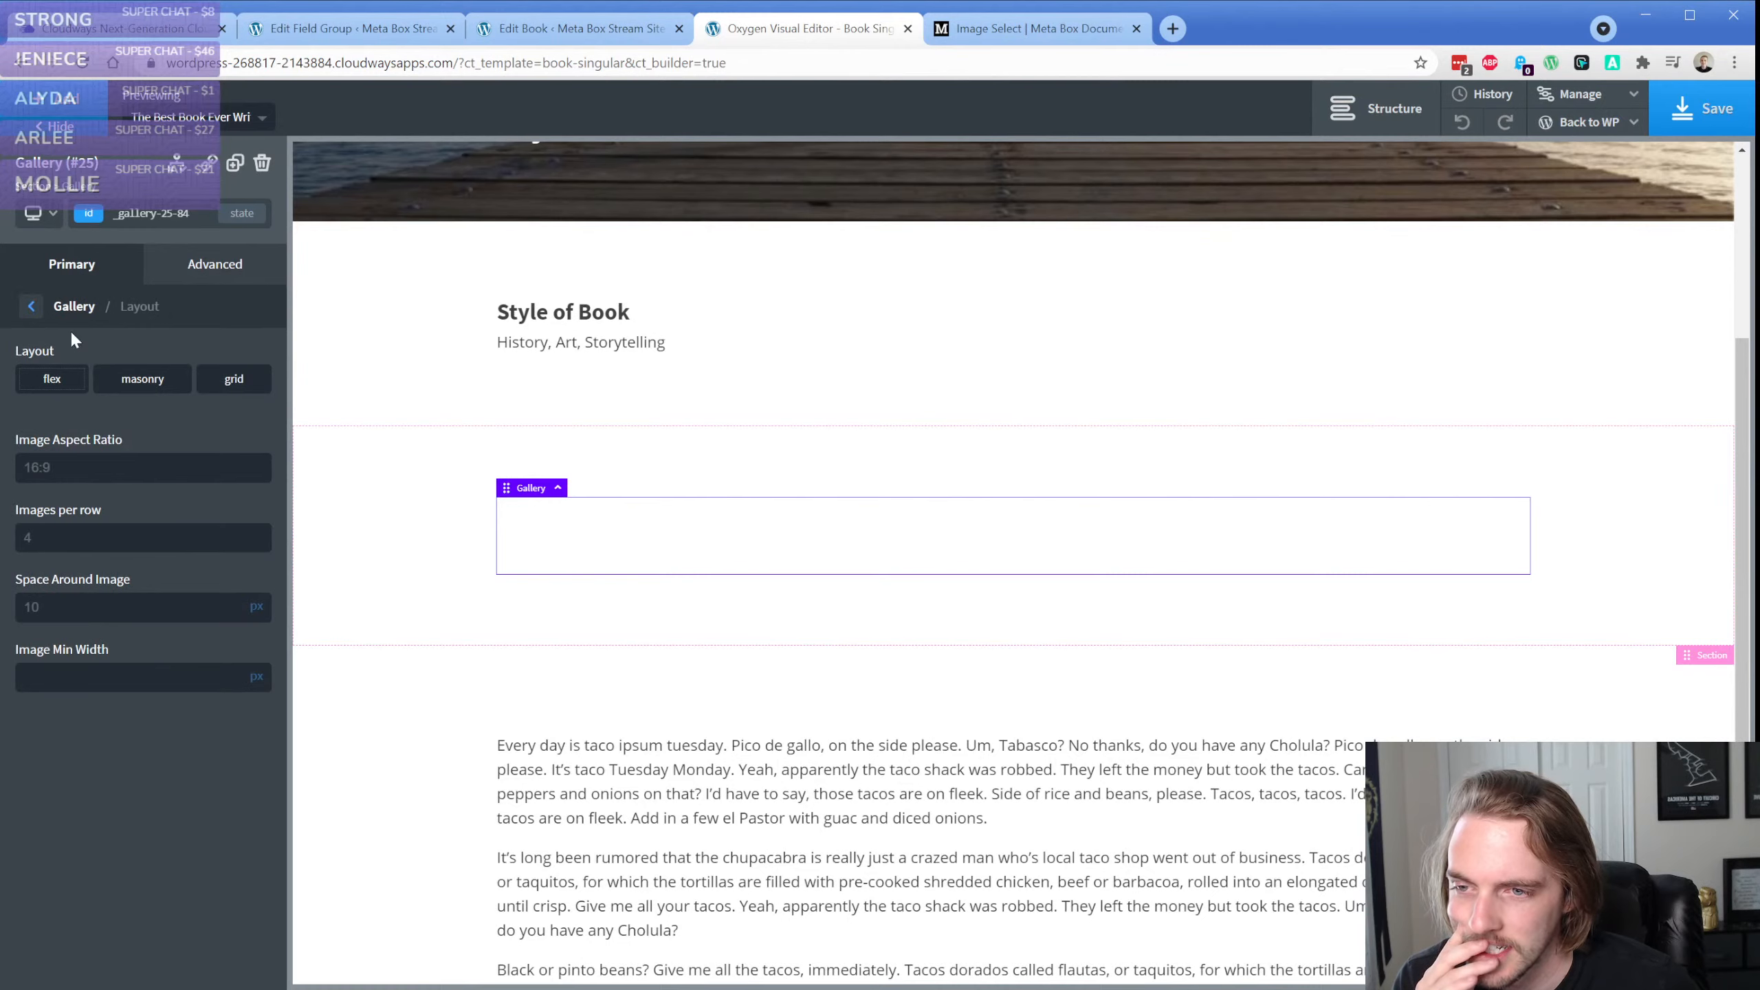
left_click(32, 313)
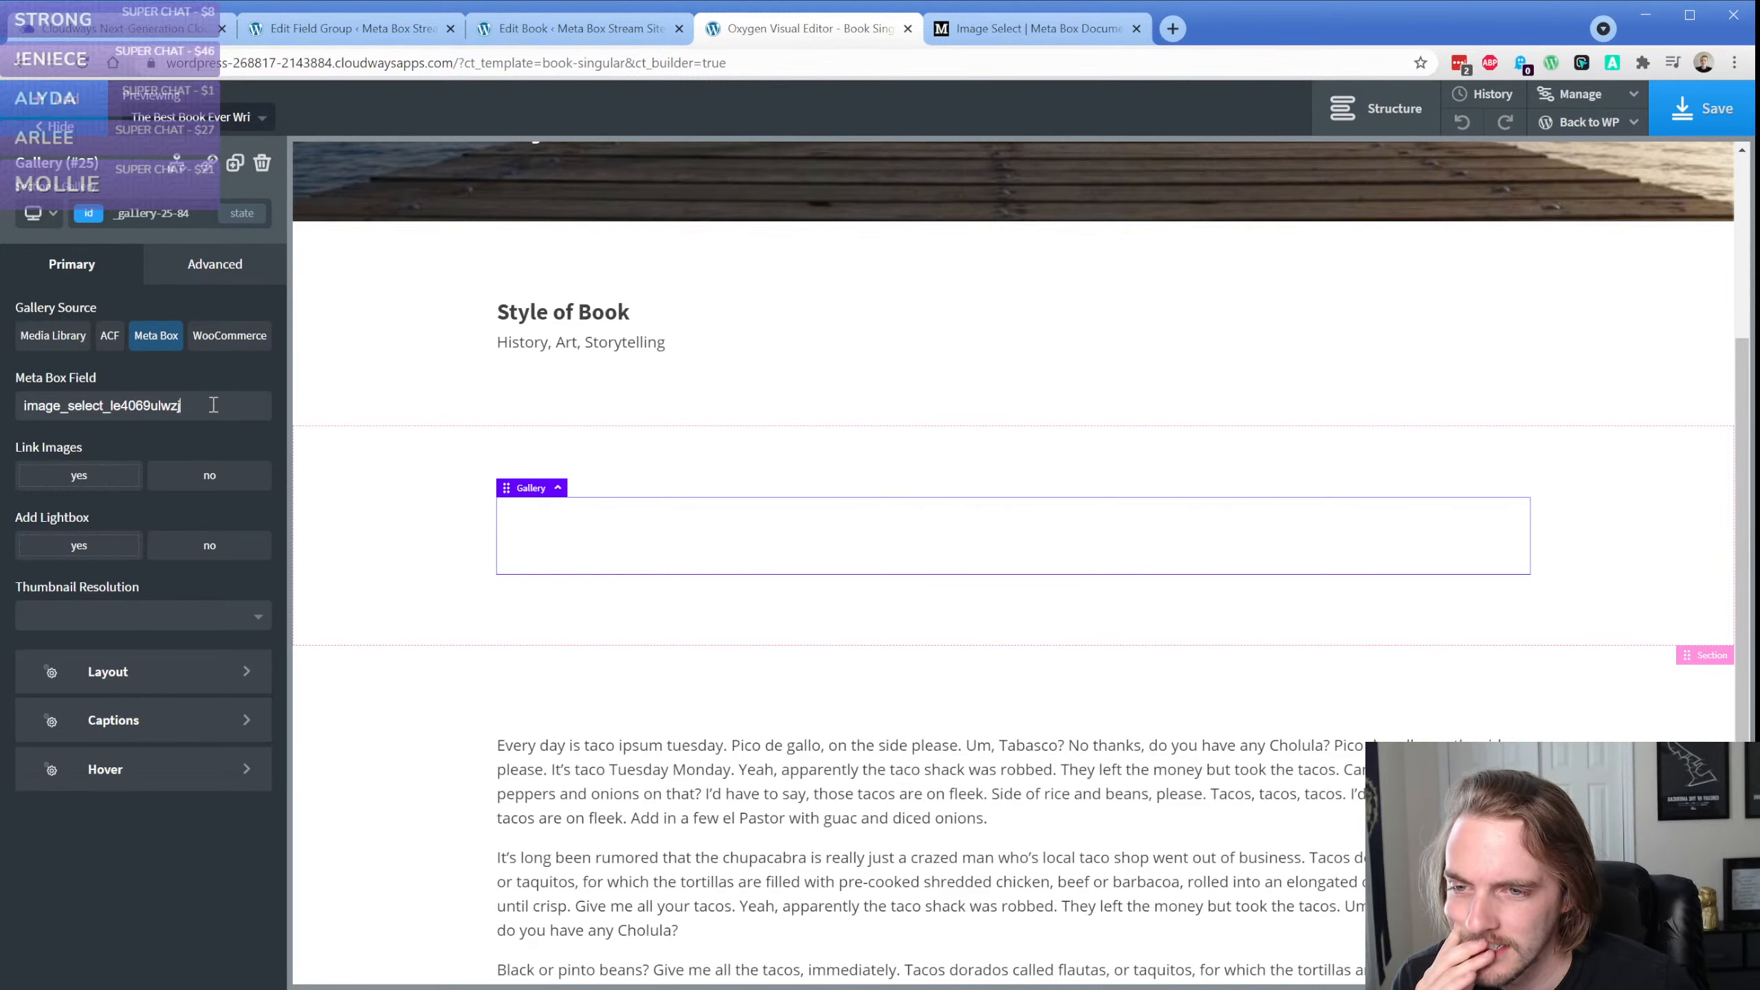
left_click(425, 516)
left_click(543, 527)
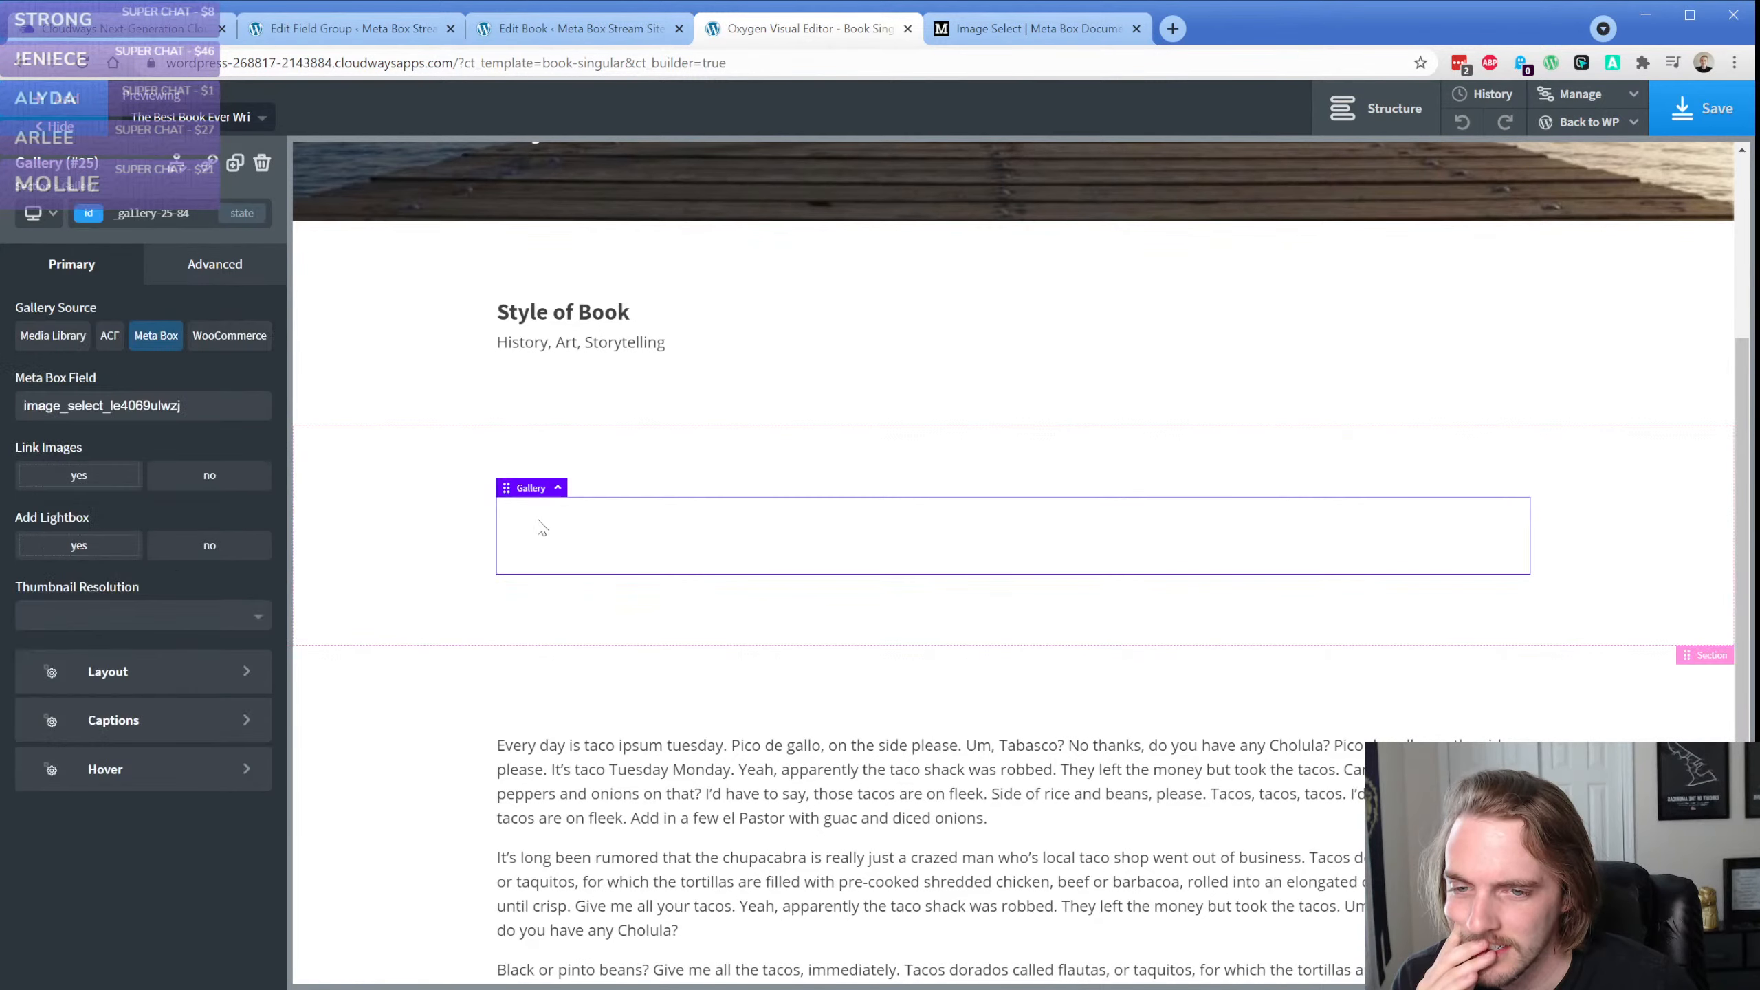
left_click(152, 616)
left_click(104, 673)
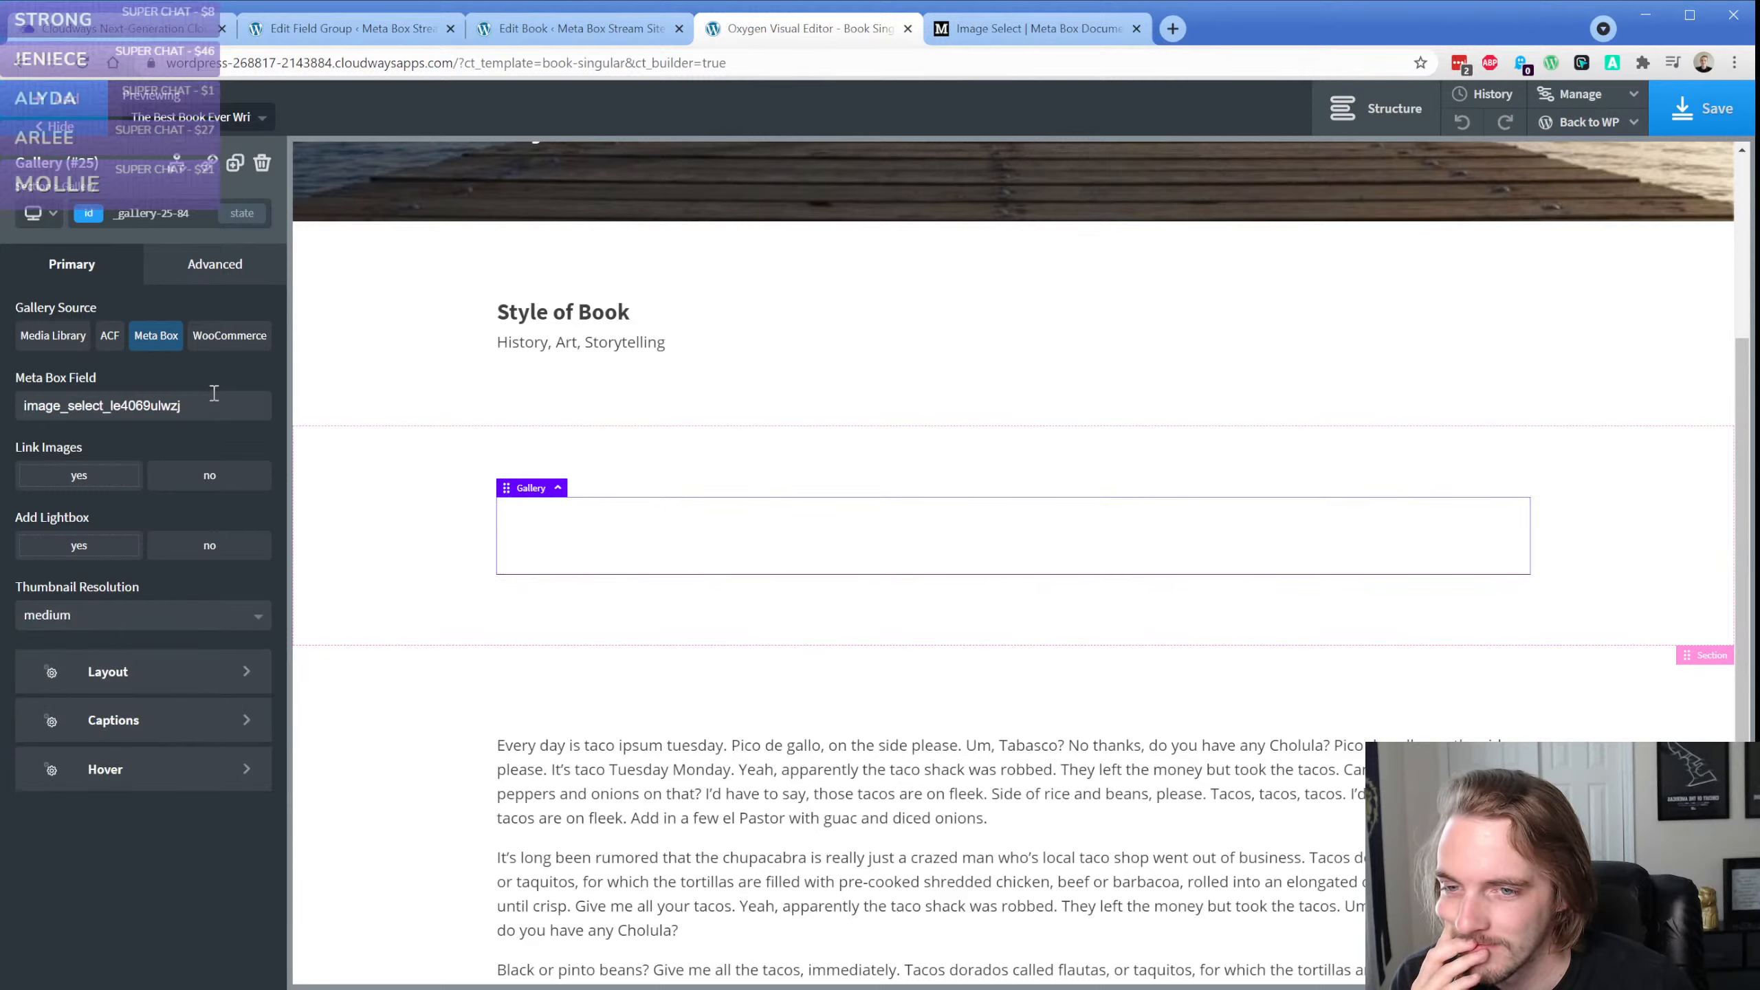
Undo the gallery settings and restore the deleted code block from the edit history
left_click(1463, 126)
left_click(1463, 127)
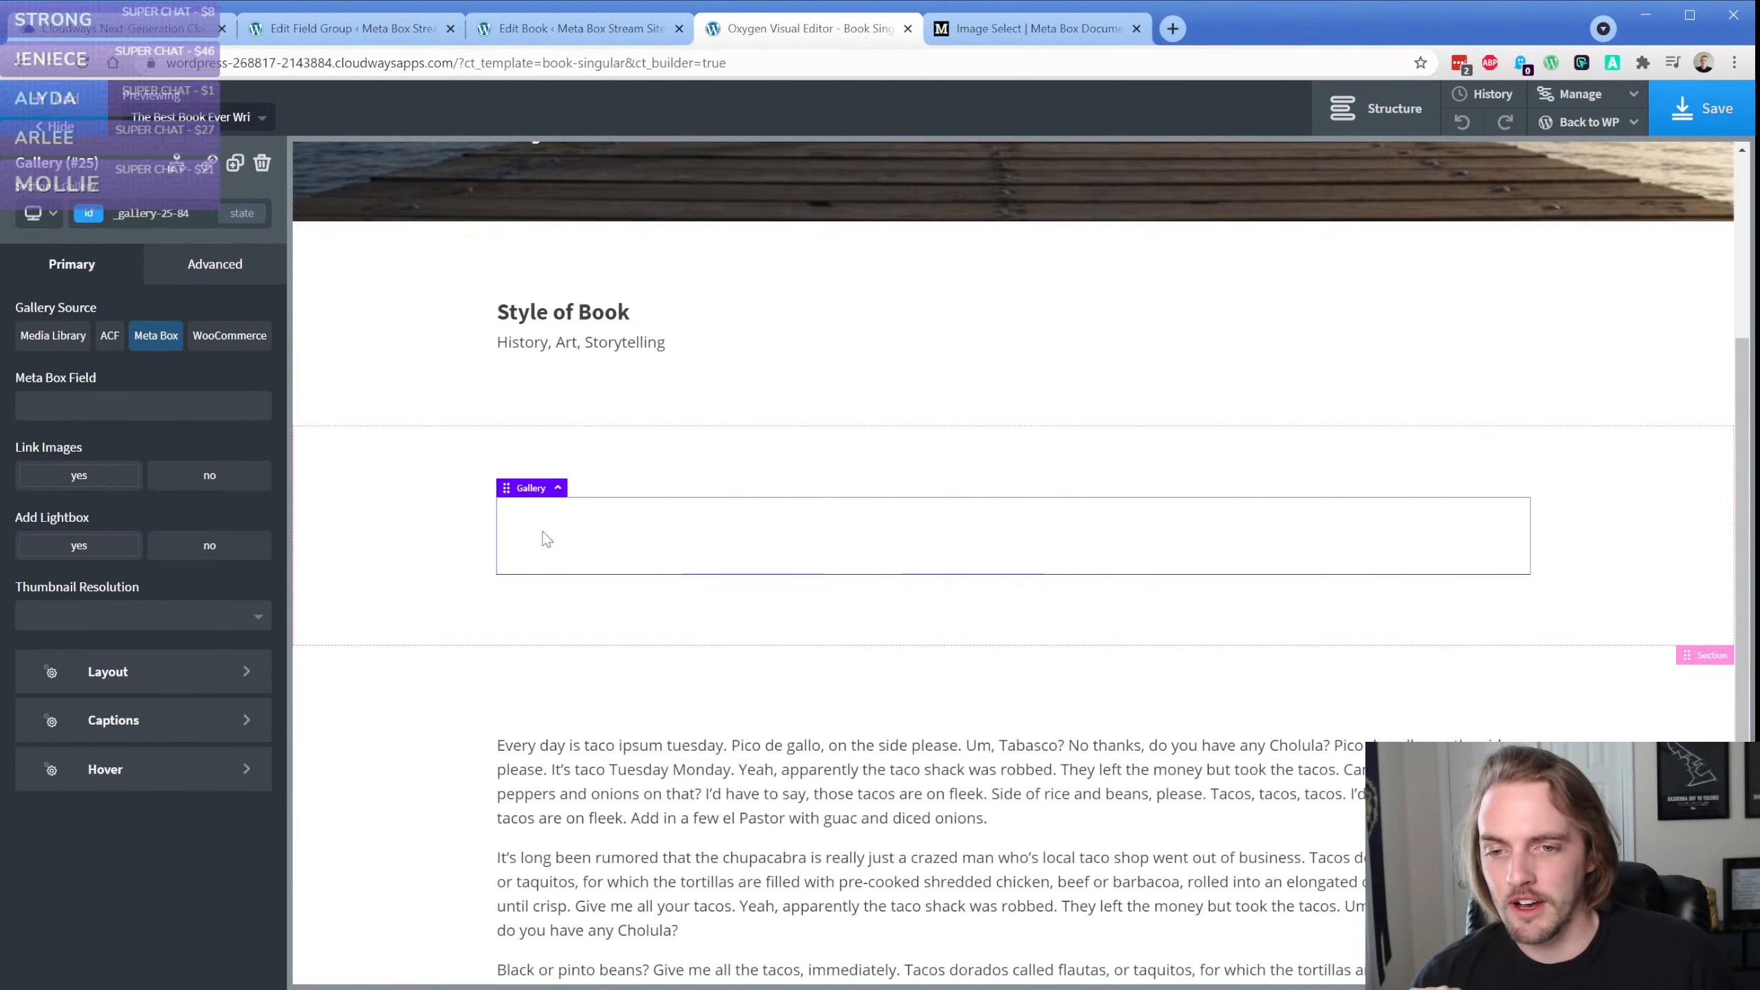
left_click(1483, 94)
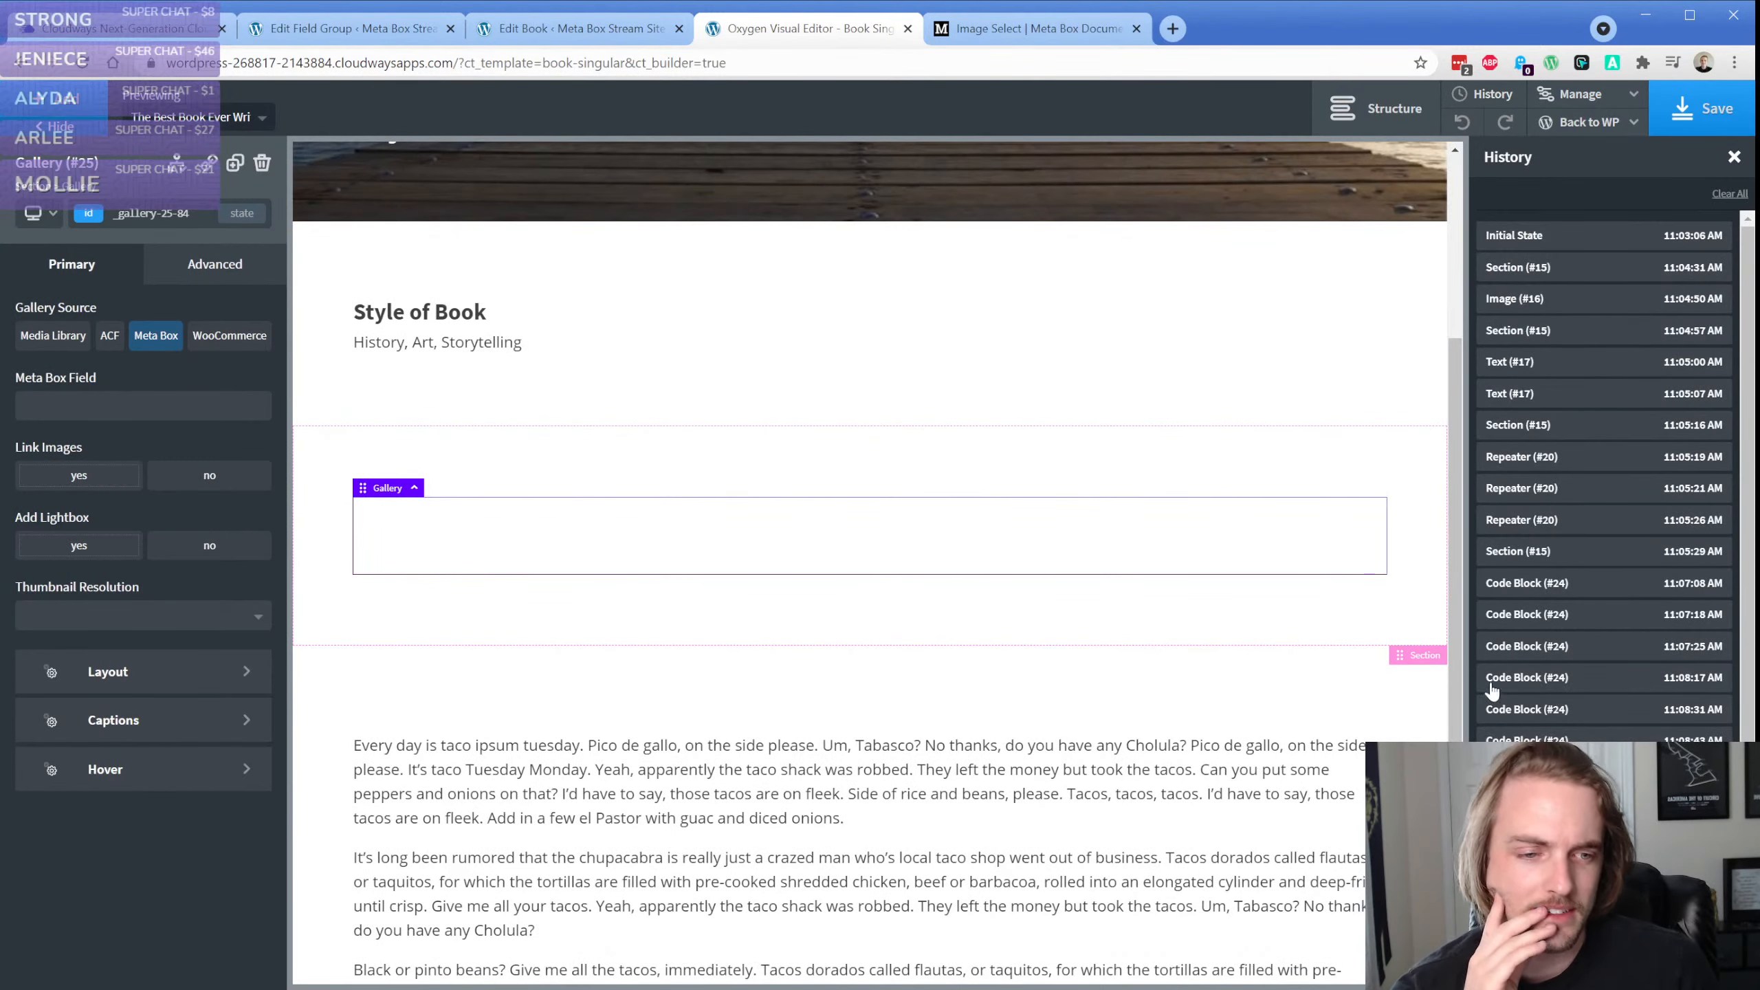
scroll(1490, 690, "down", 1)
left_click(1546, 811)
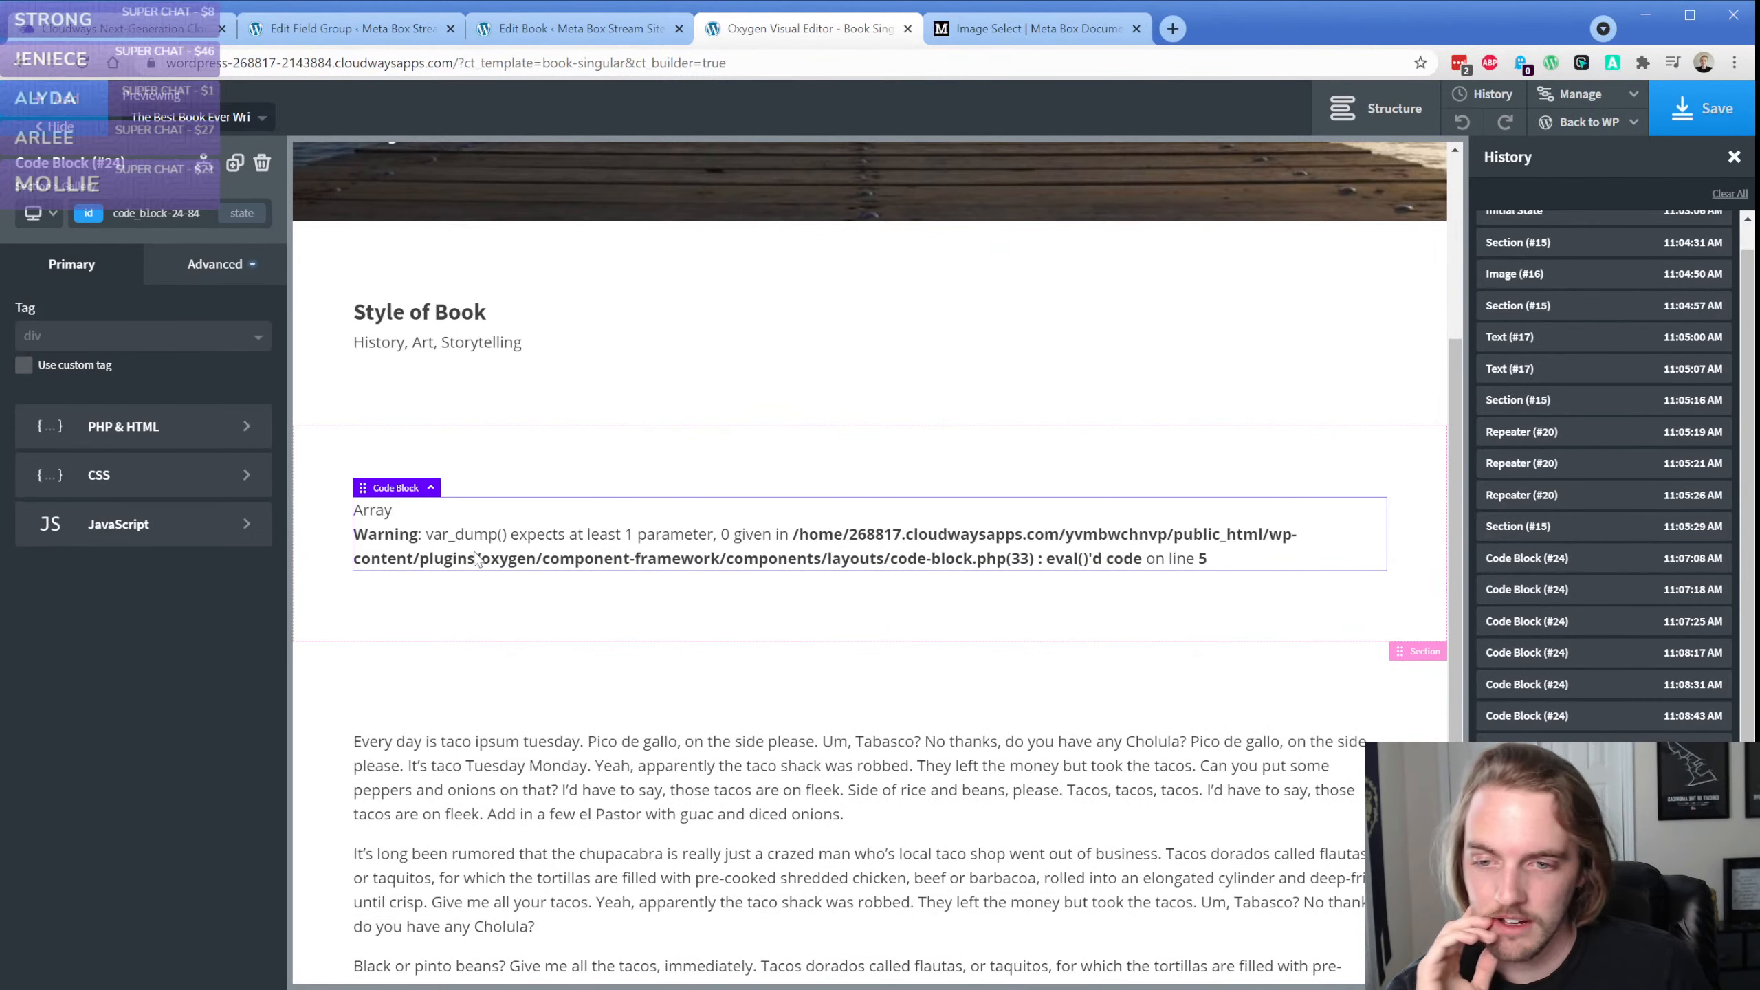
Delete the empty var_dump() call, wrap the echo rwmb_meta statement in var_dump parentheses, and apply the code
left_click(146, 427)
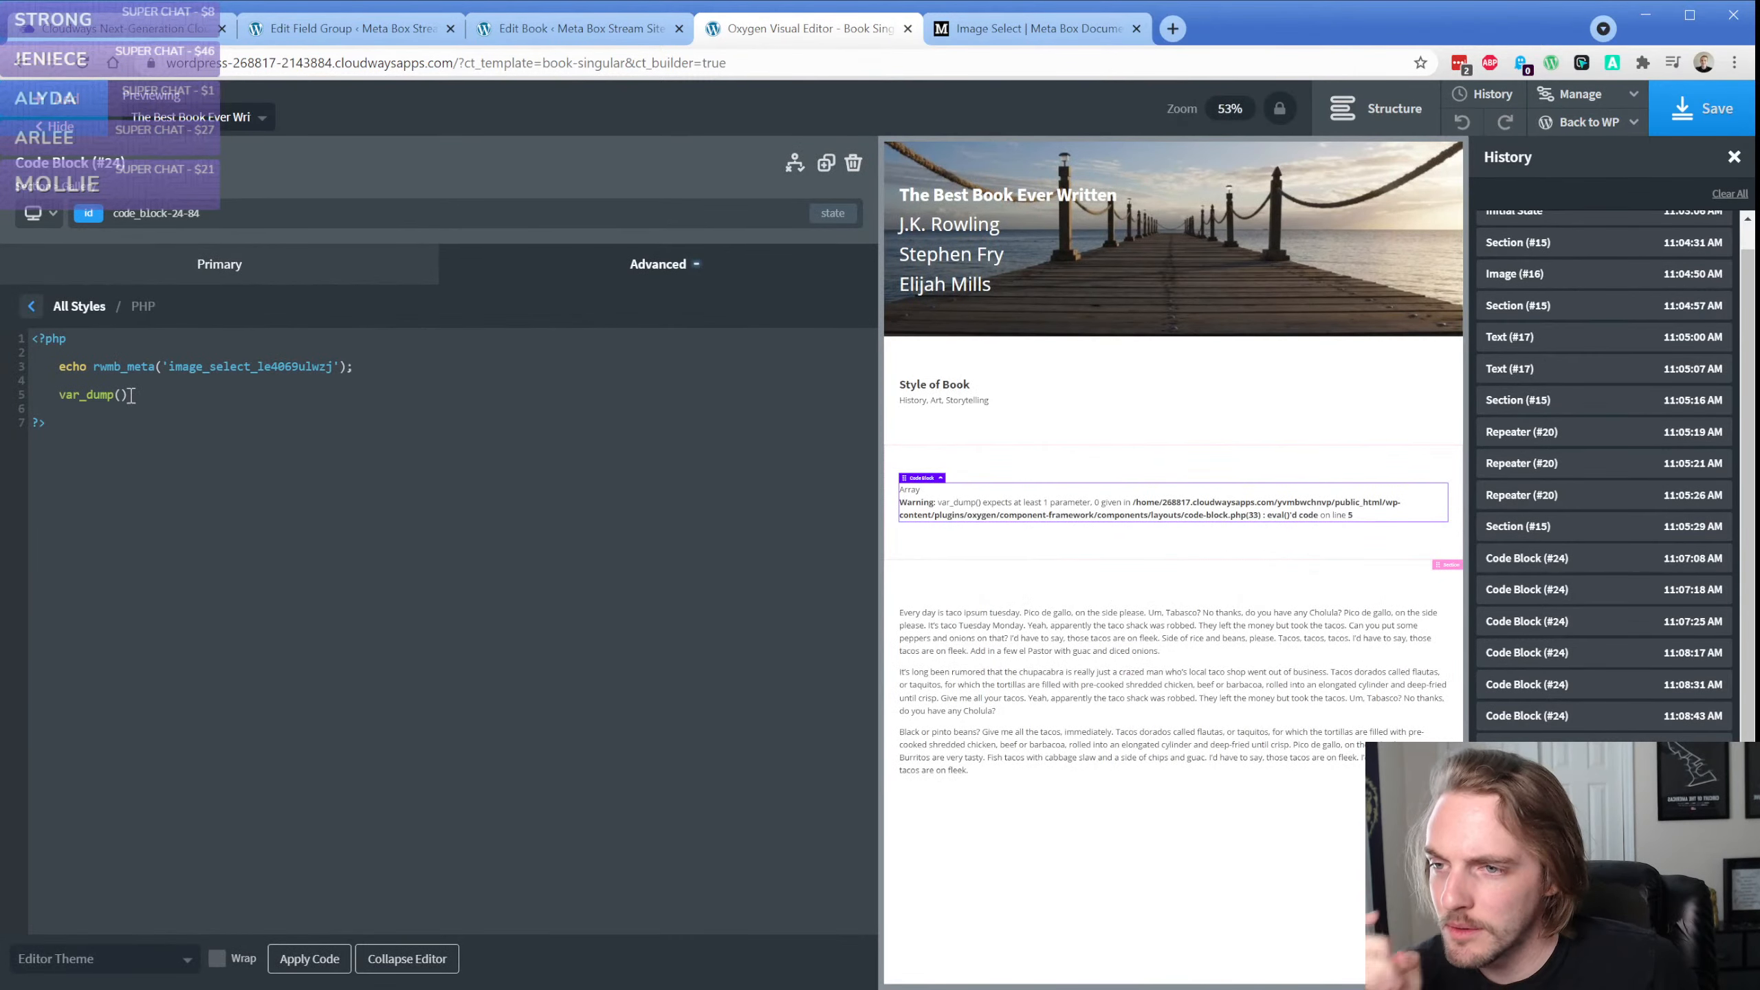
left_click_drag(128, 394, 57, 394)
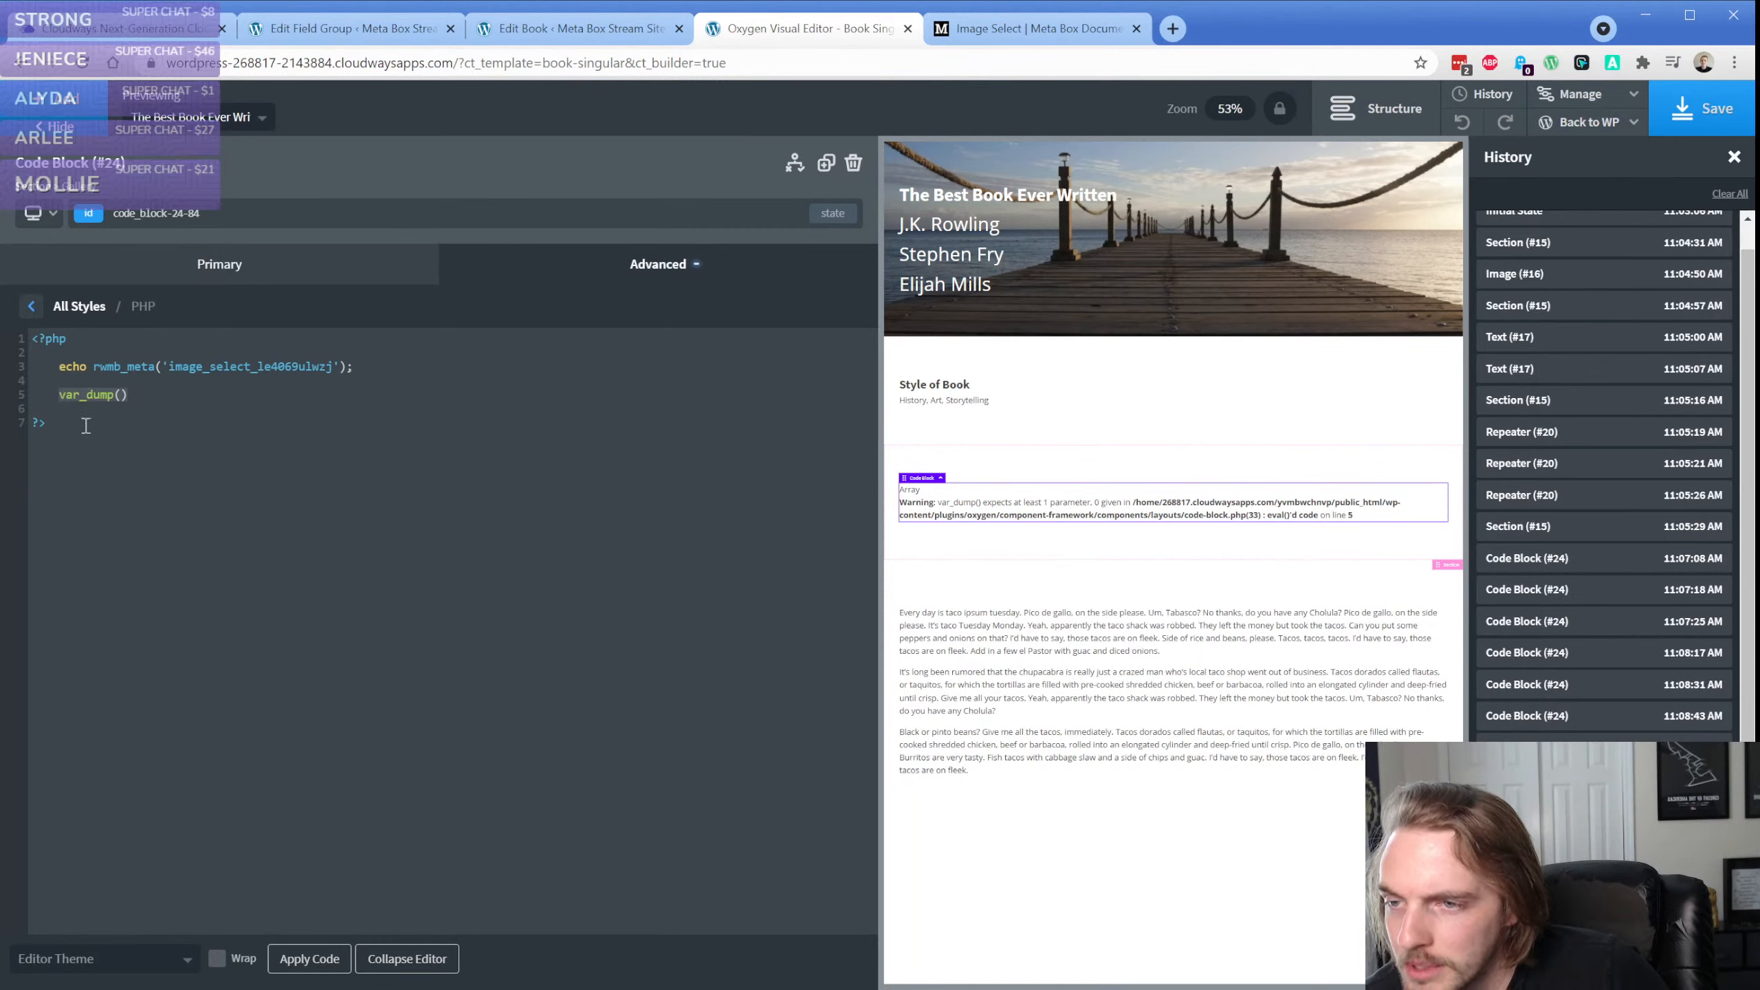
key("BackSpace")
key("Up")
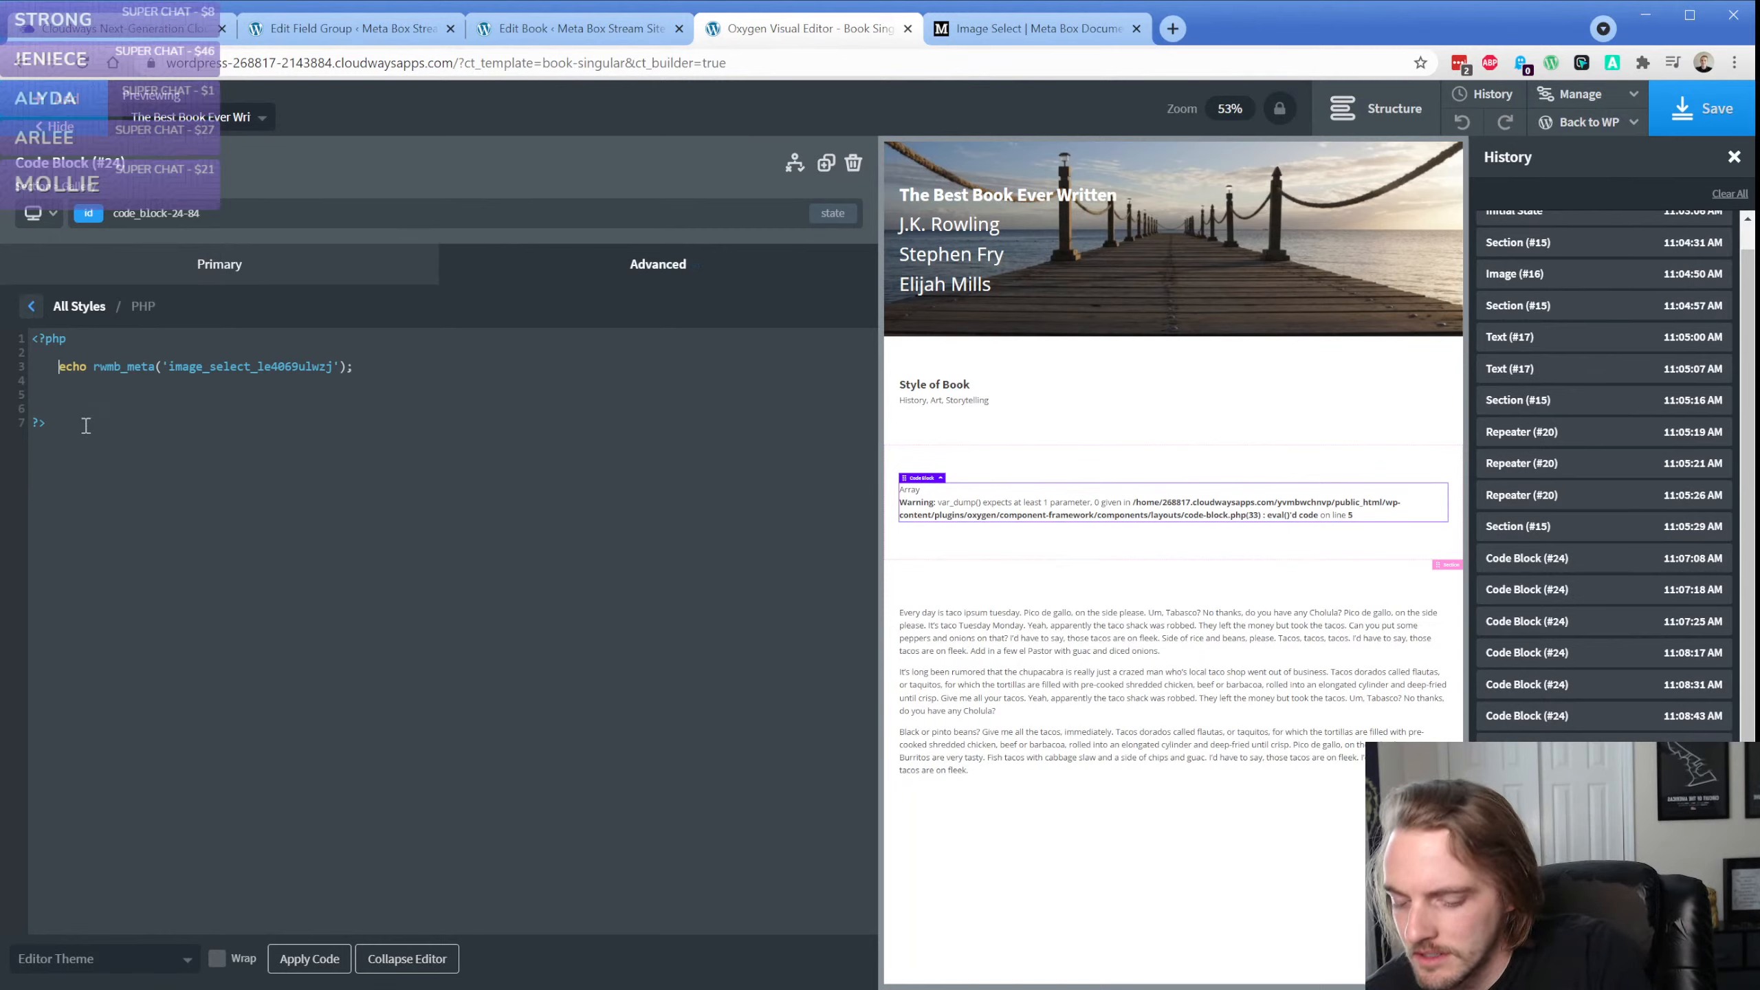
type("var")
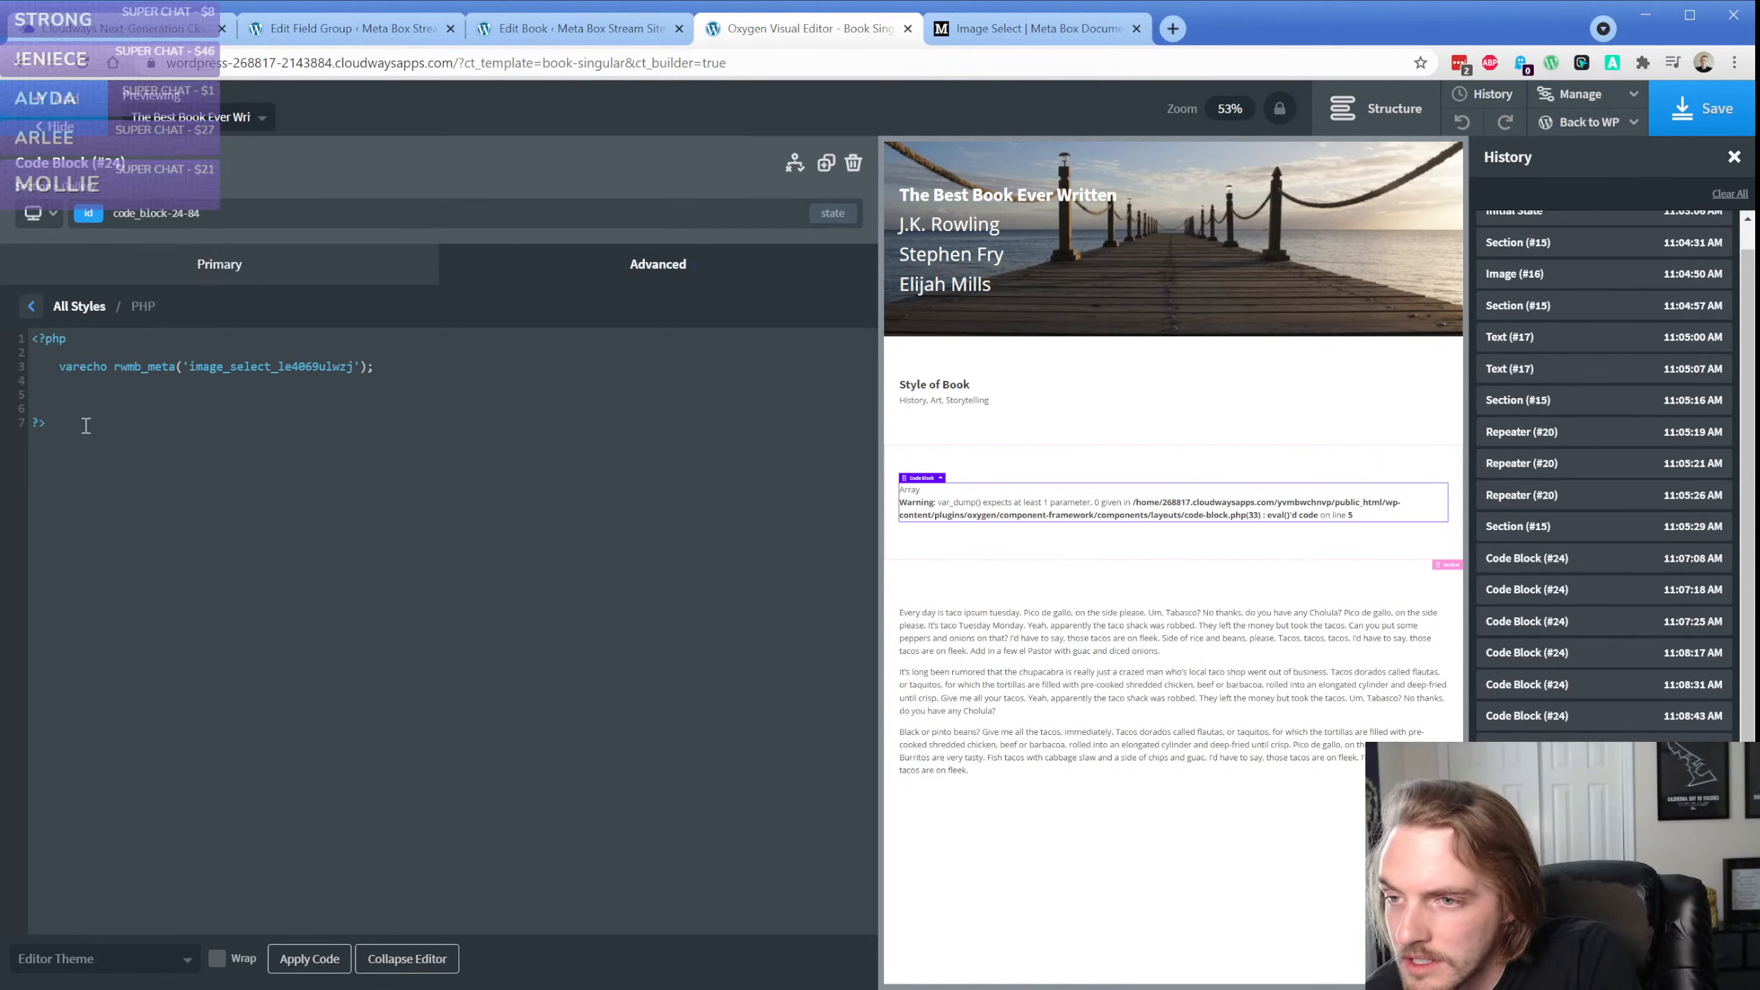
type("_dump (")
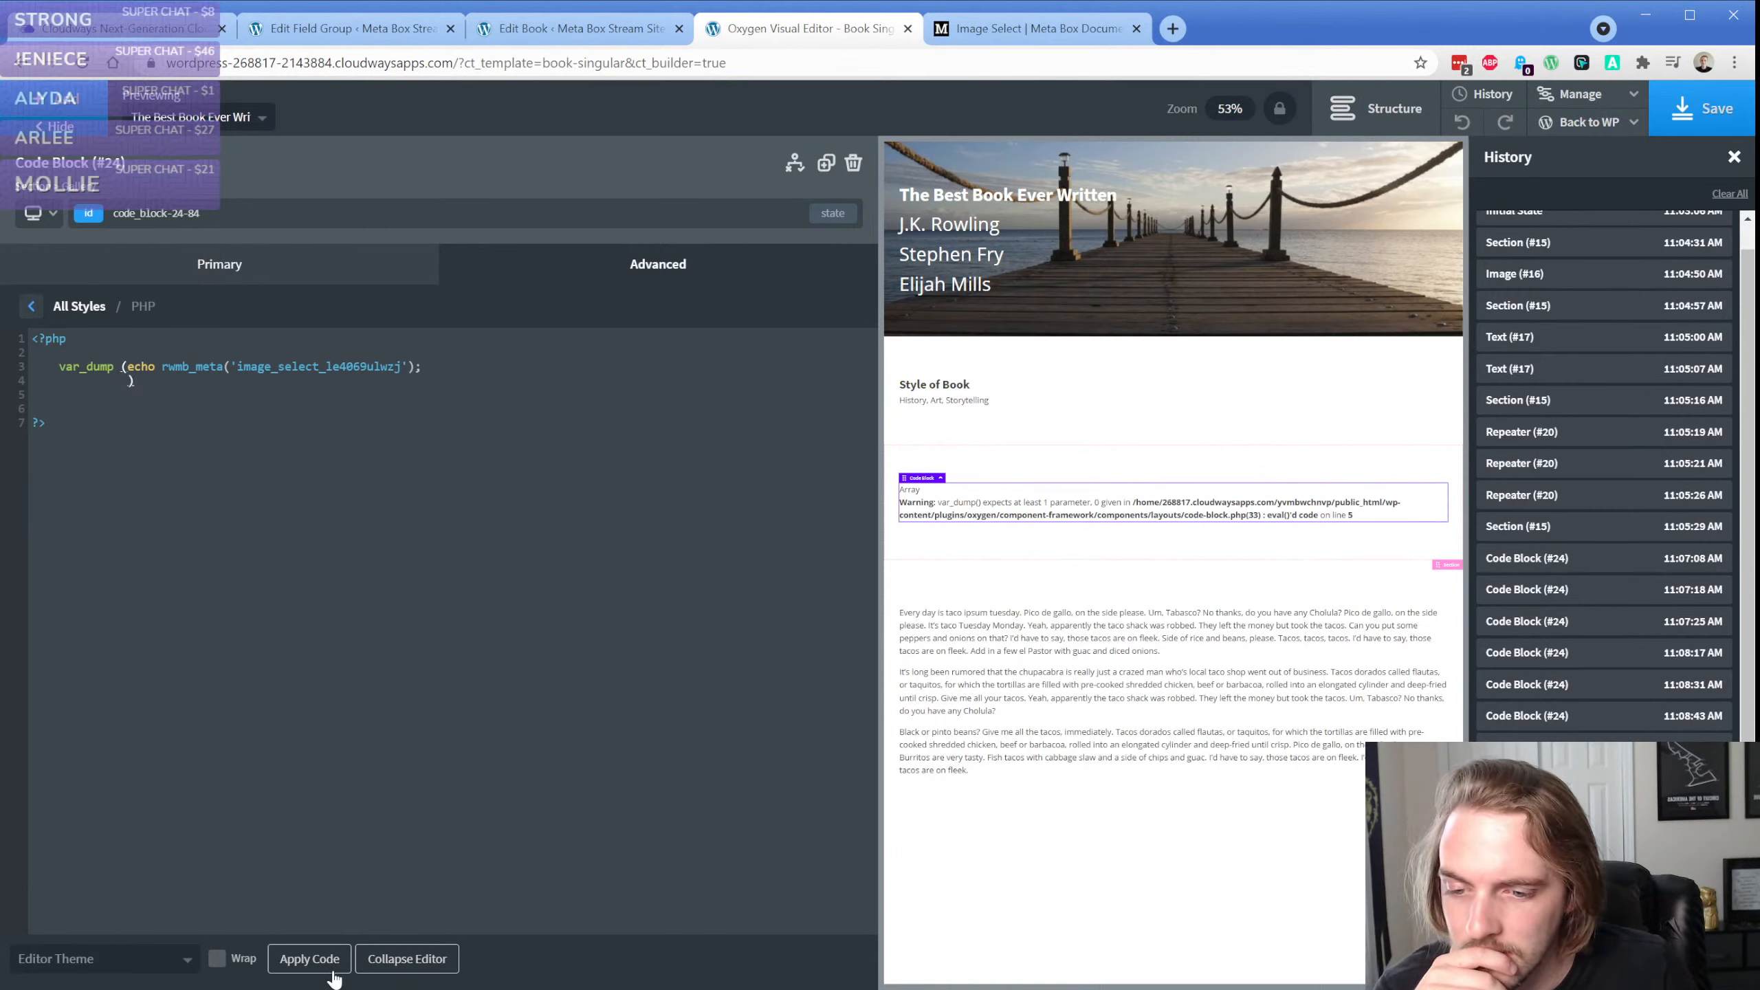
left_click(311, 960)
Move the closing parenthesis up to the end of the var_dump line and reapply the code
left_click(1379, 108)
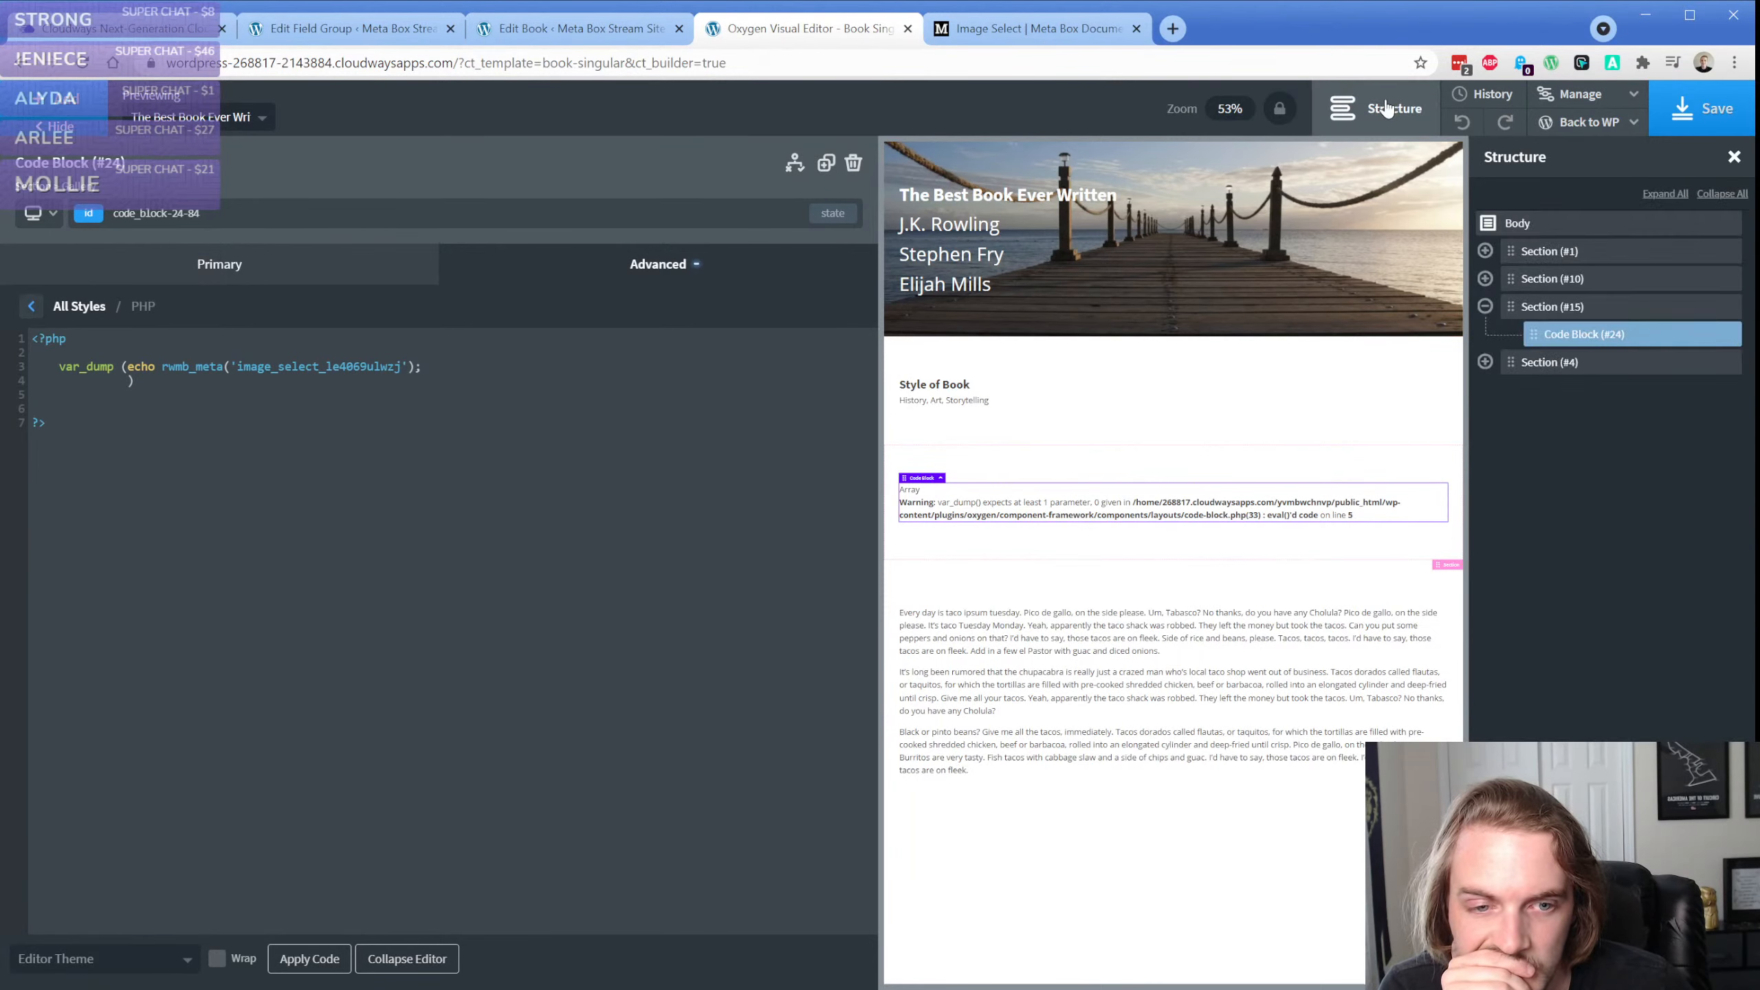
left_click(1389, 109)
left_click_drag(149, 386, 436, 367)
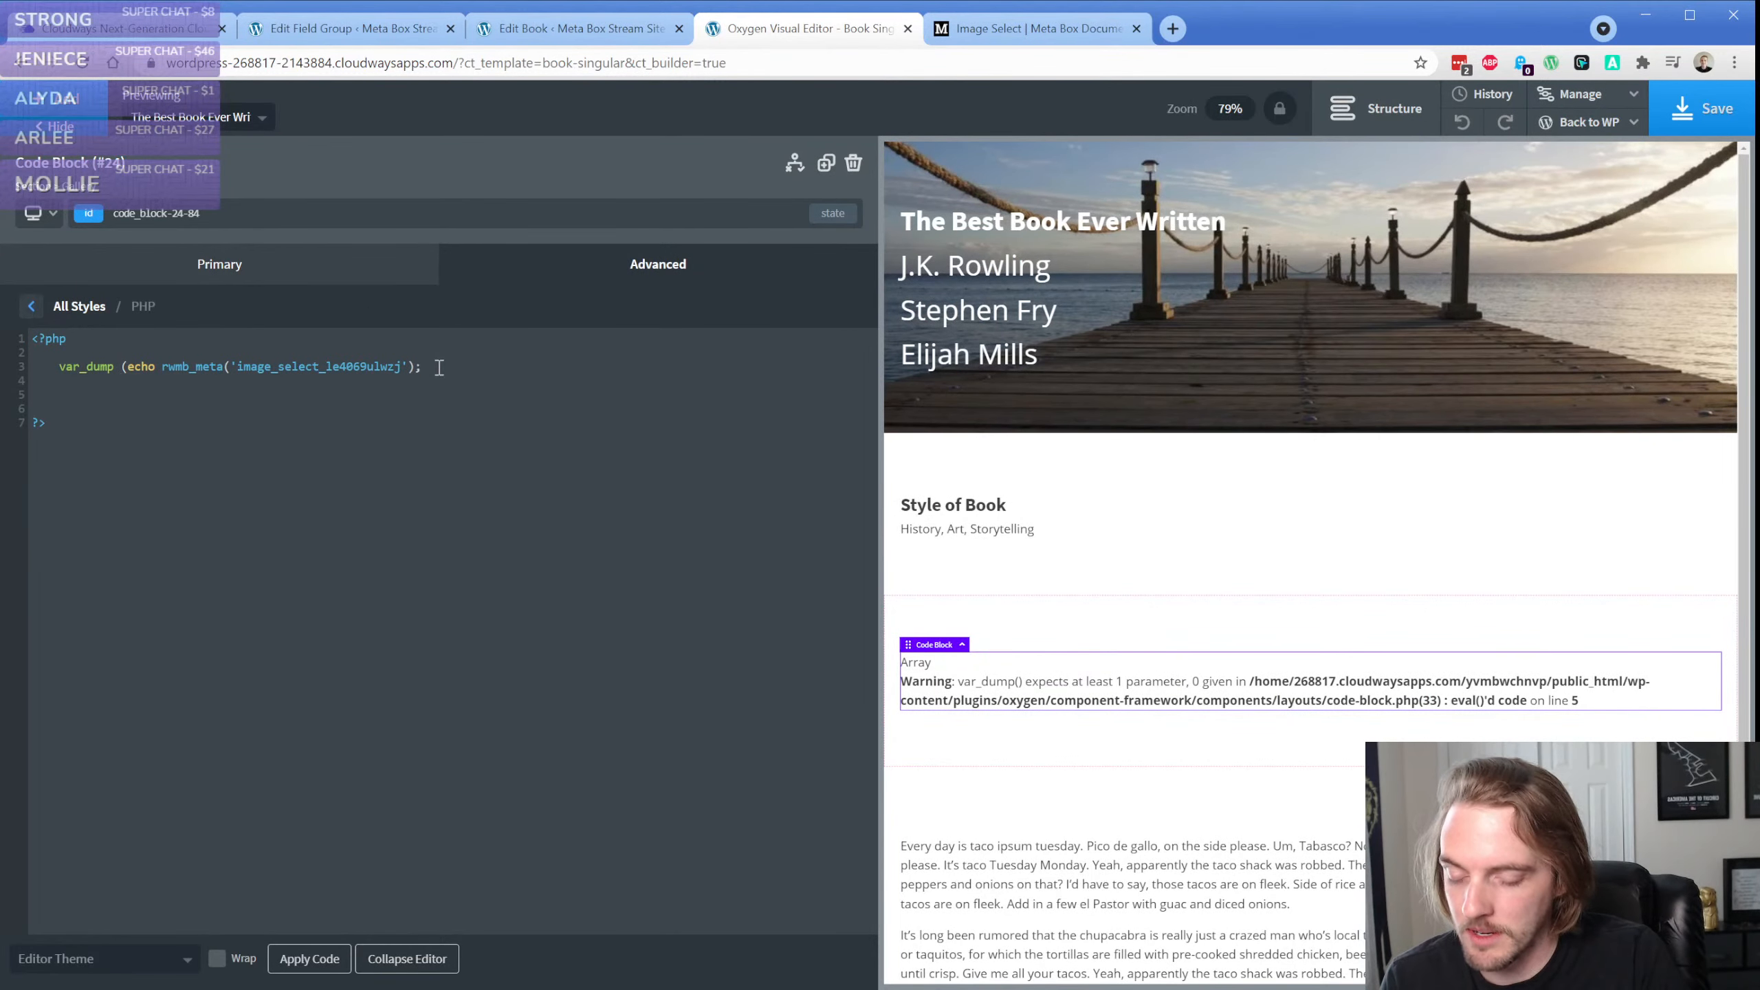
left_click(317, 961)
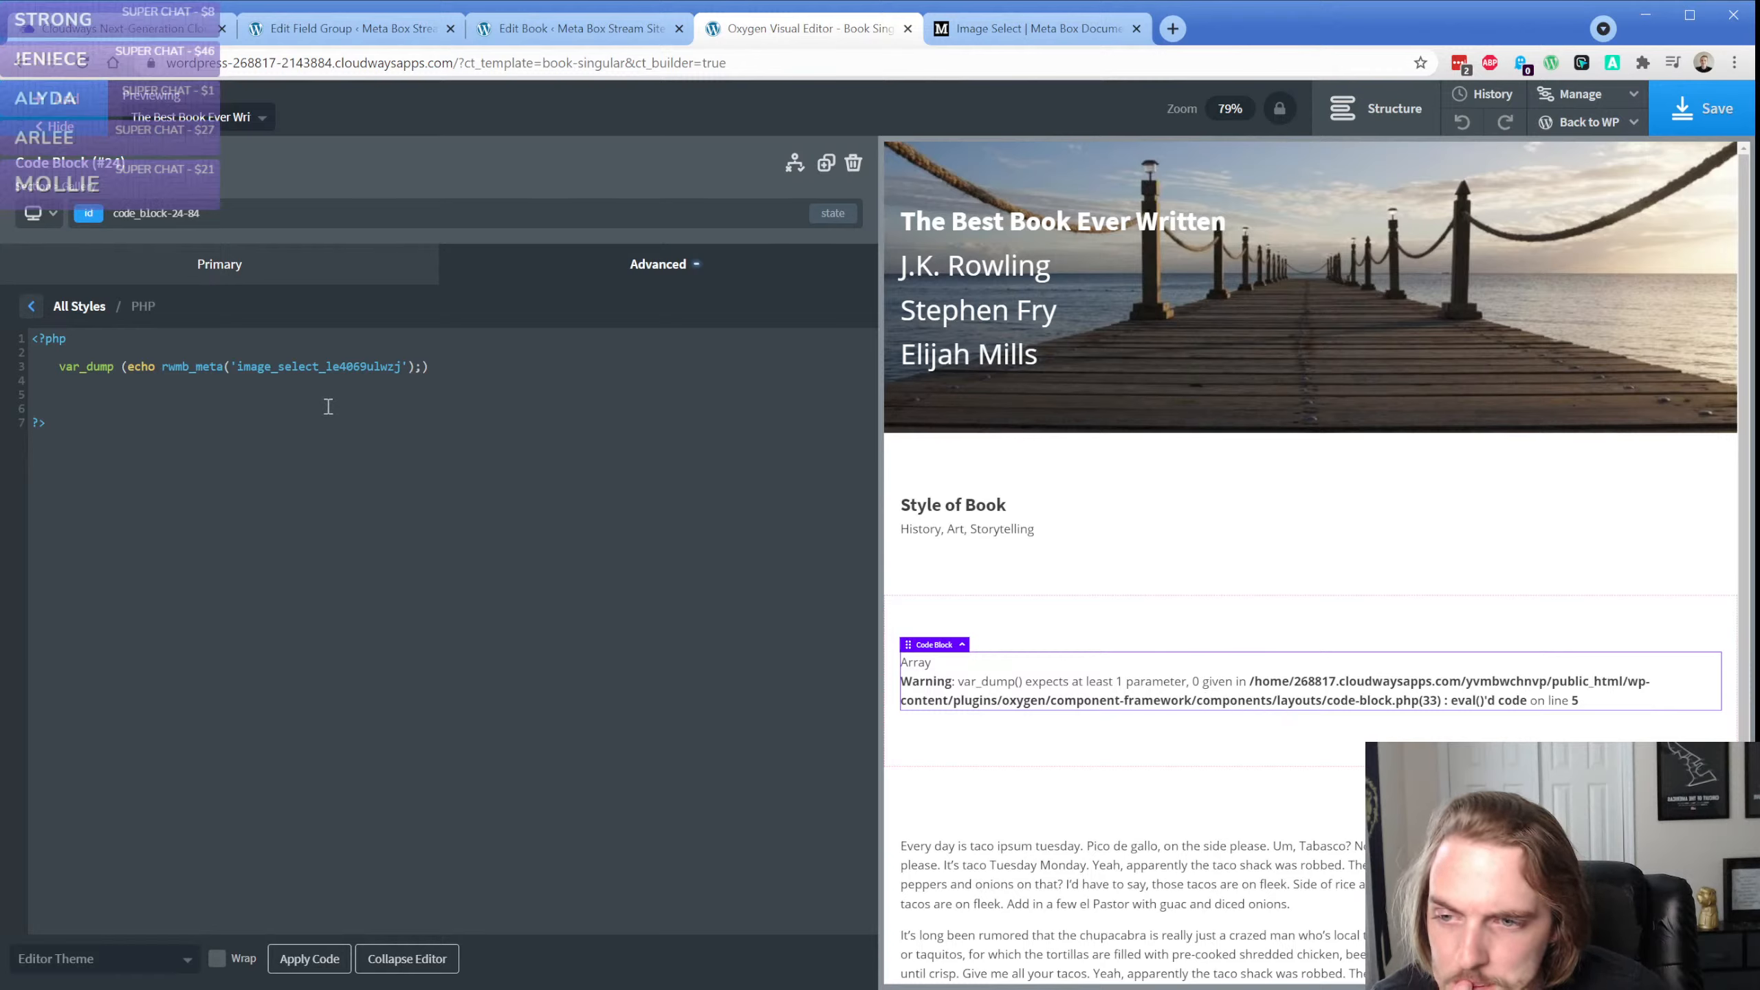
Remove echo and its extra space from inside var_dump, delete one blank line below, and apply the code
left_click(143, 388)
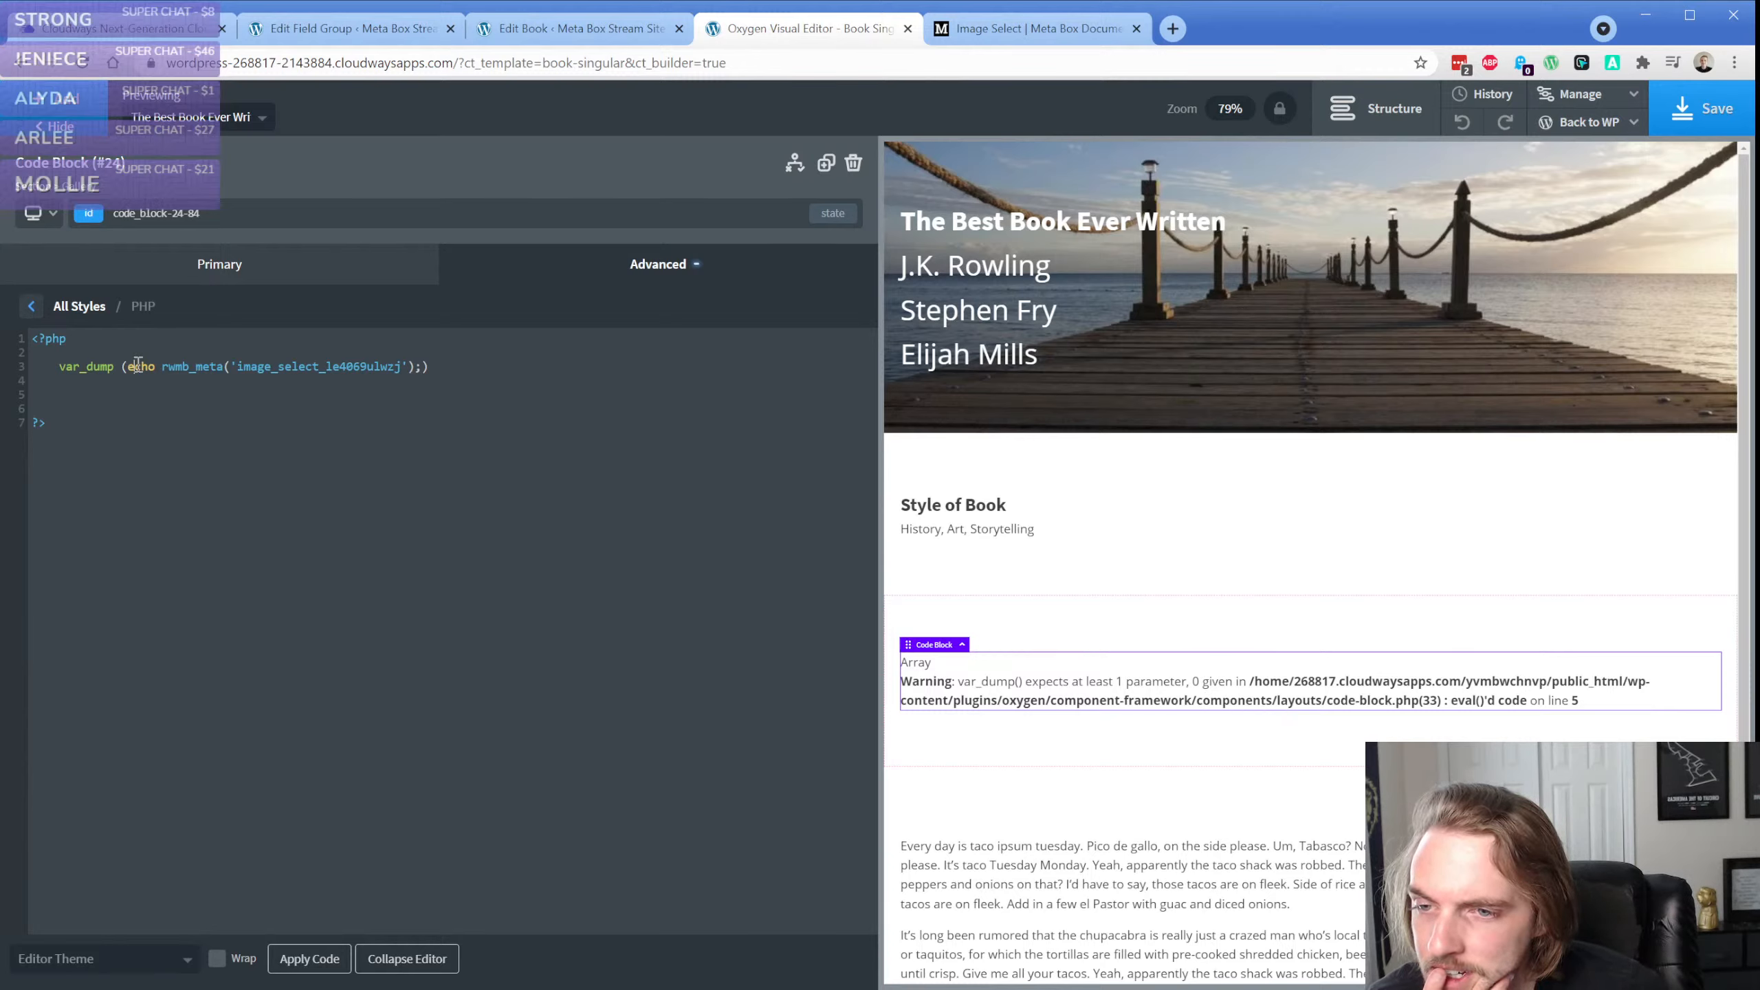
double_click(142, 366)
key("BackSpace")
key("Down")
key("Down")
key("Down")
key("BackSpace")
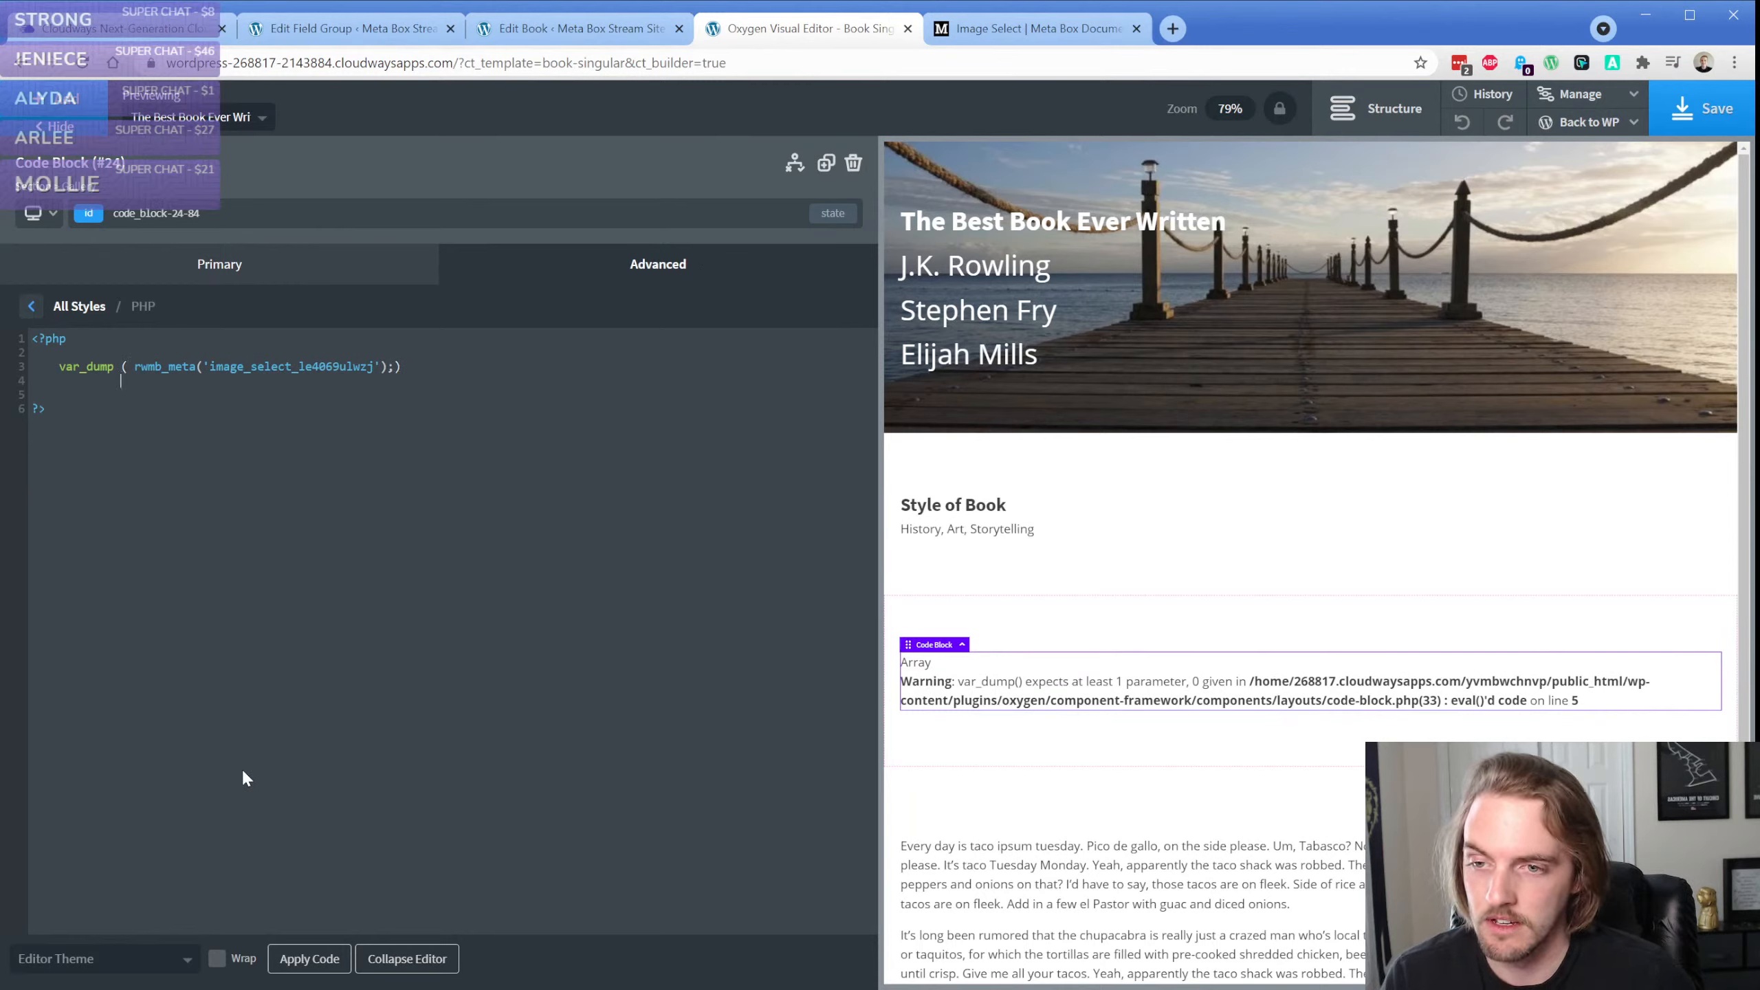
left_click(134, 368)
key("BackSpace")
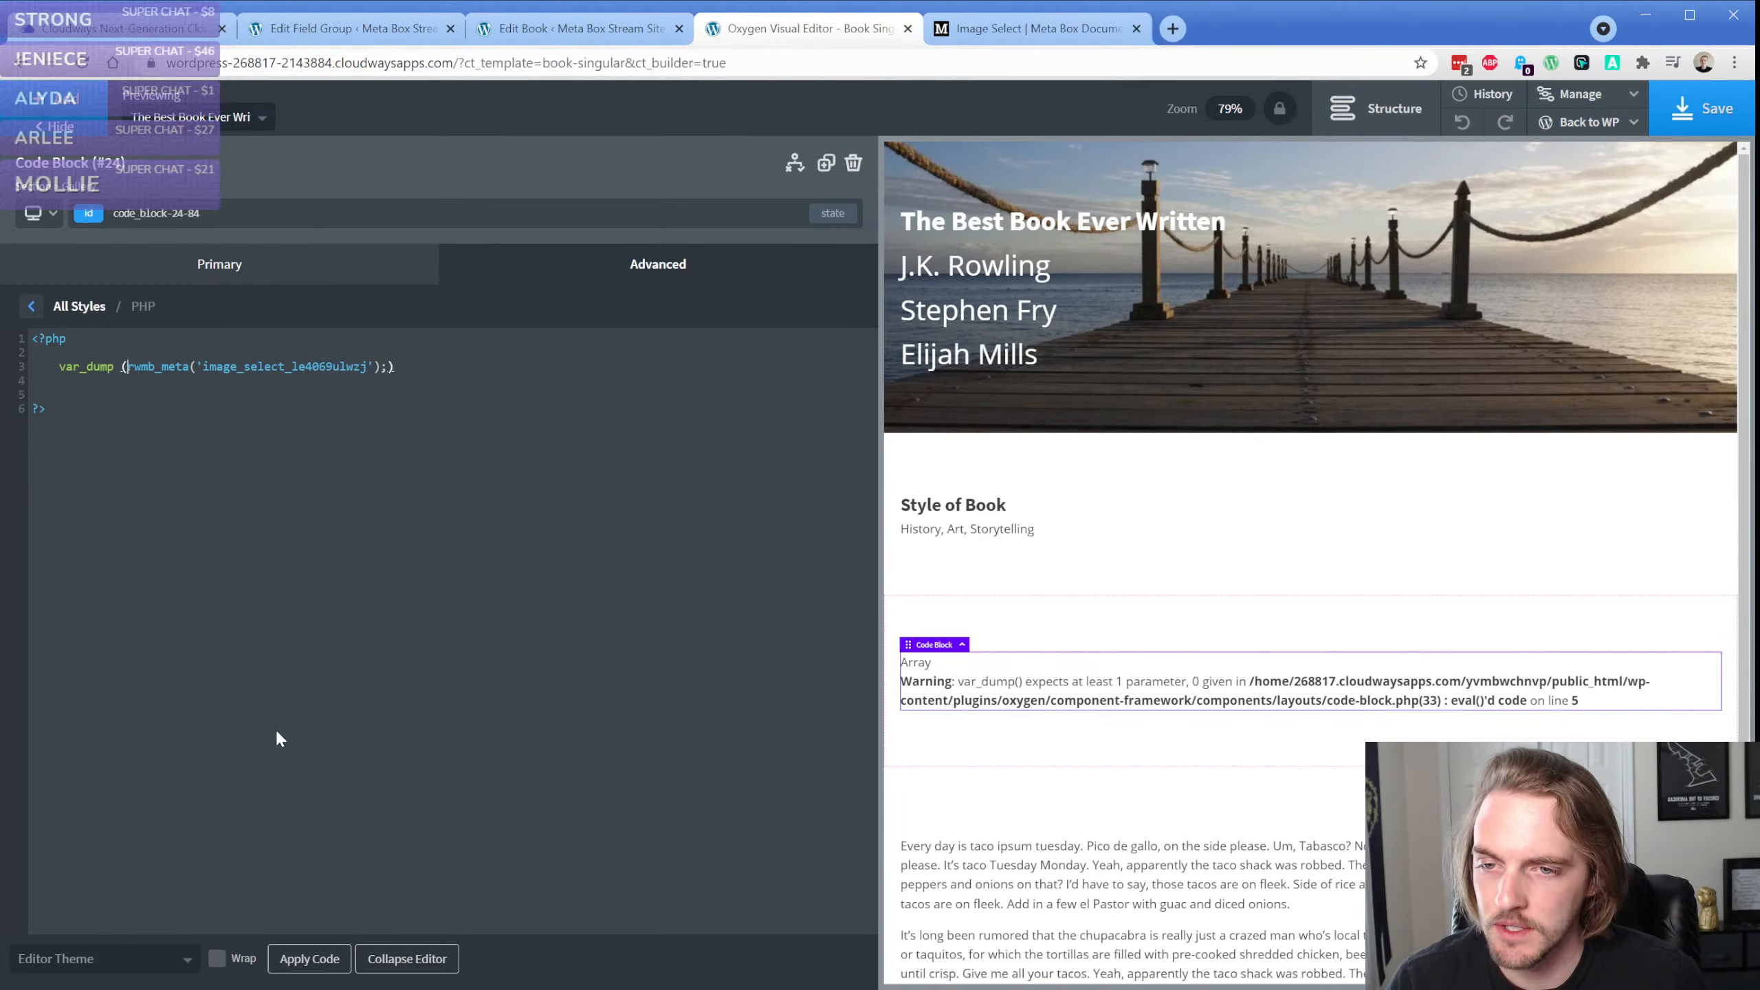
left_click(288, 959)
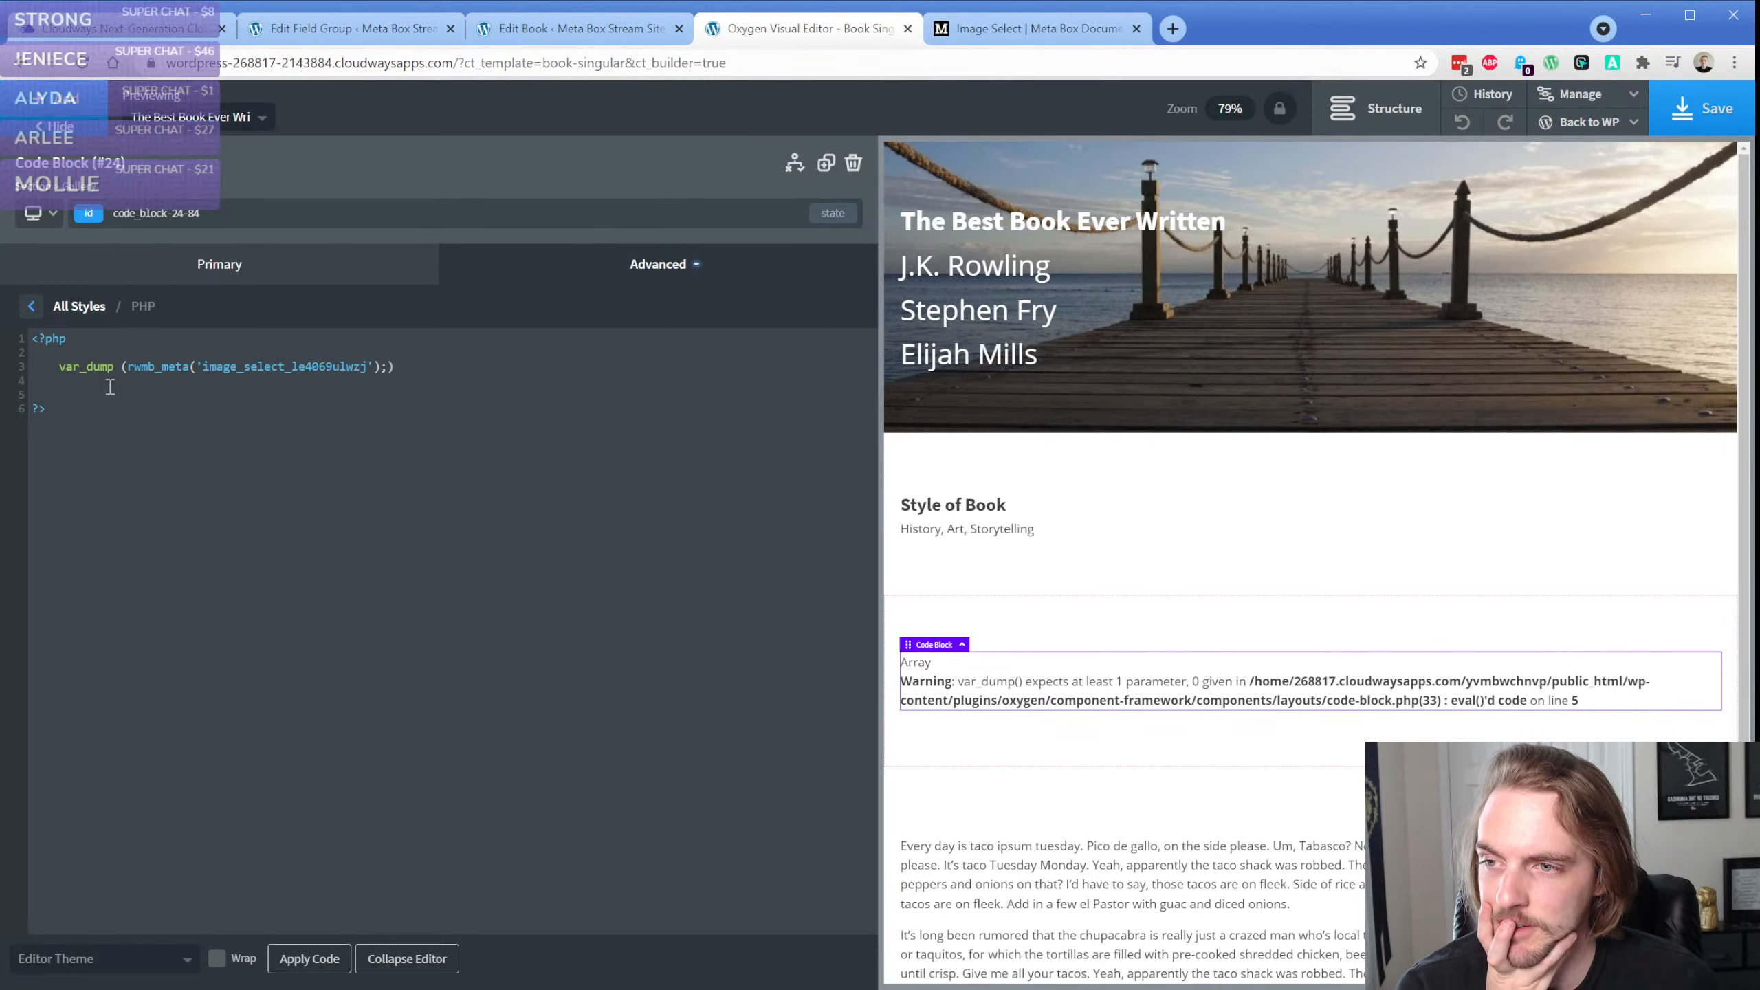
Reopen the code block's PHP, move the semicolon from inside the var_dump parentheses to the end of the line, and apply the code
left_click(1079, 643)
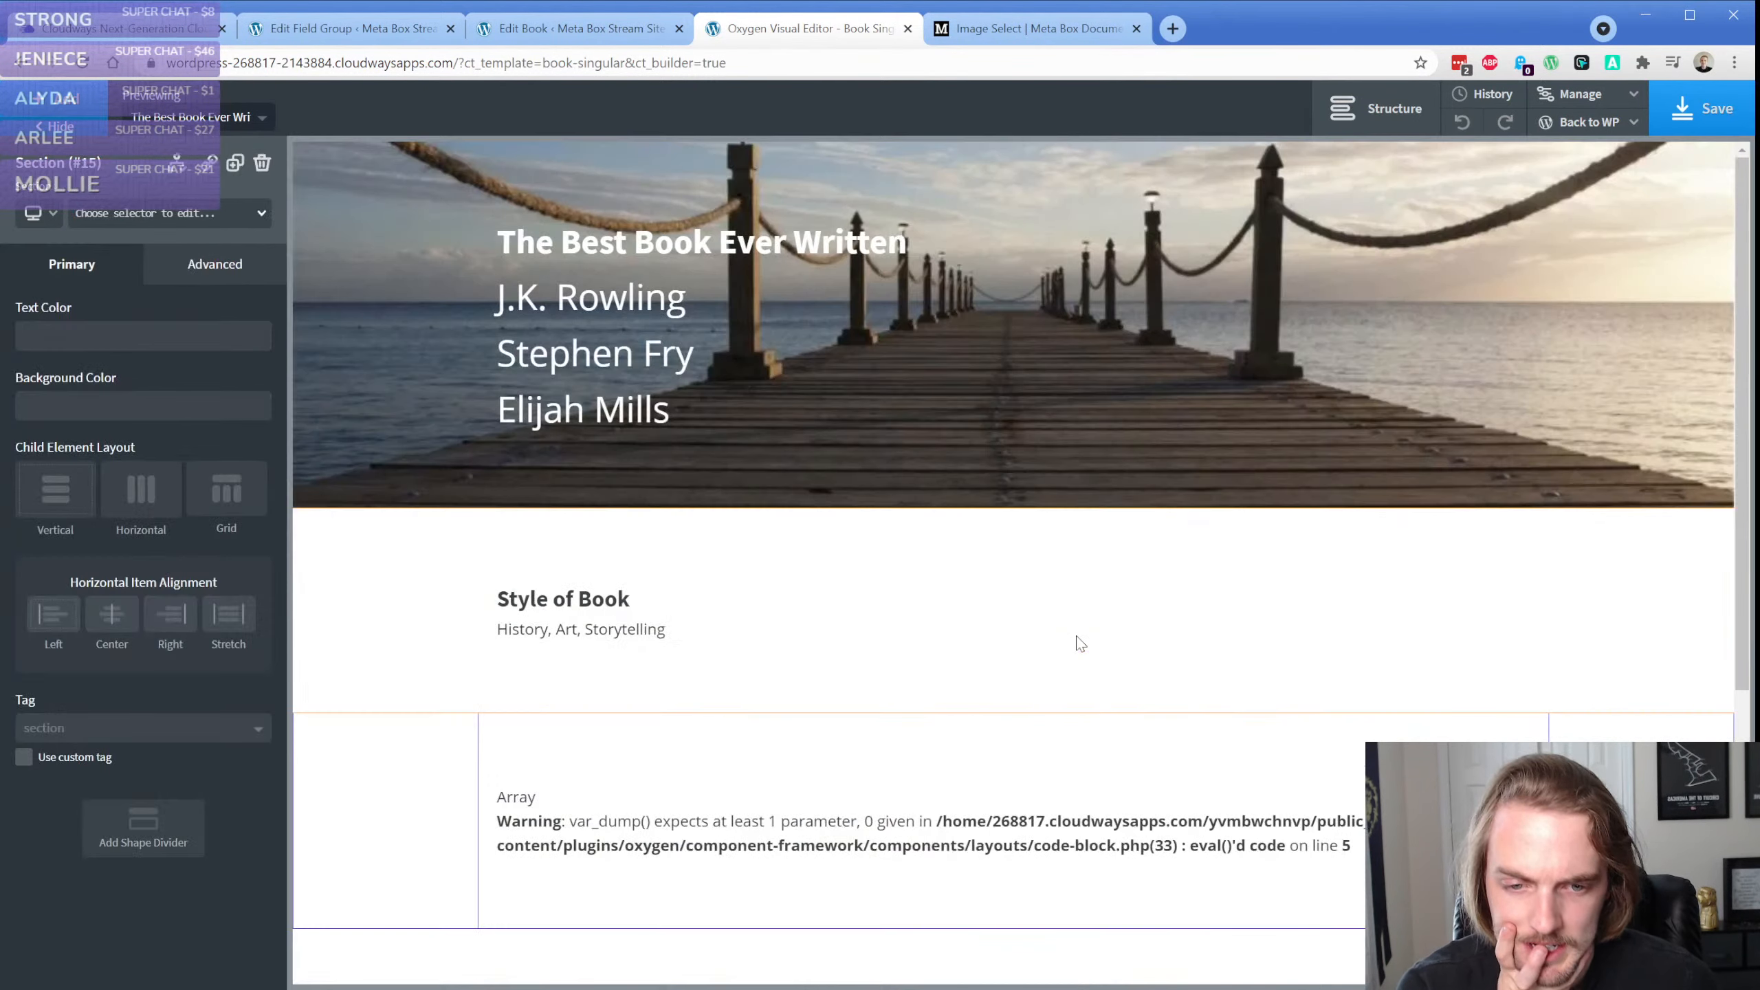
scroll(1079, 644, "down", 4)
left_click(737, 530)
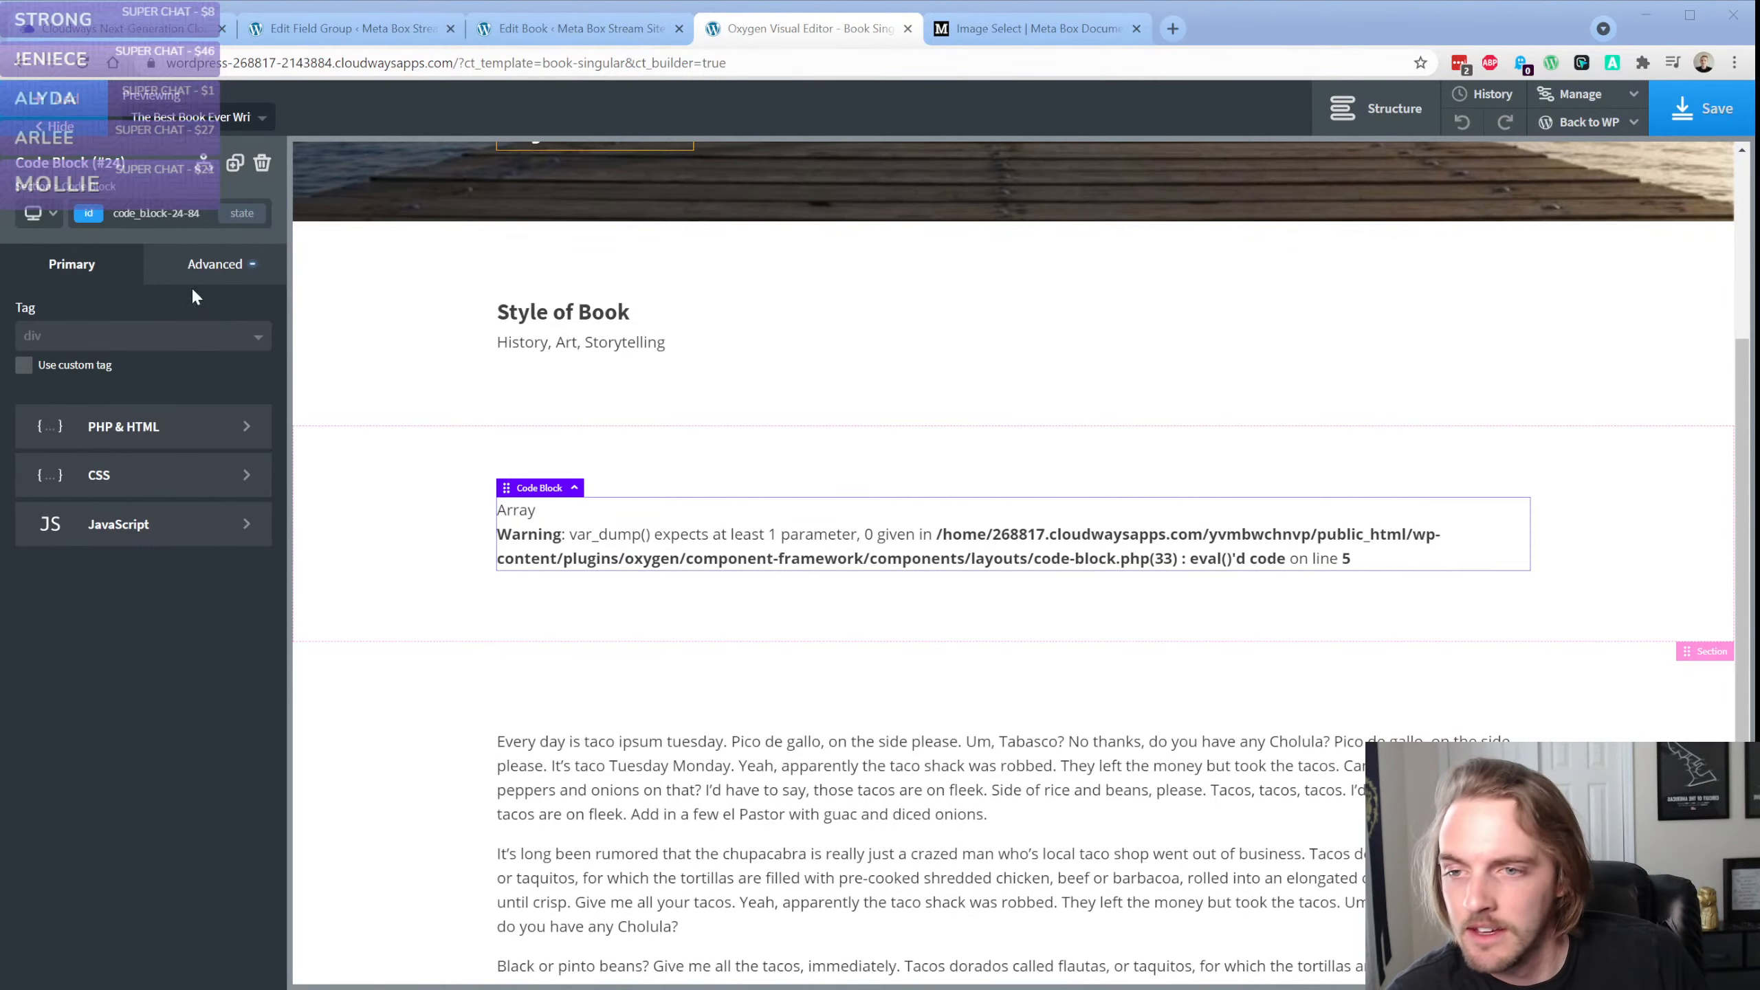
left_click(166, 428)
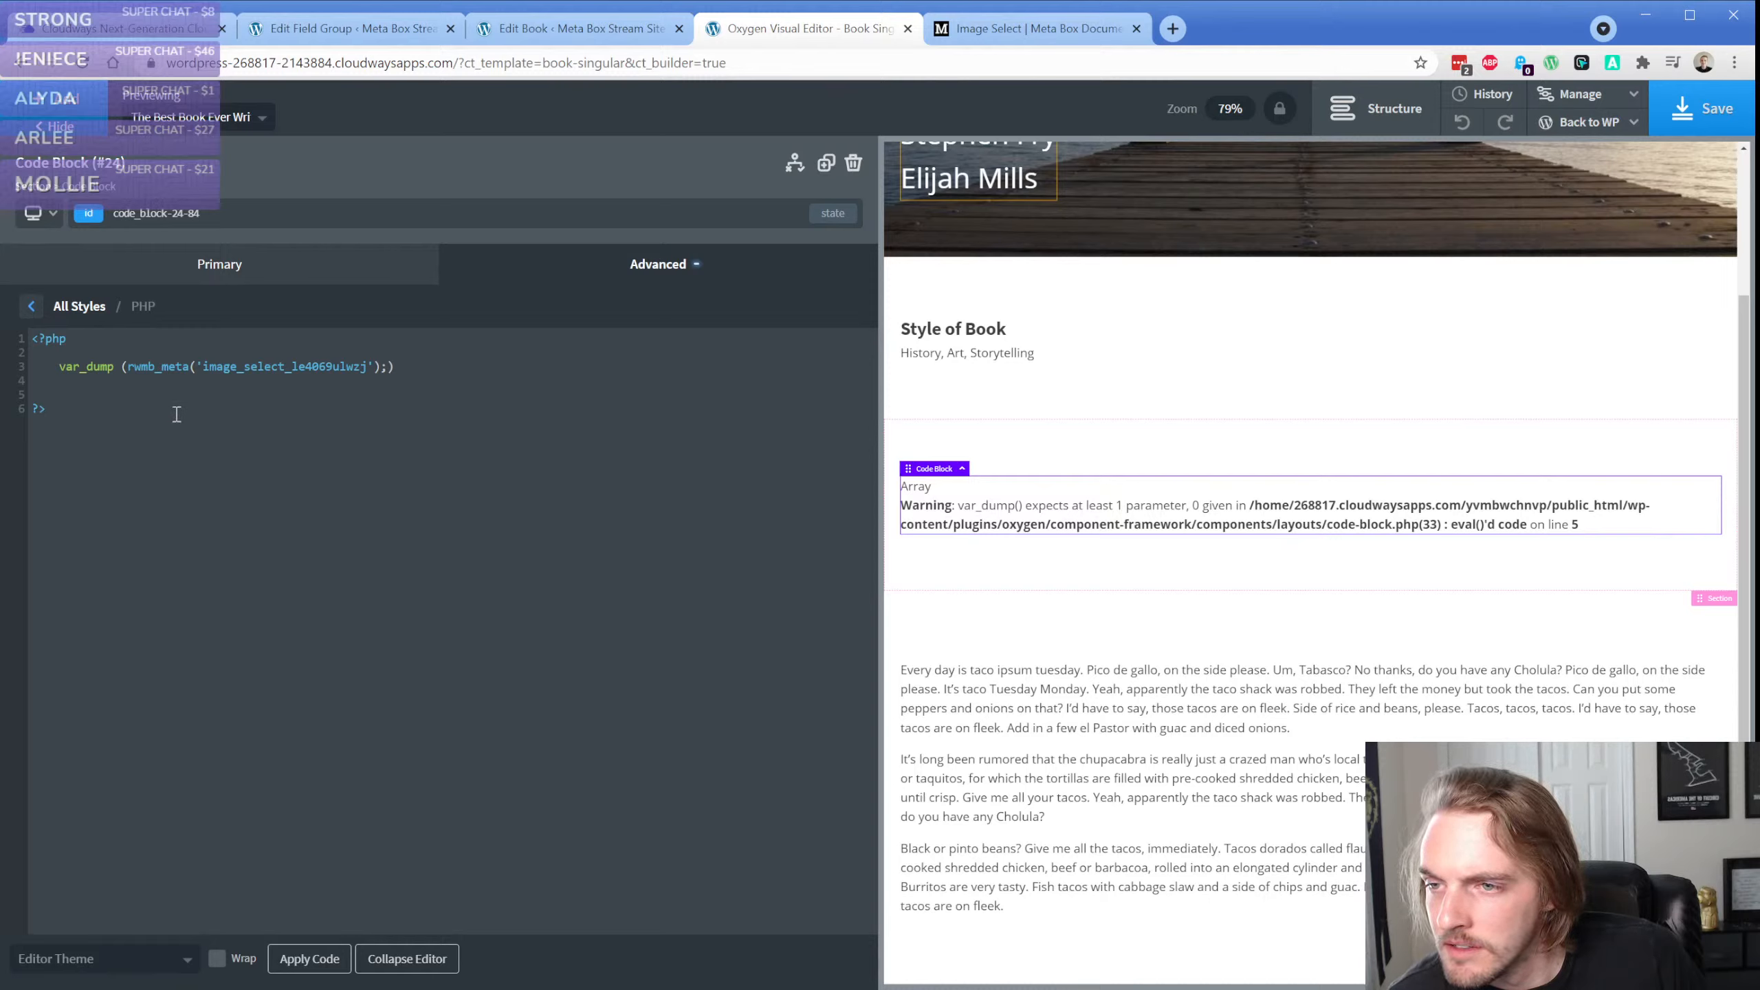
left_click(405, 367)
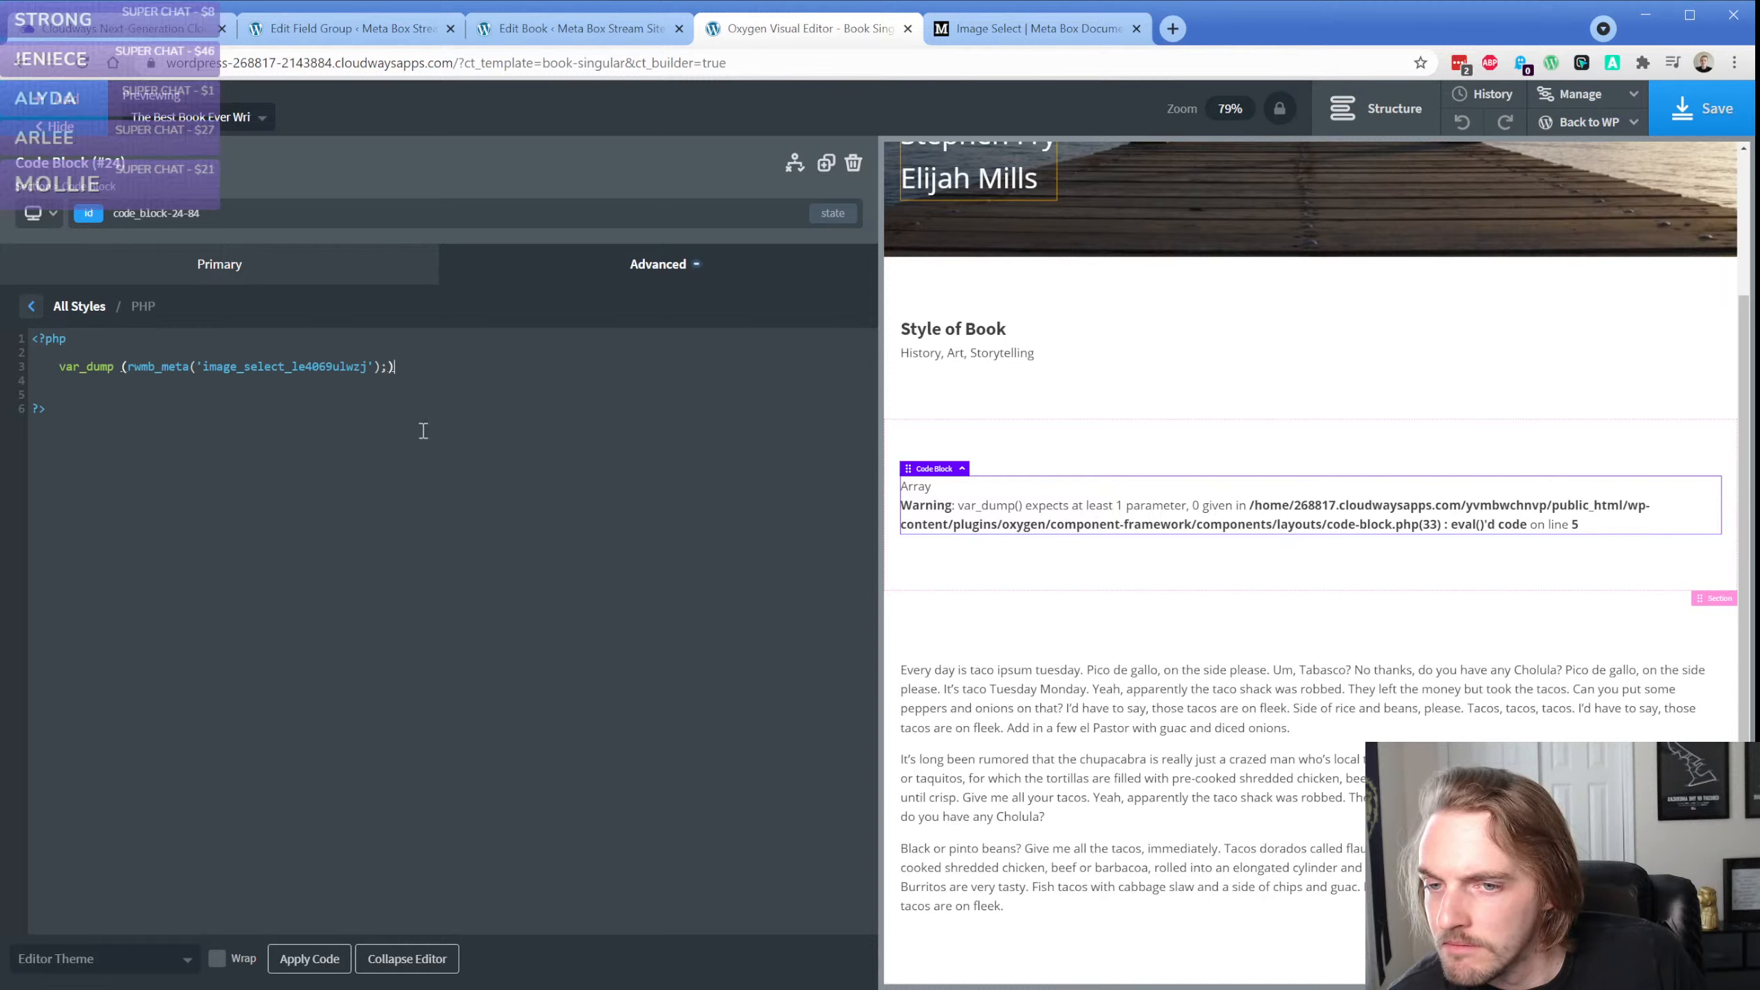
key("BackSpace")
key("Right")
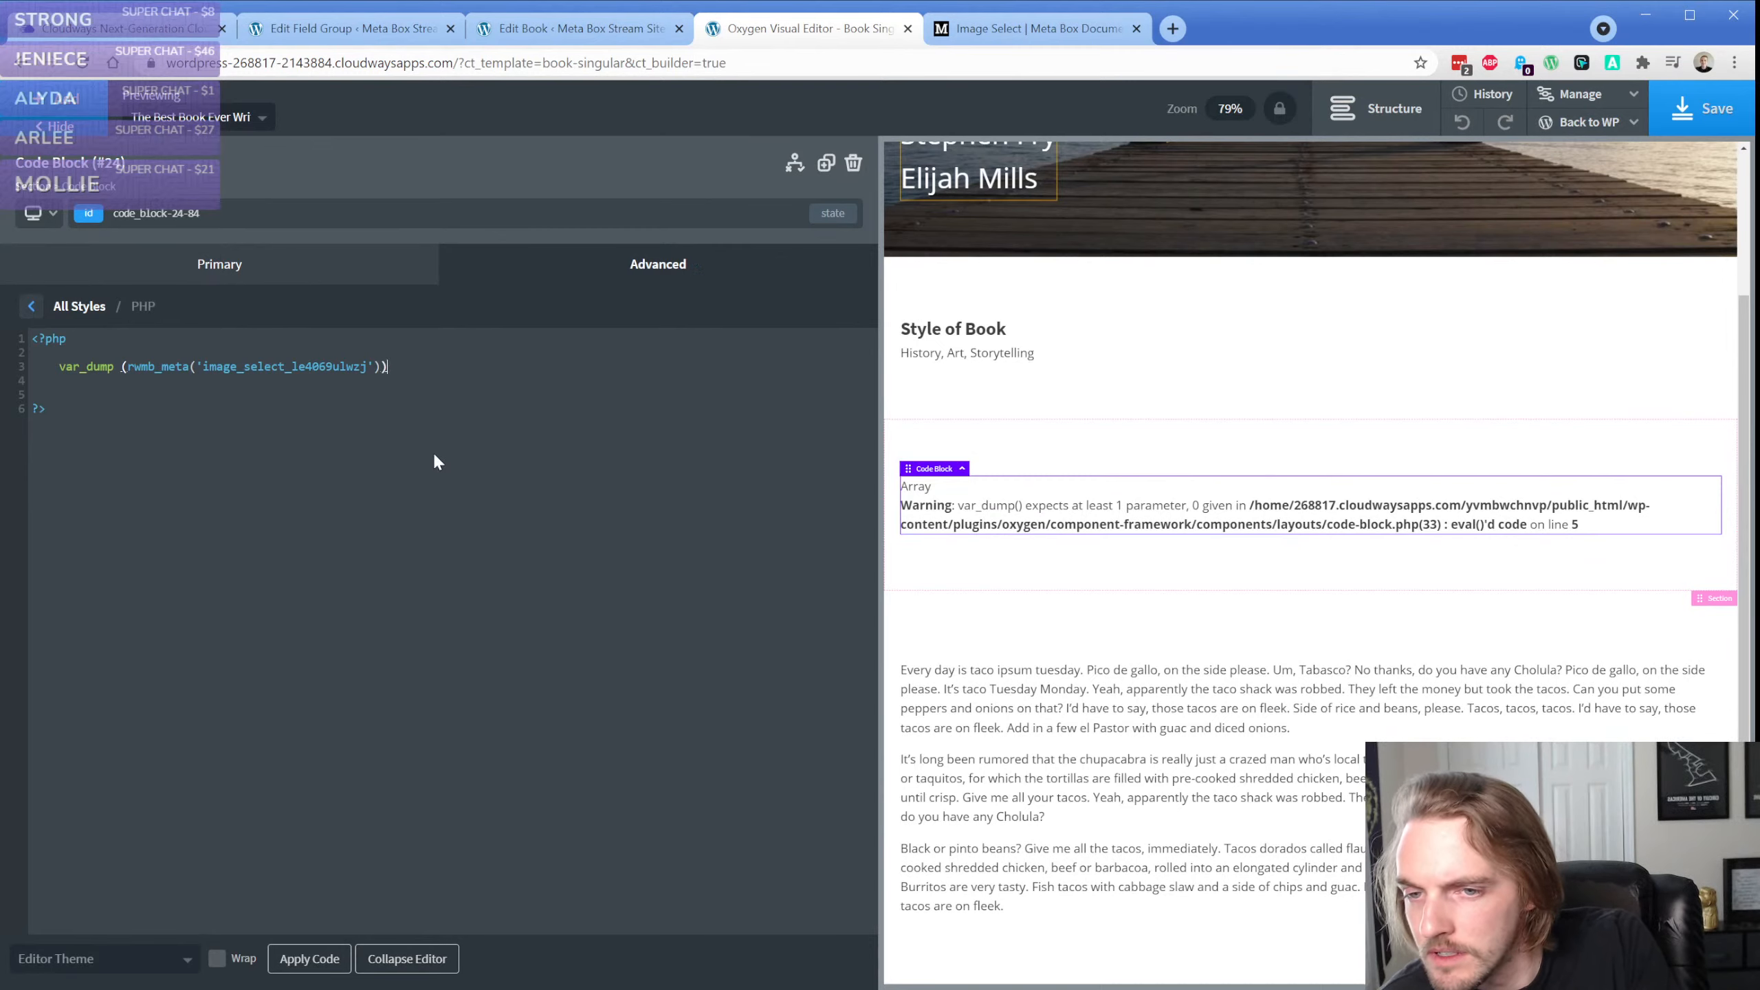
type(";")
left_click(304, 959)
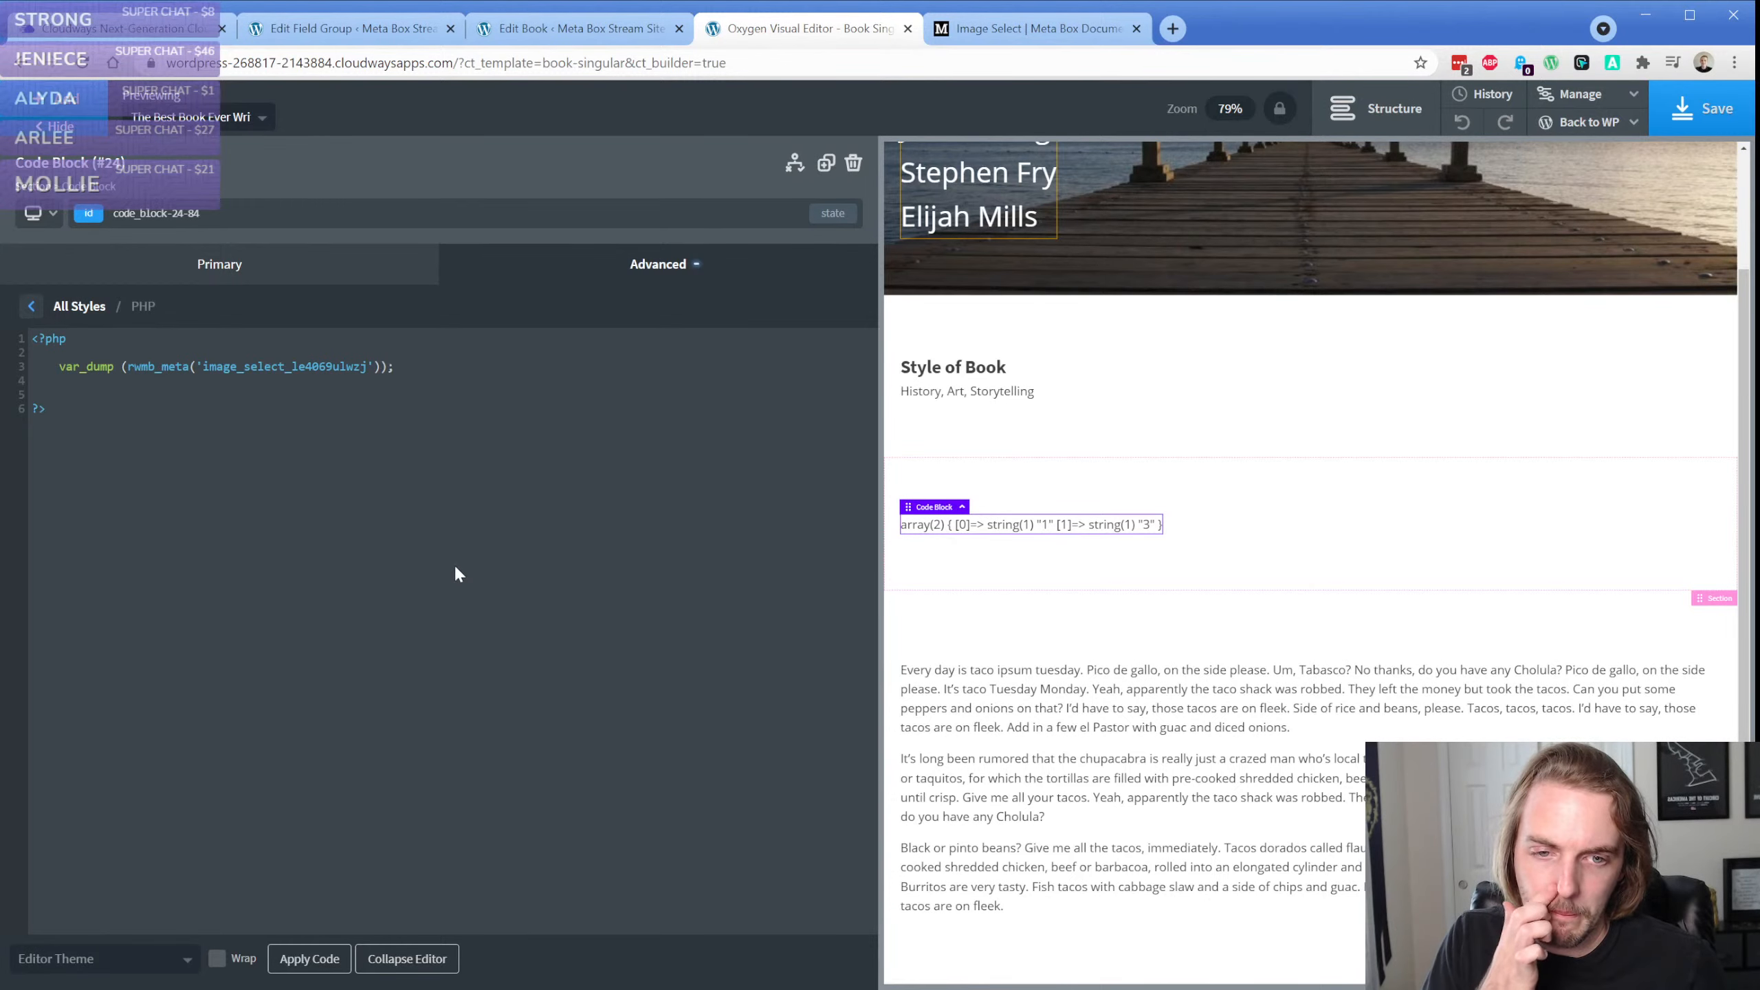
Collapse the code editor and examine the code block's var_dump output on the page
left_click(1218, 504)
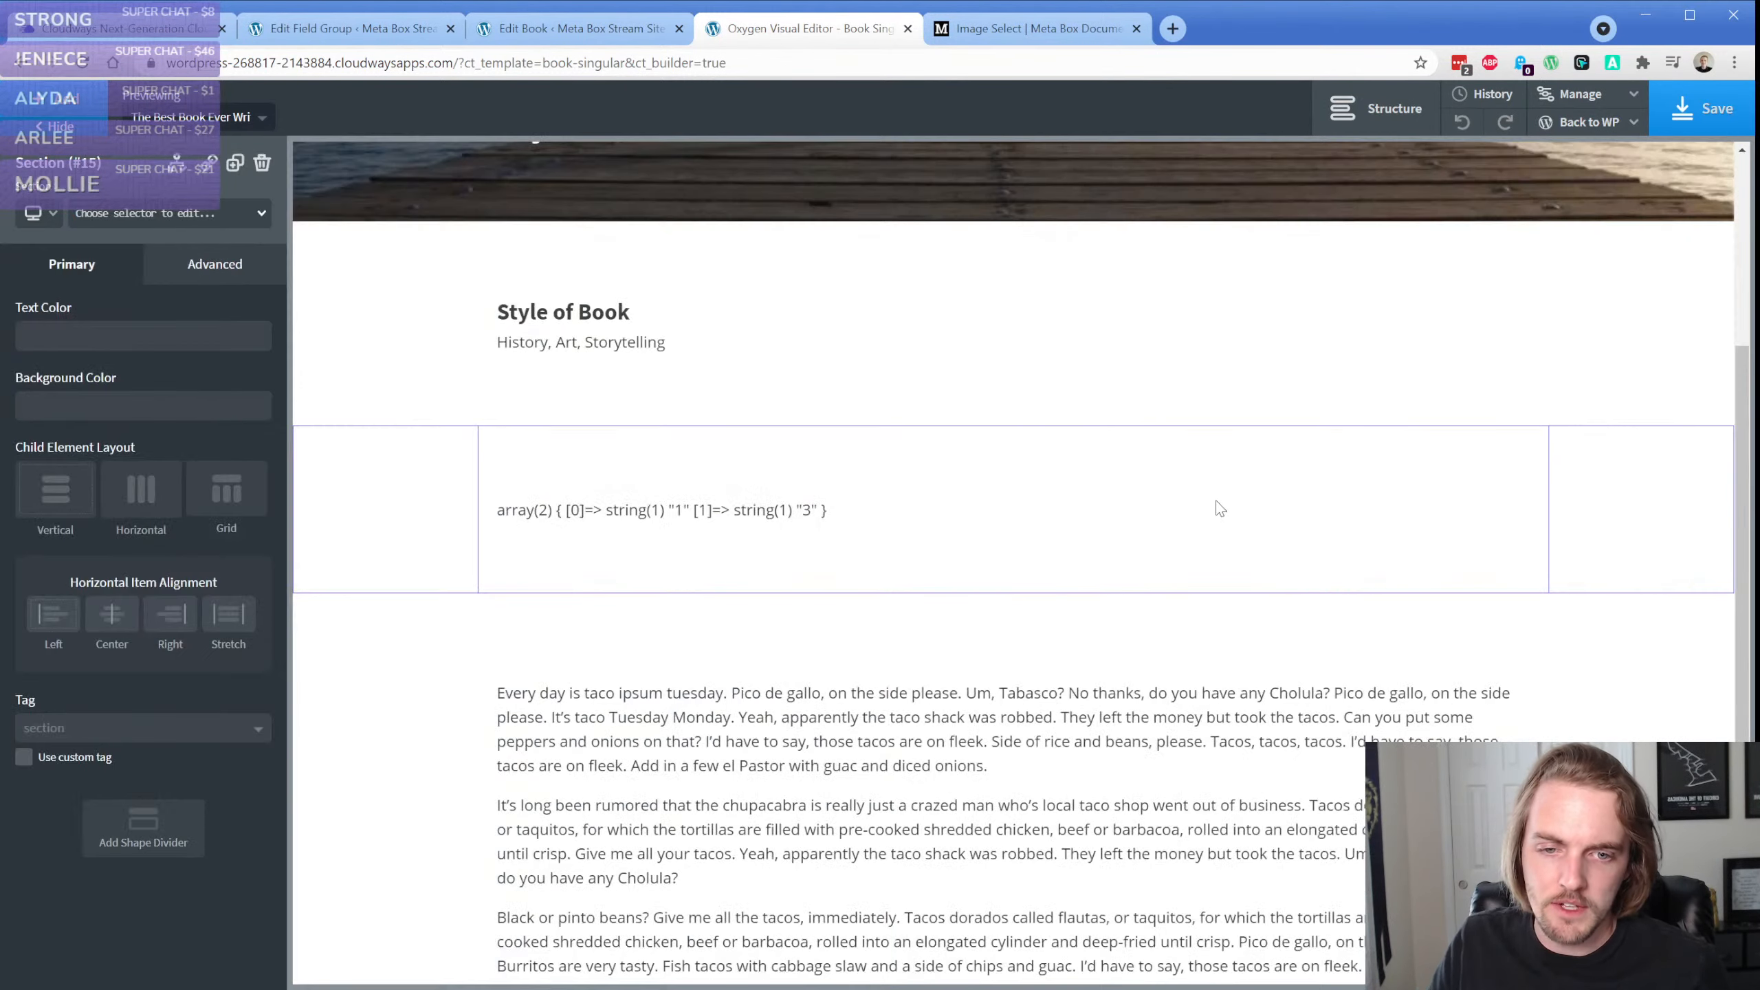
left_click(665, 511)
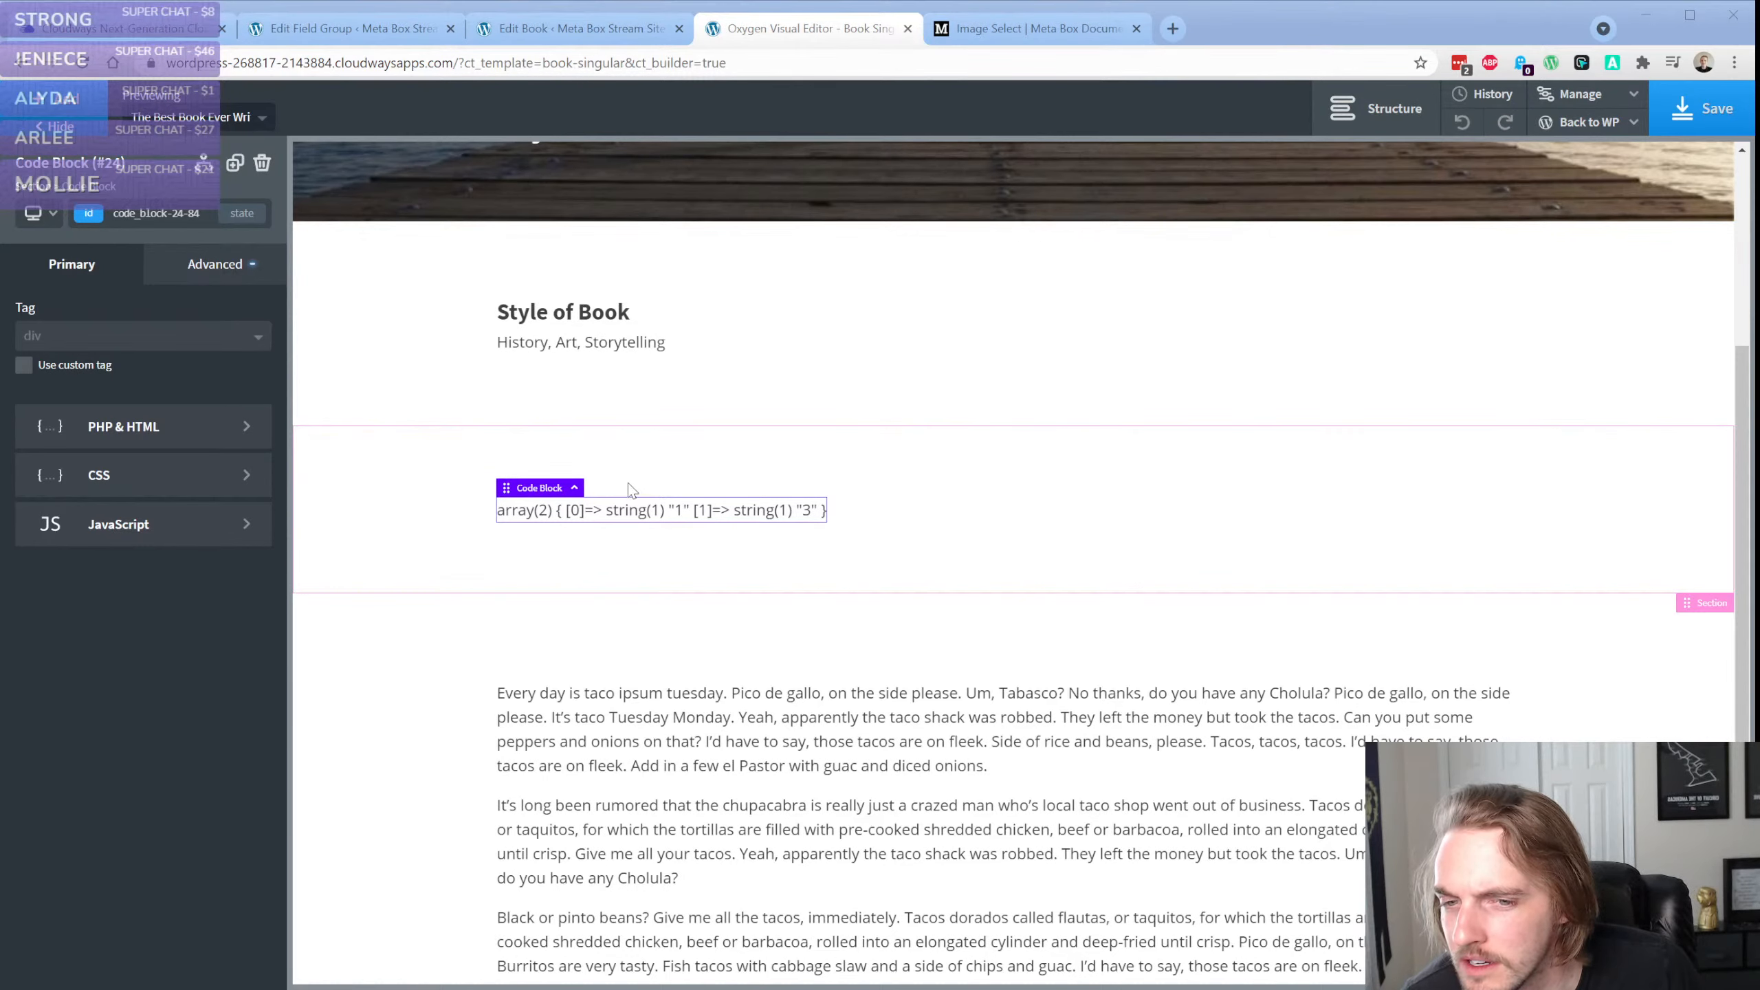
left_click(558, 514)
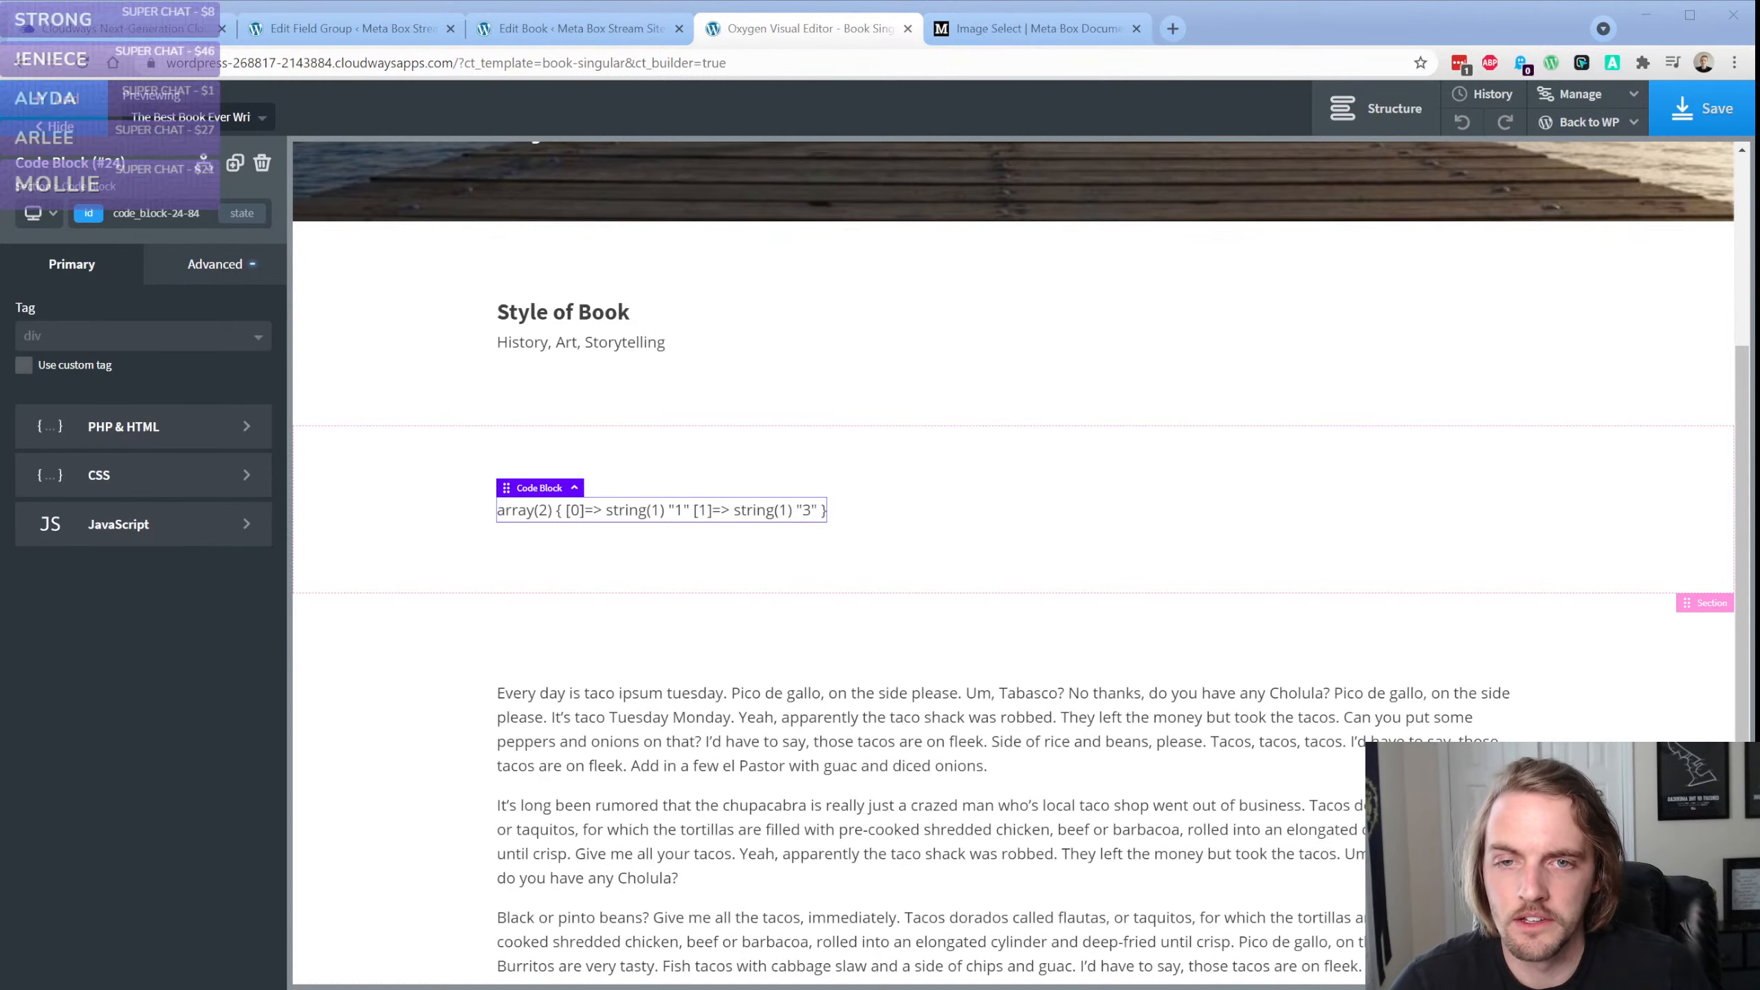
left_click(148, 38)
left_click(759, 31)
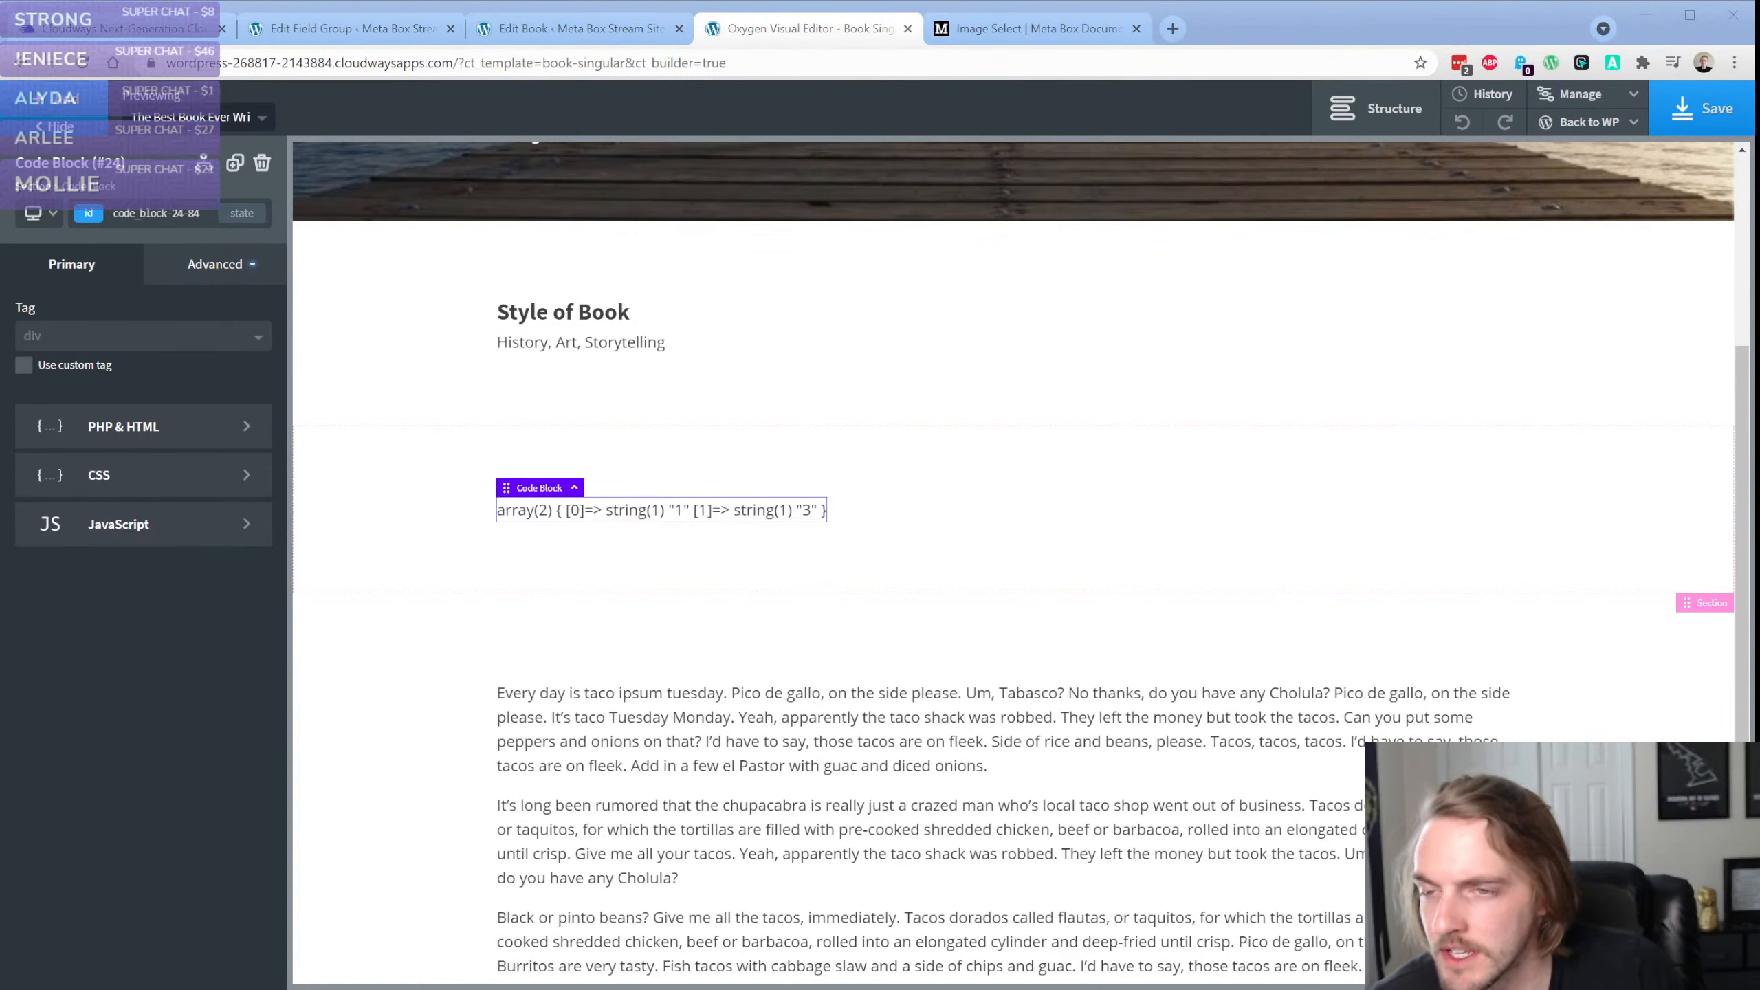
Check the Image Select field's advanced options in the field group and try adding a custom setting
left_click(388, 30)
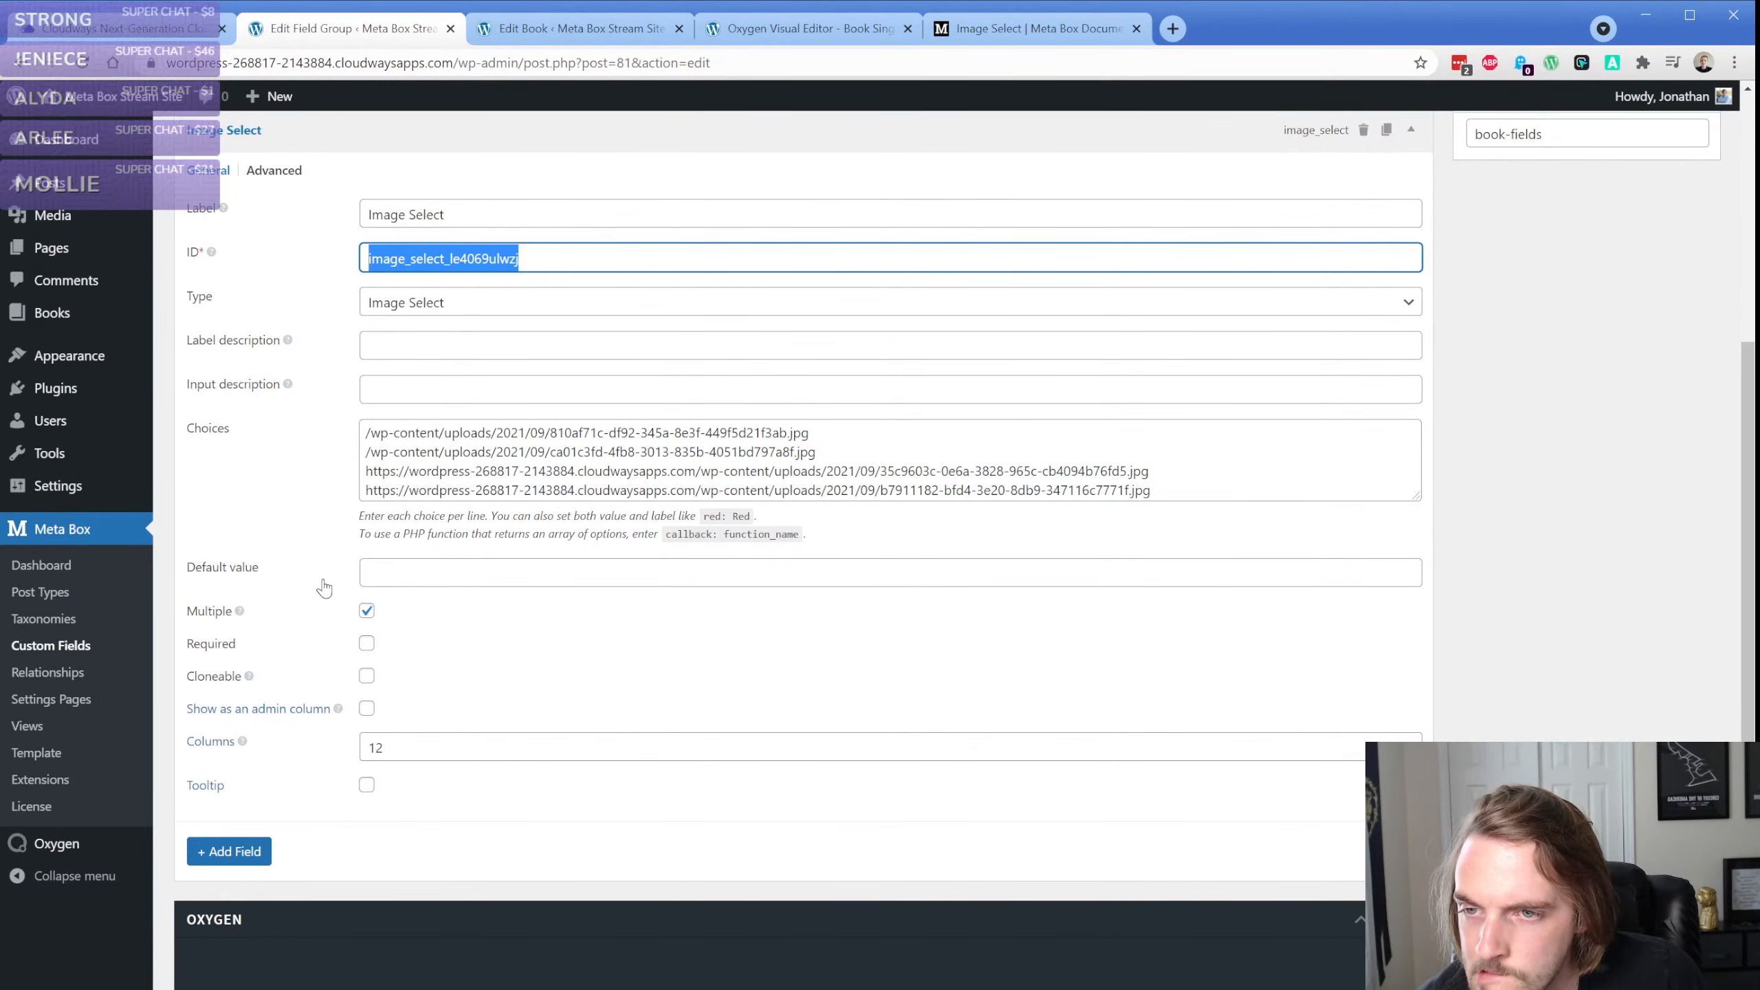
left_click(274, 172)
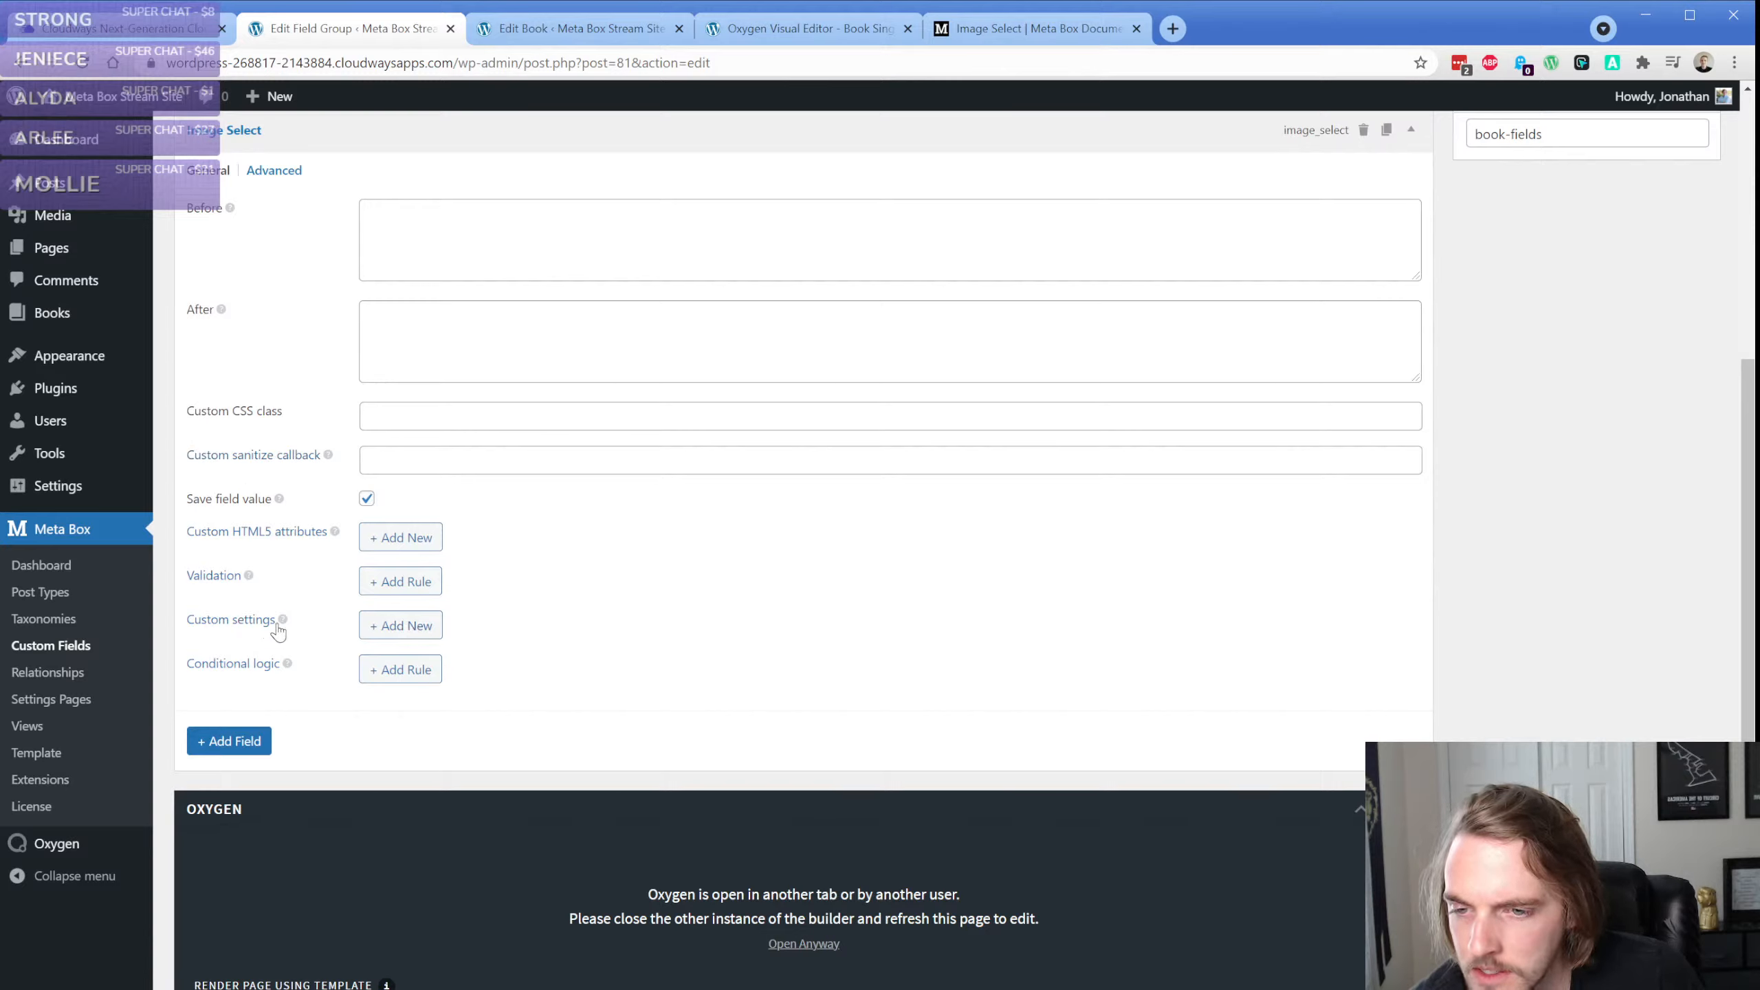
left_click(401, 626)
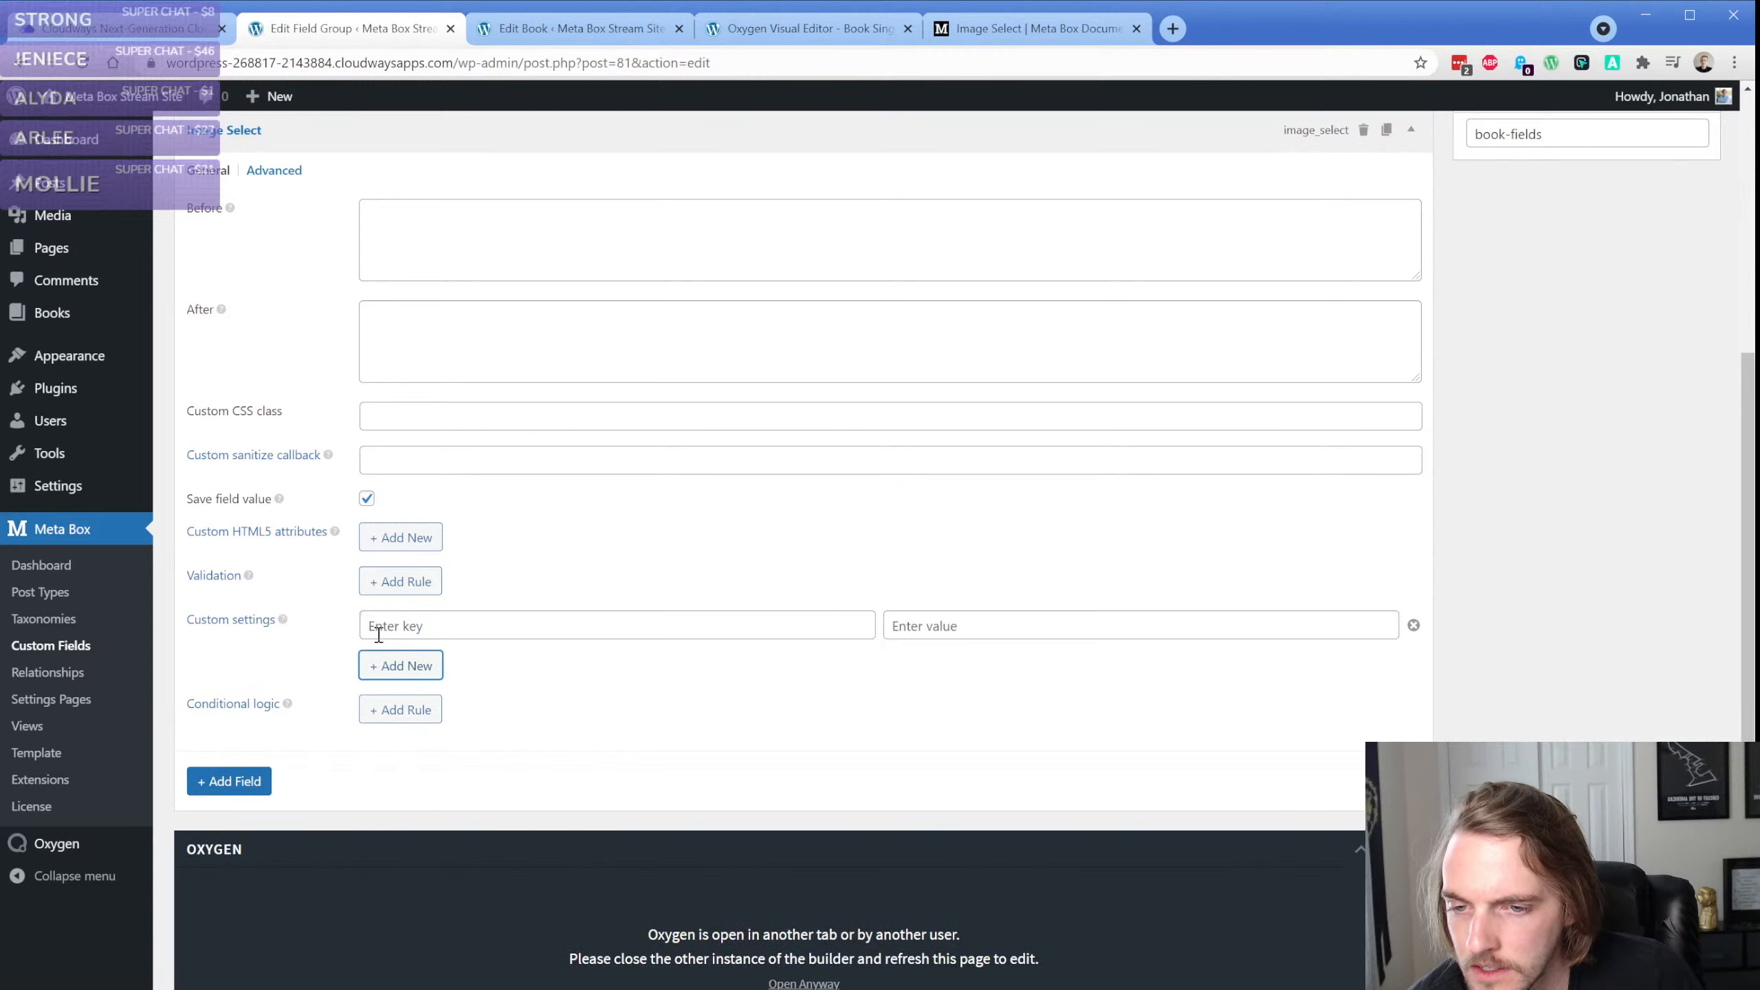
left_click(1414, 627)
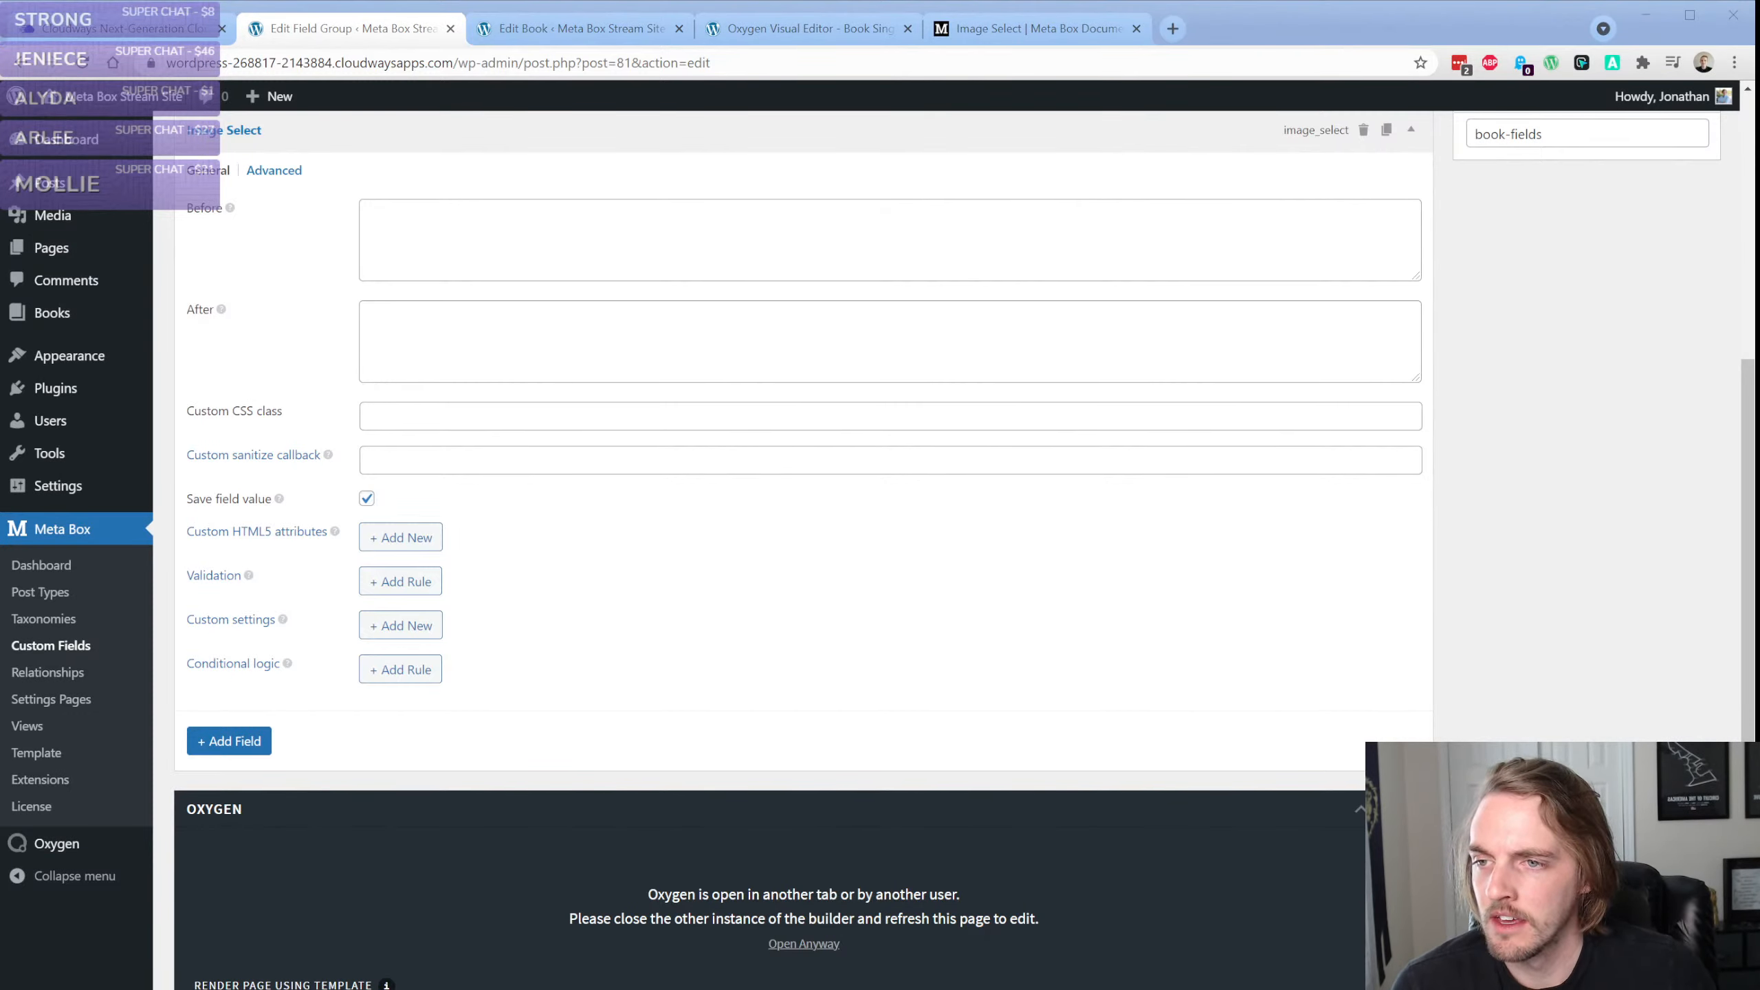
Open the rwmb_meta reference from the Image Select documentation and read its usage, arguments, returned value and list example
left_click(1013, 30)
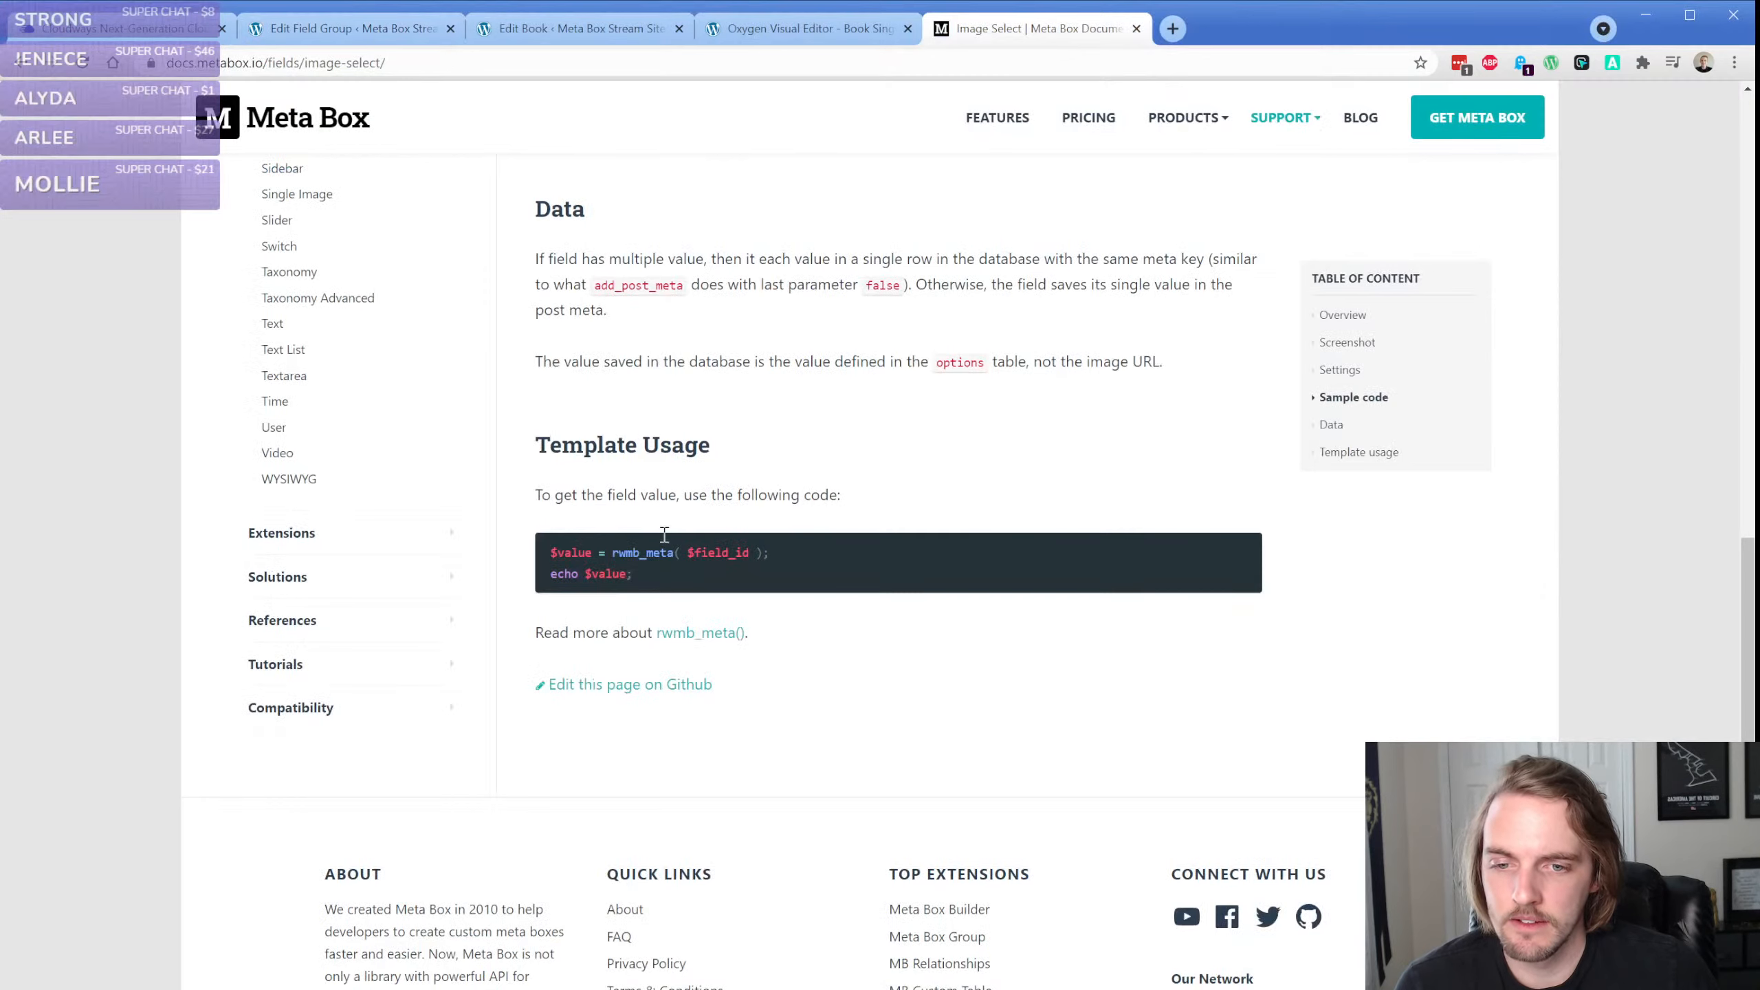
left_click(704, 633)
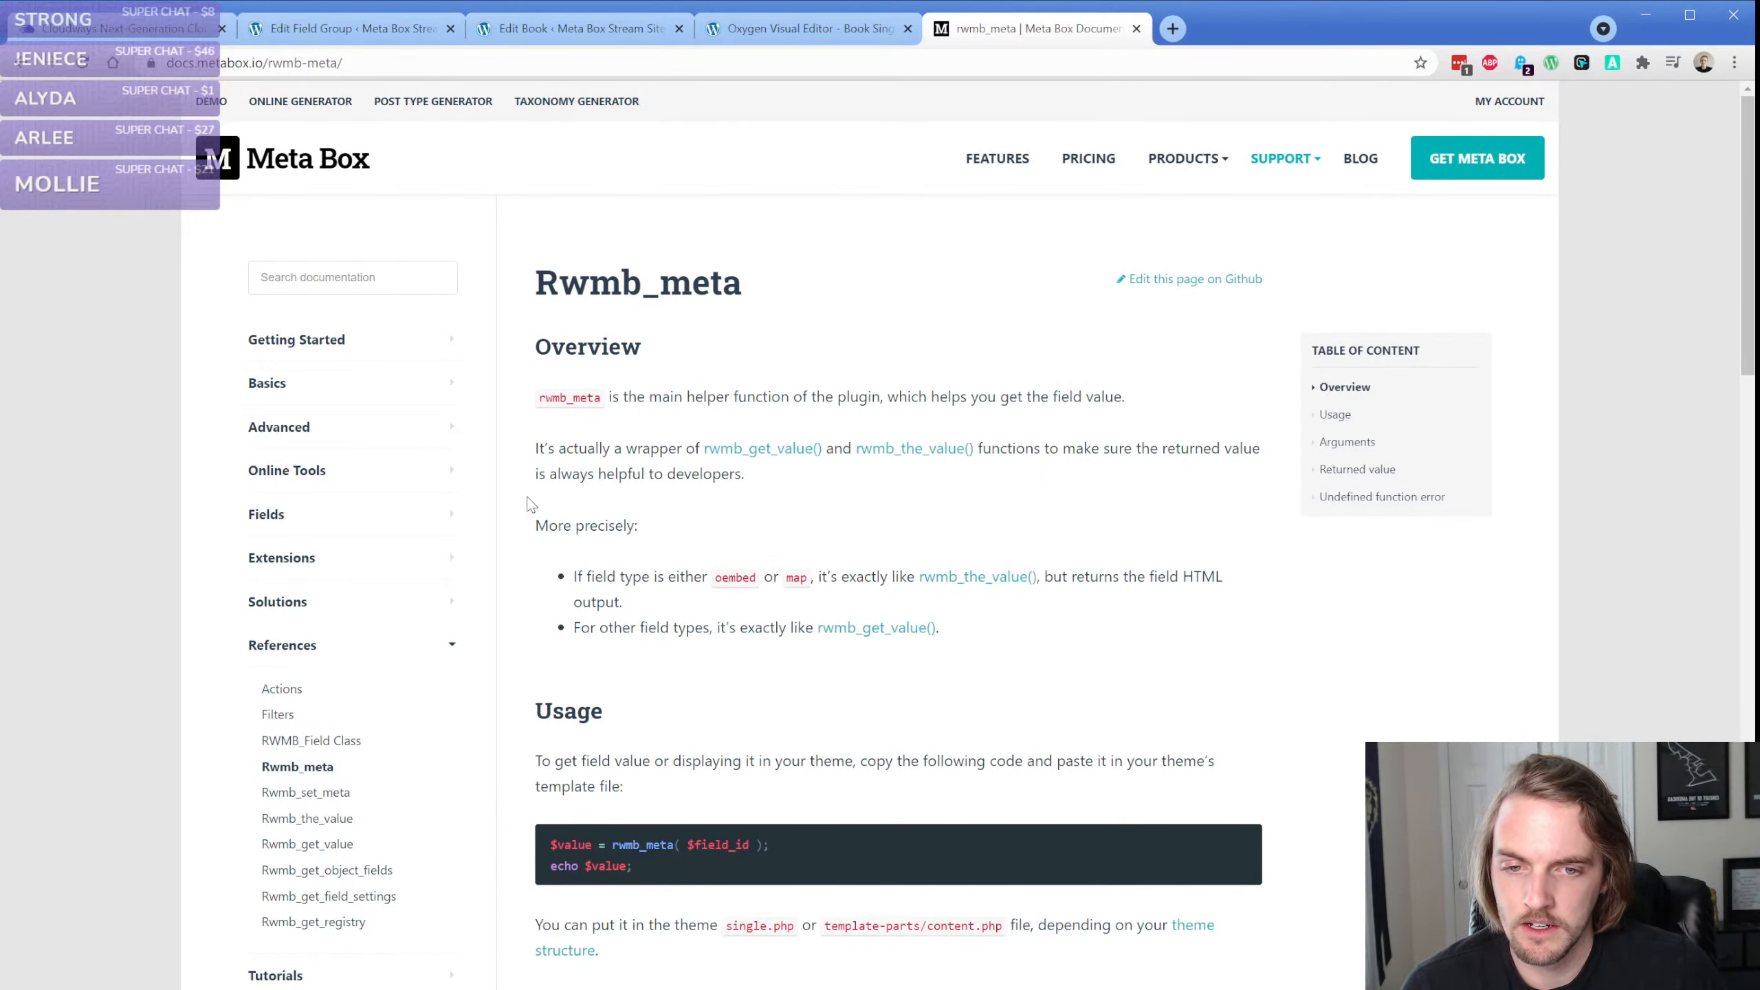
scroll(530, 504, "down", 4)
scroll(529, 504, "down", 4)
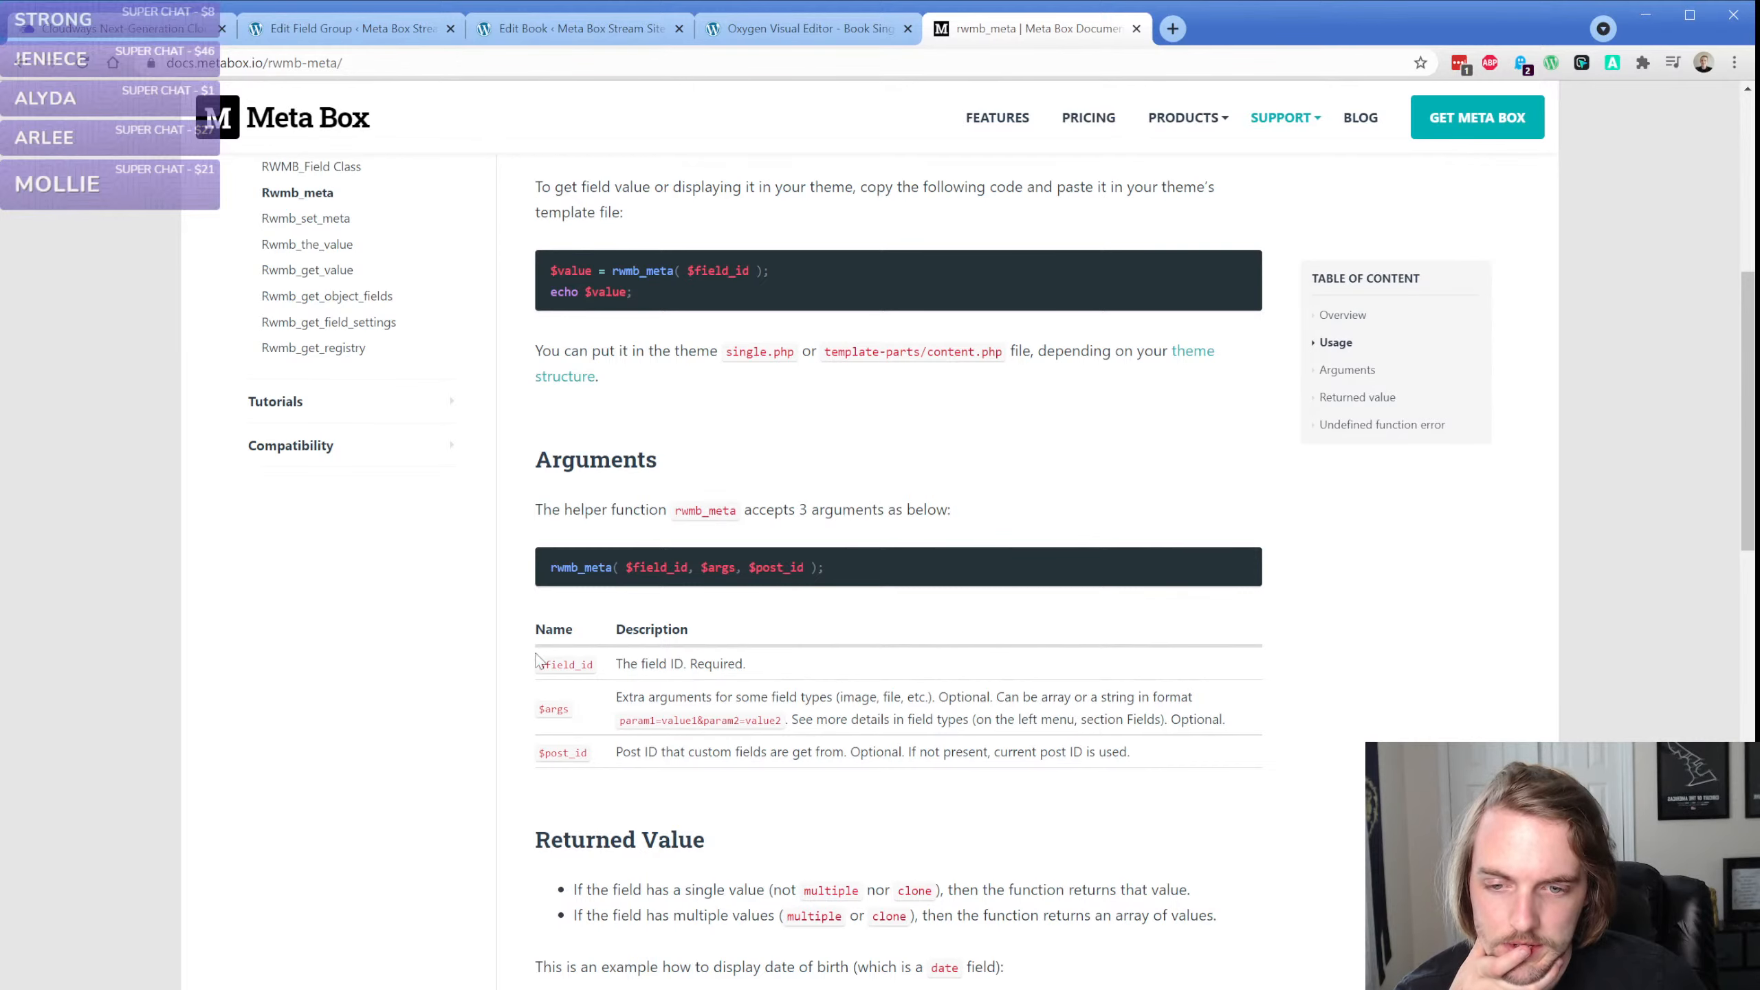
scroll(504, 637, "down", 5)
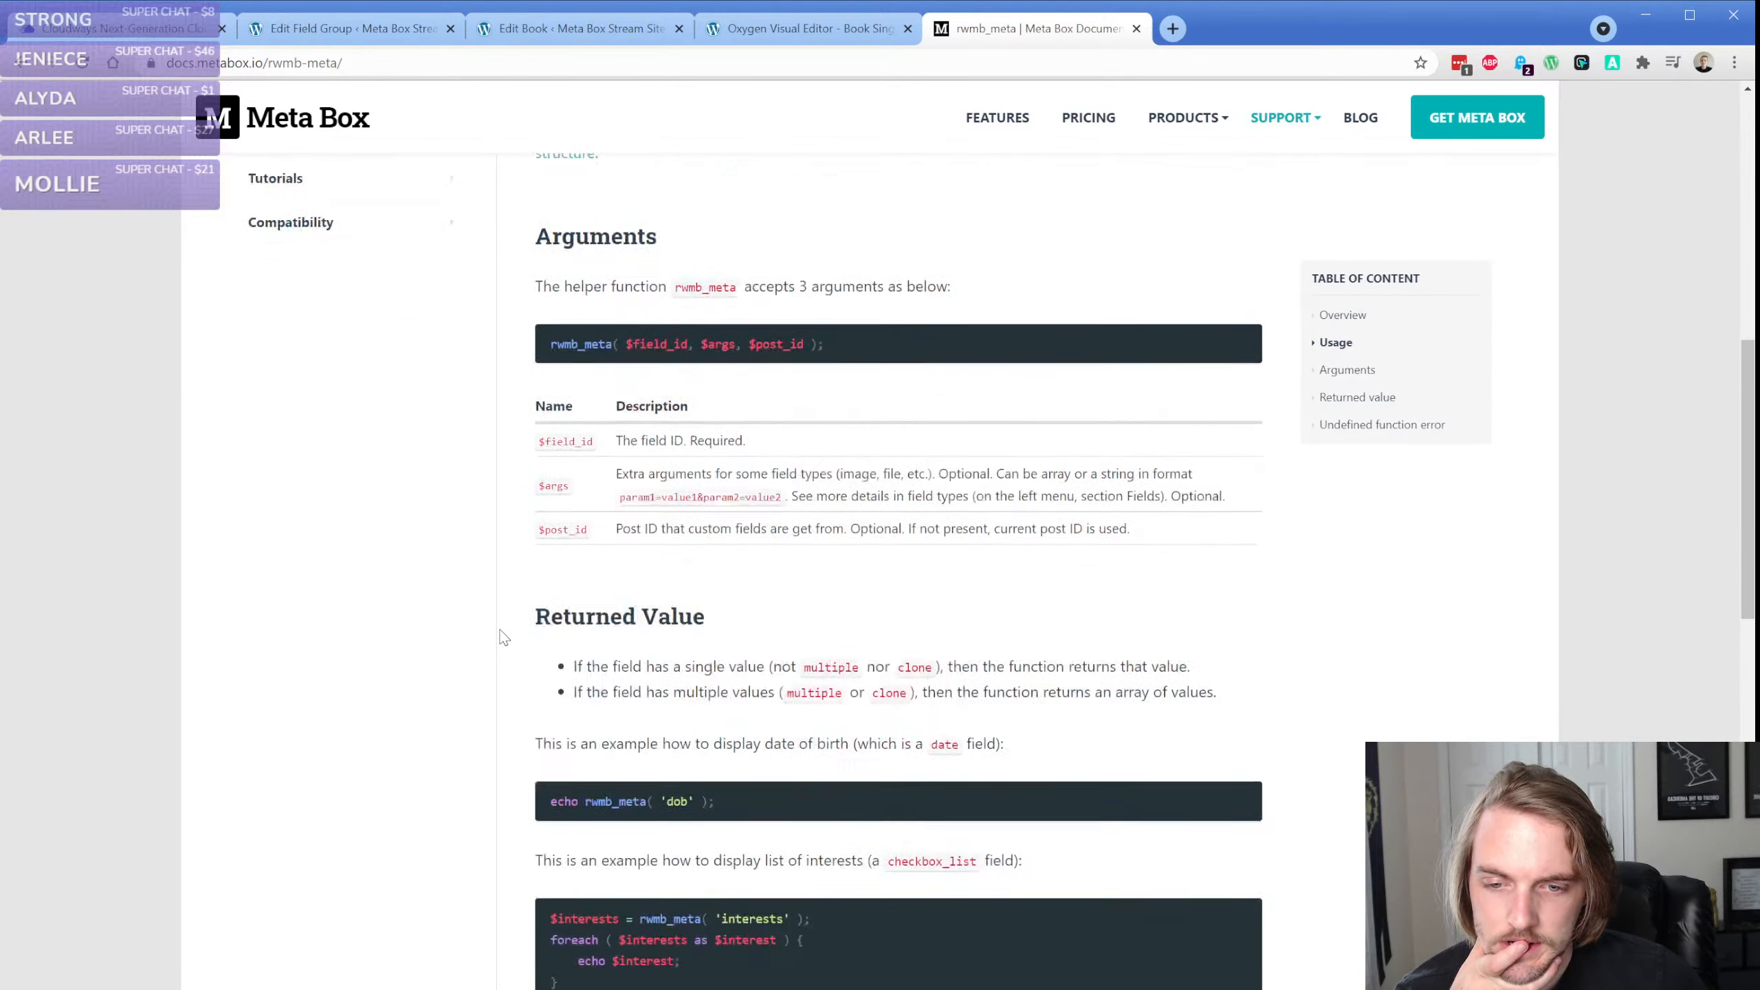
scroll(504, 637, "down", 1)
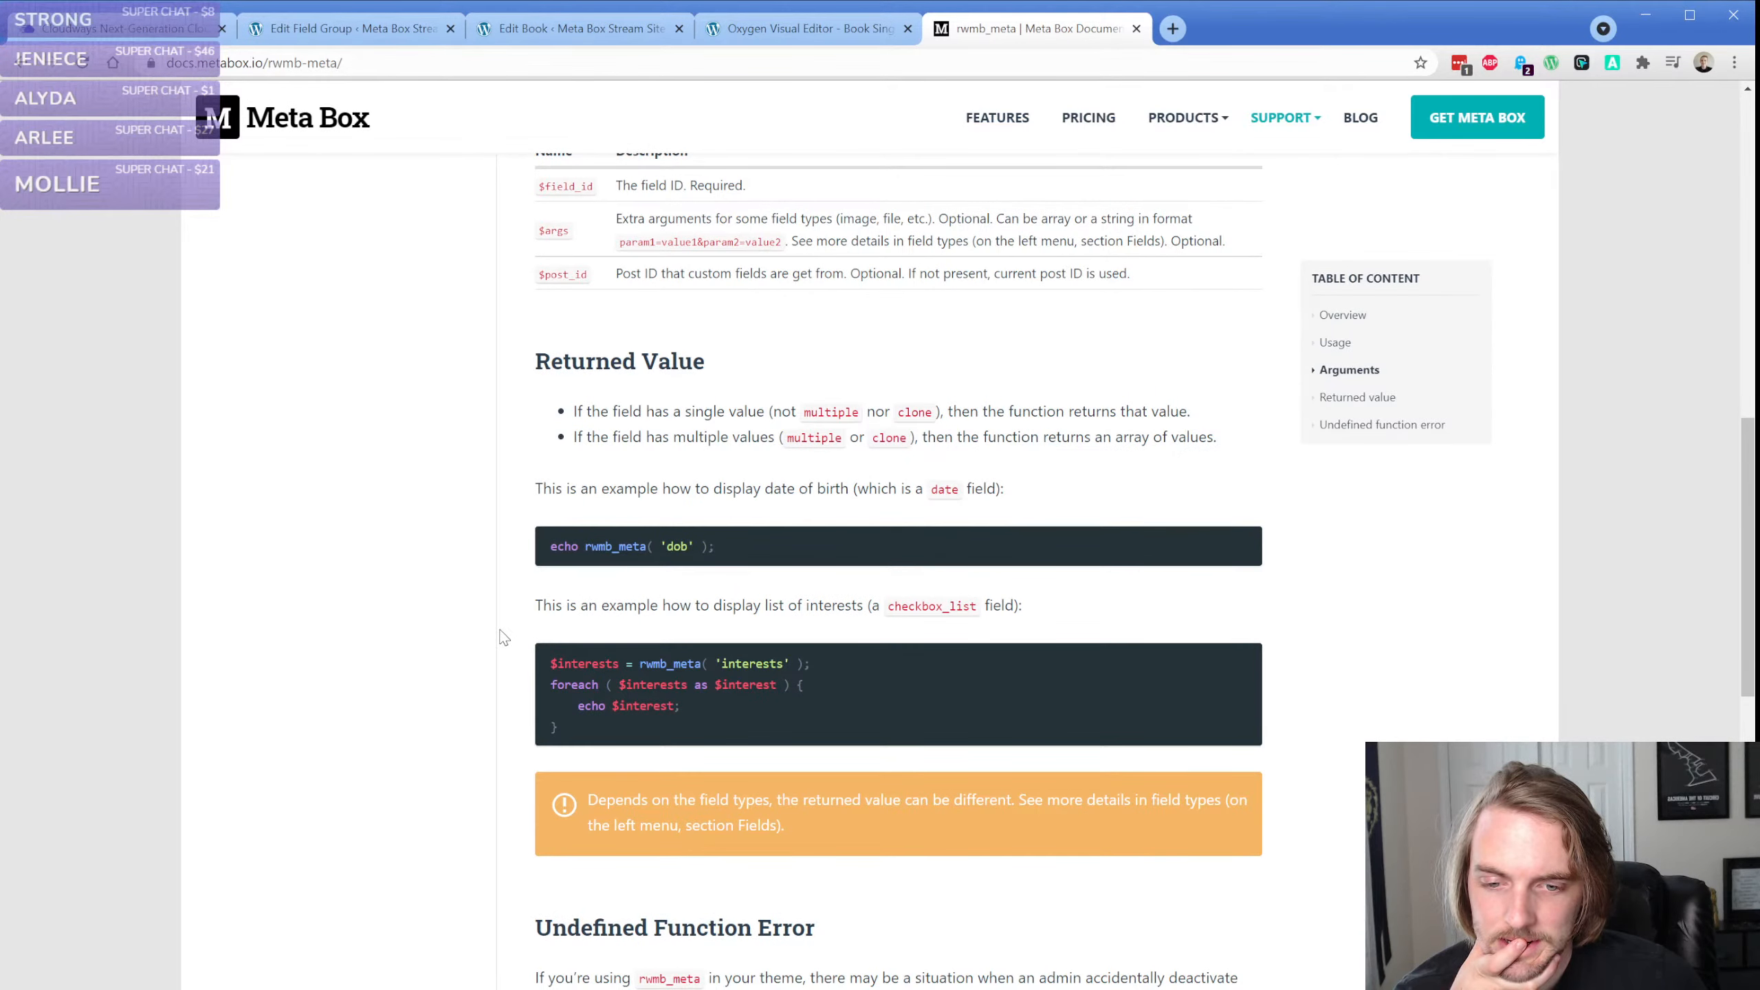
scroll(504, 637, "down", 1)
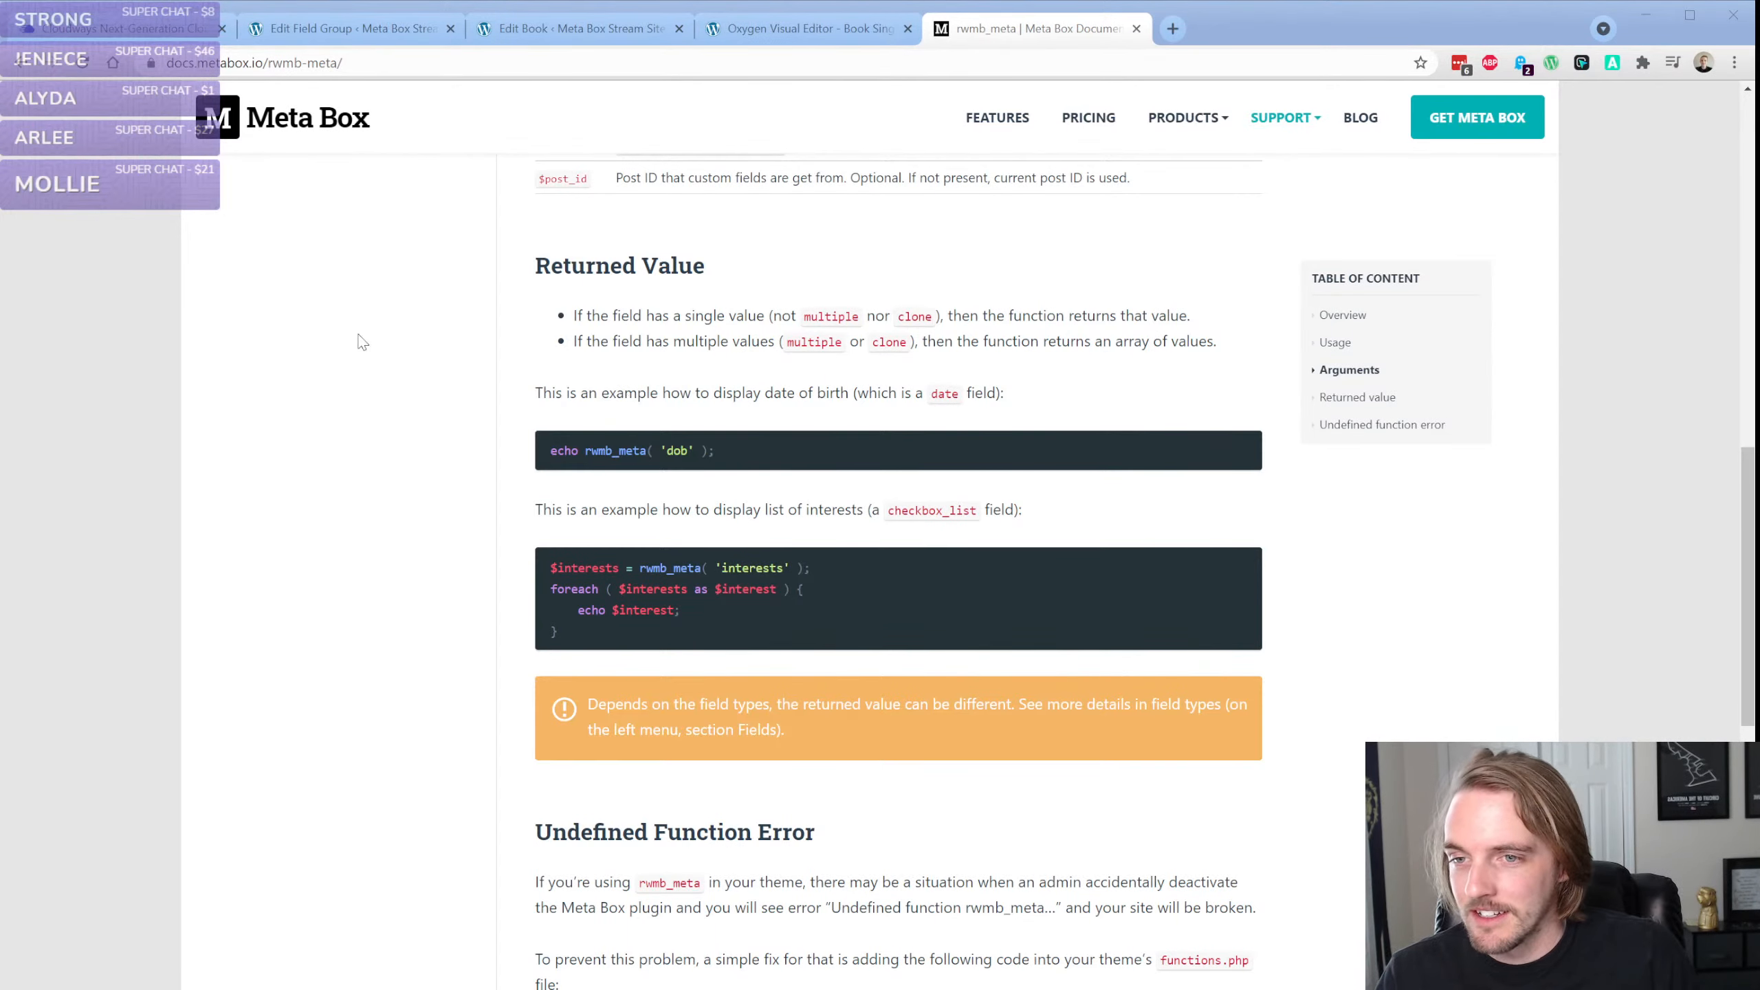
Return to the Oxygen editor and open the WordPress admin in a separate browser window
left_click(797, 29)
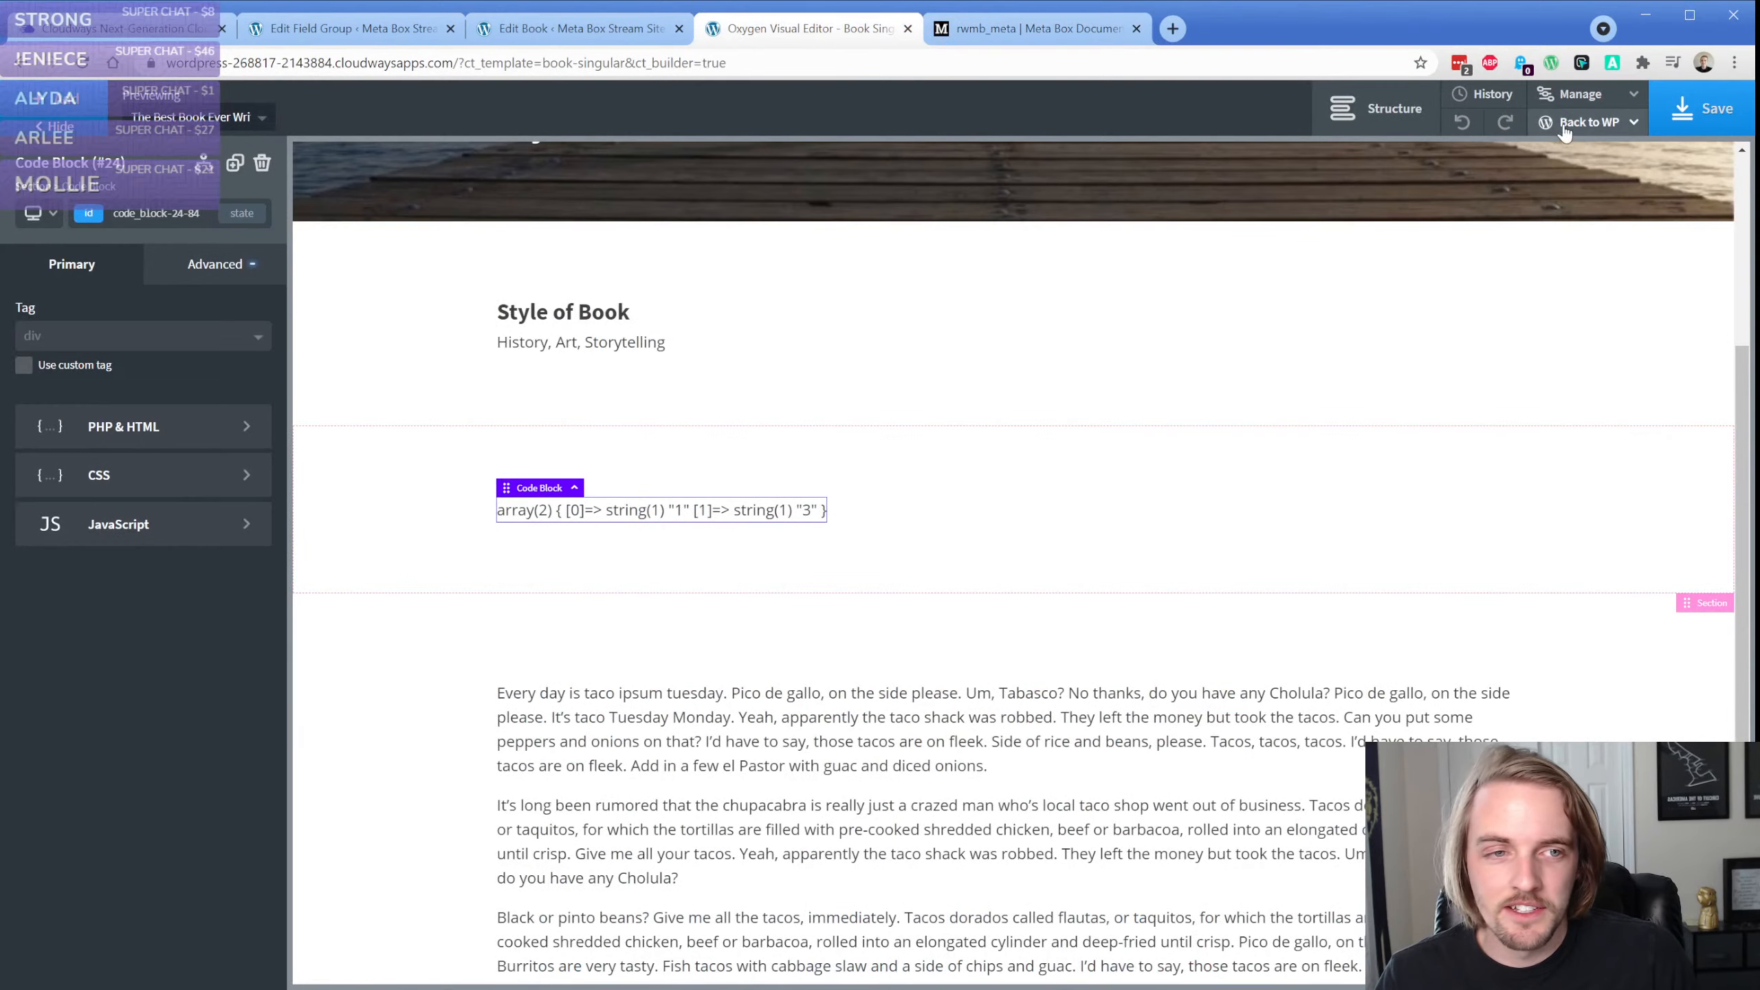
mouse_move(1587, 122)
middle_click(1562, 160)
left_click_drag(1032, 28, 1026, 209)
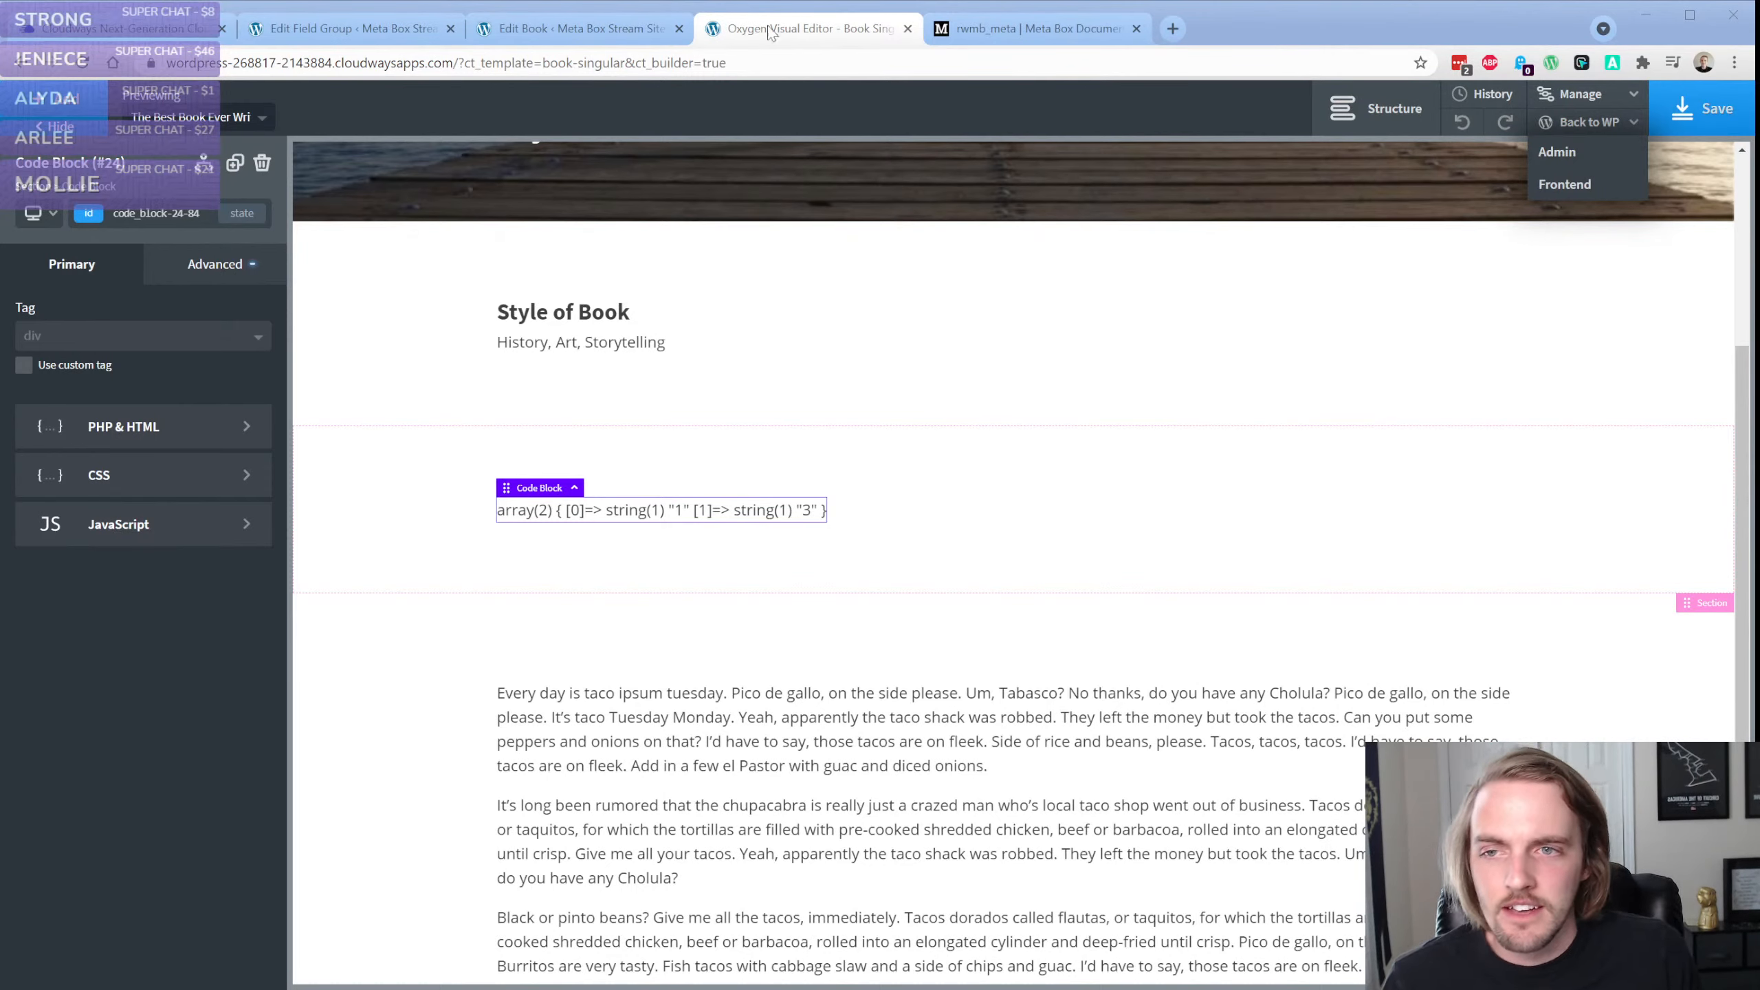
Bring the WordPress admin's Collaboration settings page into the main browser window as a tab
left_click(145, 302)
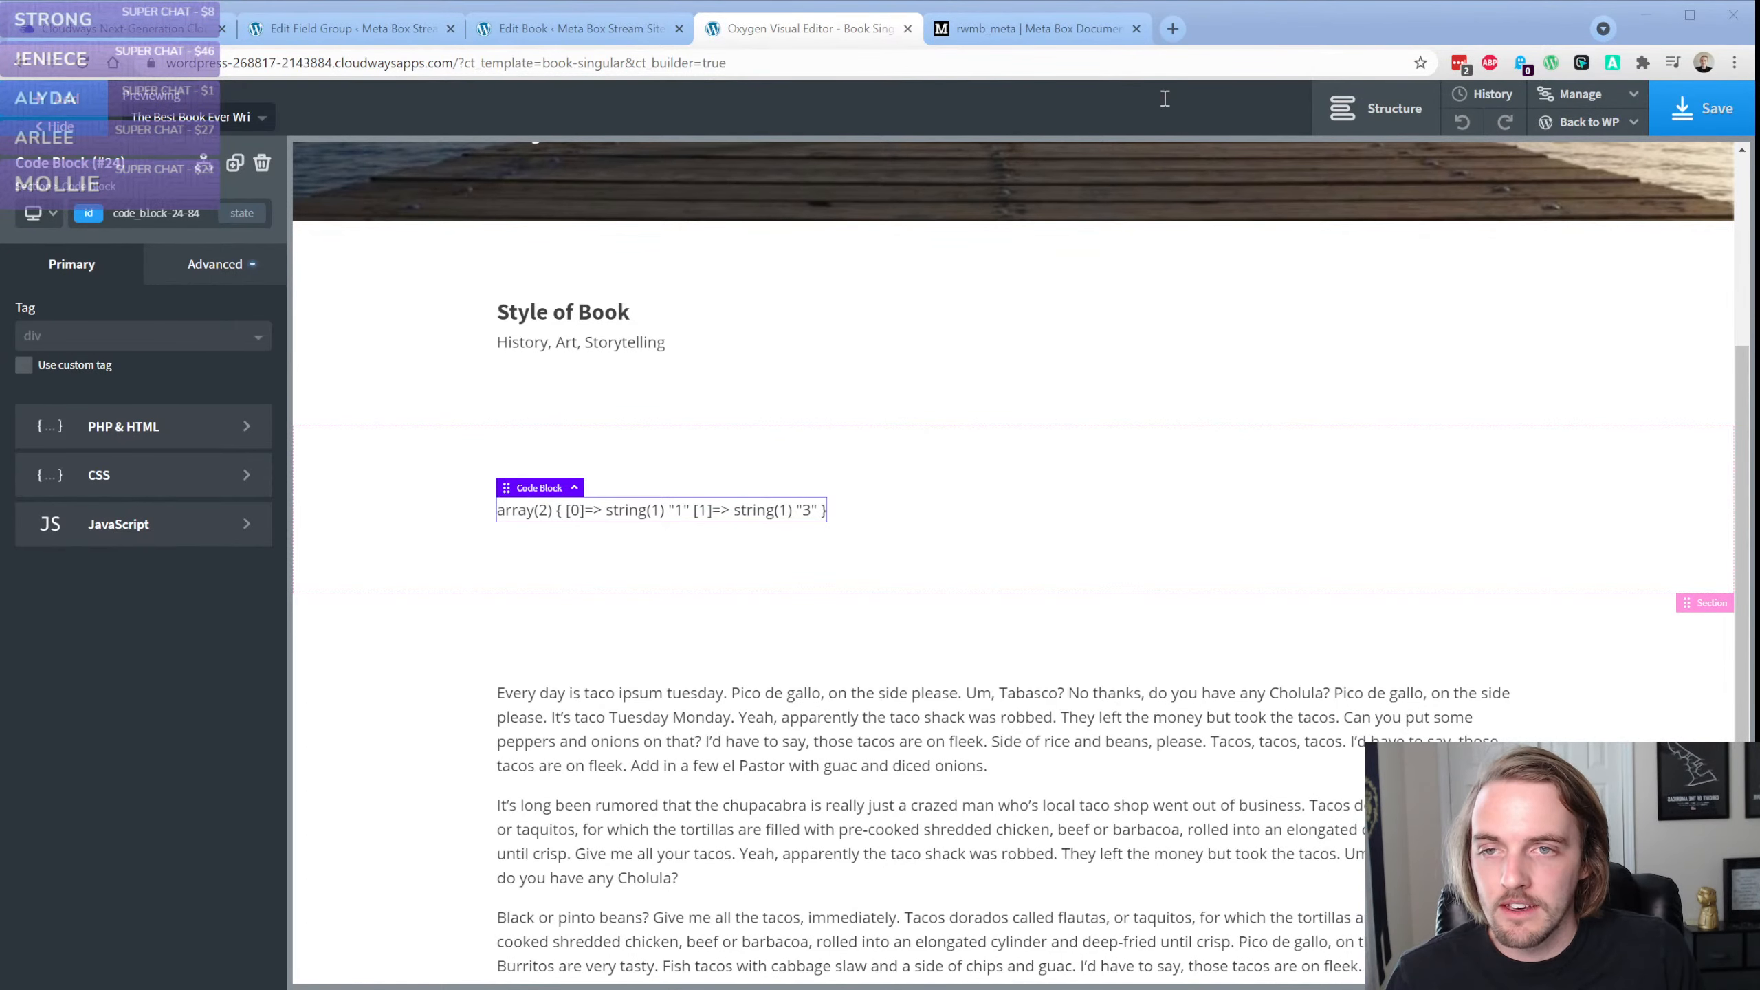
left_click(97, 28)
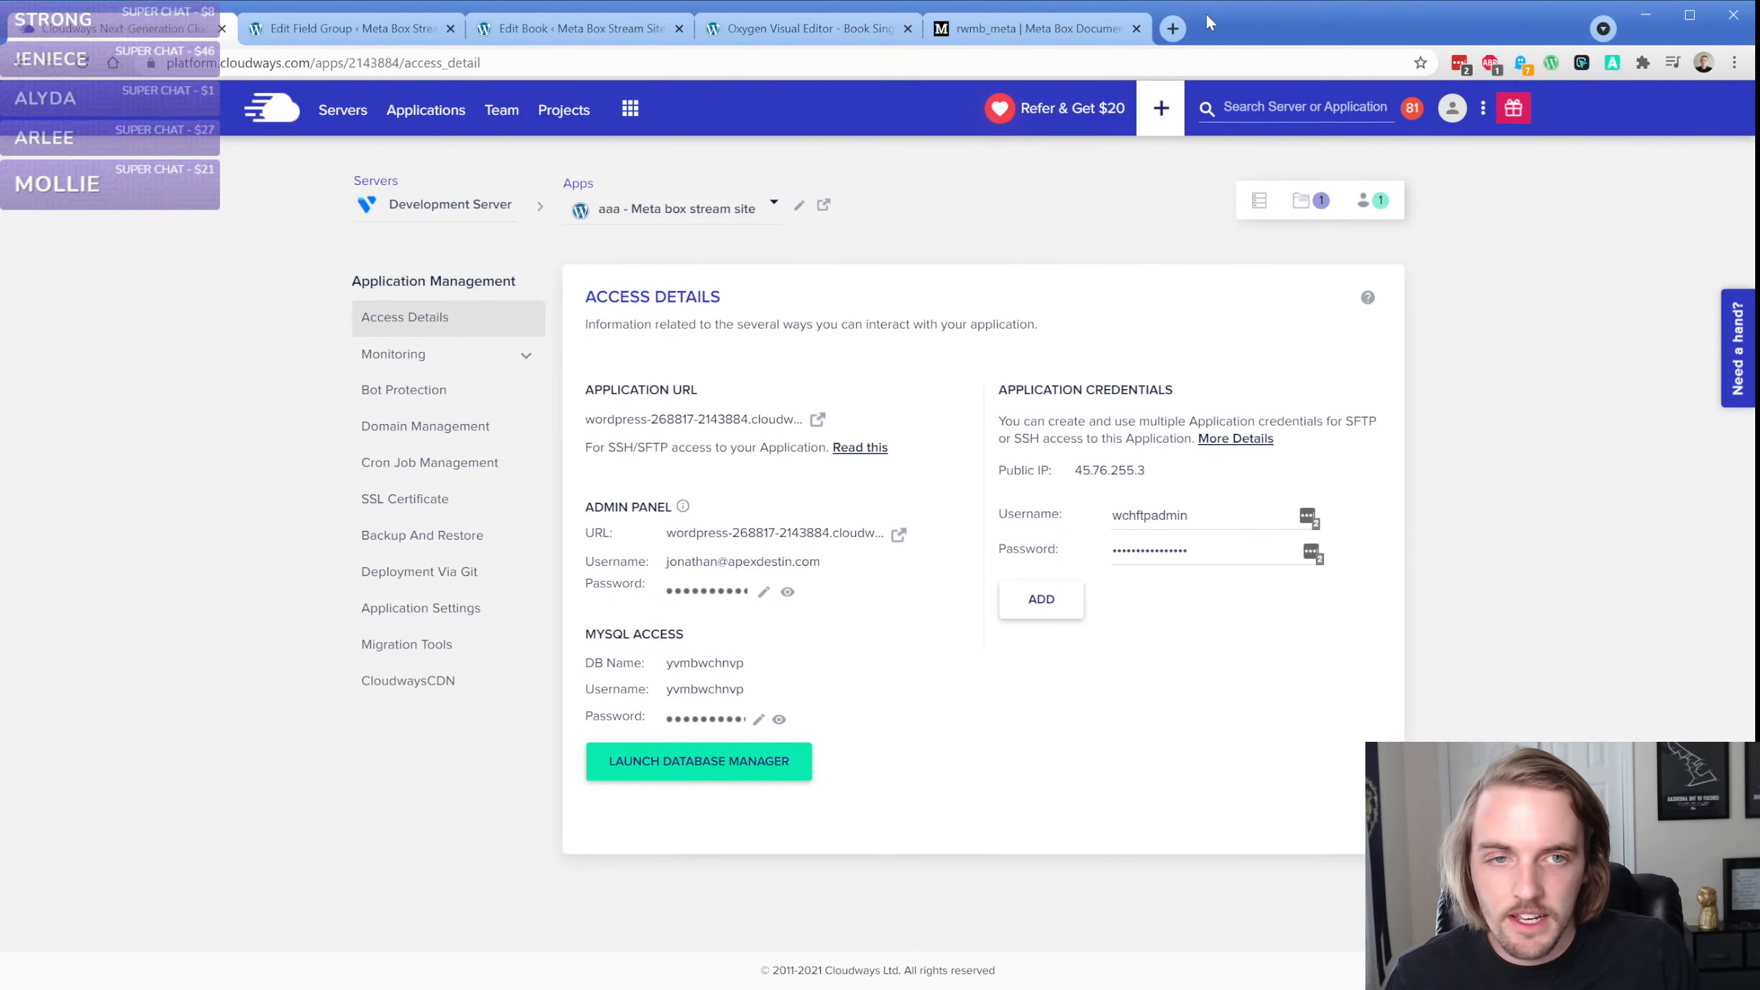
left_click_drag(1295, 2, 1226, 38)
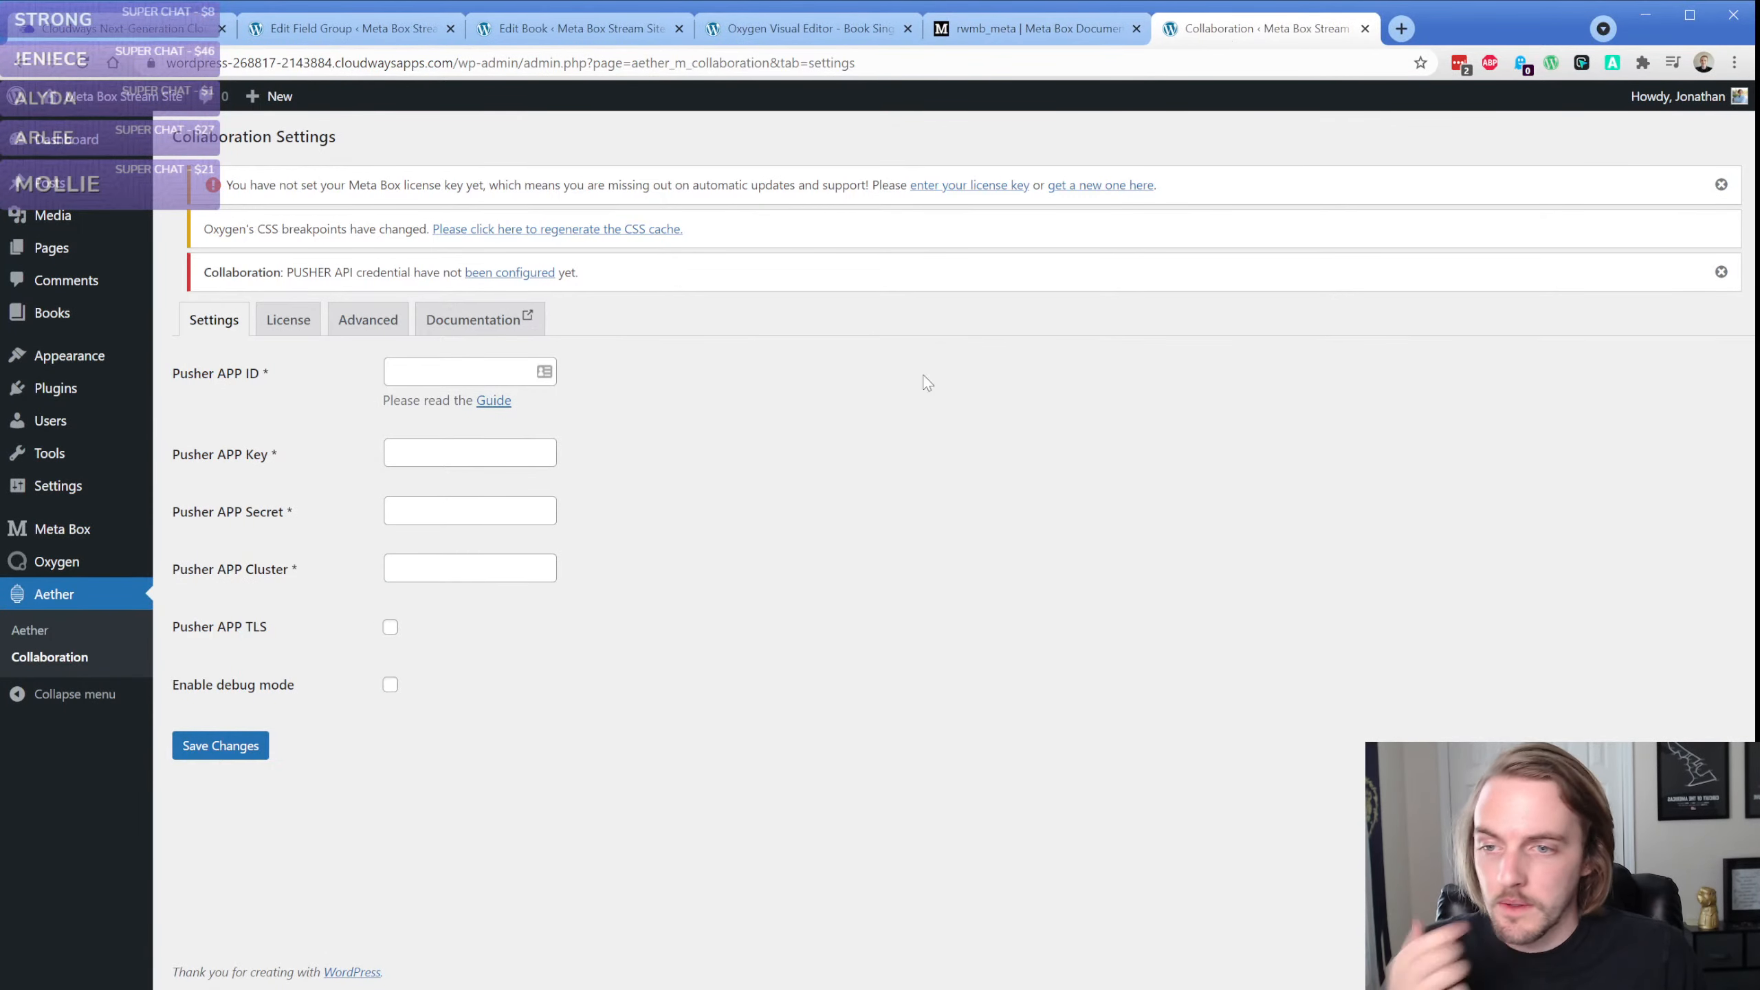
Check the installed plugins for the Aether framework and dPlugins Collaboration, and reopen the Collaboration settings
left_click(78, 389)
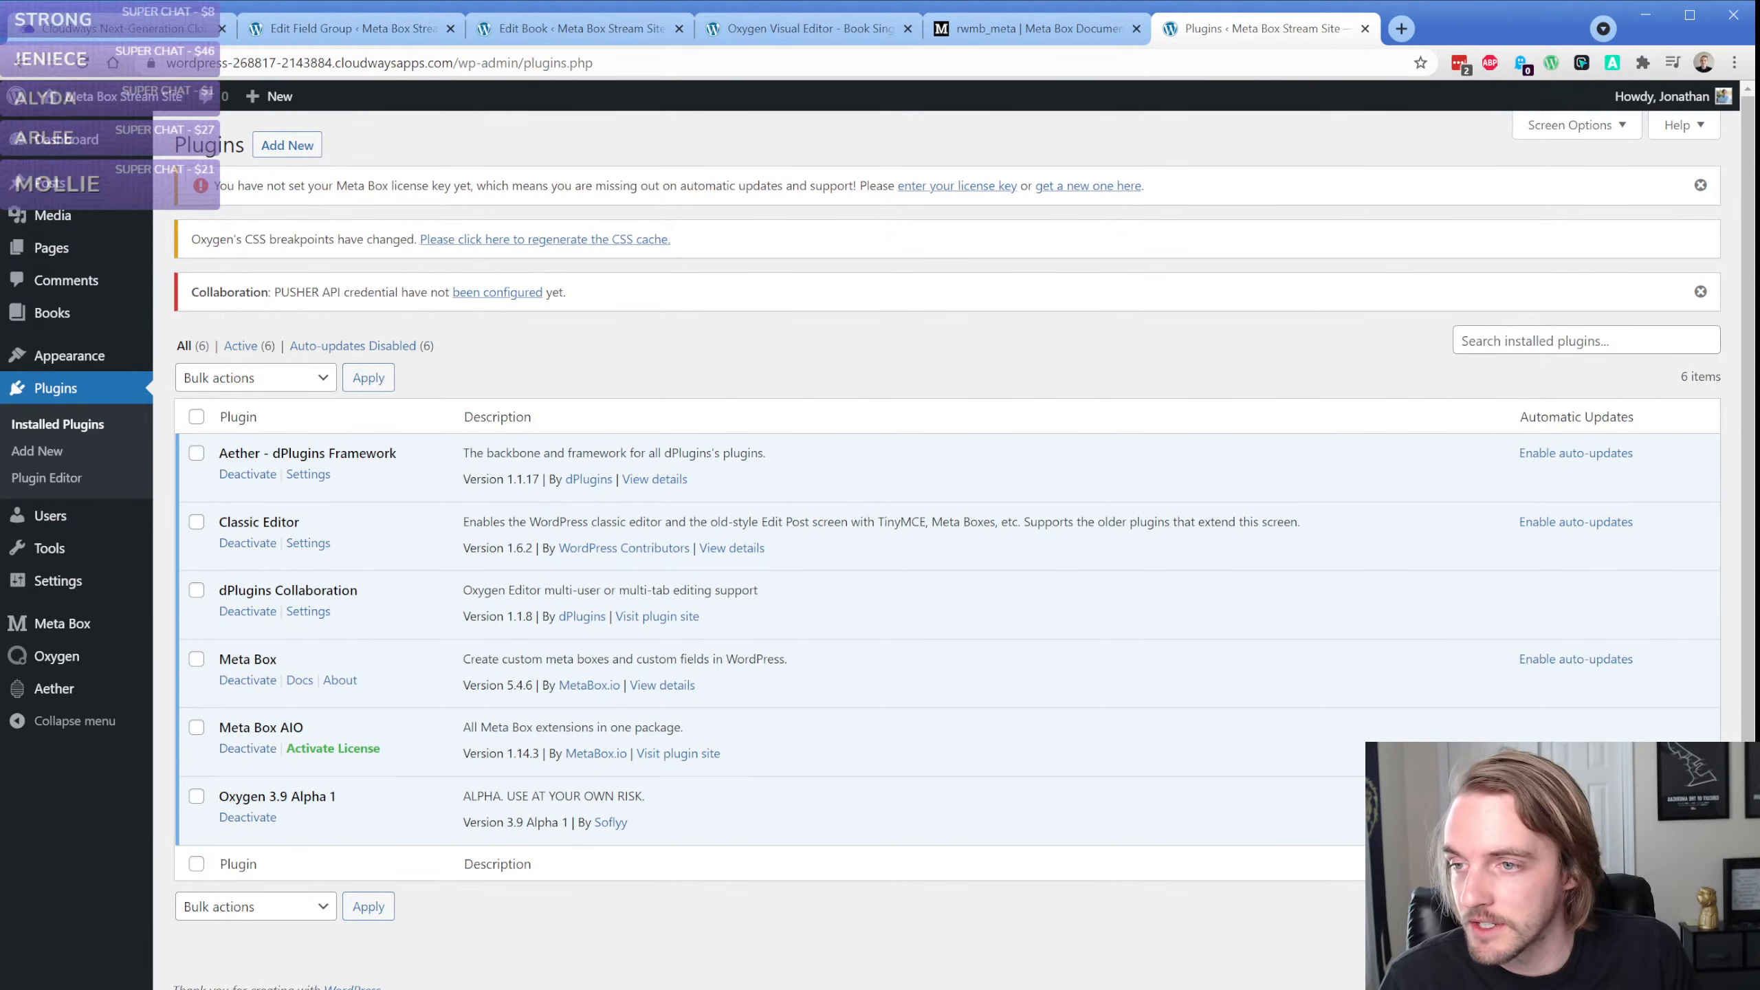
left_click(565, 349)
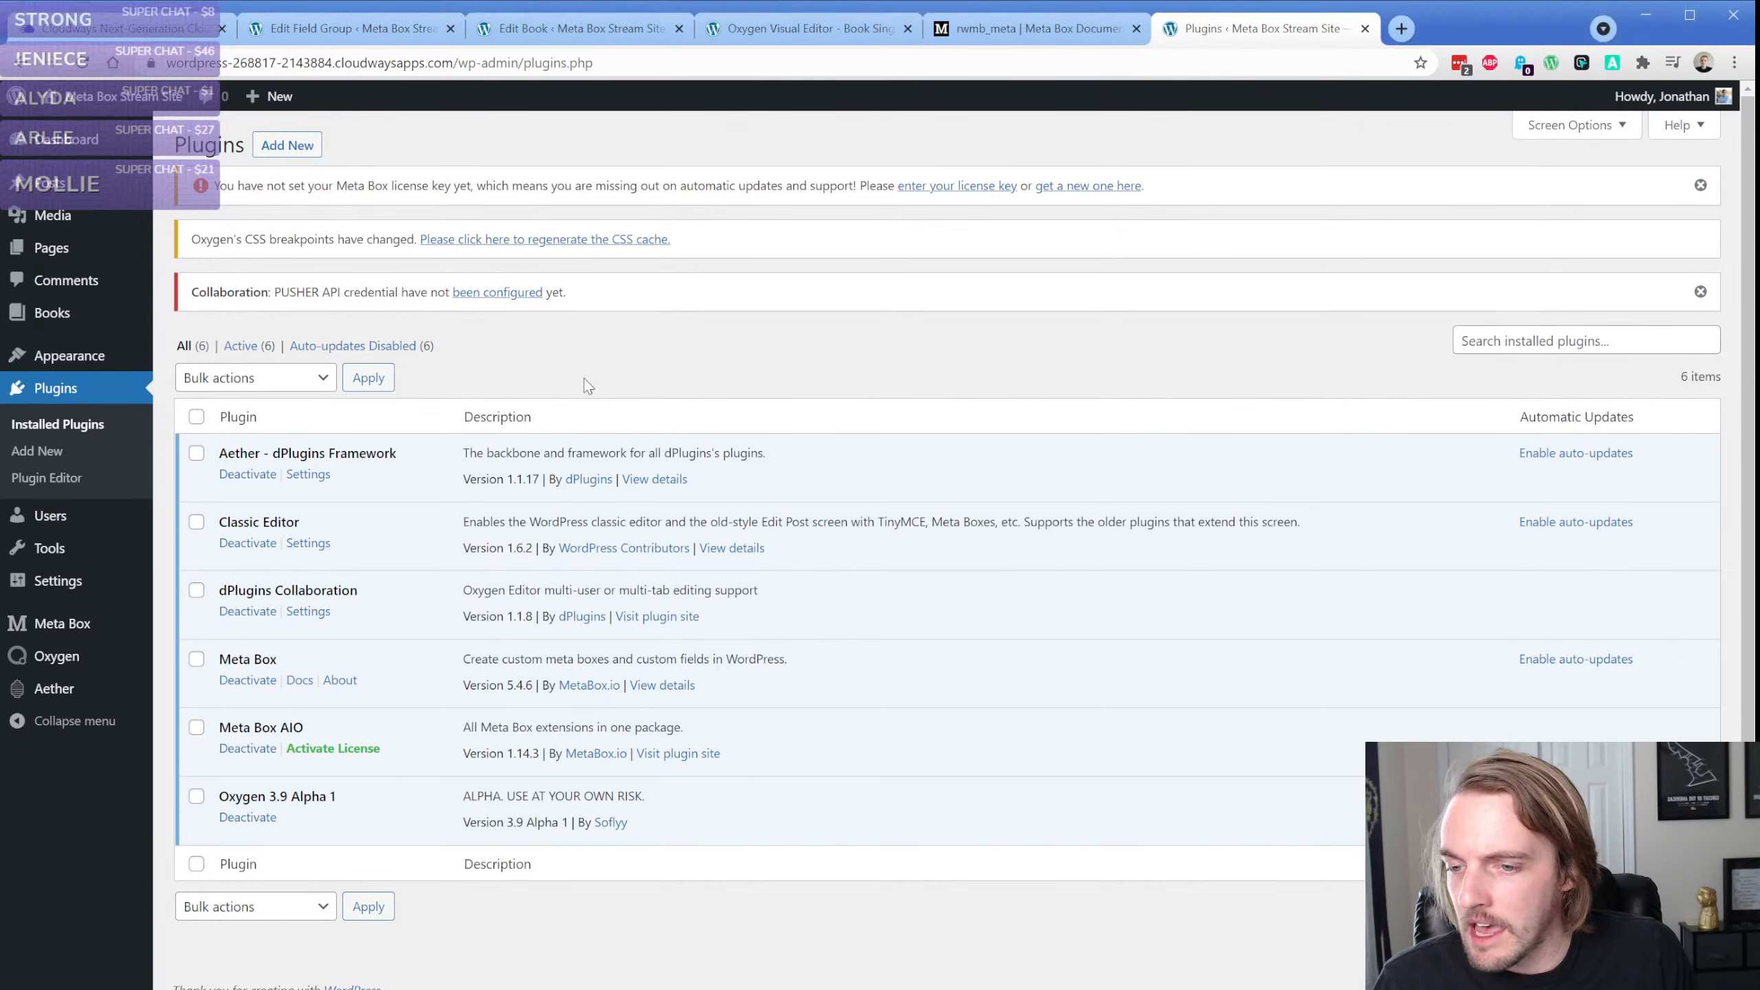
mouse_move(54, 688)
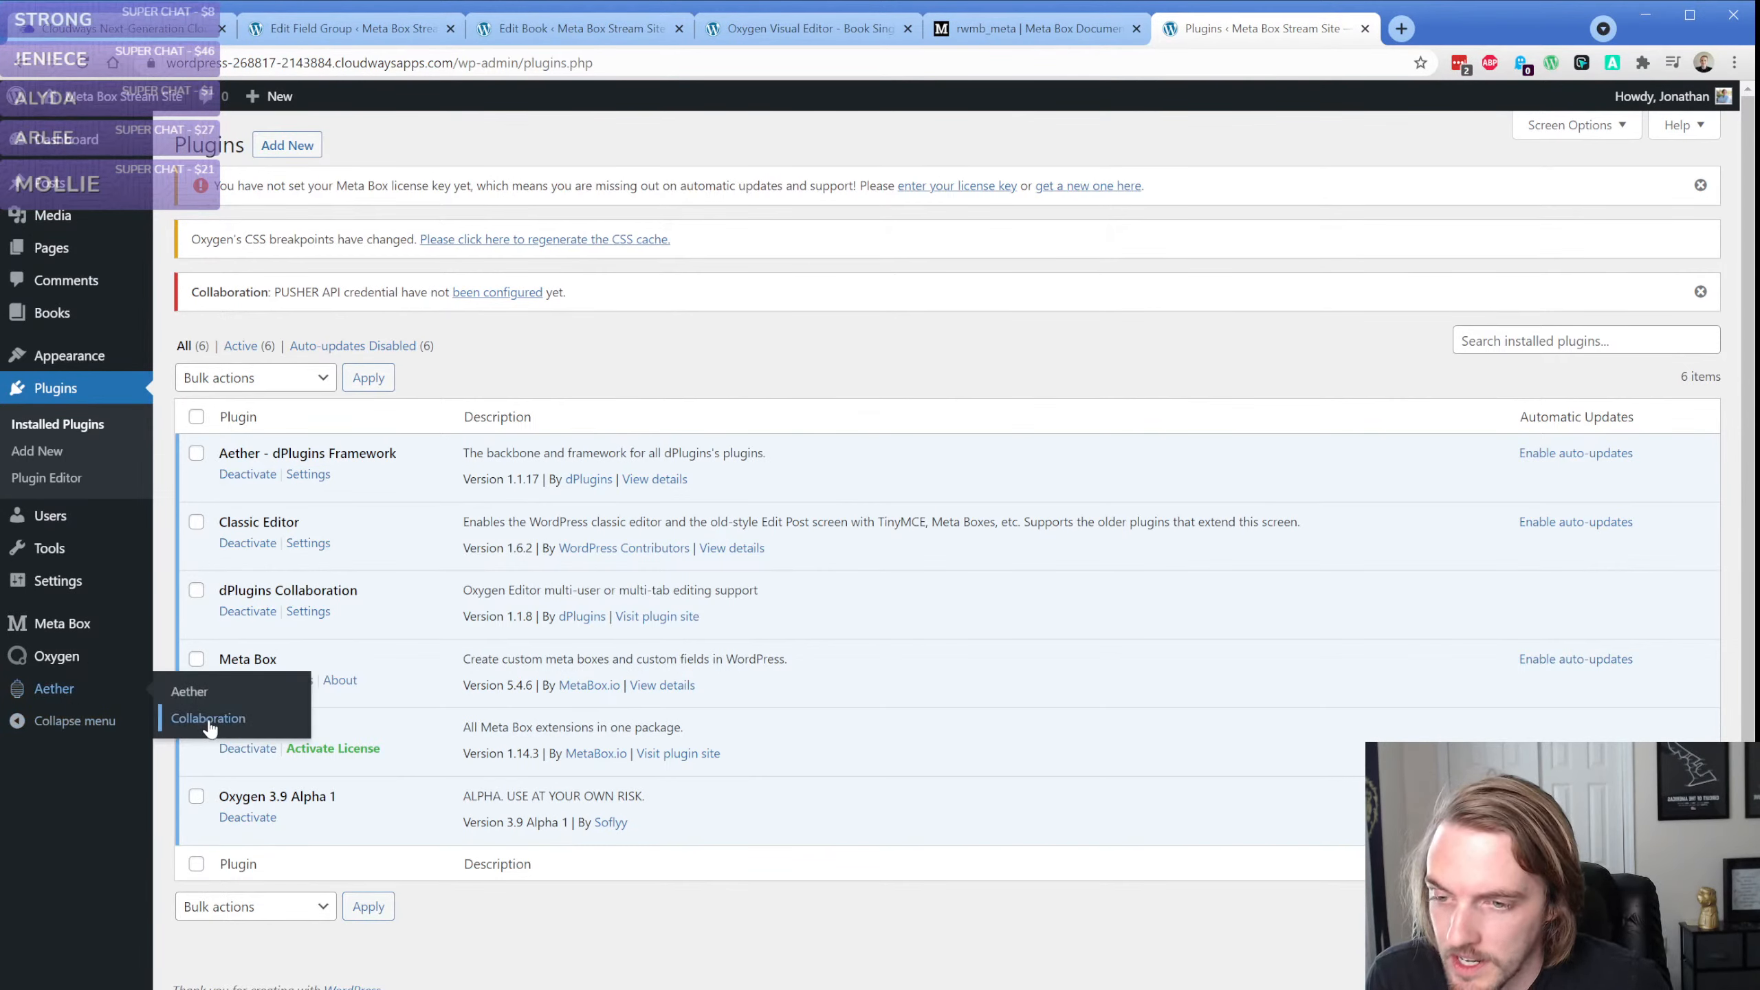
triple_click(322, 456)
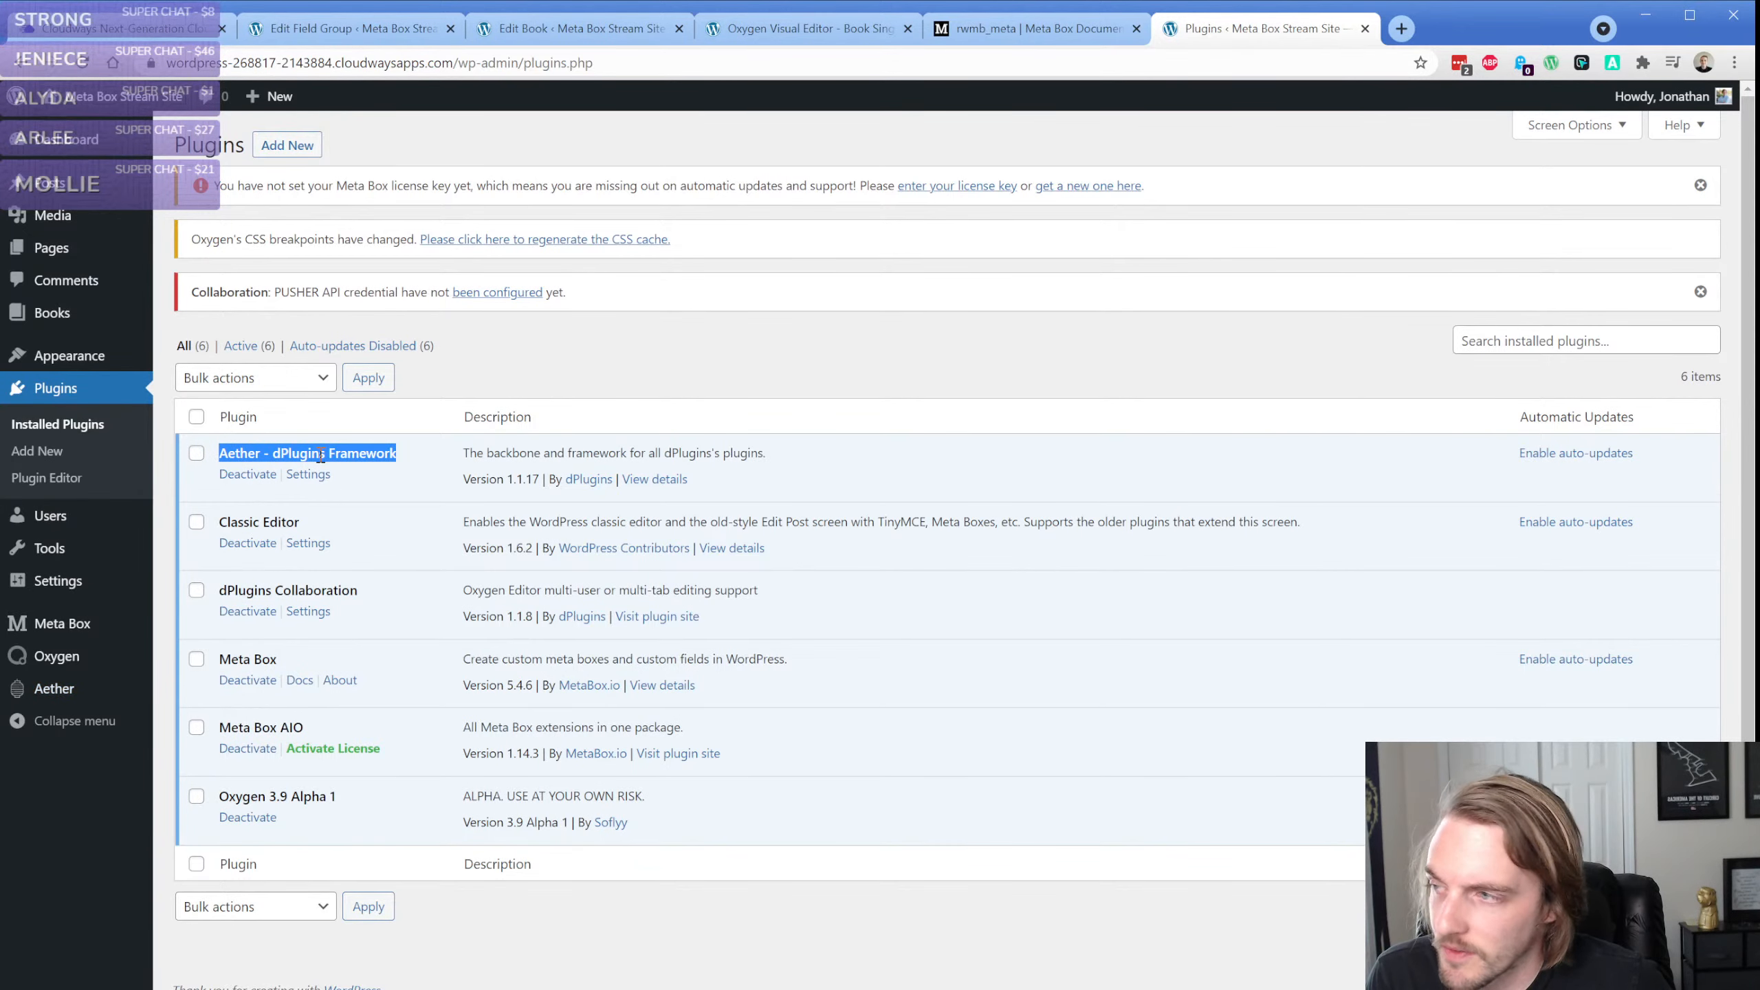
mouse_move(63, 688)
left_click(201, 720)
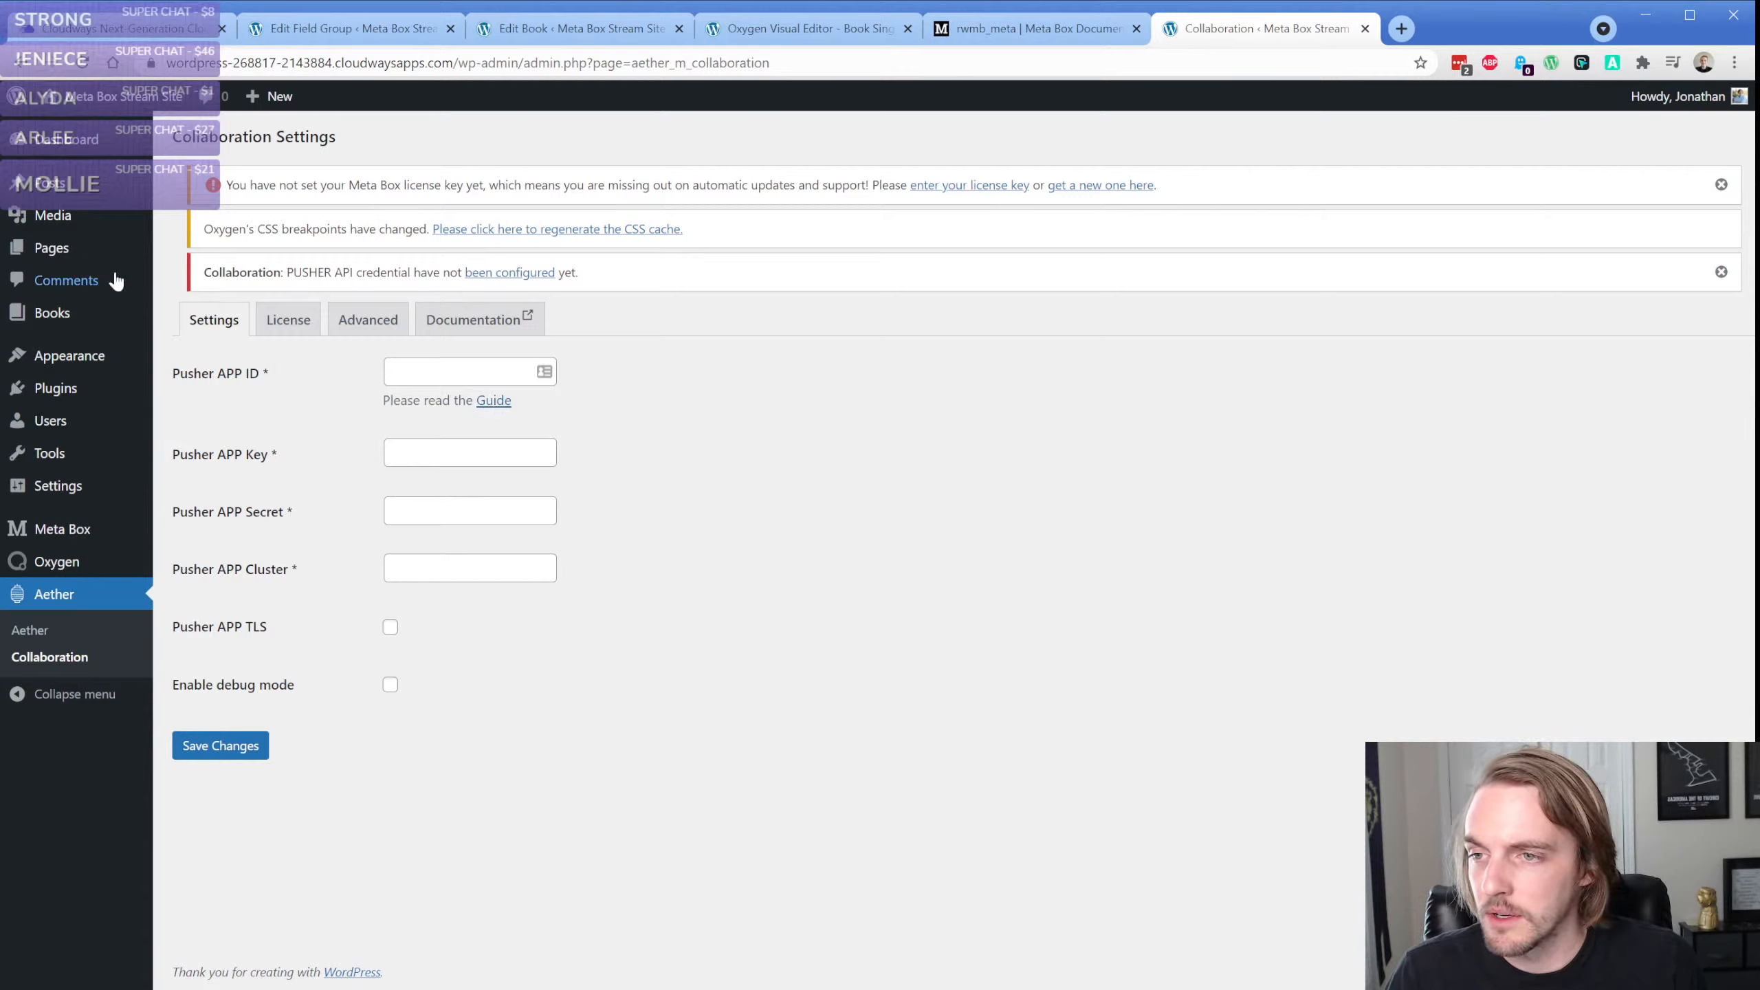
left_click(722, 394)
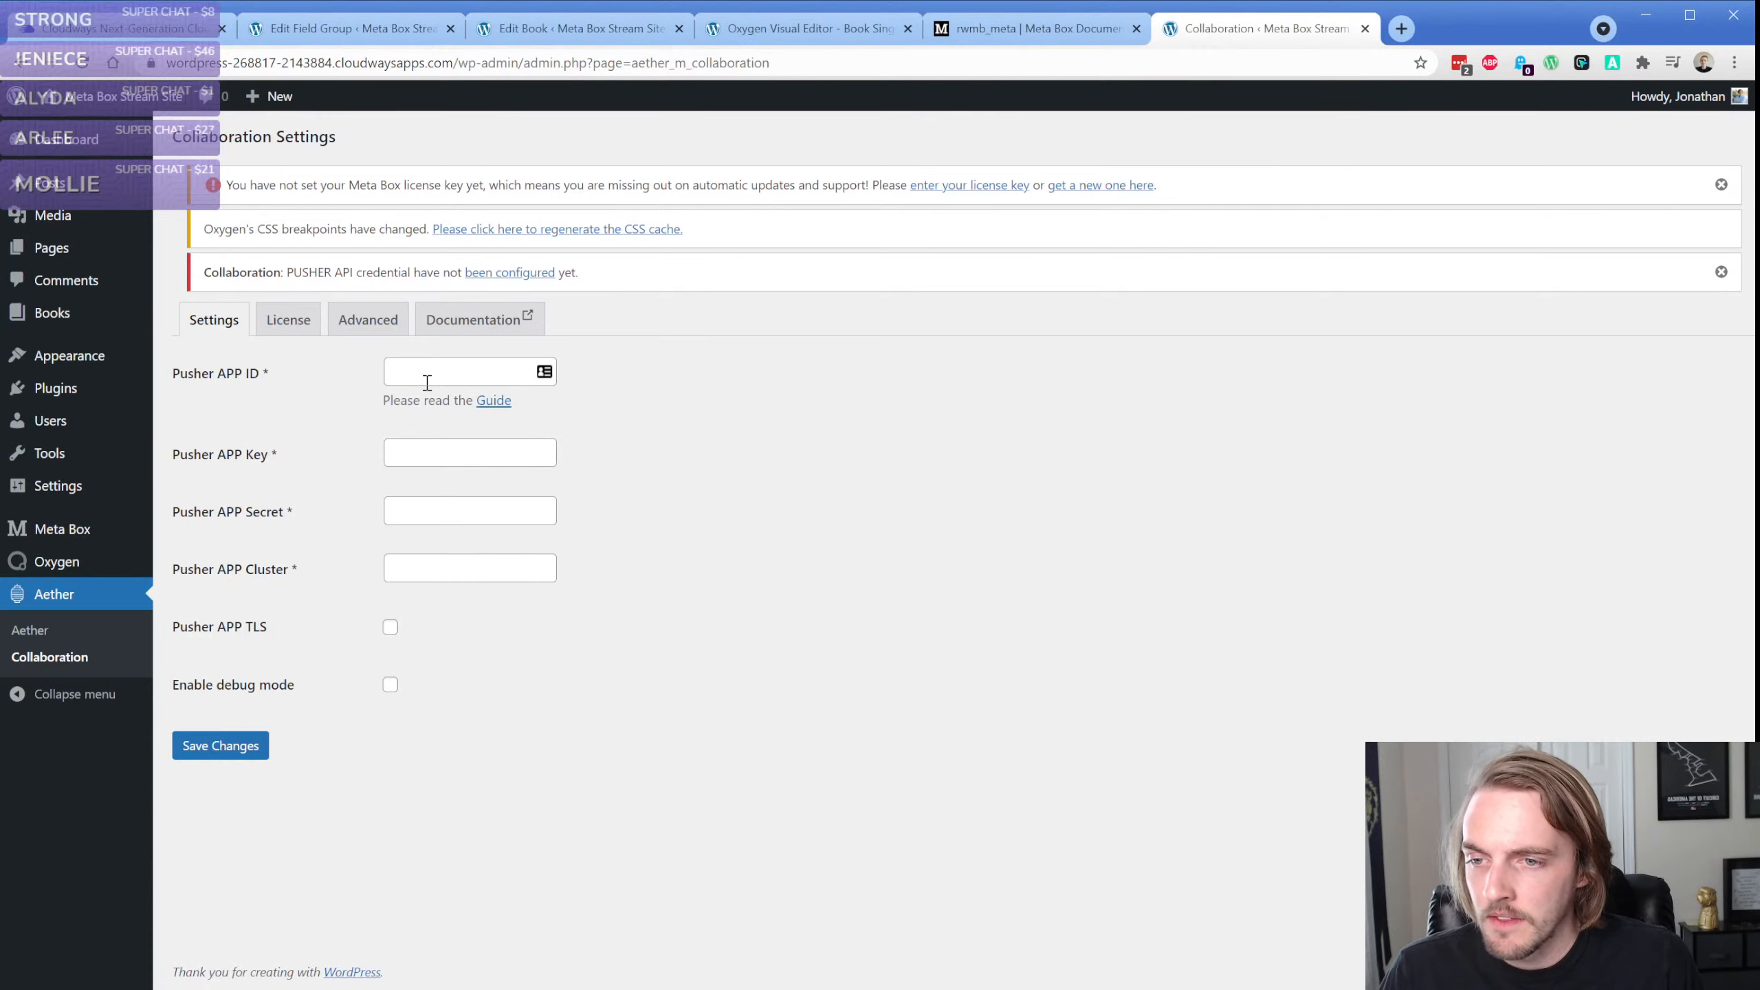
Open the Collaboration guide's initial configuration instructions and follow their link to Pusher.com's account sign-up page
left_click(494, 403)
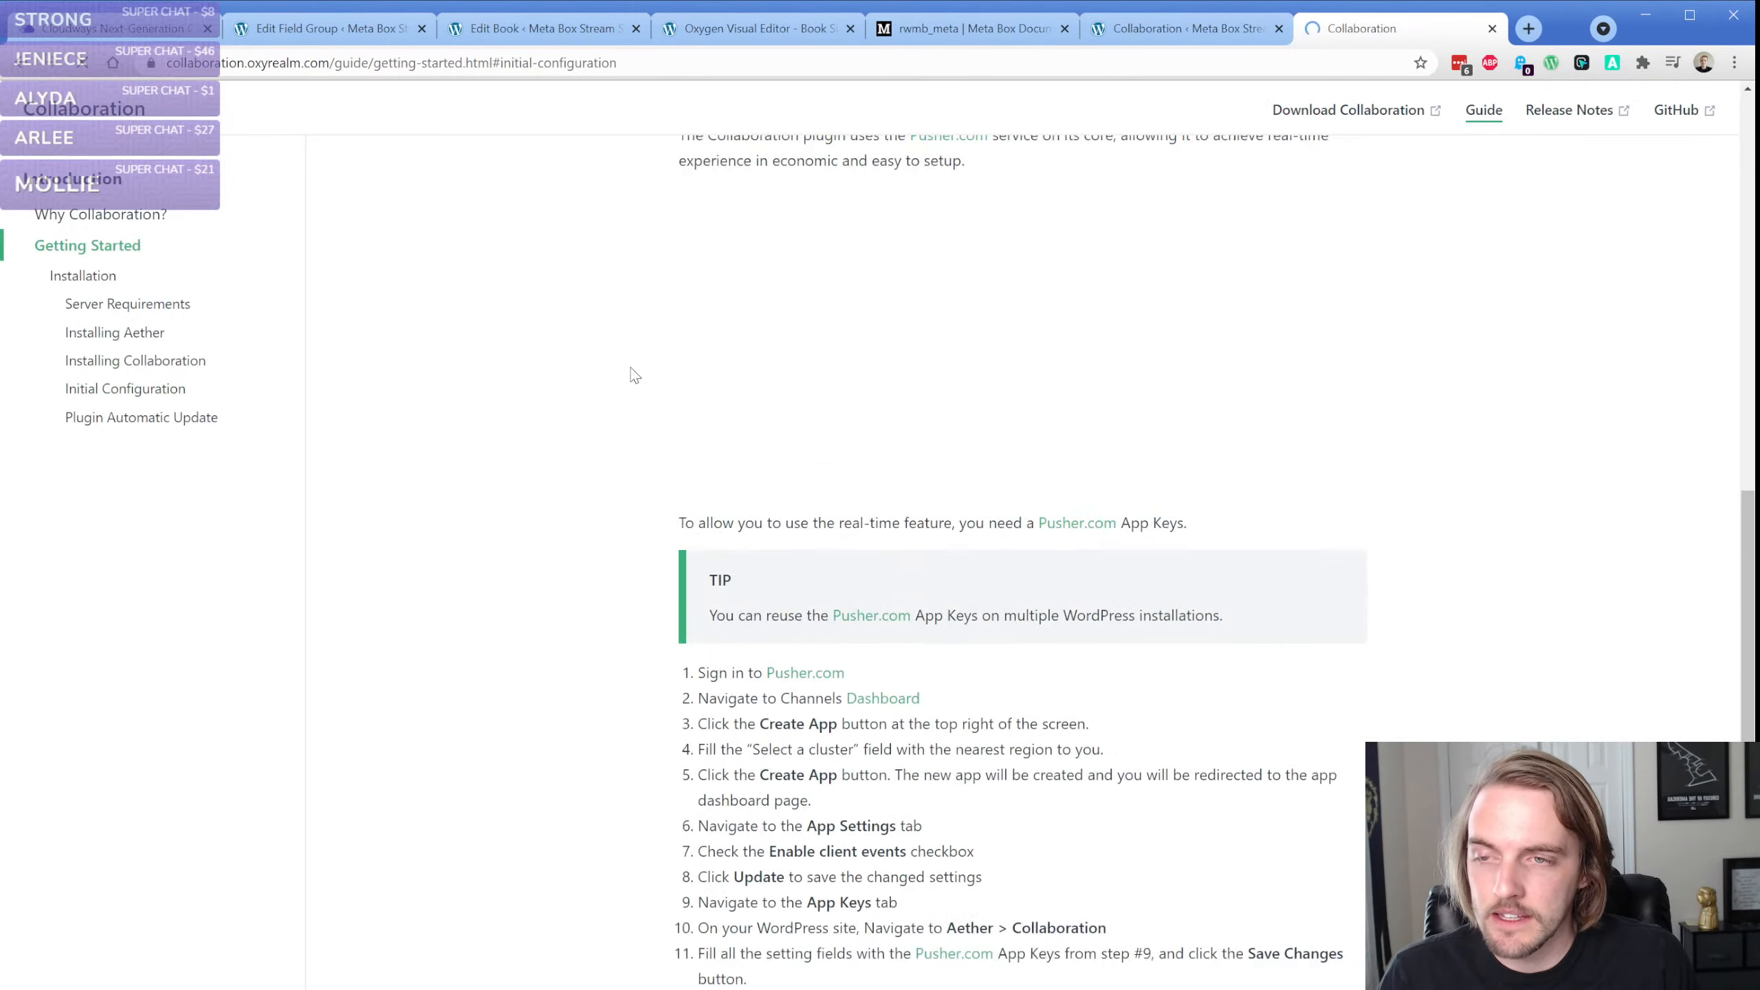
scroll(628, 511, "down", 5)
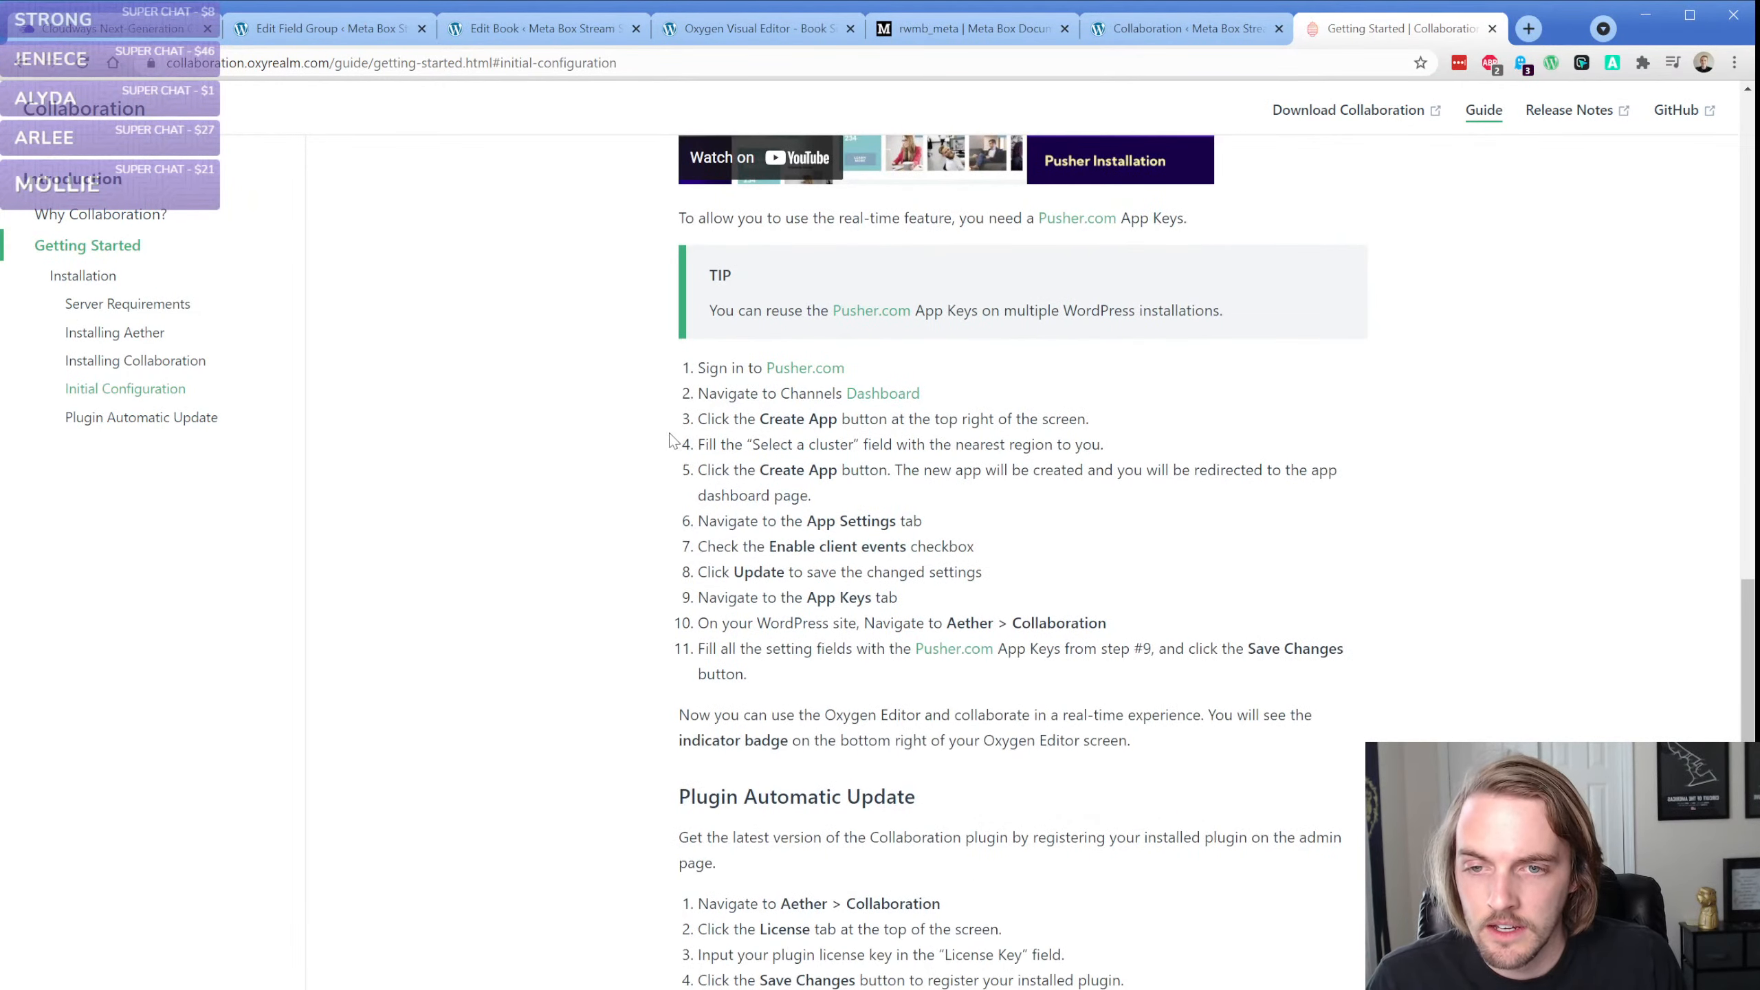
left_click(855, 314)
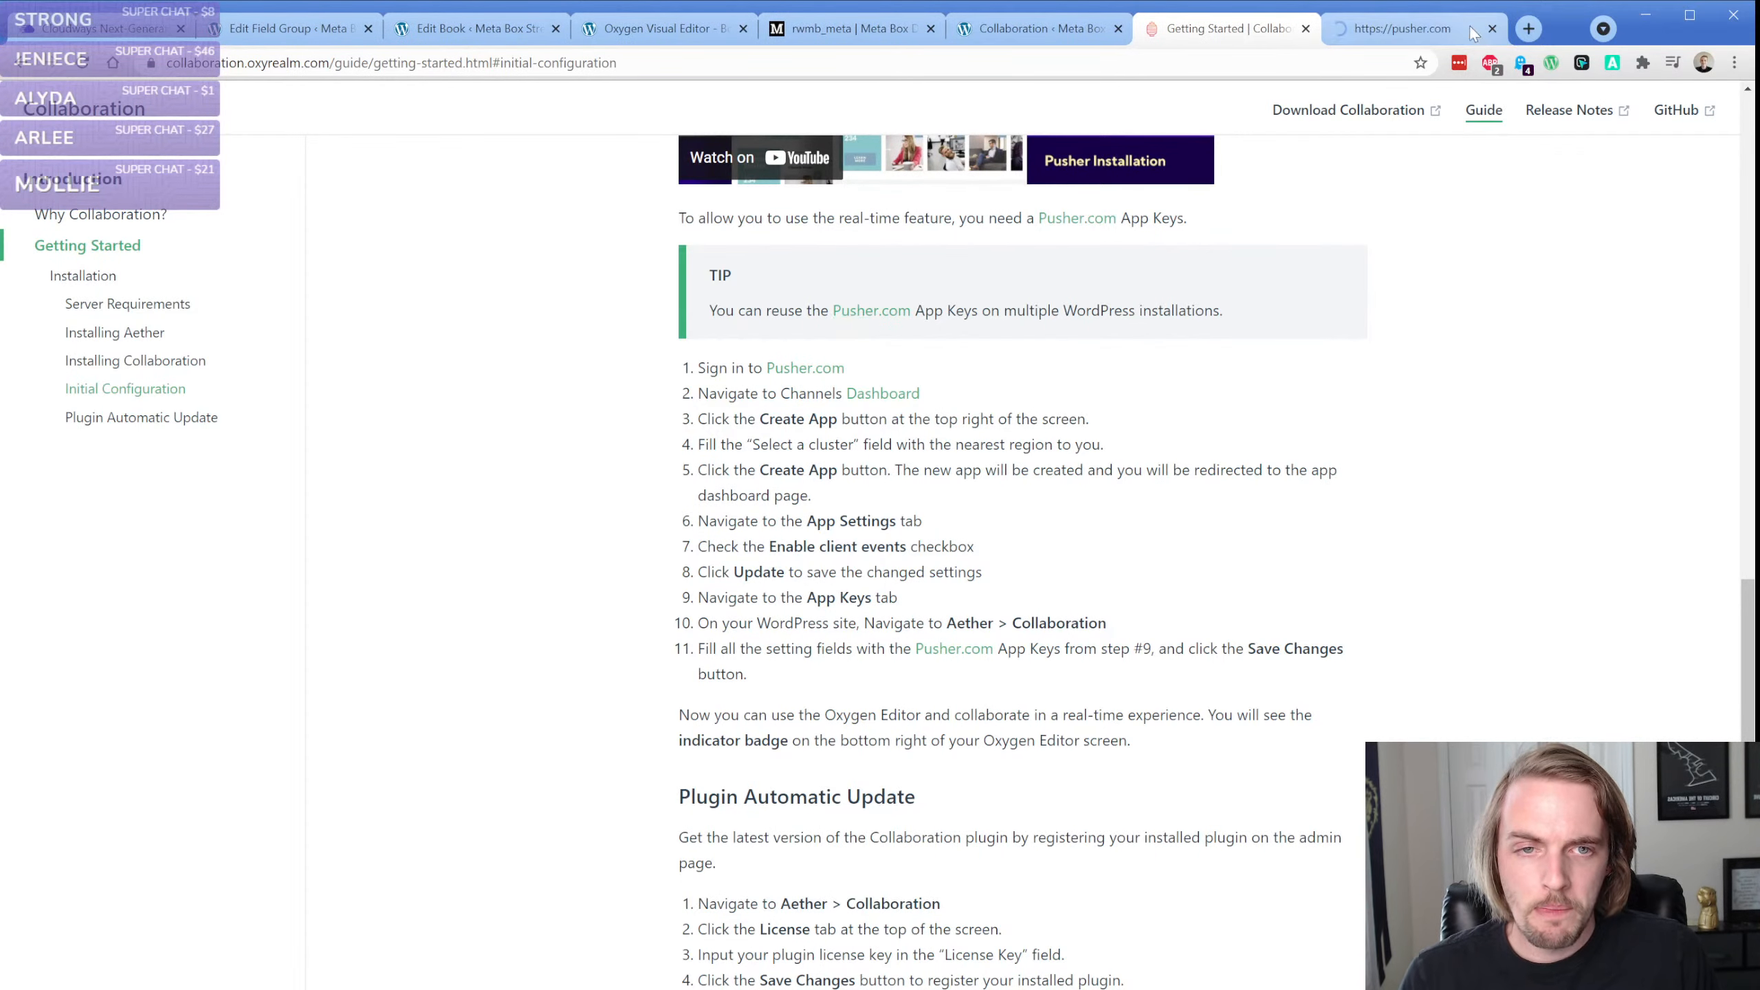
left_click(1667, 125)
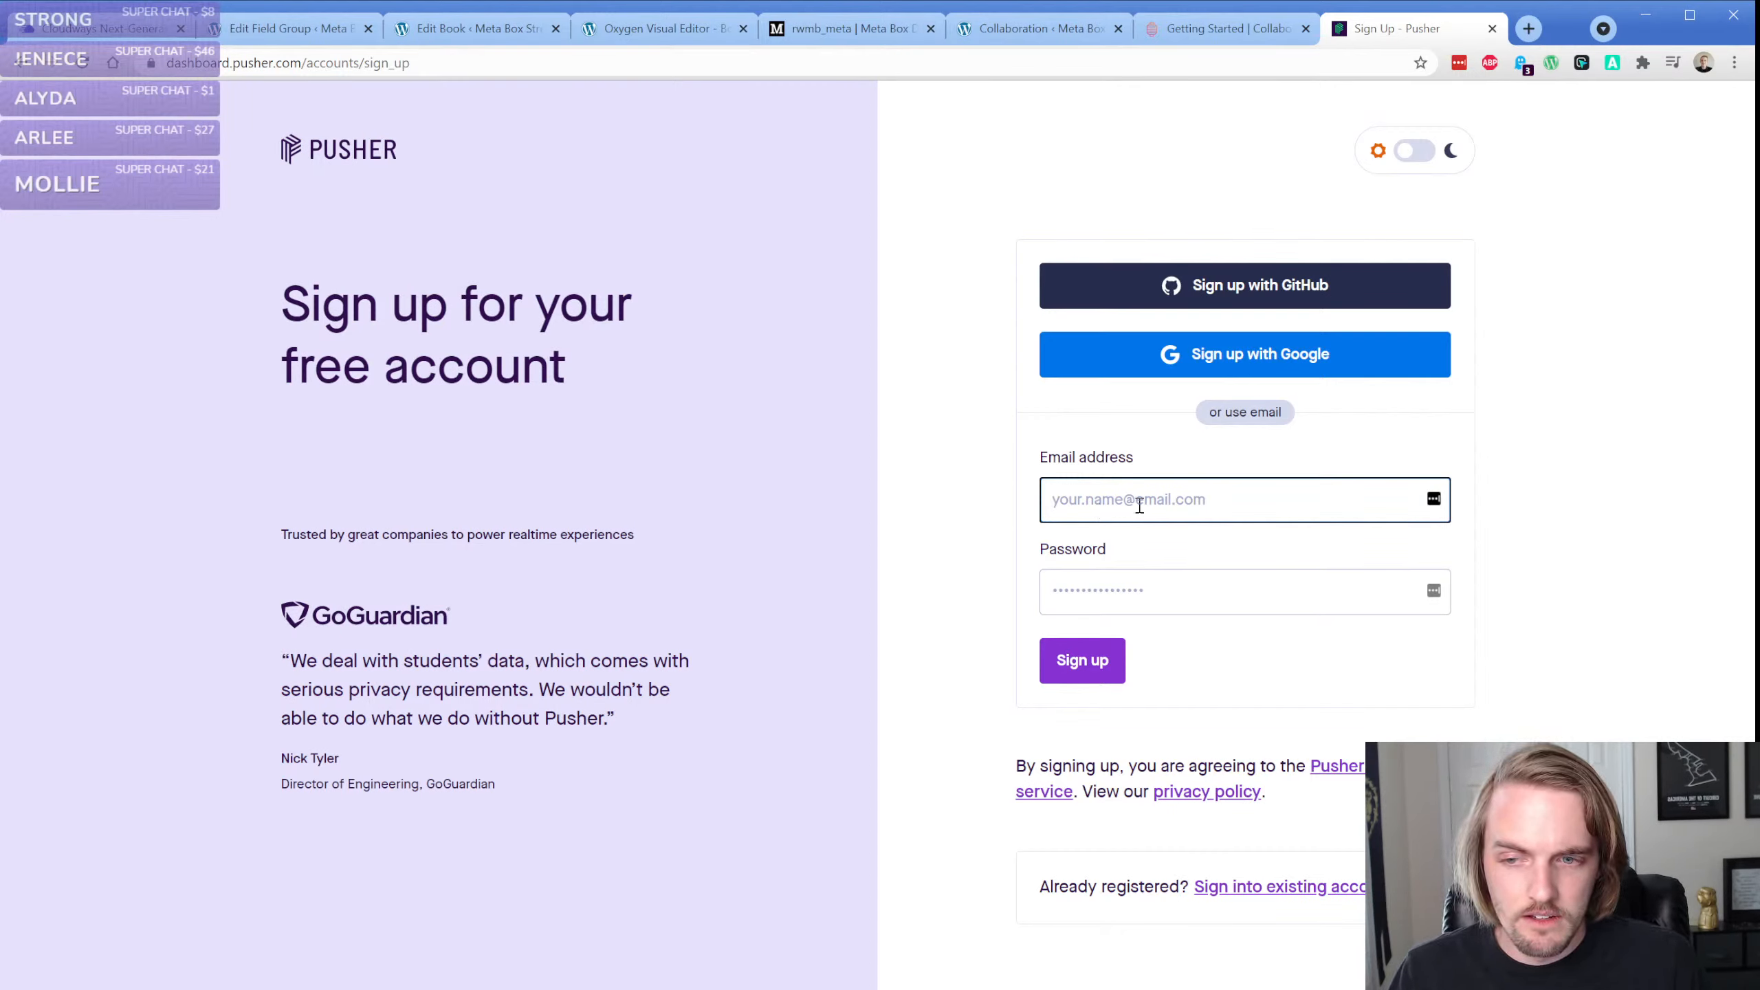
Move the Pusher sign-up out of the main browser window, then bring the signed-in Pusher dashboard back as a tab beside the Collaboration guide
middle_click(1356, 40)
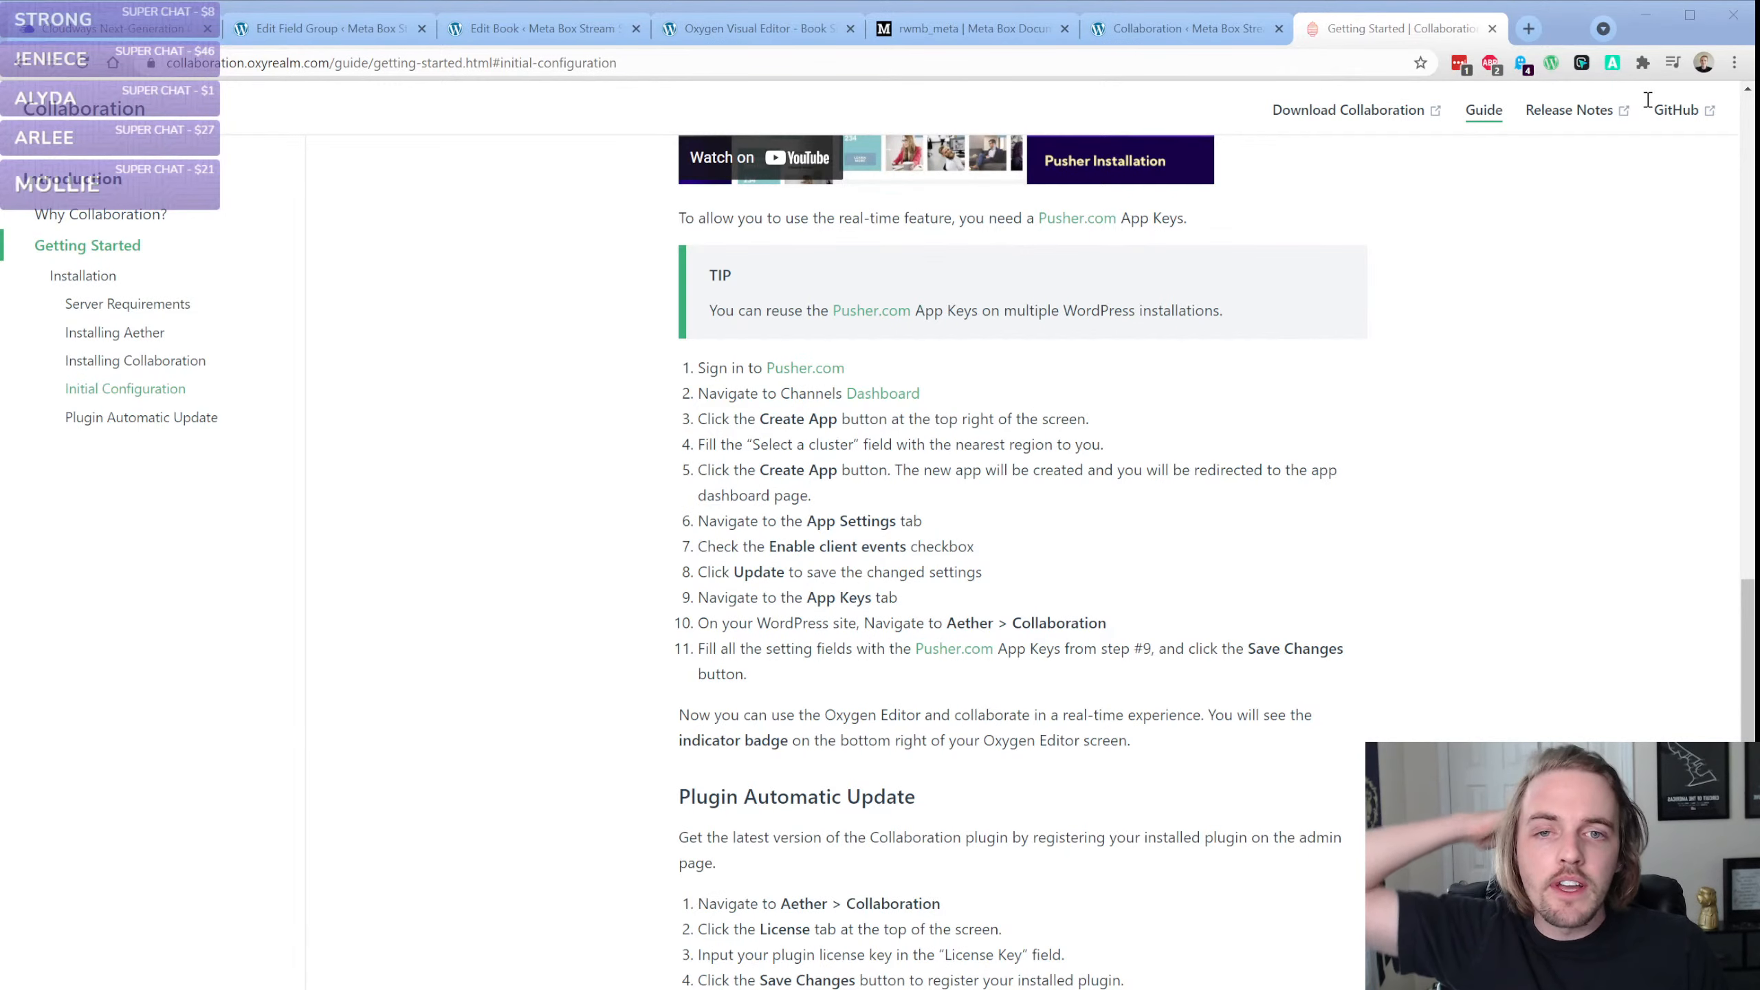
left_click(291, 29)
left_click(1439, 35)
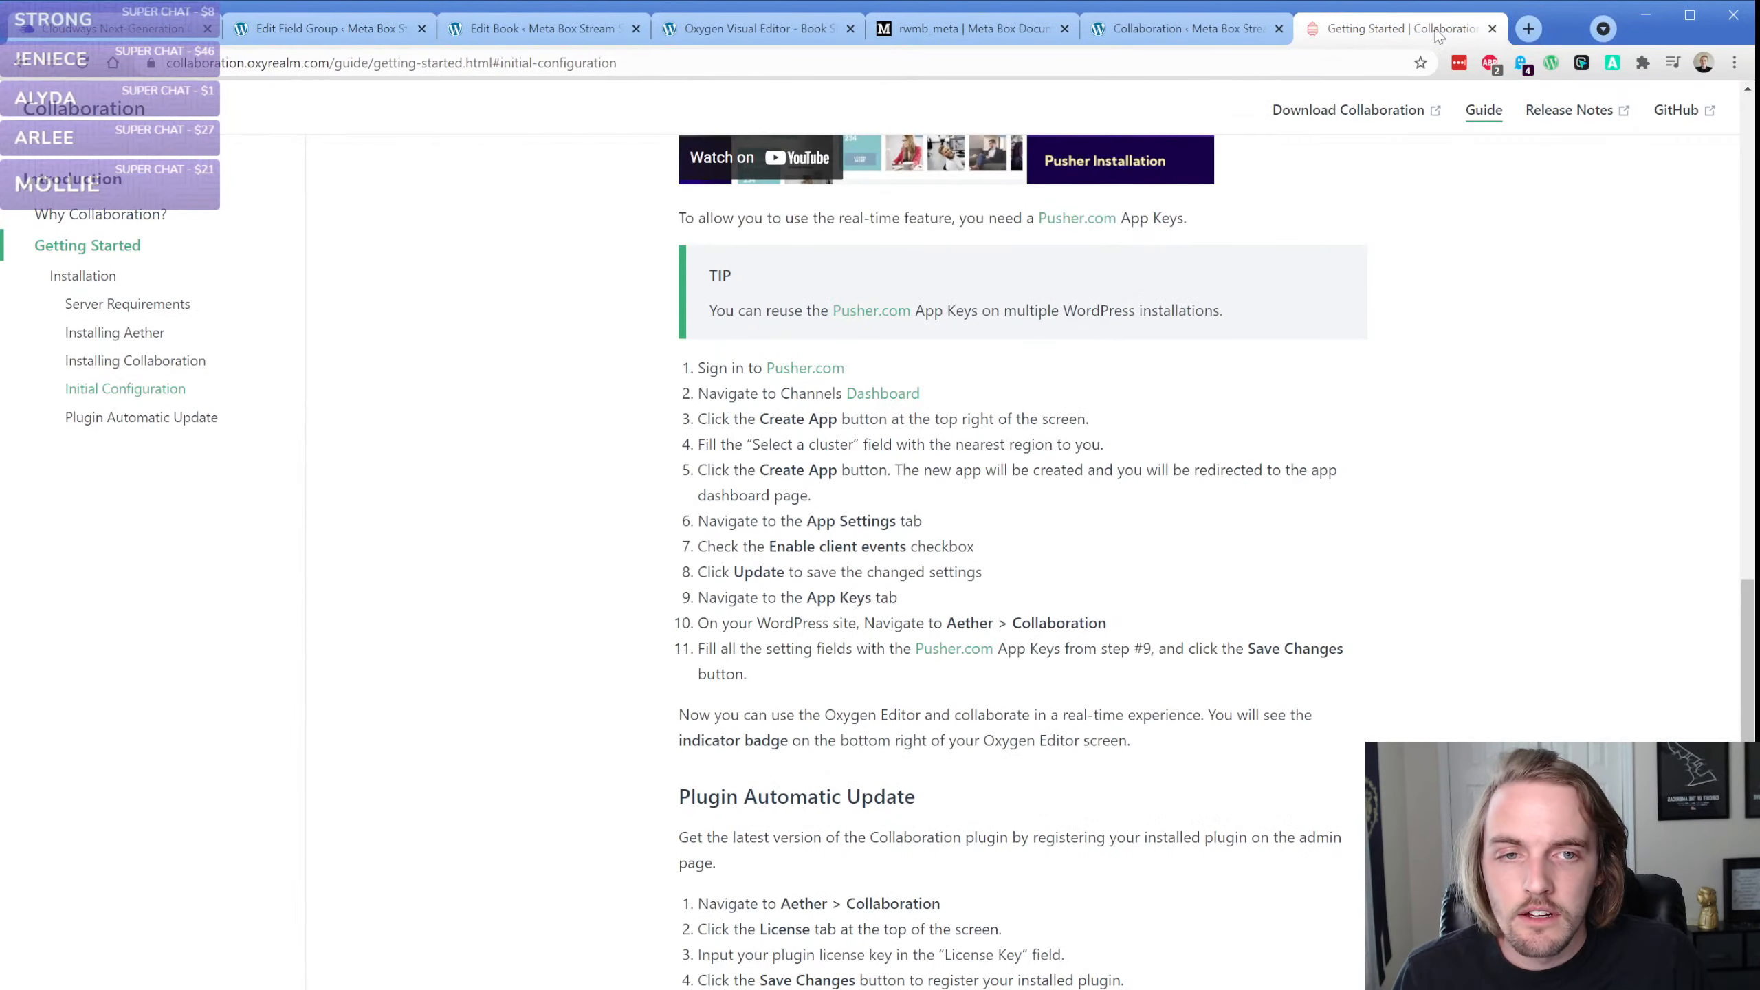
left_click_drag(1450, 209, 1427, 37)
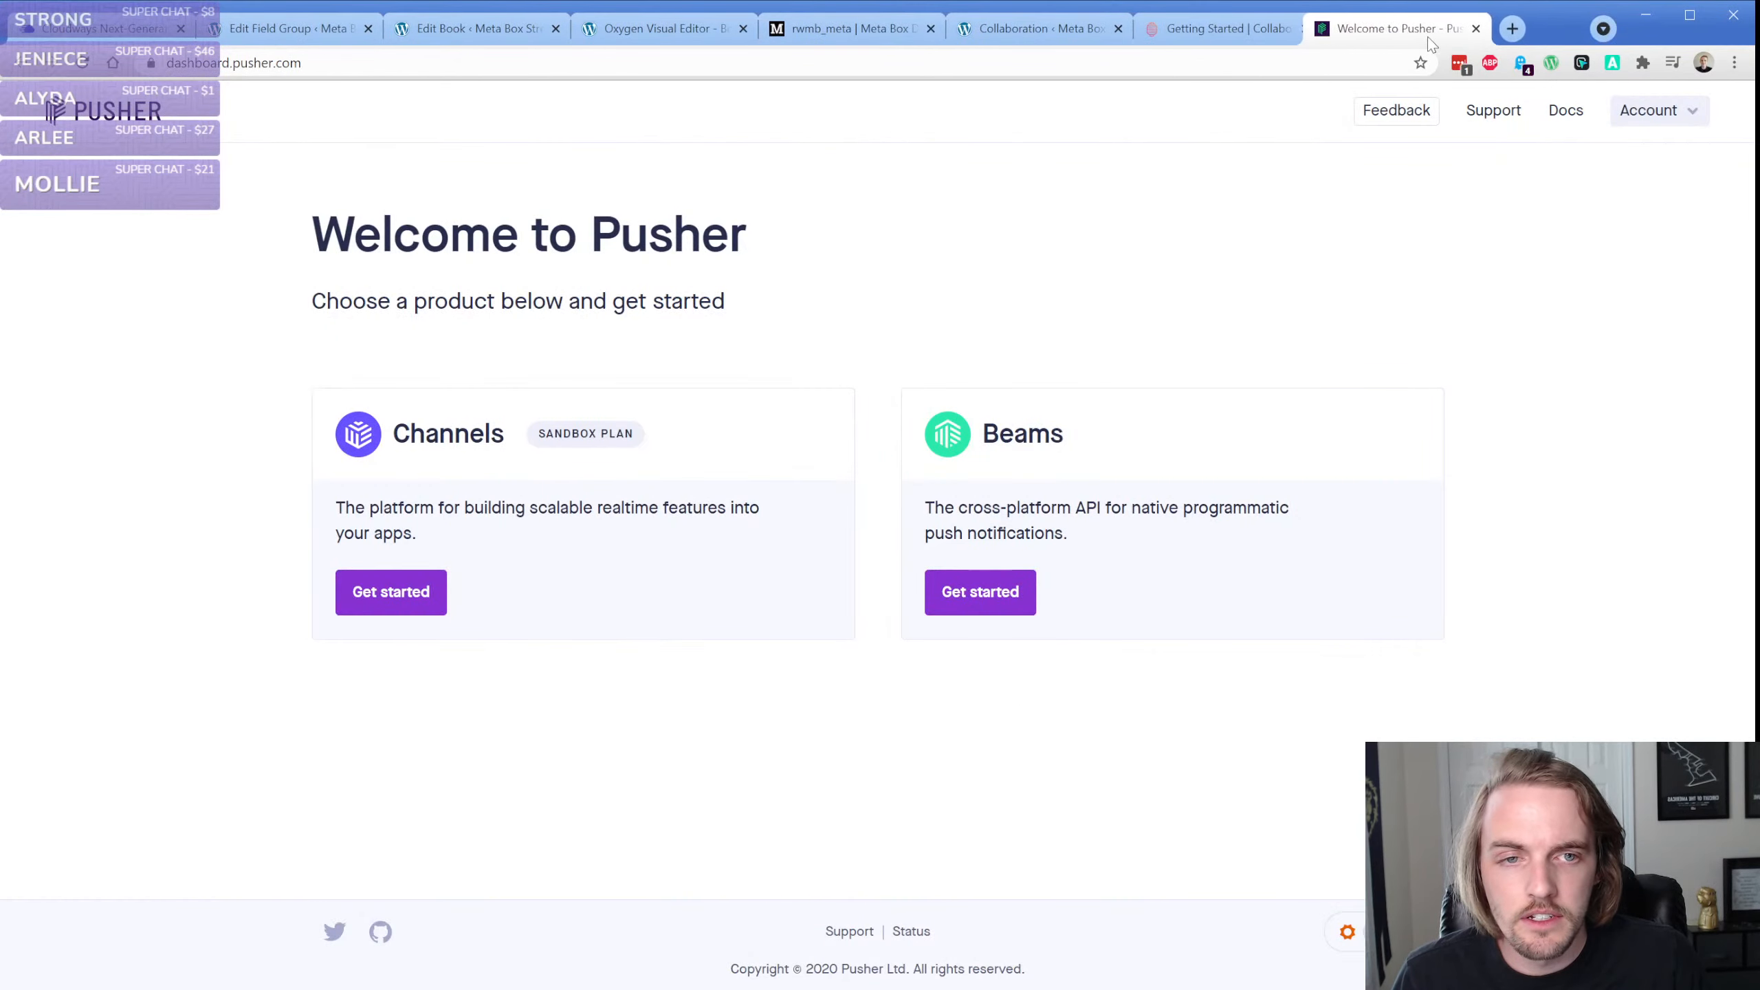
left_click(1208, 31)
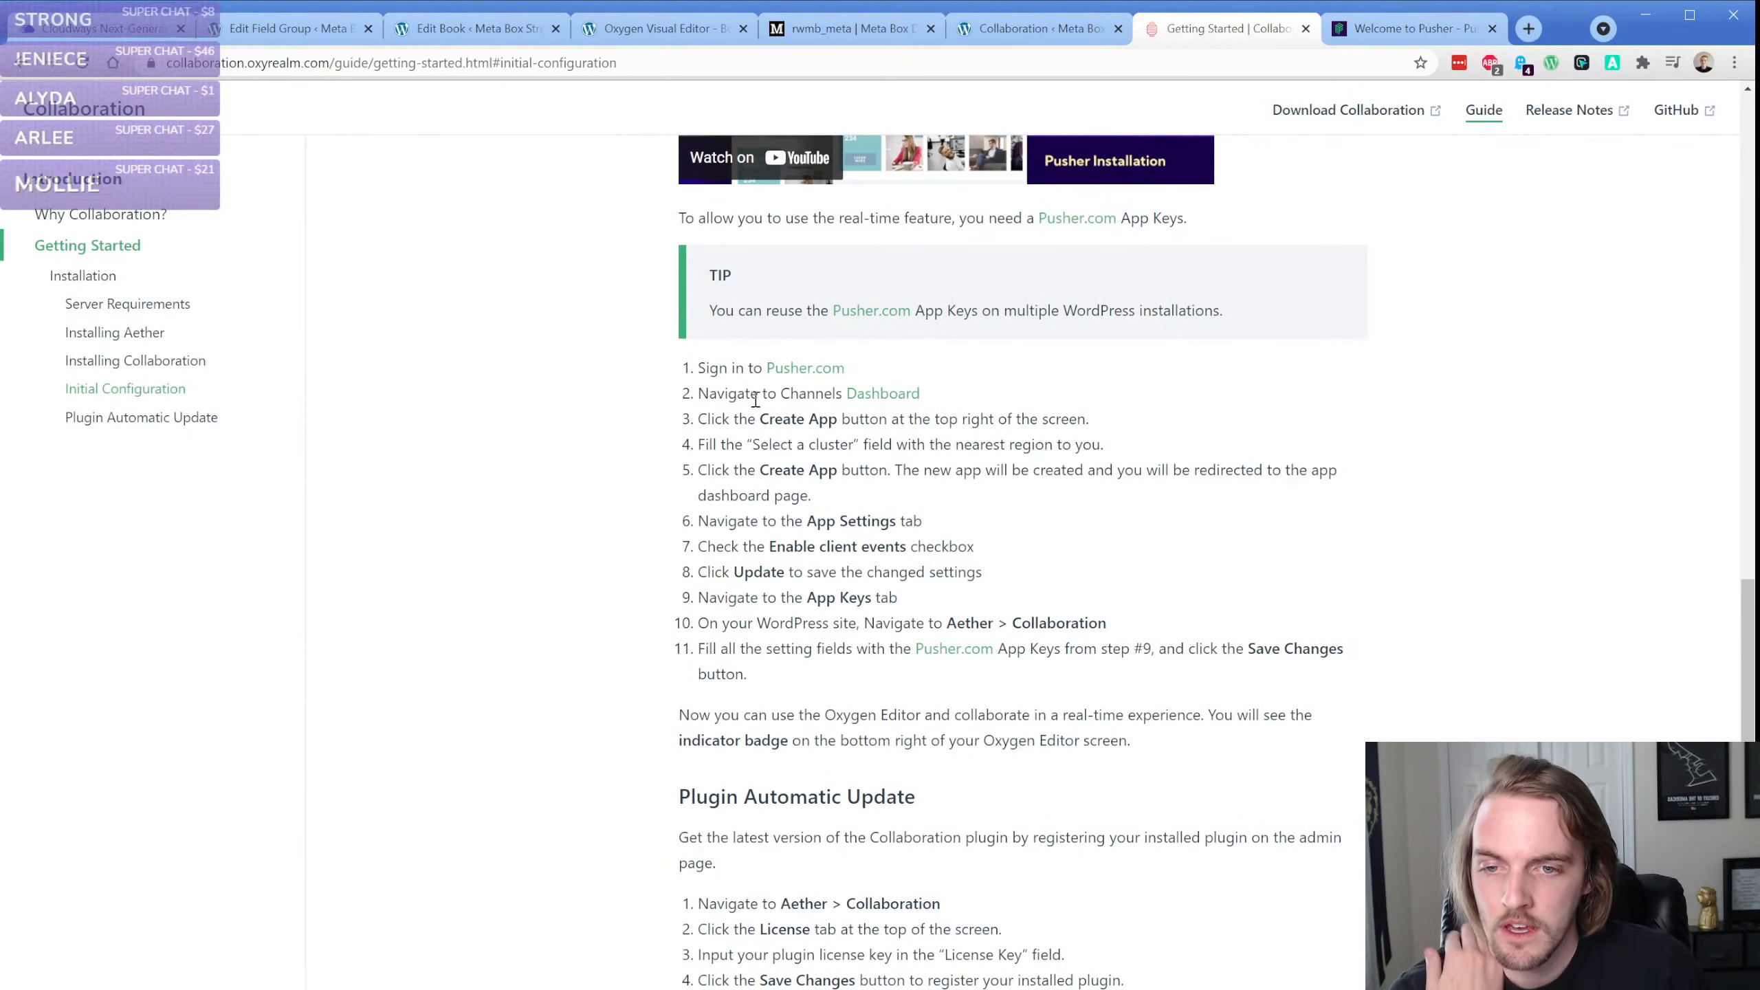
left_click(1411, 30)
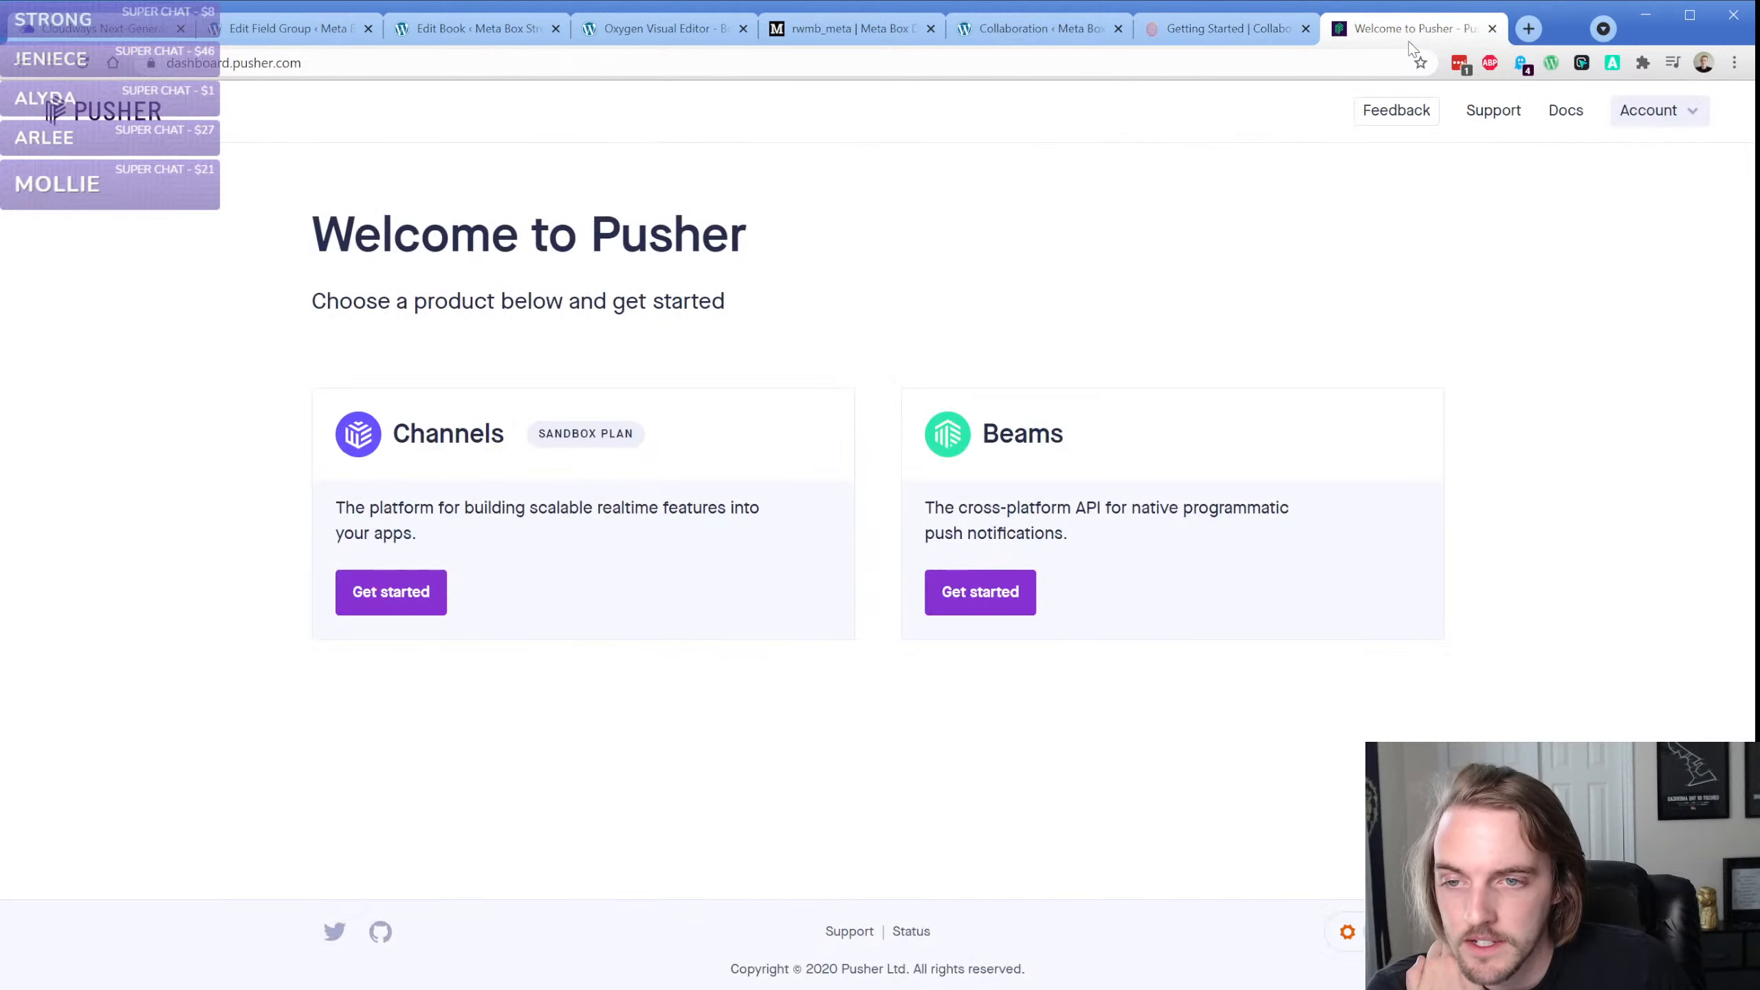
Create a Pusher Channels app with the suggested name and the us2 (US East (Ohio)) cluster, checking the setup steps in the Collaboration guide
left_click(383, 590)
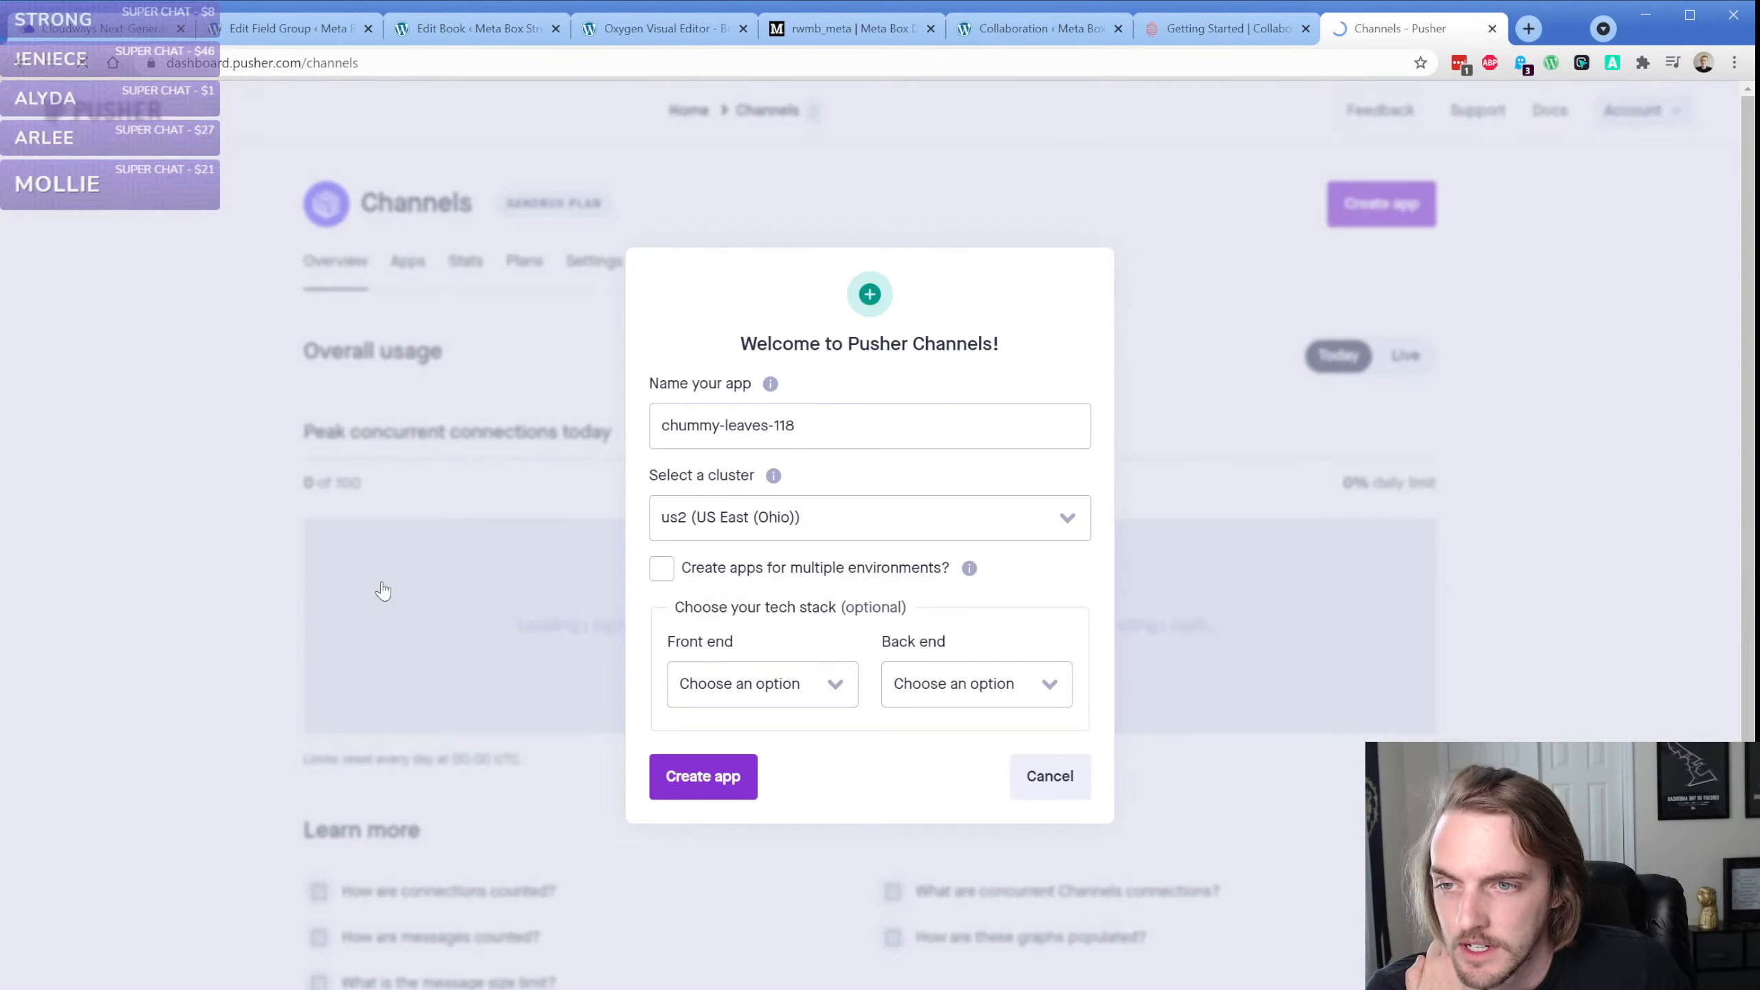
left_click(807, 424)
left_click(795, 531)
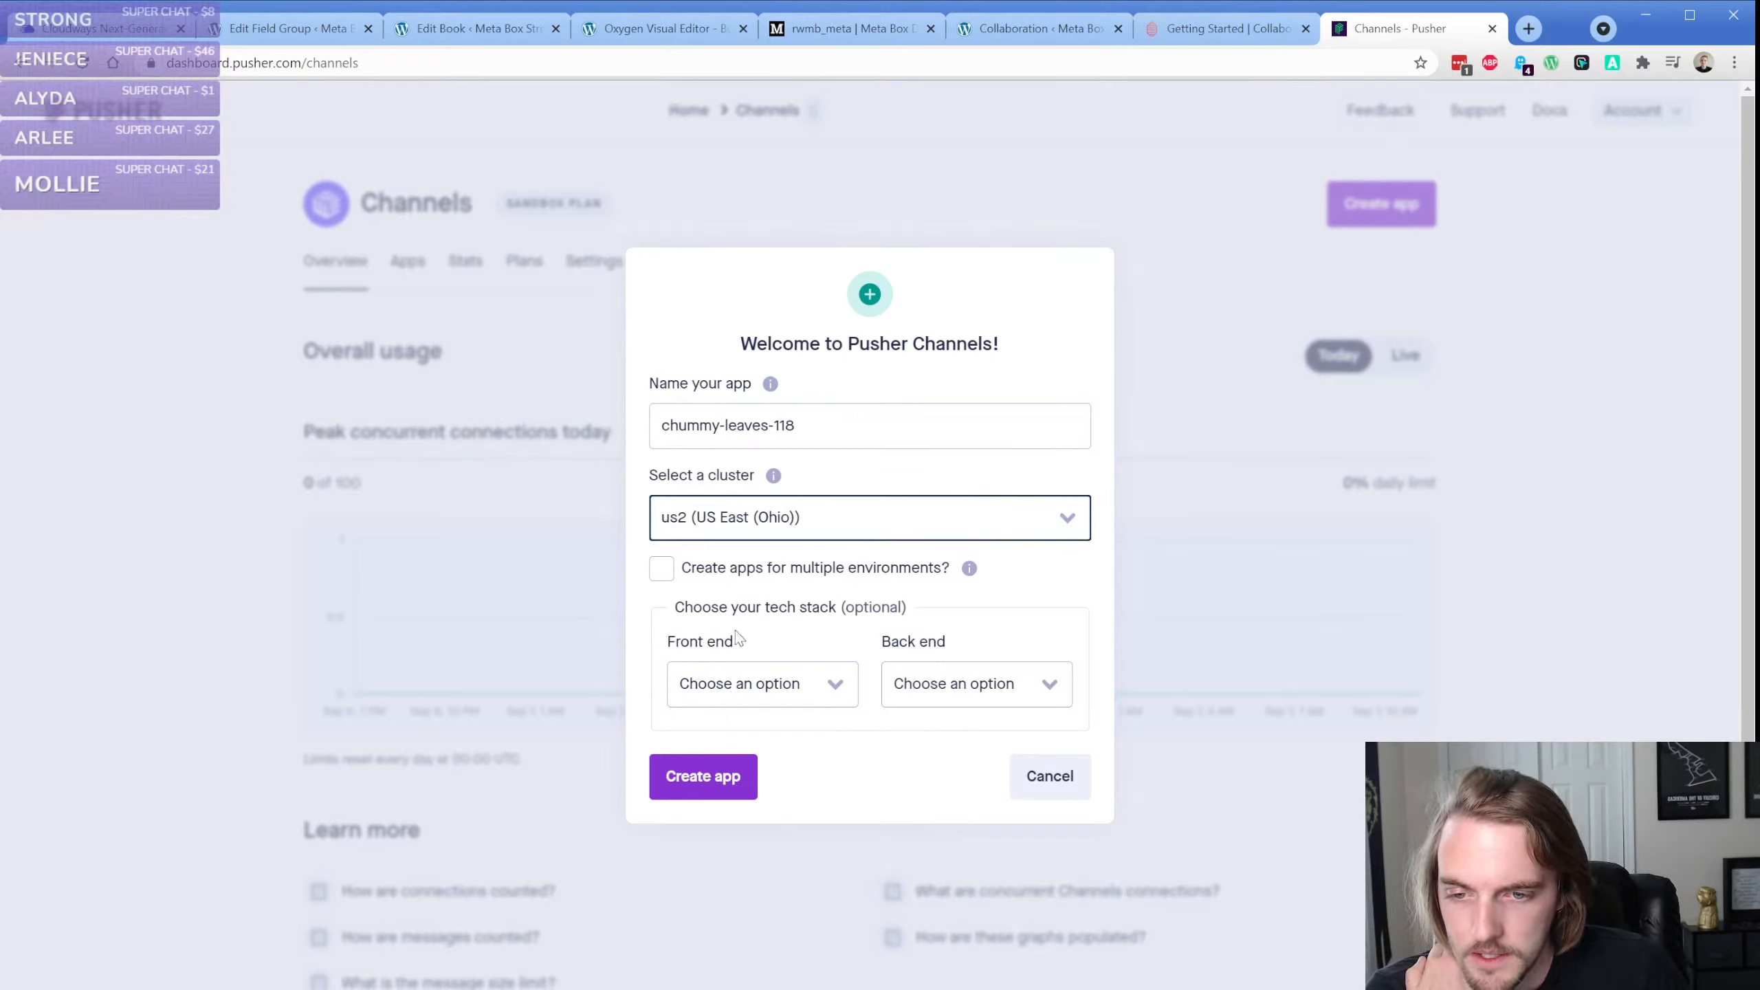
left_click(1221, 40)
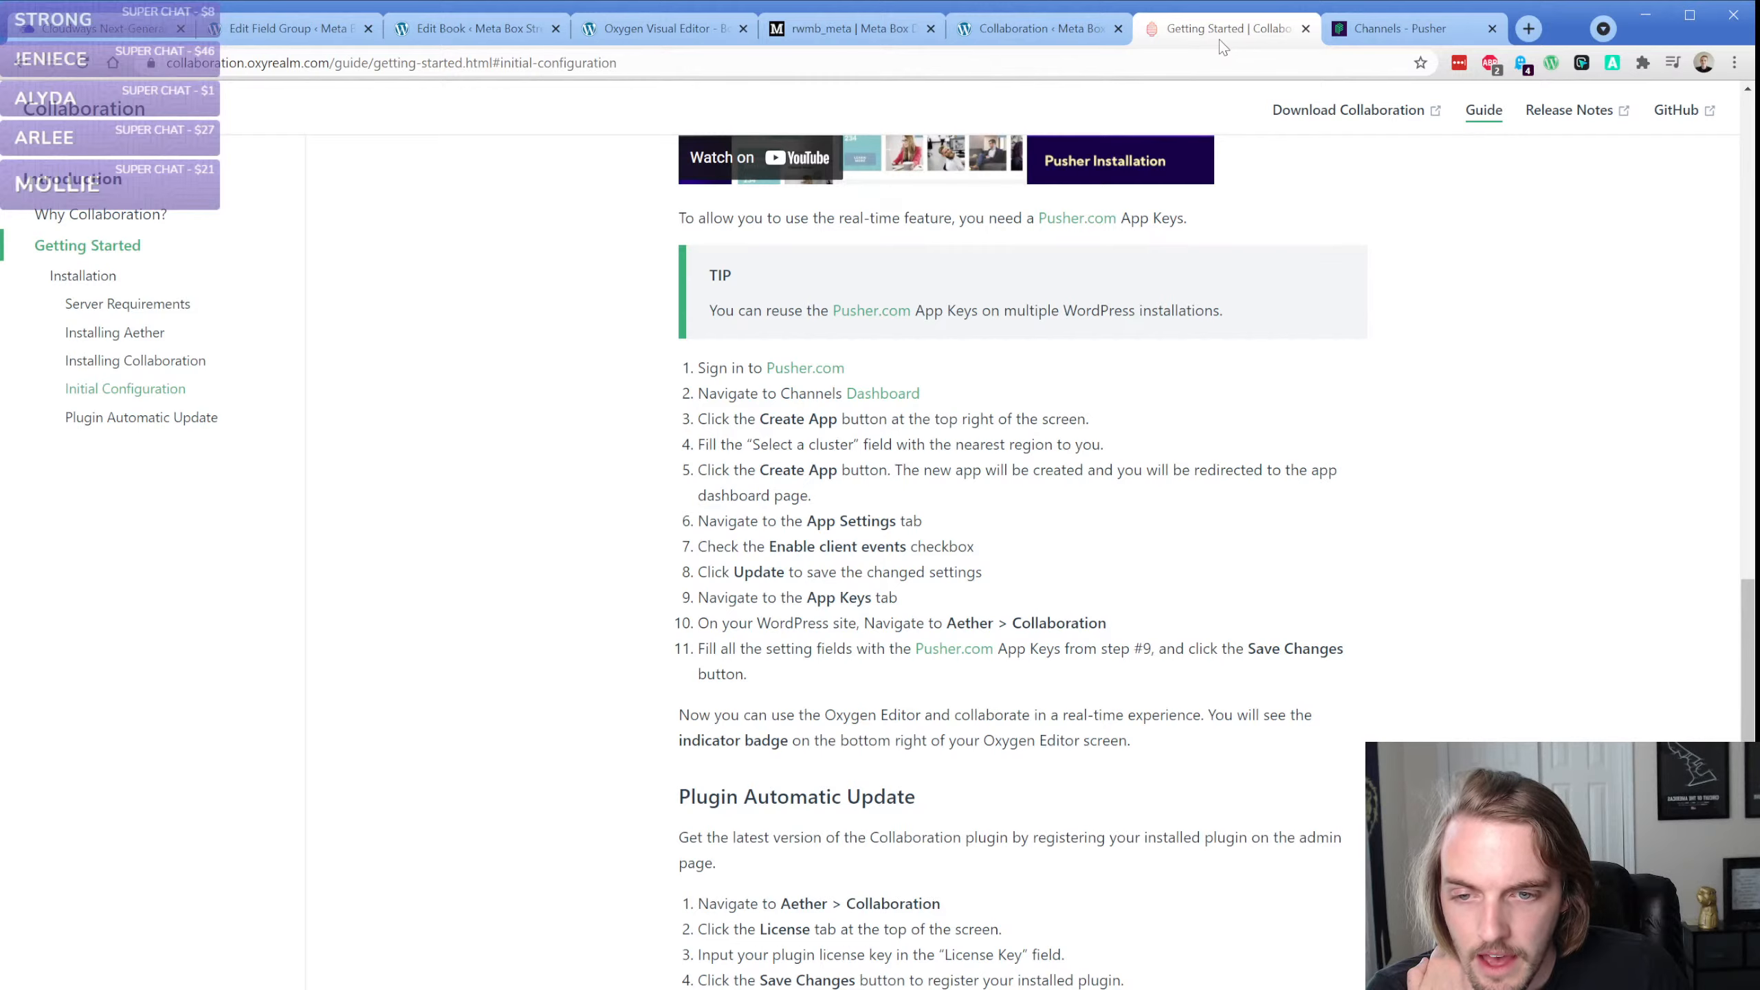
left_click(1379, 31)
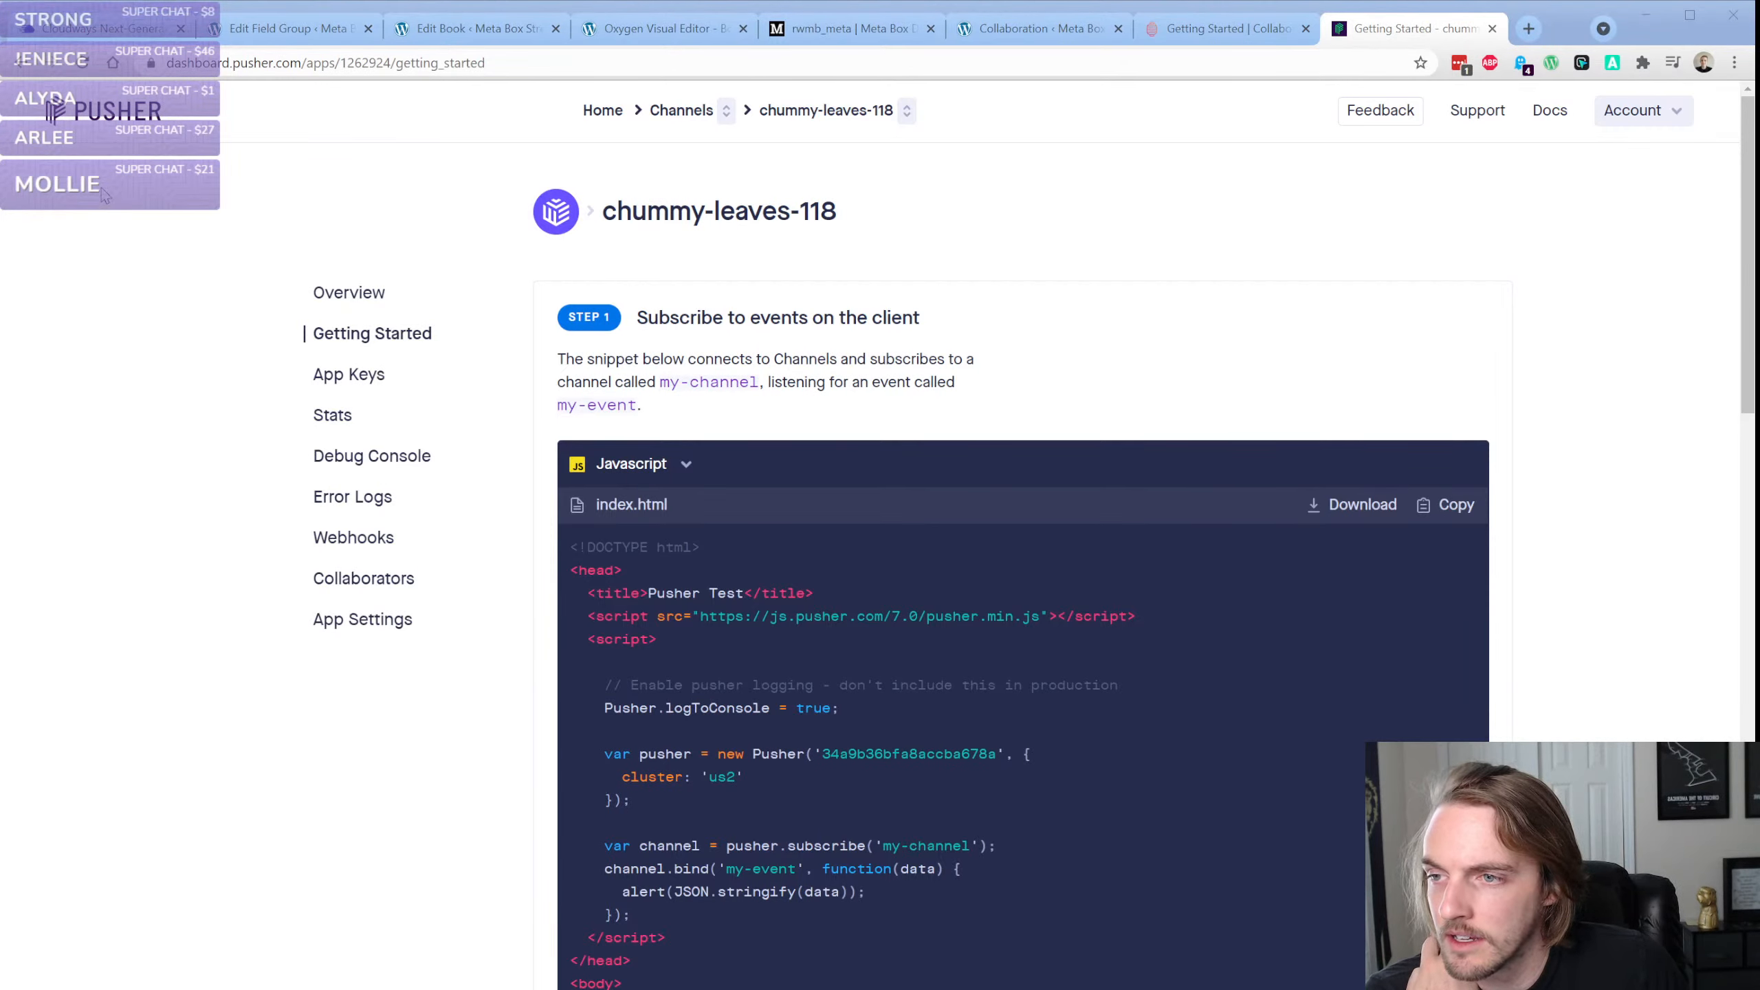
Enable client events in the new Pusher app's settings, following the Collaboration guide
left_click(528, 286)
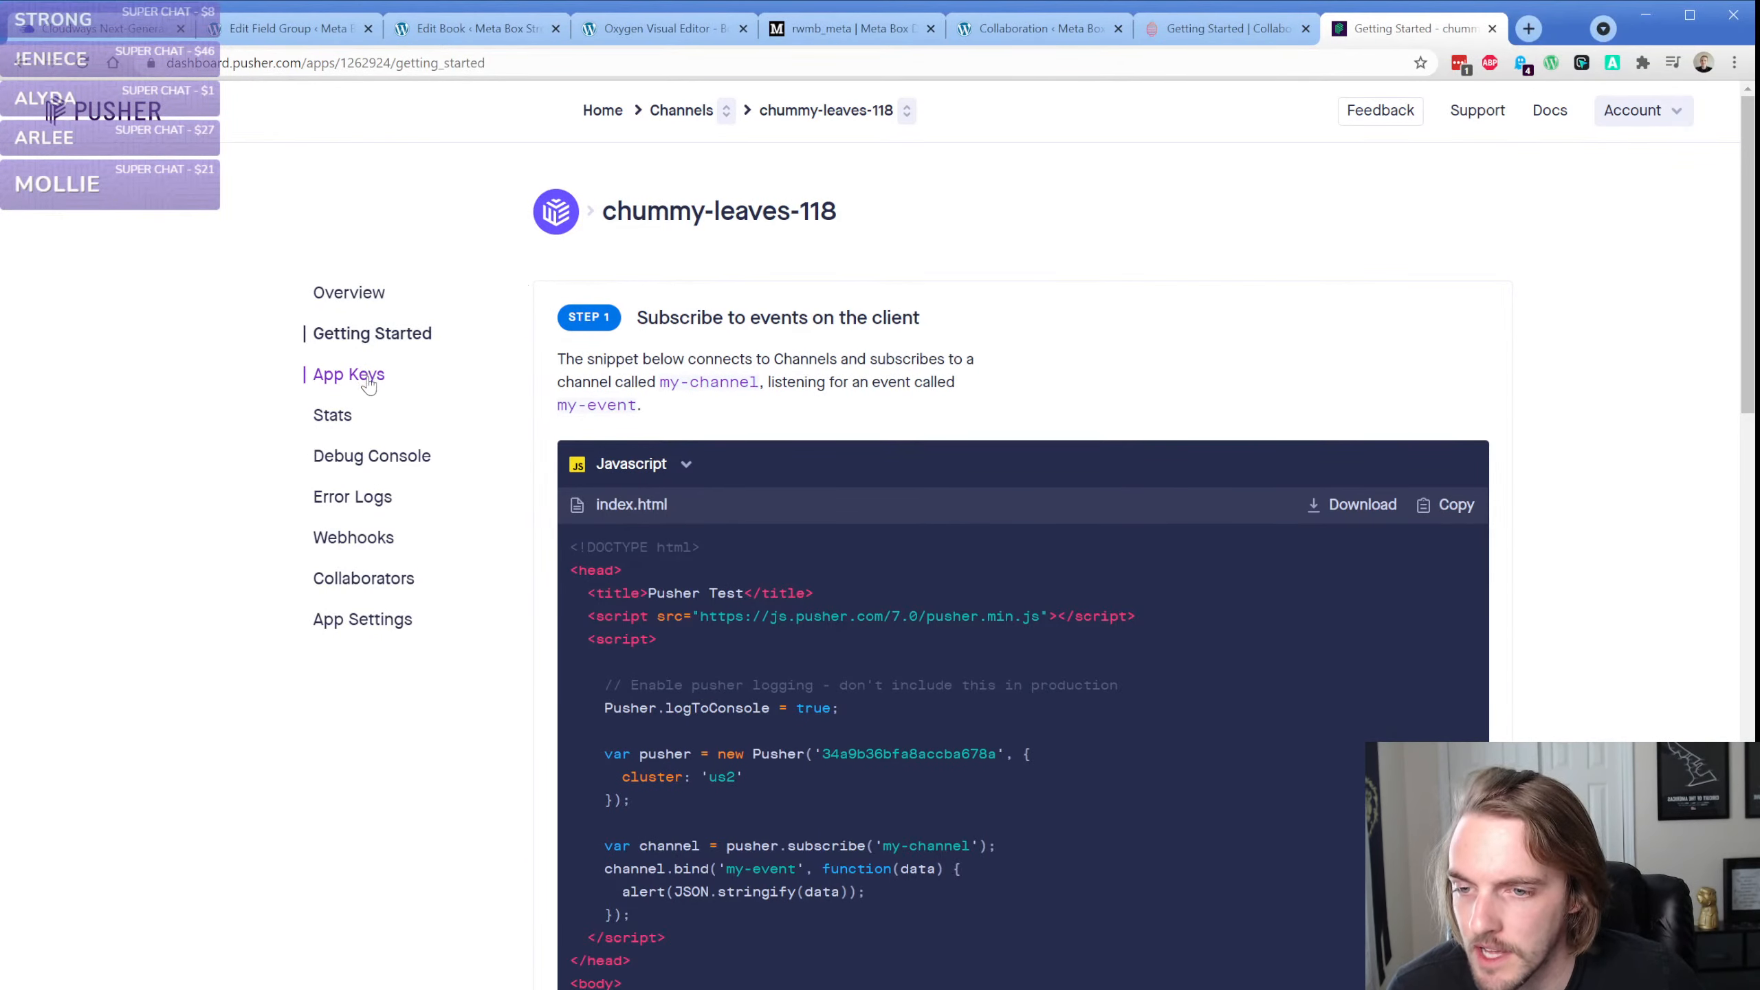
left_click(362, 620)
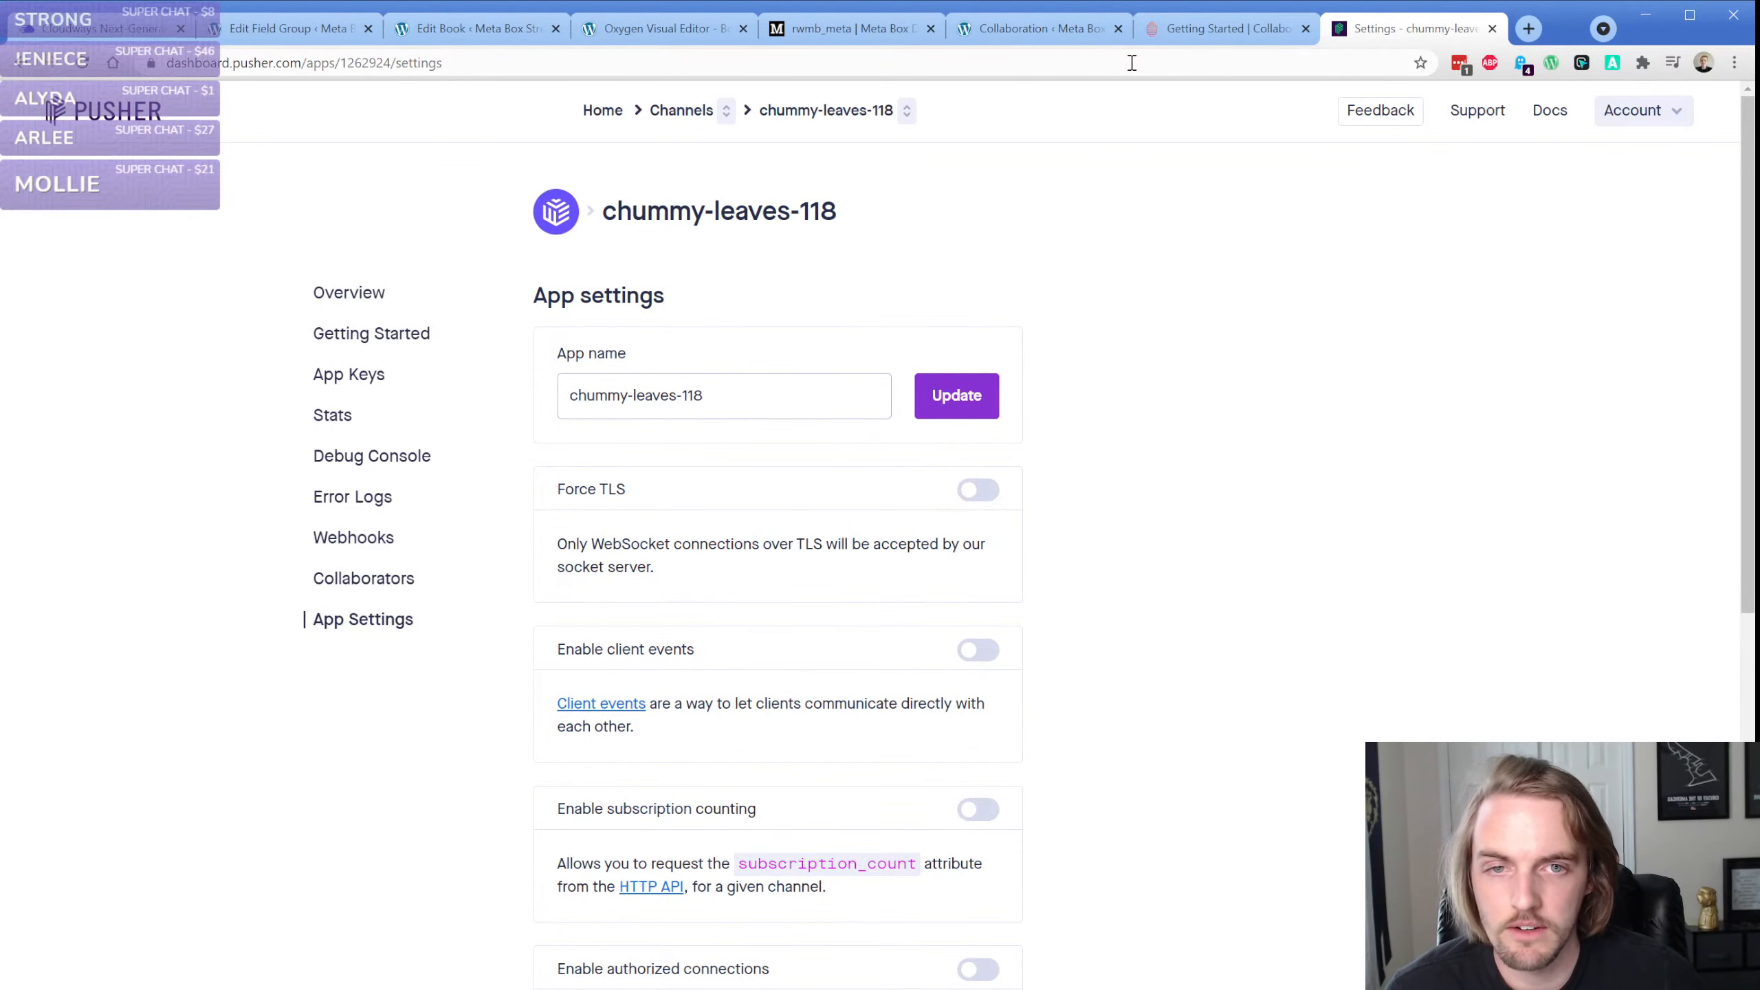
left_click(1194, 35)
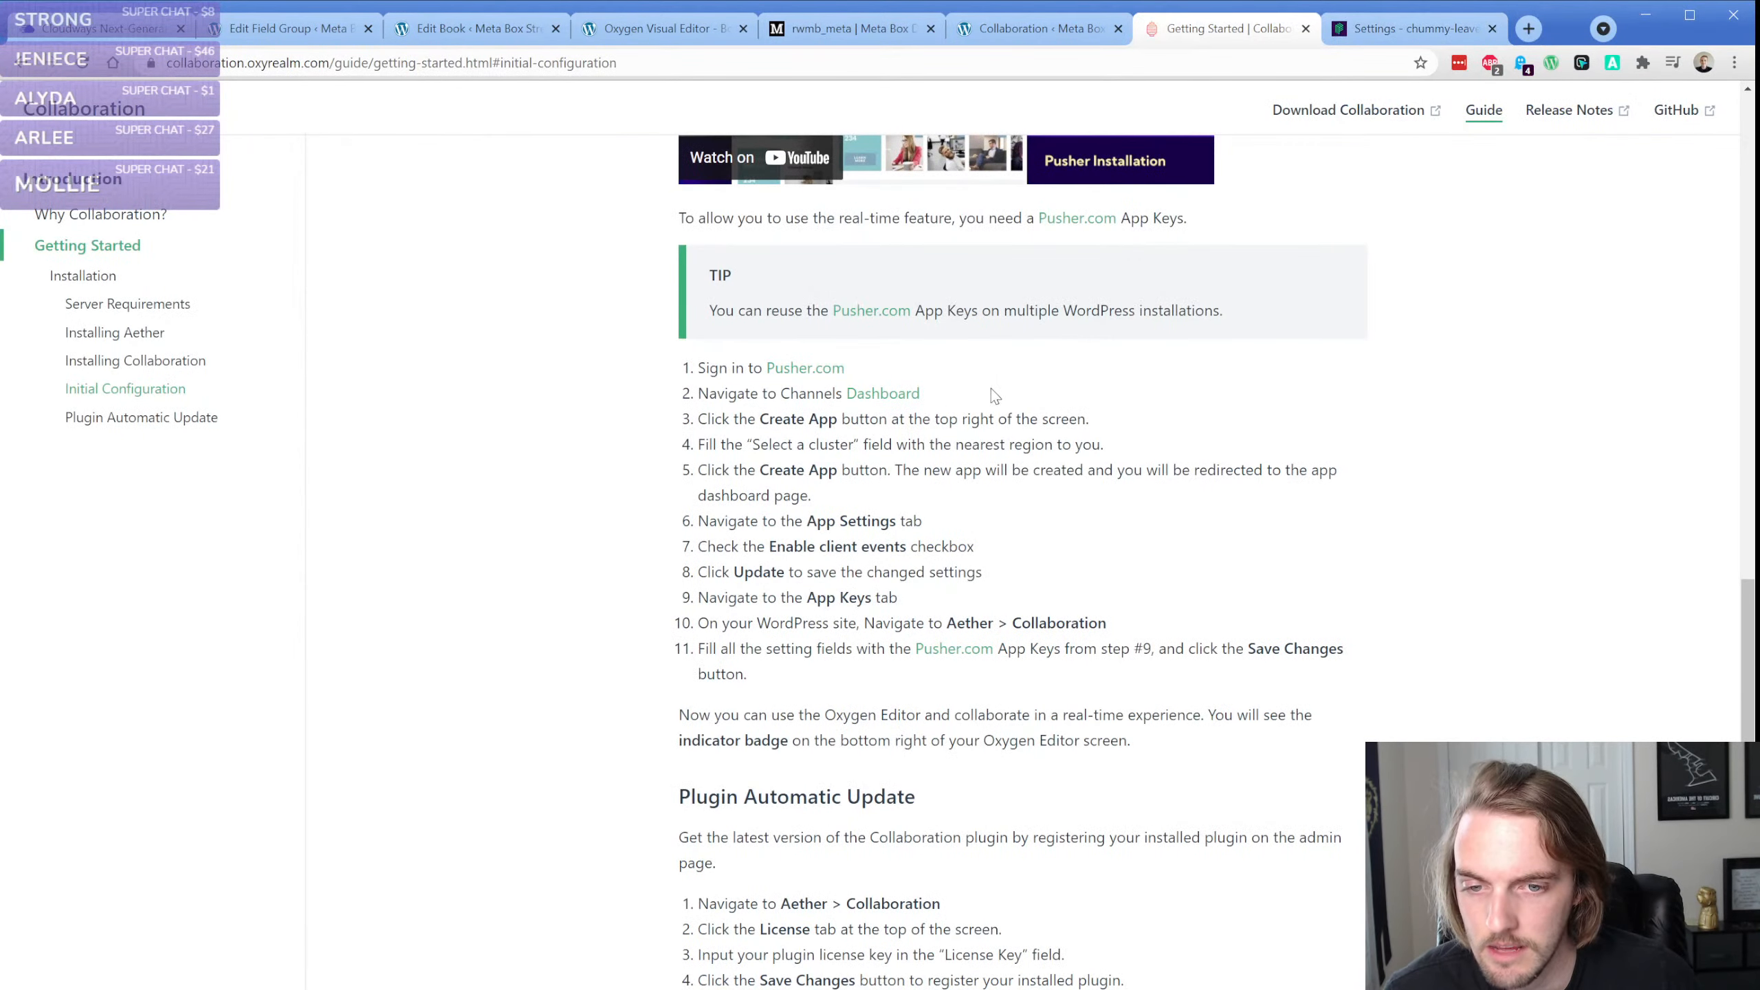
left_click(1339, 35)
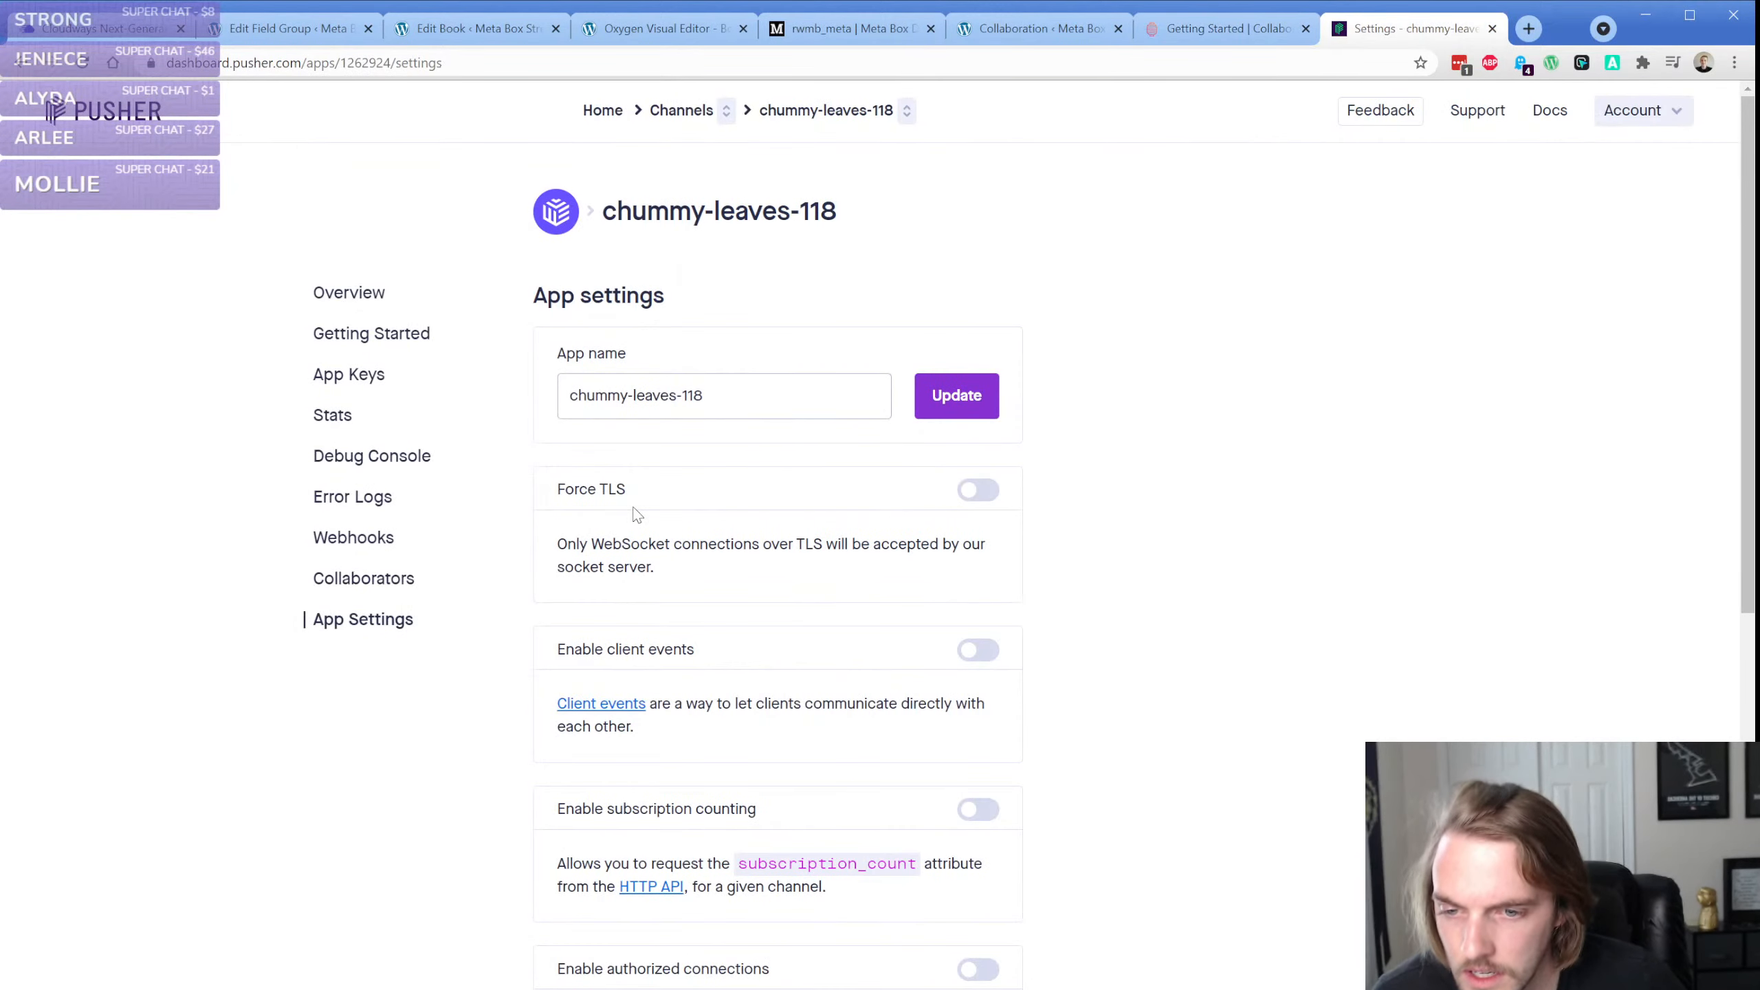
left_click(990, 664)
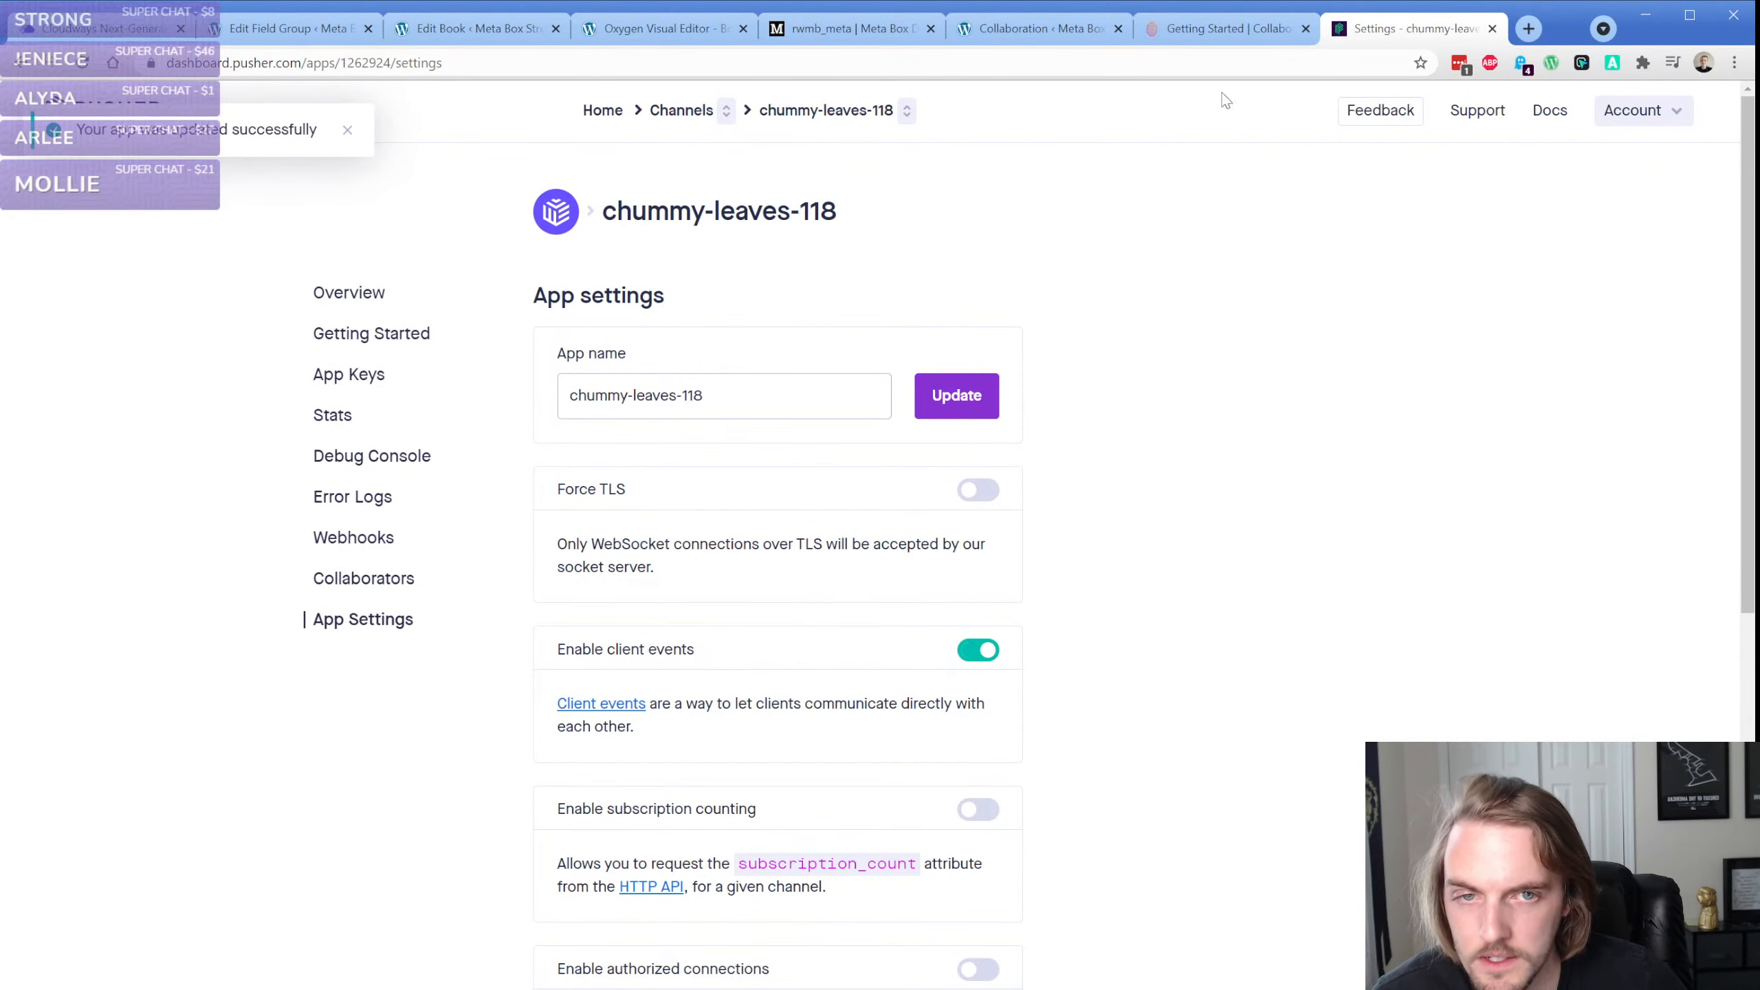
Open the Pusher app's App Keys page and review the guide's remaining steps for filling in the Collaboration settings
left_click(1234, 35)
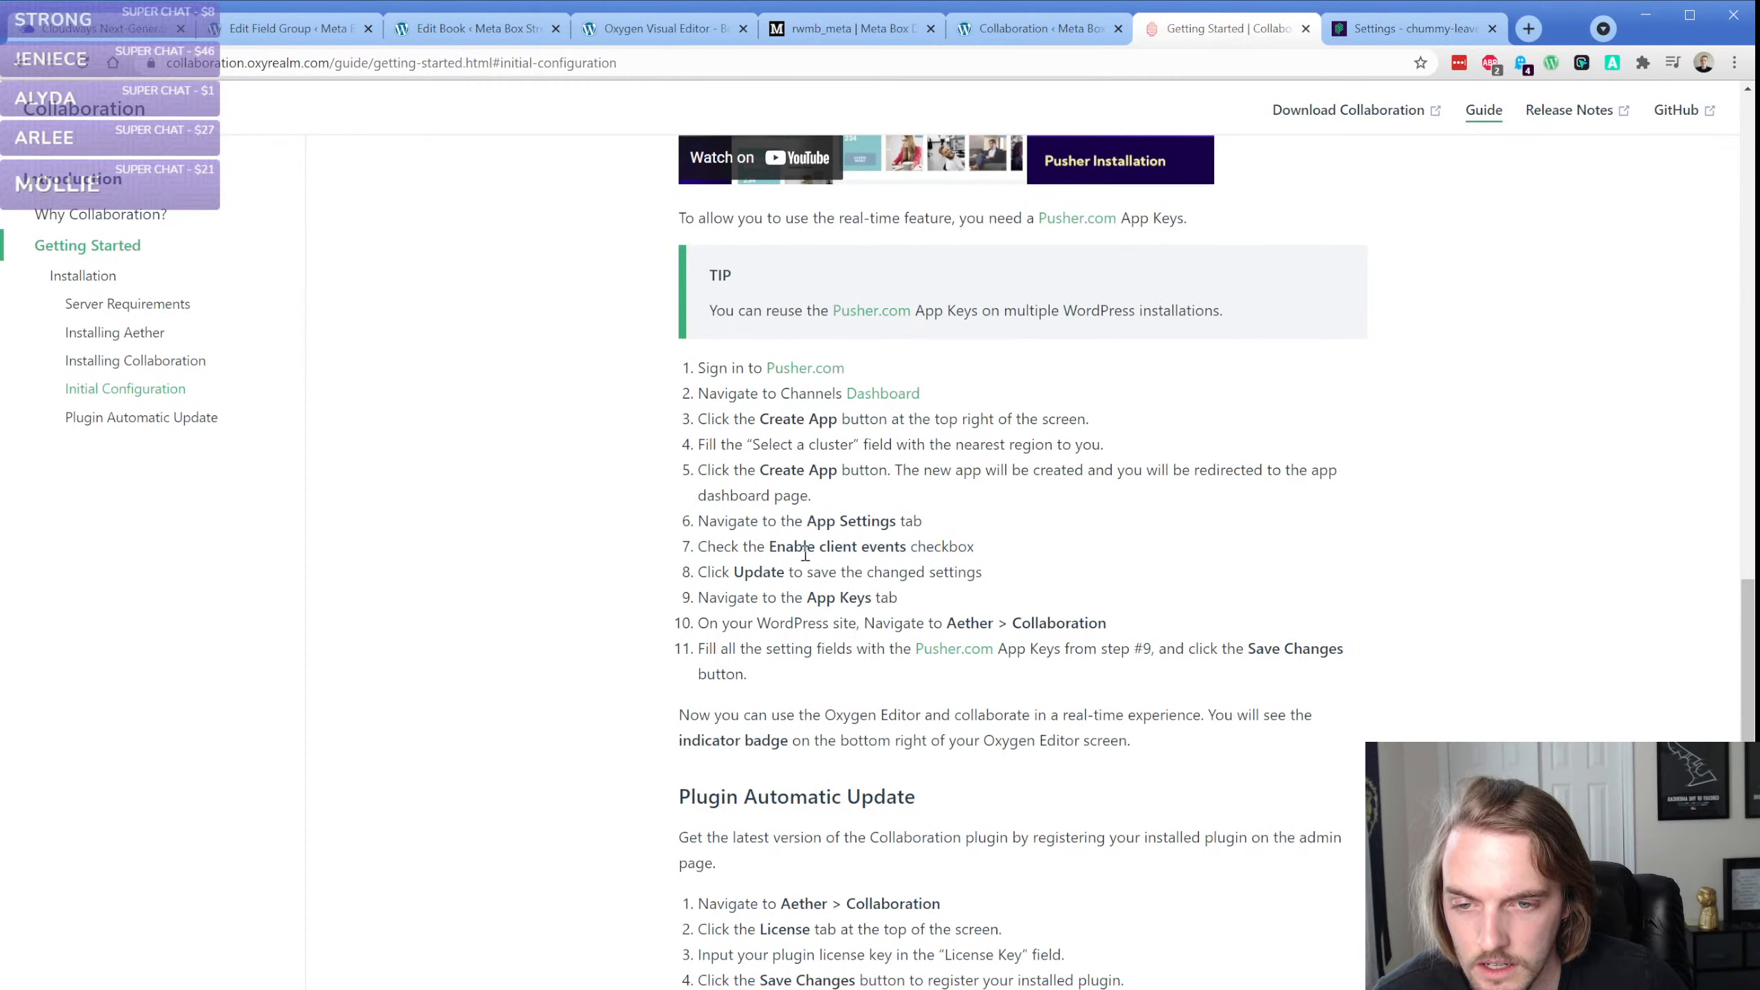
scroll(808, 567, "down", 1)
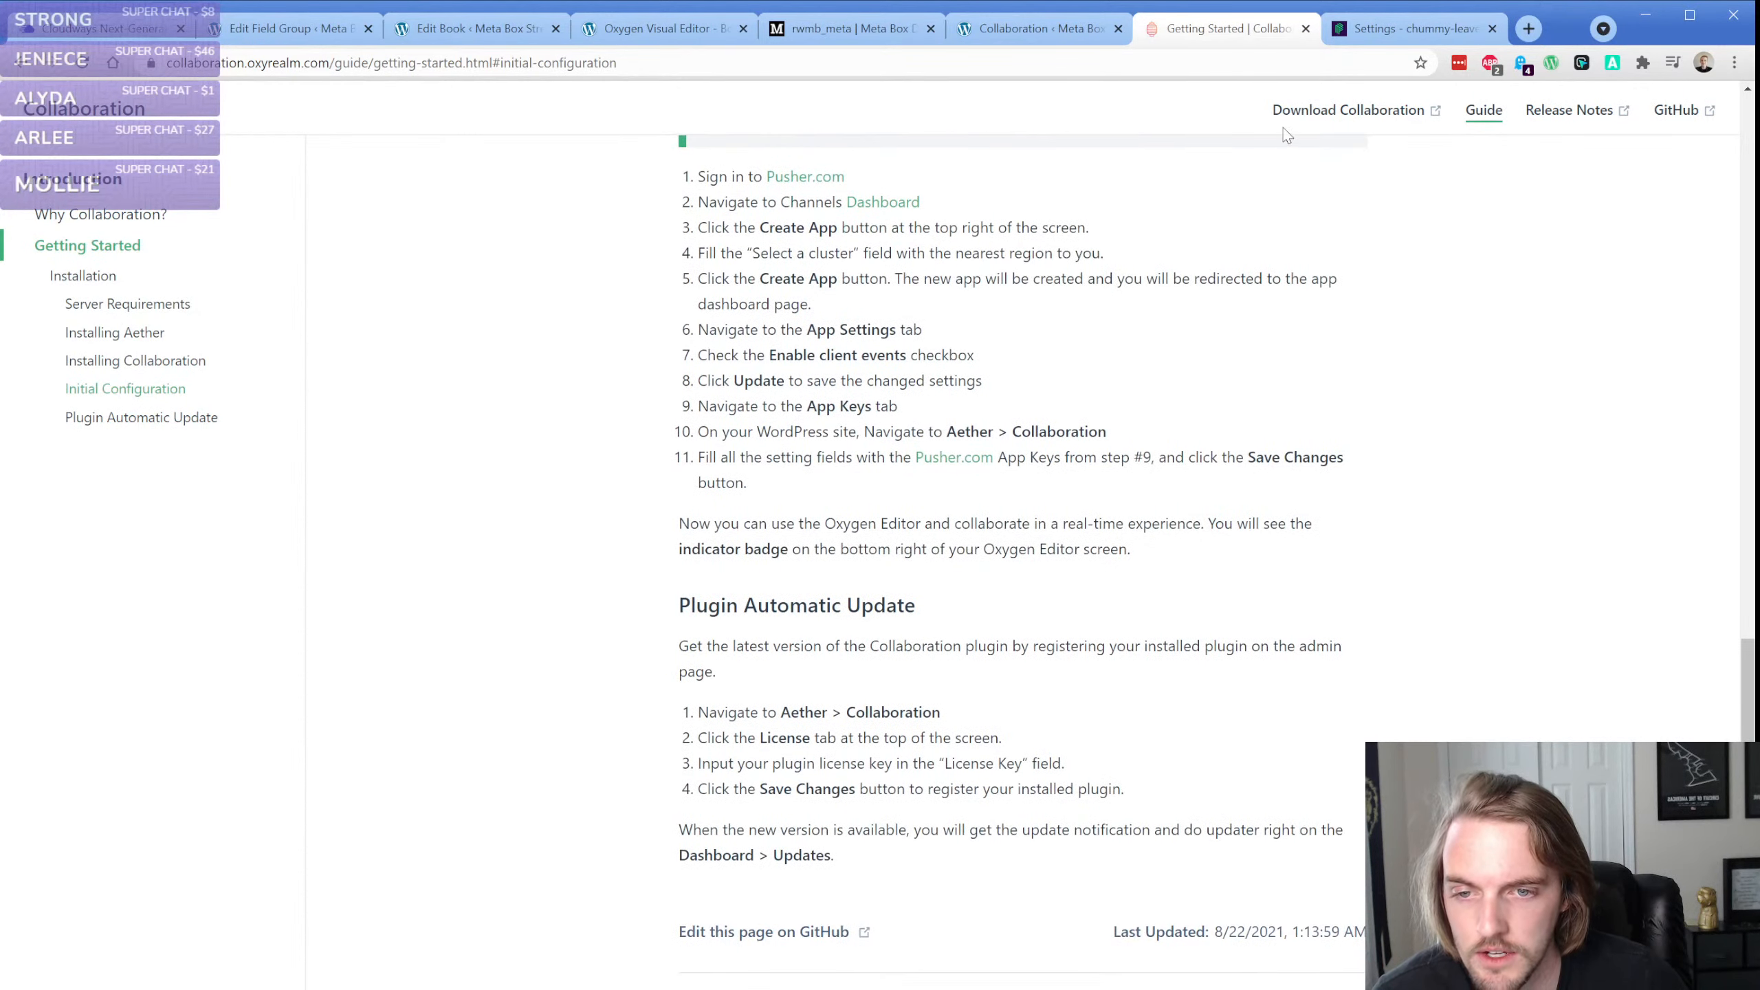
left_click(1382, 31)
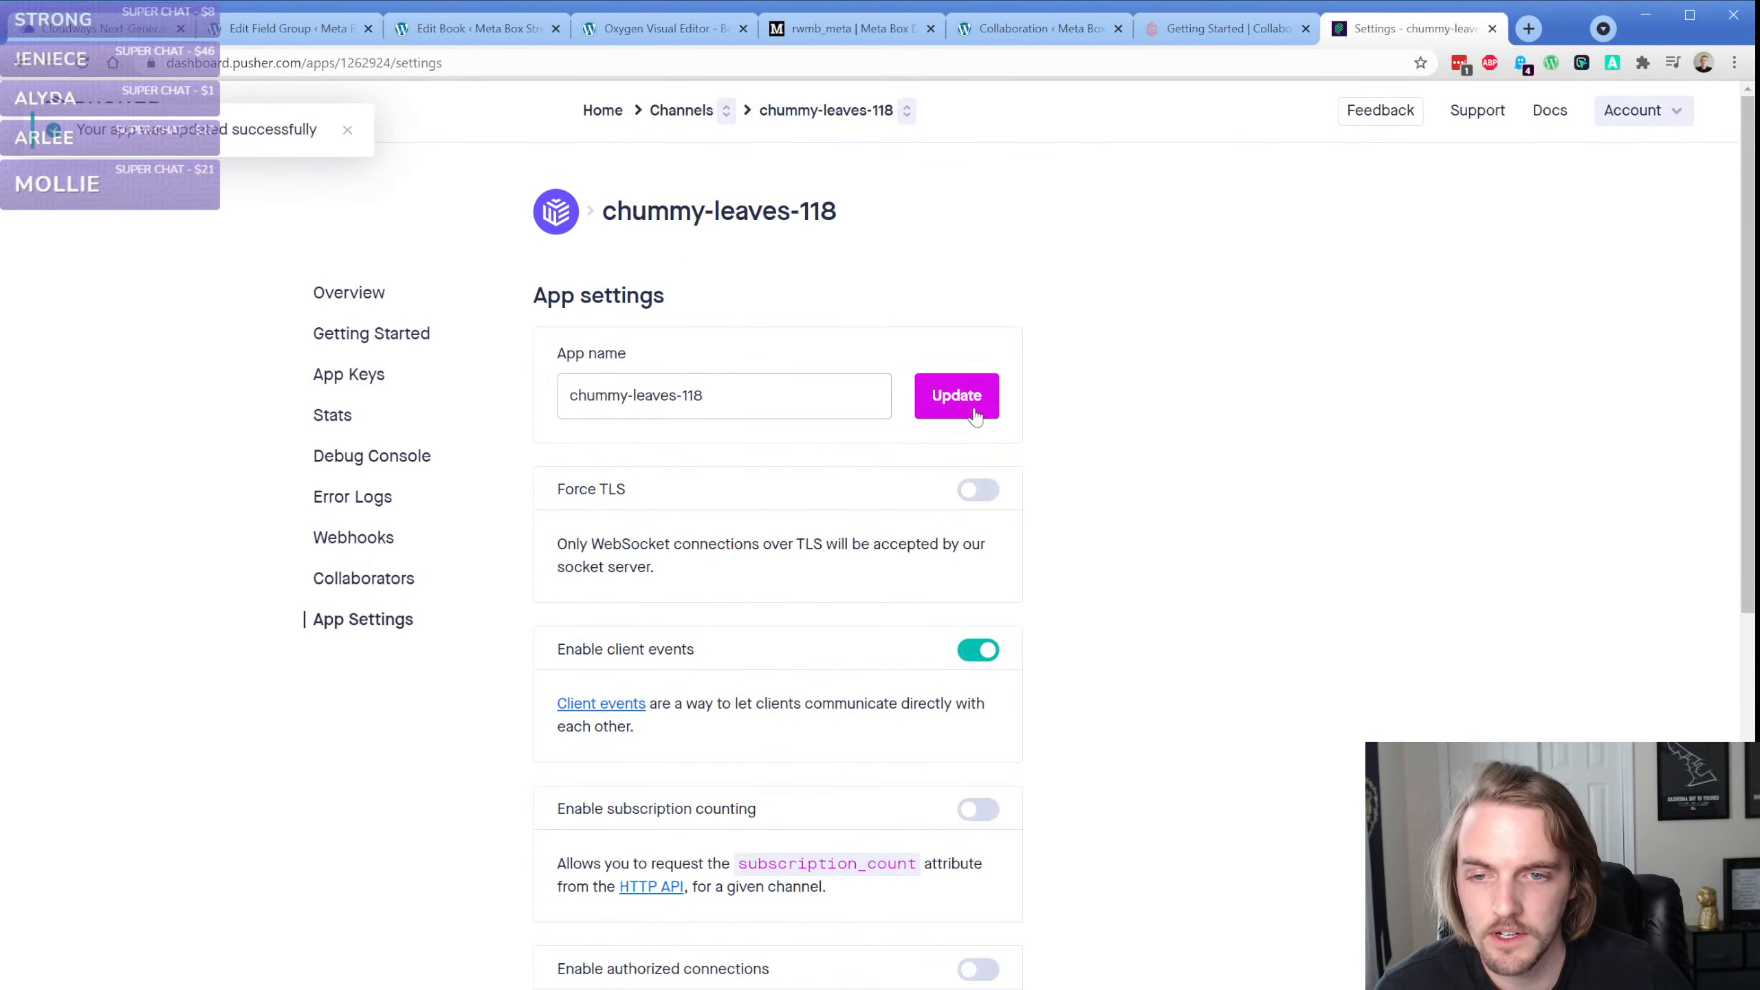
left_click(354, 376)
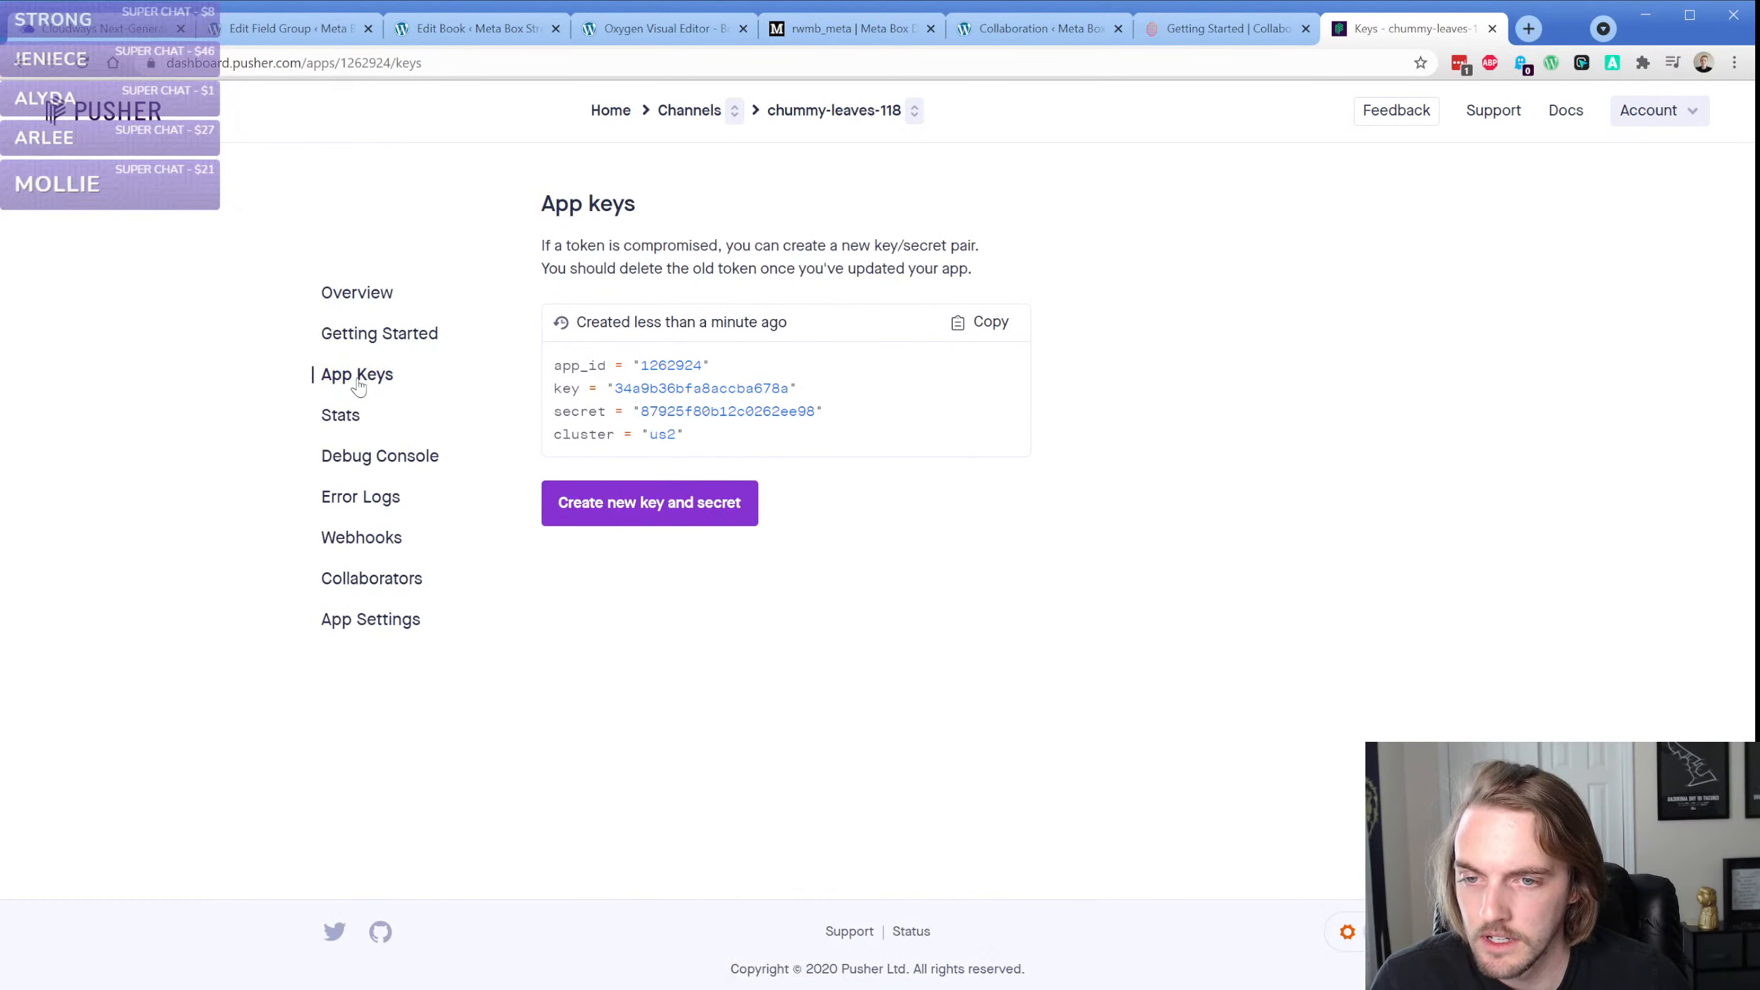
left_click(1213, 38)
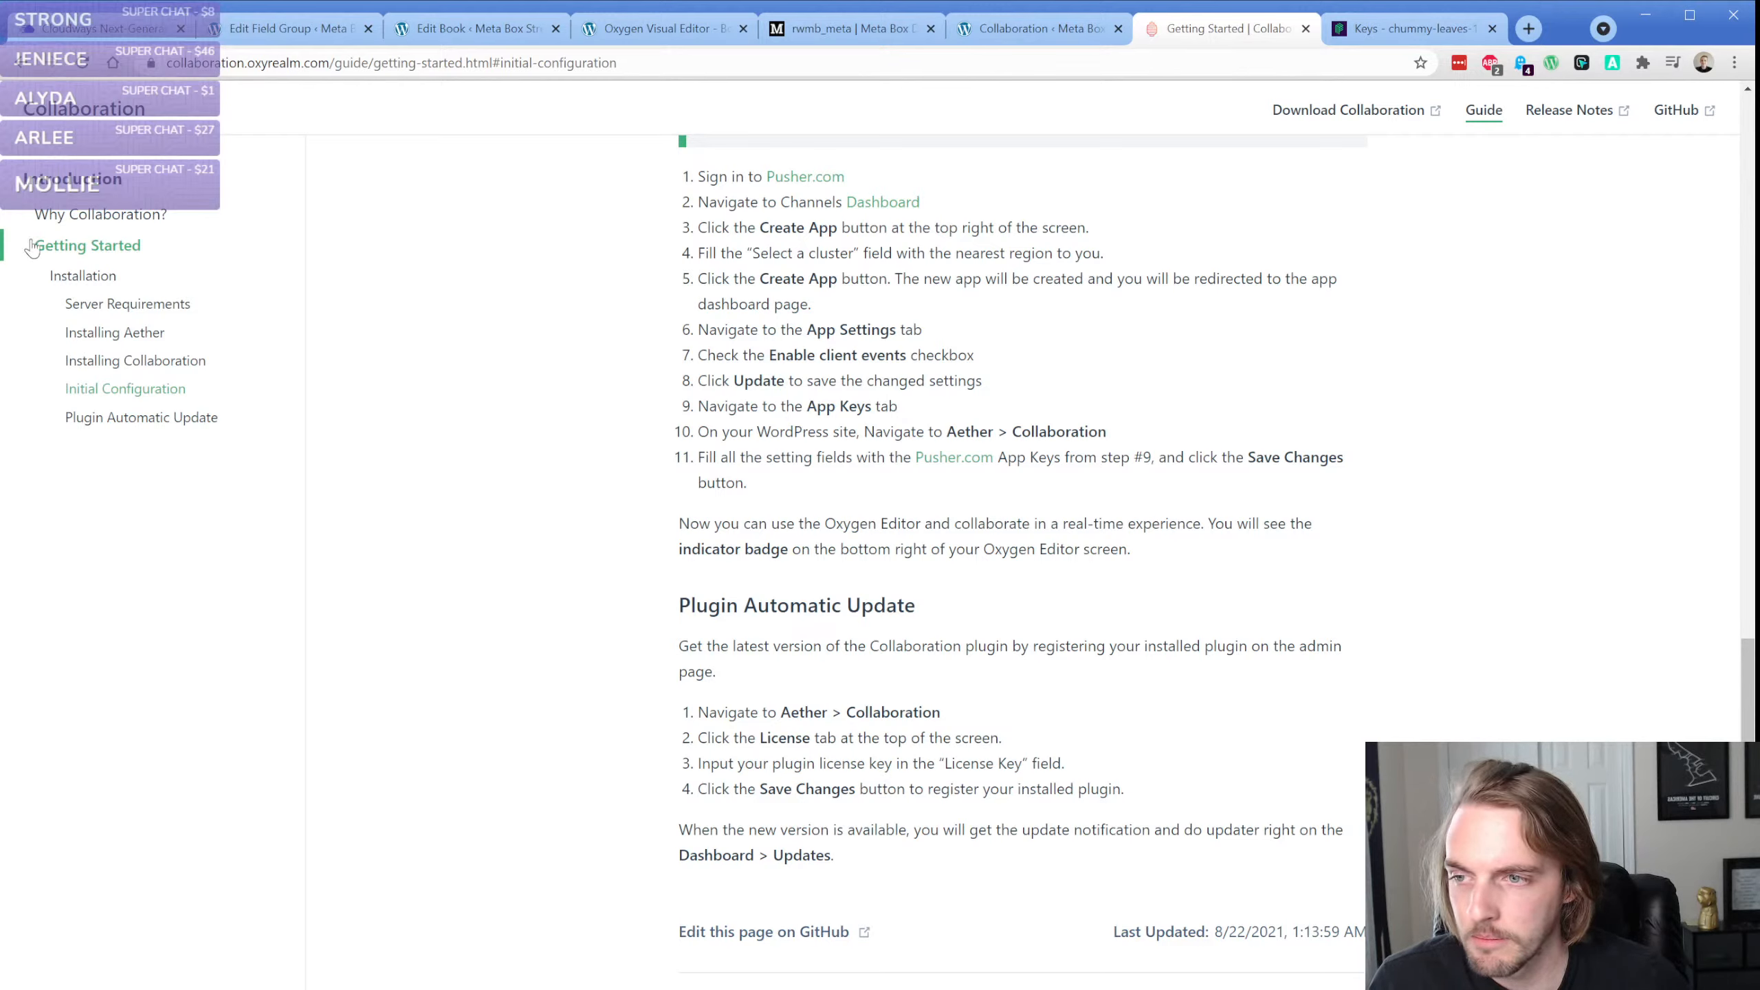
left_click(644, 331)
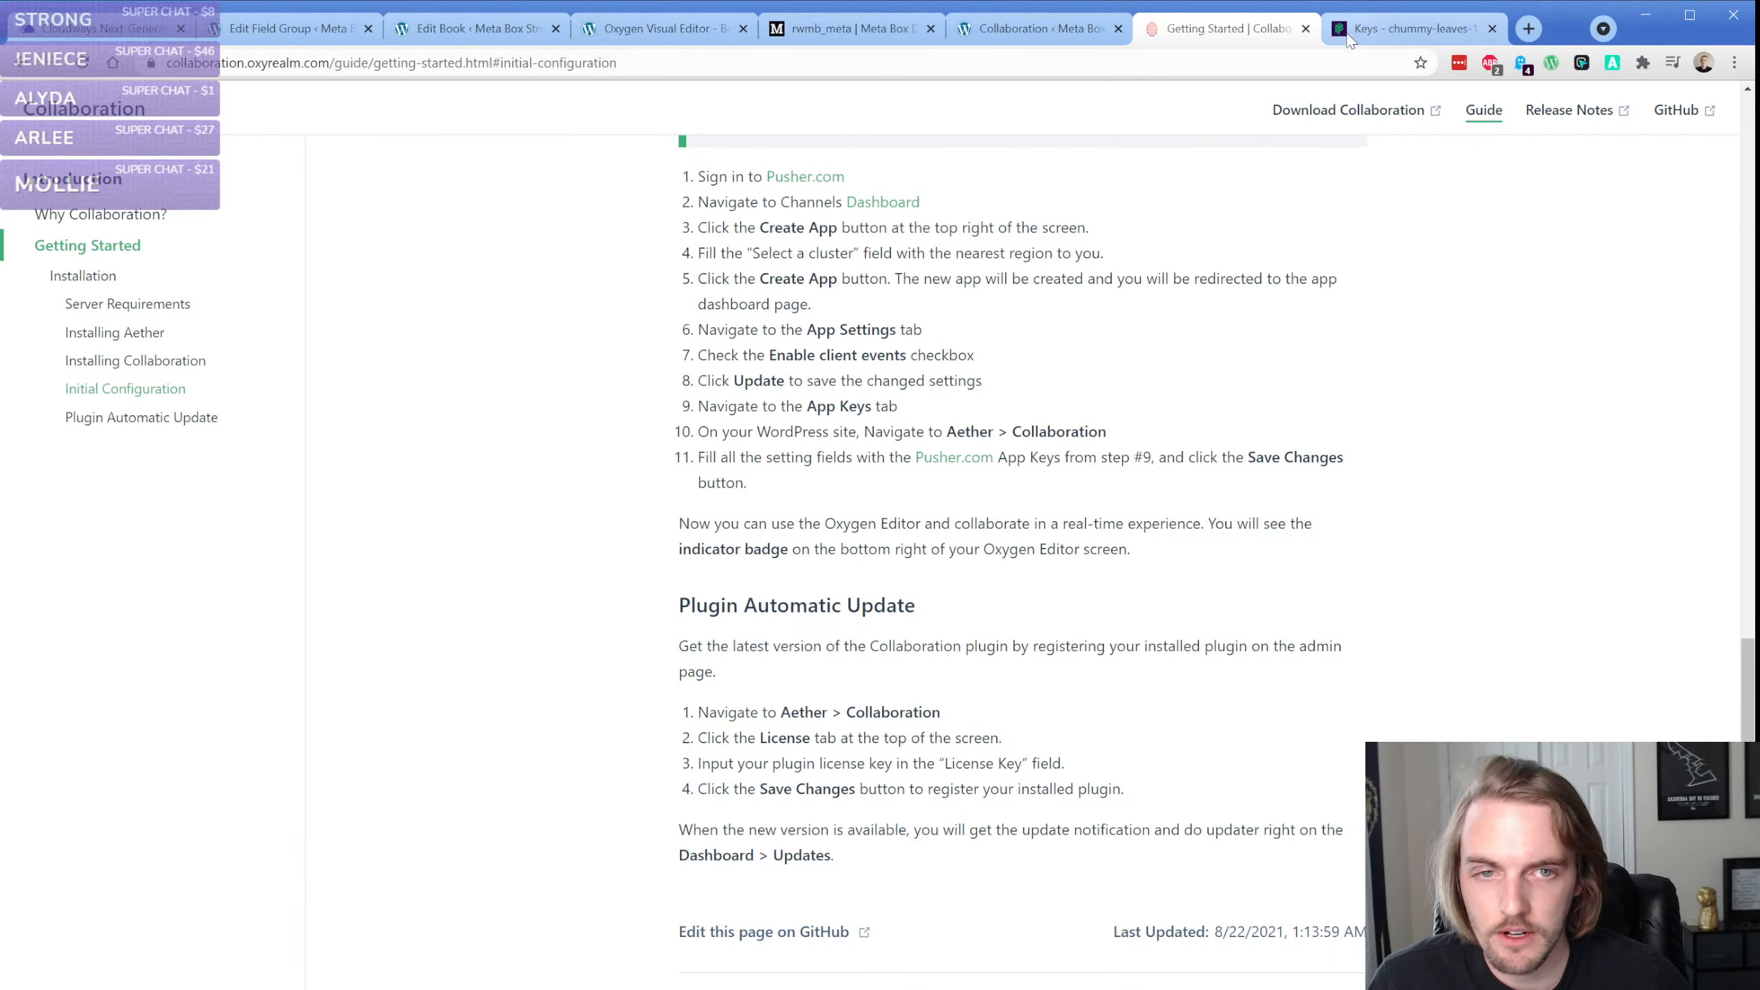
Copy the app ID from Pusher's app keys into the Pusher APP ID field of the WordPress Collaboration settings
left_click(1386, 28)
double_click(676, 365)
key("ctrl+c")
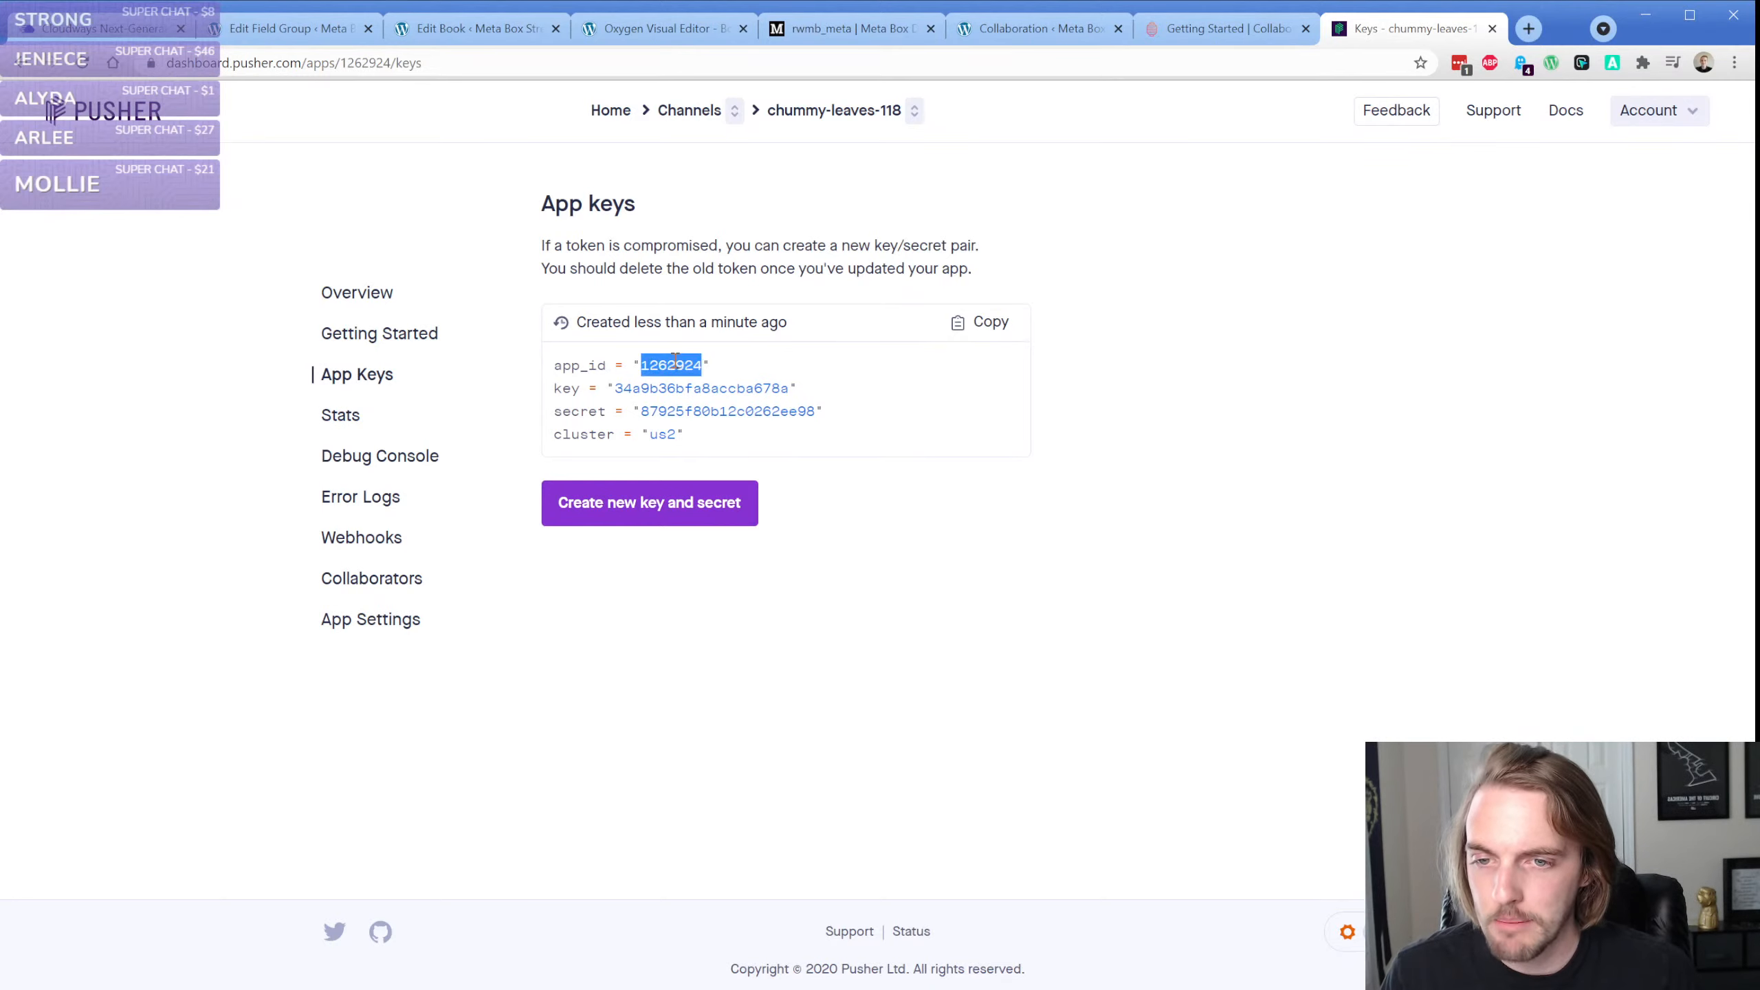
left_click(1023, 29)
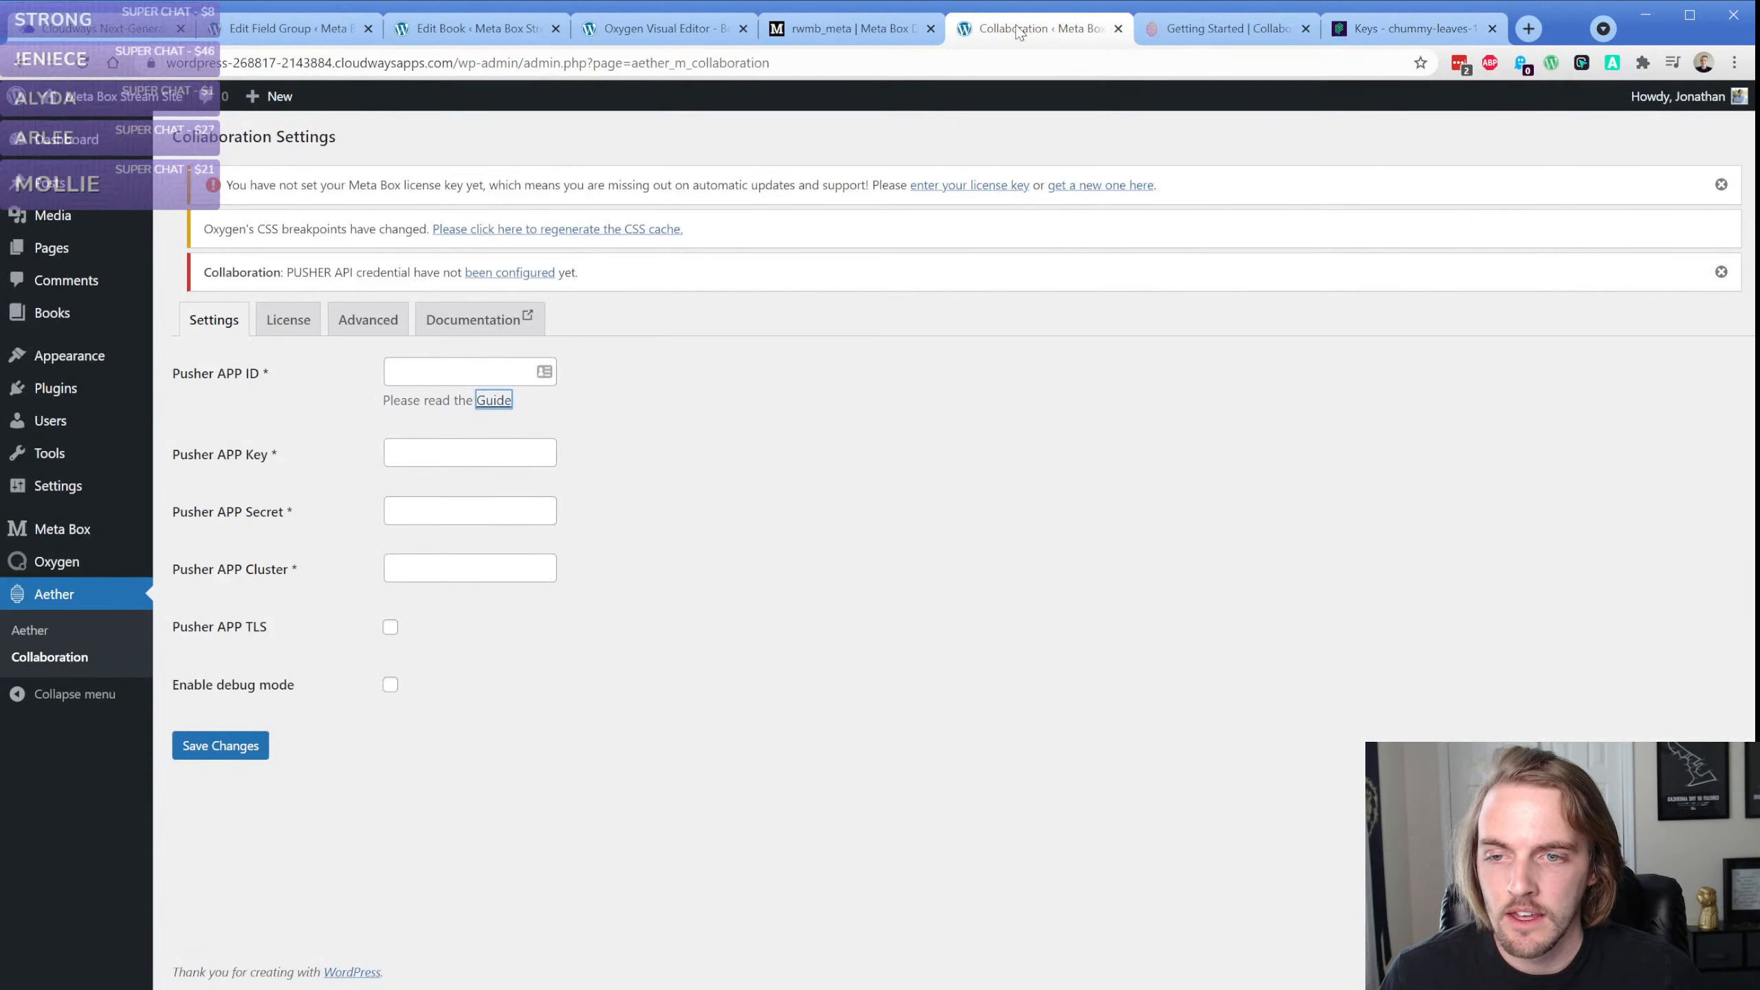
left_click(443, 373)
key("ctrl+v")
Copy the app's key from Pusher into the Pusher APP Key field of the Collaboration settings
left_click(1358, 29)
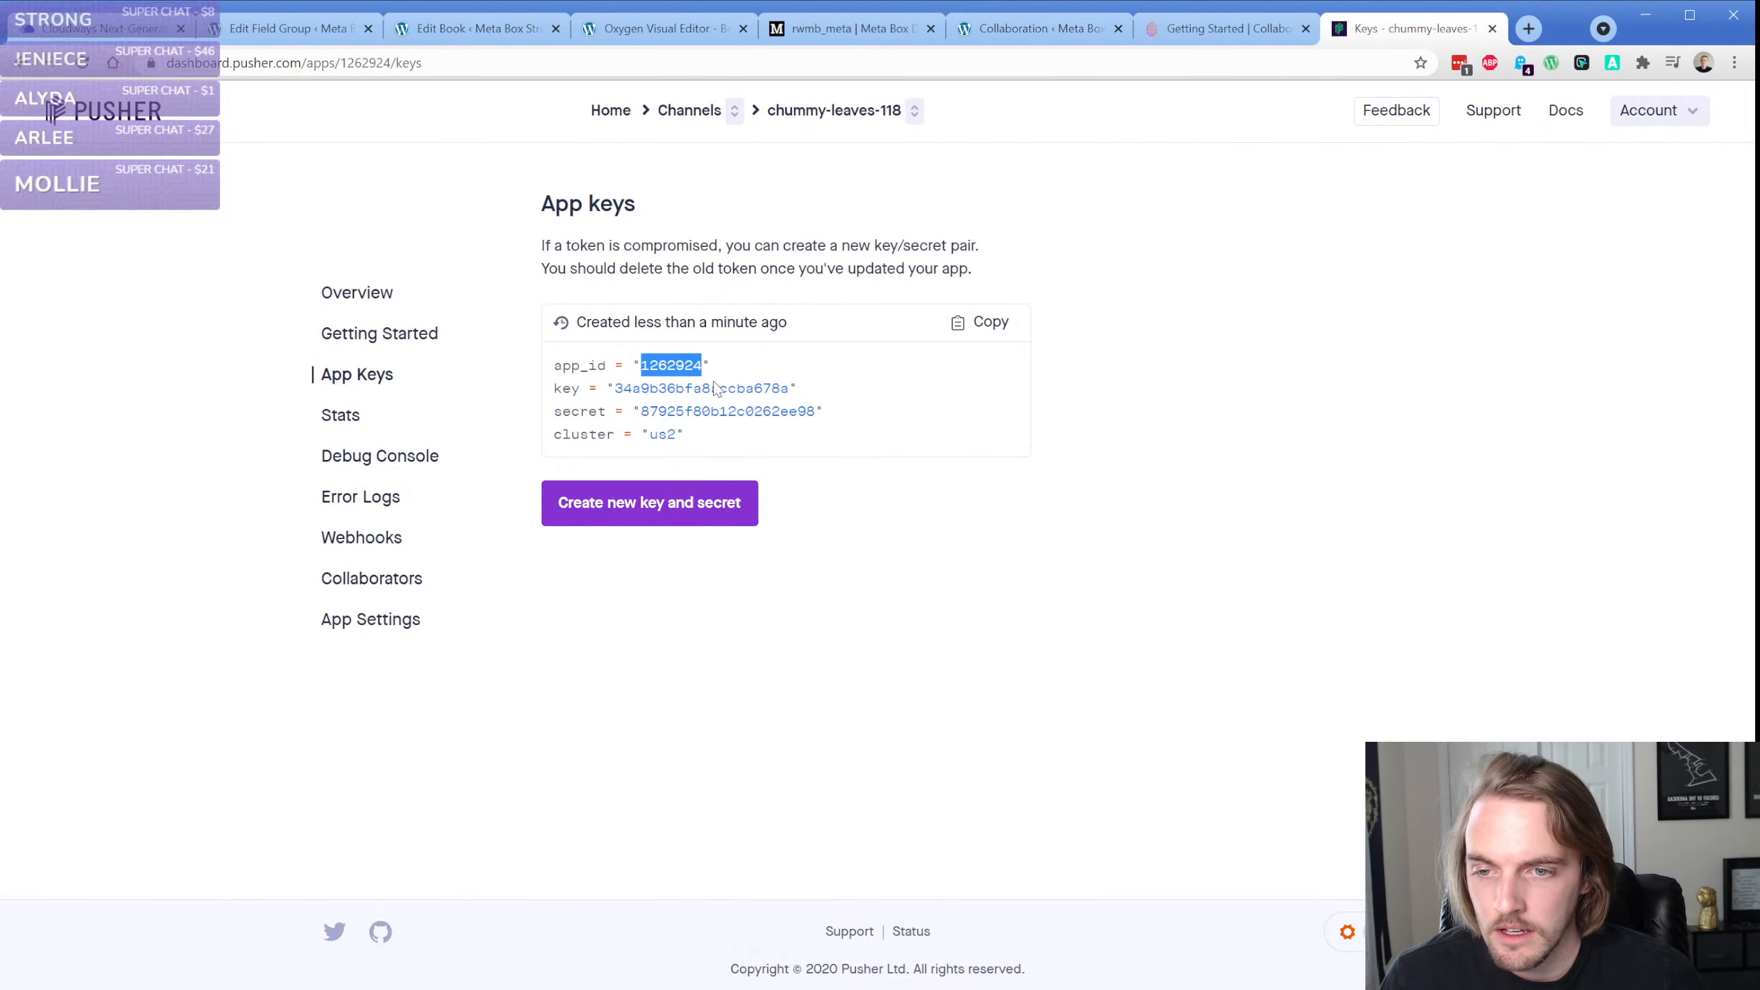
double_click(702, 388)
key("ctrl+c")
left_click(995, 34)
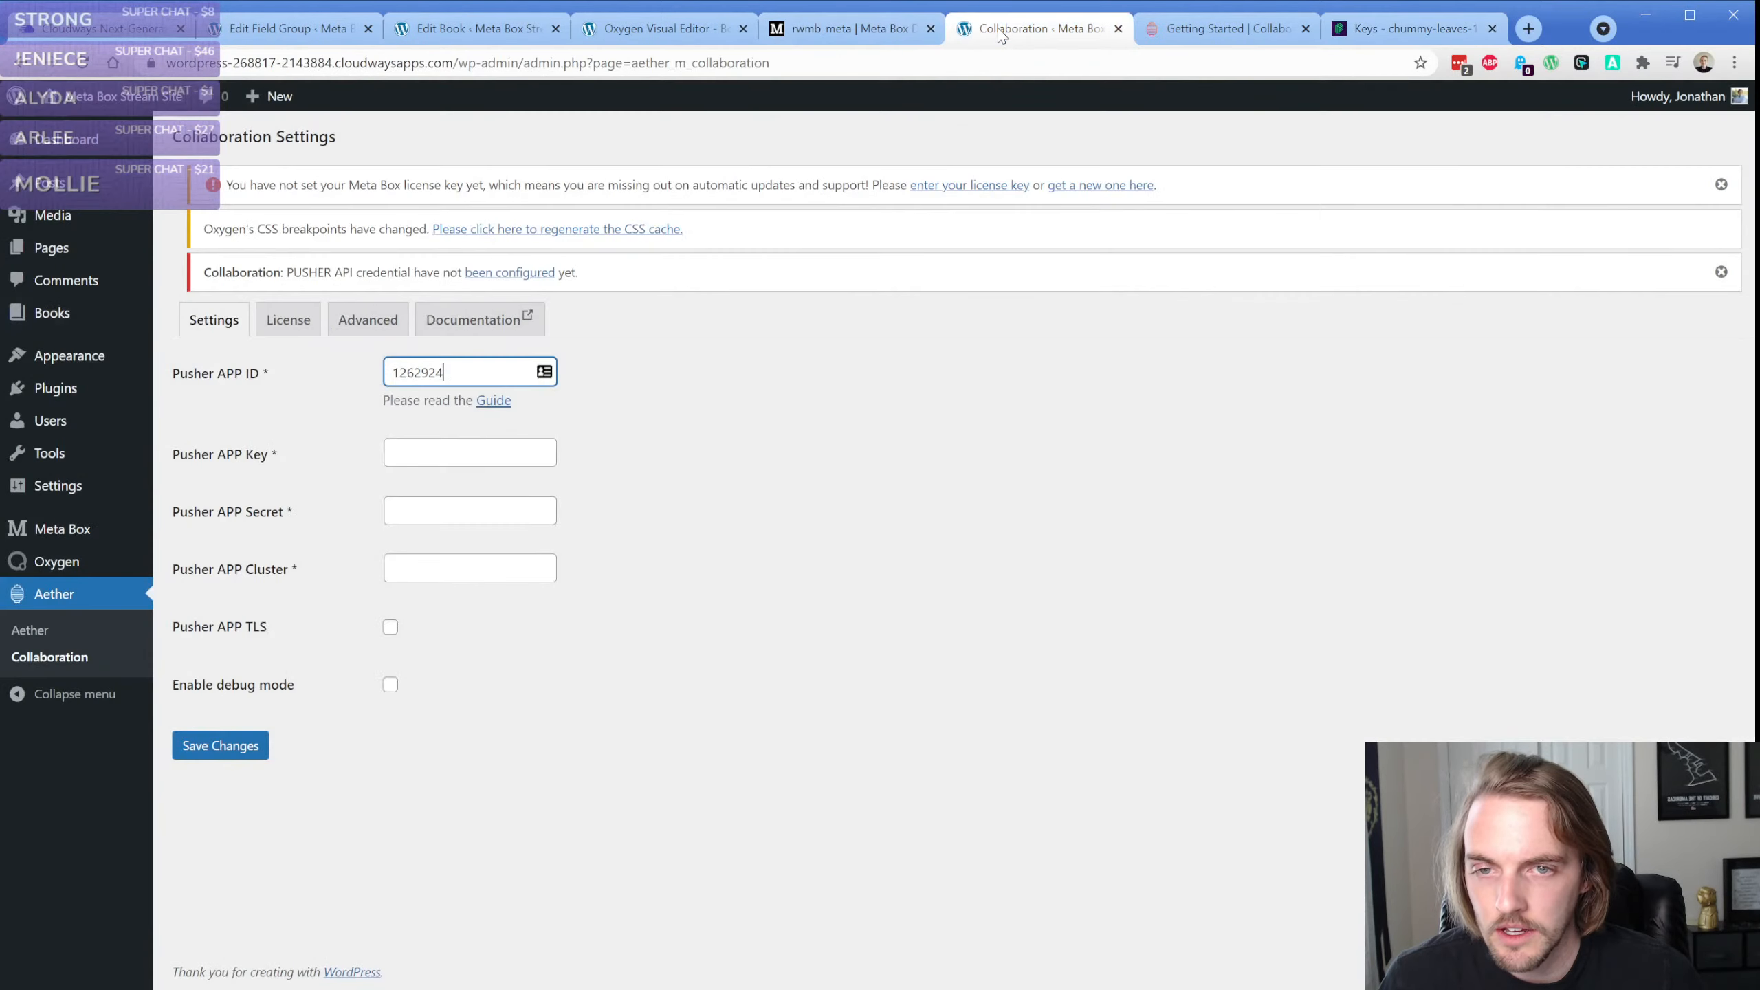
left_click(440, 452)
key("ctrl+v")
Copy the app's secret from Pusher into the Pusher APP Secret field of the Collaboration settings
left_click(1356, 31)
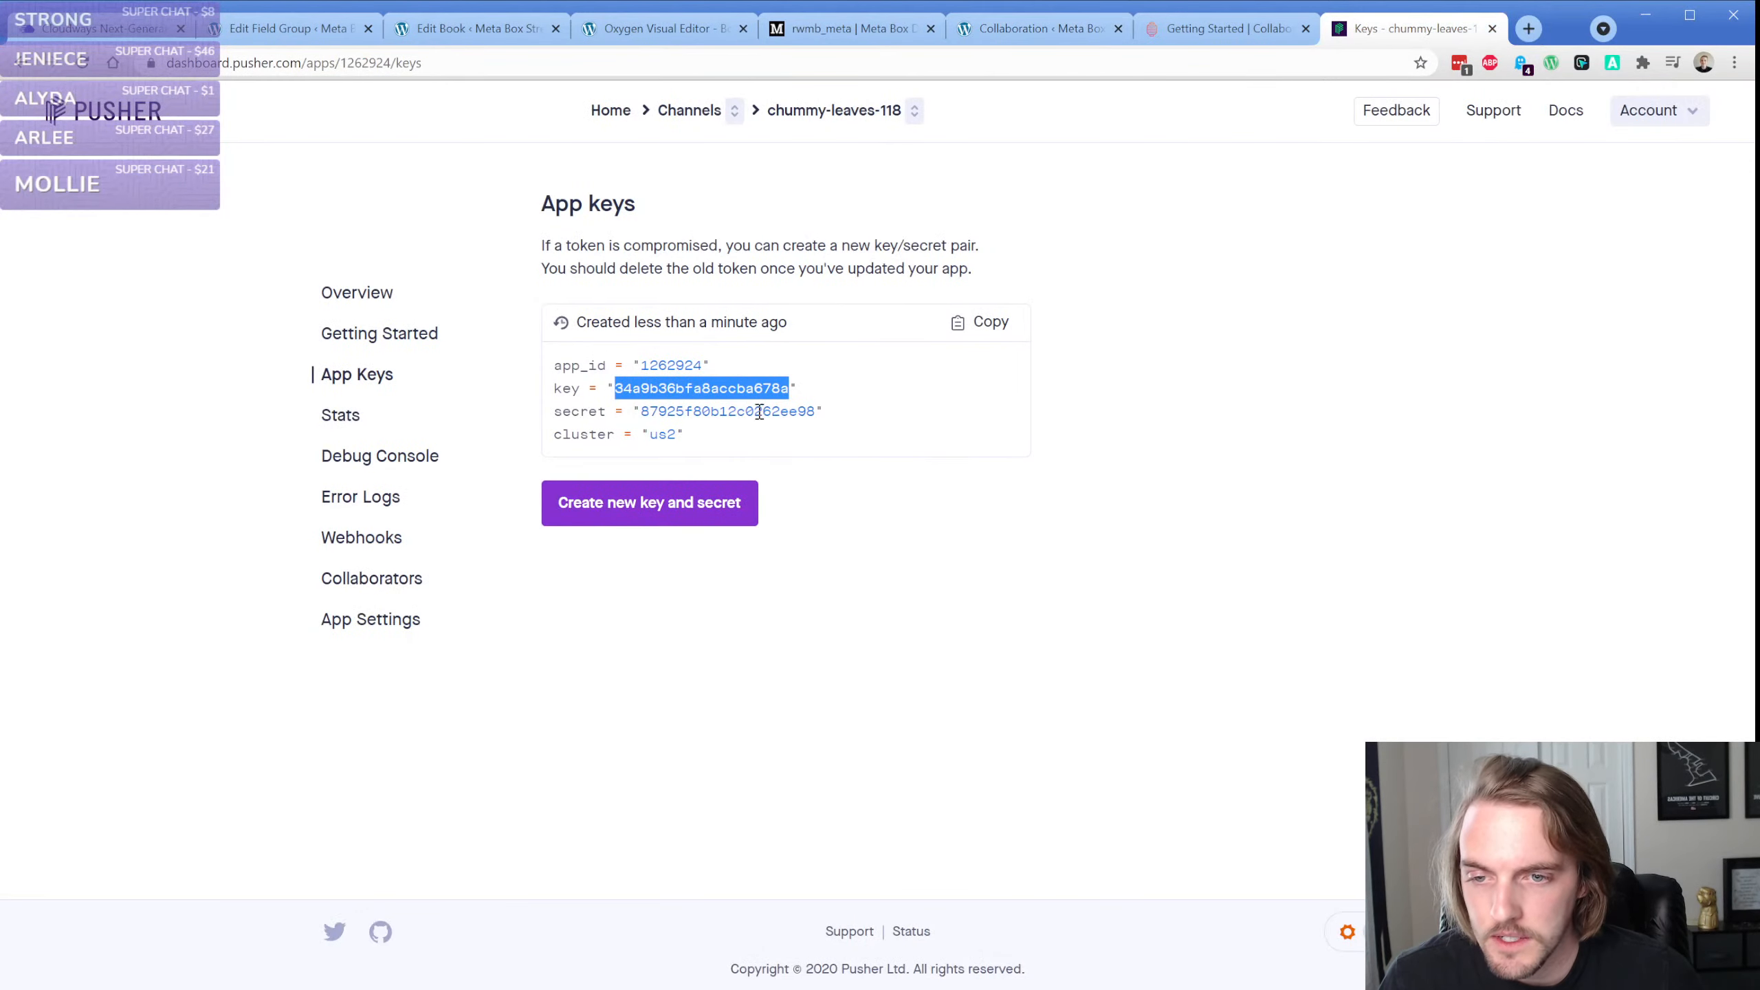
double_click(720, 411)
key("ctrl+c")
left_click(666, 29)
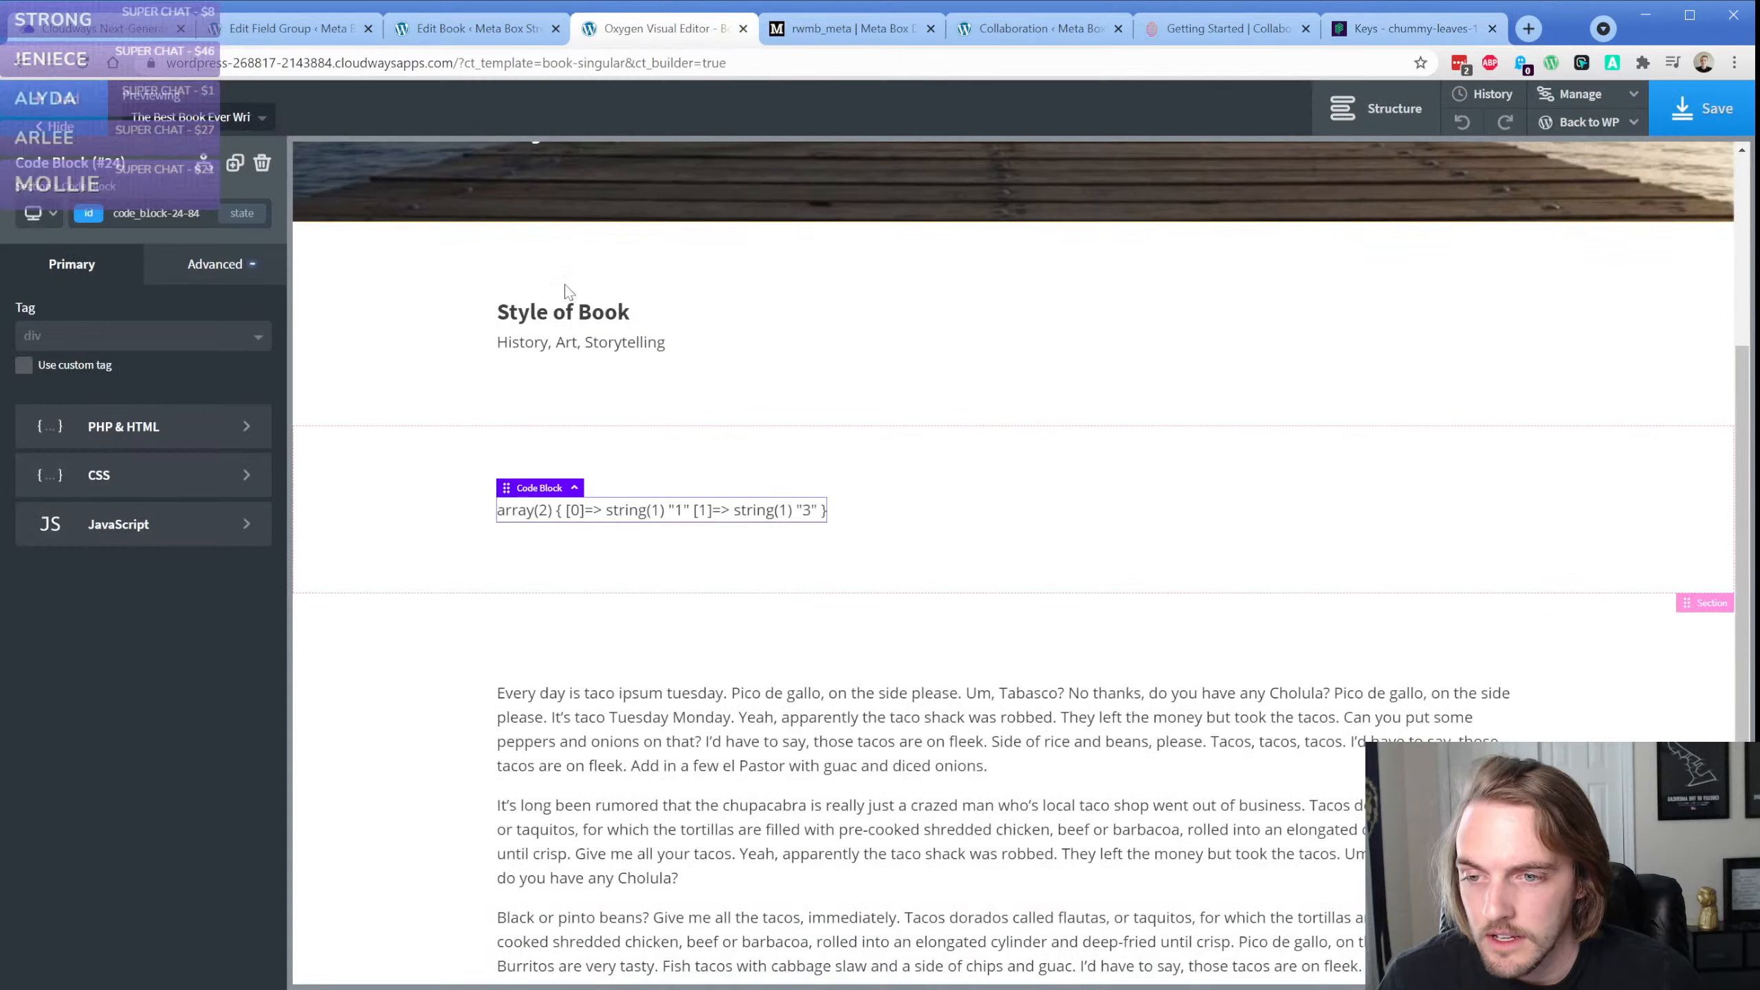
left_click(821, 29)
left_click(992, 6)
left_click(468, 511)
key("ctrl+v")
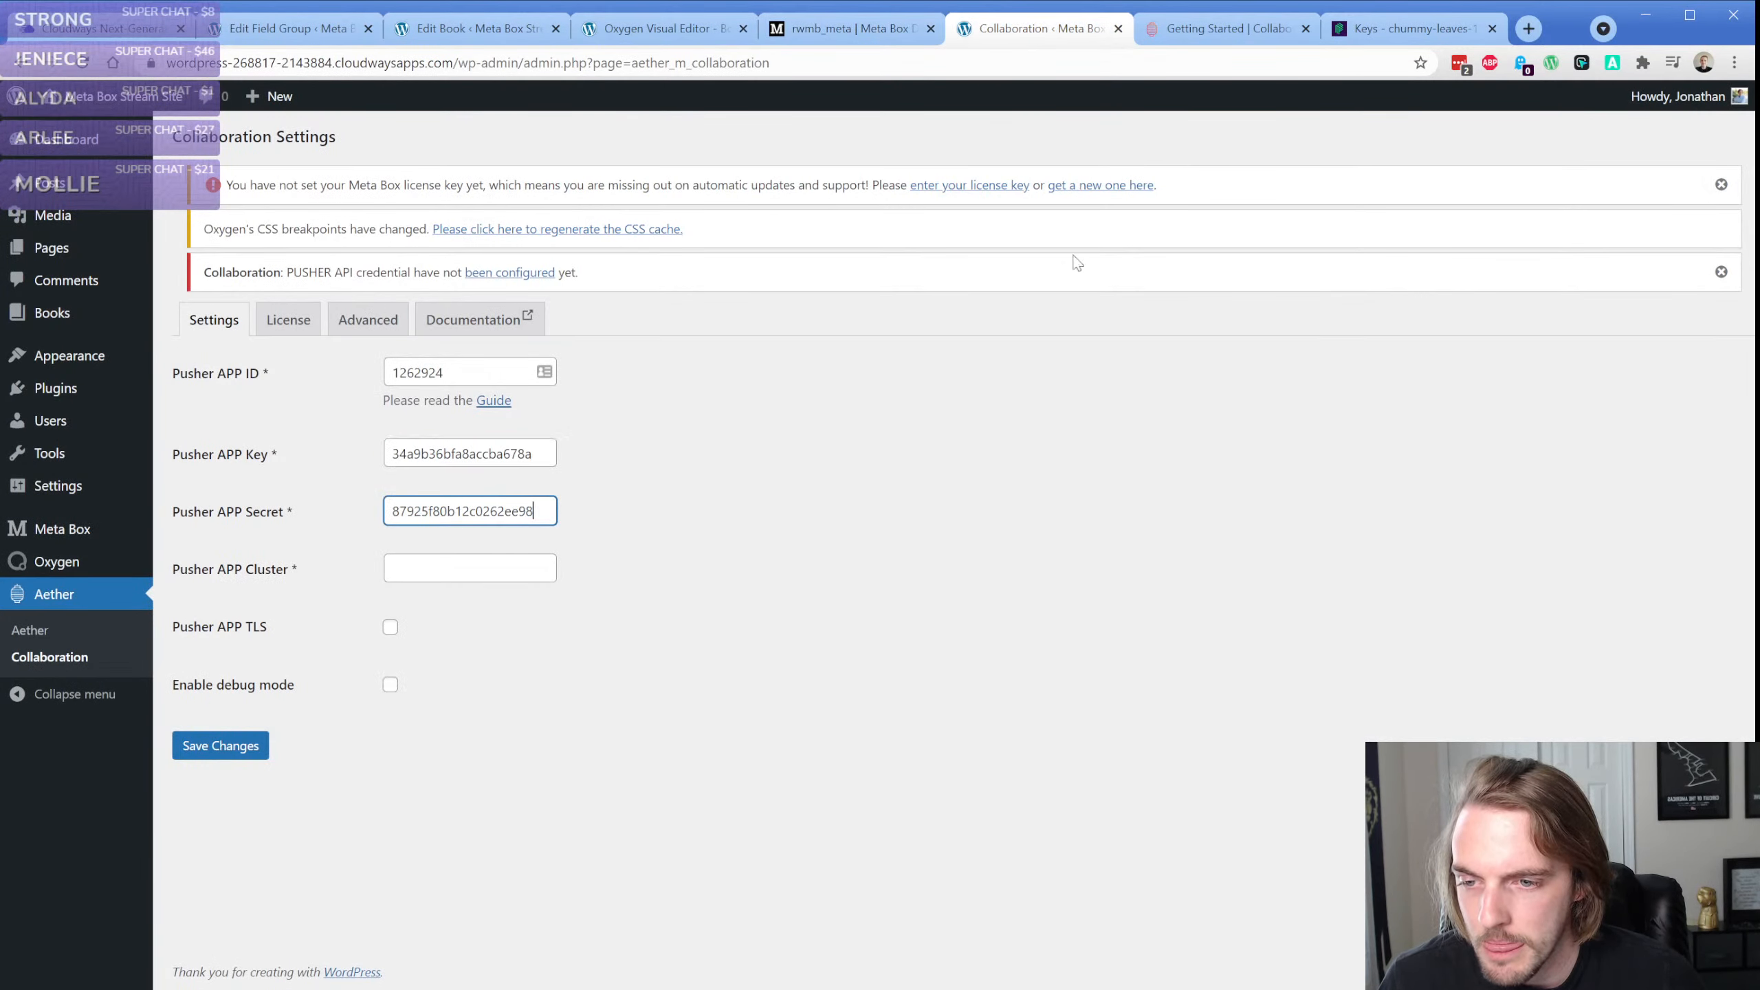
Copy the cluster us2 from Pusher into the Pusher APP Cluster field and save the Collaboration settings
left_click(1374, 38)
double_click(662, 434)
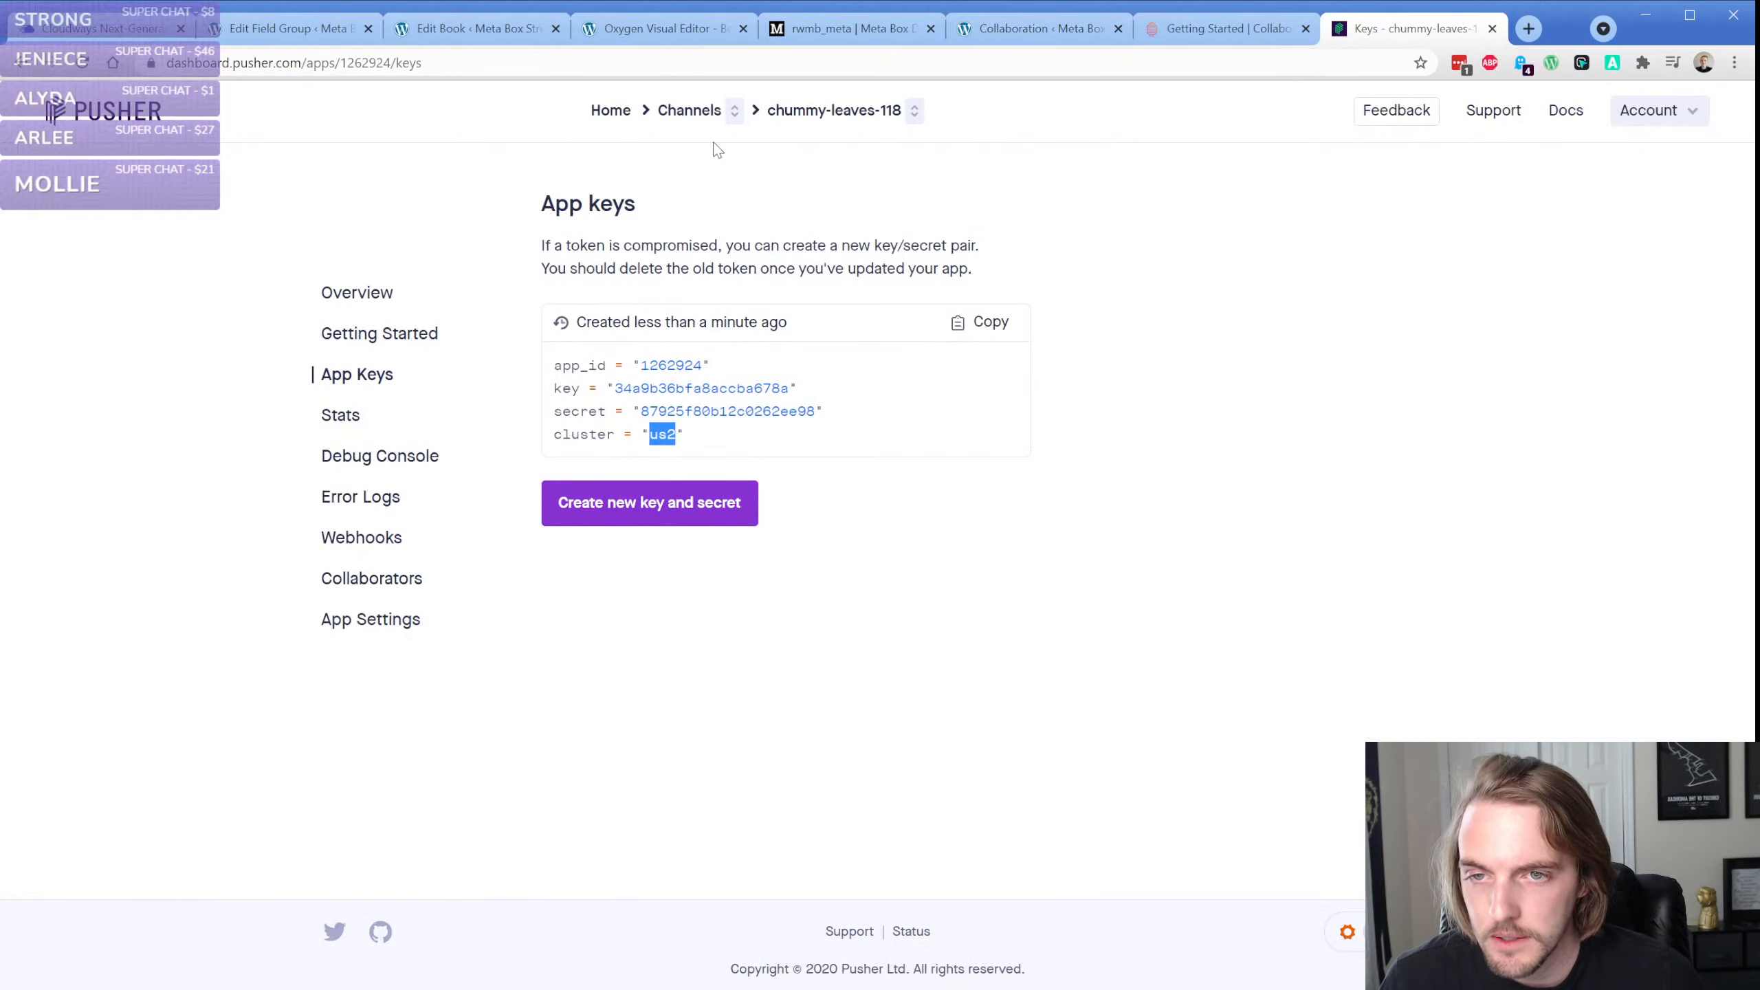
left_click(1040, 28)
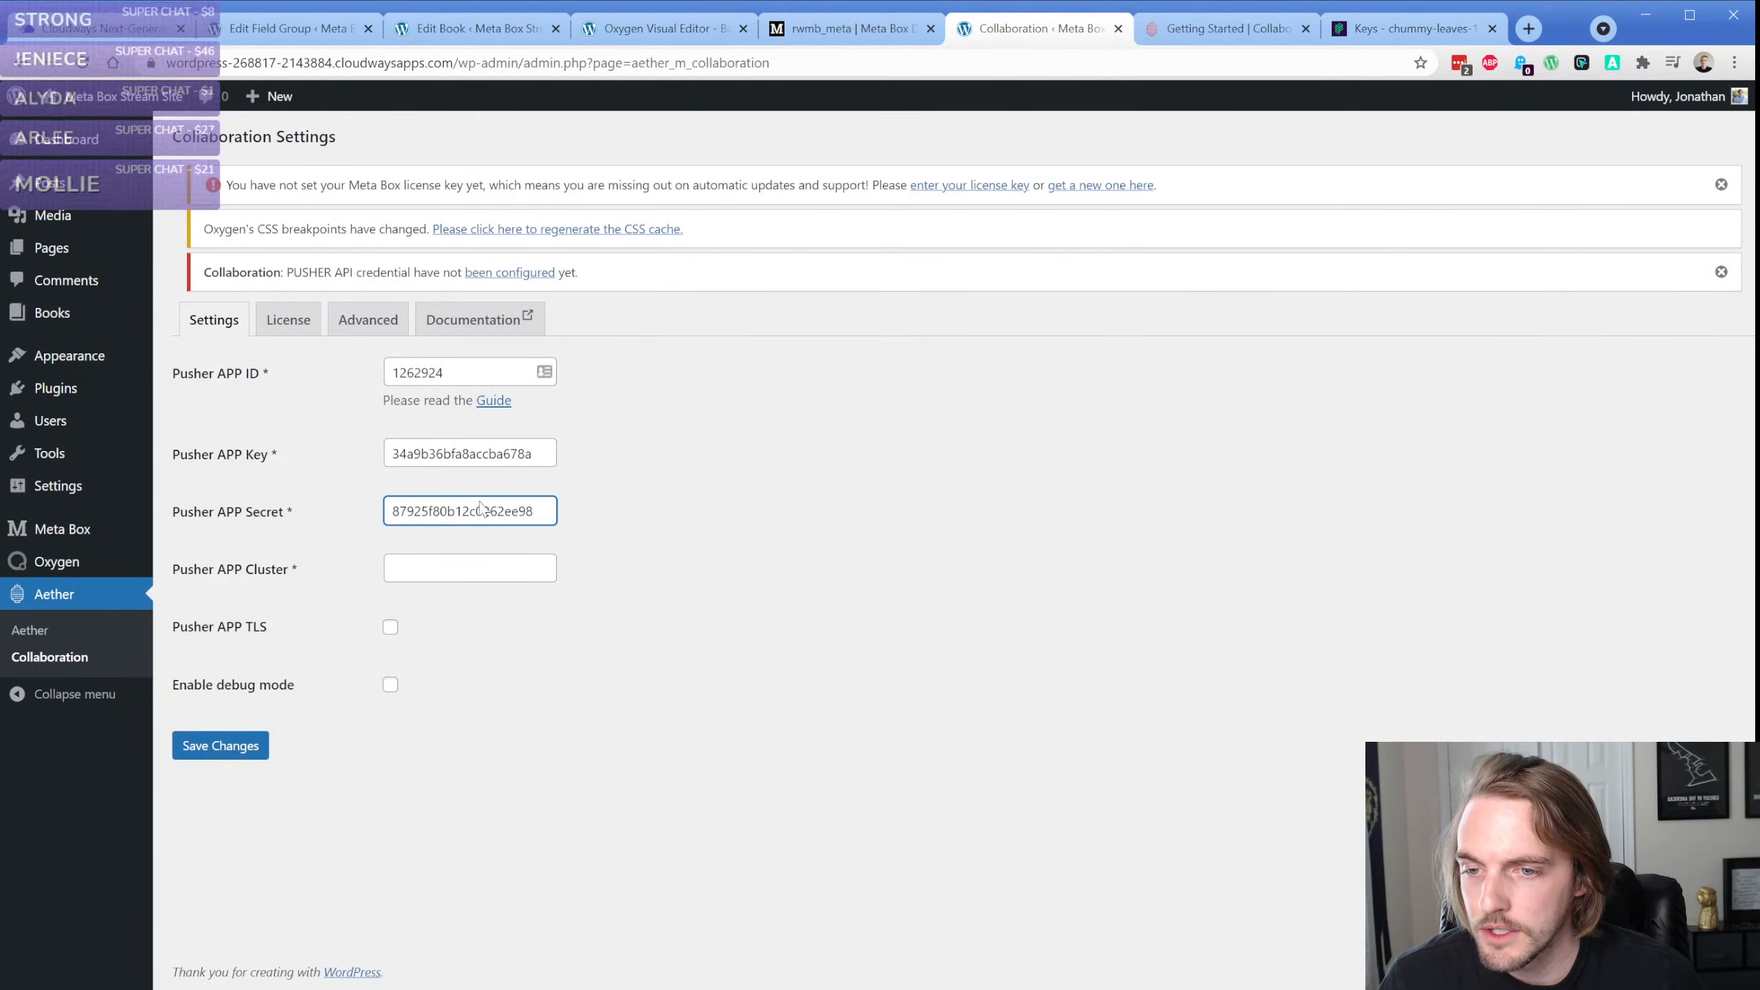
left_click(478, 576)
left_click(218, 746)
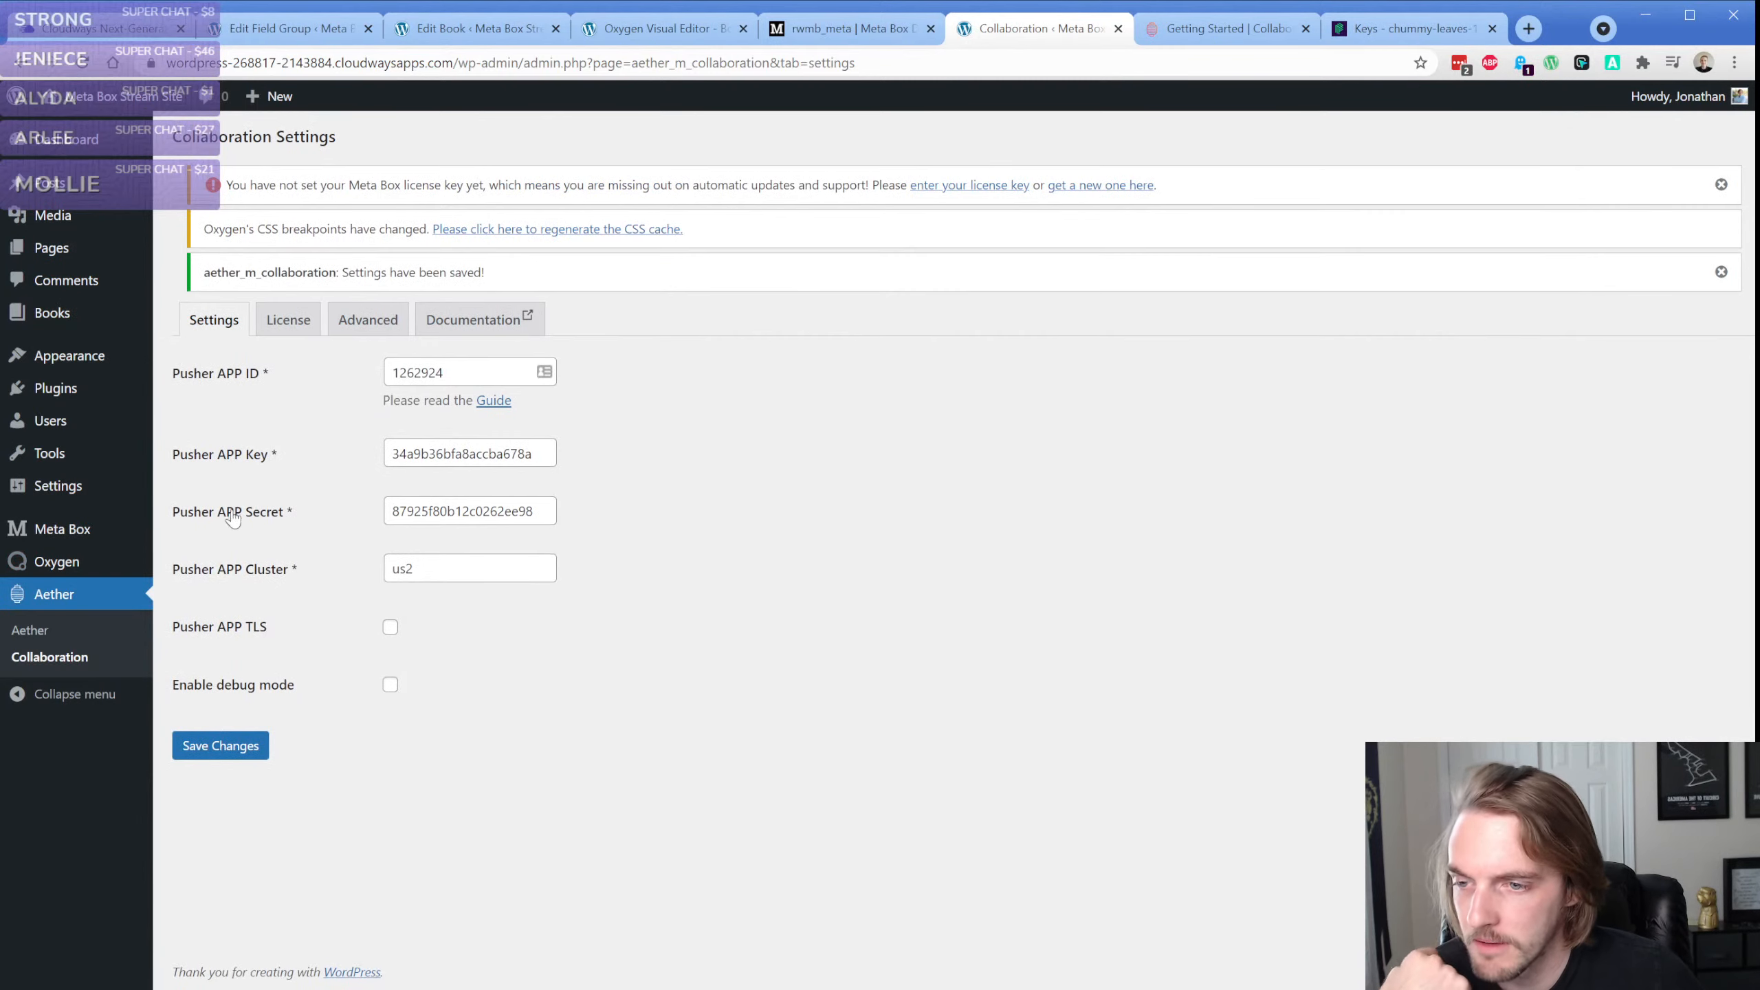
Open the list of Oxygen templates in the WordPress admin
mouse_move(67, 362)
mouse_move(134, 572)
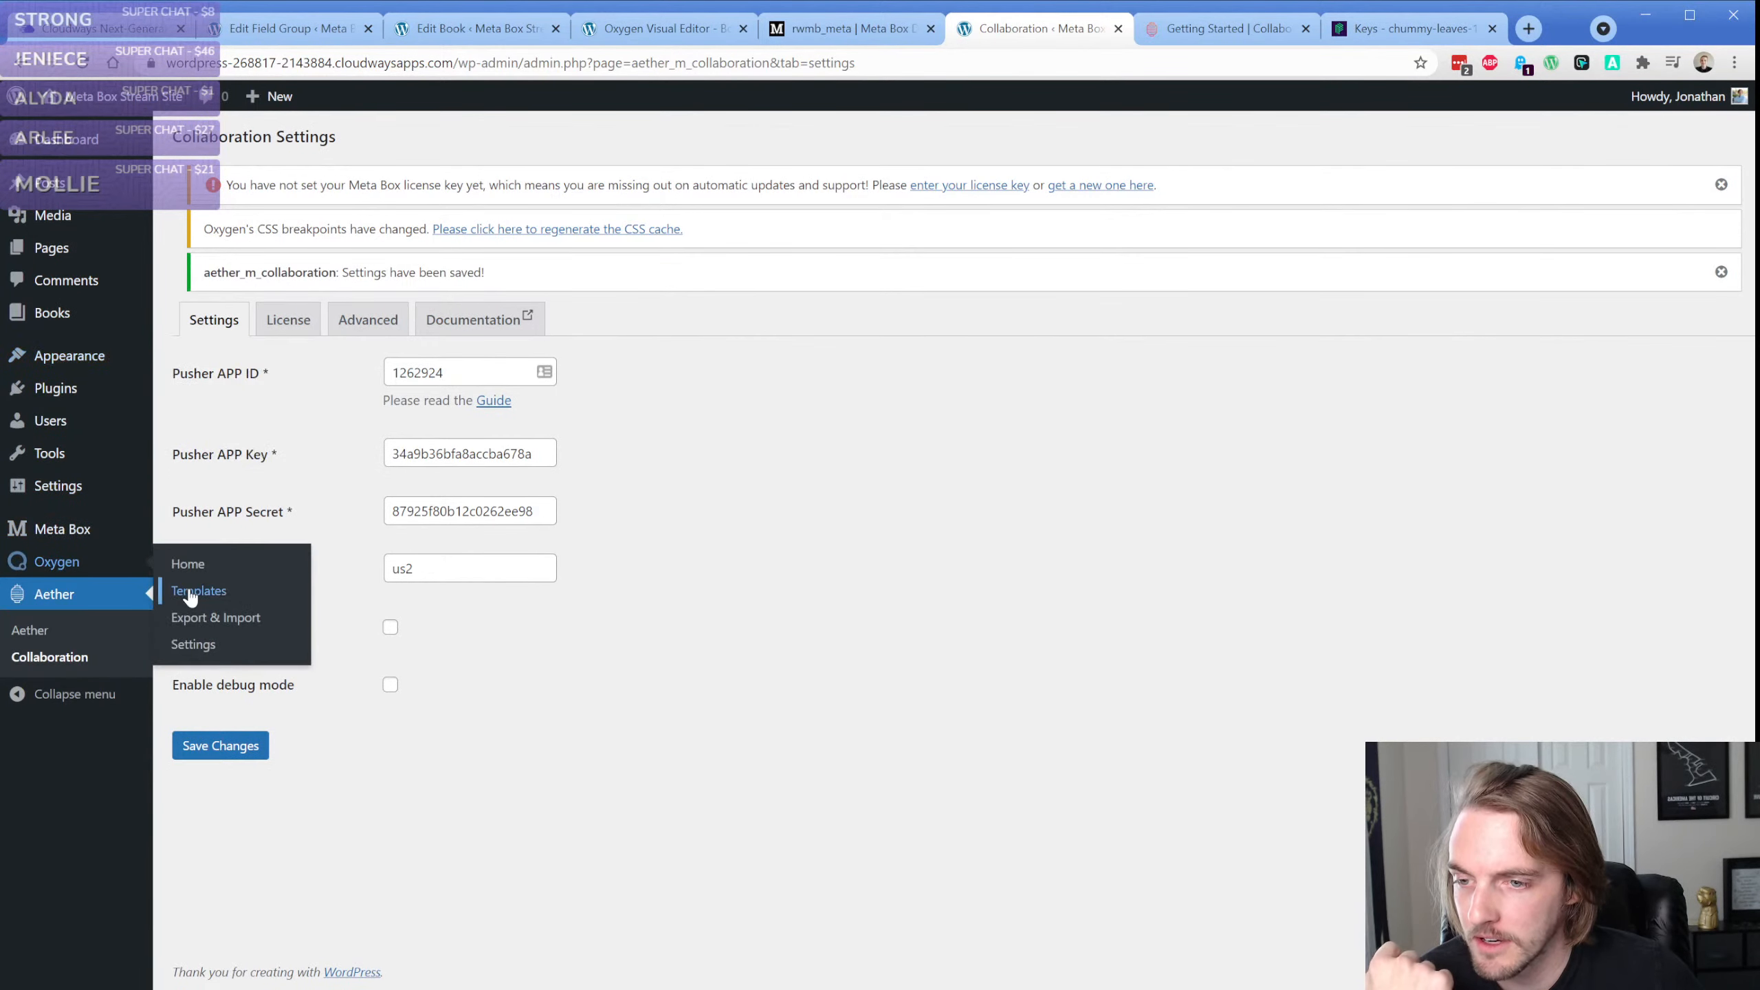
left_click(197, 598)
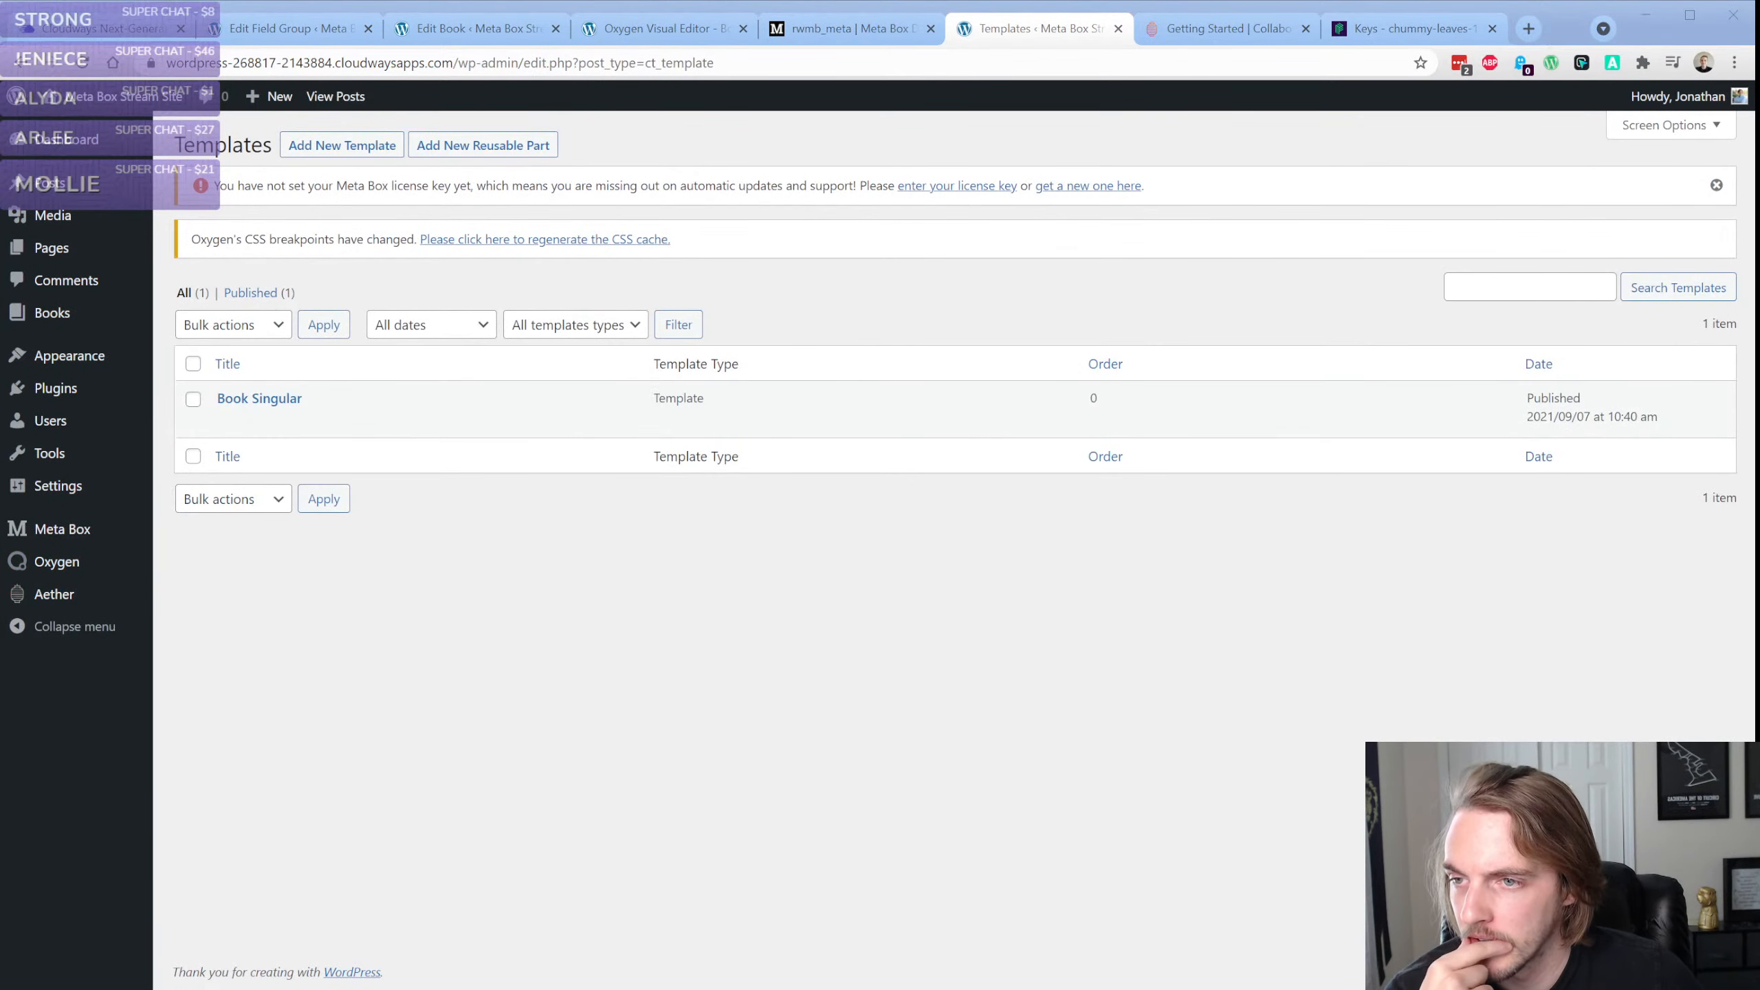
left_click(482, 568)
mouse_move(360, 430)
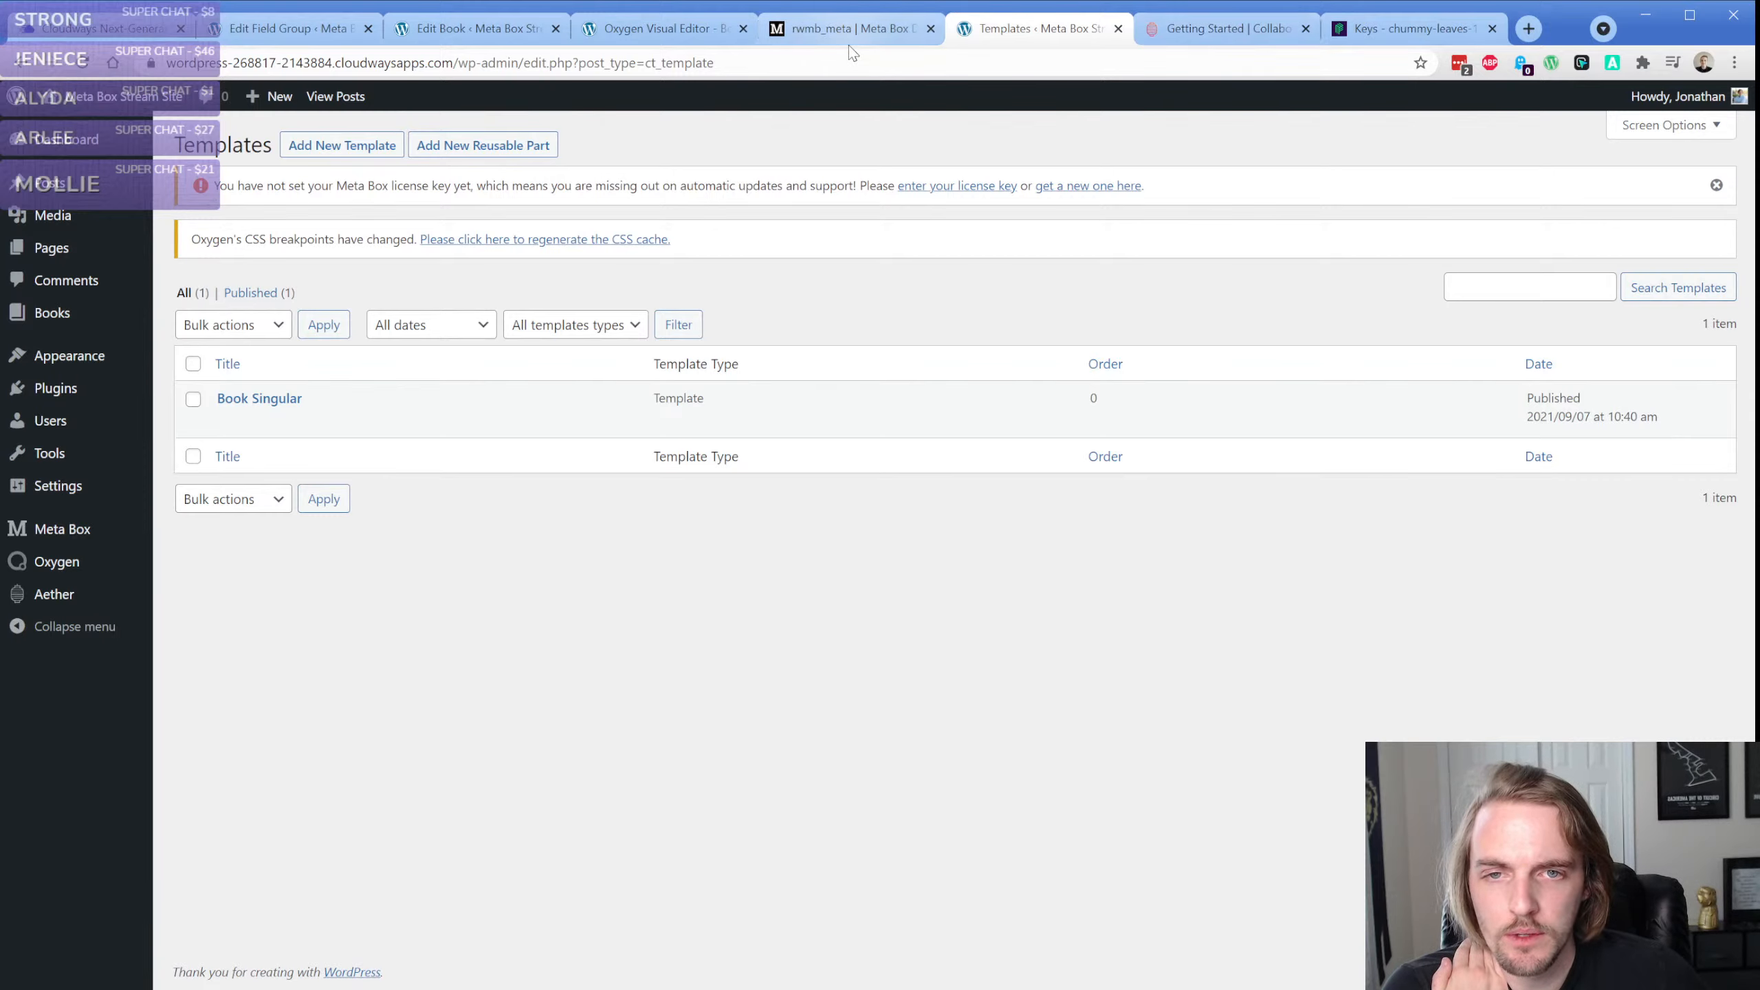
Reopen the Collaboration settings and move that tab and the Pusher app keys tab out of the main browser window
mouse_move(55, 593)
left_click(186, 626)
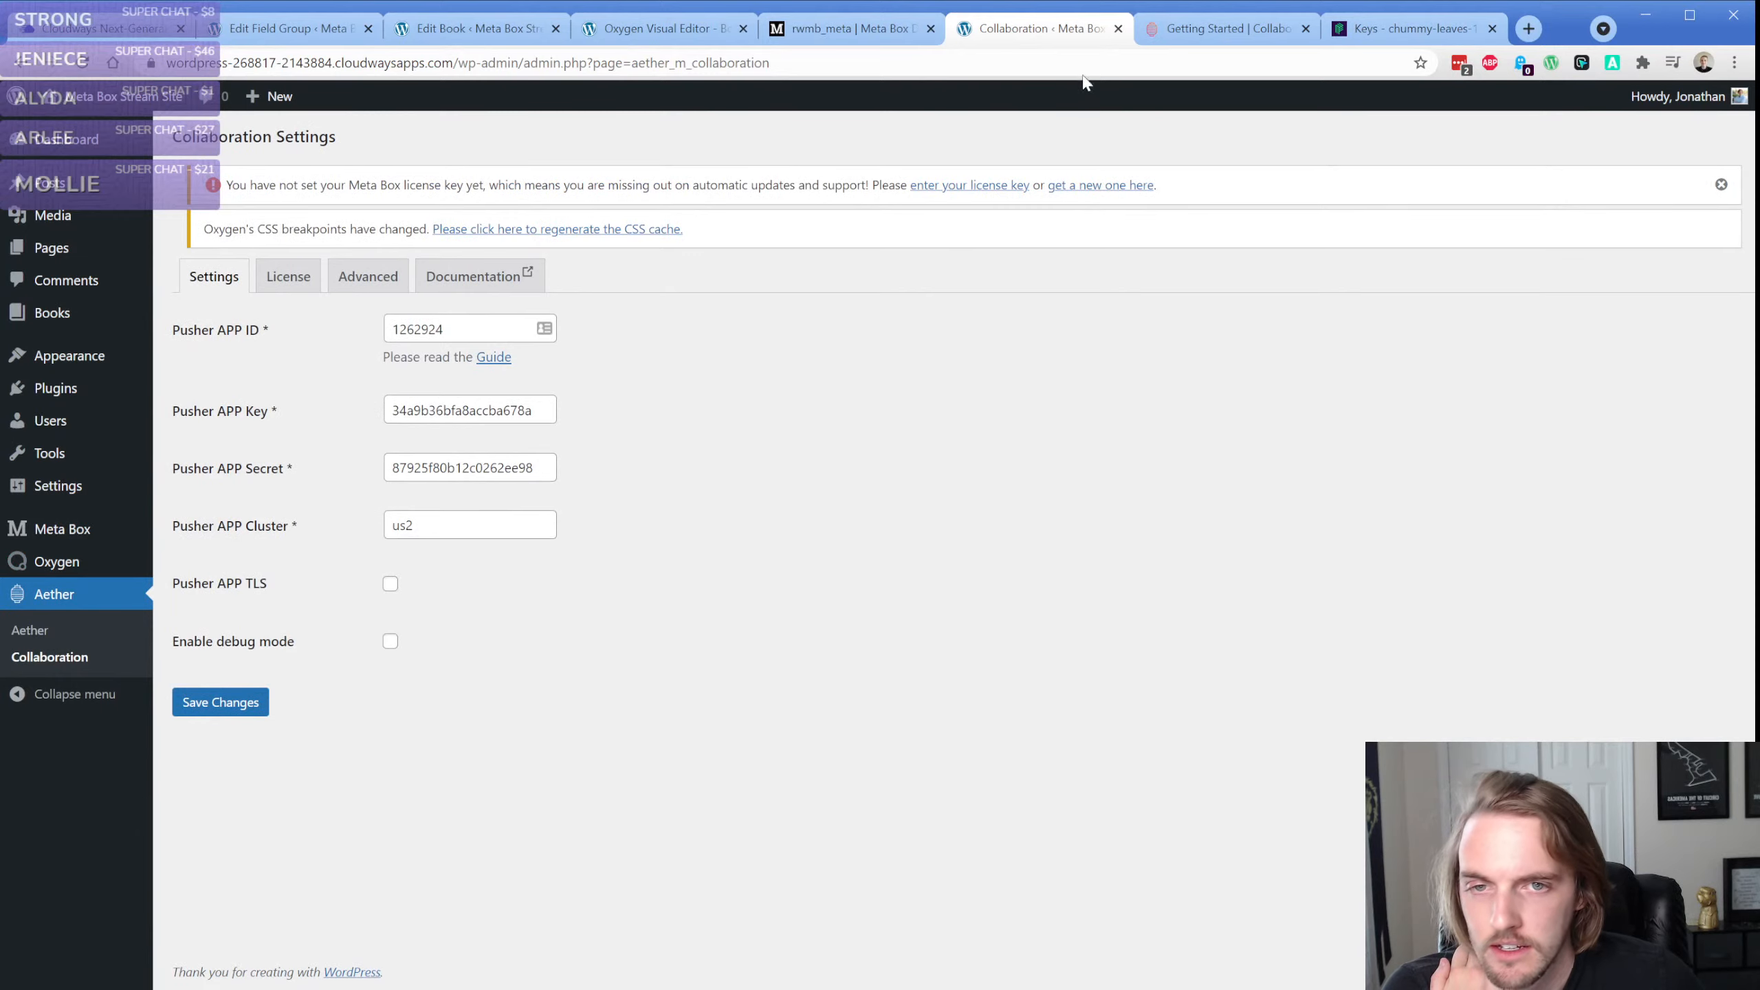
left_click_drag(1052, 27, 1758, 41)
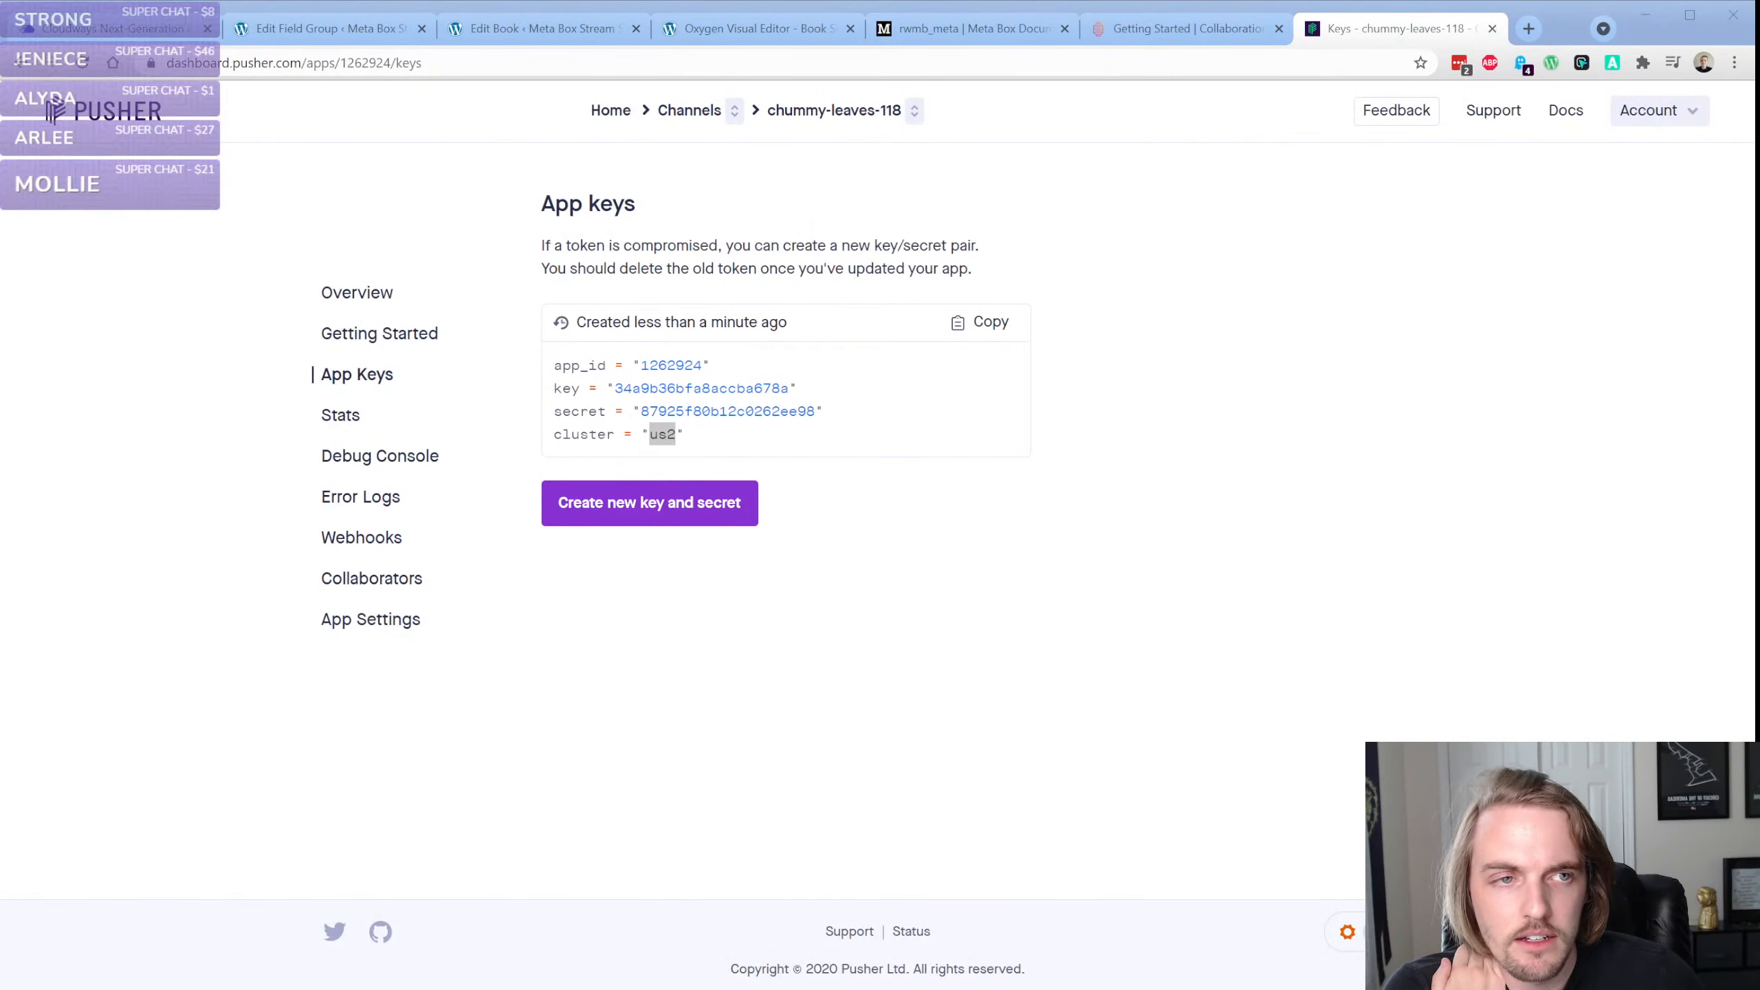
left_click(285, 192)
left_click_drag(1387, 26, 1759, 35)
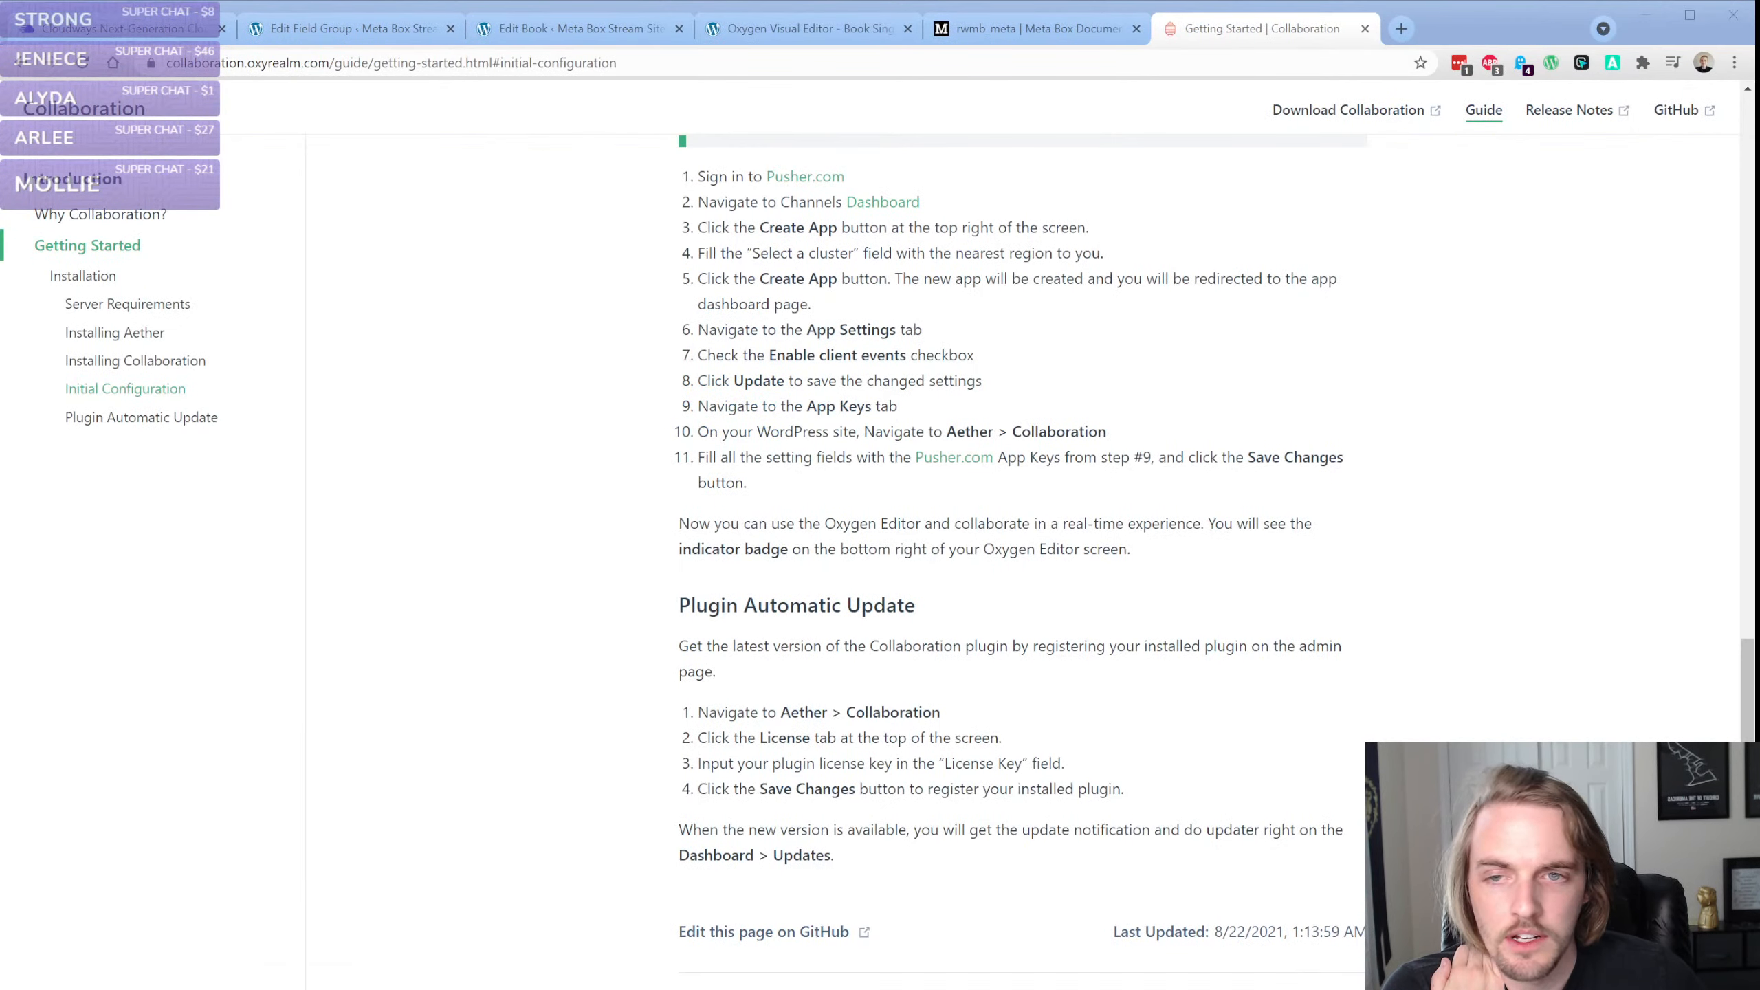
left_click(394, 299)
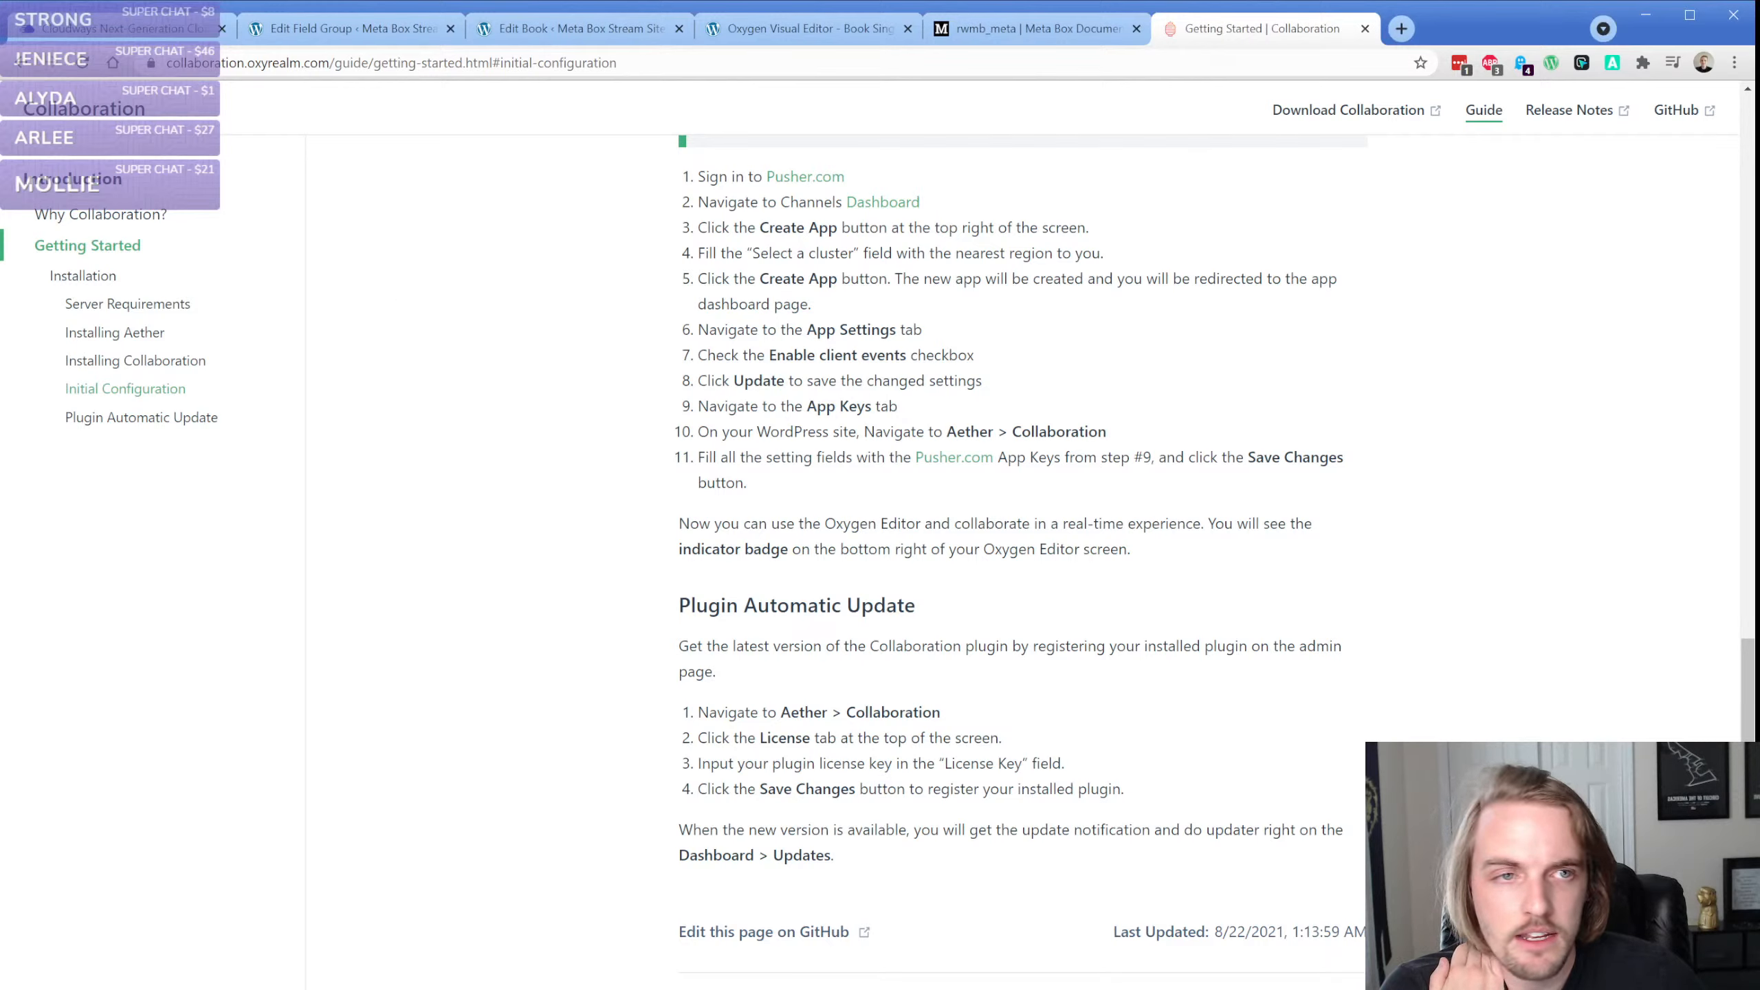
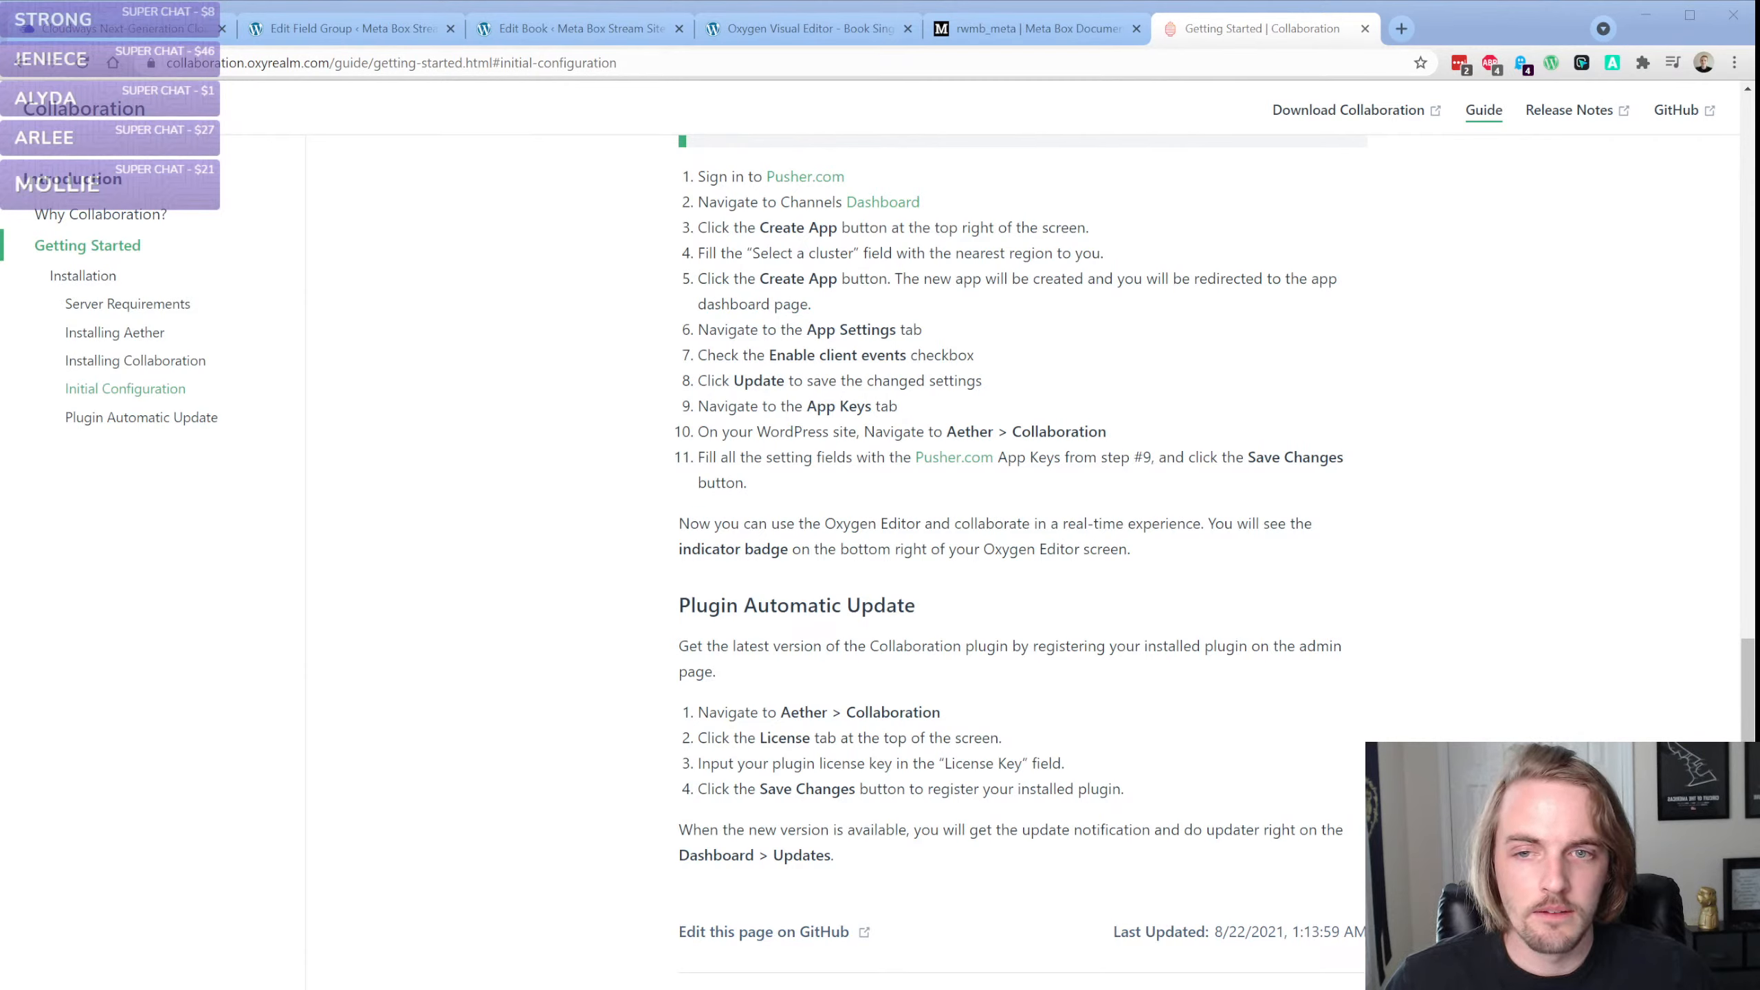
Bring a WordPress admin tab into the main browser window and open the list of Oxygen templates
left_click(368, 255)
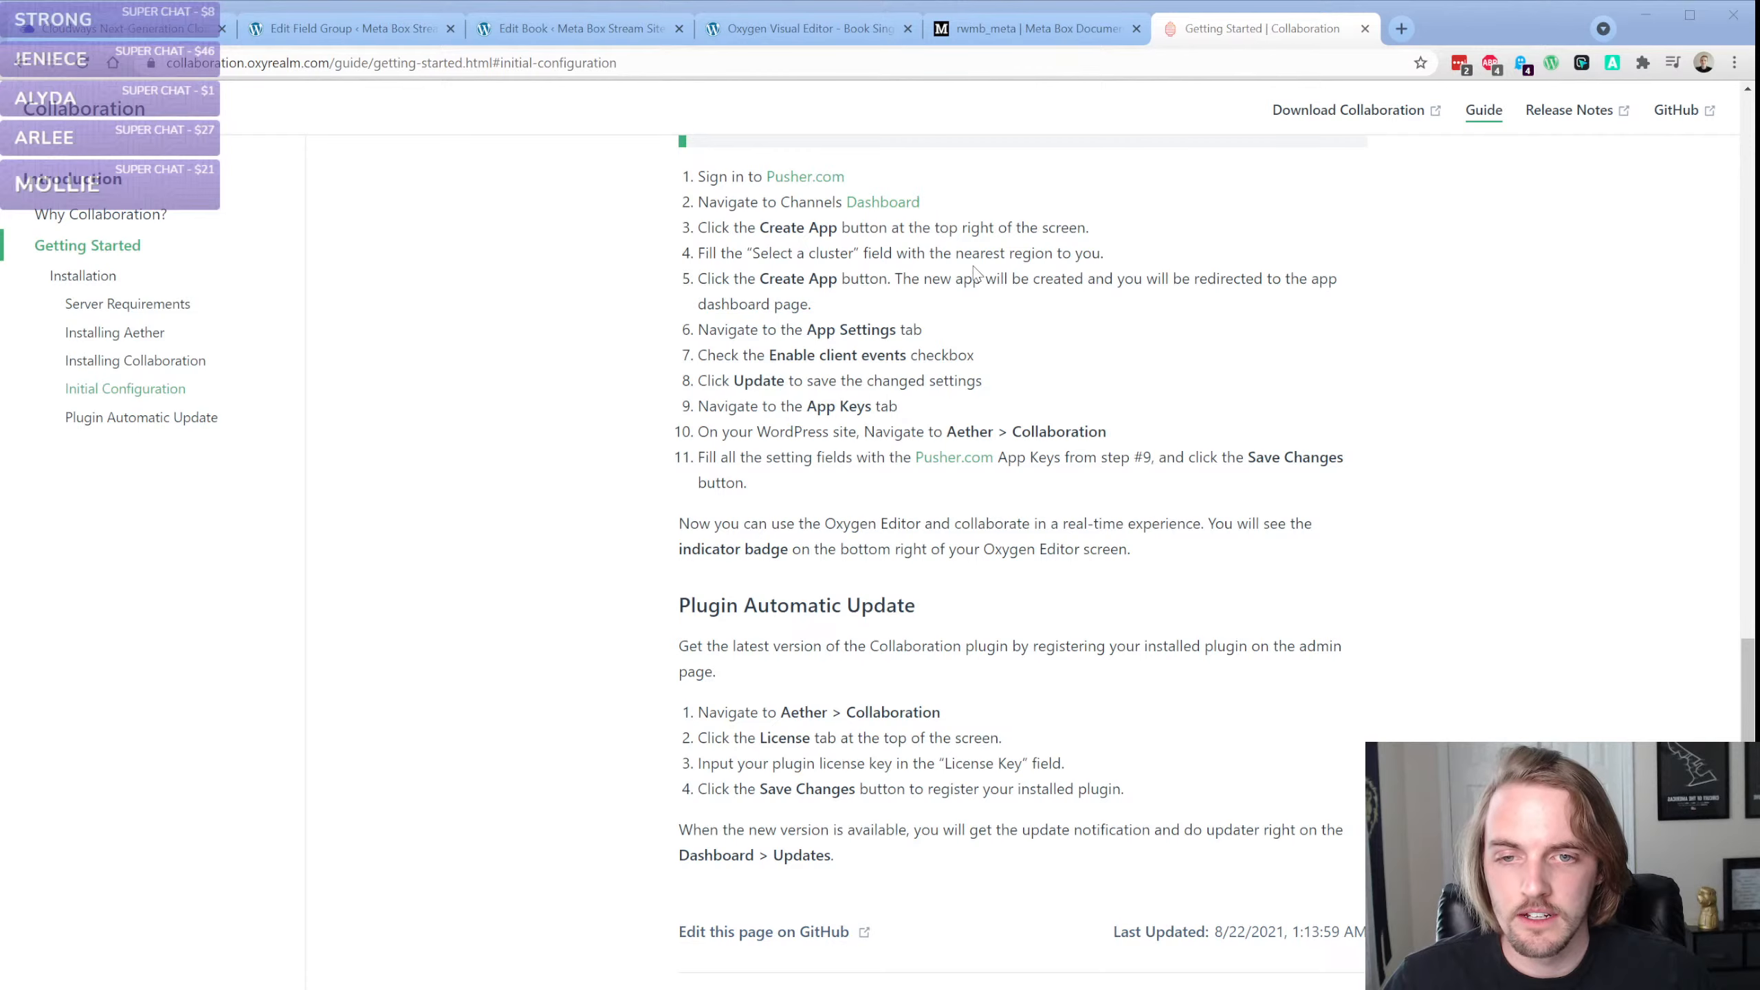
left_click_drag(974, 266, 1361, 33)
mouse_move(63, 491)
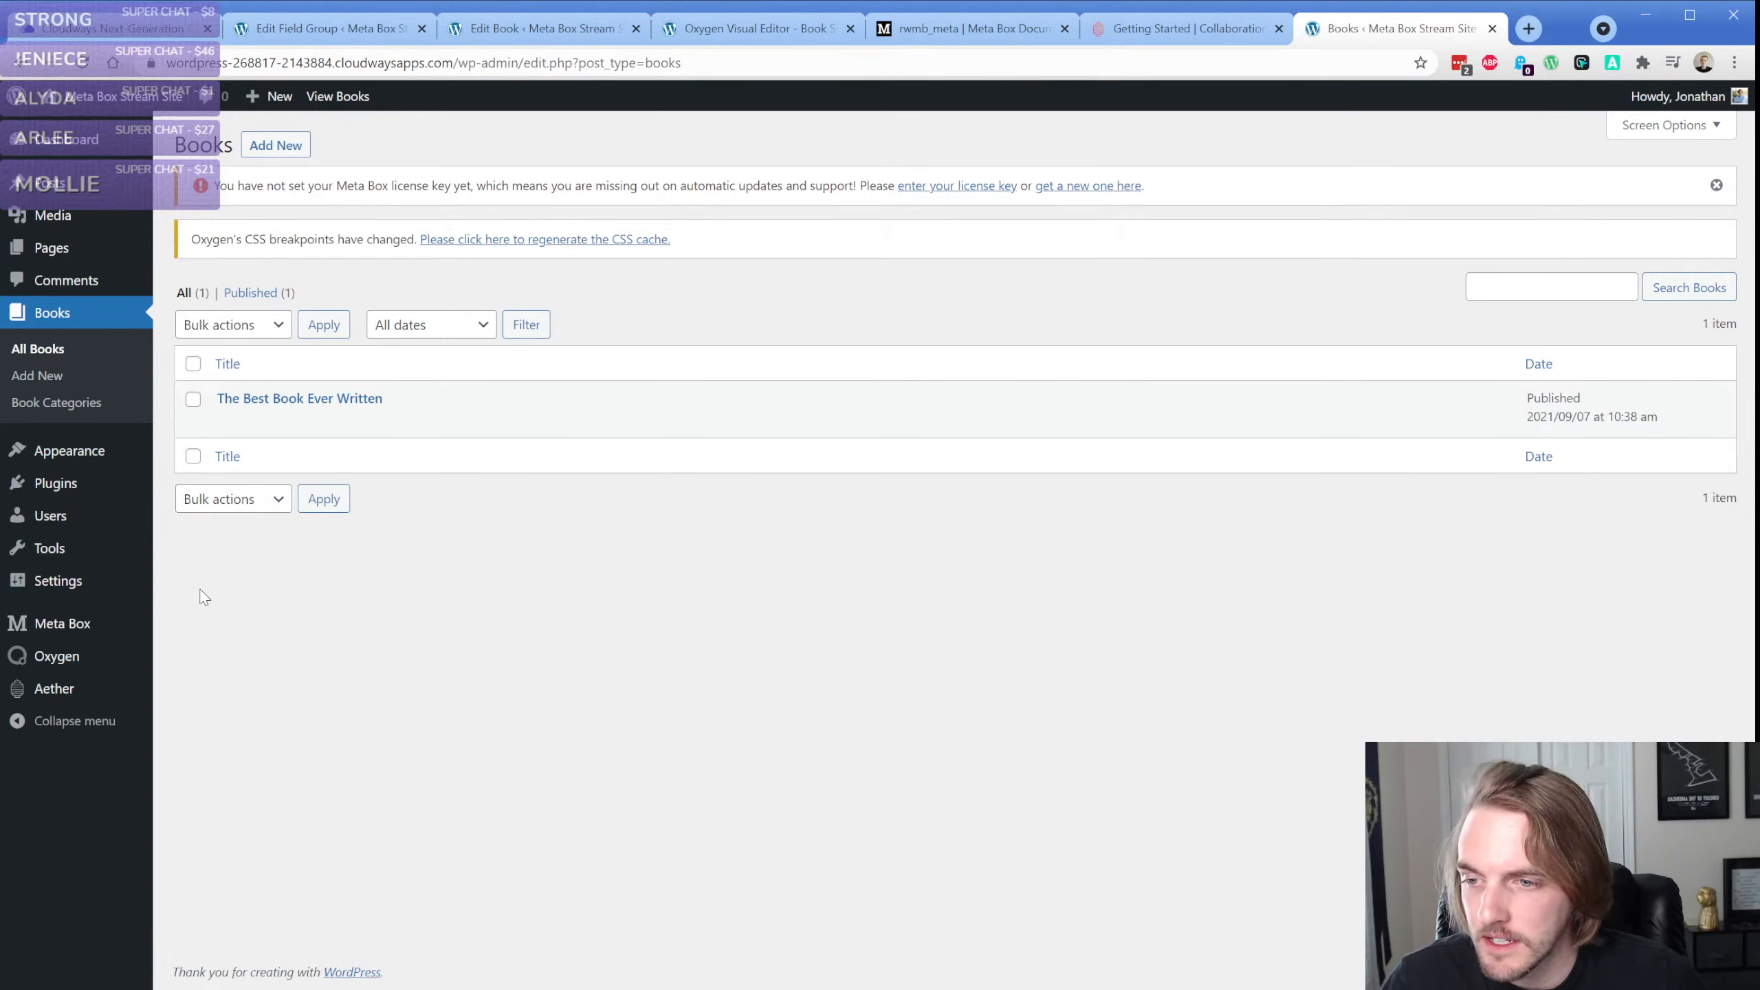
mouse_move(80, 532)
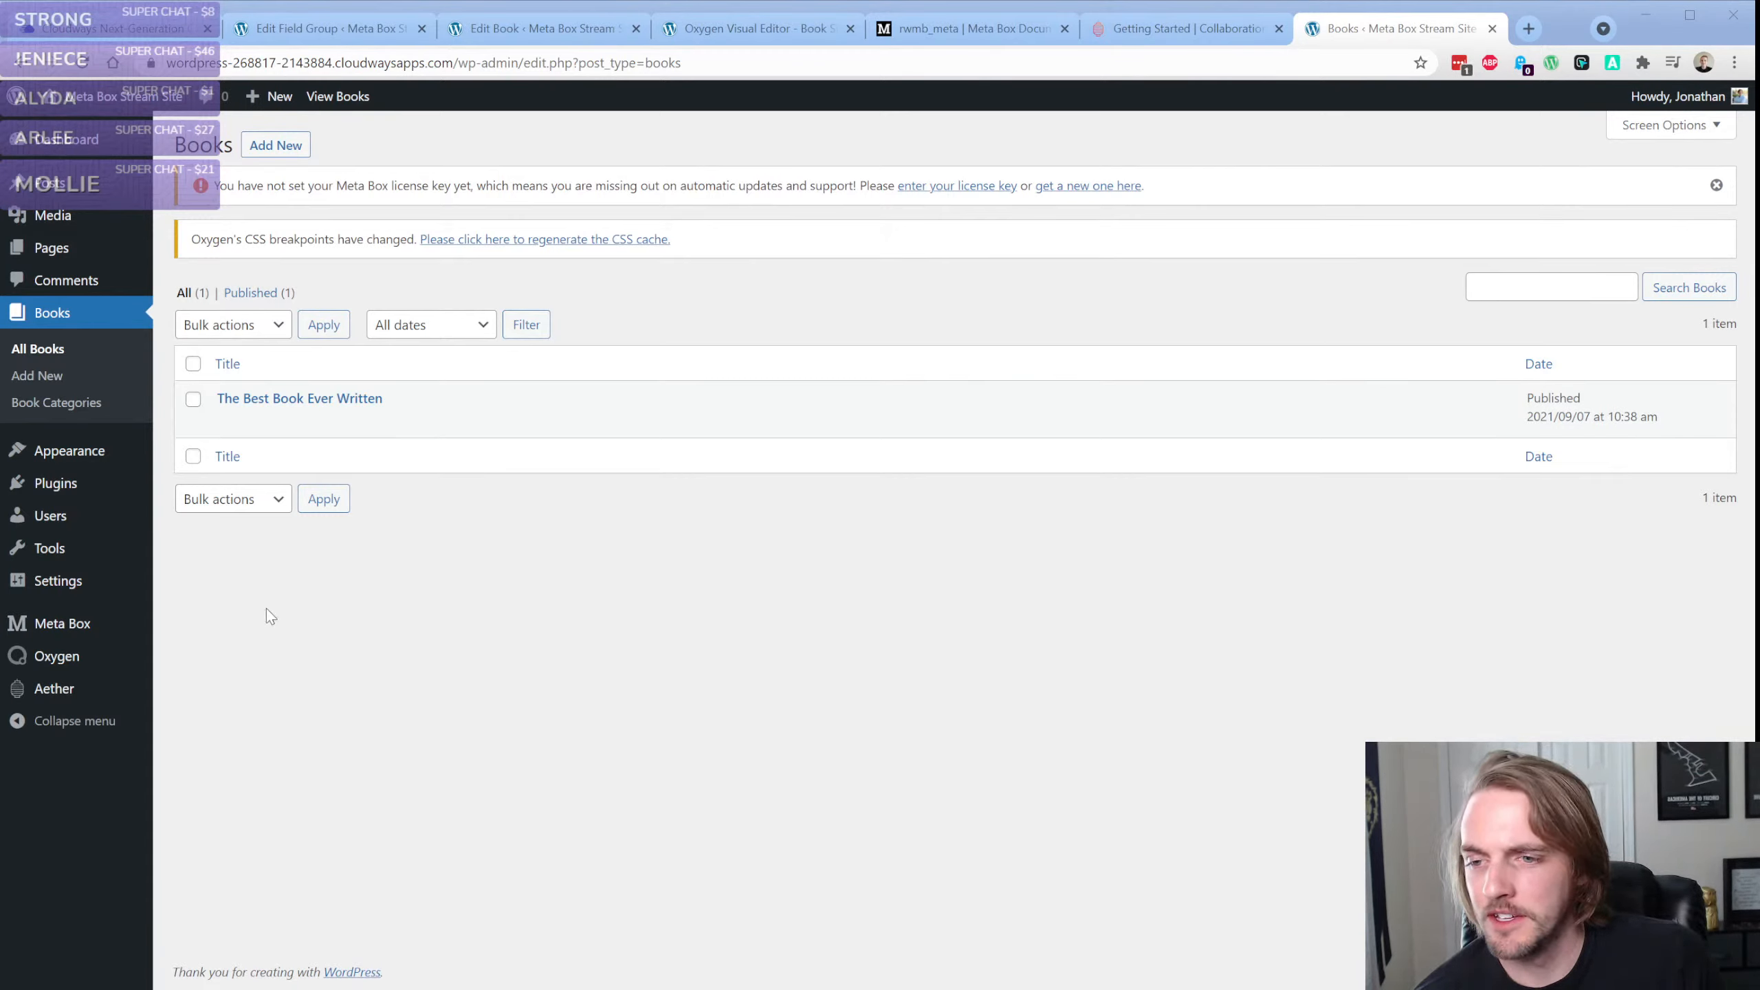
left_click(166, 610)
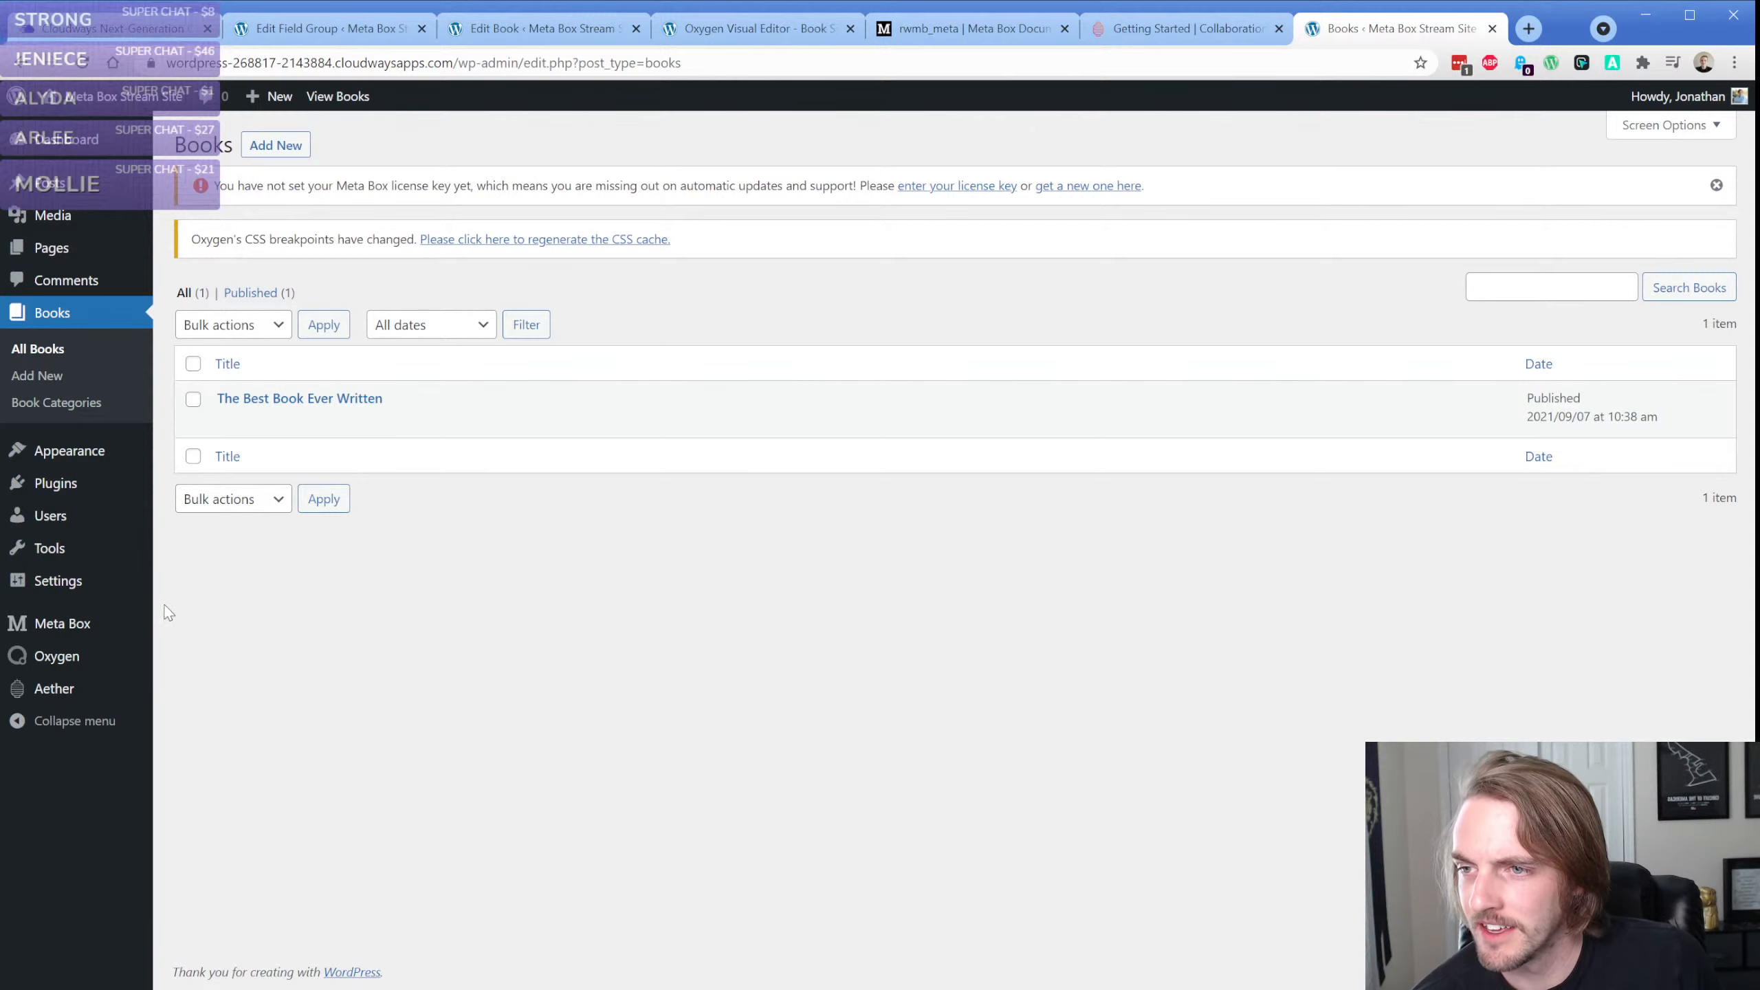
mouse_move(87, 671)
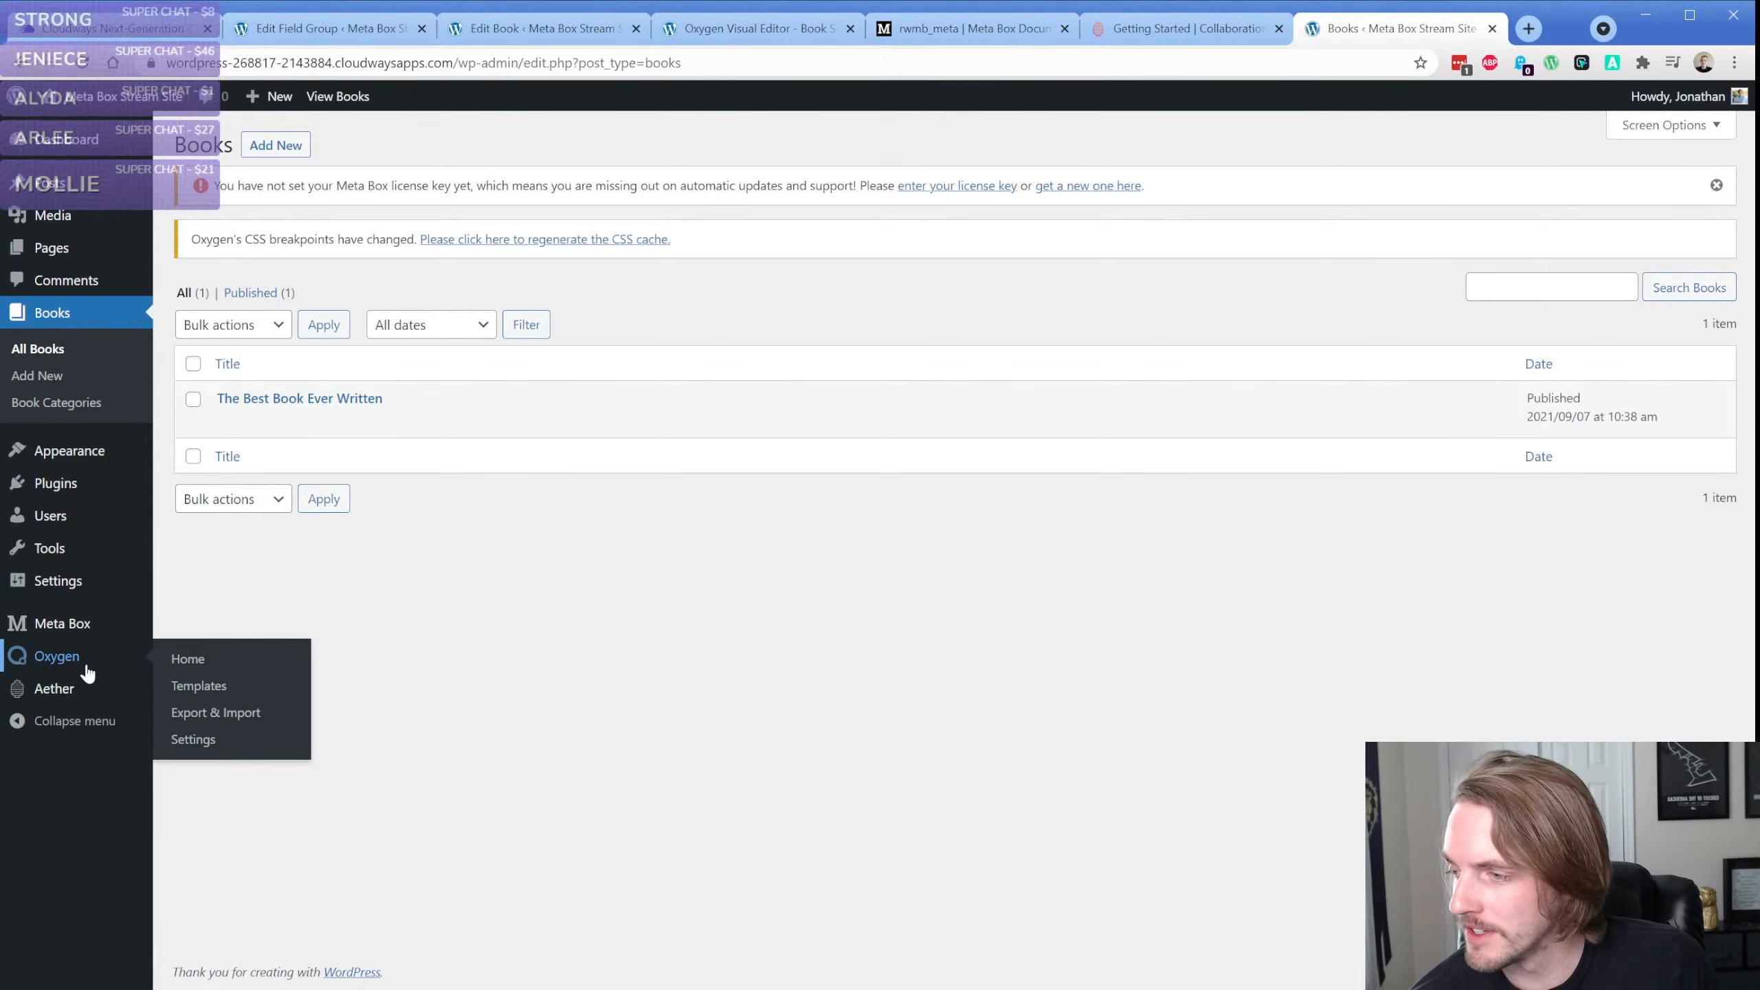
left_click(199, 686)
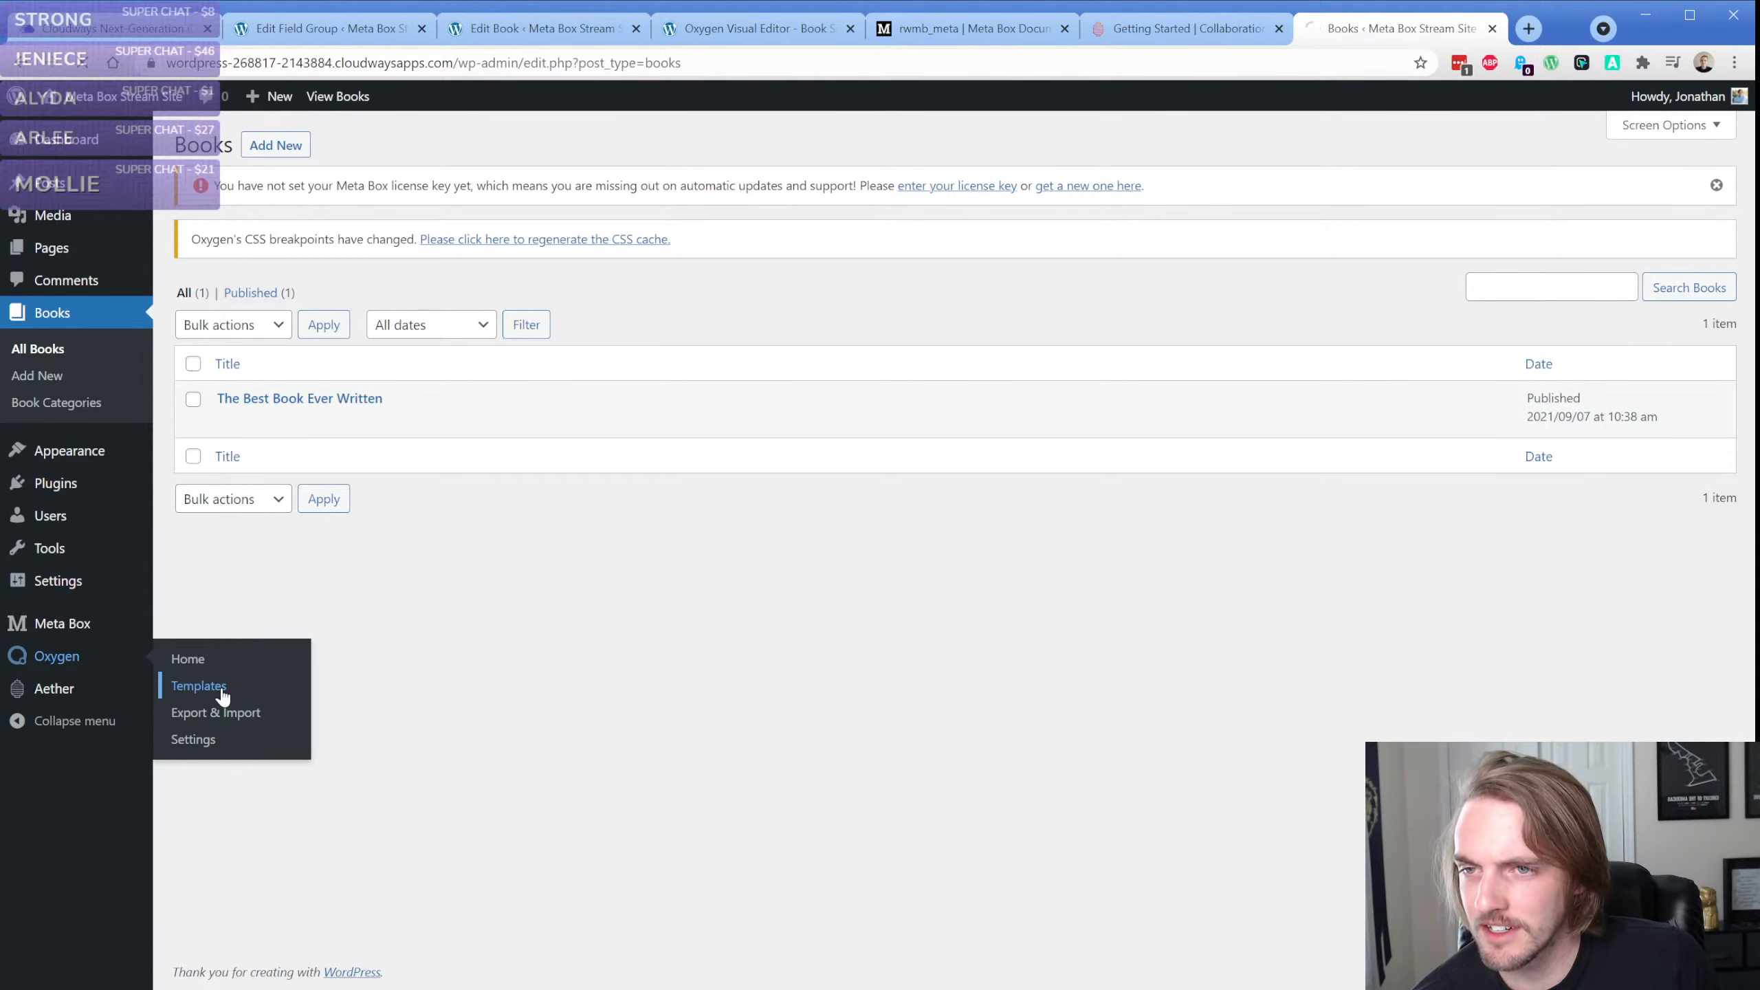
Switch to the Book Singular template in the Oxygen editor and close the rwmb_meta documentation, Collaboration guide and Templates tabs
left_click(756, 27)
left_click(1067, 30)
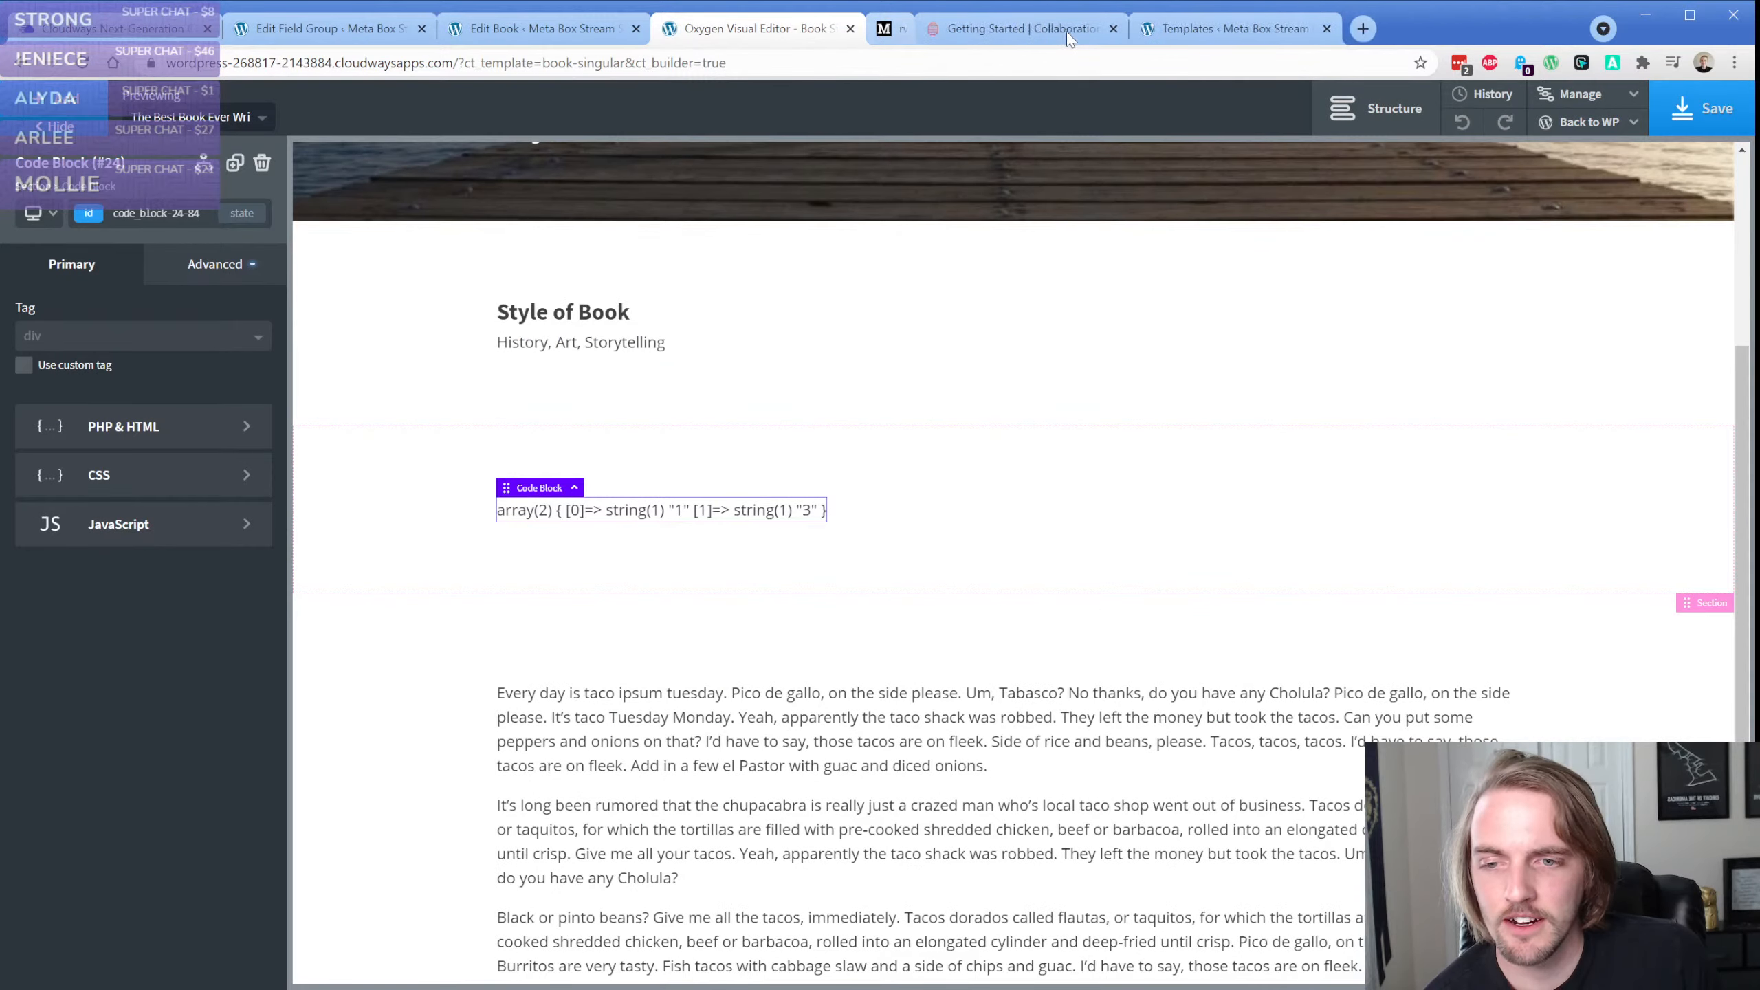
left_click(1067, 30)
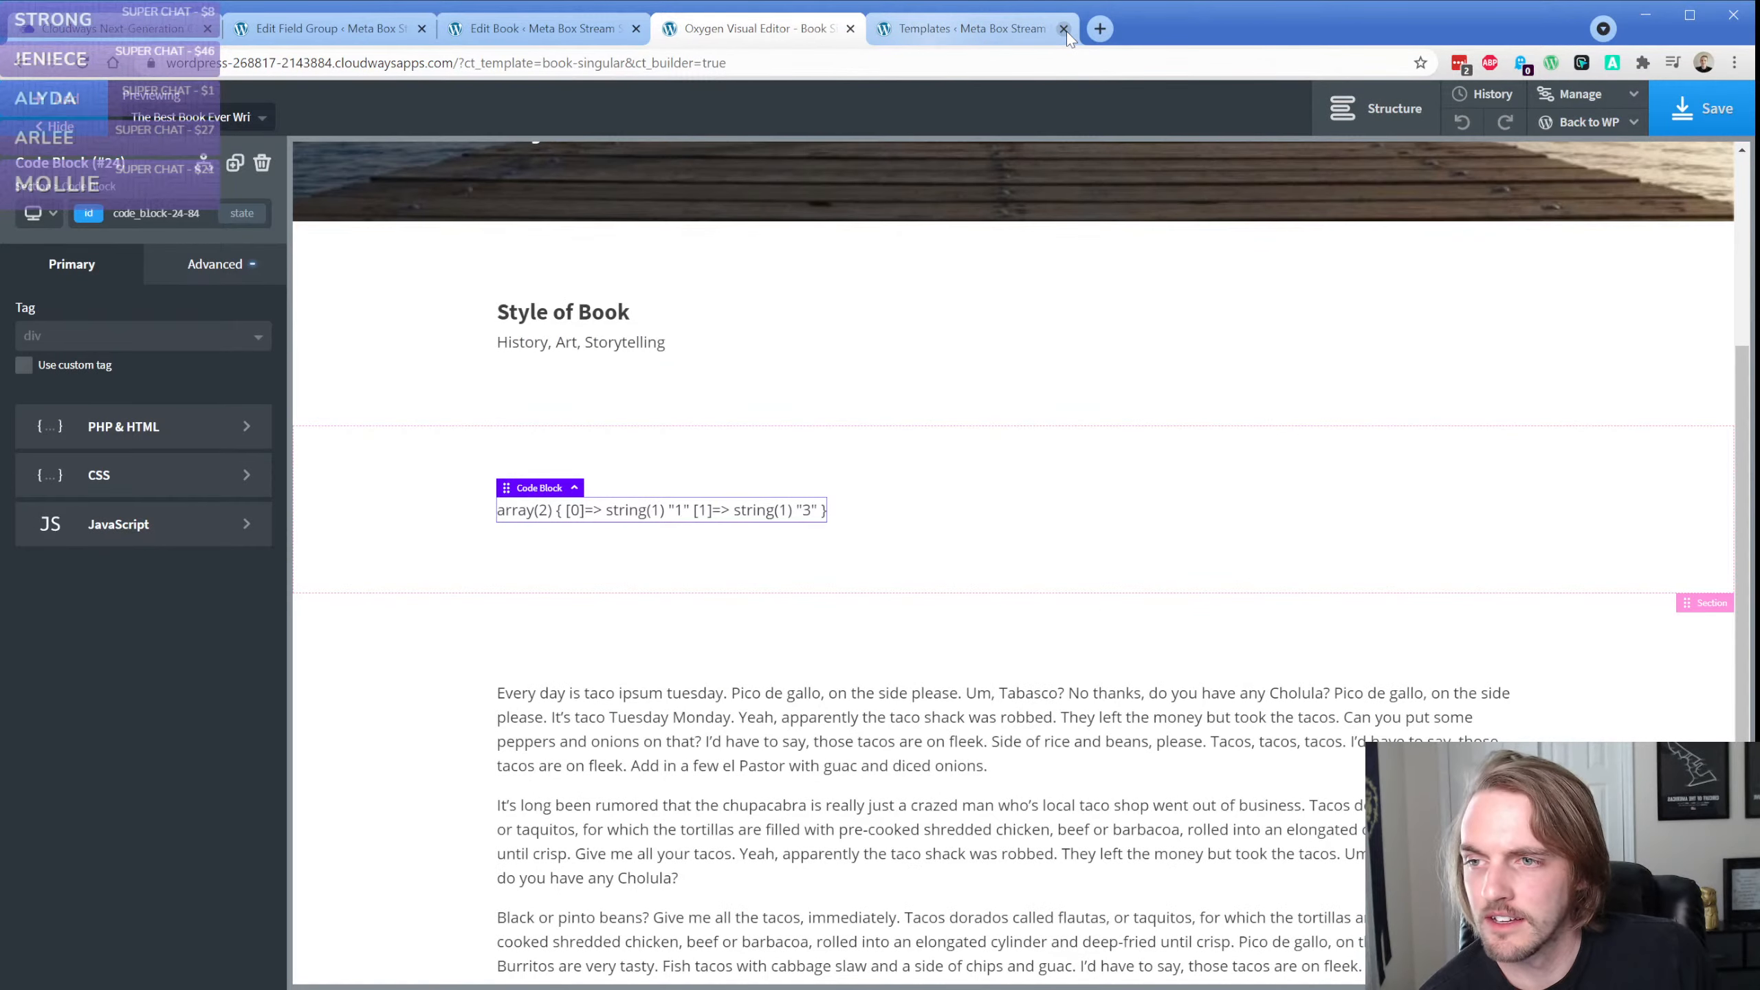
left_click(1067, 30)
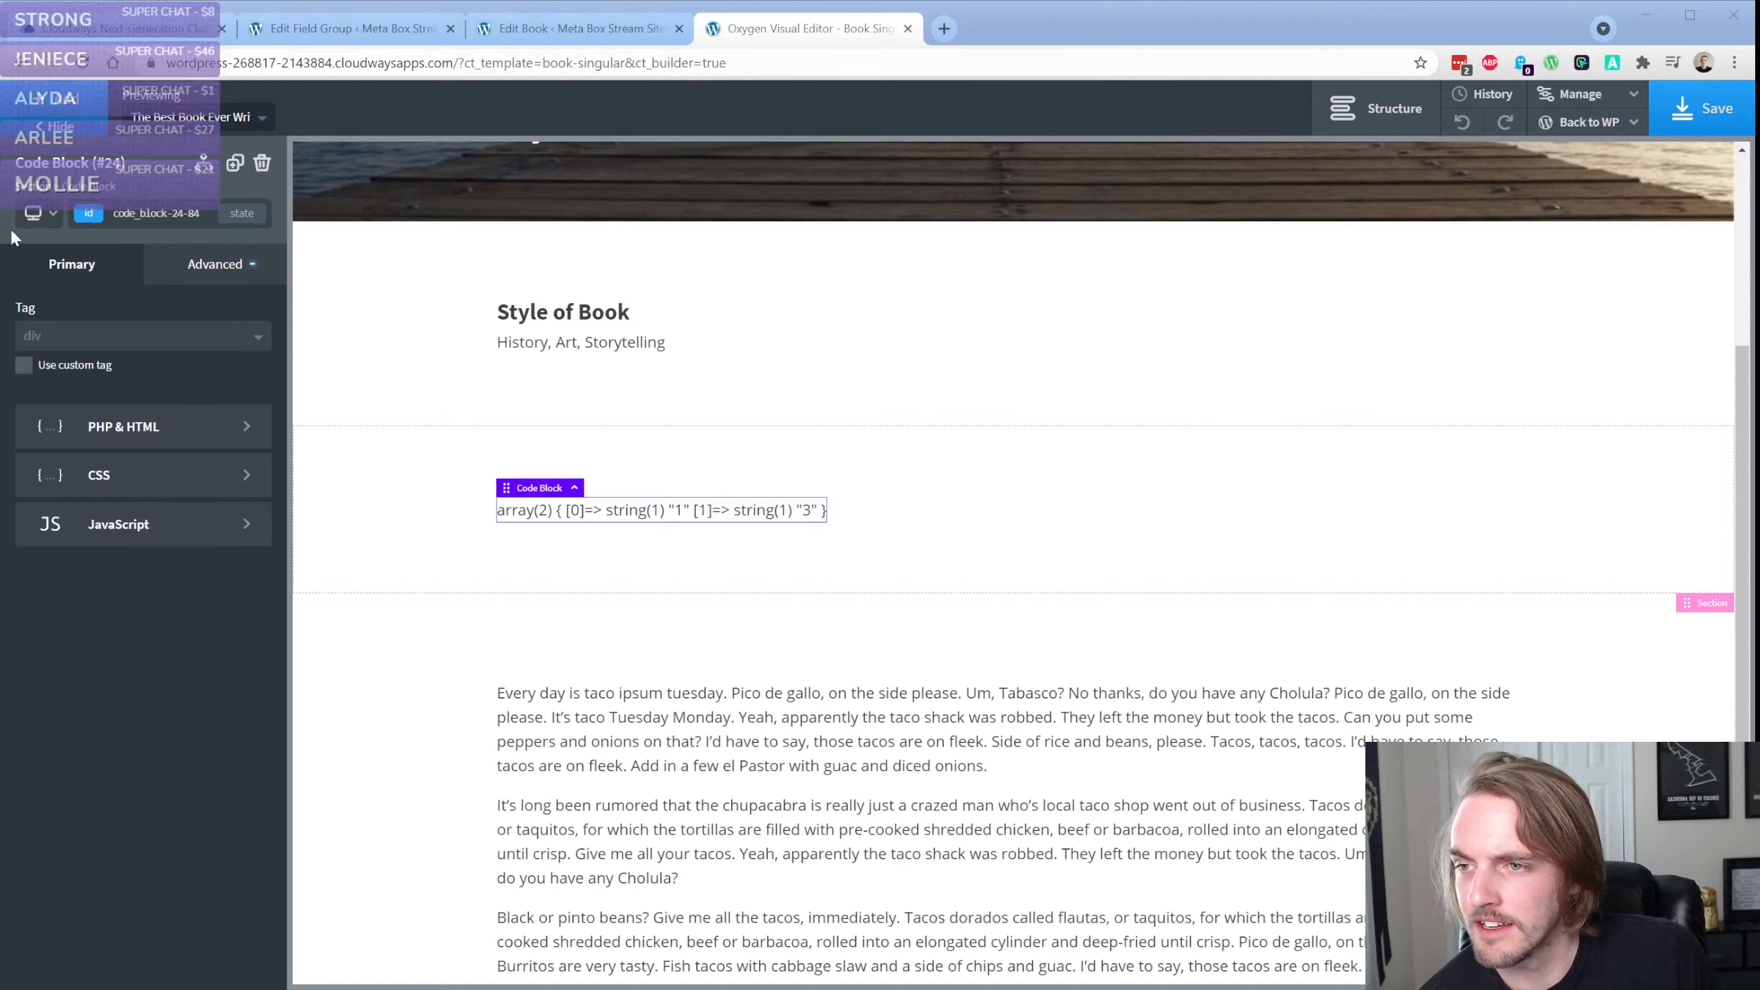
Examine the code block section and the child elements of the Style of Book section in the structure tree
left_click(433, 508)
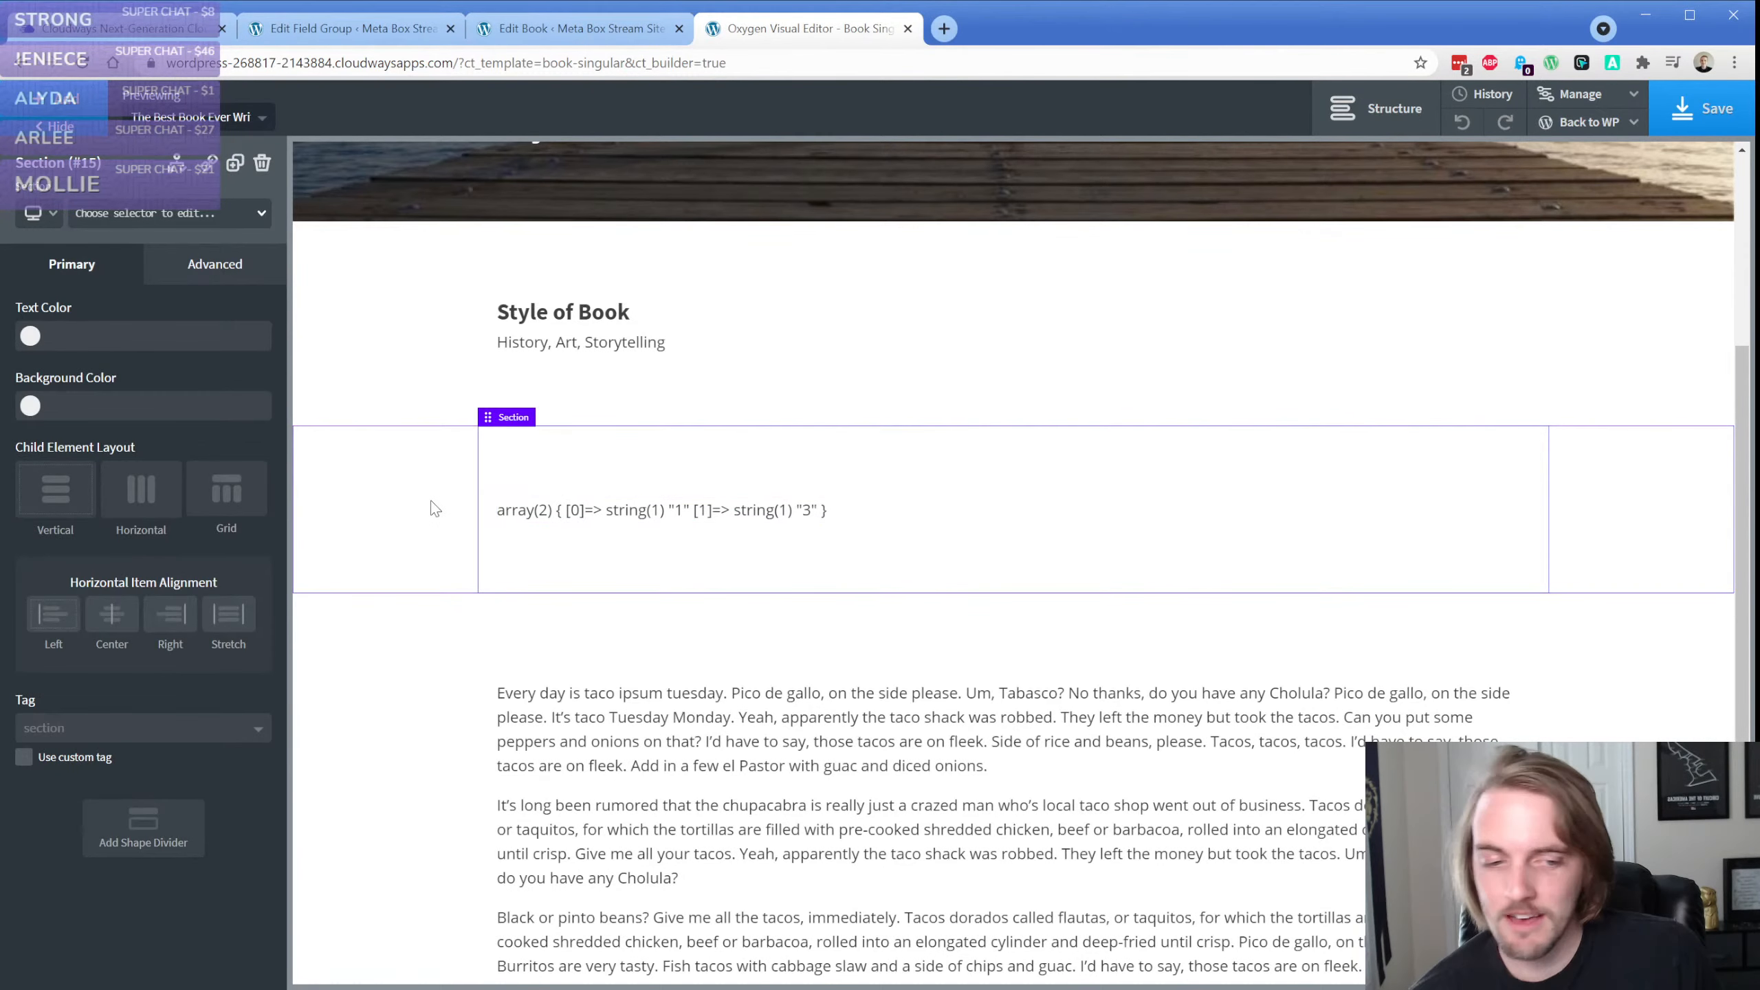
left_click(551, 511)
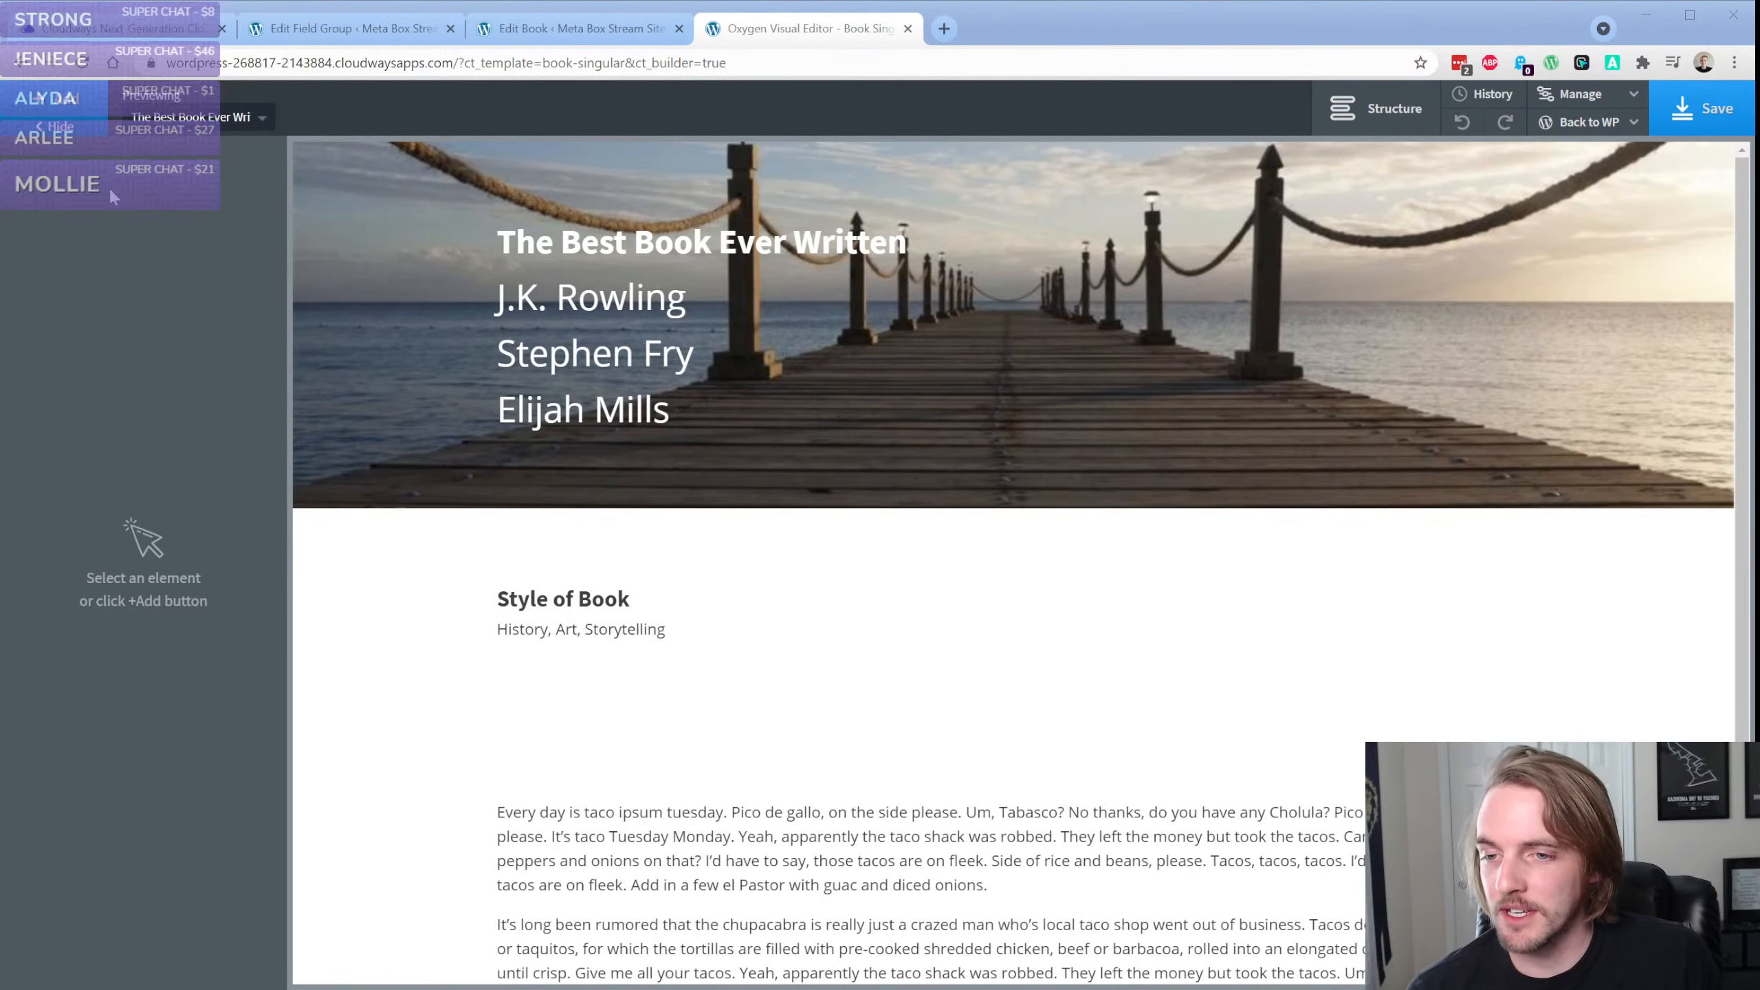
left_click(393, 628)
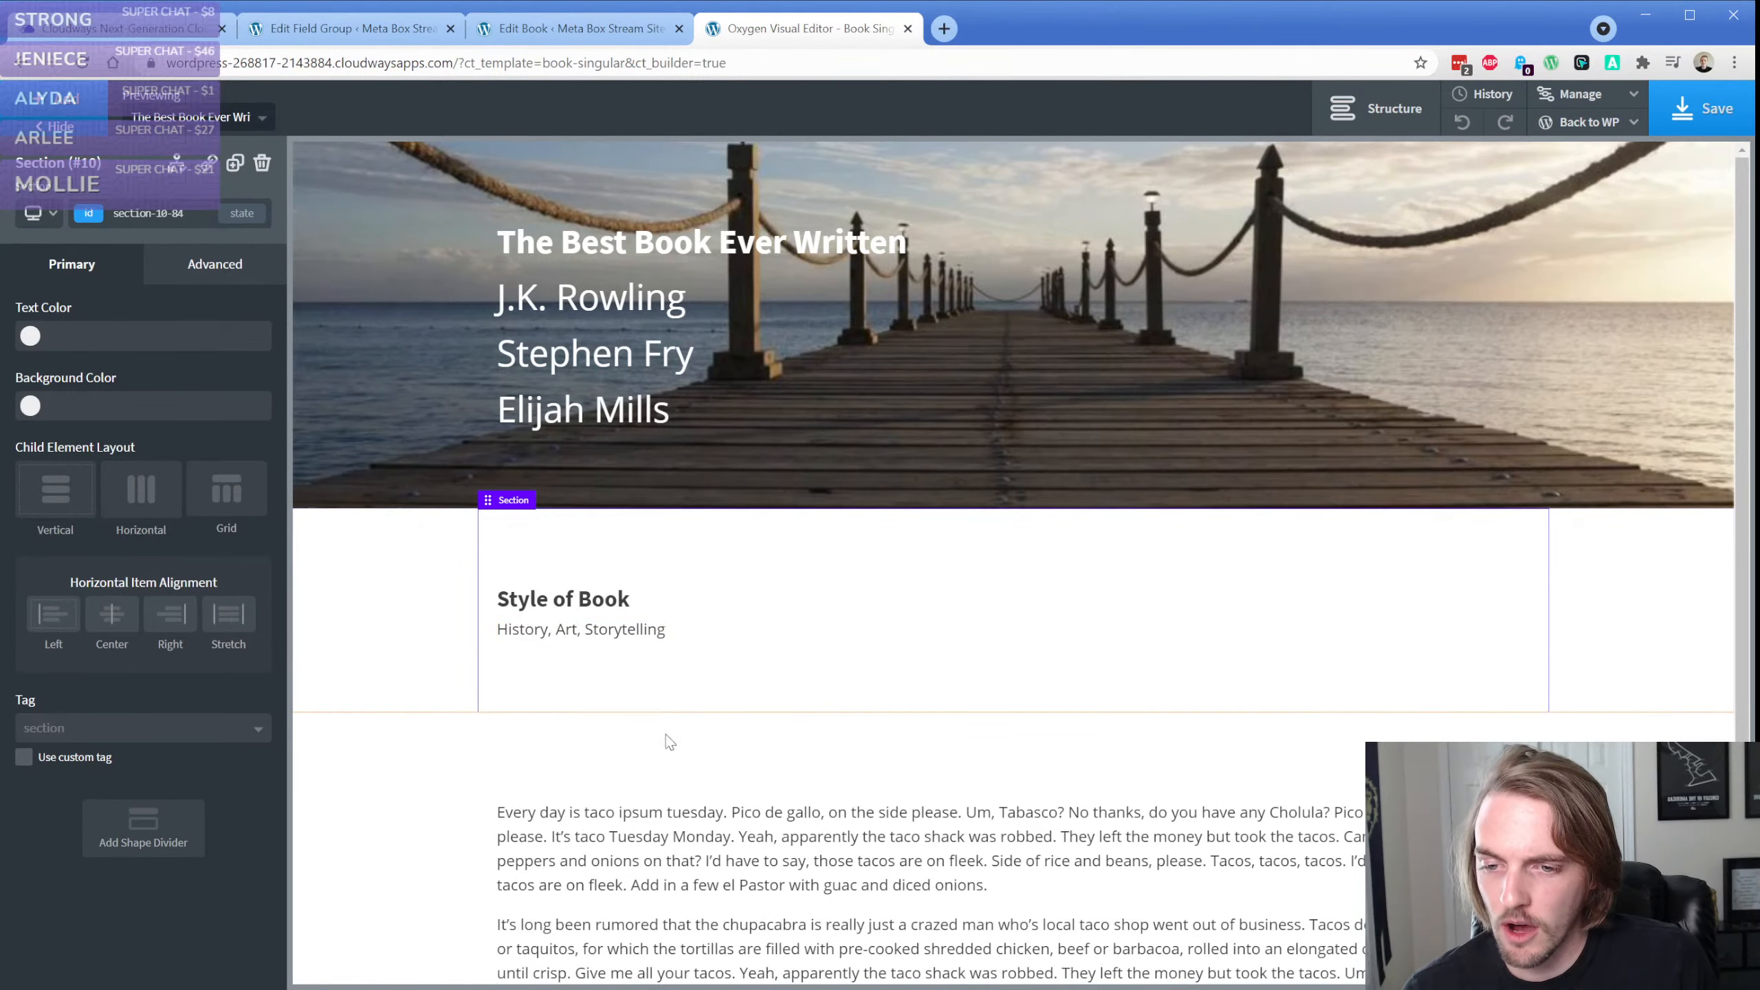
left_click(1341, 113)
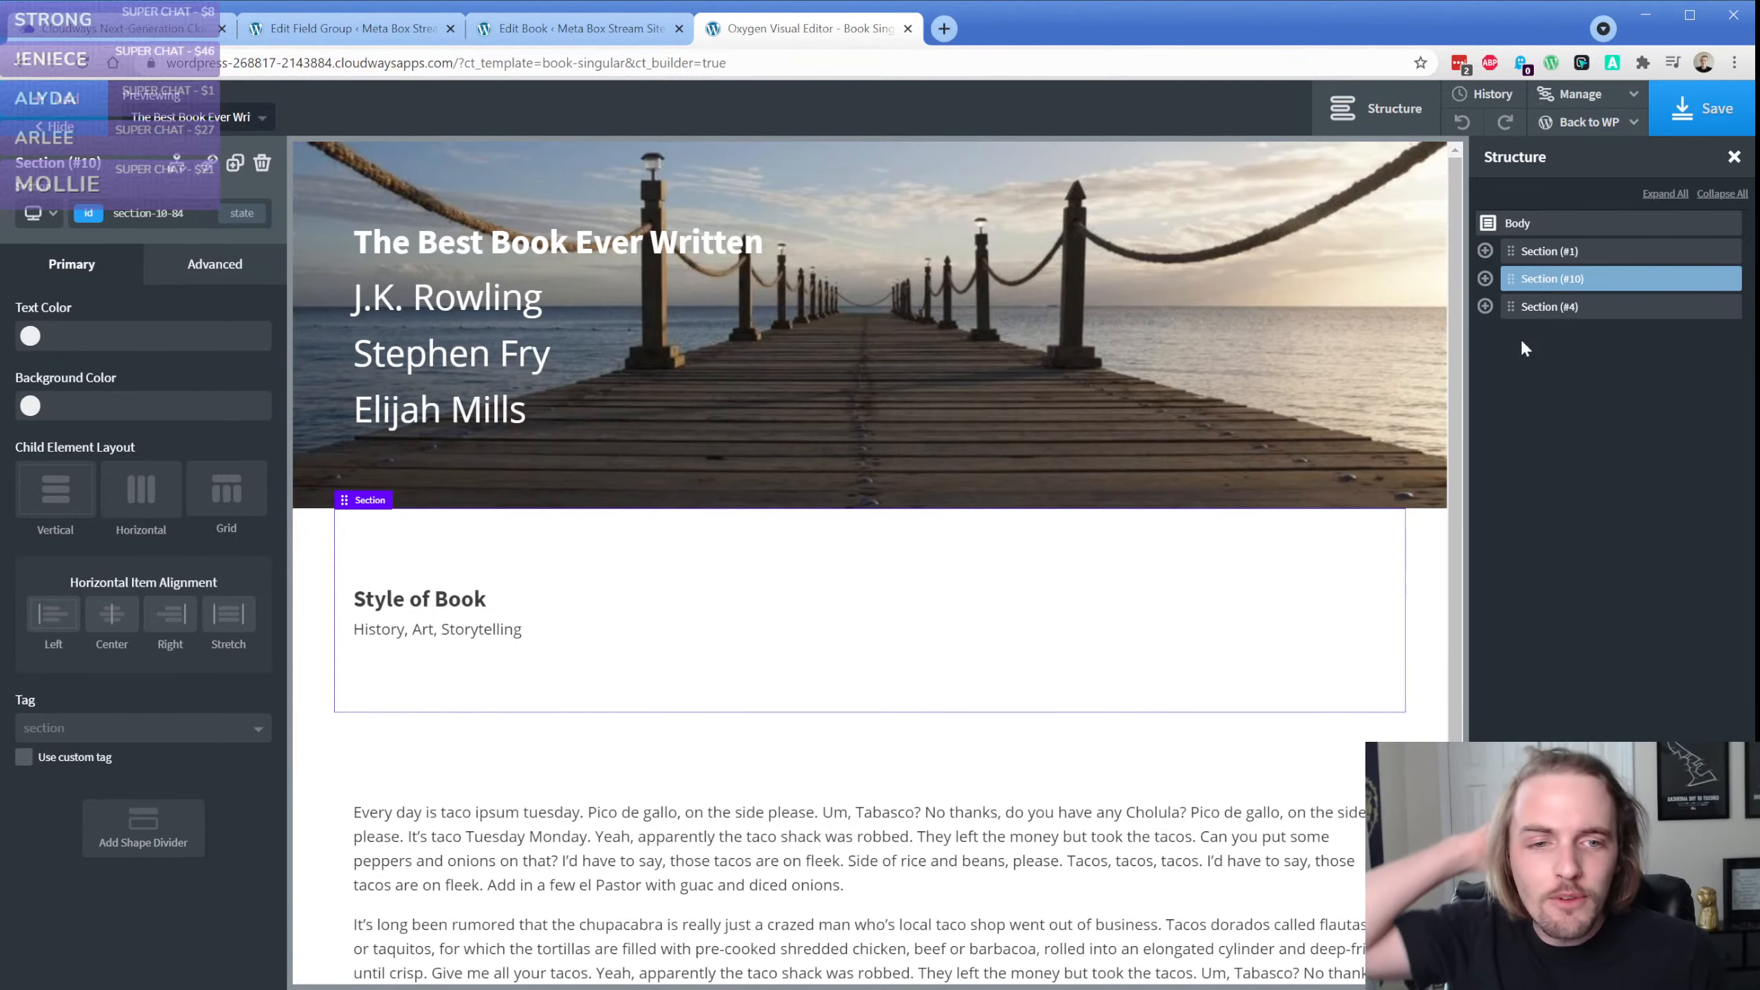
left_click(1484, 278)
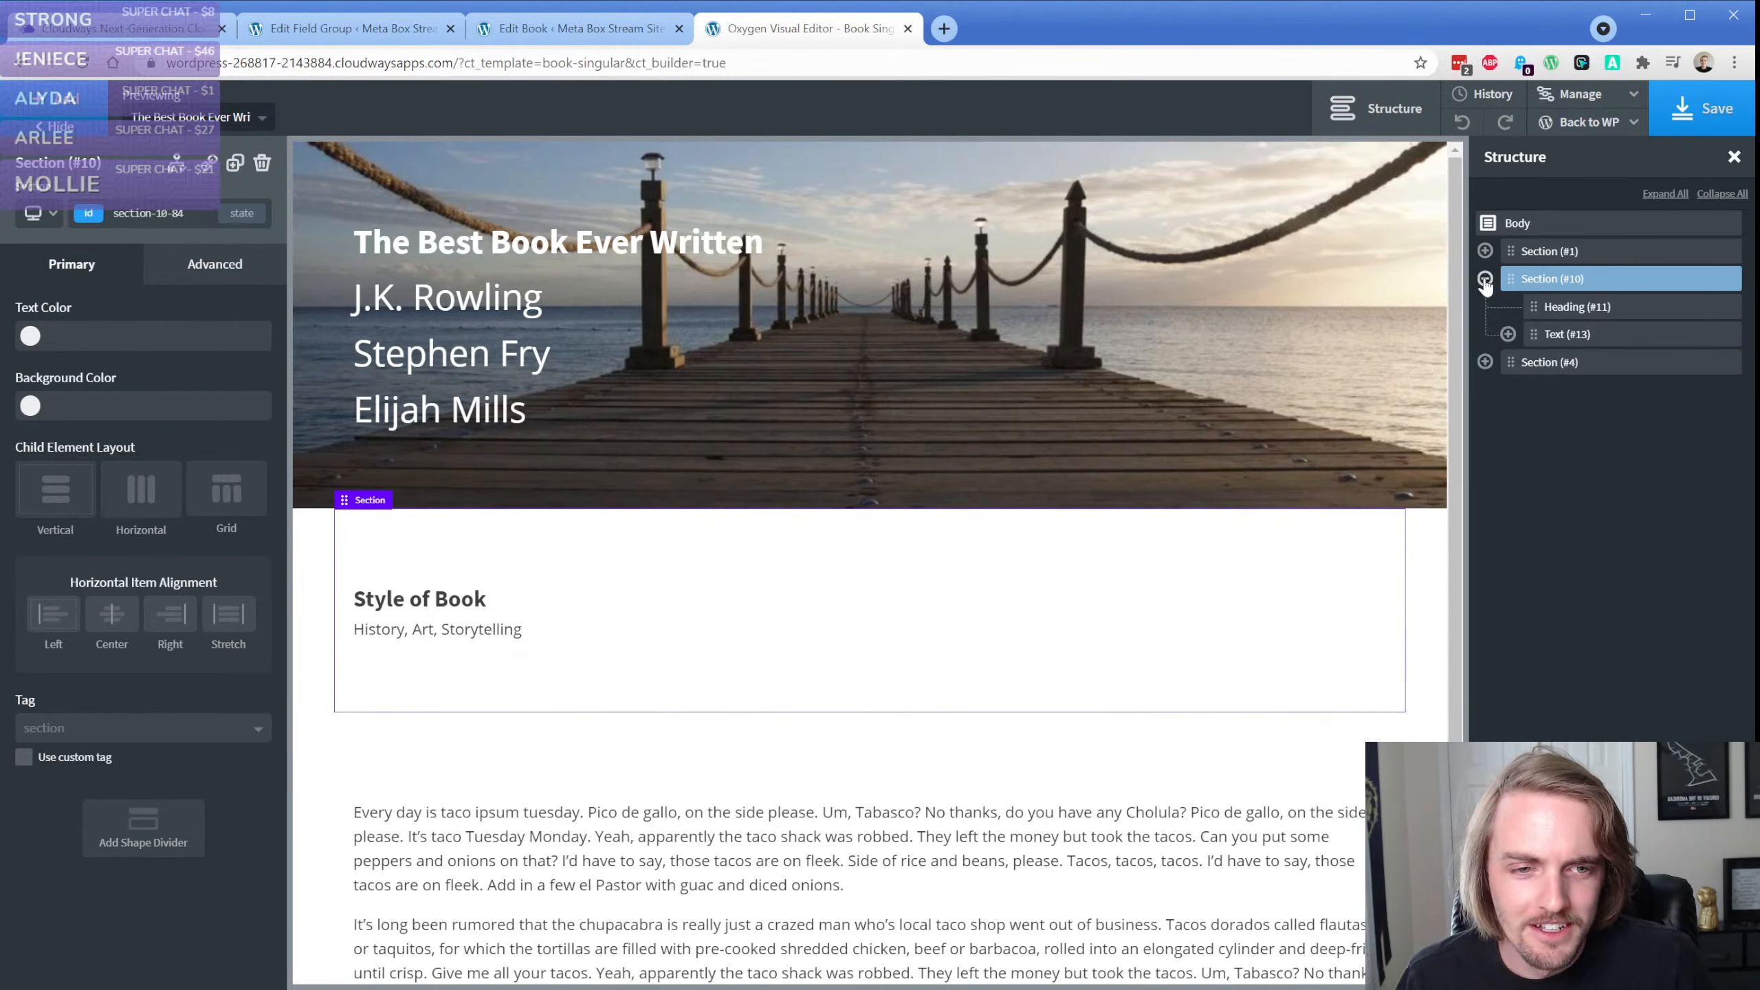
left_click(1484, 278)
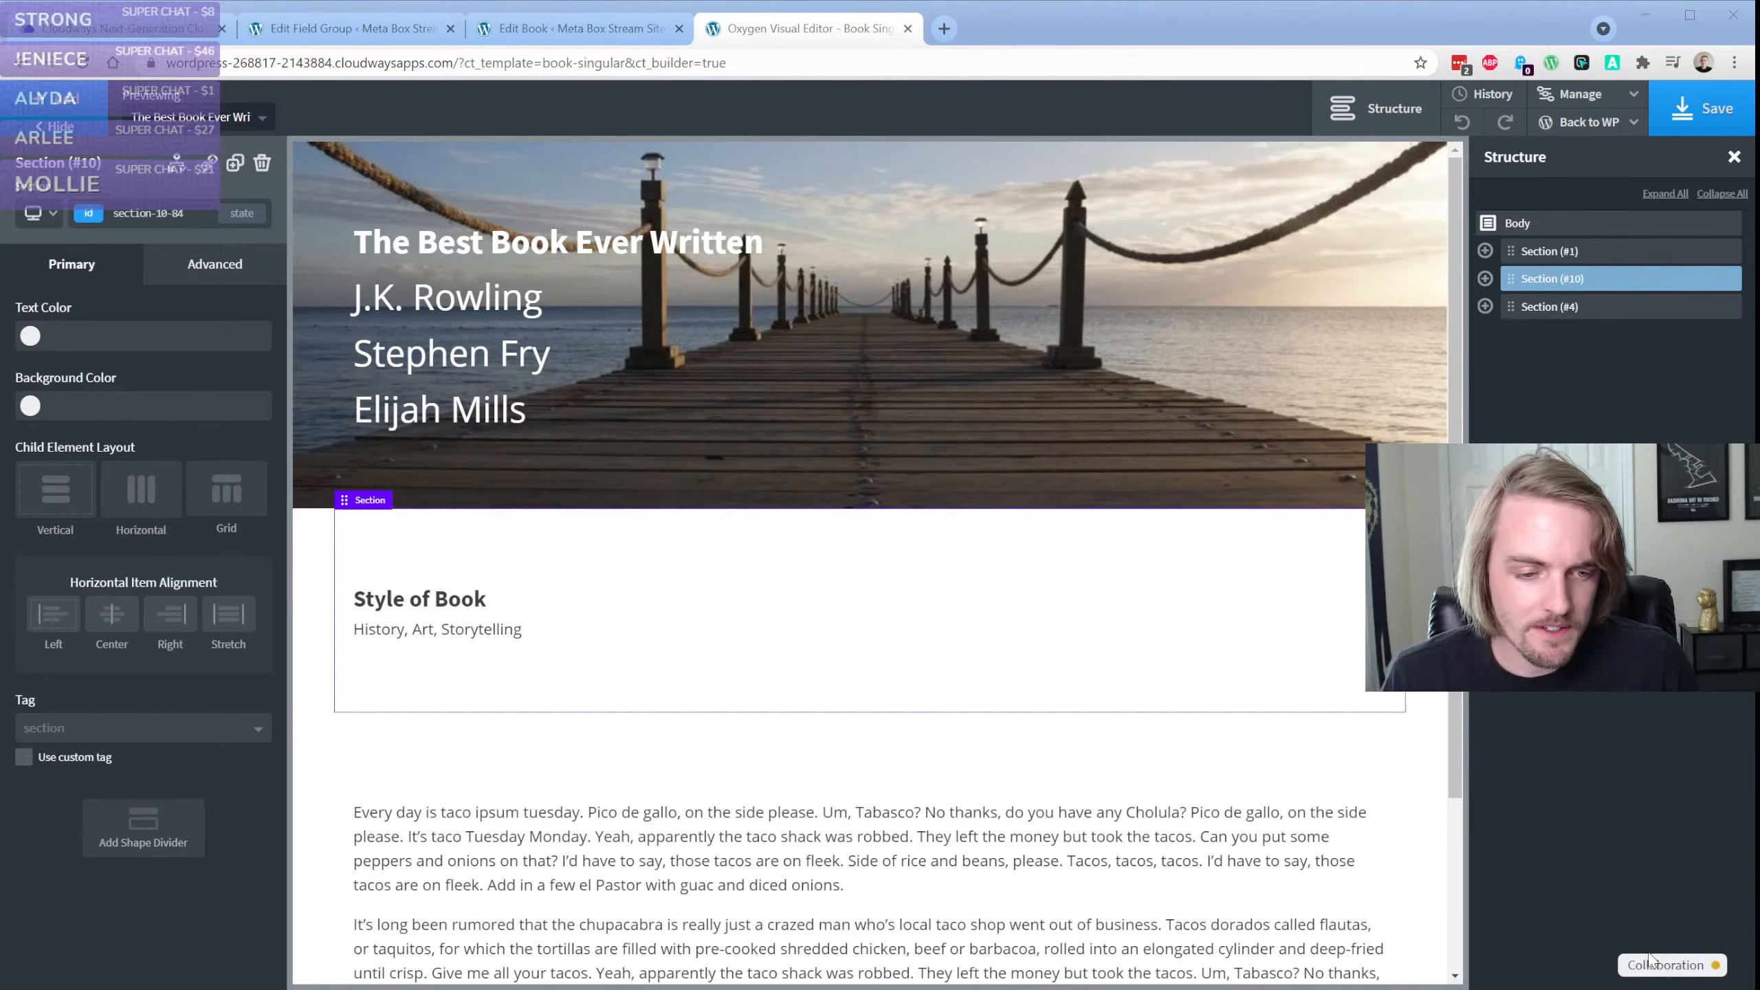
Open the Collaboration badge's connection log and examine it alongside the book template, including the list of collaborators
left_click(1651, 978)
left_click(1650, 977)
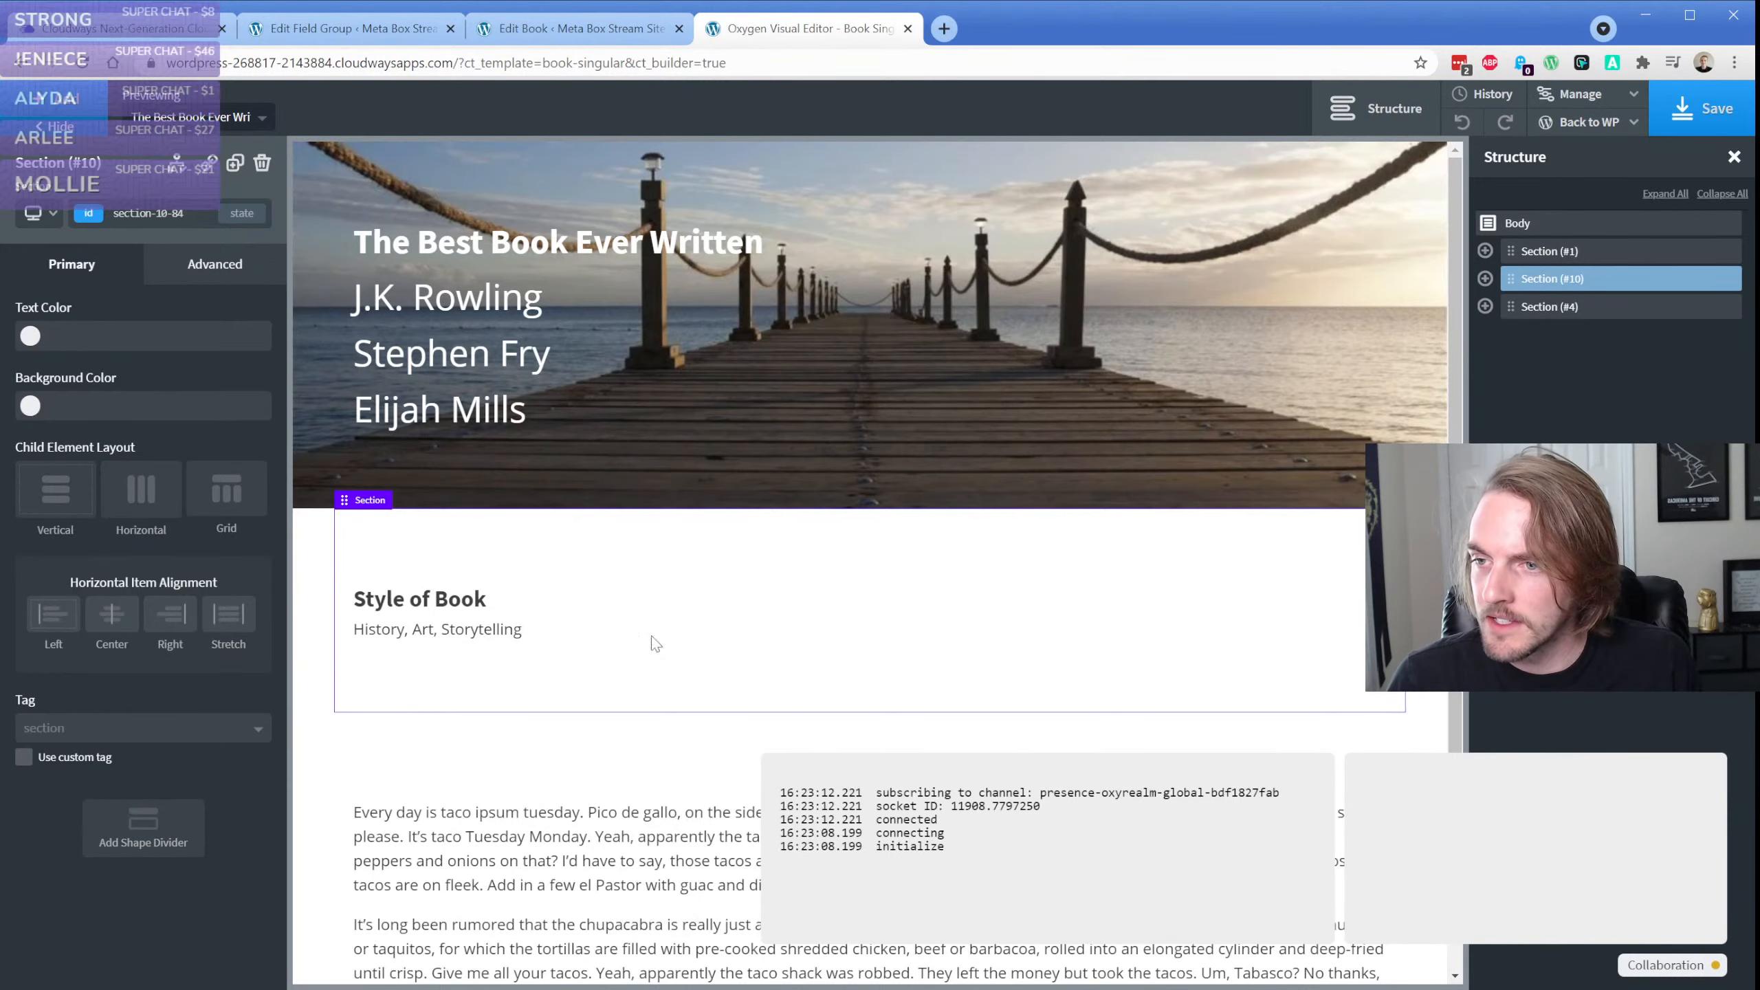
left_click(1481, 865)
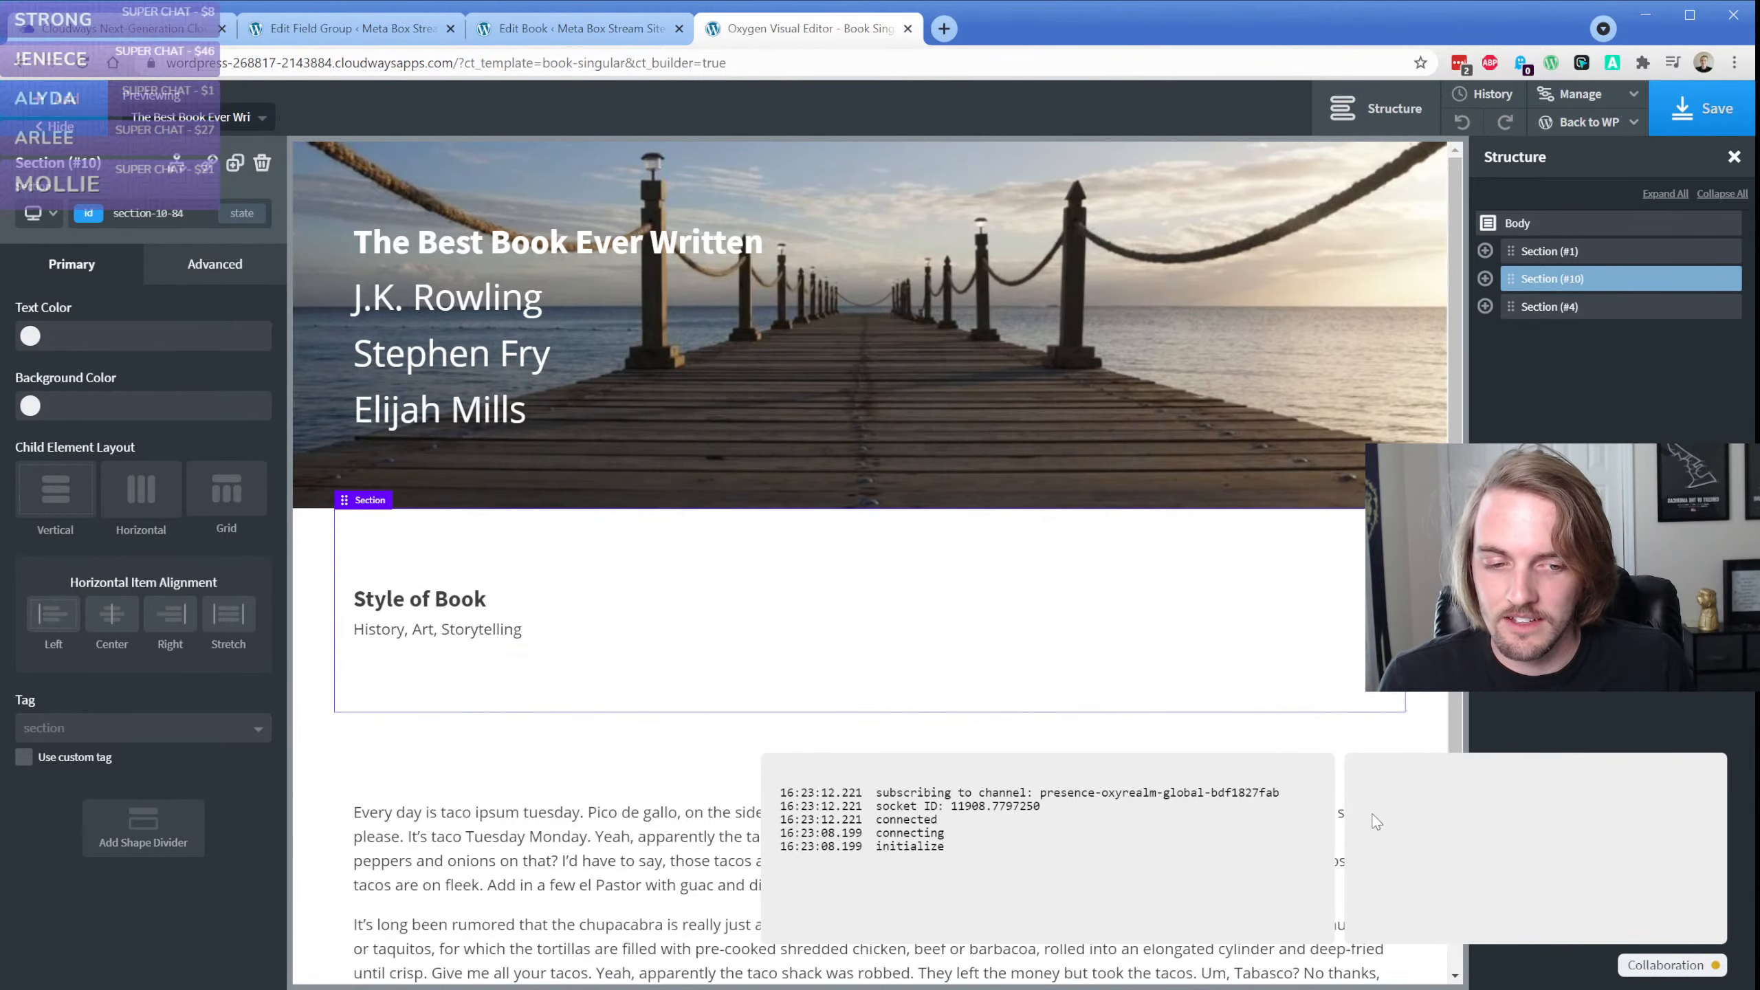
scroll(651, 566, "down", 3)
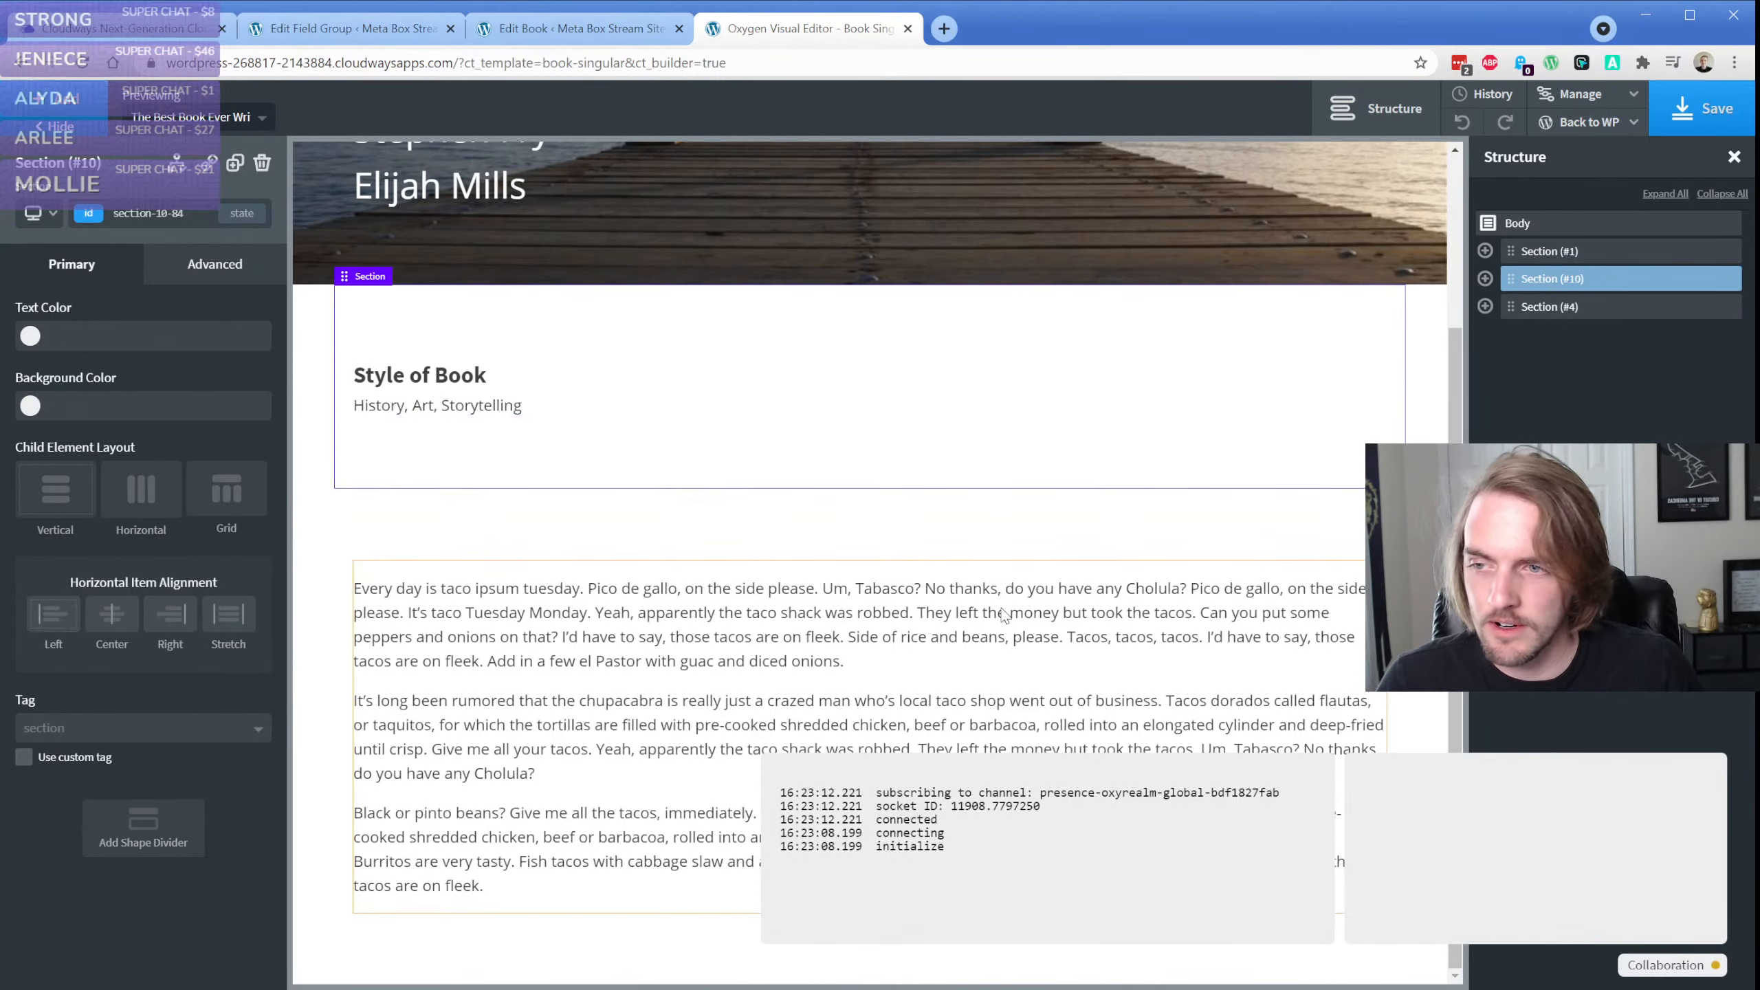
left_click(1659, 967)
left_click(1658, 968)
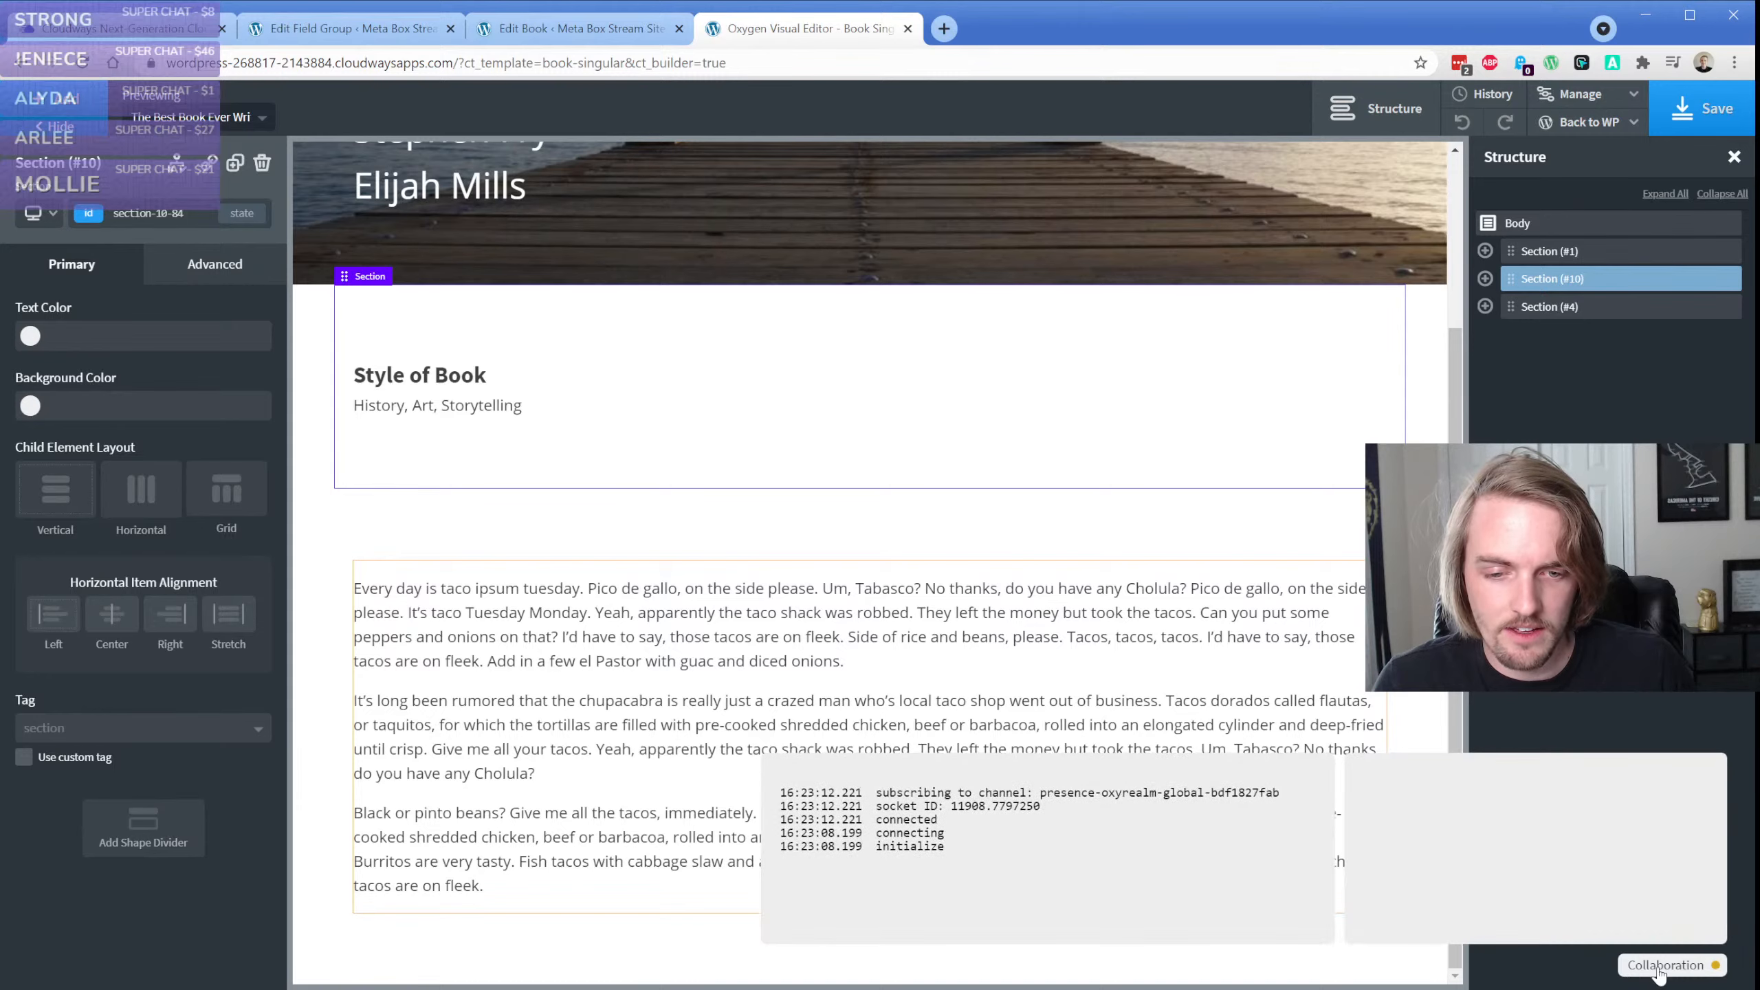
left_click(1658, 967)
left_click(1659, 968)
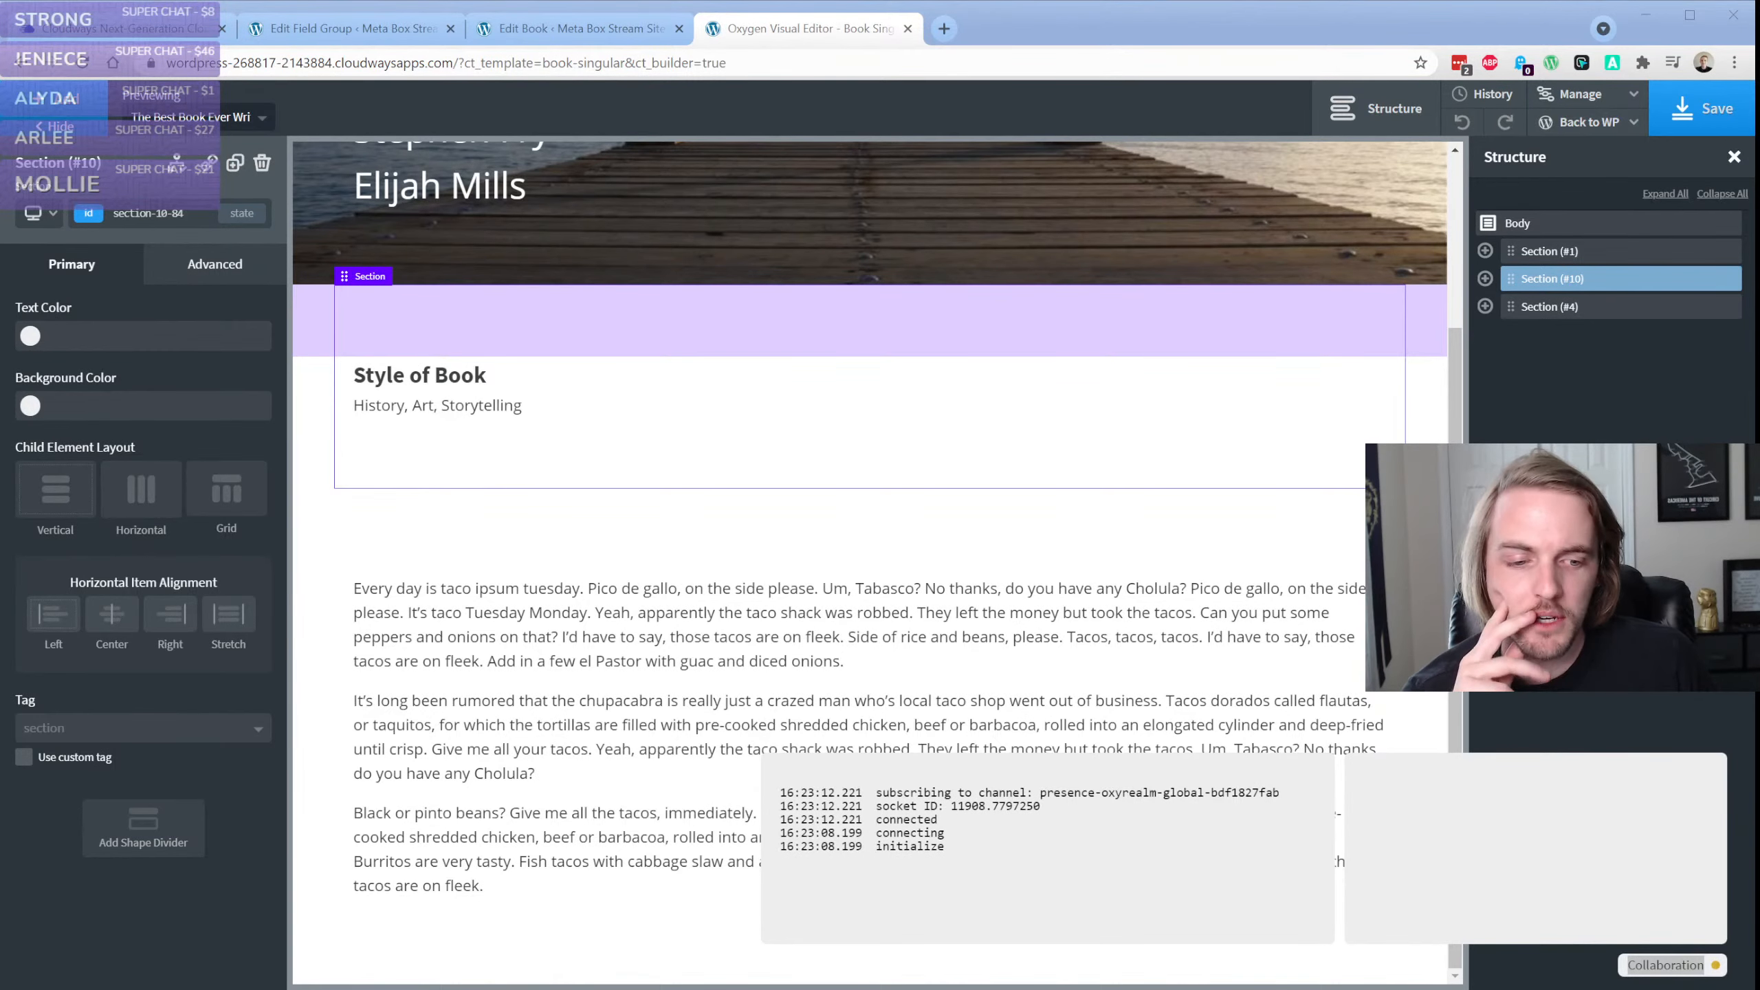
Go back to the Book Singular template's admin page, relaunch it in the Oxygen editor, and close the duplicate template tab
mouse_move(1589, 123)
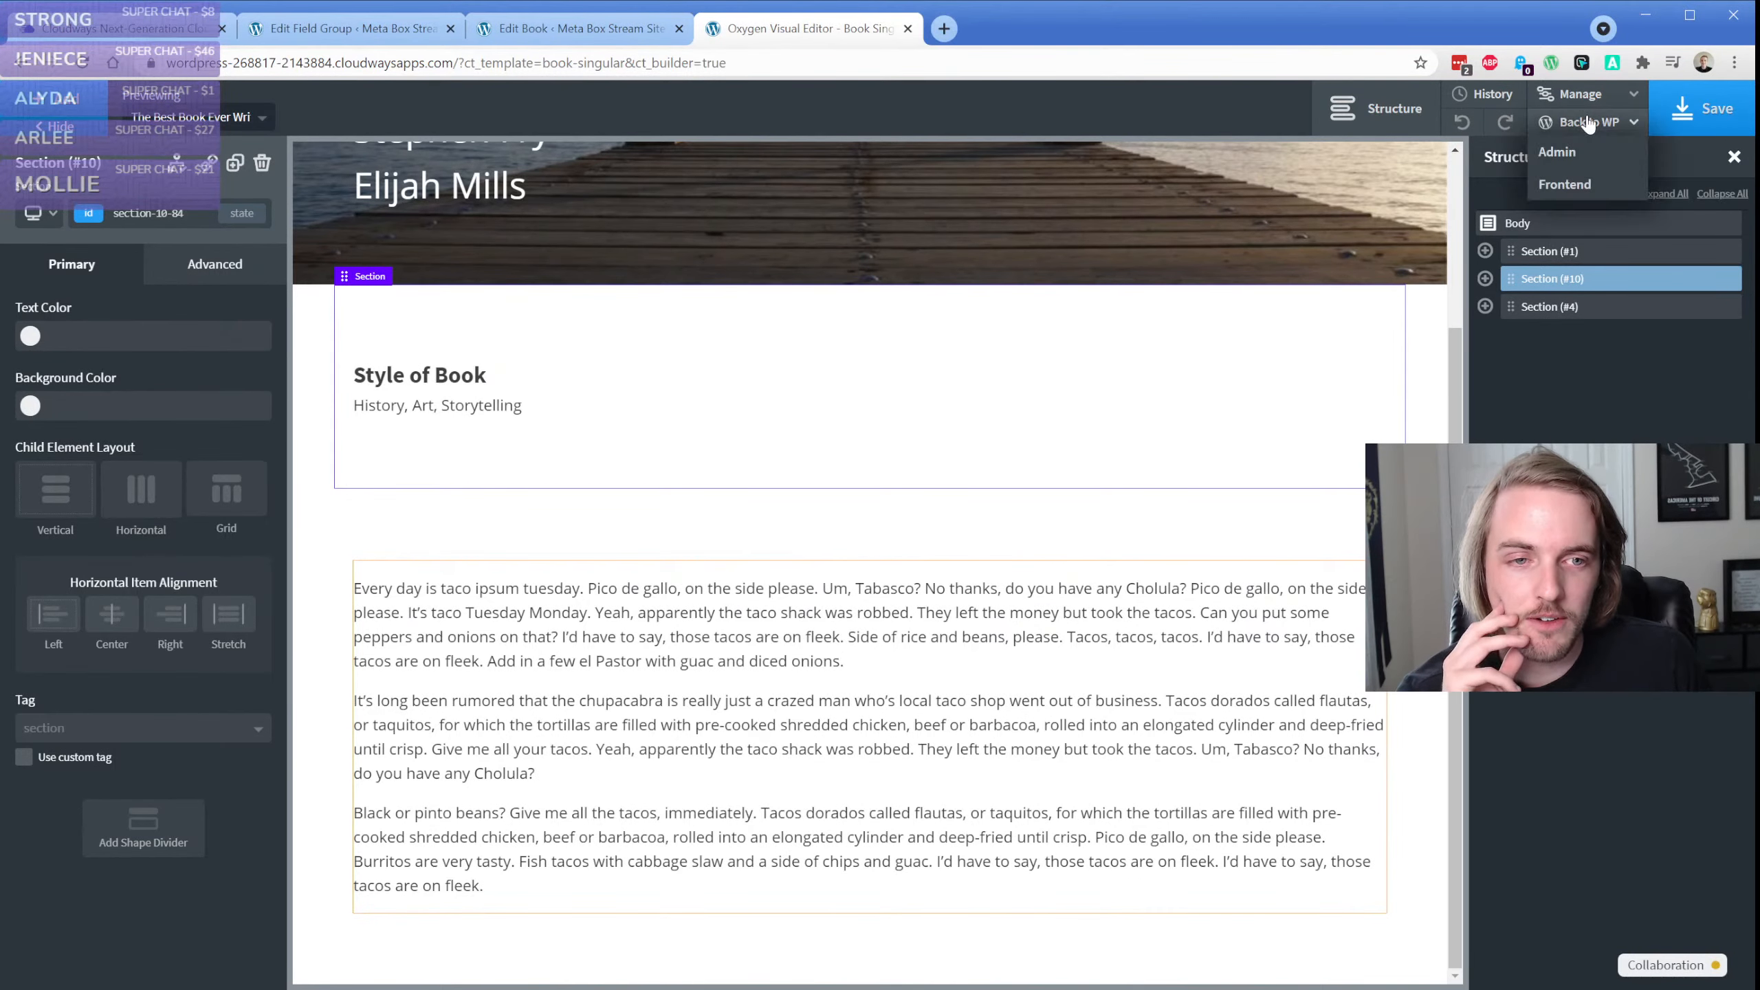
middle_click(1584, 160)
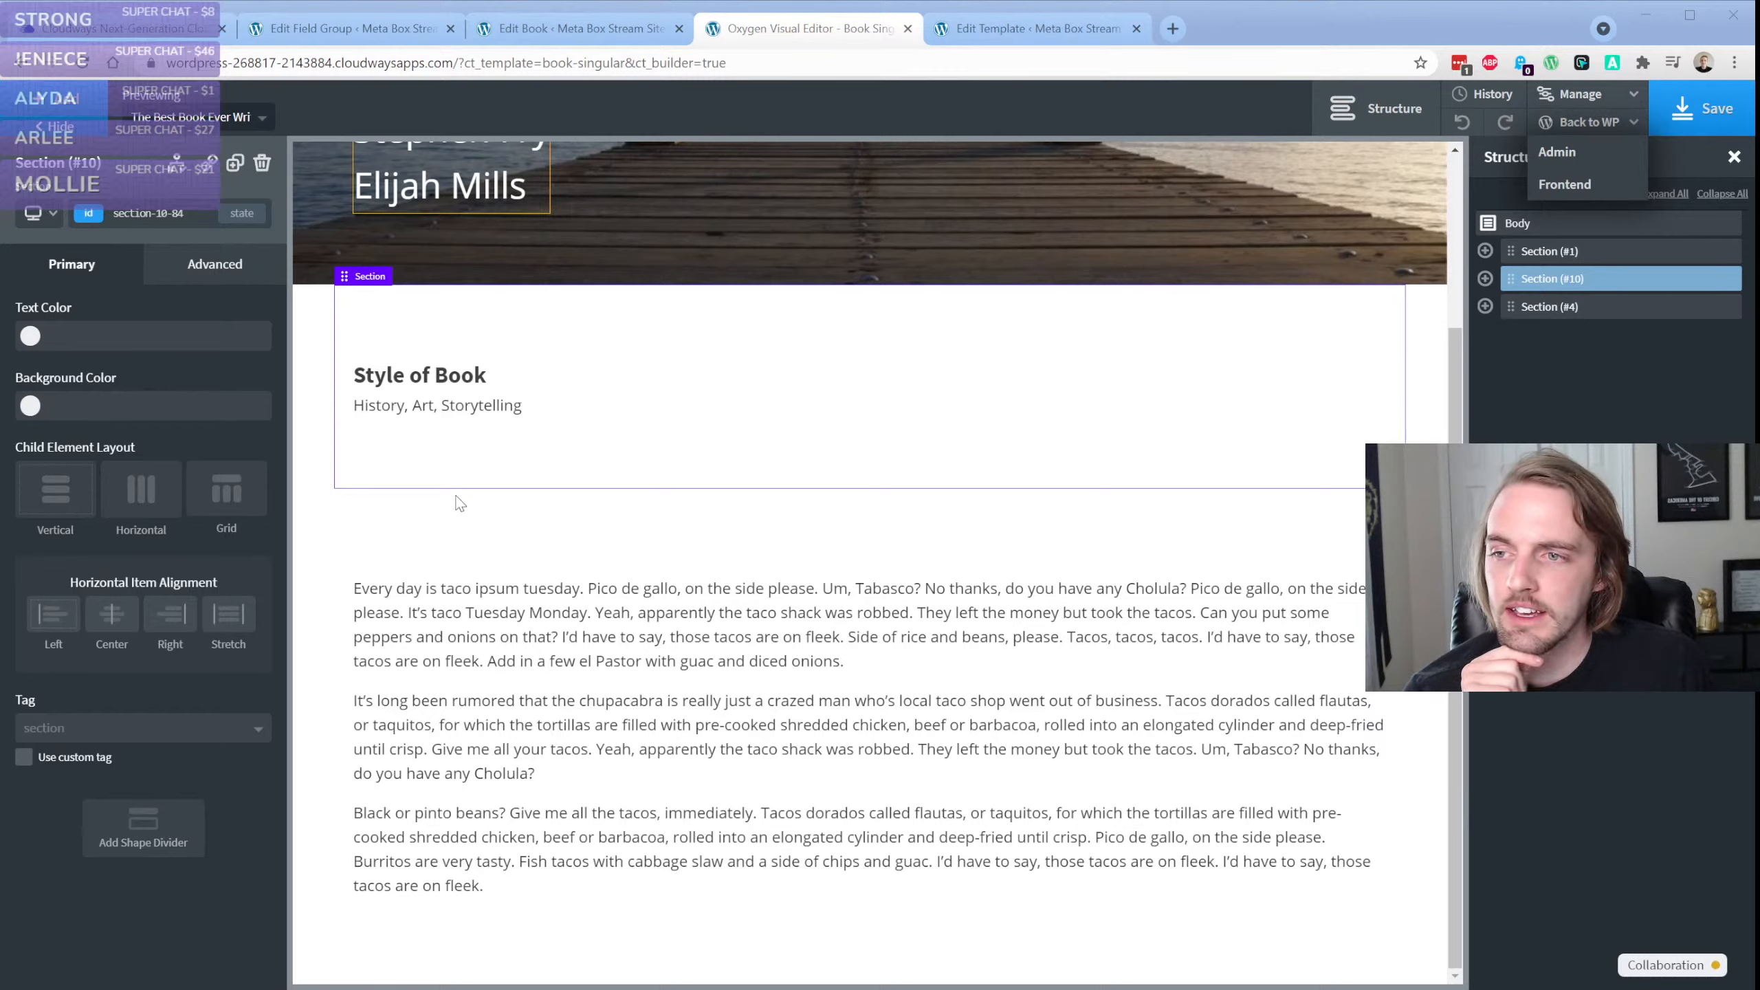
left_click(342, 463)
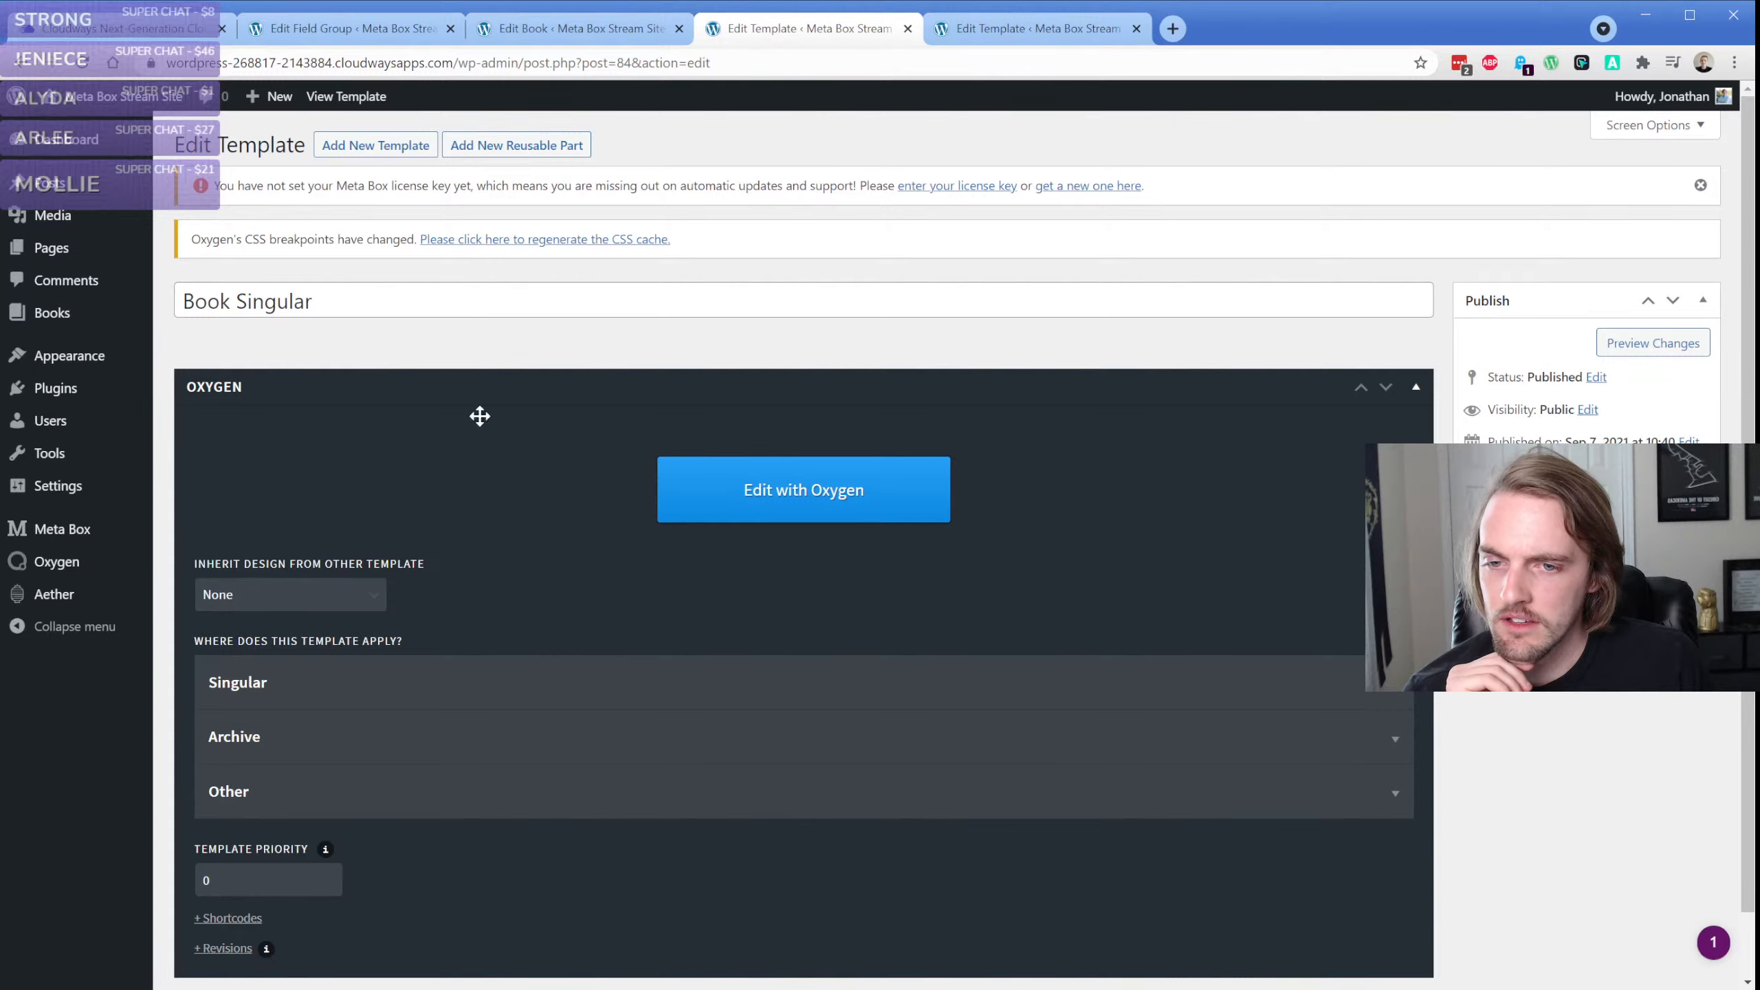
left_click(740, 497)
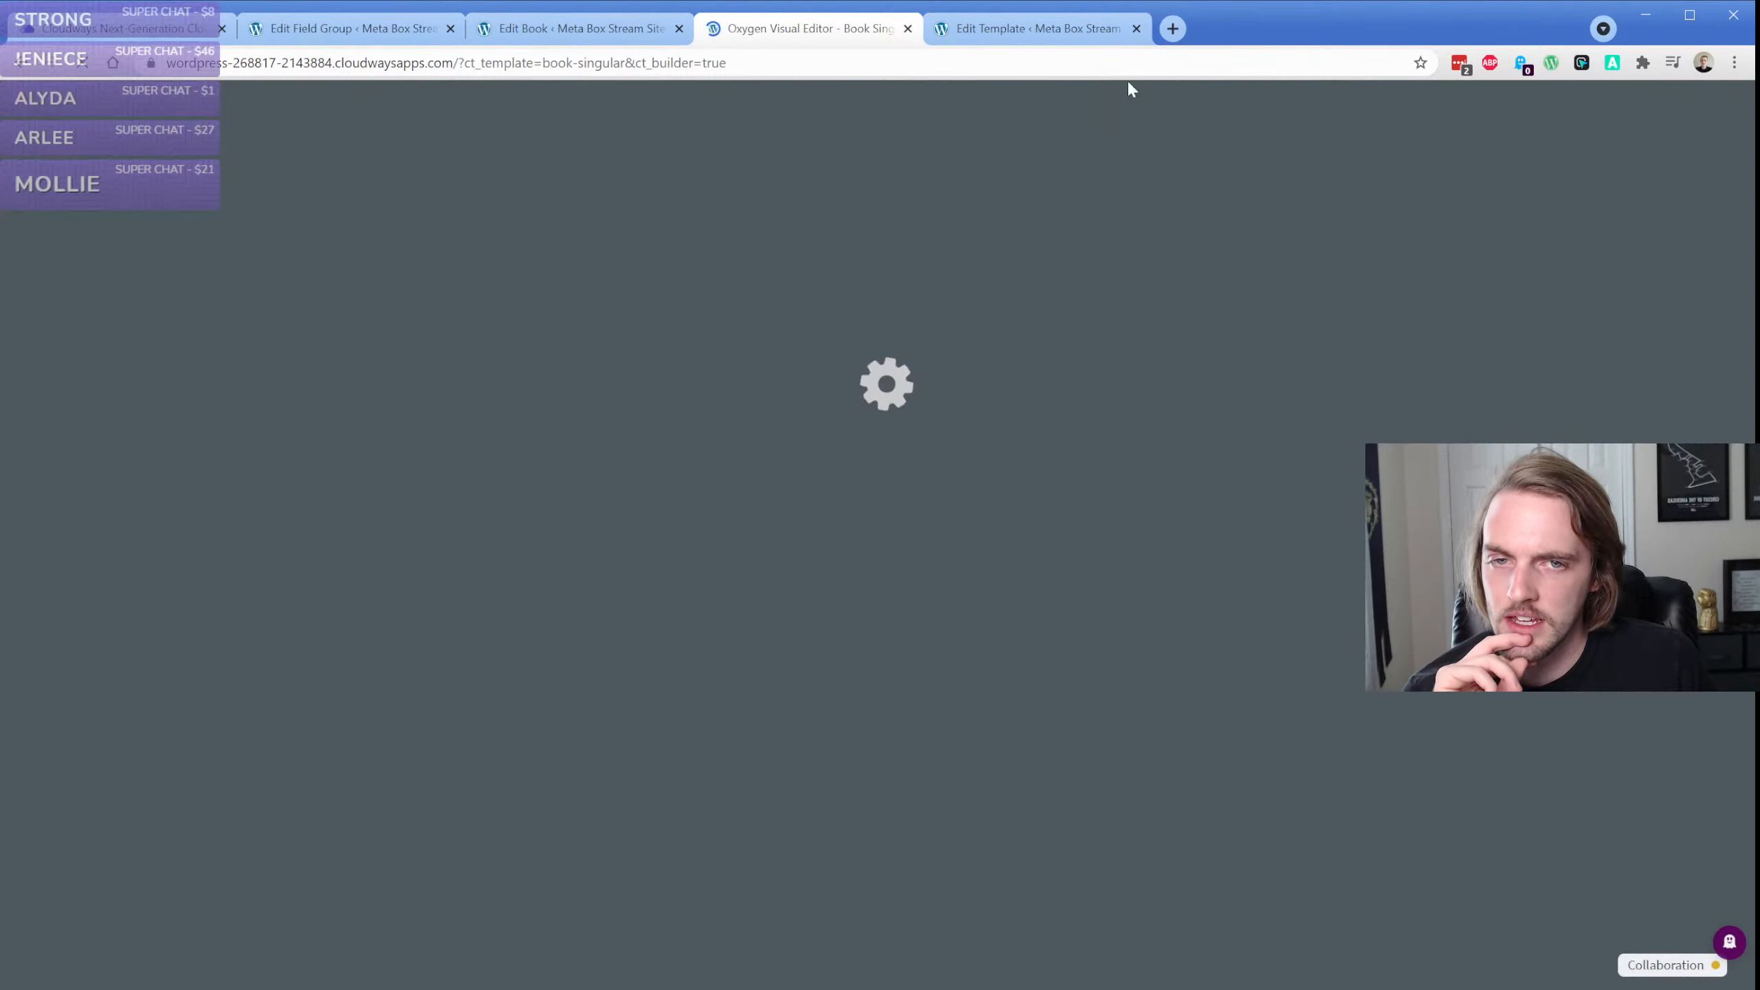
left_click(1137, 28)
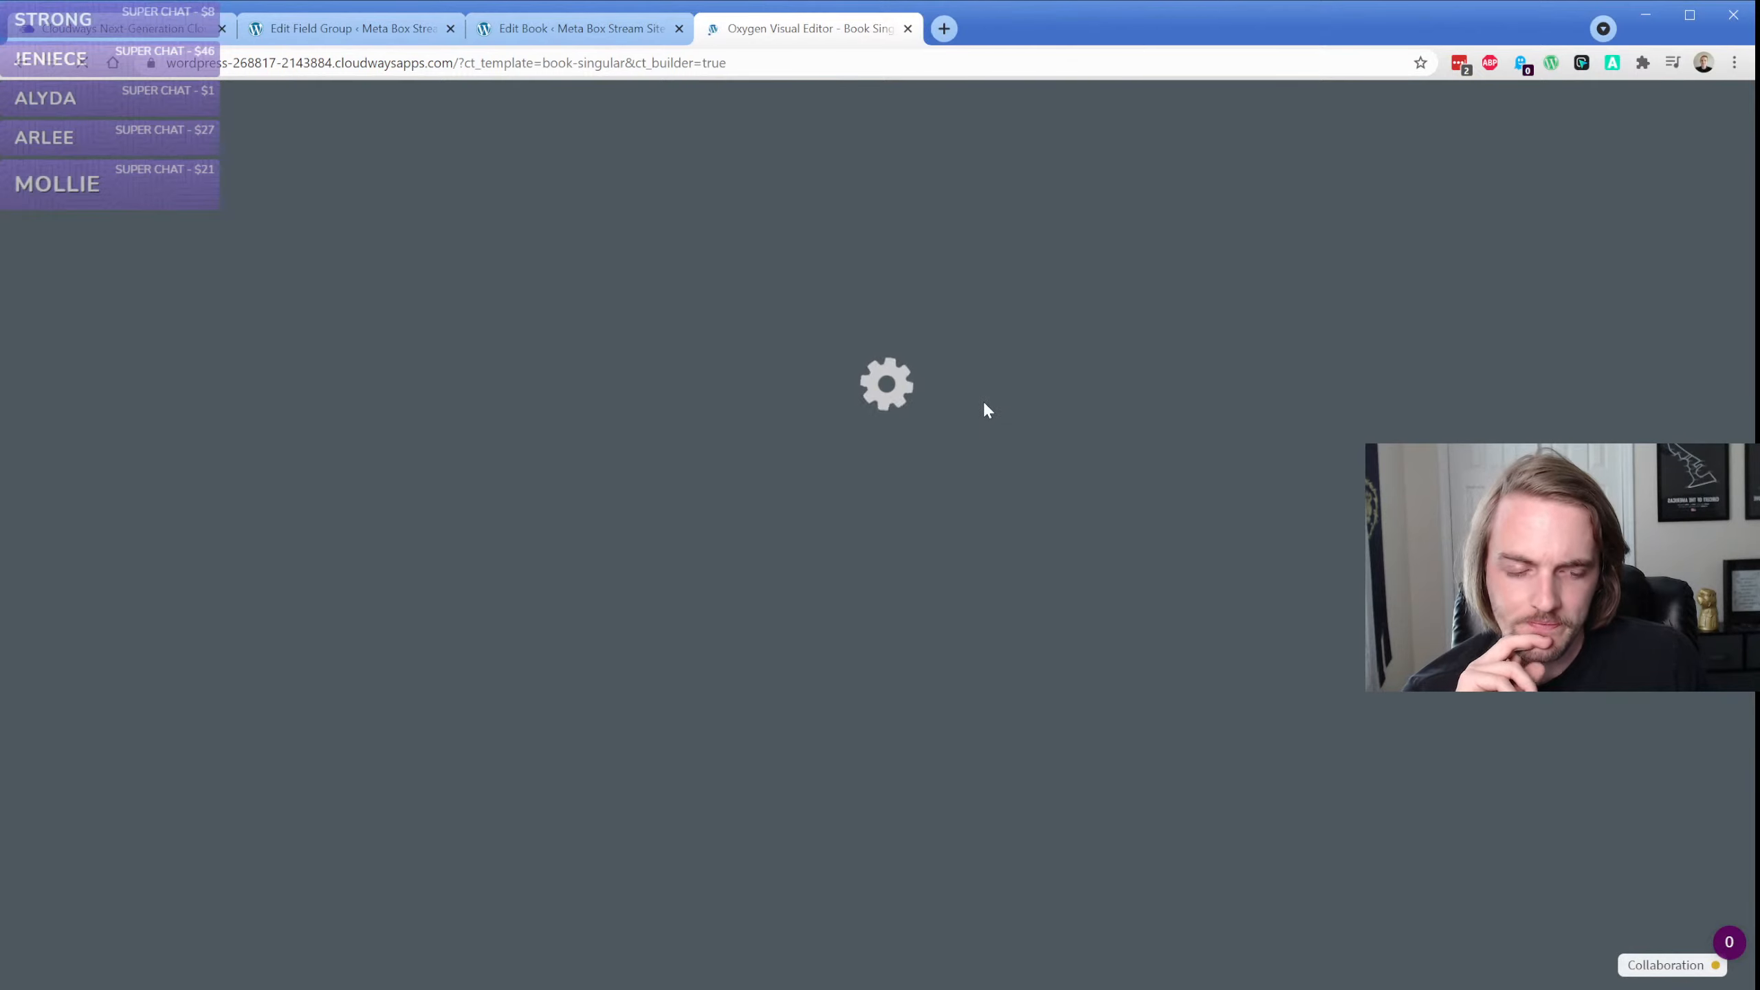
Close the Looking widget that covers the Collaboration badge and check the connection log of the relaunched editor
left_click(1731, 944)
left_click(1730, 925)
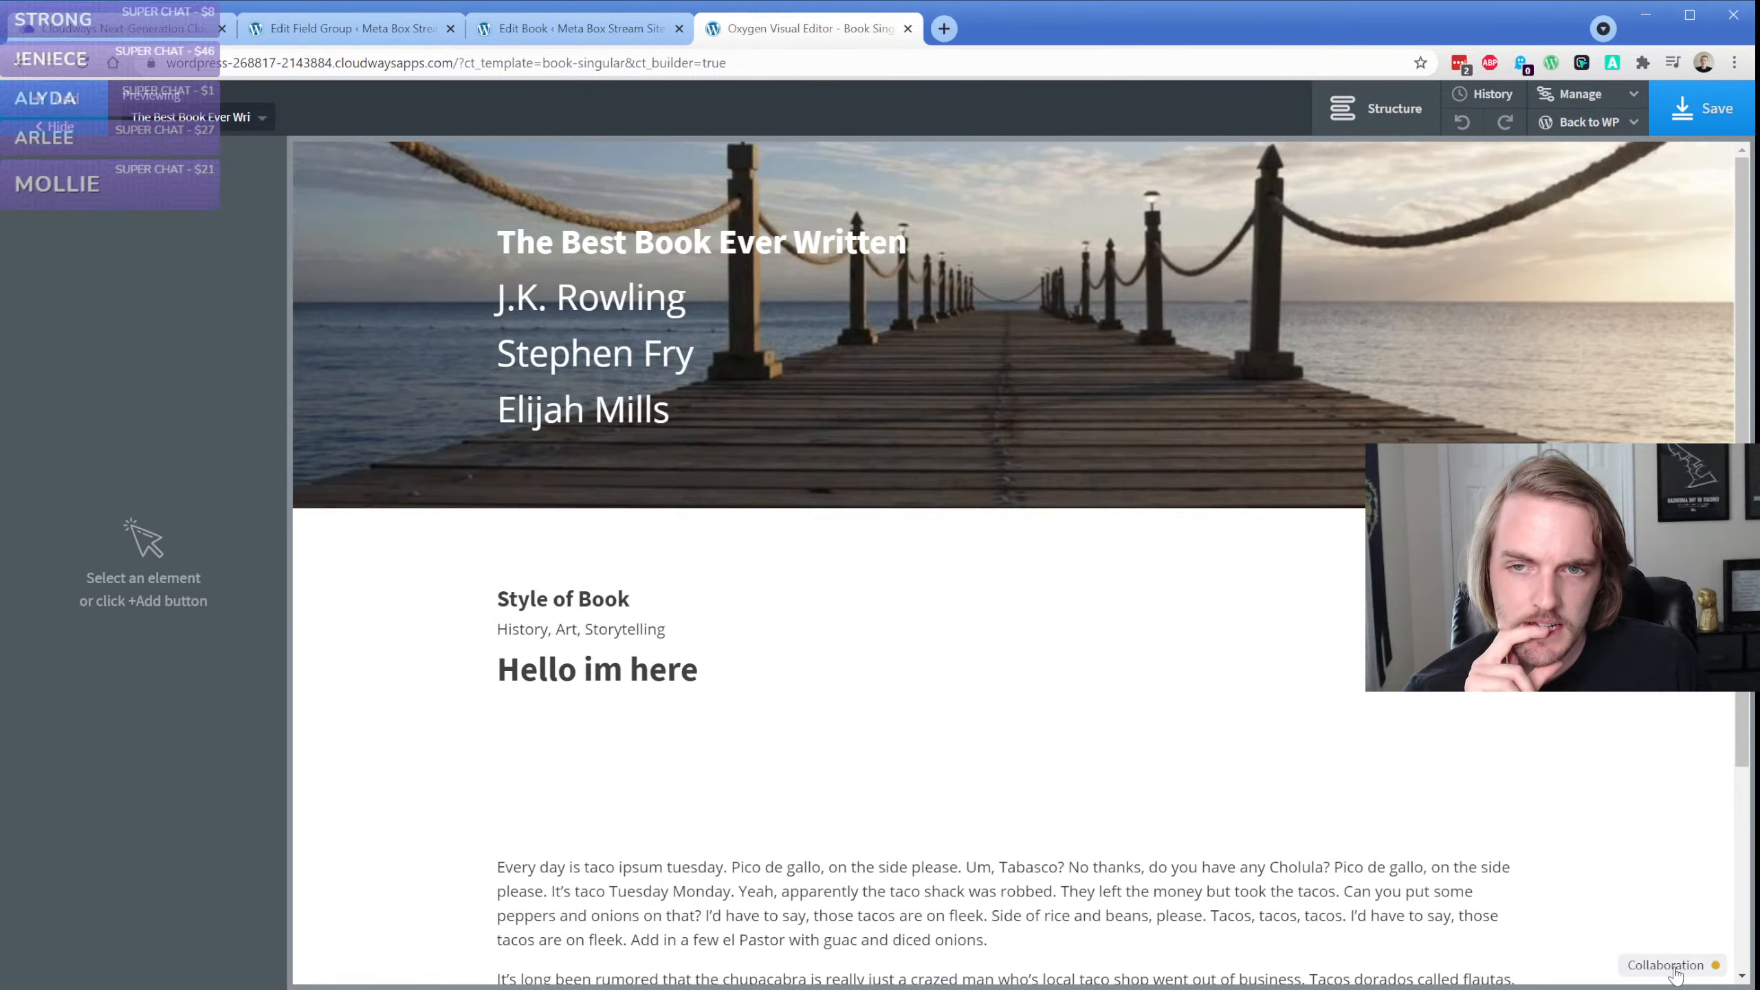
left_click(1670, 965)
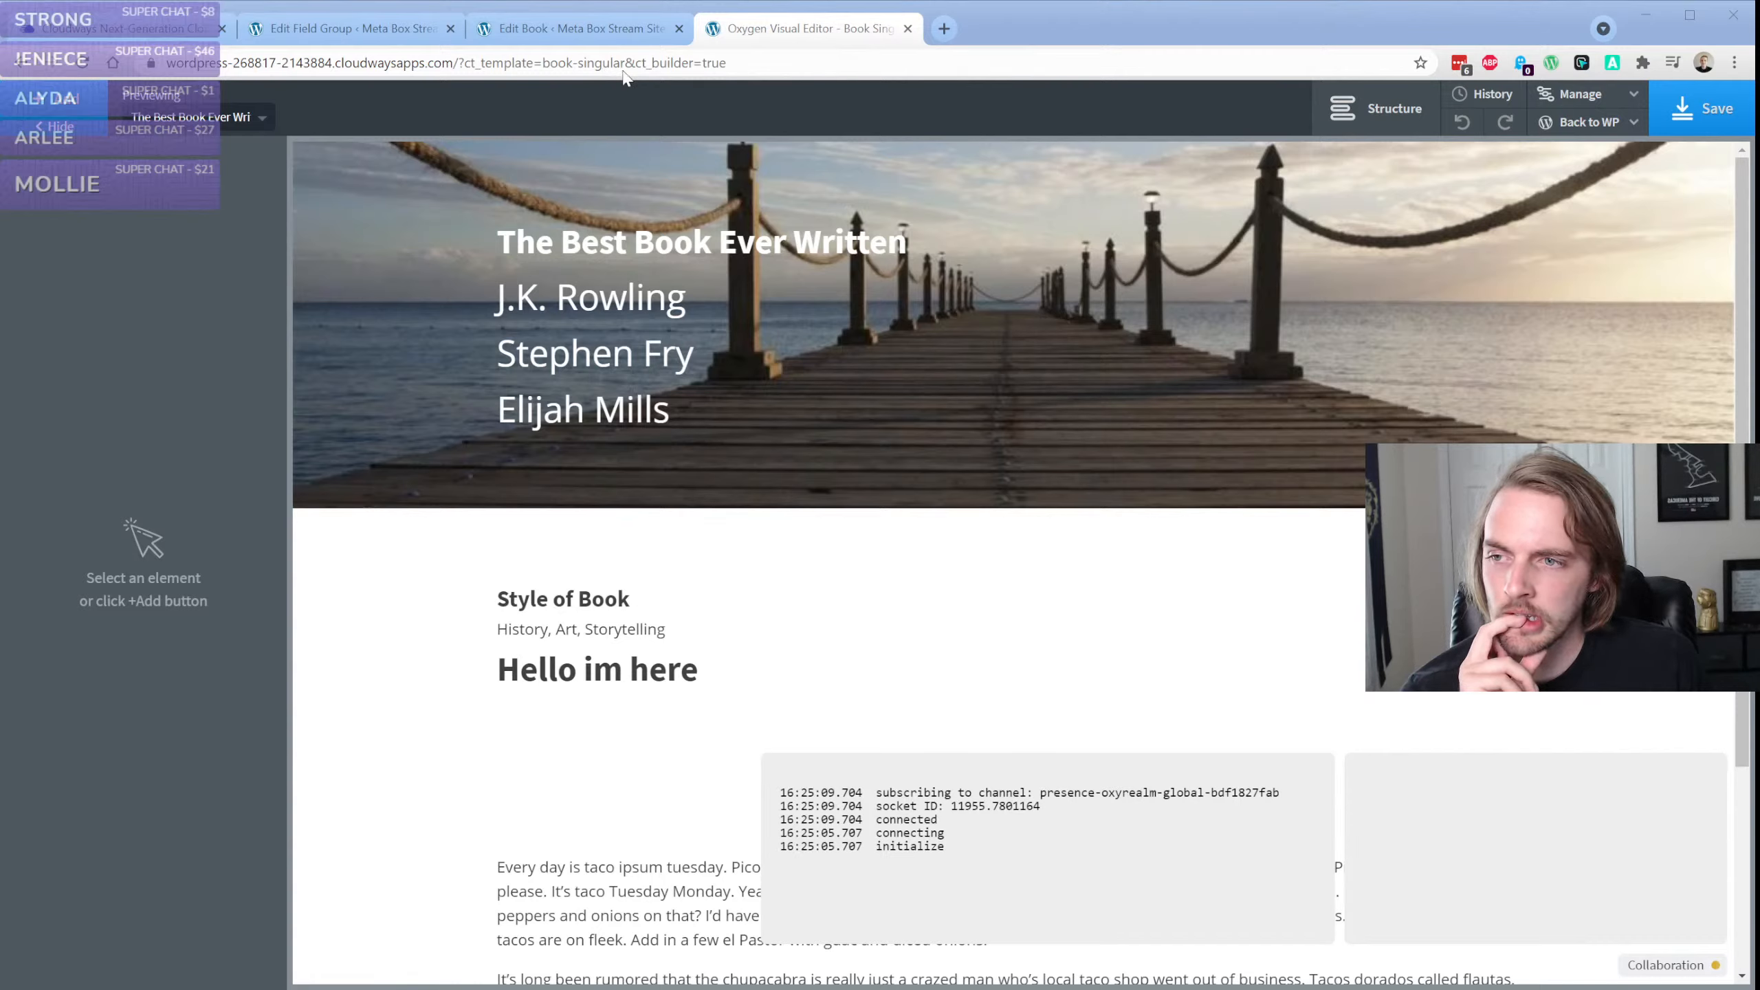
Open a new browser tab and move it out of the main browser window
left_click(266, 359)
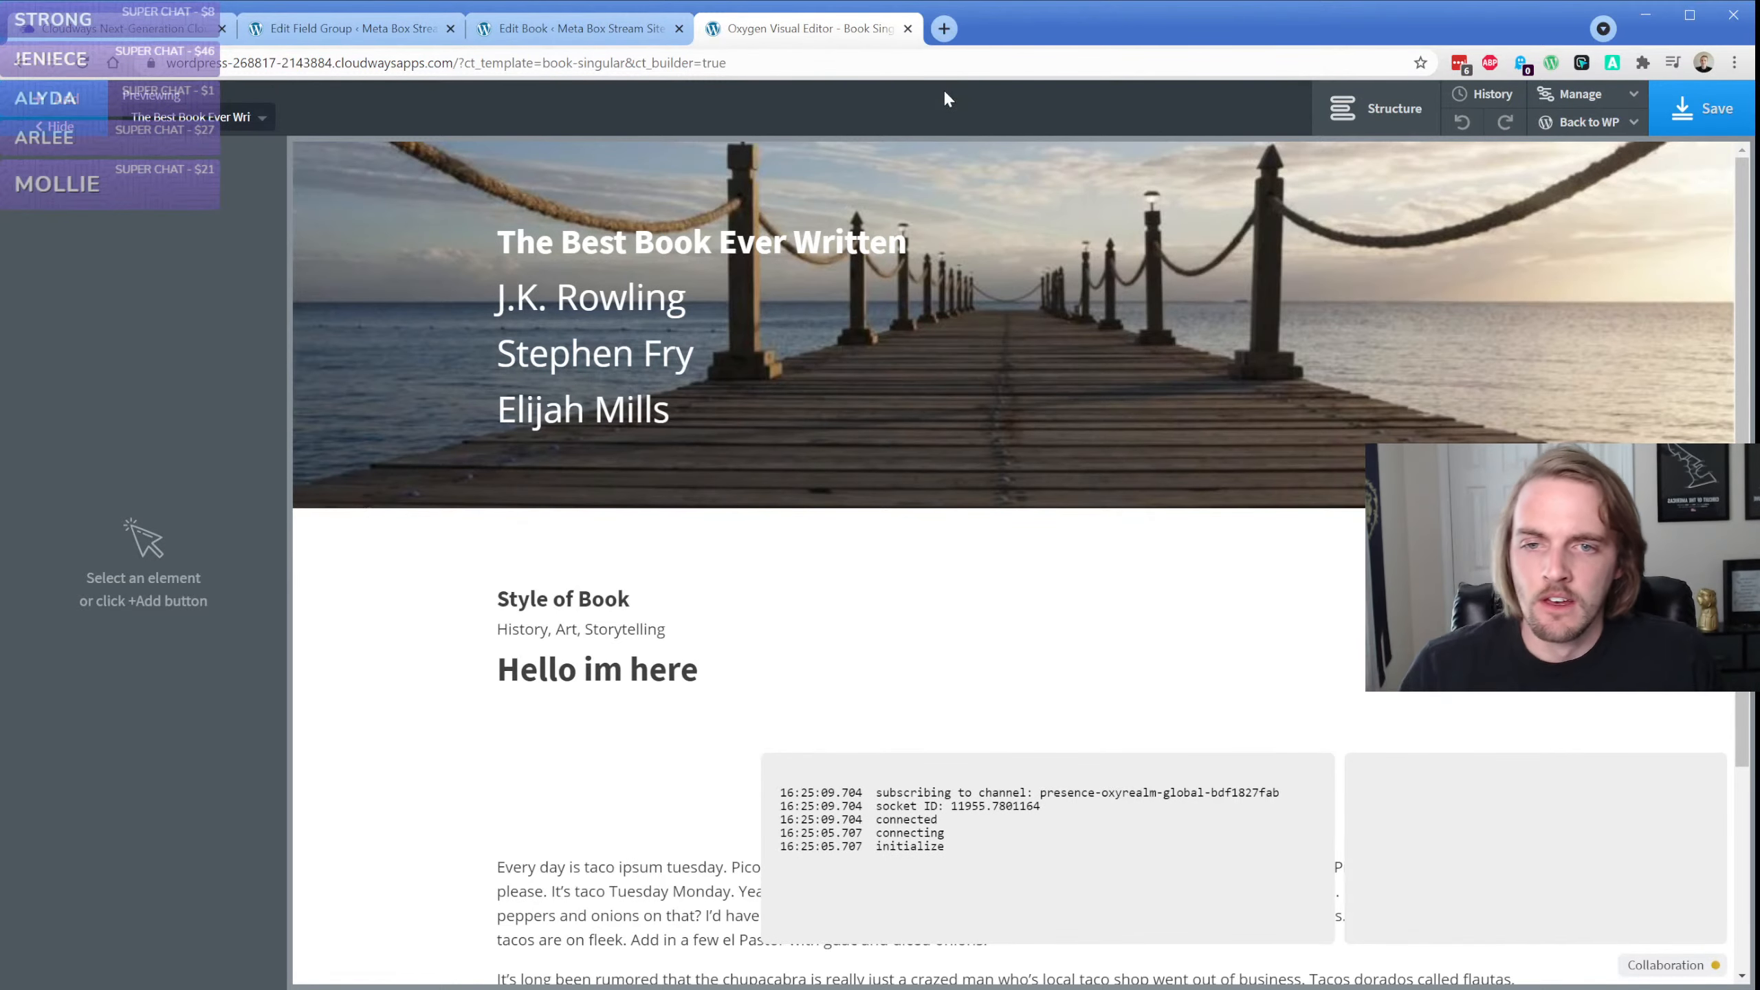
left_click(948, 150)
left_click_drag(984, 31, 1757, 42)
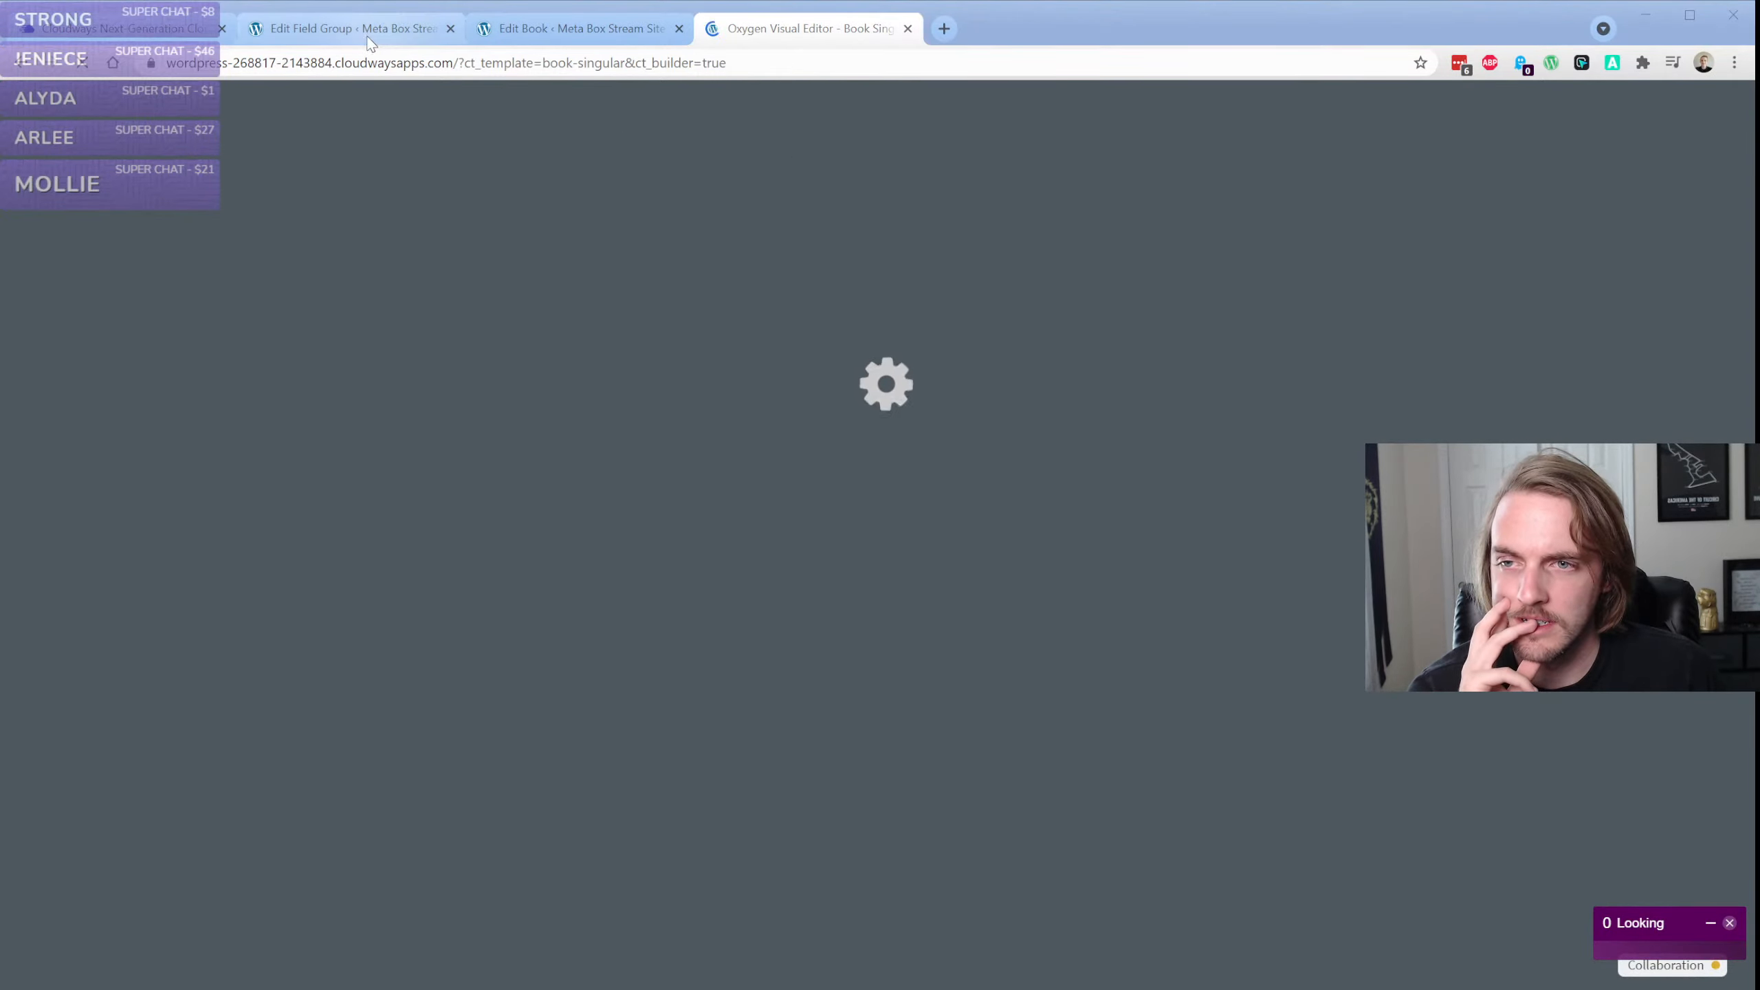
Check the Collaboration connection log of the reloaded editor and select the Style of Book section
left_click(327, 277)
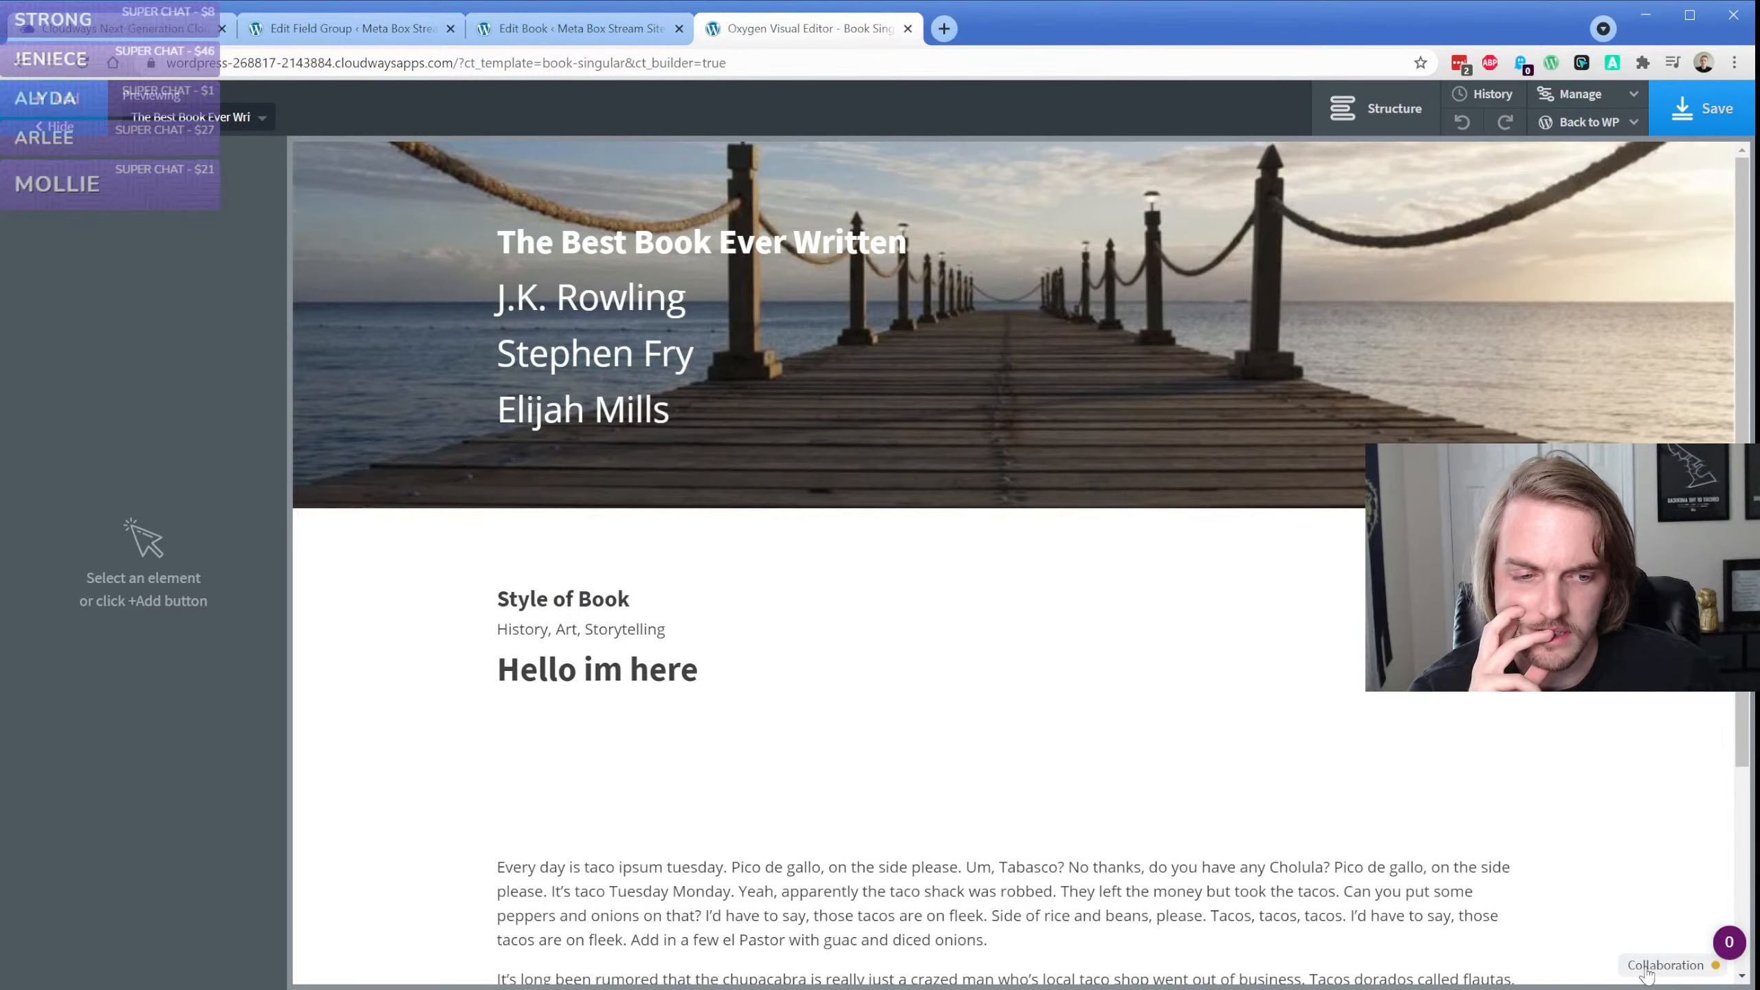
left_click(1650, 967)
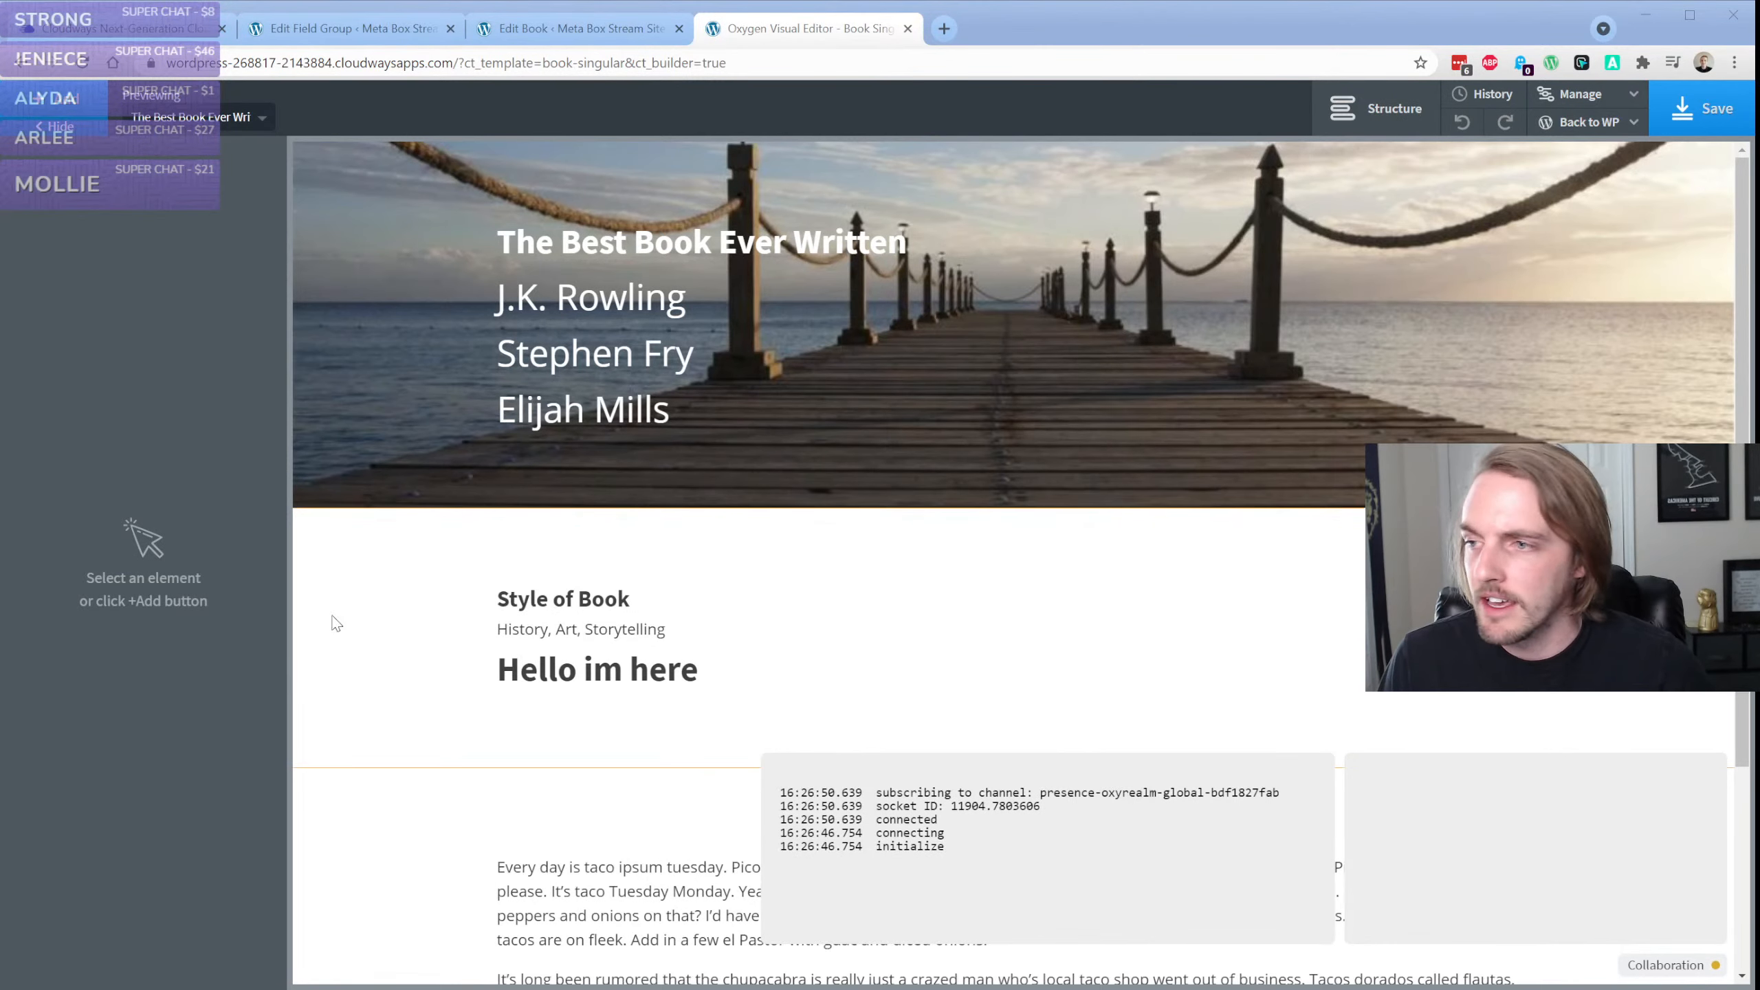
left_click(357, 598)
left_click(357, 599)
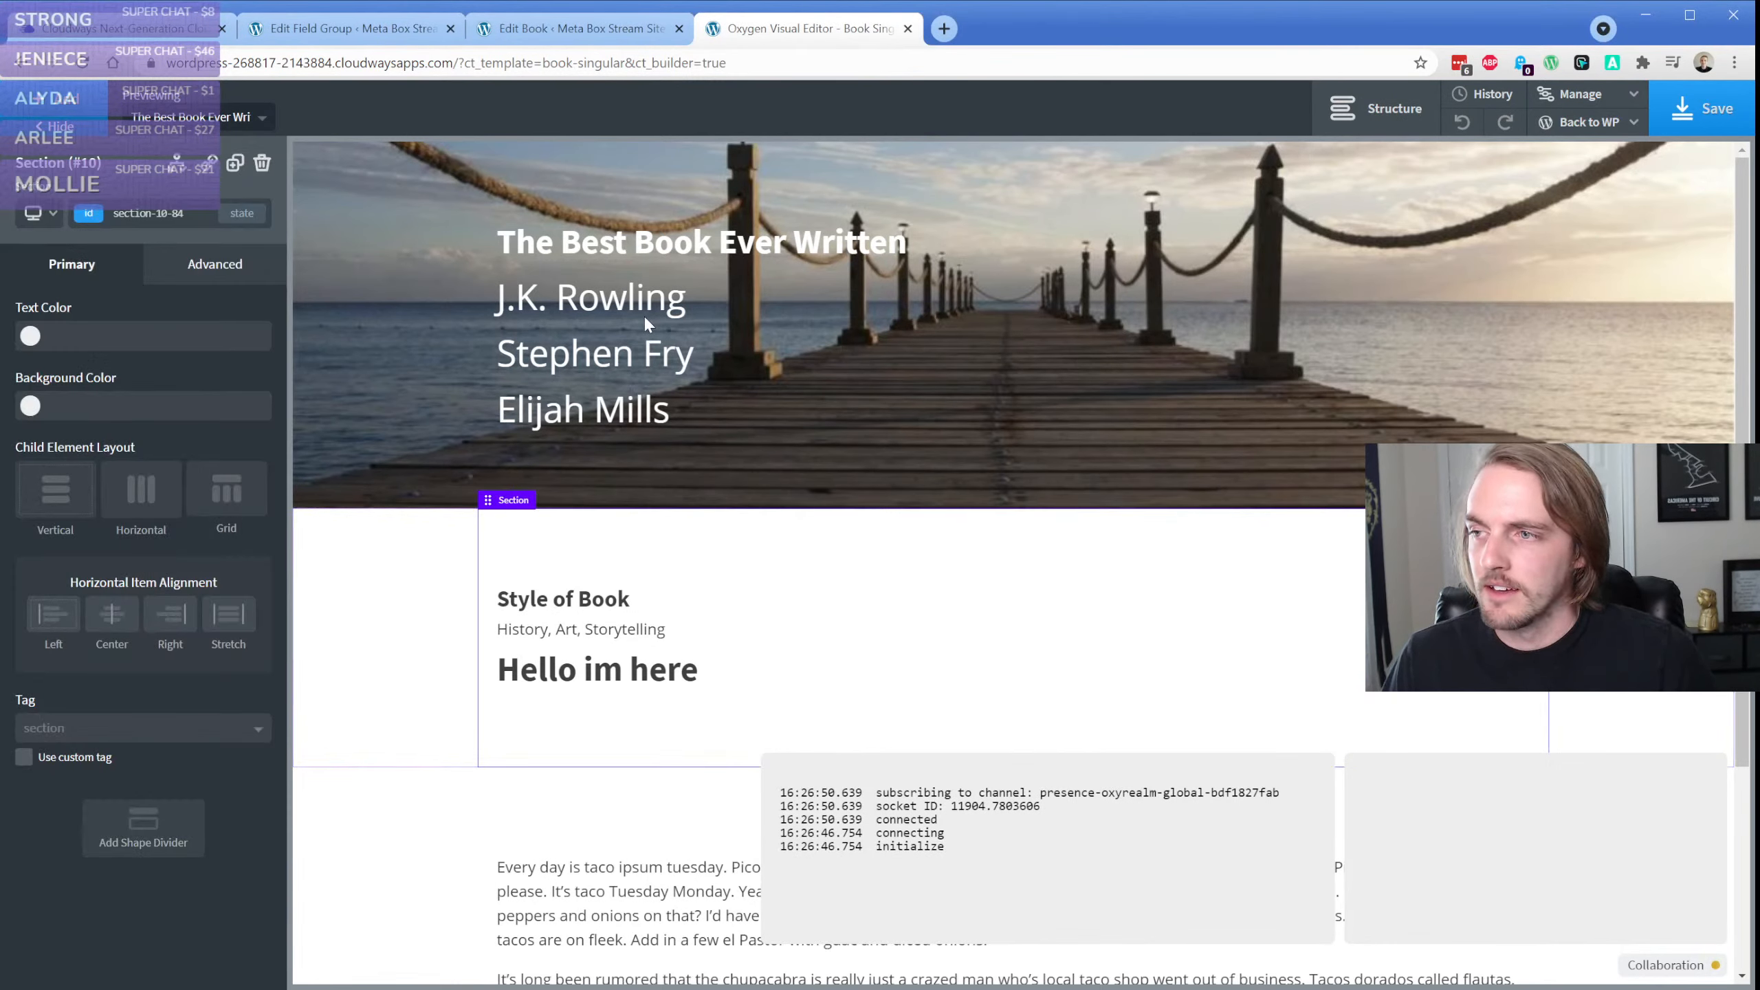
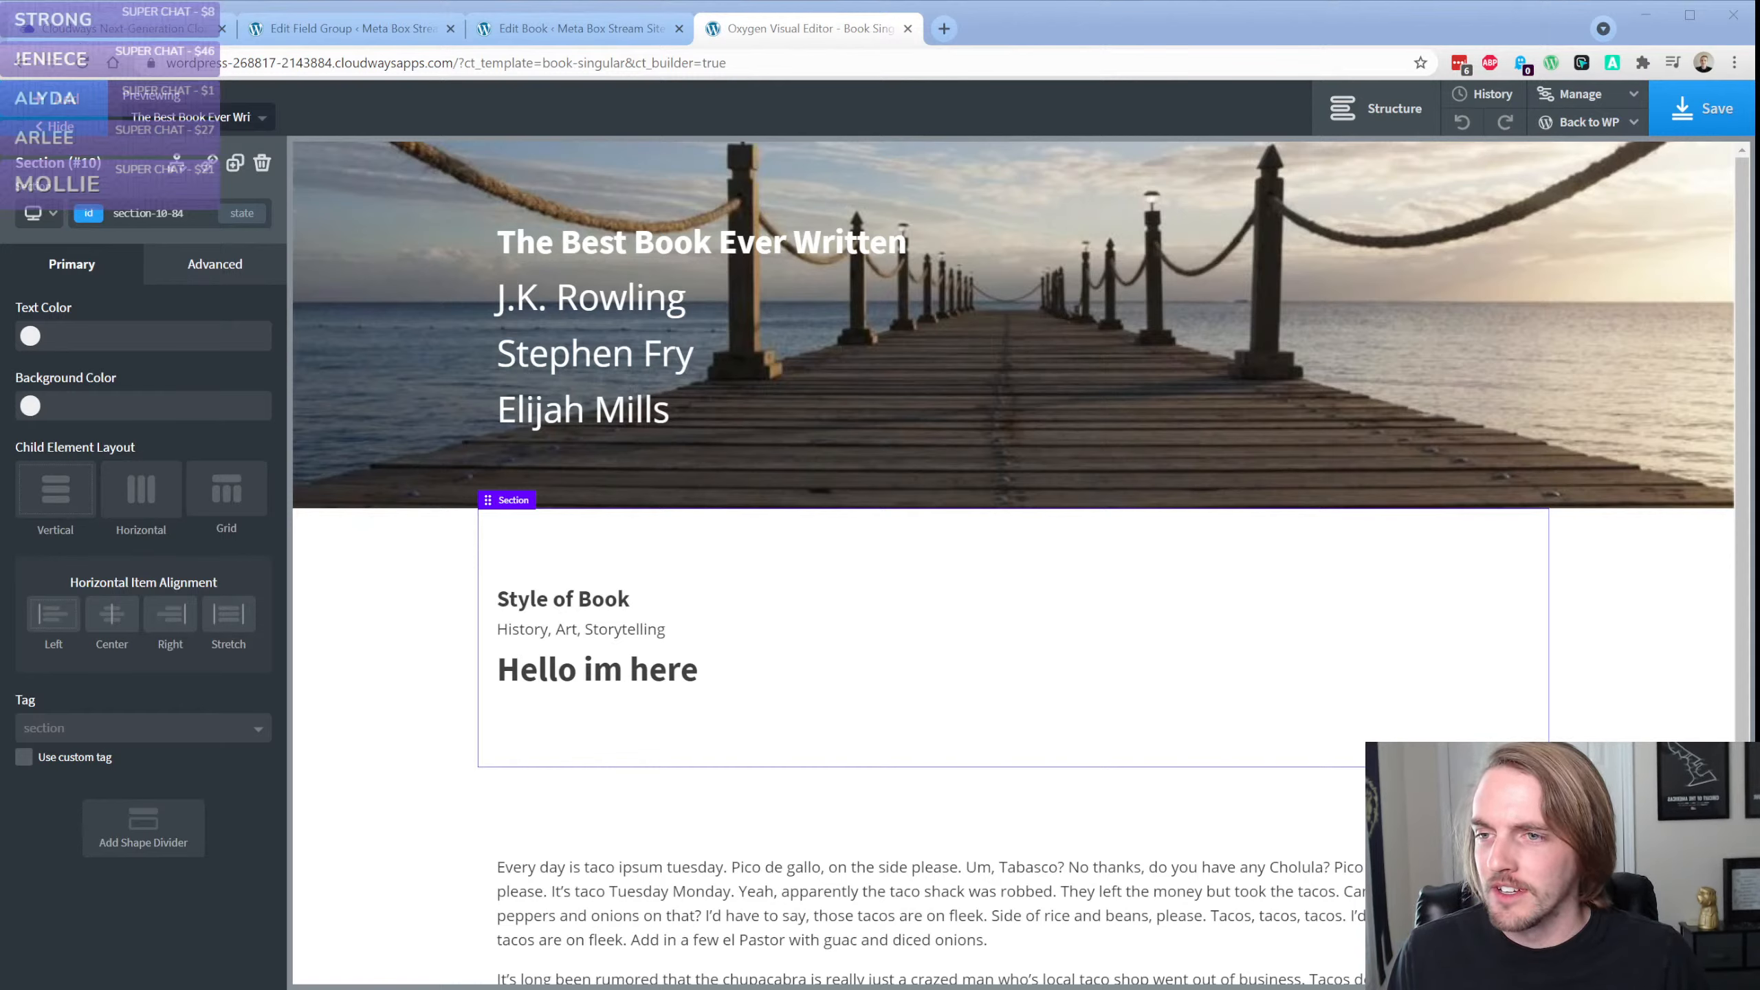
Reload the Oxygen editor and inspect the Collaboration log and its list of people editing Book Singular
left_click(80, 64)
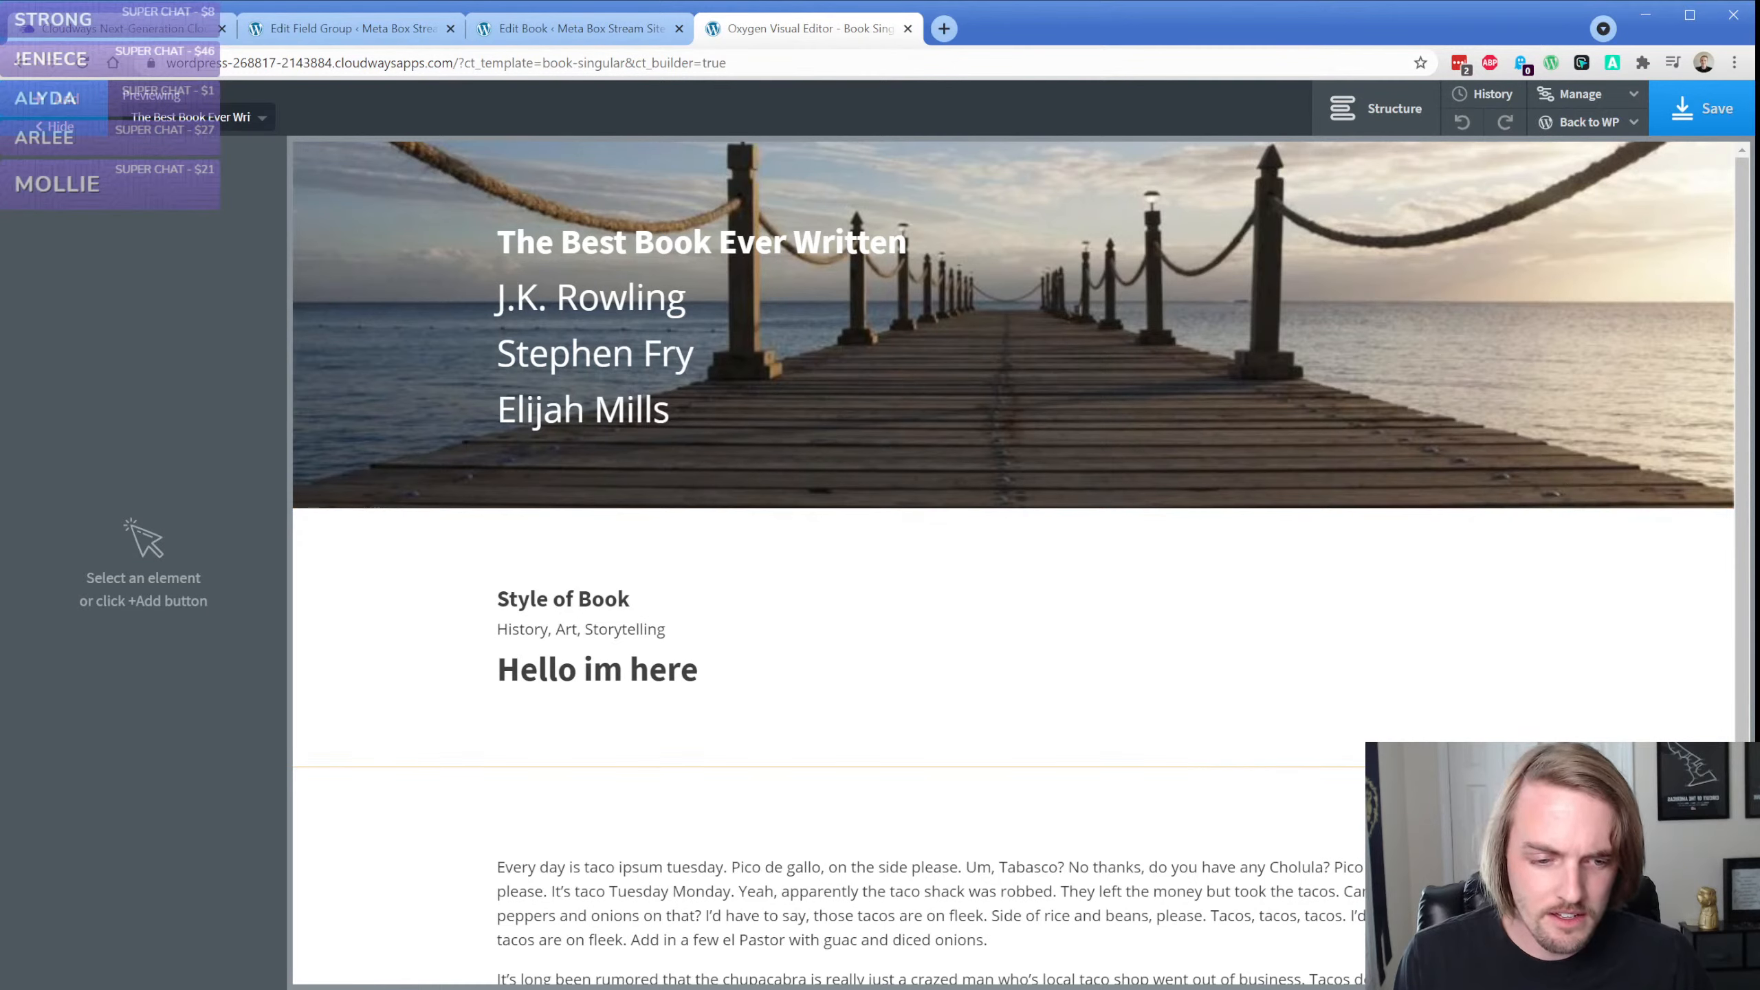
left_click(1691, 950)
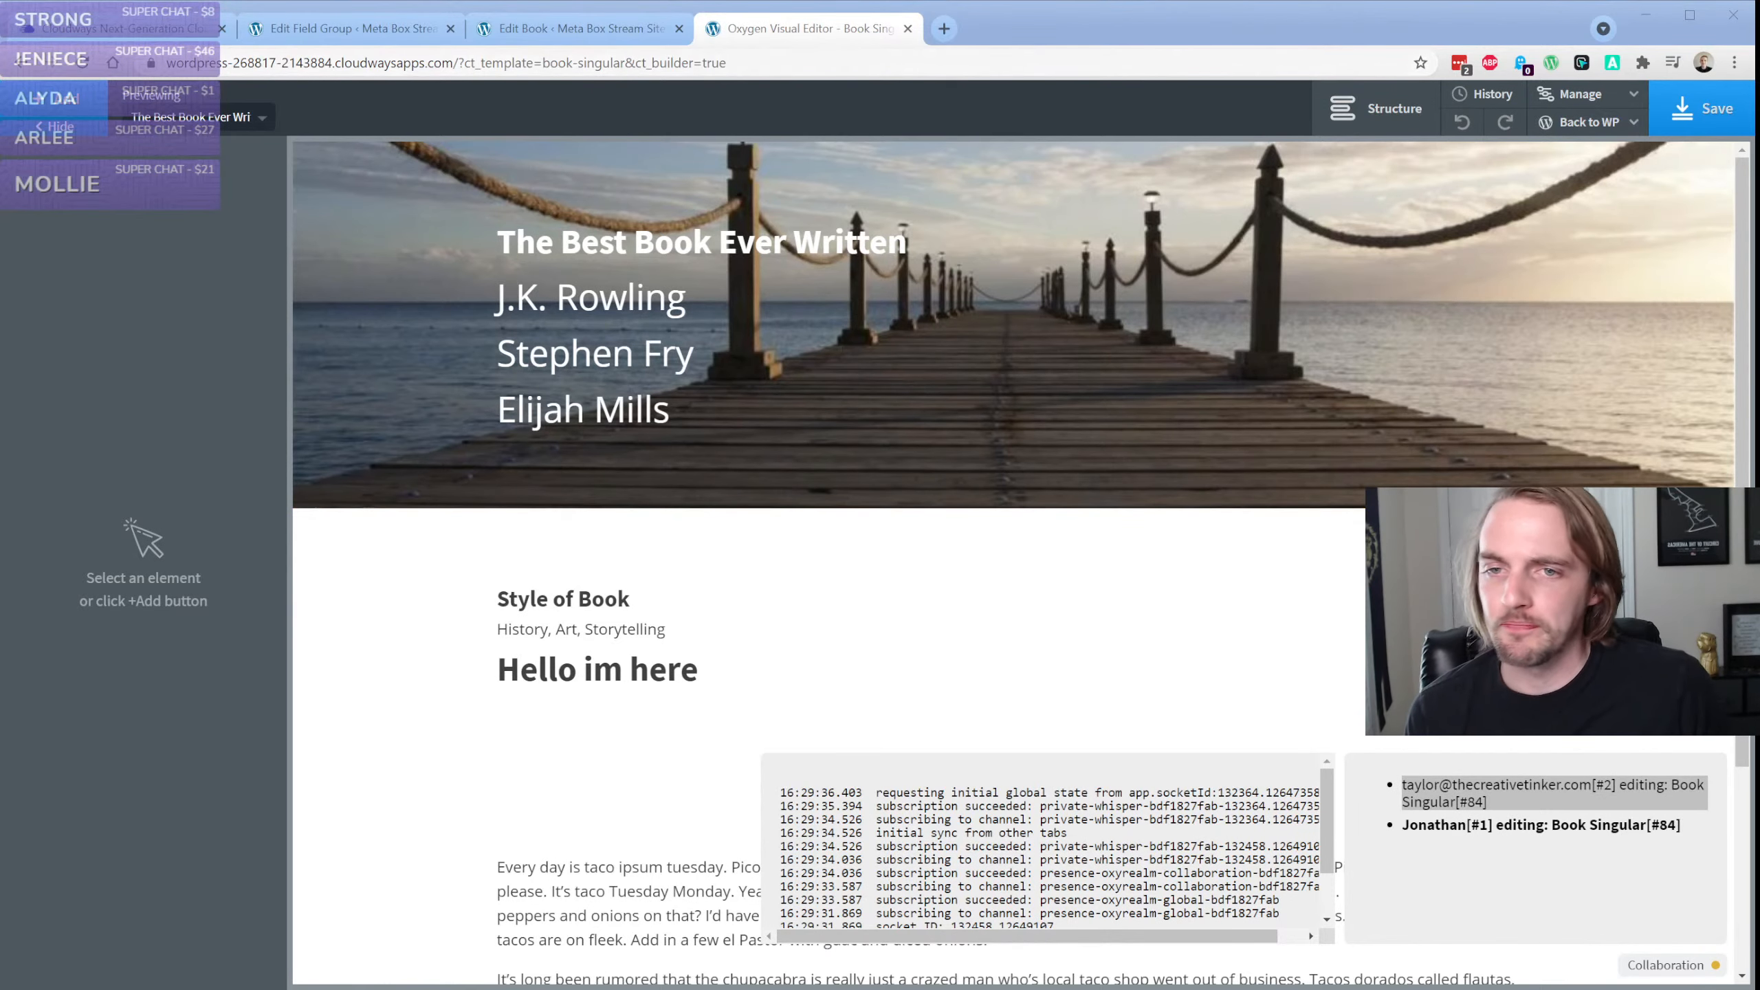
left_click(1473, 867)
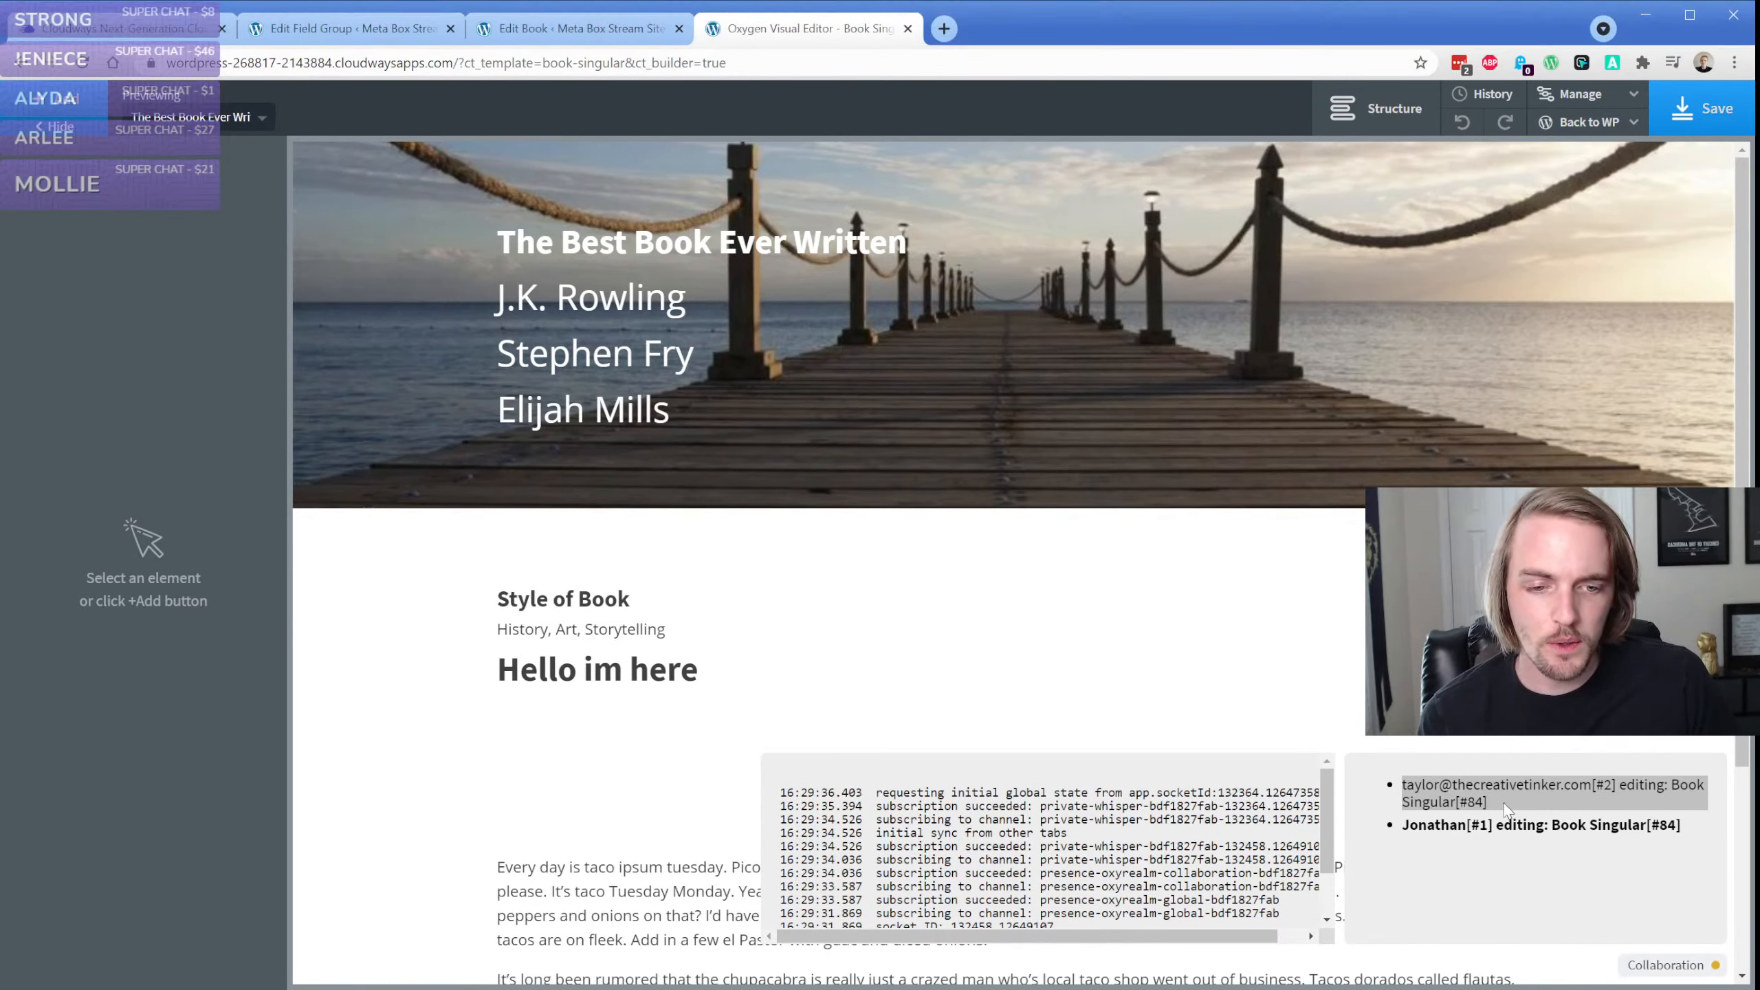
left_click_drag(1408, 786, 1618, 786)
left_click(1617, 790)
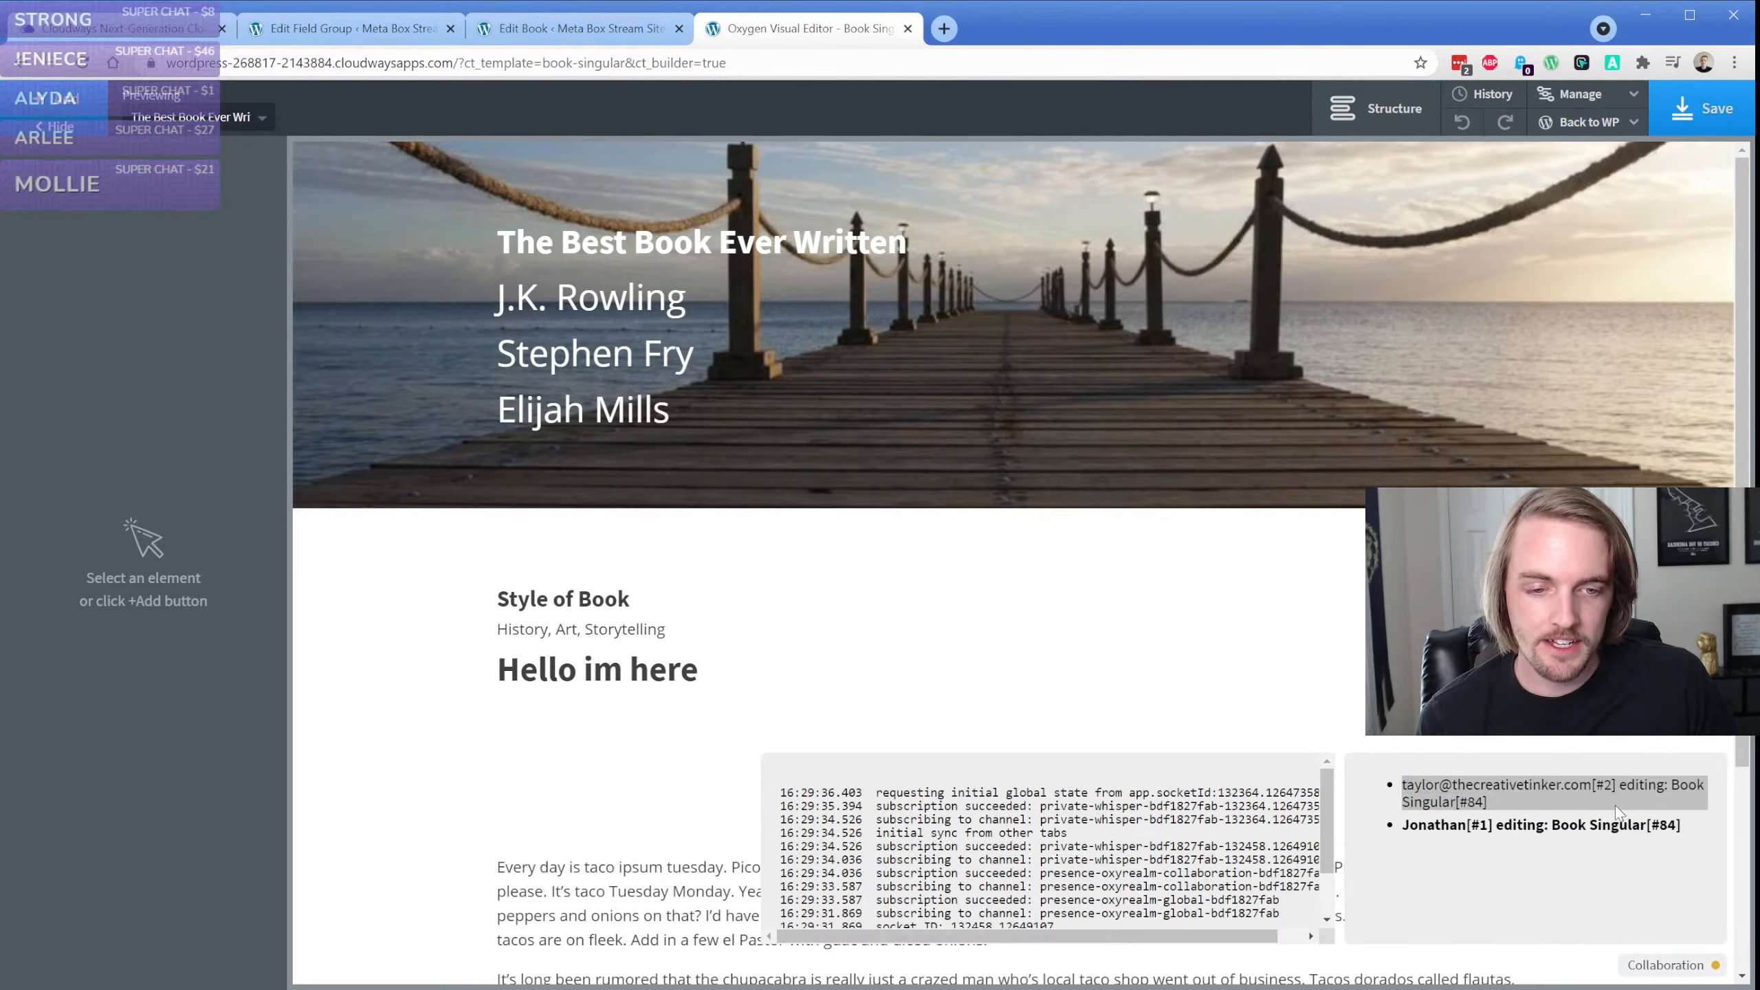
Inspect the "Hello im here" heading below Style of Book and select the section containing it
left_click(885, 624)
scroll(614, 495, "down", 3)
scroll(614, 495, "down", 1)
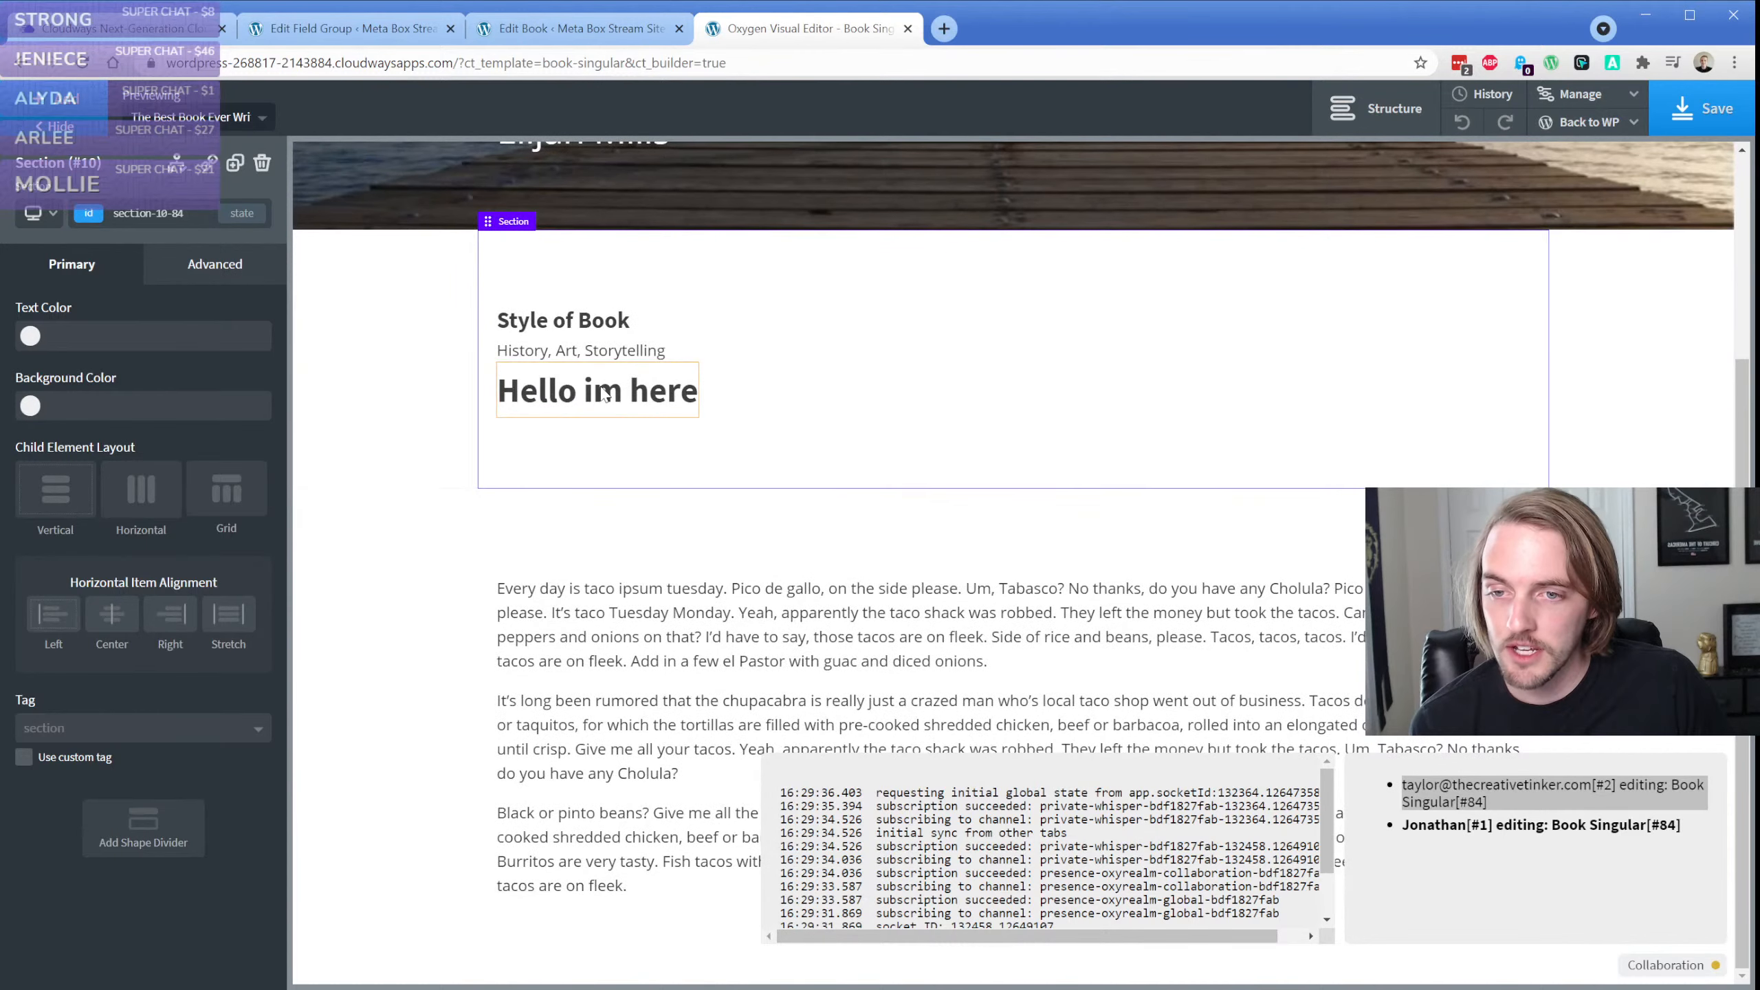
left_click(605, 390)
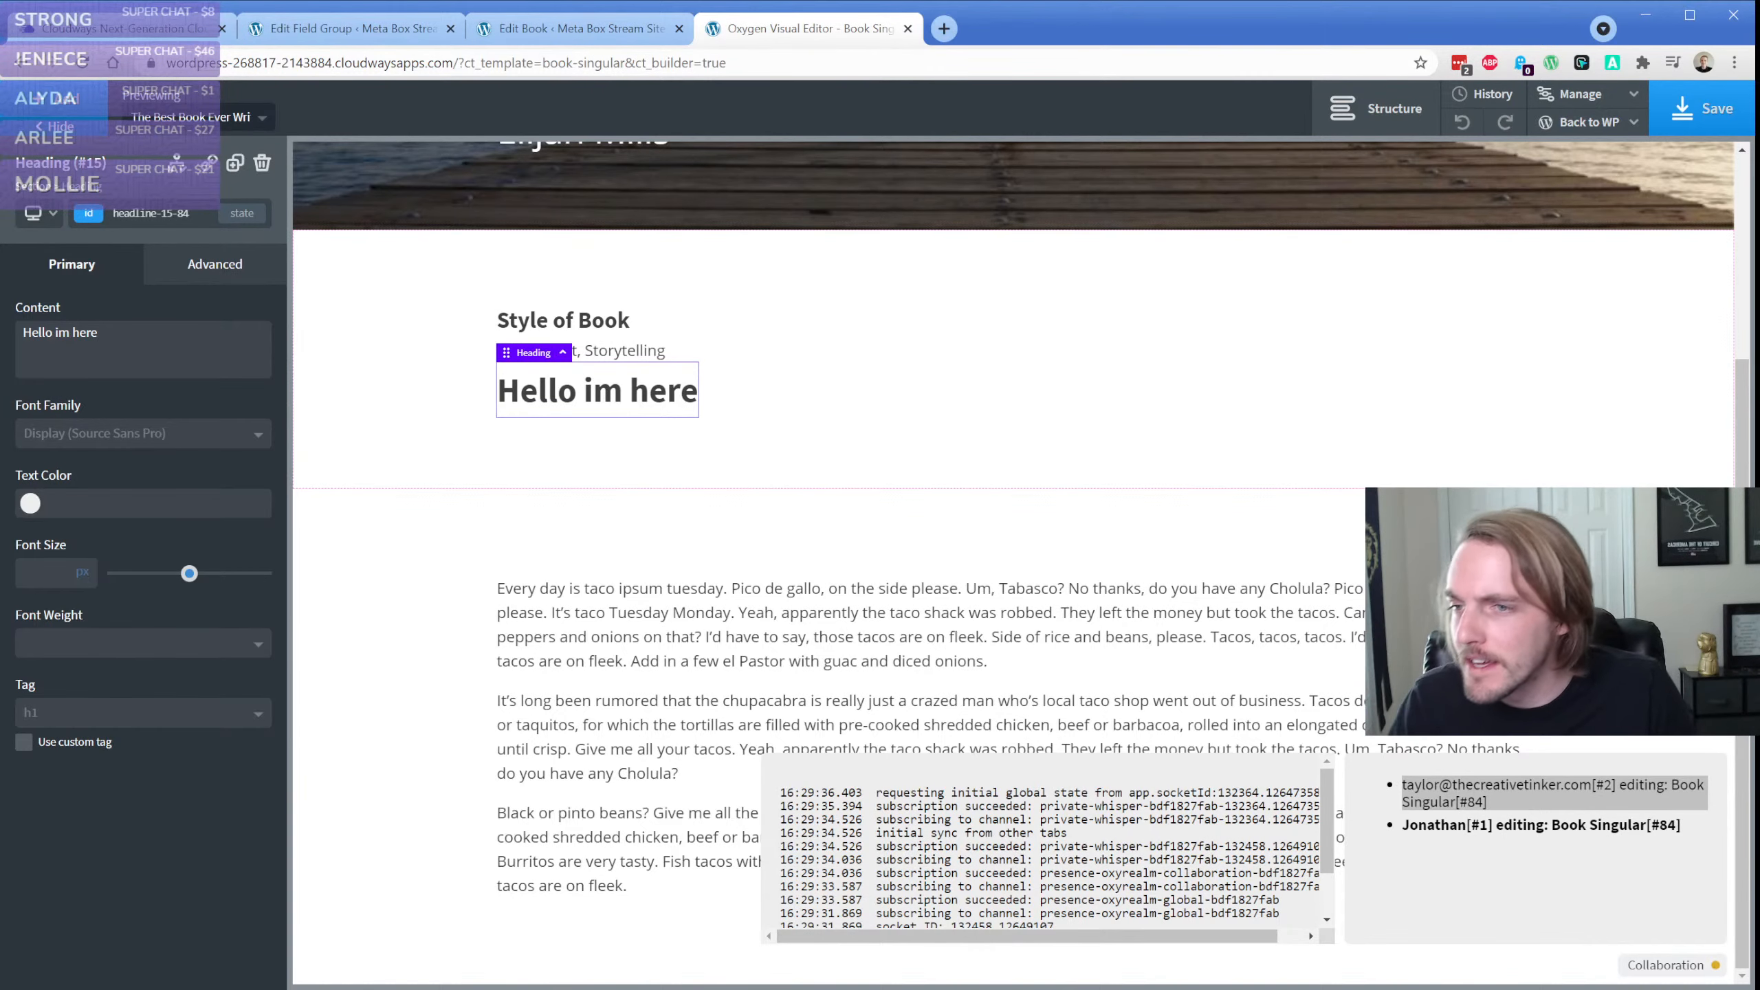
left_click(670, 384)
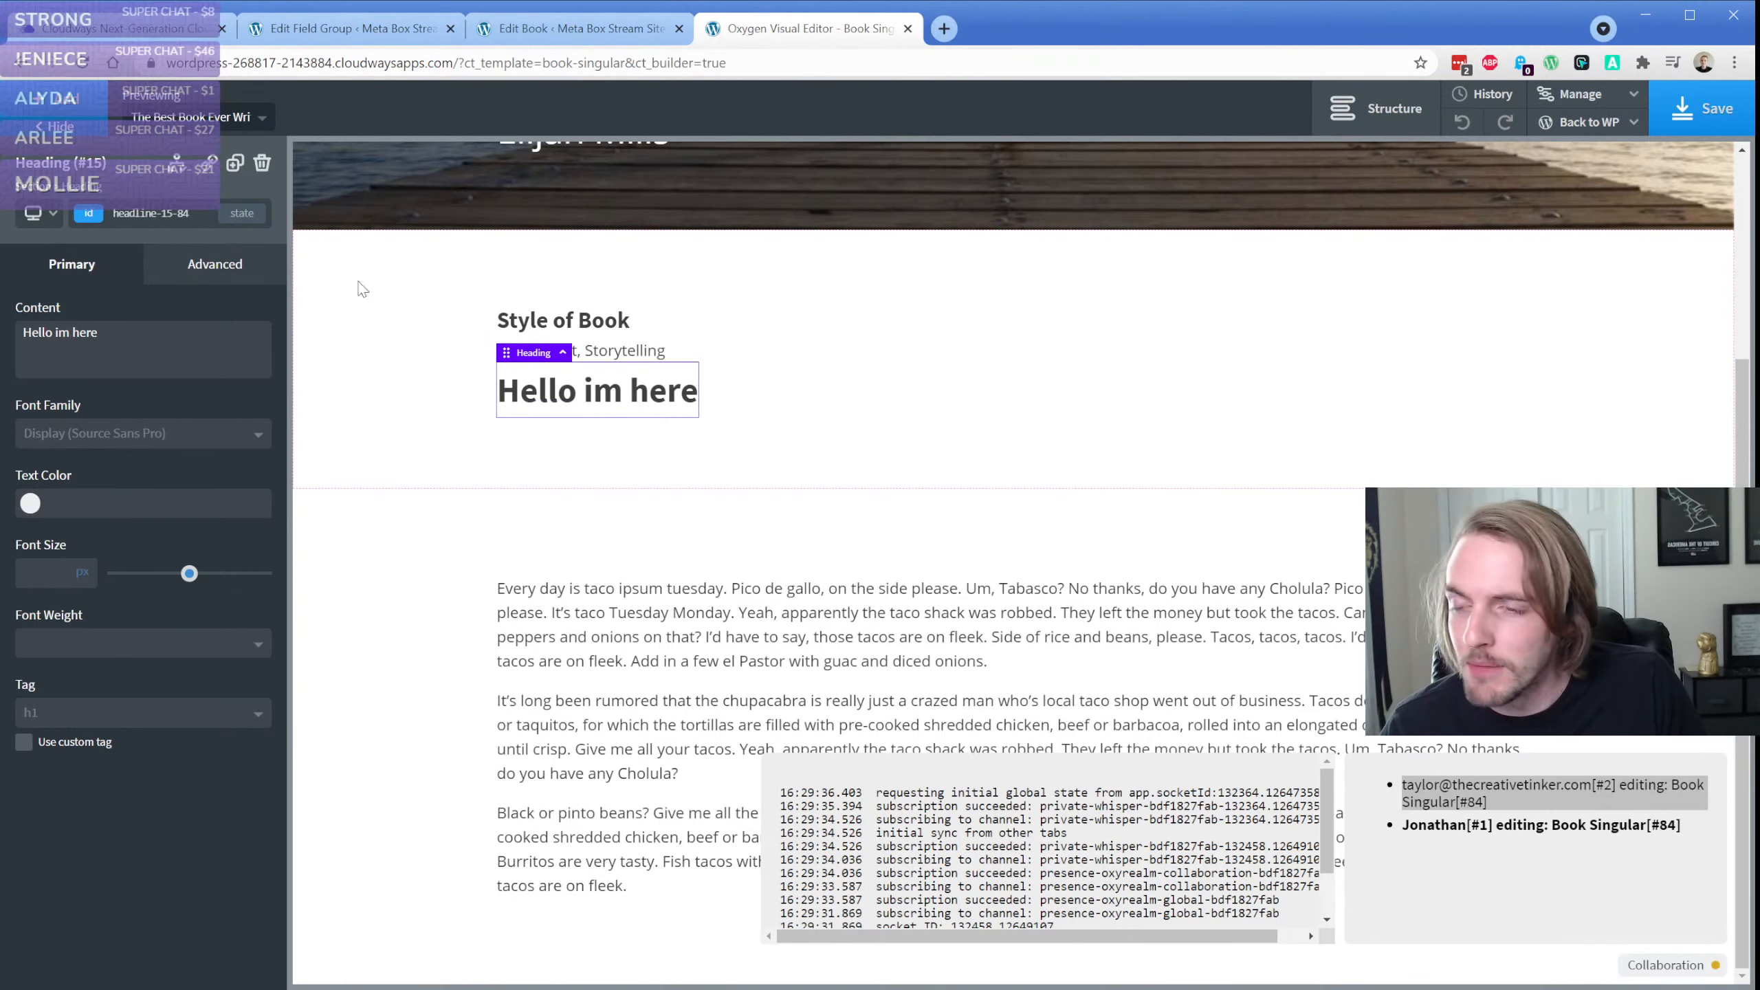
left_click(607, 404)
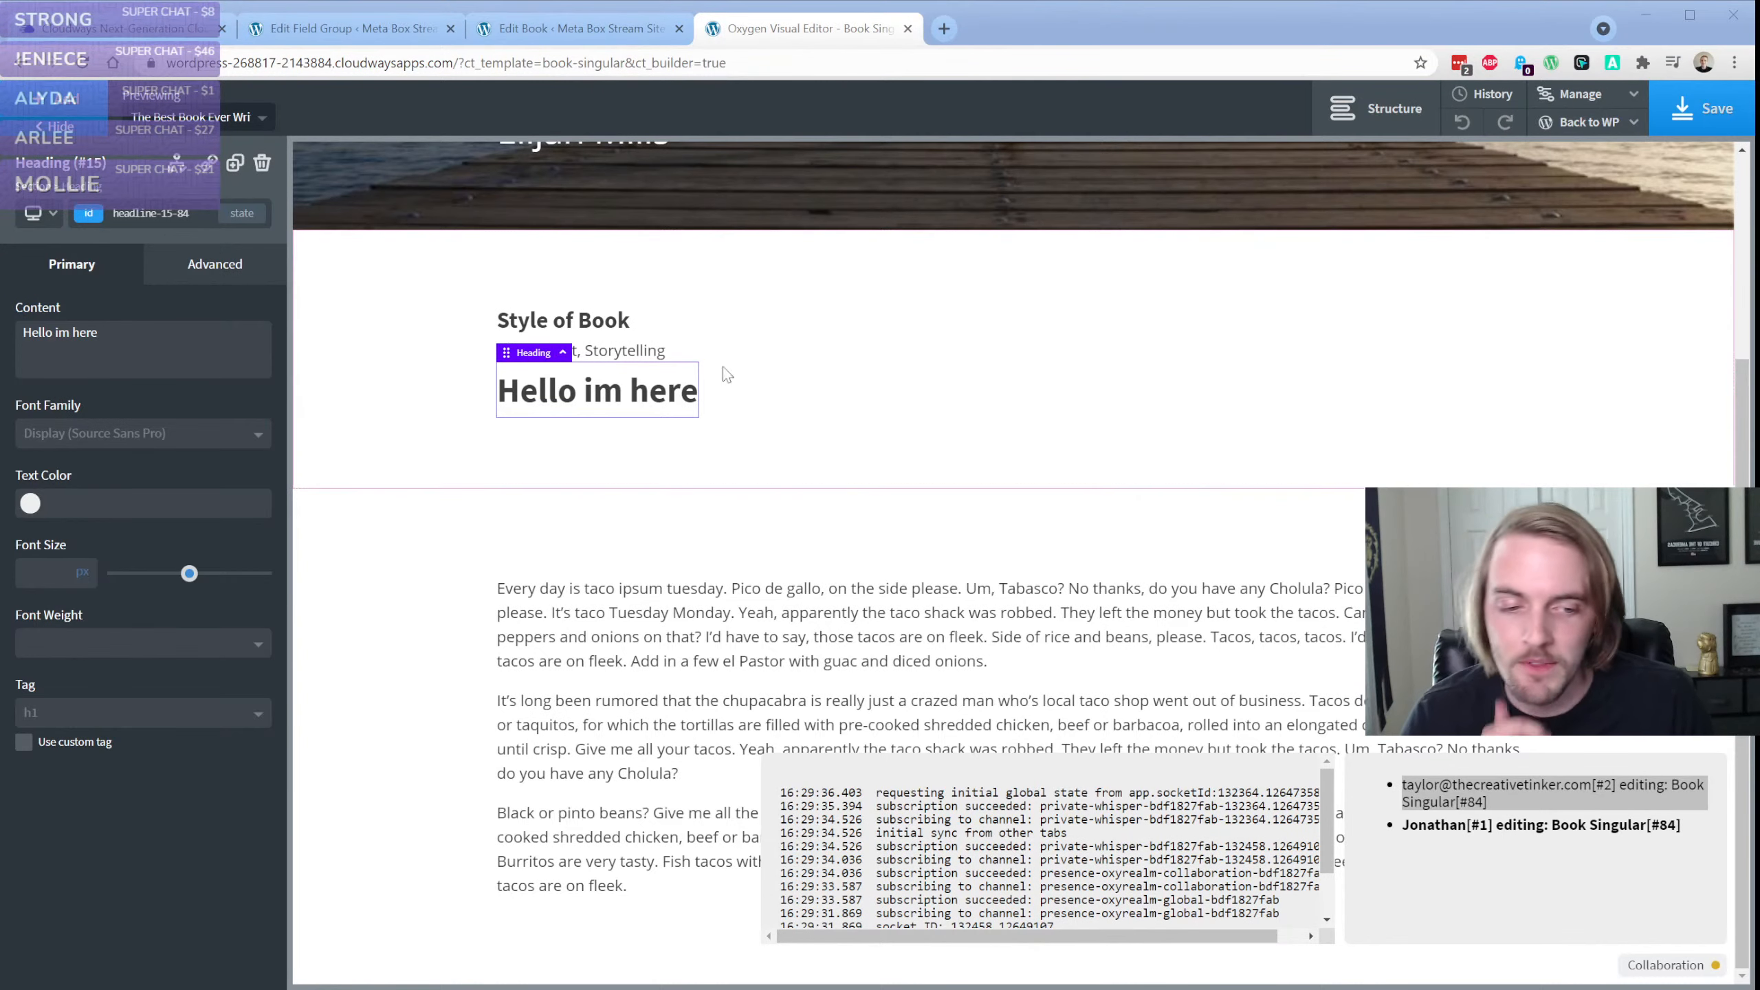
left_click(854, 422)
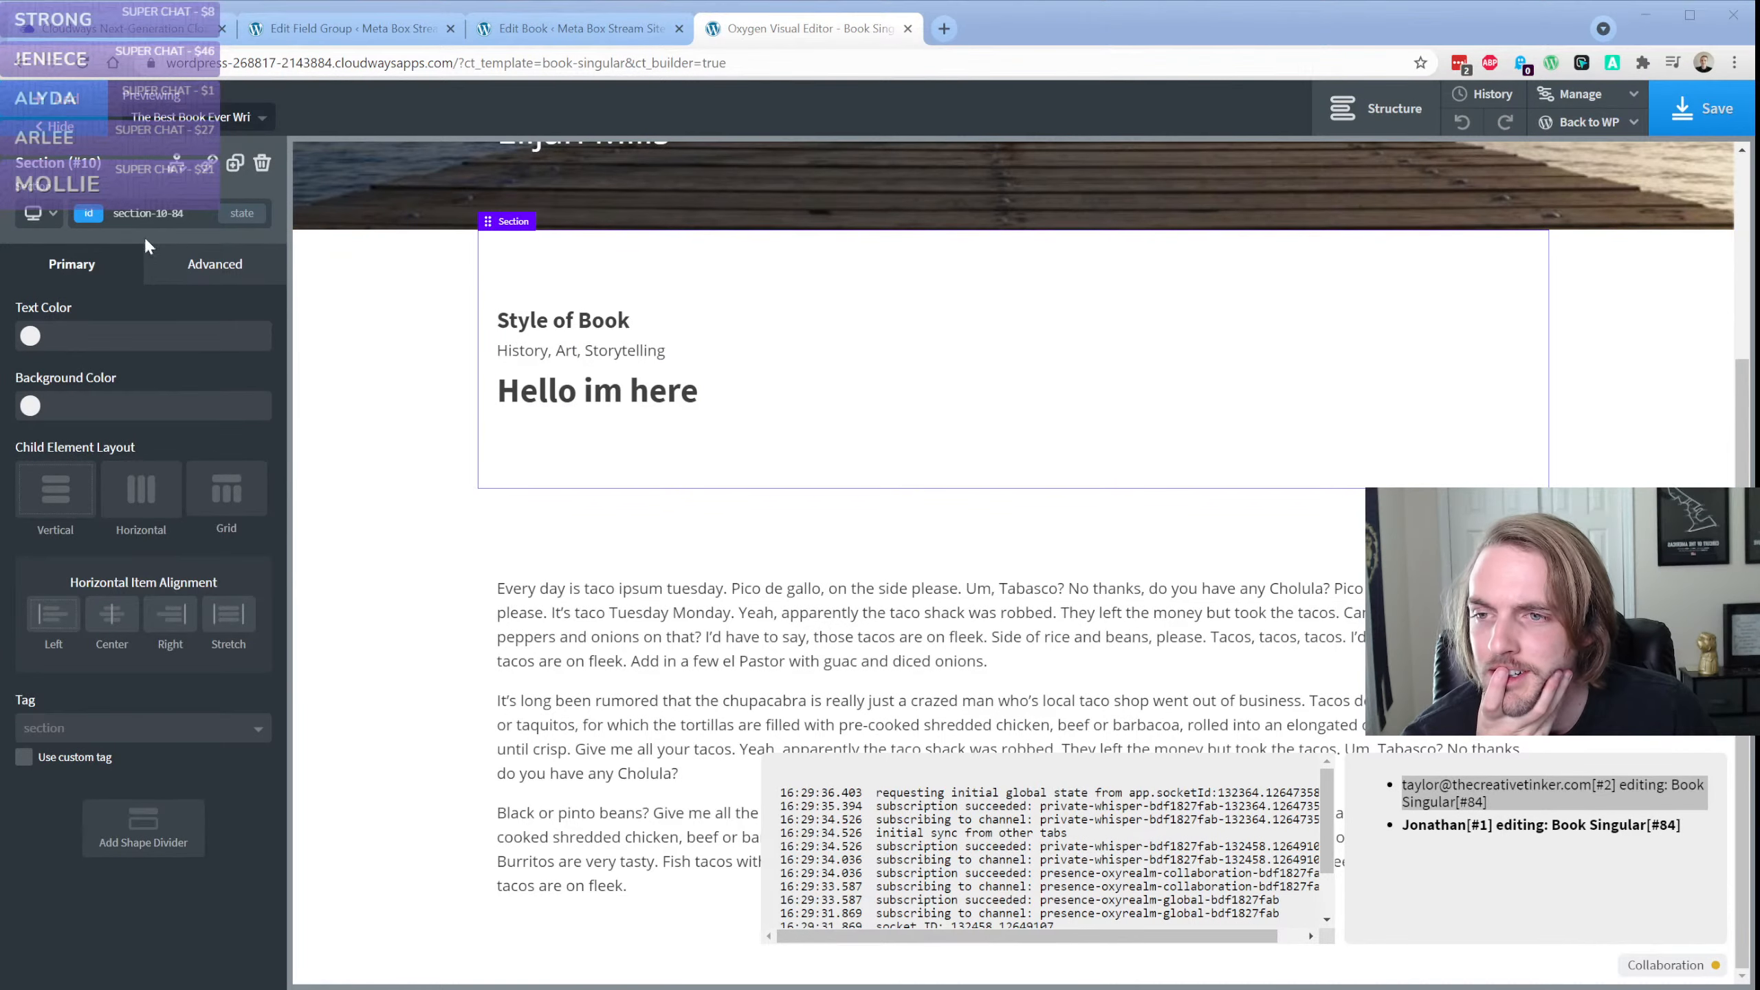
Return to the Book Singular template's admin page, dismiss the tracker notice, and relaunch the template in the Oxygen editor
left_click(1589, 122)
left_click(1557, 152)
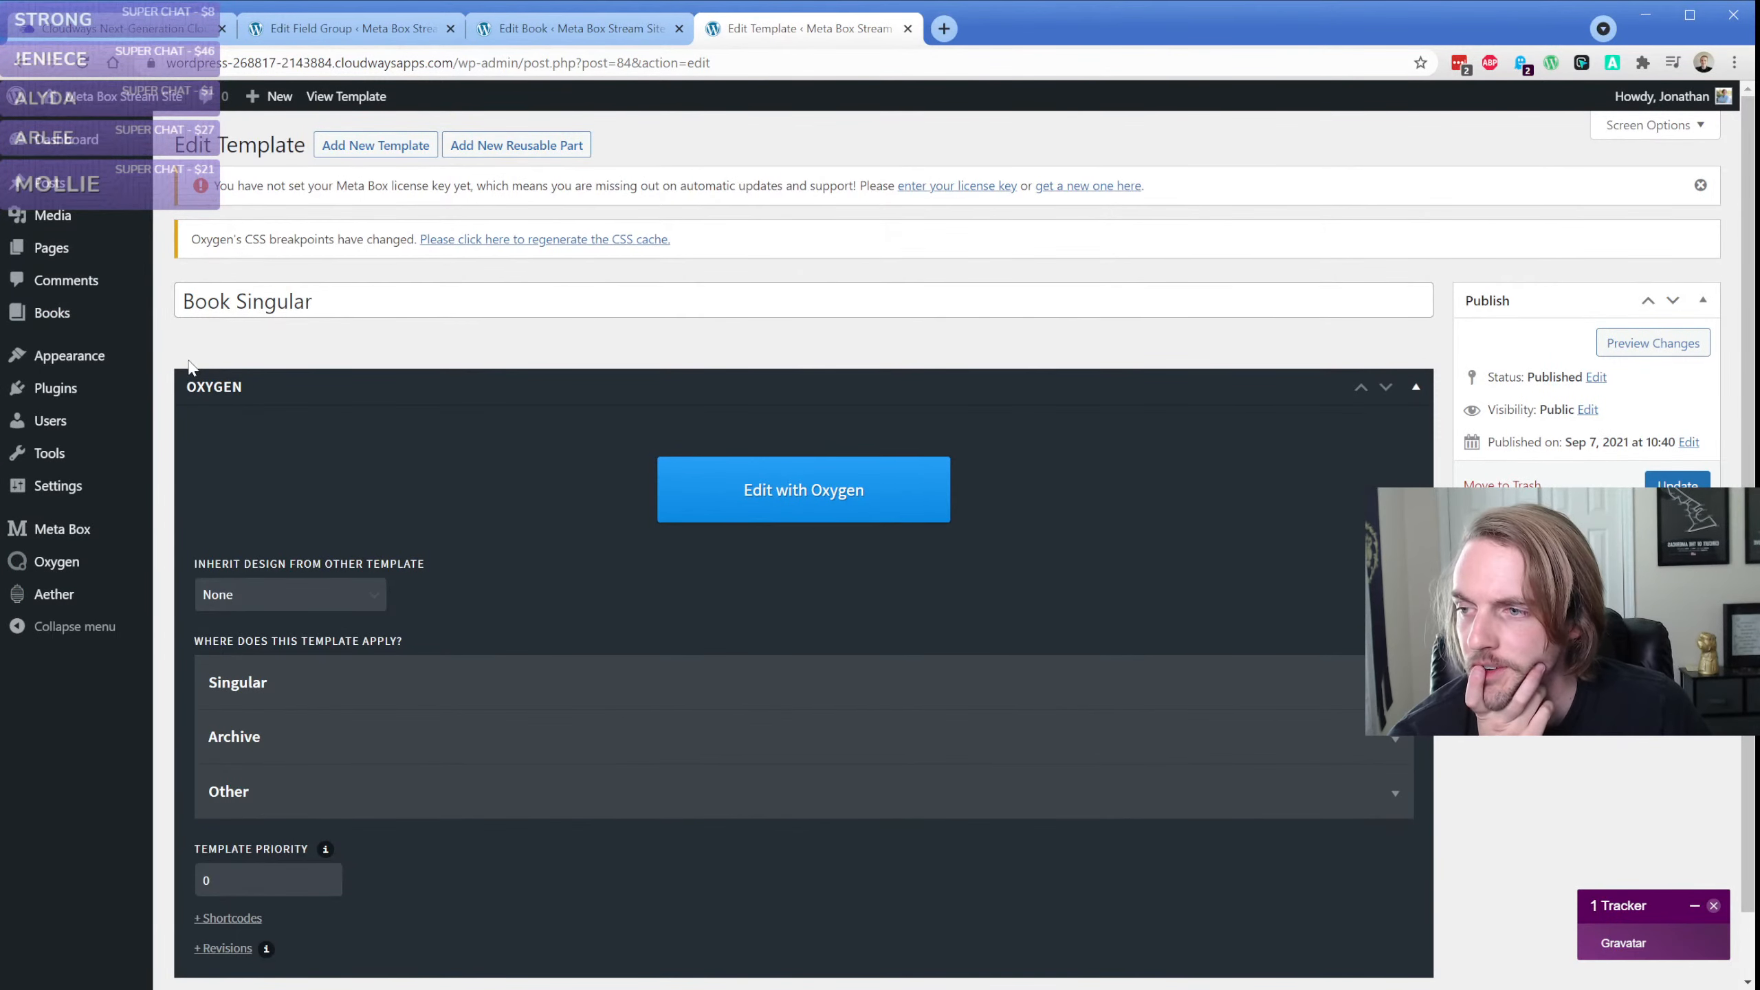
left_click(1714, 907)
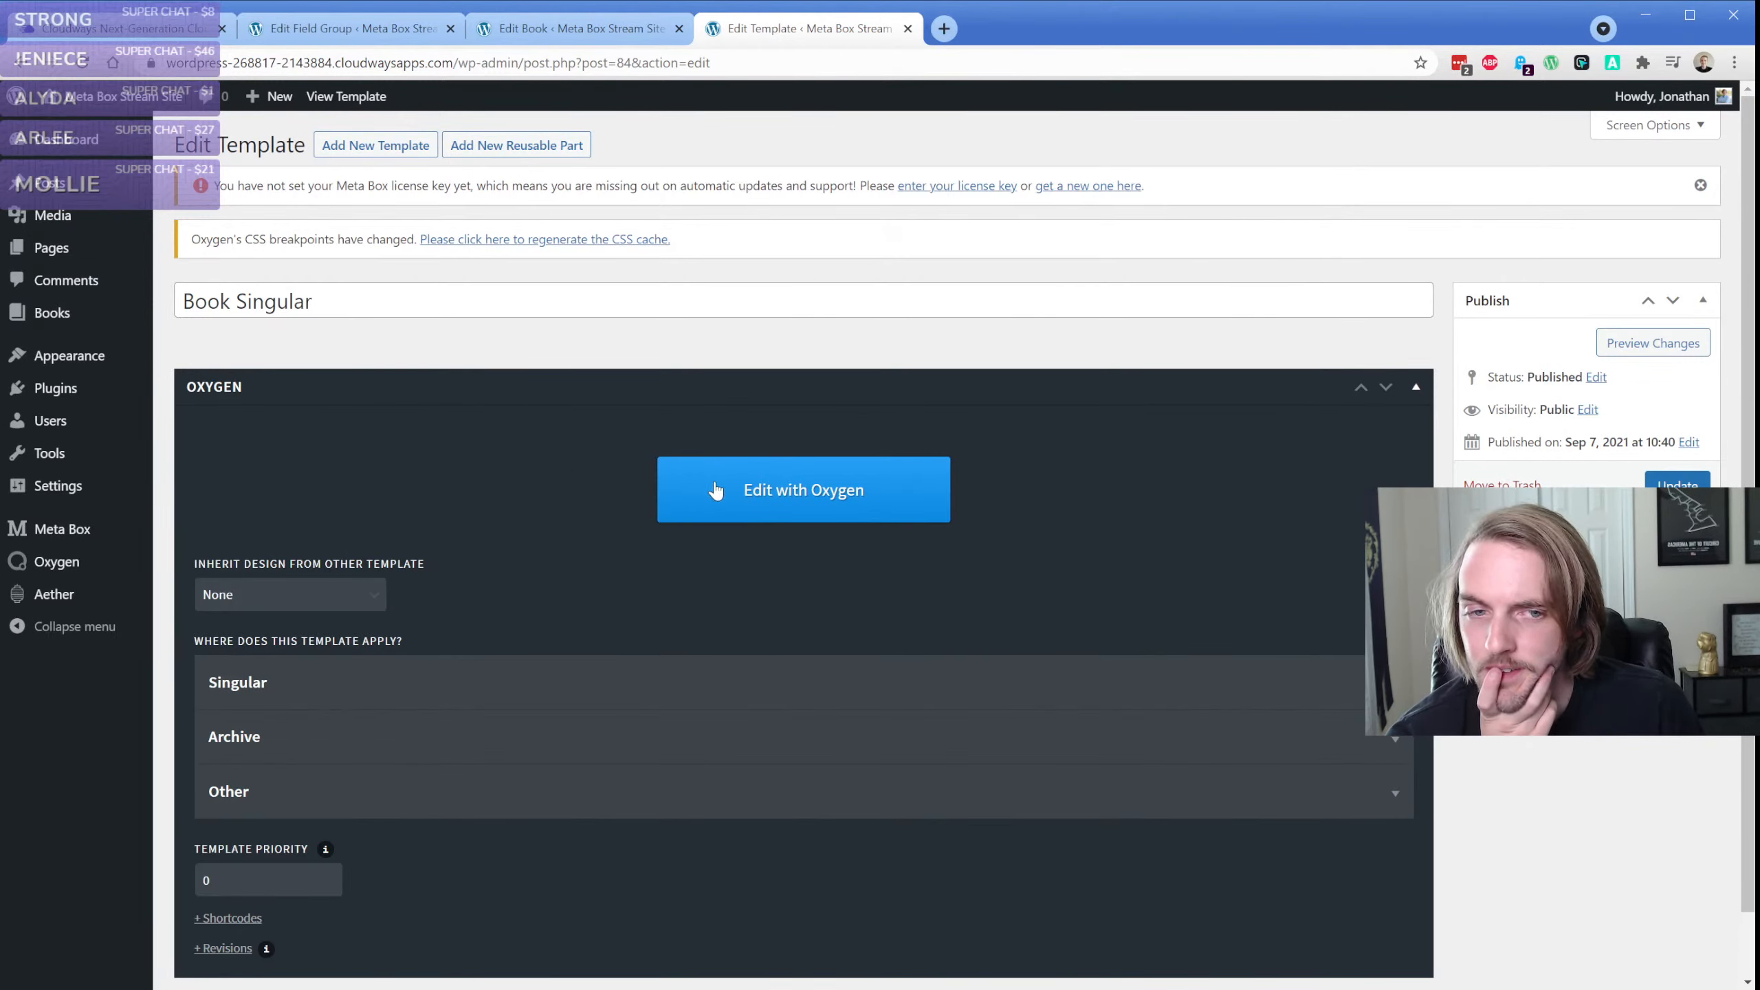
left_click(787, 508)
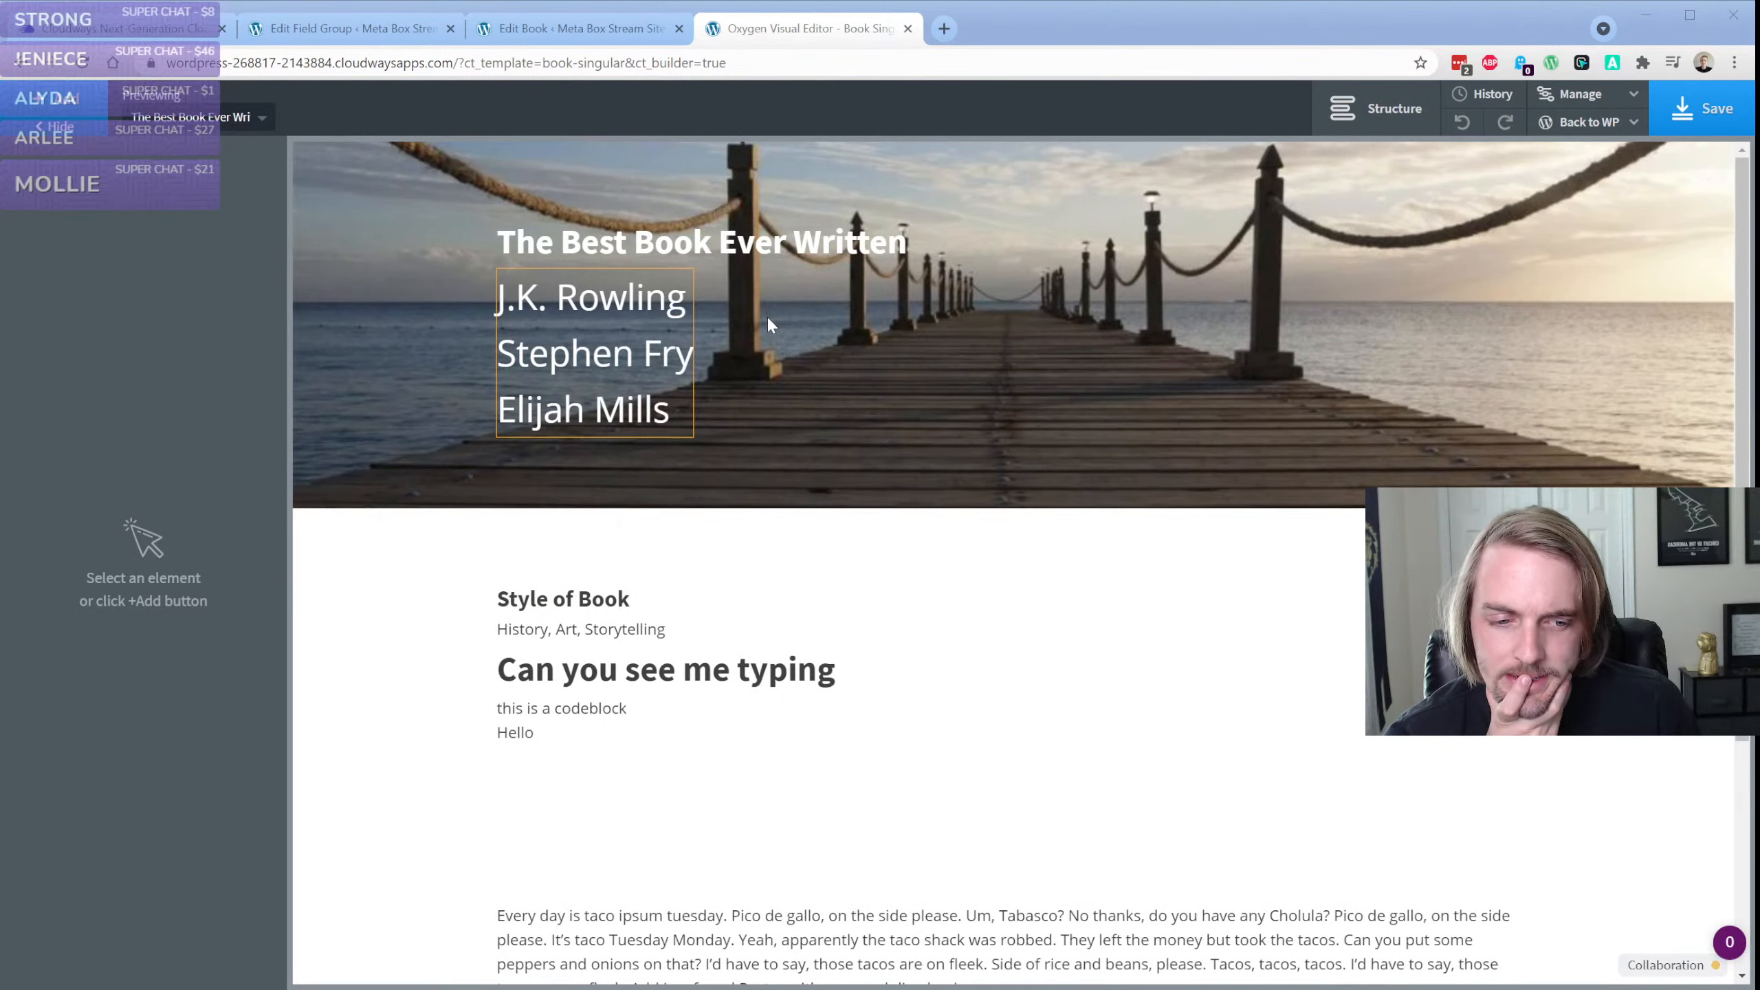
Turn off the browser's tracker blocker and ad blocker for this site and reload the Oxygen editor
left_click(1521, 68)
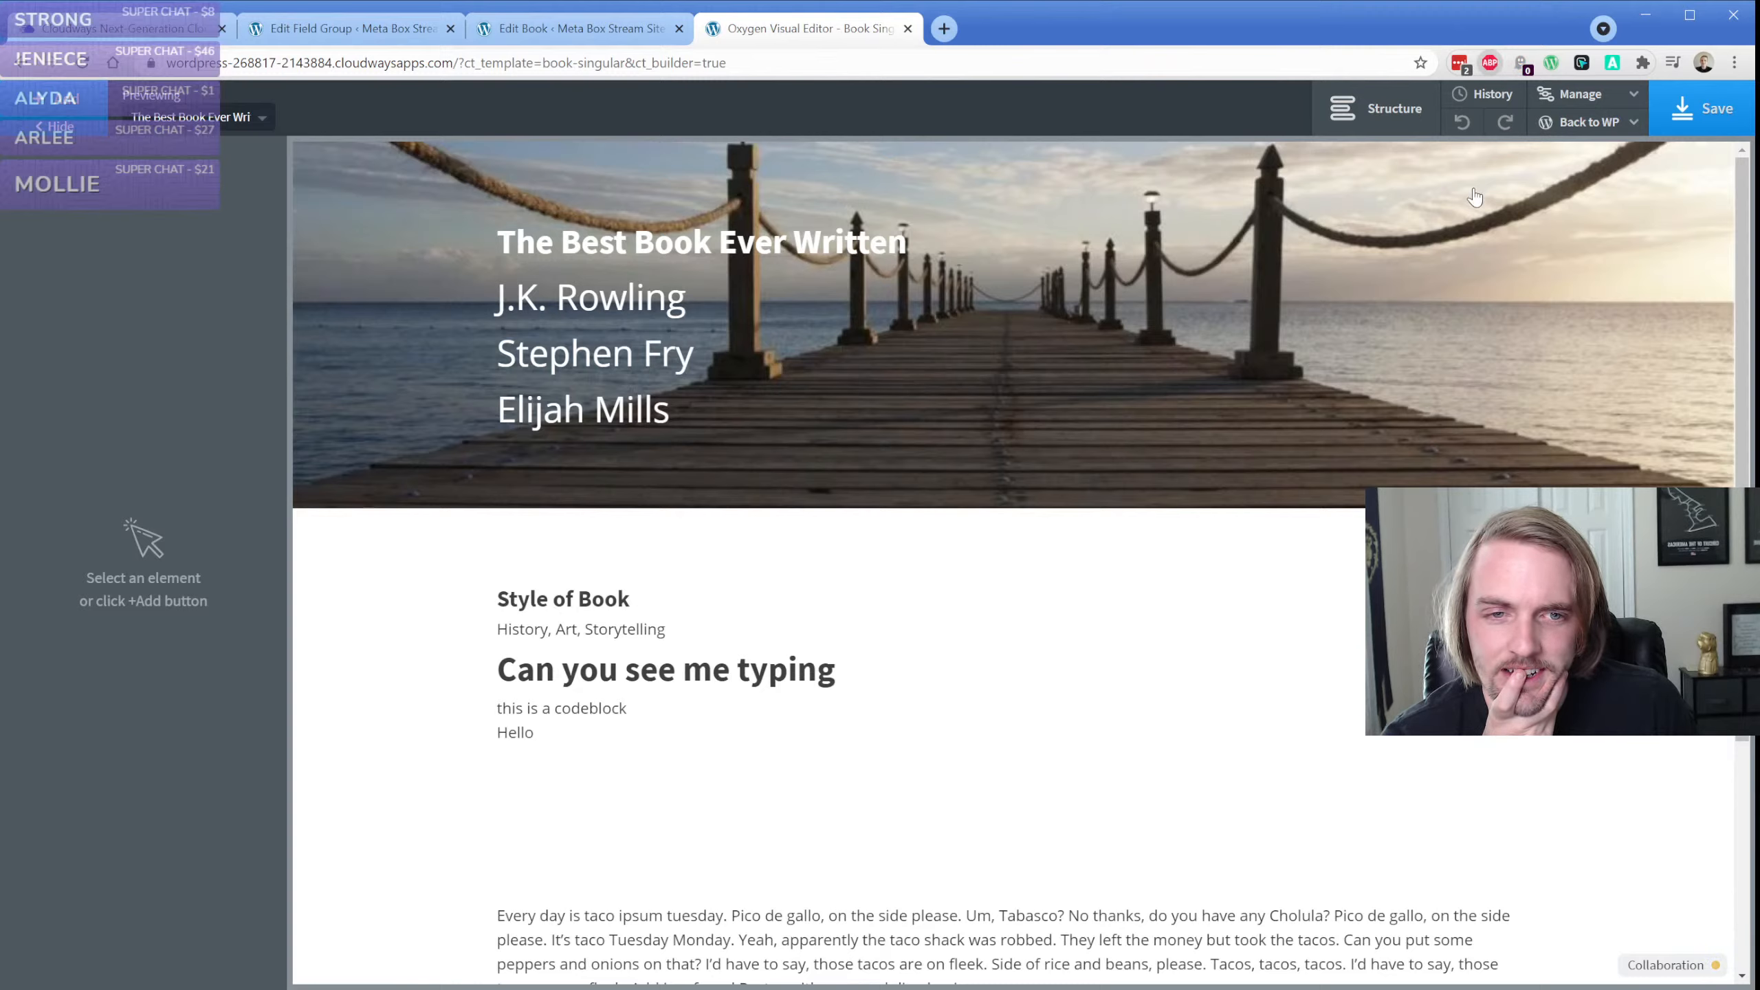
key("F5")
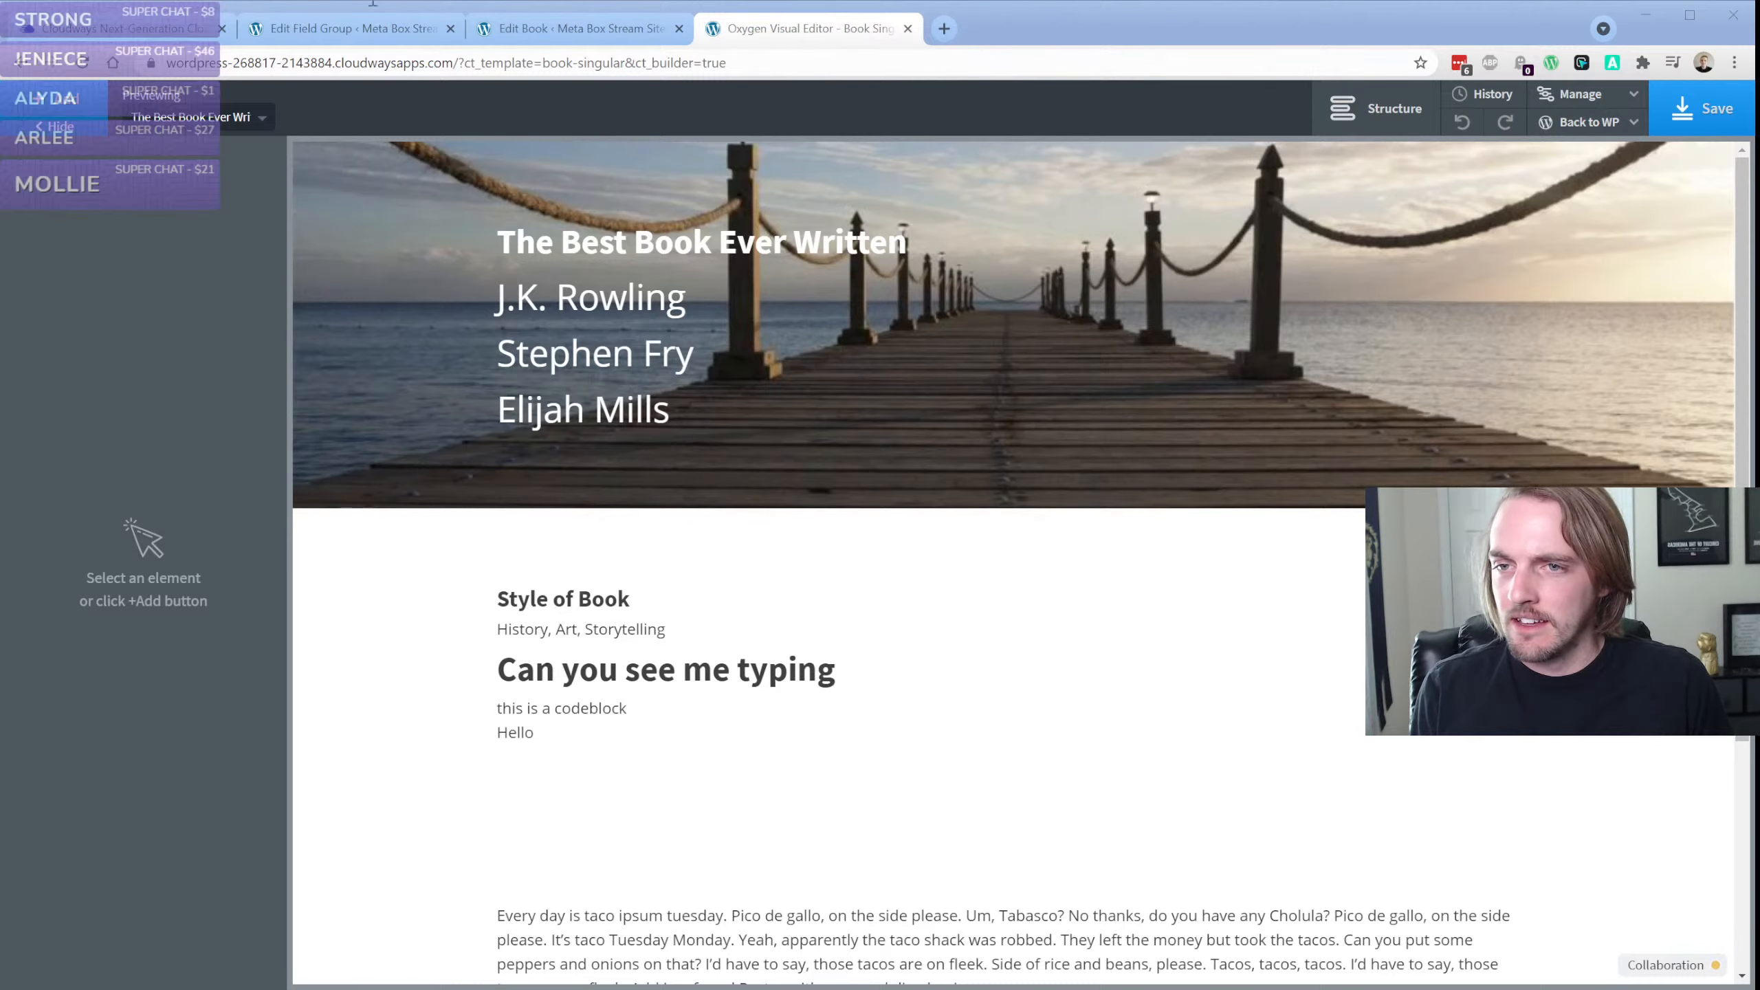
left_click(143, 549)
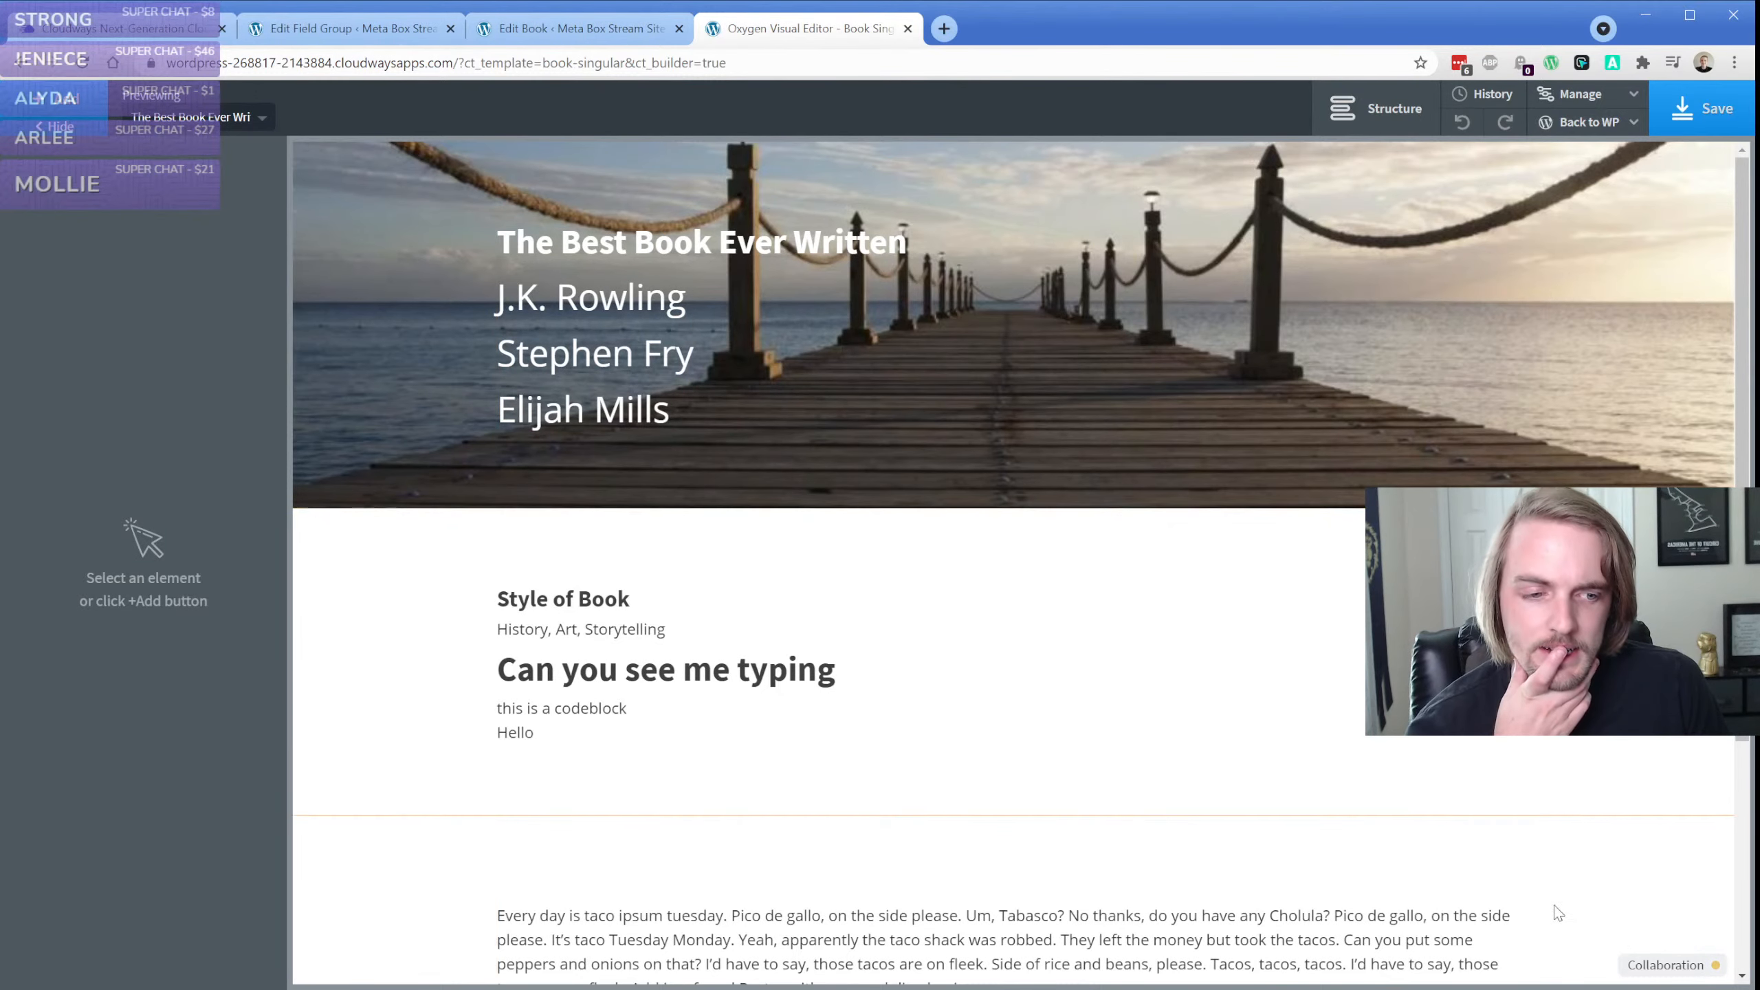
Check the Collaboration log of the reloaded editor, close it, and select the Hello text block in the Style of Book section
left_click(1676, 968)
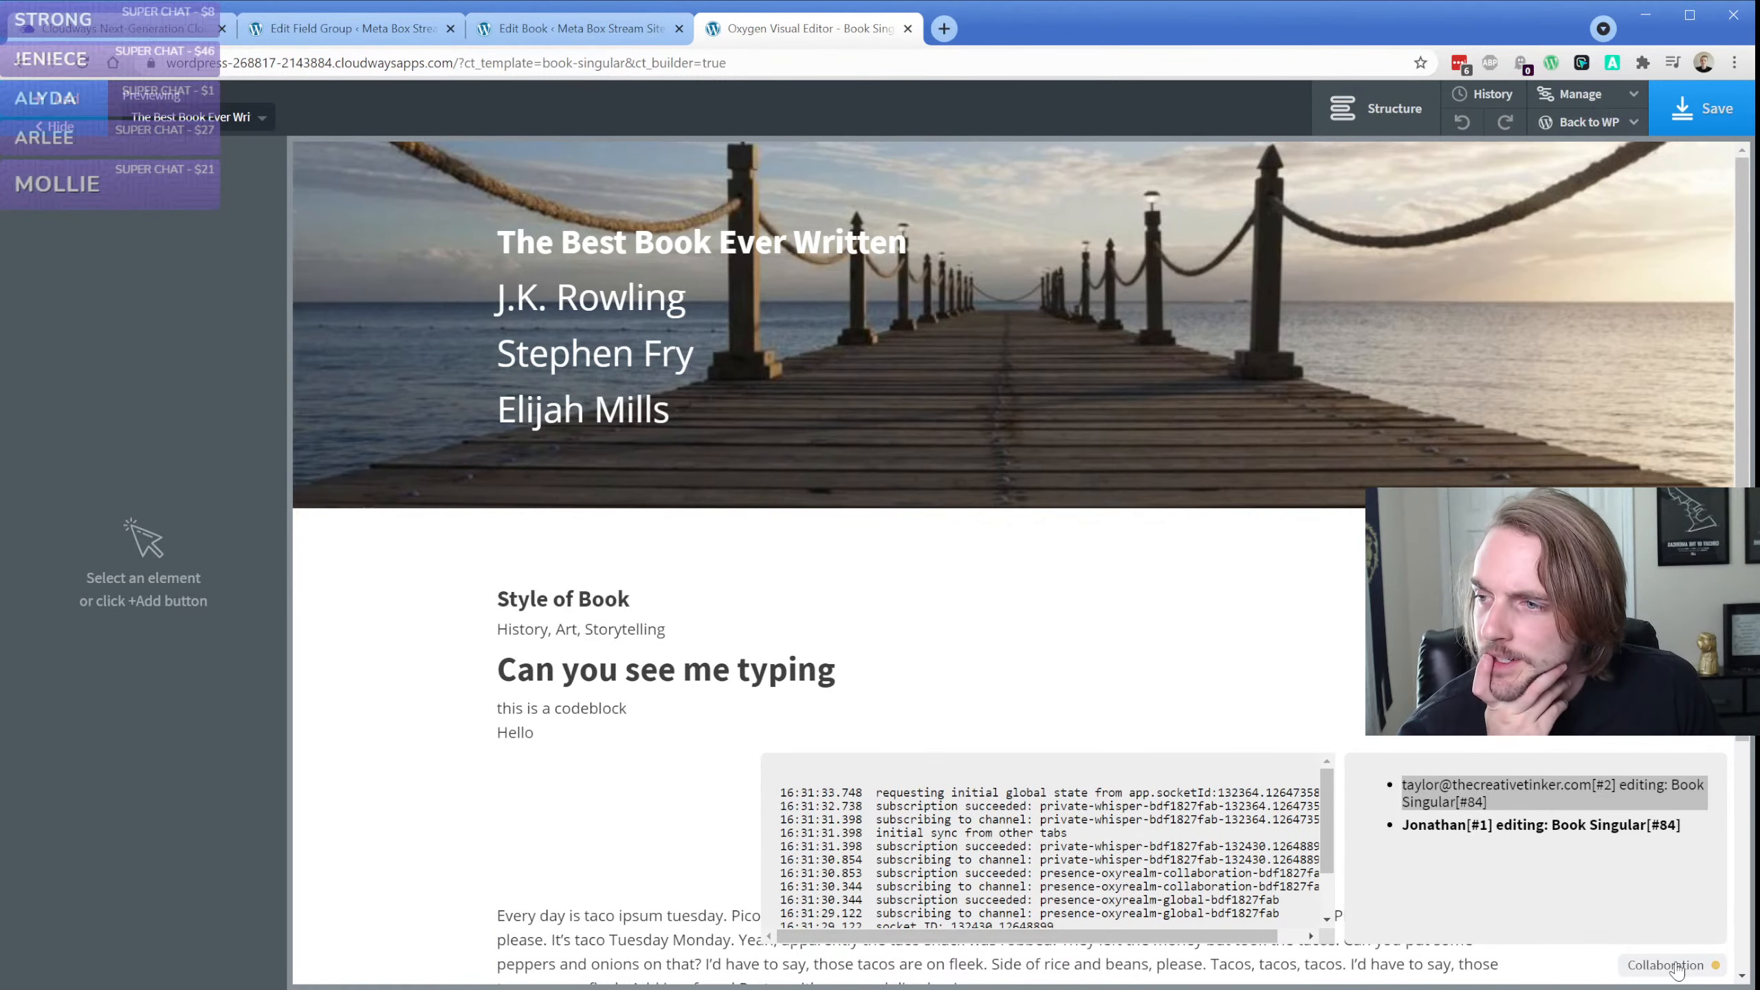
left_click(1676, 968)
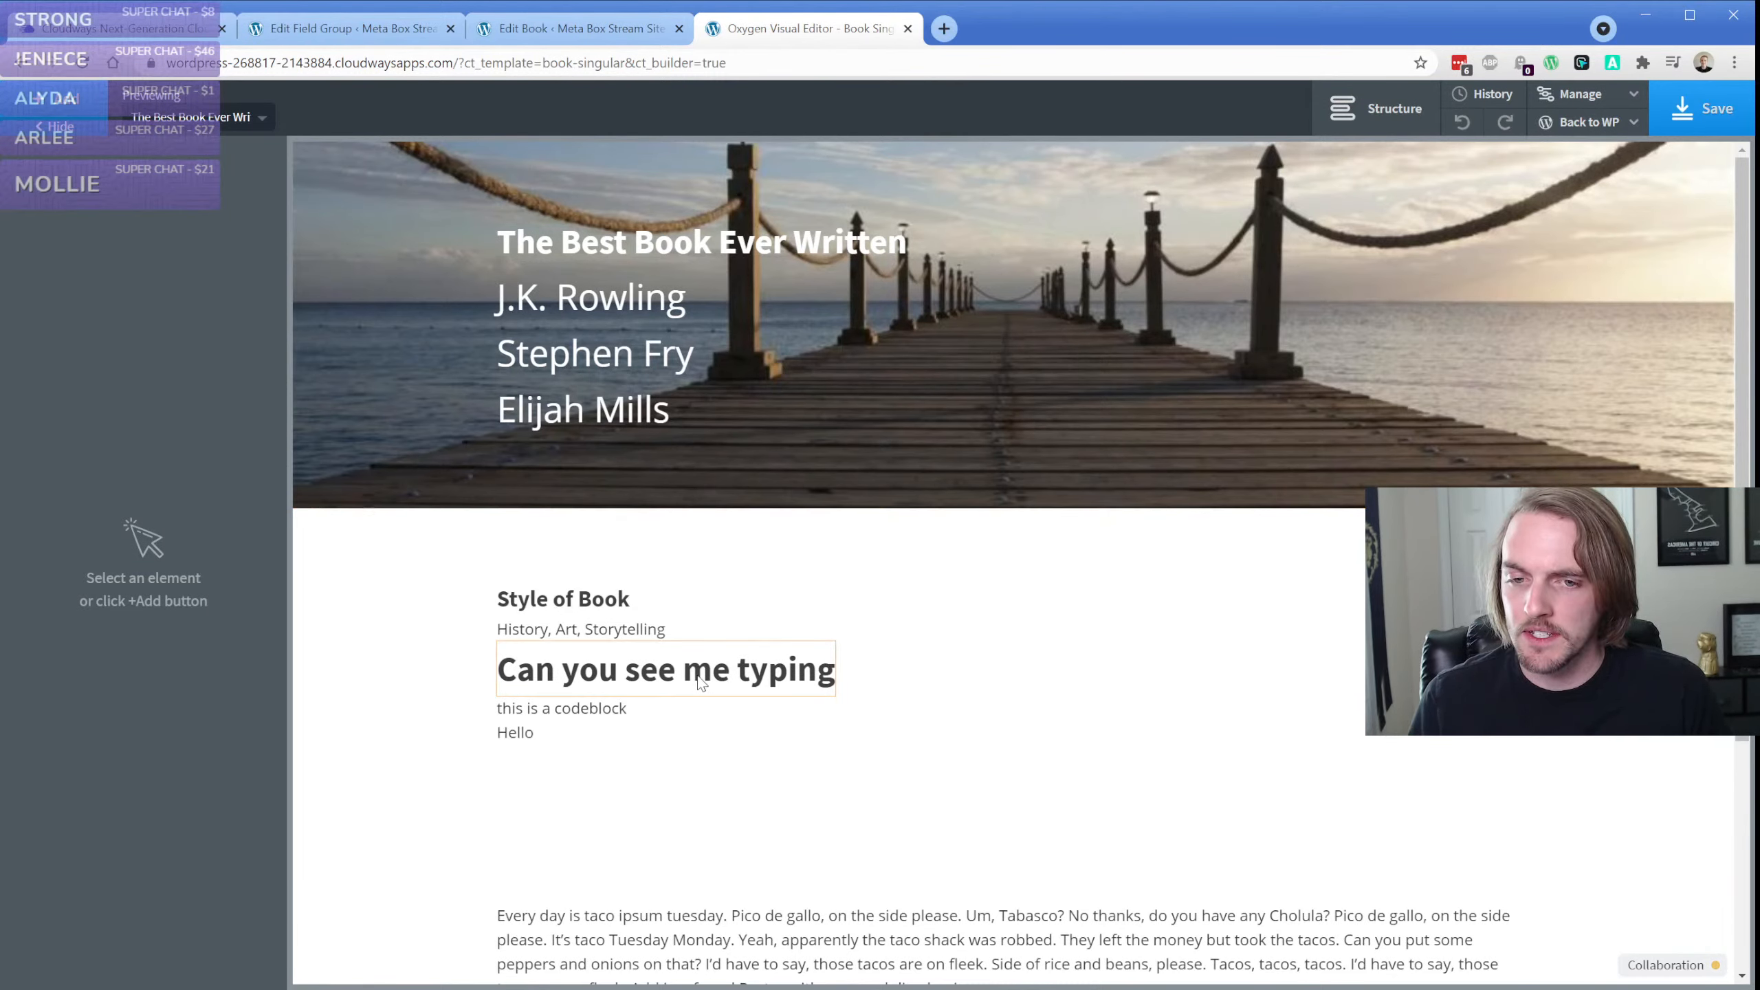
left_click(458, 676)
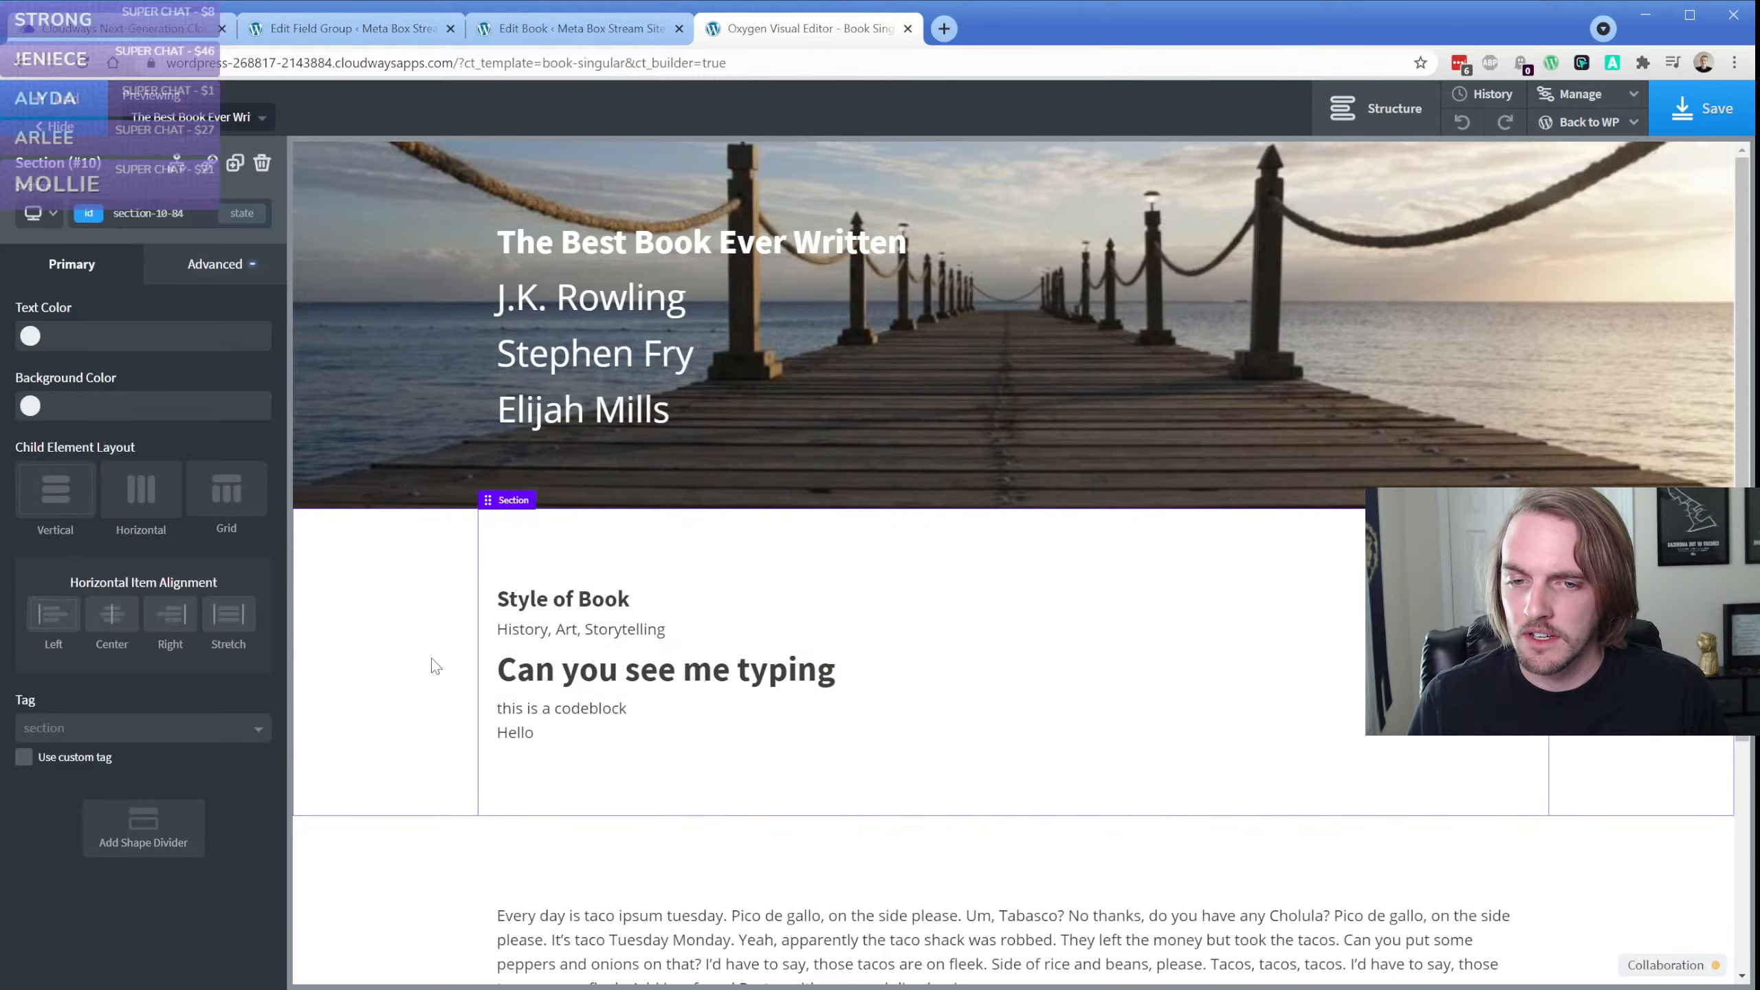
left_click(515, 739)
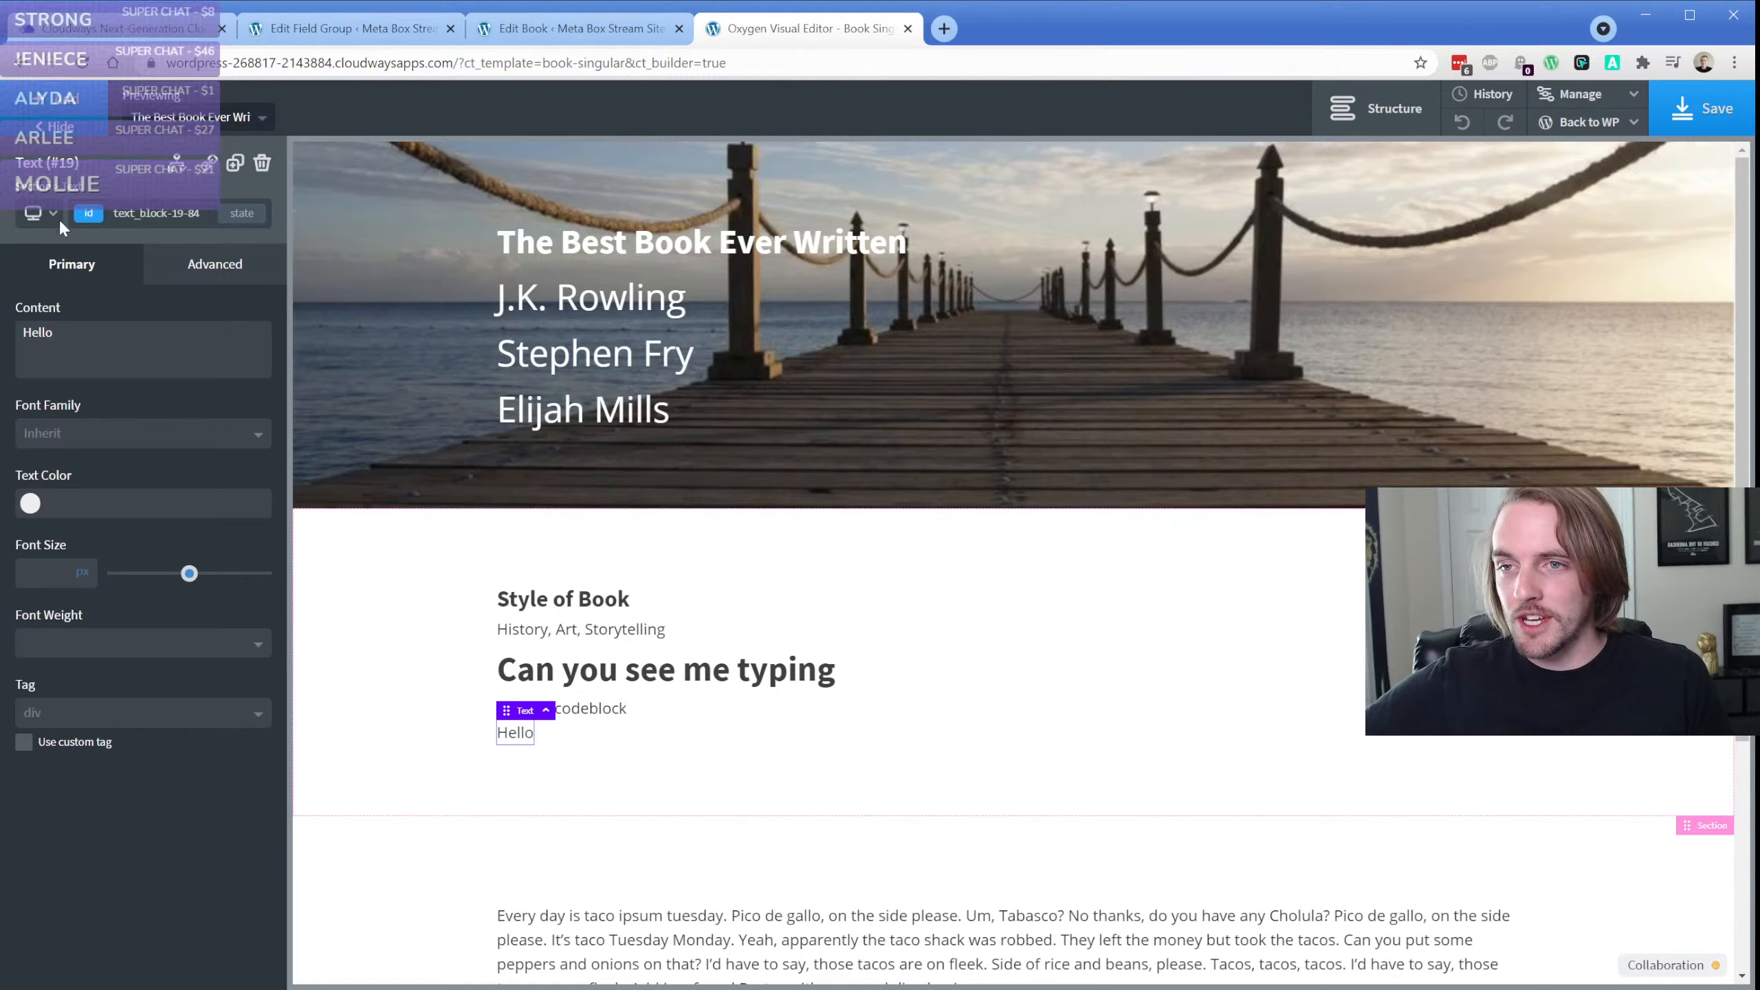
Bring the Bandcamp album tab into the main browser window, select its address, and move the tab back out
left_click_drag(734, 73, 980, 36)
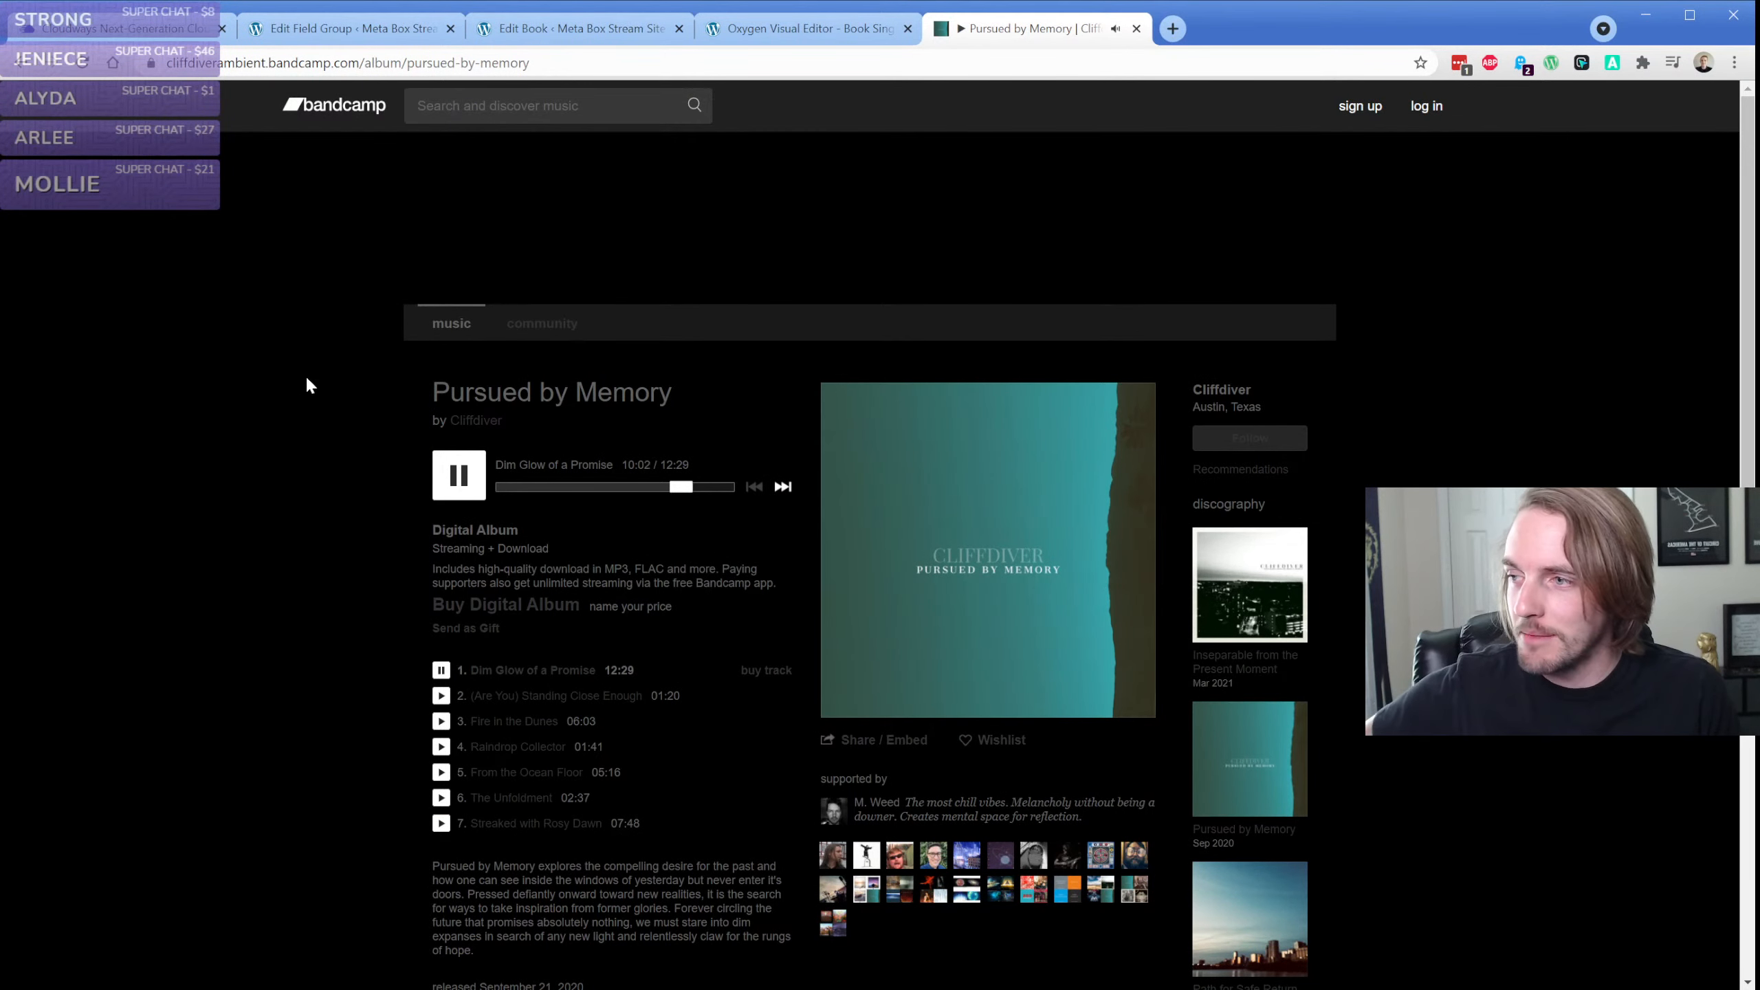
left_click(221, 64)
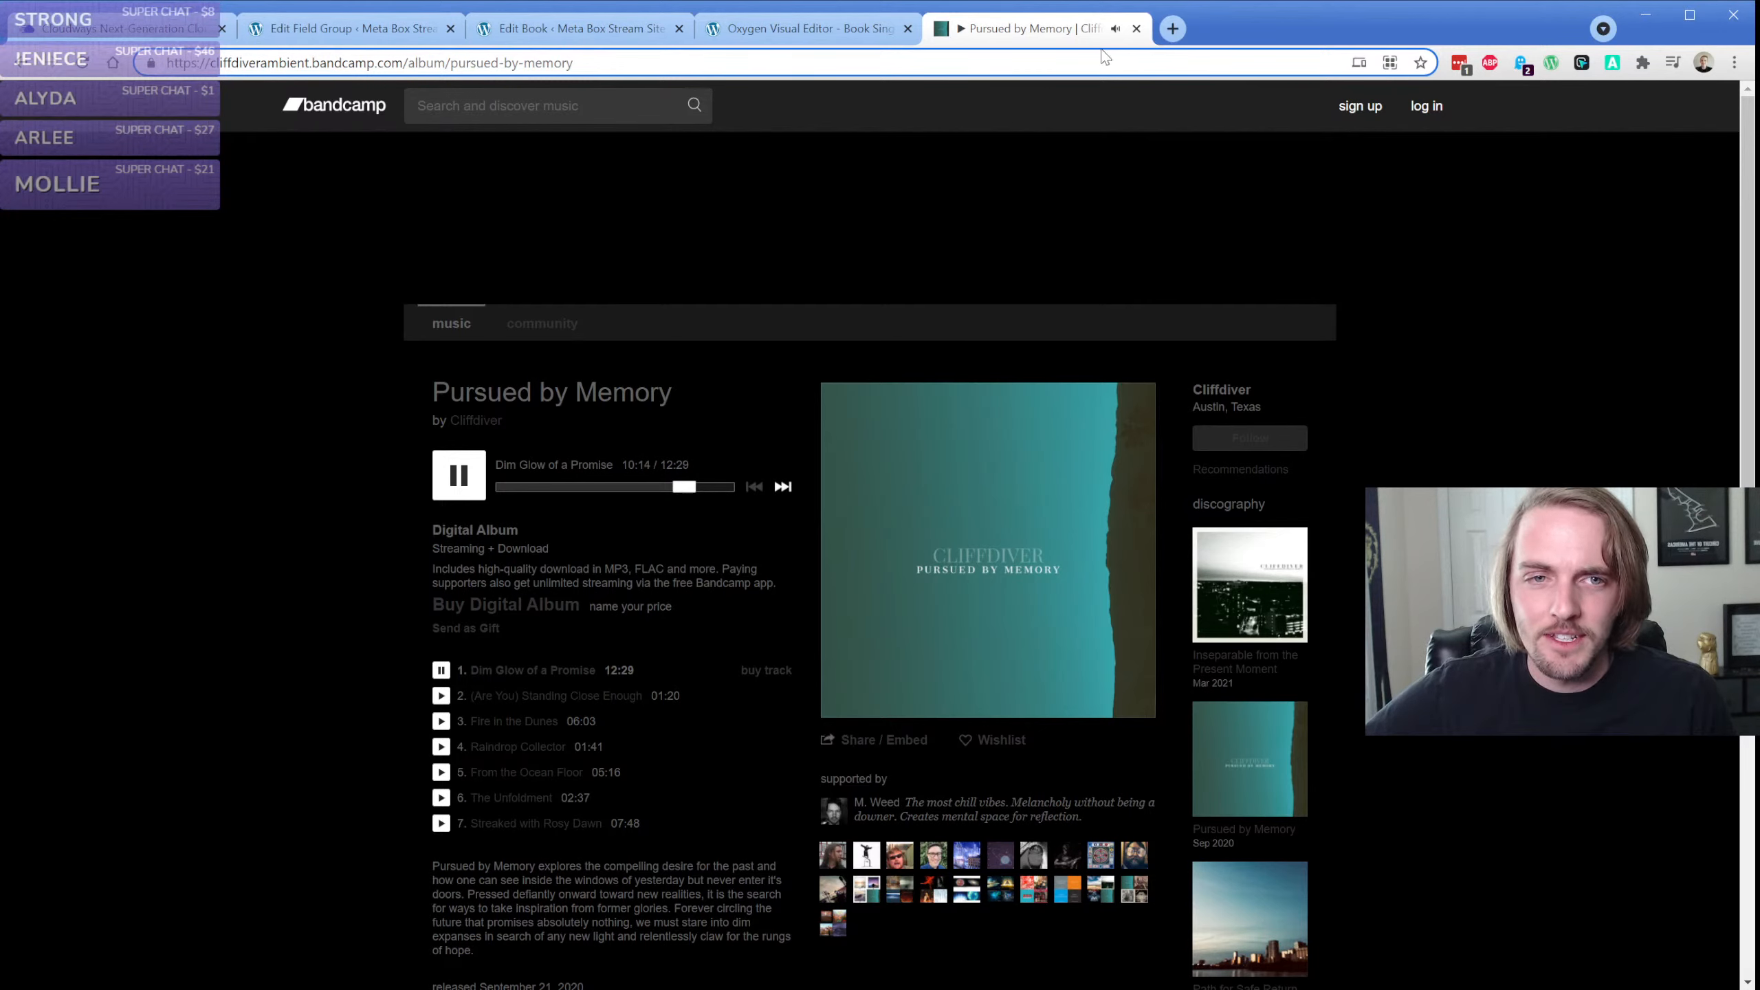
left_click_drag(1077, 28, 862, 163)
left_click(796, 27)
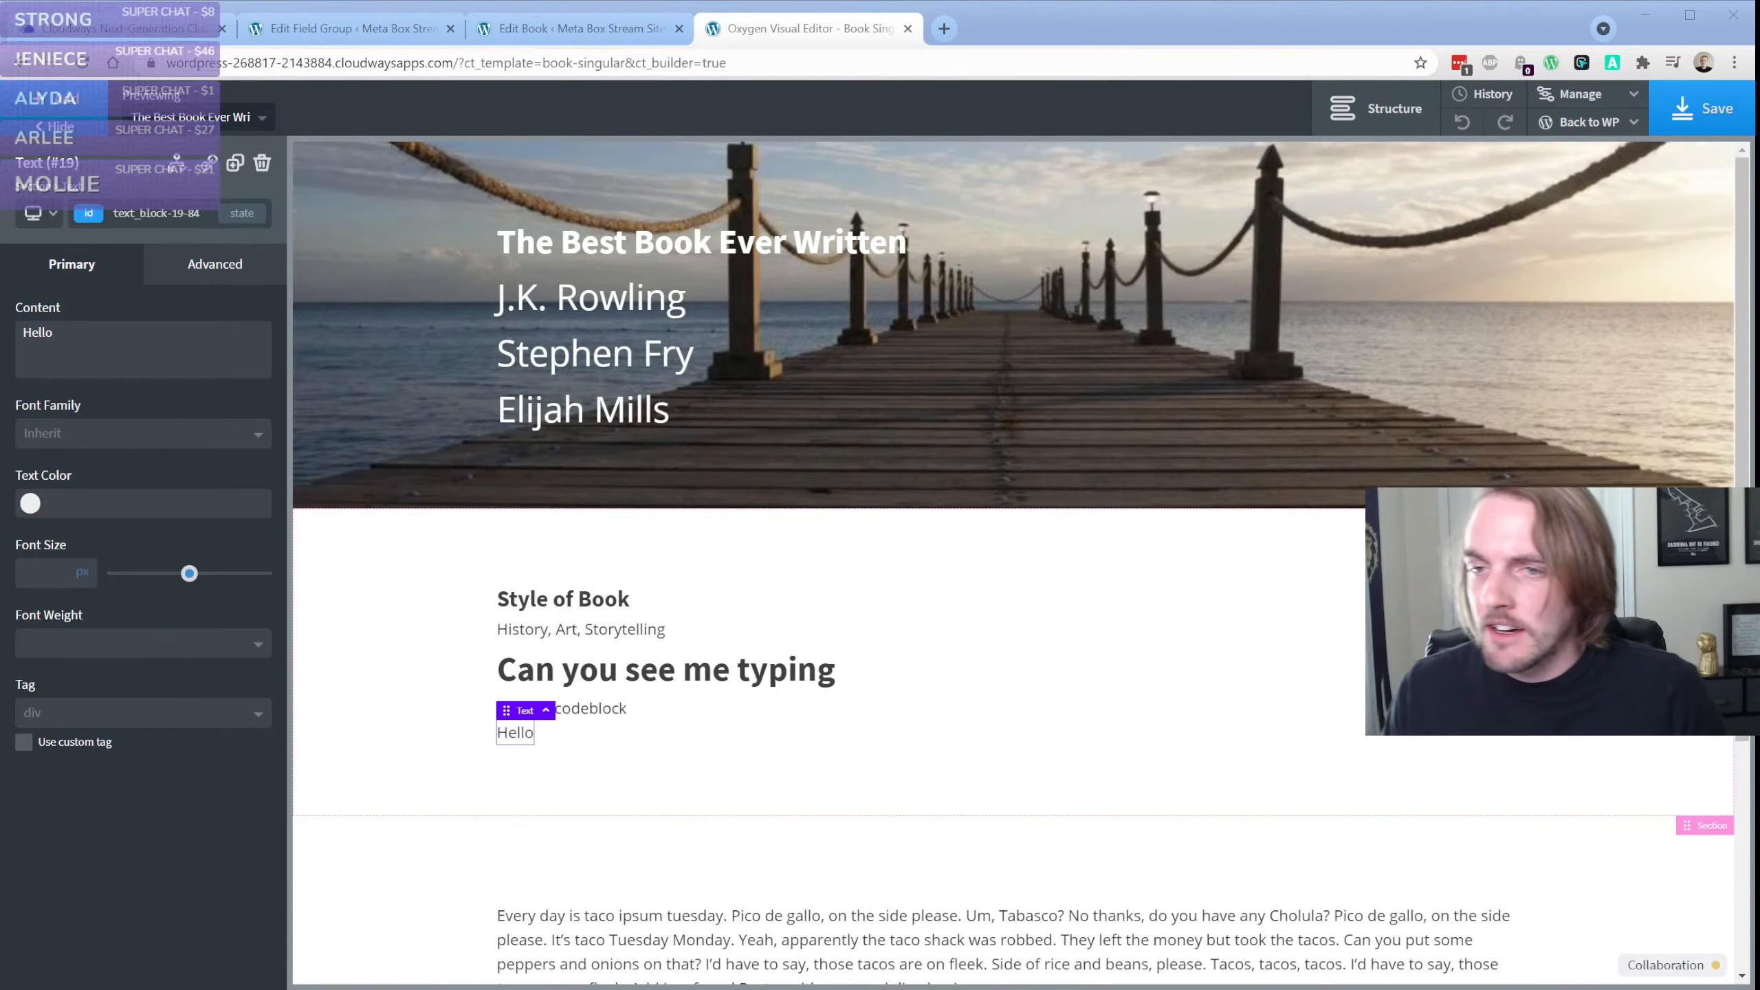
Open the Back to WP options and select the full address of the Oxygen editor page
left_click(1567, 123)
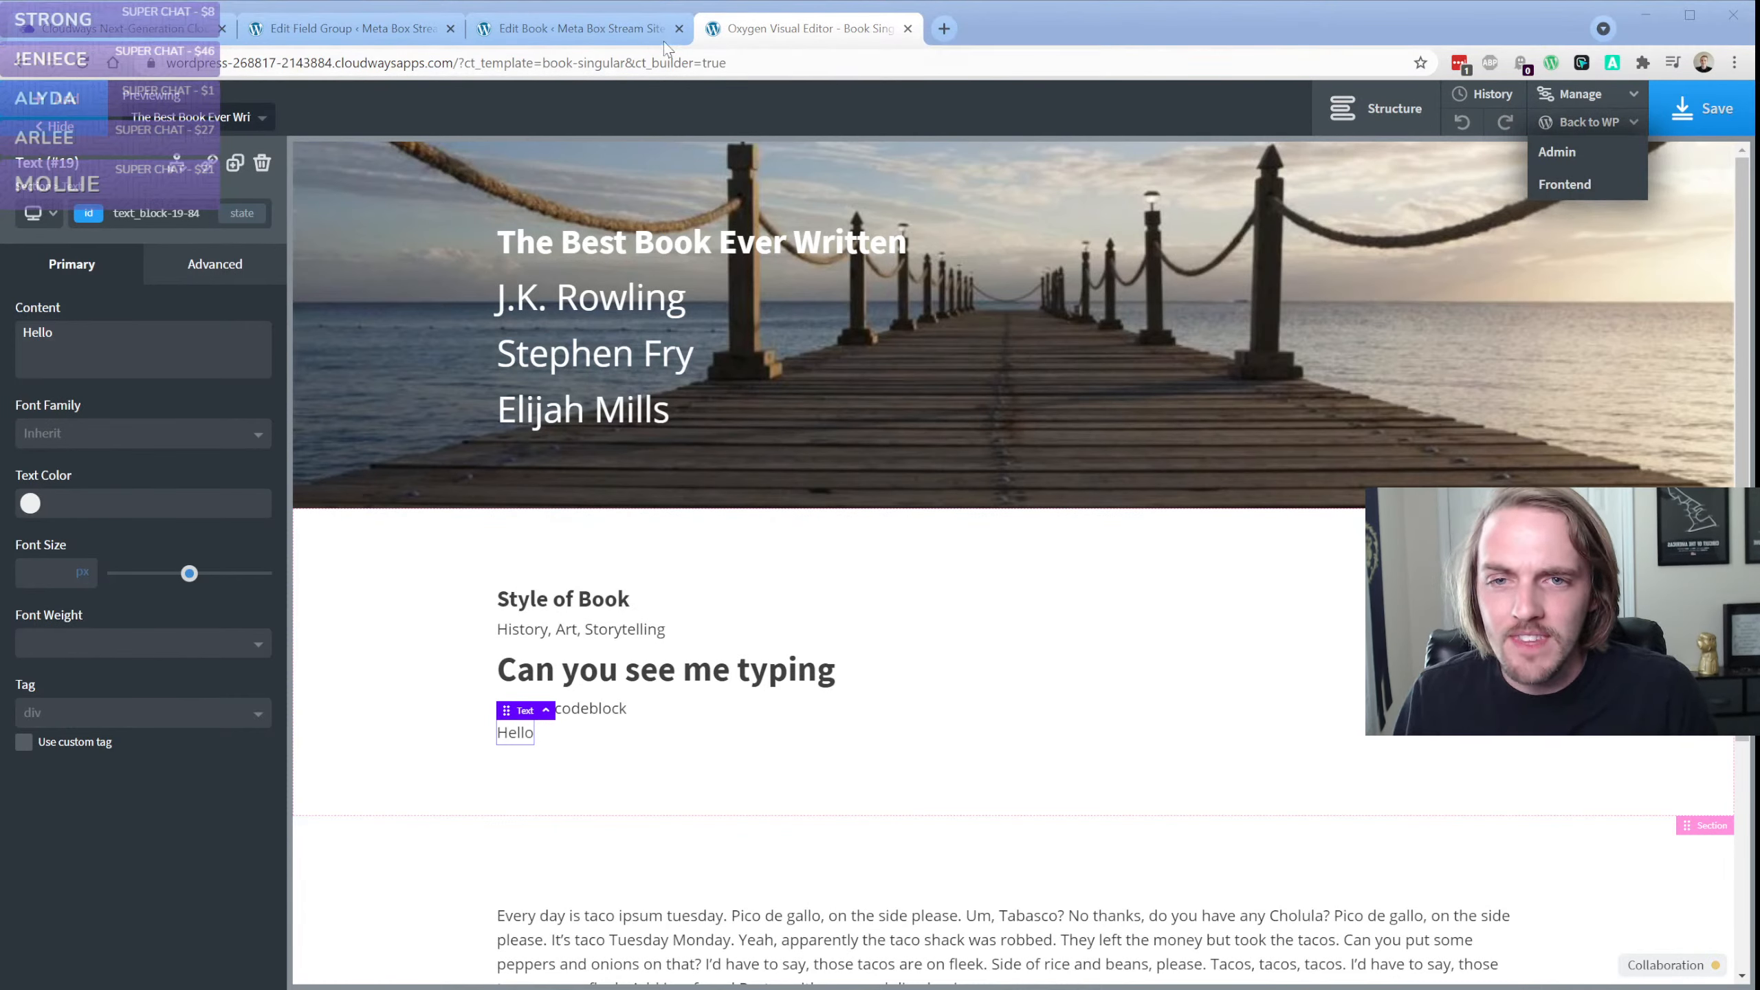
left_click(788, 35)
left_click(574, 61)
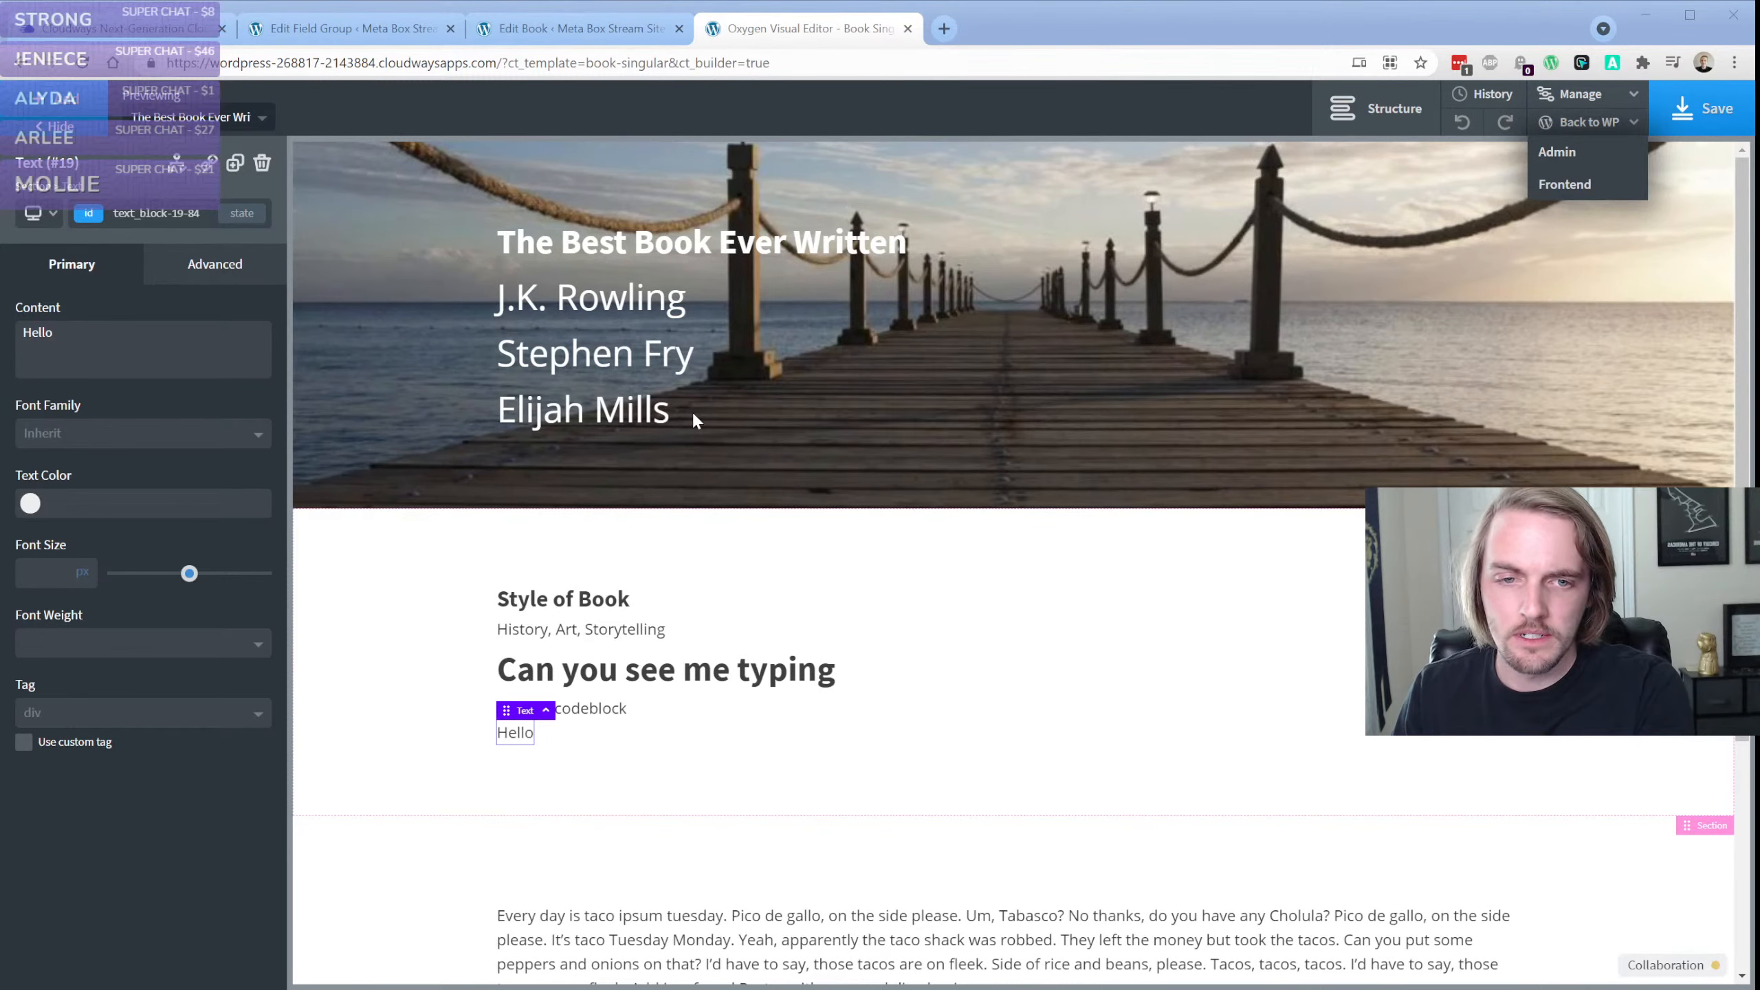
Look up the site's admin panel login on the Cloudways Access Details page and return to the Oxygen editor
left_click(152, 29)
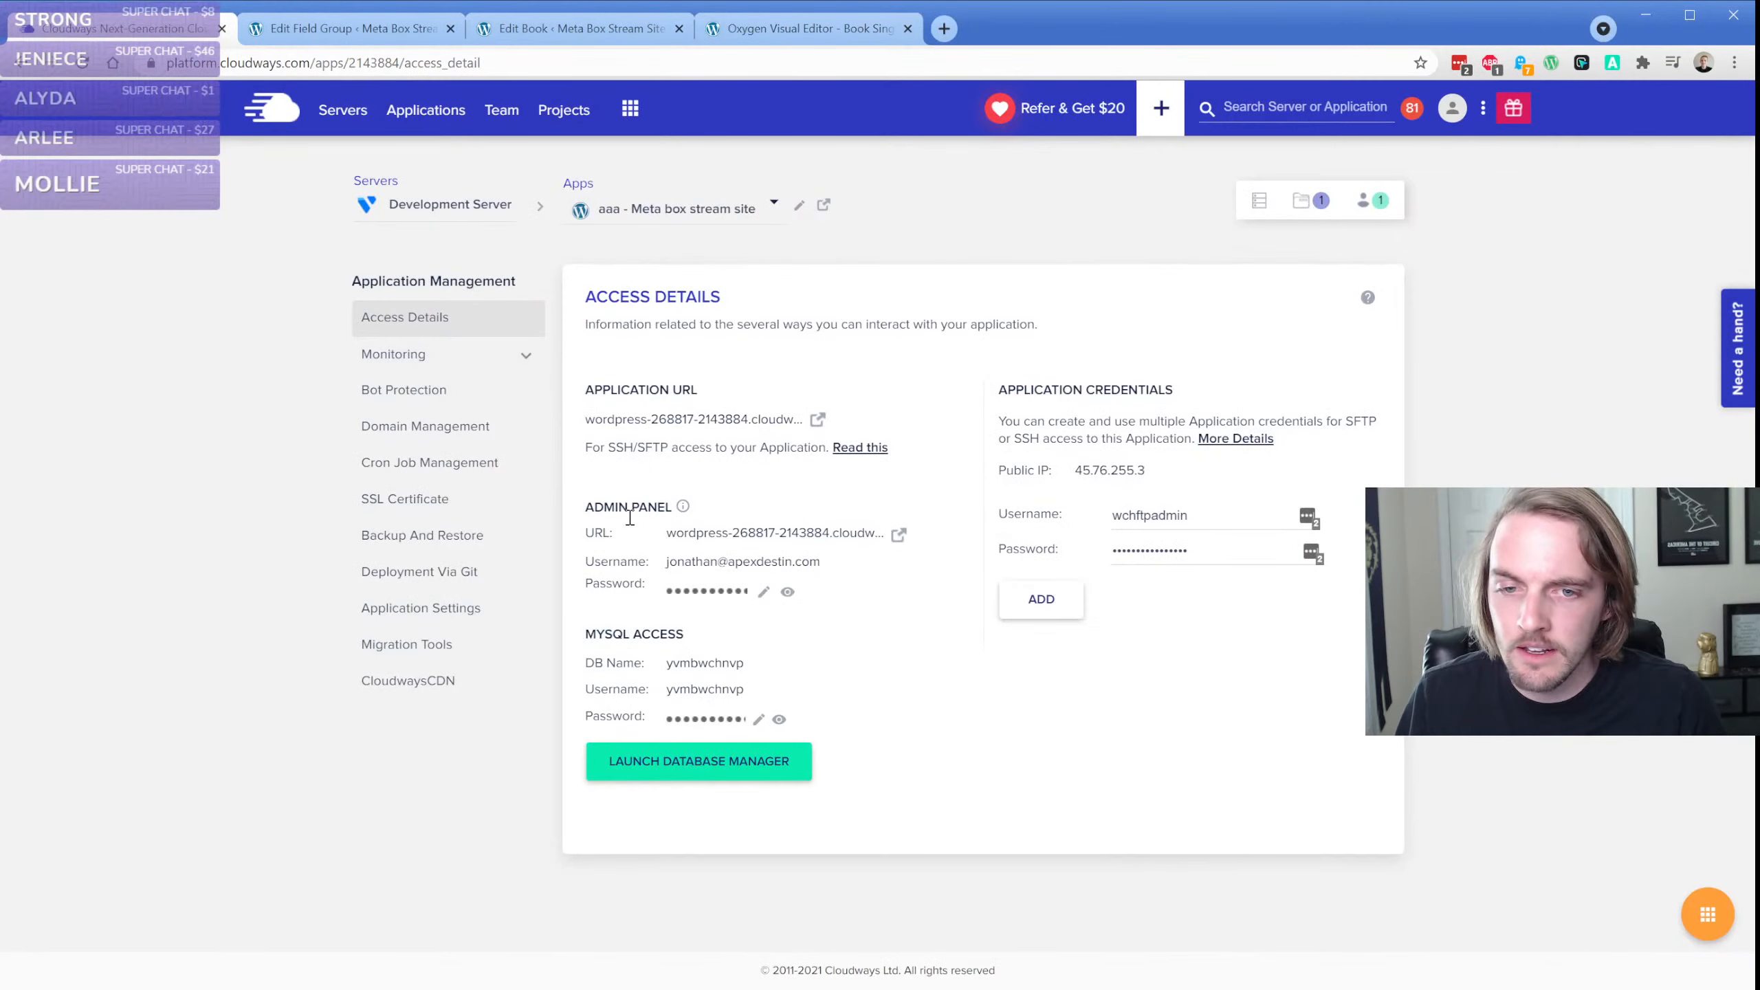
left_click(694, 593)
left_click(410, 987)
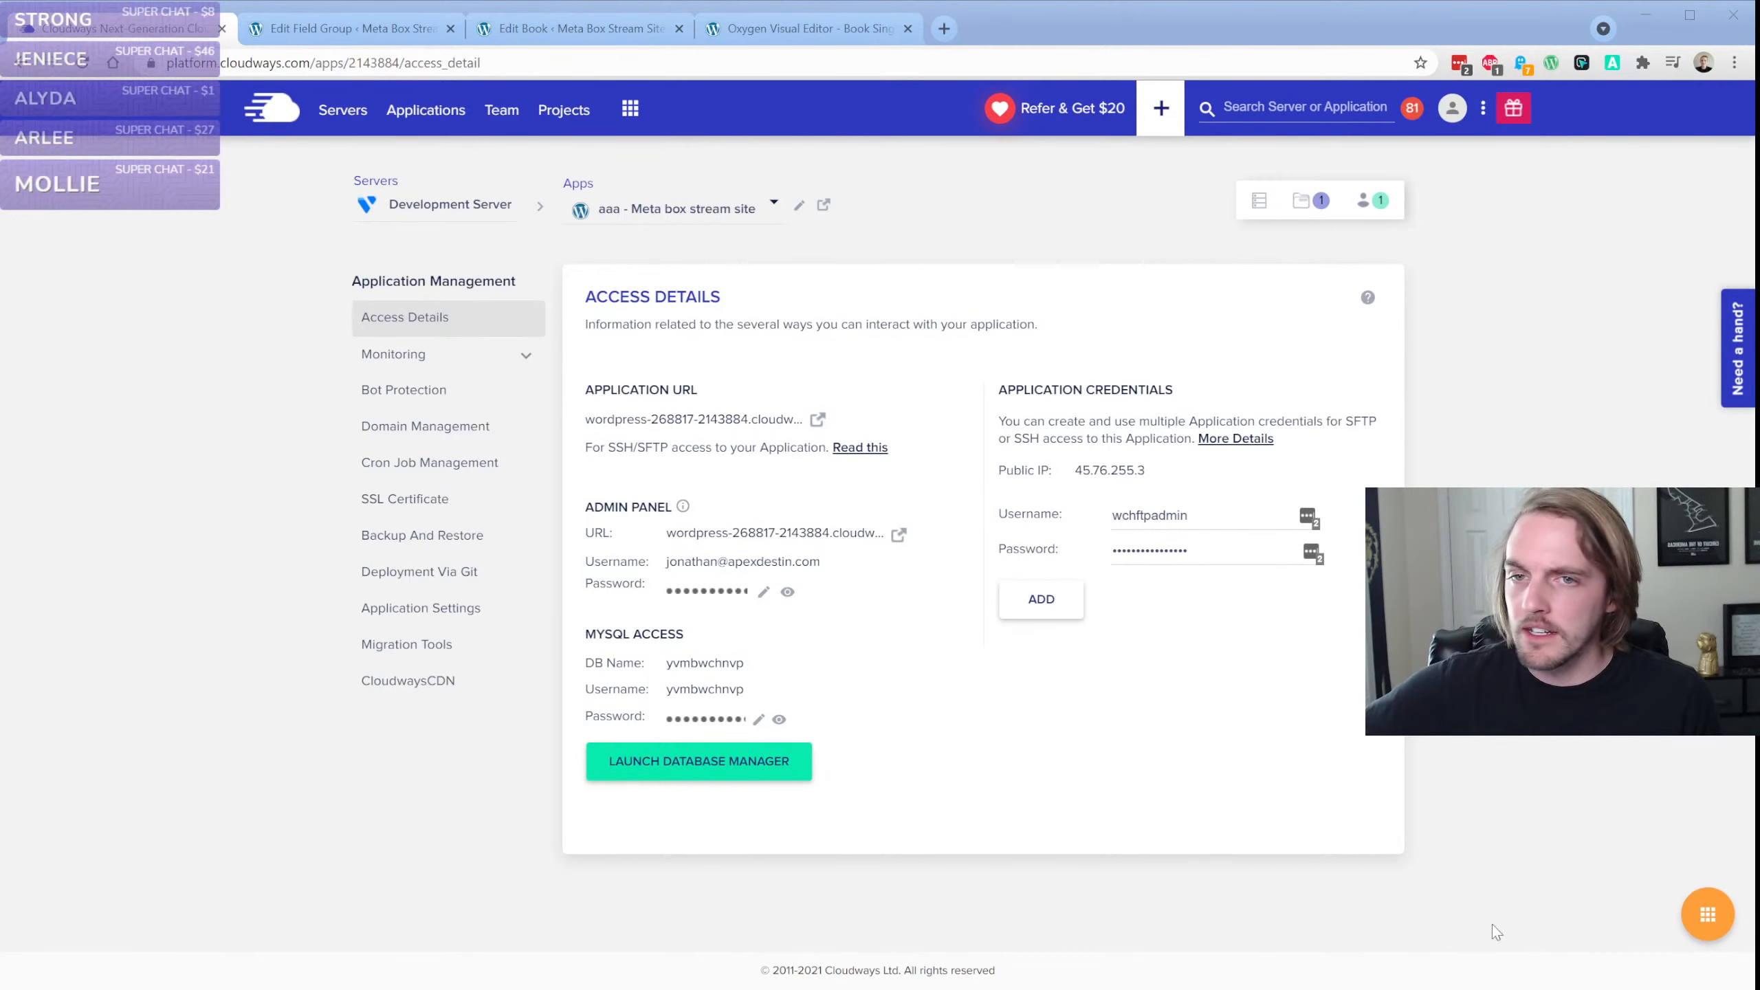
left_click(797, 28)
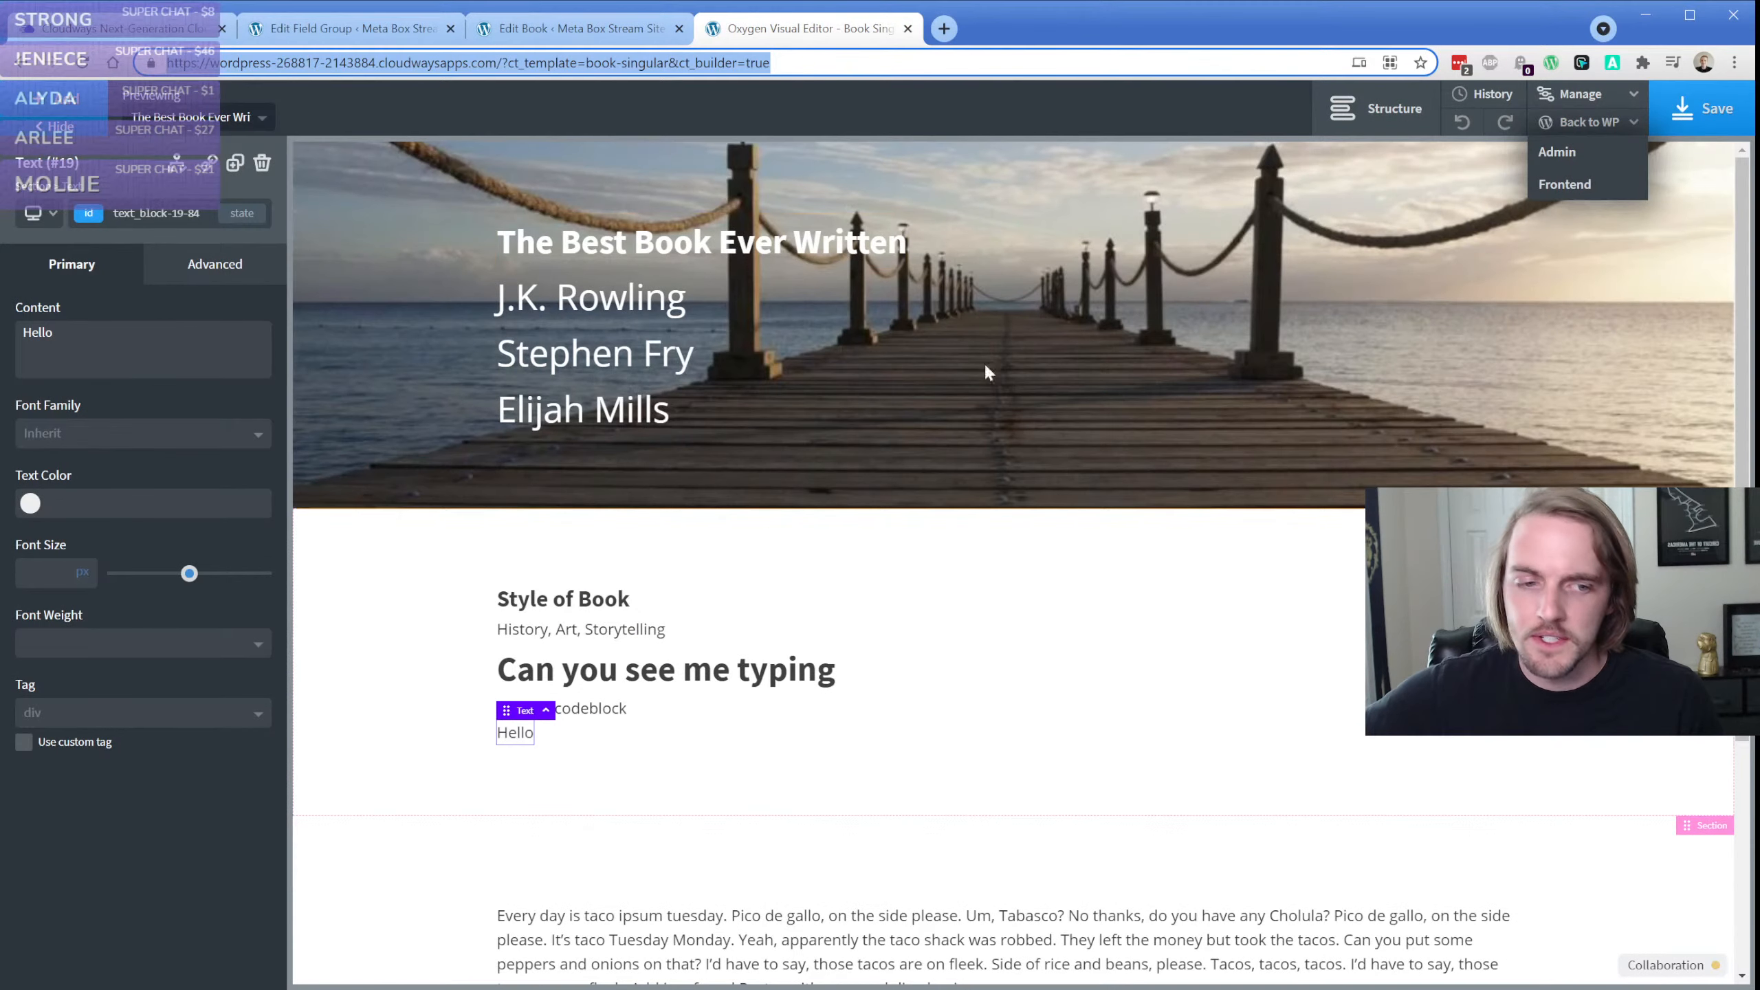
Check the Collaboration log for the other editor's activity on Book Singular and close the log
left_click(1637, 968)
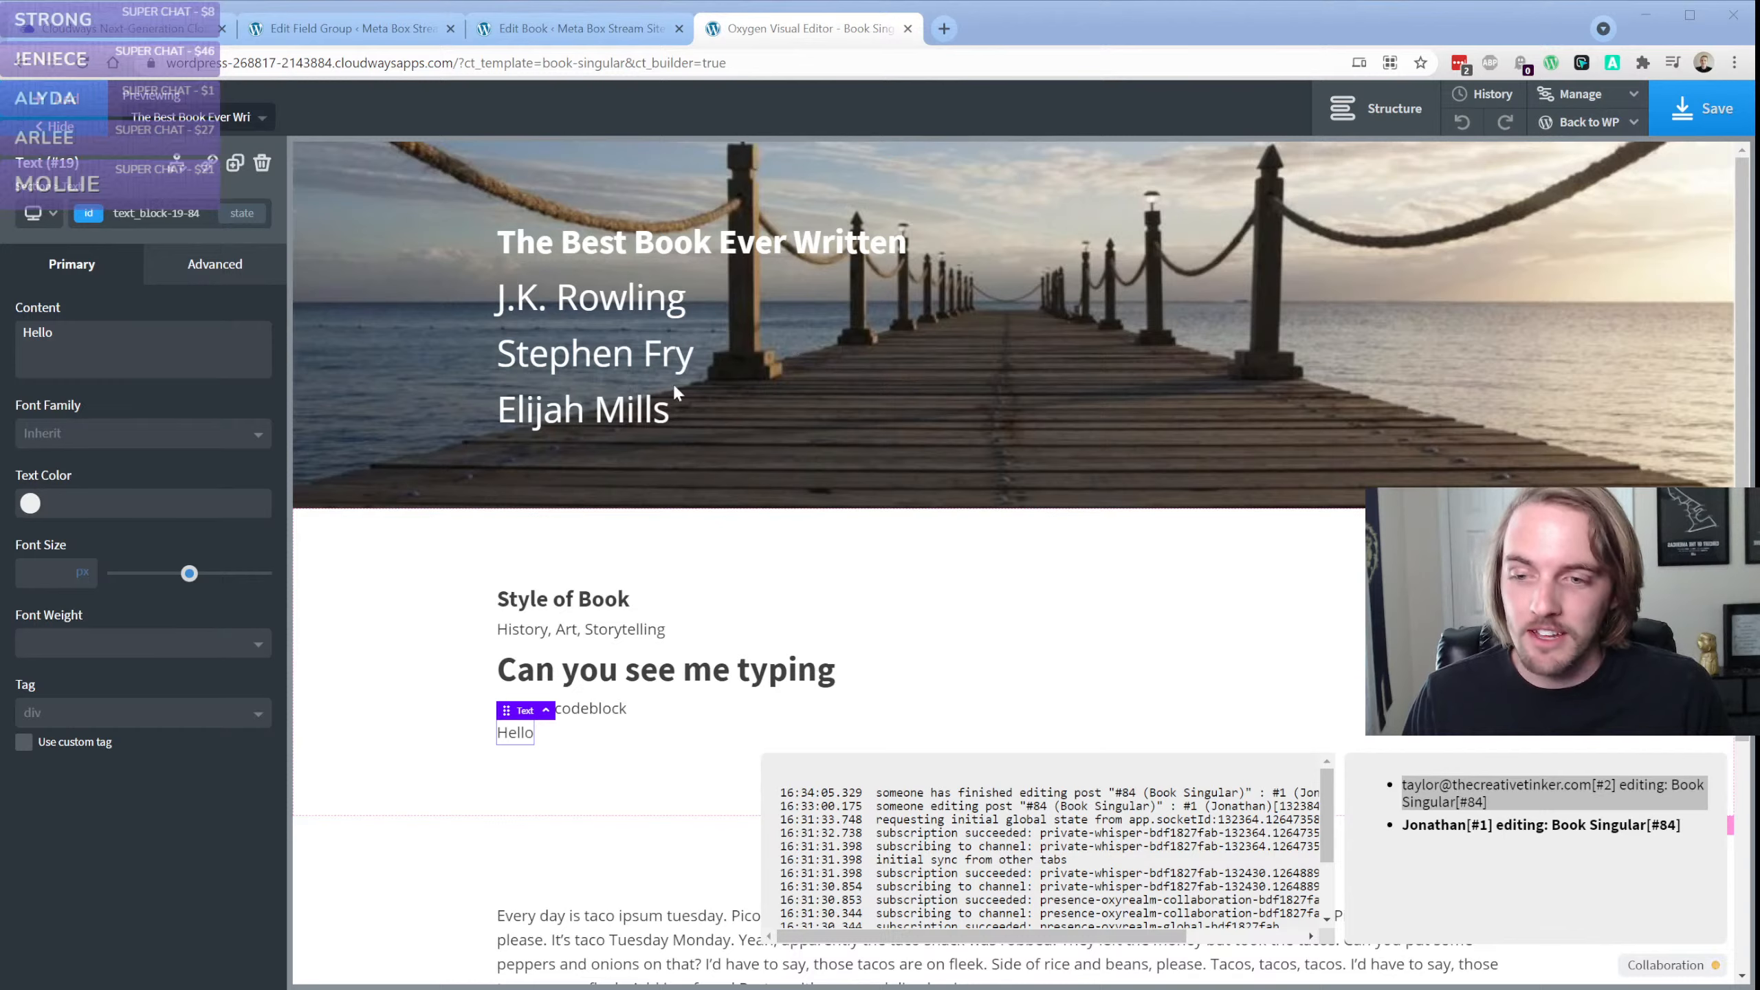
left_click(68, 875)
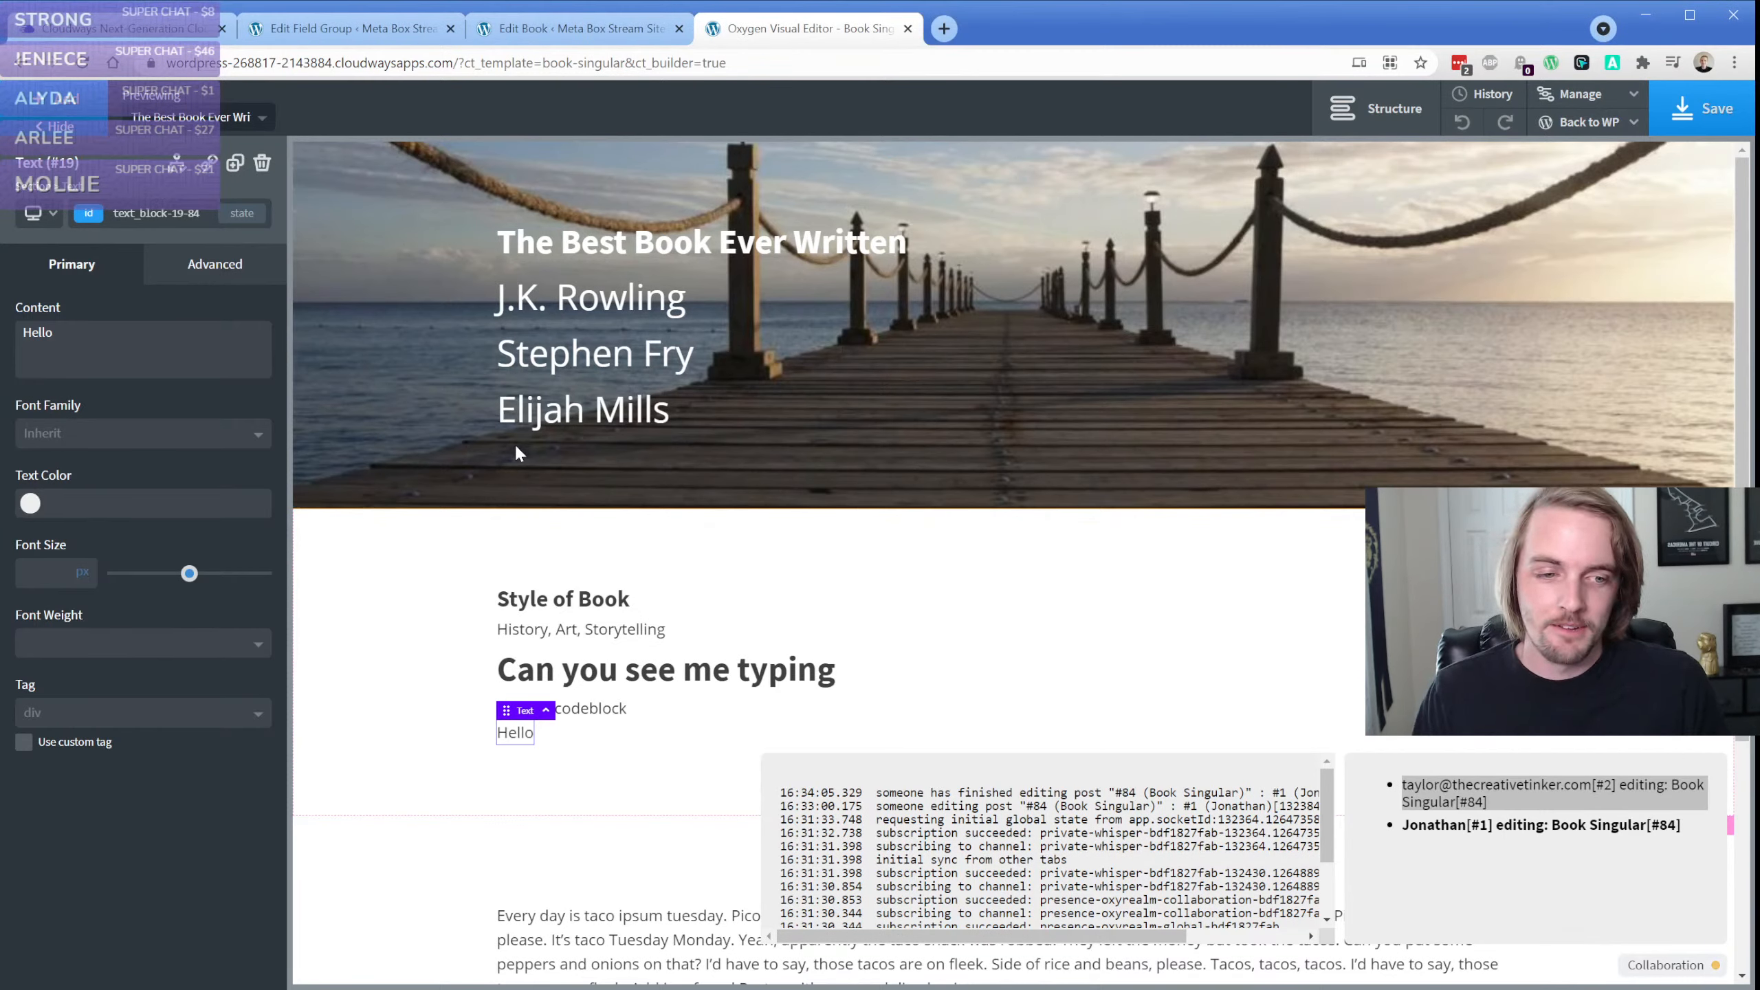
left_click(1664, 964)
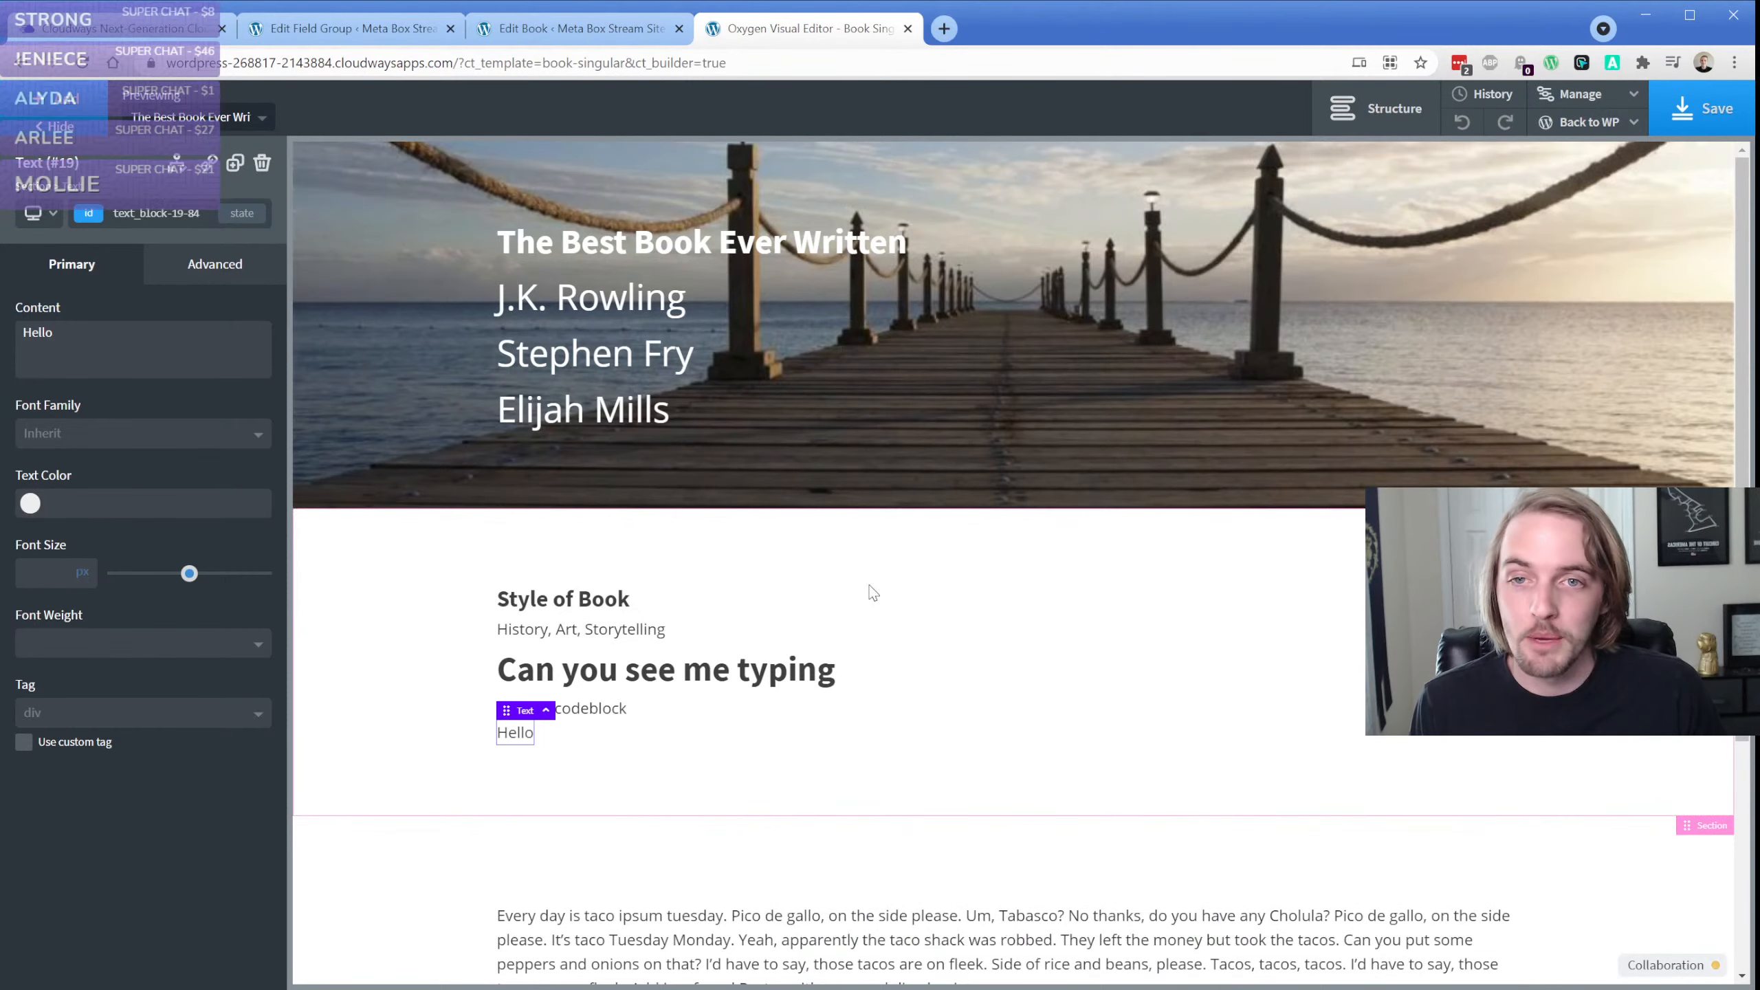
Review the Book Fields and Image Select choices on the edit page of The Best Book Ever Written
left_click(581, 28)
left_click(269, 423)
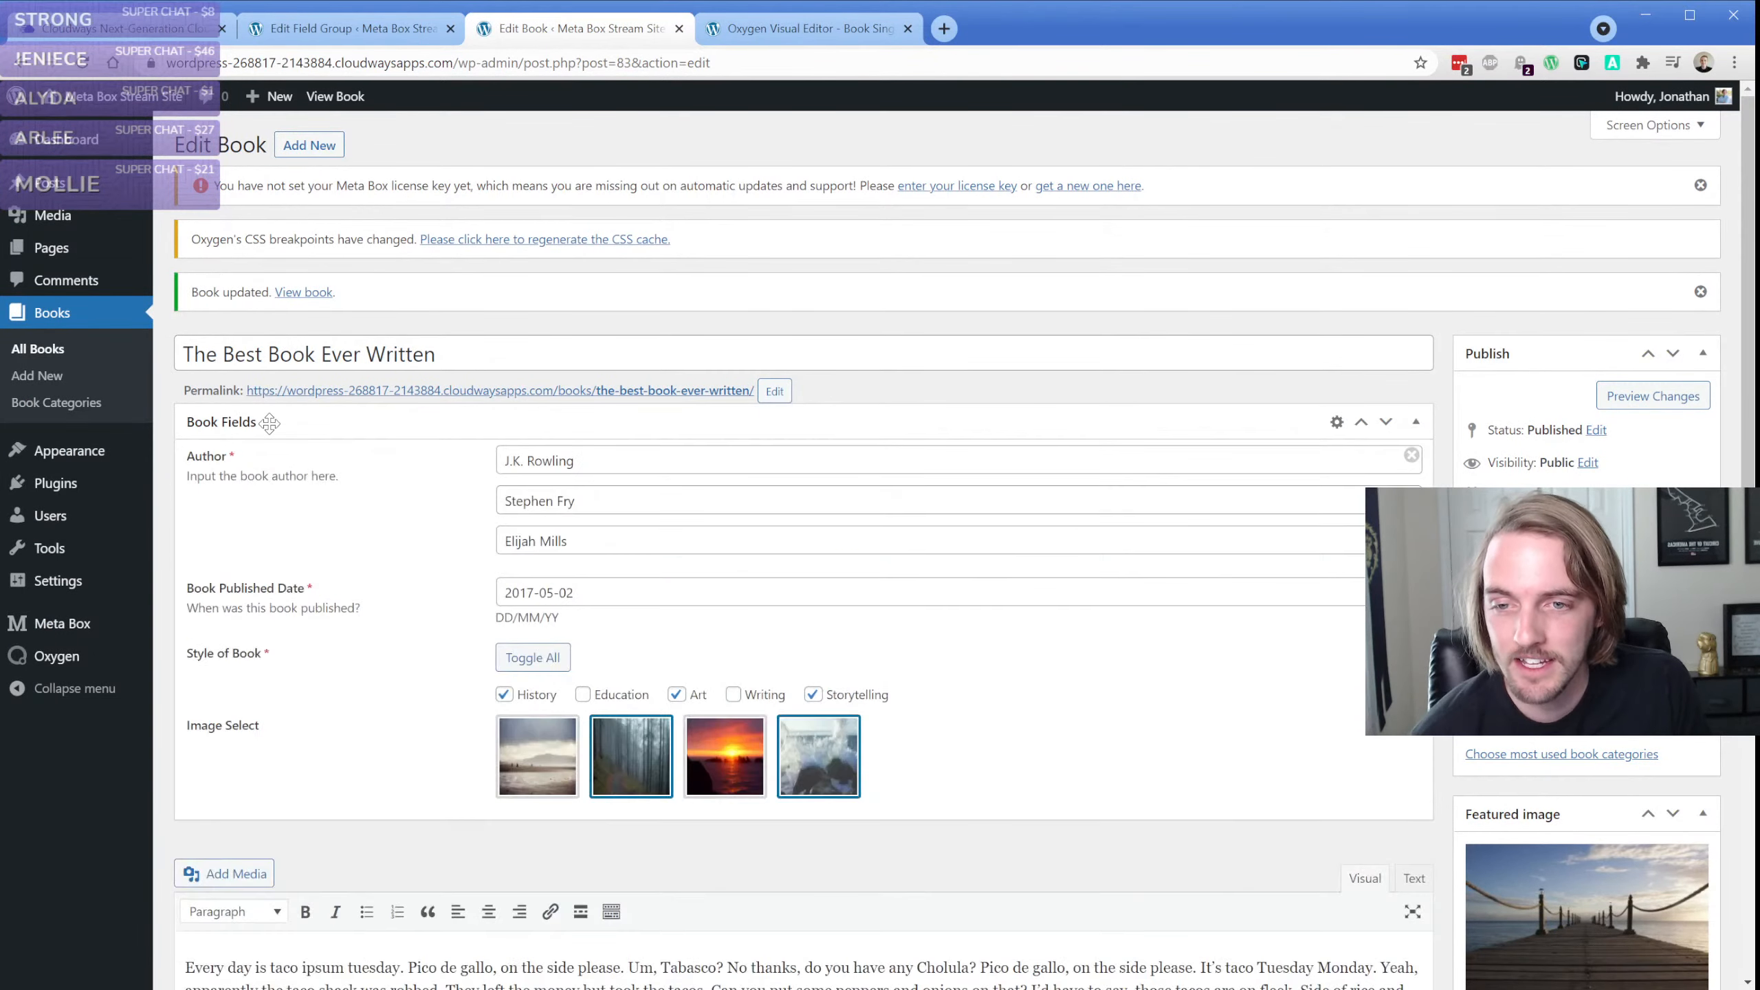
scroll(382, 624, "down", 1)
left_click(504, 664)
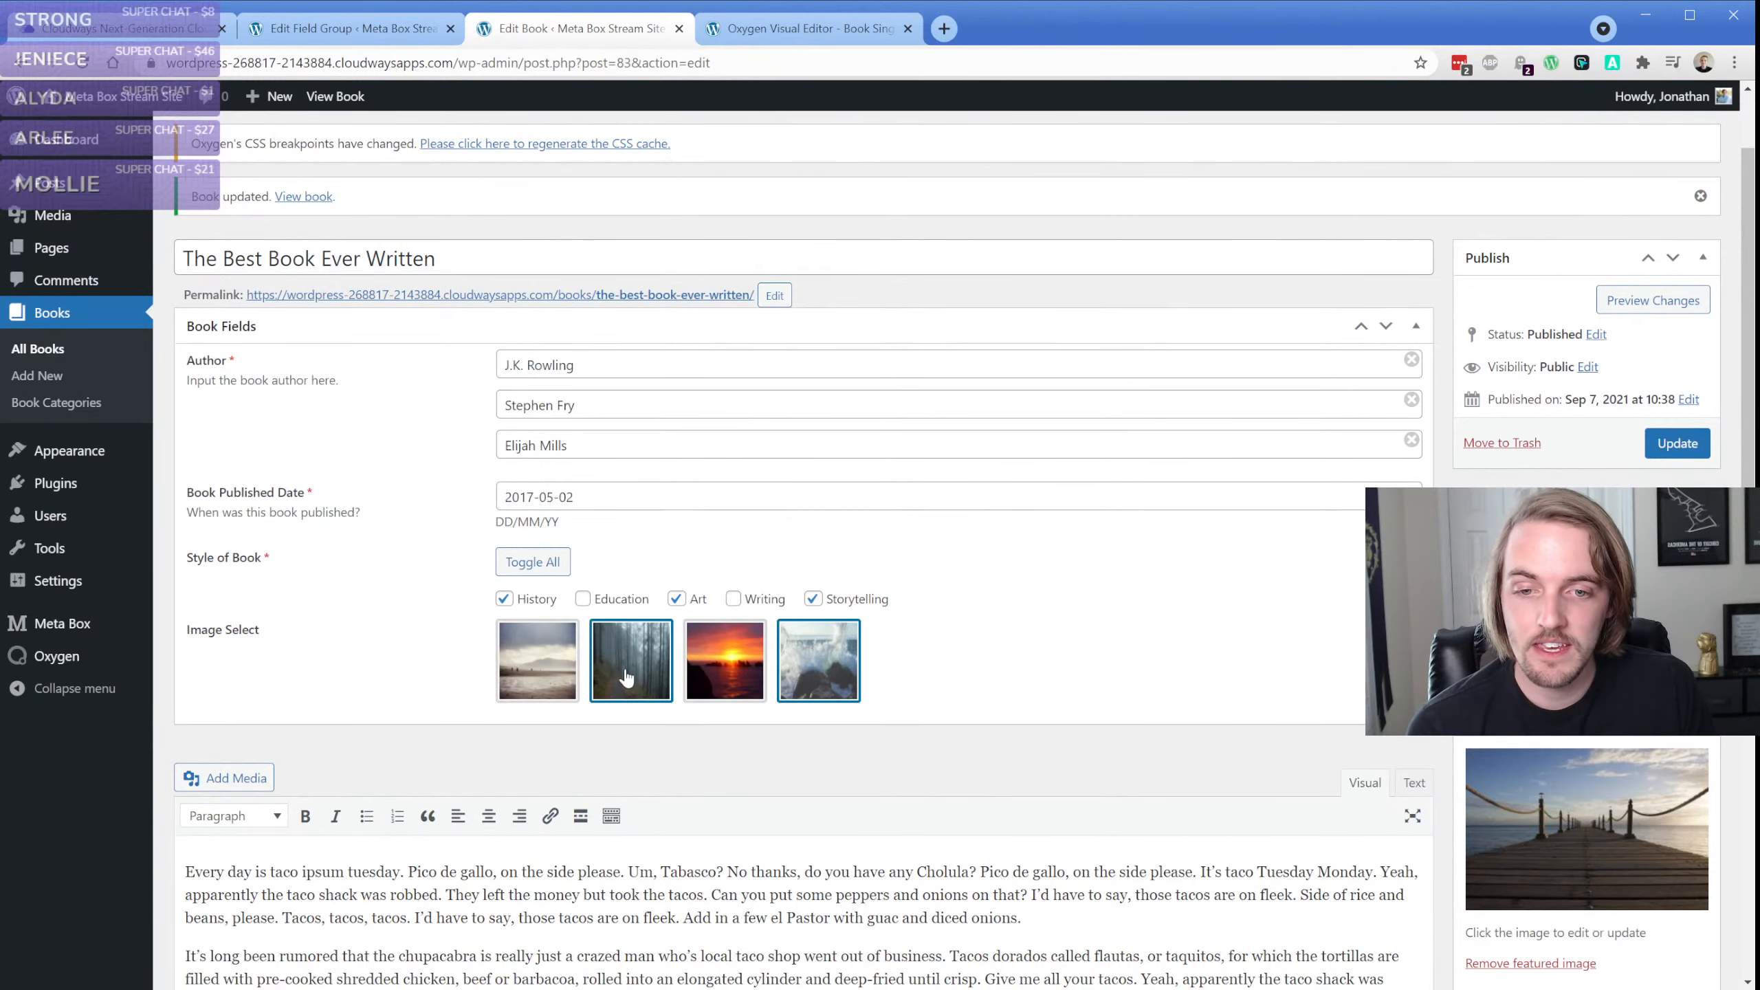
Go back to the Oxygen editor, inspect the "Can you see me typing" heading and code block, and select their section
left_click(790, 28)
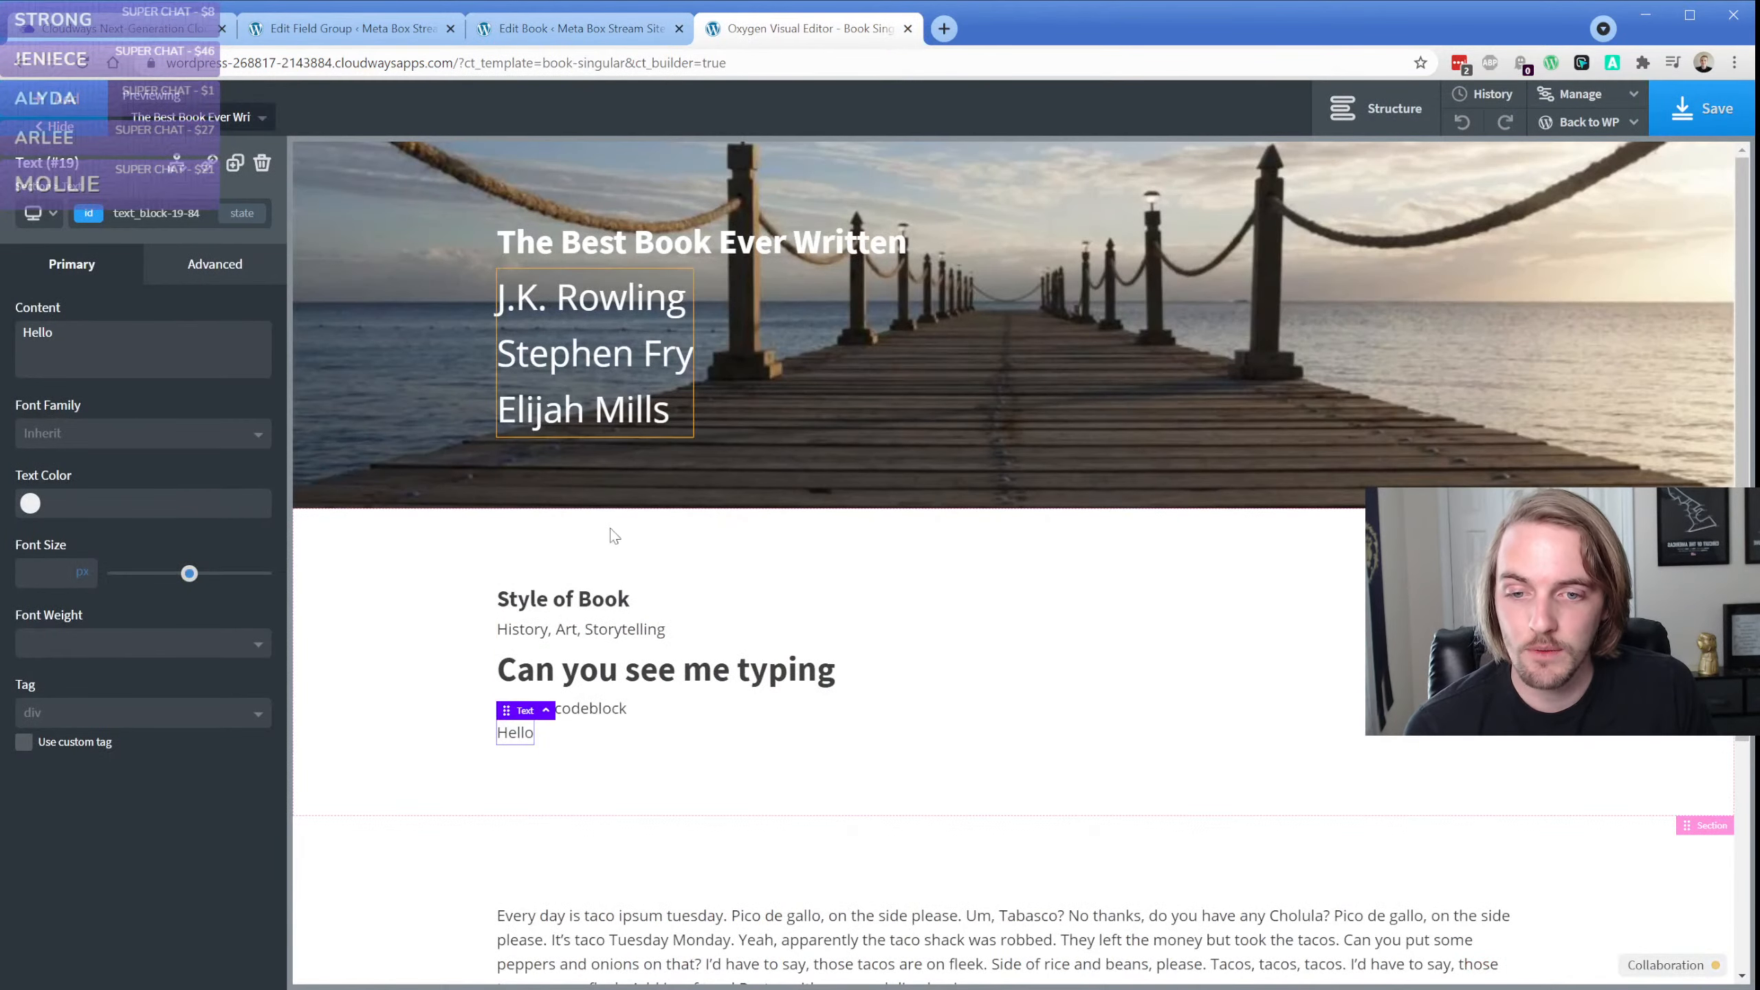
left_click(636, 689)
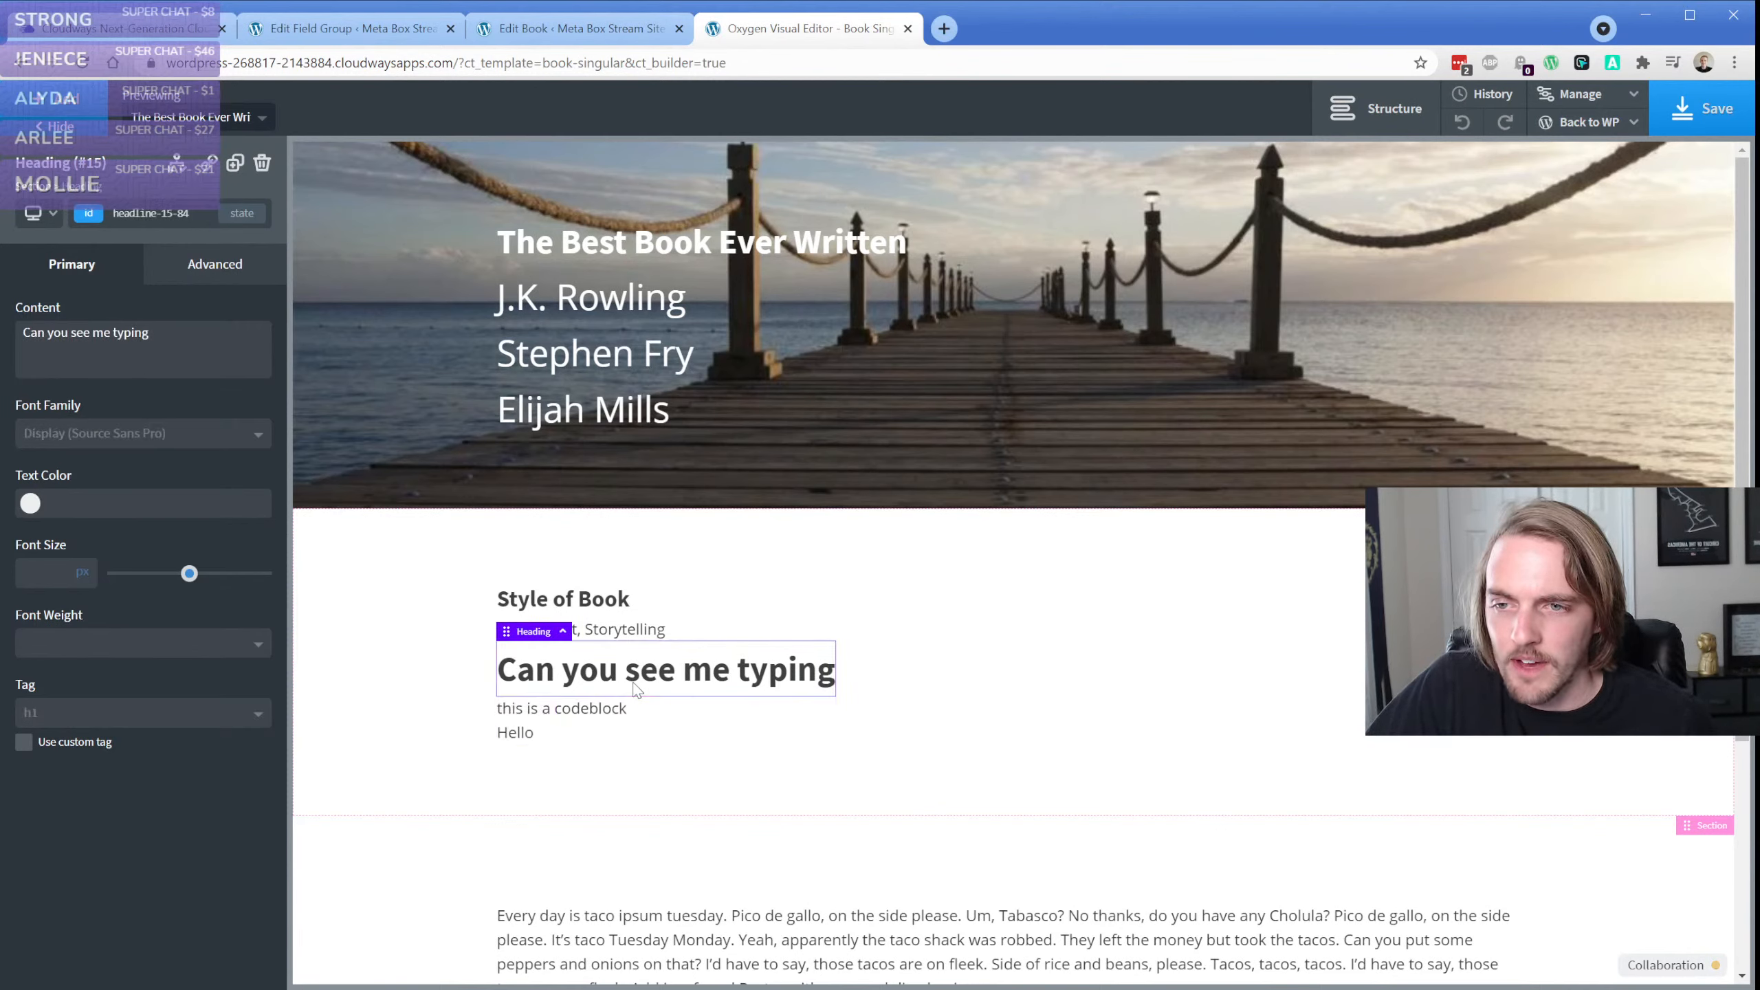
left_click(592, 708)
left_click(447, 685)
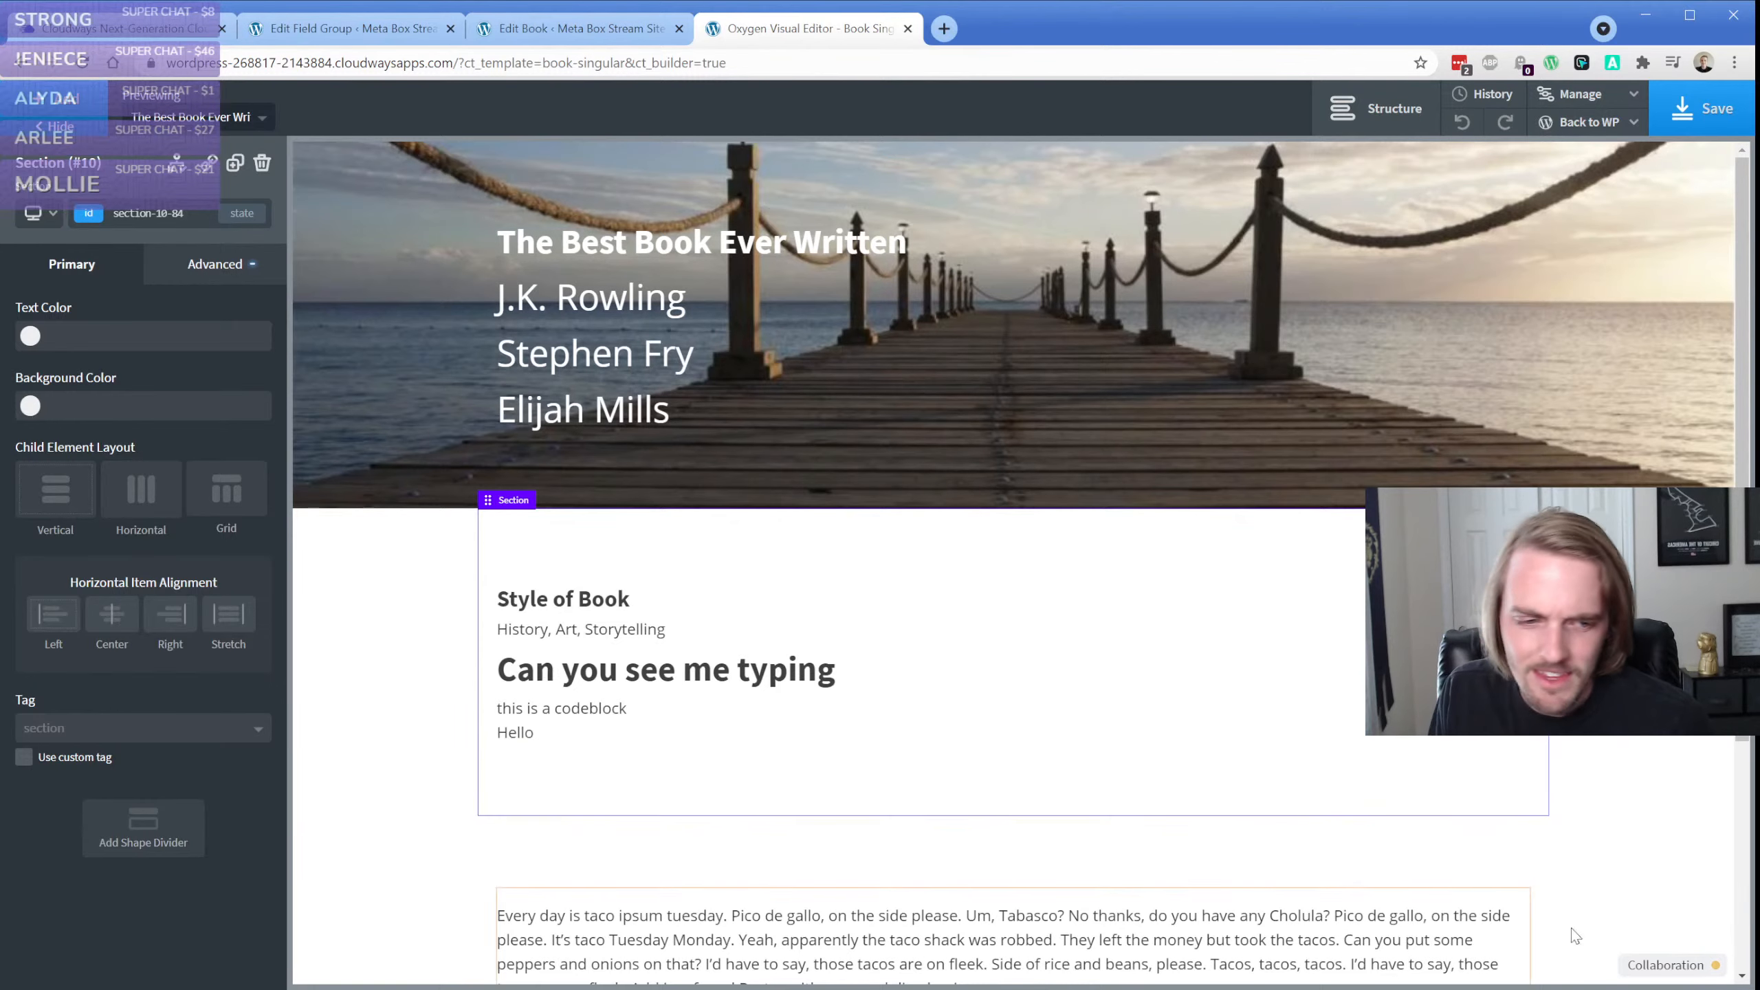
Check who is editing Book Singular in the Collaboration log, close it, and select the "Can you see me typing" heading
left_click(1665, 965)
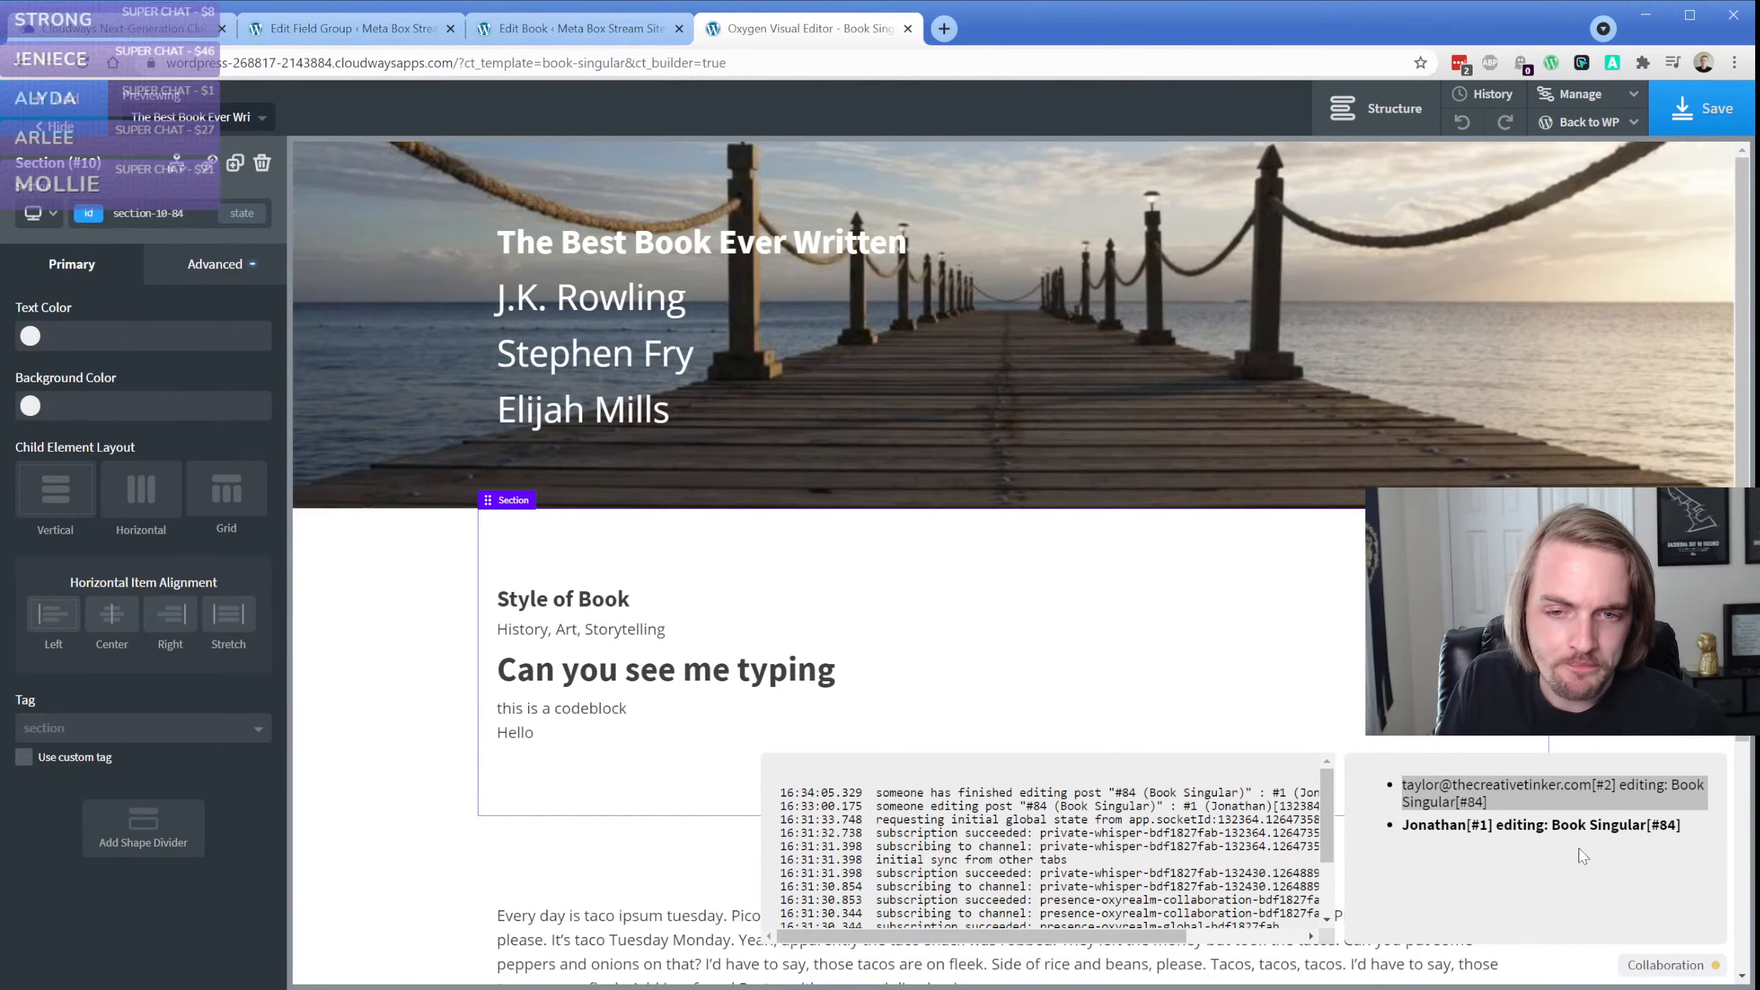
left_click(1669, 966)
left_click(613, 681)
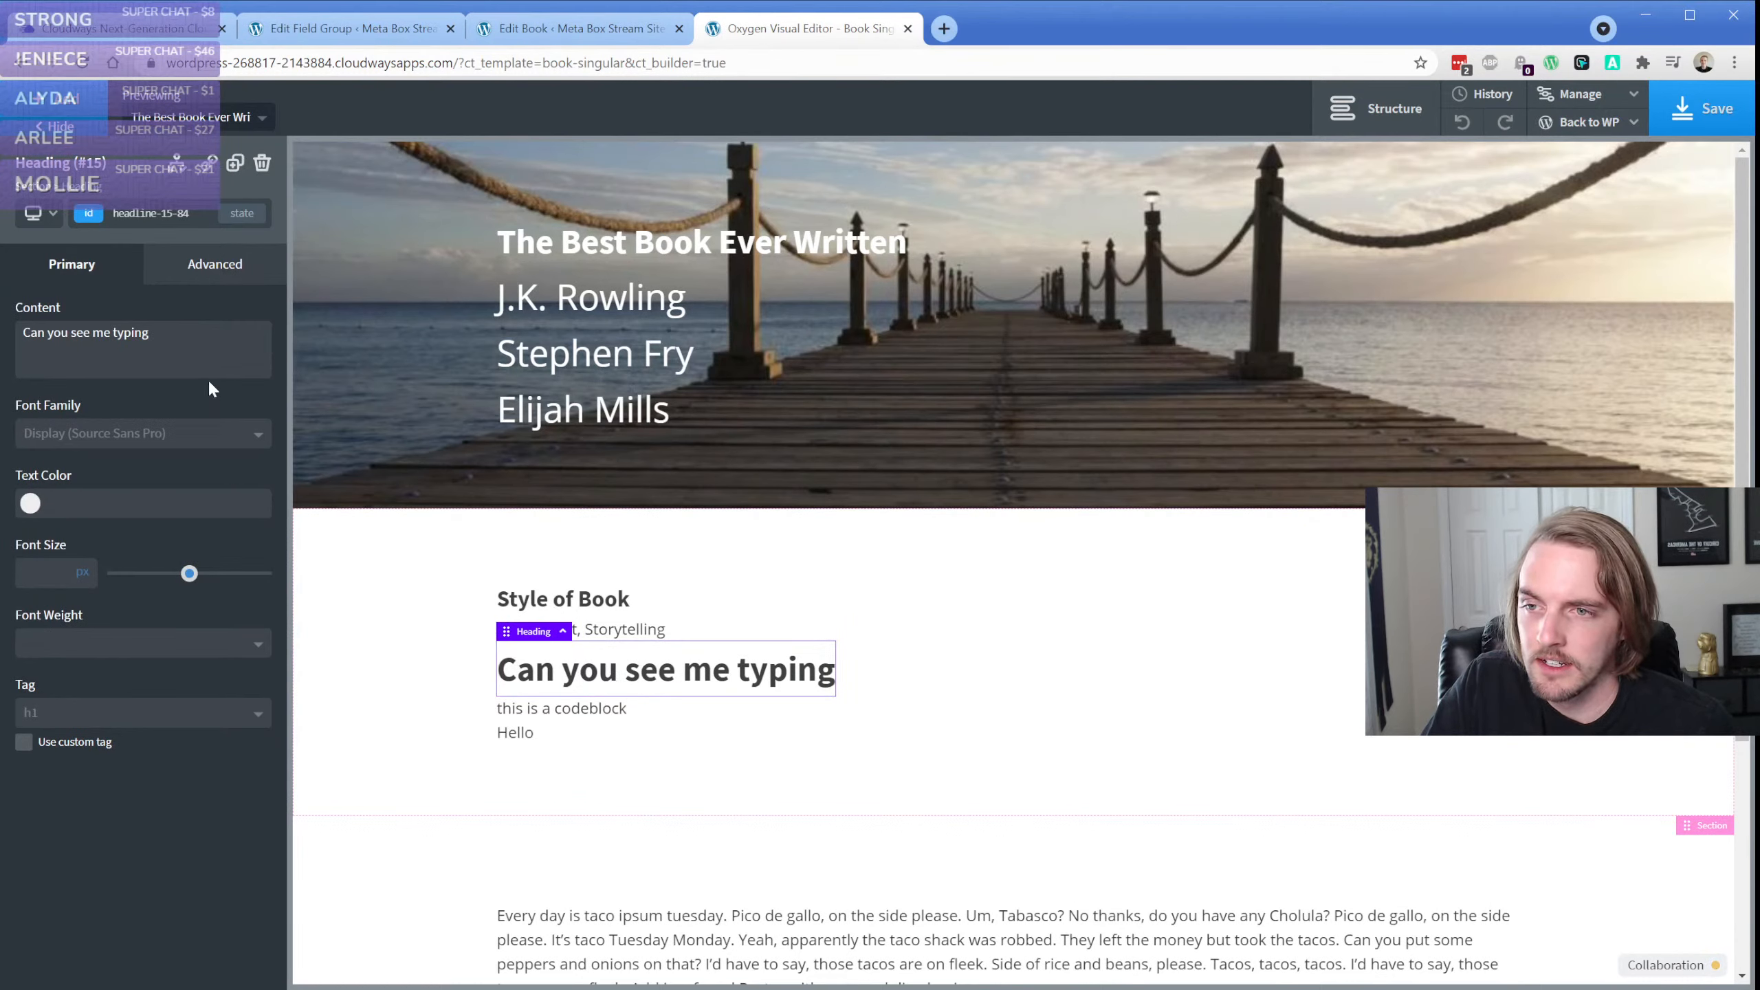
mouse_move(1612, 137)
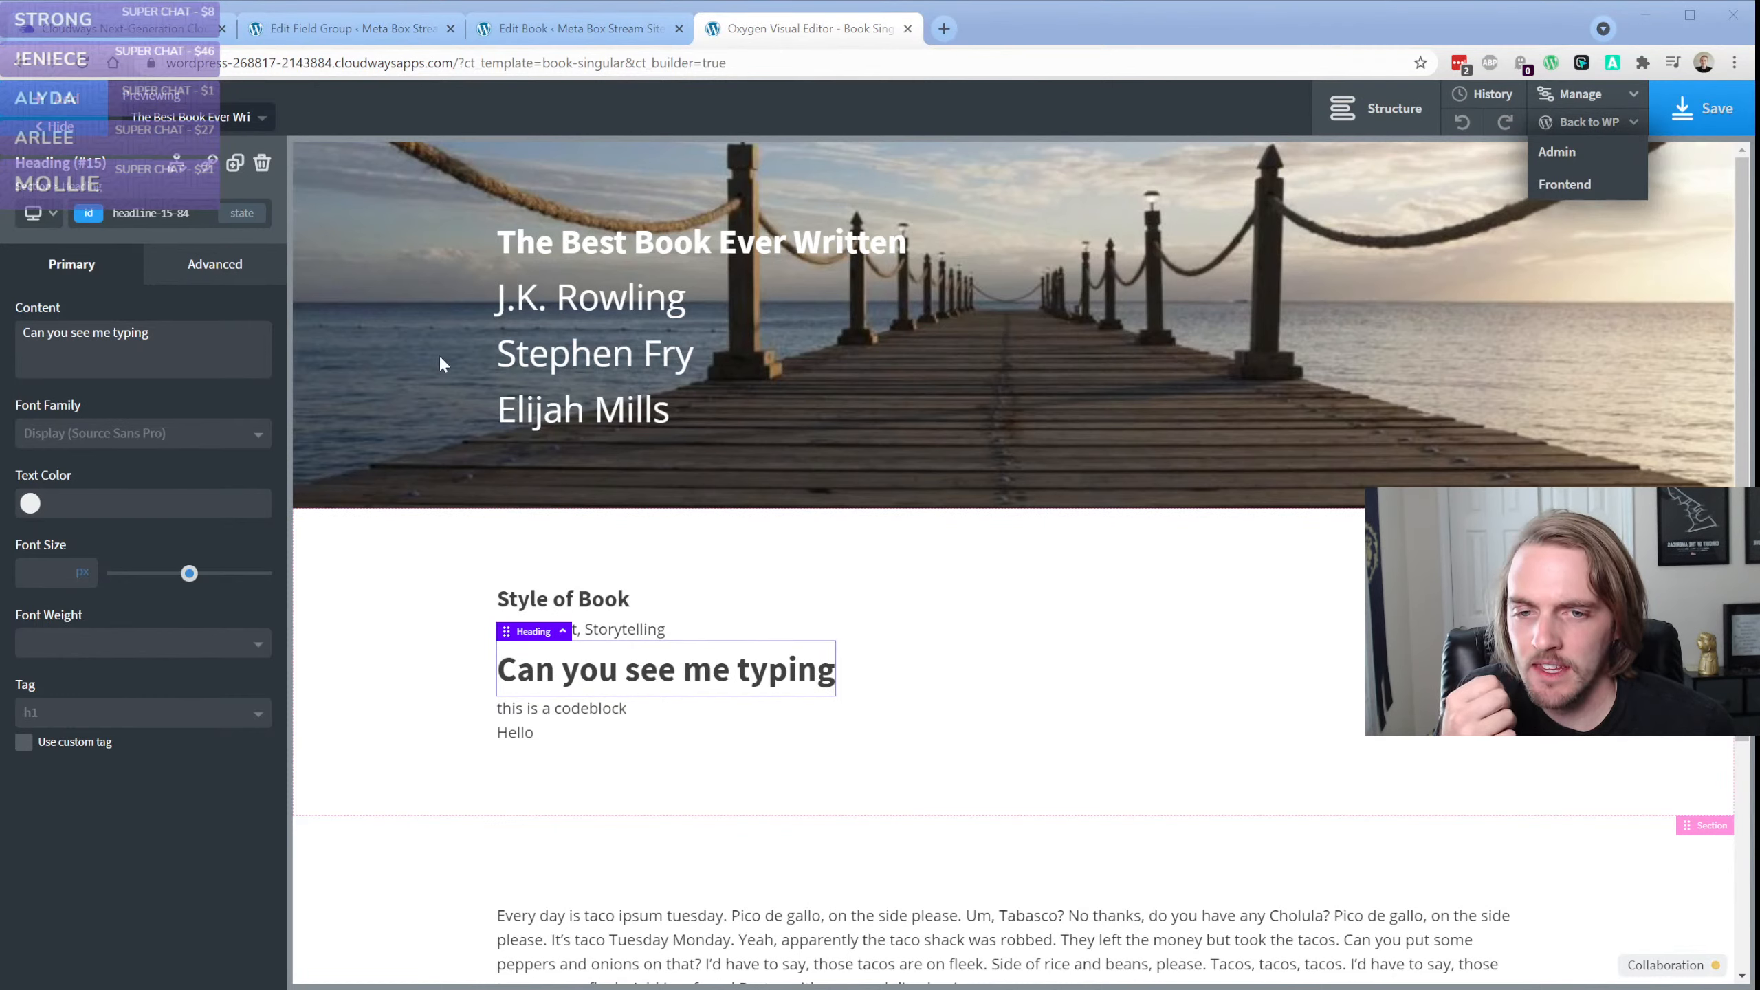
left_click(54, 298)
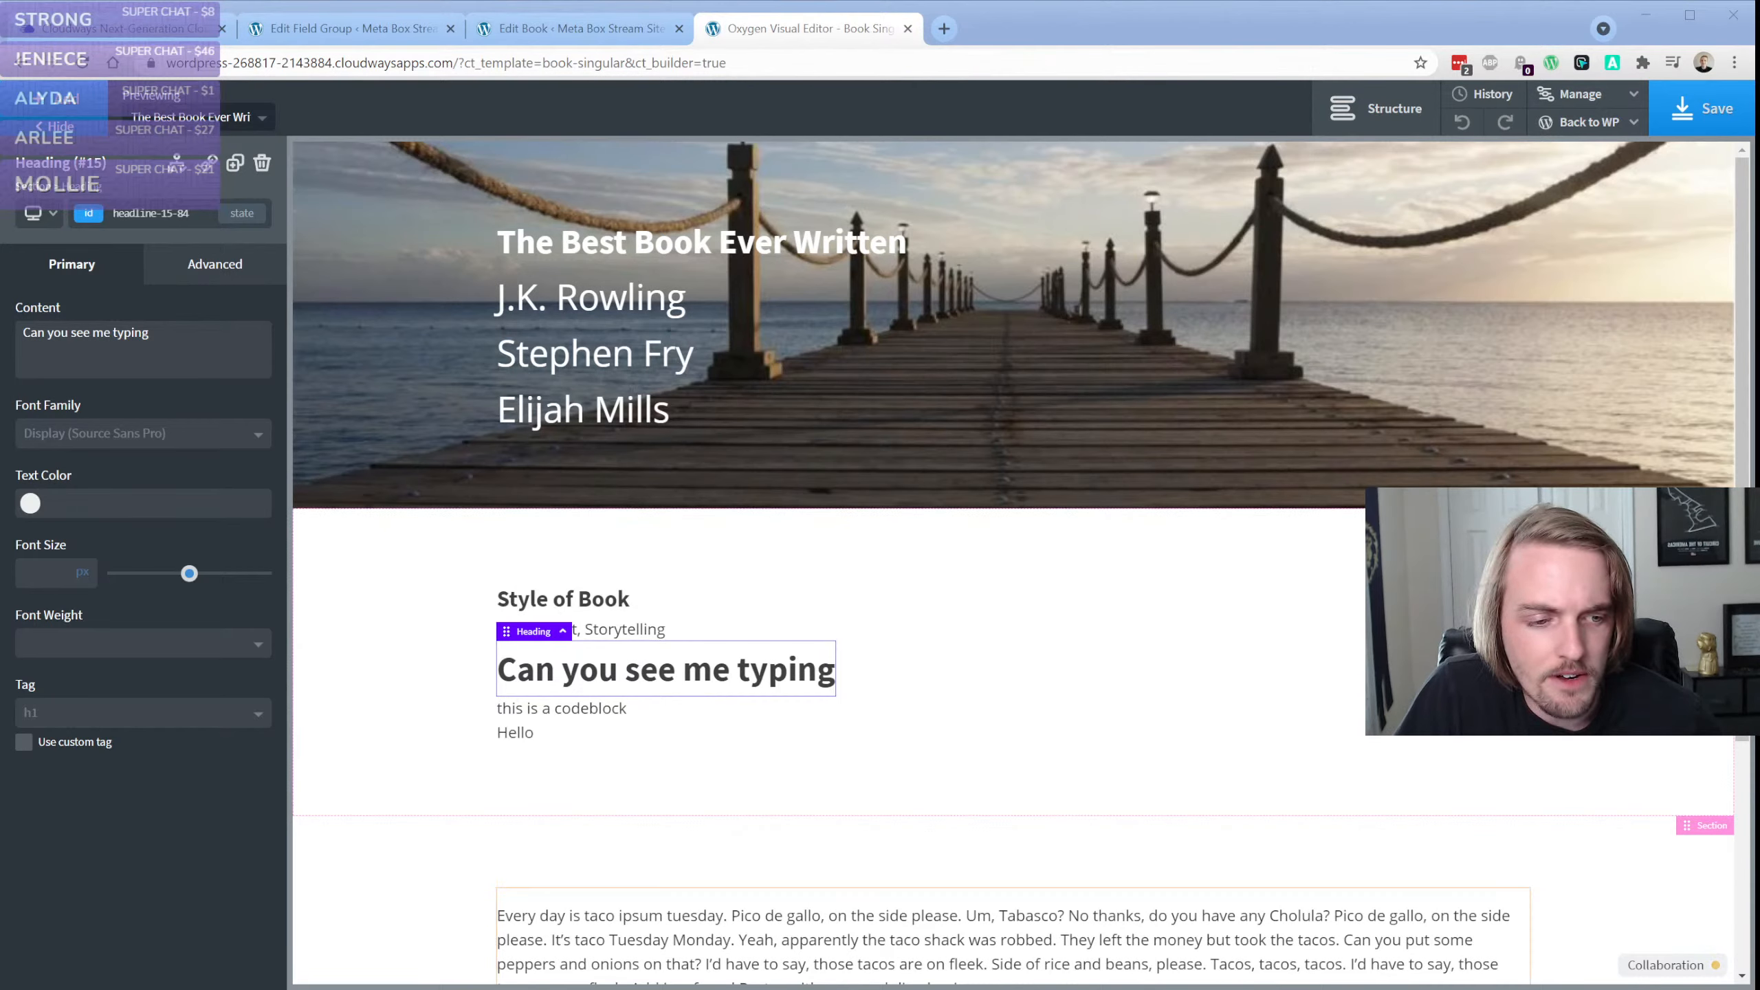
Recheck the Collaboration panel, select the Style of Book section, and reload the Oxygen editor for Book Singular
left_click(1663, 965)
left_click(1658, 972)
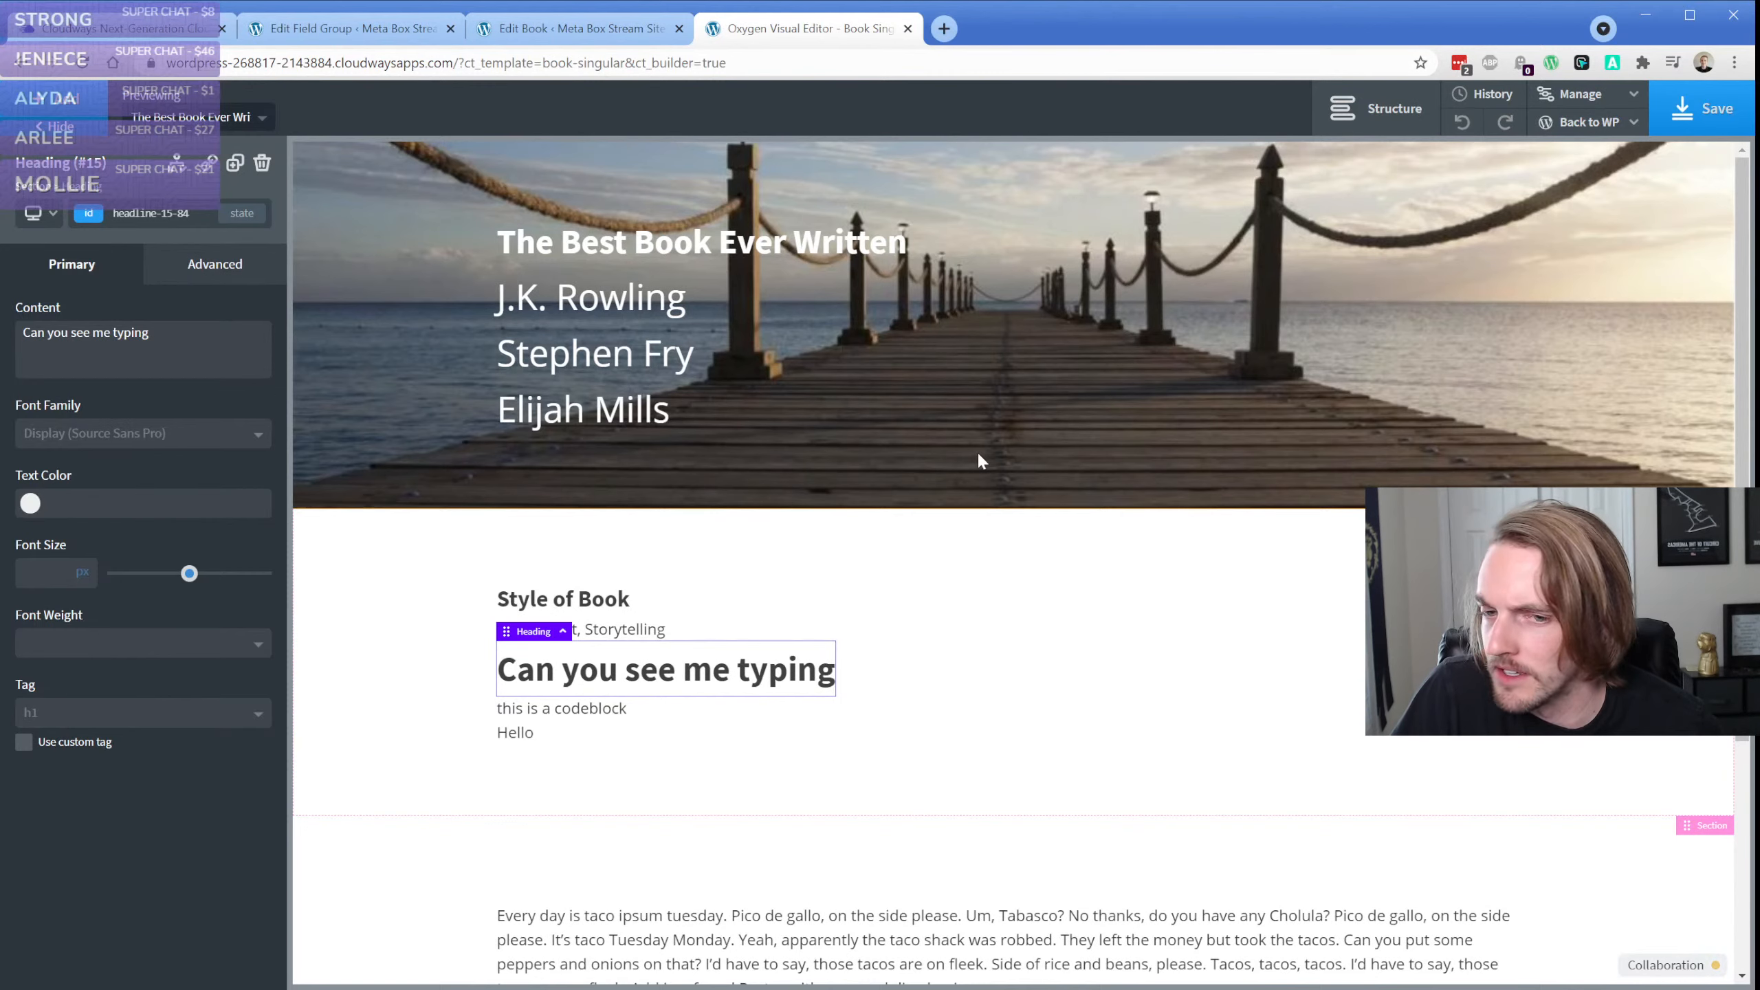
left_click(424, 669)
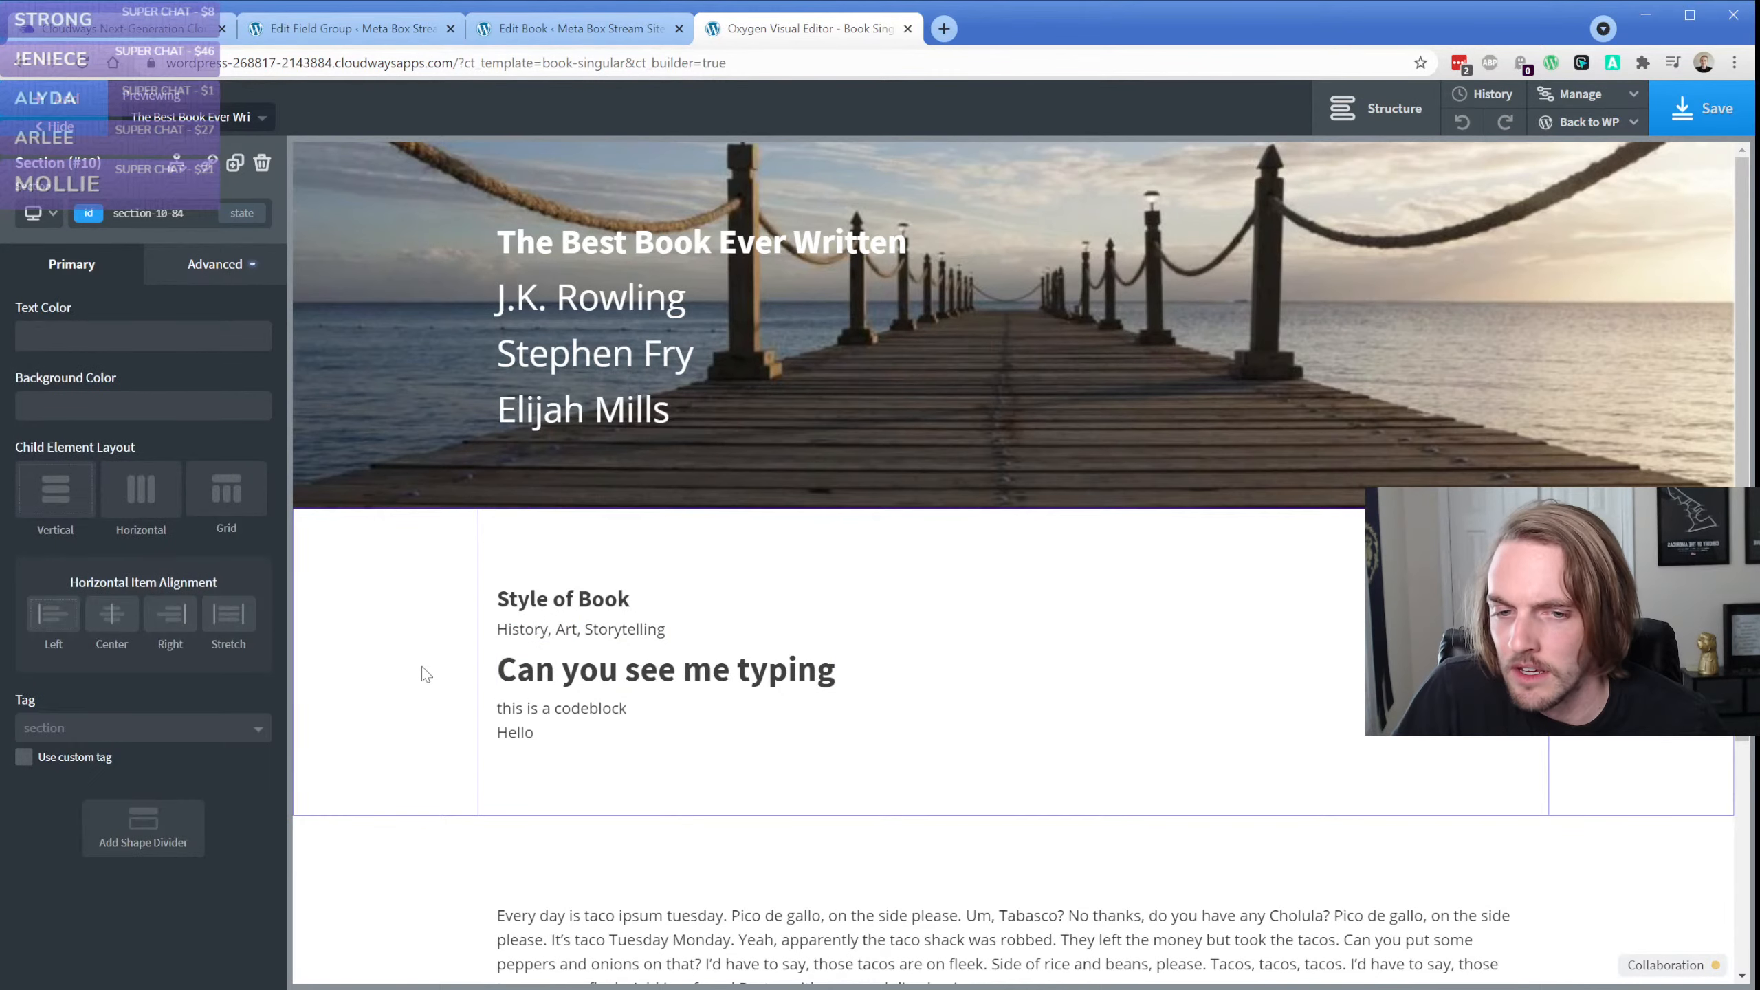
left_click(83, 63)
left_click(946, 201)
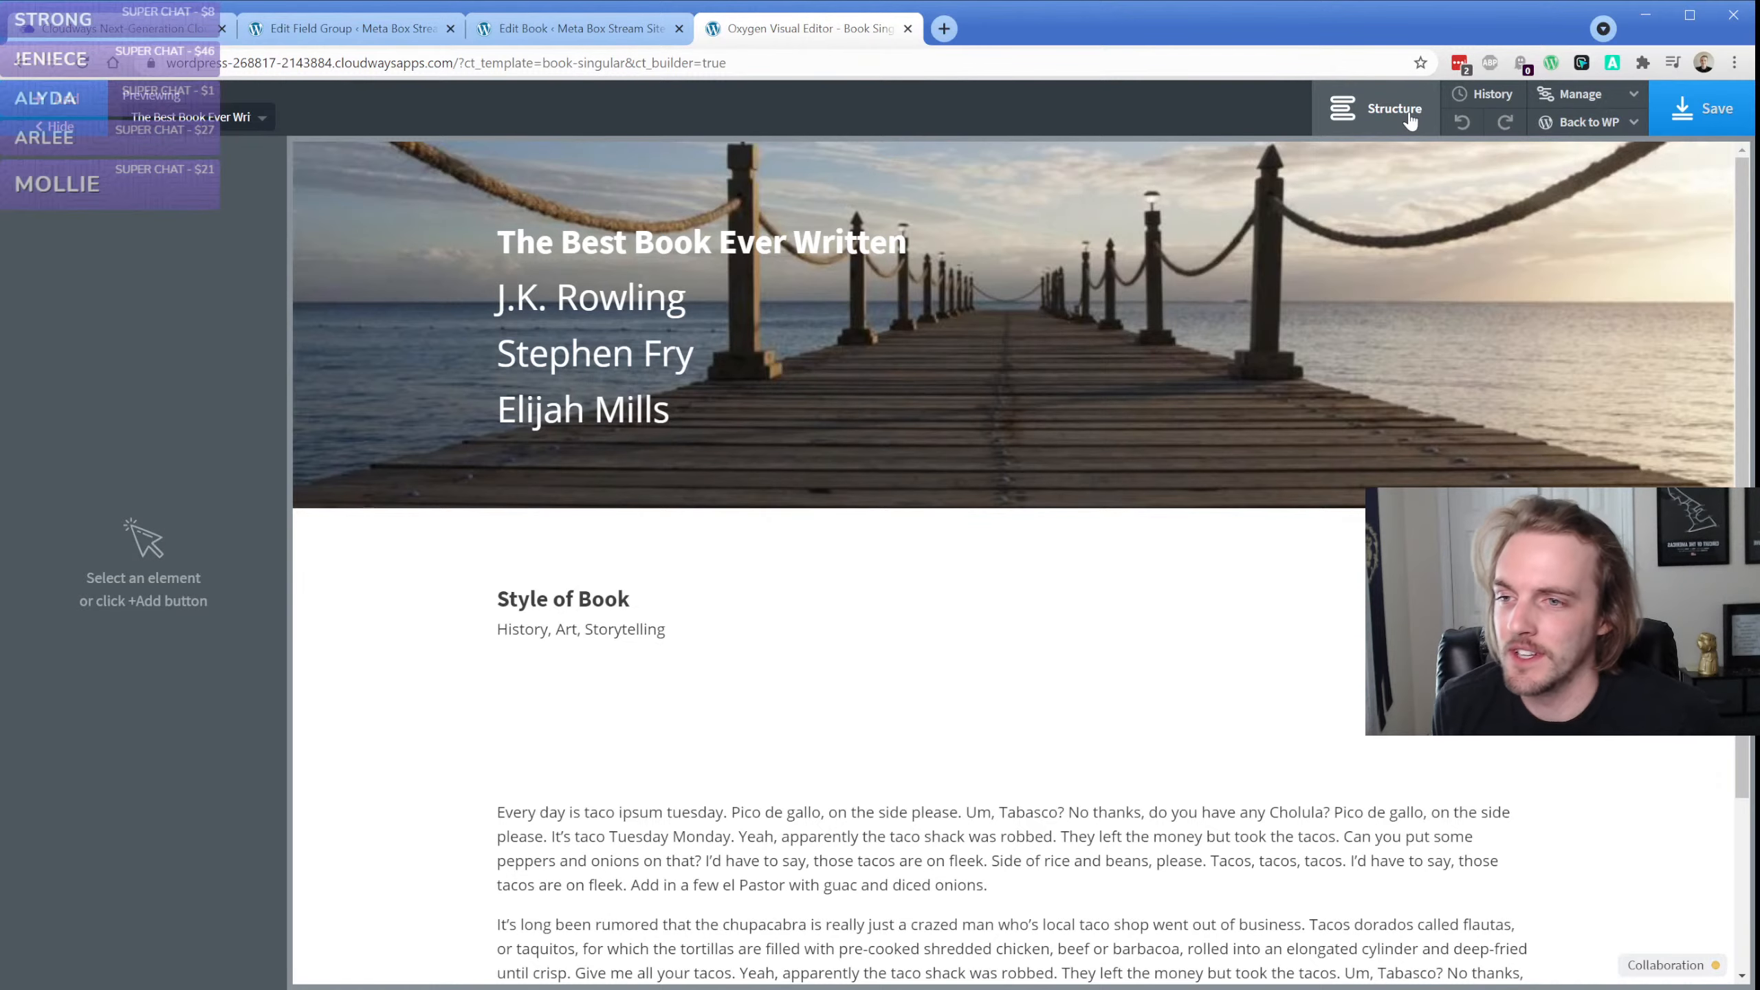
Move the Cloudways Access Details page out of the browser window and return to the Oxygen editor
left_click(97, 29)
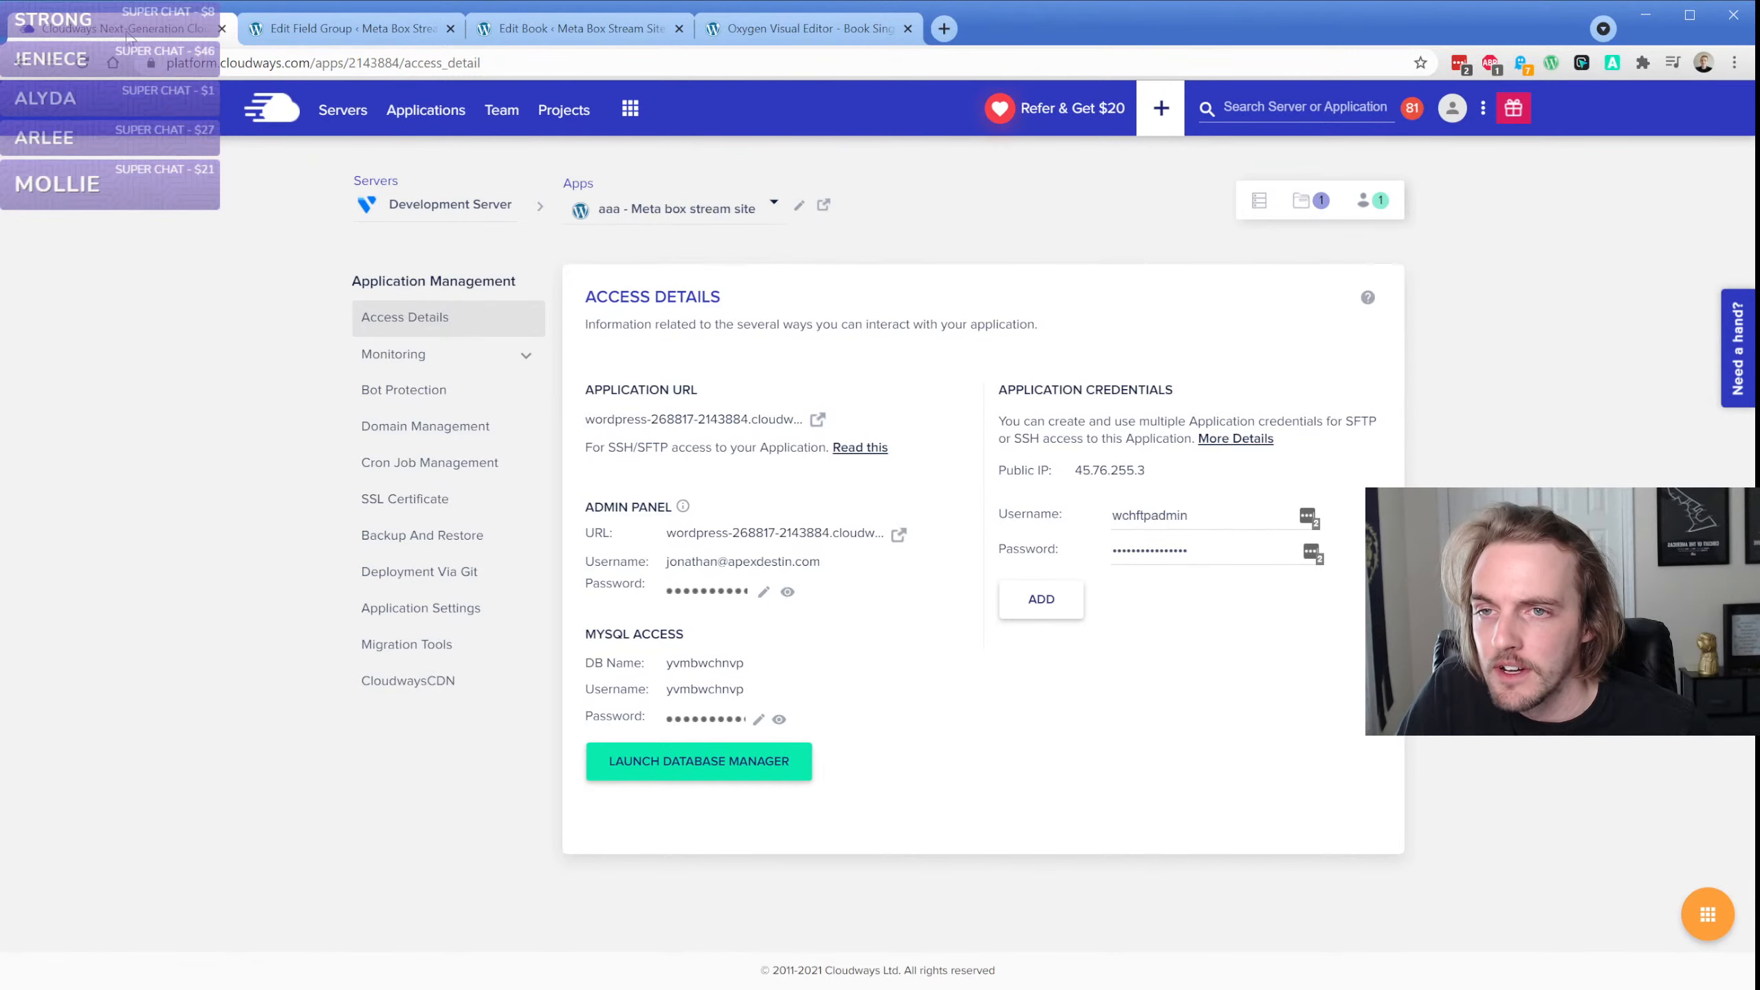
left_click_drag(130, 37, 157, 83)
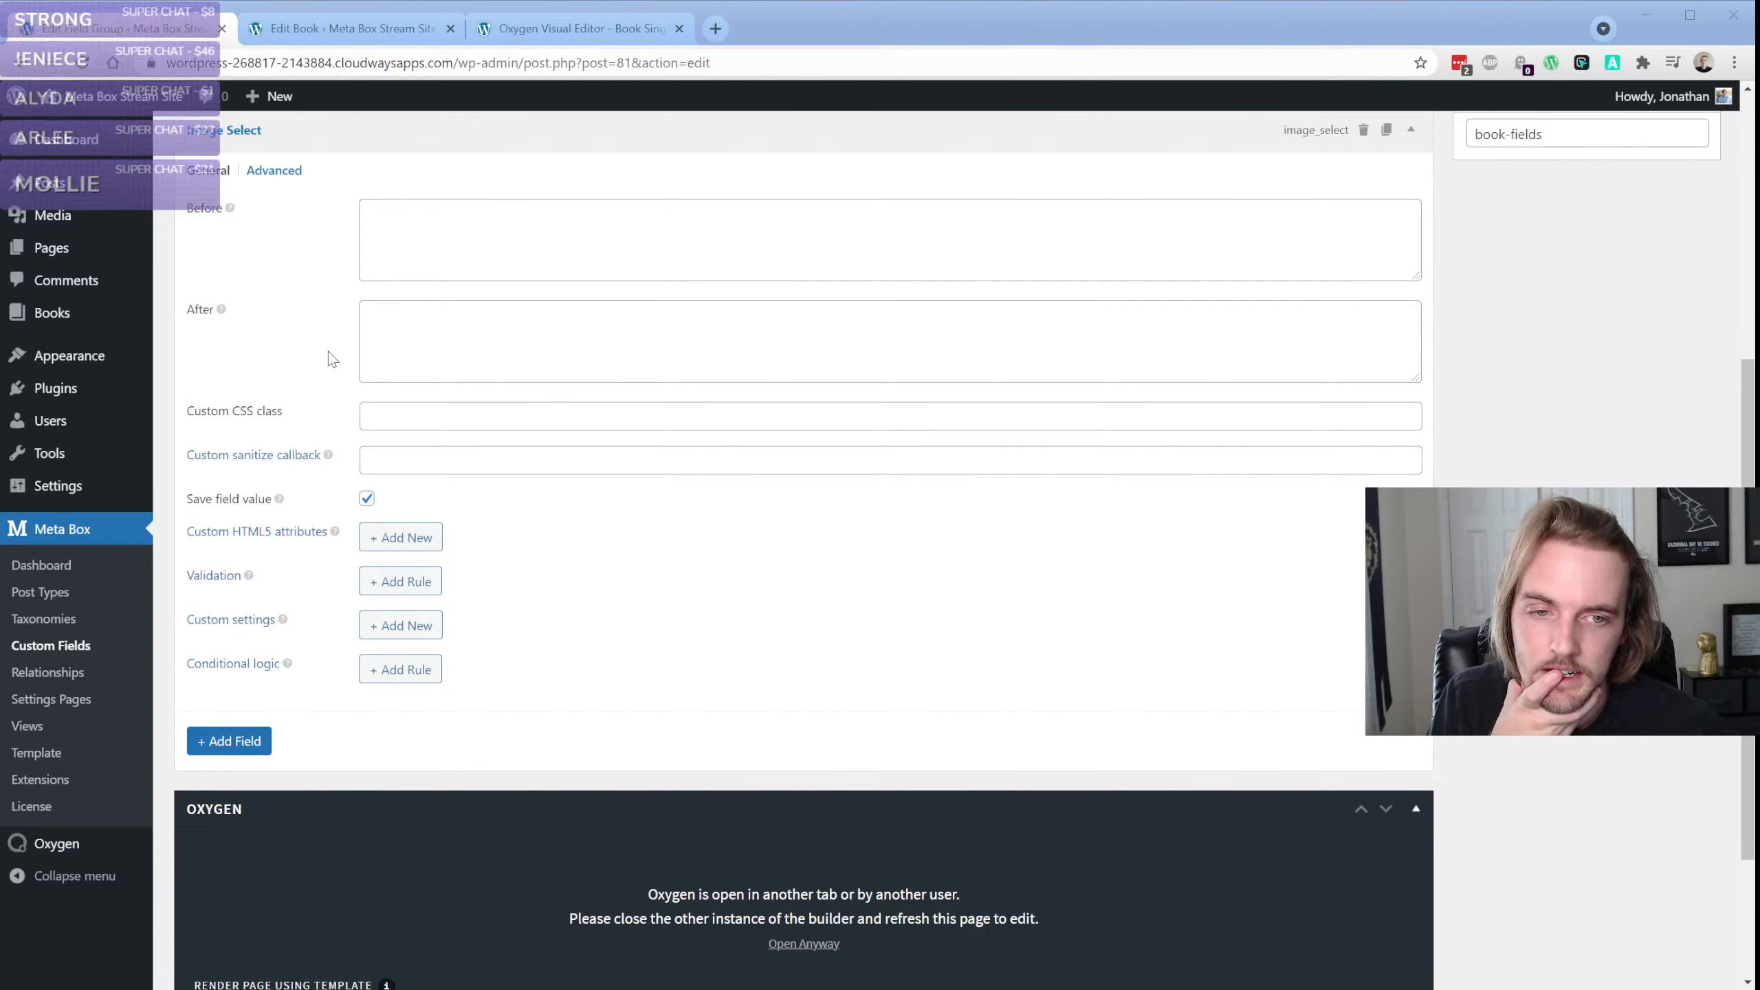
left_click(526, 40)
Reload the Book Singular template in the Oxygen editor again and open its Collaboration log
left_click(82, 63)
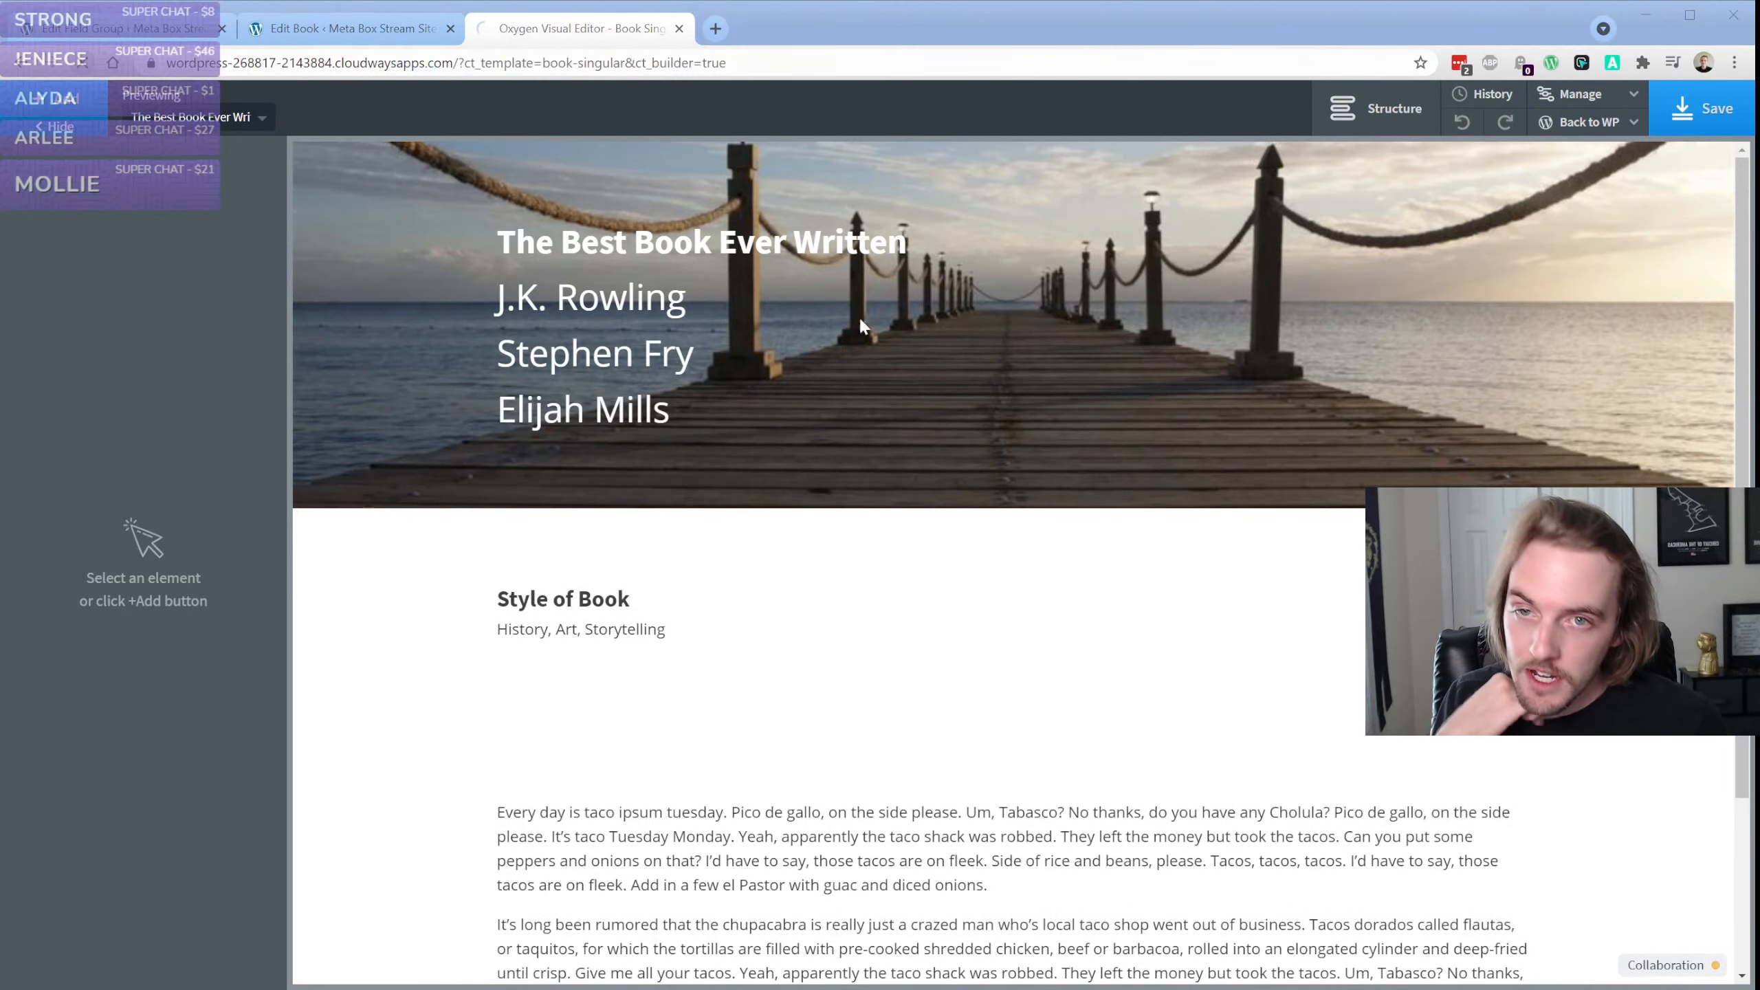
left_click(947, 195)
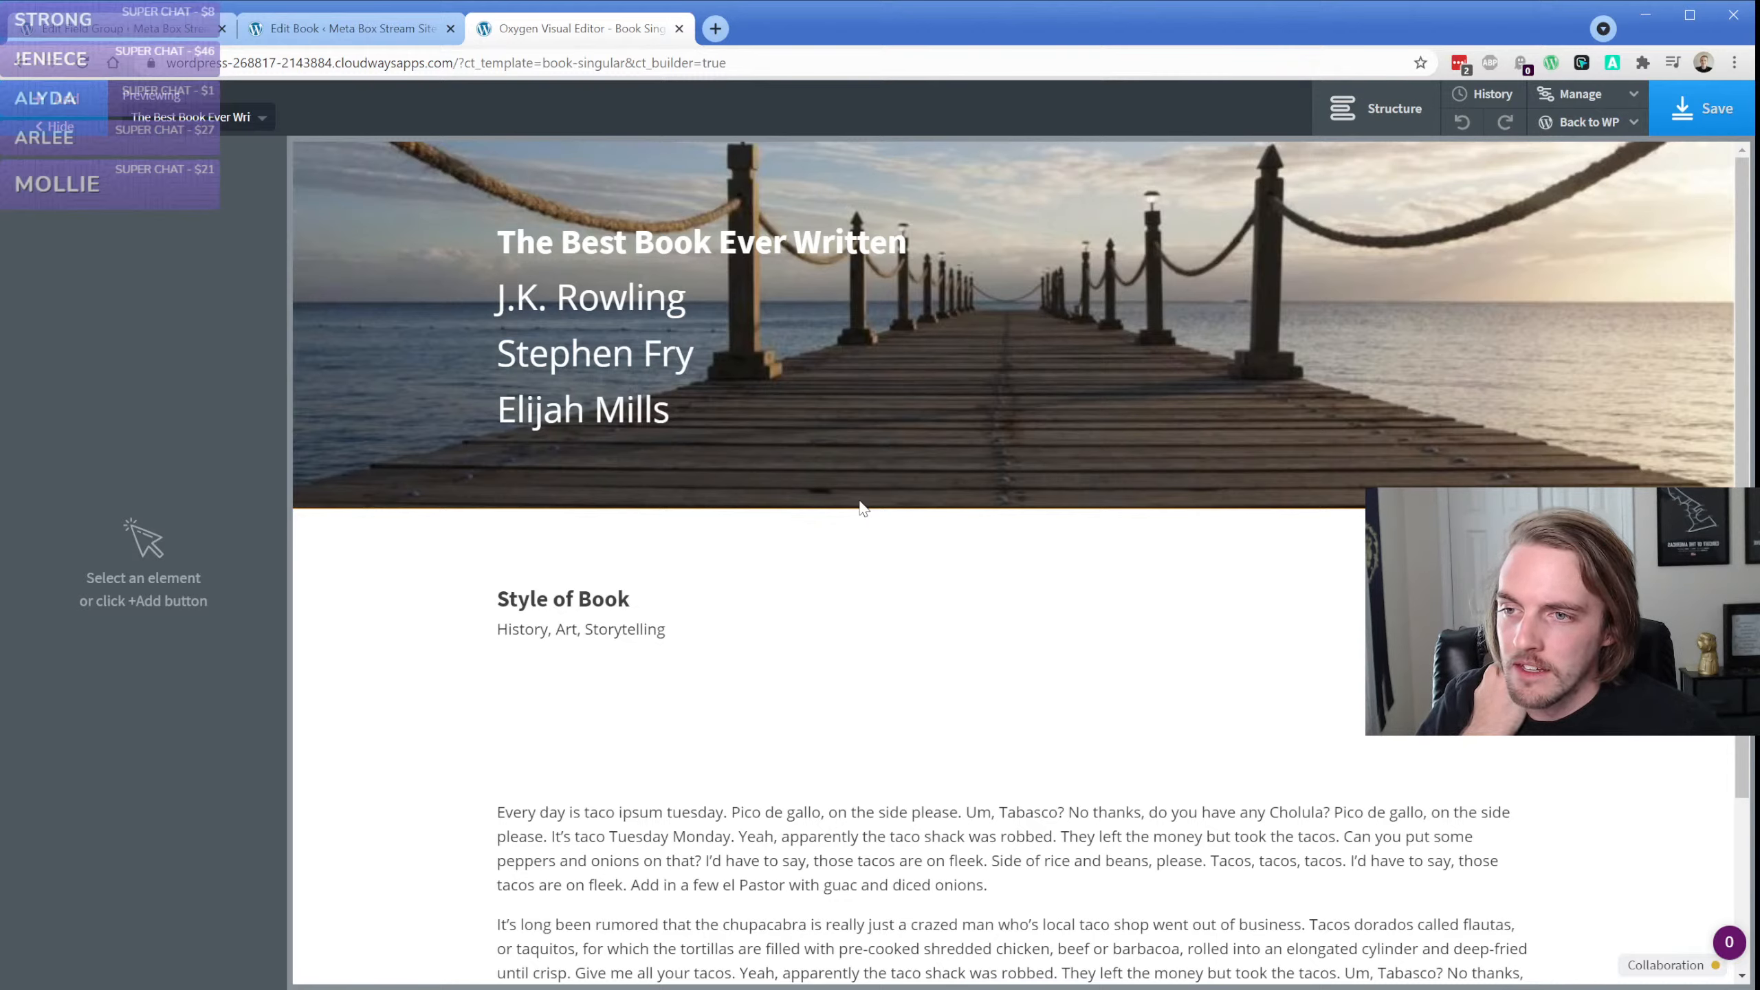
left_click(1666, 969)
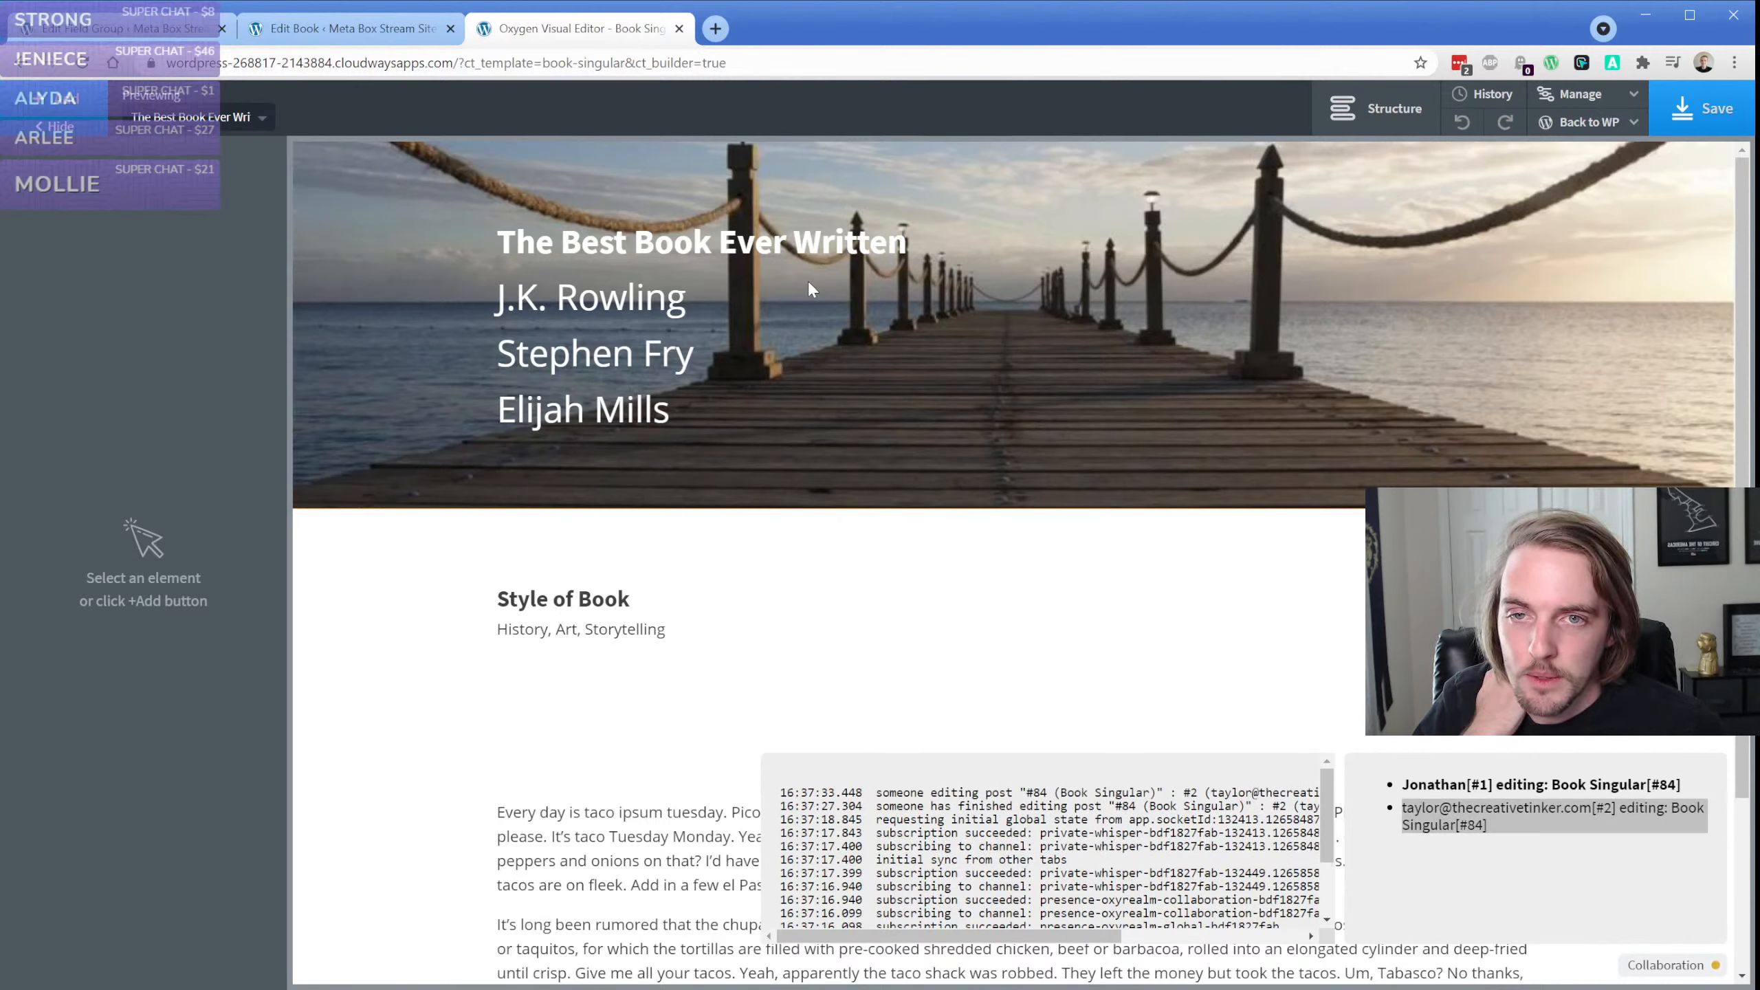
Go back to the WordPress admin, view the Aether page, and reopen the Book Singular template with Oxygen from Templates
left_click(1587, 121)
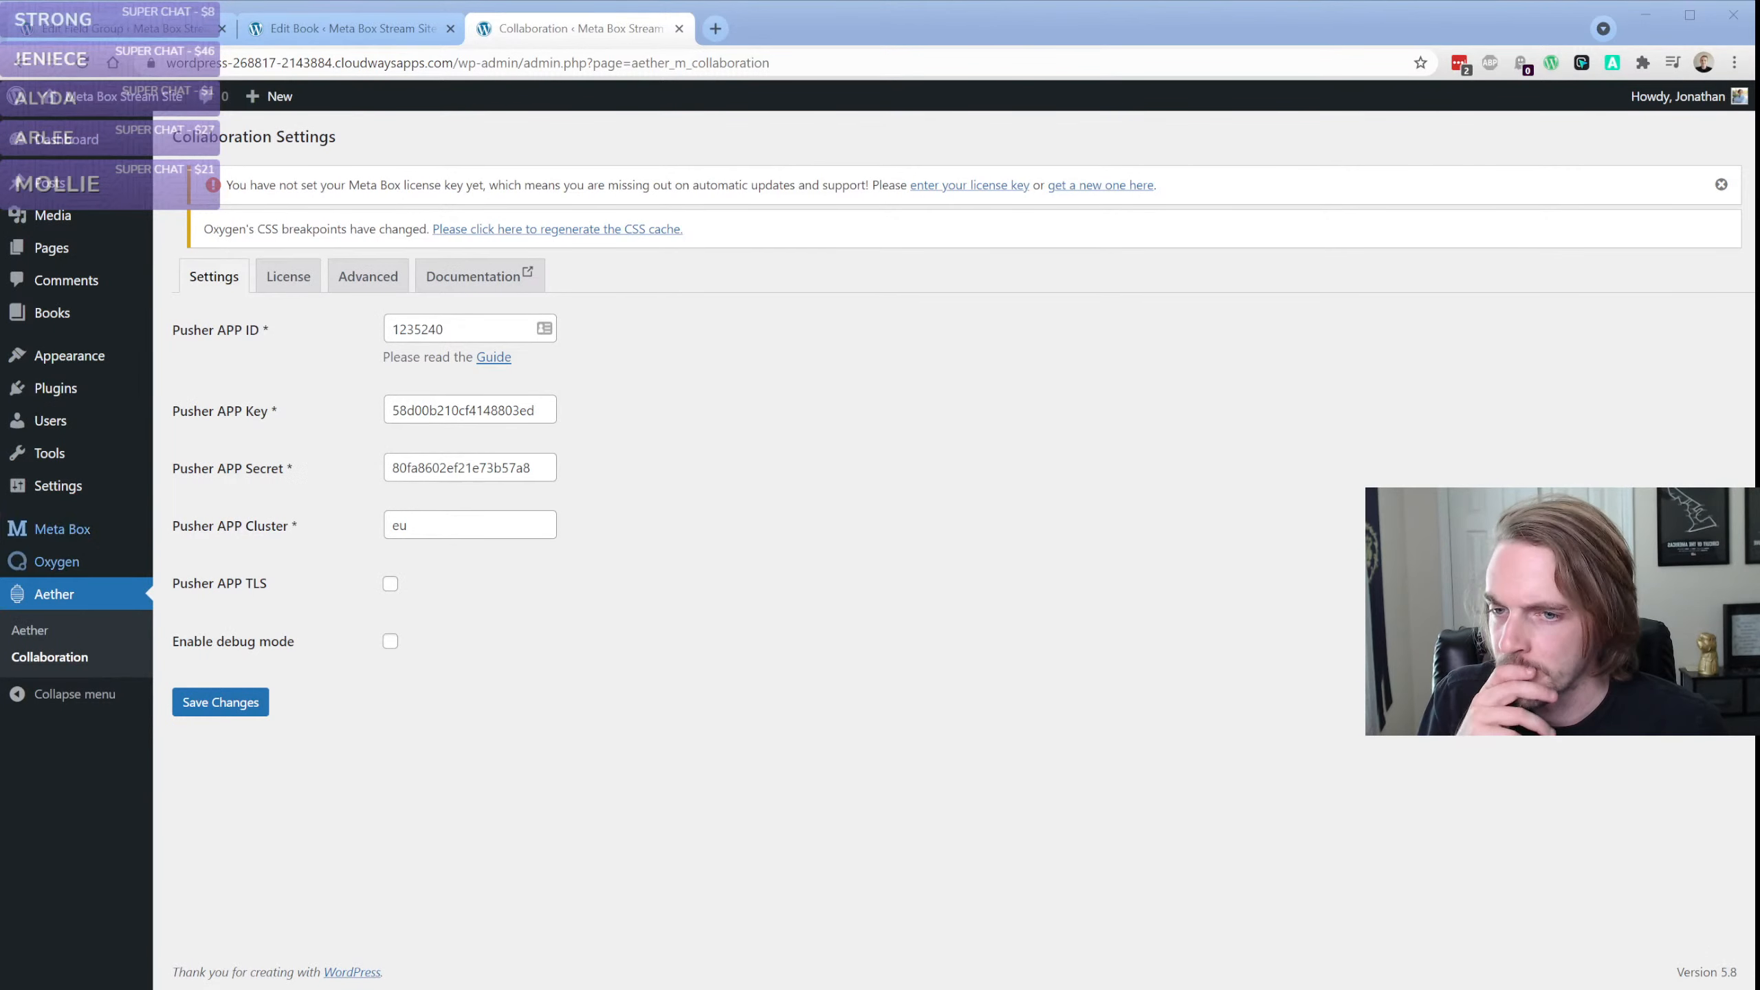
left_click(30, 630)
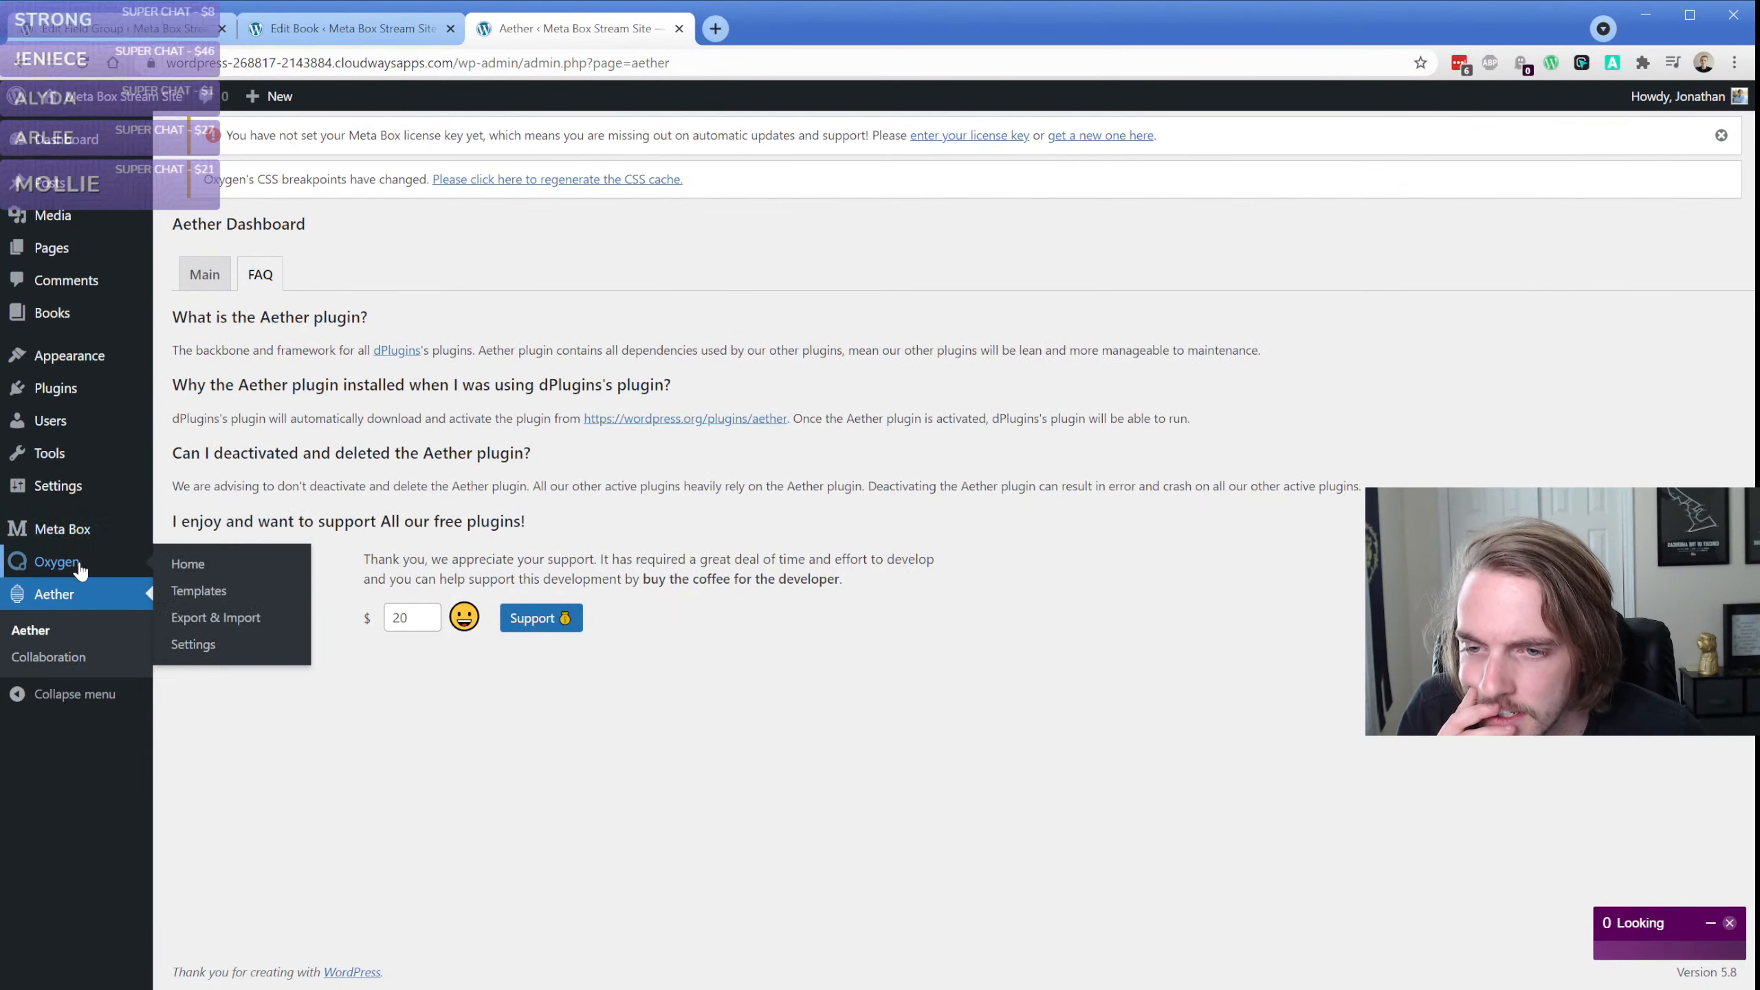
left_click(199, 590)
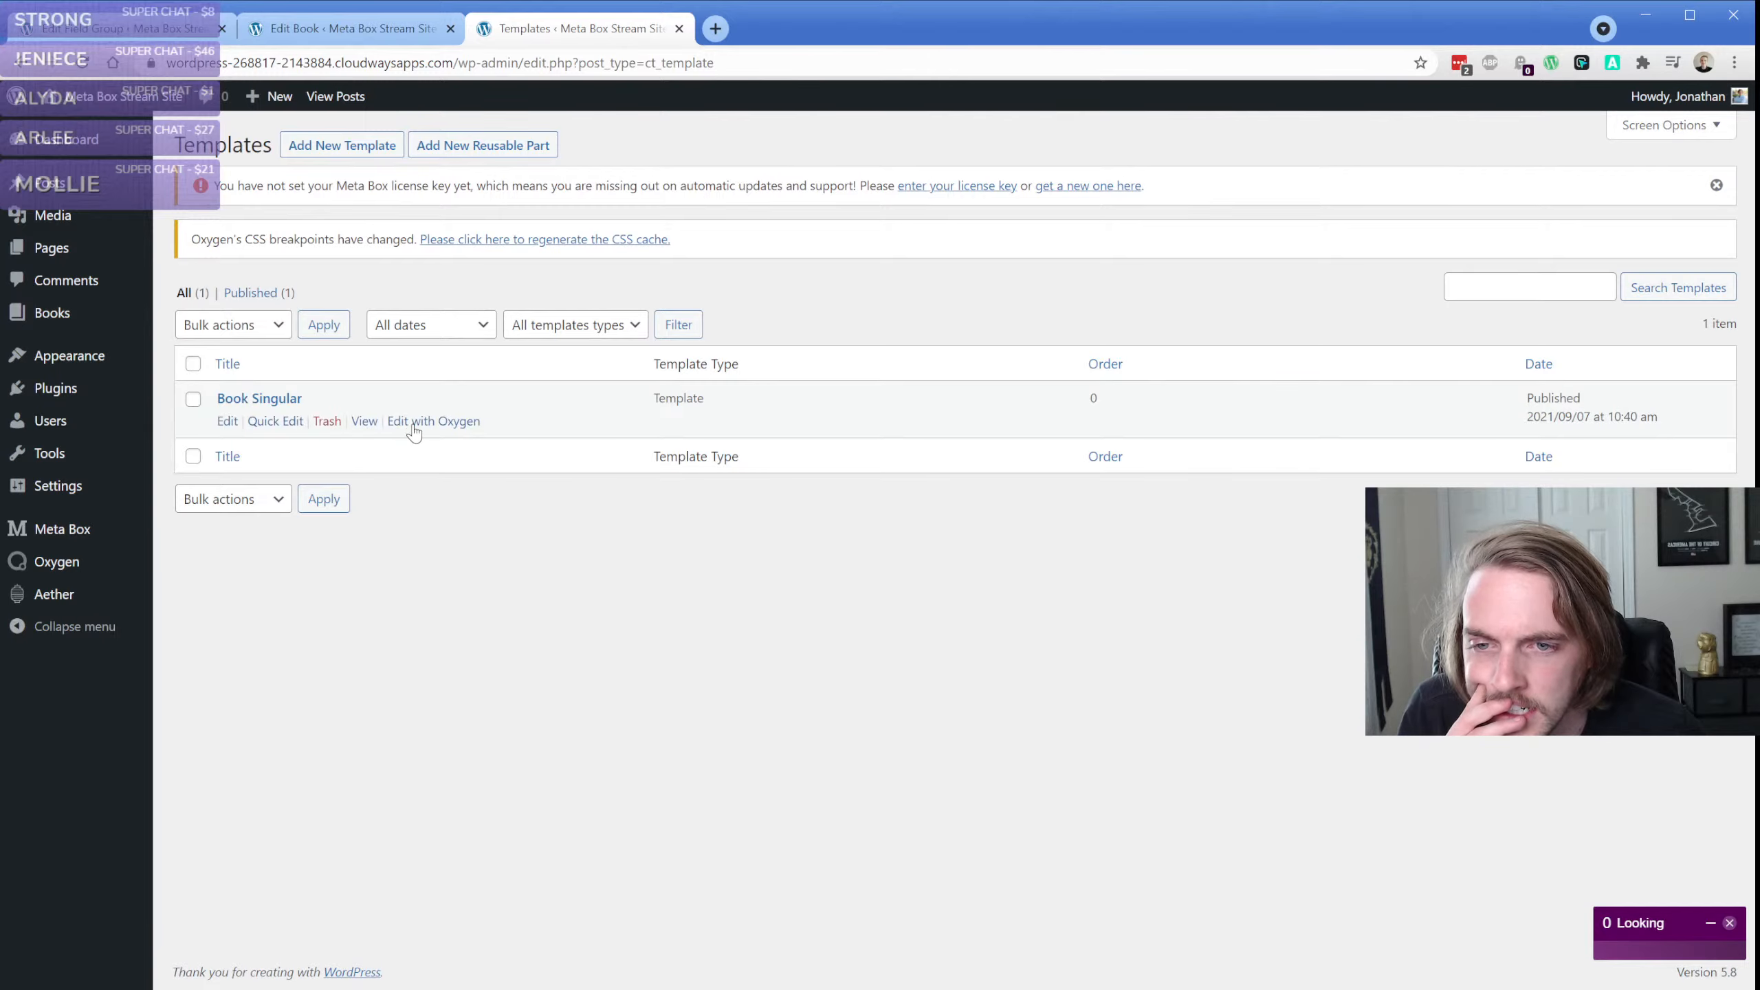
left_click(416, 423)
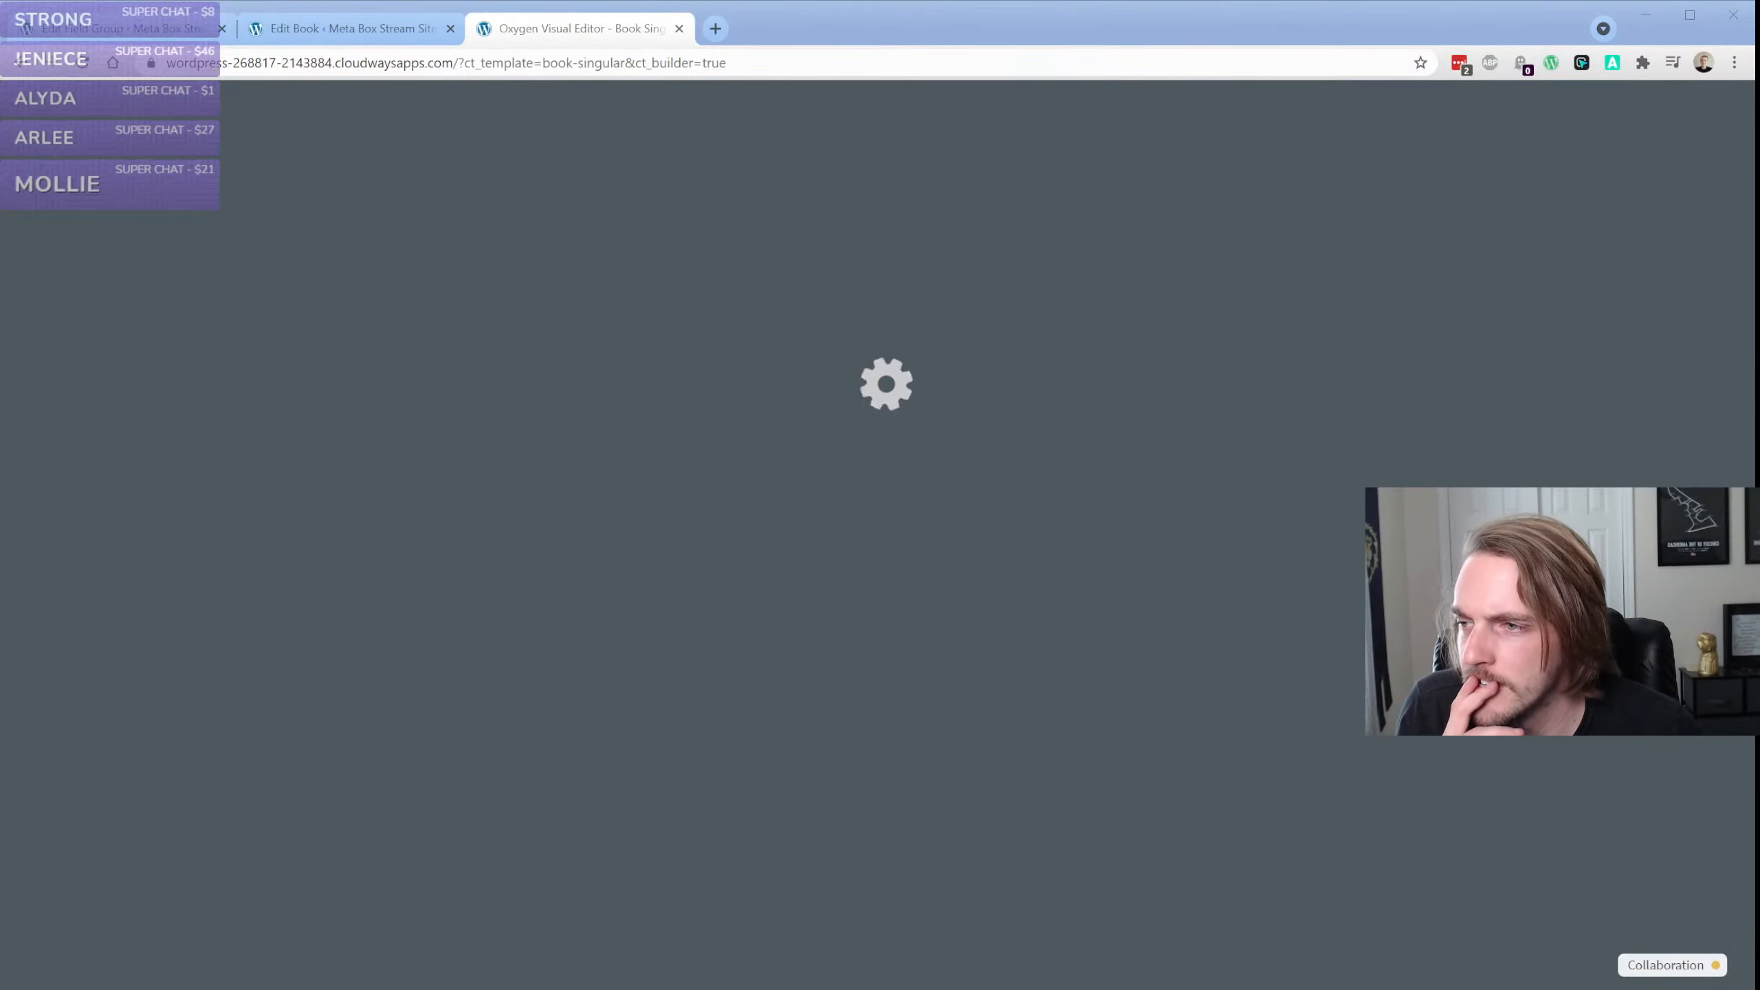
left_click(794, 37)
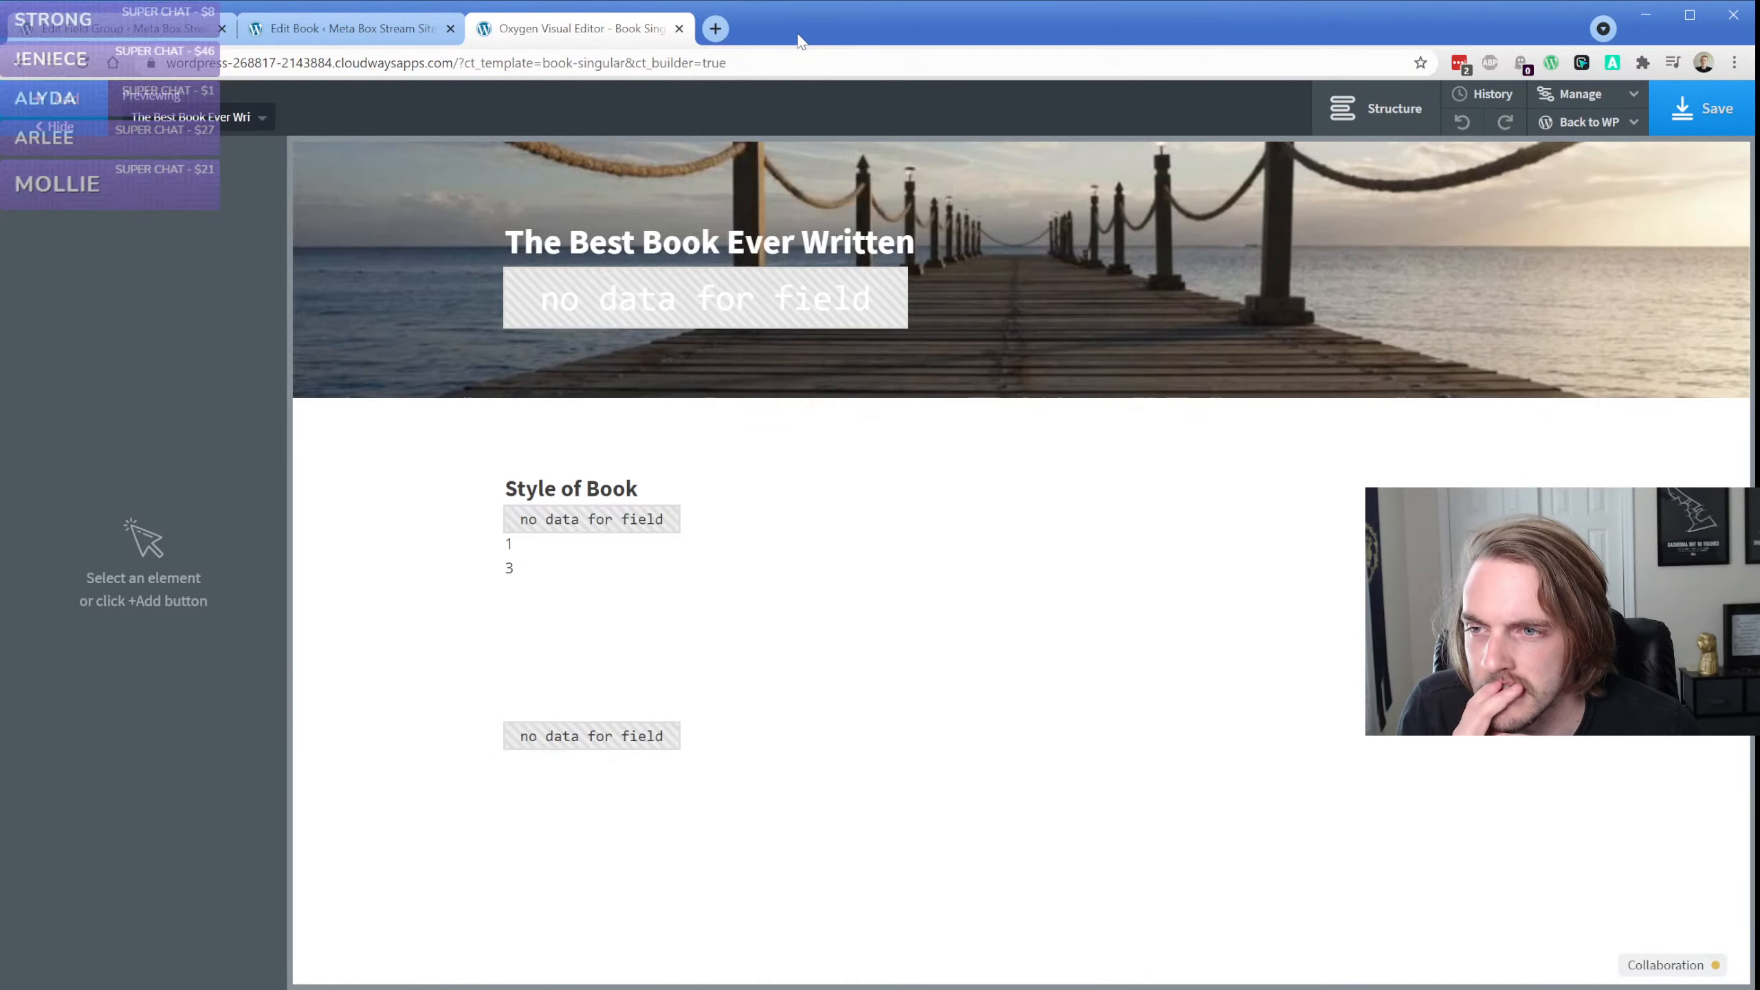
Open the PHP code of the code block below the Style of Book list and inspect its image loop
left_click(501, 667)
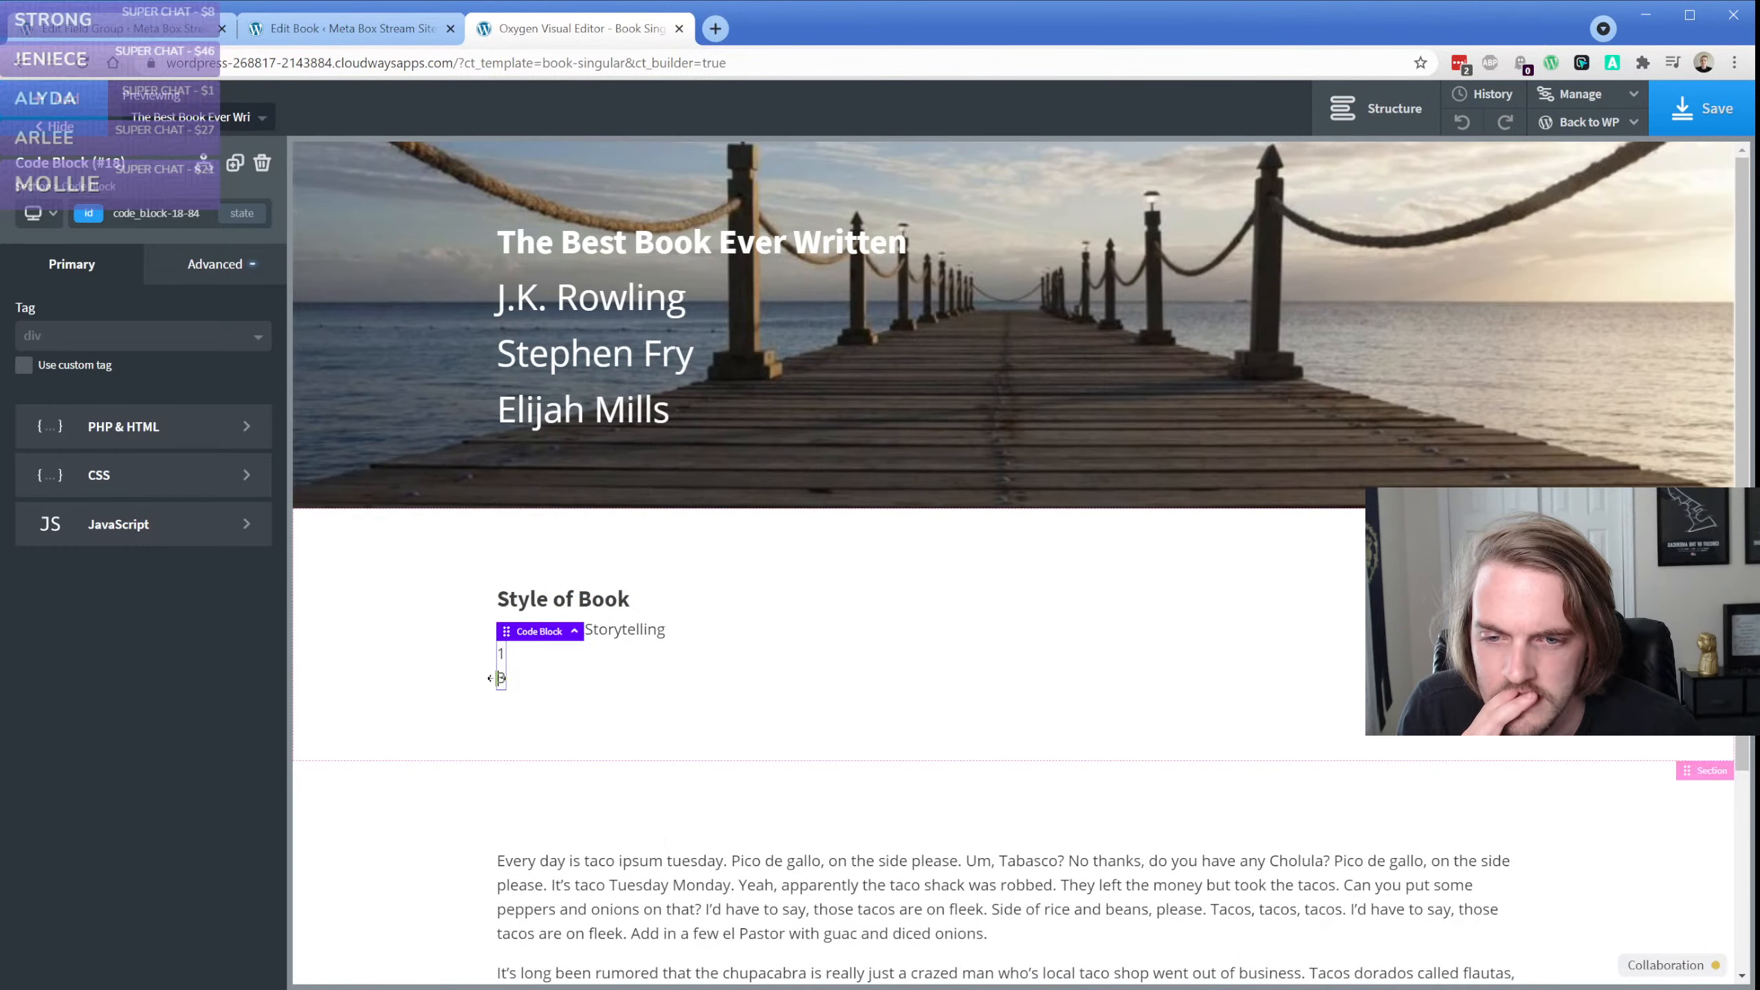
left_click(177, 427)
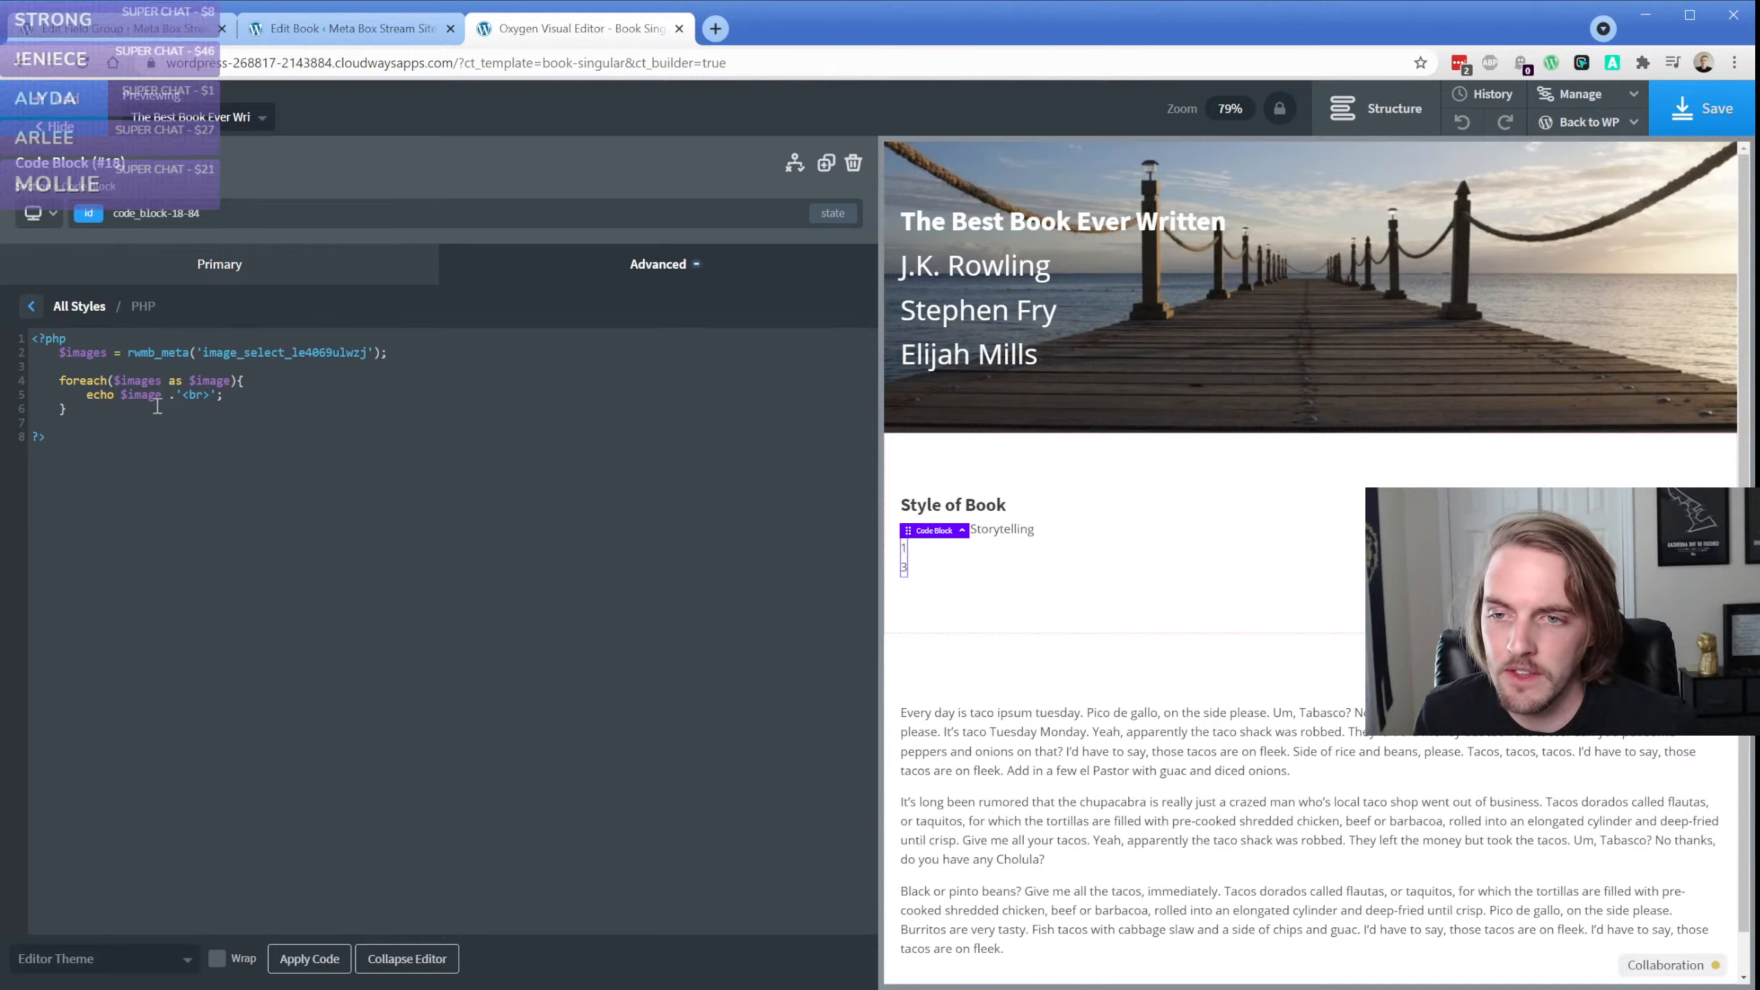
left_click(220, 396)
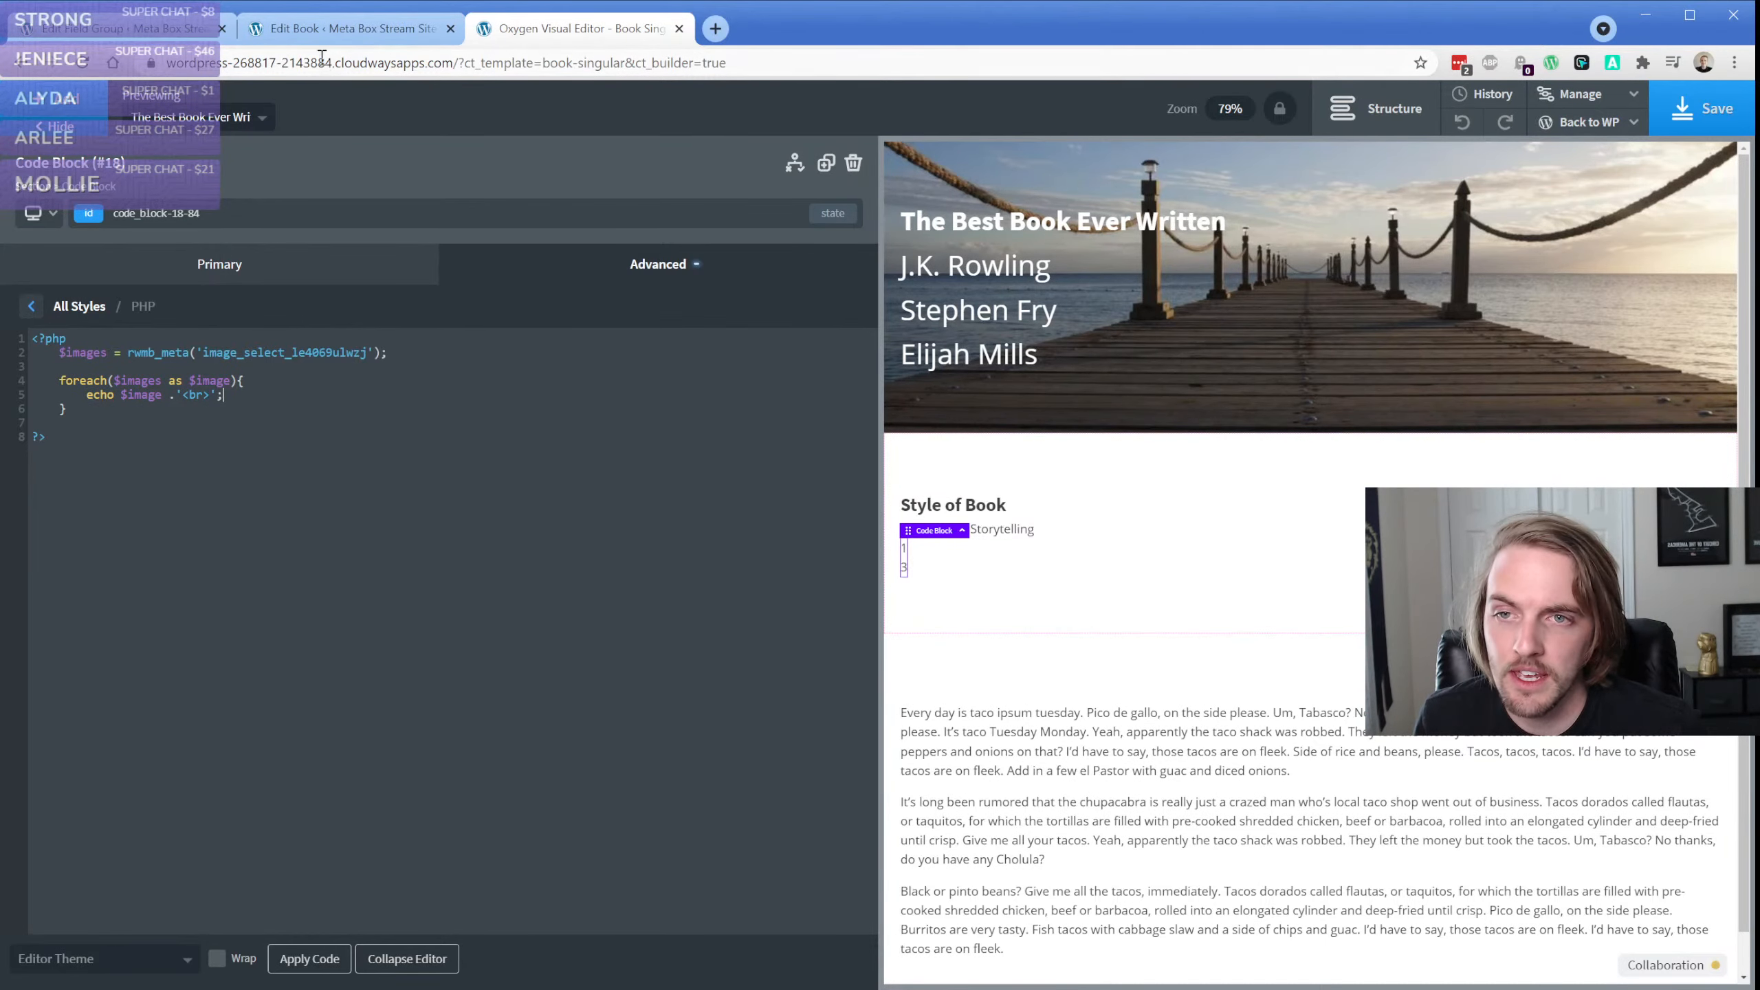
Compare the images selected on the book's edit page with the Image Select field's General settings in Book Fields
left_click(302, 42)
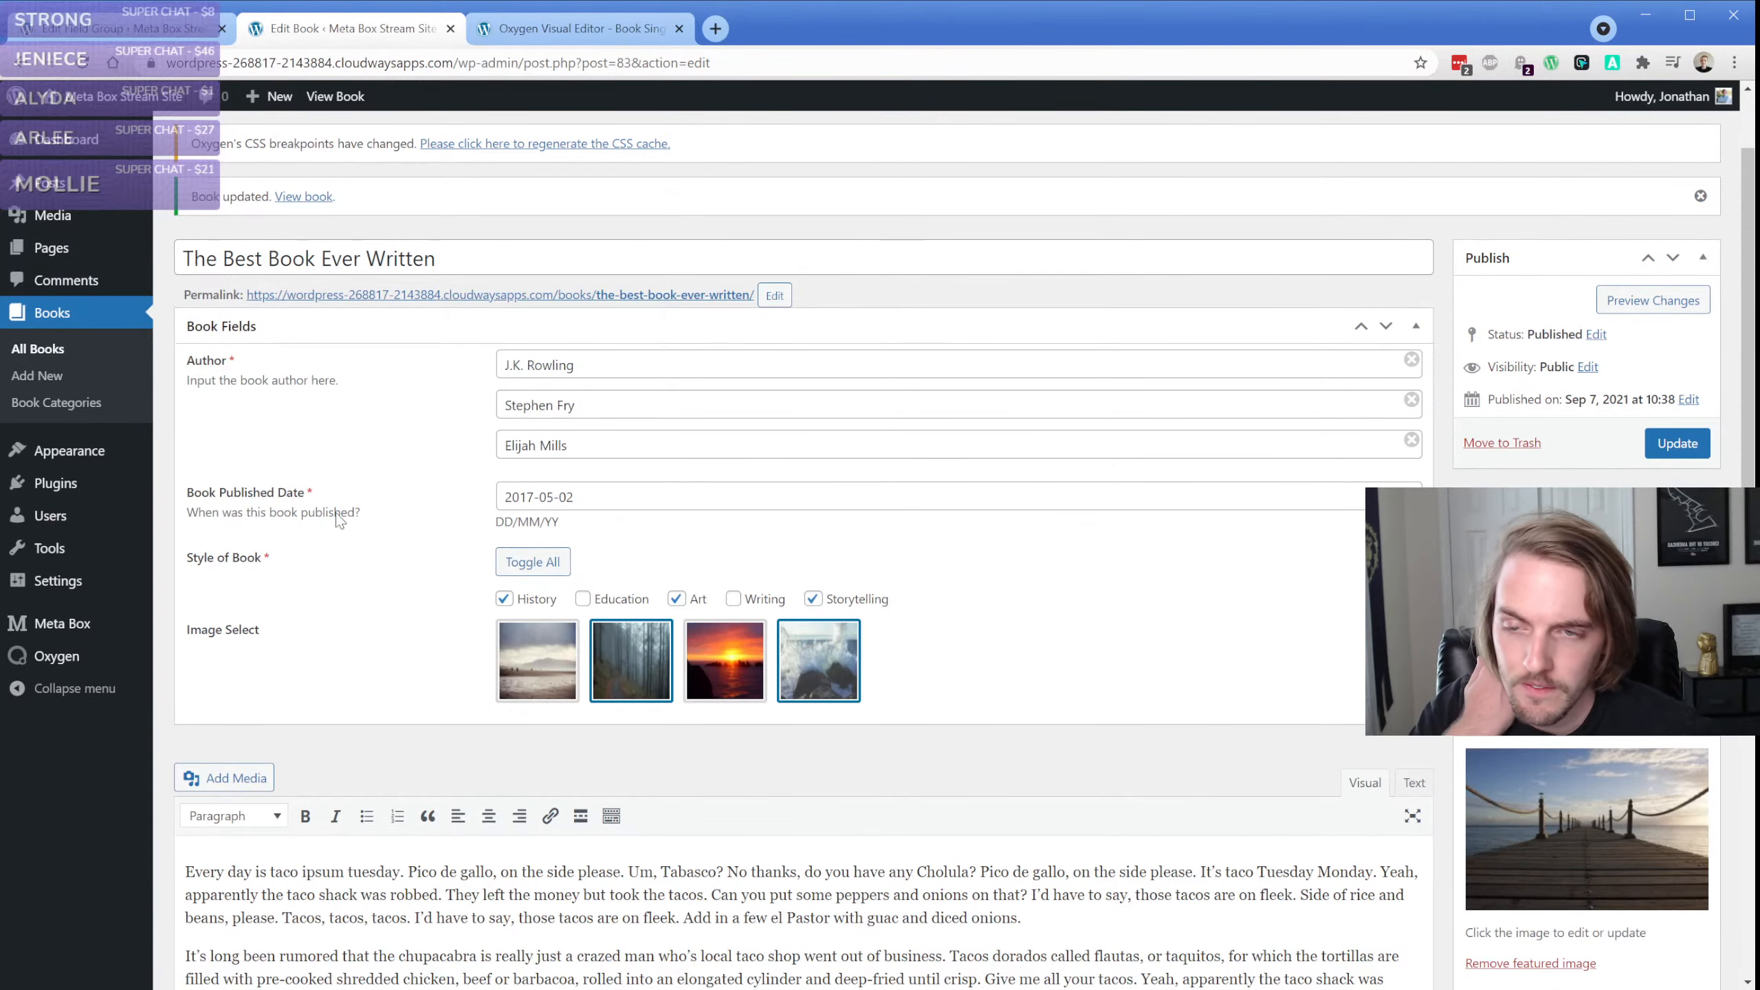
left_click(100, 31)
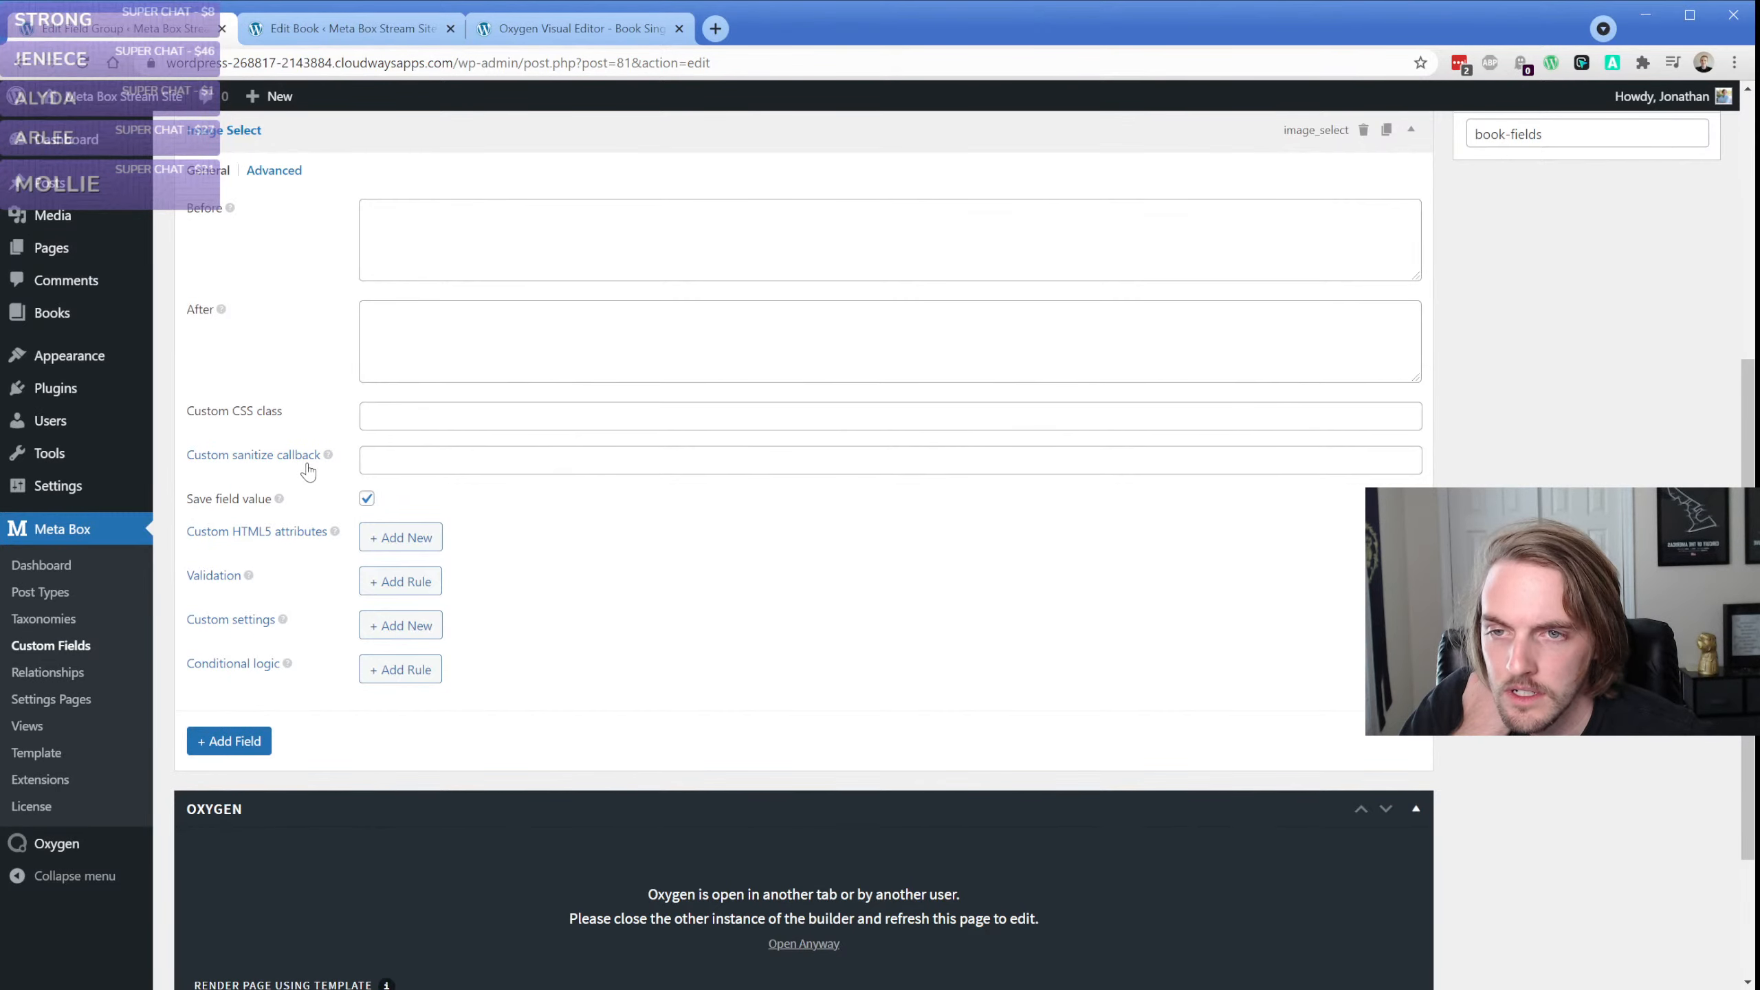
scroll(306, 464, "up", 1)
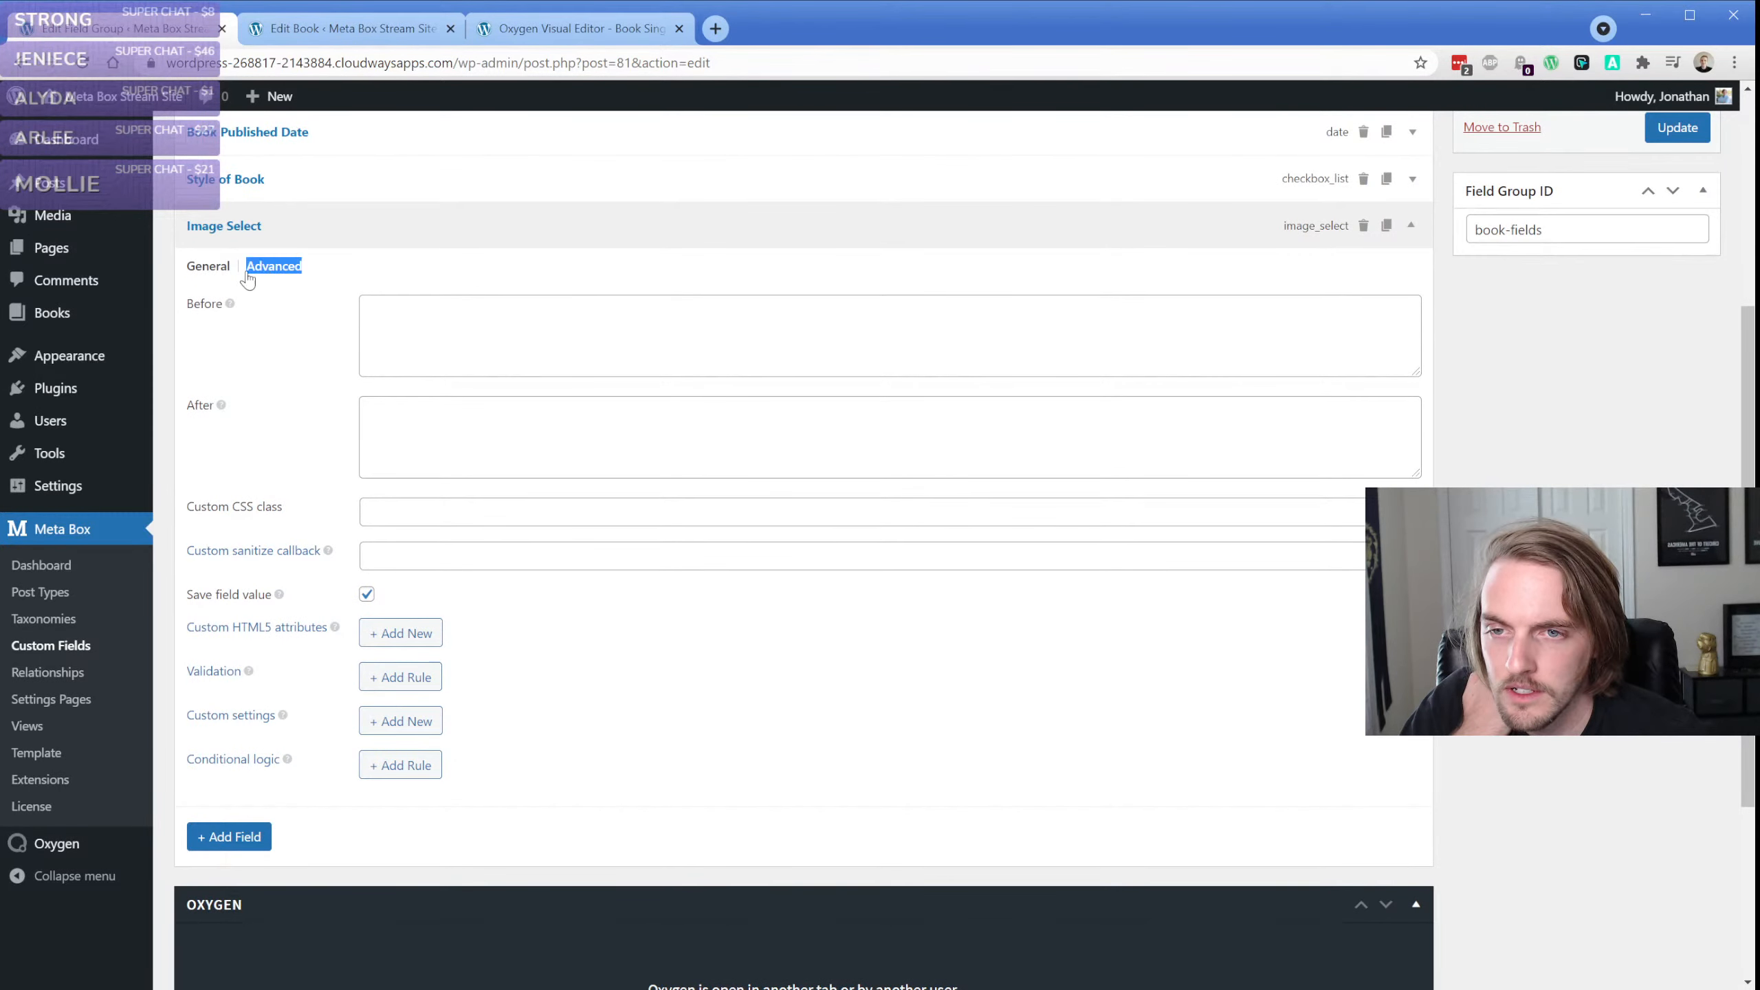
left_click(208, 266)
scroll(282, 561, "down", 1)
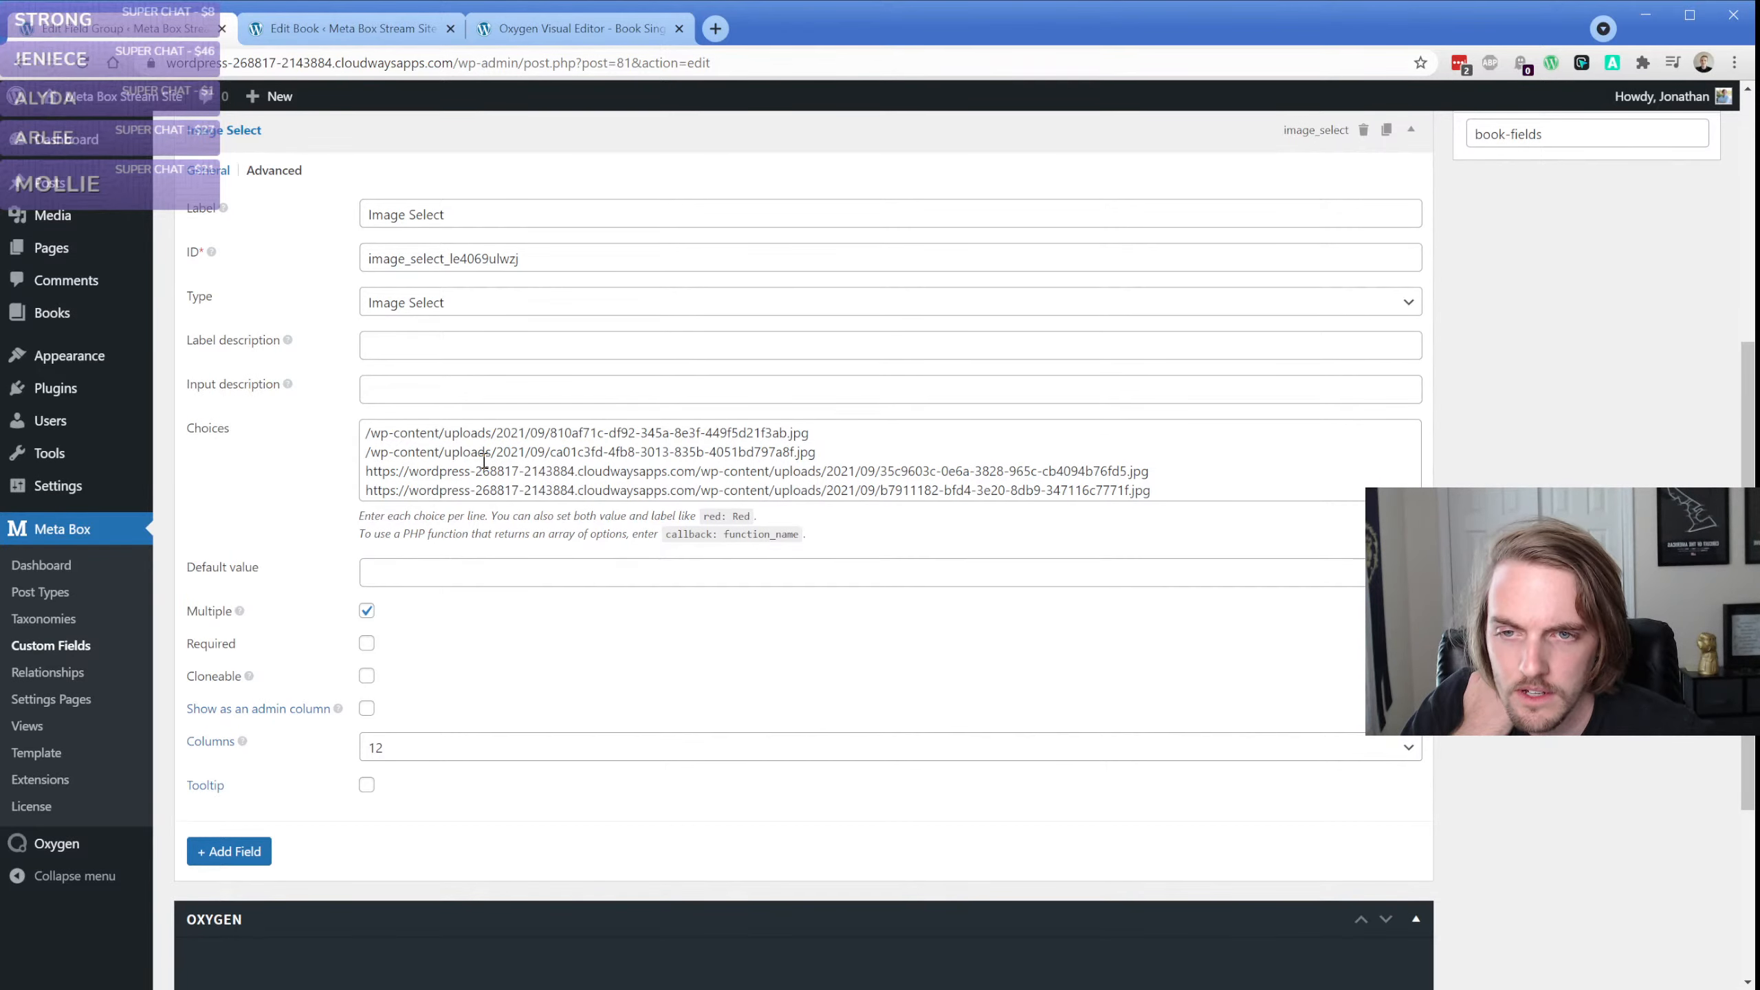
Reload the Book Fields field group and review the choices listed for Image Select
scroll(483, 462, "up", 1)
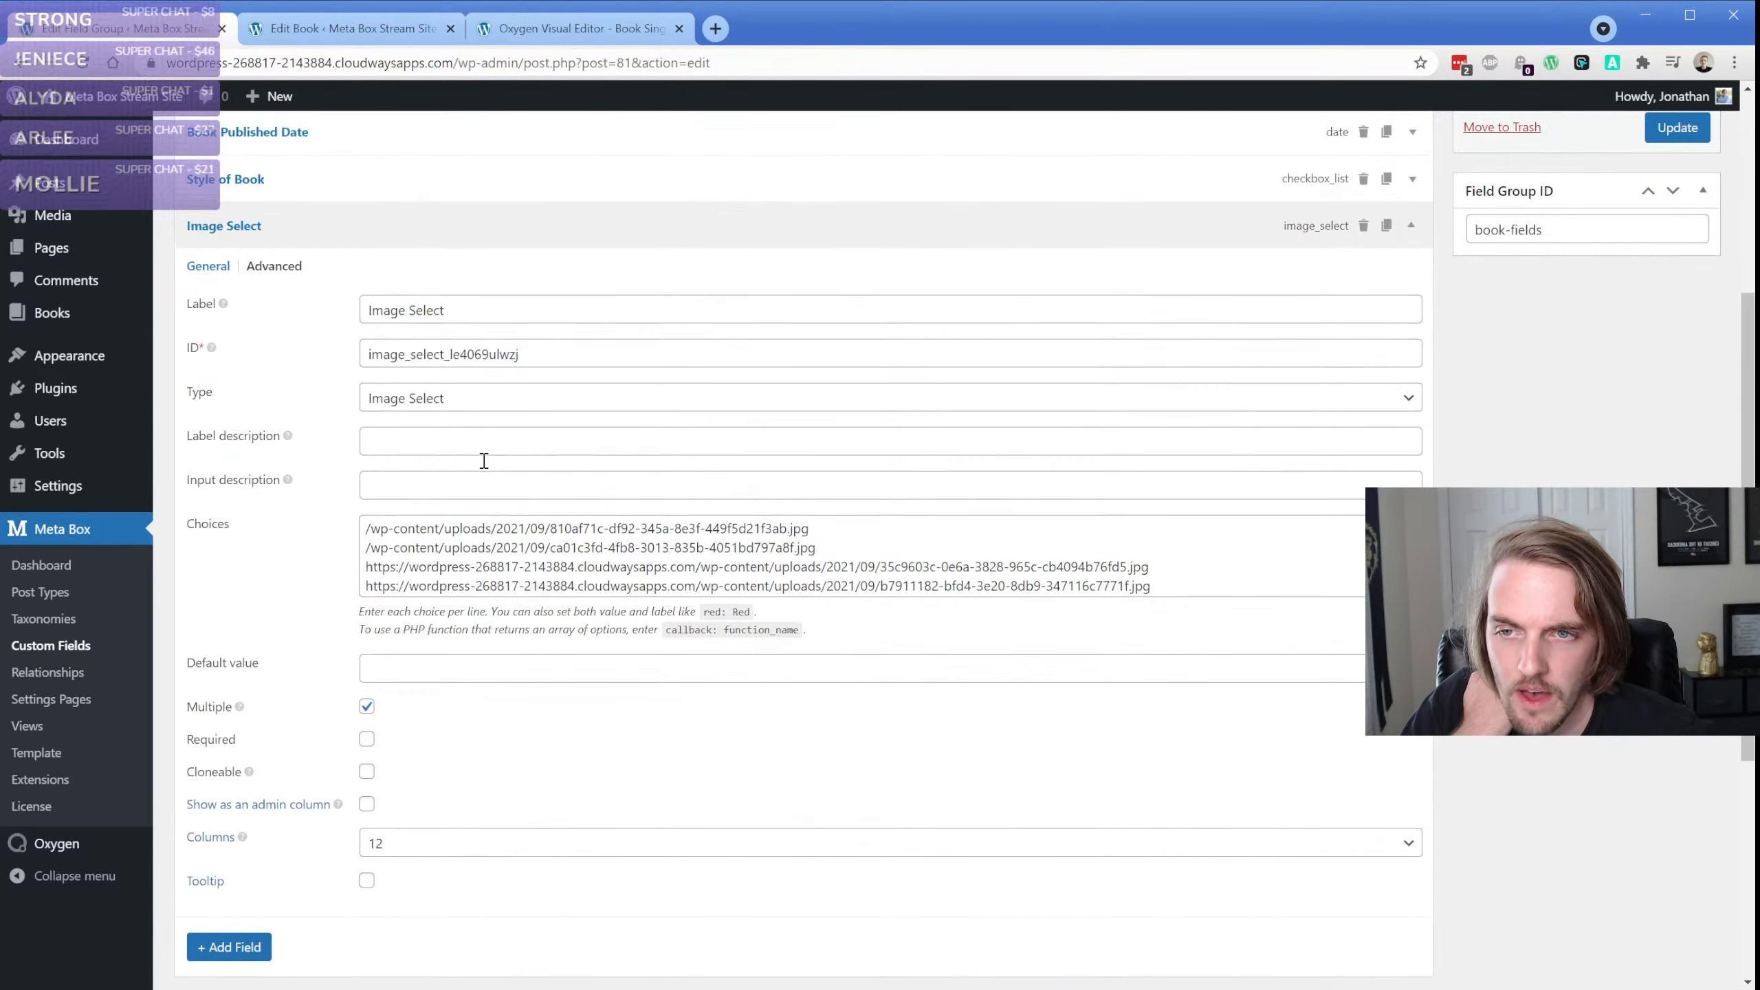
left_click(81, 66)
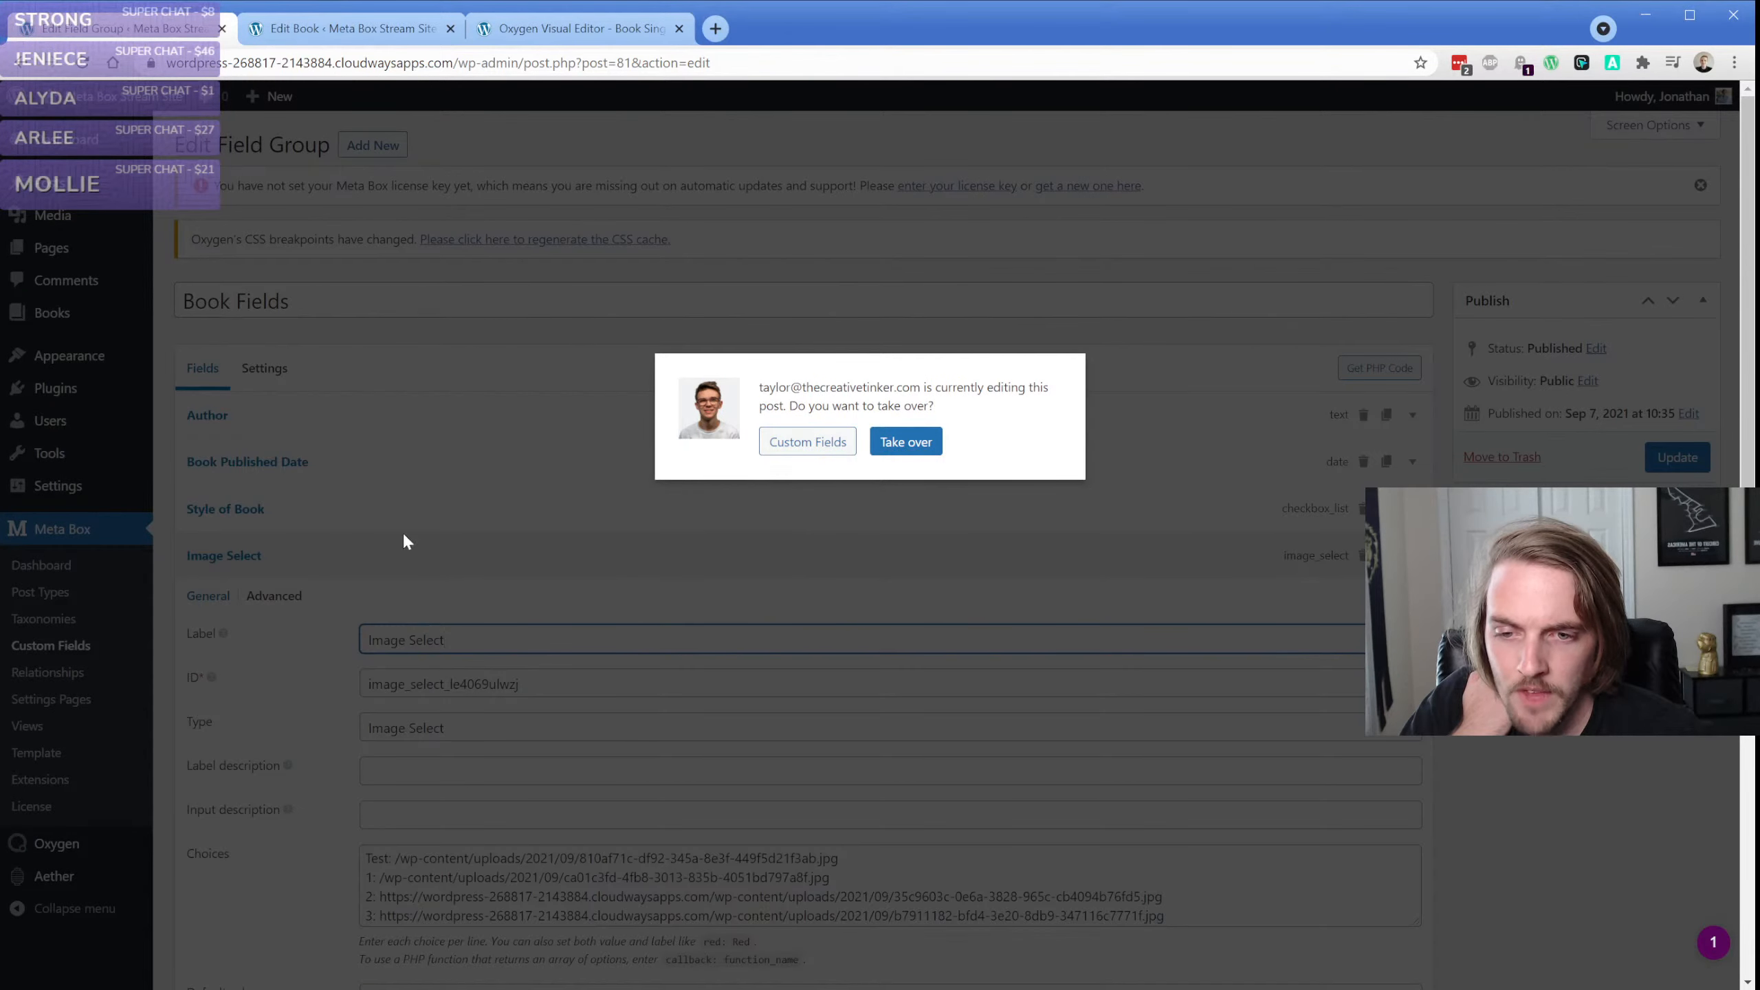
scroll(374, 537, "down", 1)
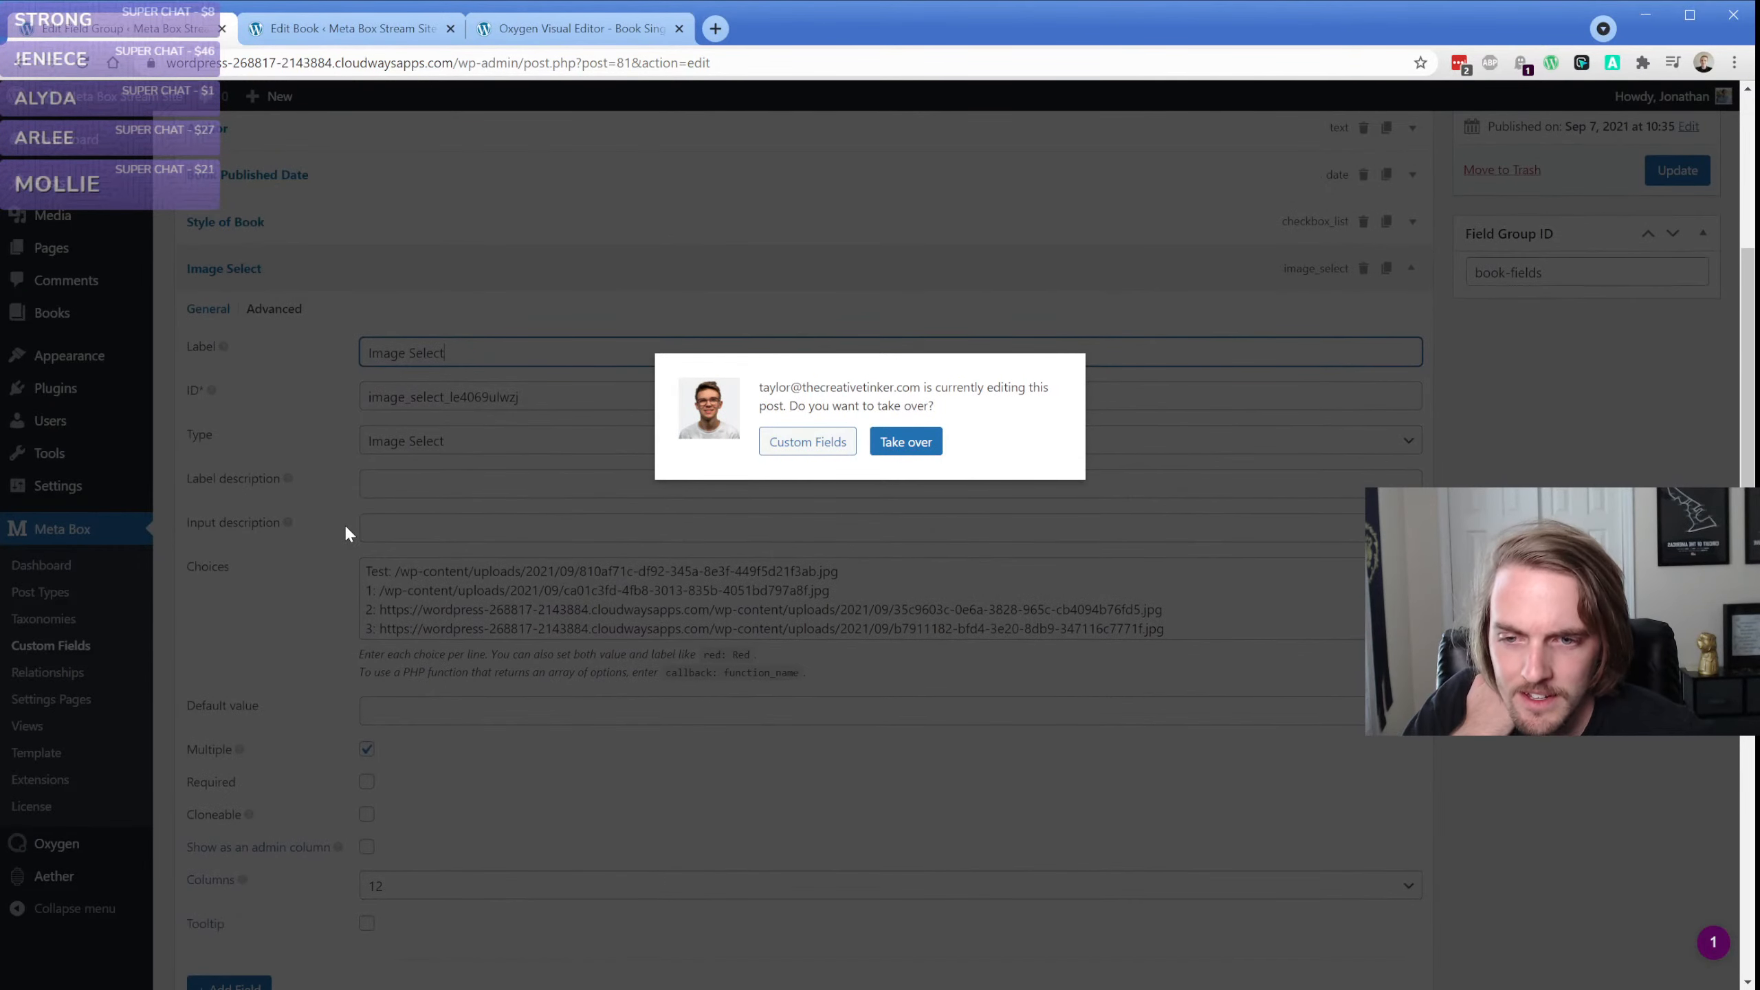
Open the frontend of The Best Book Ever Written from the Oxygen editor, and expand and collapse its "Looking" widget
left_click(537, 29)
left_click(1012, 569)
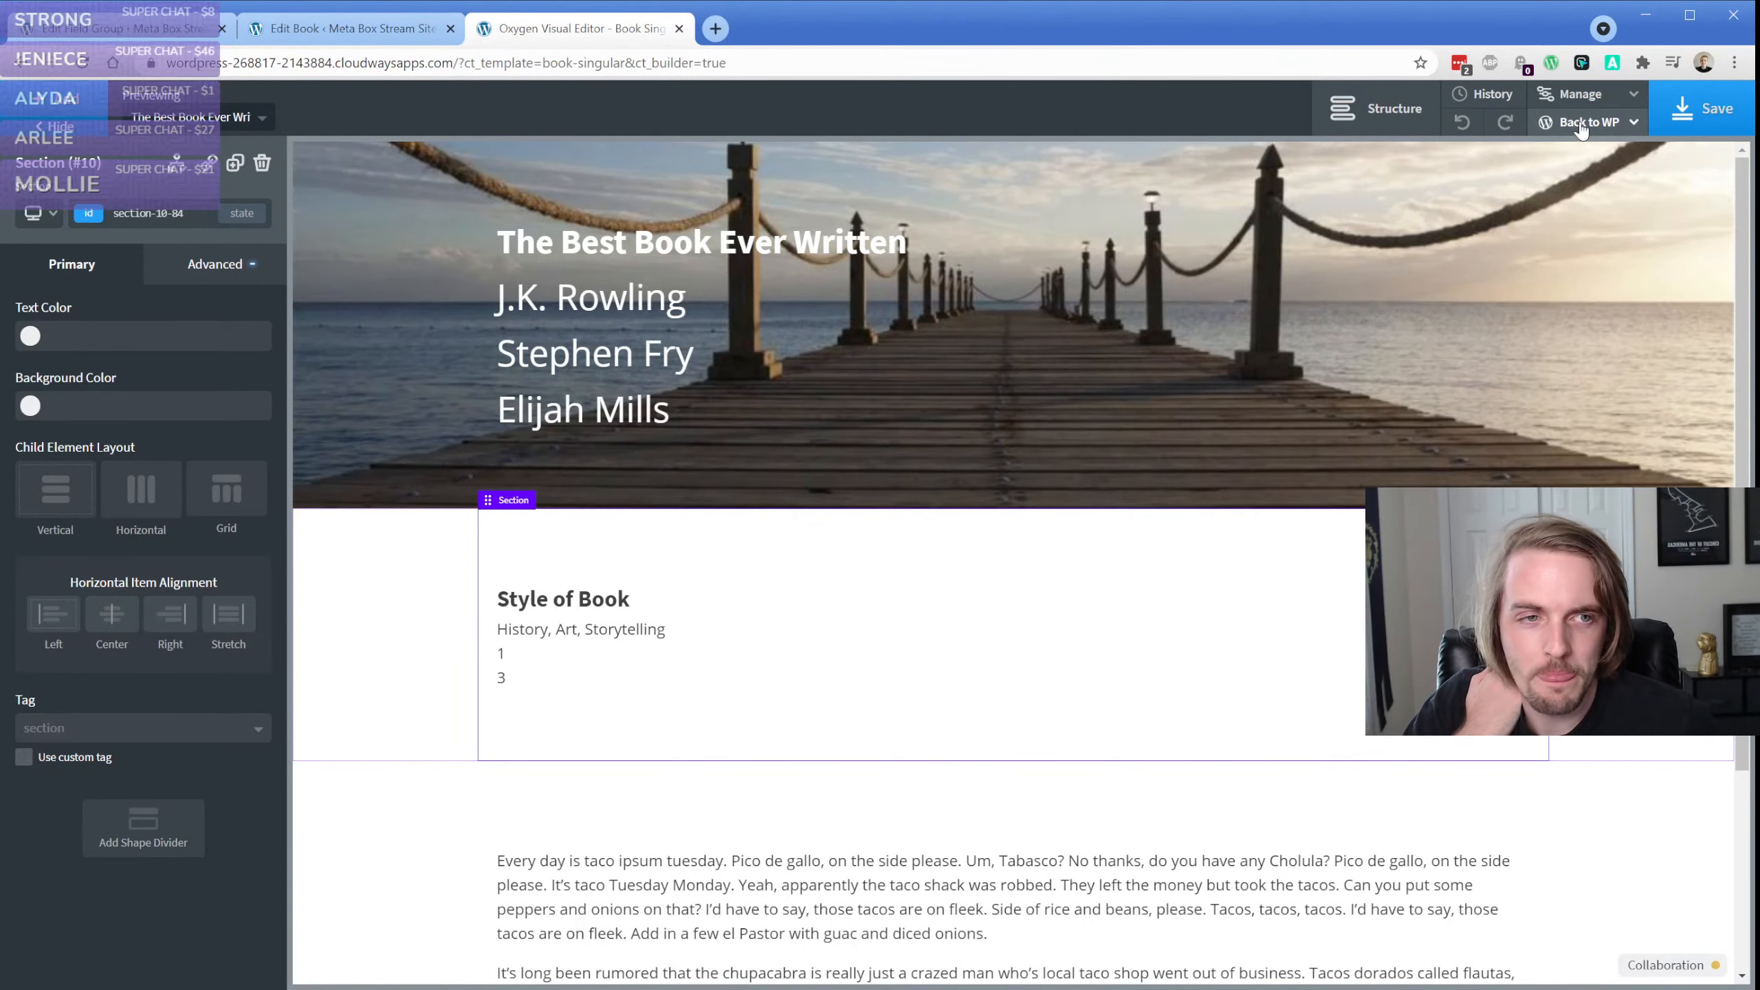
mouse_move(1634, 122)
left_click(1573, 181)
left_click(806, 27)
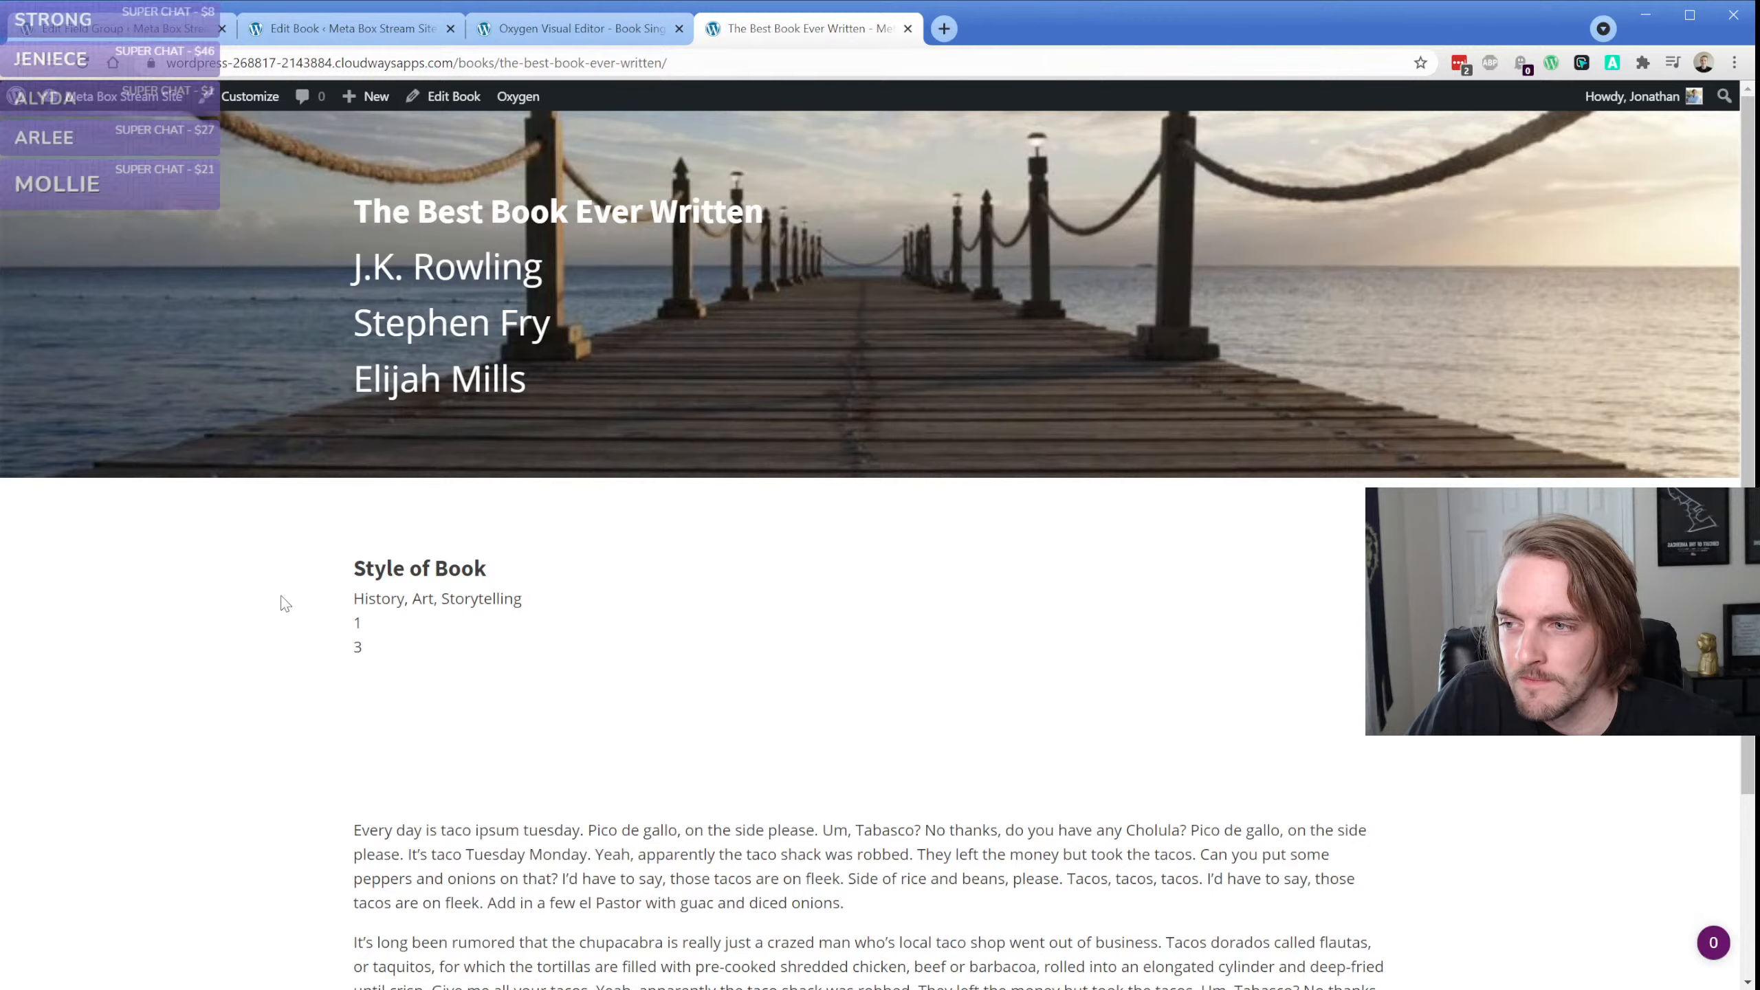
left_click(1713, 948)
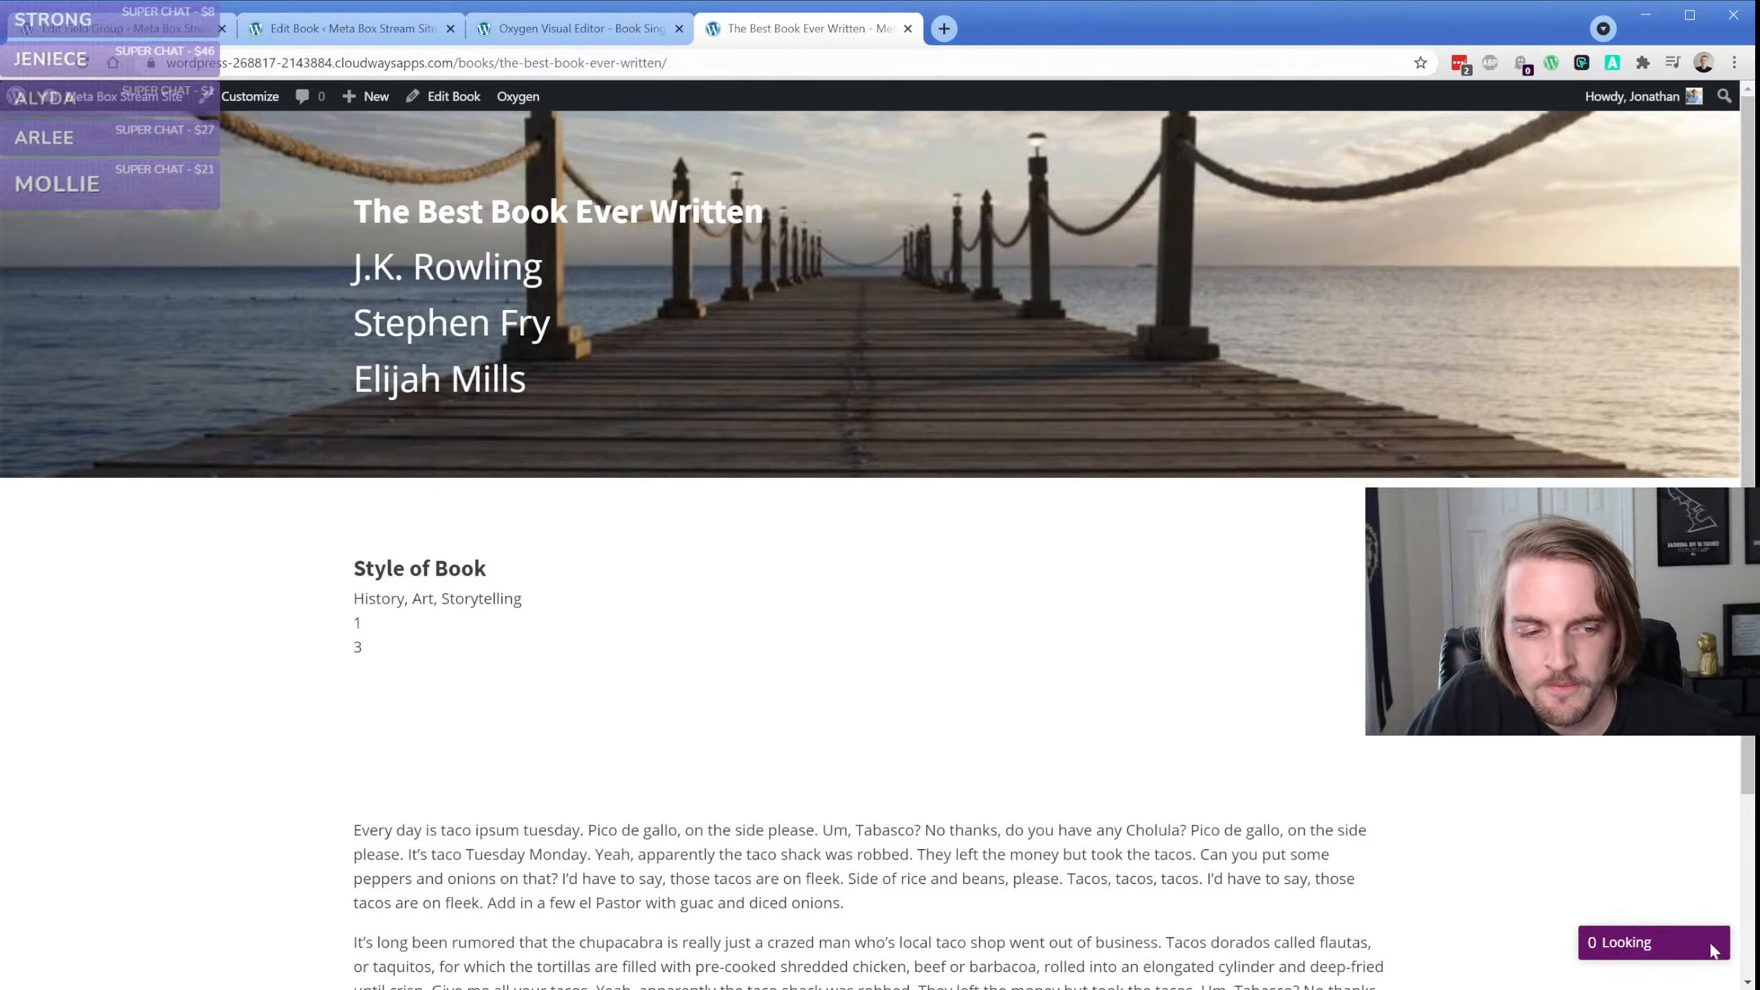
left_click(1715, 922)
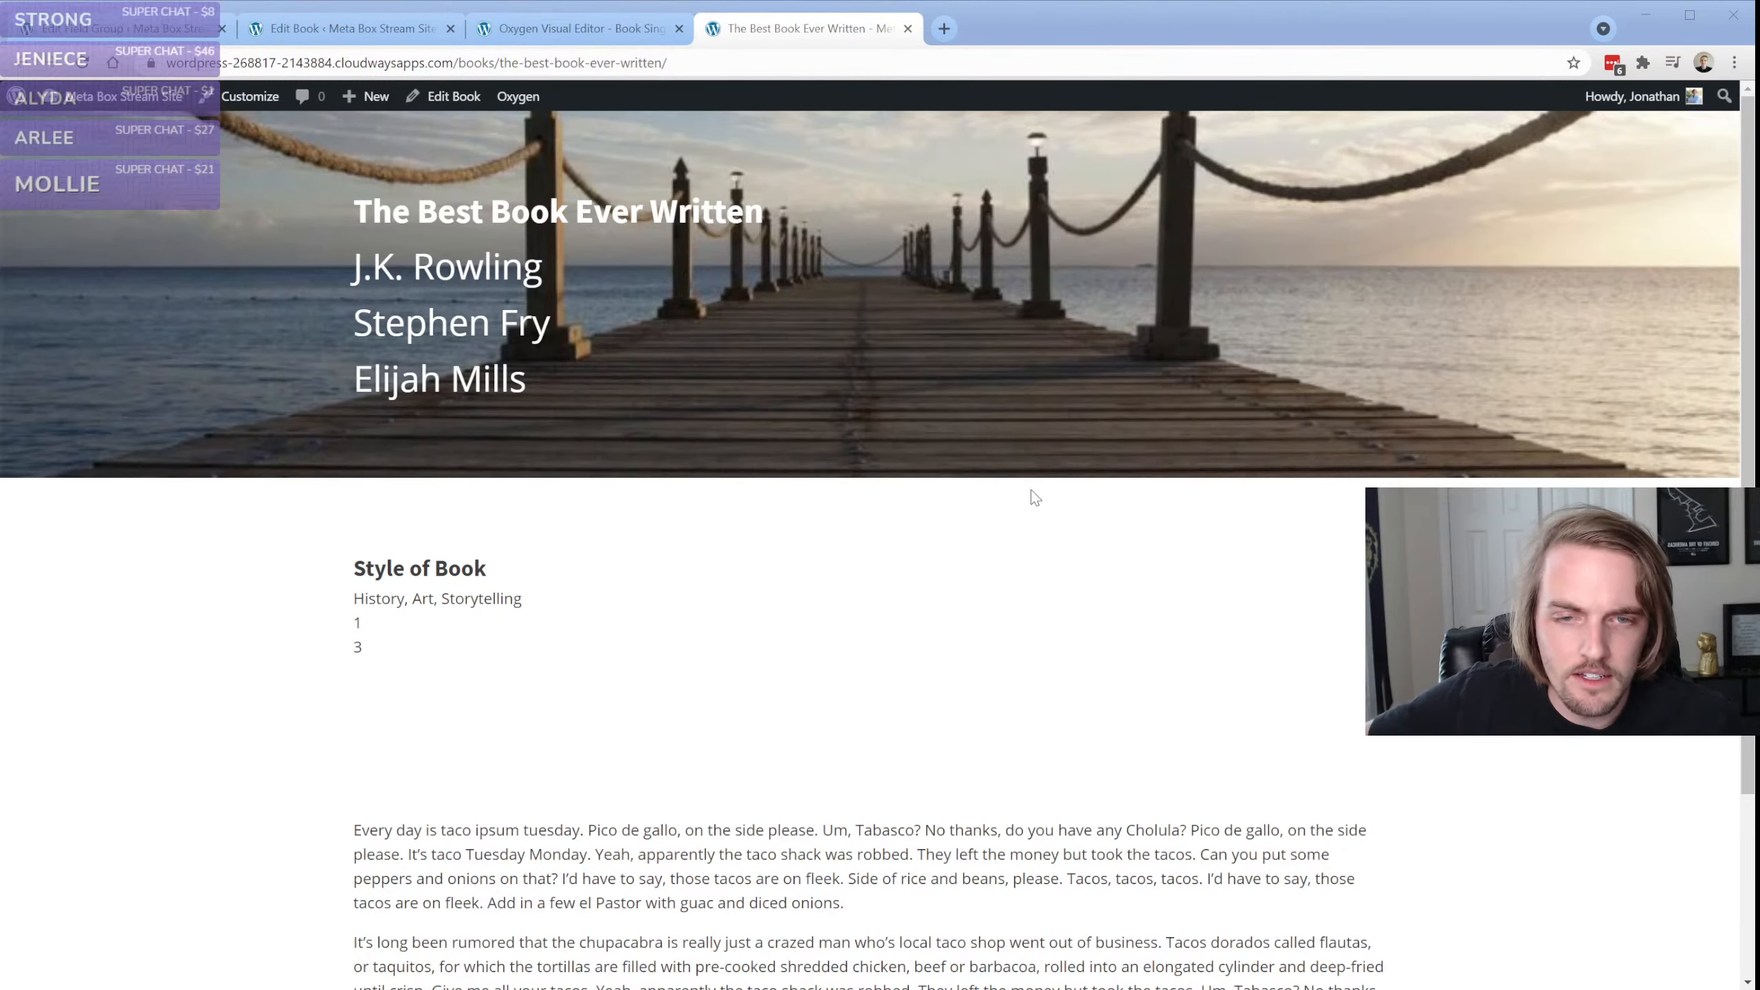
Return to the Book Singular template in the Oxygen editor, reload it, and briefly check the Collaboration panel
left_click(60, 260)
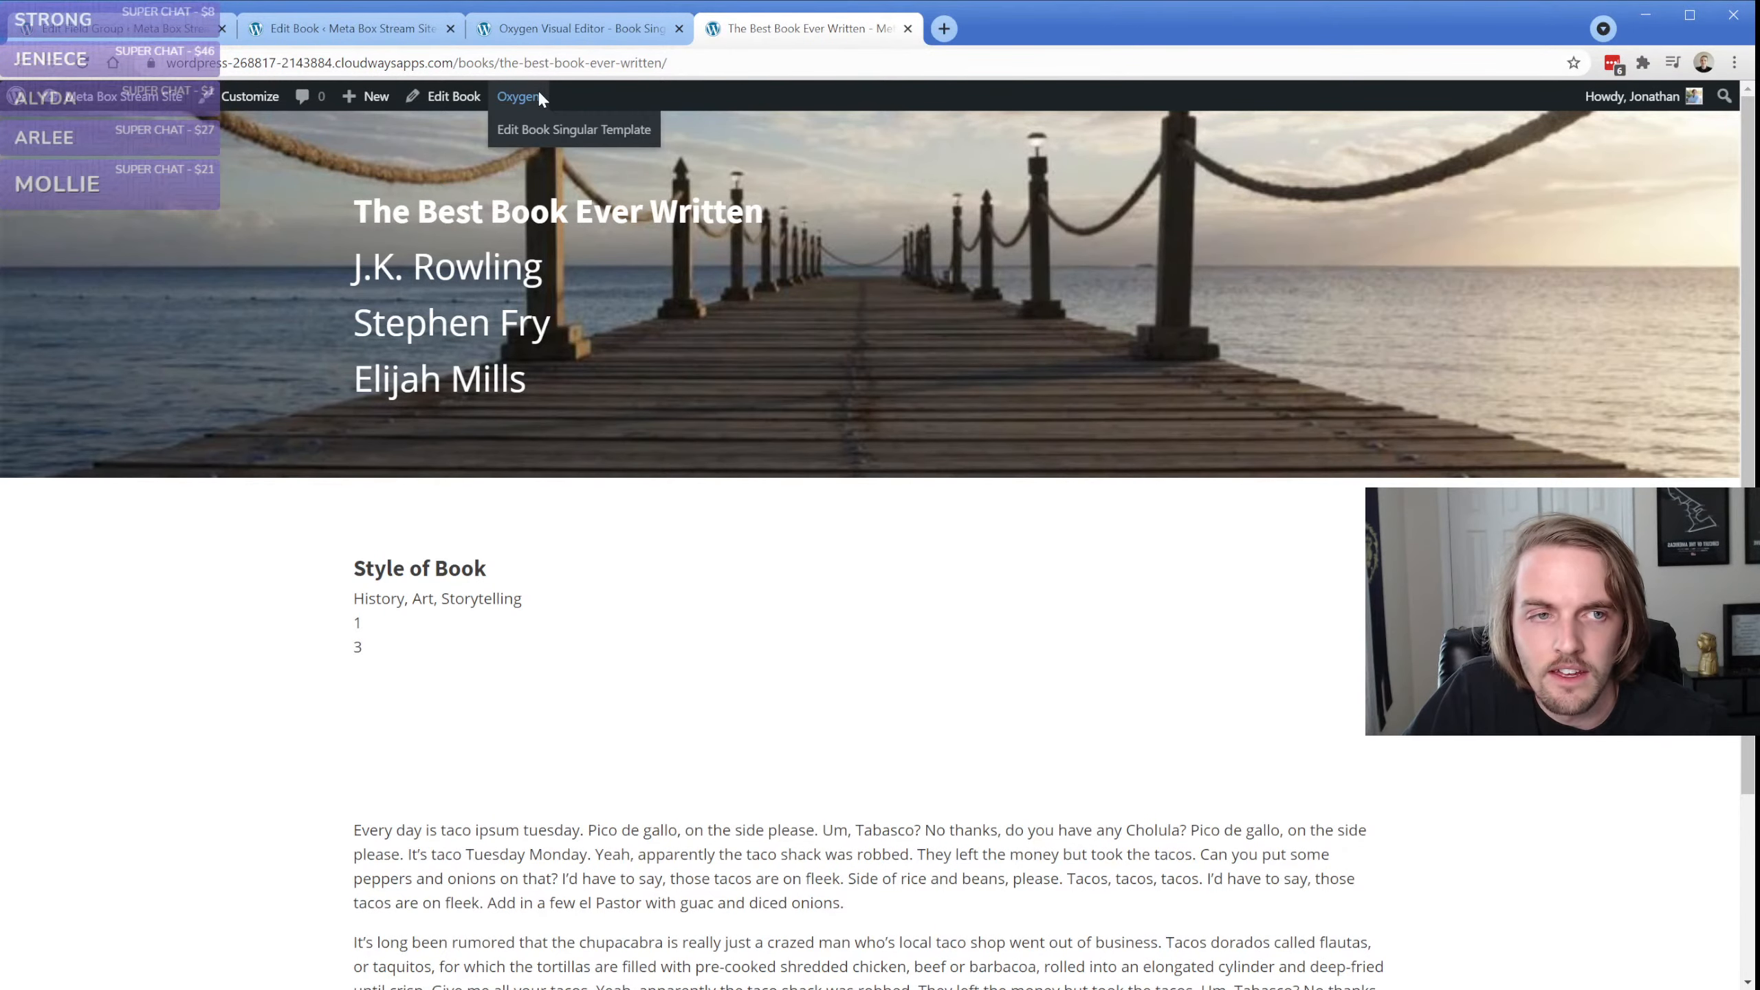
left_click(590, 125)
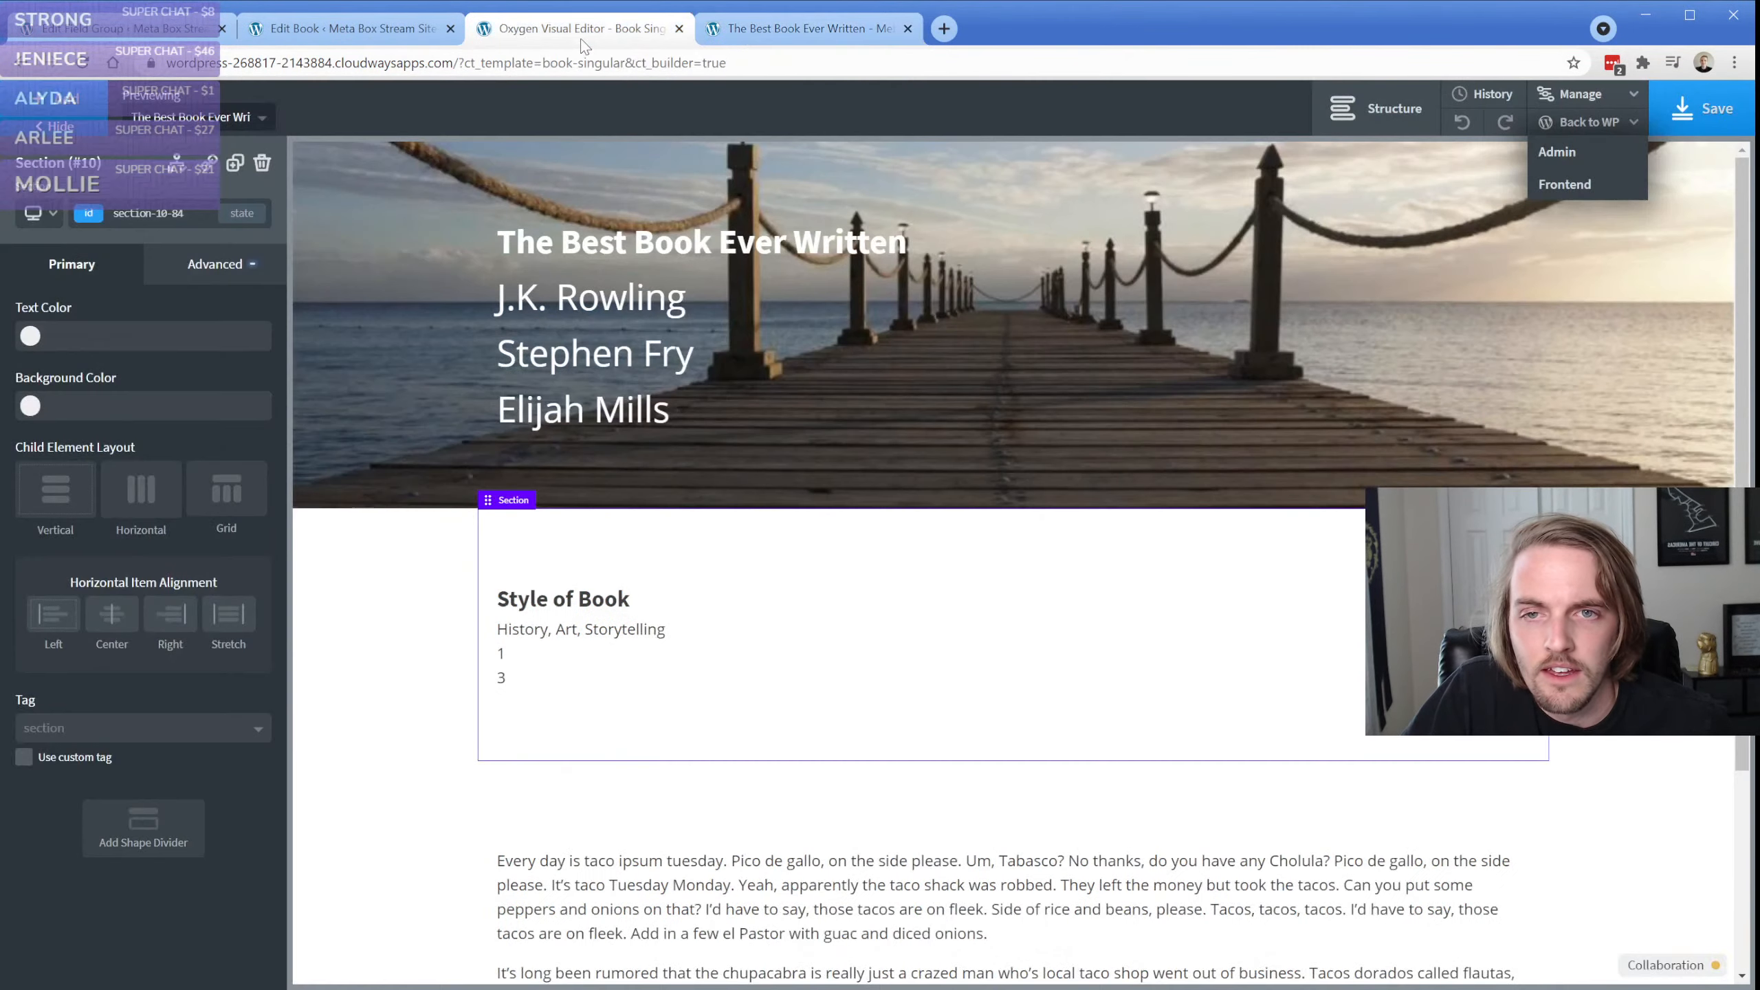
left_click(84, 63)
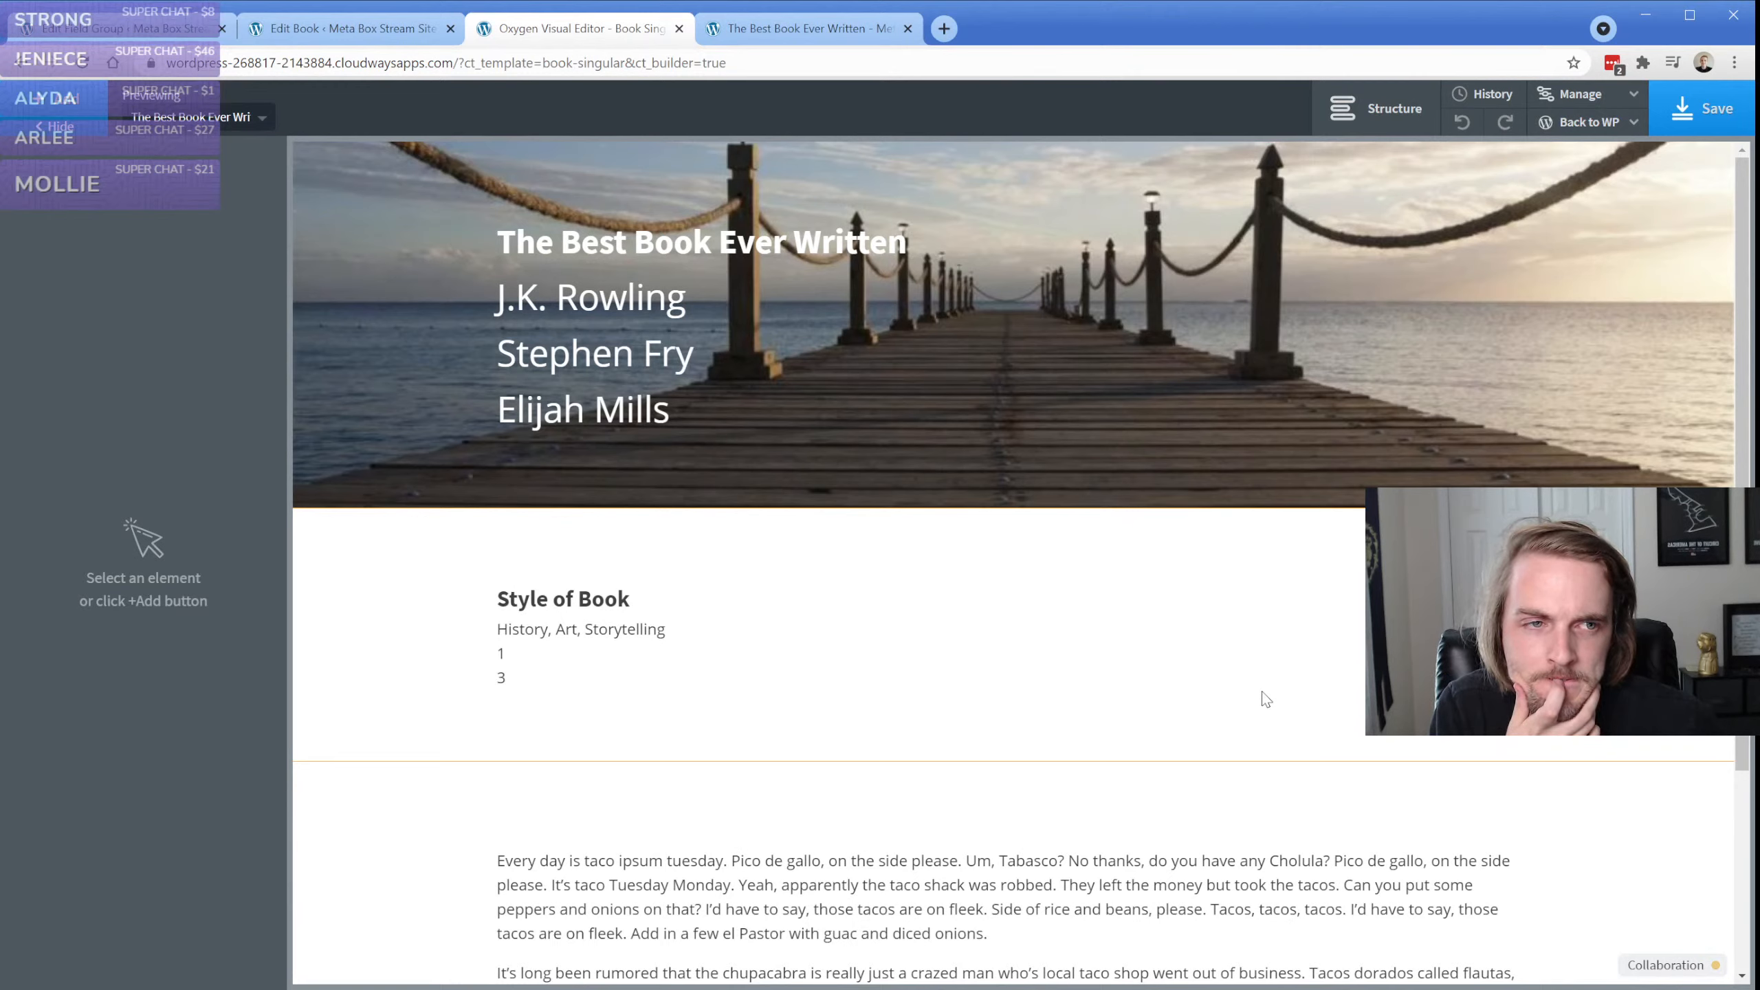
left_click(1657, 975)
left_click(1657, 976)
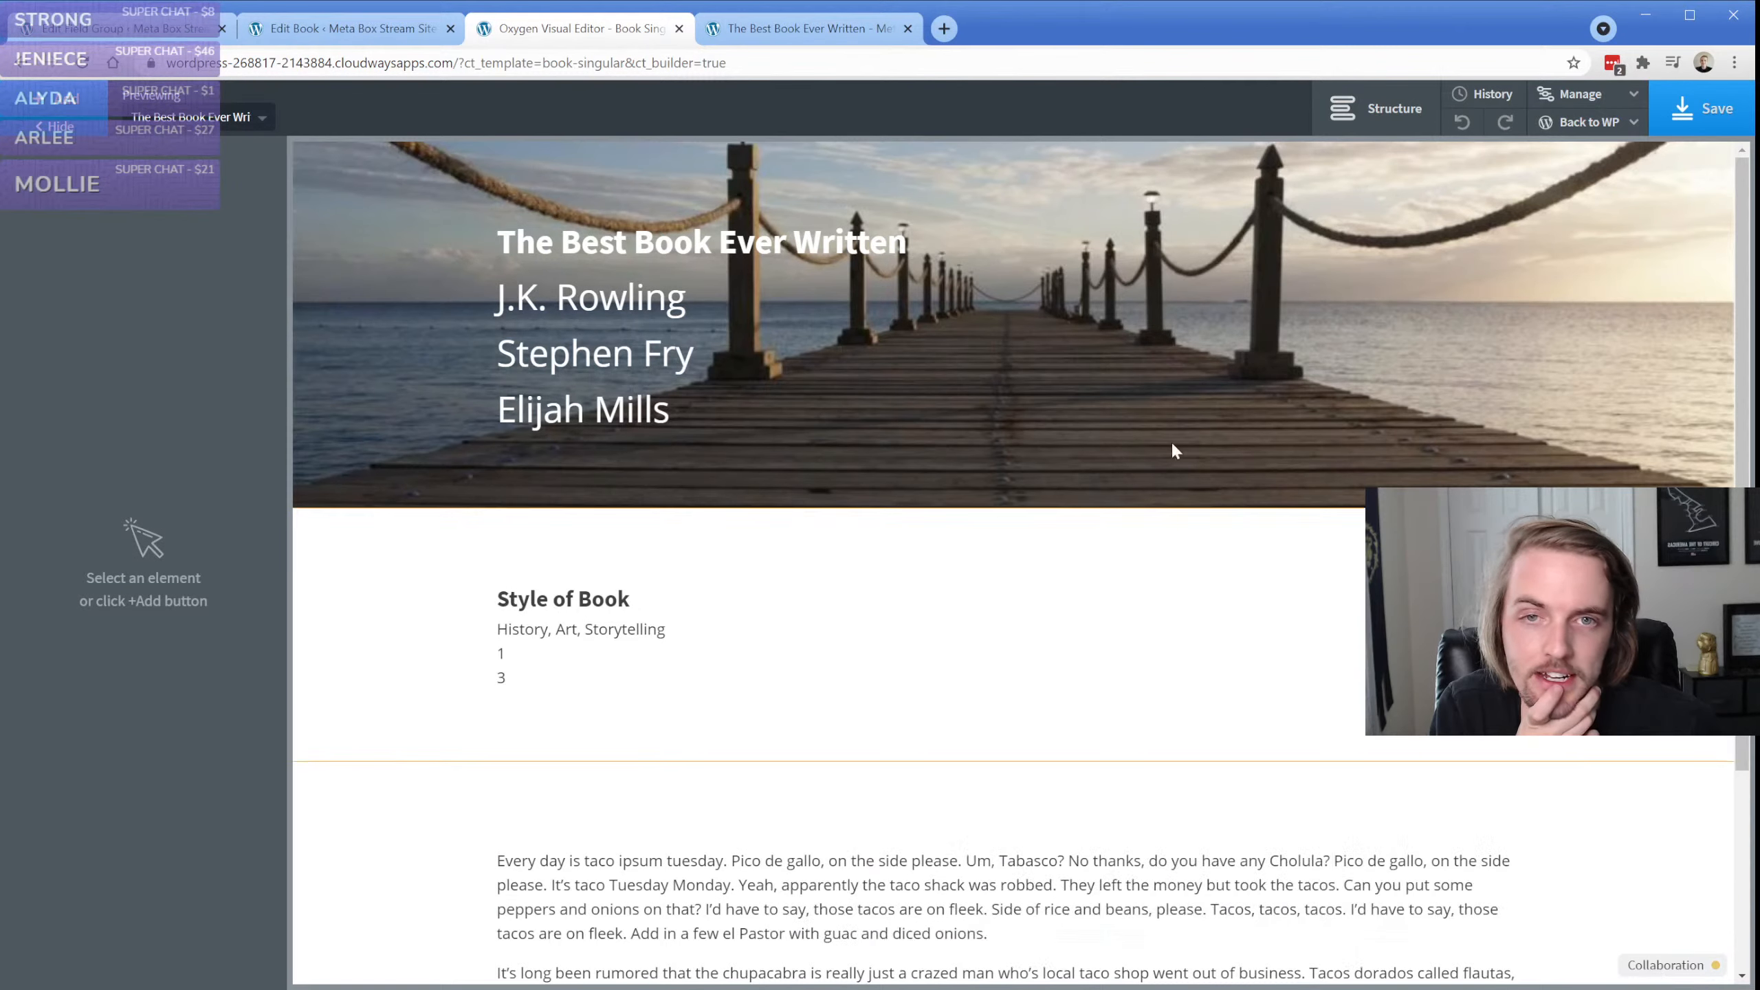
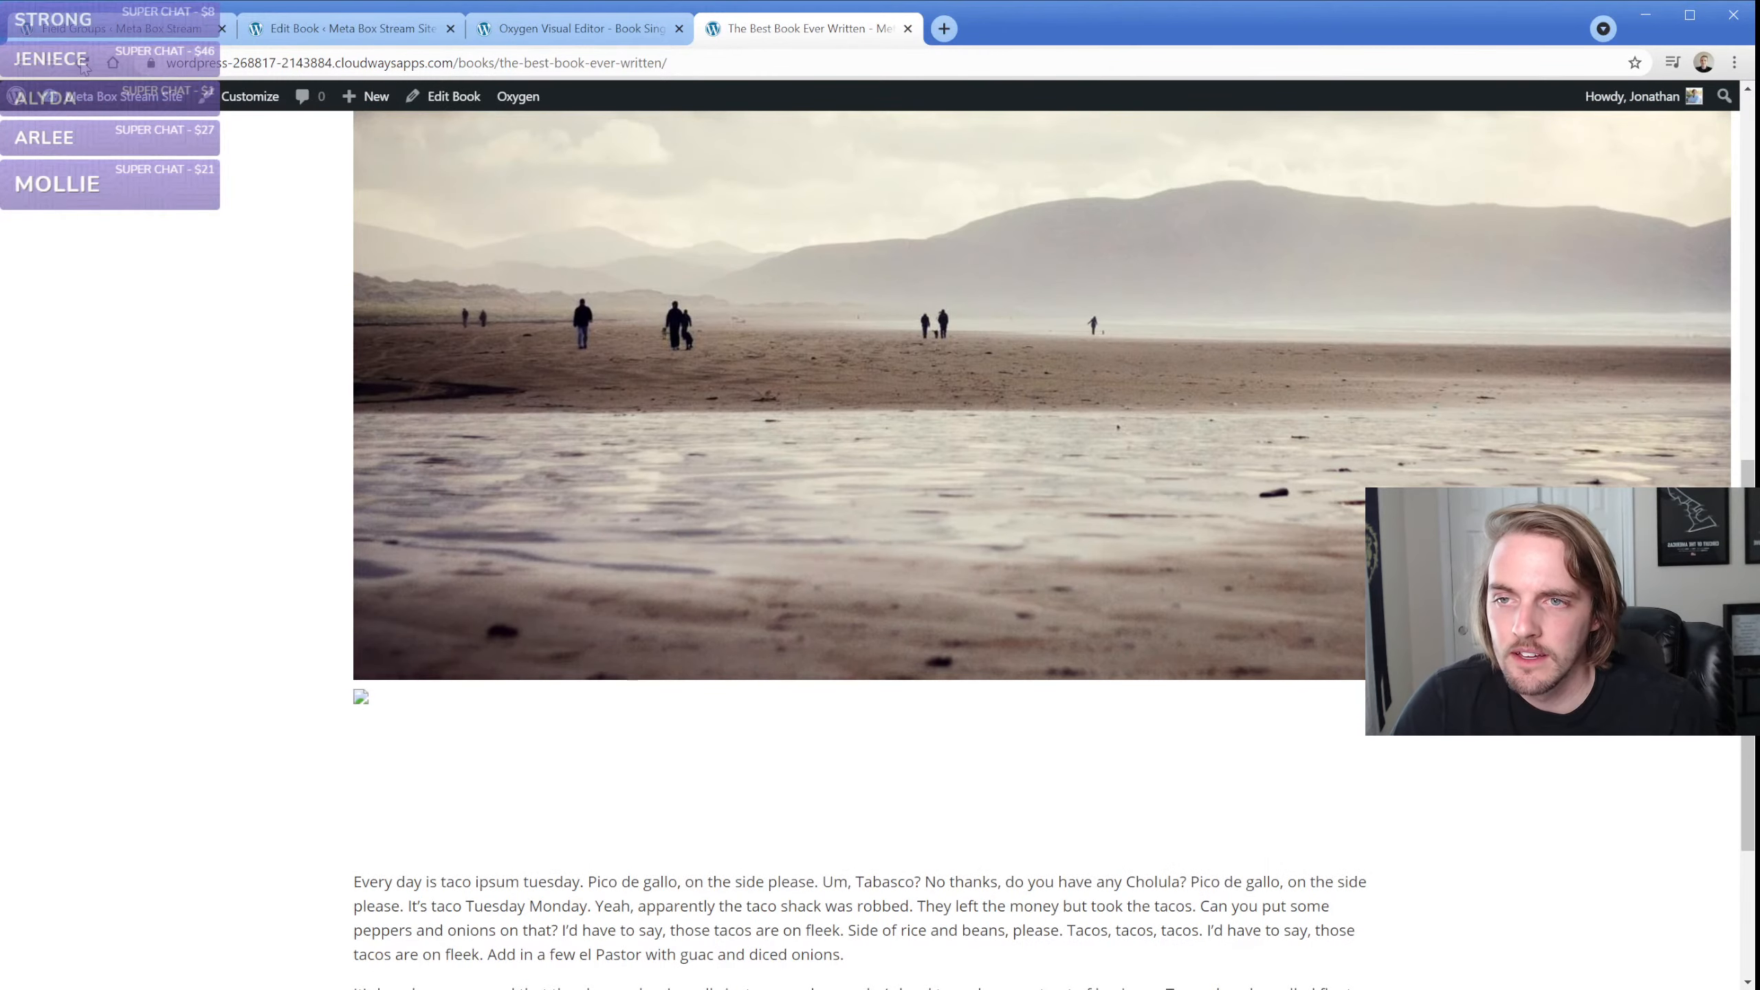
Reload the frontend page of The Best Book Ever Written and the Book Singular template in the Oxygen editor
left_click(83, 63)
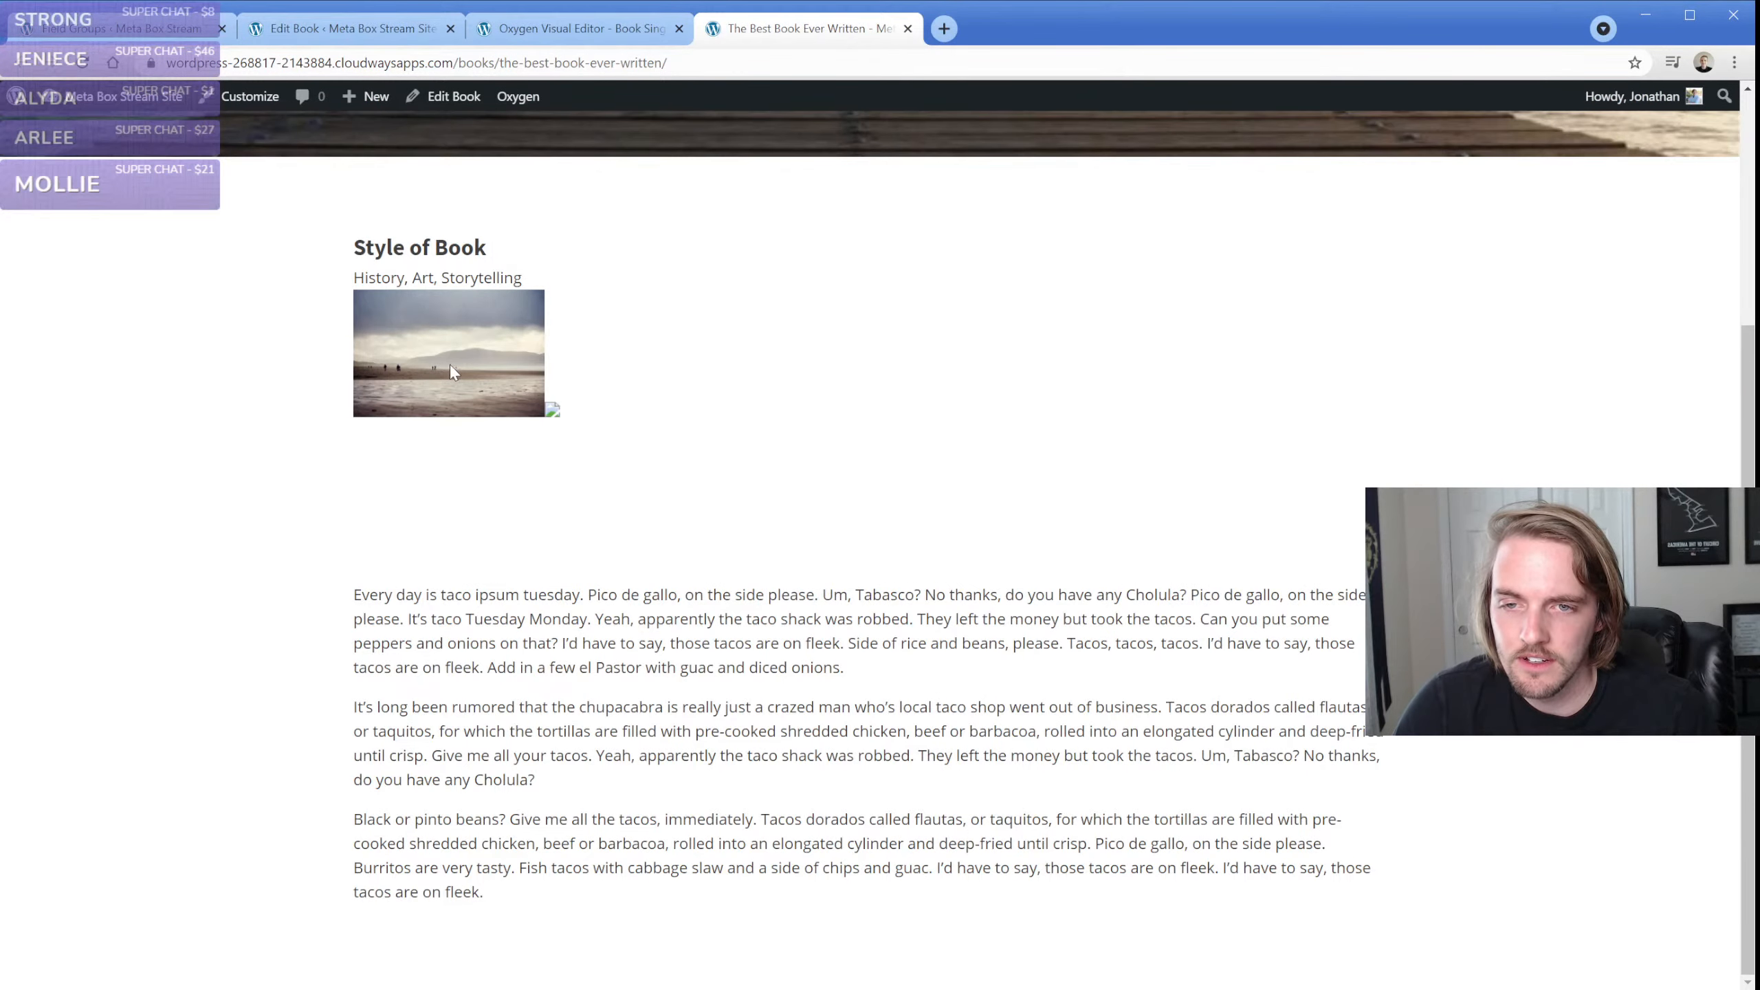
left_click(552, 31)
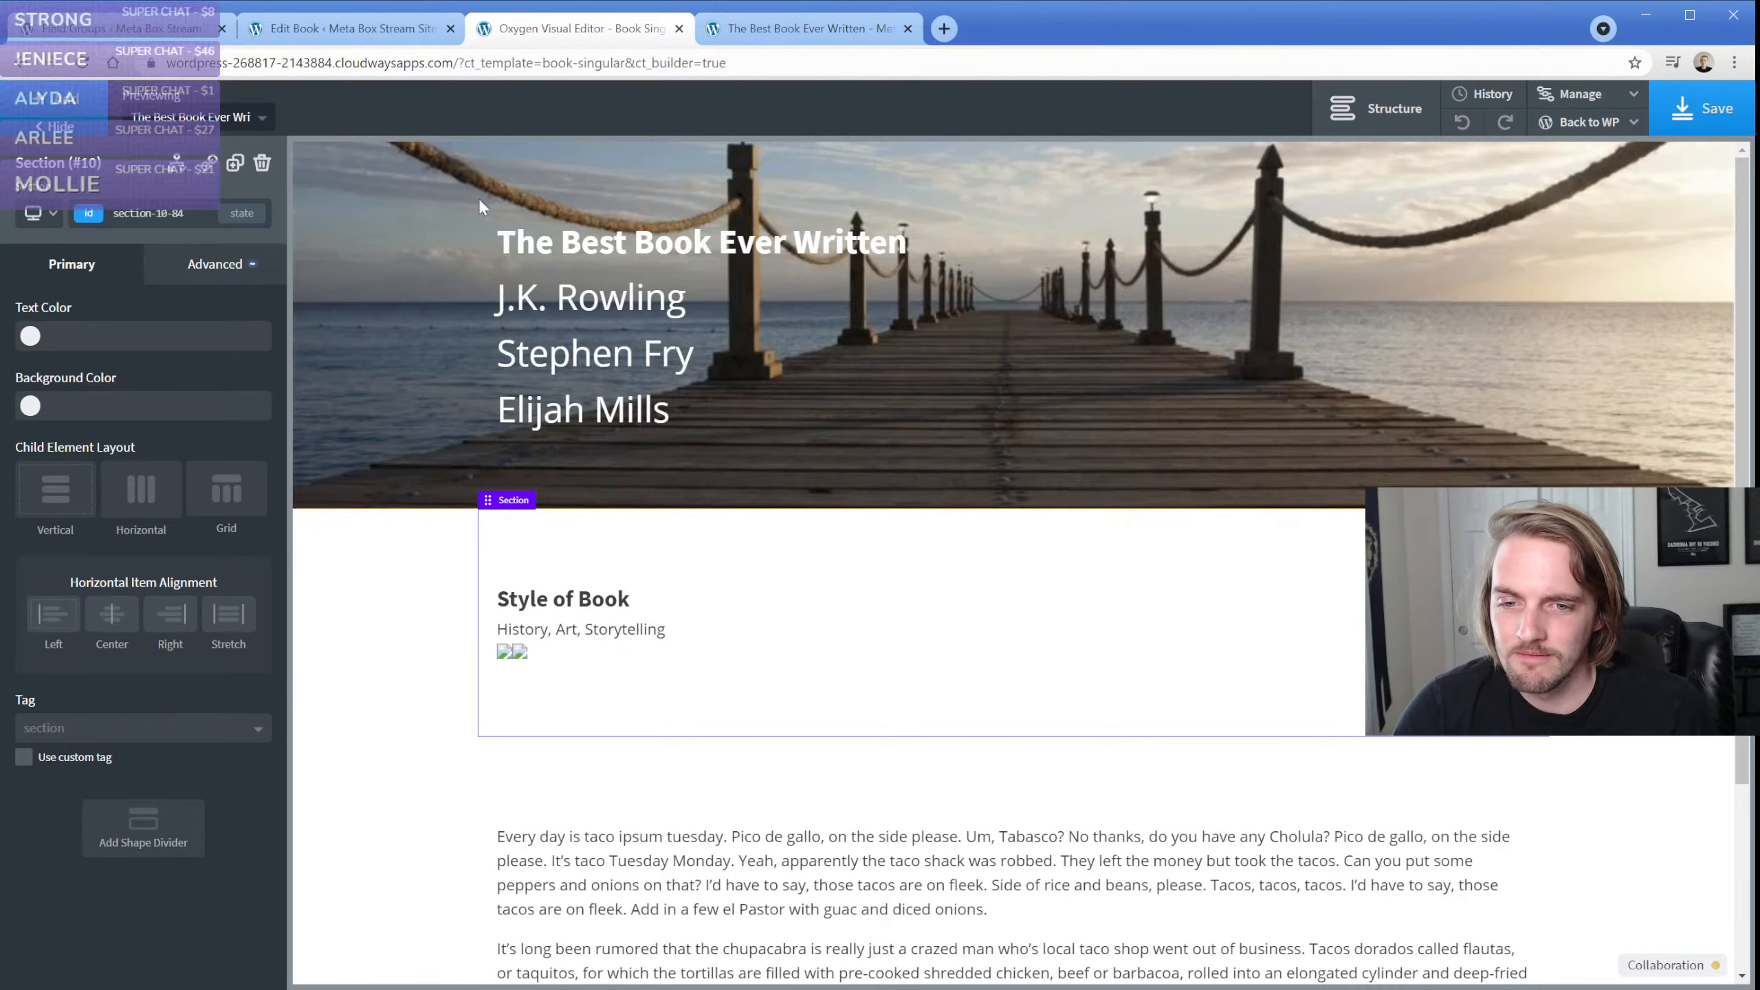
left_click(86, 62)
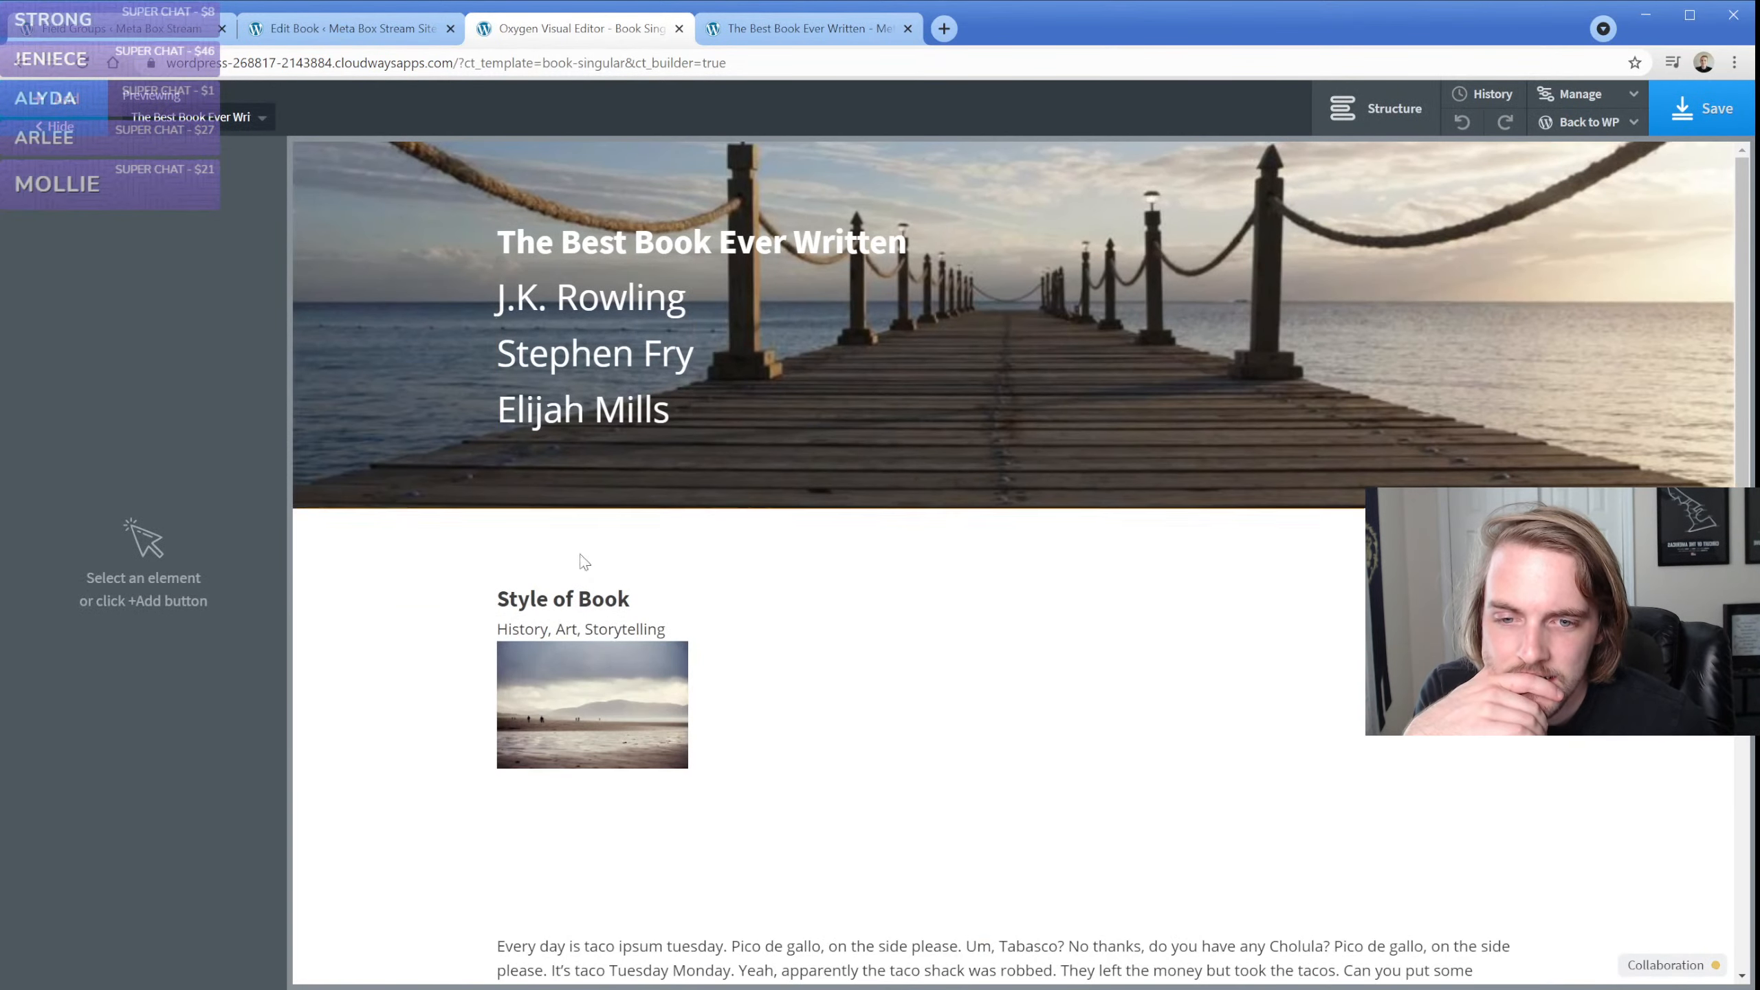
Review the PHP and CSS of the code block that outputs the Image Select images below Style of Book
left_click(593, 662)
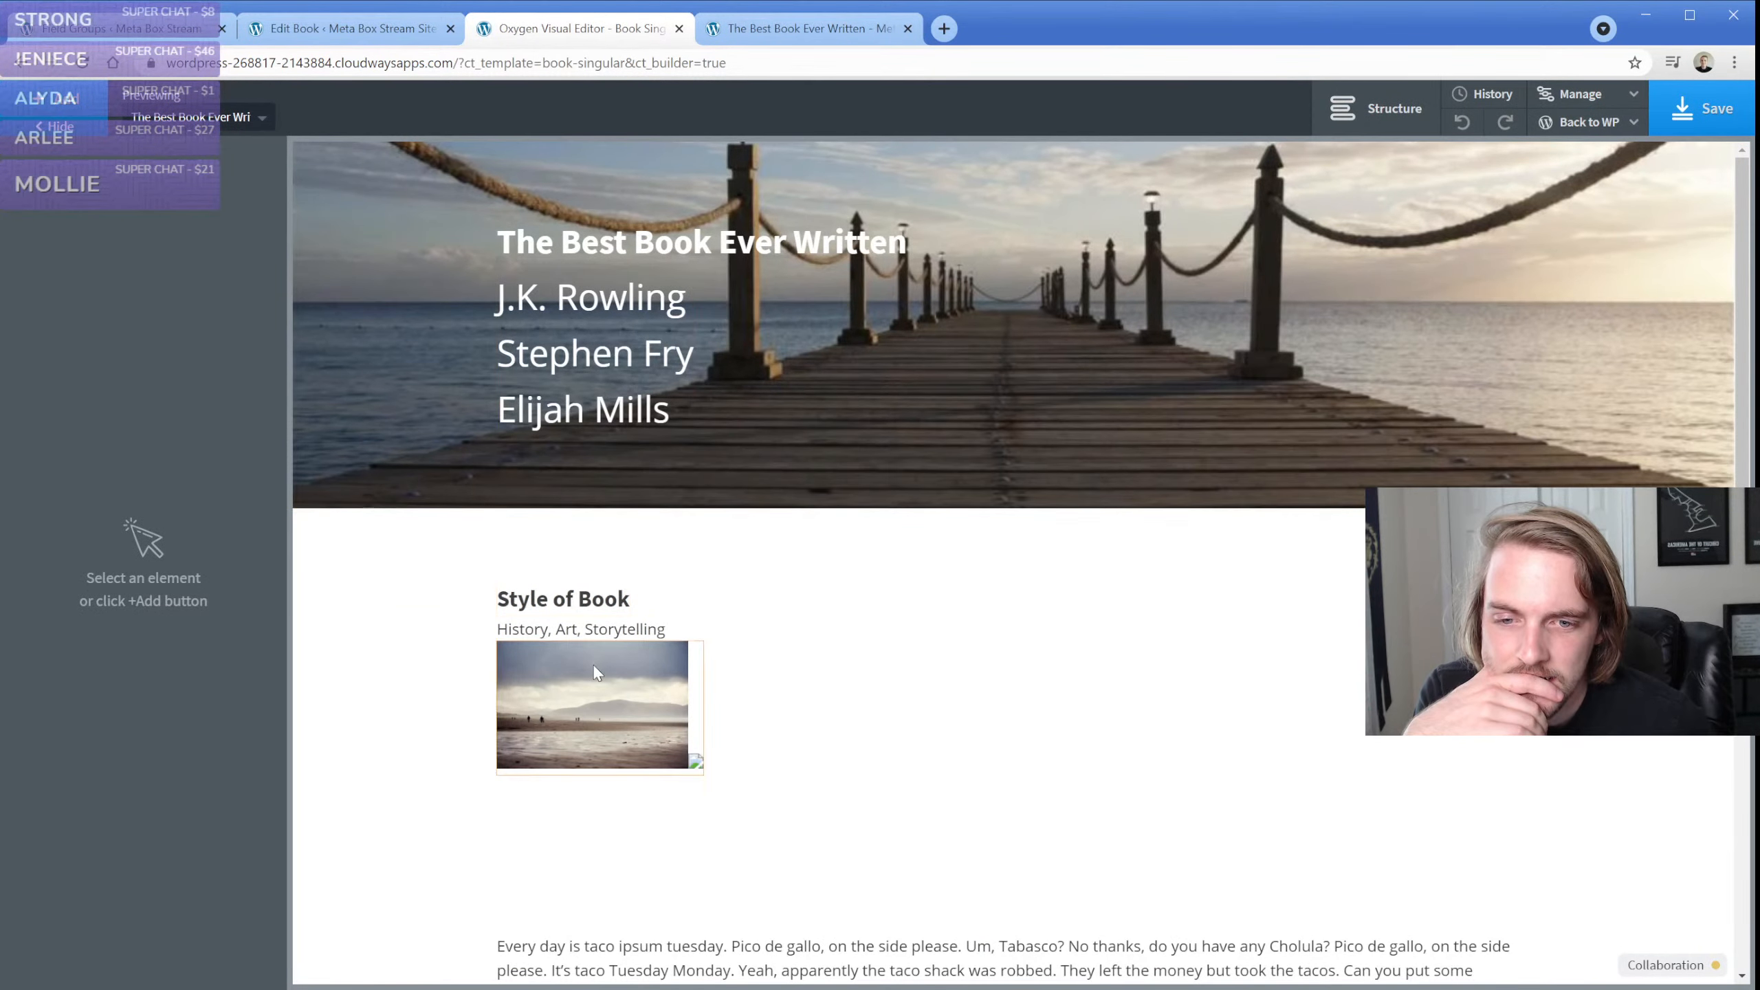
left_click(121, 424)
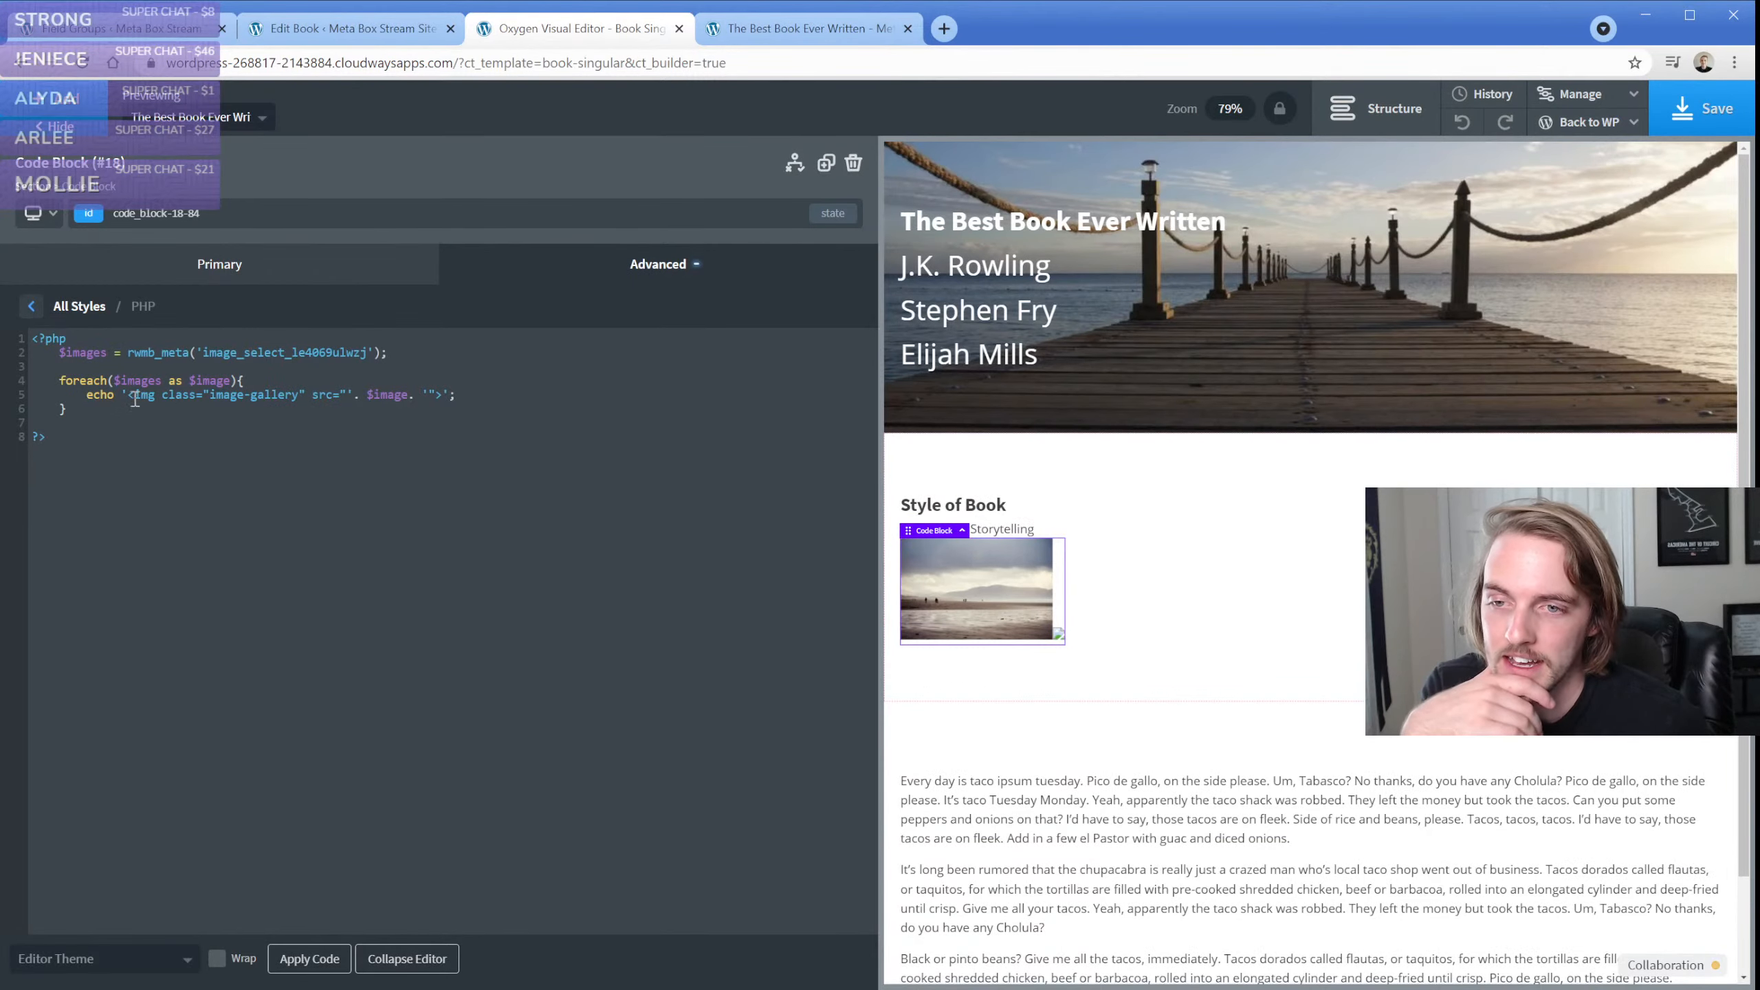
left_click(170, 262)
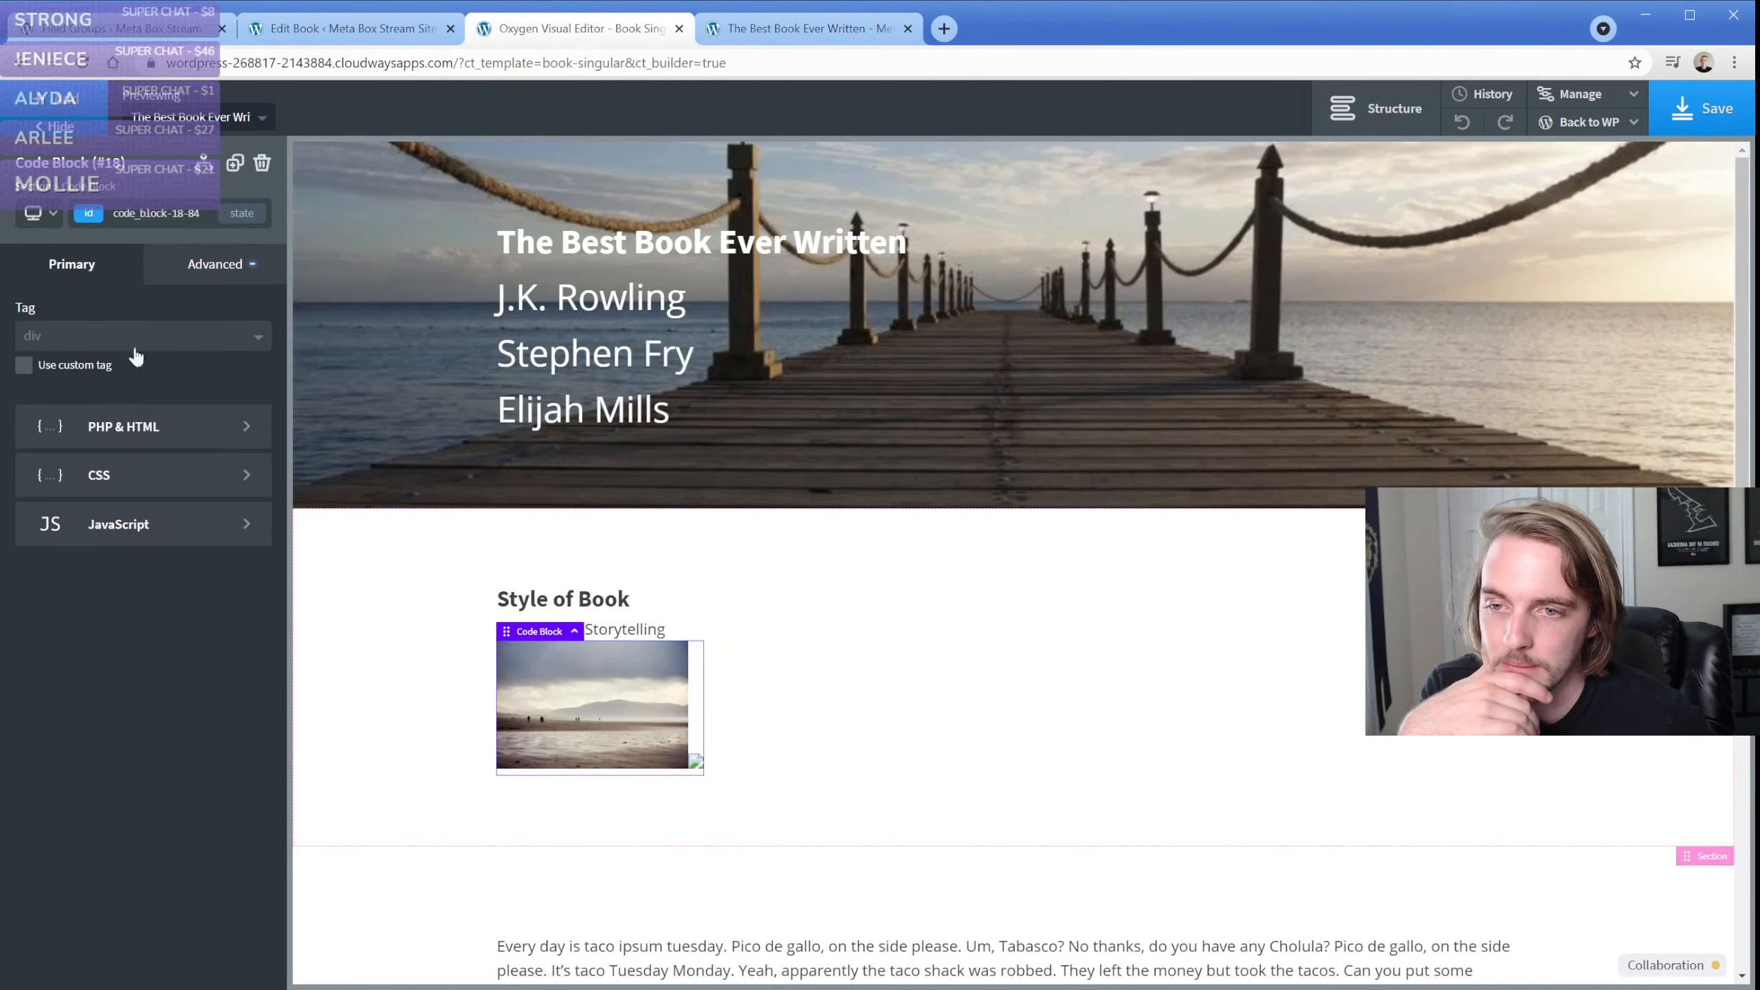
left_click(120, 476)
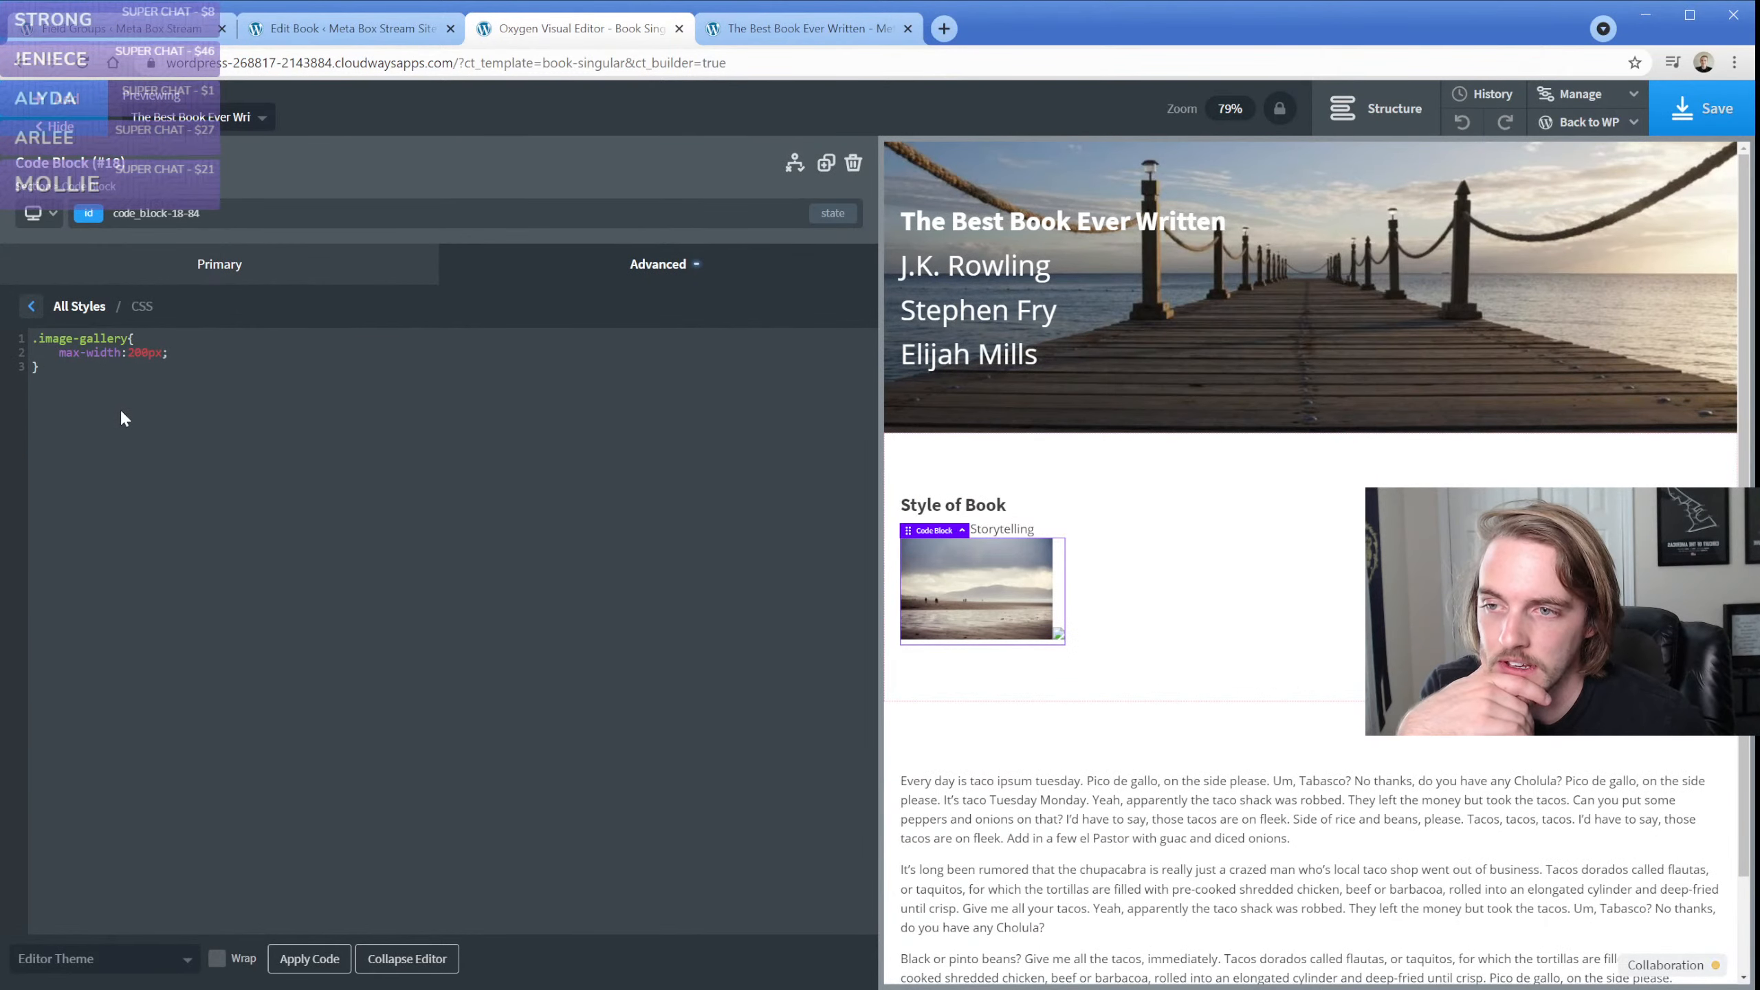
left_click(145, 276)
left_click(146, 433)
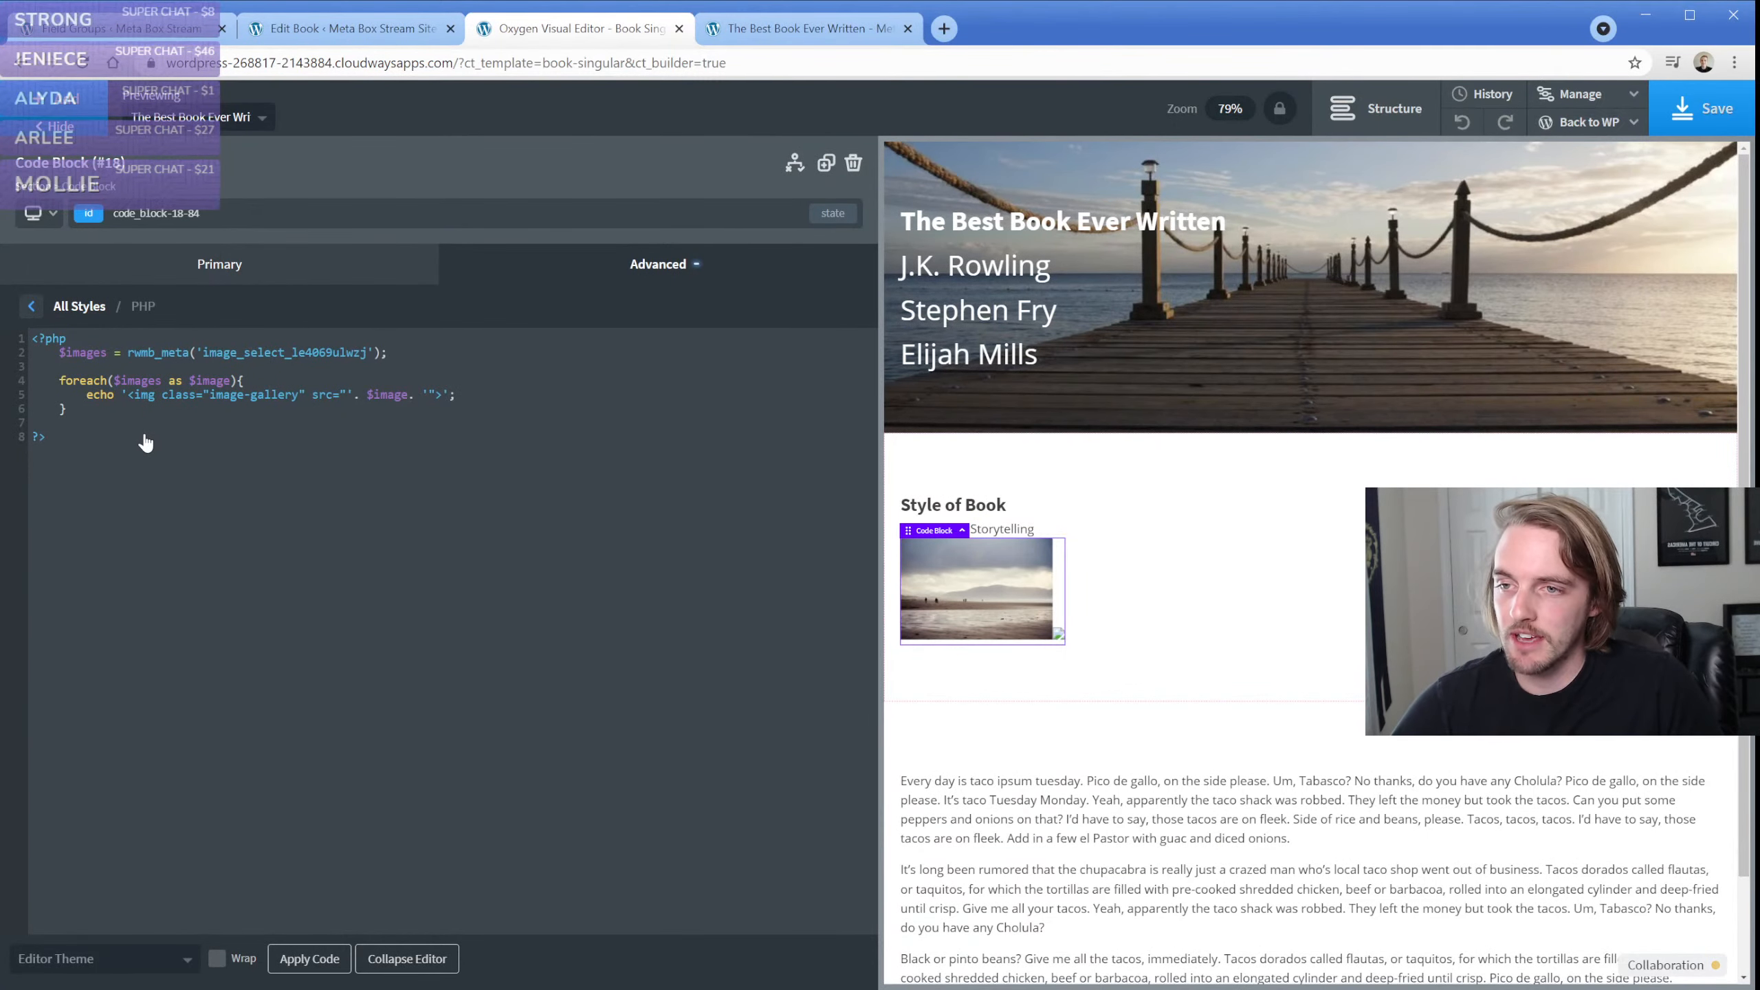
Create a new Meta Box field group titled "Image Fields" and set its location to the Book post type
key("ctrl+1")
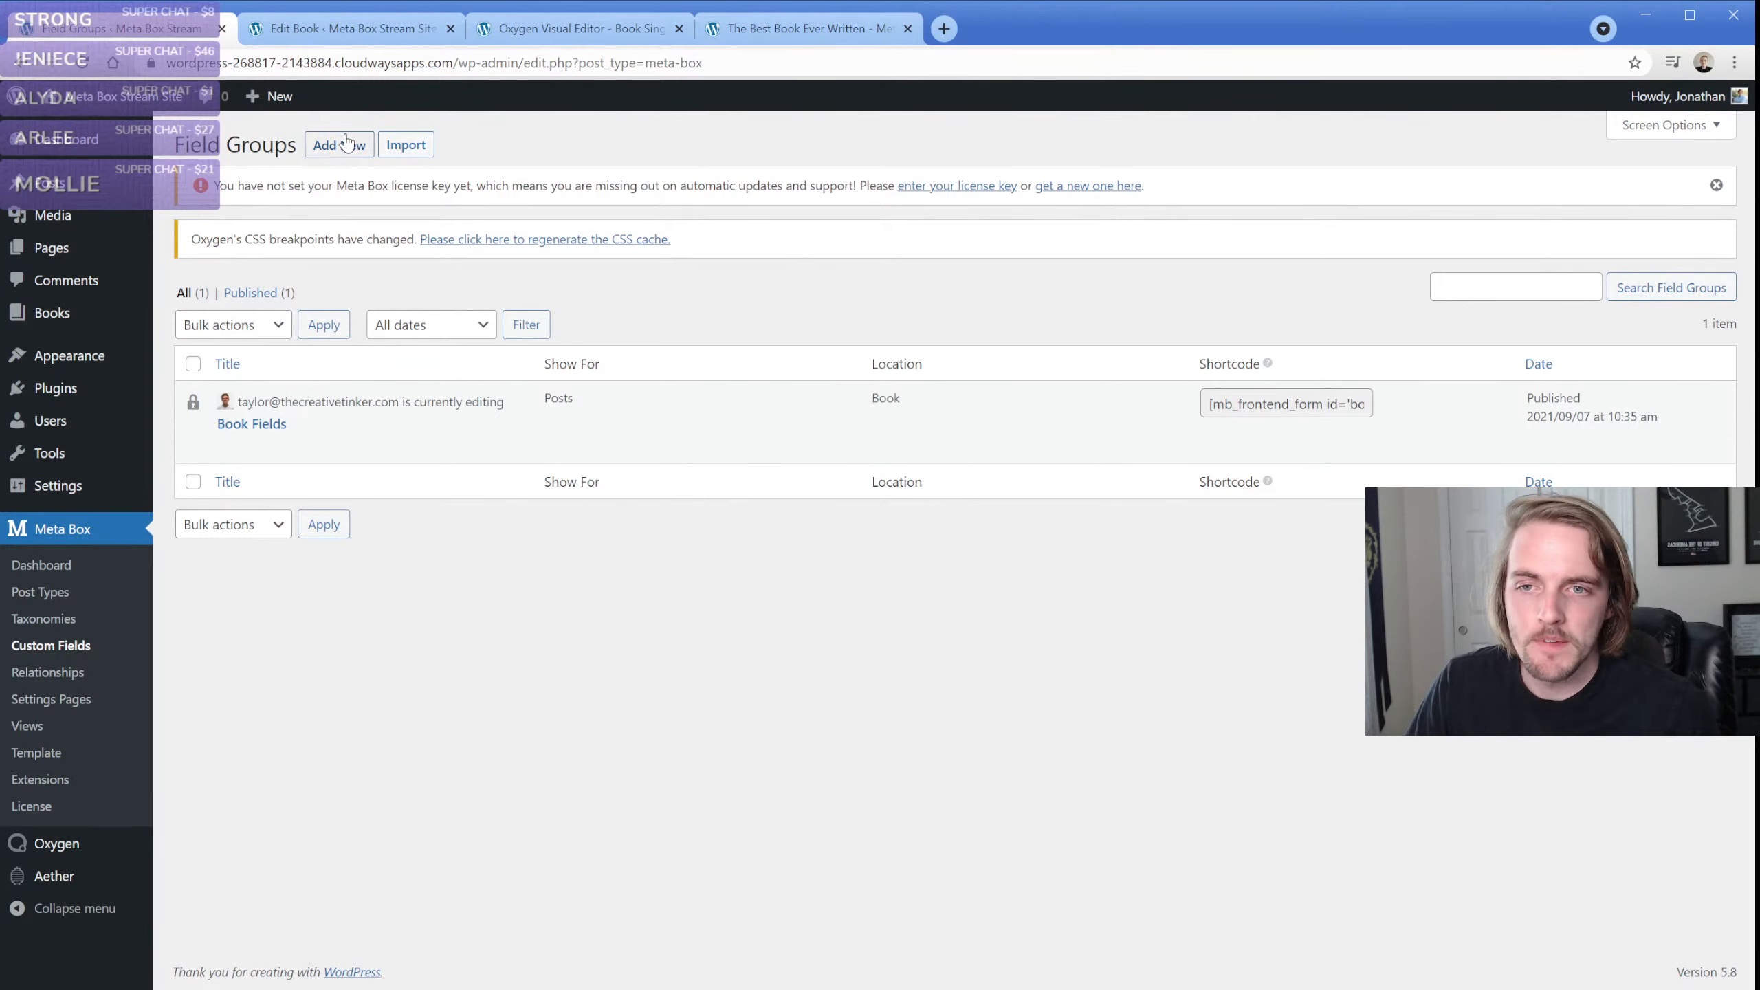
left_click(348, 144)
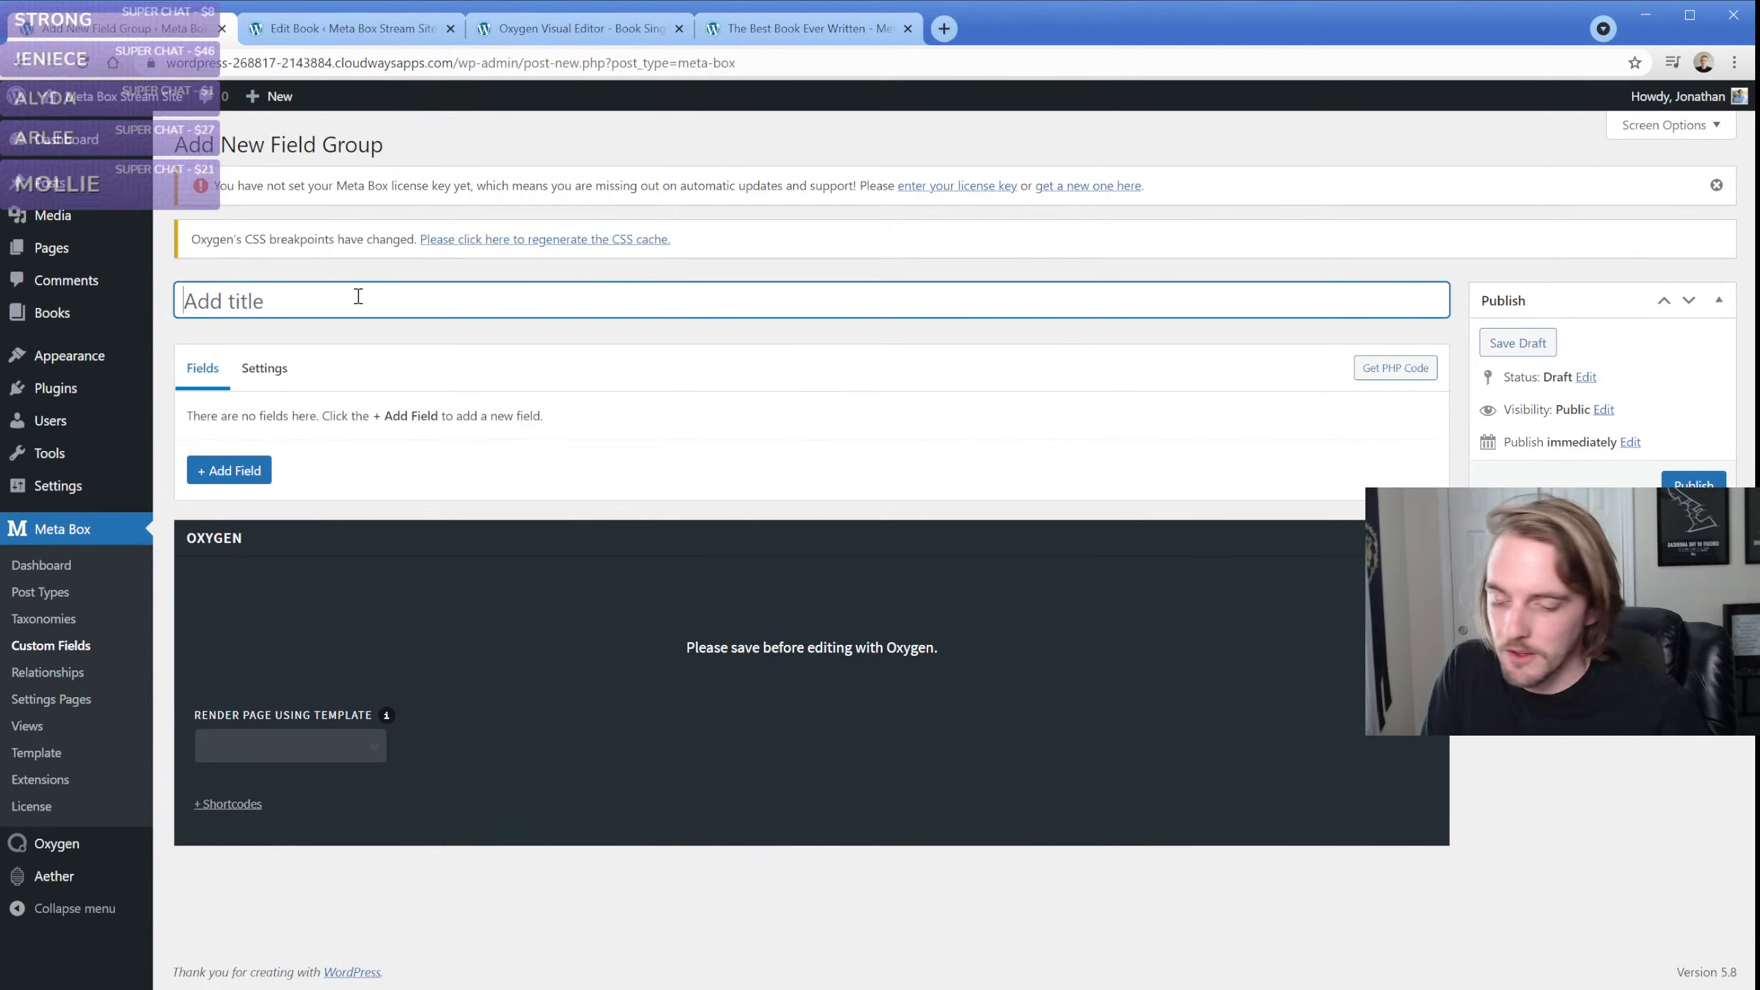
type("Image Fields")
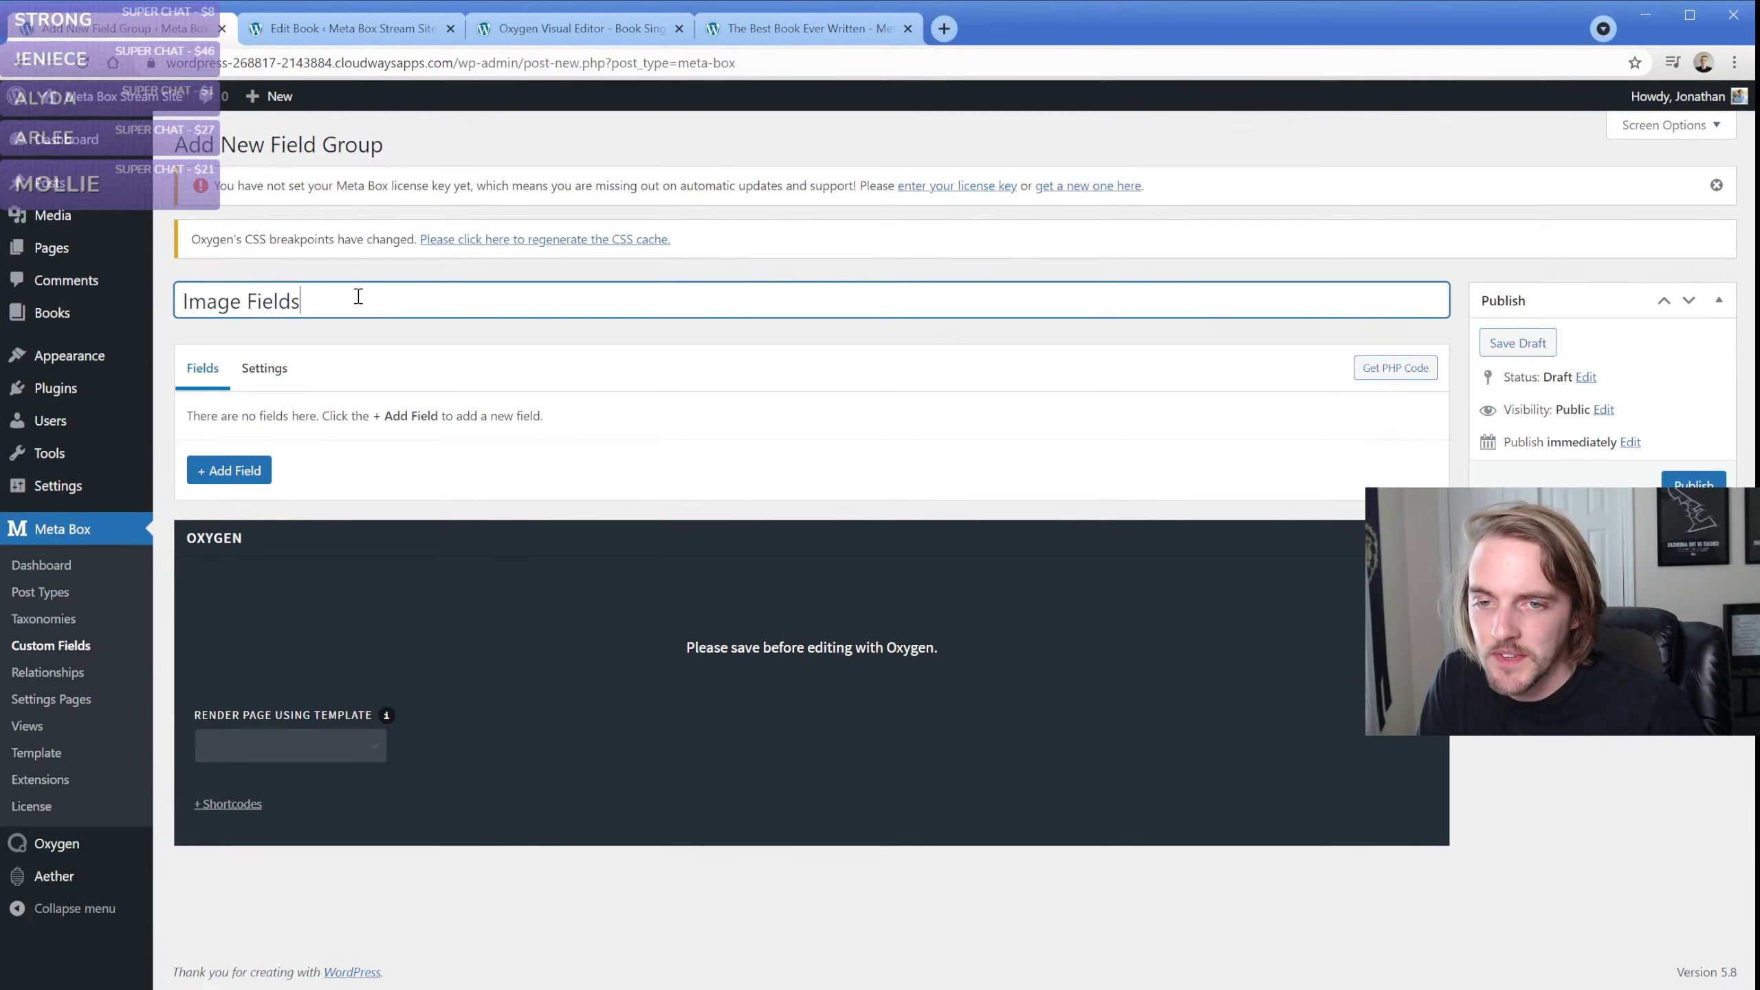
left_click(264, 367)
left_click(812, 417)
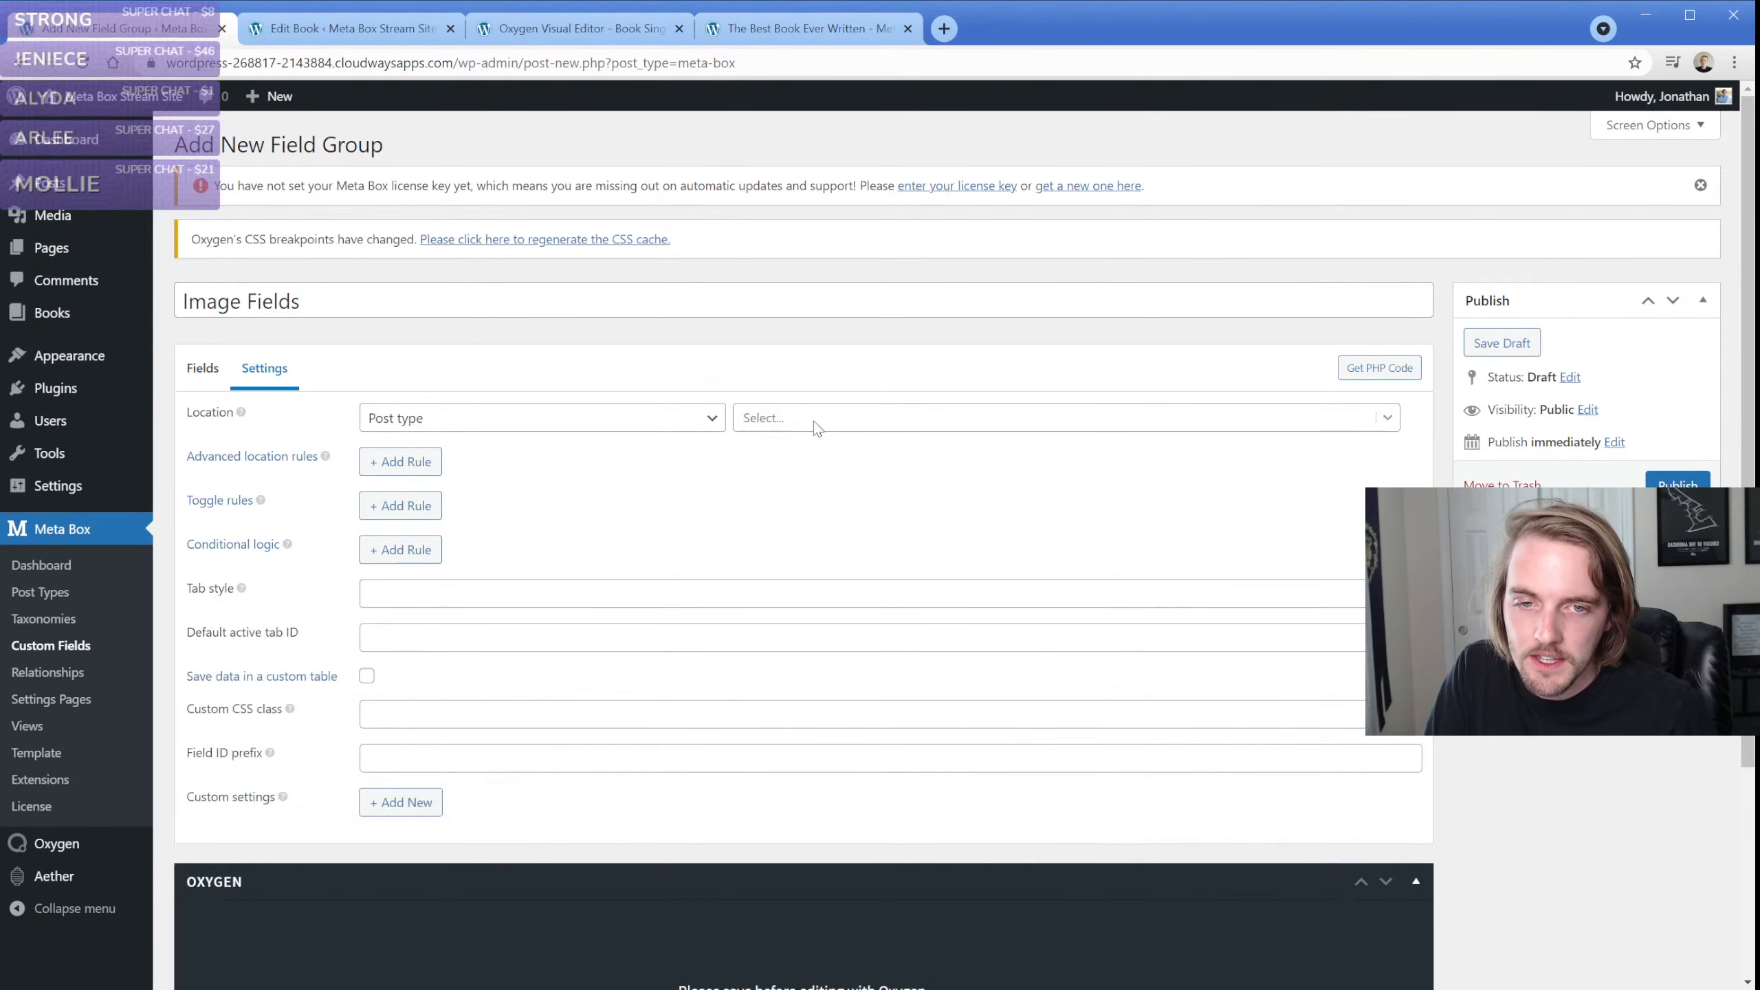
left_click(837, 420)
left_click(790, 583)
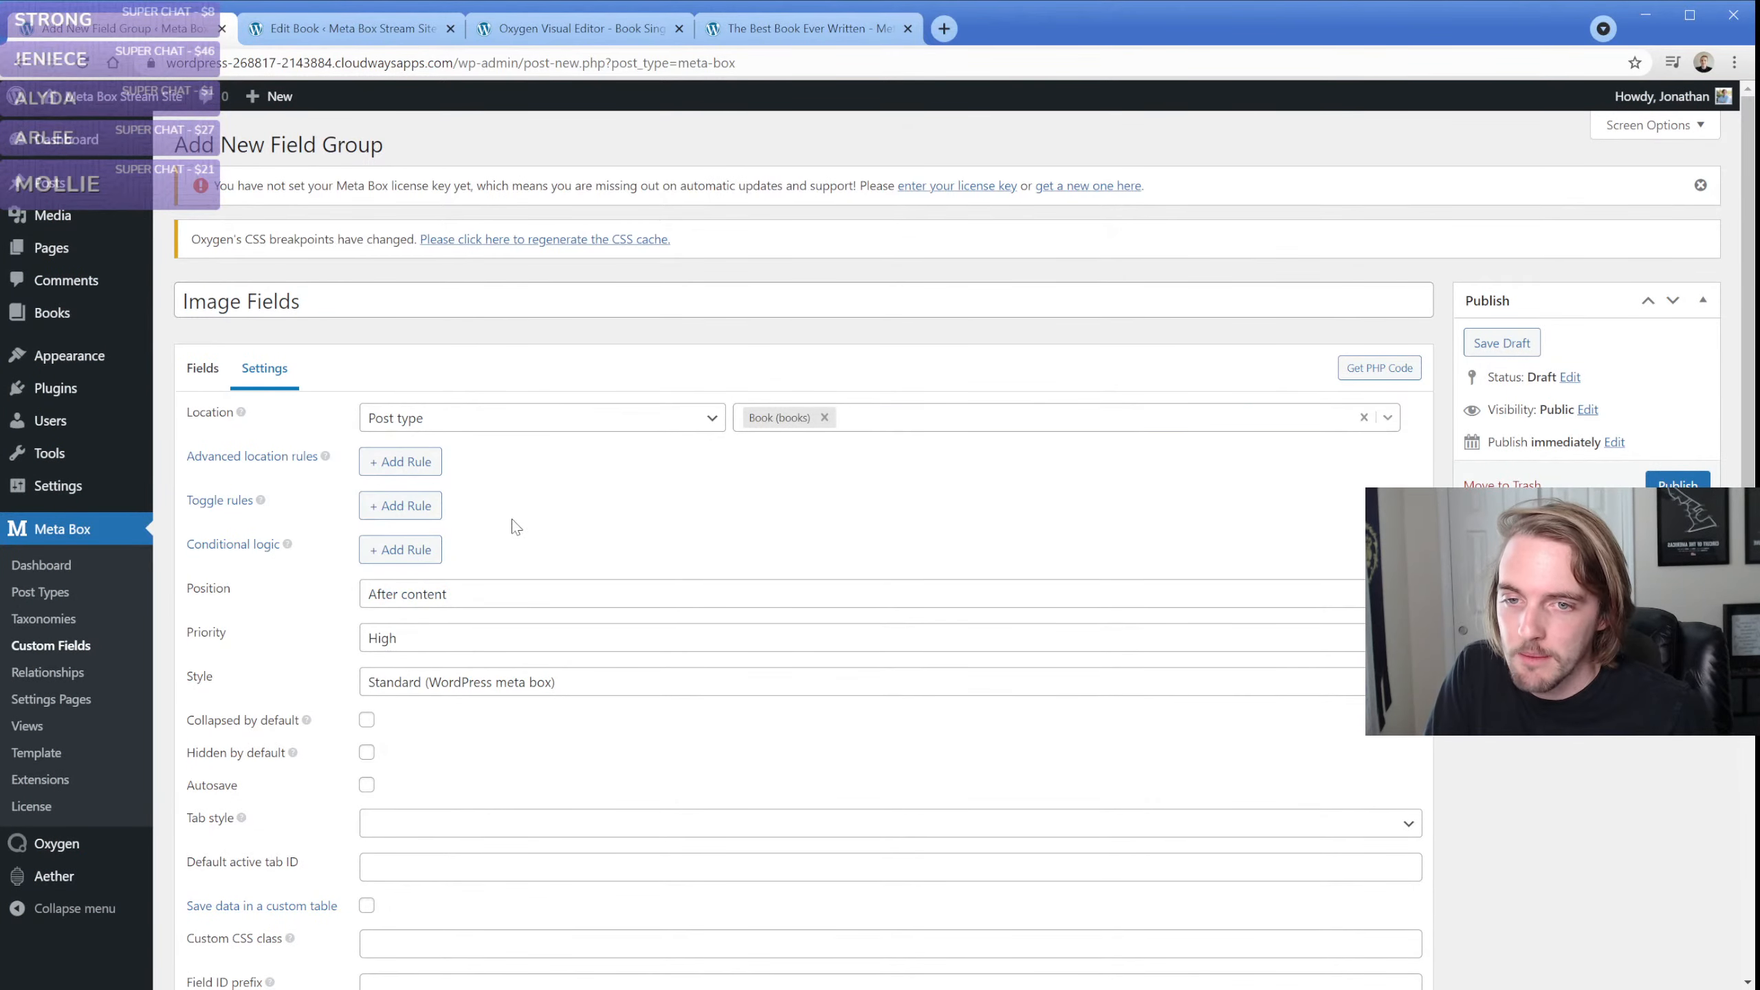
Add a Single Image field to the Image Fields group and make it required
left_click(202, 372)
left_click(221, 471)
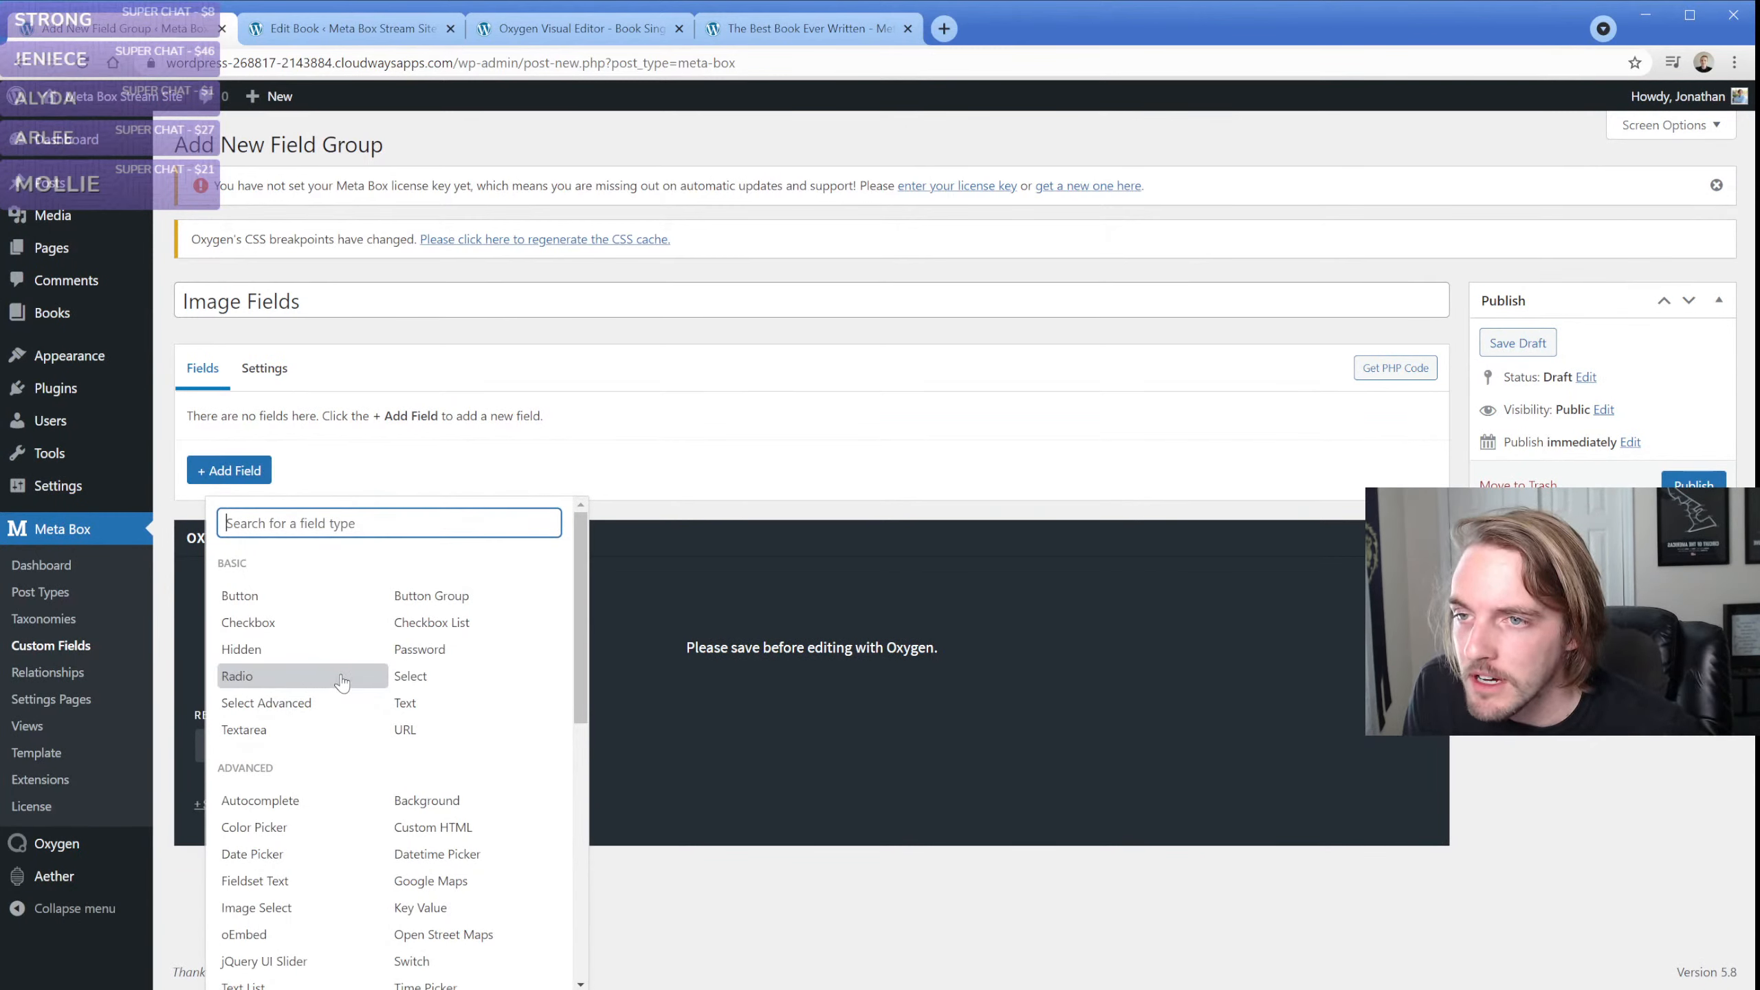
type("image")
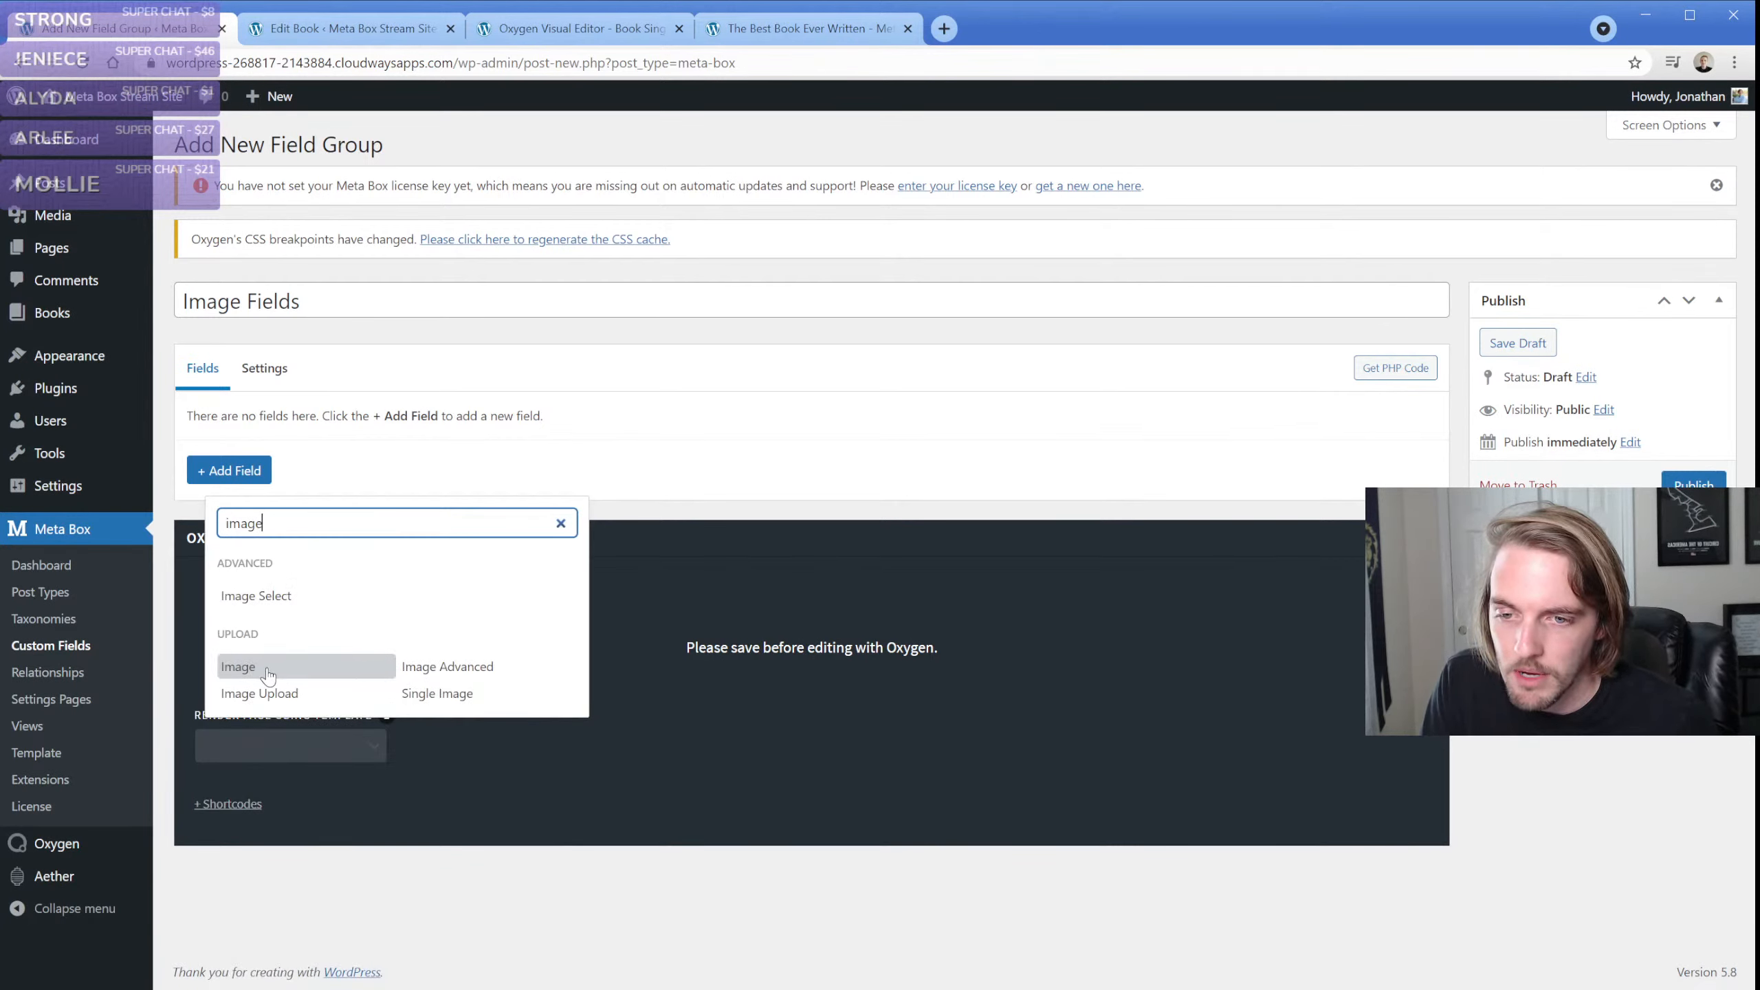
left_click(433, 693)
scroll(319, 562, "down", 1)
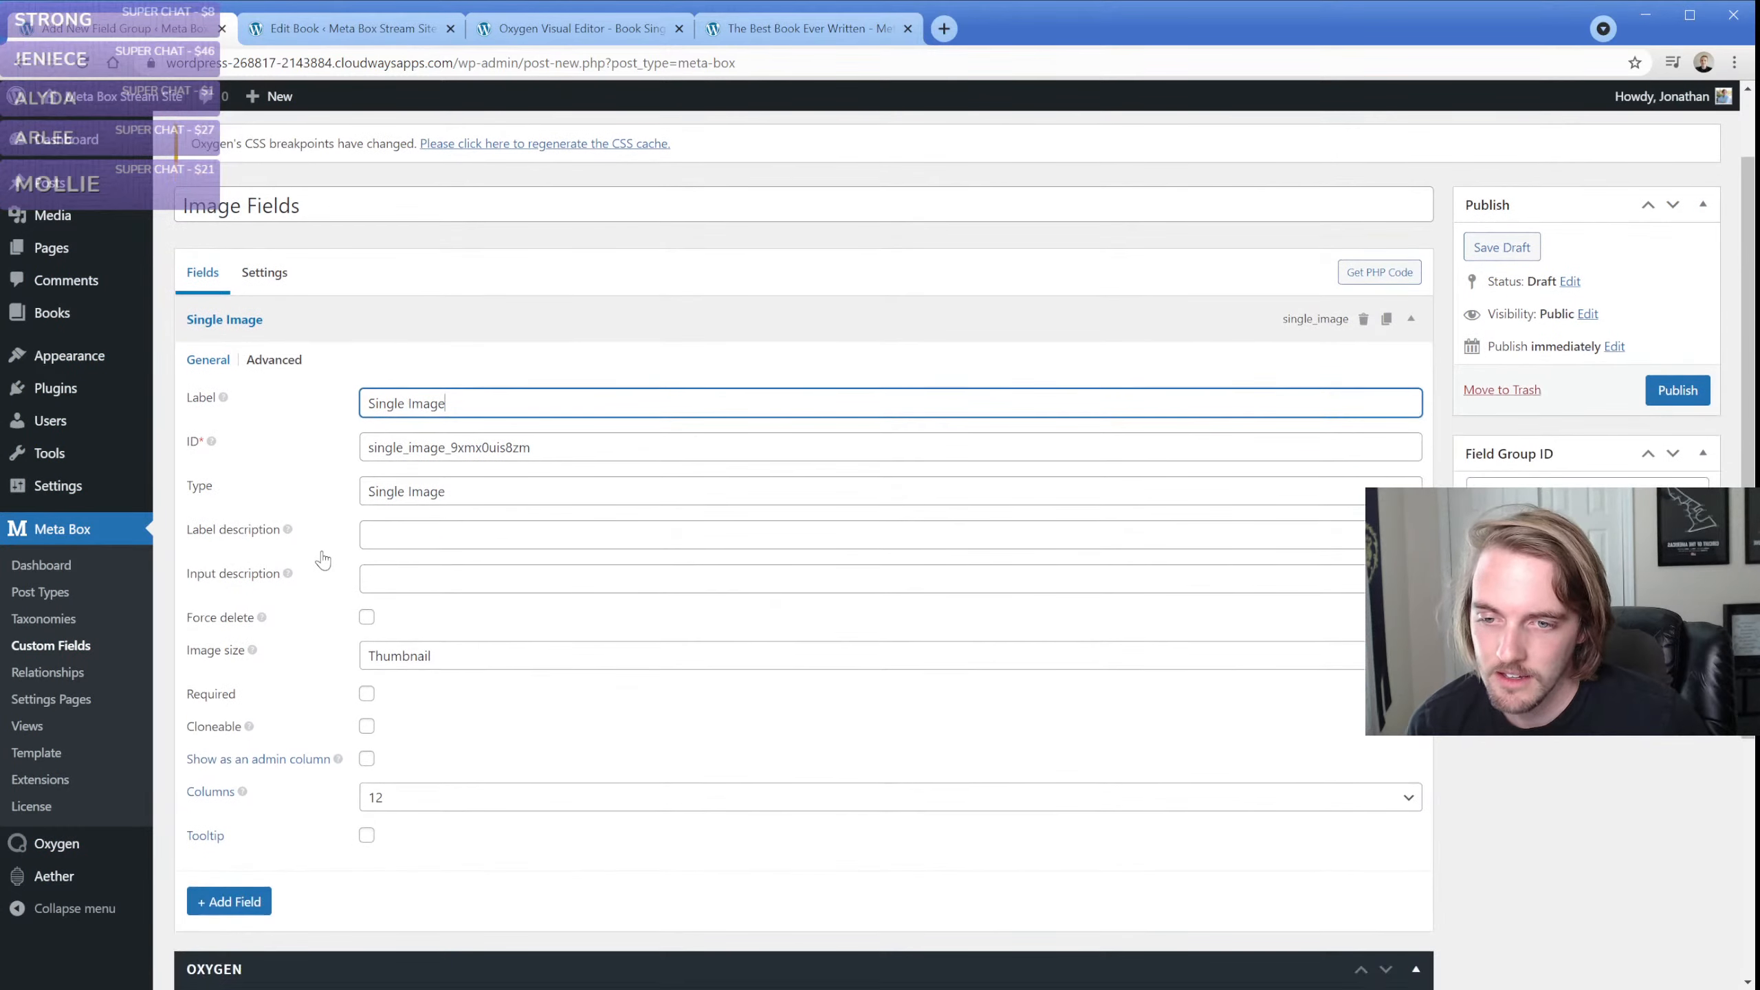
left_click(426, 659)
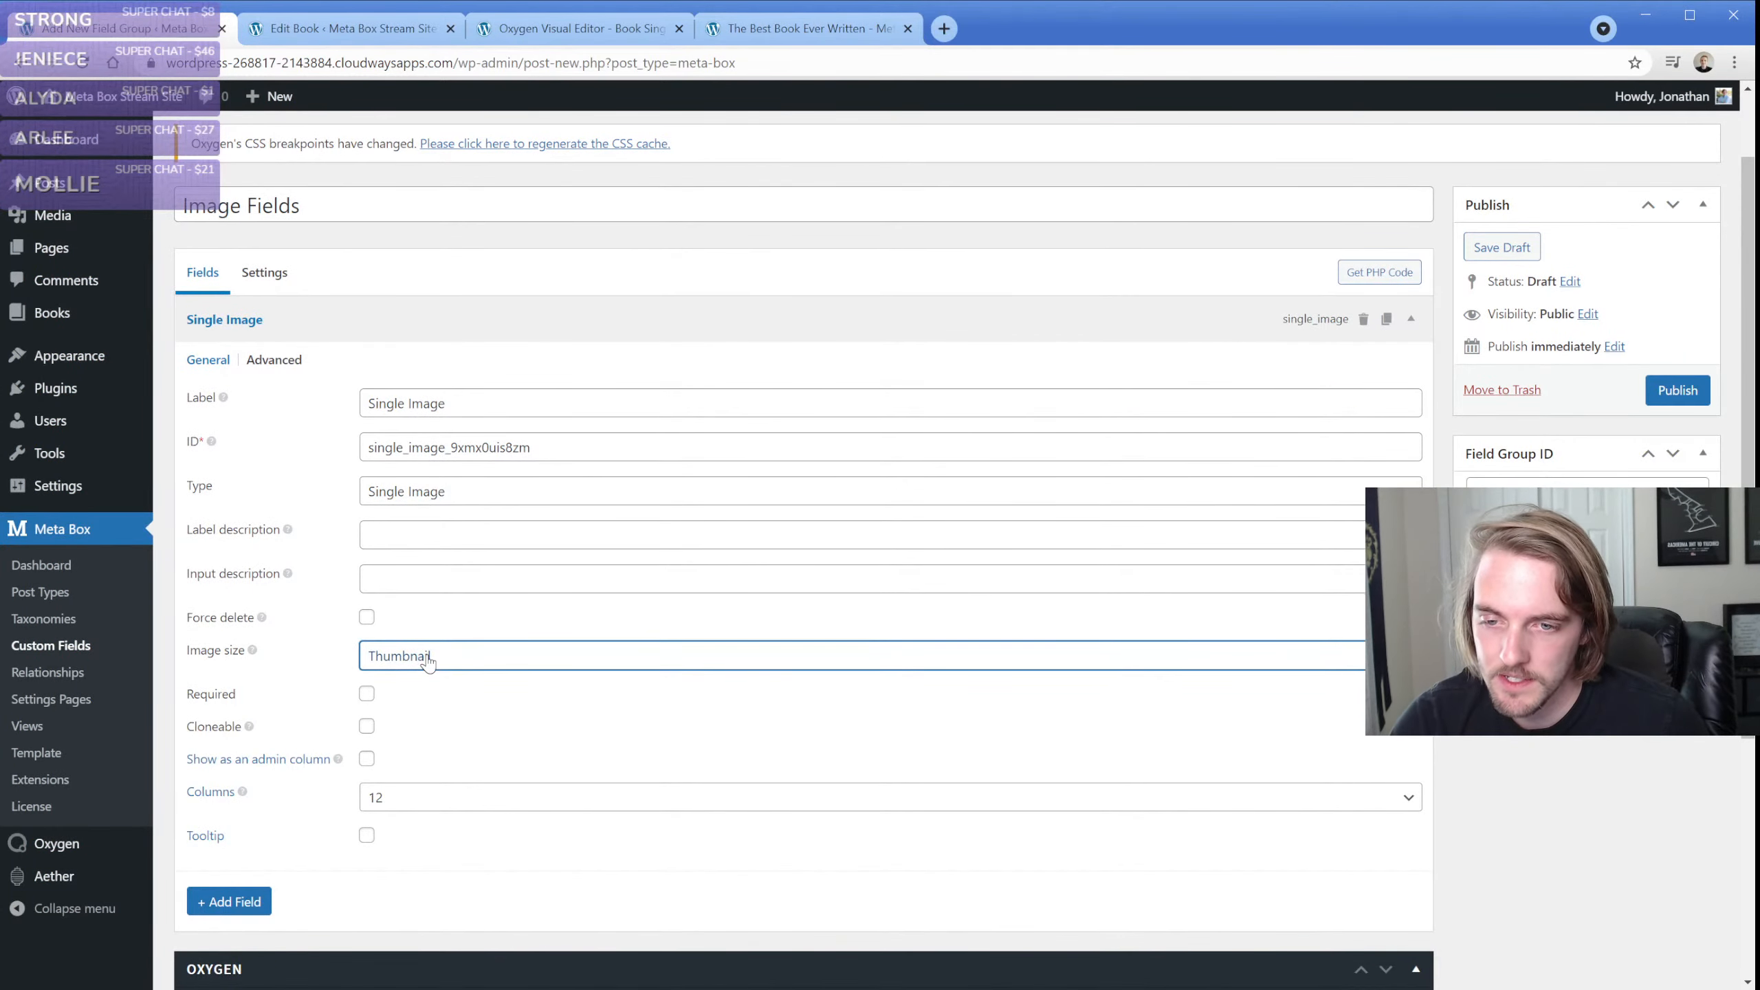
left_click(366, 694)
Add an Image Advanced field with a maximum of 12 files and publish the Image Fields group
left_click(803, 320)
left_click(229, 373)
left_click(433, 575)
scroll(441, 555, "down", 2)
left_click(441, 480)
type("12")
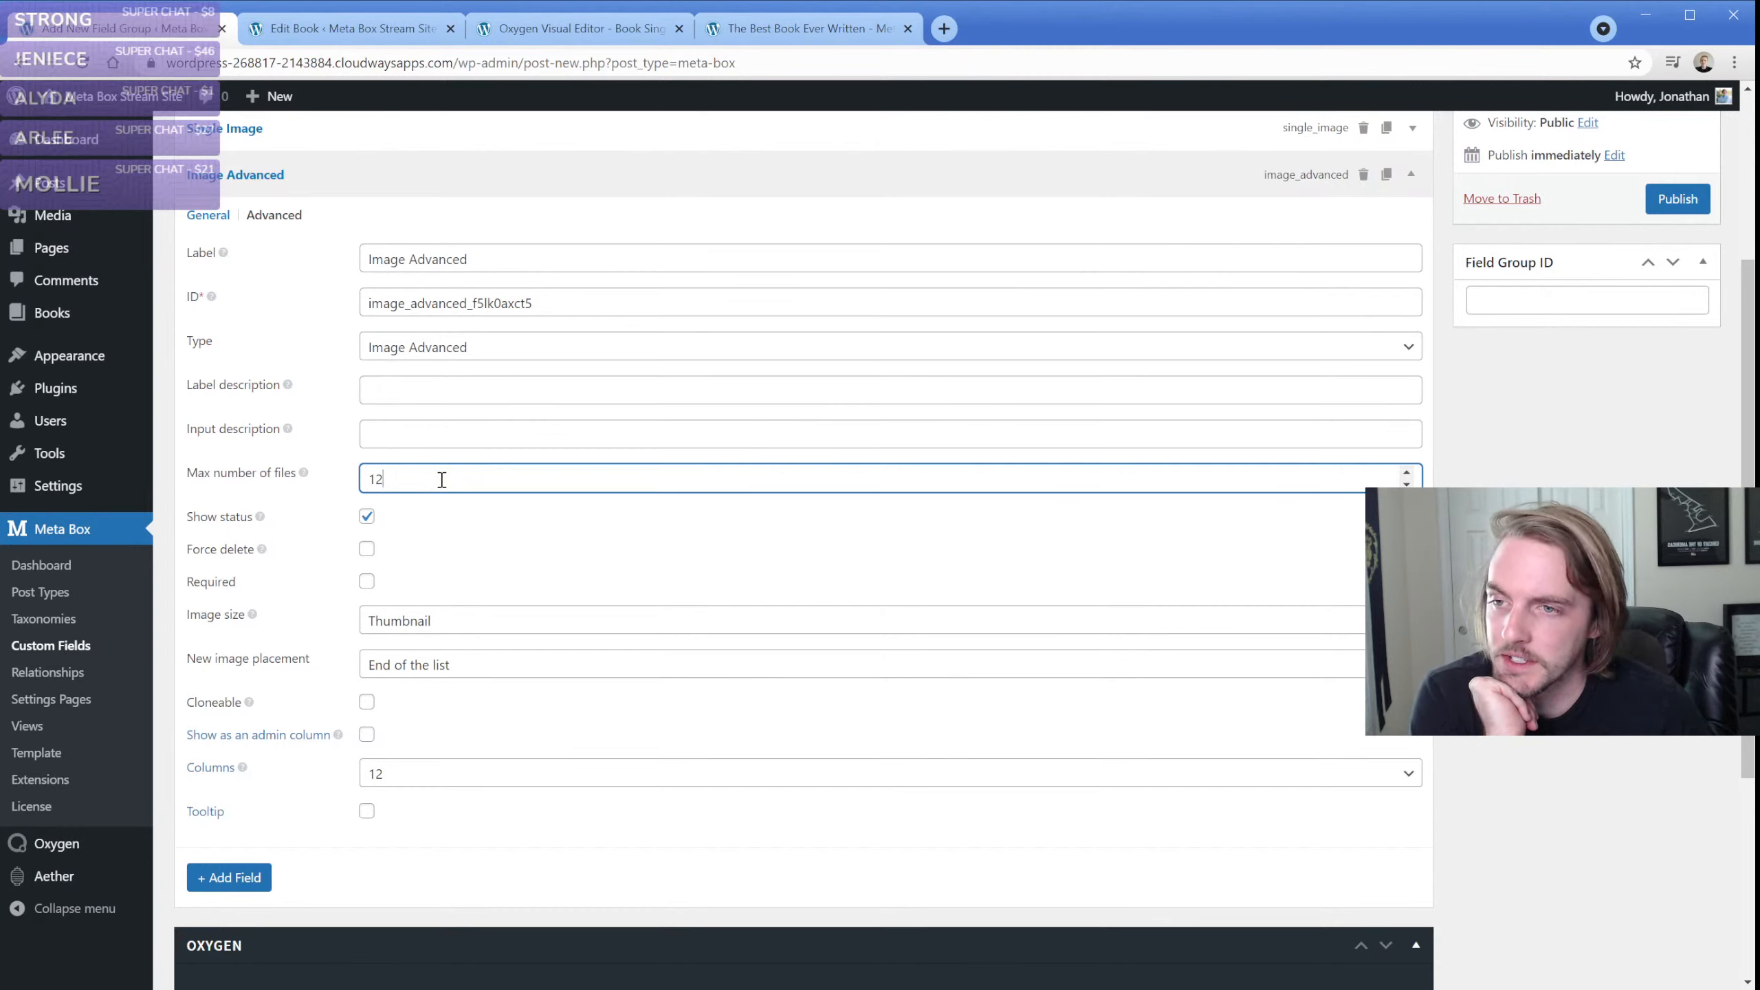
scroll(483, 471, "up", 3)
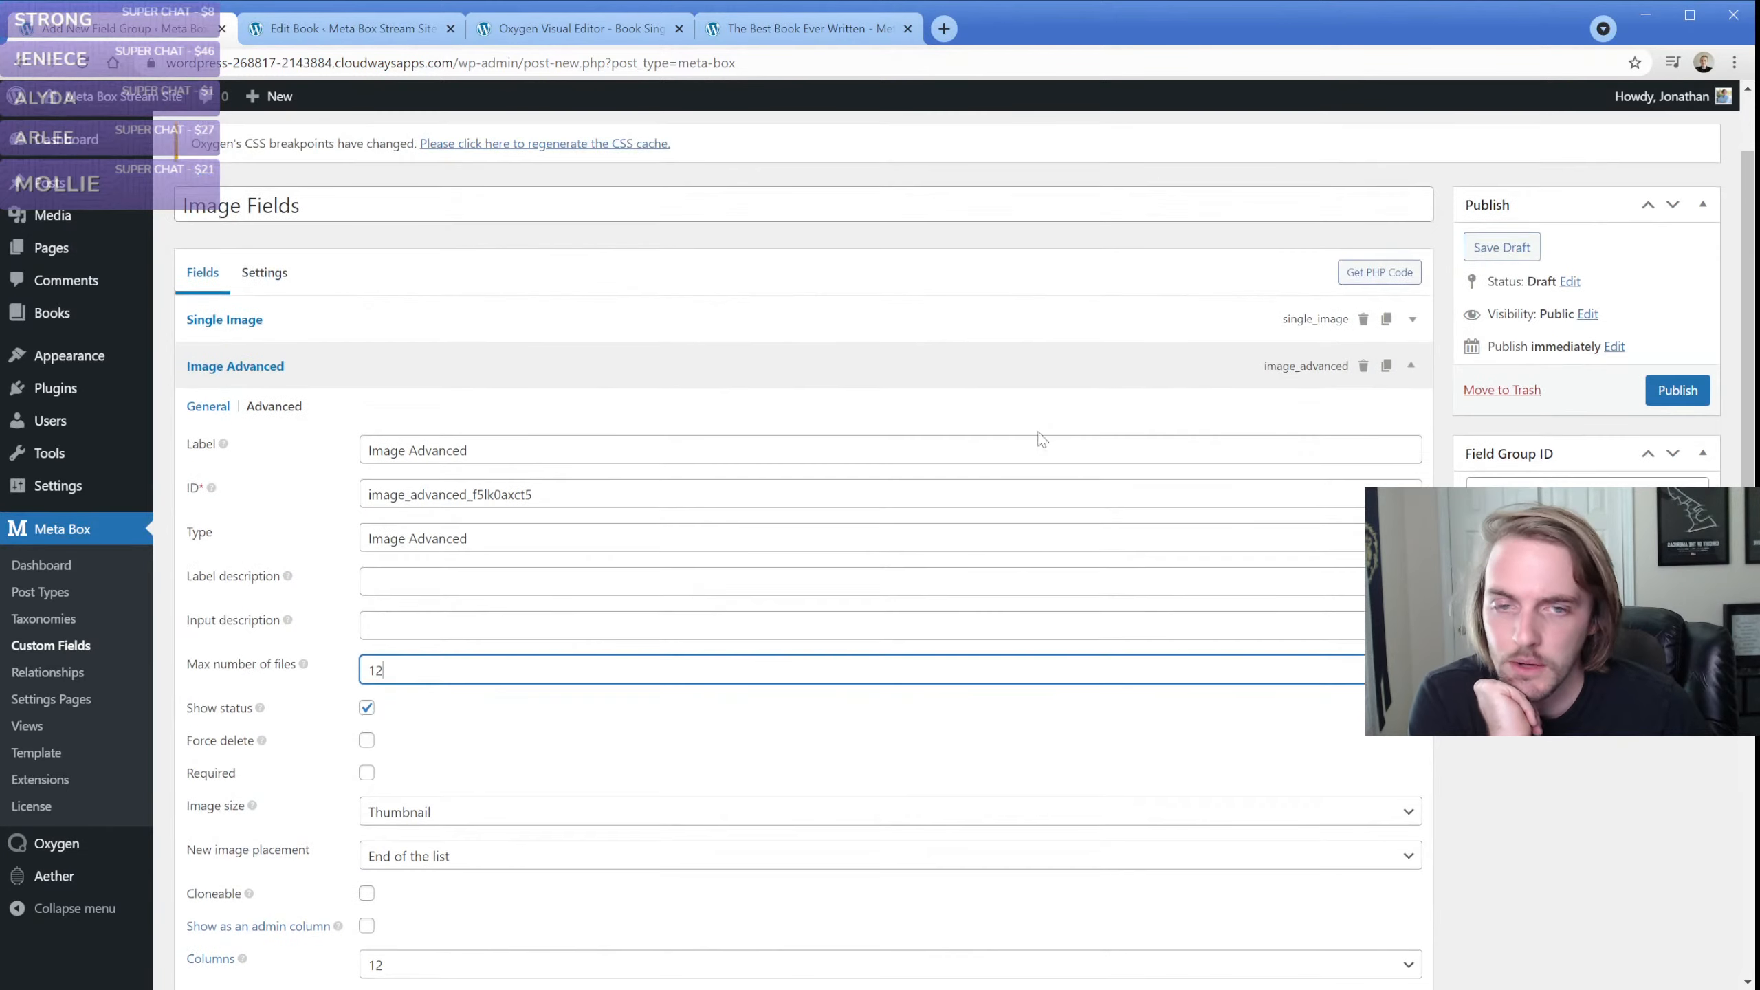
left_click(1672, 401)
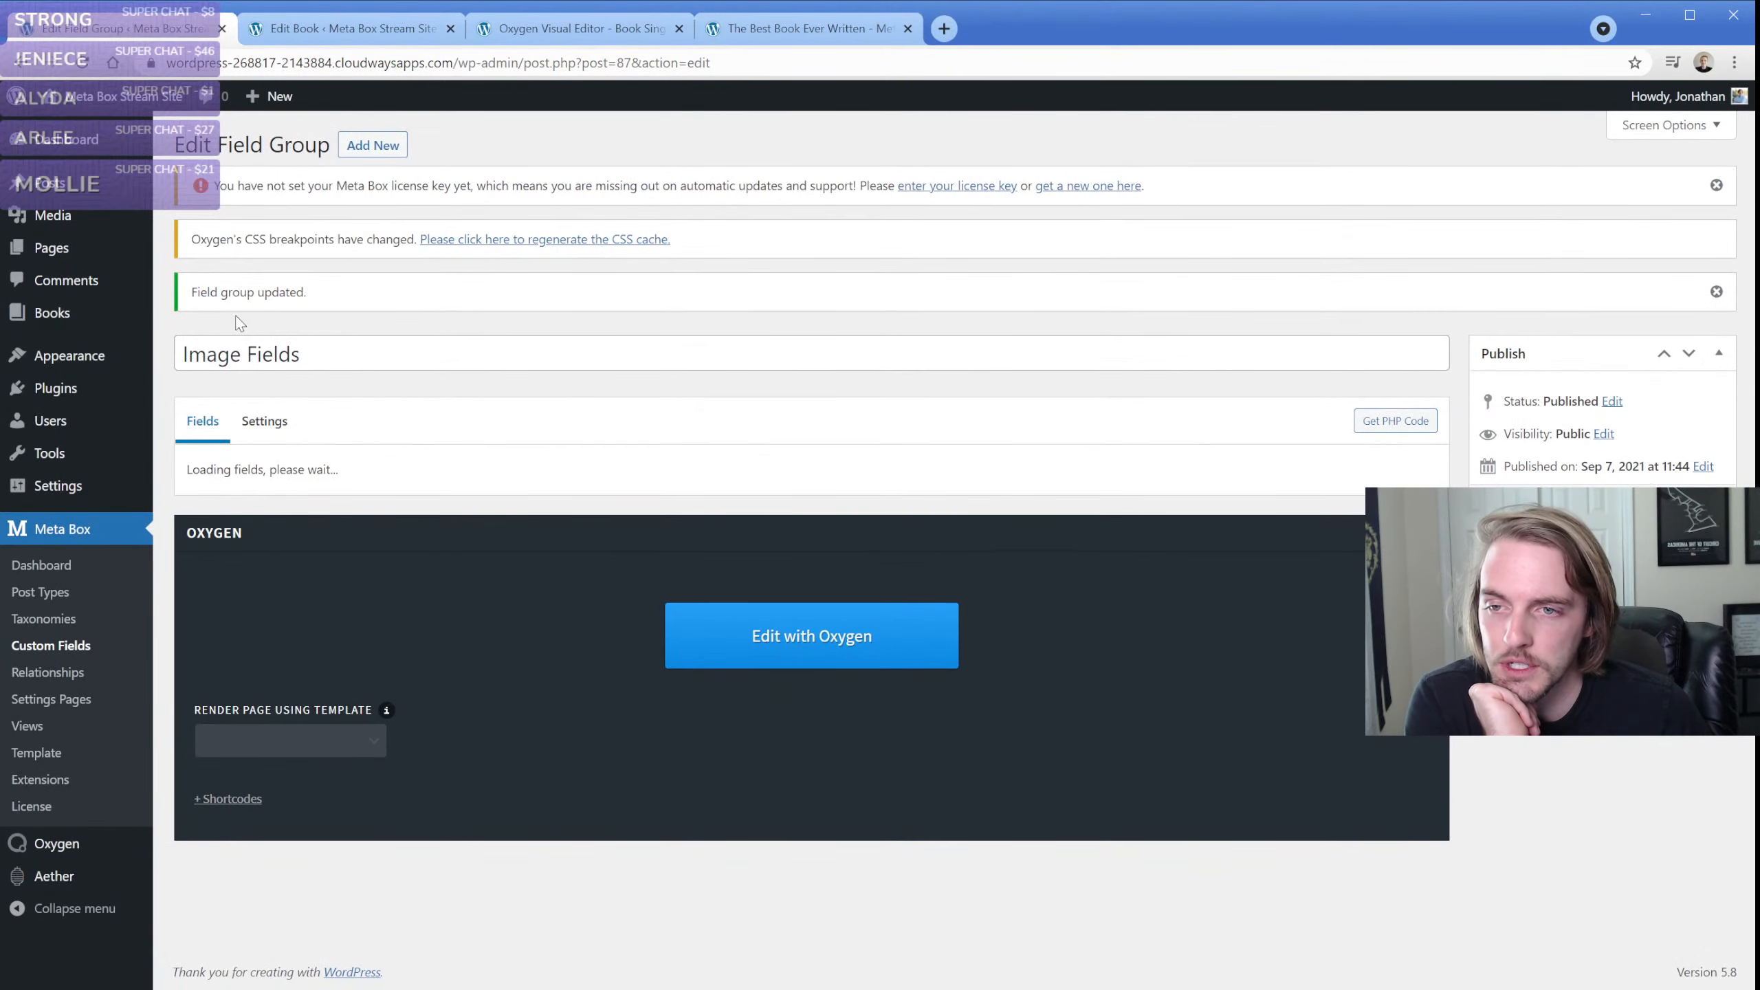
Open a new book form in a separate tab, collapse its Book Fields box, and locate the Image Fields box
mouse_move(131, 314)
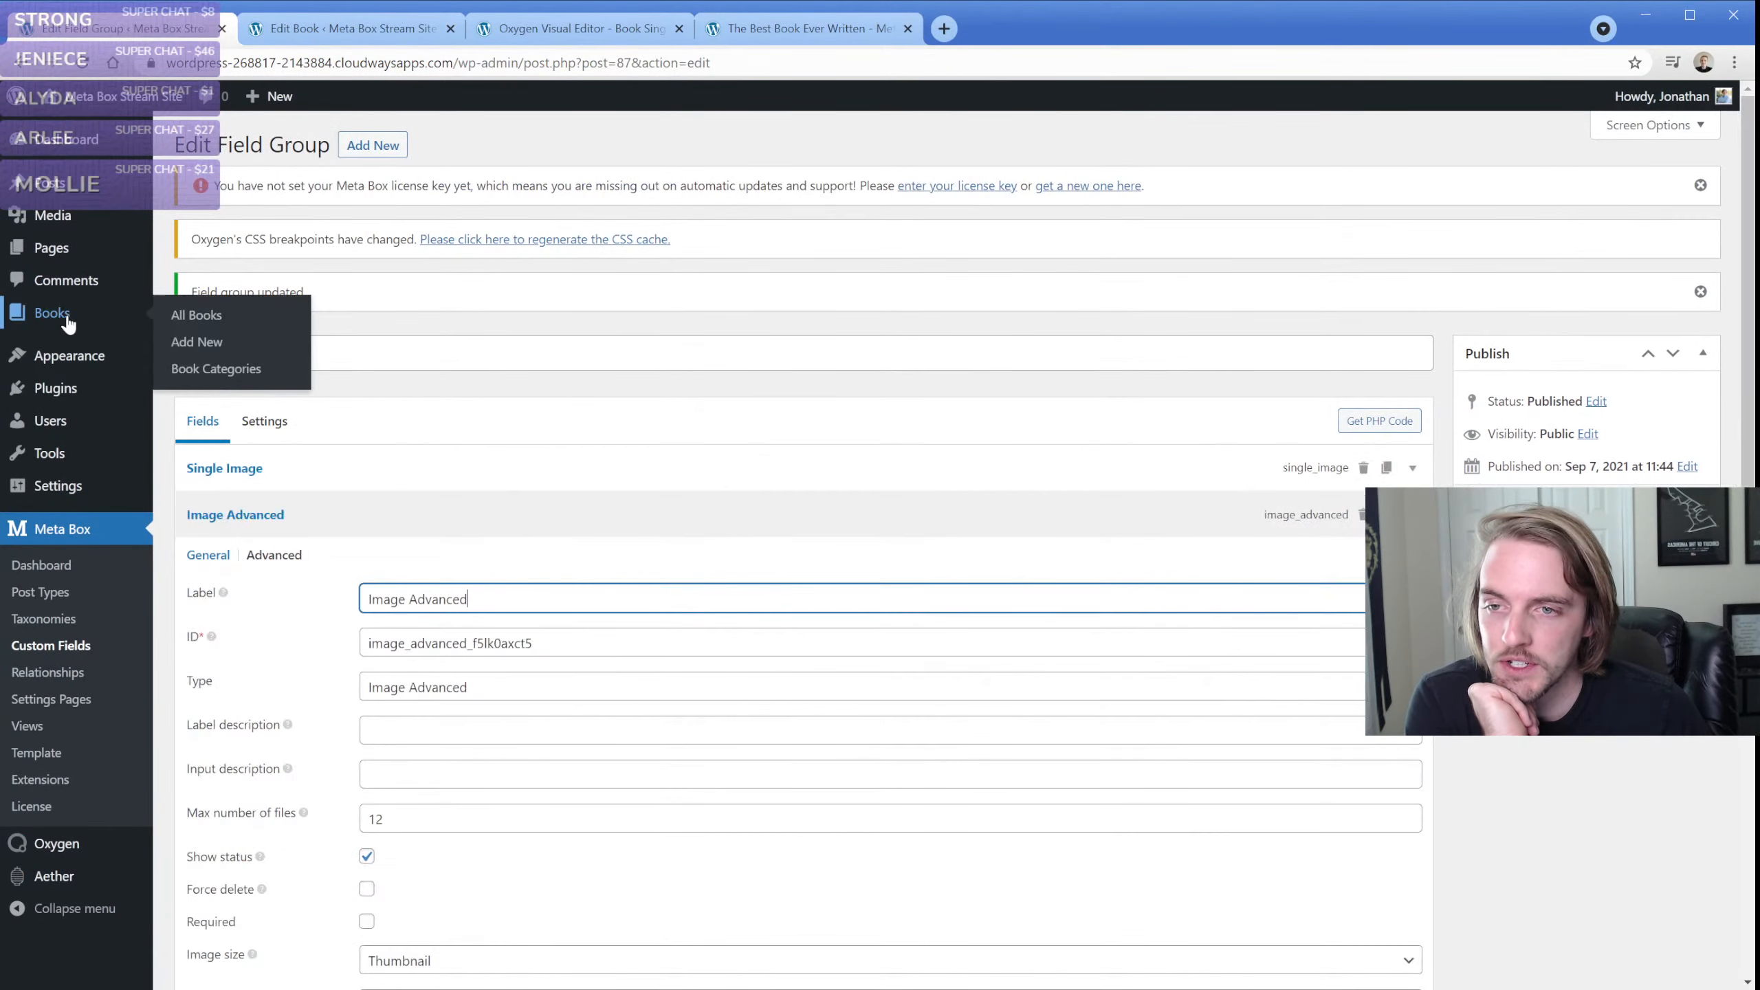
middle_click(233, 339)
left_click(366, 28)
left_click(321, 378)
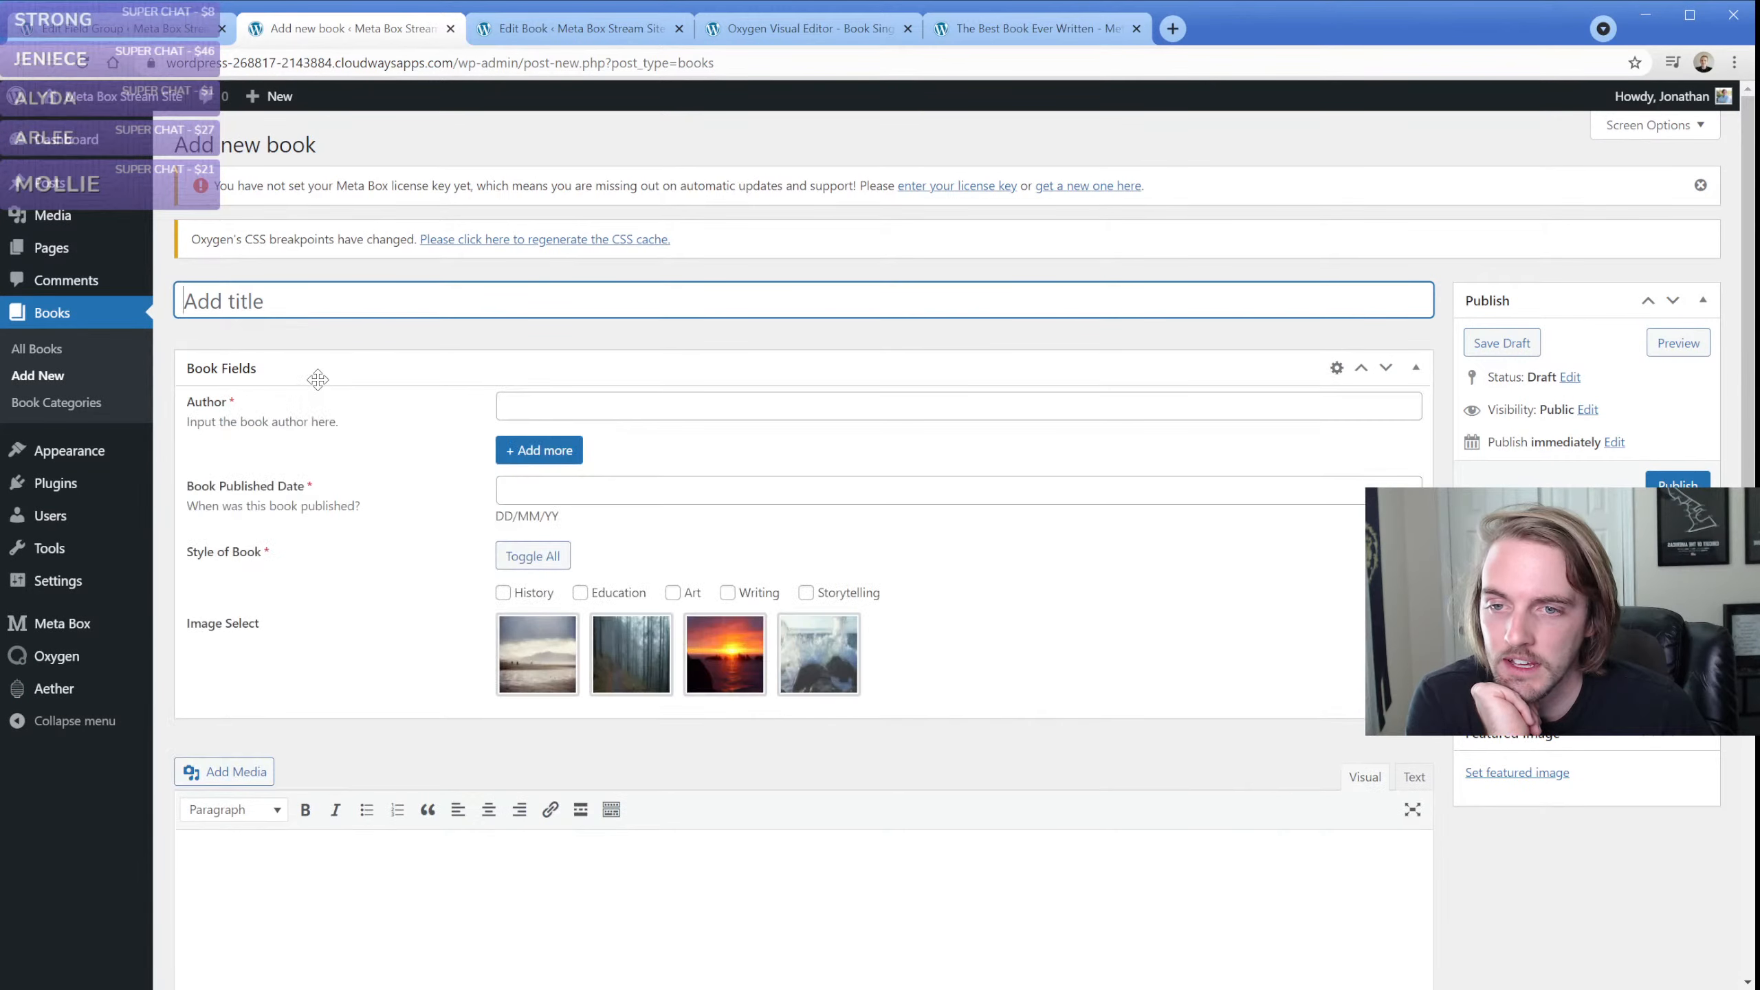
left_click(326, 376)
scroll(335, 388, "down", 7)
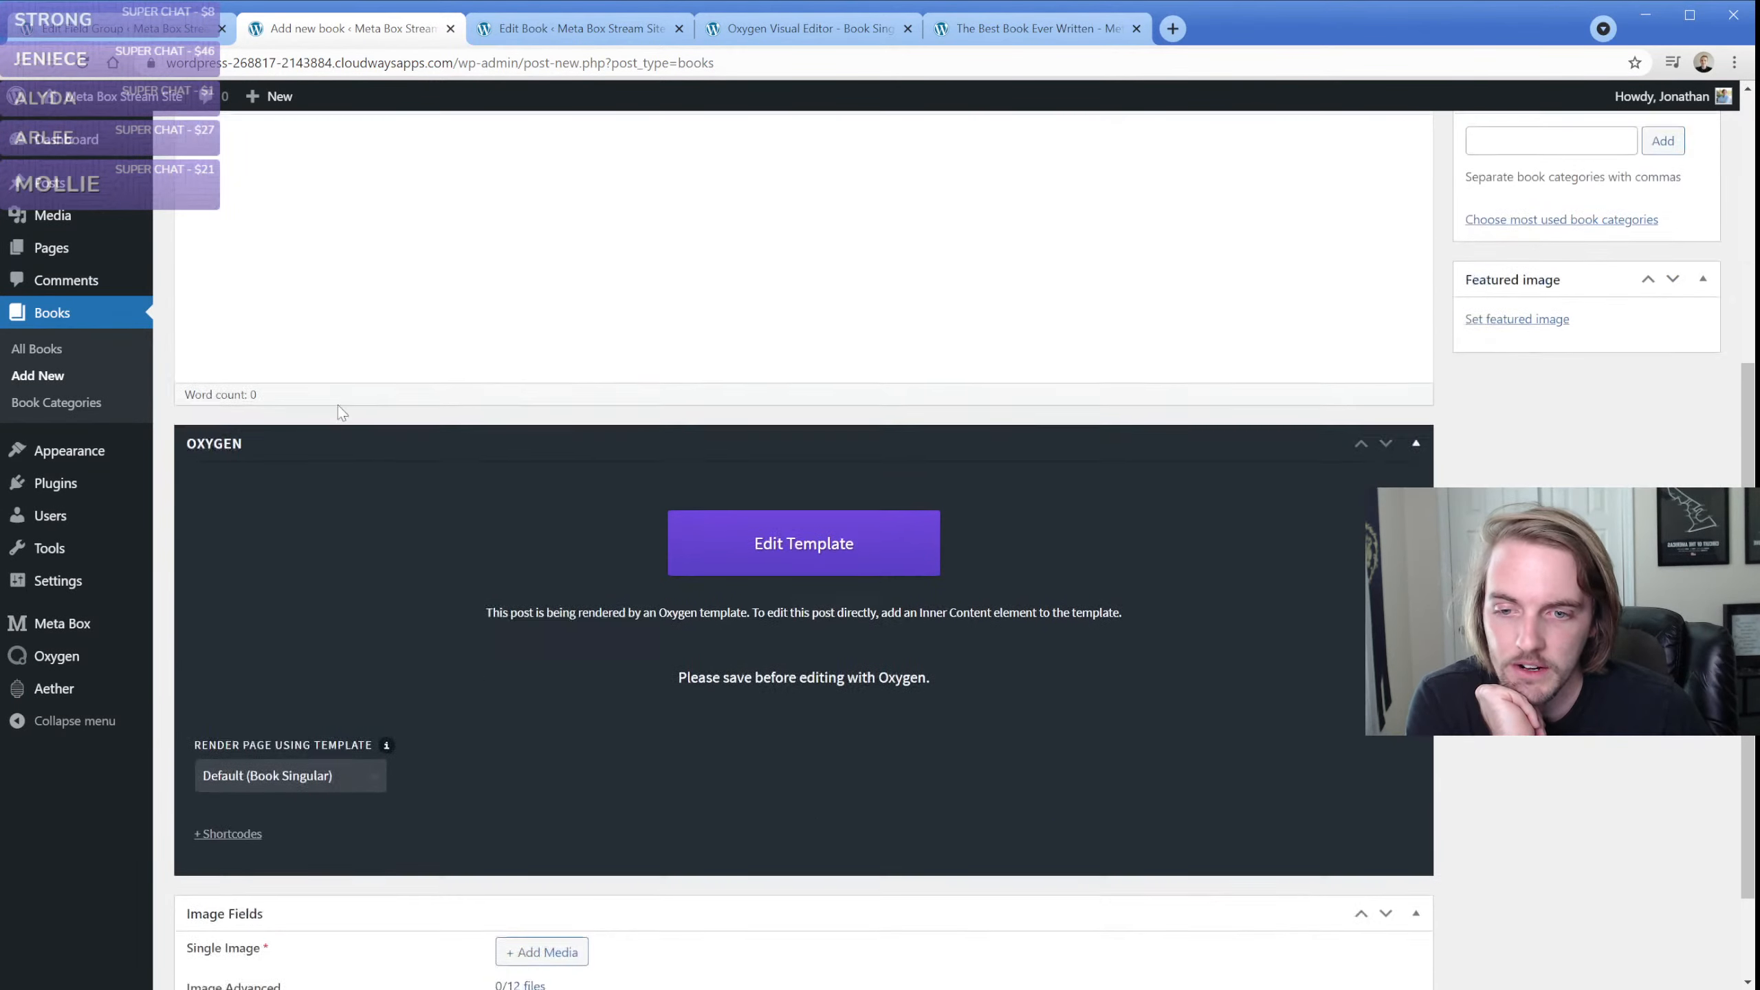
Set the Image Fields group's position to After post title and update the field group
left_click(128, 29)
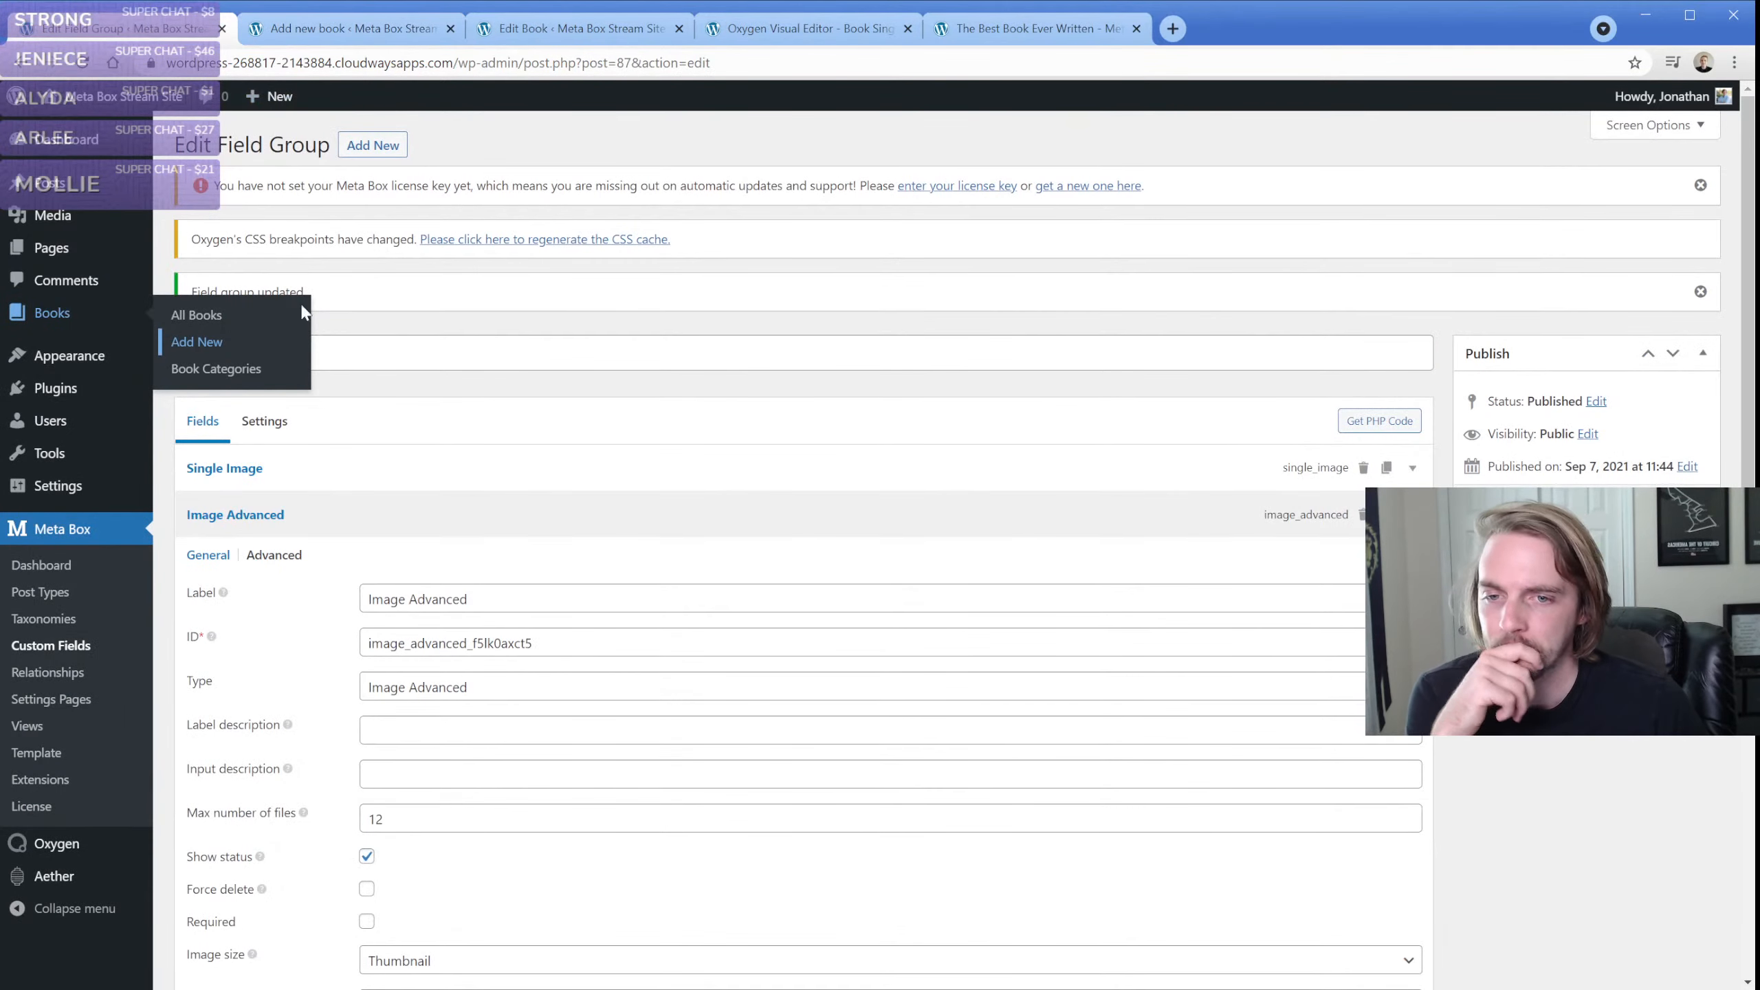
left_click(264, 421)
scroll(342, 628, "down", 1)
left_click(427, 555)
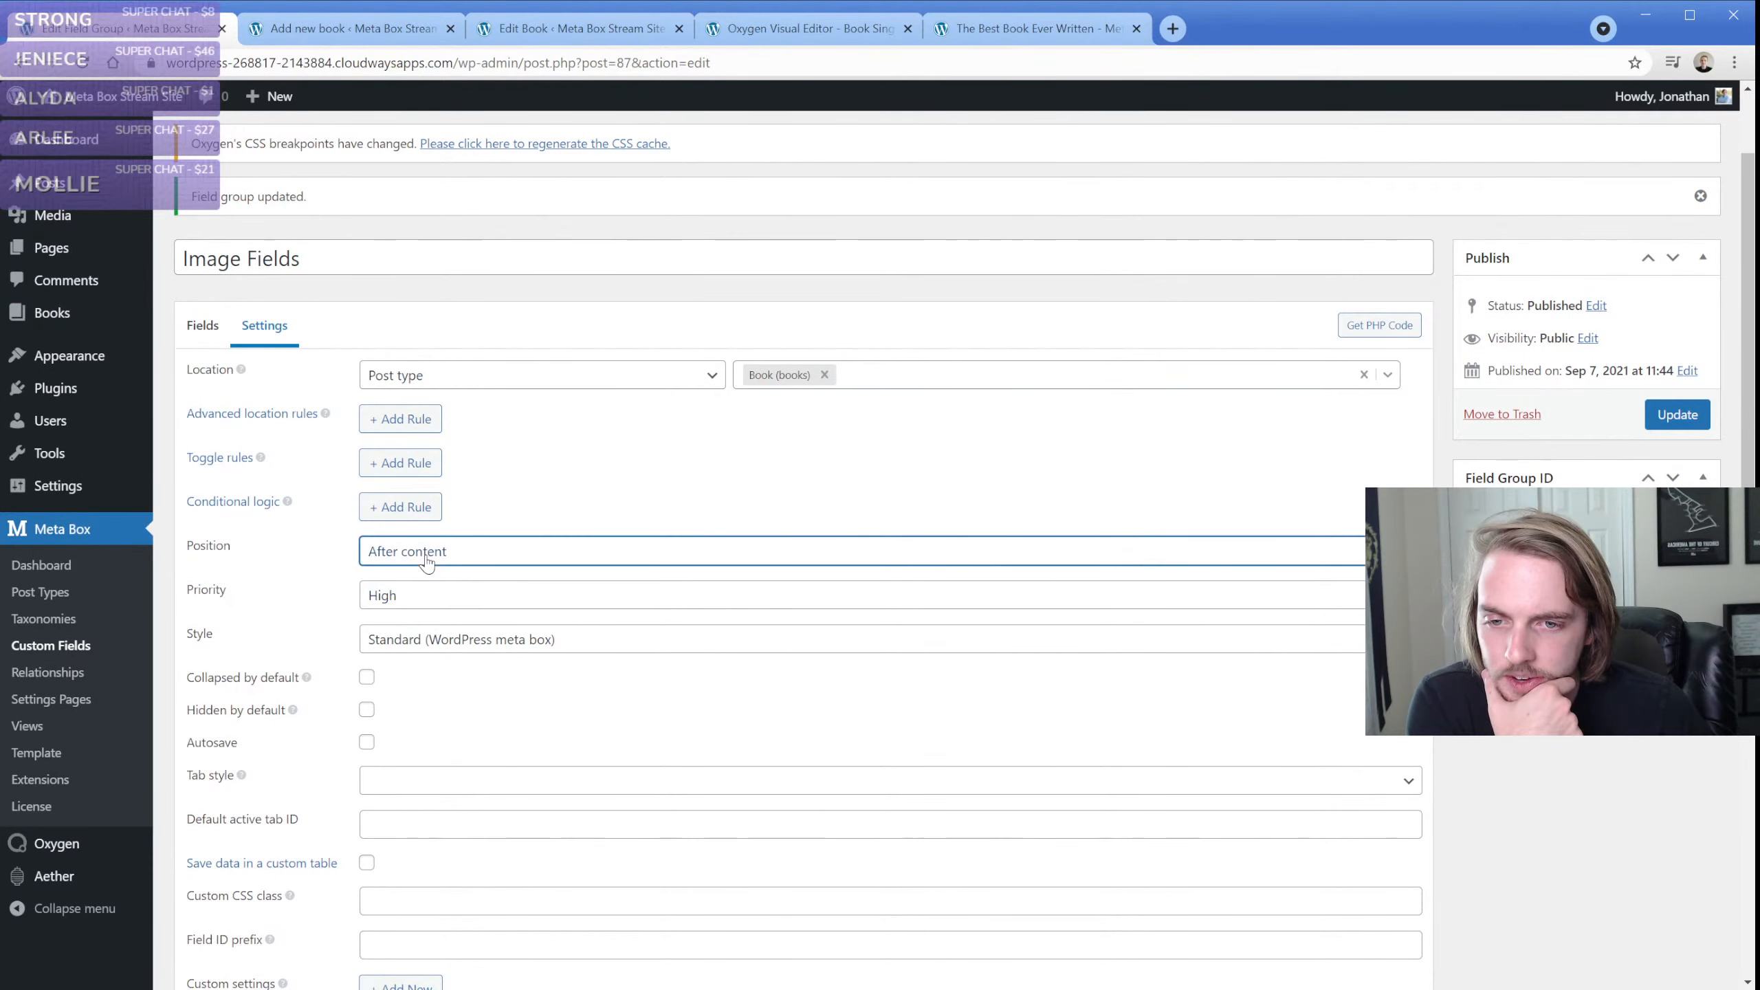
left_click(456, 635)
left_click(1677, 414)
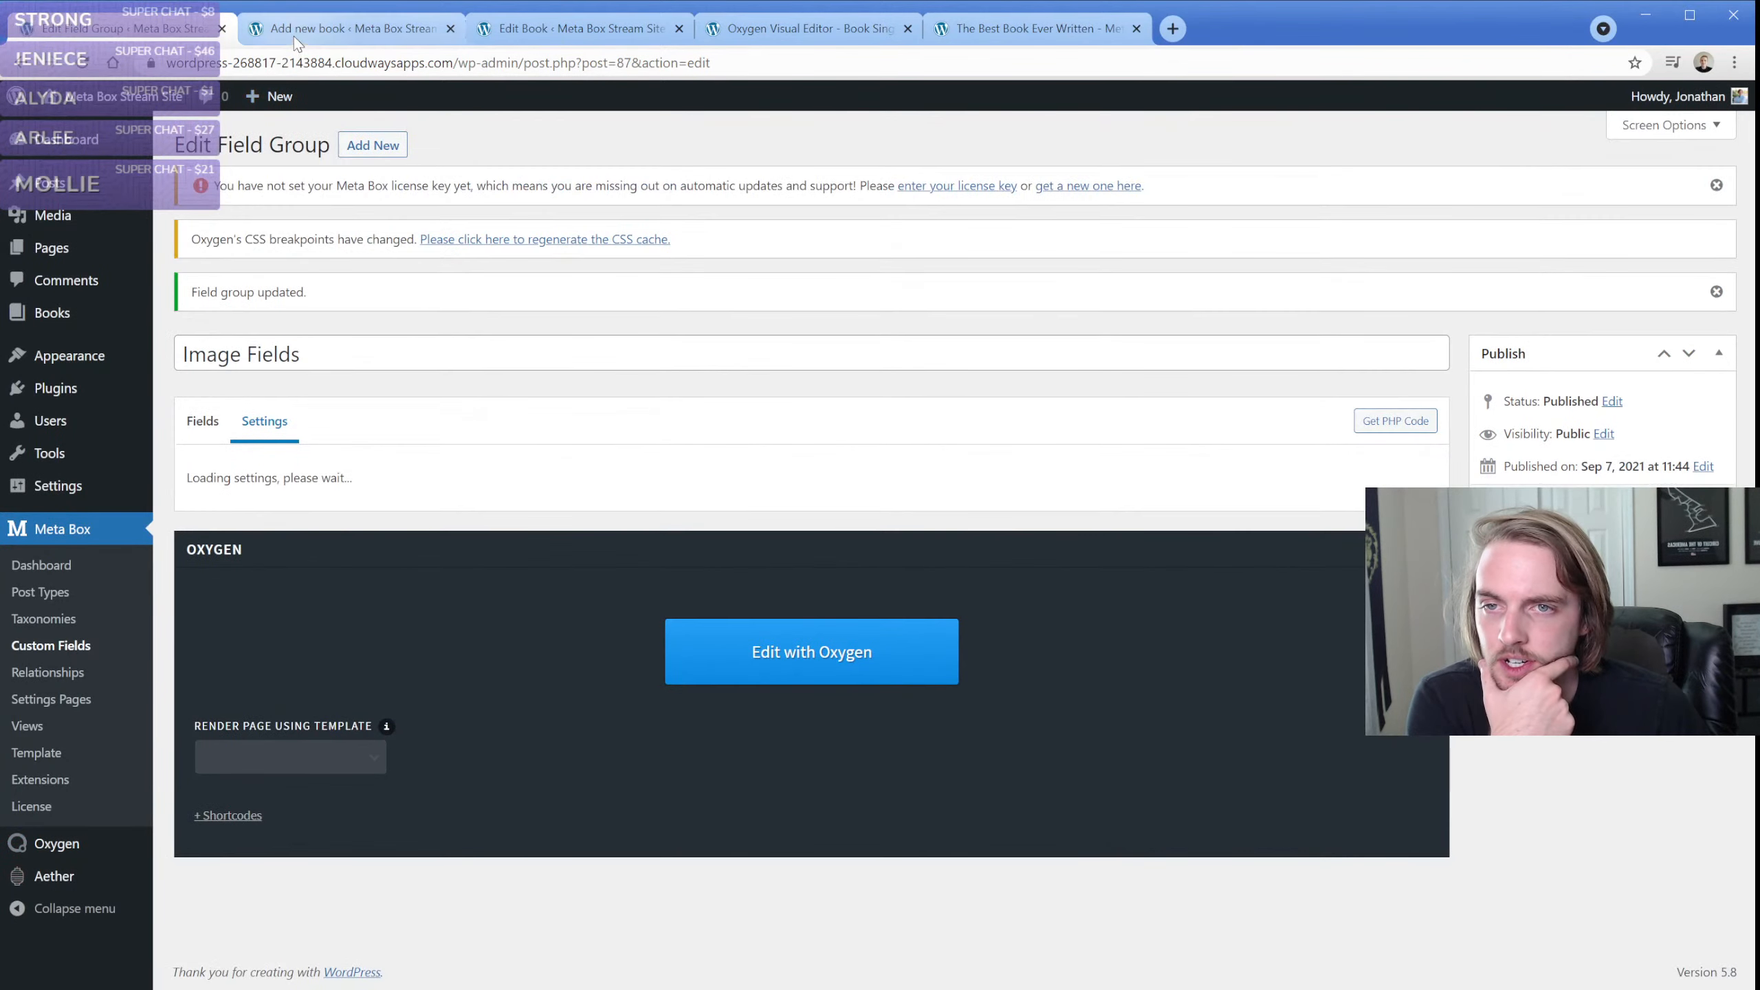
Return to the refreshed new book form and choose the red sunset photo for the Single Image field
left_click(297, 40)
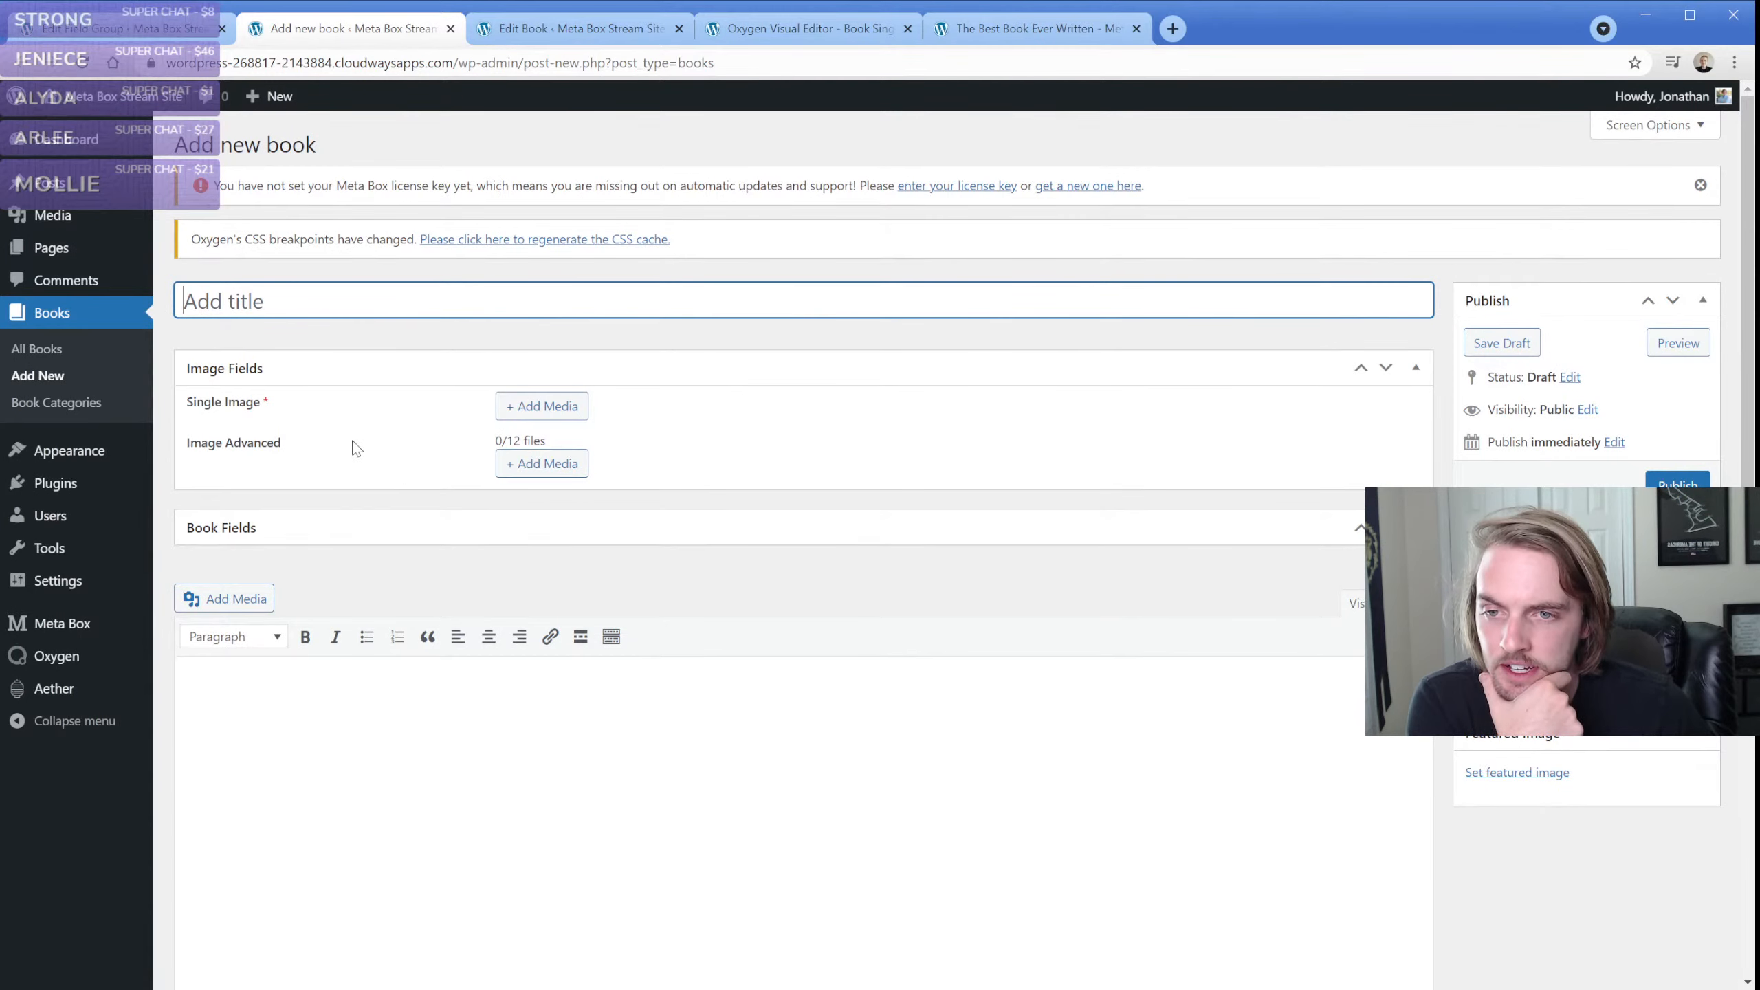
left_click(528, 408)
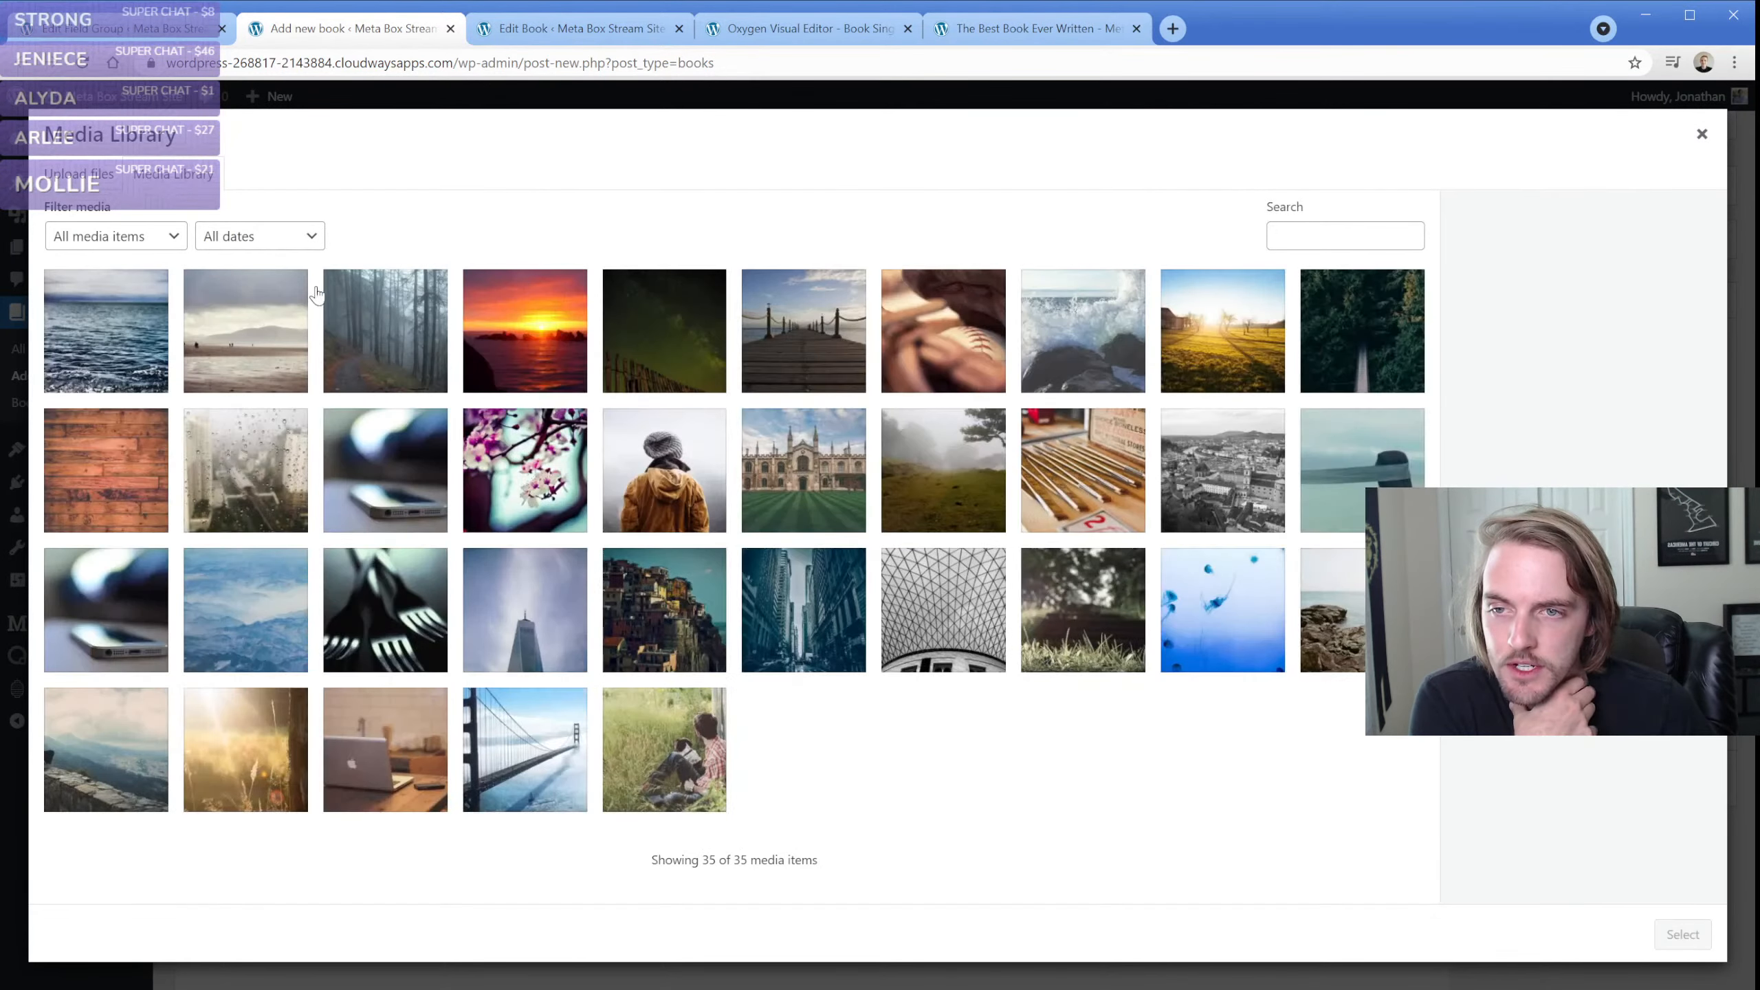
left_click(495, 348)
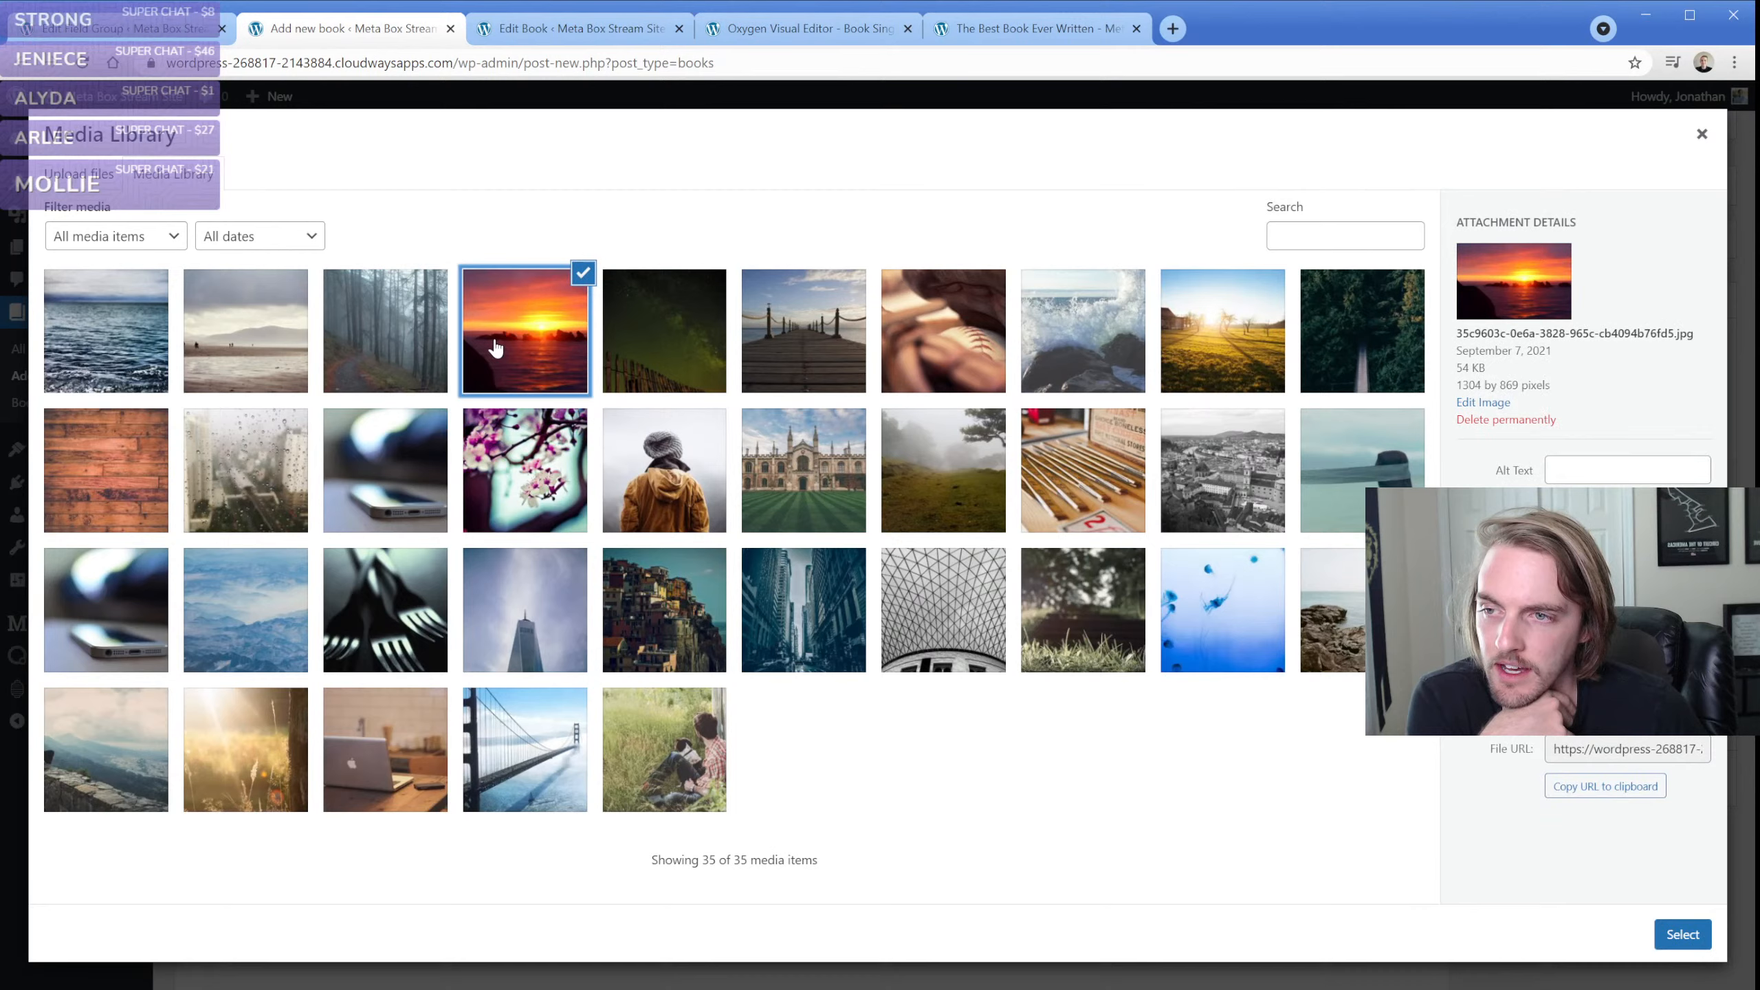
left_click(1677, 933)
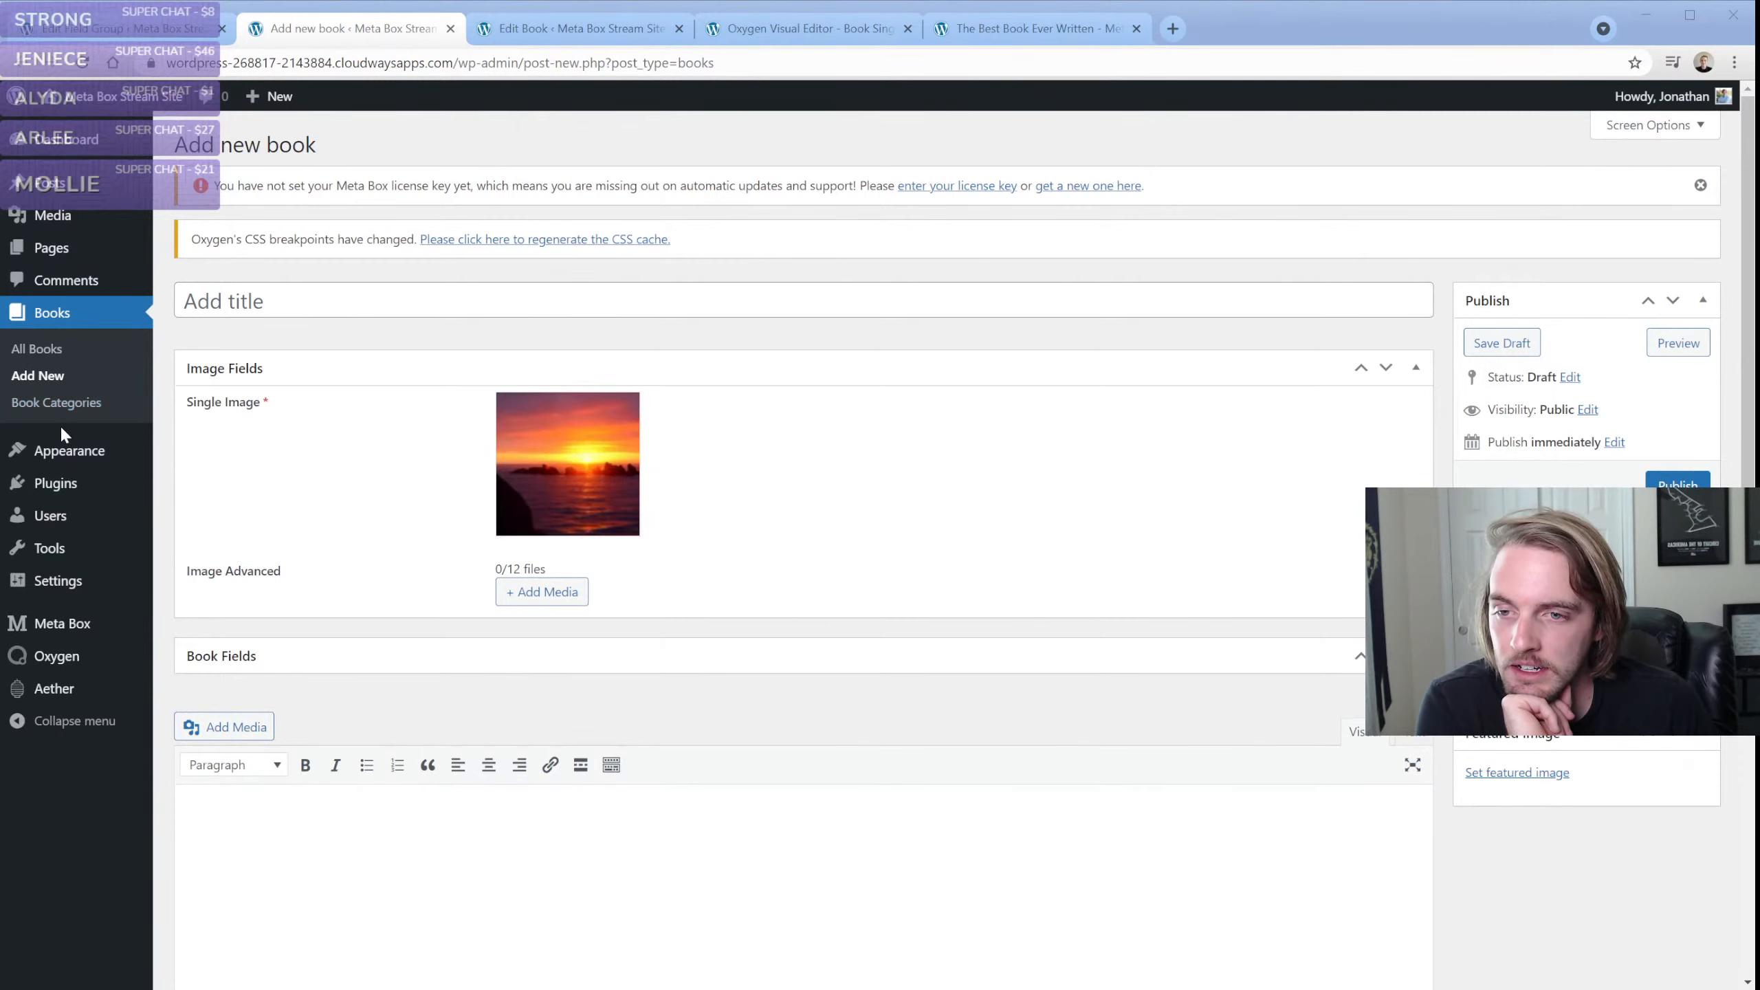
left_click(371, 444)
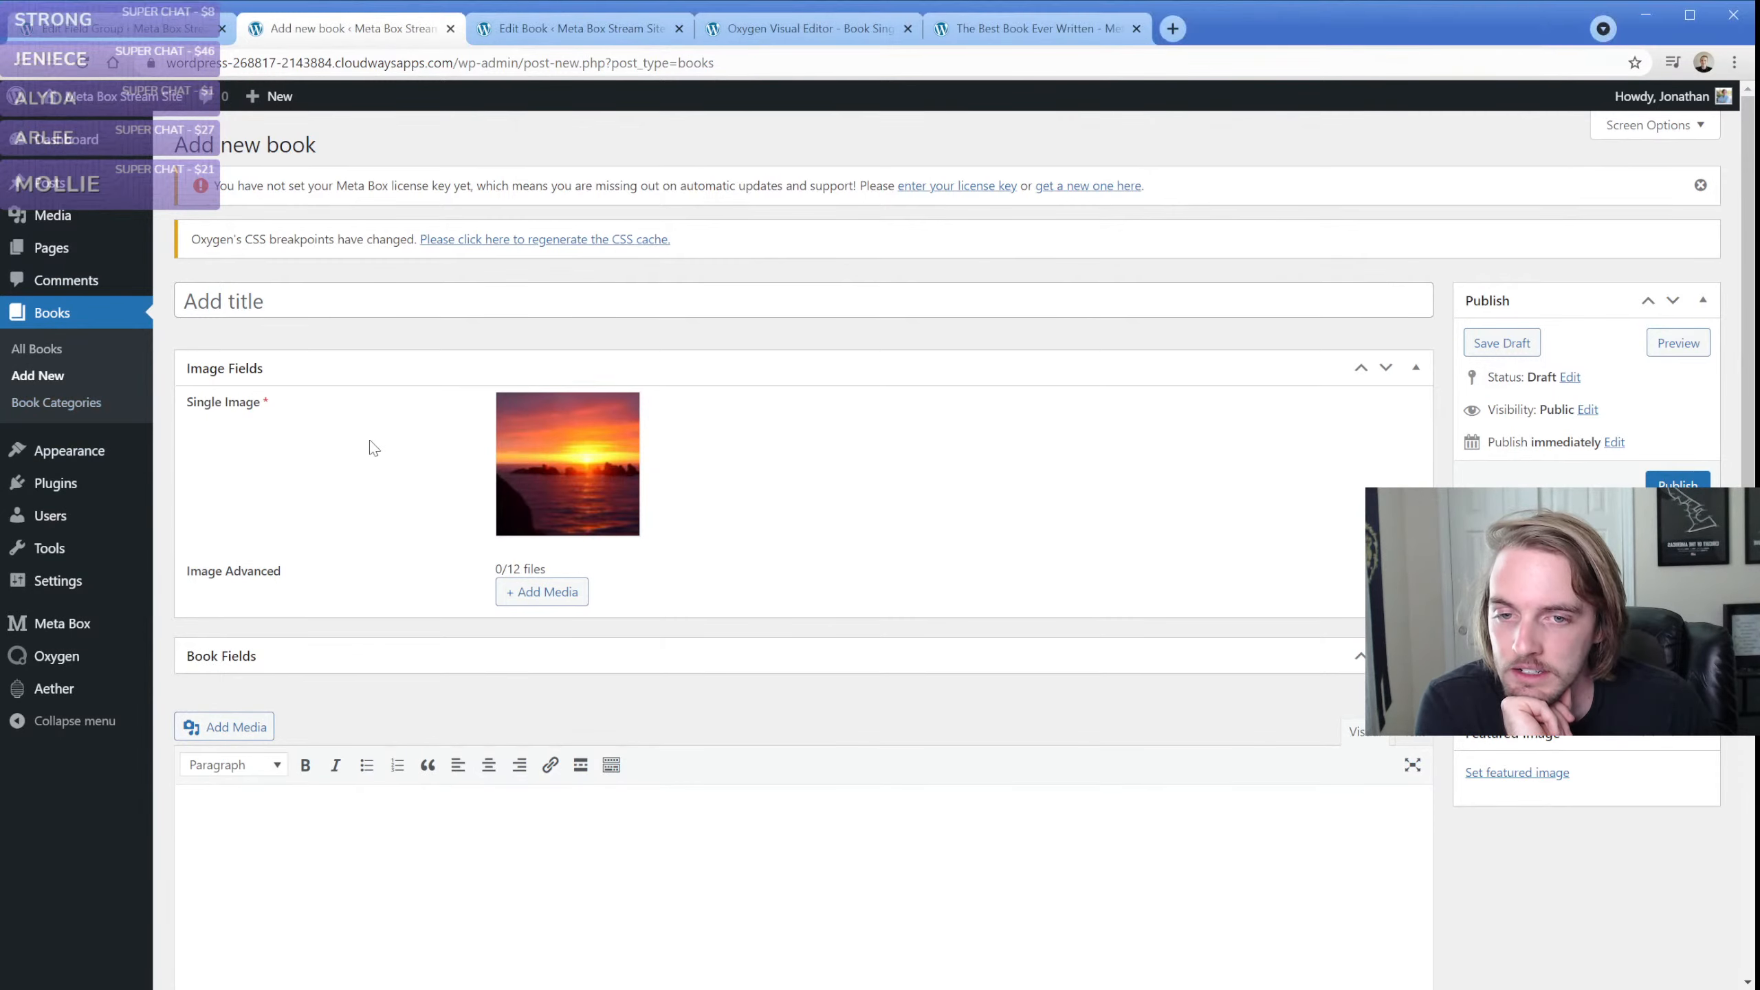
Add the foggy forest, green night sky, wooden pier, baseball and crashing wave photos to the Image Advanced field
left_click(549, 601)
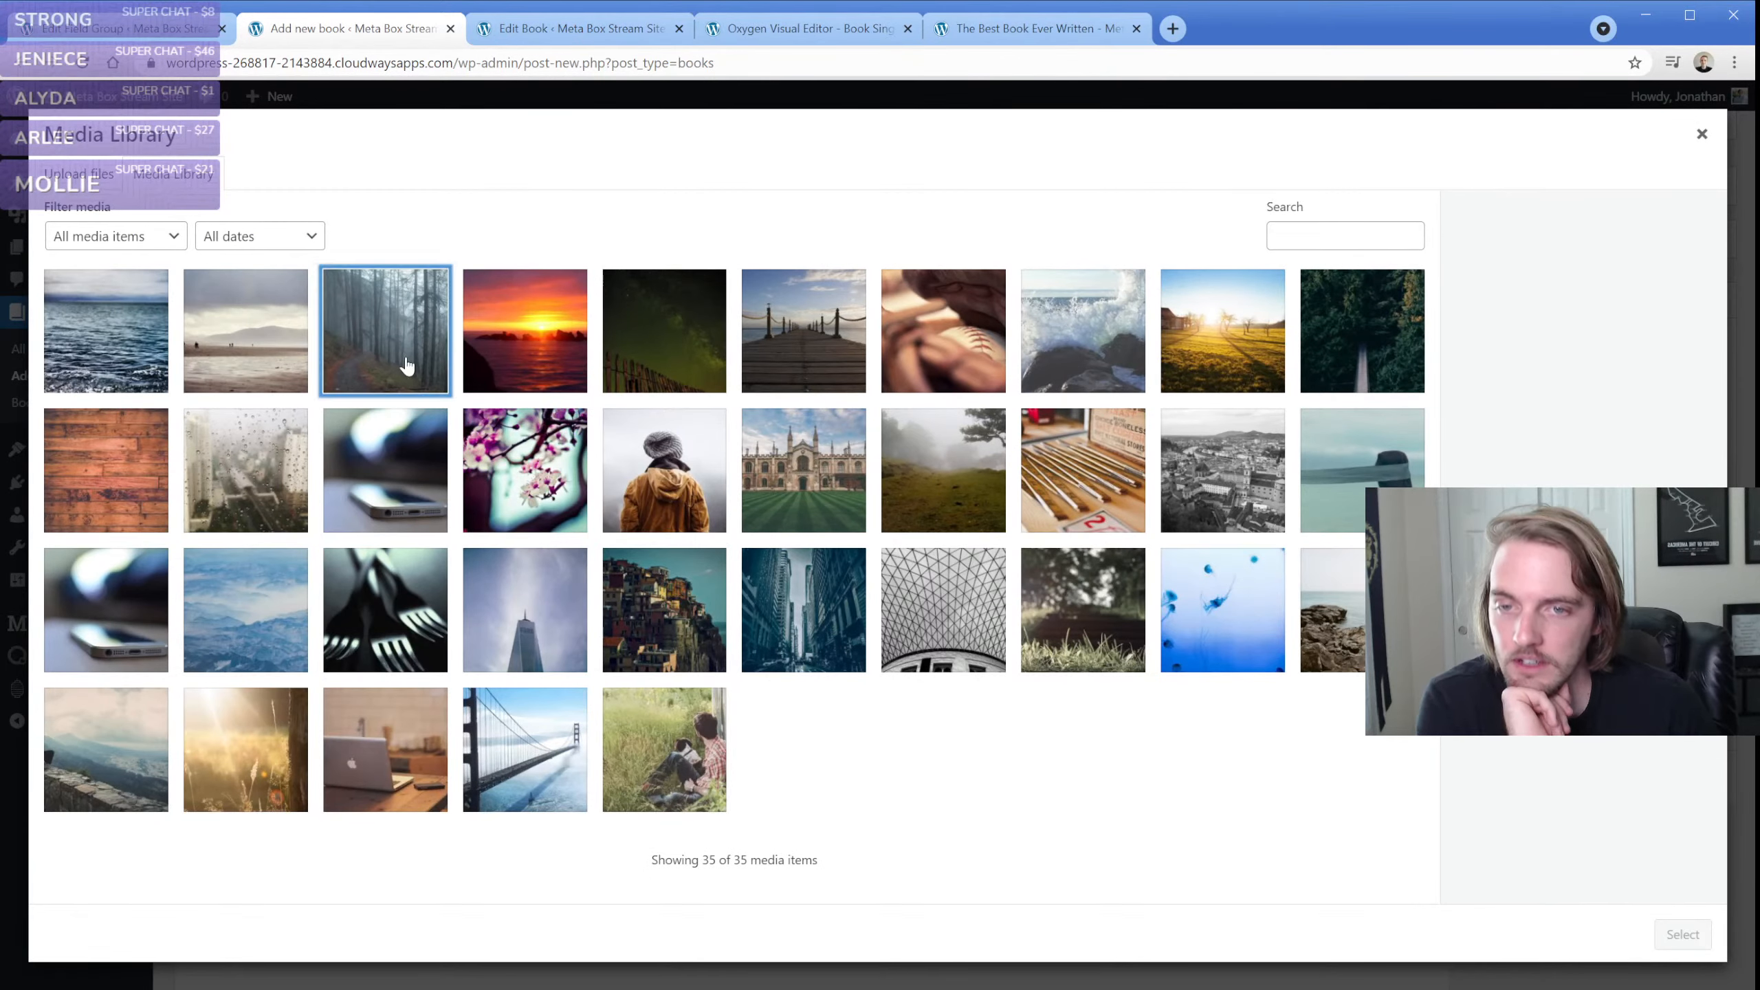
left_click(404, 364)
left_click(669, 360)
left_click(841, 346)
left_click(928, 343)
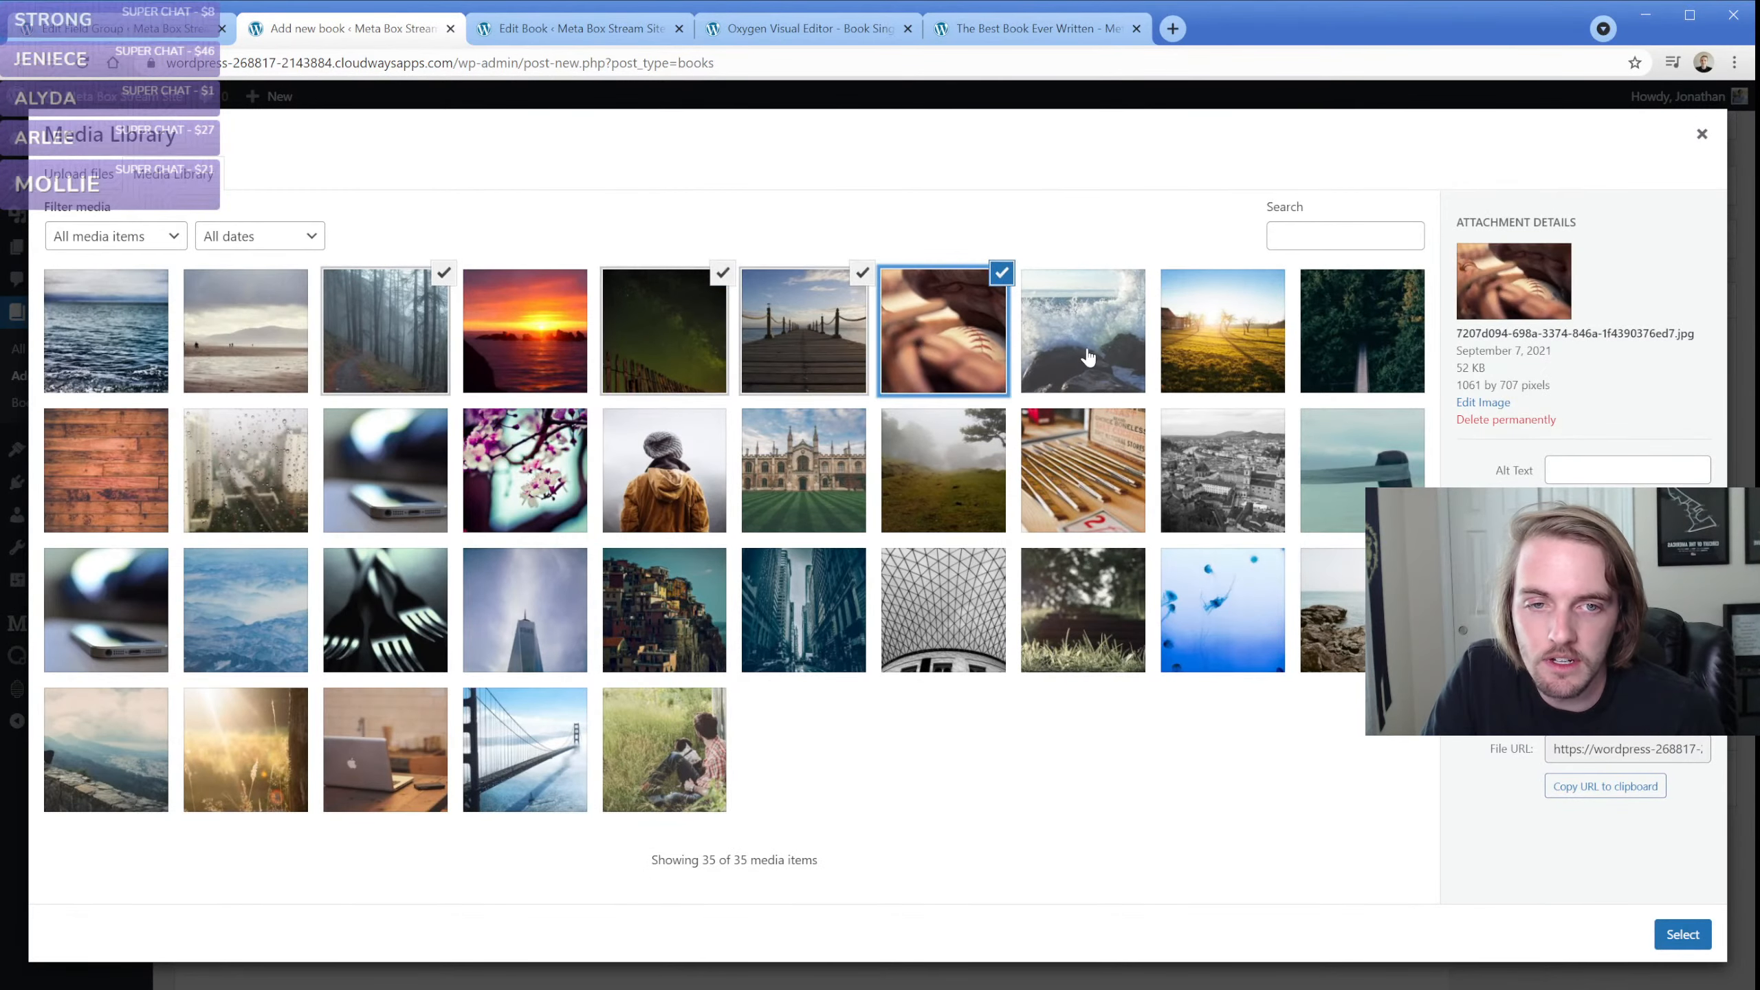
left_click(1086, 352)
left_click(1681, 934)
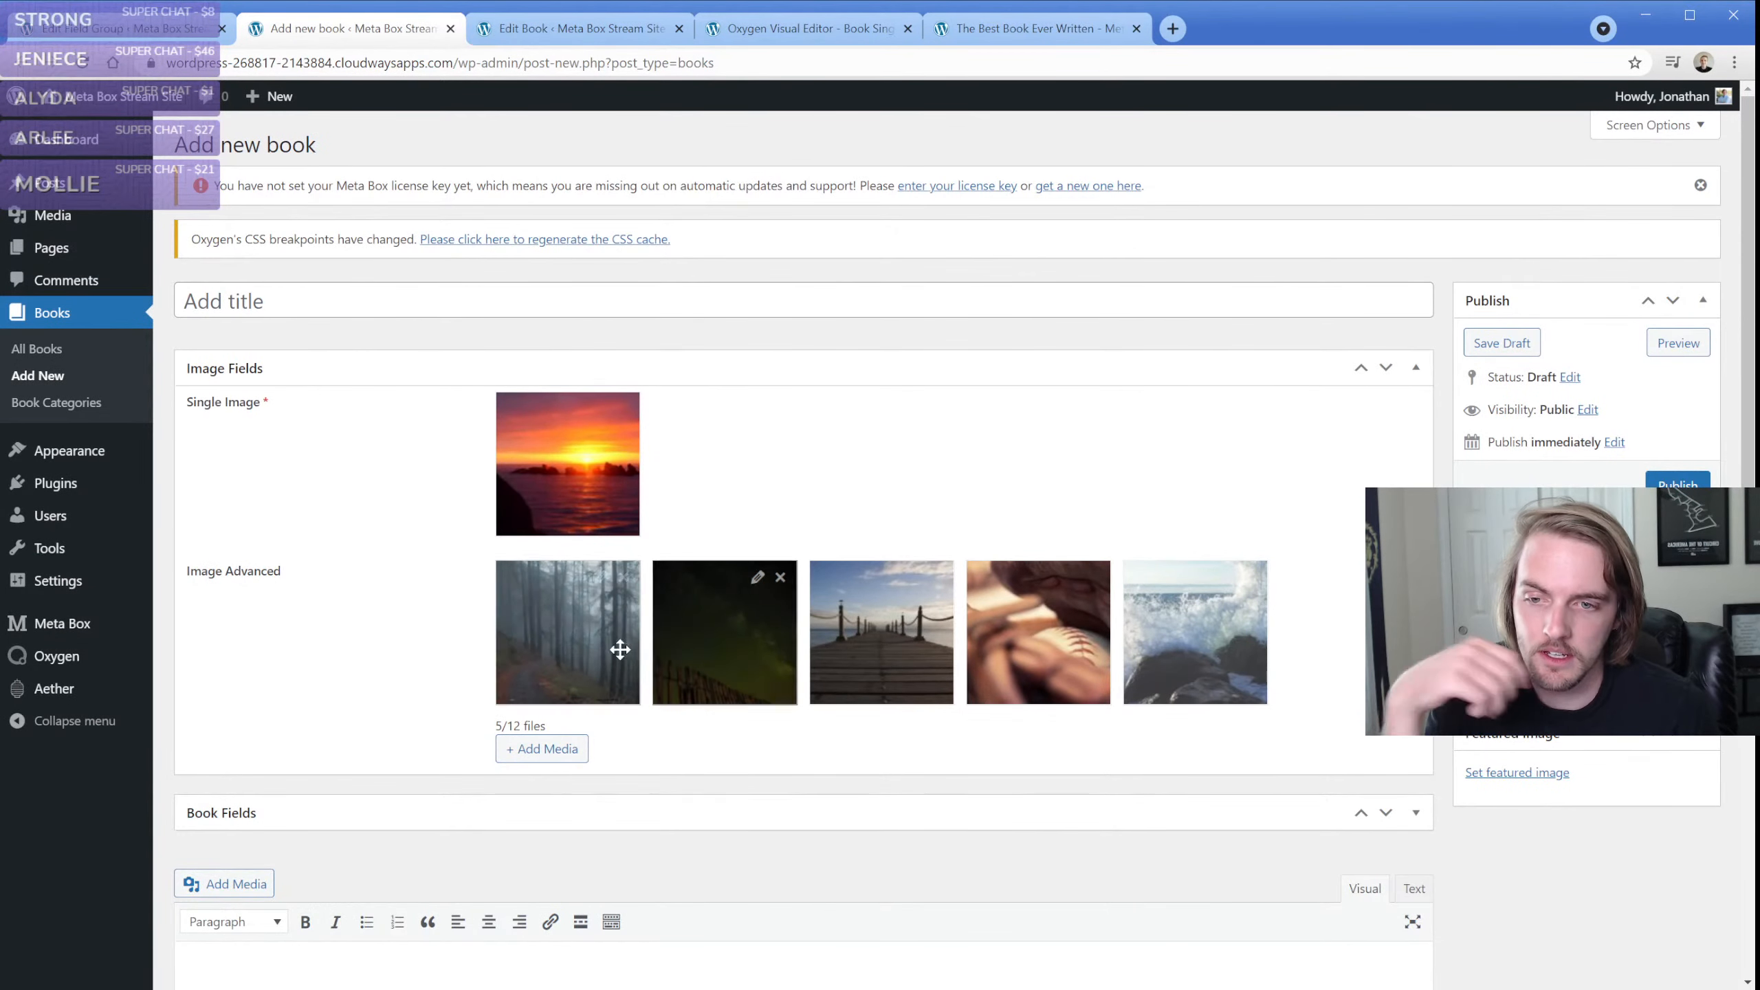
mouse_move(547, 461)
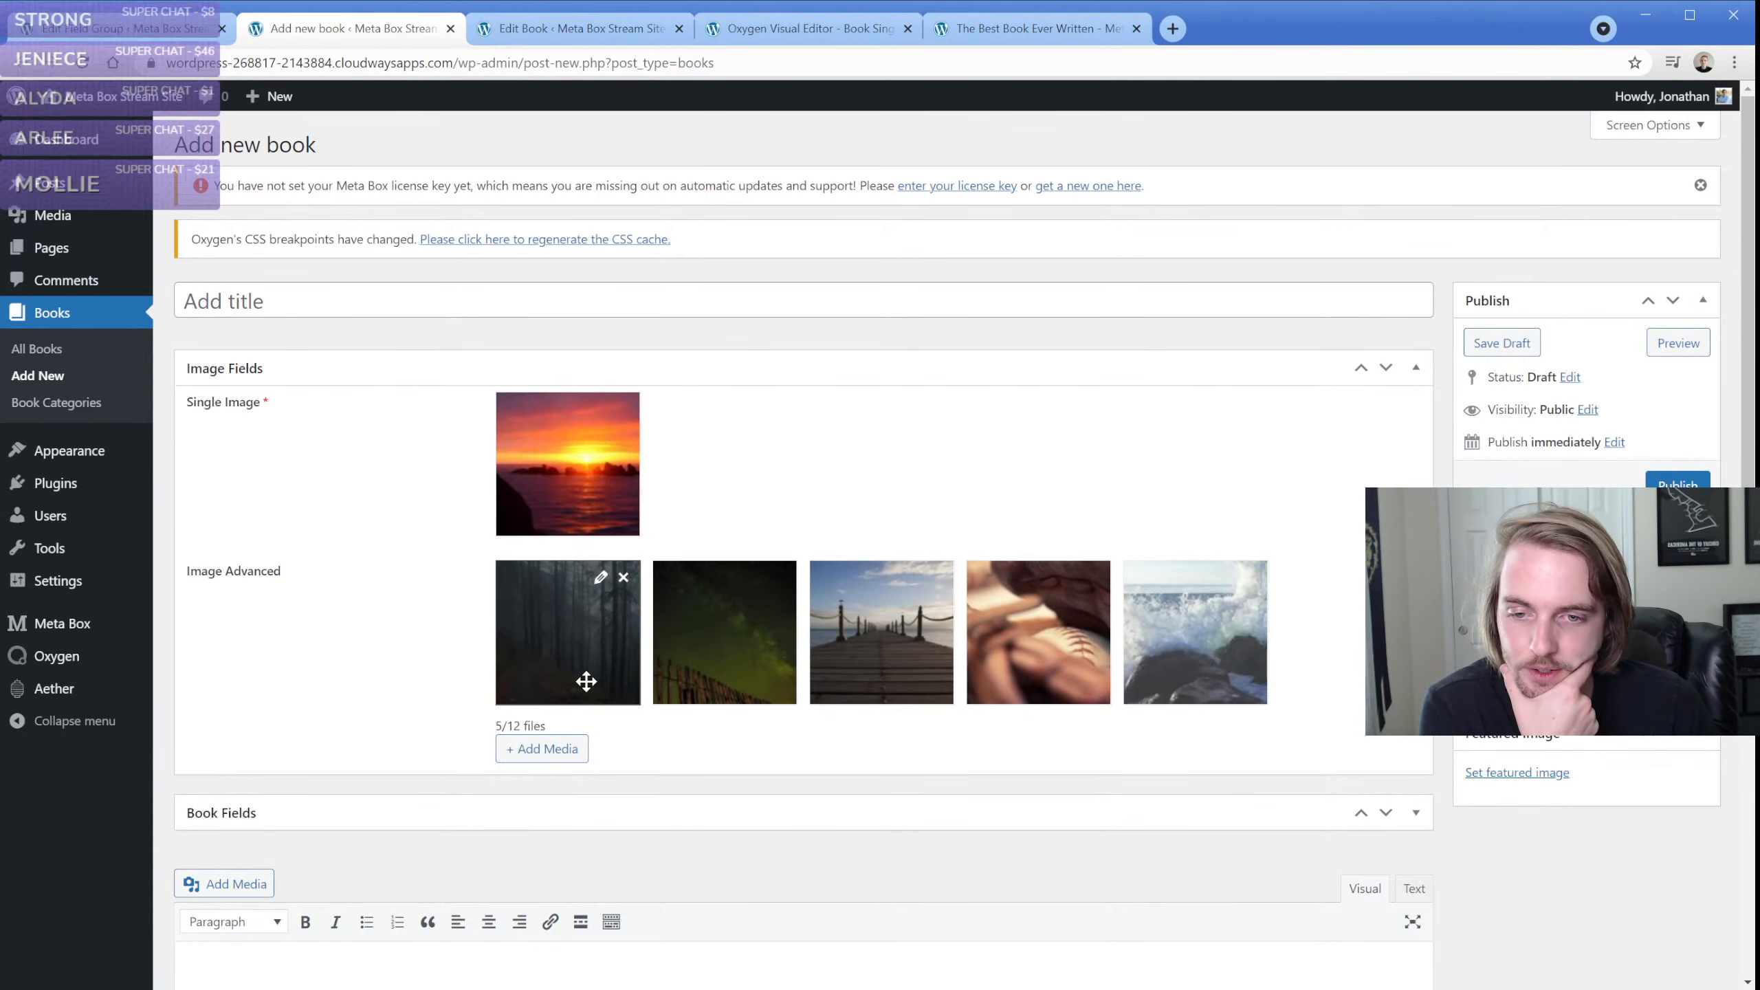
Move the baseball photo to the front of the Image Advanced images and publish the book
left_click_drag(548, 726, 464, 727)
left_click(514, 728)
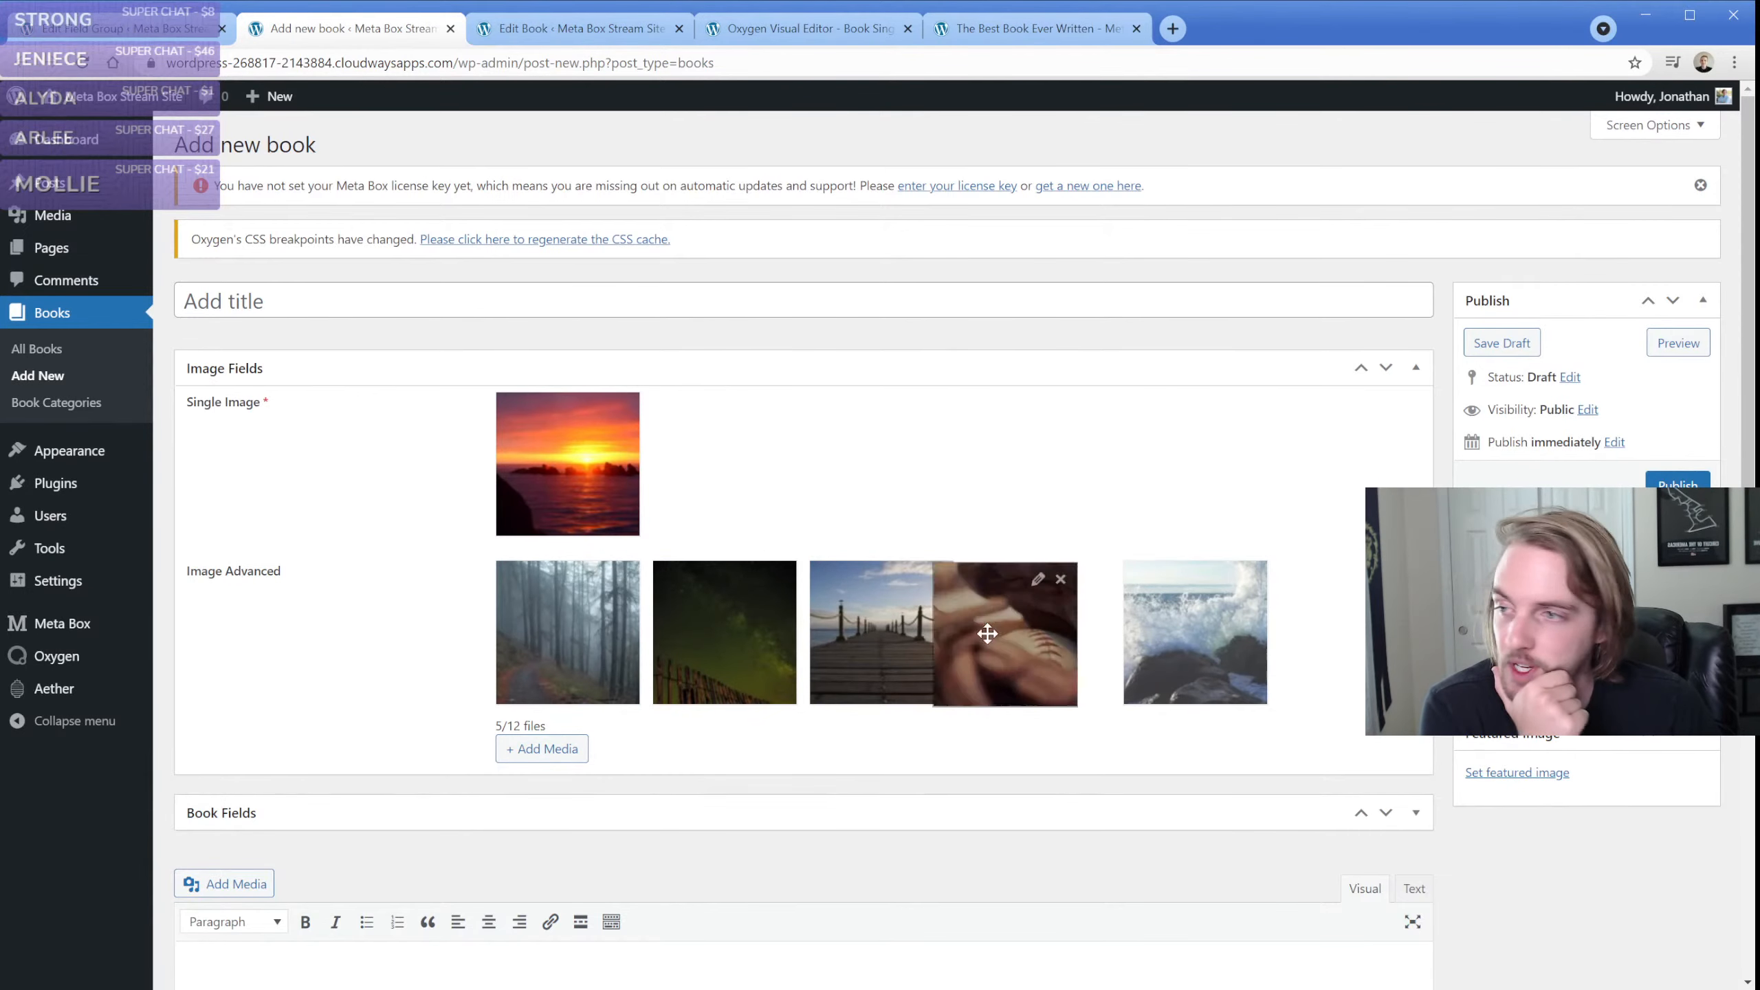
left_click_drag(997, 629, 551, 633)
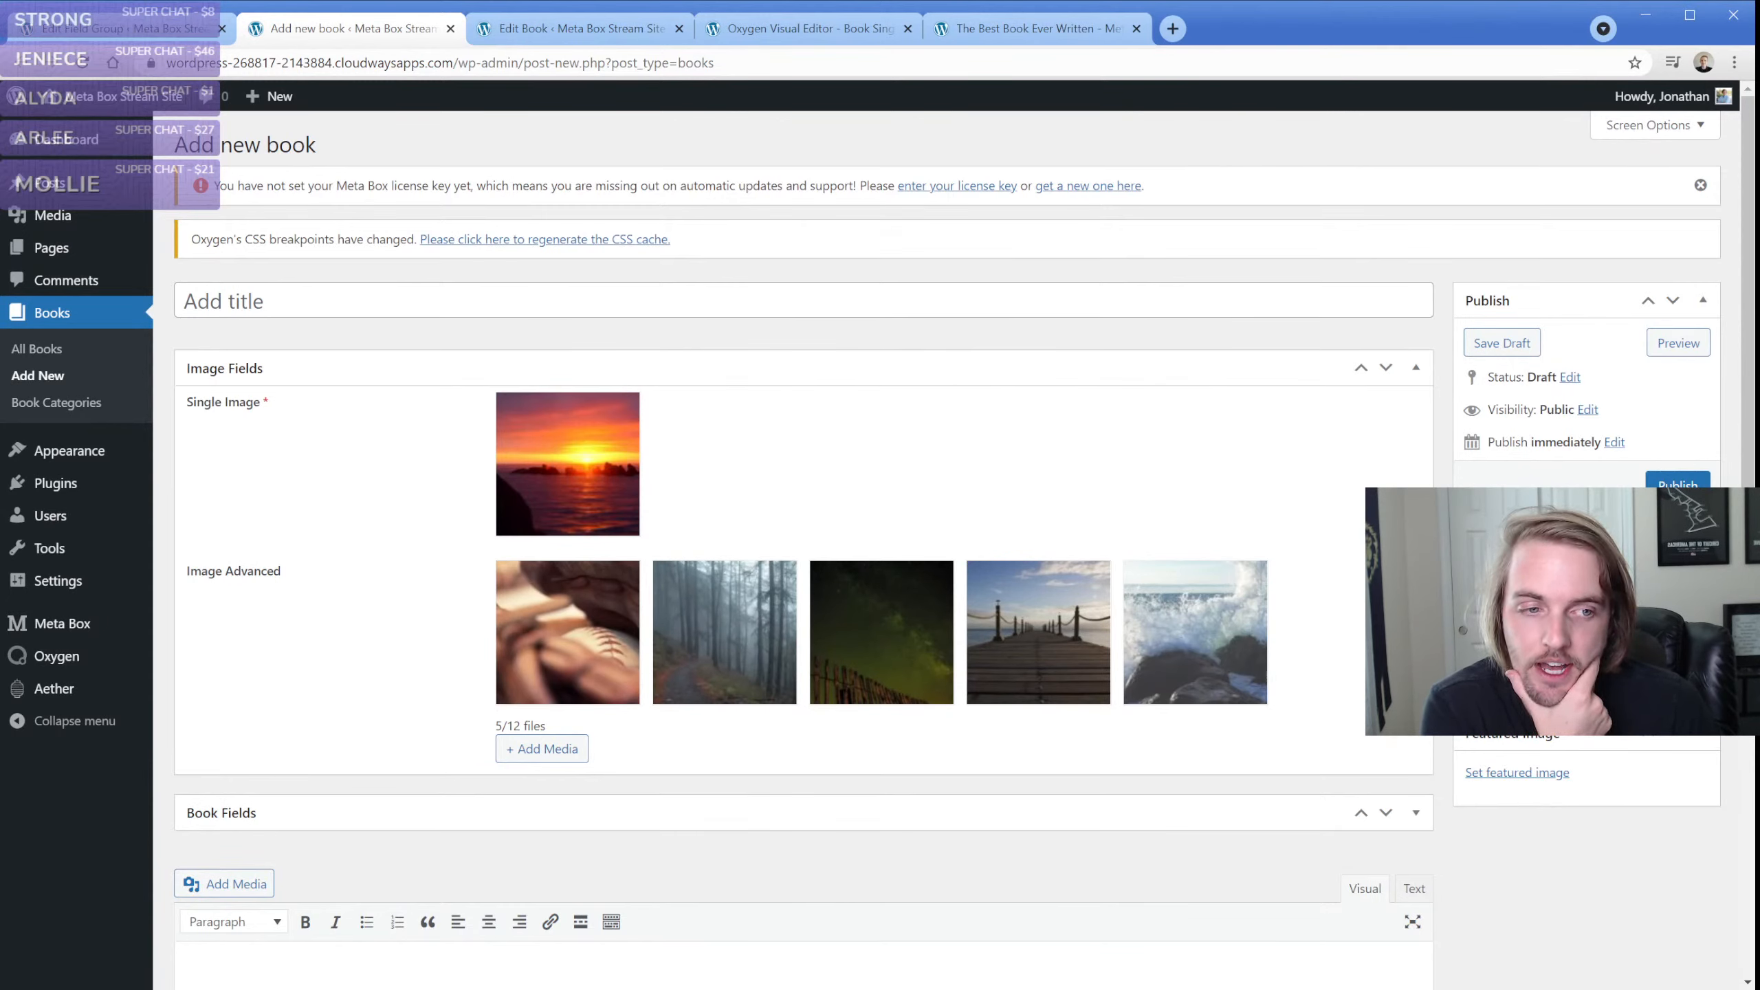
left_click(1678, 483)
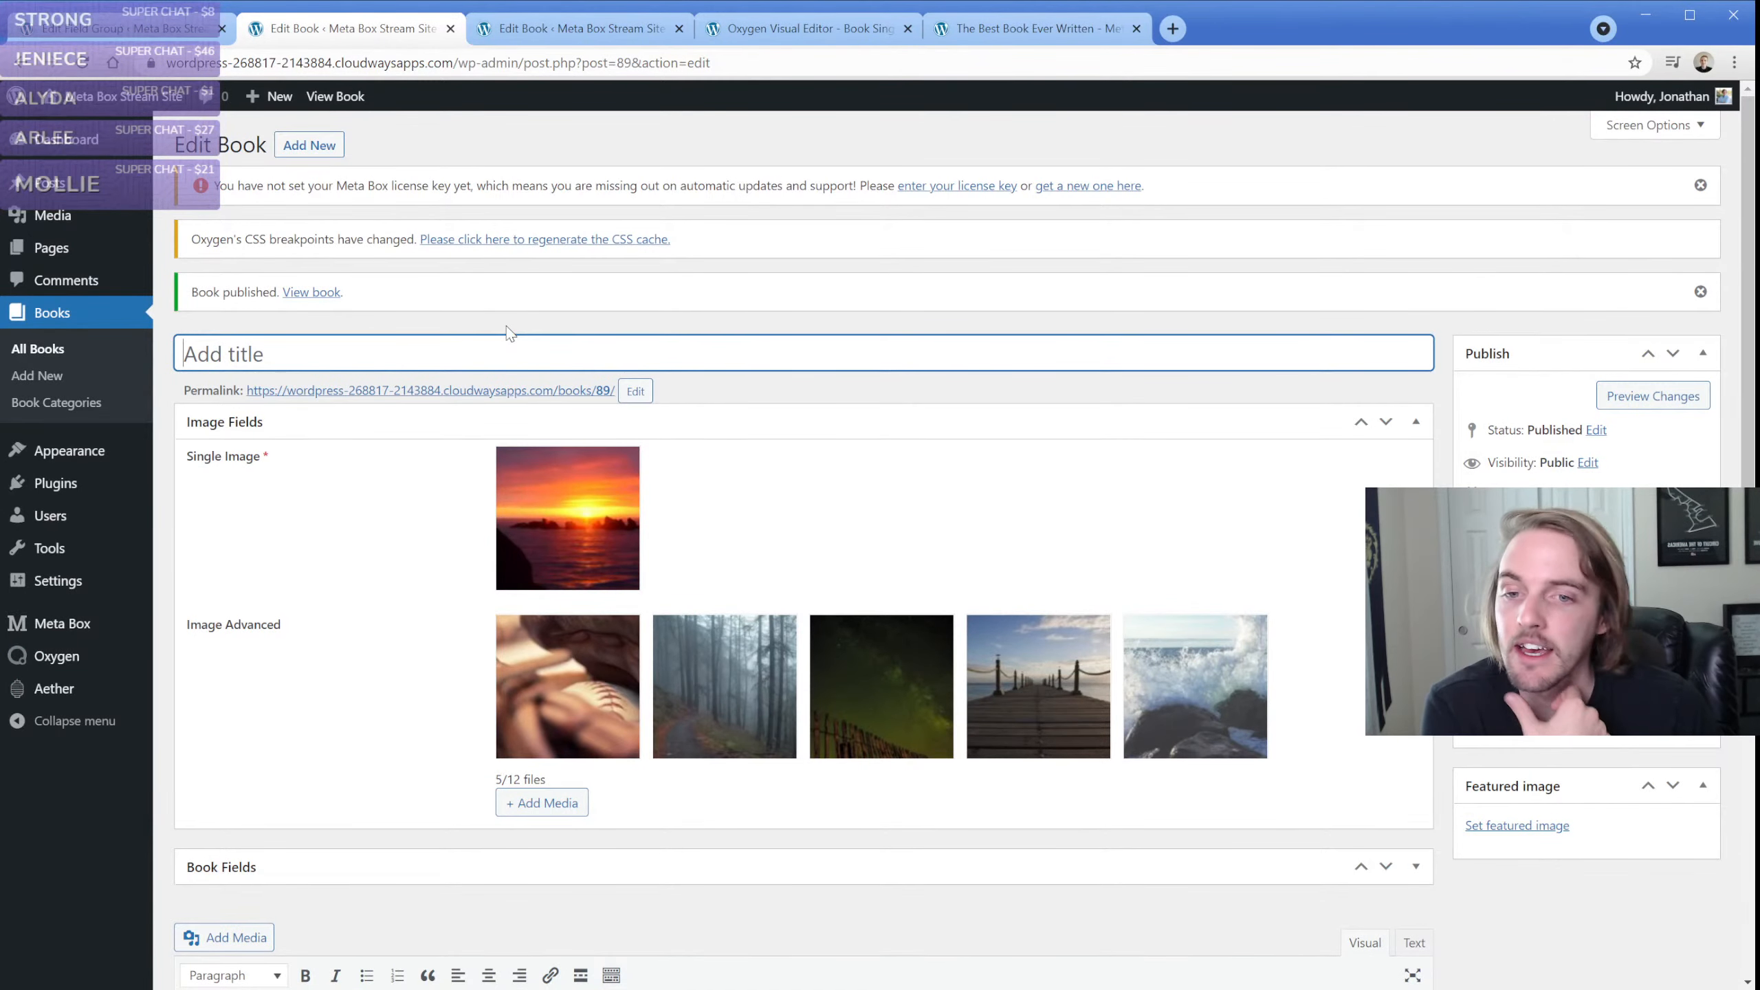
Title the published book "Image test post" and update it
left_click(271, 352)
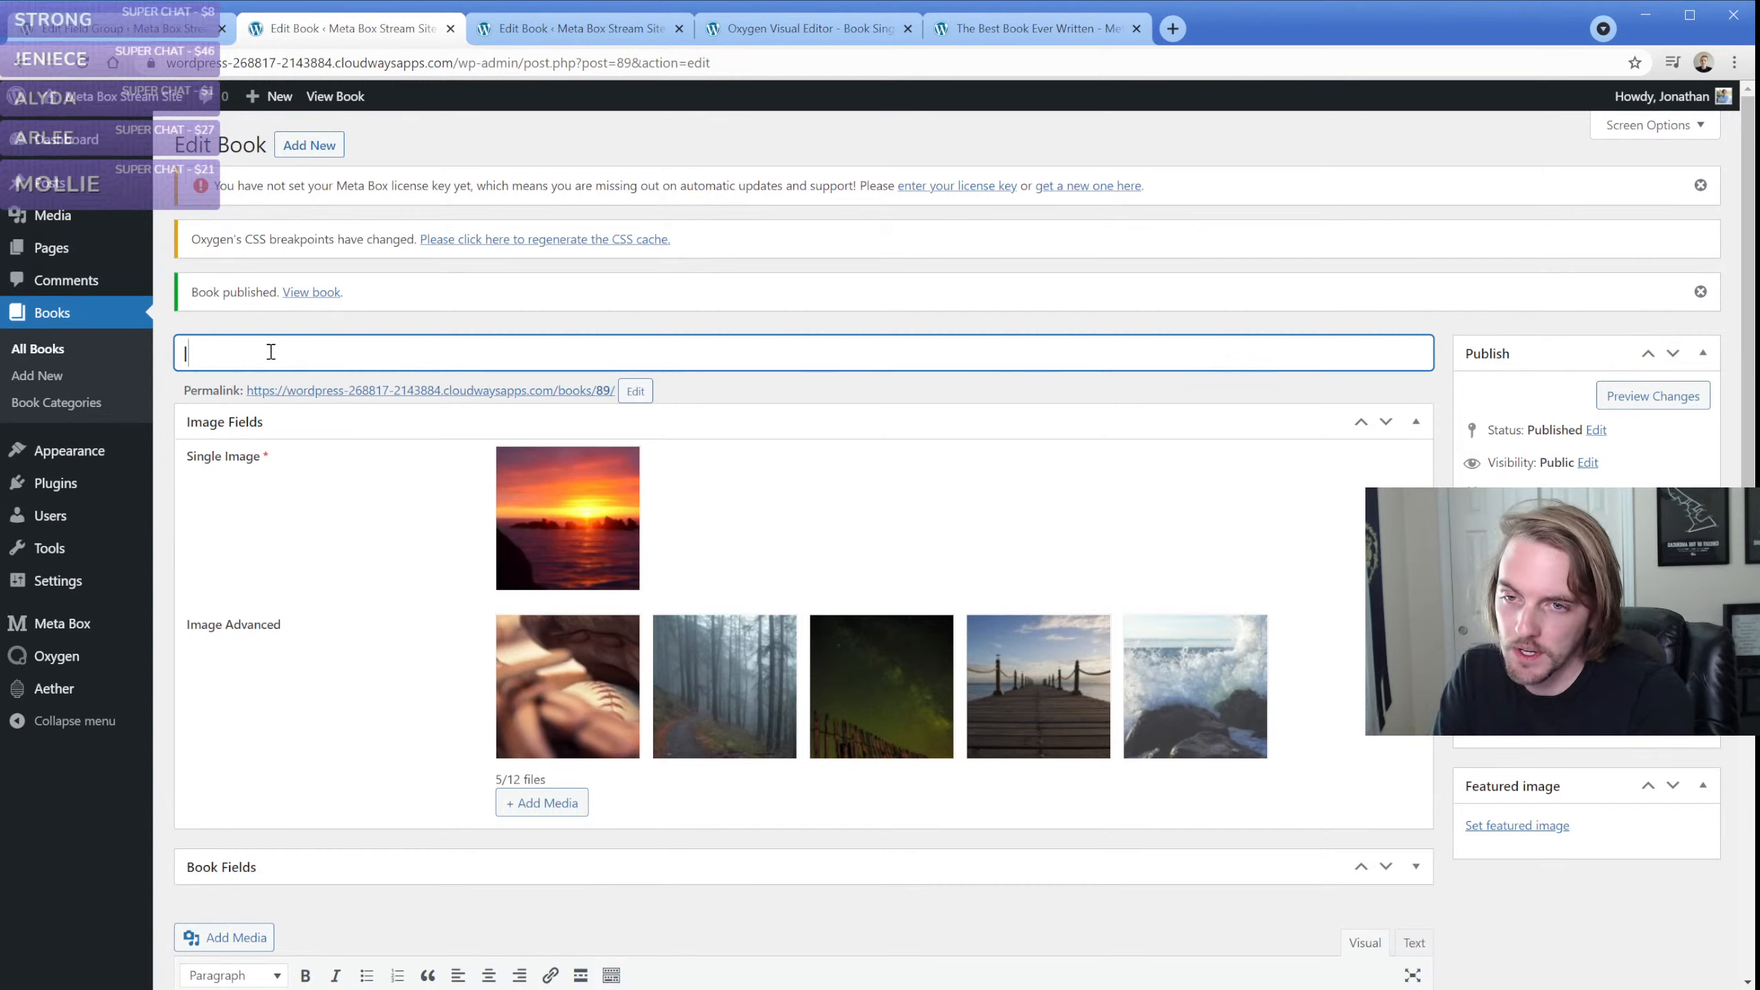
type("Image test post")
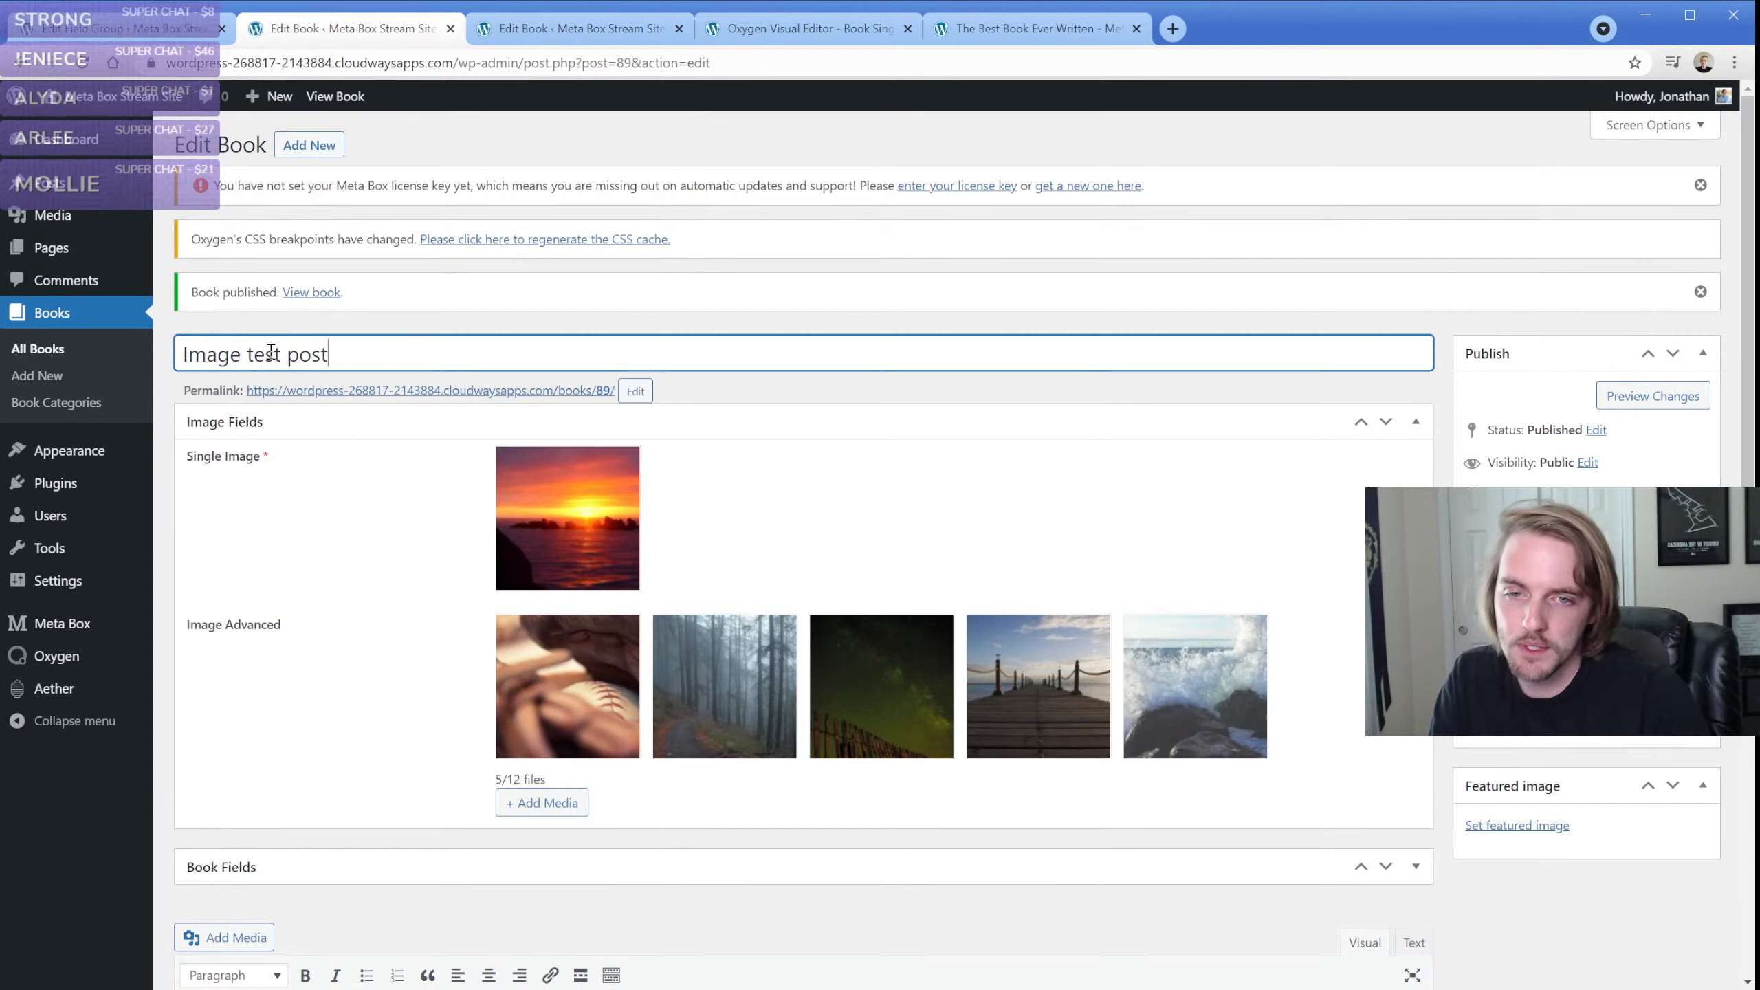
left_click(1677, 539)
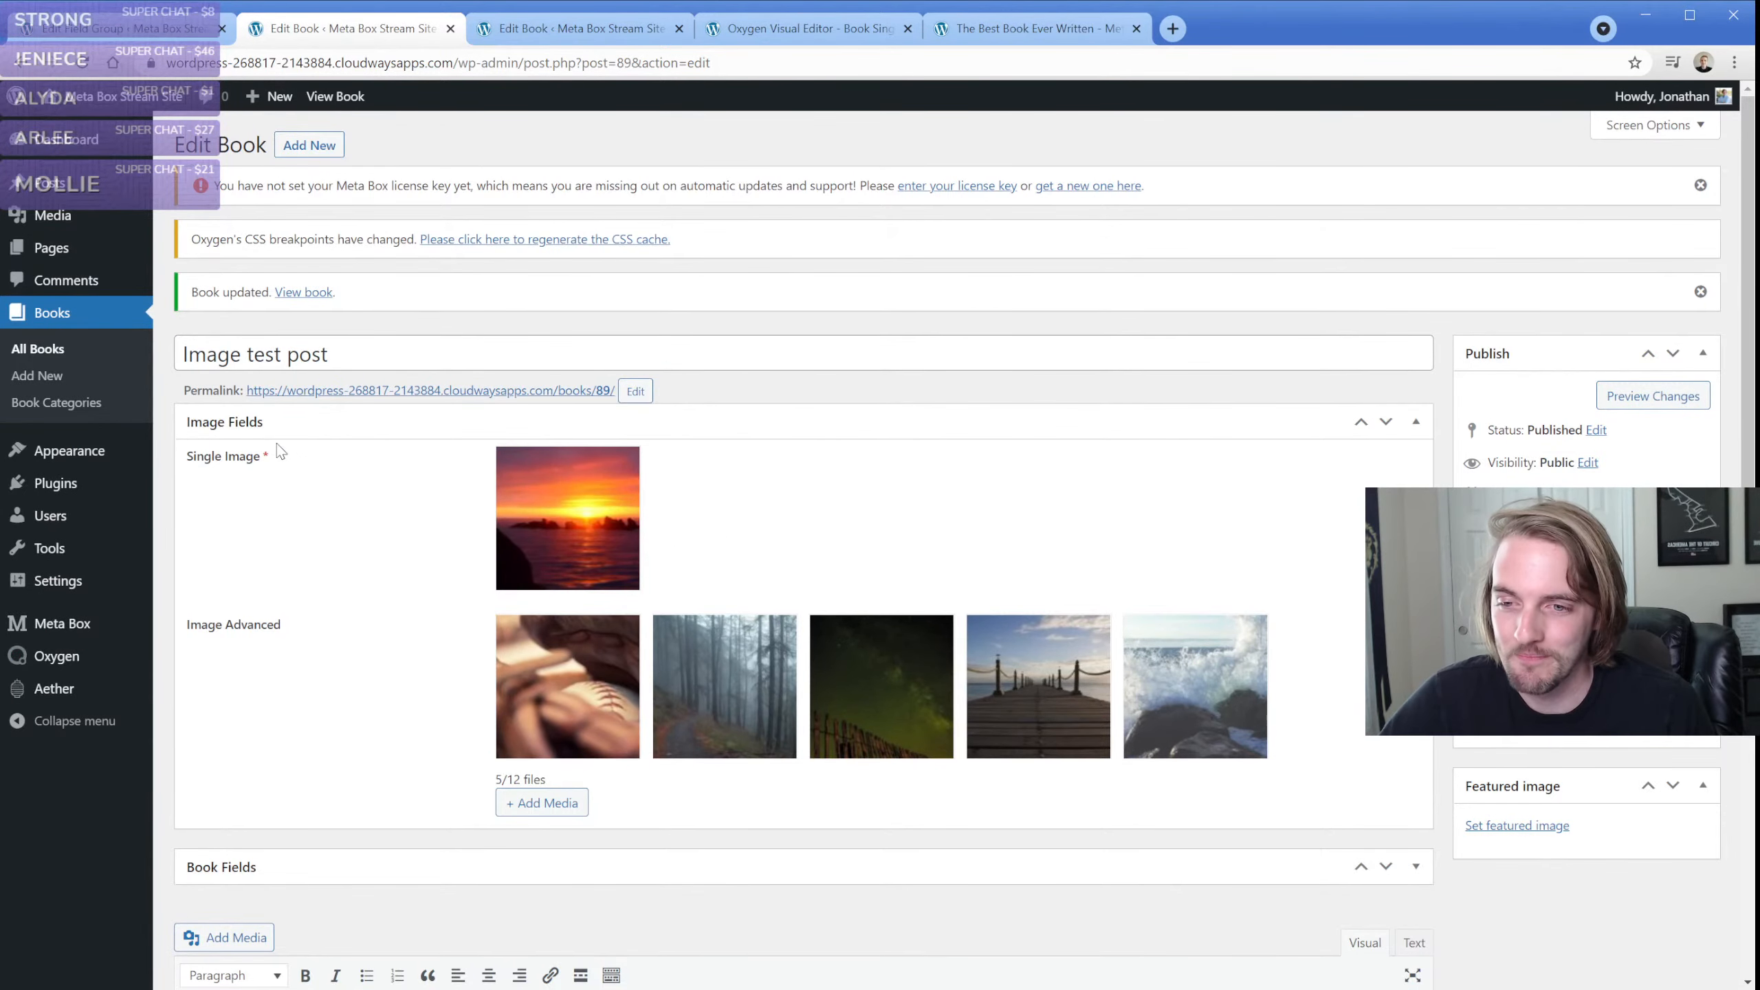
Switch to the Book Singular template in Oxygen and inspect the PHP code of the code block in the Style of Book section
left_click(754, 29)
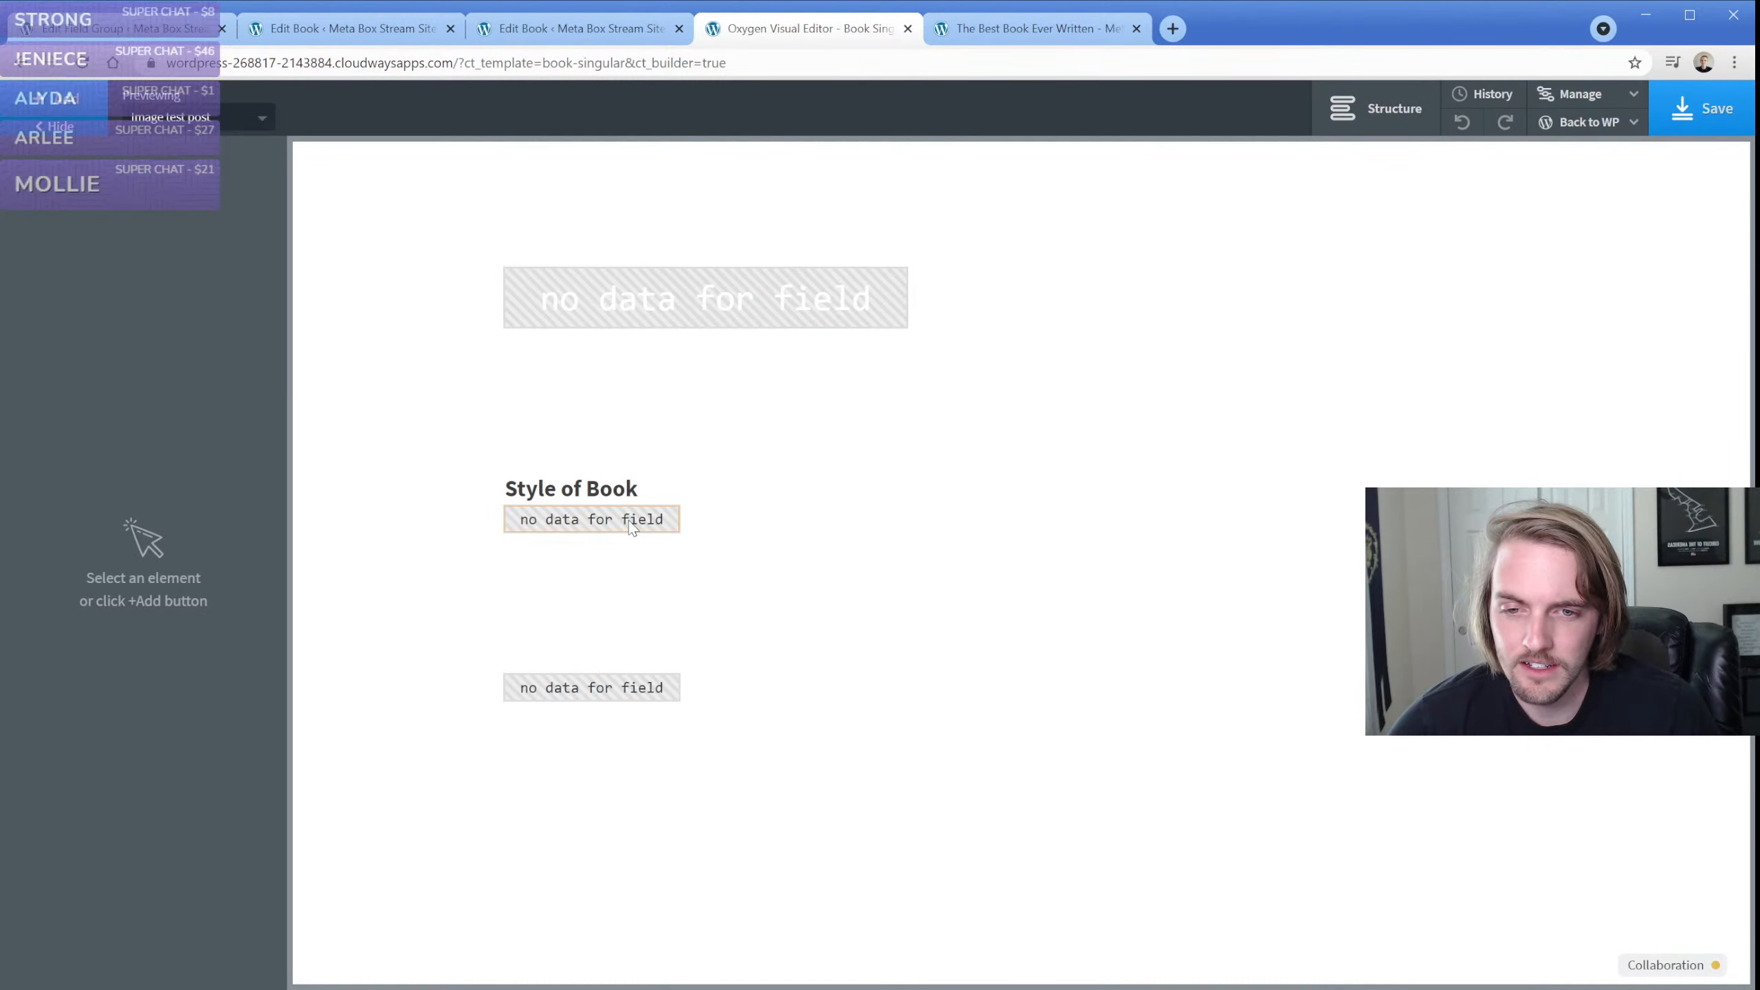
left_click(973, 284)
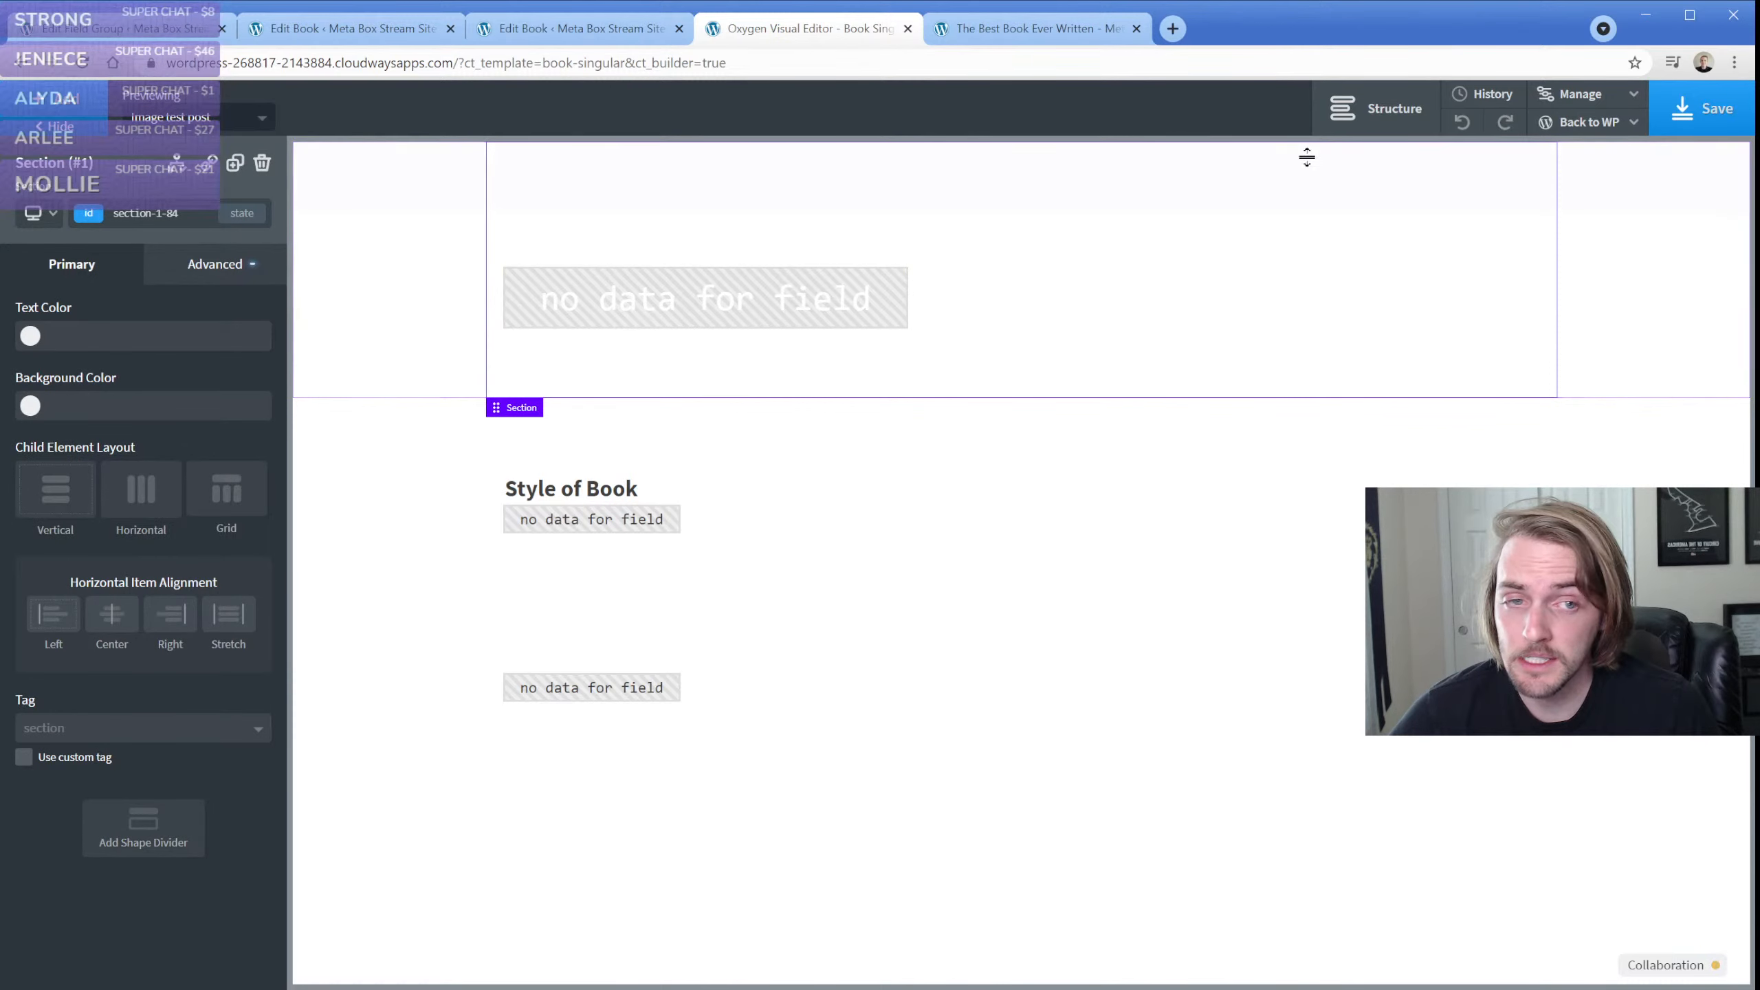
left_click(1376, 118)
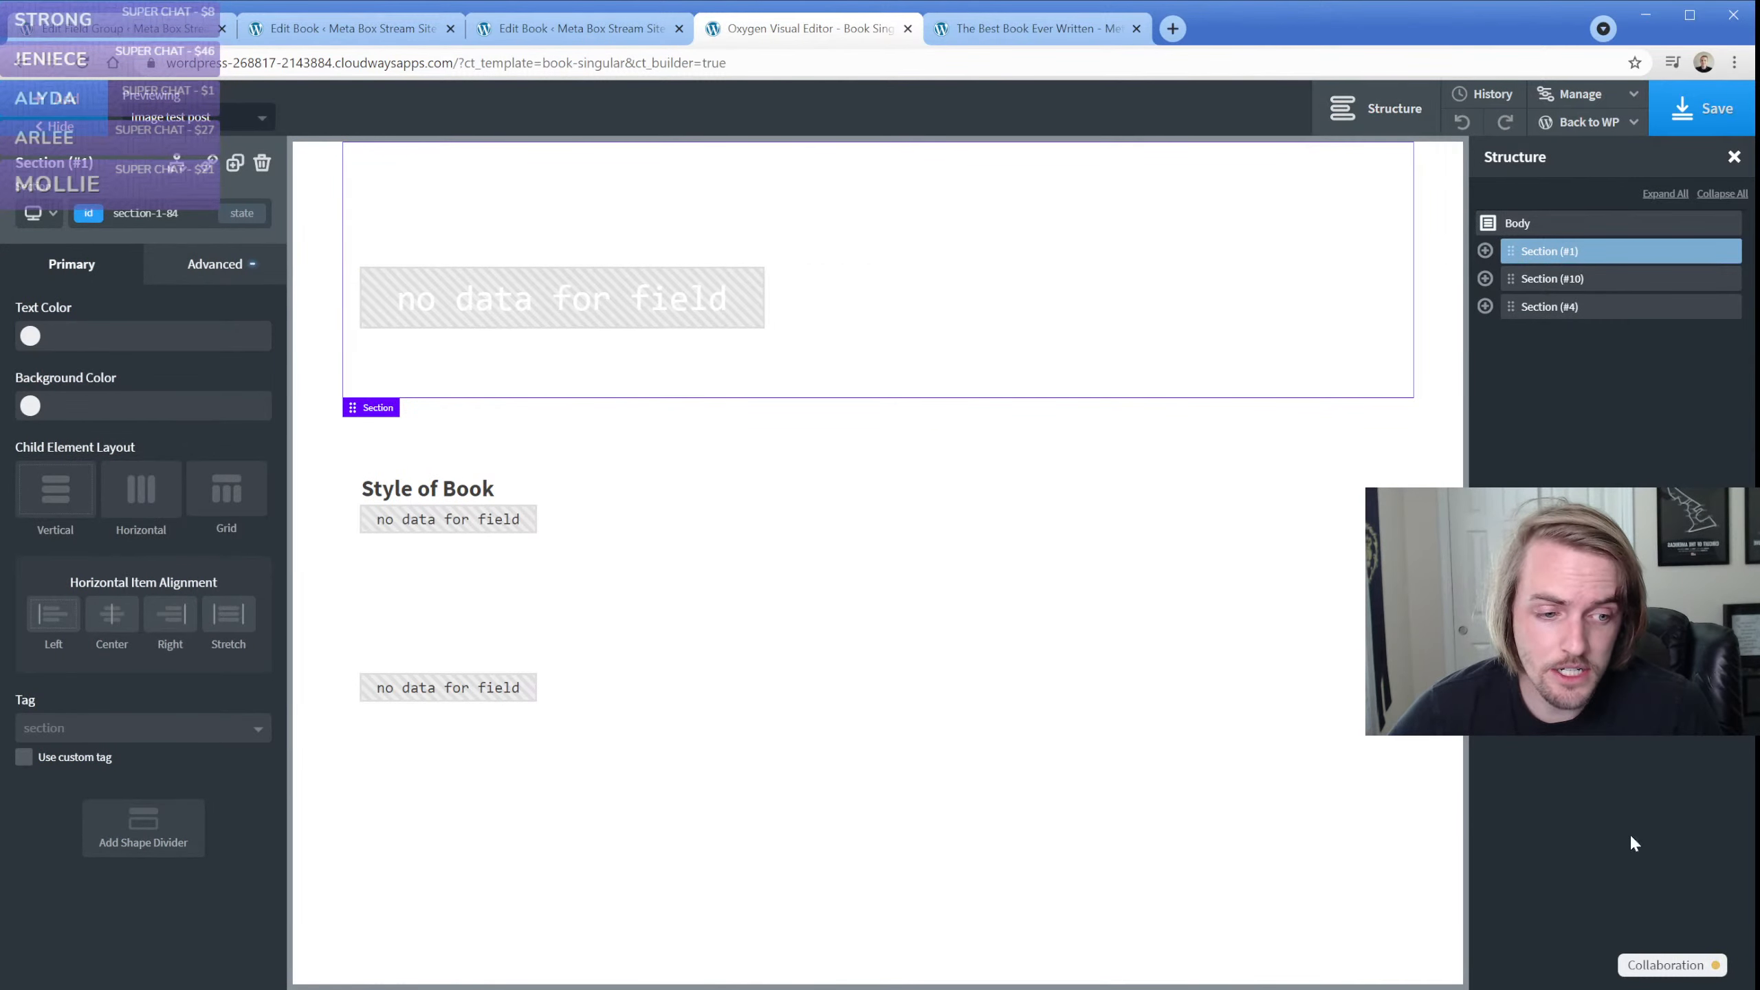
left_click(1485, 278)
left_click(1539, 362)
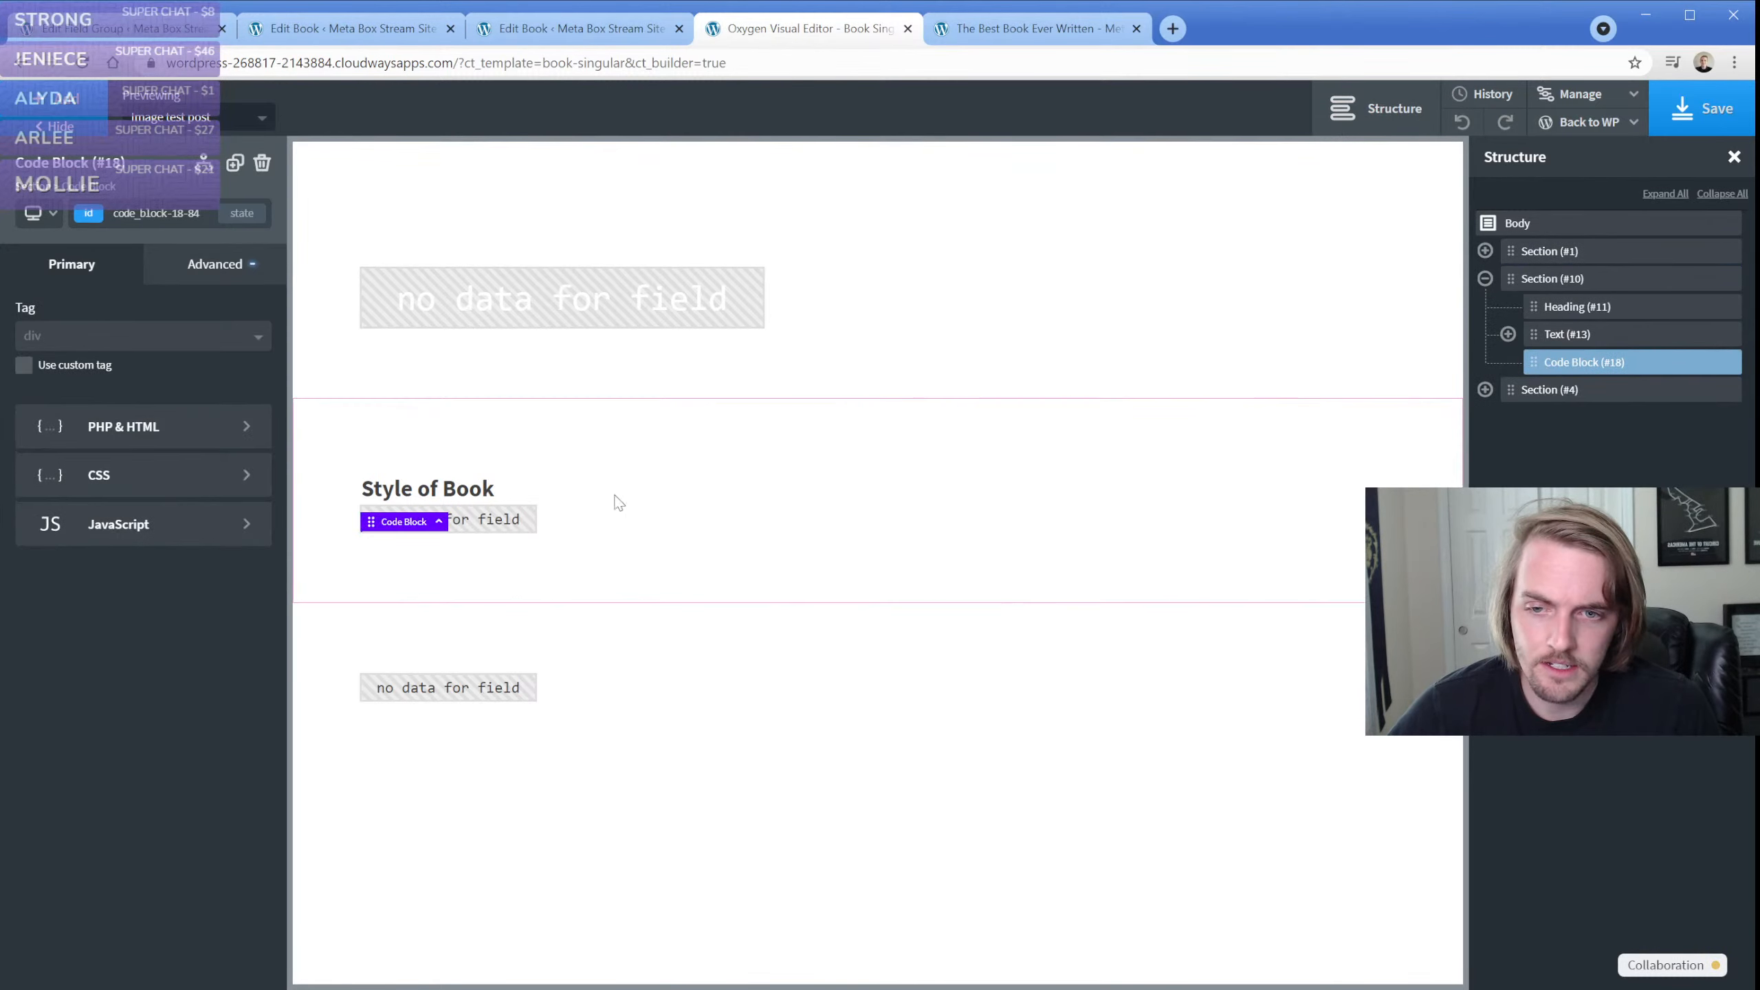
left_click(205, 427)
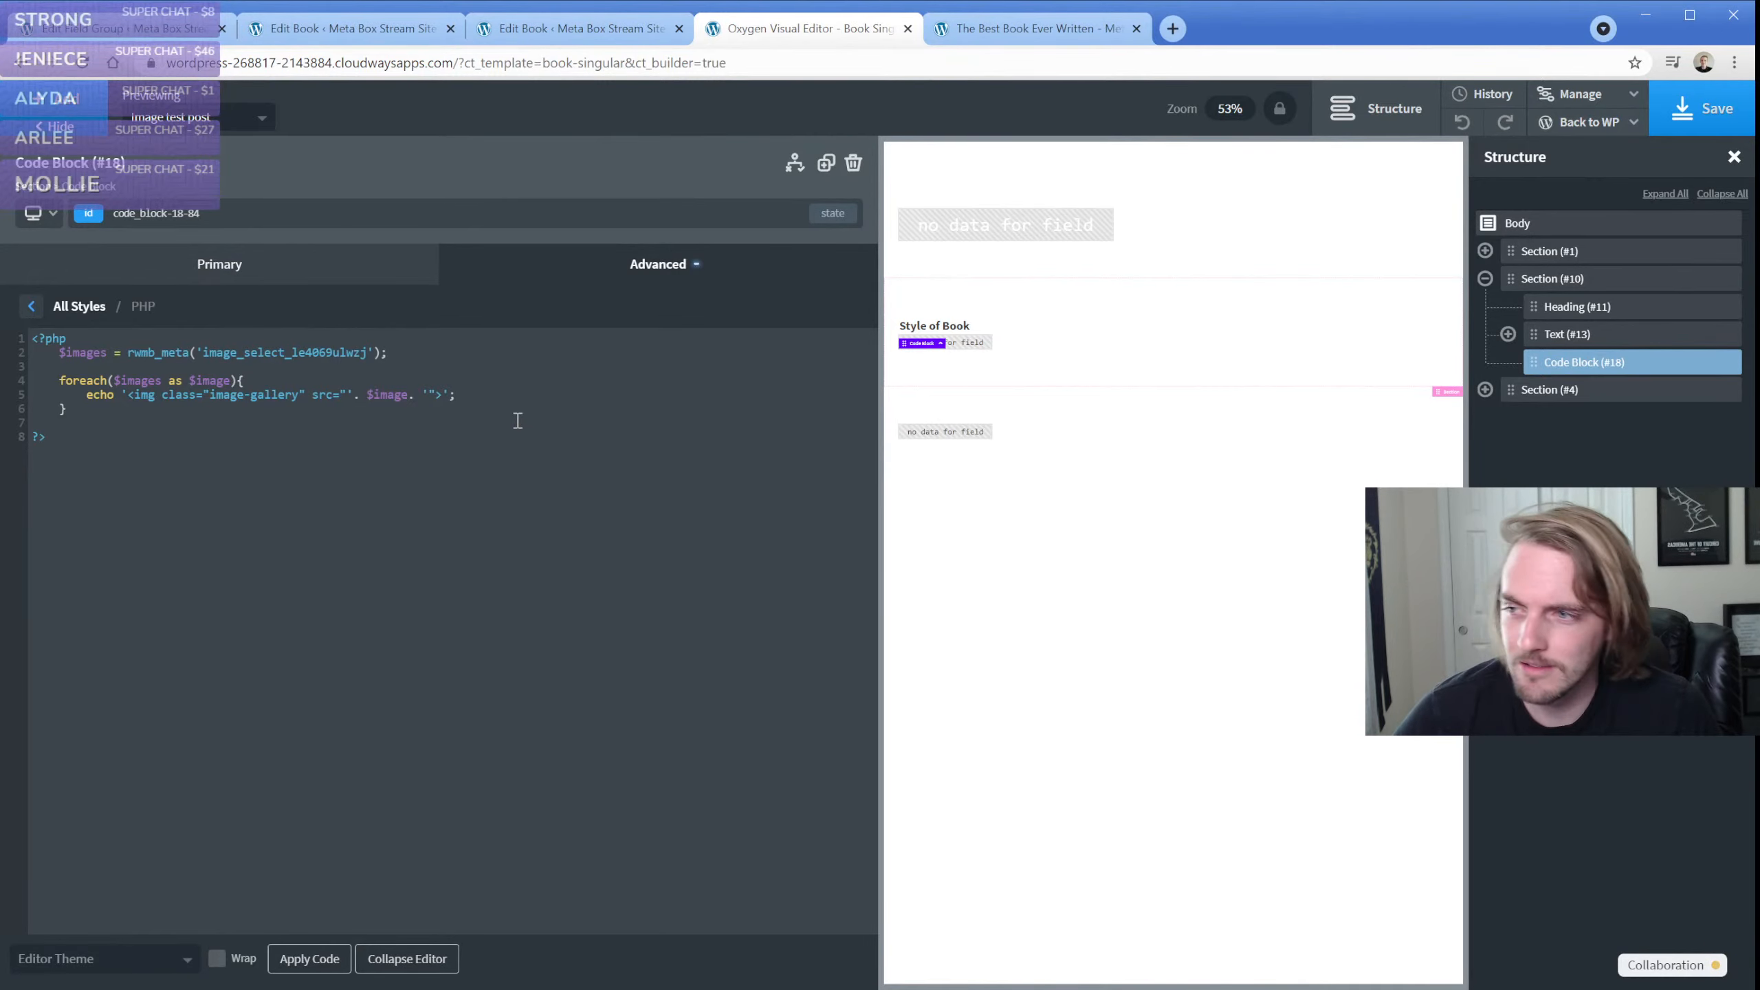
left_click(1055, 367)
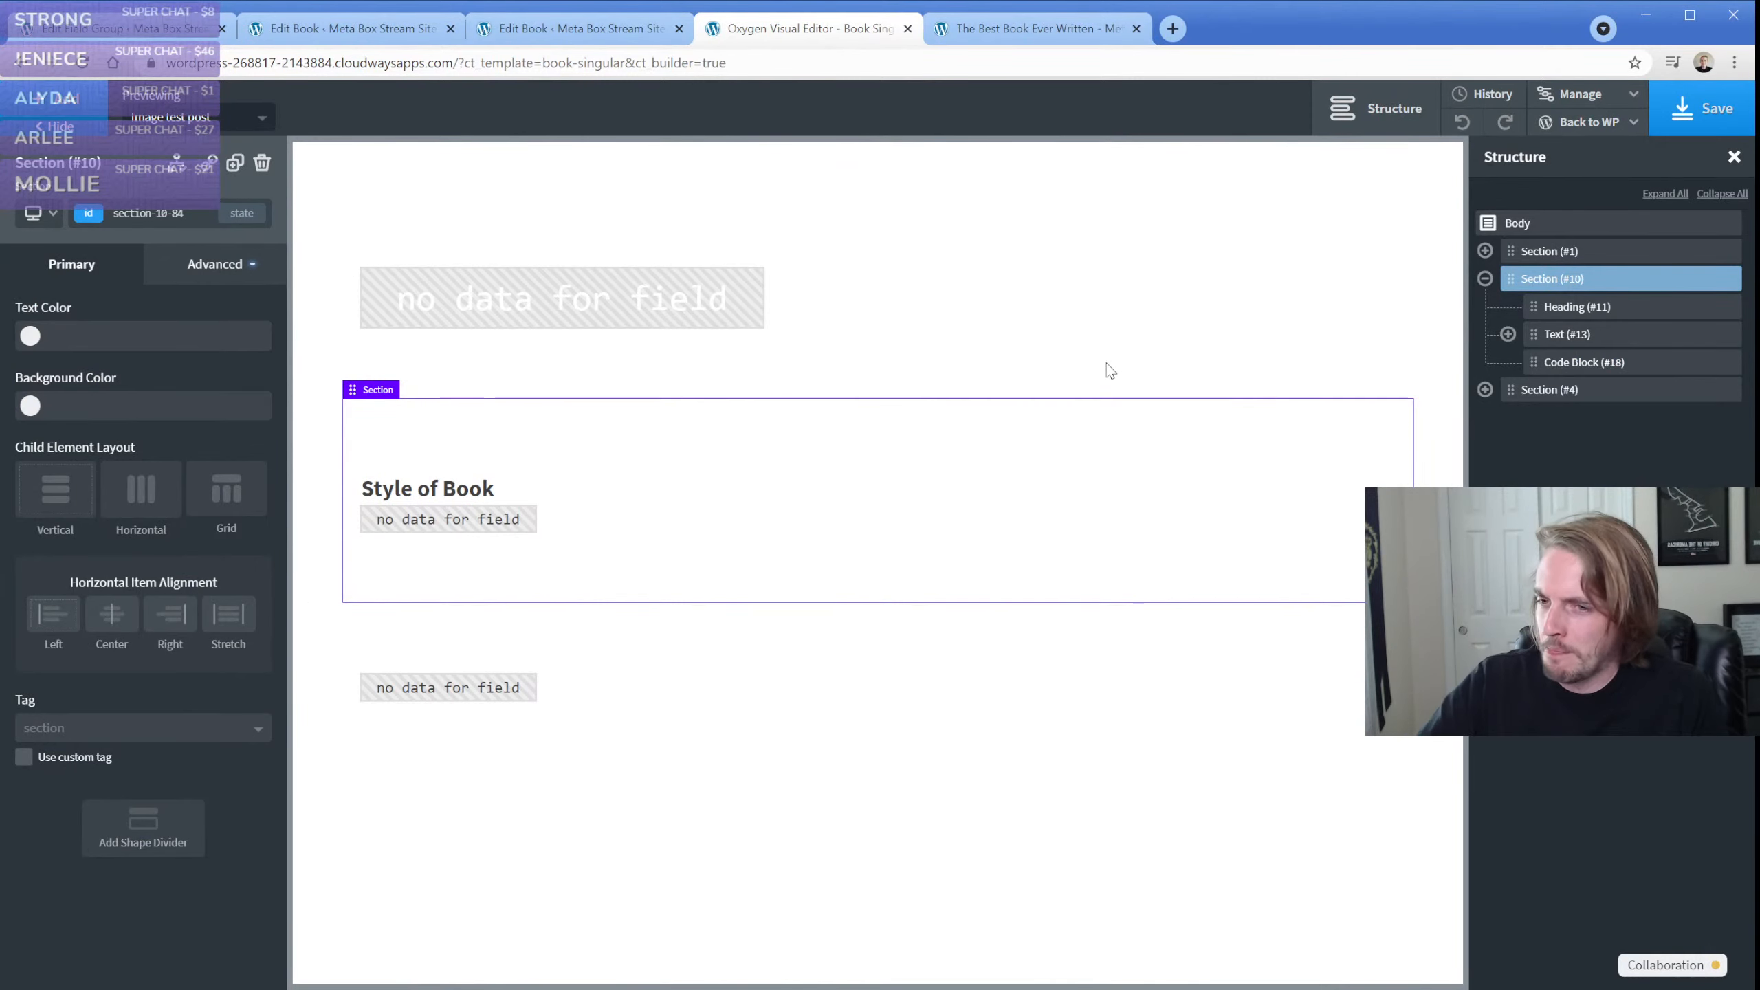
Reload the published The Best Book Ever Written page and compare its Style of Book images with the new book's image fields
left_click(1012, 31)
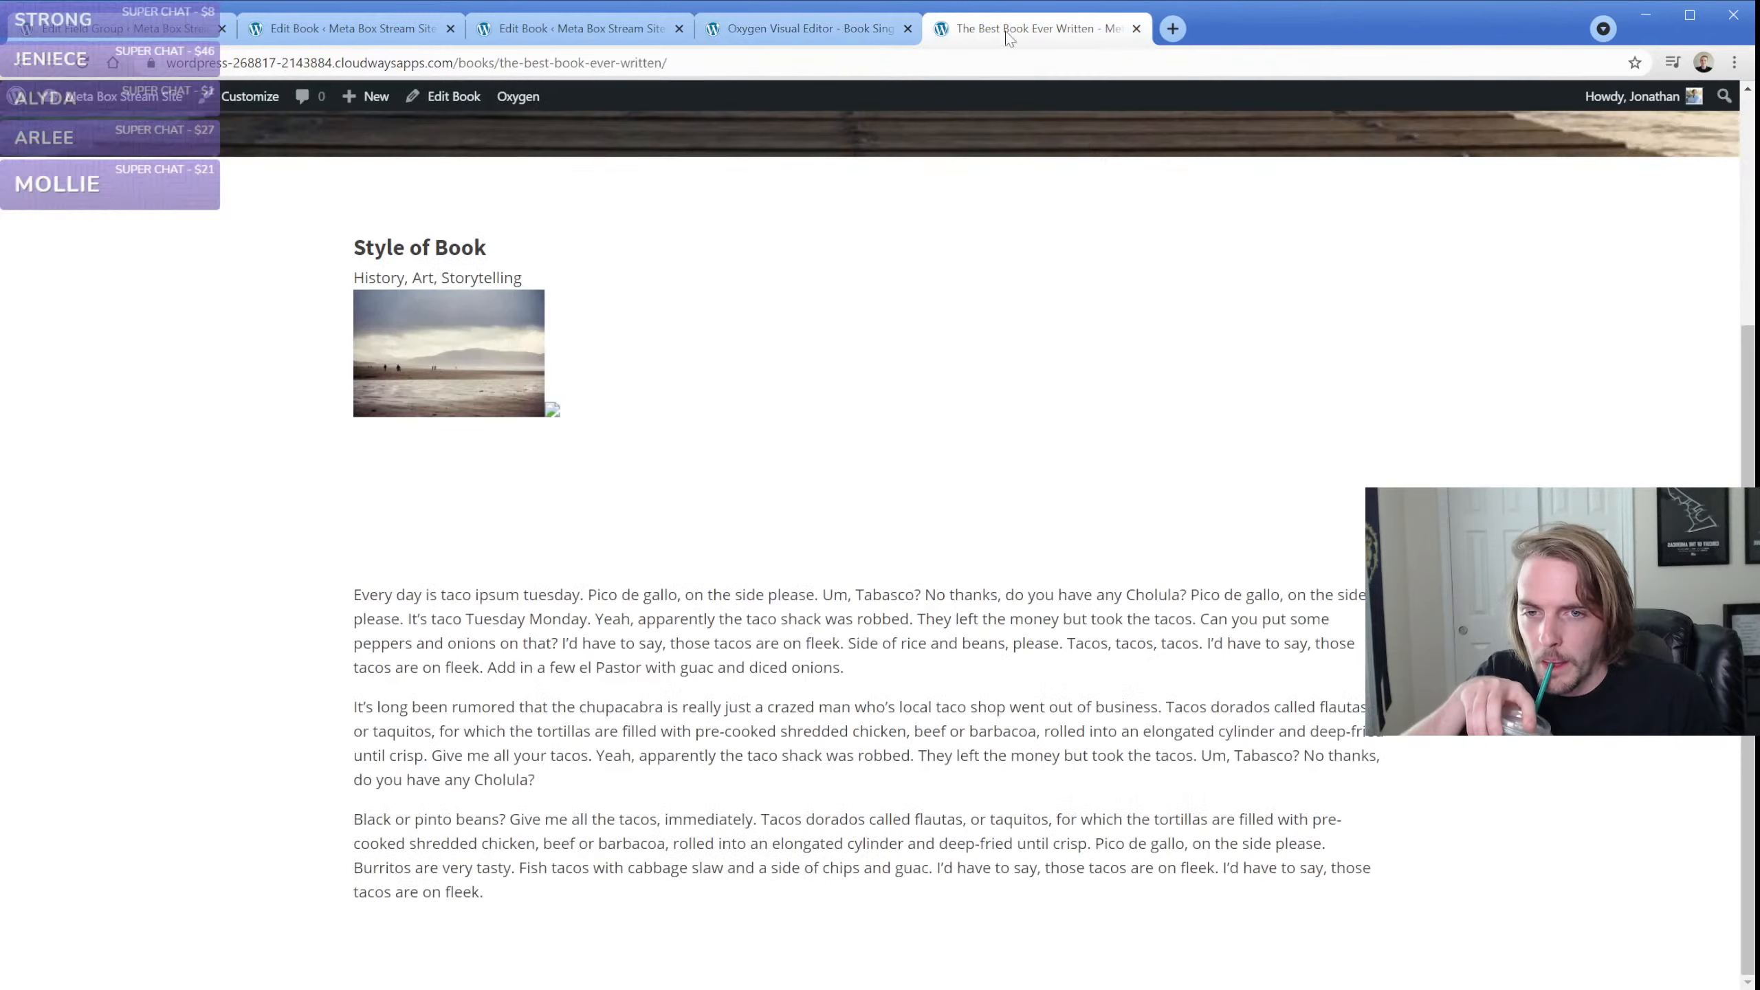
left_click(82, 63)
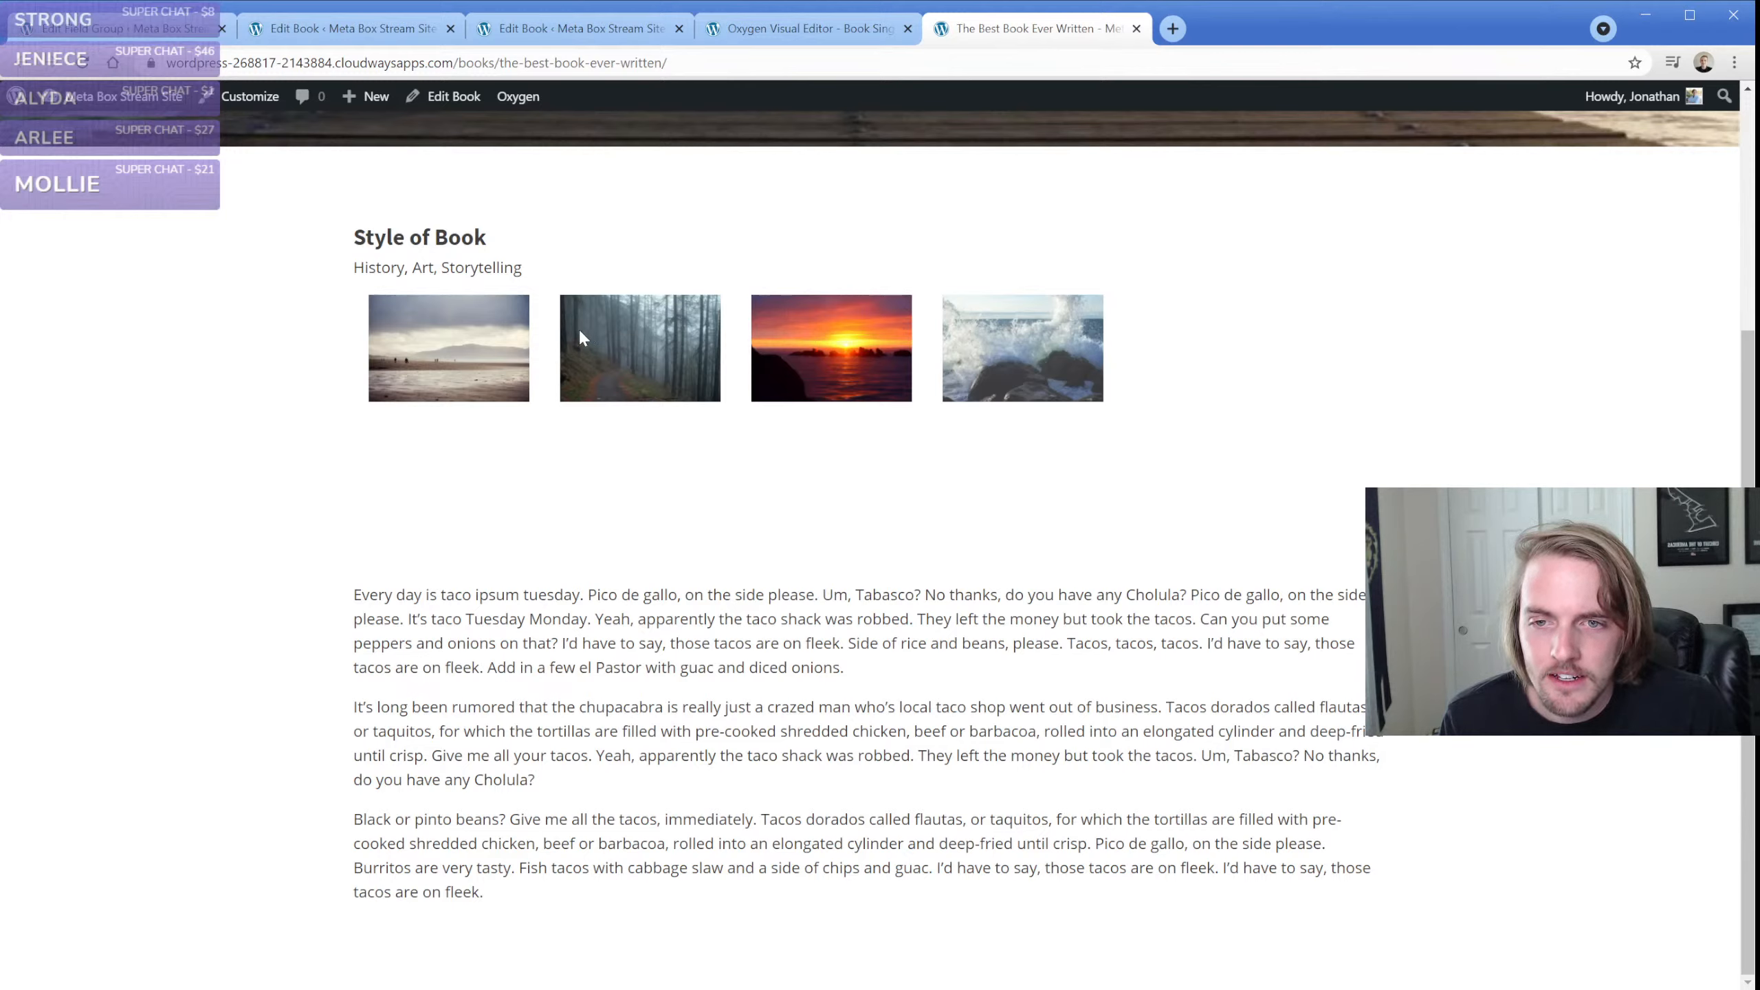
left_click(385, 33)
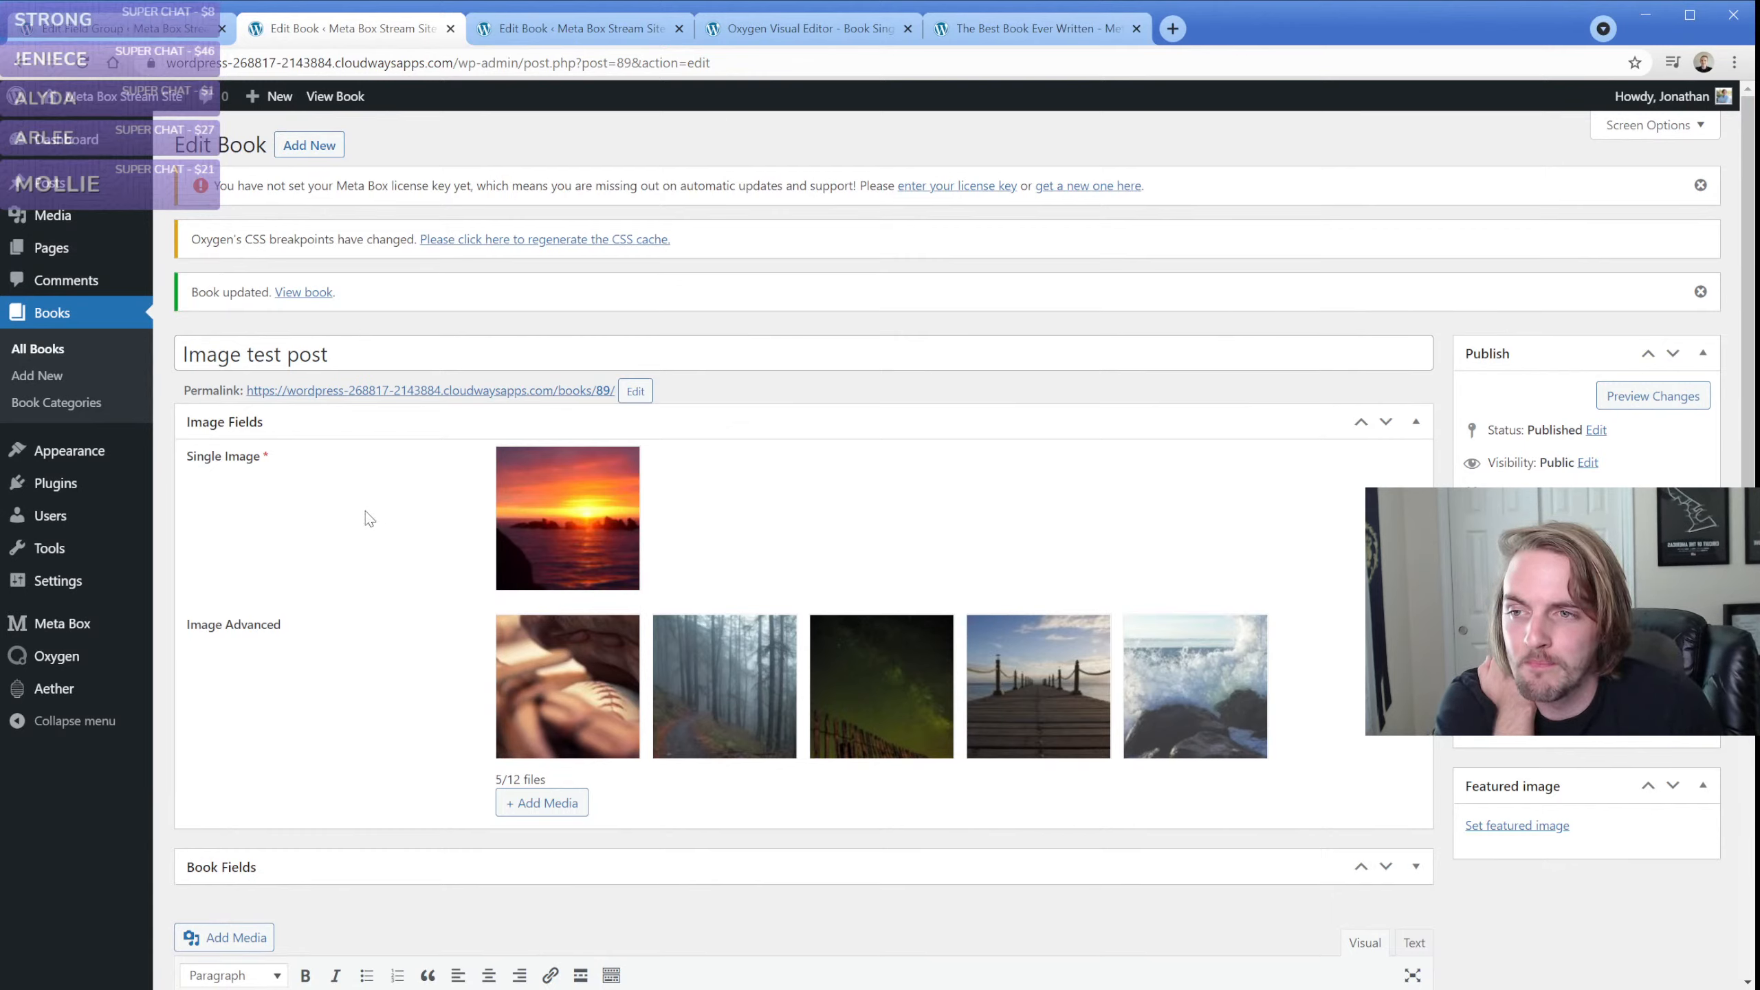
left_click(989, 30)
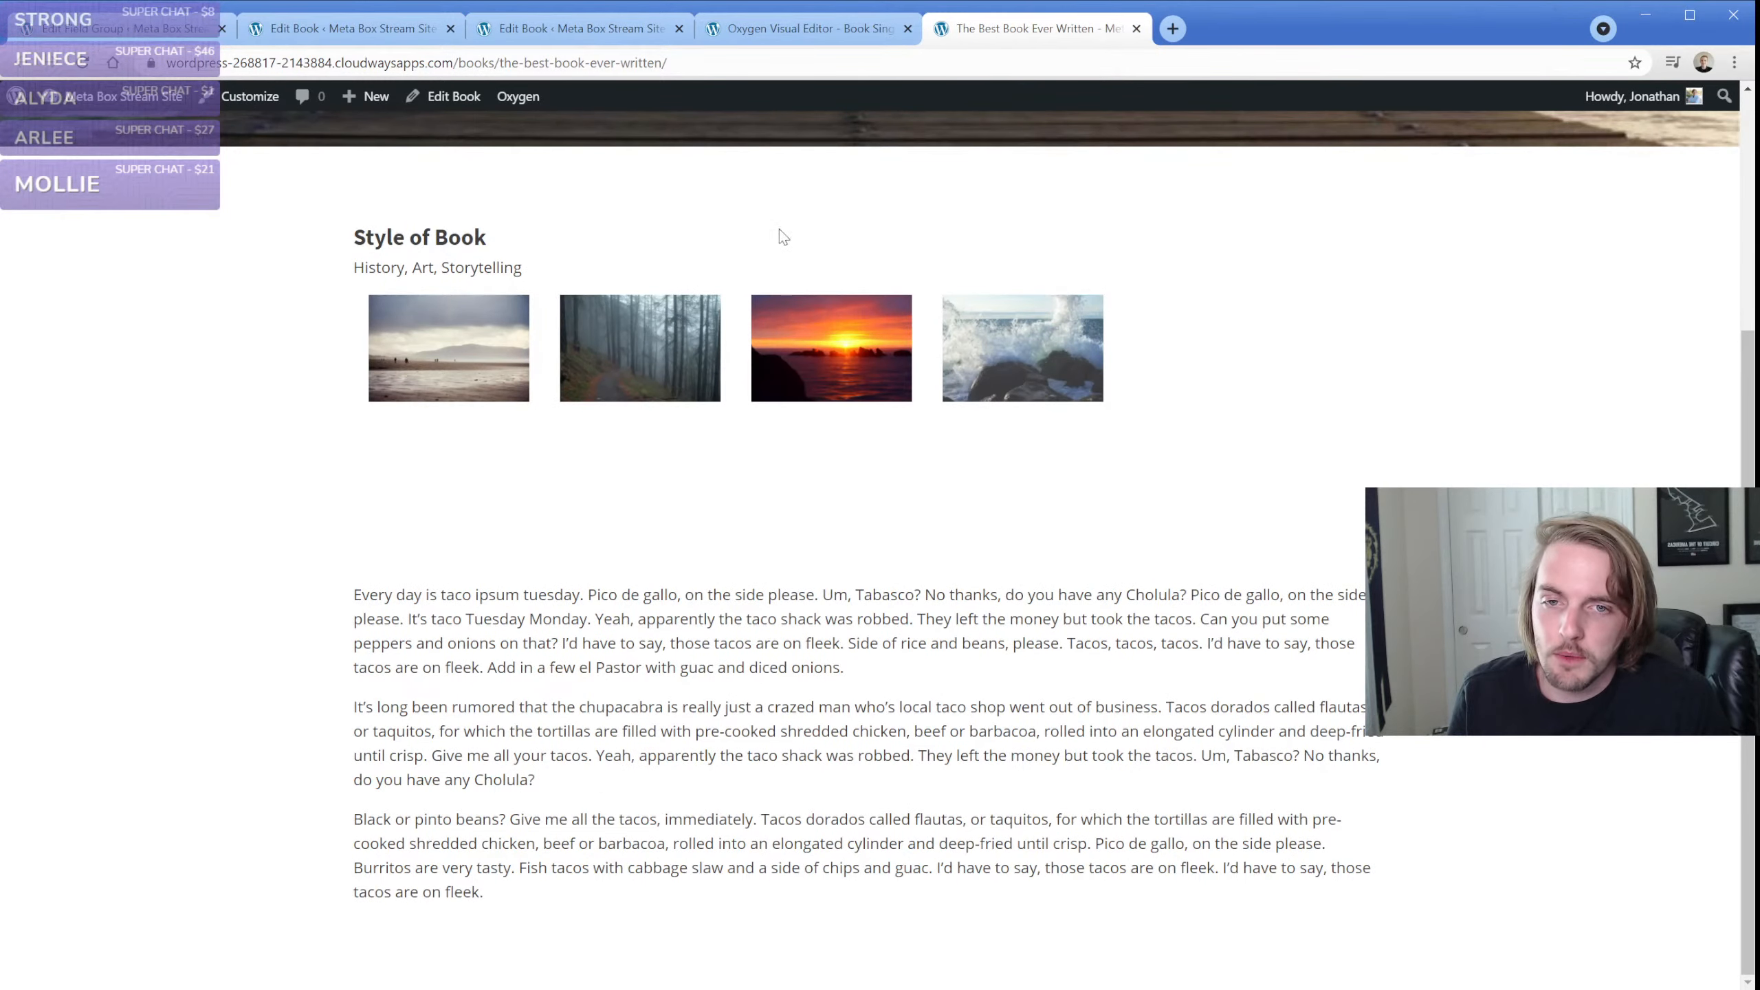
left_click(808, 35)
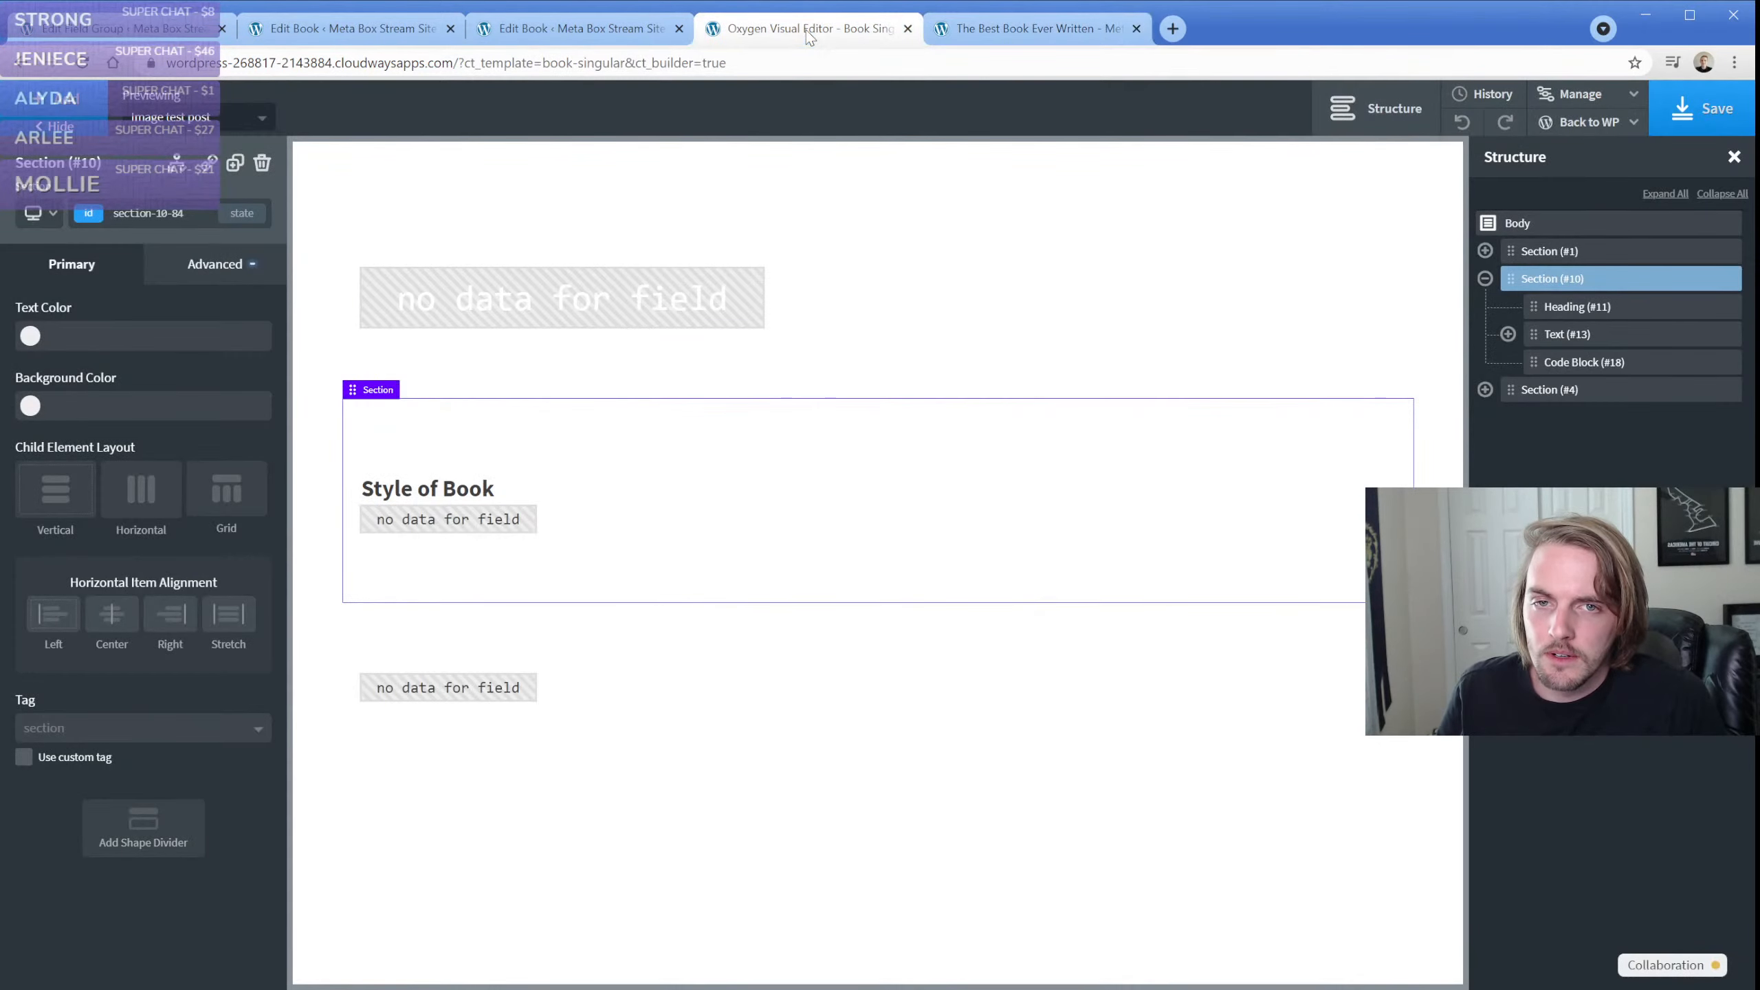
Open The Best Book Ever Written's edit screen from the books list in a separate tab, look at it and close it
left_click(333, 28)
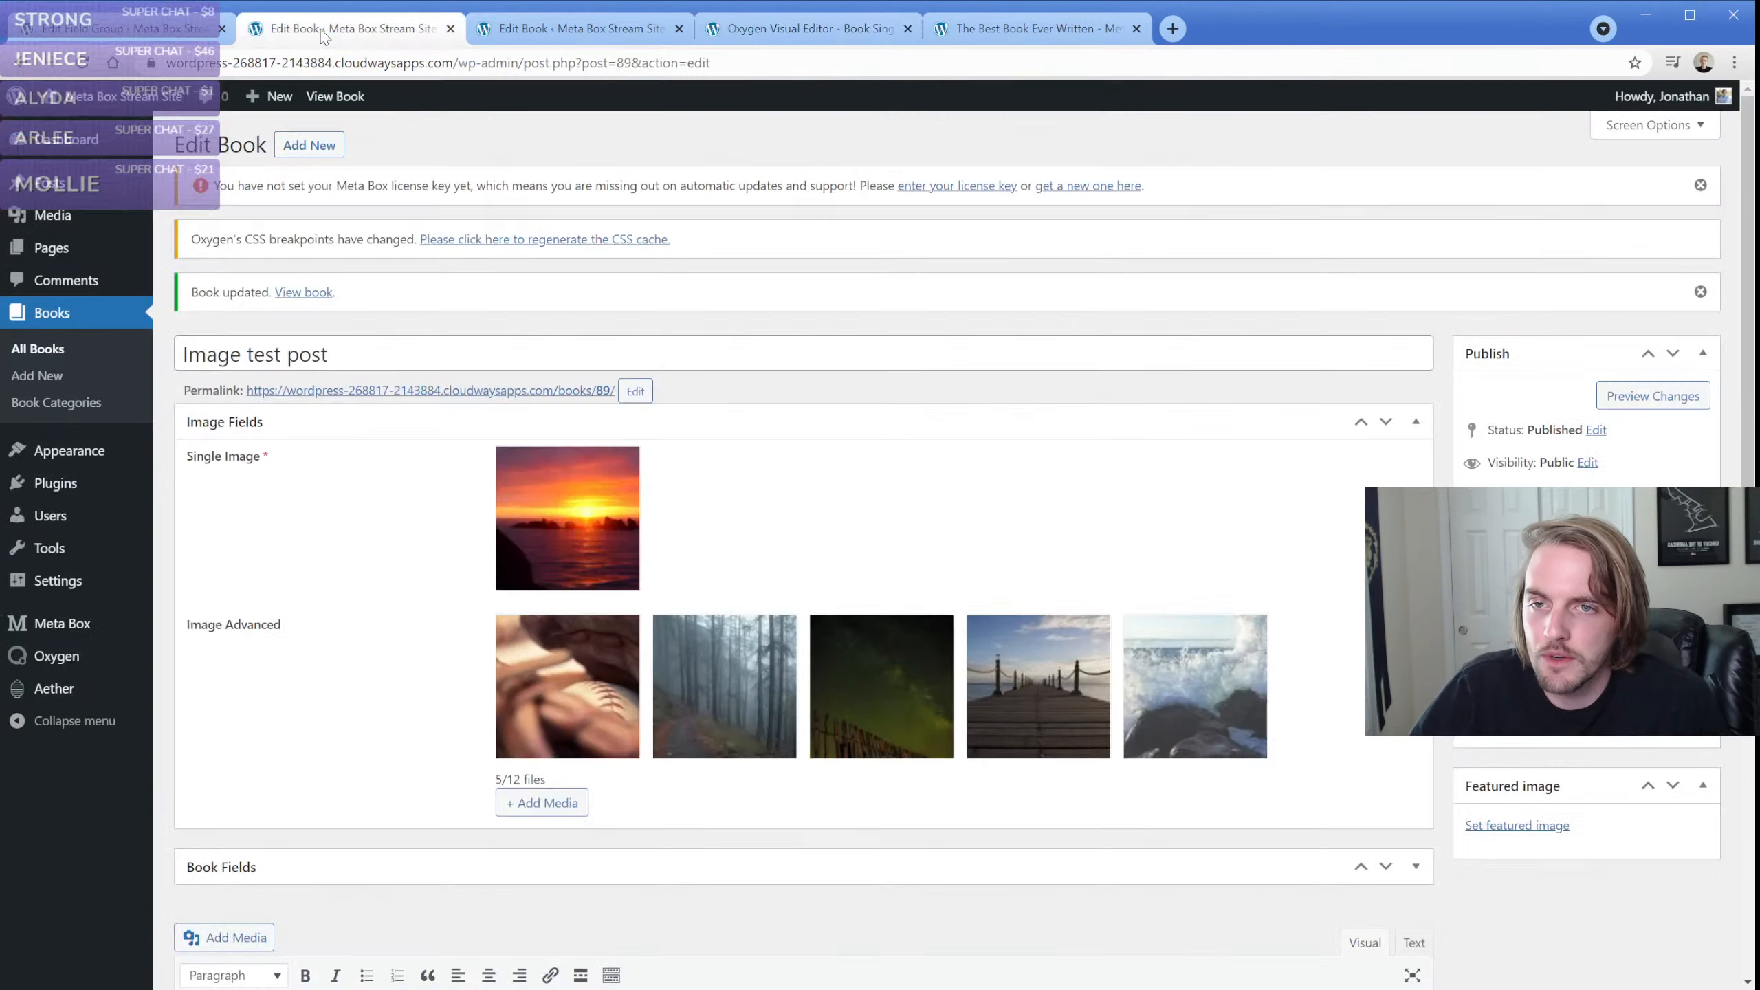
middle_click(37, 348)
left_click(517, 40)
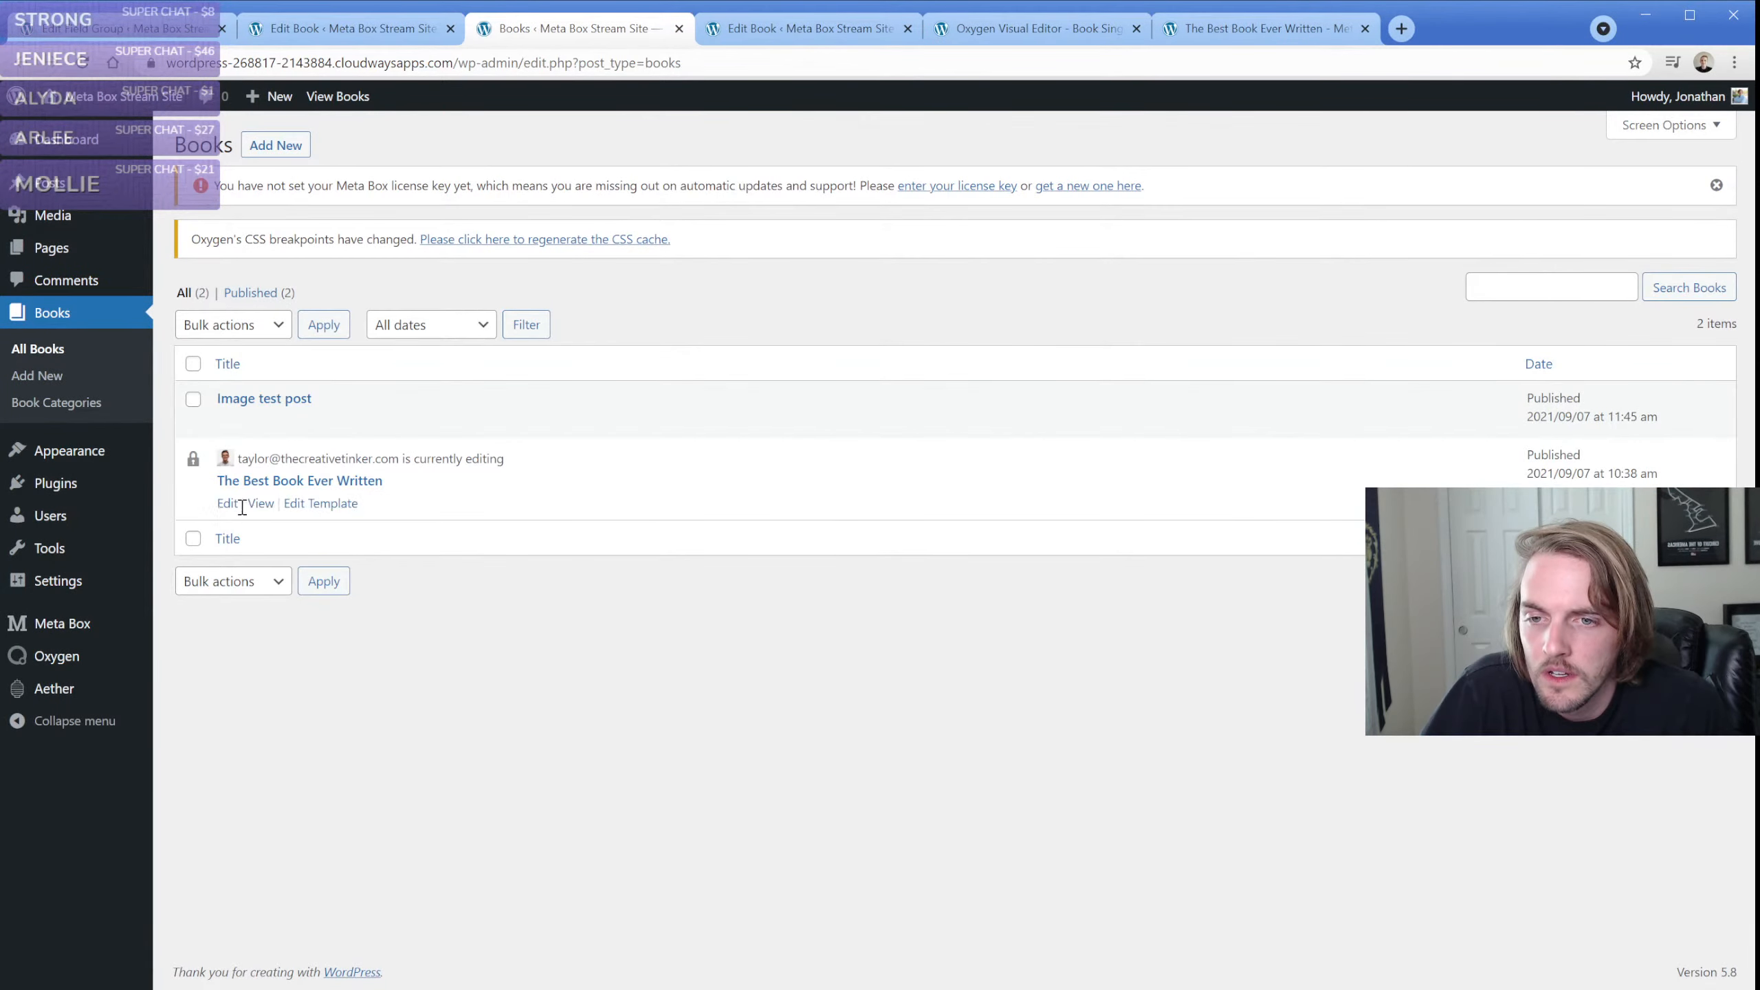
left_click(226, 502)
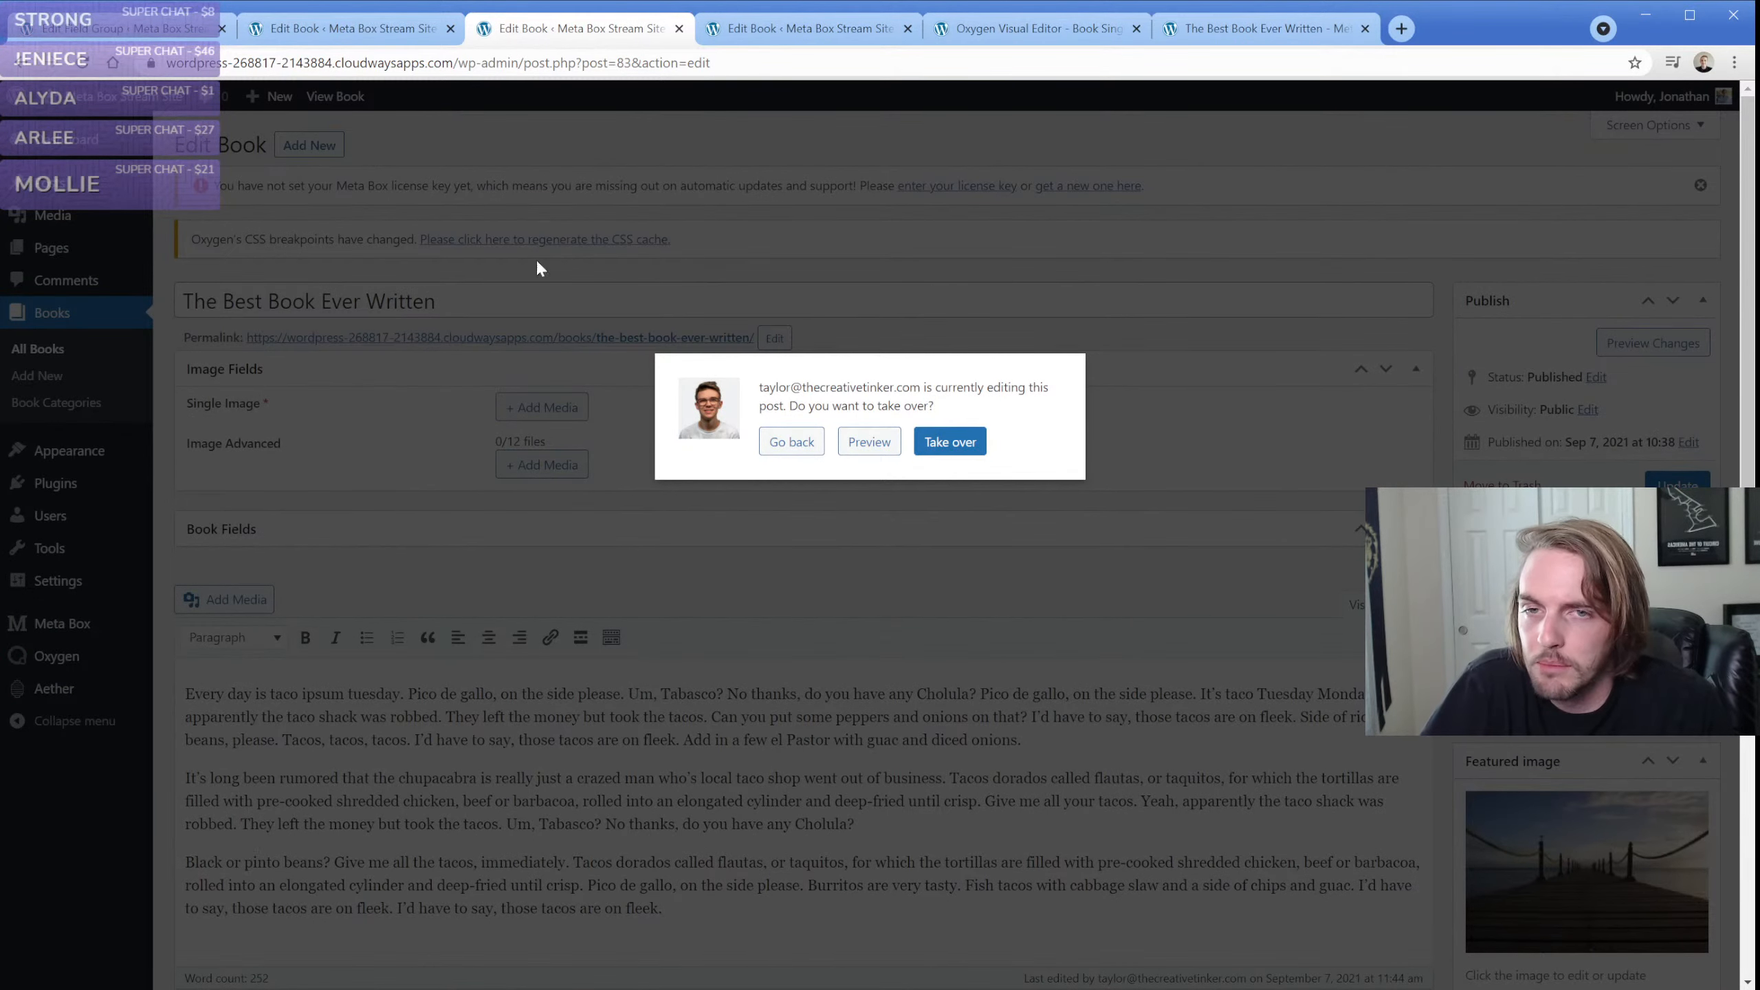
left_click(680, 29)
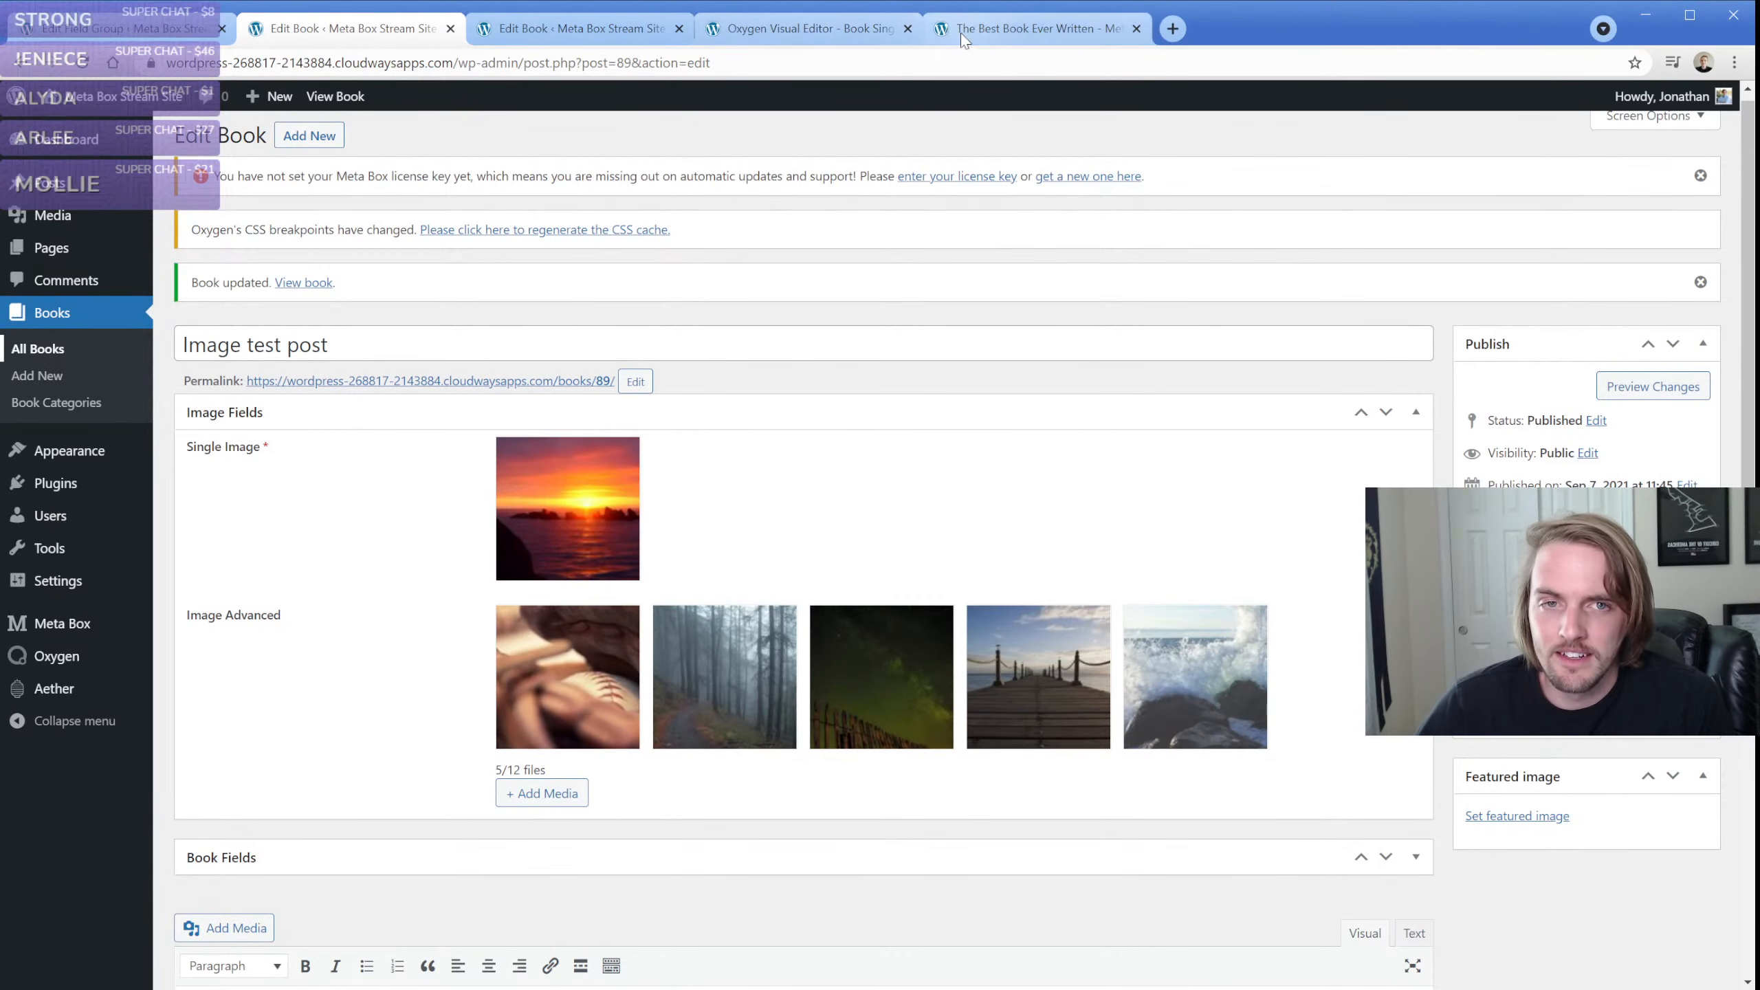
Return to the Book Singular template in Oxygen and reload its preview with Image test post
left_click(847, 28)
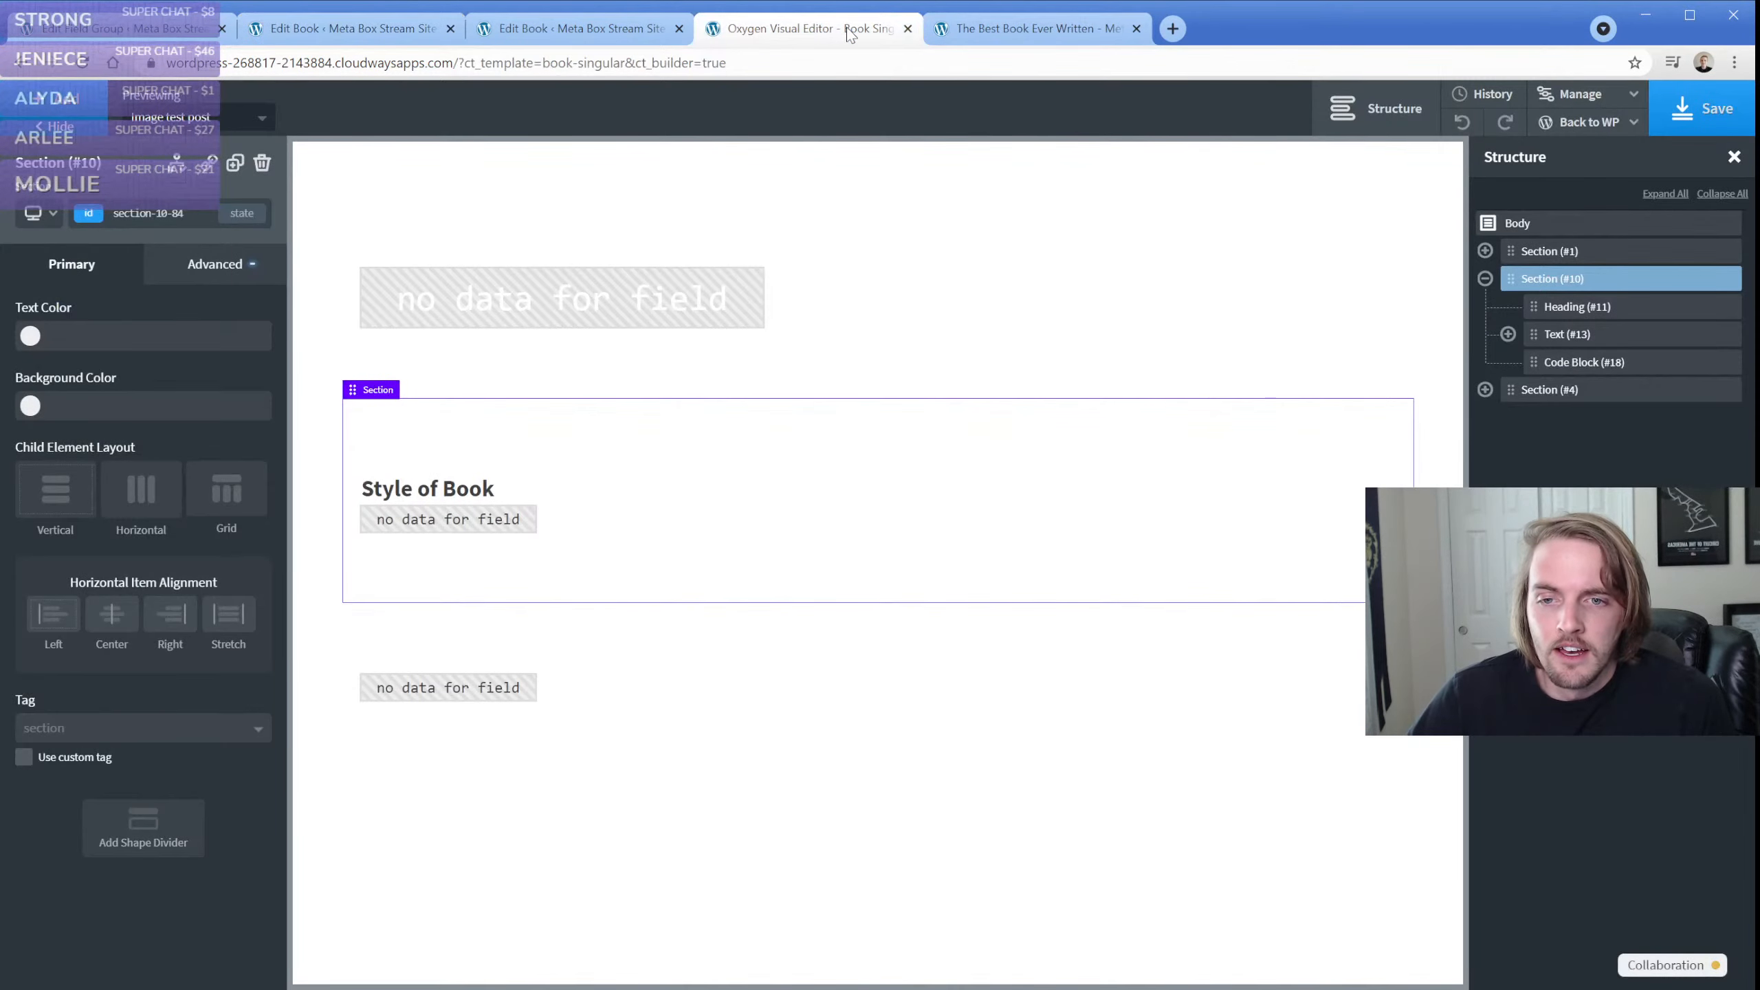
left_click(214, 116)
left_click(211, 196)
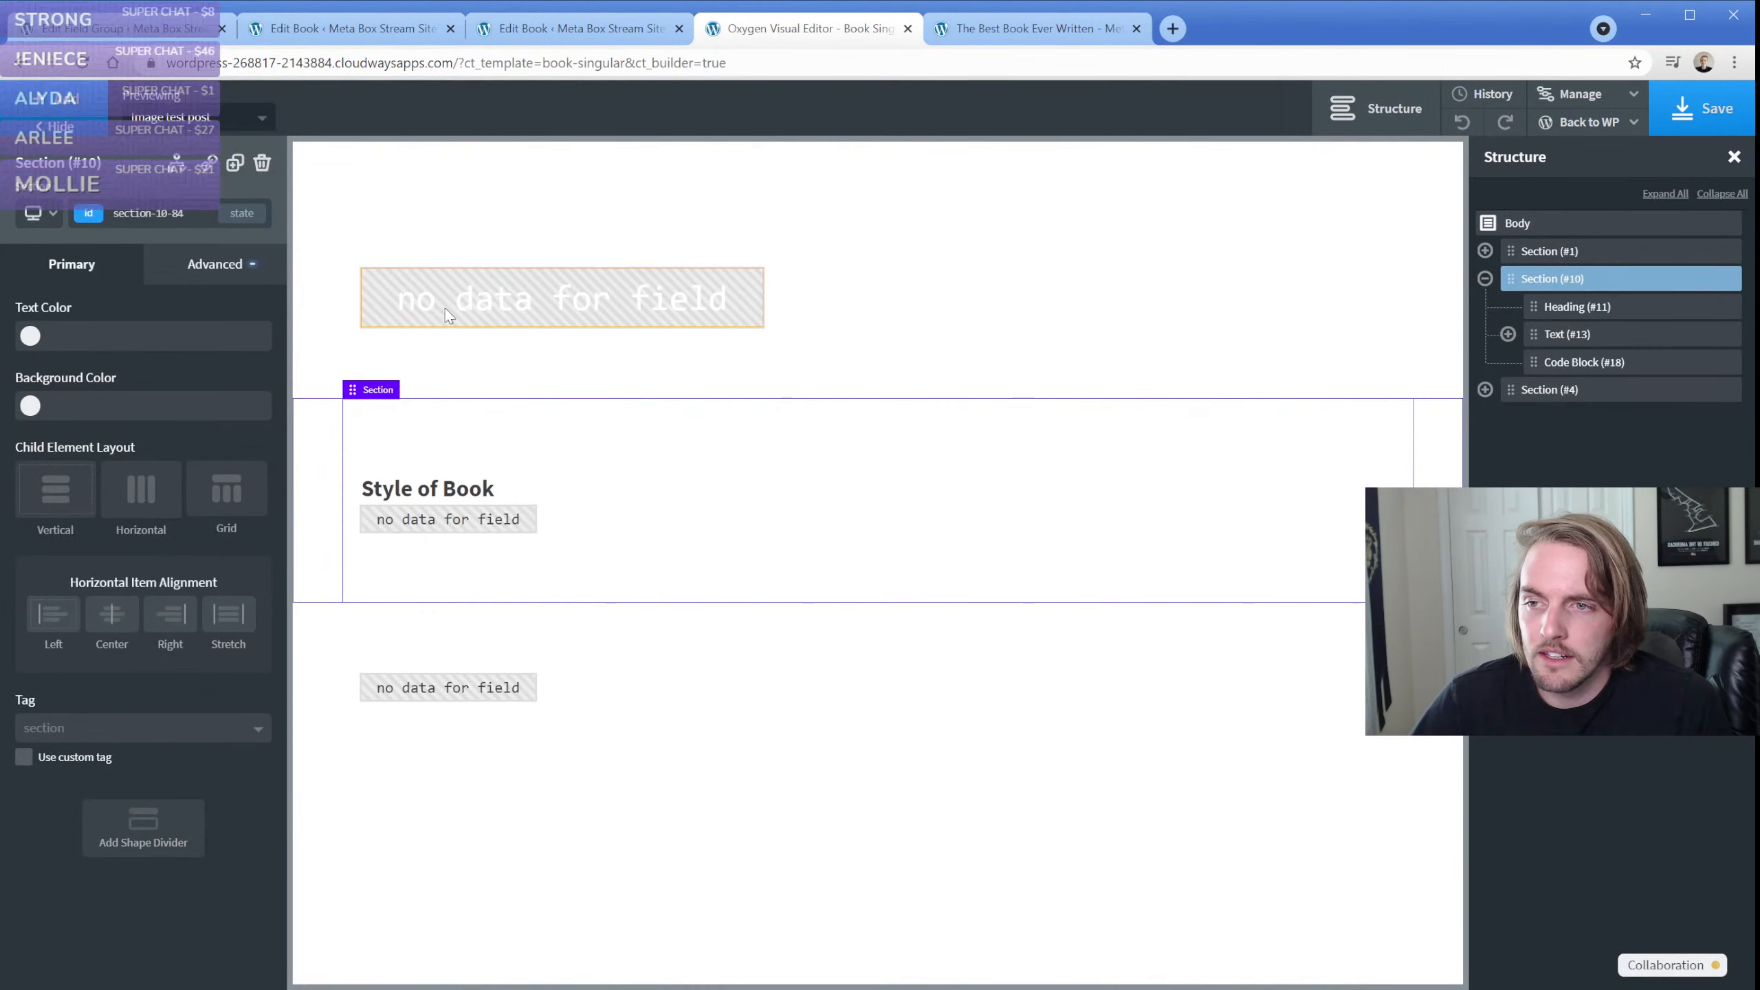
left_click(919, 299)
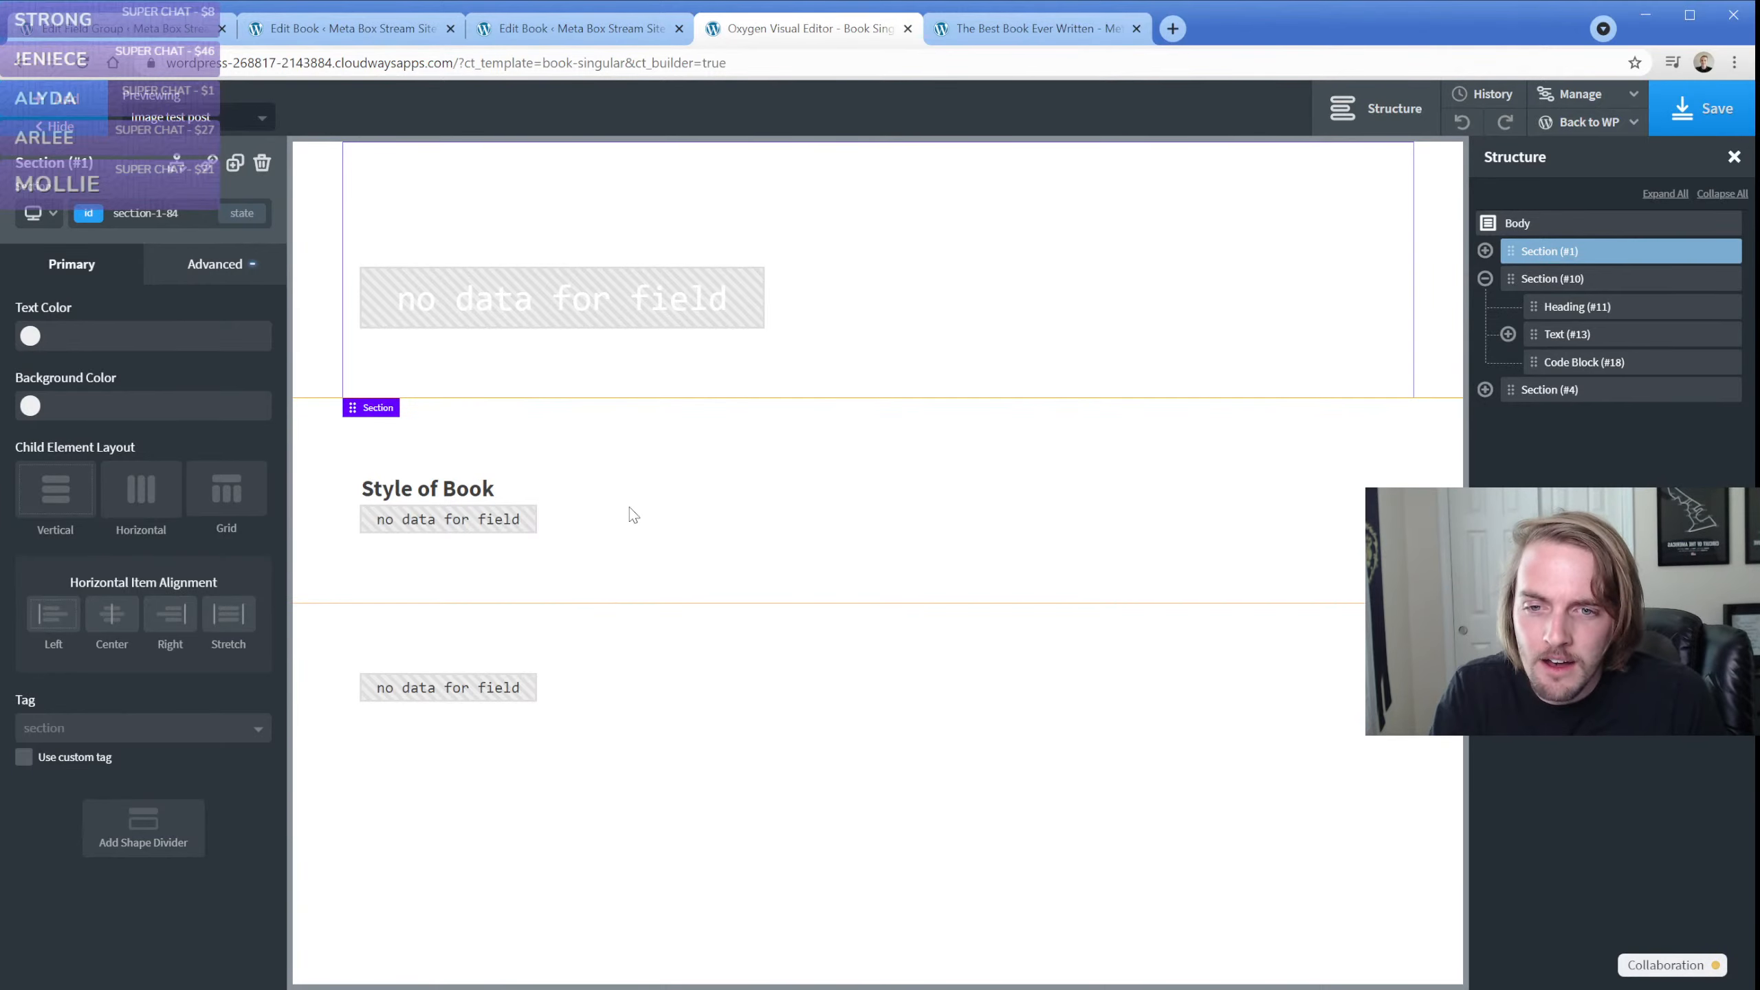
Add a new section to the template and move it above all the other sections
left_click(89, 108)
left_click(77, 284)
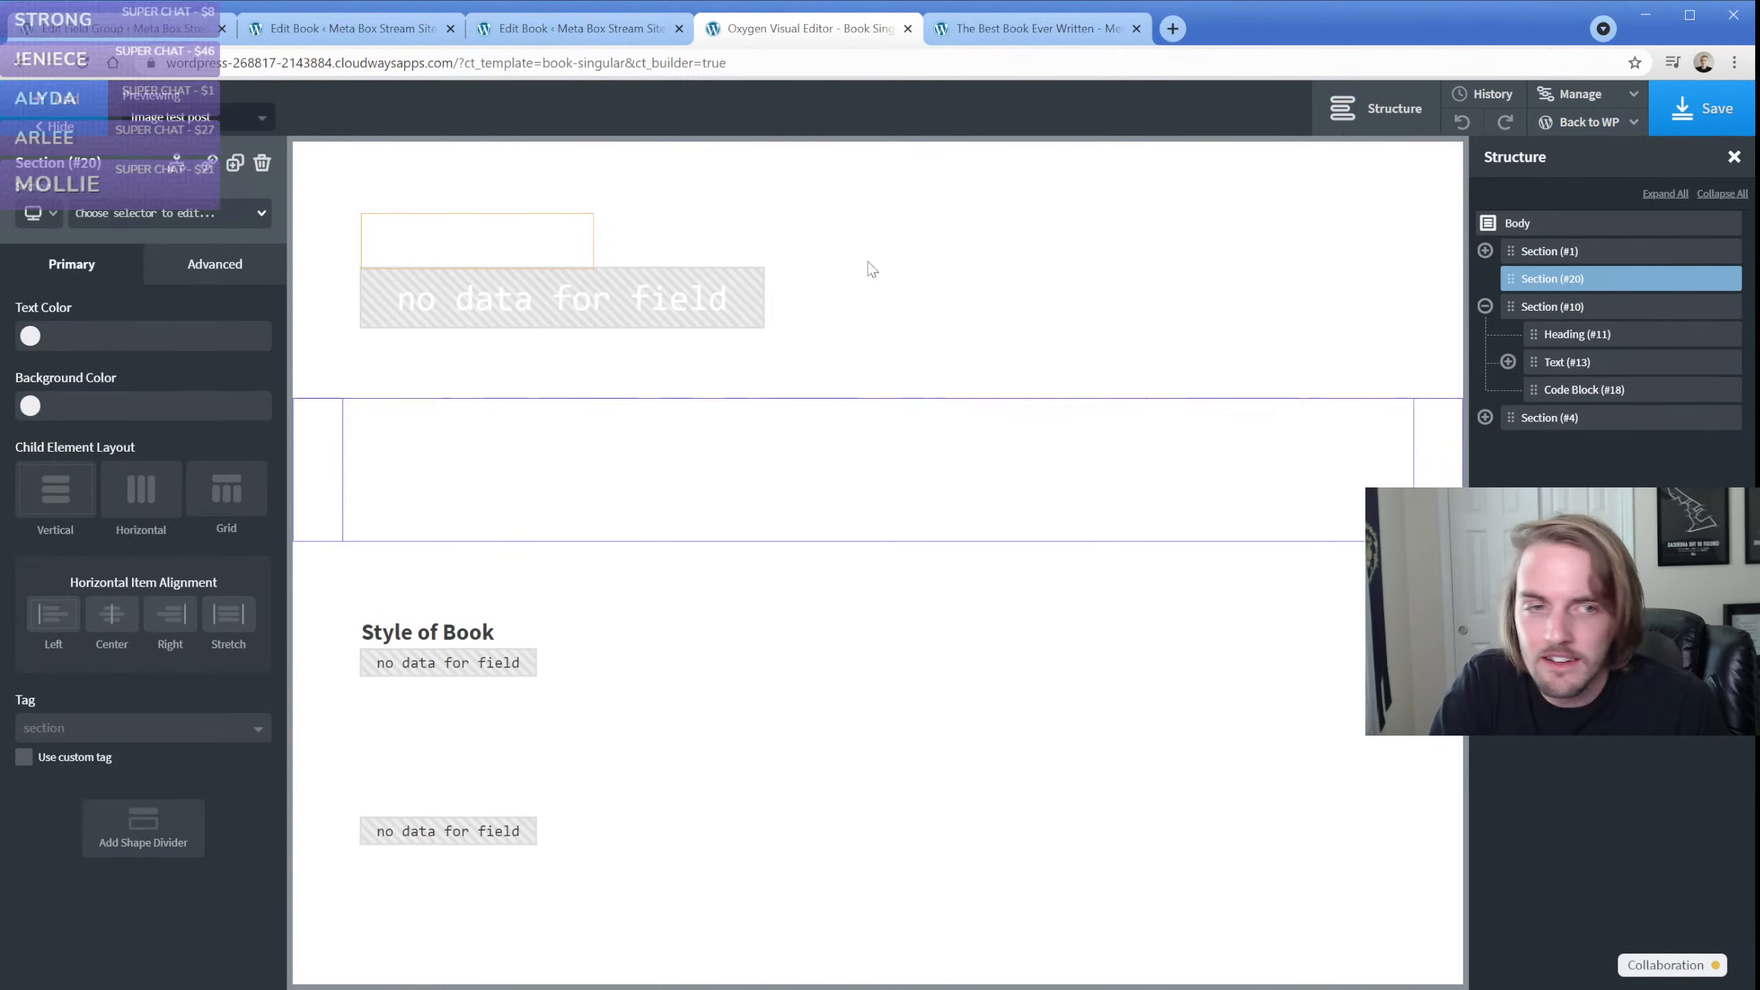
left_click_drag(1545, 278, 1490, 251)
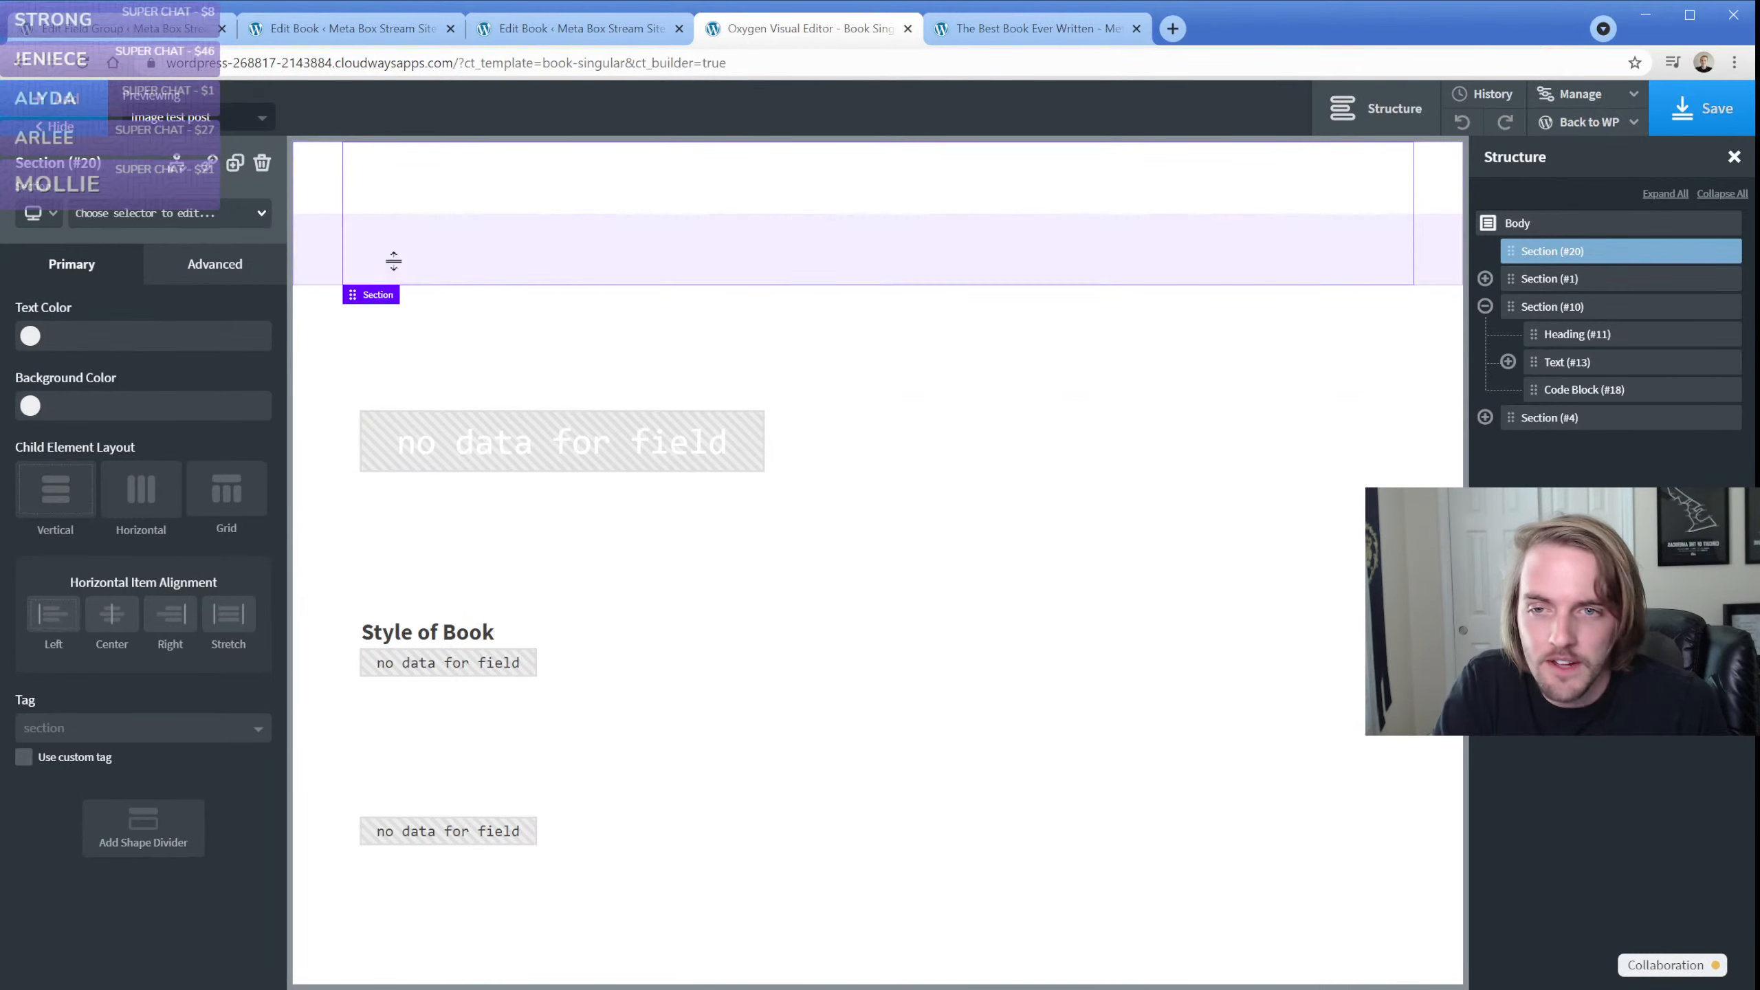
Add a Gallery element to the new section and set its gallery source to Meta Box
left_click(70, 109)
type("galler")
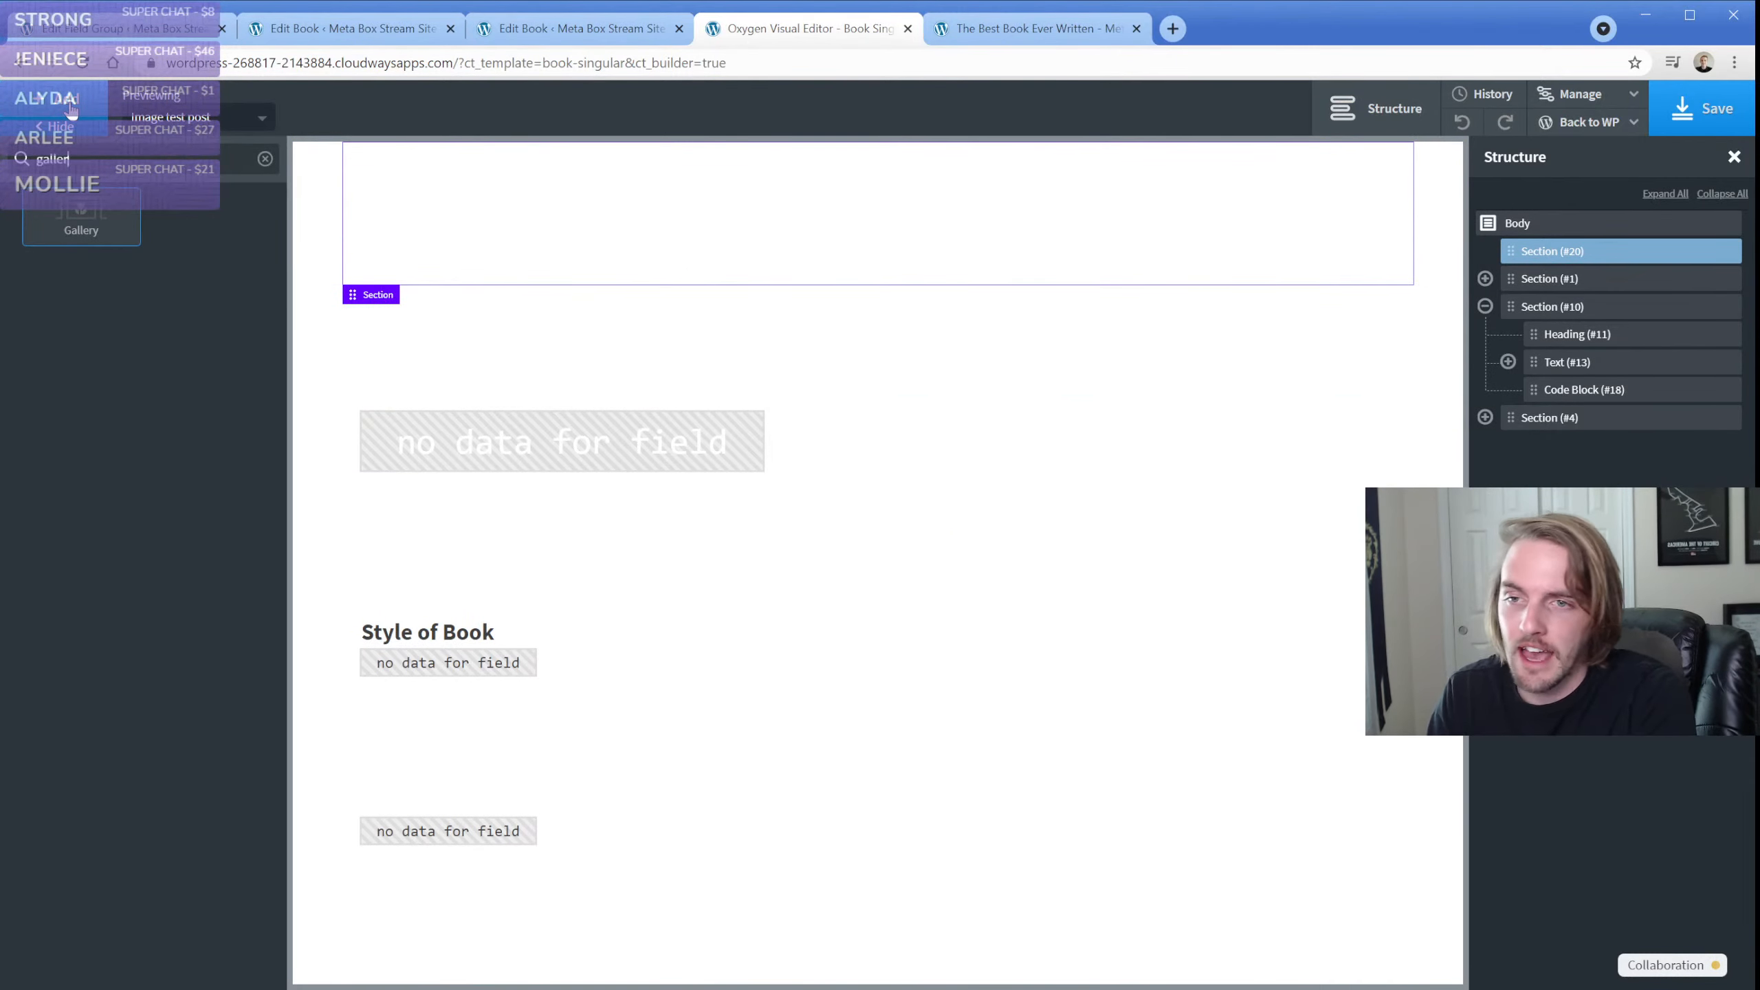
left_click(81, 220)
left_click(154, 337)
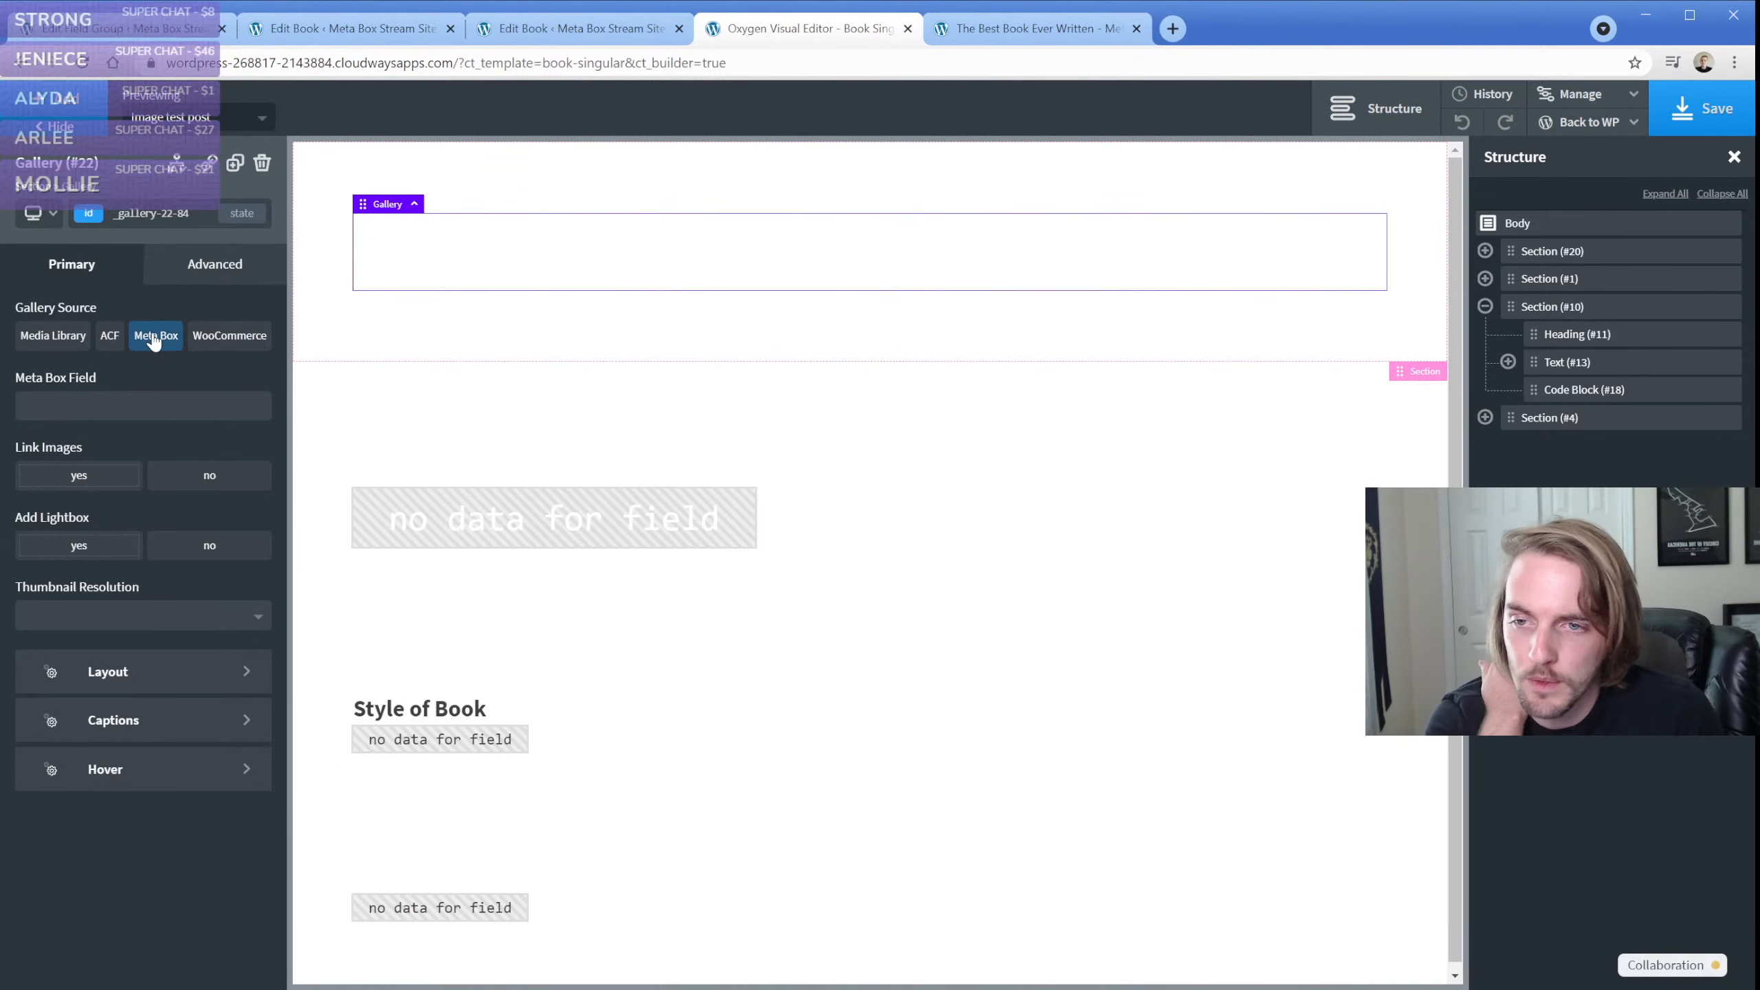
Copy the Image Advanced field's ID, image_advanced_f5lk0axct5, from the Image Fields group into the gallery's Meta Box Field
left_click(147, 412)
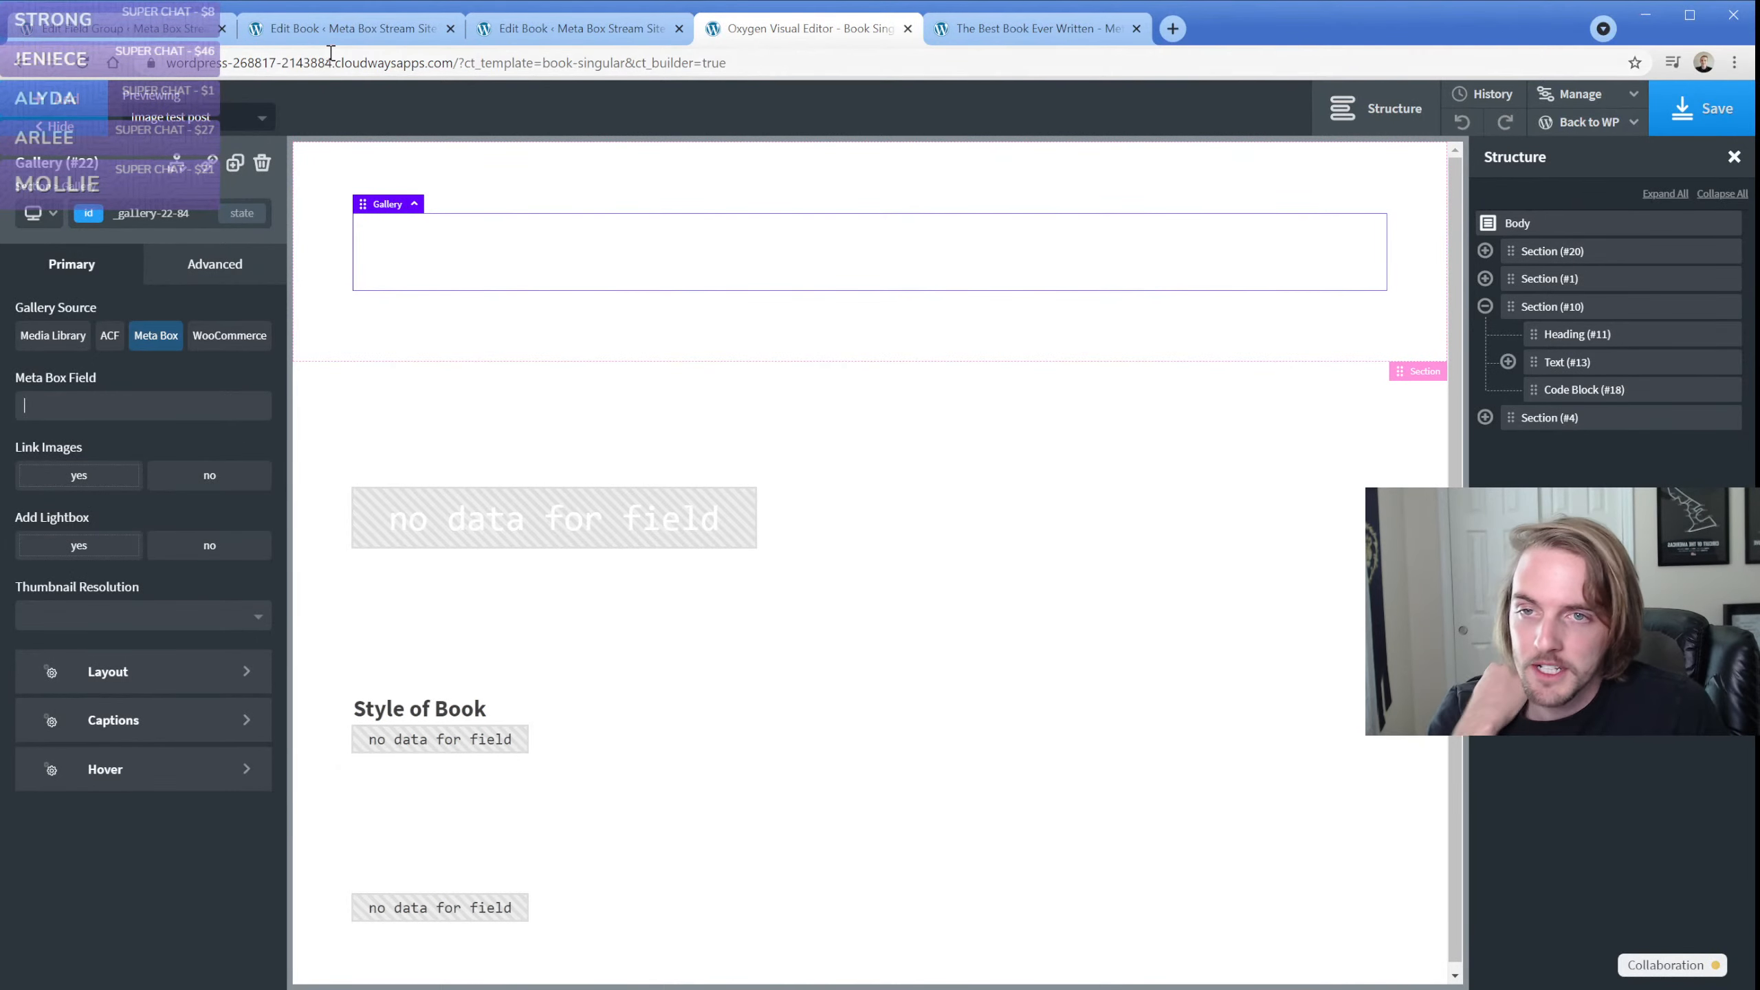
left_click(124, 31)
left_click(208, 421)
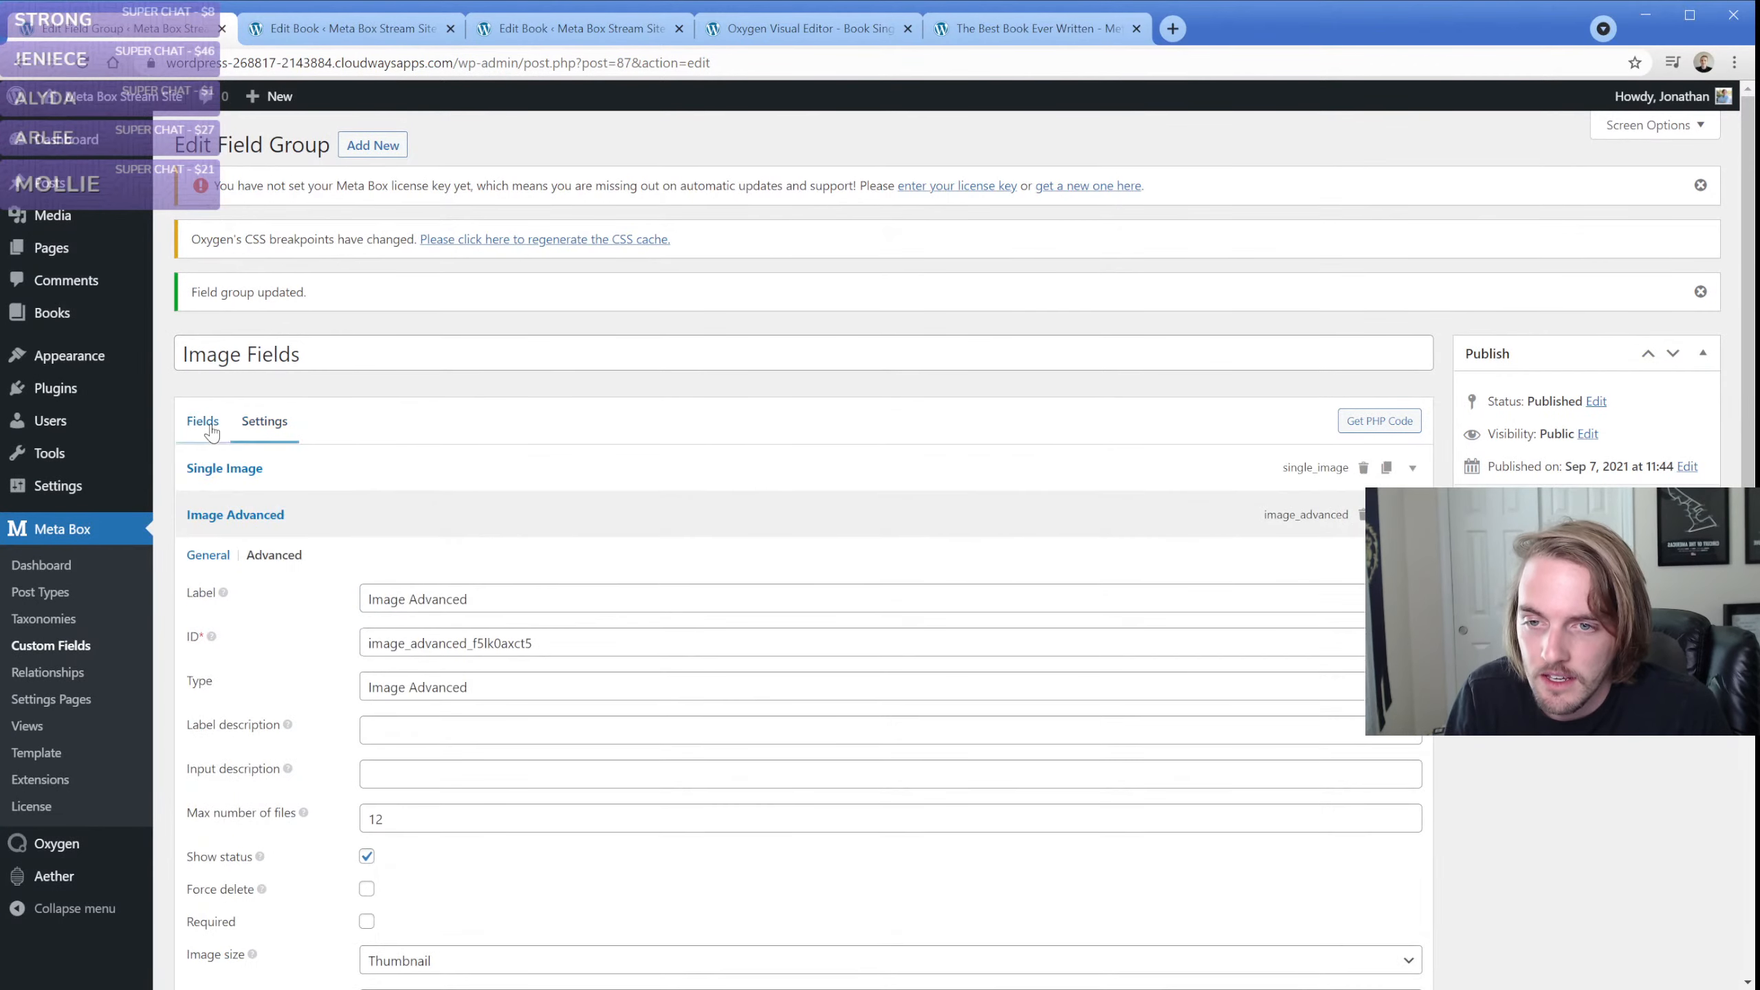
left_click(333, 522)
left_click(332, 523)
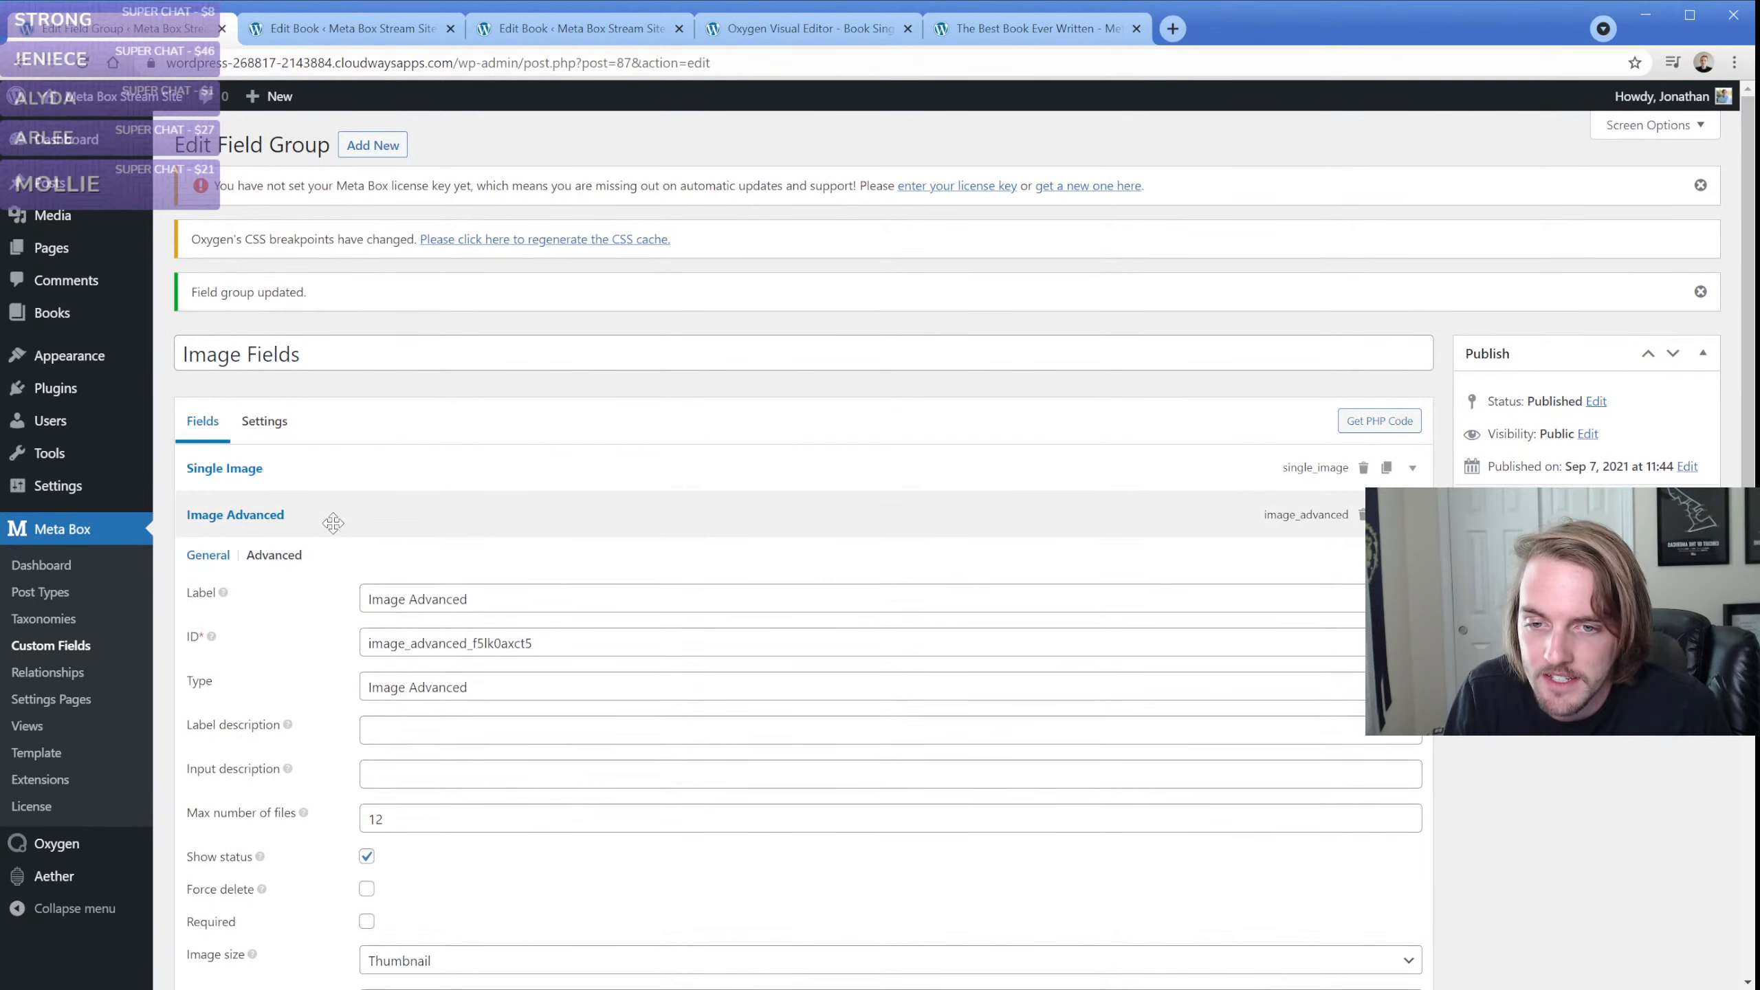
double_click(447, 644)
key("ctrl+c")
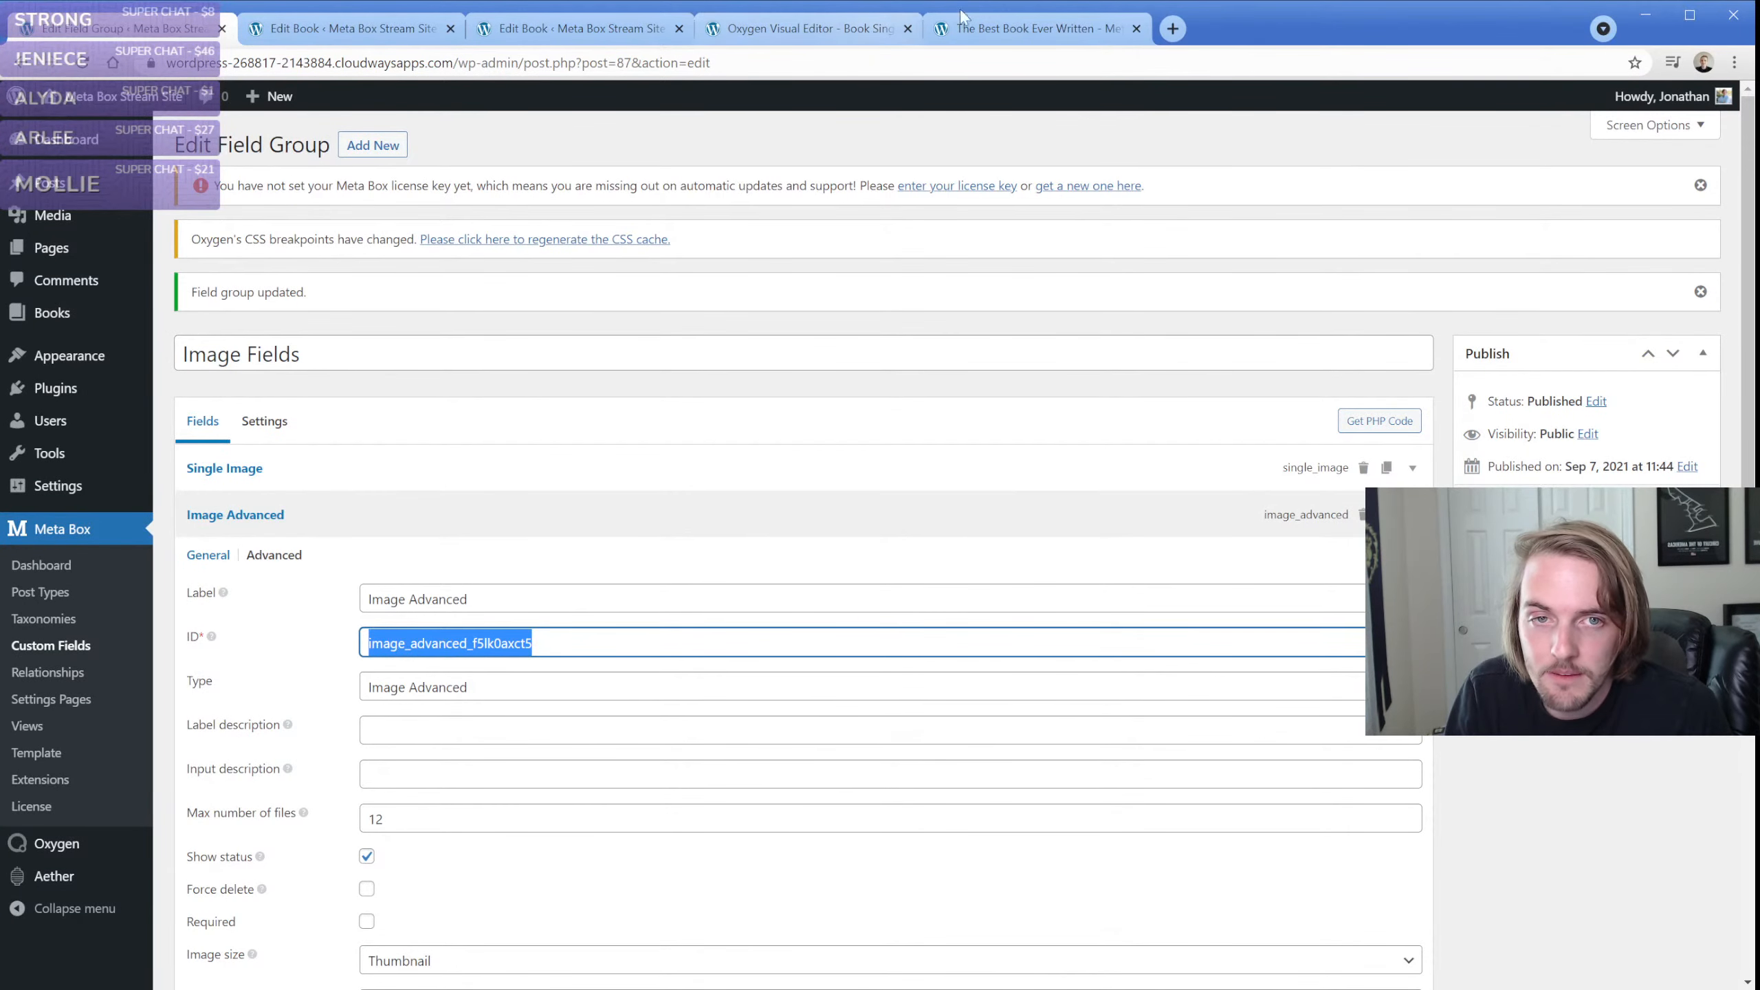
left_click(858, 31)
left_click(154, 394)
key("ctrl+v")
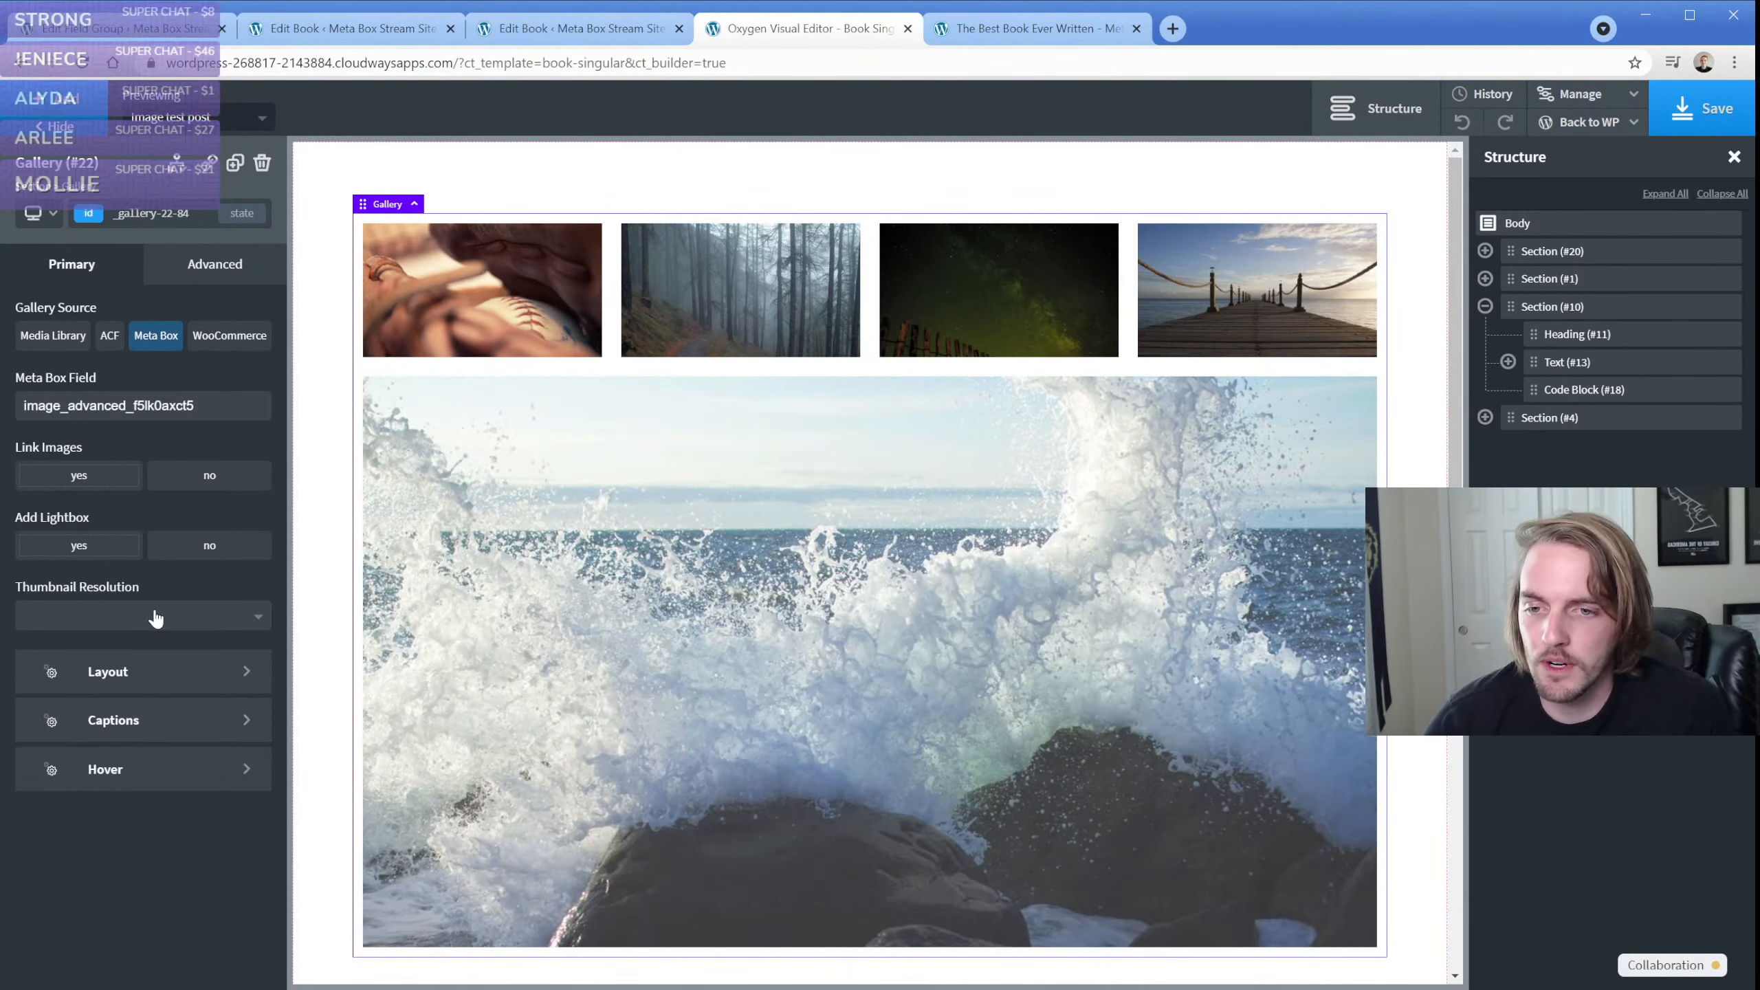
Set the gallery layout to 3 images per row
left_click(169, 686)
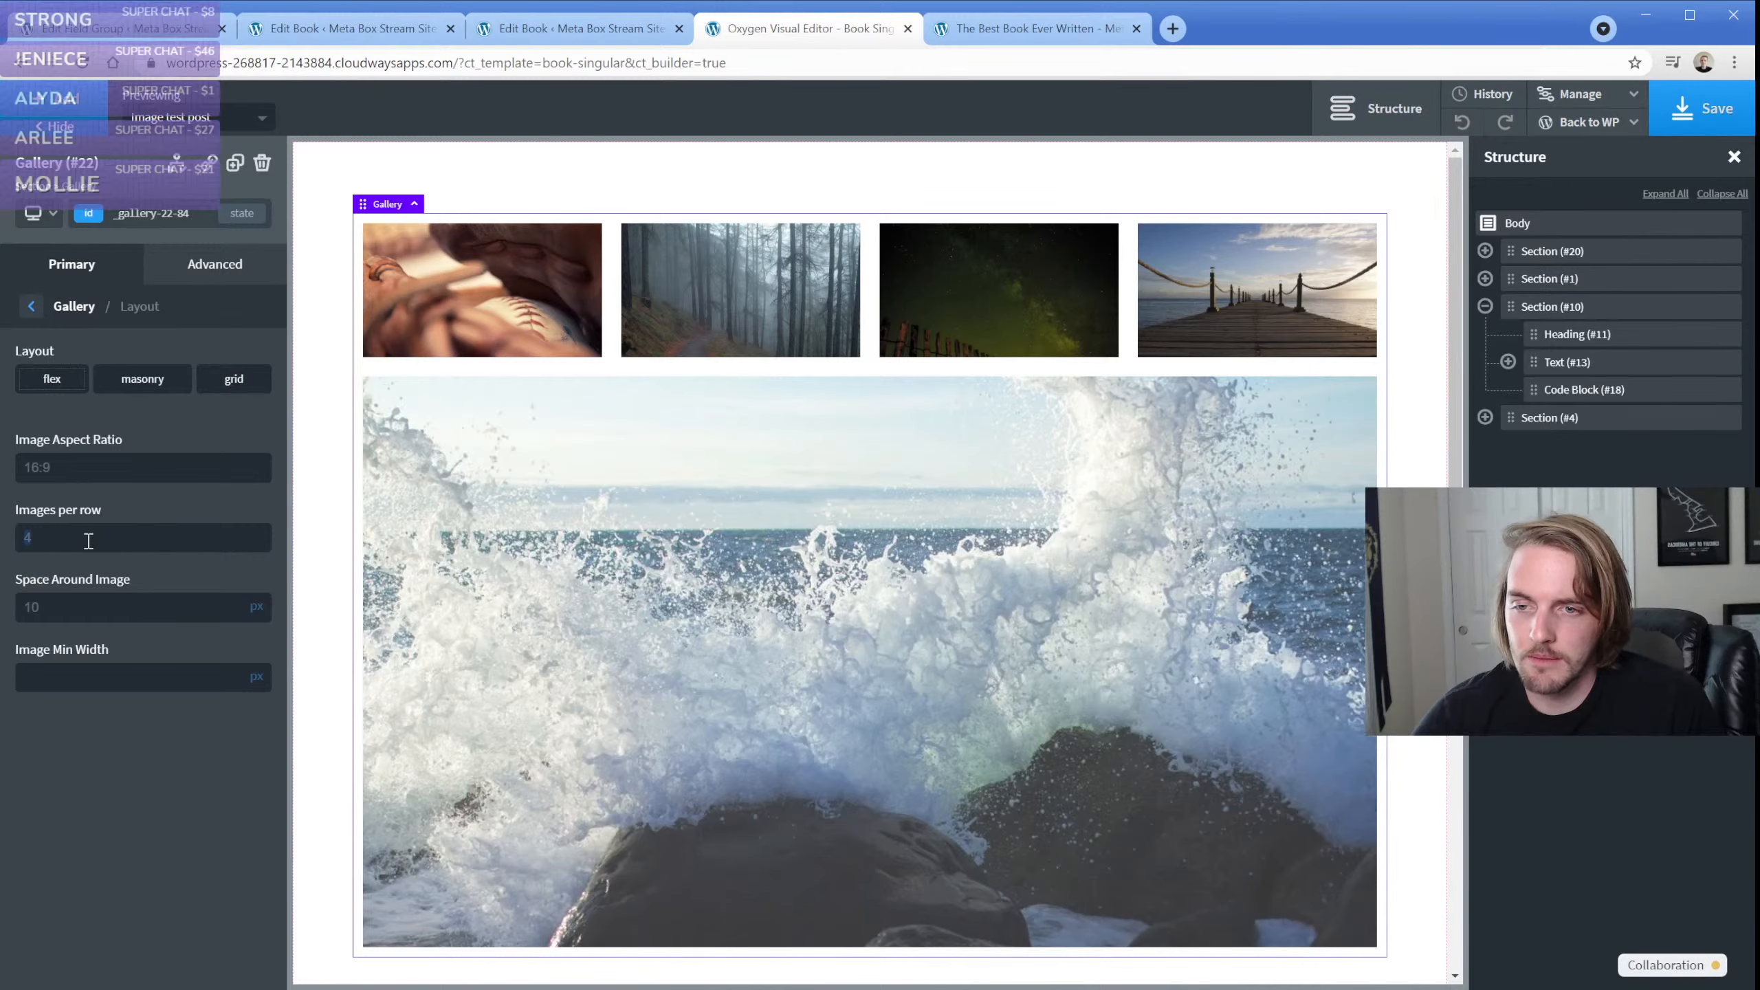
type("3")
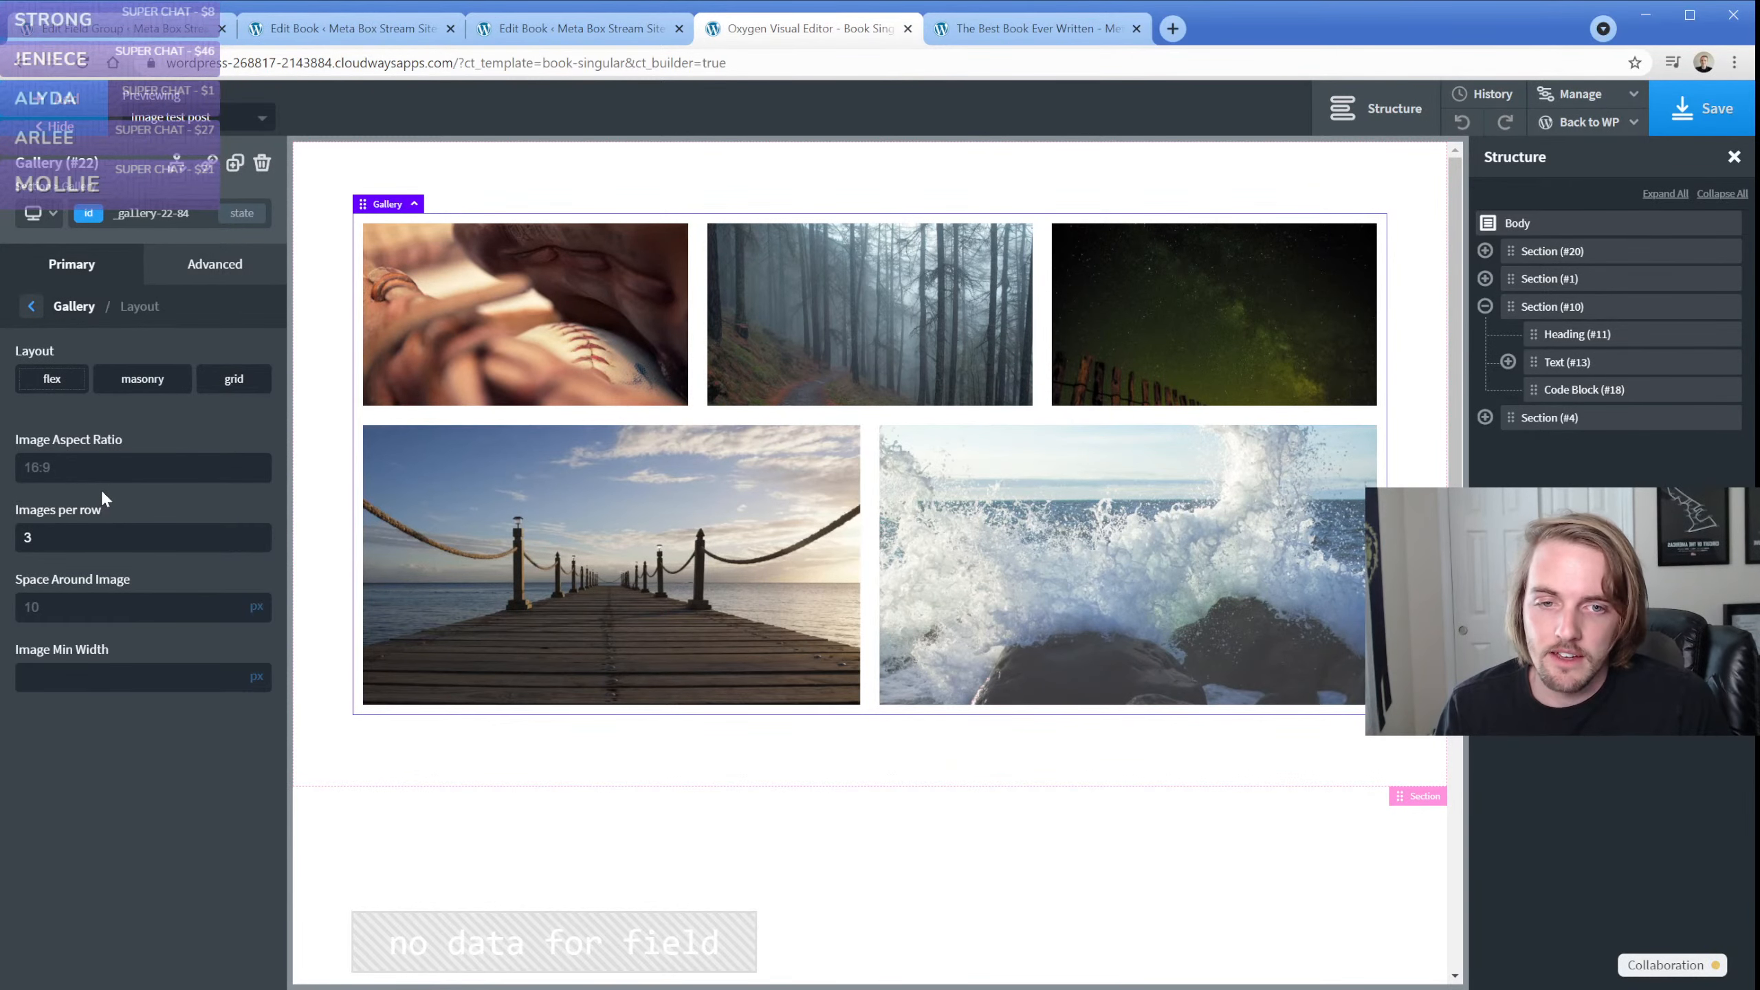
Switch the gallery to the grid layout, try 2 columns, and set the column count to 3
left_click(236, 379)
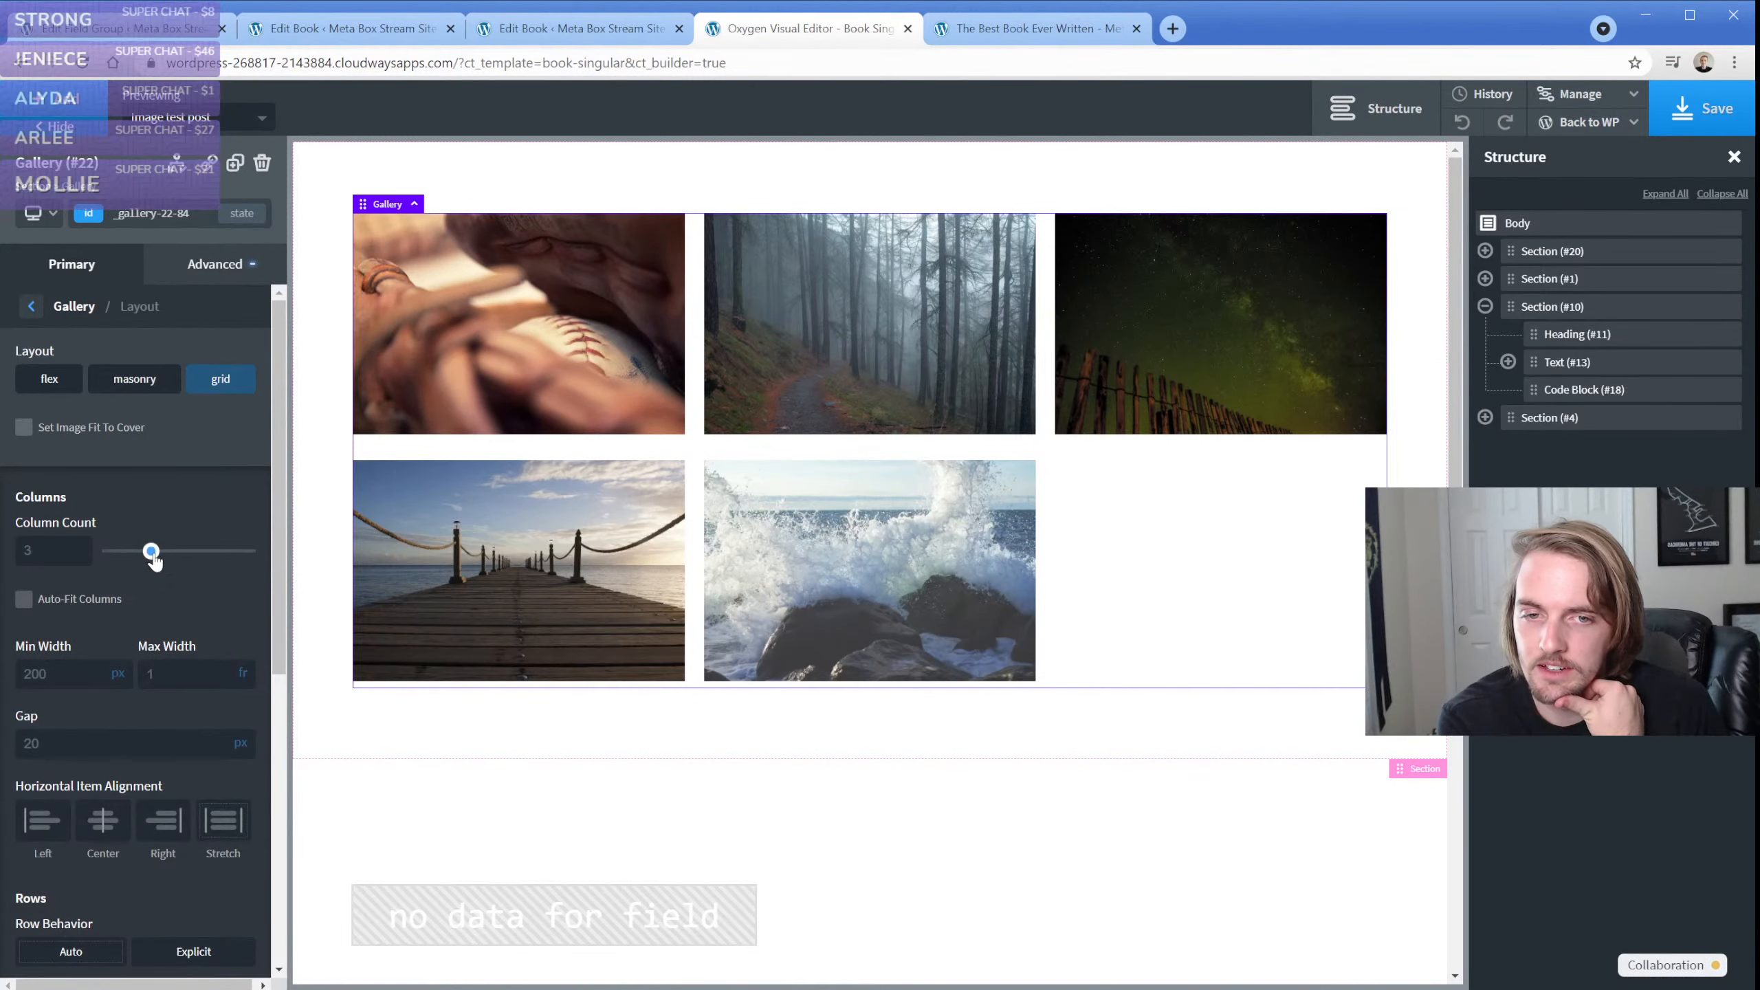
left_click_drag(151, 551, 137, 552)
scroll(549, 597, "down", 10)
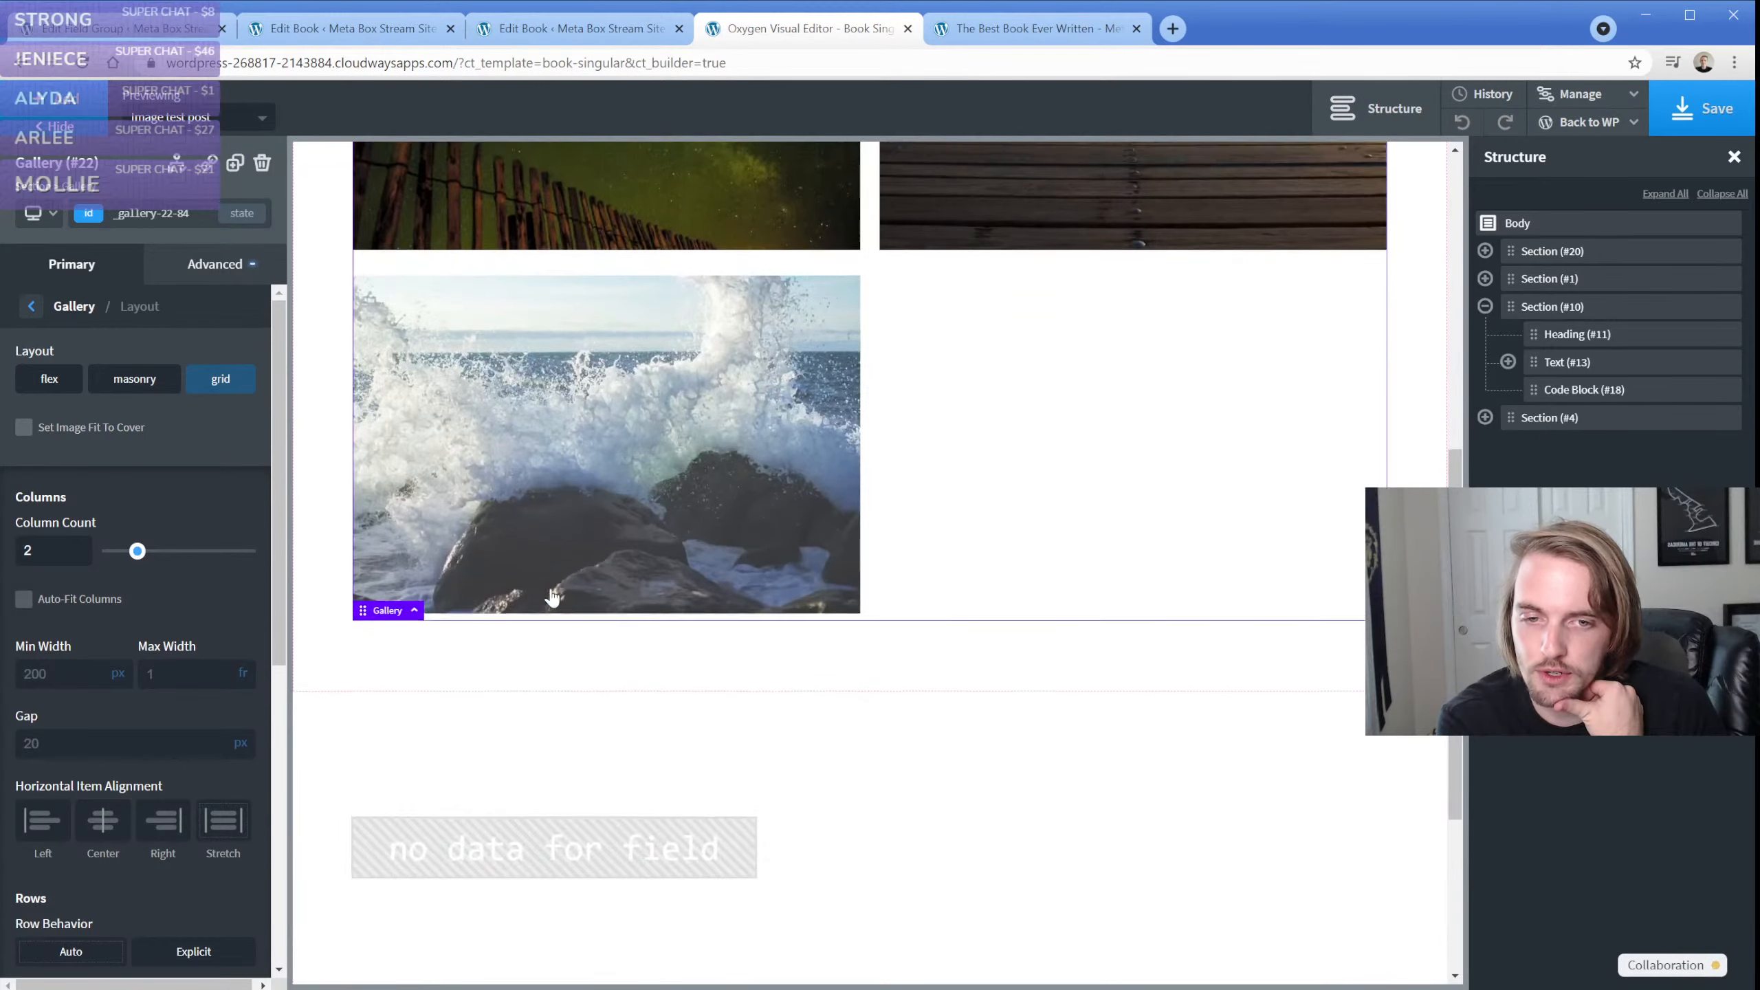
scroll(499, 582, "up", 10)
left_click_drag(138, 551, 151, 552)
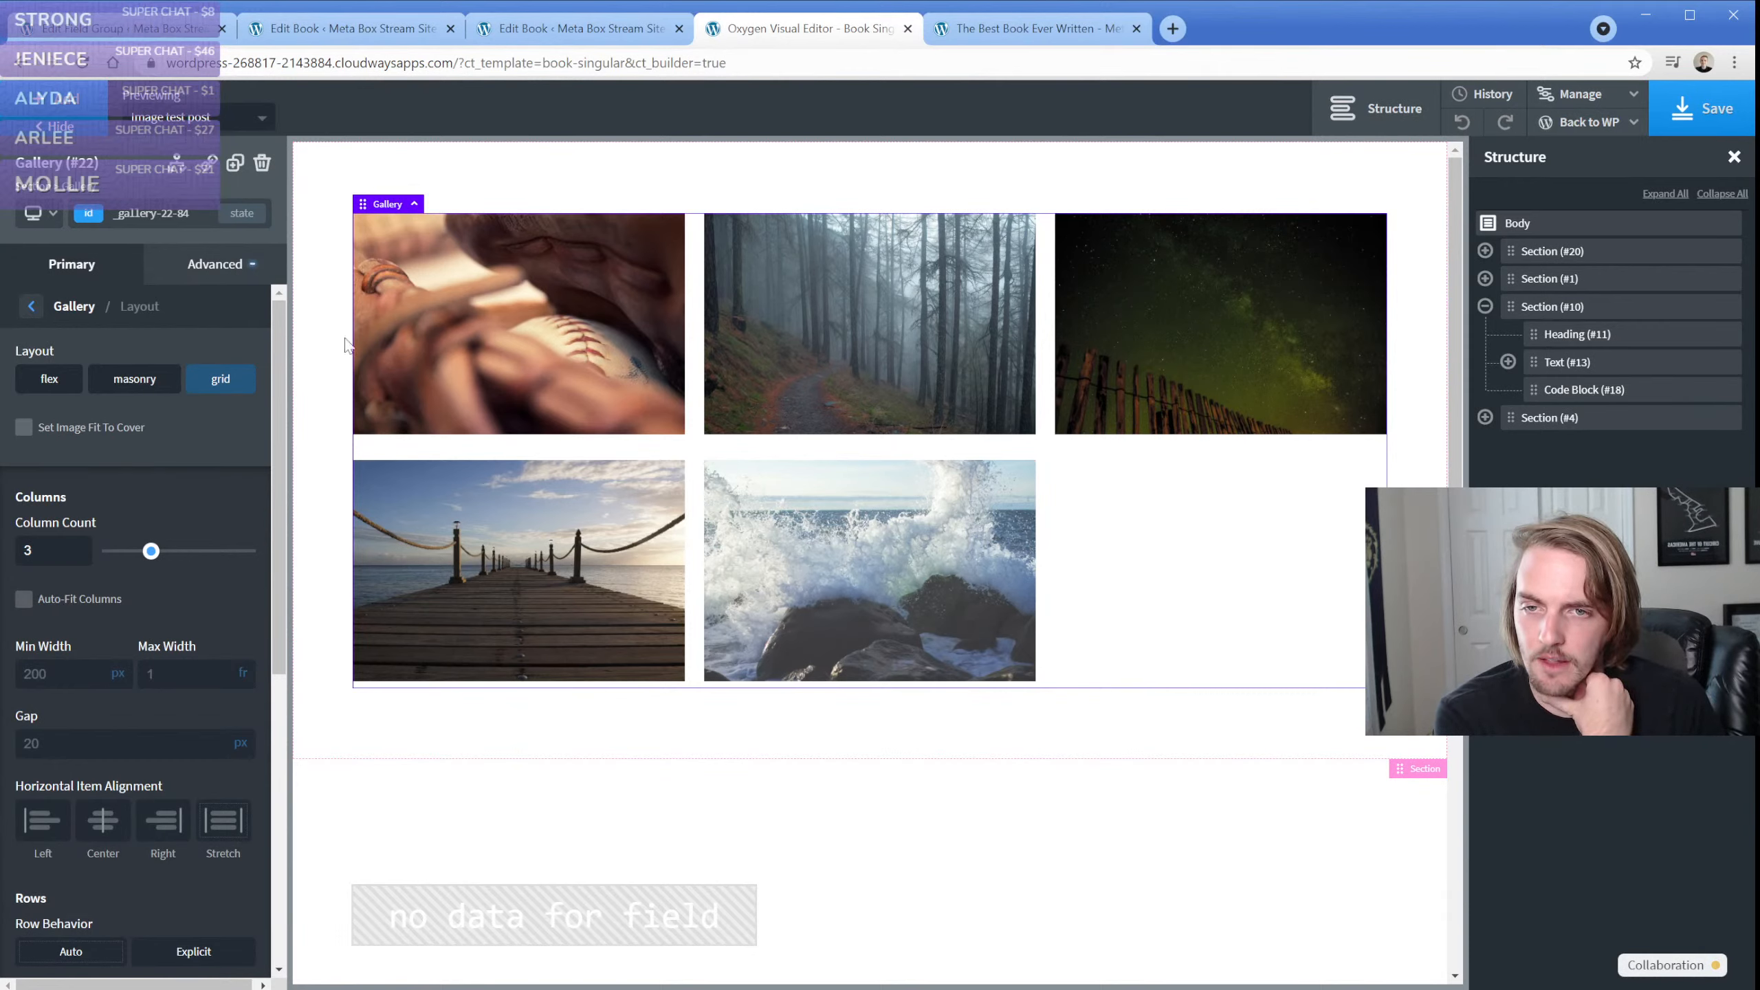
Add an Image element below the gallery in the same section
left_click(374, 170)
left_click(64, 104)
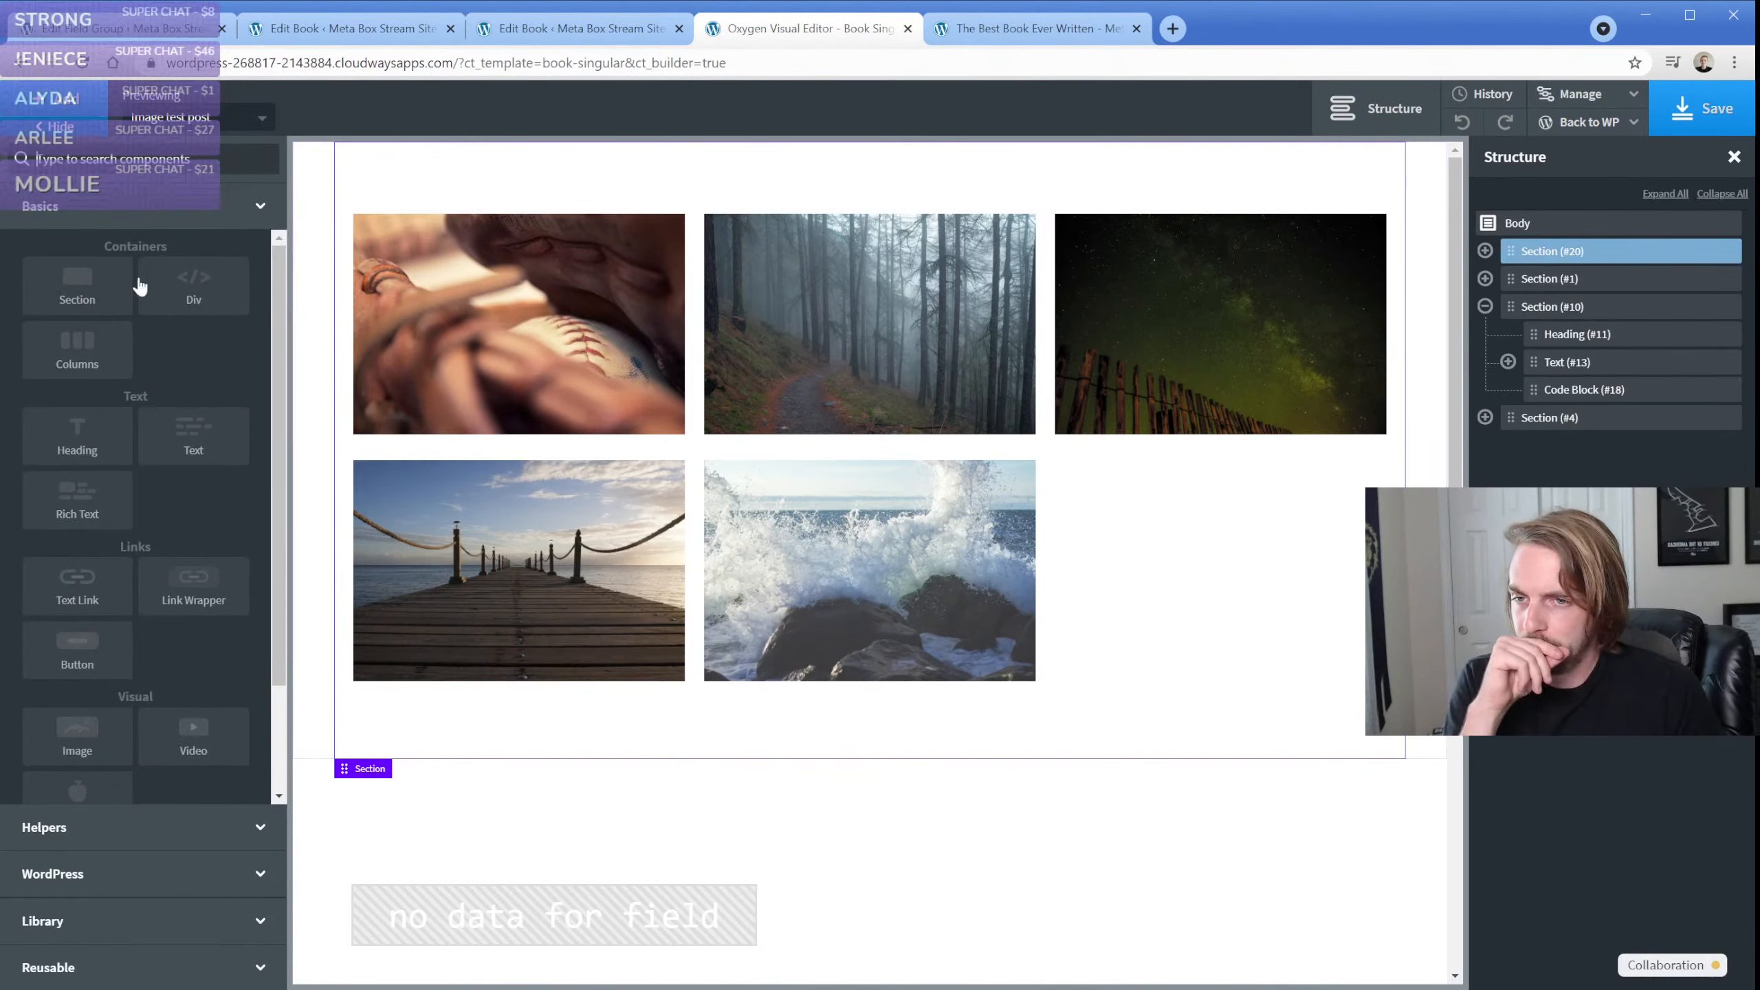
left_click(91, 732)
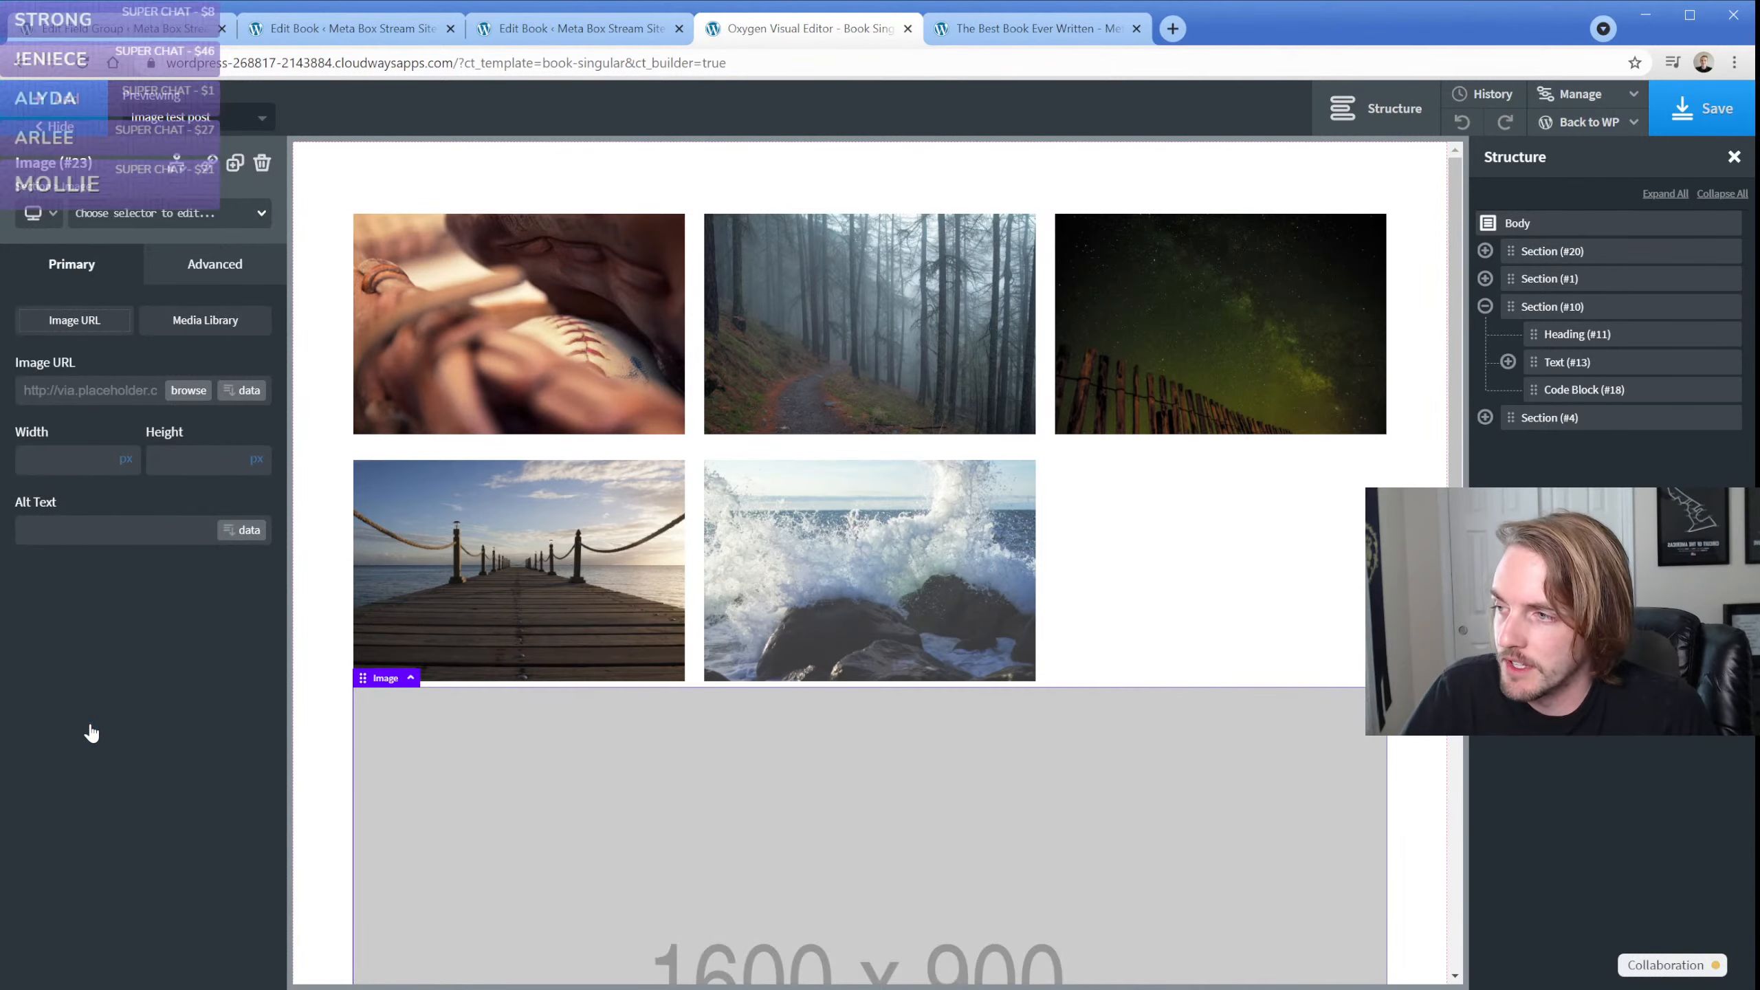
Link the new image's URL to the Meta Box Single Image field as dynamic data at Medium Large size
left_click(242, 392)
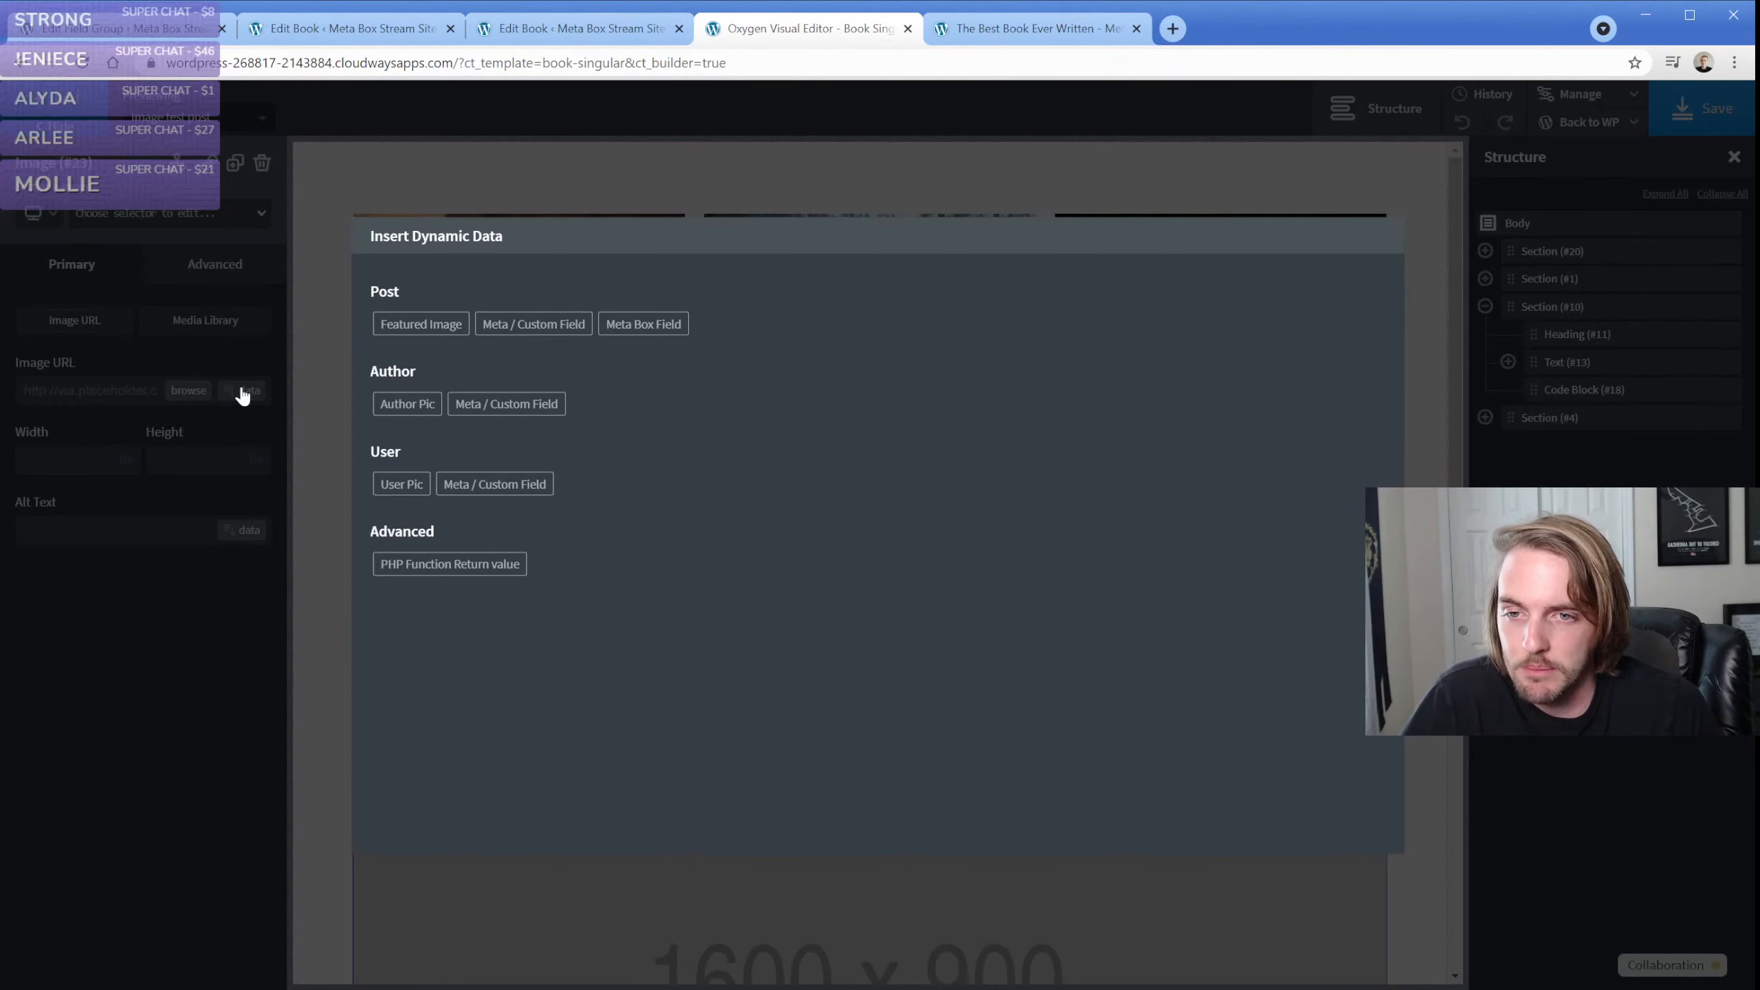
left_click(637, 324)
left_click(501, 330)
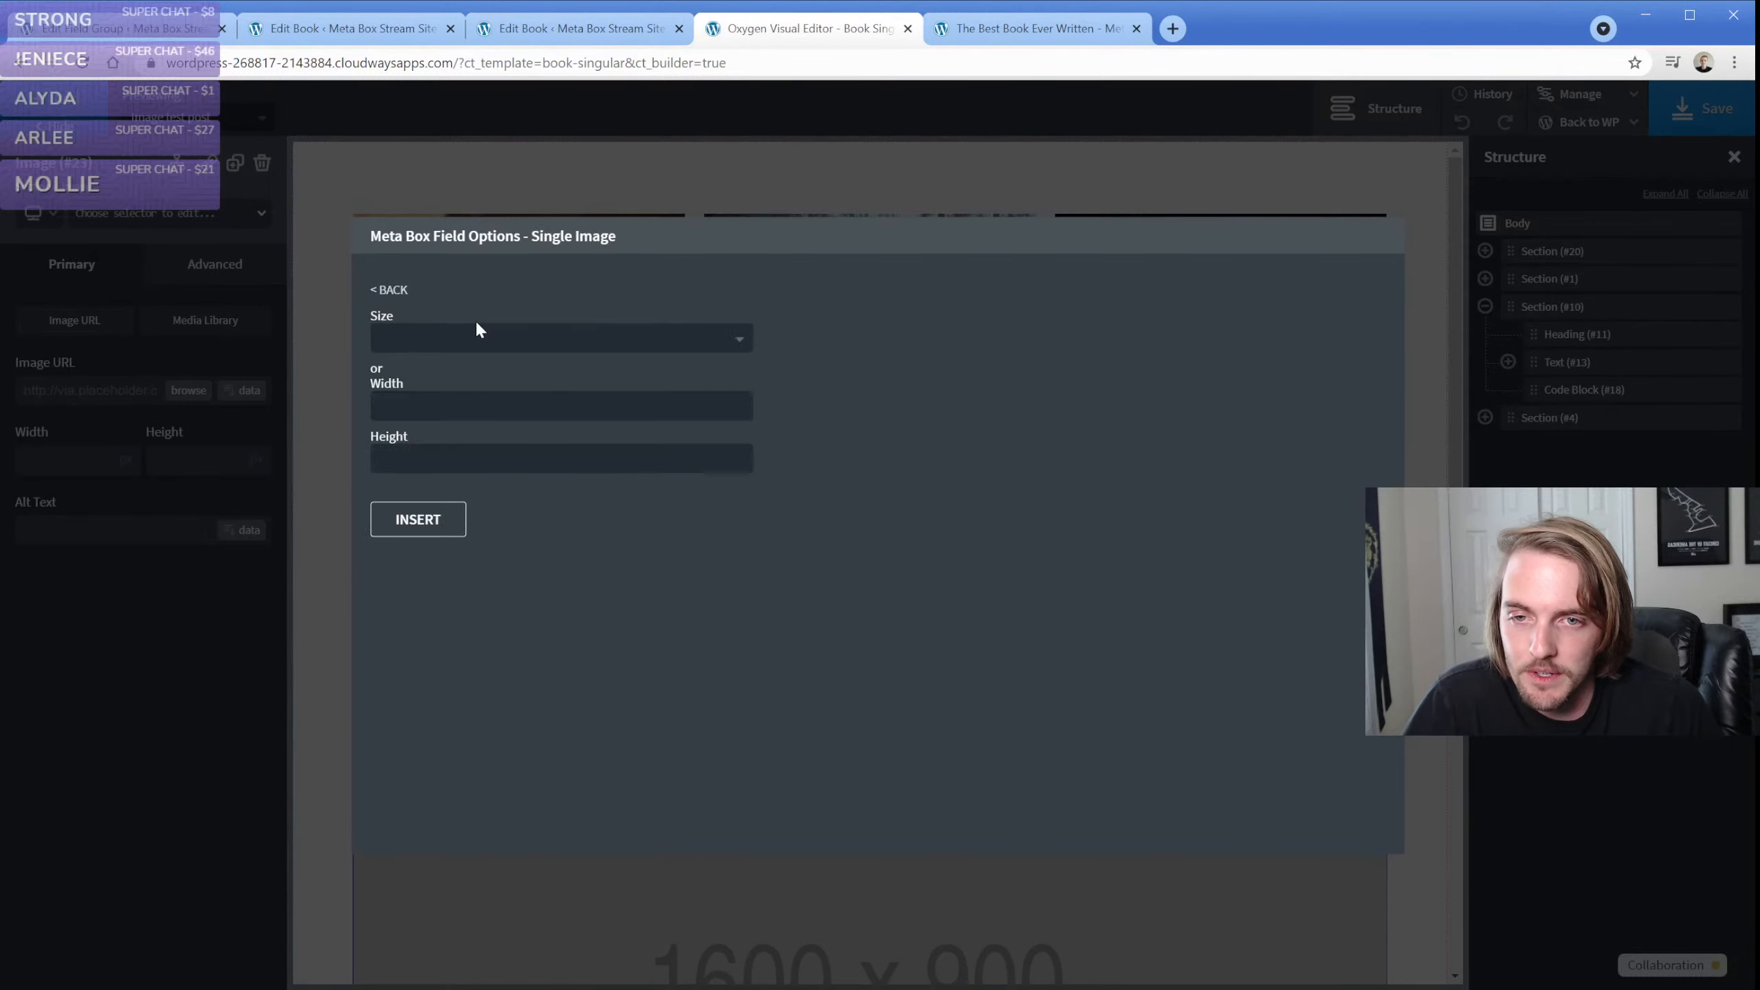
left_click(471, 338)
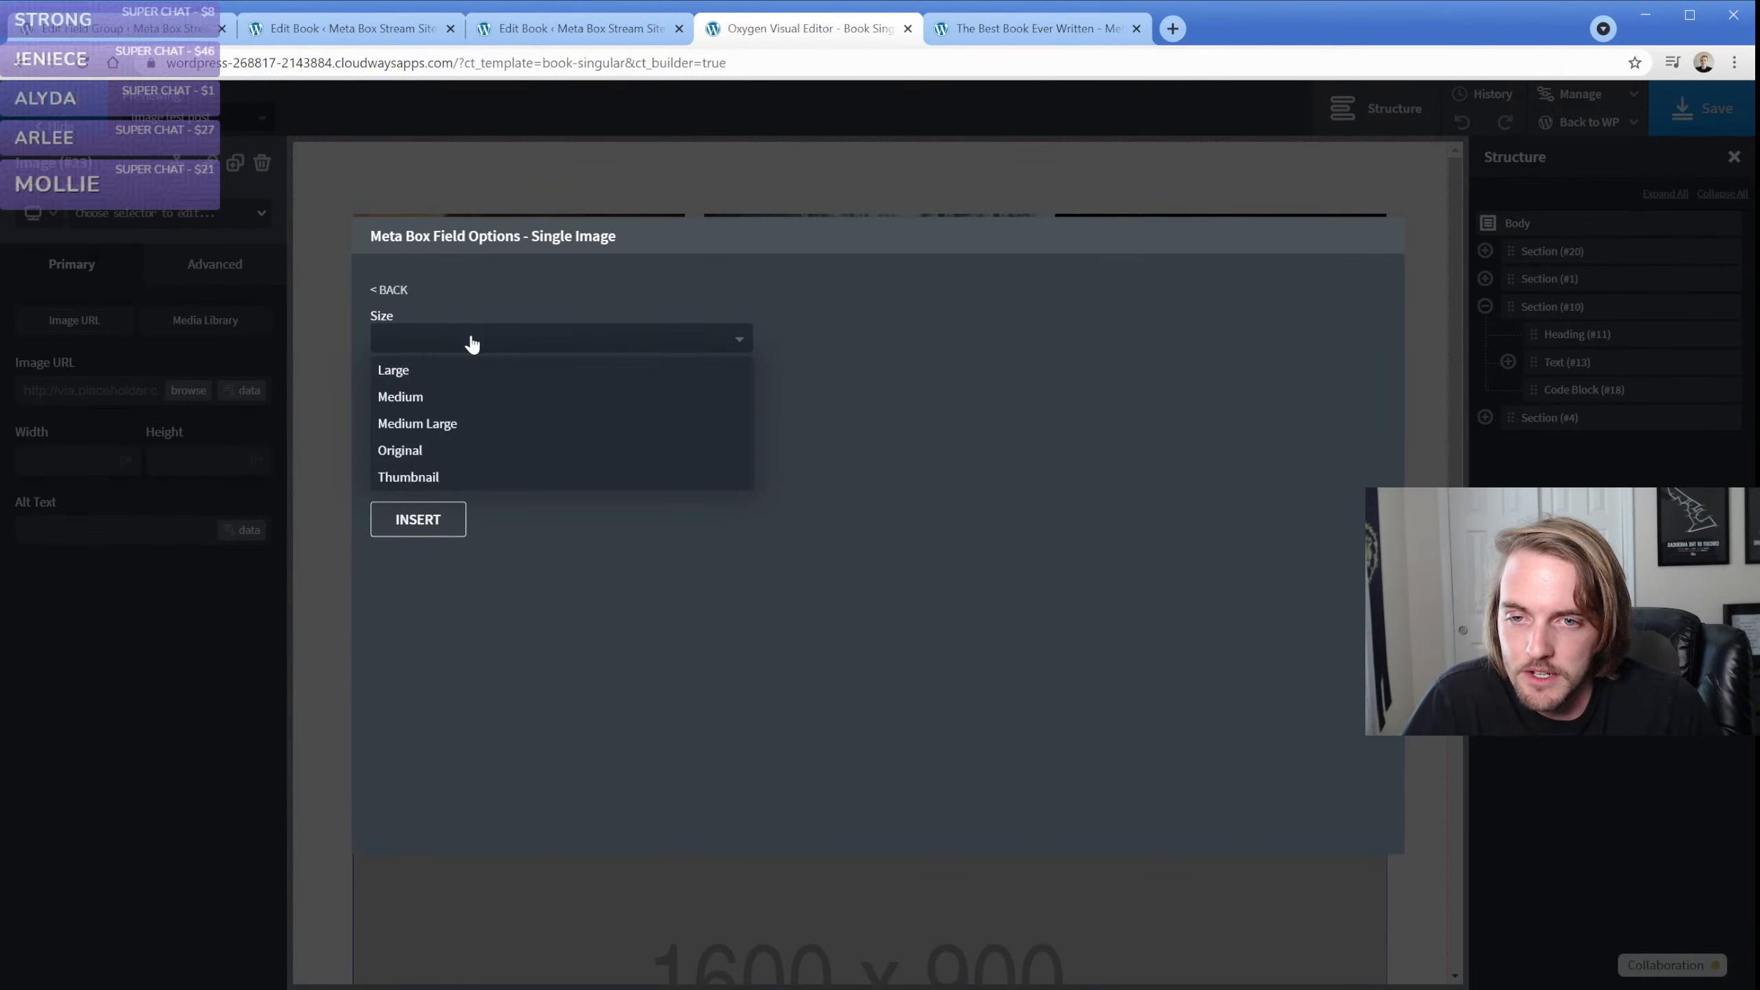
left_click(452, 424)
left_click(430, 521)
scroll(346, 590, "down", 5)
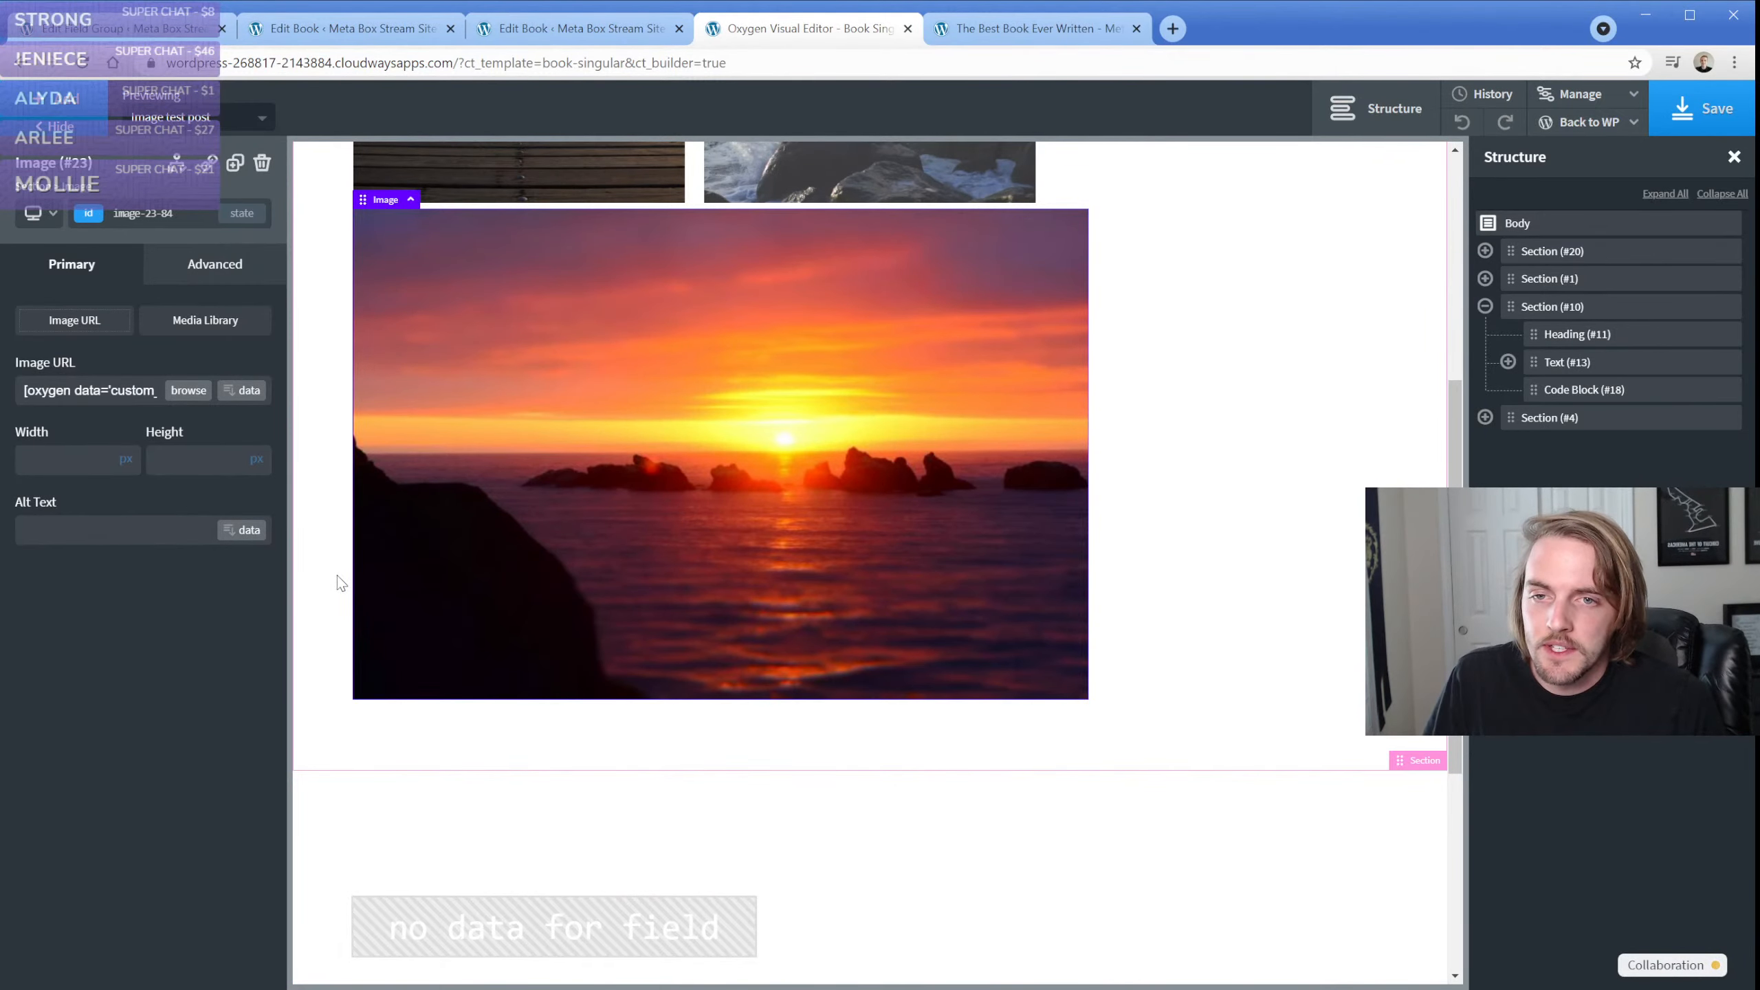
scroll(340, 582, "up", 5)
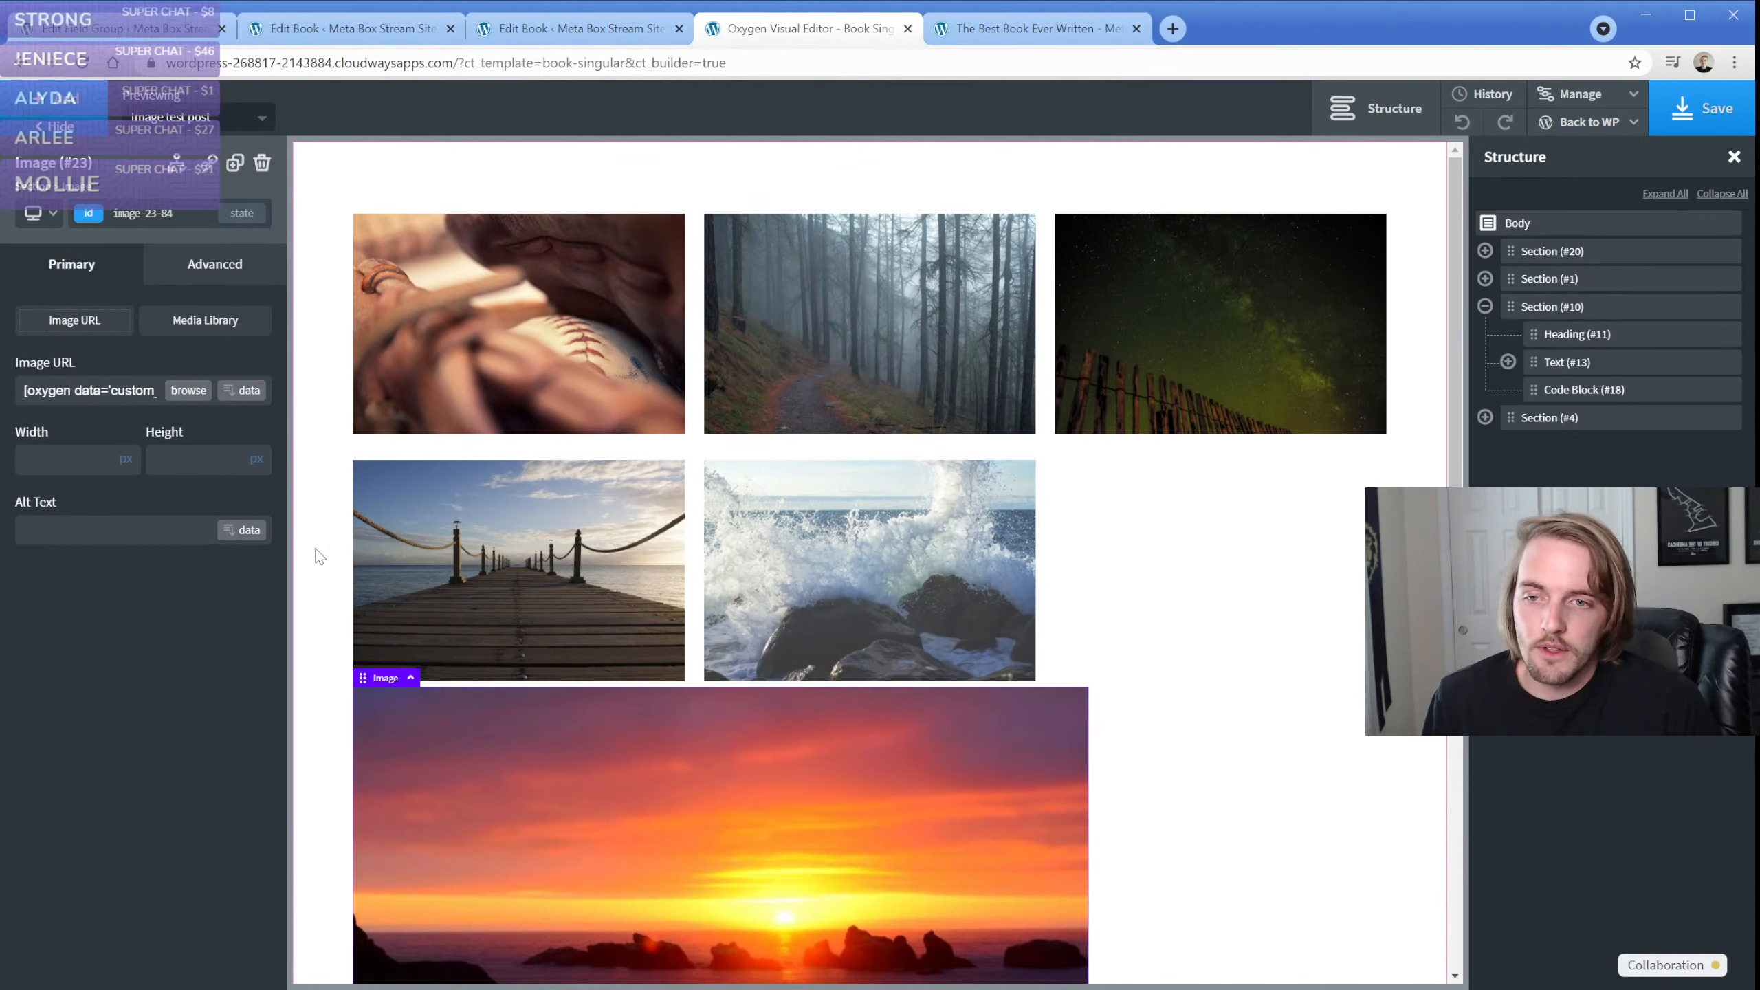
Switch the template preview to the book The Best Book Ever Written
left_click(324, 497)
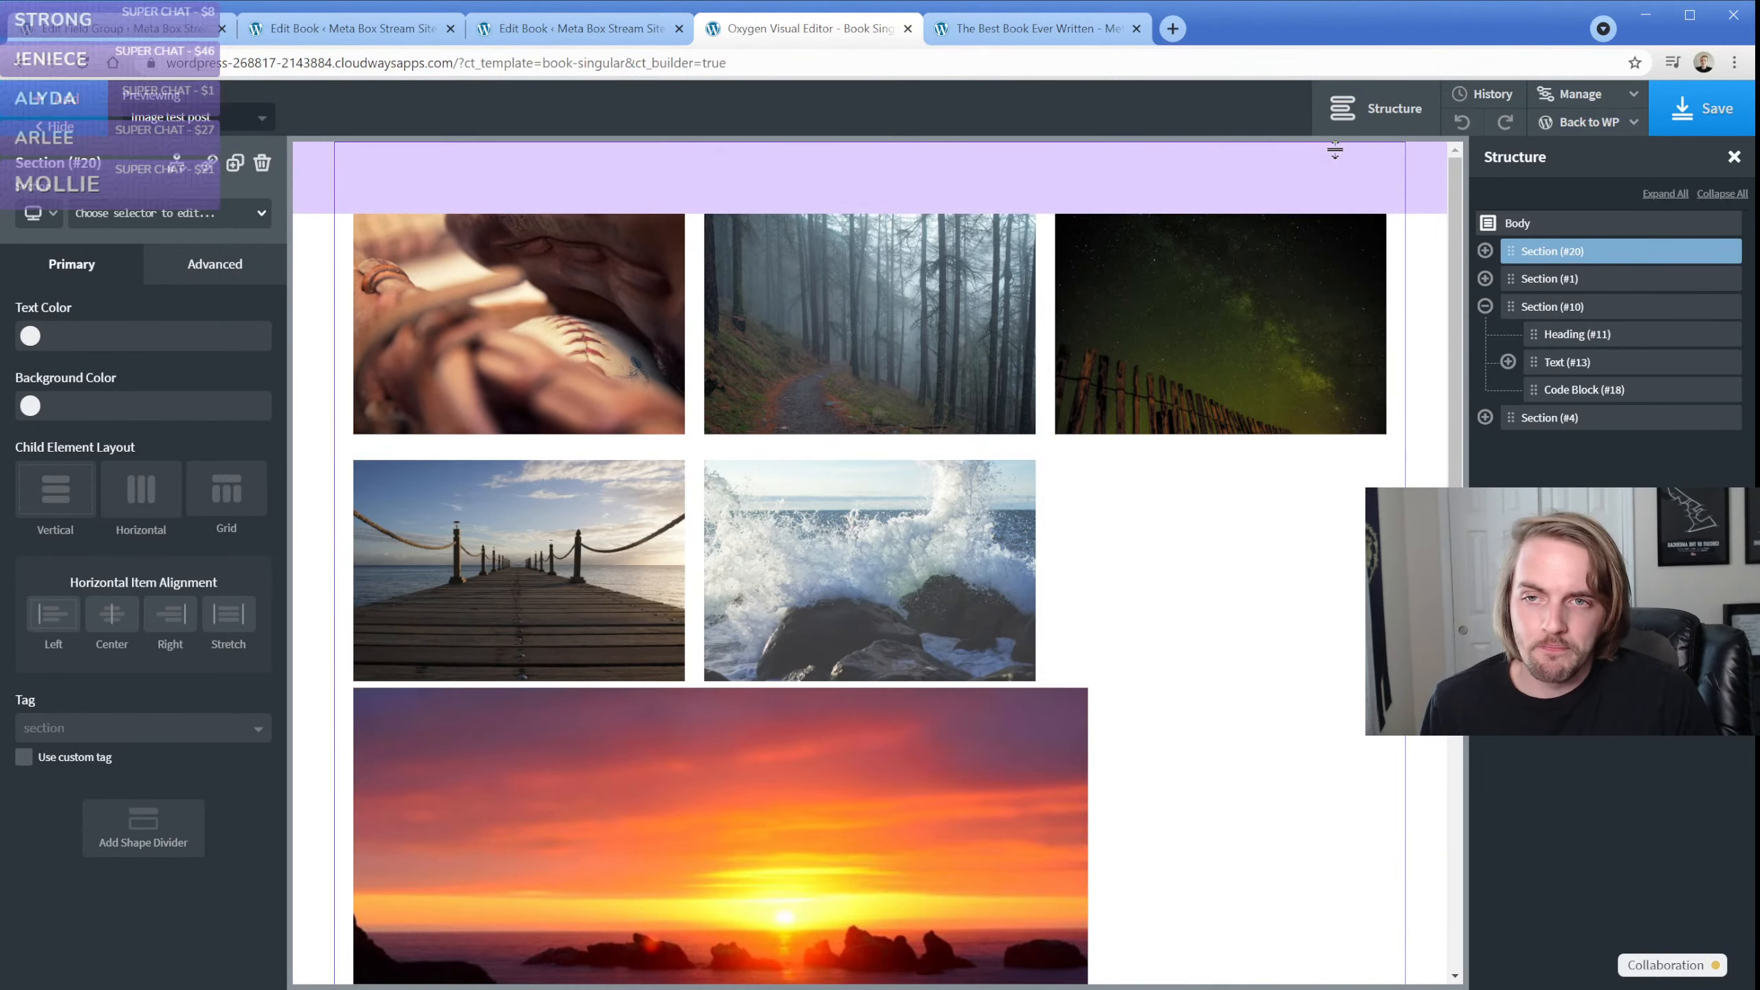
left_click(212, 129)
left_click(216, 239)
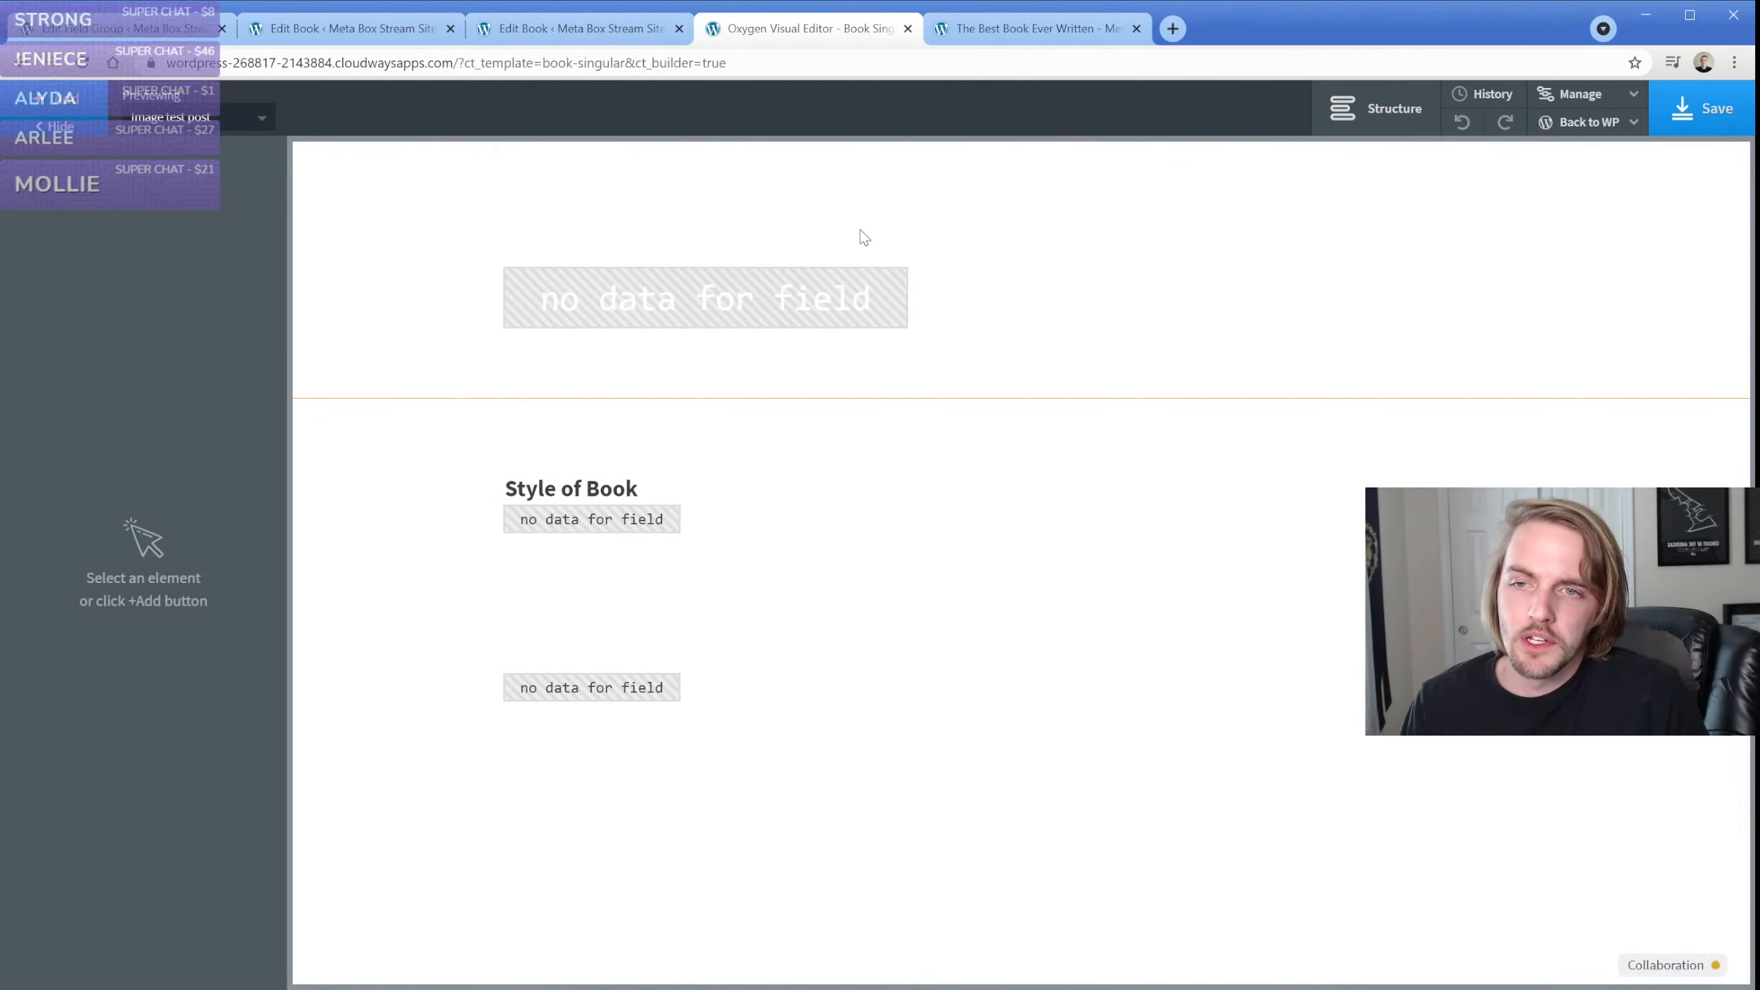
left_click(255, 111)
left_click(229, 209)
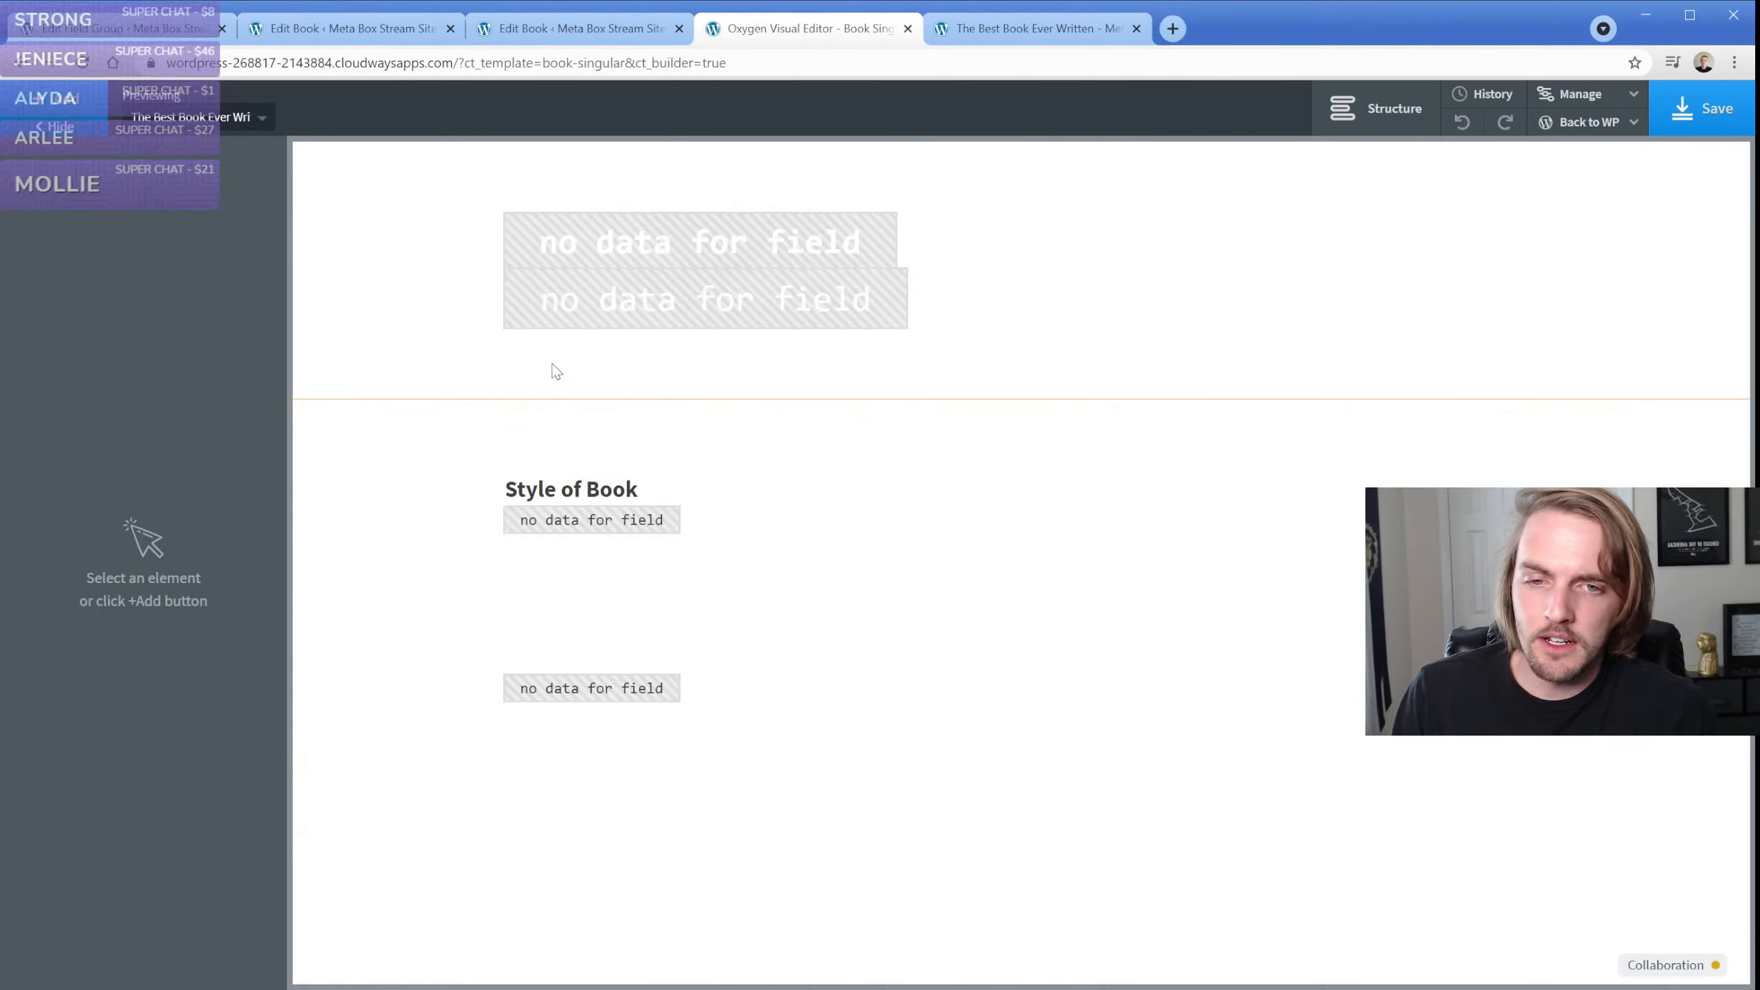
Open the PHP code of the code block that outputs the photos under Style of Book
scroll(603, 517, "down", 3)
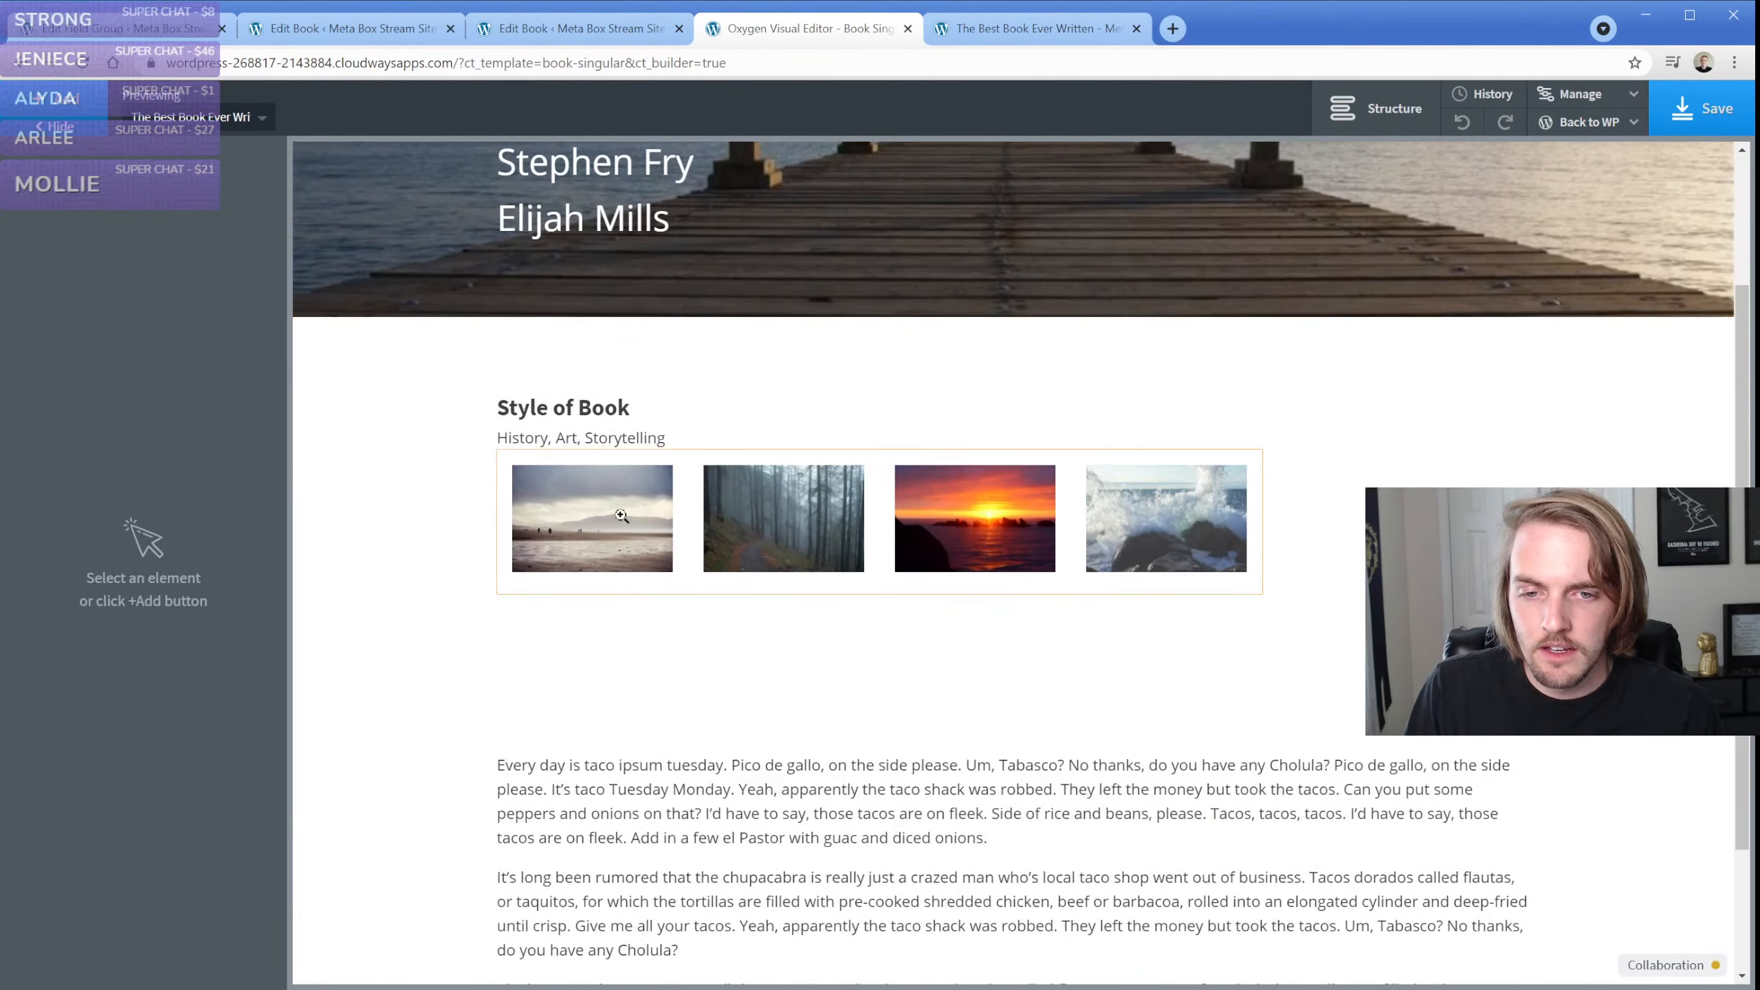
left_click(689, 528)
left_click(139, 427)
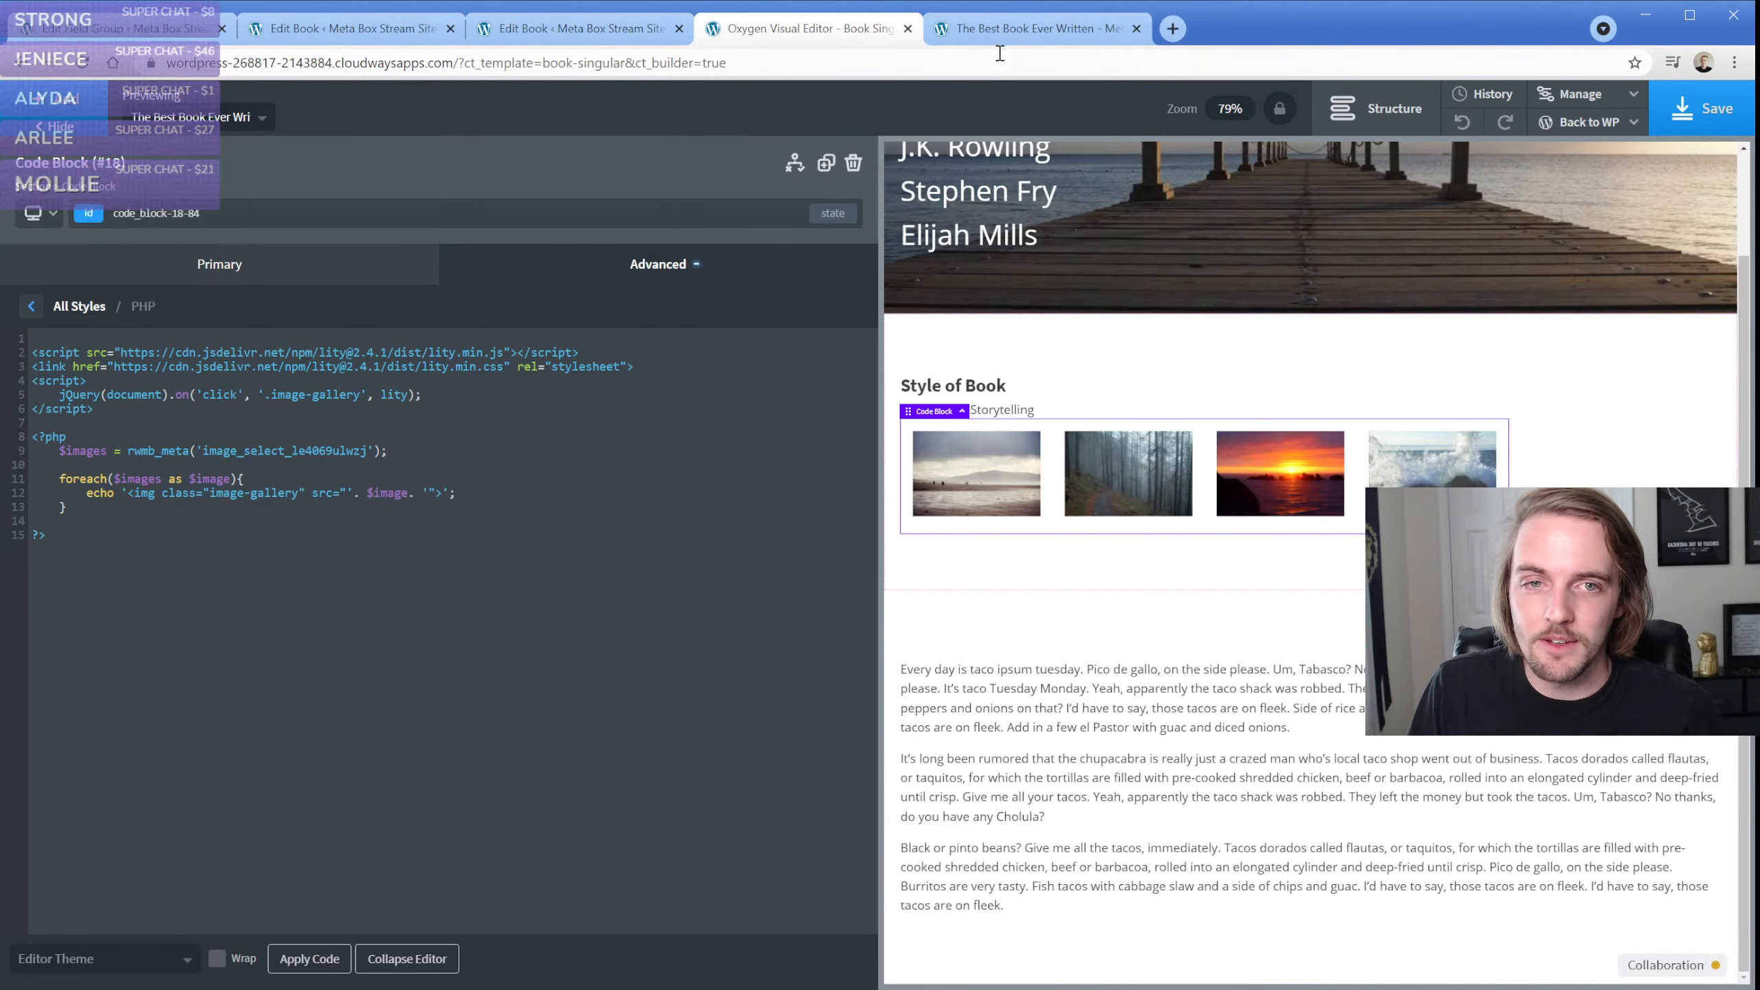
Check the lightbox on the live book page by enlarging several gallery photos, and return to the code block's PHP code
left_click(1015, 31)
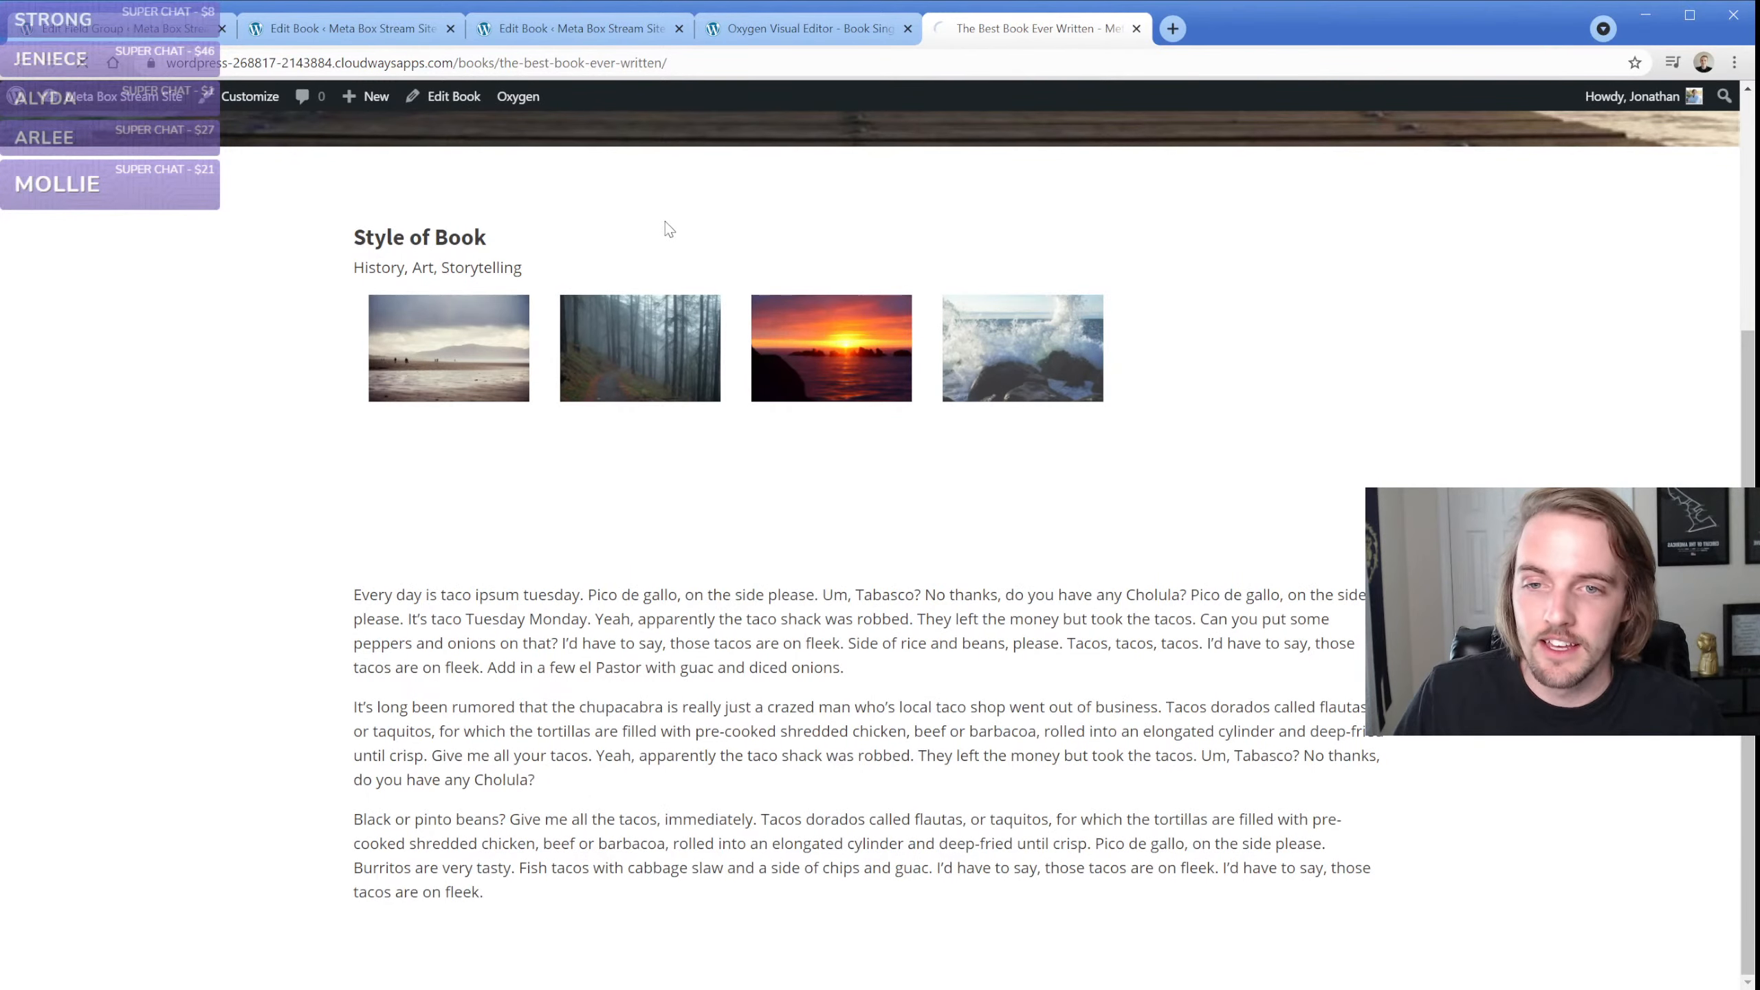
left_click(618, 364)
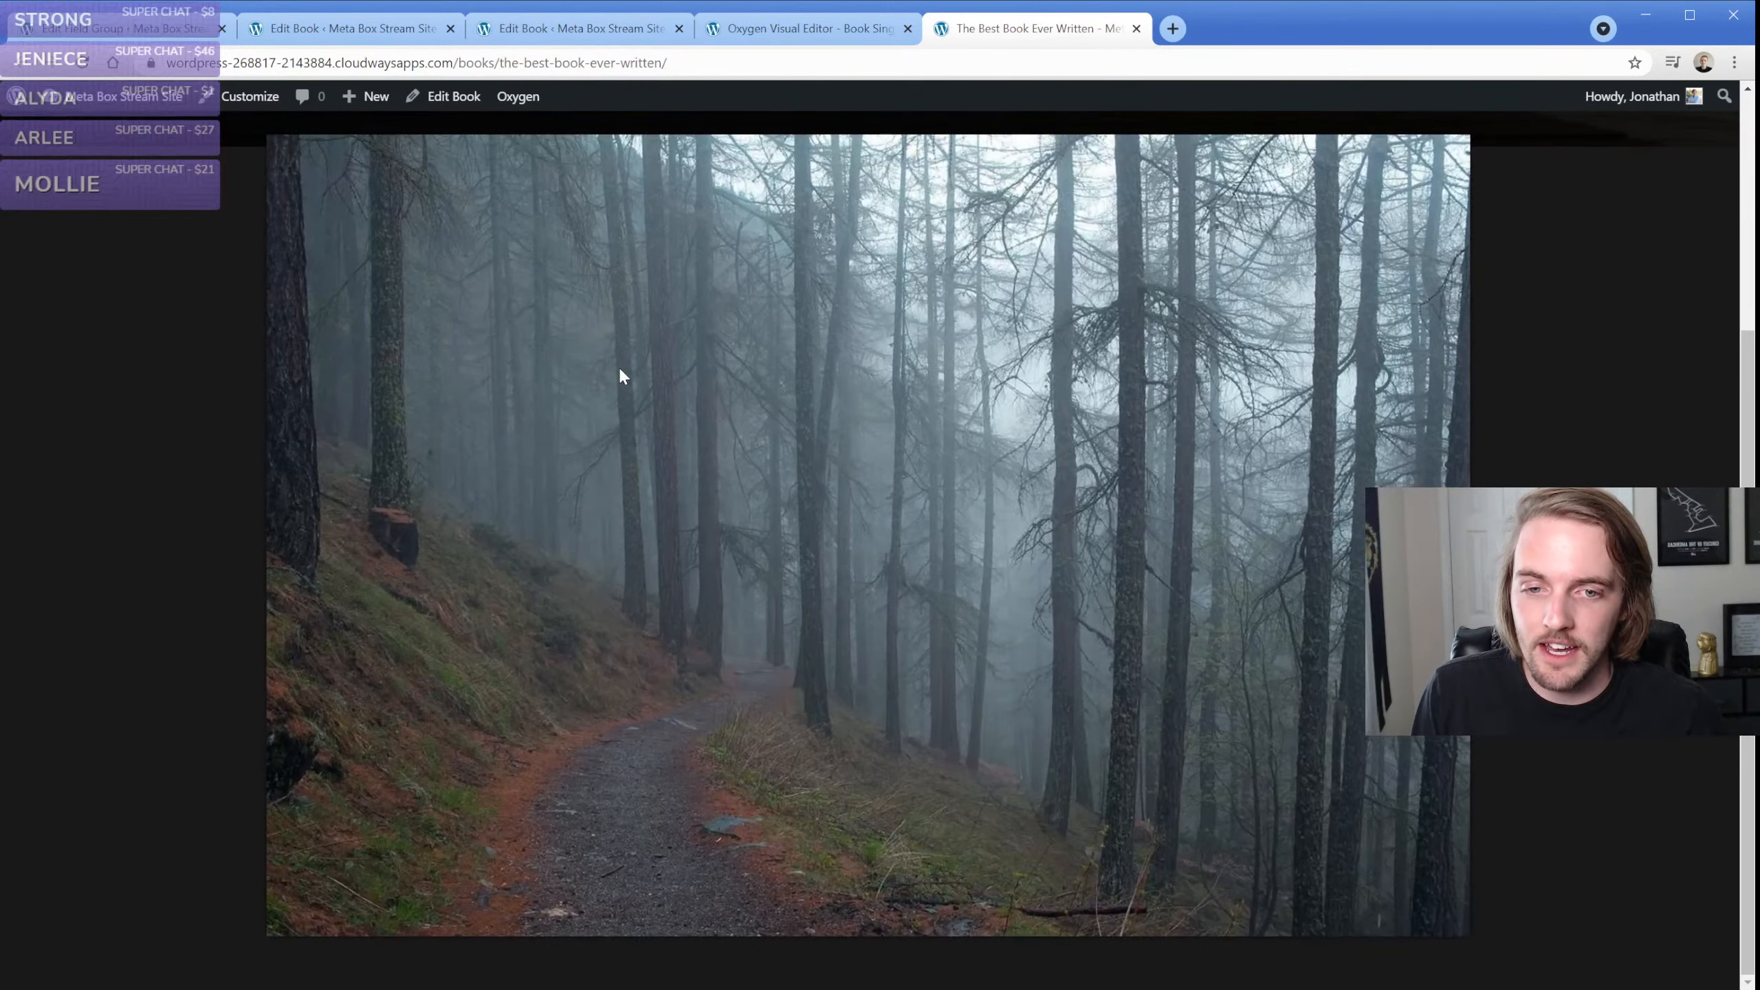
left_click(1617, 426)
left_click(1031, 365)
left_click(184, 303)
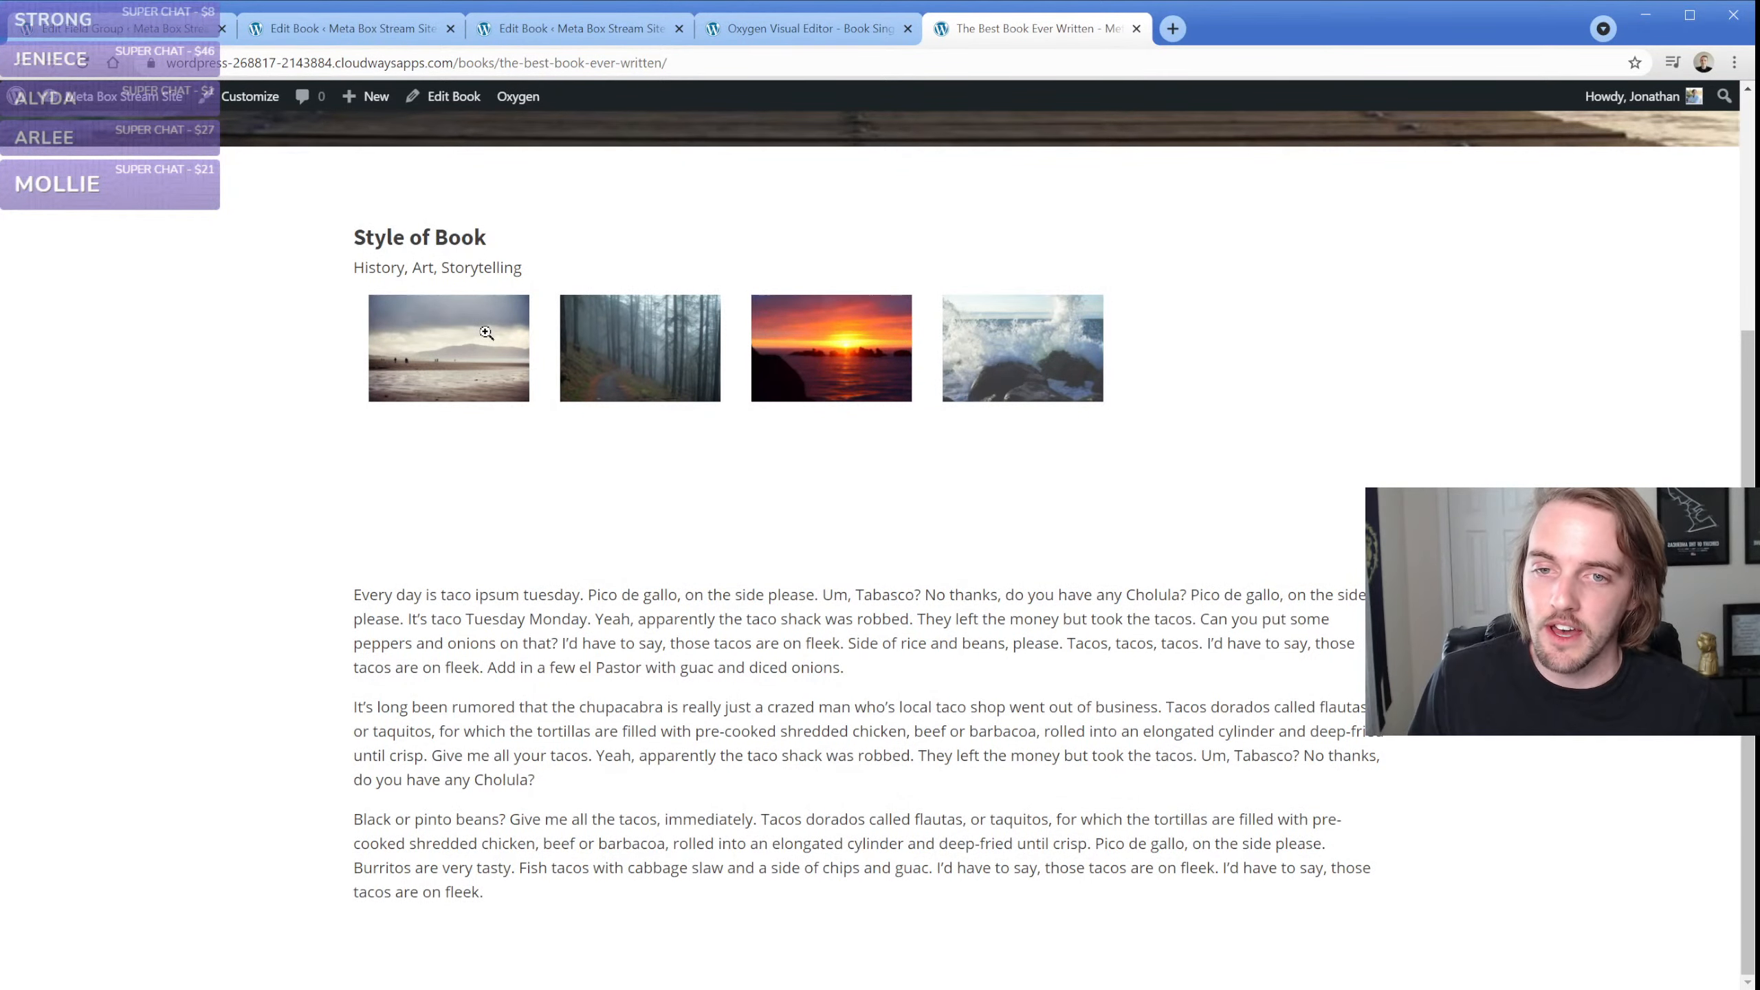
left_click(486, 331)
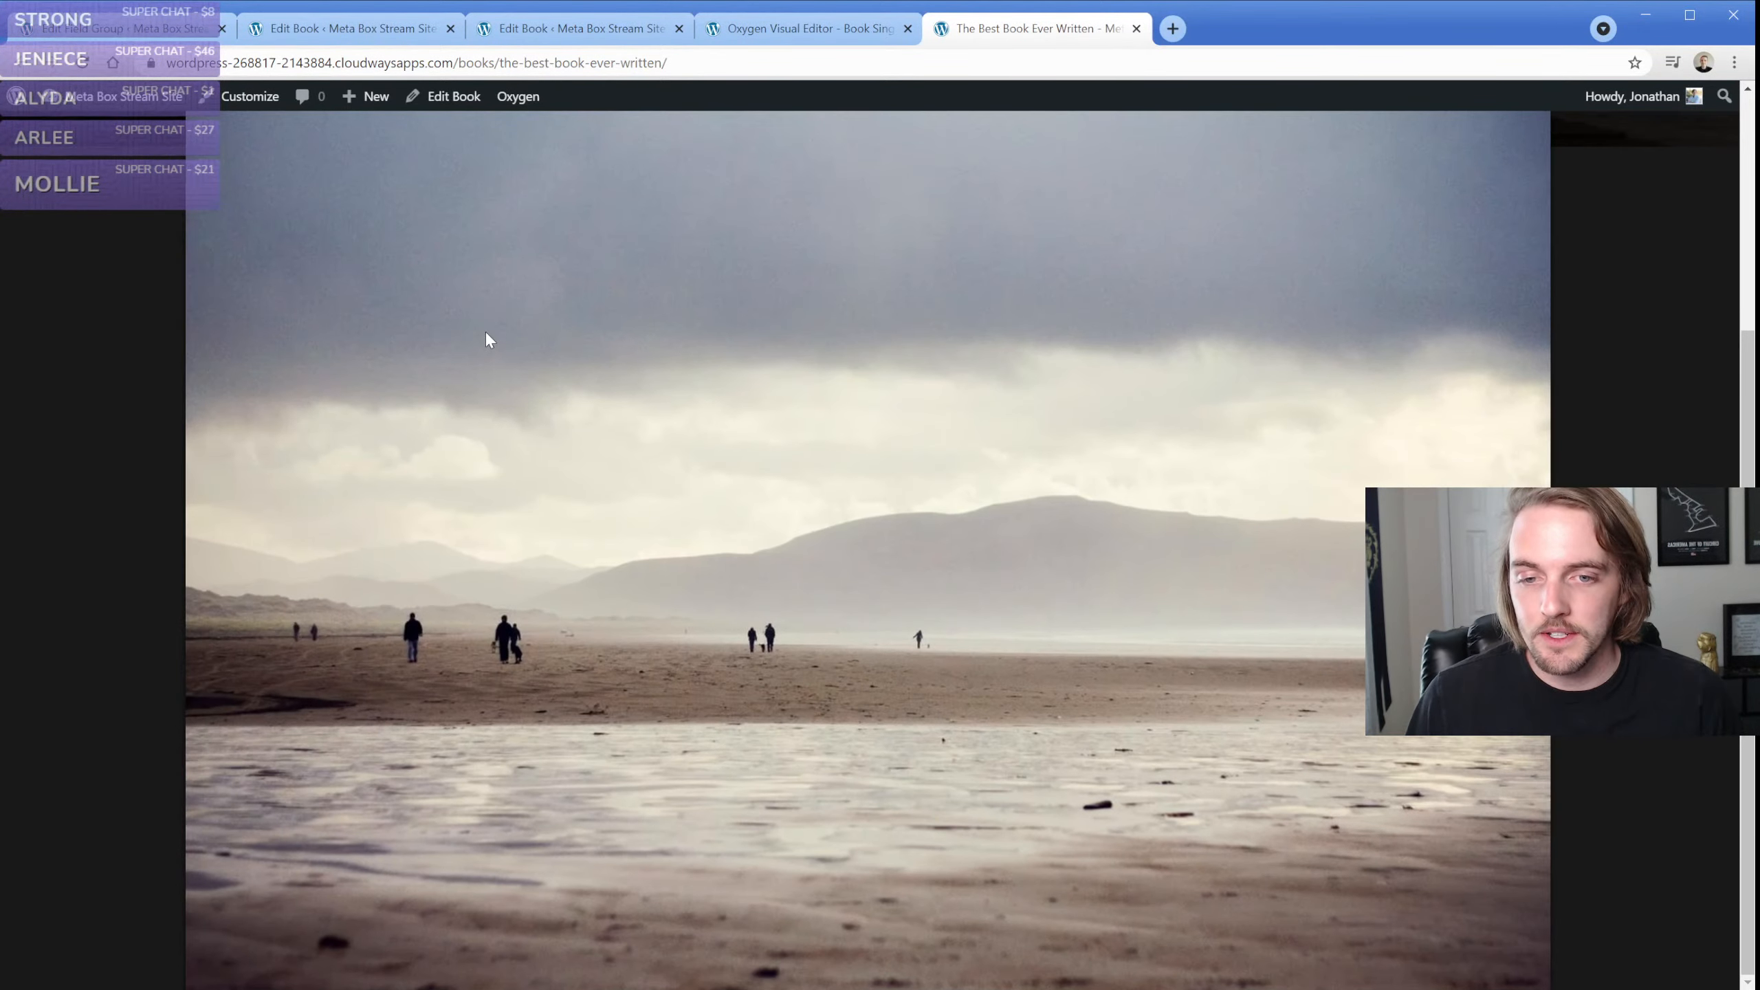
left_click(168, 355)
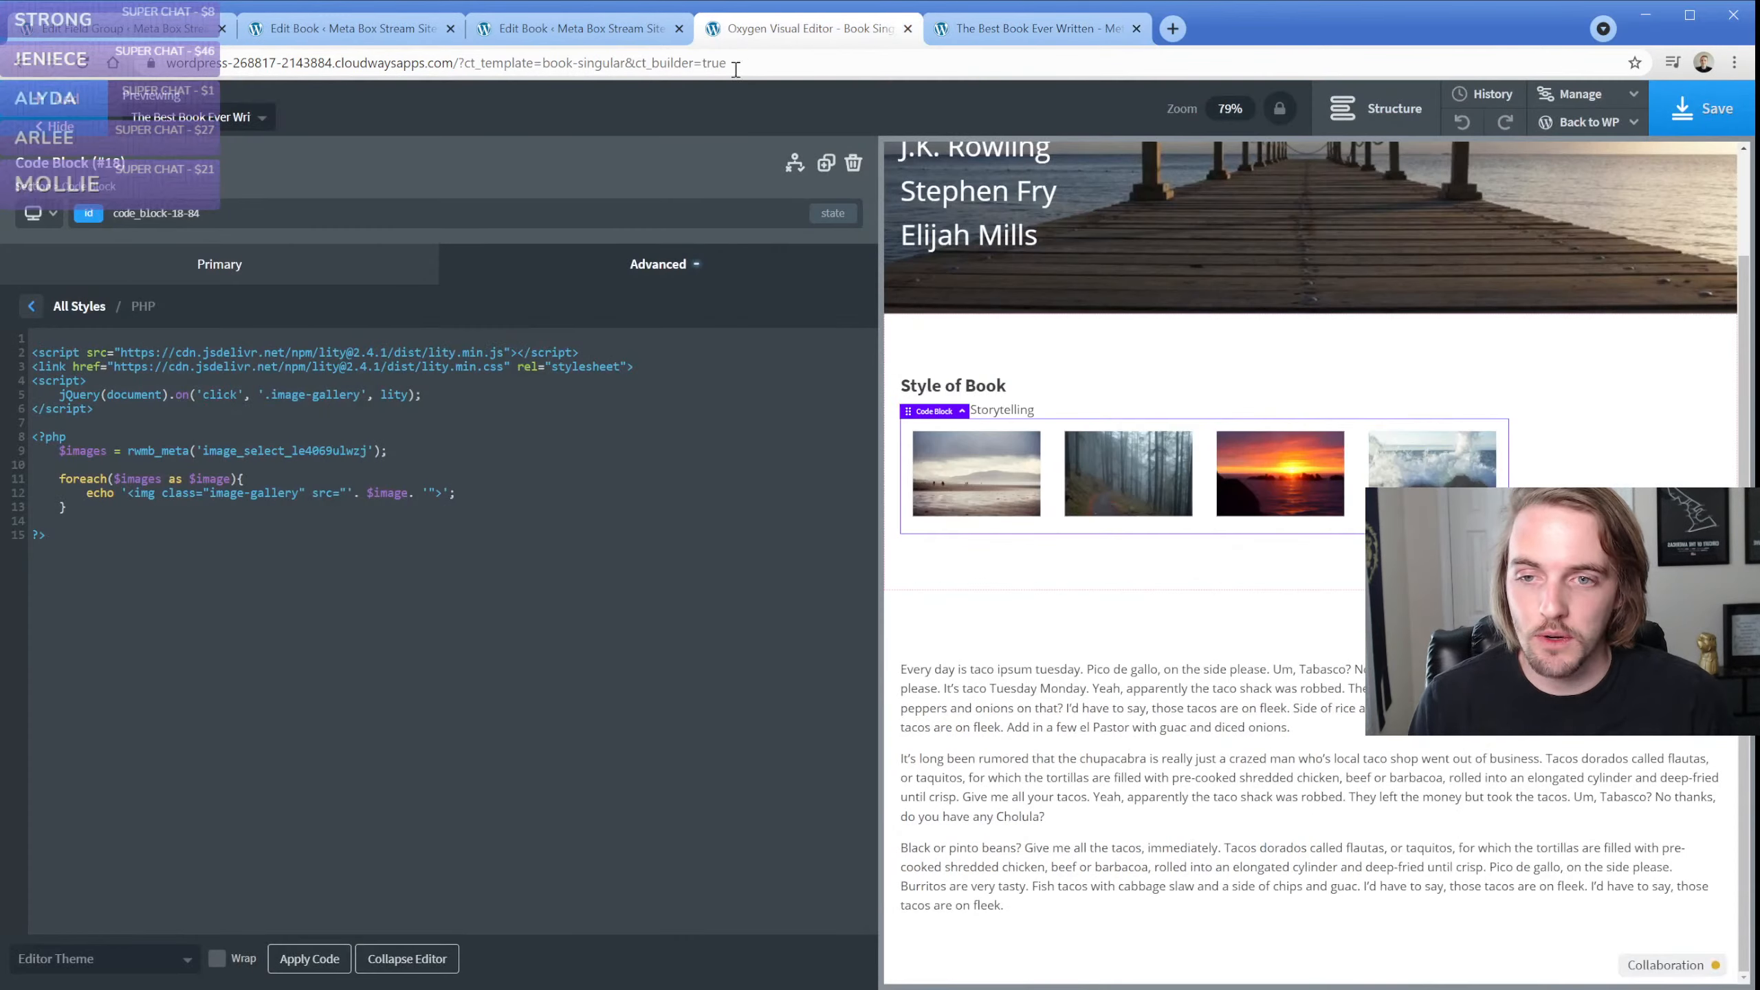
left_click(741, 28)
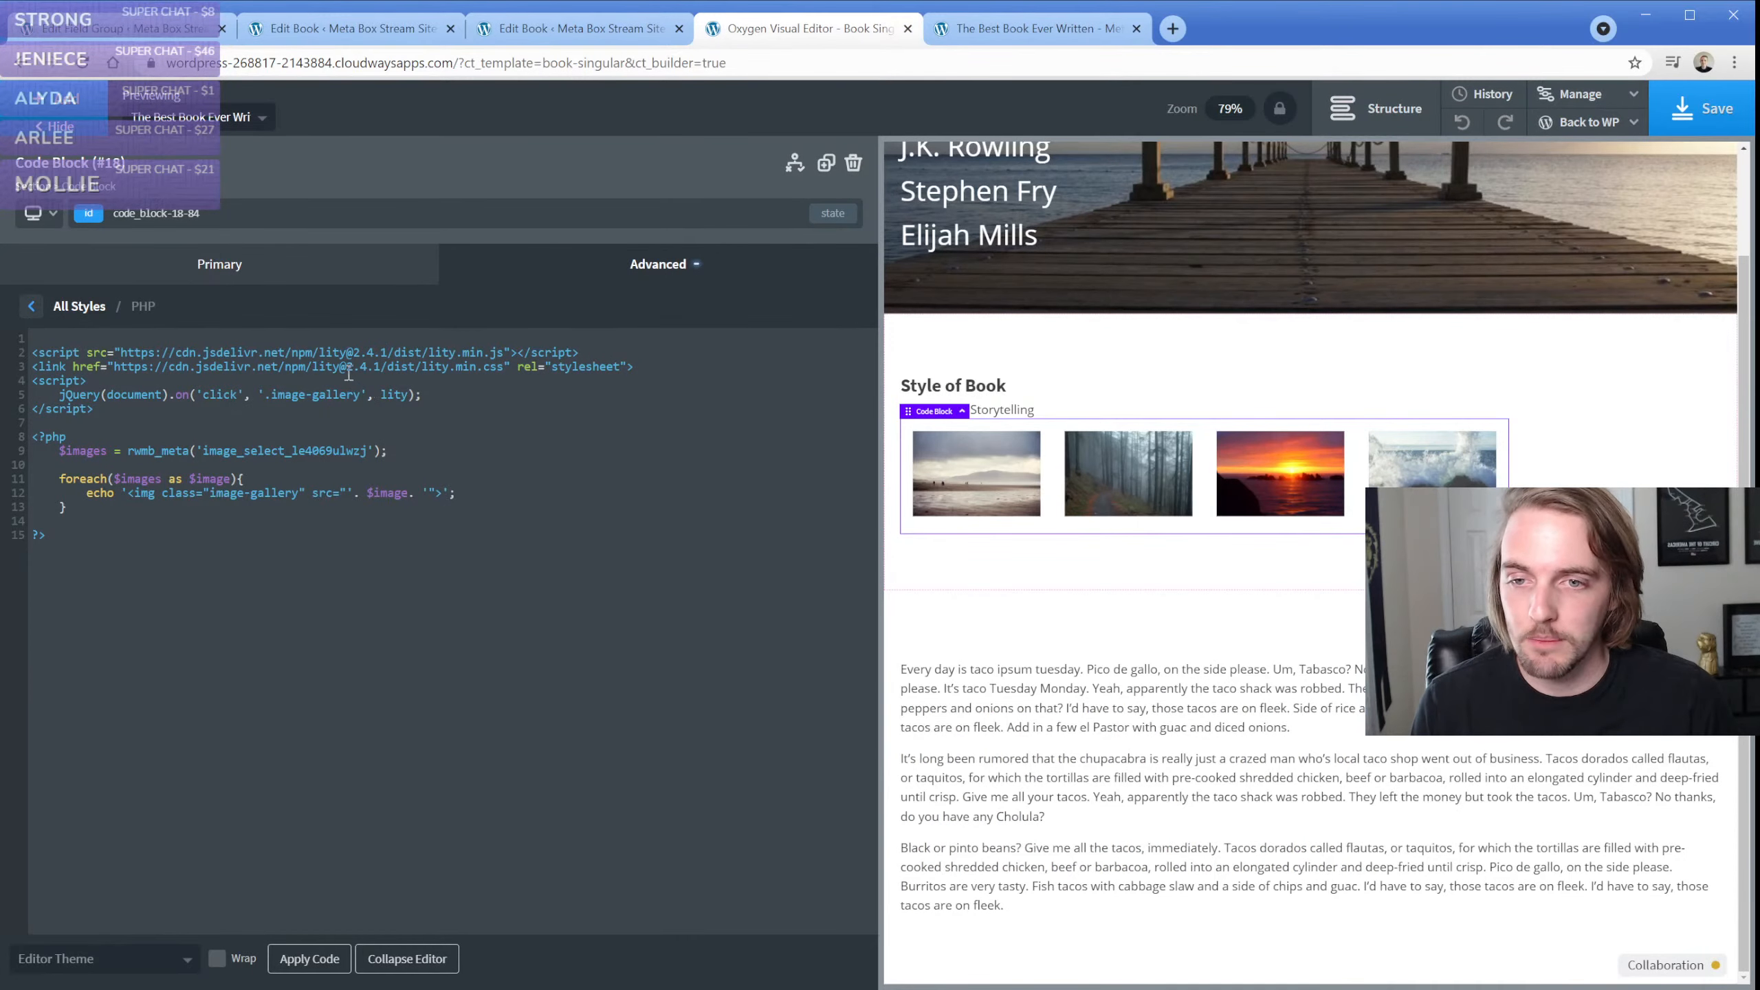
left_click(520, 377)
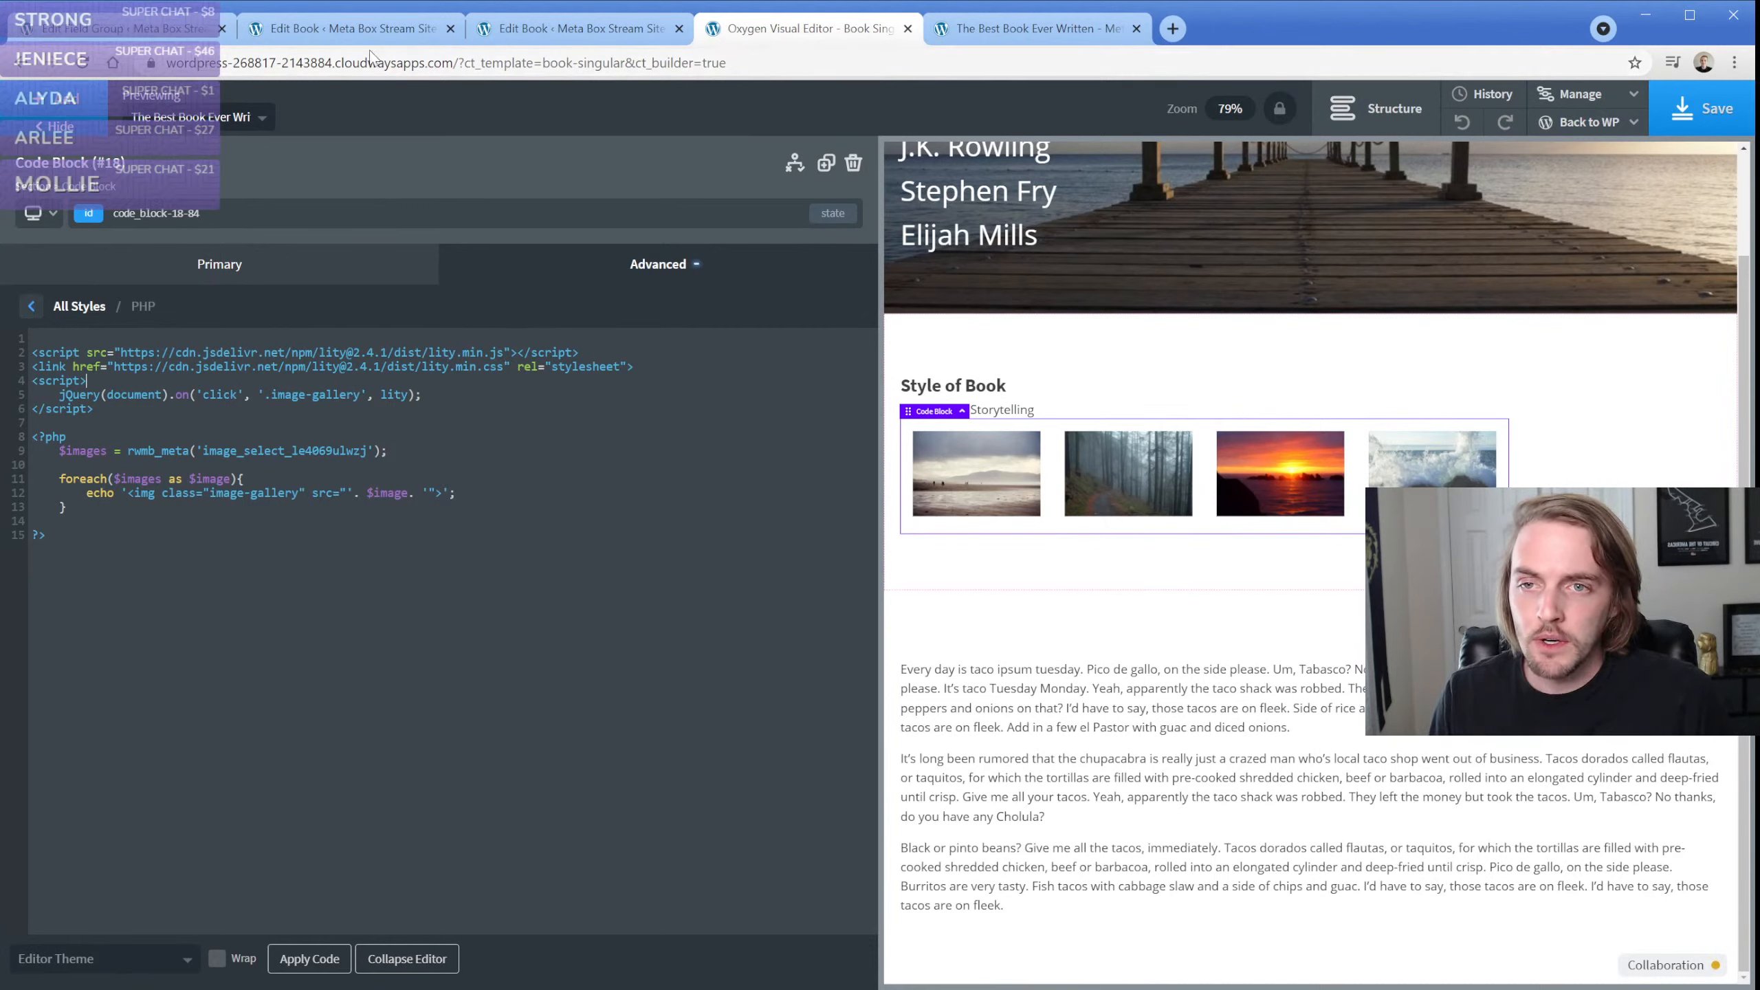
Open the Book Fields group in Meta Box's custom fields, take over its editing, and examine the Image Select field's choices
left_click(155, 36)
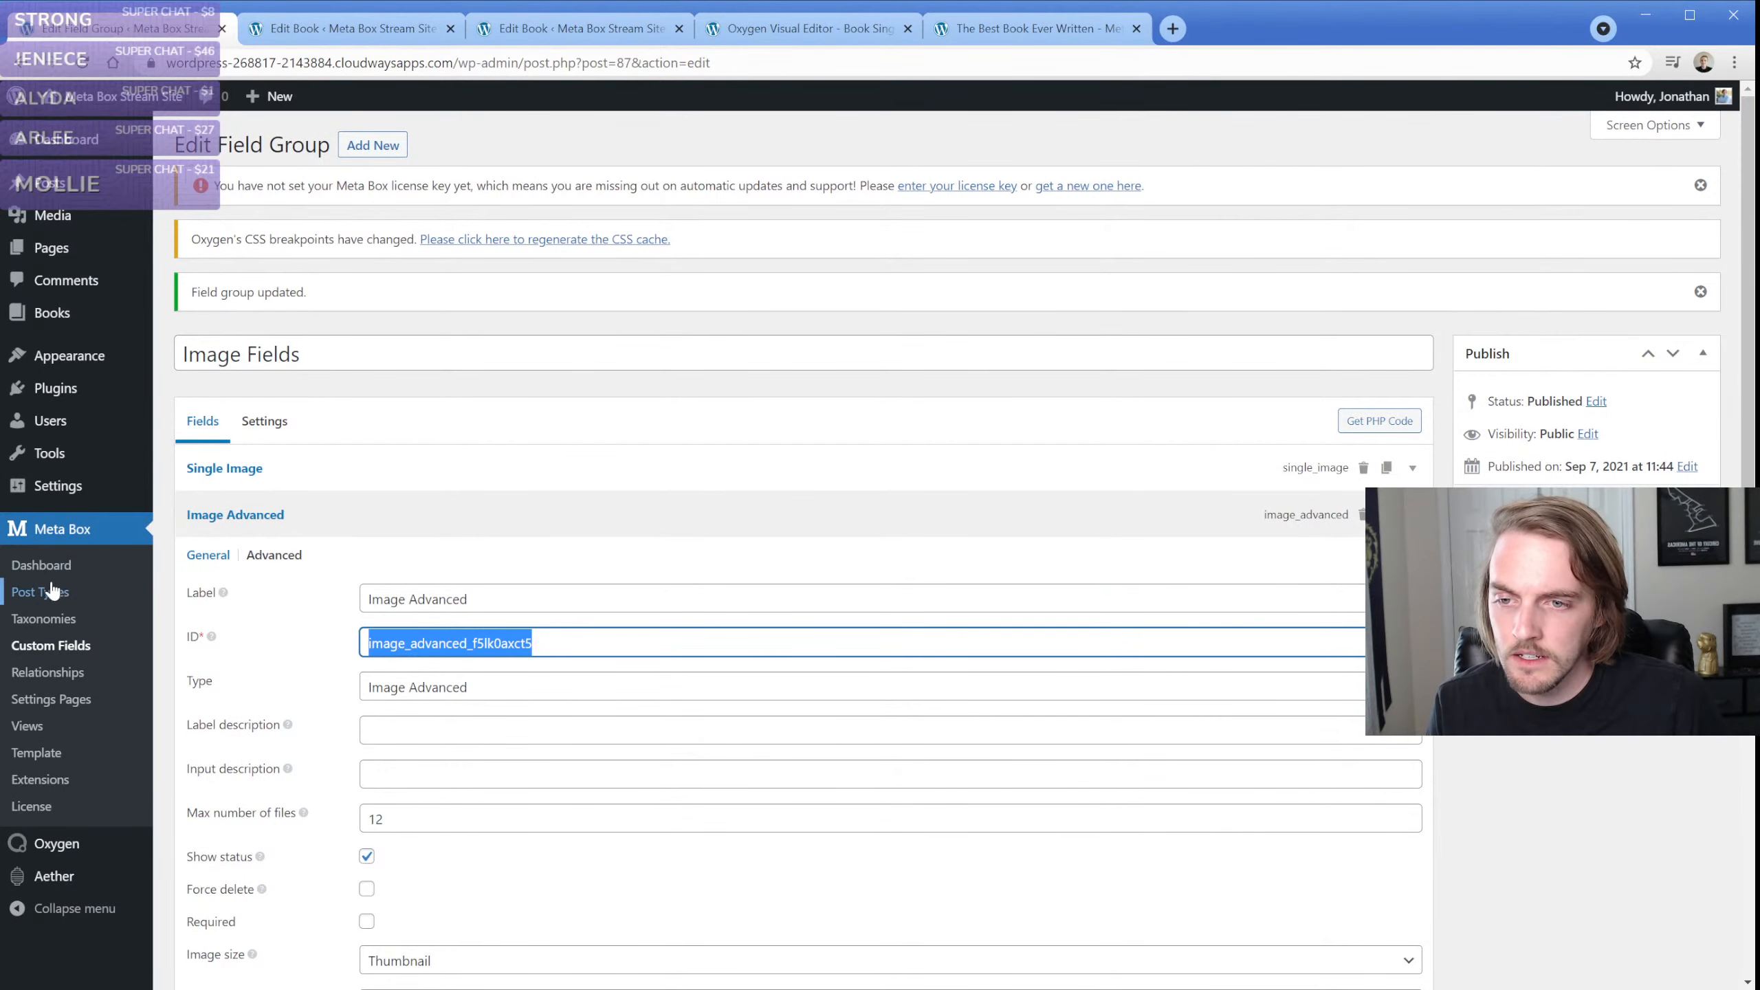
left_click(55, 652)
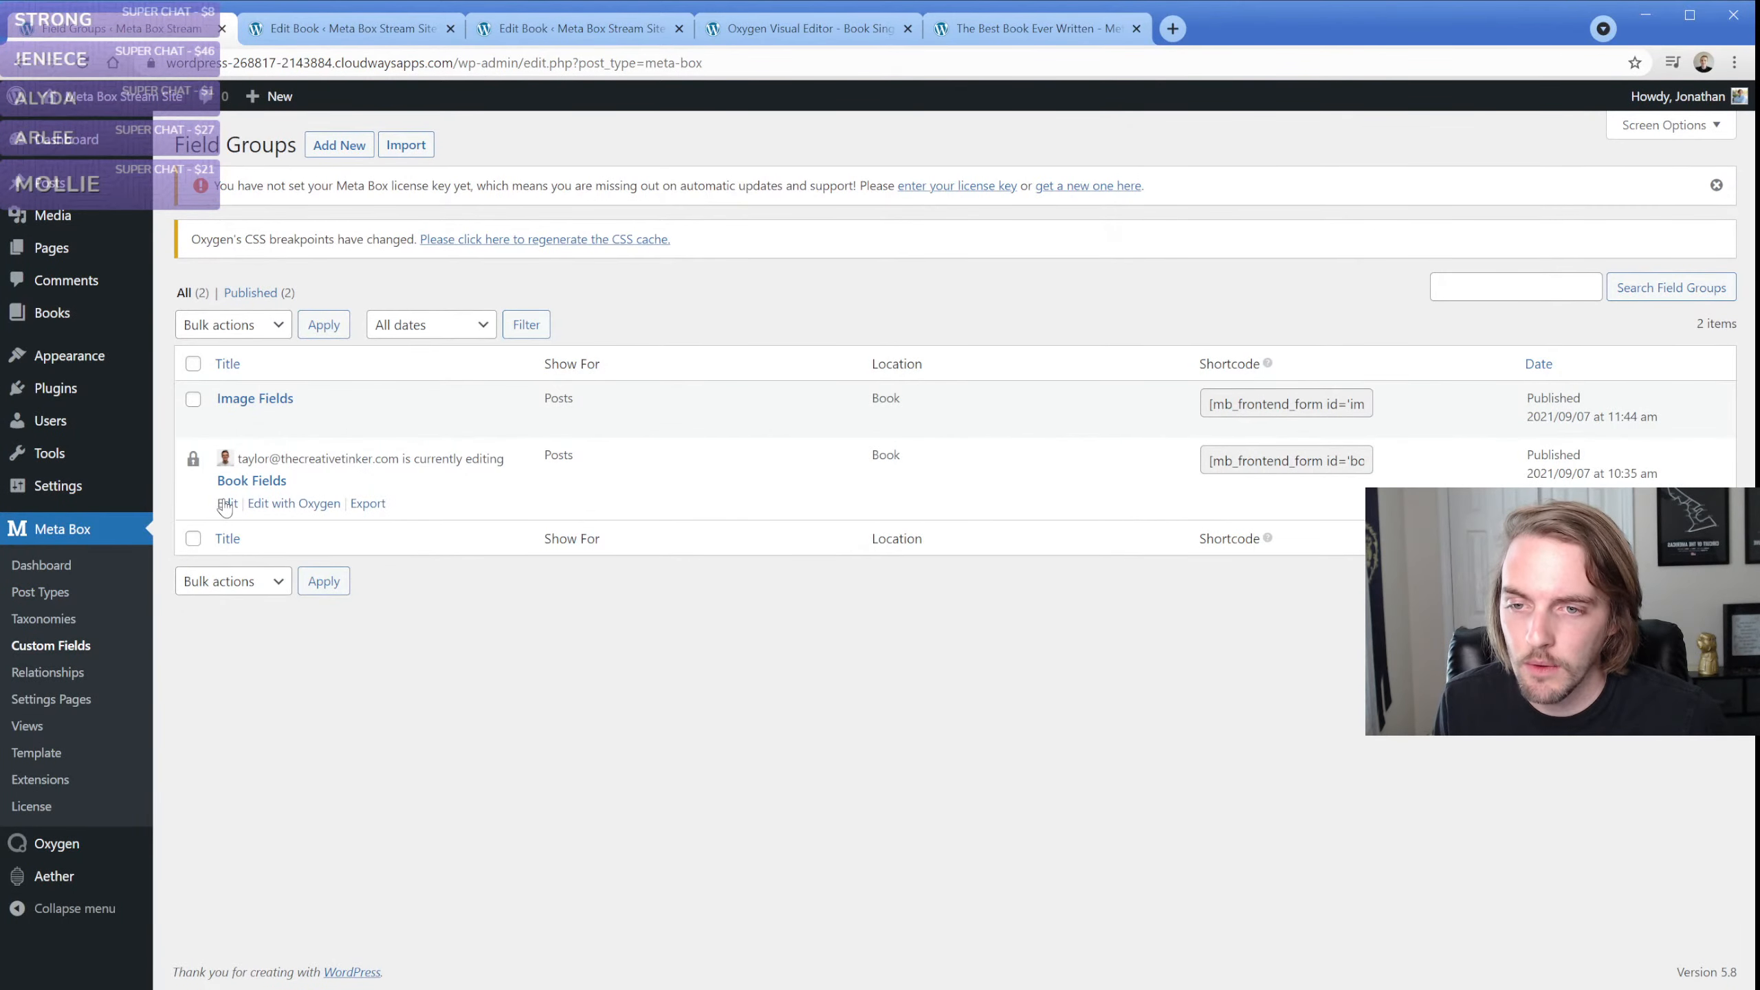
left_click(224, 504)
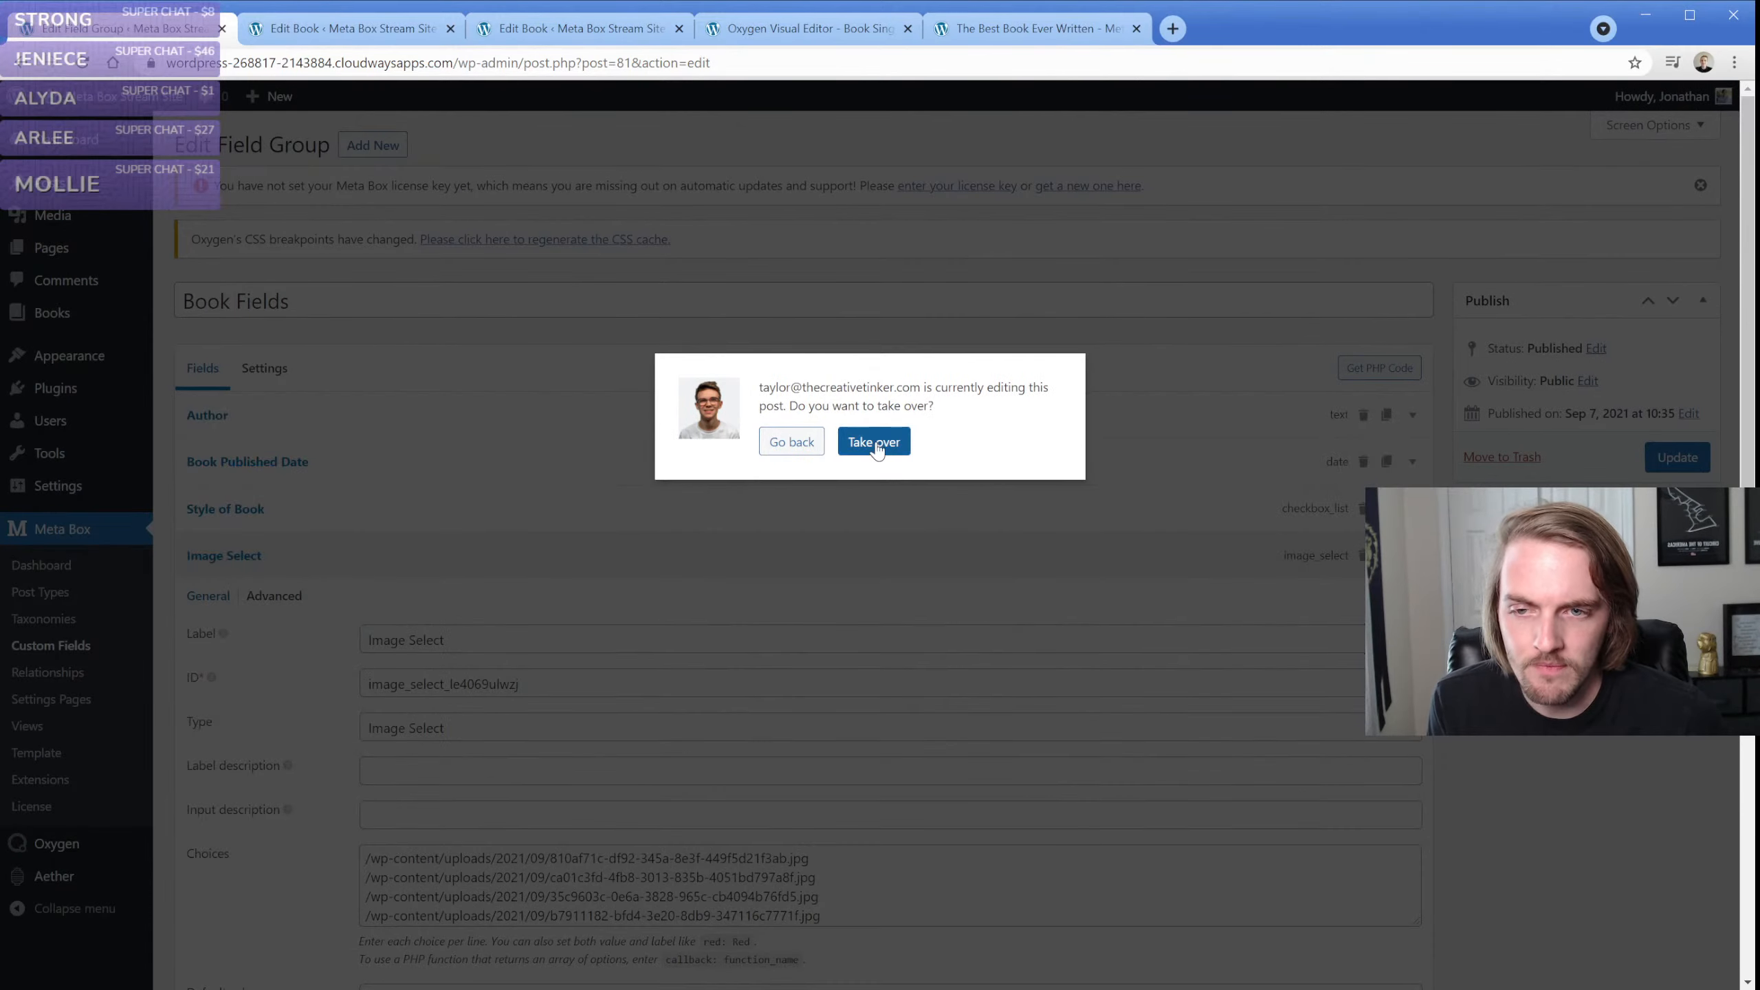
key("Return")
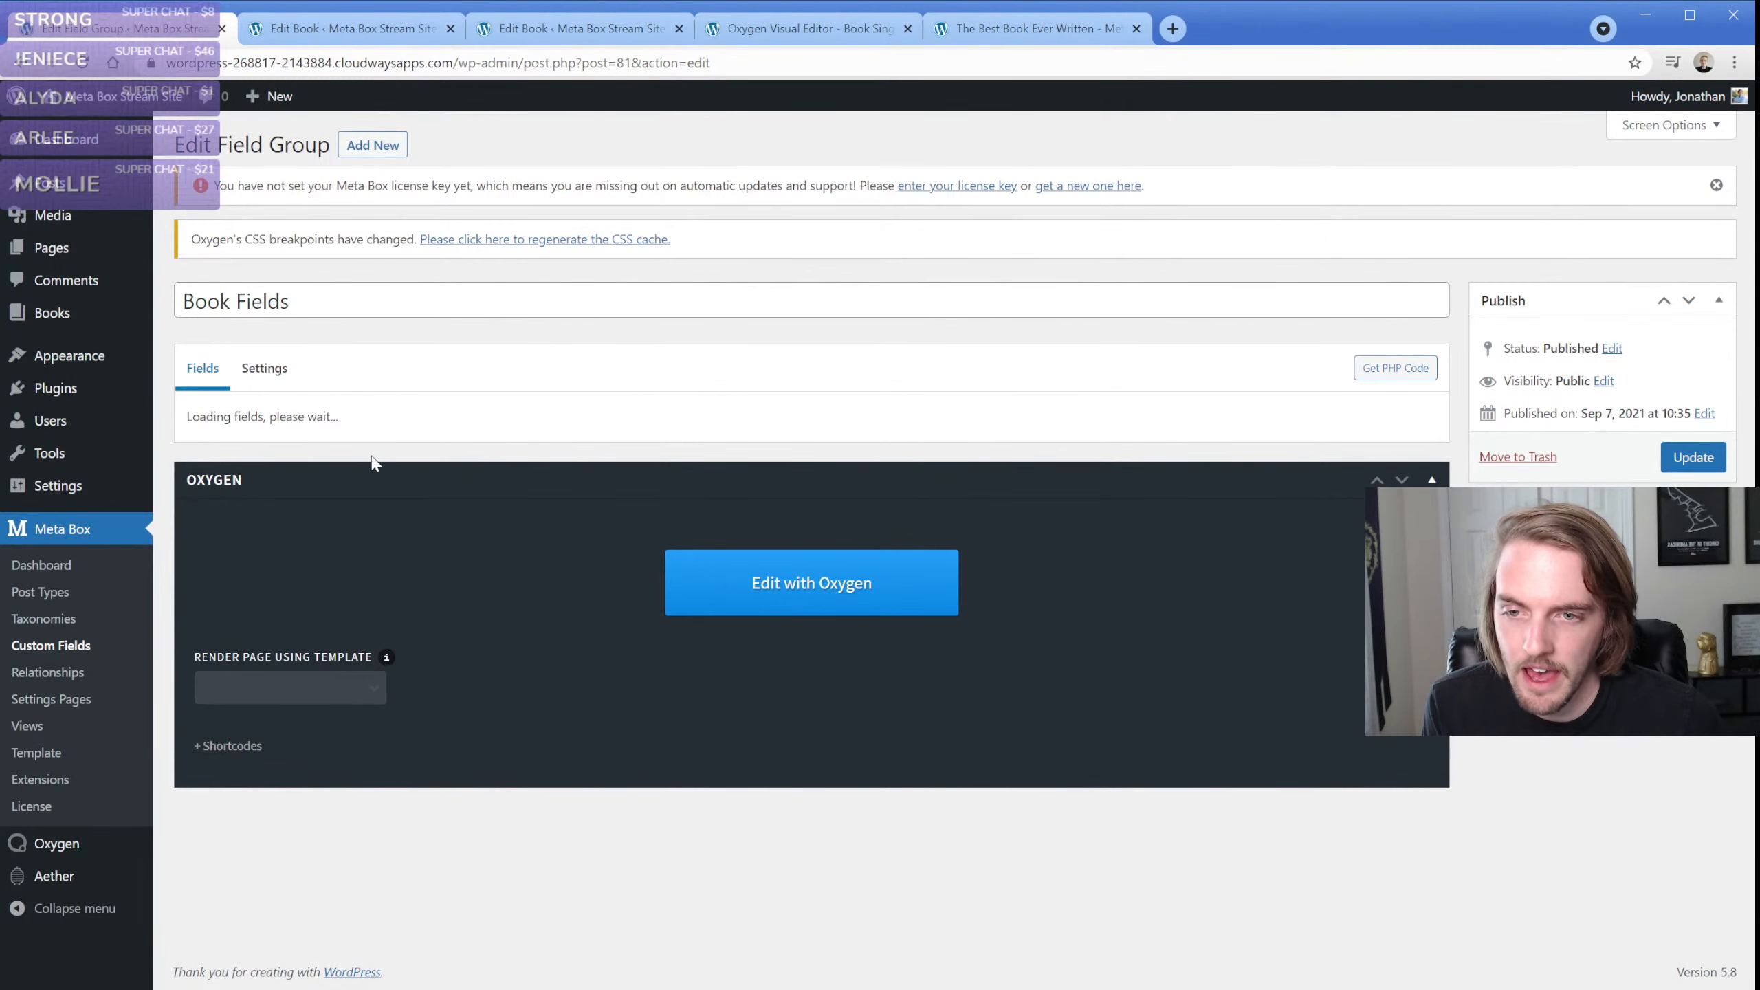
scroll(500, 636, "down", 3)
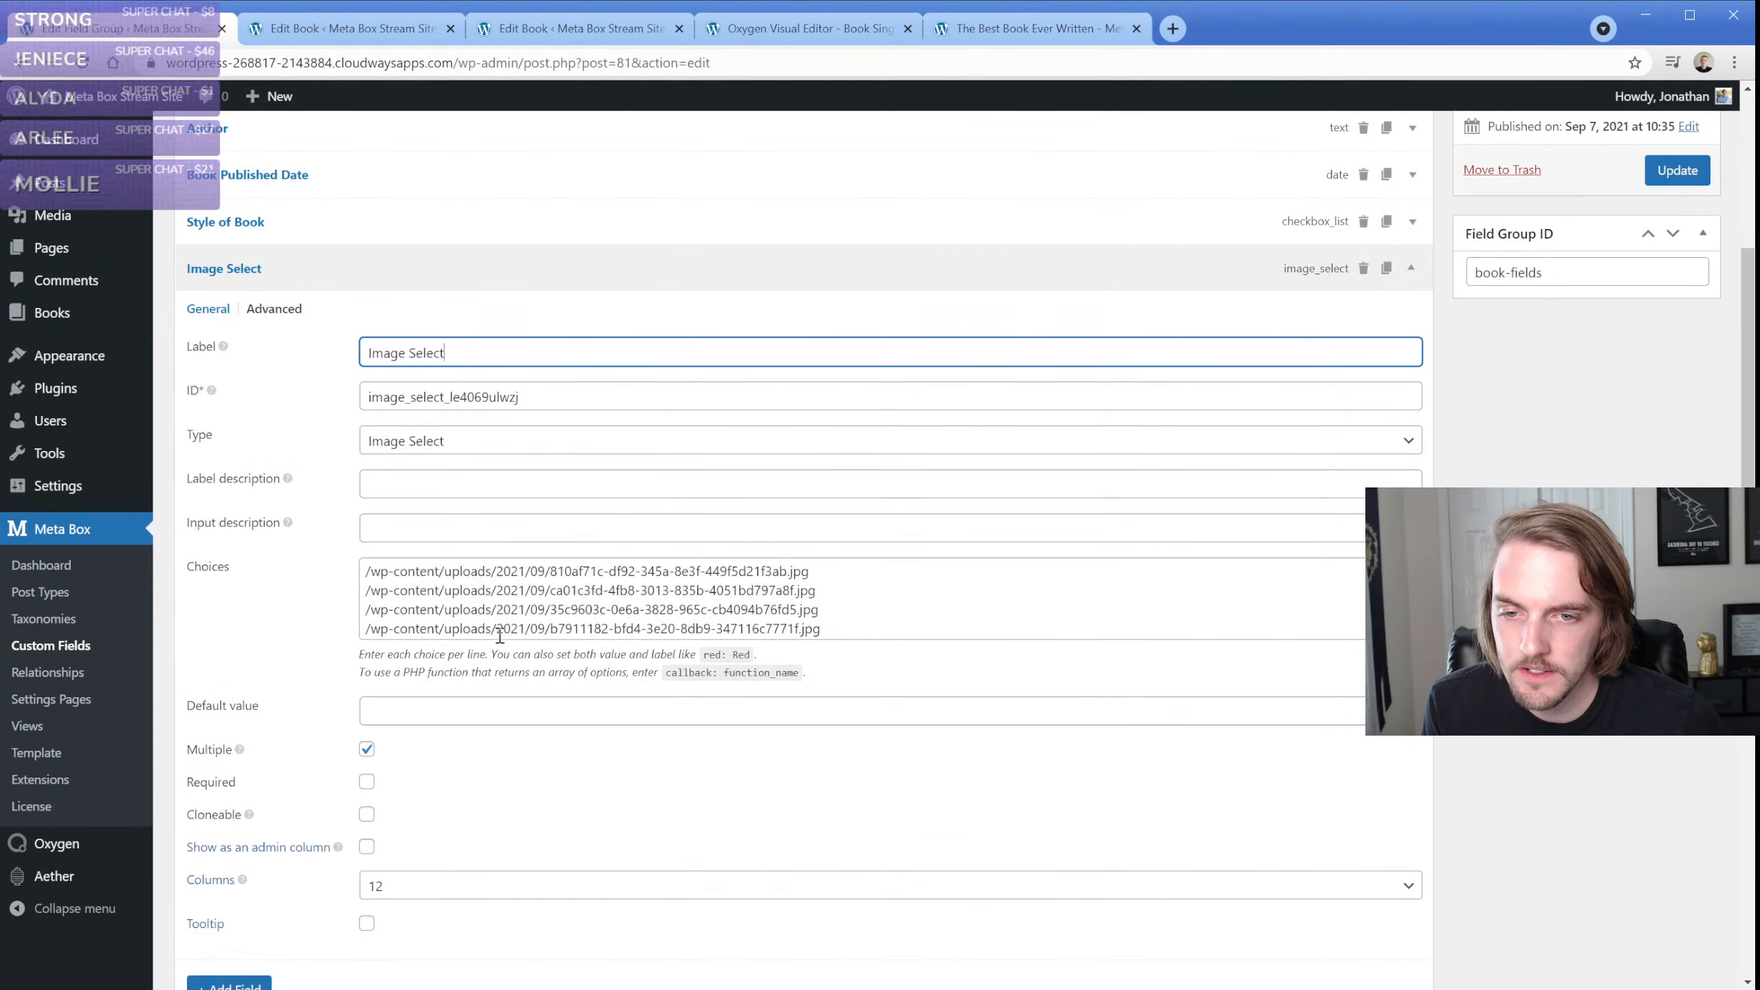
left_click(837, 631)
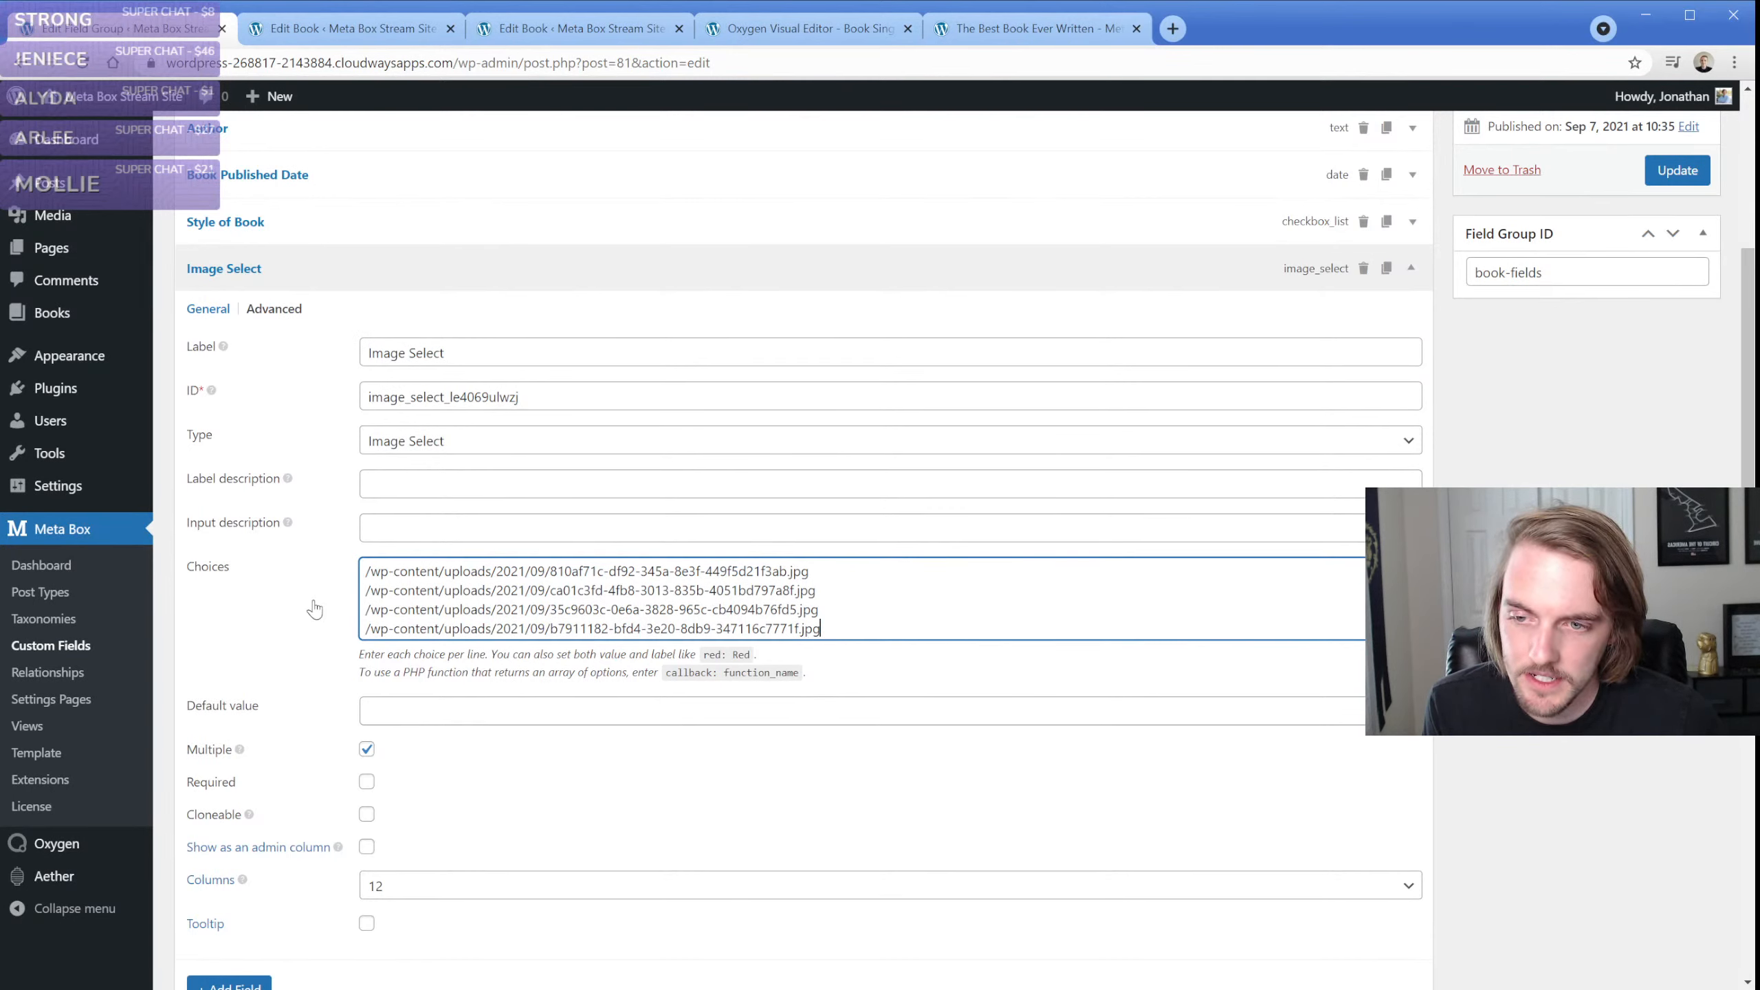
Open the book The Best Book Ever Written for editing, taking over from the other editor, and bring up its Book Fields
mouse_move(70, 314)
left_click(188, 316)
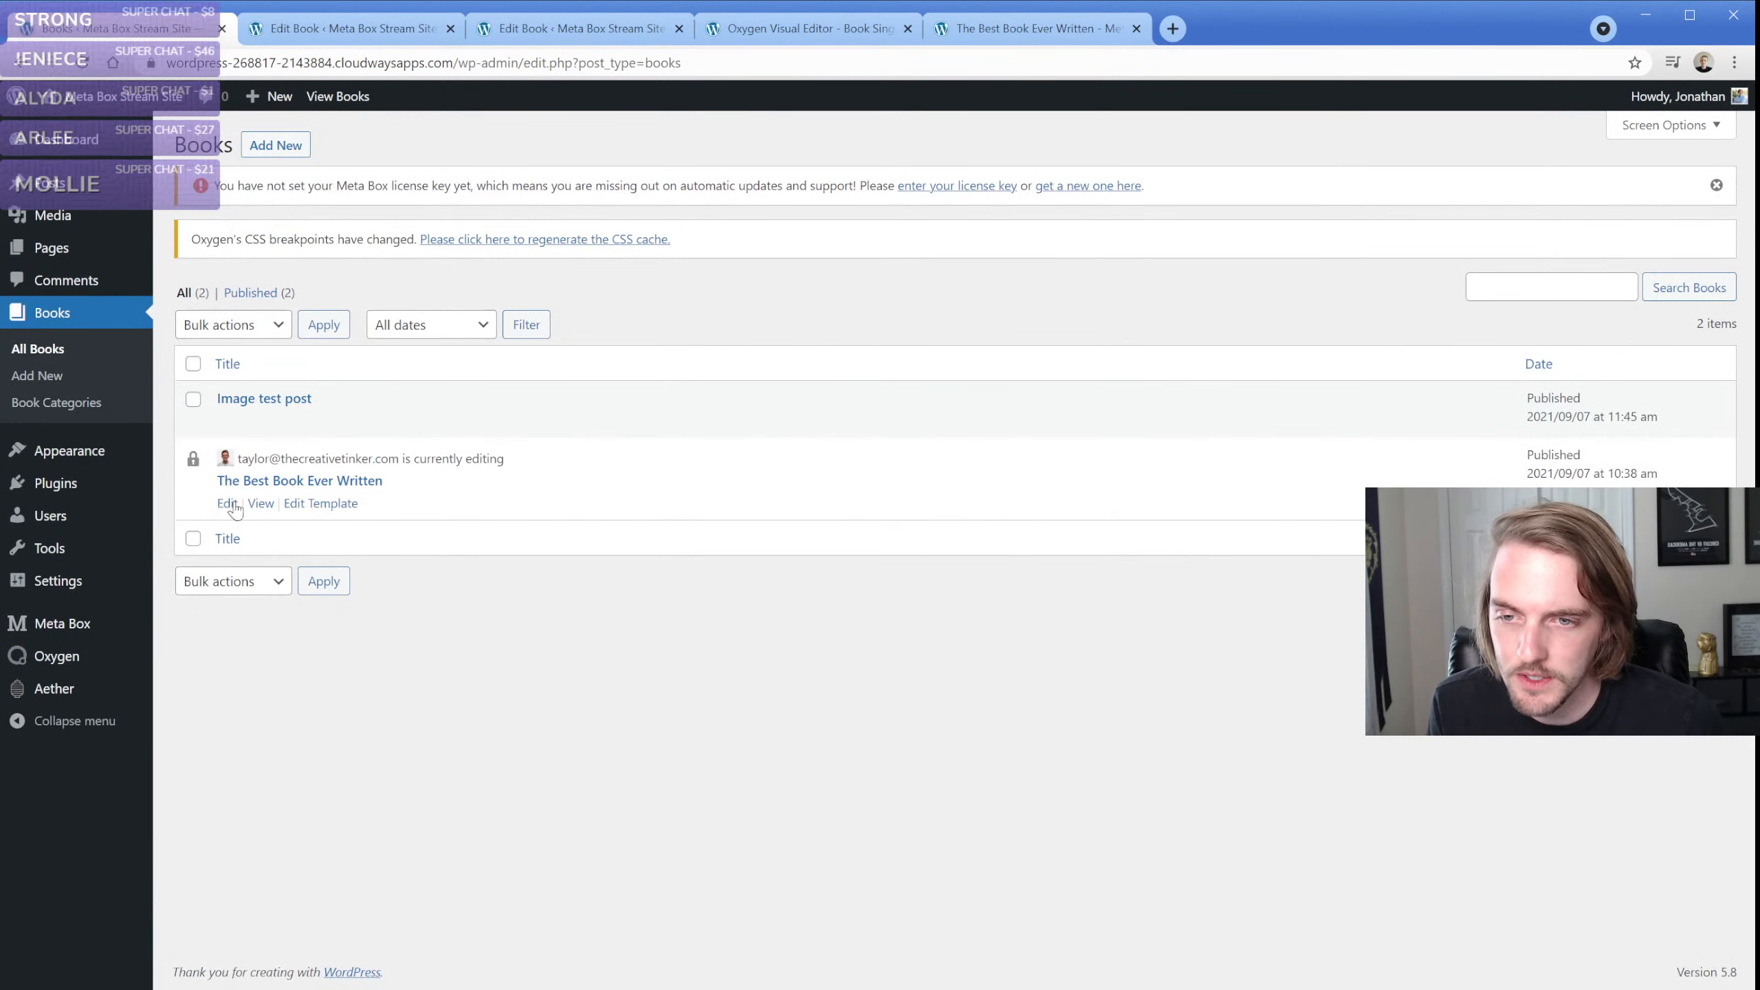
left_click(228, 504)
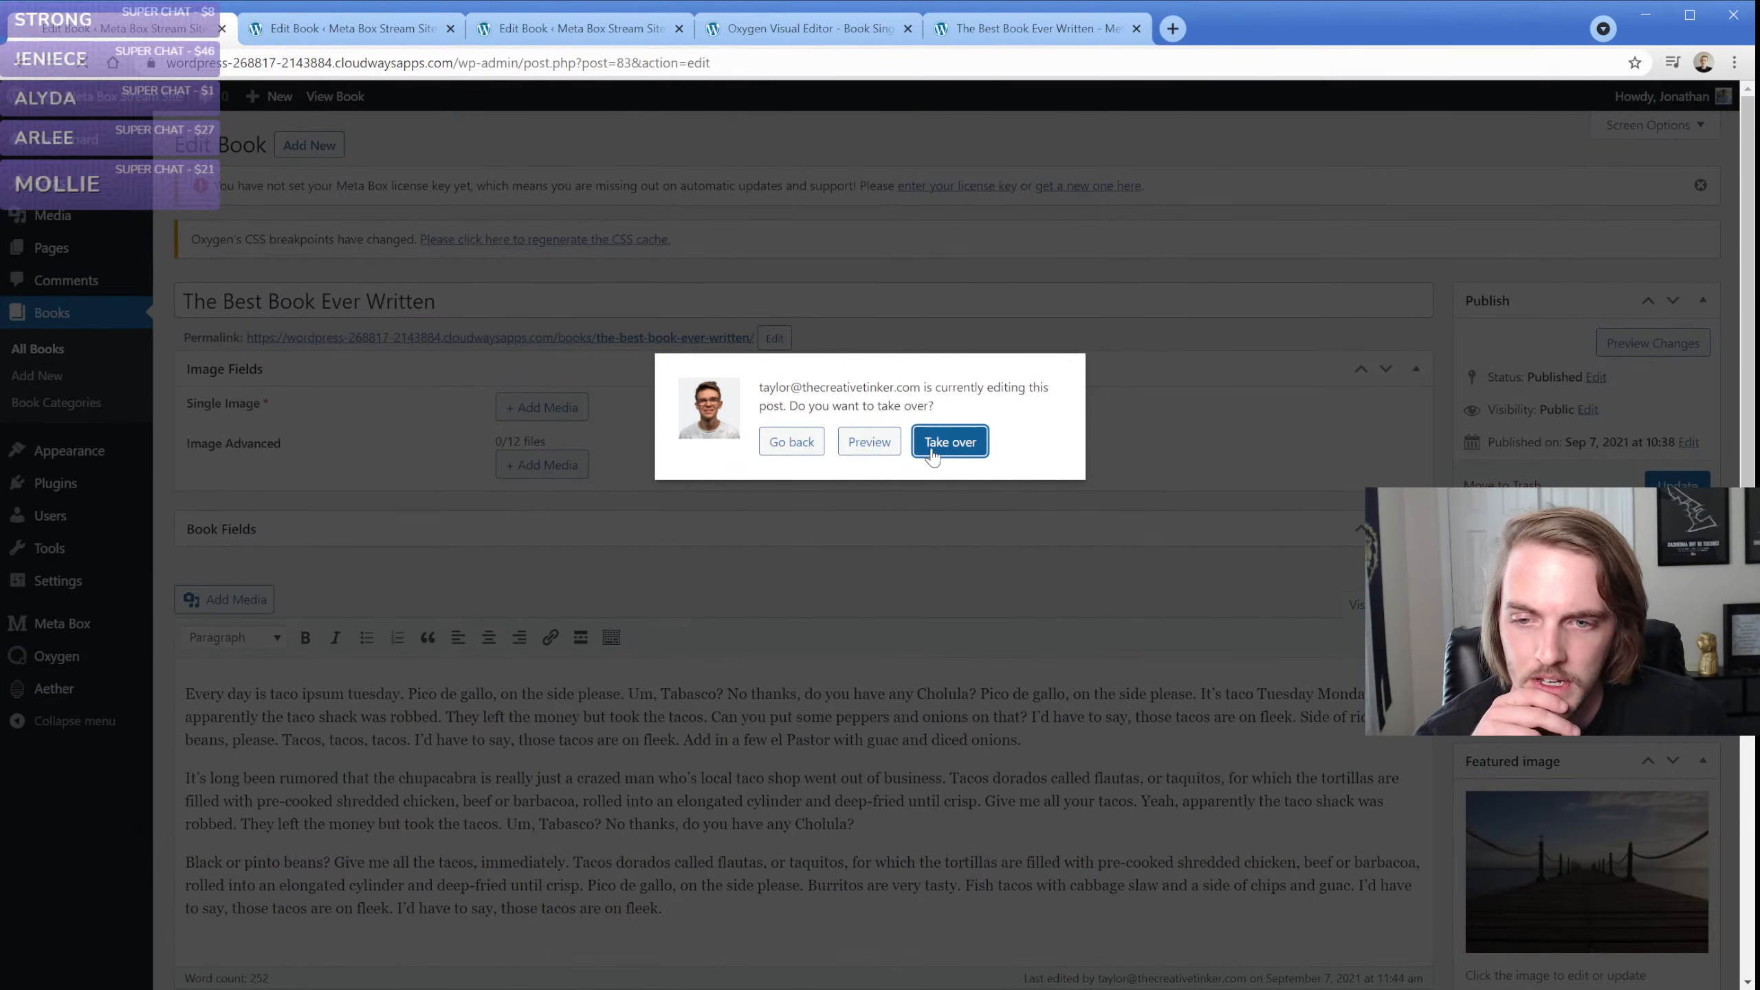
key("Return")
scroll(409, 690, "down", 3)
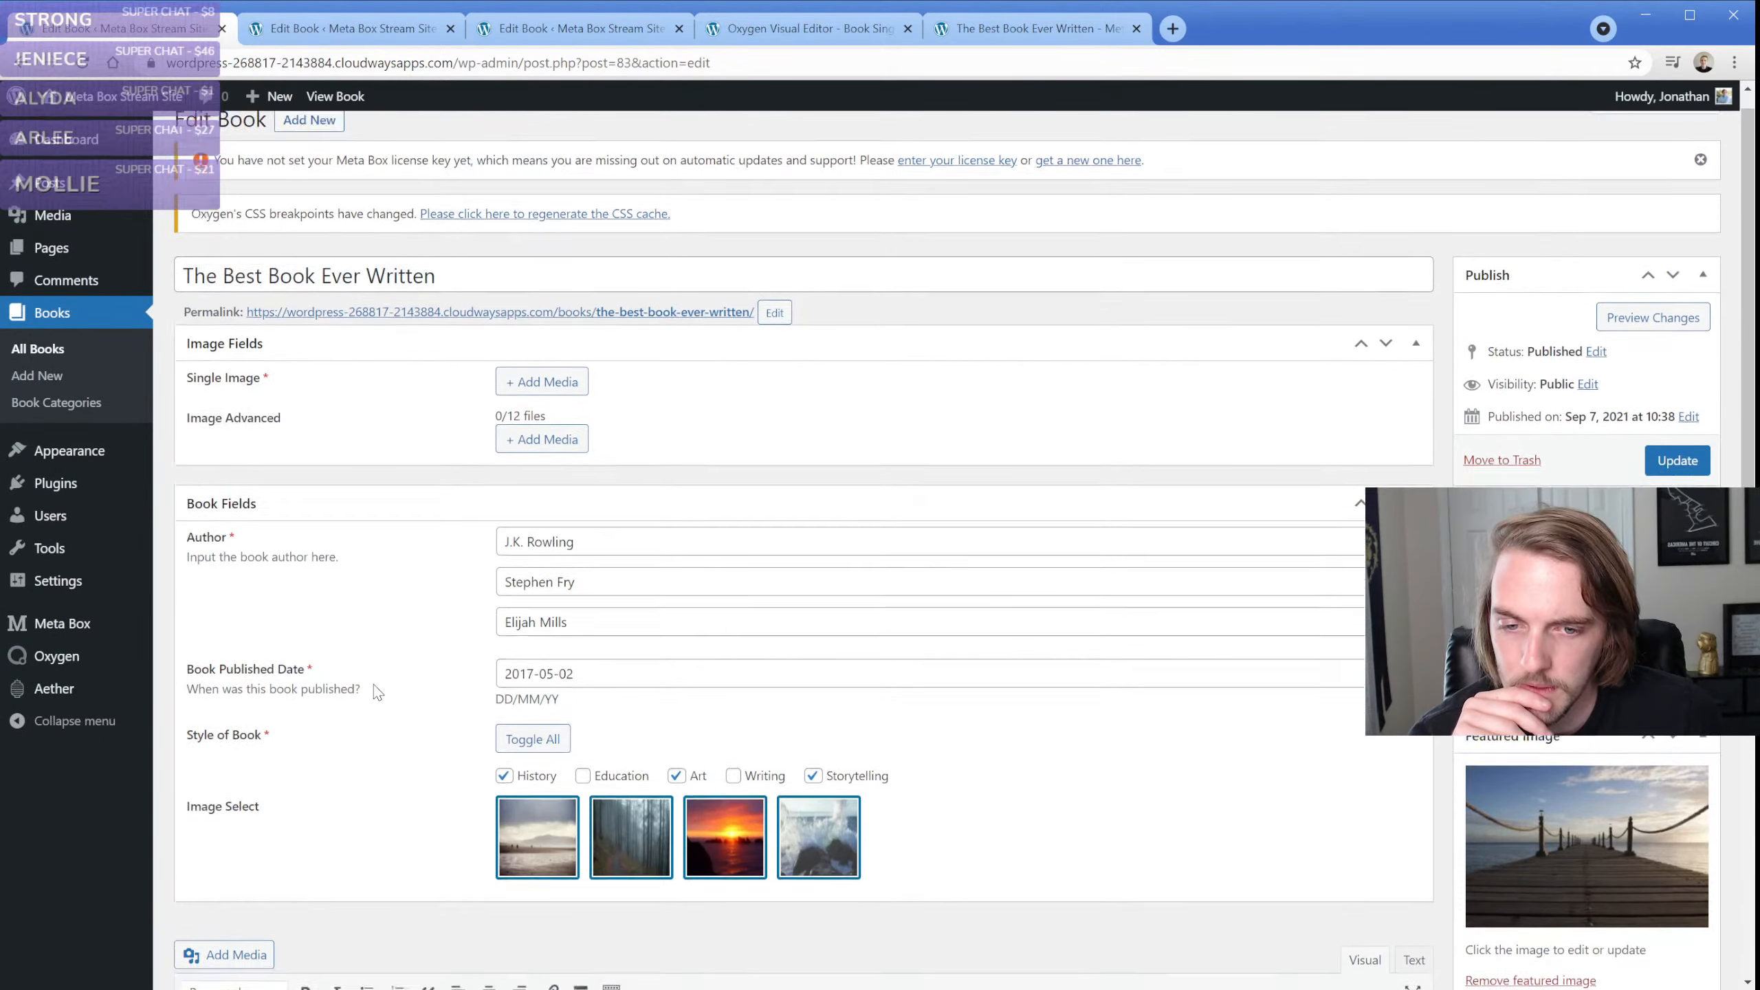
Deselect the beach and crashing wave photos in the book's Image Select field and try to update the book
left_click(552, 676)
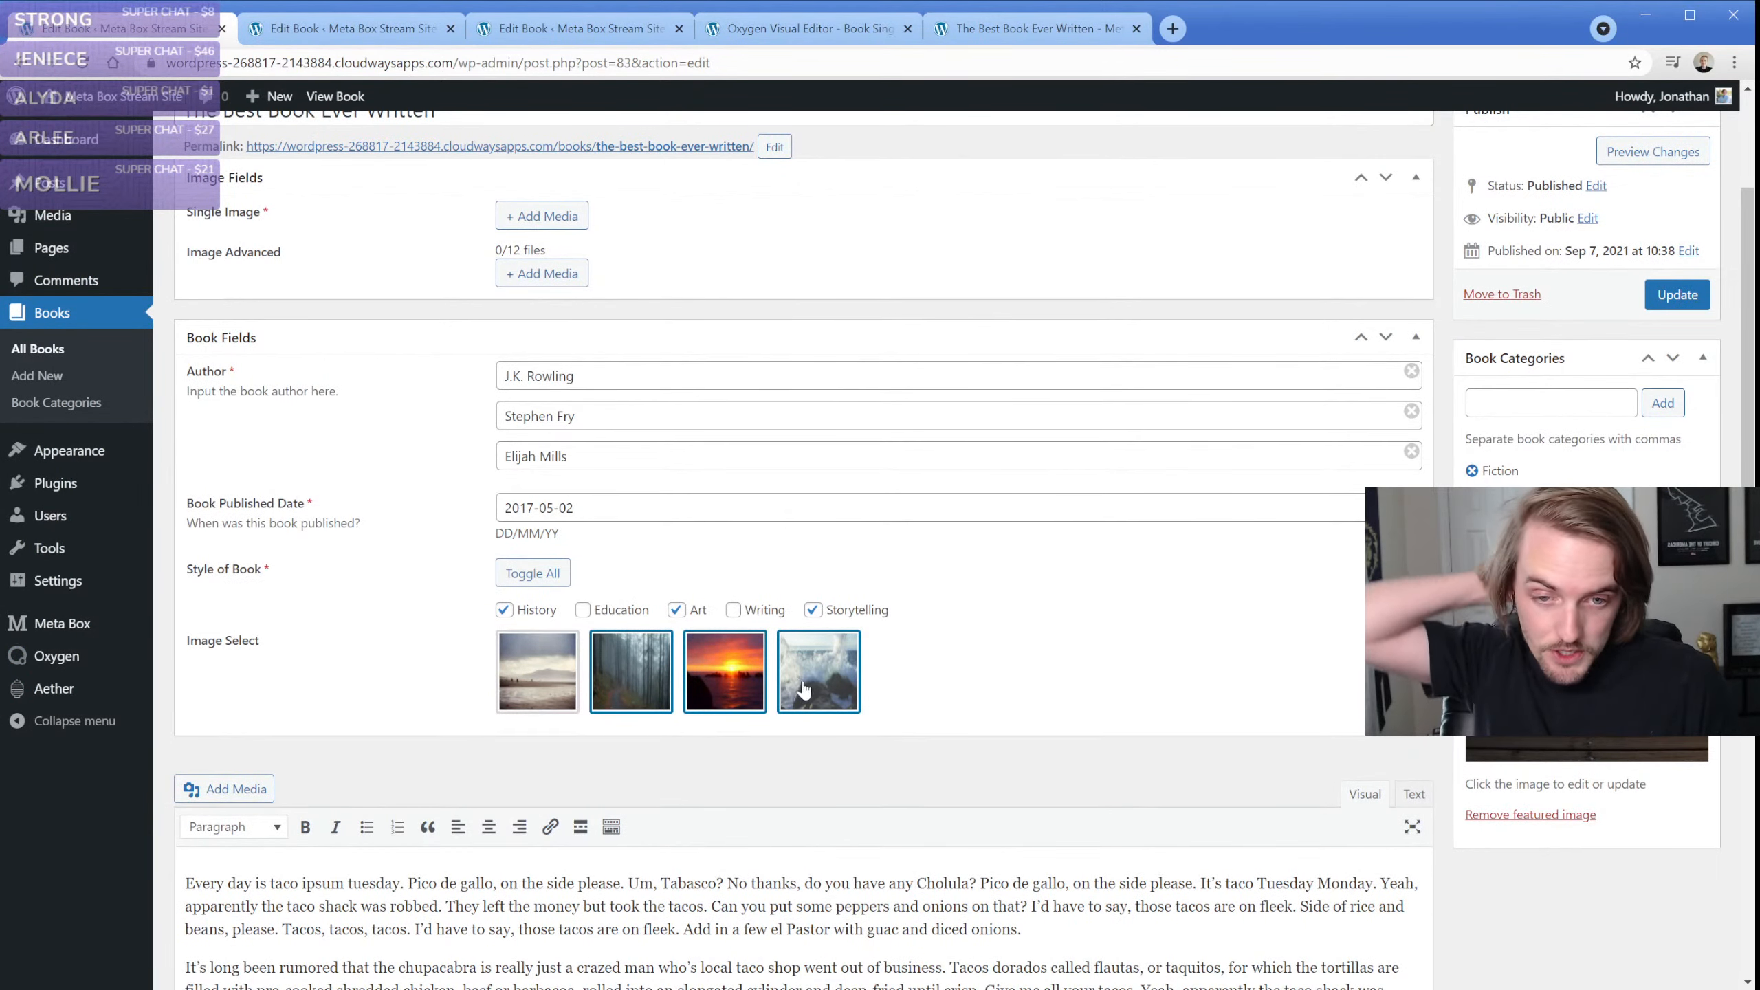
left_click(824, 688)
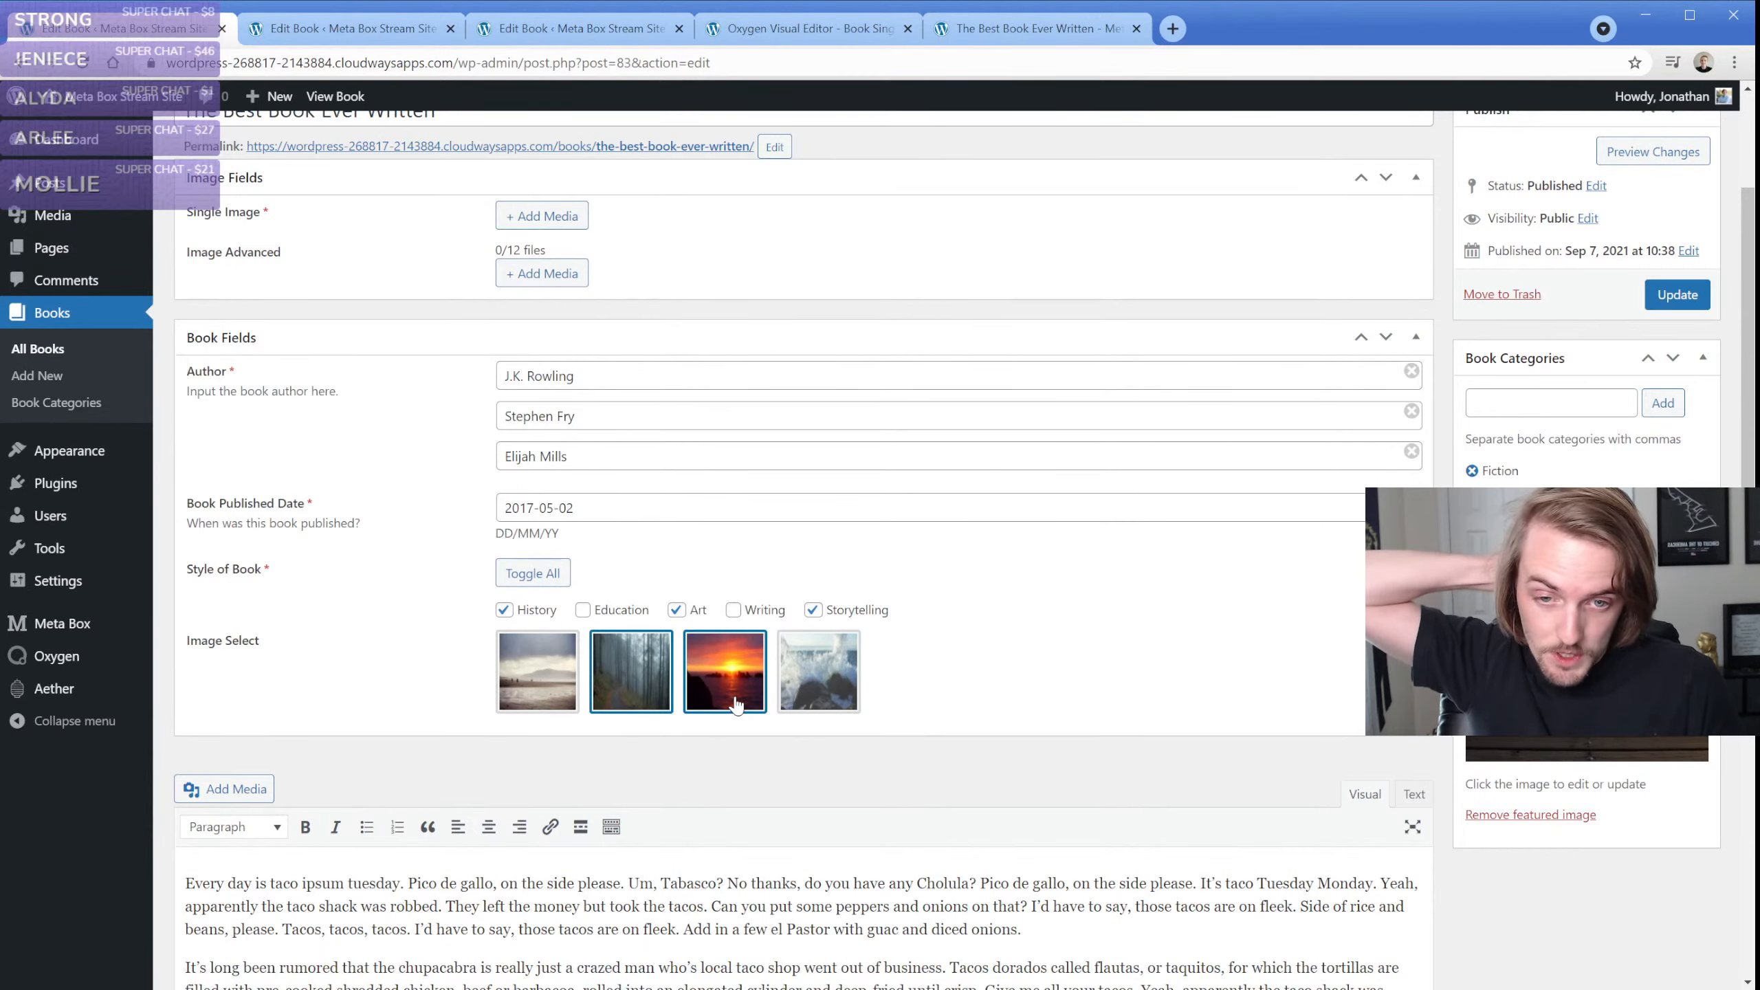
left_click(1677, 294)
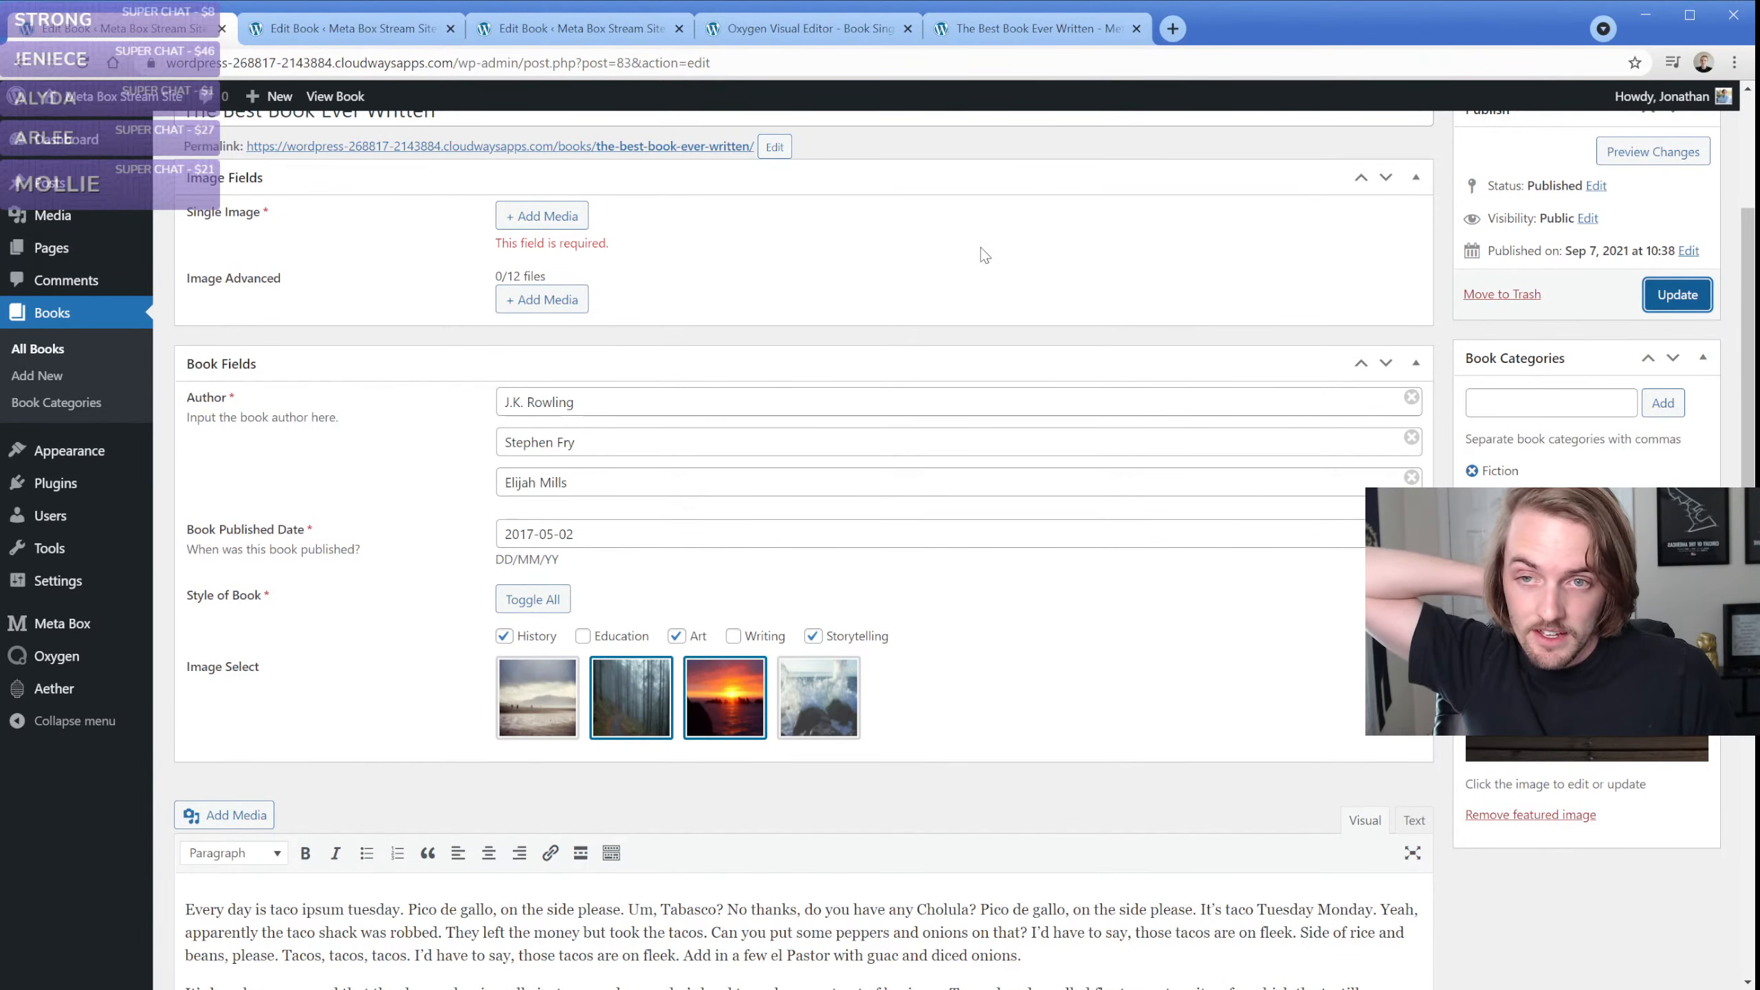
Set the book's Single Image field to the sunset photo from the media library
left_click(548, 219)
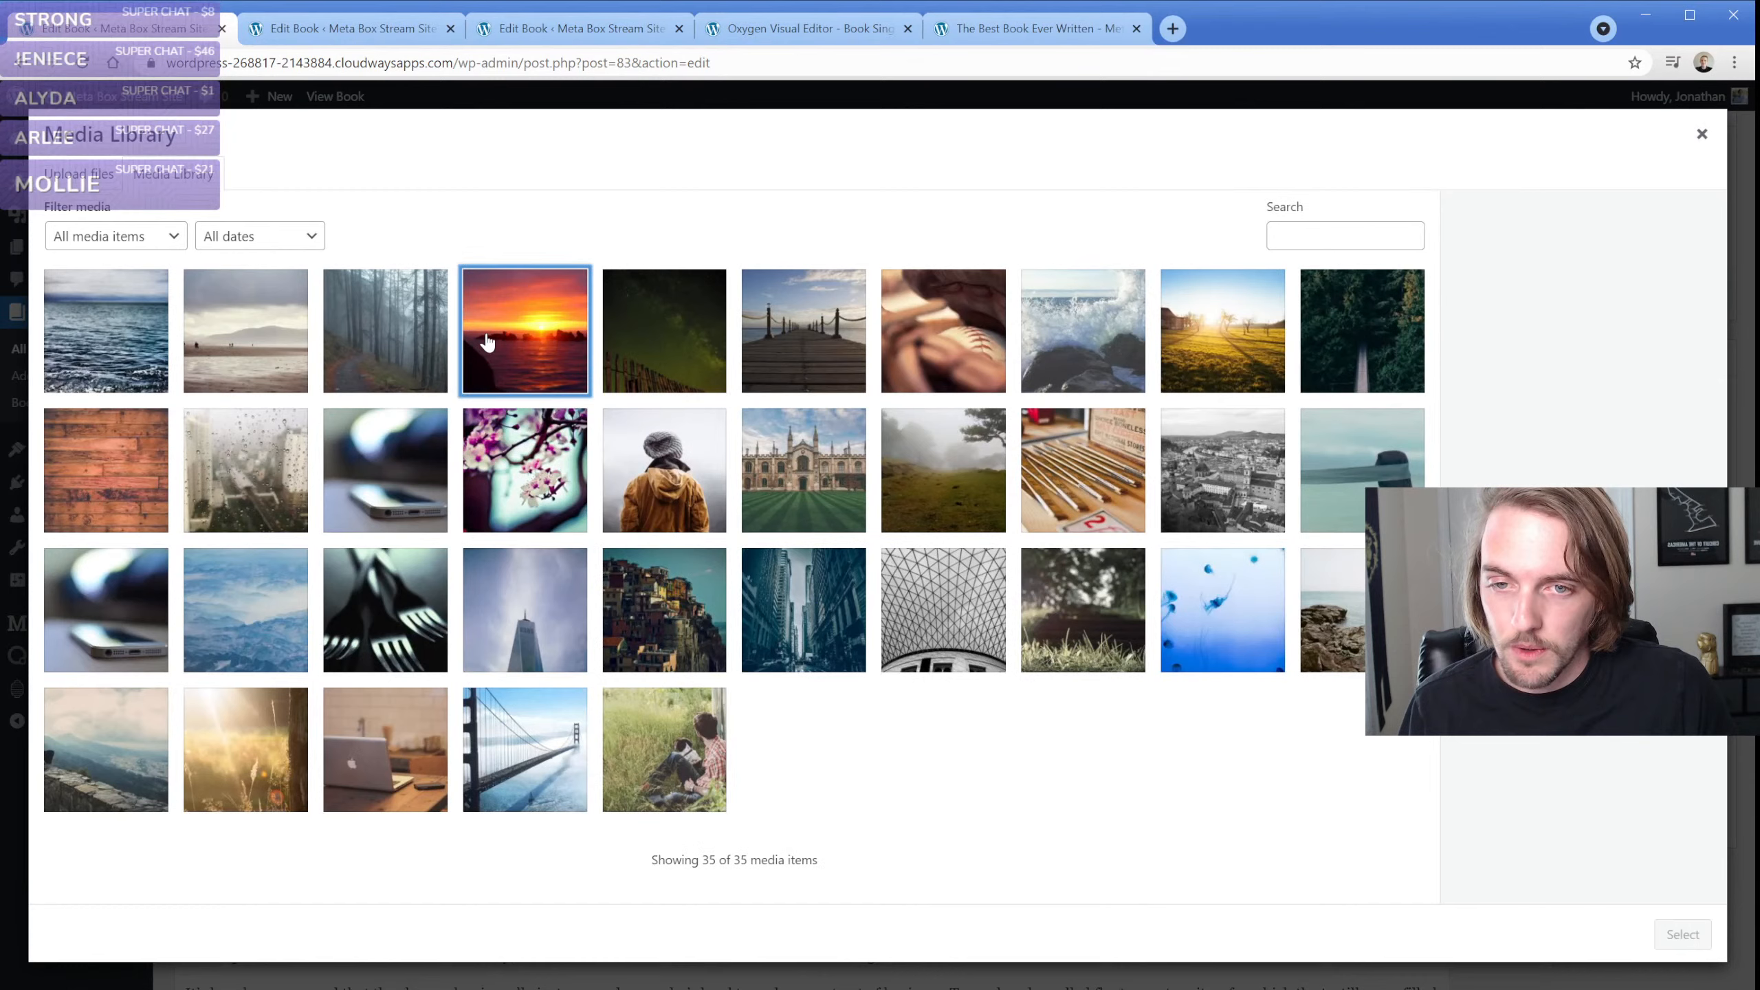
left_click(489, 341)
left_click(1682, 935)
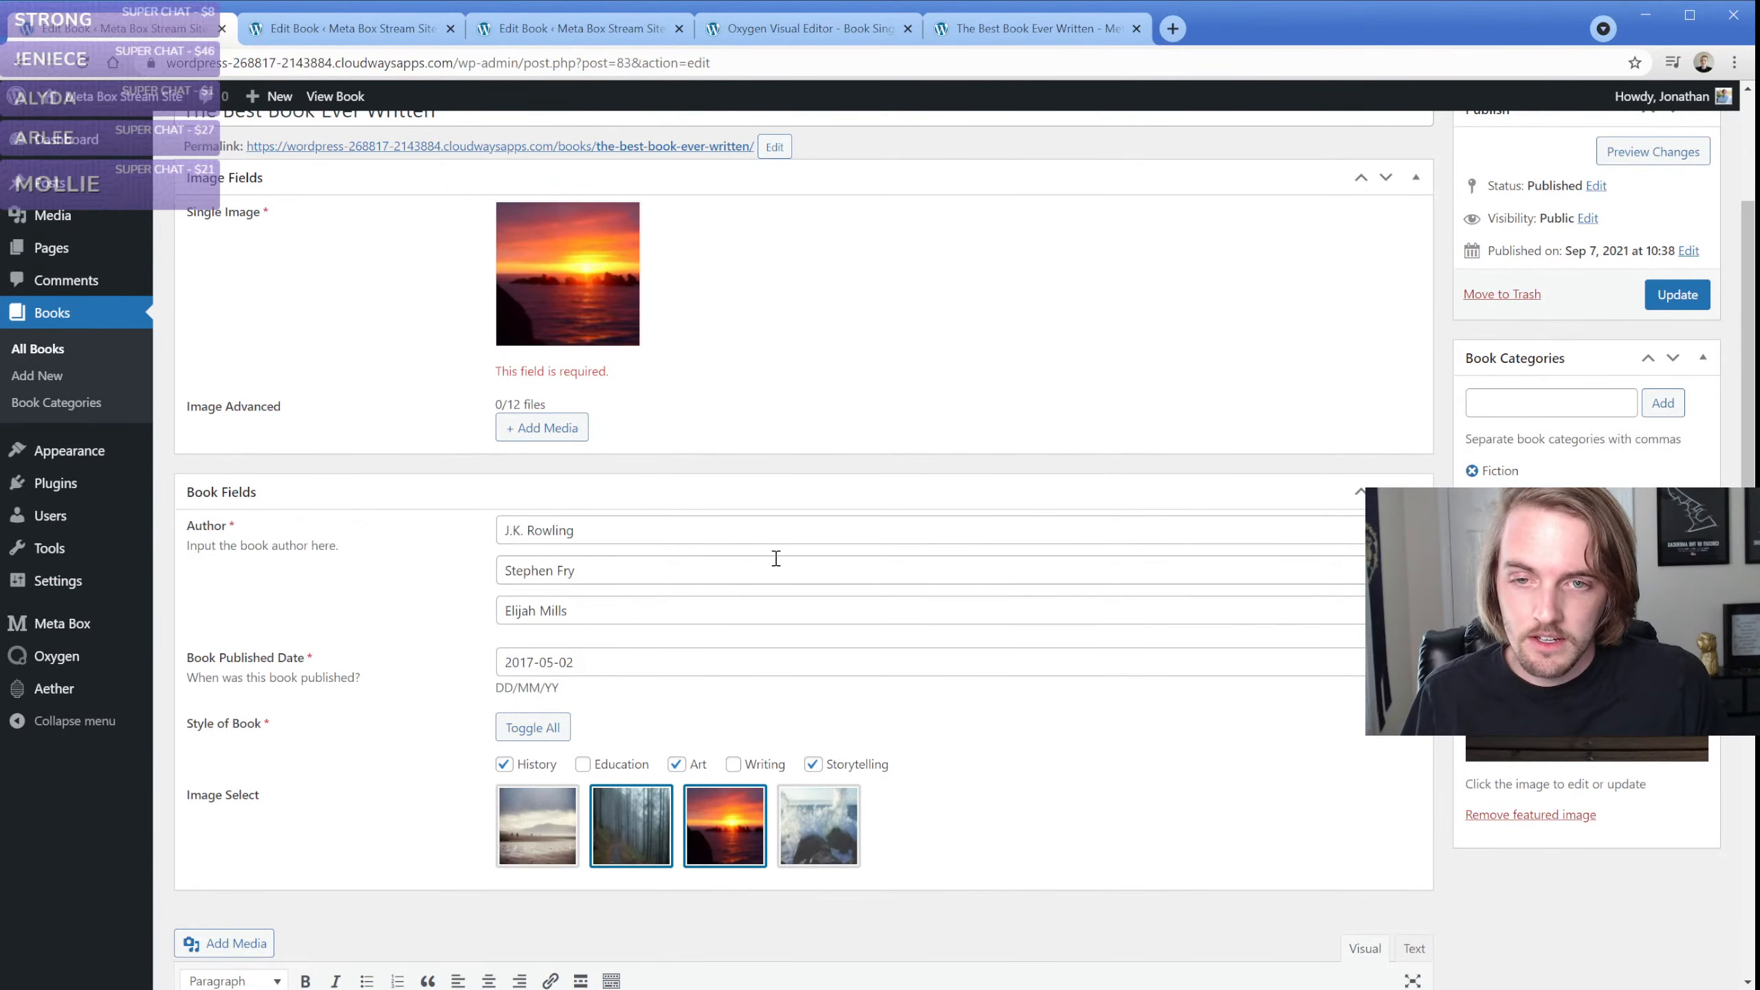
Replace the book's Single Image with the photo of the college building and striped lawn from the media library, and update the book
left_click(628, 223)
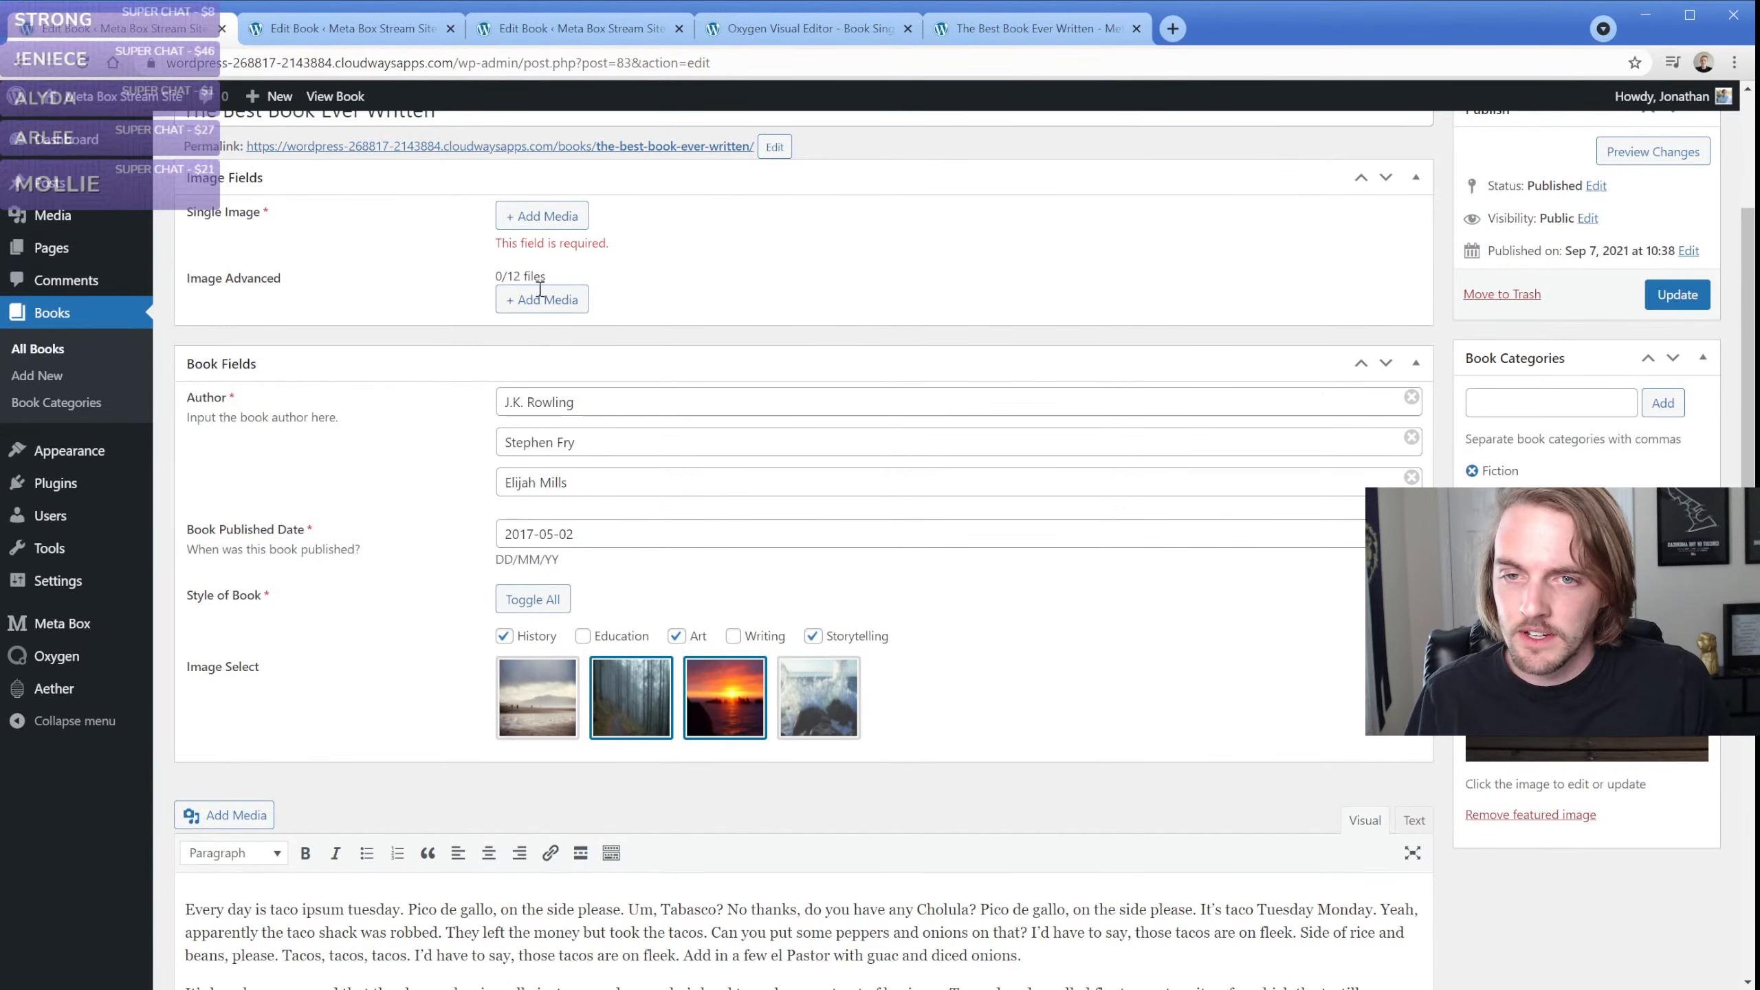
left_click(535, 220)
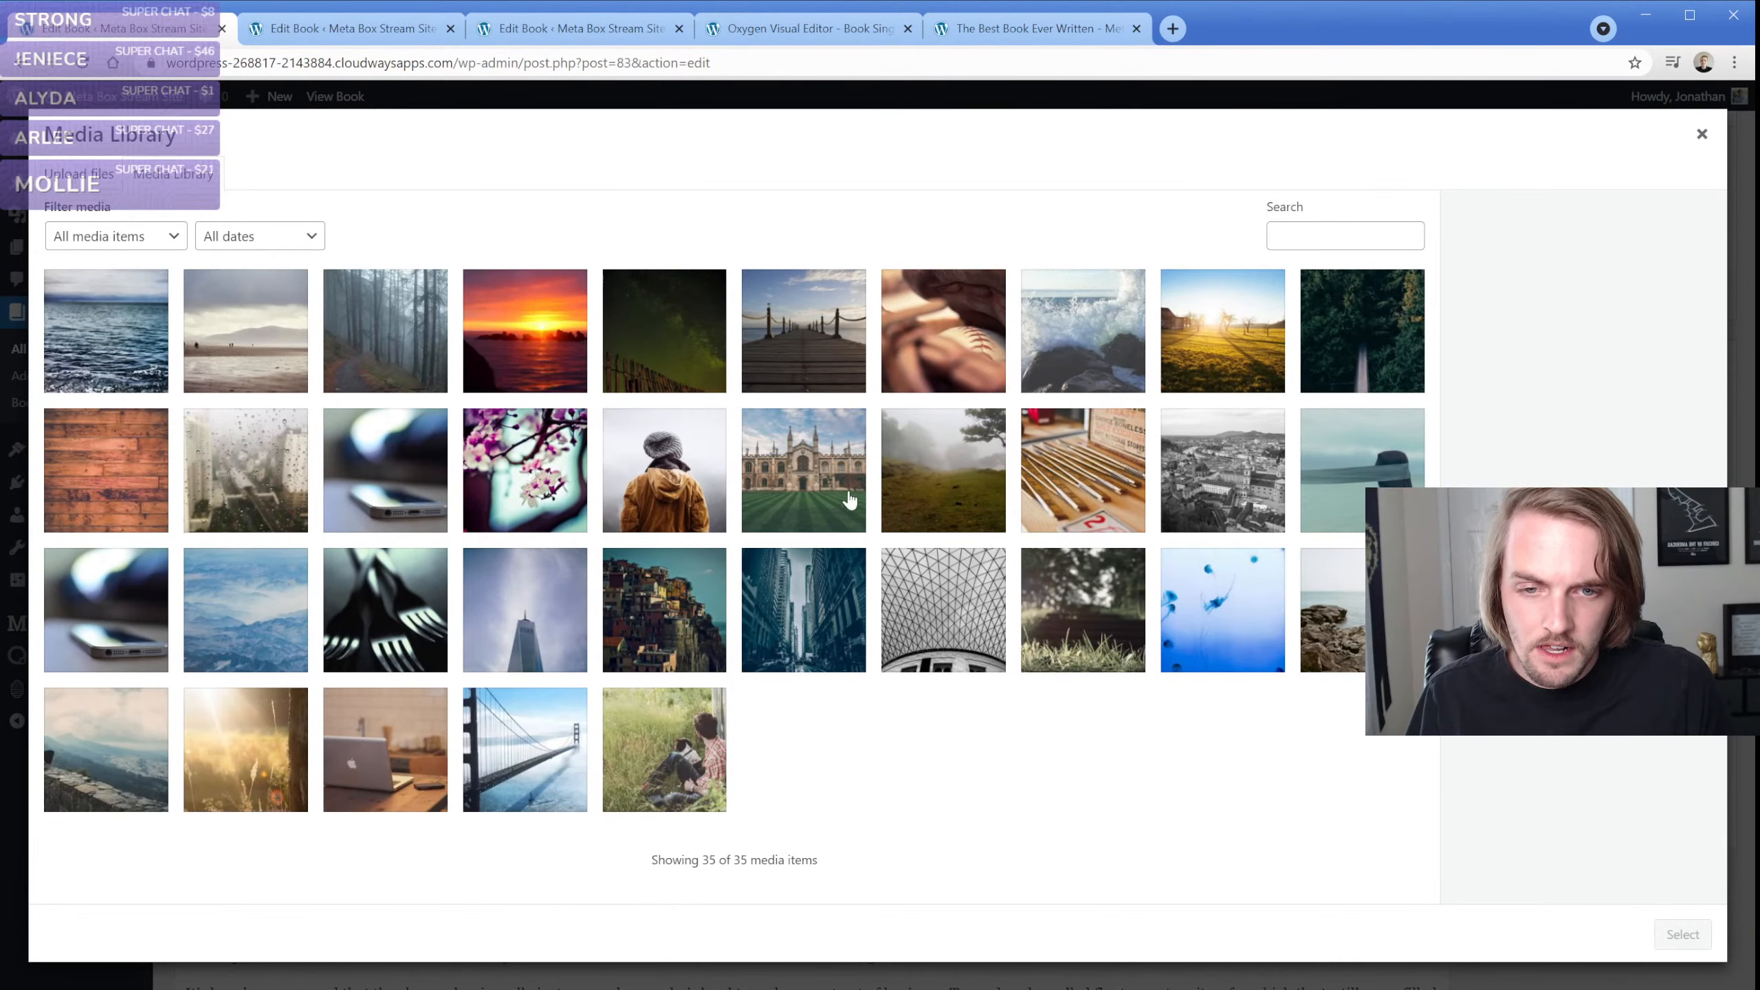
left_click(828, 489)
left_click(1677, 932)
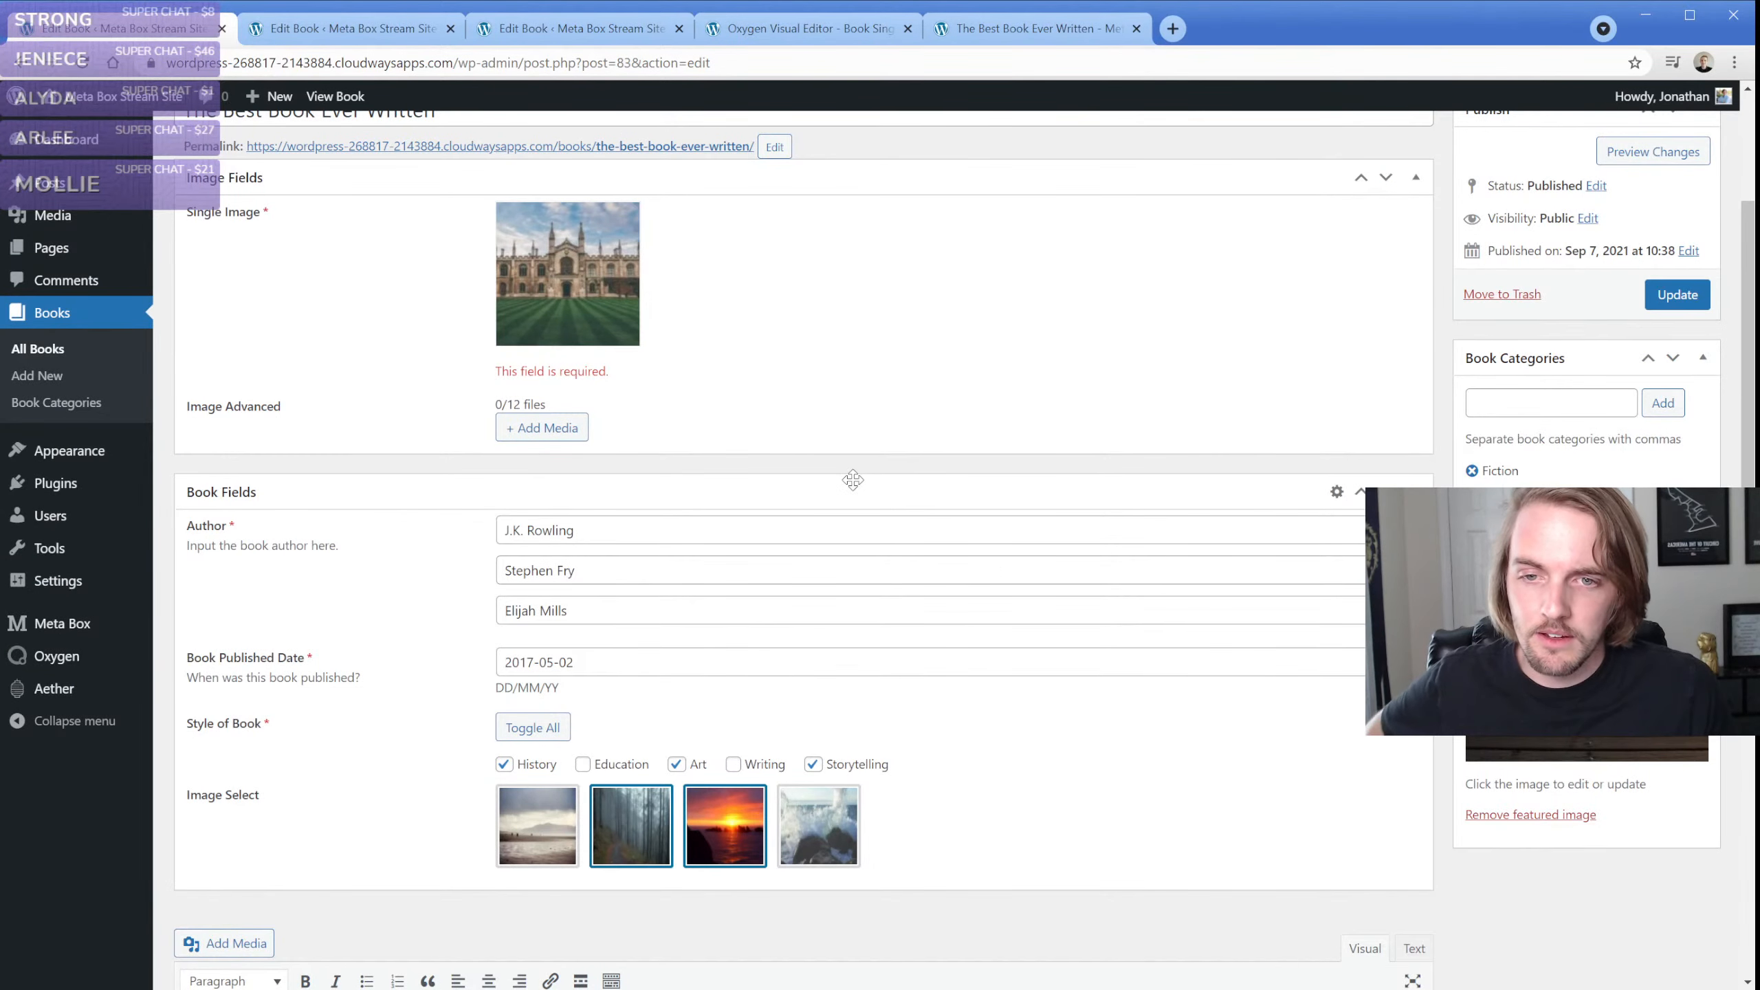
left_click(1653, 304)
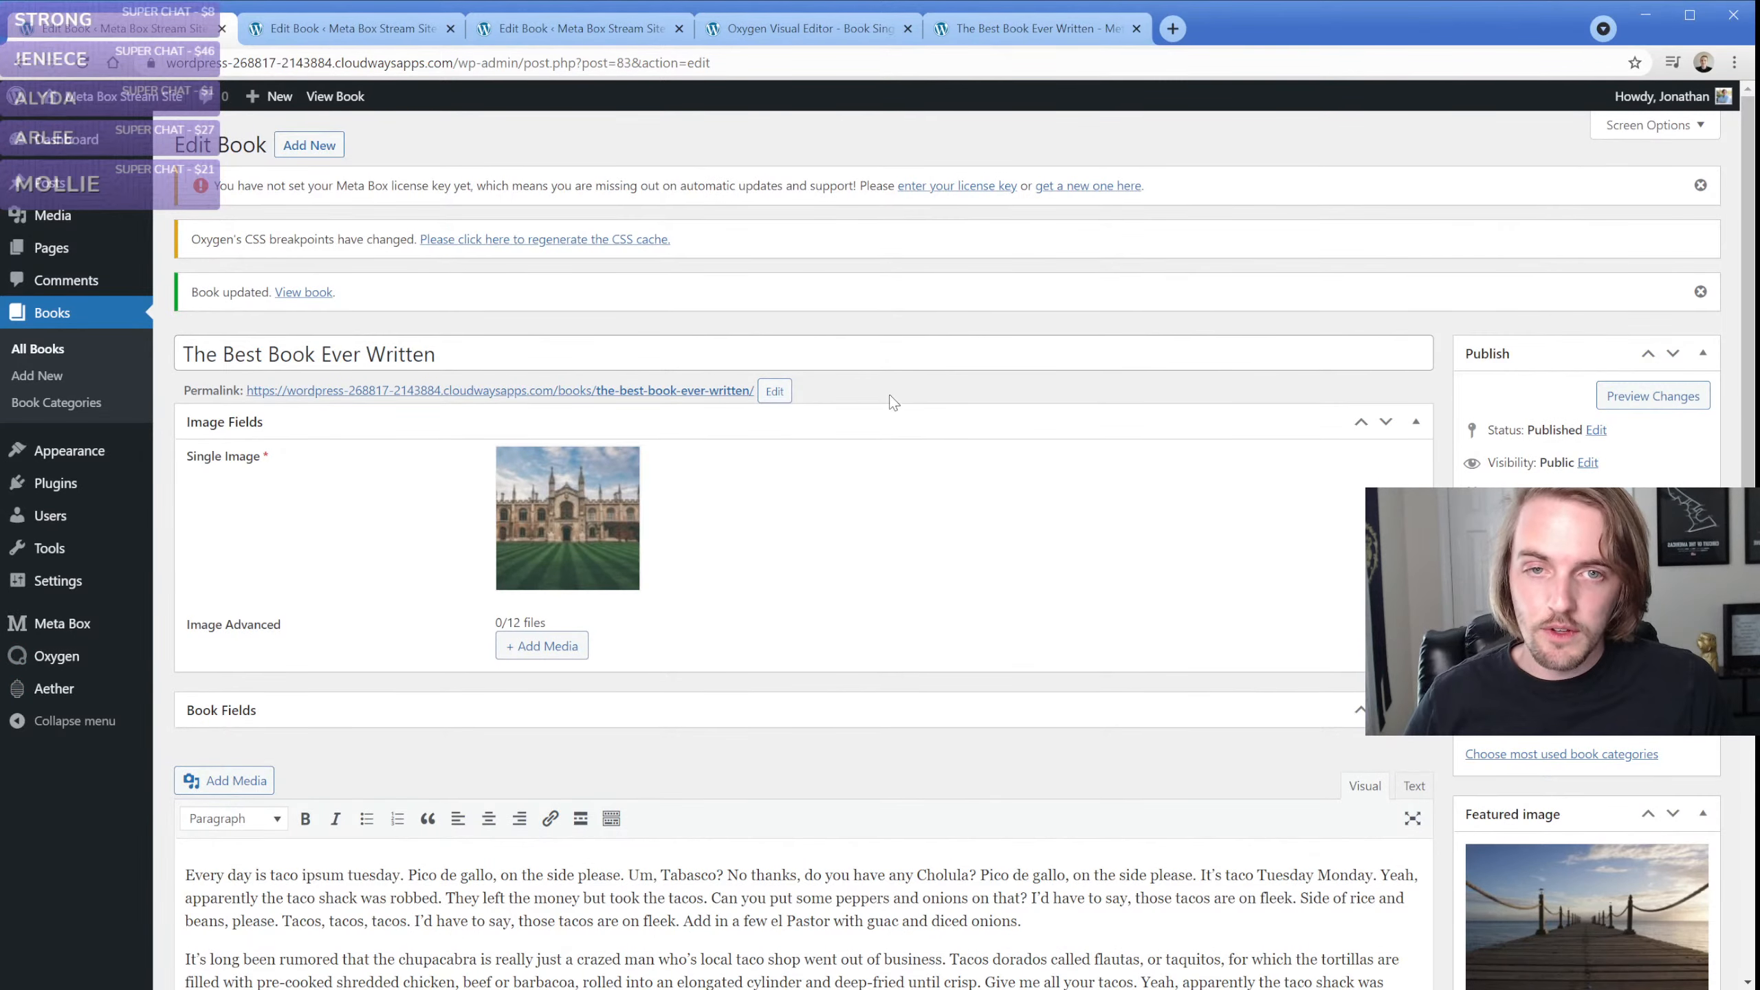
Review the book's Image Select choices in Book Fields and view the forest and sunset photos in the live page's lightbox
left_click(368, 712)
scroll(369, 715, "down", 5)
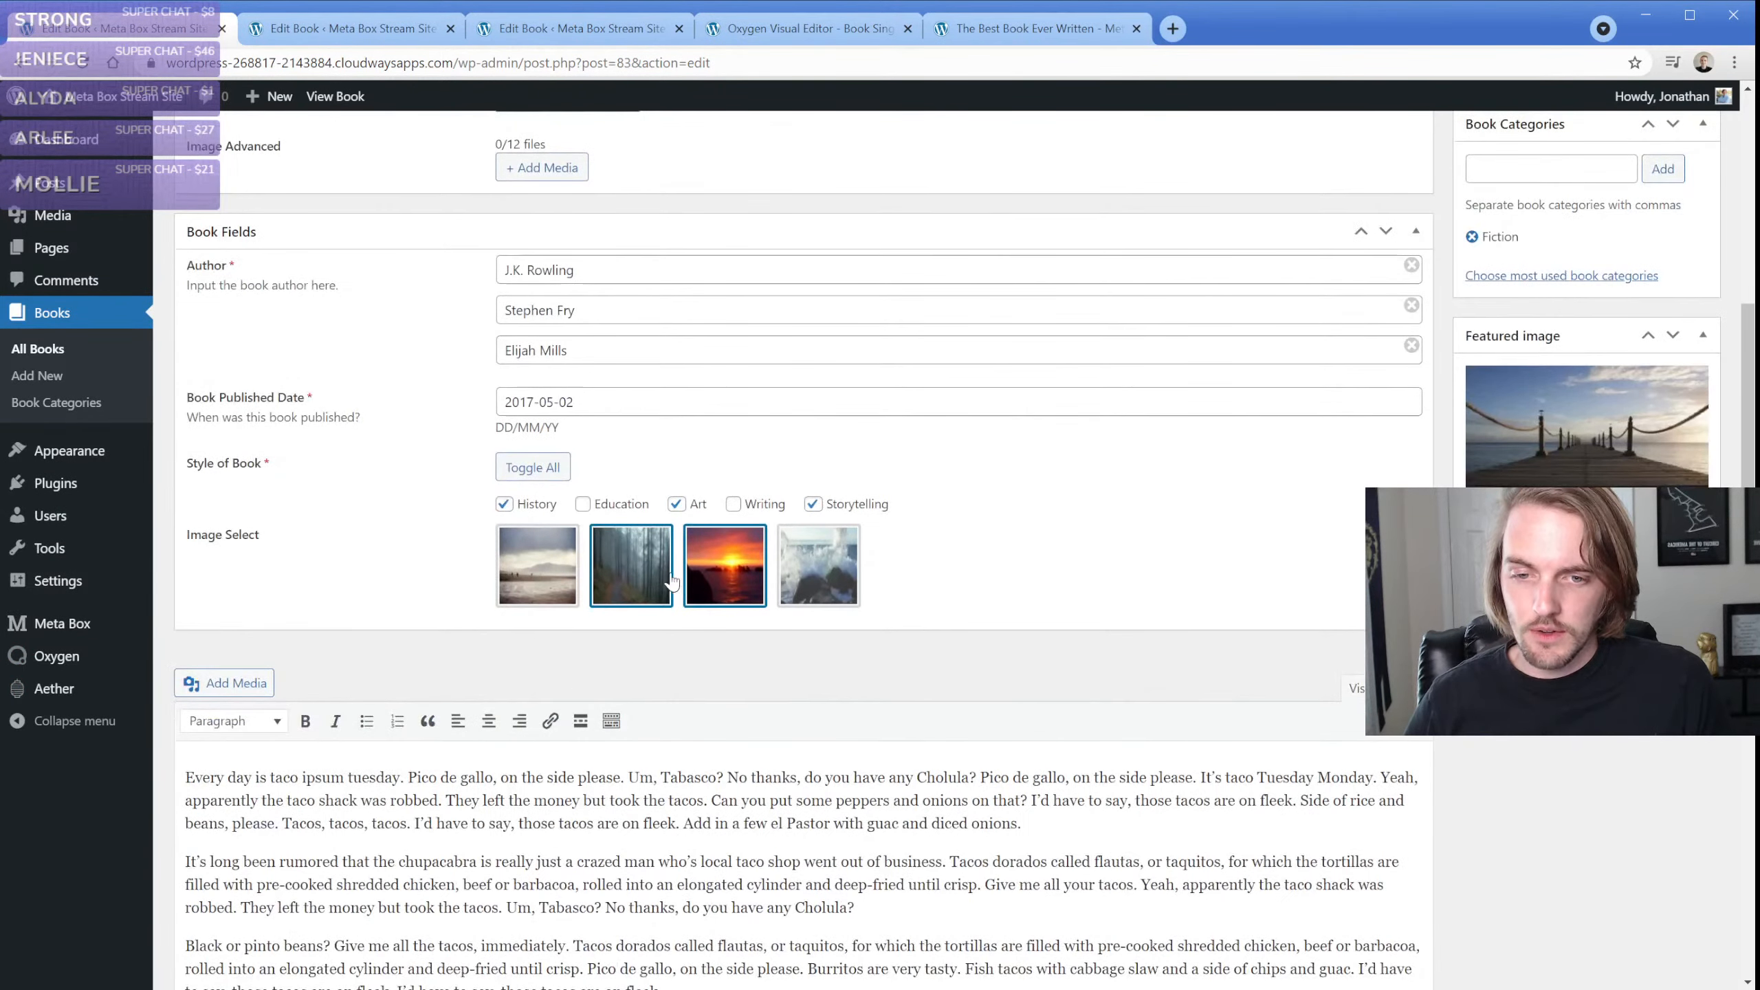
left_click(1008, 34)
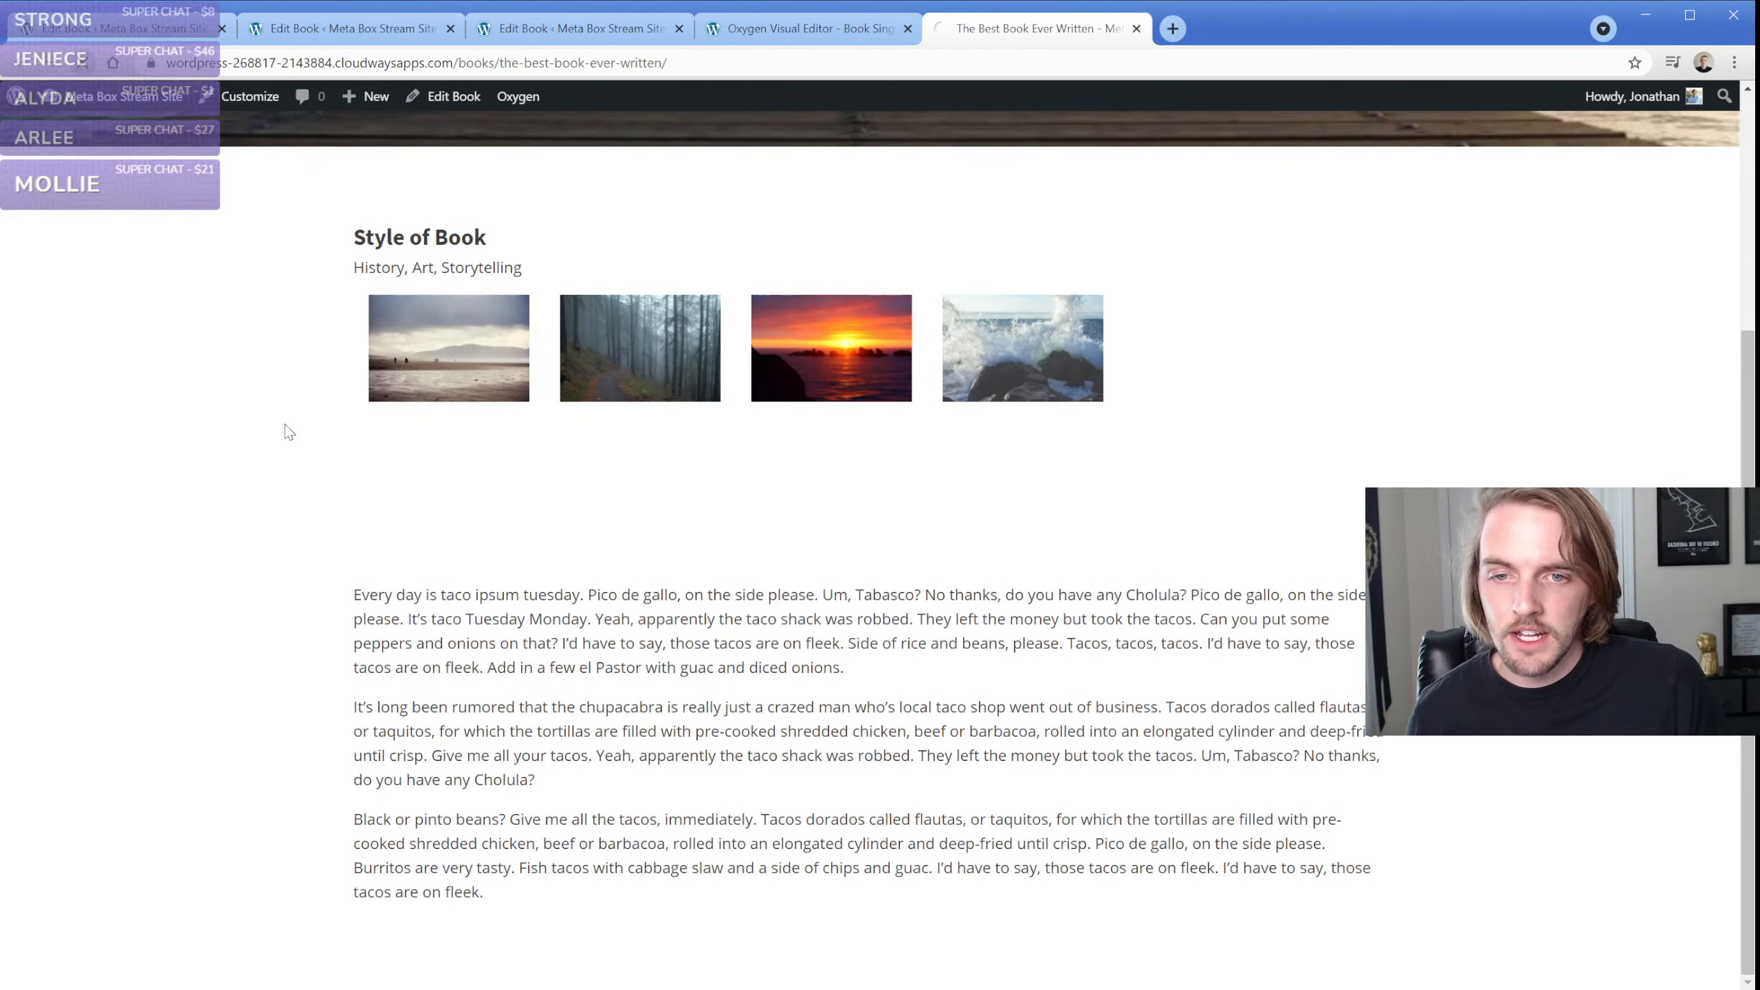
left_click(440, 354)
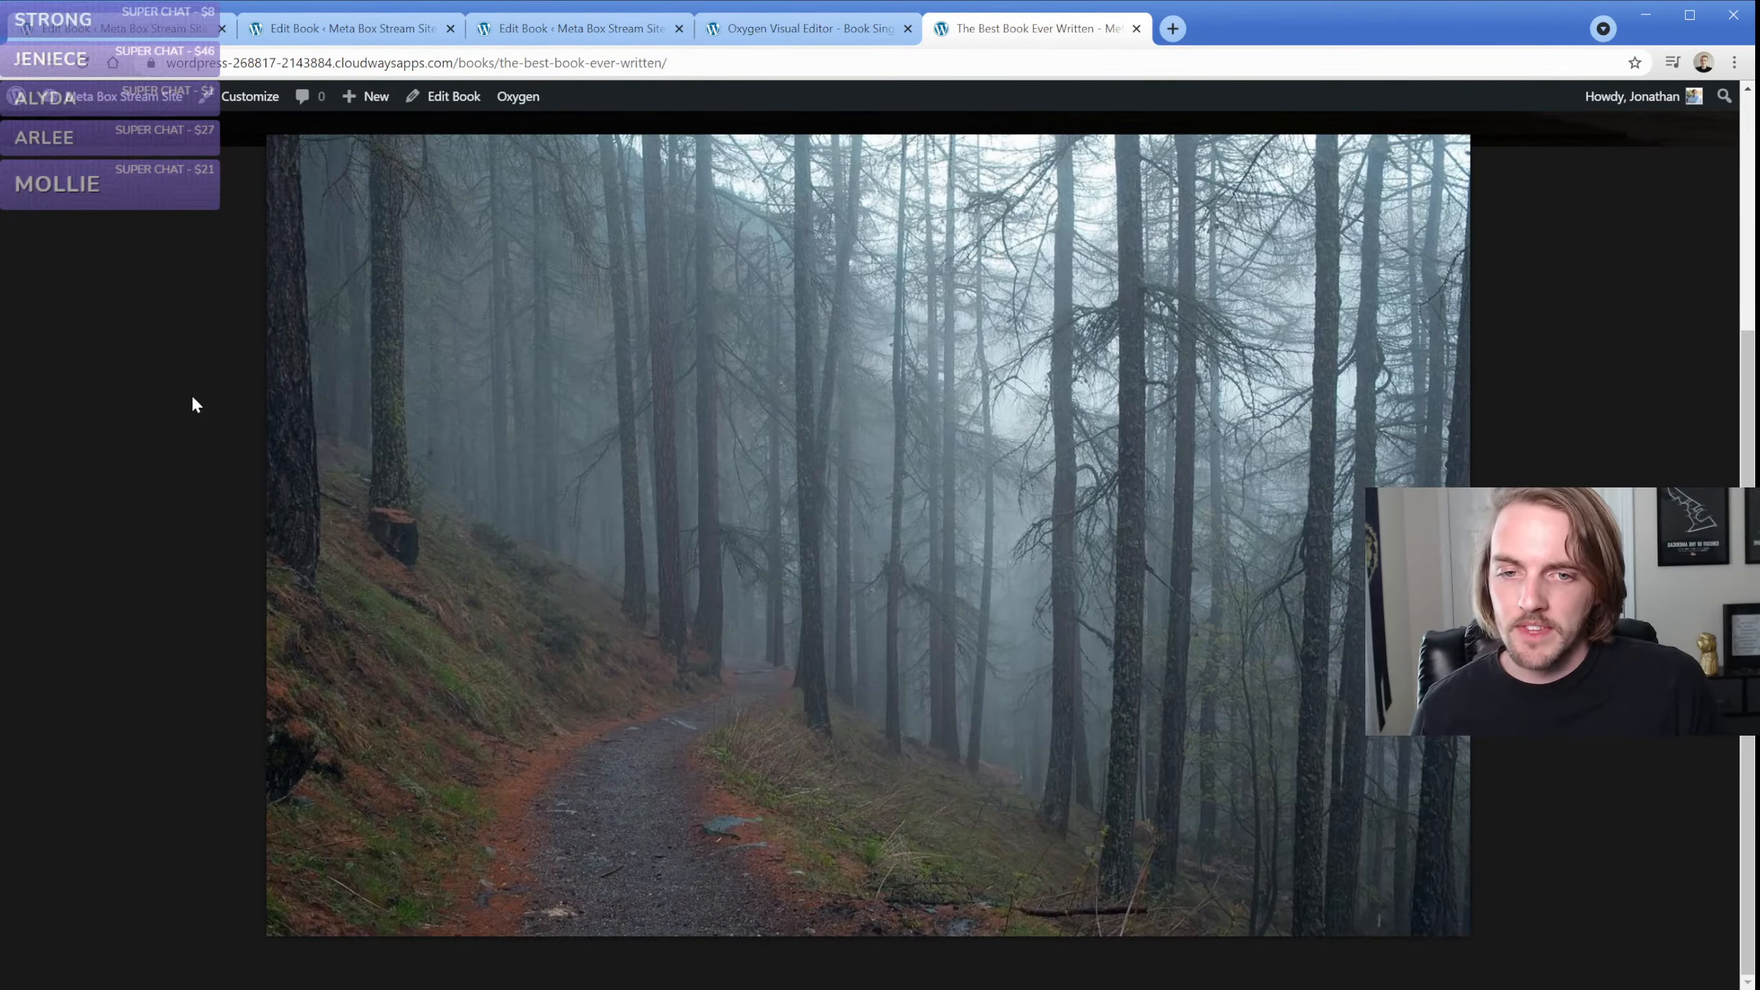
left_click(192, 398)
left_click(589, 378)
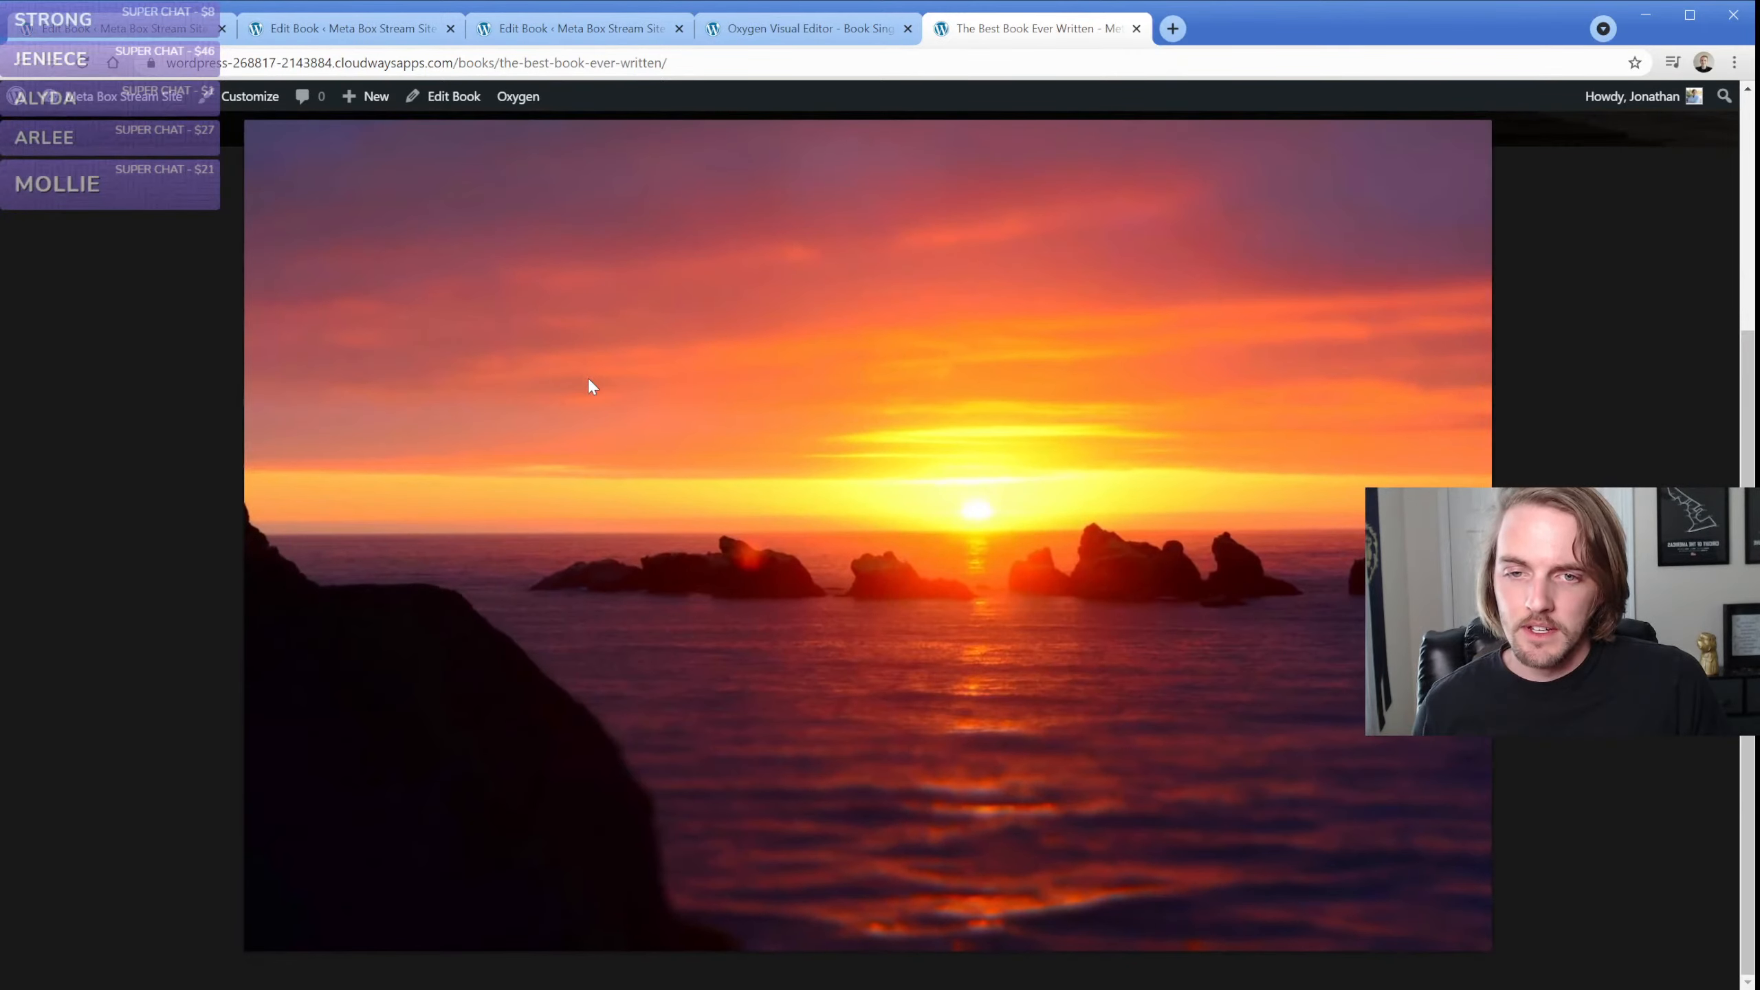
left_click(193, 328)
Examine the gallery code block's PHP in the Oxygen template, including the field ID passed to rwmb_meta and the foreach loop
left_click(765, 33)
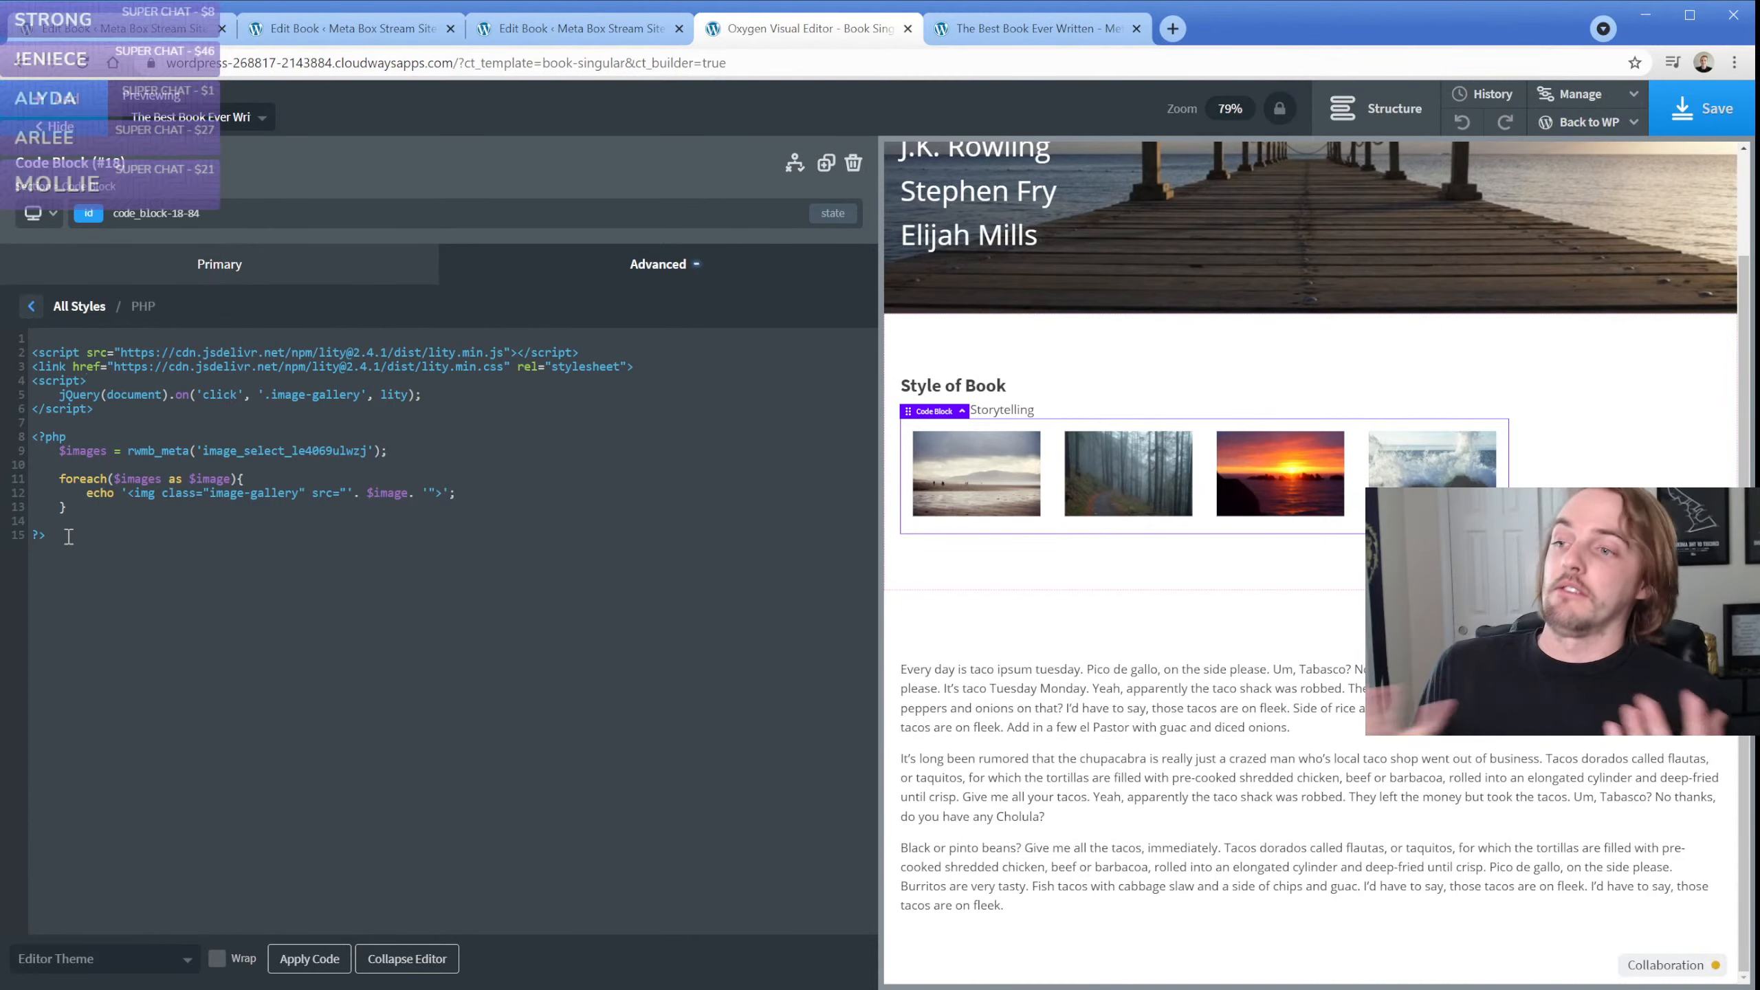
left_click_drag(68, 538, 30, 440)
left_click(87, 443)
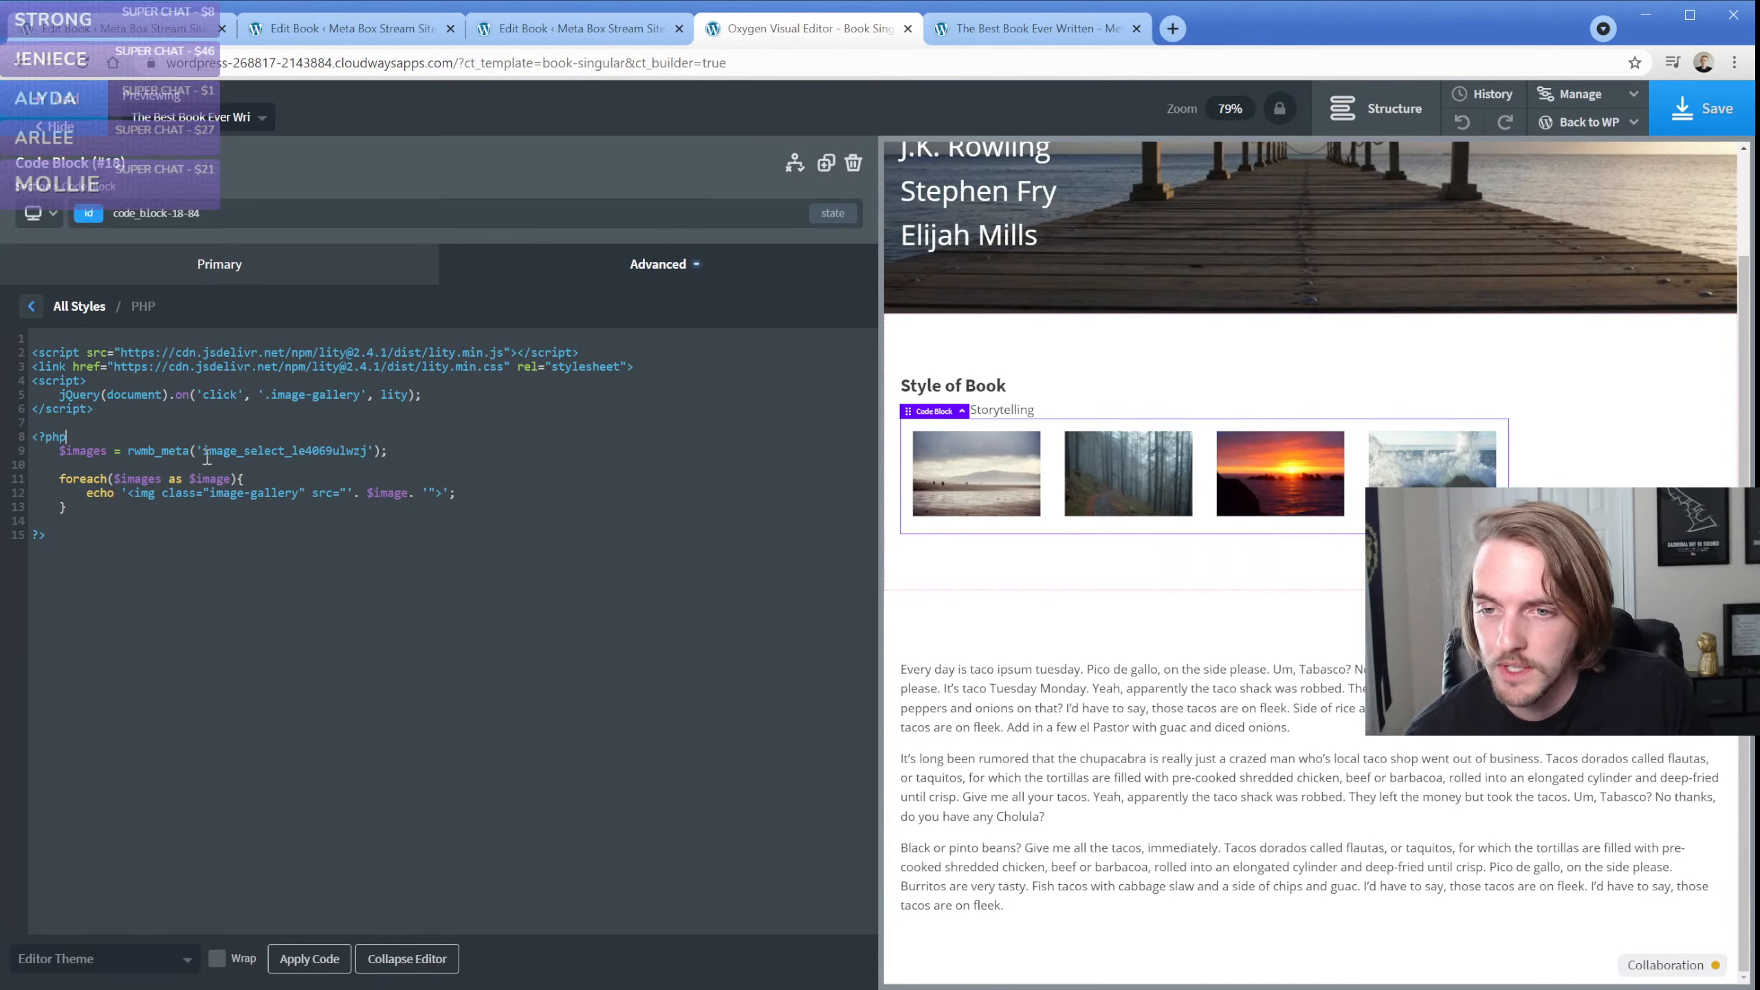
left_click_drag(206, 450, 367, 445)
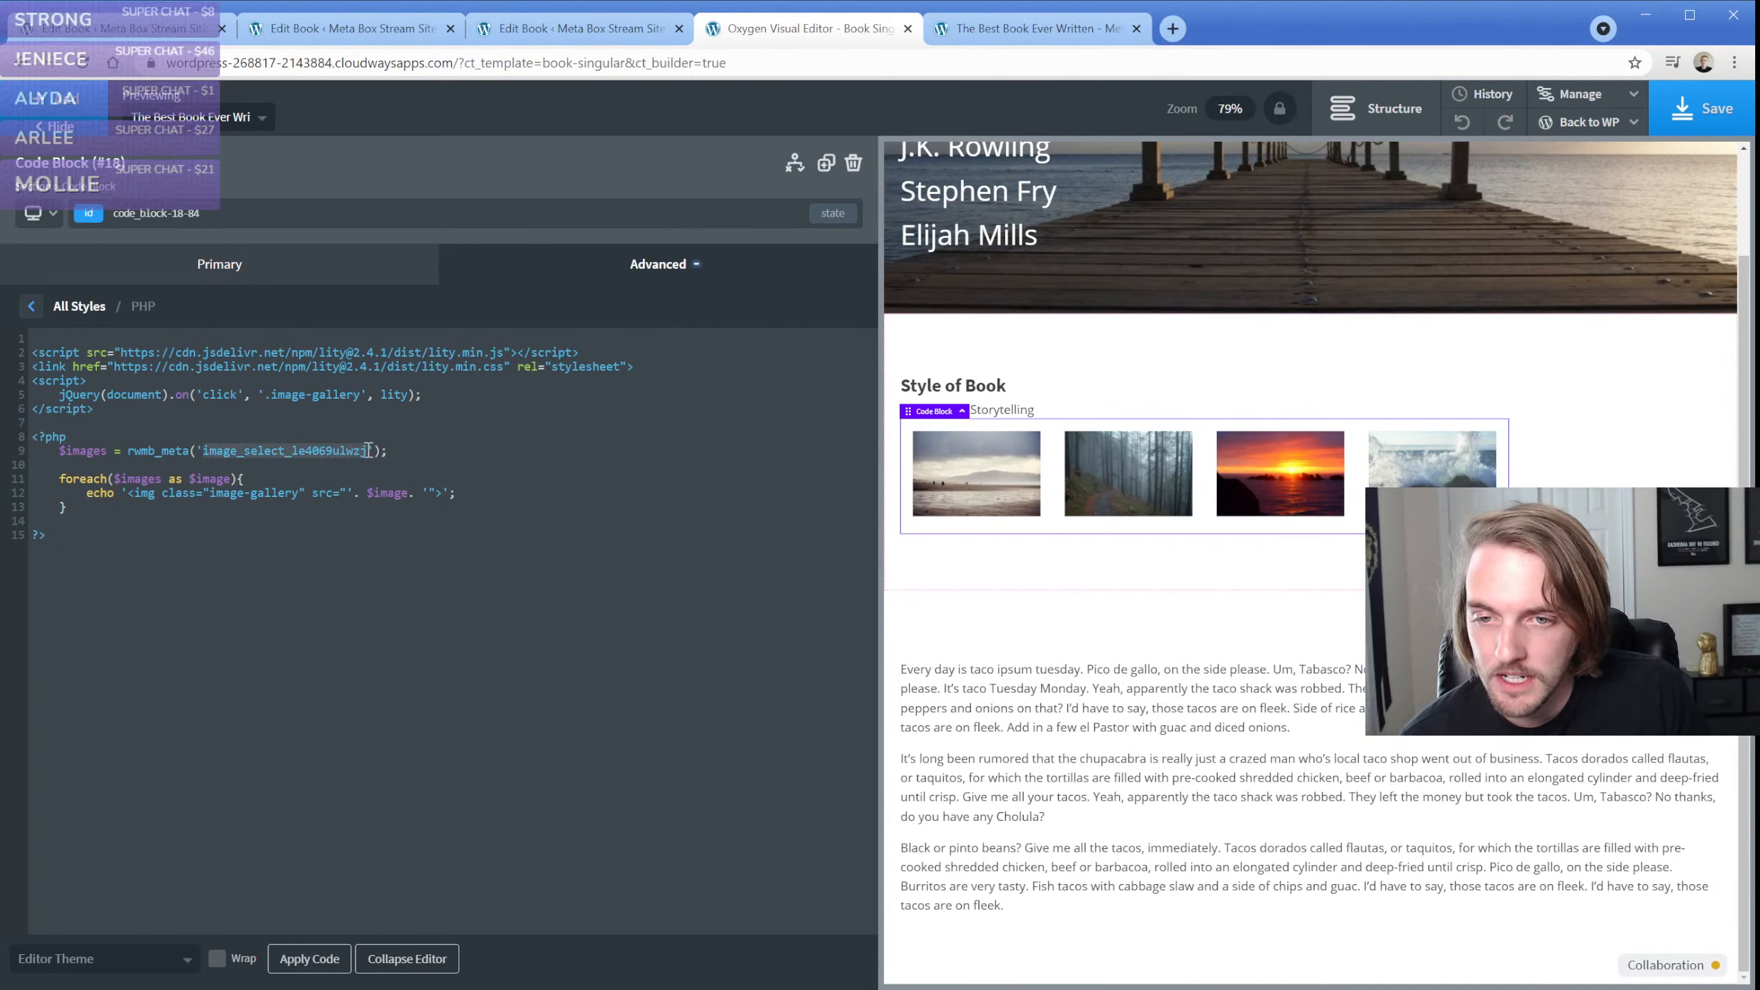
left_click(368, 452)
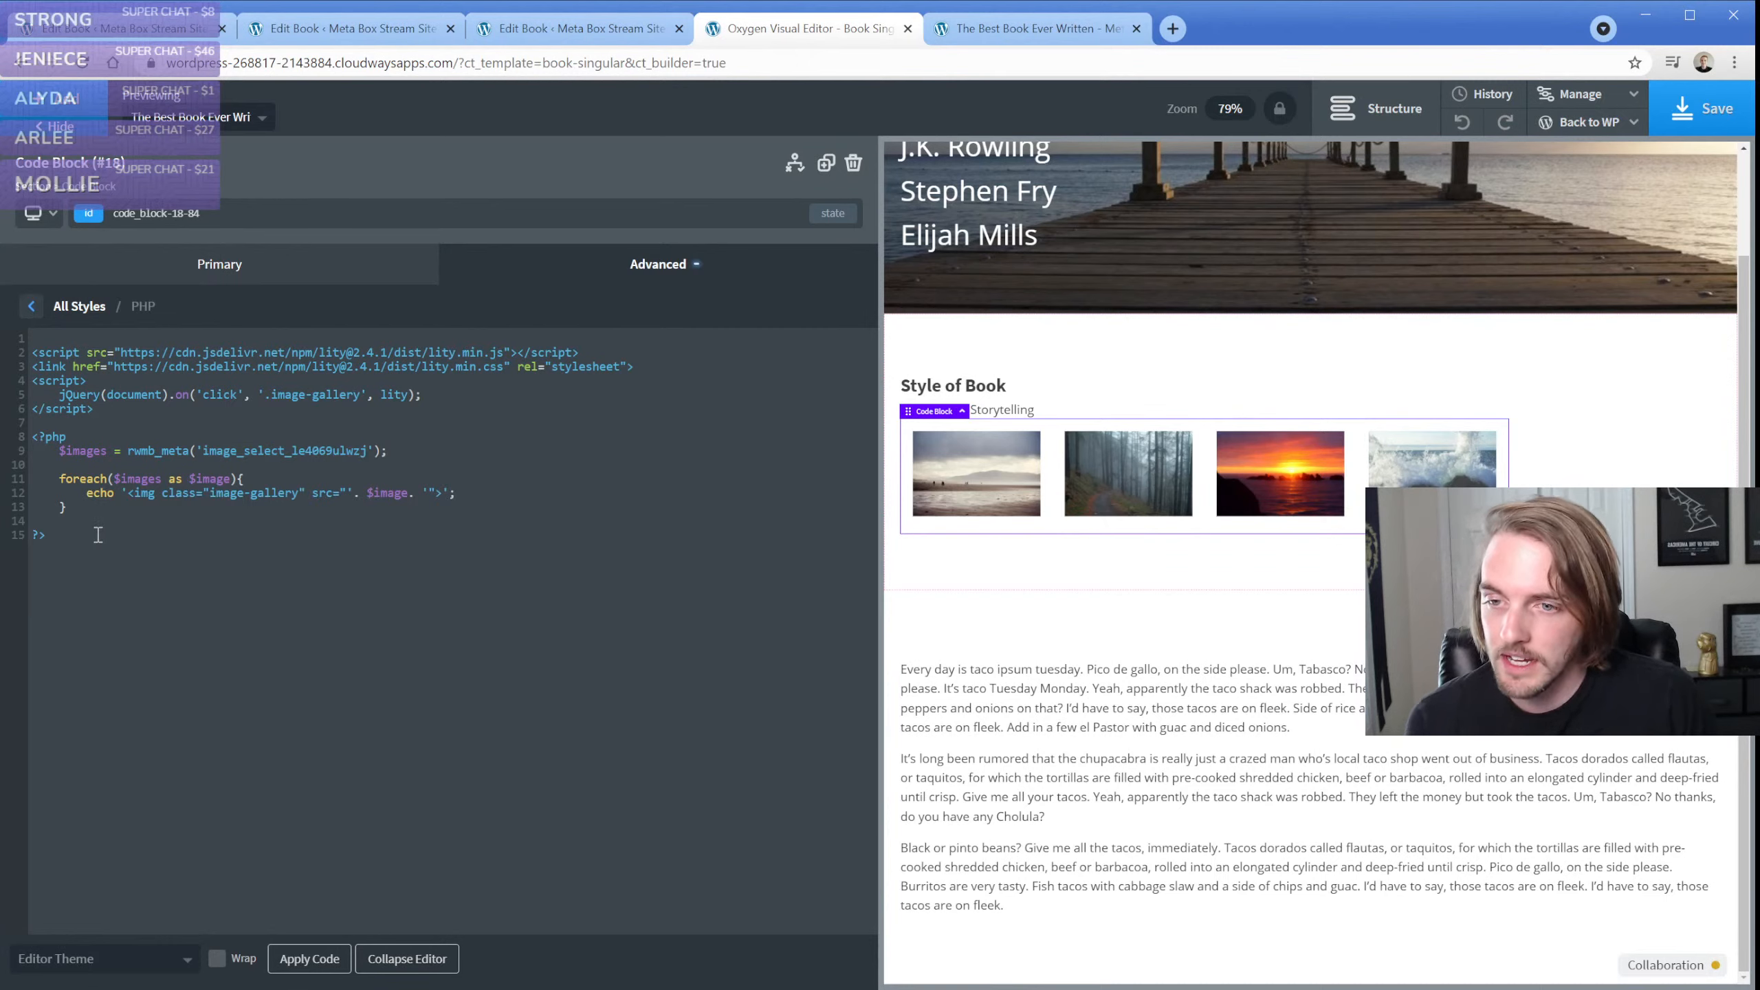
left_click_drag(97, 535, 33, 435)
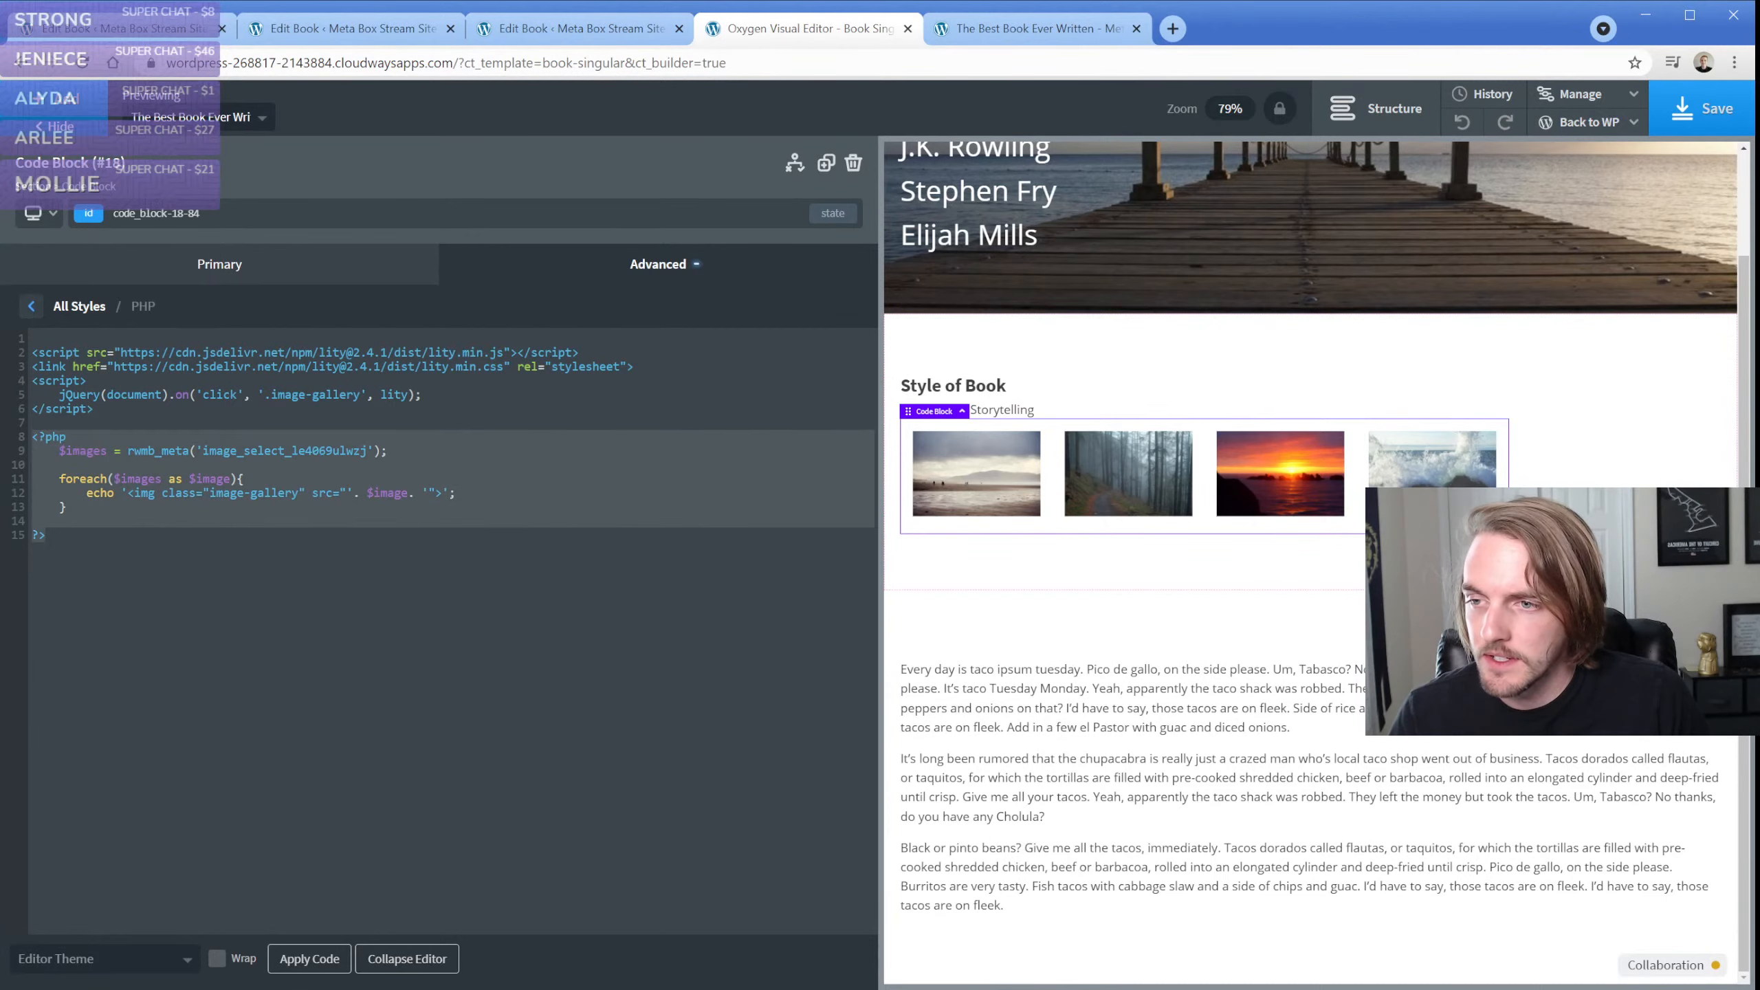
key("alt+Tab")
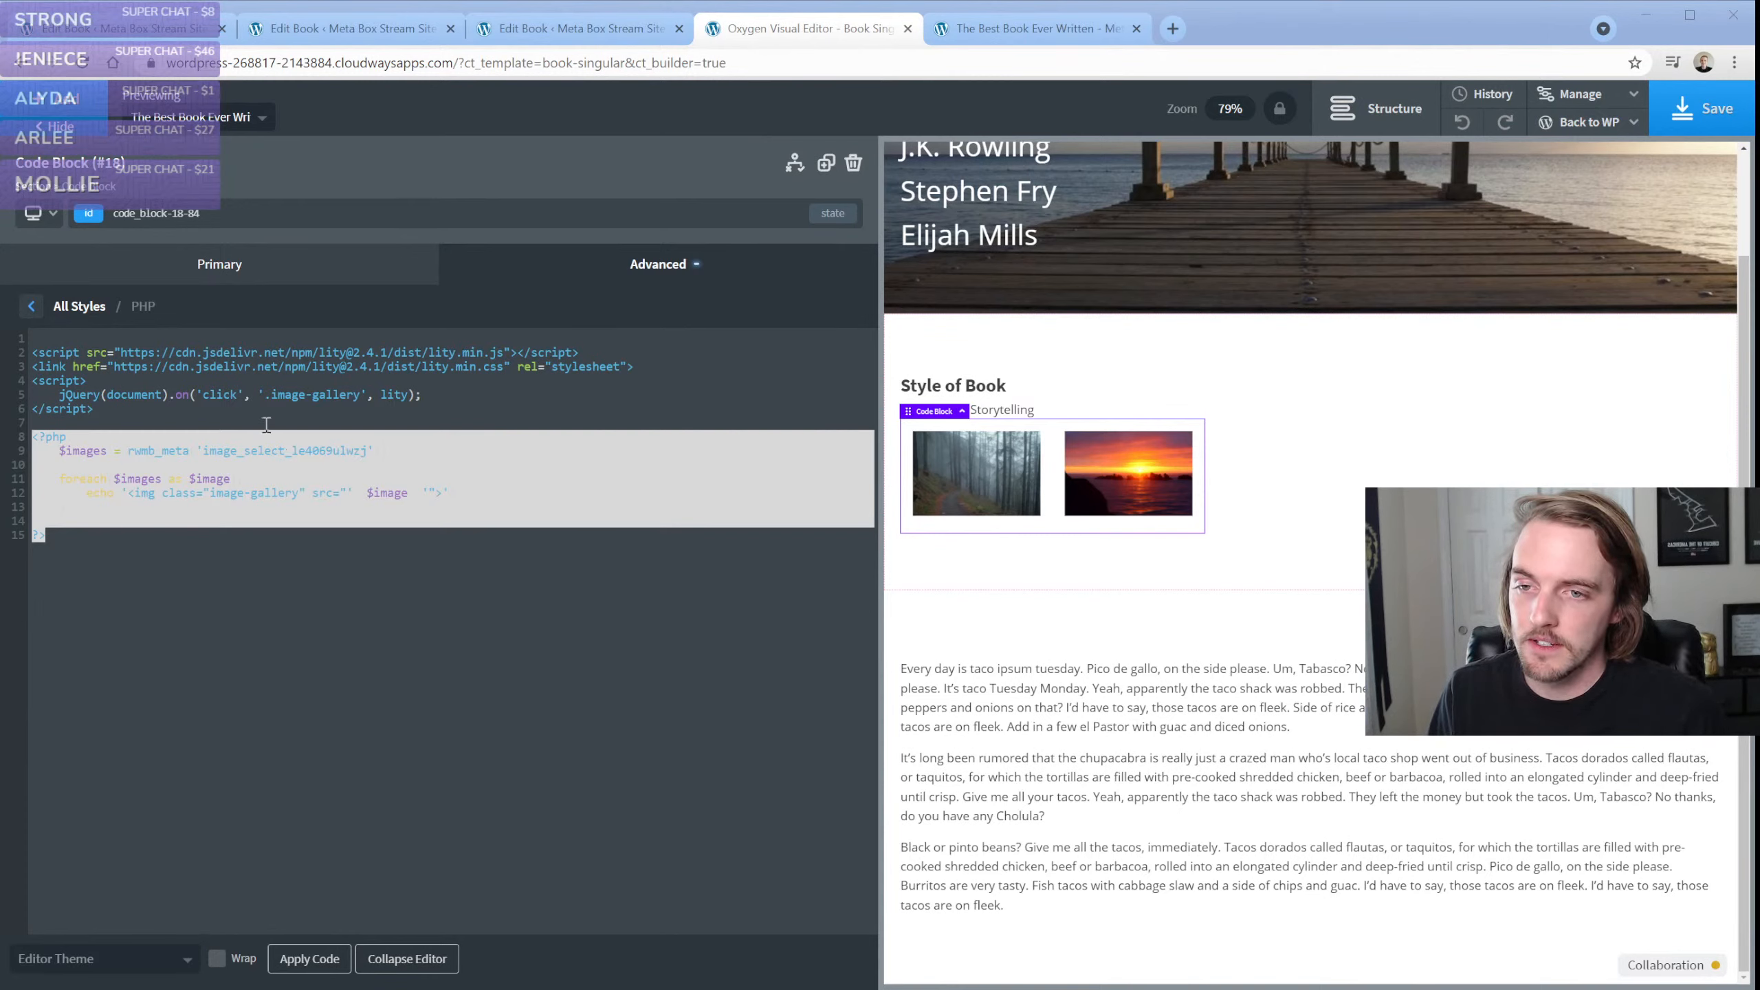
Examine the code block's Lity script lines and where the image-gallery class is used in the click handler and image tag
left_click(246, 407)
left_click_drag(112, 414, 12, 338)
left_click(166, 385)
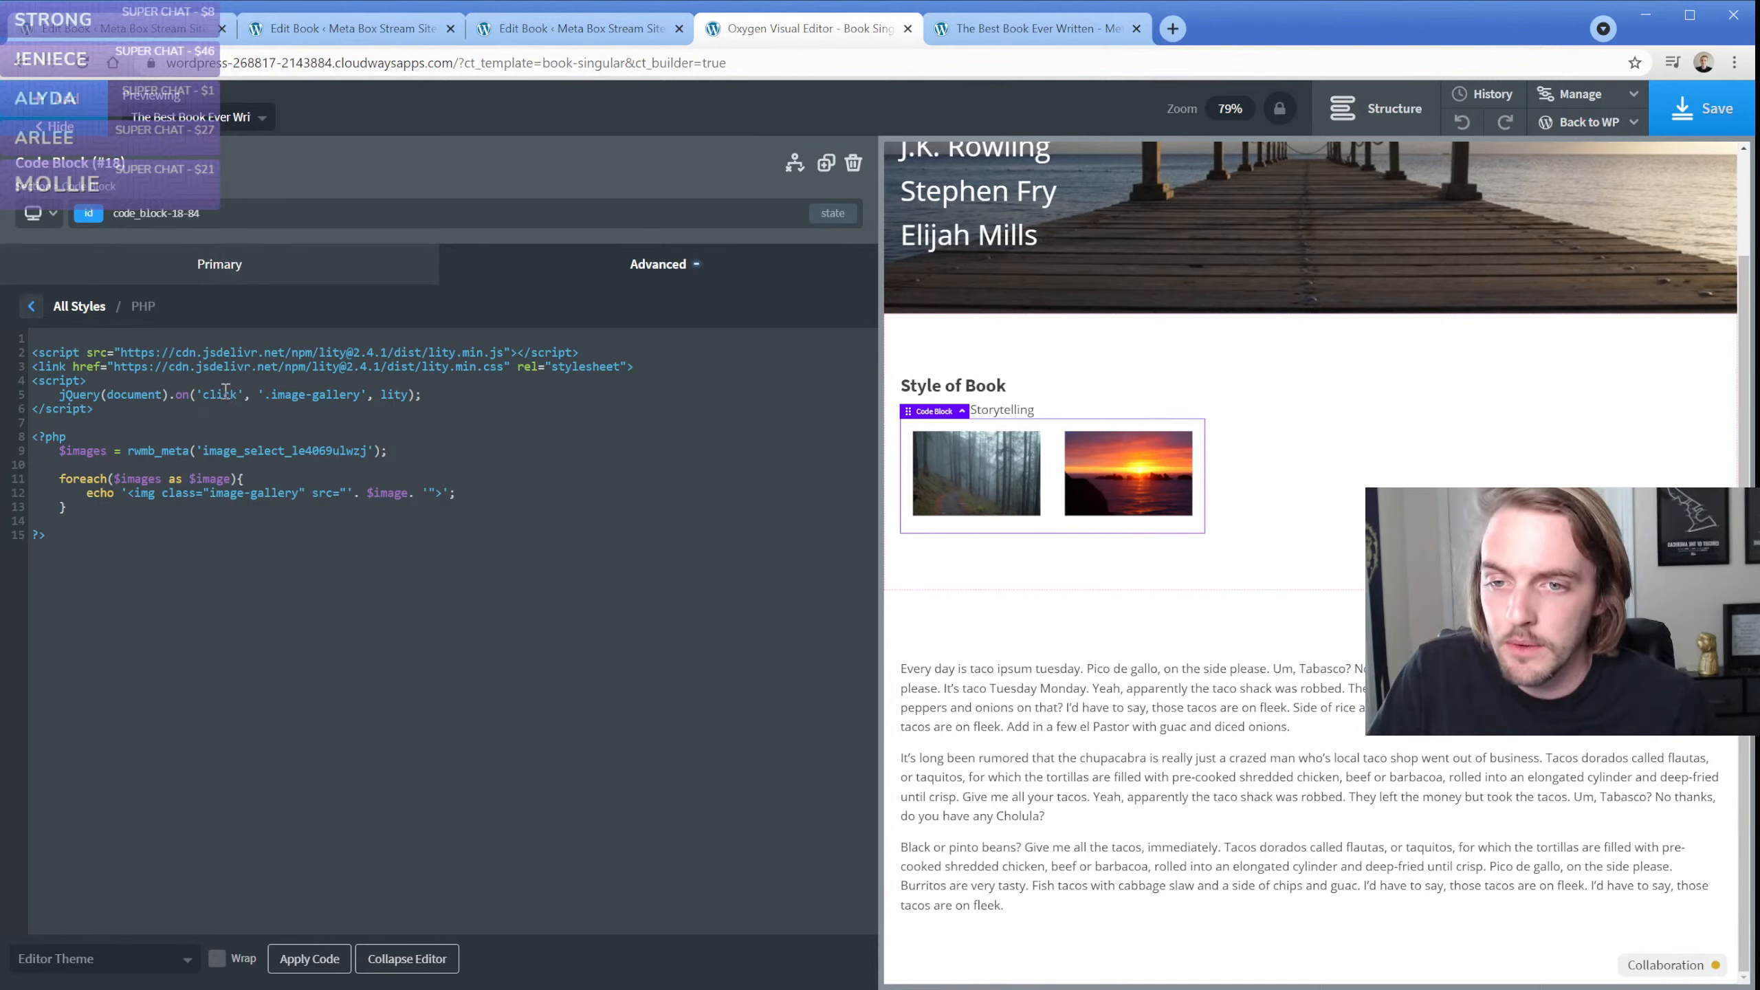
left_click_drag(273, 396, 362, 399)
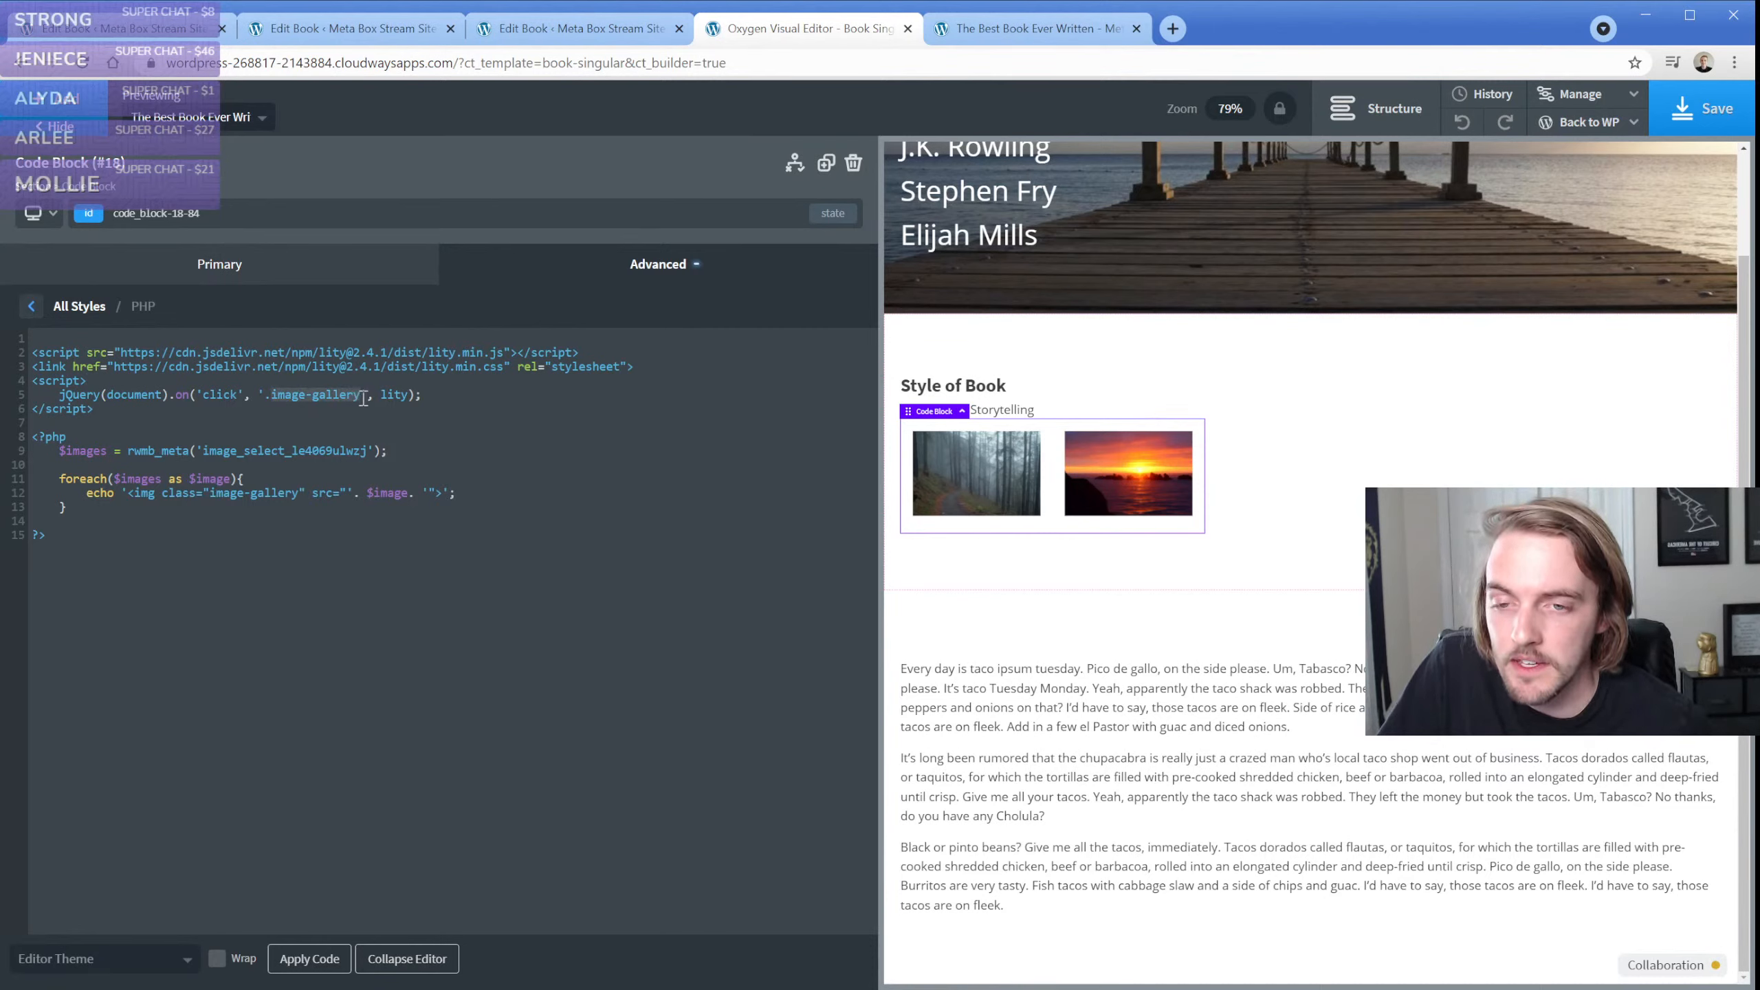
left_click(363, 399)
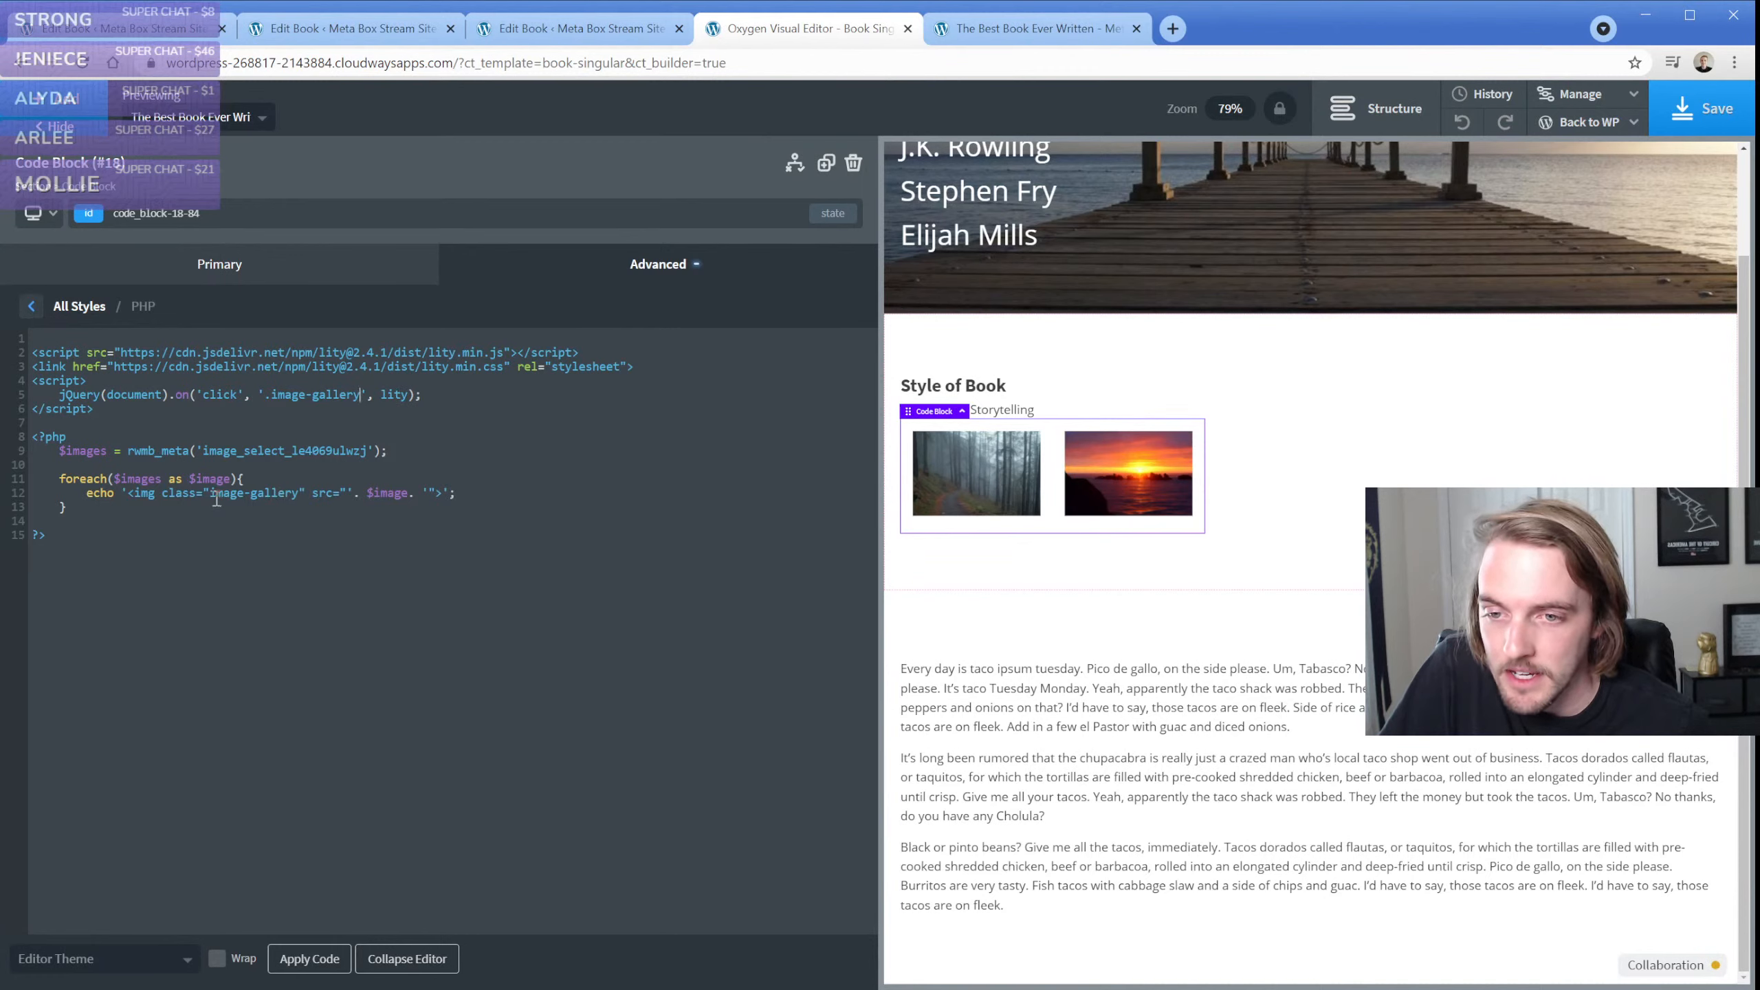
left_click_drag(211, 495, 294, 494)
left_click(304, 495)
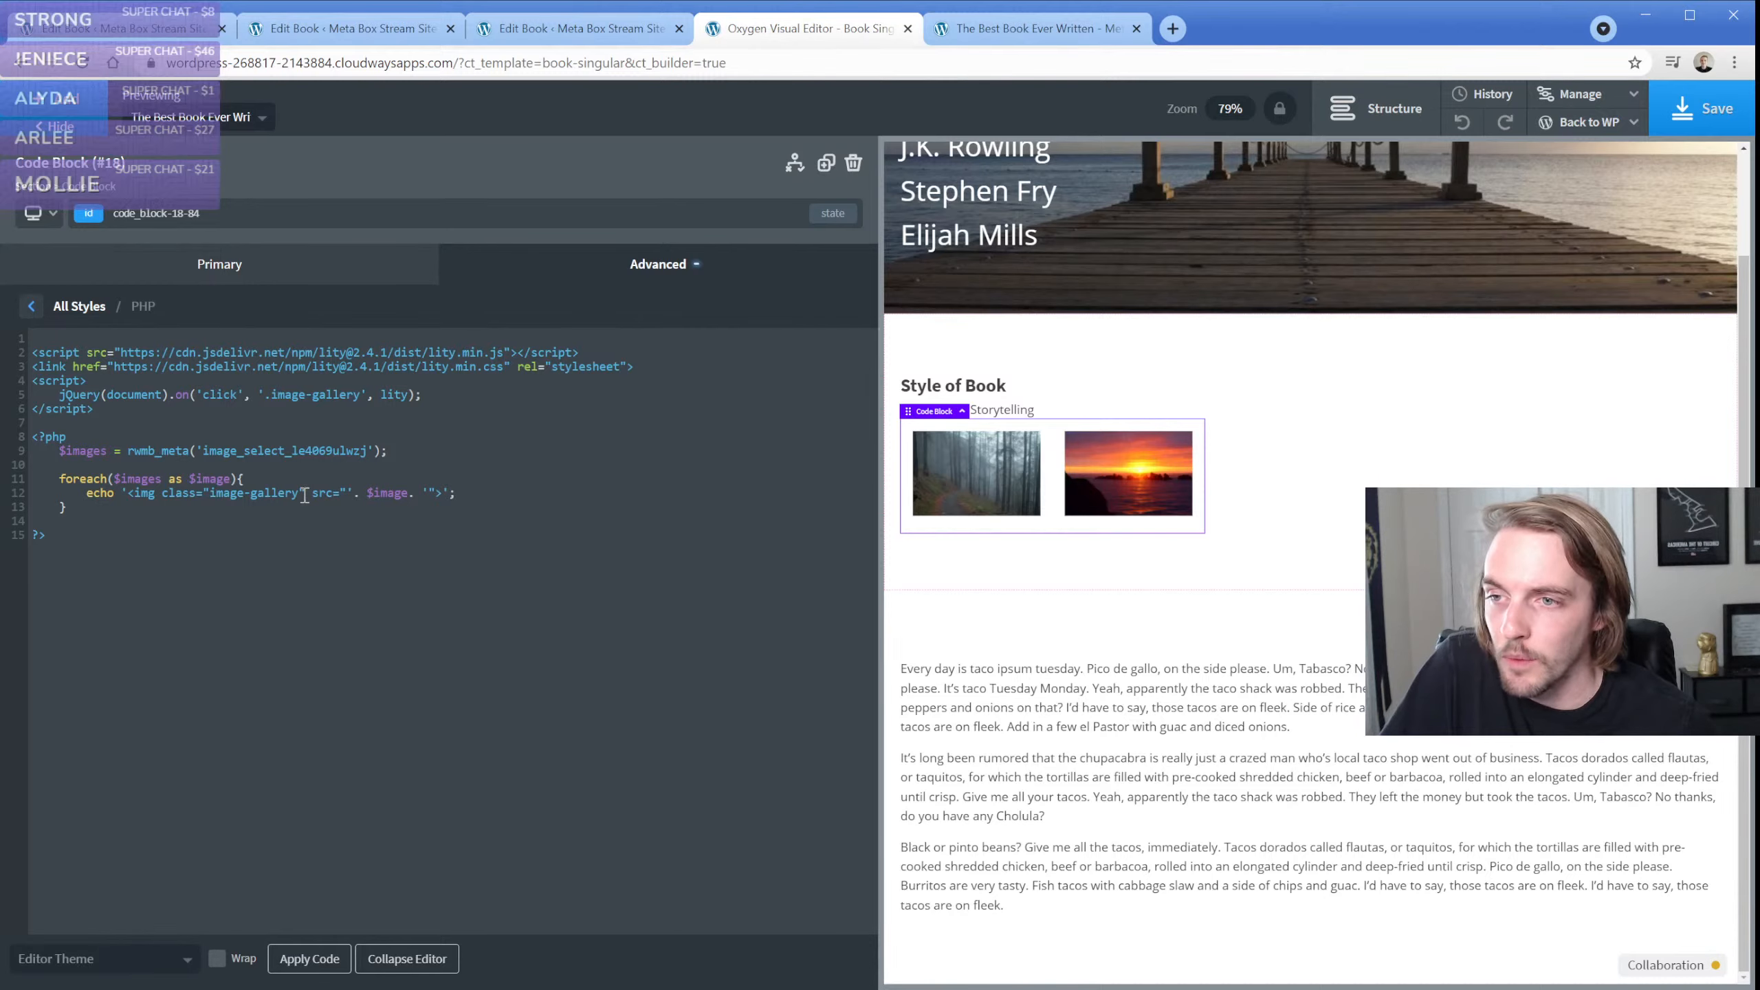
Add an Image element to the Style of Book section, beneath the gallery
left_click(1259, 465)
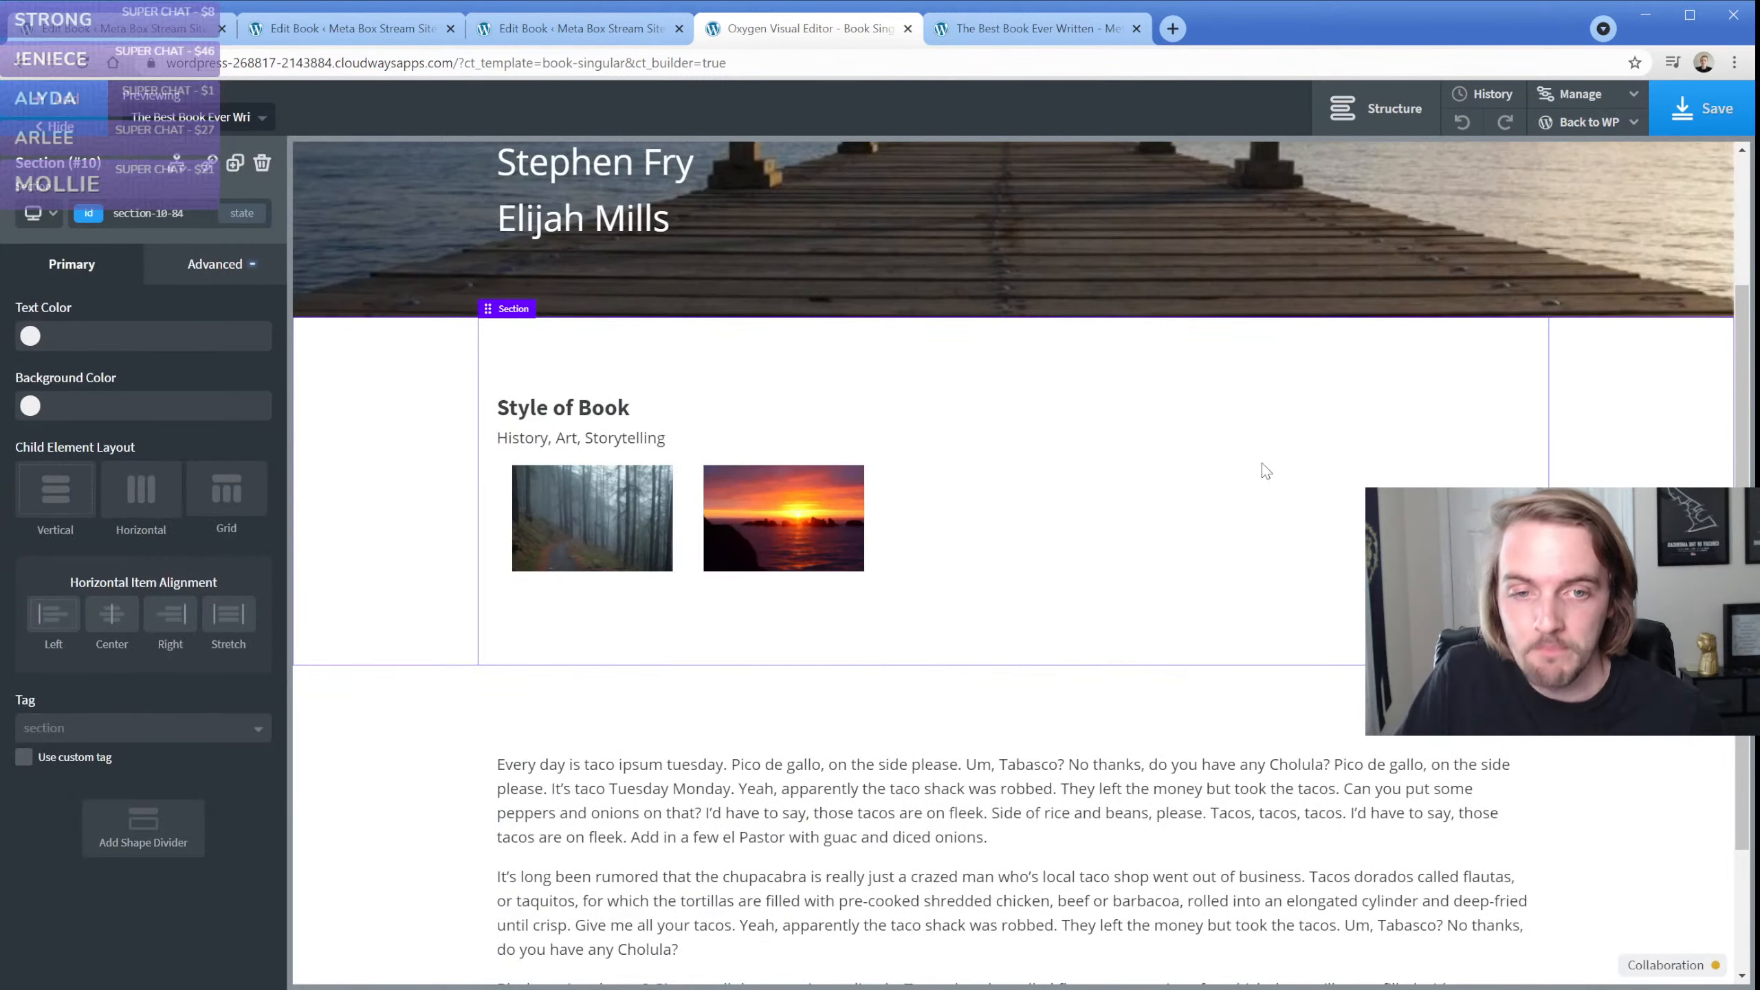
left_click(71, 108)
type("im")
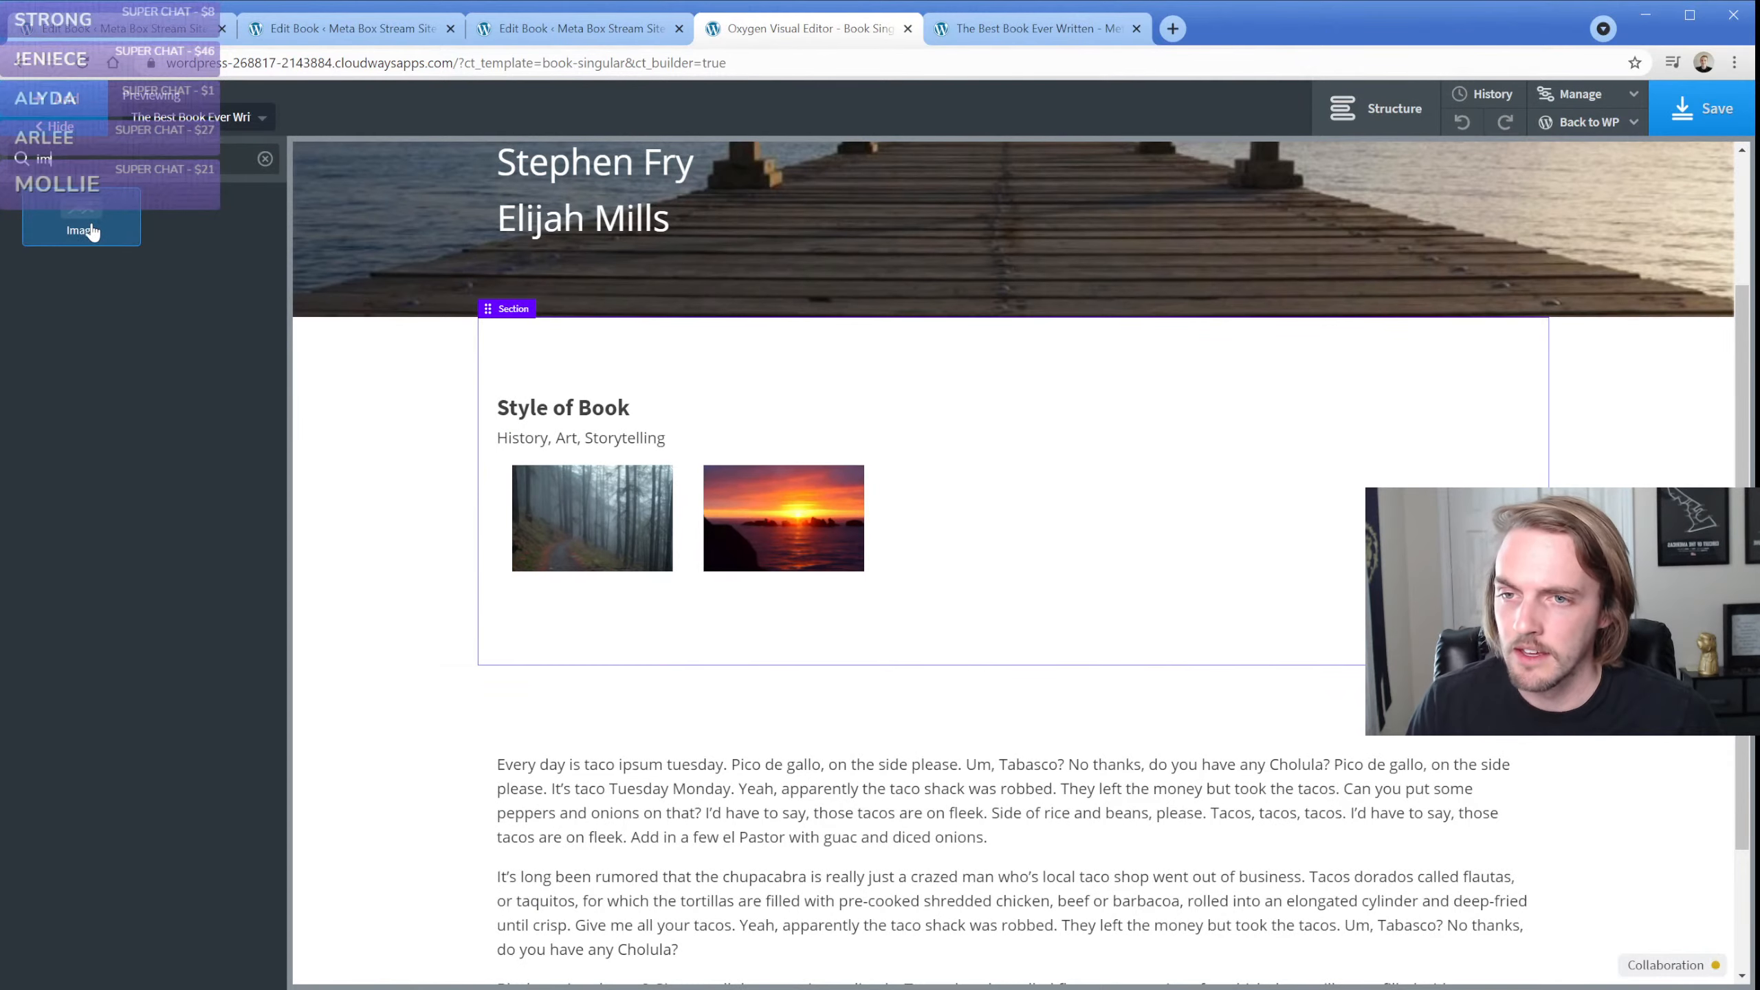
left_click(91, 233)
Set the new image's source to the Meta Box Single Image field in Medium Large size
left_click(242, 390)
left_click(642, 326)
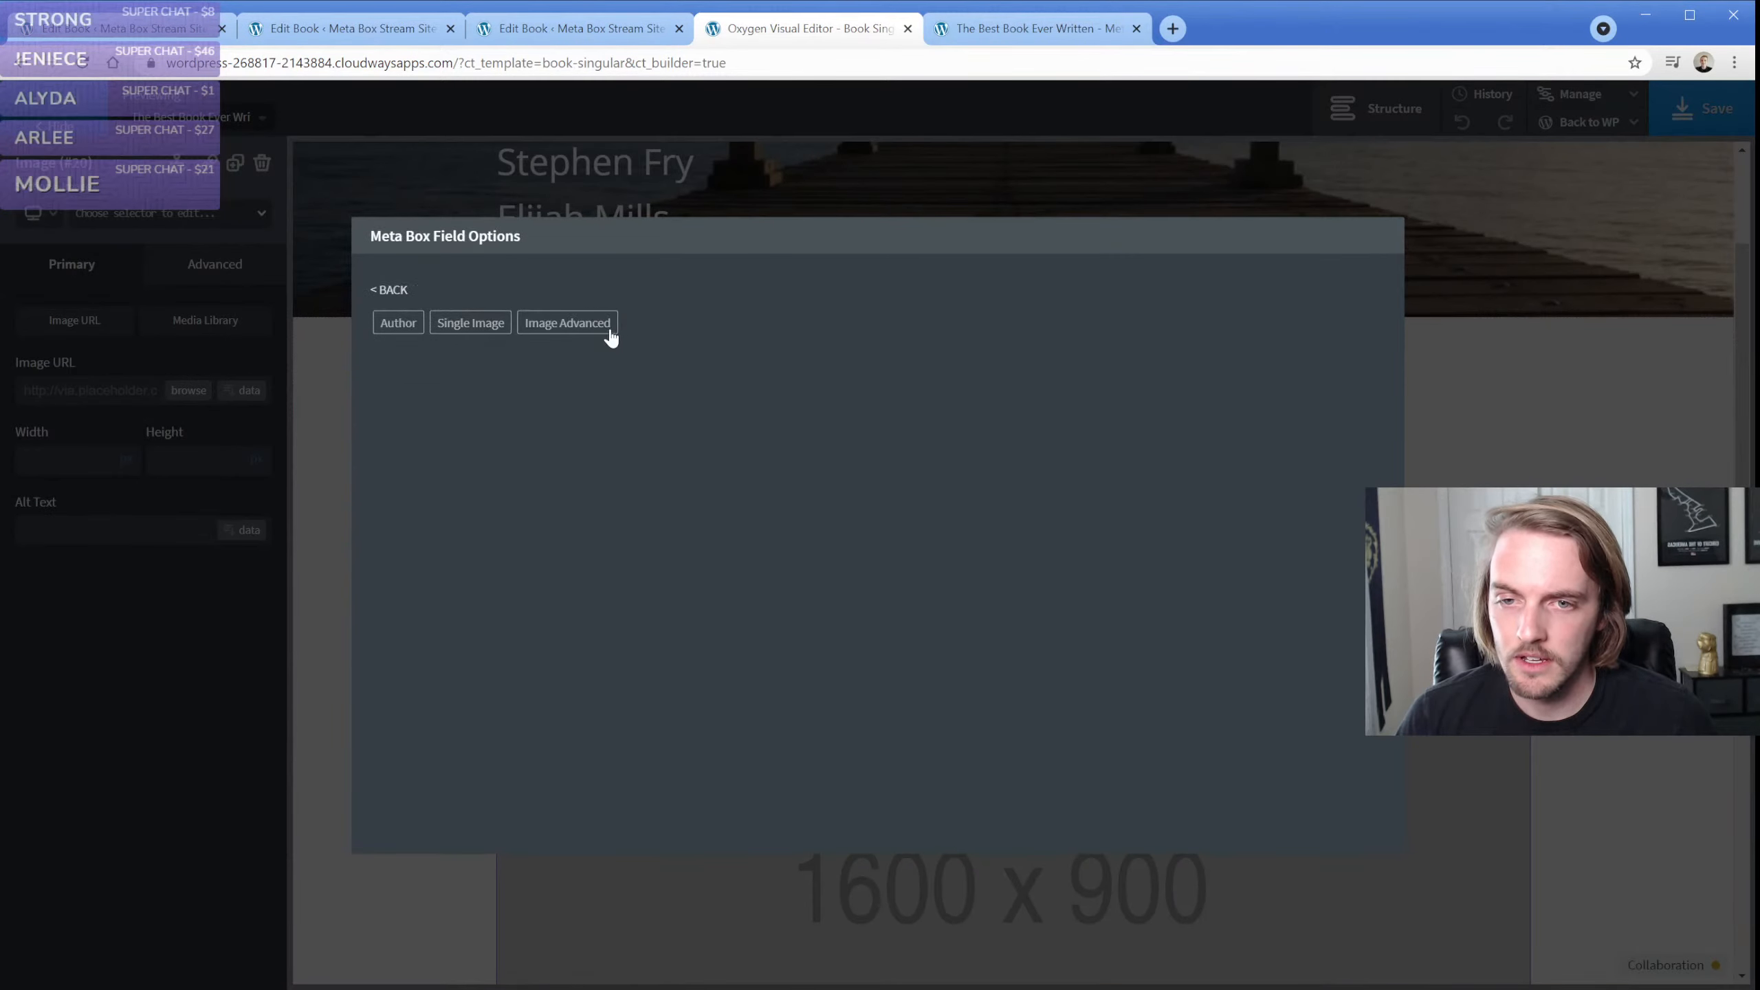
left_click(610, 331)
left_click(477, 337)
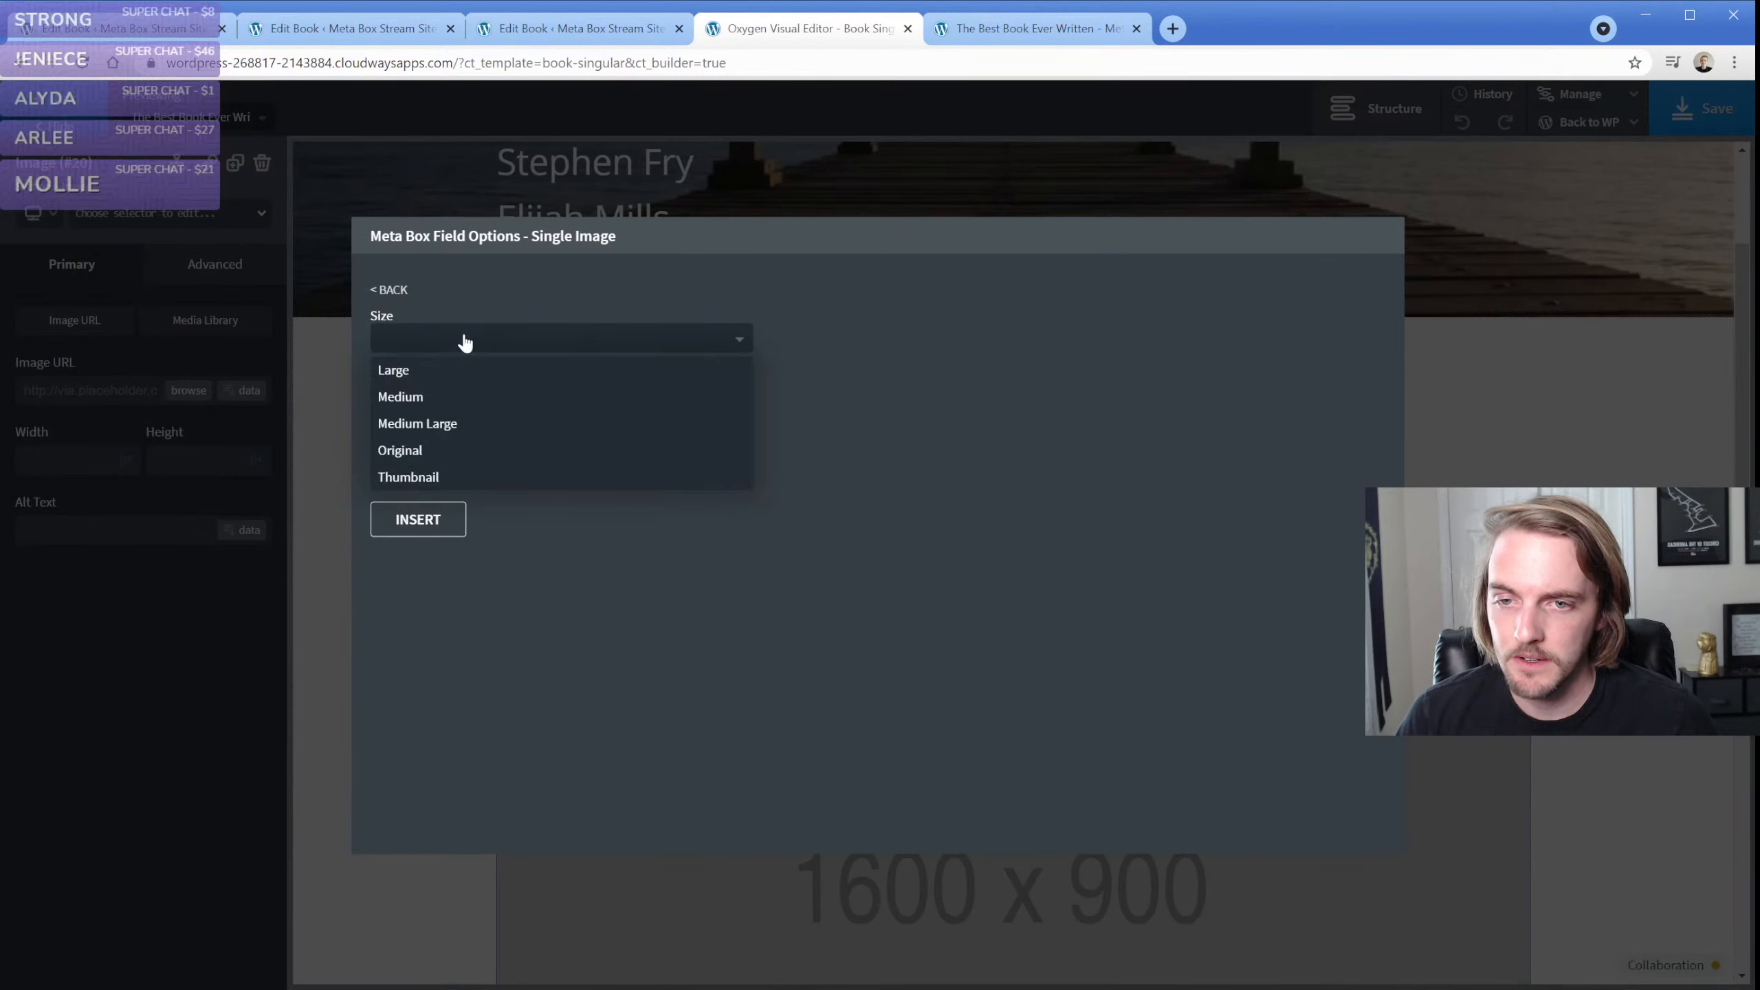
left_click(460, 424)
left_click(416, 521)
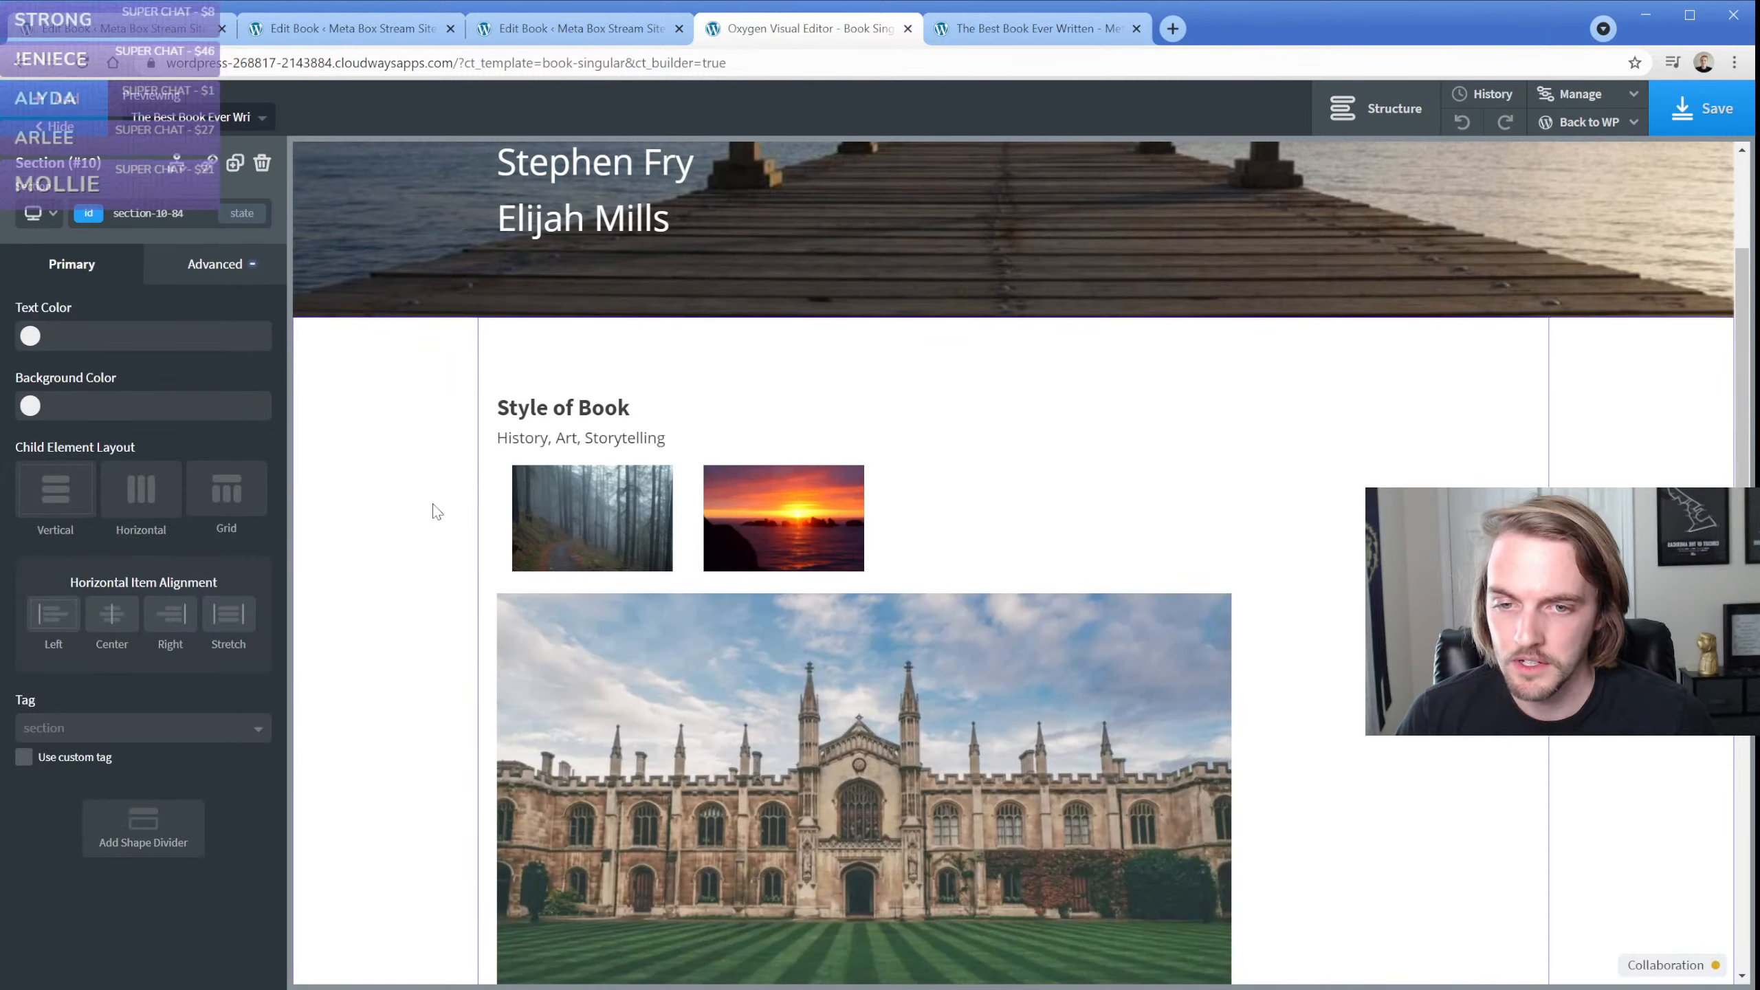
scroll(435, 512, "down", 3)
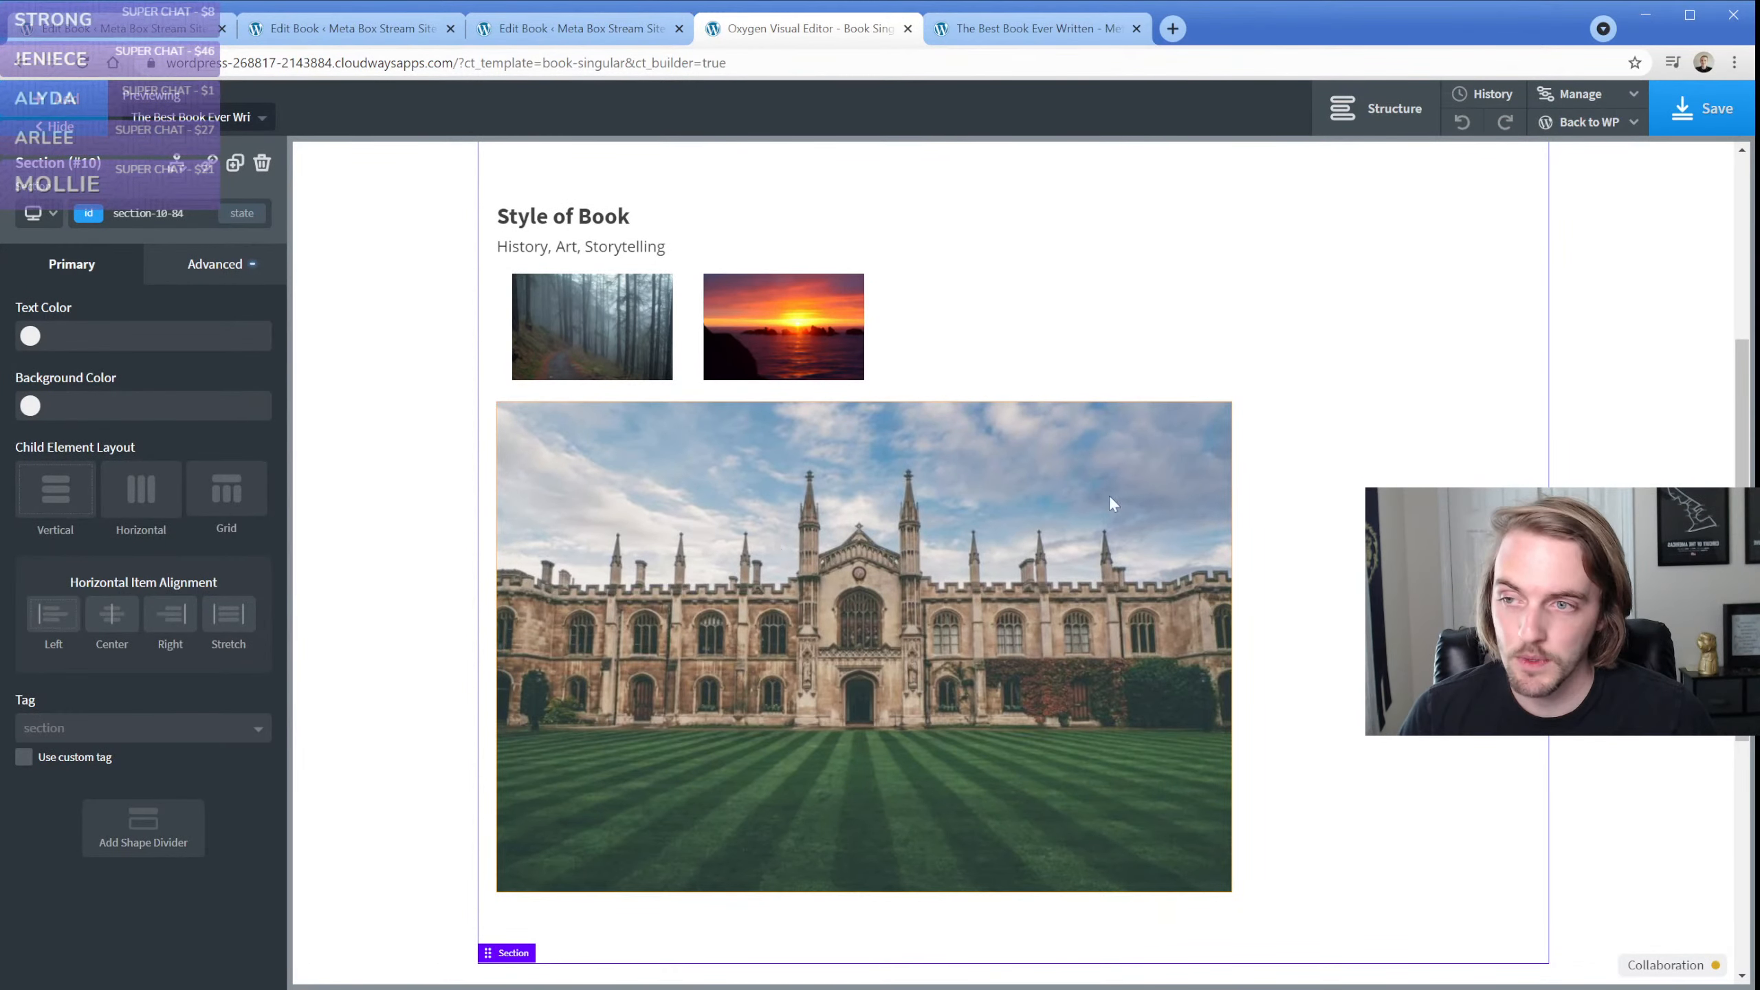
scroll(1230, 463, "up", 6)
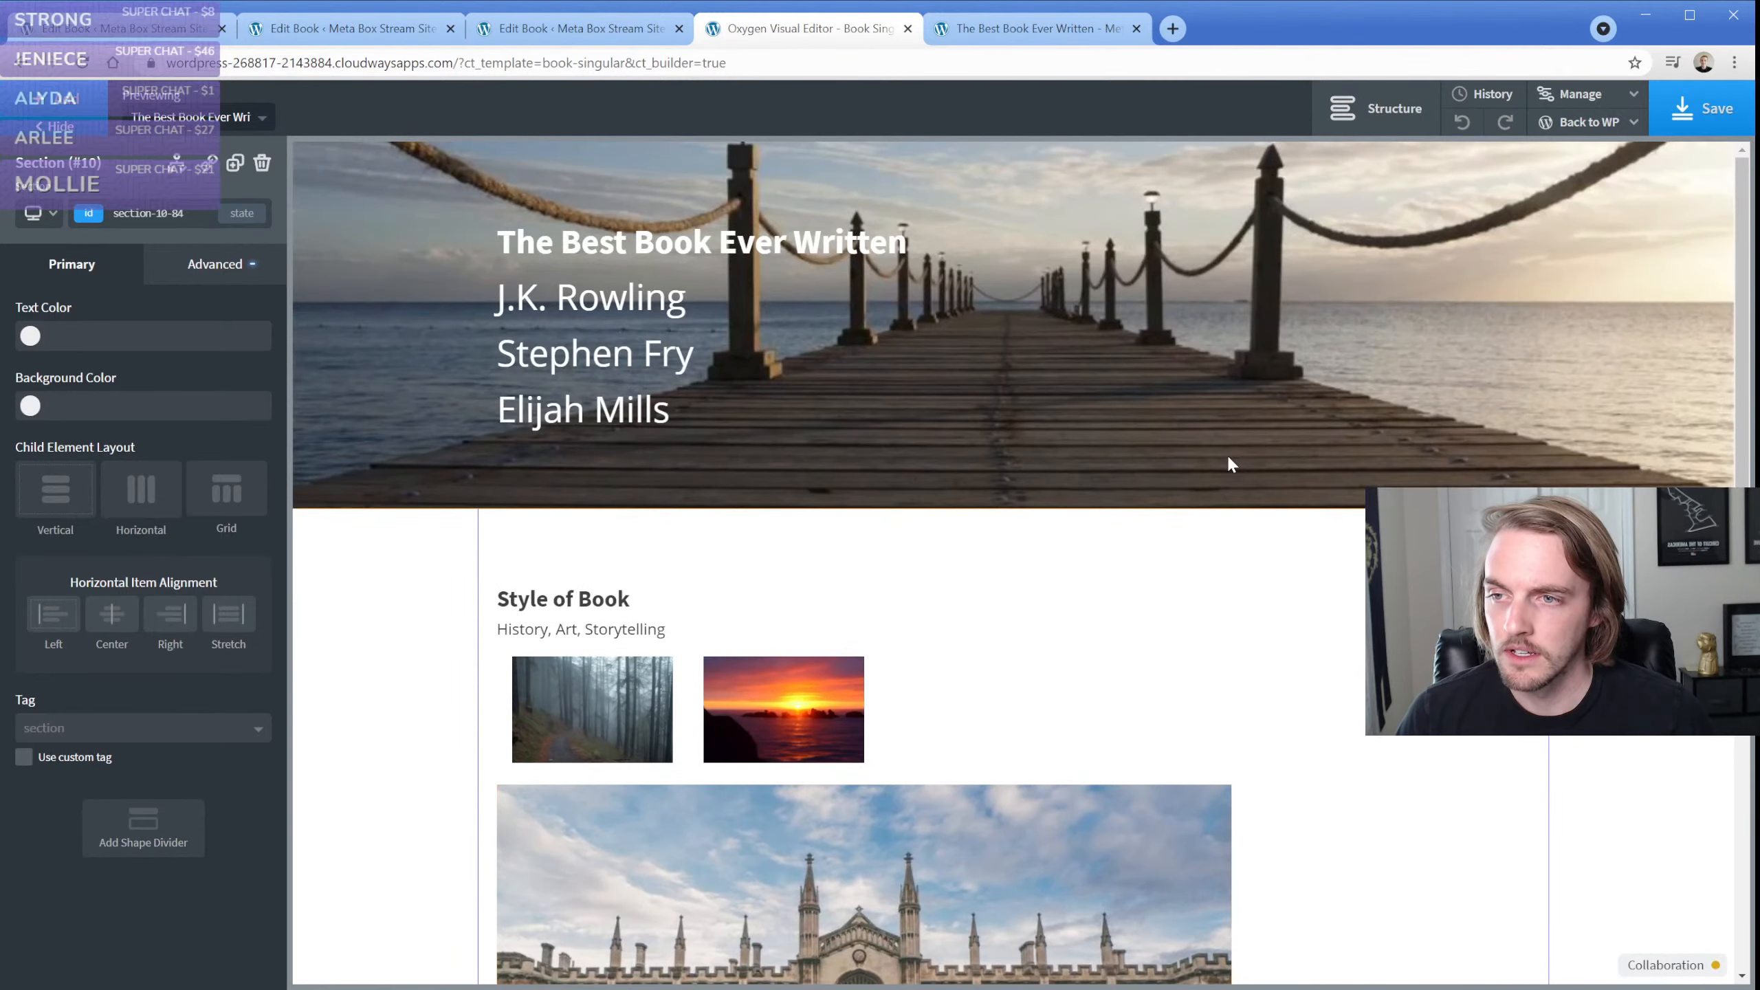
Save the template and reload the book's live page to check the added image
left_click(1677, 111)
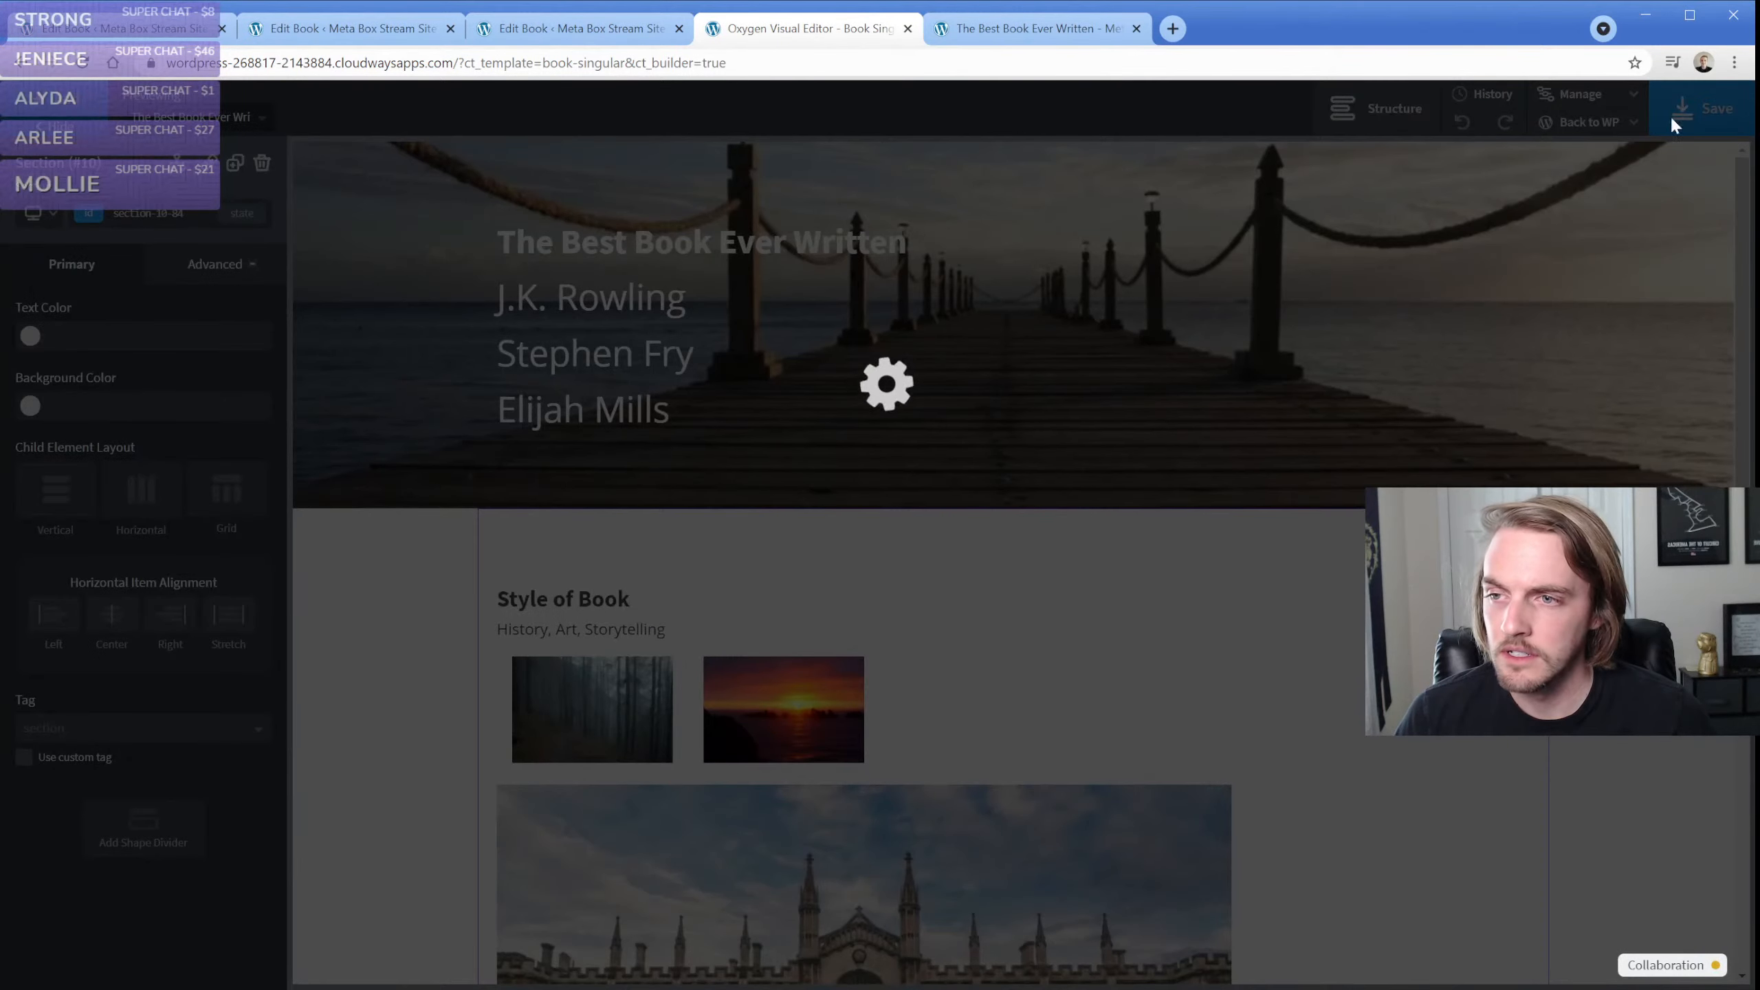
left_click(998, 31)
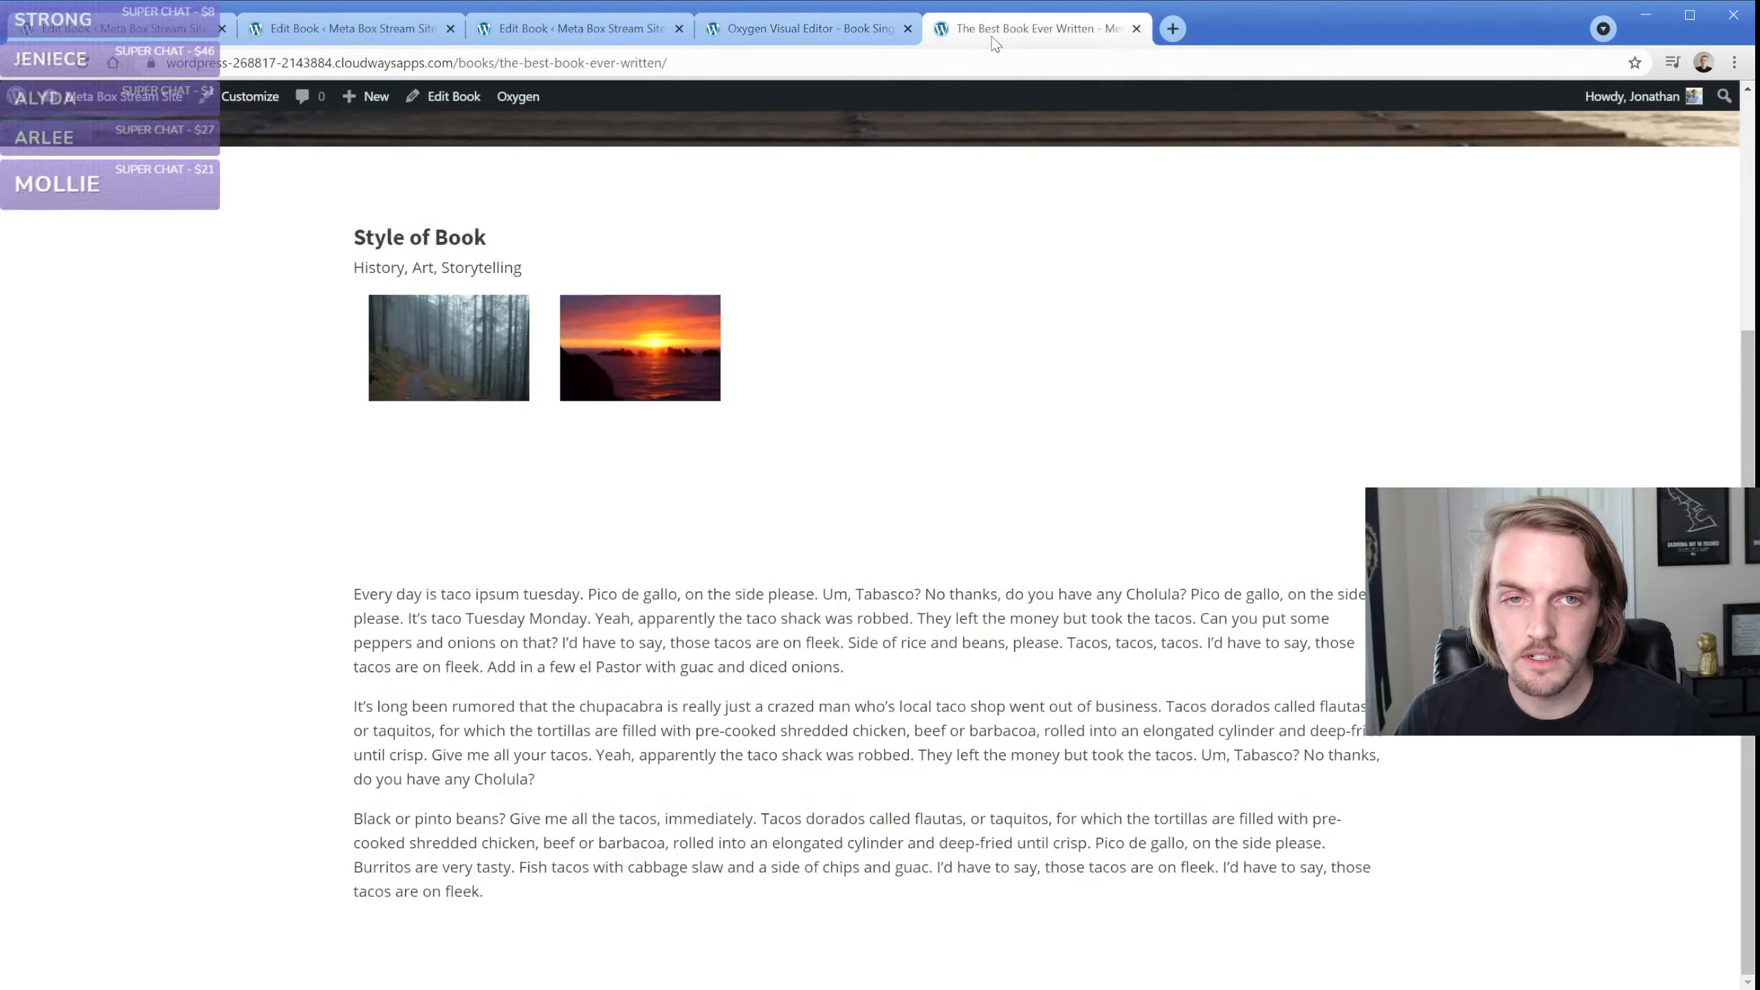
key("F5")
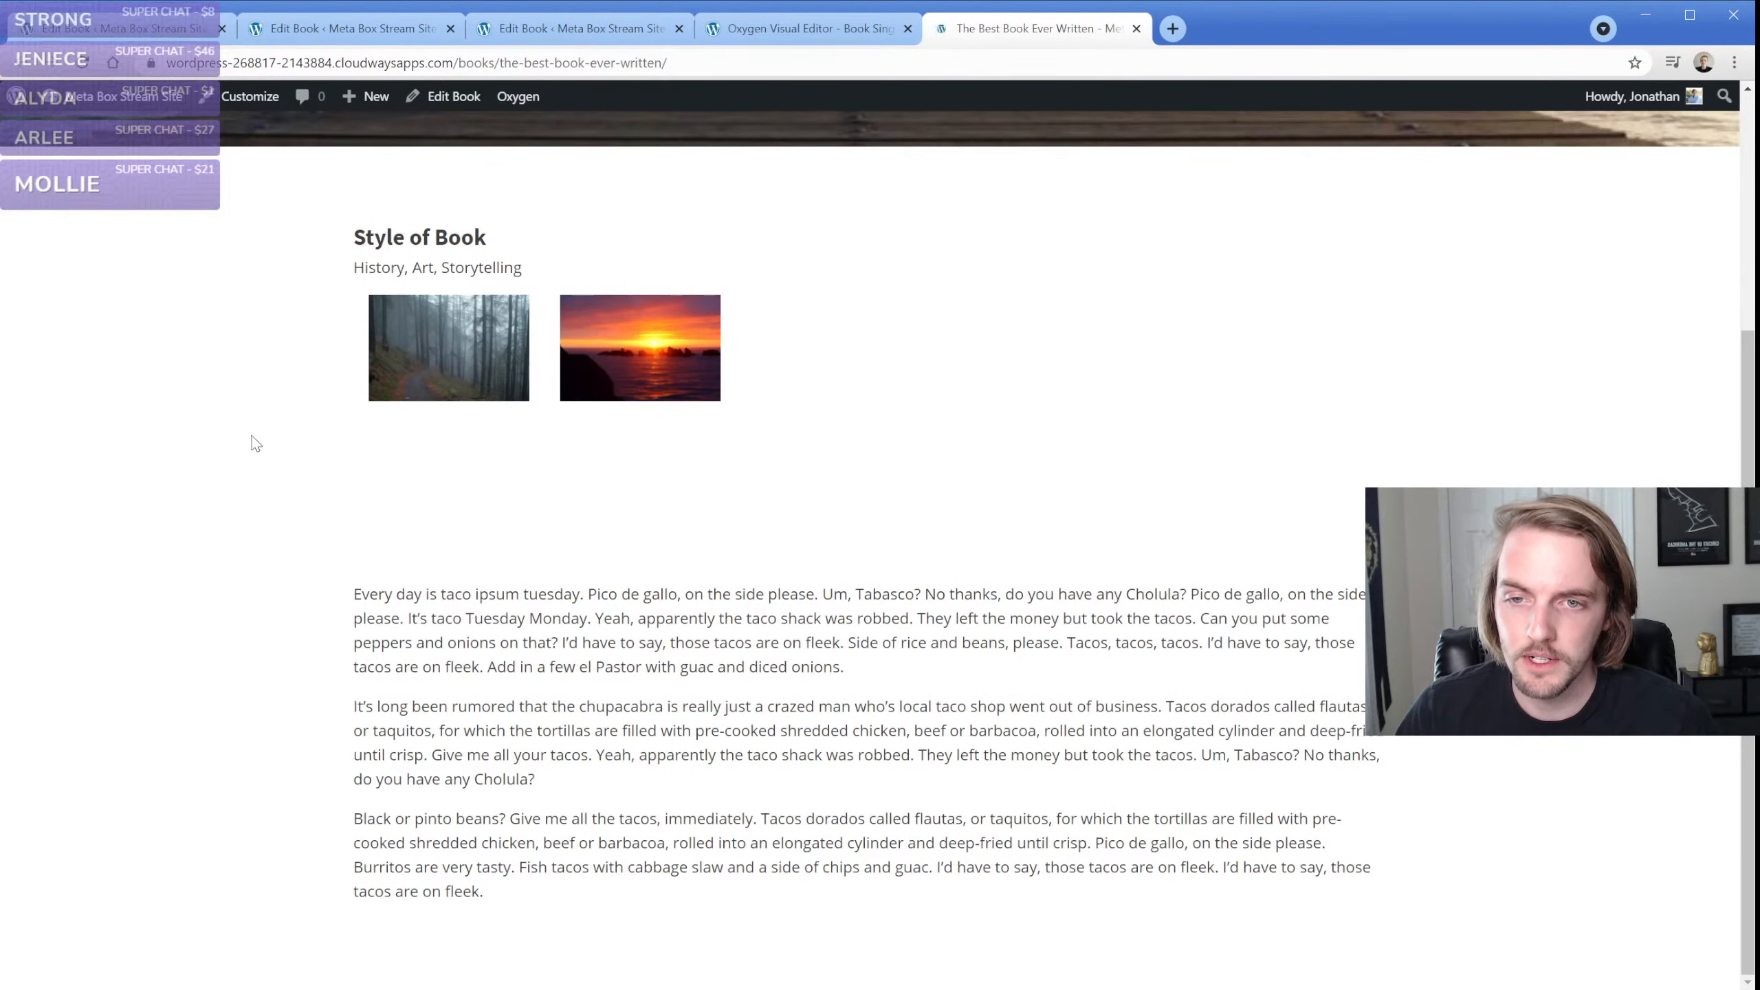
scroll(444, 416, "down", 3)
Return to the Oxygen template and reopen the gallery code block's PHP to check its lightbox class name
left_click(797, 28)
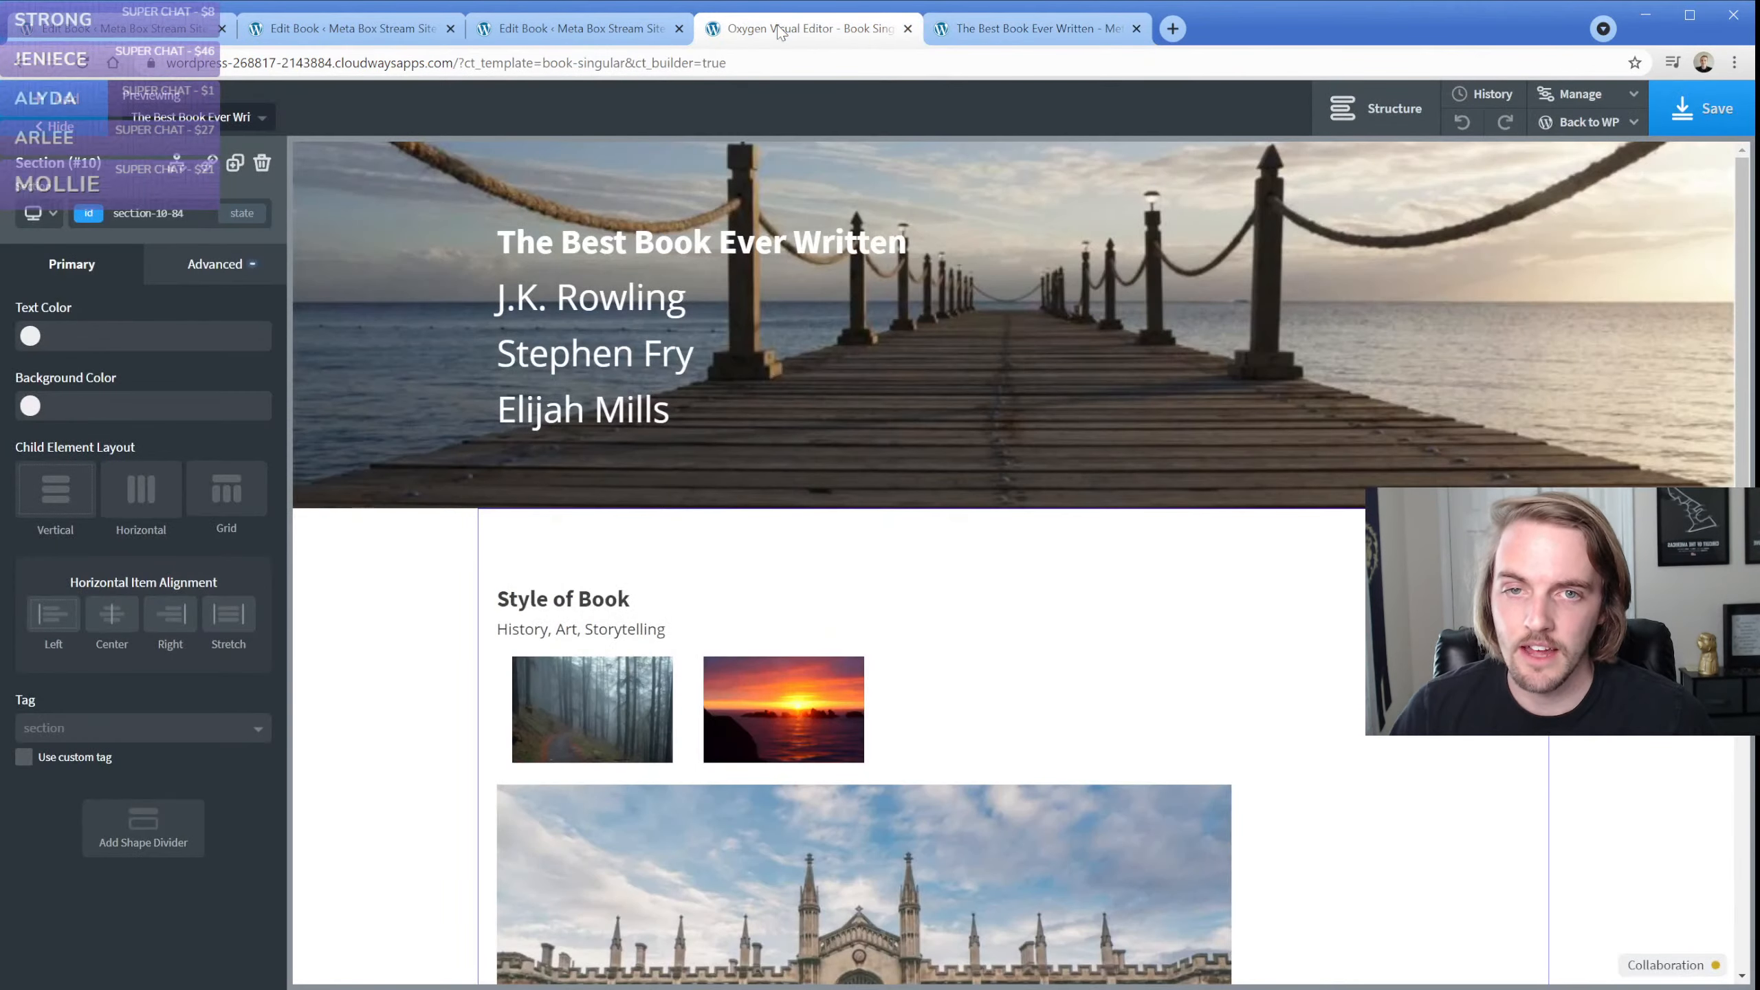
scroll(633, 652, "down", 3)
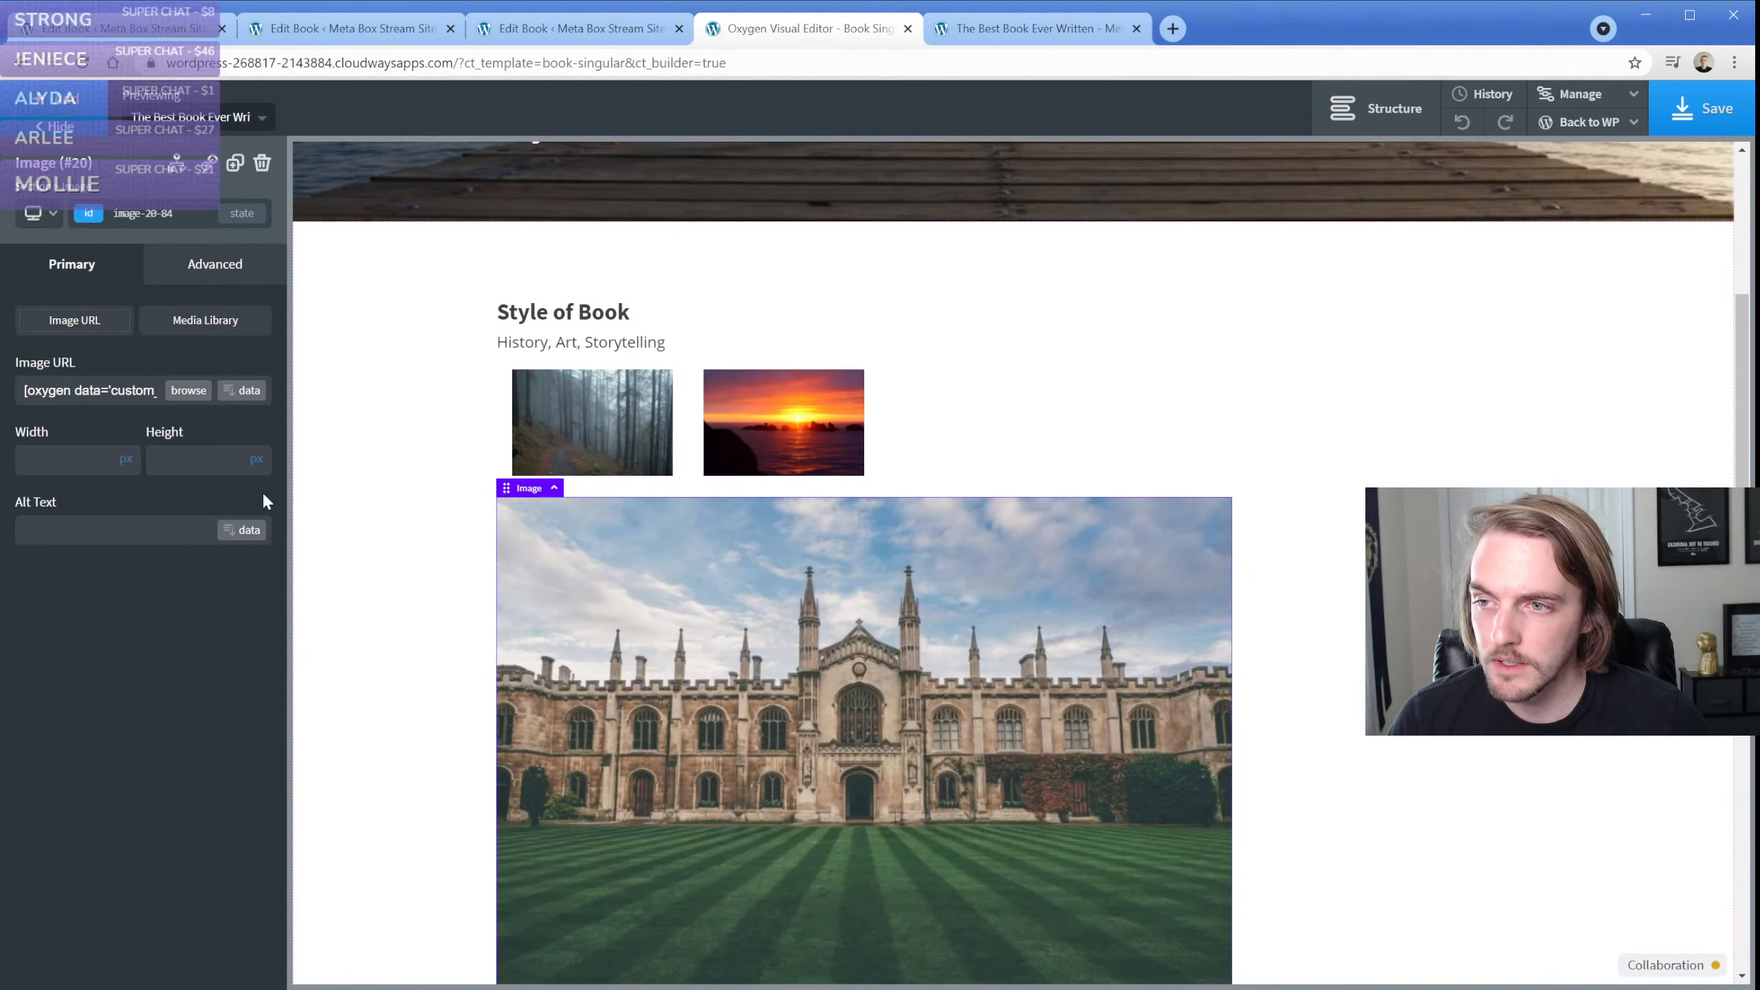
left_click(699, 405)
left_click(180, 427)
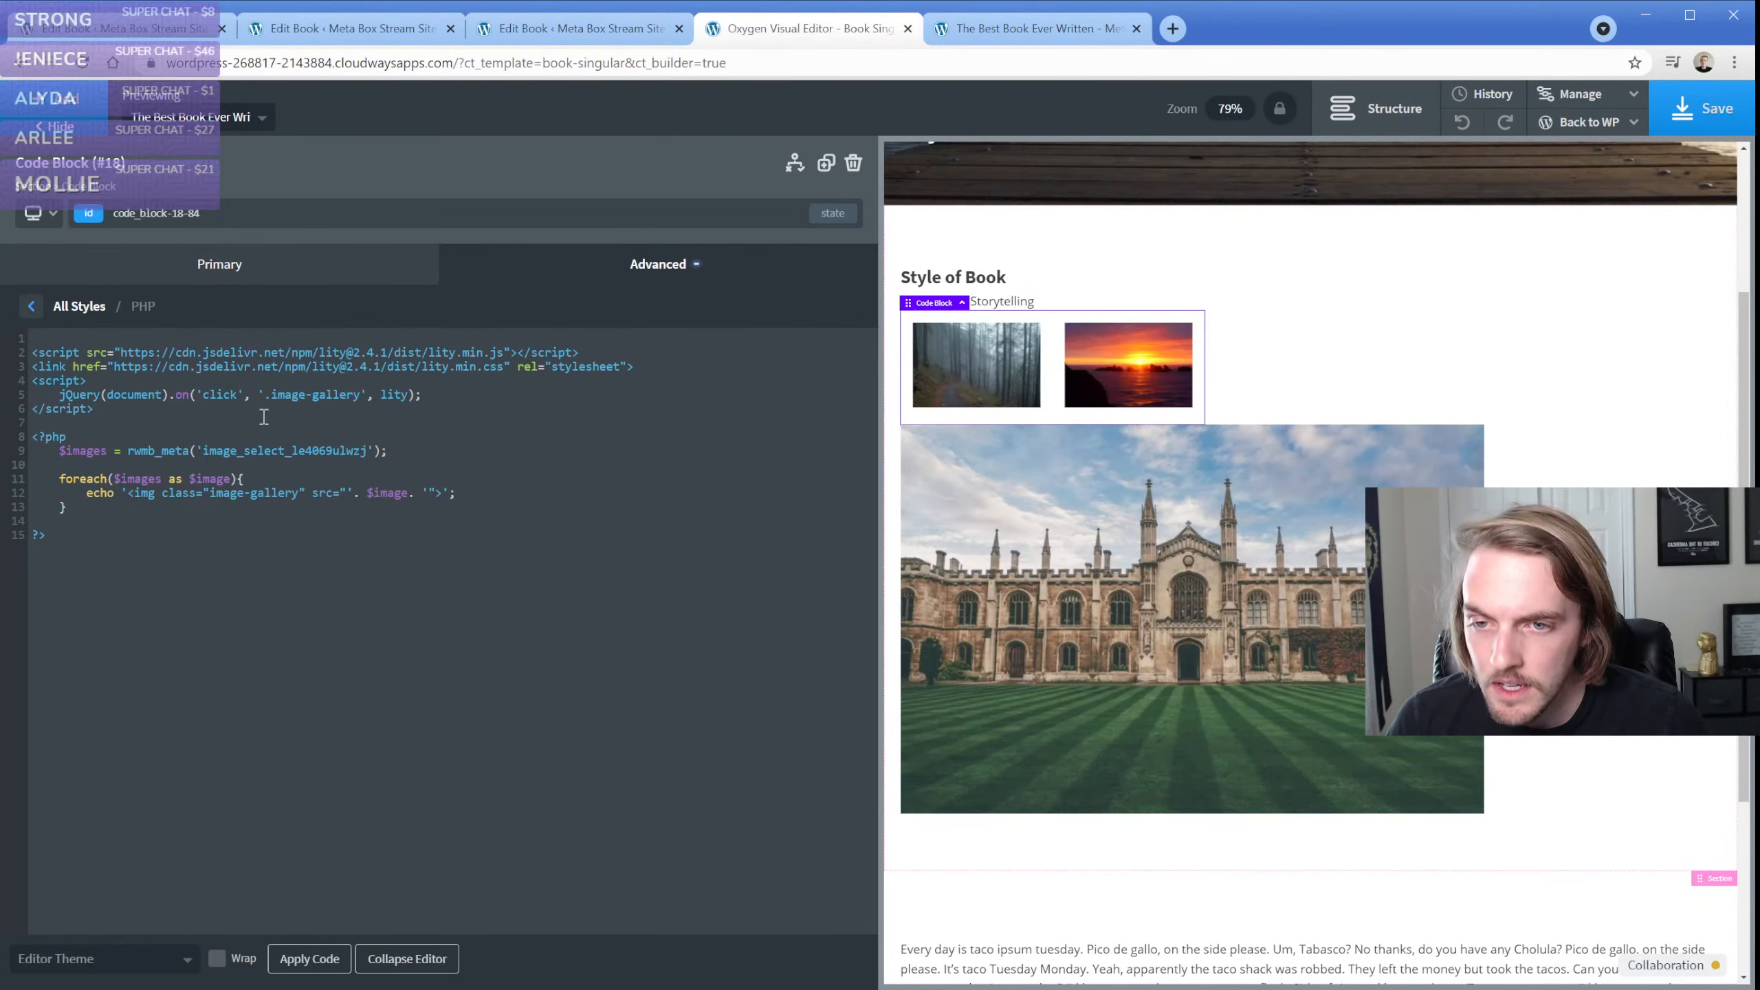
Assign the class image-gallery to the Single Image element and save the template
left_click(936, 545)
left_click(96, 217)
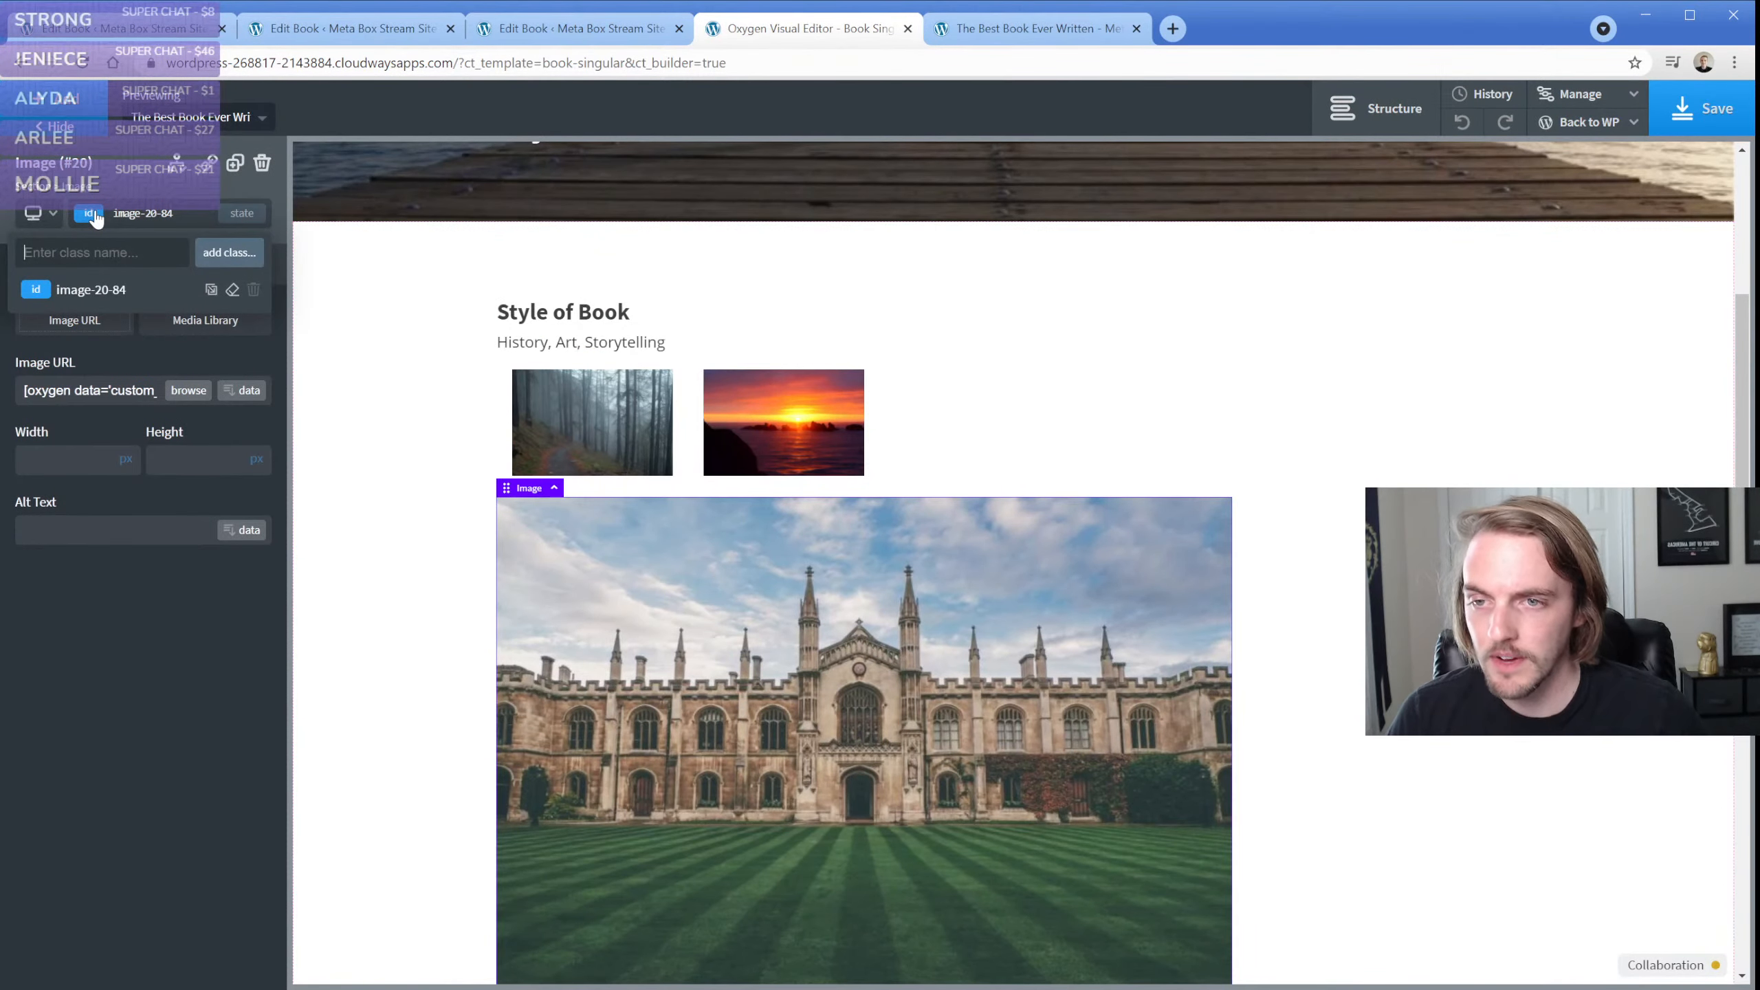
type("image-gallery")
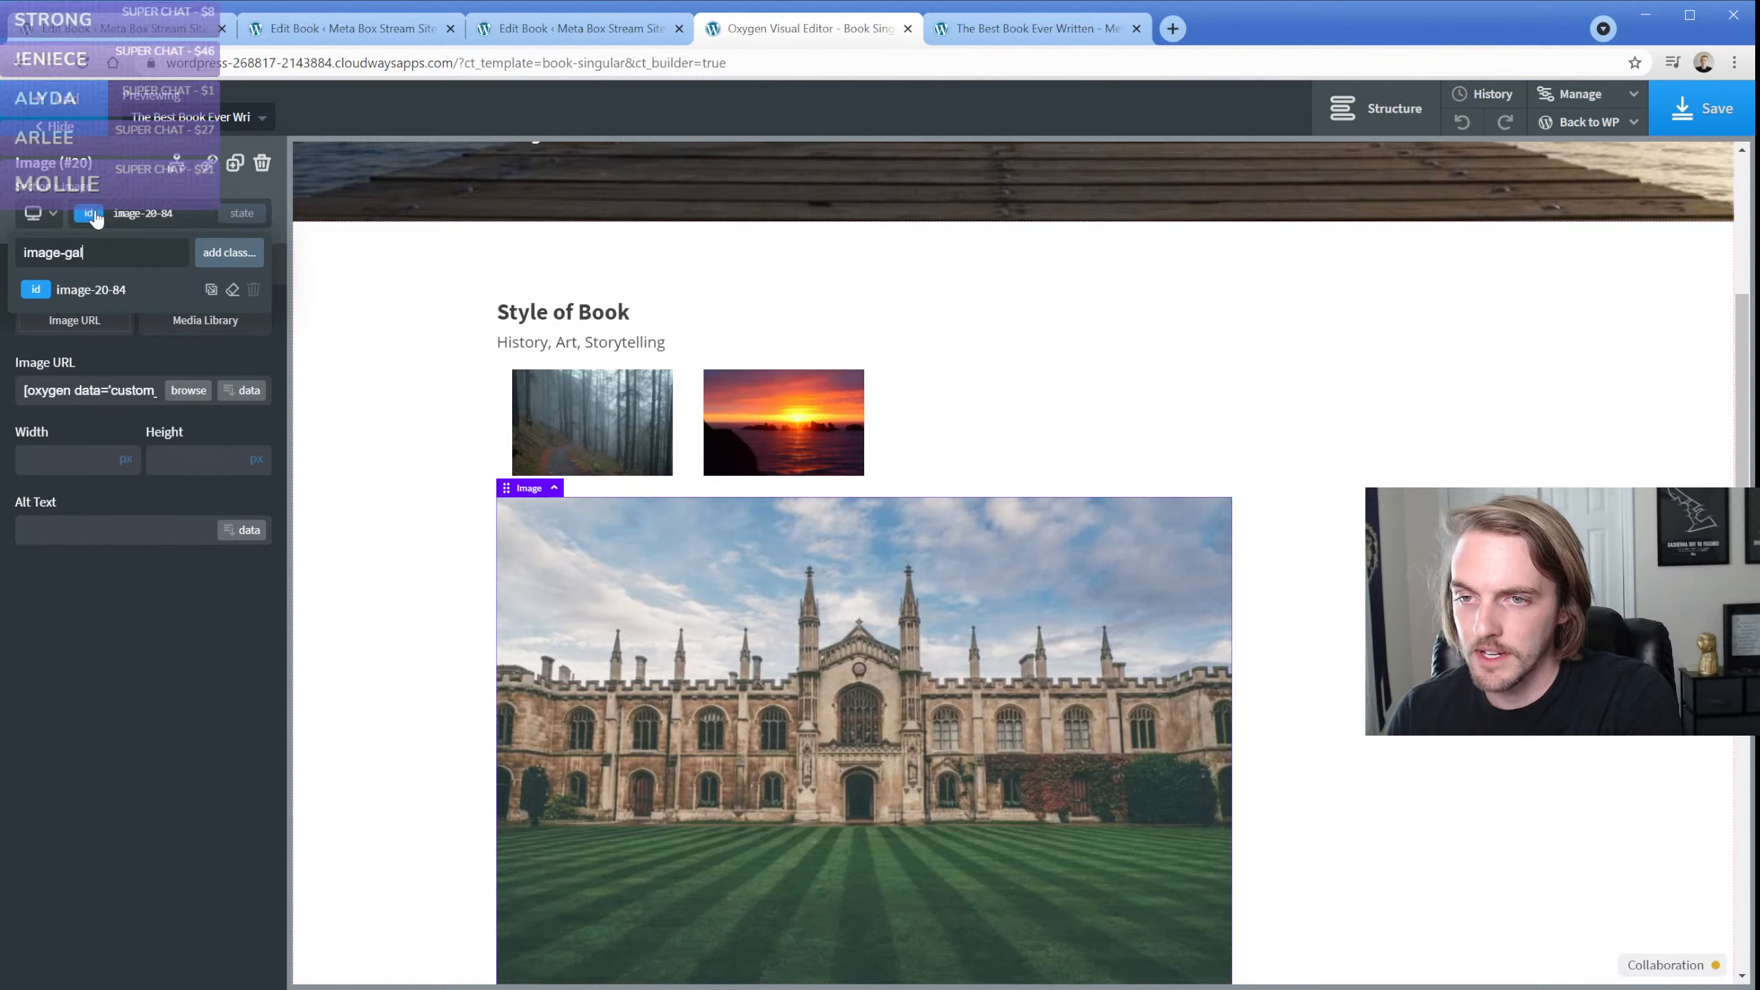
key("Return")
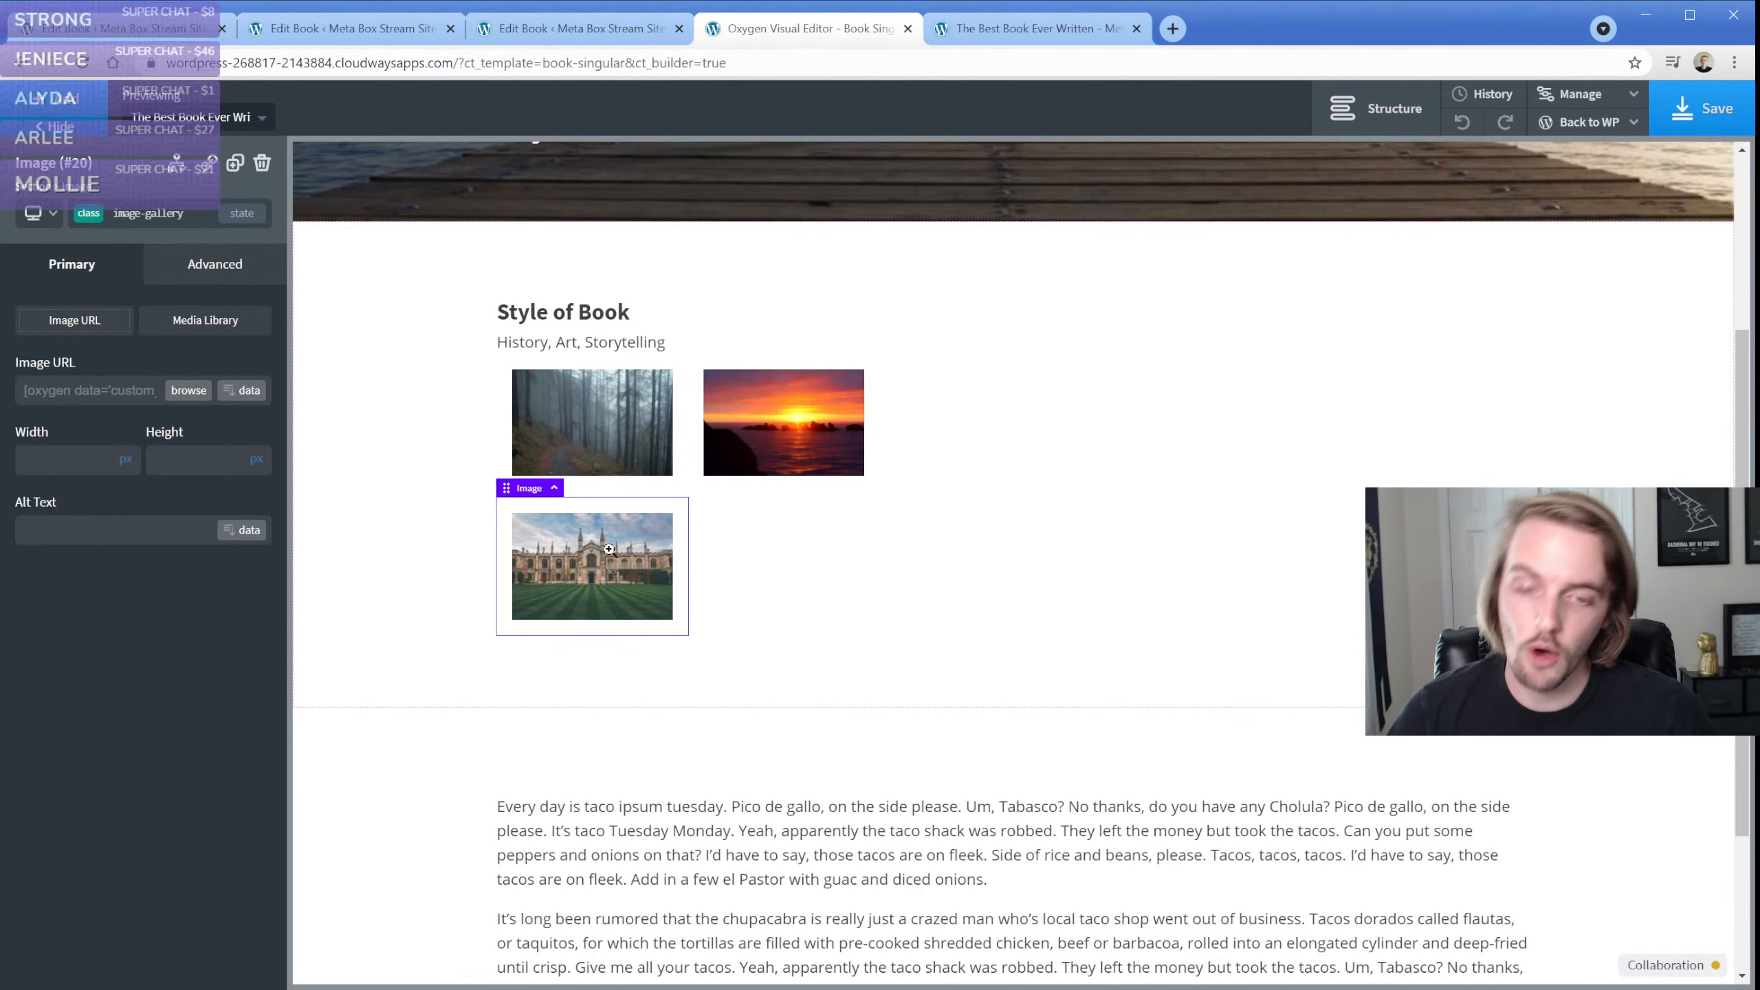
left_click(1697, 111)
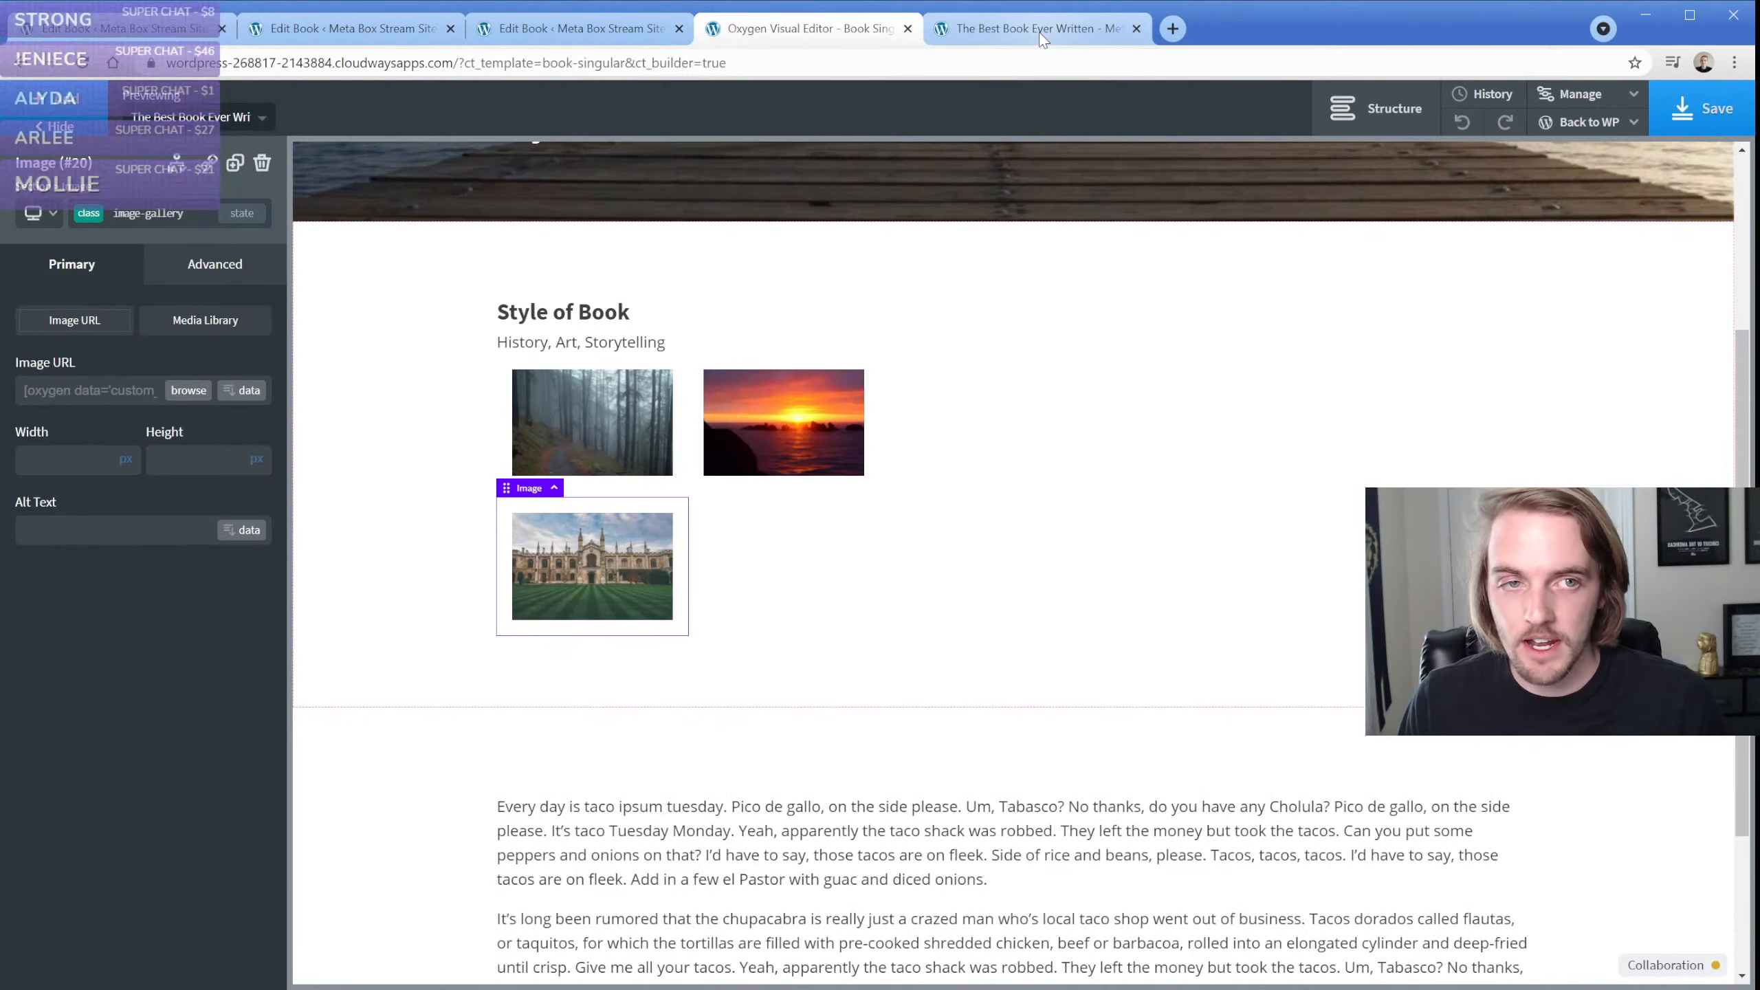
Reload the book's live page and open the single castle image to test its lightbox
left_click(1040, 32)
key("F5")
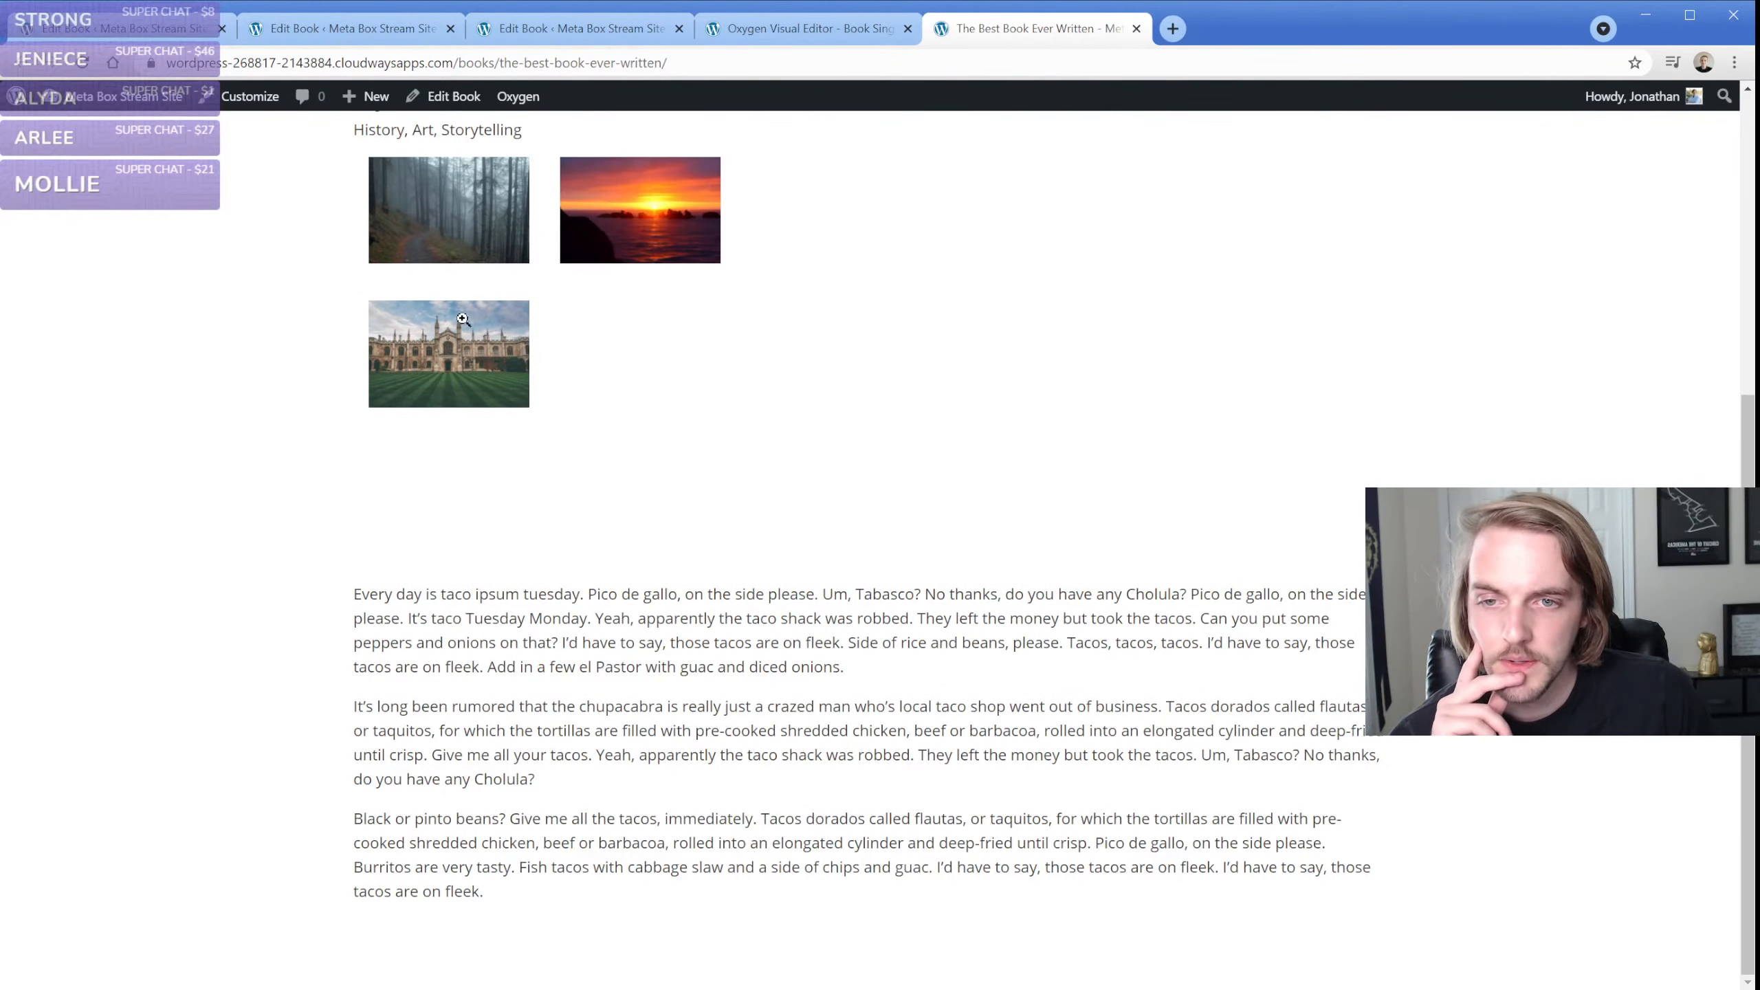
left_click(430, 330)
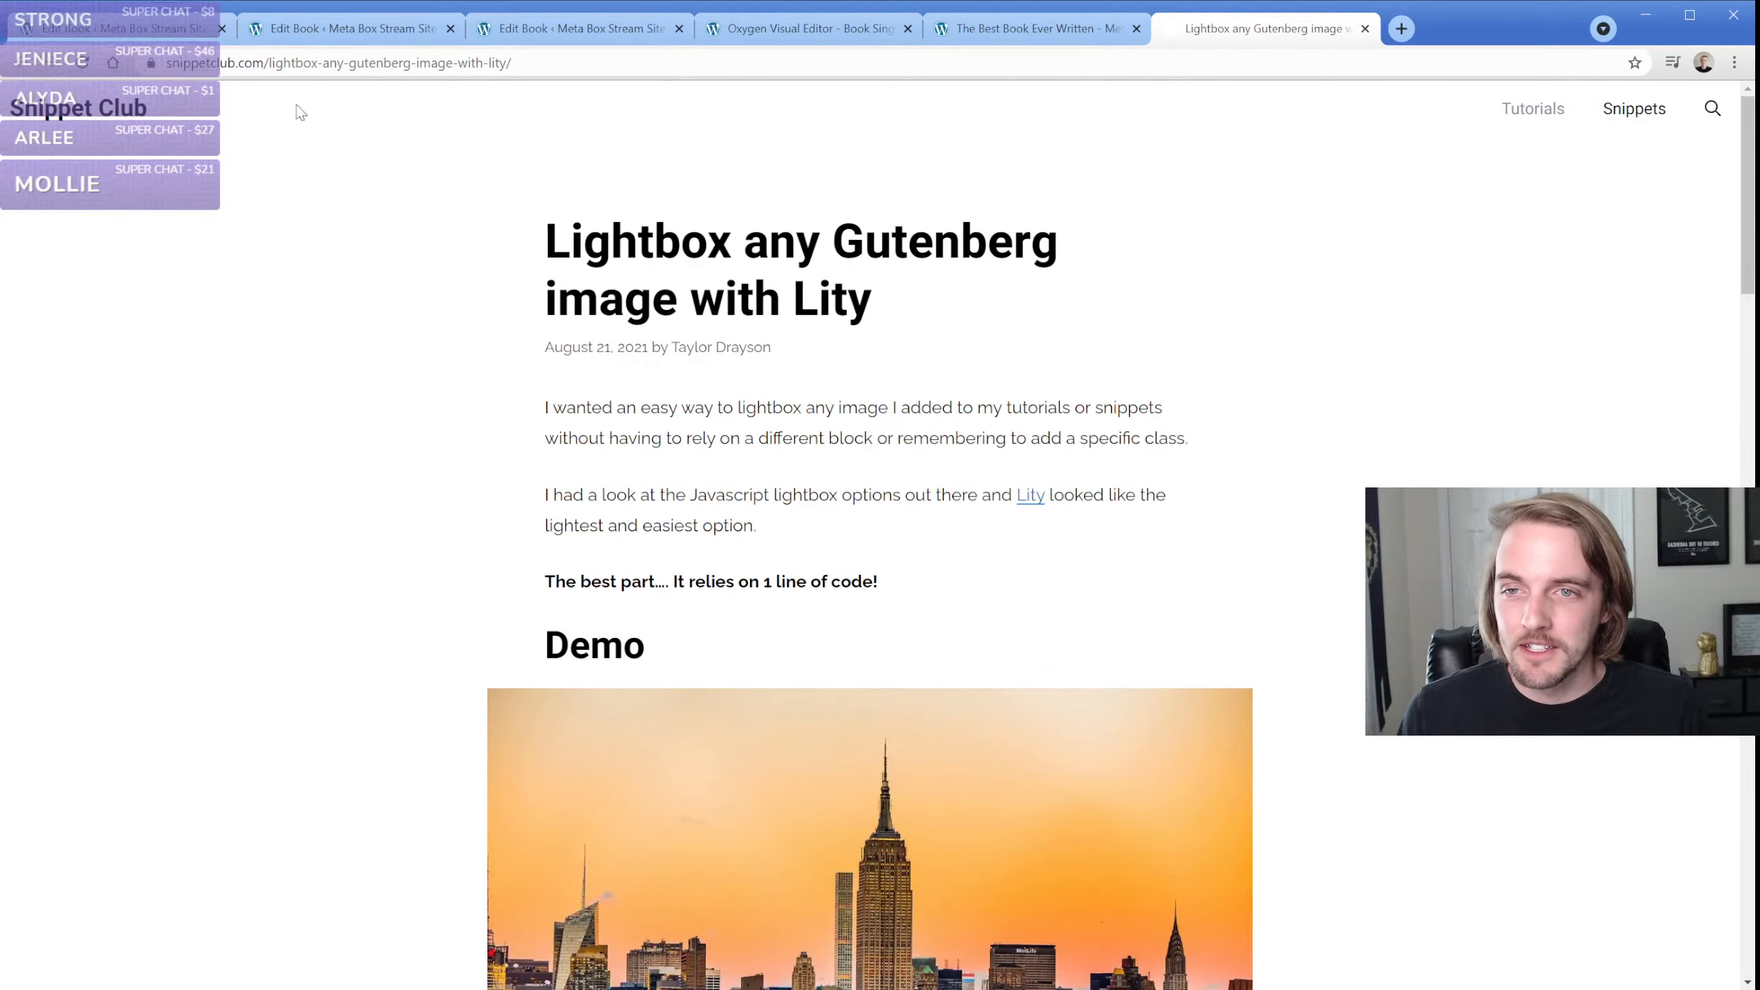
Select the web address of the Snippet Club article on lightboxing Gutenberg images with Lity, and close the article
left_click(254, 63)
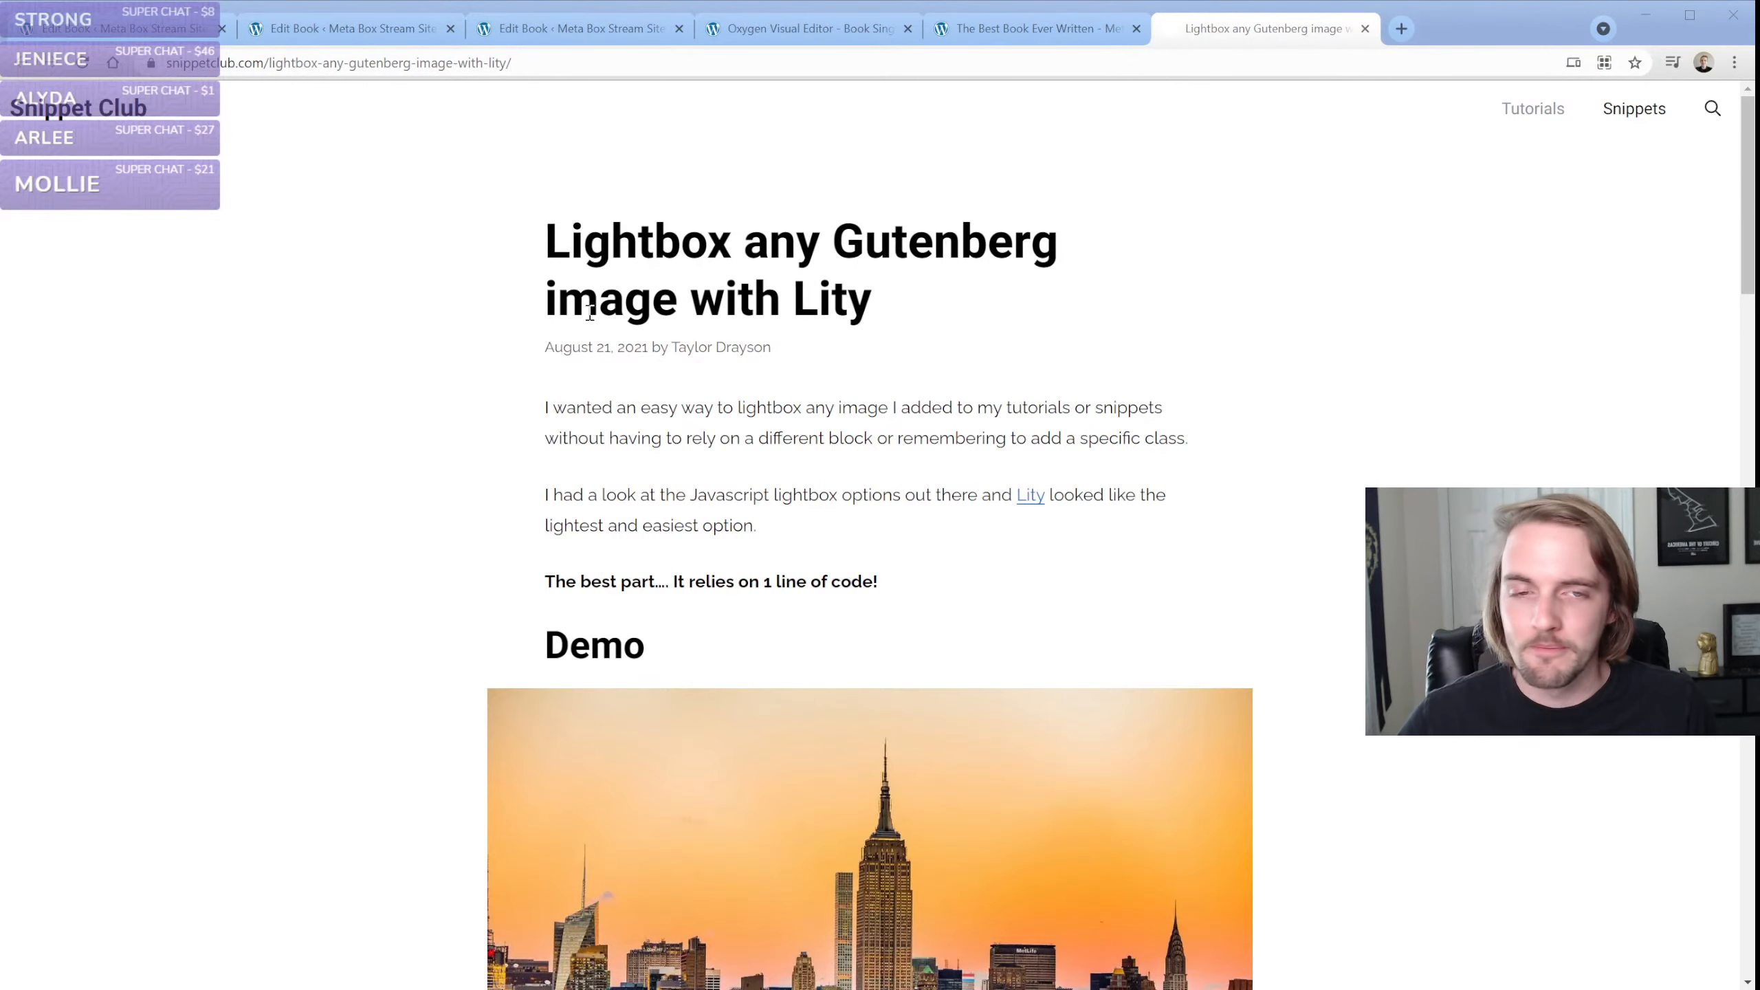
left_click(1365, 30)
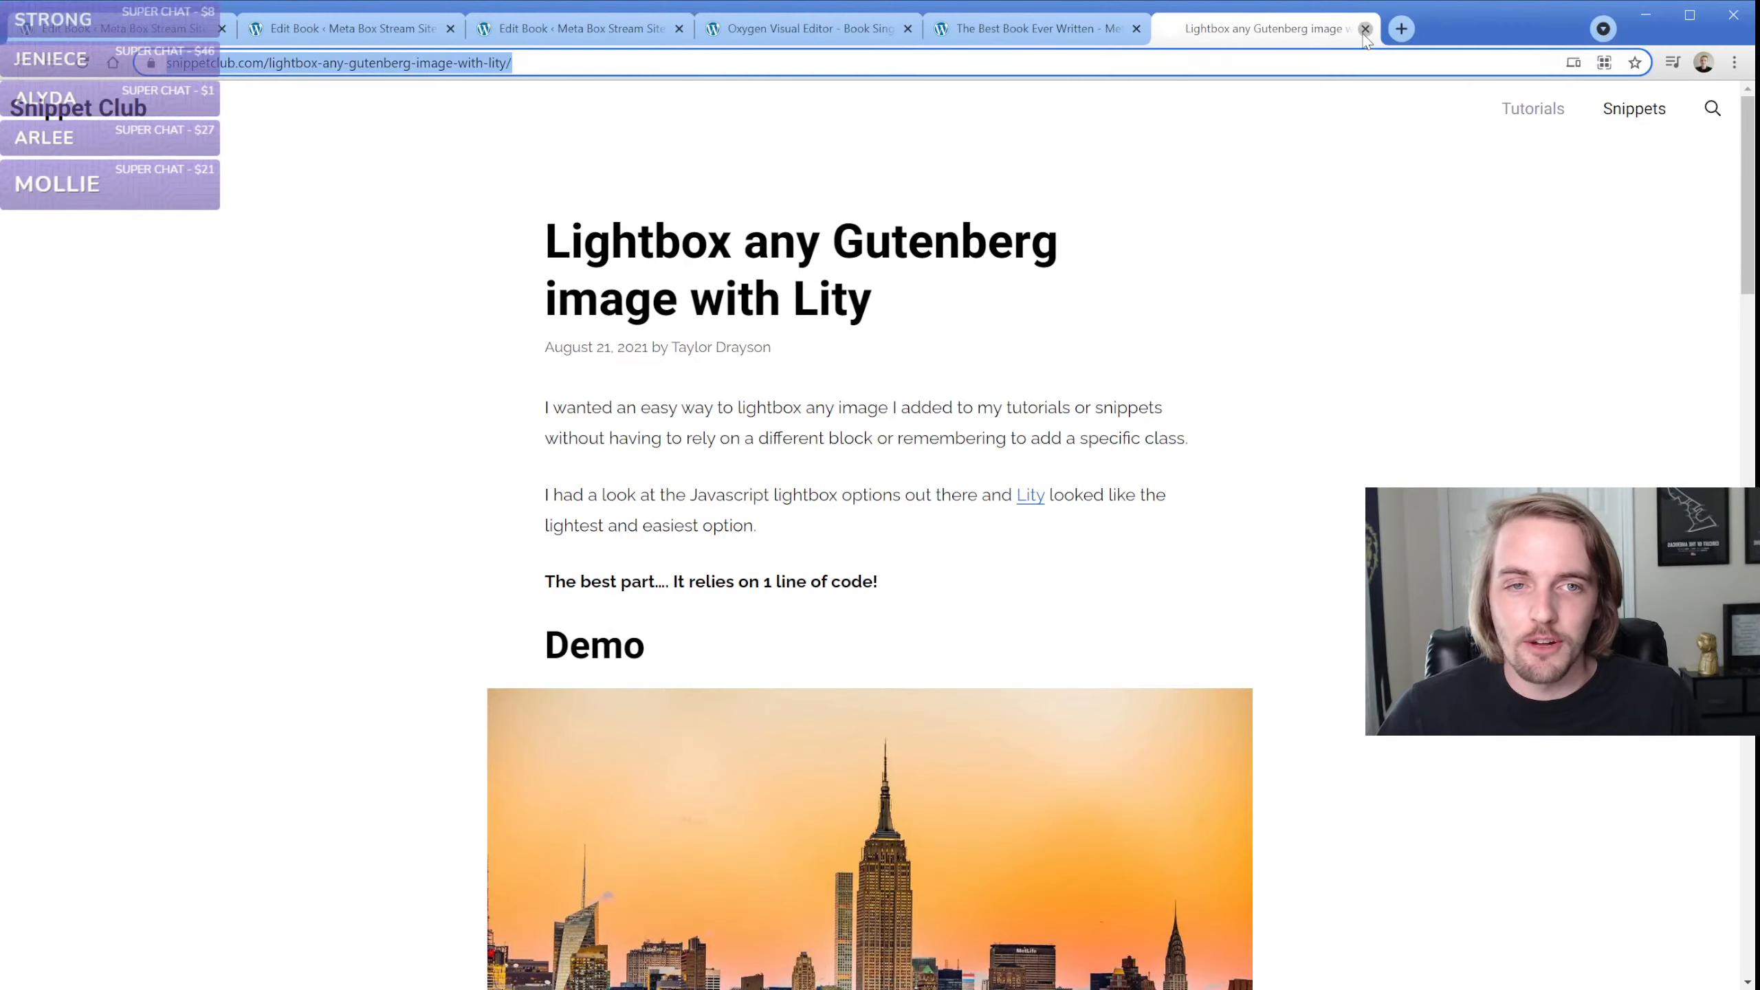
left_click(983, 193)
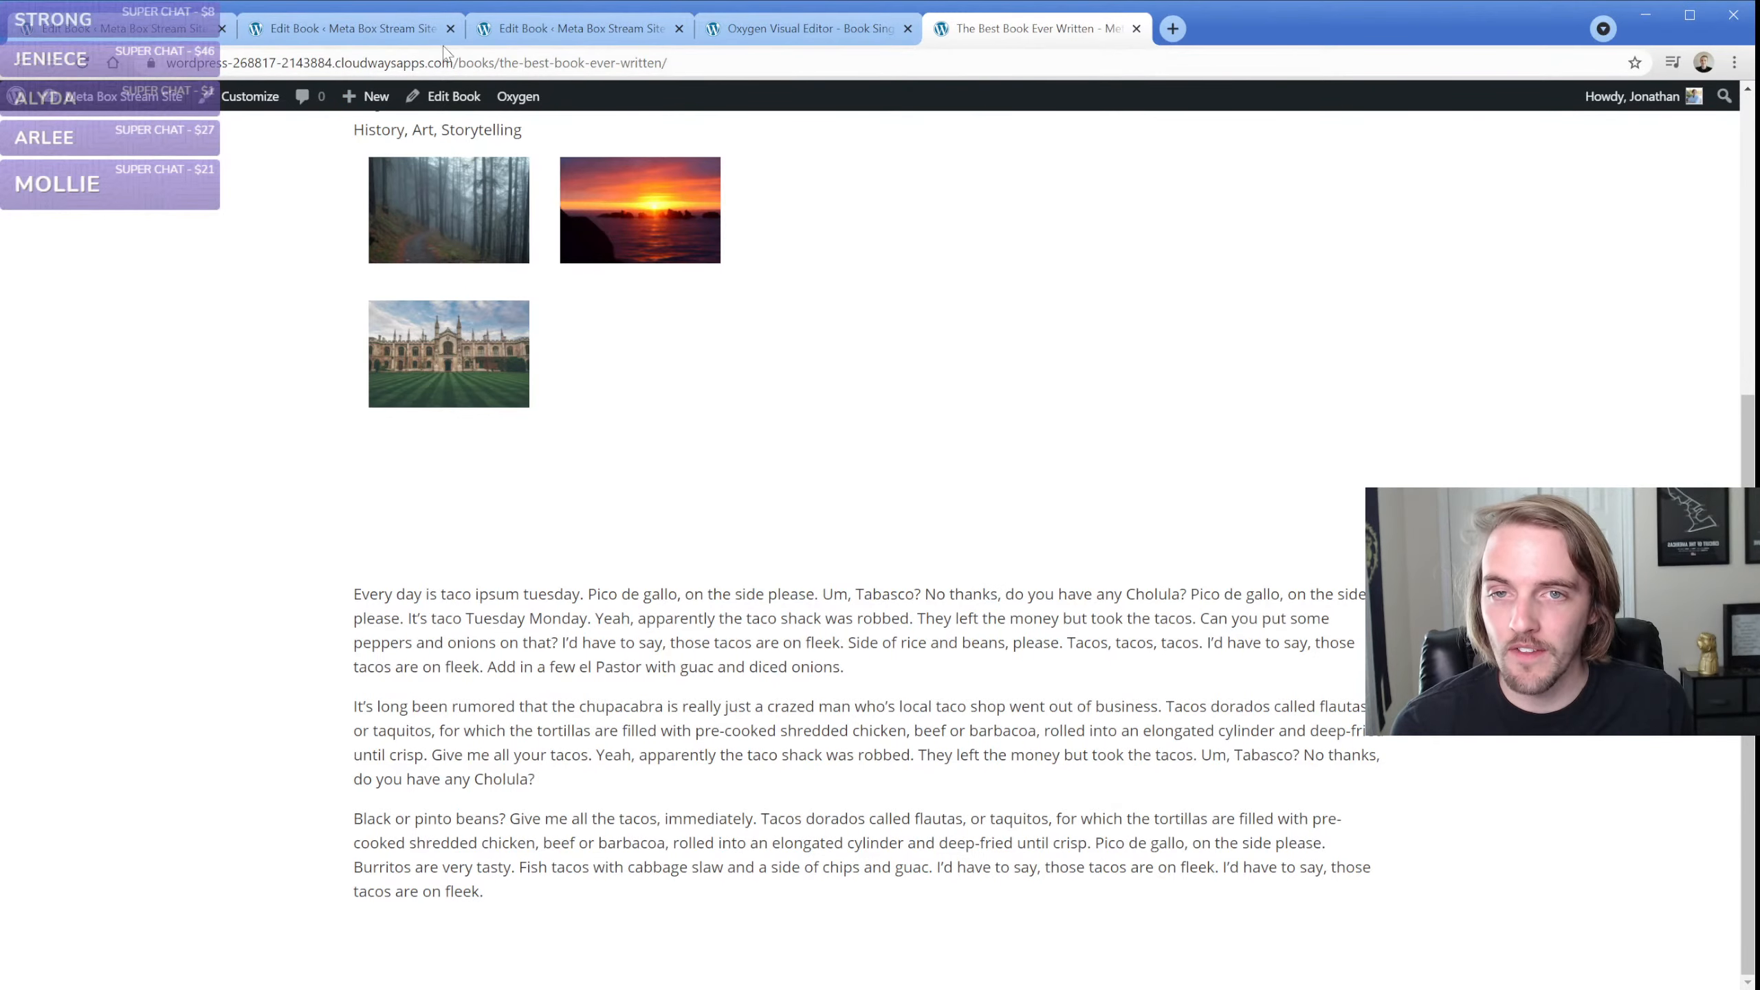
Reopen the Snippet Club Lity article, read through its code sections, try the Click Me video example, and close the article
left_click(463, 441)
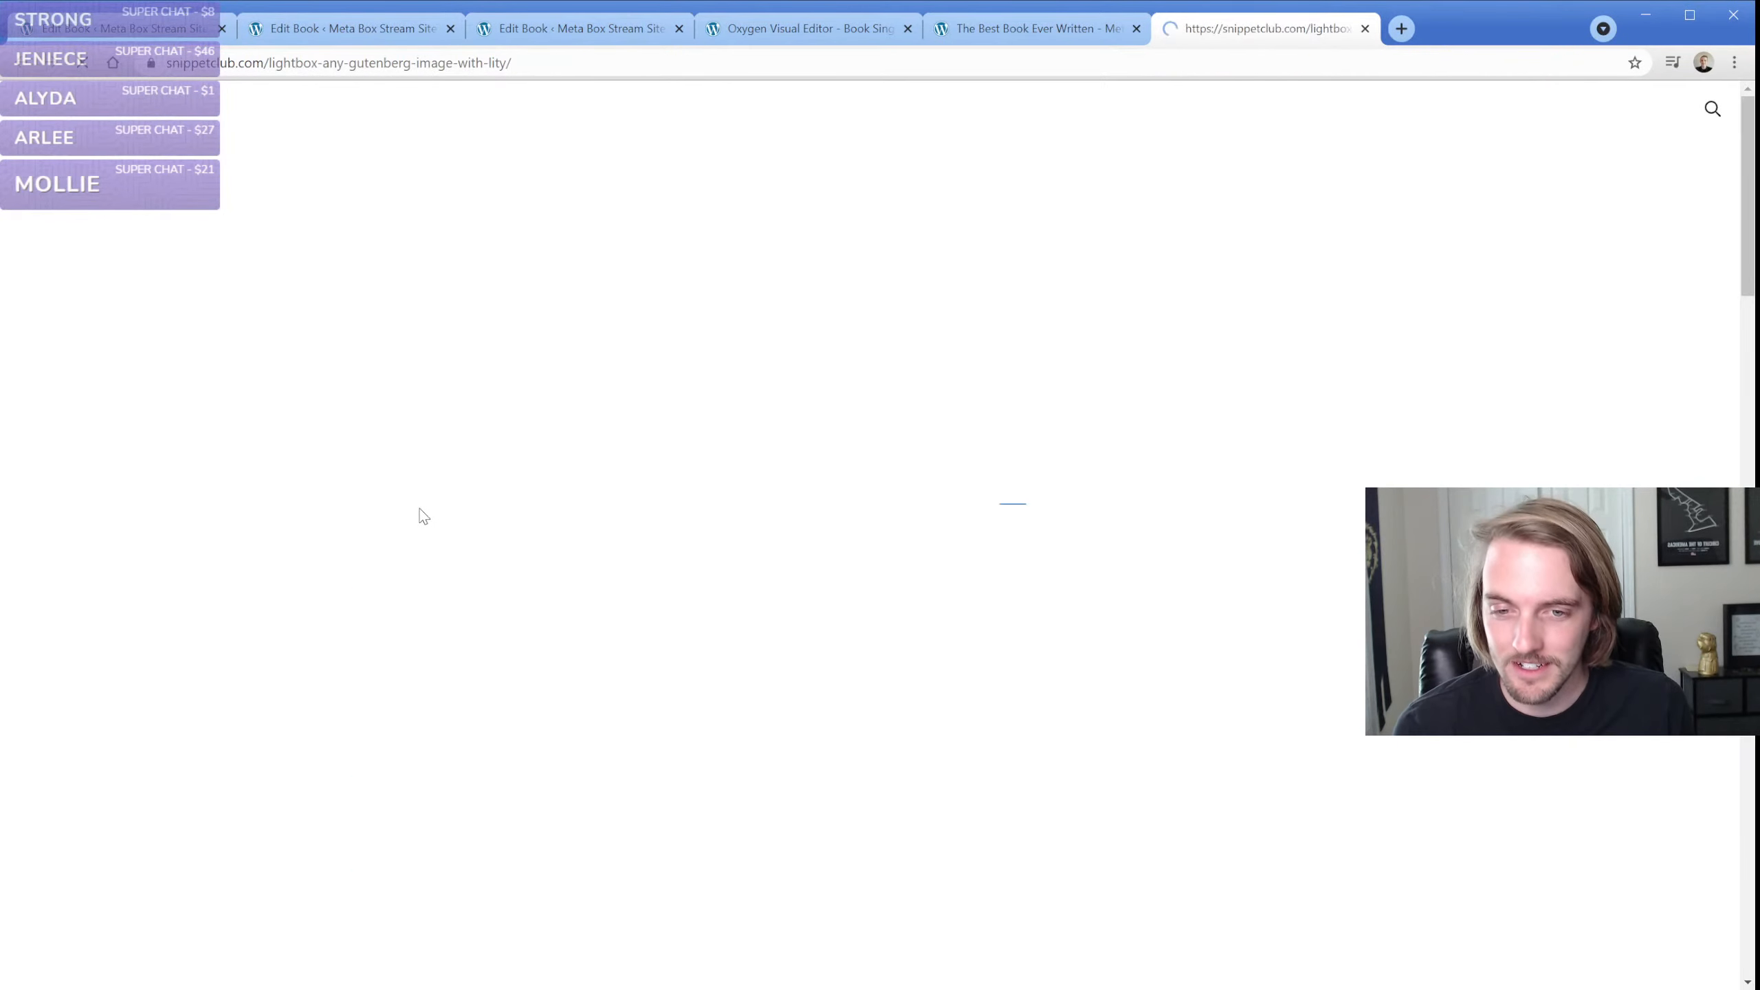
scroll(436, 529, "down", 10)
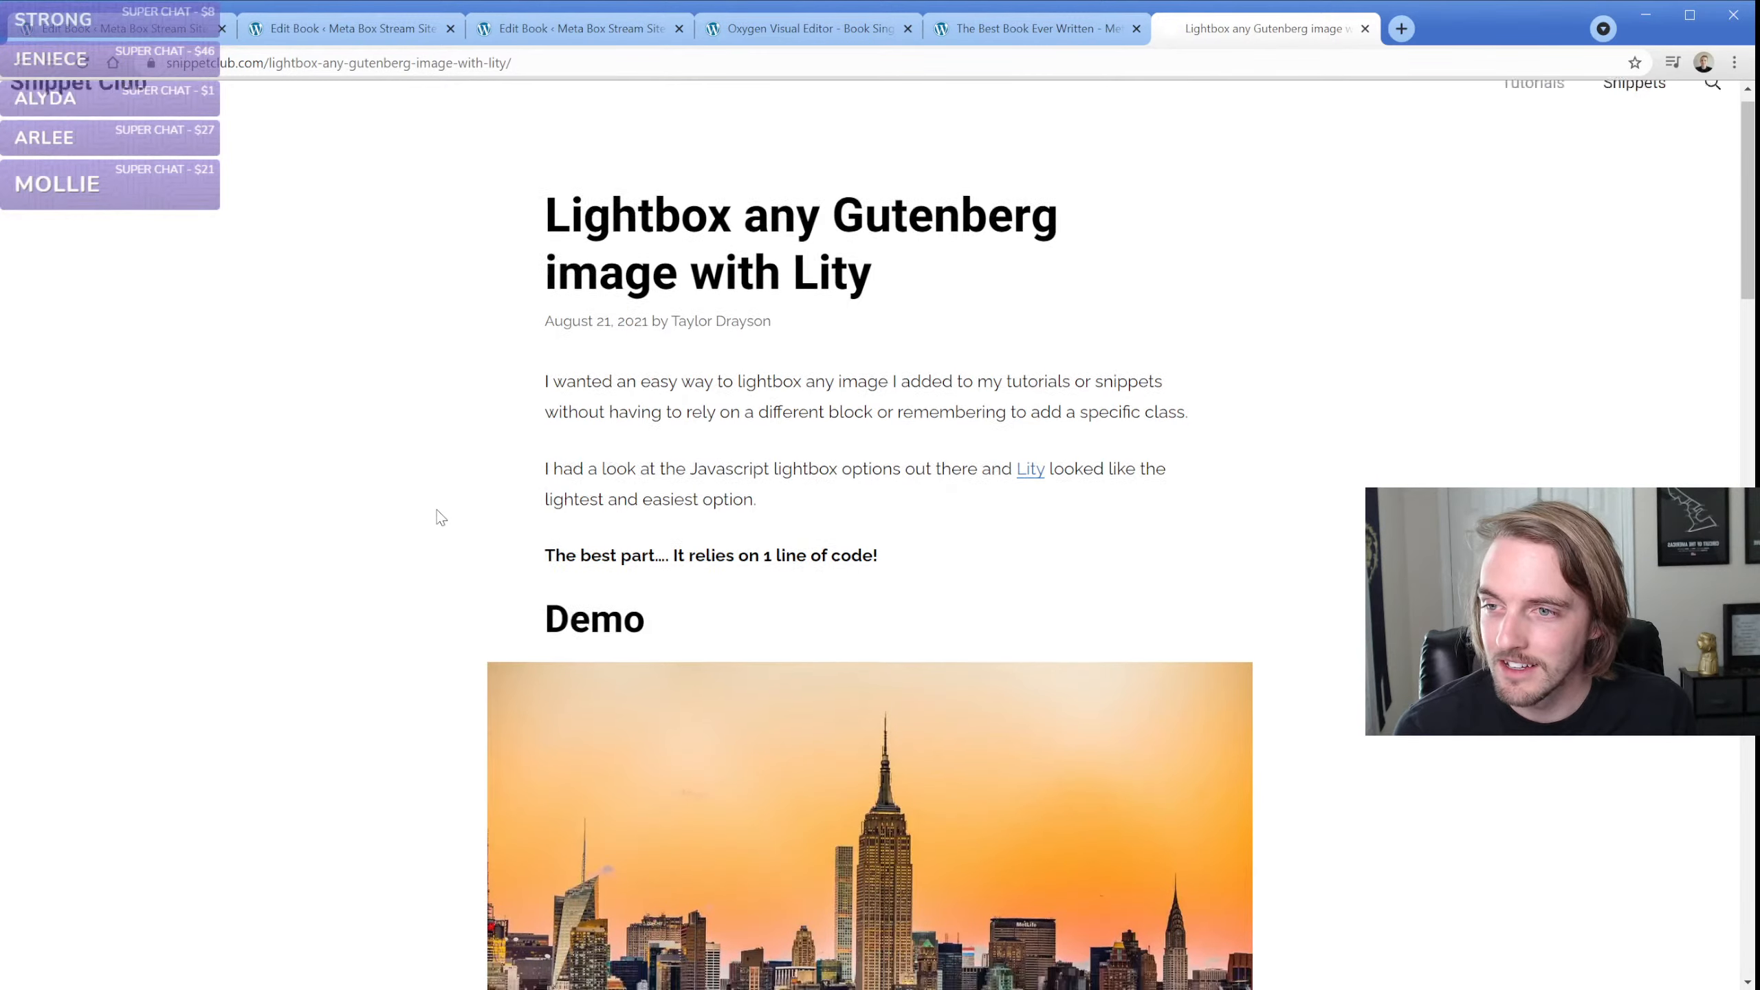
scroll(440, 518, "down", 12)
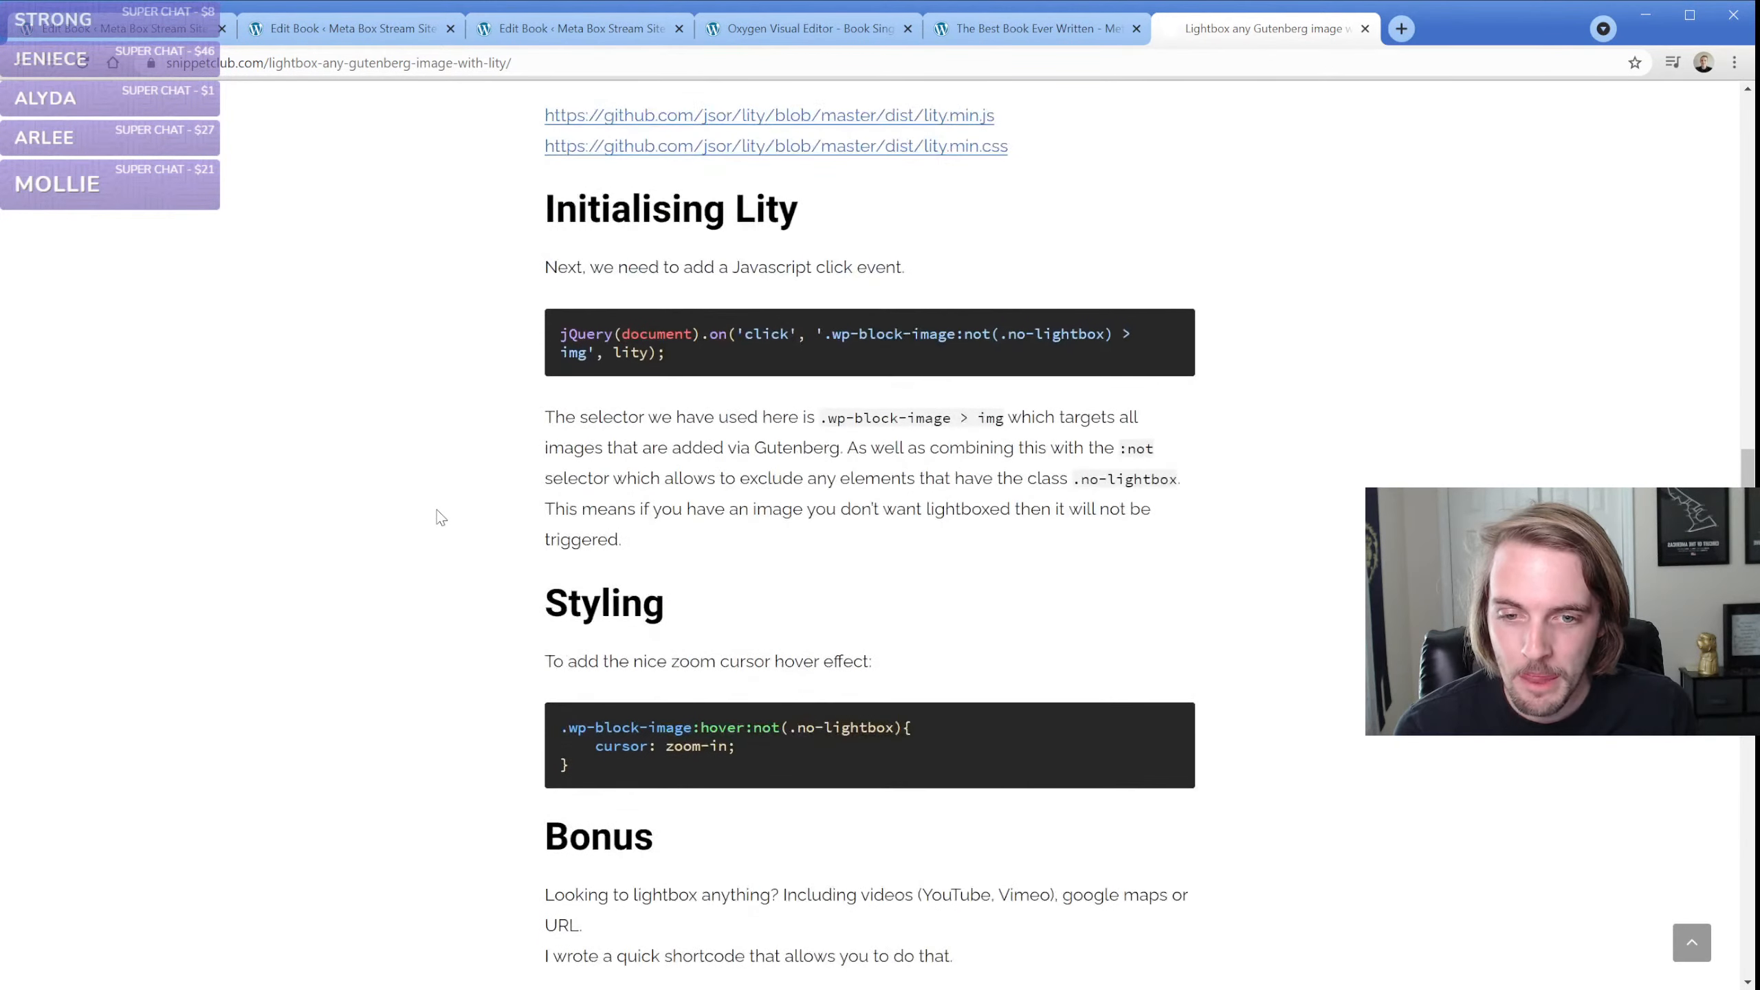
scroll(440, 517, "down", 1)
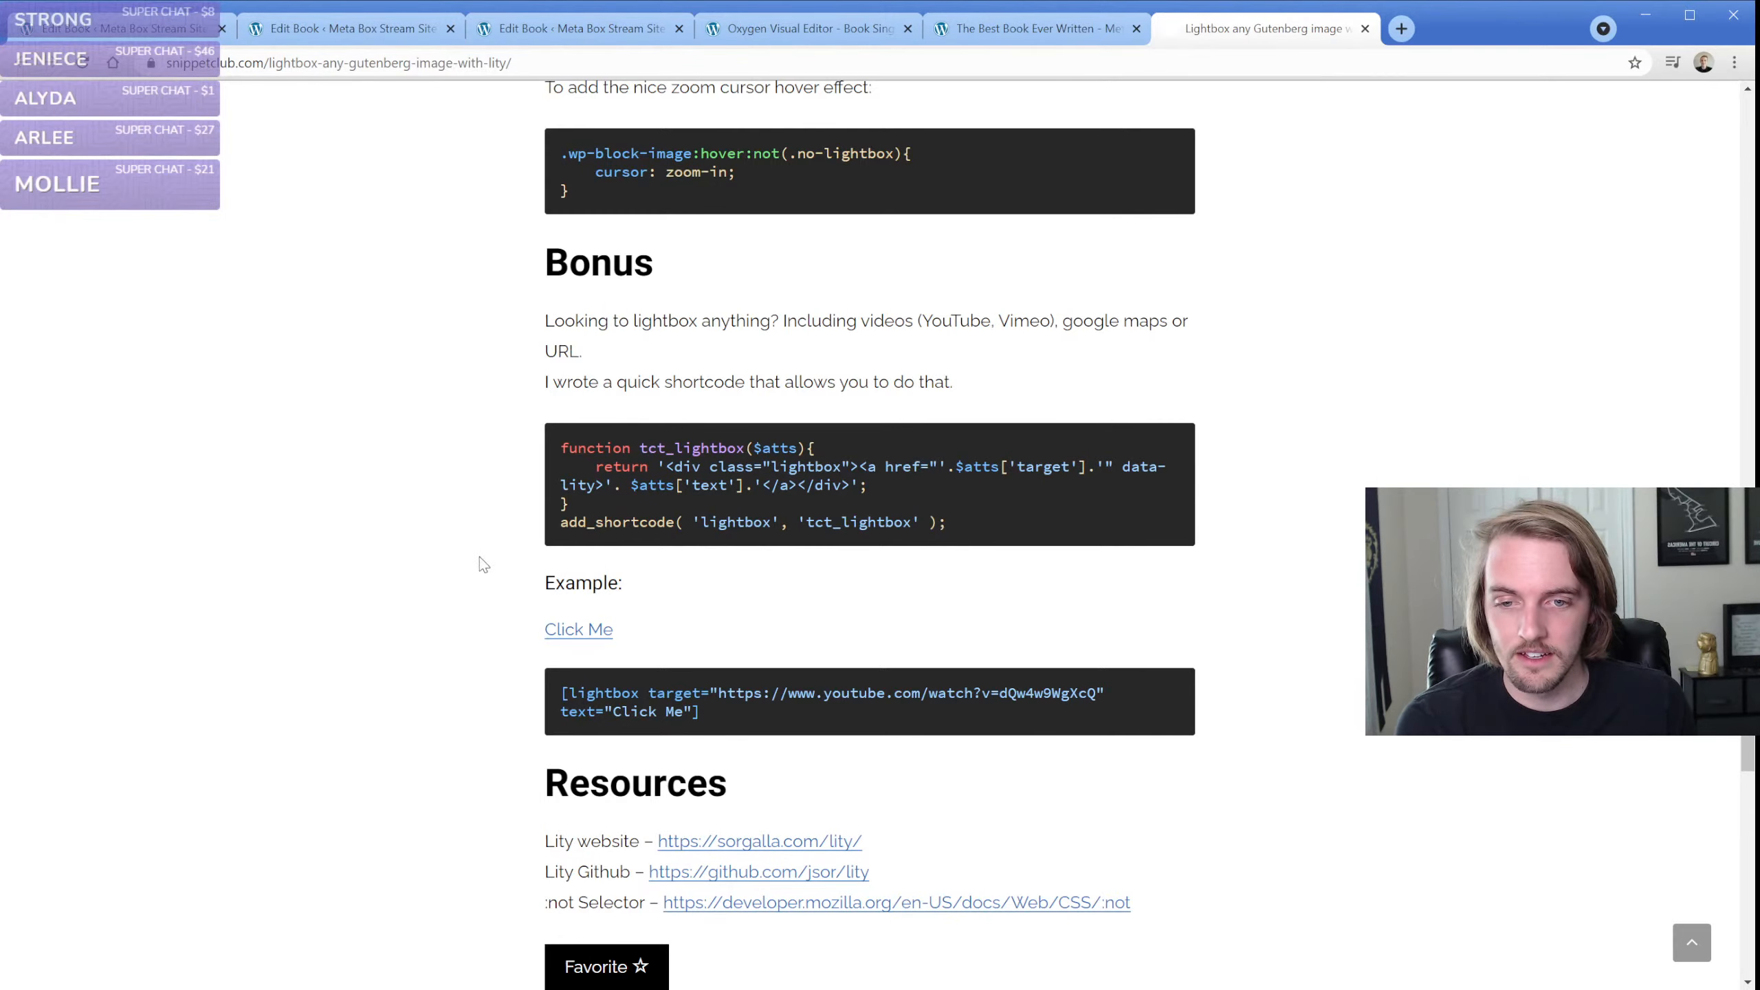
left_click(600, 628)
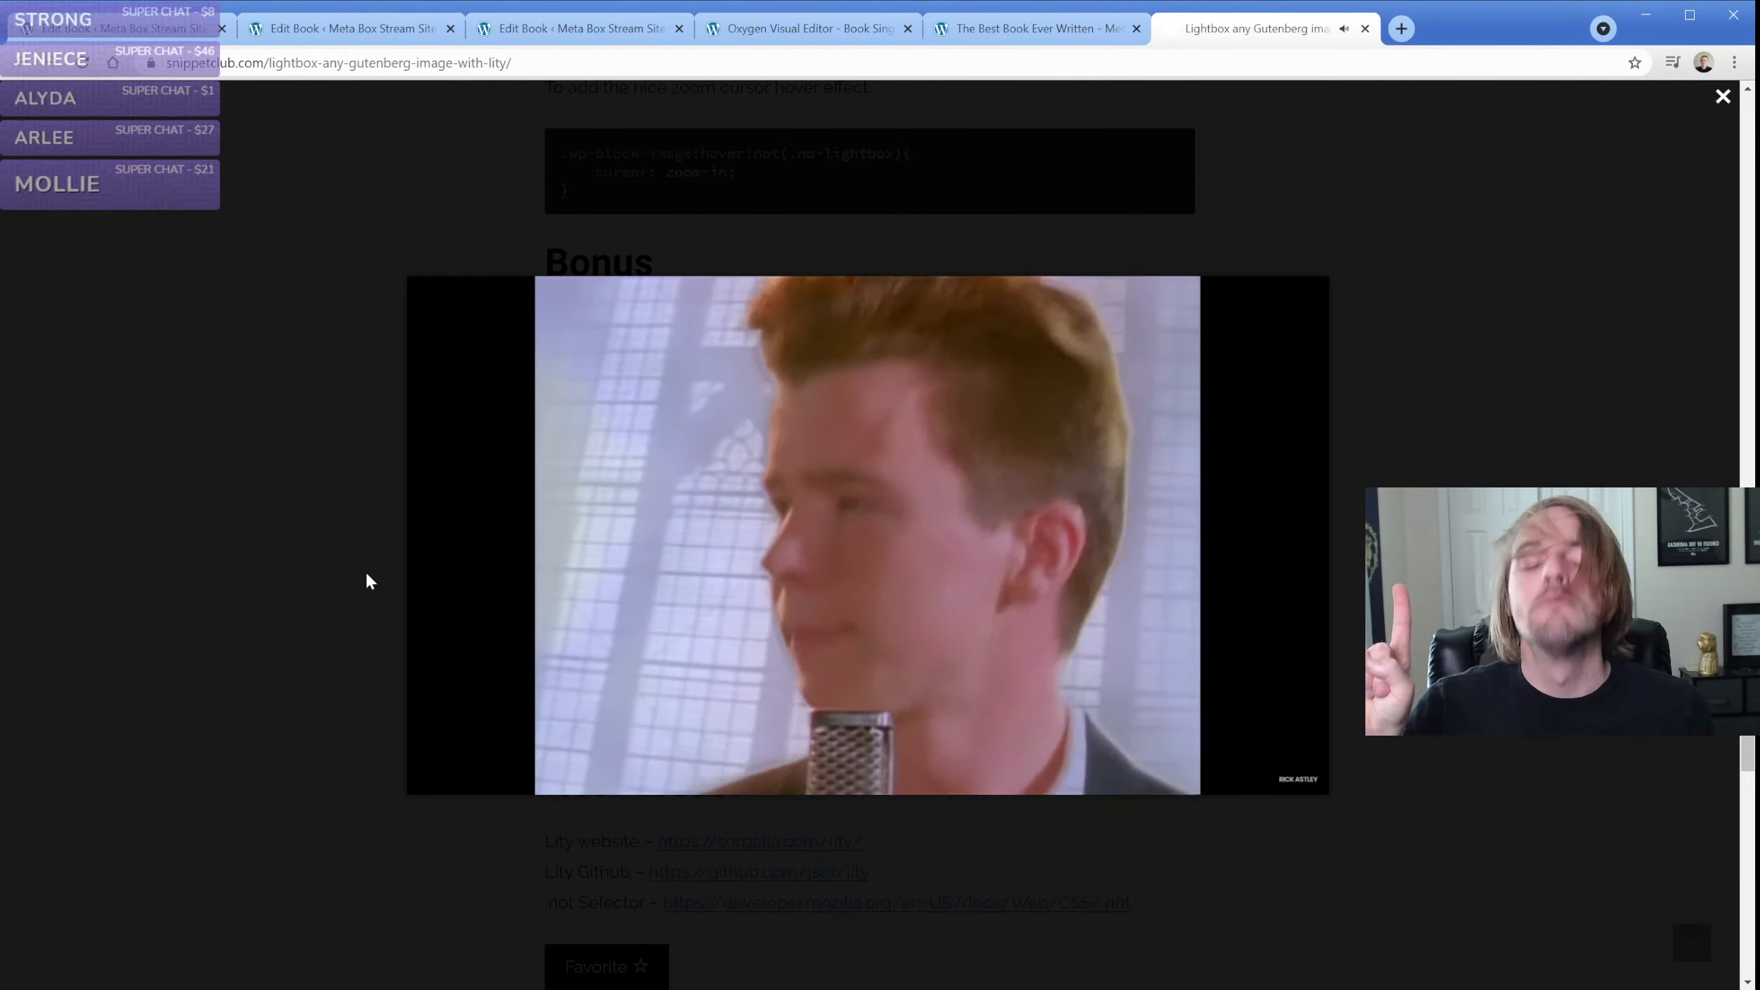
left_click(367, 576)
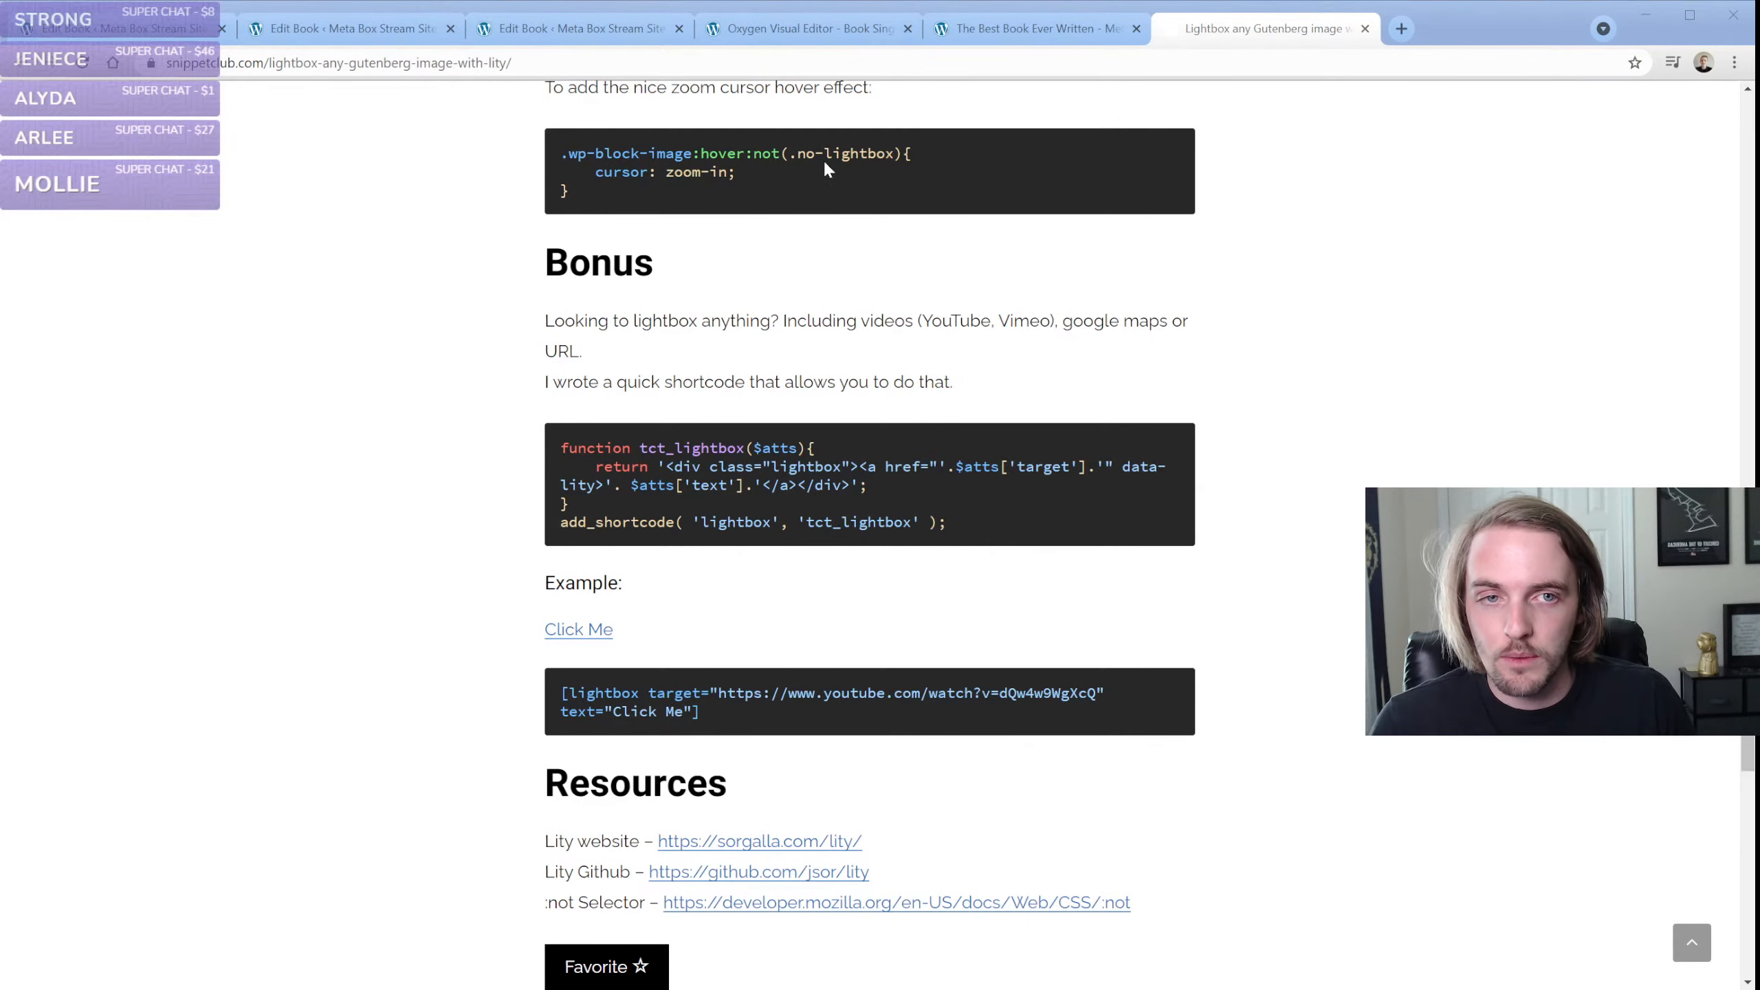
left_click(82, 361)
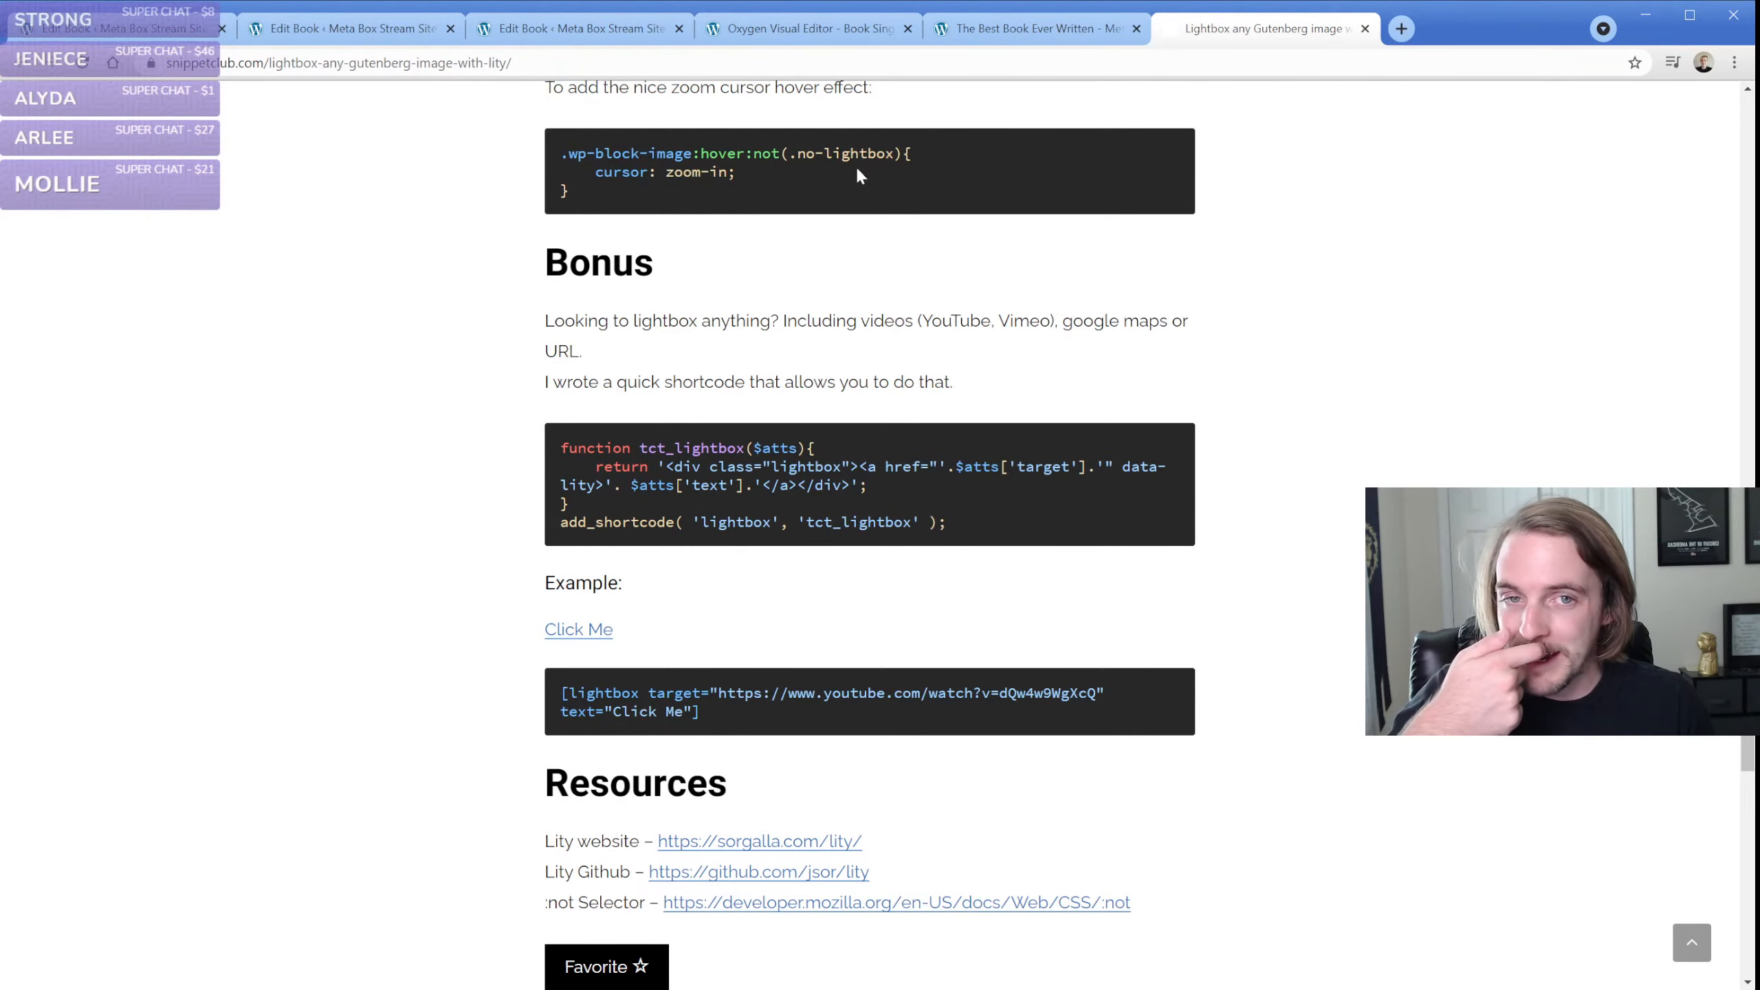
left_click(1365, 28)
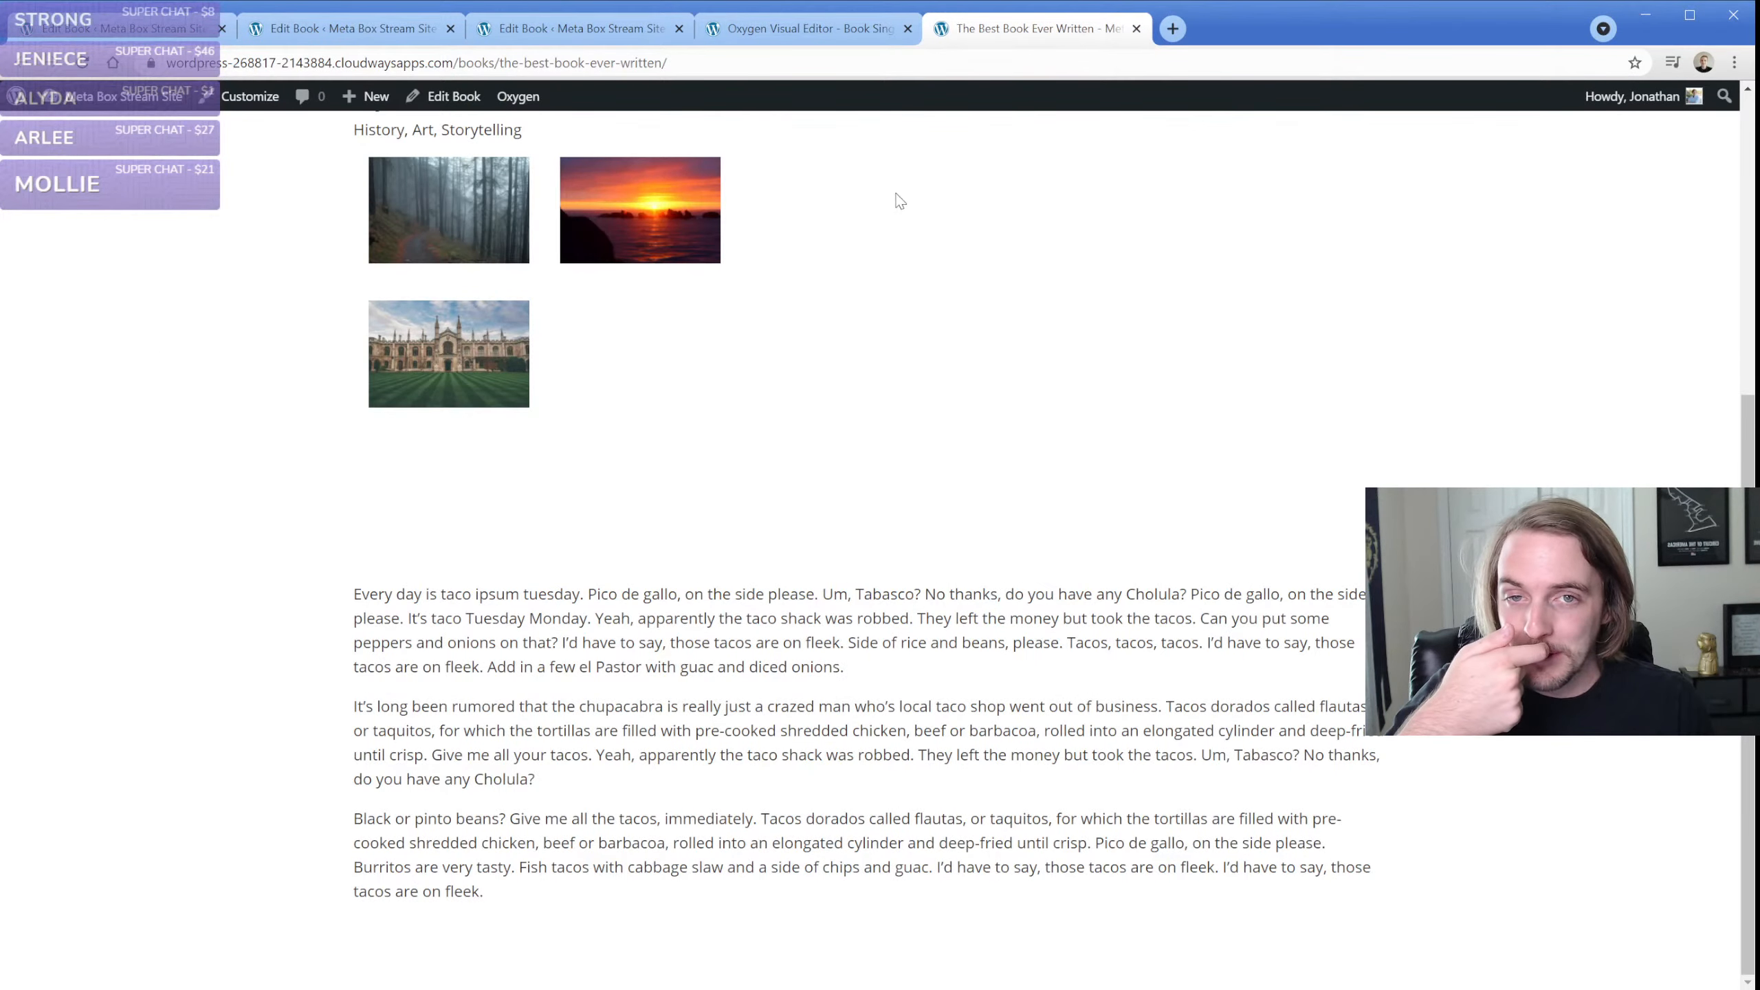
Close the book's live page and open the fields list of Meta Box's Image Fields group
left_click(1137, 29)
left_click(108, 31)
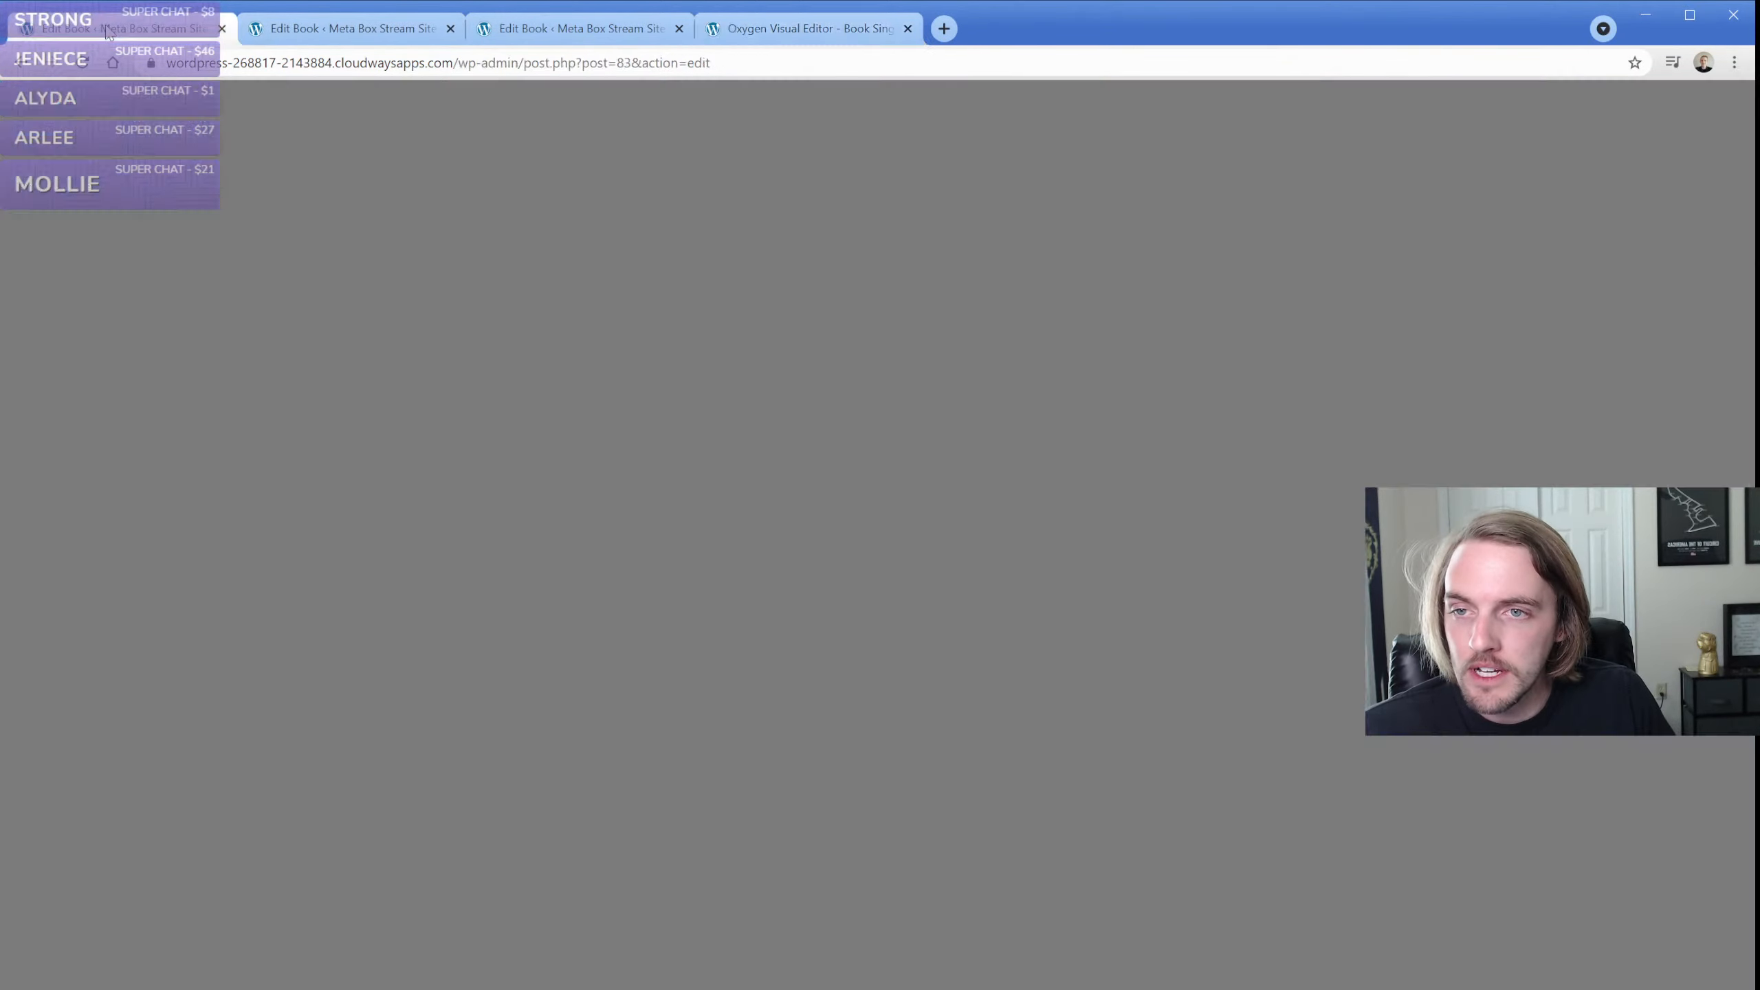
mouse_move(63, 623)
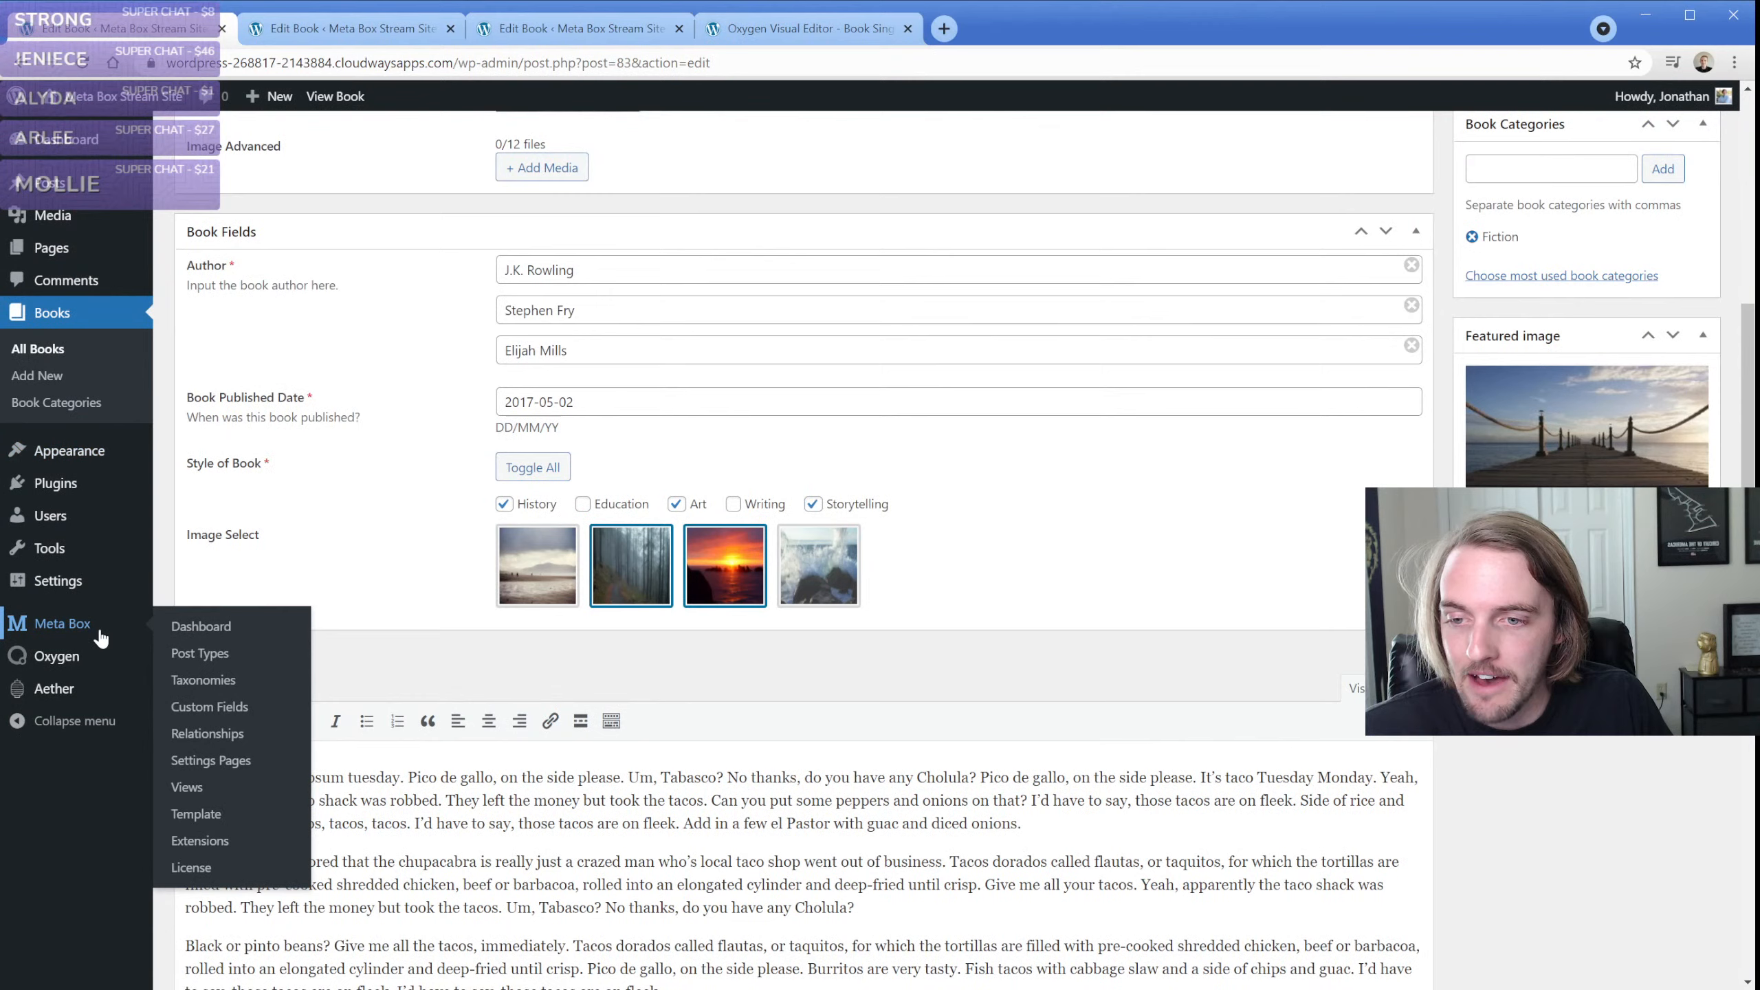
left_click(212, 707)
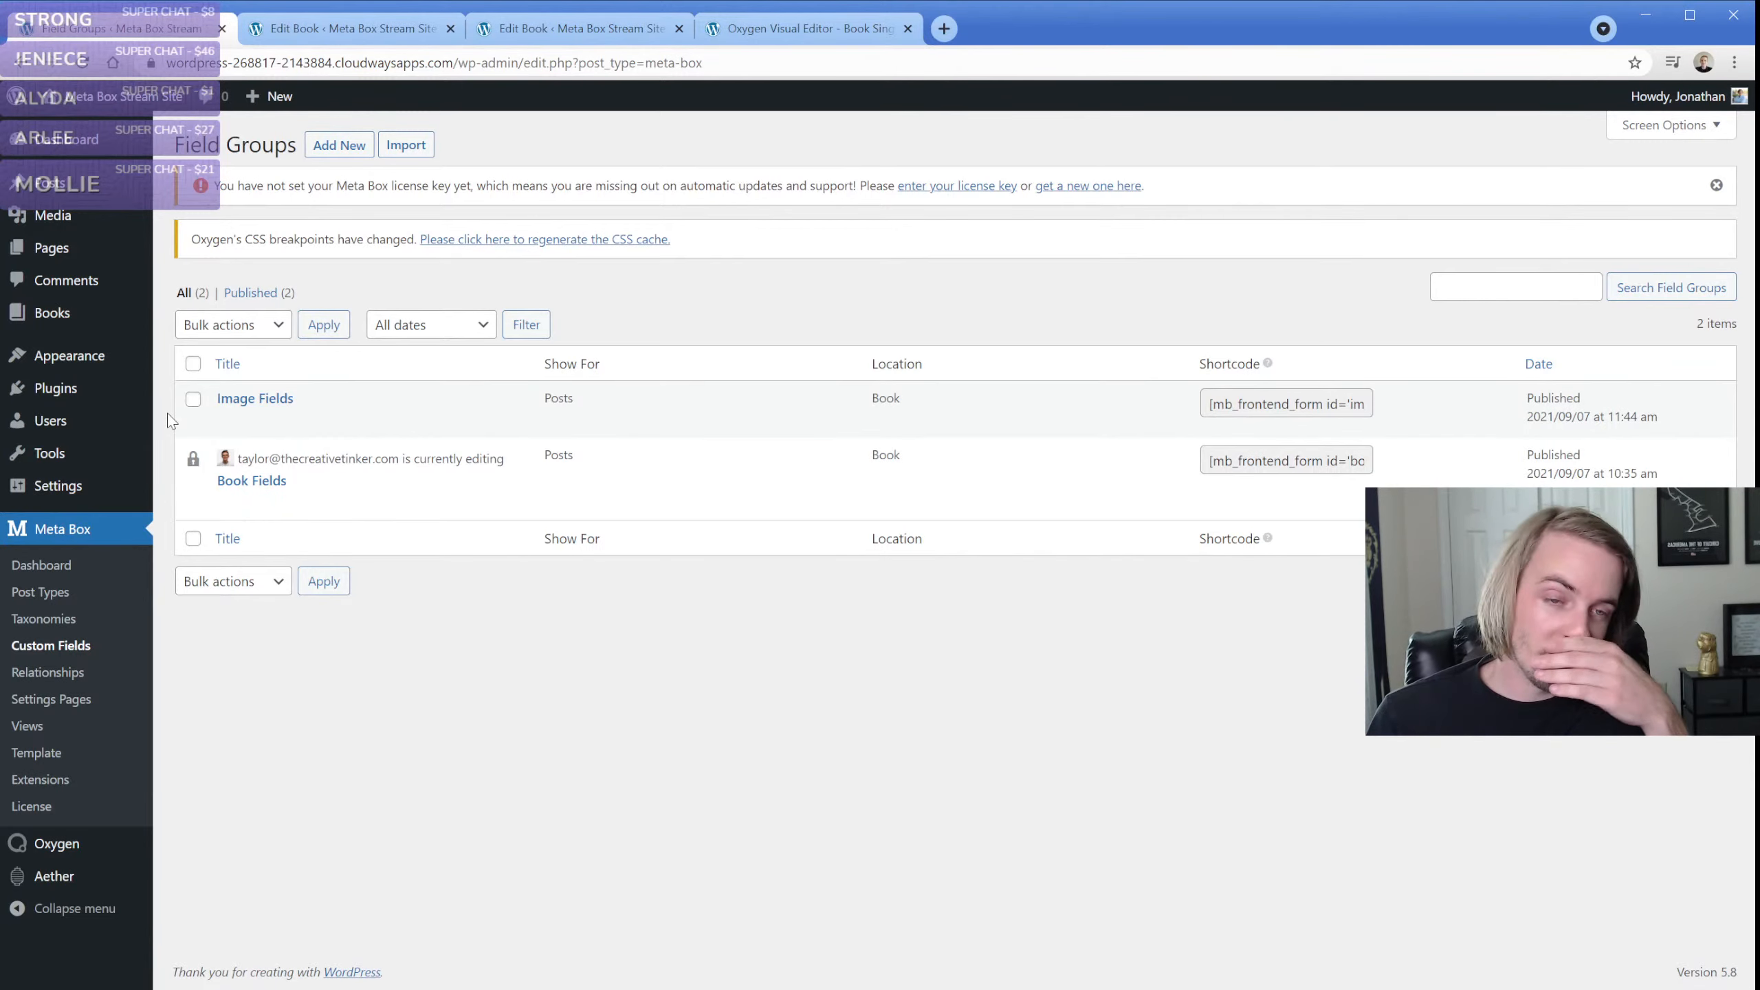
left_click(229, 421)
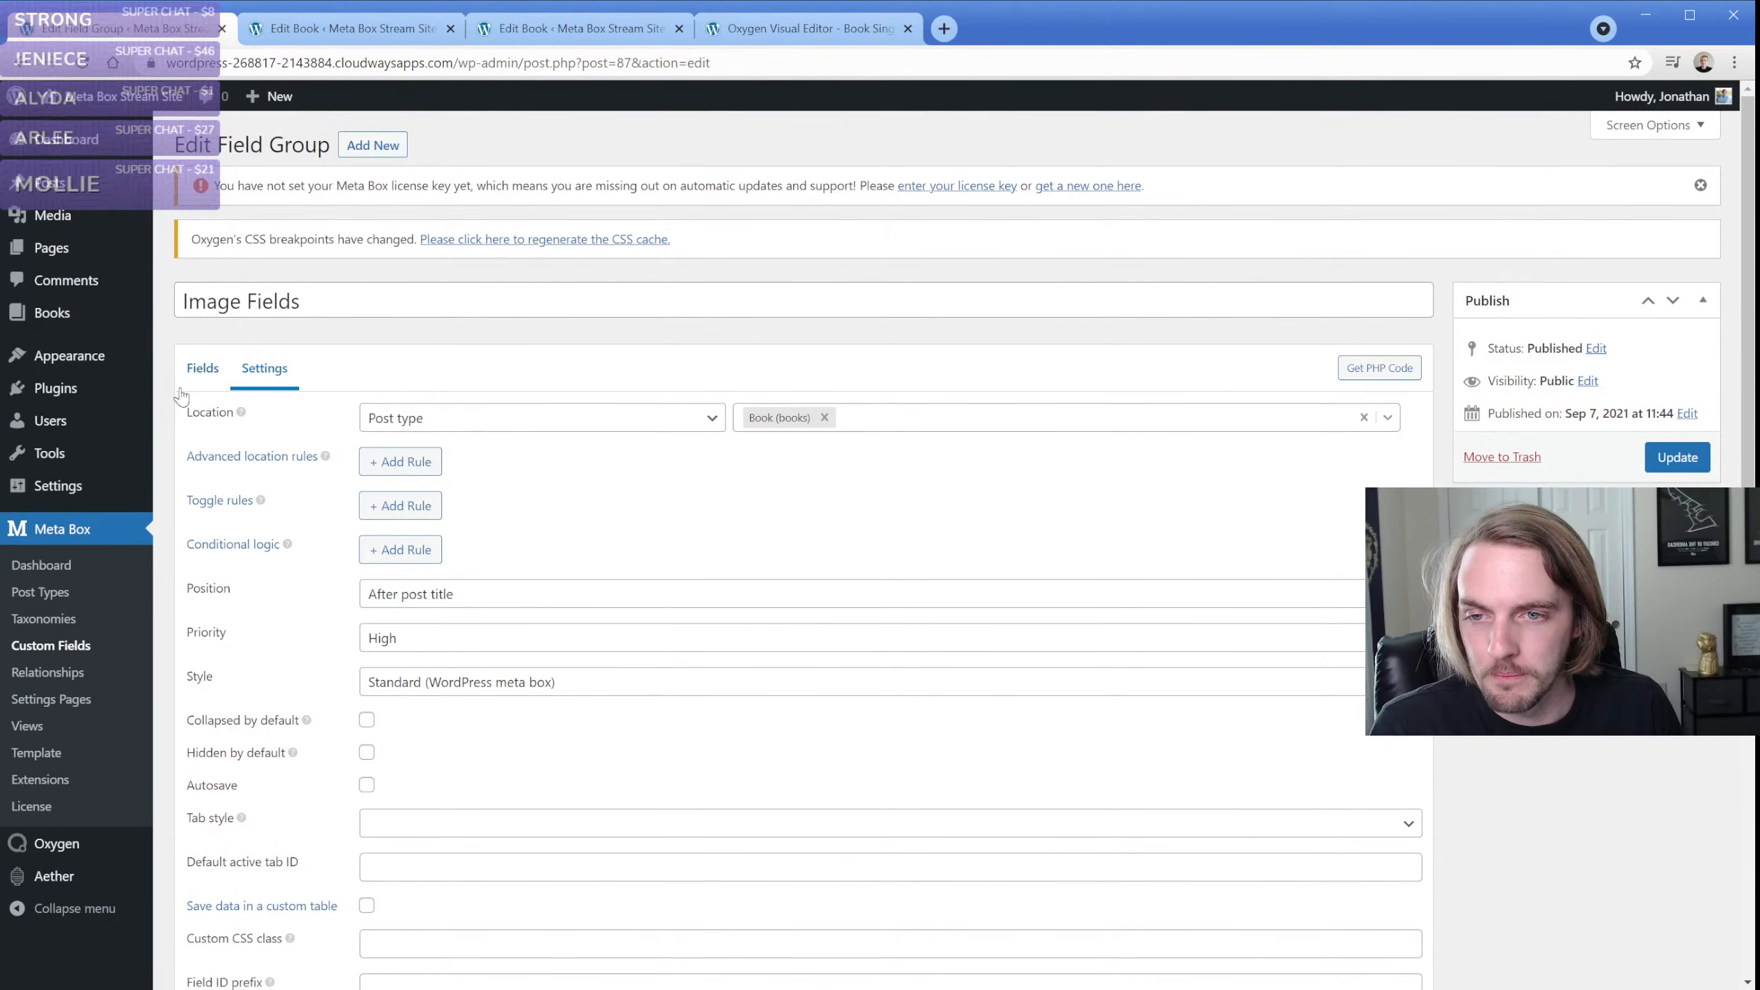
left_click(210, 374)
left_click(342, 470)
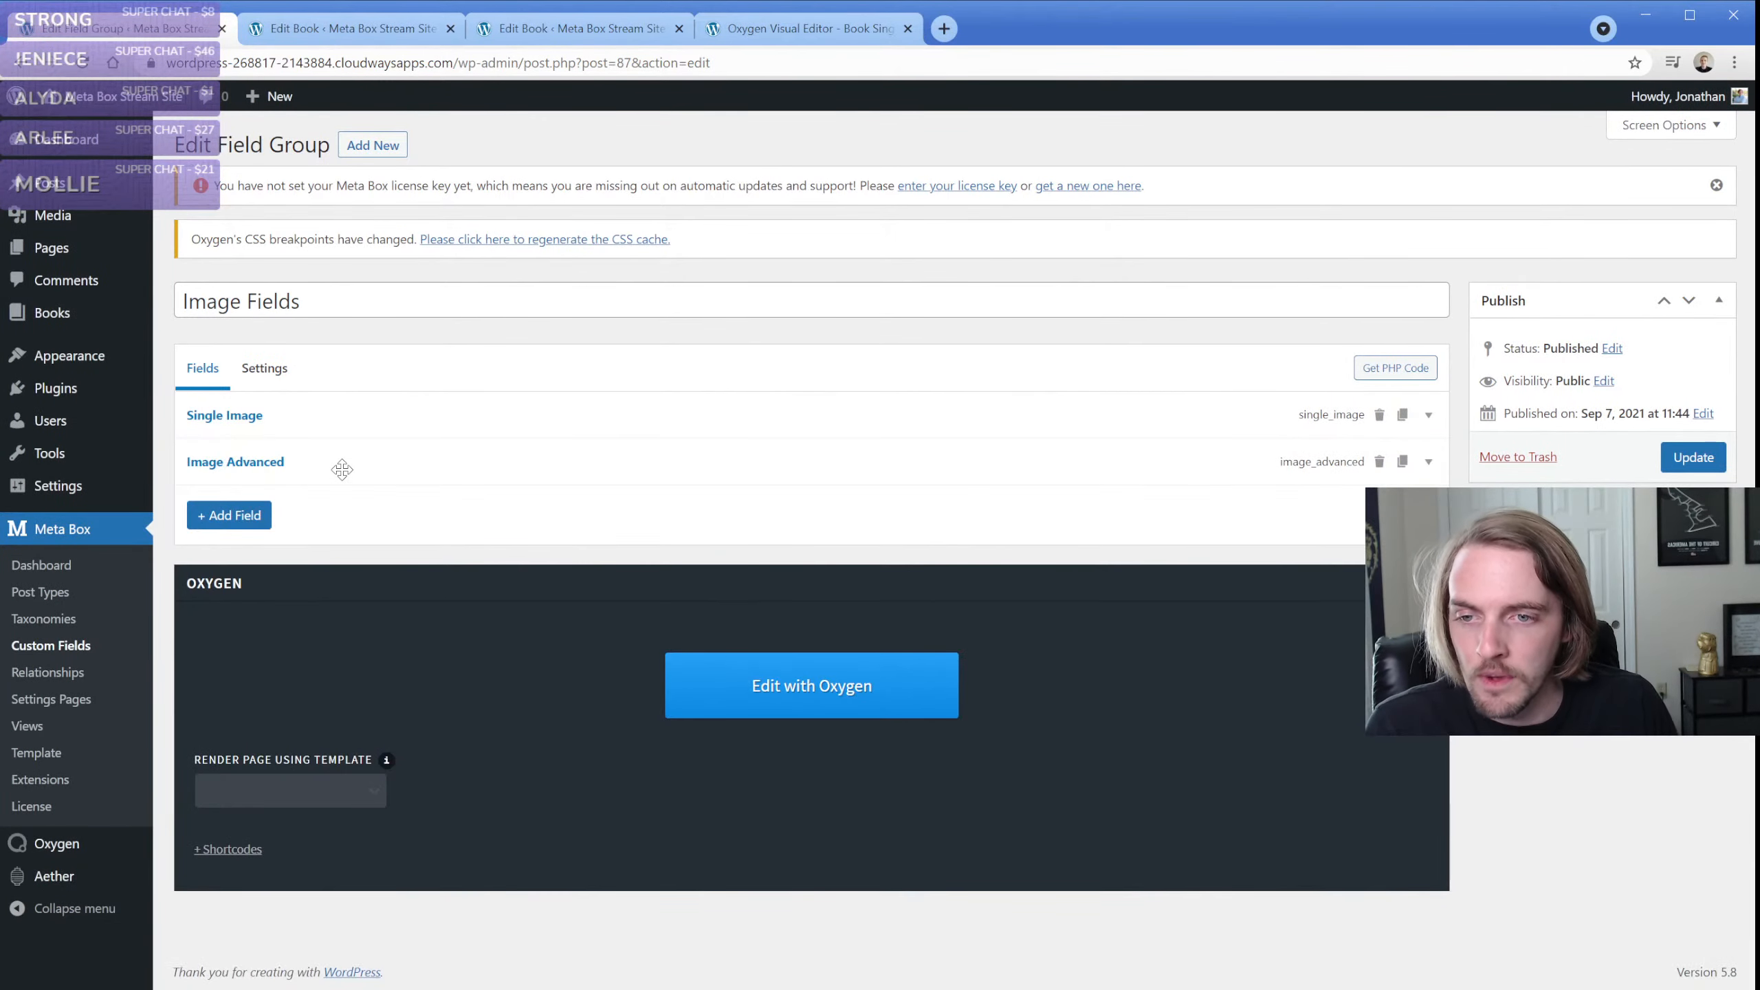
Add a Google Maps field to the Image Fields group, look over its general settings, and collapse it
left_click(250, 519)
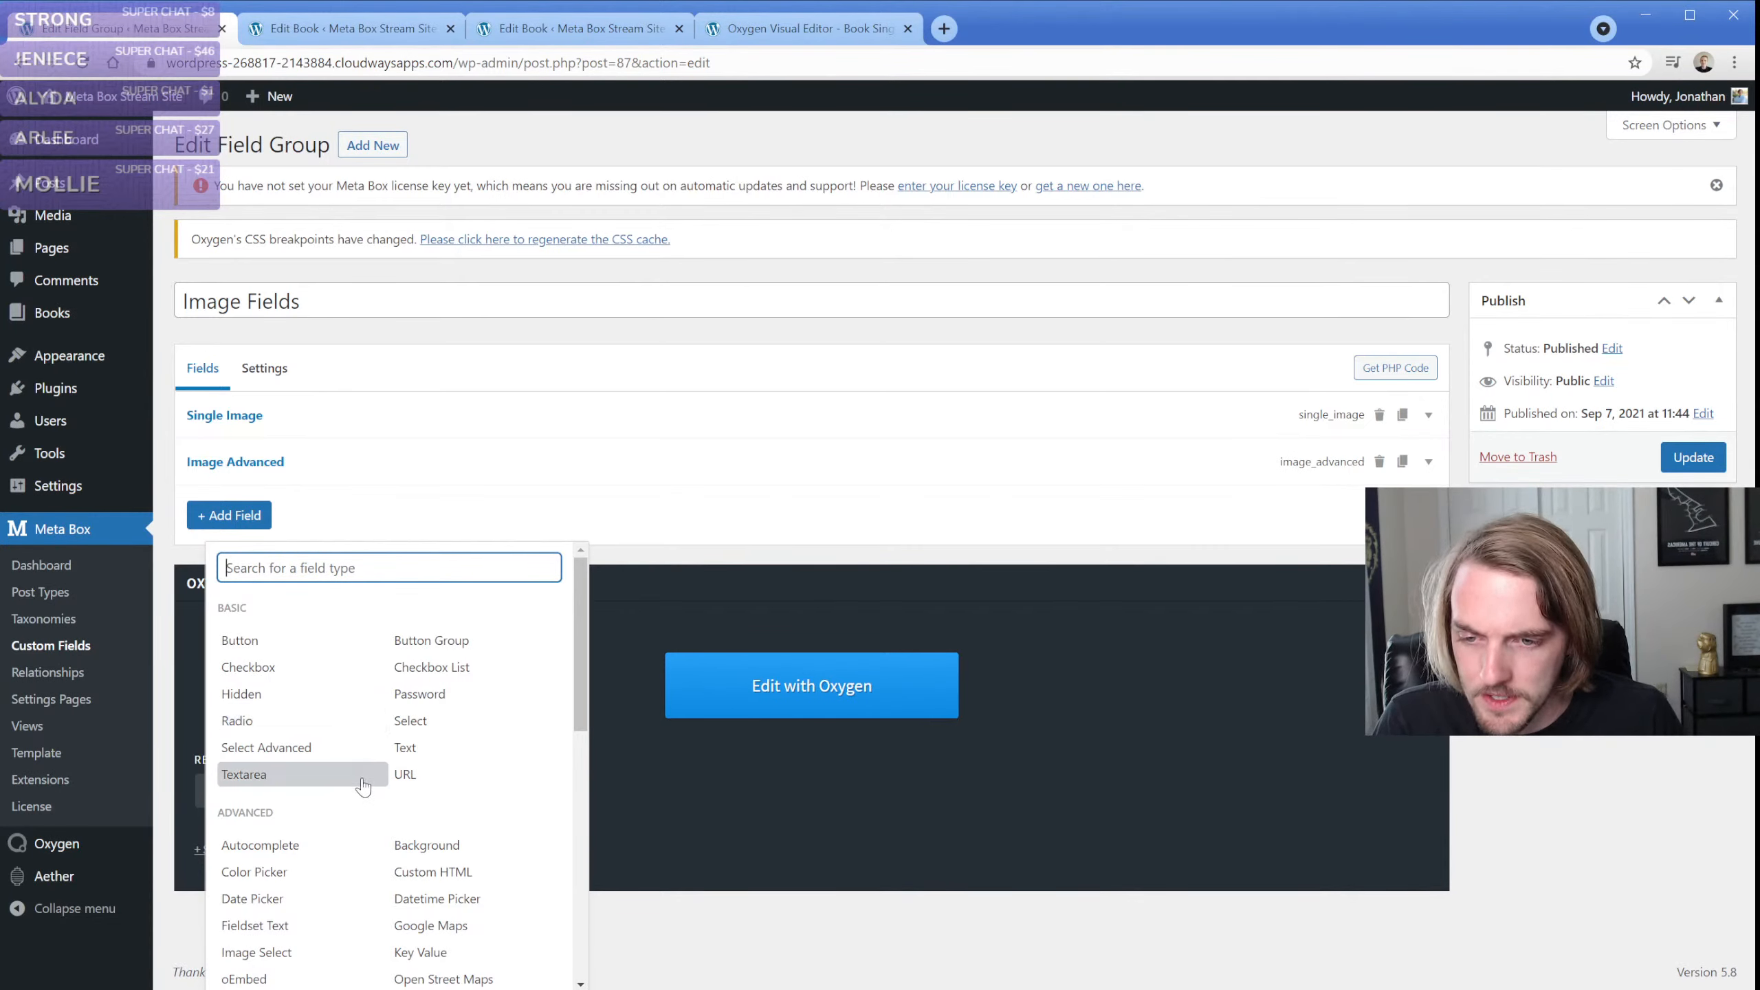
scroll(334, 763, "down", 4)
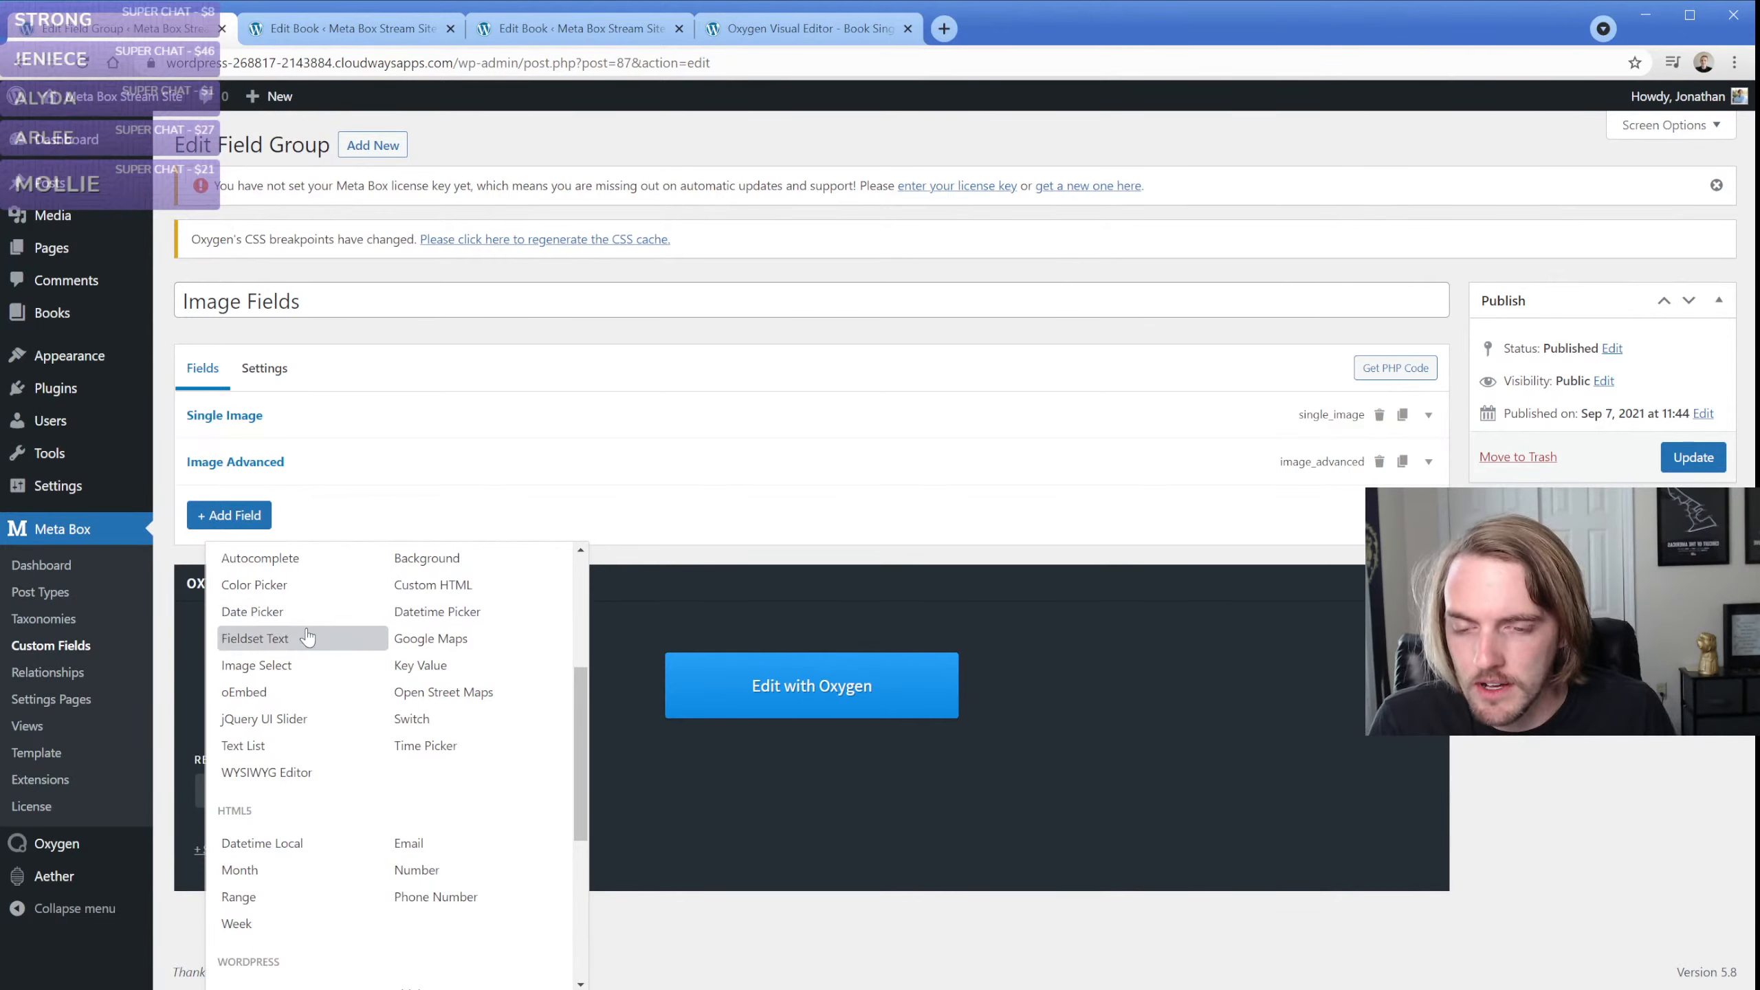
left_click(456, 647)
scroll(335, 624, "down", 3)
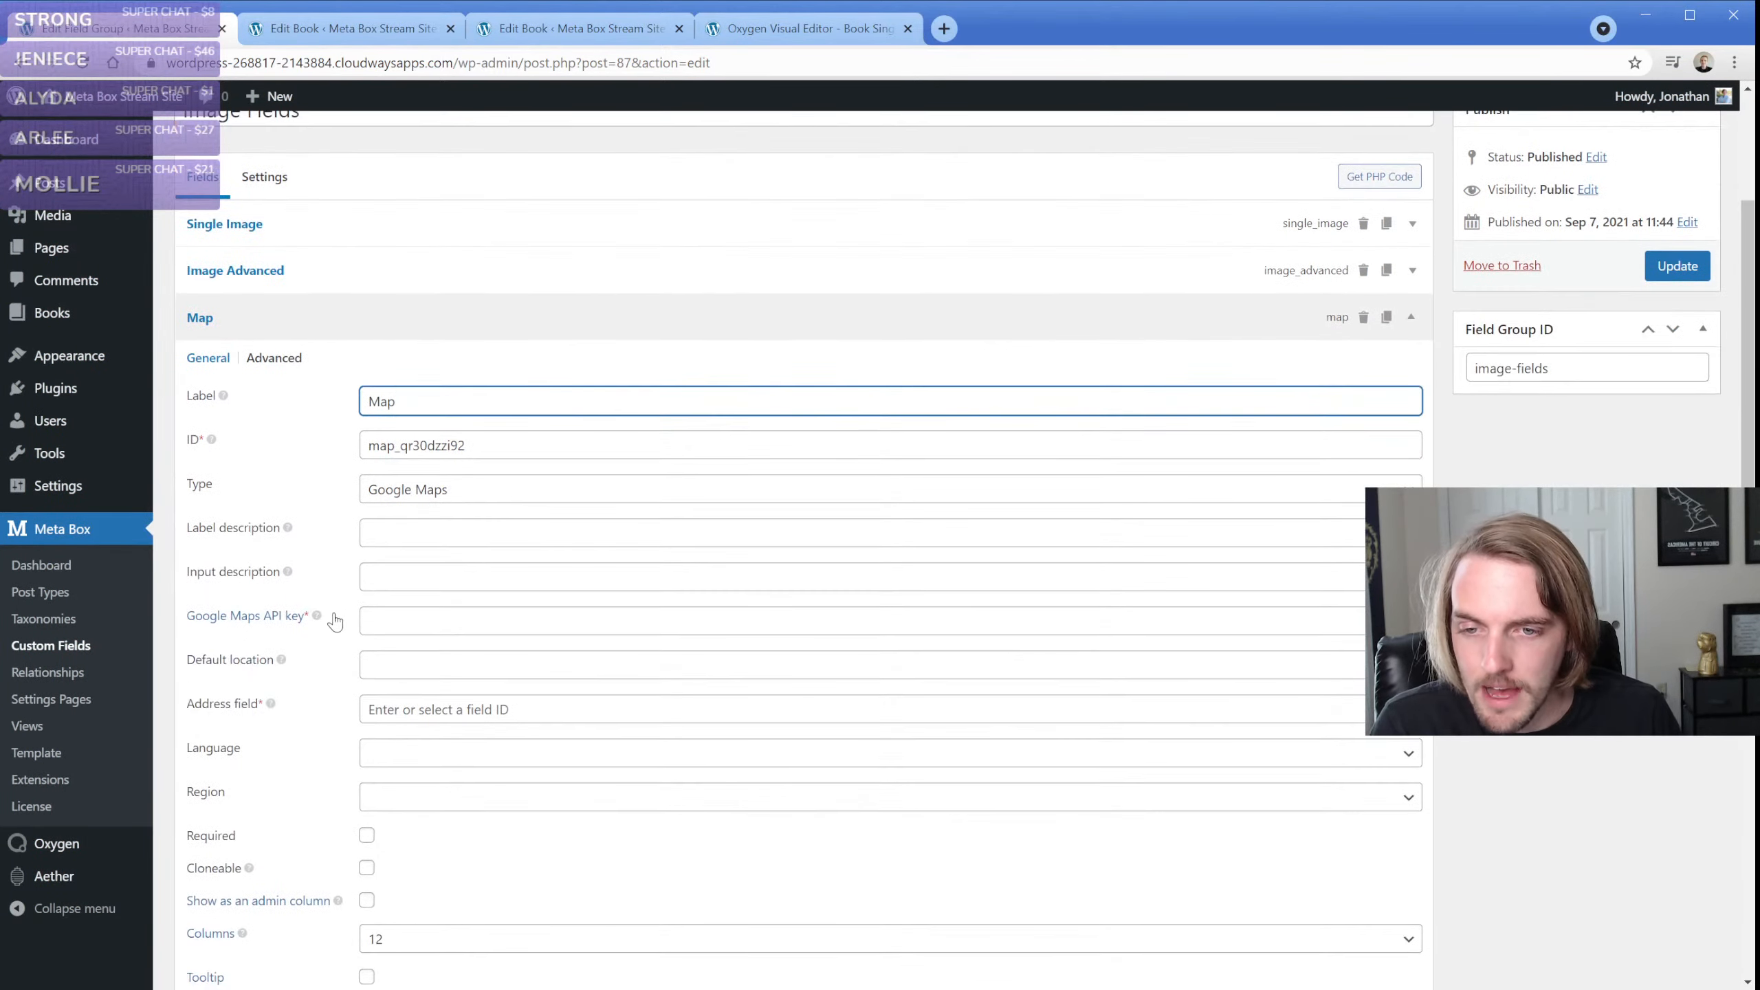
scroll(345, 589, "down", 2)
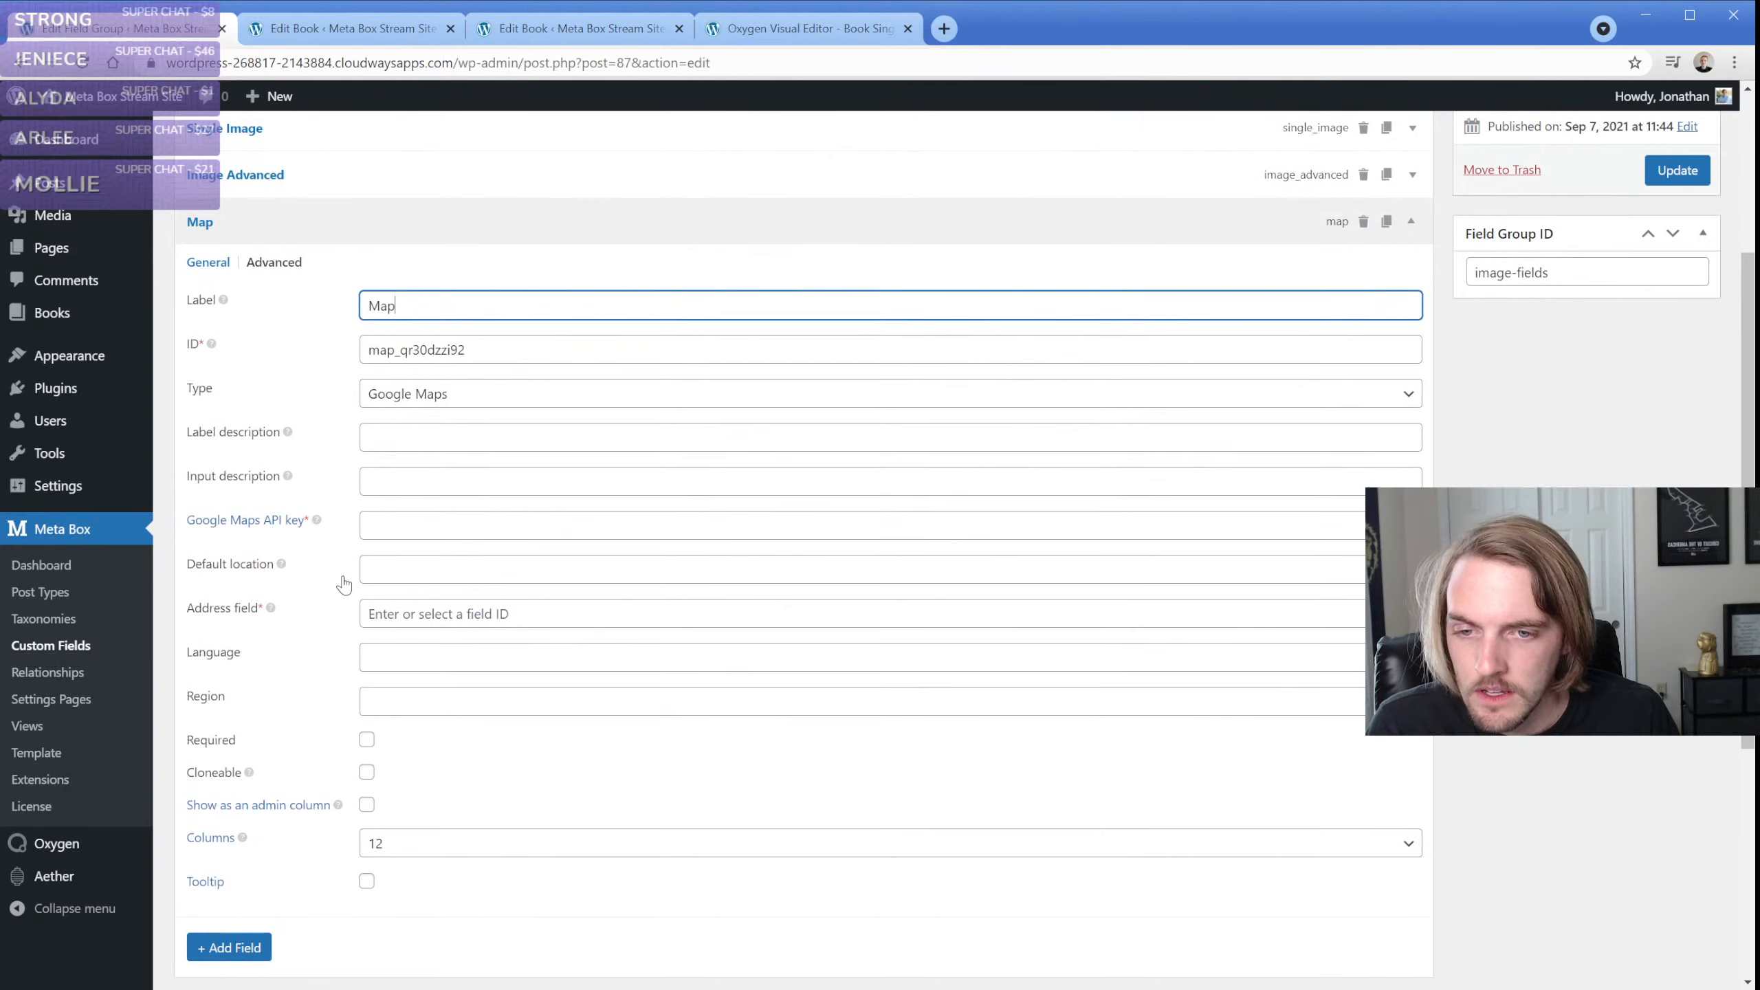
left_click(431, 614)
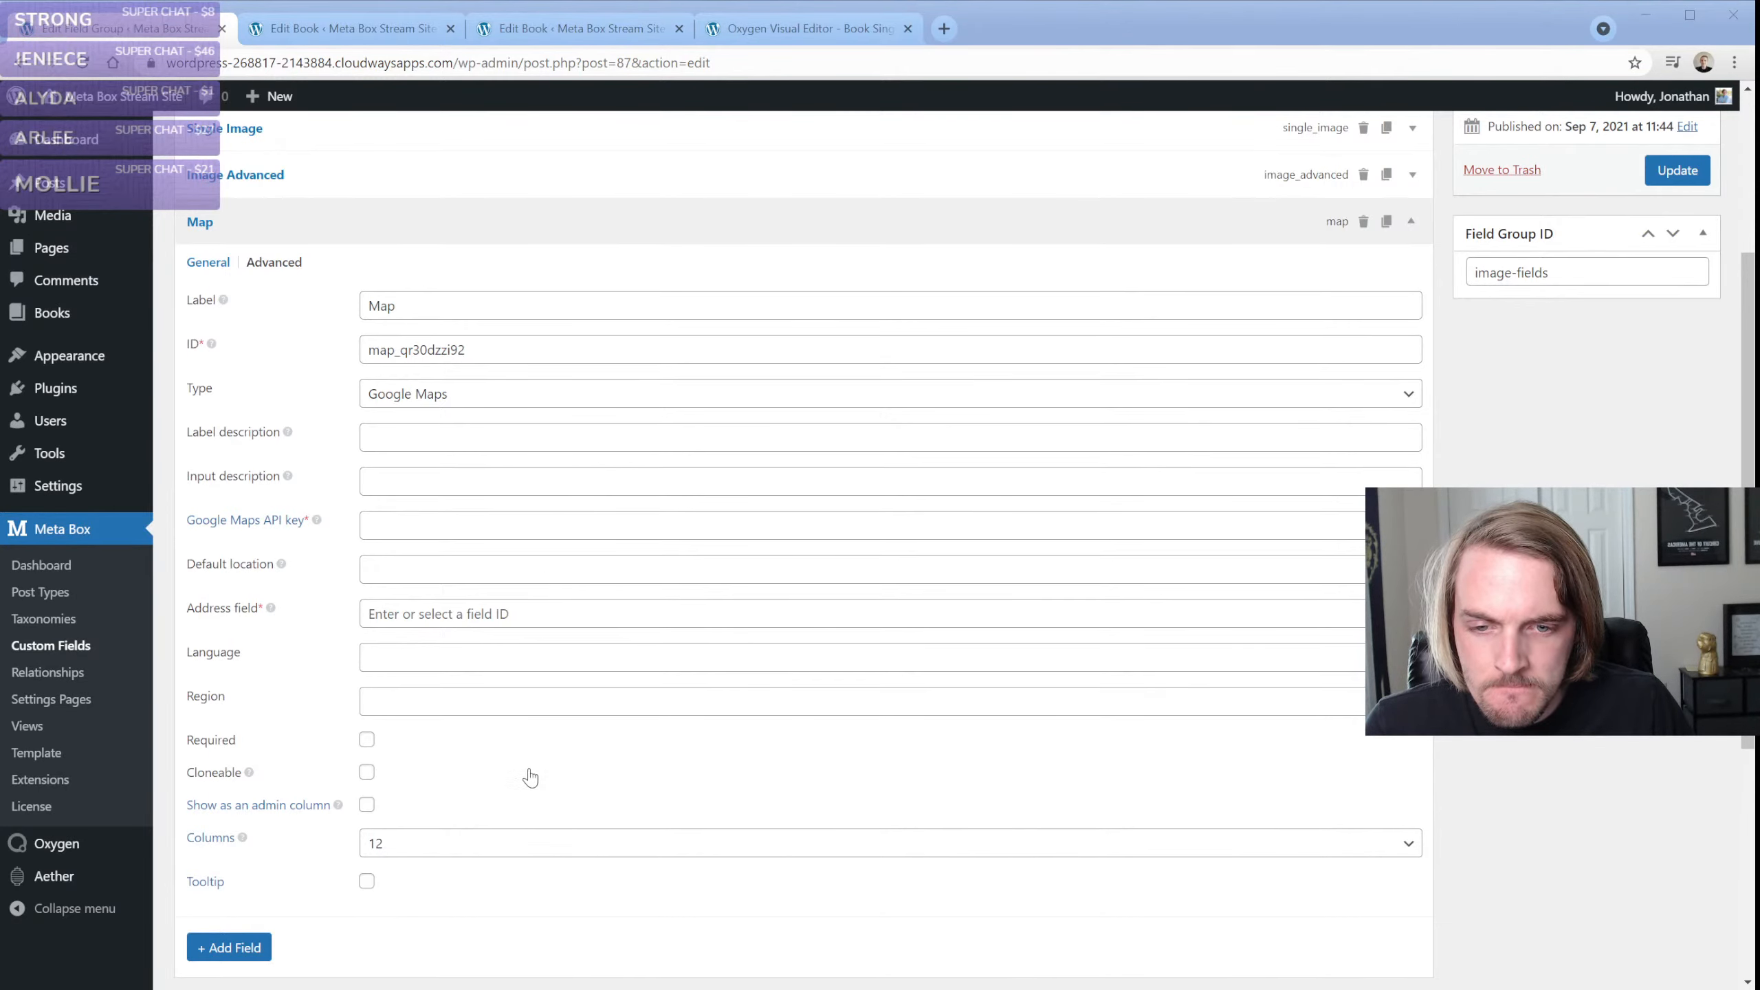
left_click(62, 33)
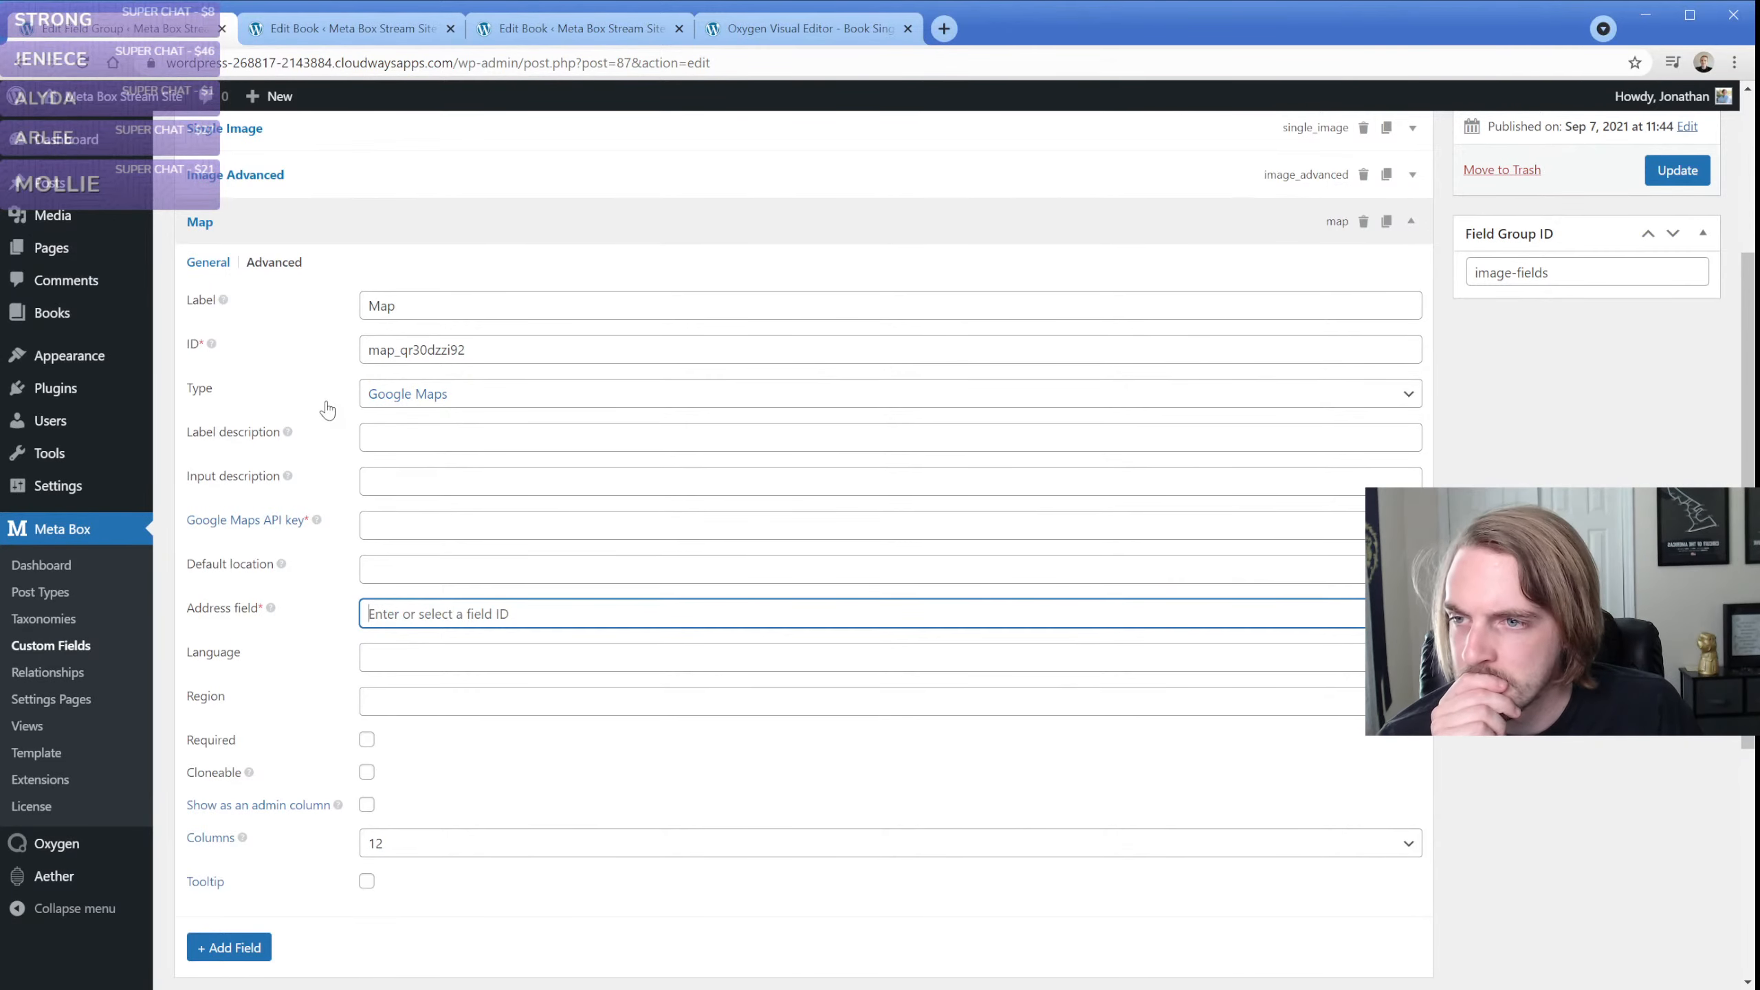
left_click(272, 235)
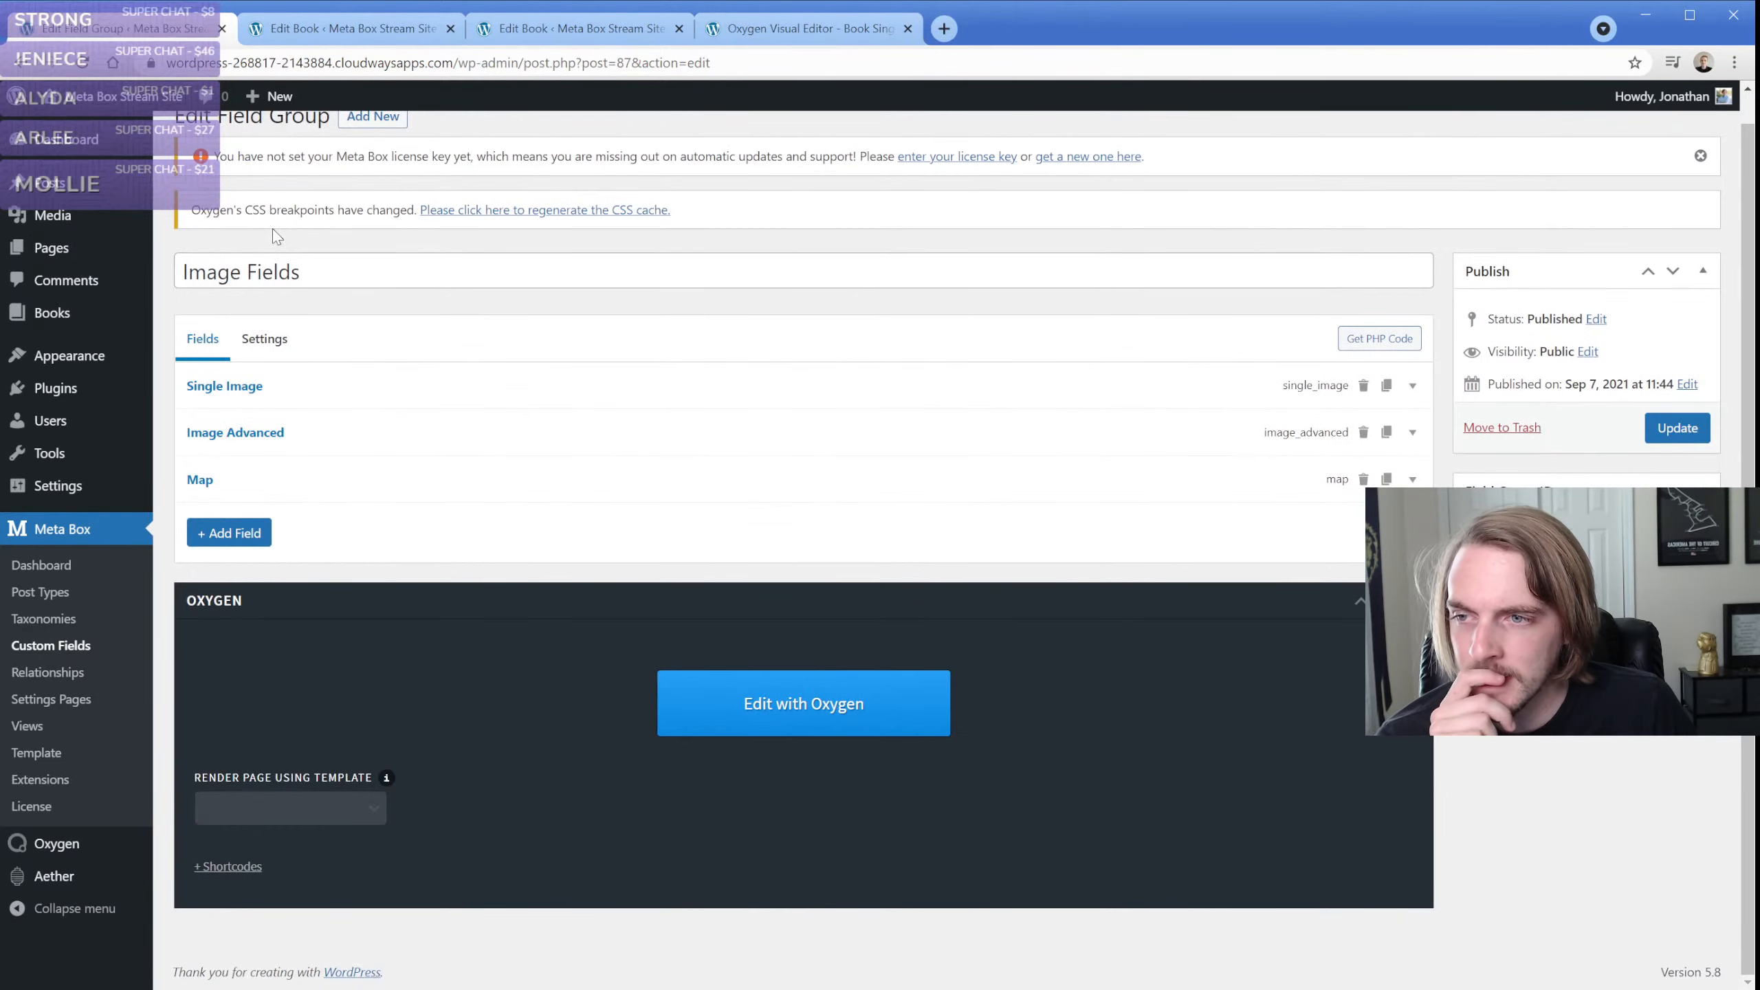
left_click(220, 542)
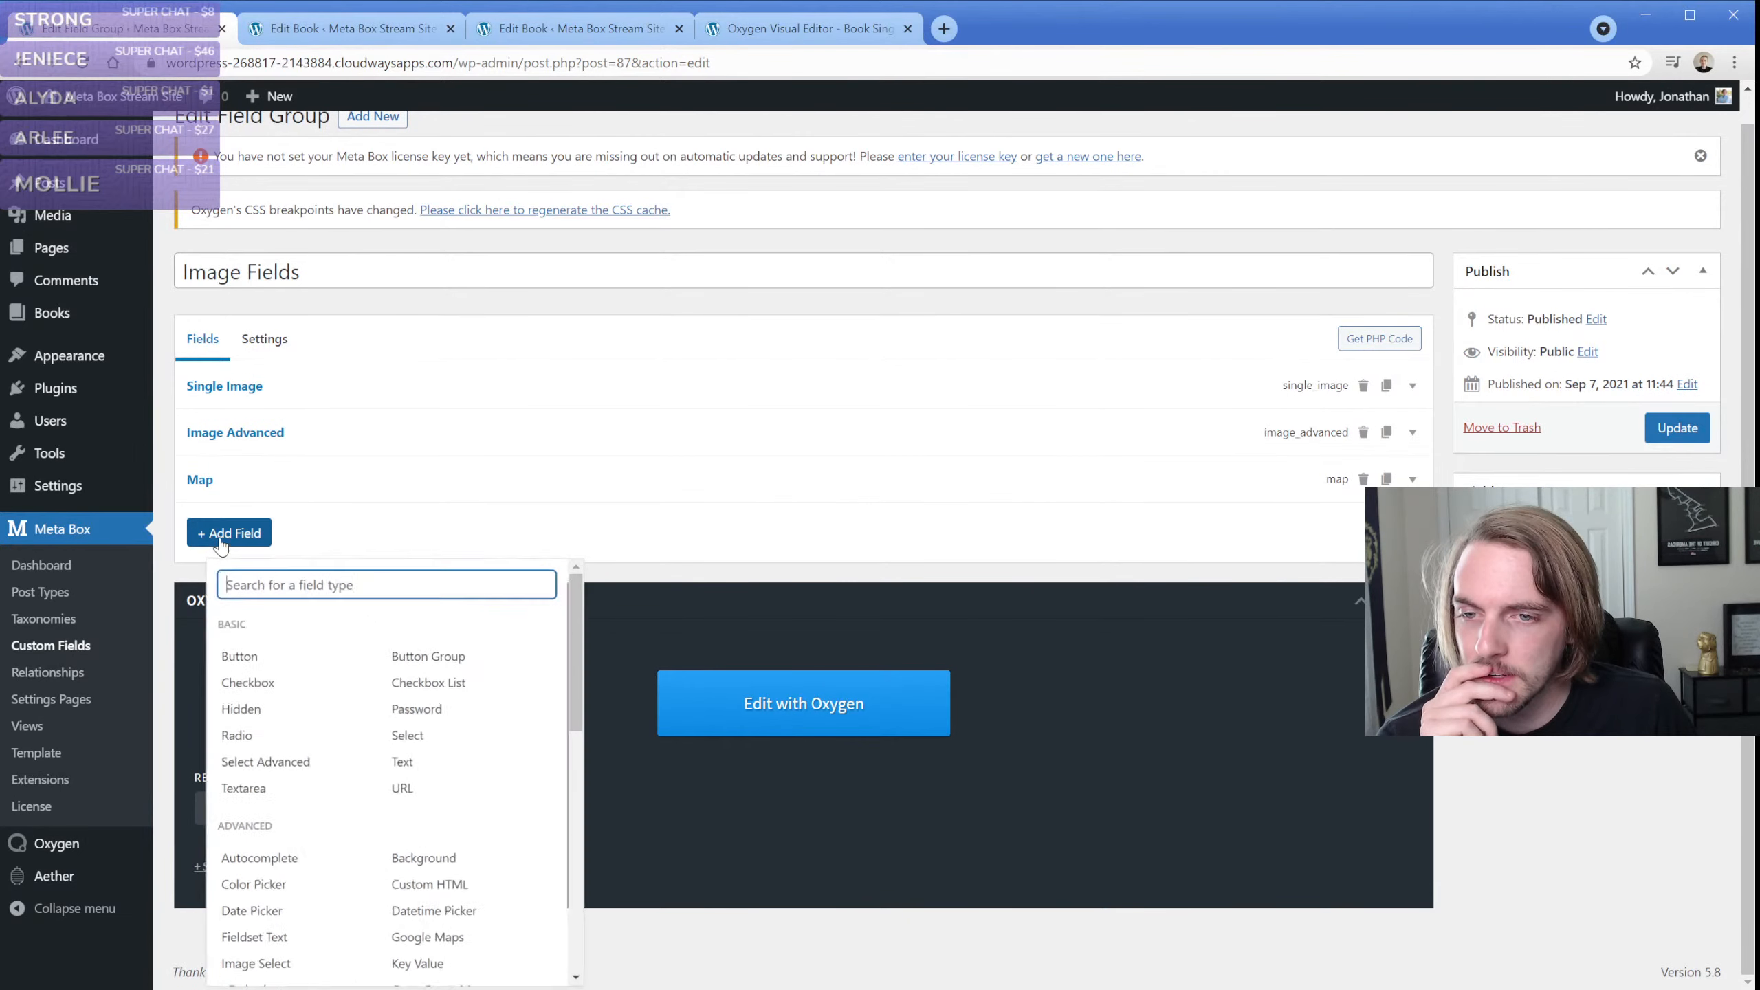
type("fo")
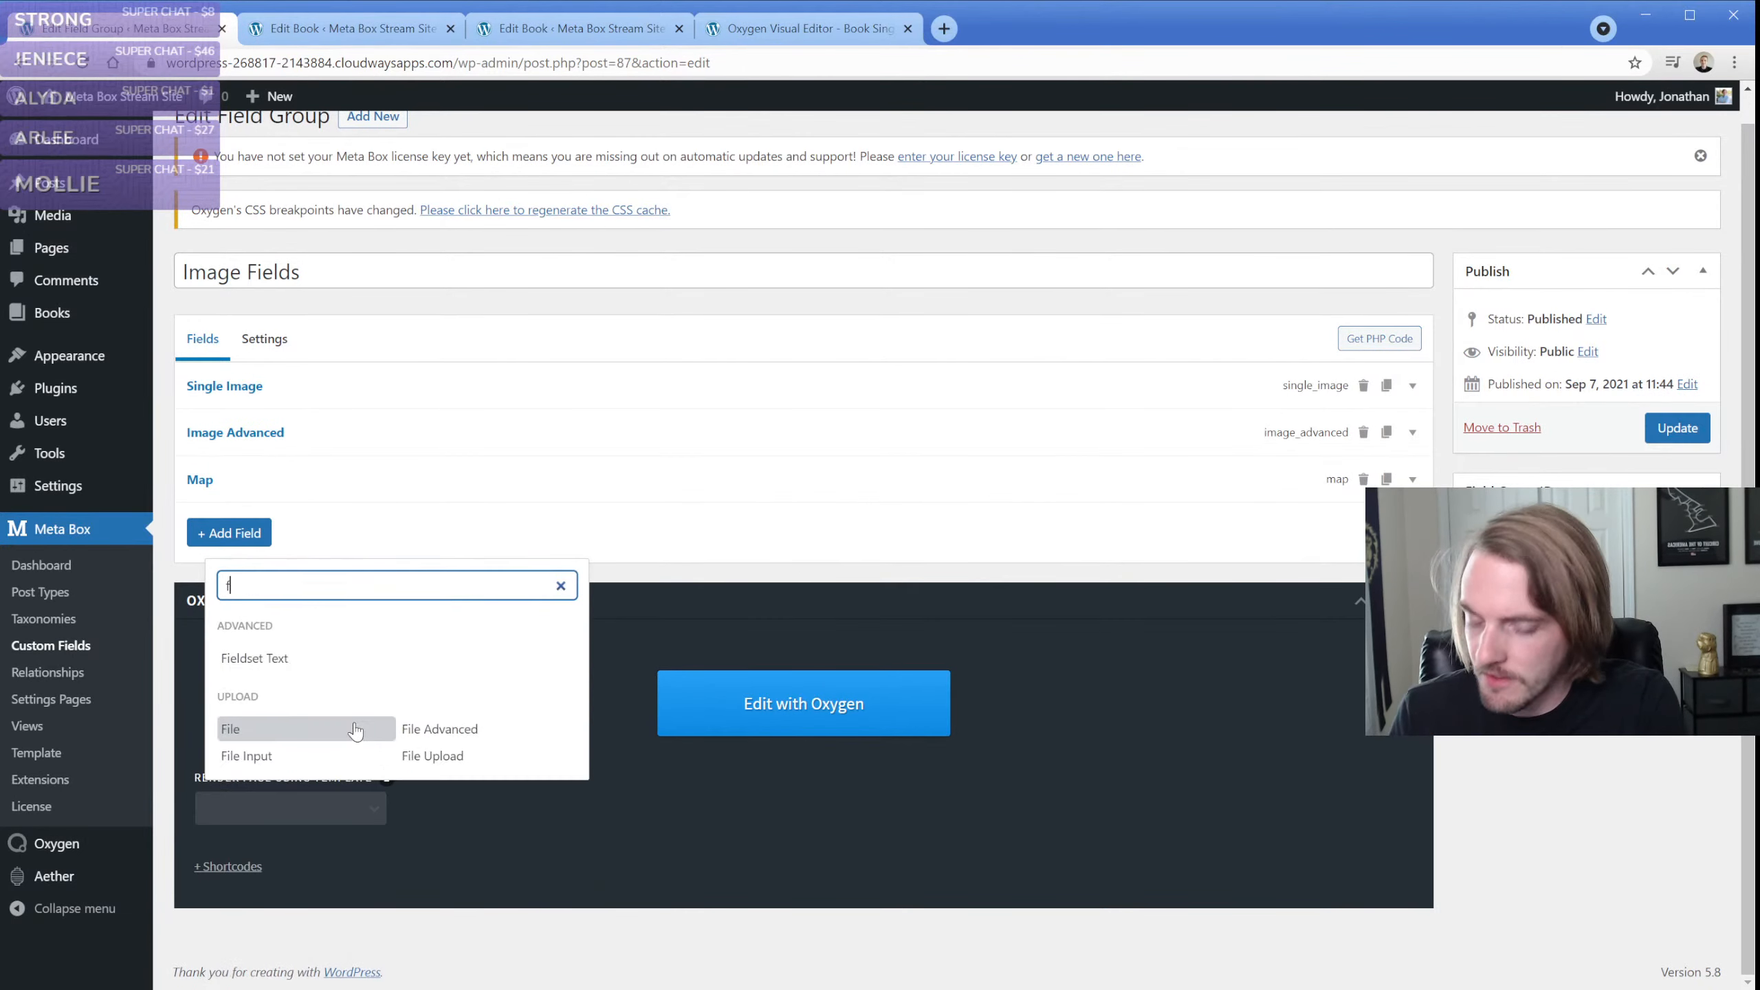
key("BackSpace")
key("BackSpace")
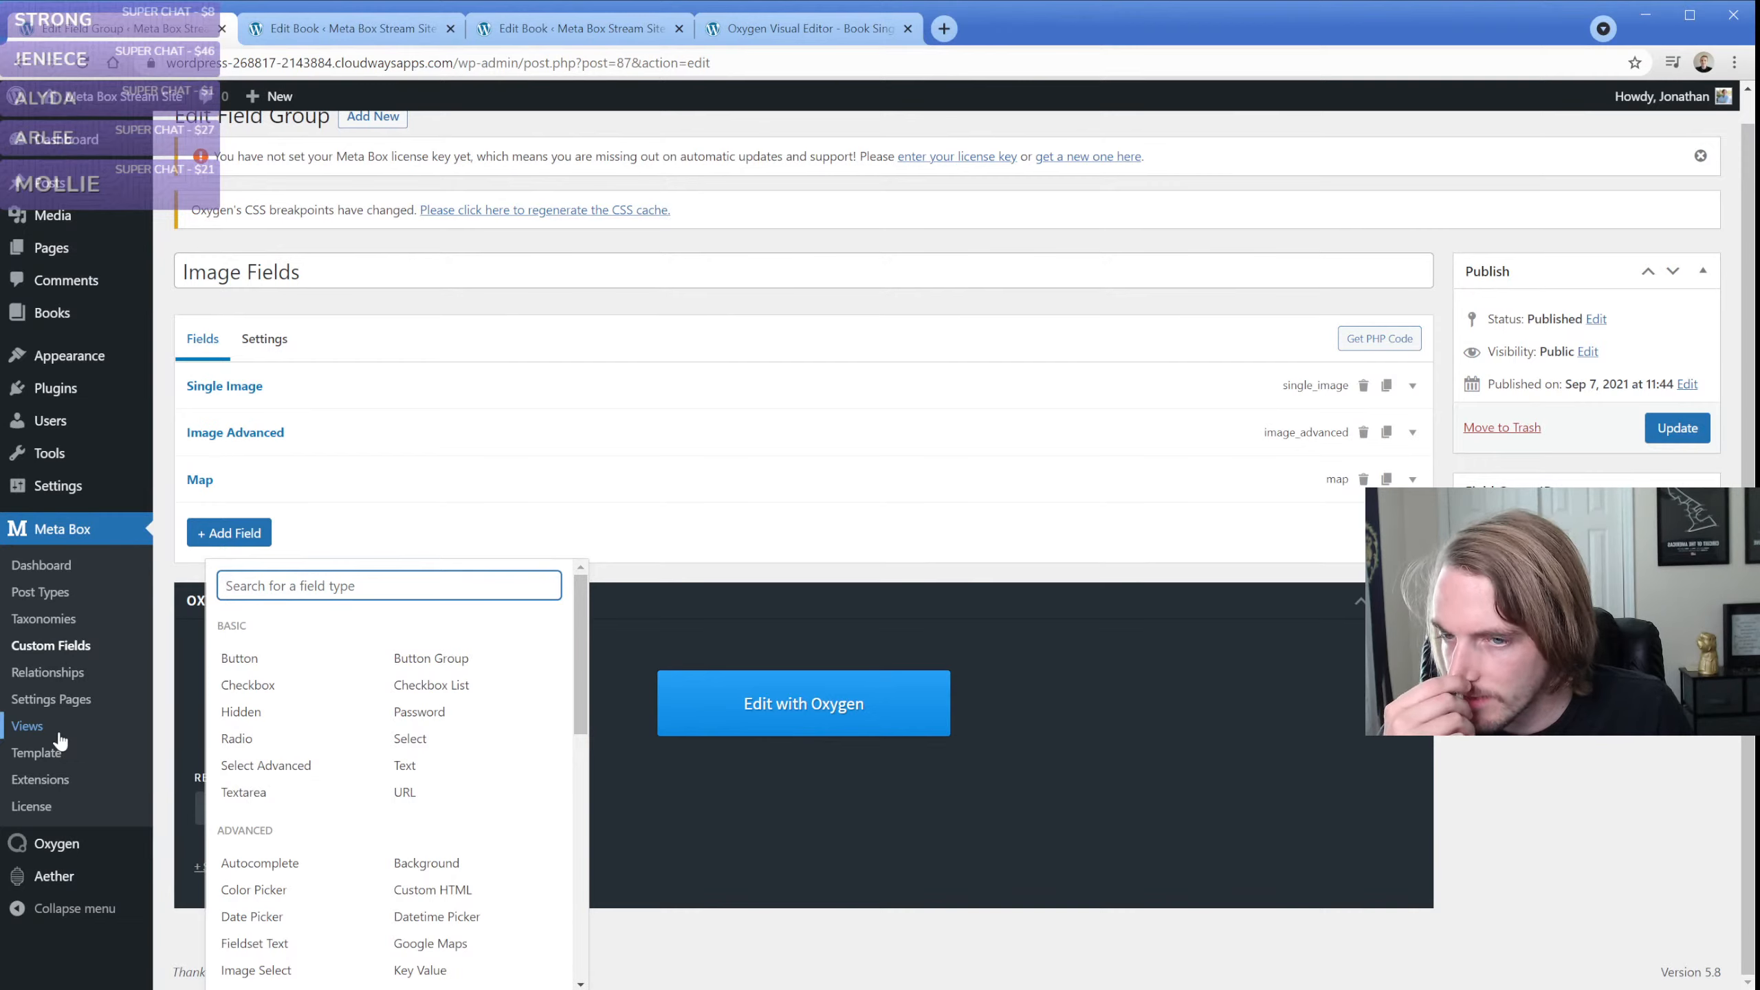
left_click(168, 533)
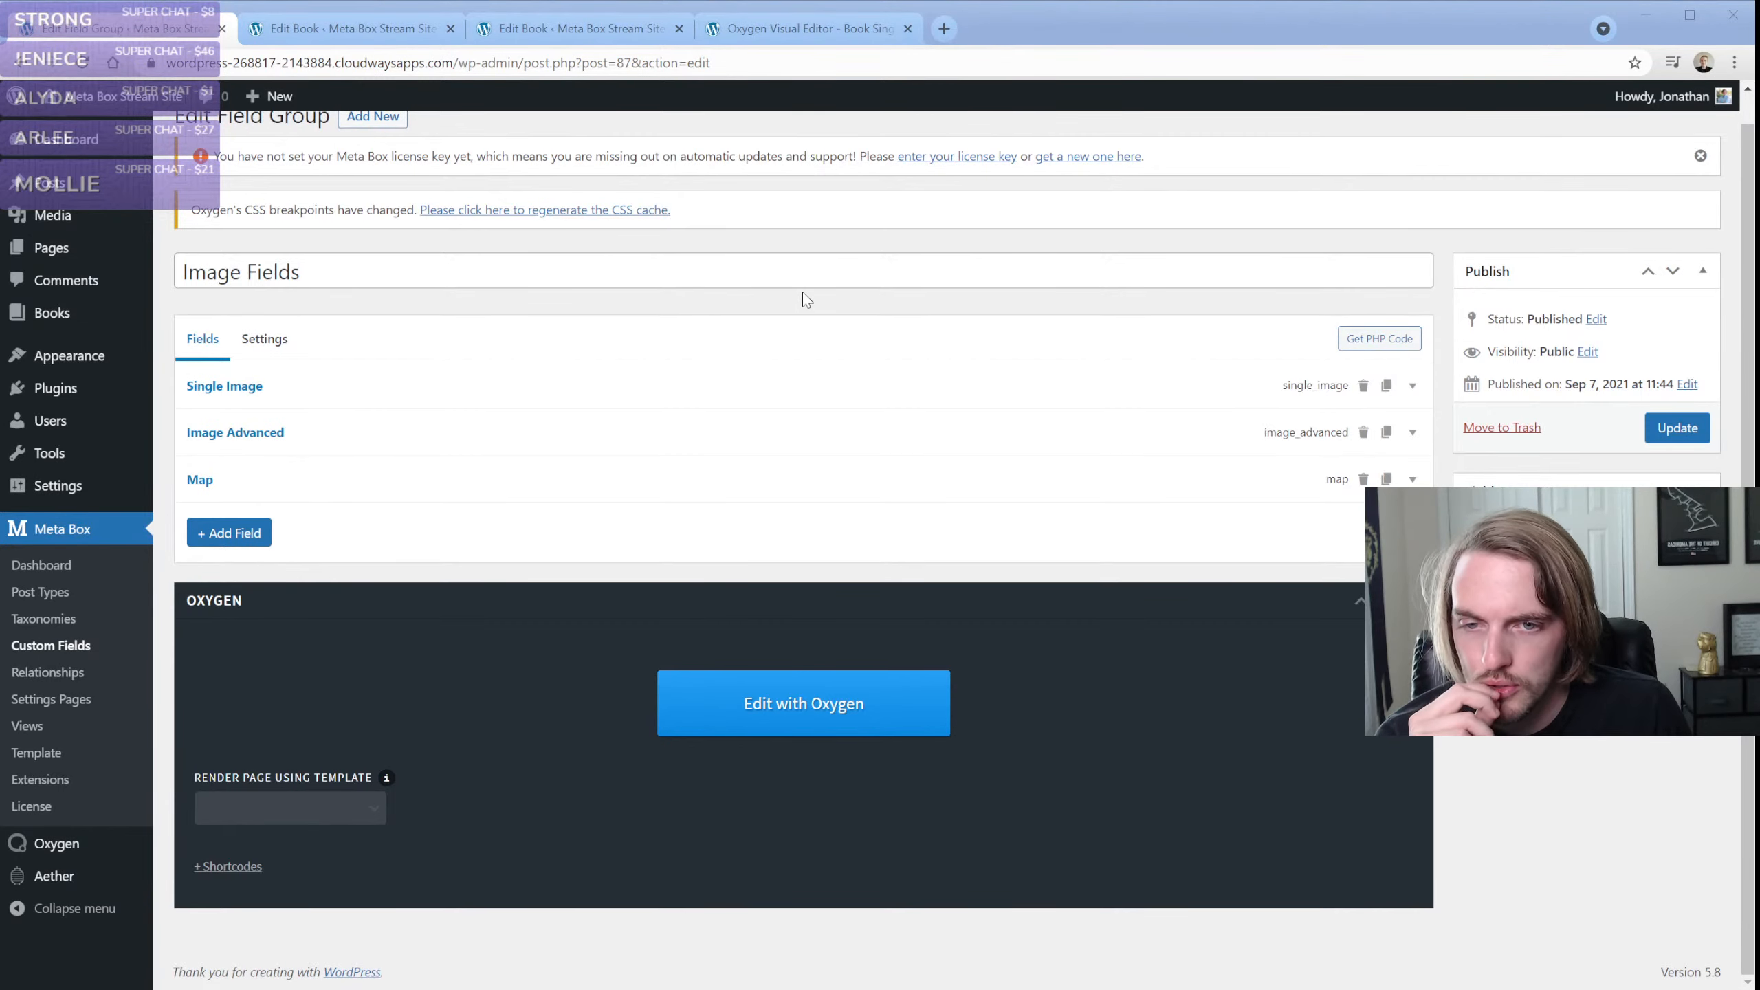
Expand the Map field and examine its general and advanced settings
left_click(37, 34)
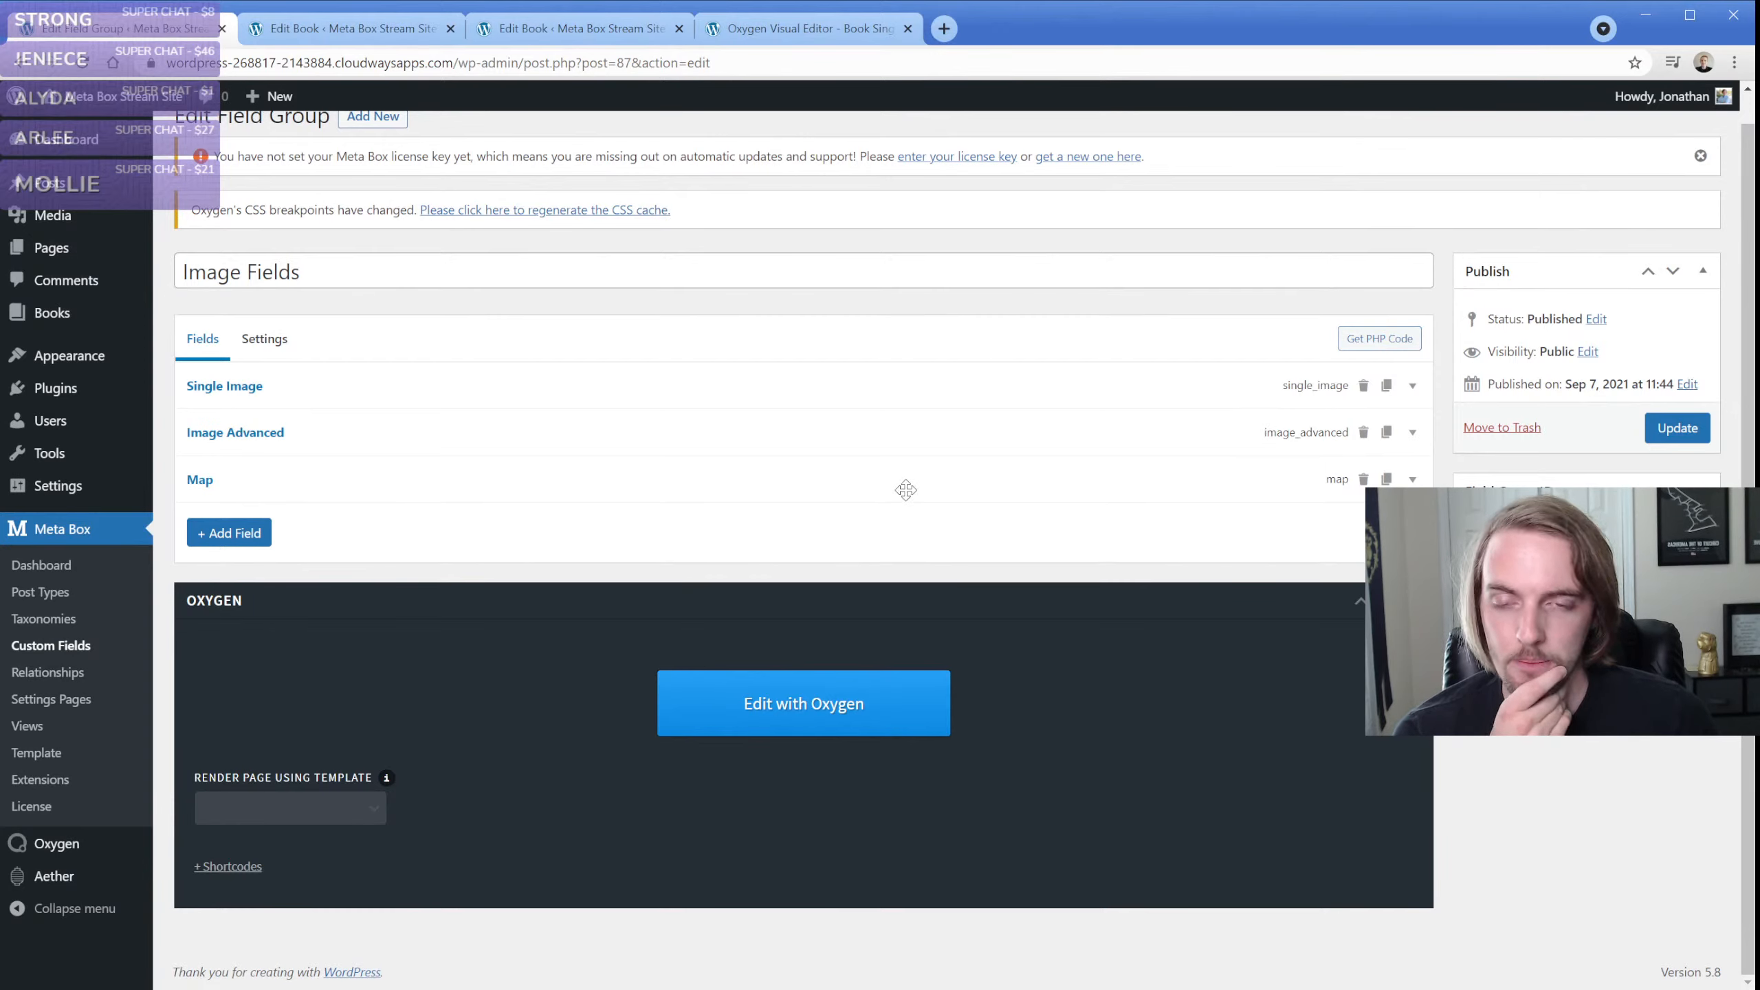
left_click(790, 484)
scroll(340, 544, "down", 4)
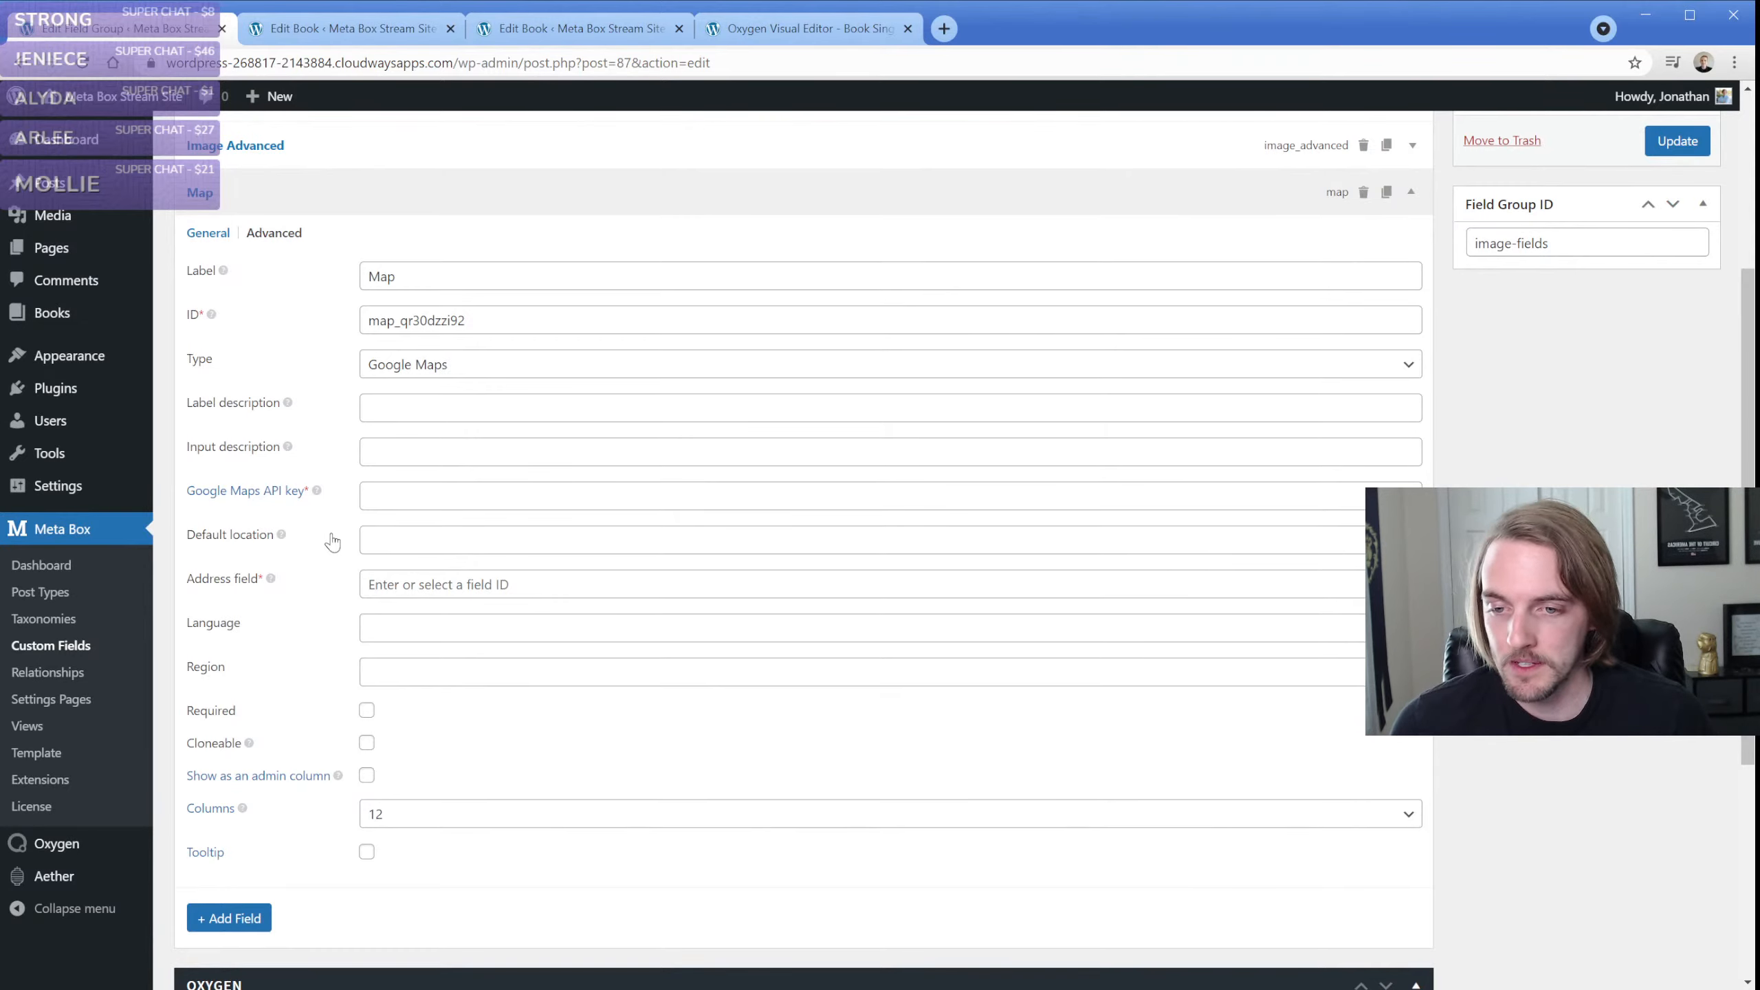
left_click(270, 235)
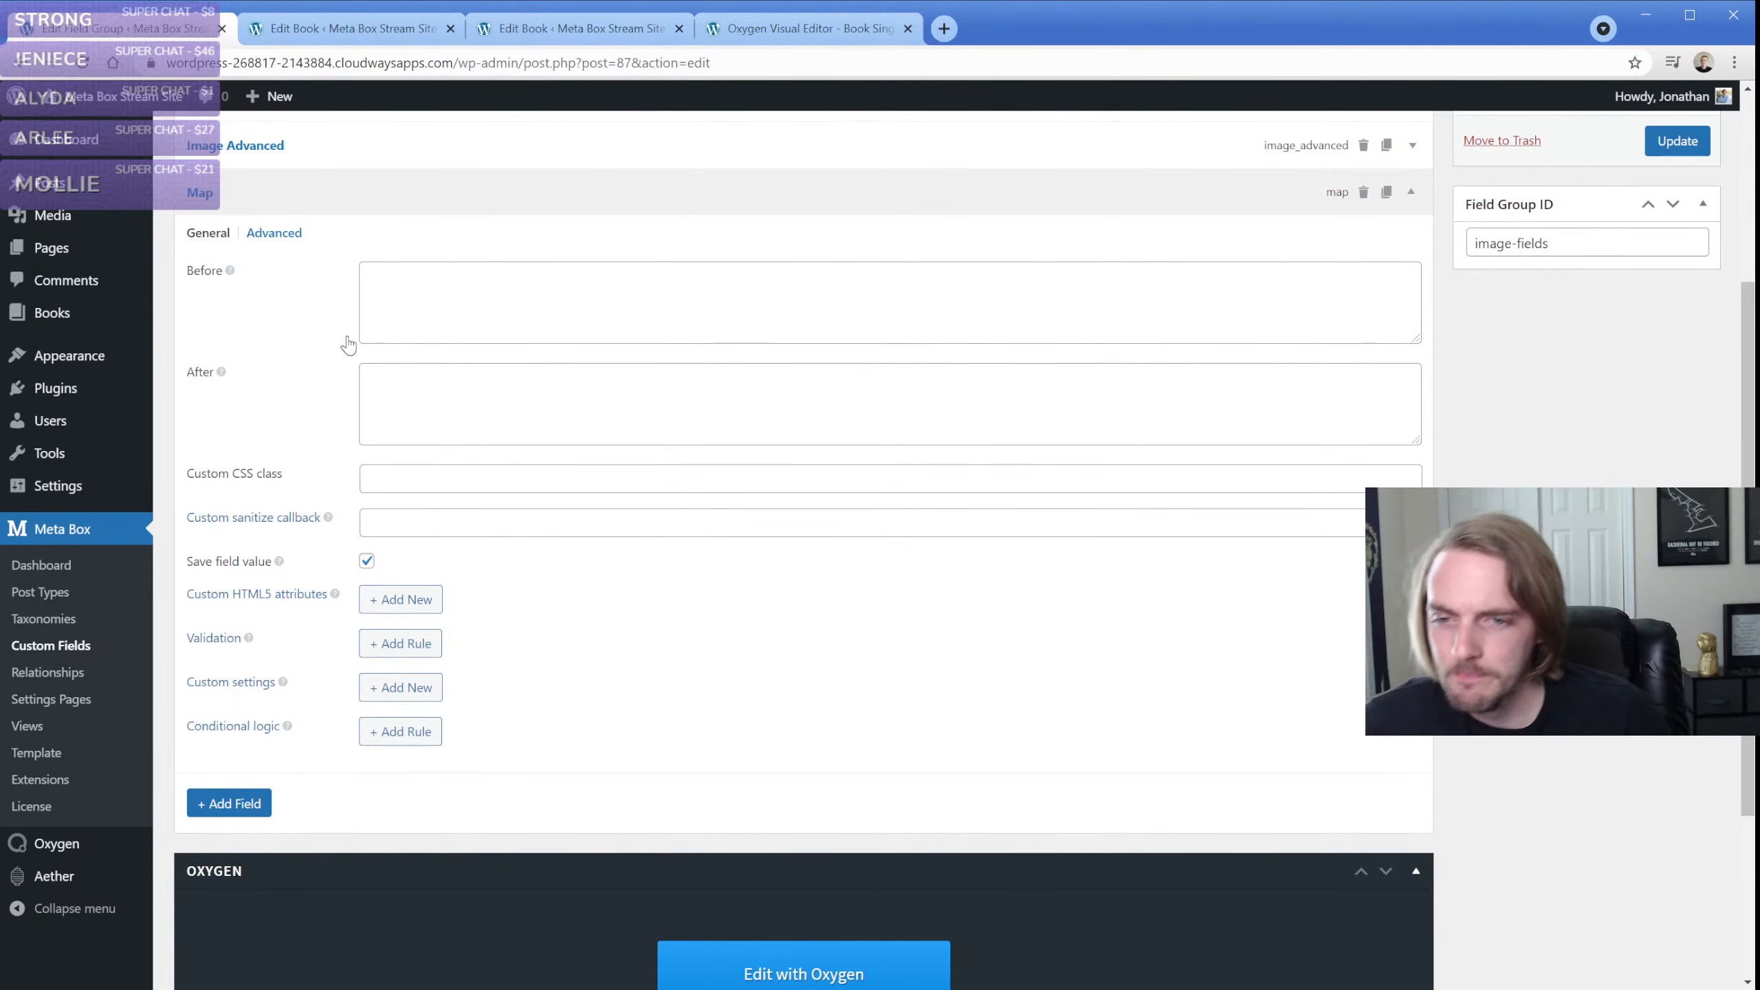
left_click(208, 233)
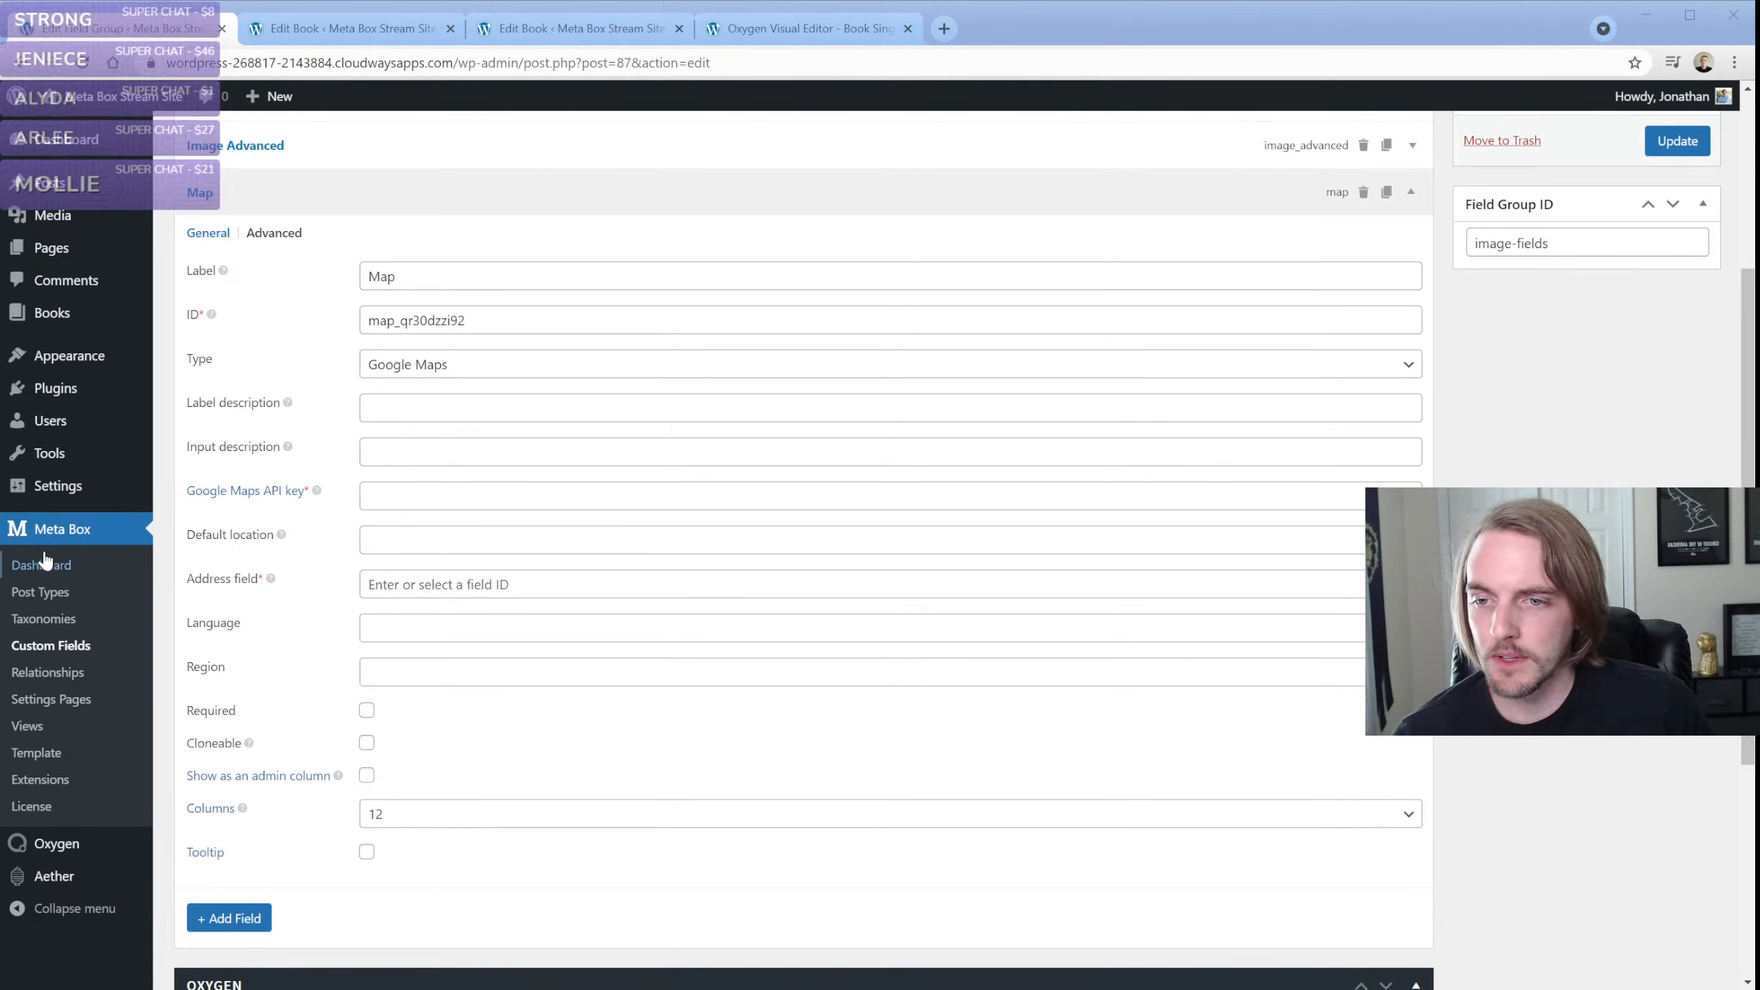
Leave the field group without updating it and reopen Image Fields from the Custom Fields list for editing
left_click(68, 654)
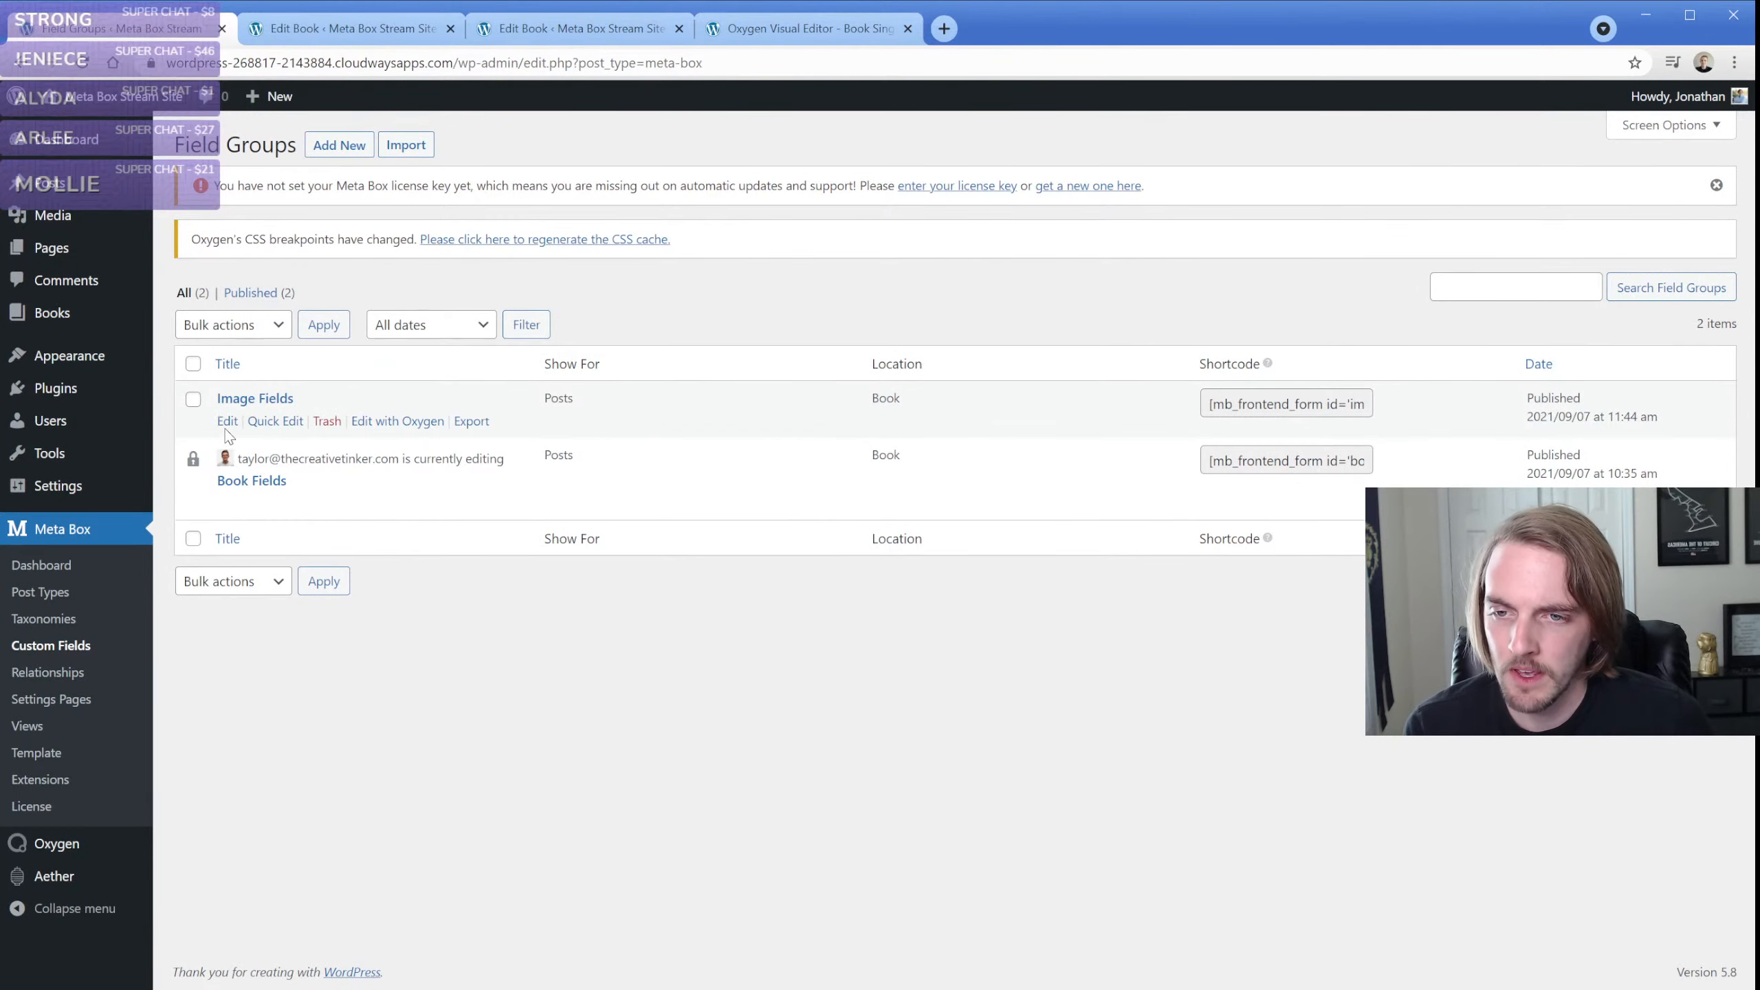
left_click(228, 422)
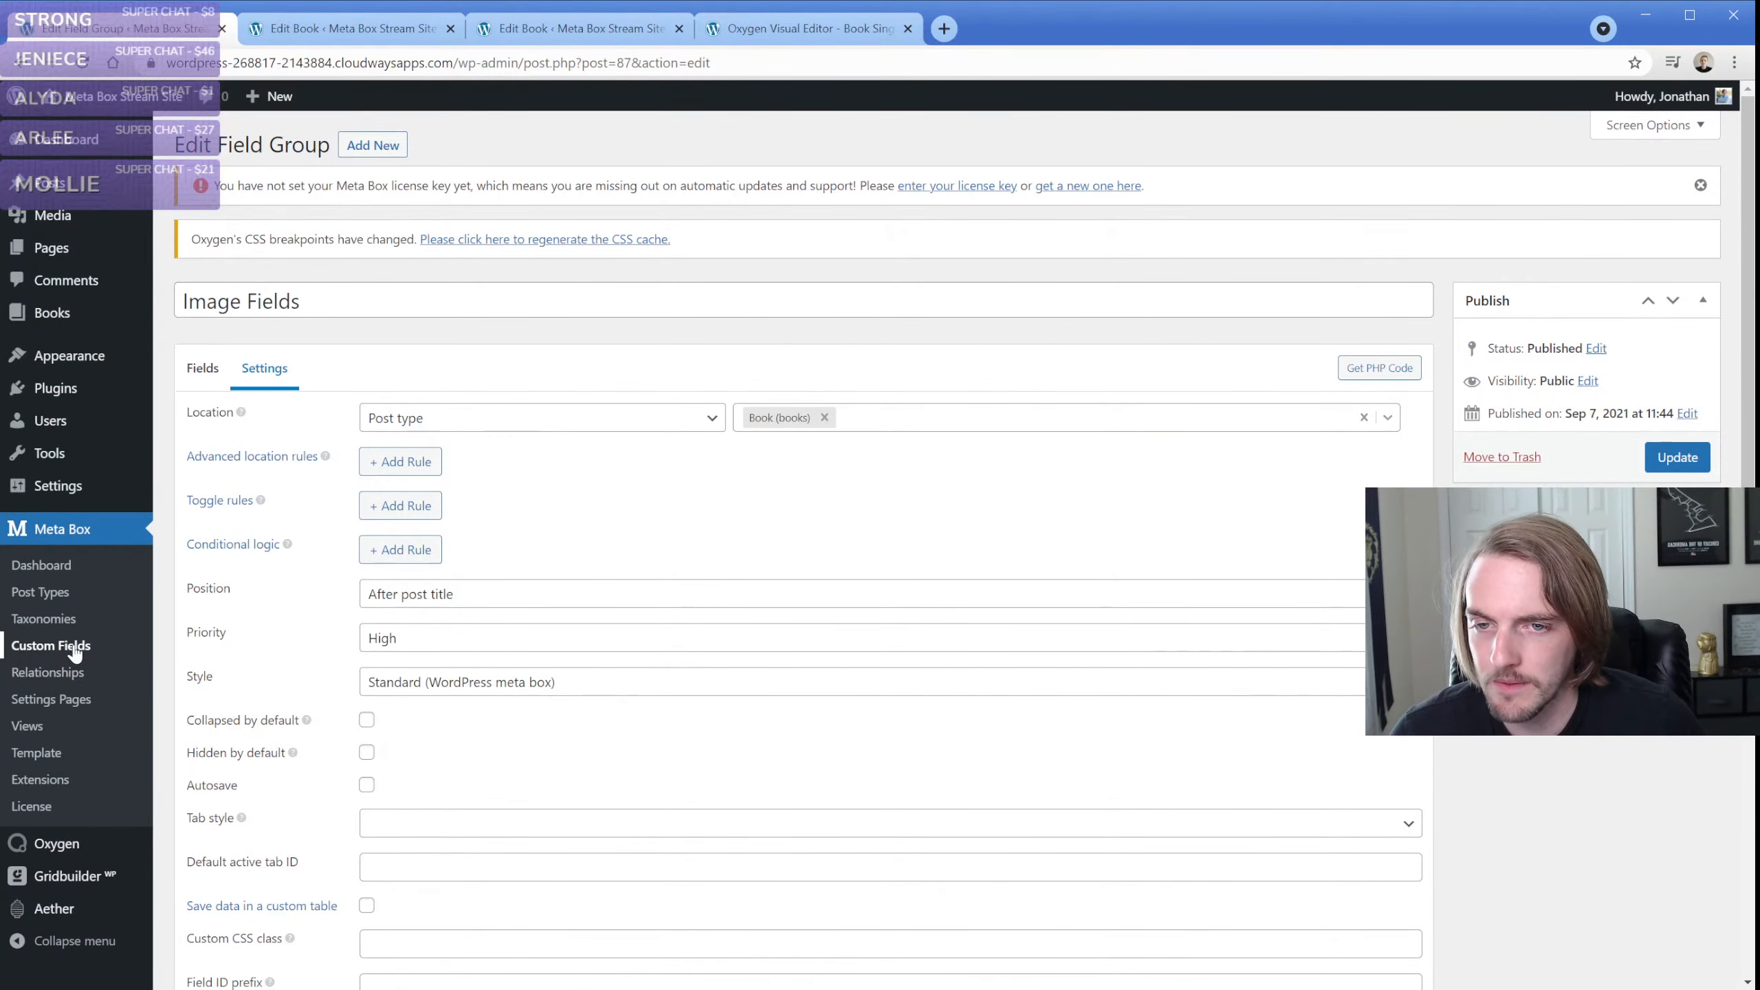
Collapse the Image Advanced field in the group's field list, search the addable field types for "relation", and clear the search
left_click(199, 375)
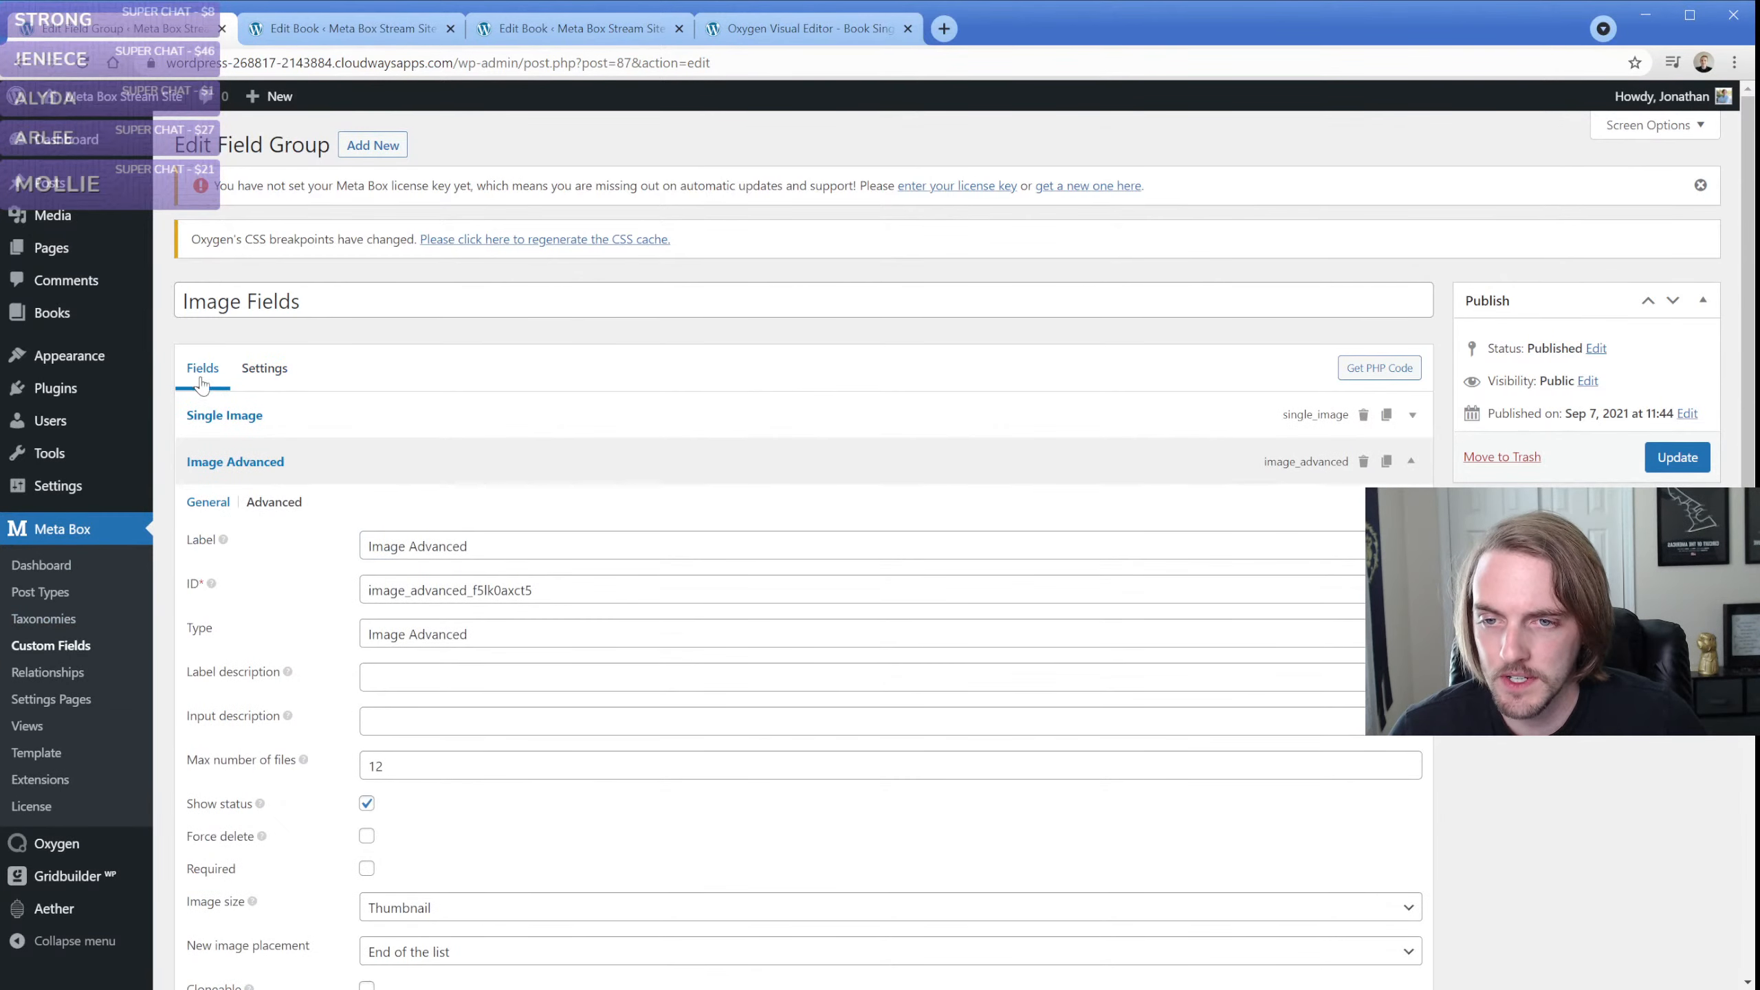
left_click(331, 471)
left_click(229, 515)
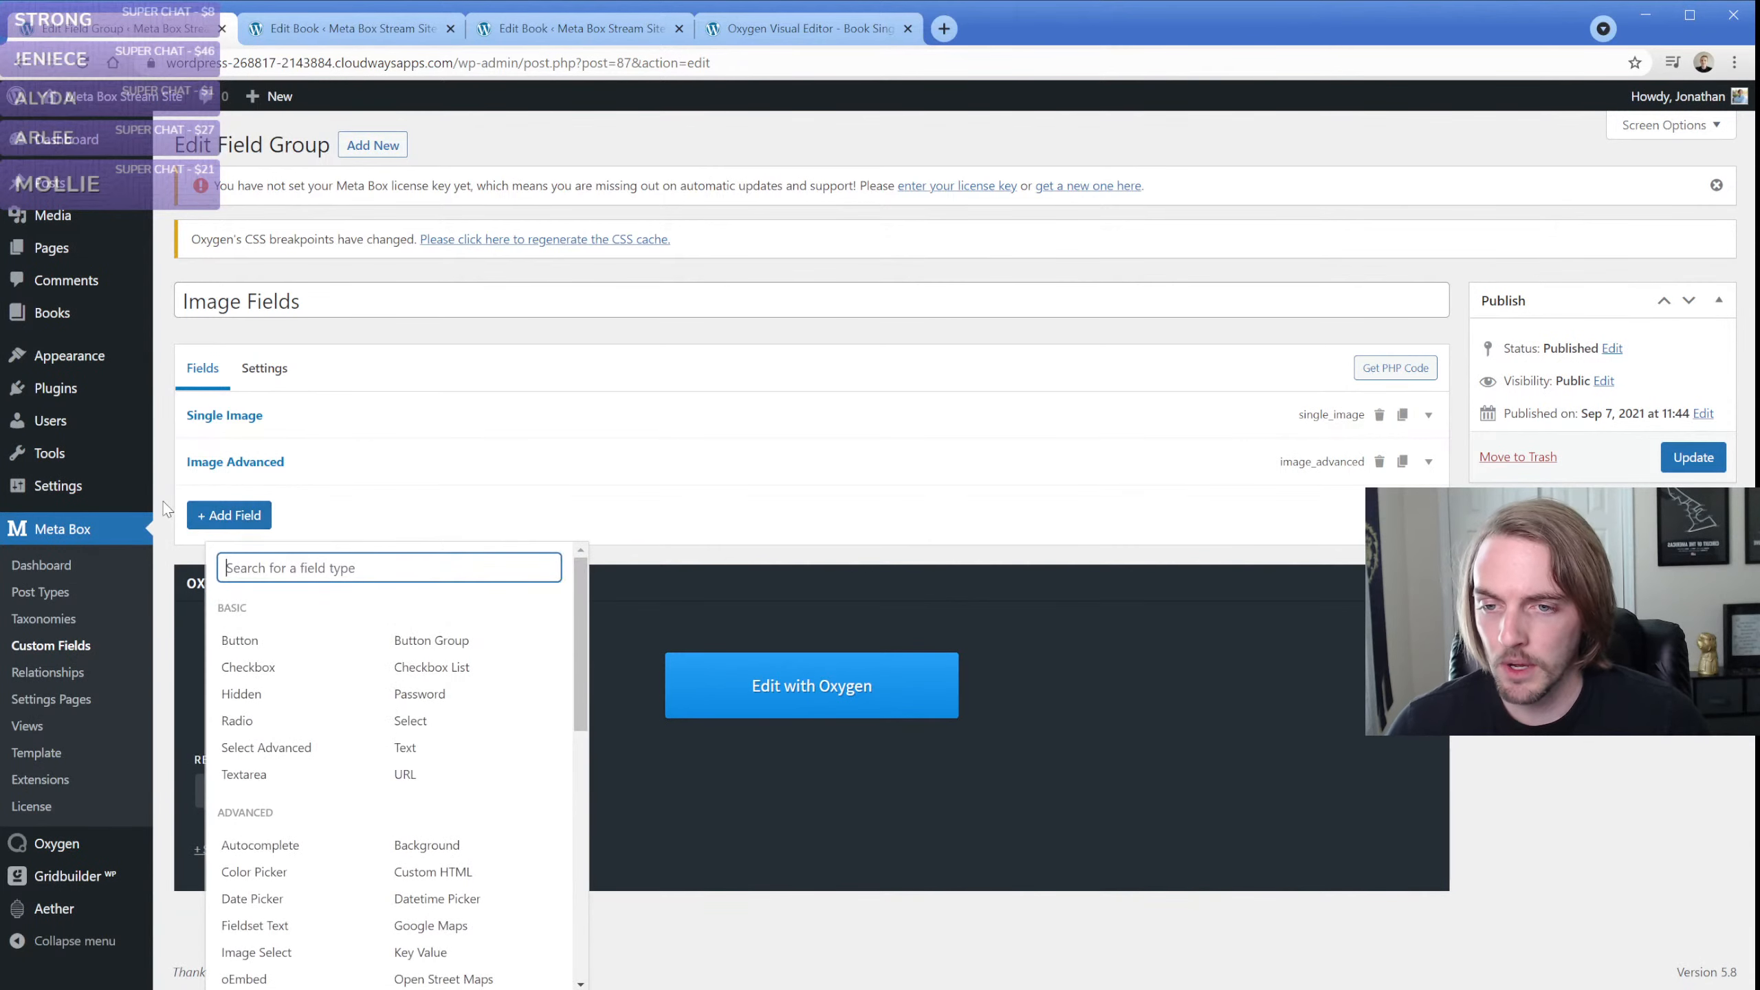
type("relation")
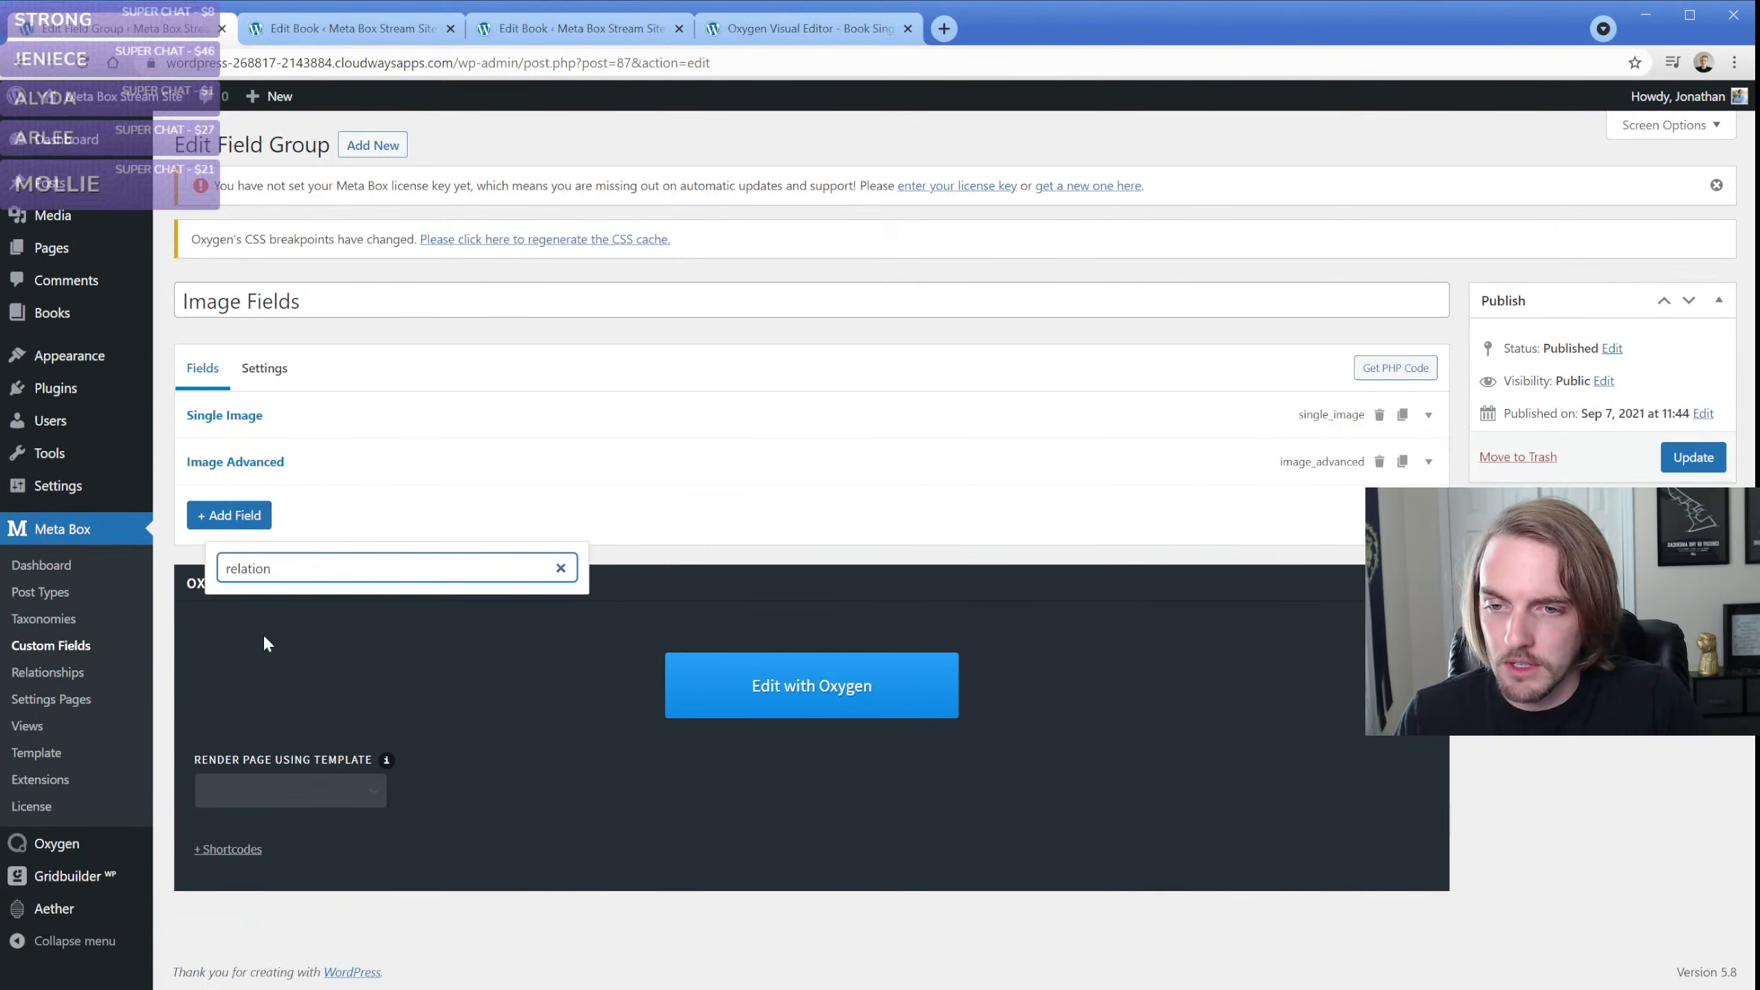
key("ctrl+a")
key("BackSpace")
Look through all the addable field types from Basic to Layout for a relationship option, and close the list without adding one
scroll(270, 666, "down", 2)
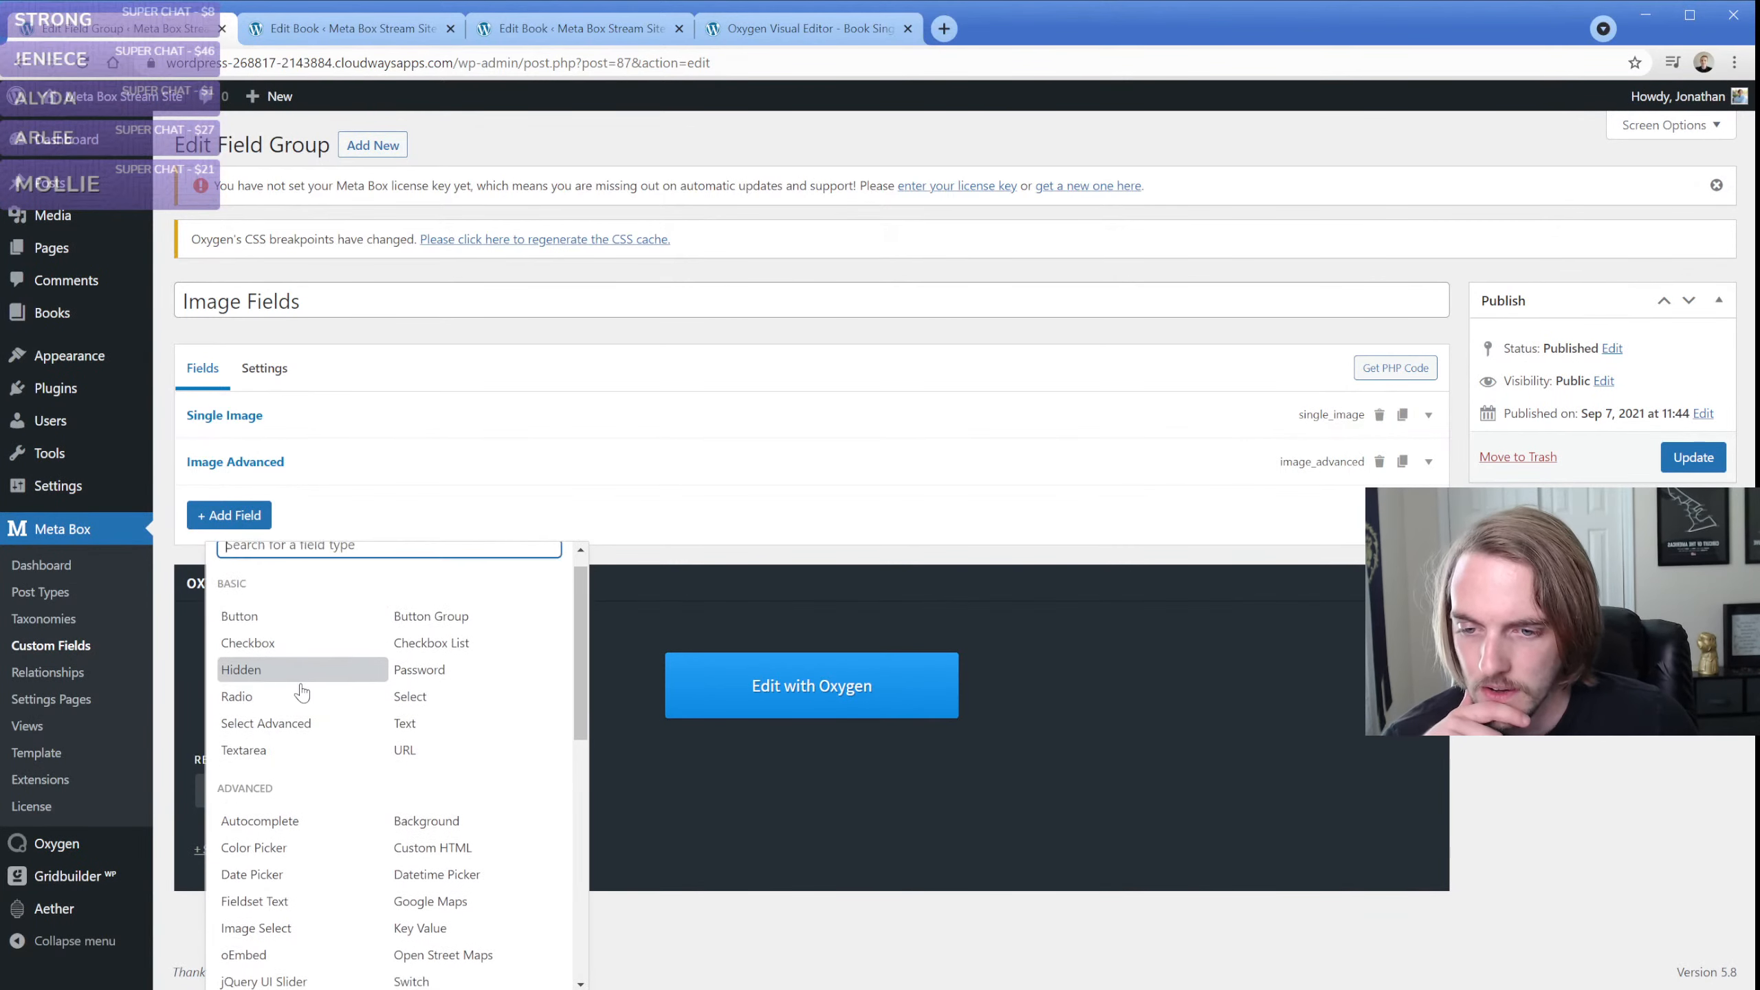
scroll(362, 721, "down", 6)
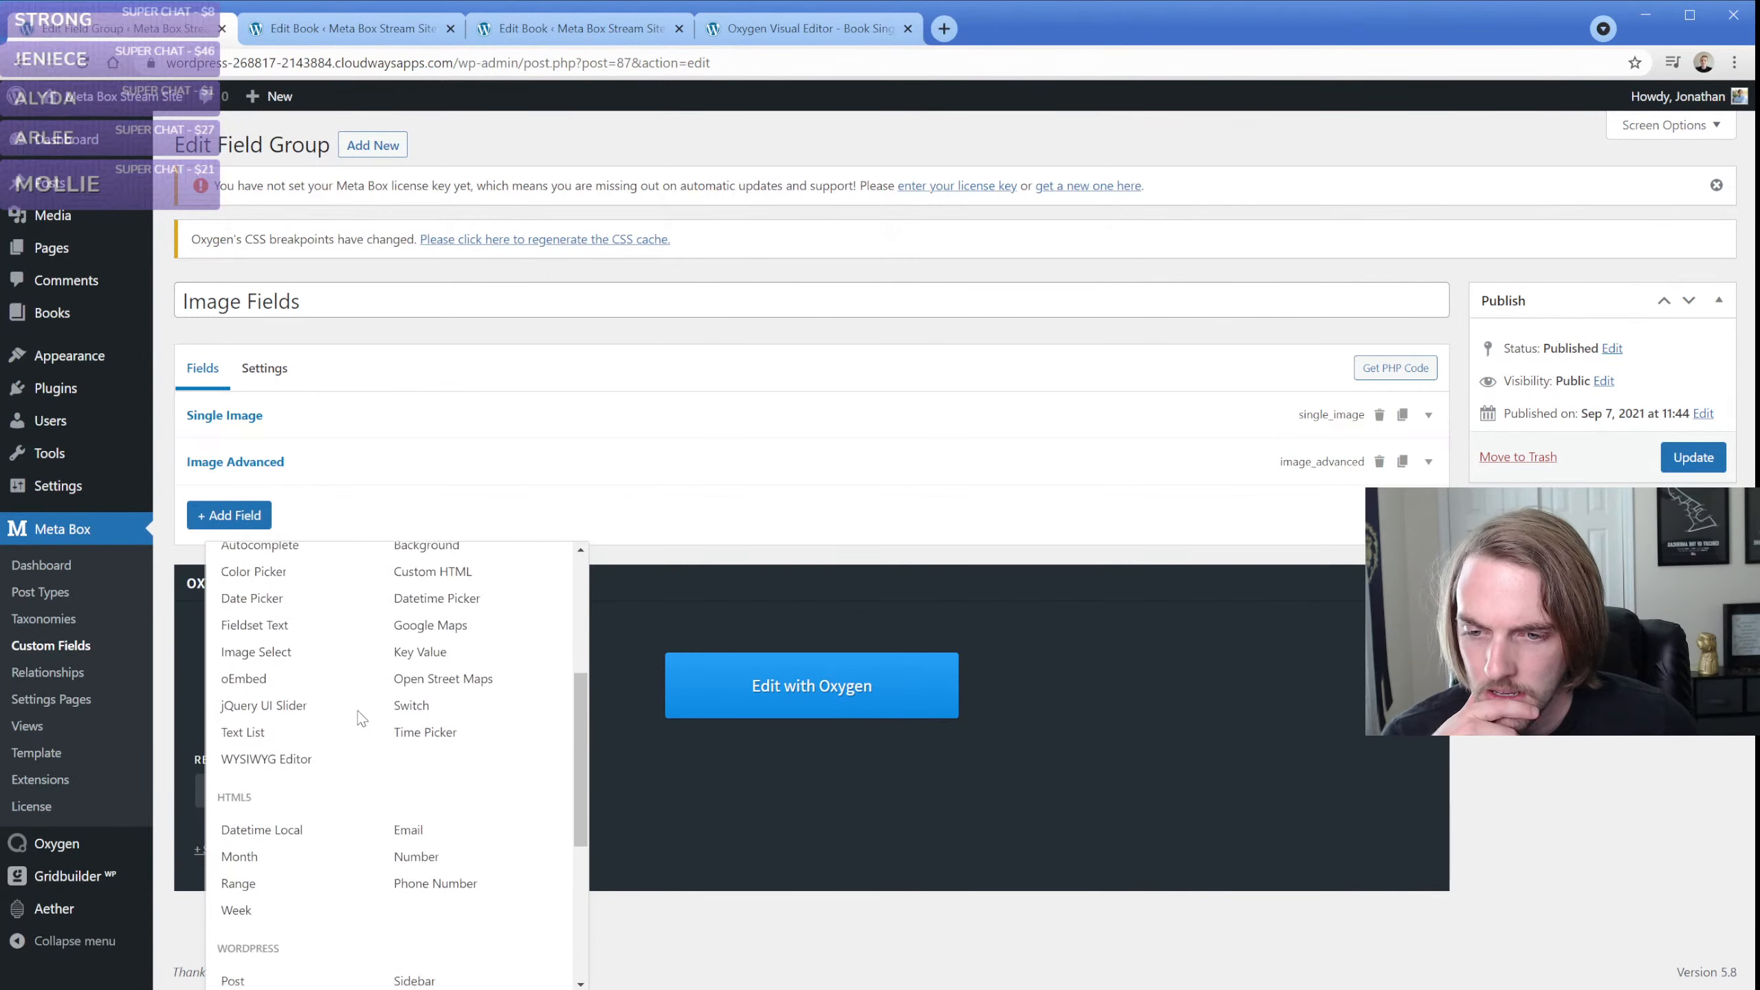
scroll(361, 721, "up", 8)
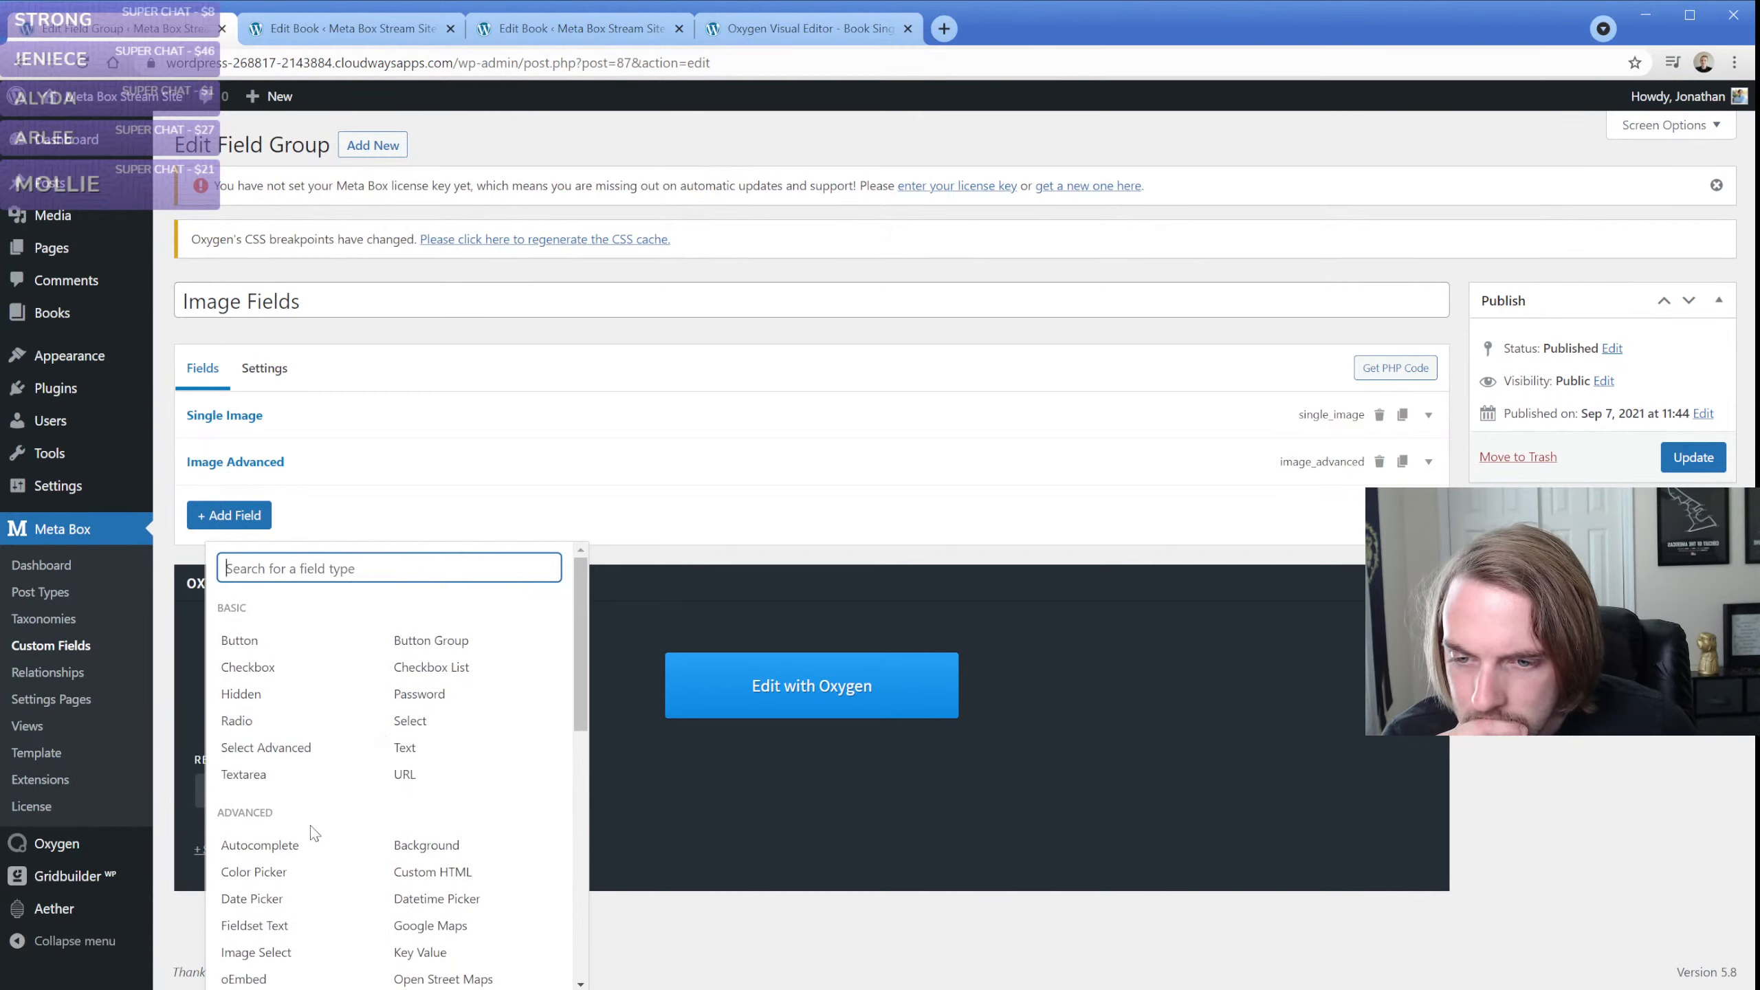
scroll(298, 832, "down", 2)
scroll(290, 861, "down", 1)
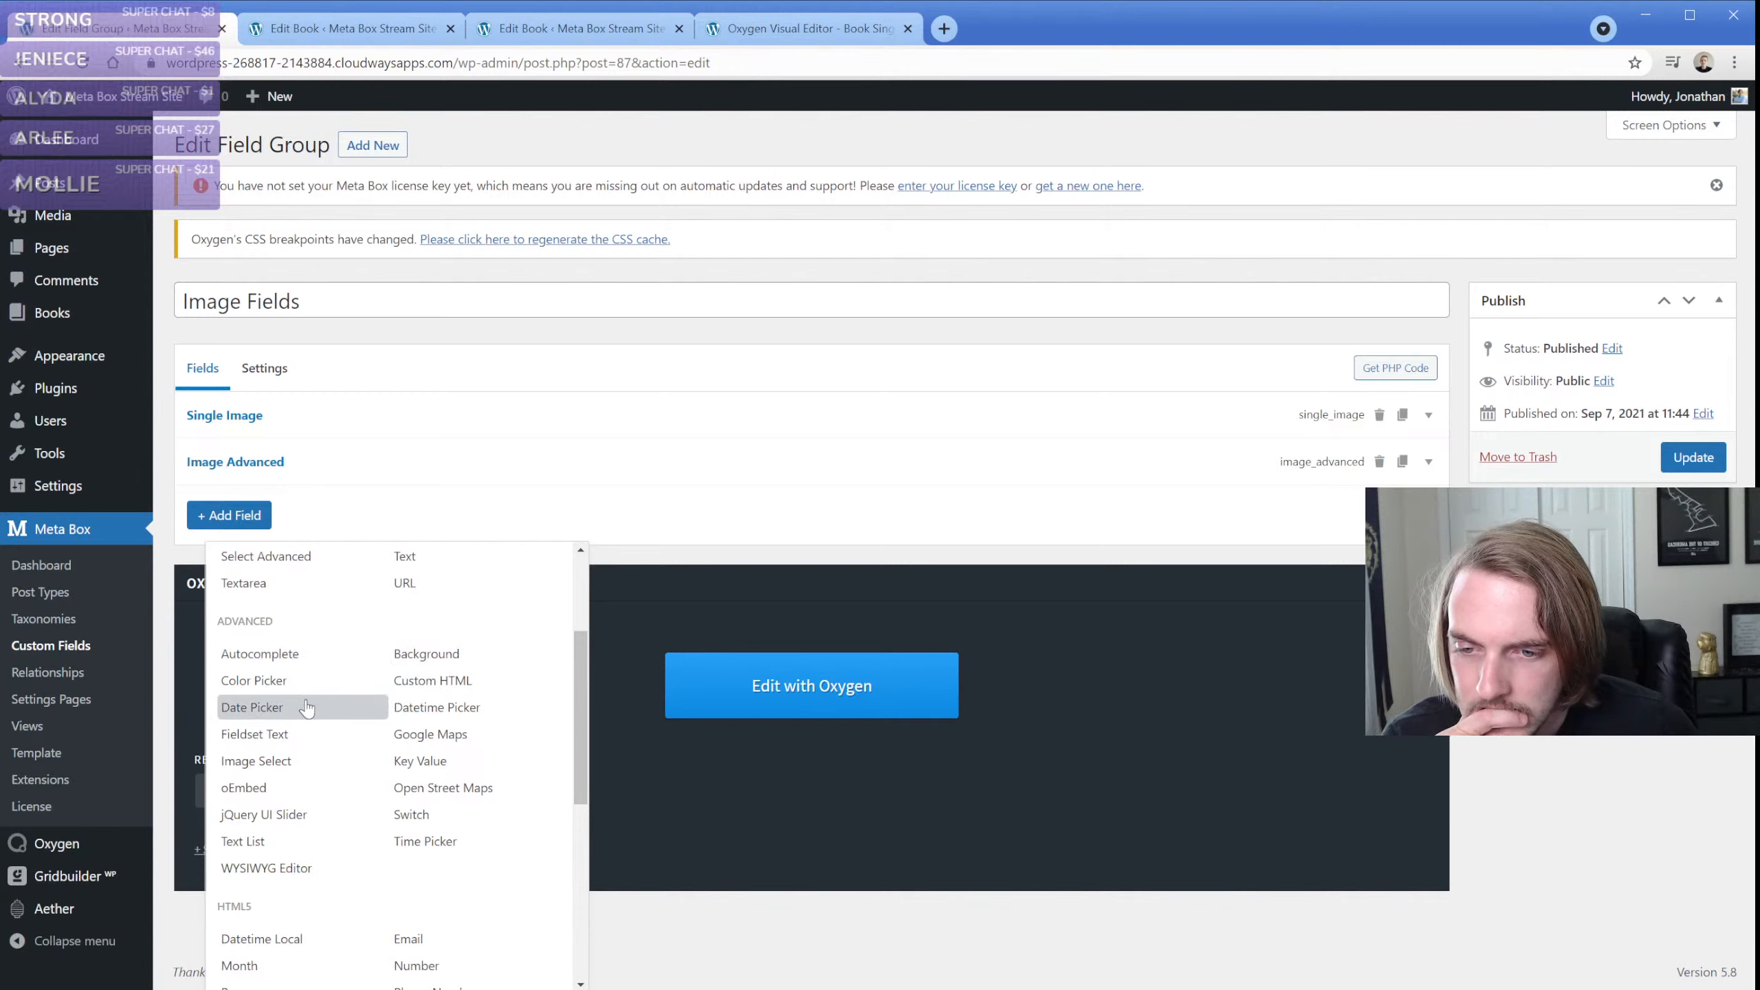
scroll(307, 709, "down", 4)
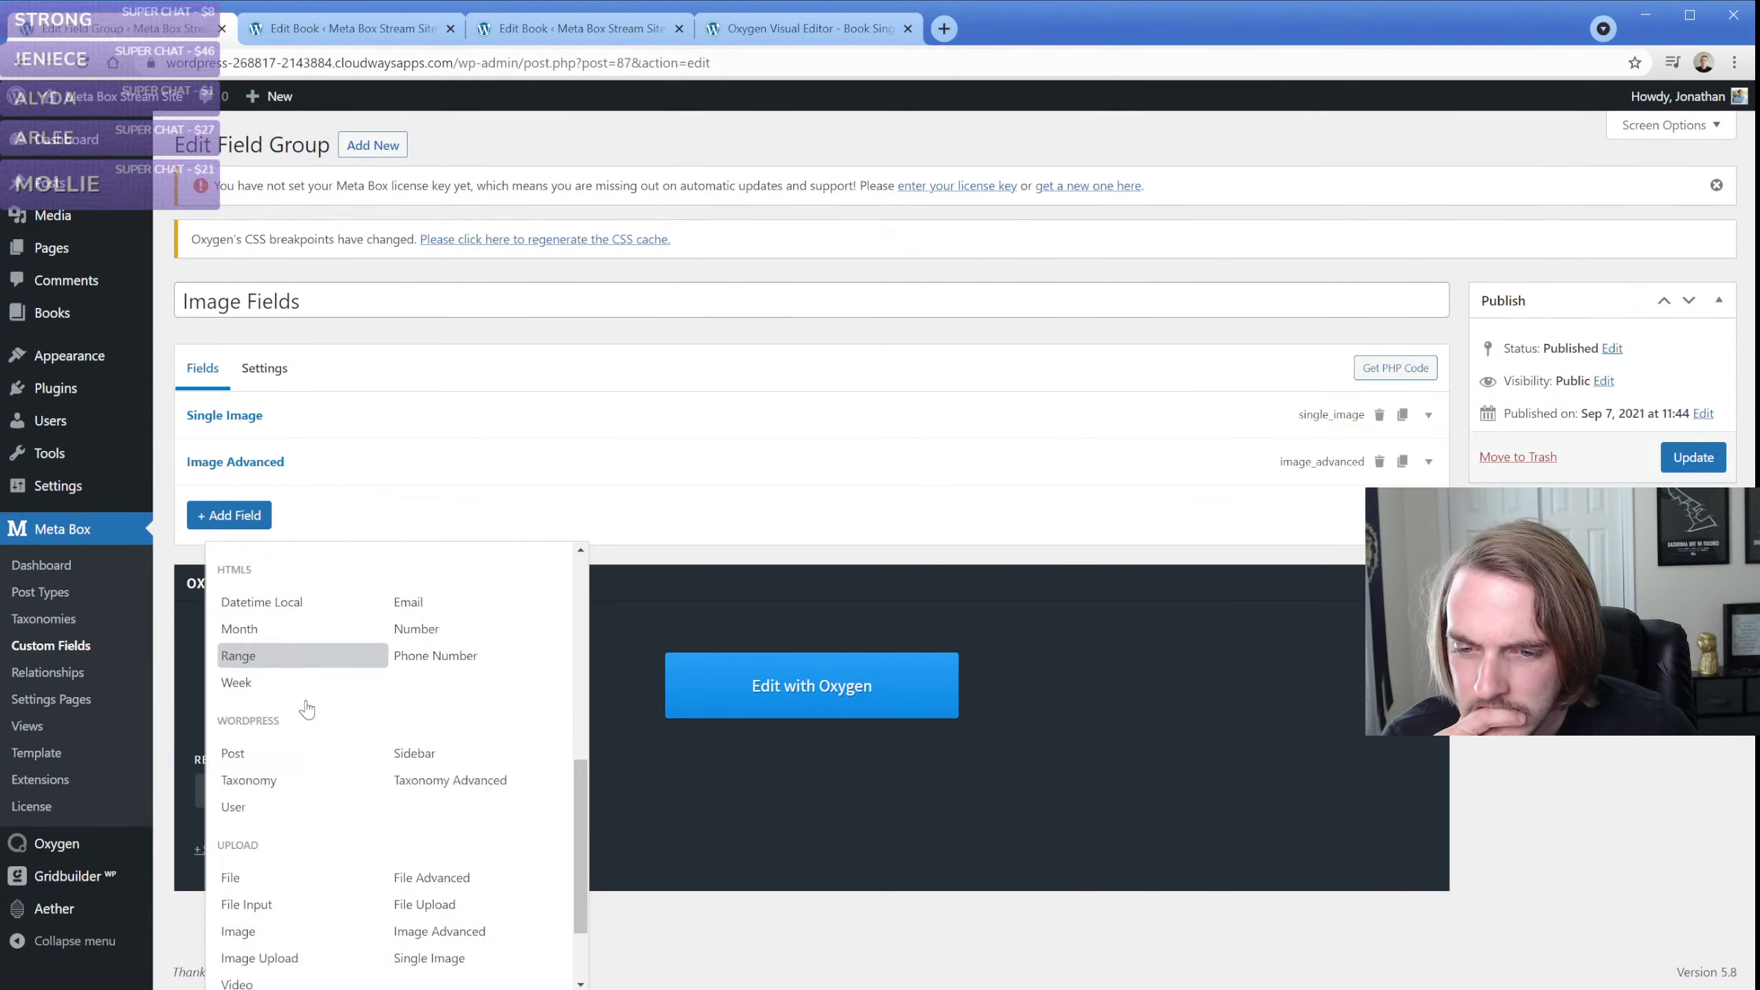
scroll(306, 709, "down", 2)
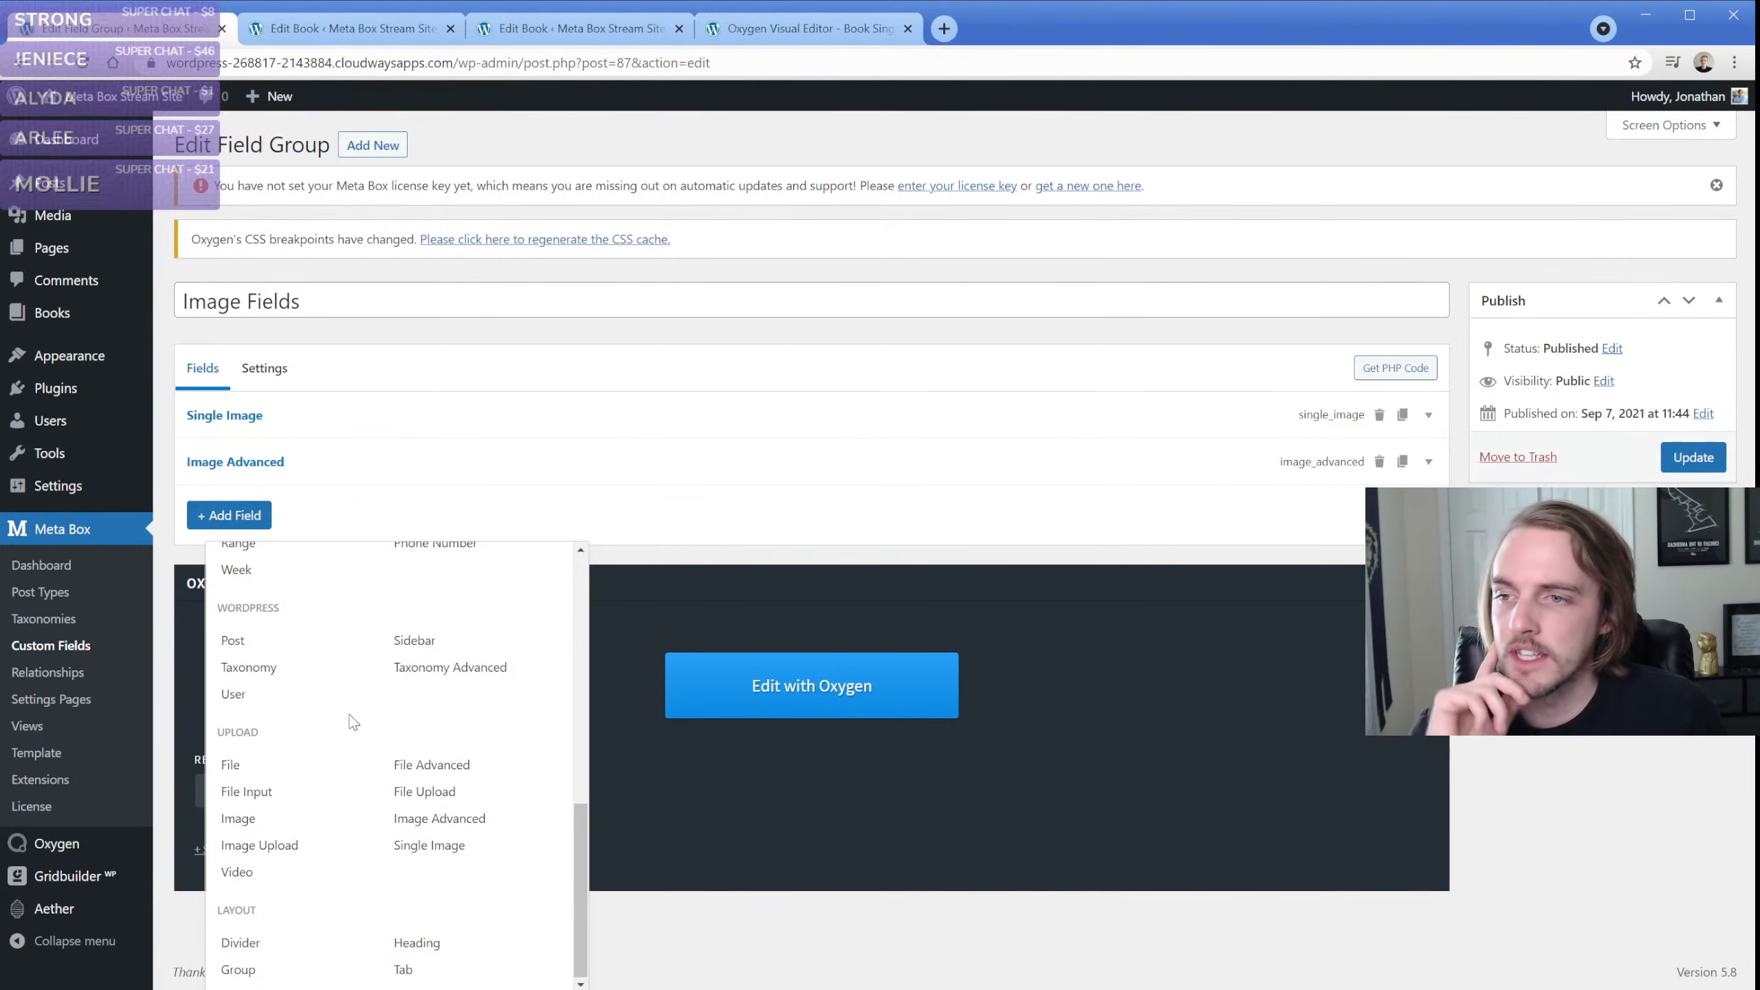
scroll(348, 719, "up", 2)
scroll(348, 720, "up", 10)
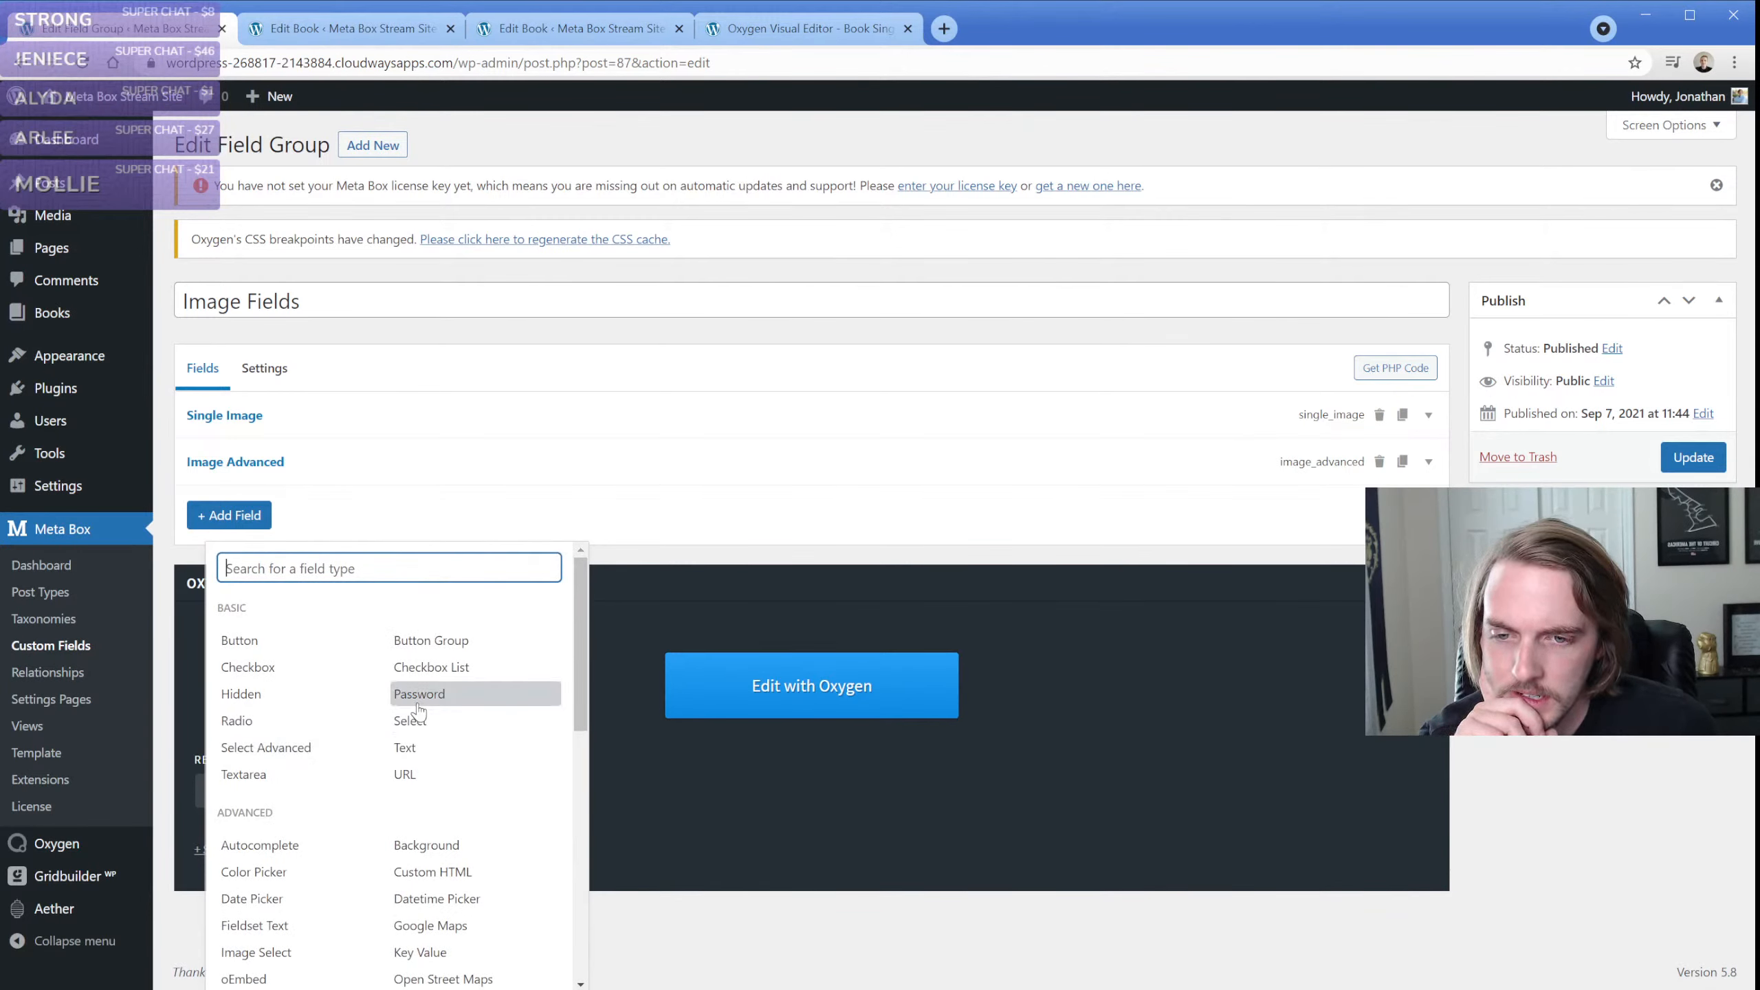
scroll(409, 694, "down", 2)
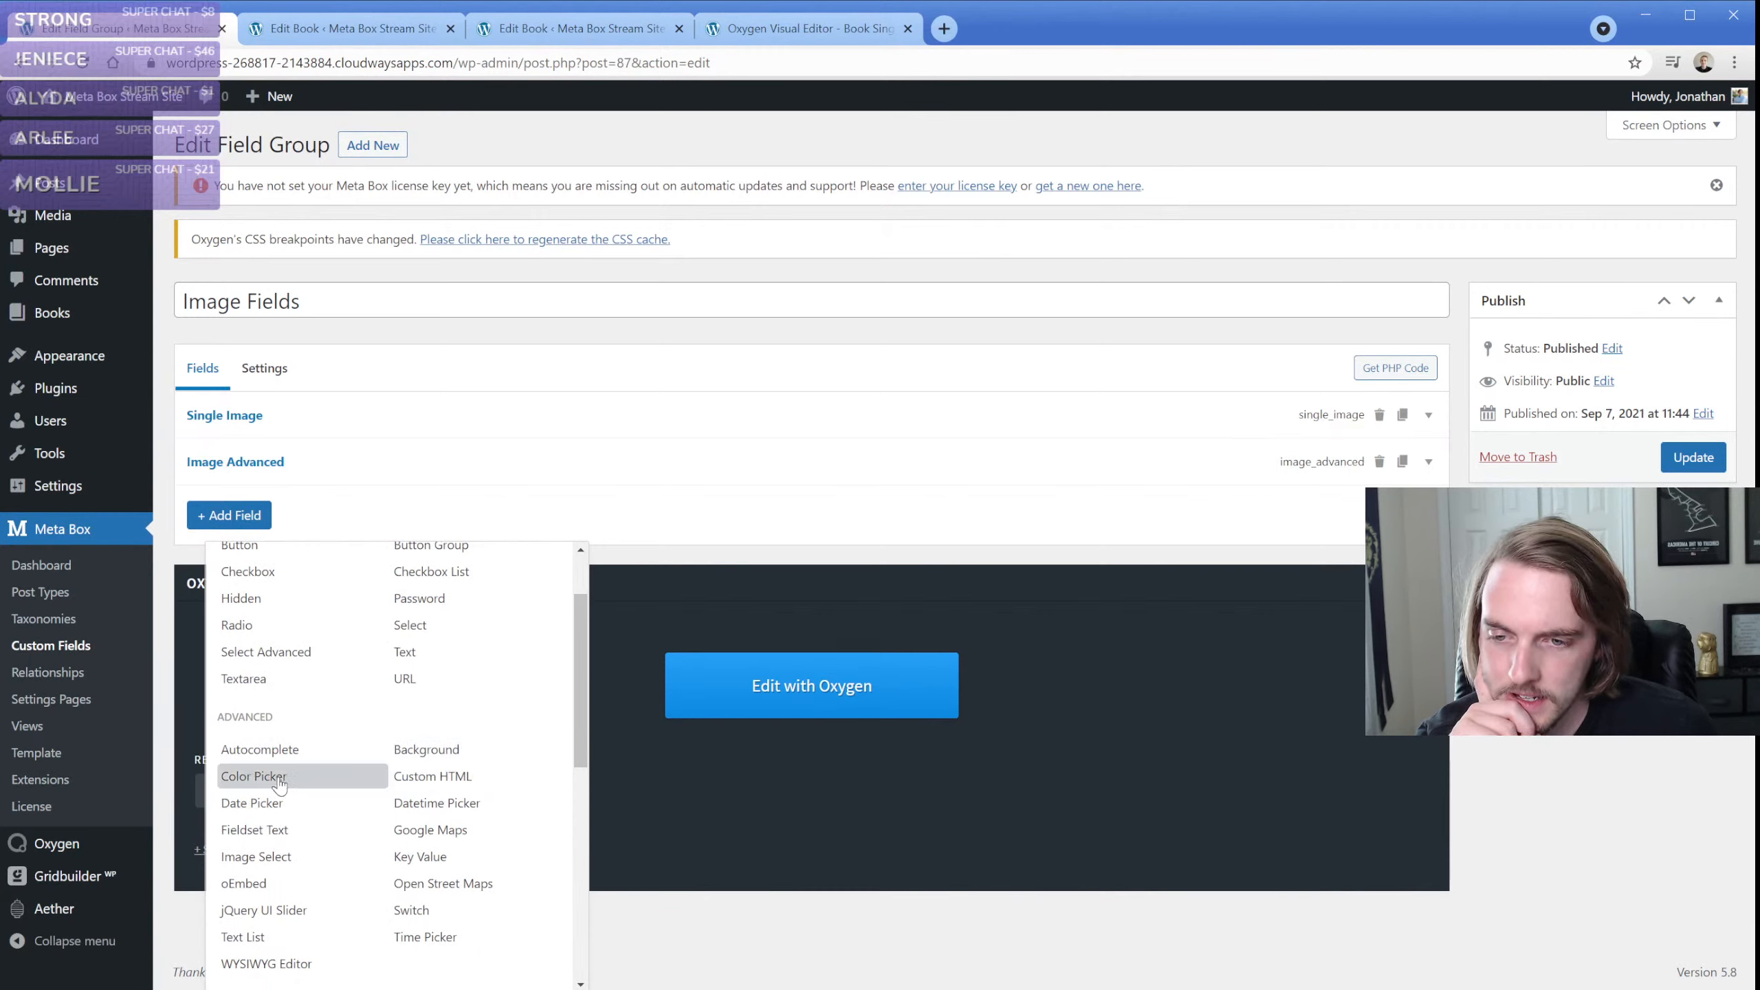
scroll(284, 753, "down", 2)
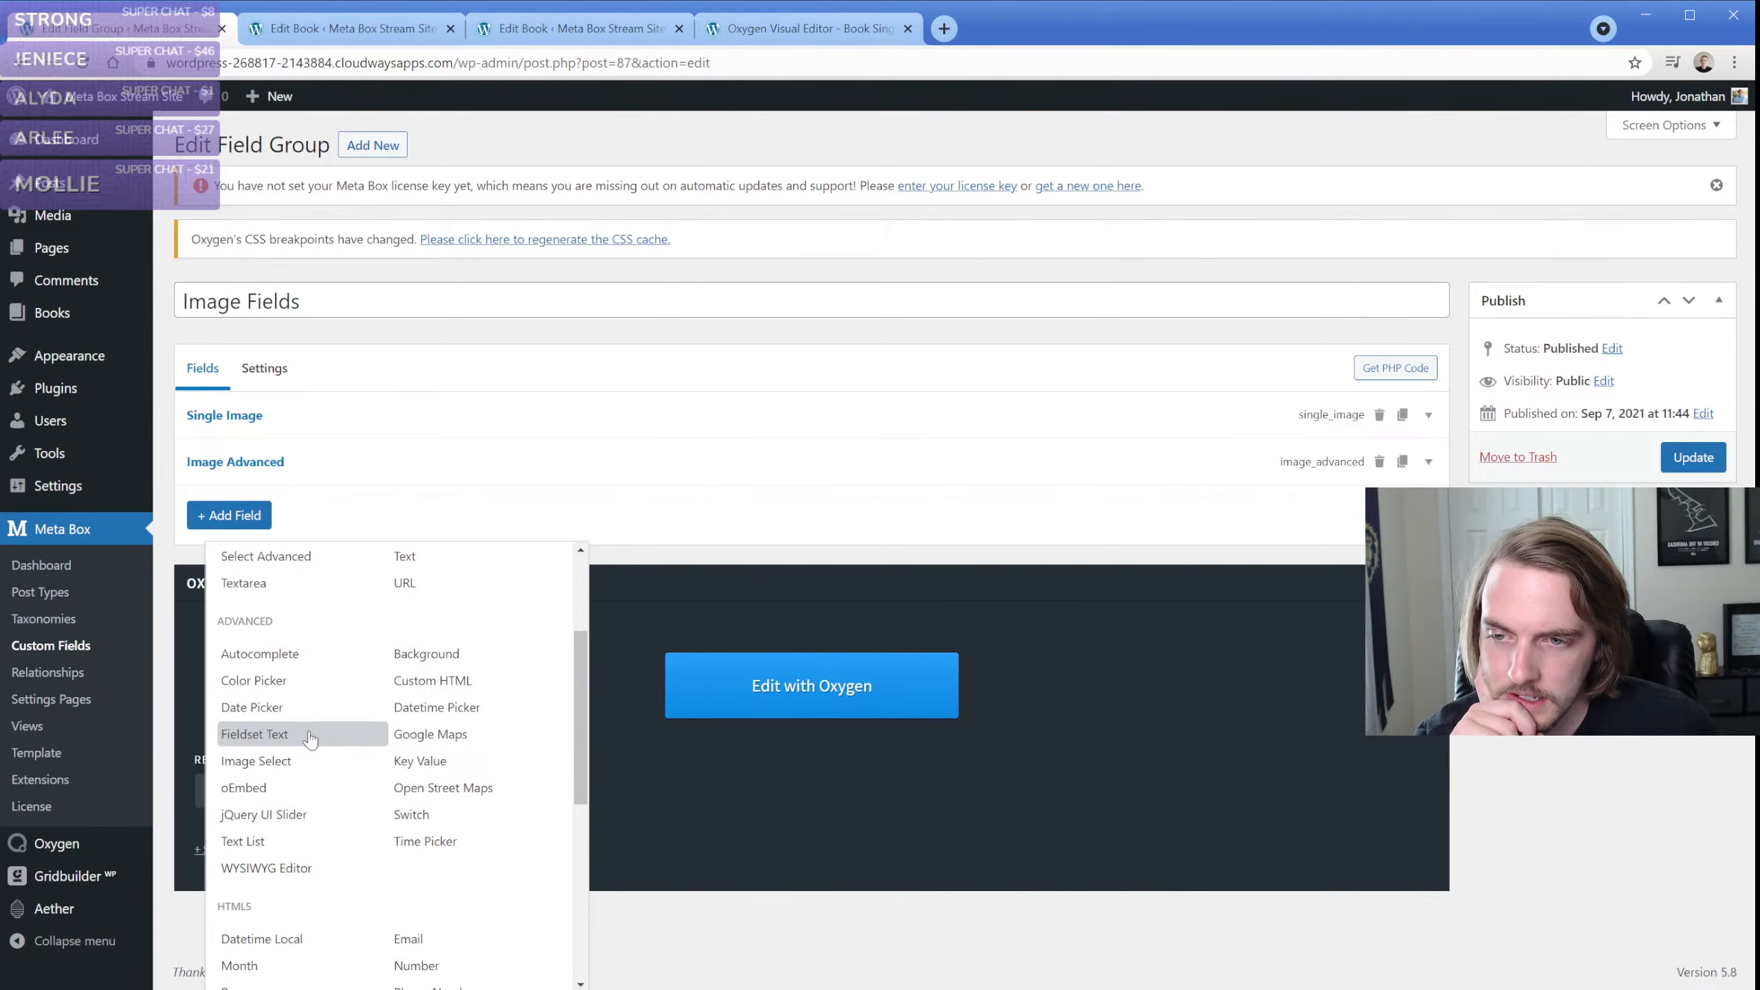
left_click(168, 522)
Start a new Meta Box relationship and make it reciprocal
left_click(62, 674)
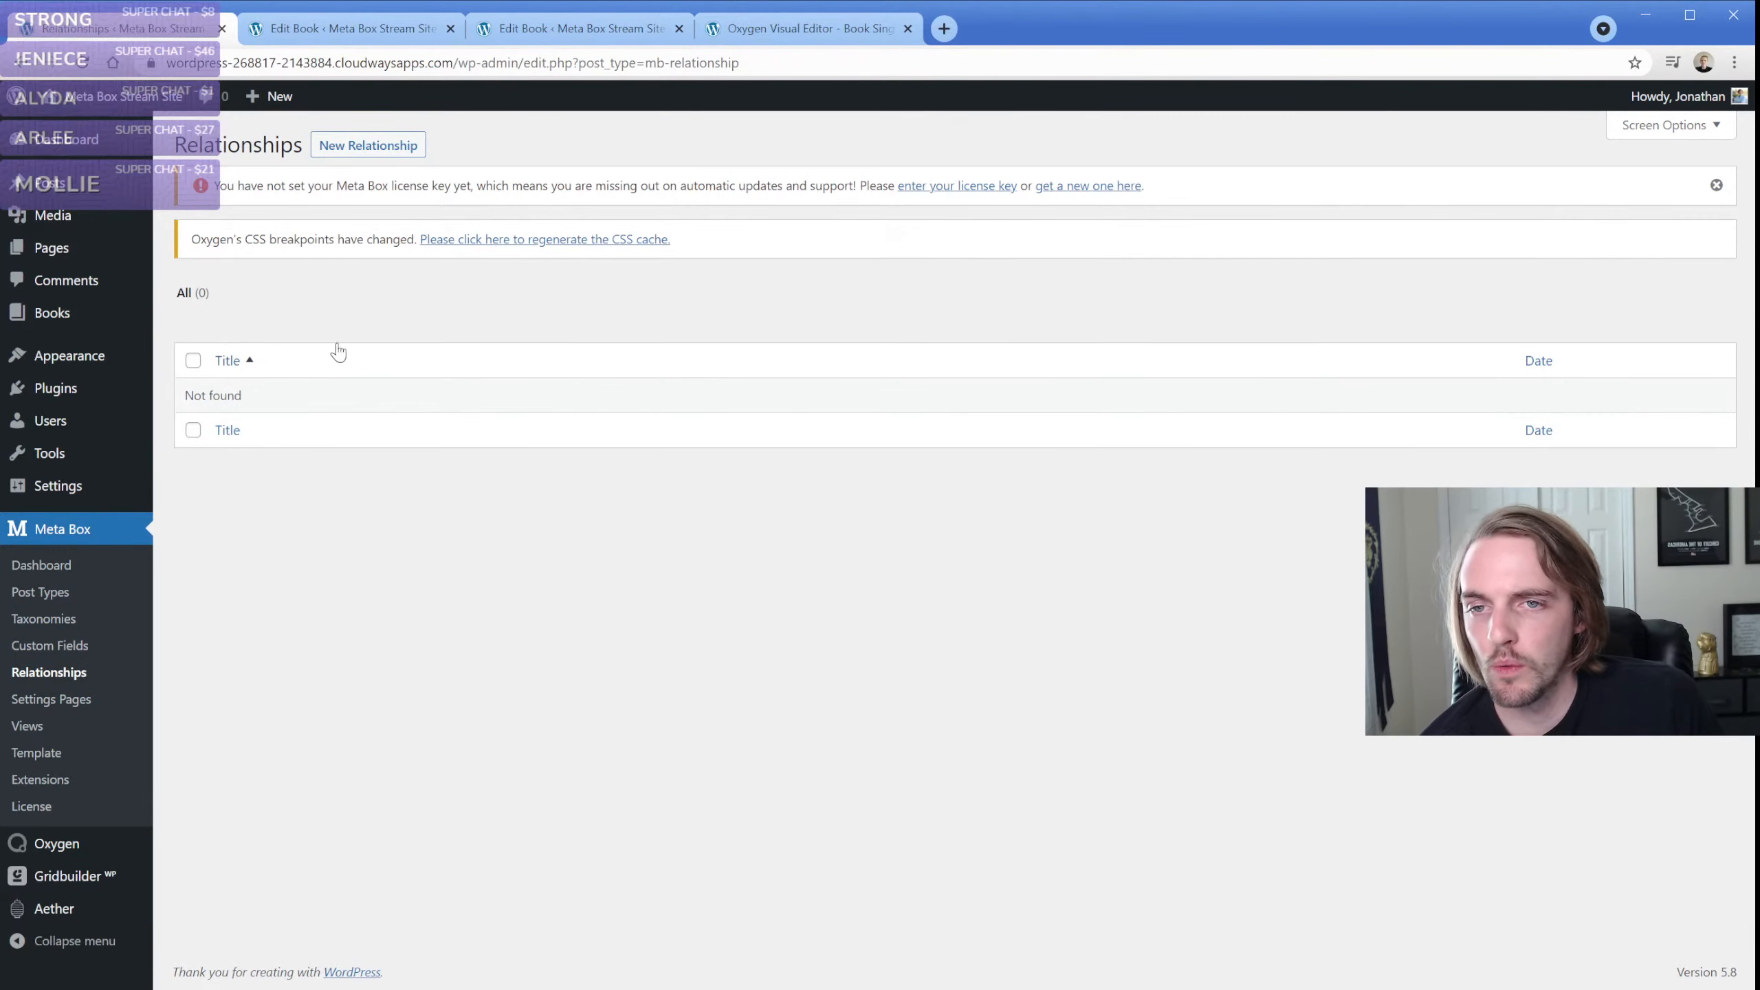
left_click(384, 147)
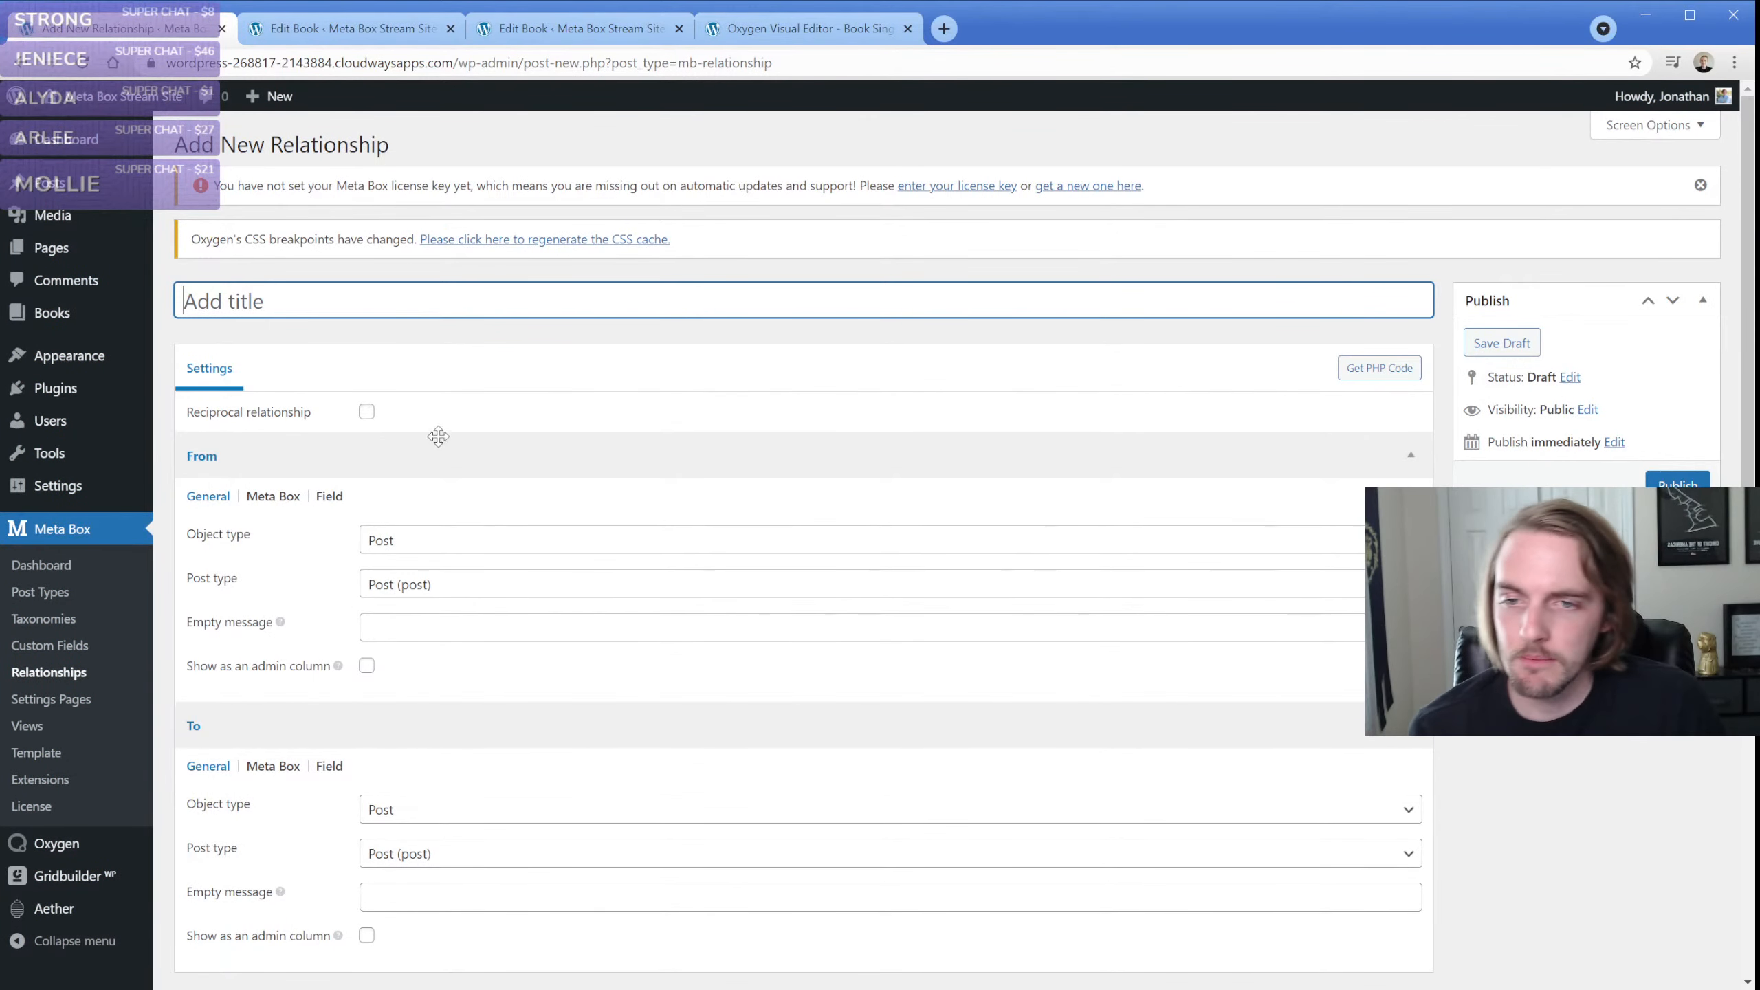
left_click(367, 413)
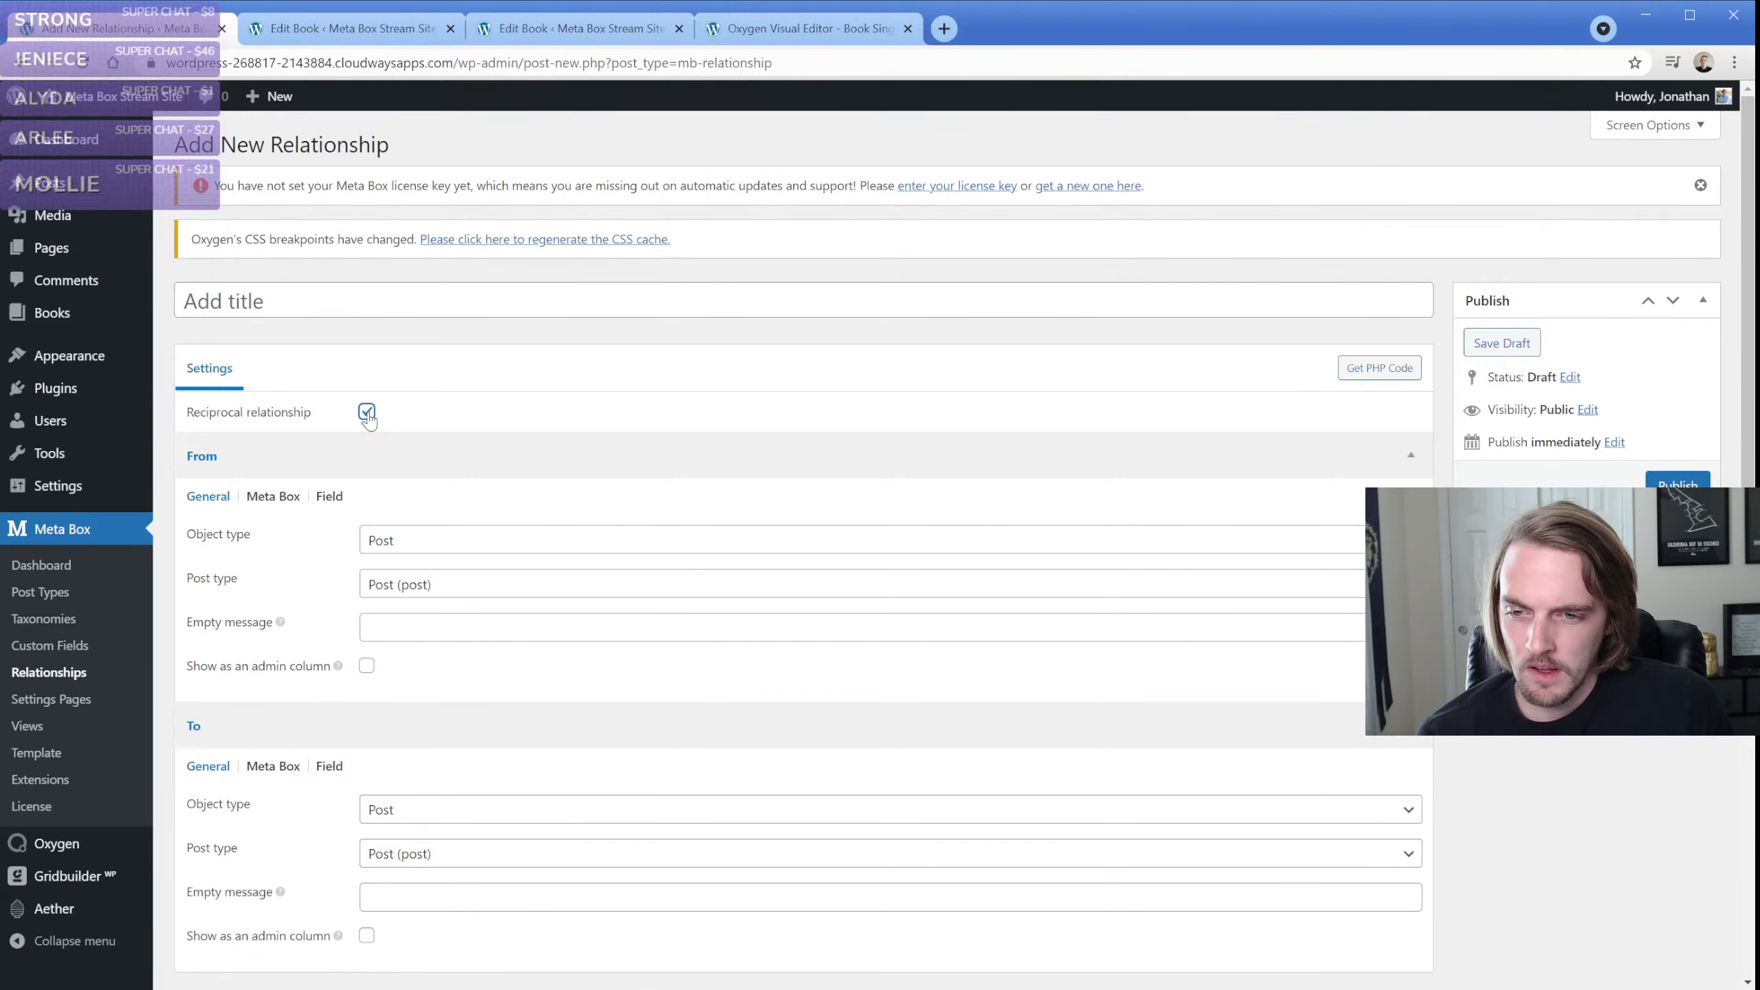
Set the relationship's From side to the post type Book (books) with the empty message "Nothing selected."
scroll(337, 514, "down", 1)
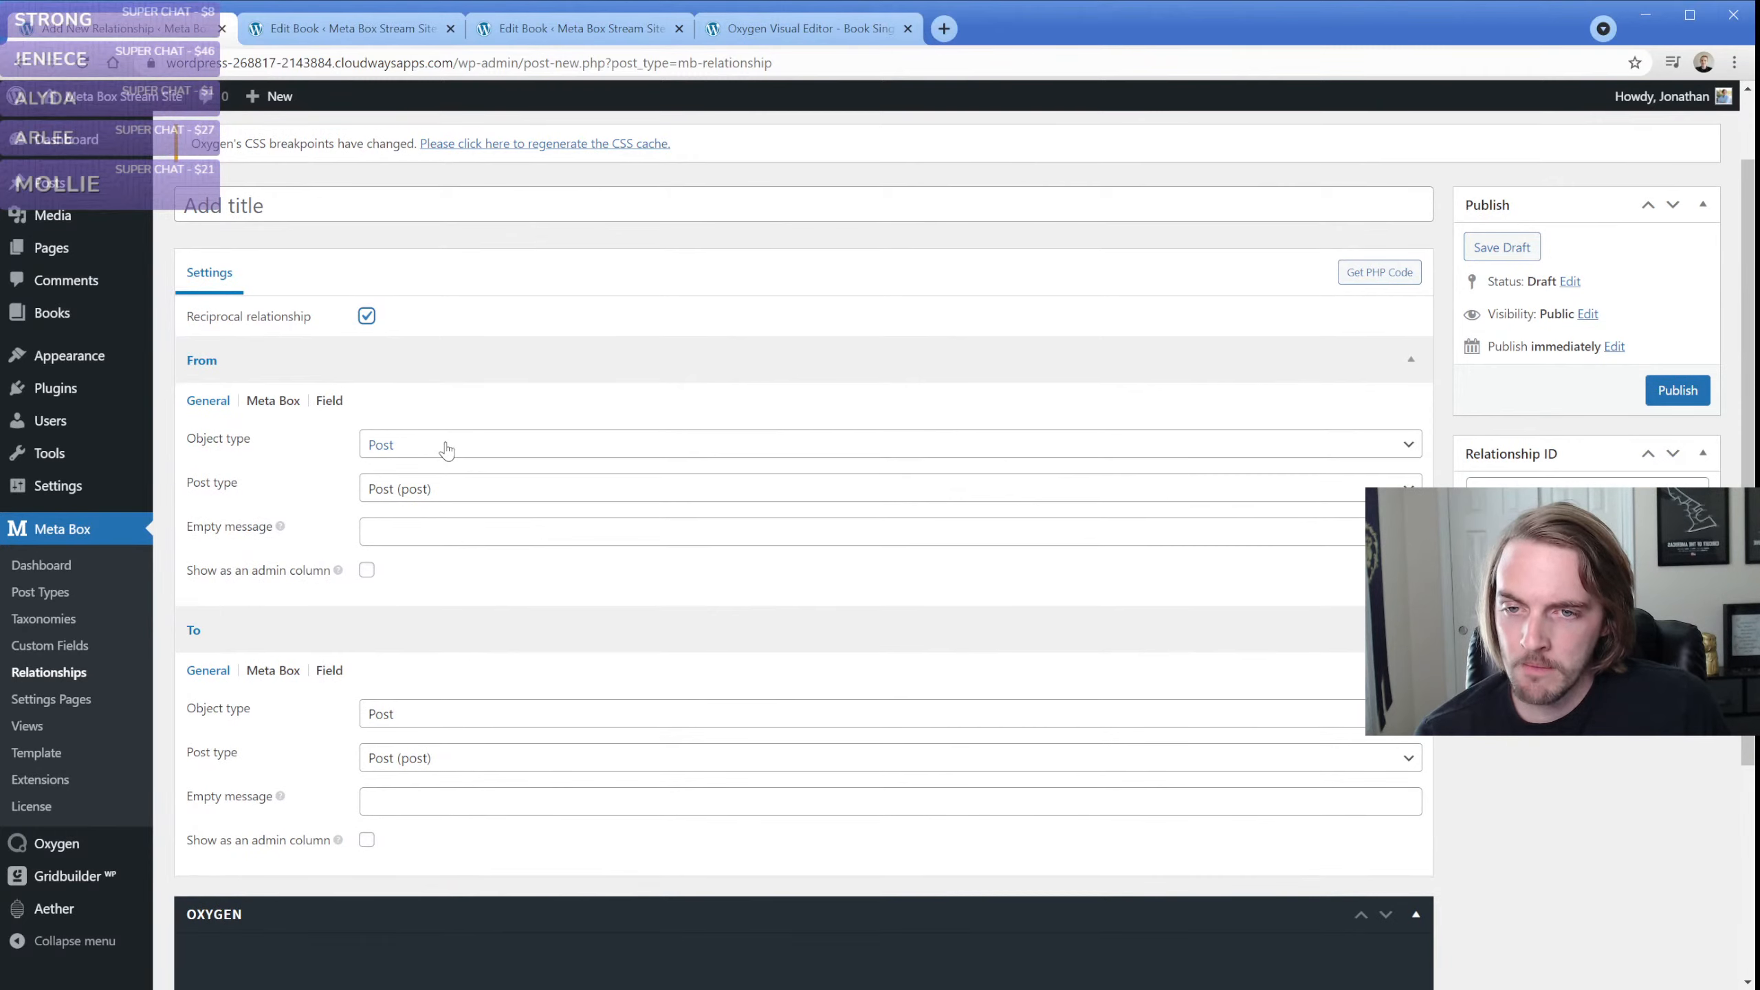
left_click(446, 449)
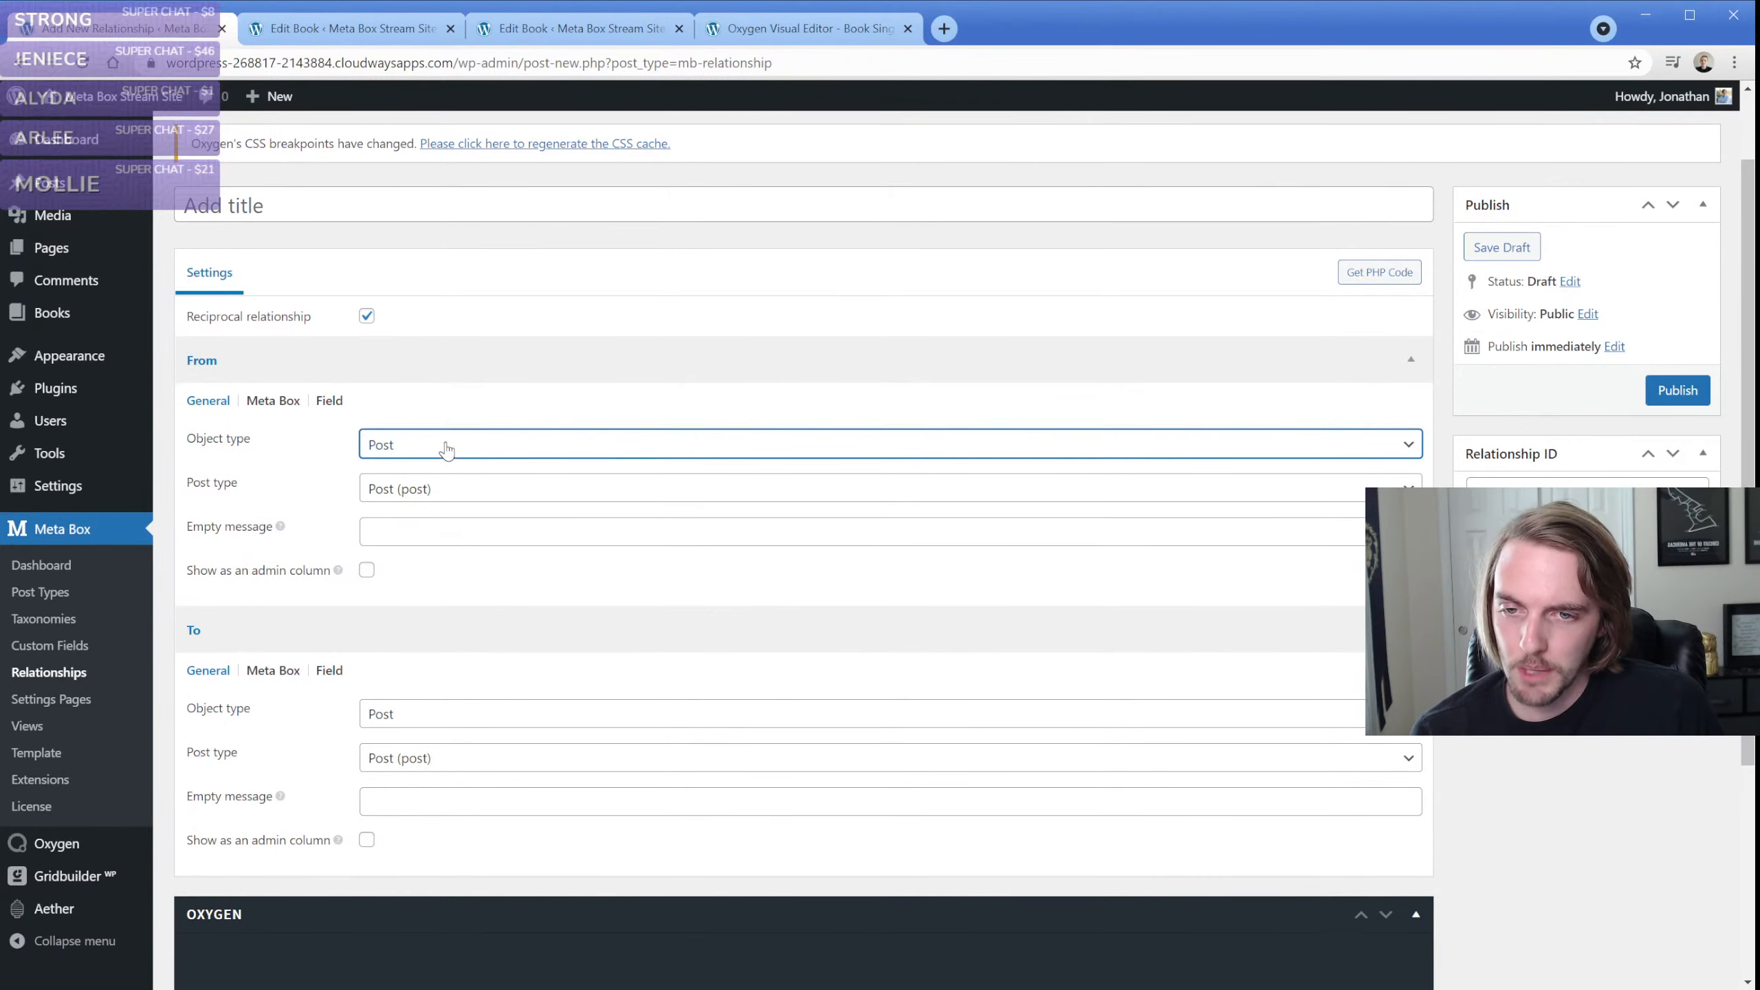
left_click(466, 499)
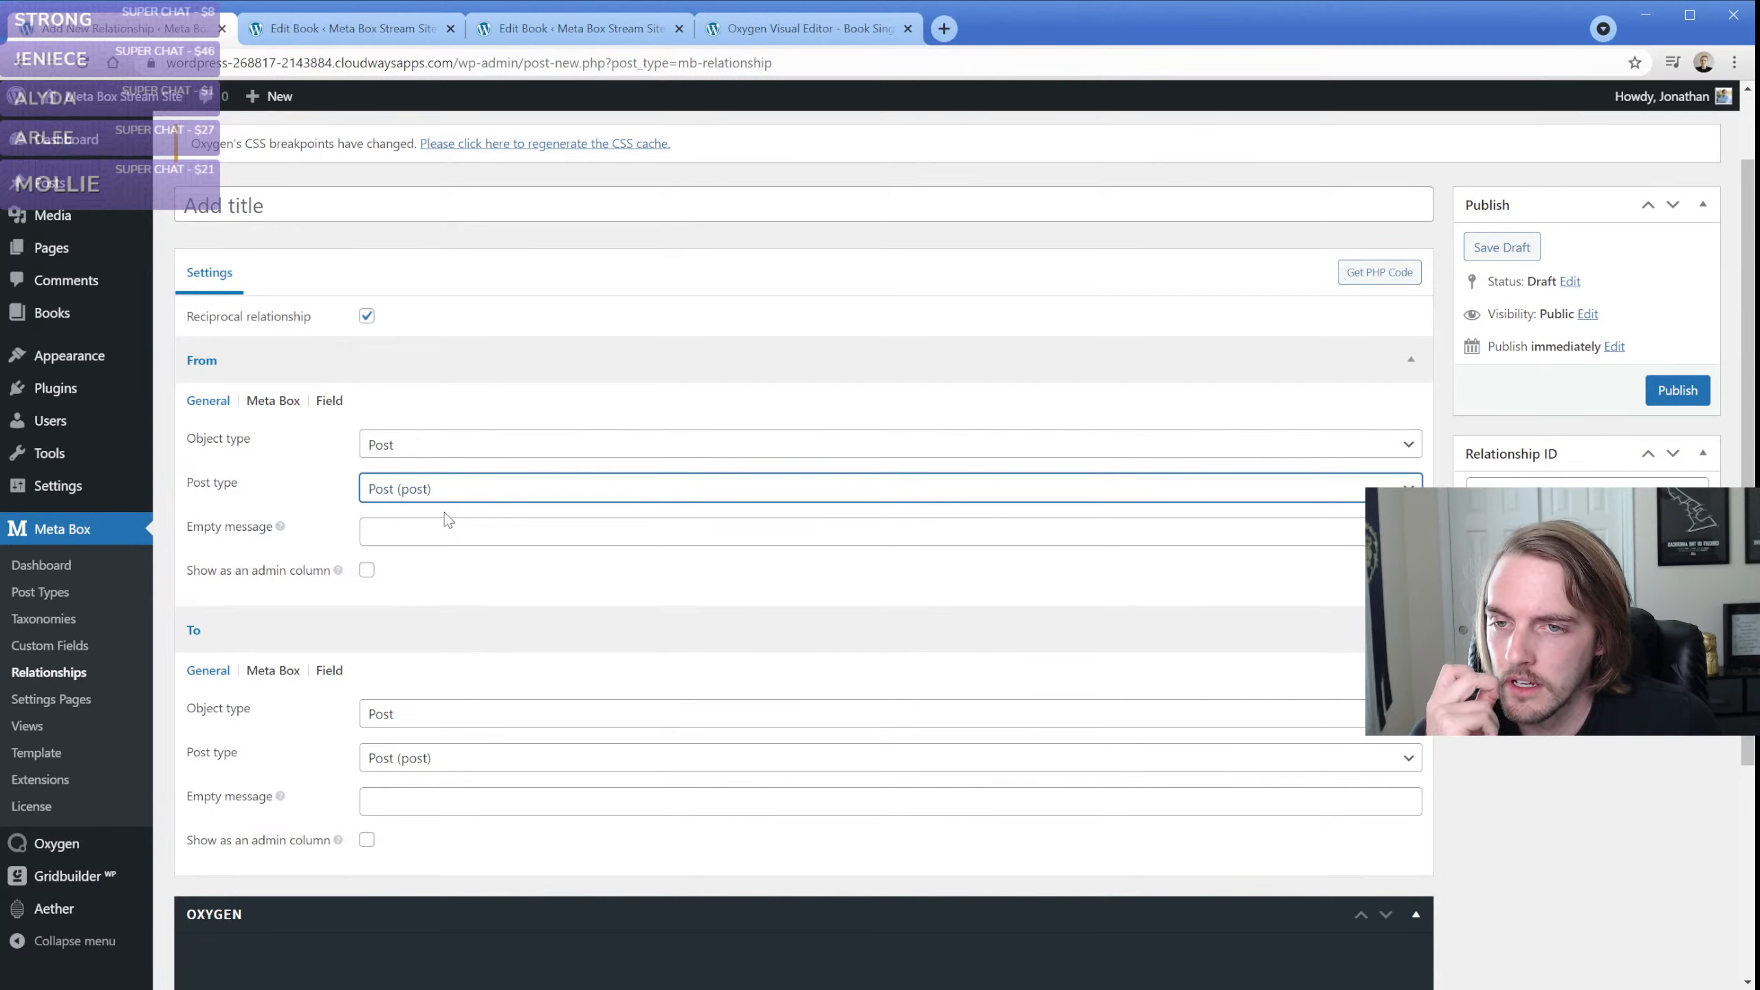
key("b")
left_click(446, 535)
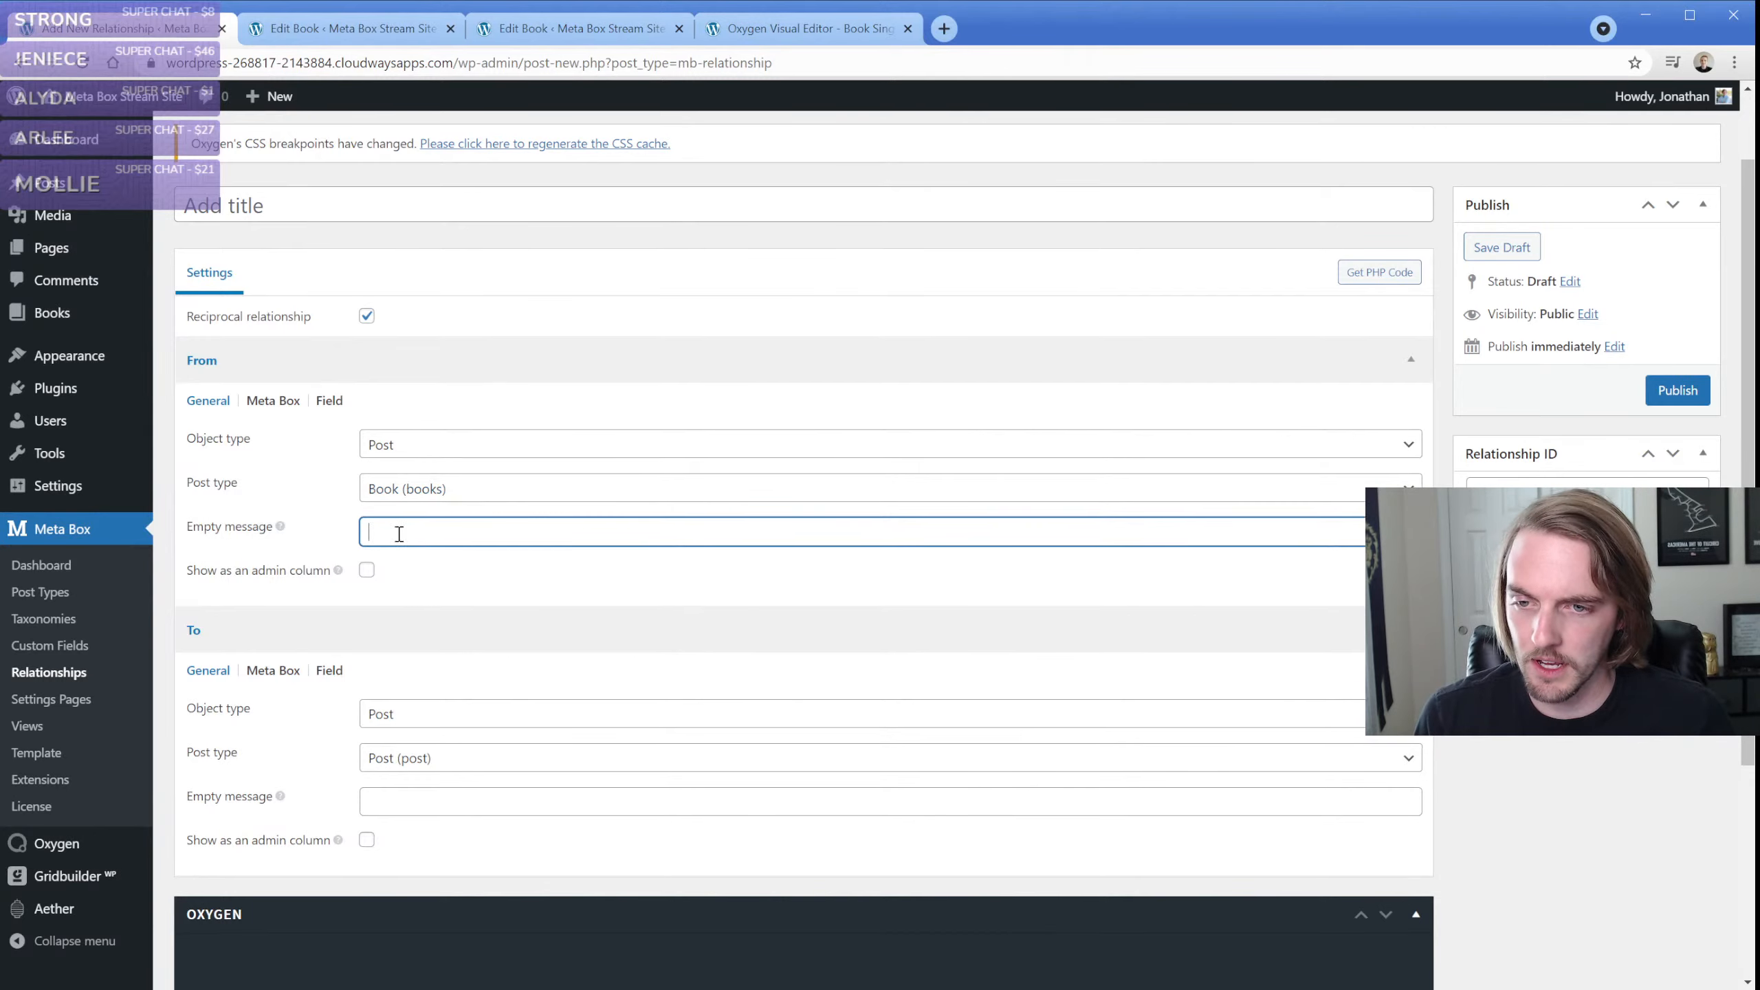
type("Nothing sle")
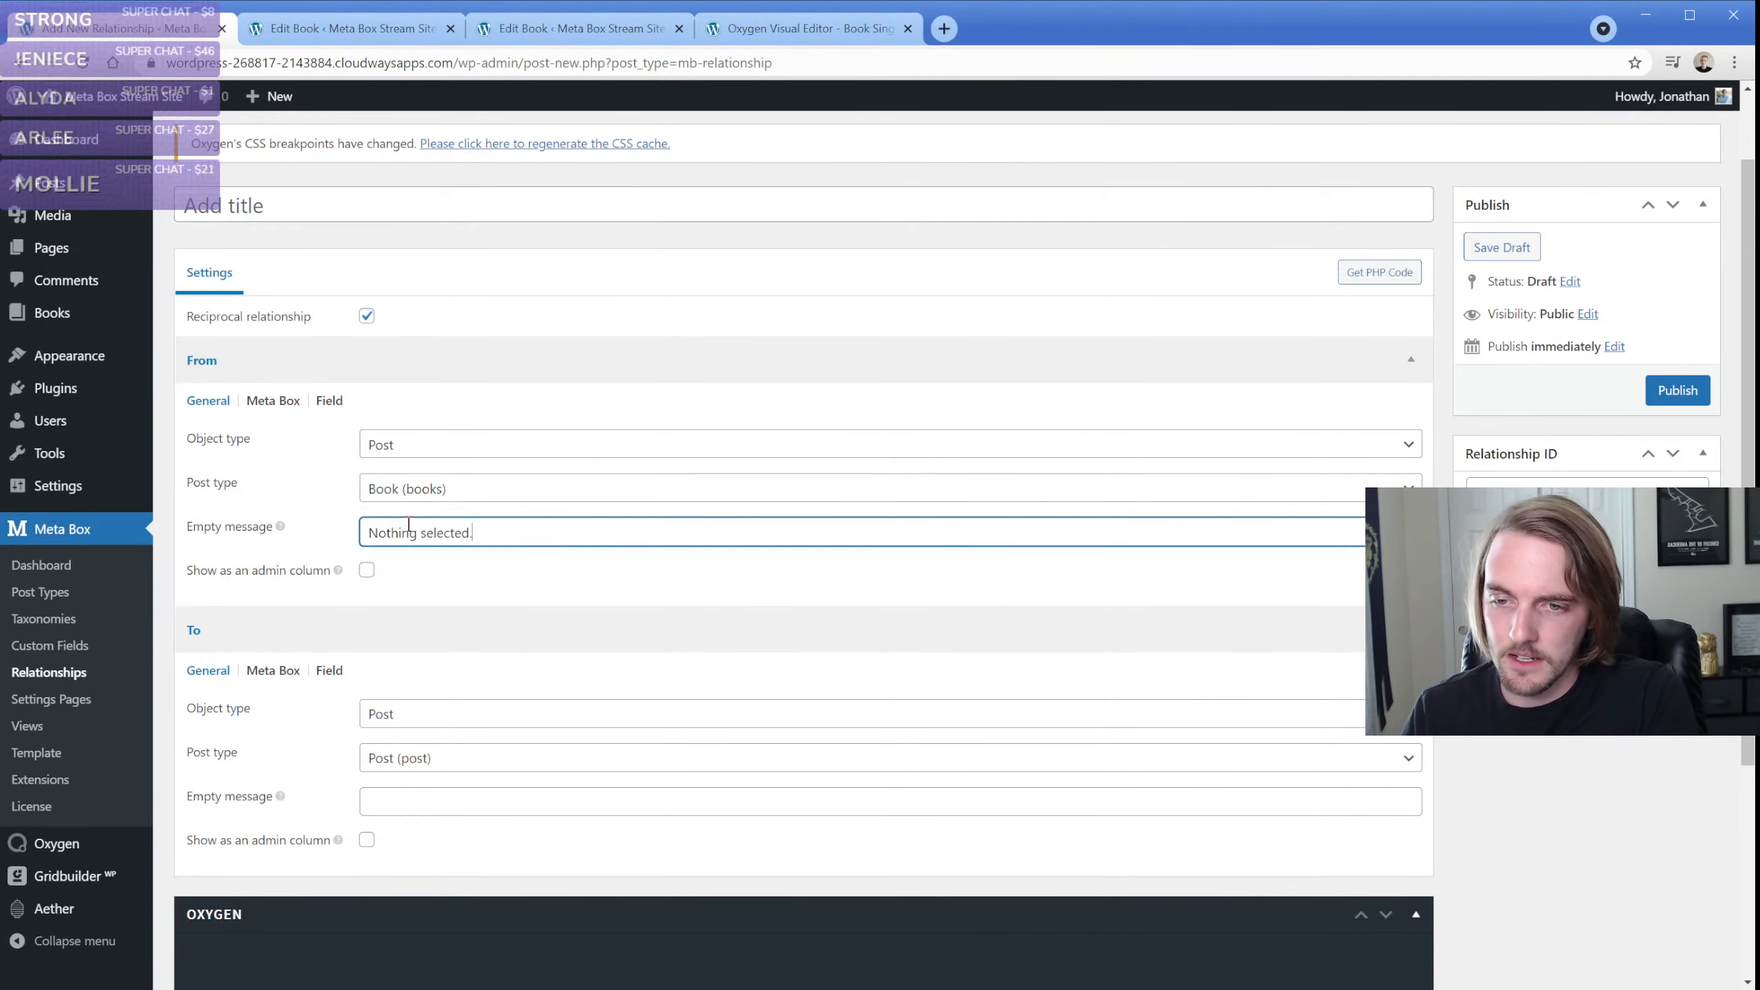
Show the From side as an admin column positioned after author, with the column title "Related"
left_click(366, 571)
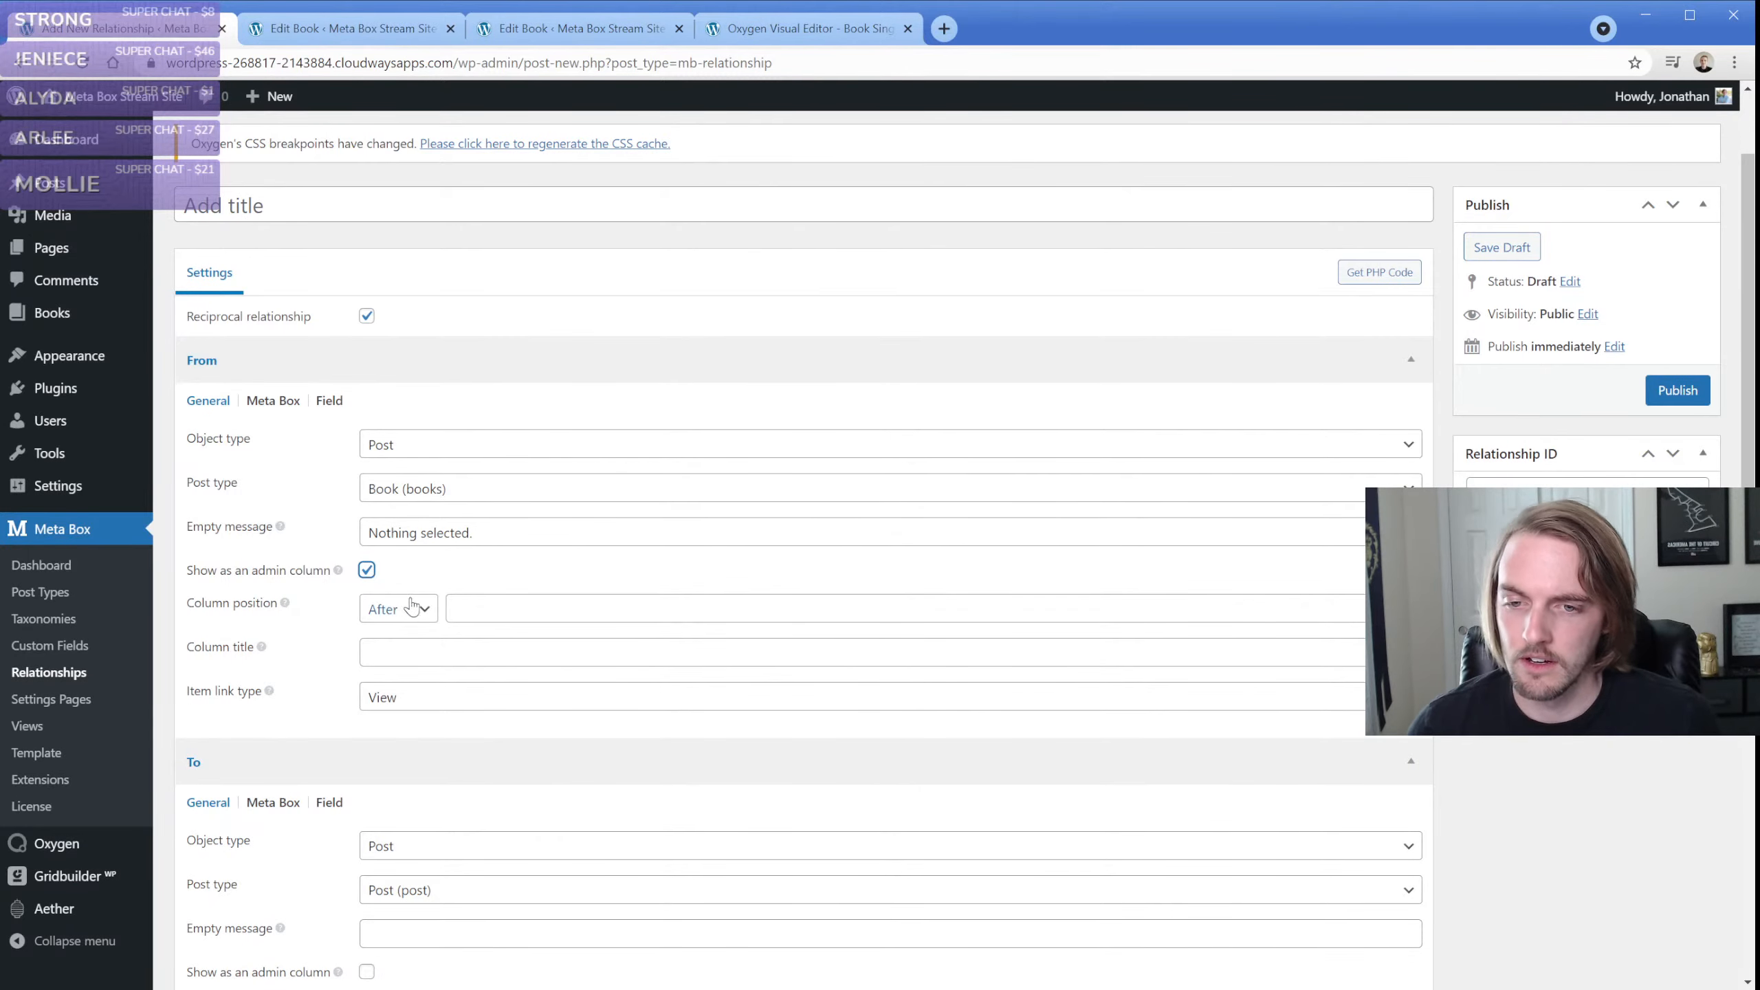
left_click(487, 602)
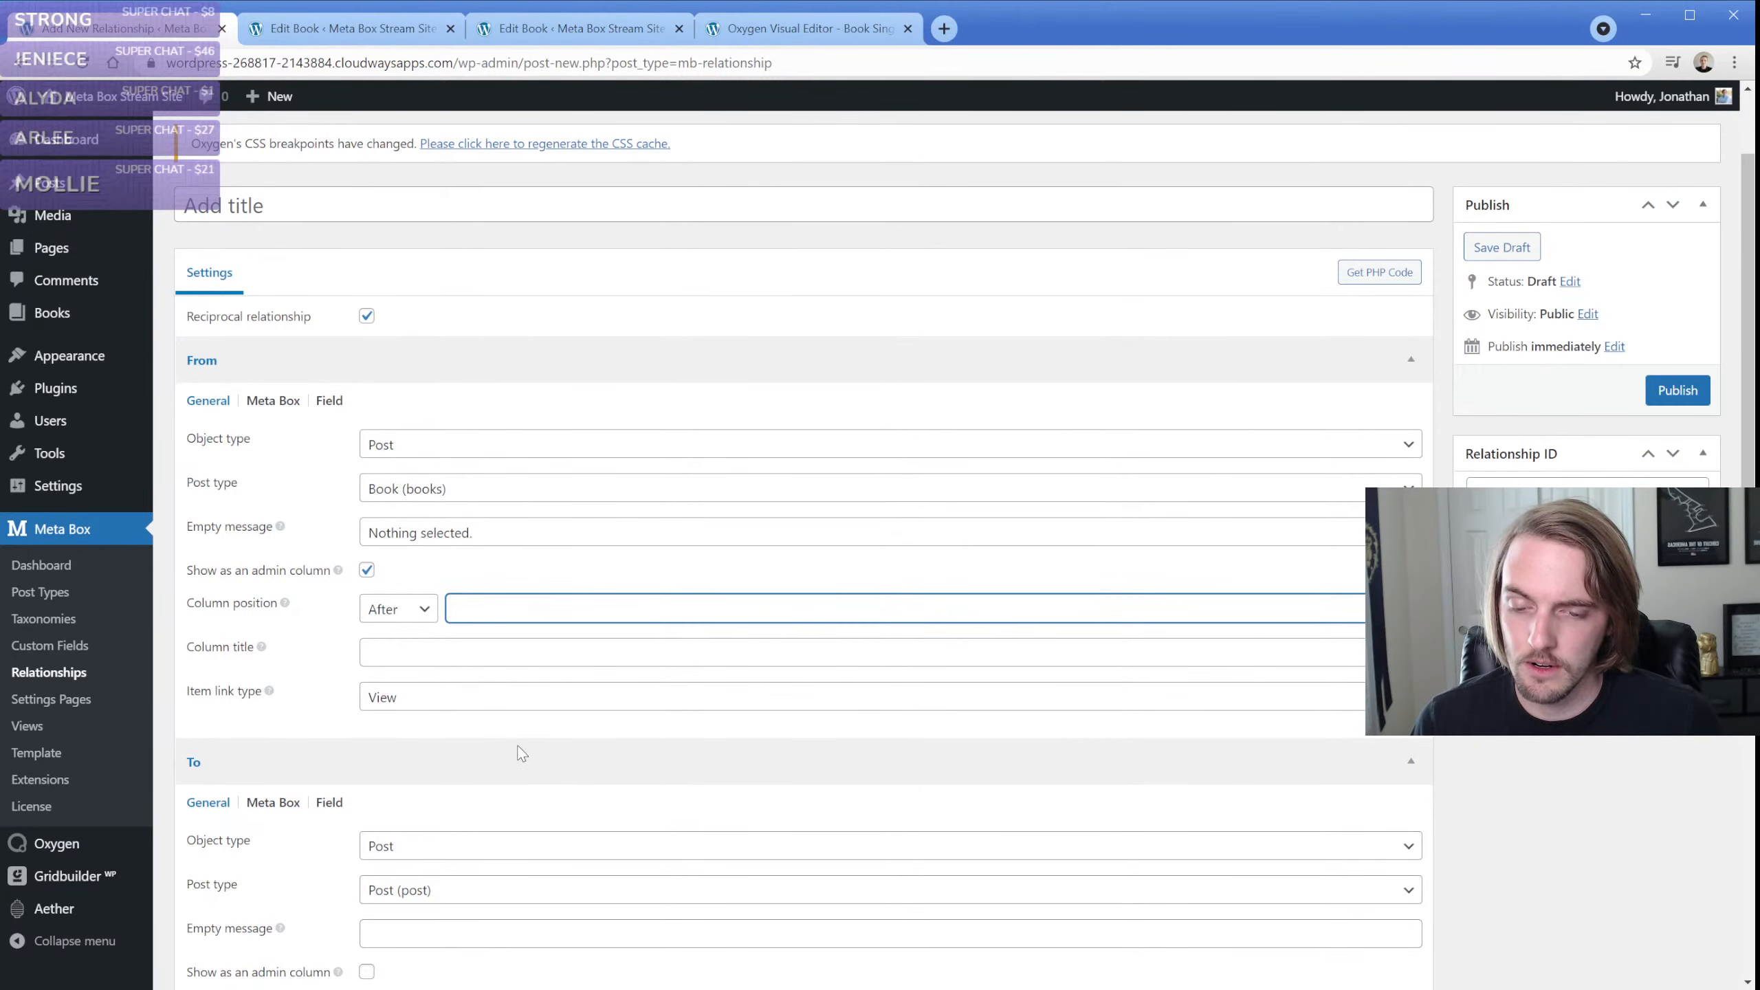
type("author")
left_click(410, 656)
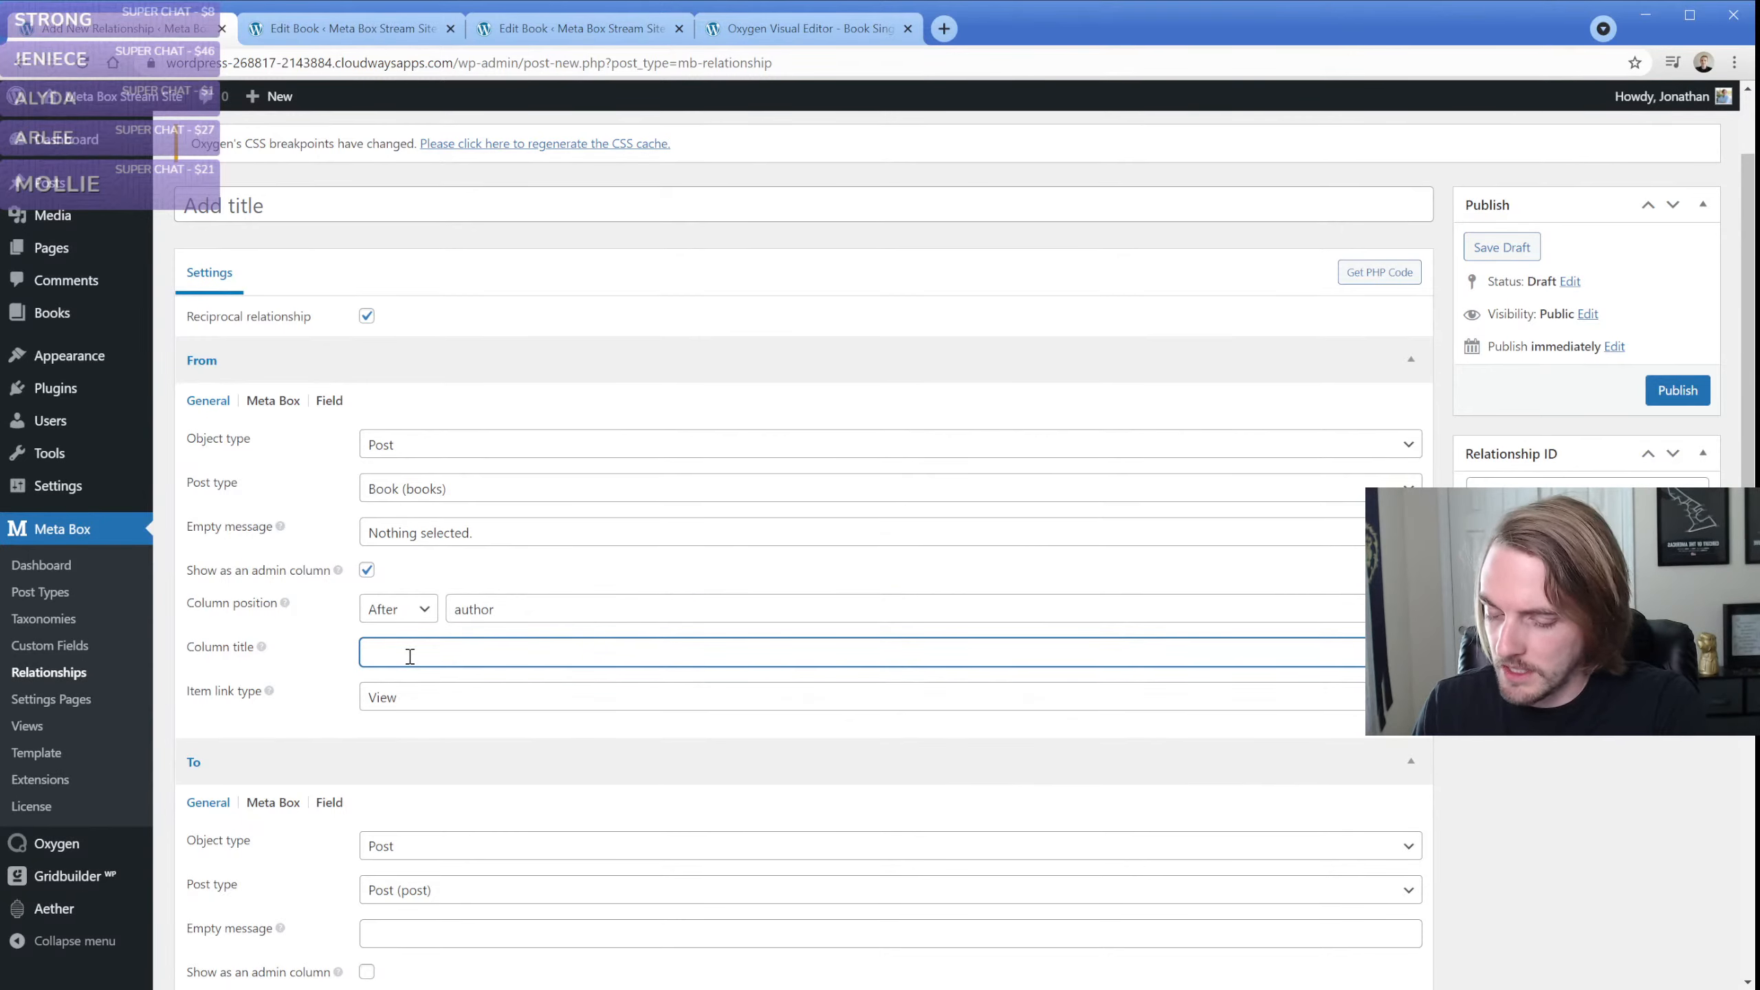
type("Relate")
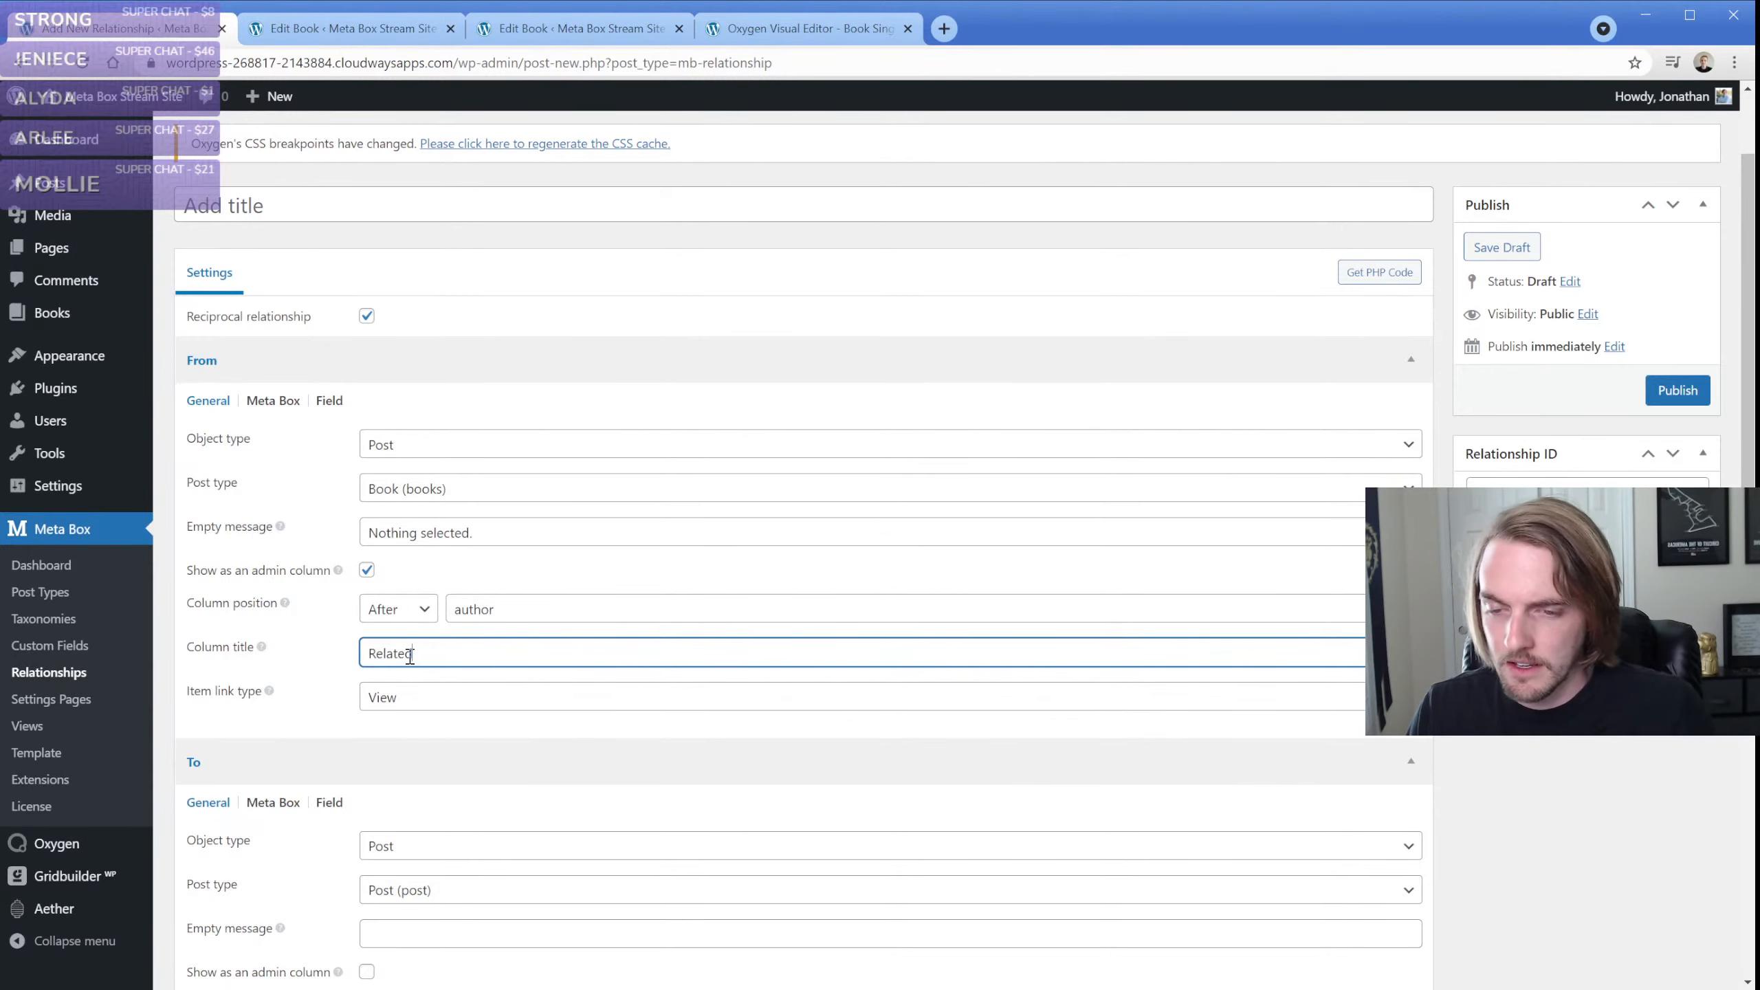
type("d")
Copy the From side's empty message "Nothing selected." into the To side's empty message
scroll(416, 665, "down", 3)
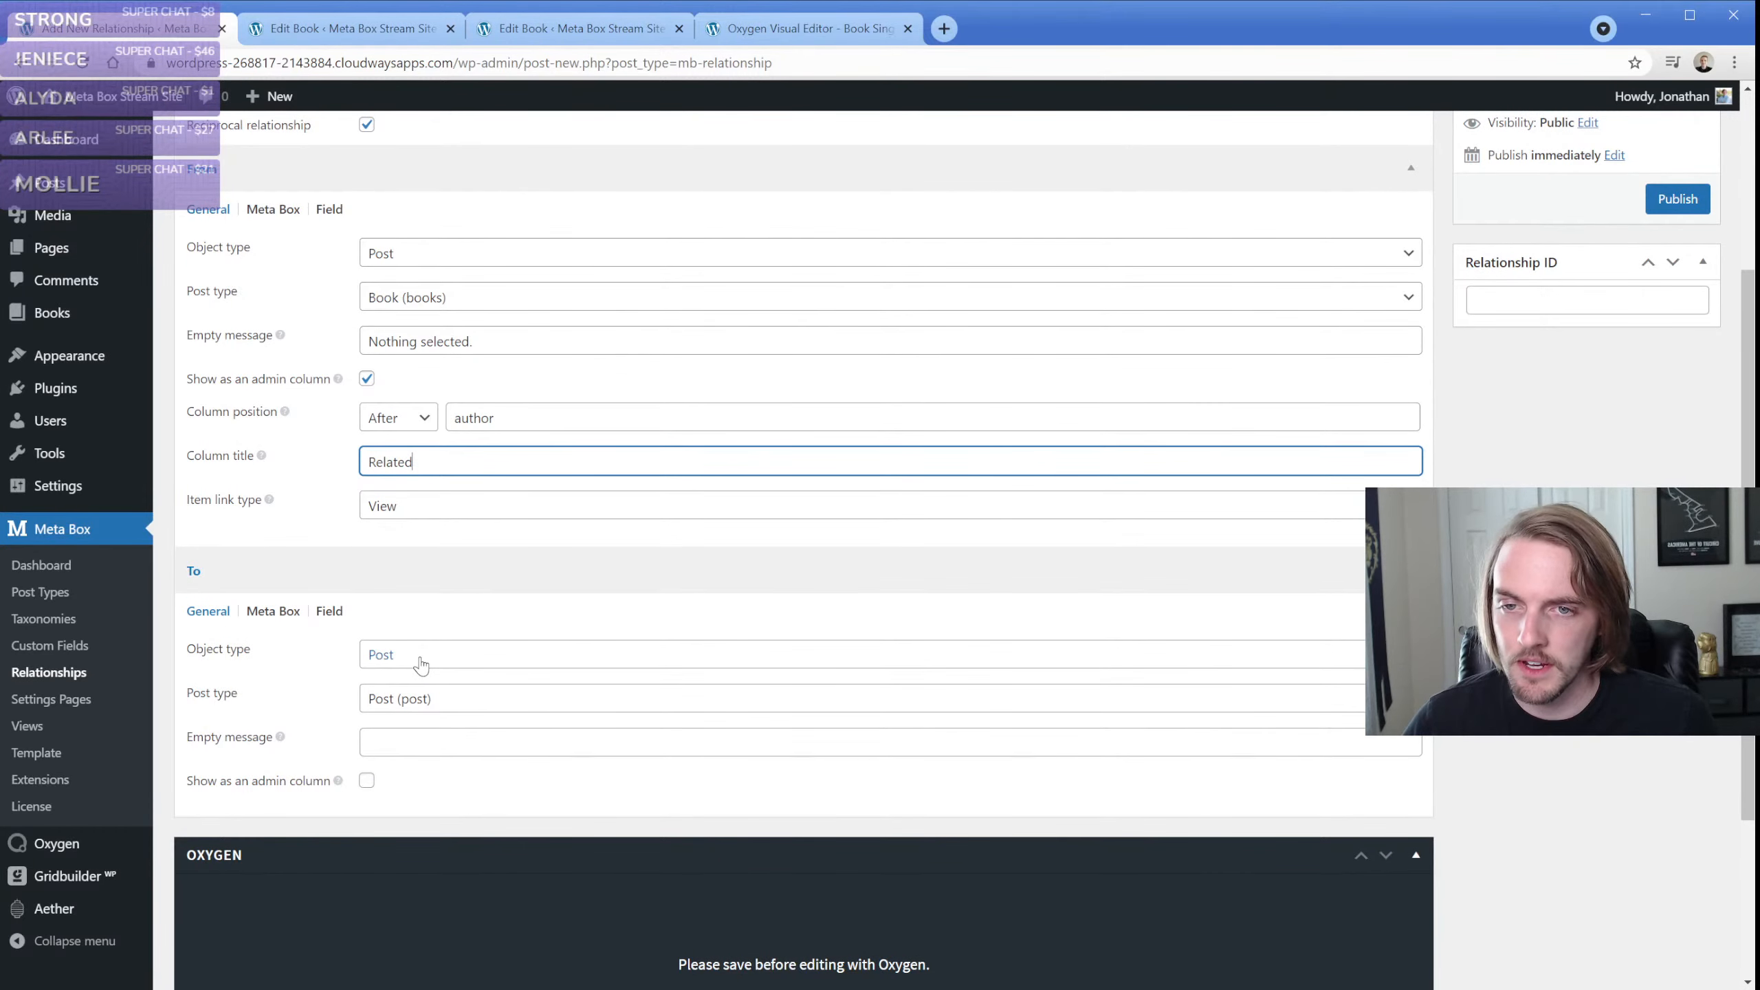
left_click(427, 747)
left_click(492, 342)
key("ctrl+a")
key("ctrl+c")
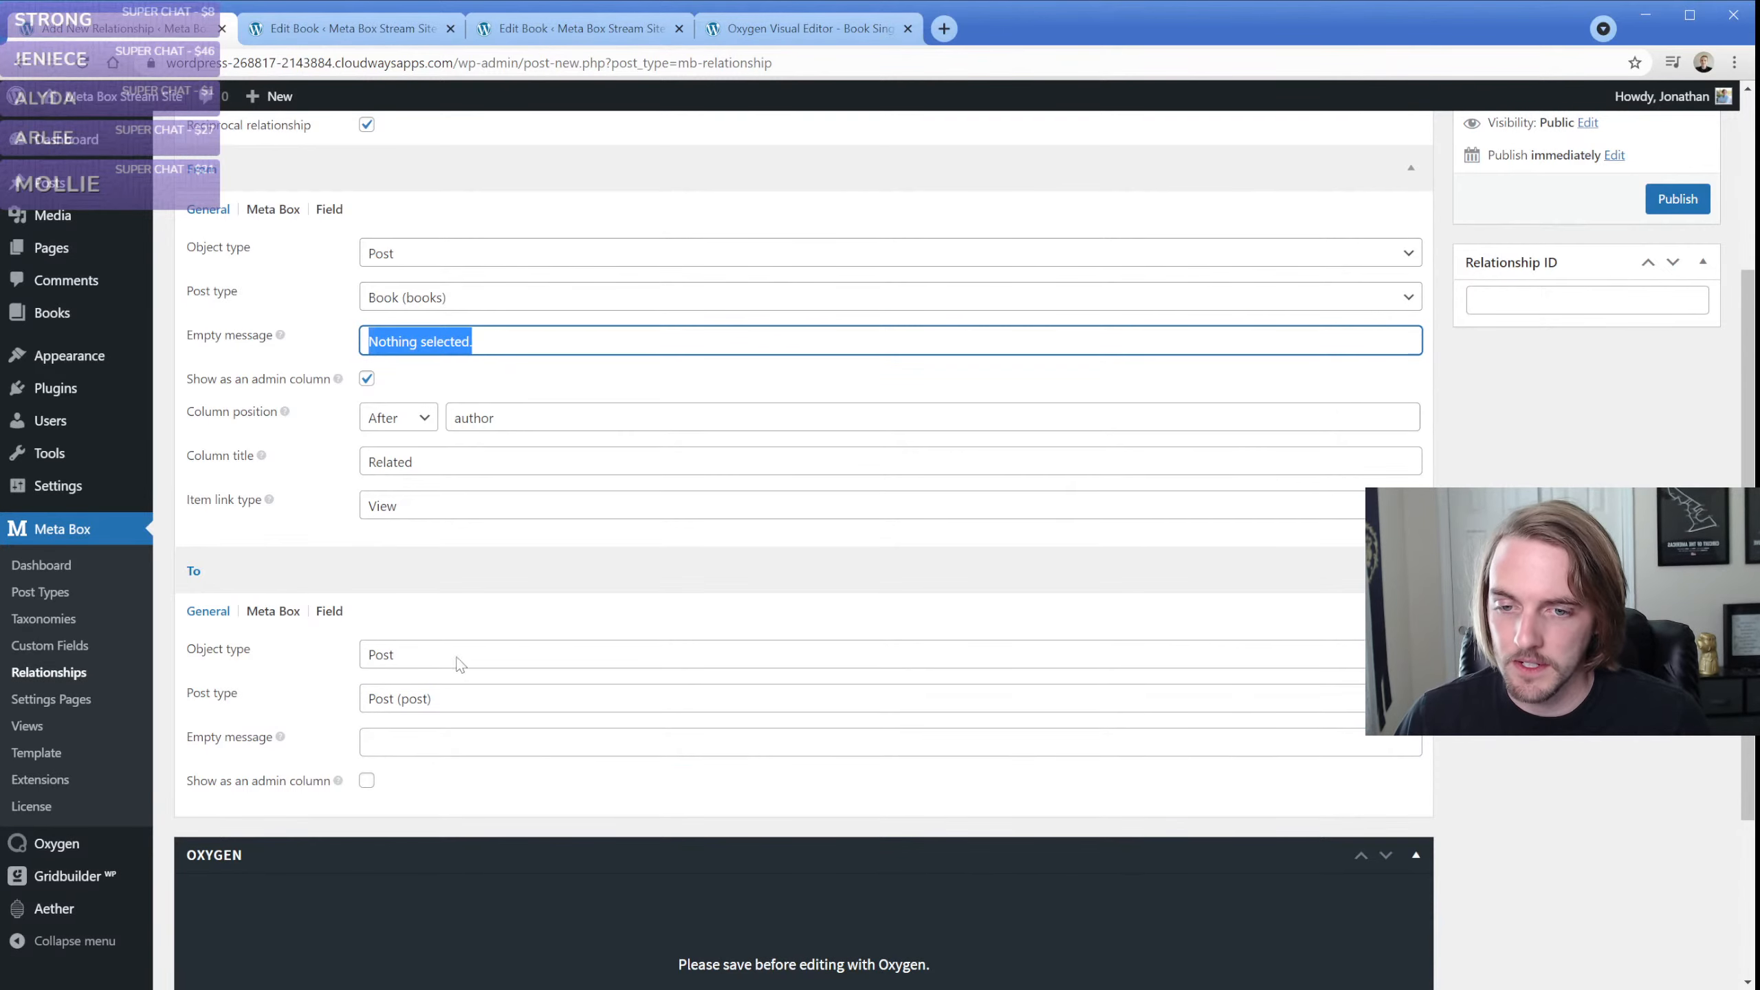
left_click(440, 746)
key("ctrl+v")
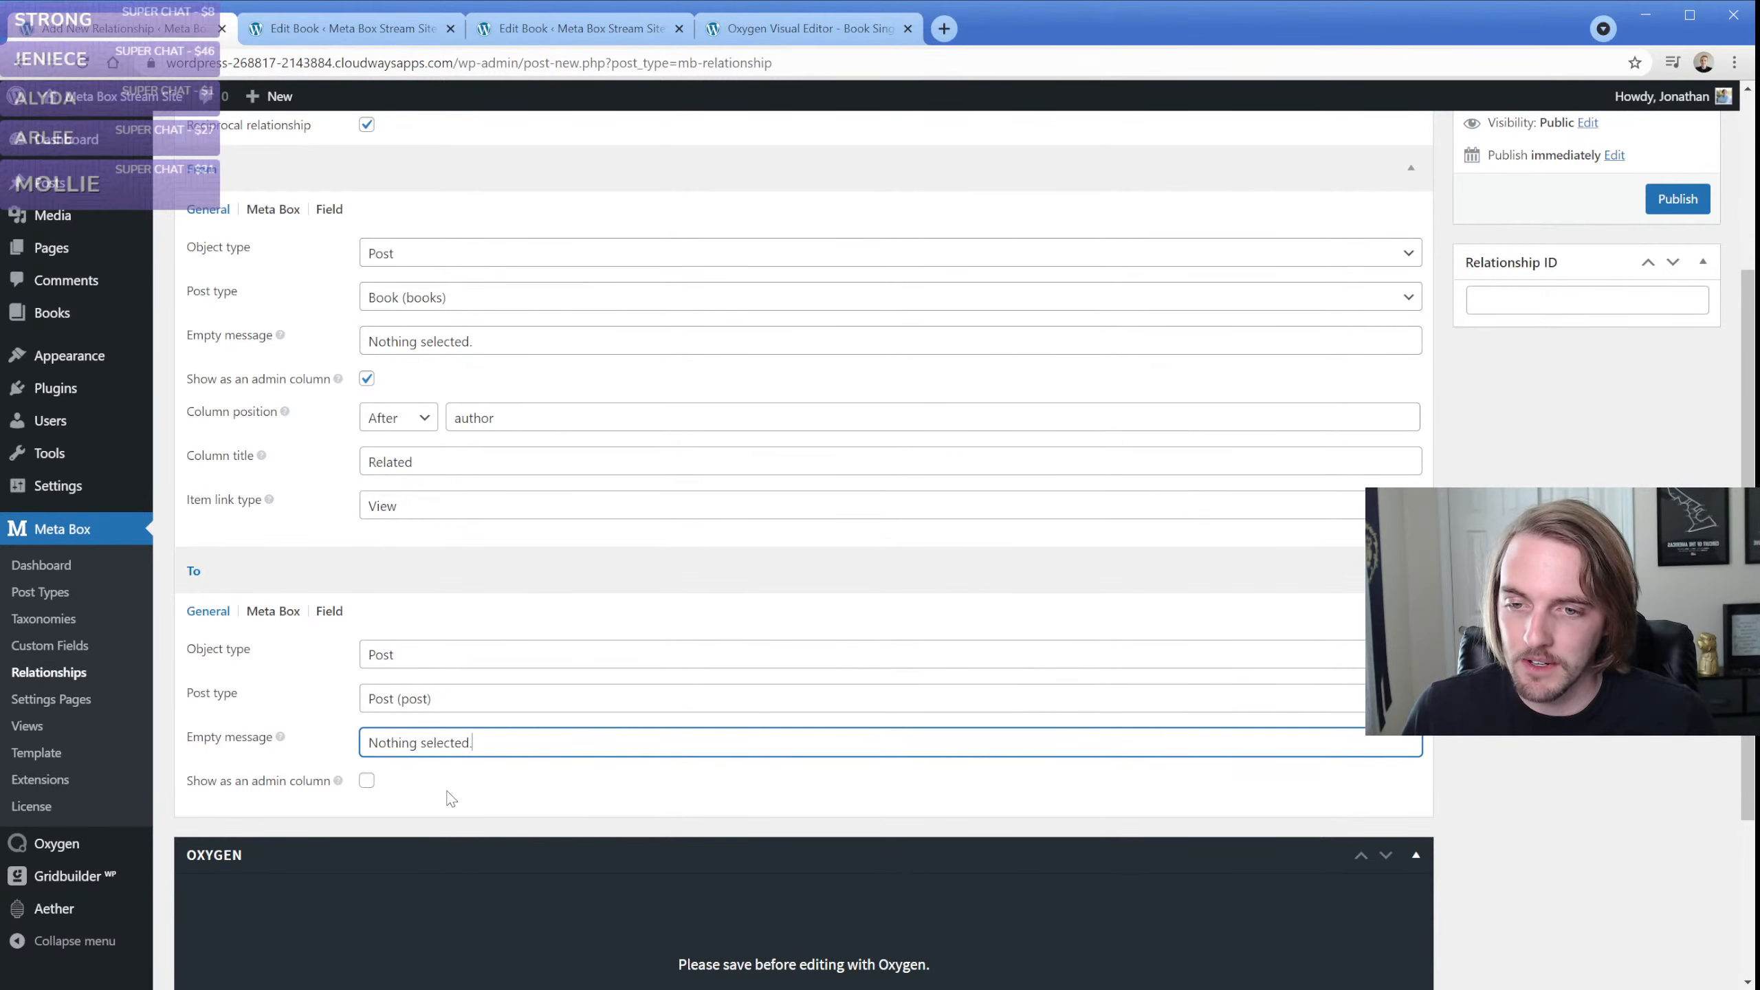
Look over the From side's Meta Box settings and set its field label to "Related Posts"
left_click(273, 209)
left_click(439, 245)
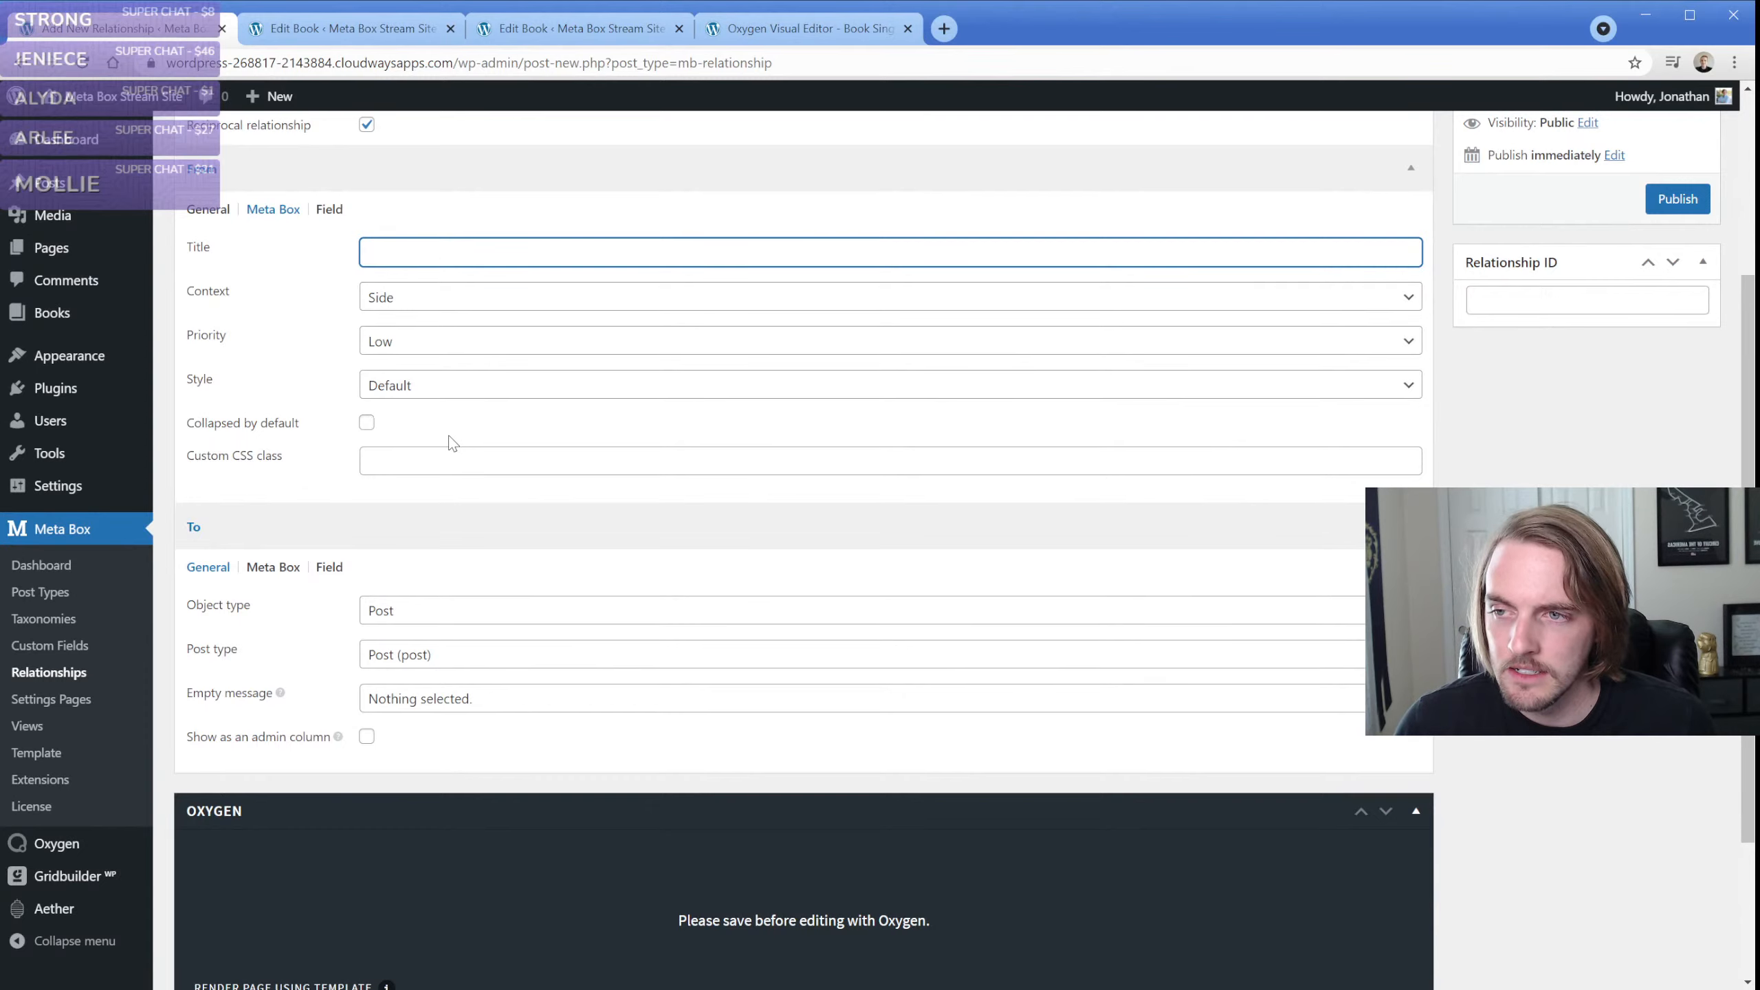
left_click(333, 217)
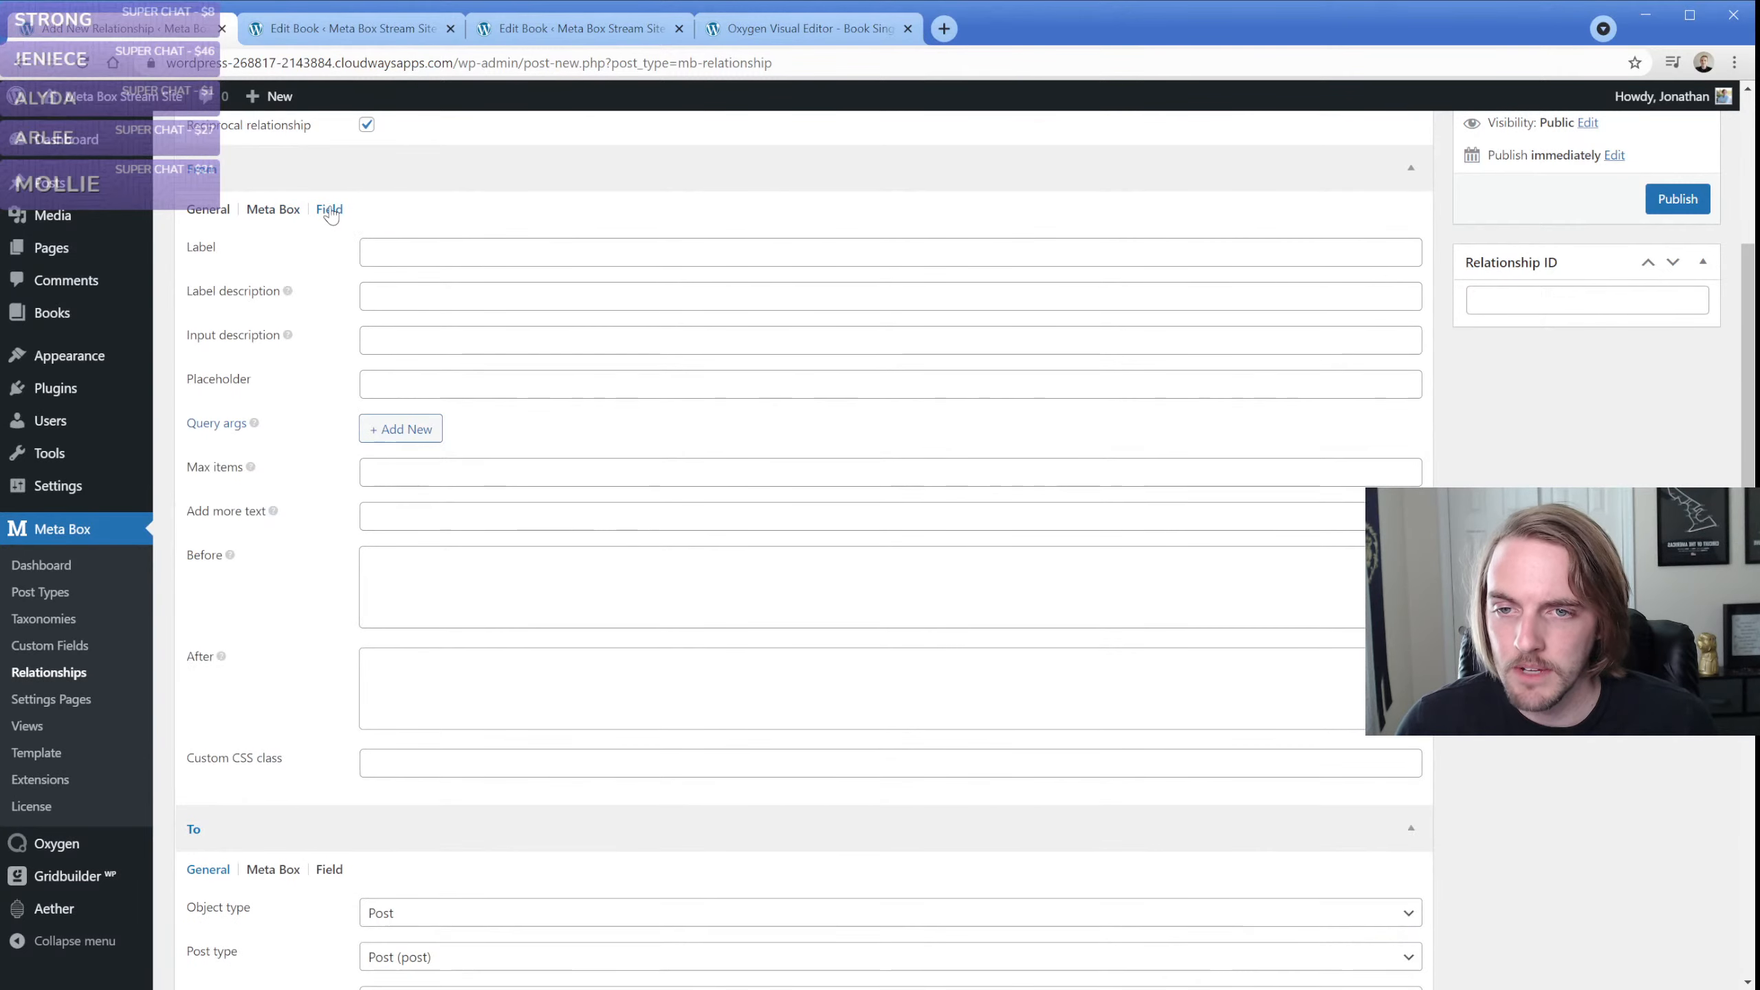
left_click(391, 250)
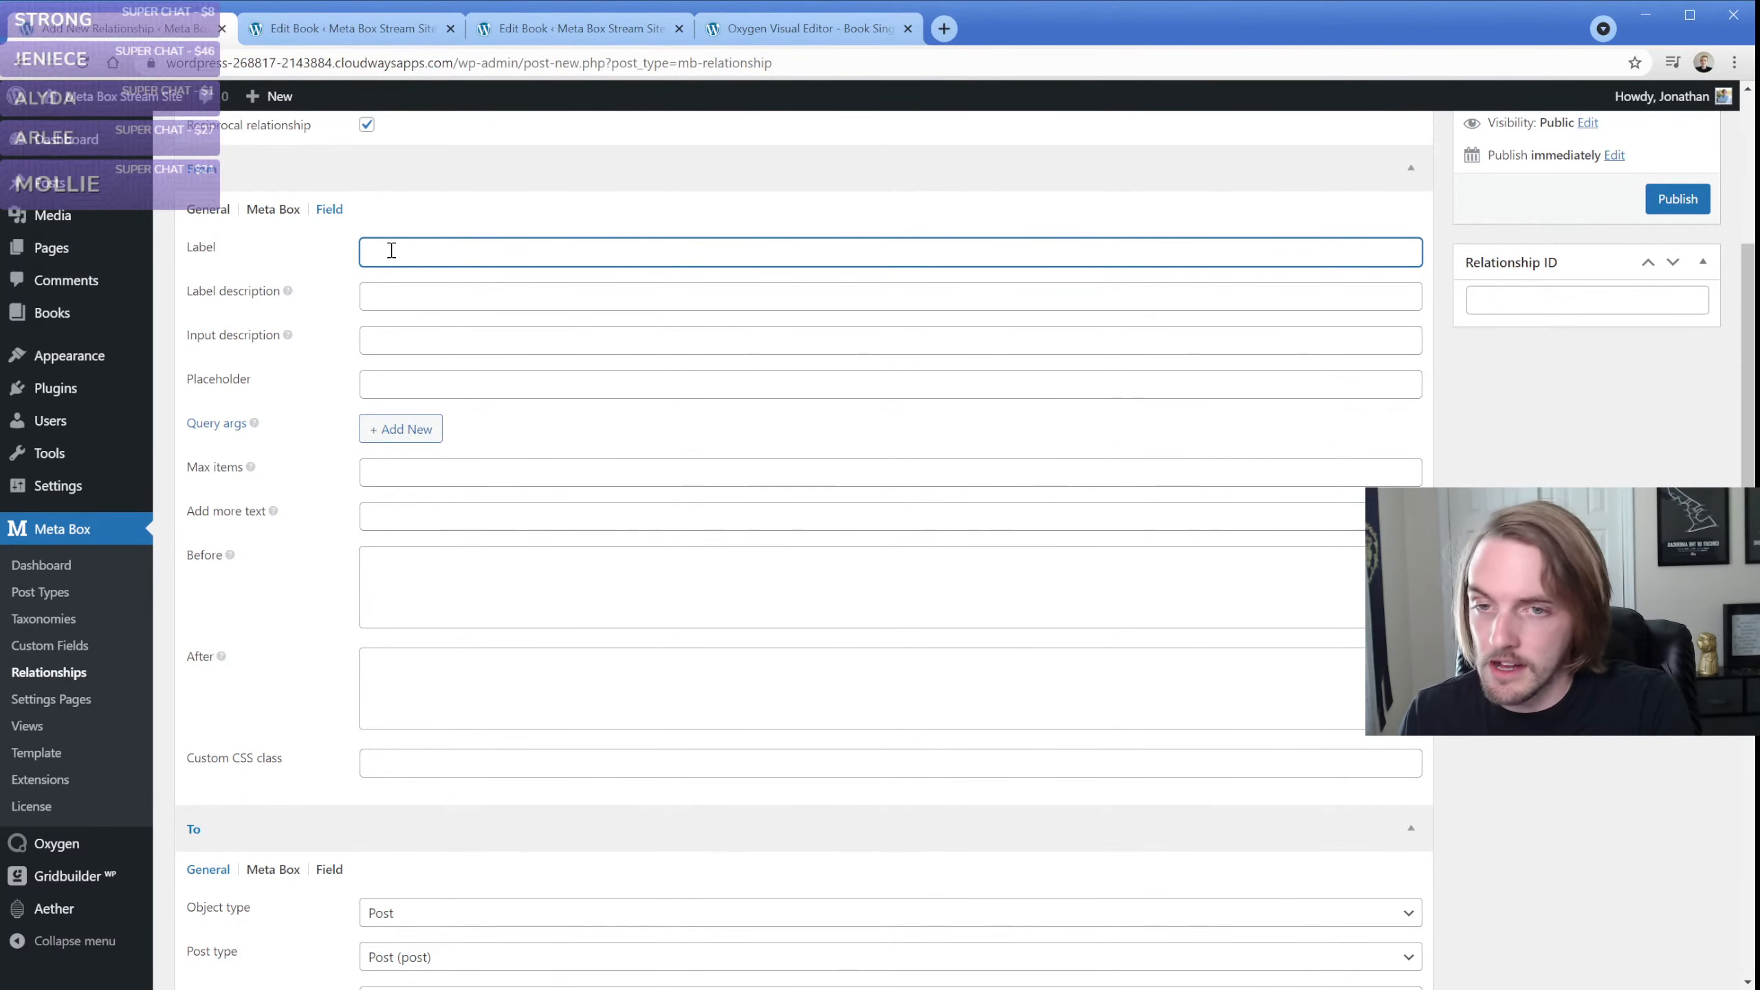
type("Relate")
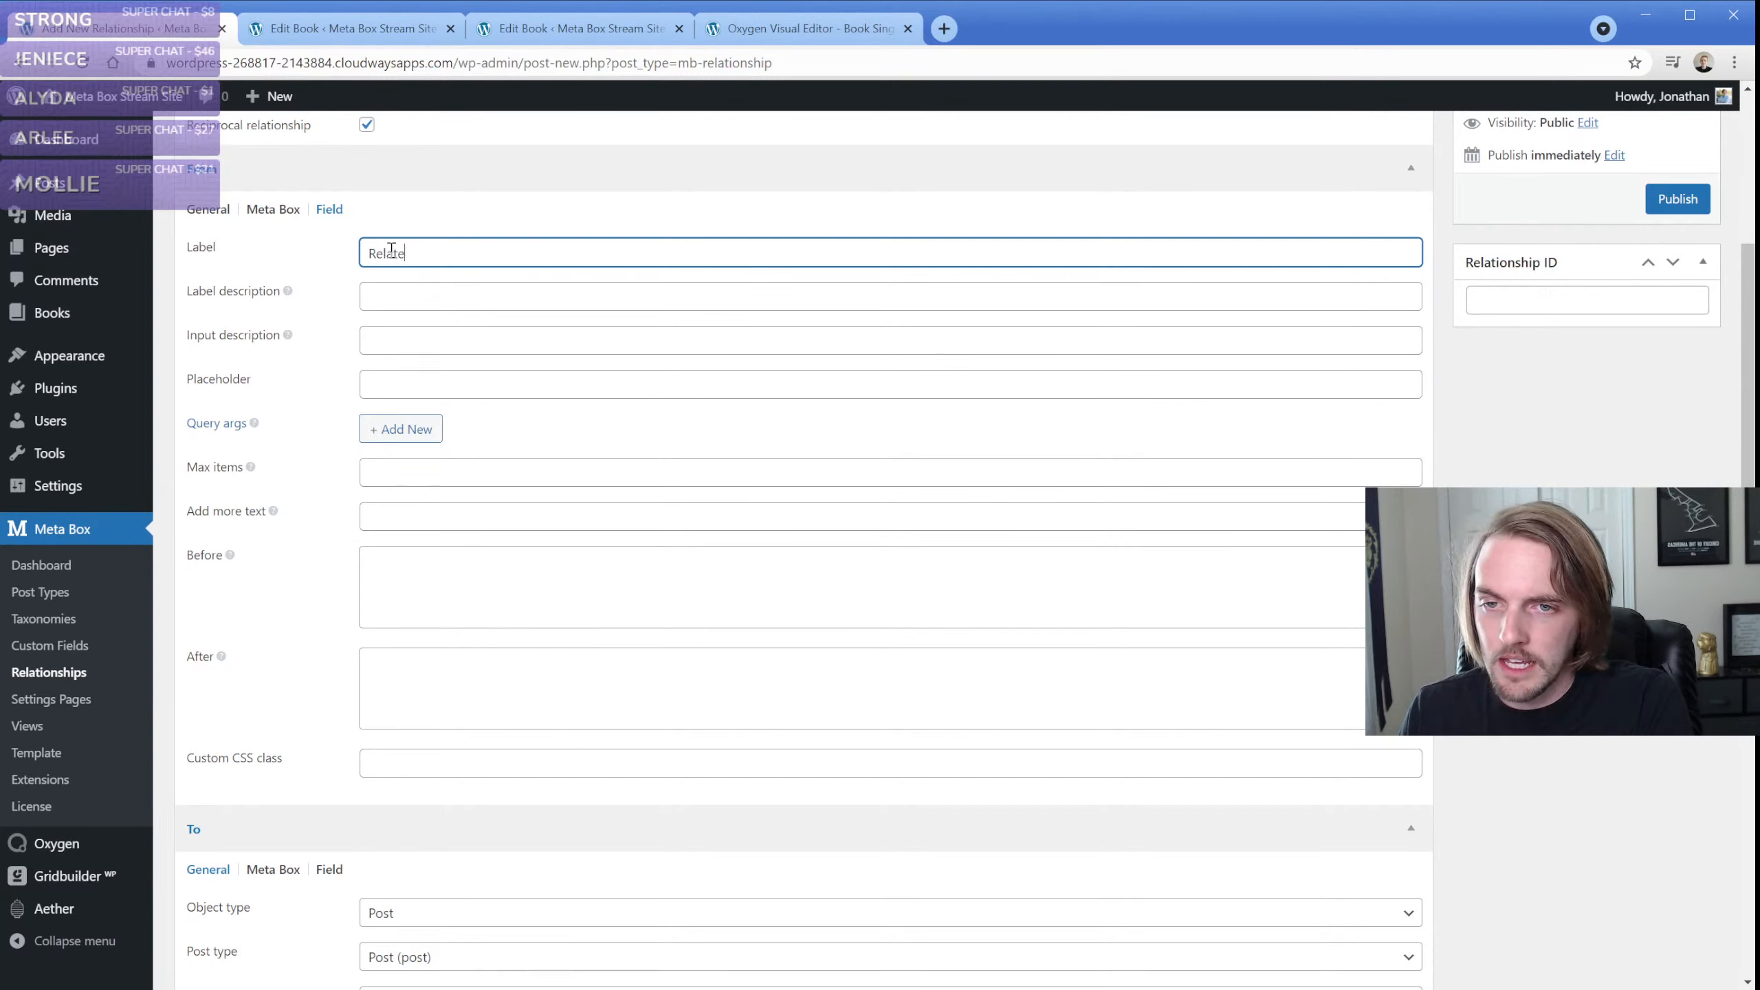
type("d Posts")
key("Tab")
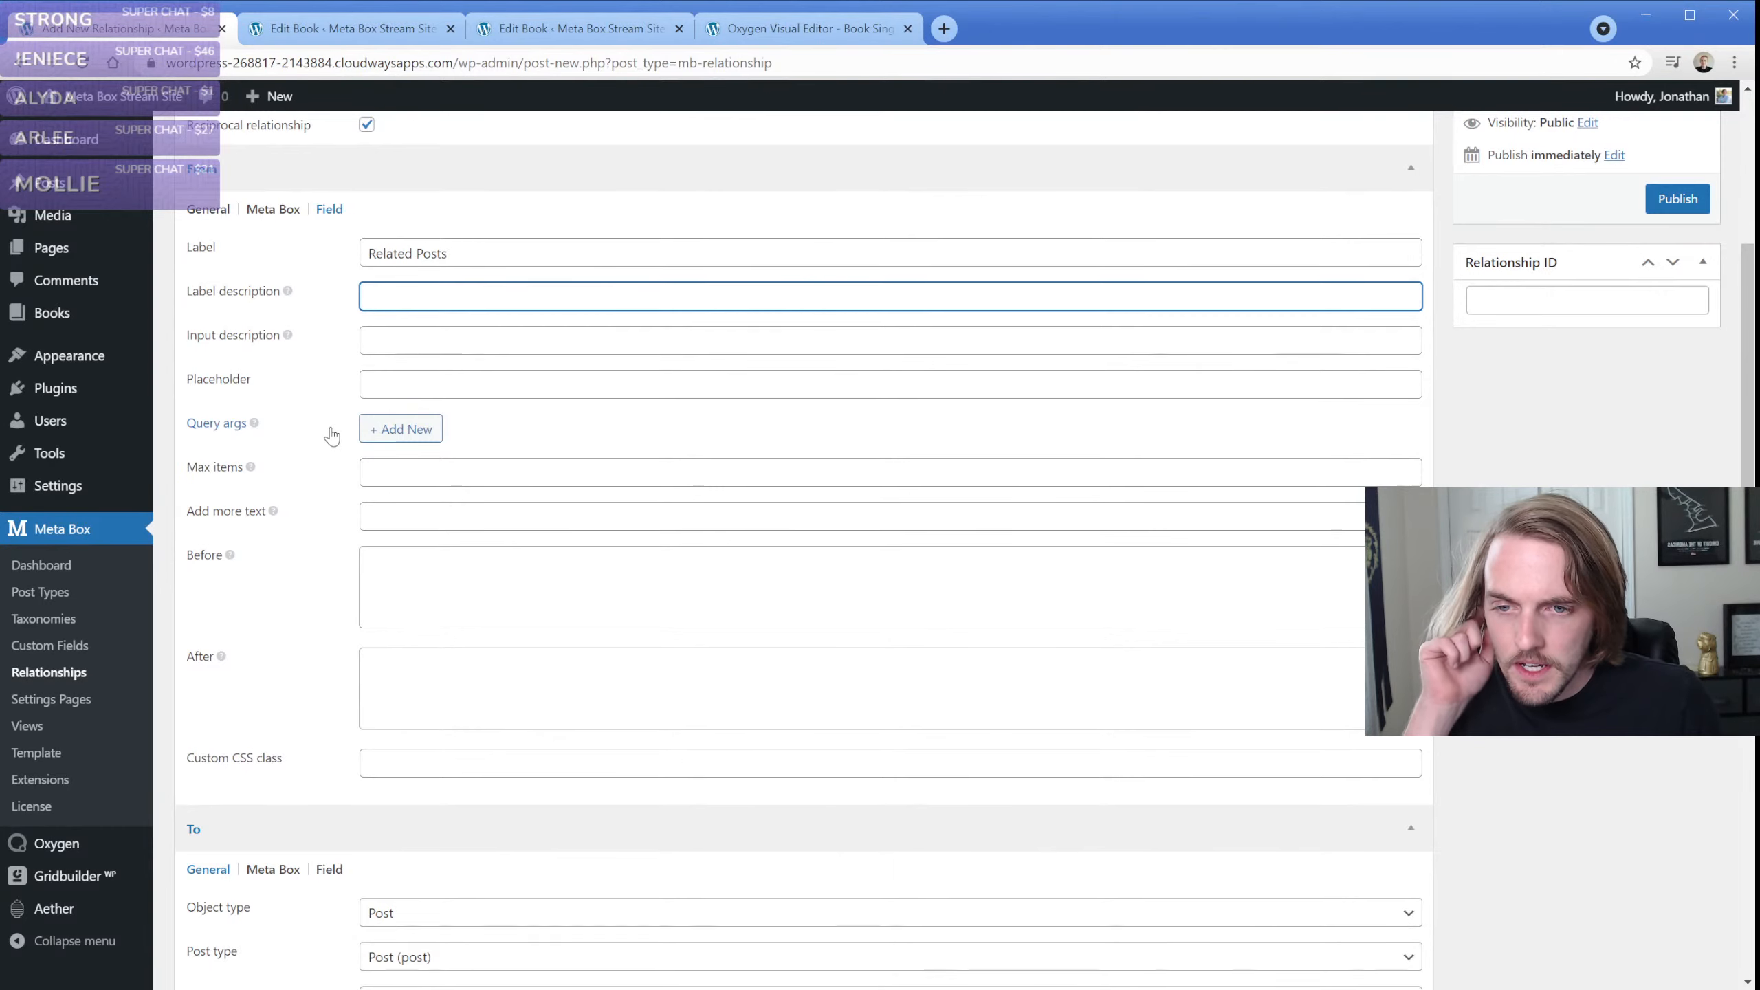
Limit the From side's field to a maximum of 3 items and set its add more text to "Add another post."
left_click(423, 470)
left_click(434, 513)
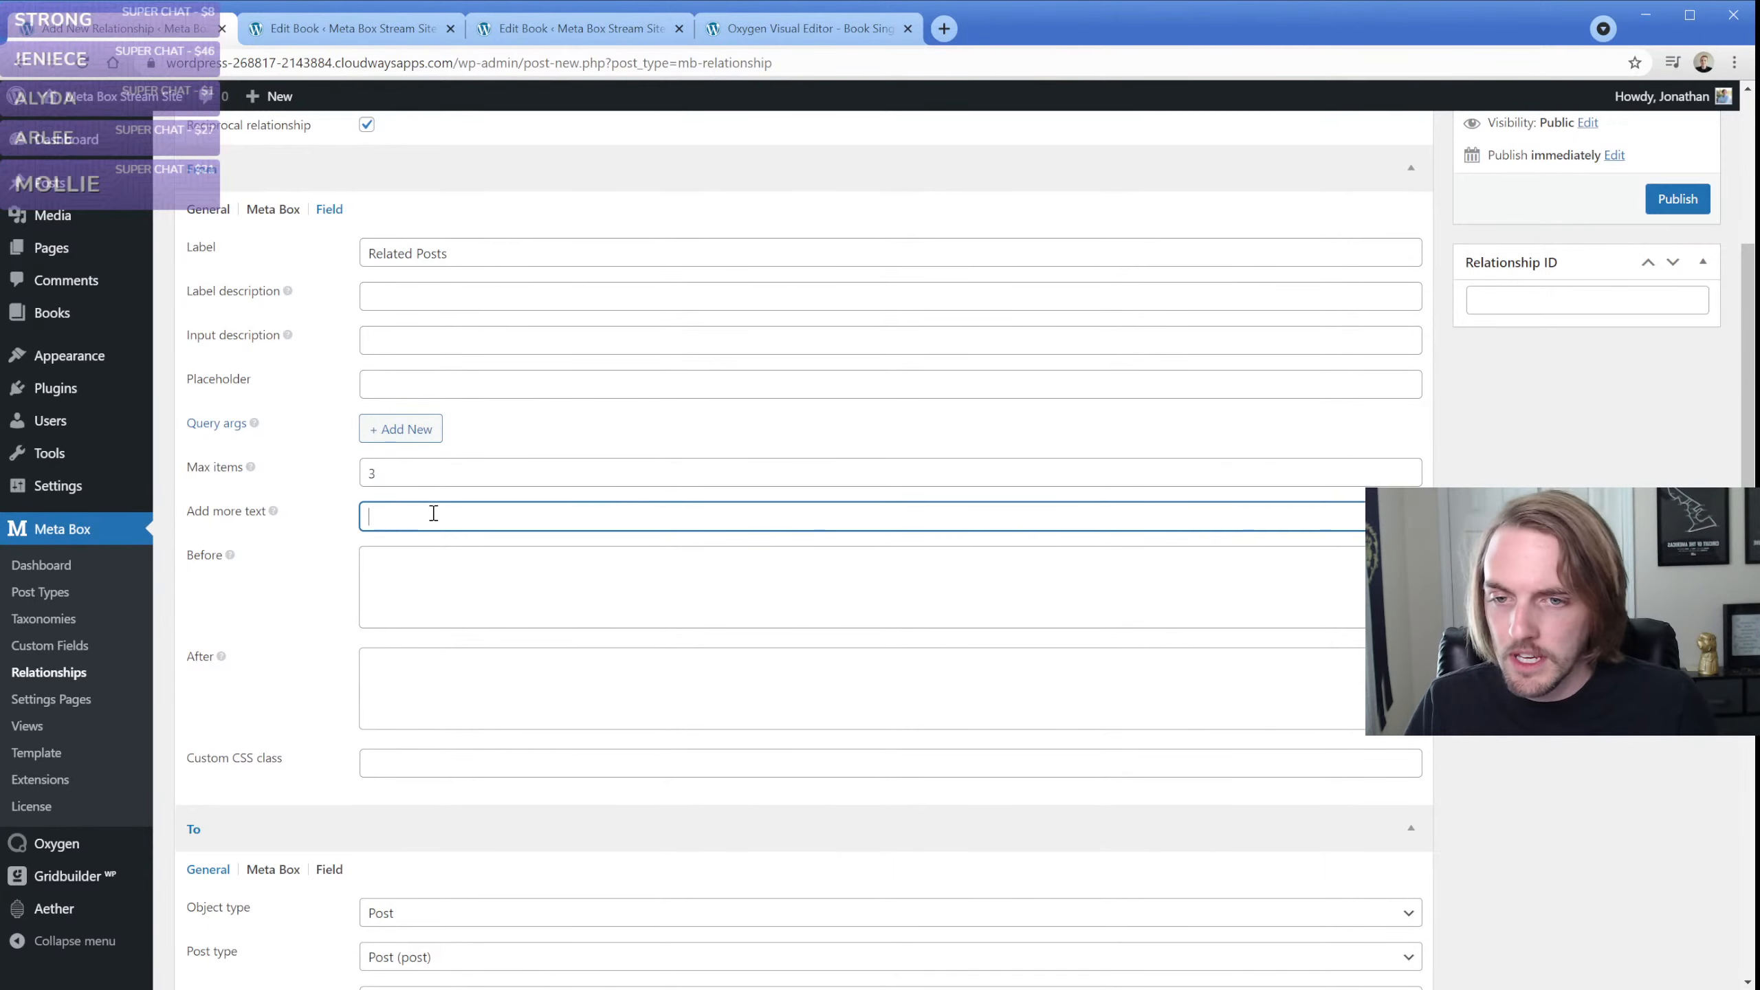
type("Add anothe")
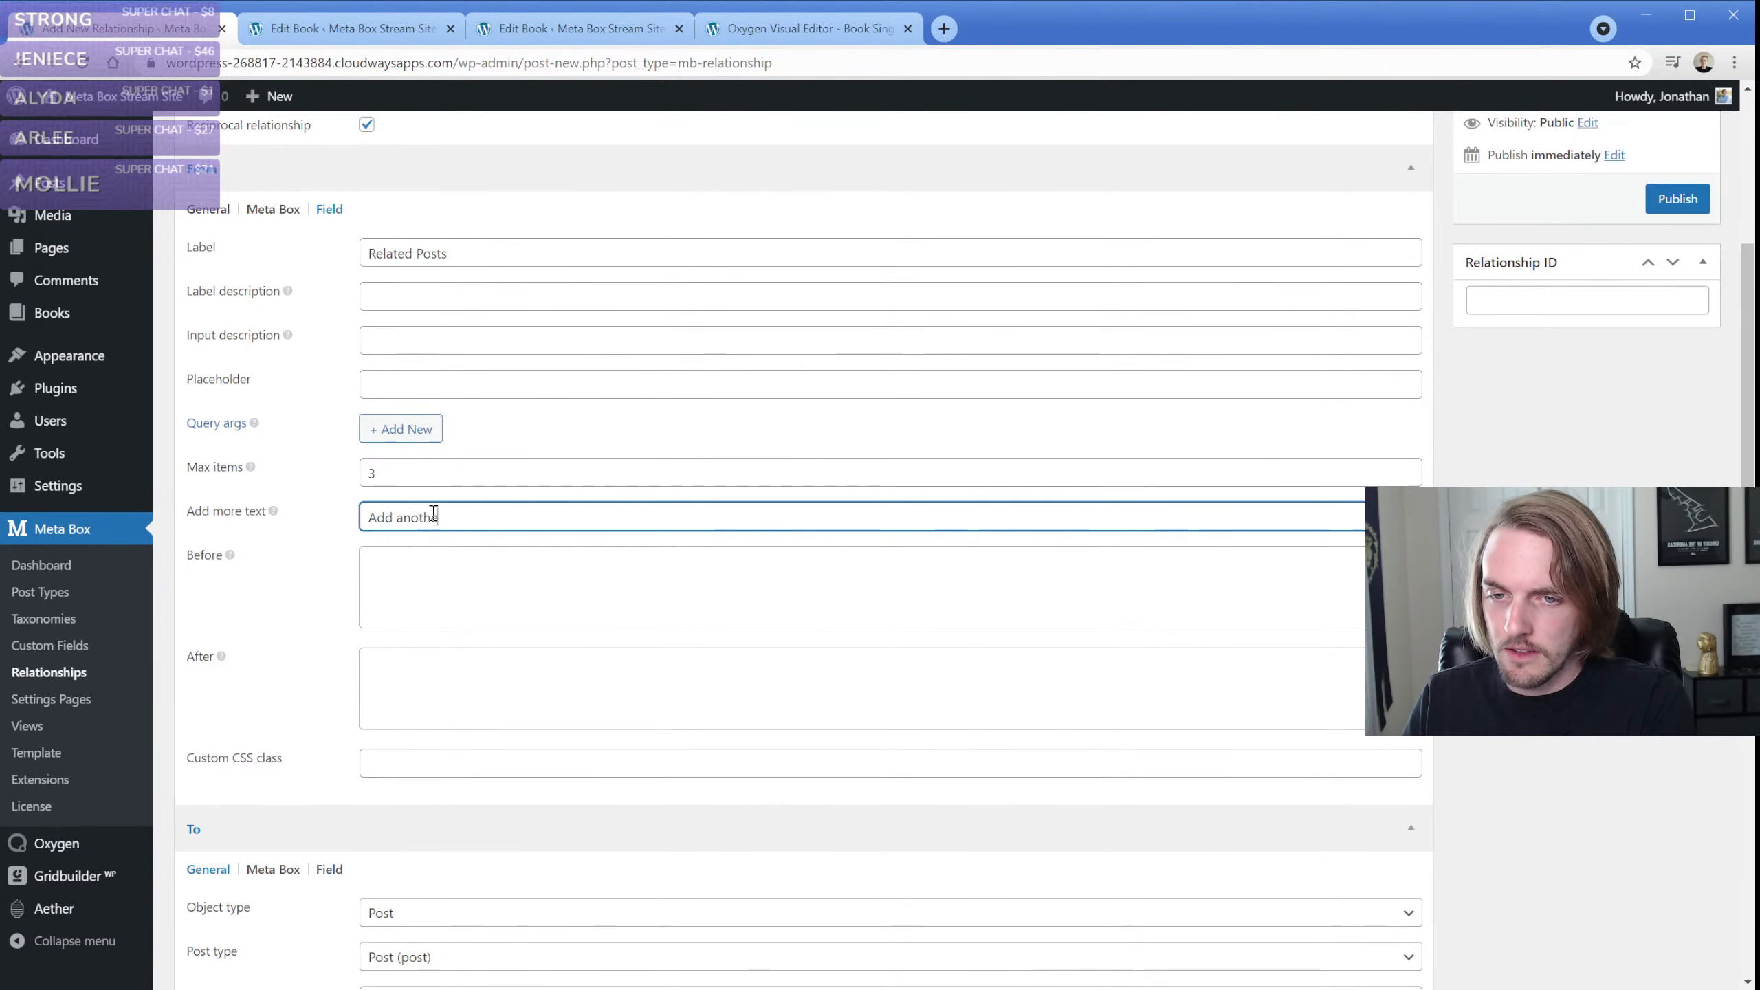
type("r pist")
key("BackSpace")
key("BackSpace")
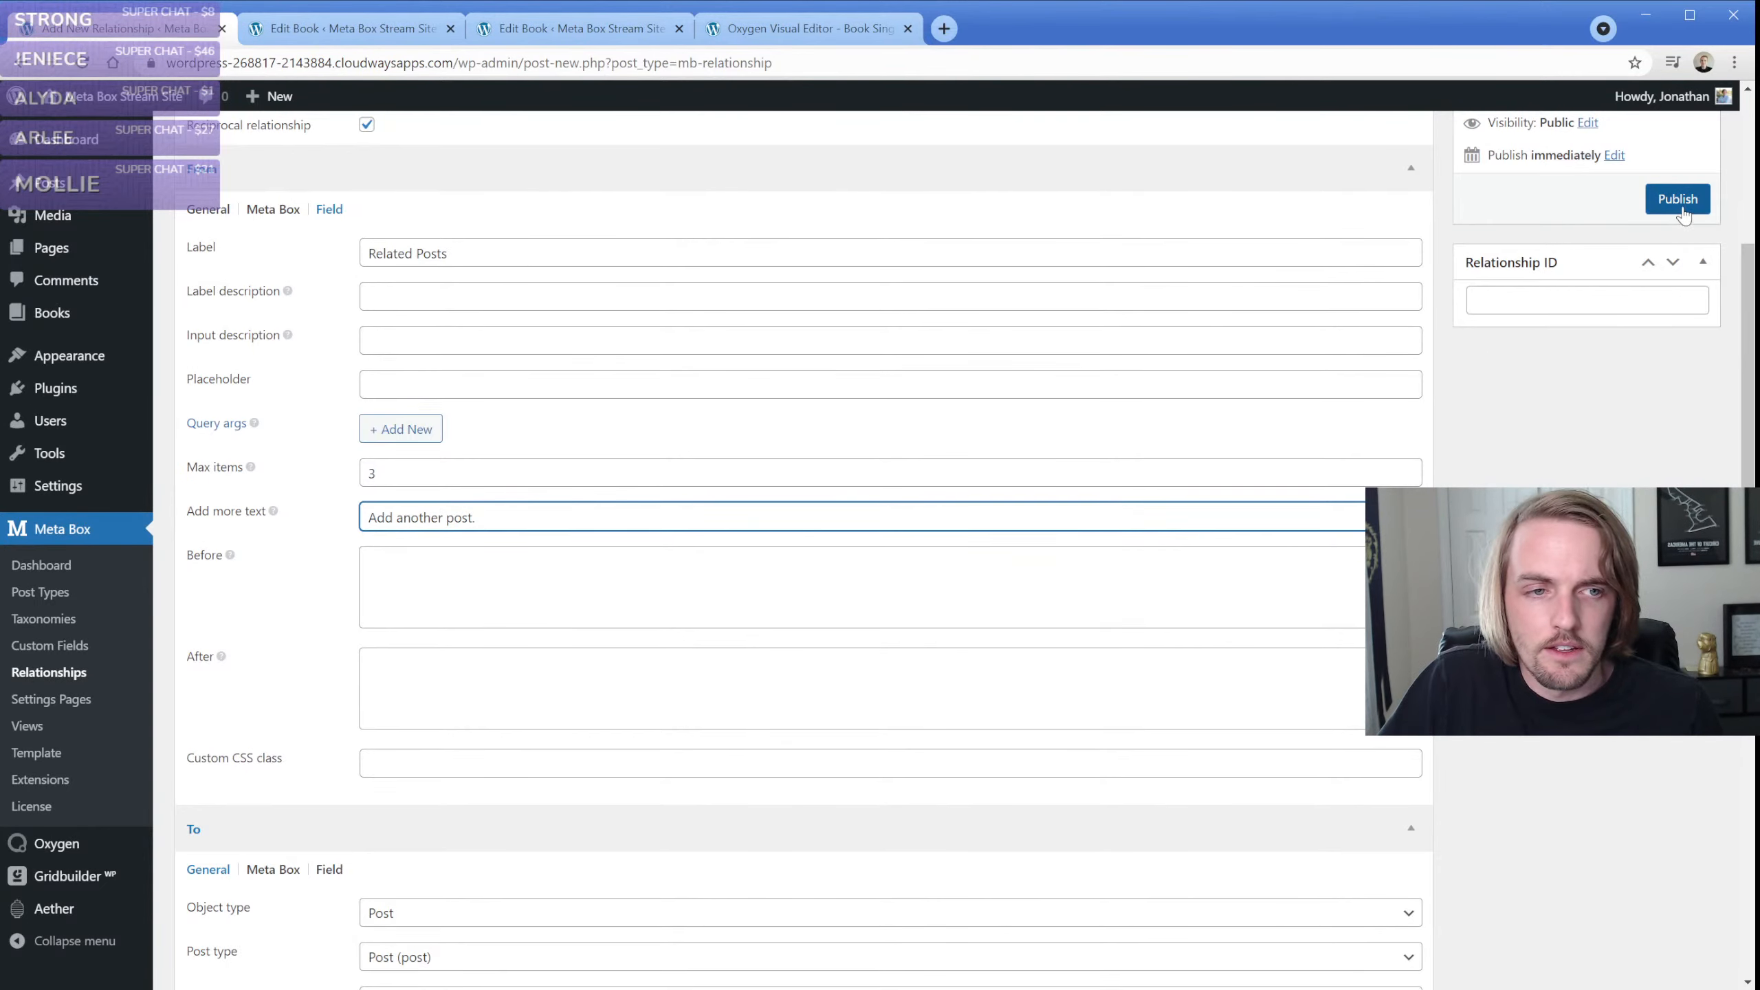
Title the new relationship "Books relationship" and publish it
scroll(1622, 548, "up", 4)
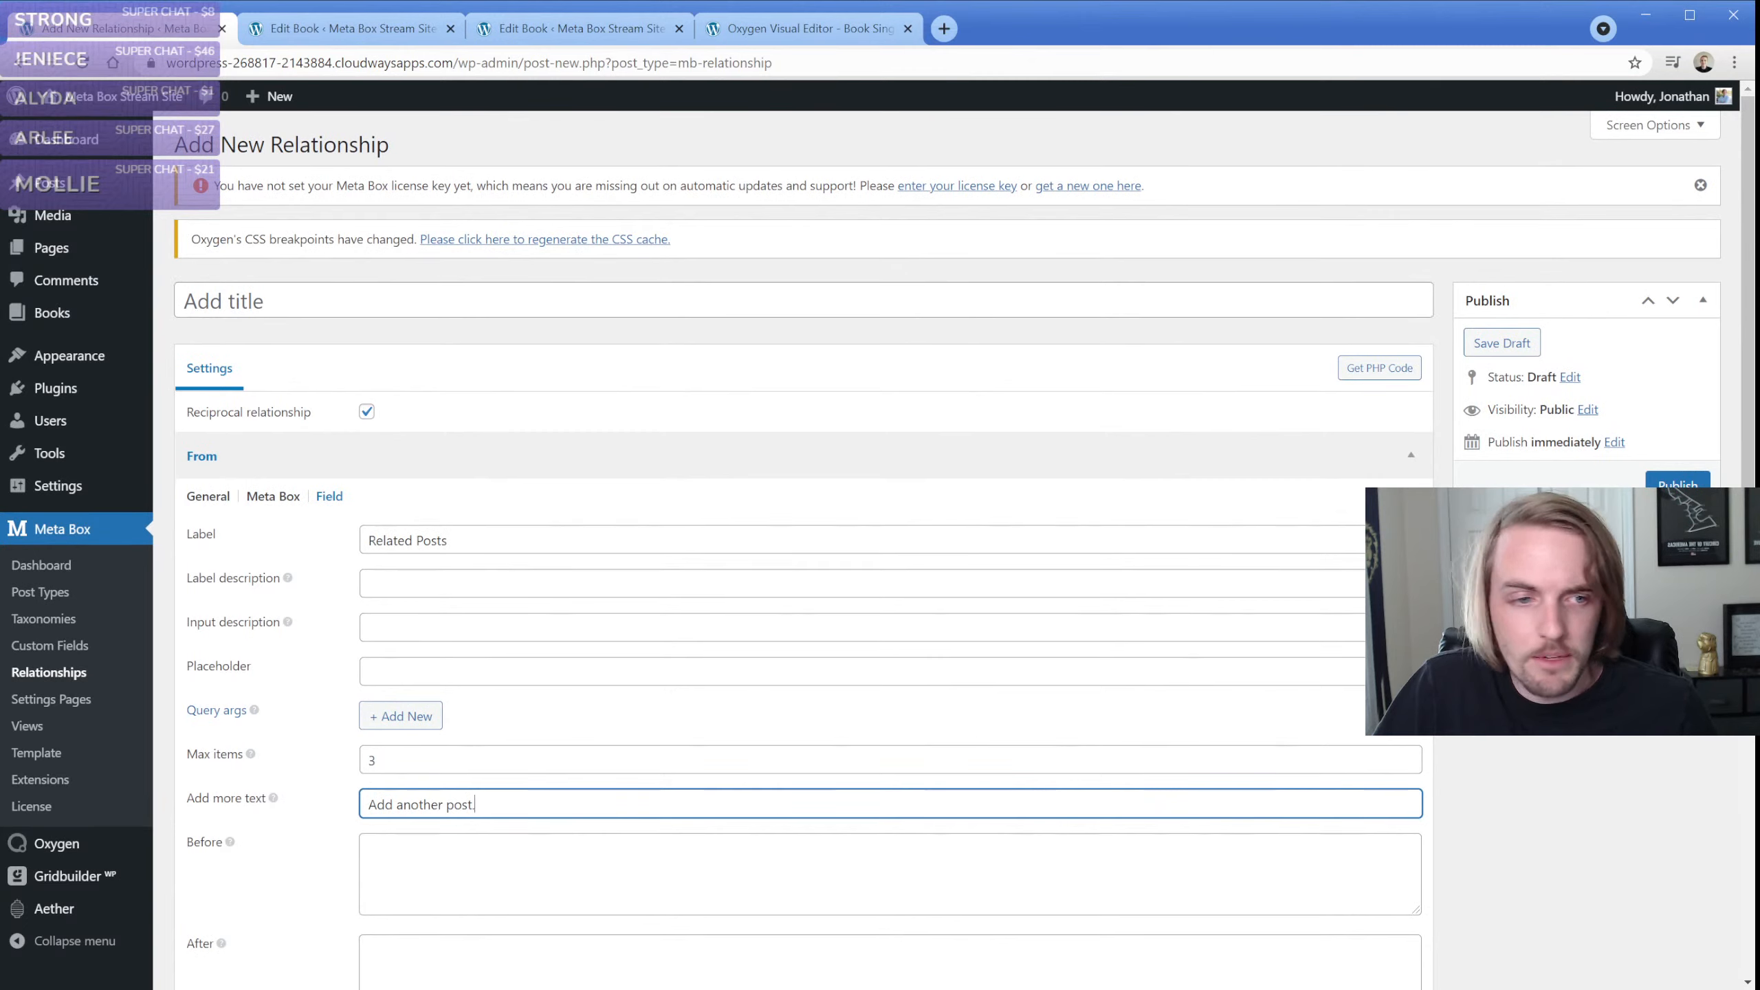
left_click(334, 305)
type("Books")
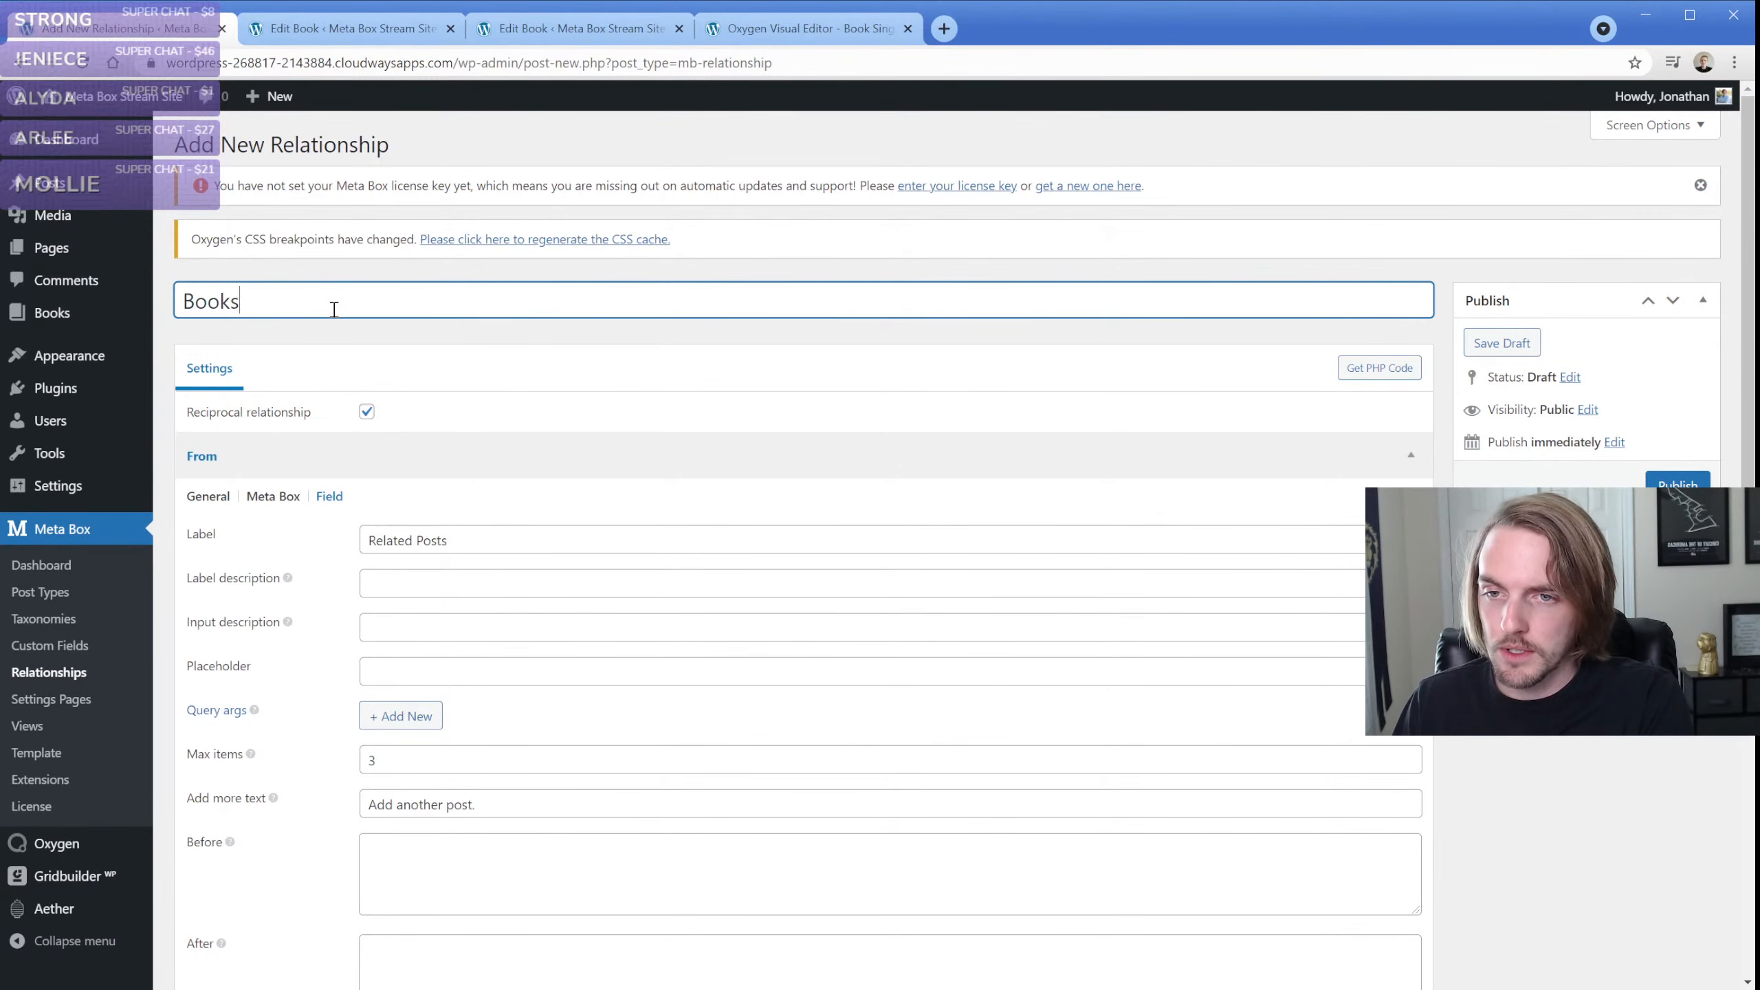
type(" relationship")
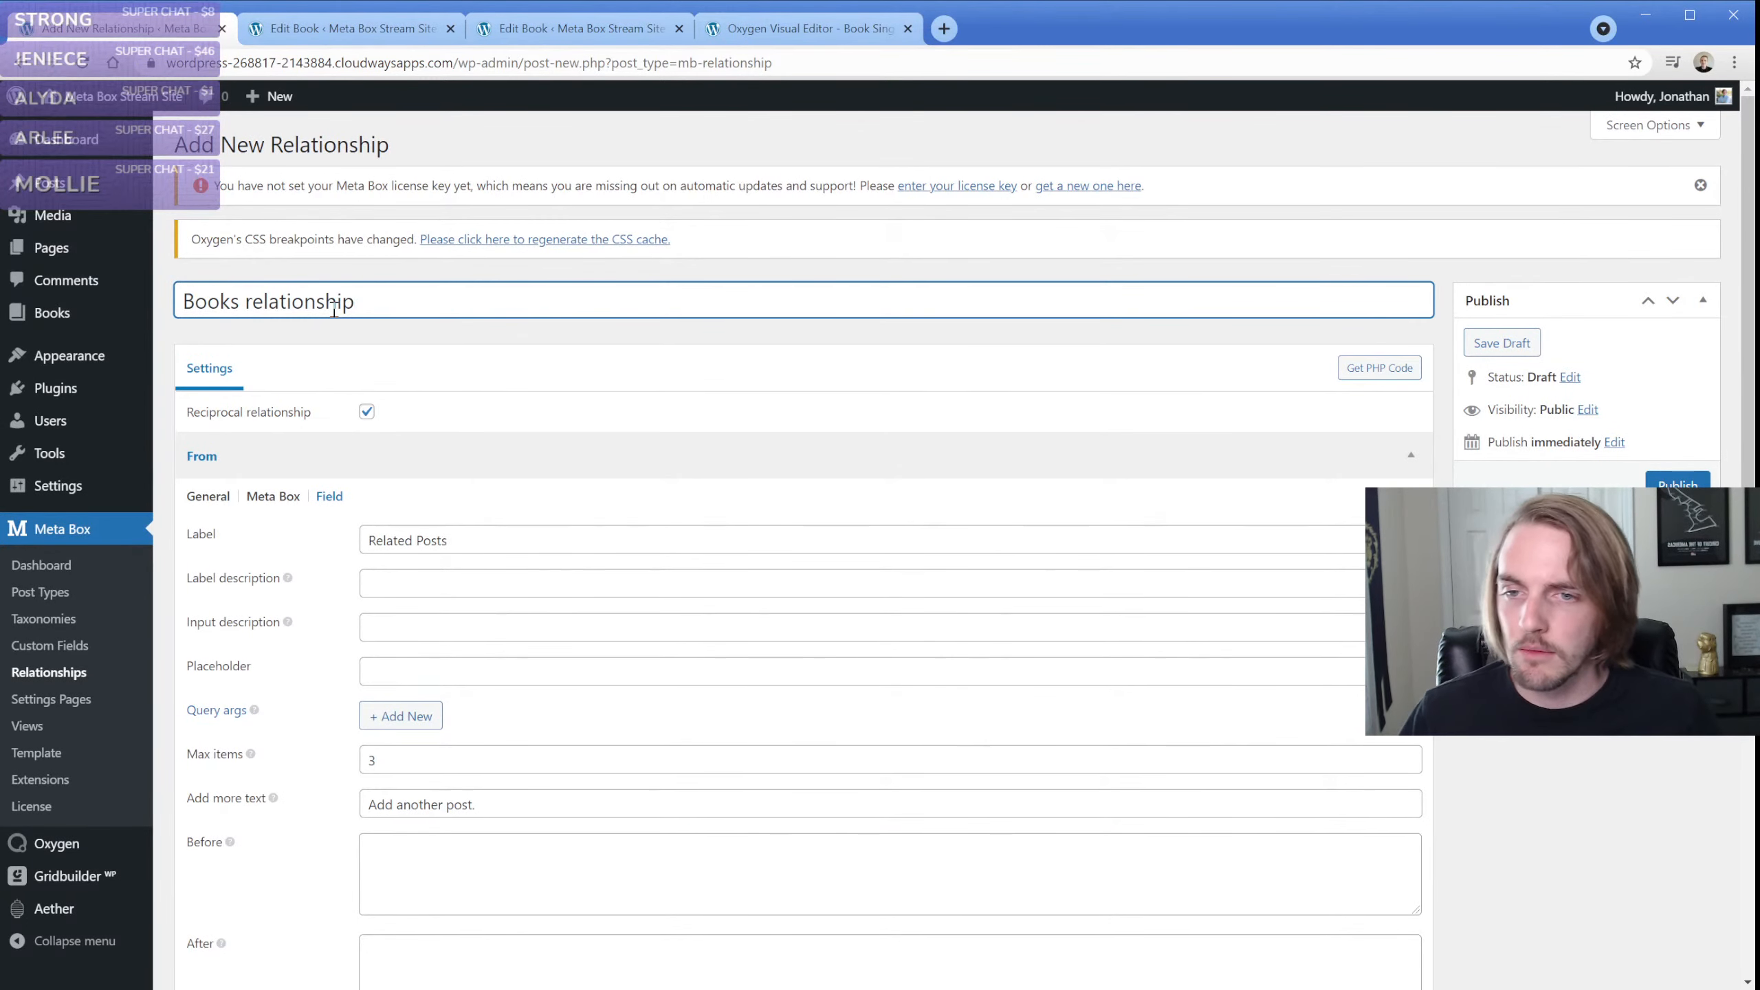
key("Return")
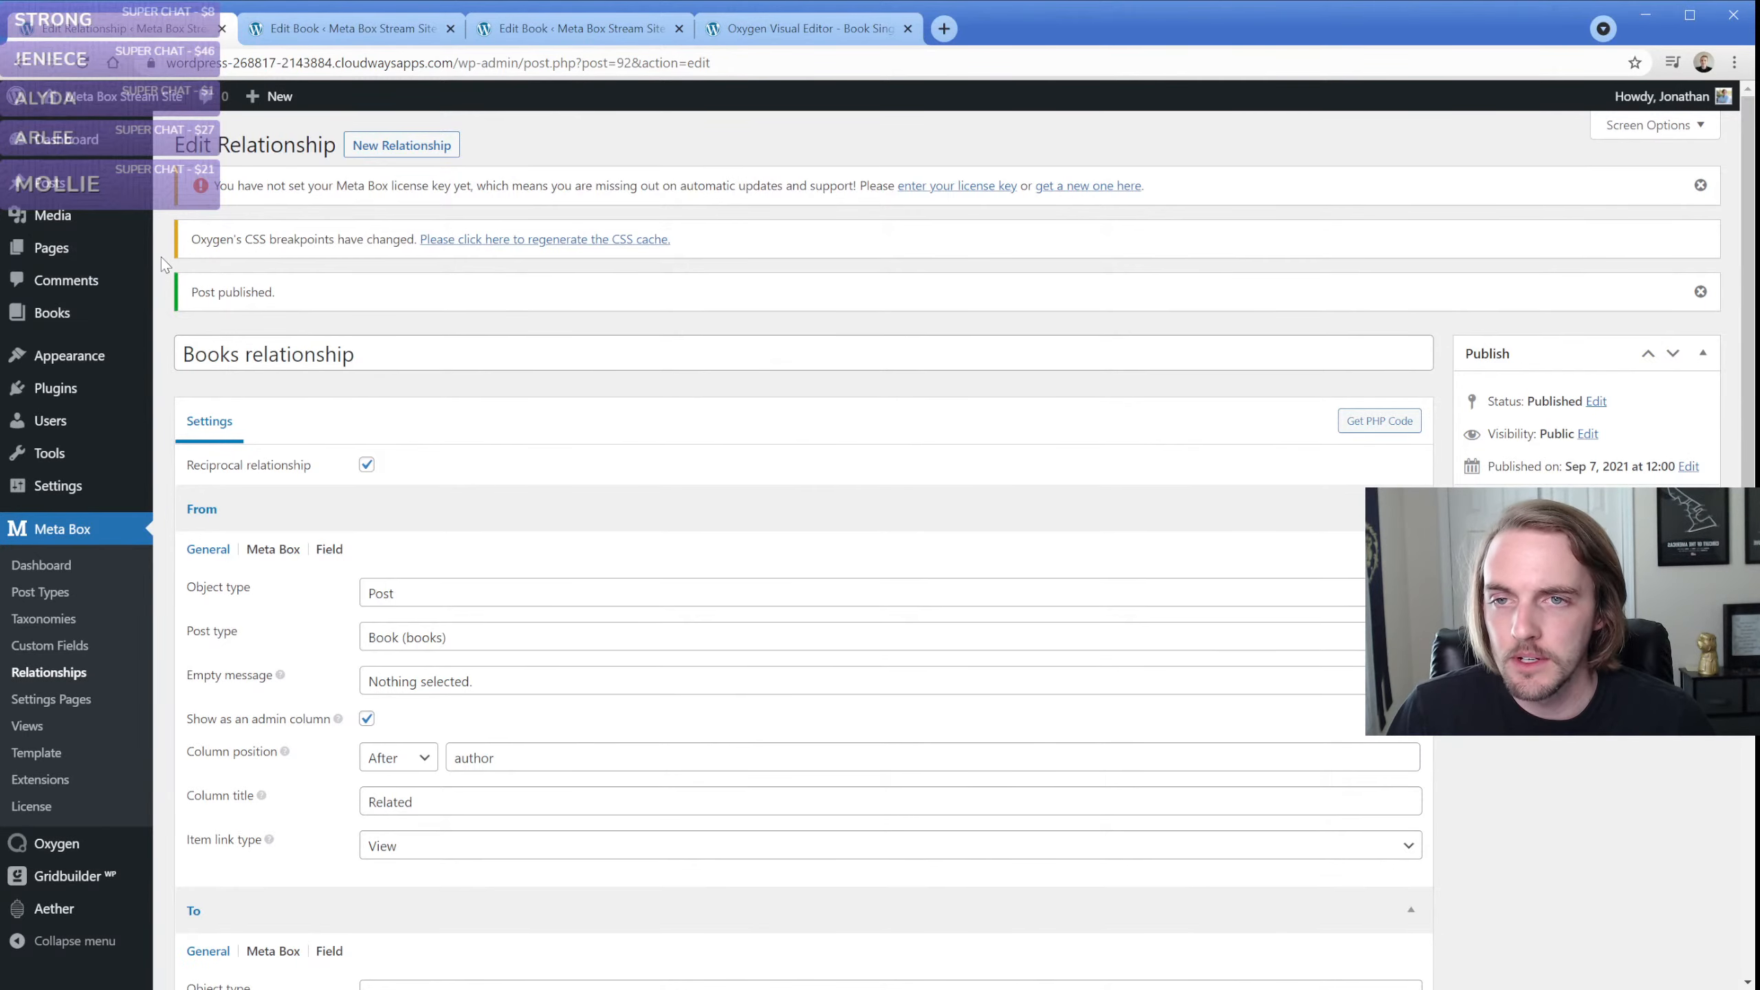
Look over the "Image test post" book's edit form for the relationship box, then return to the relationship settings
left_click(332, 31)
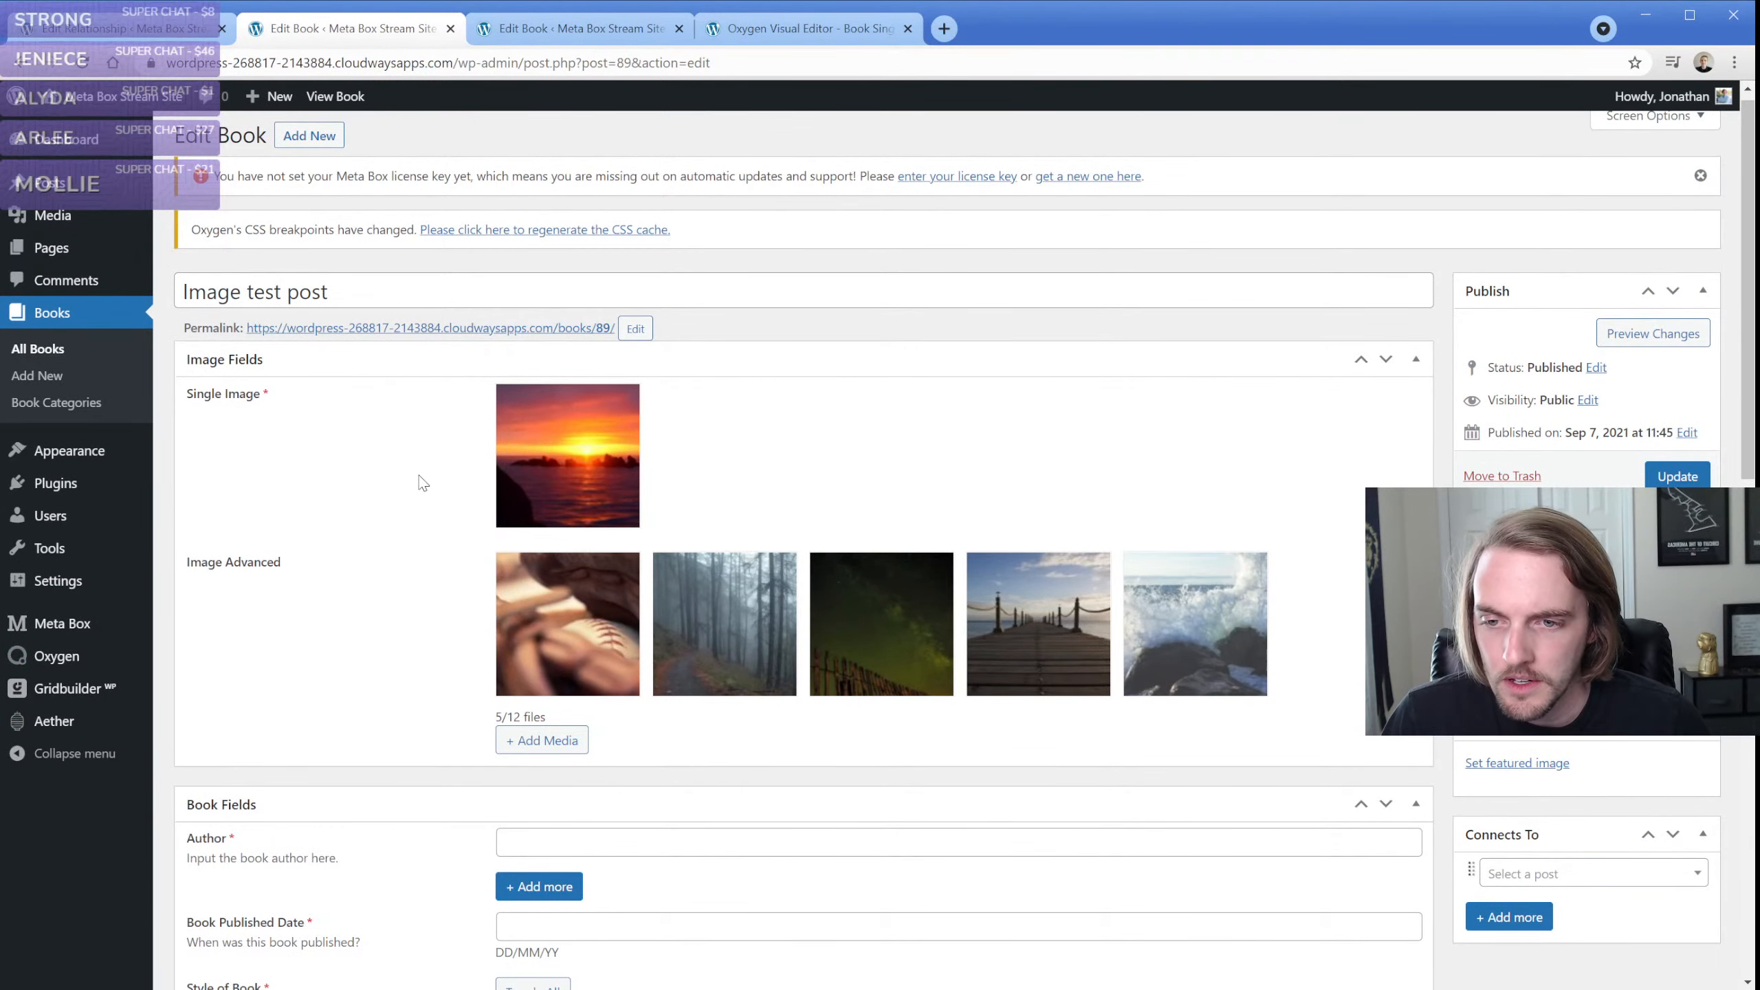
scroll(401, 465, "down", 5)
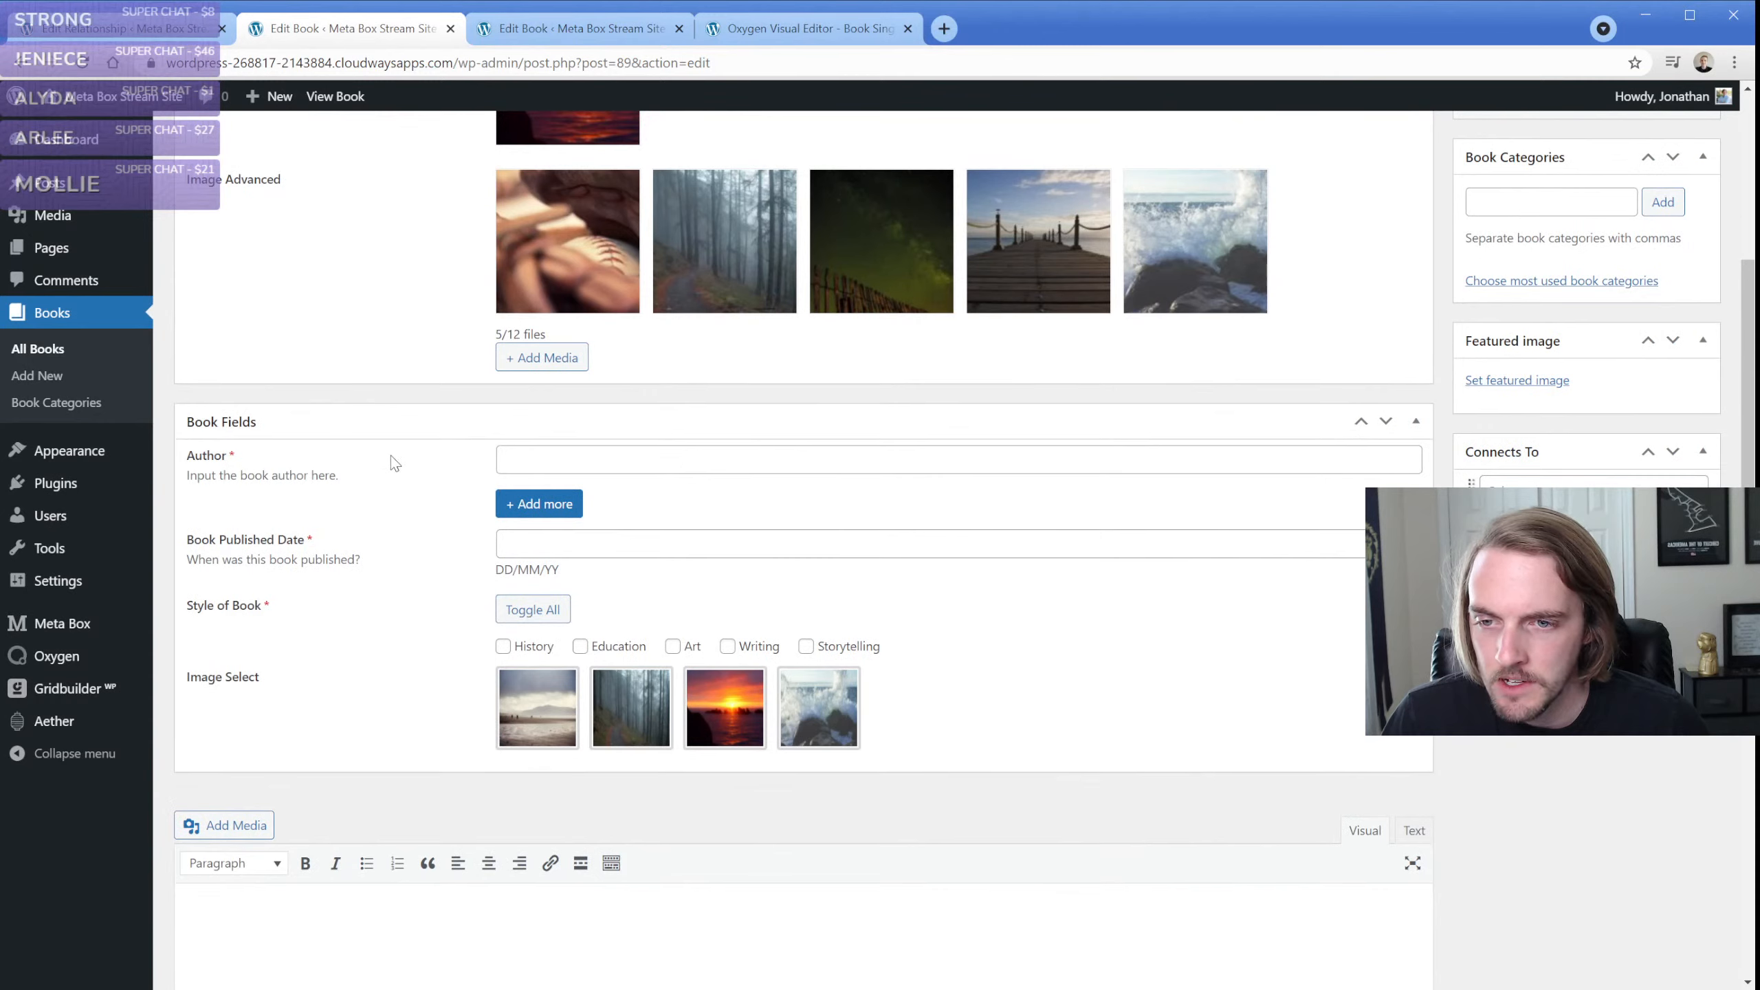
left_click(557, 462)
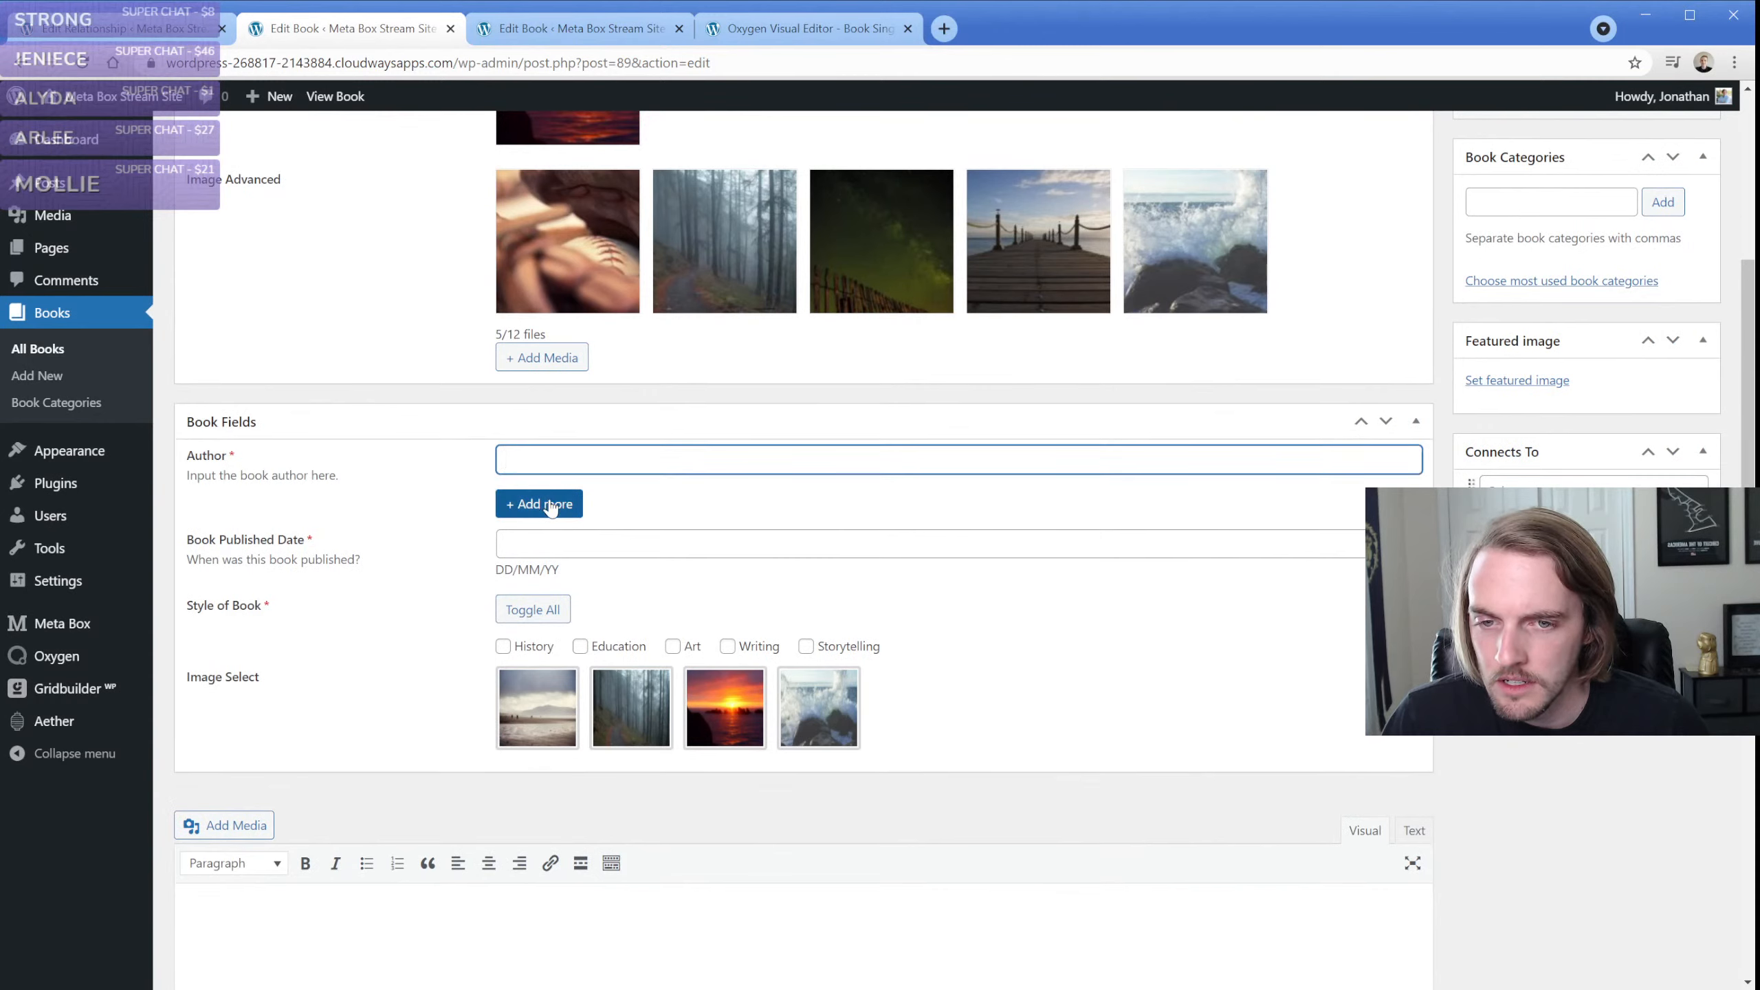
scroll(475, 541, "up", 6)
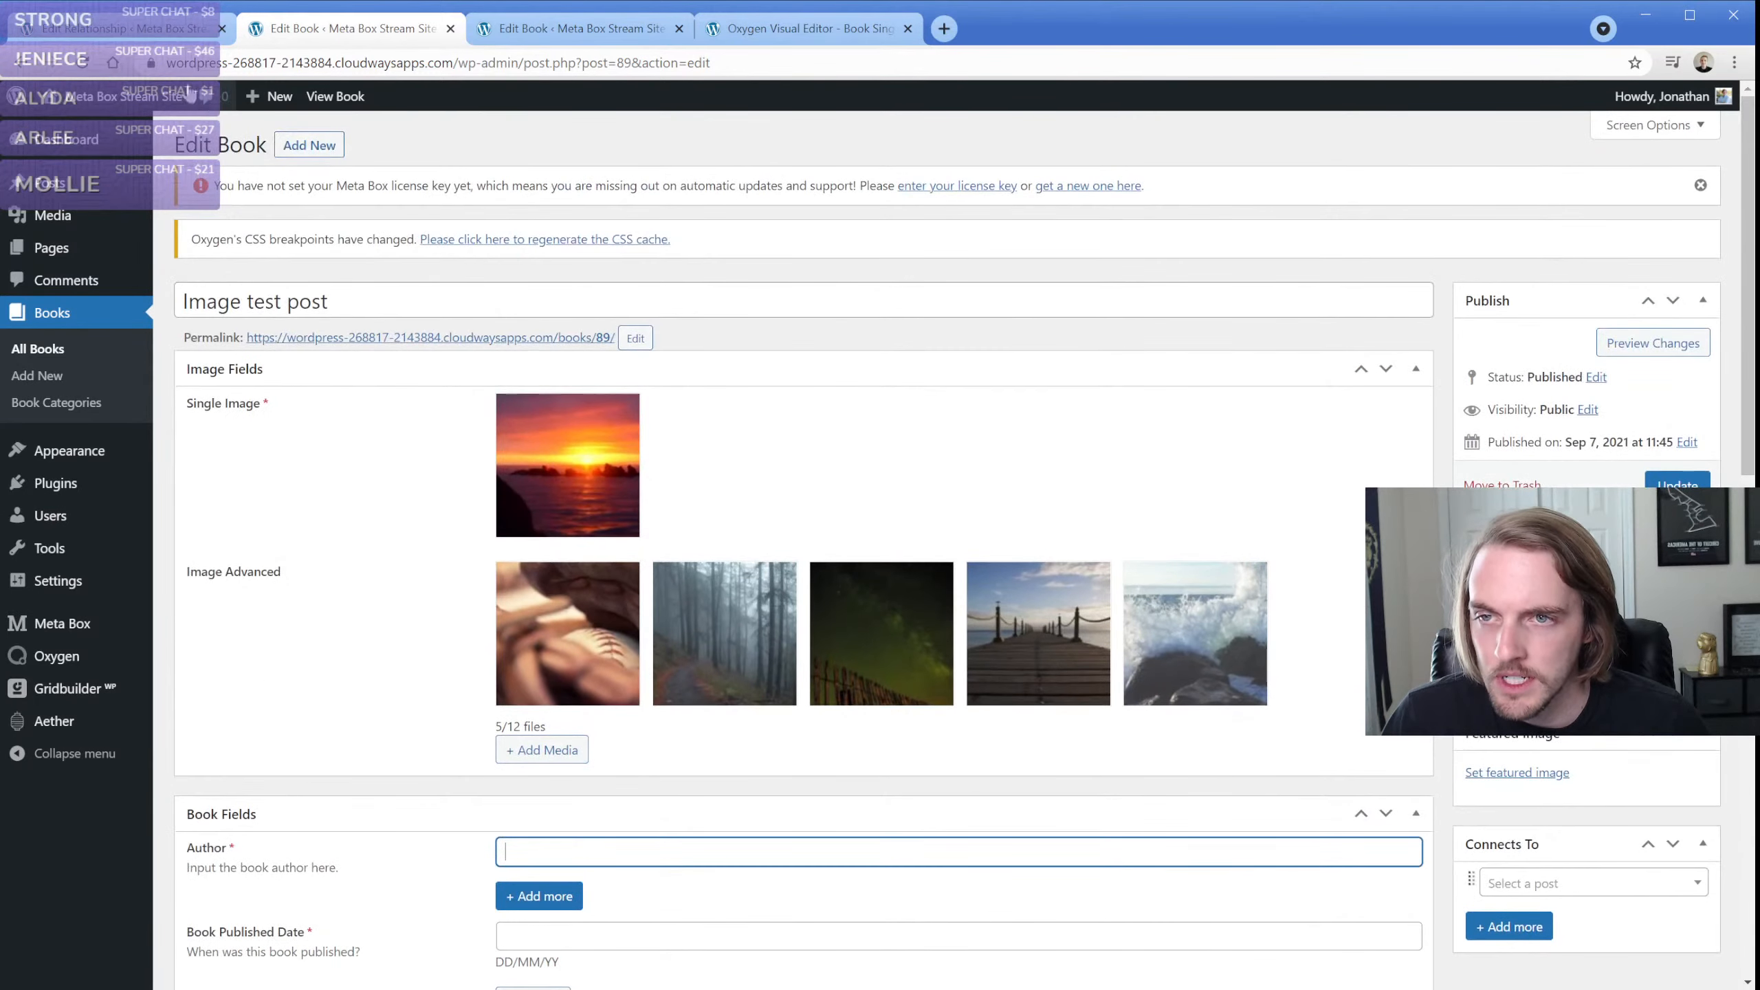
left_click(153, 39)
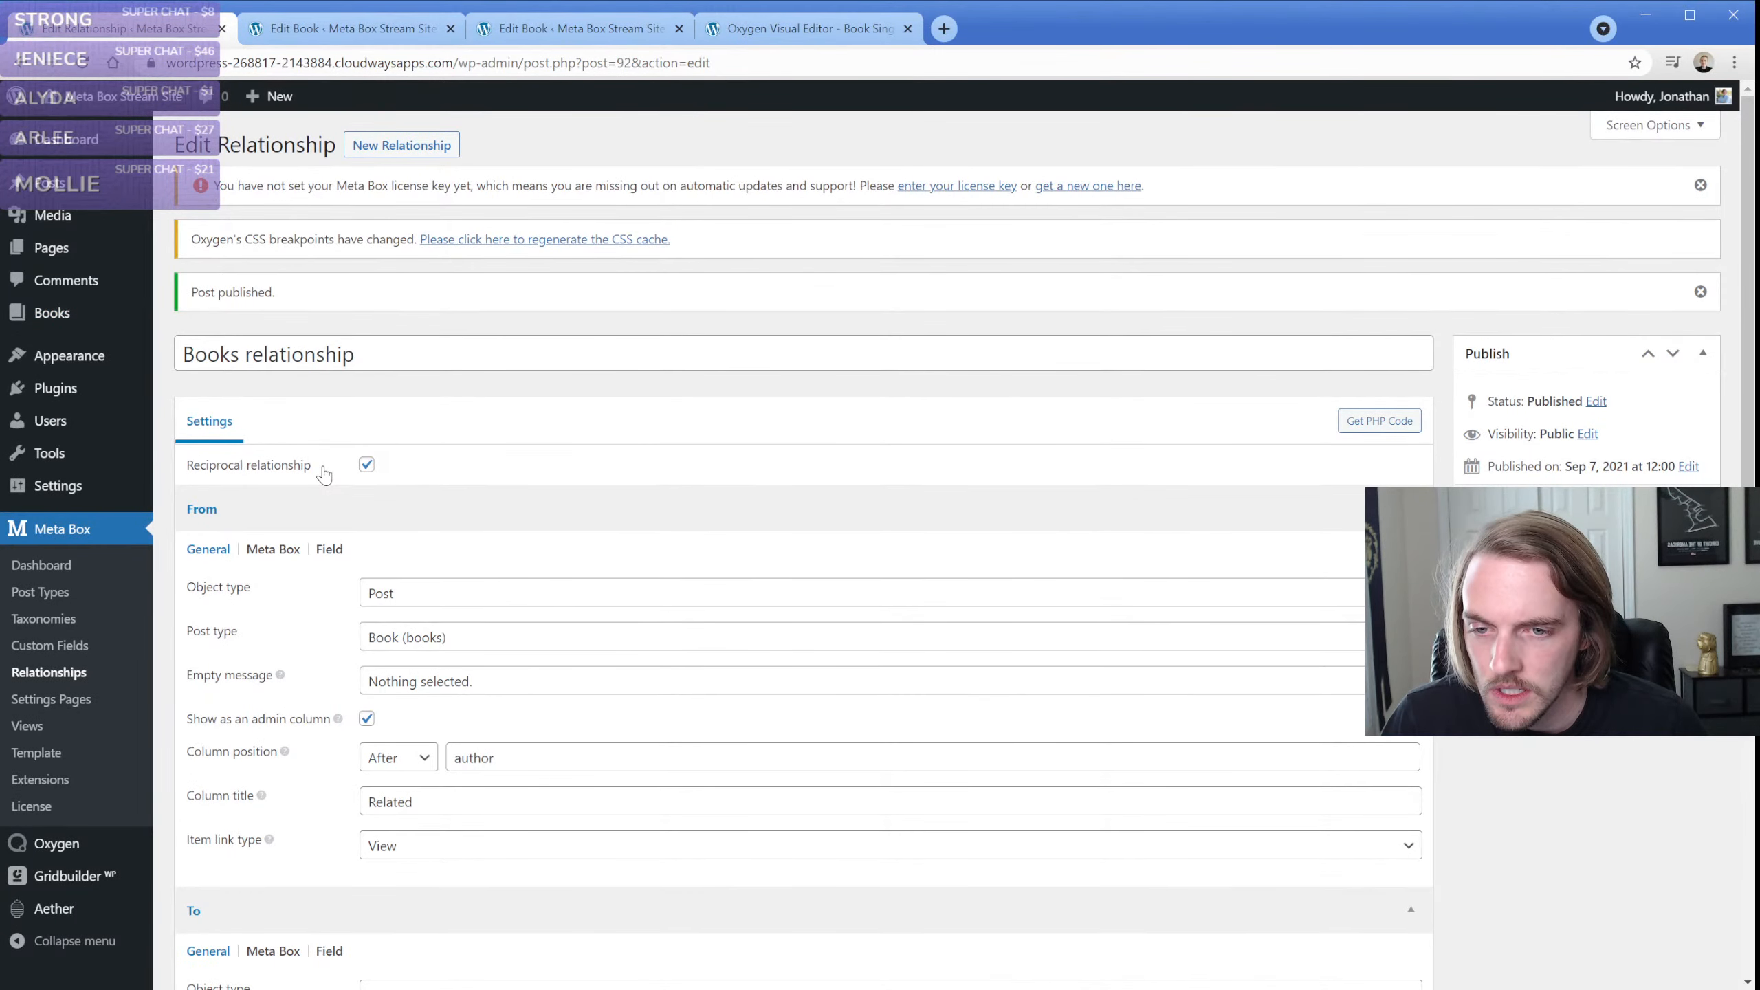
Examine the edit form of the post "Quos est nihil laborum beatae" for a relationship box
left_click(304, 34)
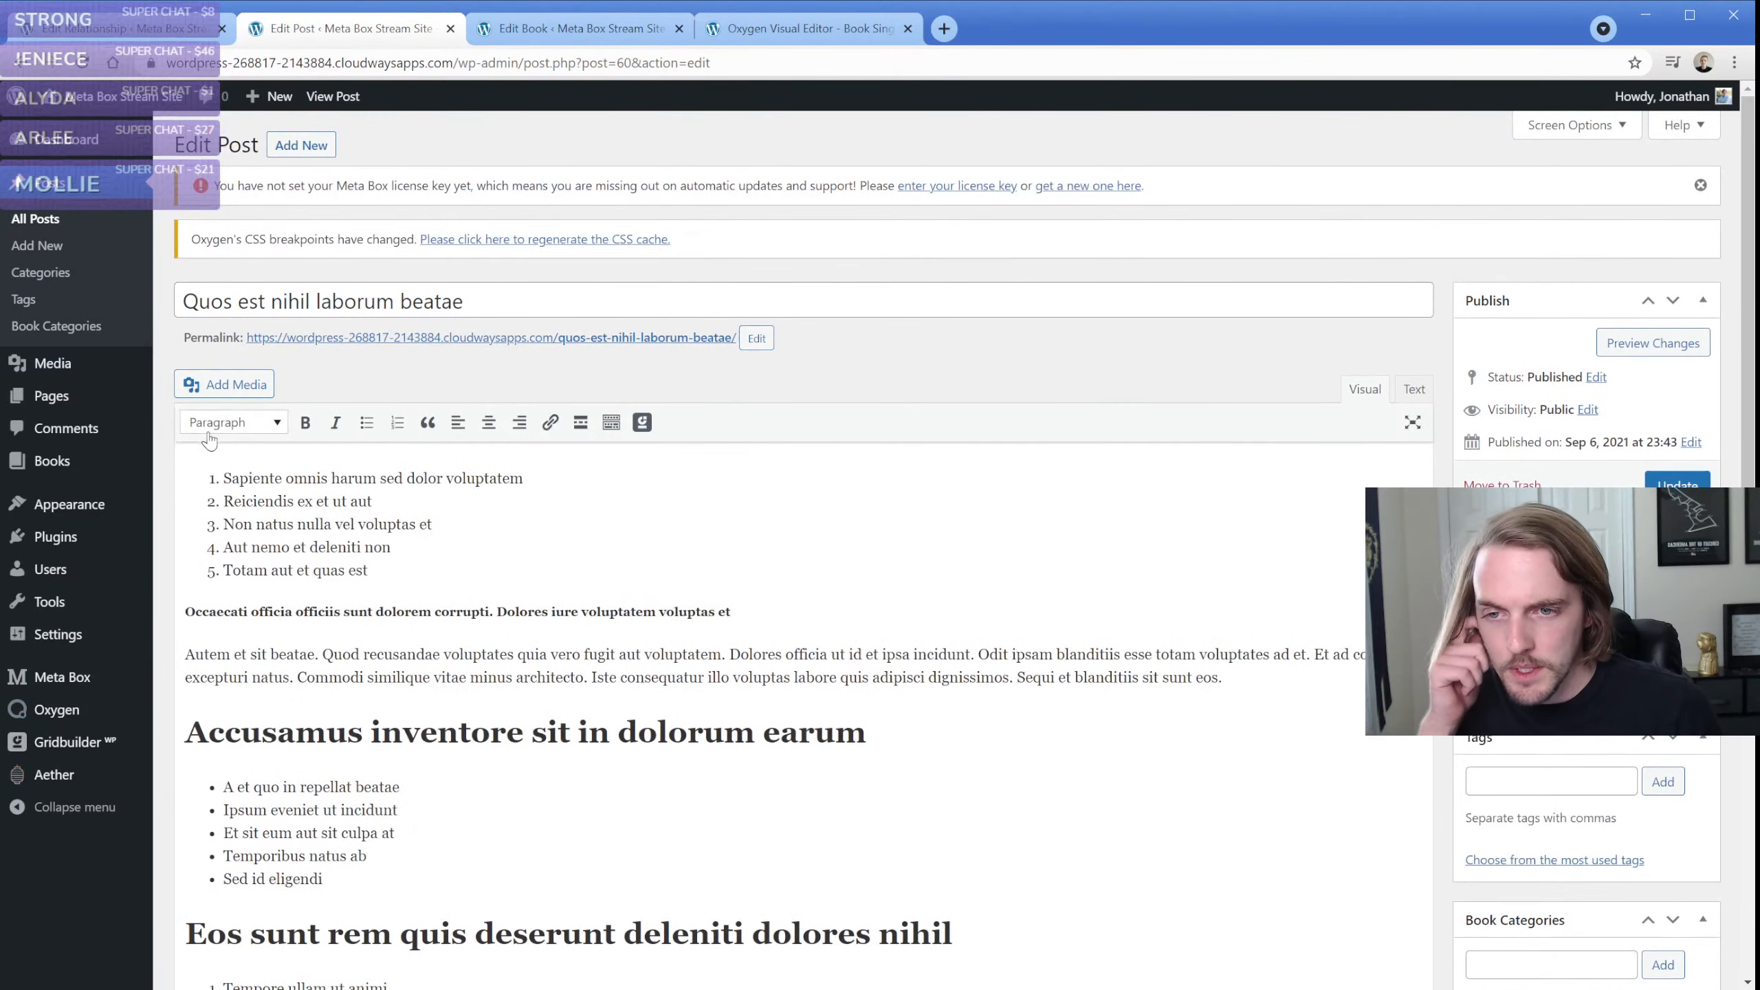
scroll(174, 426, "down", 6)
scroll(173, 426, "down", 2)
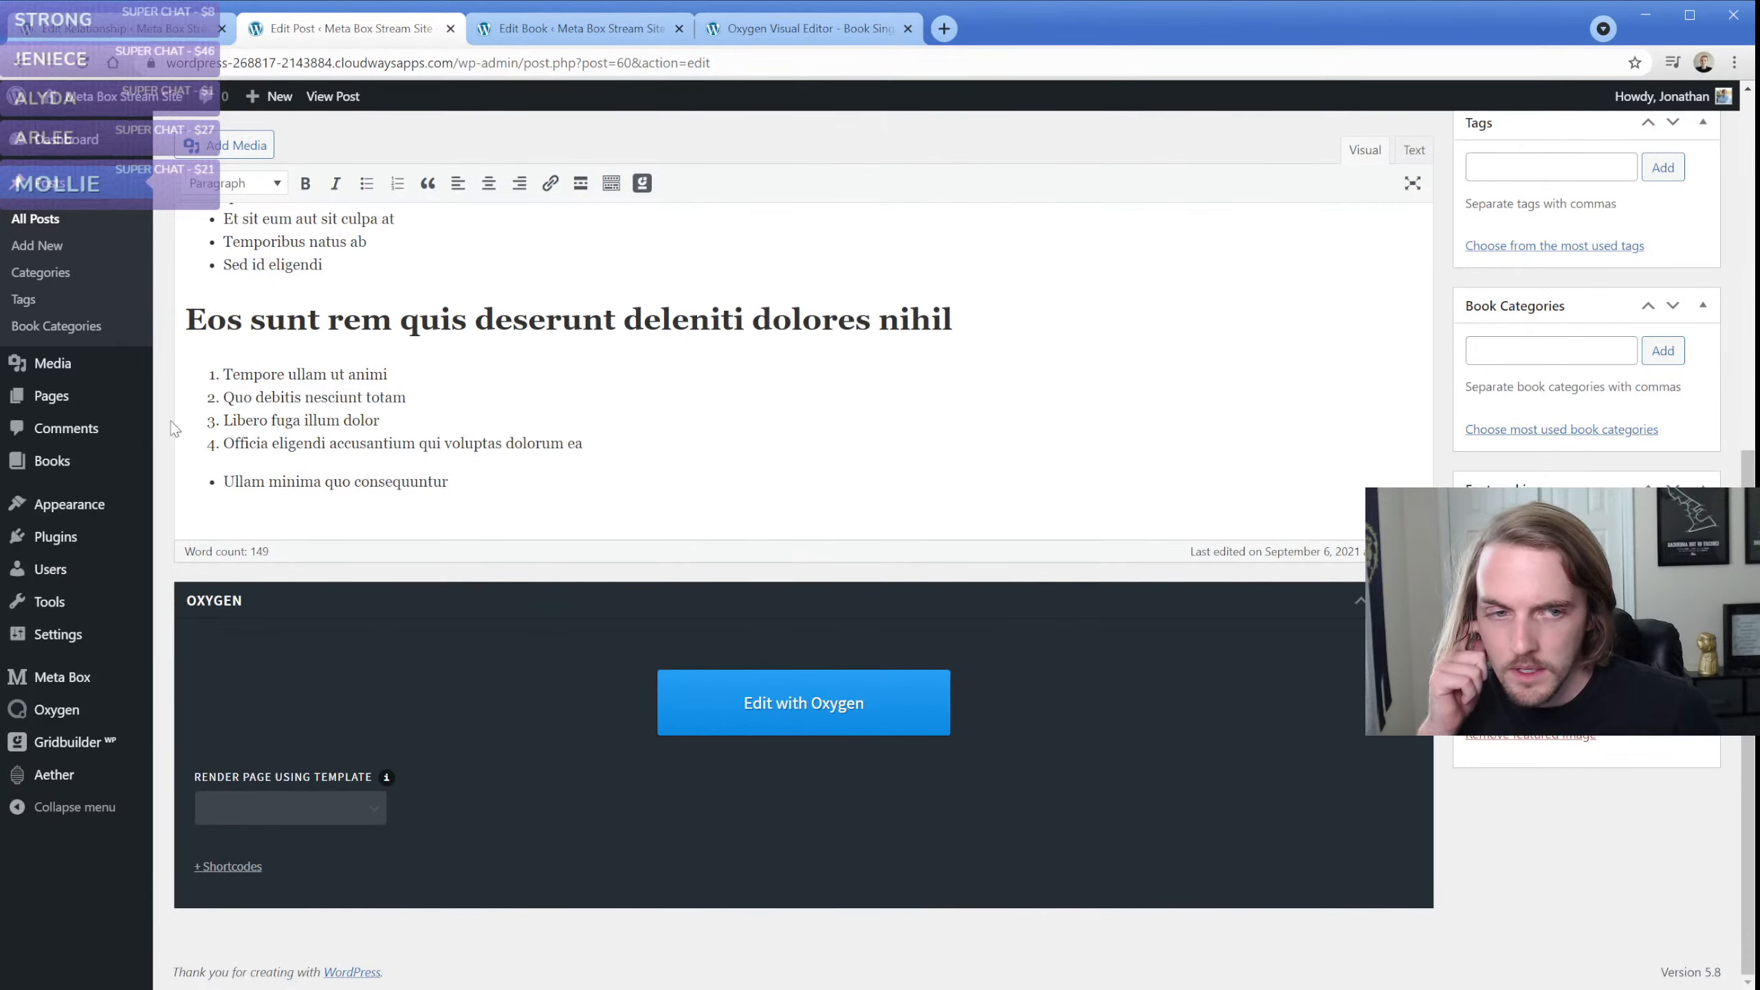
scroll(173, 425, "up", 7)
scroll(173, 430, "down", 5)
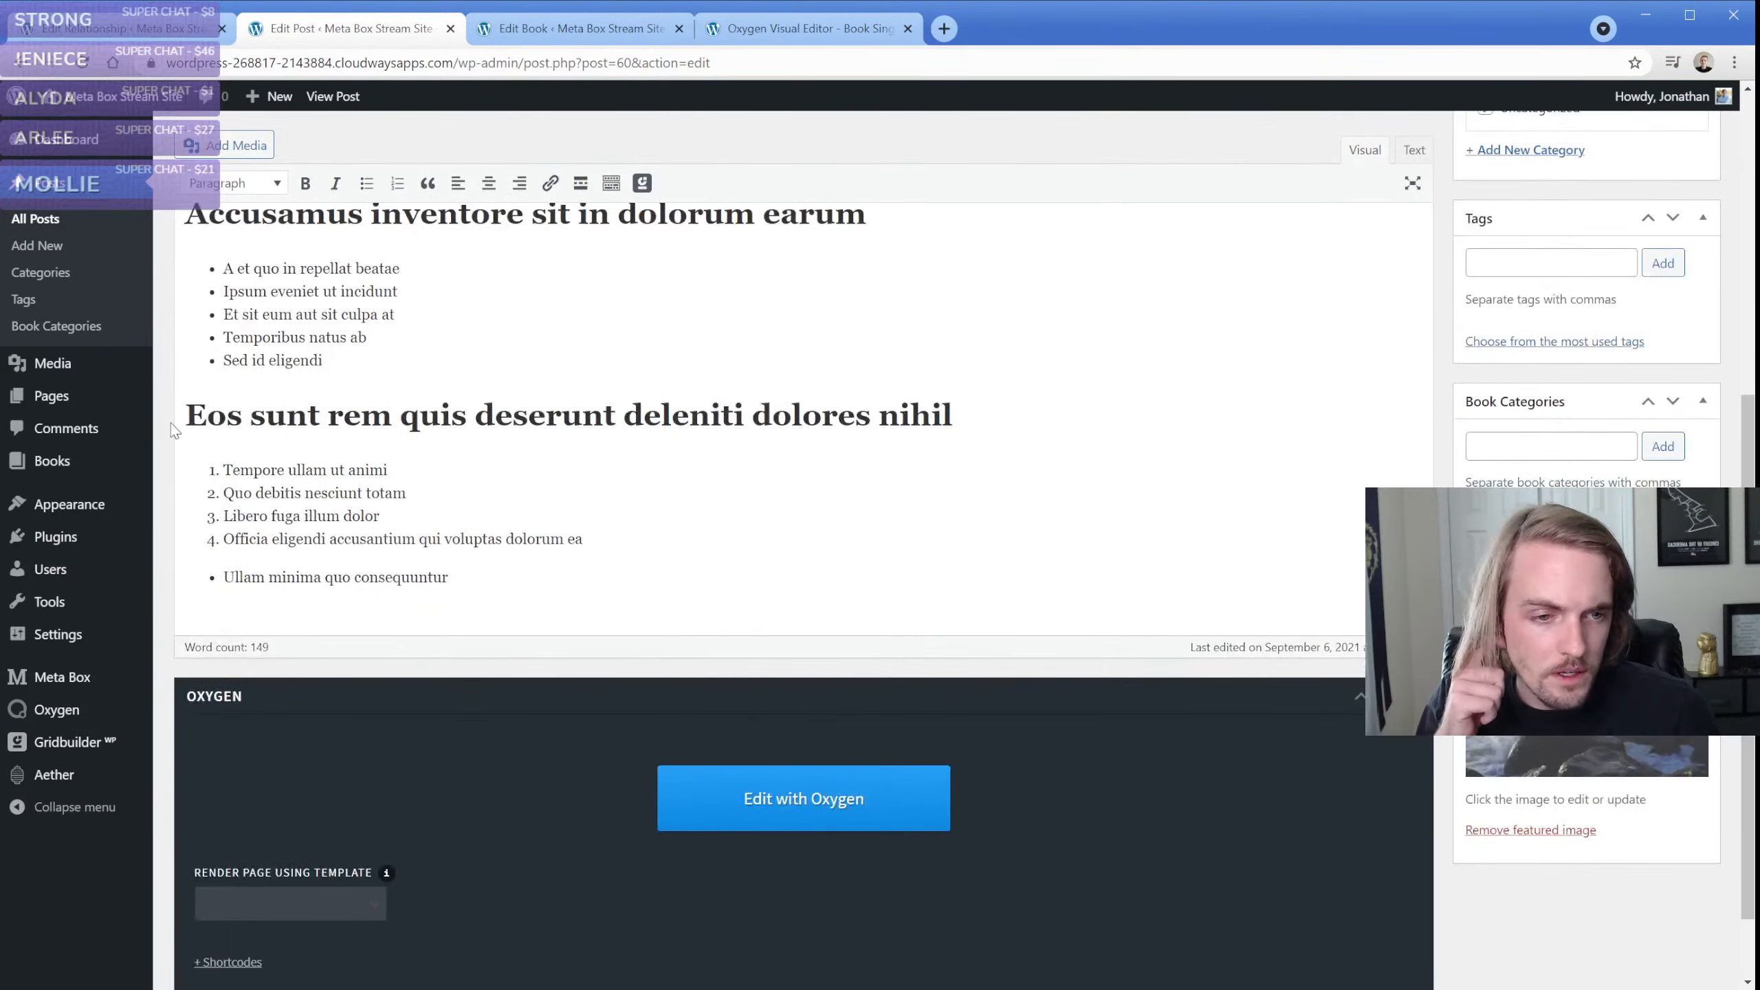
scroll(174, 429, "up", 7)
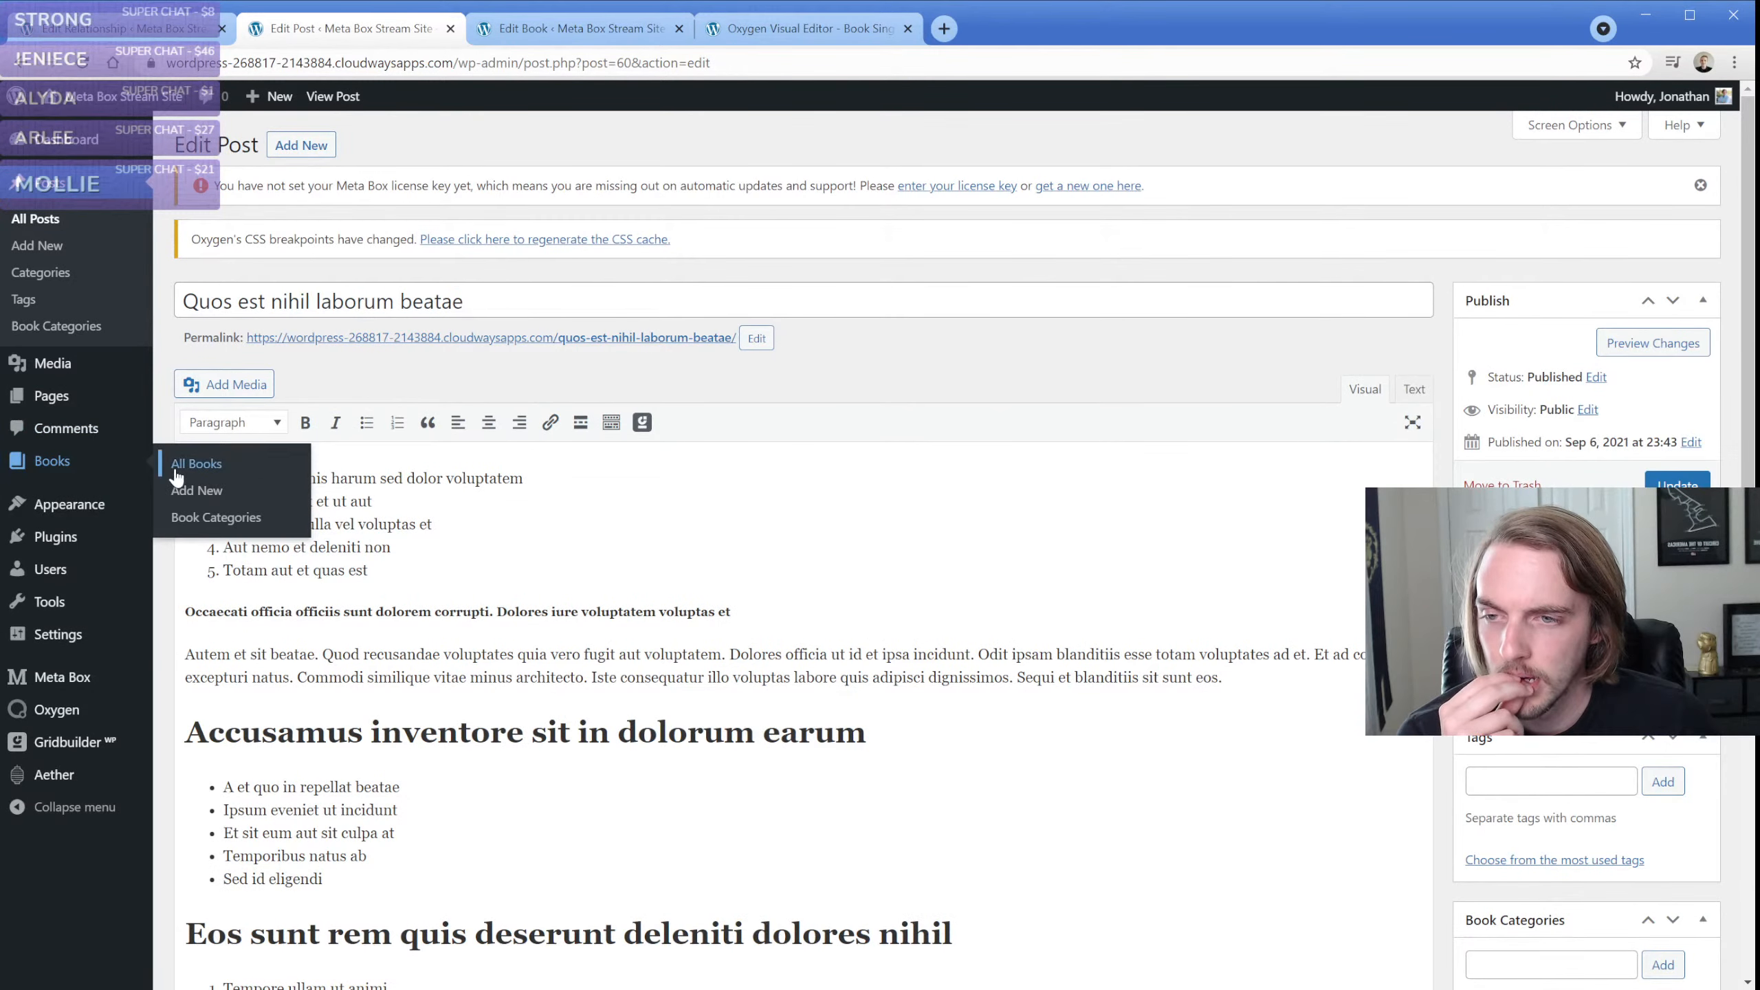
Connect the "Image test post" book to "Quos est nihil laborum beatae", "Eius dolorem deleniti aut distinctio iure", "Distinctio delectus et fugiat" and "Ut sit in consequatur est est maxime"
left_click(177, 472)
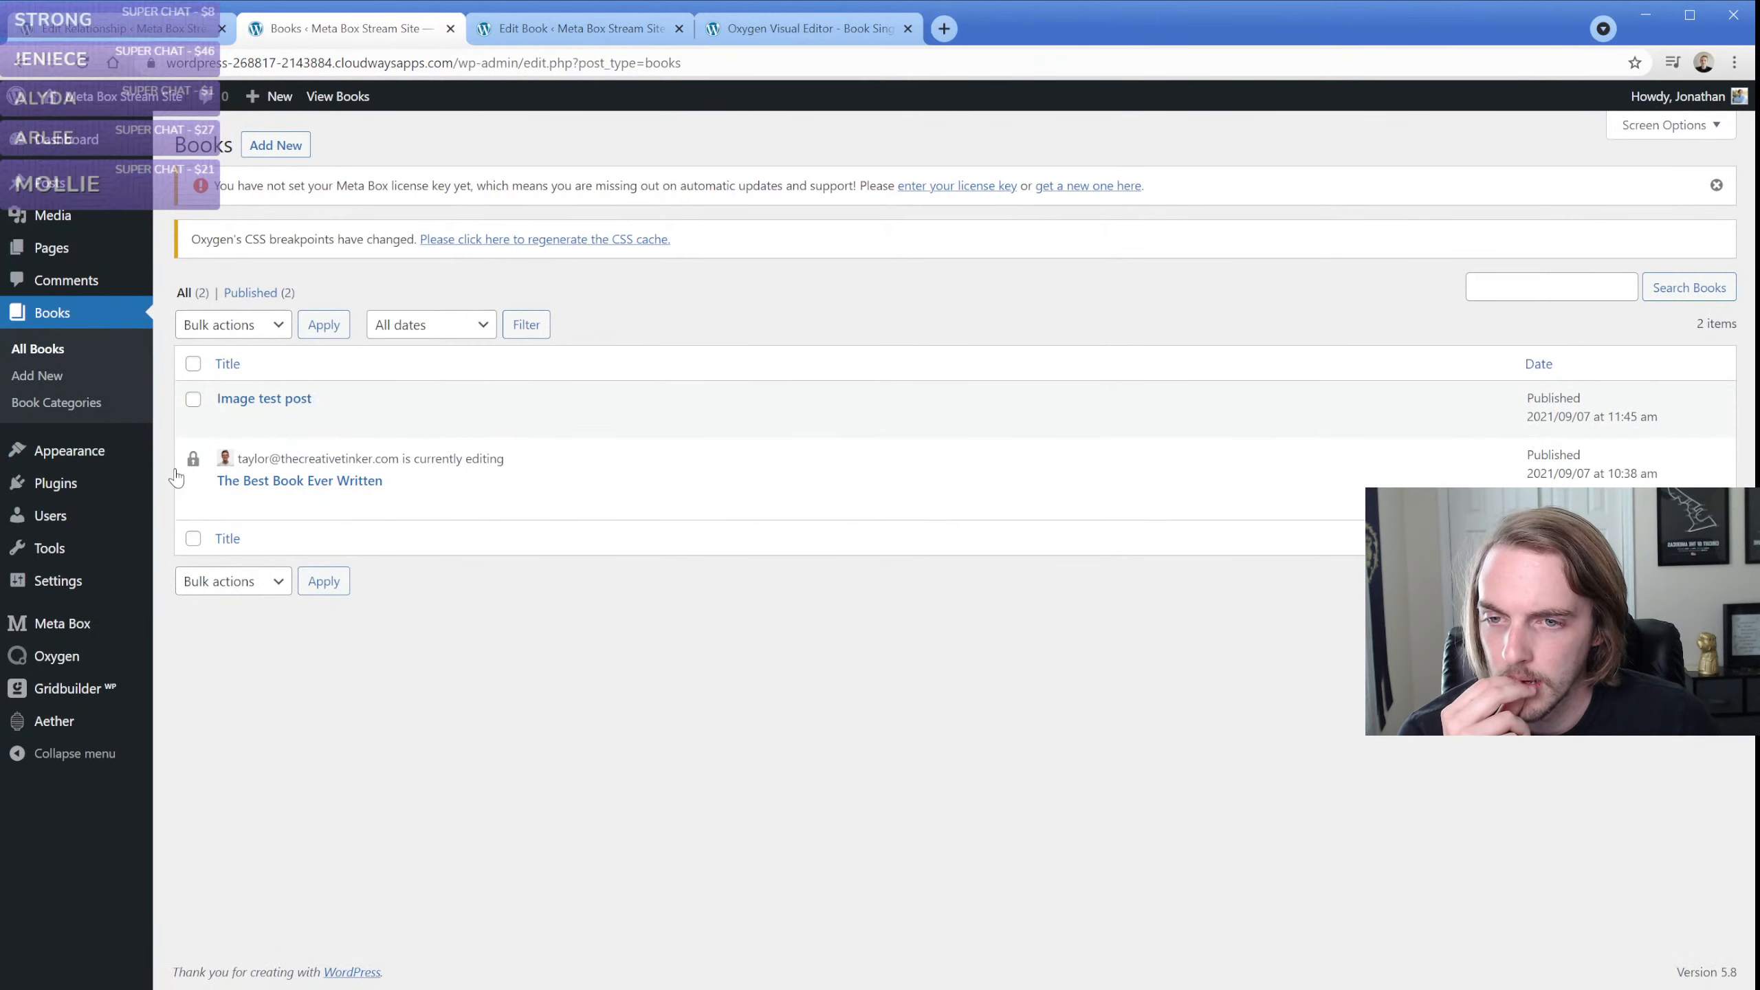
mouse_move(227, 429)
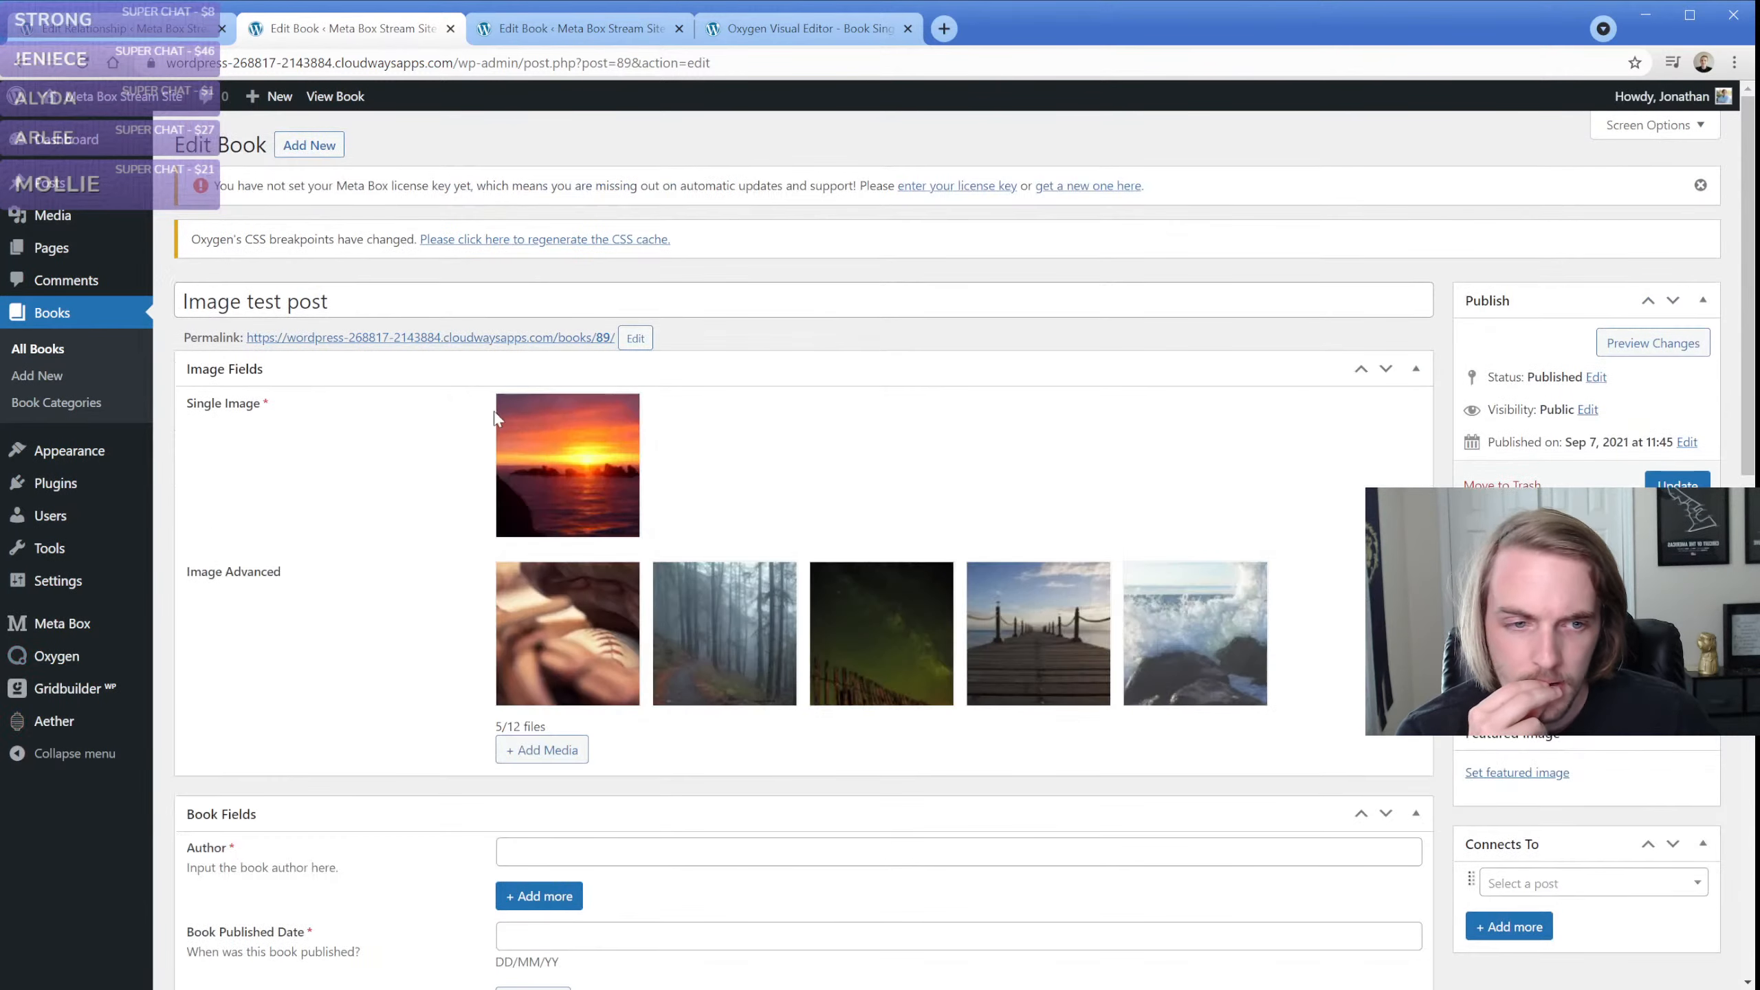
scroll(803, 485, "down", 4)
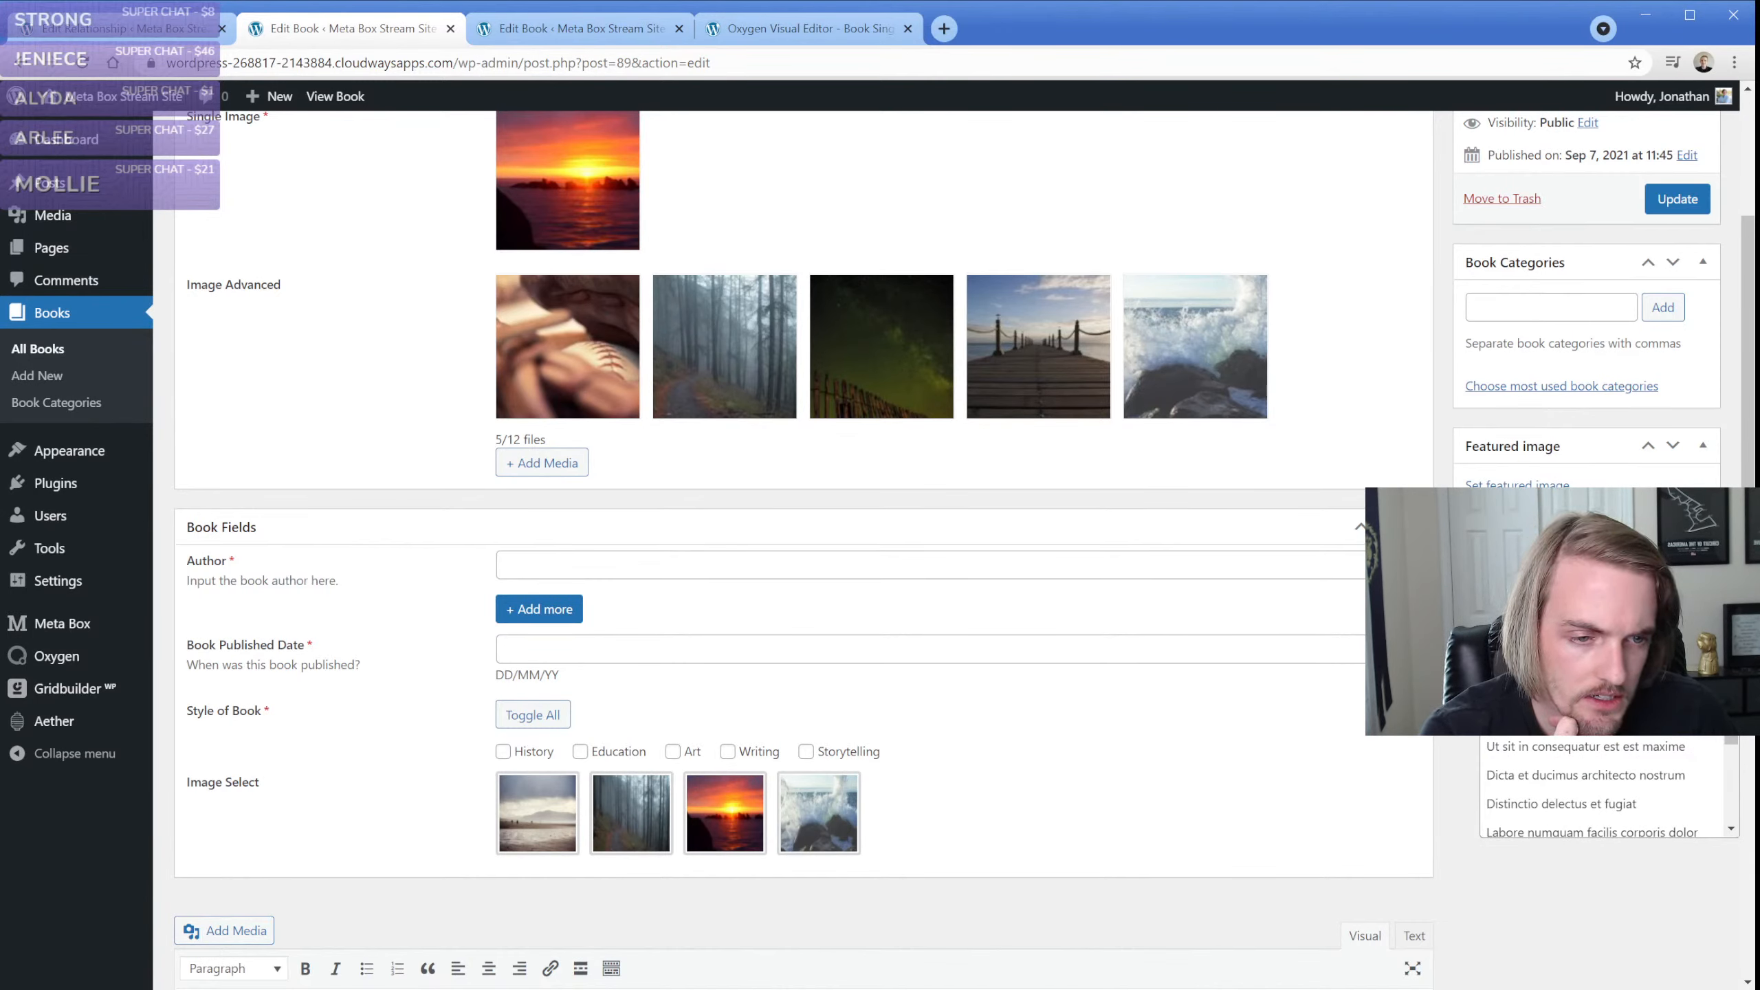
left_click(1525, 689)
left_click(1525, 640)
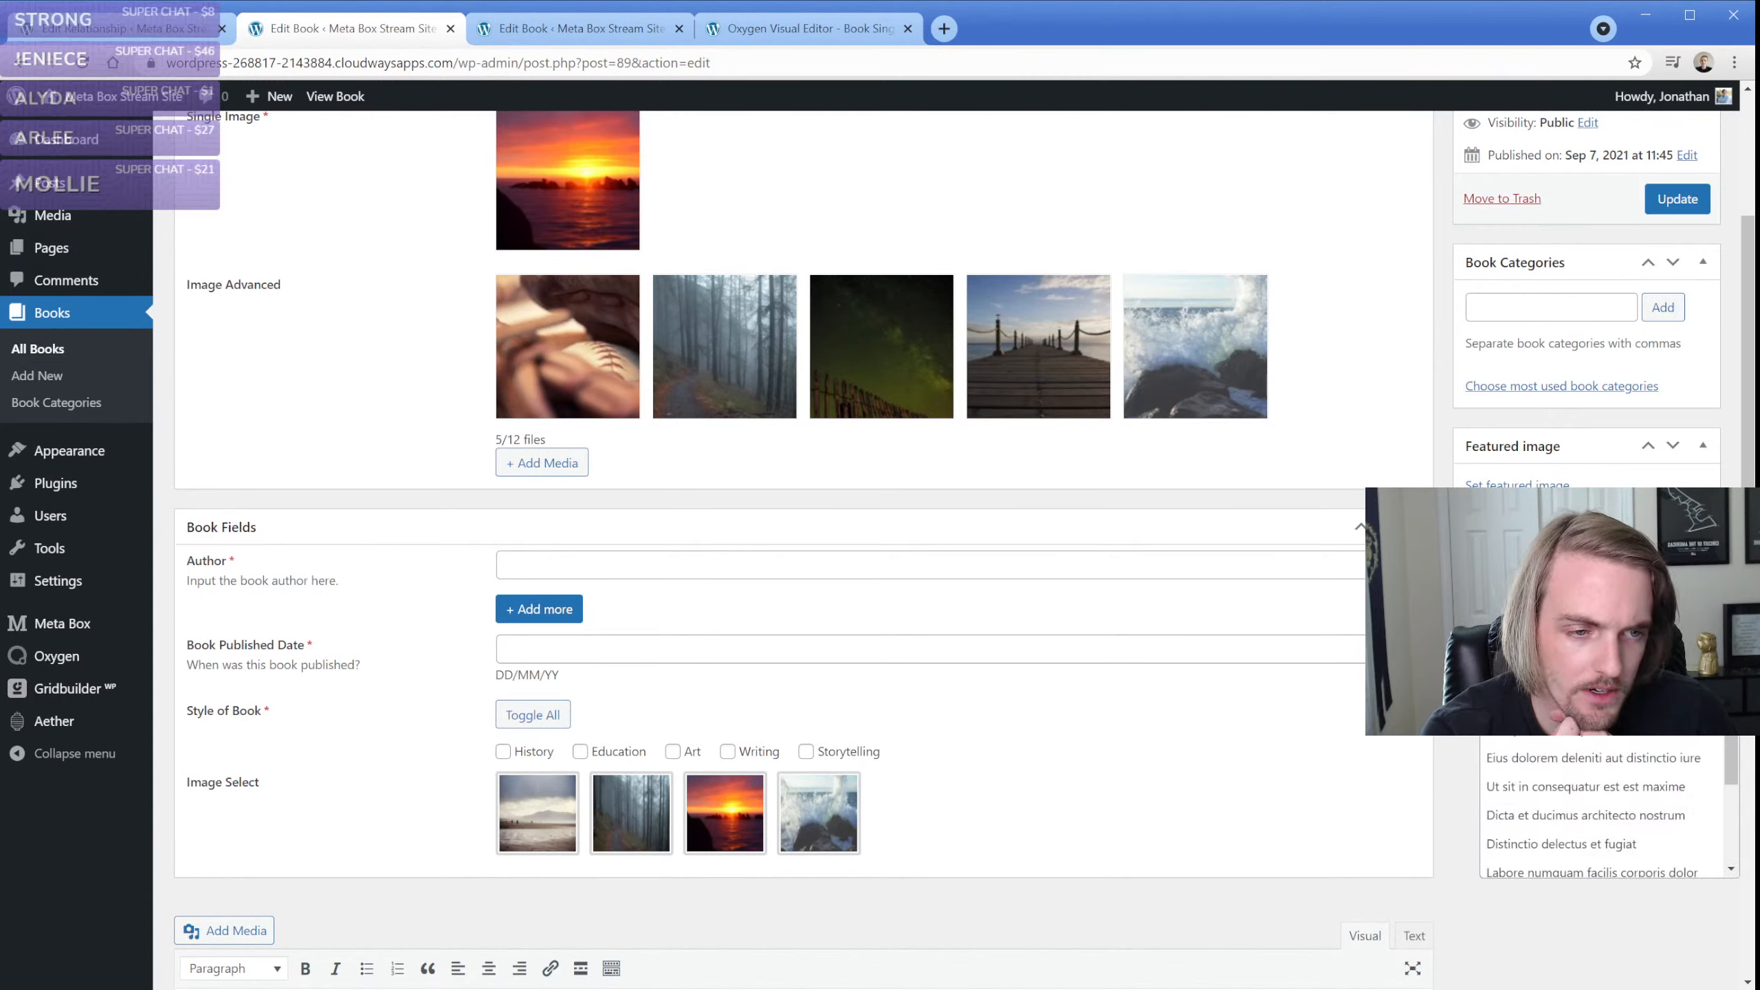
left_click(1542, 762)
left_click(1523, 679)
left_click(1542, 676)
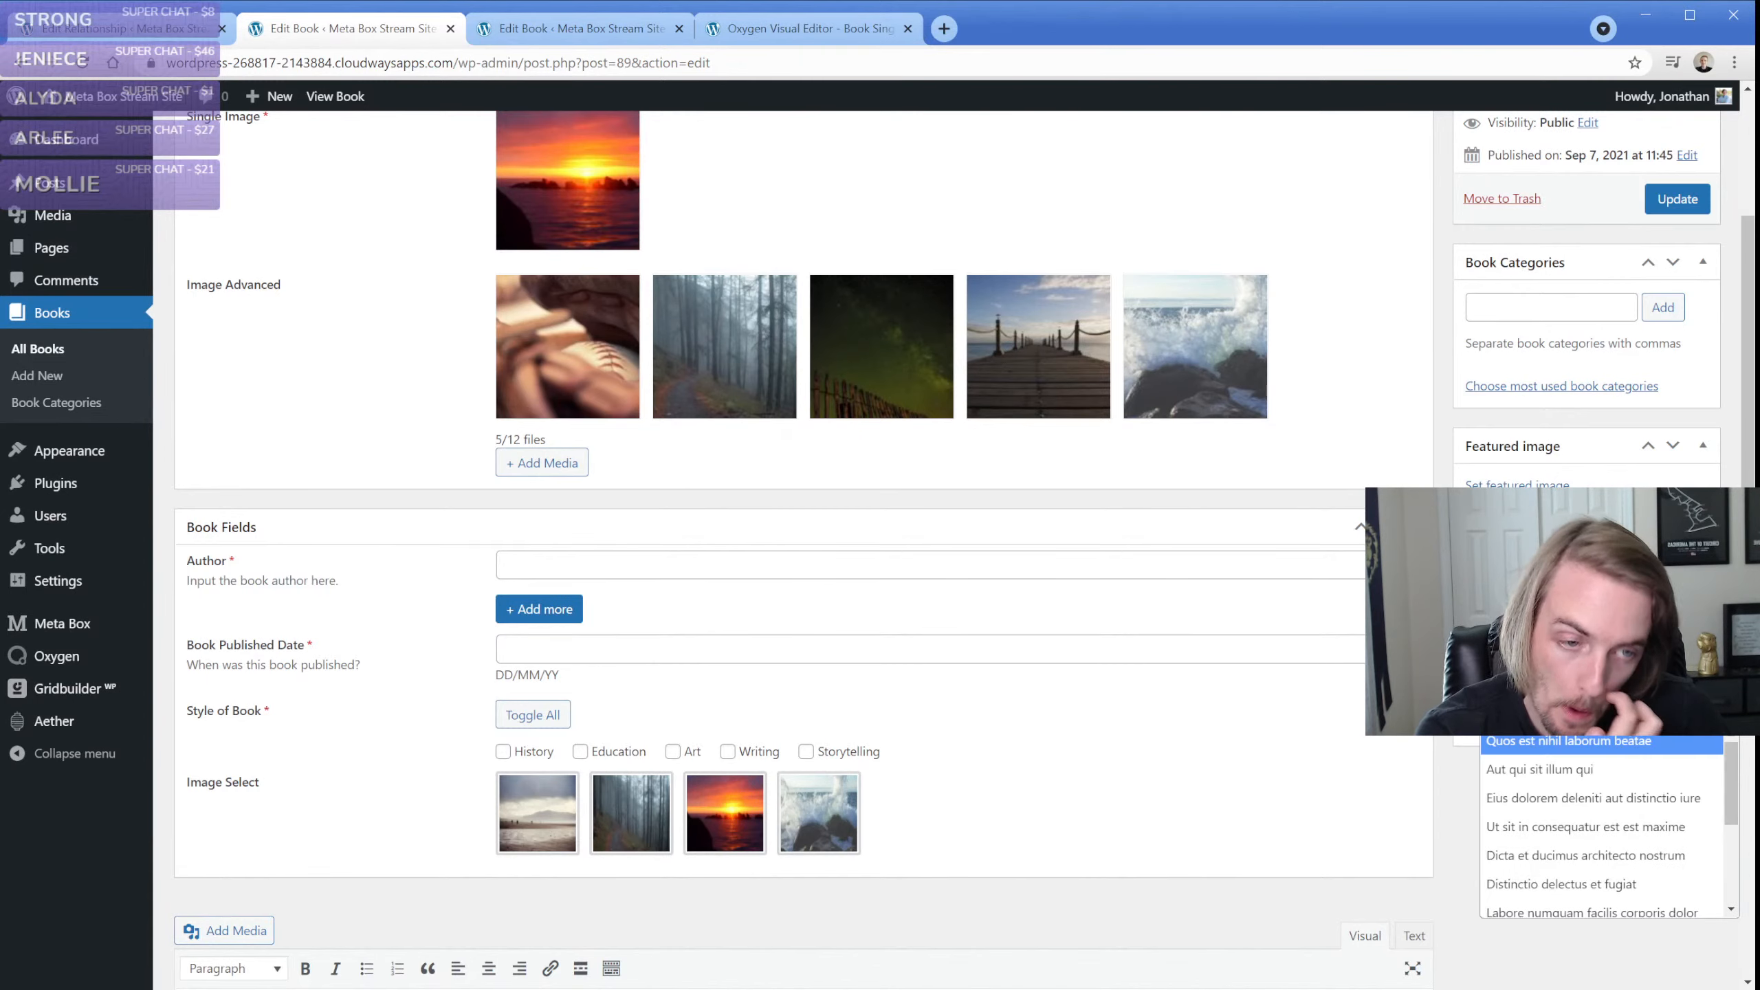
left_click(1551, 886)
left_click(1511, 722)
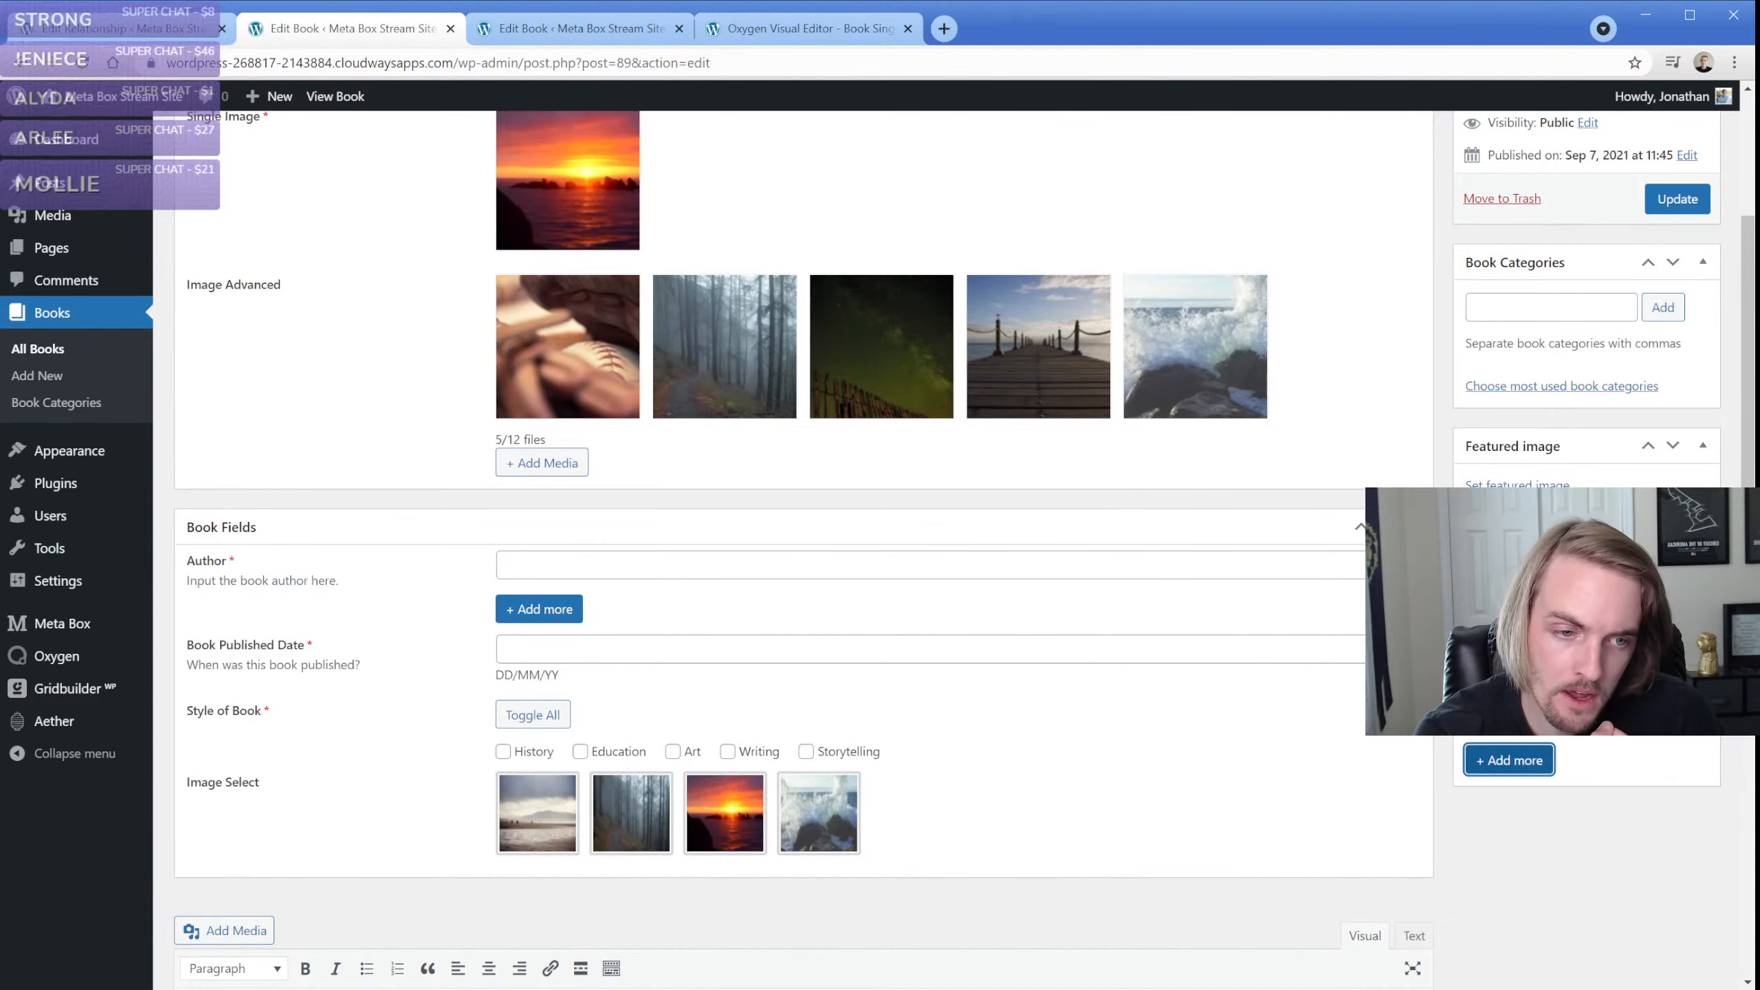
left_click(1524, 720)
left_click(1527, 871)
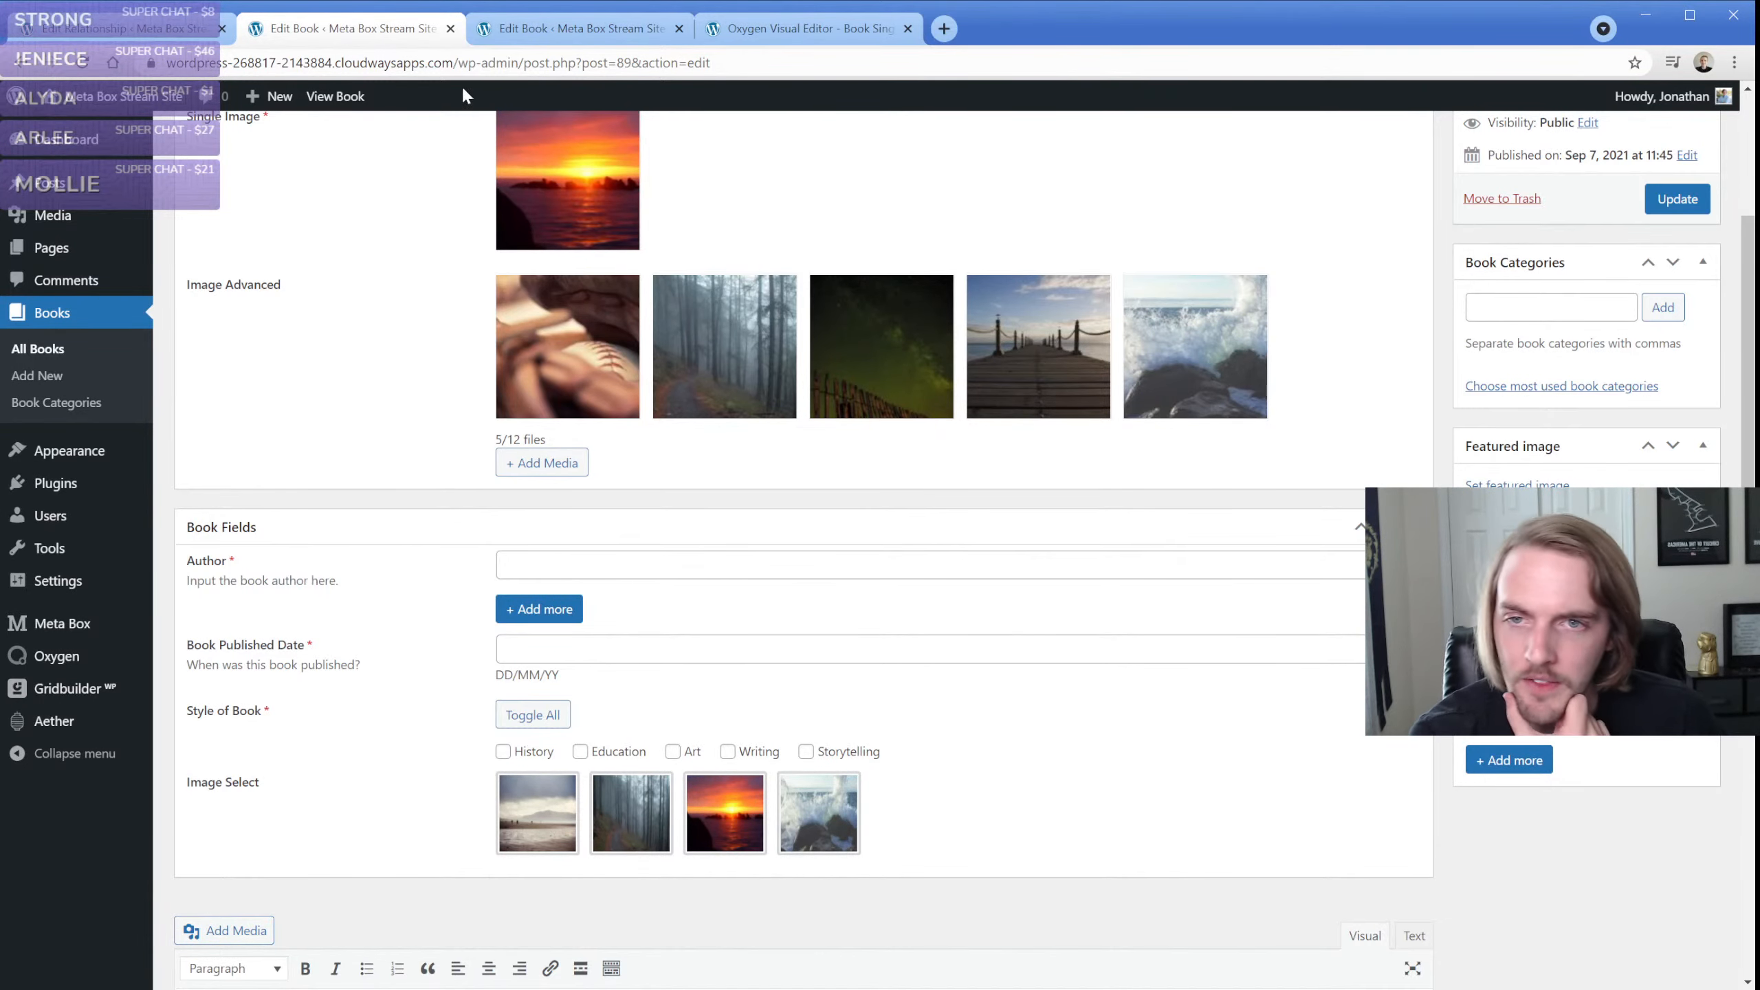
Review the Books relationship's From and To settings, including the From side's meta box options and field item limit
left_click(114, 34)
scroll(262, 595, "down", 4)
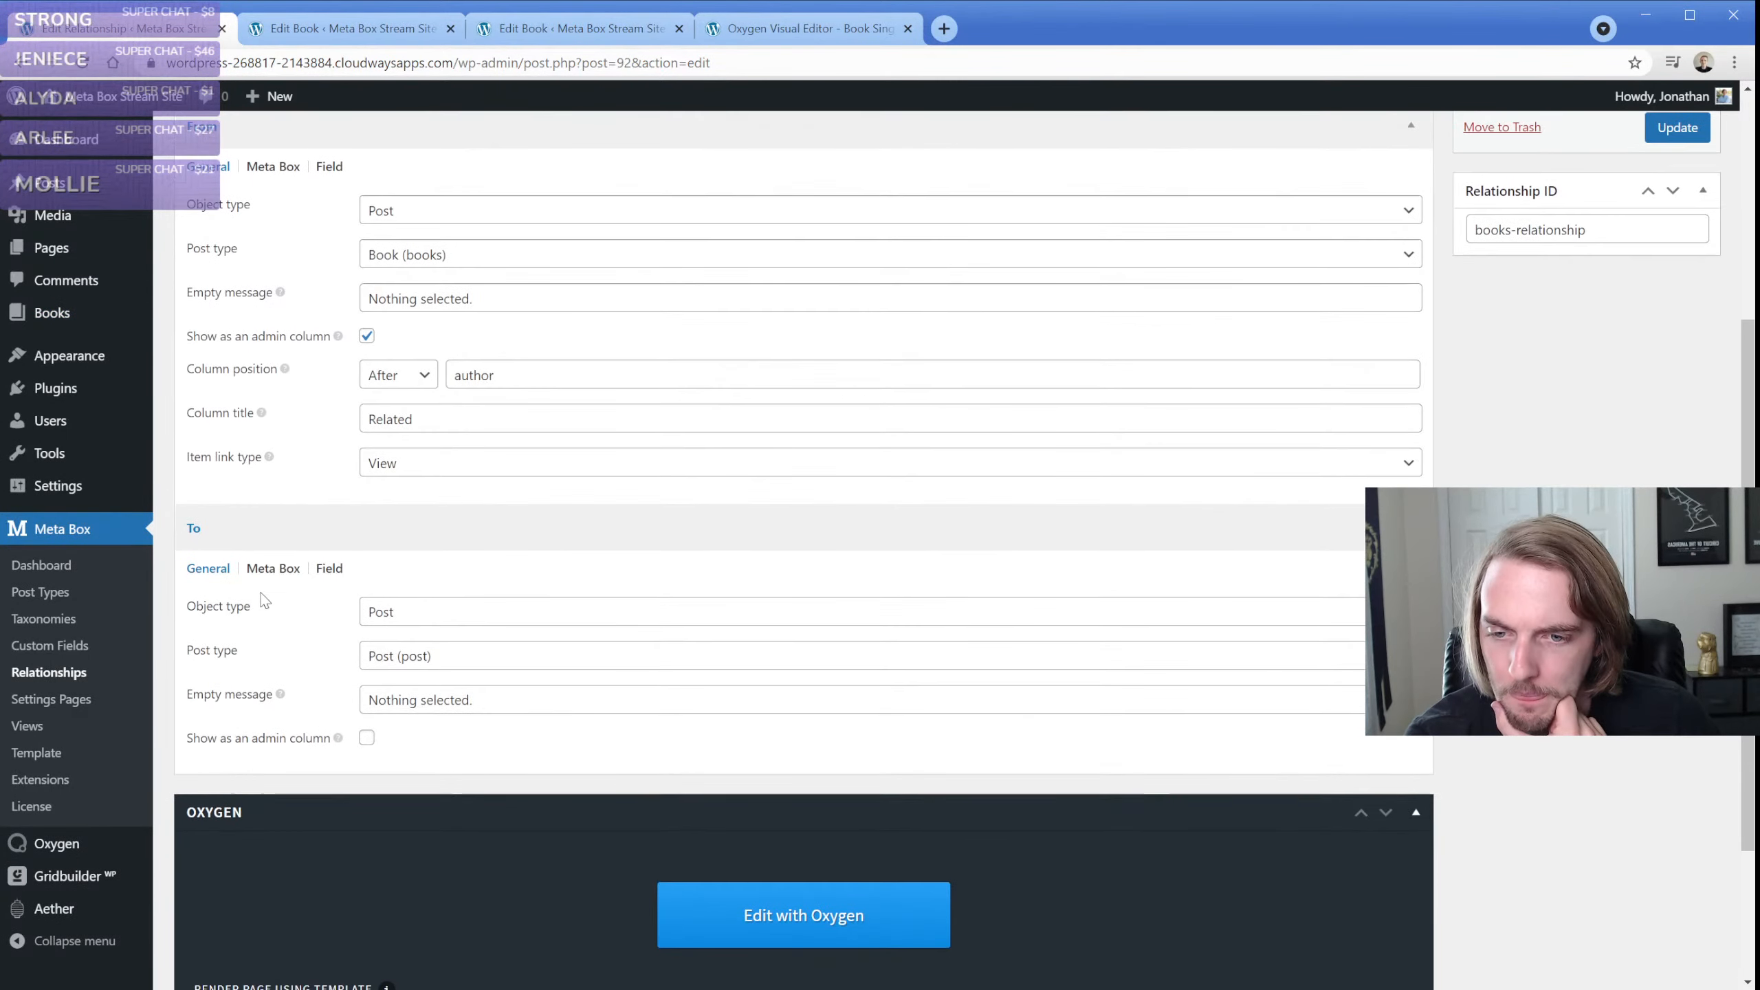
scroll(287, 236, "up", 1)
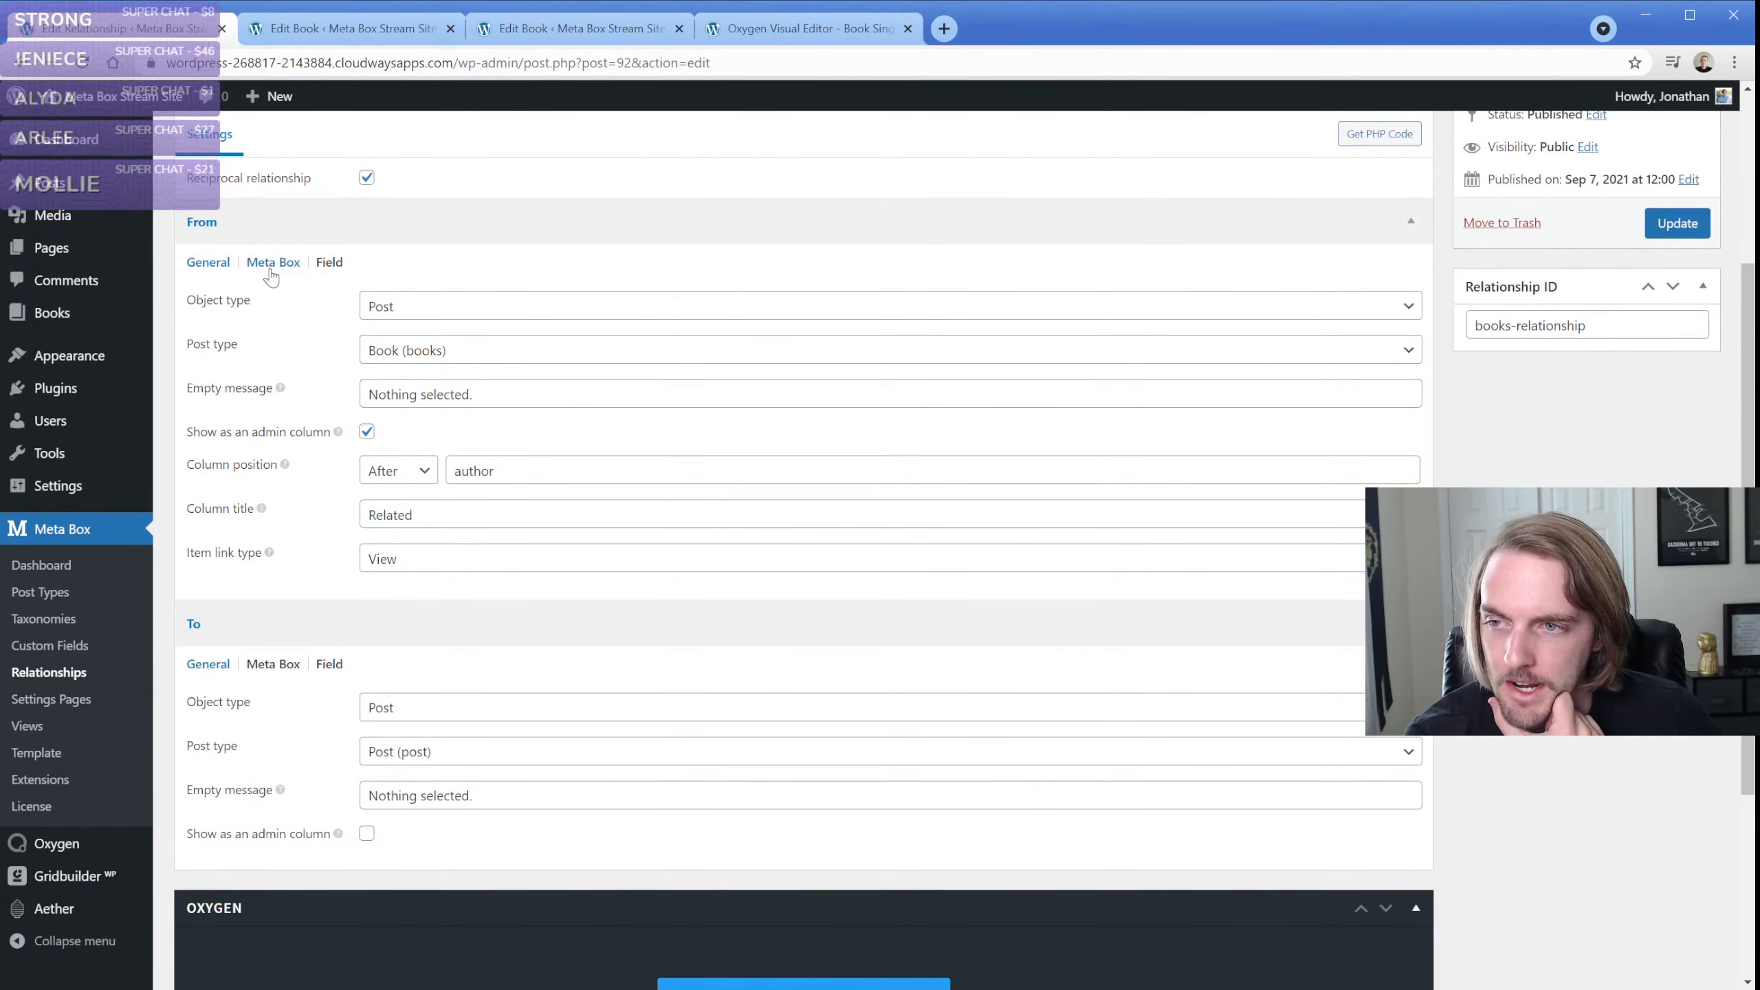
scroll(274, 292, "up", 1)
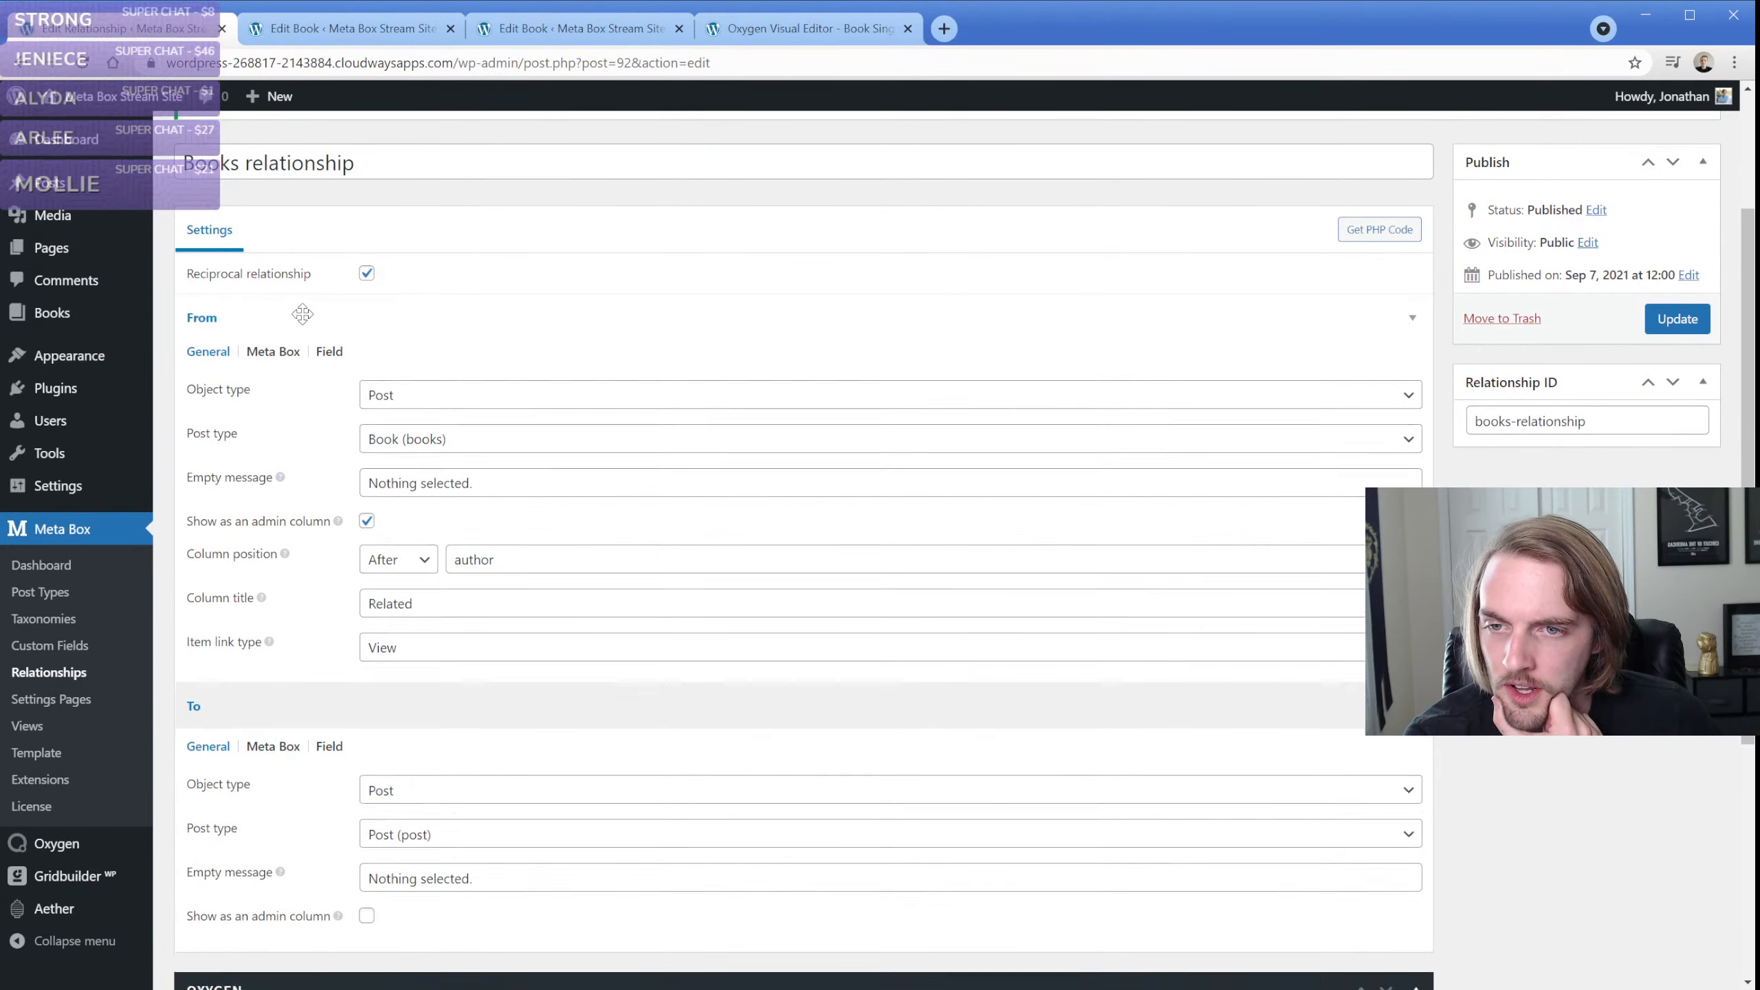
left_click(302, 314)
left_click(289, 327)
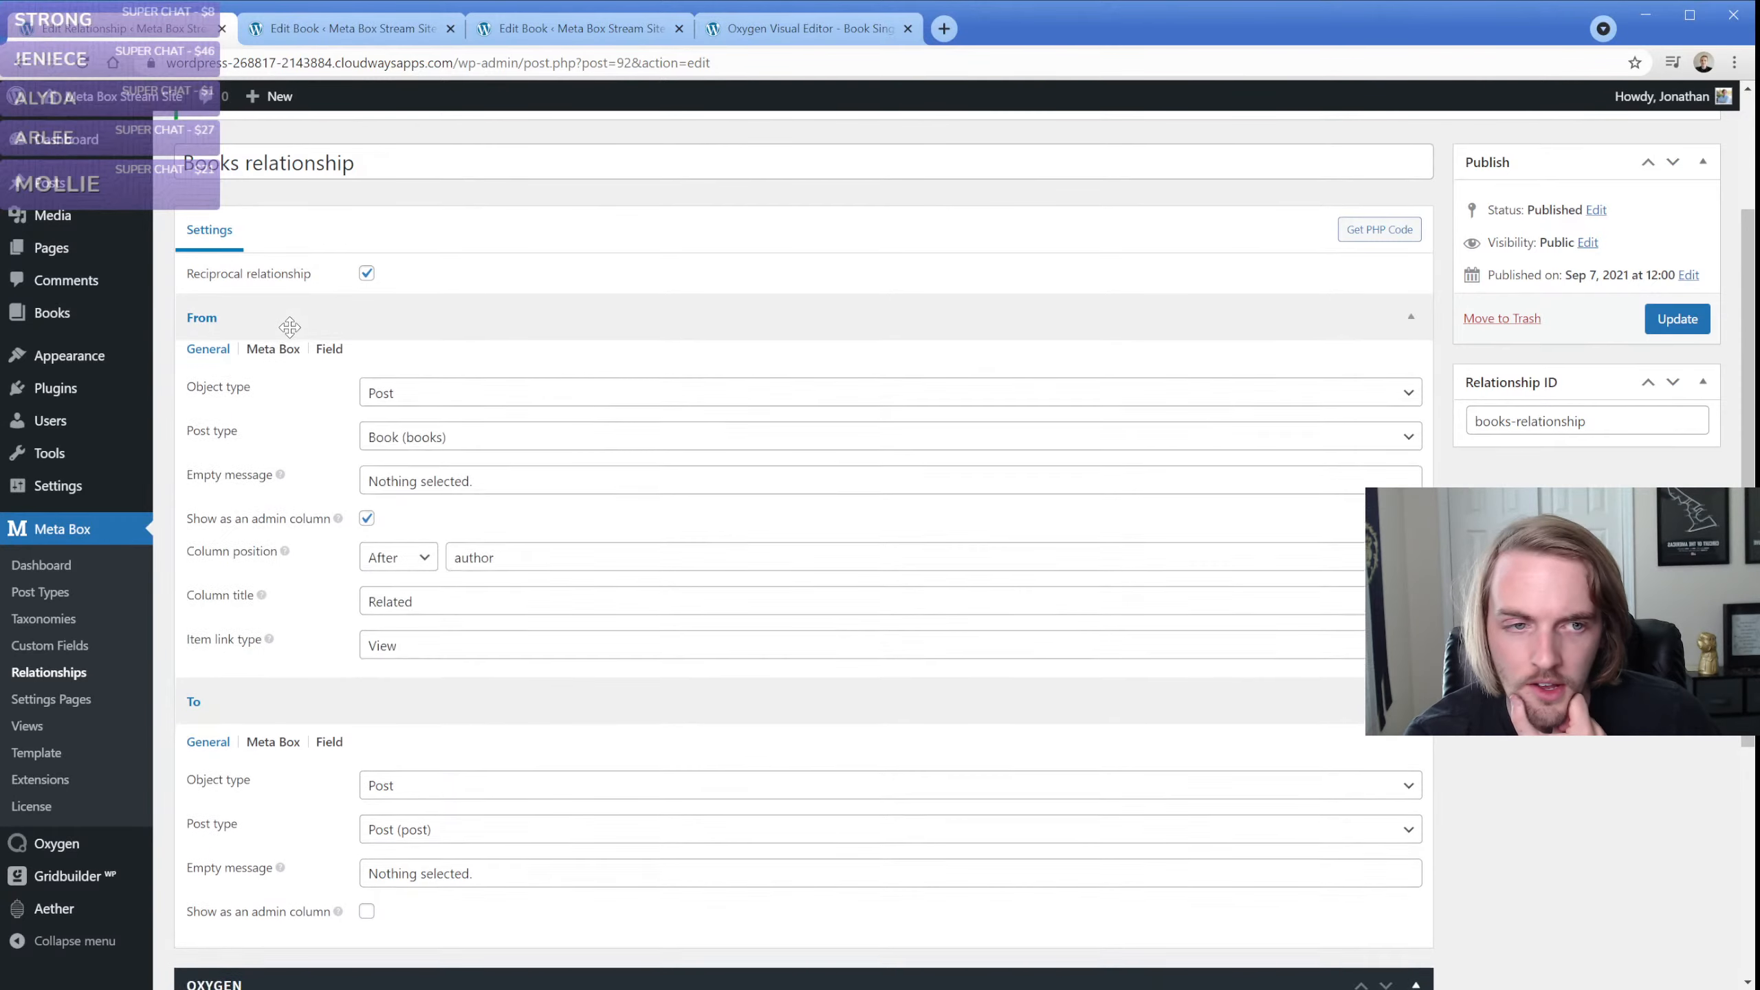
scroll(284, 451, "down", 2)
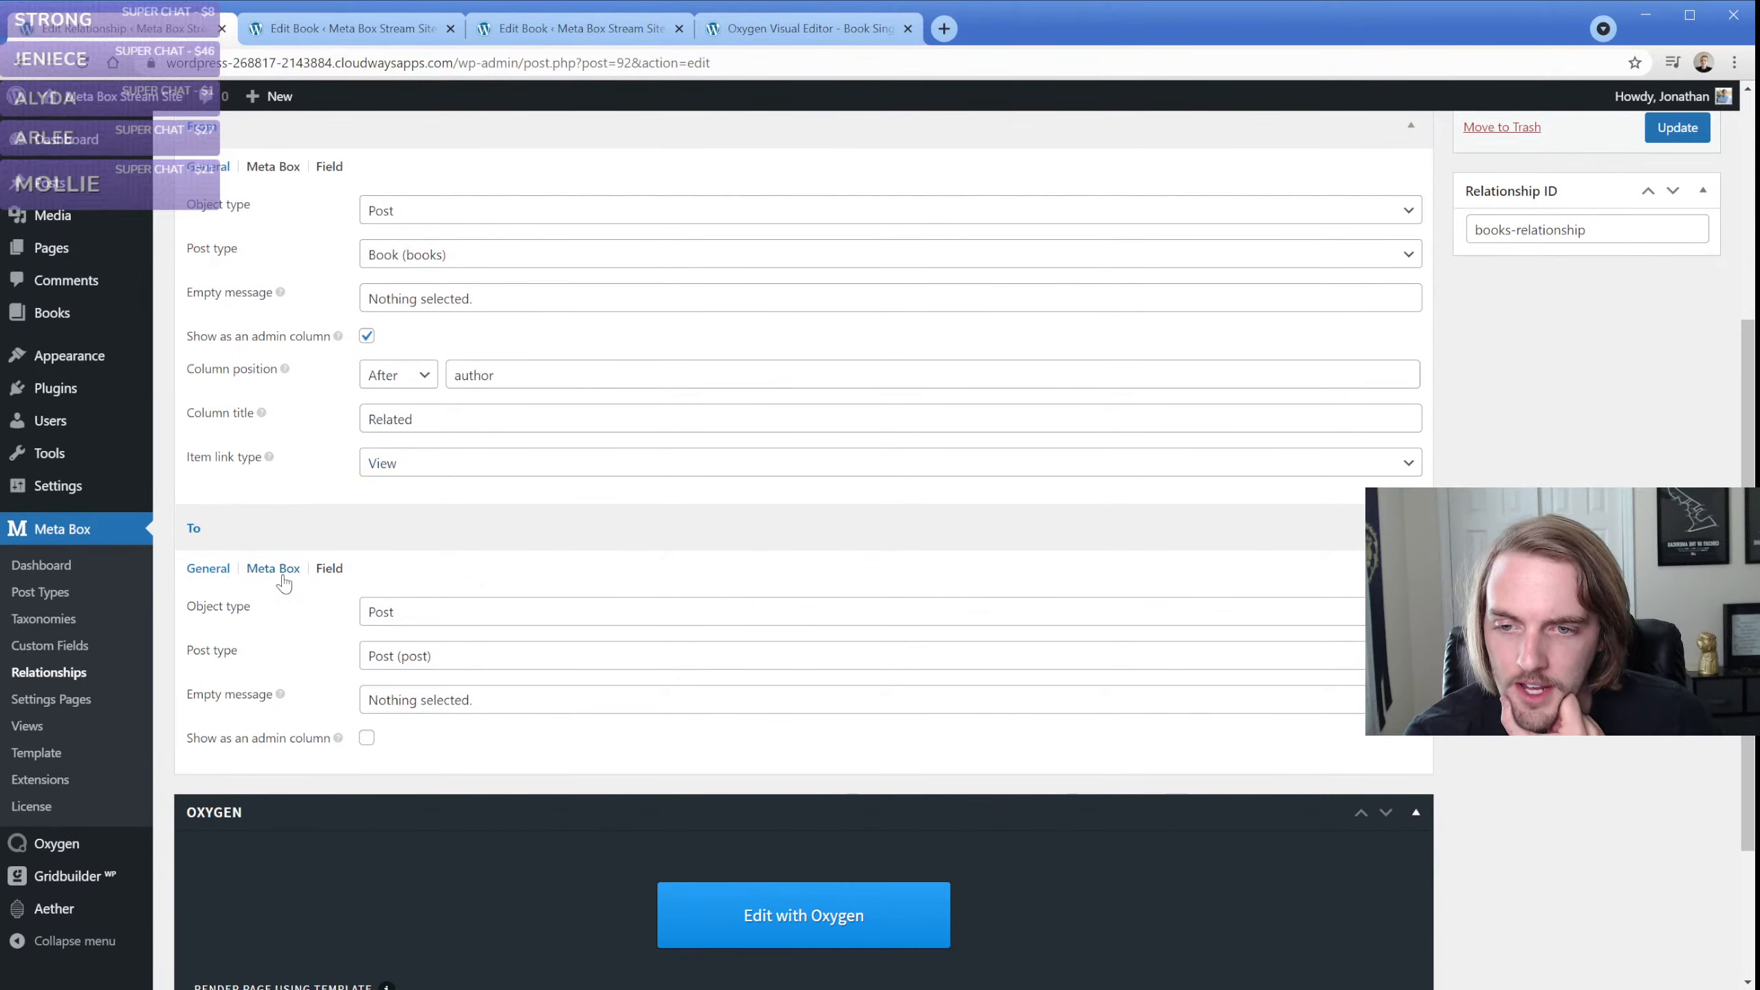
scroll(283, 582, "up", 1)
left_click(270, 264)
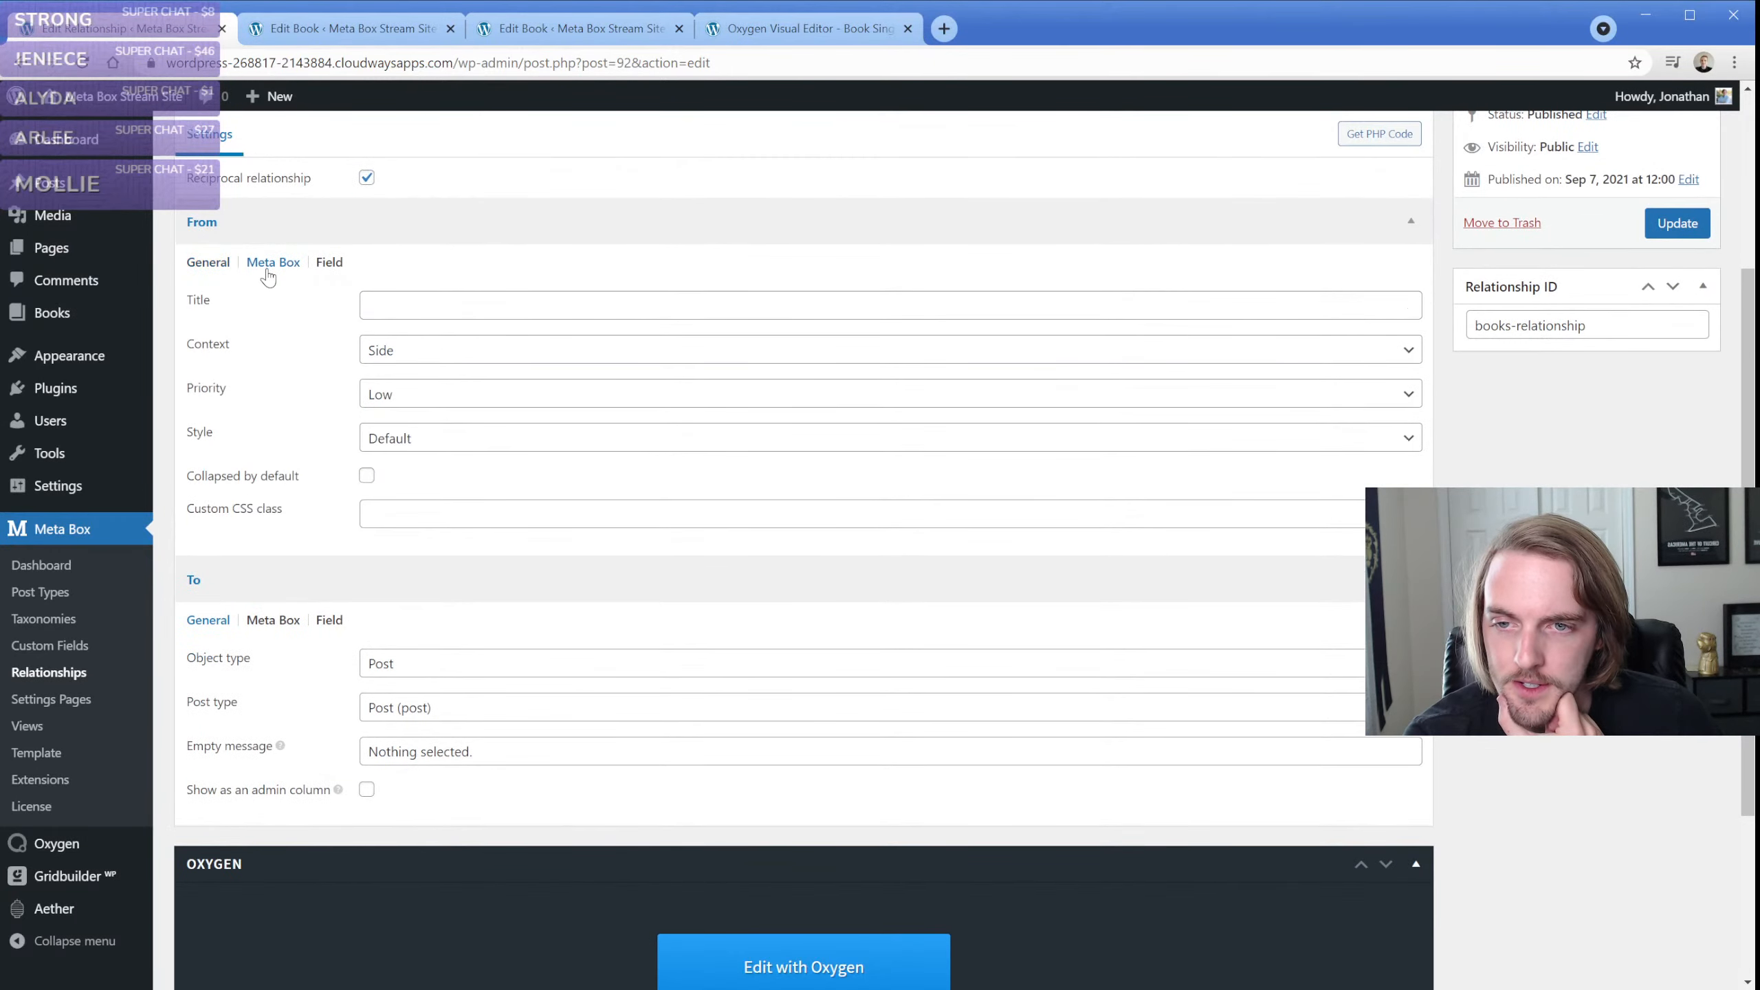
left_click(327, 268)
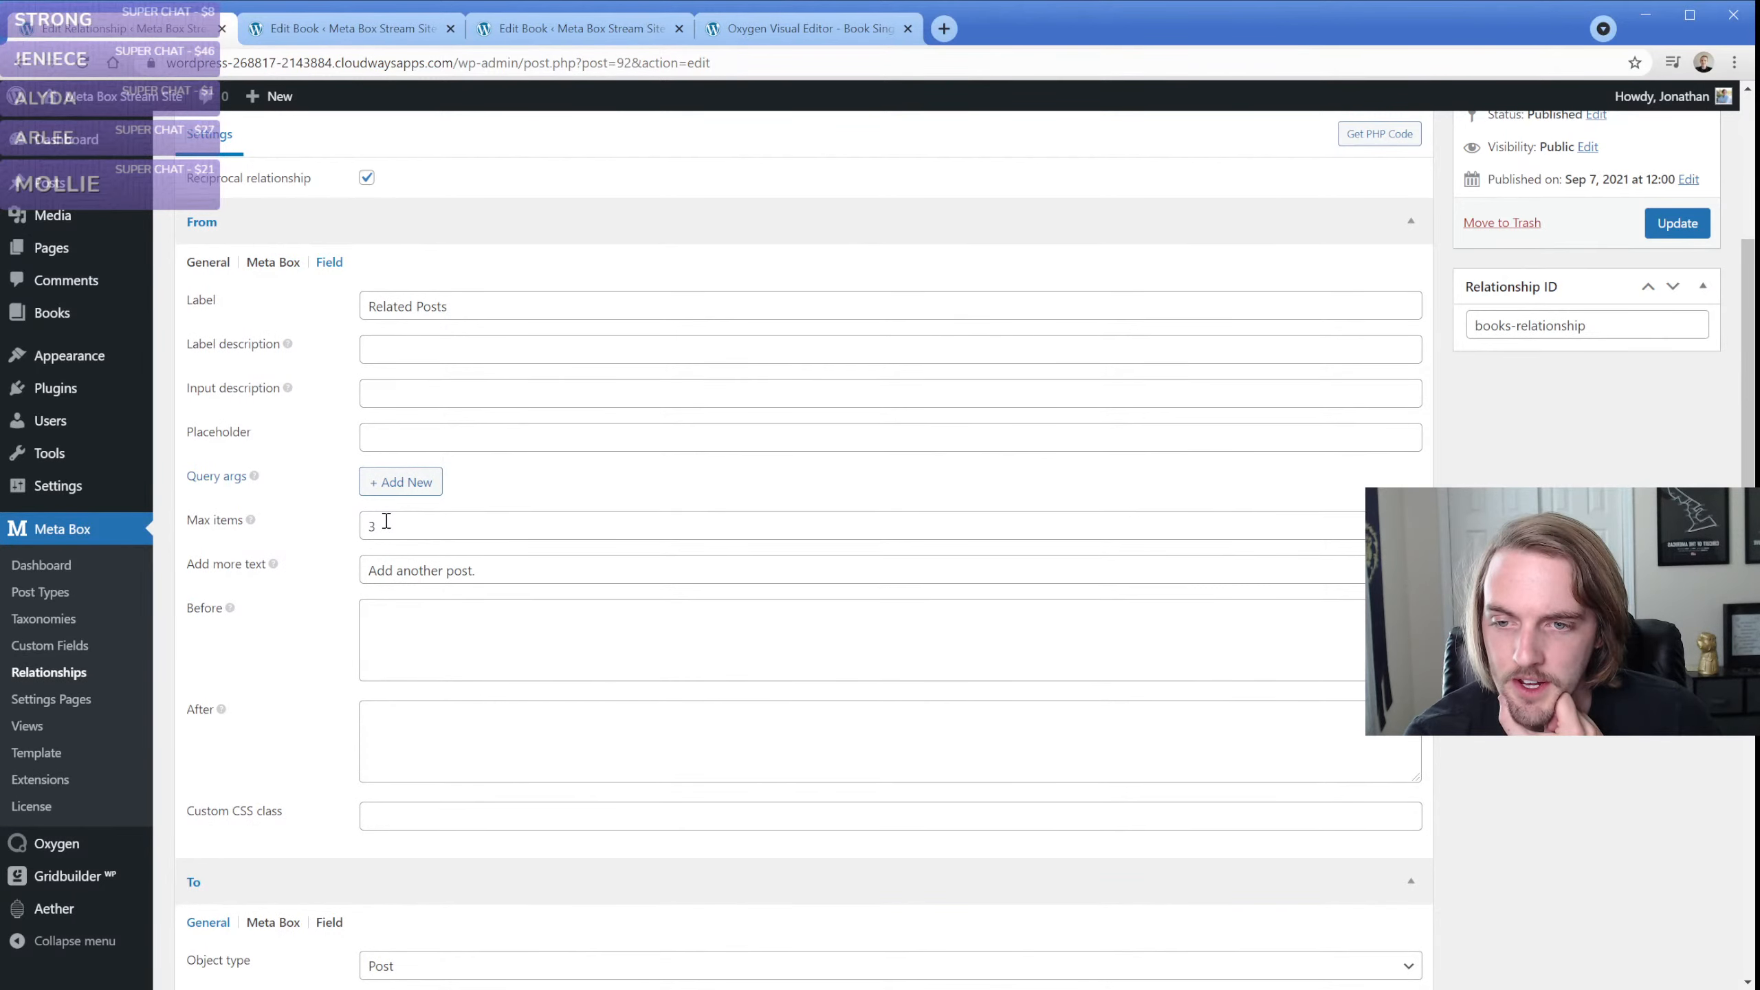
left_click(208, 261)
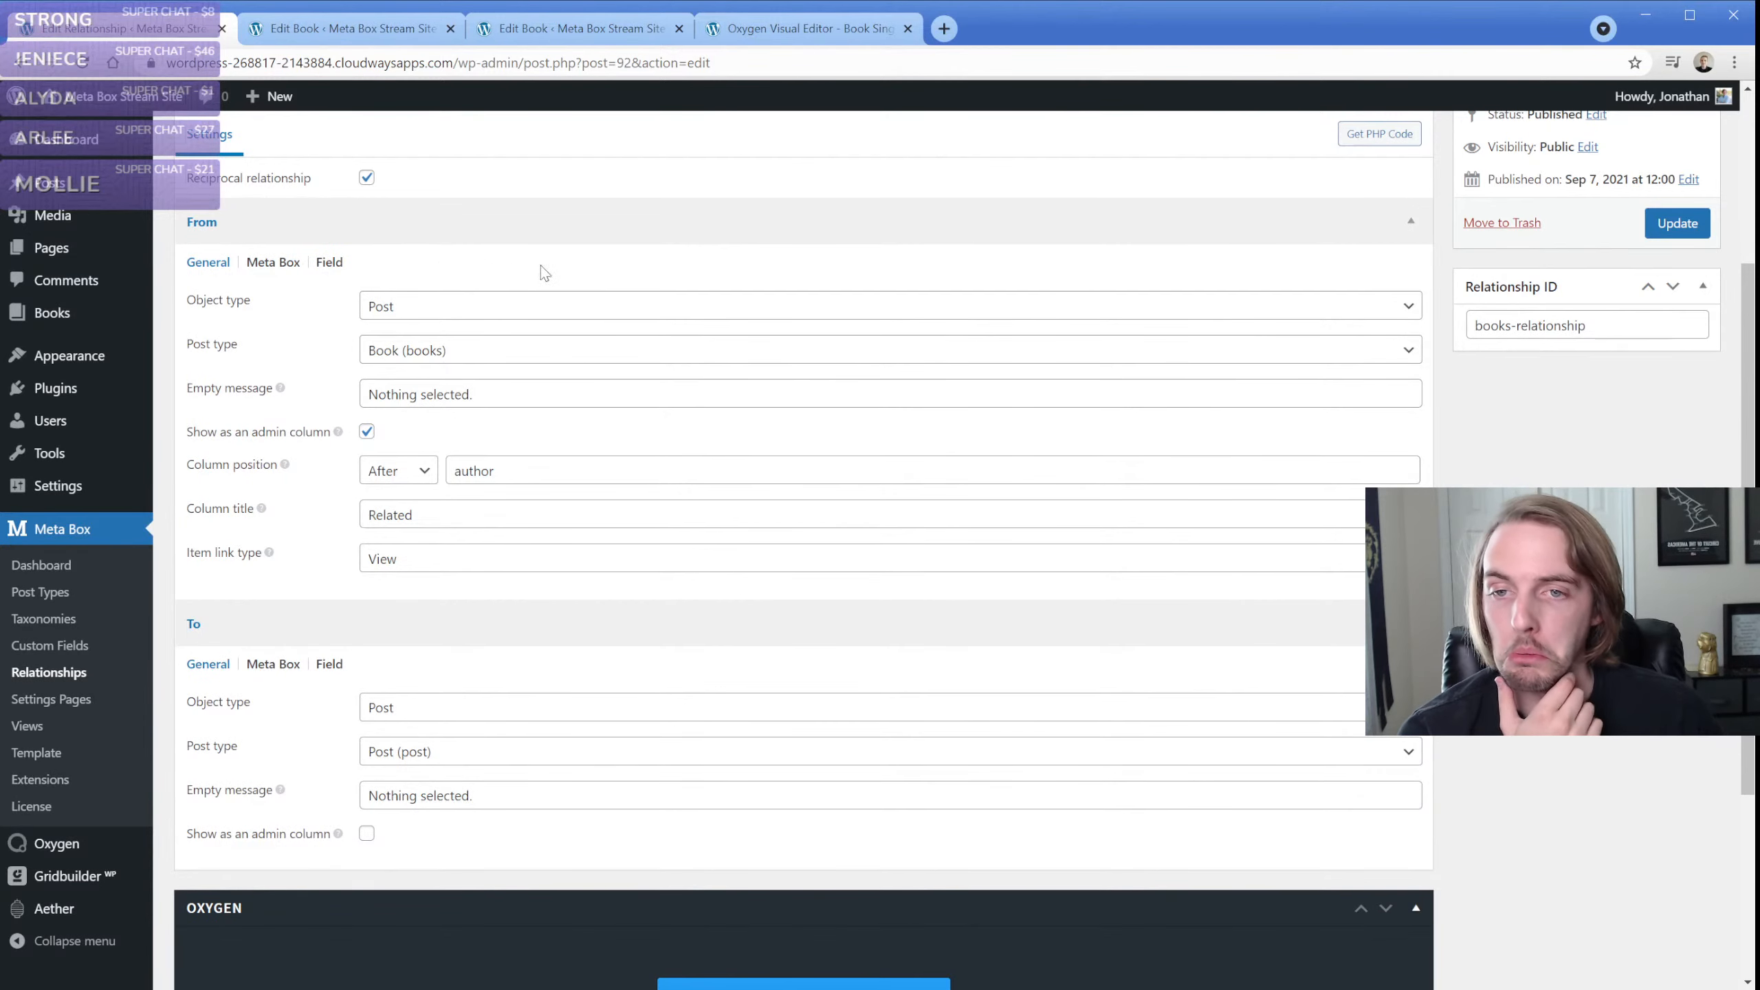
Connect the "Voluptas necessitatibus" post to the "Image test post" book as a fifth item and try to update the book
left_click(364, 29)
left_click(1518, 761)
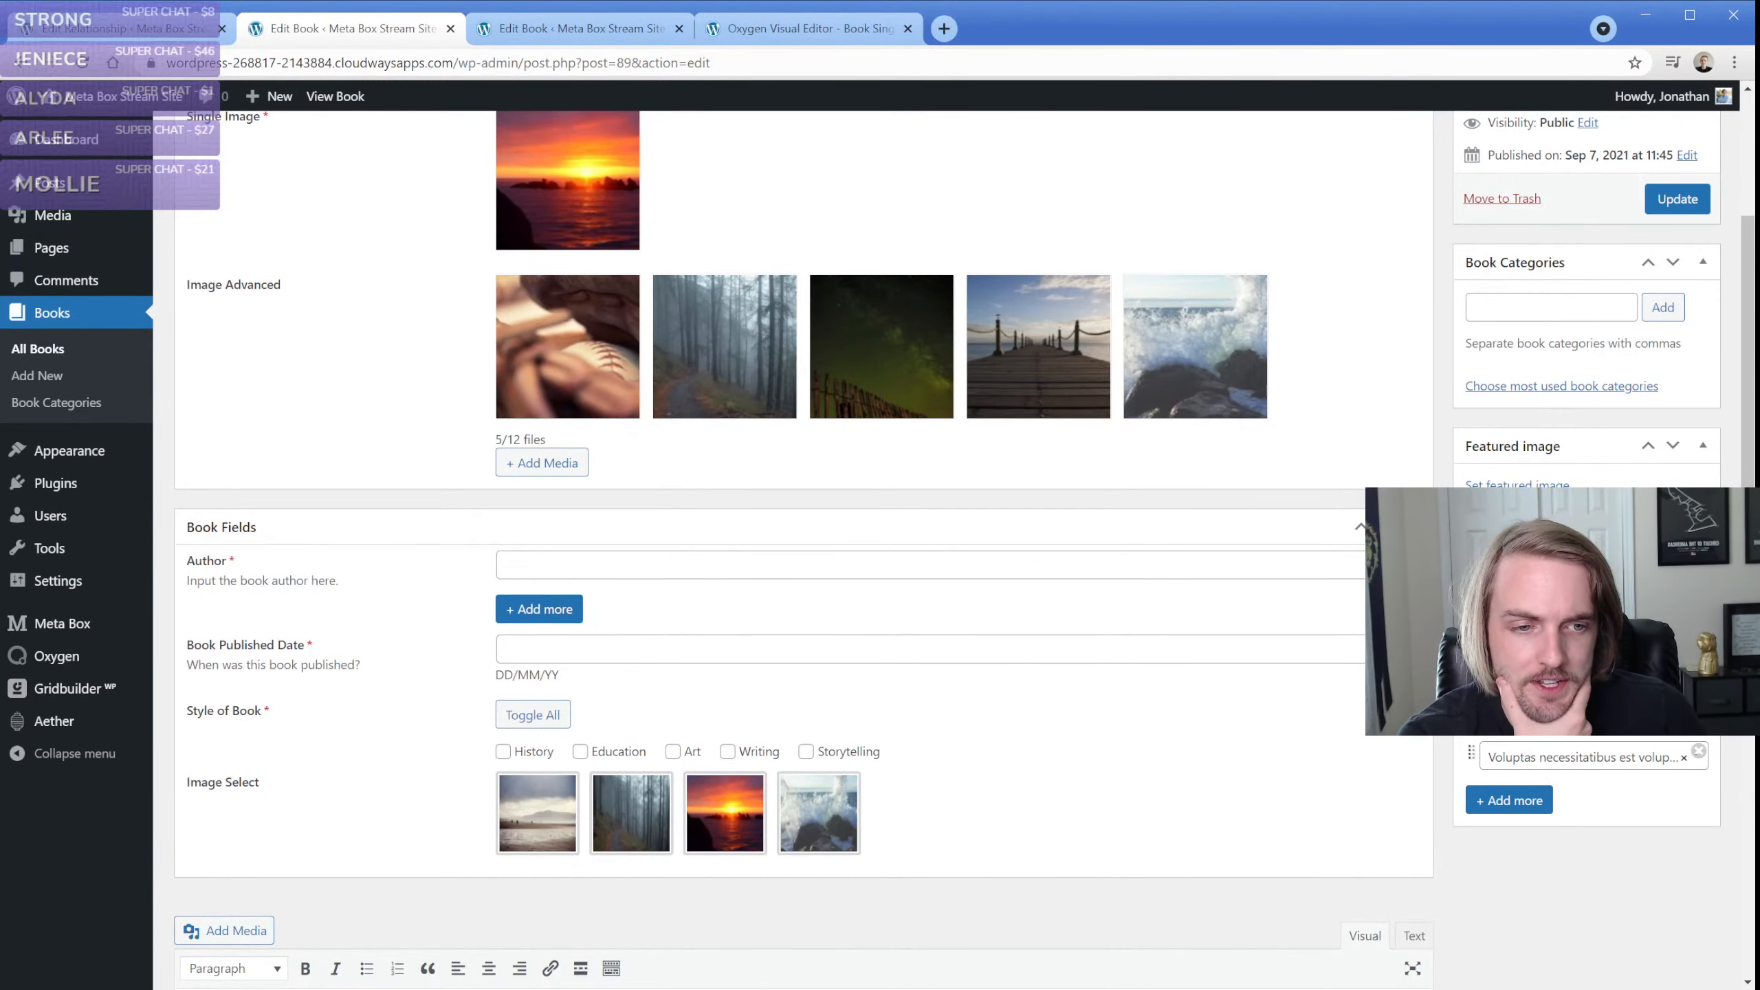
scroll(804, 545, "up", 5)
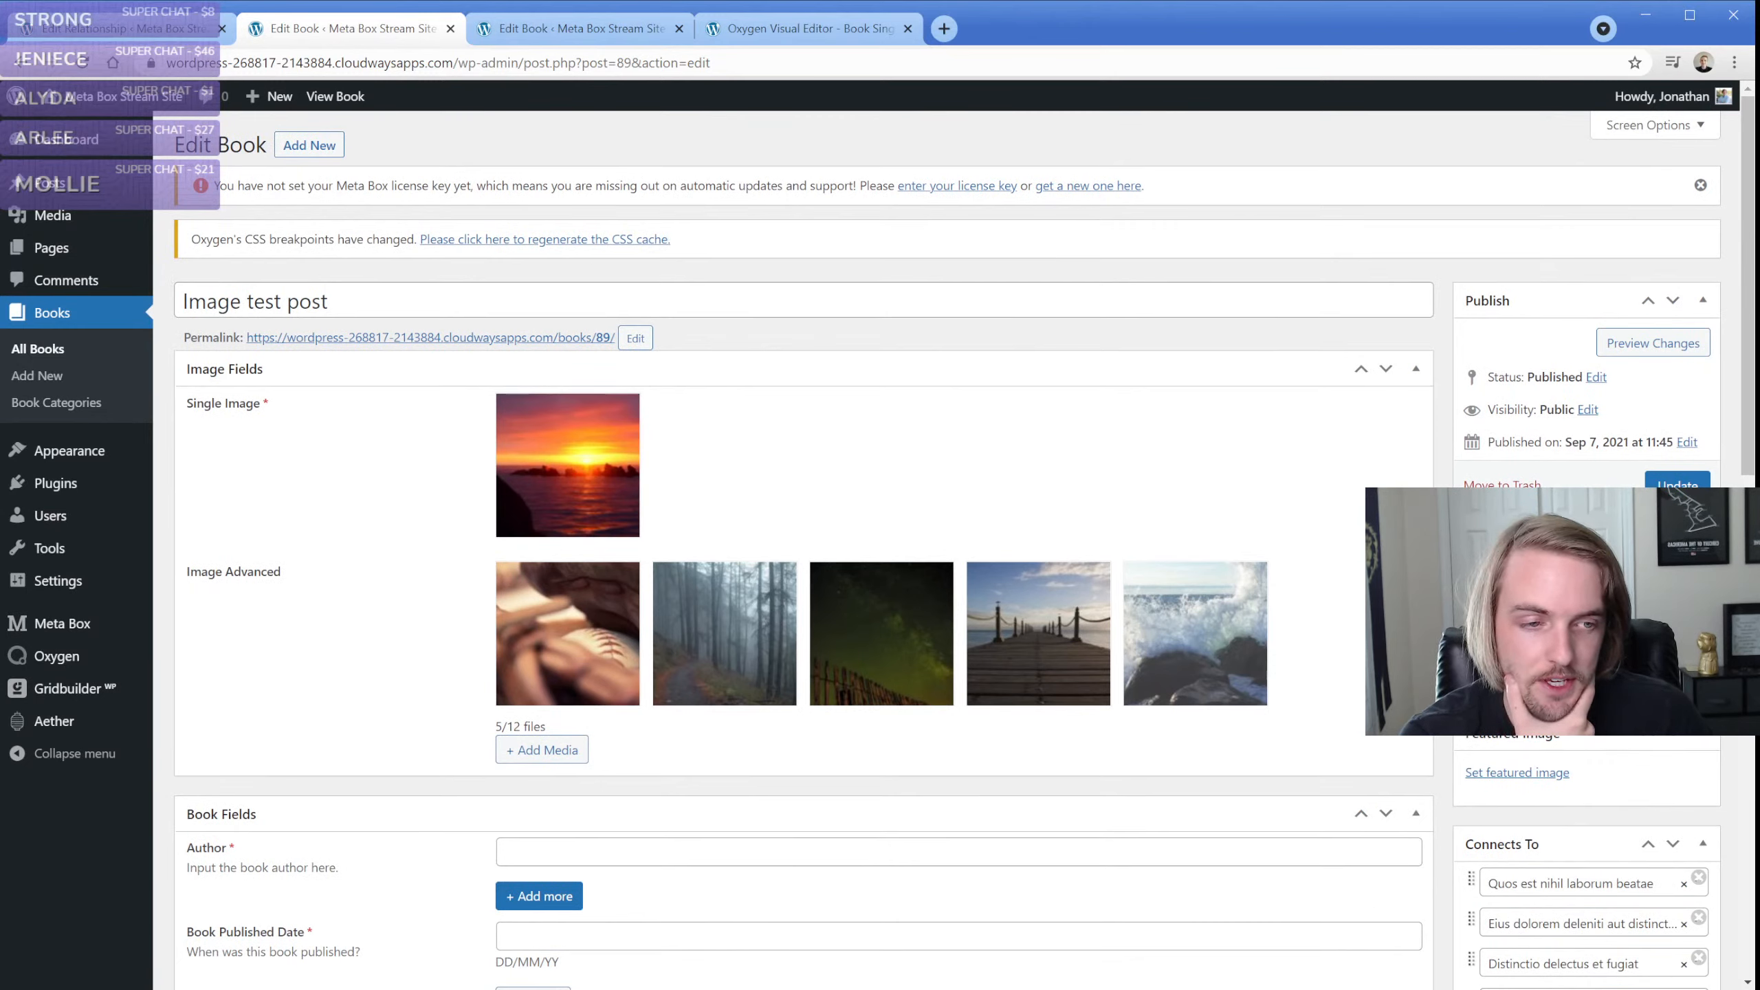
left_click(1677, 488)
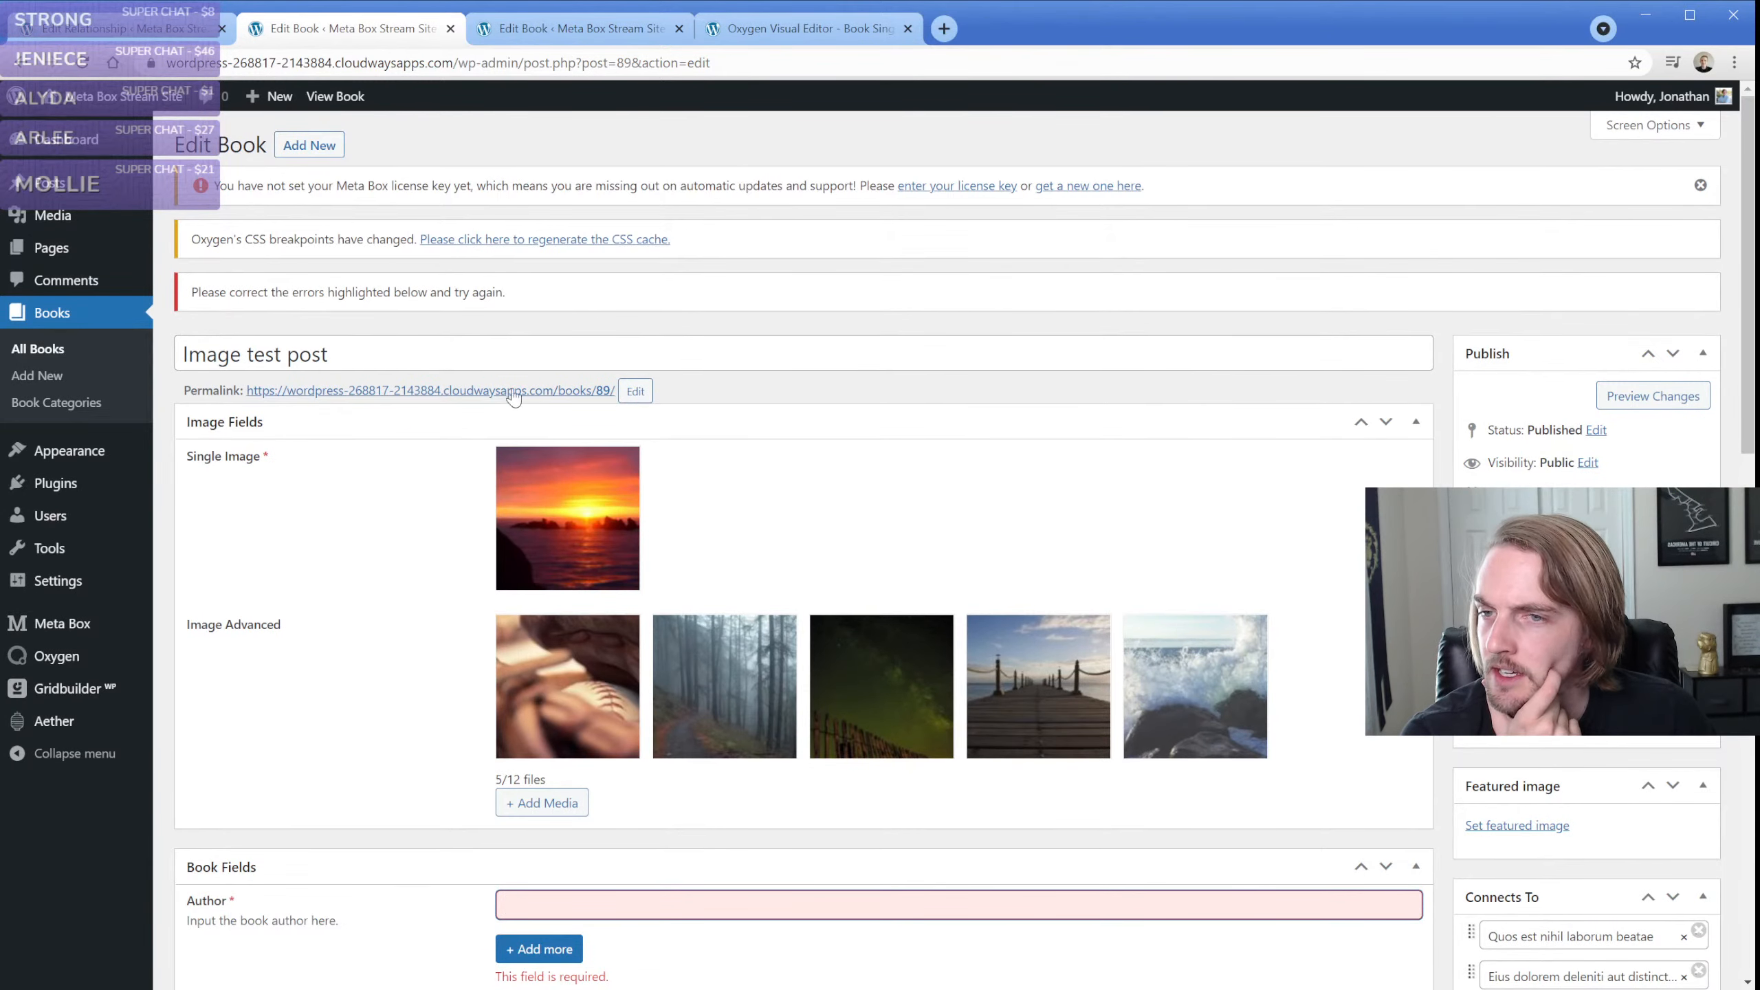
Fill the book's required fields with author "Me", published date 2021-09-28 and style History, and update the book
scroll(367, 444, "down", 3)
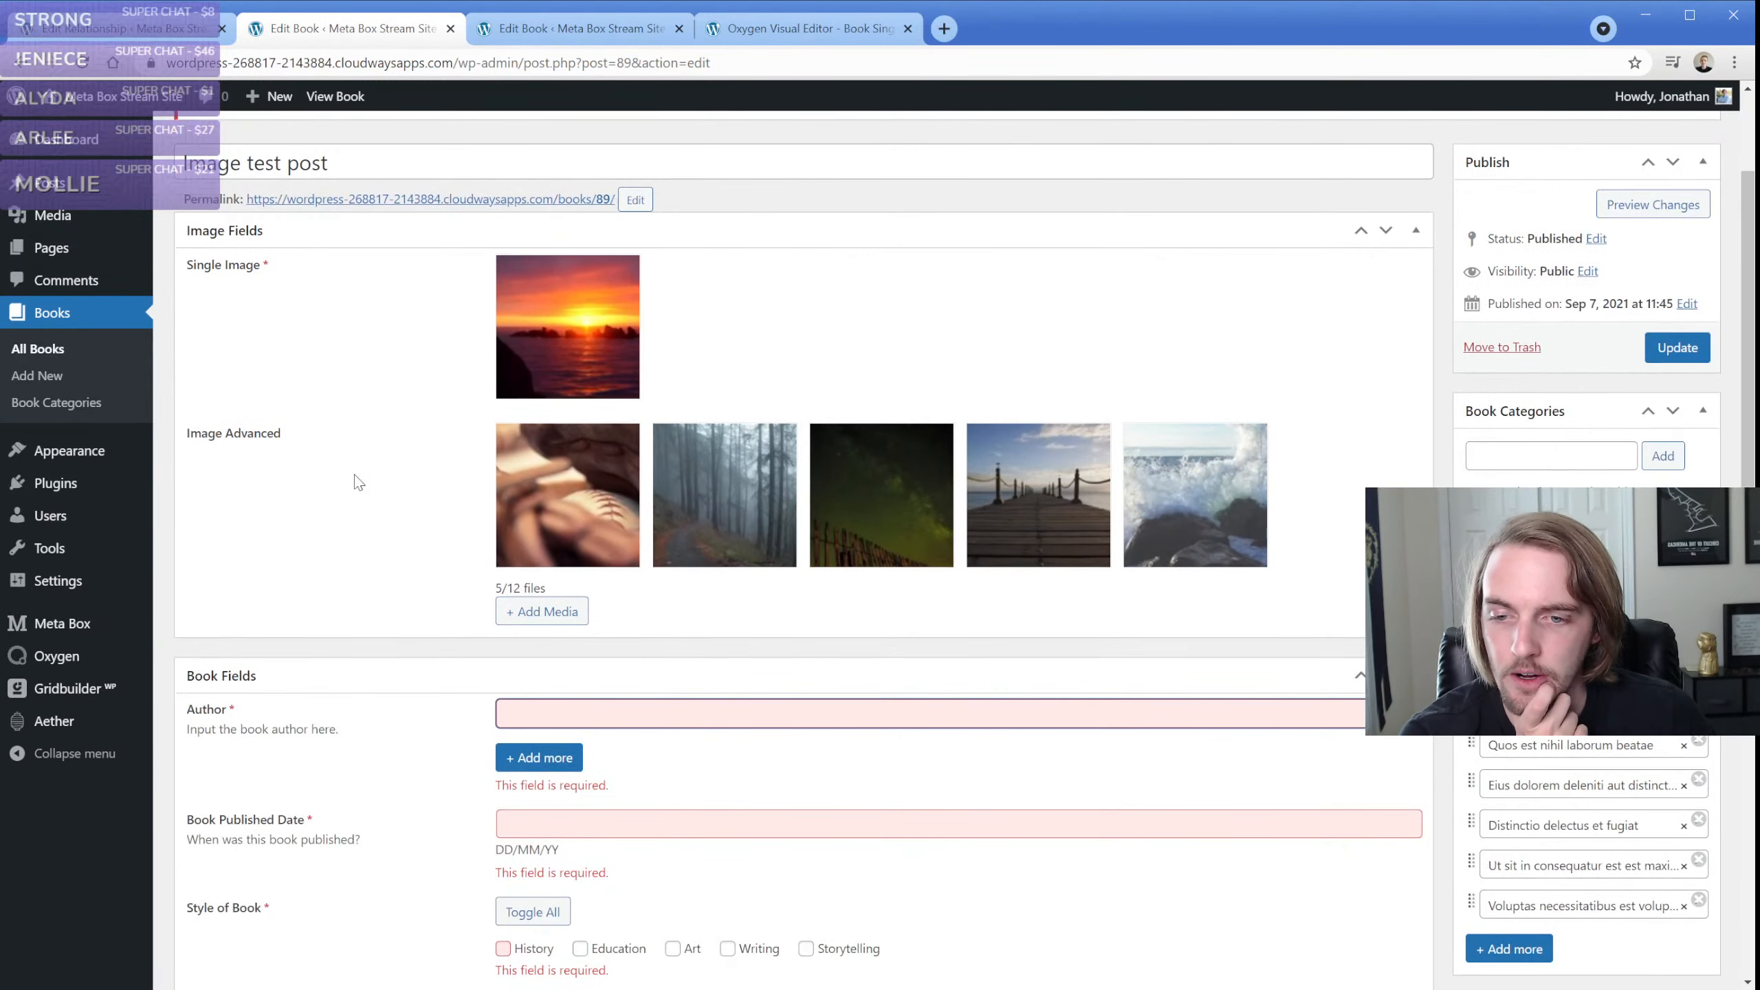
type("Me")
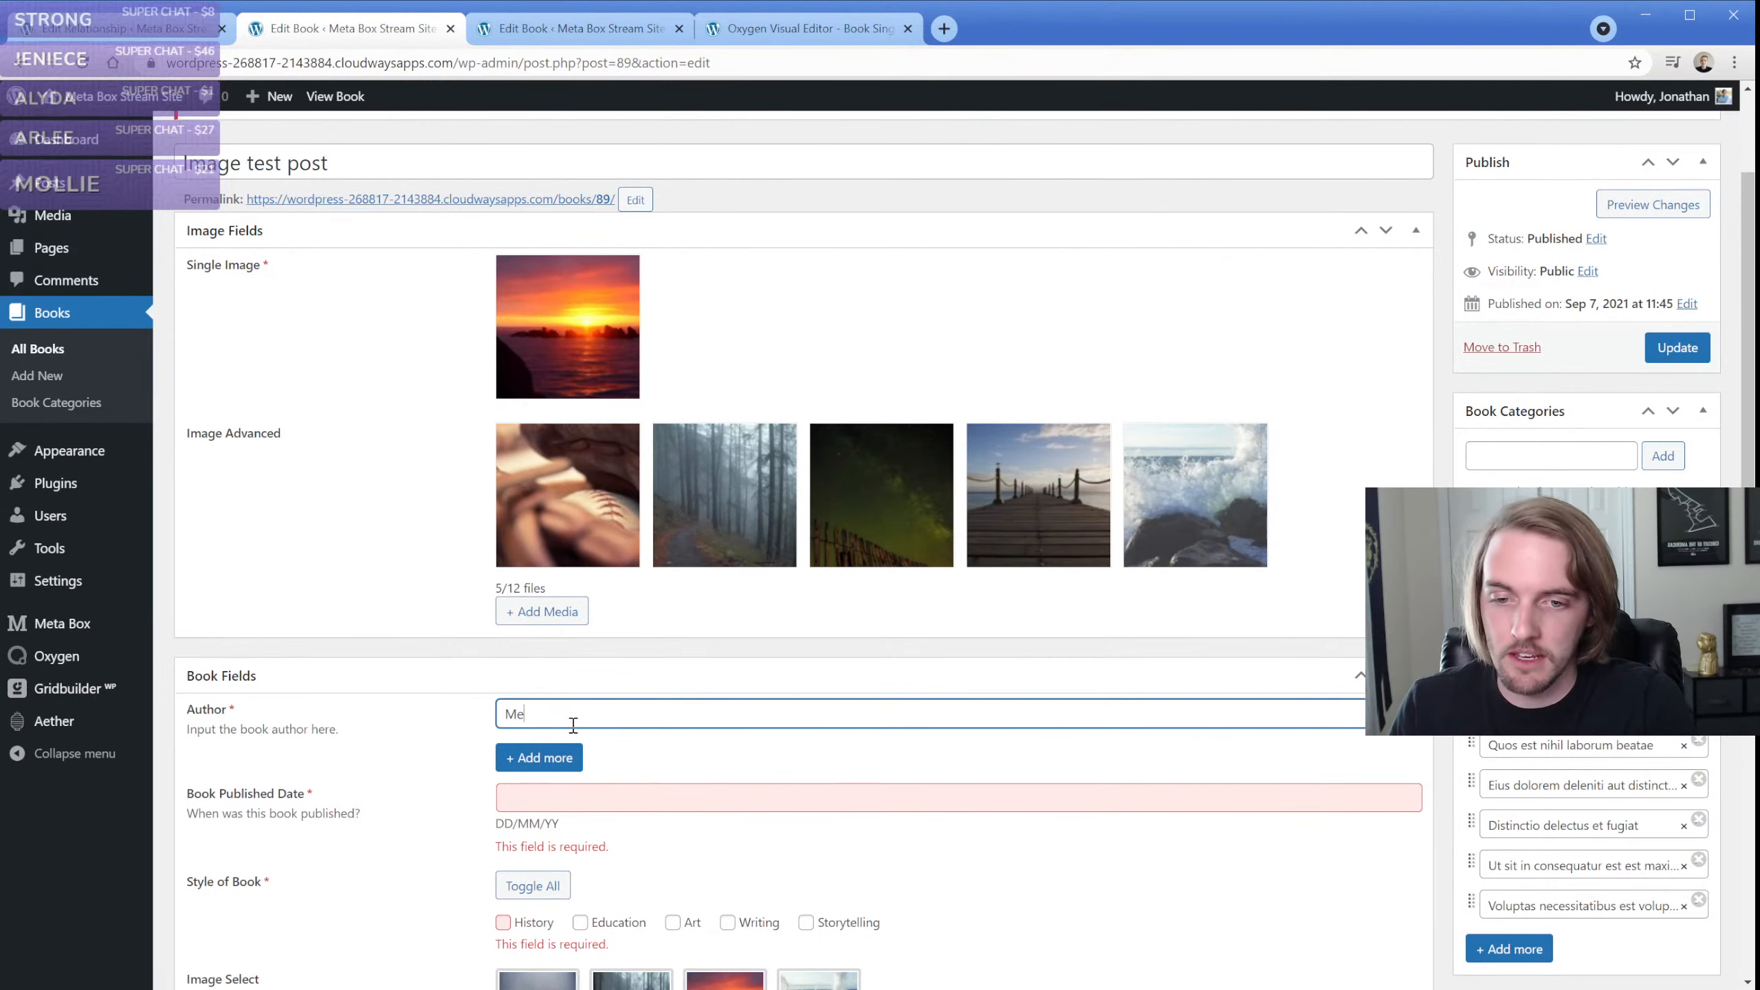
left_click(576, 804)
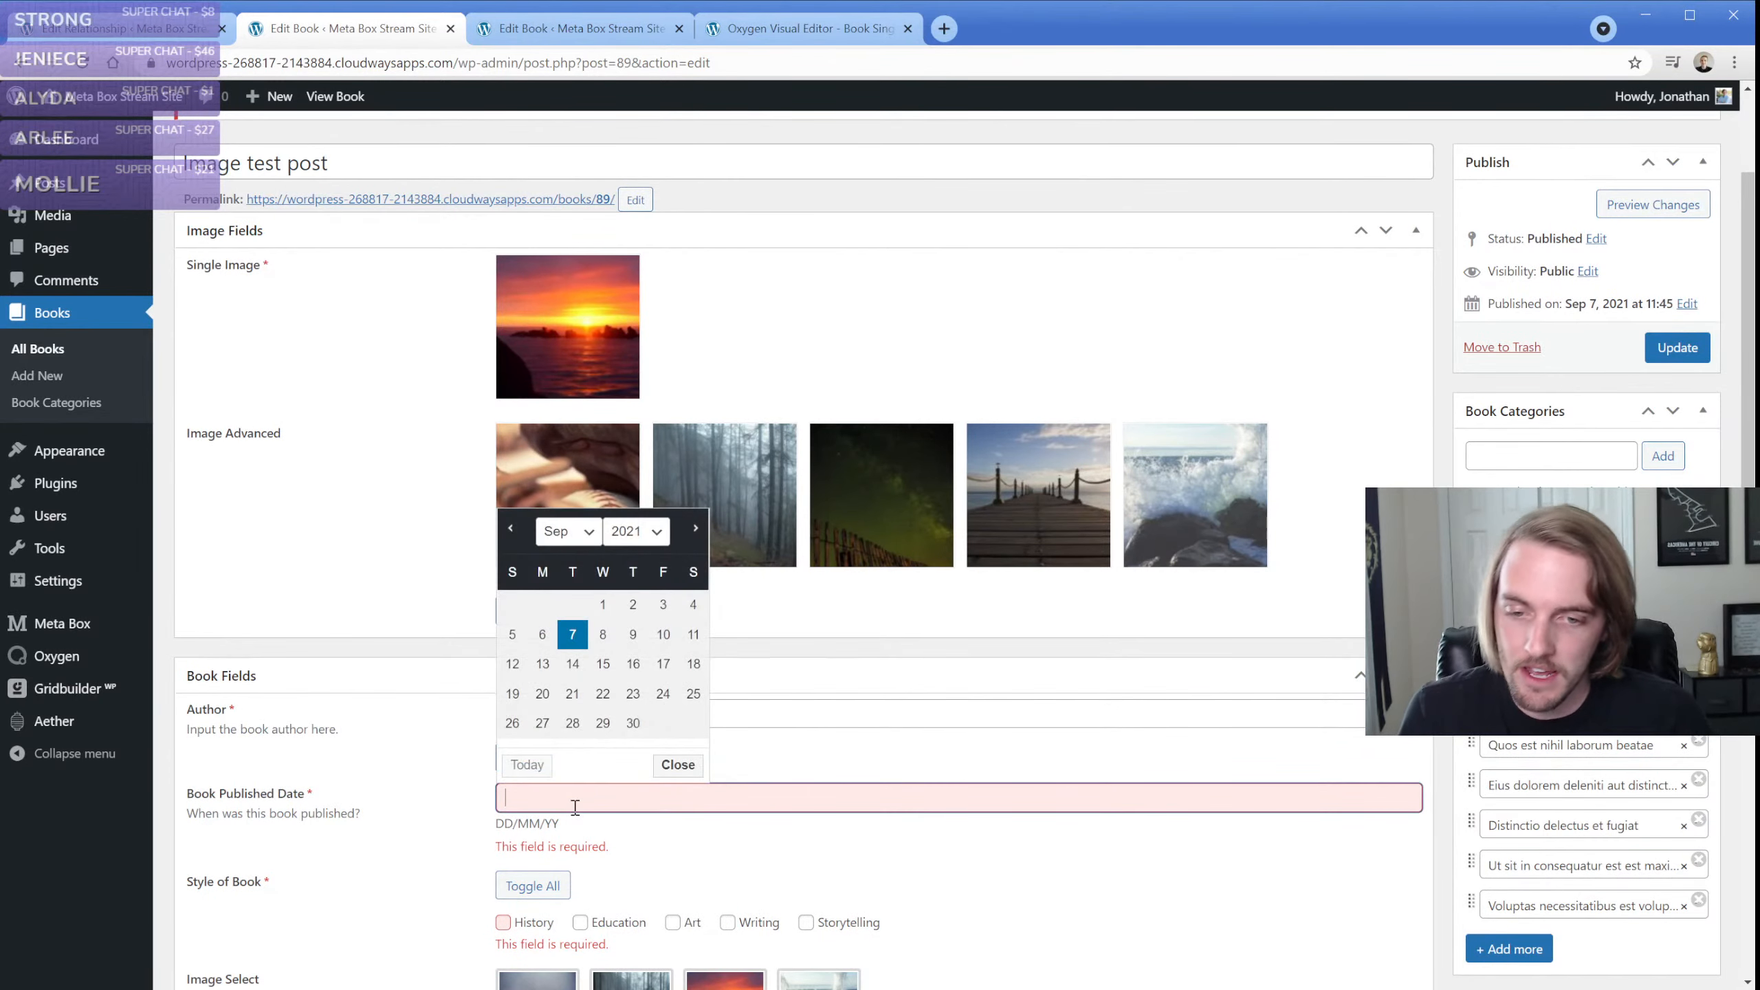
left_click(573, 724)
scroll(540, 735, "down", 3)
left_click(504, 731)
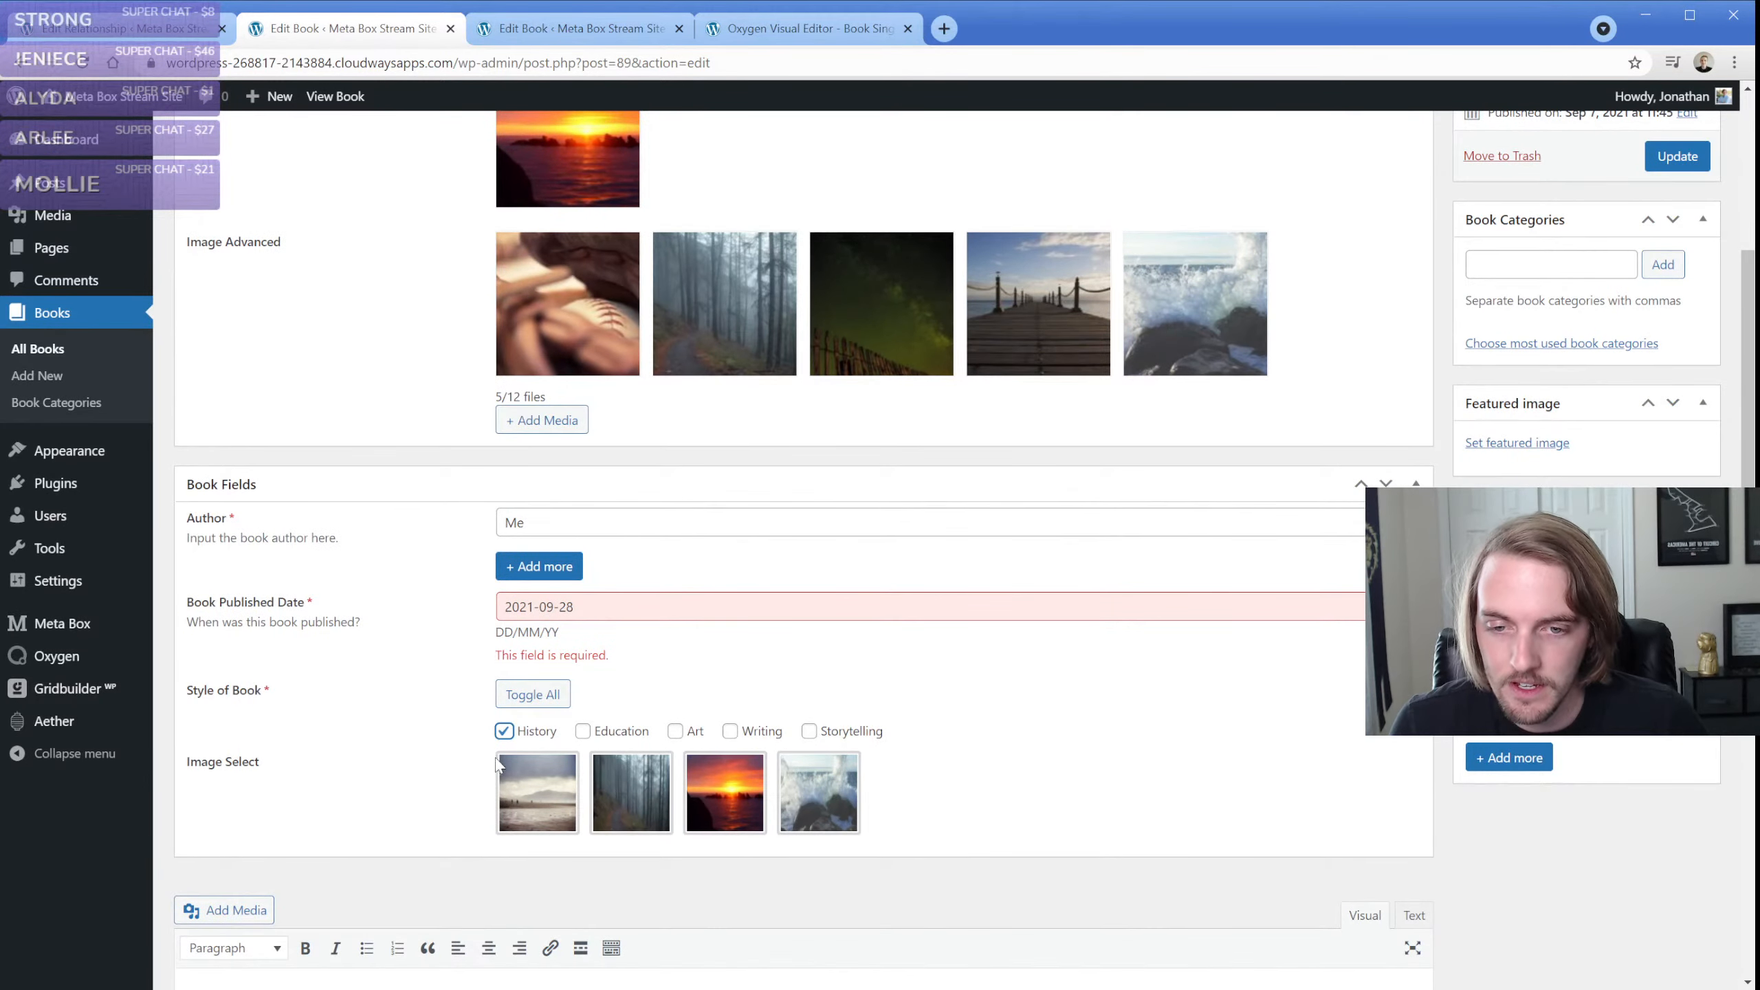
scroll(497, 763, "up", 3)
left_click(1674, 346)
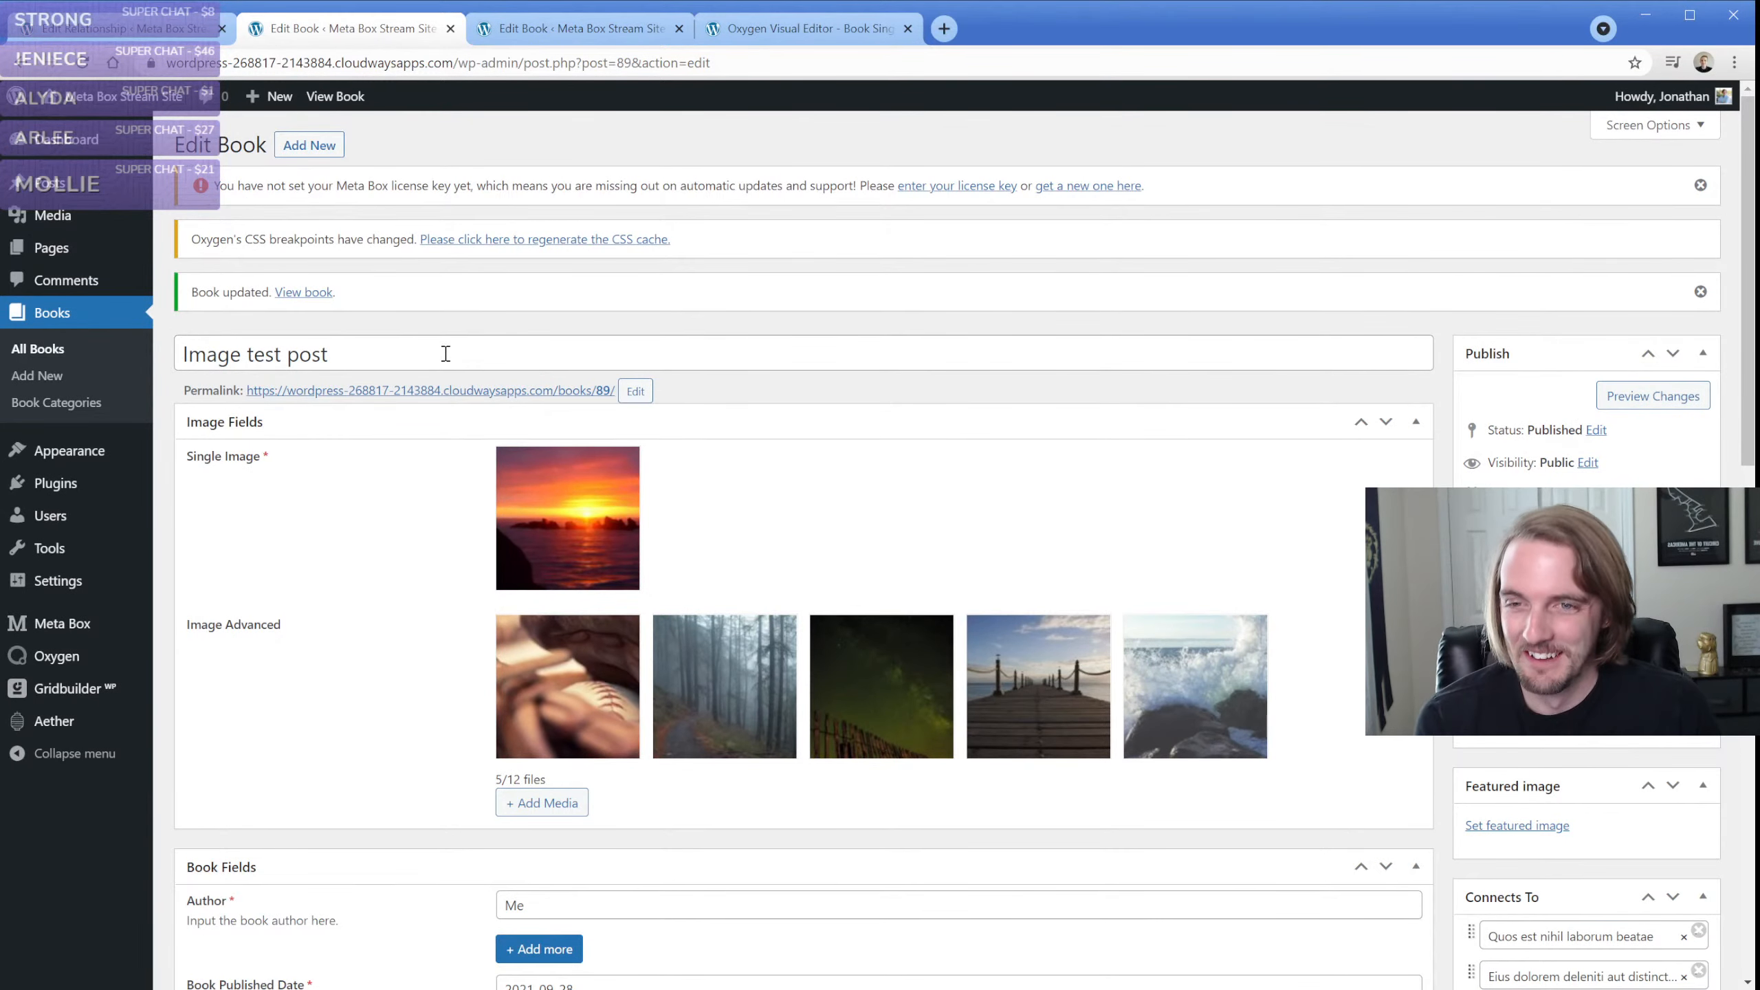
Open the "Quos est nihil laborum beatae" post for editing
left_click(55, 192)
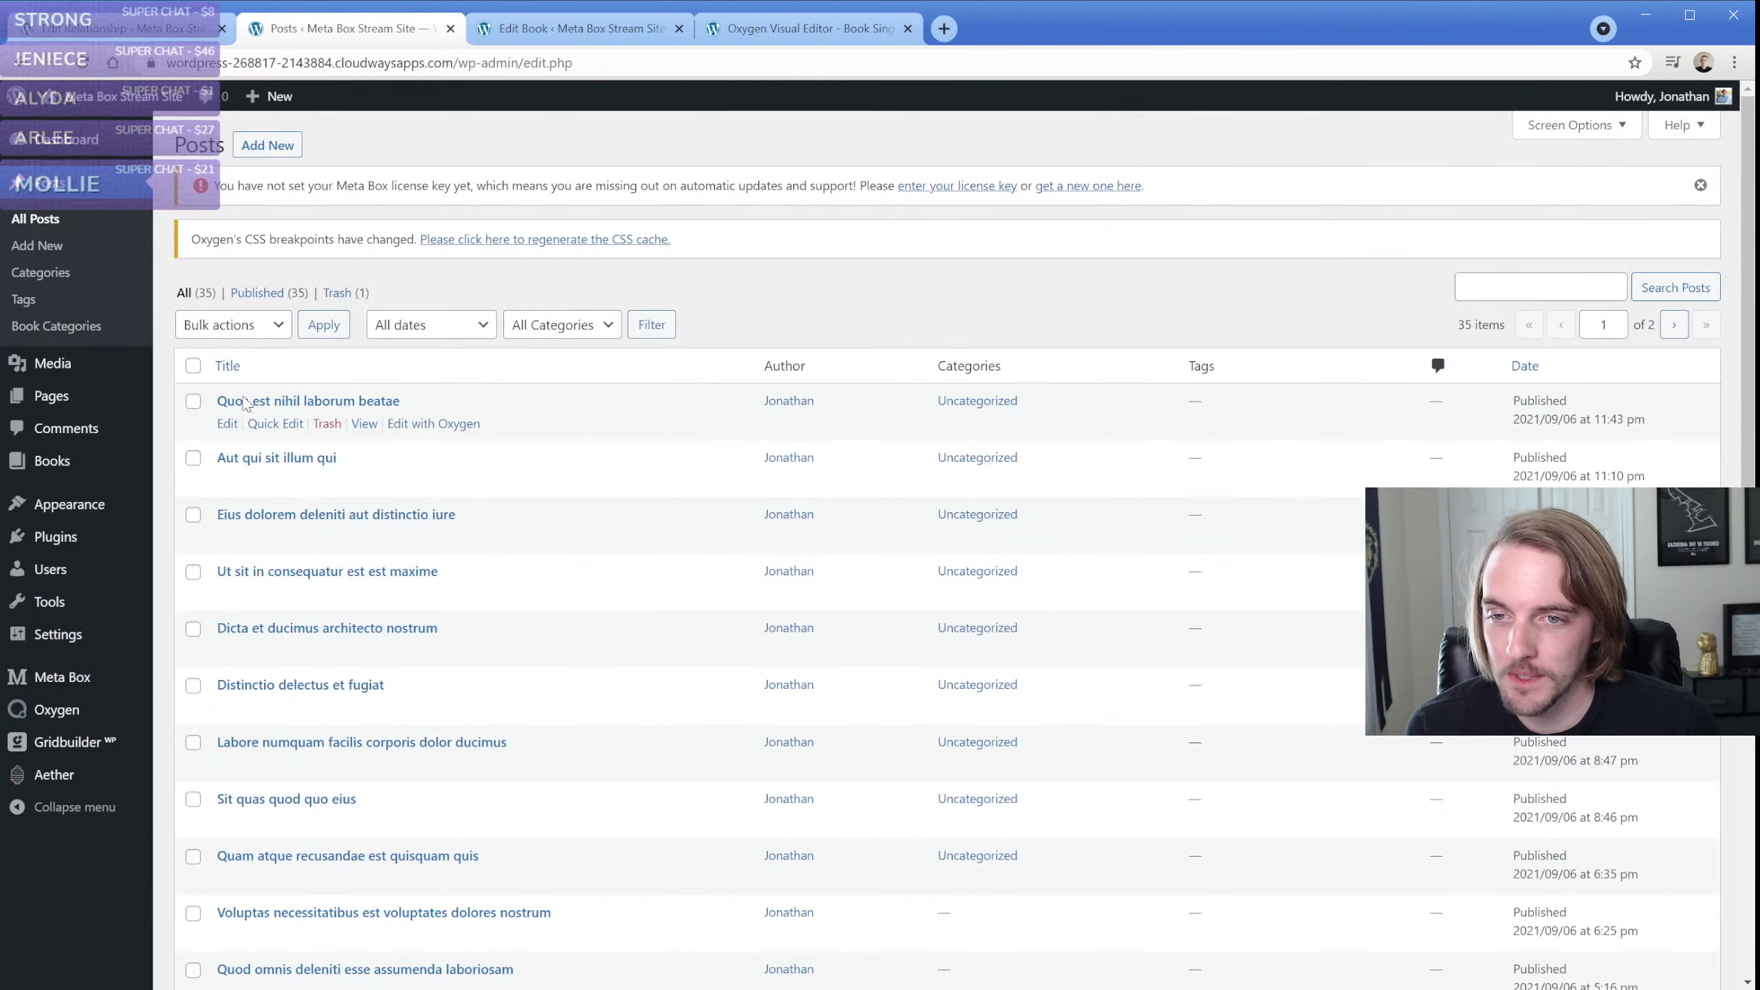
left_click(229, 425)
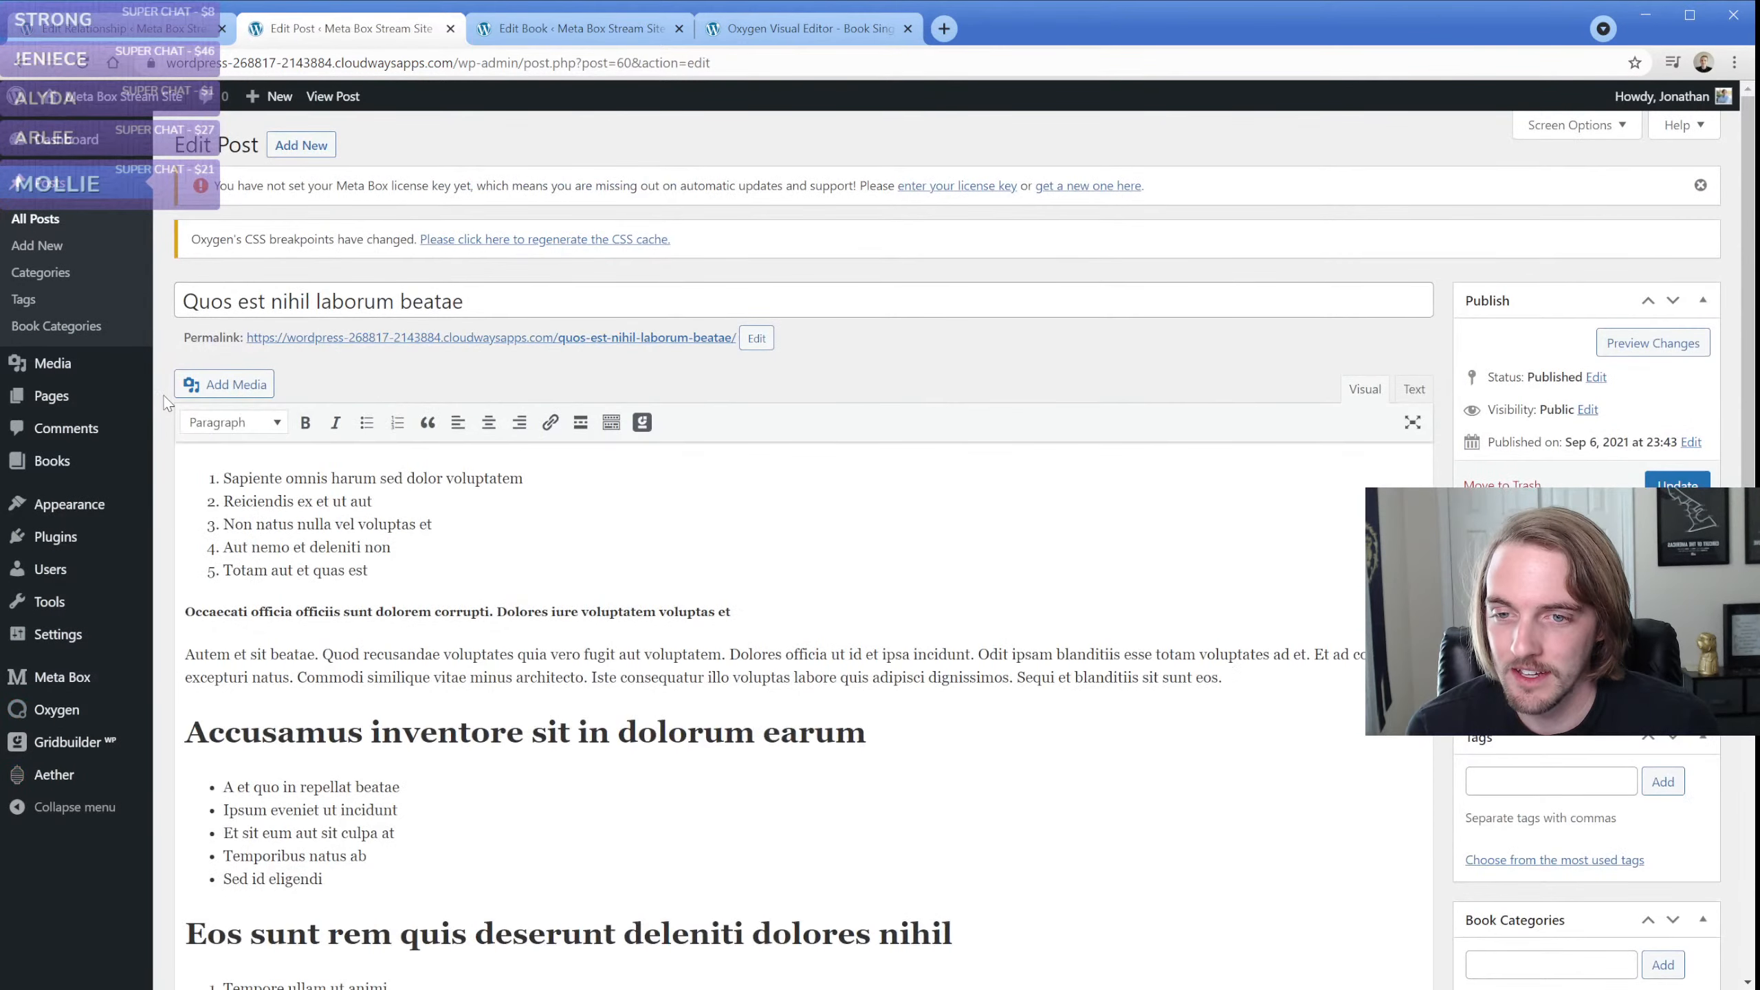
Review the Books relationship's general settings on both sides and the To side's field options
left_click(124, 28)
scroll(326, 485, "down", 5)
left_click(329, 377)
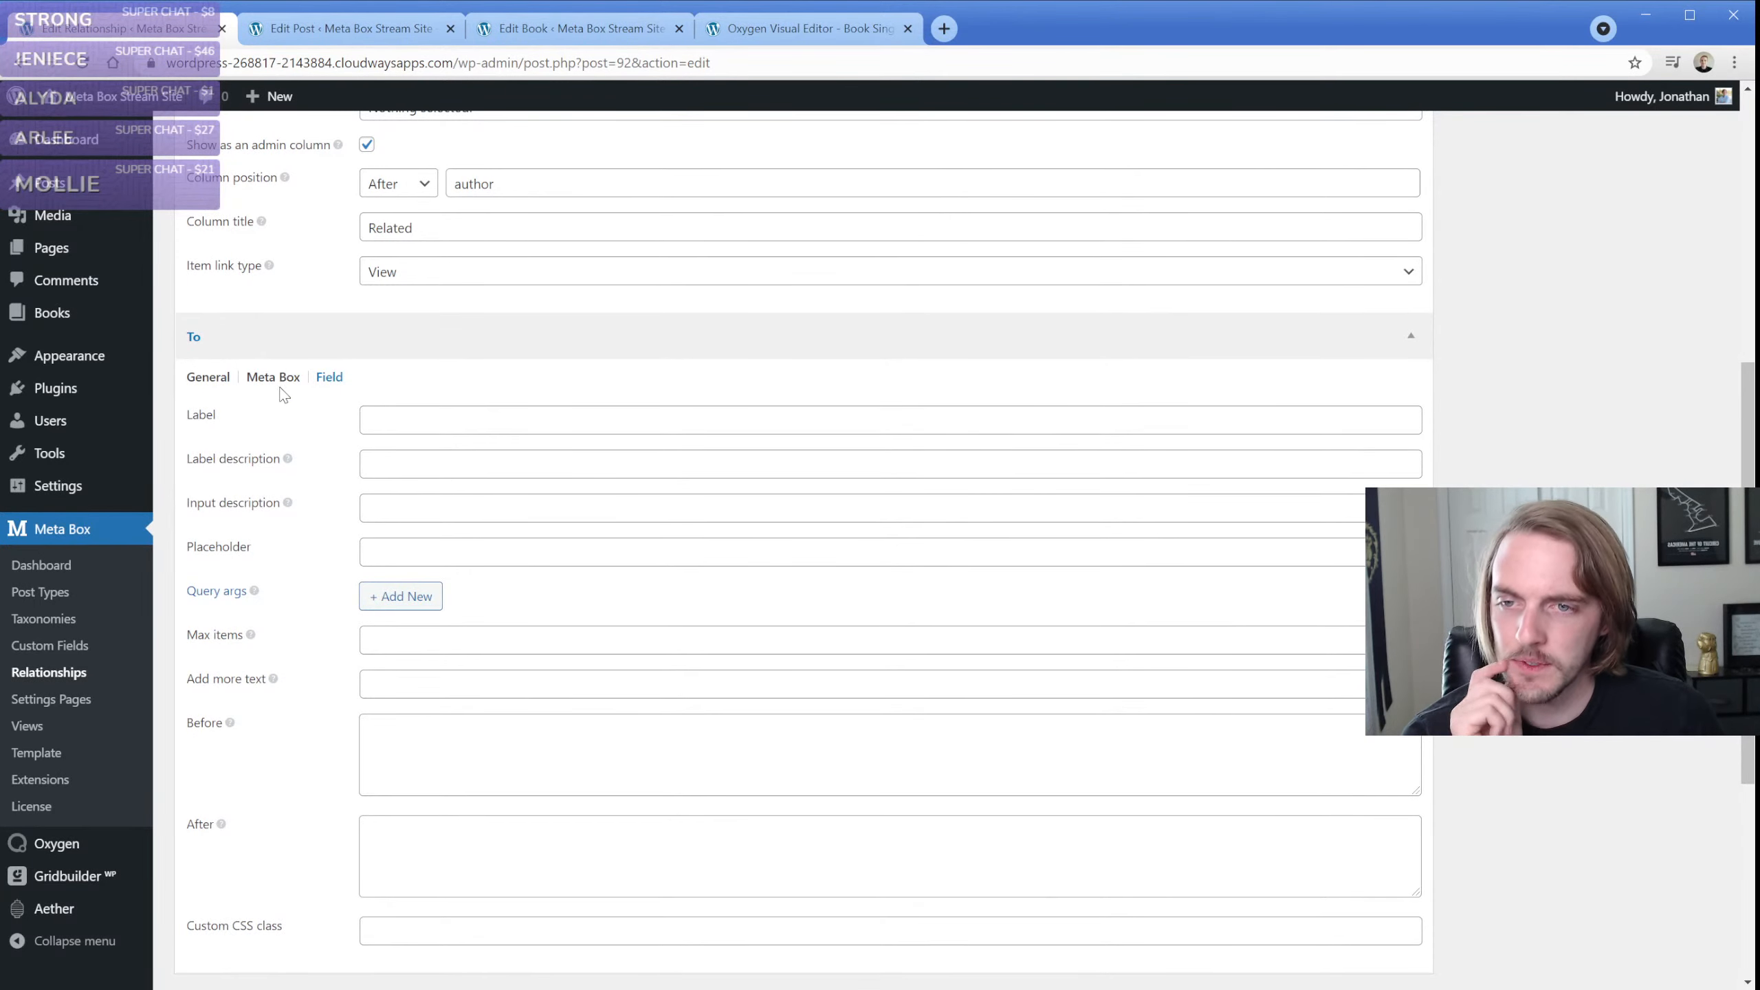
left_click(207, 377)
scroll(294, 523, "up", 5)
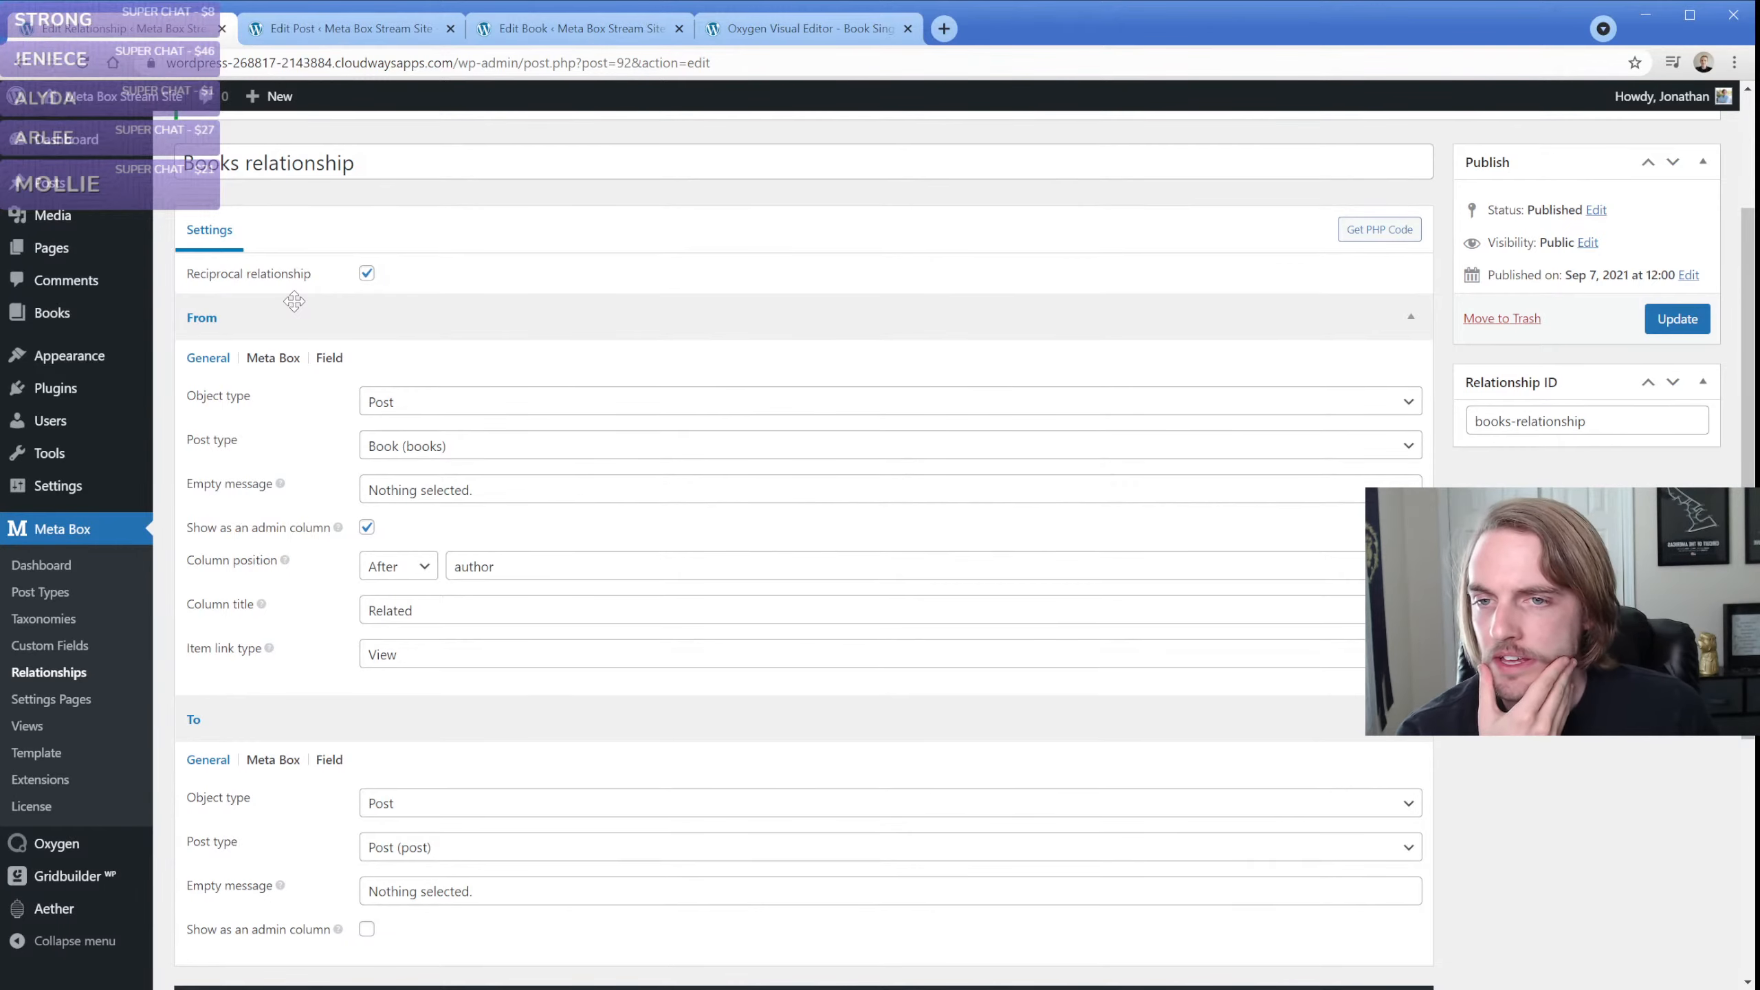
scroll(317, 422, "down", 3)
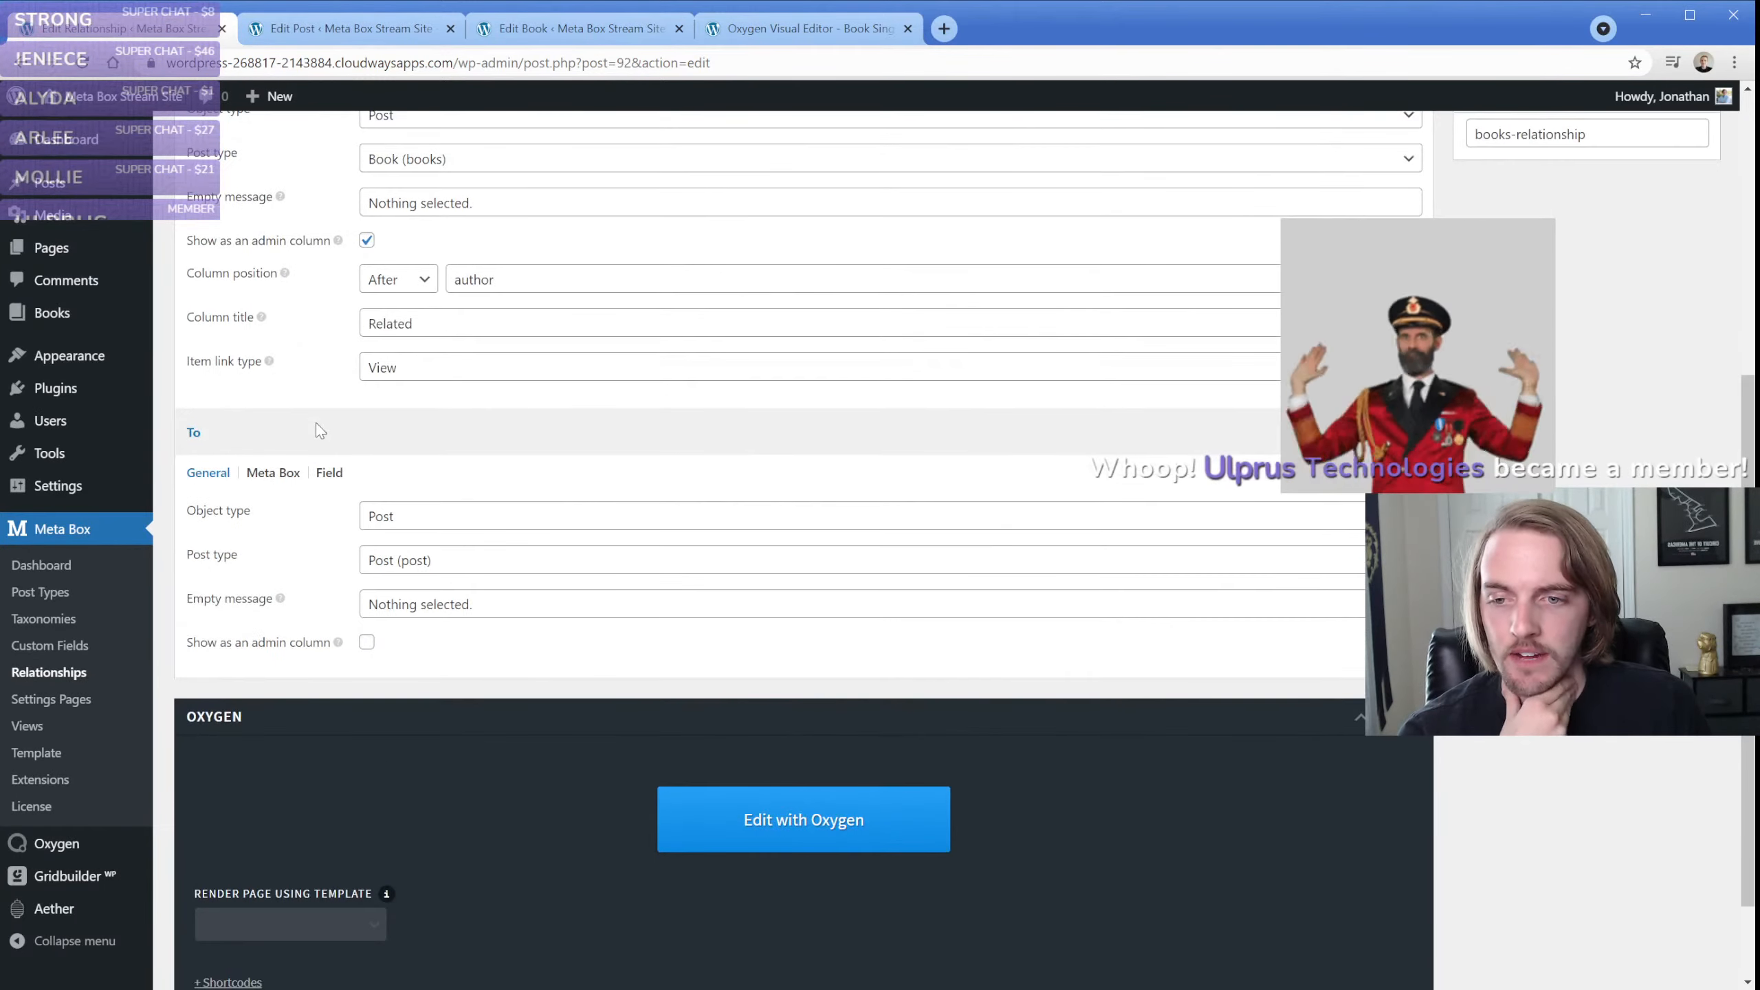
scroll(317, 423, "up", 4)
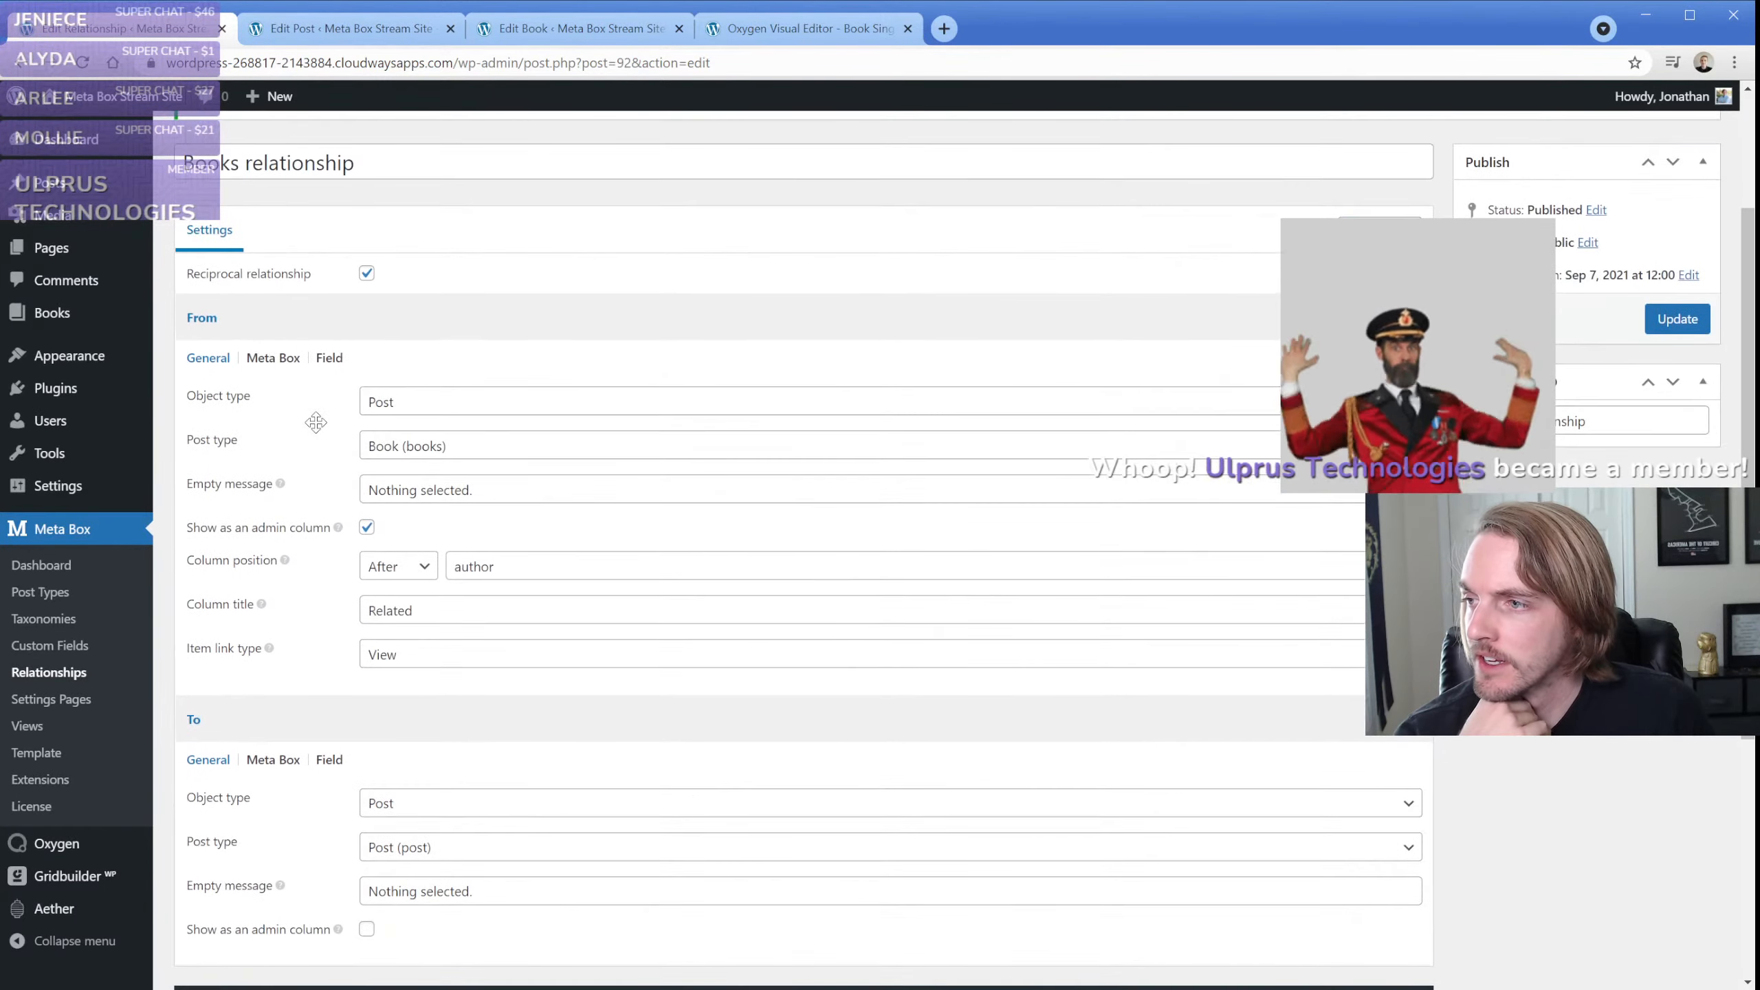
scroll(316, 422, "up", 1)
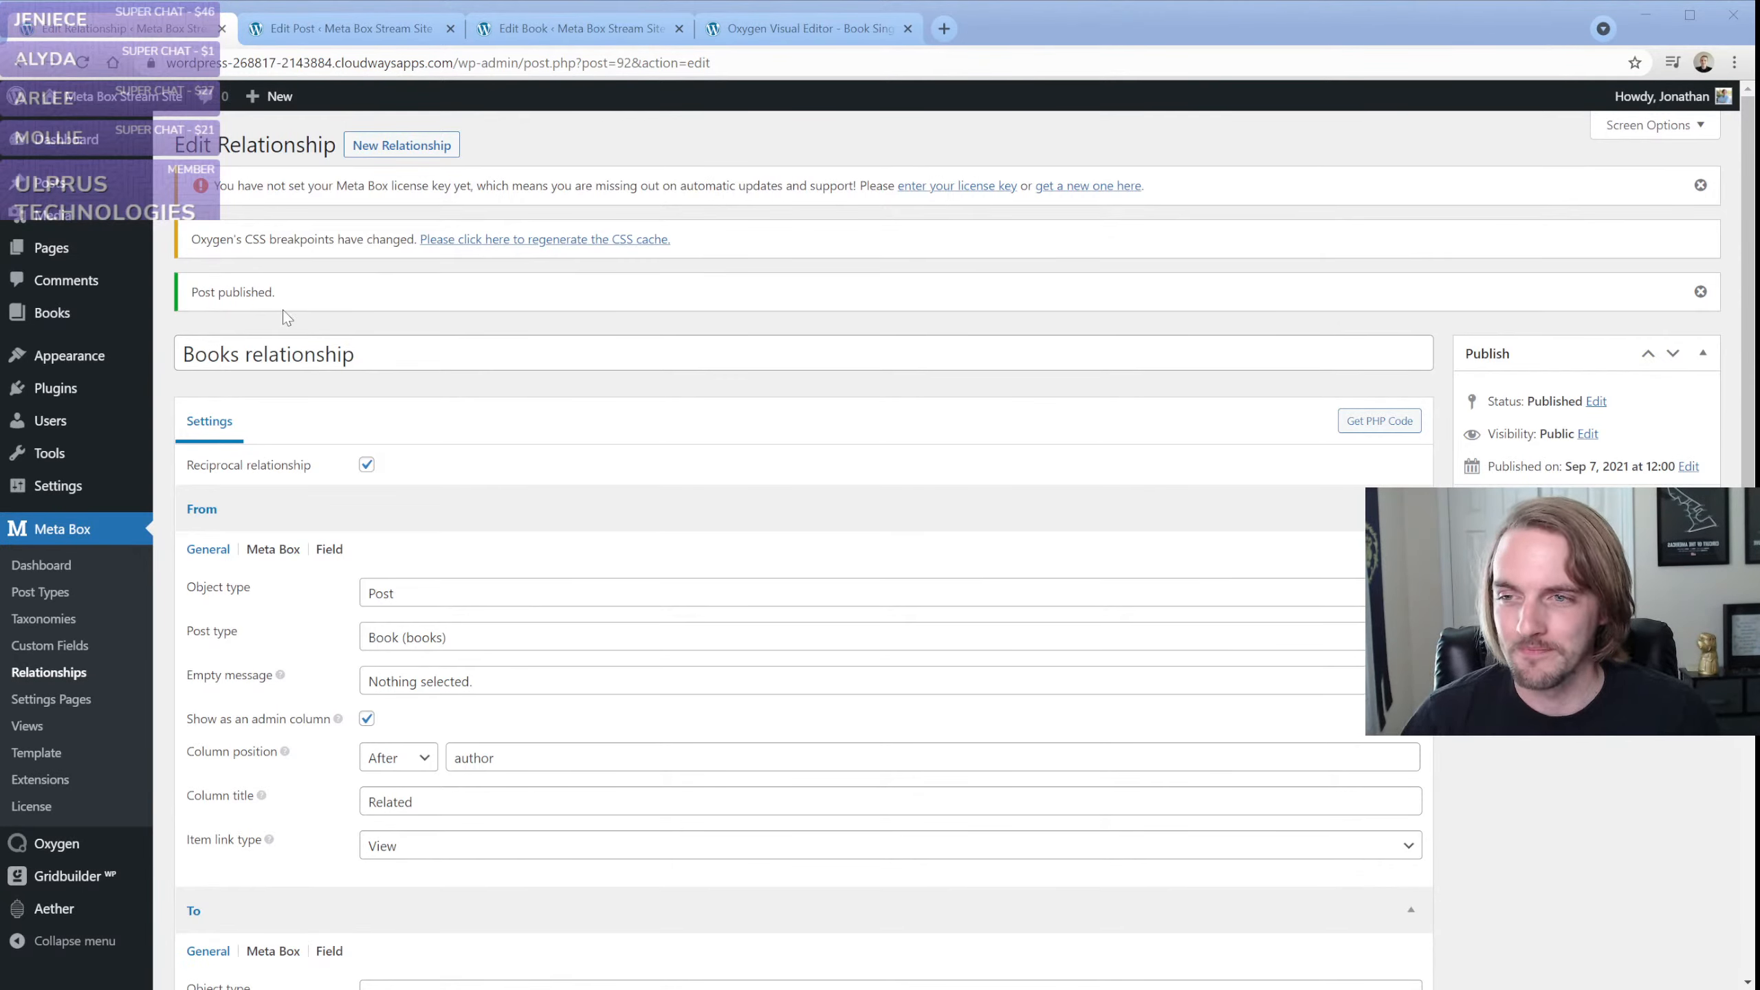
left_click(169, 283)
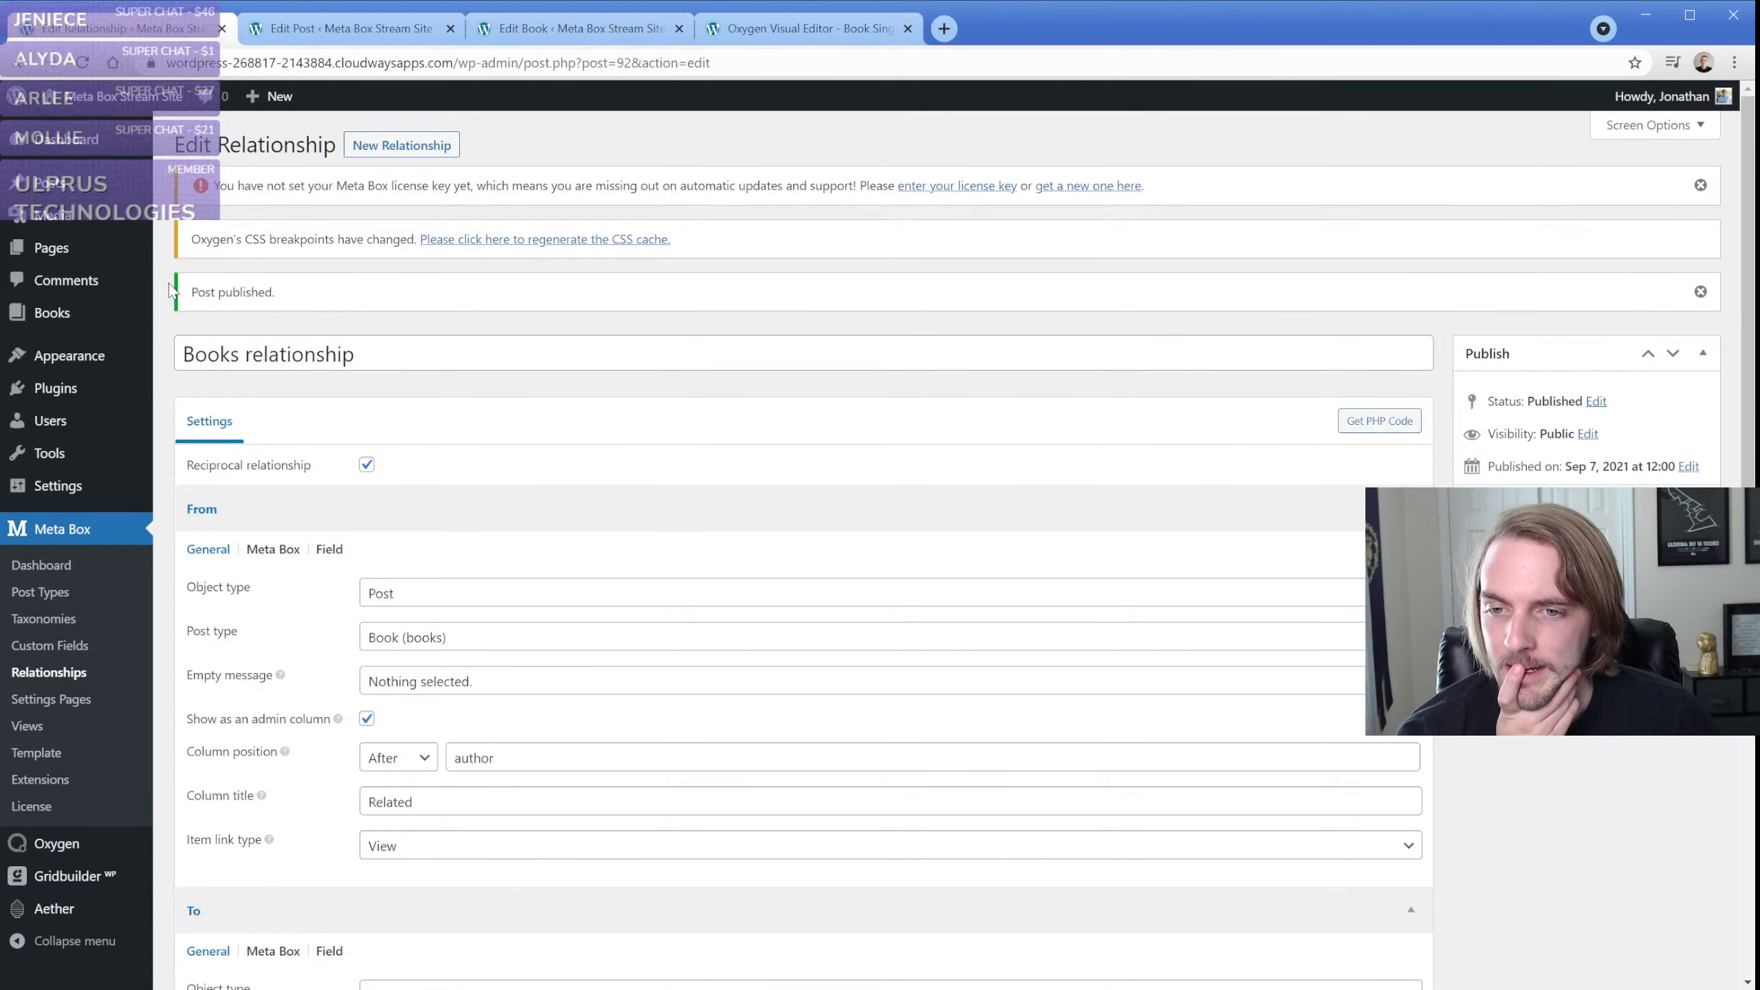
scroll(171, 290, "down", 3)
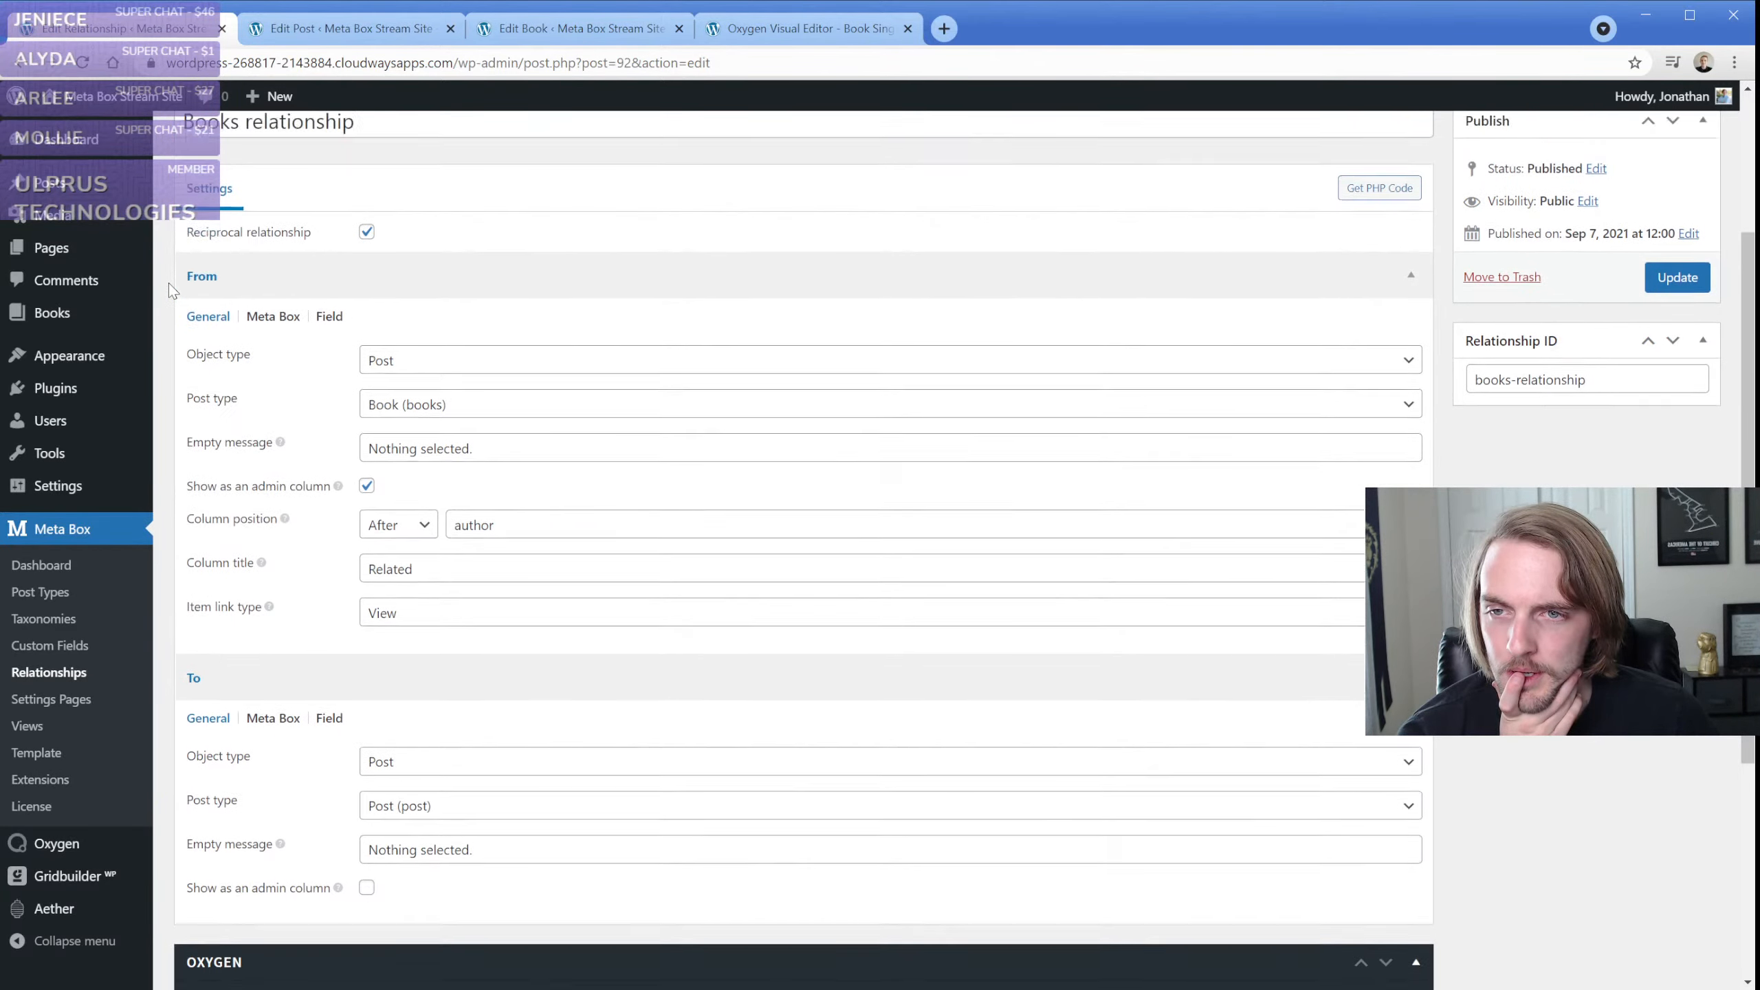
scroll(168, 283, "up", 3)
Reload the Books relationship and examine its settings and relationship ID
left_click(83, 63)
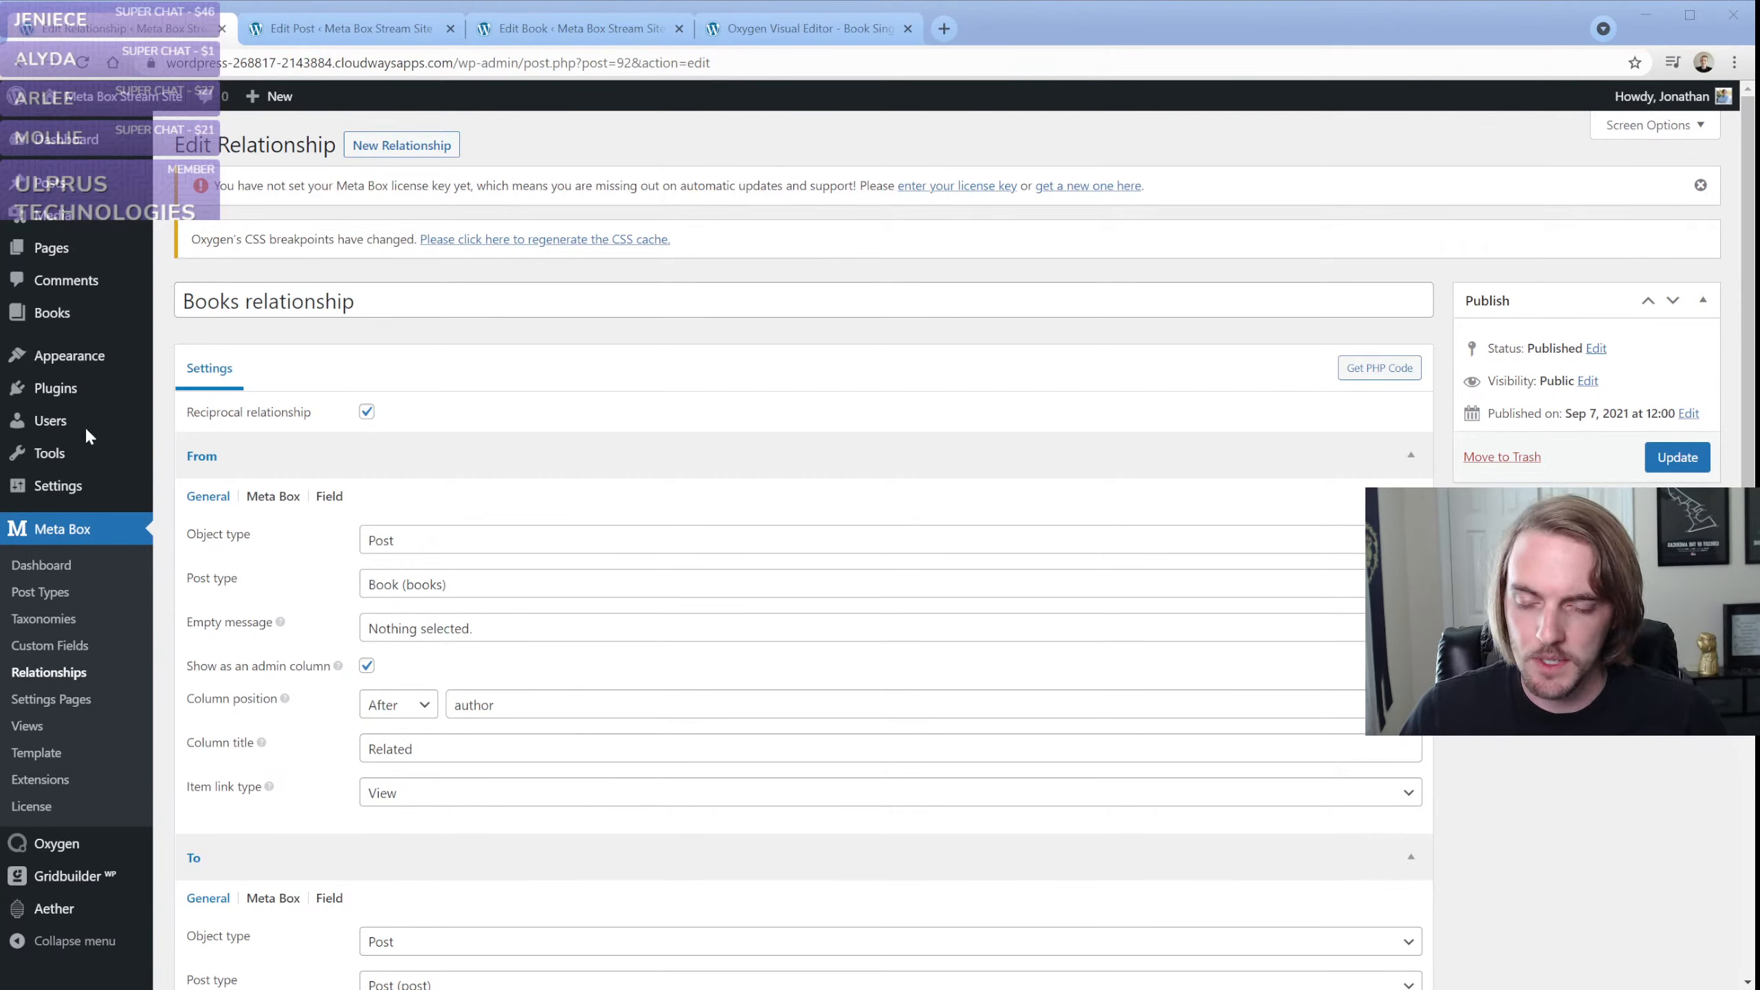
left_click(145, 36)
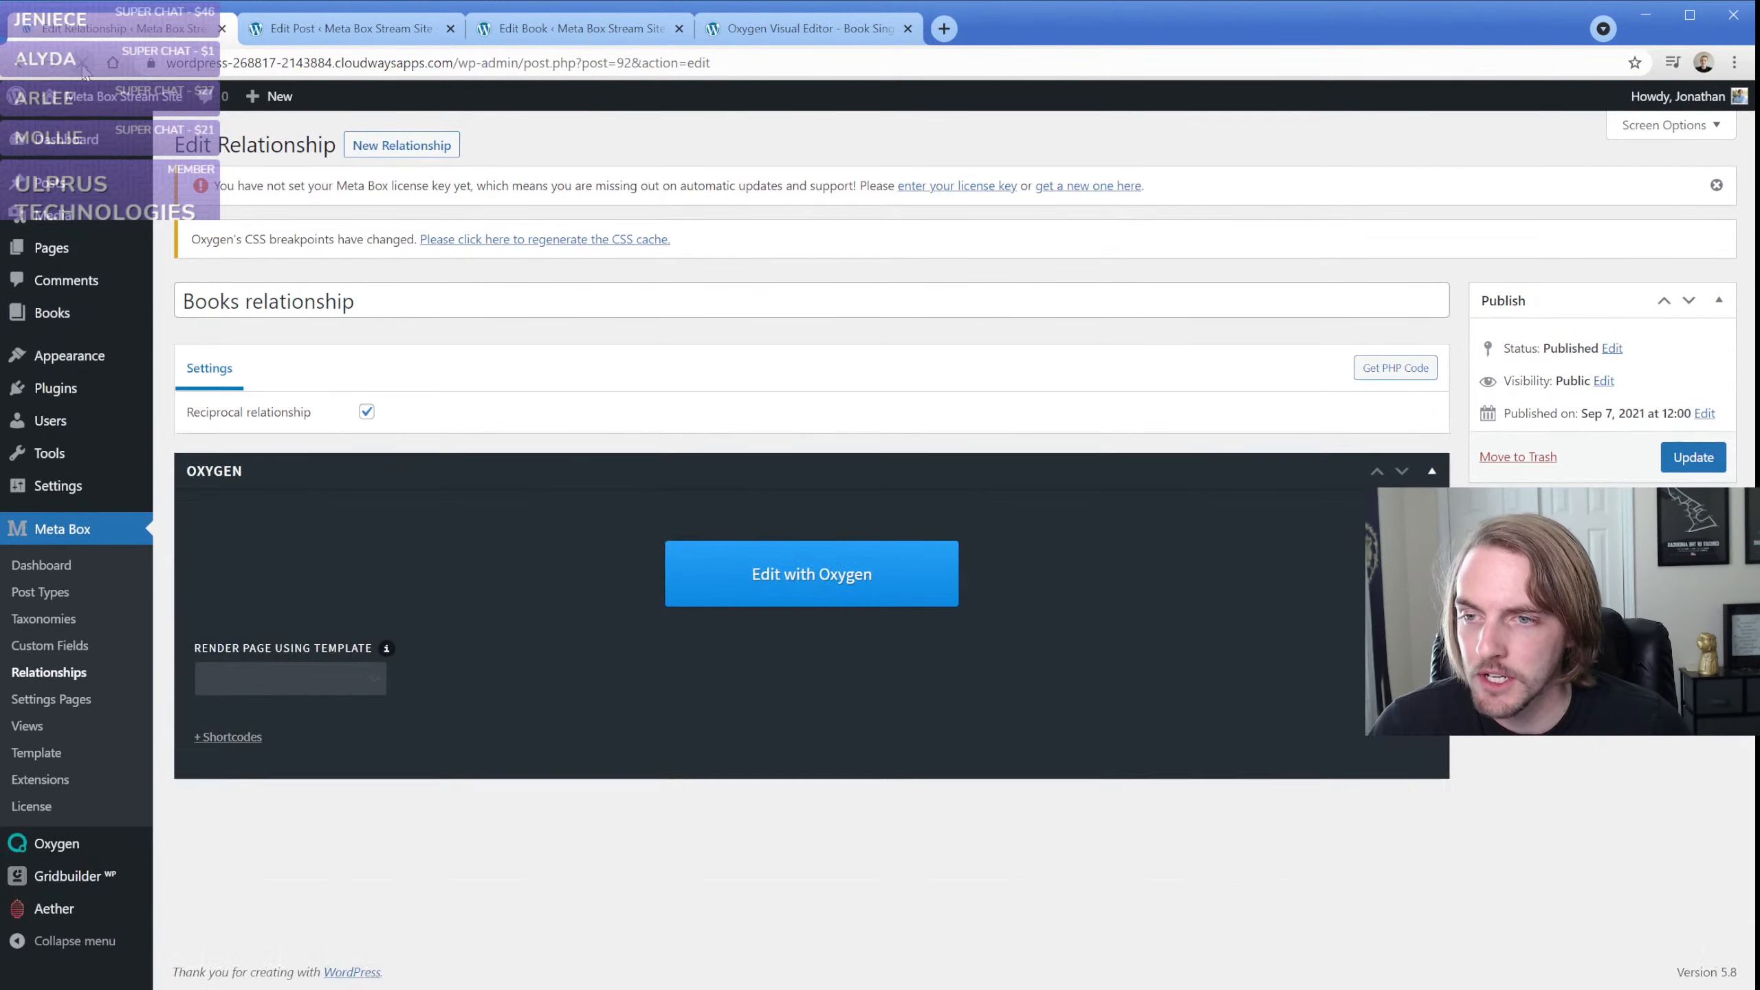
scroll(285, 526, "down", 3)
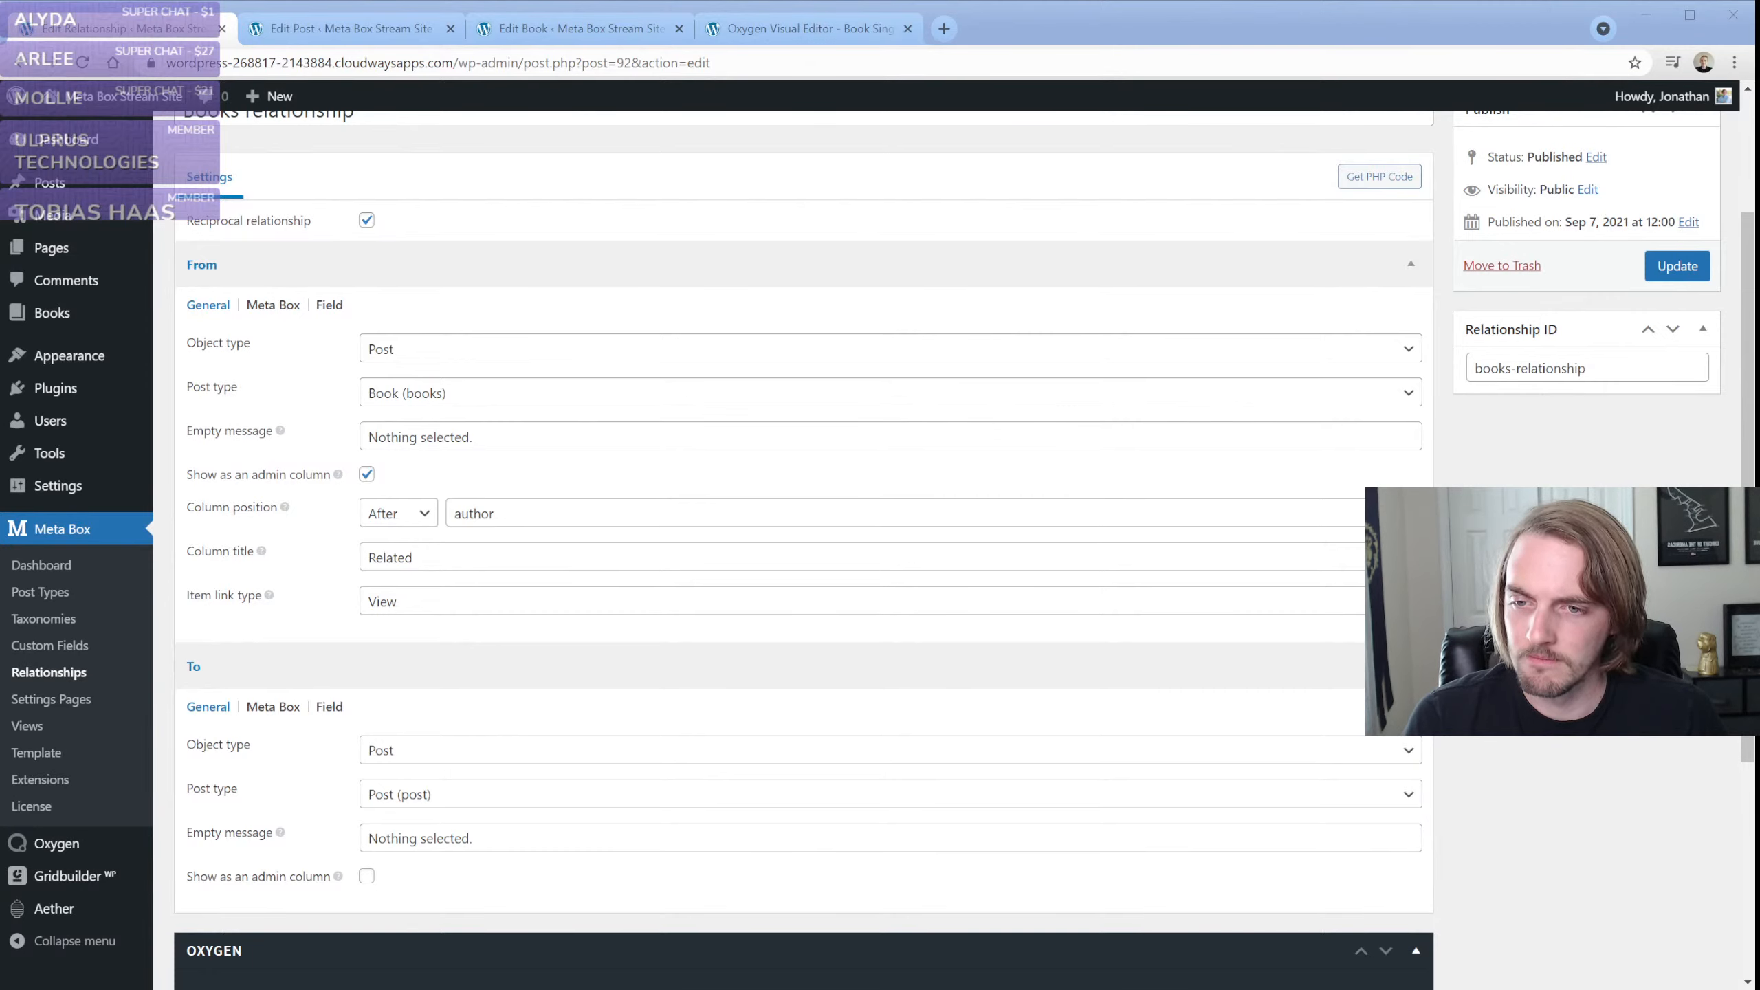
left_click(167, 556)
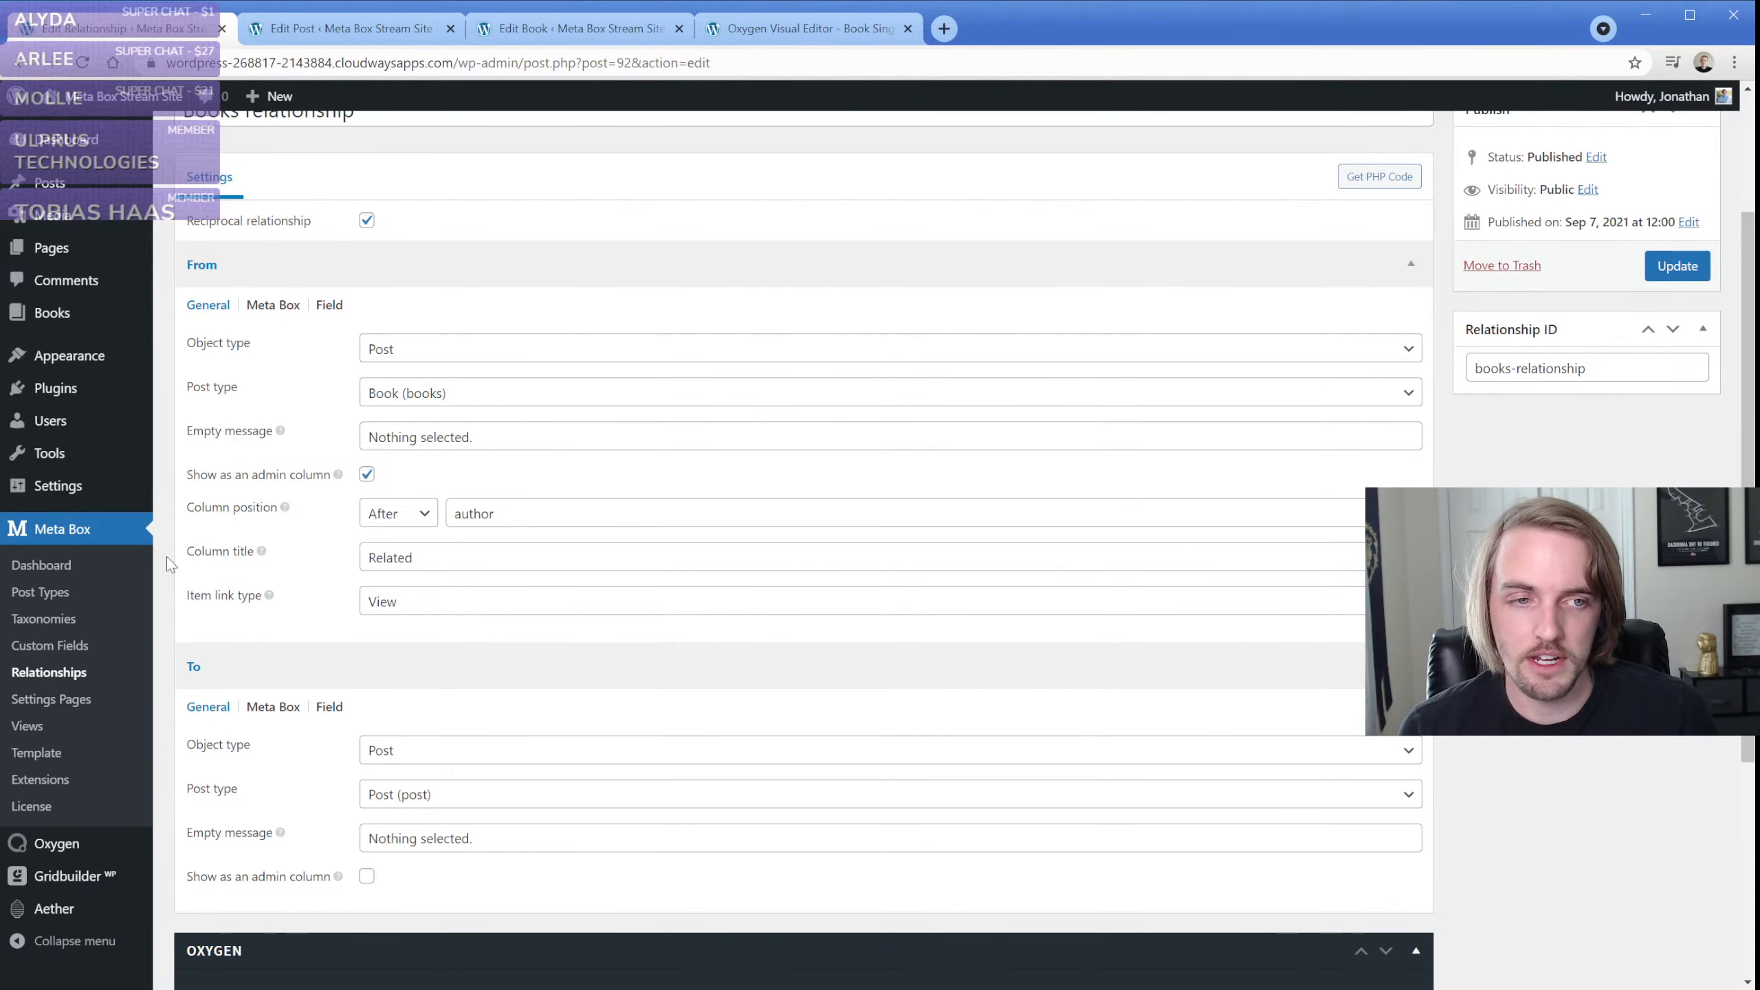
triple_click(1555, 379)
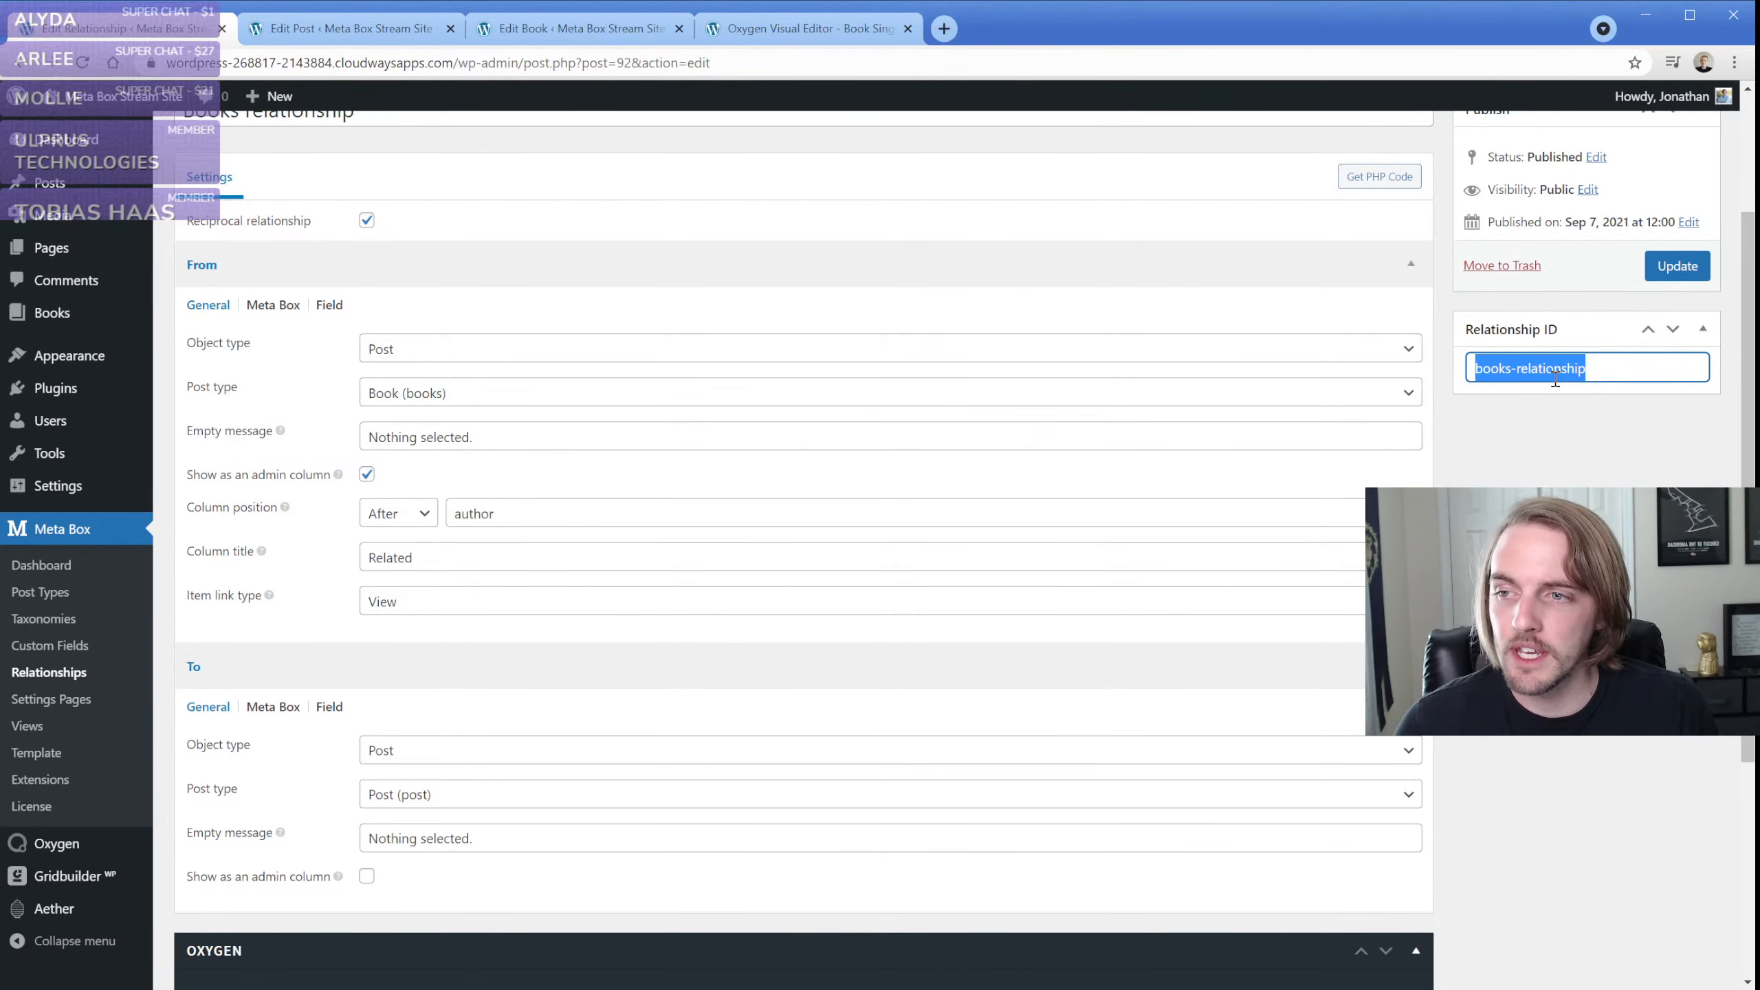
Switch to the Oxygen editor for the book template, reload it and show the page structure
left_click(792, 35)
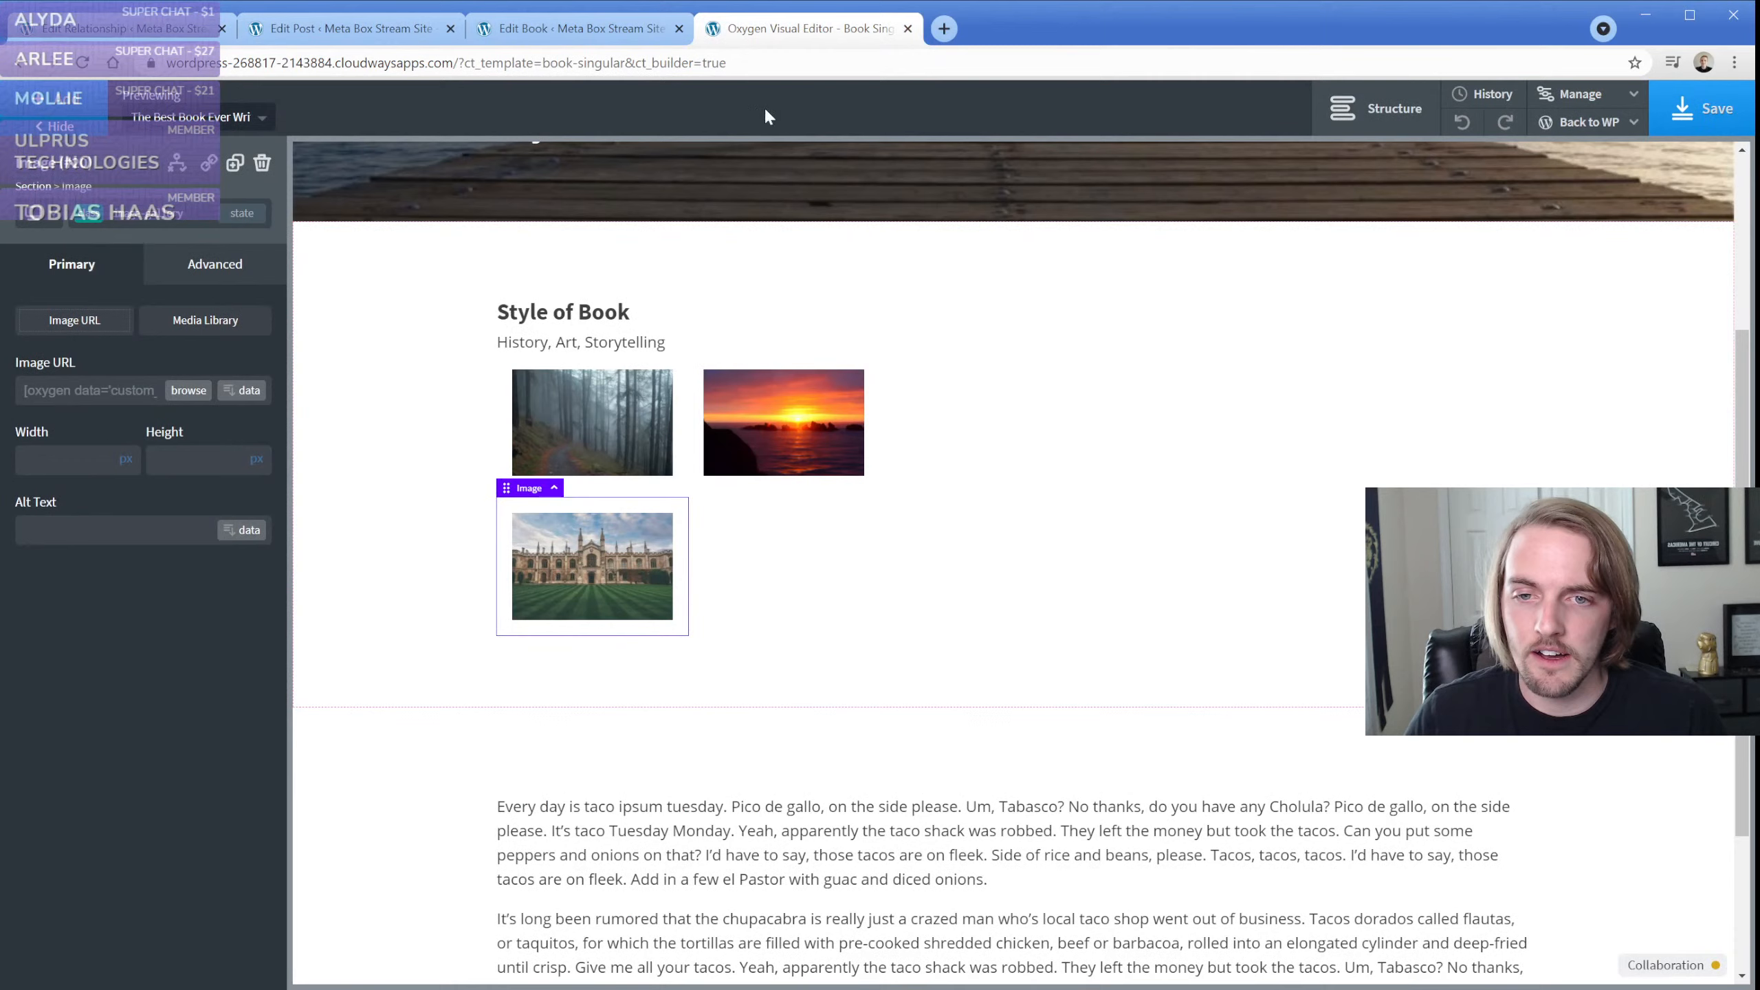
left_click(84, 64)
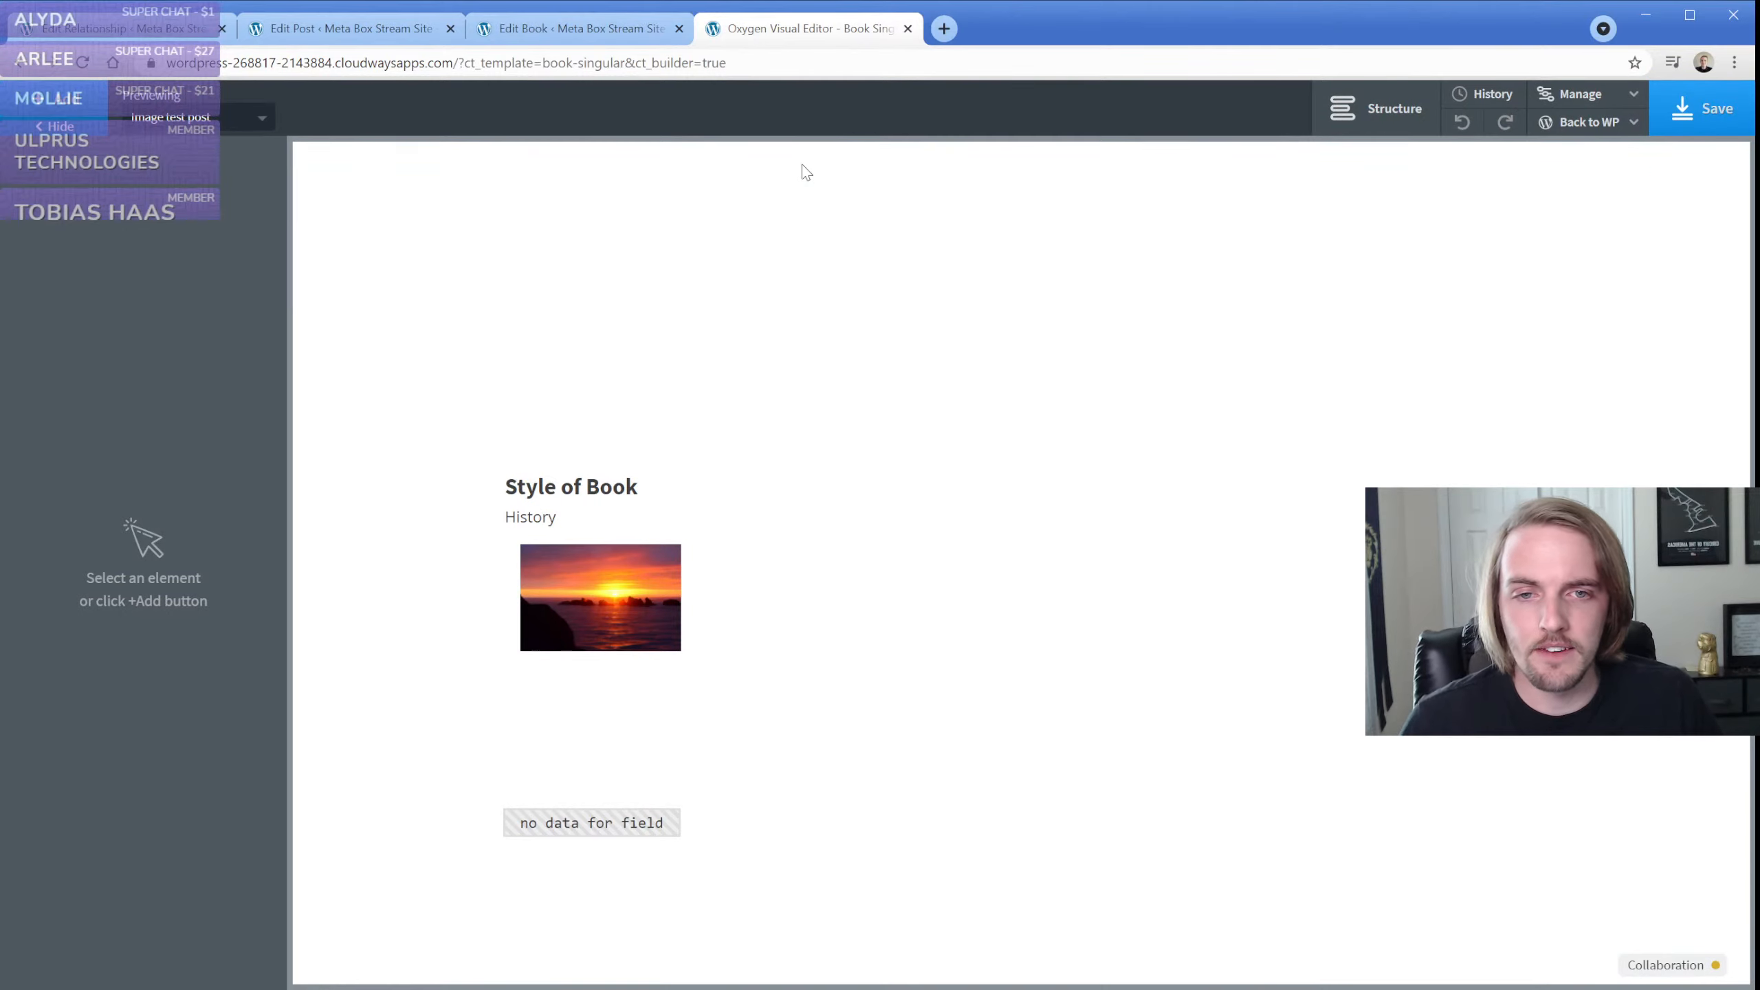
left_click(1380, 109)
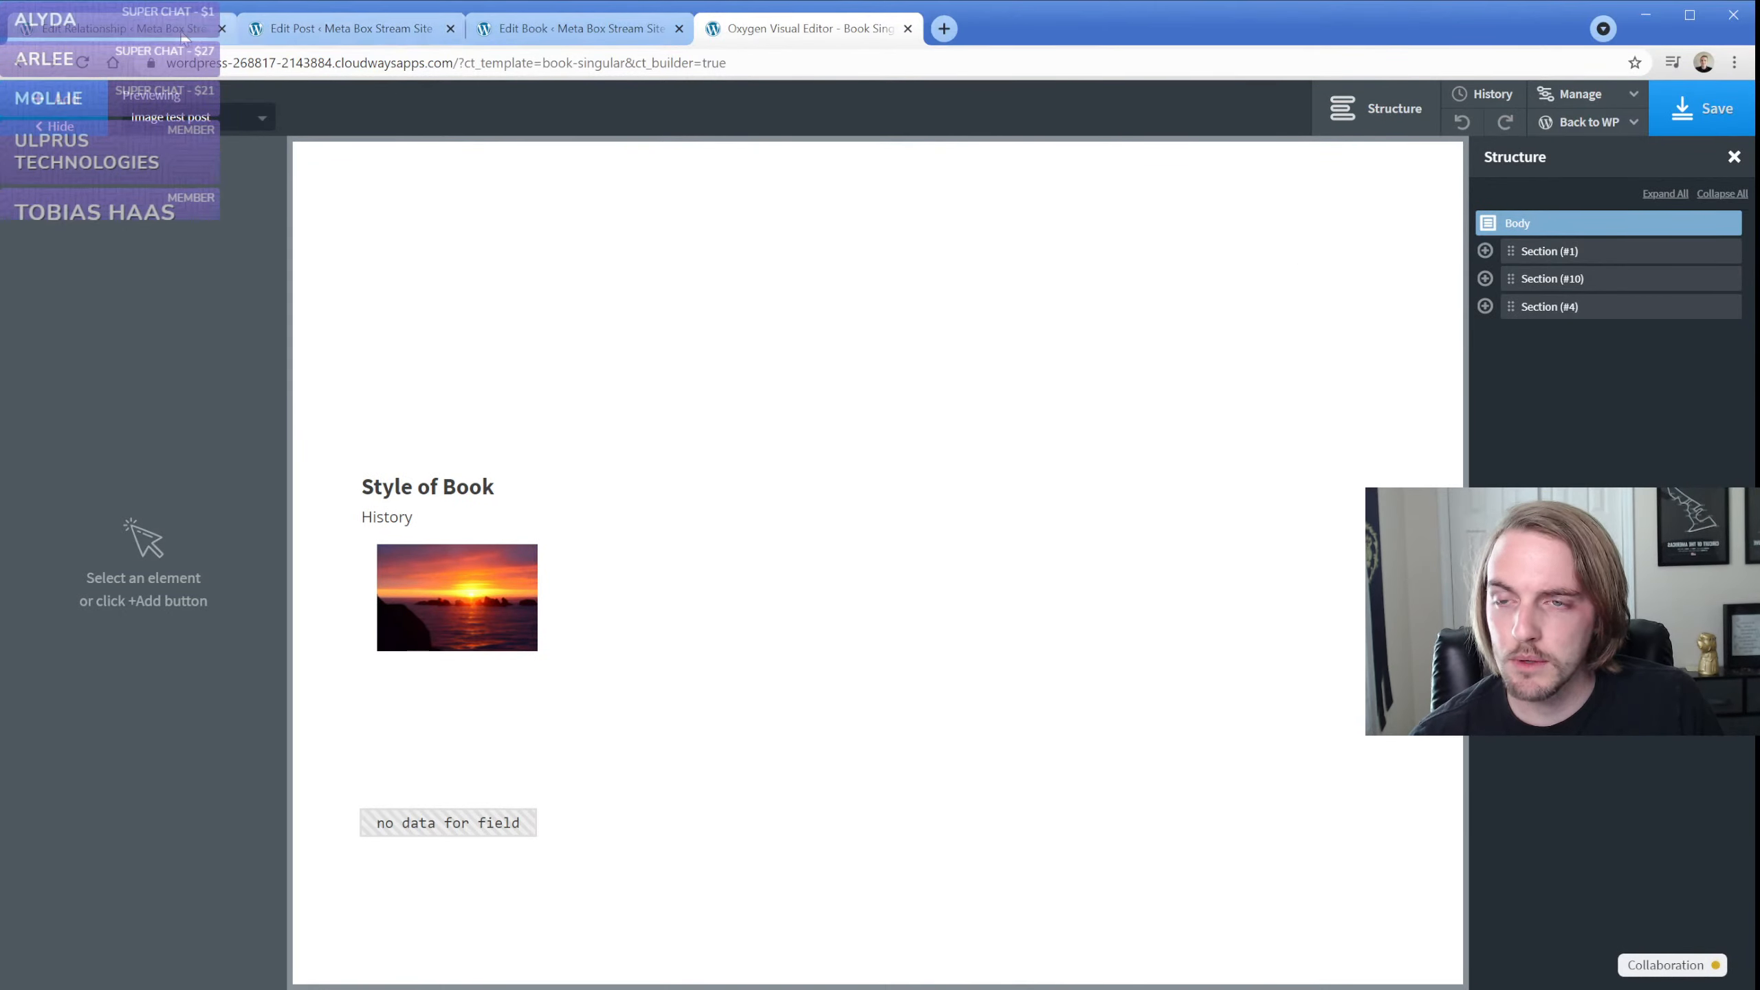
Open the "Image test post" book for editing in place of the open post
left_click(333, 28)
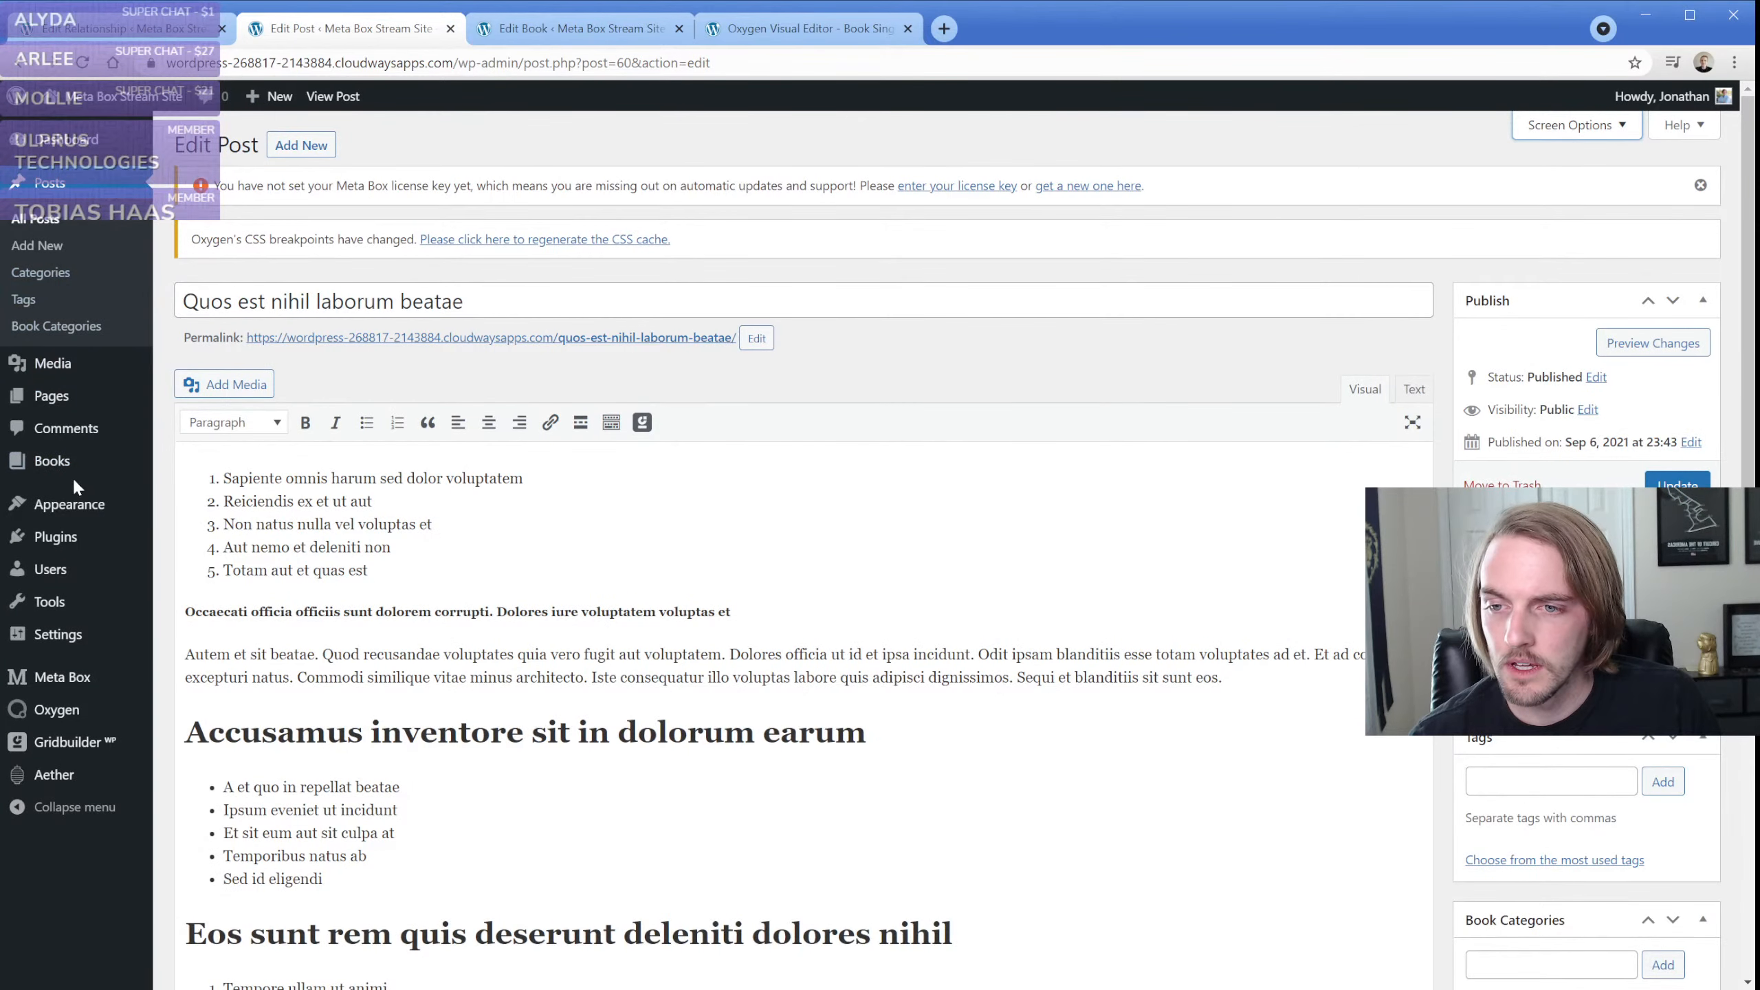
mouse_move(69, 464)
left_click(177, 466)
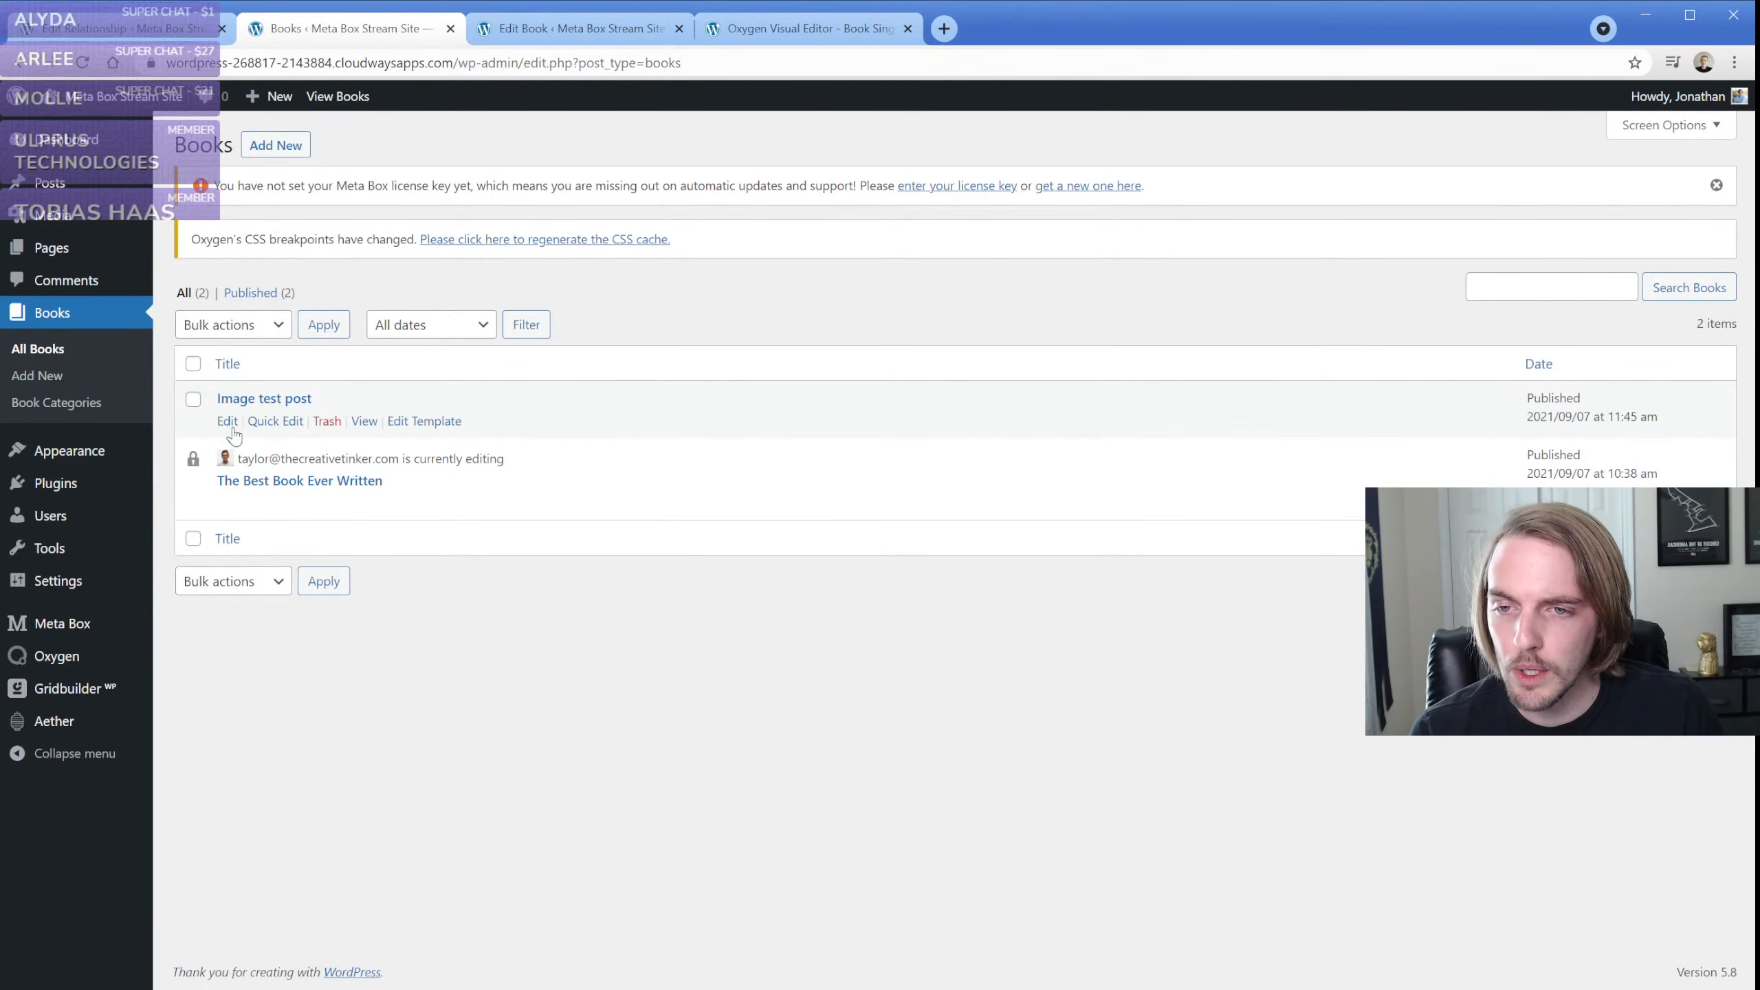
left_click(231, 426)
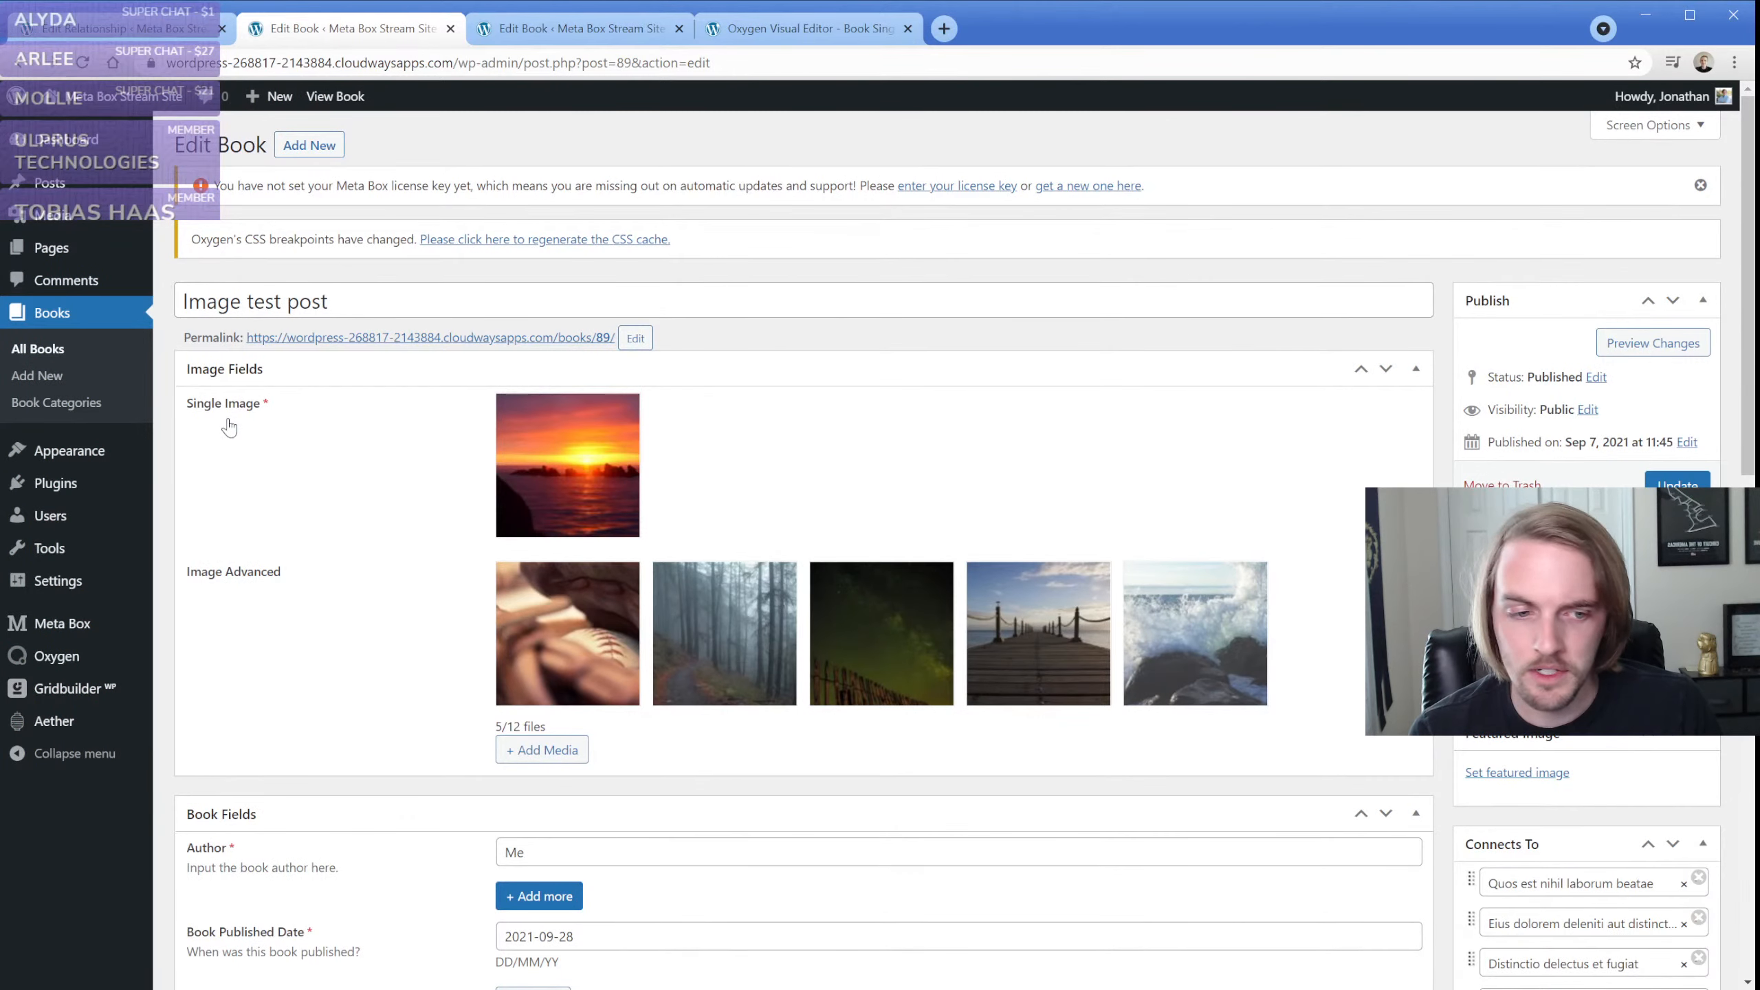
Move Section (#10) below Section (#4) in the Oxygen book template
left_click(767, 39)
mouse_move(1712, 255)
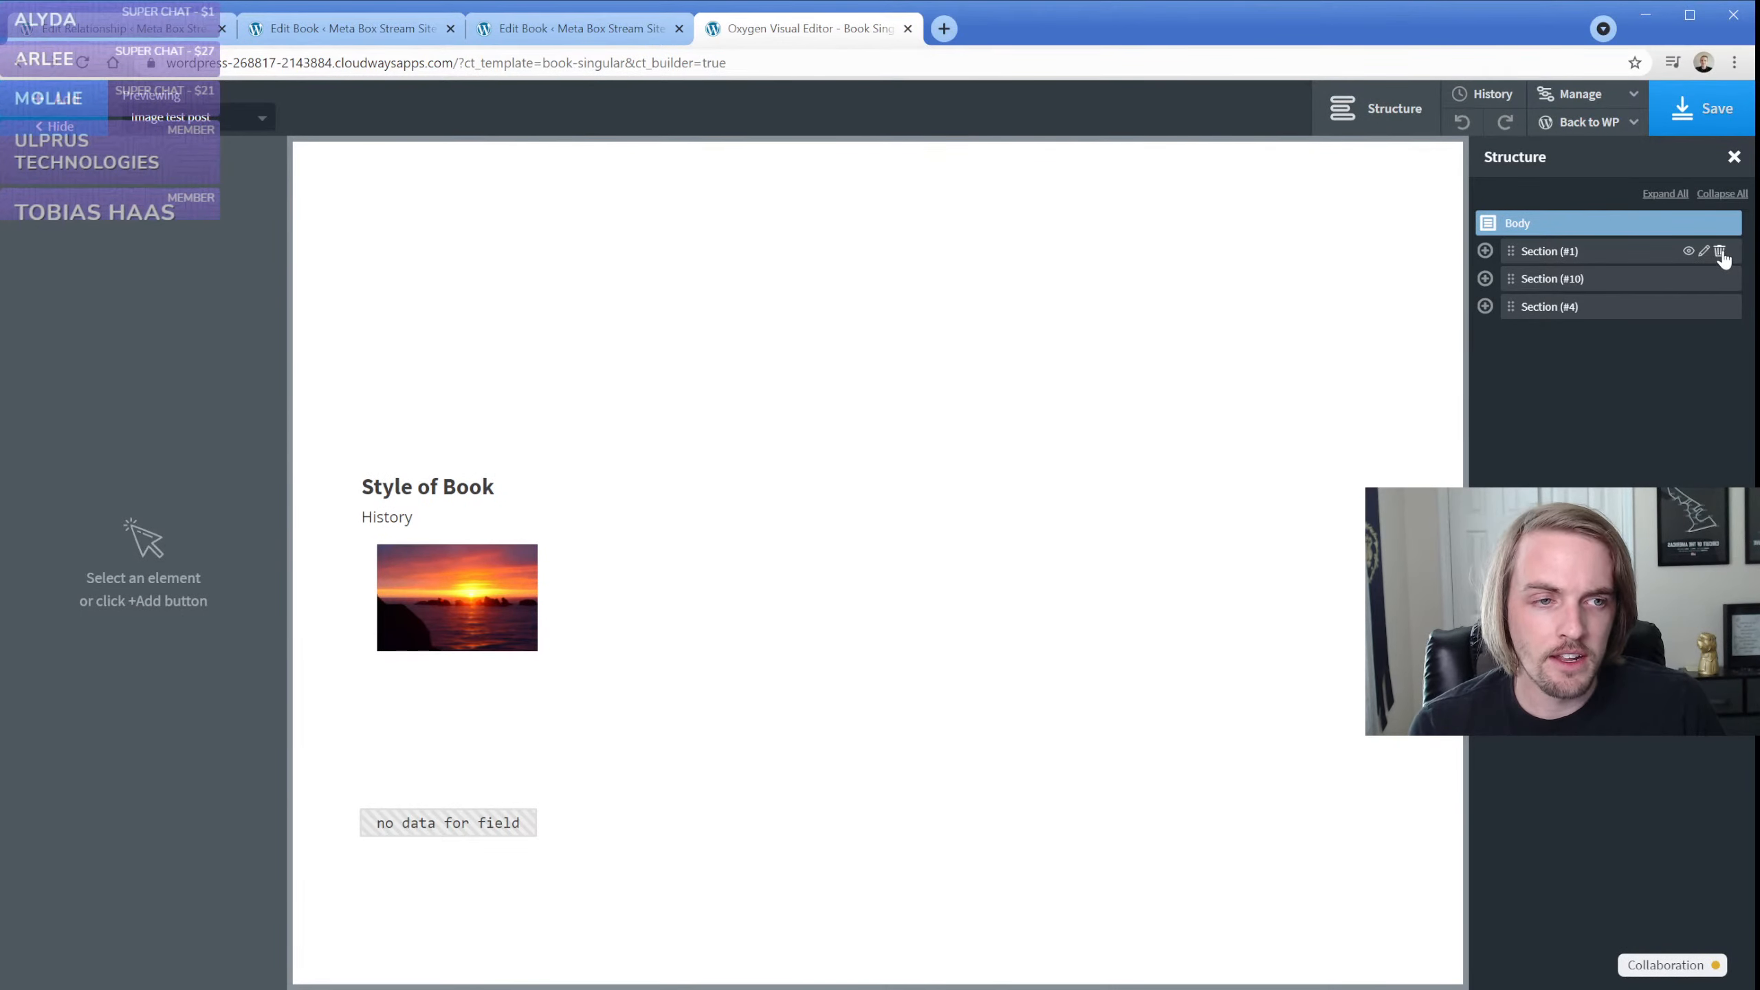
left_click(1485, 278)
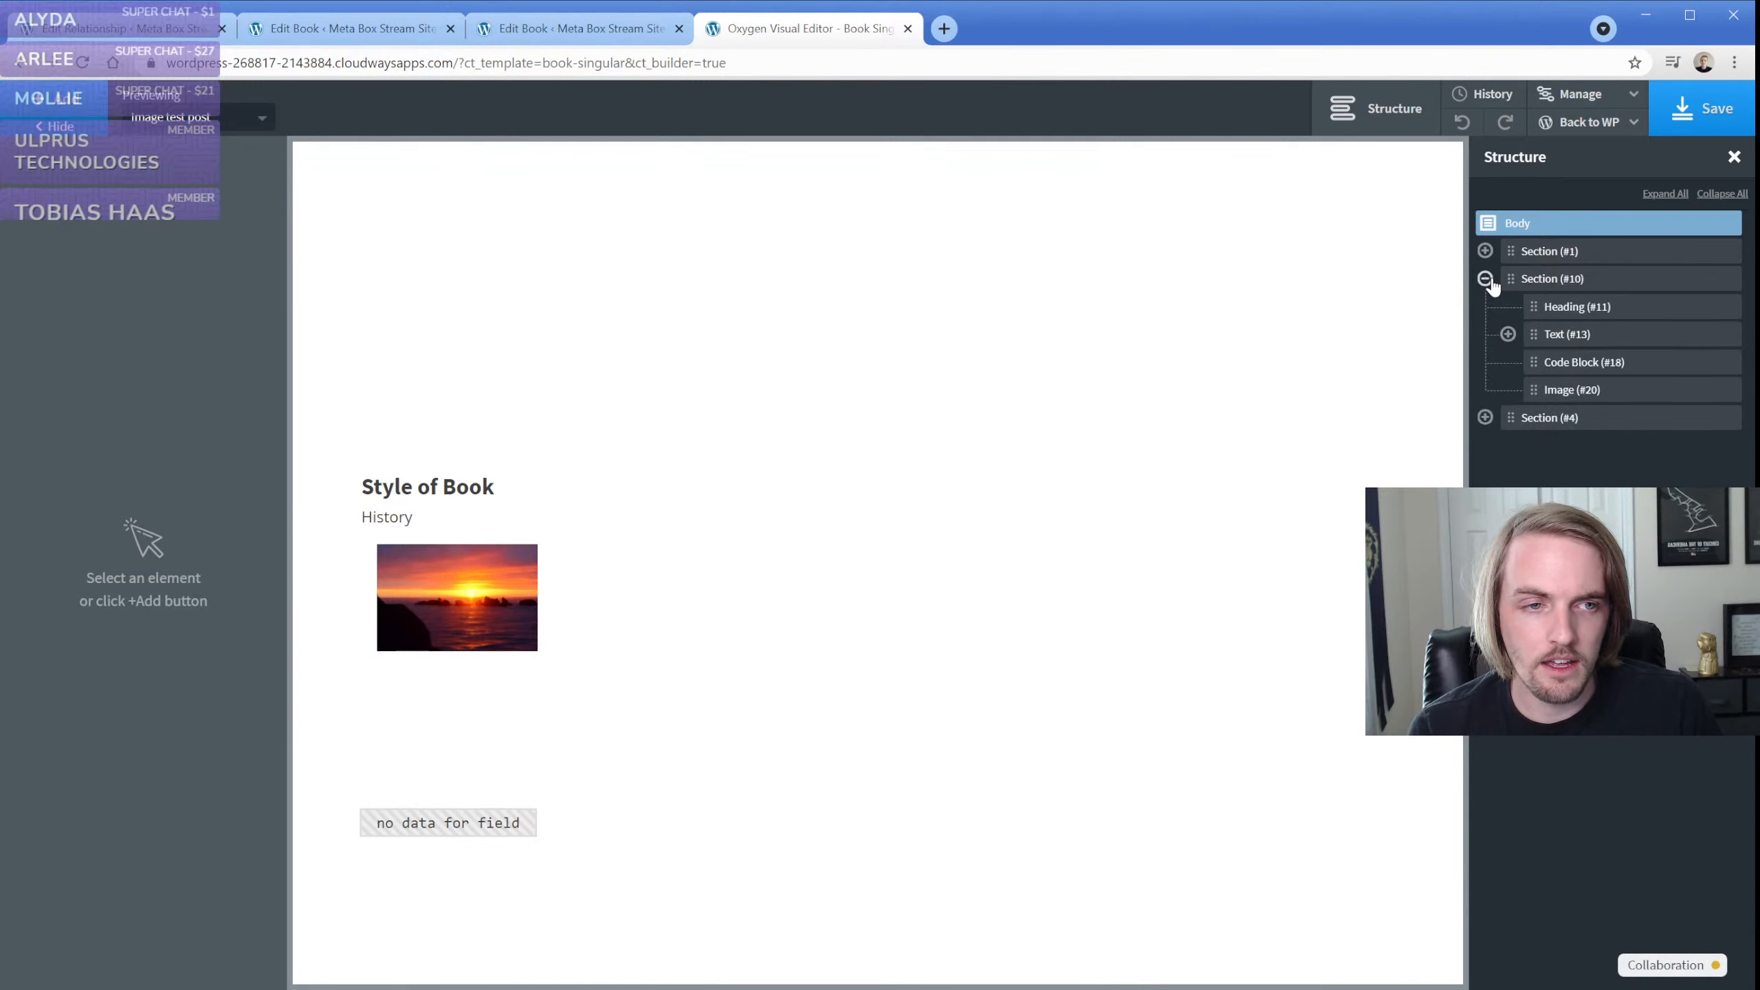
left_click(1485, 278)
left_click_drag(1513, 278, 1513, 334)
Delete the element nested inside Section (#1)
left_click(1521, 250)
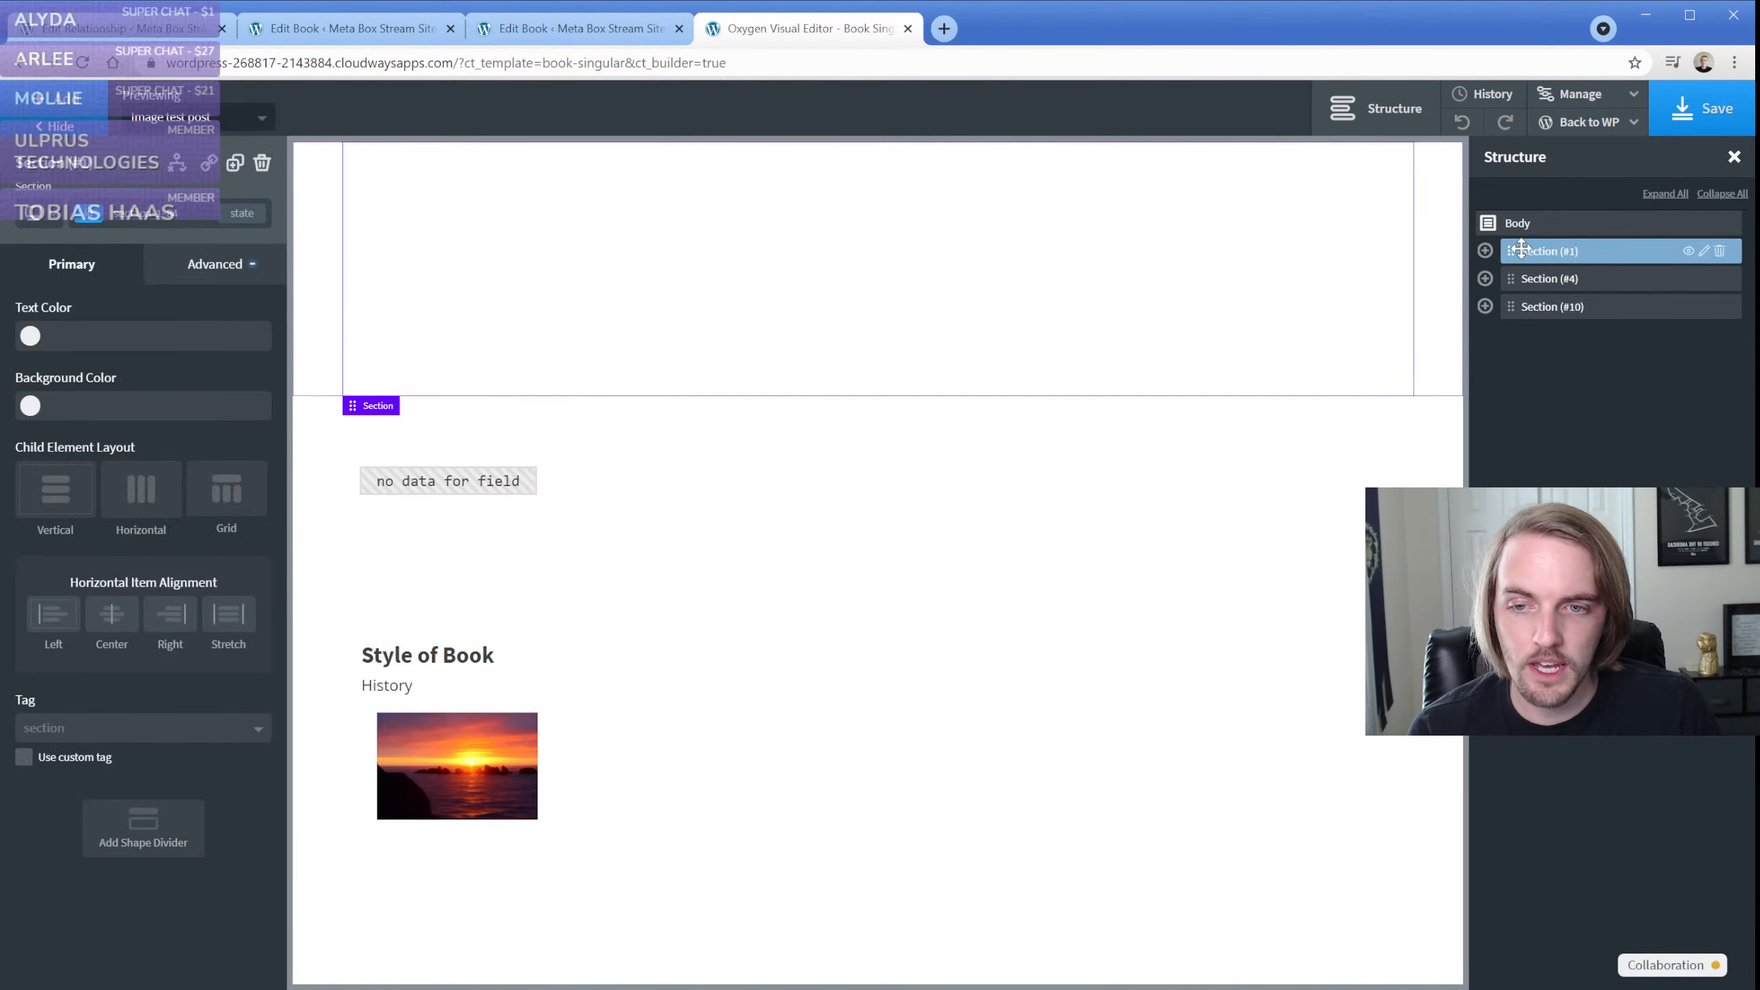
left_click(1485, 250)
left_click(1719, 280)
left_click(1719, 279)
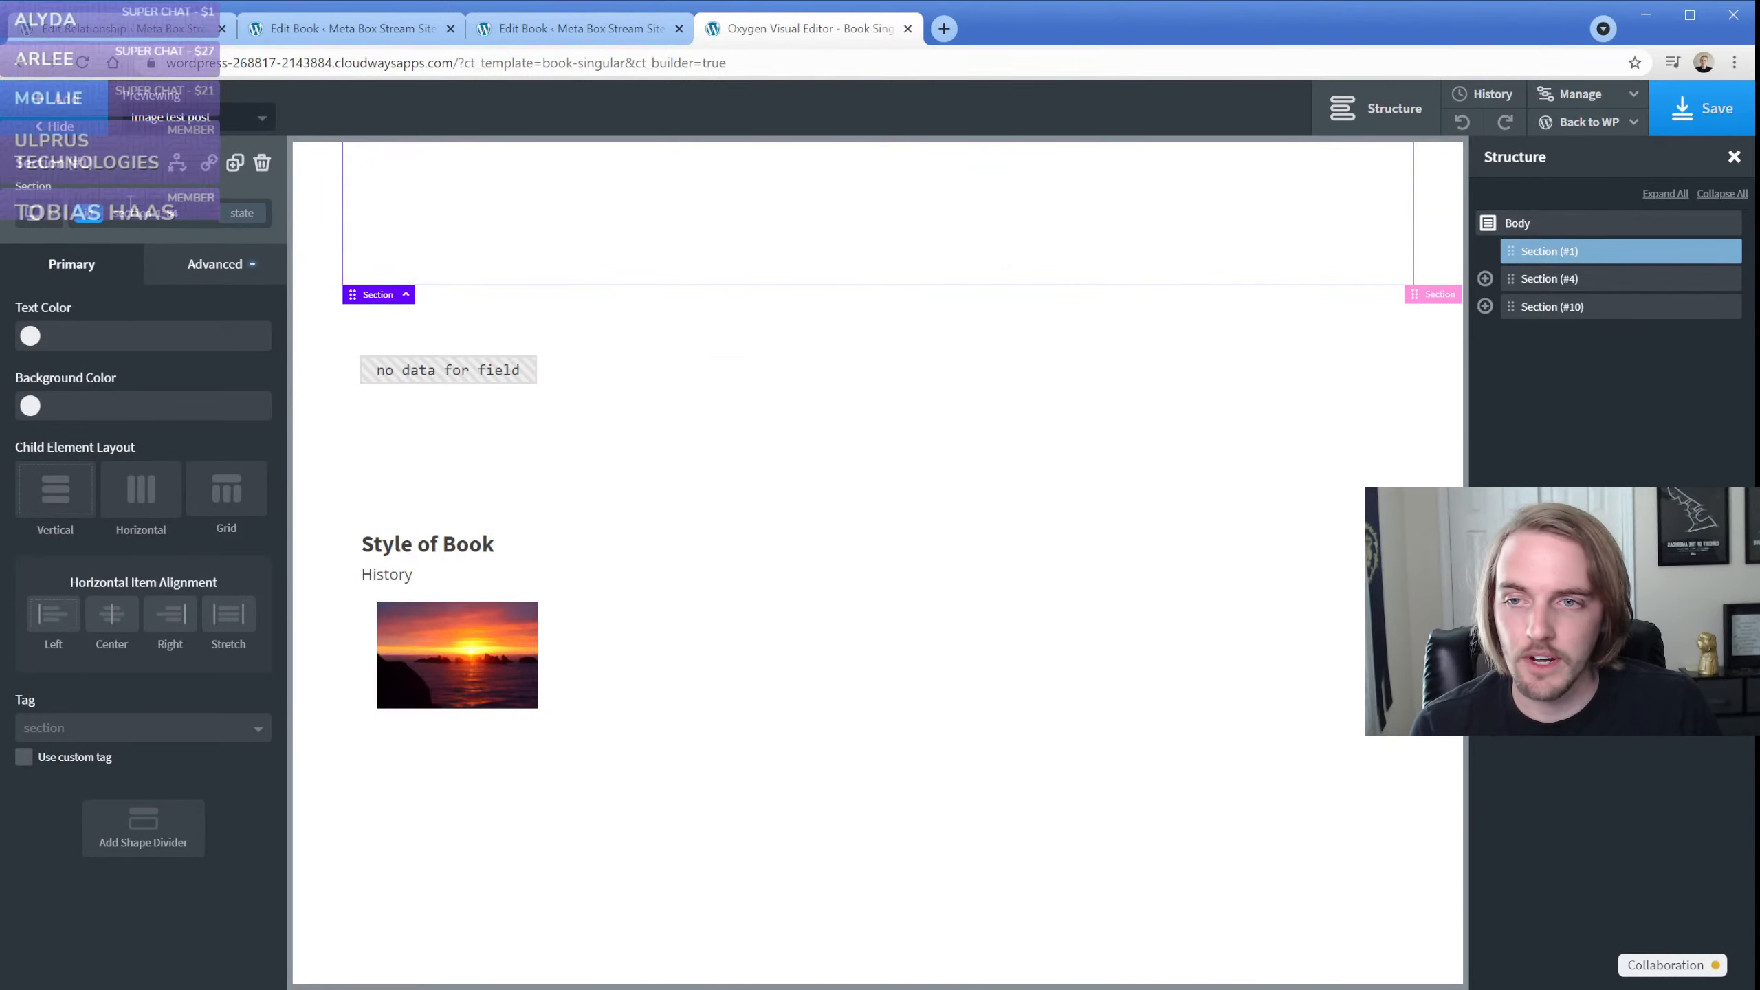
Add a Repeater inside Section (#1)
left_click(64, 105)
type("rep")
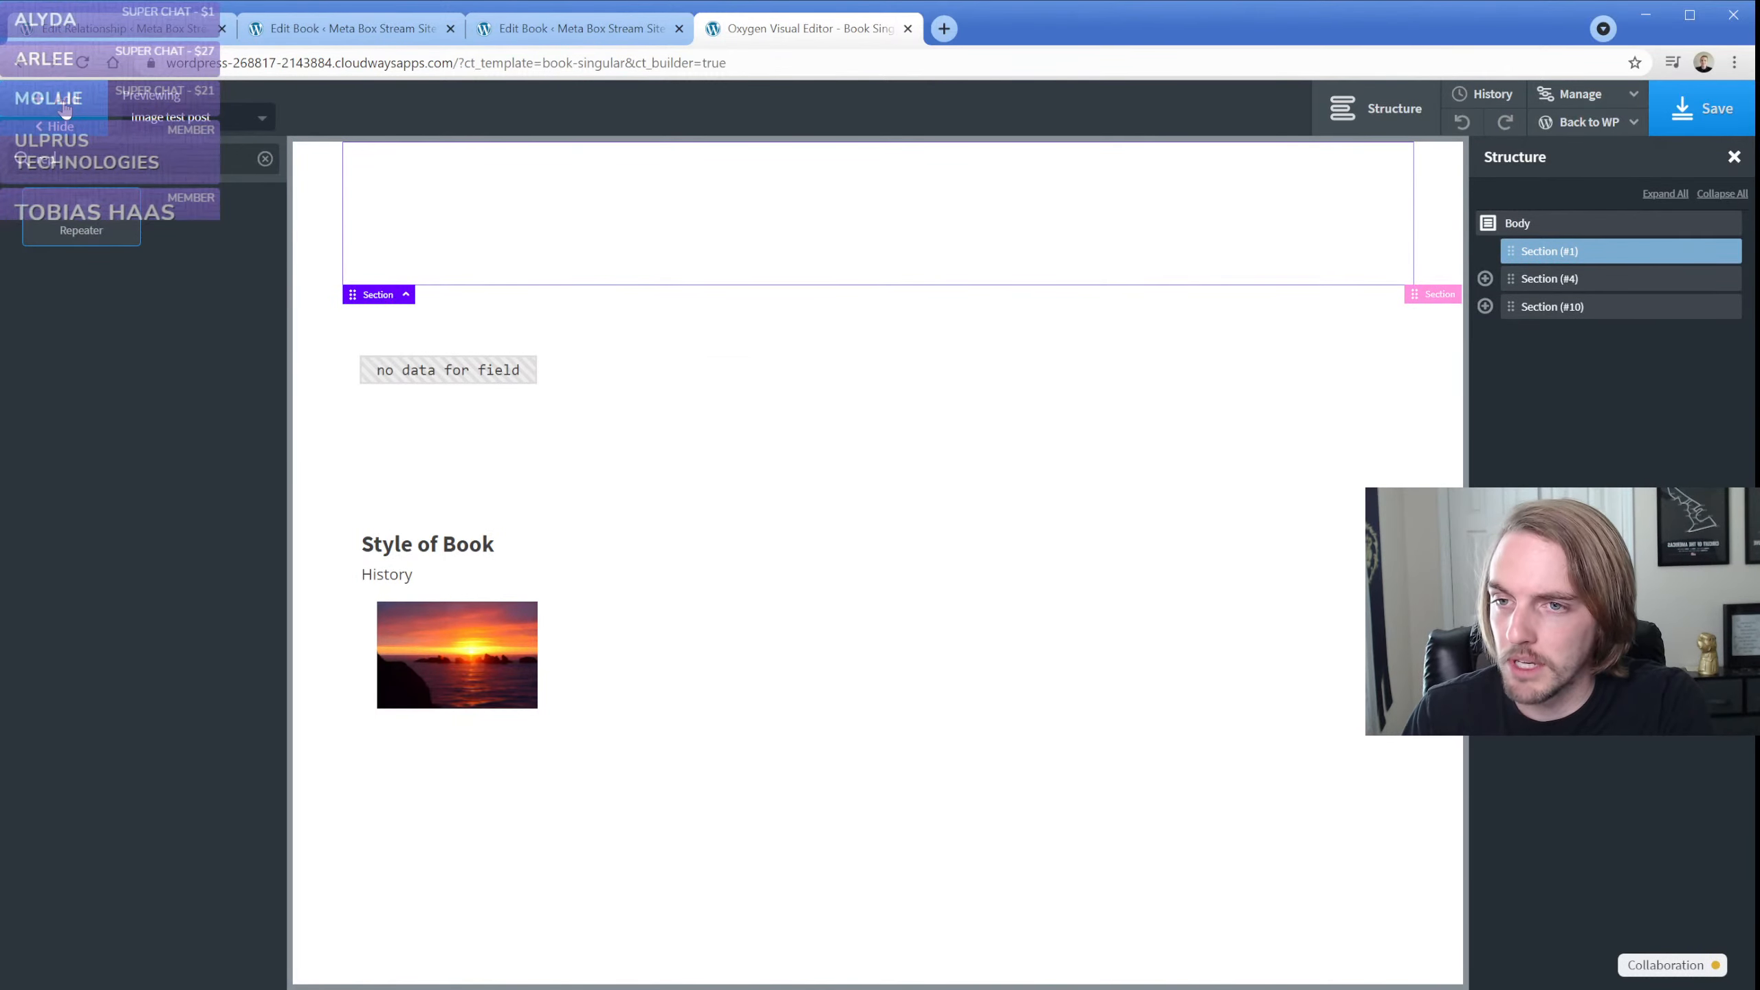
key("Return")
Switch the Repeater's WP query to advanced with custom settings and add an empty query parameter
left_click(142, 321)
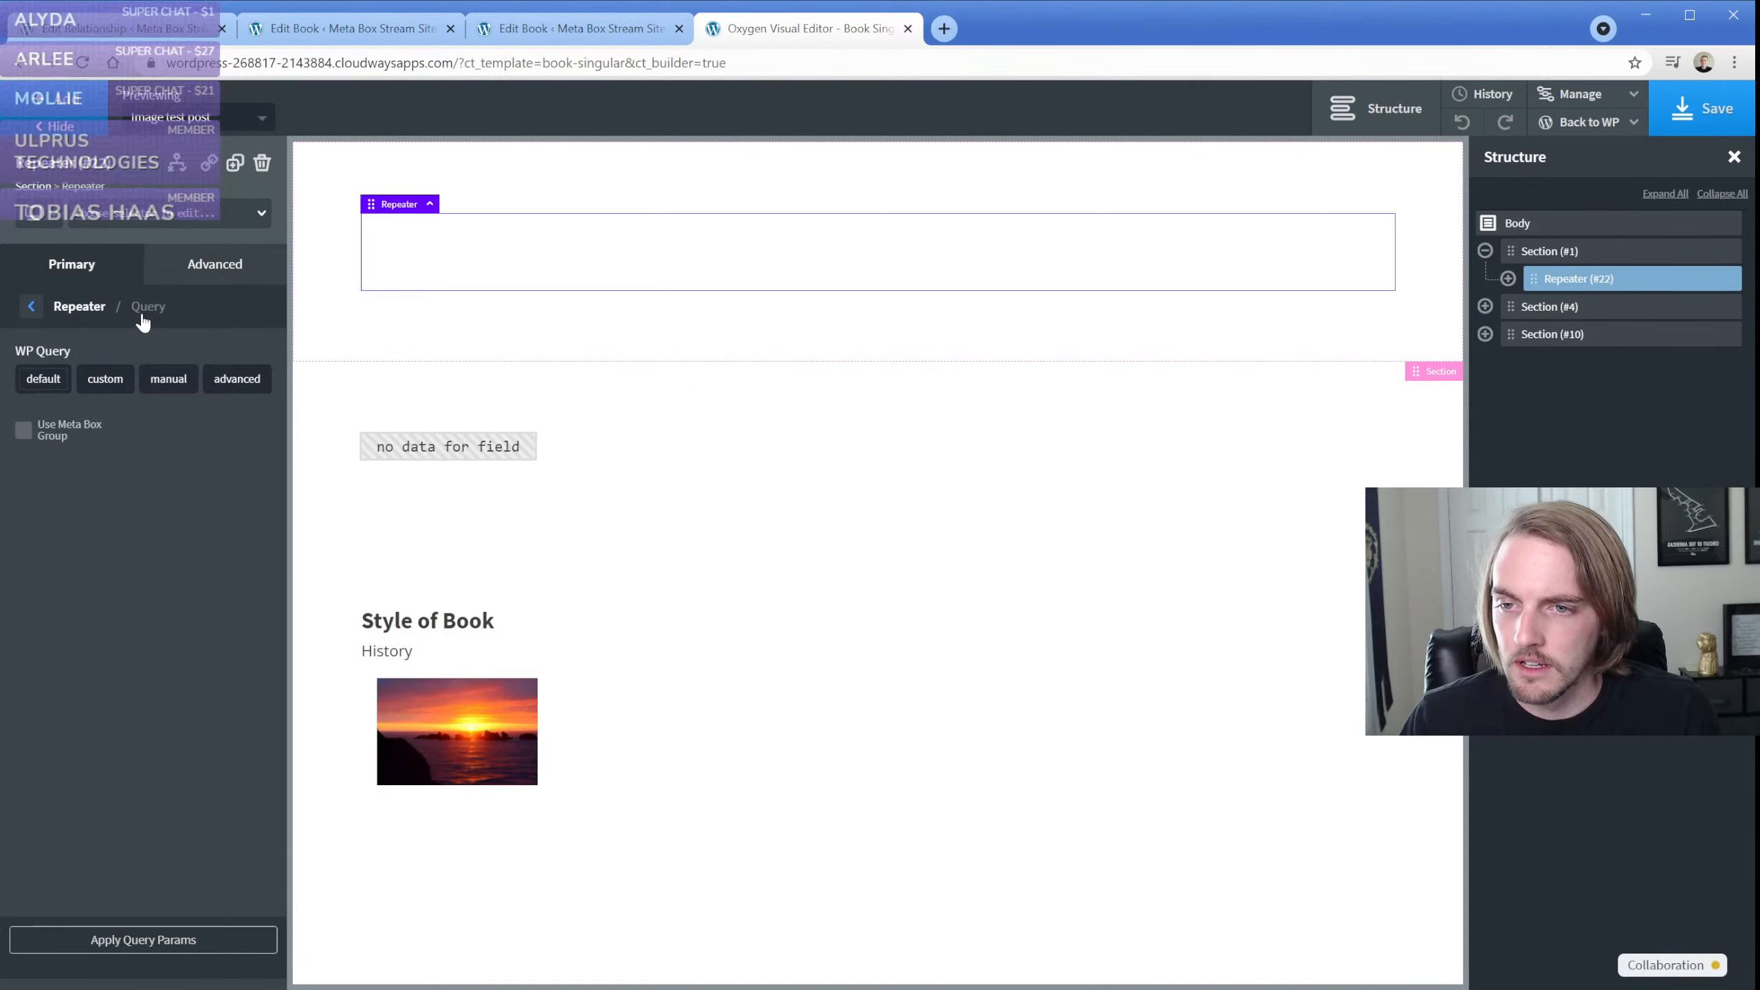
left_click(218, 391)
left_click(857, 325)
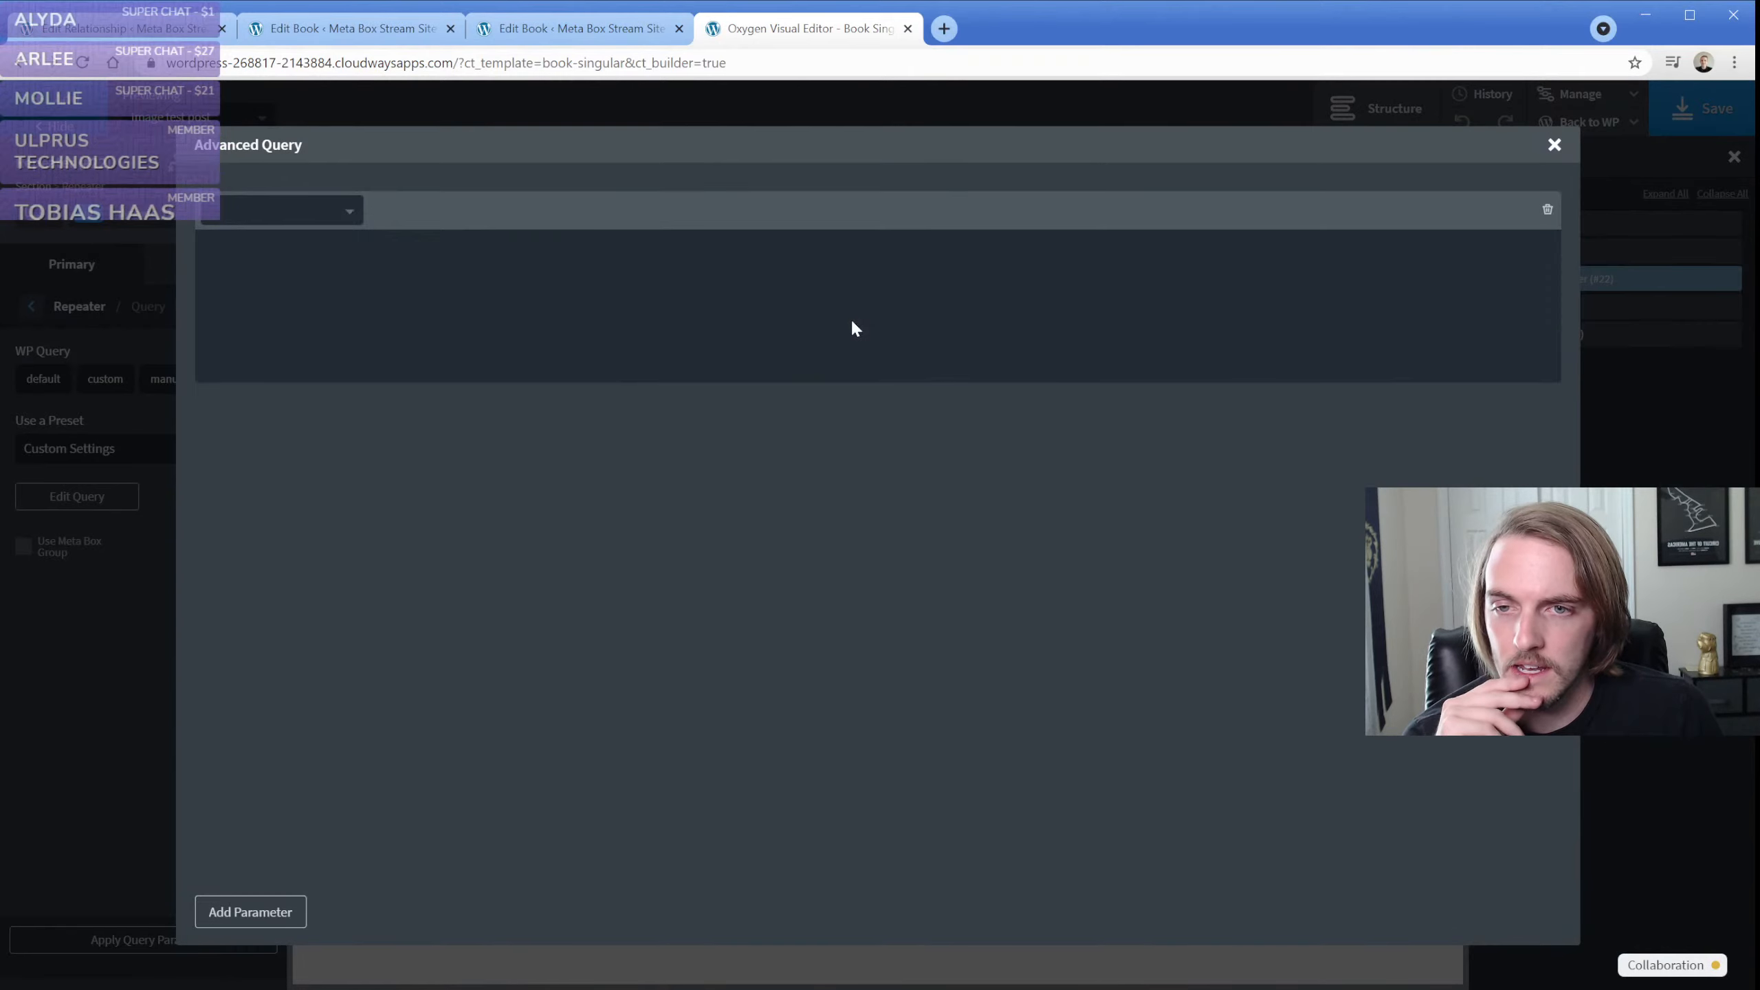
Set the advanced query's parameter to post_type with the value "books"
left_click(323, 218)
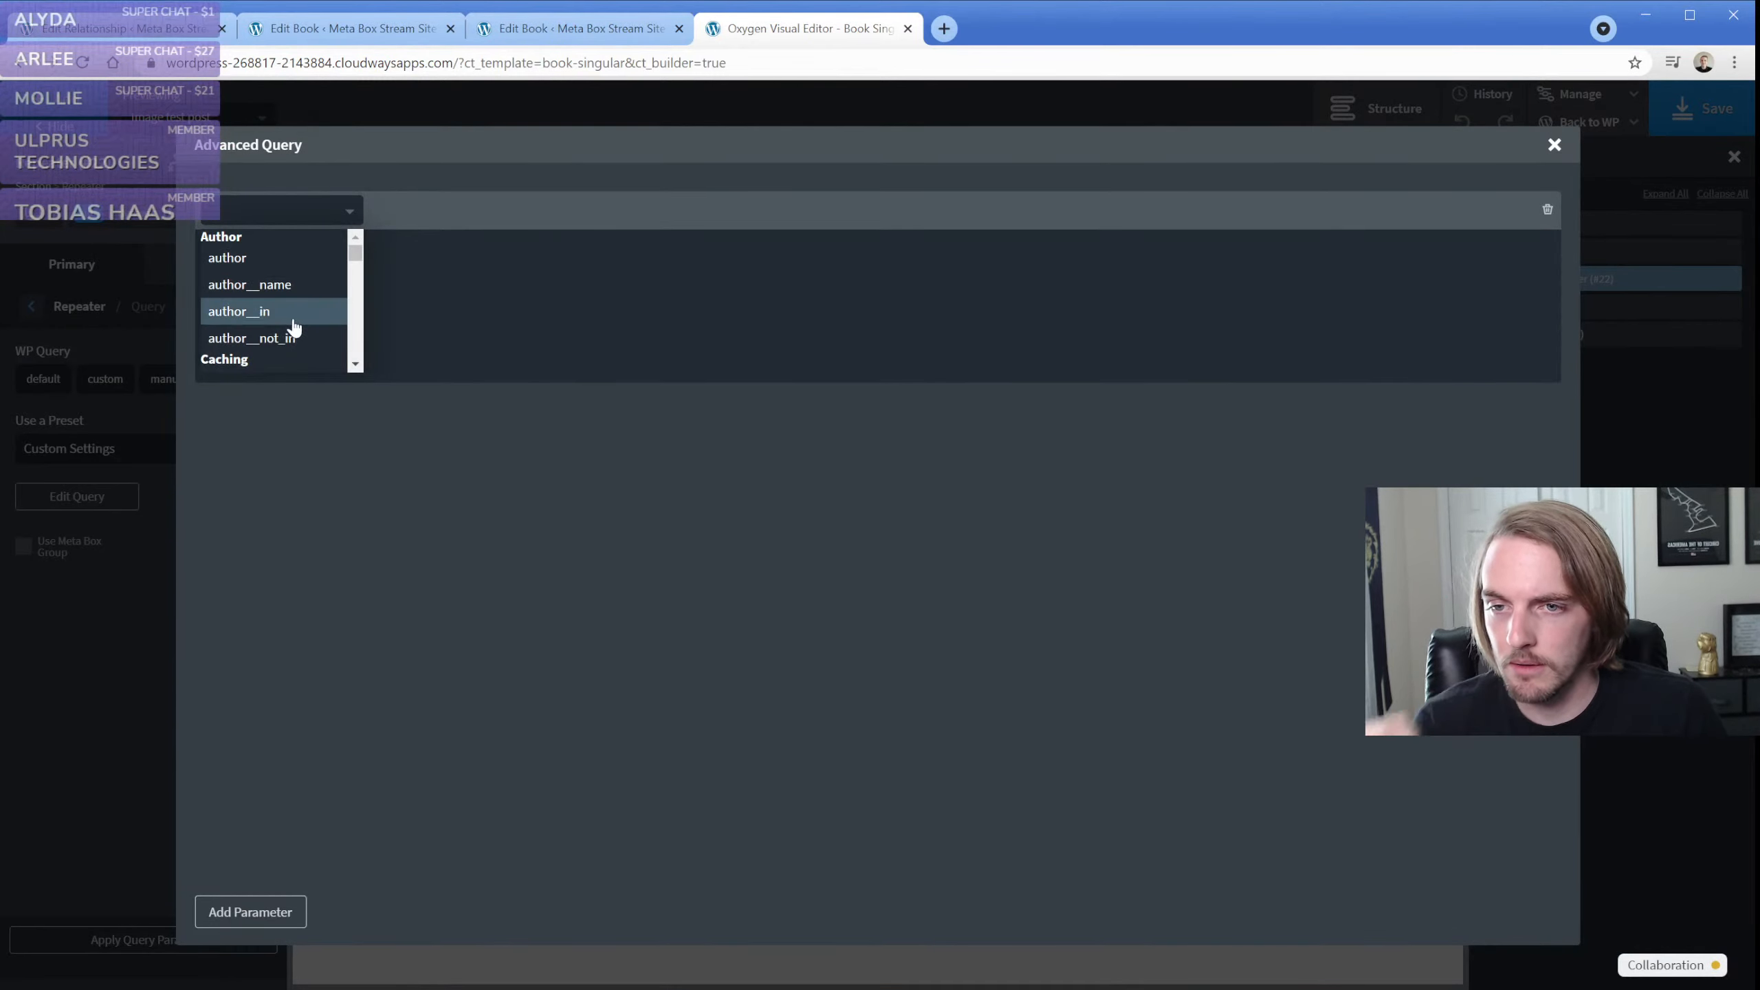
left_click(258, 217)
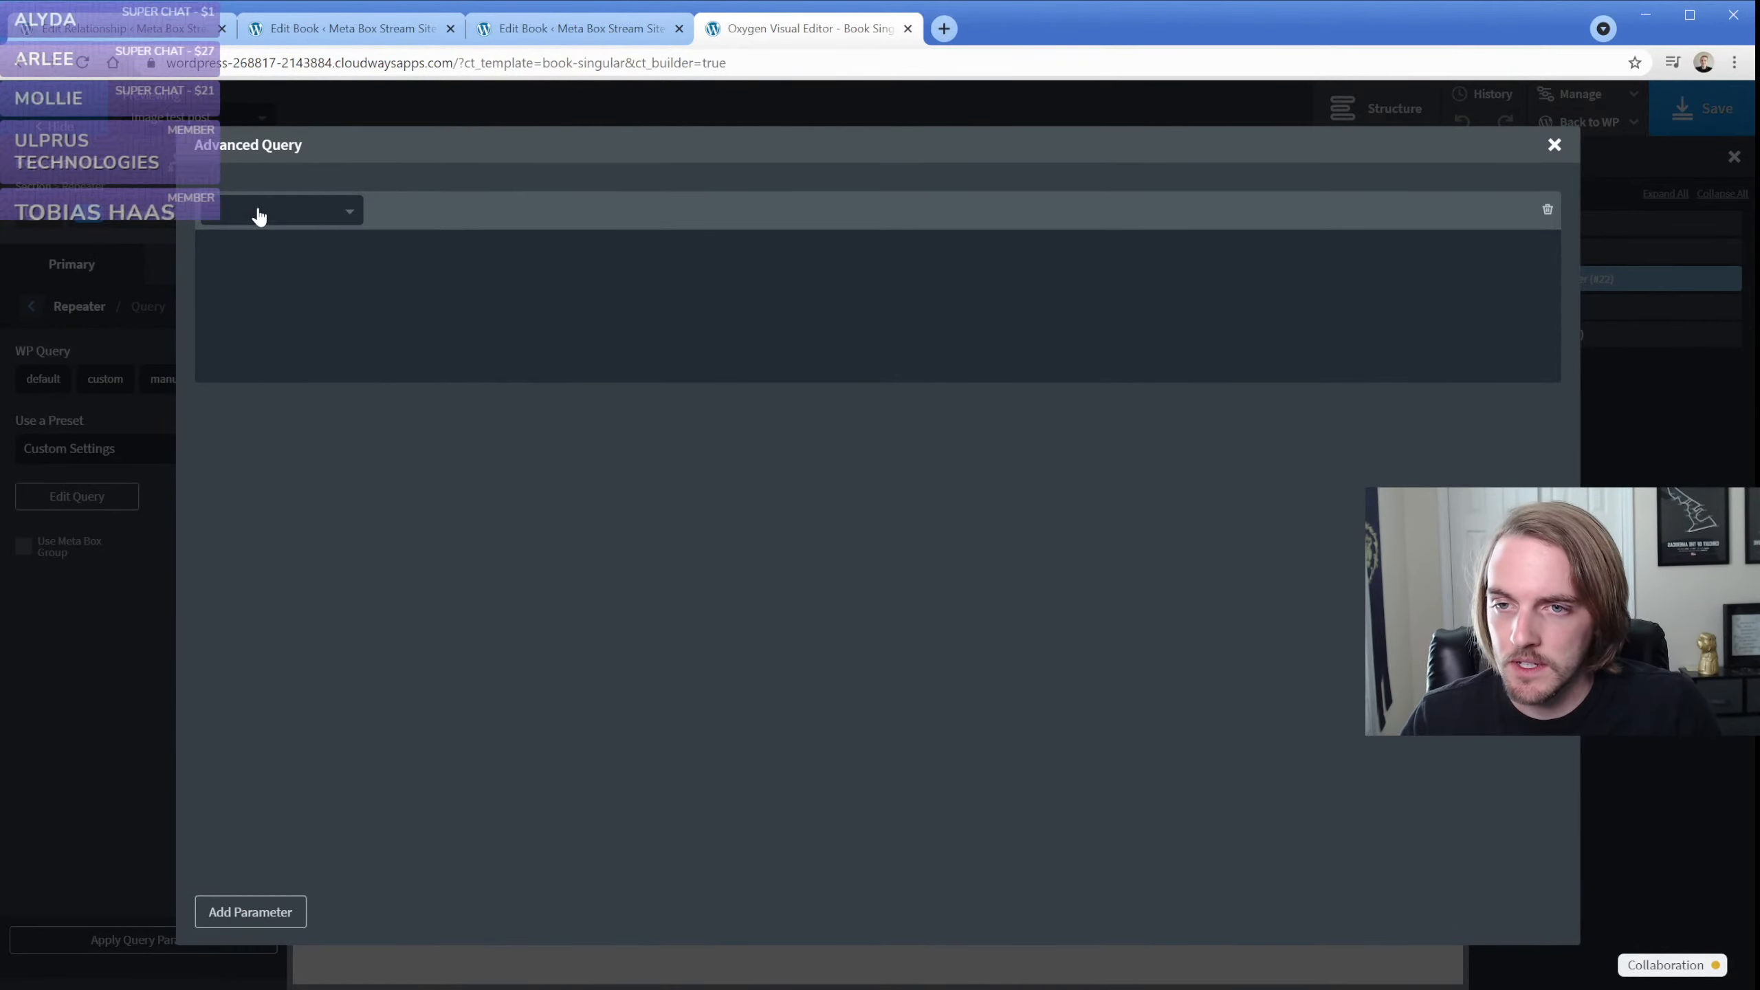
left_click(259, 216)
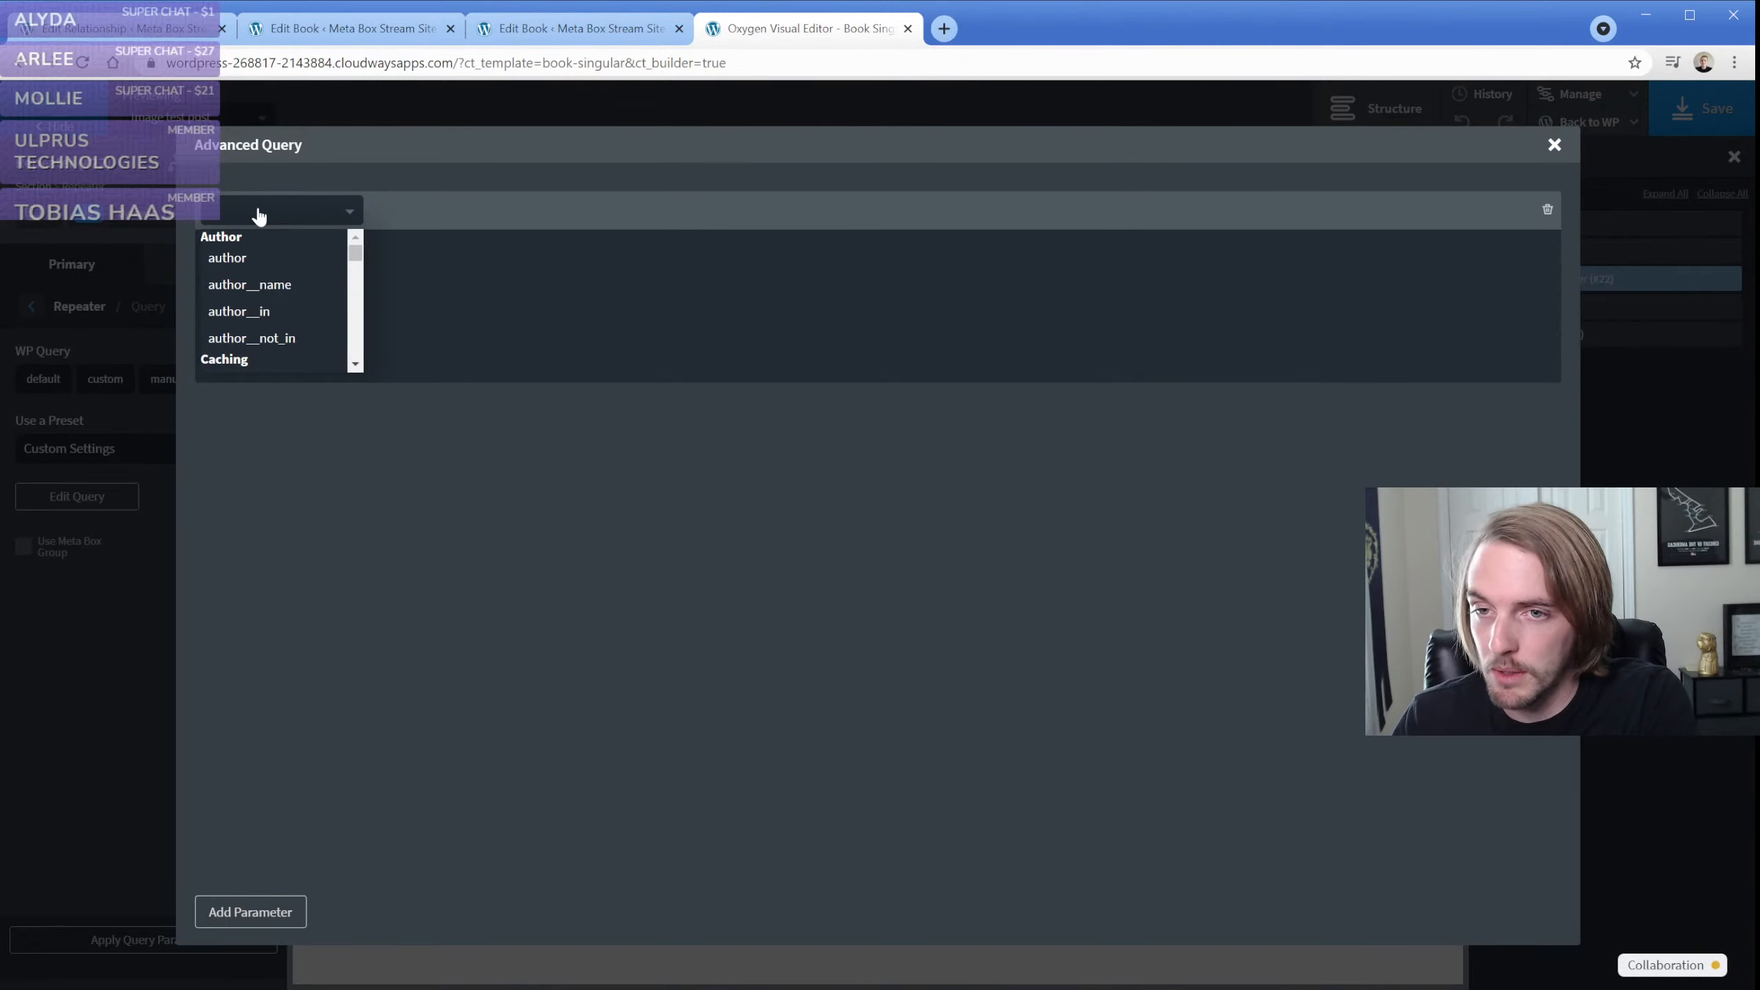
left_click_drag(355, 251, 355, 344)
scroll(270, 302, "up", 2)
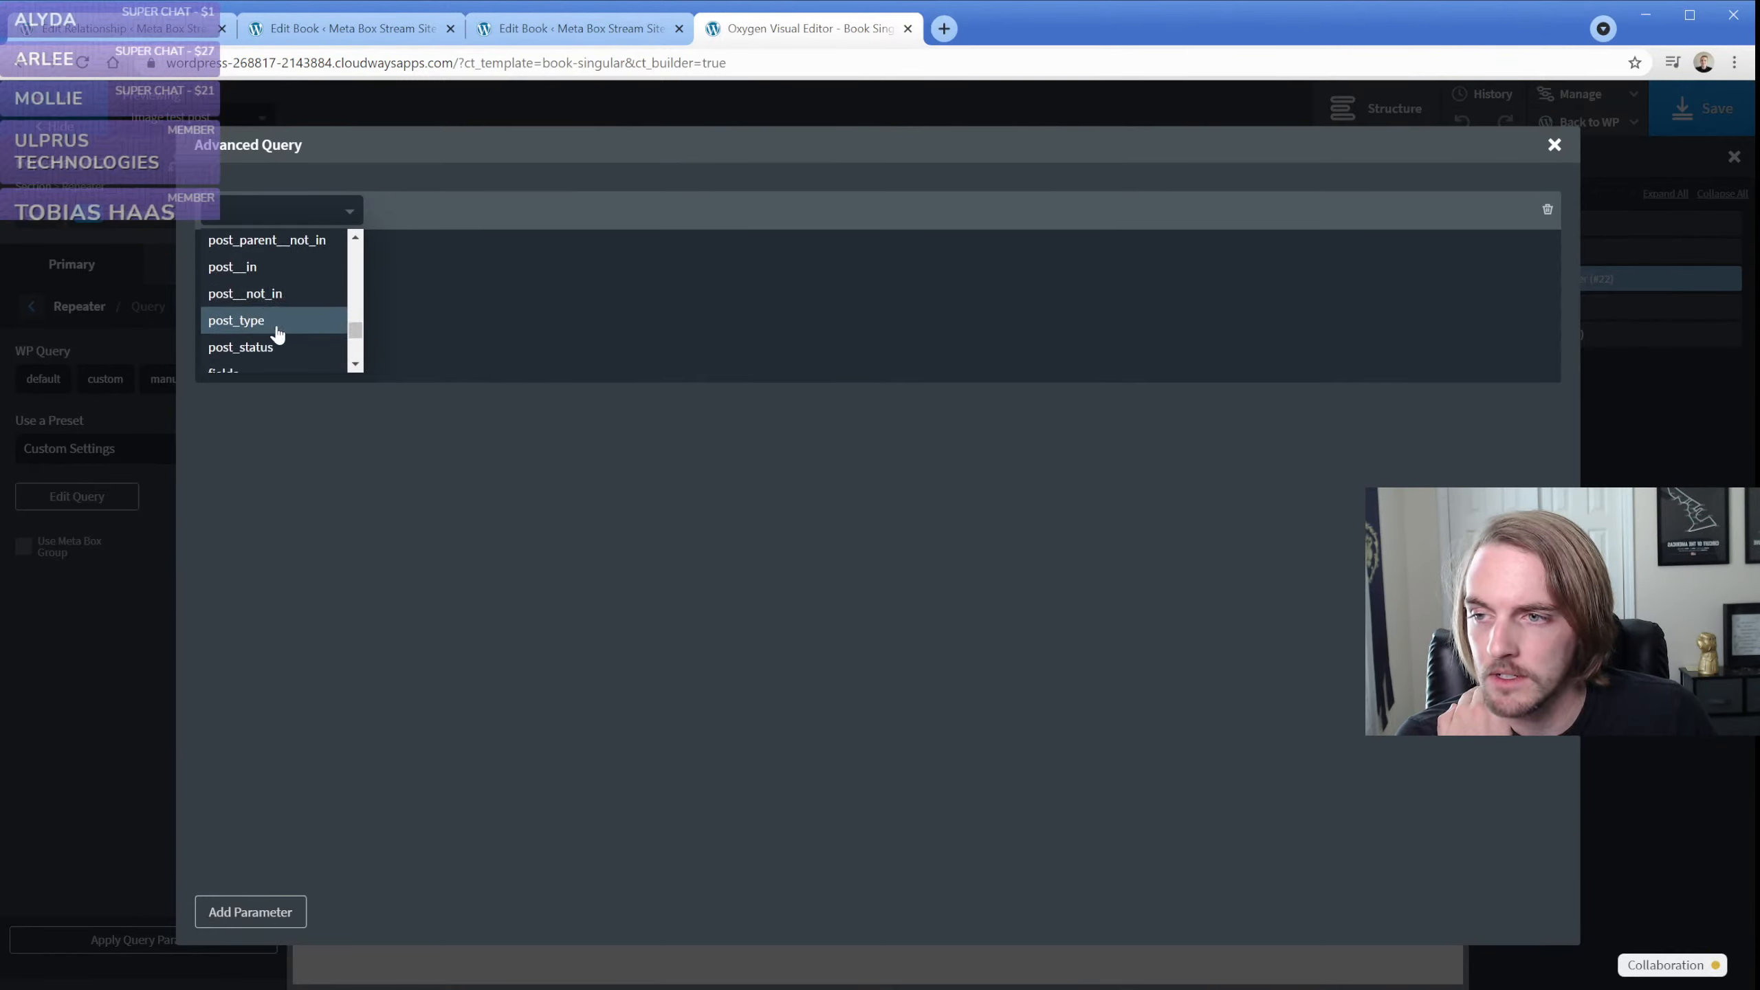
left_click(277, 325)
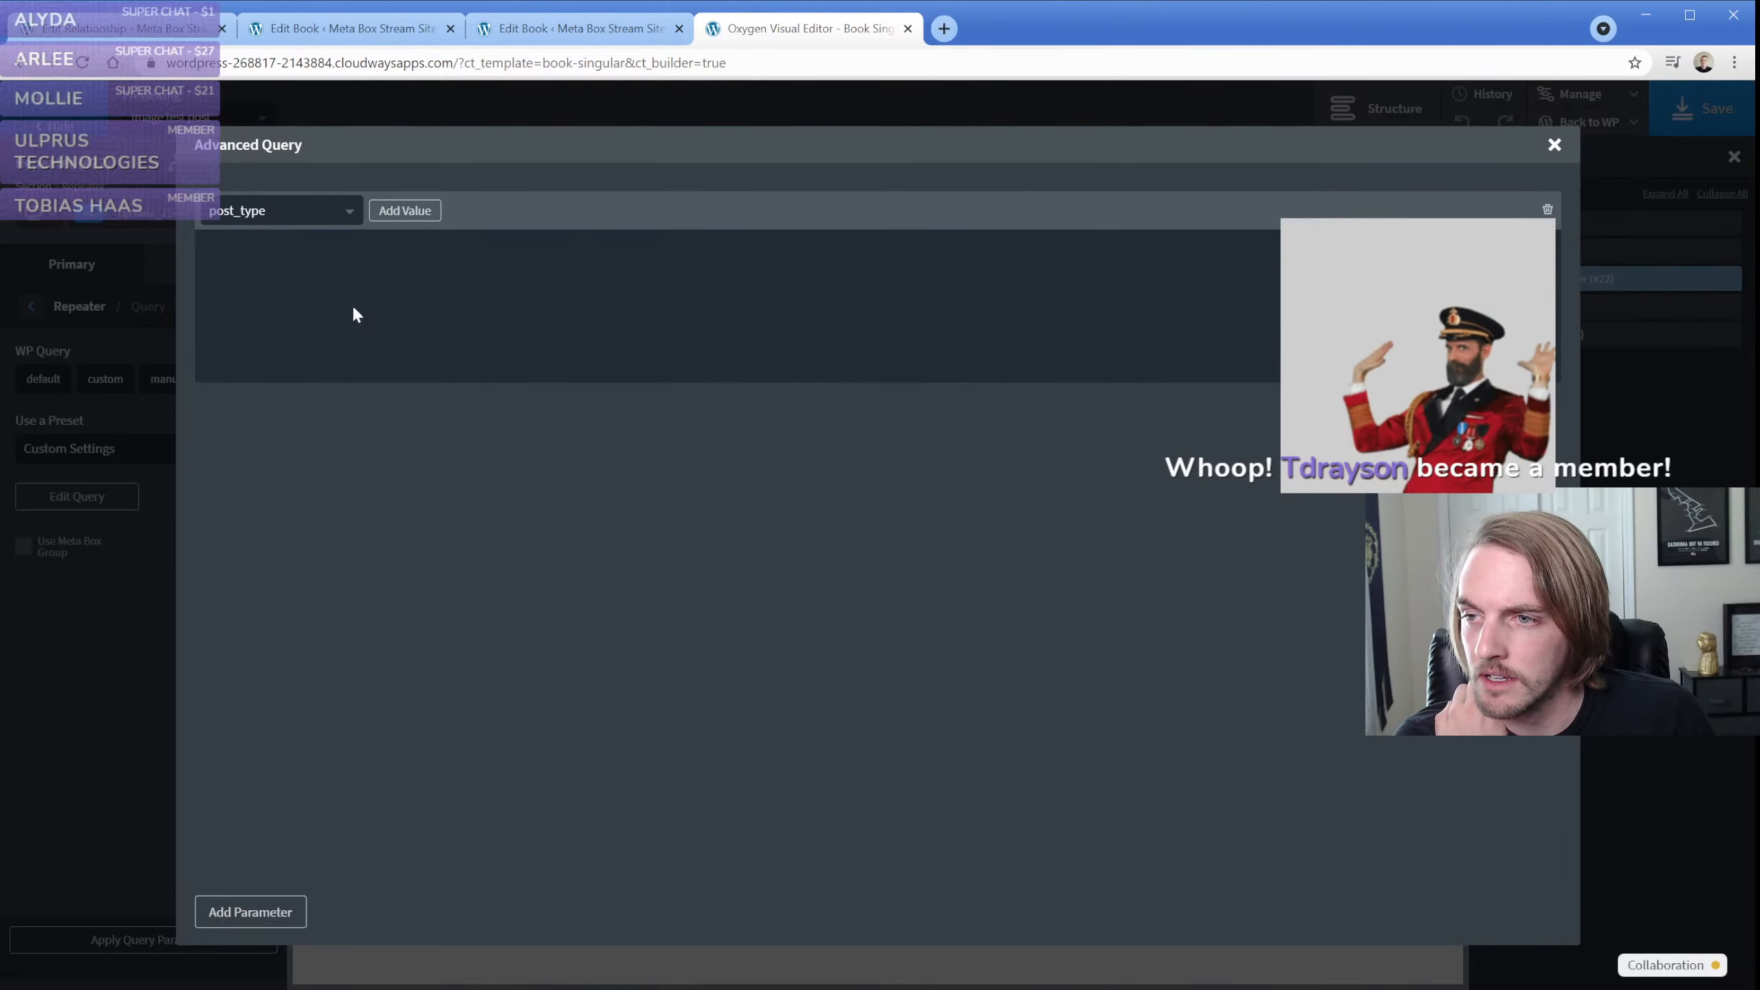
left_click(405, 211)
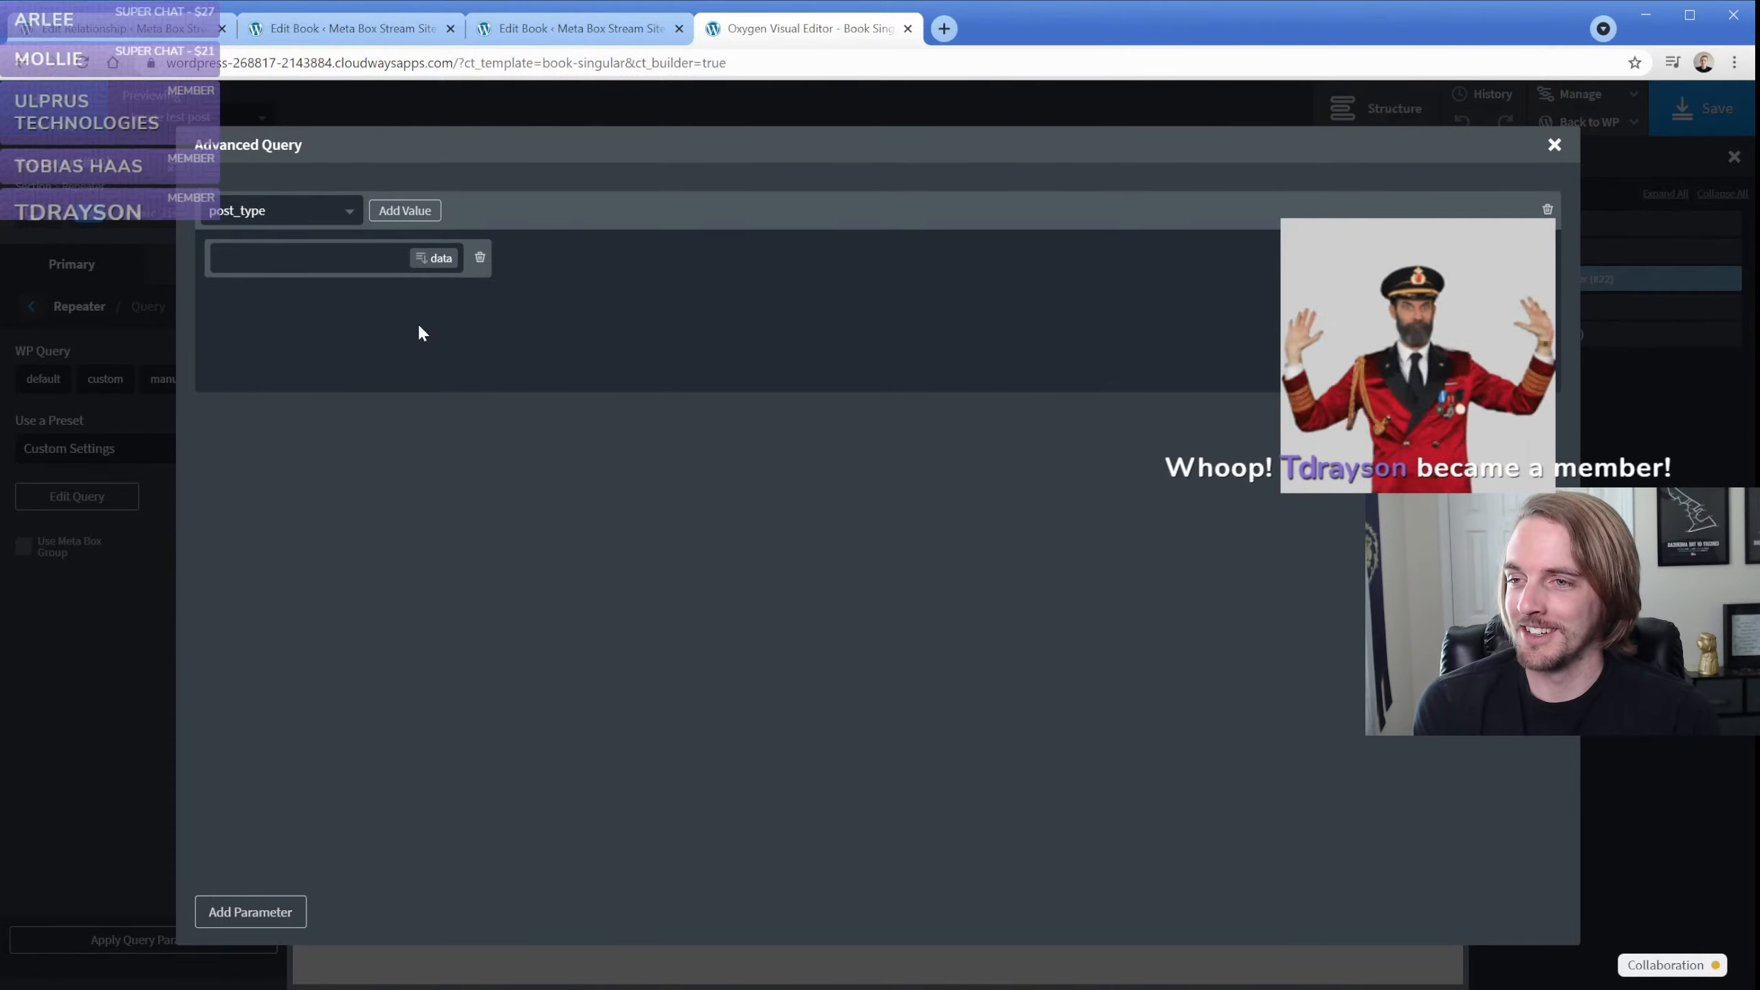
left_click(330, 260)
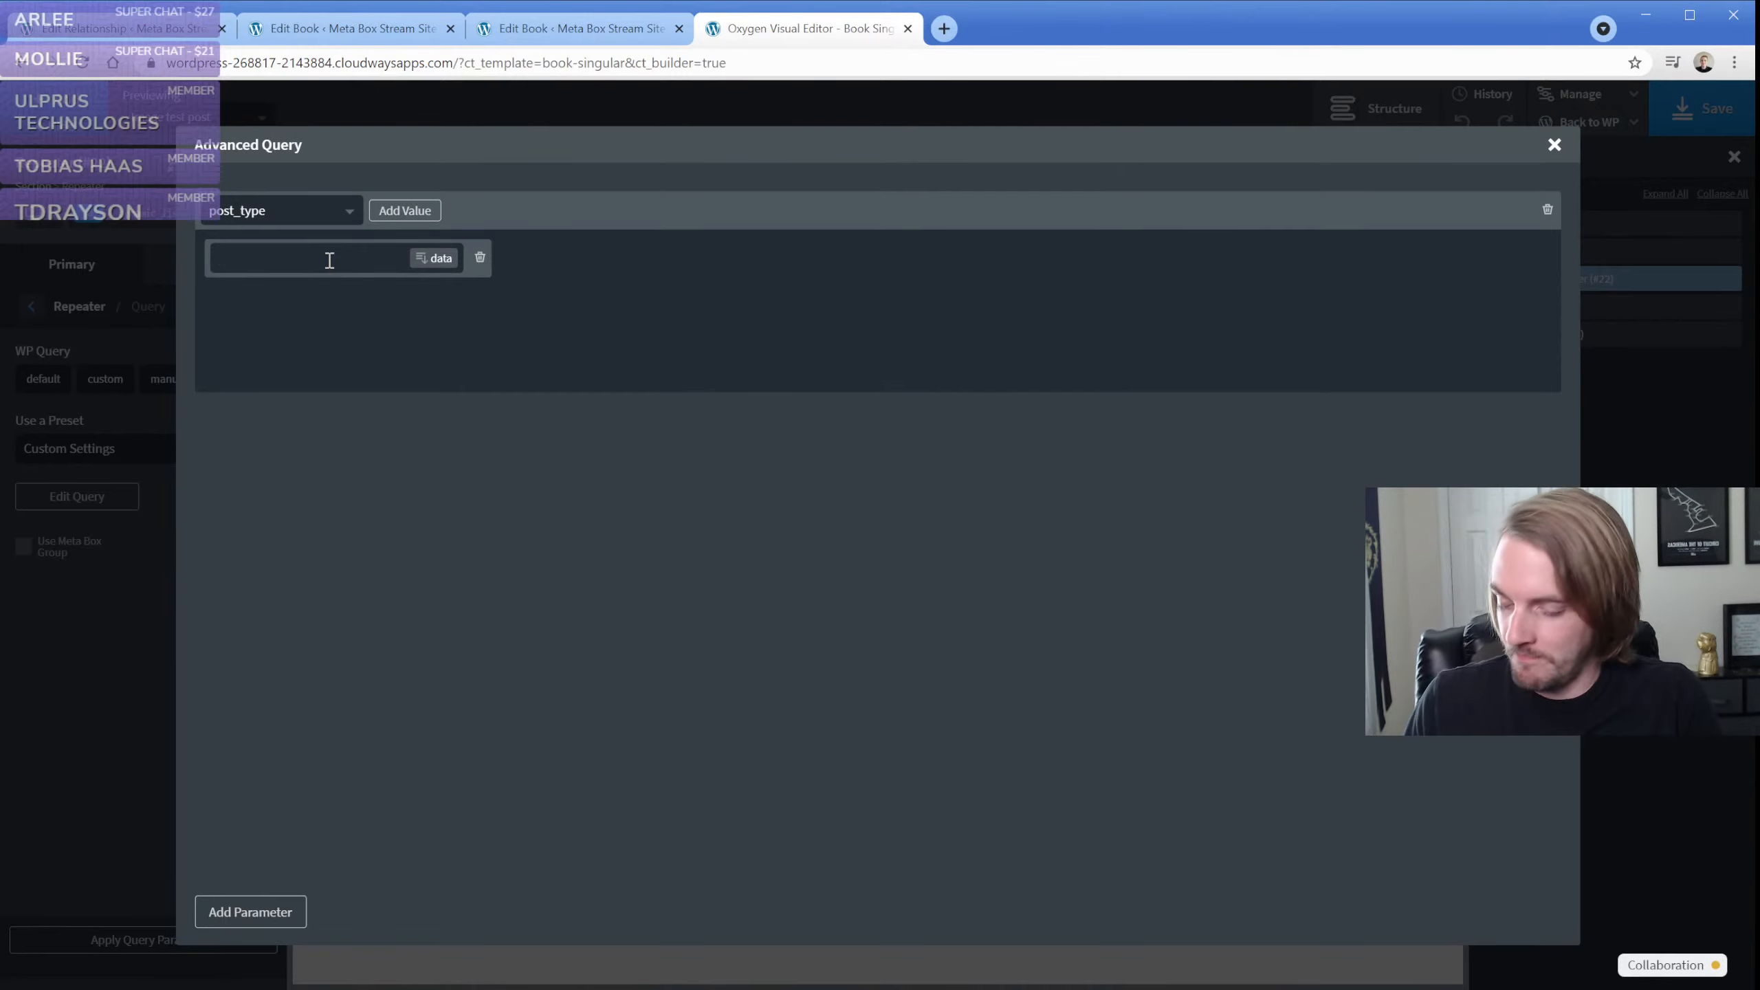
type("books")
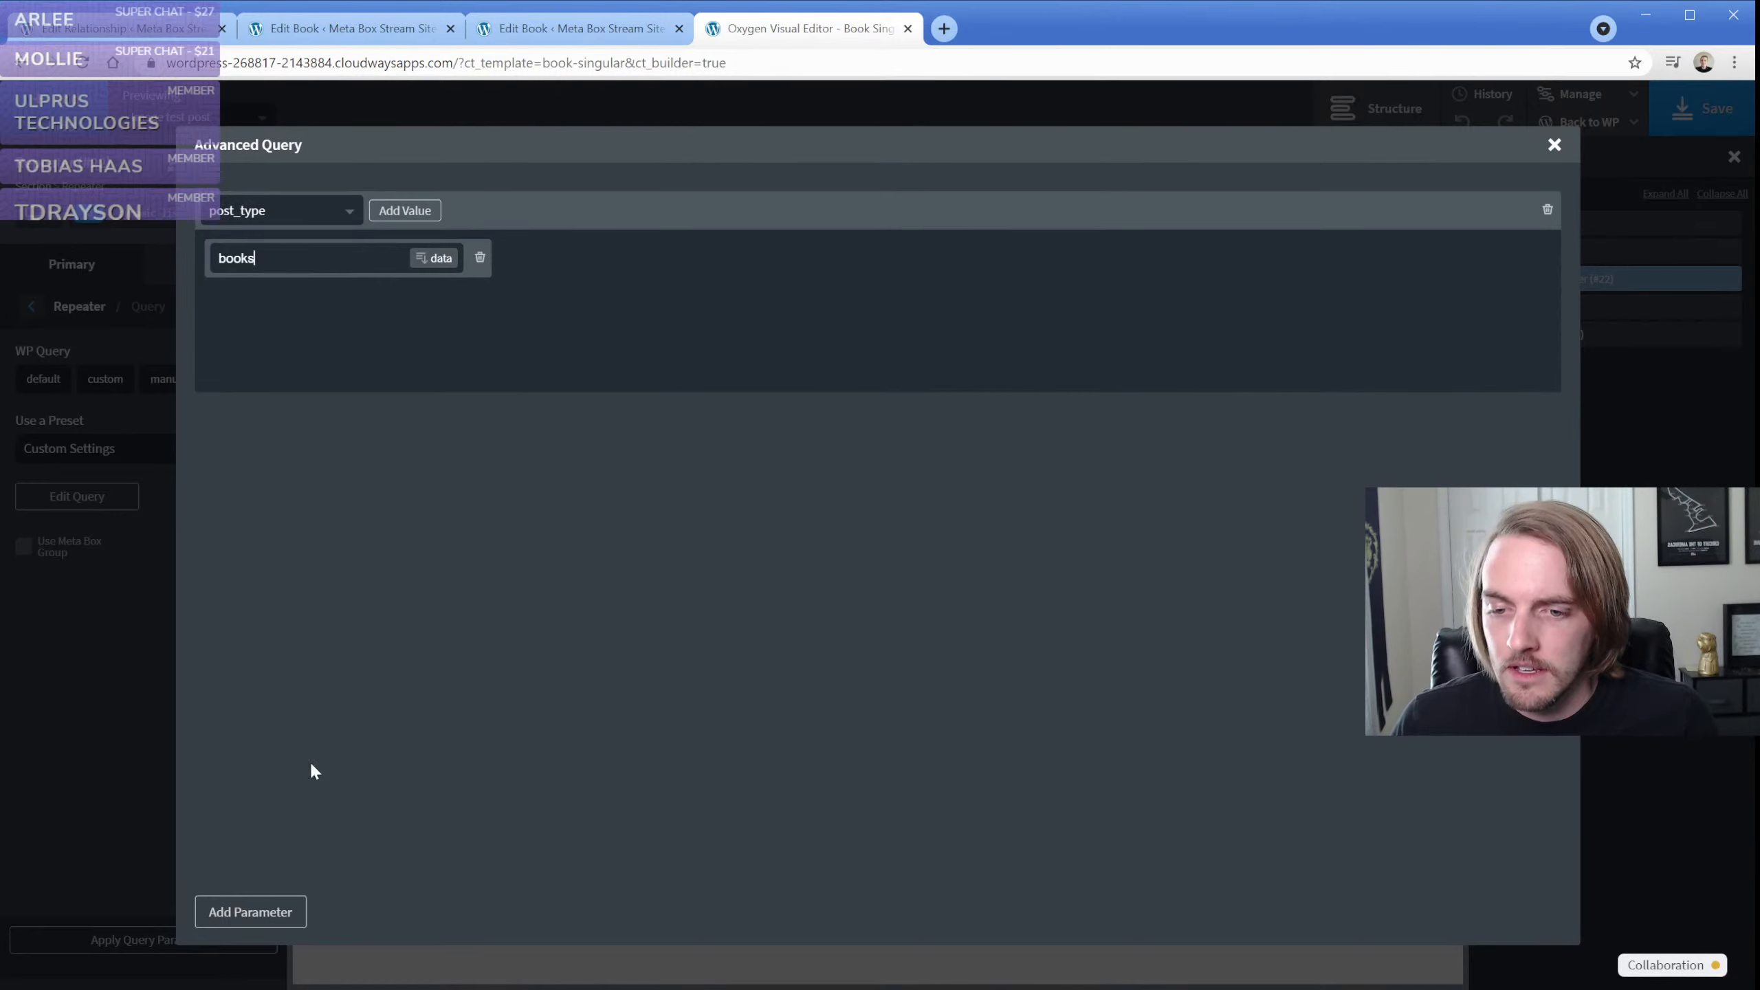
Add a second parameter to the advanced query and set it to post__in
left_click(253, 912)
left_click(333, 434)
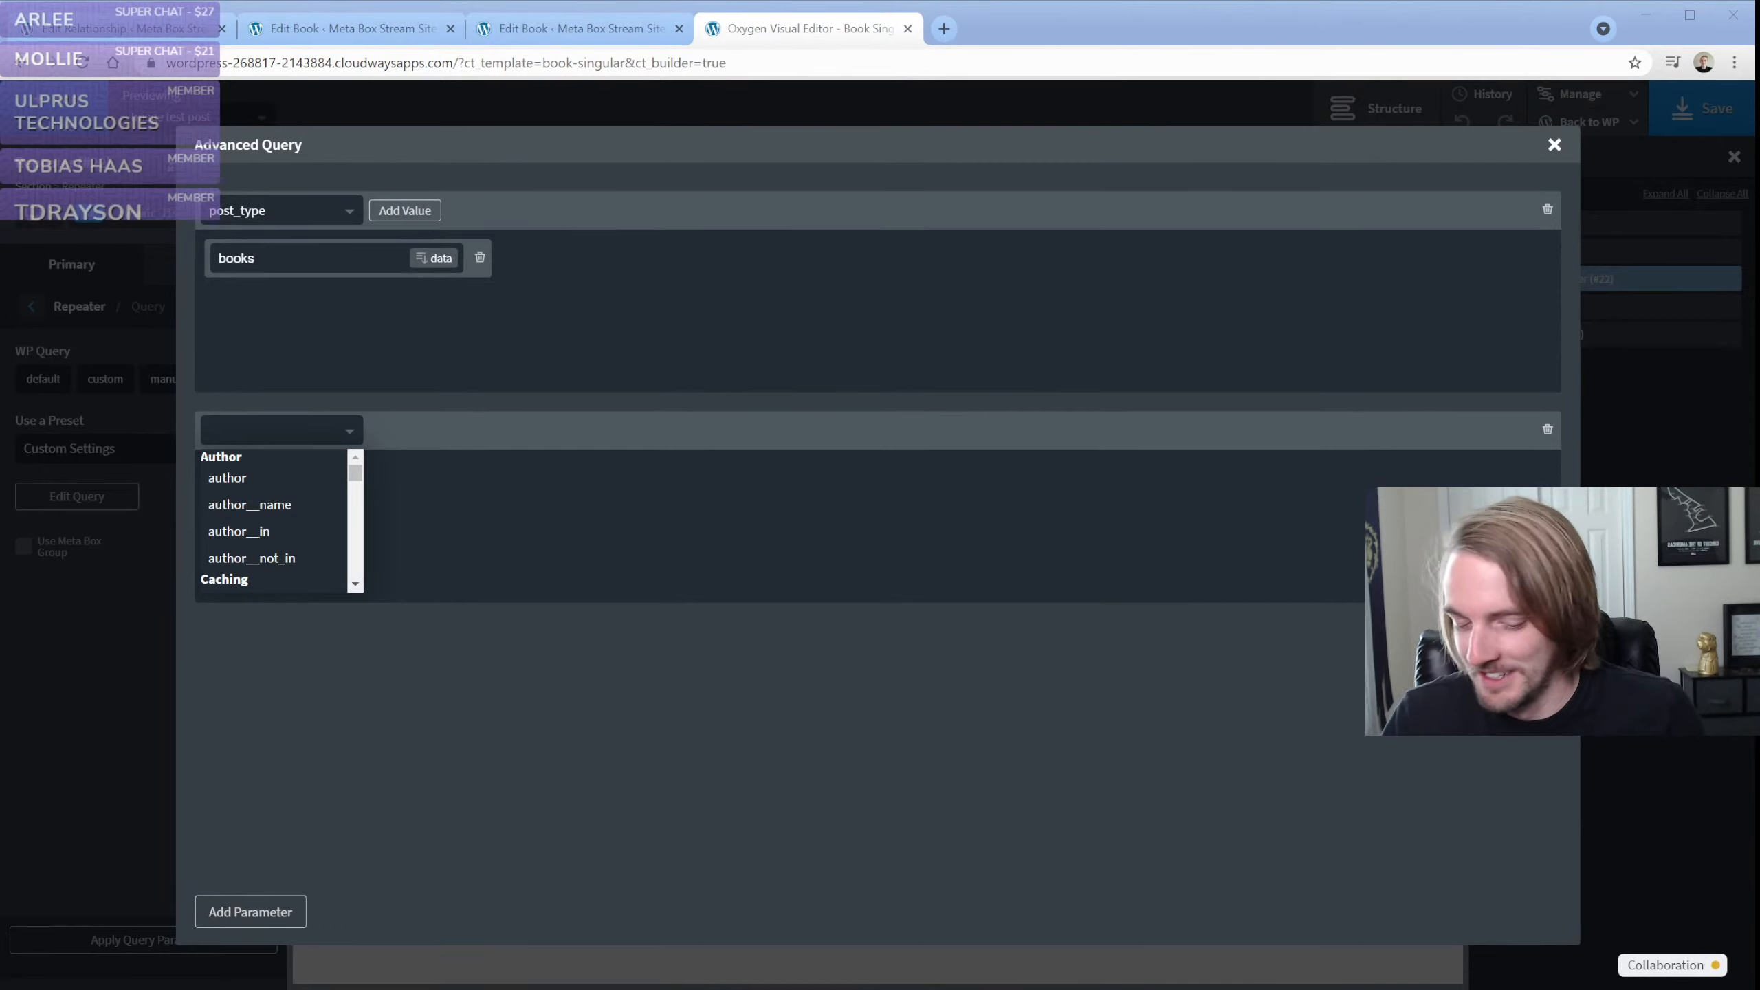
left_click(595, 394)
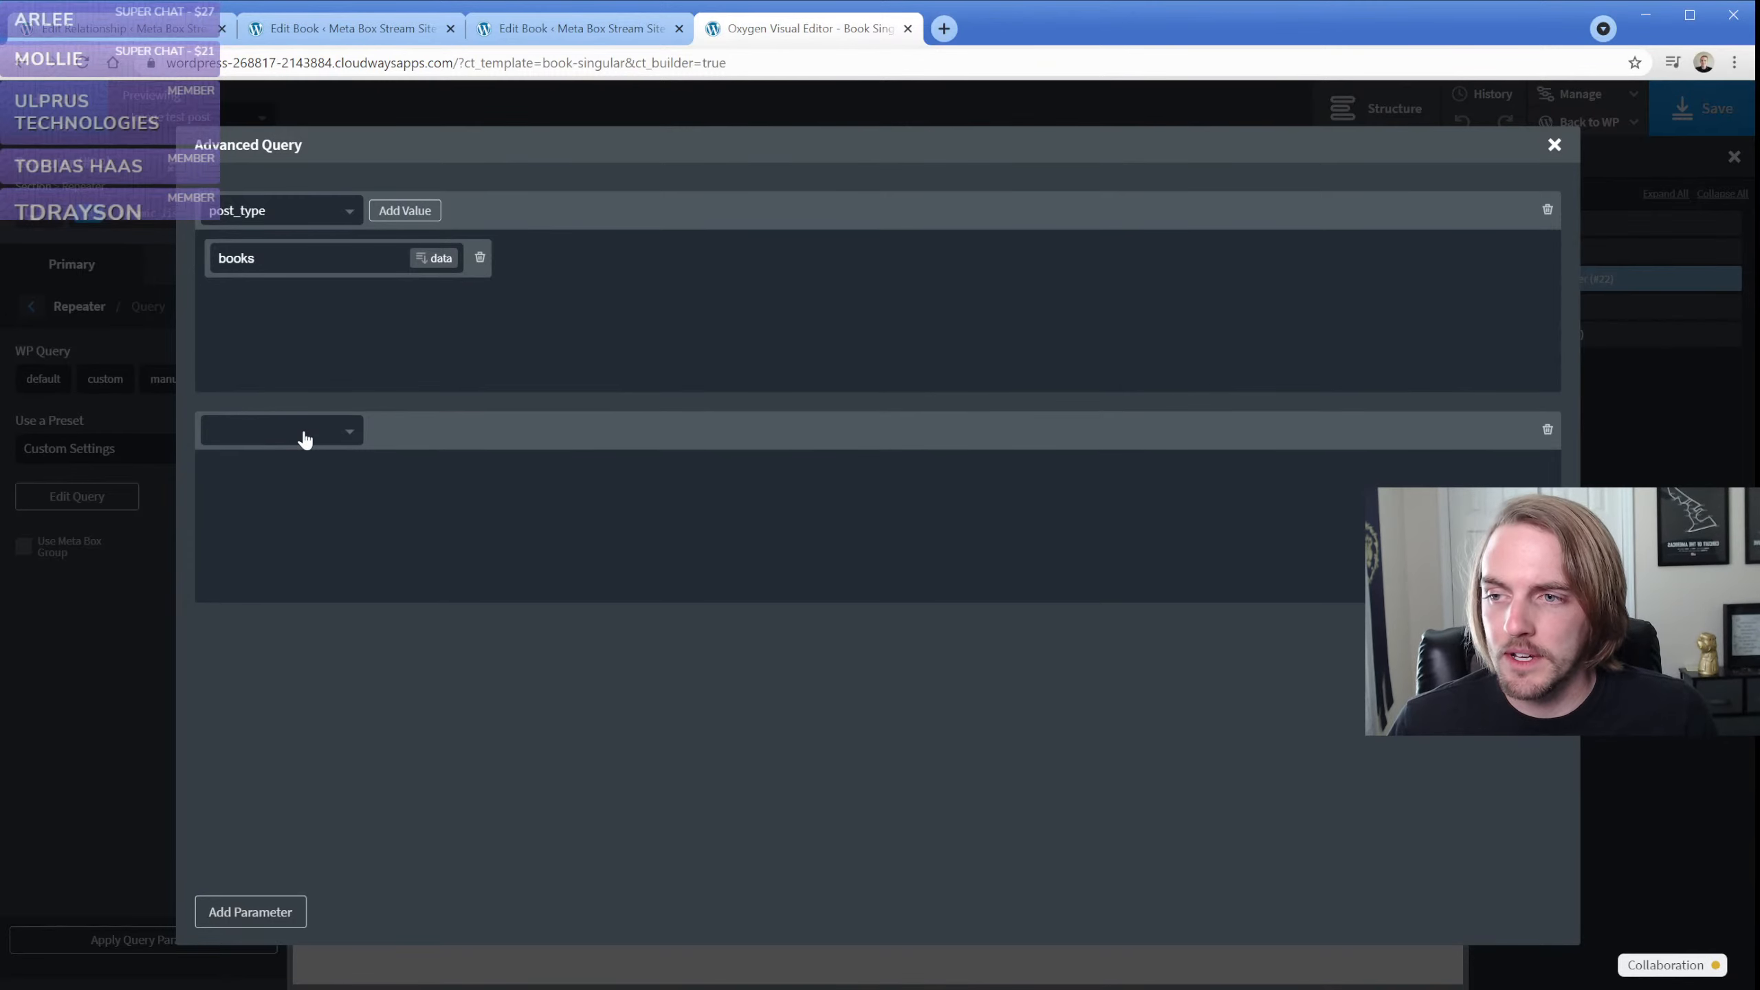
left_click(313, 33)
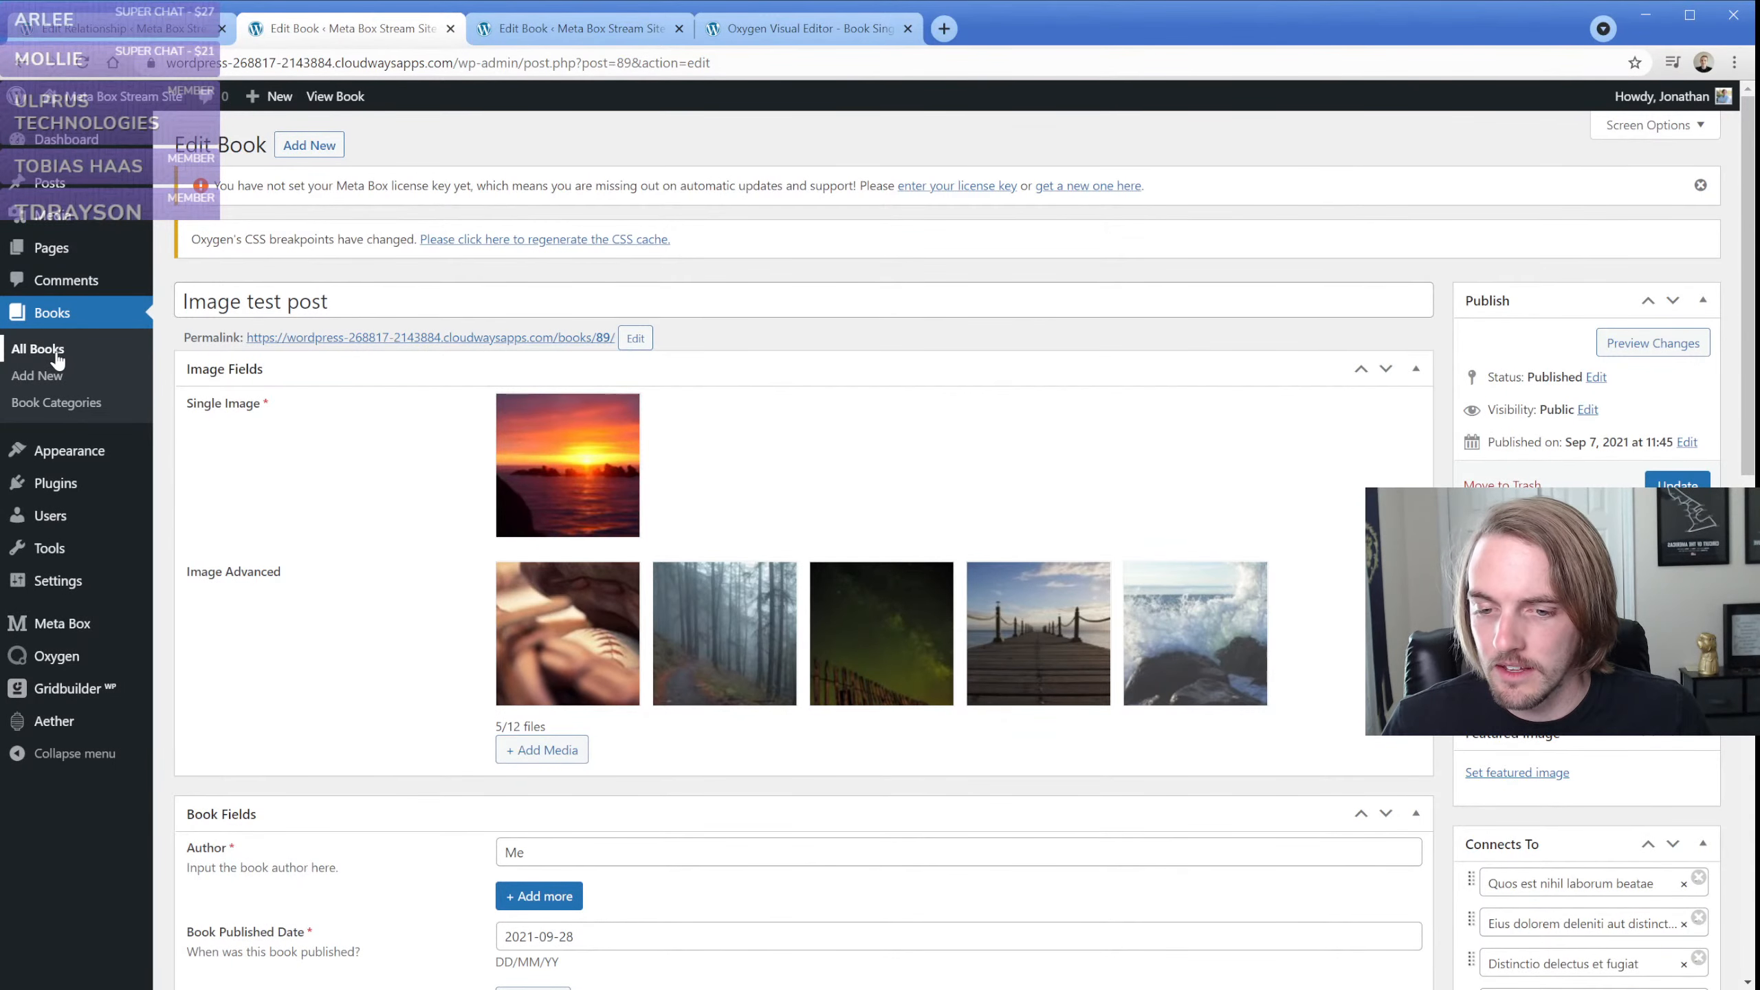
left_click(762, 29)
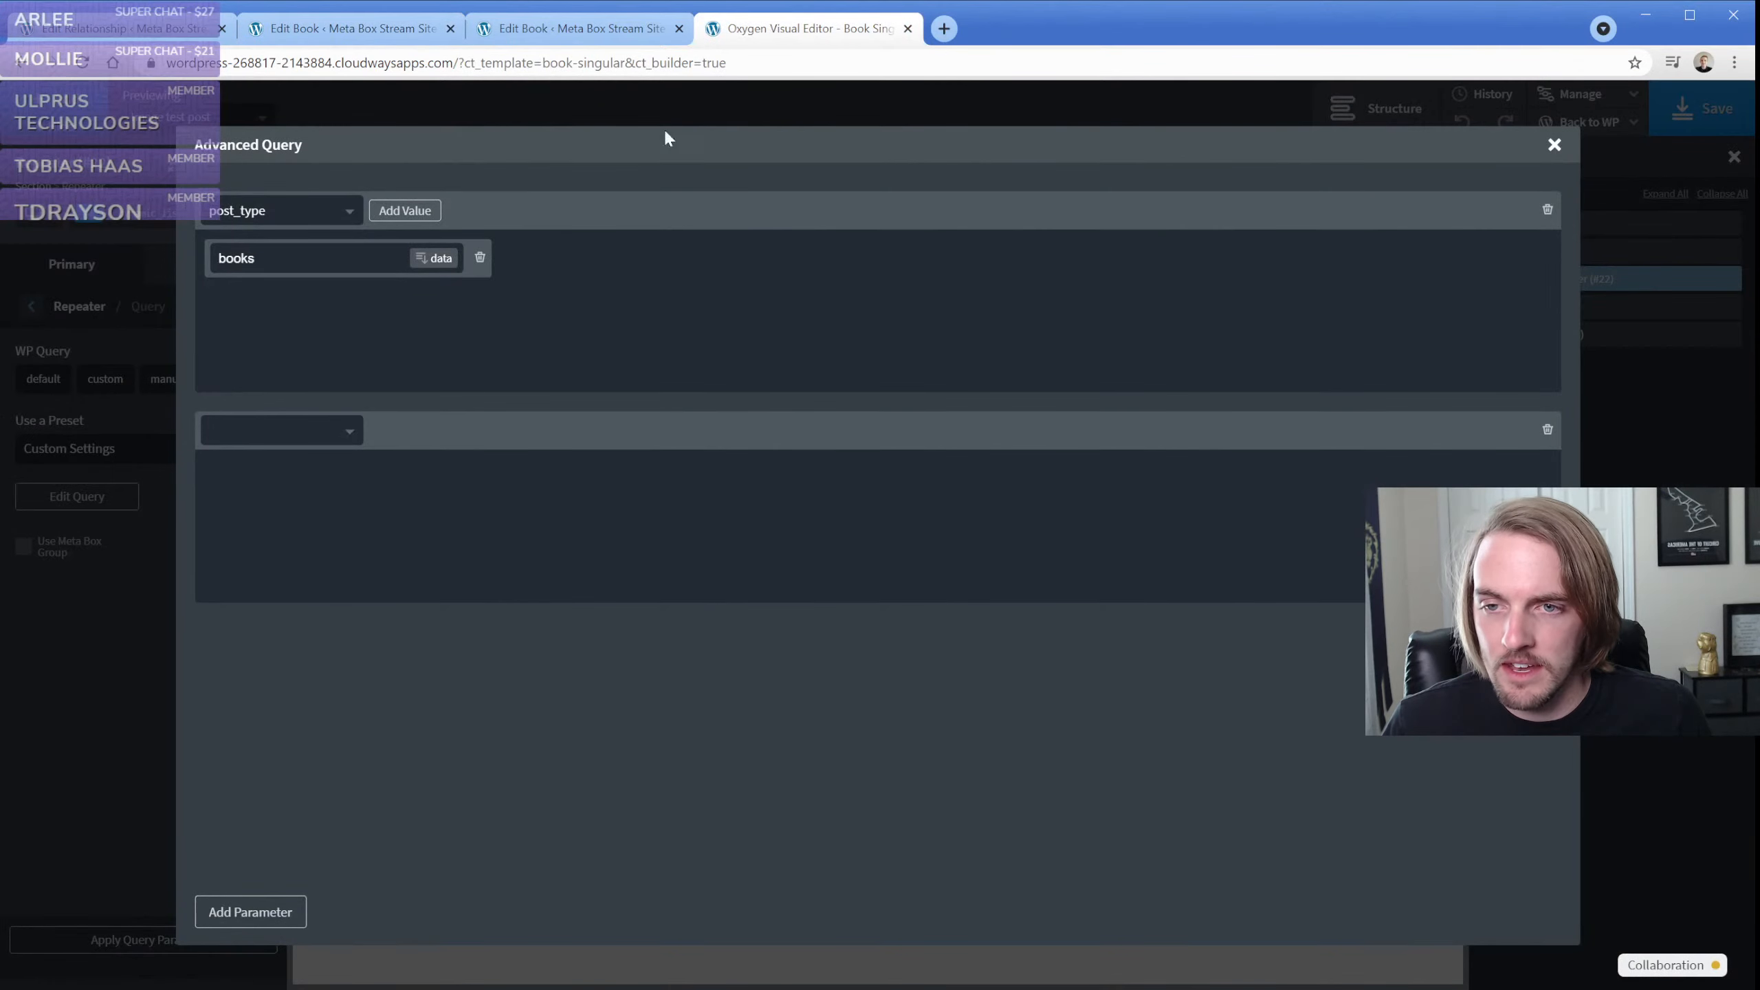
left_click(306, 443)
left_click_drag(355, 475, 355, 520)
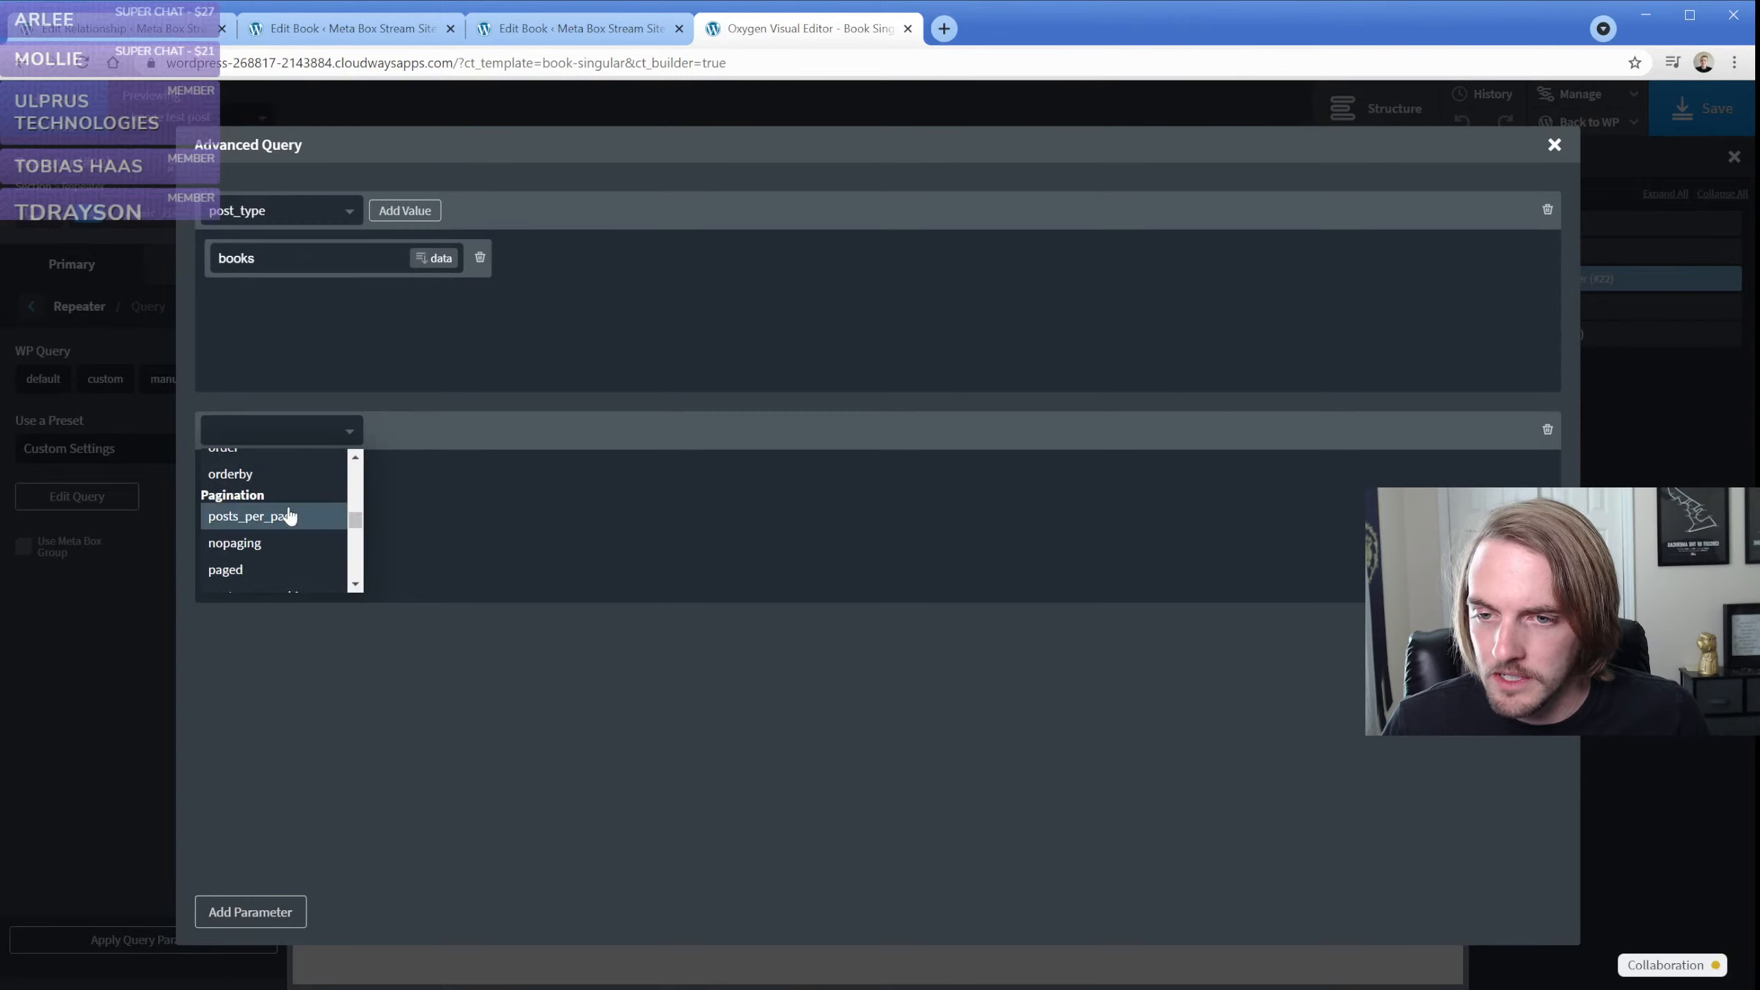
scroll(288, 512, "up", 1)
scroll(289, 517, "down", 8)
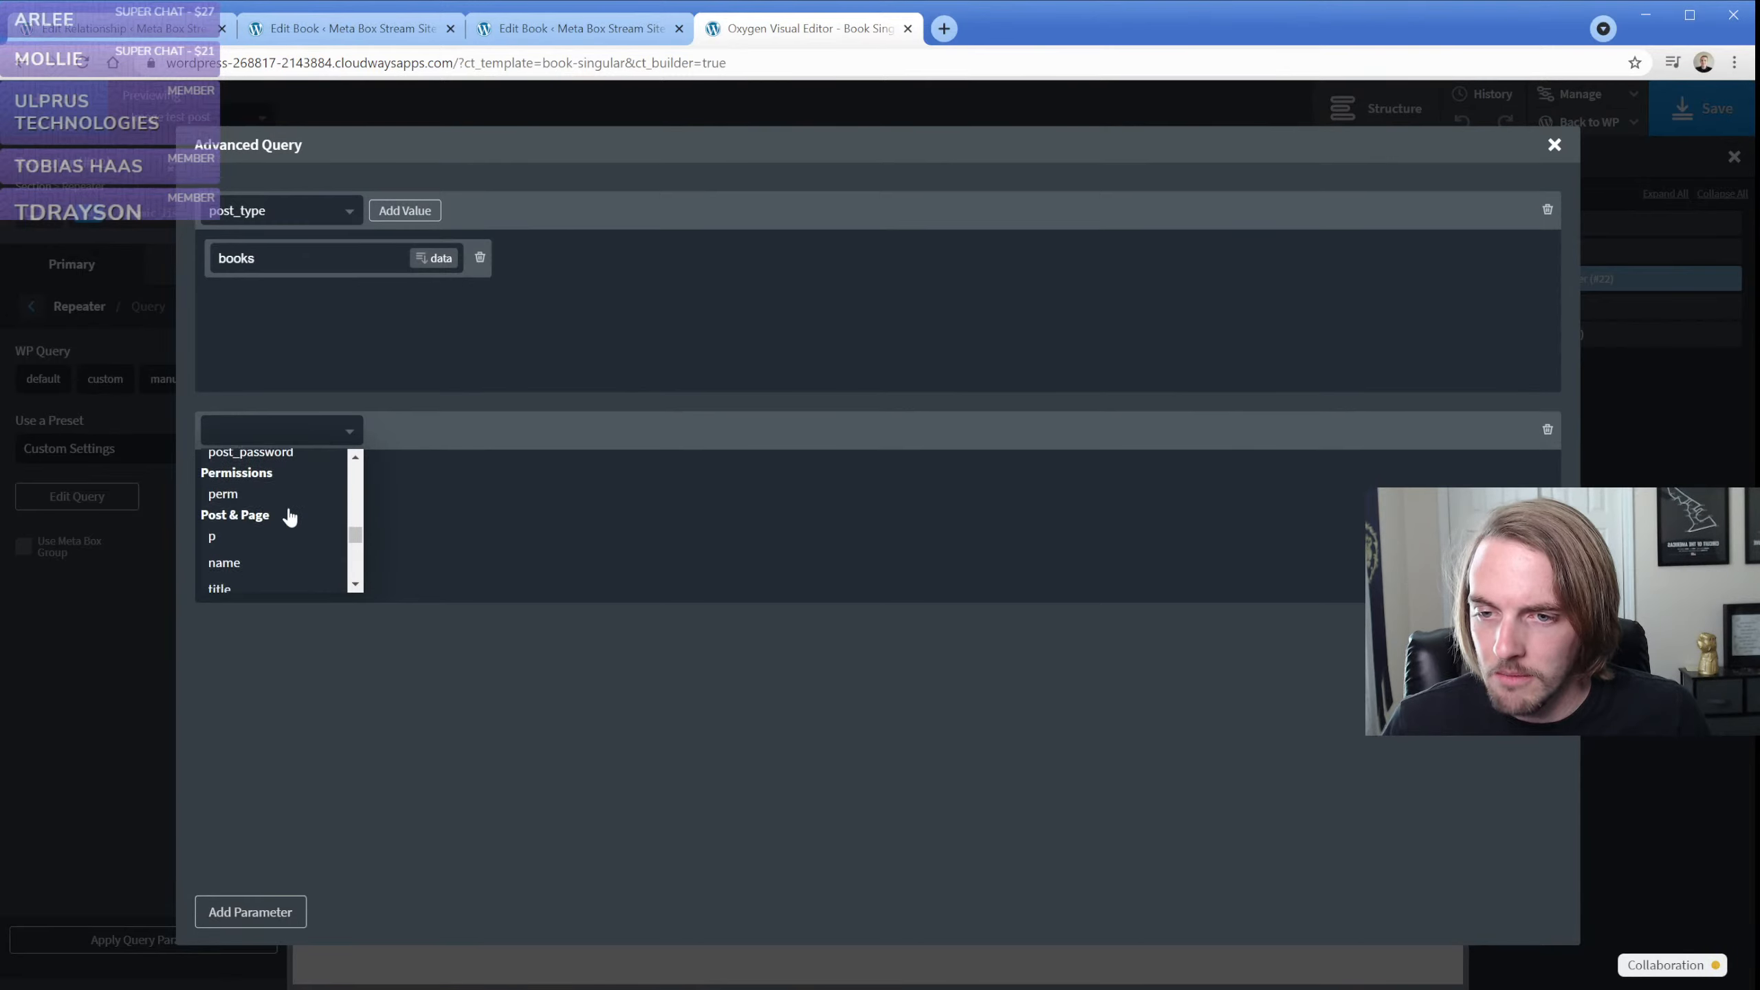
scroll(290, 517, "down", 2)
left_click(283, 495)
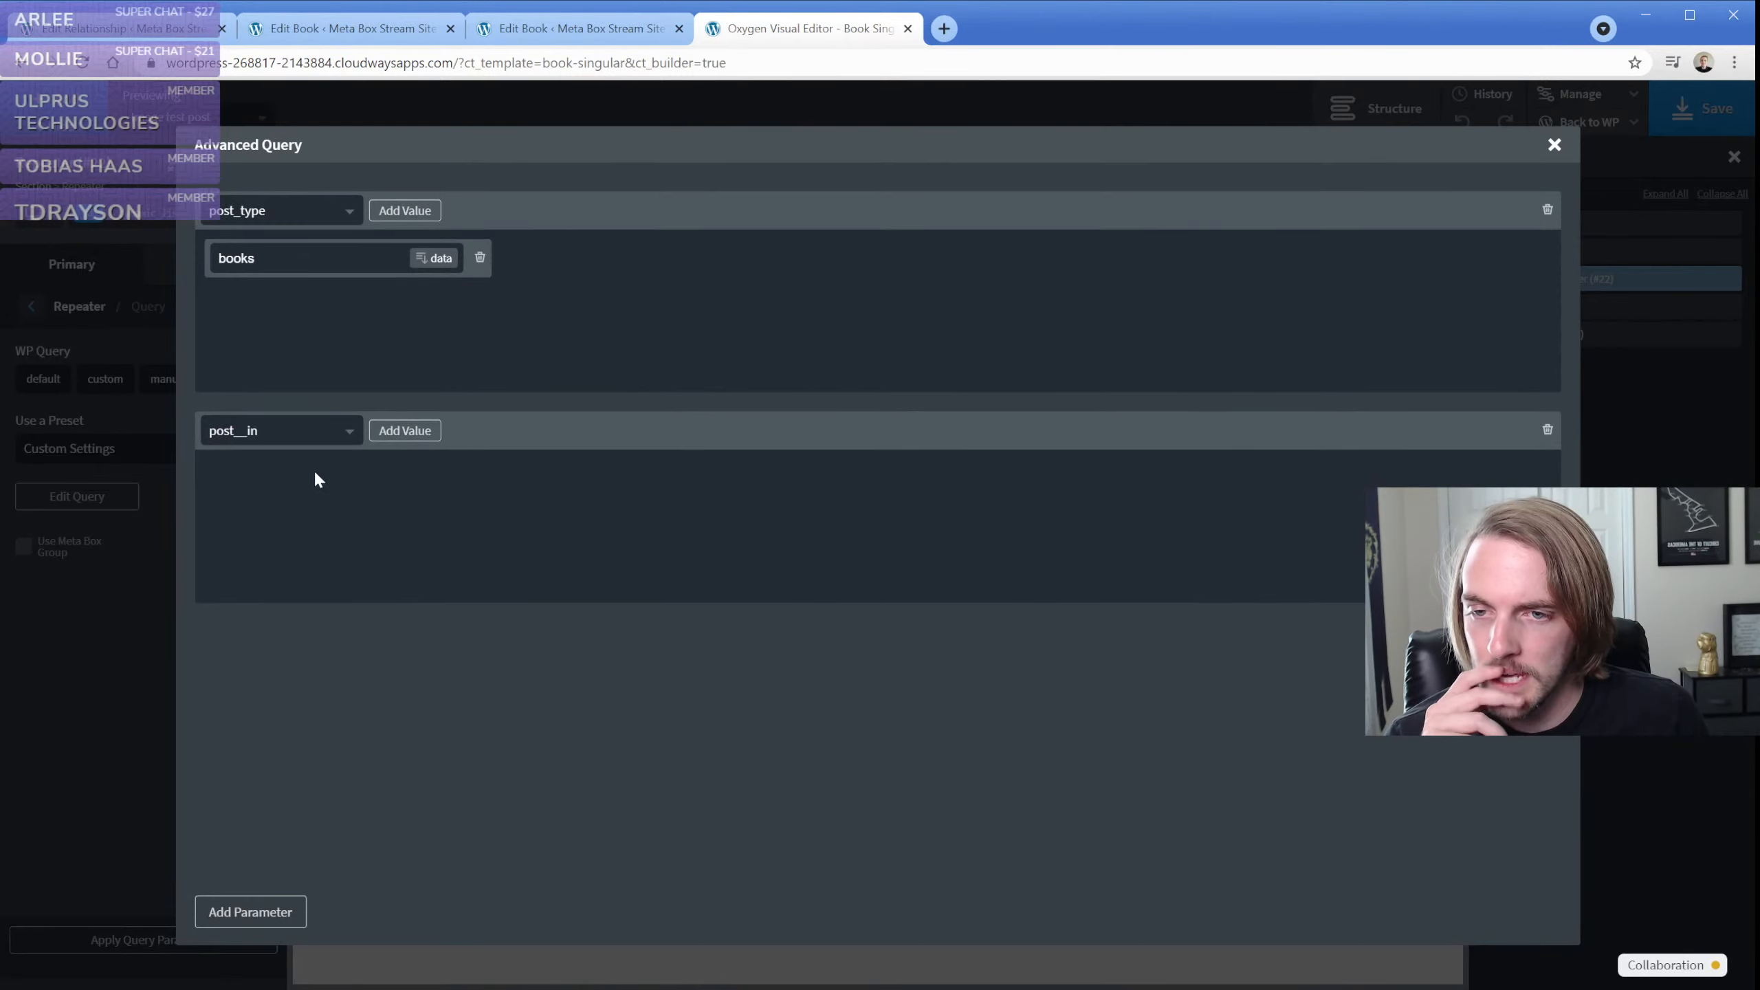
Add an empty value to the post__in parameter and browse its dynamic data sources, including the Meta Box fields
left_click(408, 431)
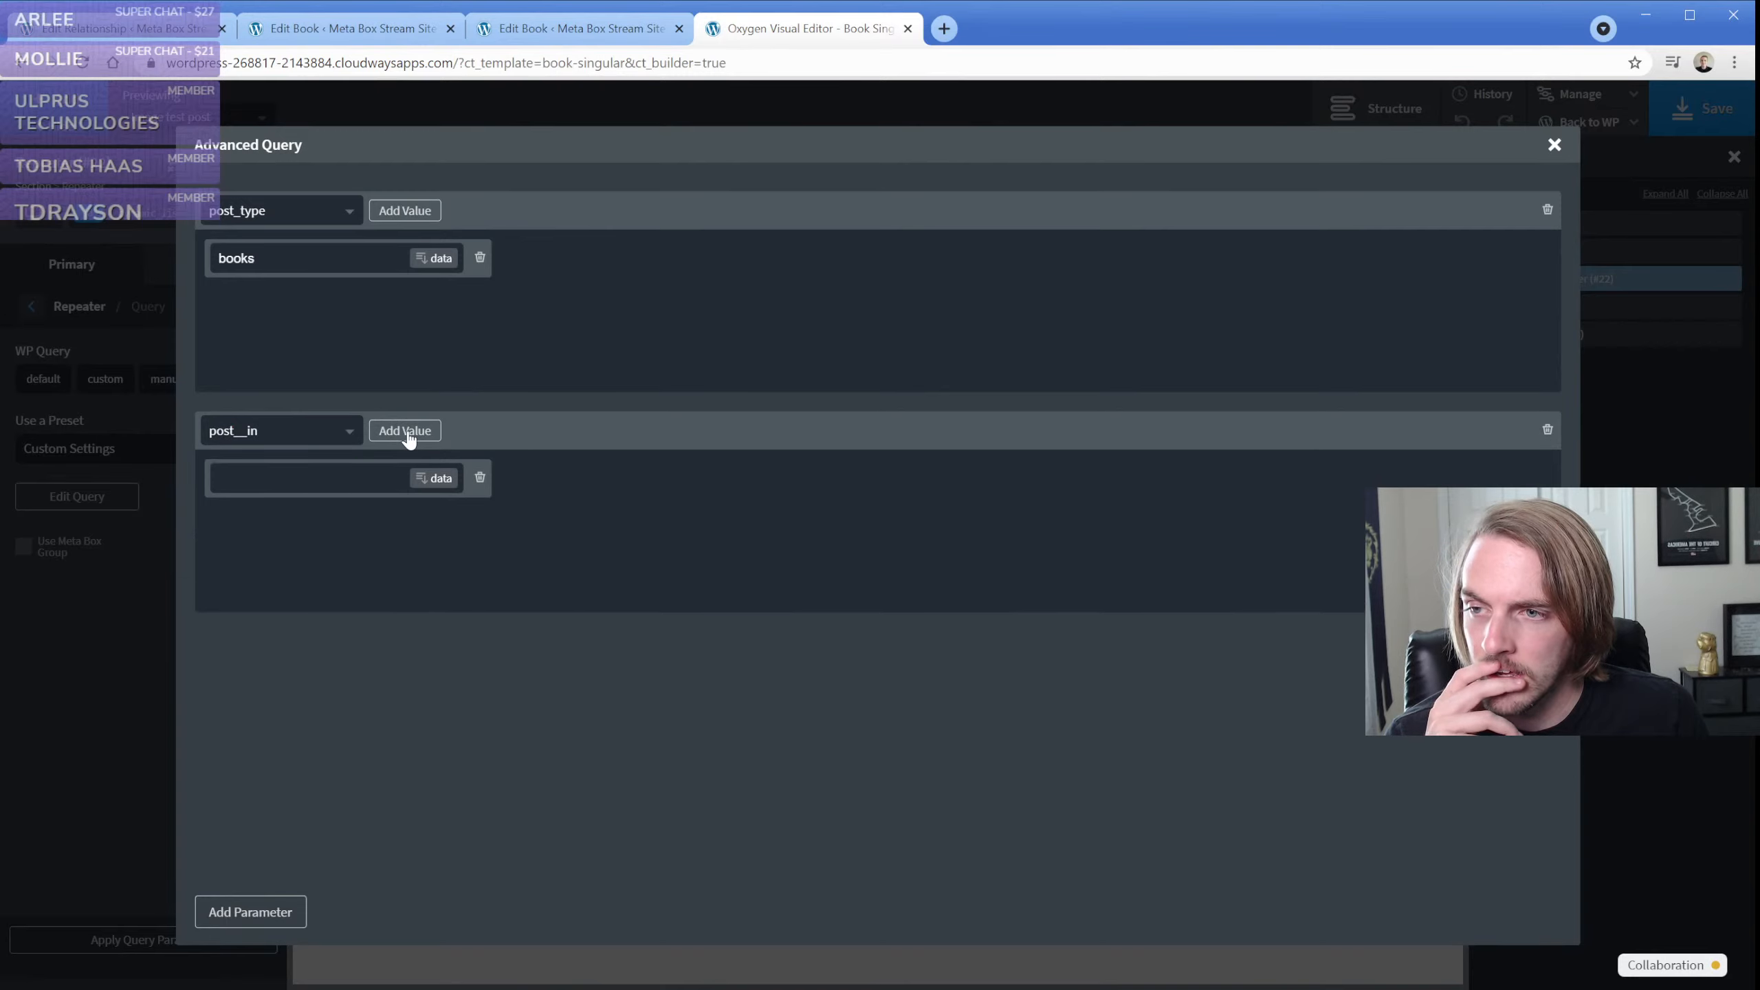
left_click(424, 485)
left_click(1109, 326)
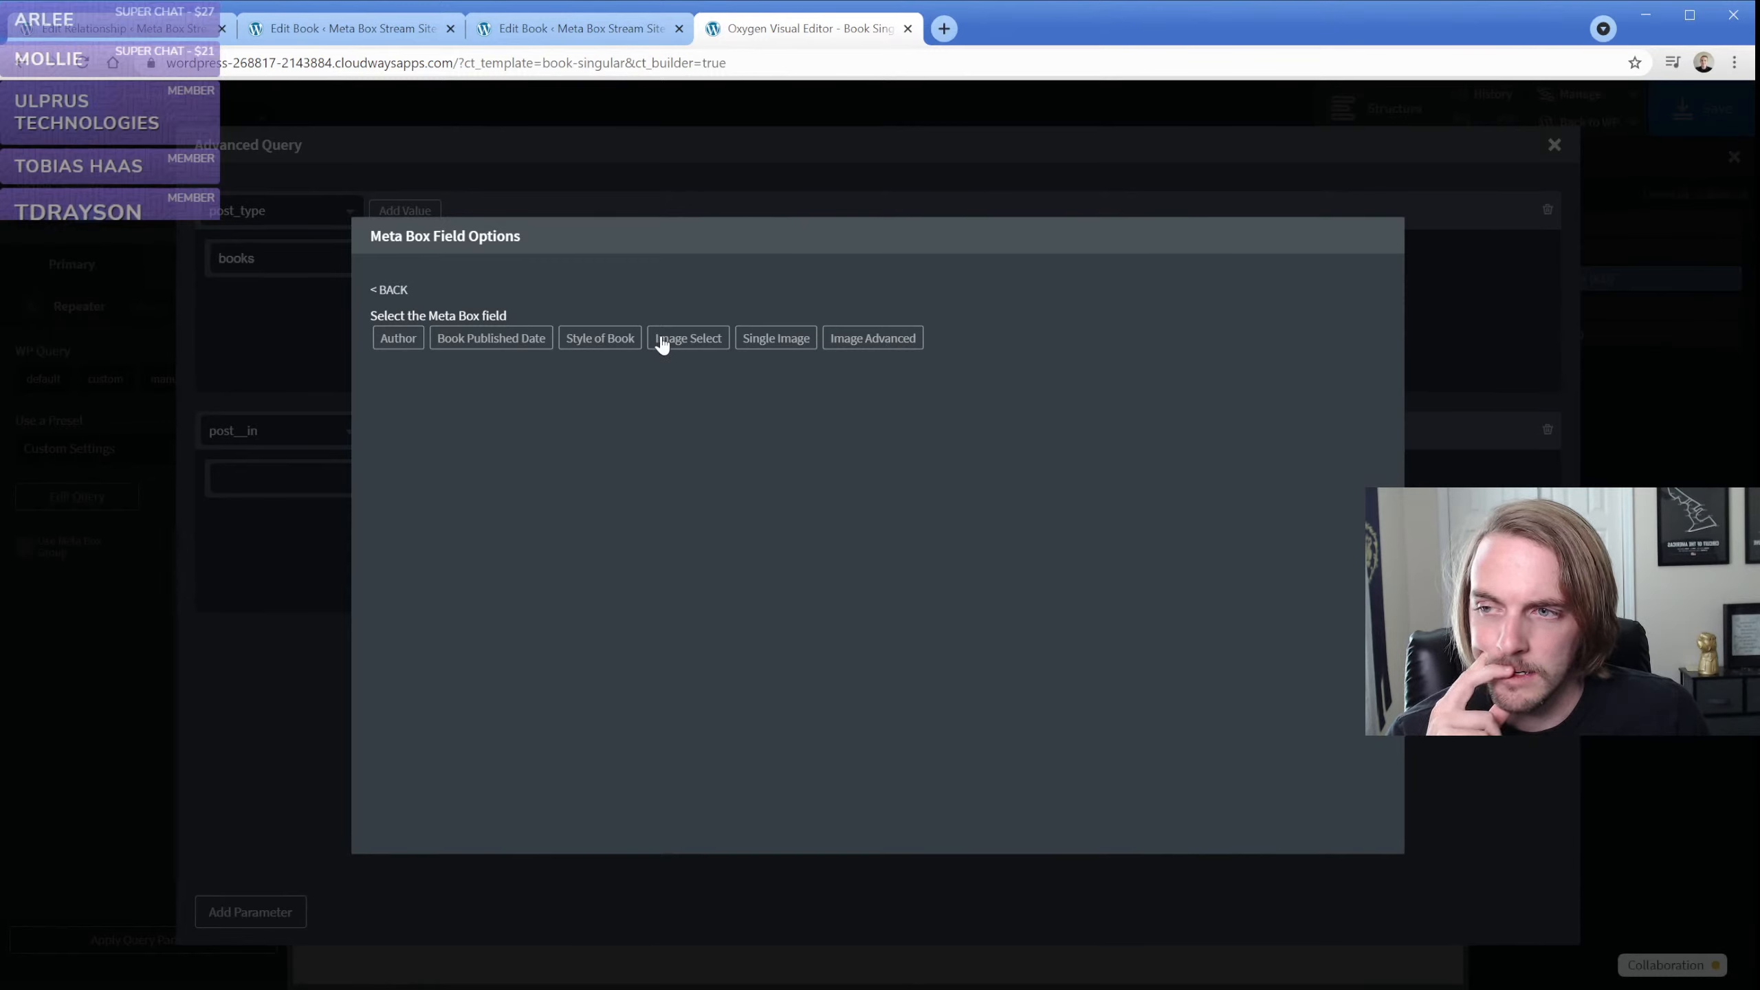
left_click(386, 291)
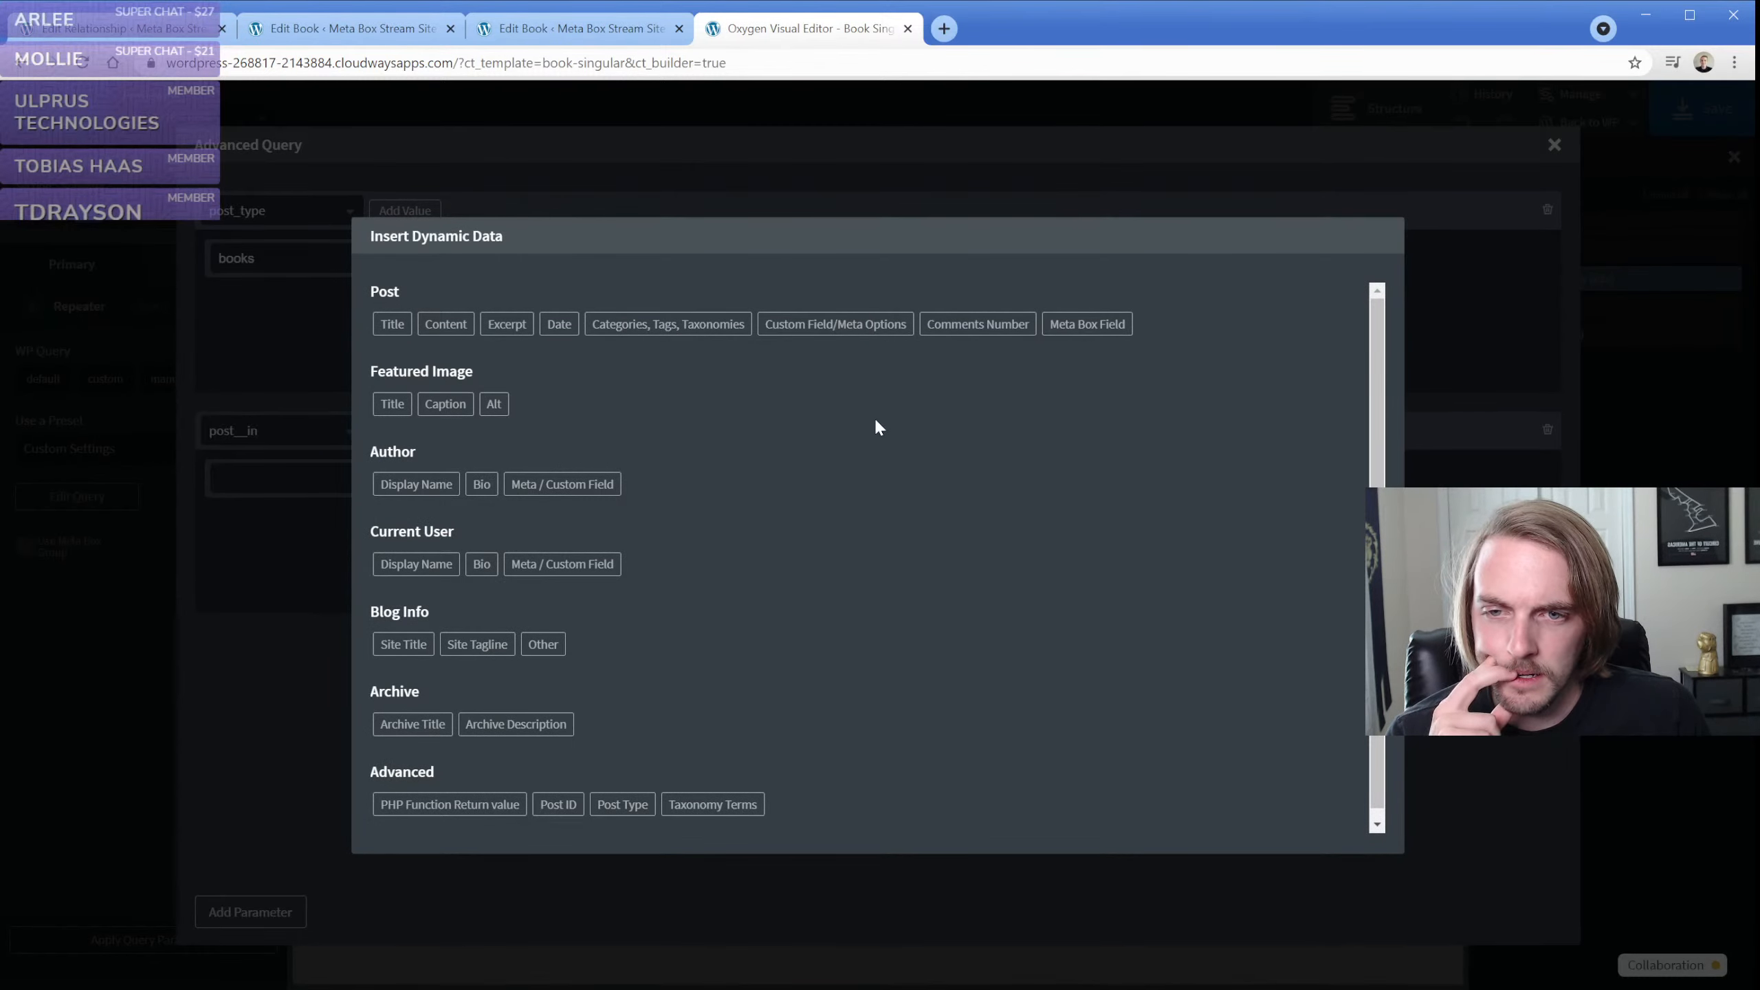
scroll(847, 557, "down", 1)
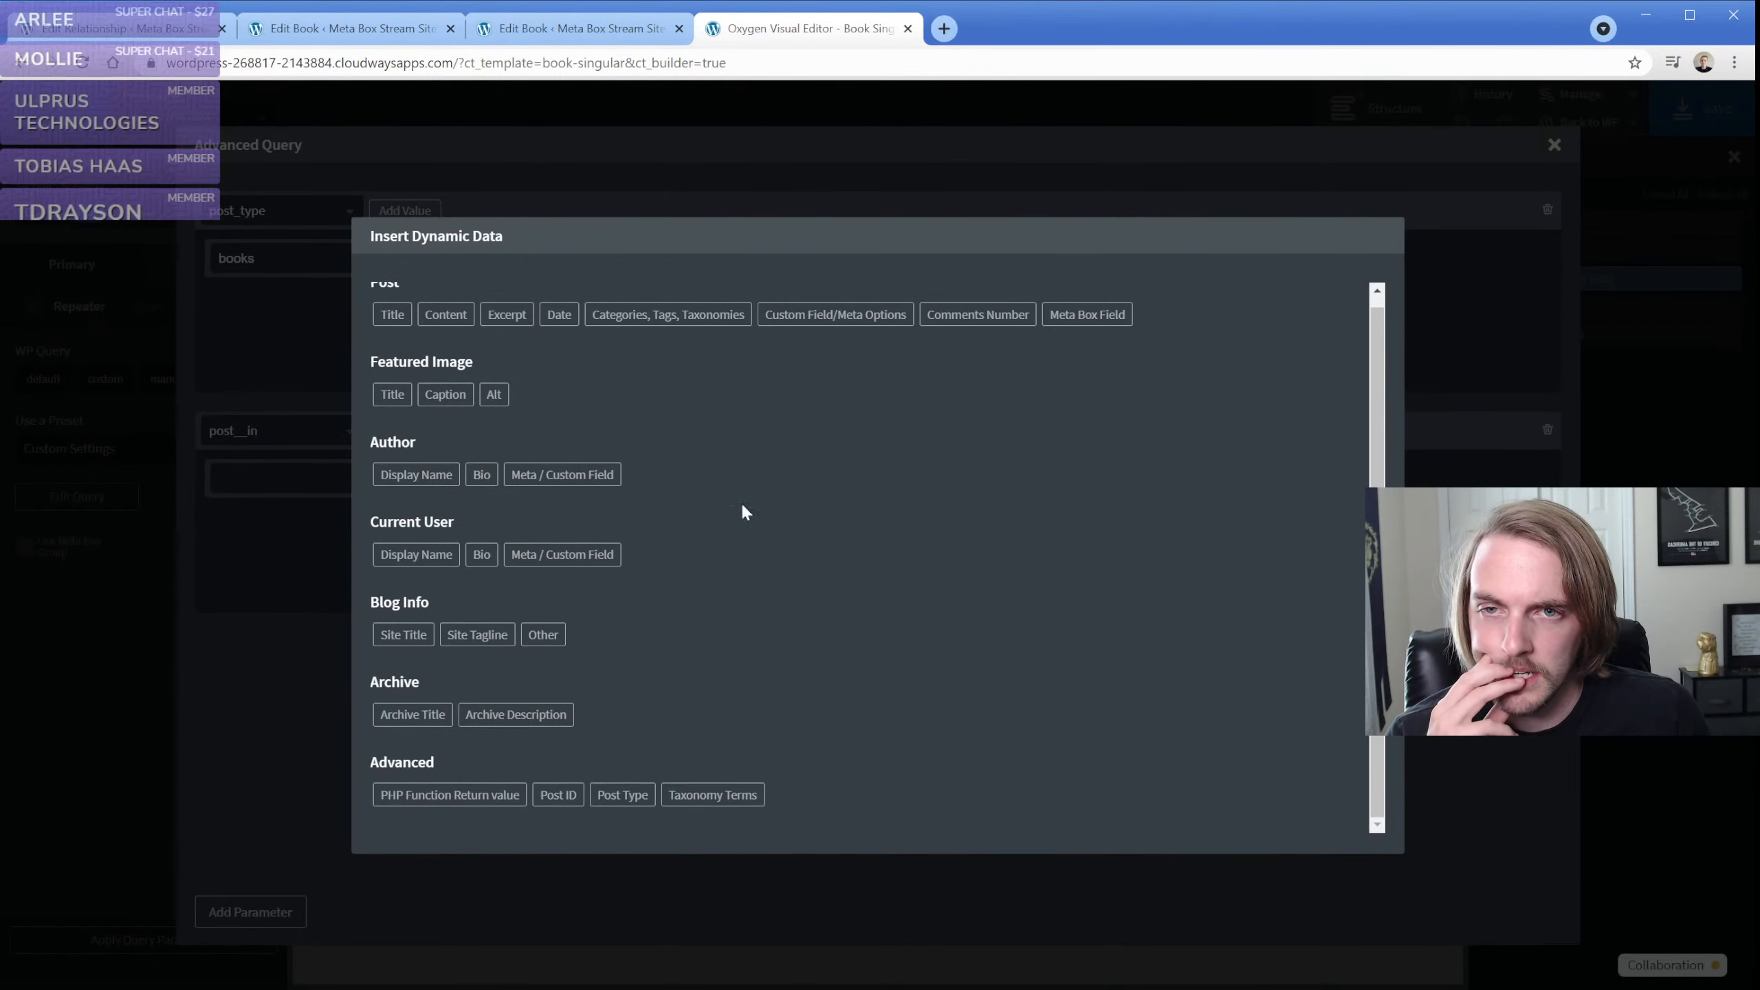
Check the relationship ID in the books relationship's settings, then return to the dynamic data choices
left_click(131, 38)
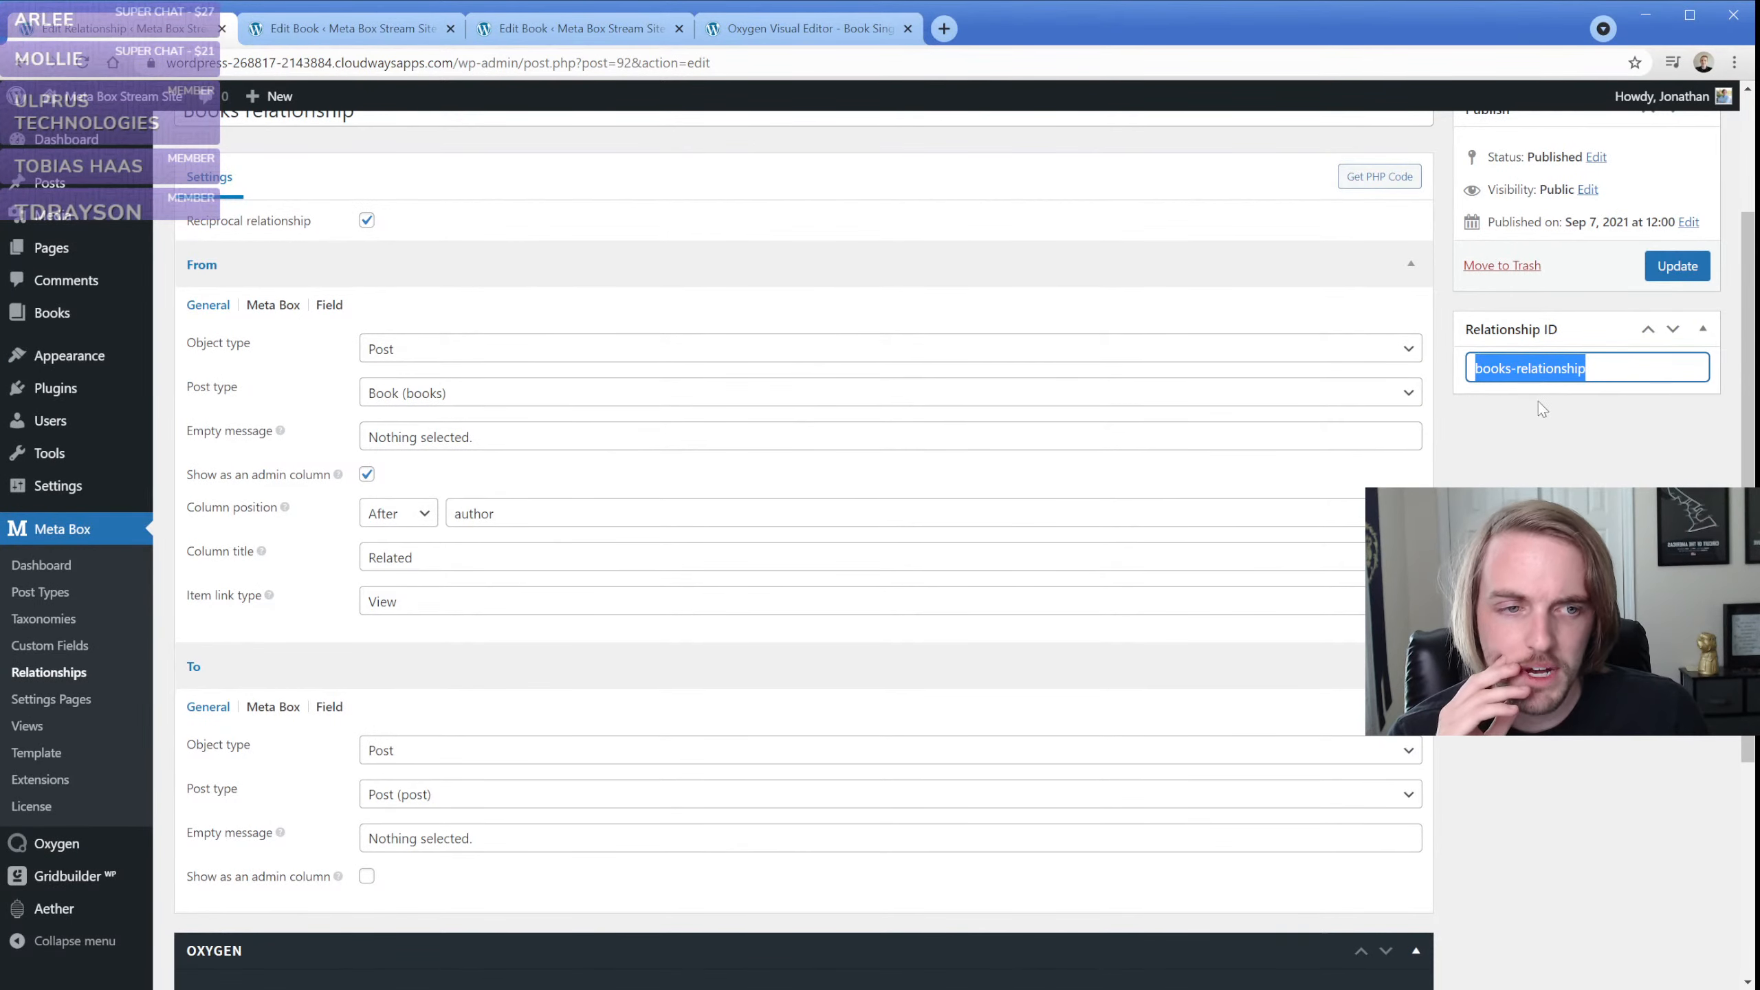
scroll(776, 438, "up", 2)
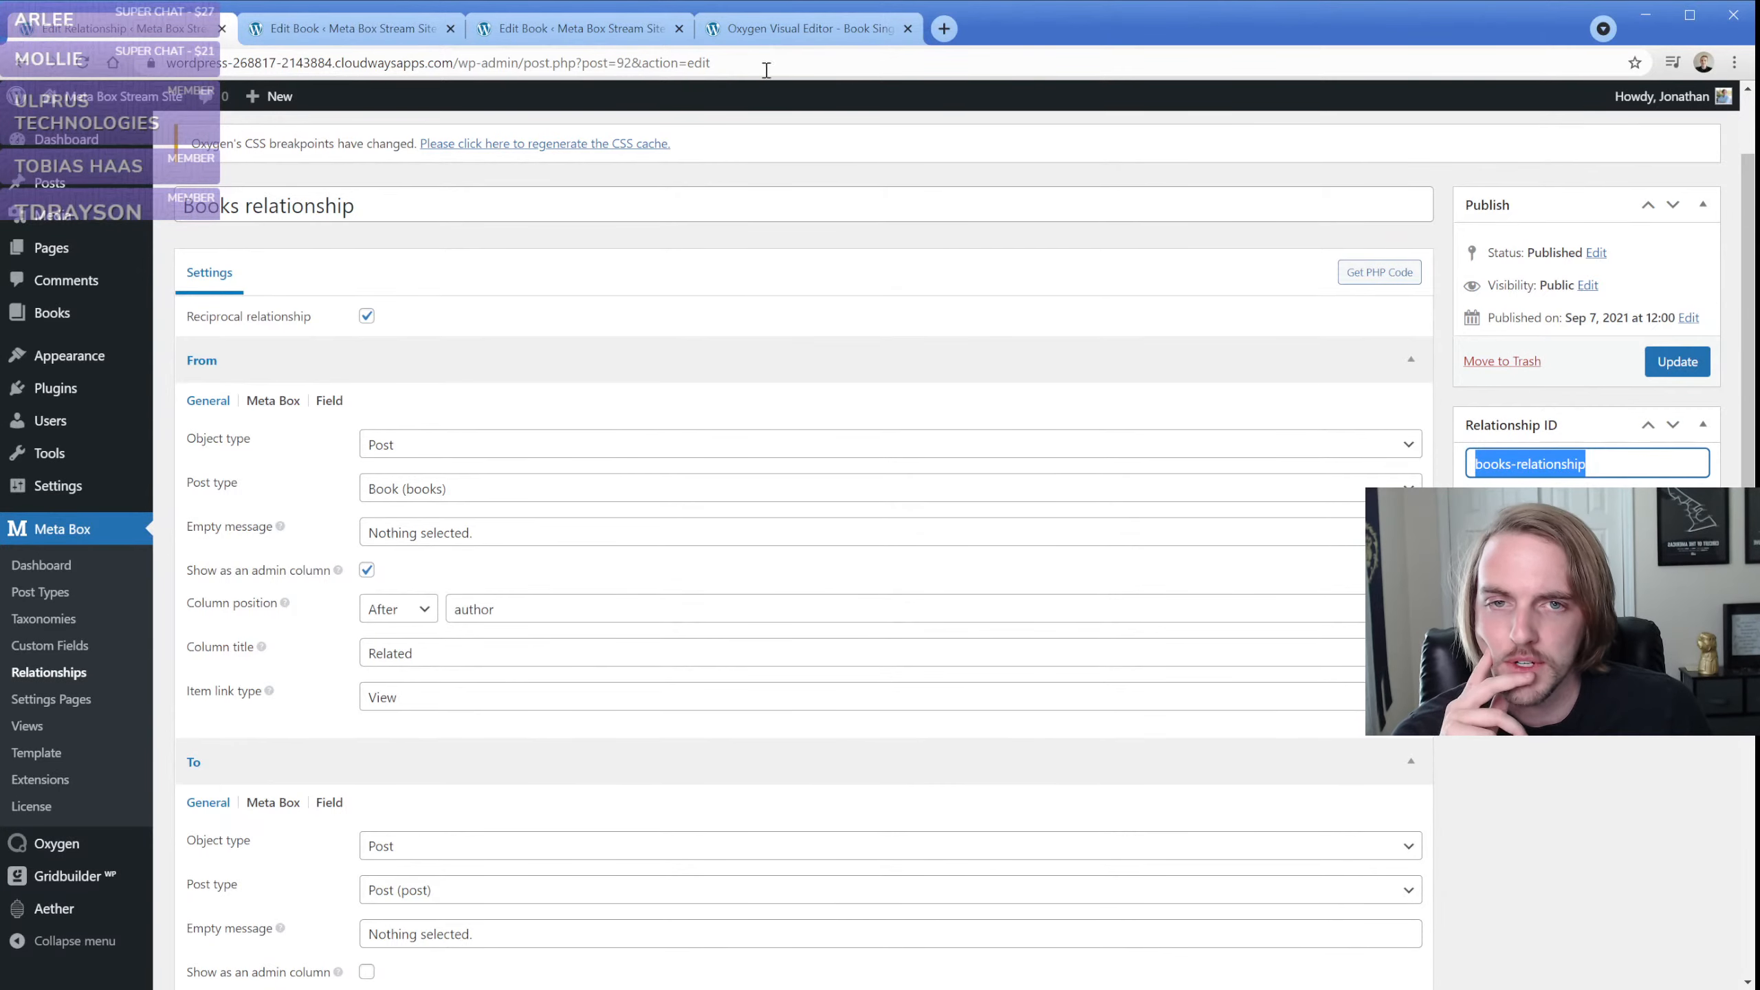
left_click(767, 28)
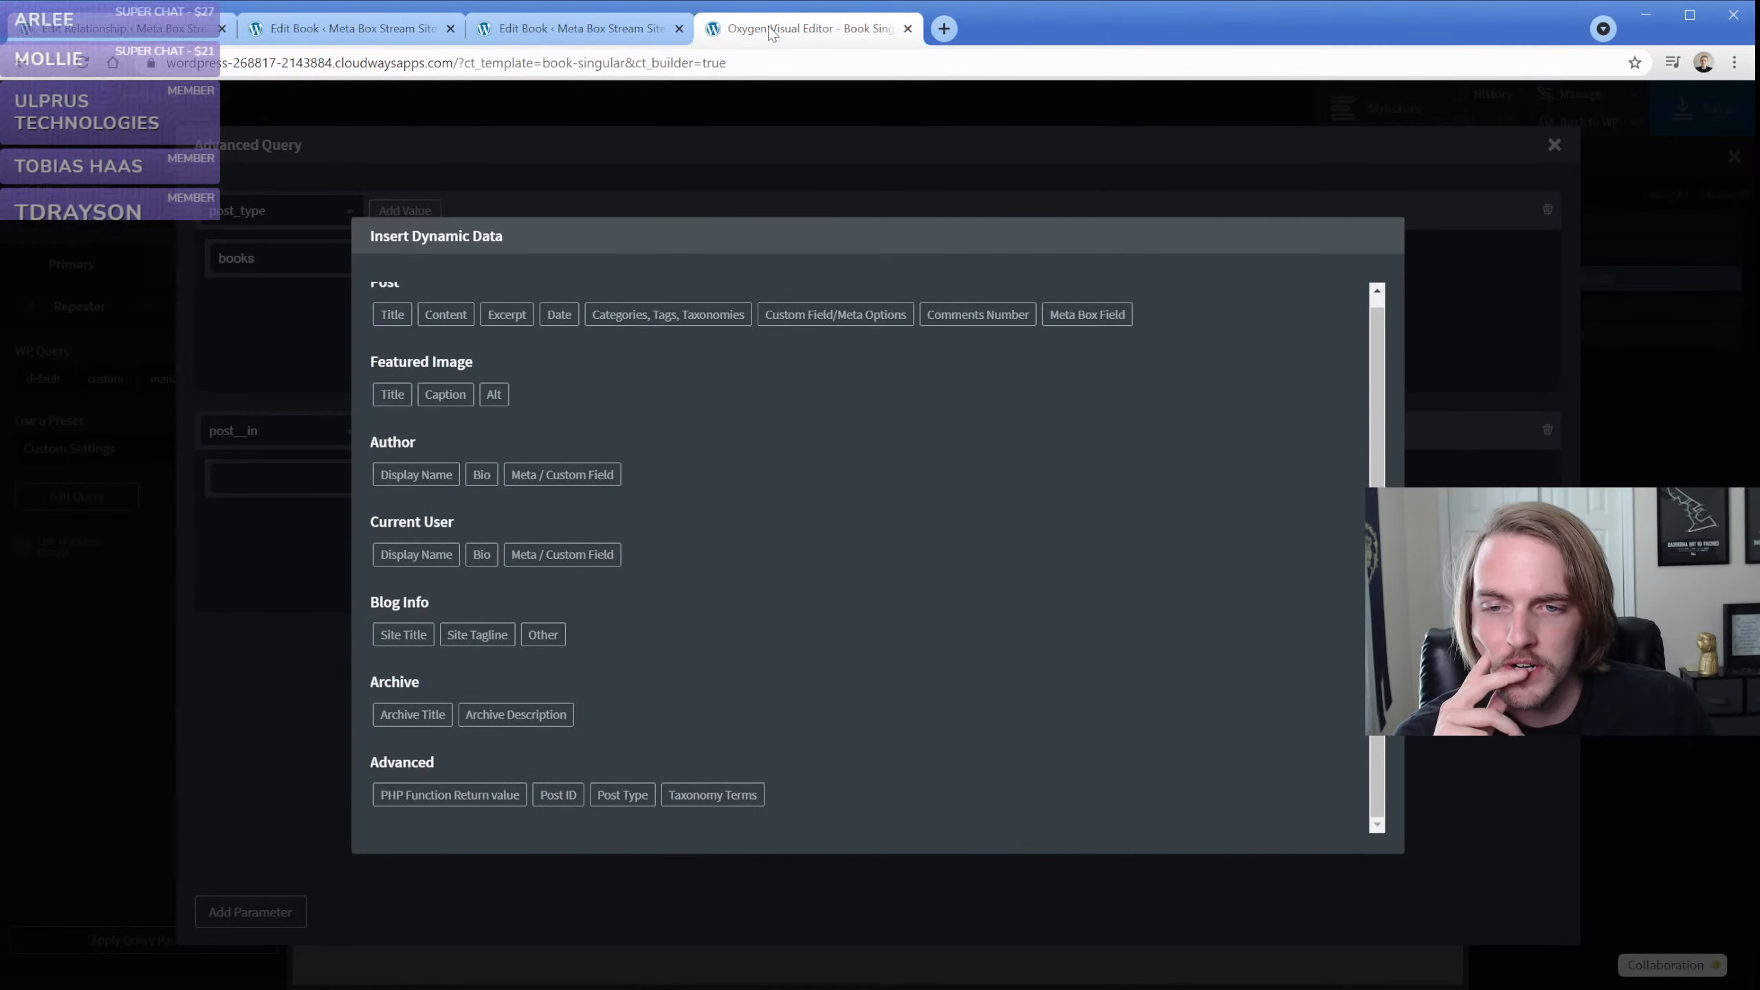
Use a PHP function return value for post__in, with books-relationship as the function argument
left_click(447, 798)
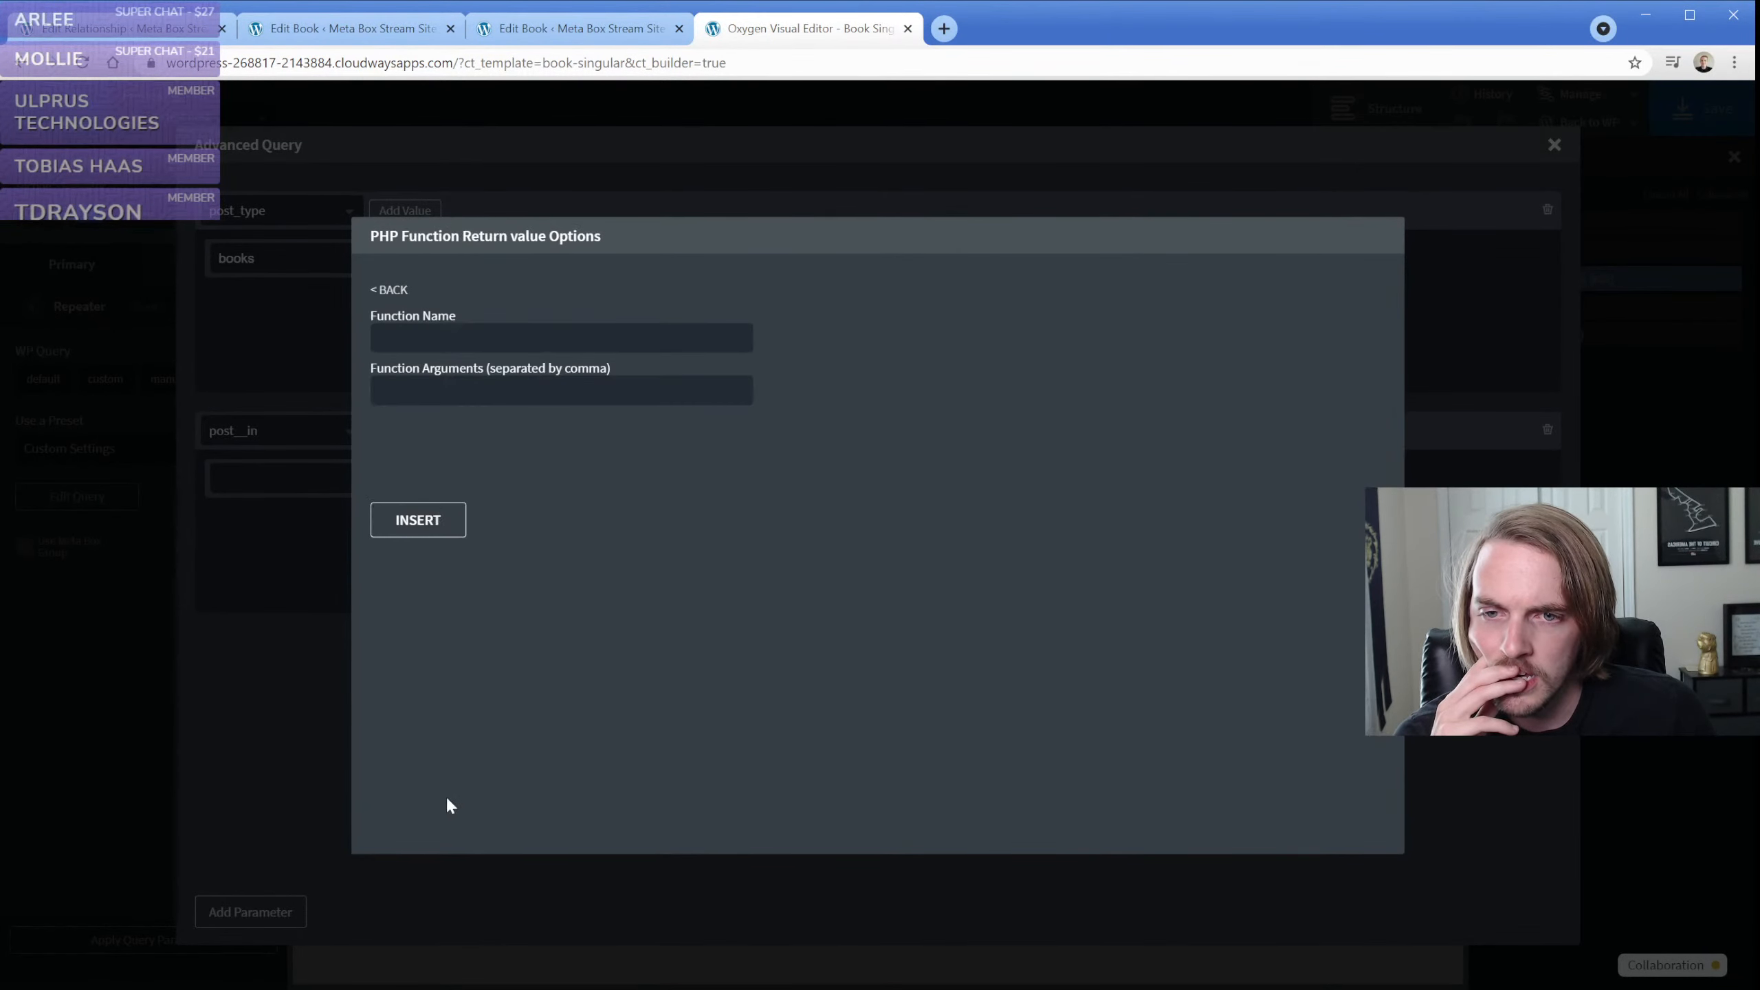
left_click(519, 341)
left_click(520, 391)
type("books-relationship")
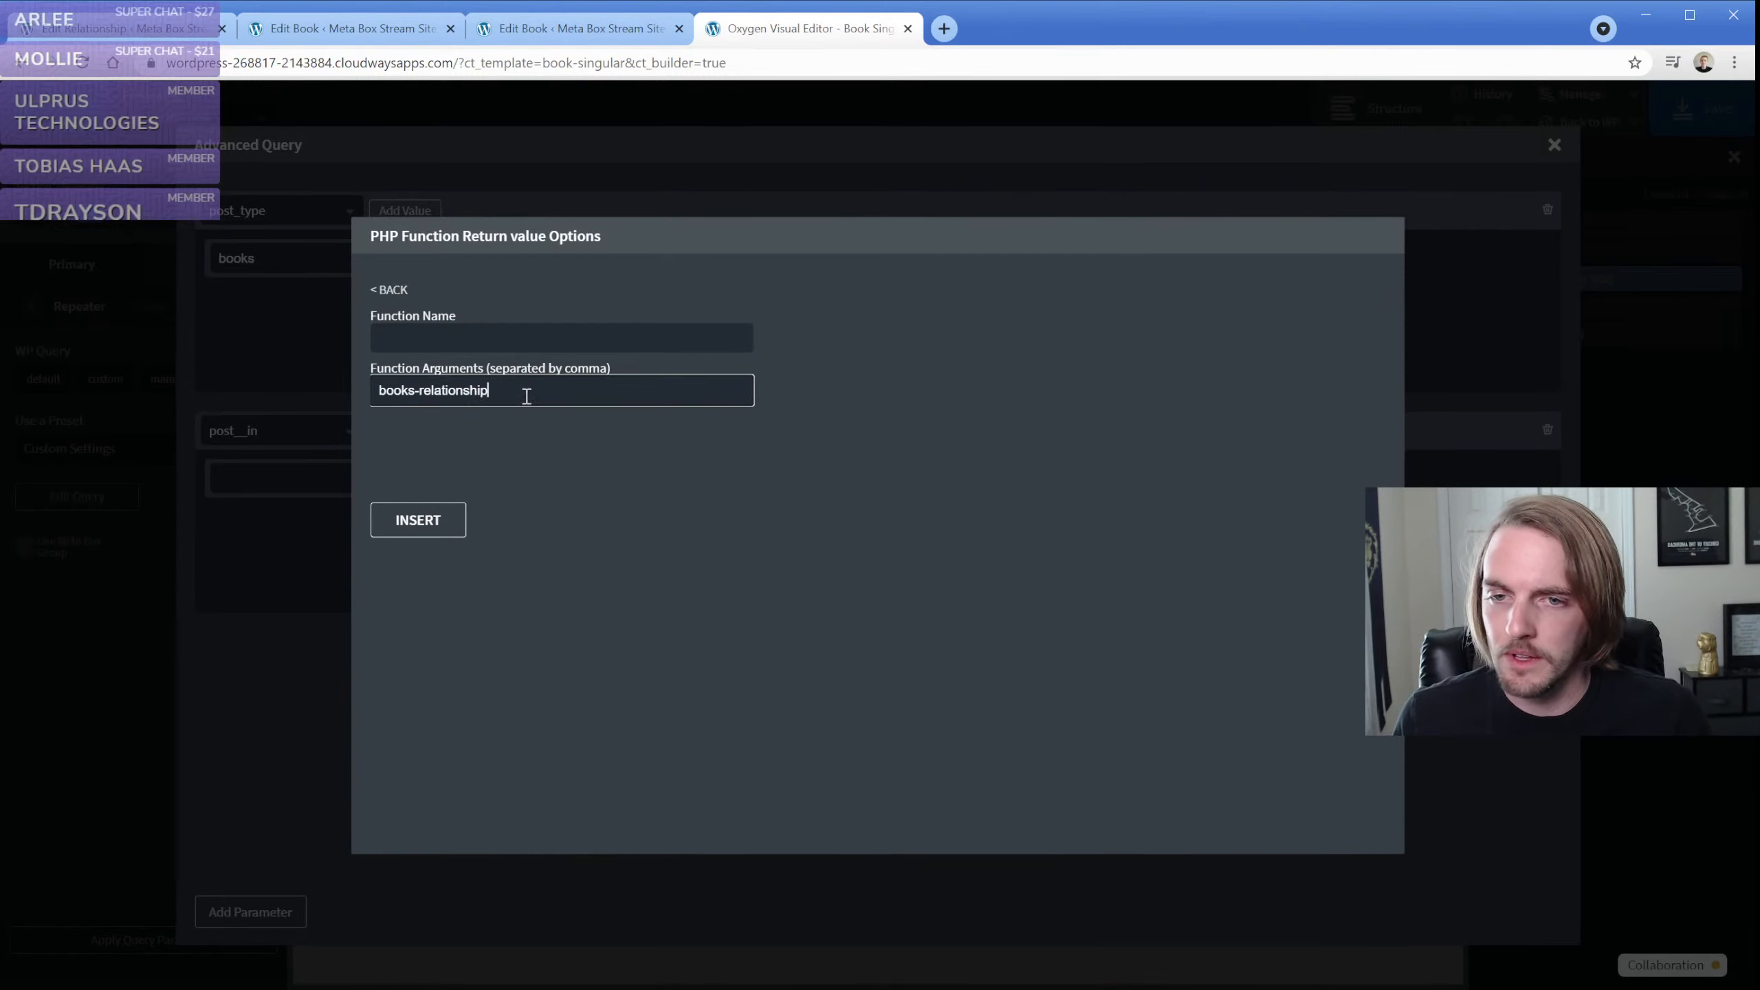
left_click(507, 337)
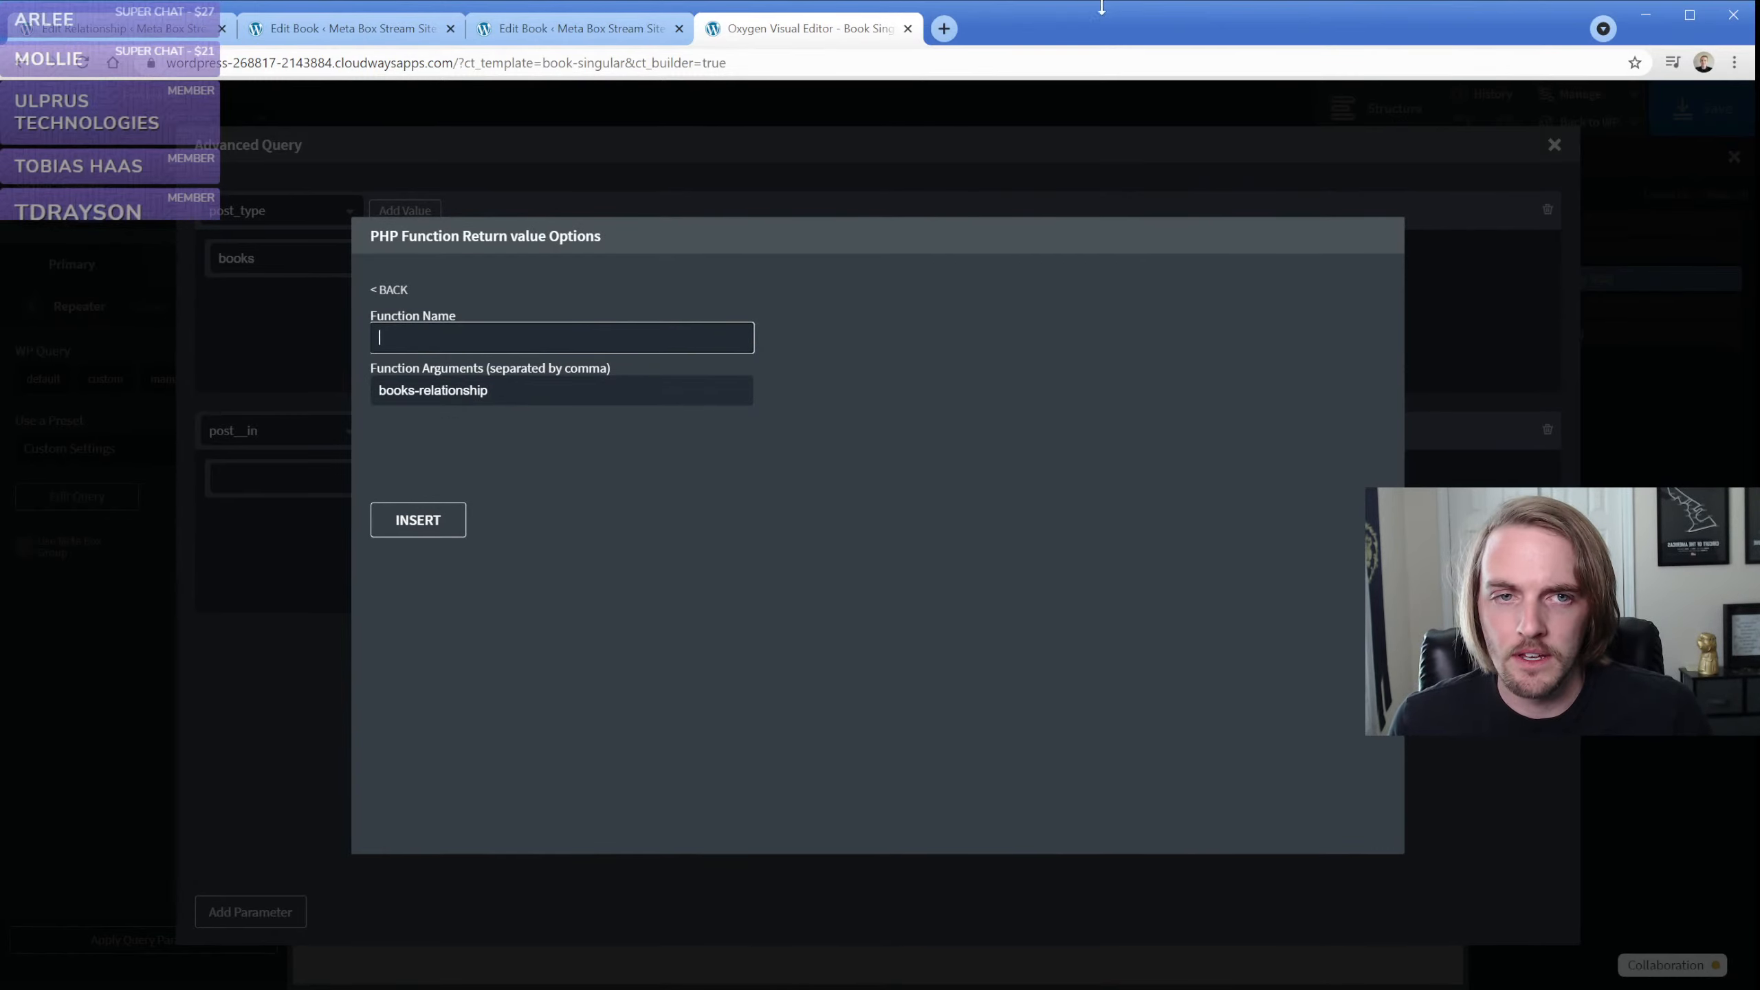
key("alt+Tab")
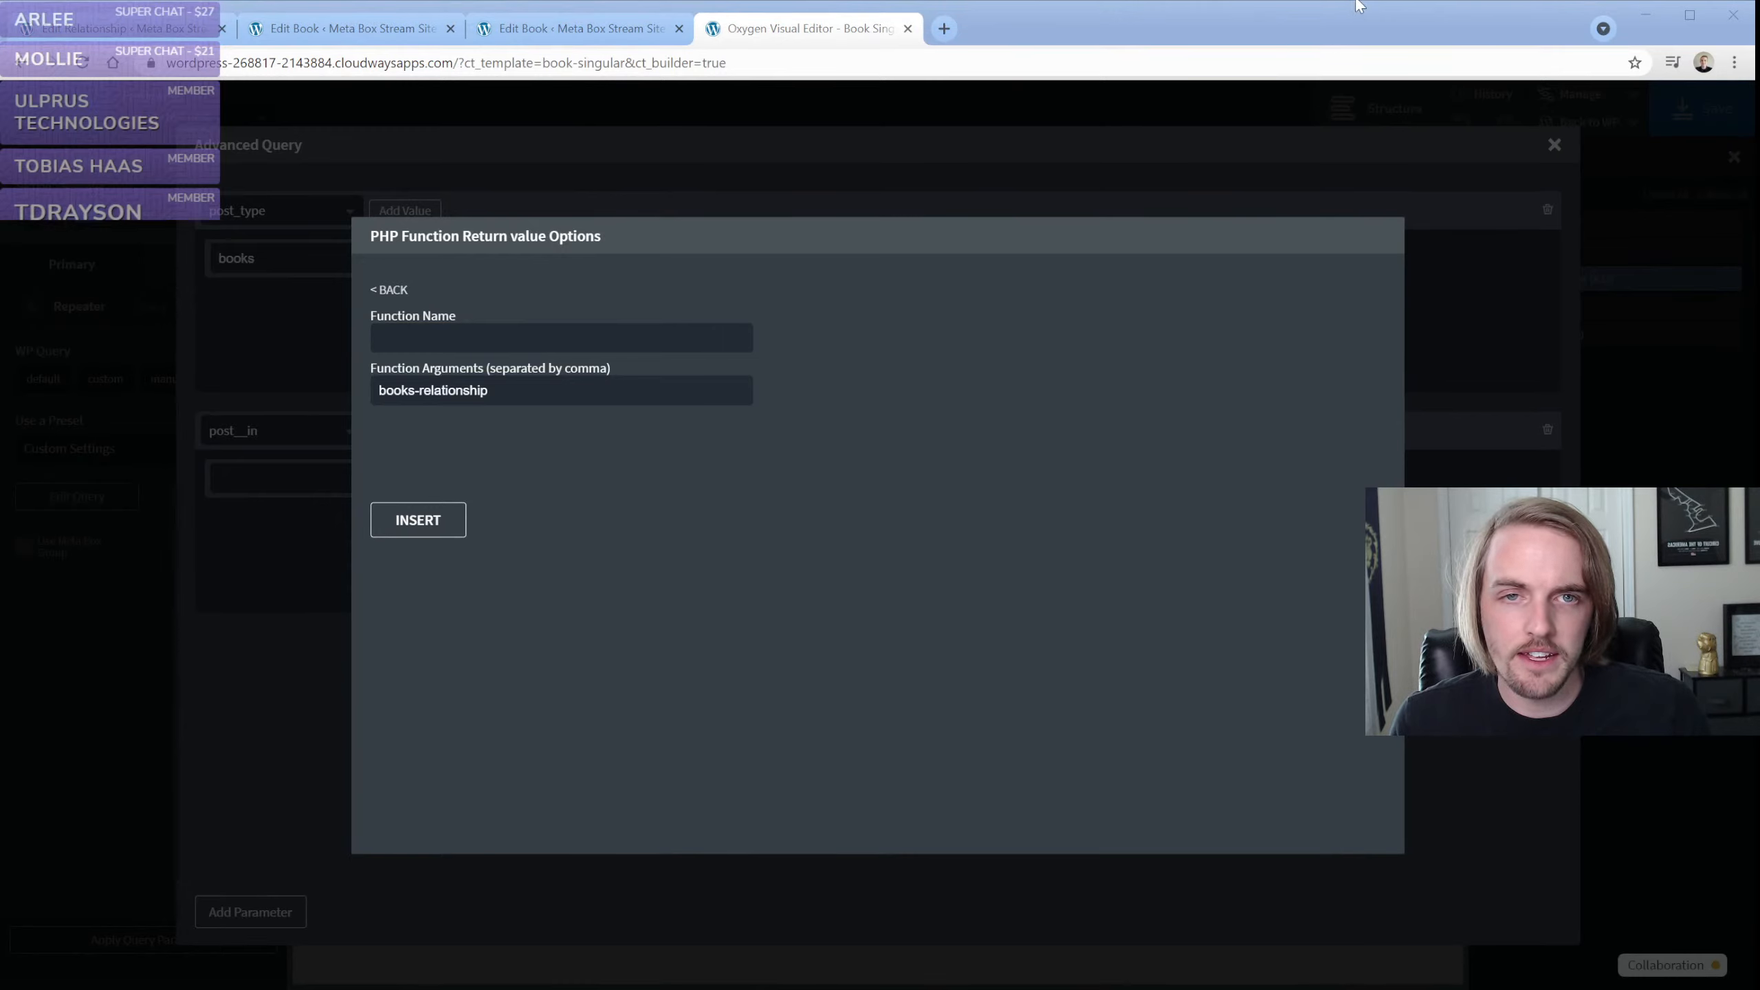
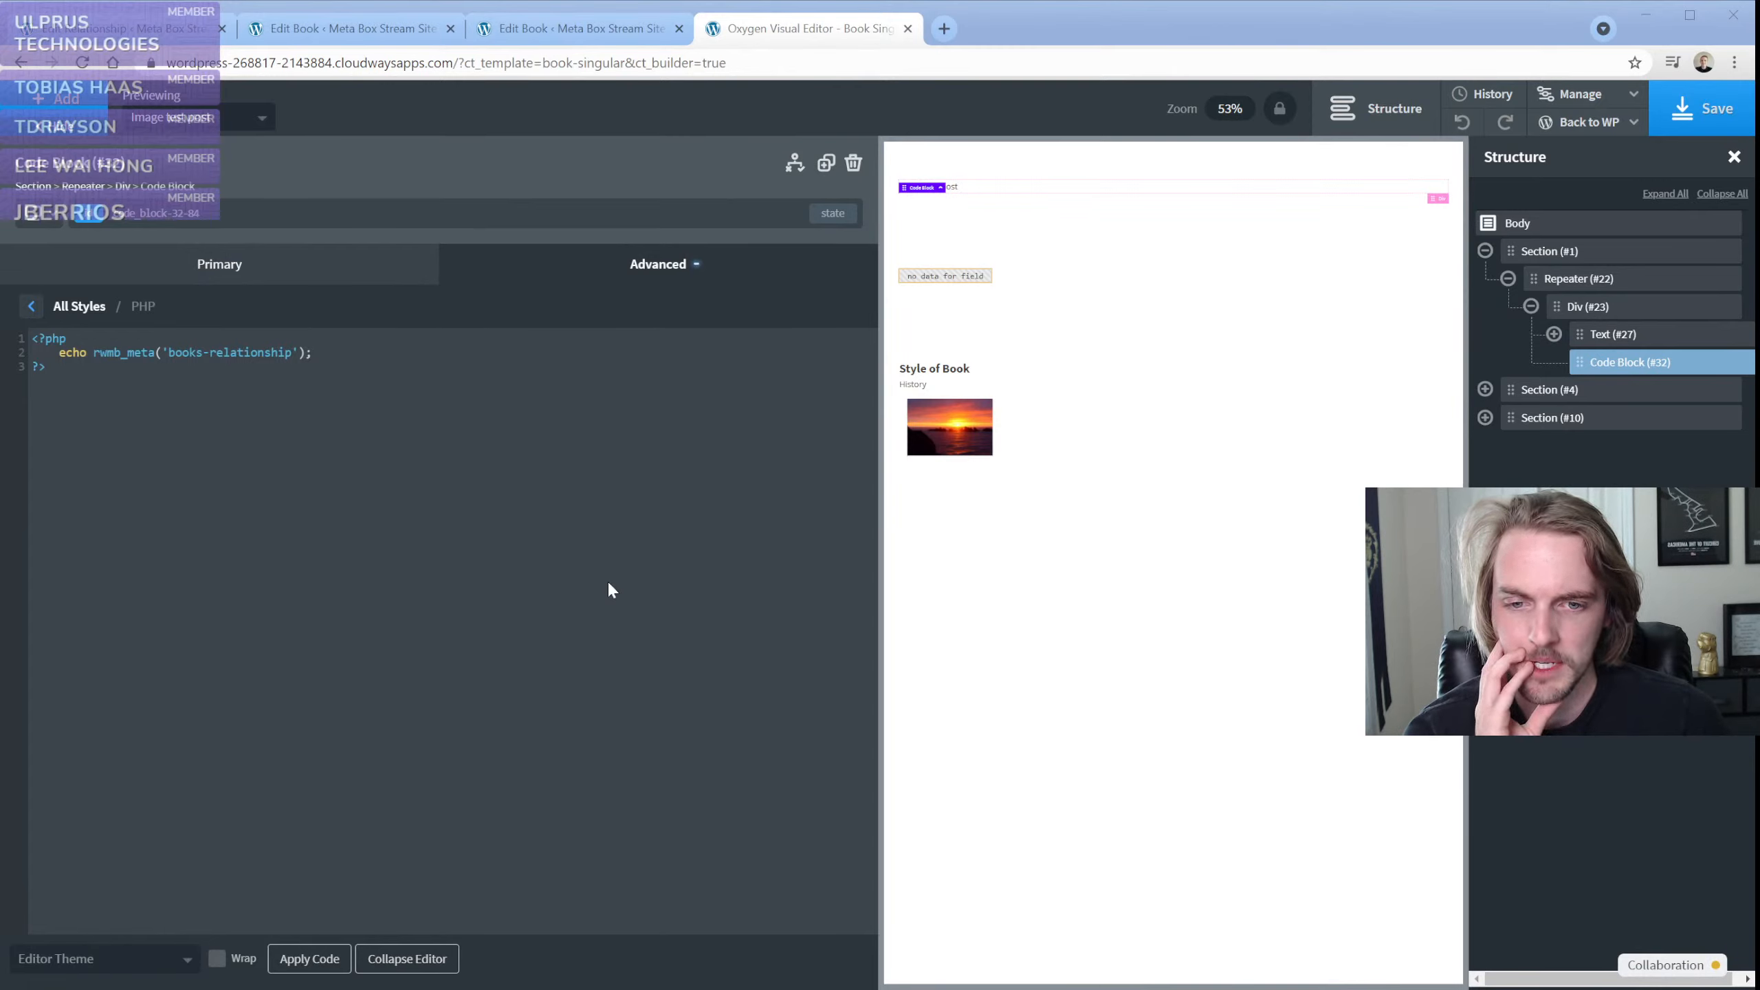
Open the repeater's advanced query and change its post__in parameter to meta_query
left_click(48, 539)
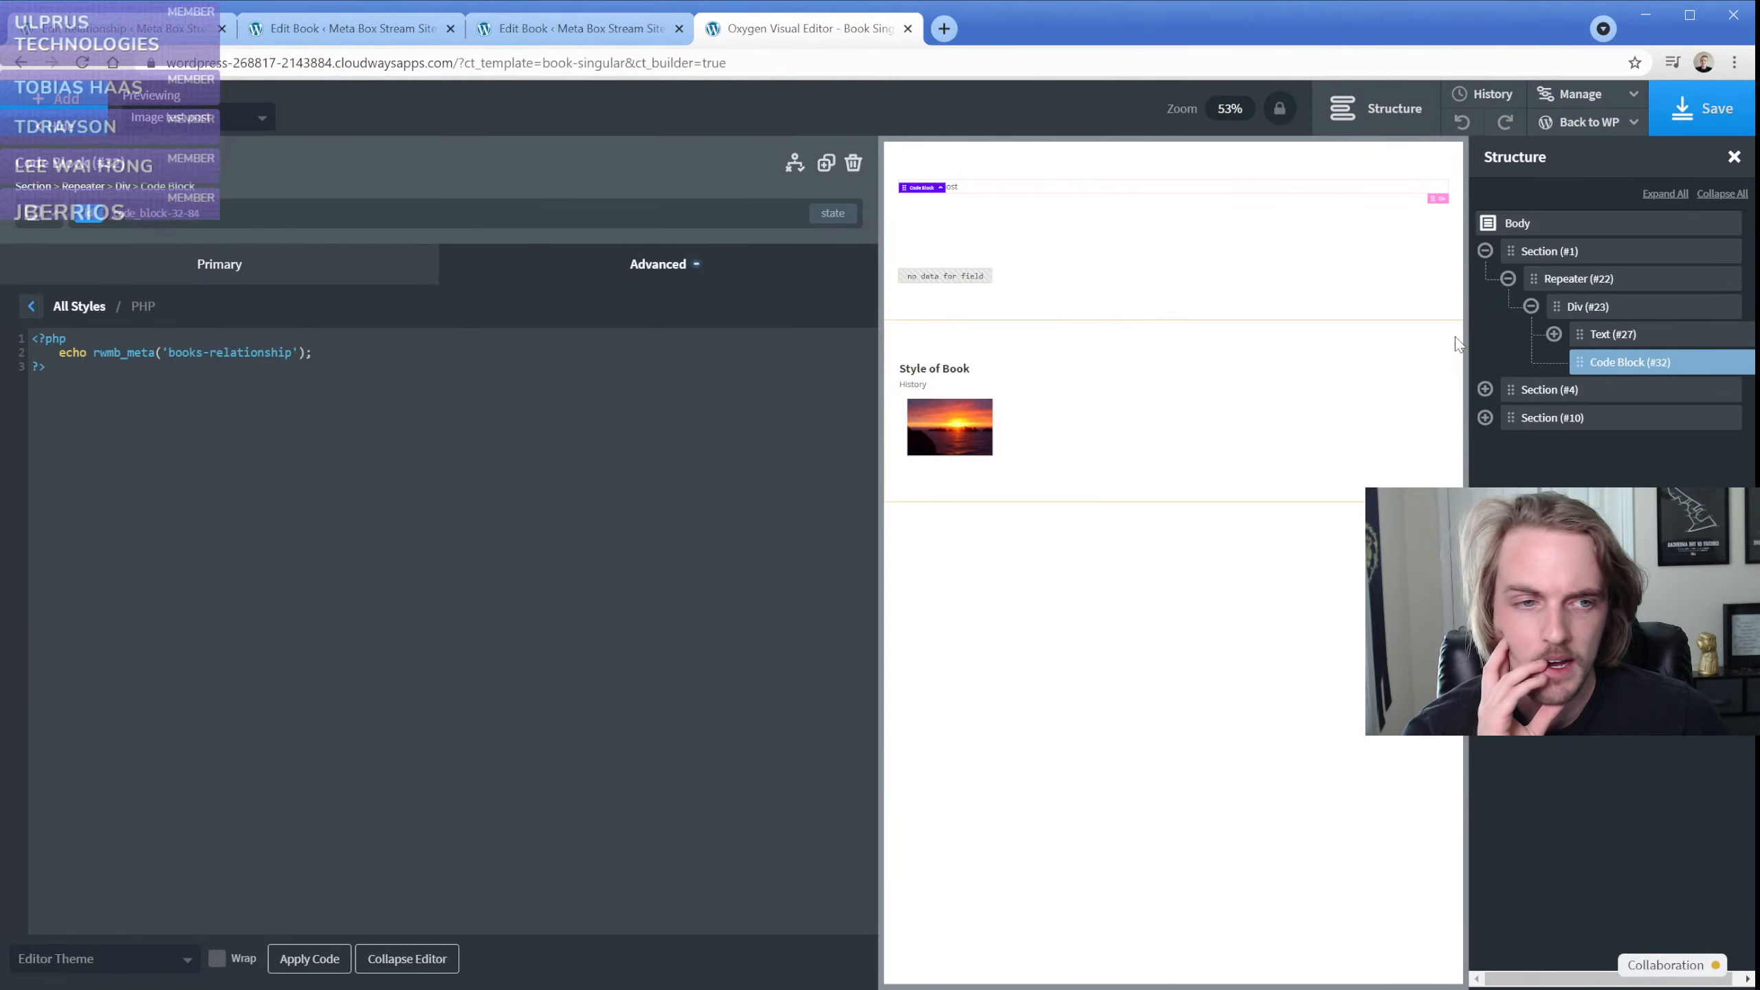
left_click(1587, 277)
left_click(166, 324)
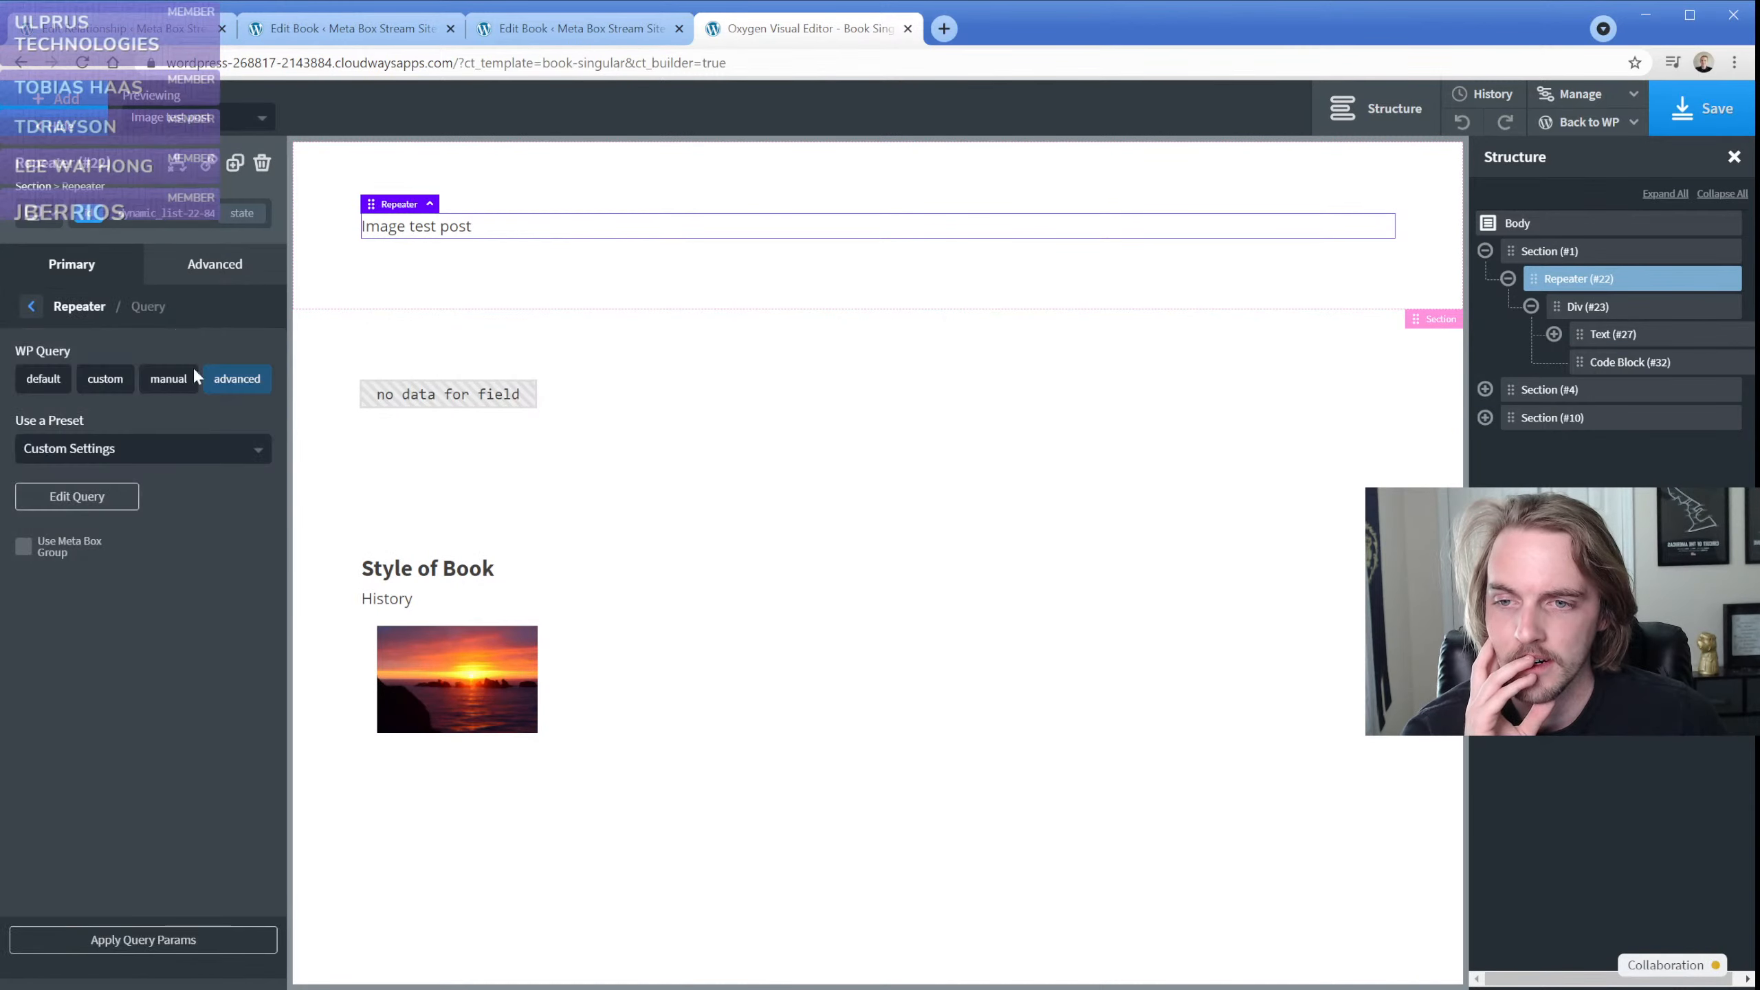
left_click(77, 497)
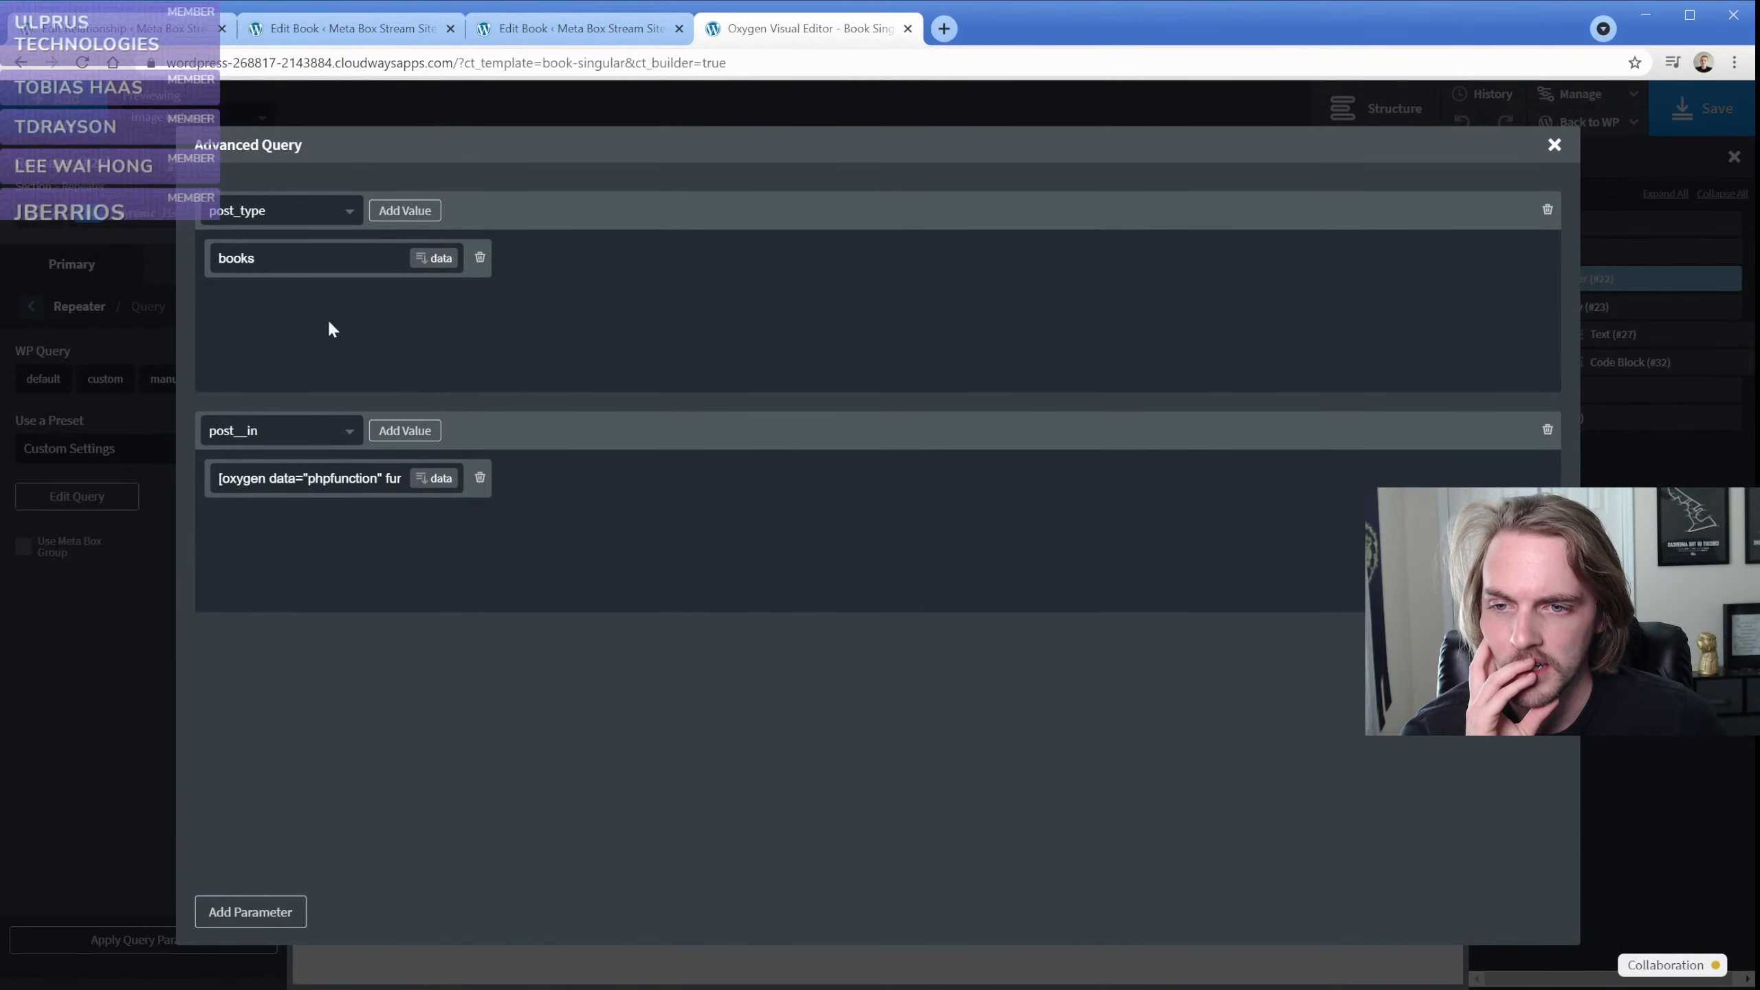
left_click(316, 430)
scroll(262, 546, "down", 4)
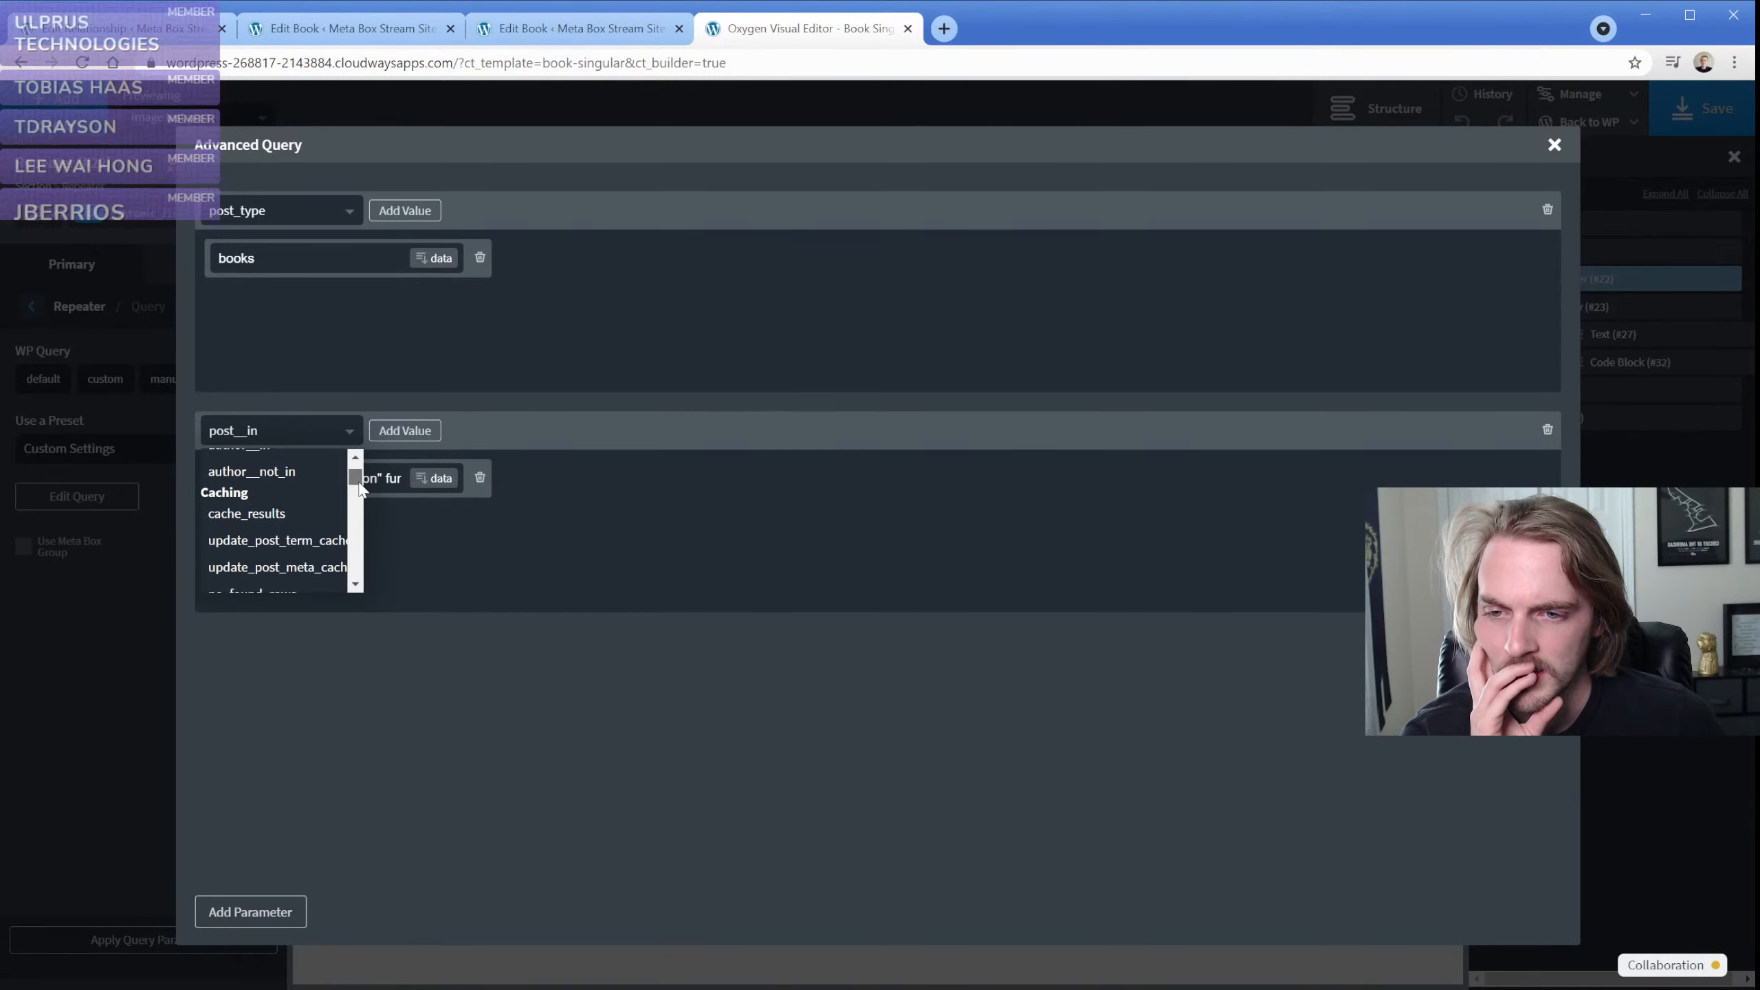
scroll(262, 546, "down", 5)
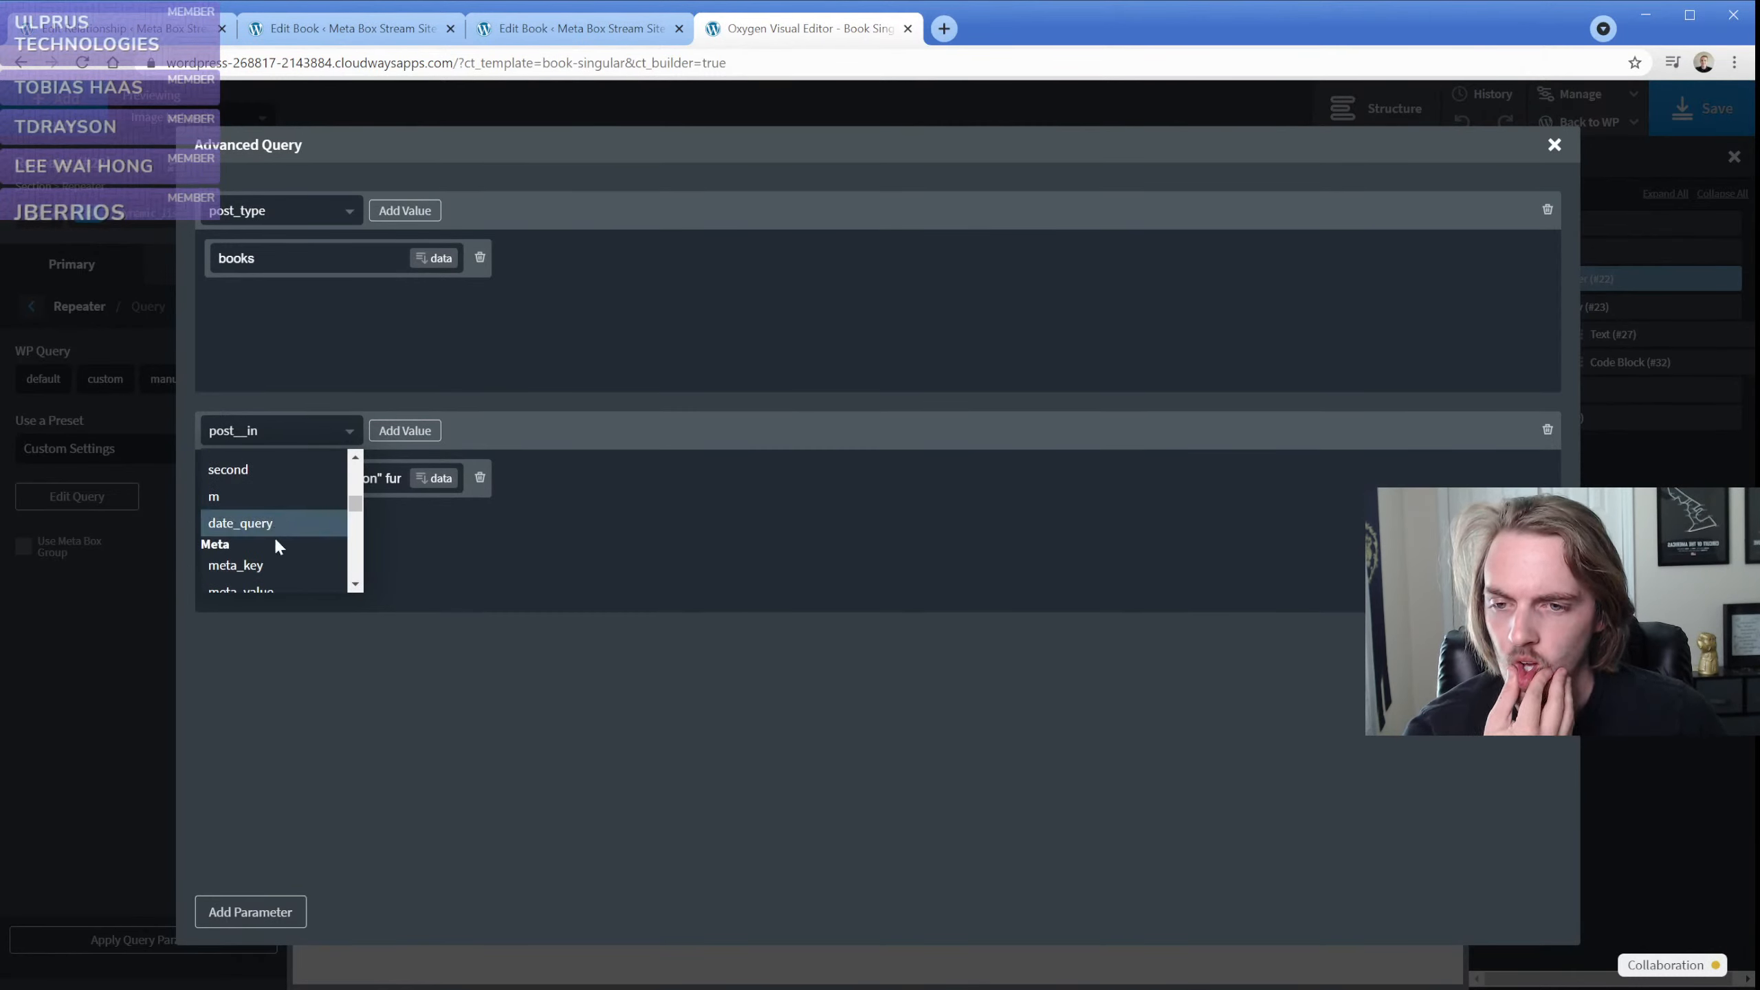
scroll(280, 534, "down", 2)
scroll(284, 548, "down", 2)
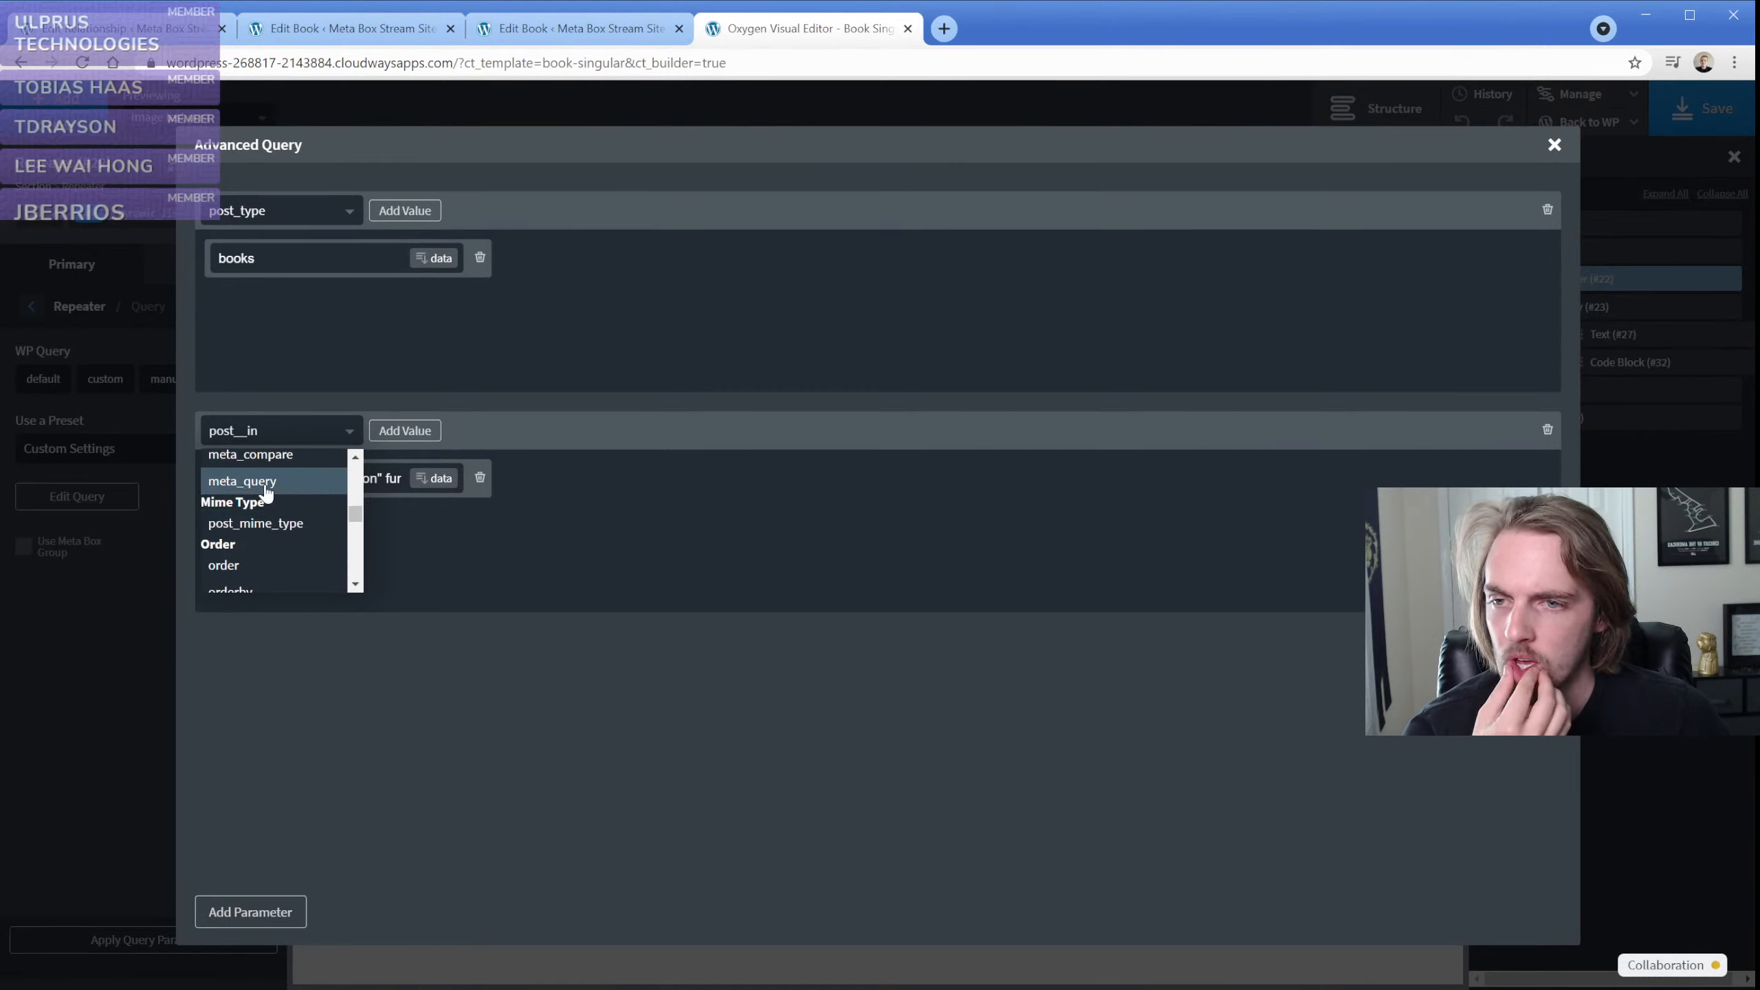
left_click(265, 487)
Add an array value to the repeater's meta_query parameter and close the query editor
left_click(405, 430)
left_click(296, 486)
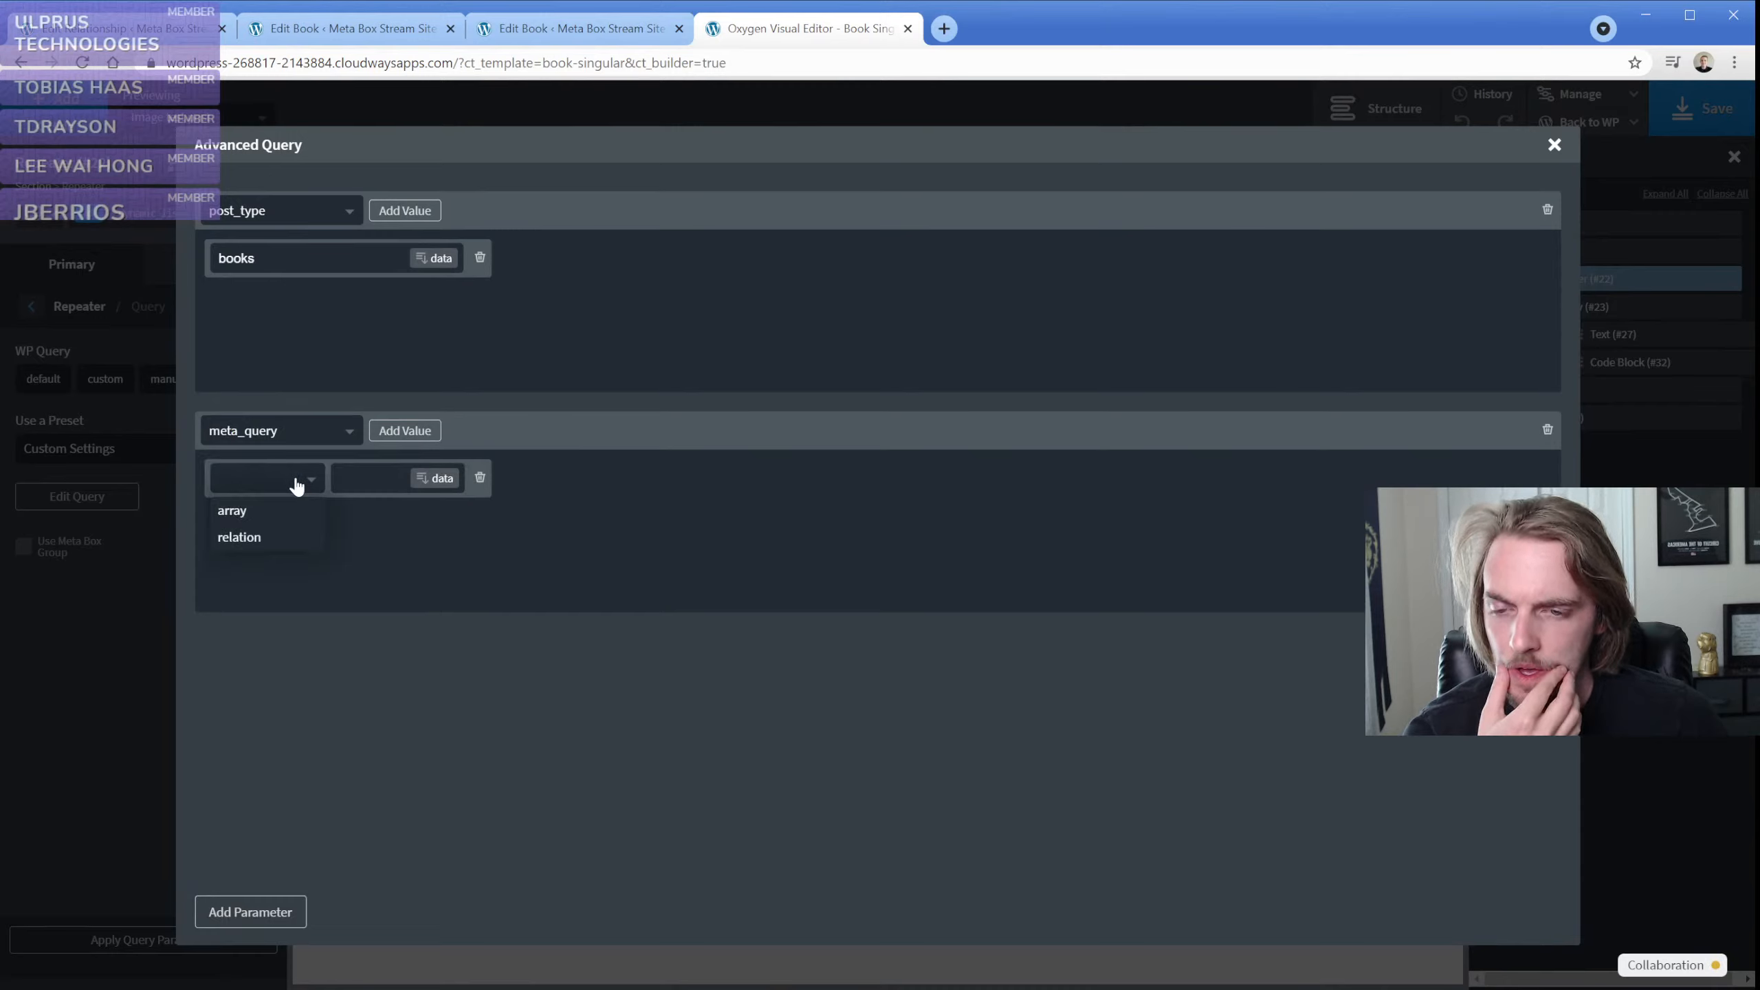
left_click(283, 513)
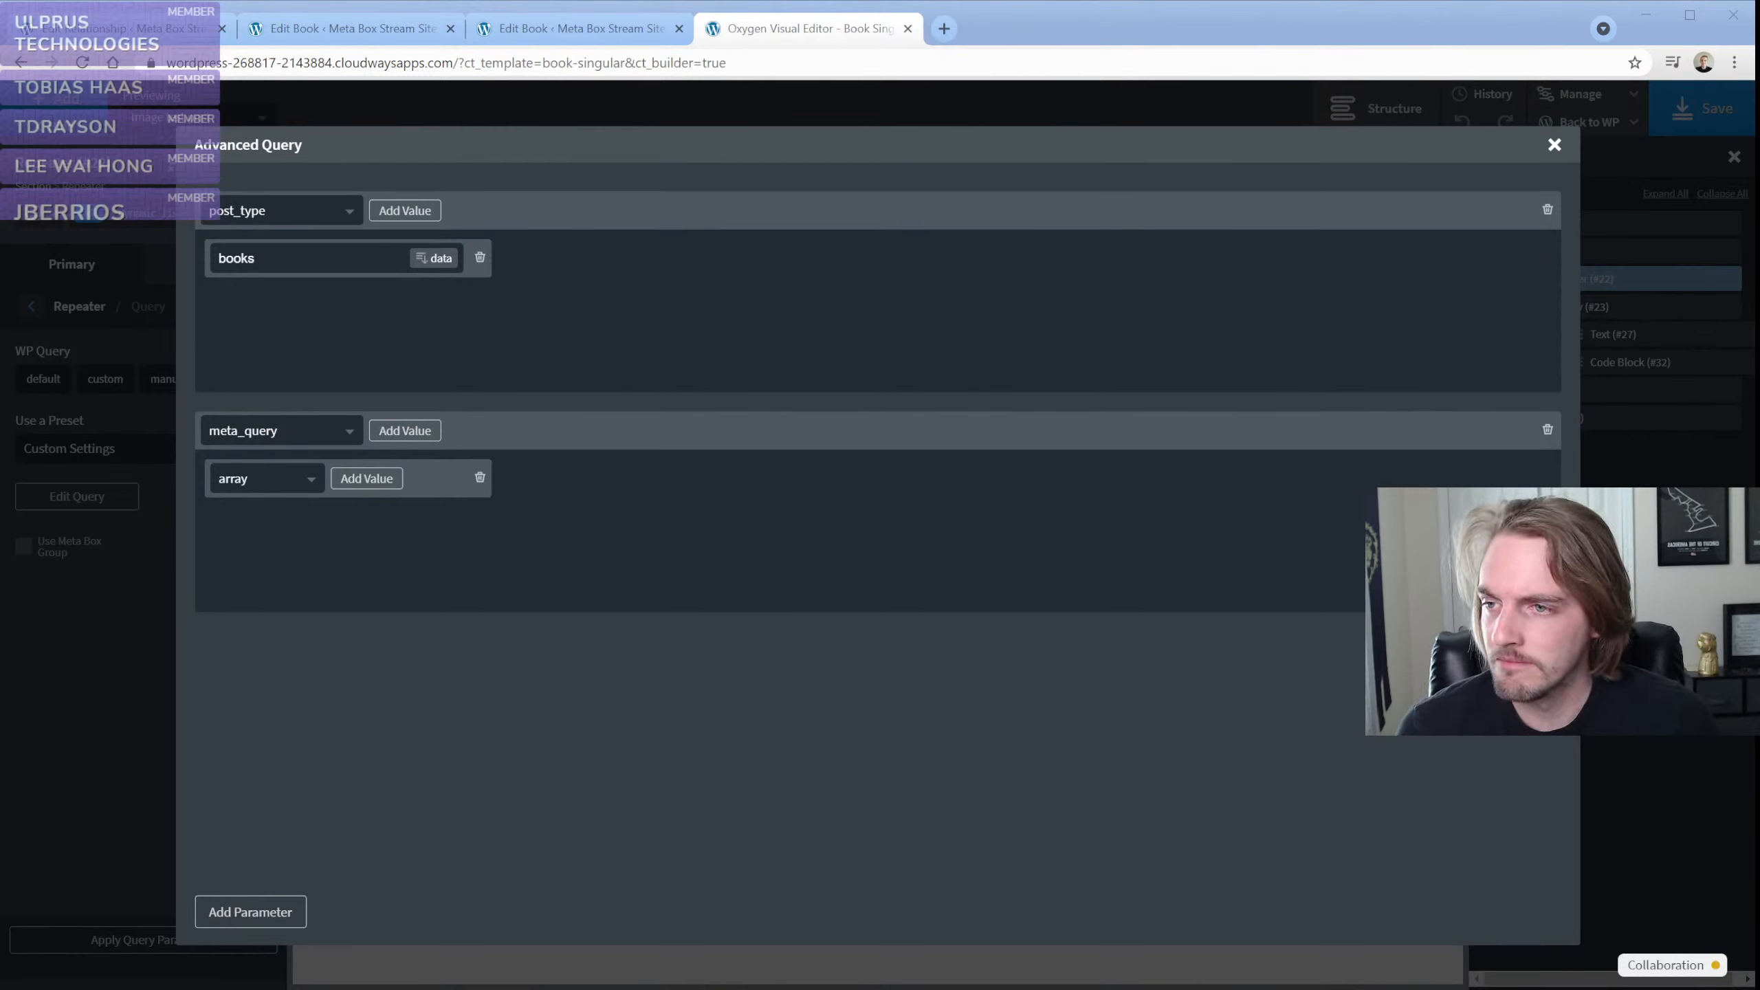
left_click(174, 274)
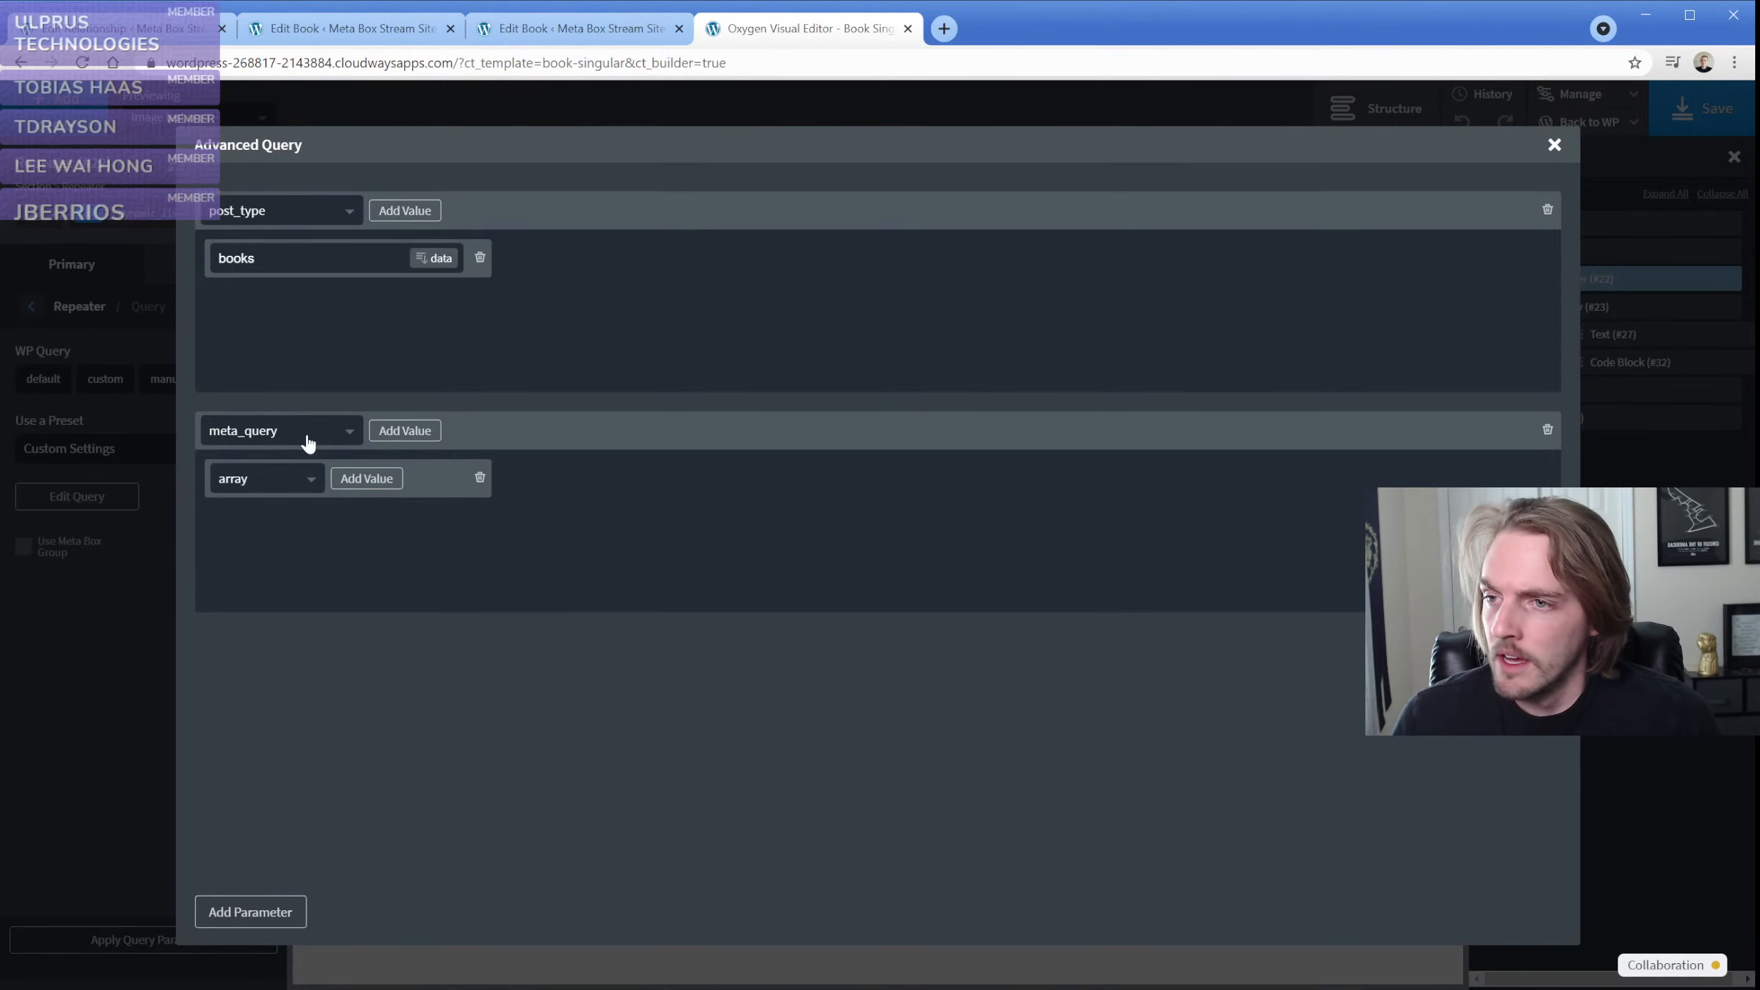
left_click(79, 645)
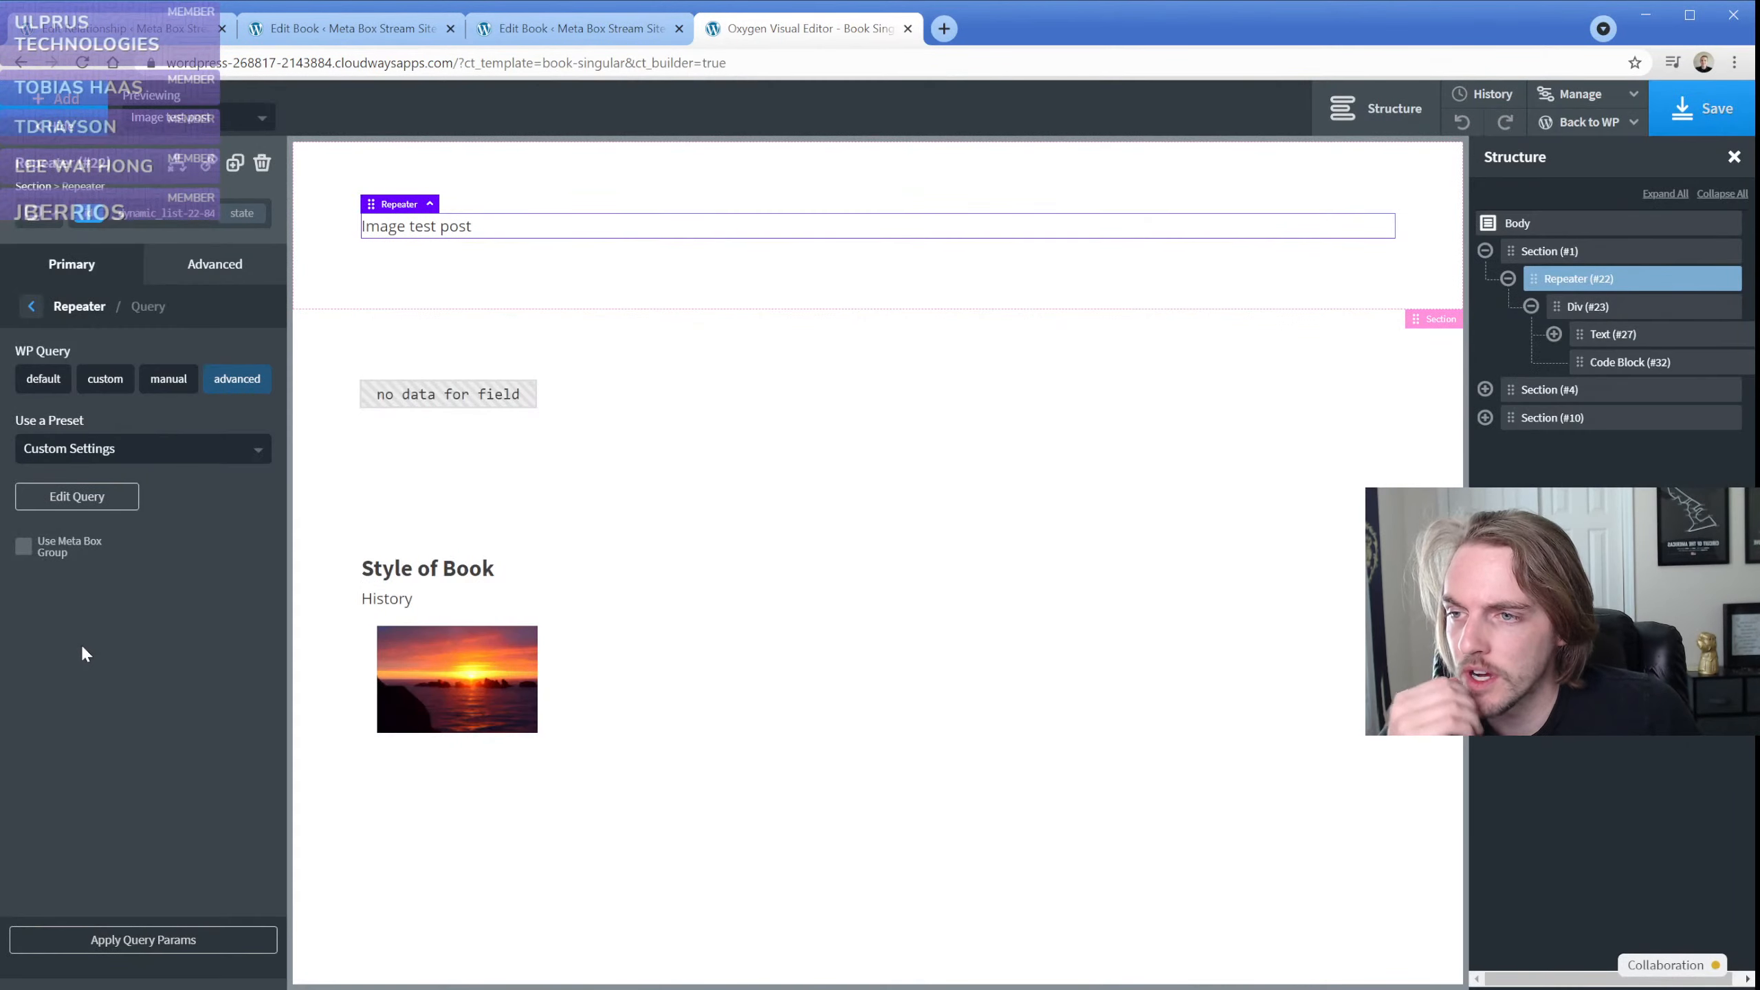
Replace the echo line in the code block's PHP with print_r(rwmb_meta('FIELDNAME'), true);
left_click(1607, 366)
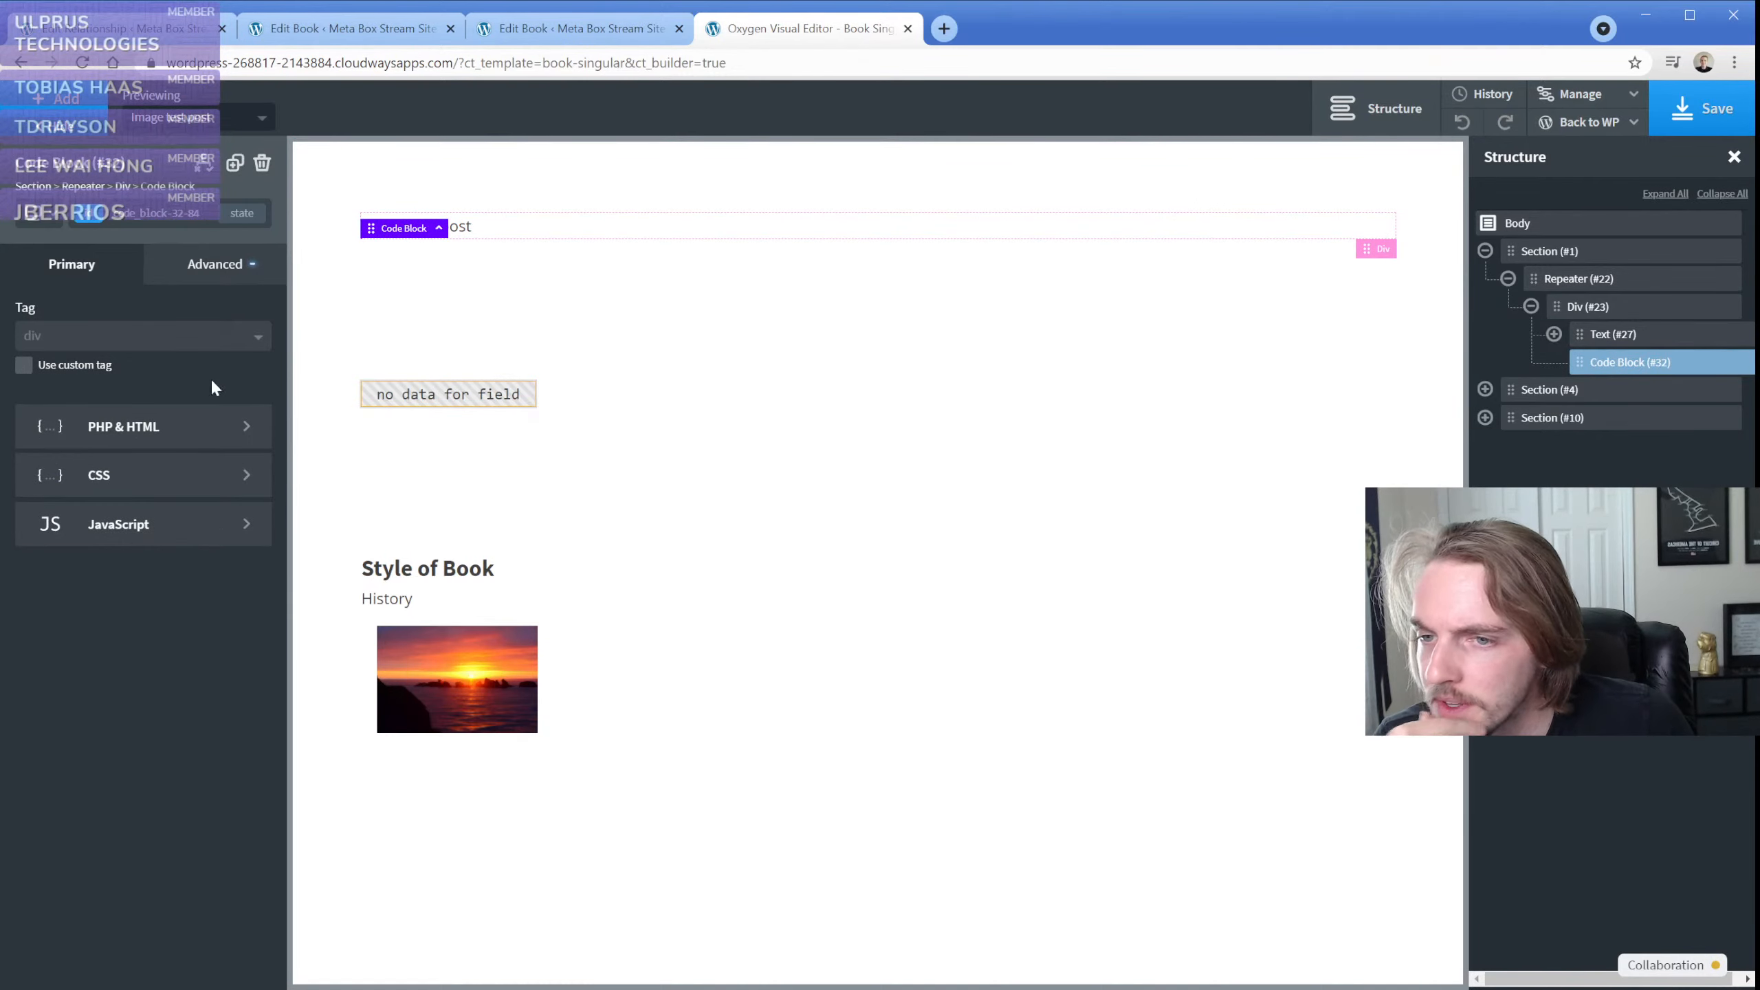
left_click(184, 424)
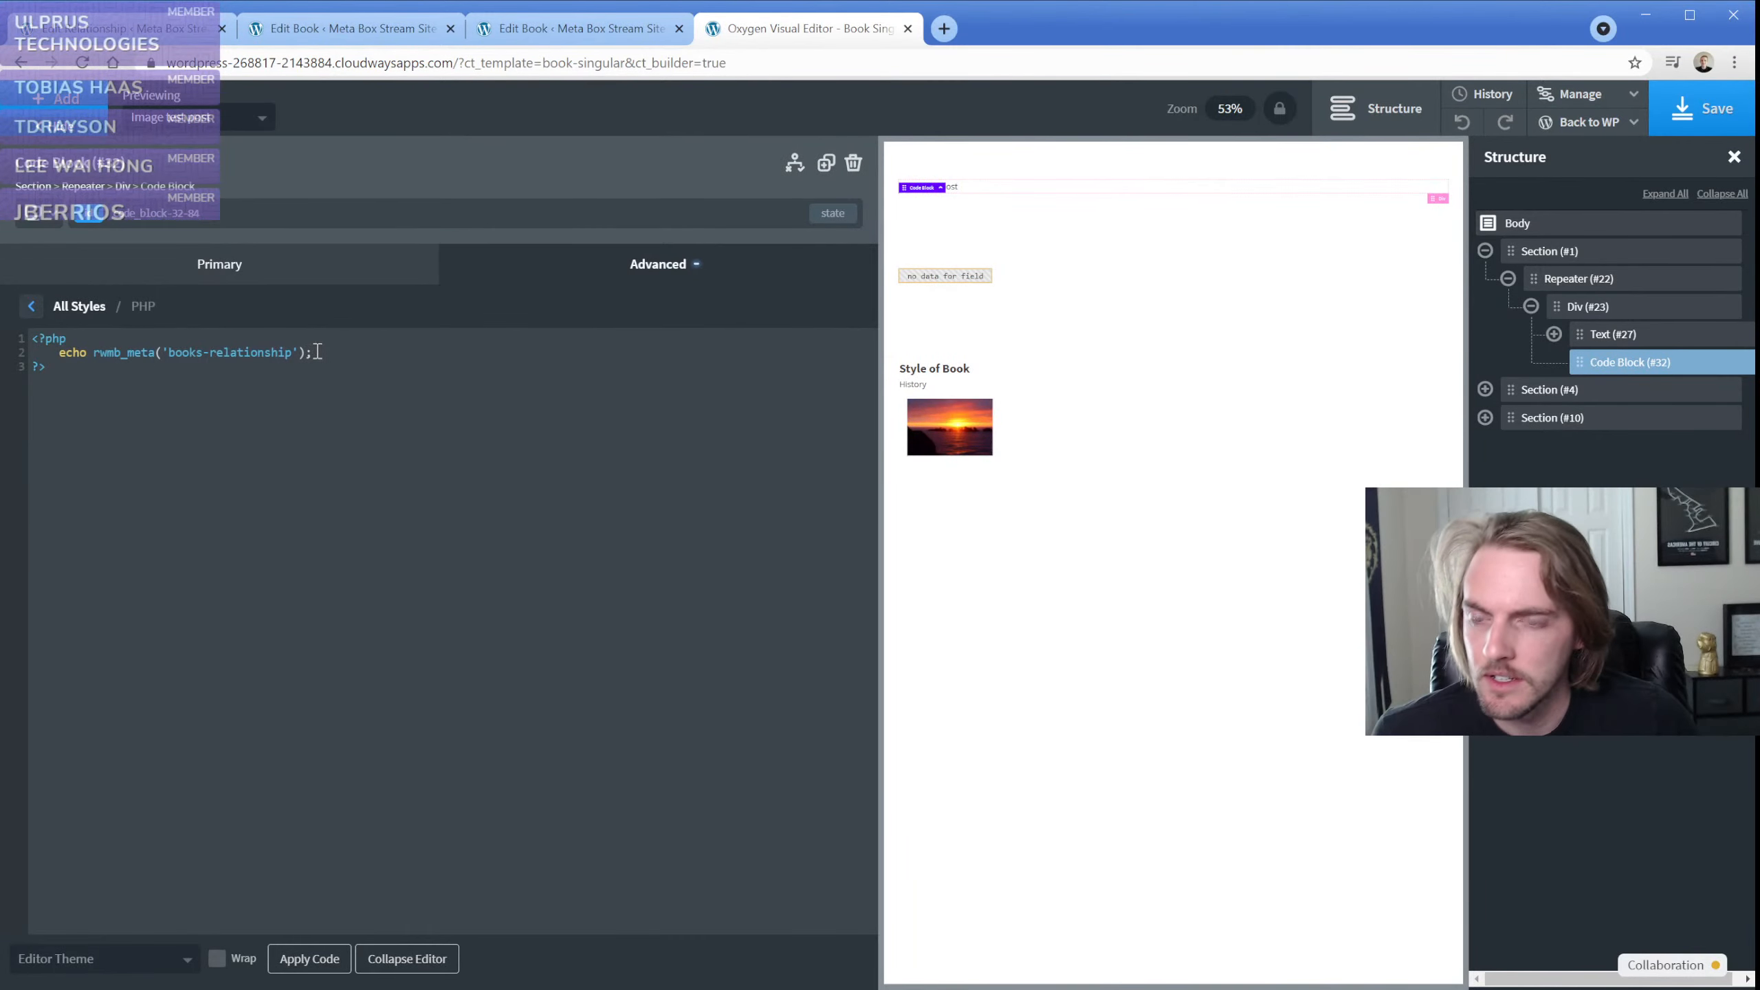
left_click_drag(317, 352, 57, 353)
type("print_r(rwmb_meta('FIELDNAME'), true);")
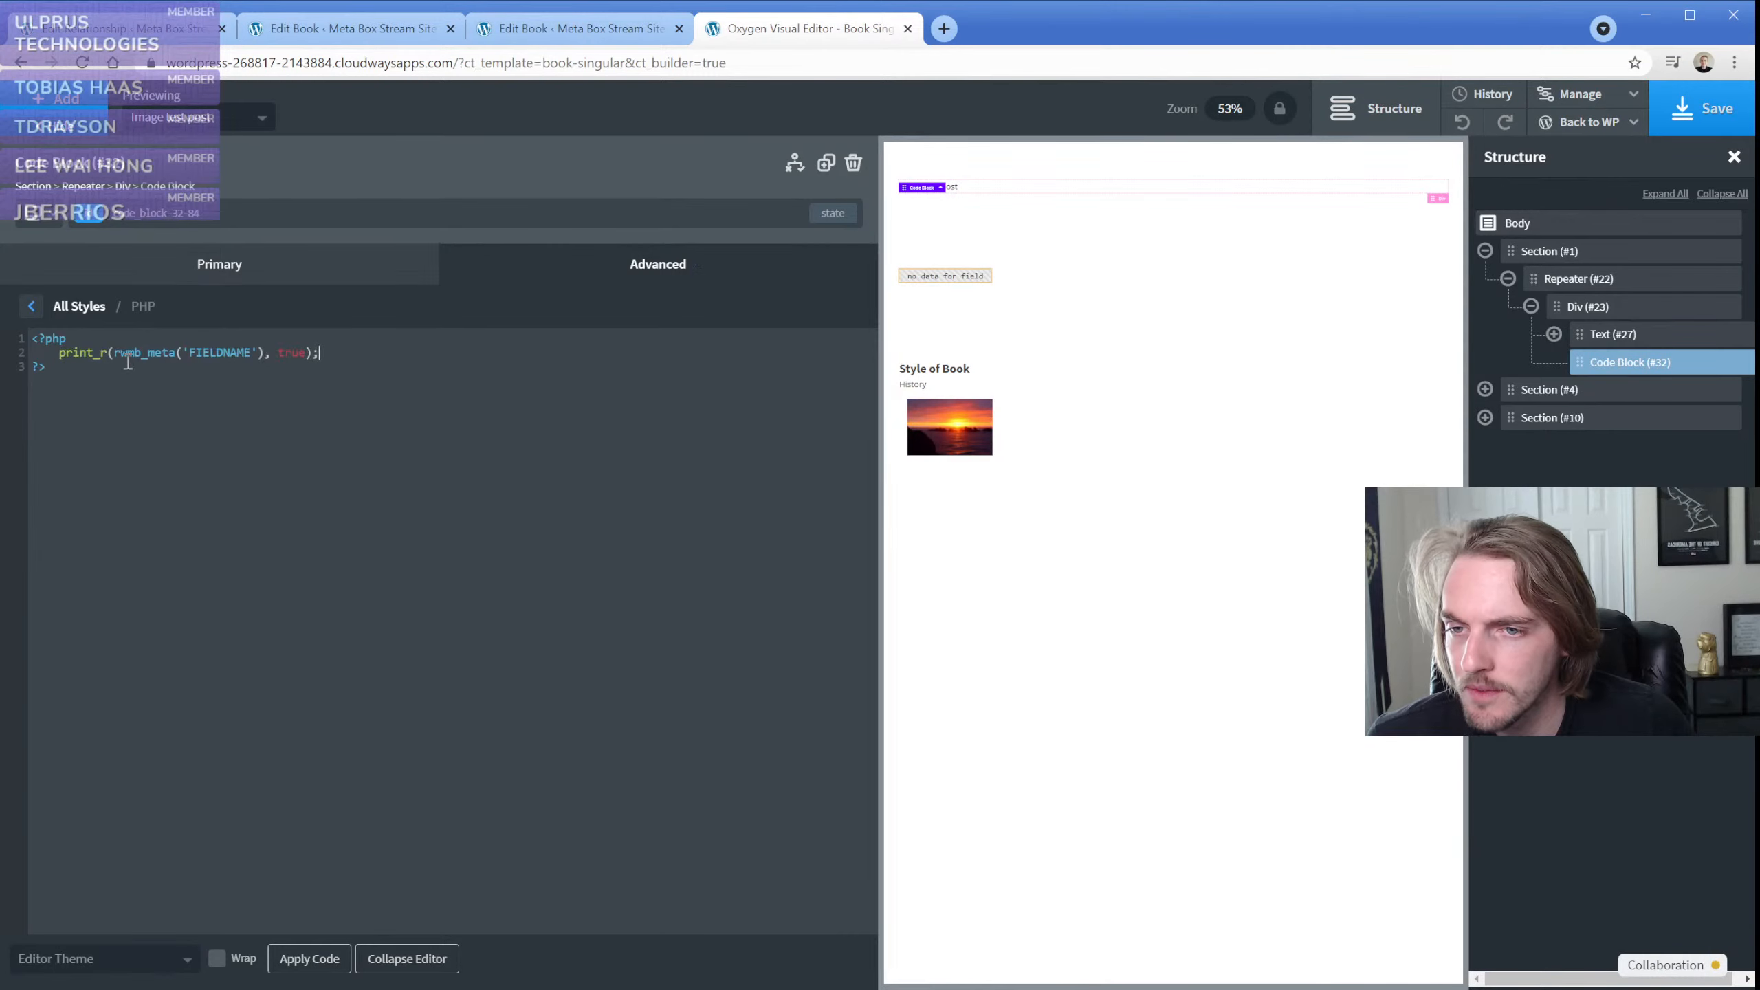
Replace FIELDNAME with the relationship ID books-relationship in the code block and apply the code
left_click(131, 29)
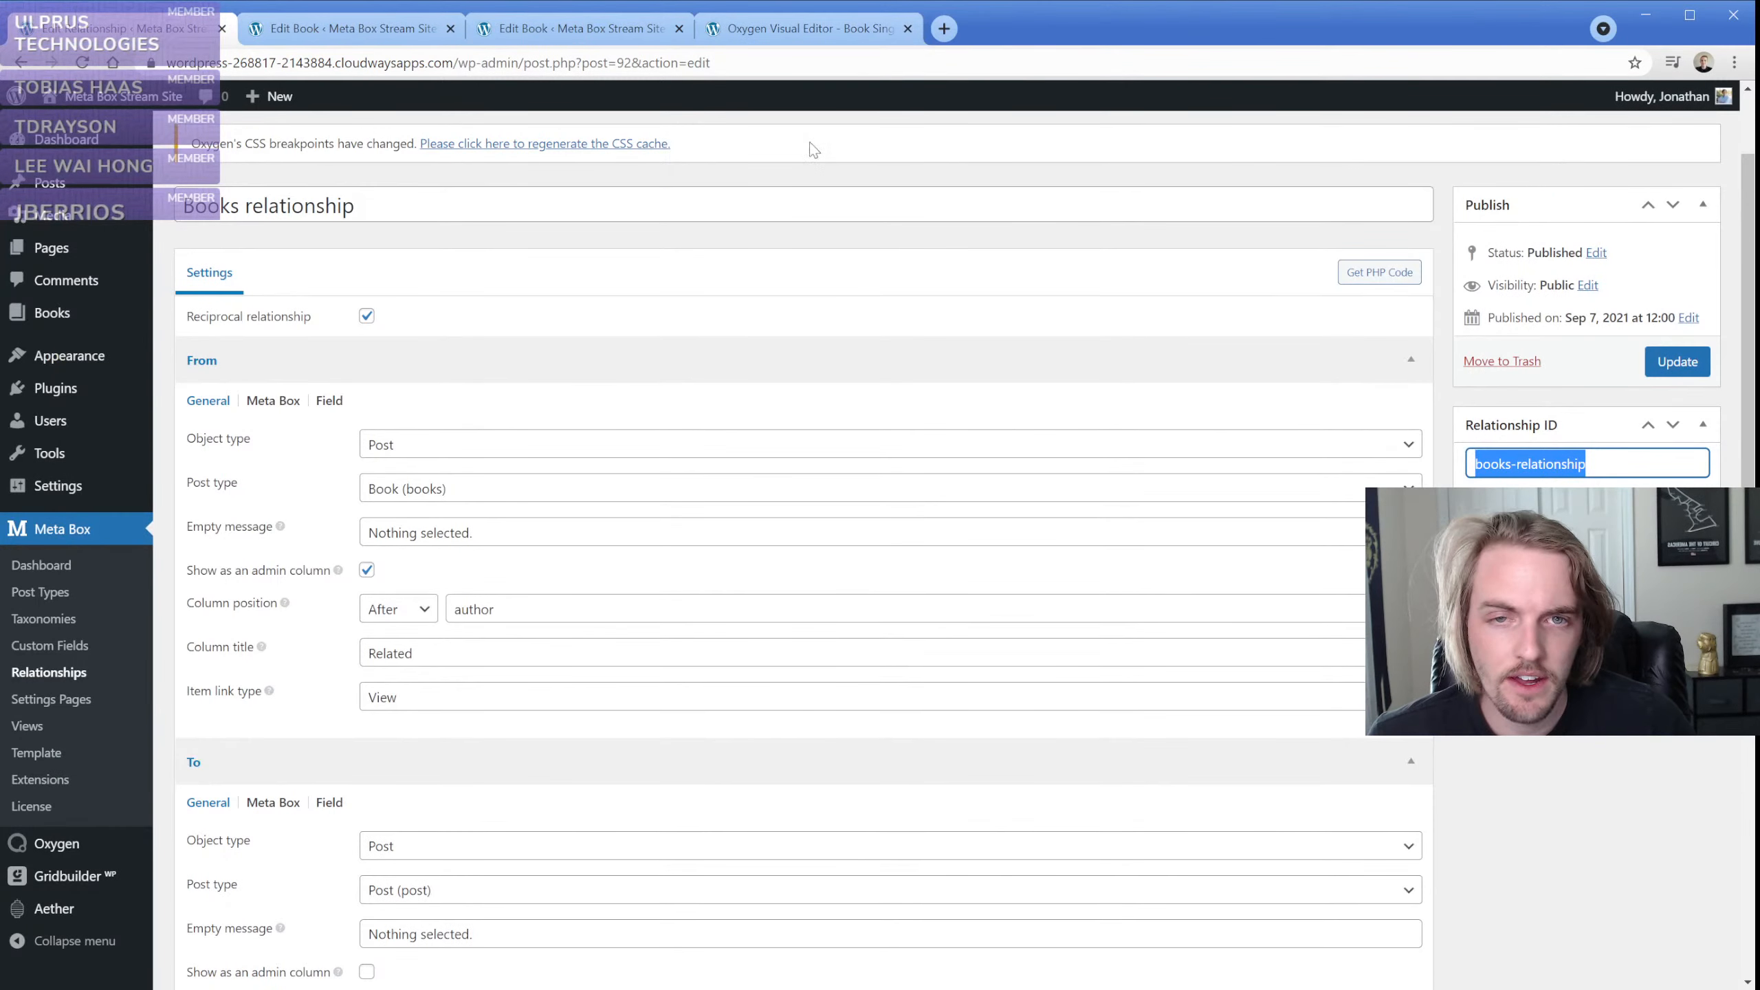
left_click(745, 28)
double_click(221, 352)
type("books-relationship")
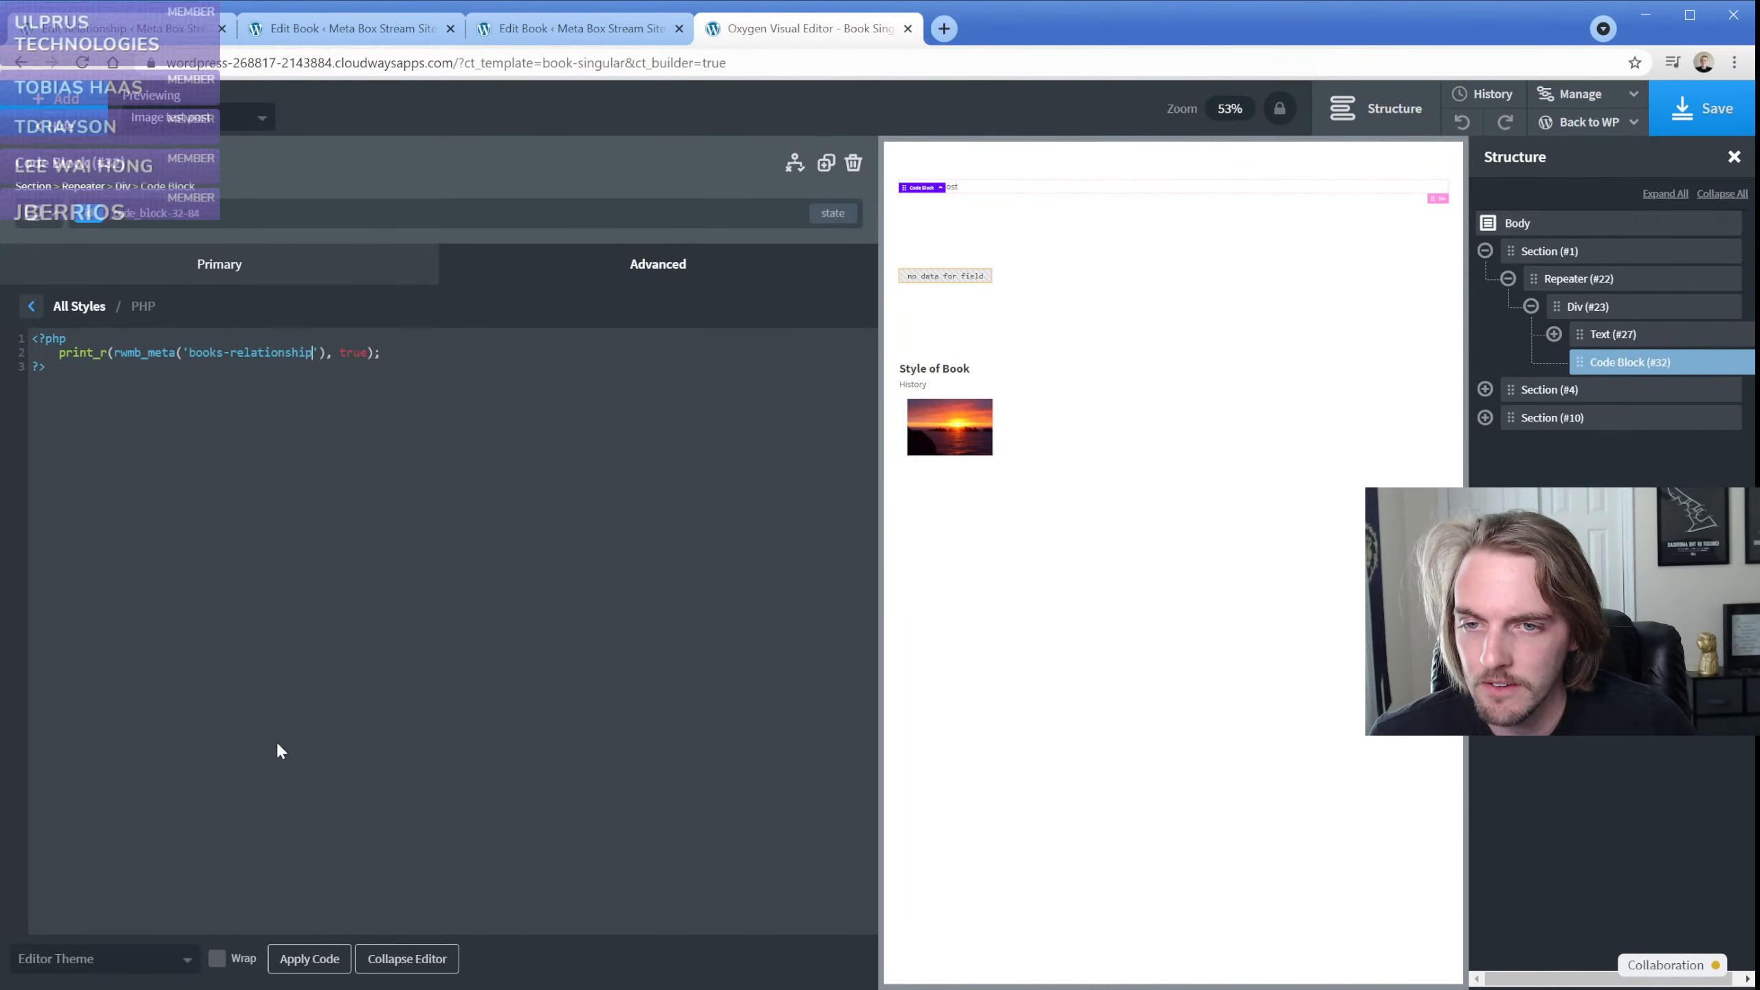
left_click(315, 959)
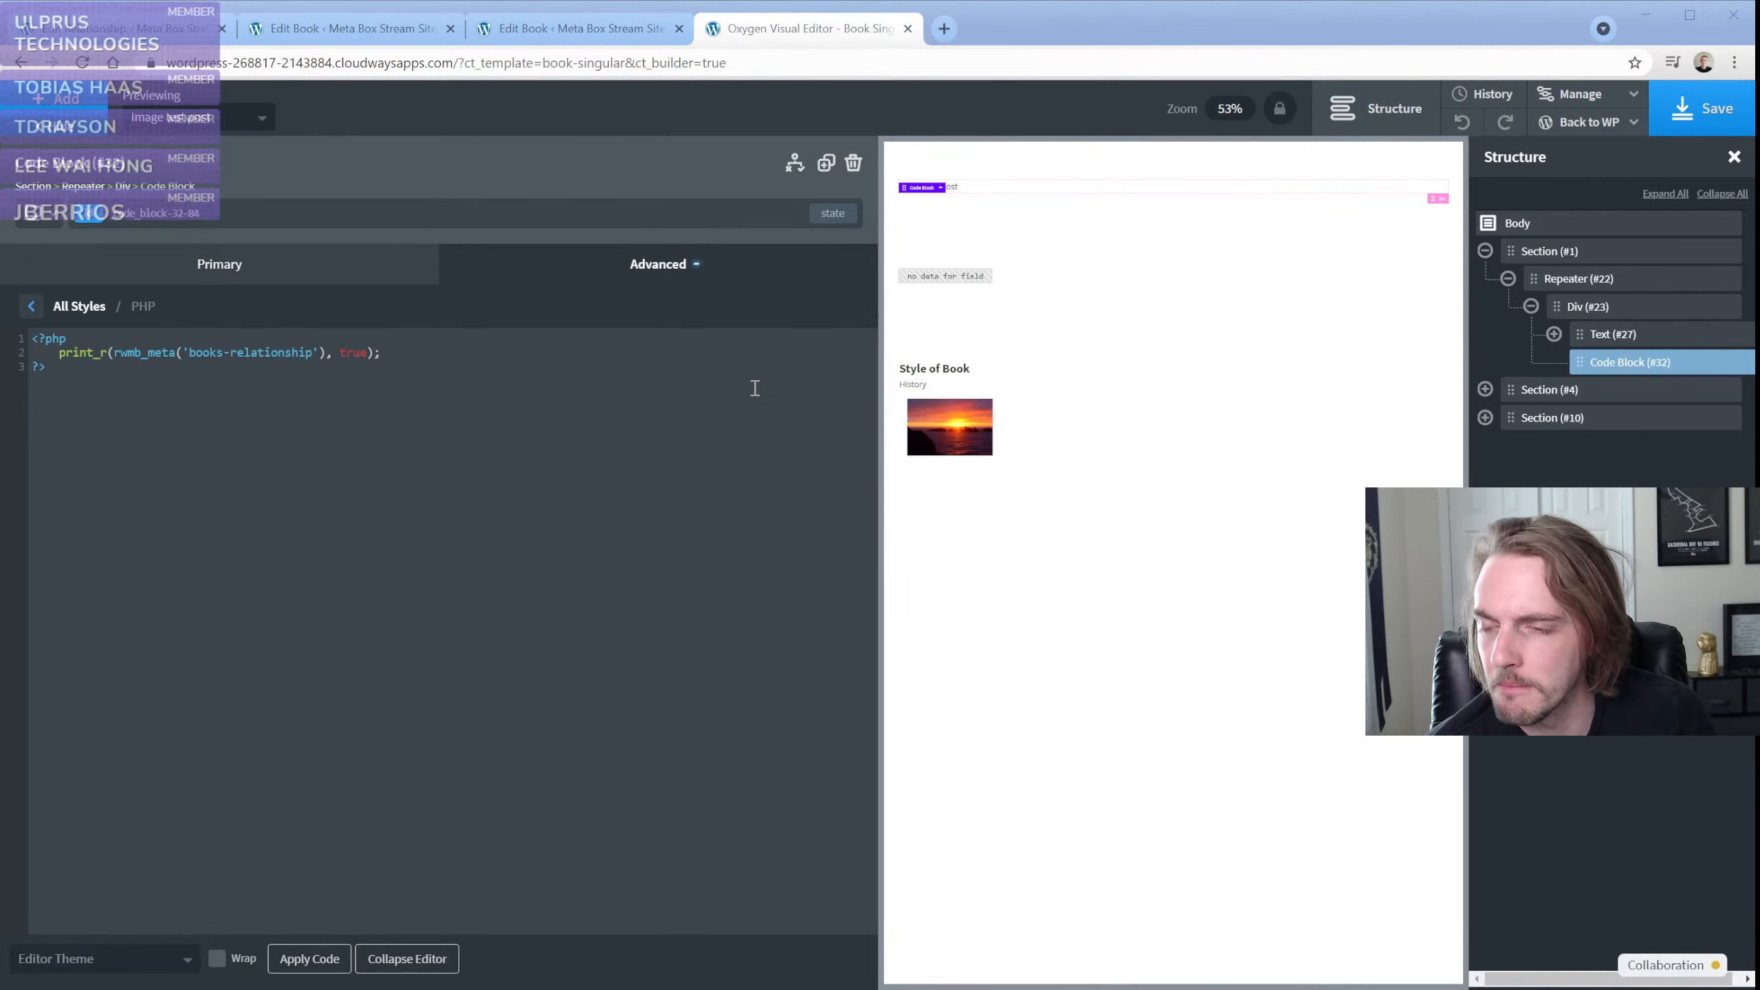
Delete the code block from the repeater's div
left_click(154, 439)
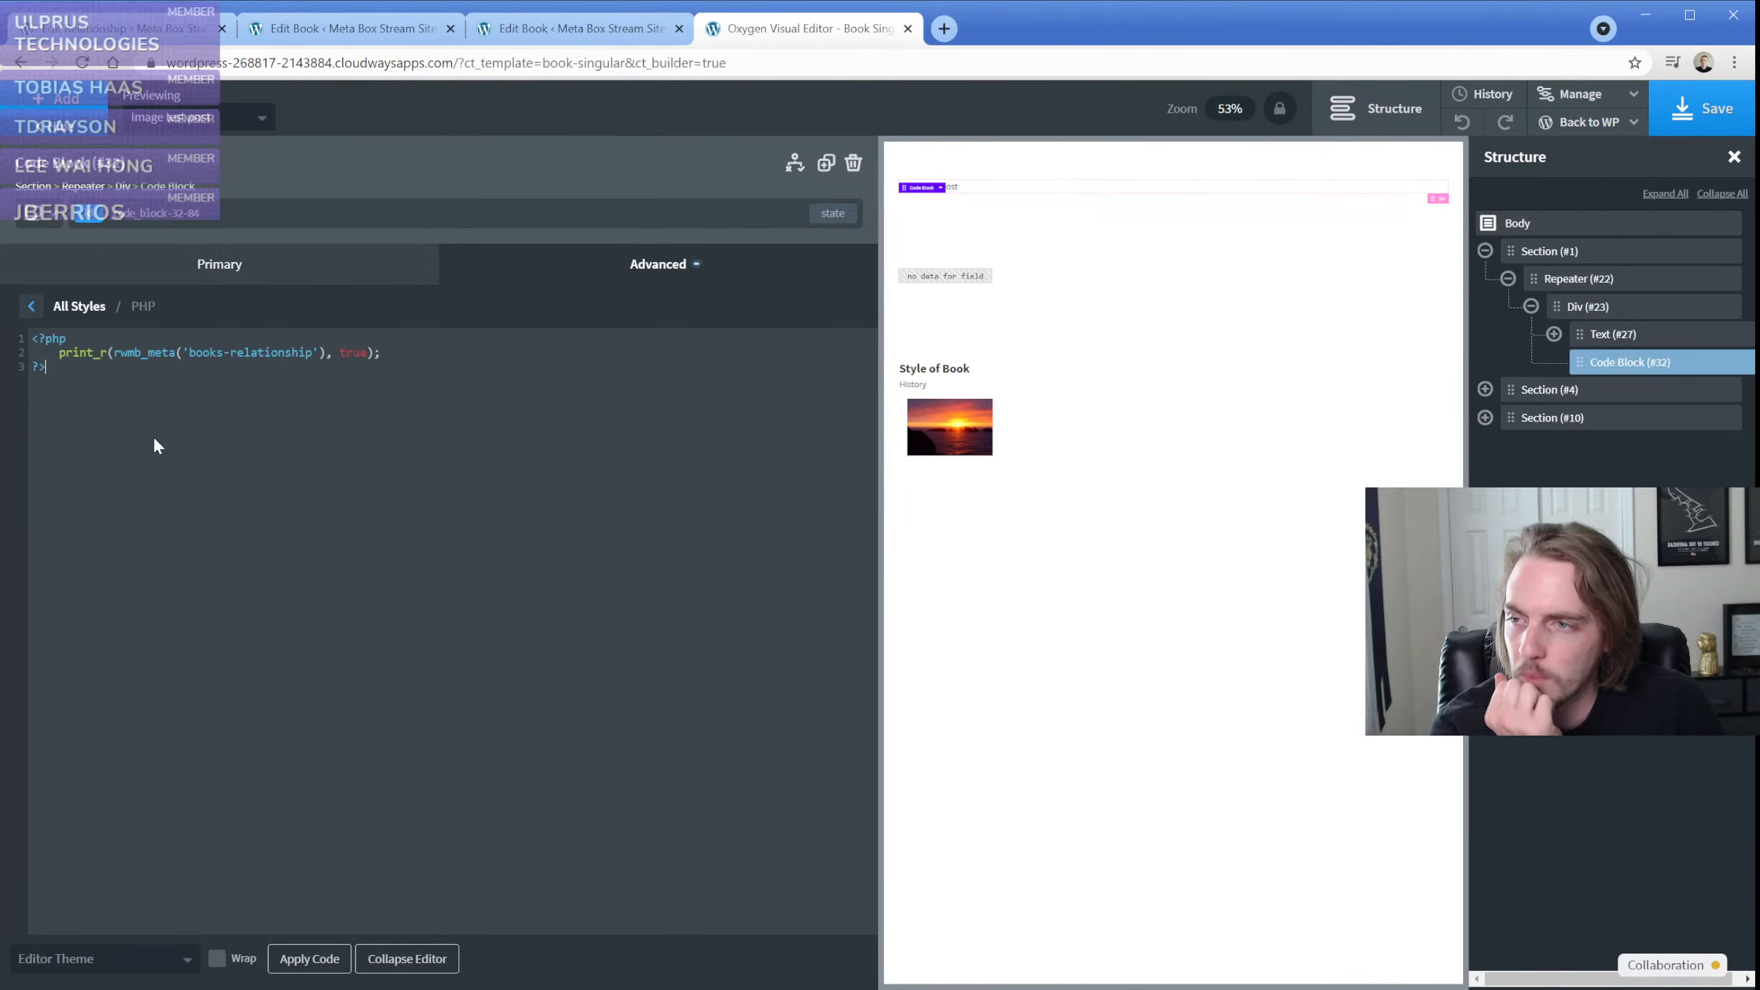
left_click(854, 165)
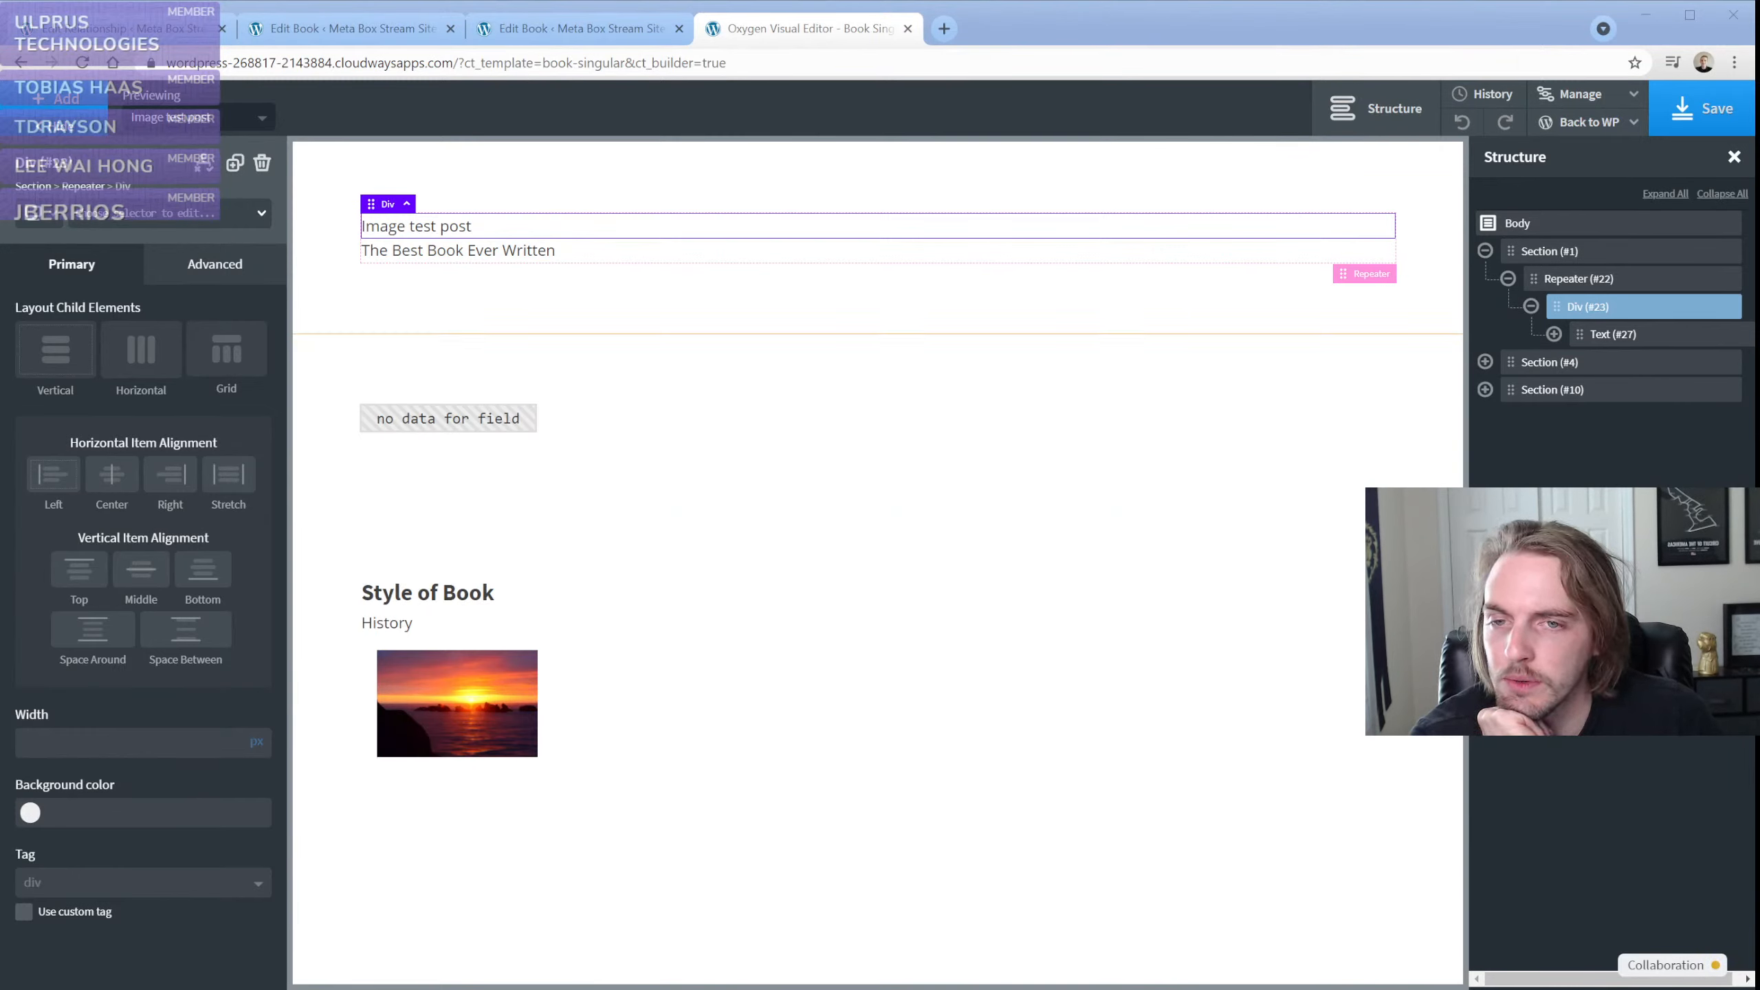
Review the repeater's advanced query parameters, including the post type and meta_query, and close the query editor
left_click(460, 255)
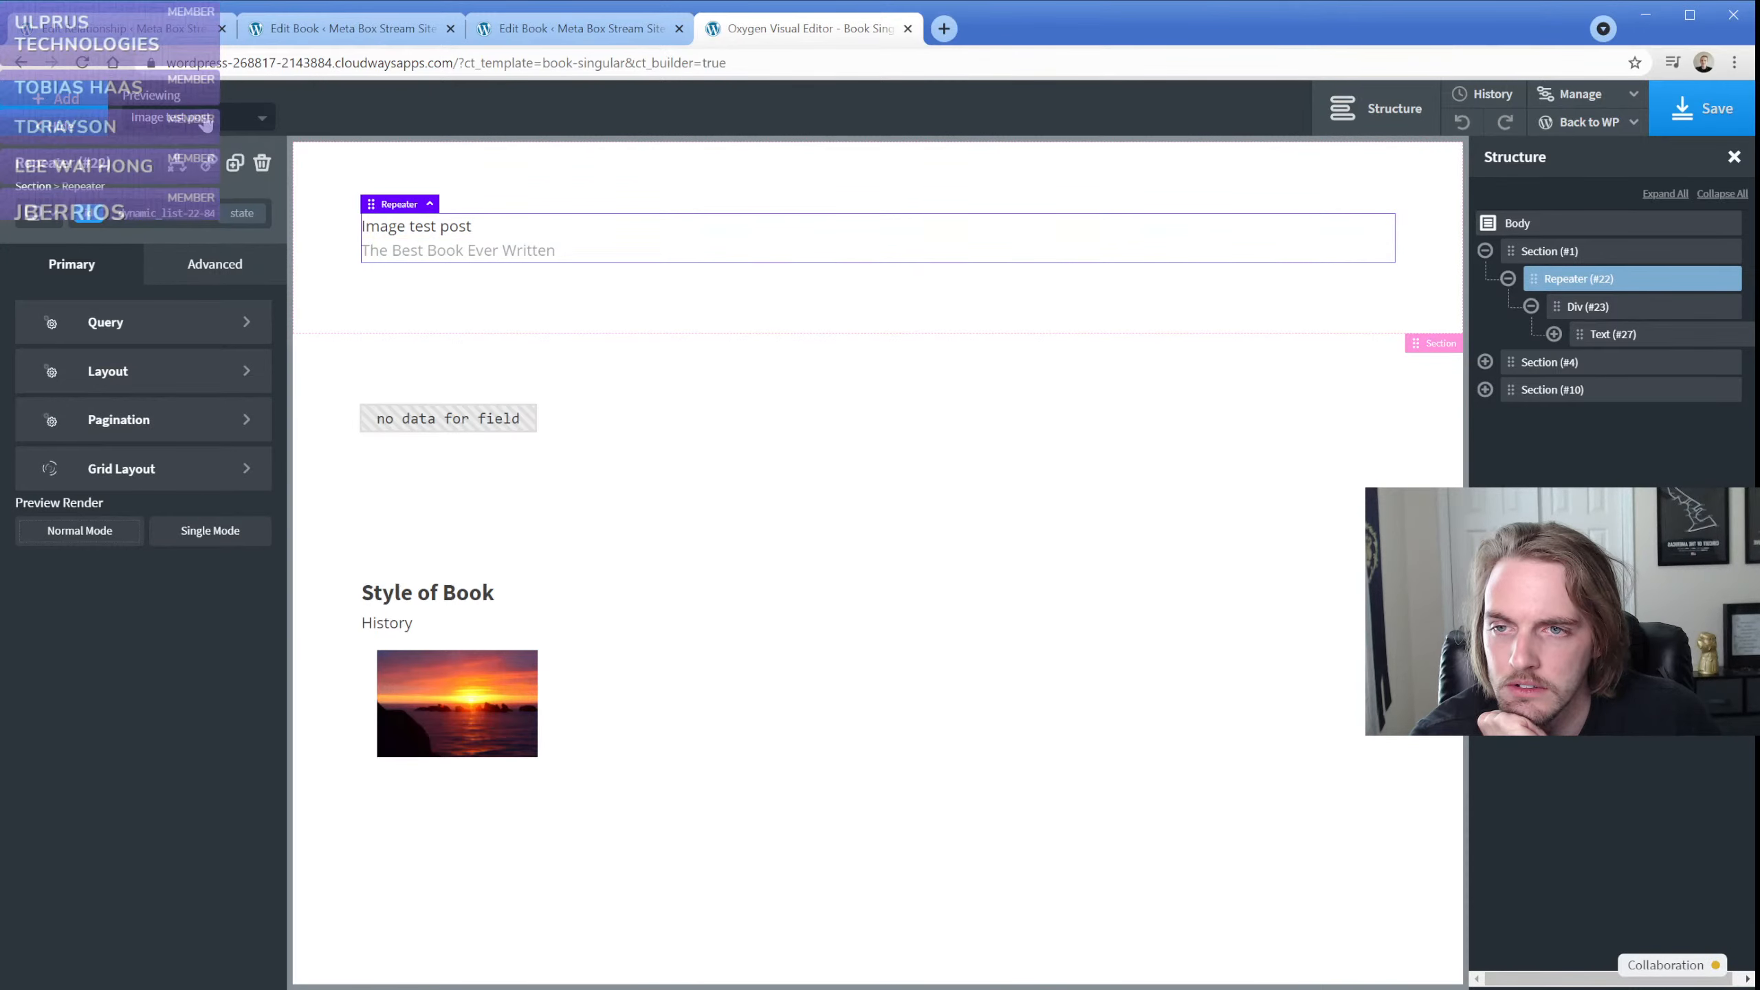
left_click(478, 224)
left_click(1580, 279)
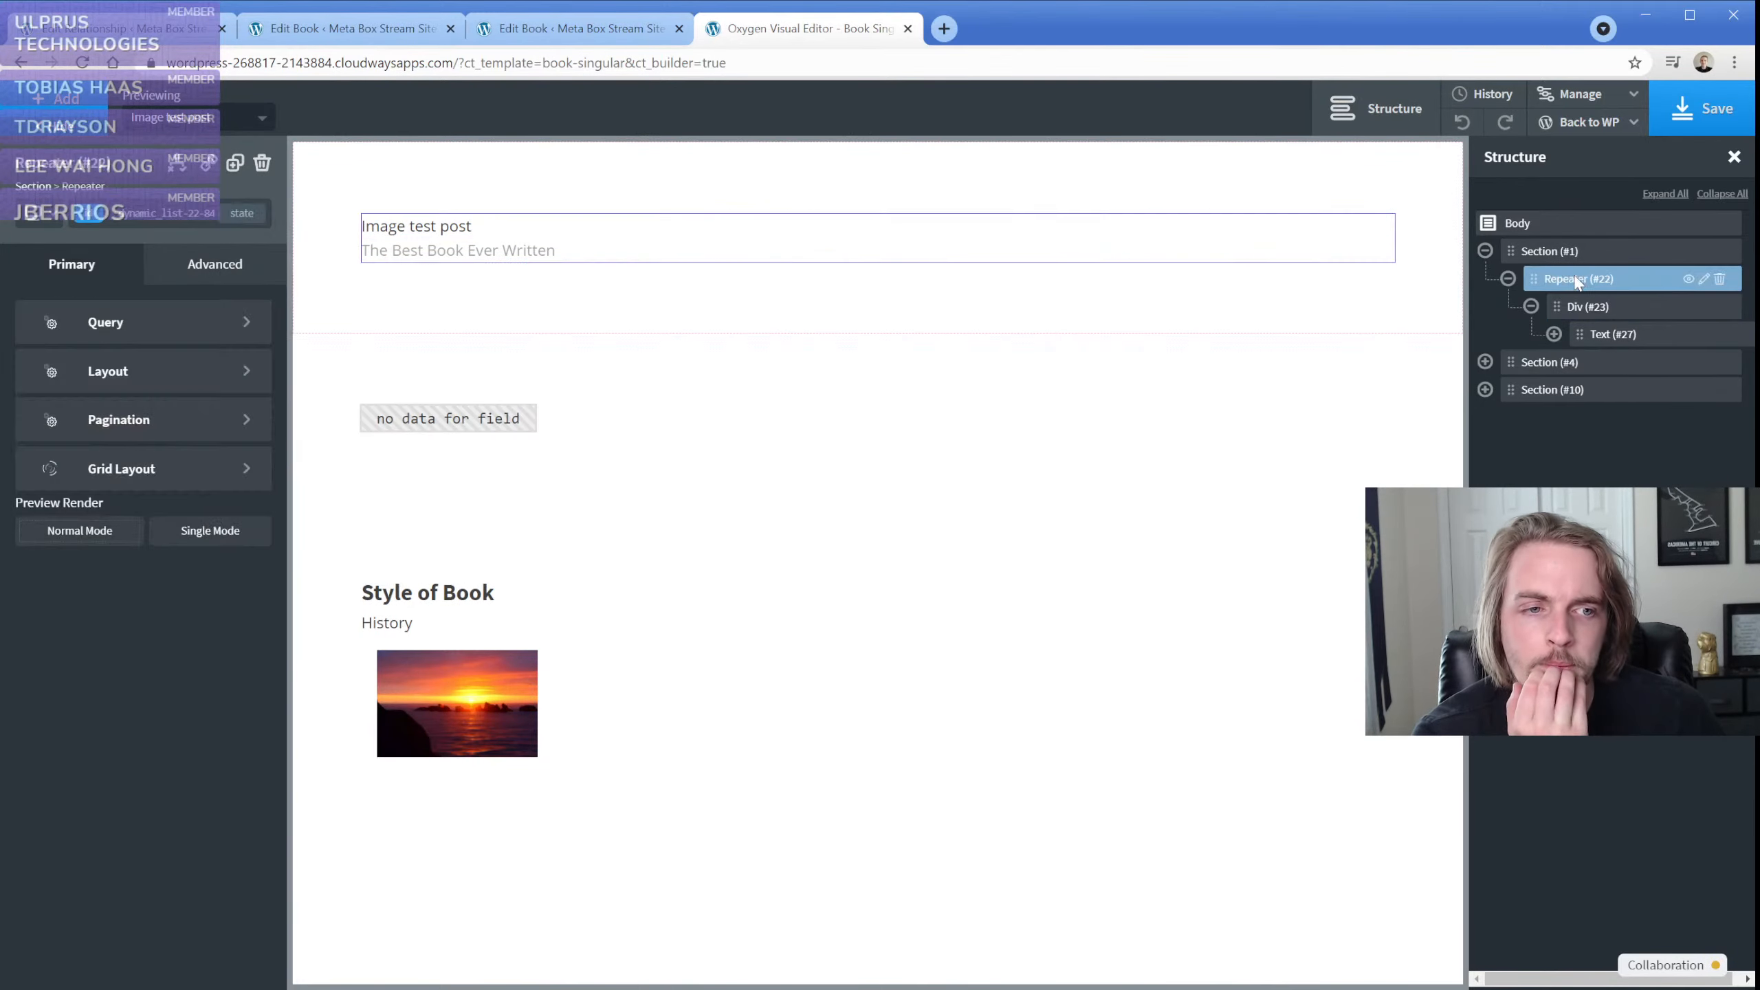
left_click(173, 325)
left_click(77, 497)
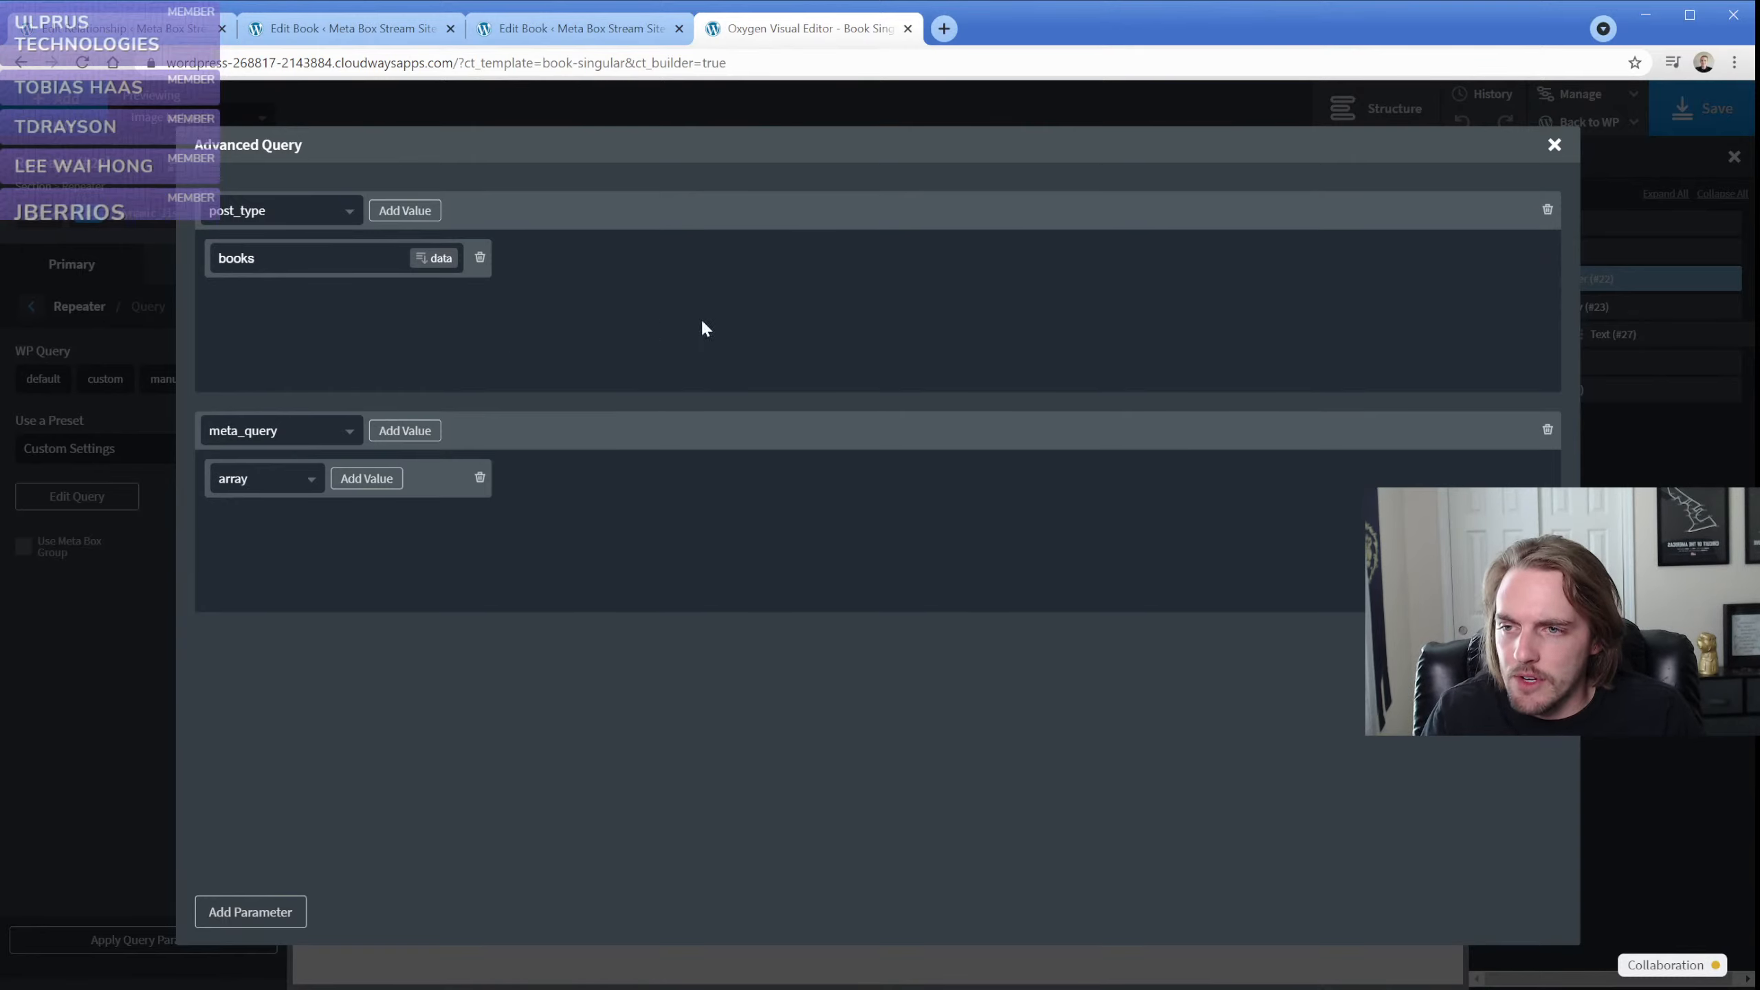
left_click(1554, 146)
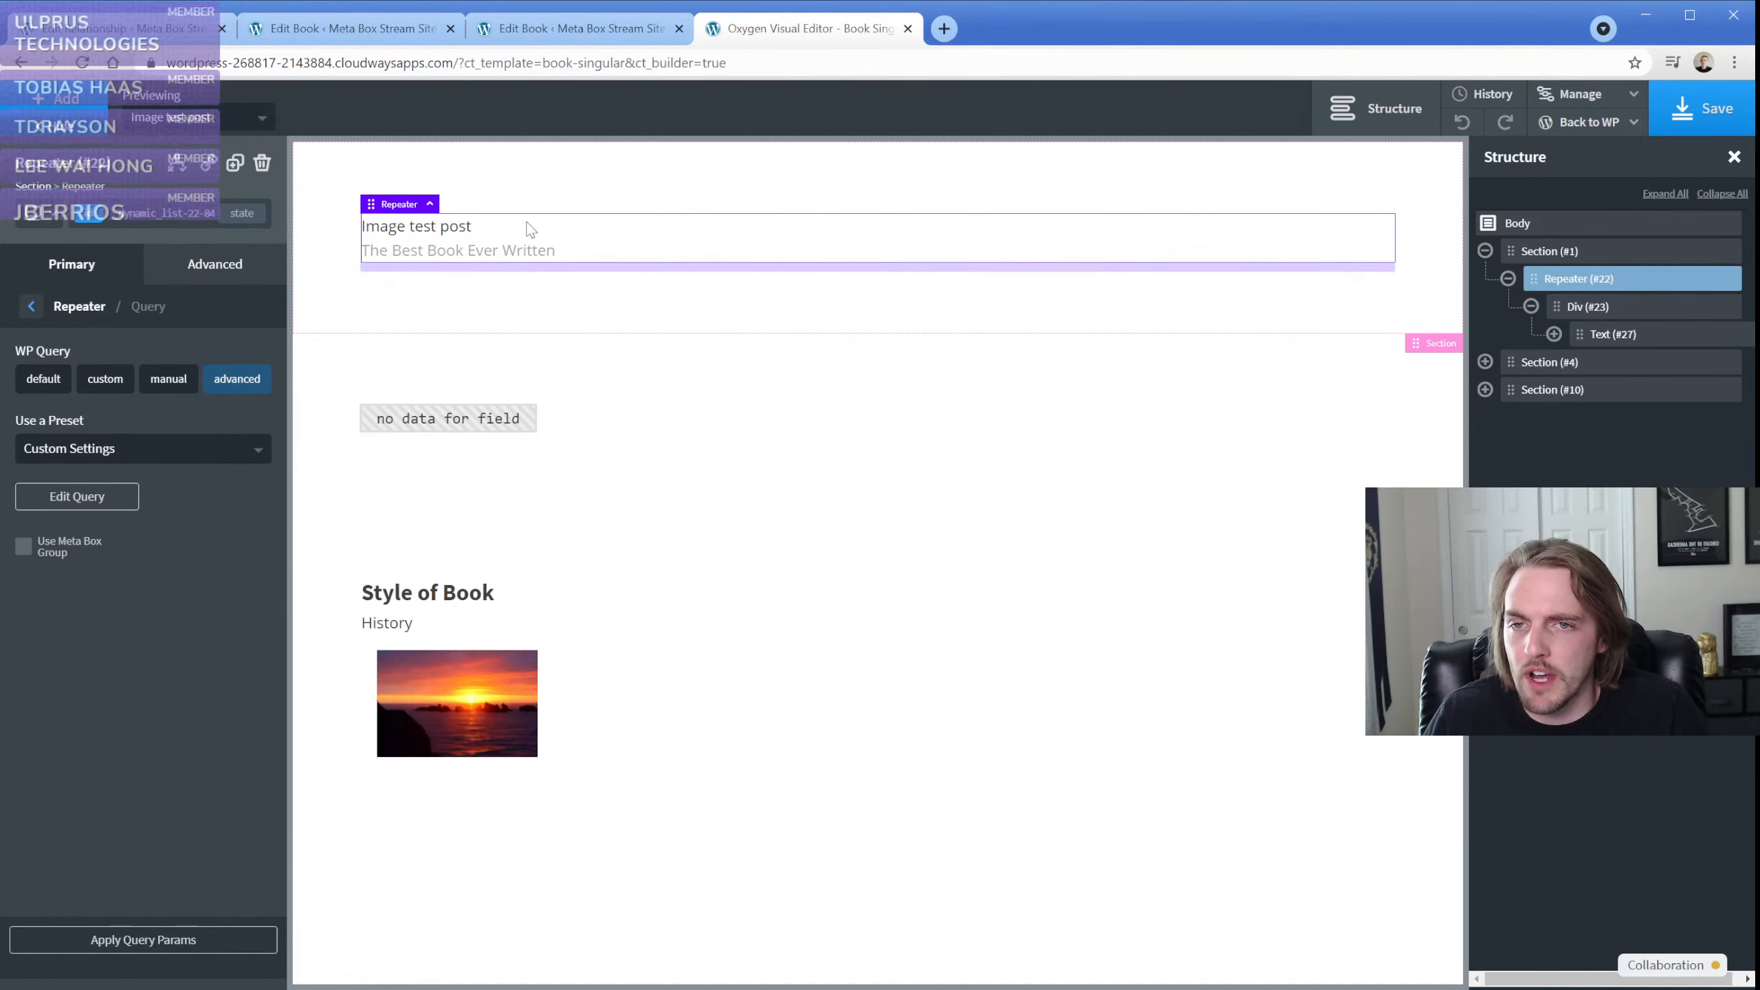
Switch to the Meta Box admin in WordPress and start a new settings page
left_click(139, 29)
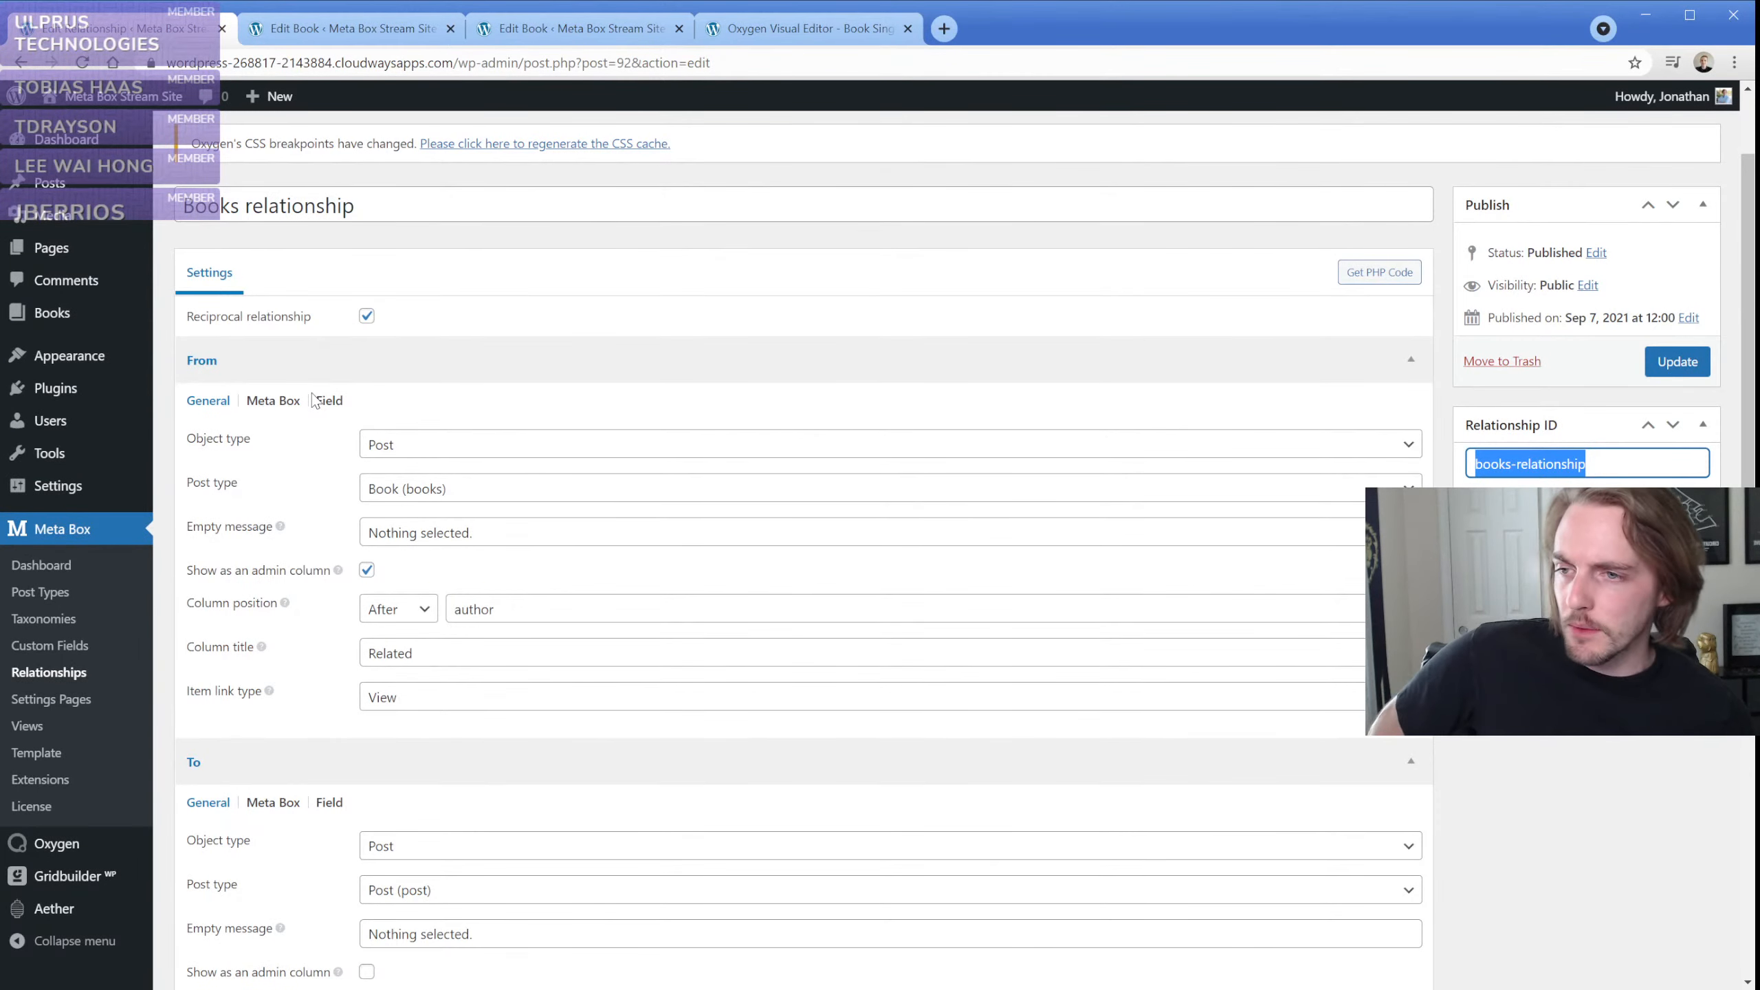
left_click(70, 706)
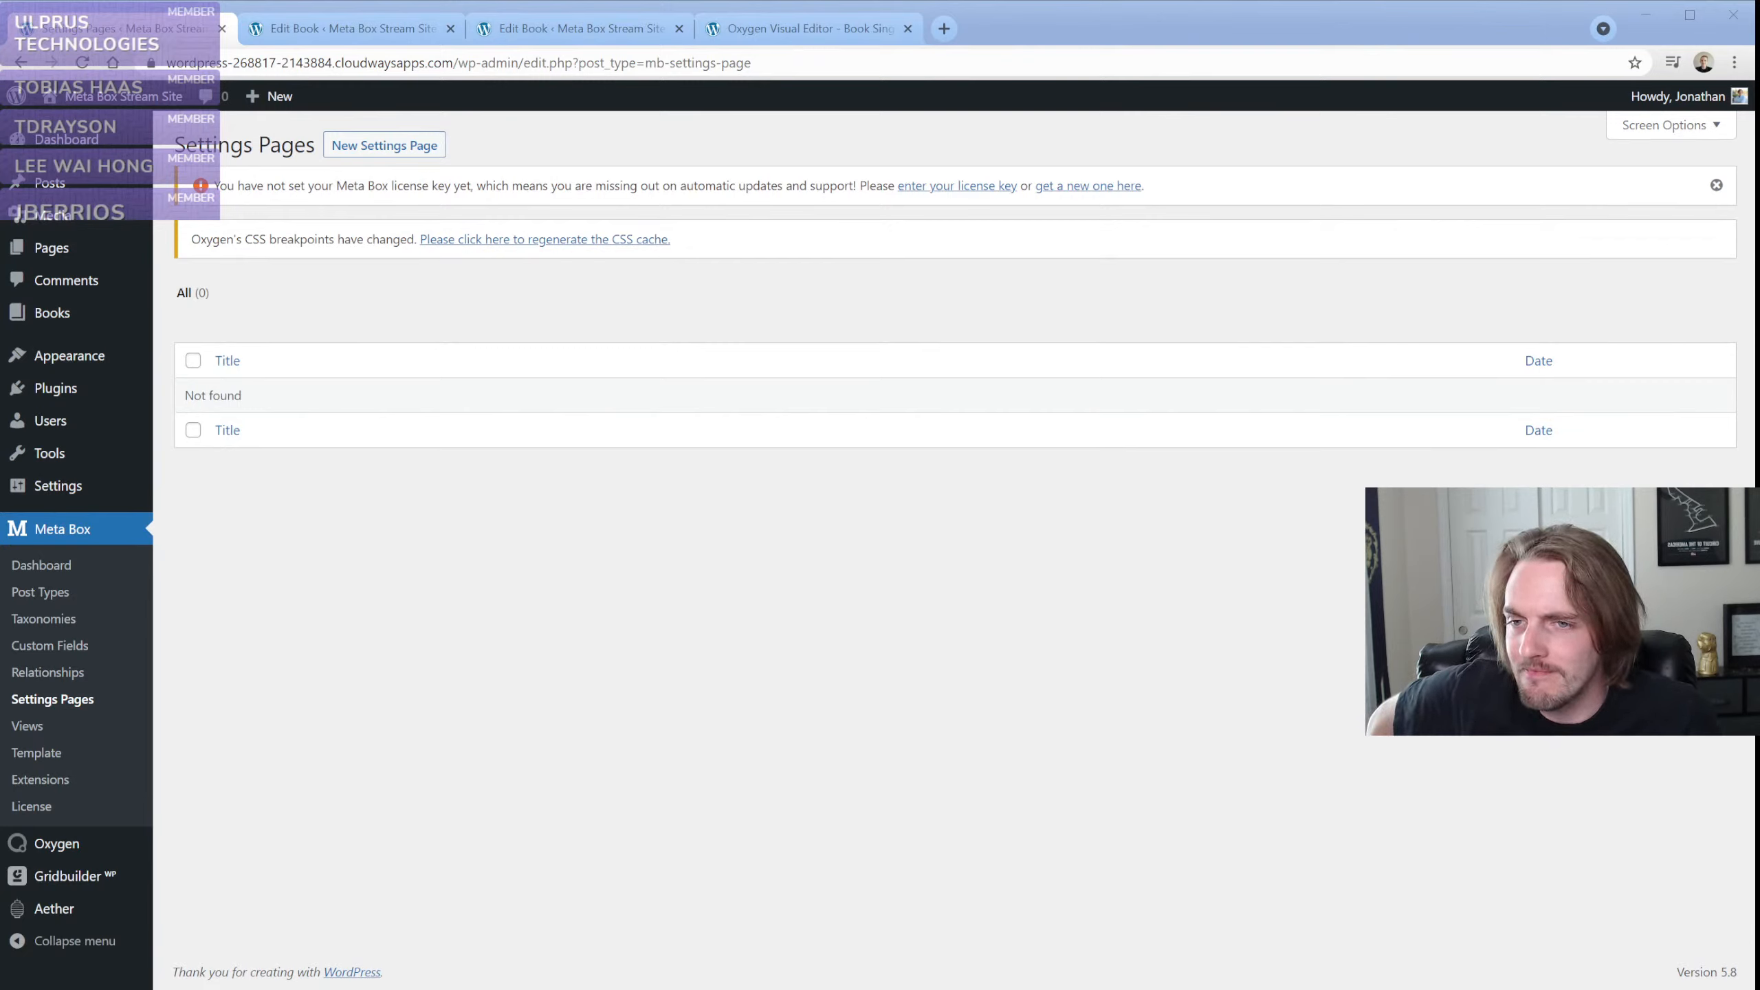
left_click(467, 313)
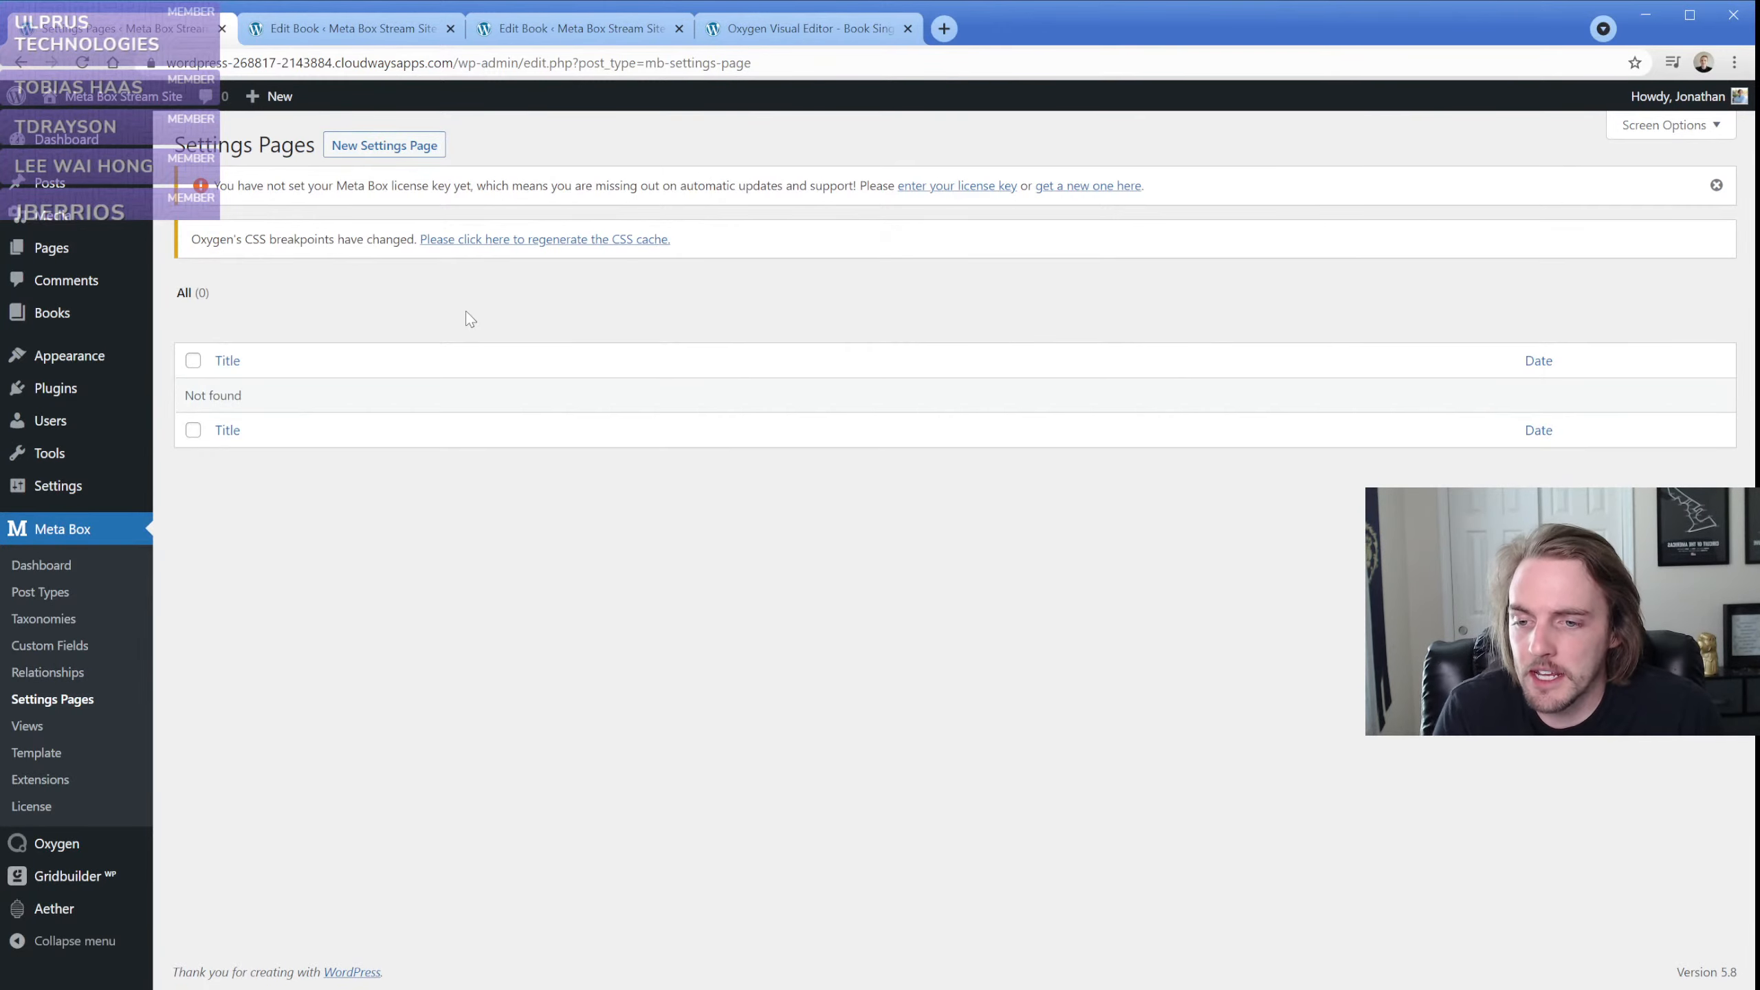
left_click(406, 147)
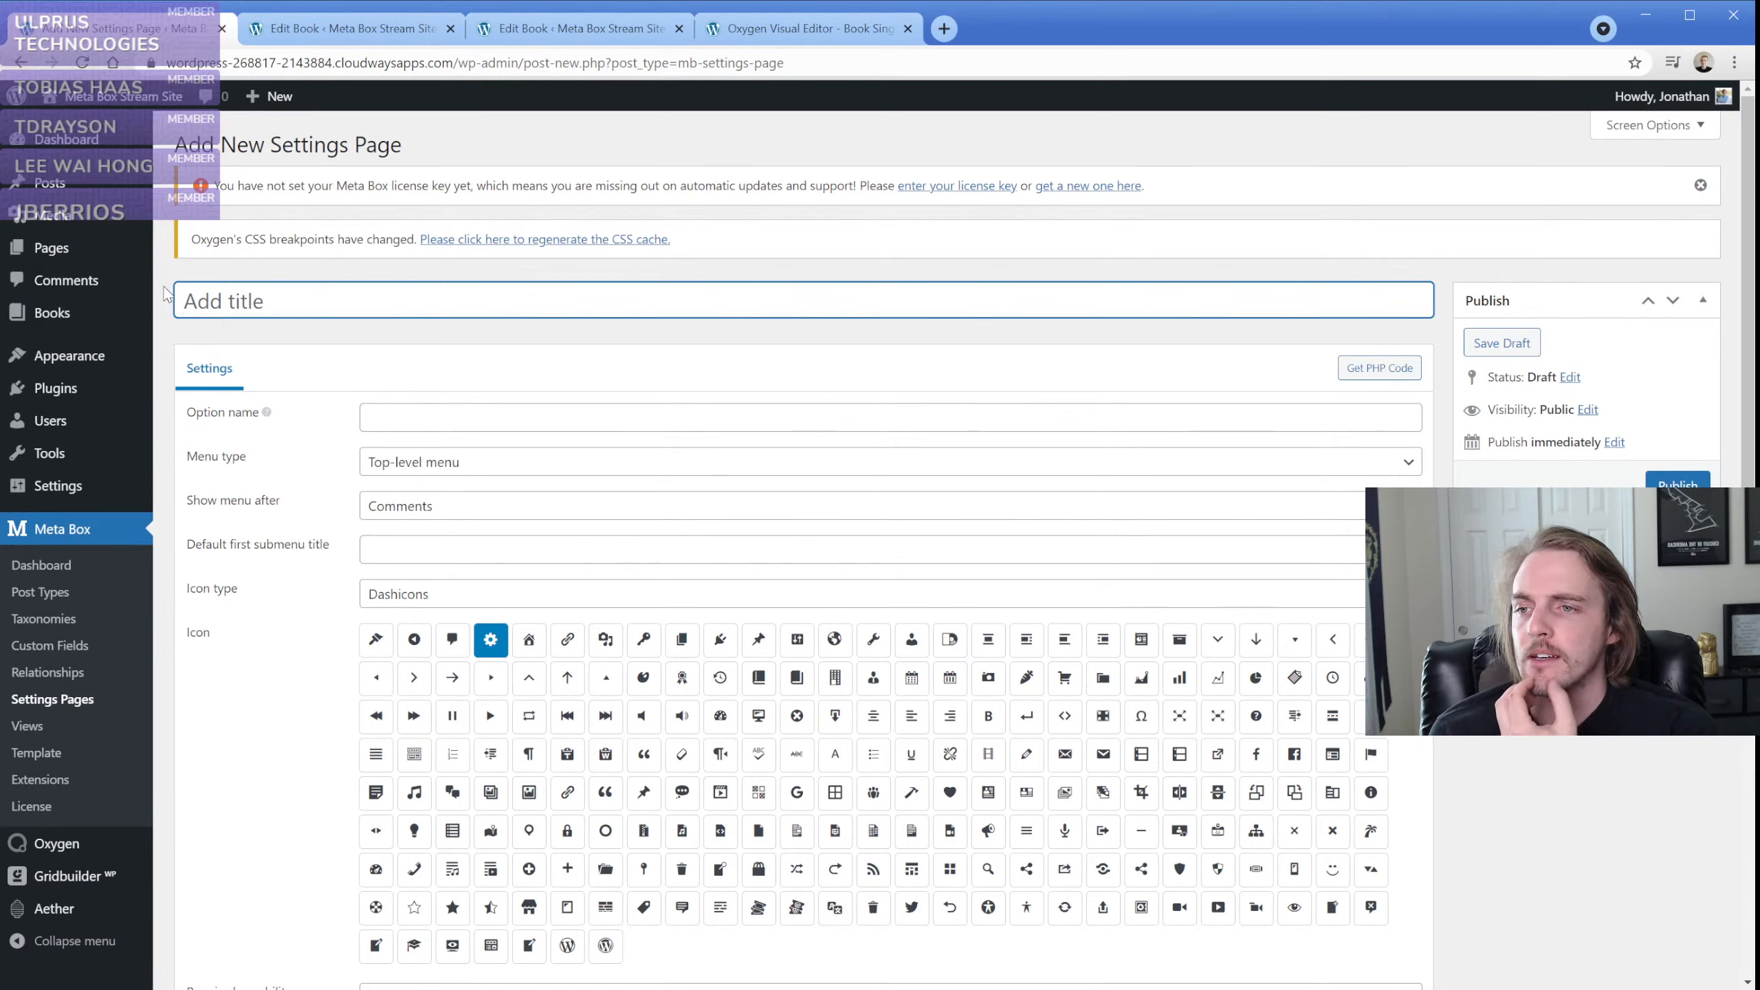
Title the new settings page Theme Settings
type("Theme Seeti")
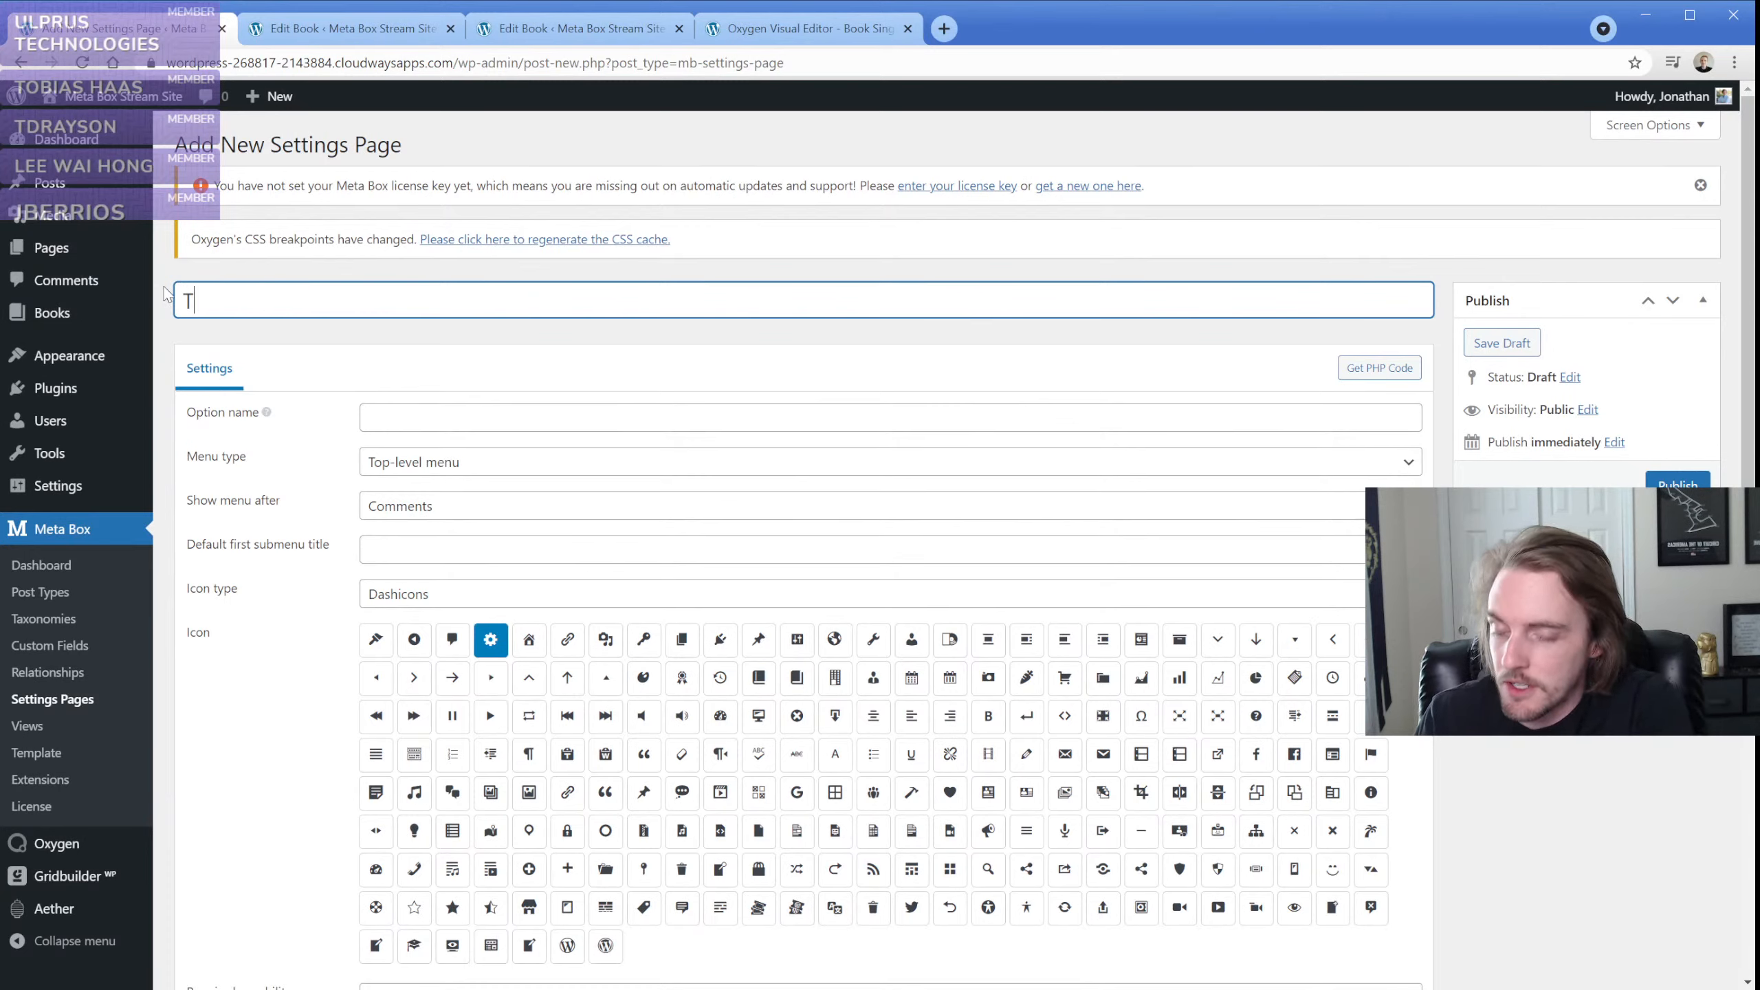
key("BackSpace")
key("BackSpace")
key("BackSpace")
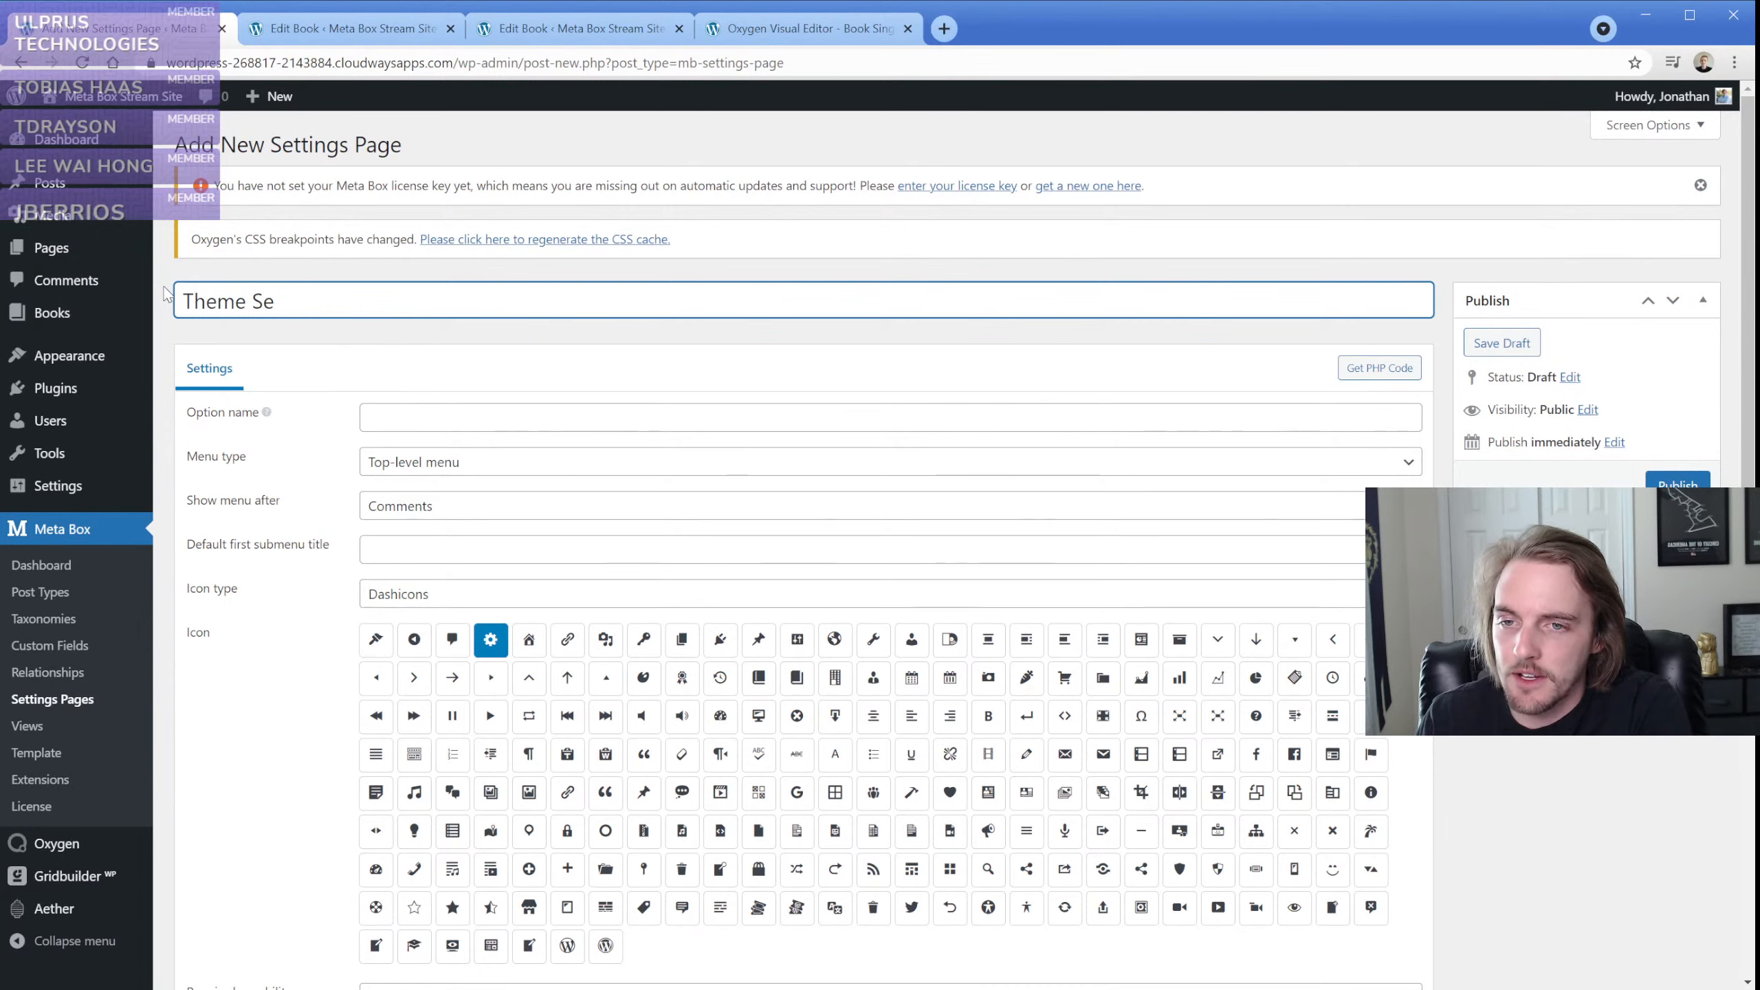
type("ttings")
left_click(415, 409)
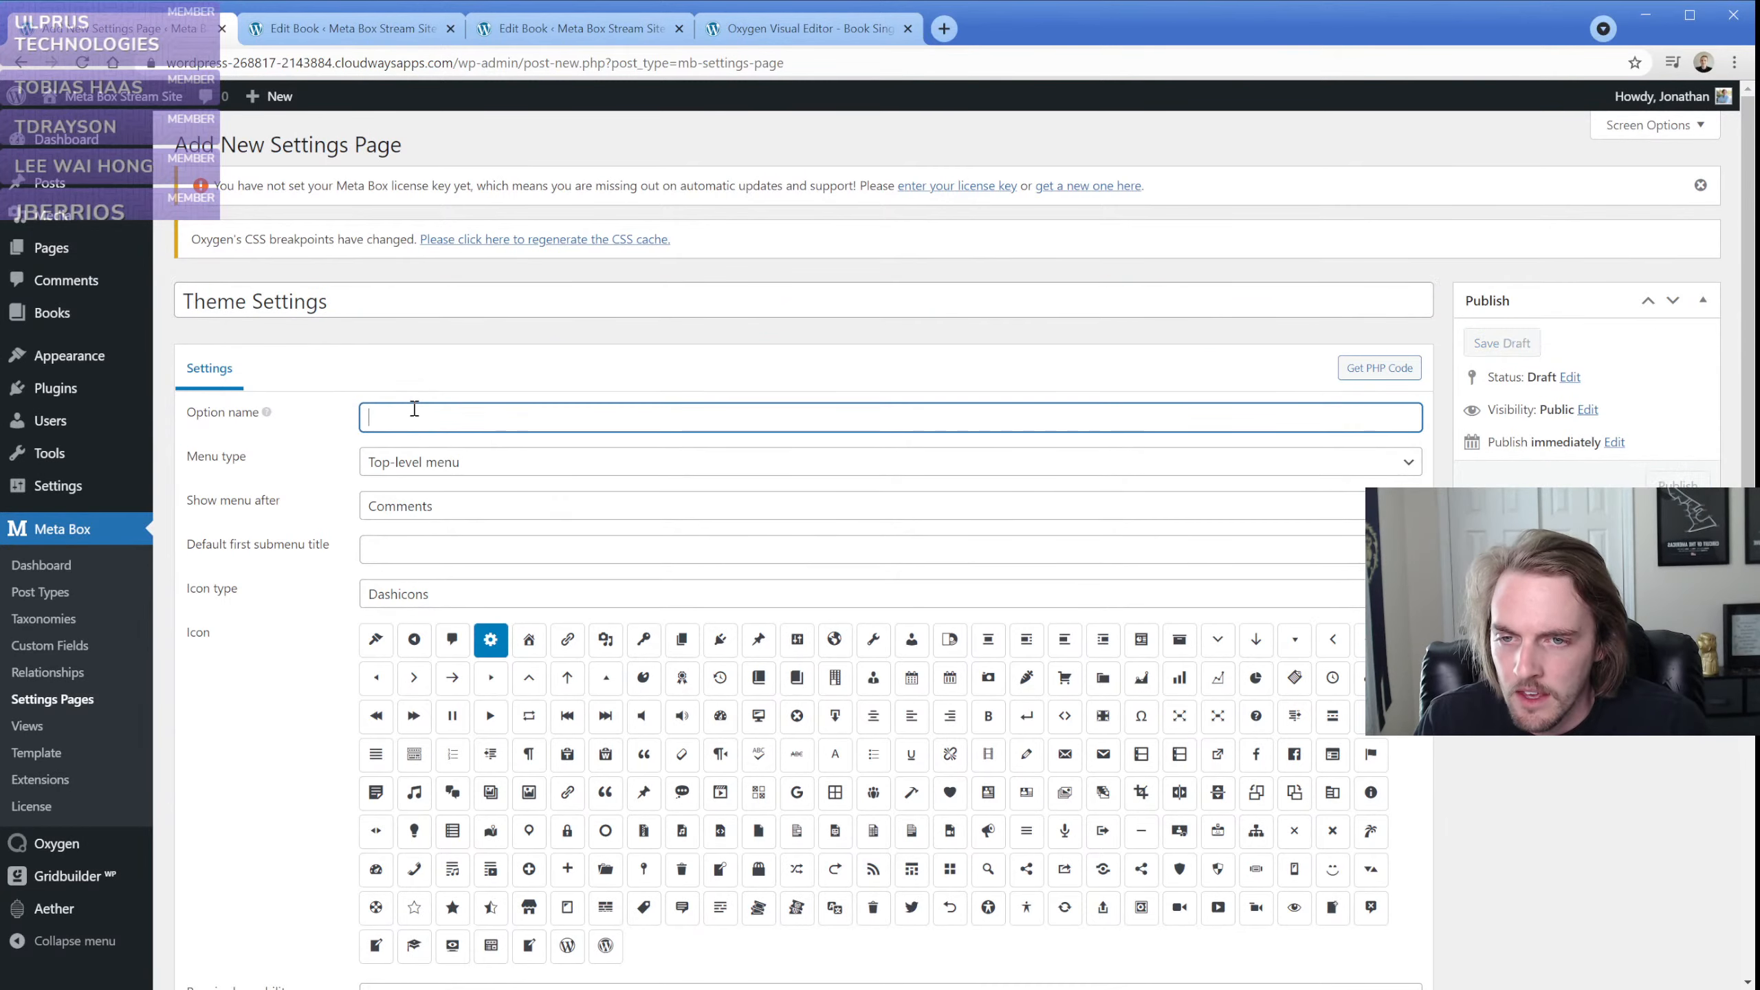
triple_click(334, 299)
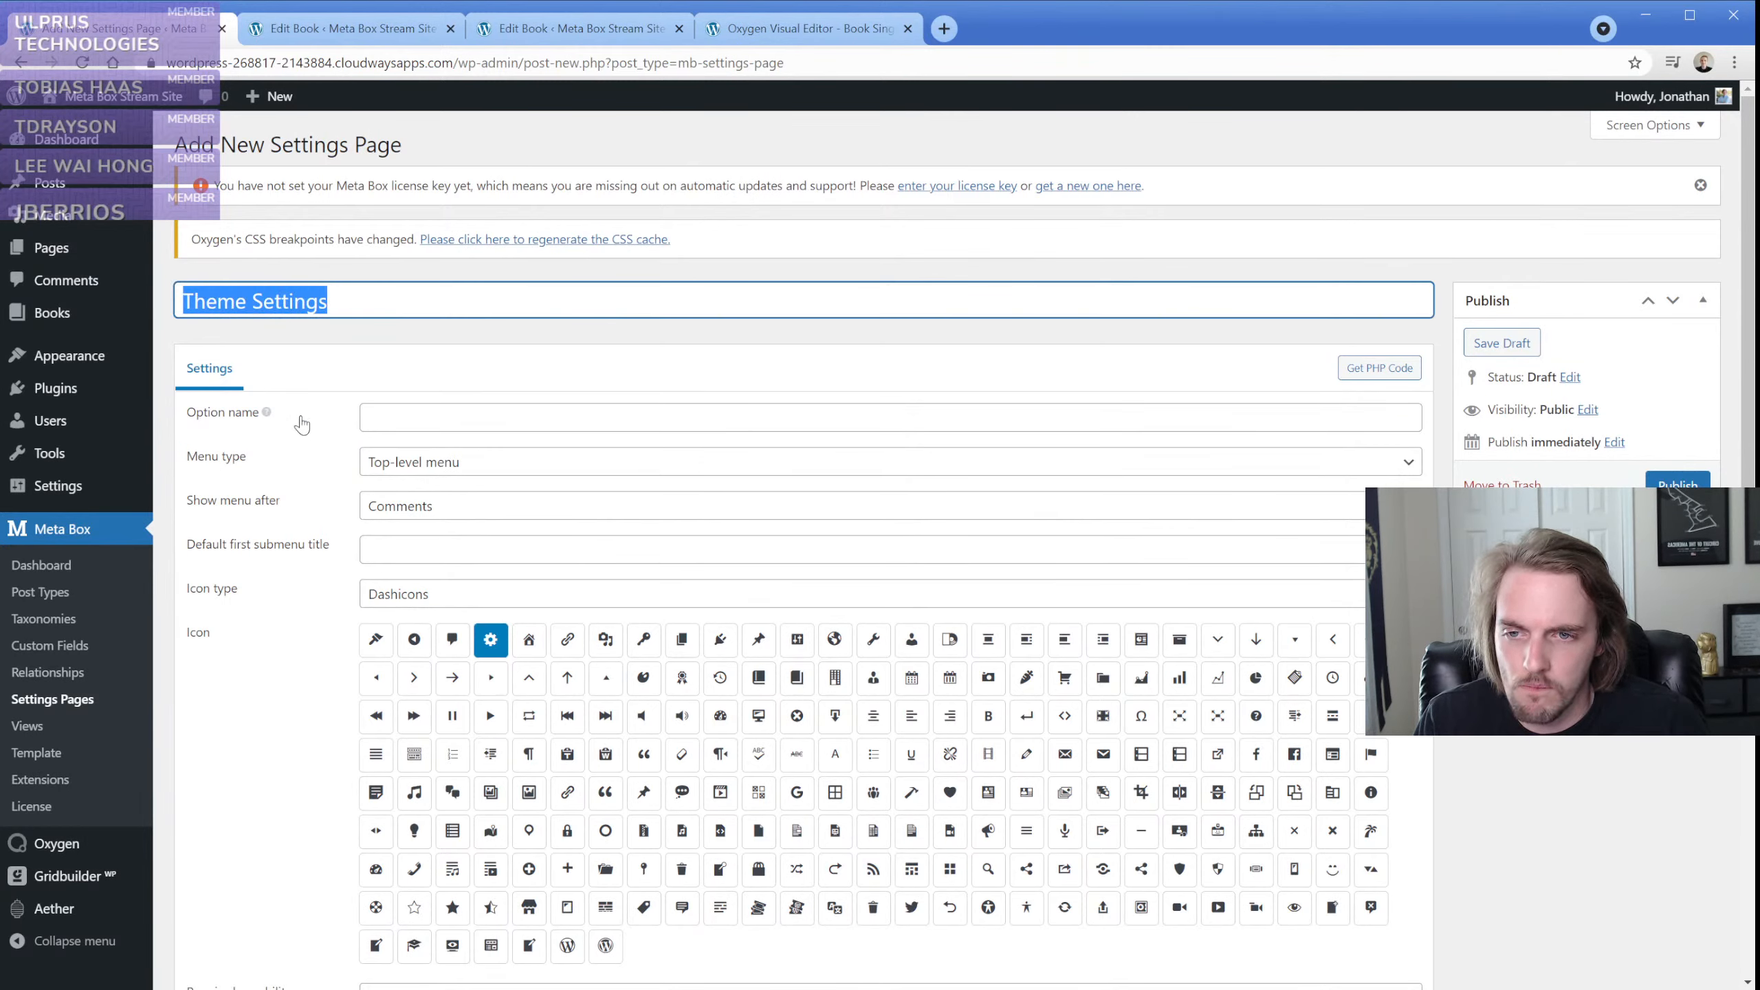
Show the PHP code generation options for the settings page and set the text domain to theme_settings
left_click(1356, 379)
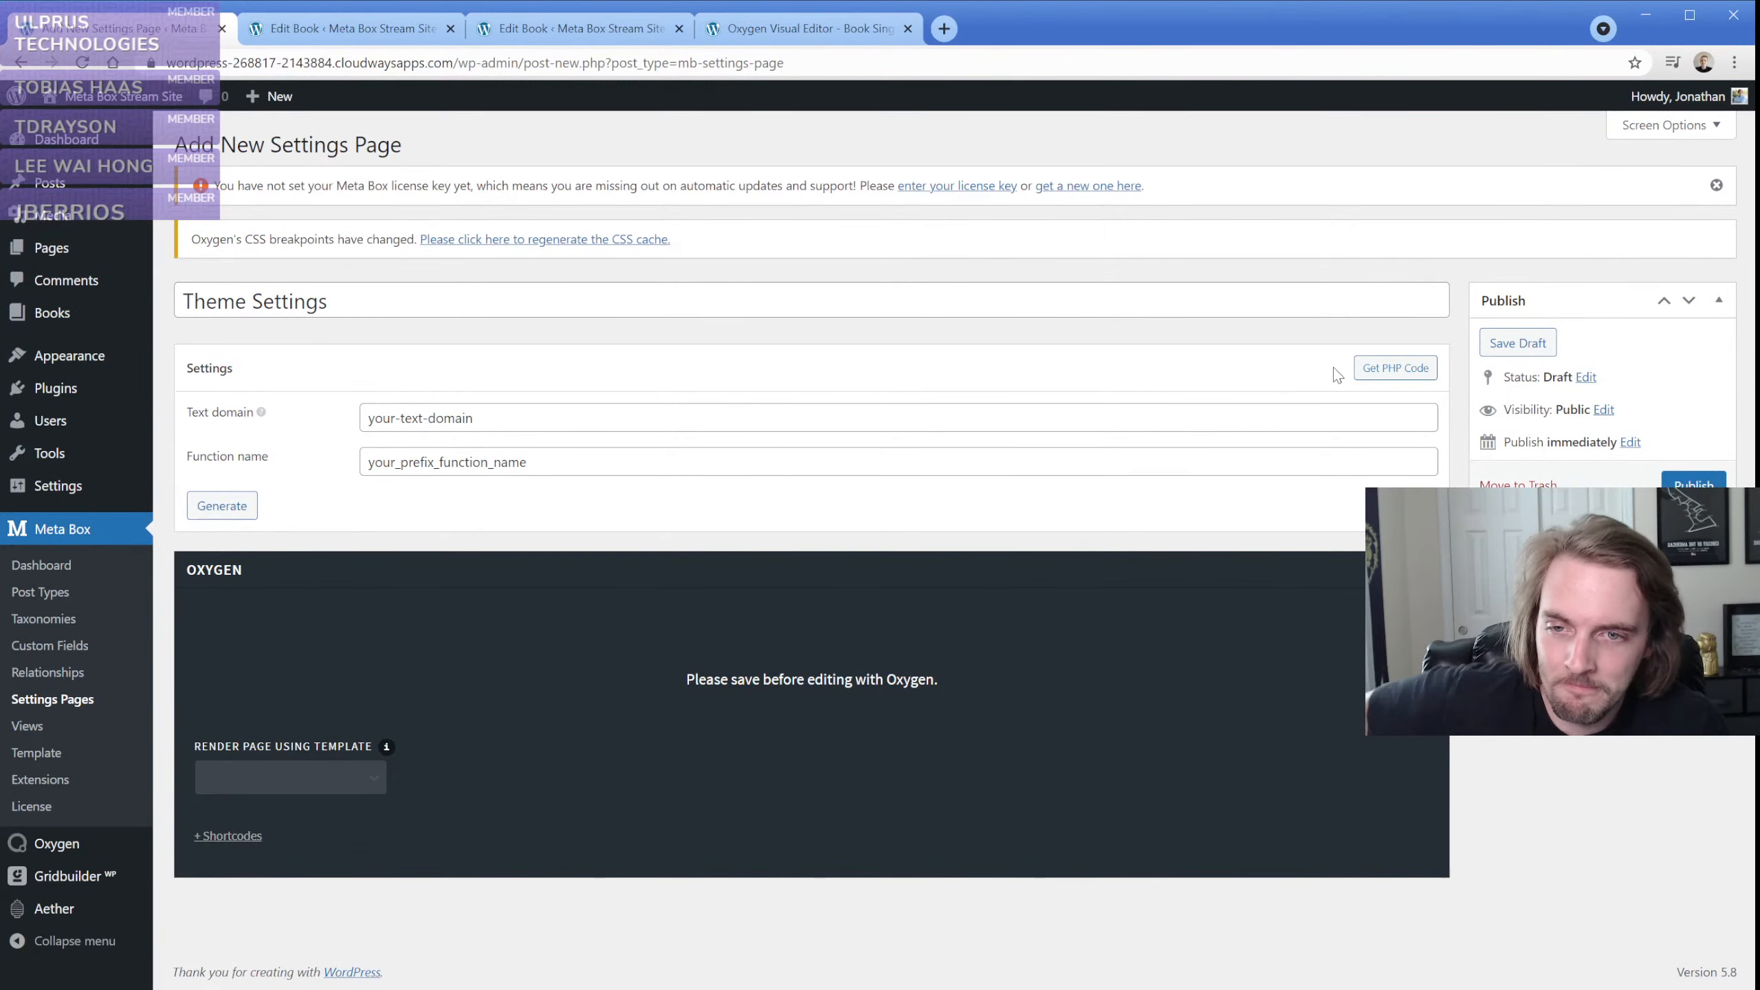
triple_click(513, 423)
type("theme")
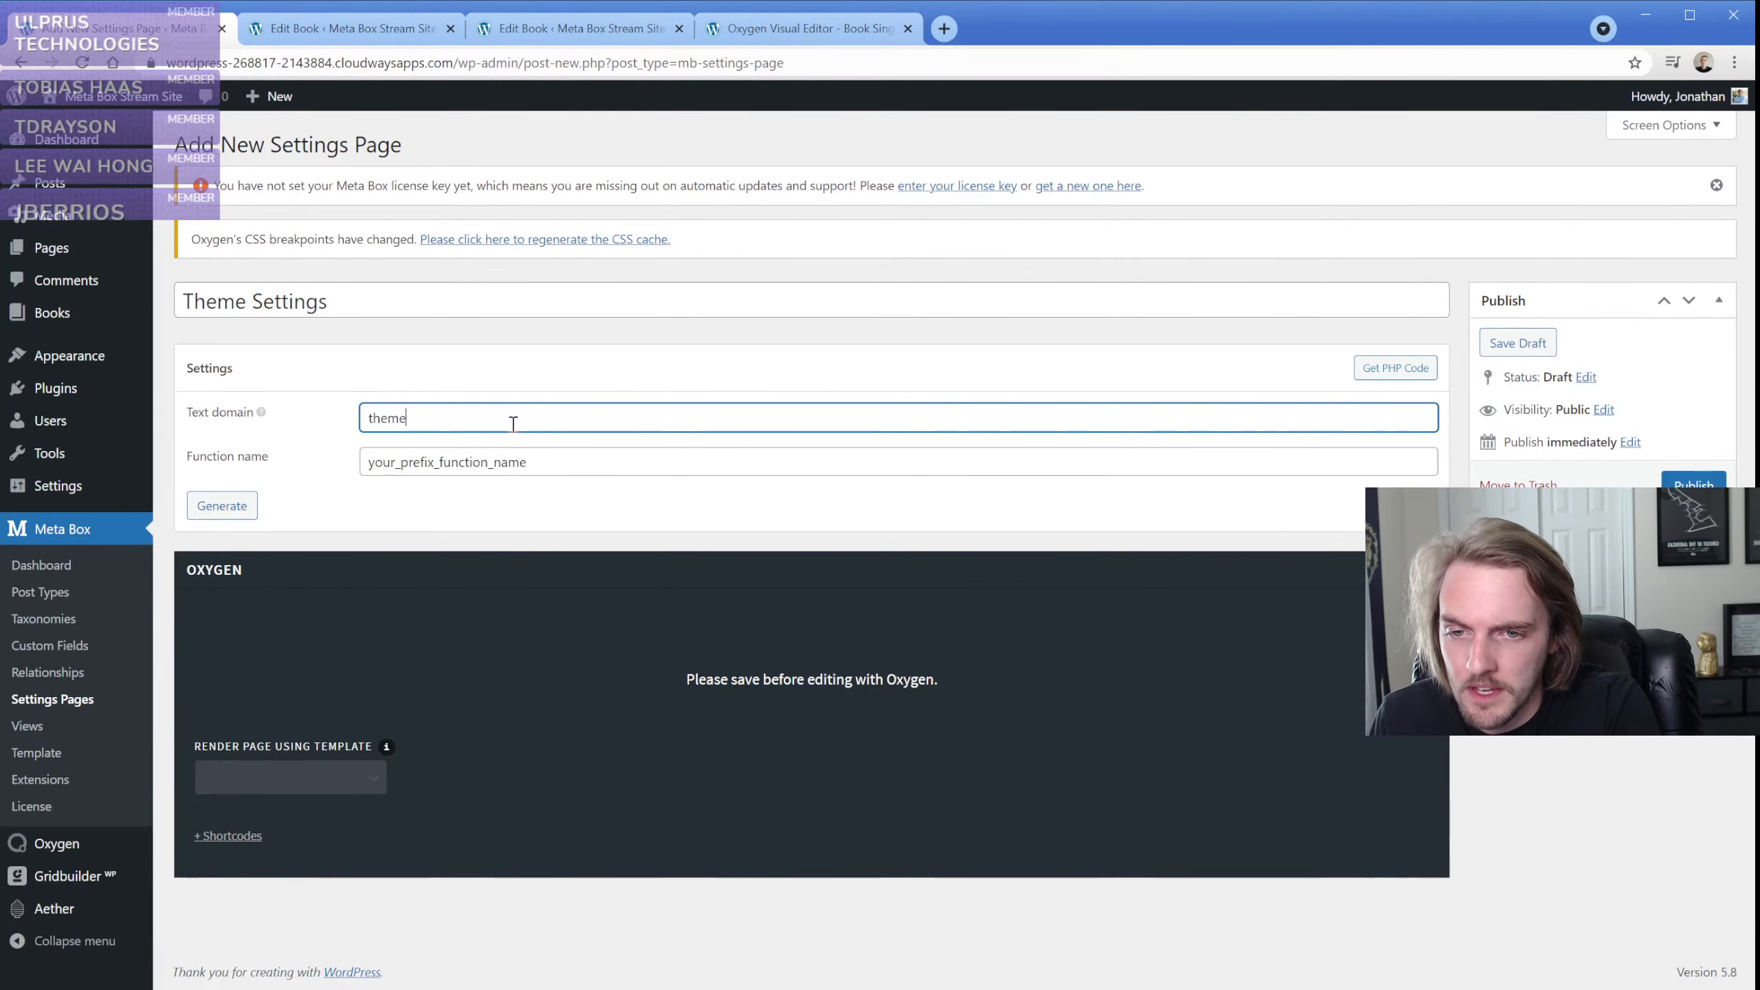
type("_settings")
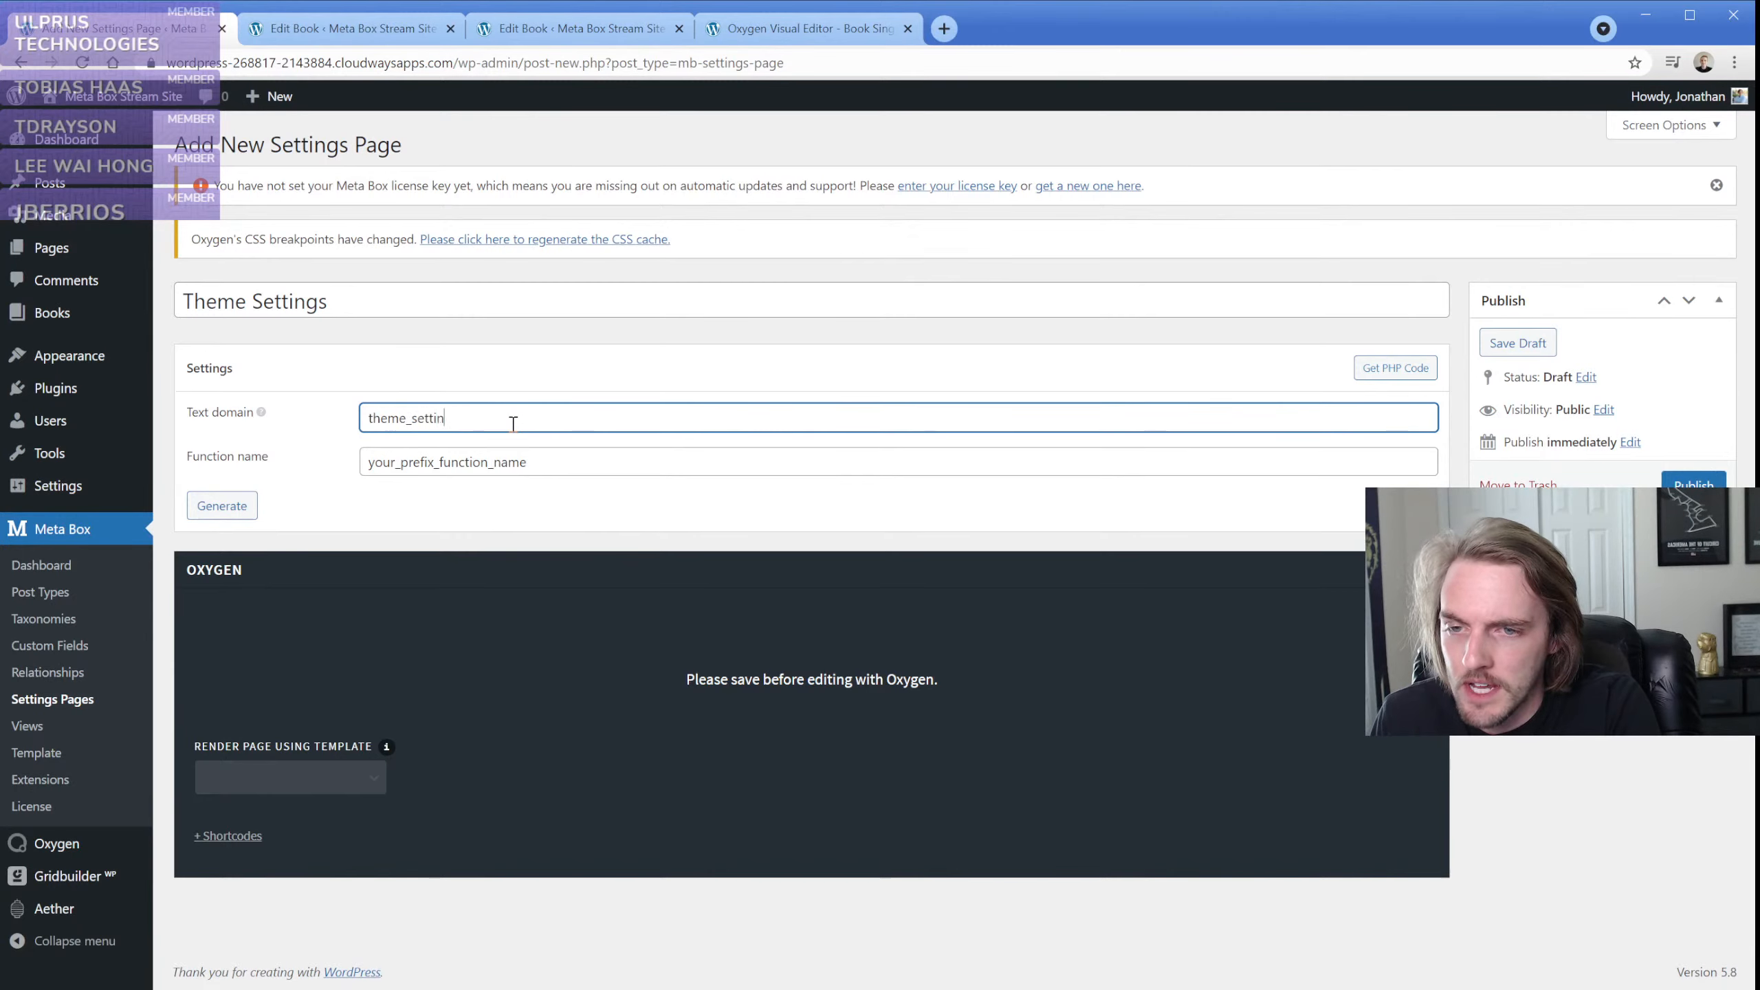
key("Tab")
Set the function name to theme_settings_test and generate the PHP code for the settings page
left_click(569, 456)
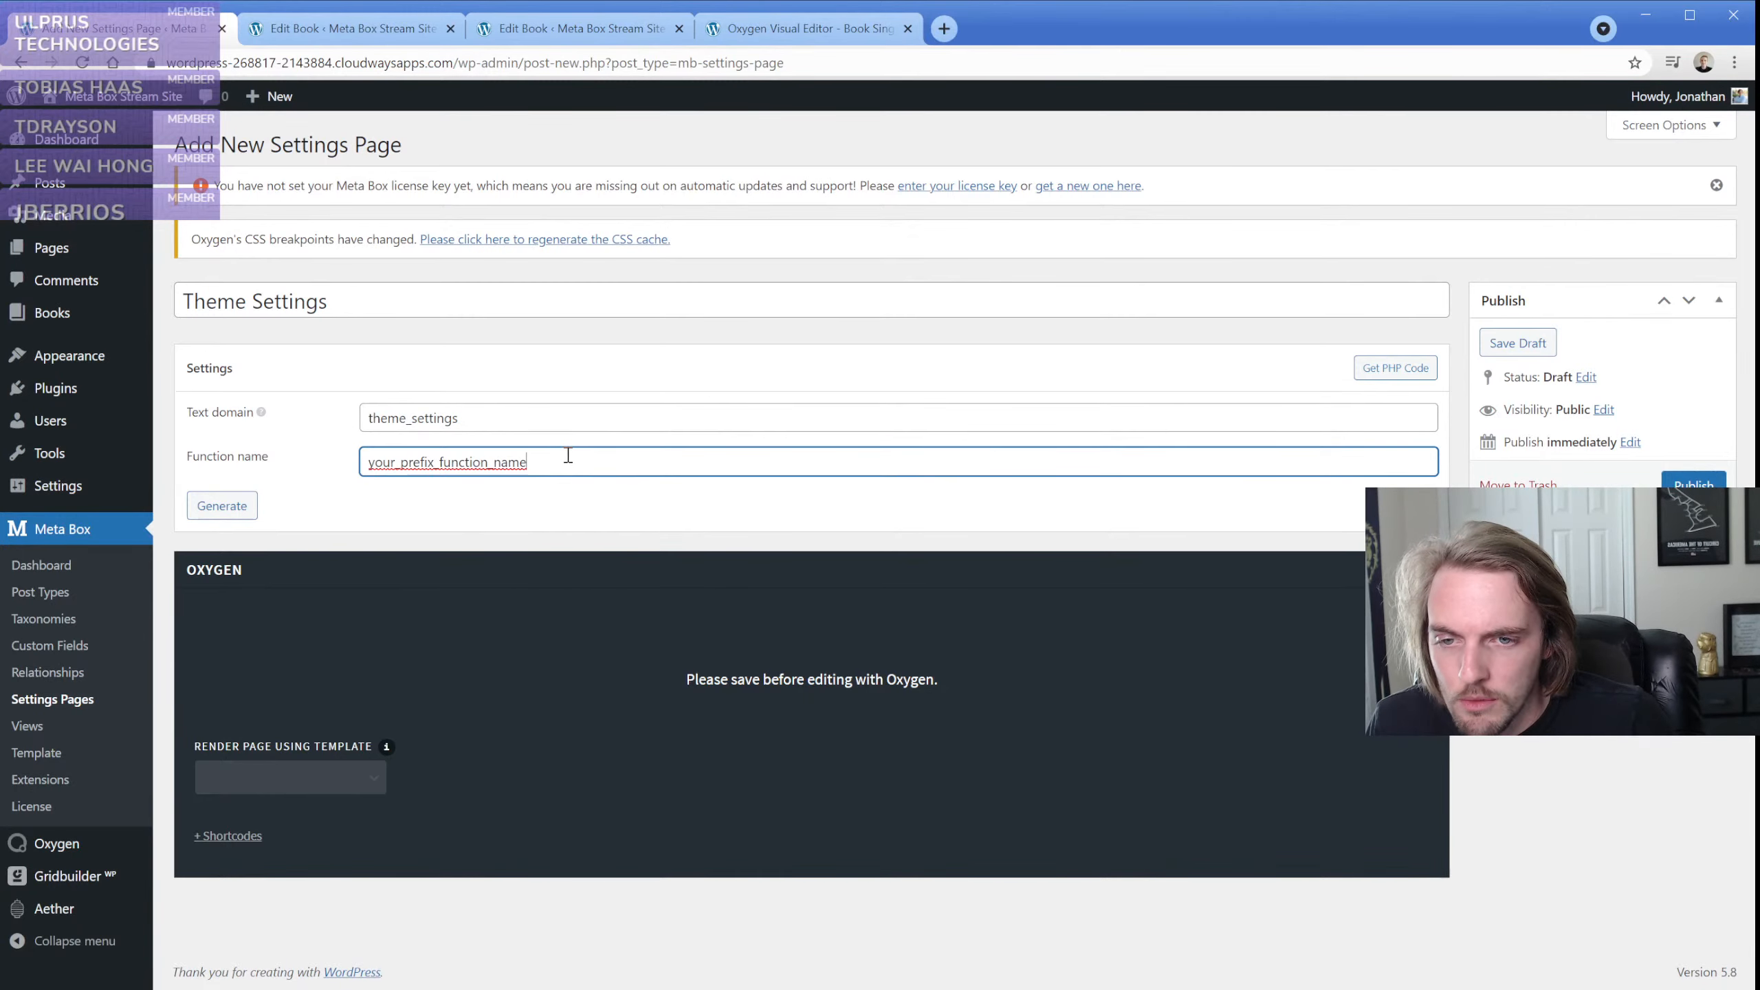
left_click(466, 460)
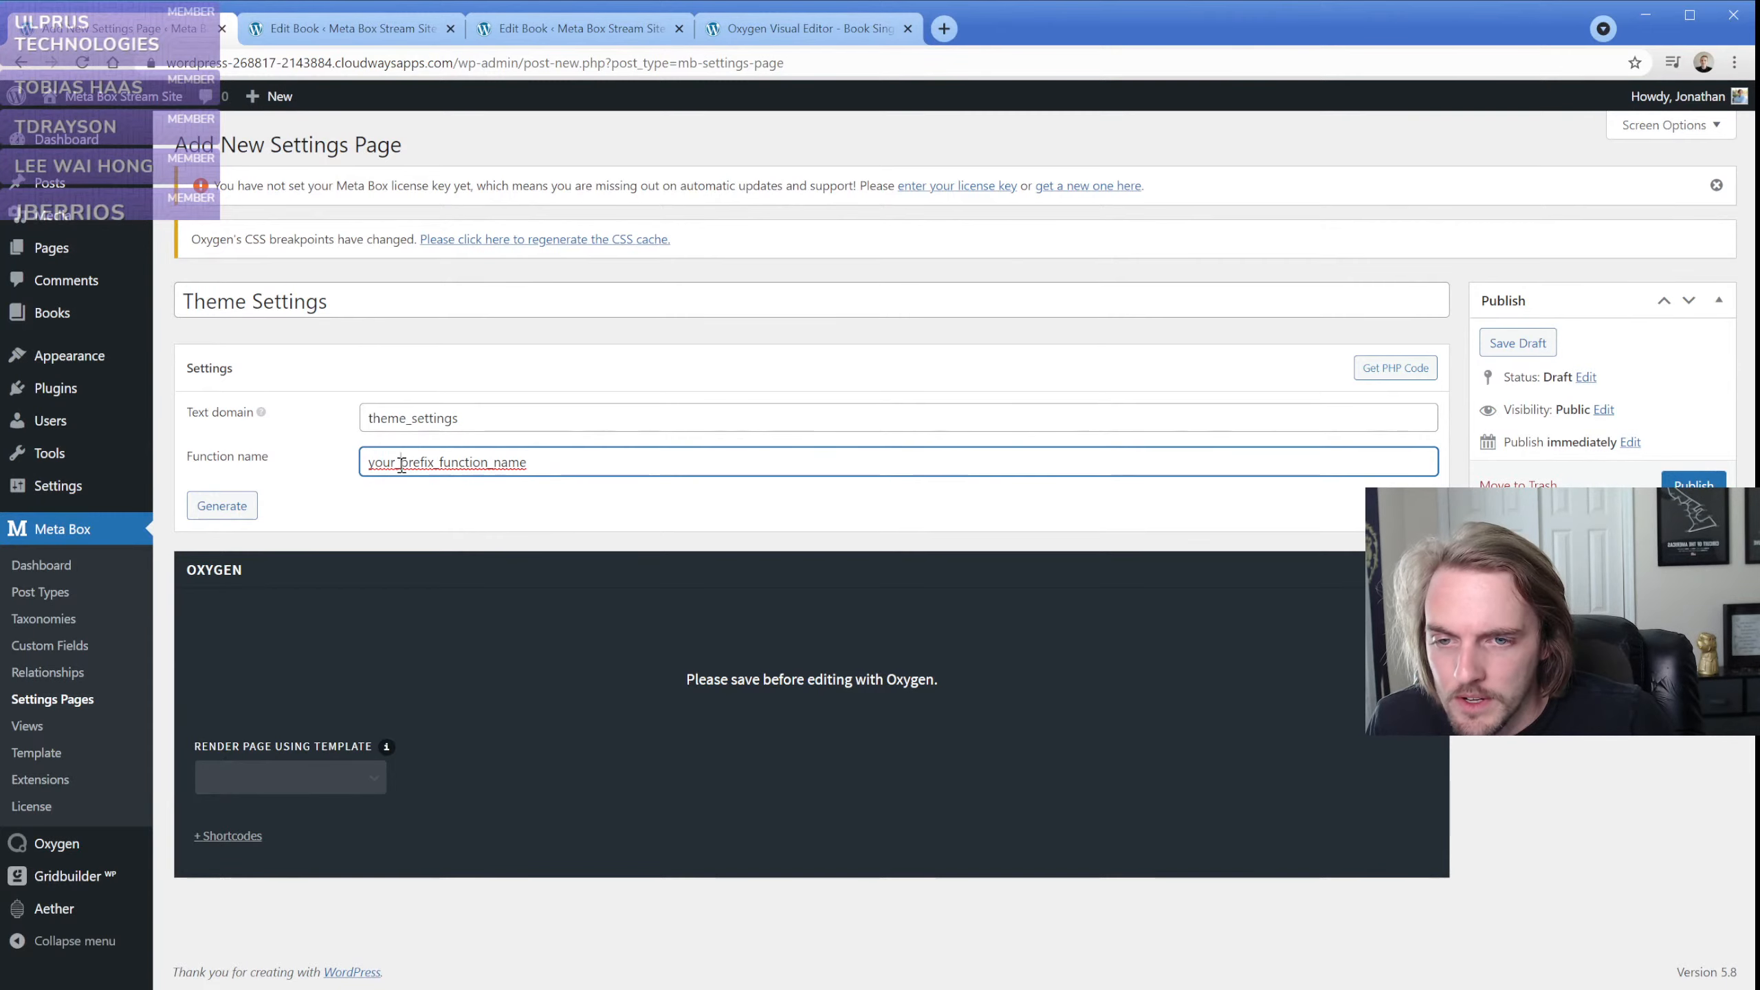
left_click_drag(402, 461, 640, 460)
key("ctrl+a")
type("th")
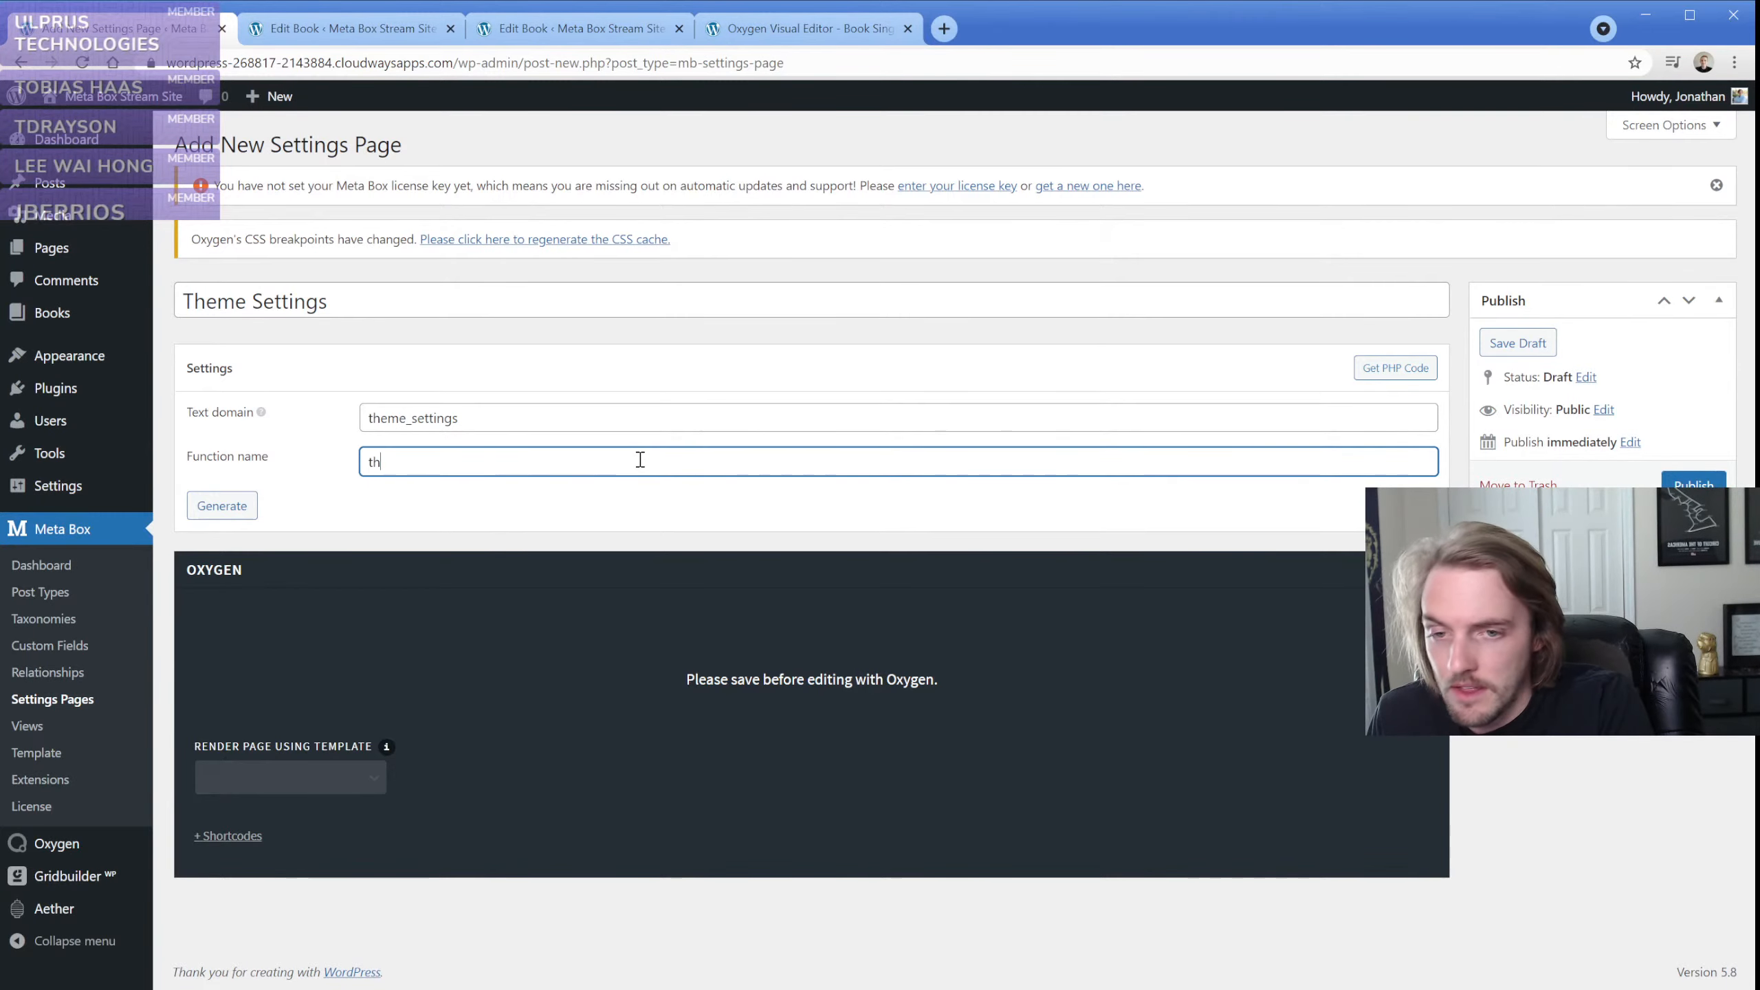
type("eme_settings_test")
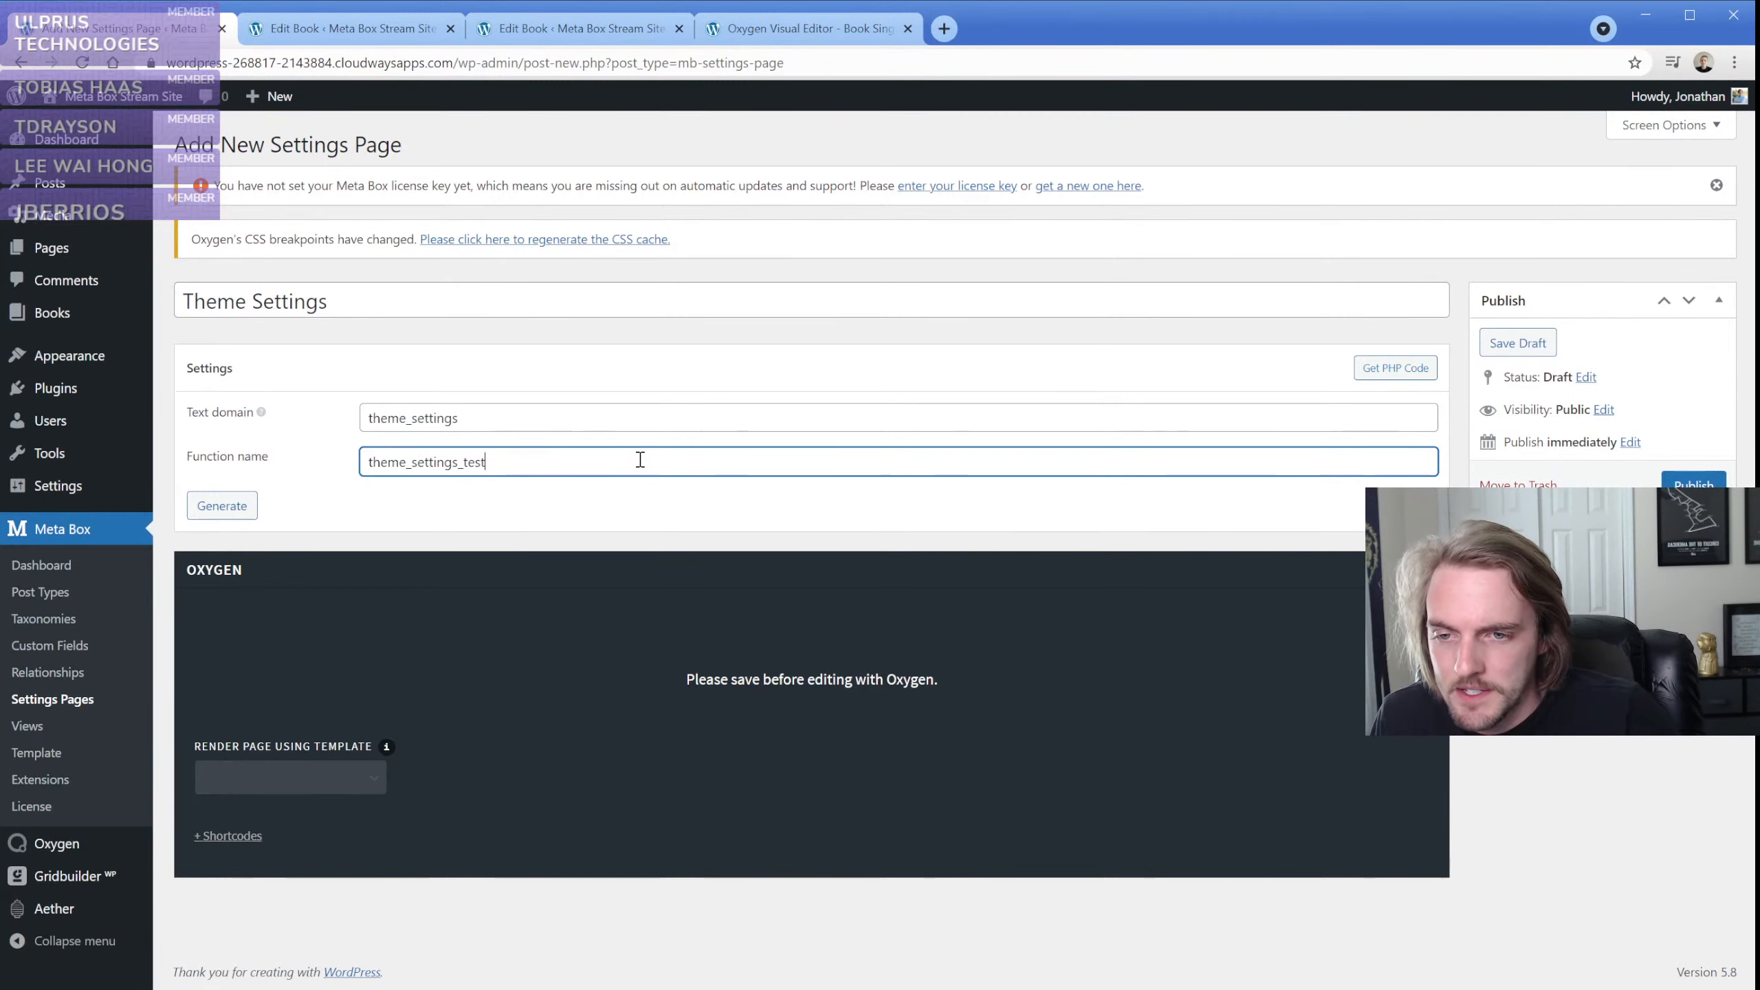
left_click(231, 513)
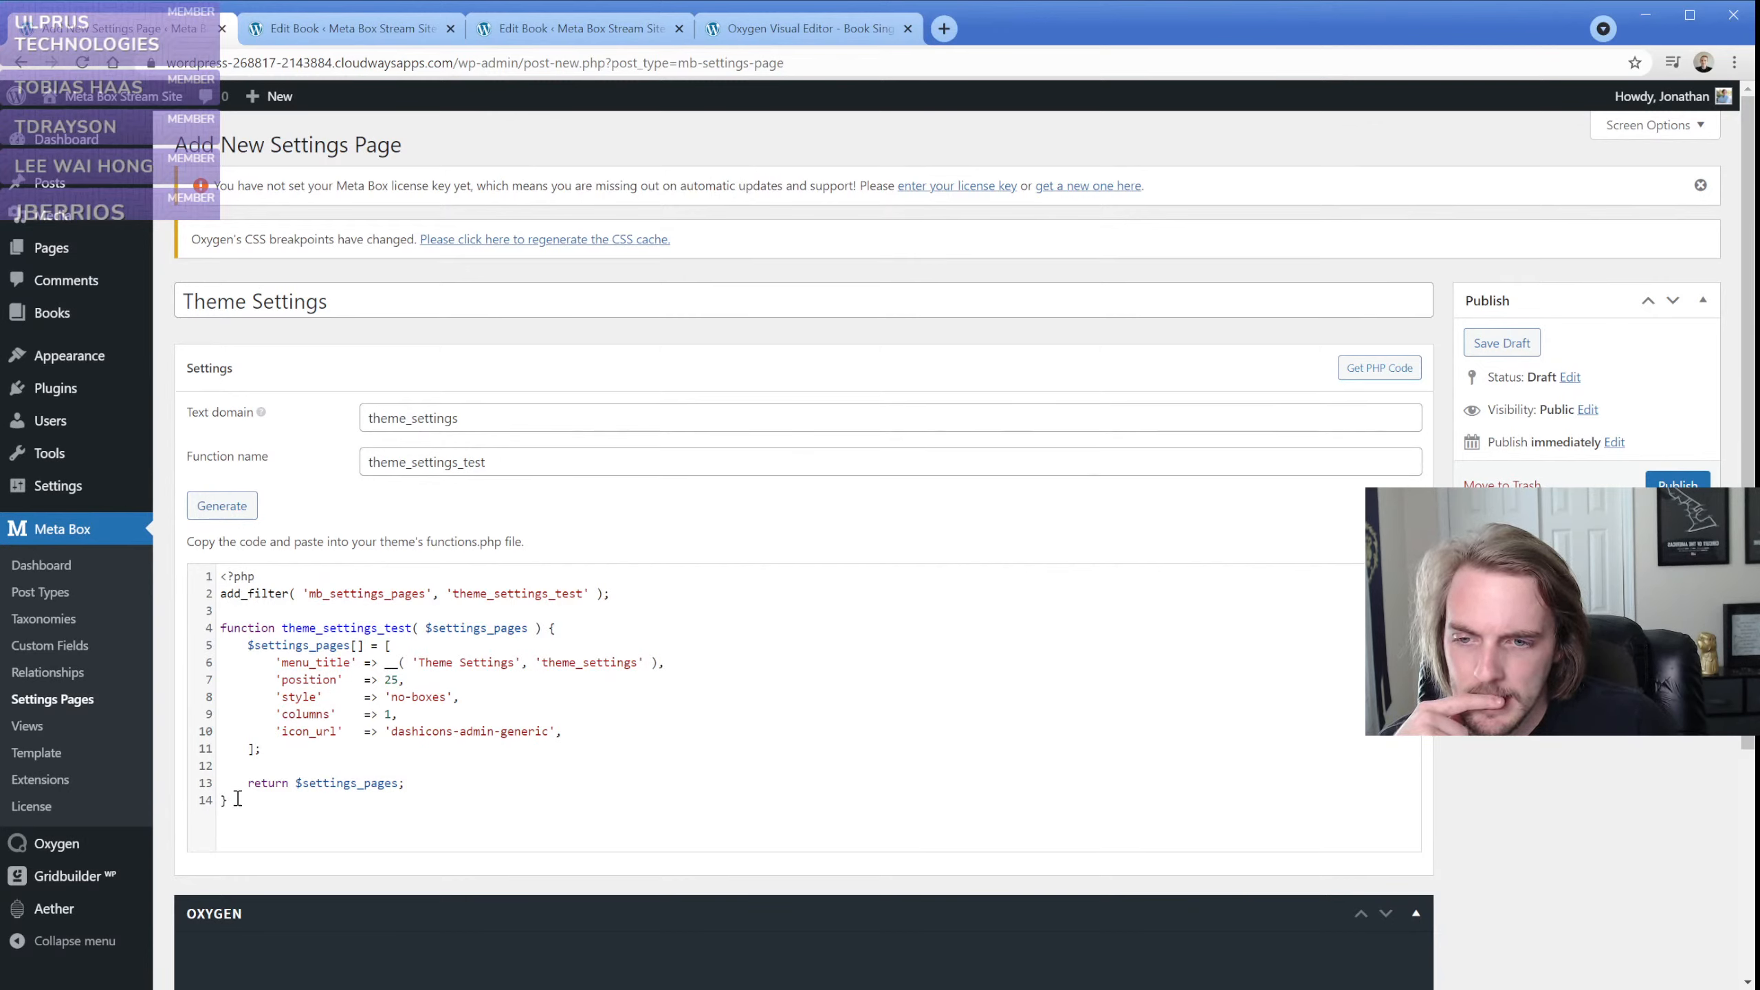
Highlight the generated PHP code from the add_filter line through the closing brace to examine it
left_click_drag(236, 805, 217, 604)
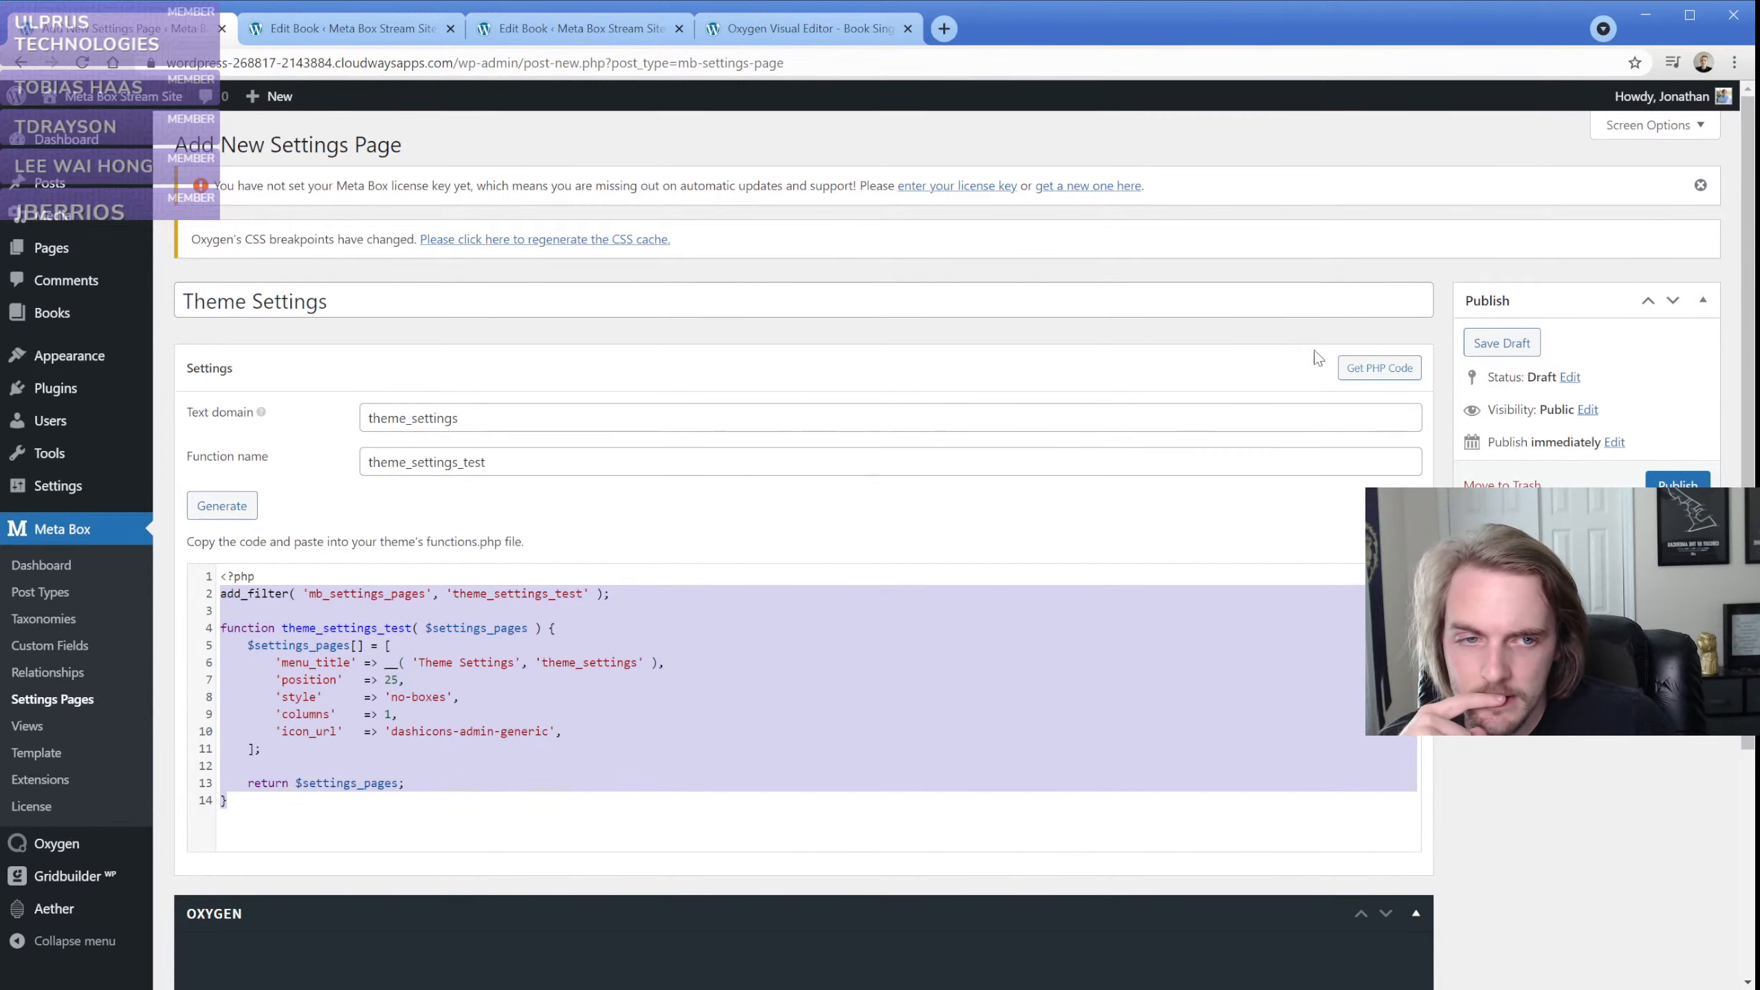
scroll(404, 580, "down", 3)
scroll(404, 581, "up", 3)
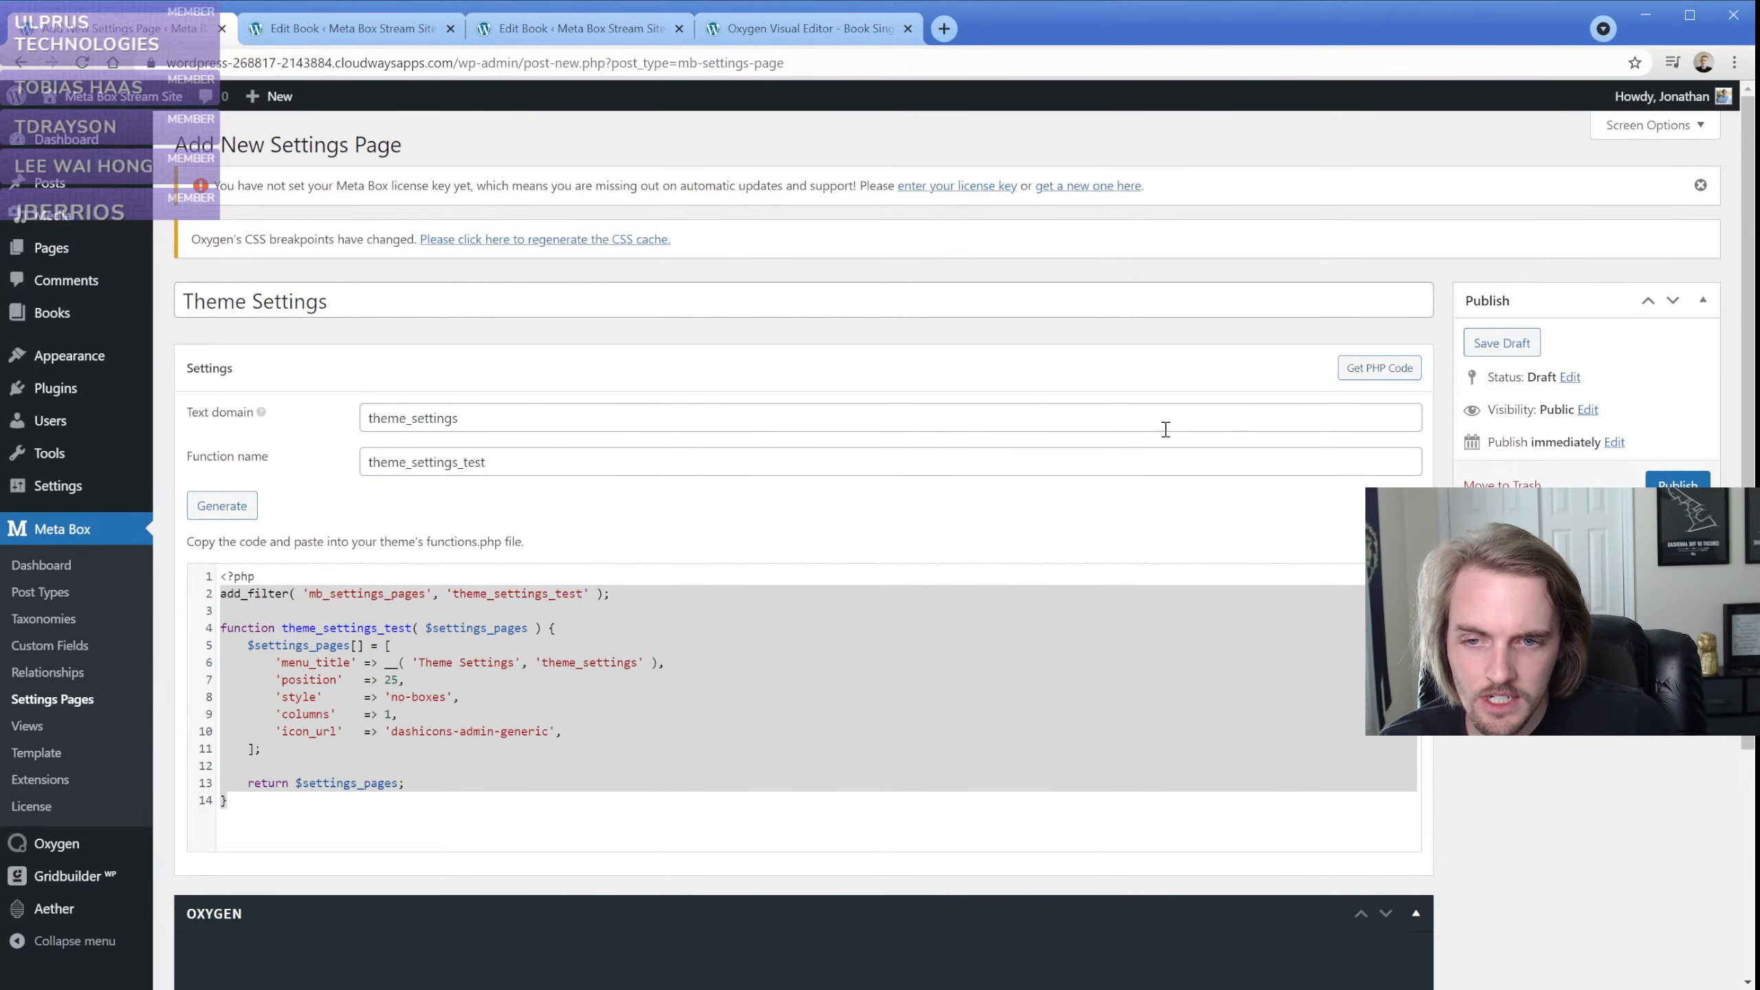
Collapse the Oxygen section and publish the Theme Settings page
scroll(645, 582, "down", 4)
left_click(537, 616)
scroll(537, 616, "up", 1)
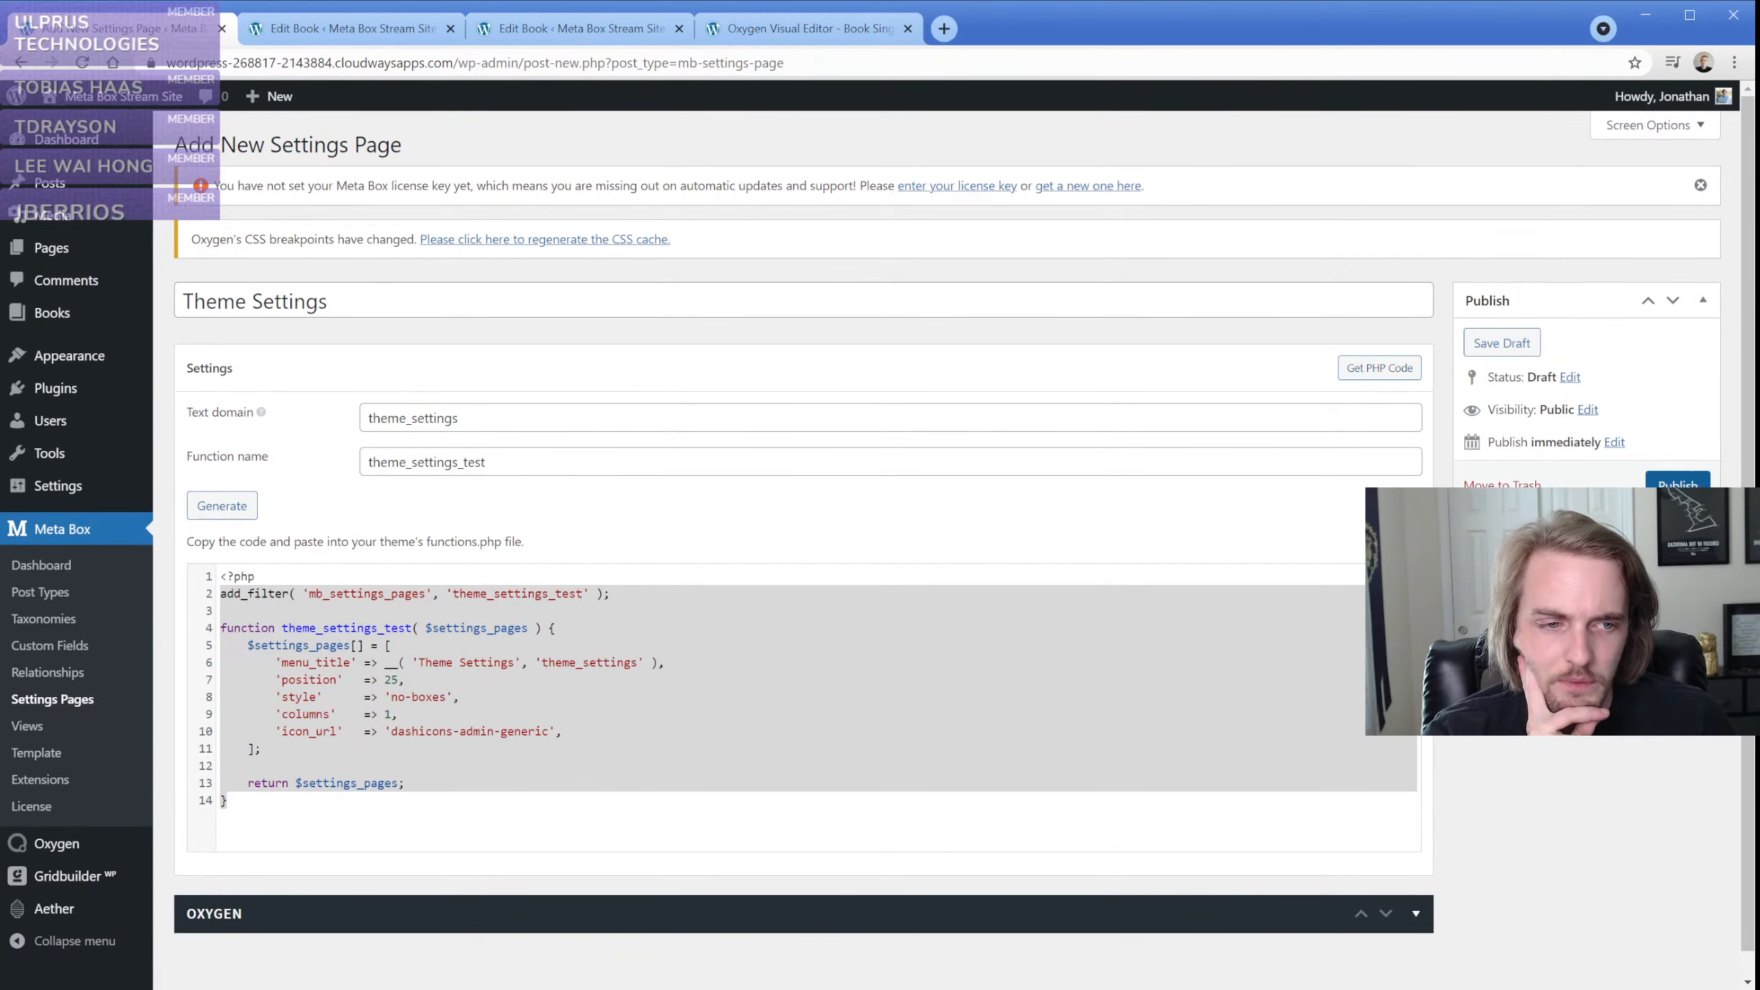
left_click(1678, 482)
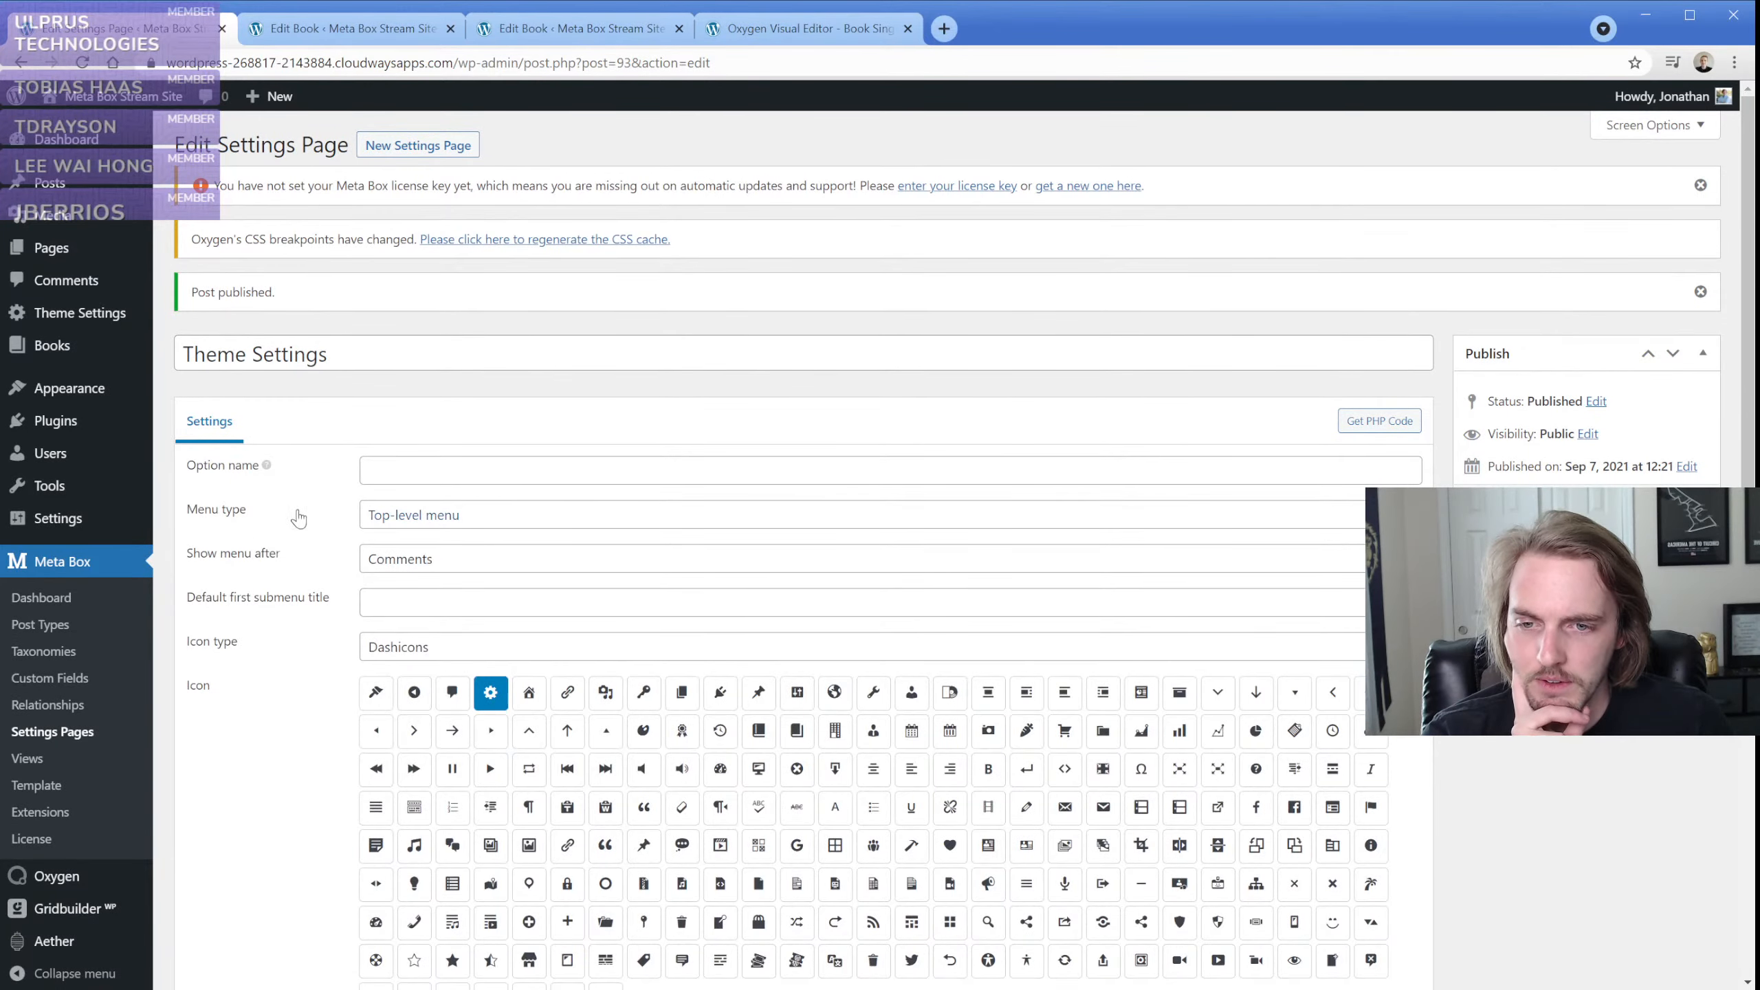
Review the settings page options and view the Theme Settings admin page in a separate browser tab, returning to the editor
scroll(302, 577, "down", 10)
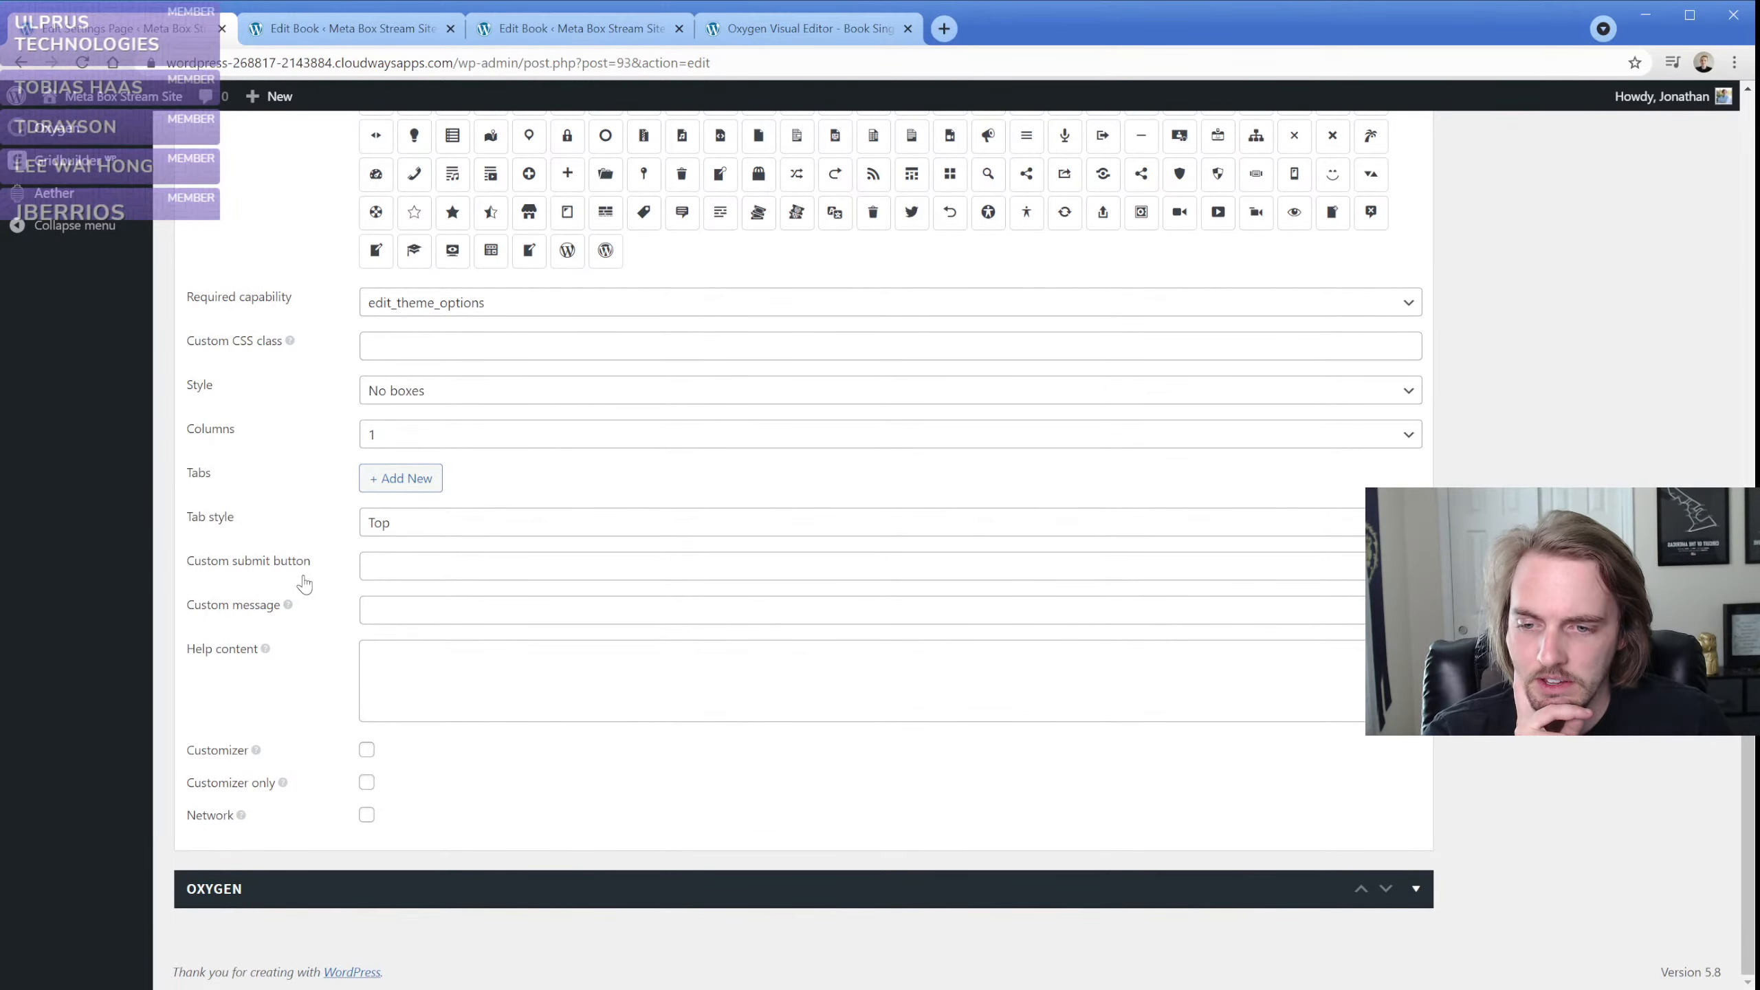
scroll(304, 581, "up", 9)
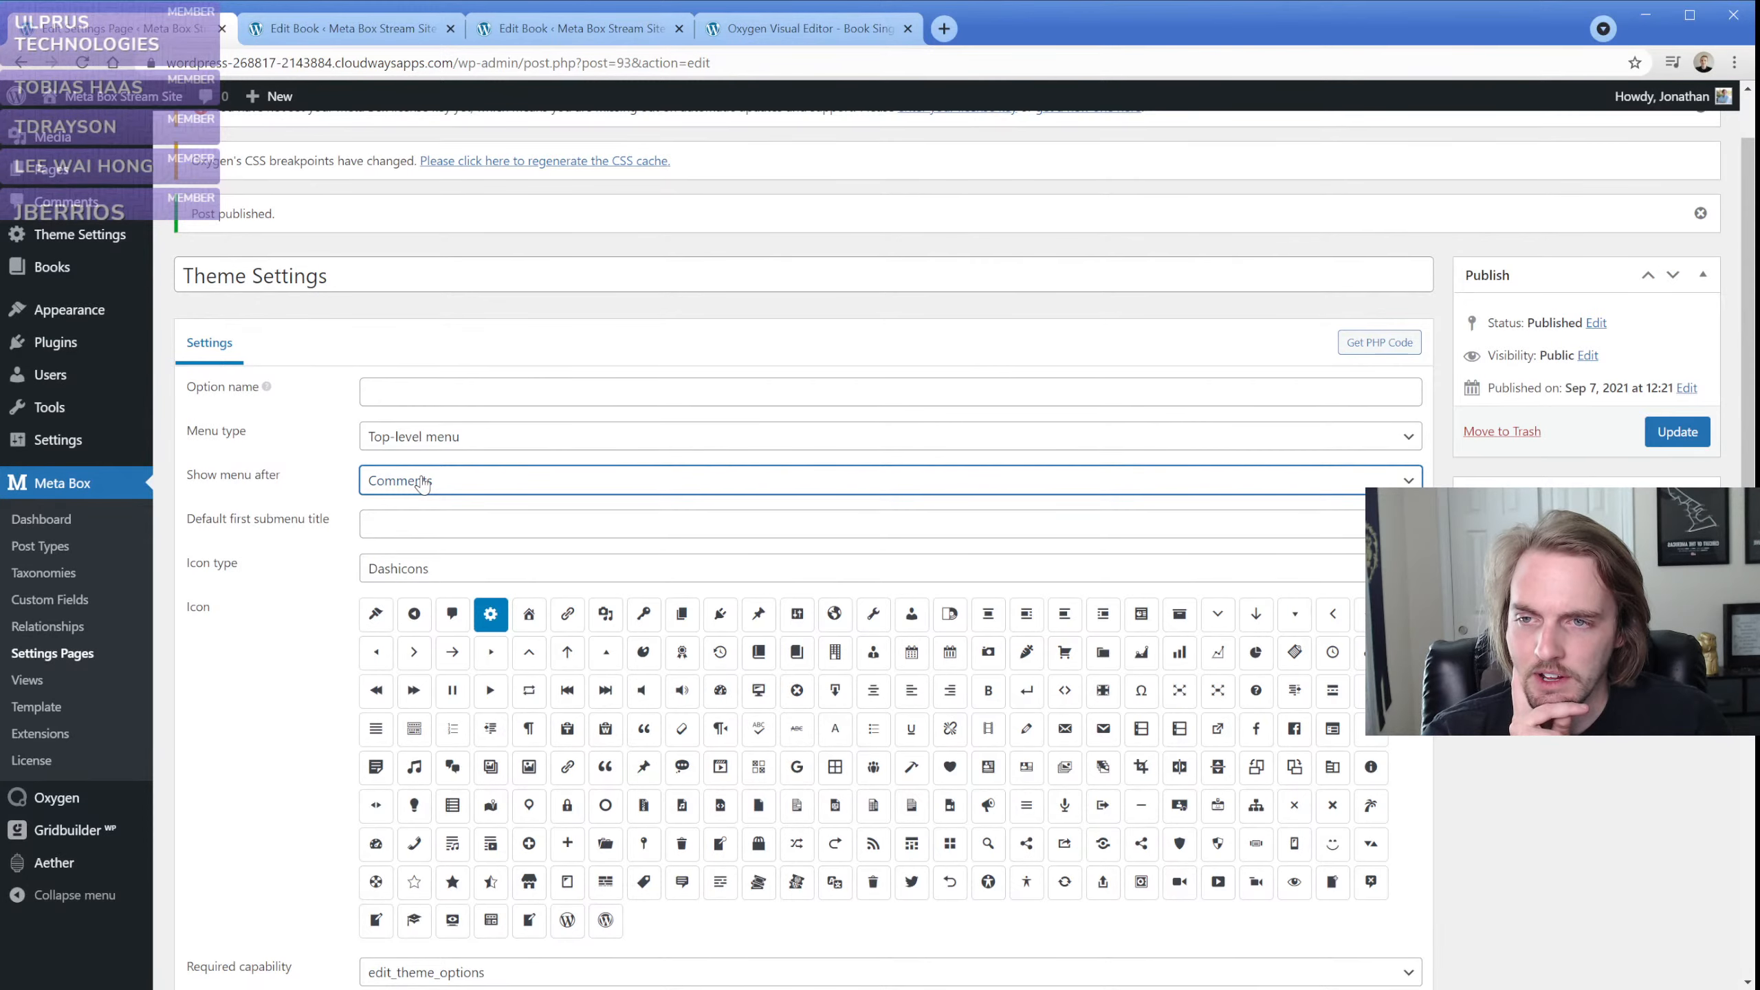
scroll(208, 403, "up", 1)
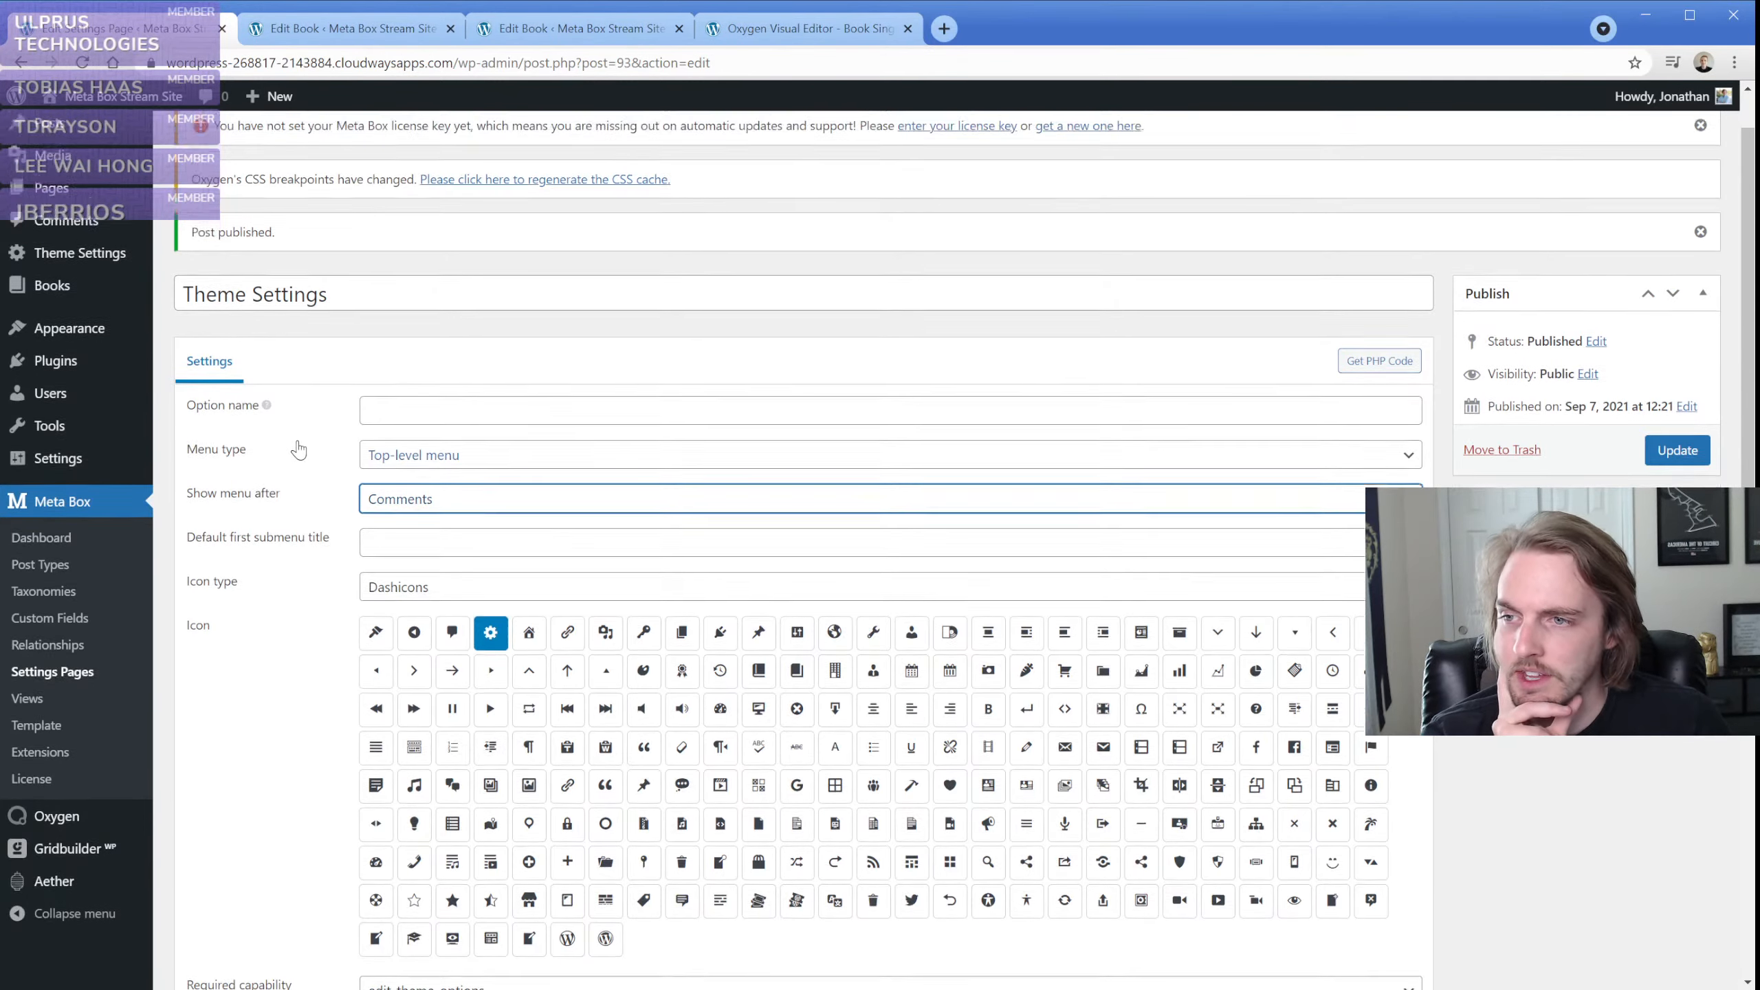
middle_click(55, 315)
left_click(311, 30)
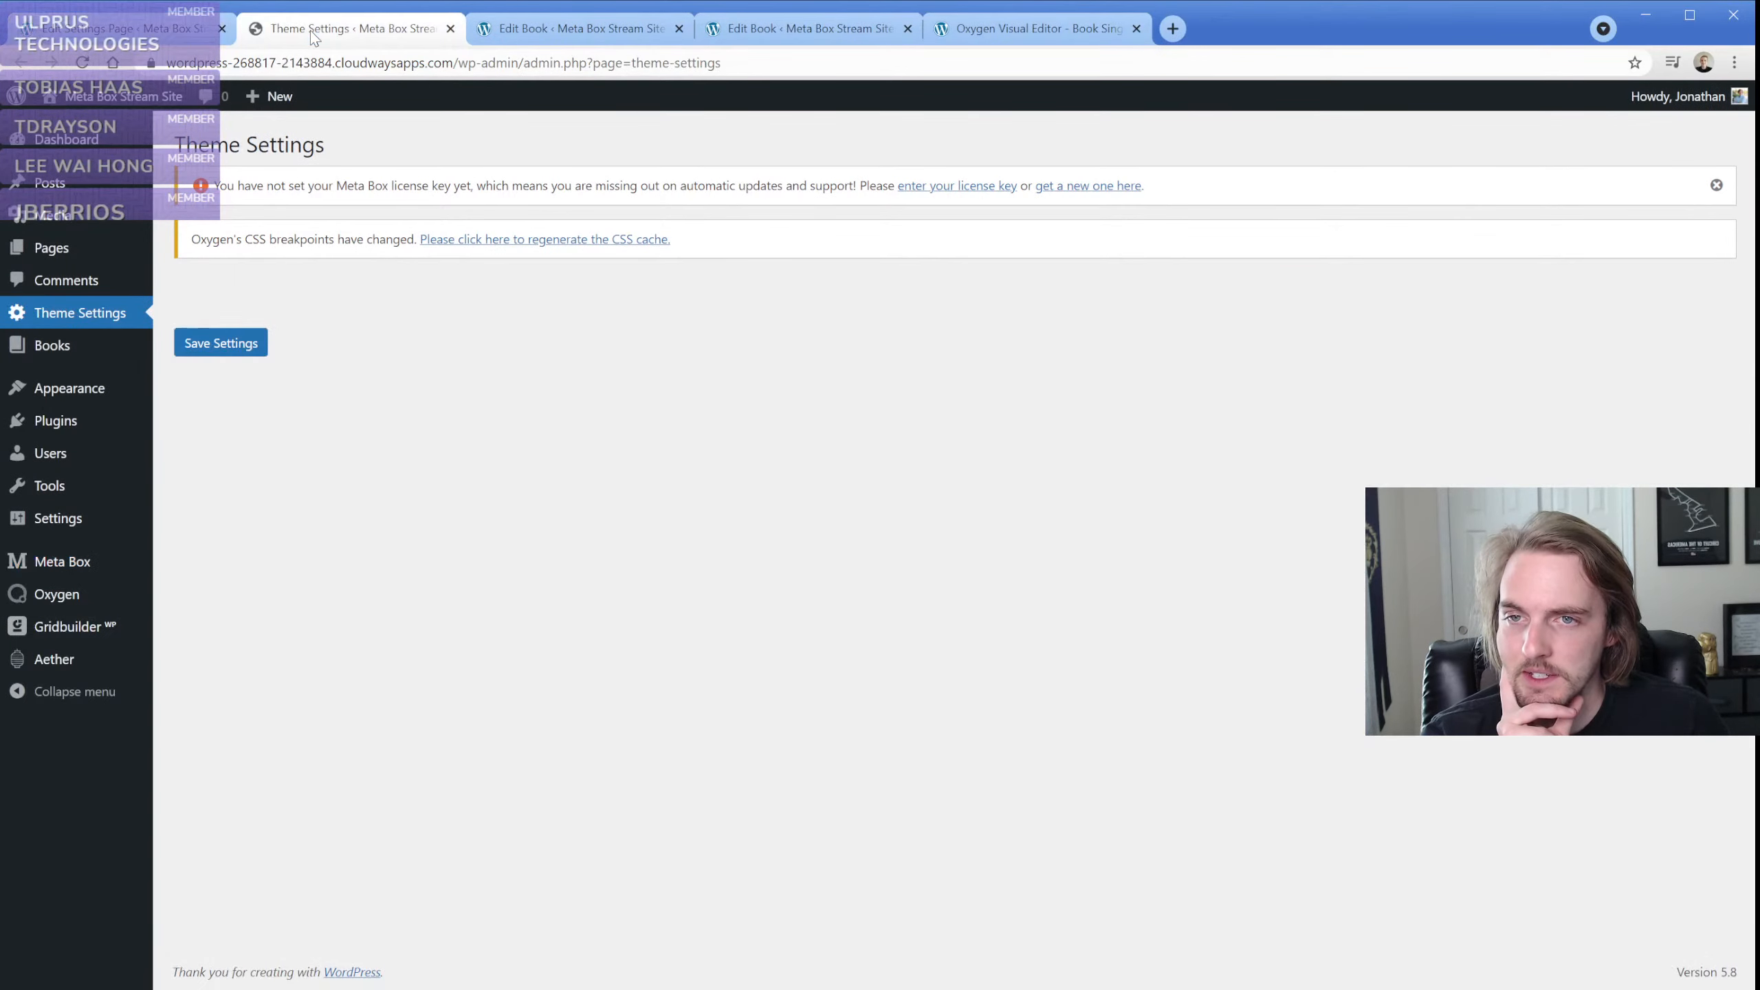
left_click(125, 28)
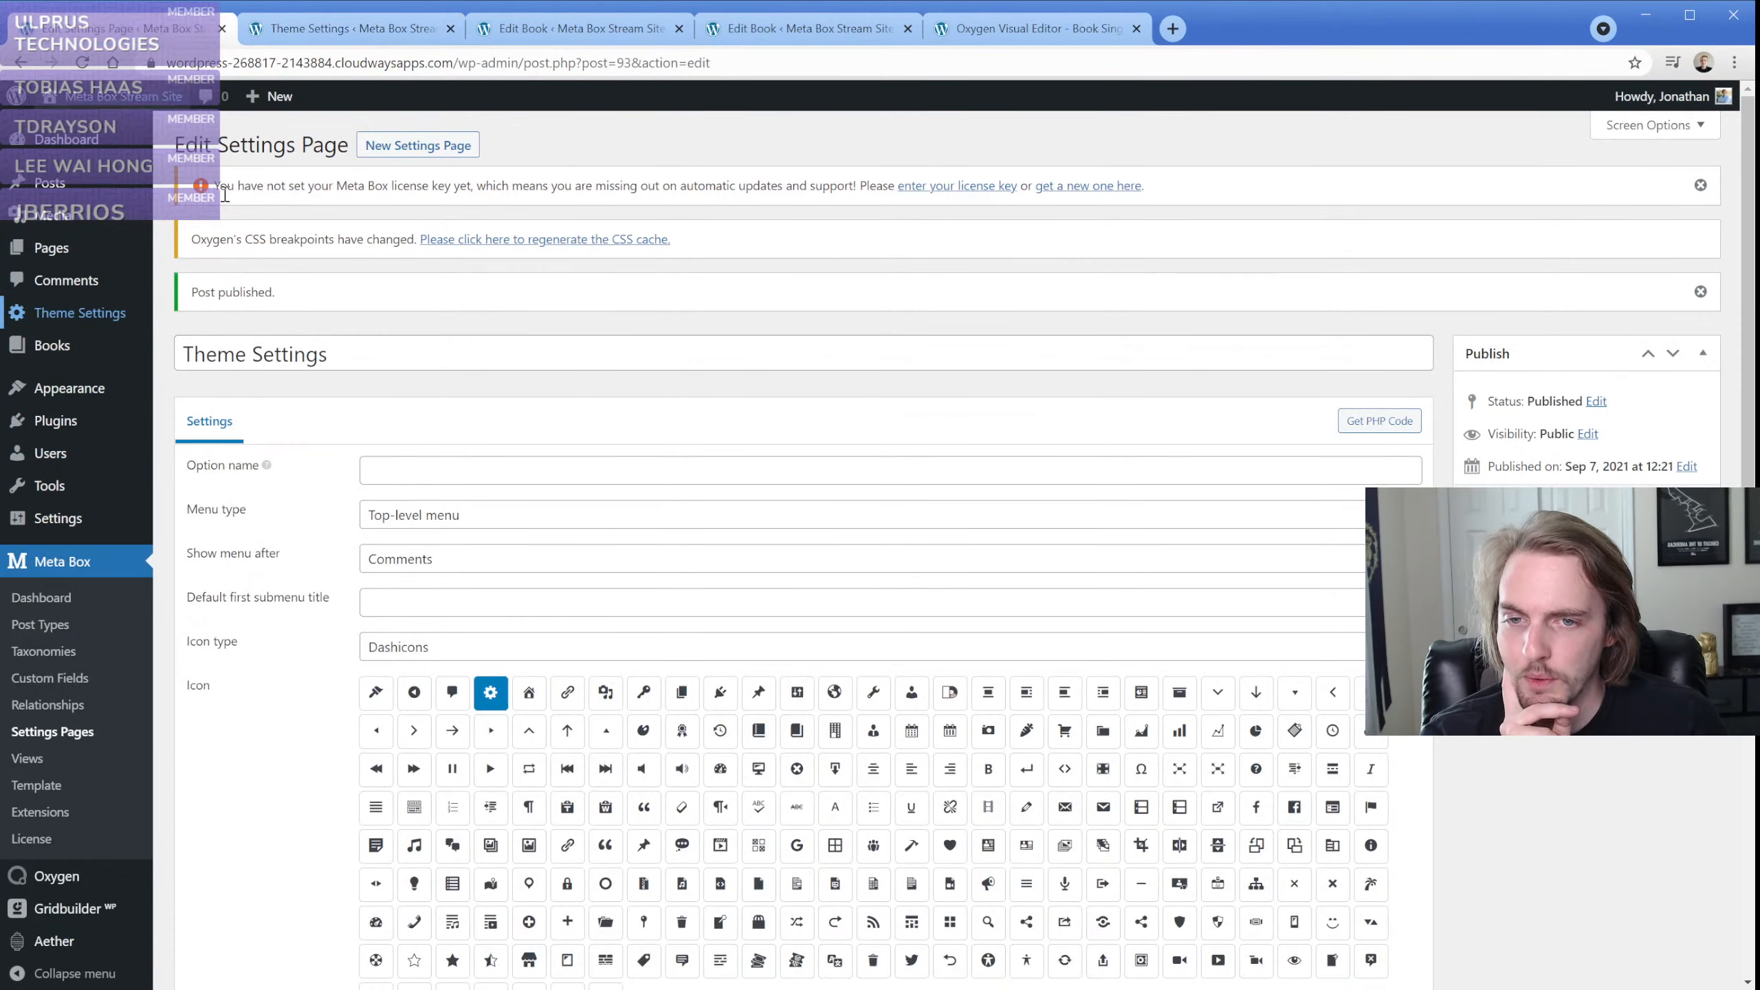
Try Logo Image as the settings page's option name and clear the field again
scroll(326, 471, "down", 1)
left_click(407, 378)
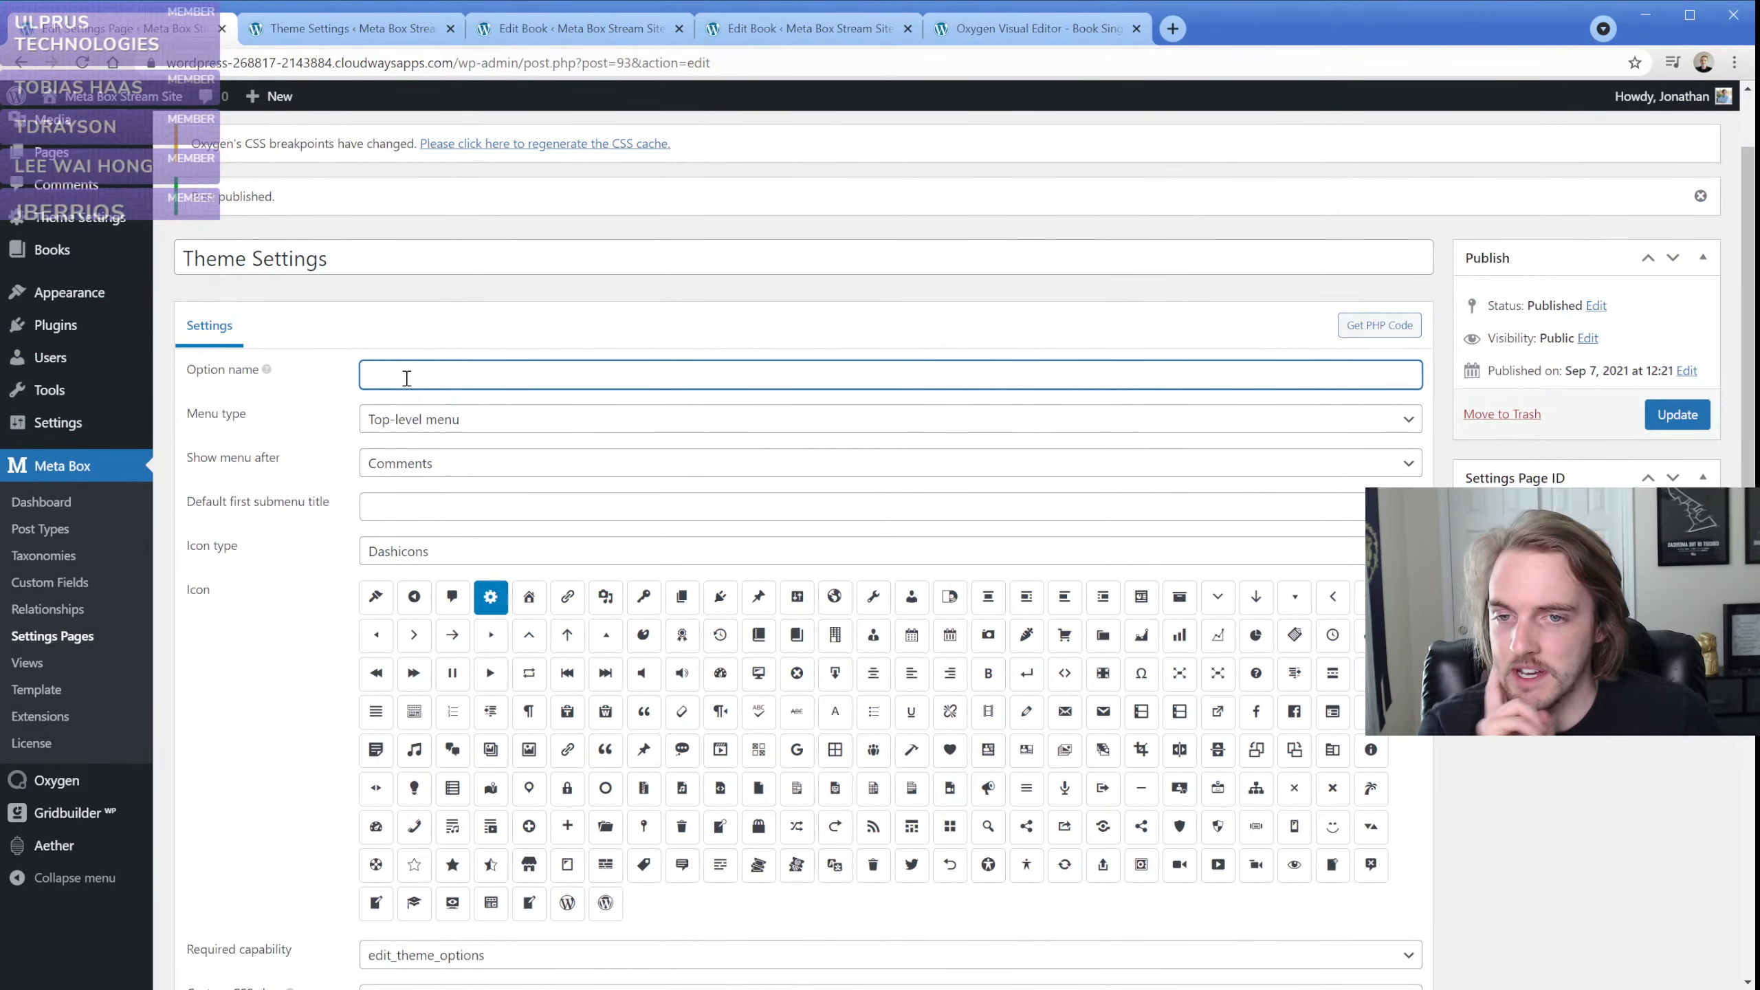
type("Log")
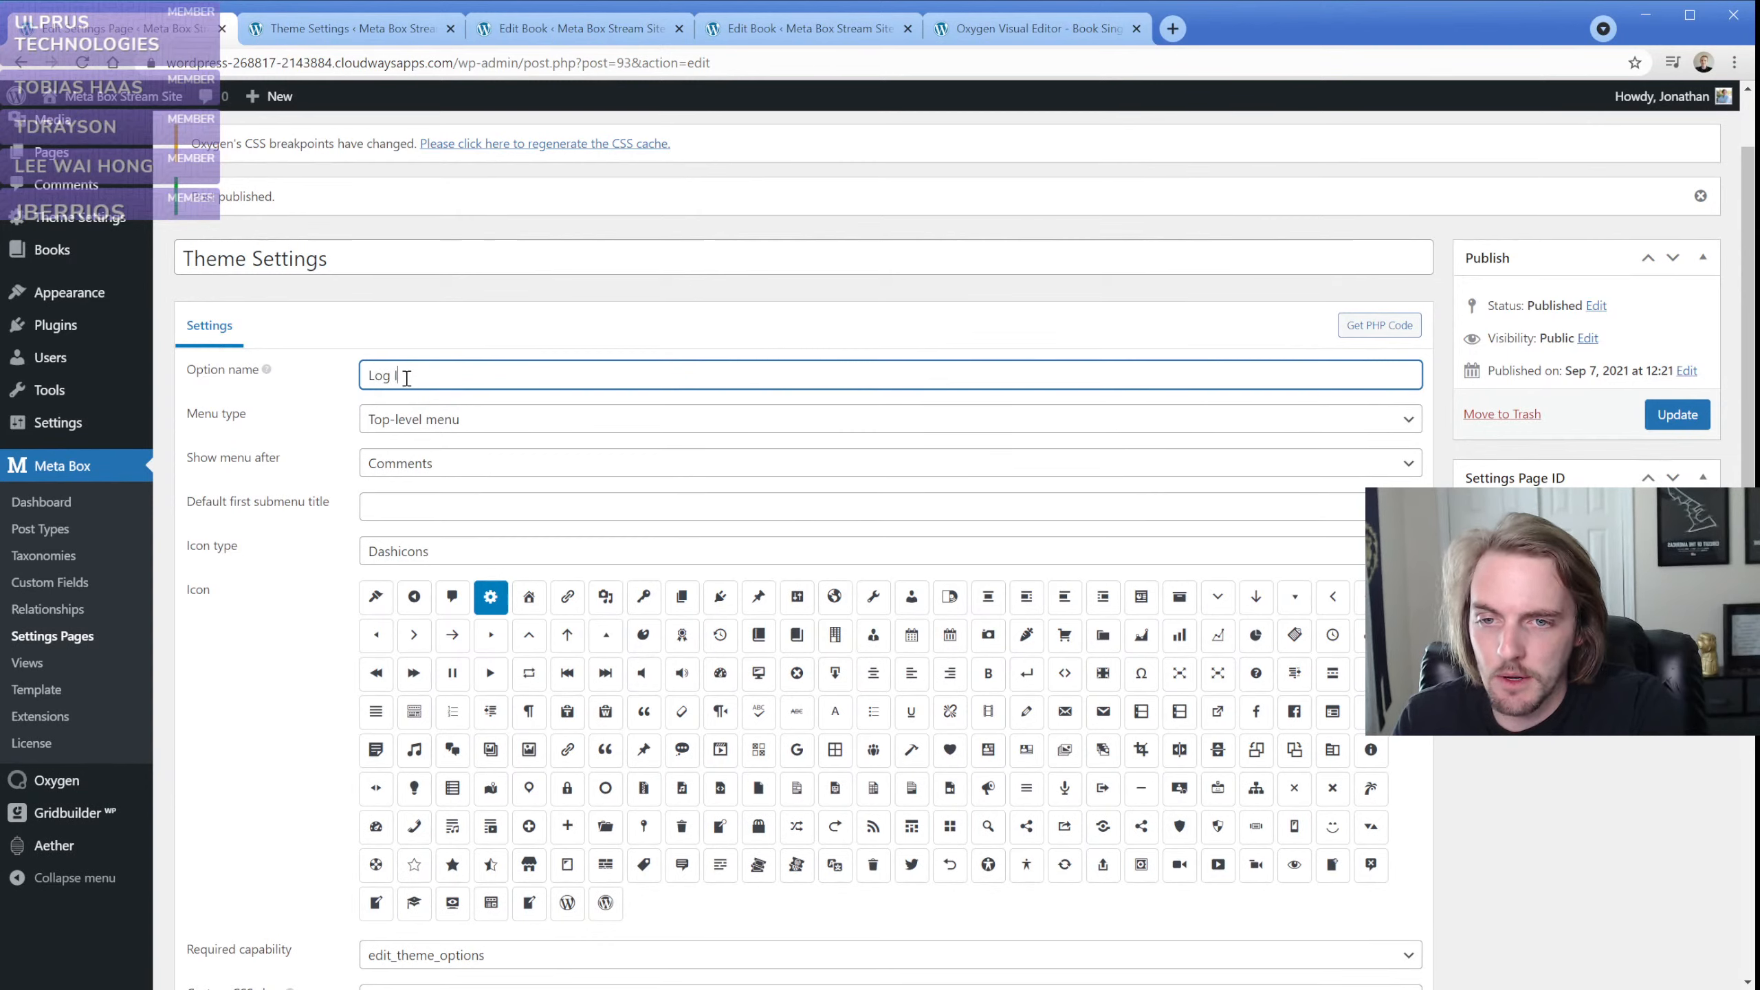
type("o Image")
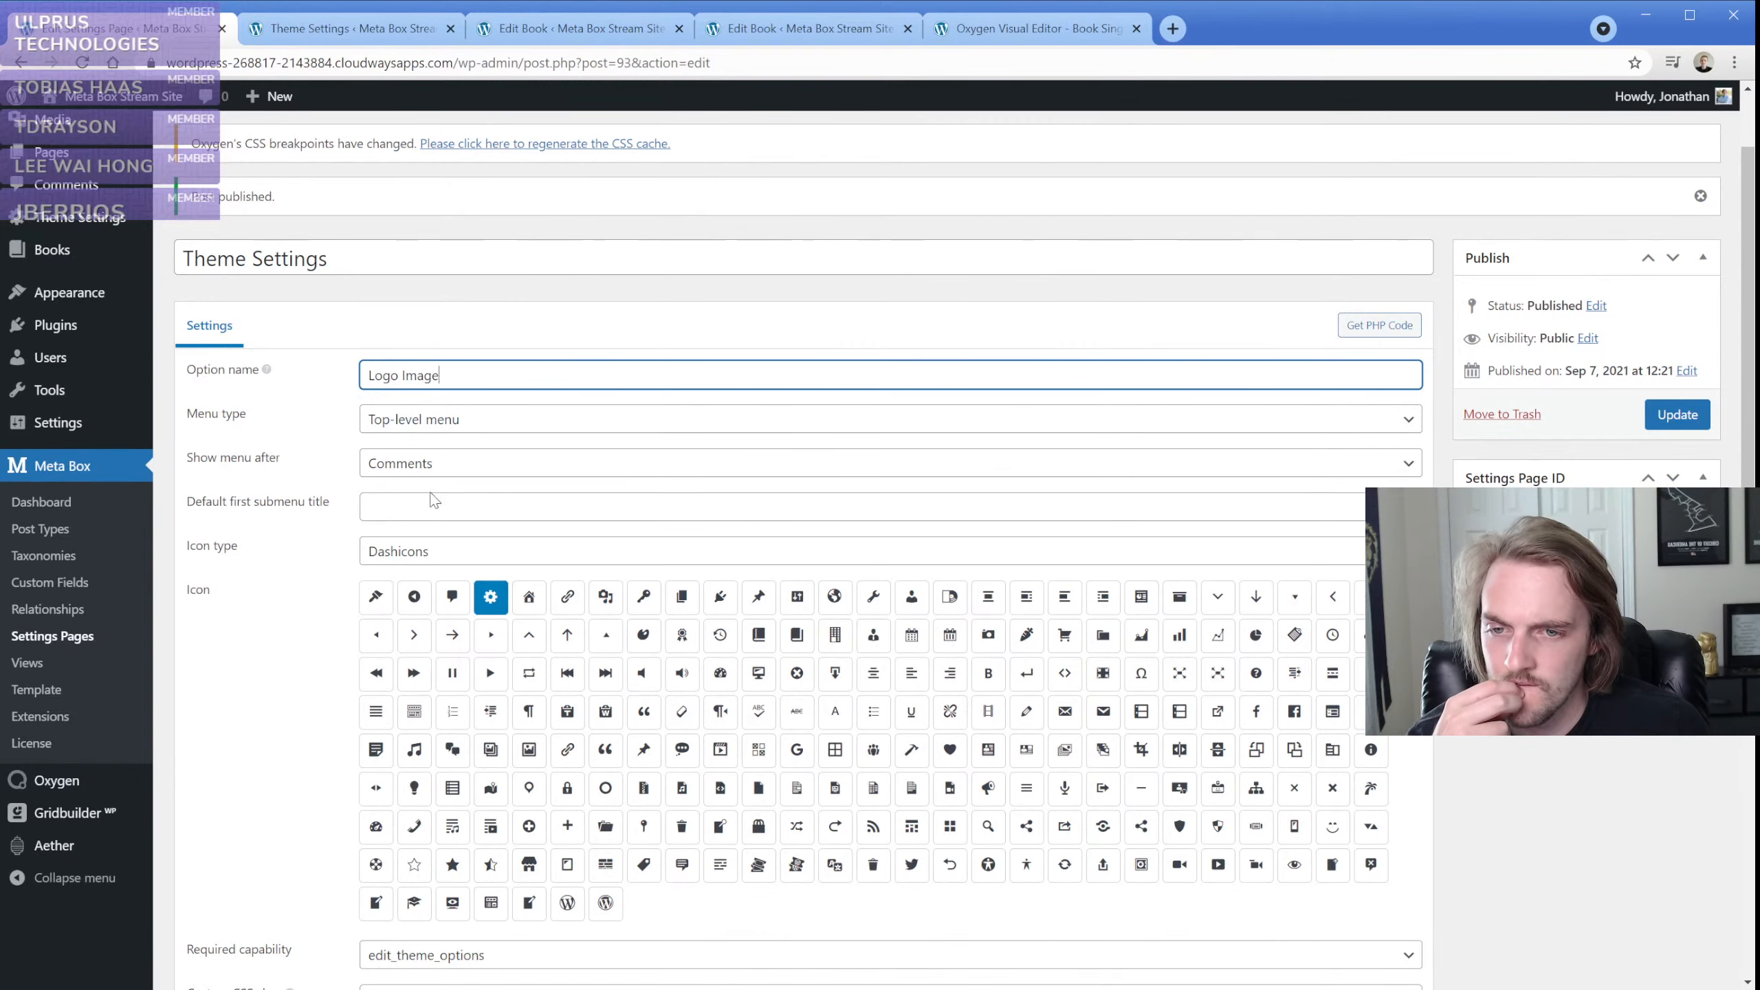
left_click(415, 508)
scroll(378, 555, "down", 3)
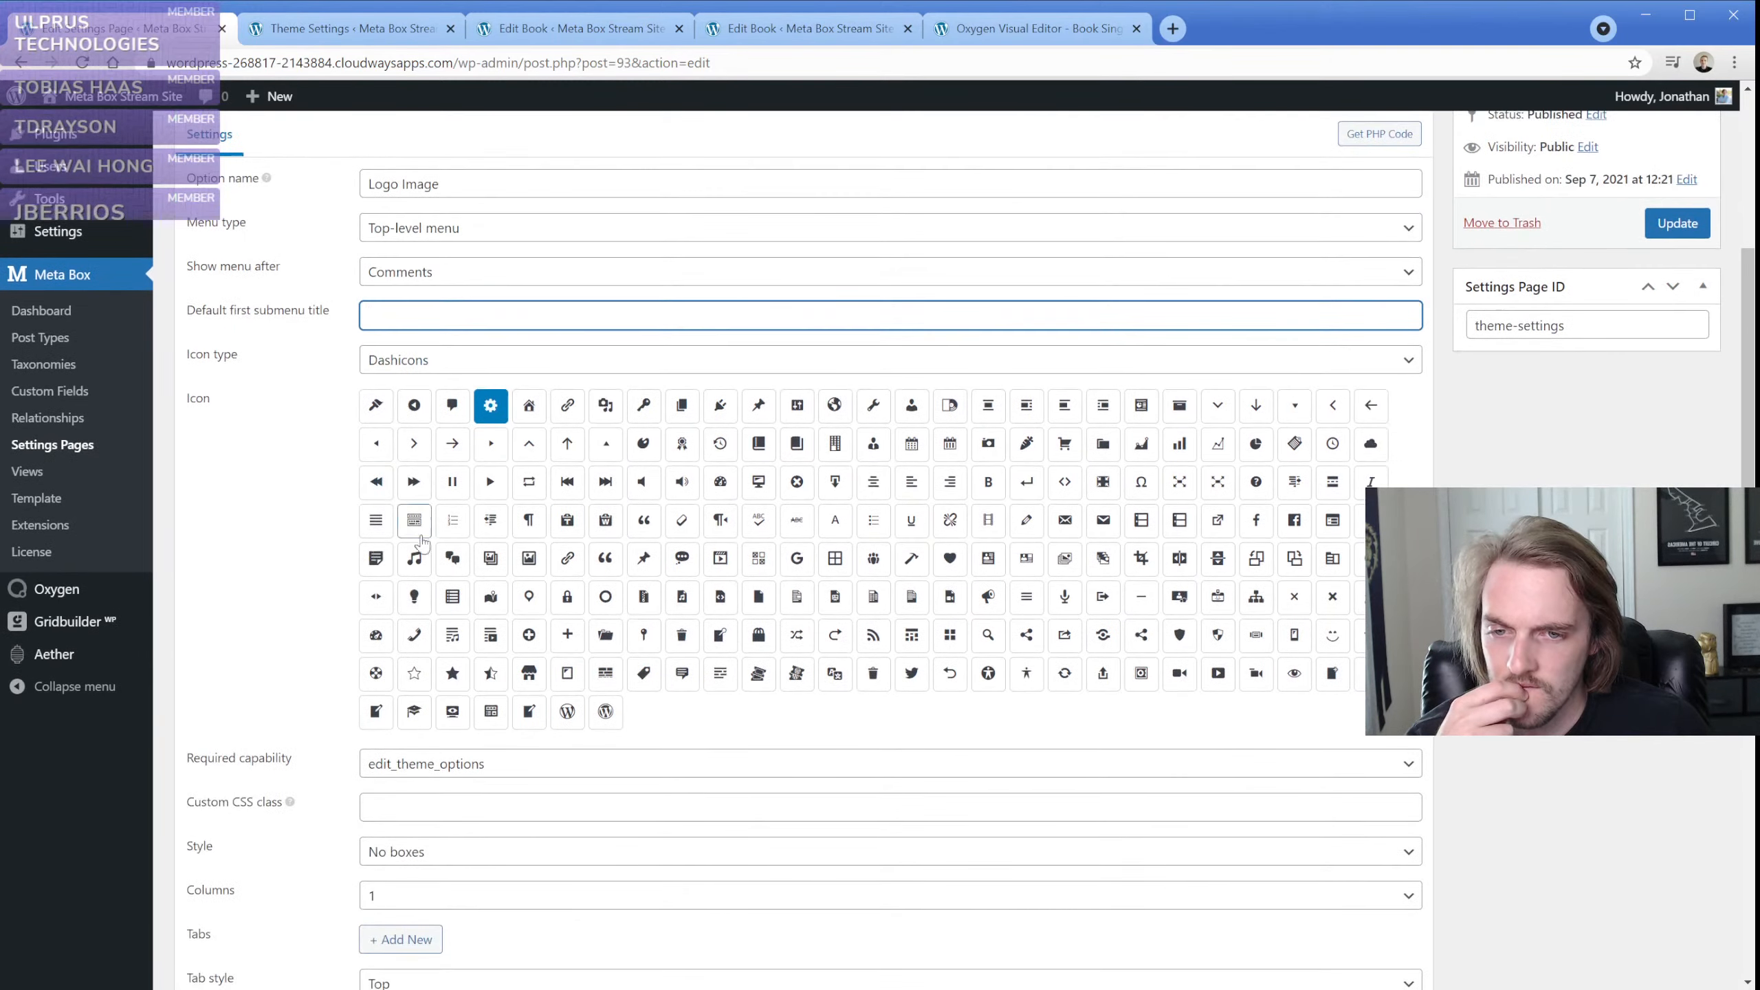
scroll(443, 499, "up", 4)
left_click(463, 470)
key("ctrl+a")
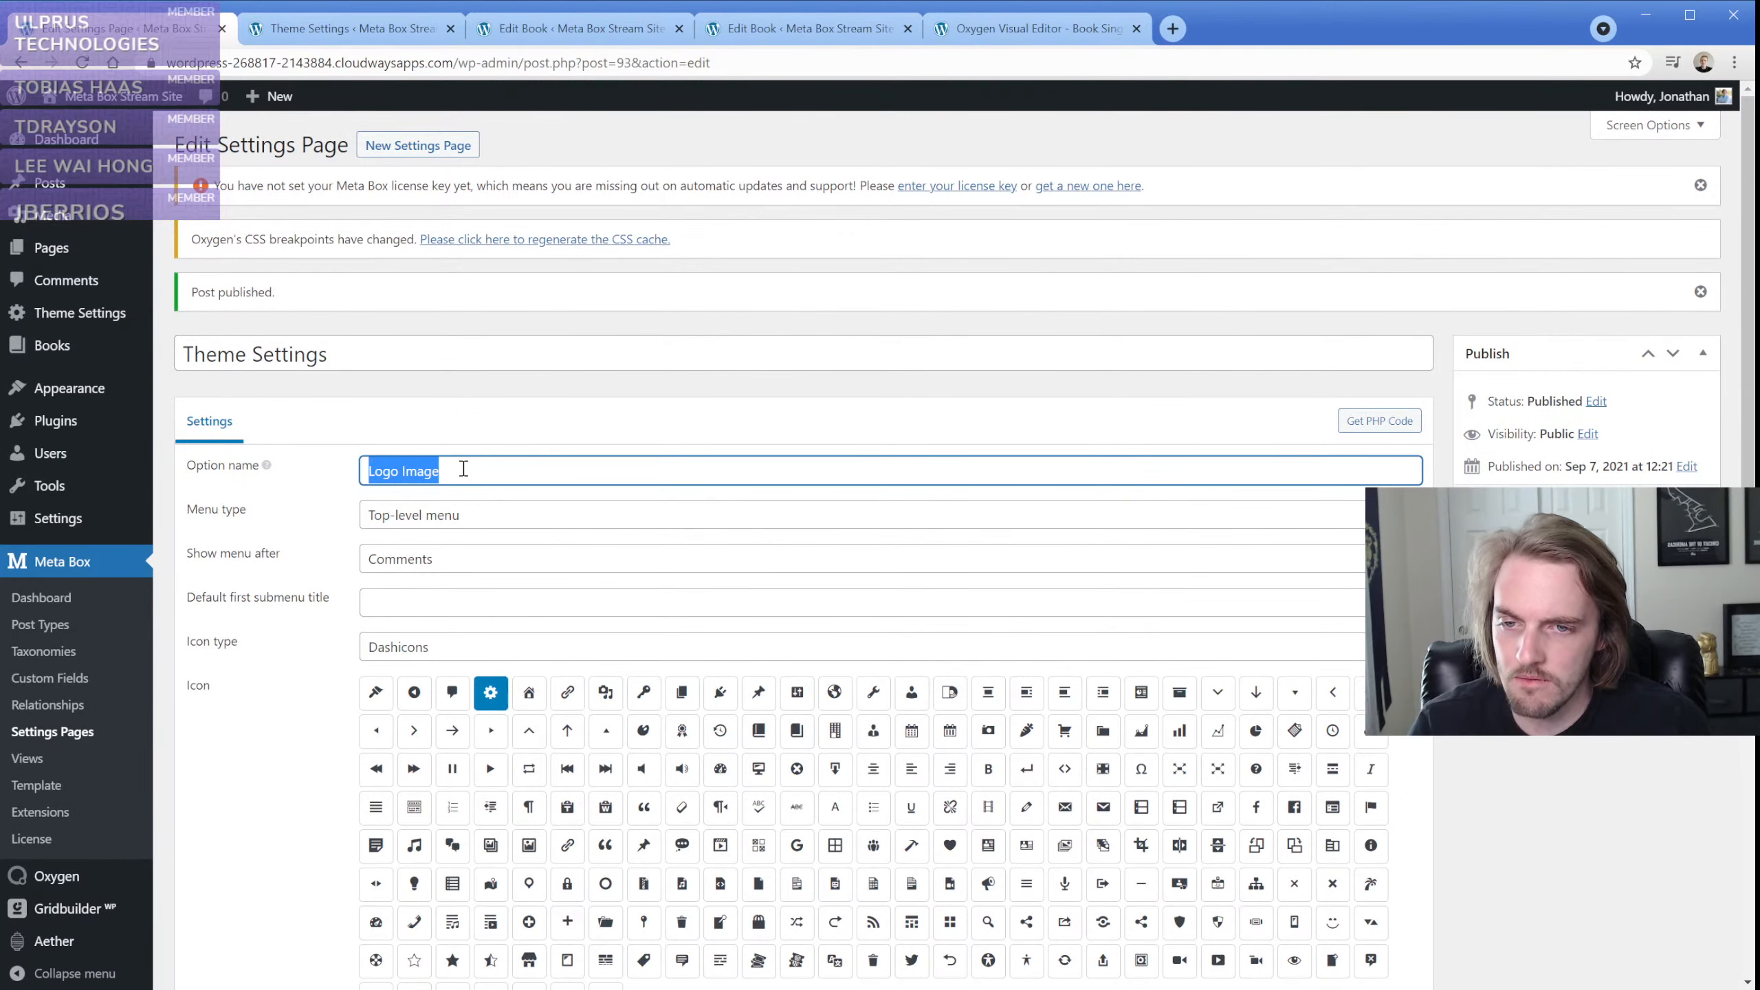
key("BackSpace")
Try adding a tab entry to the settings page and remove the empty entry again
scroll(315, 548, "down", 8)
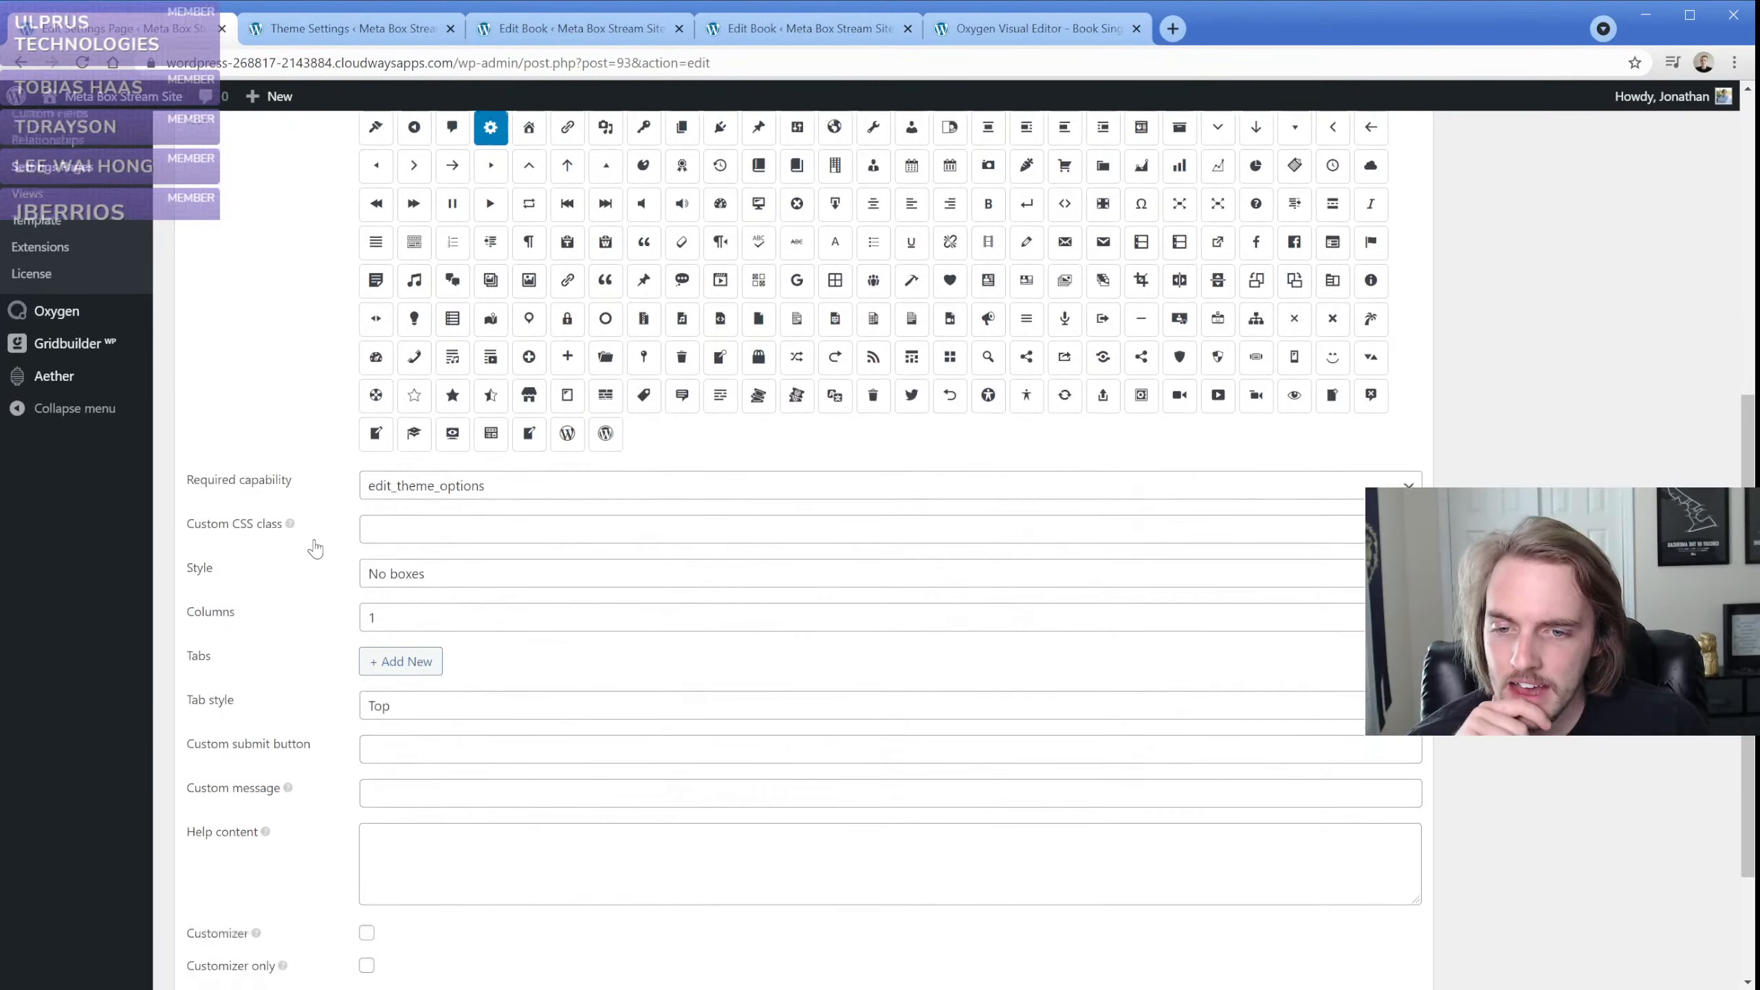
left_click(400, 556)
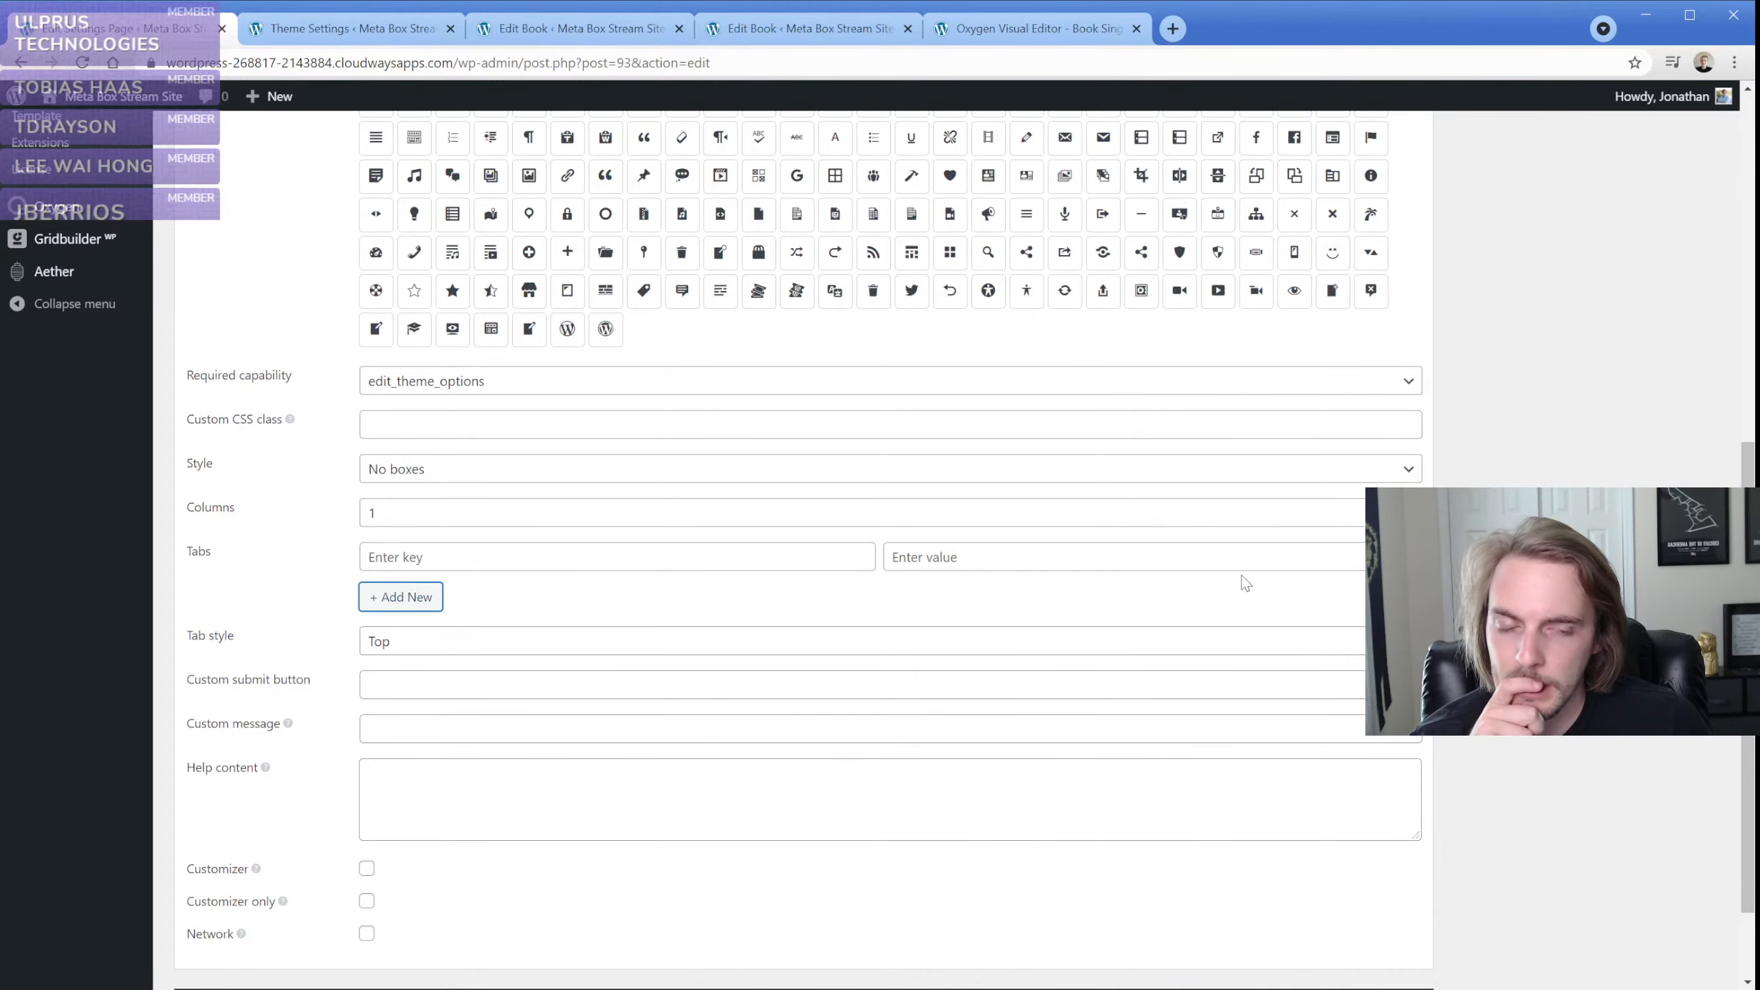
left_click(1412, 557)
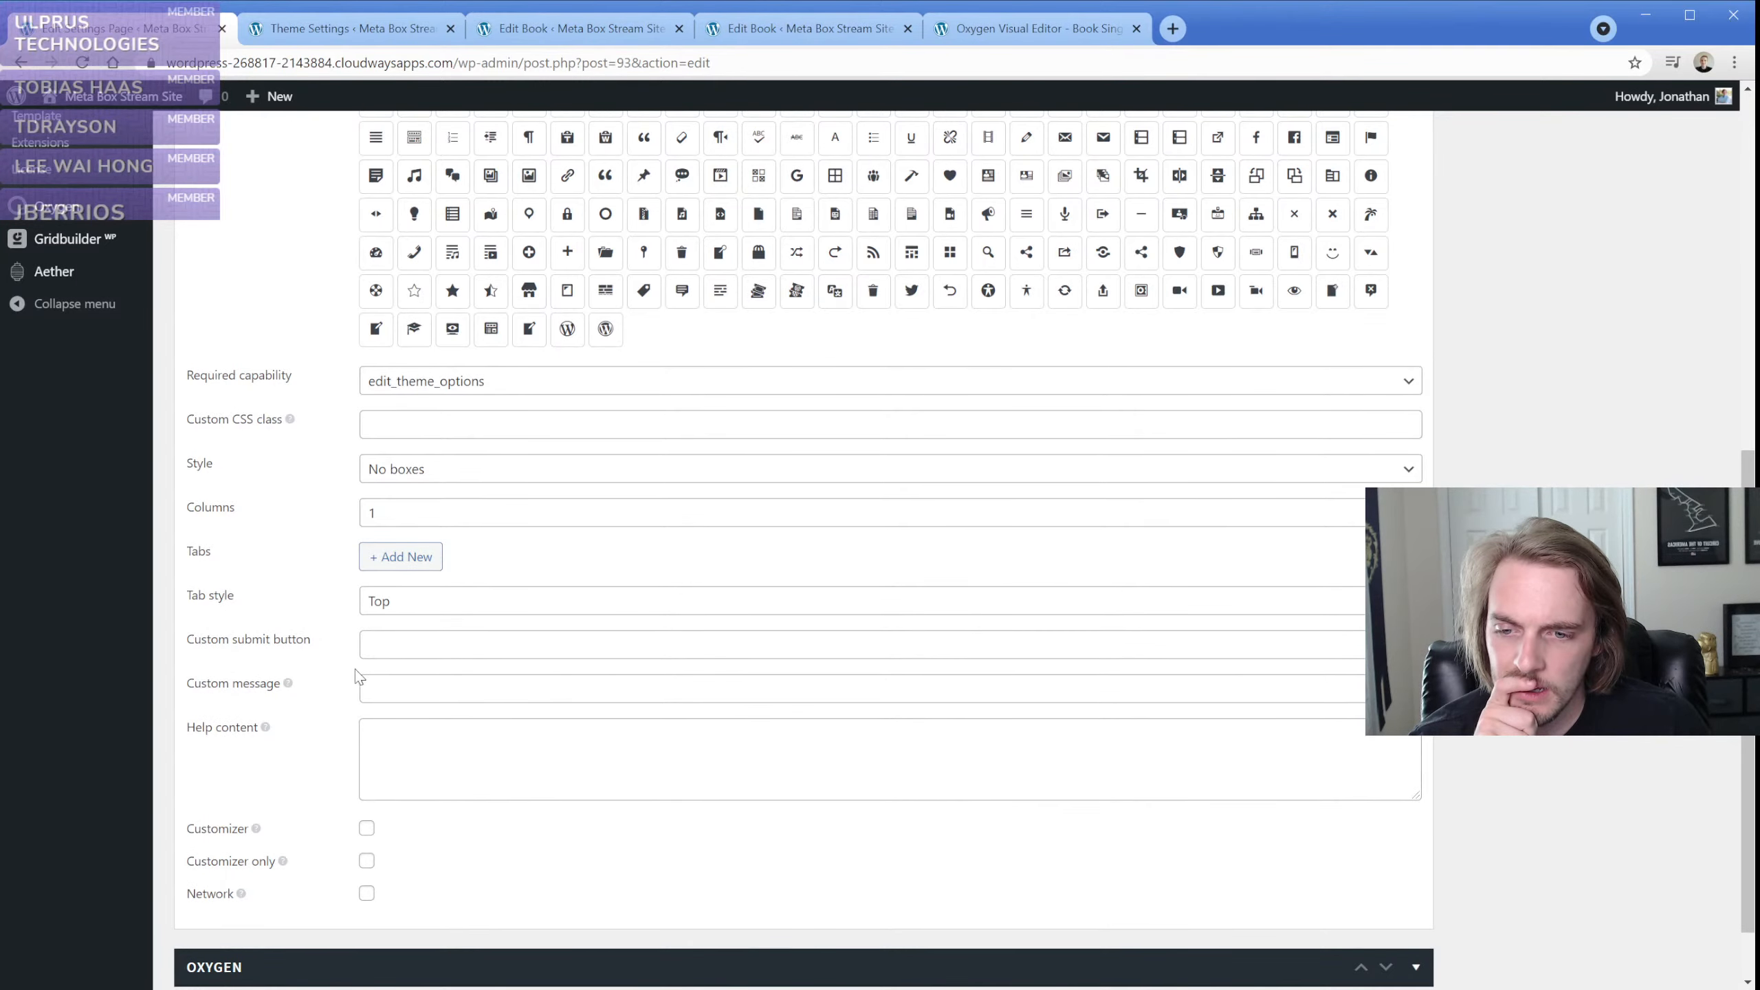
scroll(357, 678, "down", 2)
scroll(357, 678, "up", 10)
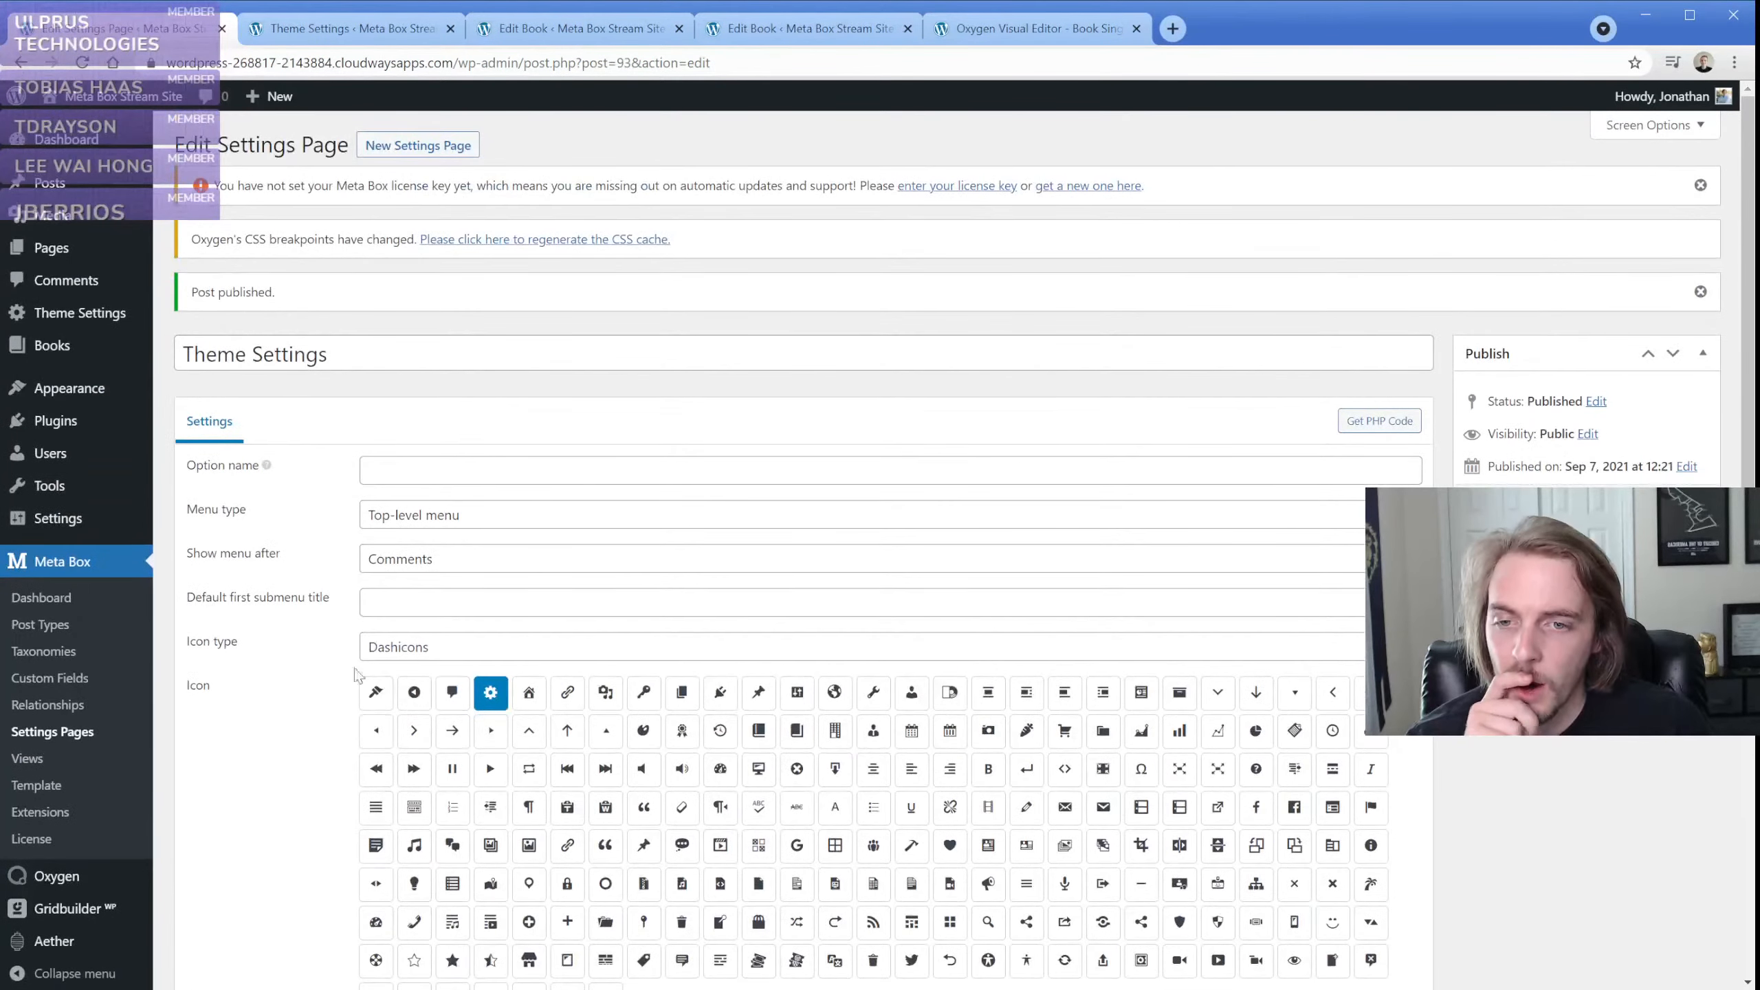
Start a new Meta Box custom field group titled Theme Settings Fields
left_click(79, 735)
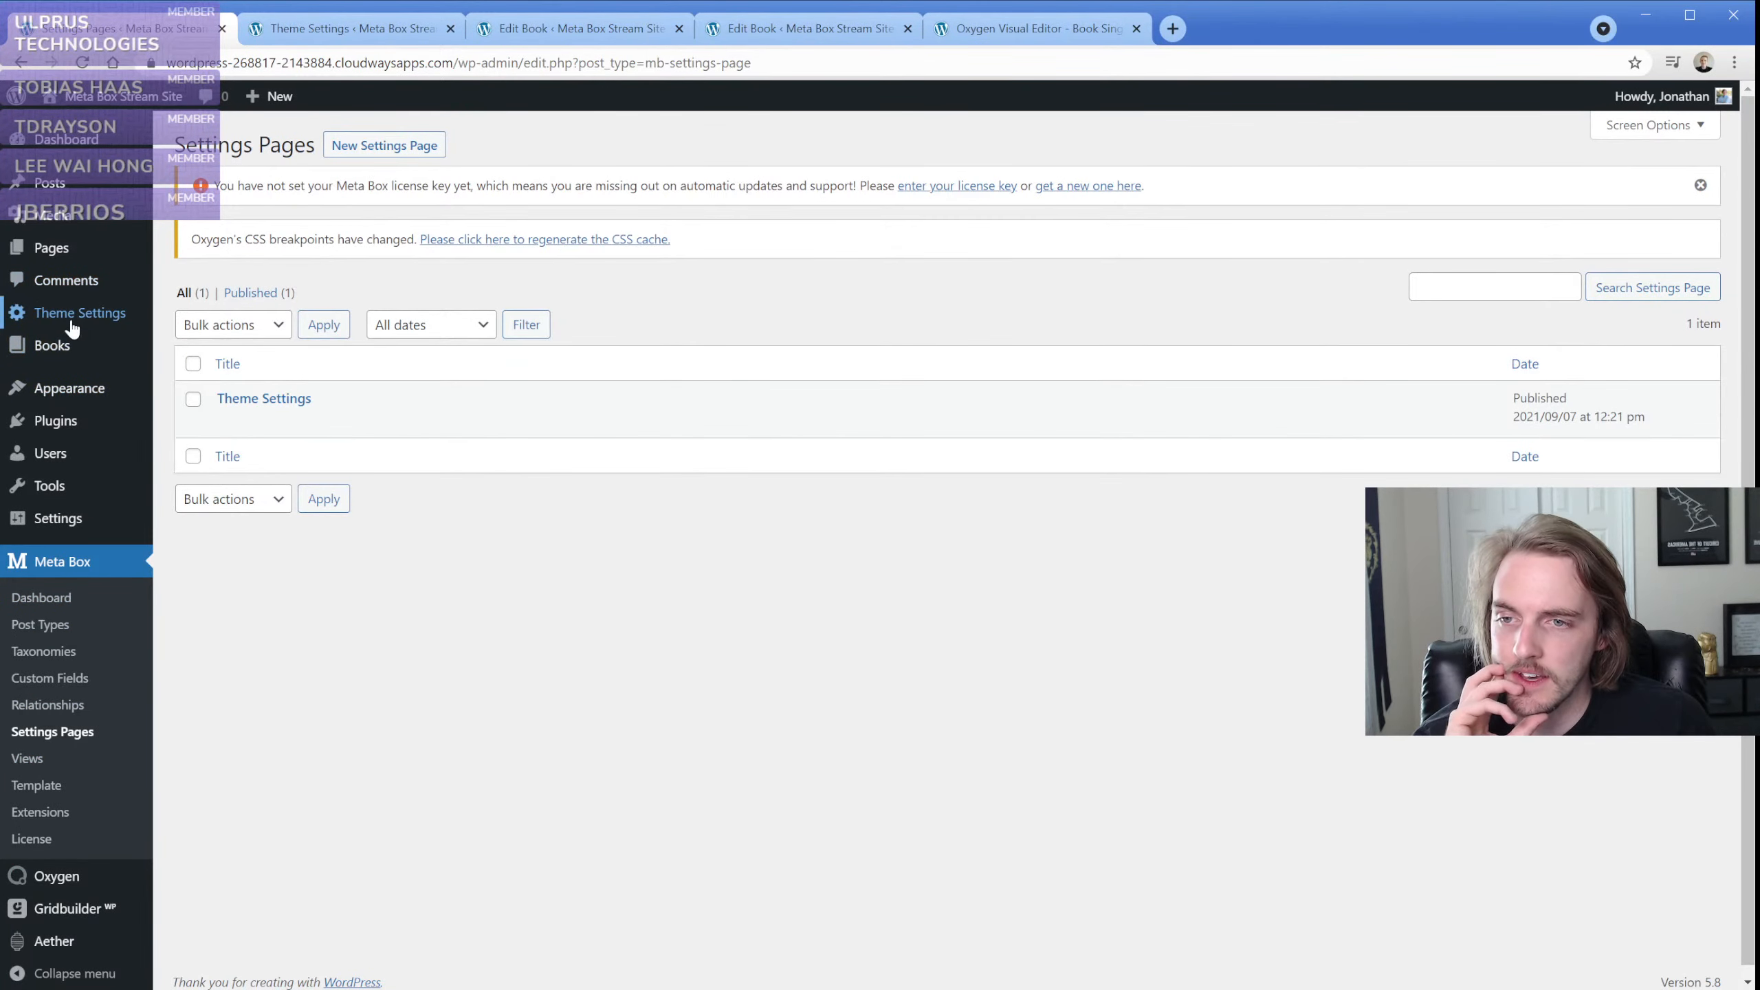
left_click(50, 678)
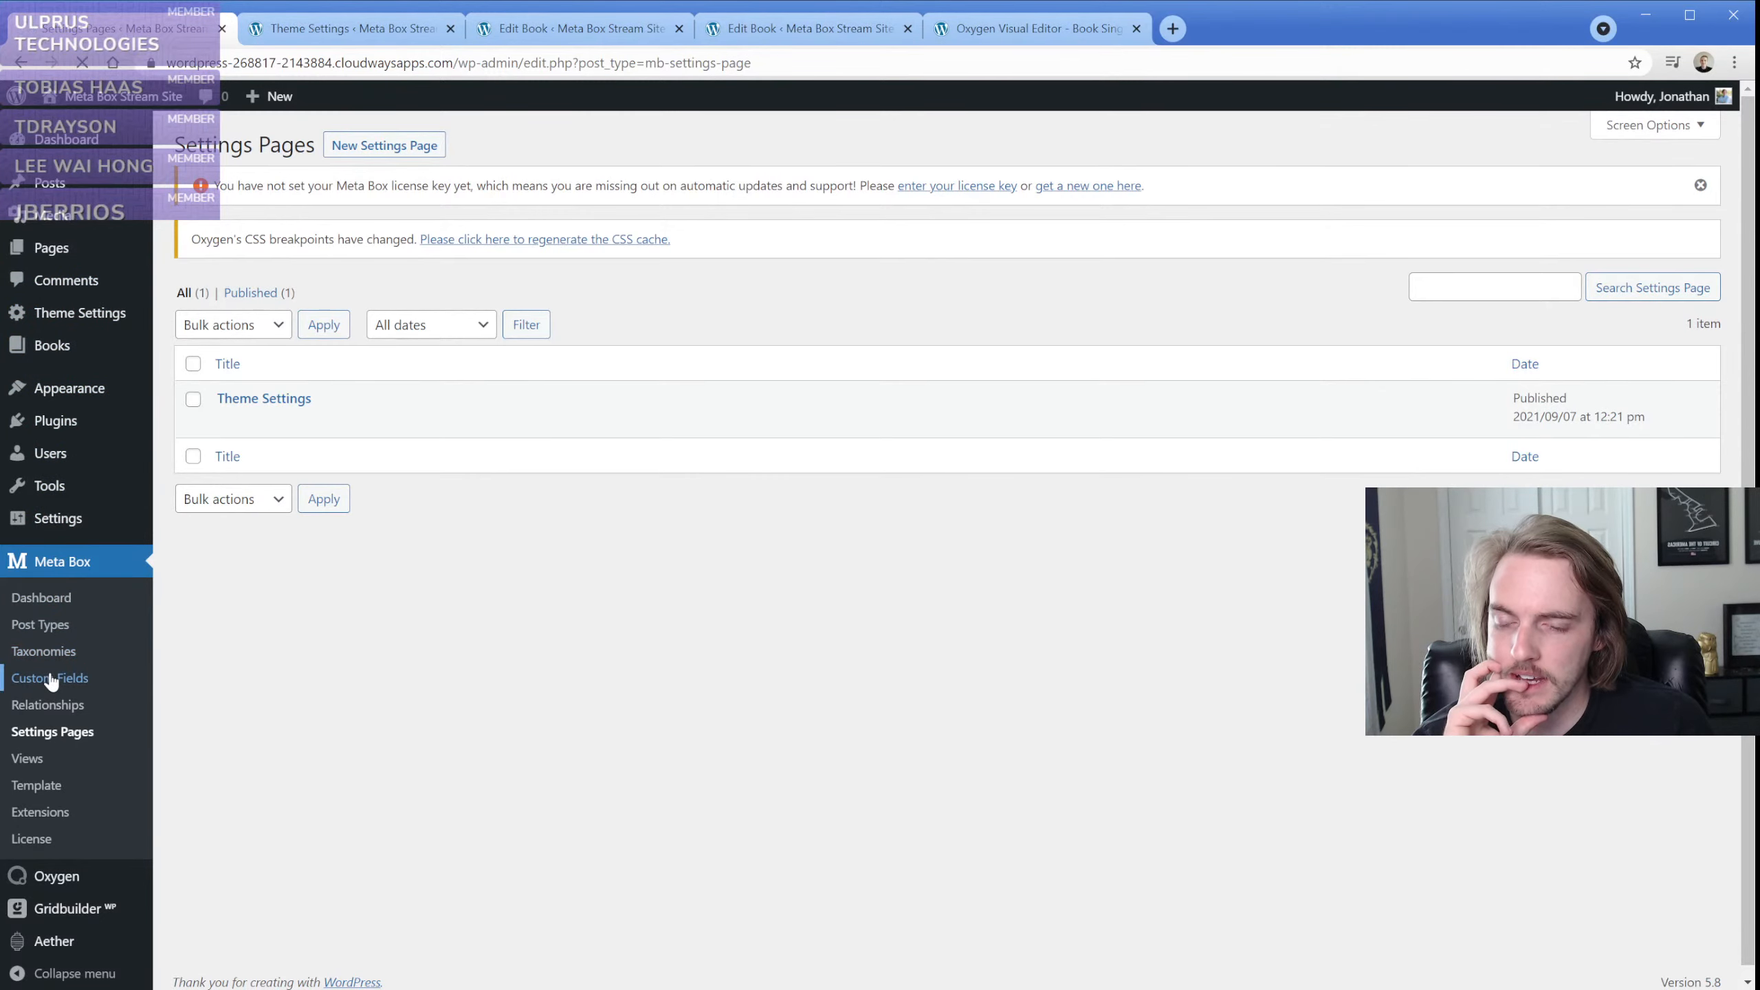
left_click(331, 156)
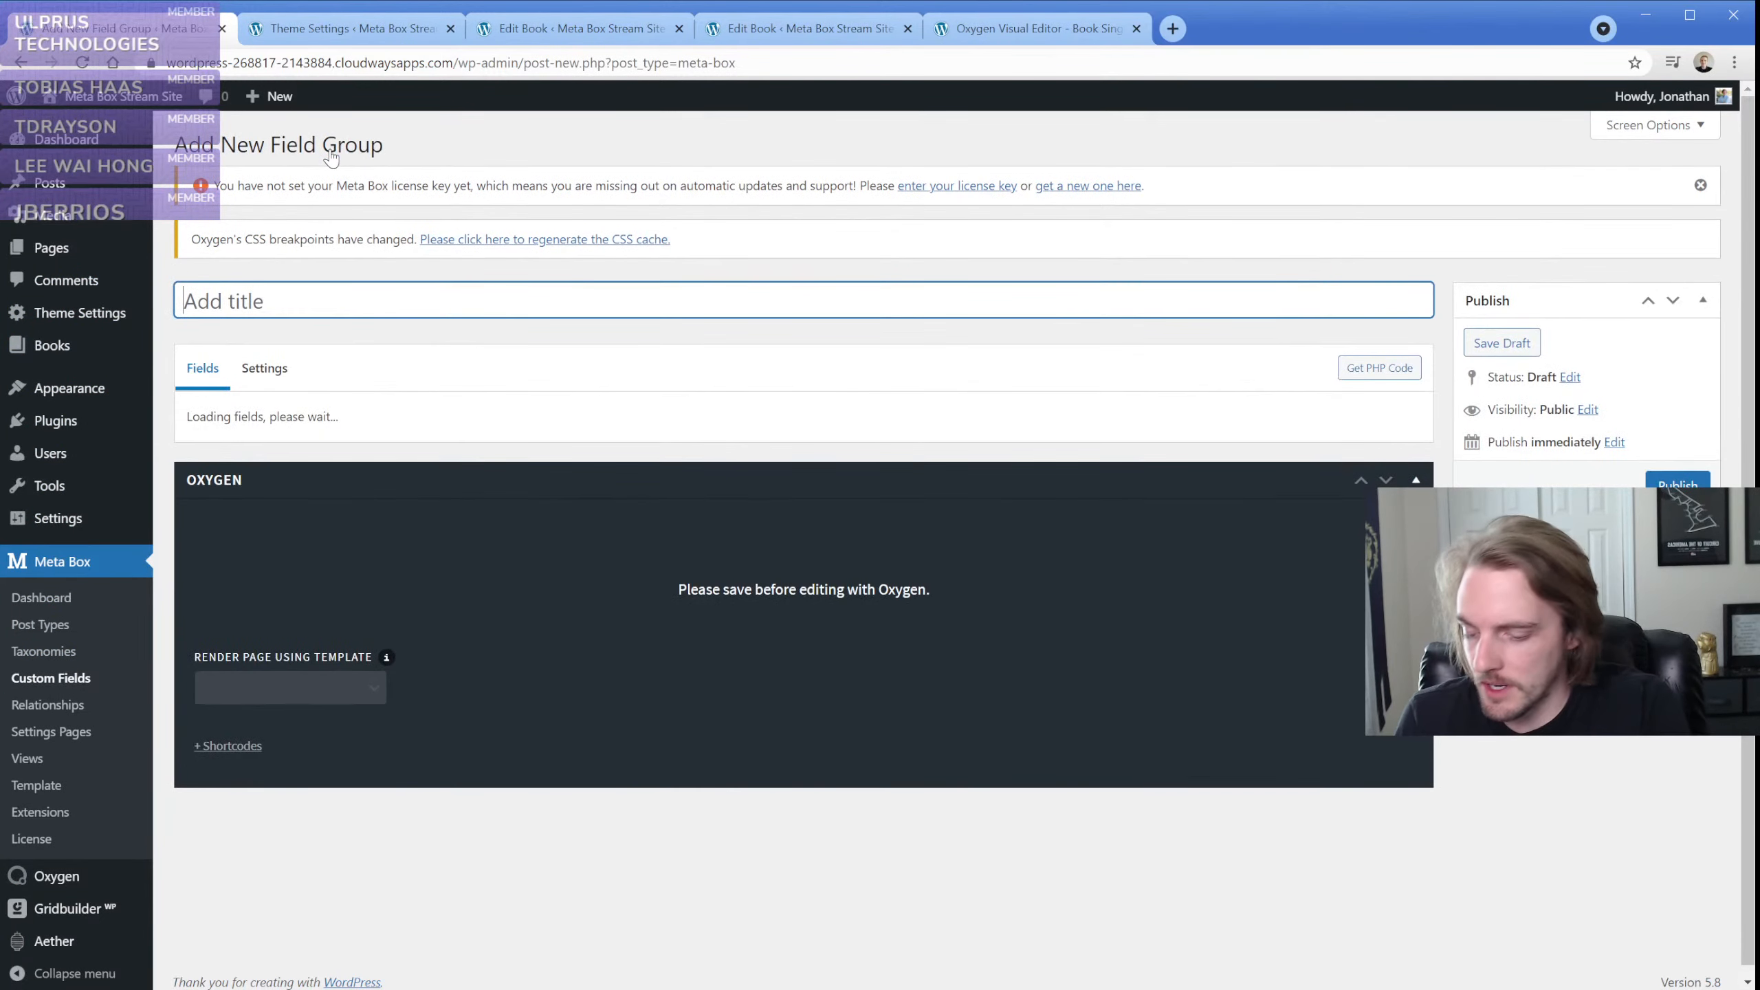
type("Theme Settings Fields")
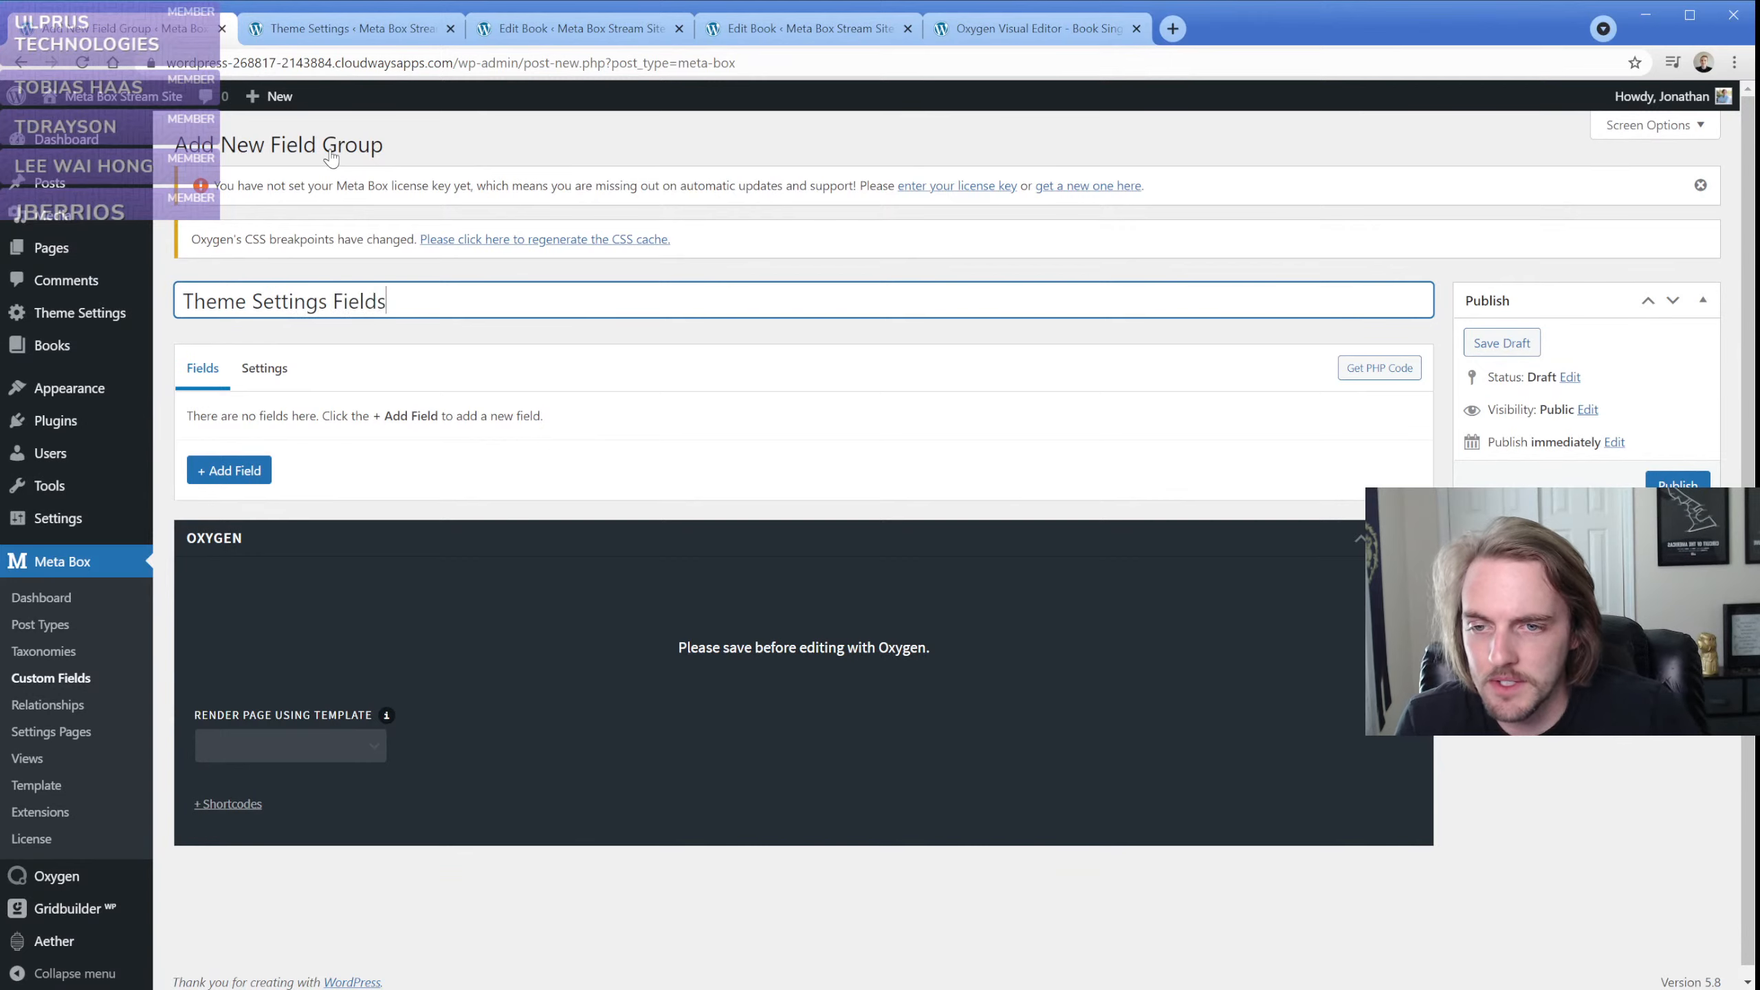
Set the field group's location to the Theme Settings settings page
left_click(264, 368)
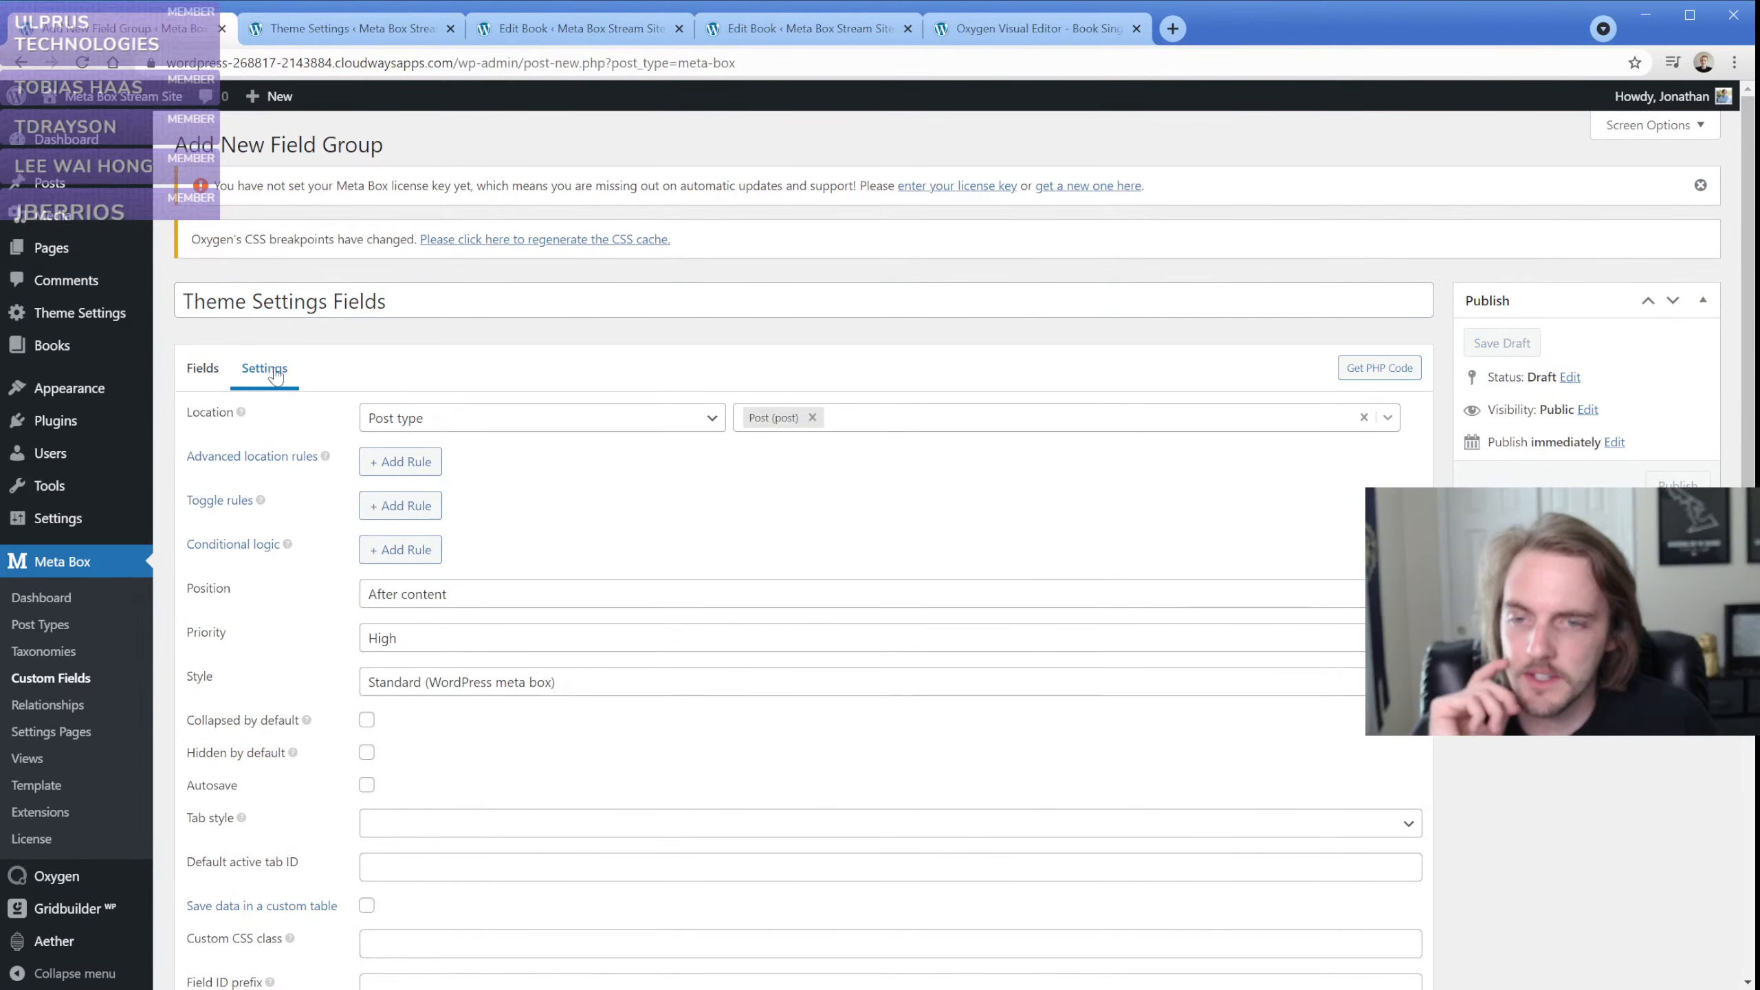
left_click(480, 515)
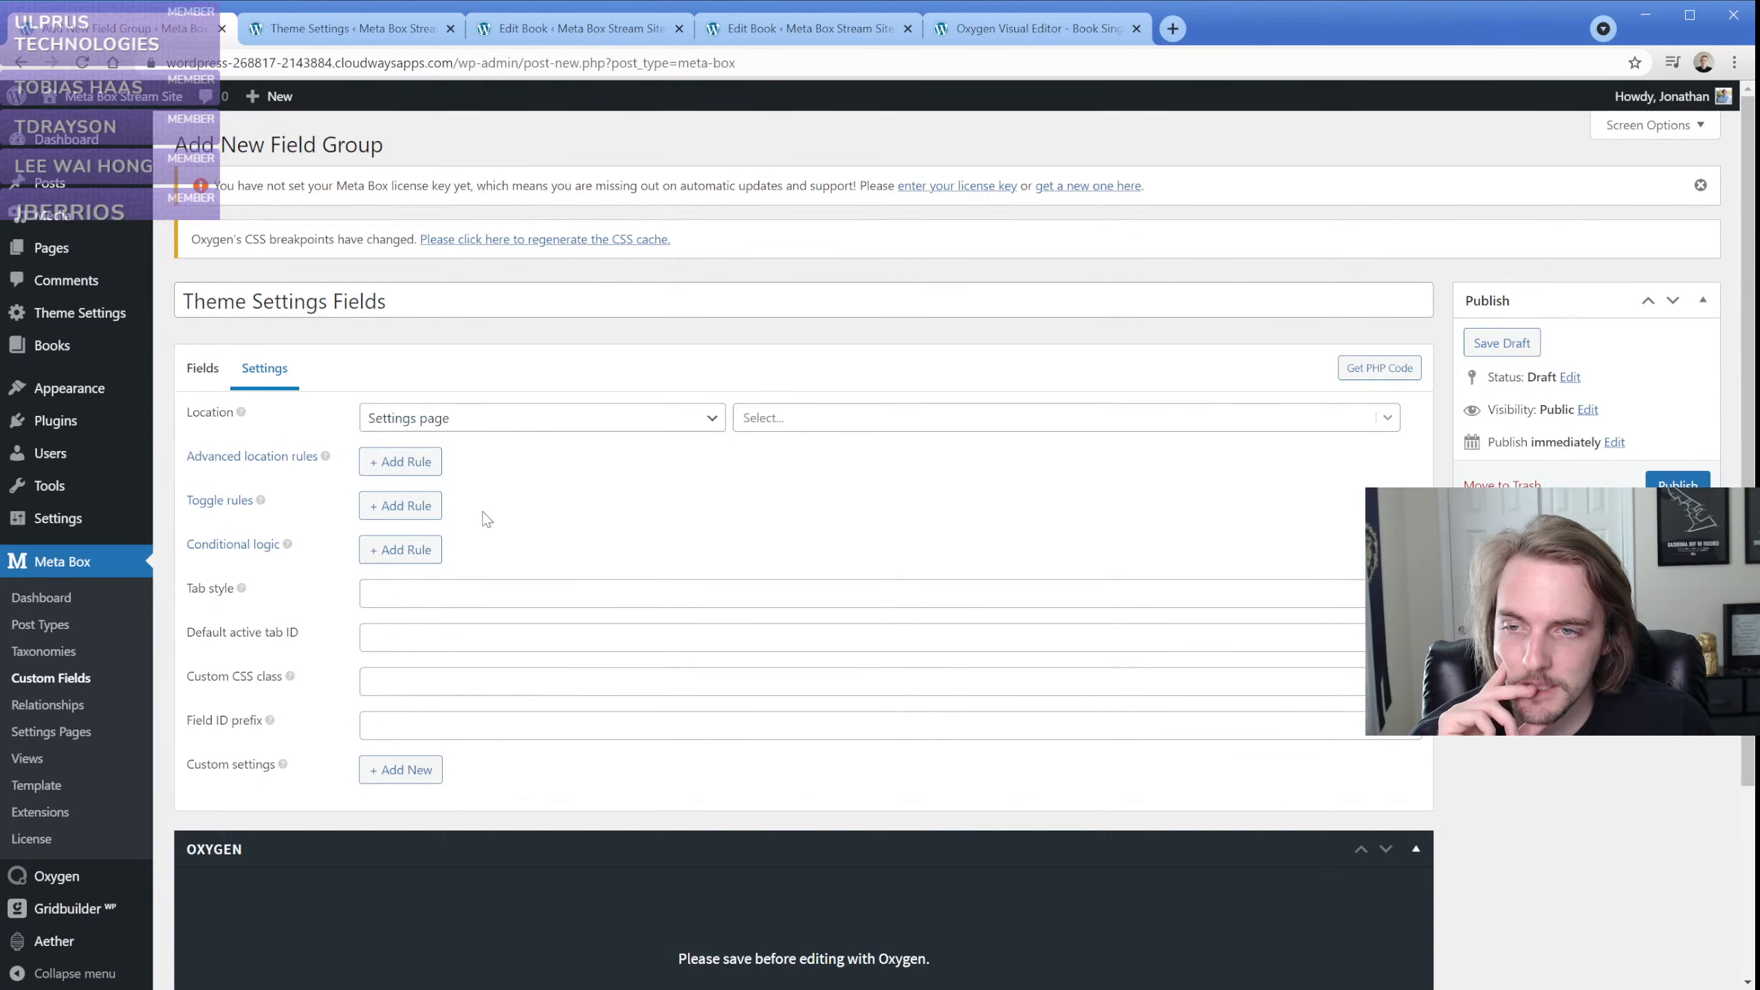
left_click(839, 430)
left_click(835, 461)
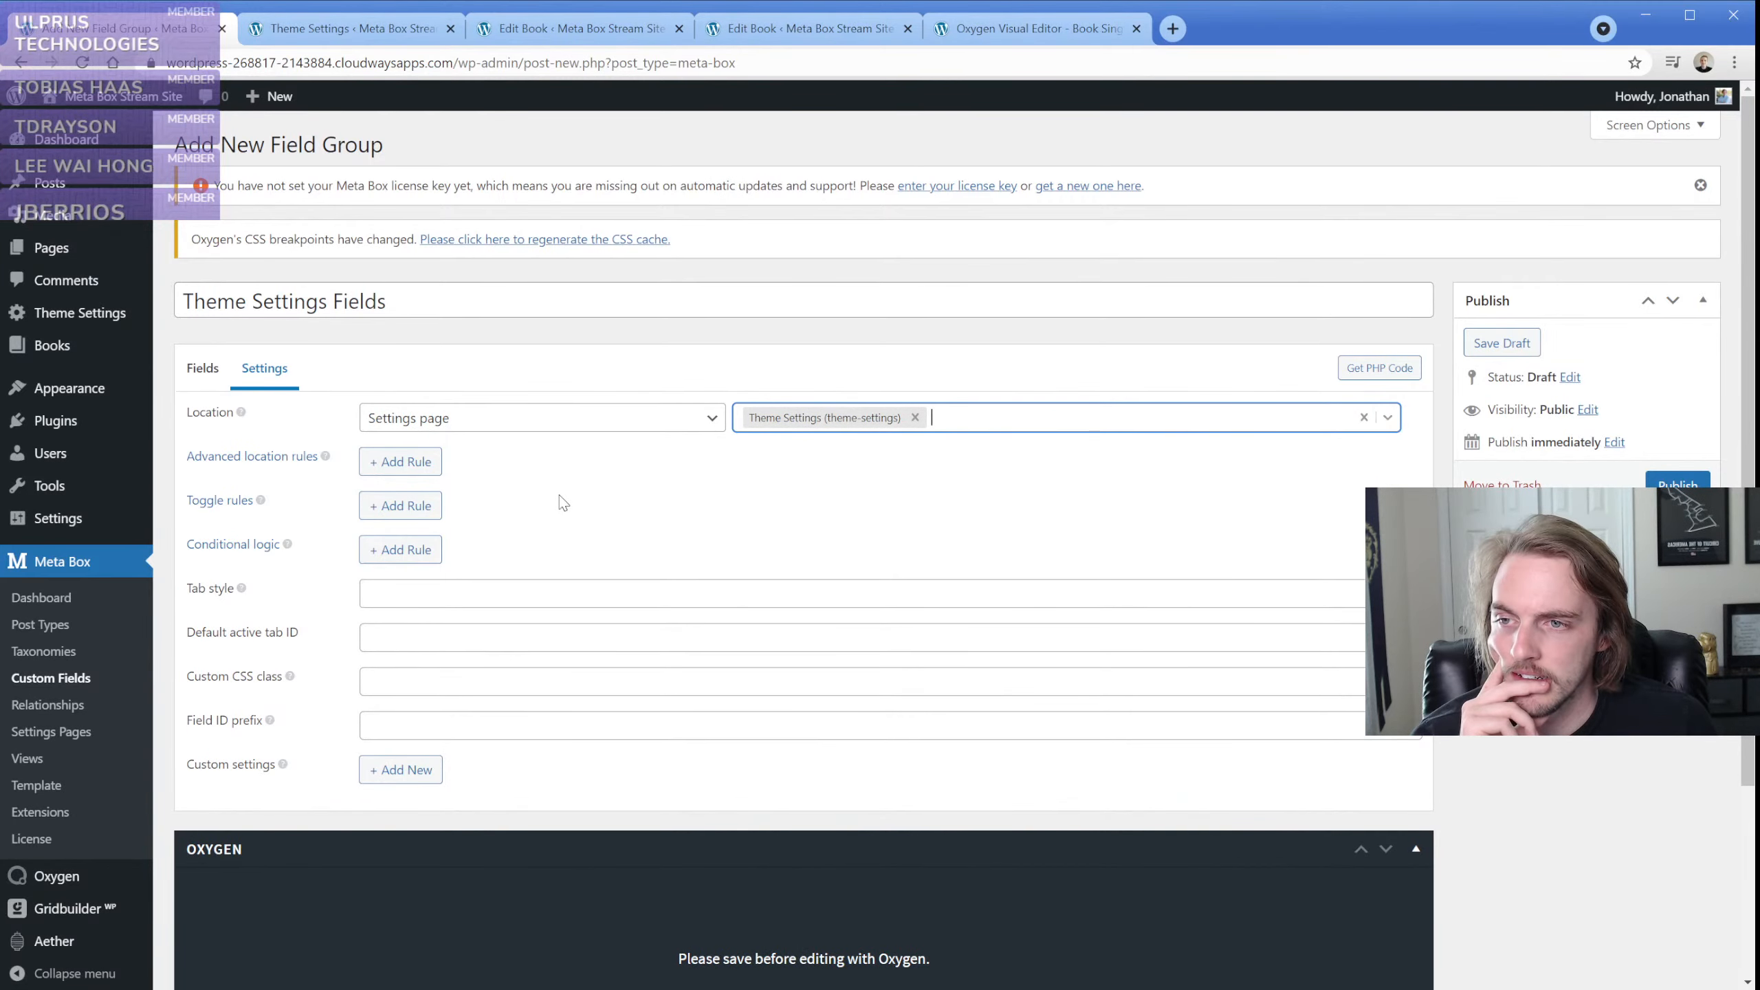
Add a Single Image field to the Theme Settings Fields group and label it Logo Image
left_click(202, 368)
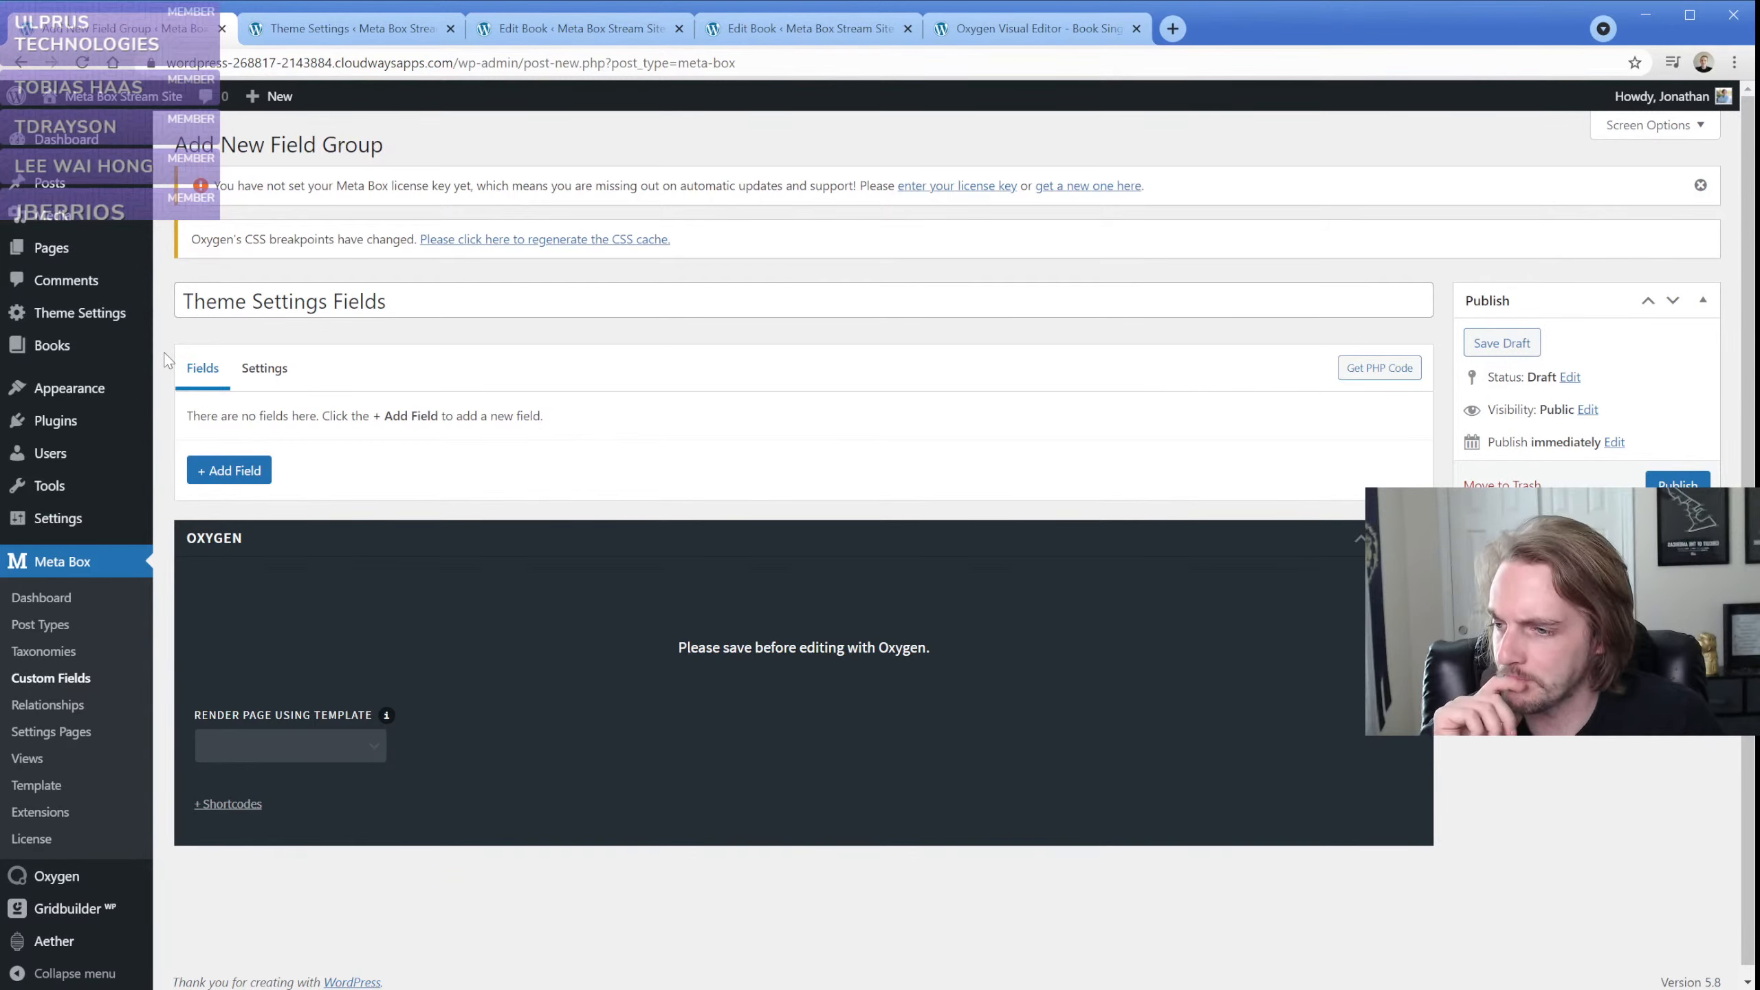
left_click(427, 1)
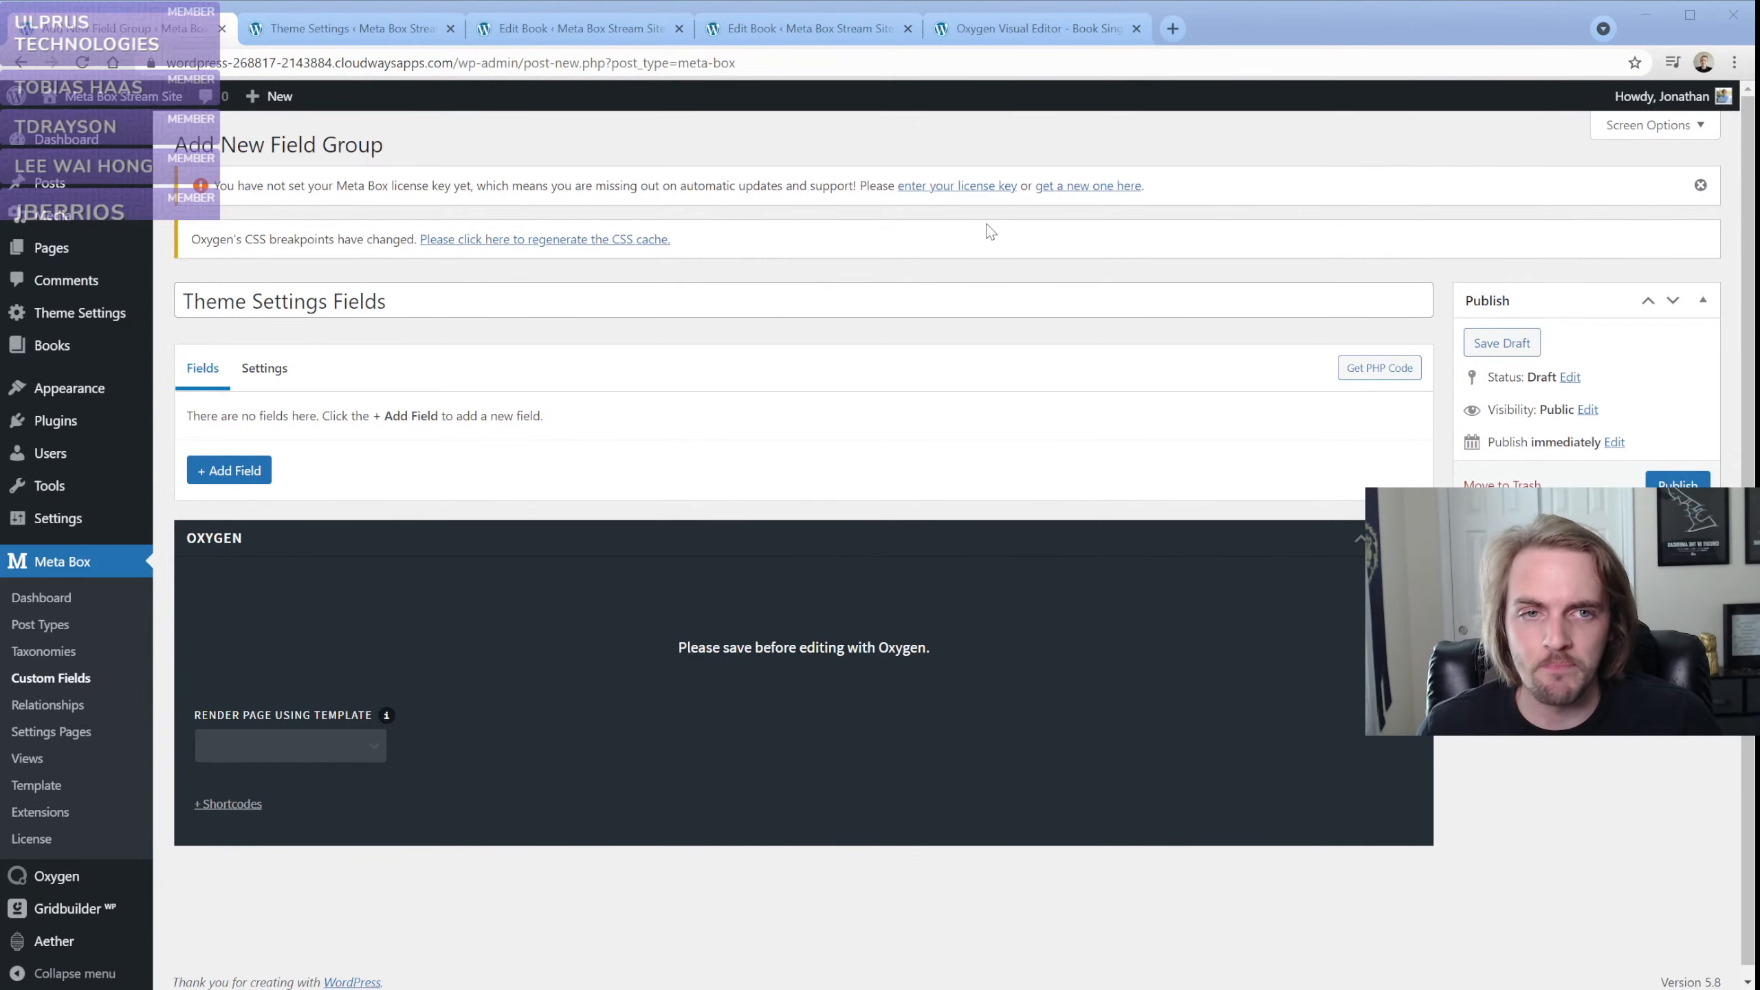
left_click(162, 470)
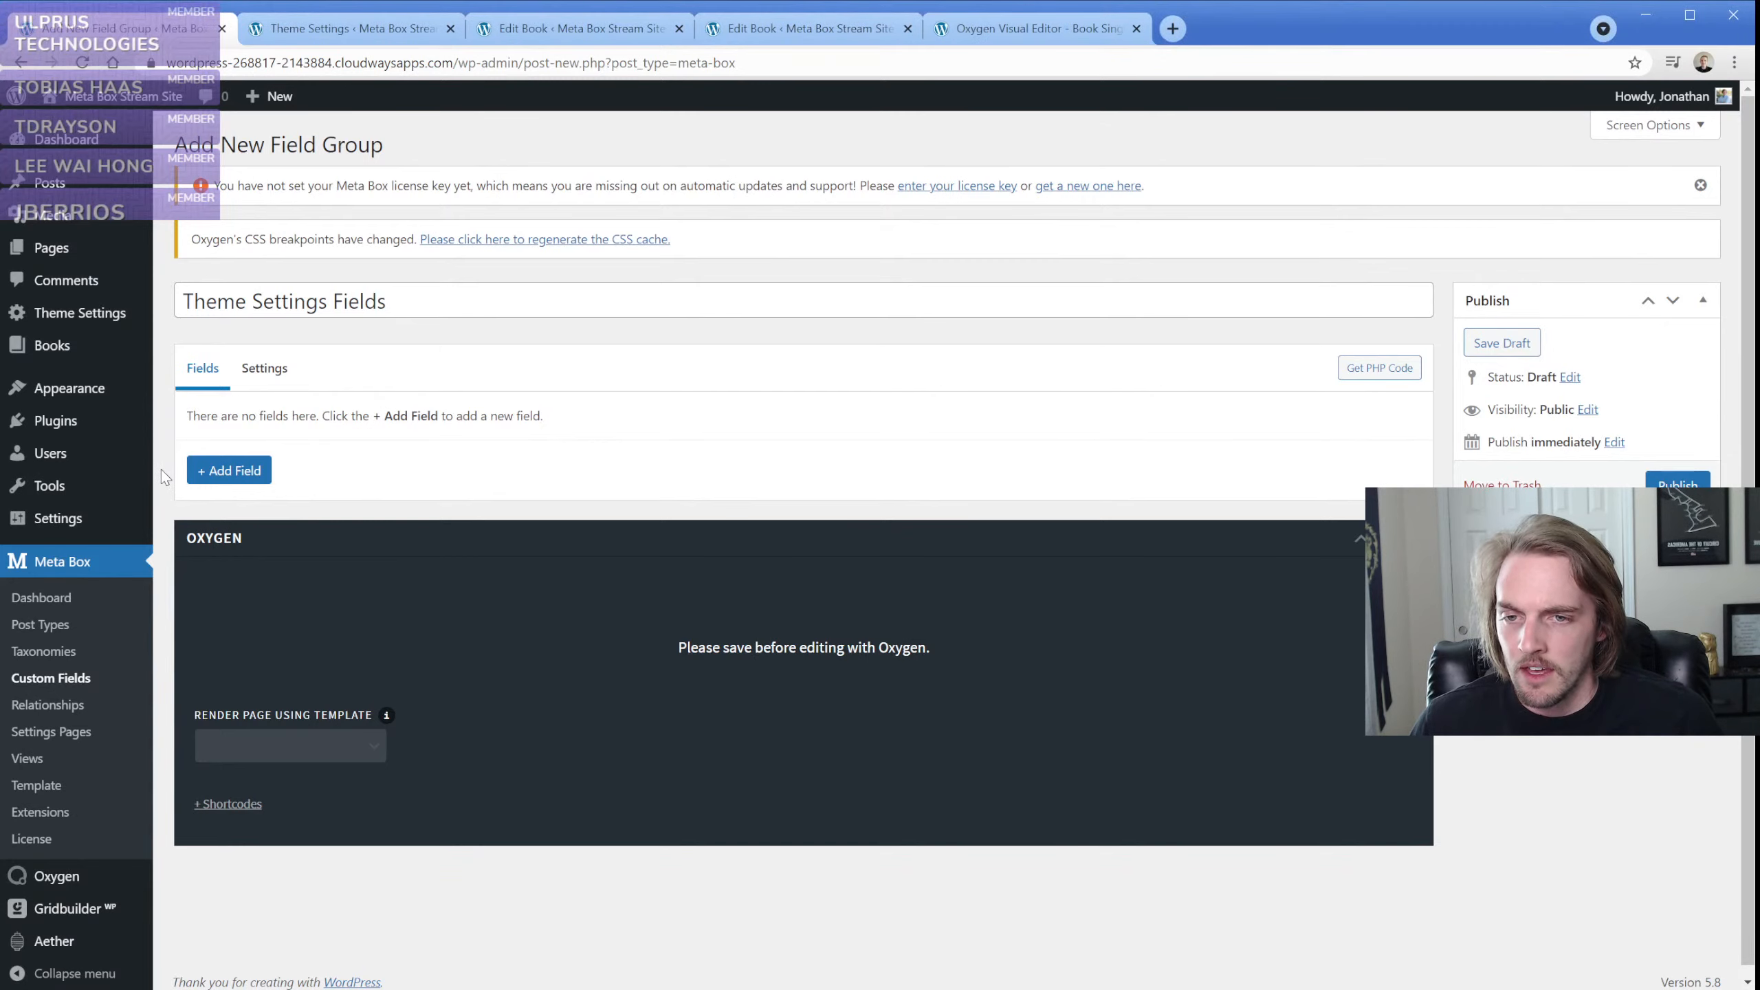
left_click(237, 481)
type("image")
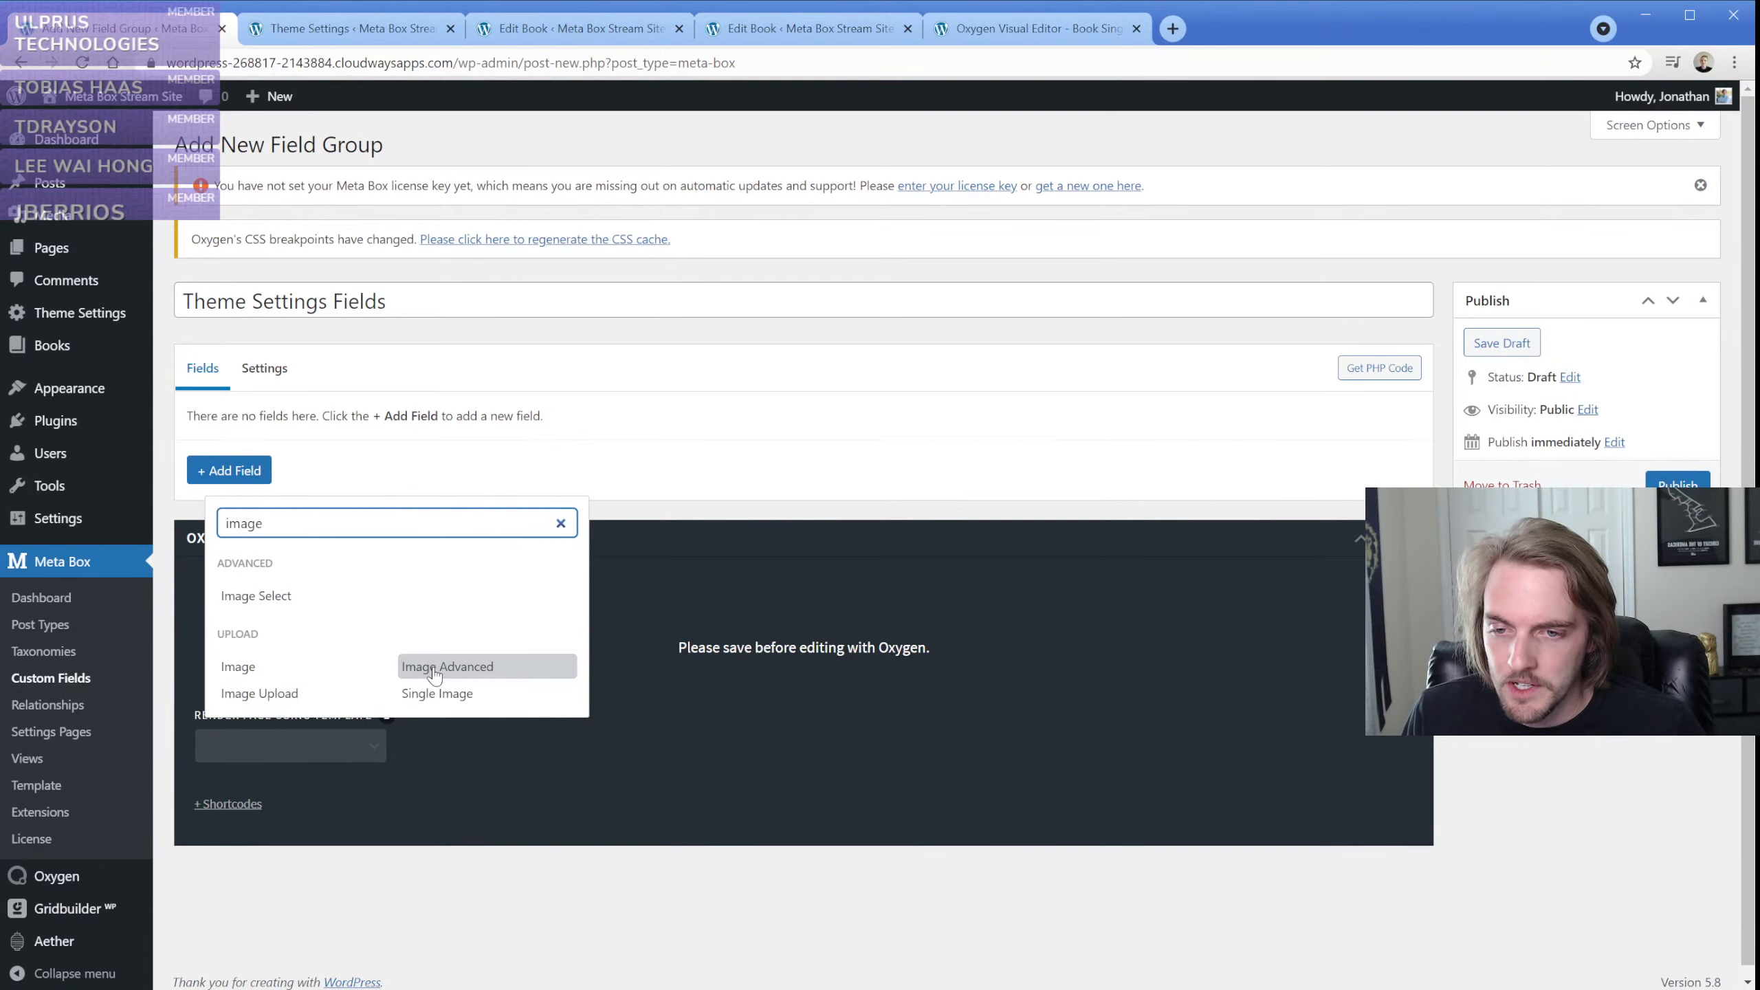
left_click(482, 695)
triple_click(453, 501)
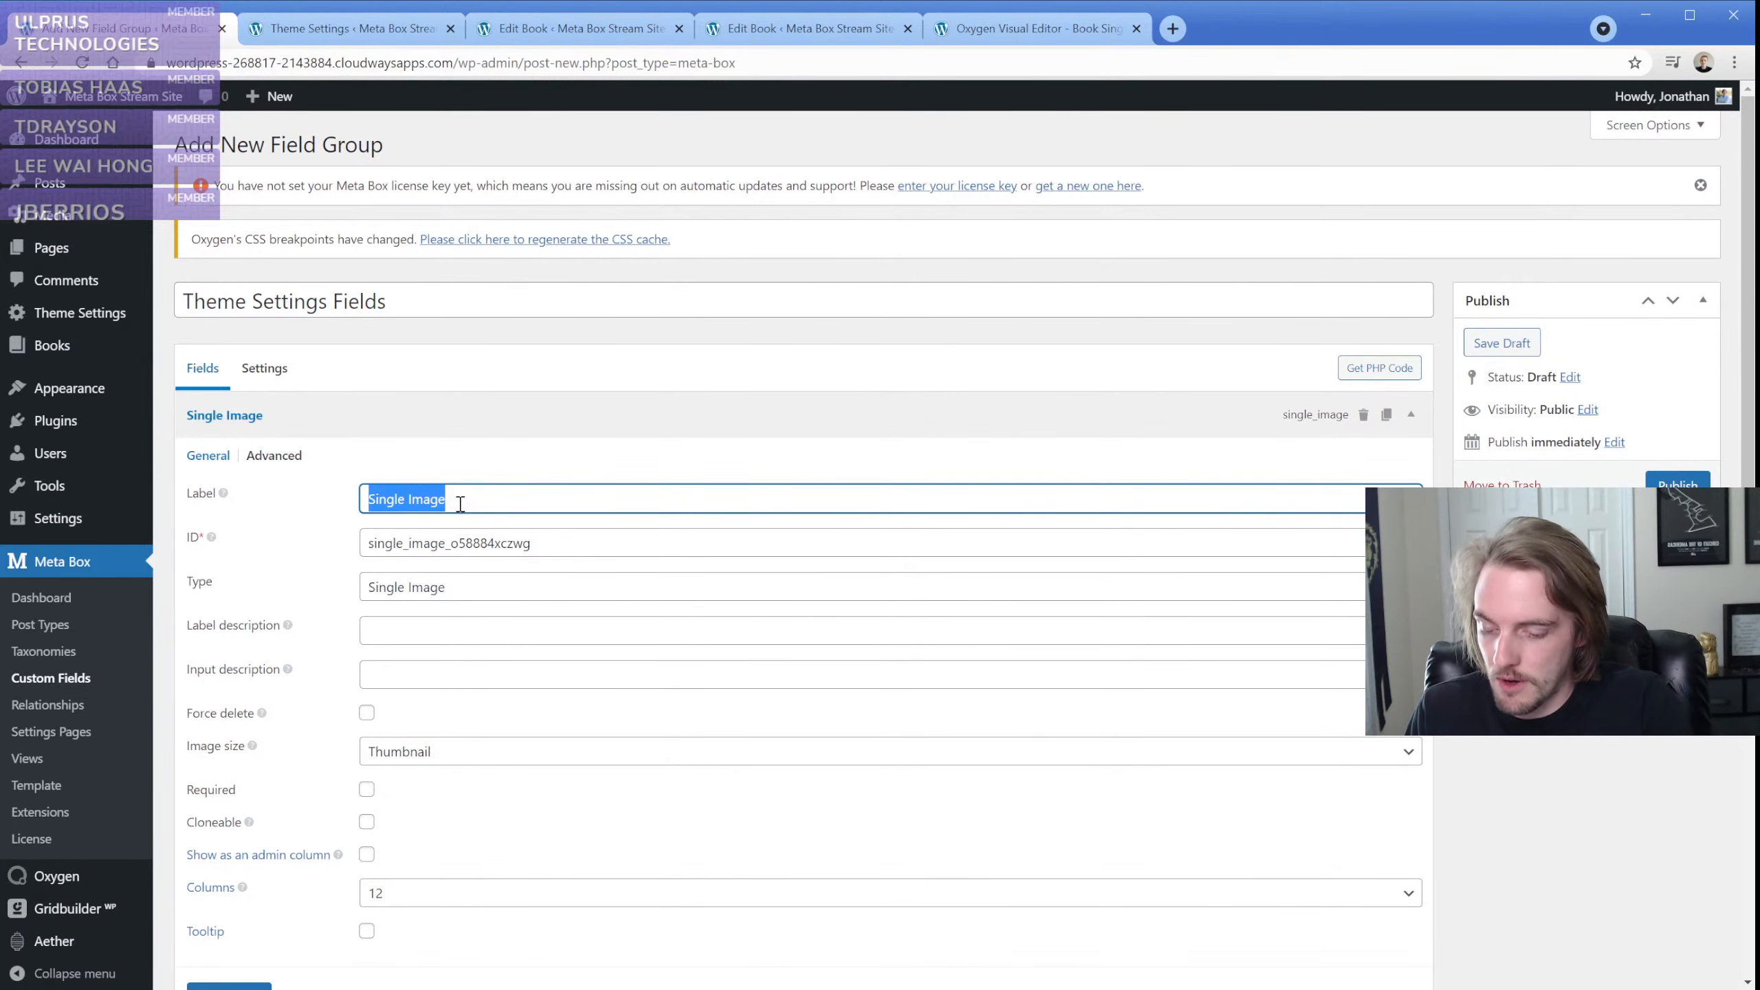
type("Logo Image")
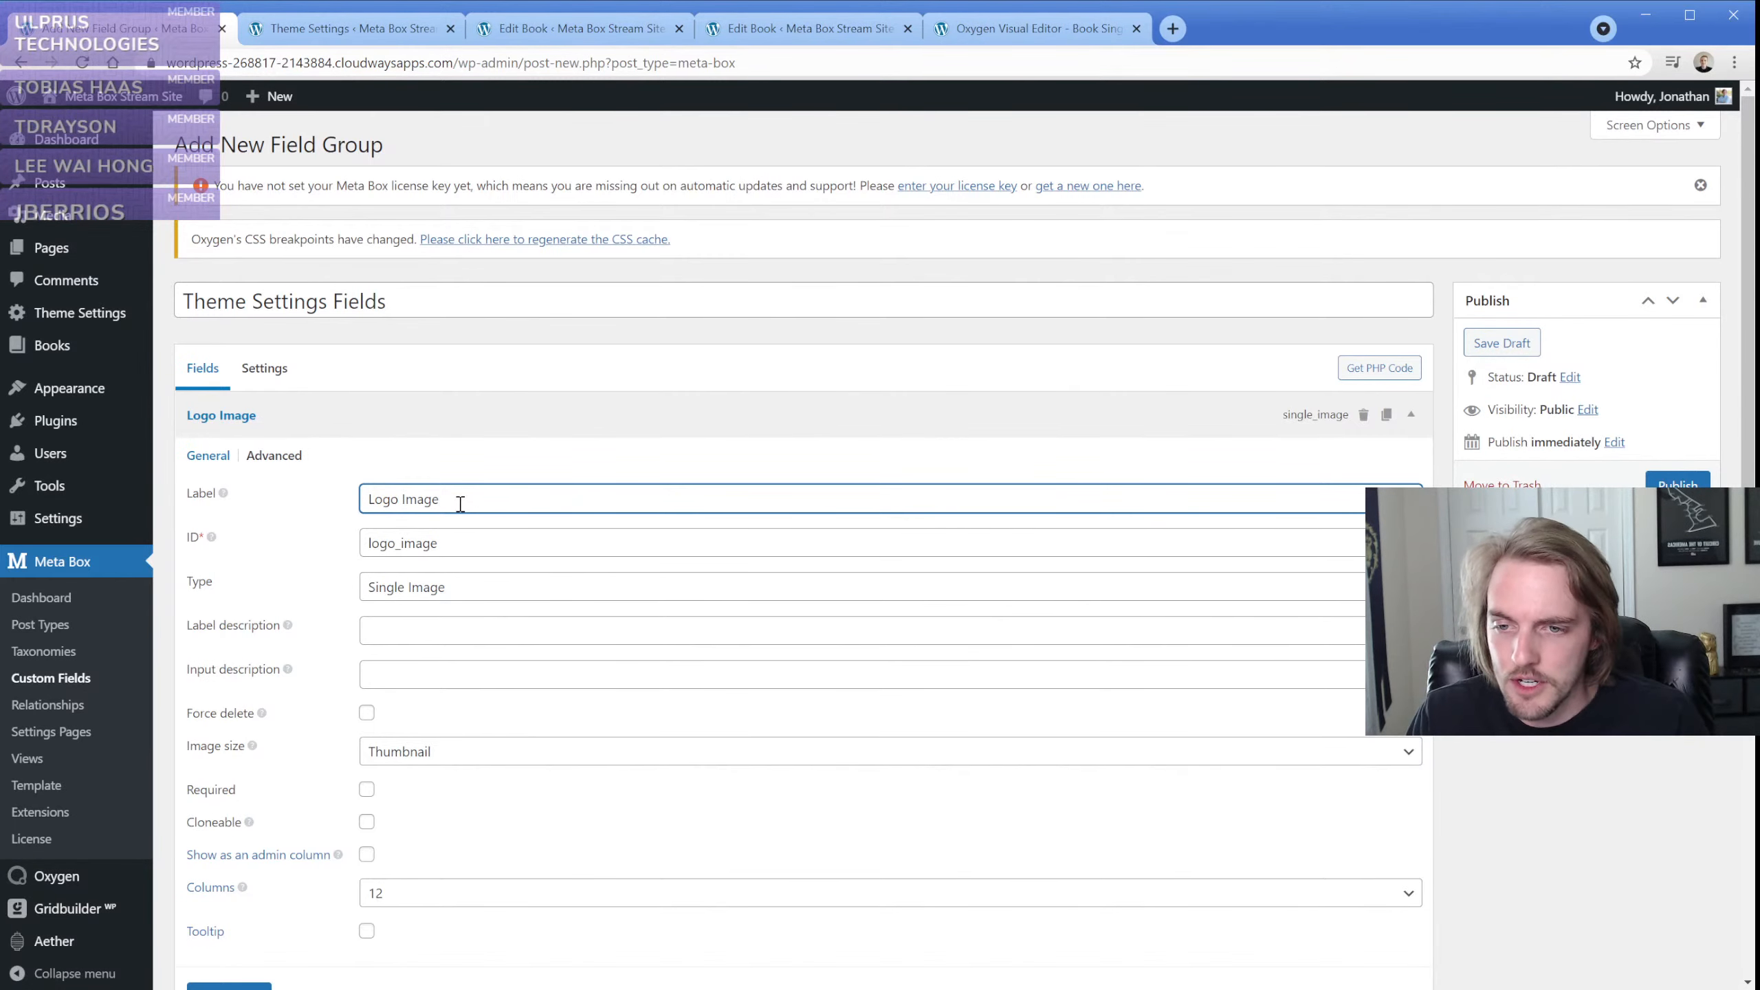
Make the Logo Image field required and publish the field group
scroll(454, 555, "down", 1)
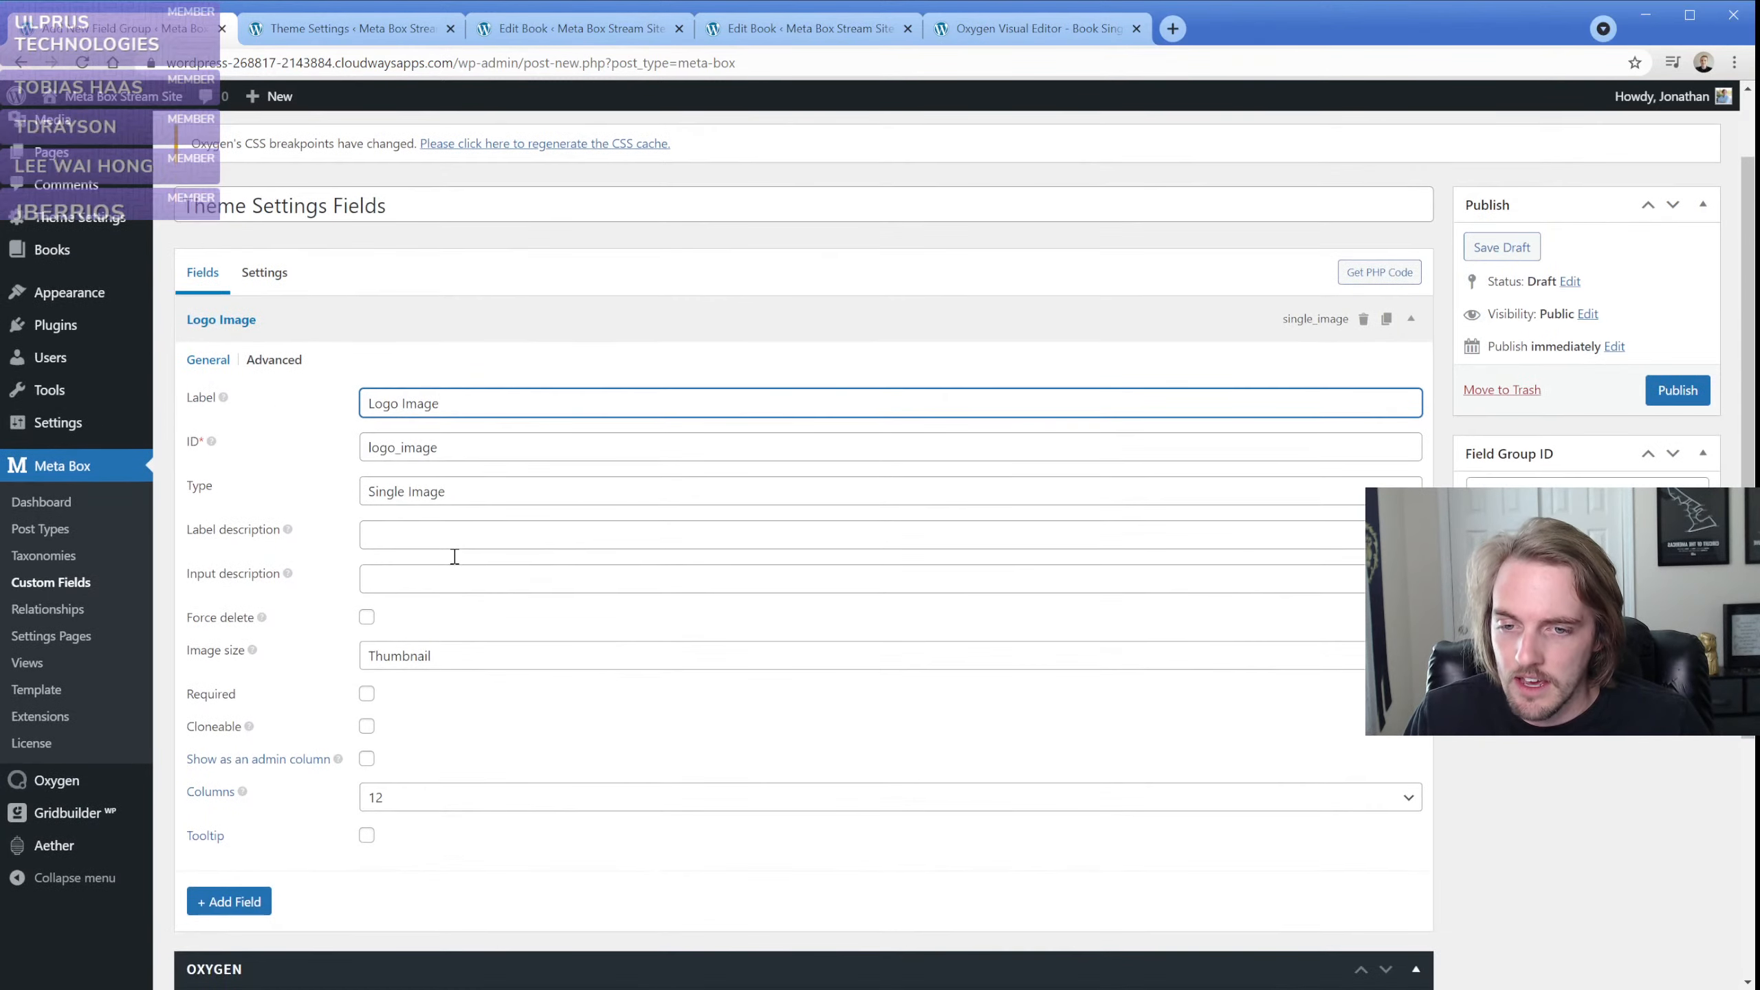
left_click(367, 693)
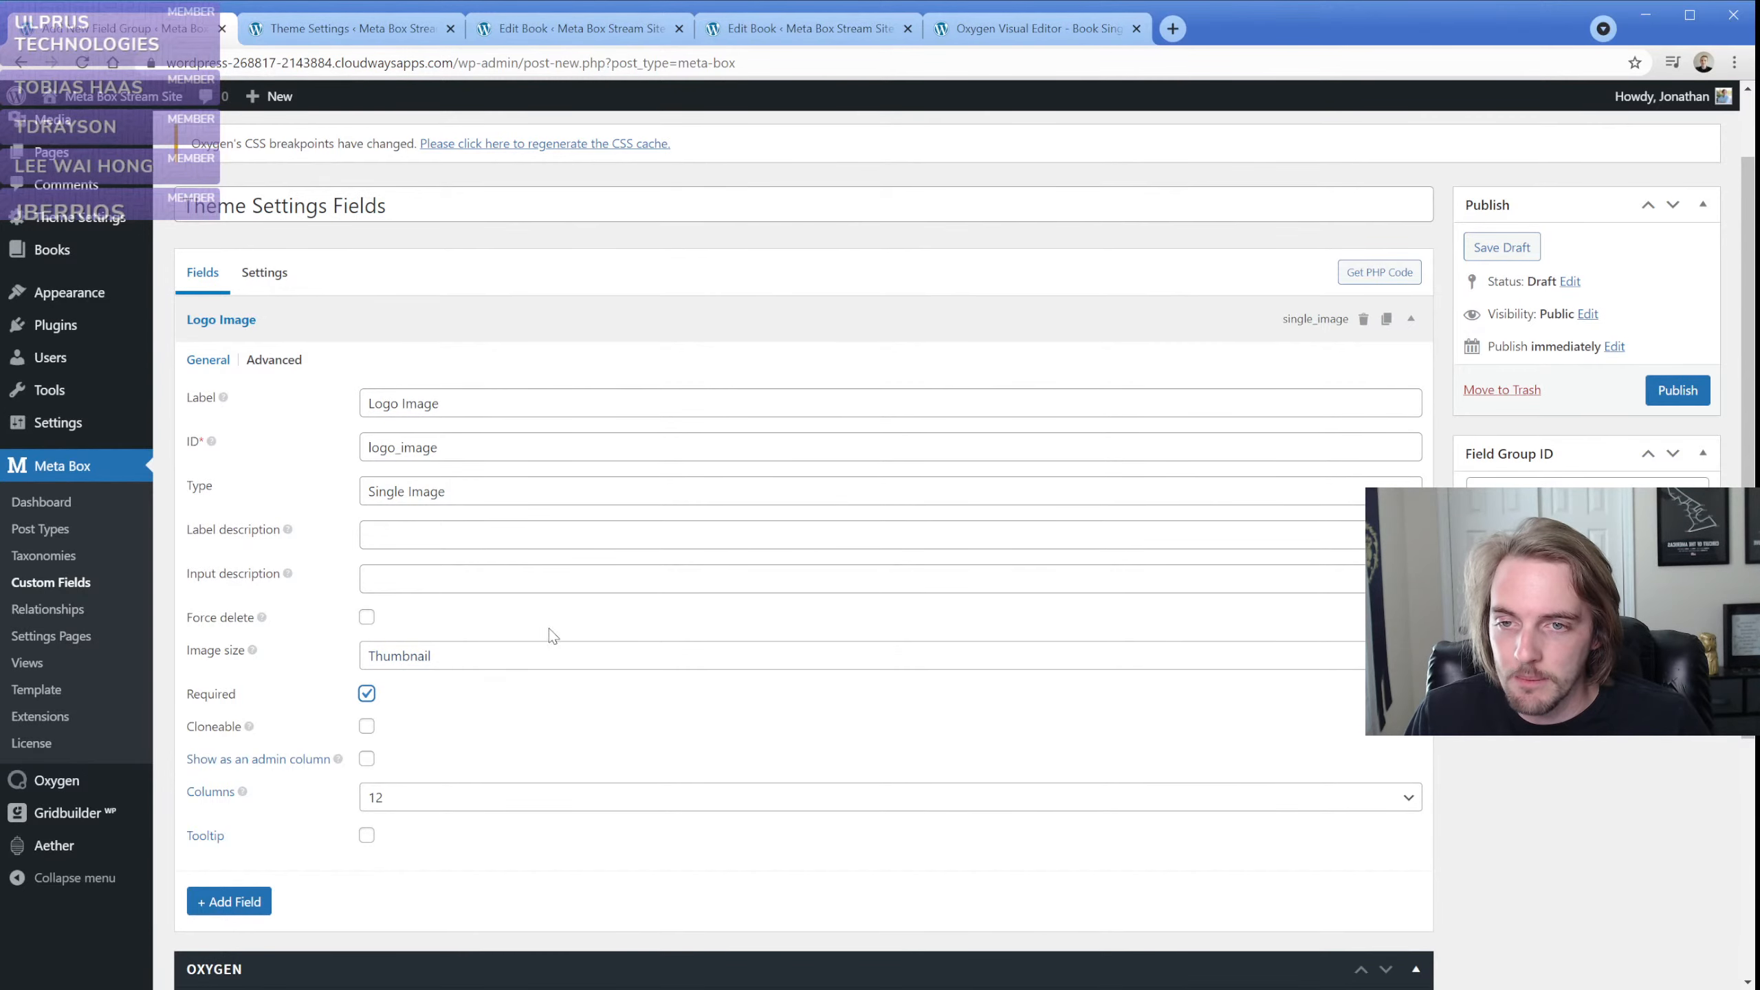
left_click(1650, 402)
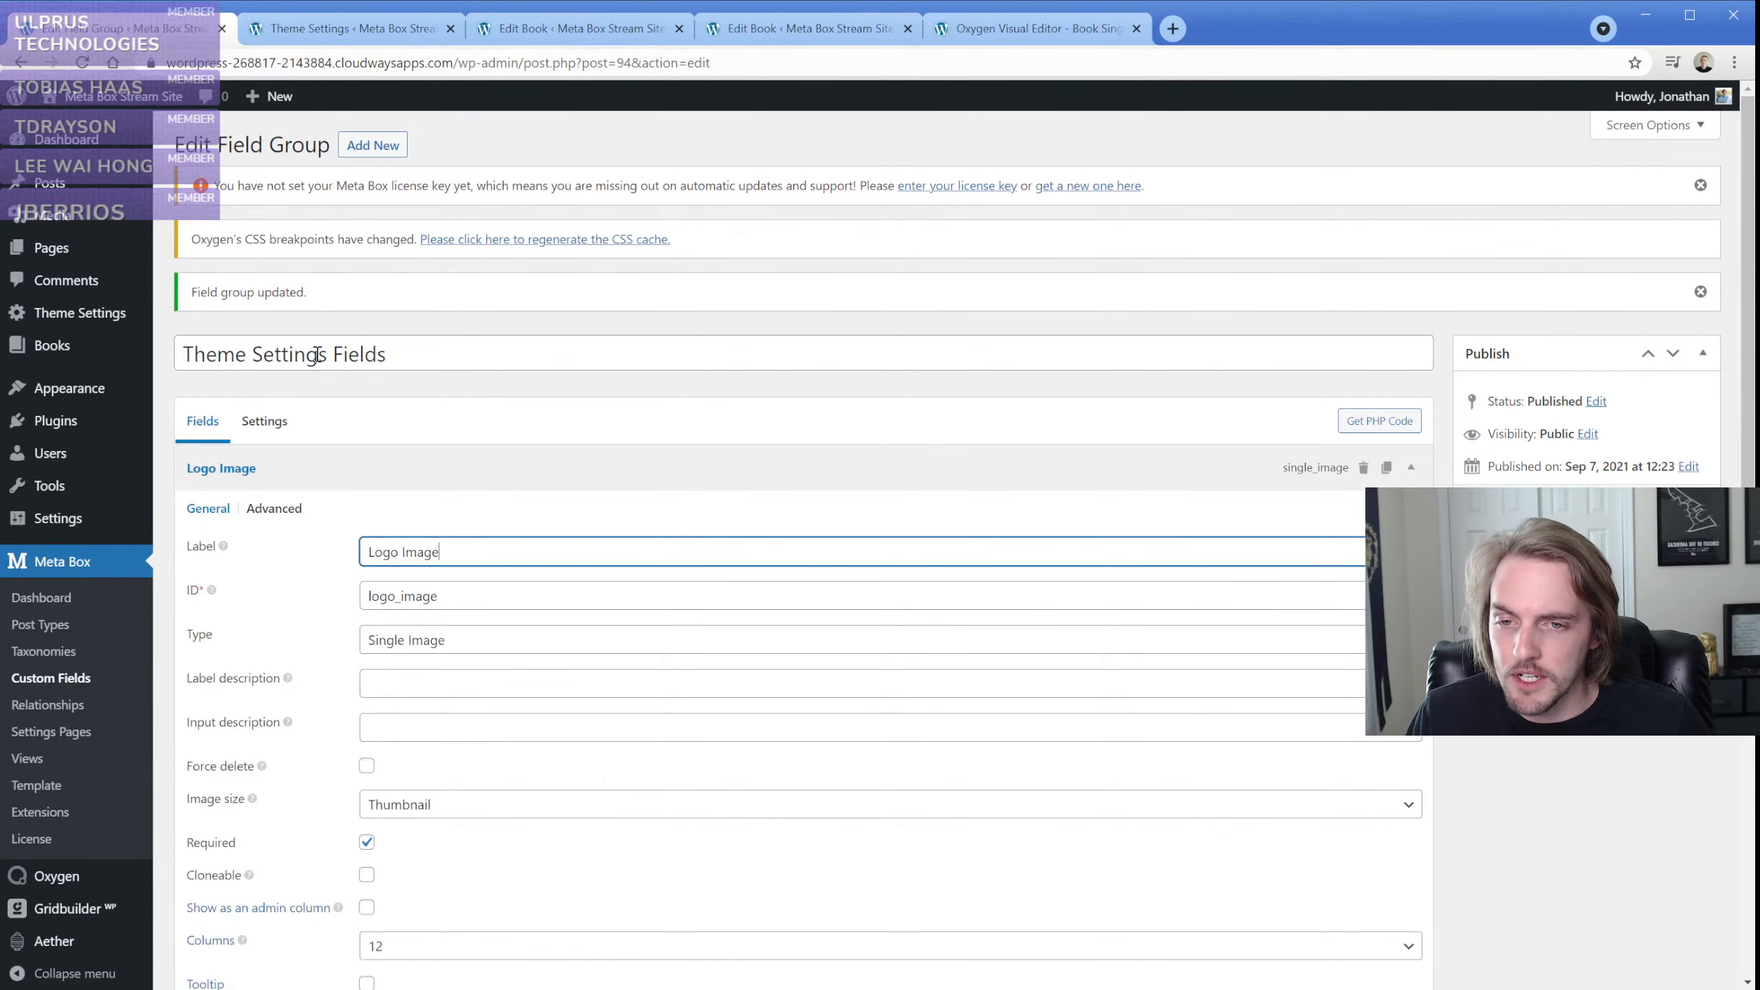
On the Theme Settings page, assign the blue jellyfish picture from the media library as the Logo Image and save the settings
middle_click(63, 313)
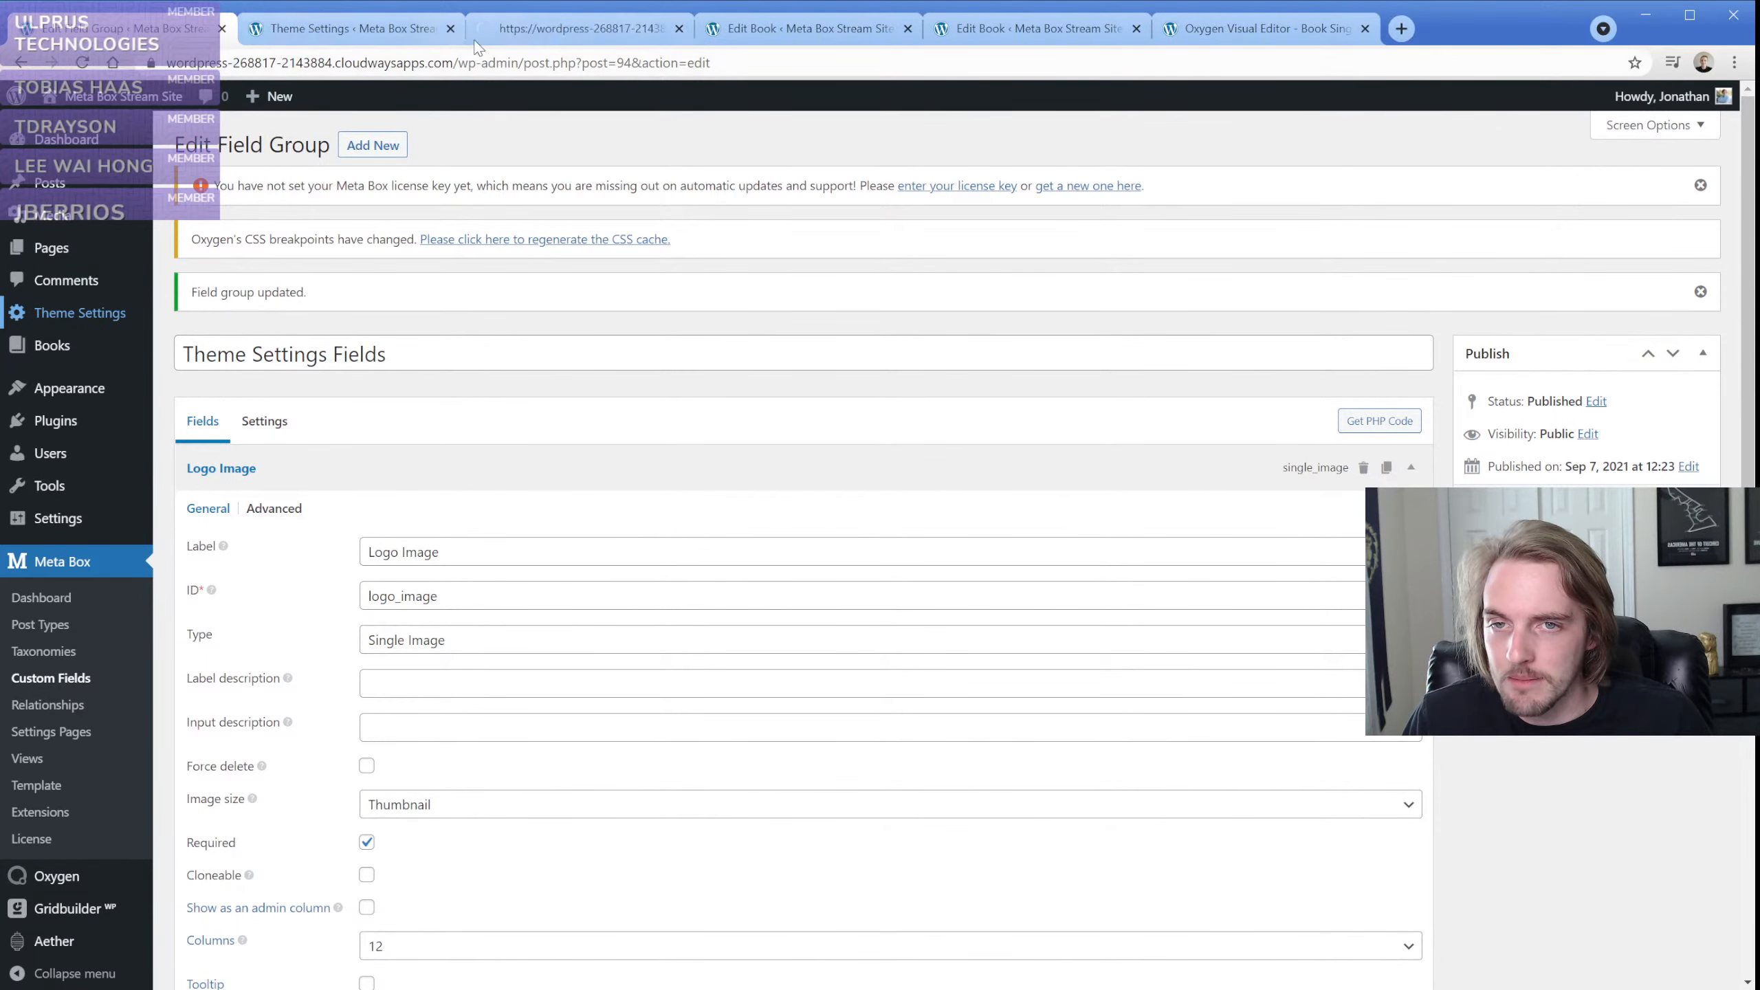
left_click(483, 30)
left_click(451, 29)
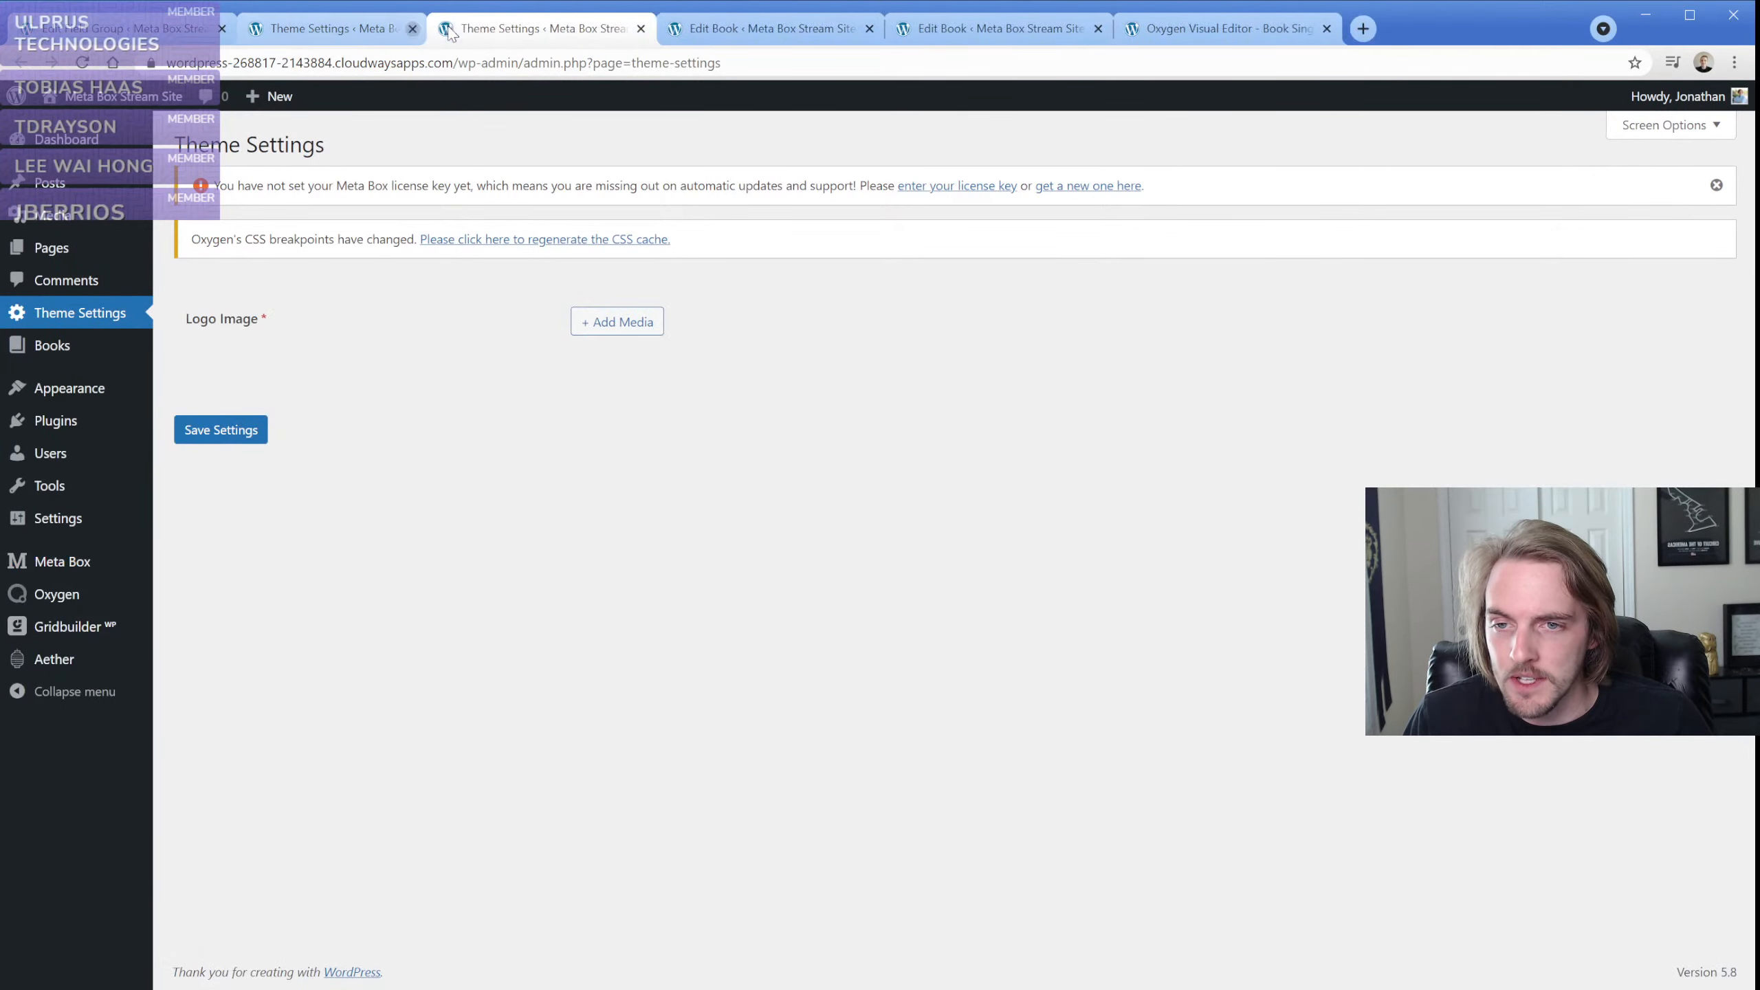
left_click(591, 322)
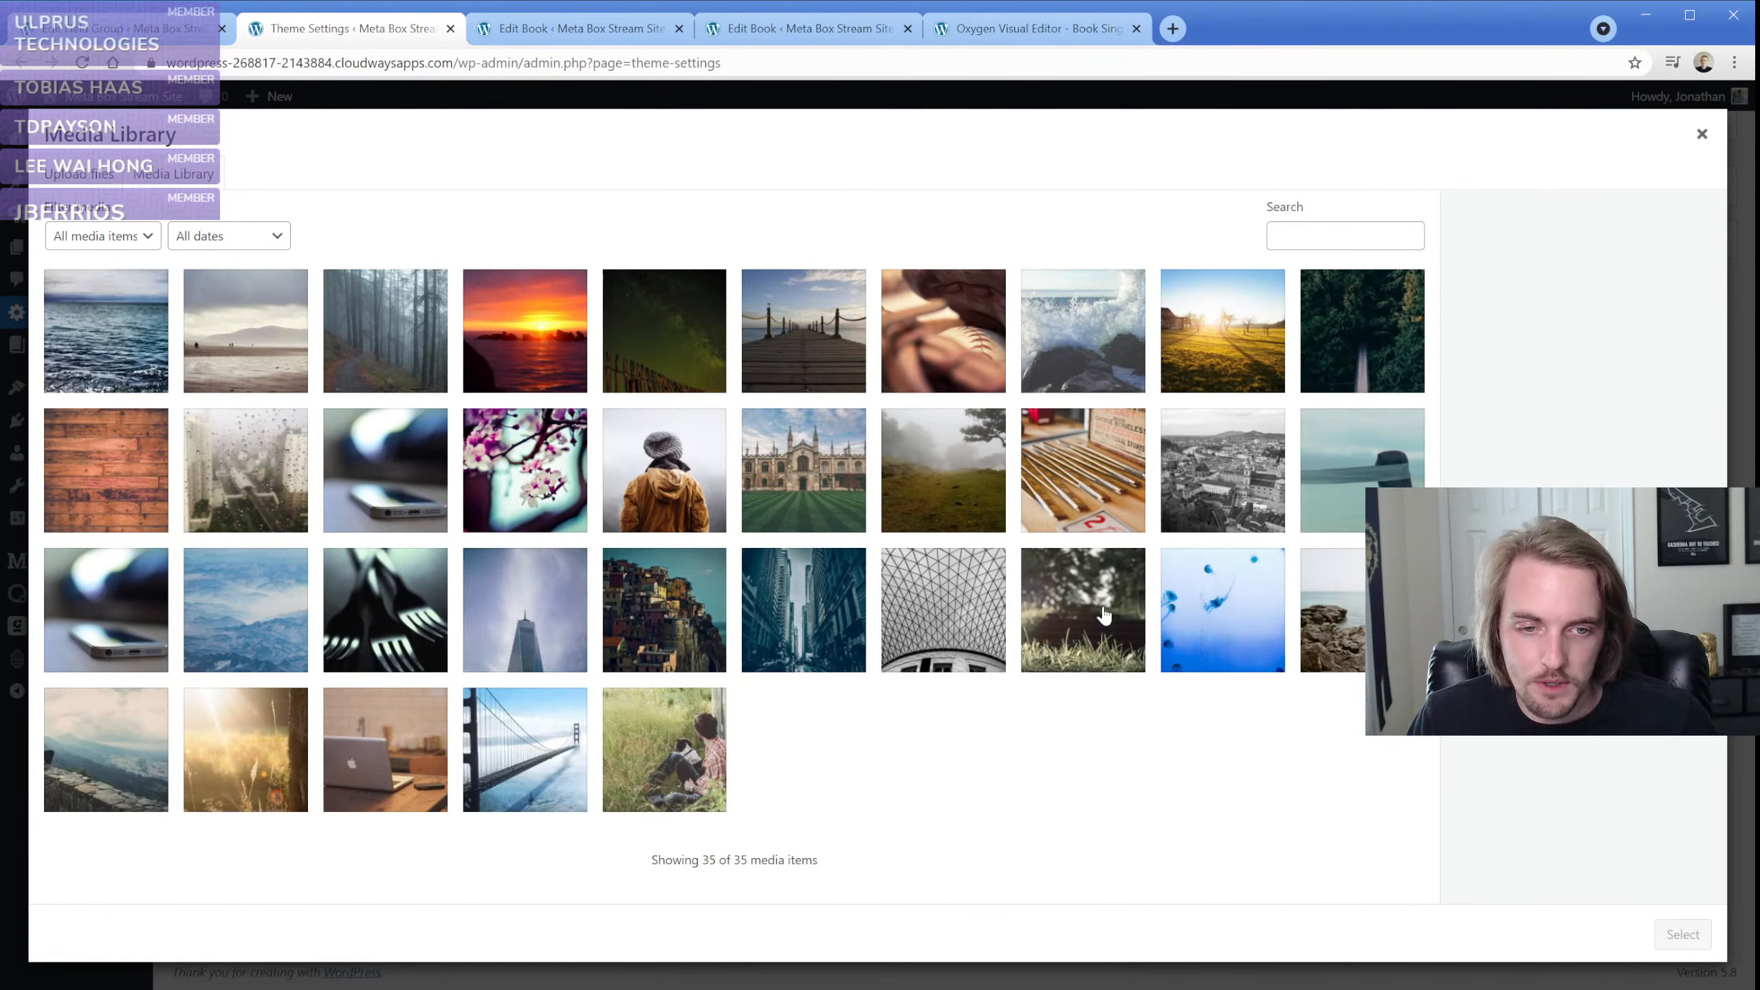
left_click(1200, 626)
left_click(1668, 941)
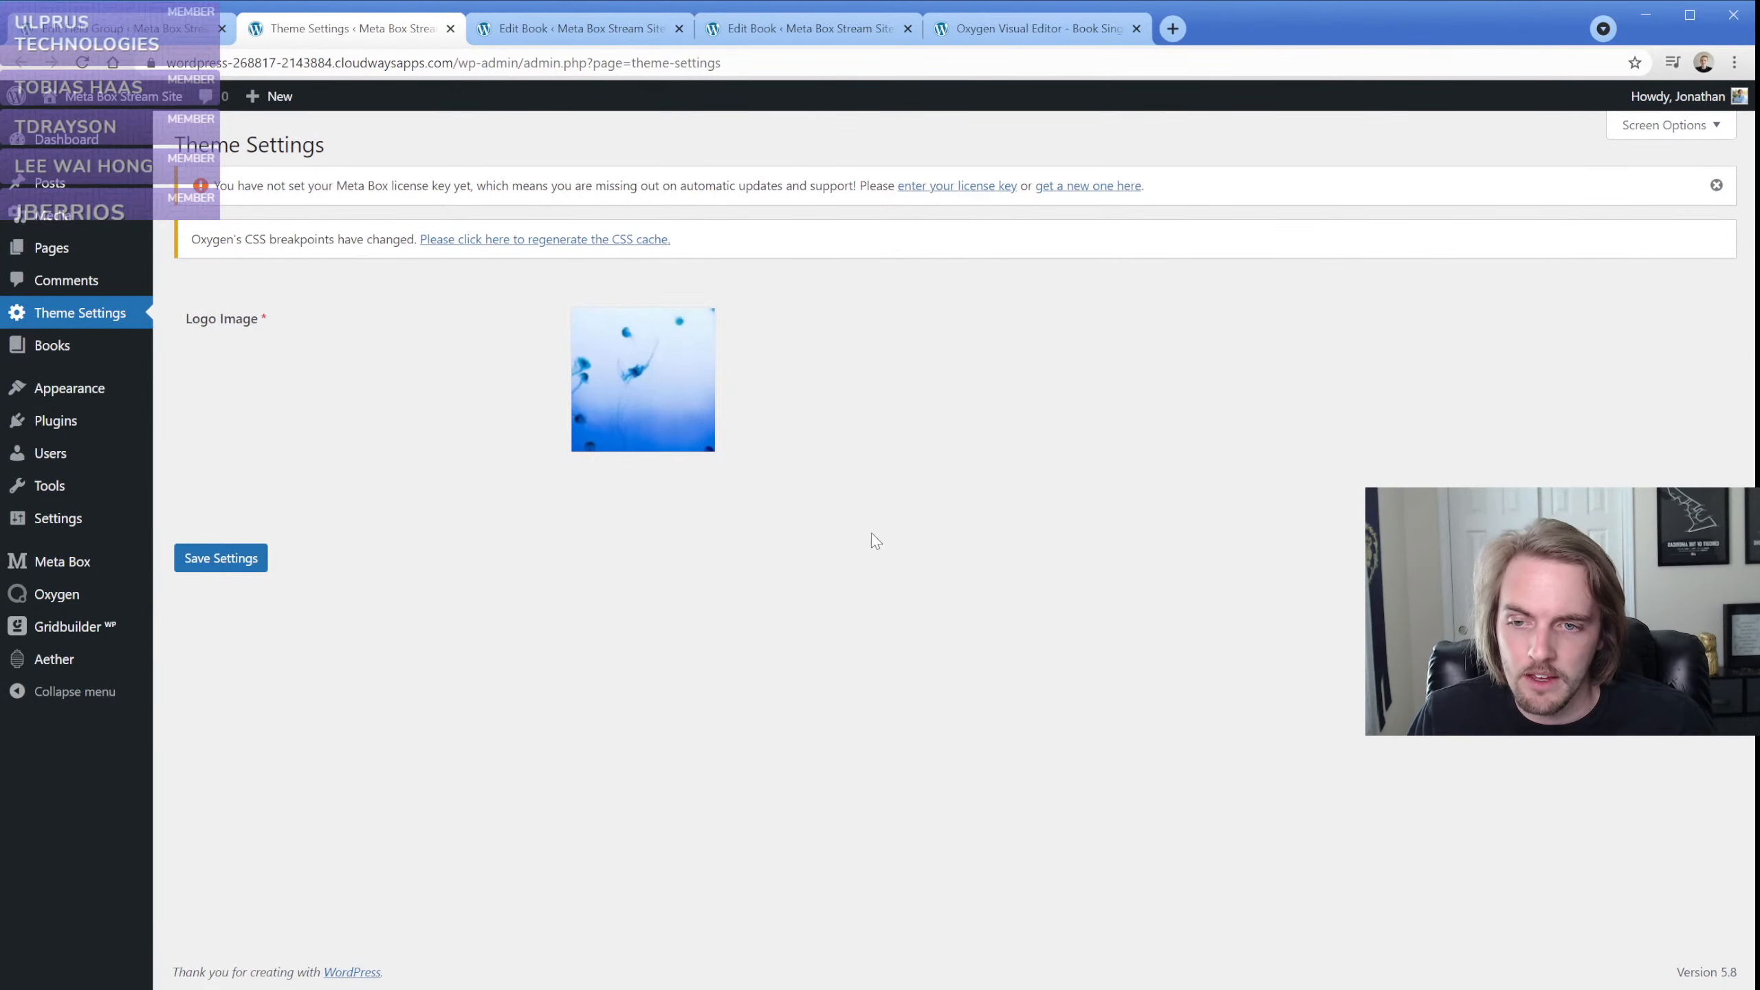
left_click(235, 559)
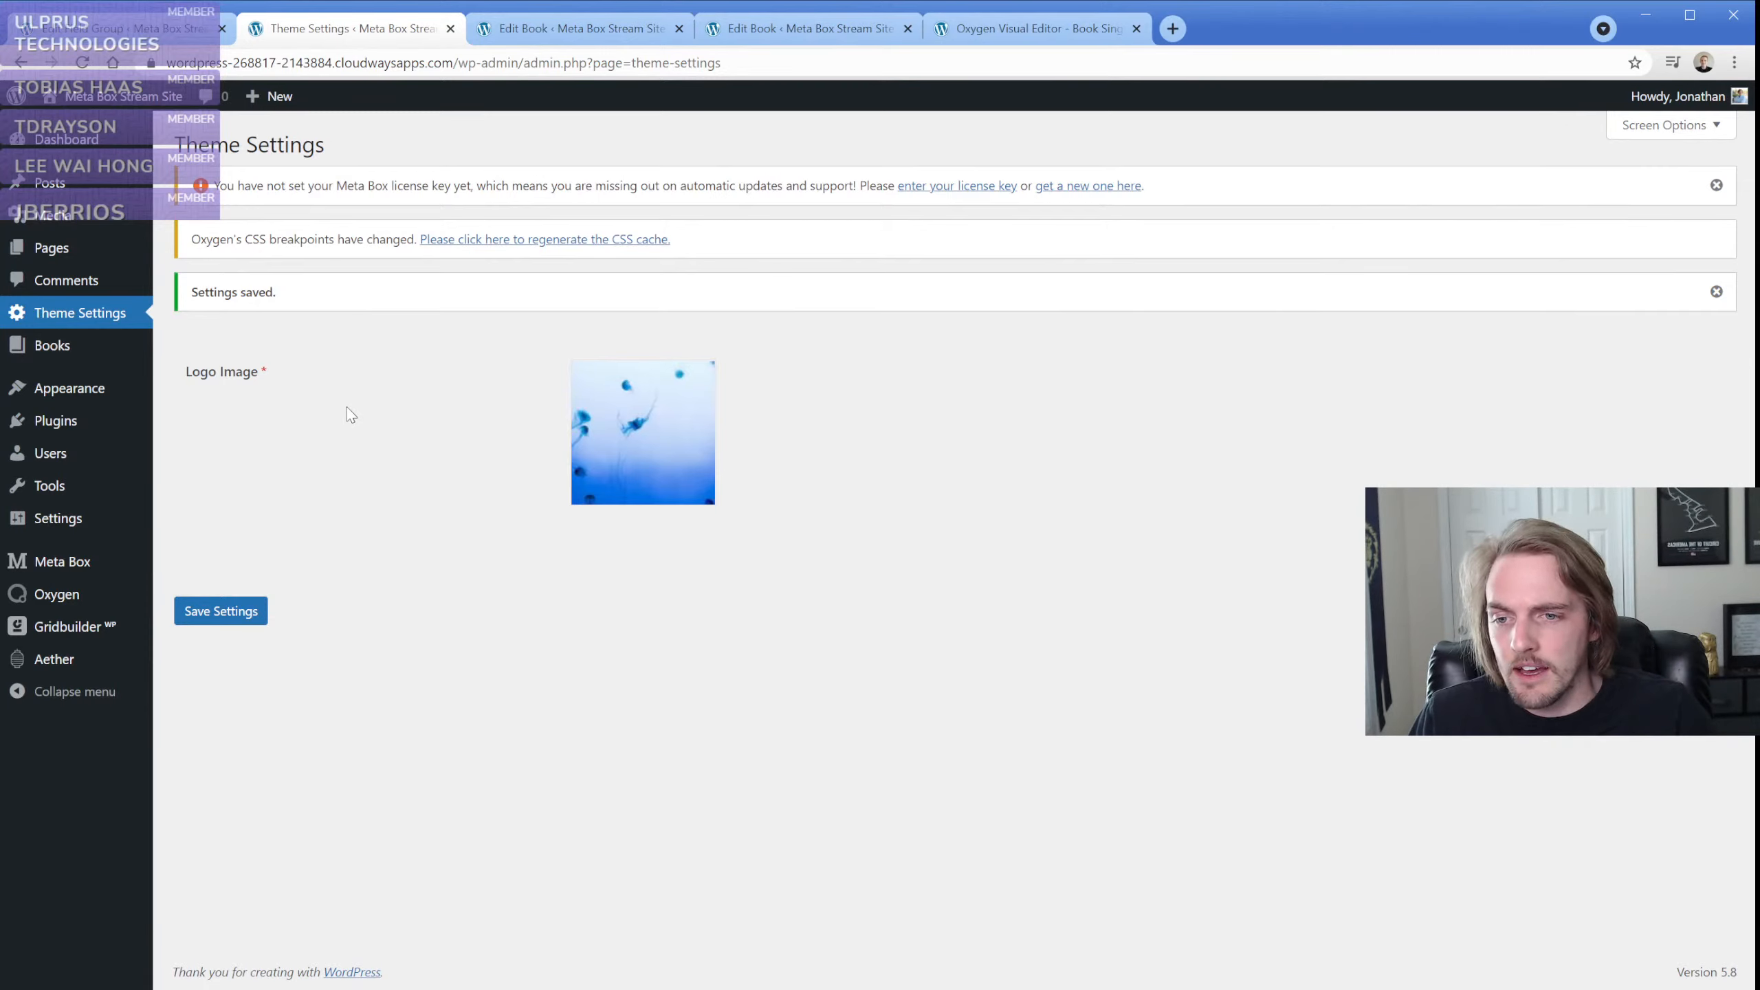
Start a new Oxygen template titled Main and close the leftover Edit Book and Book Singular editor pages
mouse_move(83, 597)
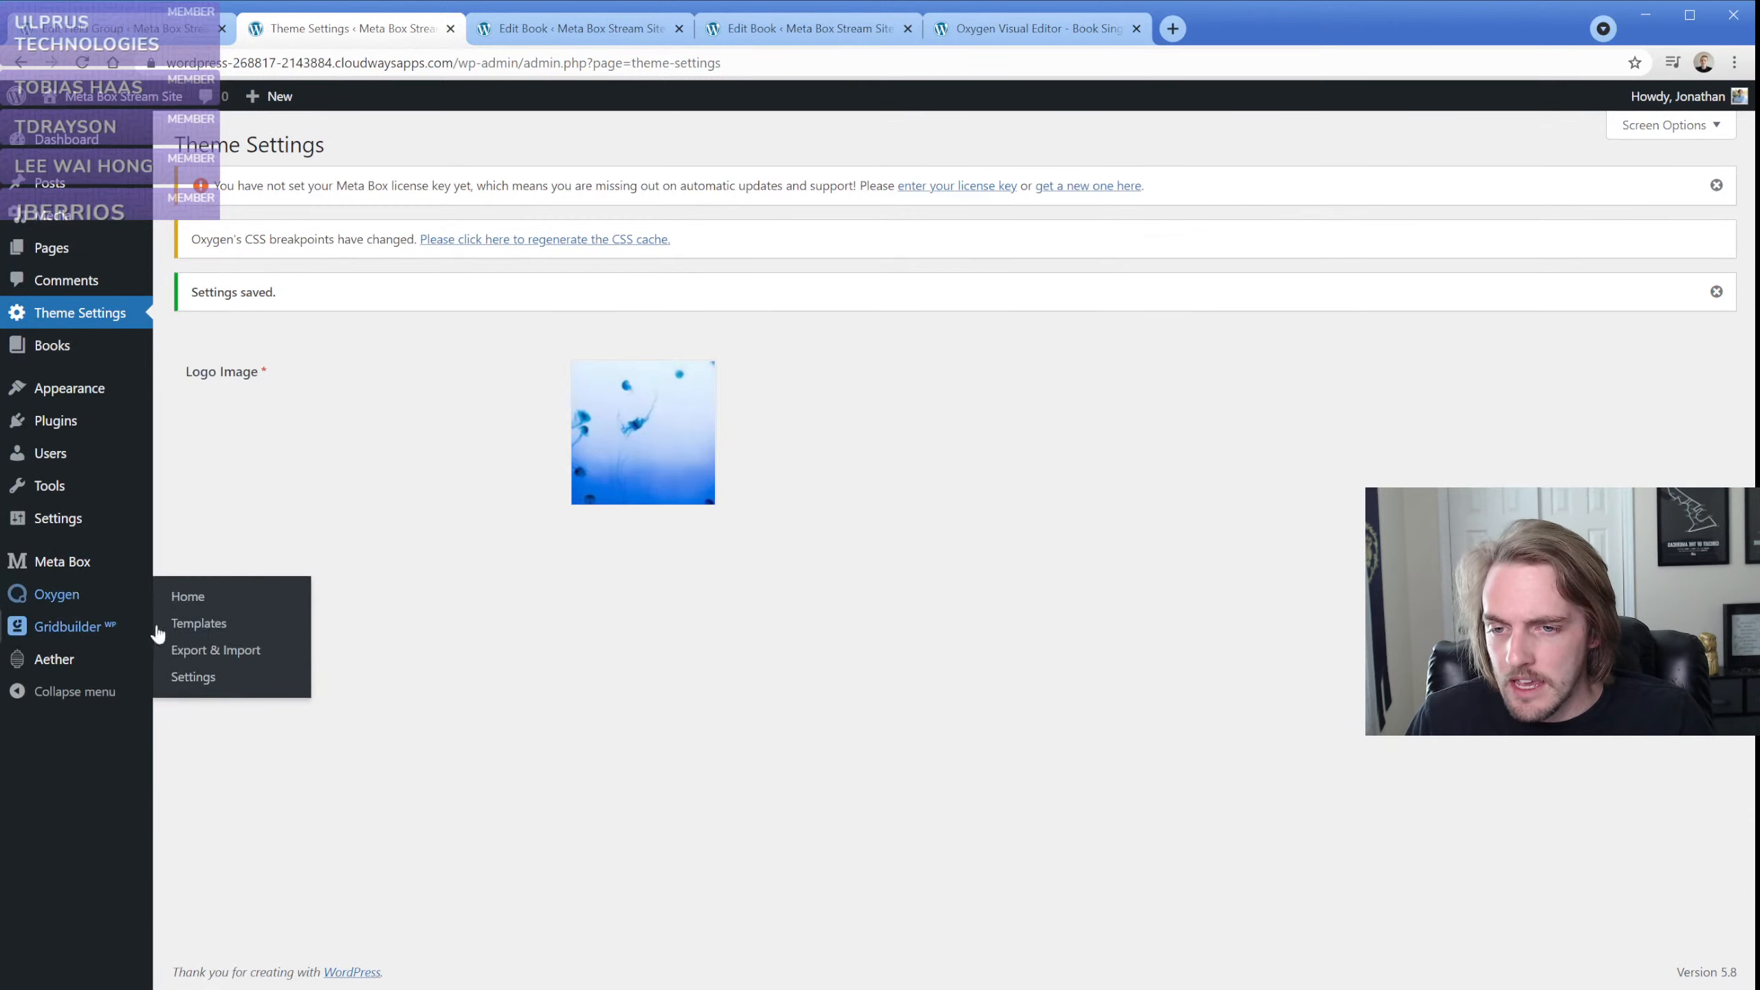
left_click(197, 624)
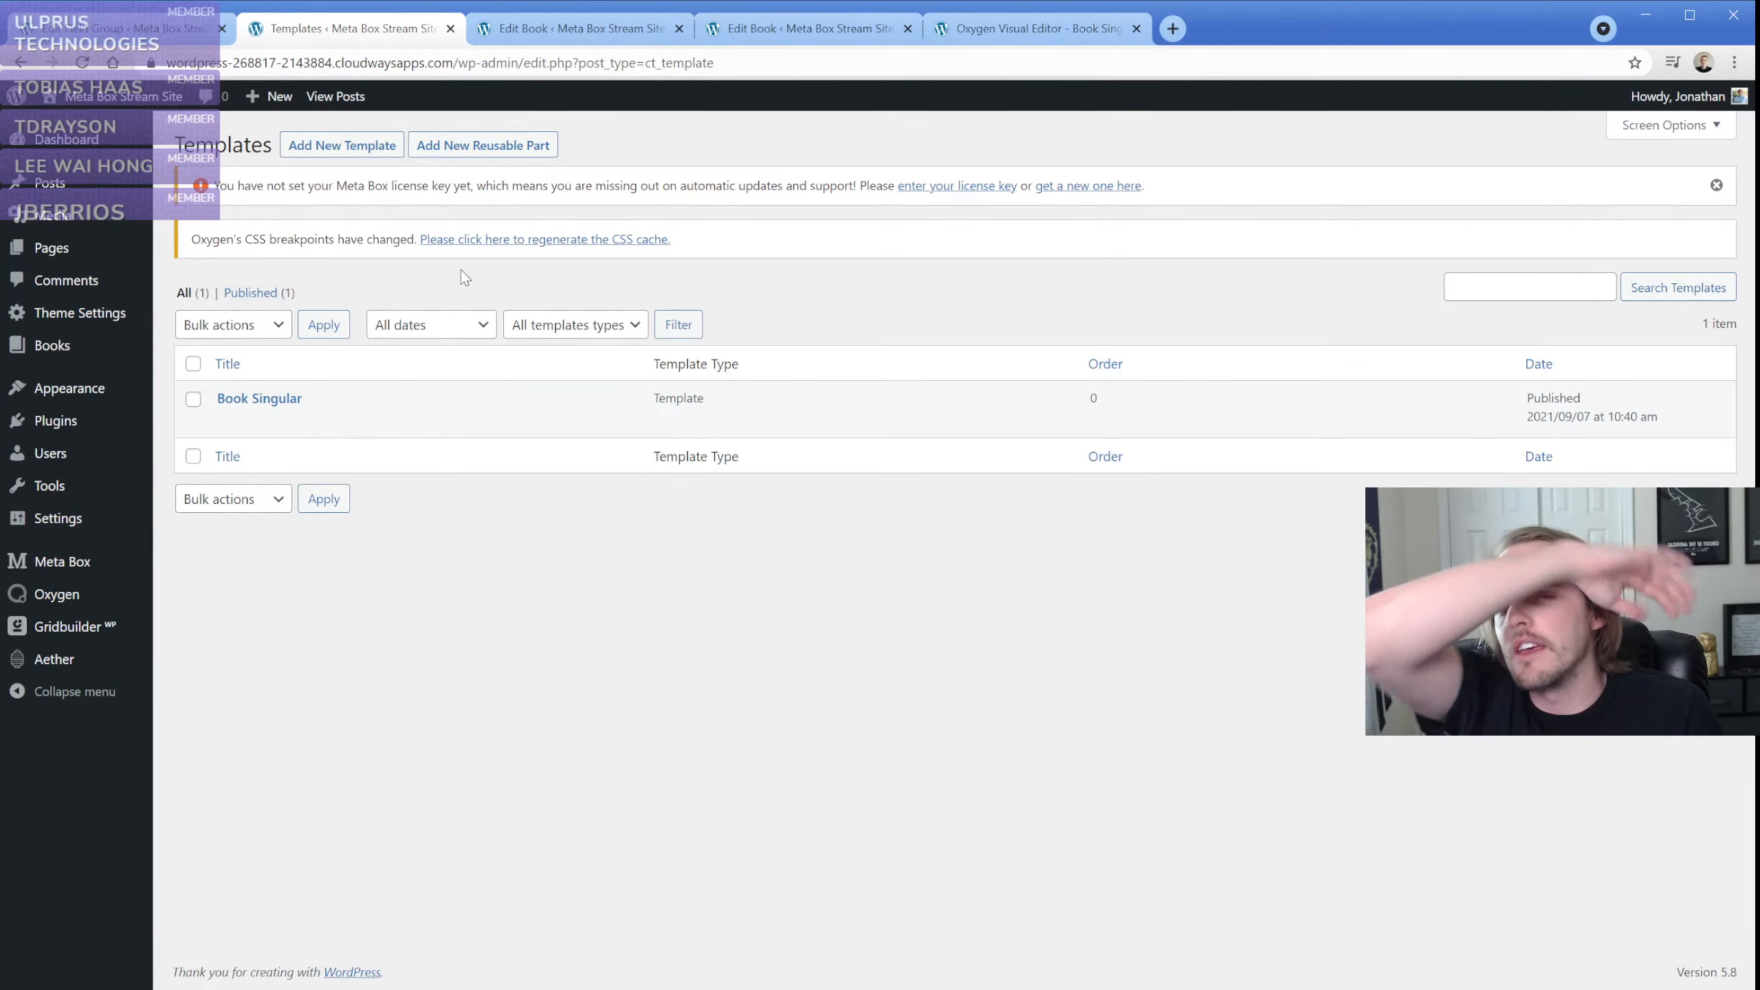
left_click(342, 148)
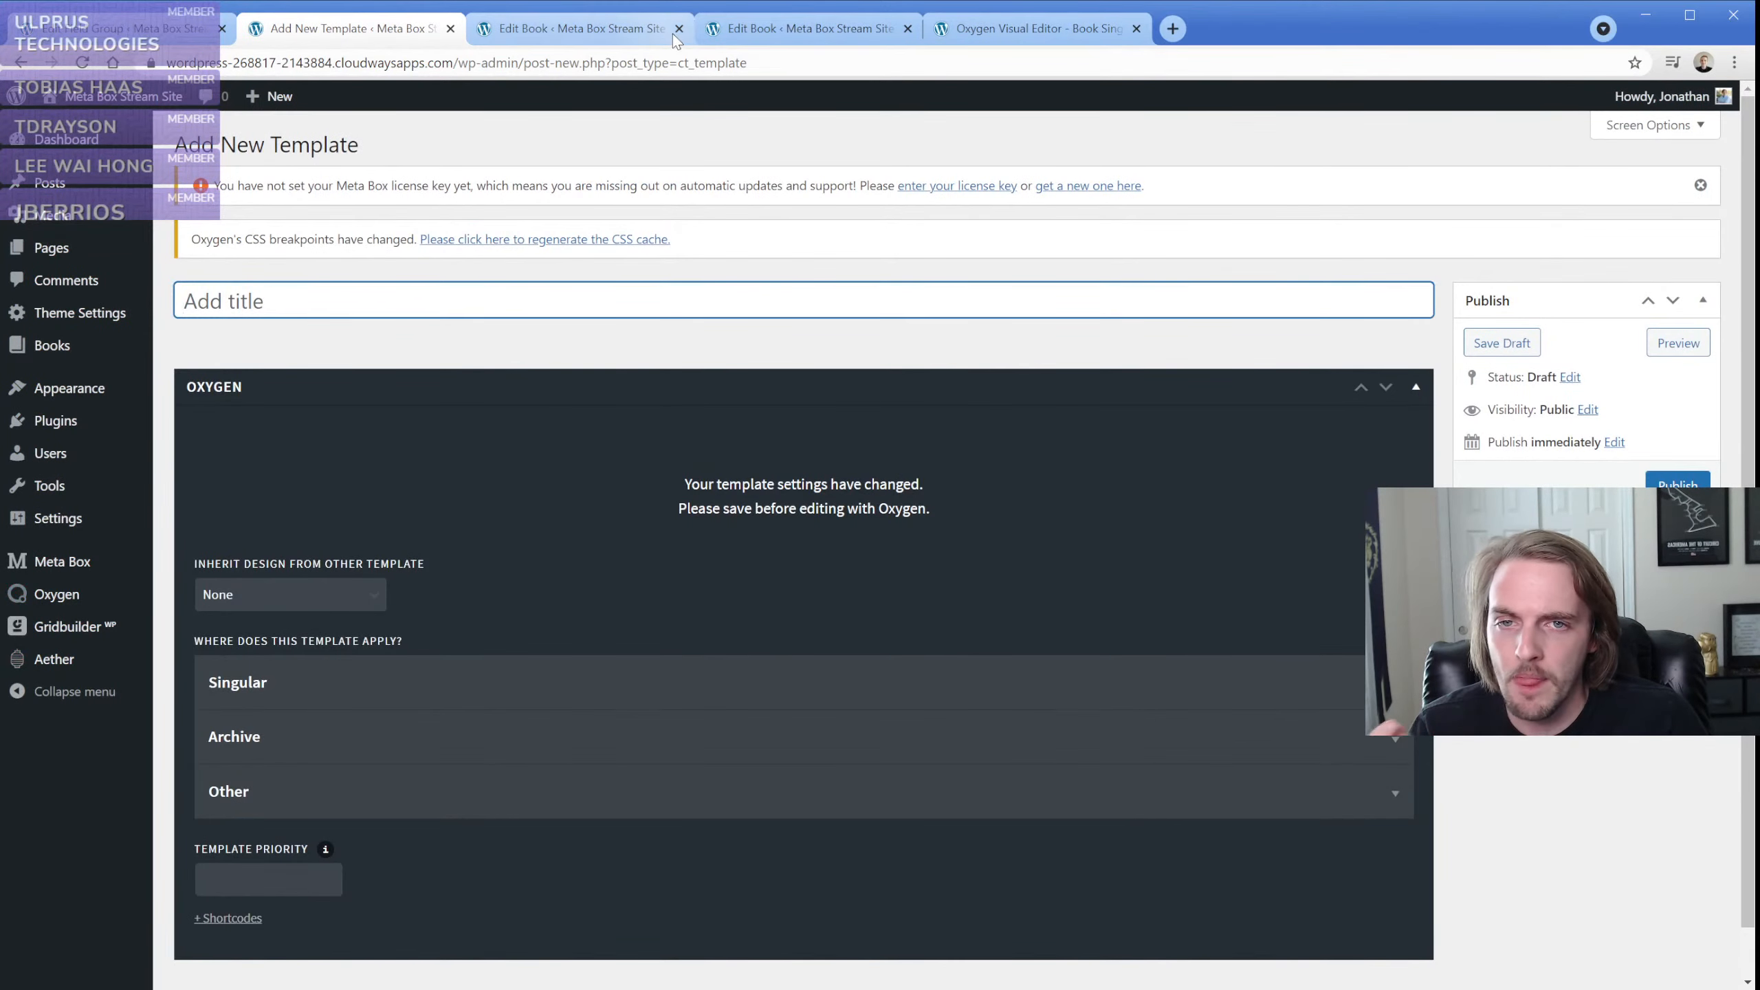
left_click(678, 29)
left_click(678, 29)
left_click(679, 29)
left_click(942, 209)
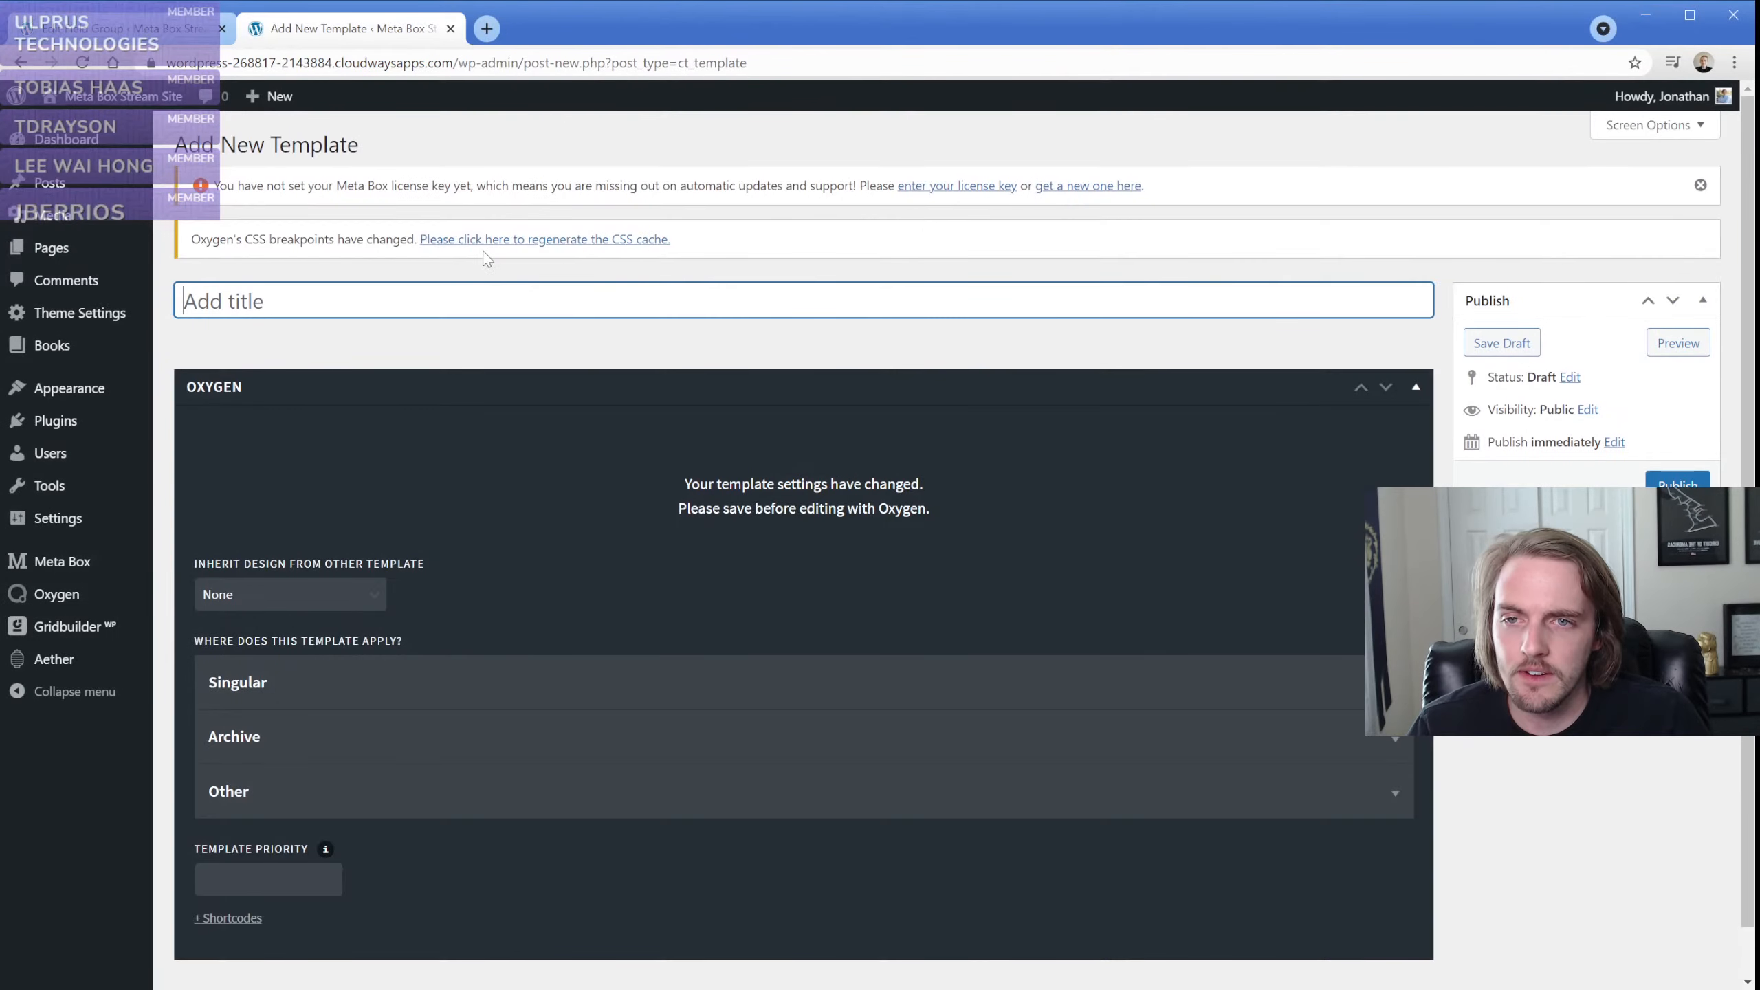
type("Main")
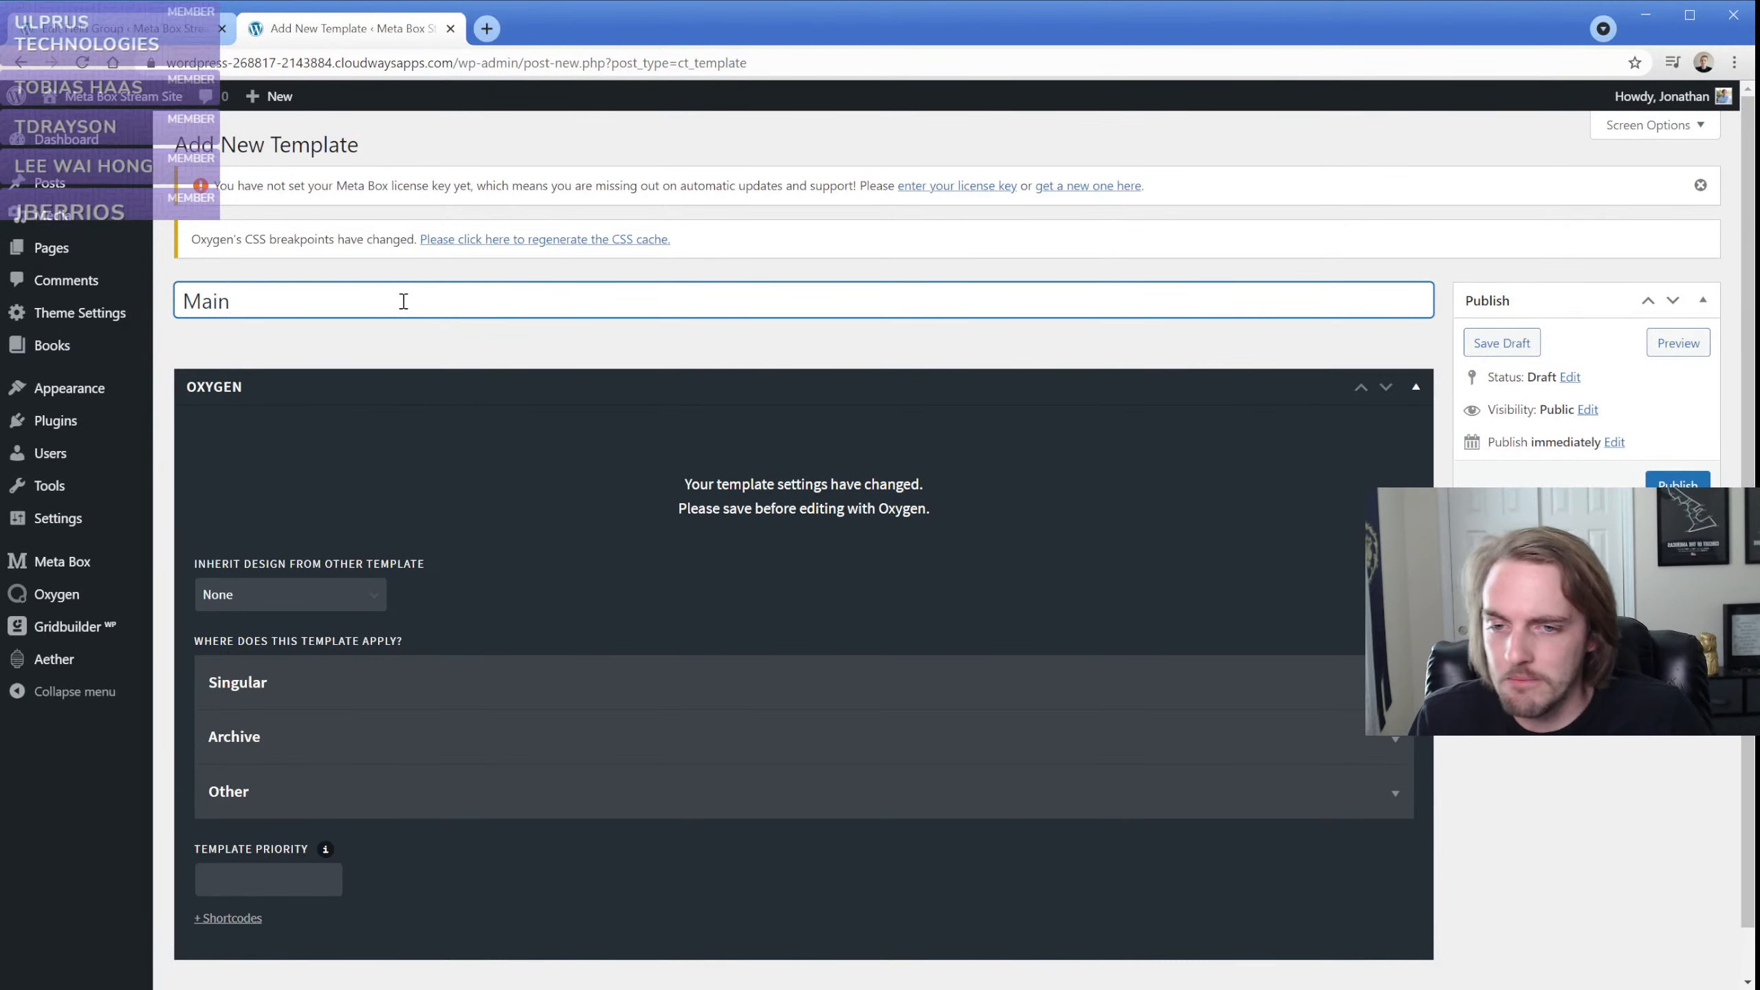
Apply the Main template to singular Pages and publish it
left_click(287, 703)
left_click(266, 801)
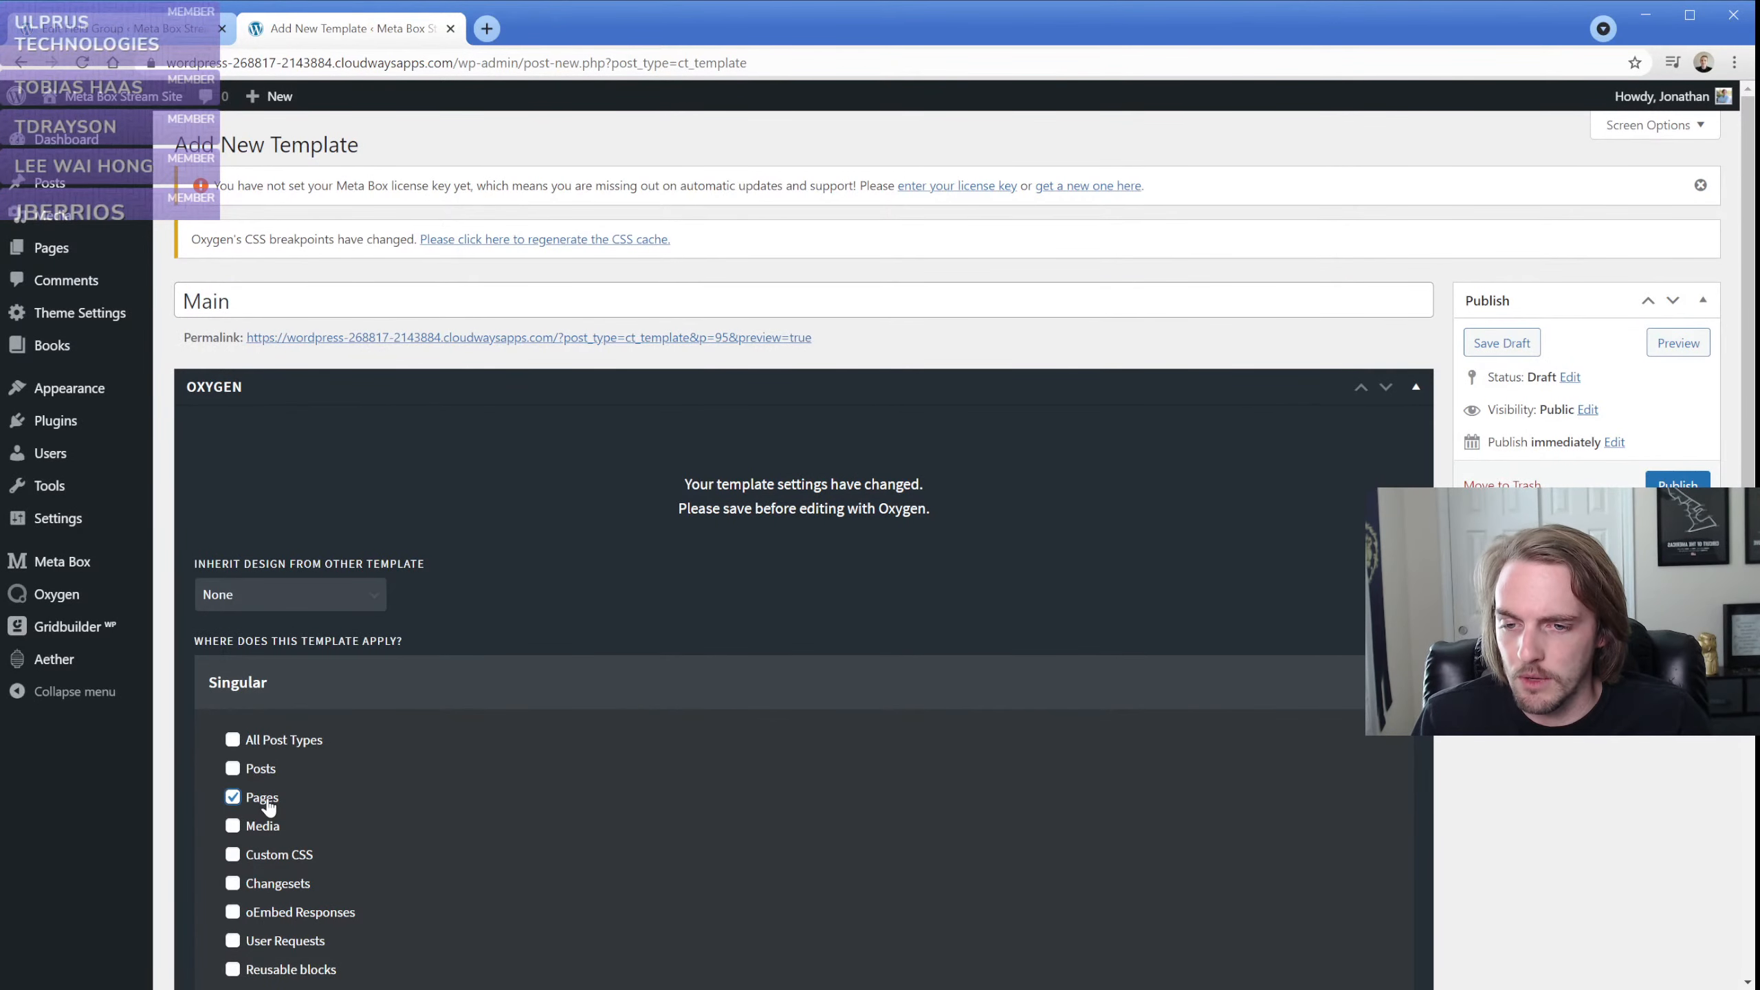
left_click(306, 692)
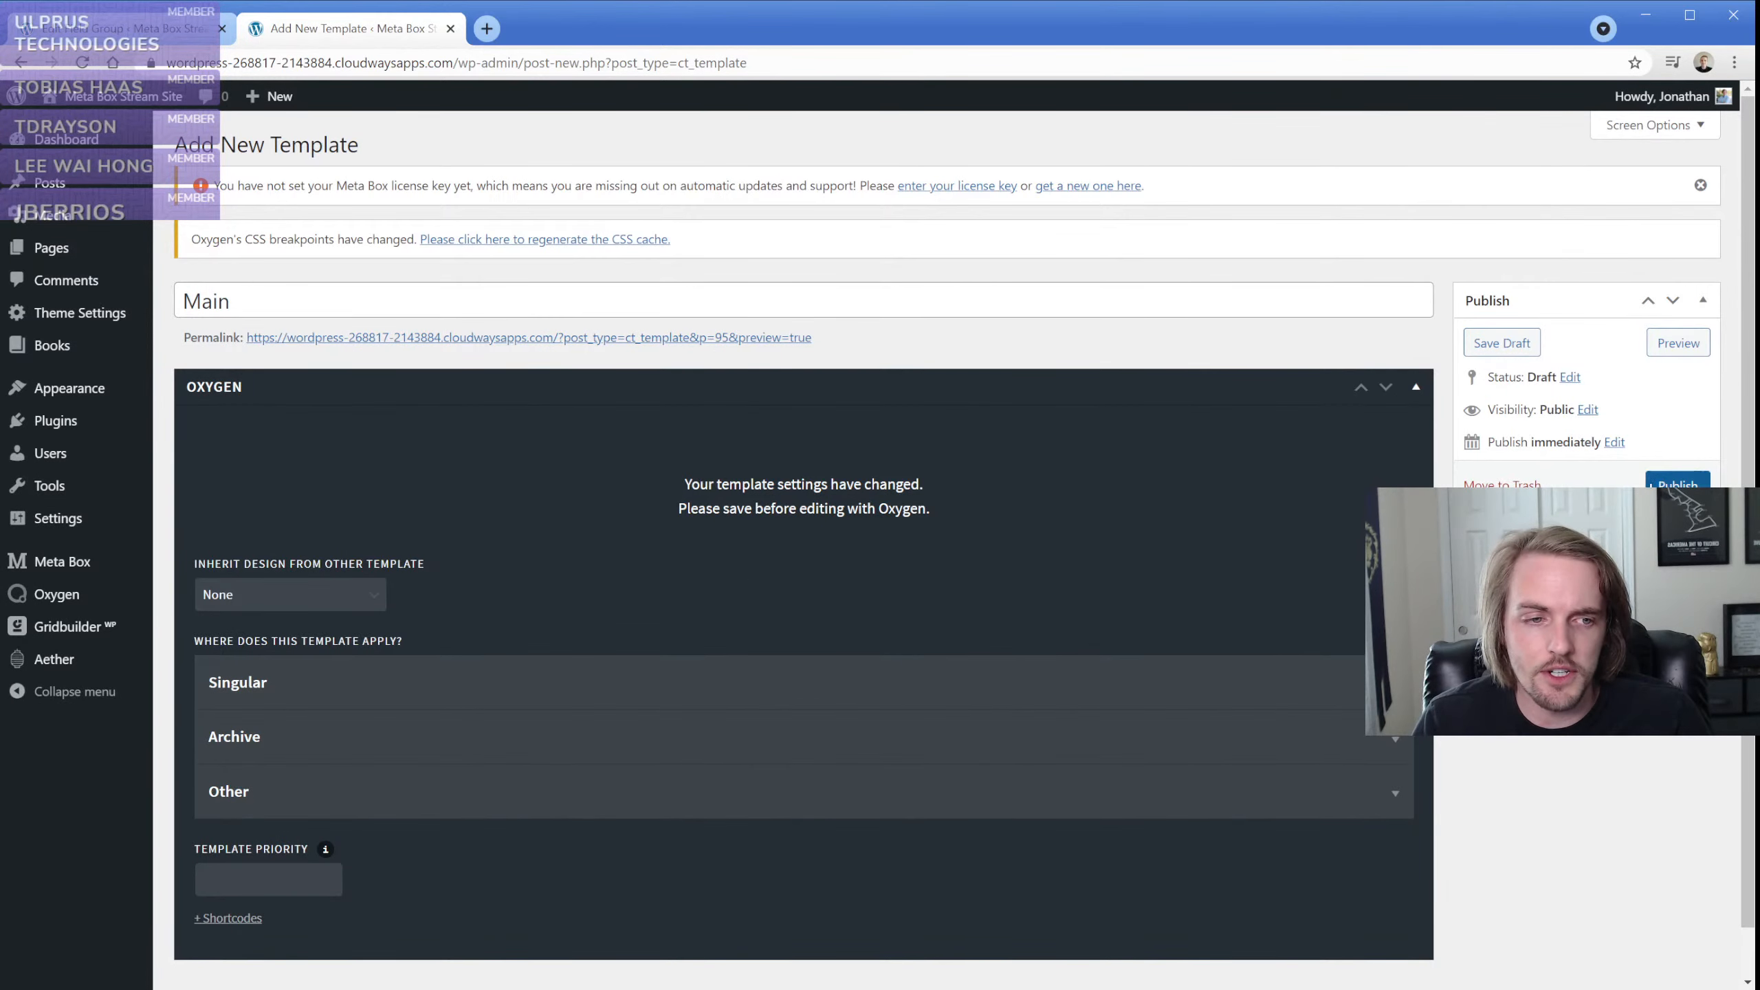
left_click(1678, 484)
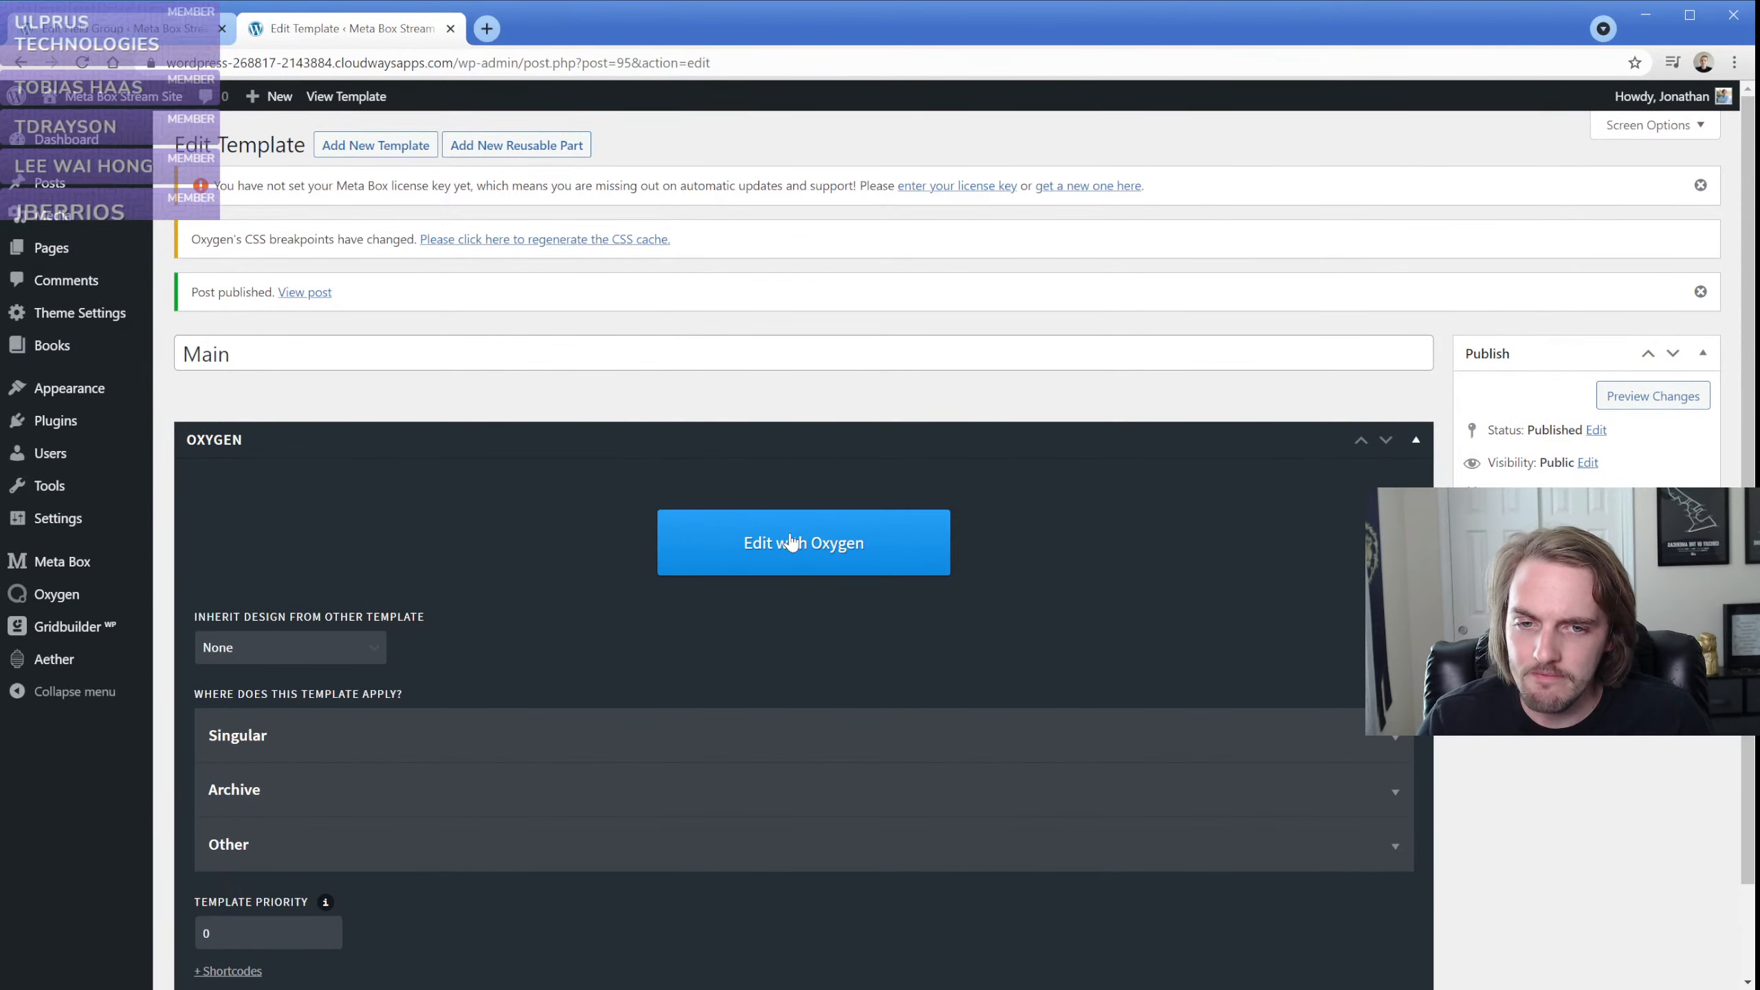
Open the Main template in the Oxygen editor and add a Section containing an Image element
left_click(792, 542)
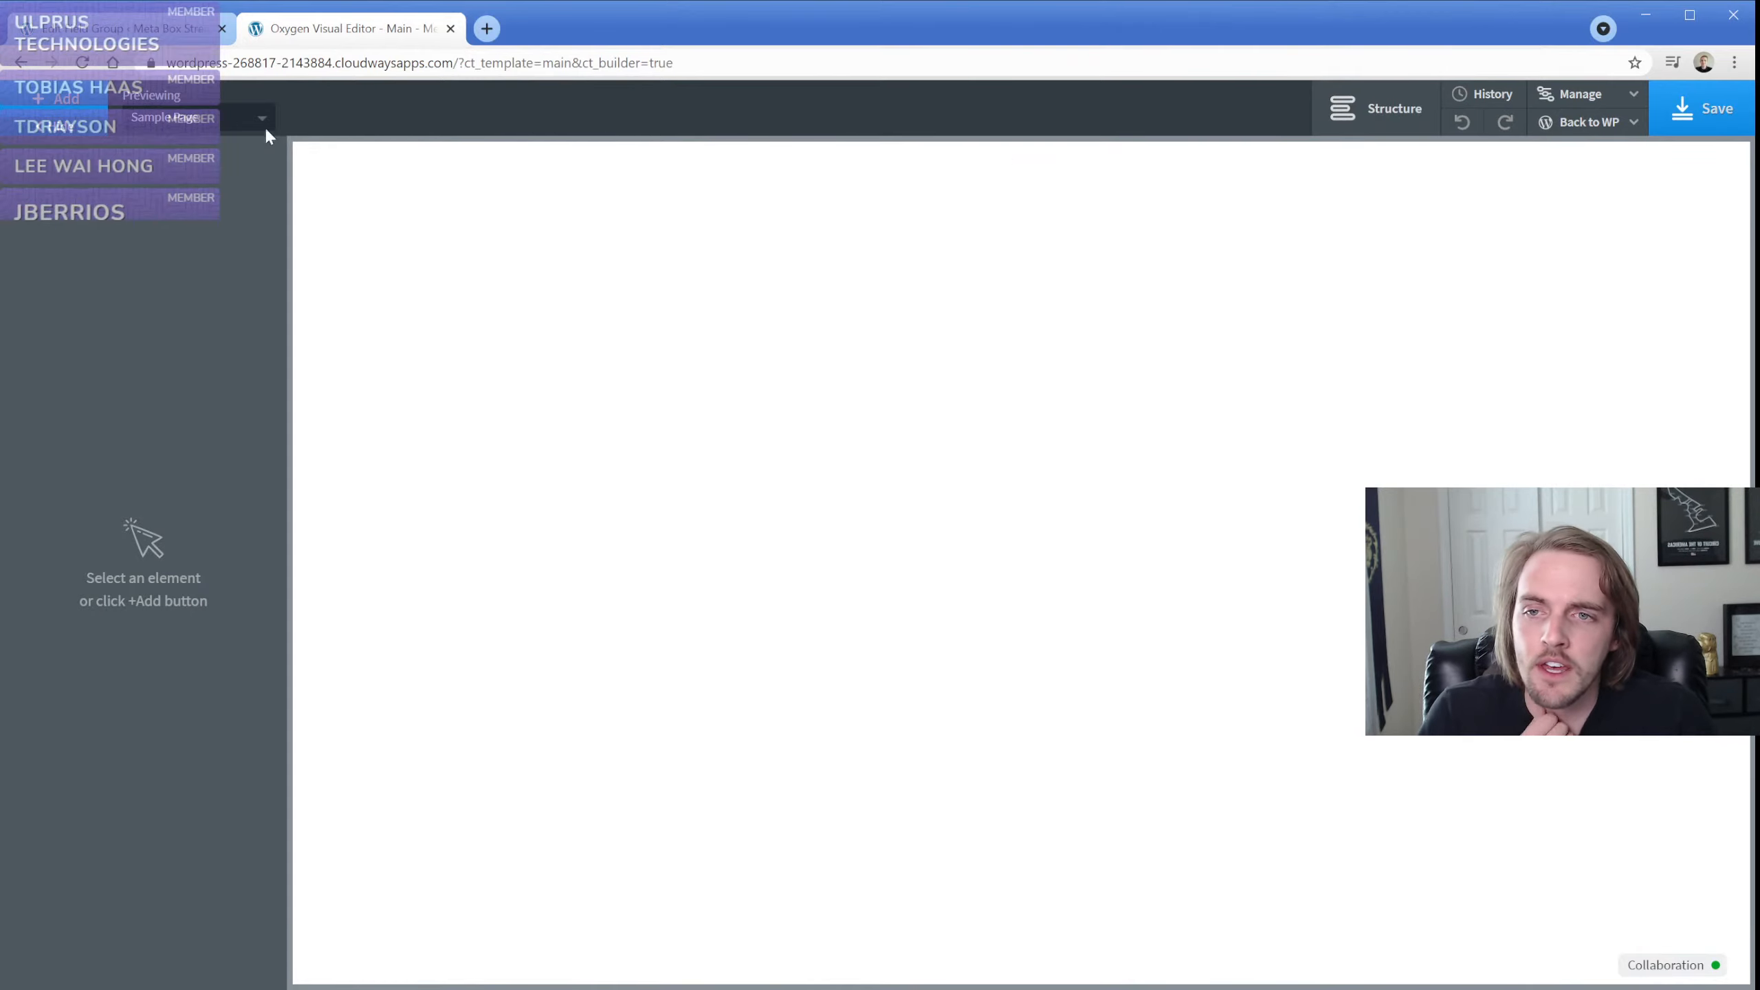
left_click(1376, 114)
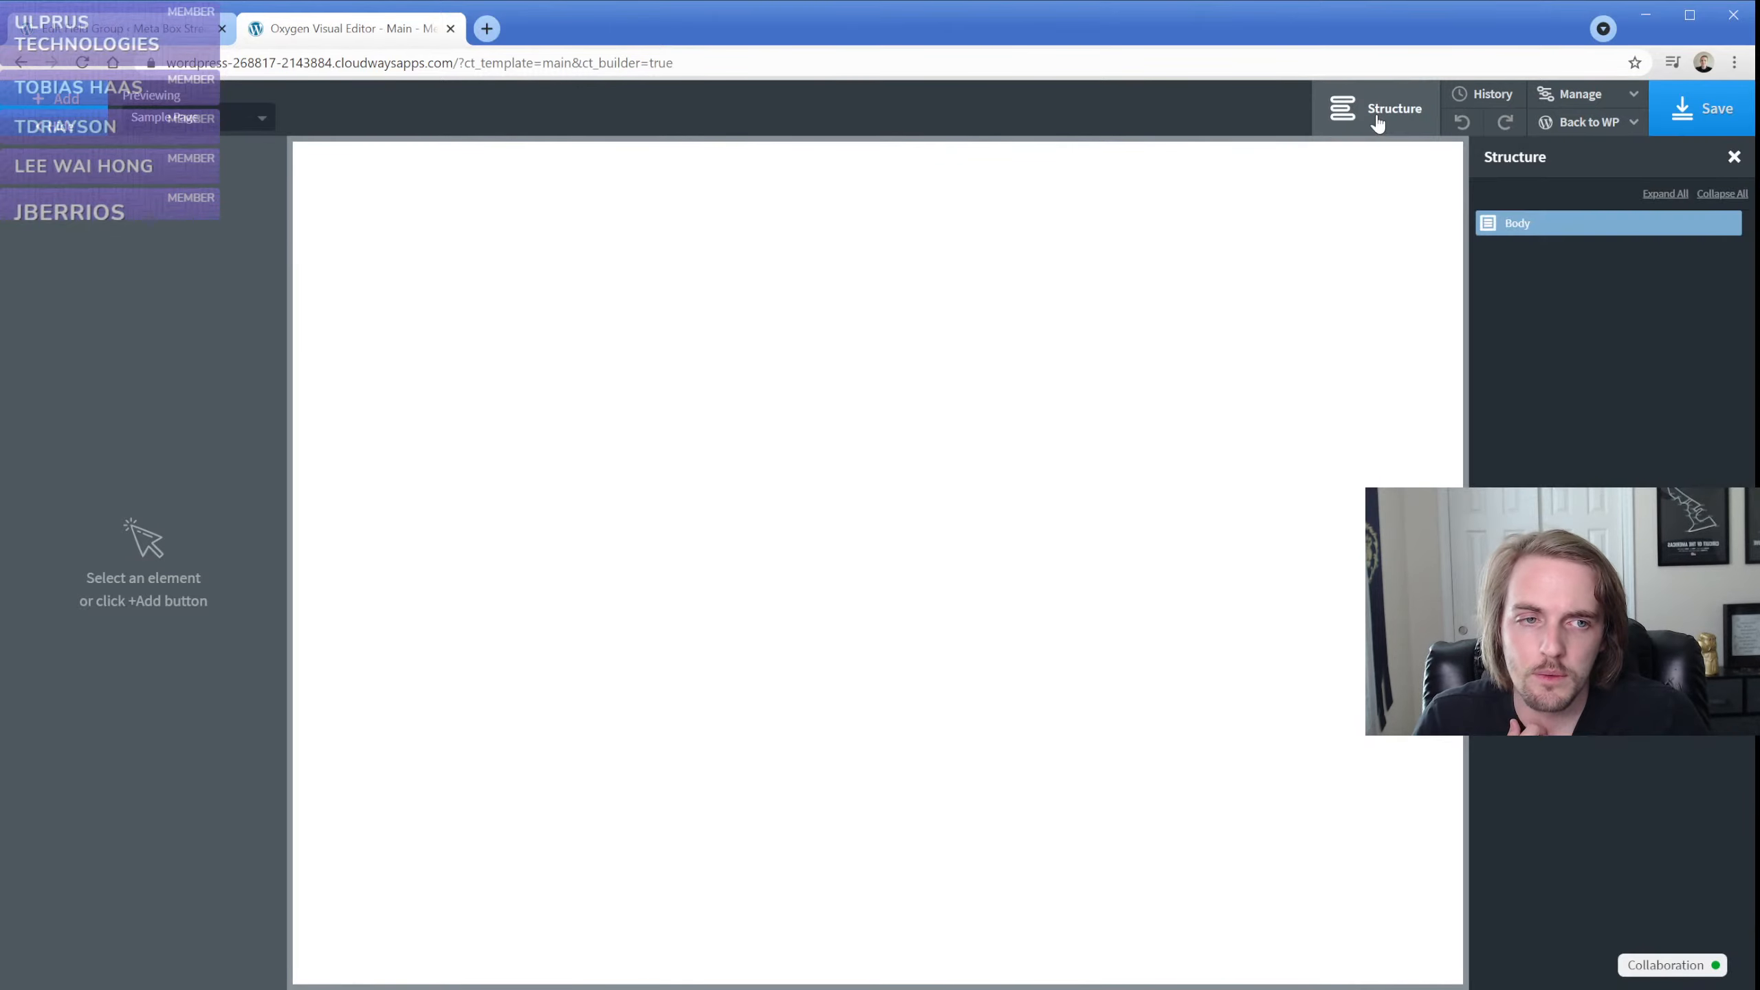
left_click(89, 106)
left_click(75, 284)
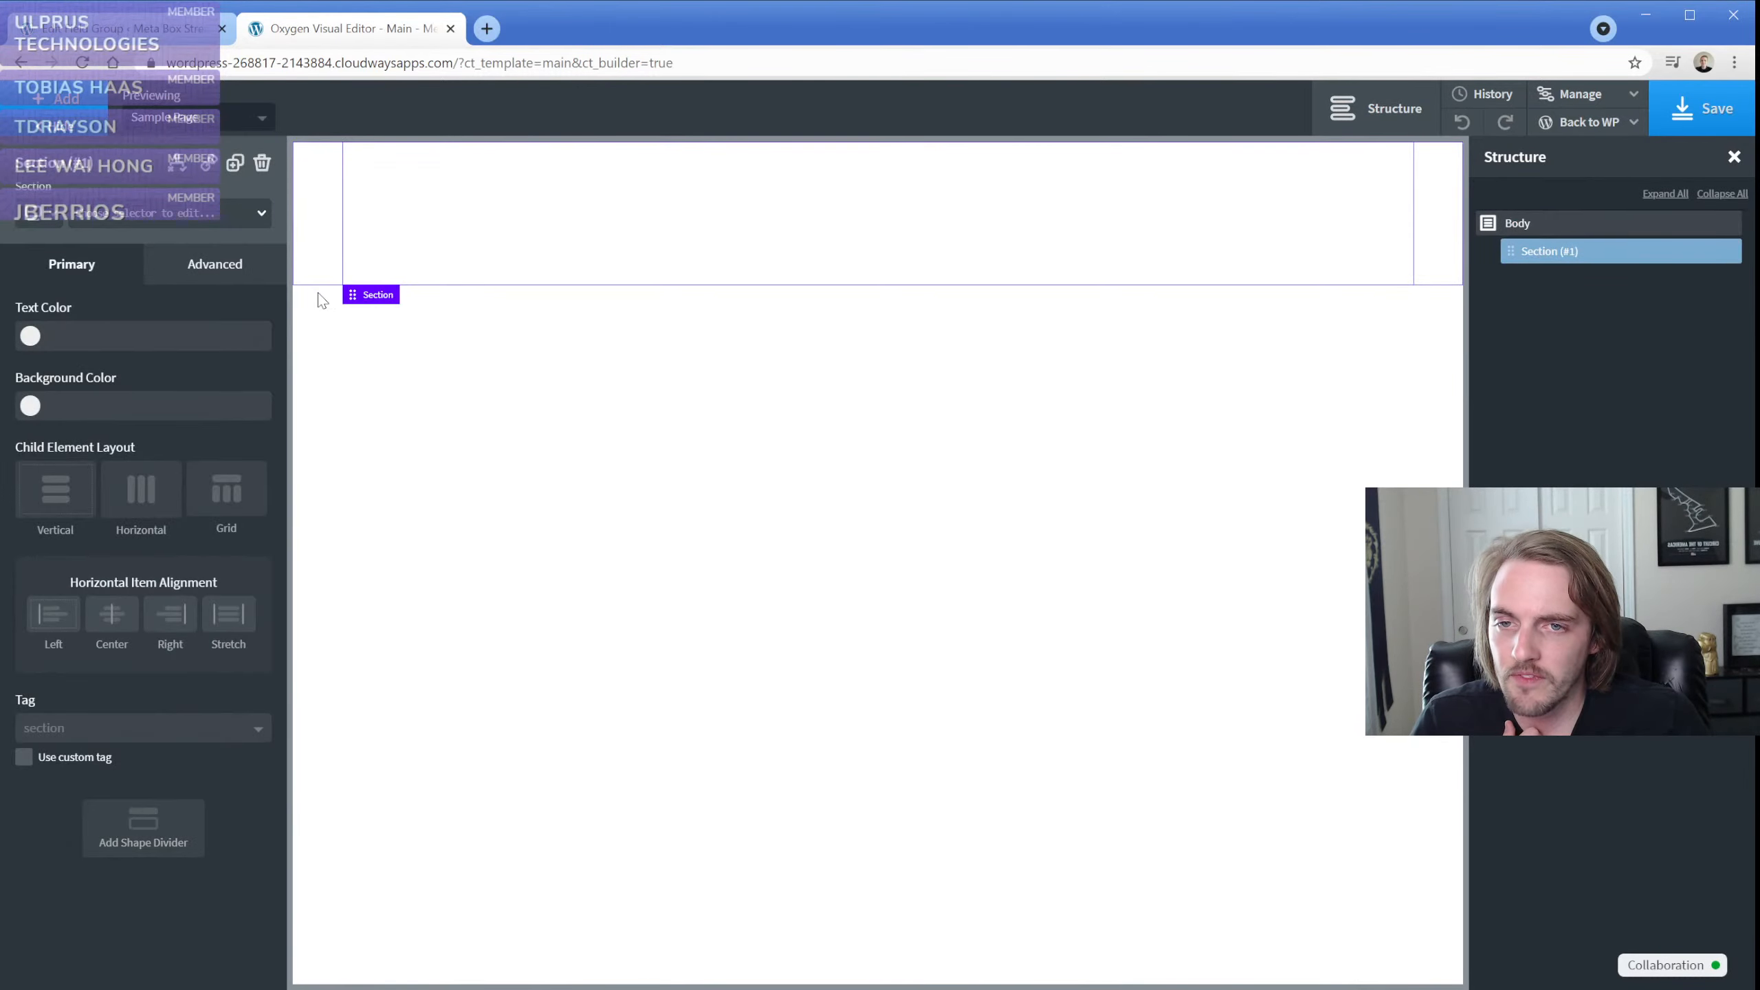
left_click(63, 100)
scroll(102, 417, "down", 5)
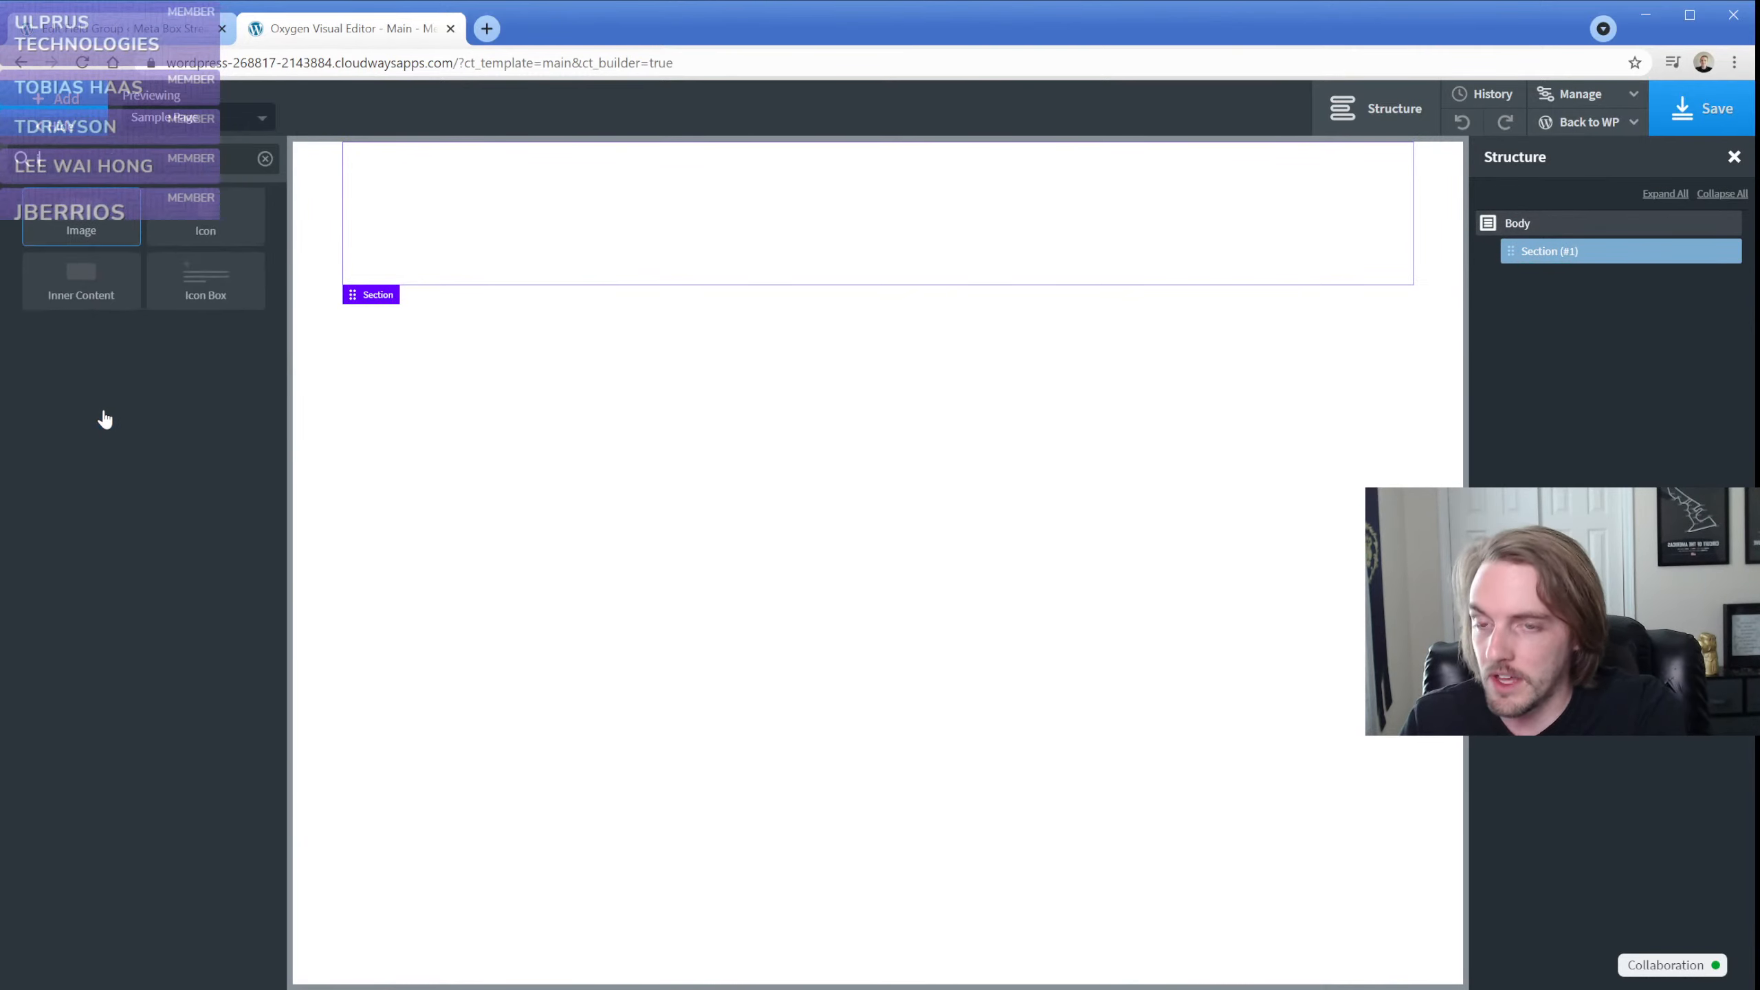
left_click(63, 223)
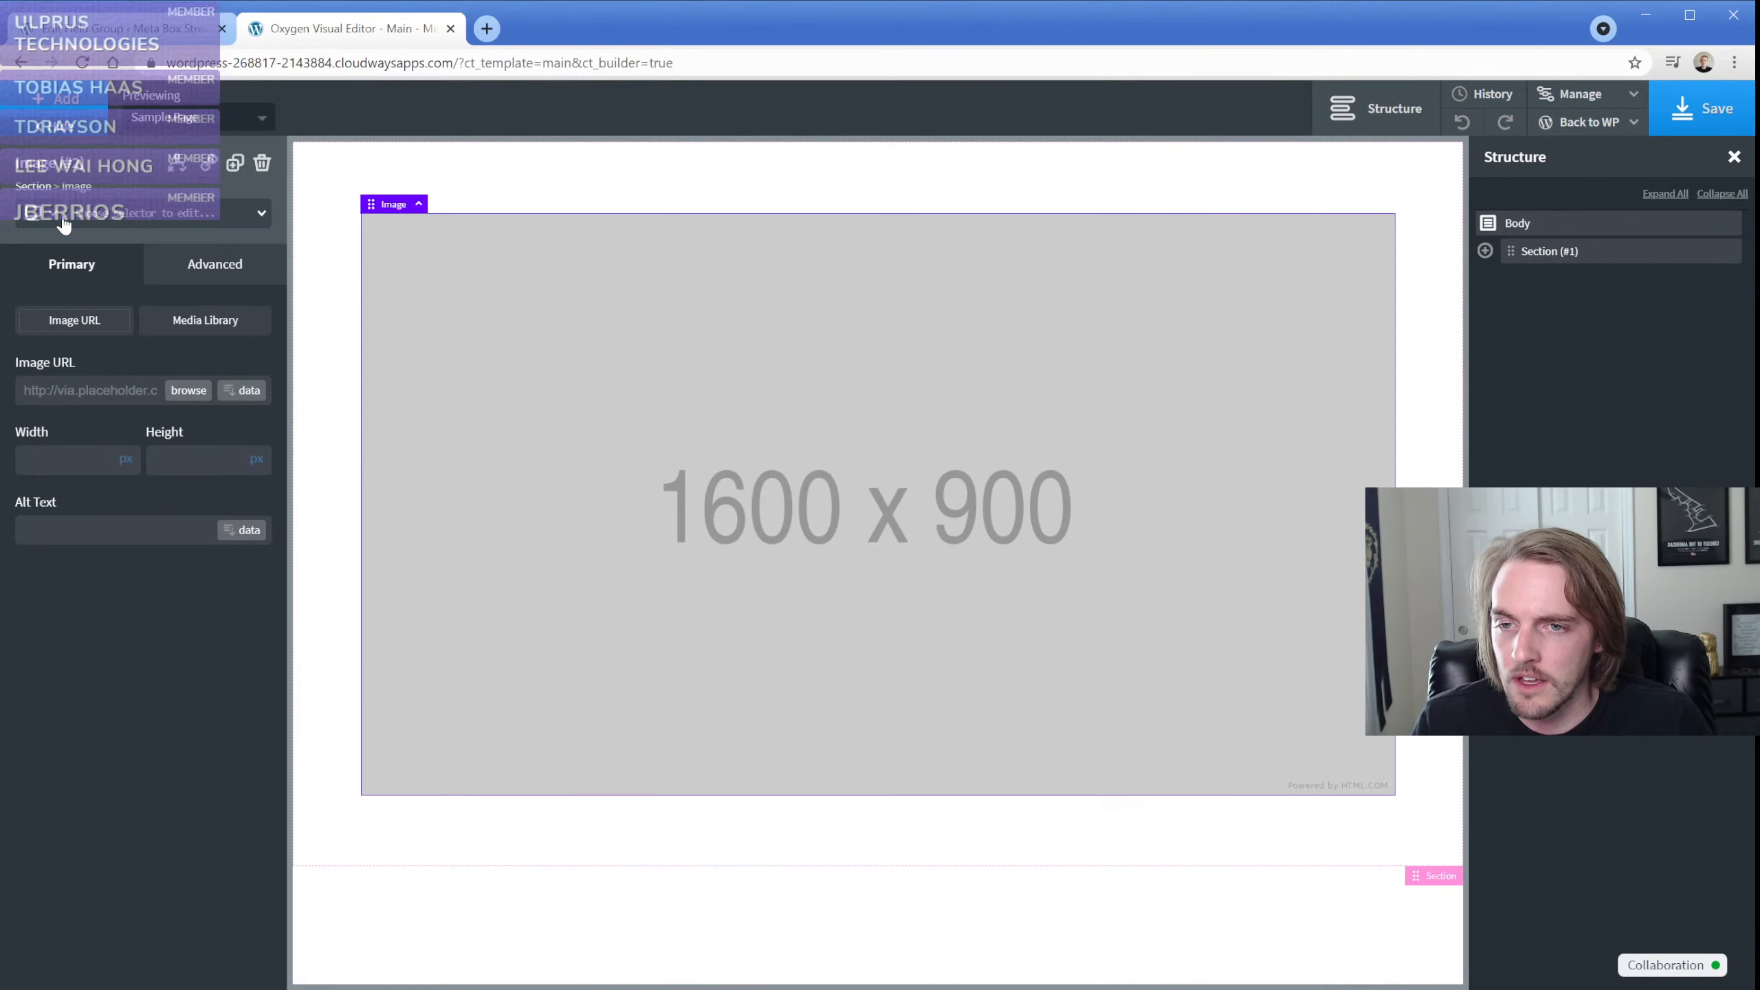
Set the image's URL to the Logo Image Meta Box field as dynamic data, using the Medium Large size
left_click(248, 395)
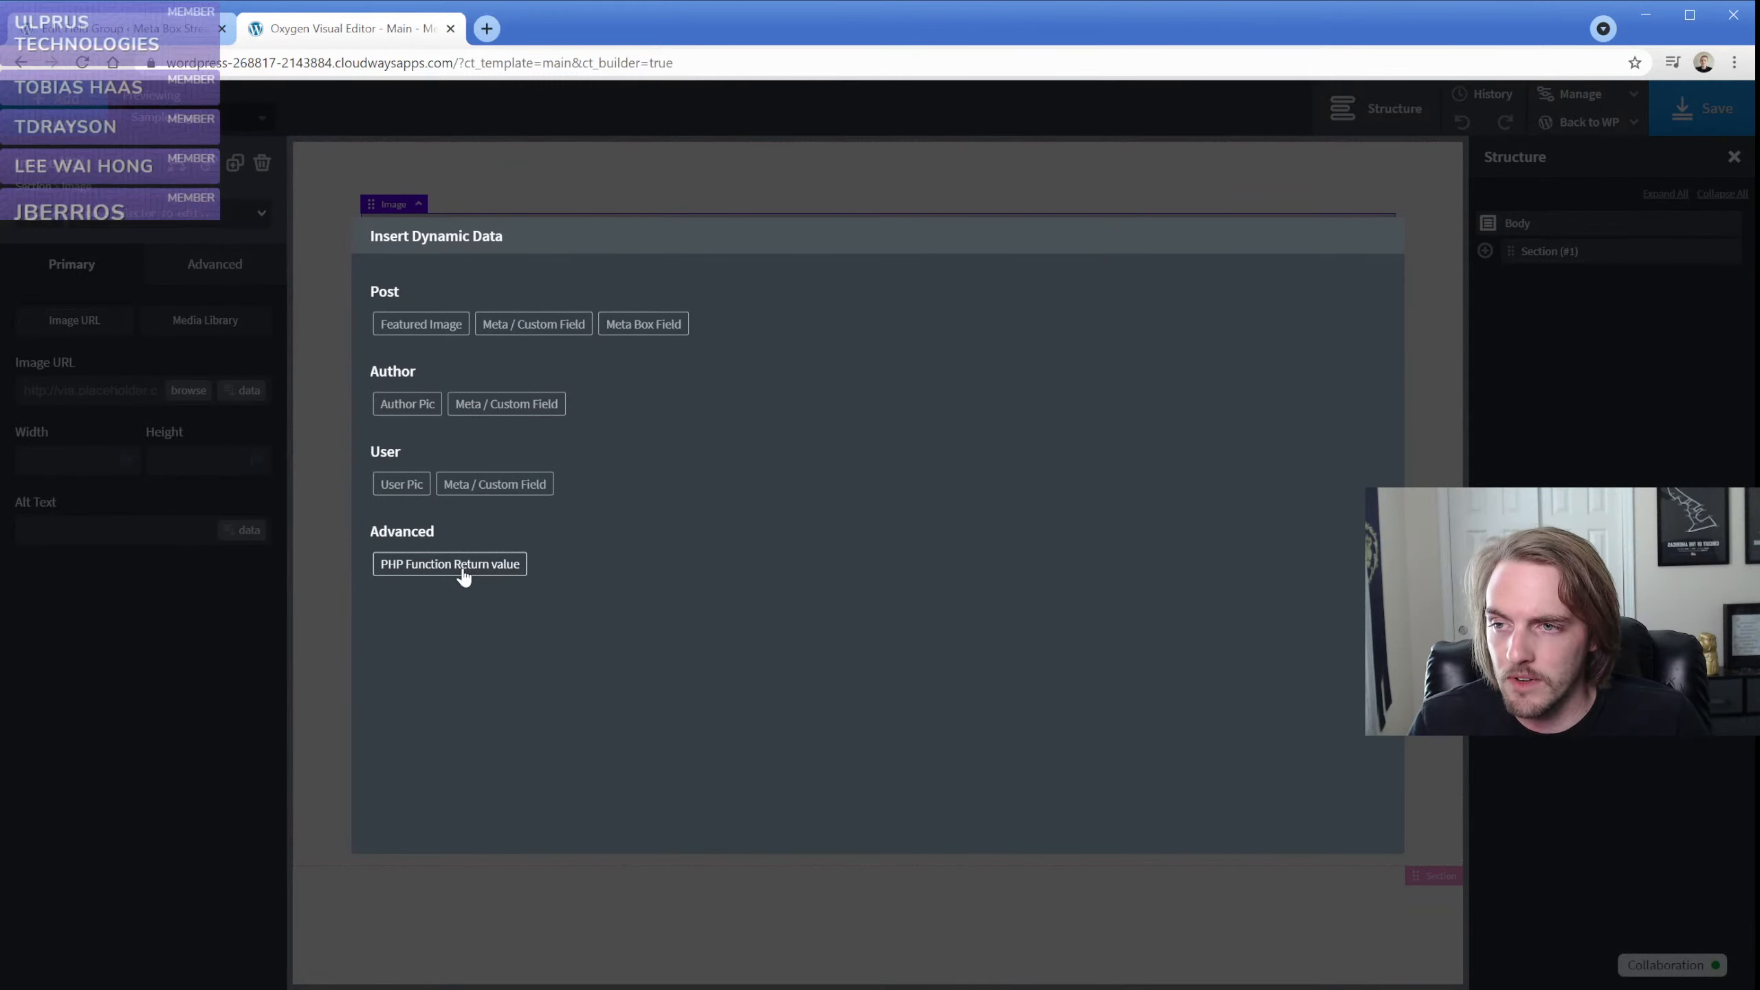
left_click(638, 326)
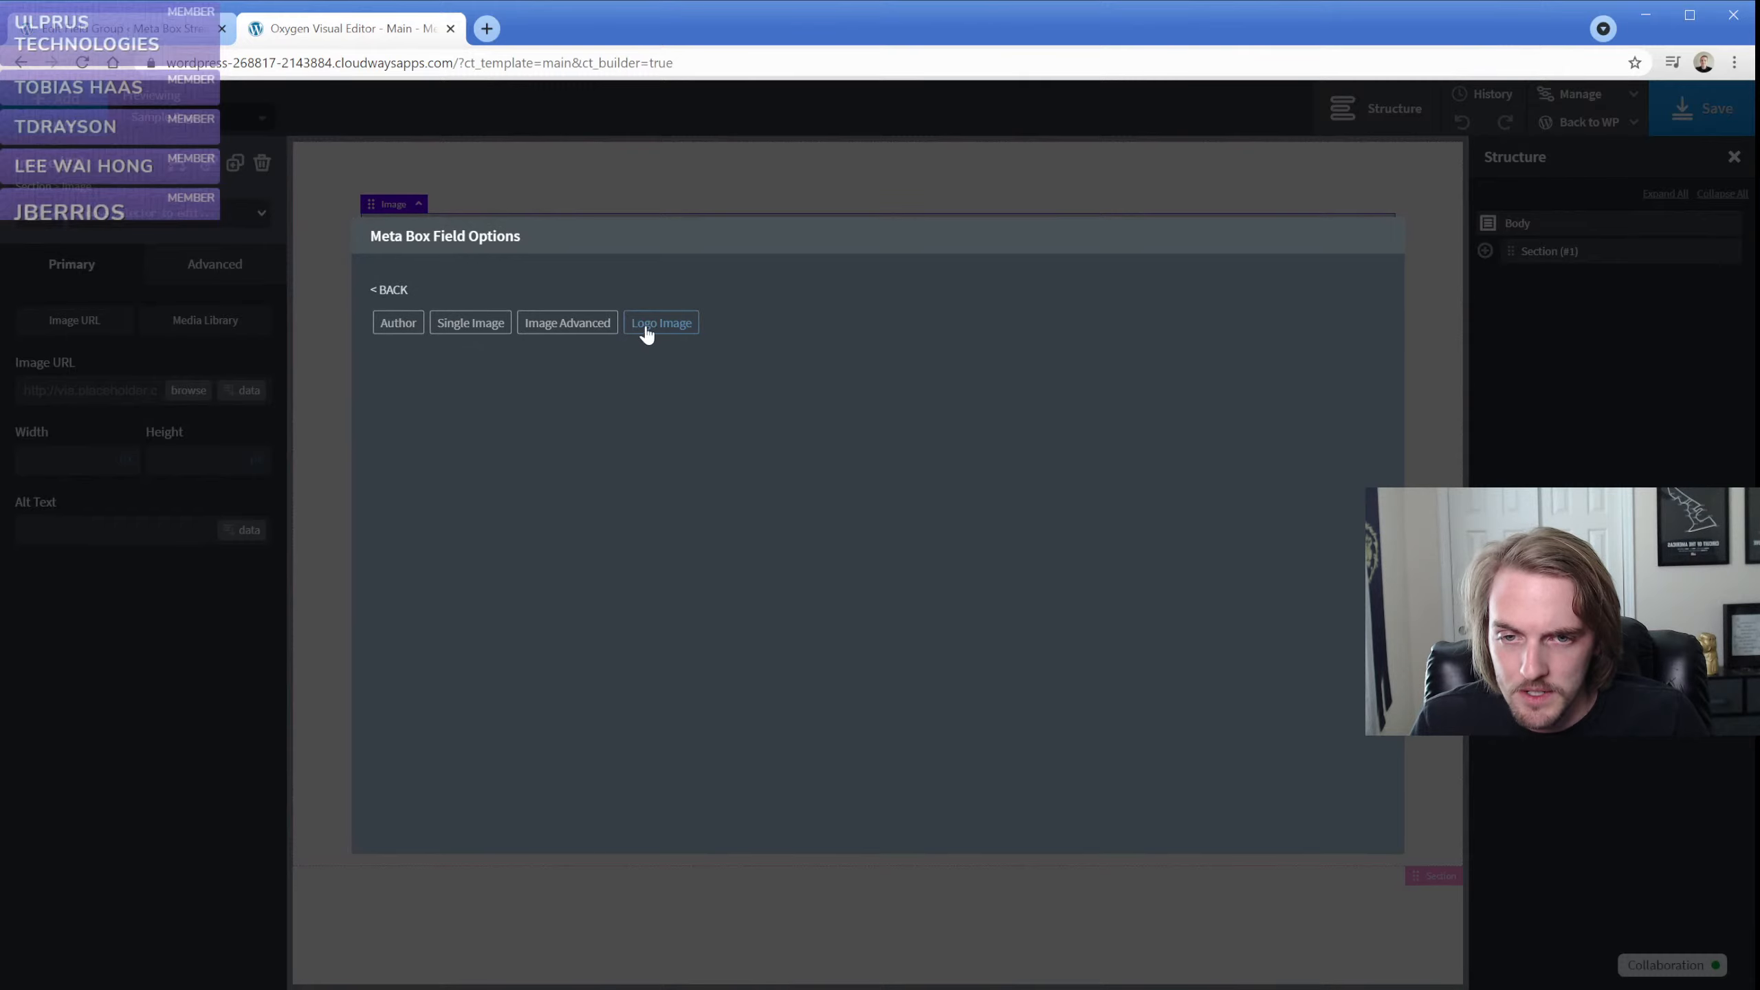
left_click(652, 331)
left_click(601, 343)
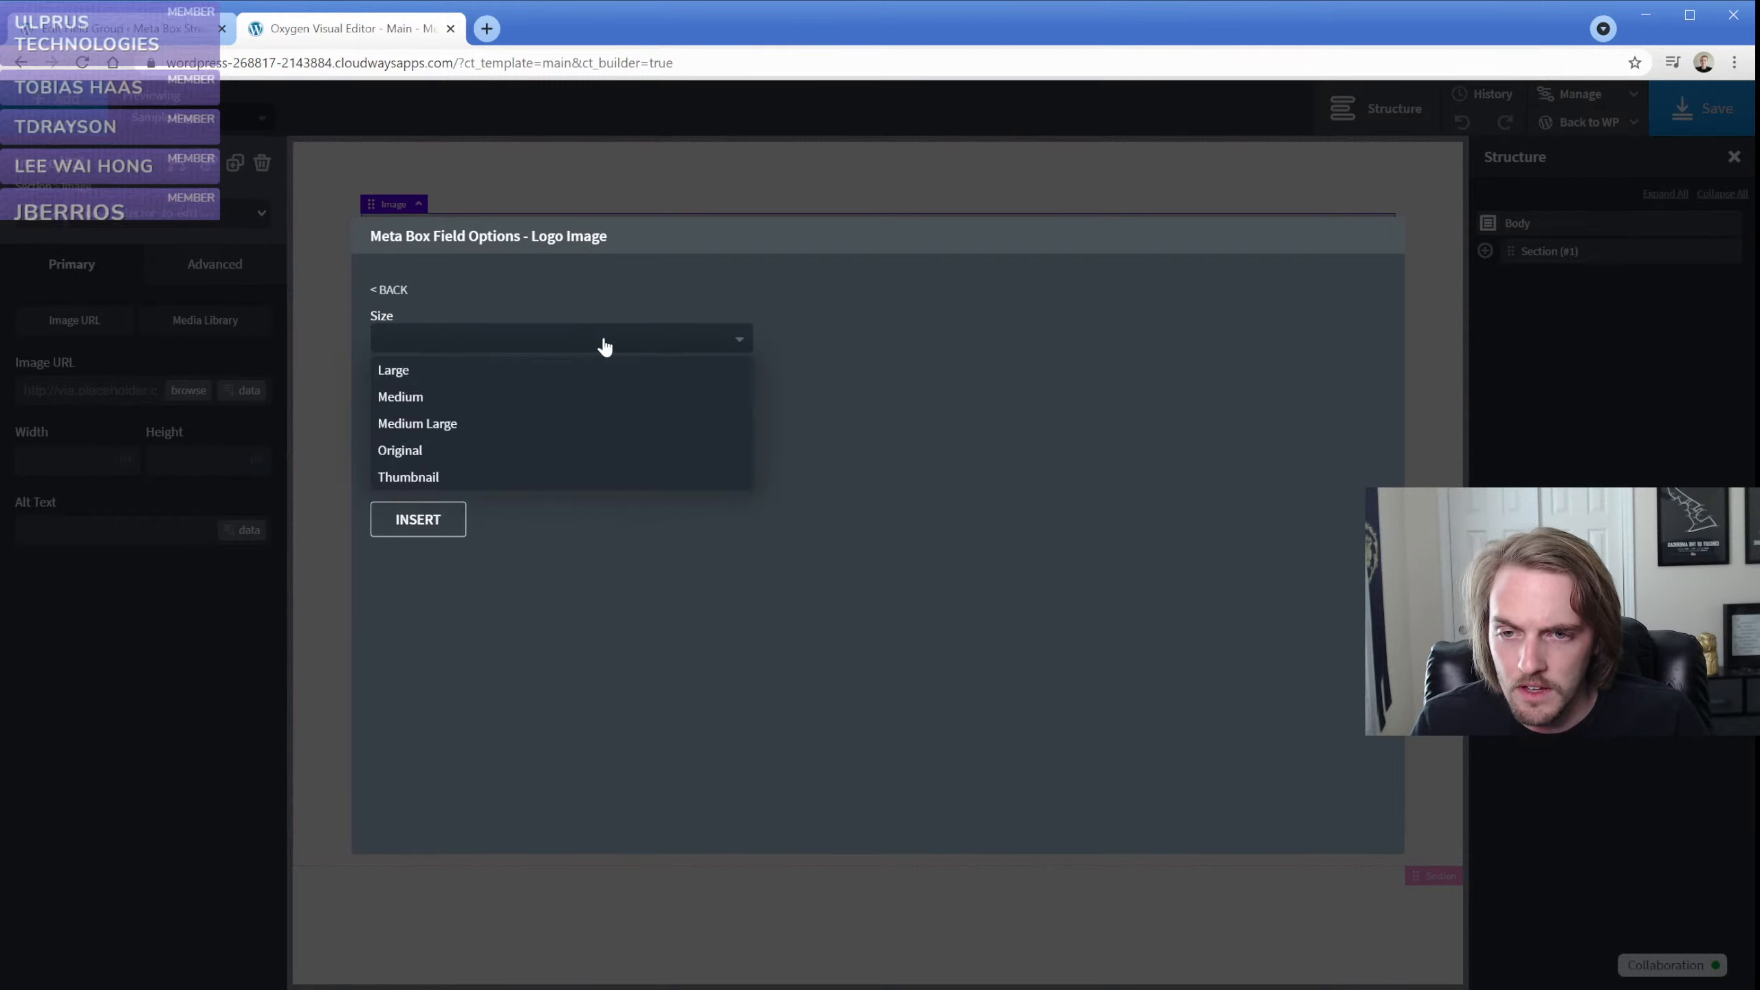
left_click(478, 425)
left_click(426, 519)
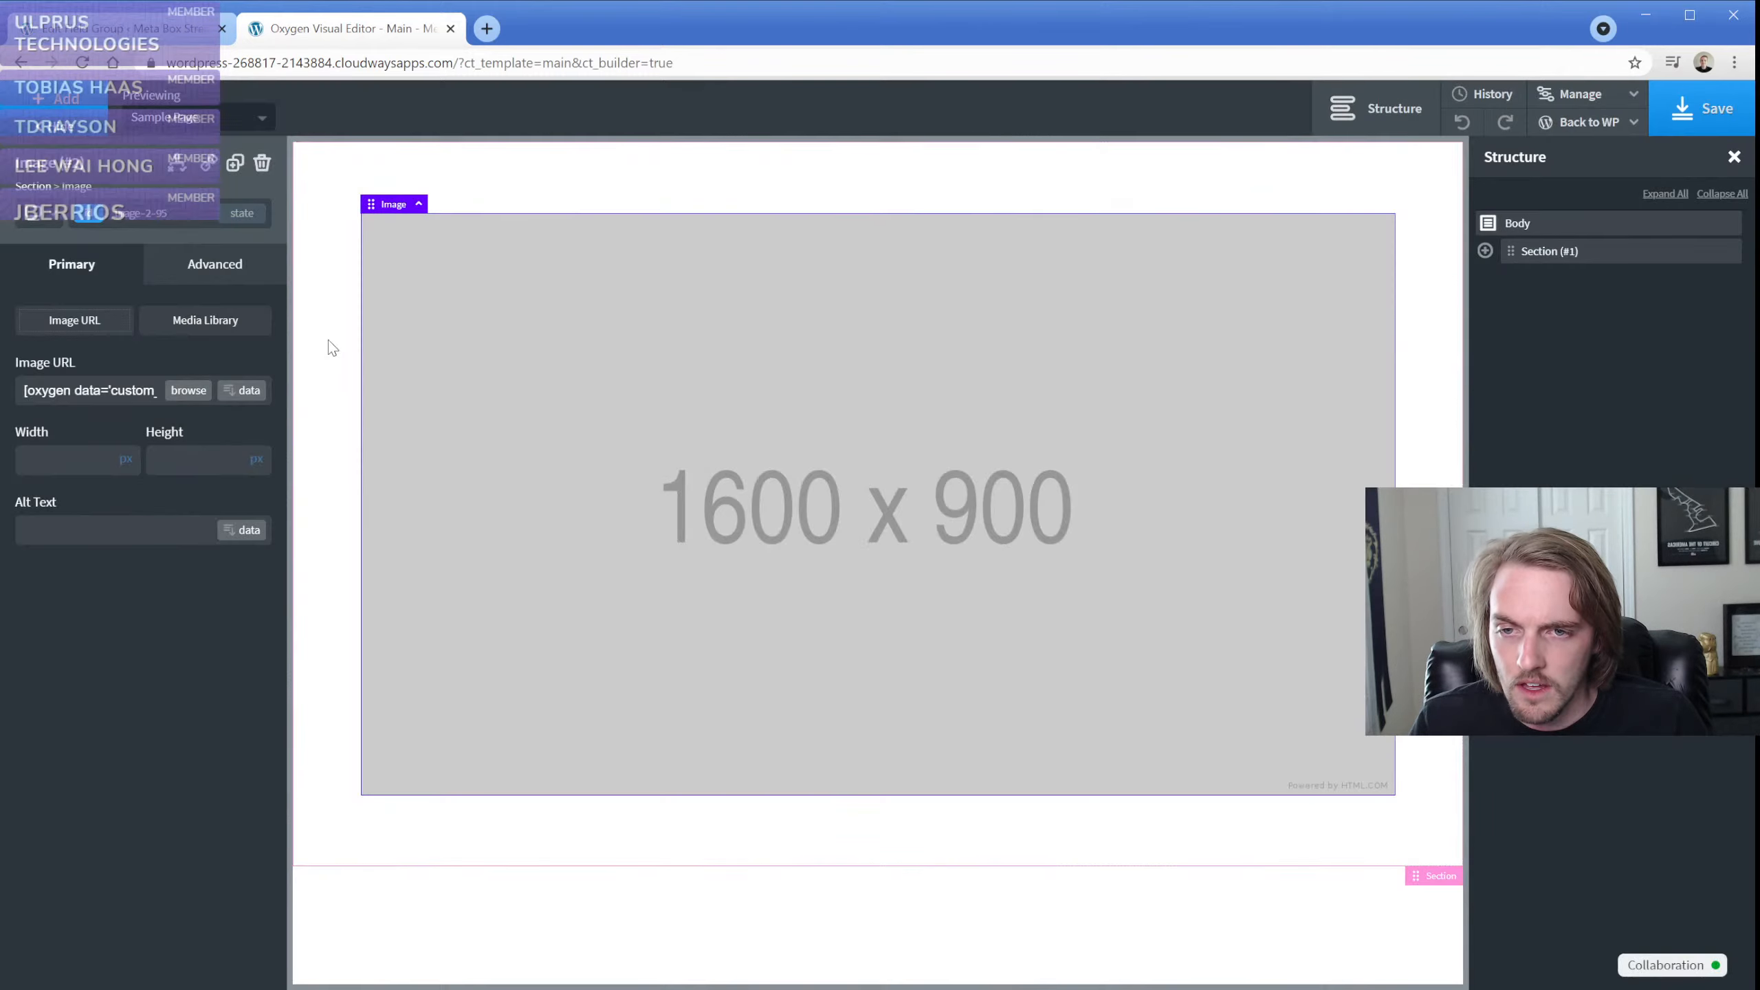
left_click(326, 345)
left_click(411, 248)
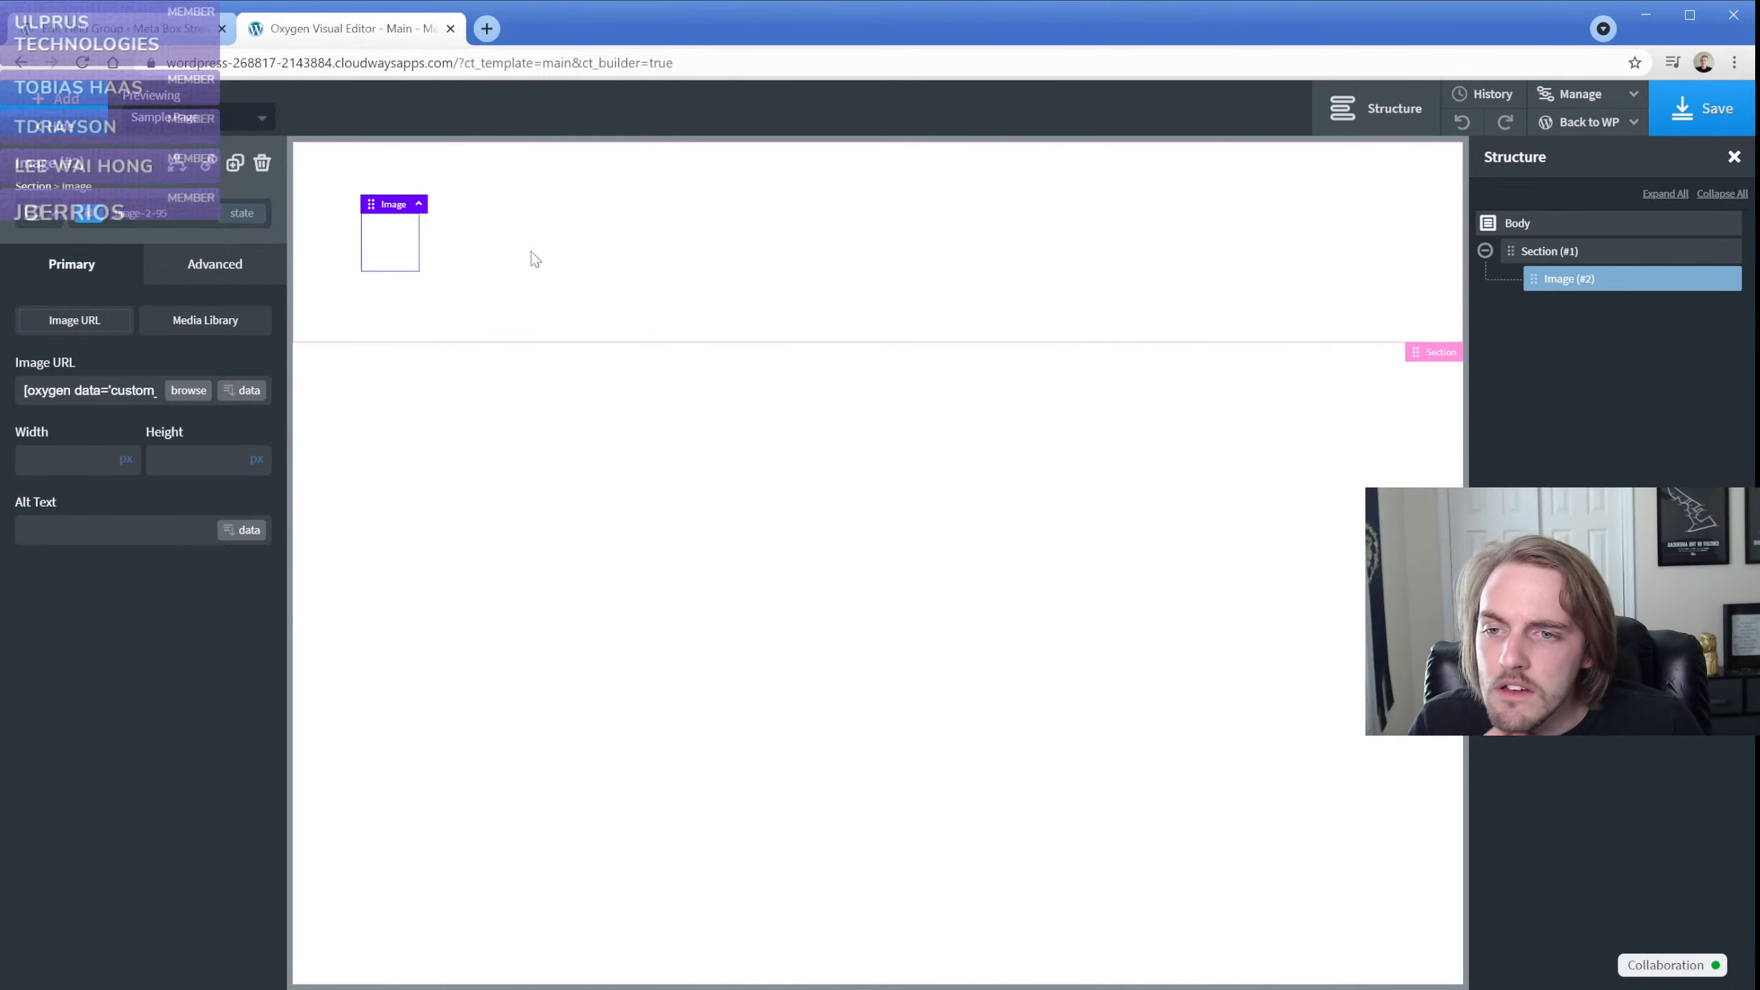
left_click(244, 391)
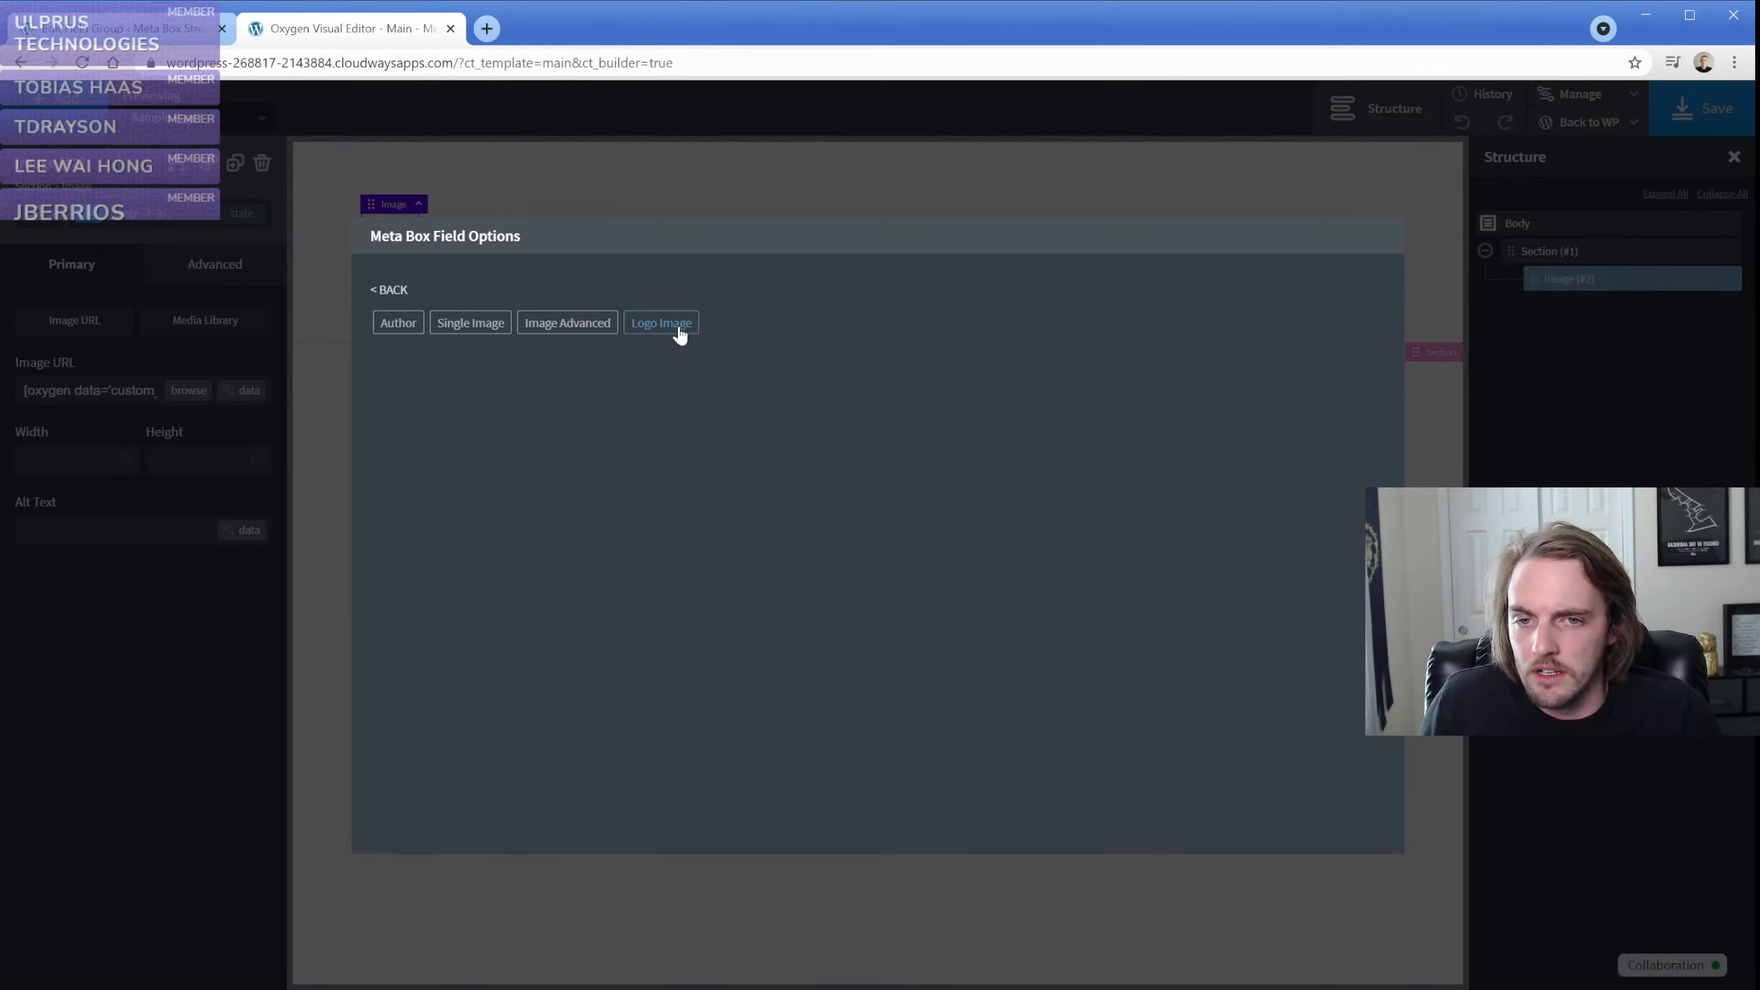
left_click(282, 377)
left_click(1336, 267)
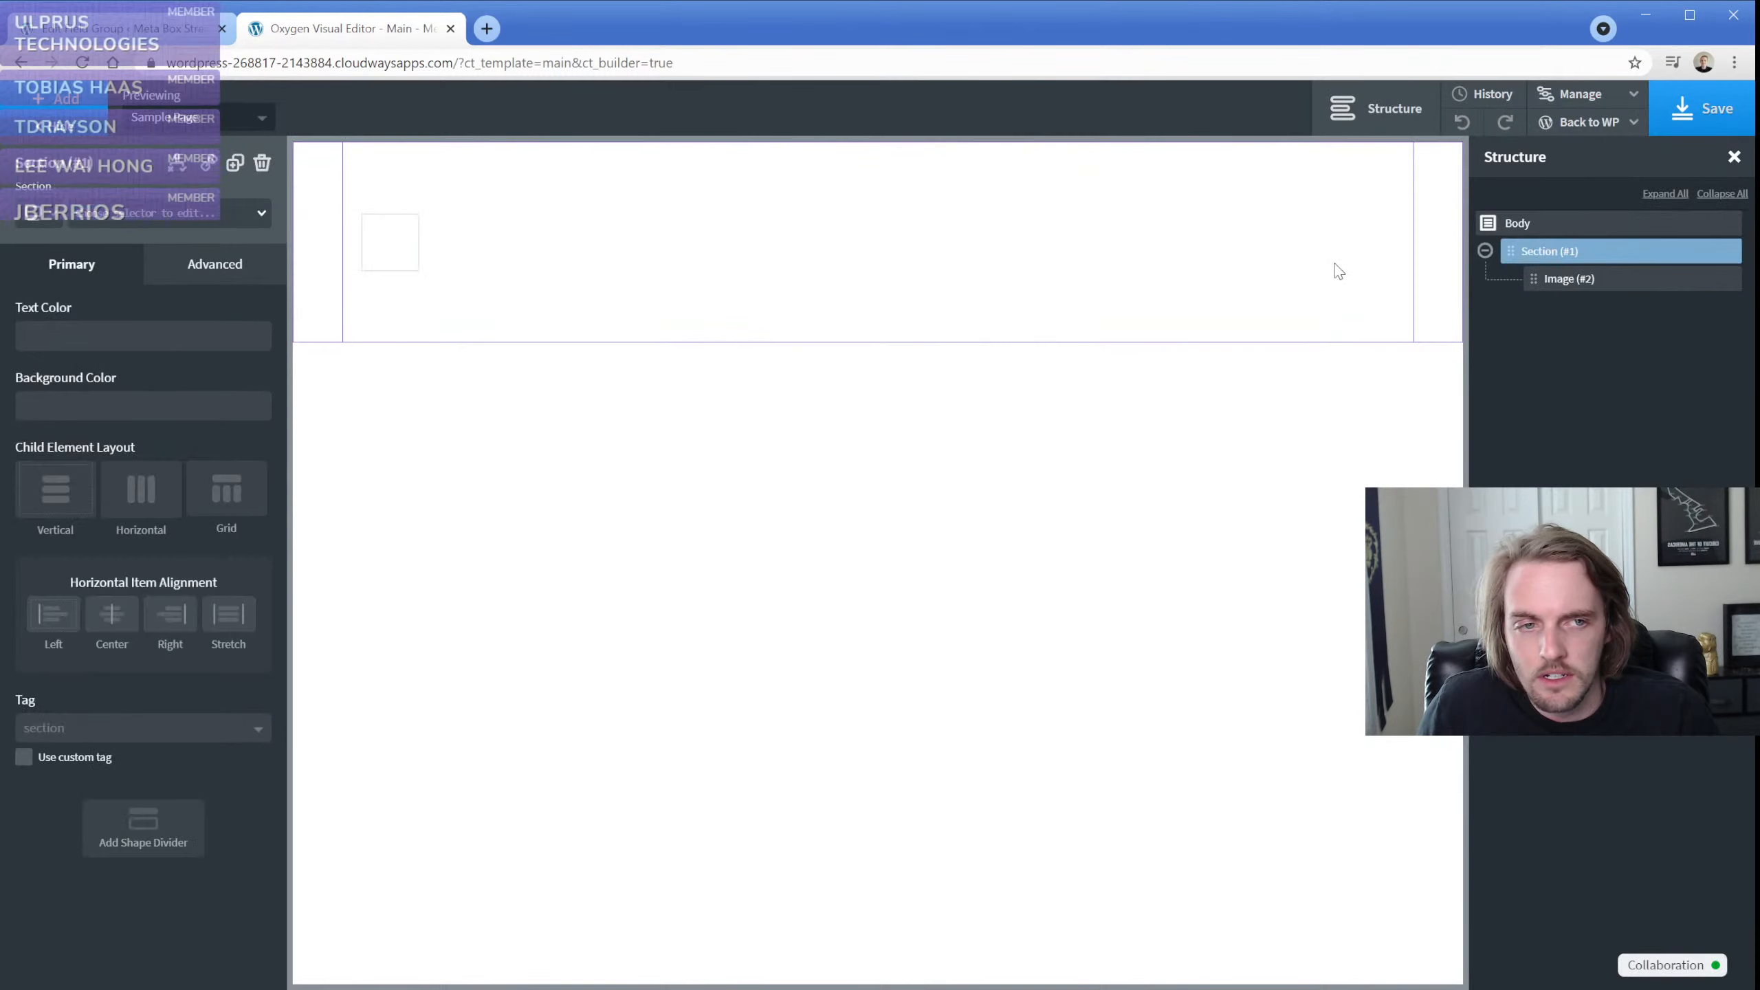
Save the Main template and open its frontend view to check the logo image
left_click(1709, 111)
mouse_move(1587, 121)
left_click(1565, 183)
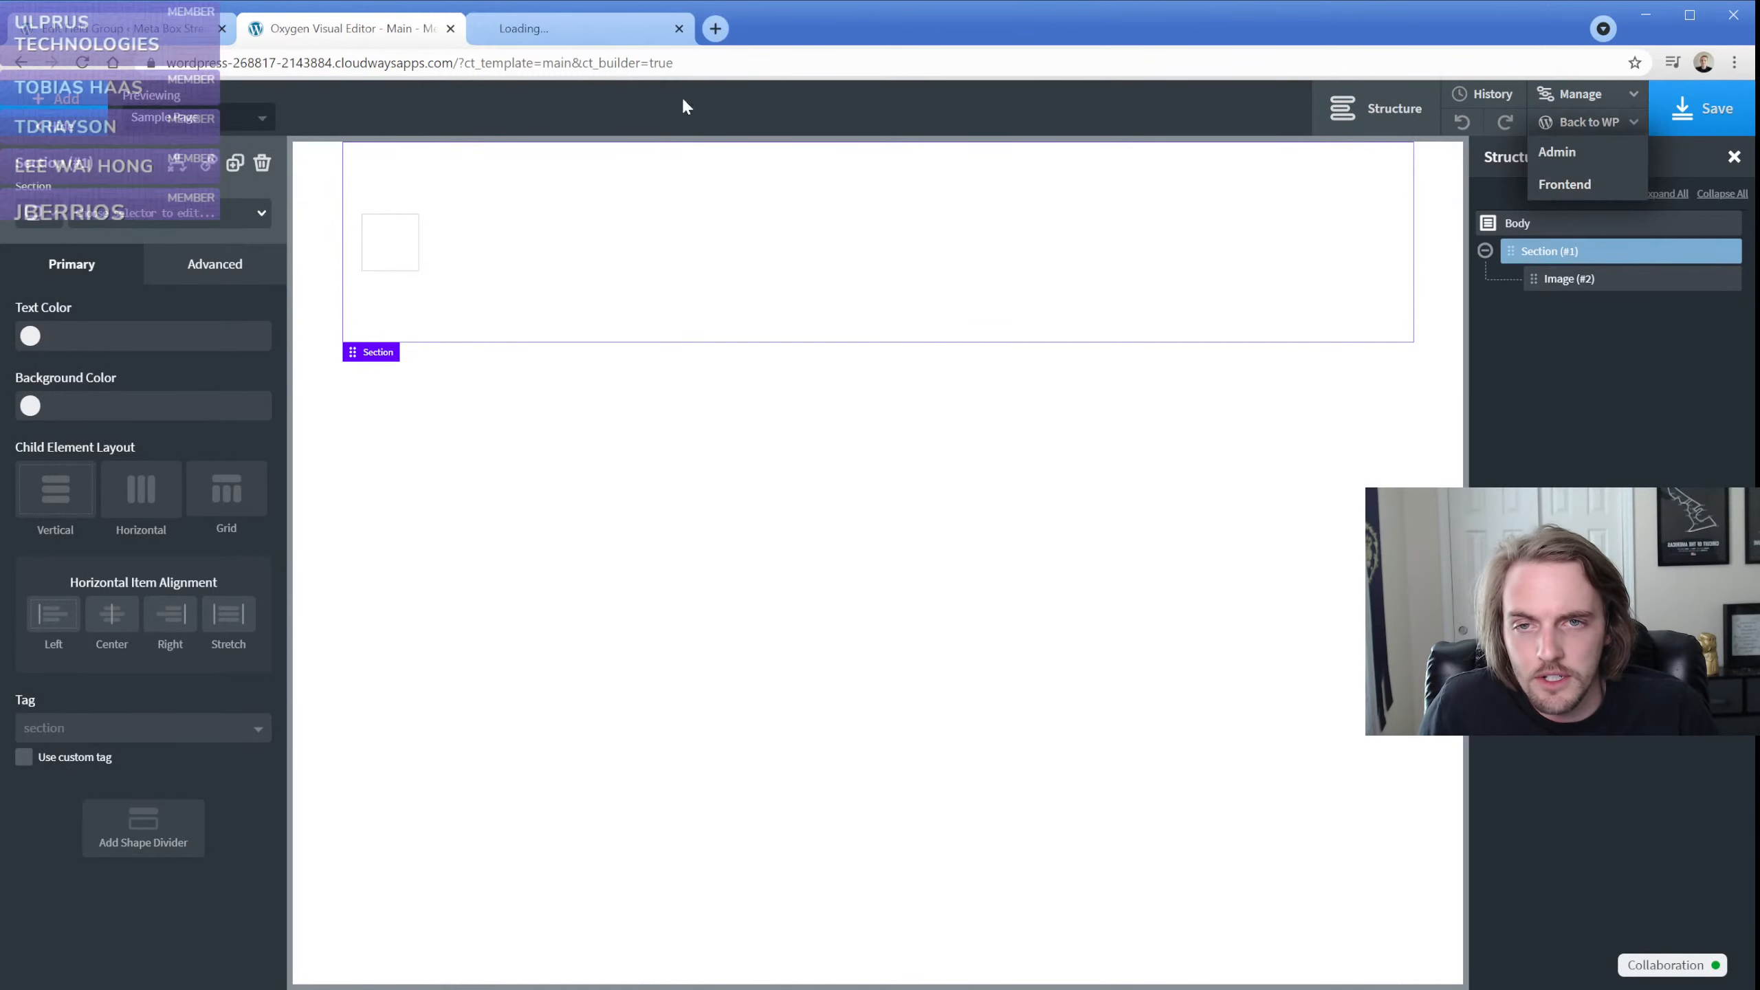
Close the frontend page and reinsert the Logo Image Meta Box field as the image's dynamic URL
left_click(627, 38)
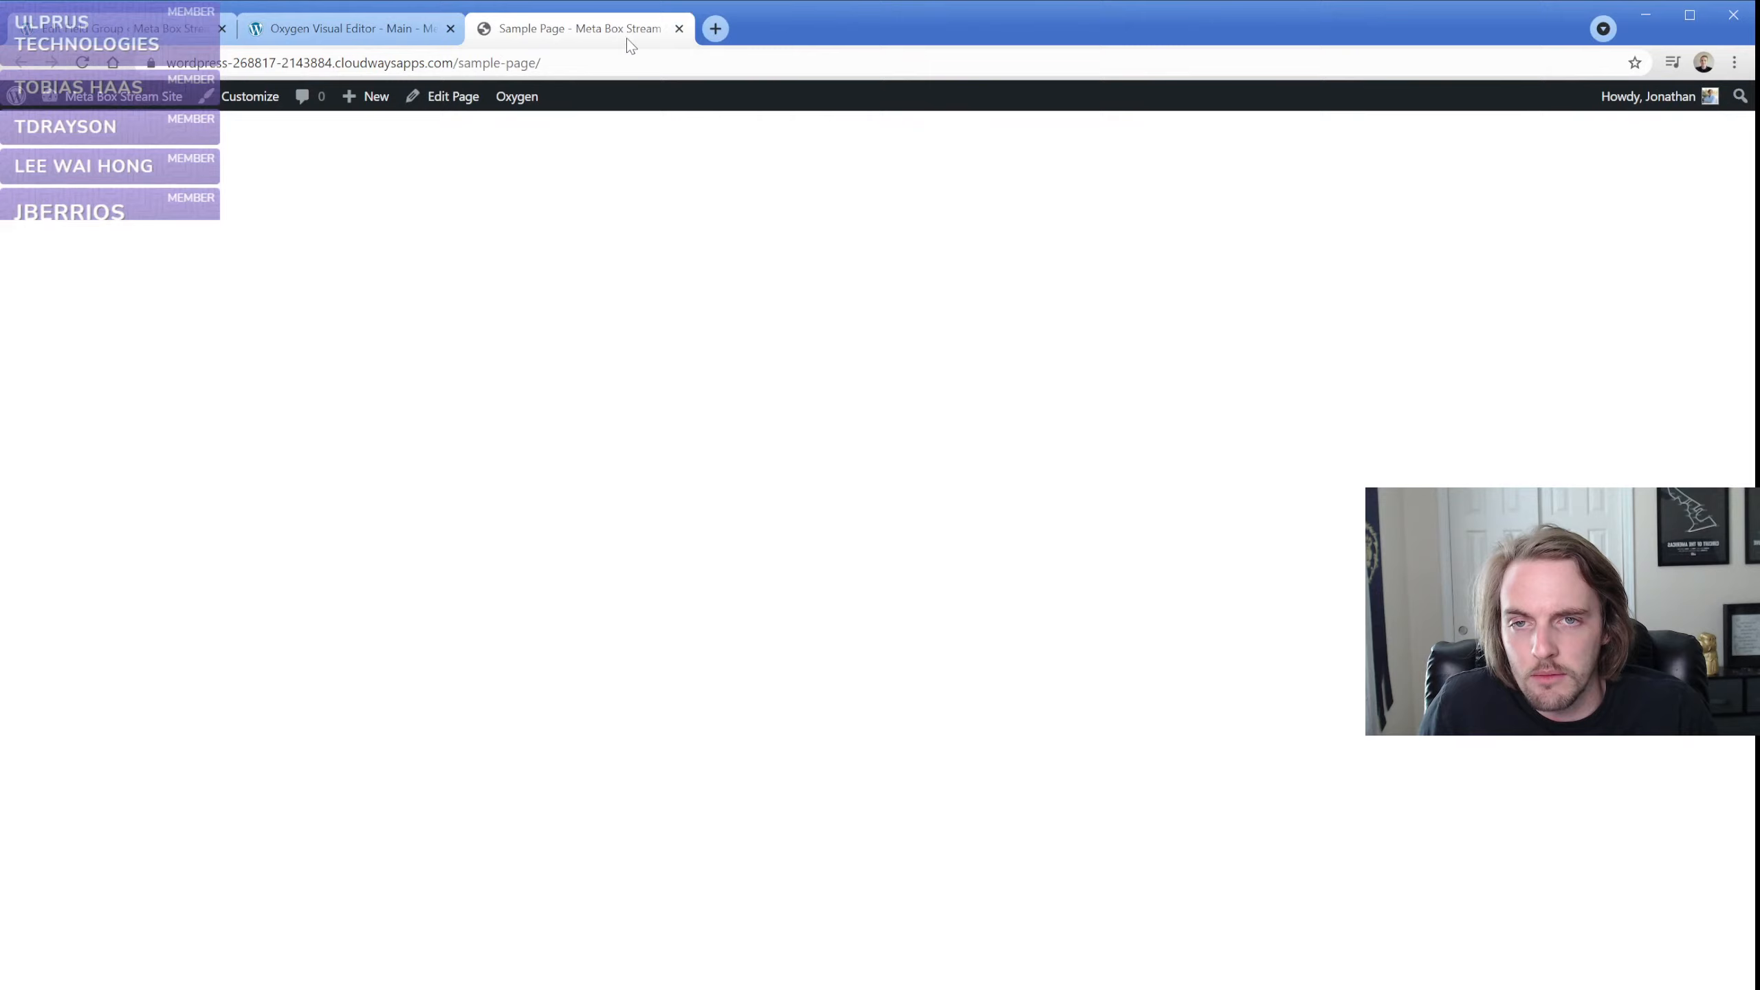
left_click(680, 28)
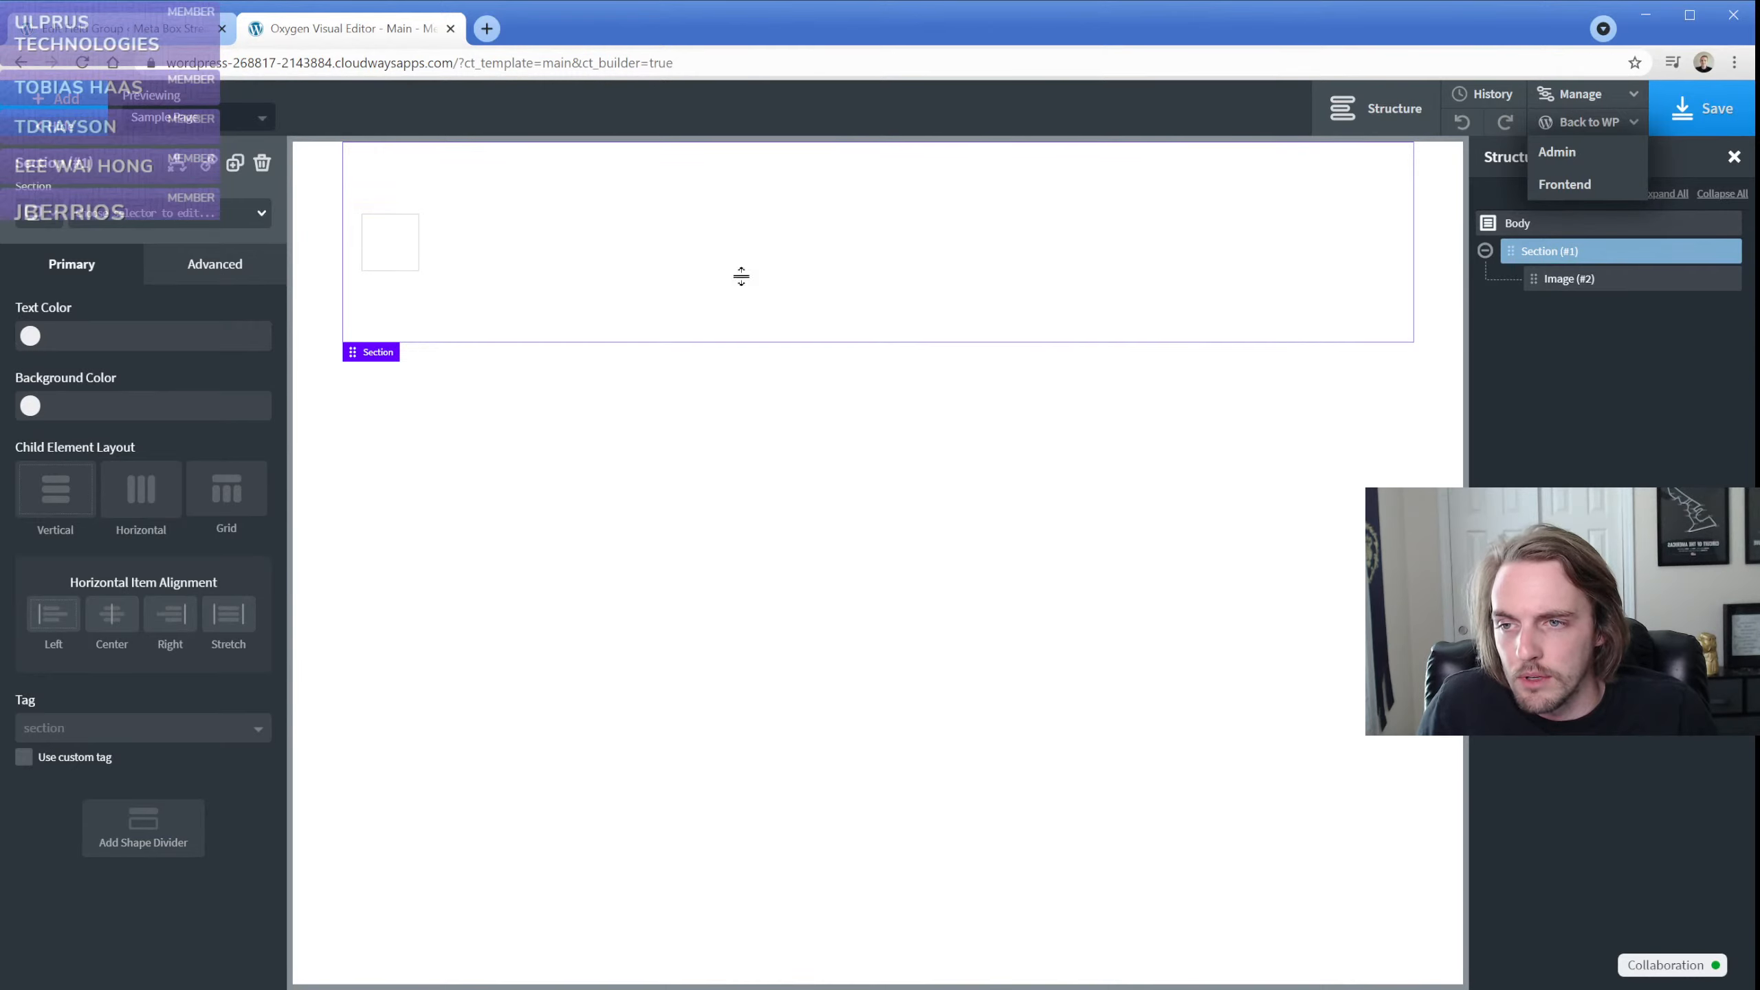
left_click(408, 255)
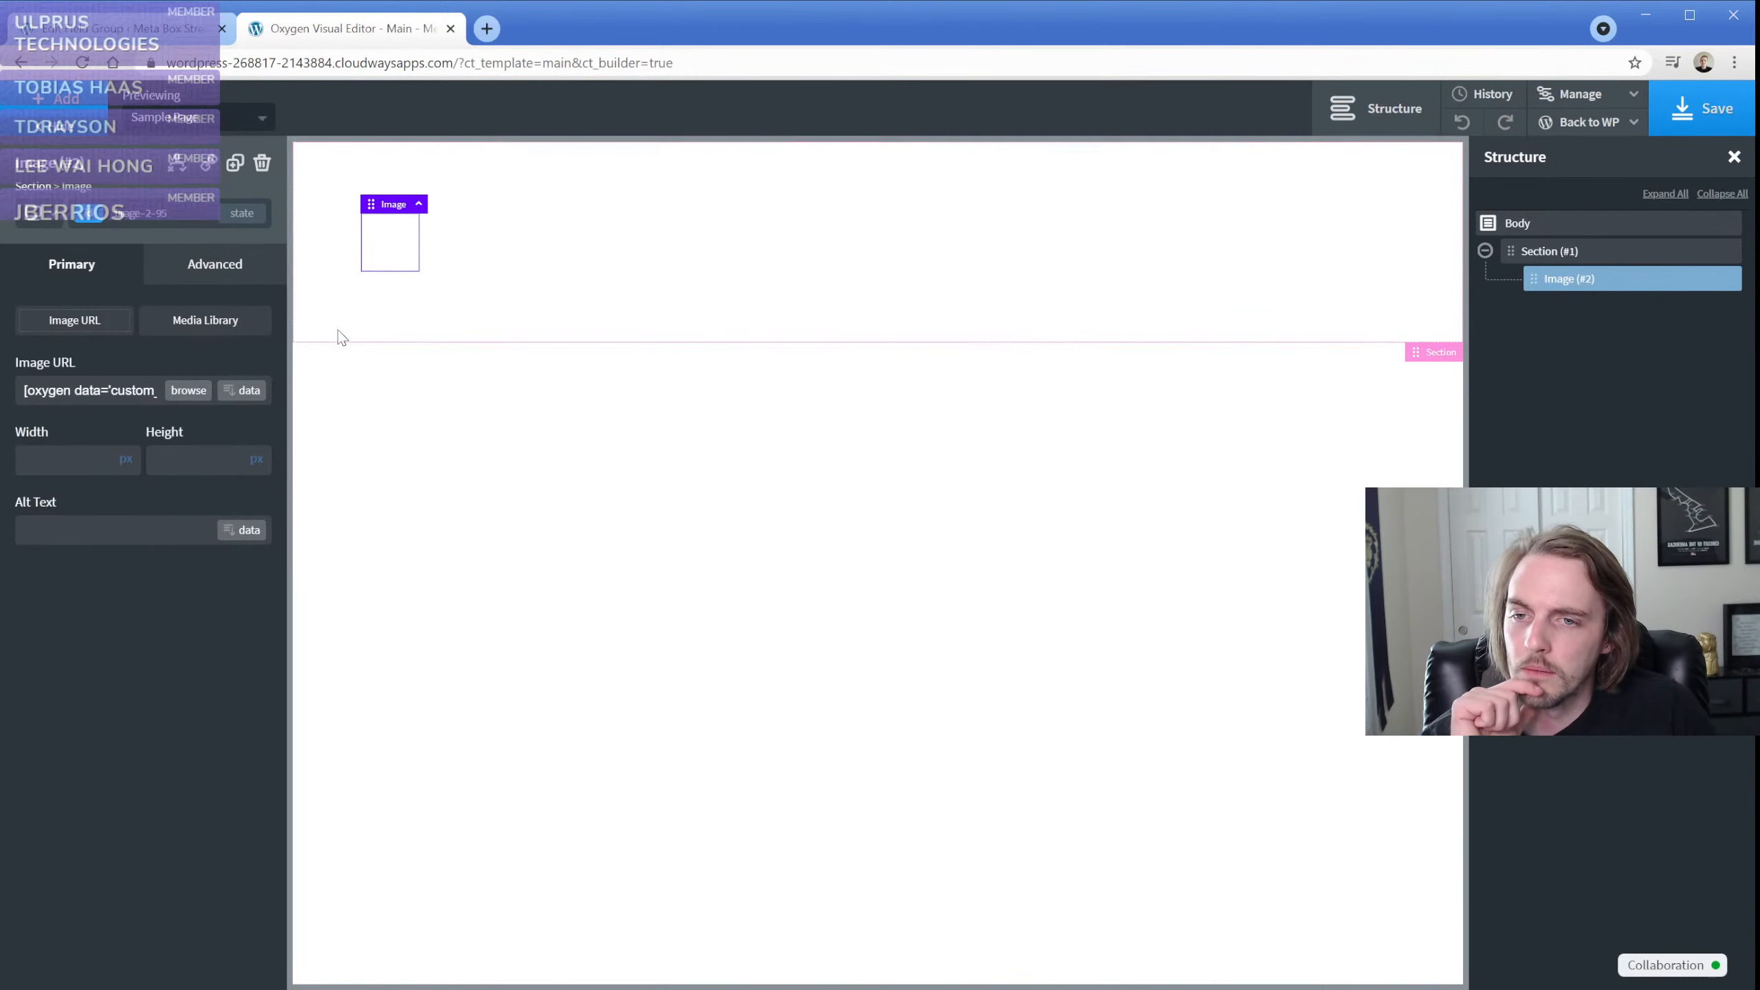
left_click(247, 391)
left_click(662, 325)
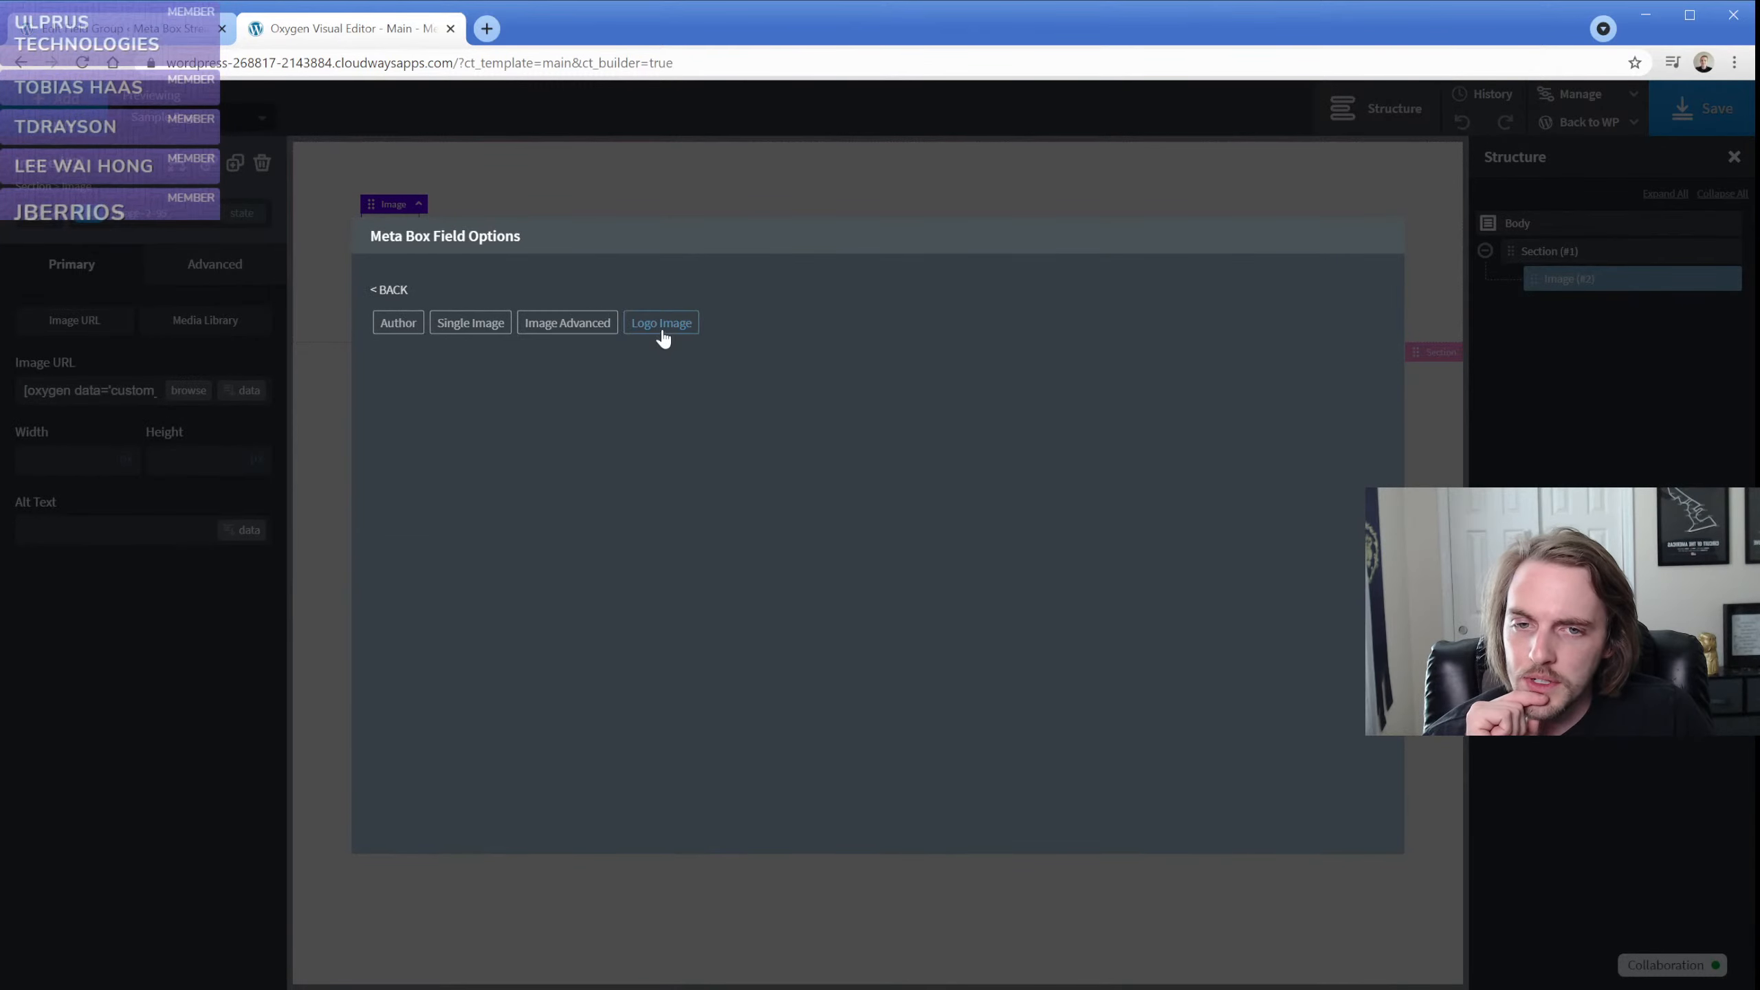
left_click(660, 334)
left_click(434, 521)
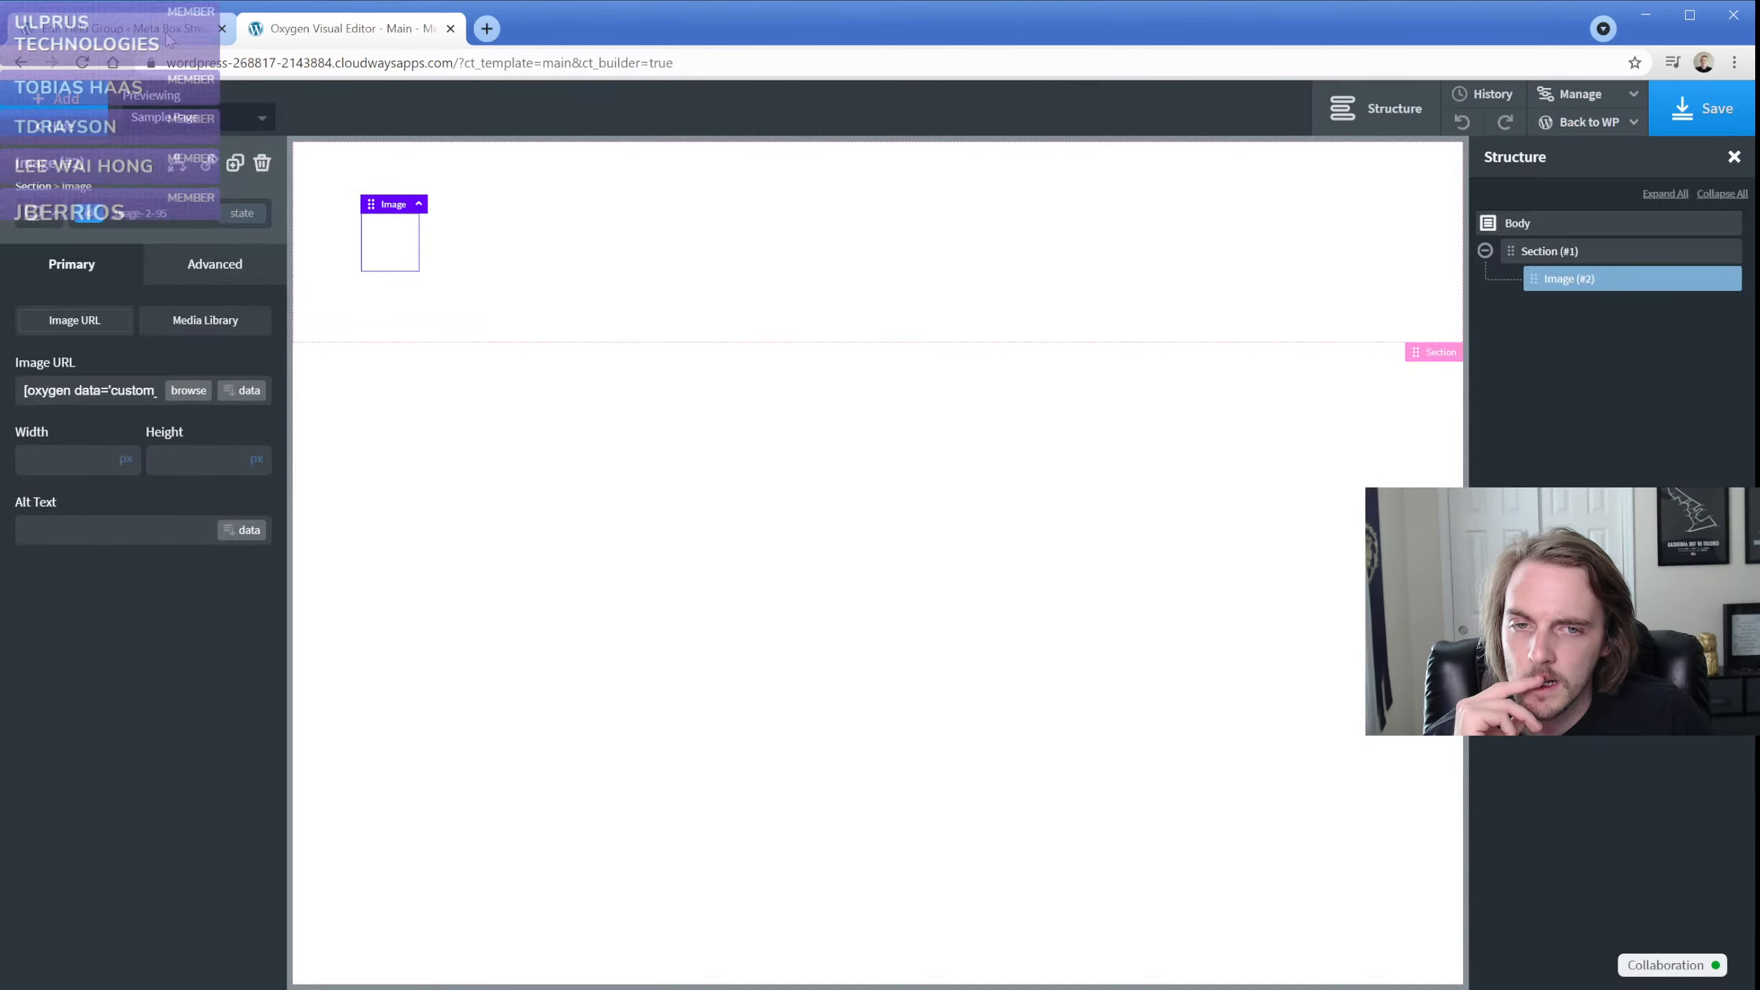
Review the general and advanced settings of the Logo Image field in the Theme Settings Fields group
left_click(166, 34)
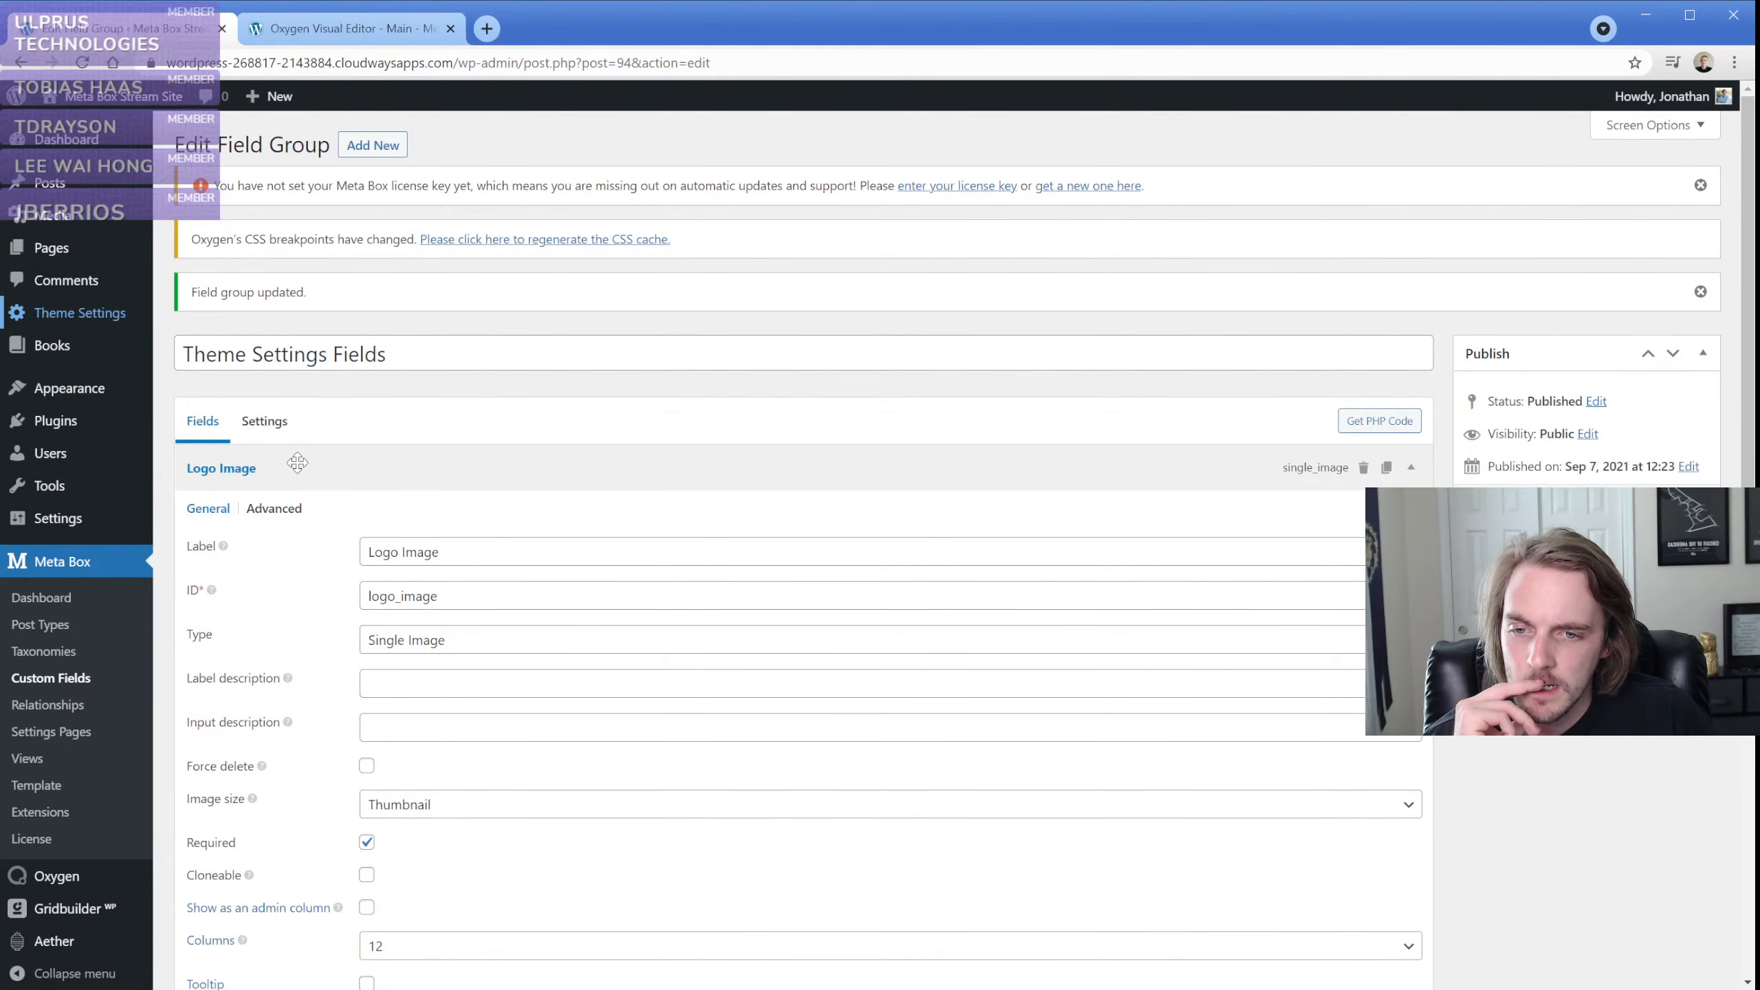
scroll(297, 461, "down", 3)
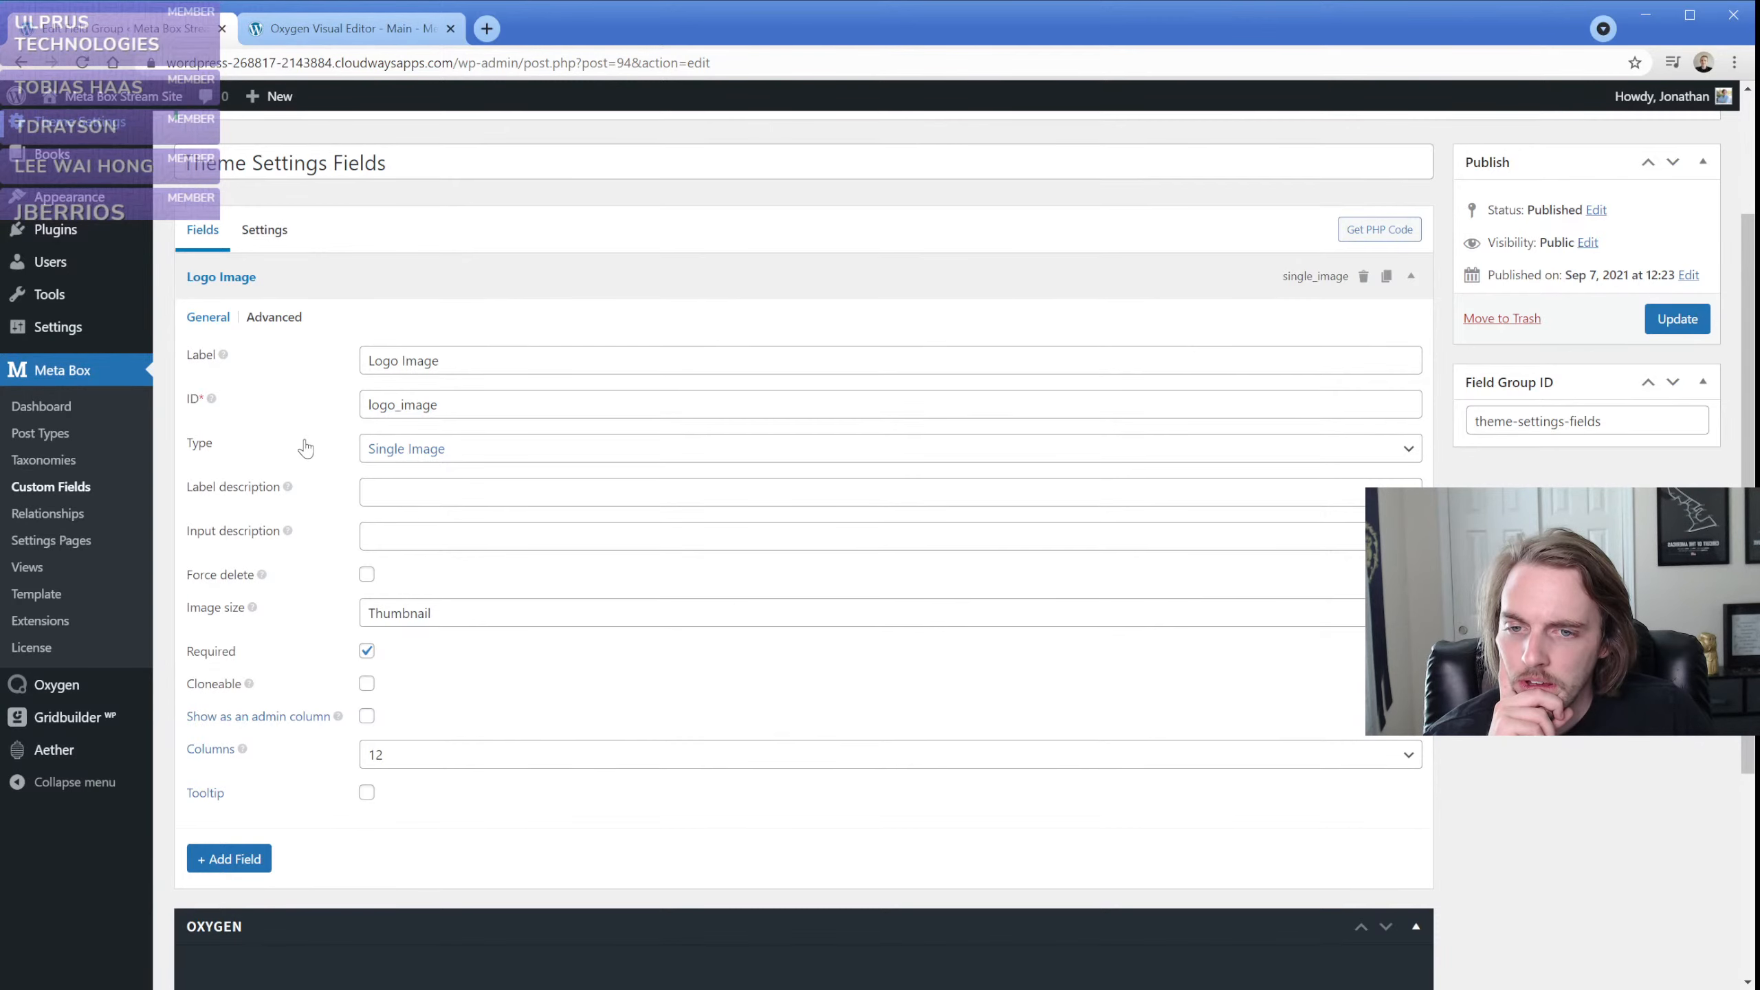
left_click(277, 318)
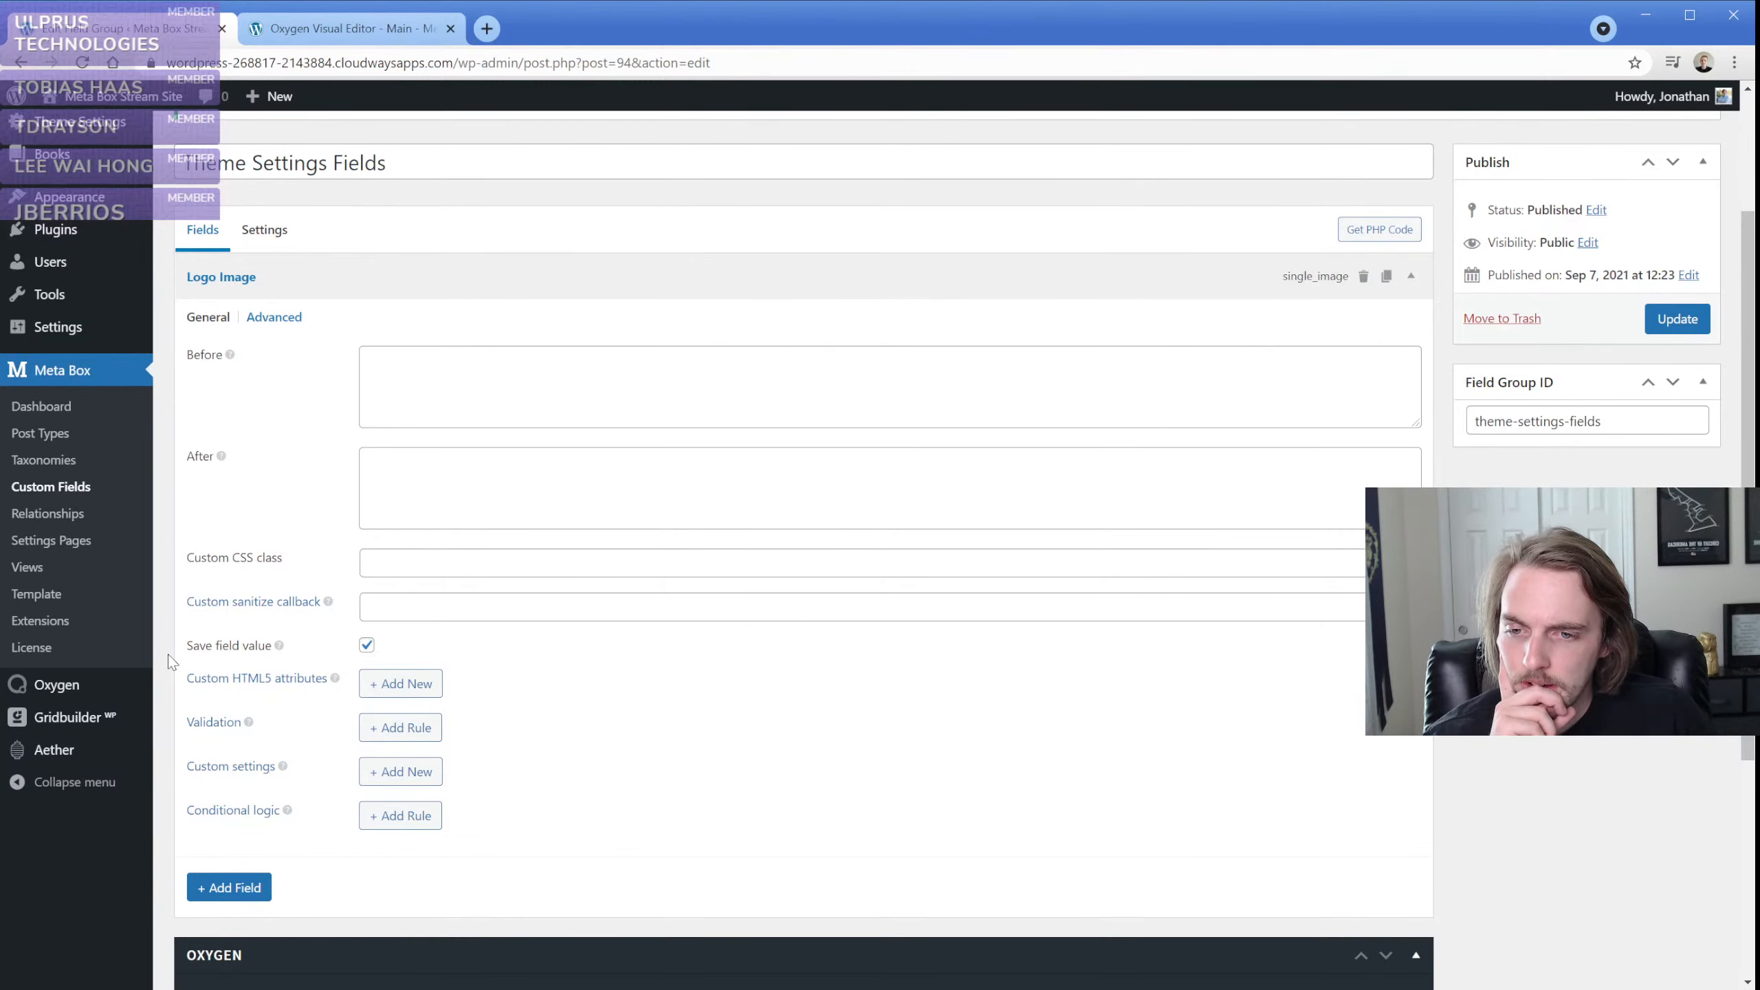
left_click(207, 319)
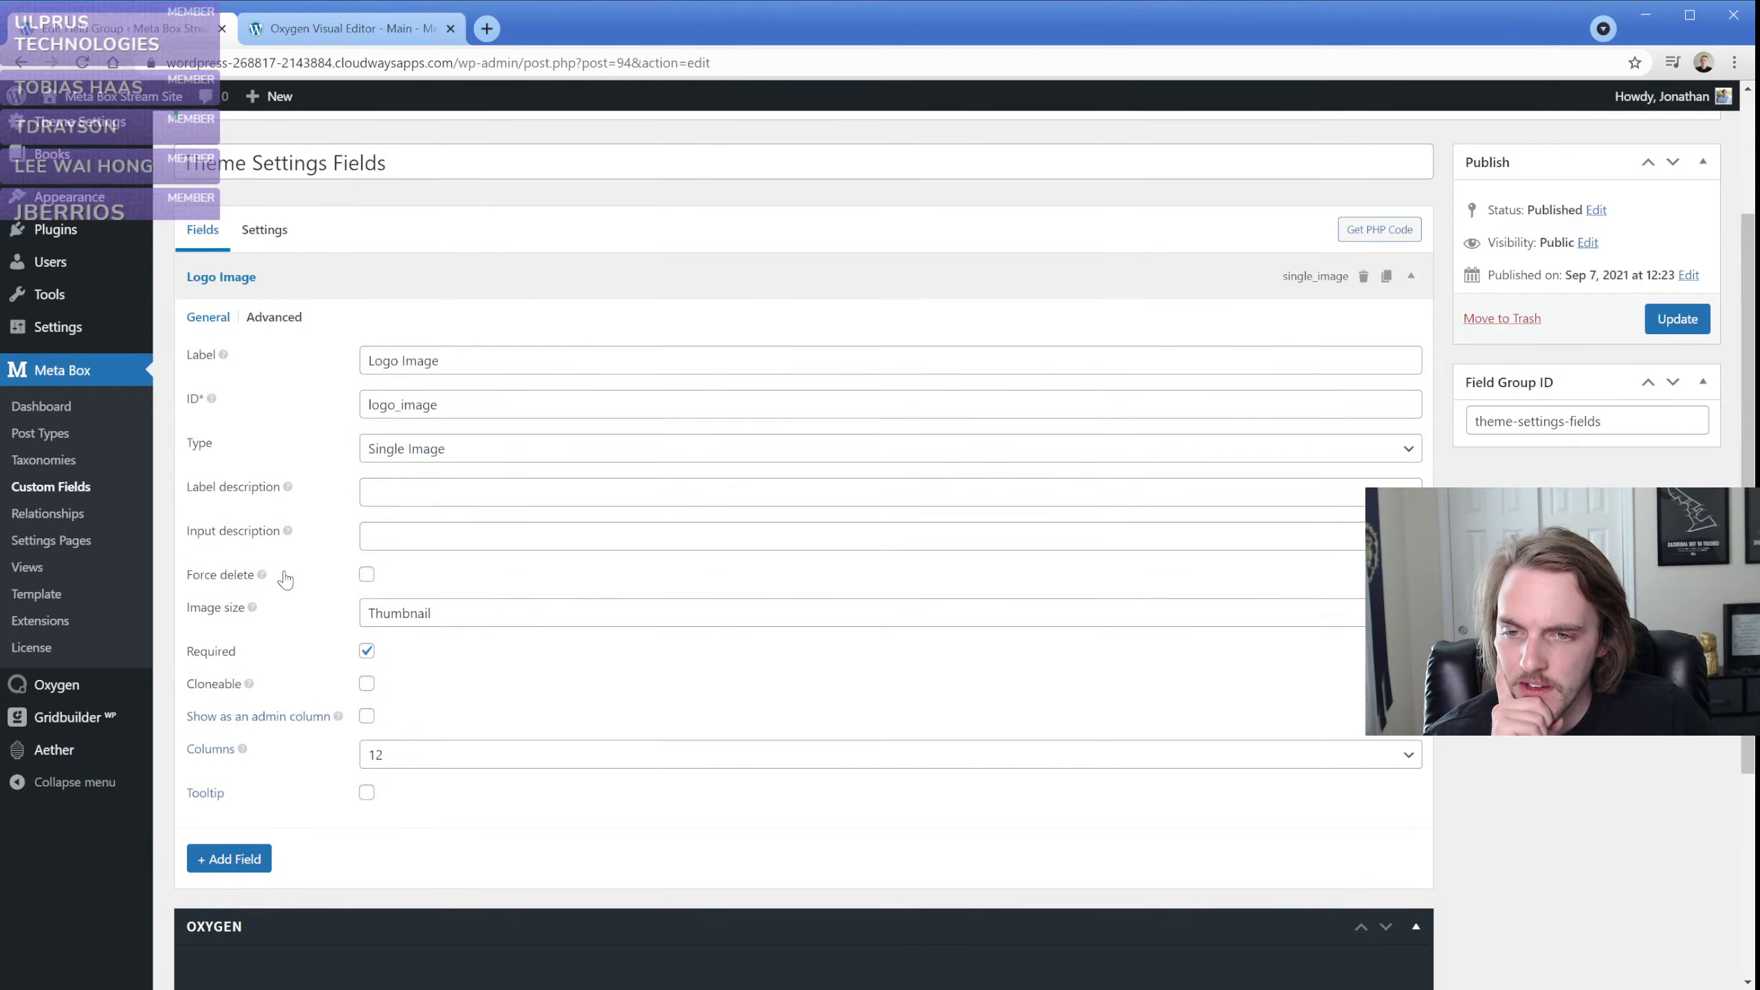
mouse_move(269, 584)
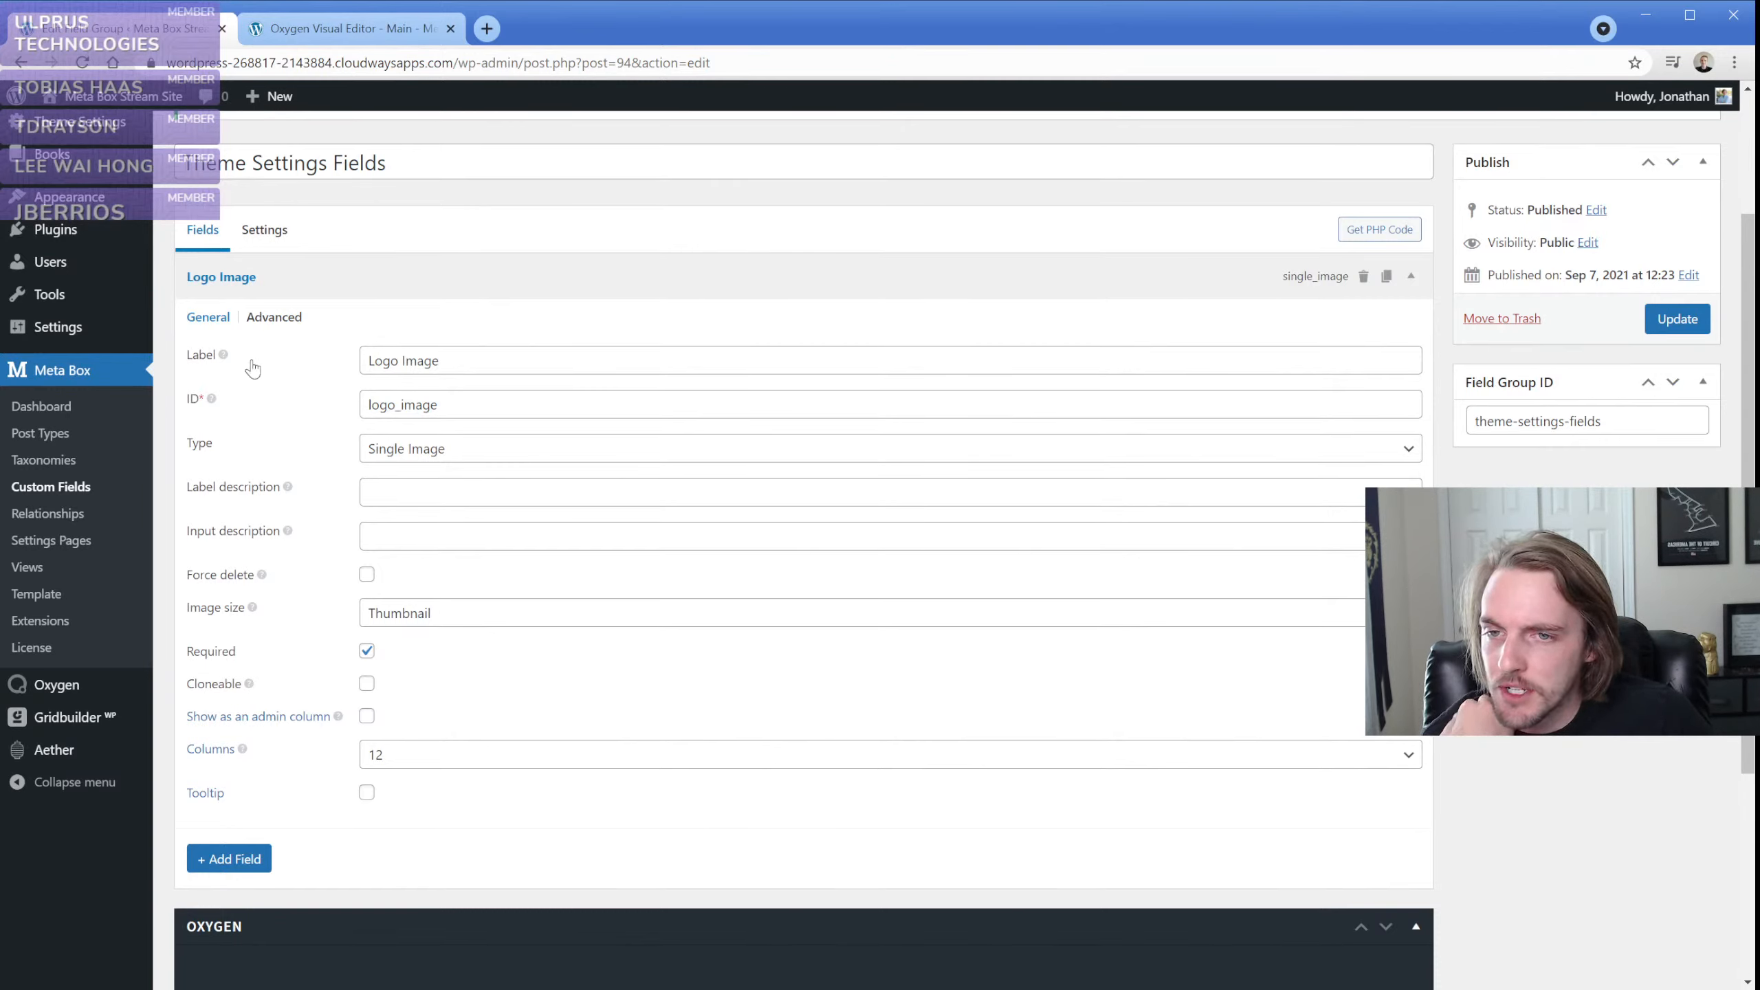
left_click(273, 278)
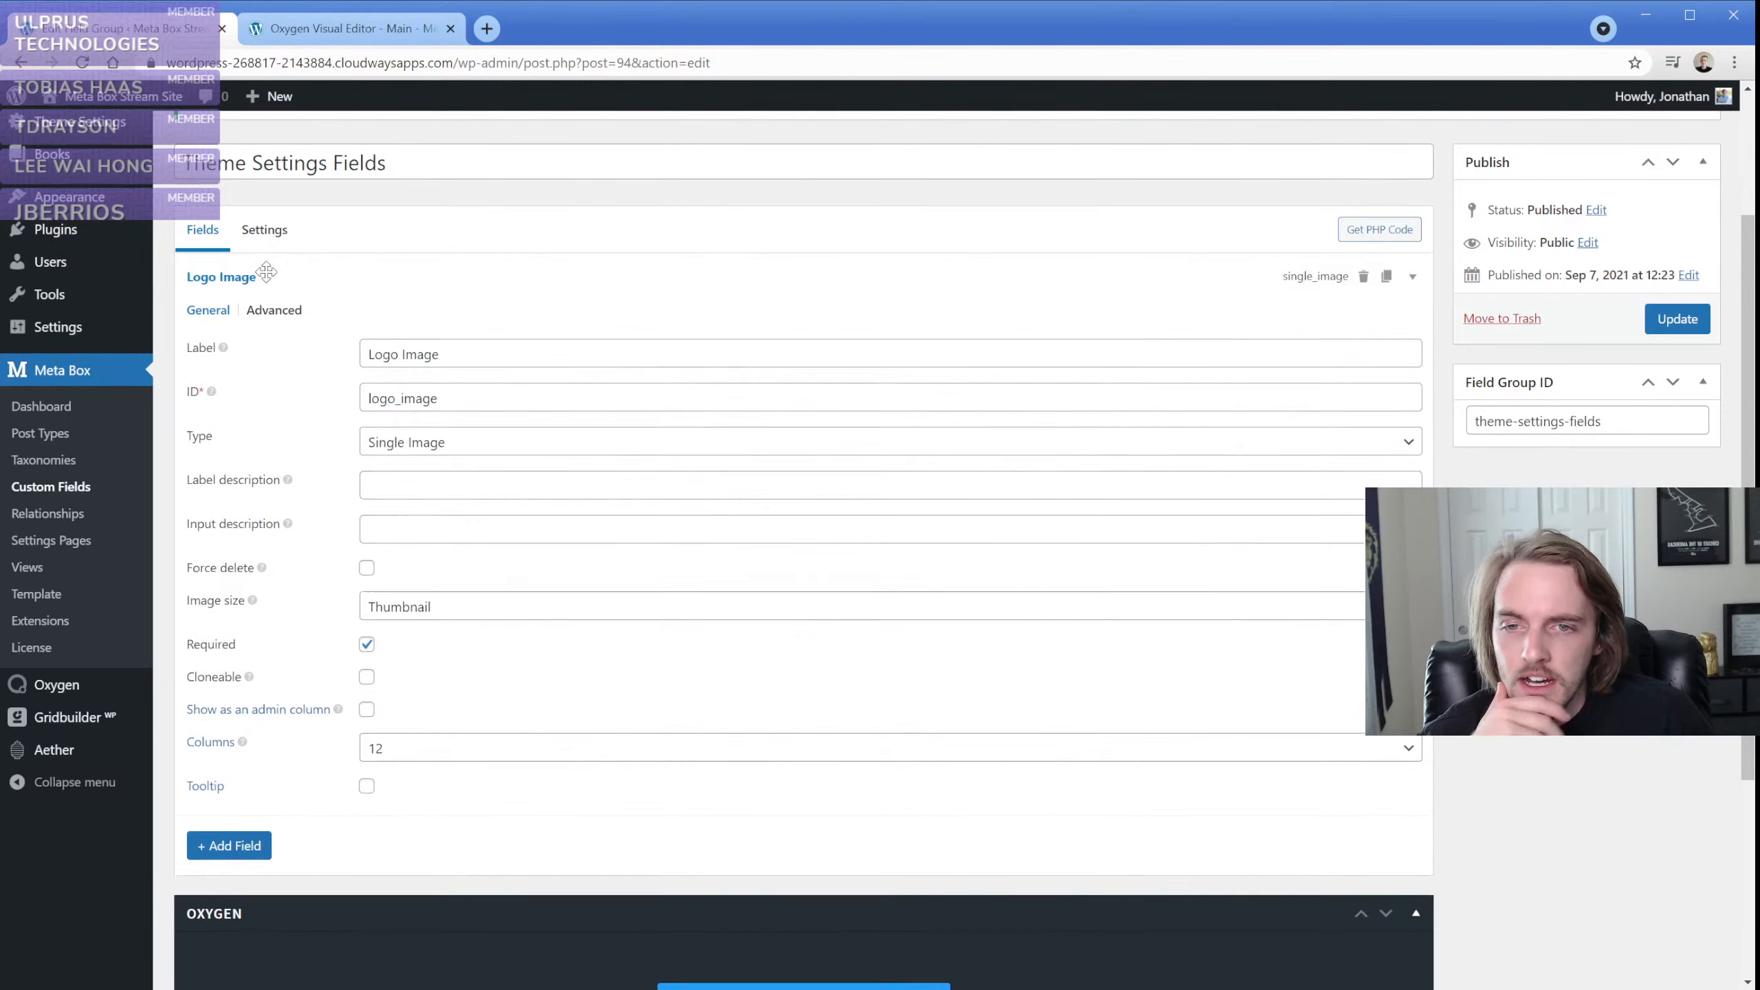
left_click(286, 457)
scroll(286, 456, "down", 2)
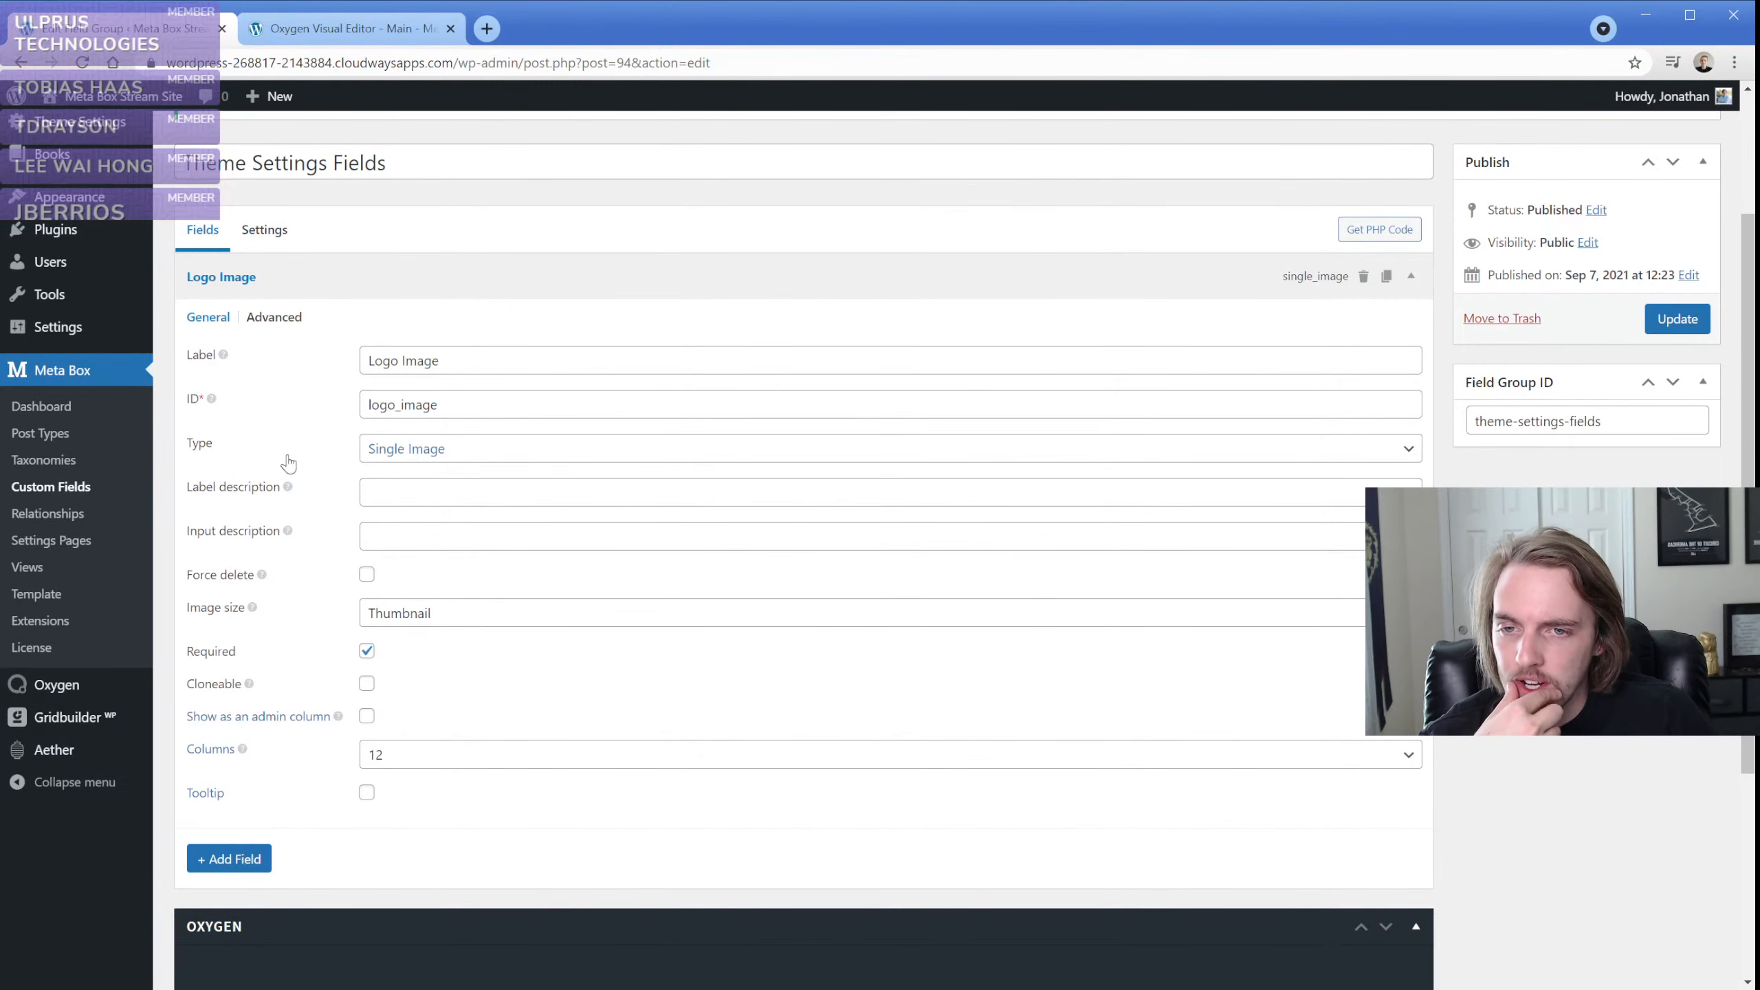
Add a required Image field labelled "Logo image 2" to the Theme Settings Fields group and update the group
left_click(234, 858)
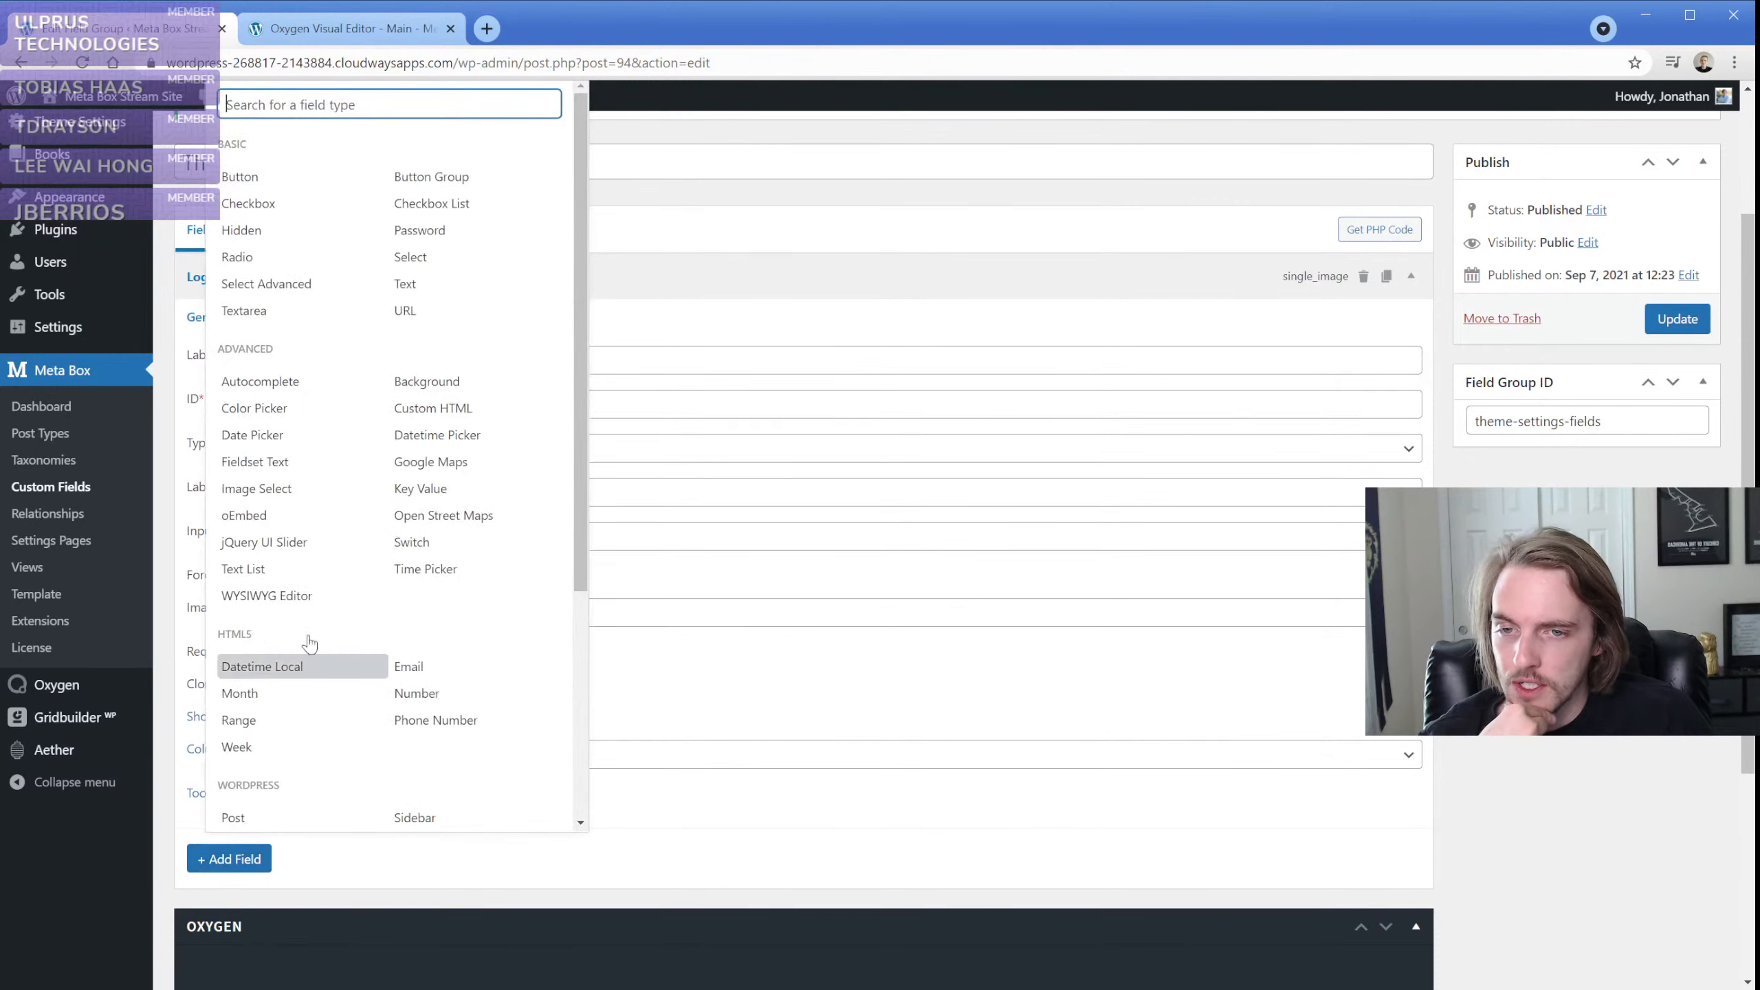
type("image")
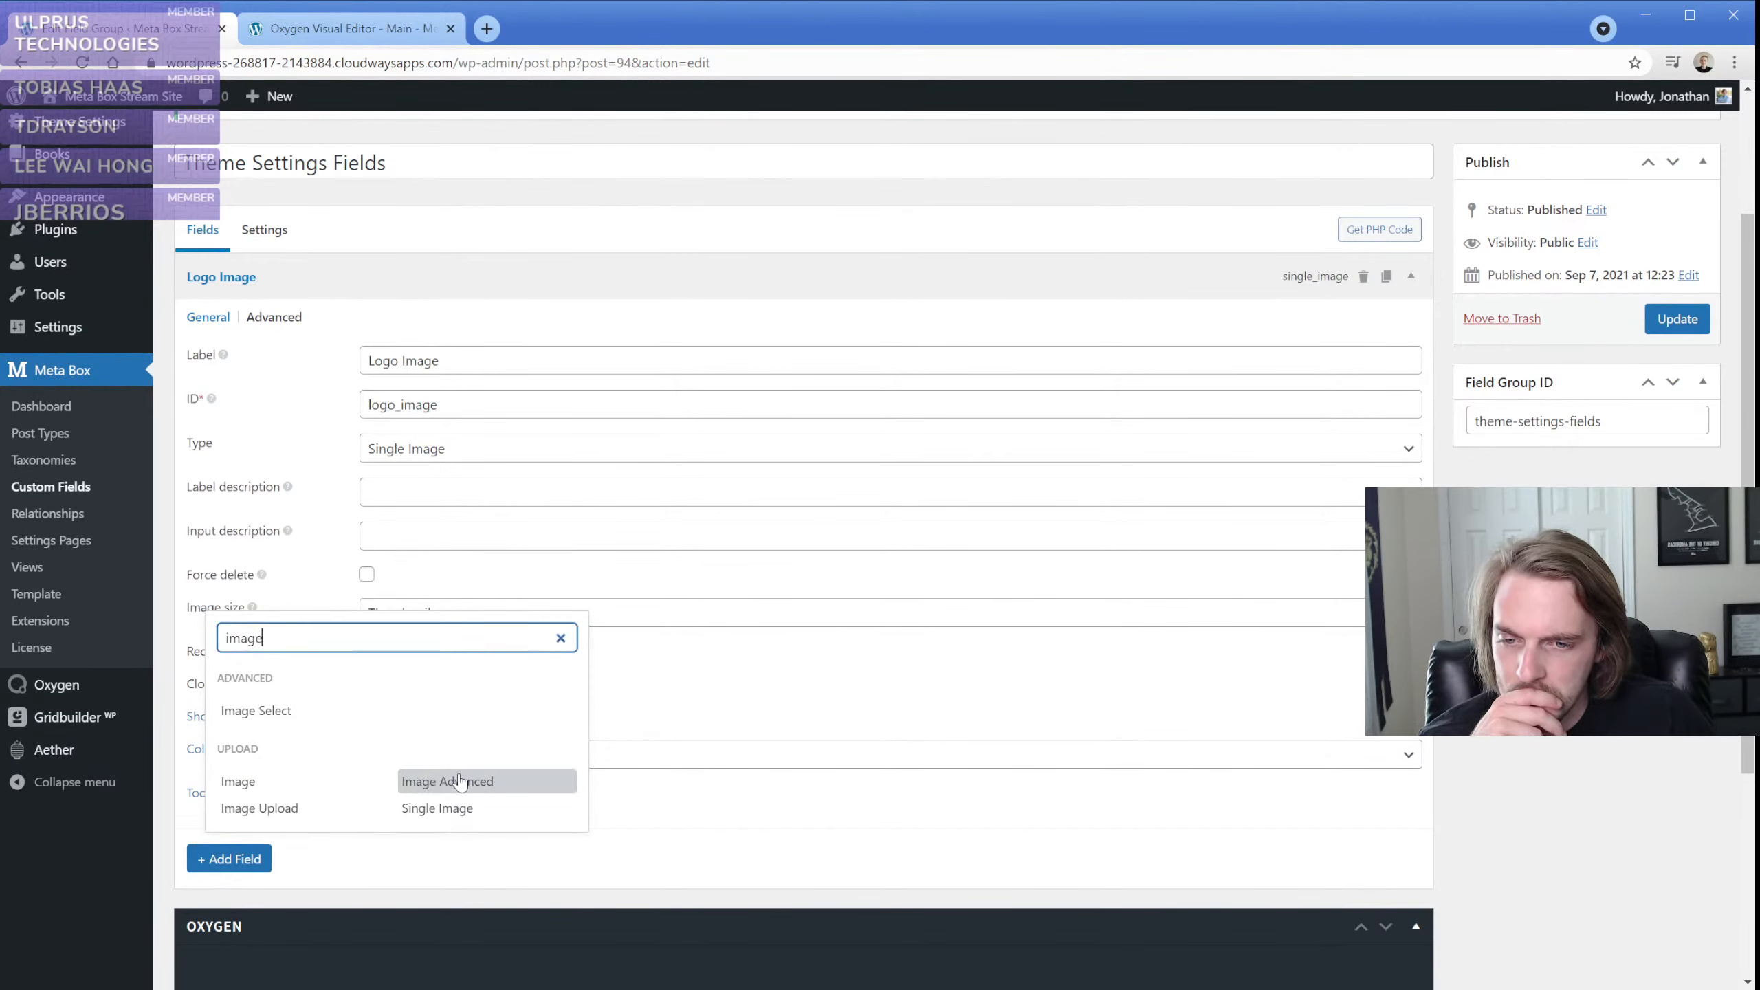
left_click(309, 785)
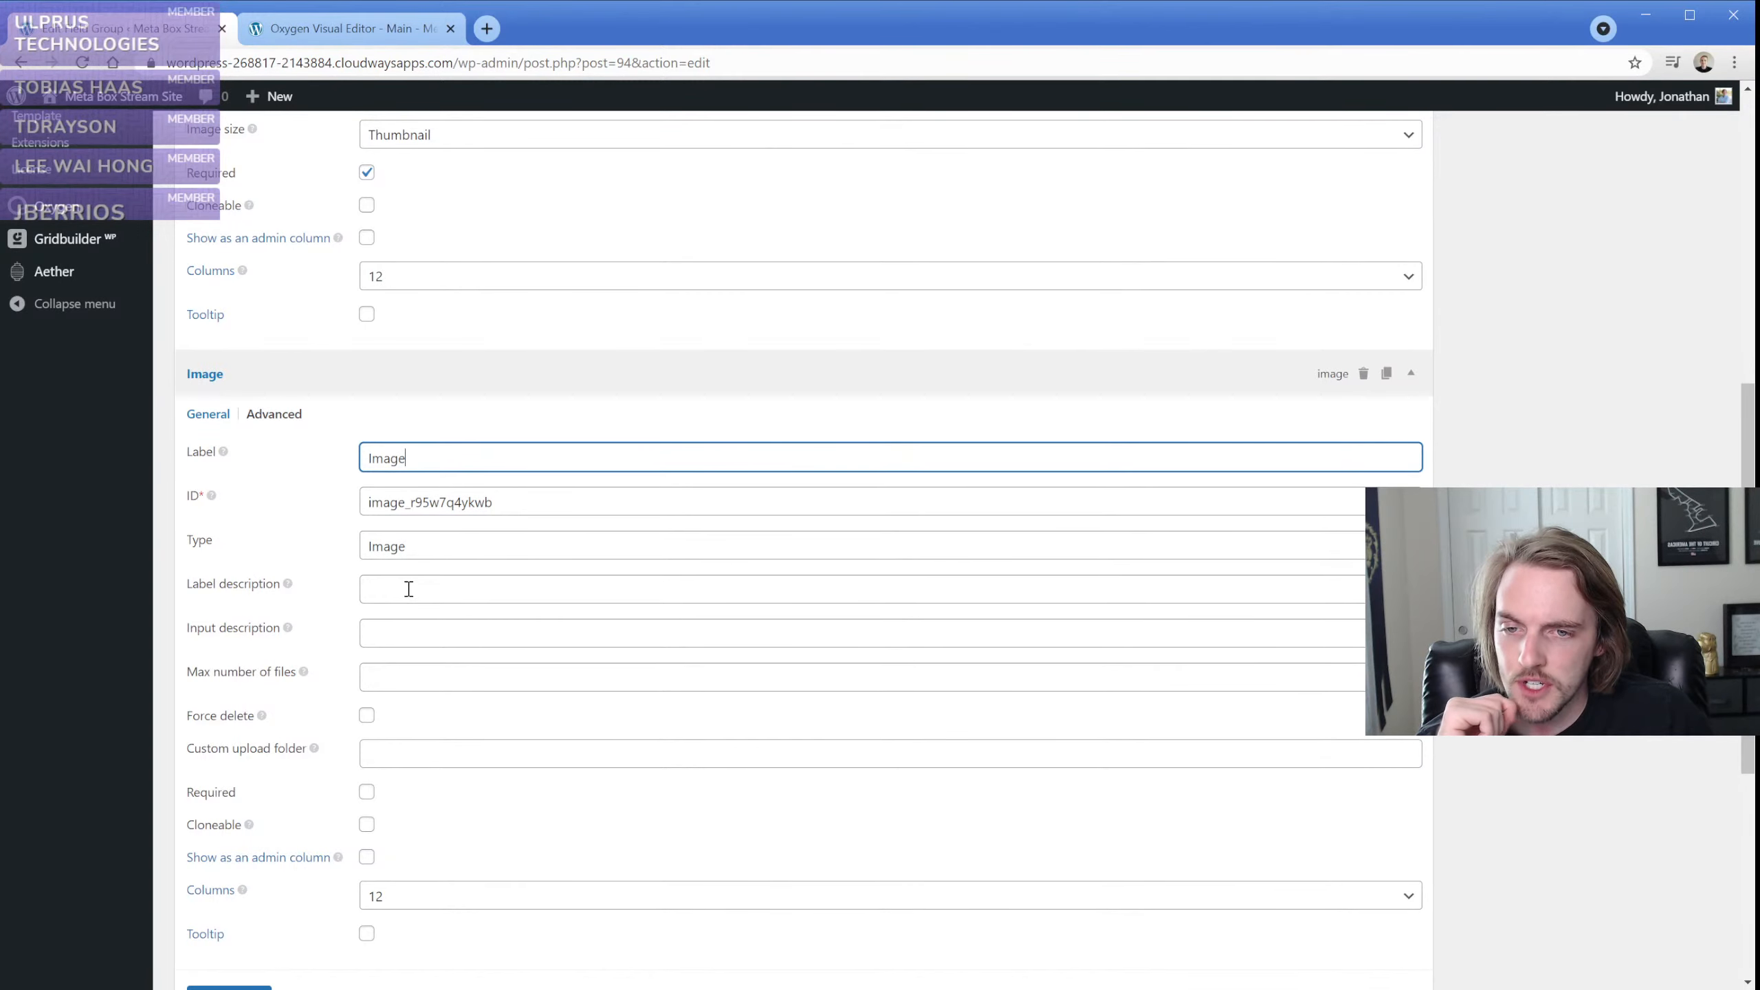
double_click(434, 465)
type("Logo image 2")
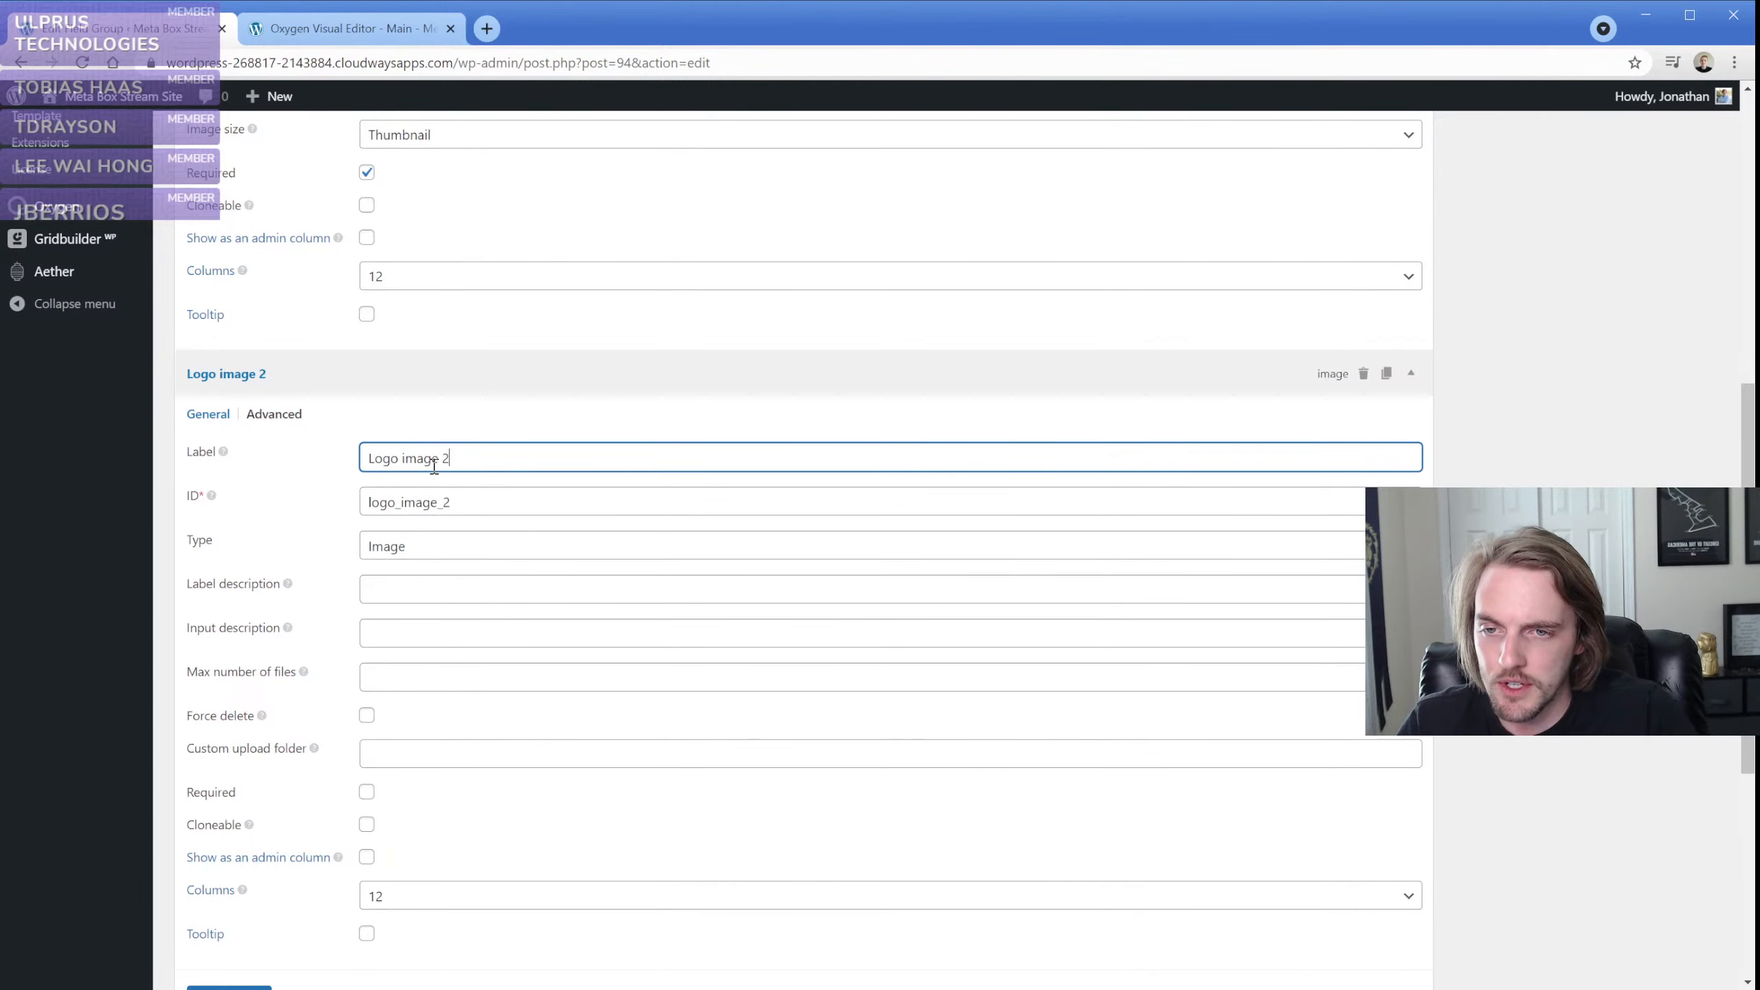
scroll(354, 555, "down", 1)
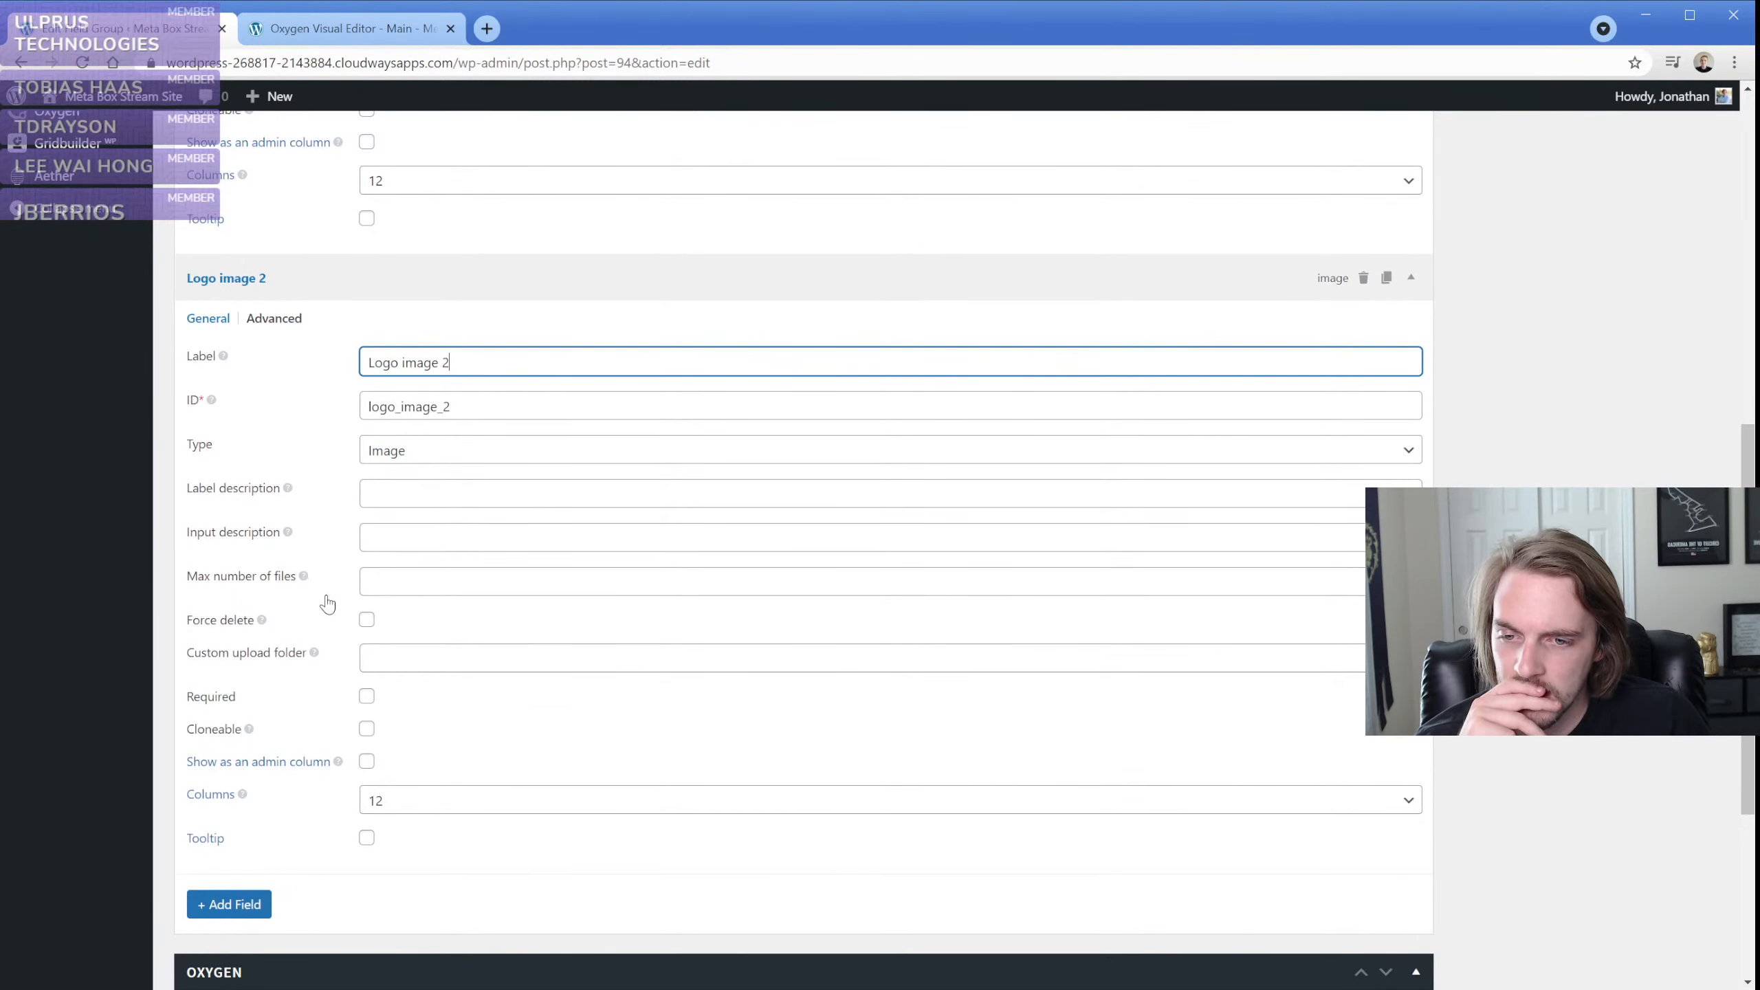
left_click(366, 696)
scroll(483, 690, "up", 6)
left_click(1677, 308)
Open the Theme Settings page in a new tab to check the Logo image 2 upload field
scroll(90, 420, "up", 2)
middle_click(86, 319)
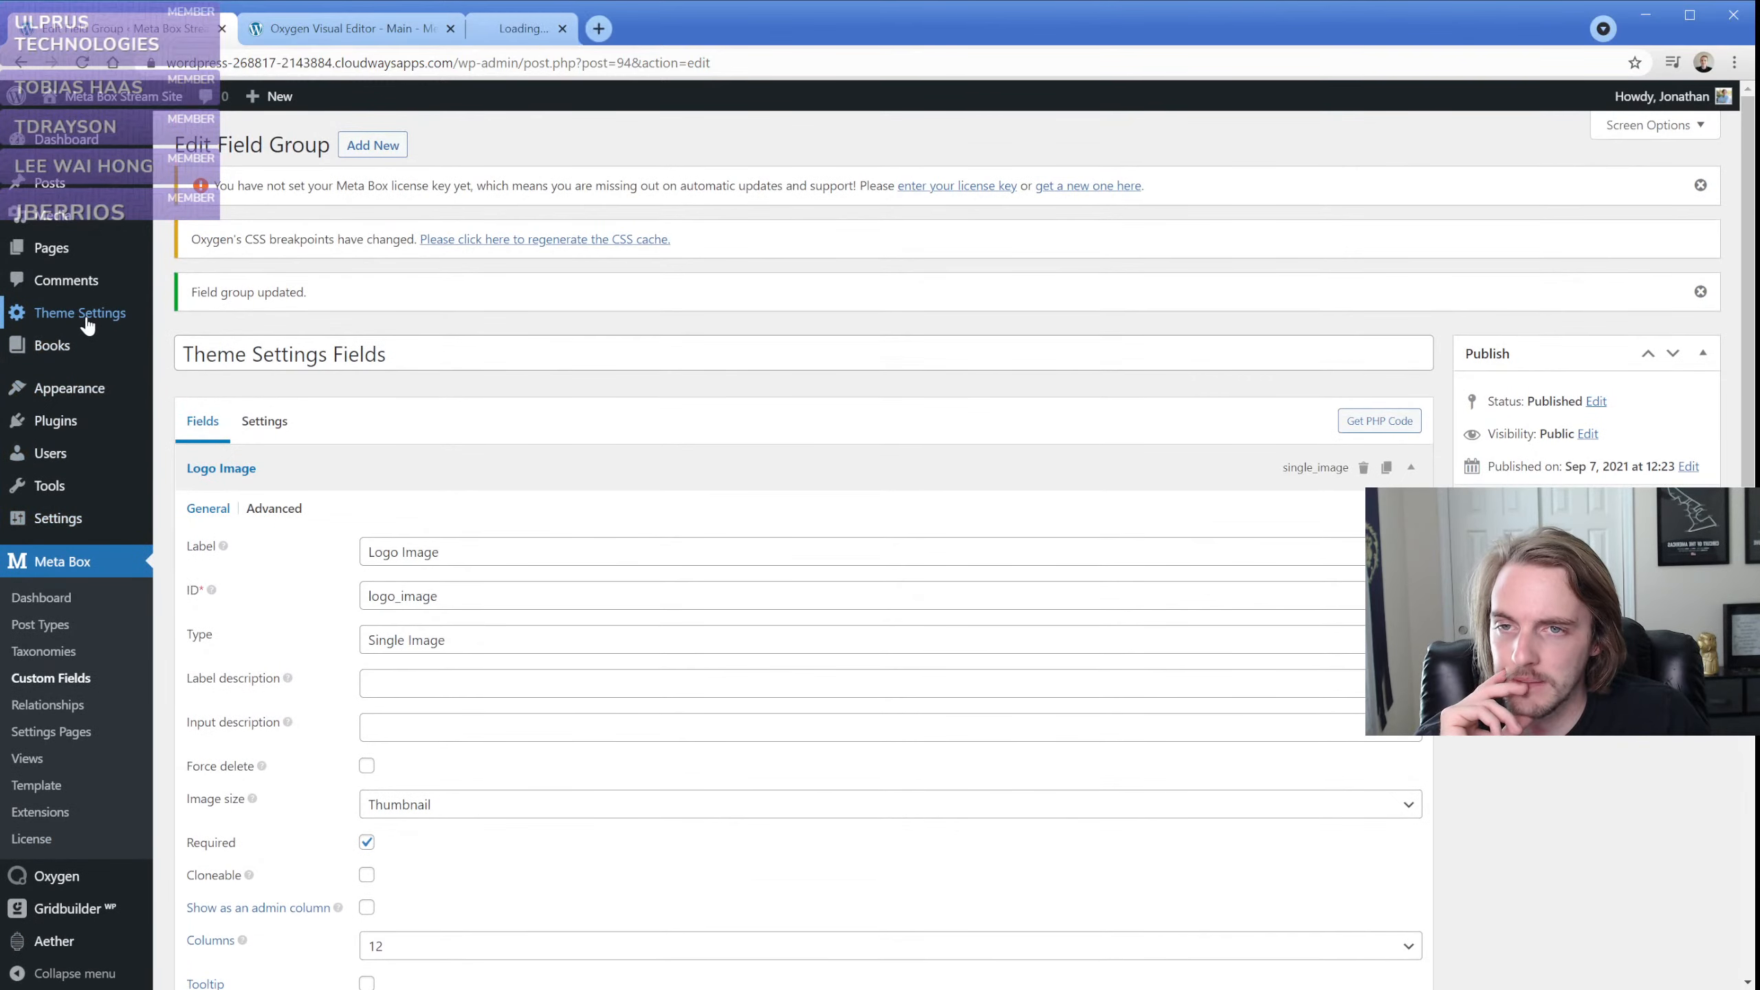
left_click(491, 27)
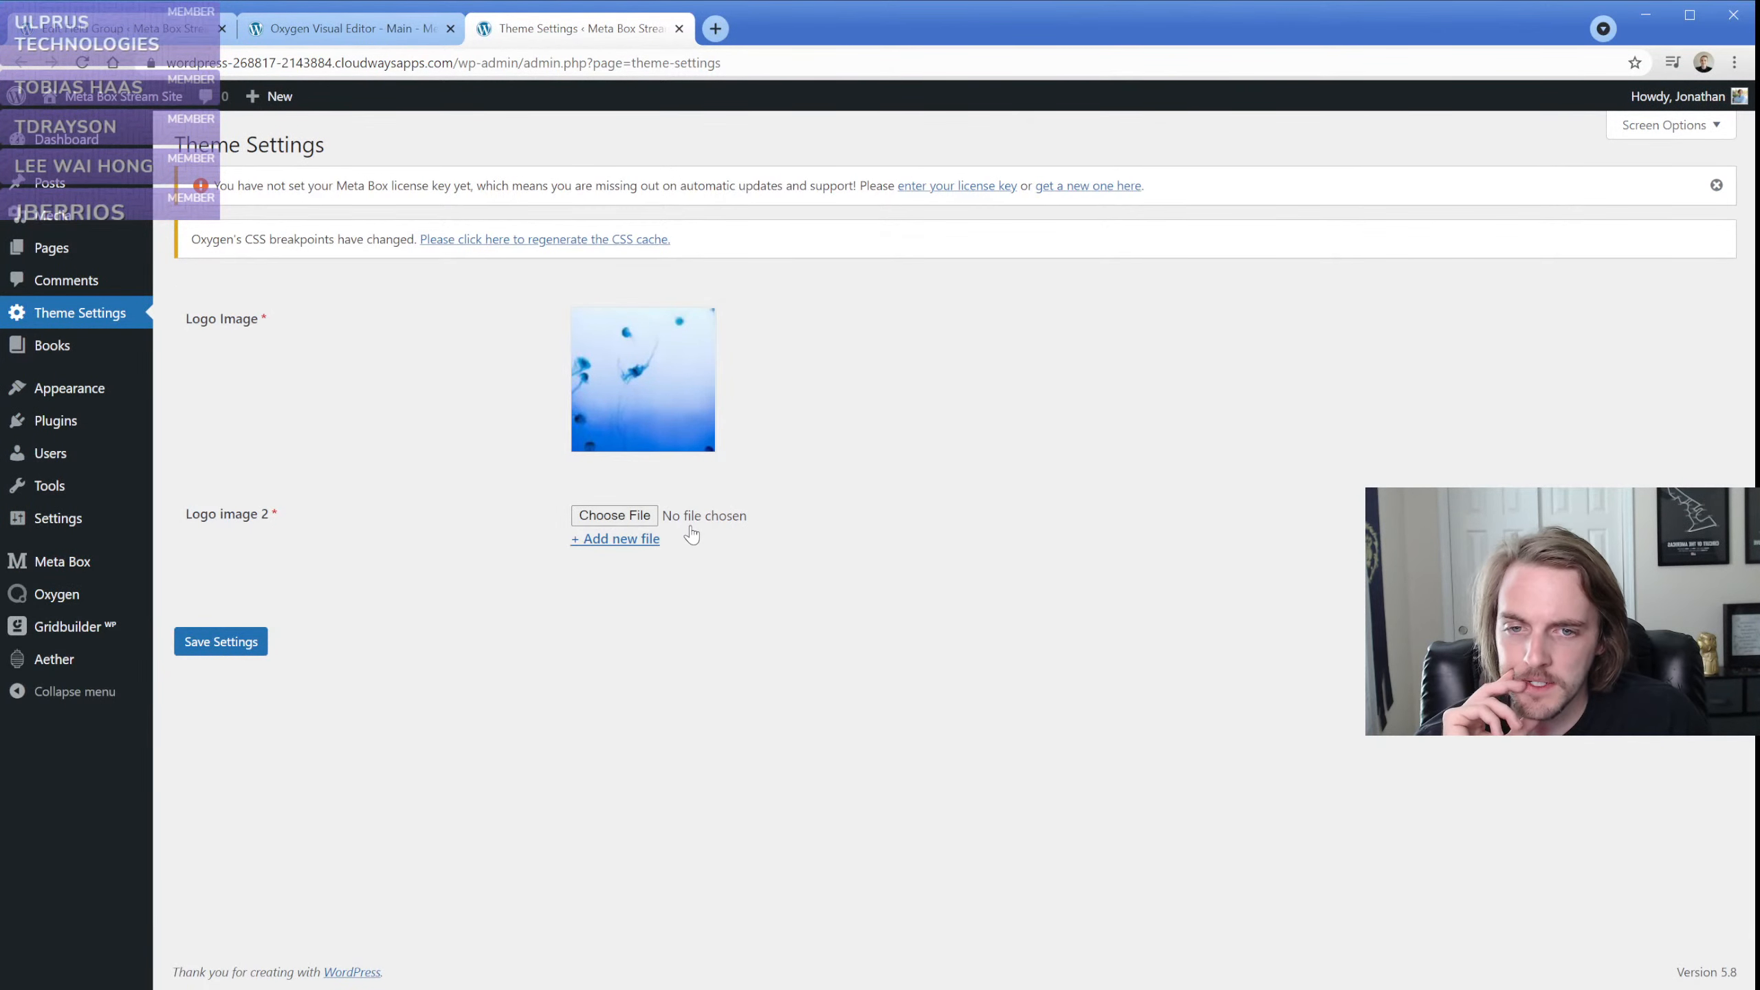
Change the Logo image 2 field's type to Image Advanced and update the field group
left_click(125, 28)
scroll(393, 416, "down", 8)
left_click(413, 452)
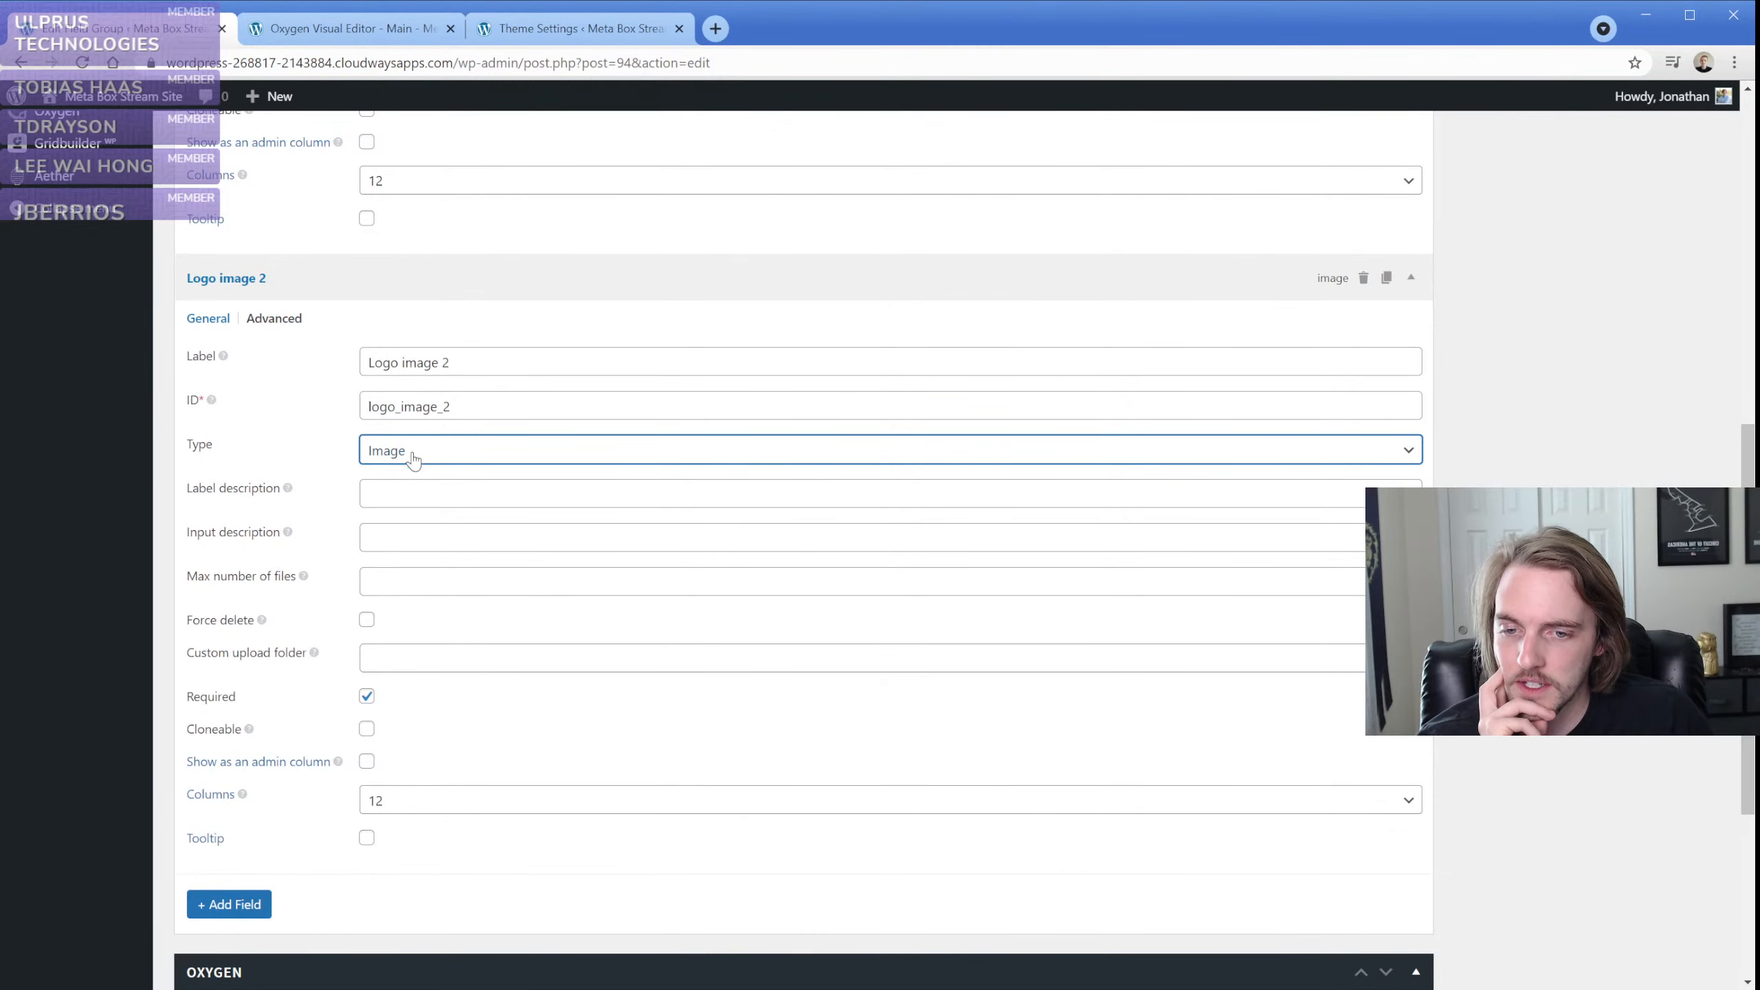
left_click(490, 686)
scroll(381, 628, "up", 7)
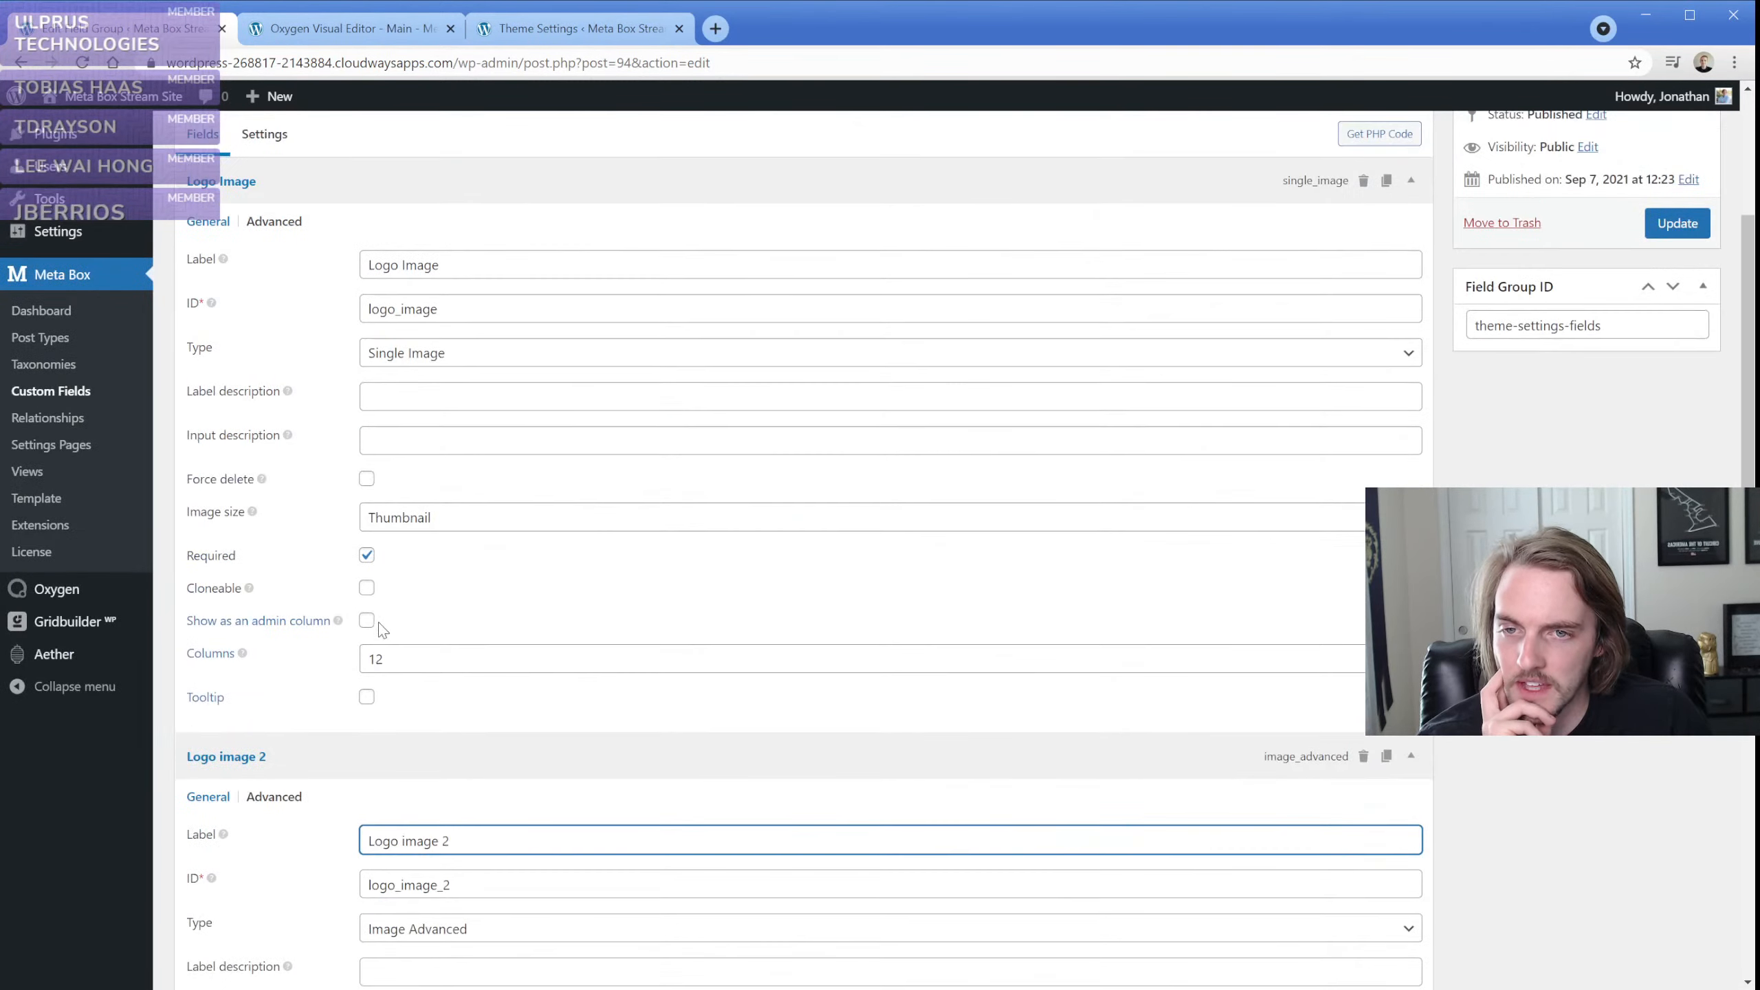
scroll(437, 638, "down", 4)
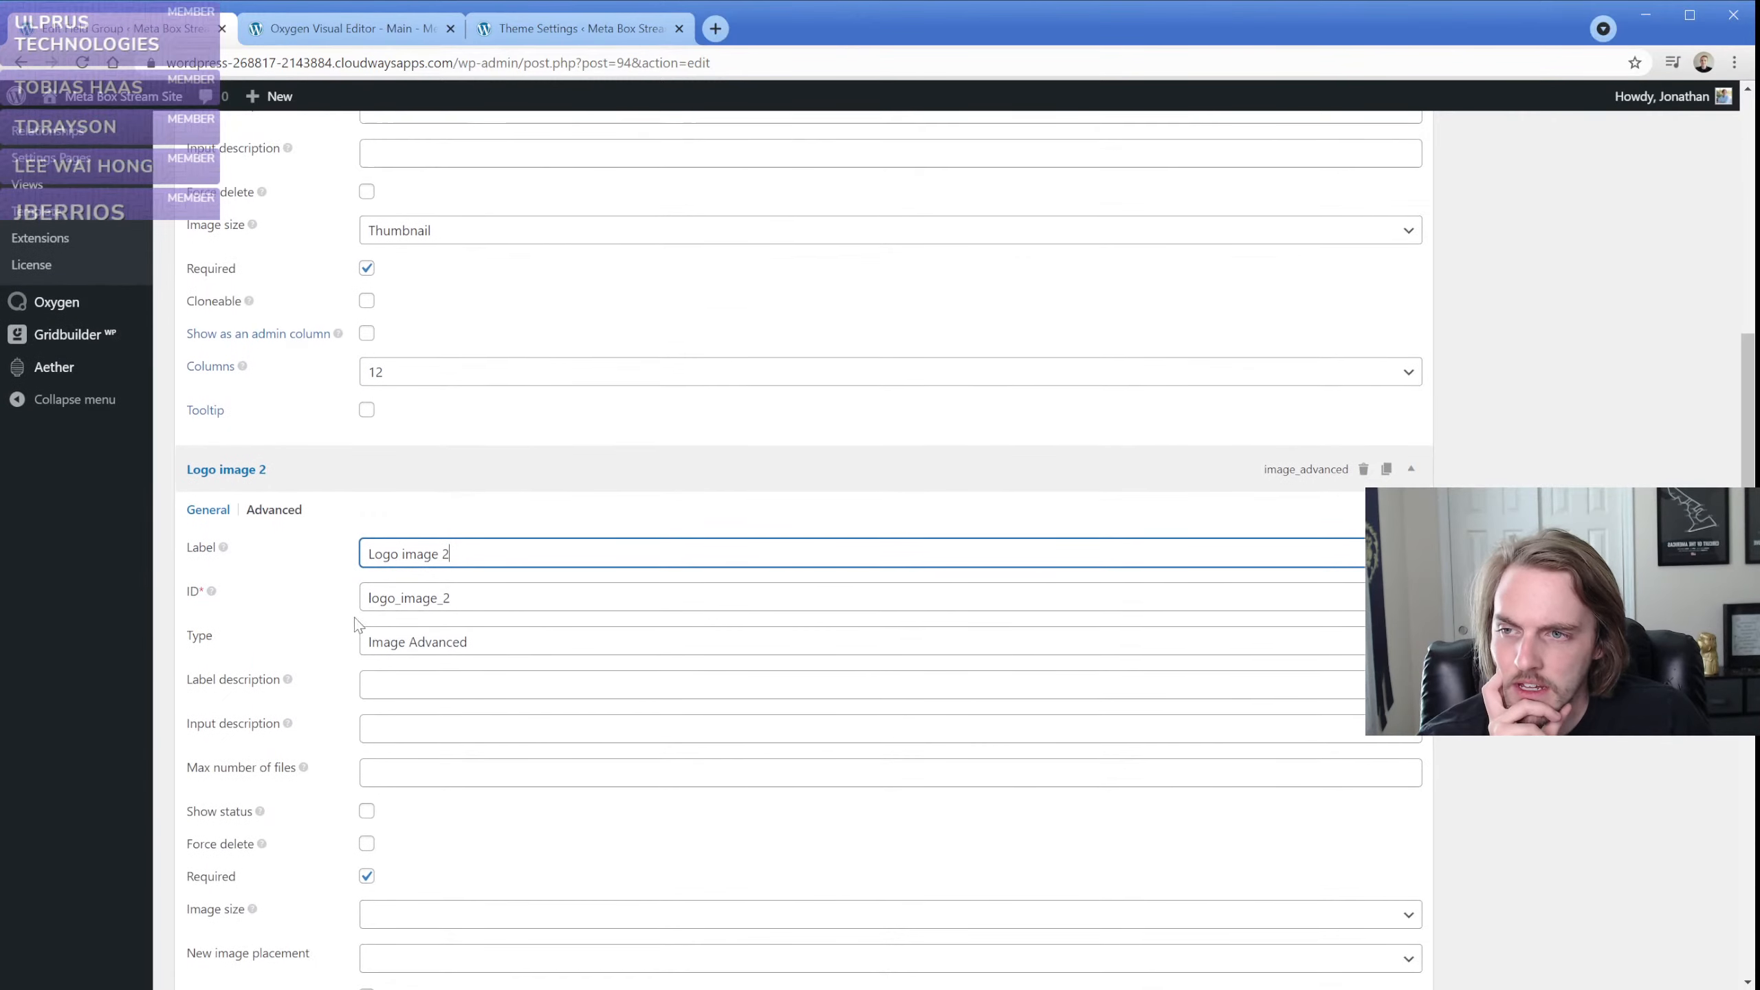
scroll(347, 610, "down", 3)
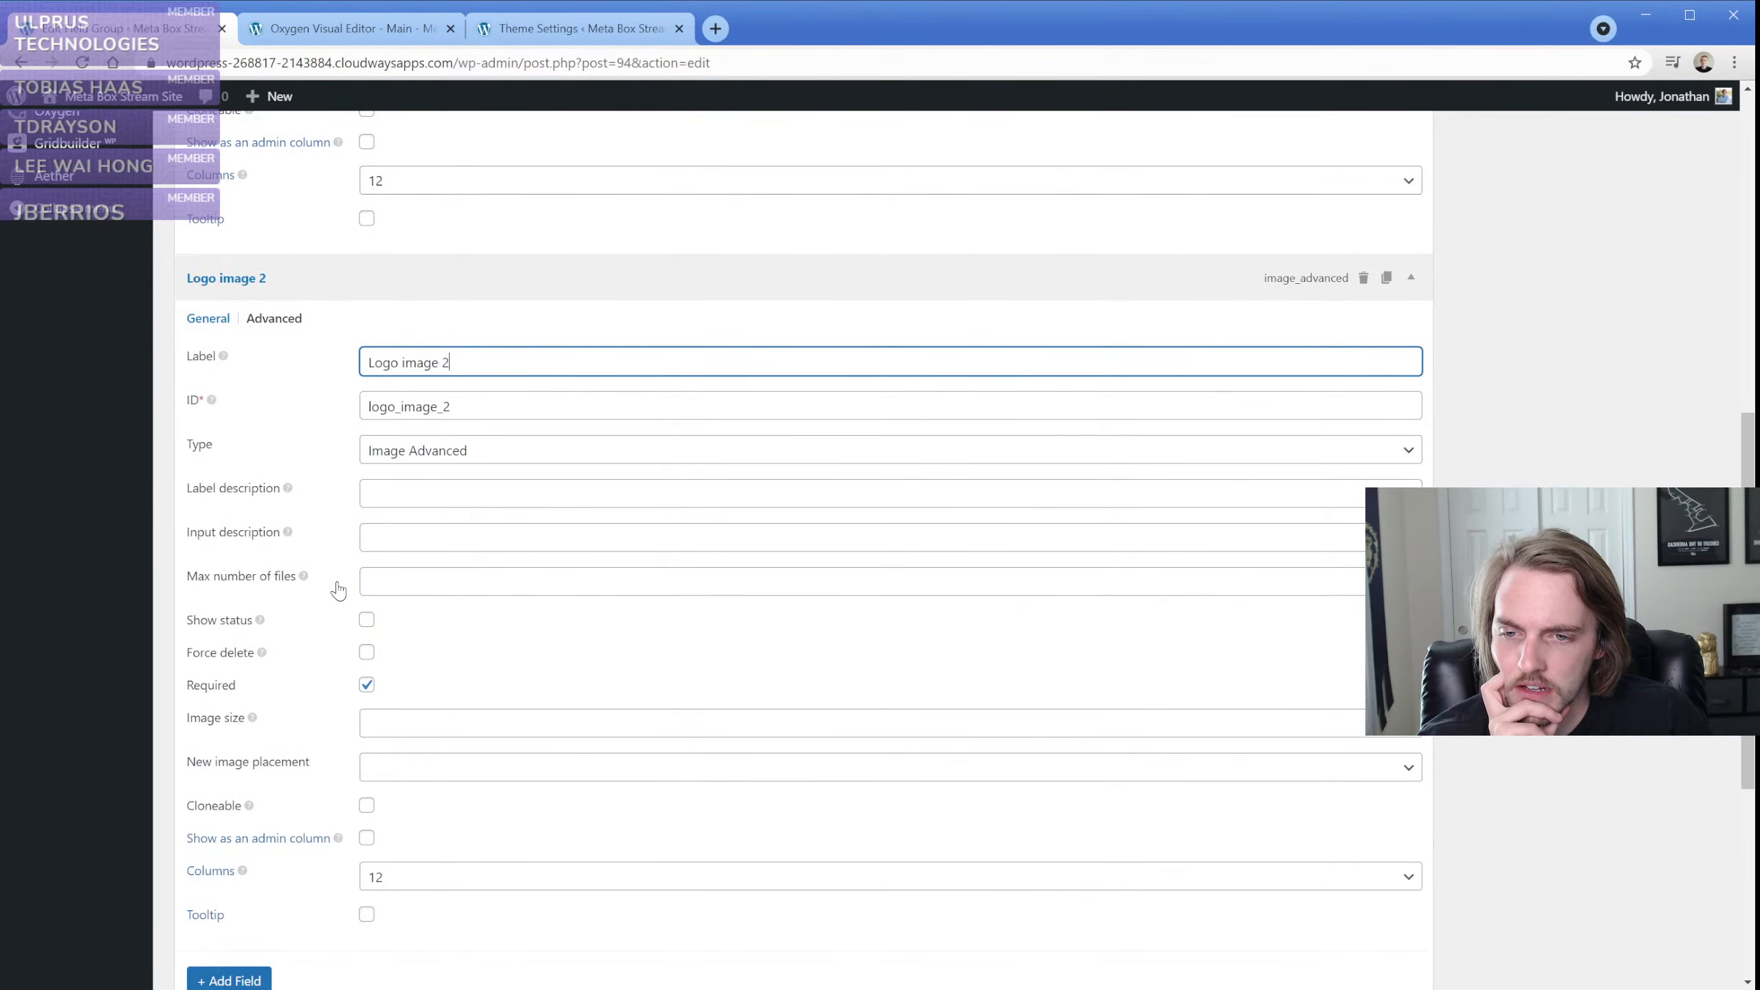
scroll(979, 676, "up", 7)
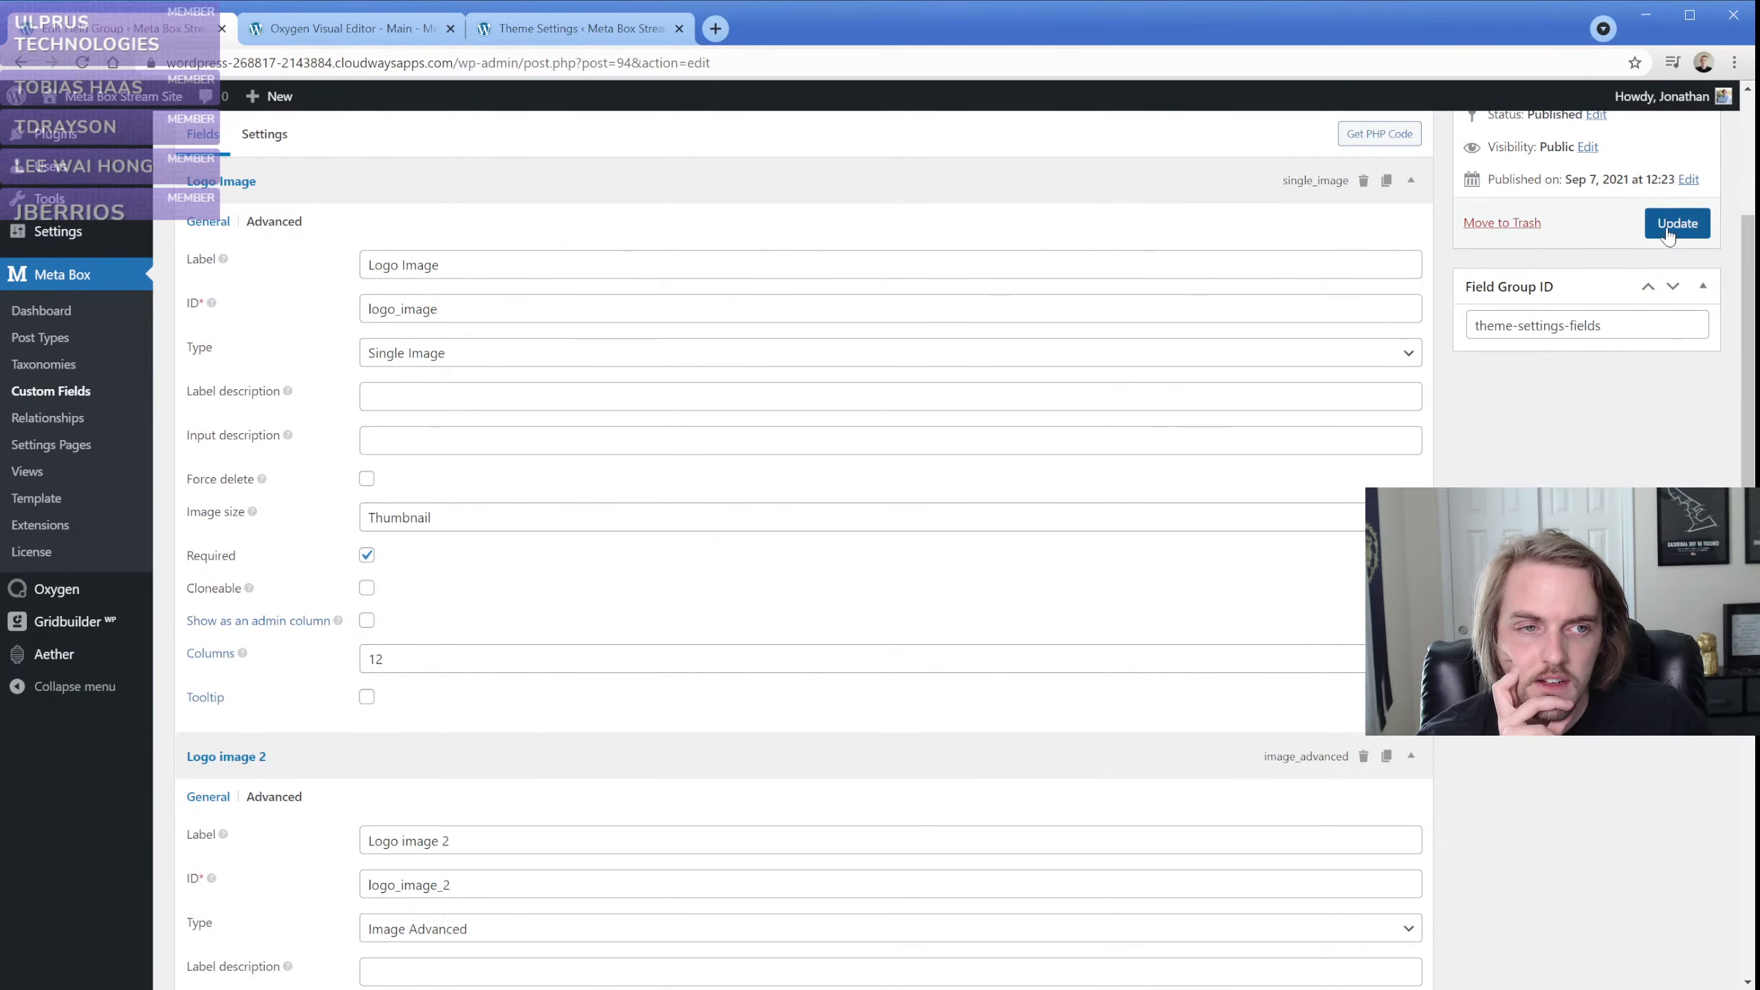
left_click(1677, 223)
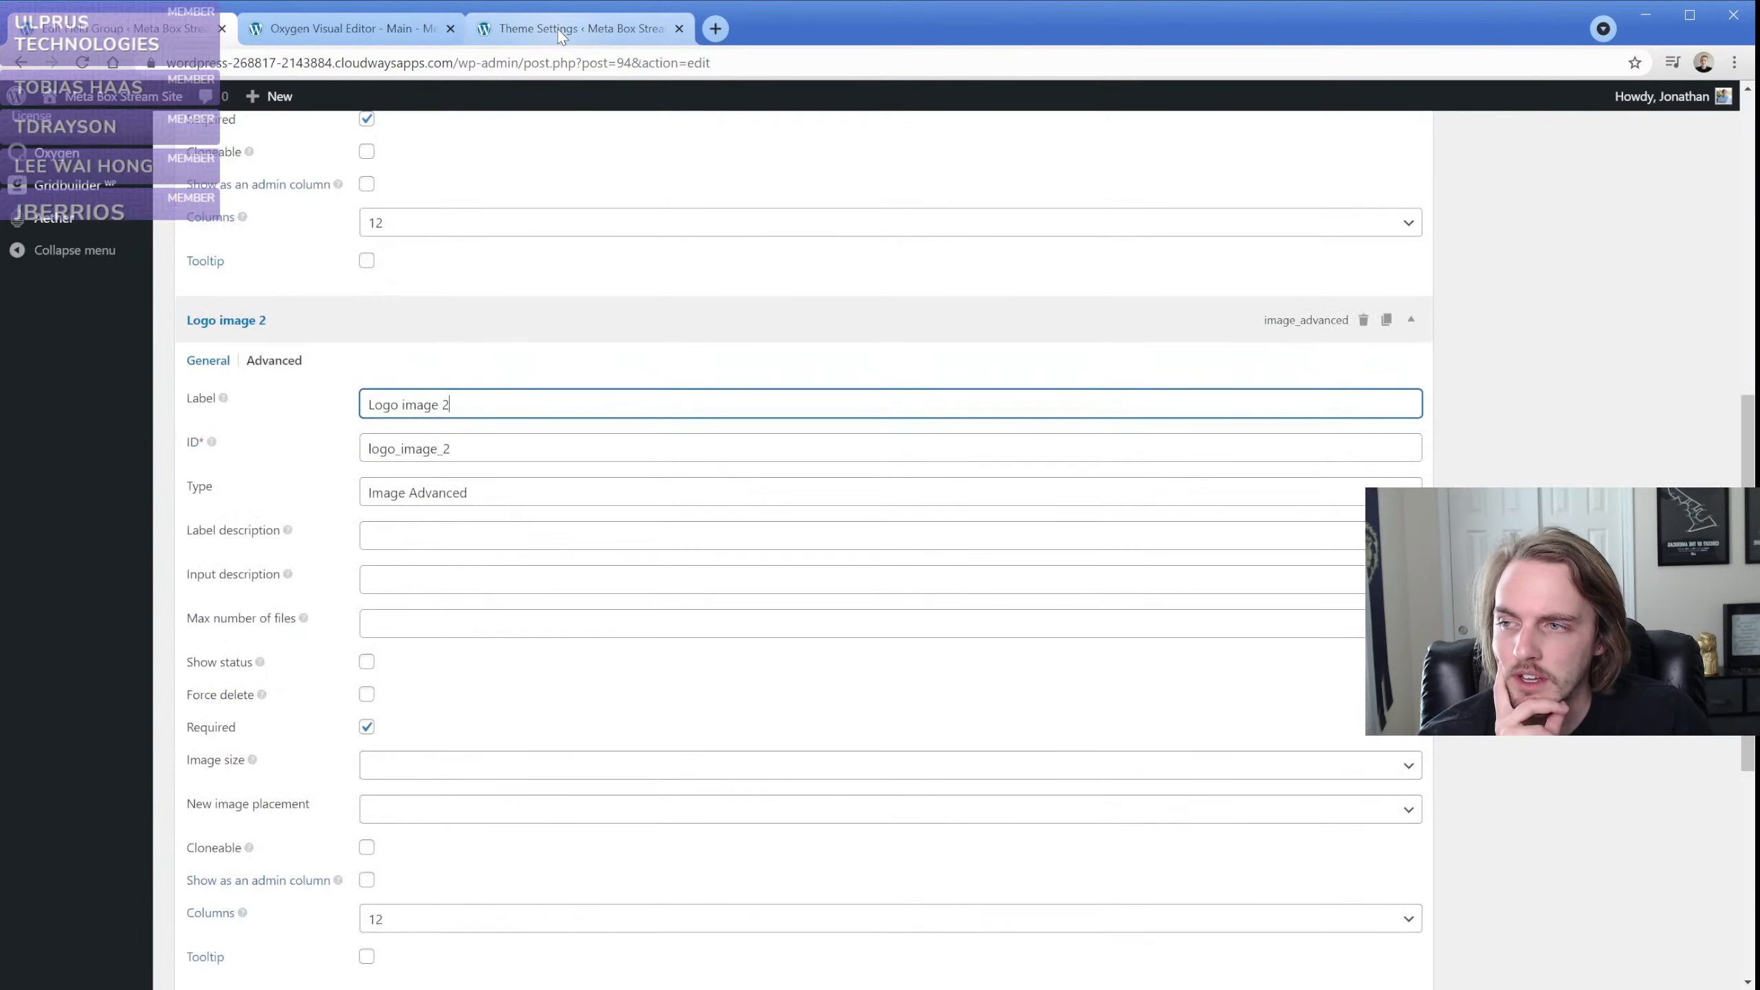
Reload the Theme Settings page, choose the cloudy beach photo for Logo image 2 and save the settings
left_click(558, 29)
key("F5")
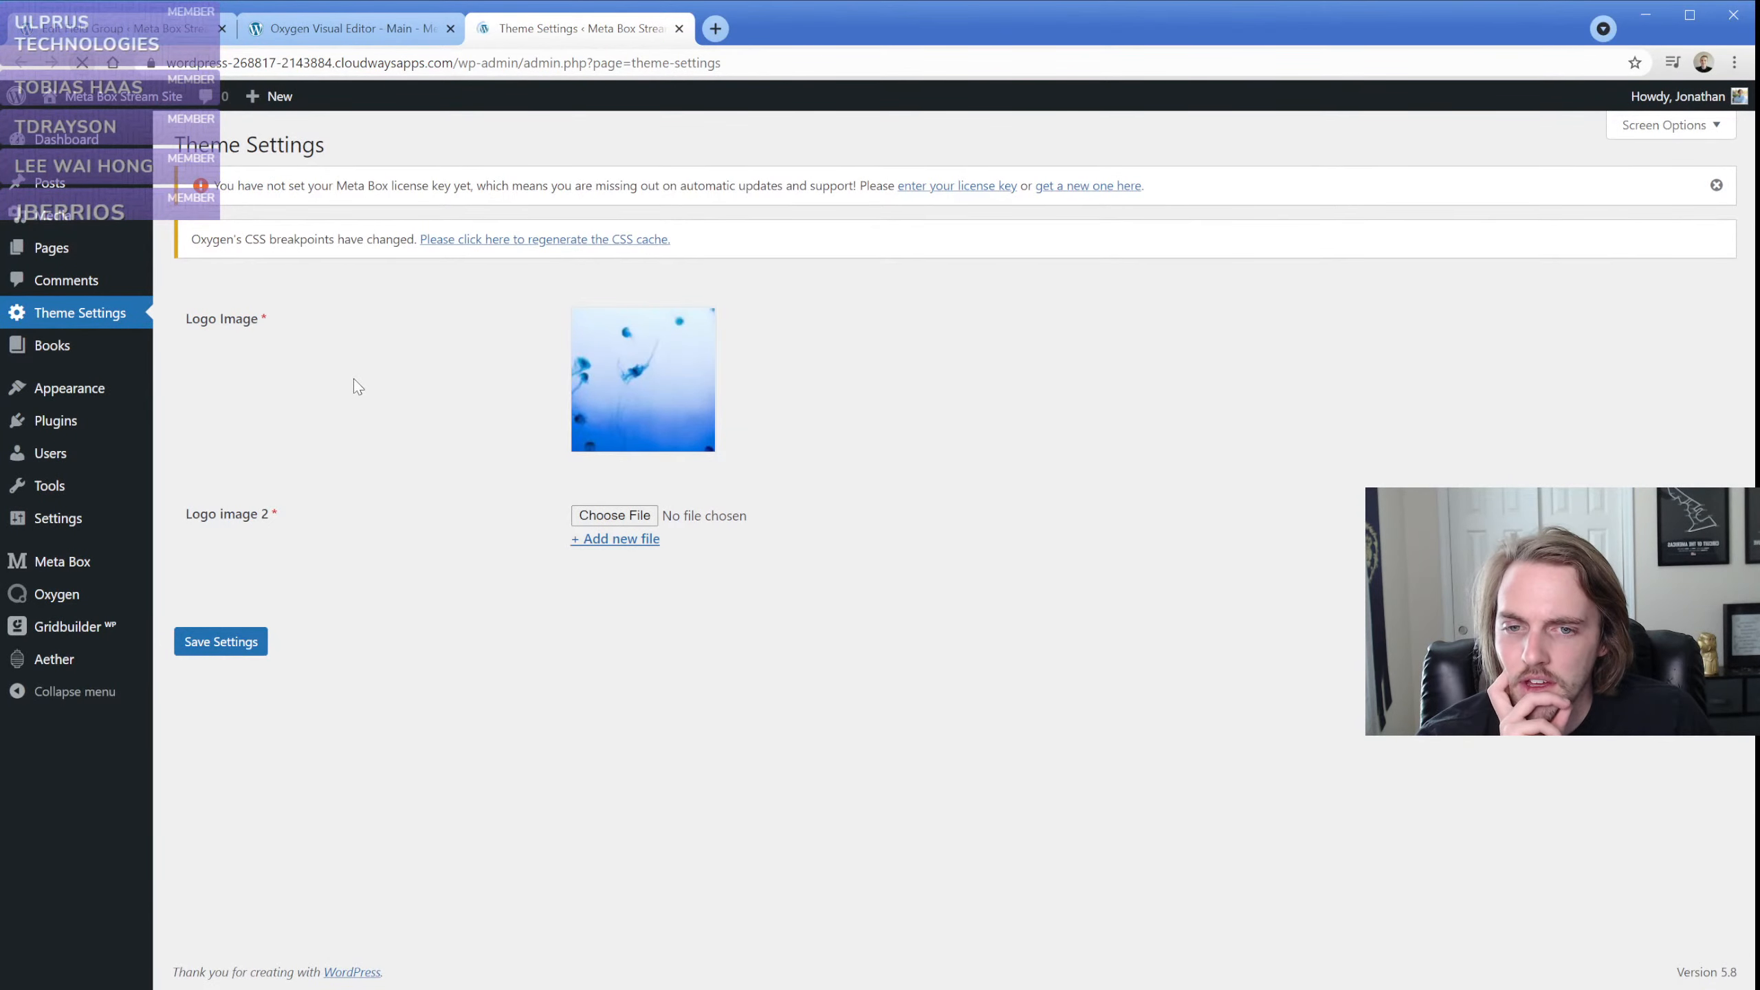
left_click(617, 517)
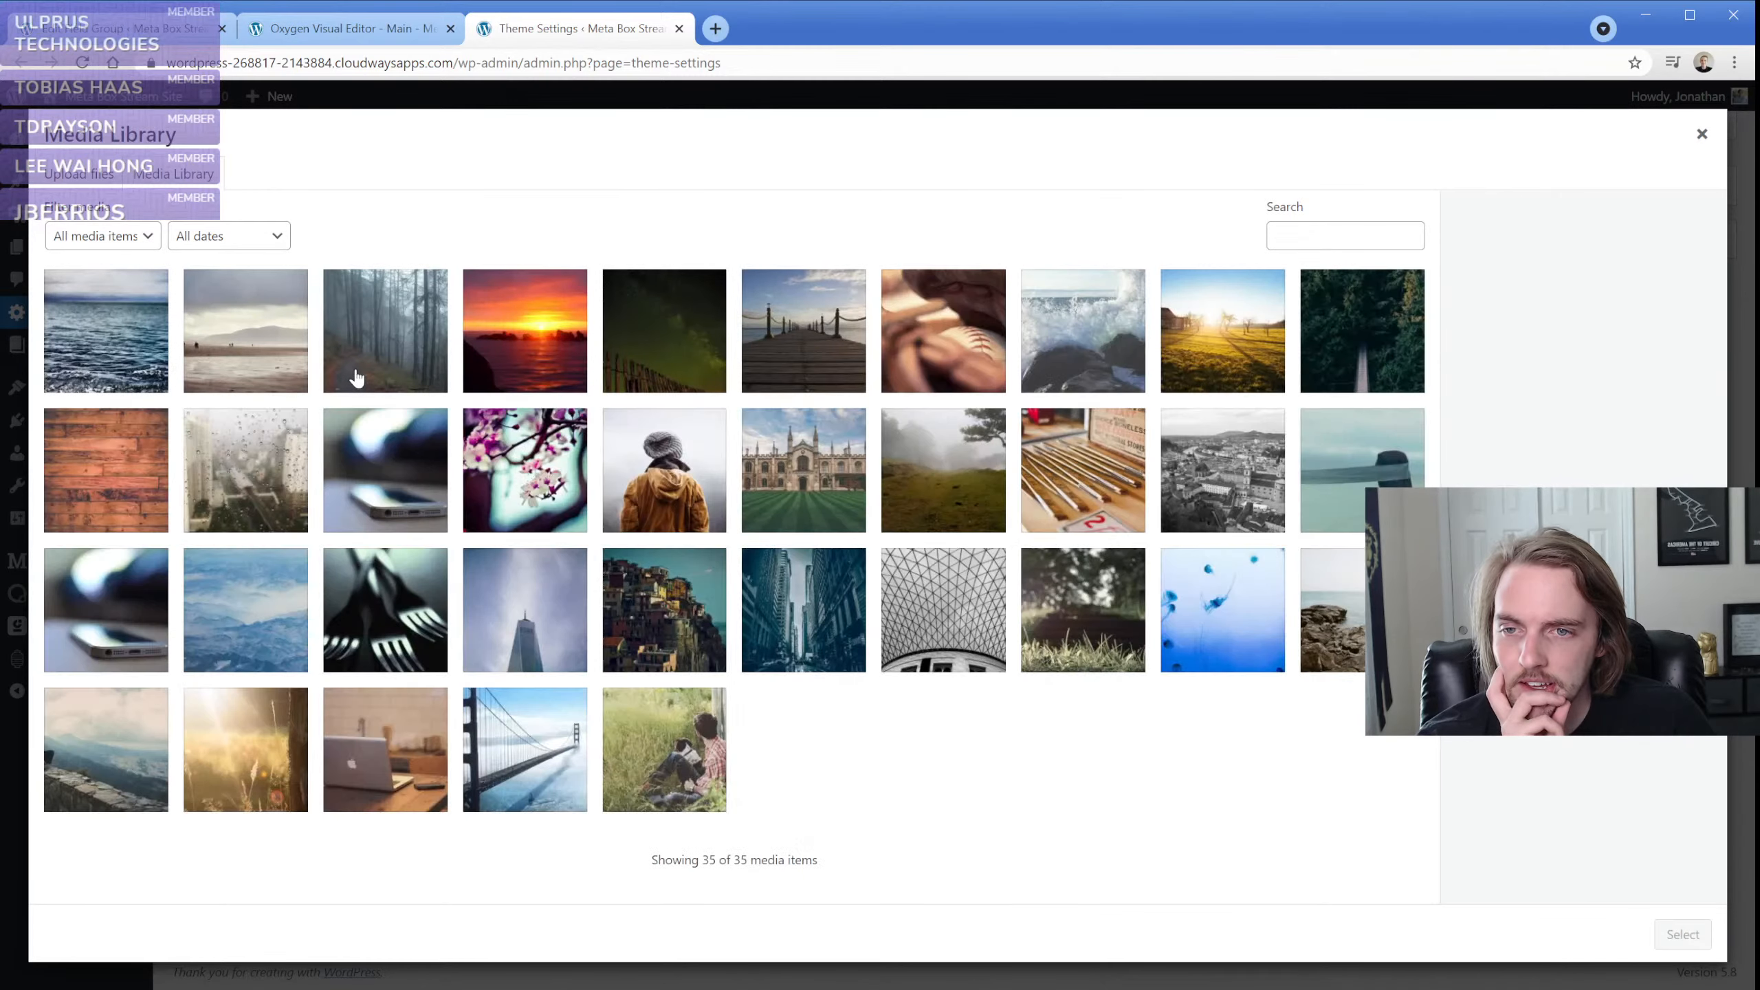
left_click(265, 357)
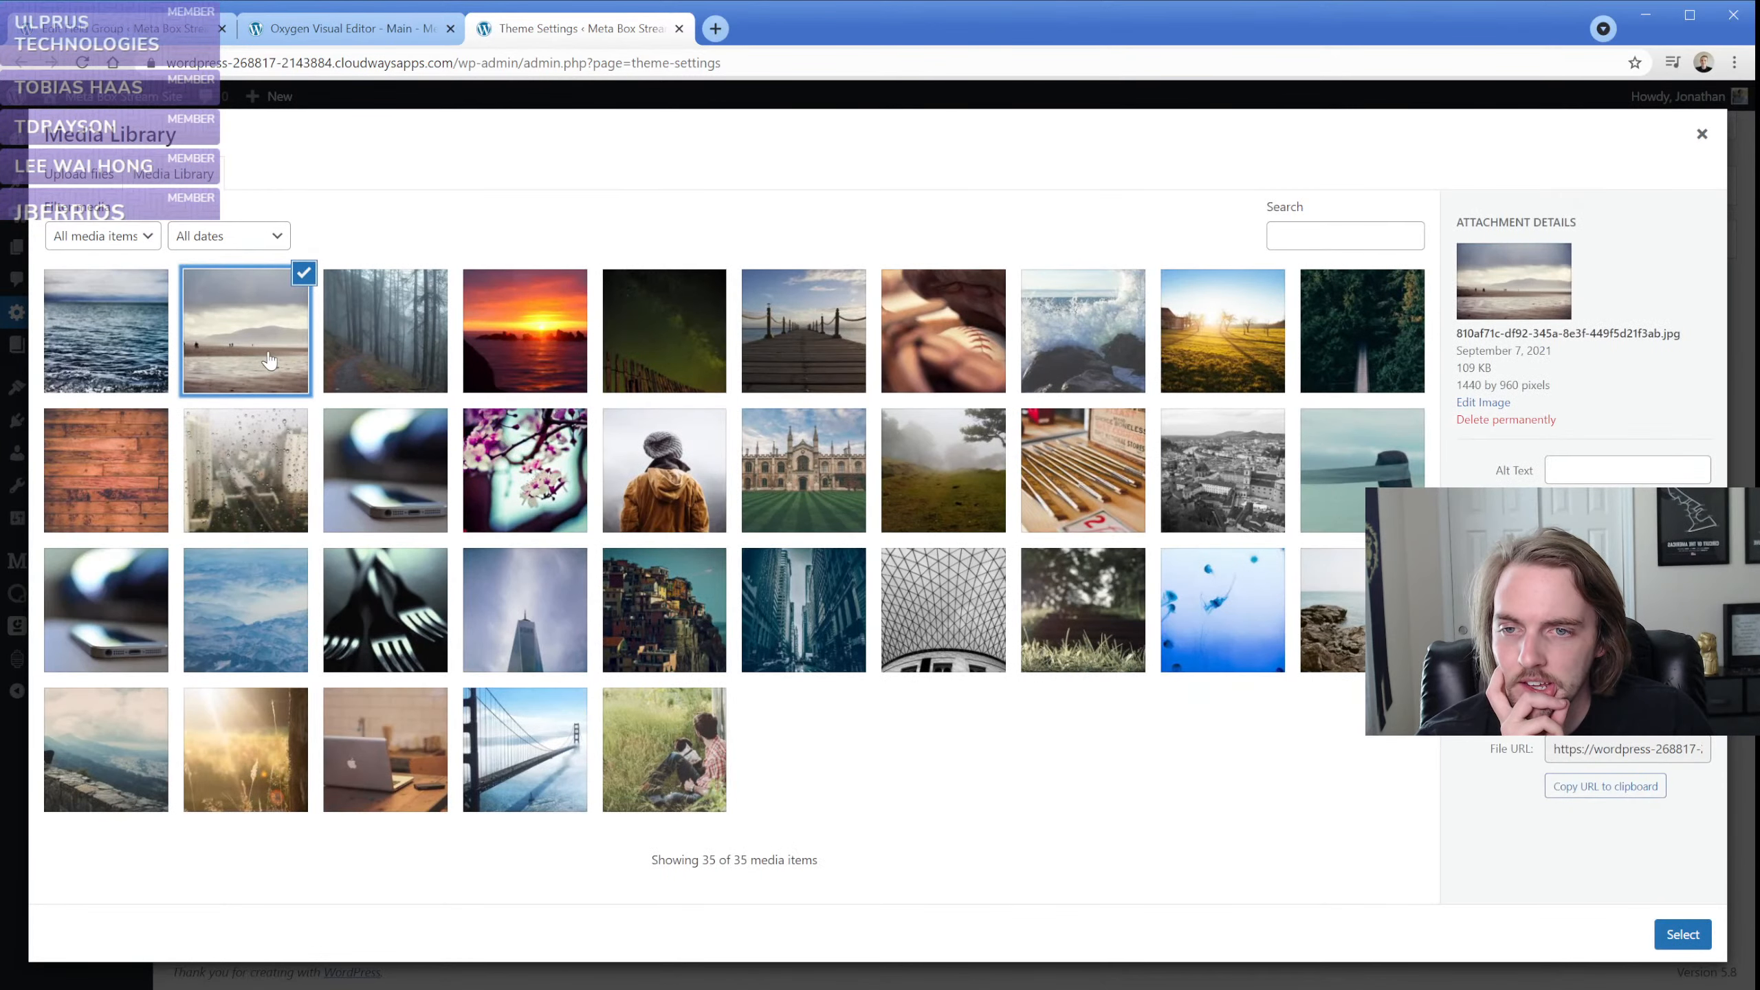
left_click(1682, 935)
left_click(216, 784)
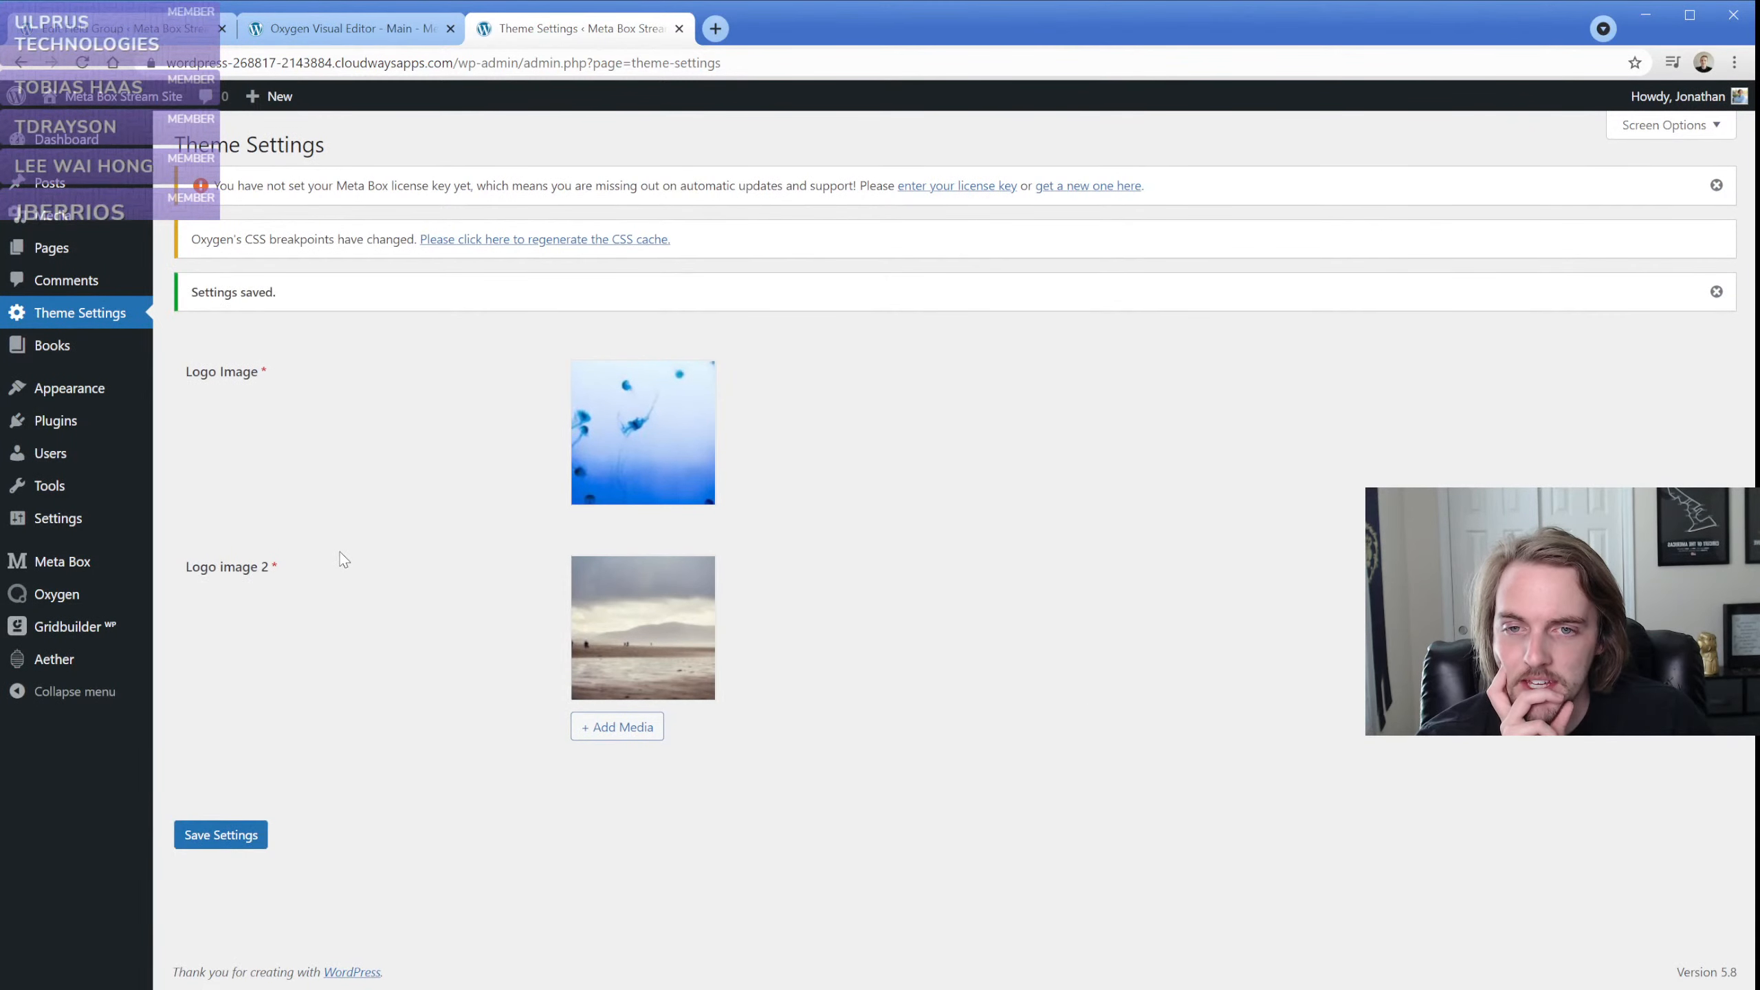
Reload the Main template in the Oxygen editor, set the image's URL to the Logo image 2 Meta Box field and save
left_click(344, 31)
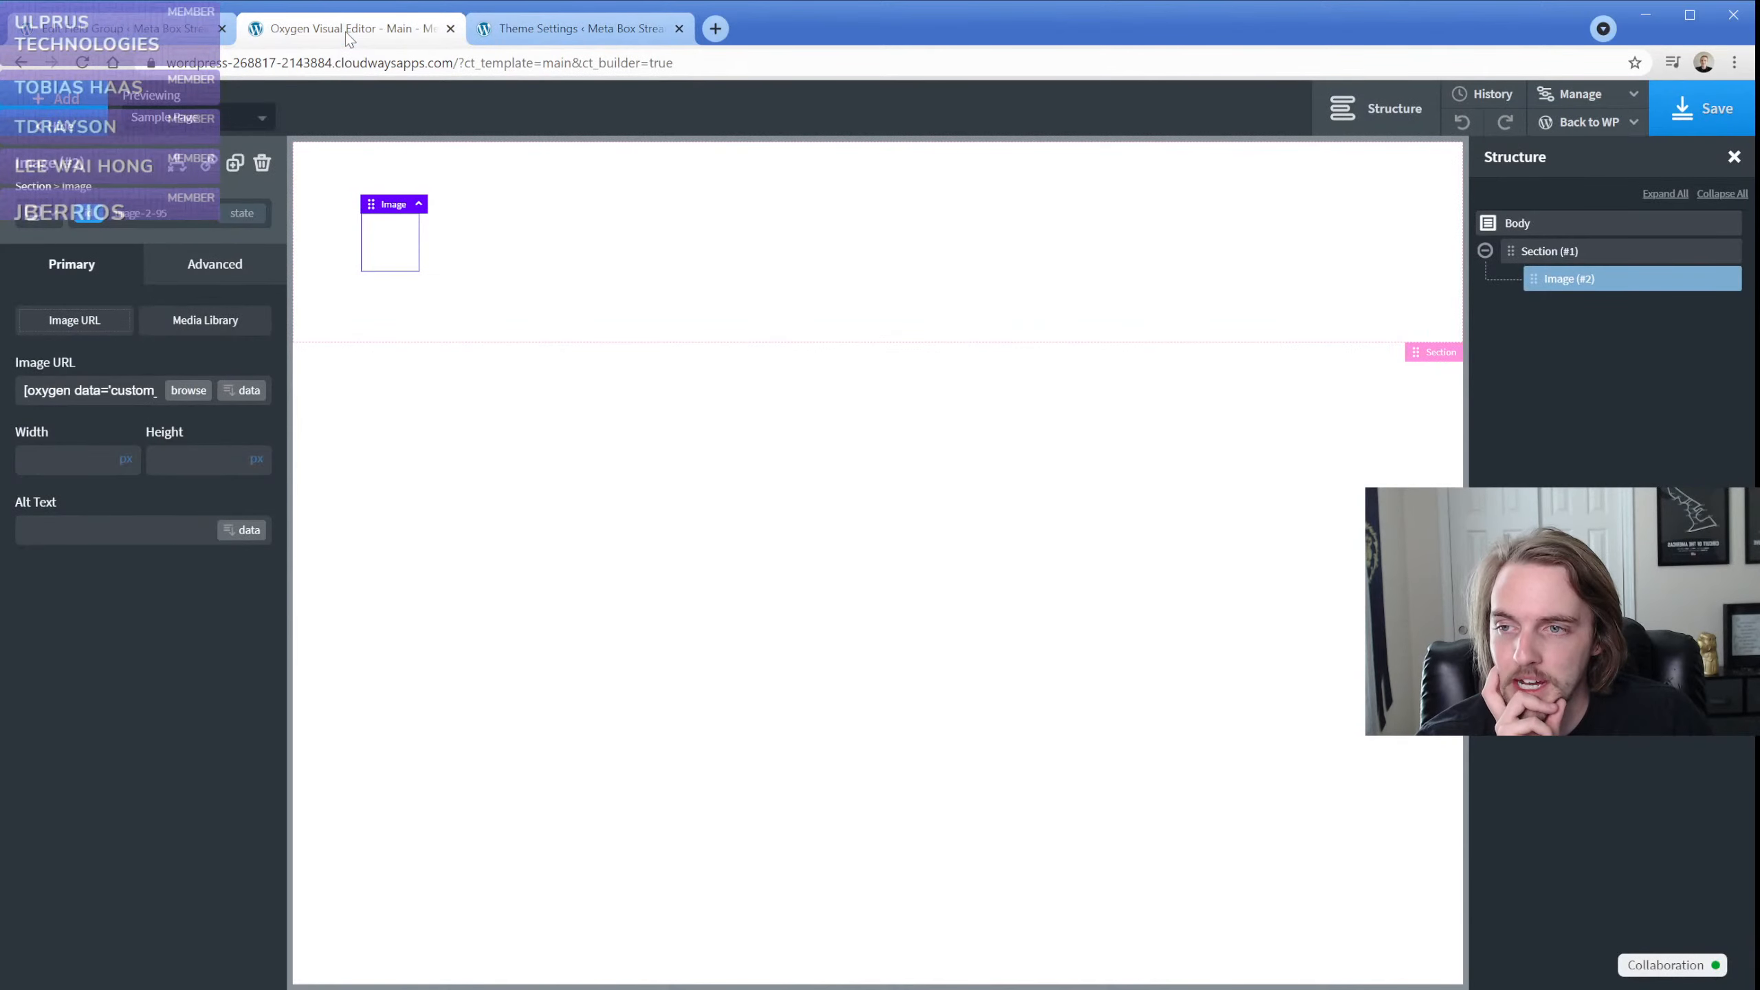
left_click(82, 64)
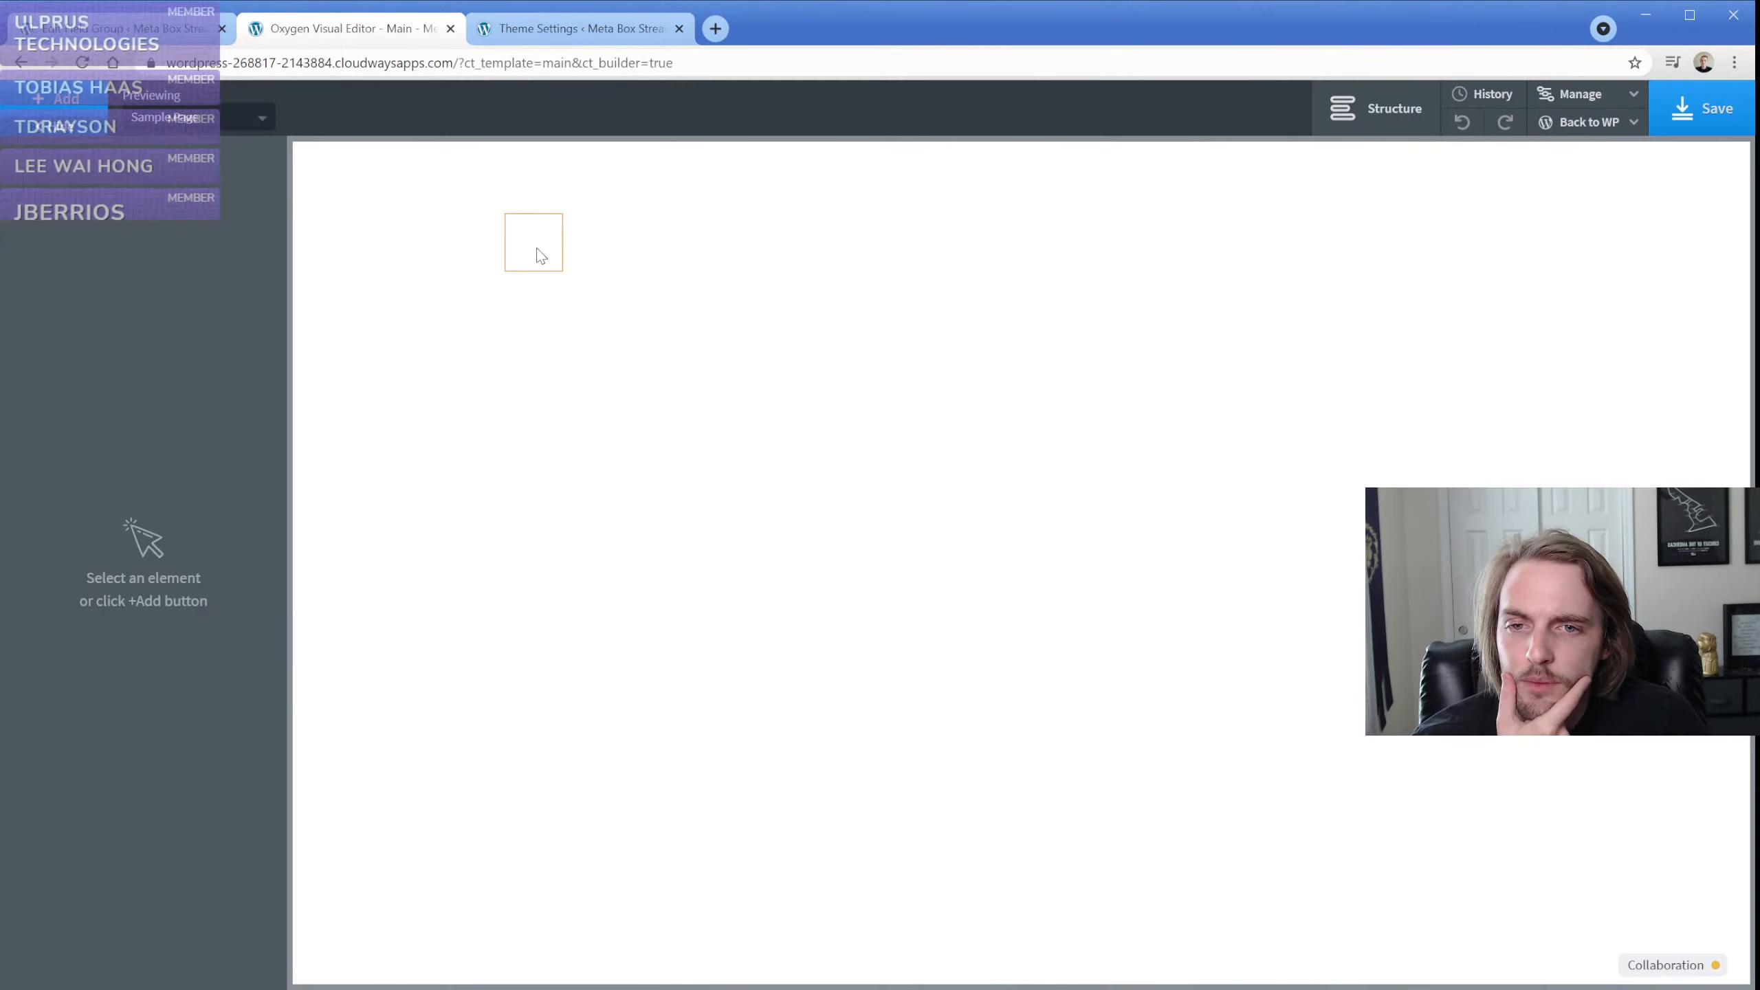
left_click(537, 250)
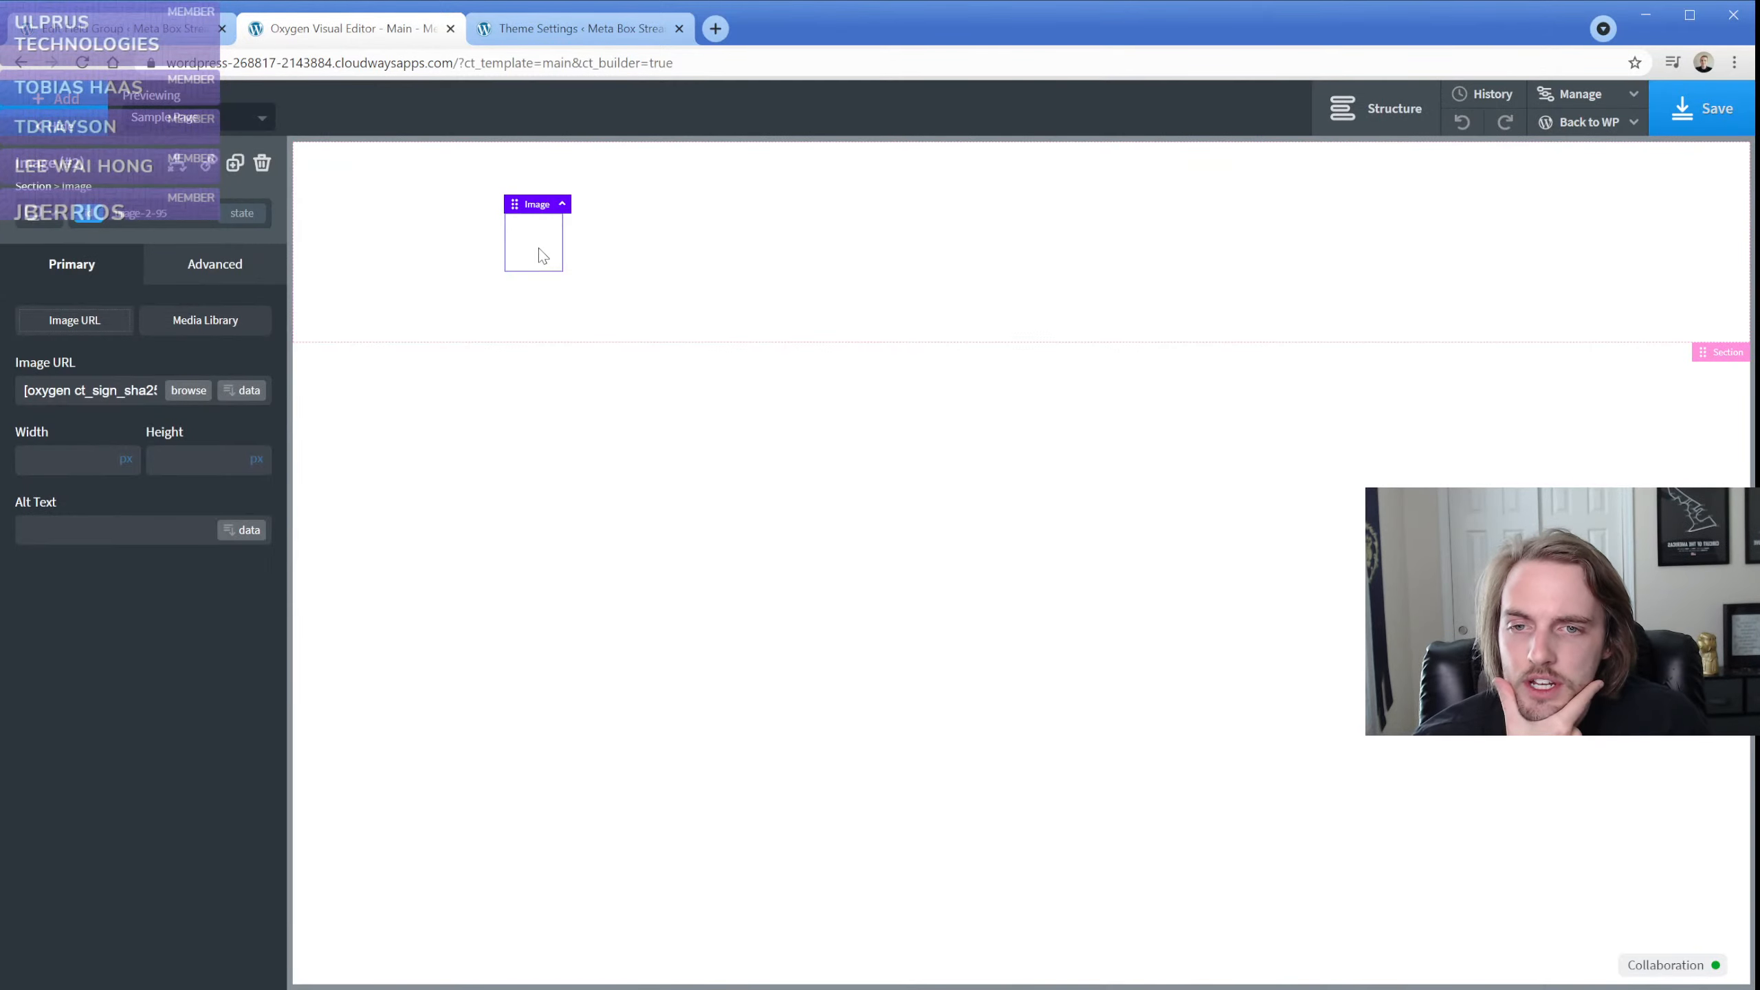
left_click(243, 391)
left_click(641, 325)
left_click(746, 340)
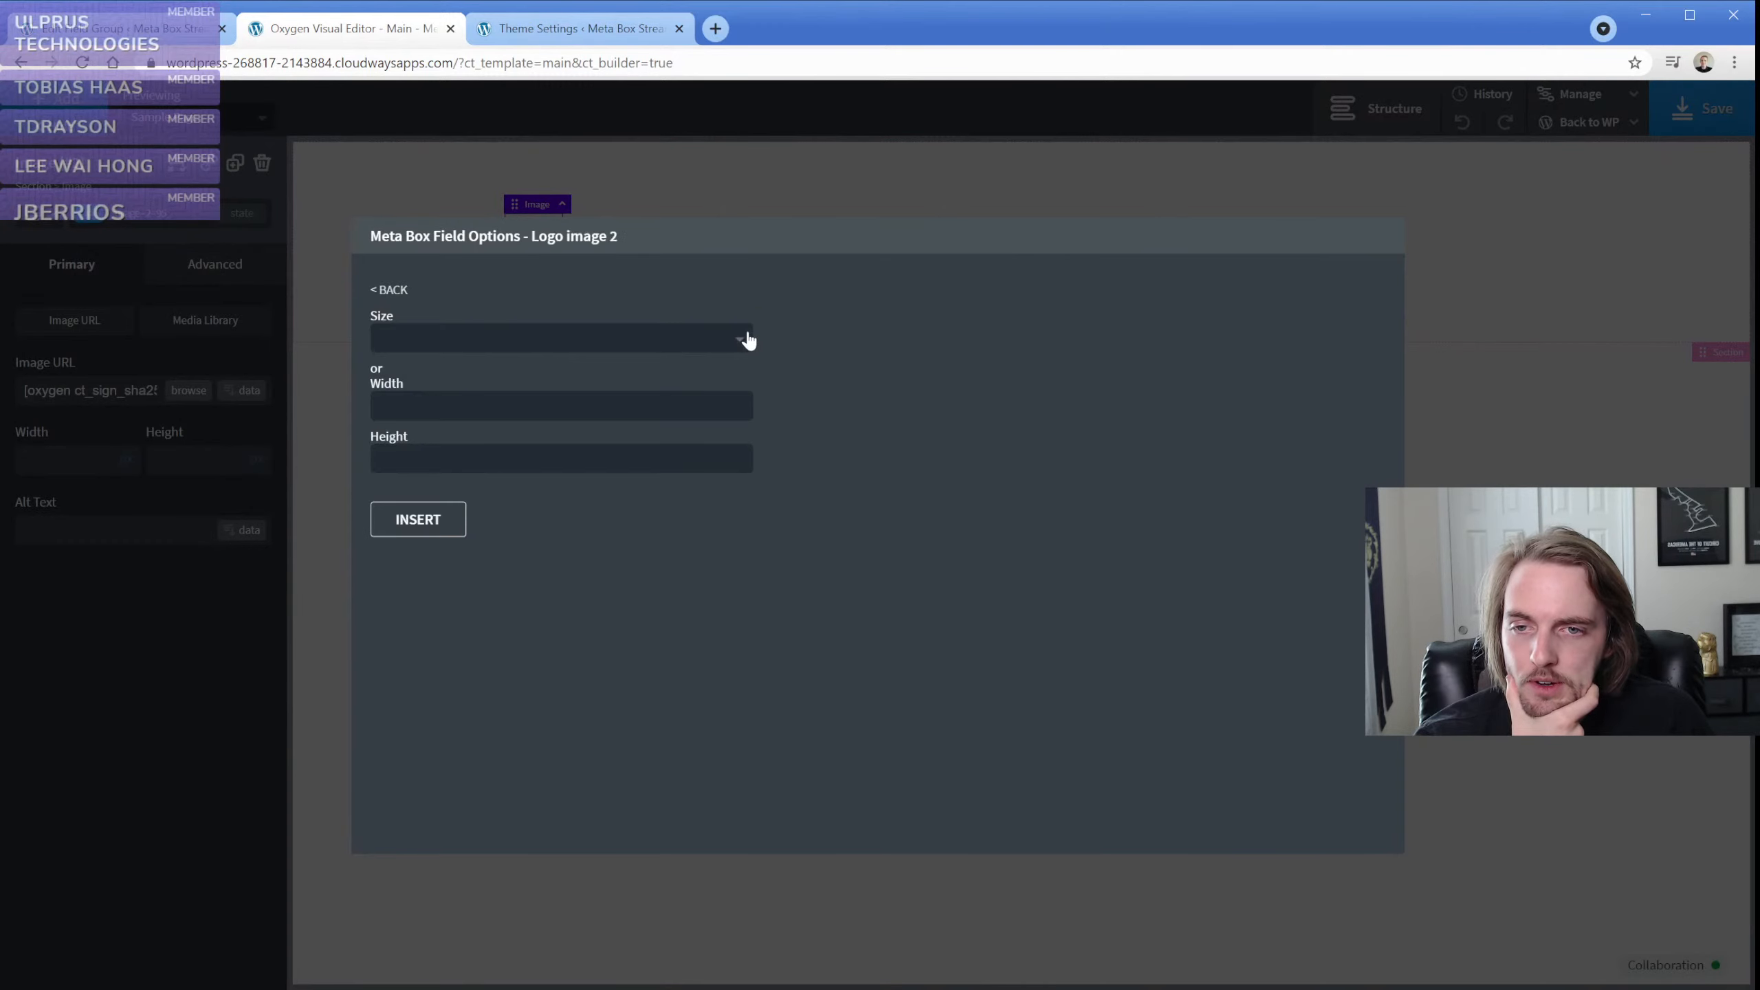
left_click(438, 516)
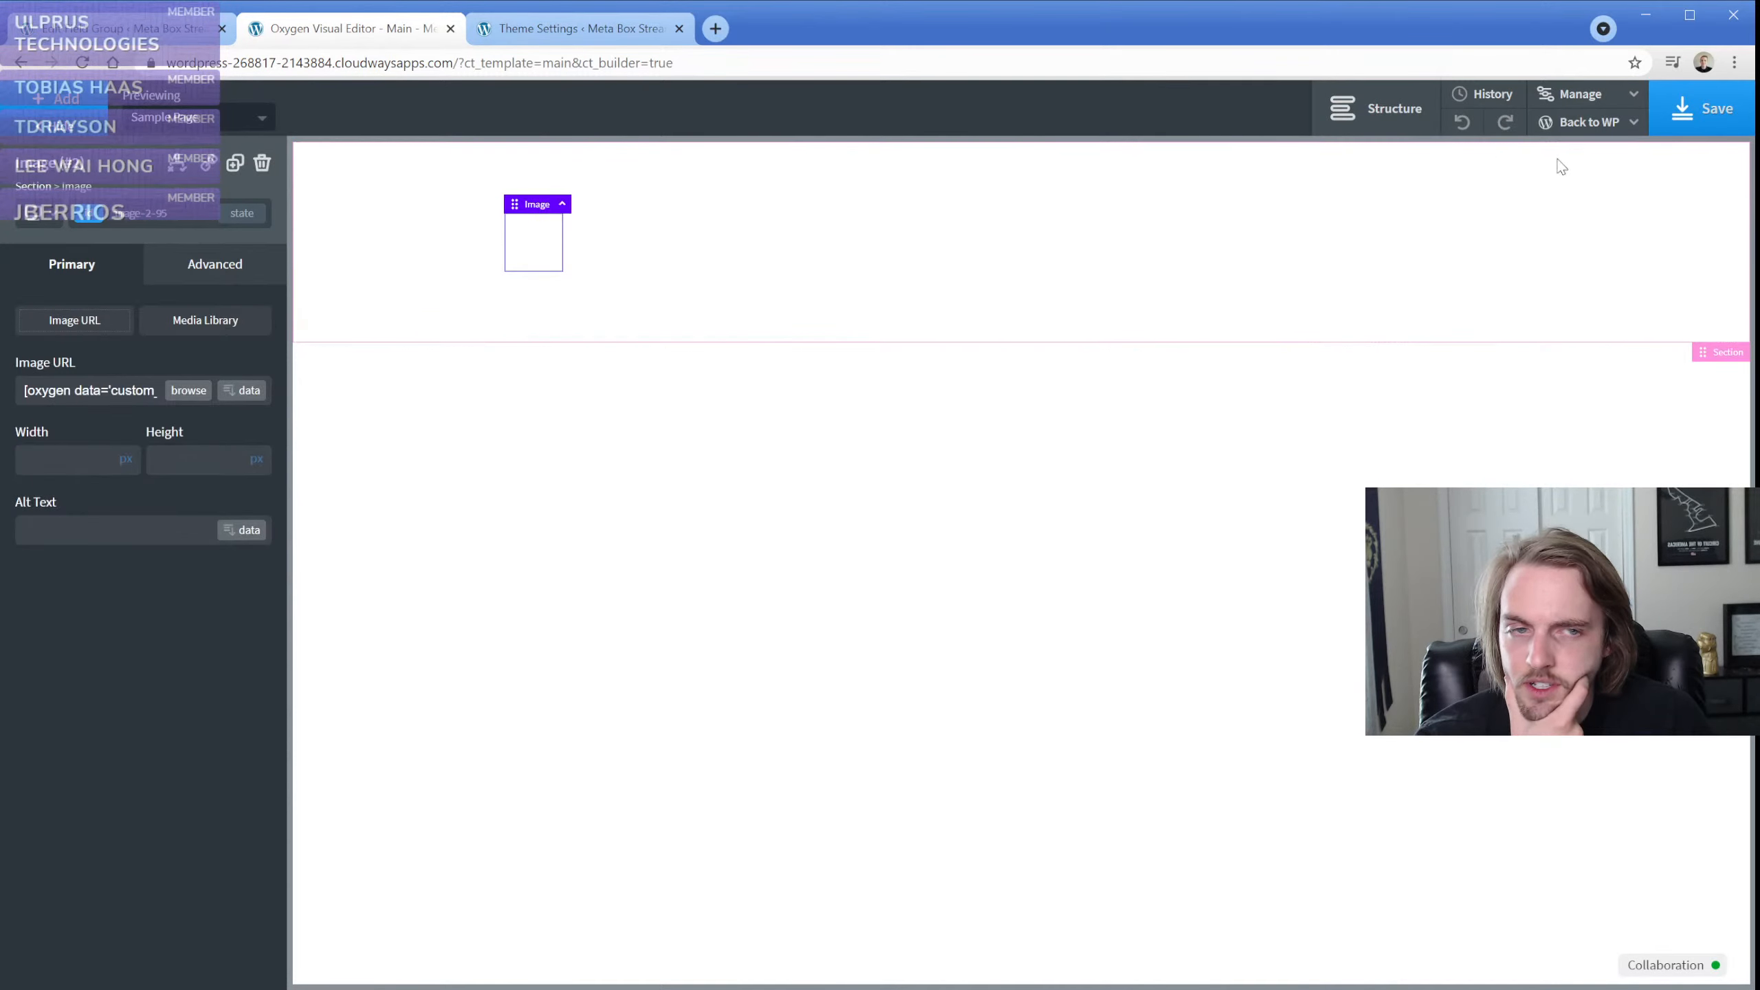
left_click(1701, 125)
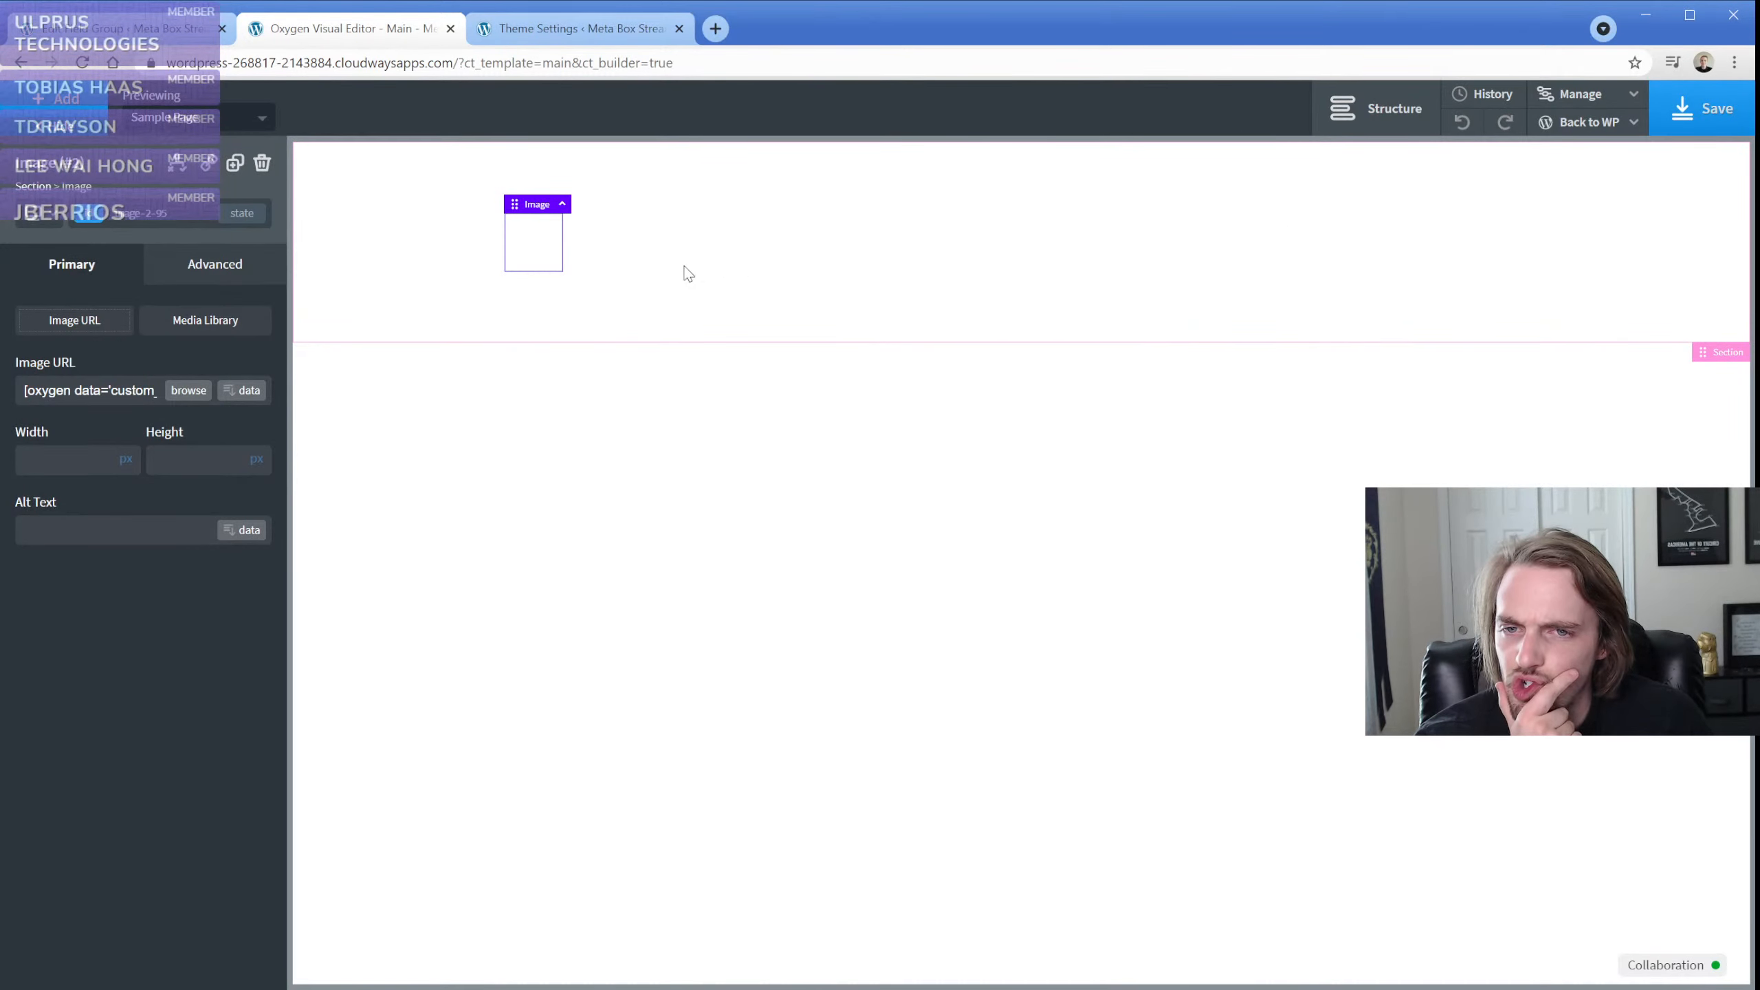
Set the image's URL to the Logo image 2 Meta Box field at Thumbnail size
left_click(250, 391)
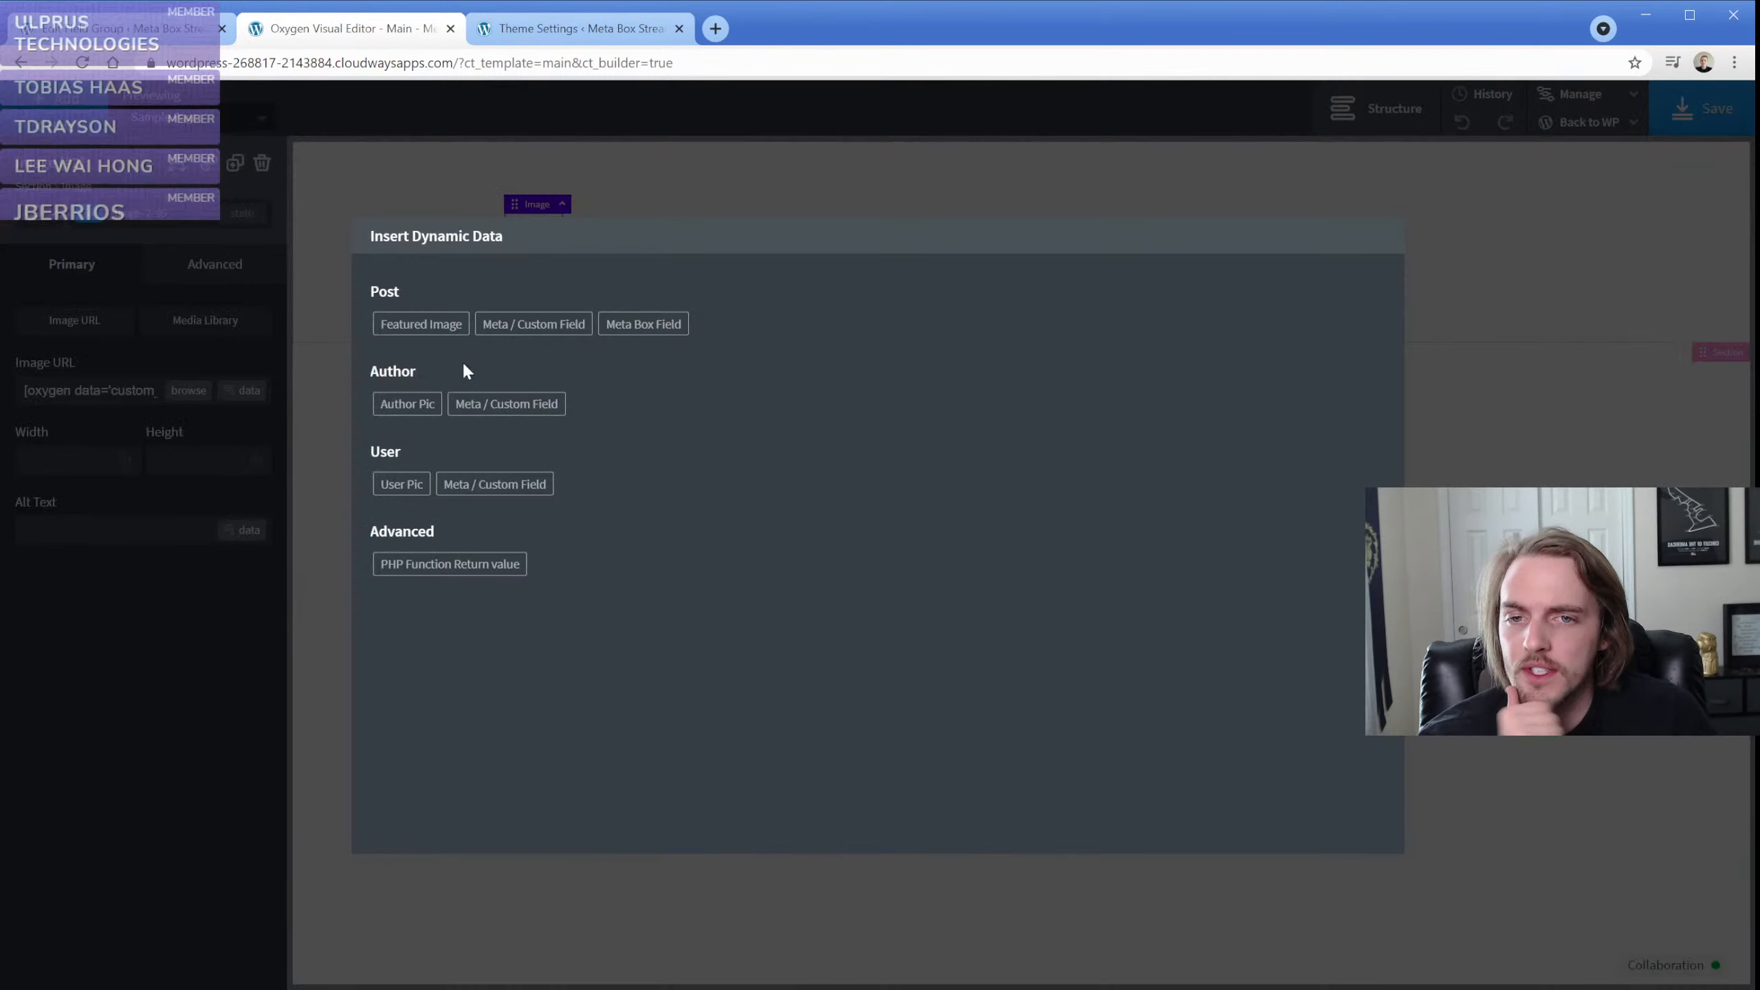
left_click(644, 330)
left_click(726, 340)
left_click(504, 341)
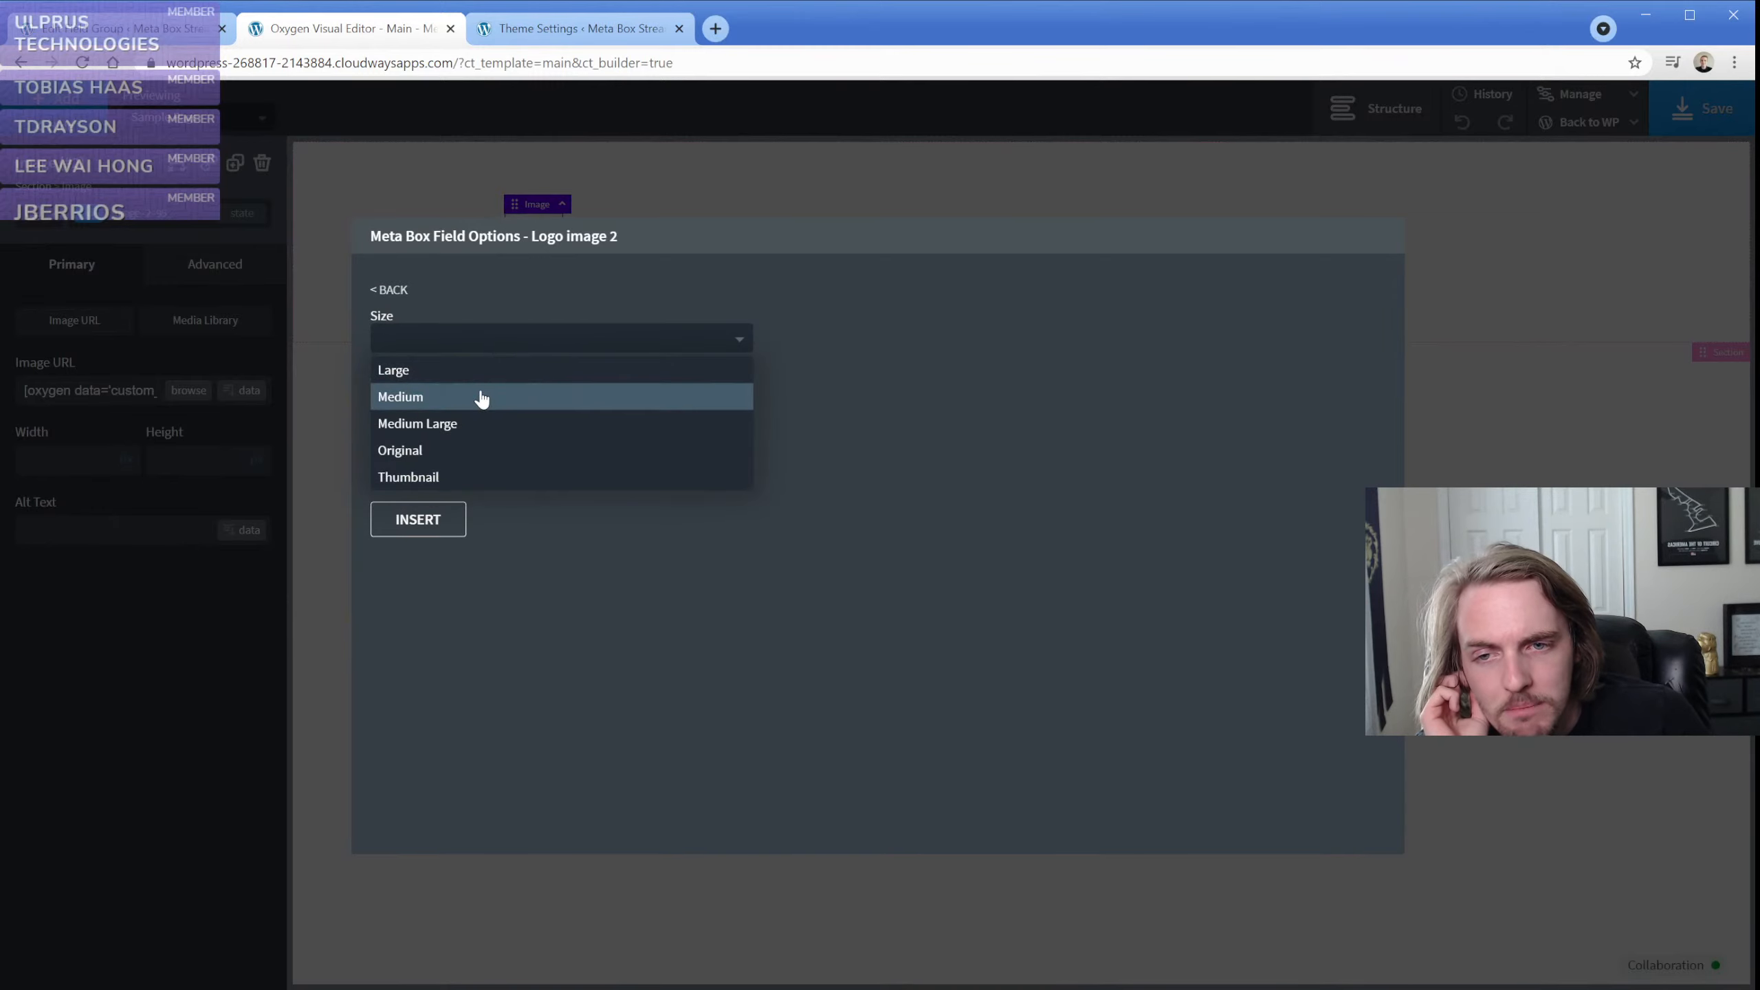
left_click(443, 478)
left_click(418, 520)
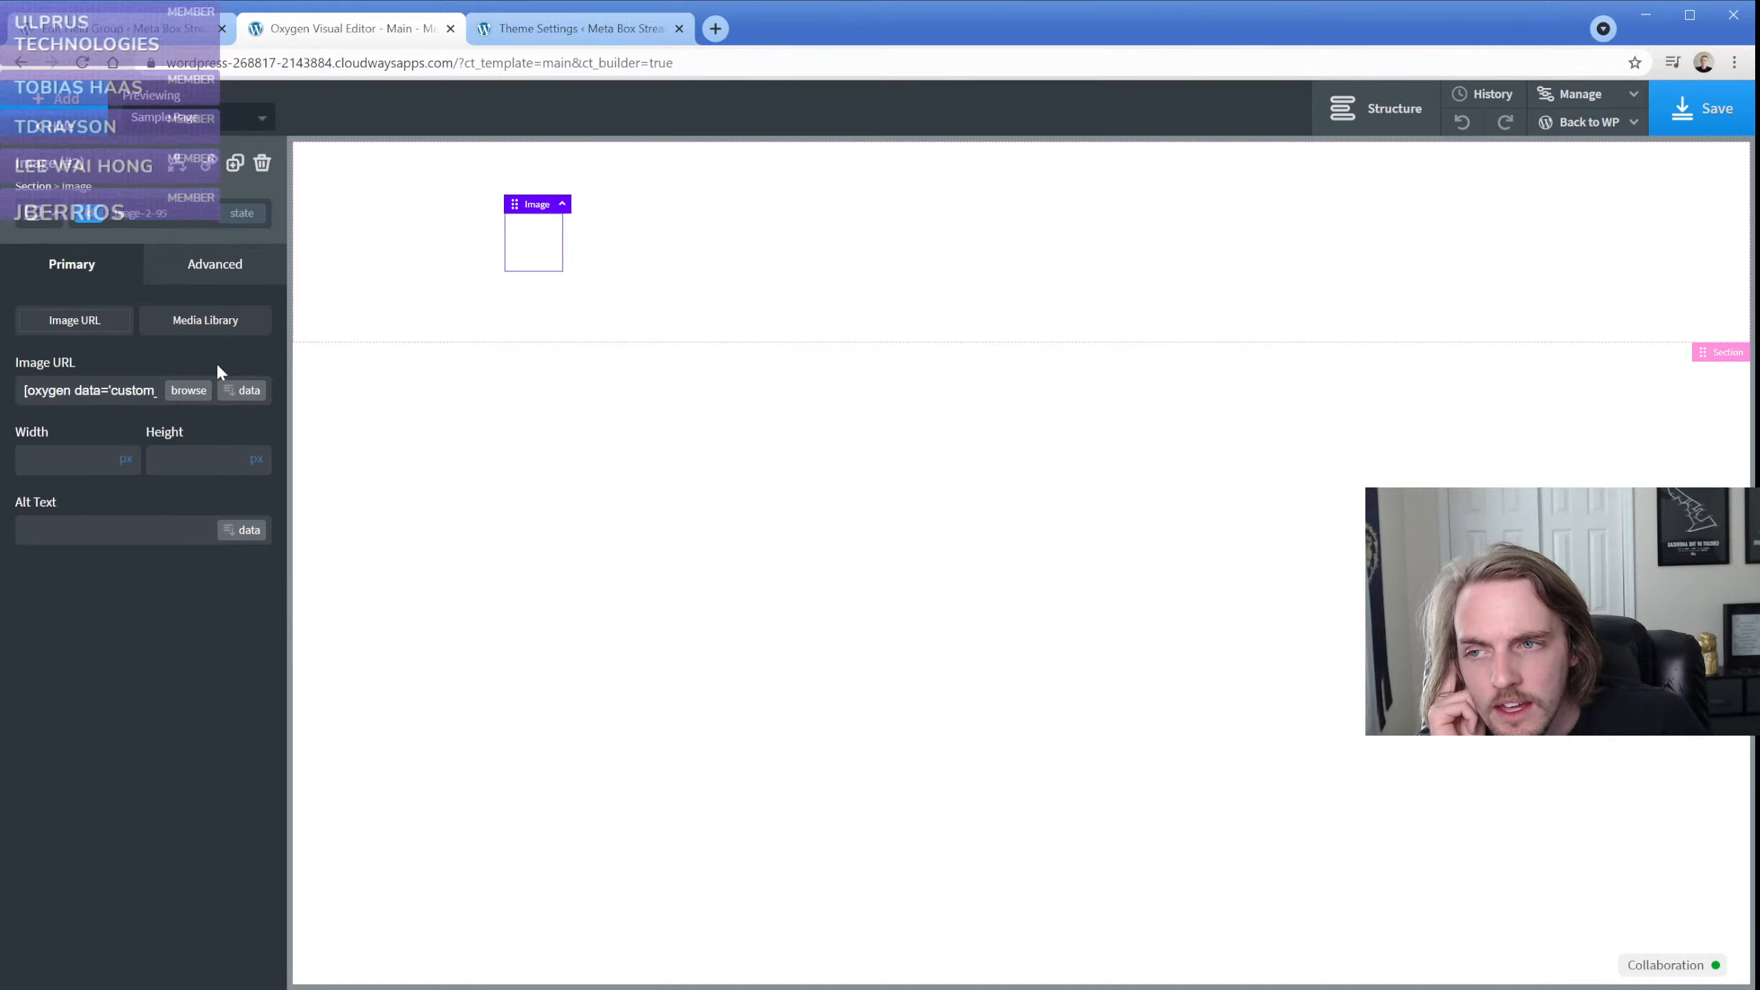
Reinsert the Logo image 2 Meta Box field as the image's URL, using the Medium Large size
left_click(254, 394)
left_click(652, 324)
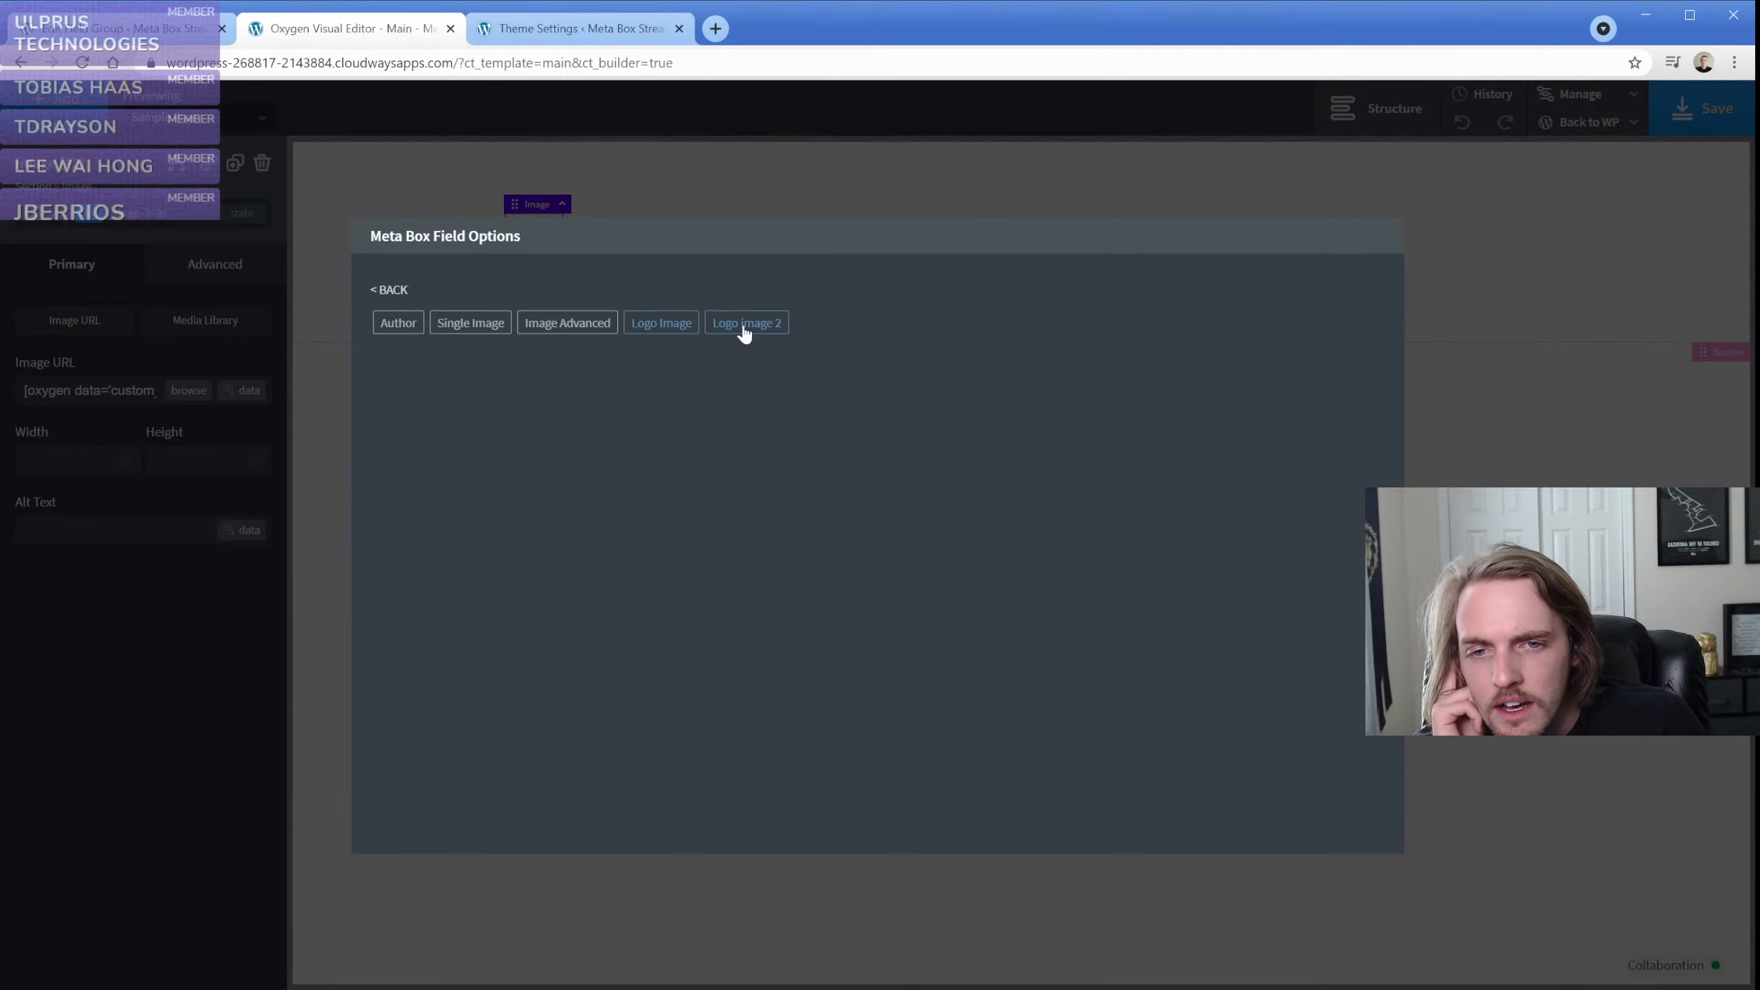
left_click(748, 330)
left_click(550, 349)
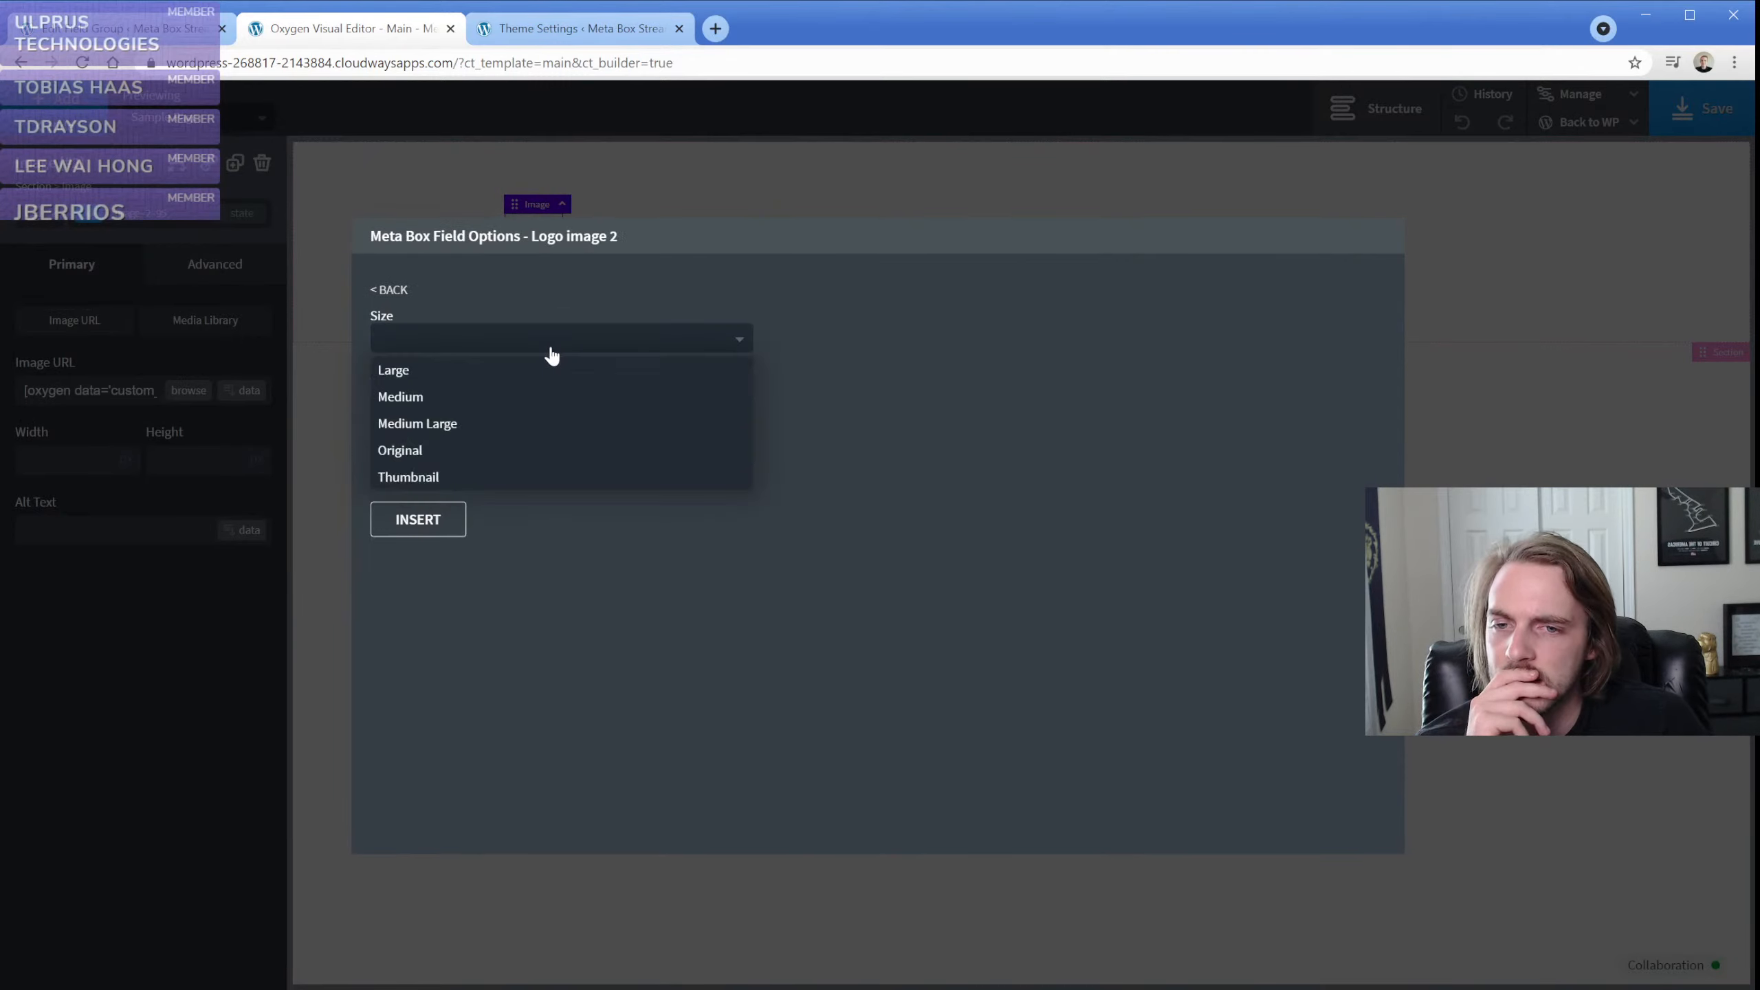
left_click(511, 418)
left_click(430, 402)
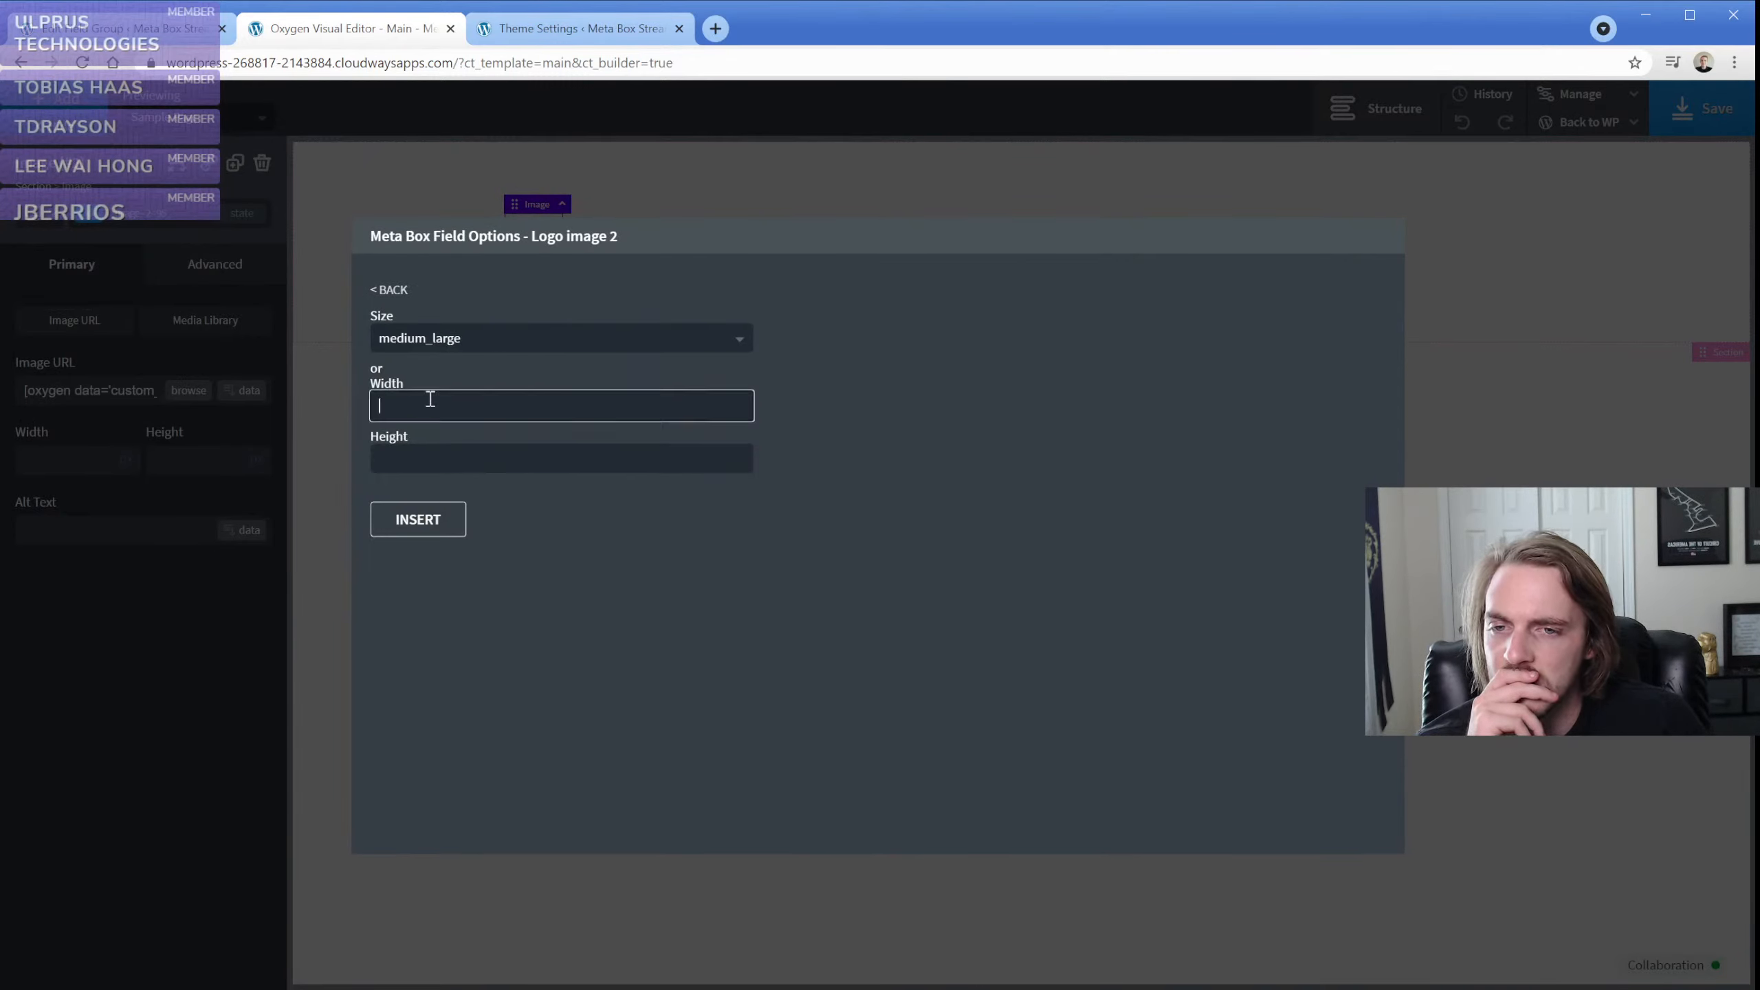
left_click(418, 520)
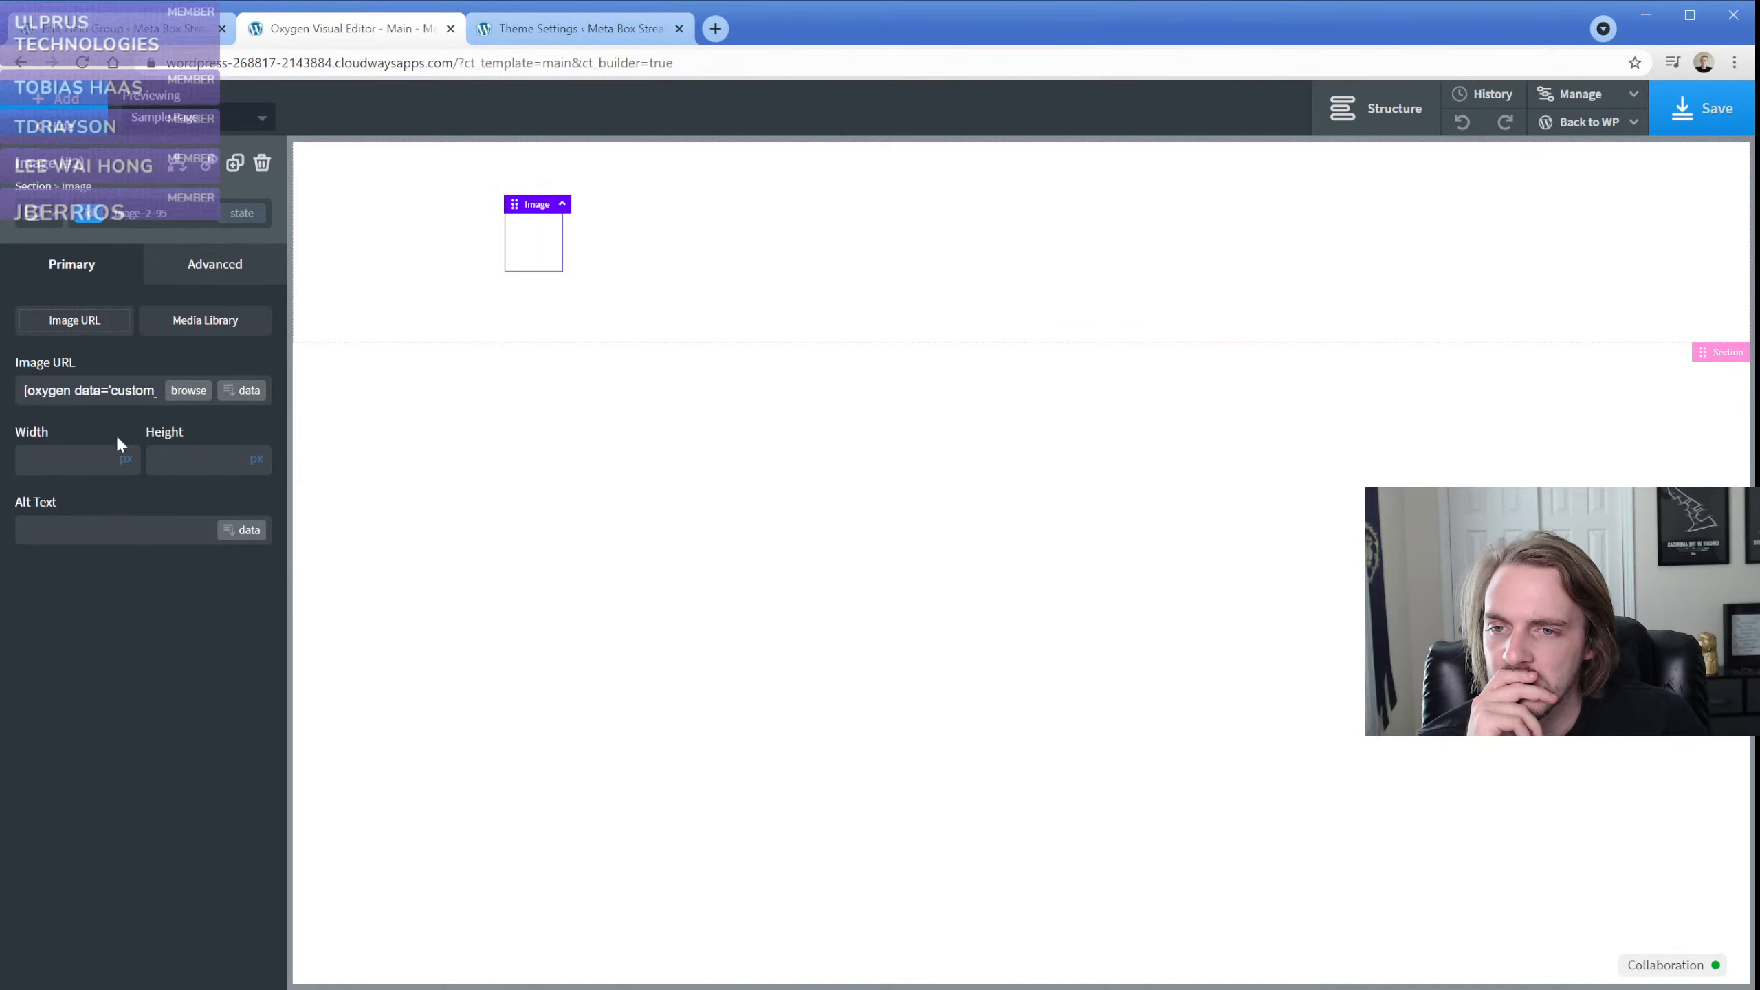
left_click(428, 307)
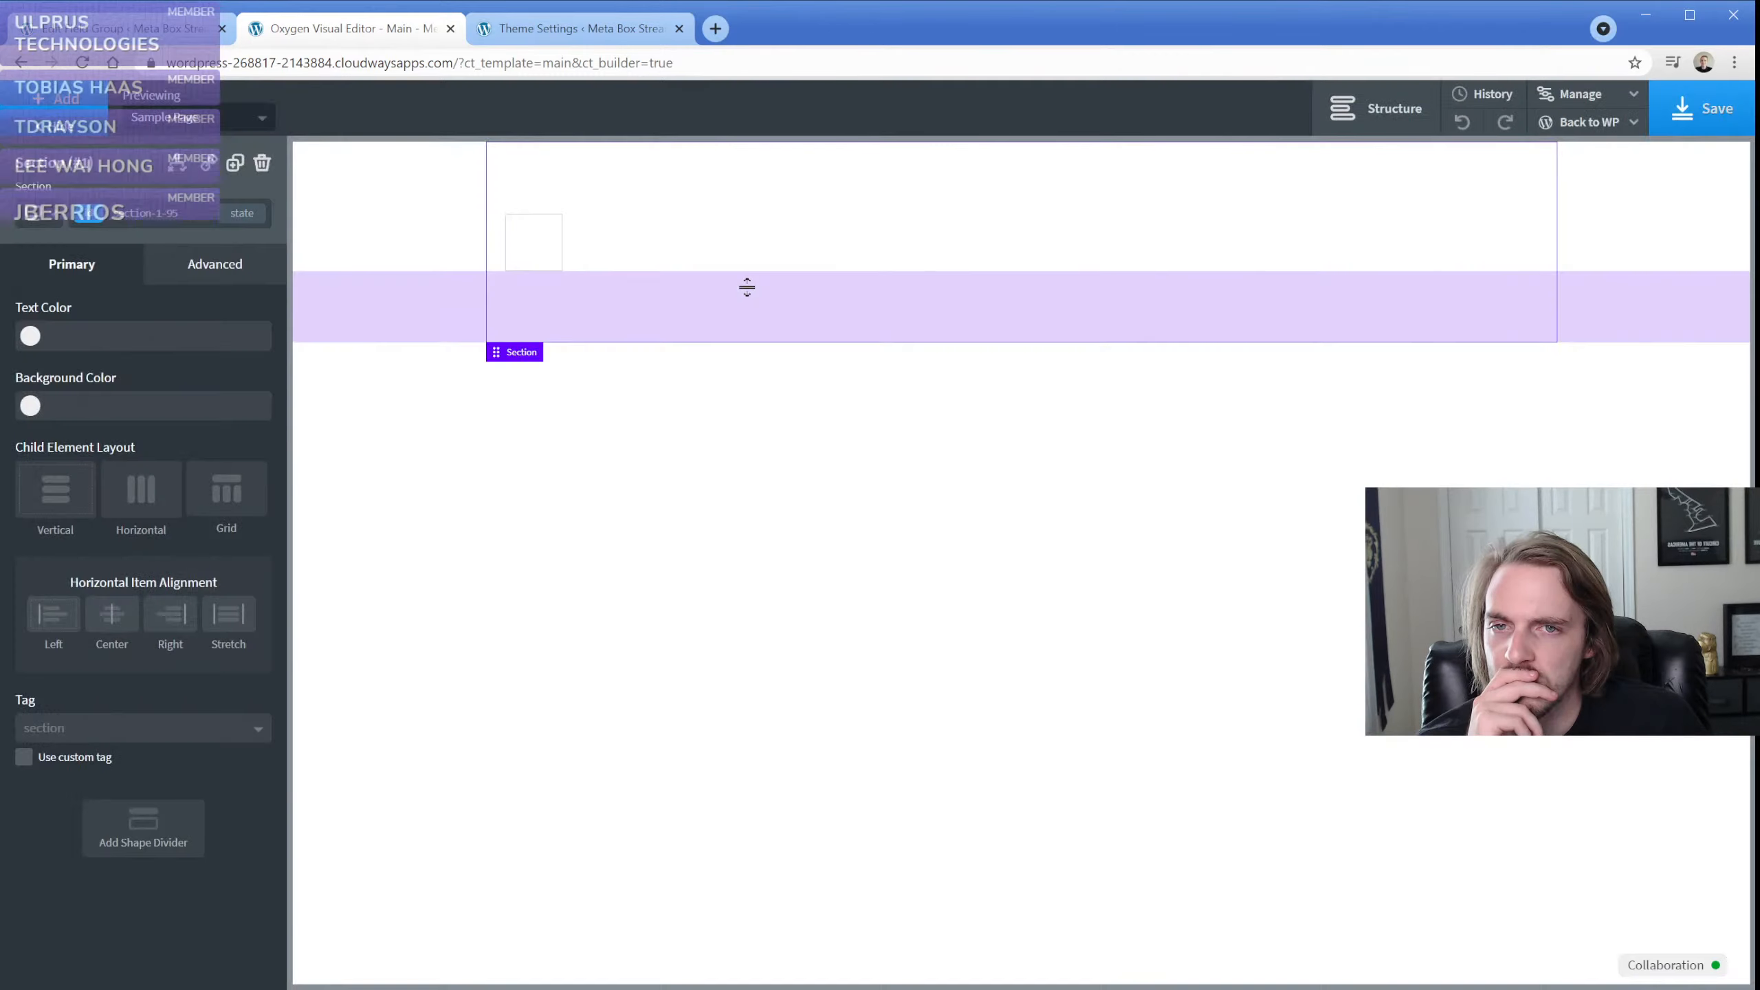
View the template's front end on the Sample Page in a new tab, close it and return to the Oxygen editor
left_click(1597, 131)
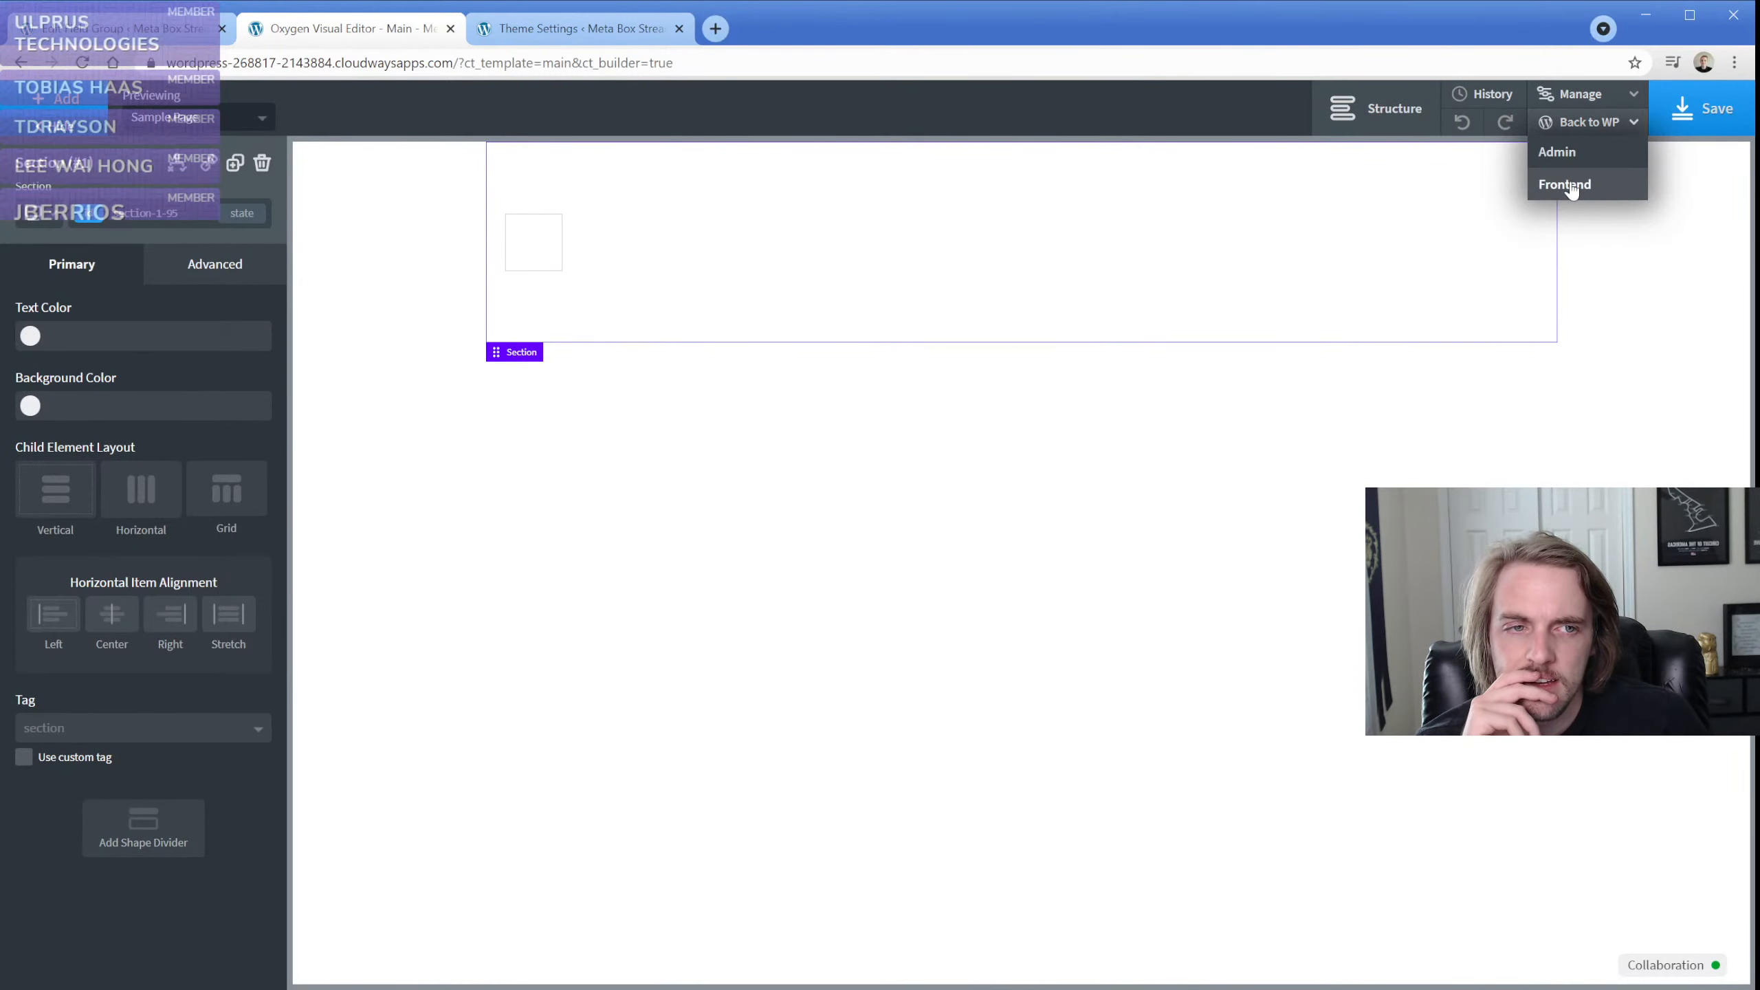
middle_click(1571, 185)
left_click(568, 36)
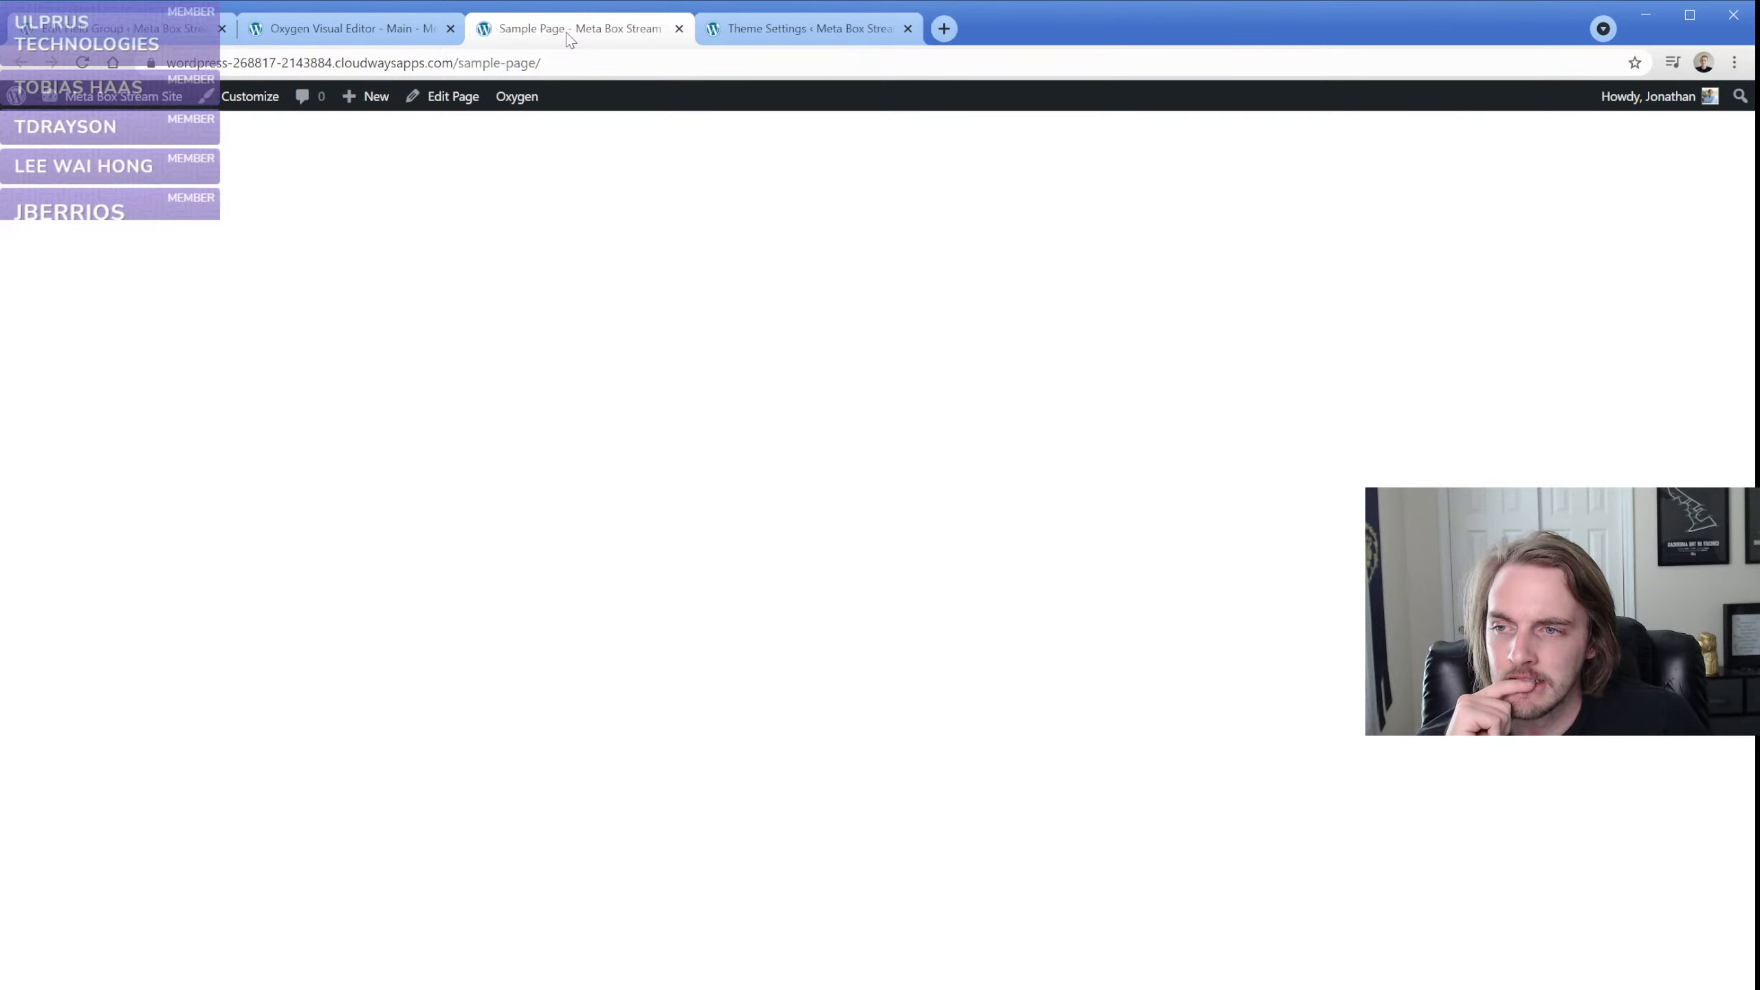
left_click(382, 32)
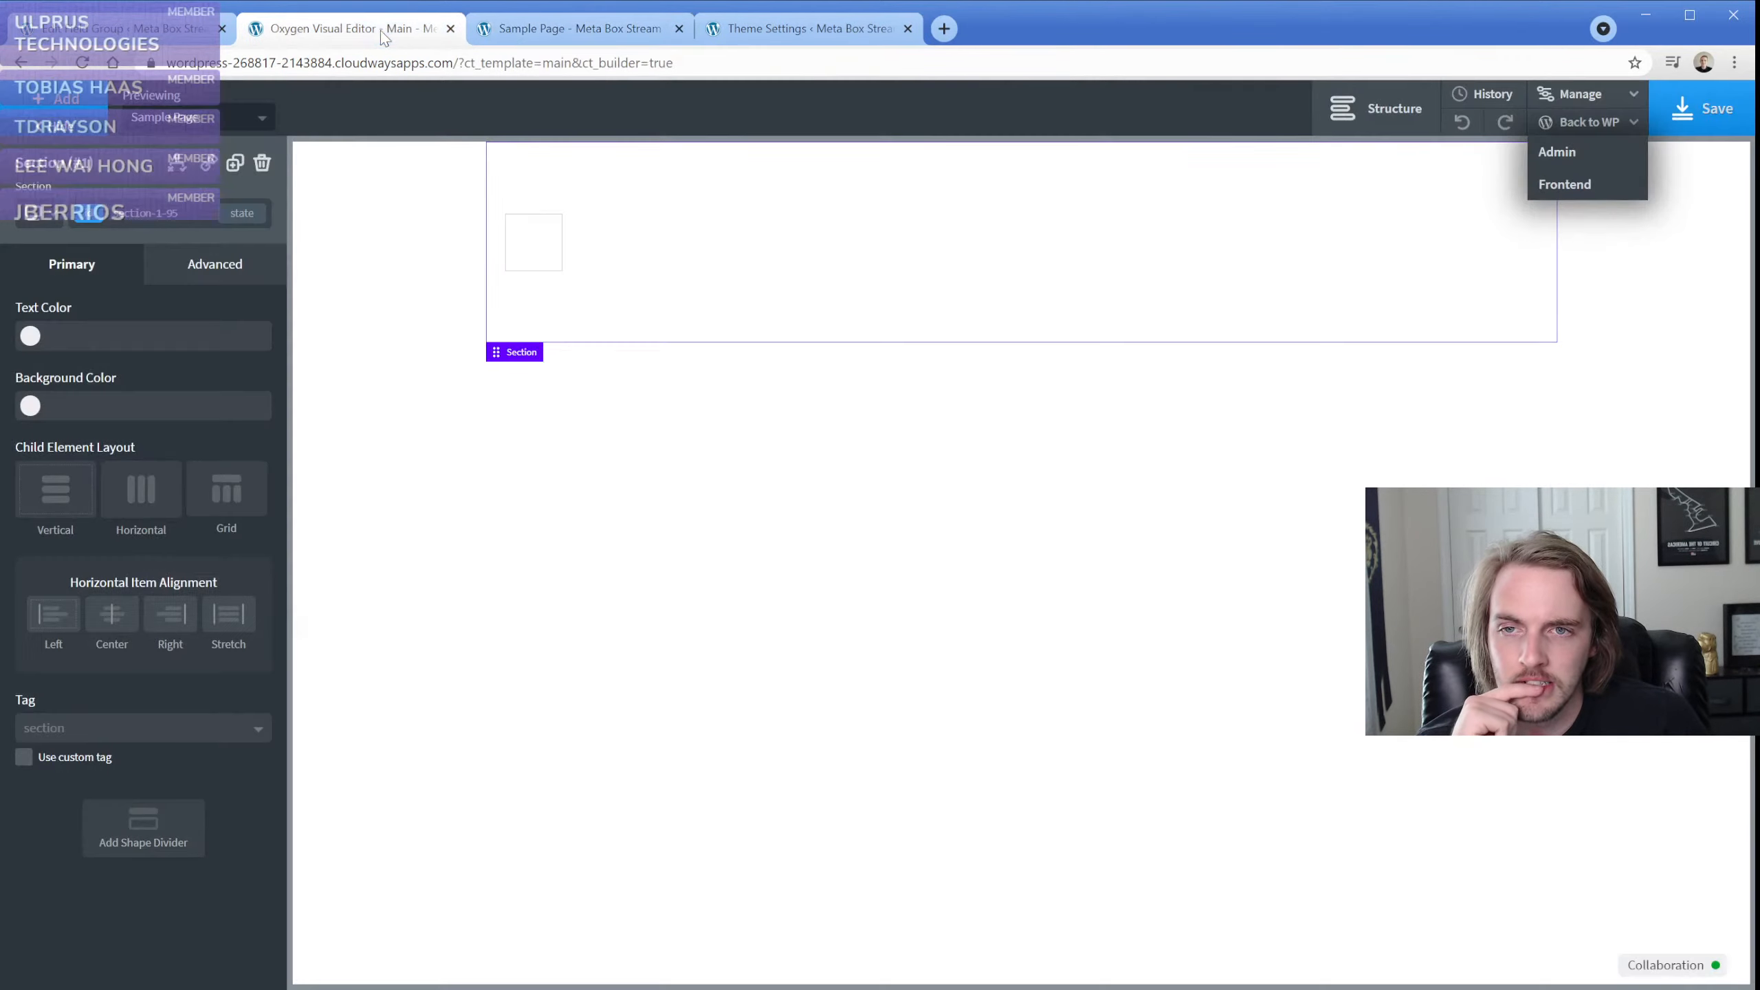
left_click(679, 29)
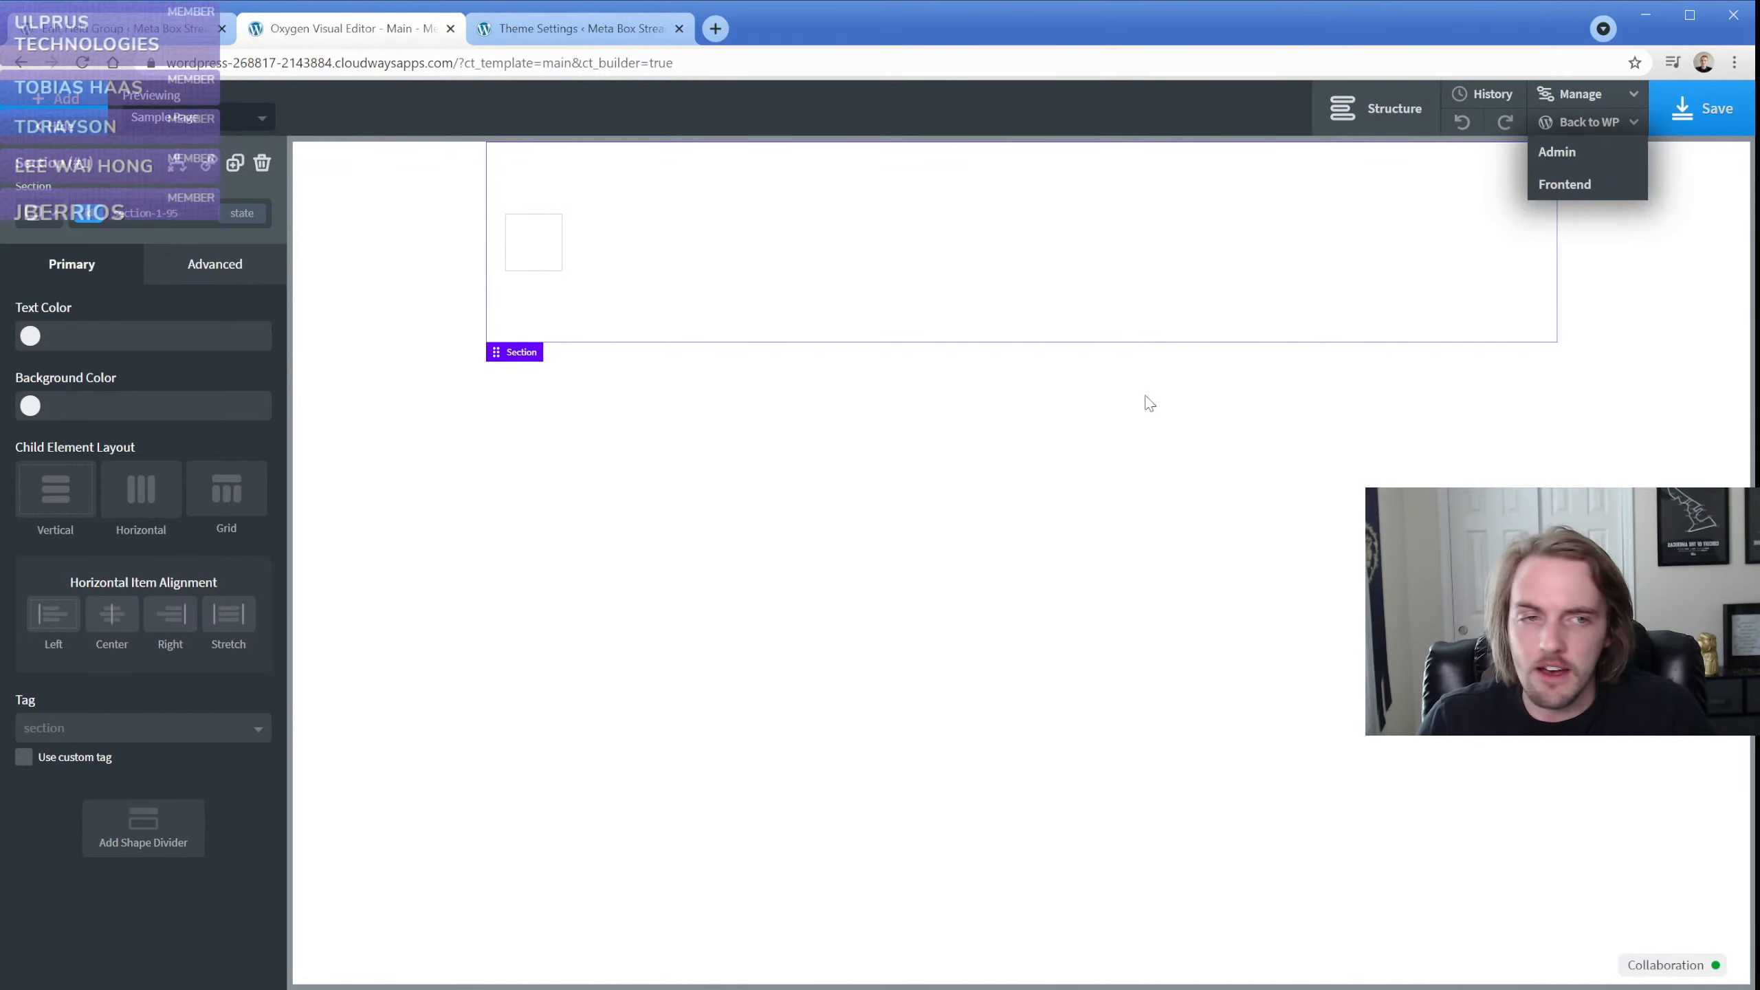
left_click(1596, 127)
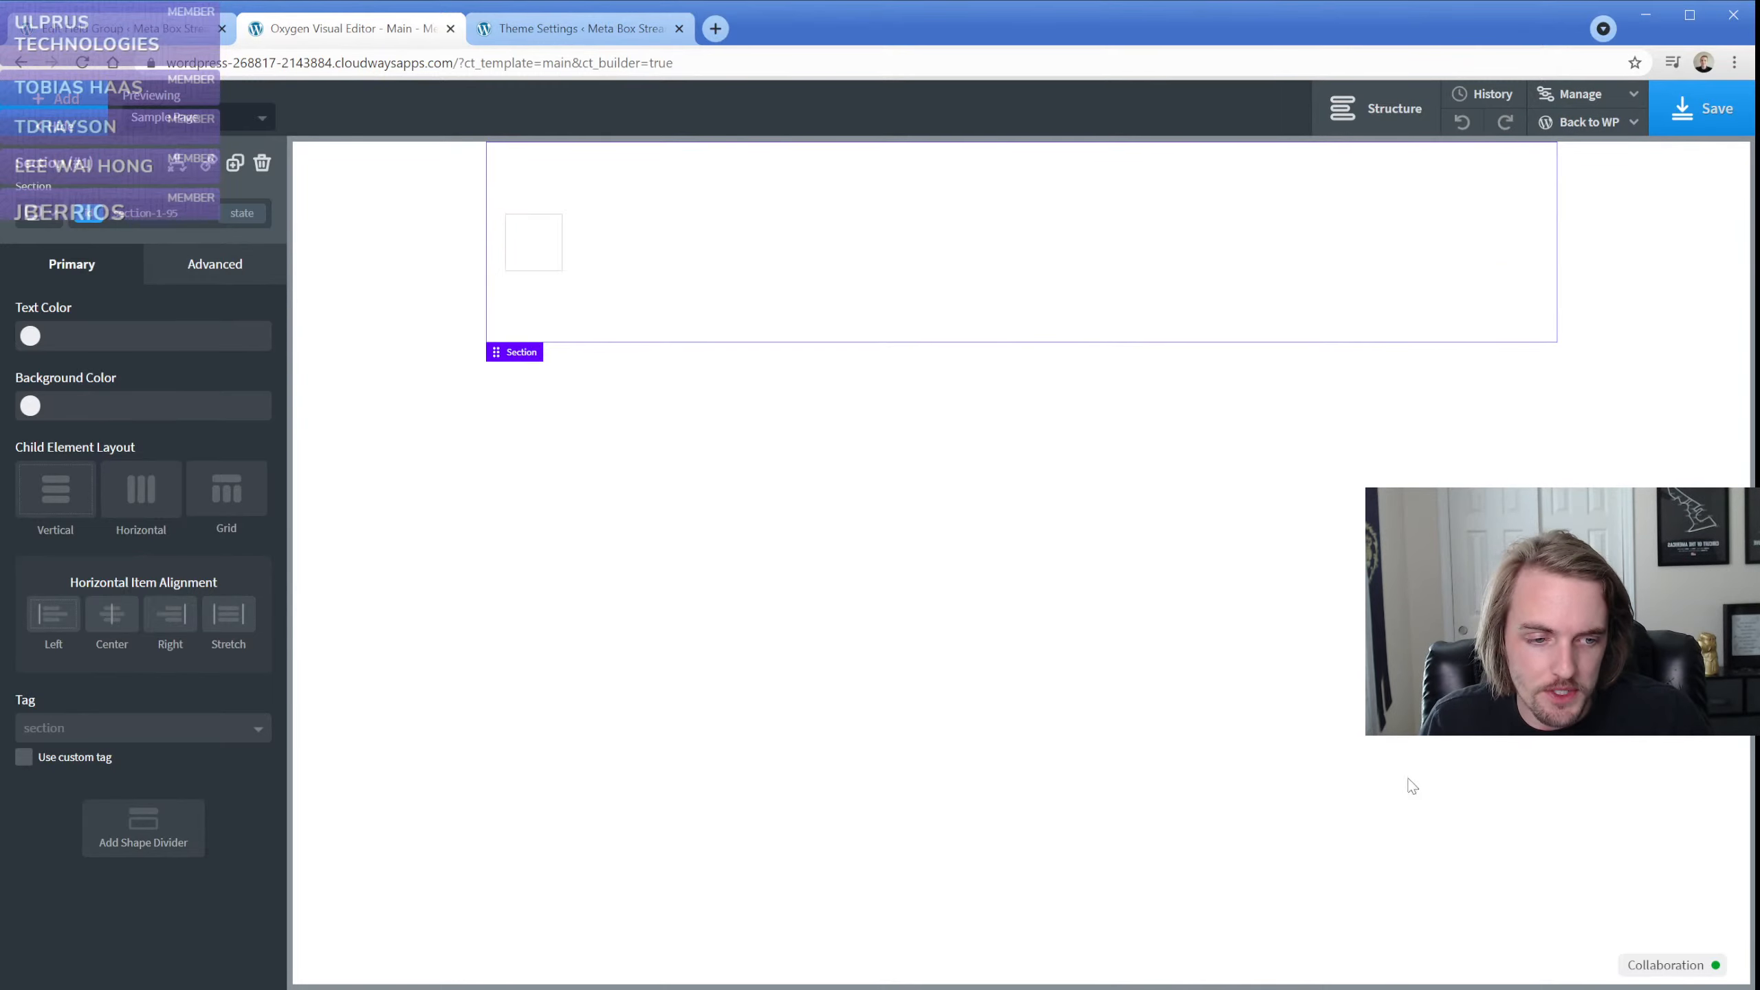
left_click(1667, 970)
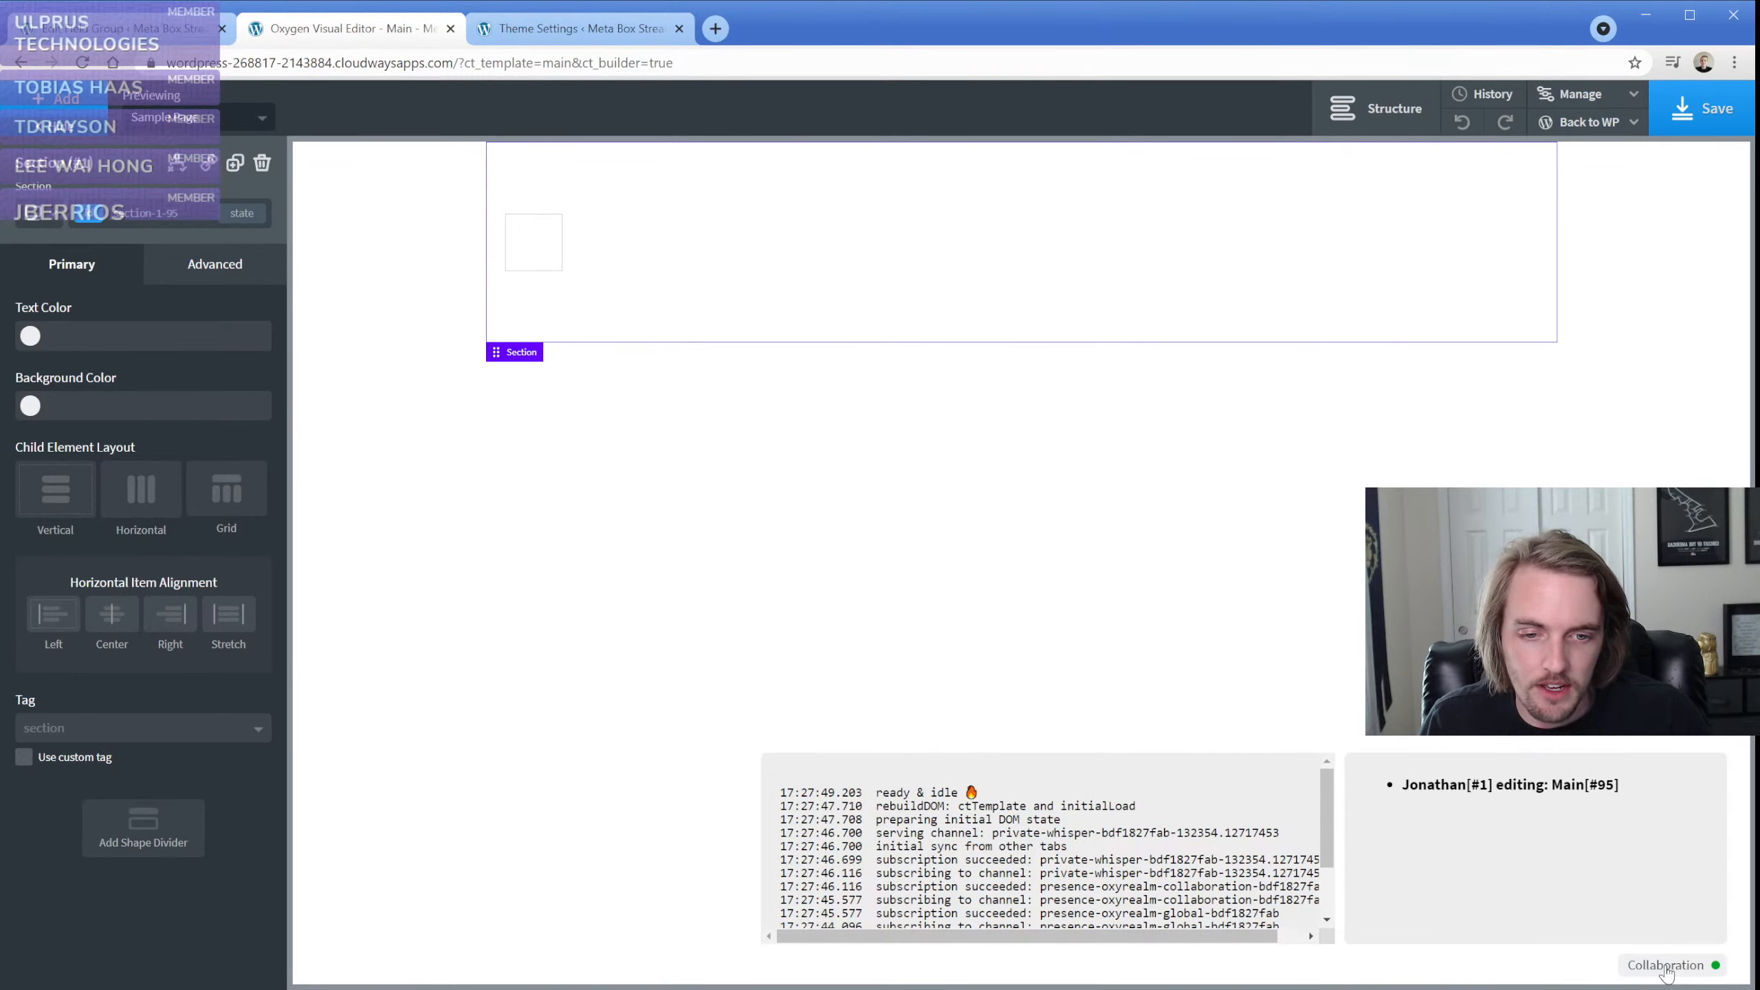
left_click(1667, 971)
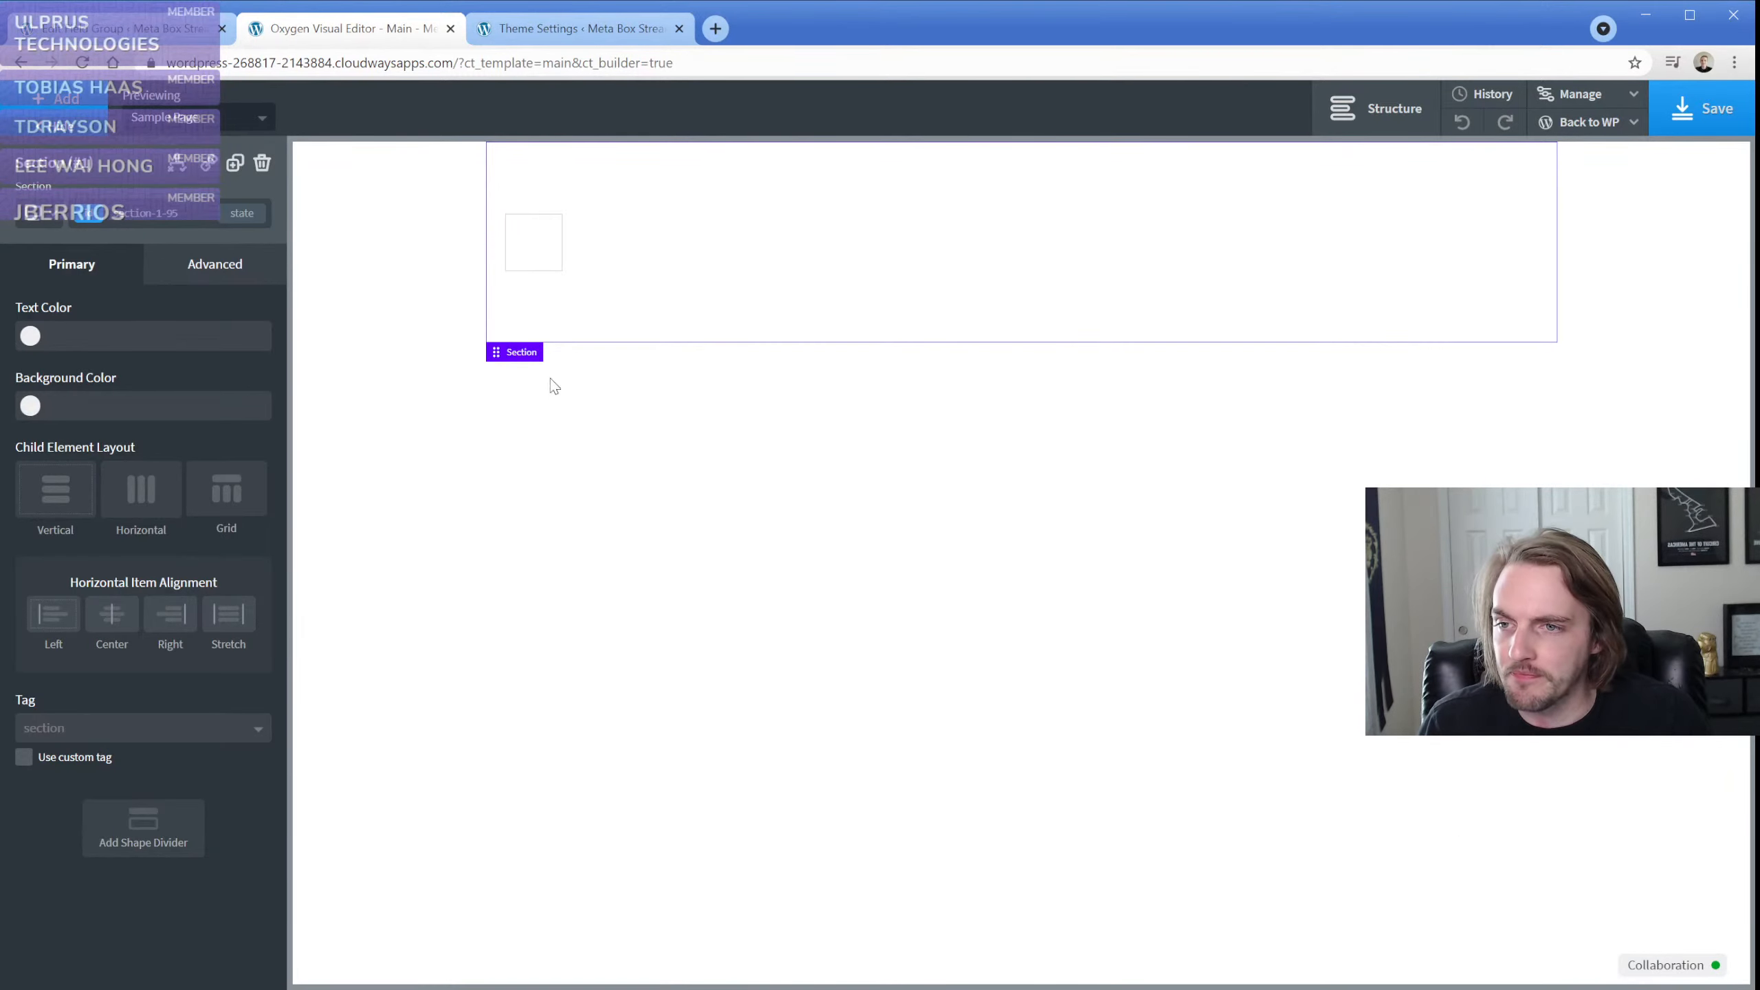
Delete the image from the section and add a Text element in its place
left_click(530, 249)
left_click(262, 163)
left_click(59, 99)
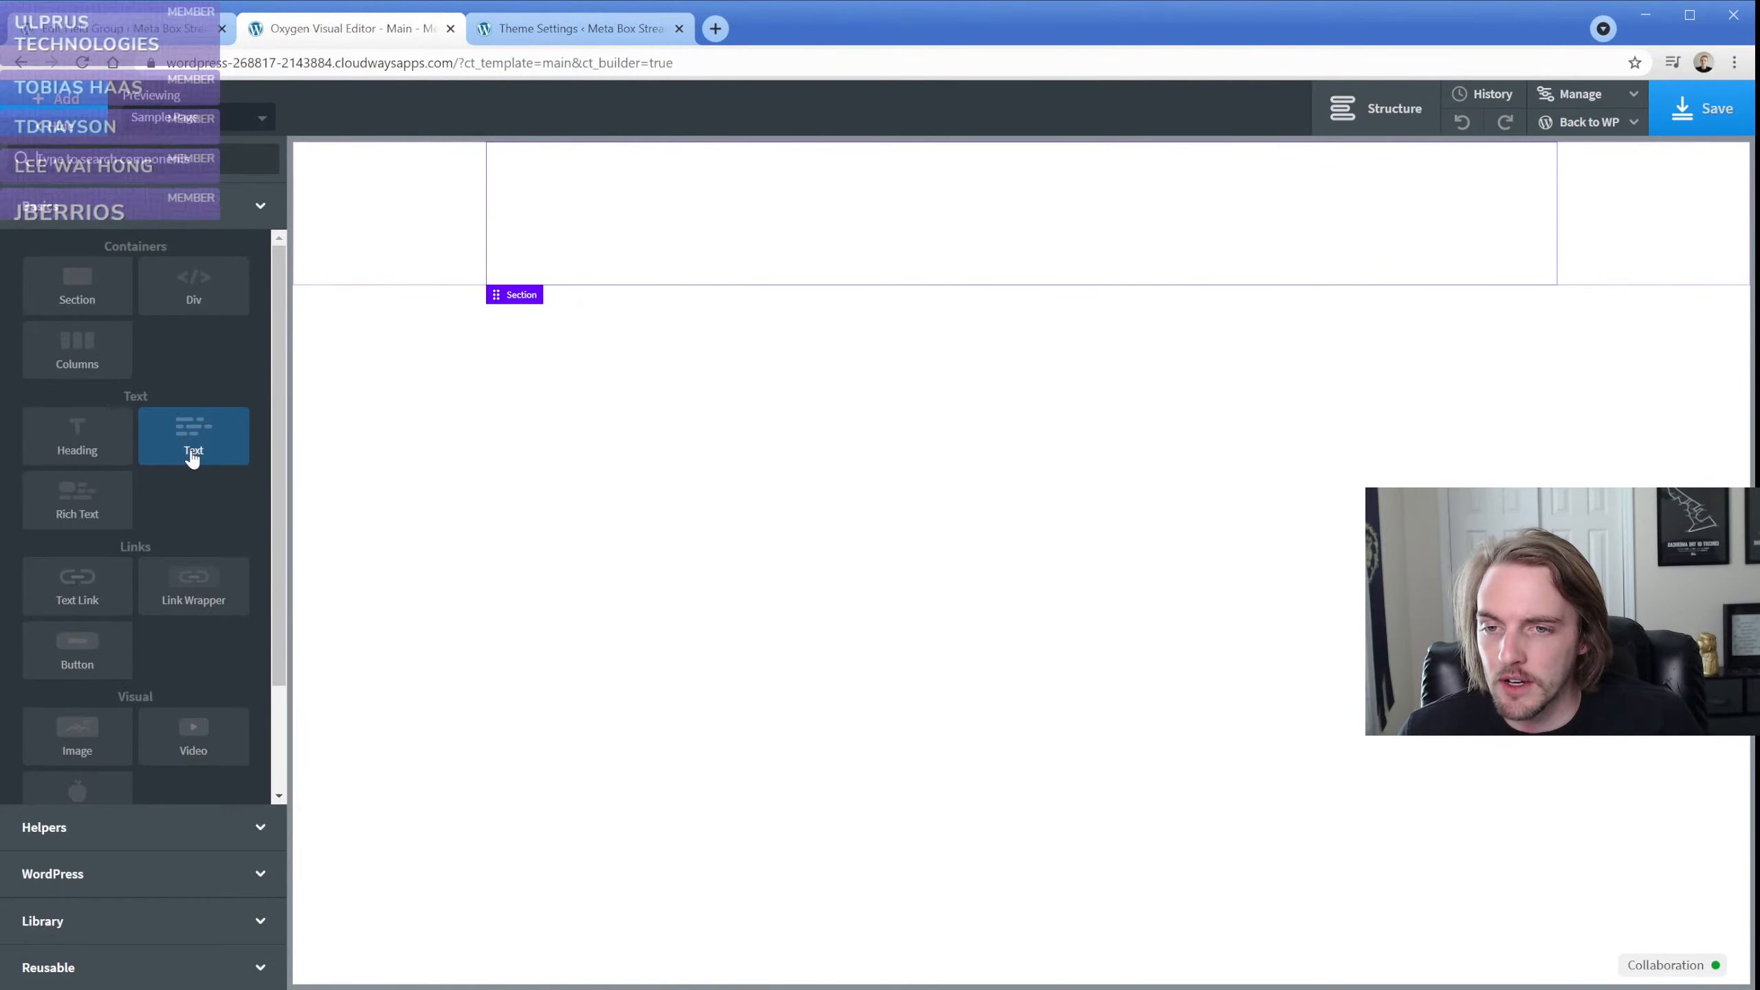
left_click(188, 455)
Replace the text's content with the Logo image 2 Meta Box field, inserted as an image element at medium size
double_click(590, 229)
left_click(1019, 109)
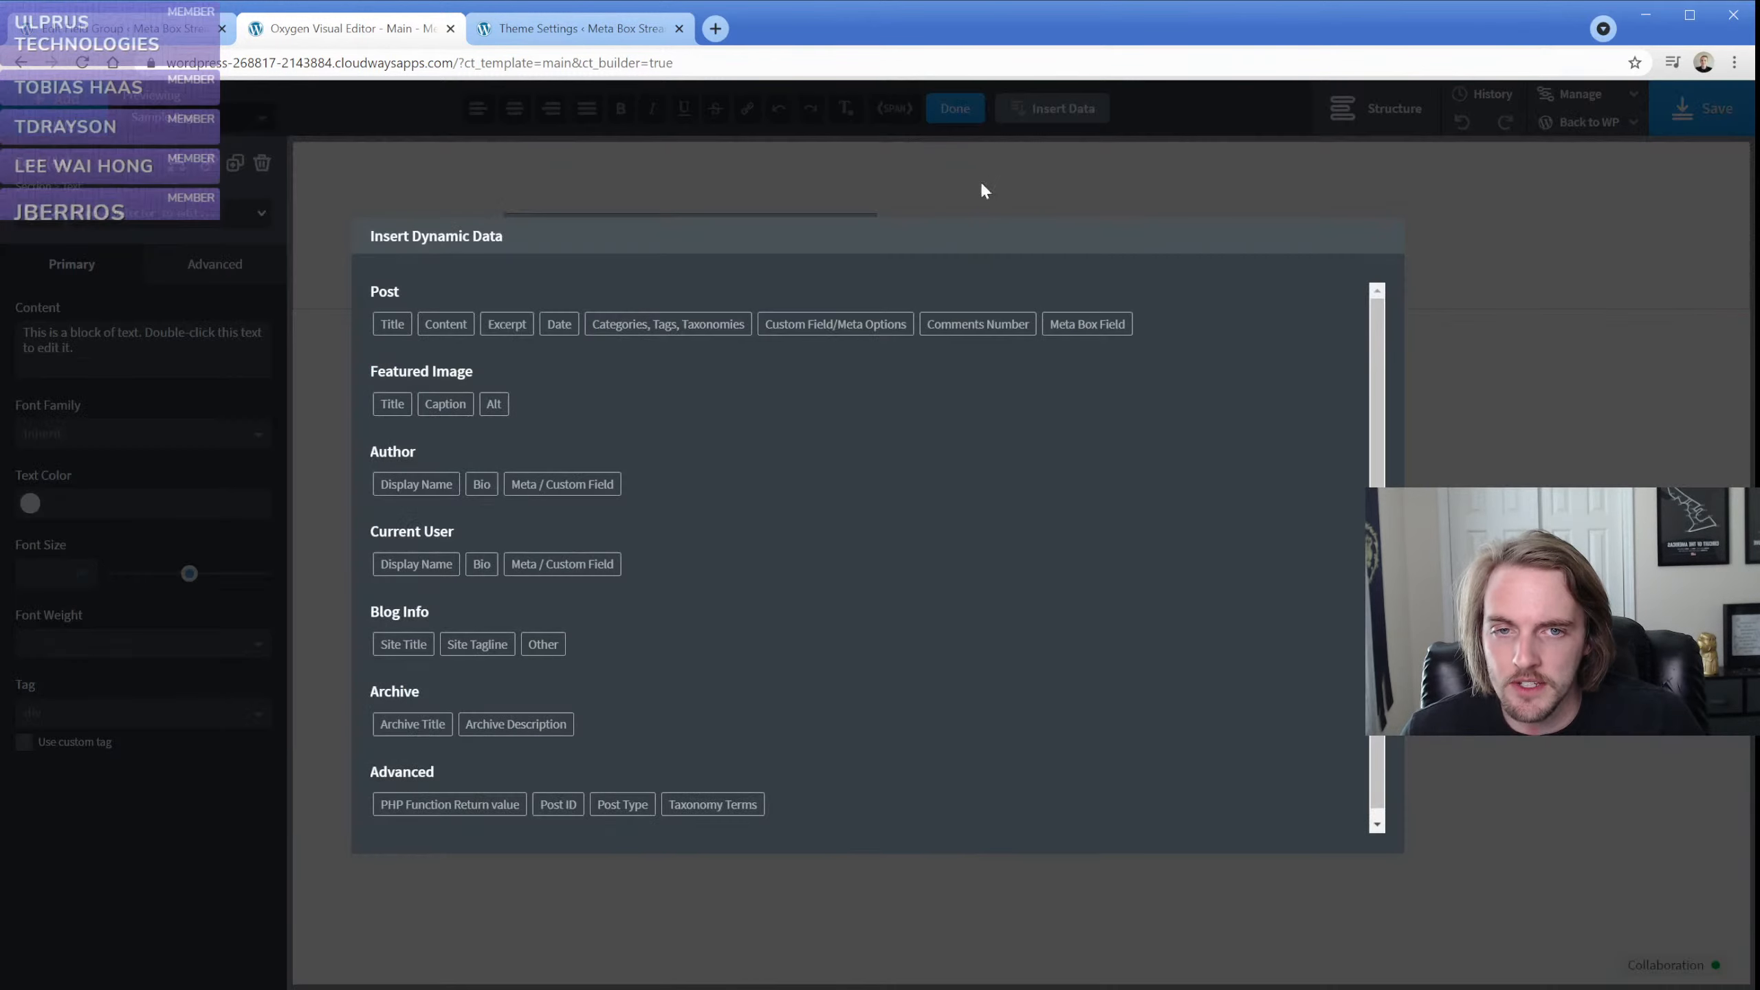
left_click(1086, 330)
left_click(1053, 339)
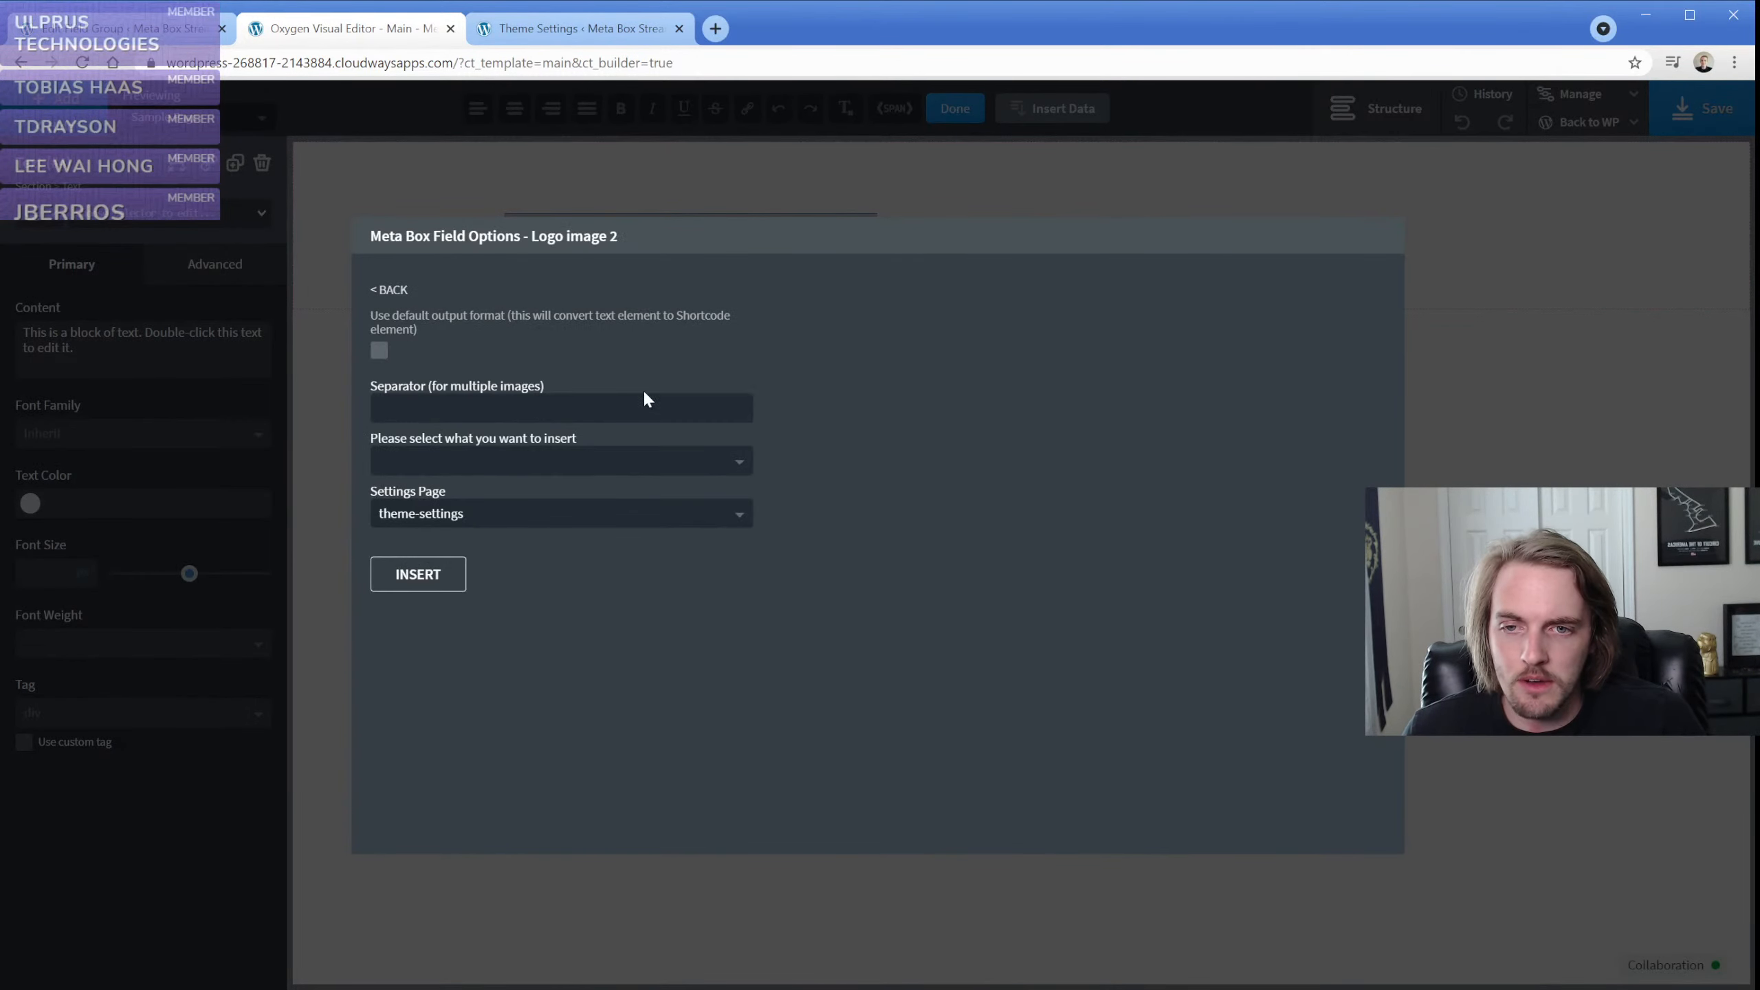
left_click(513, 466)
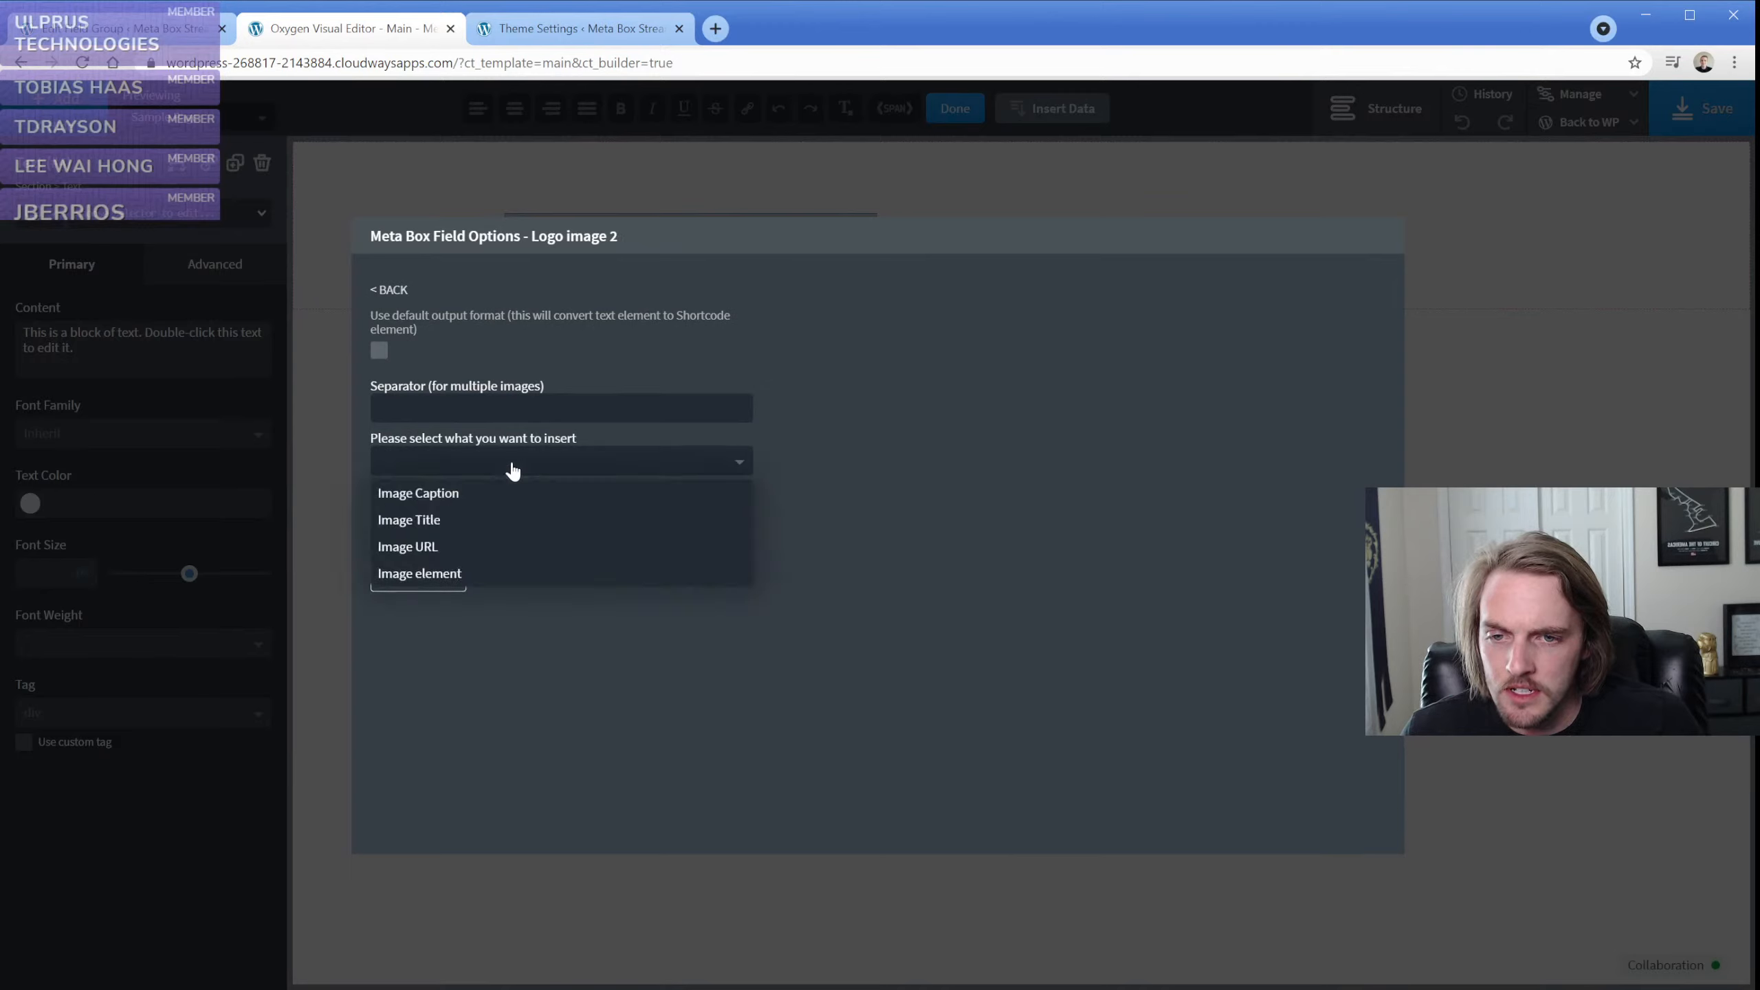
left_click(465, 576)
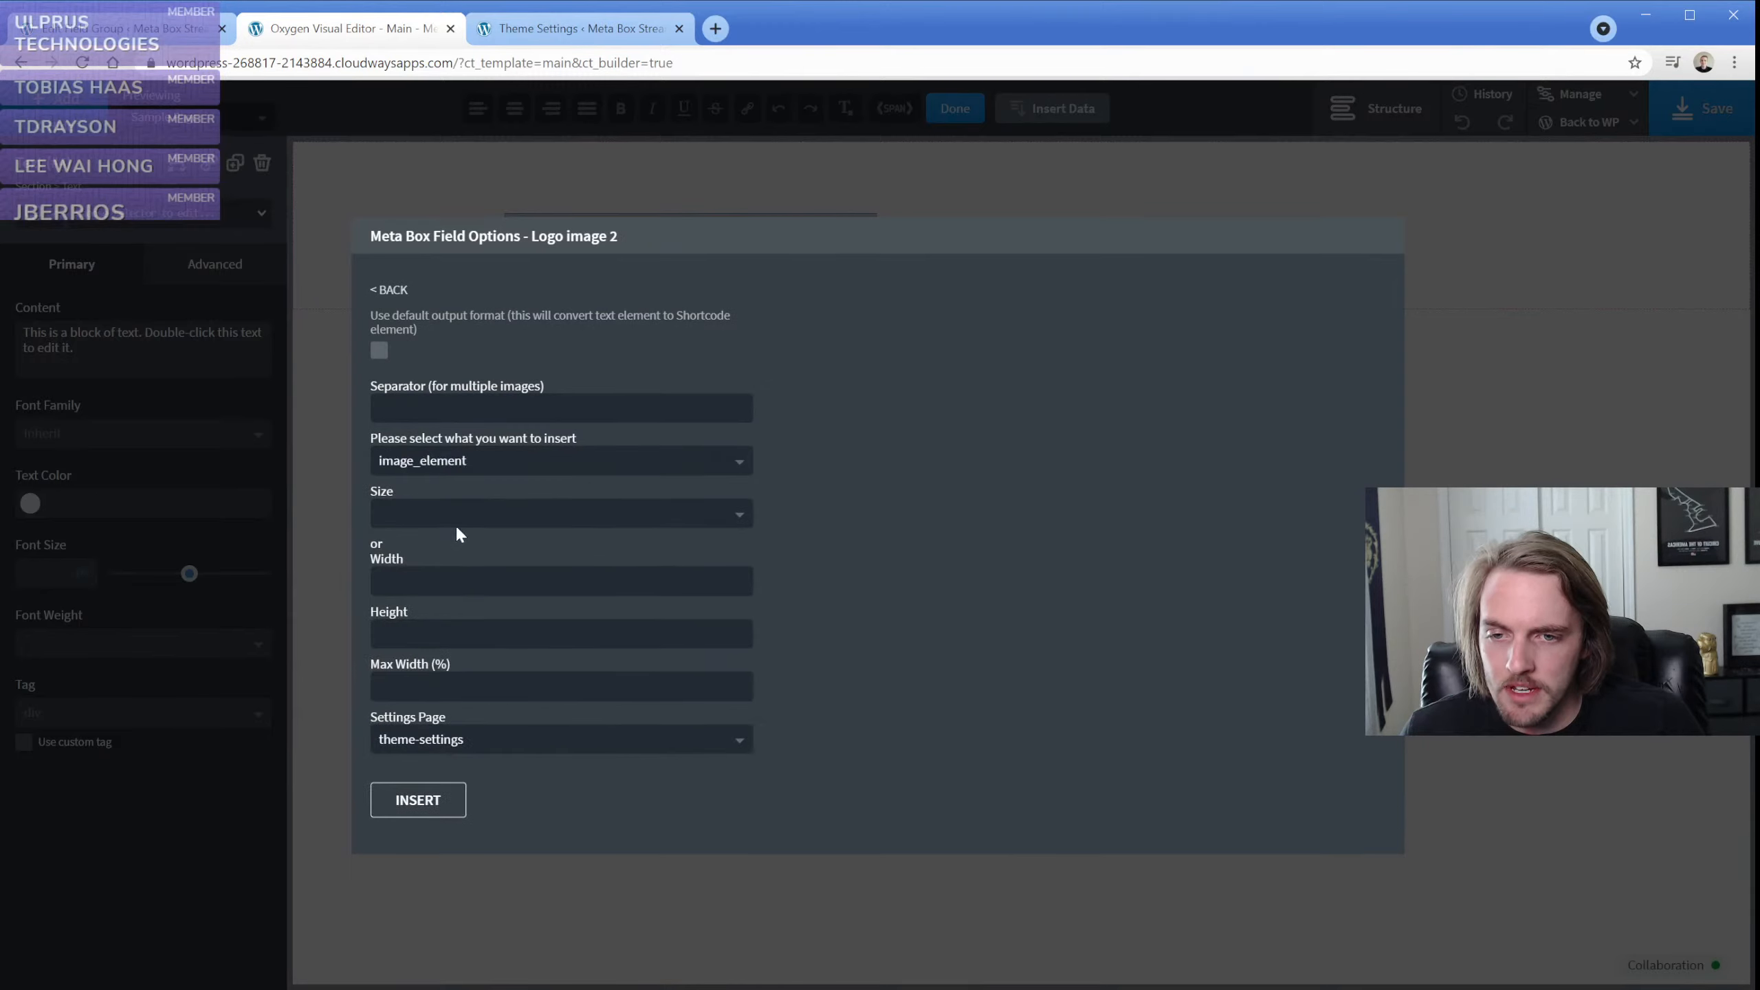
left_click(455, 515)
left_click(453, 581)
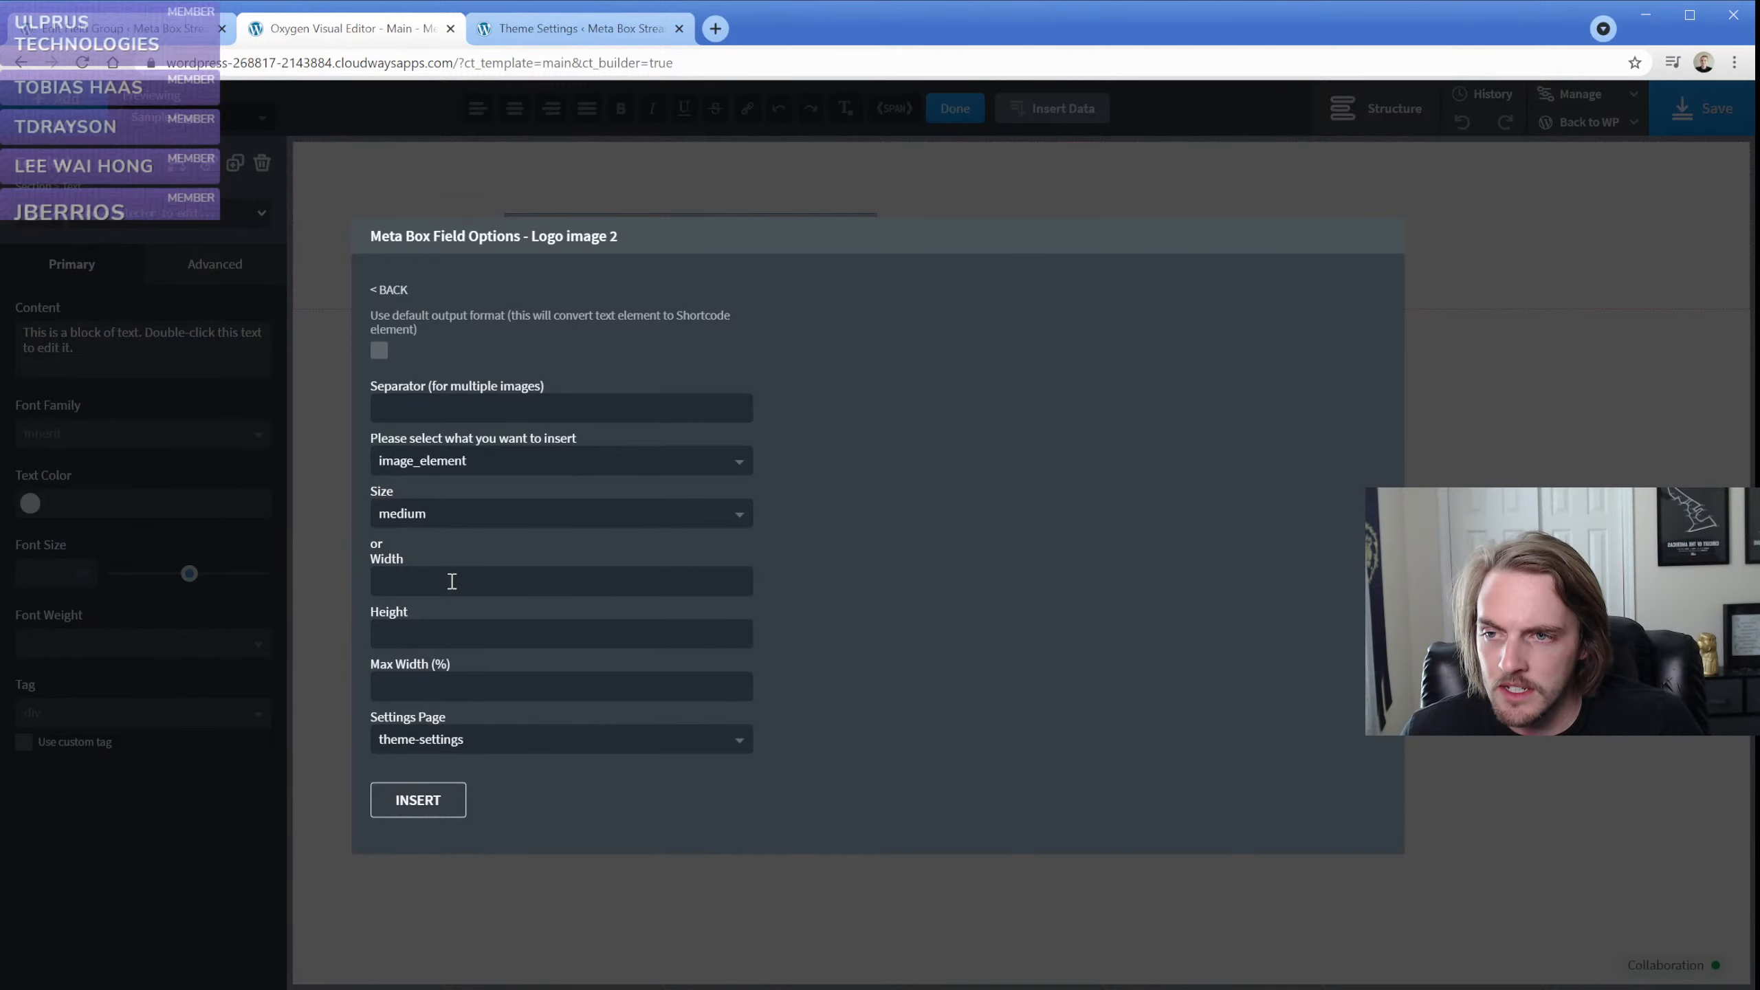
left_click(437, 805)
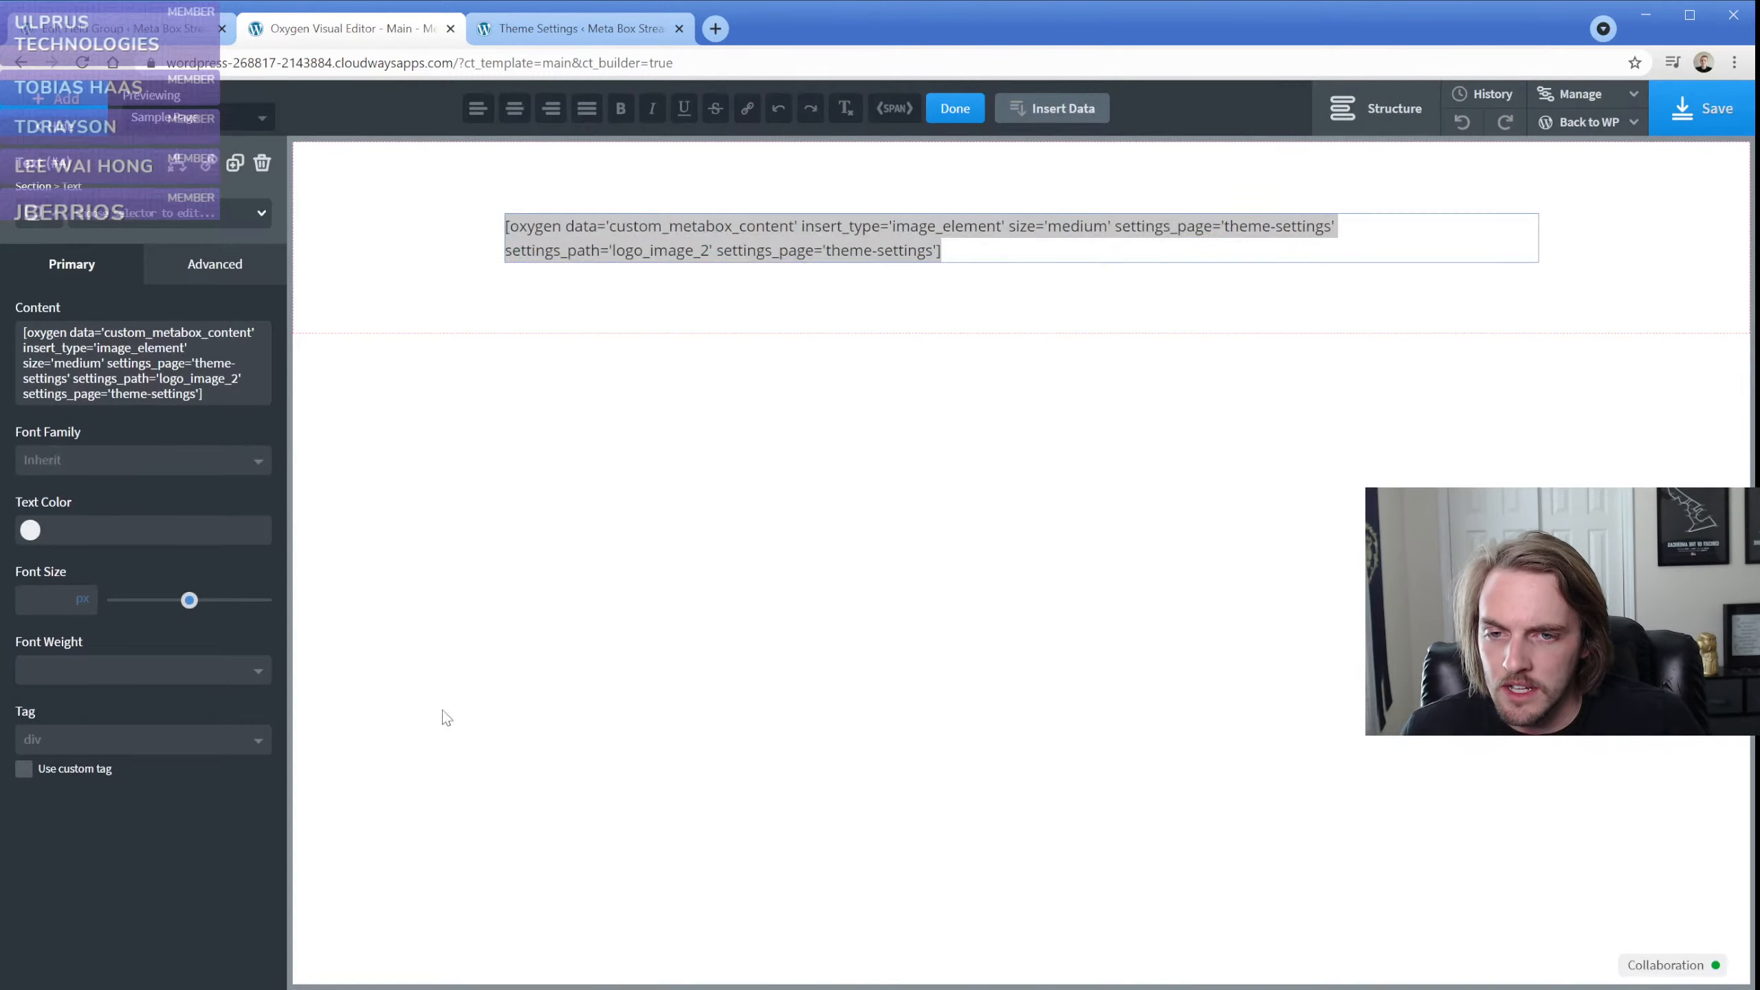
left_click(449, 296)
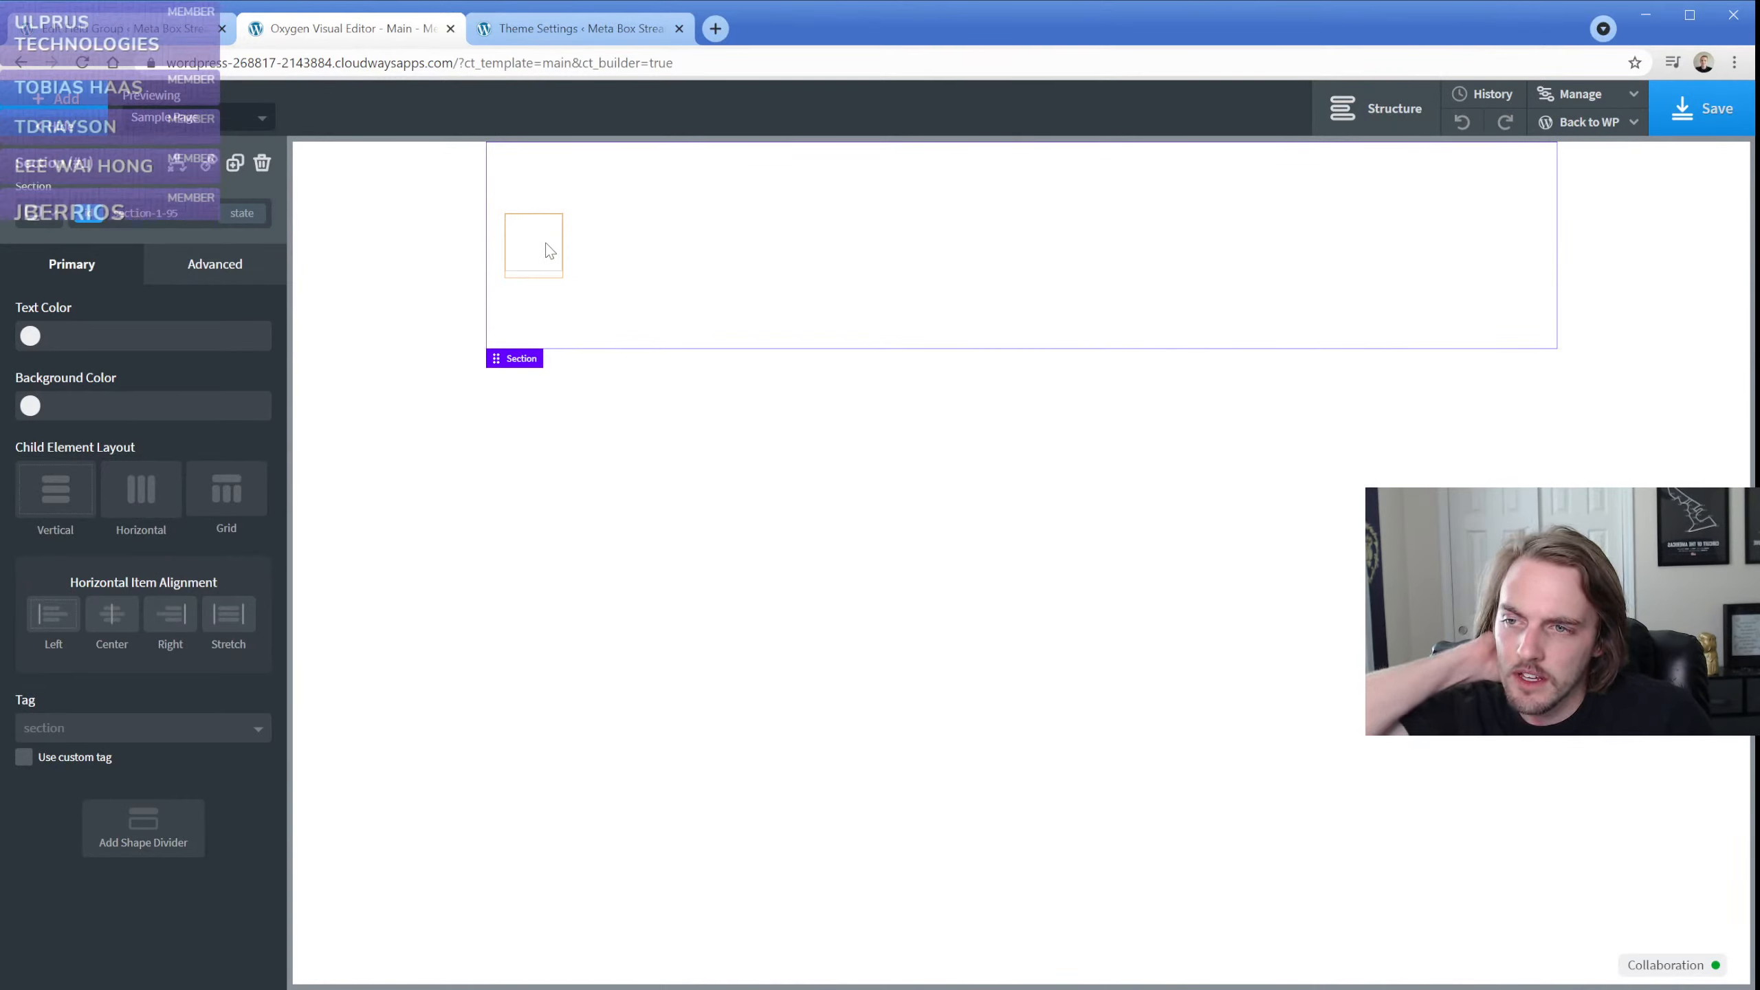
Examine the text element's dynamic shortcode and the insert options of the Logo image 2 field without inserting anything
left_click(550, 251)
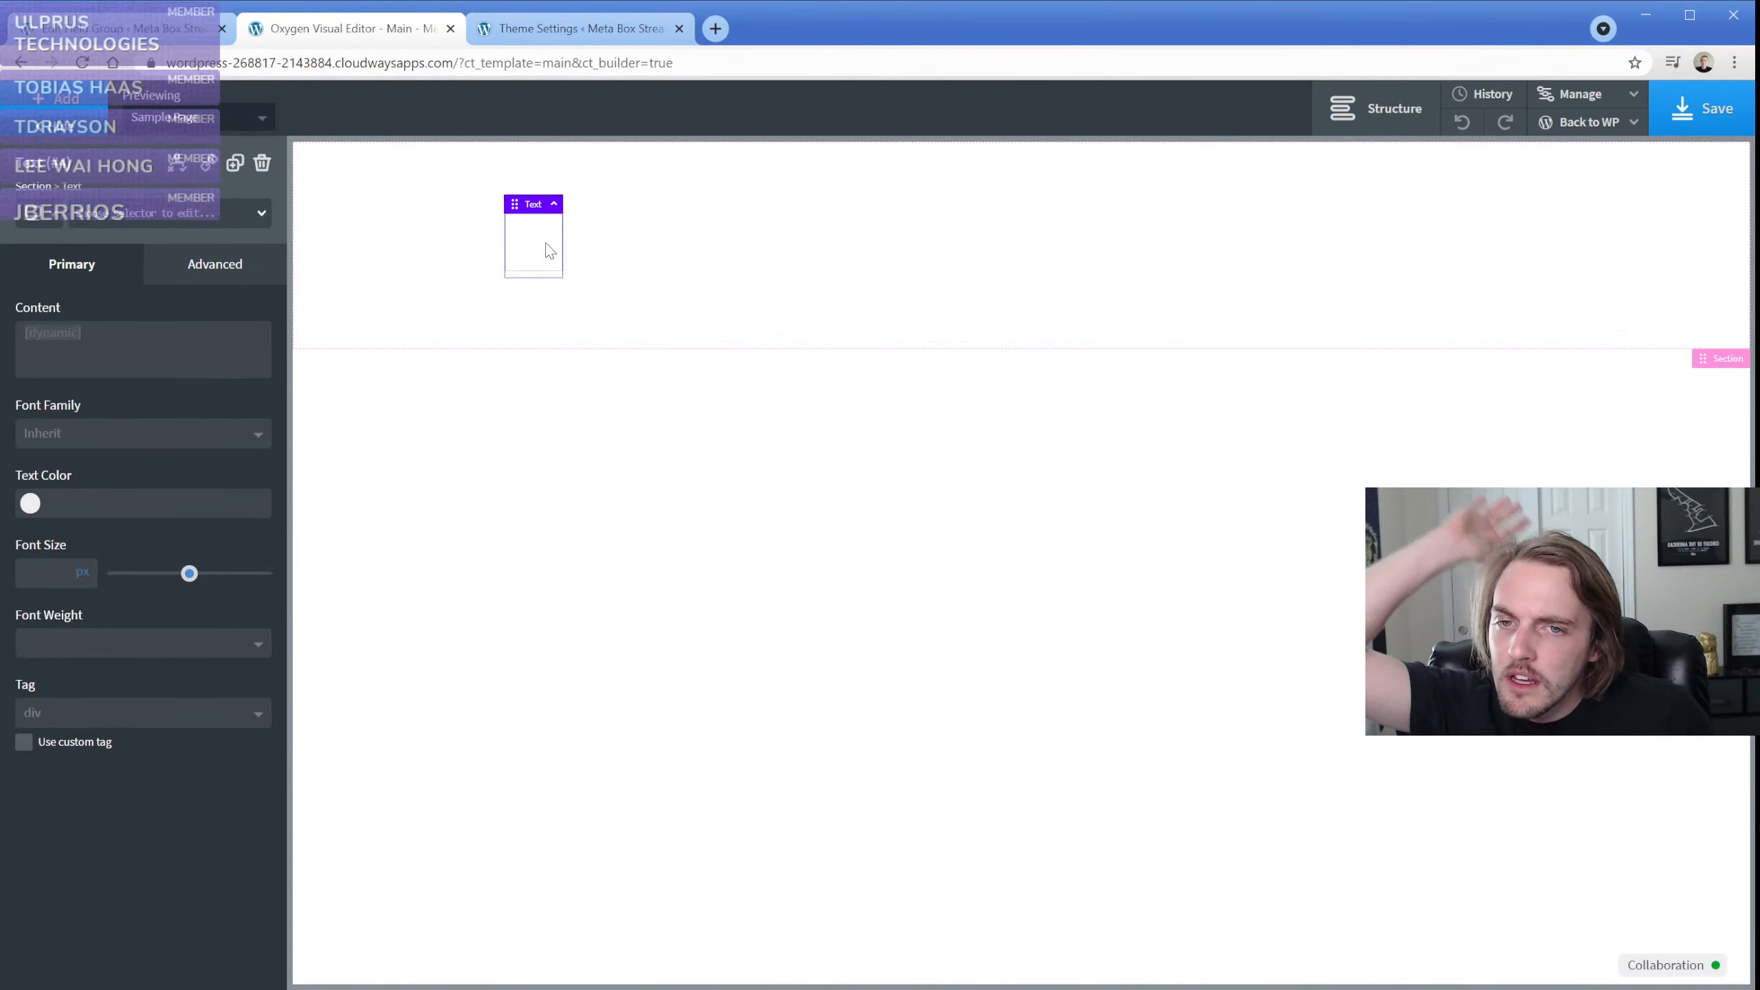
double_click(541, 233)
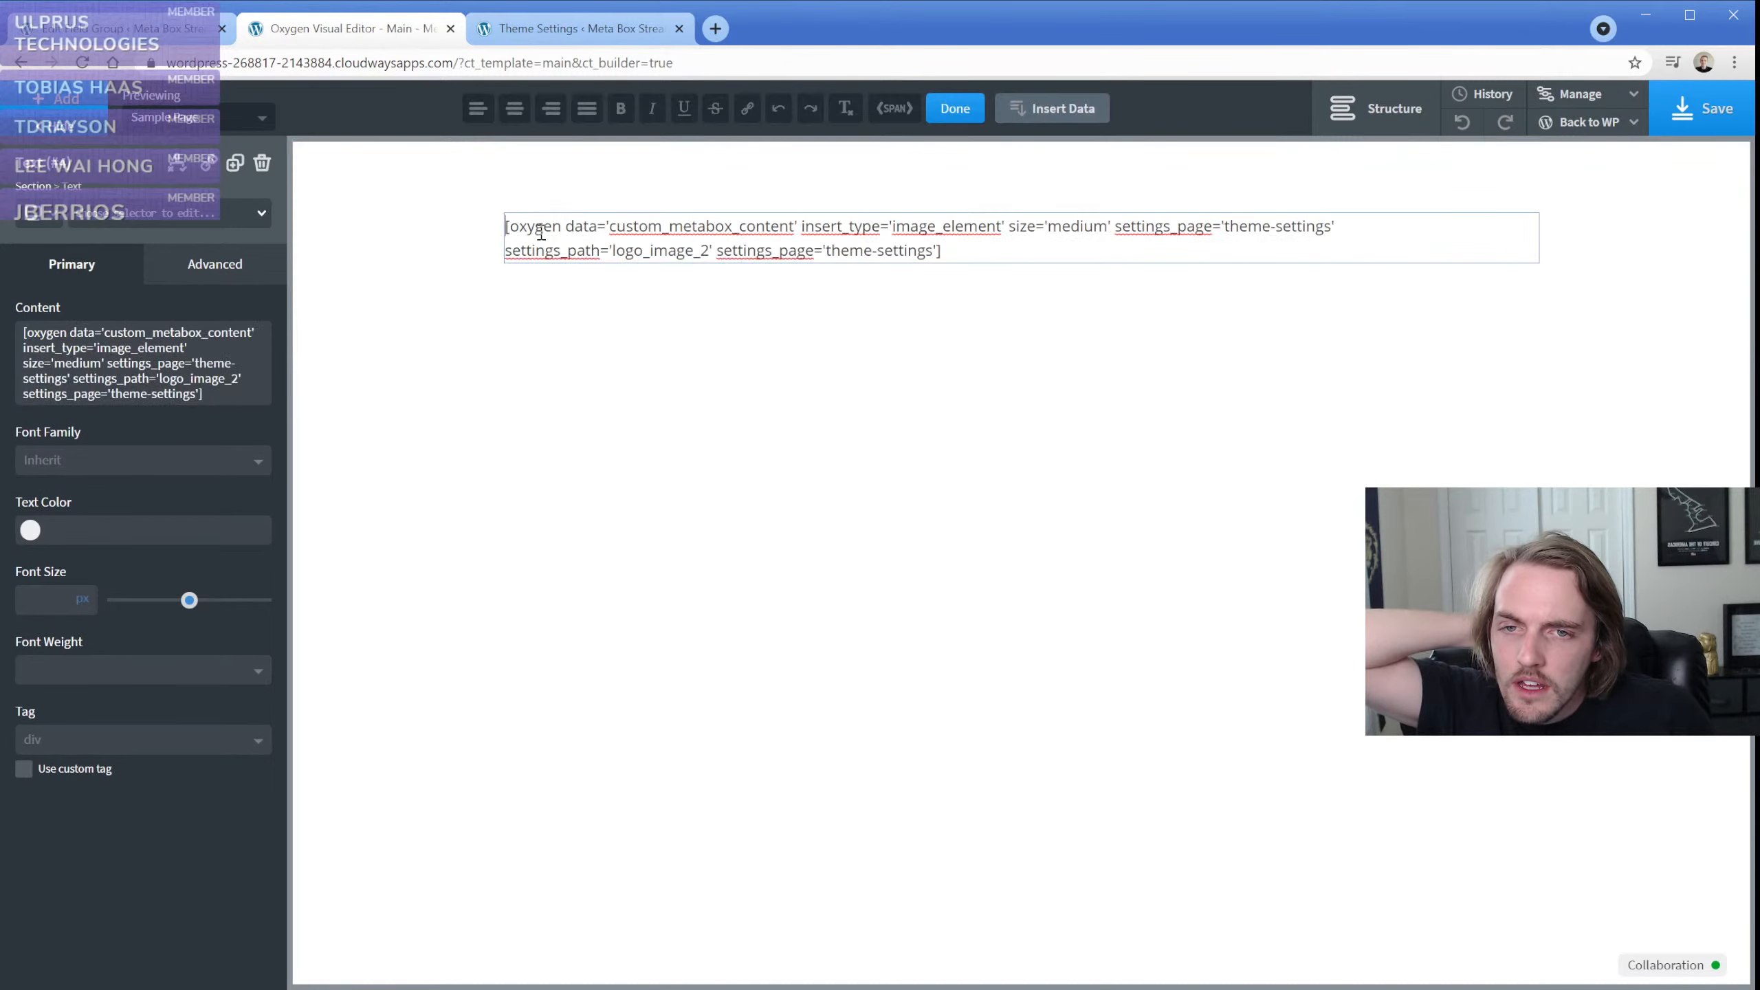
triple_click(728, 235)
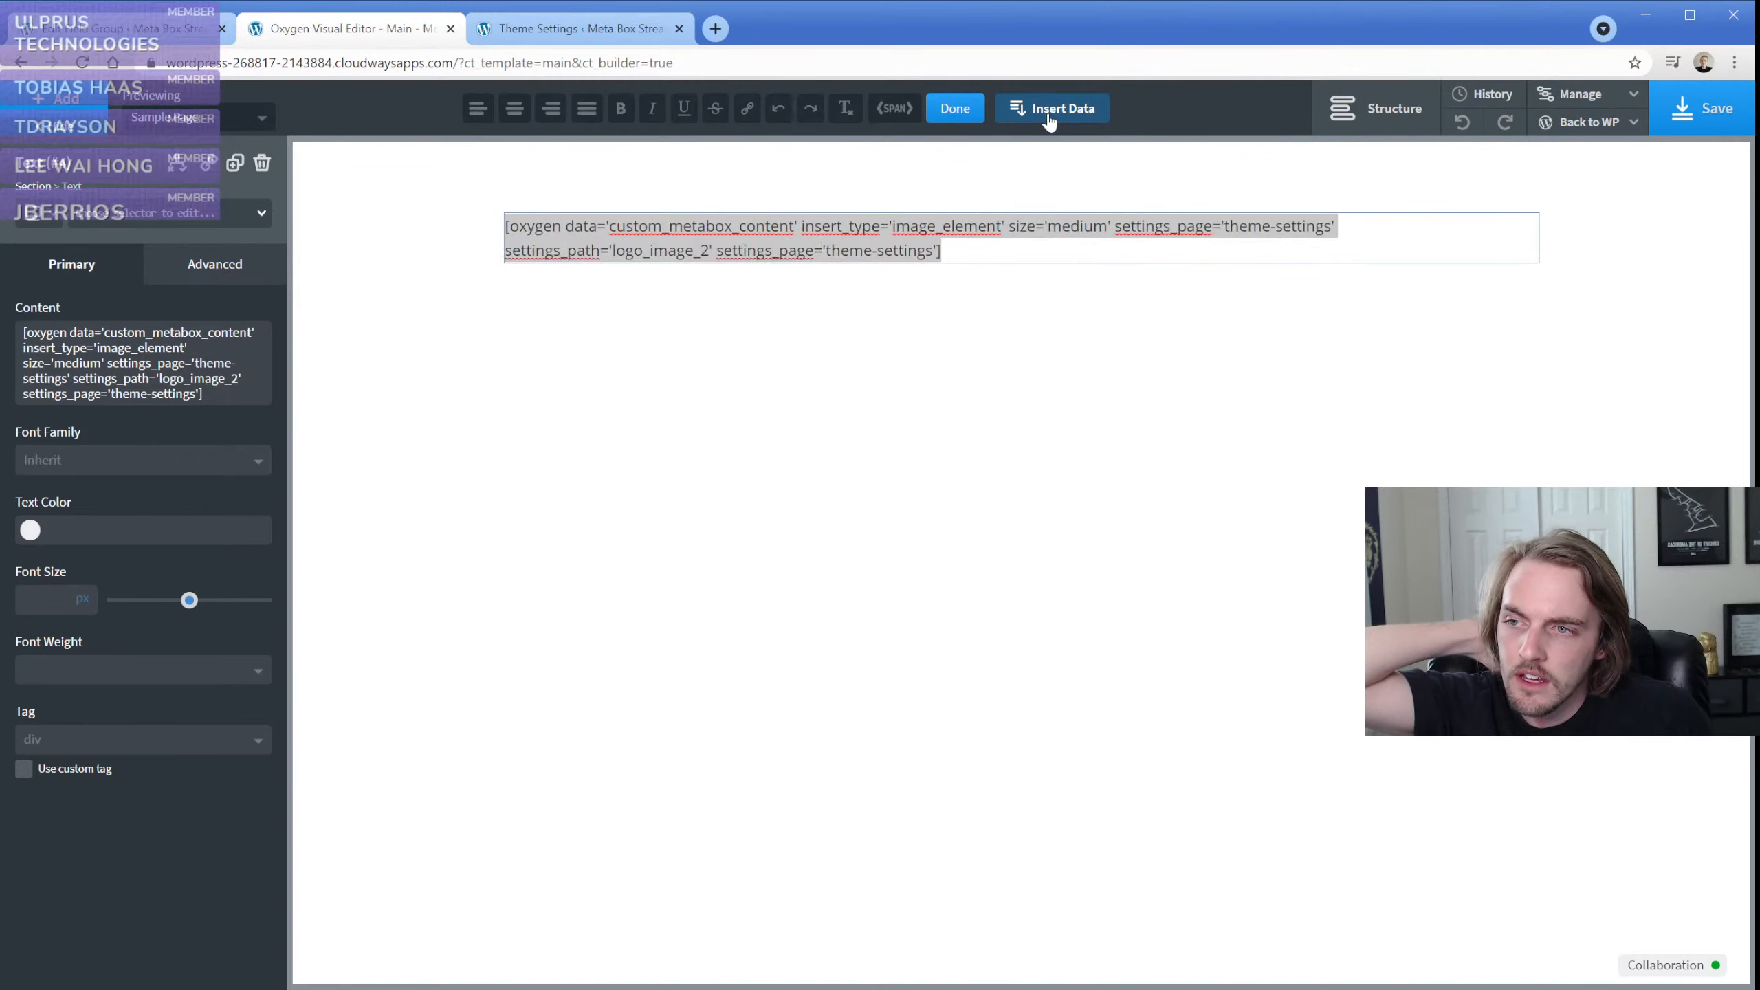
left_click(1049, 113)
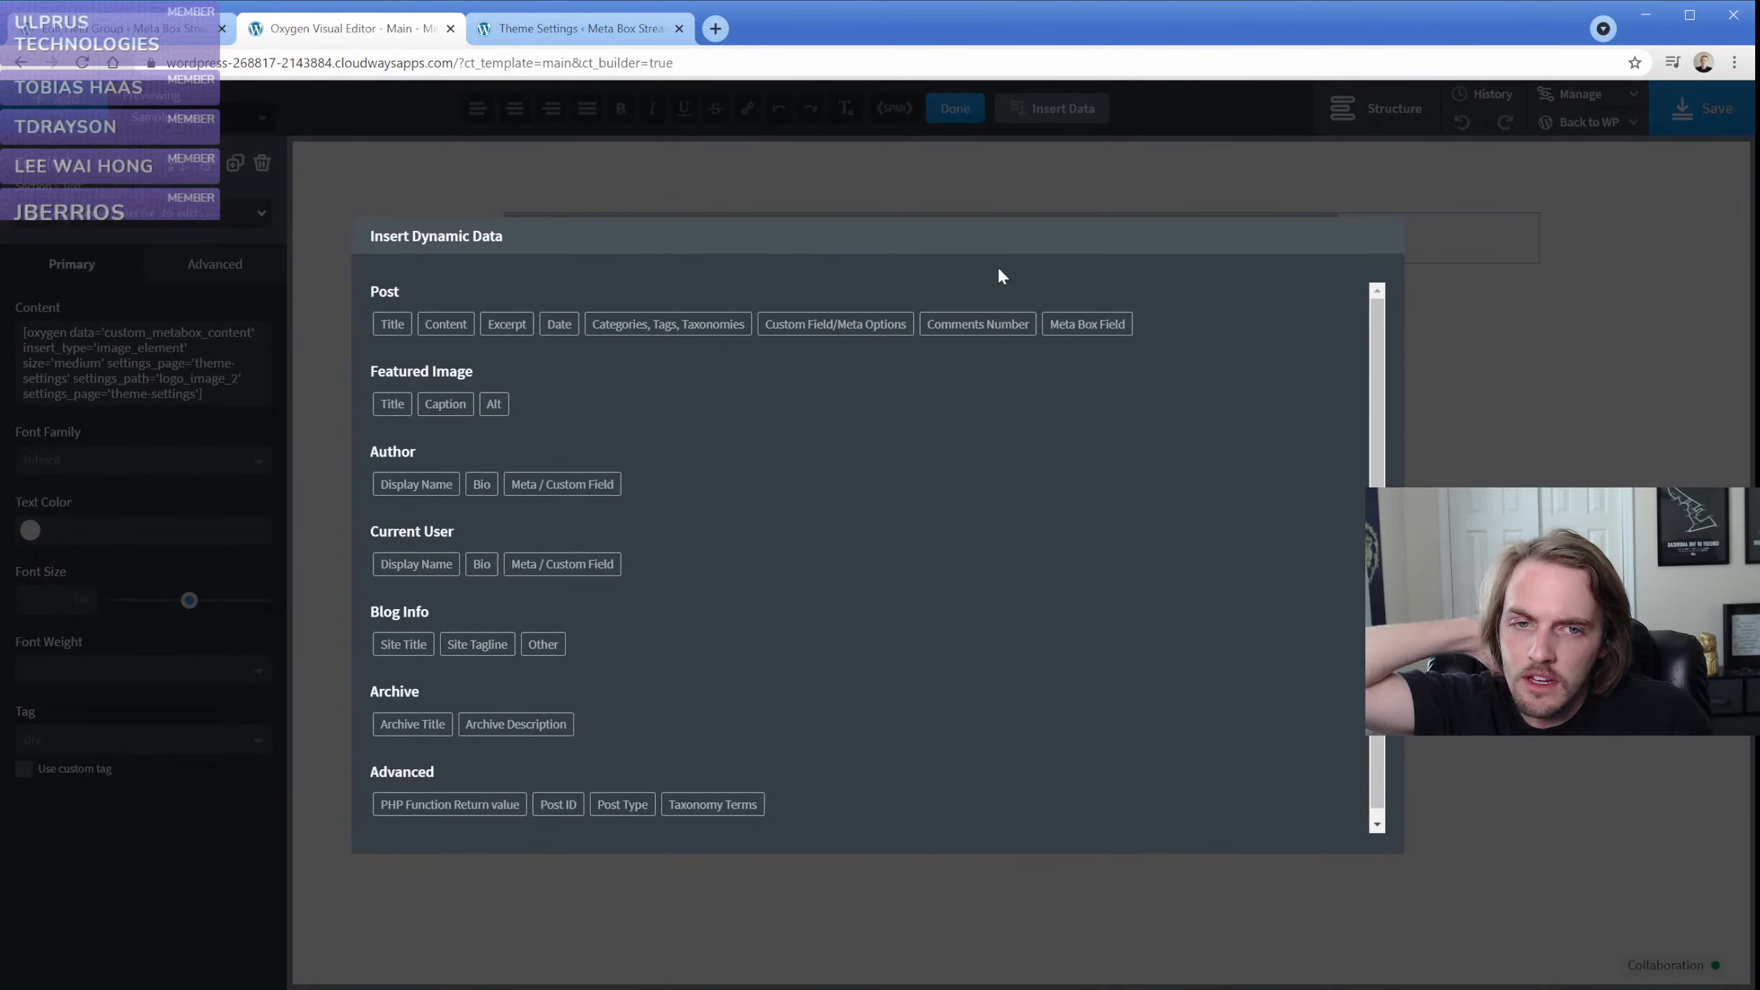
left_click(1085, 324)
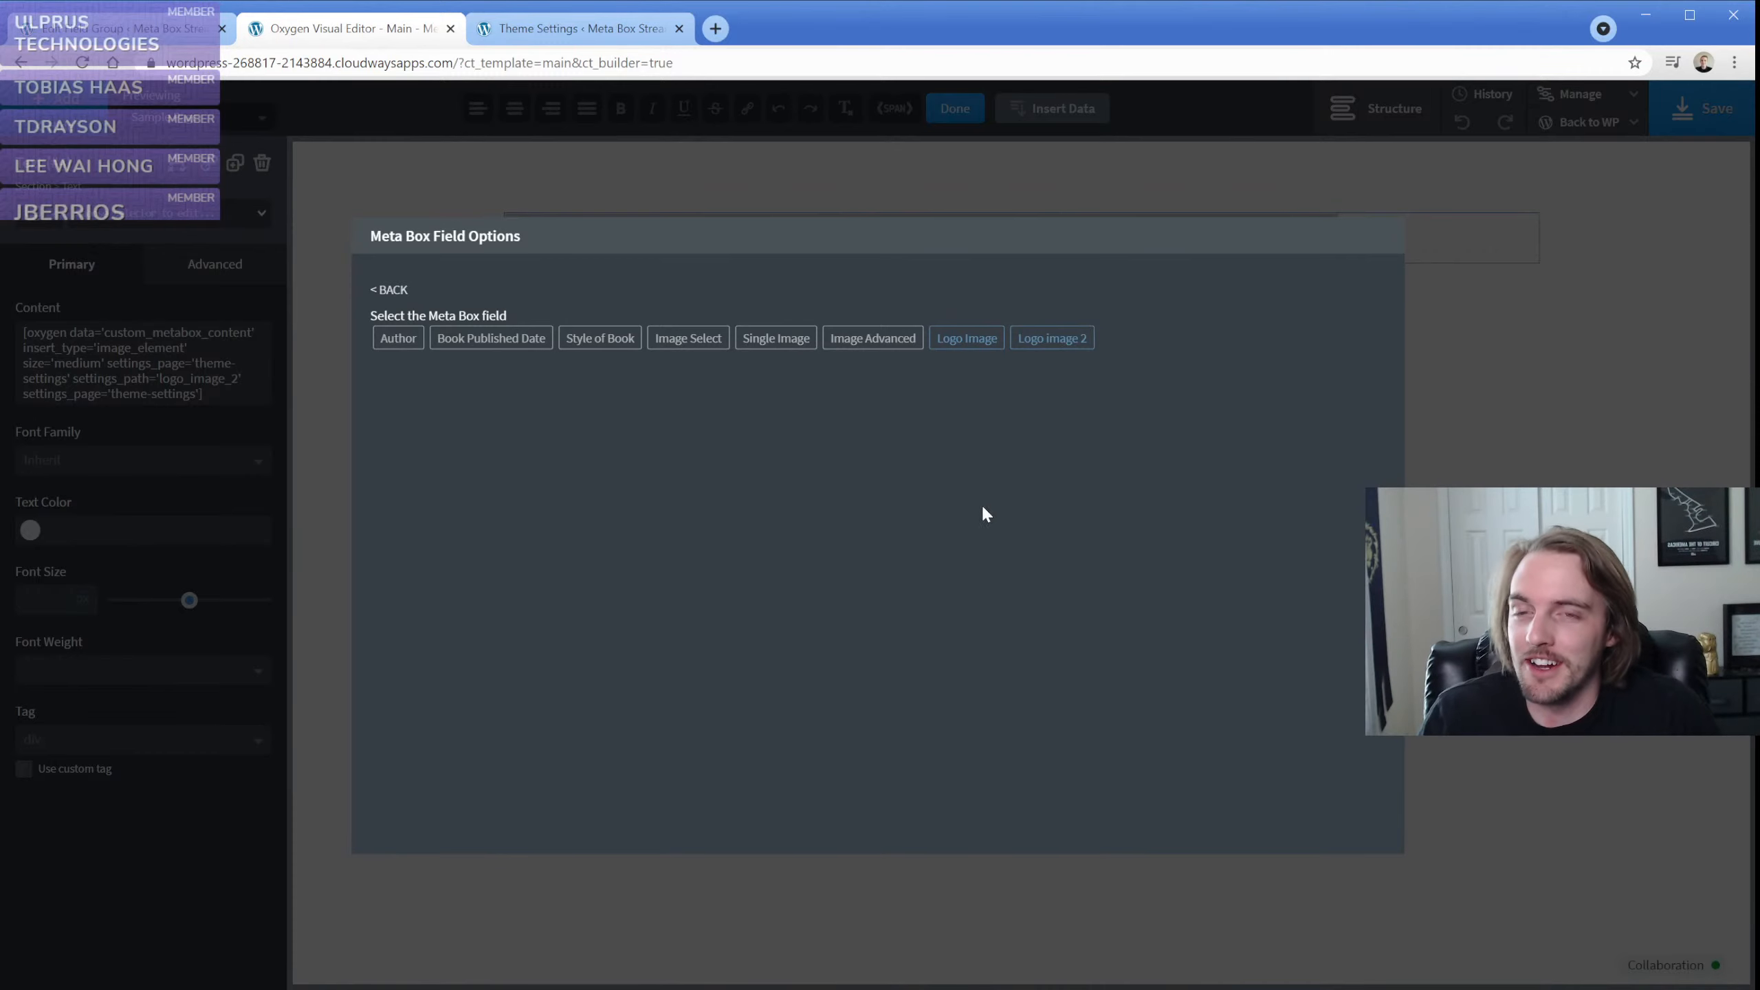
left_click(1053, 340)
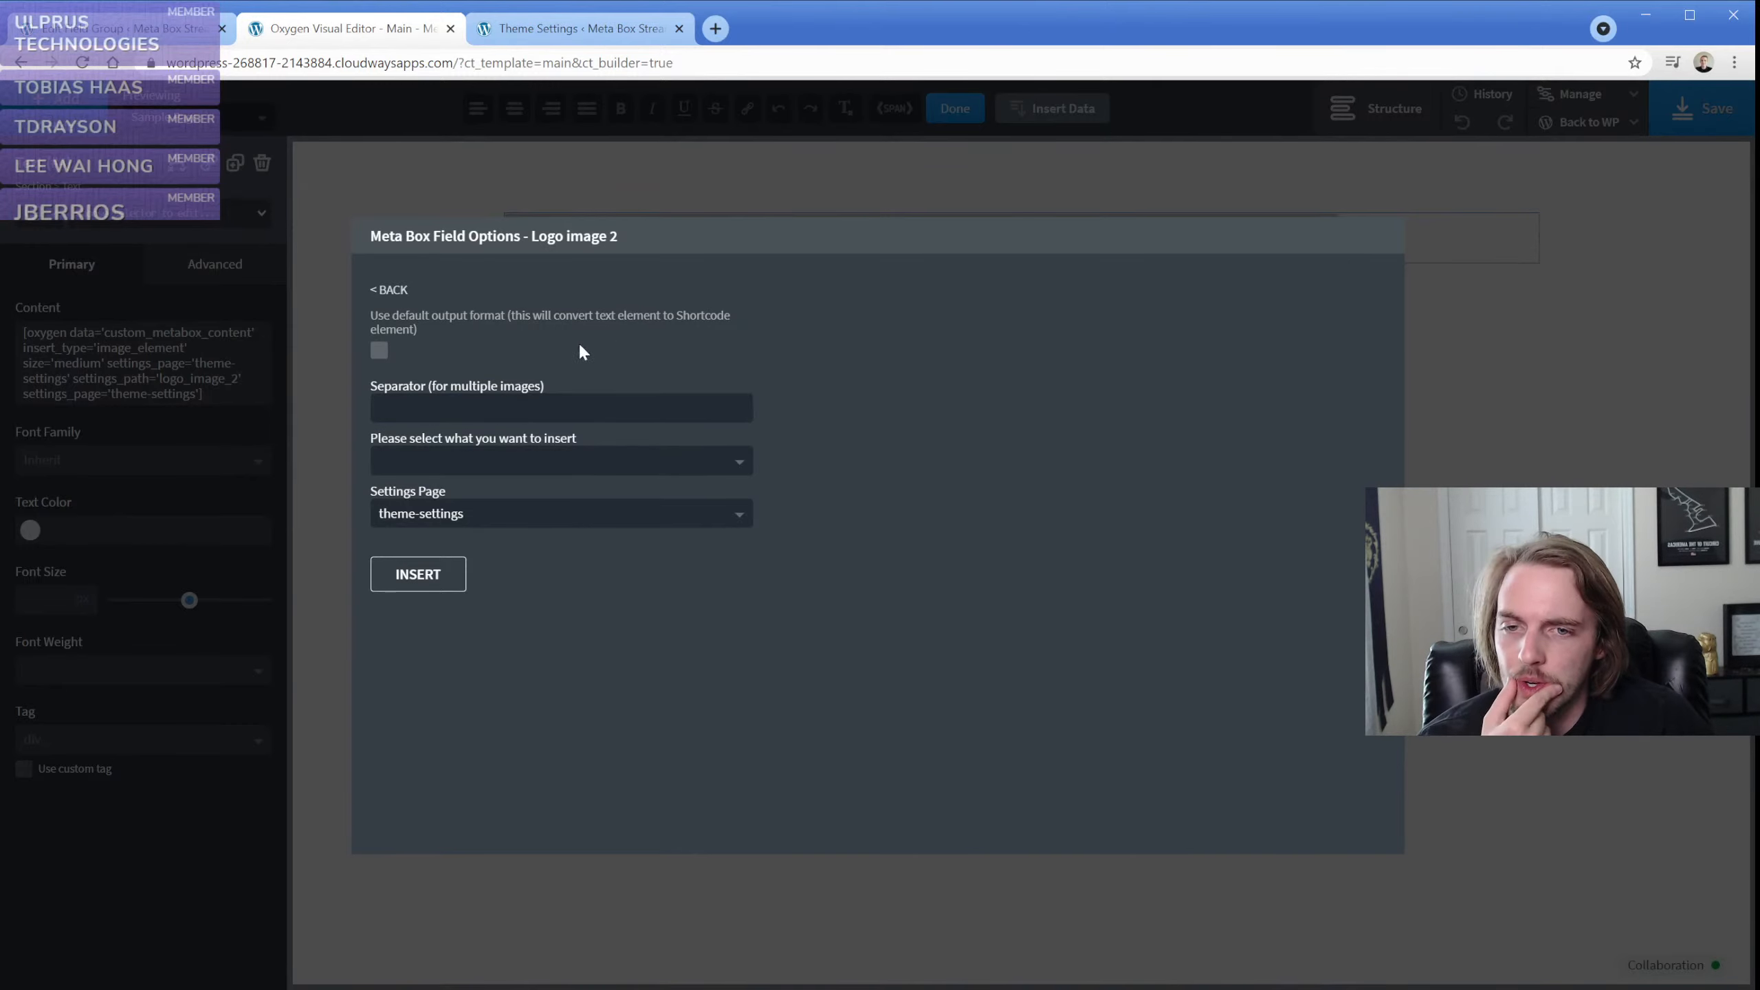
left_click(347, 328)
left_click(419, 236)
Save the Main template and check the Sample Page's front end in a new tab, then return to the editor
left_click(1675, 118)
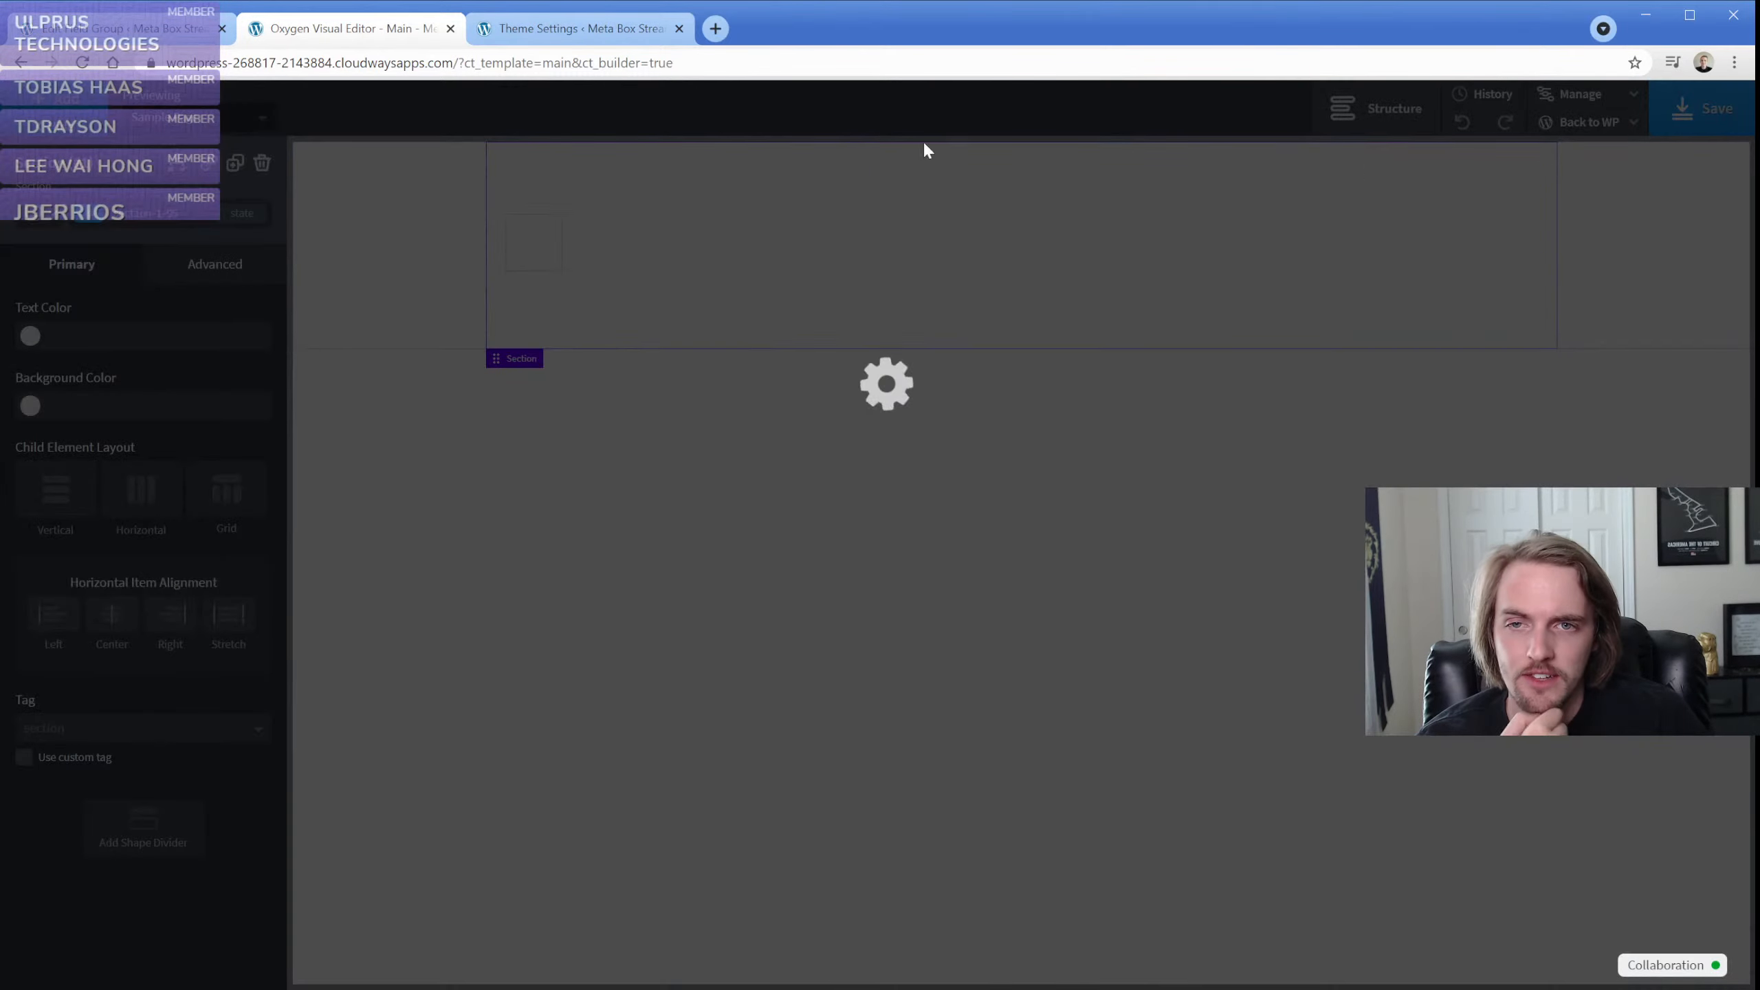
mouse_move(1580, 125)
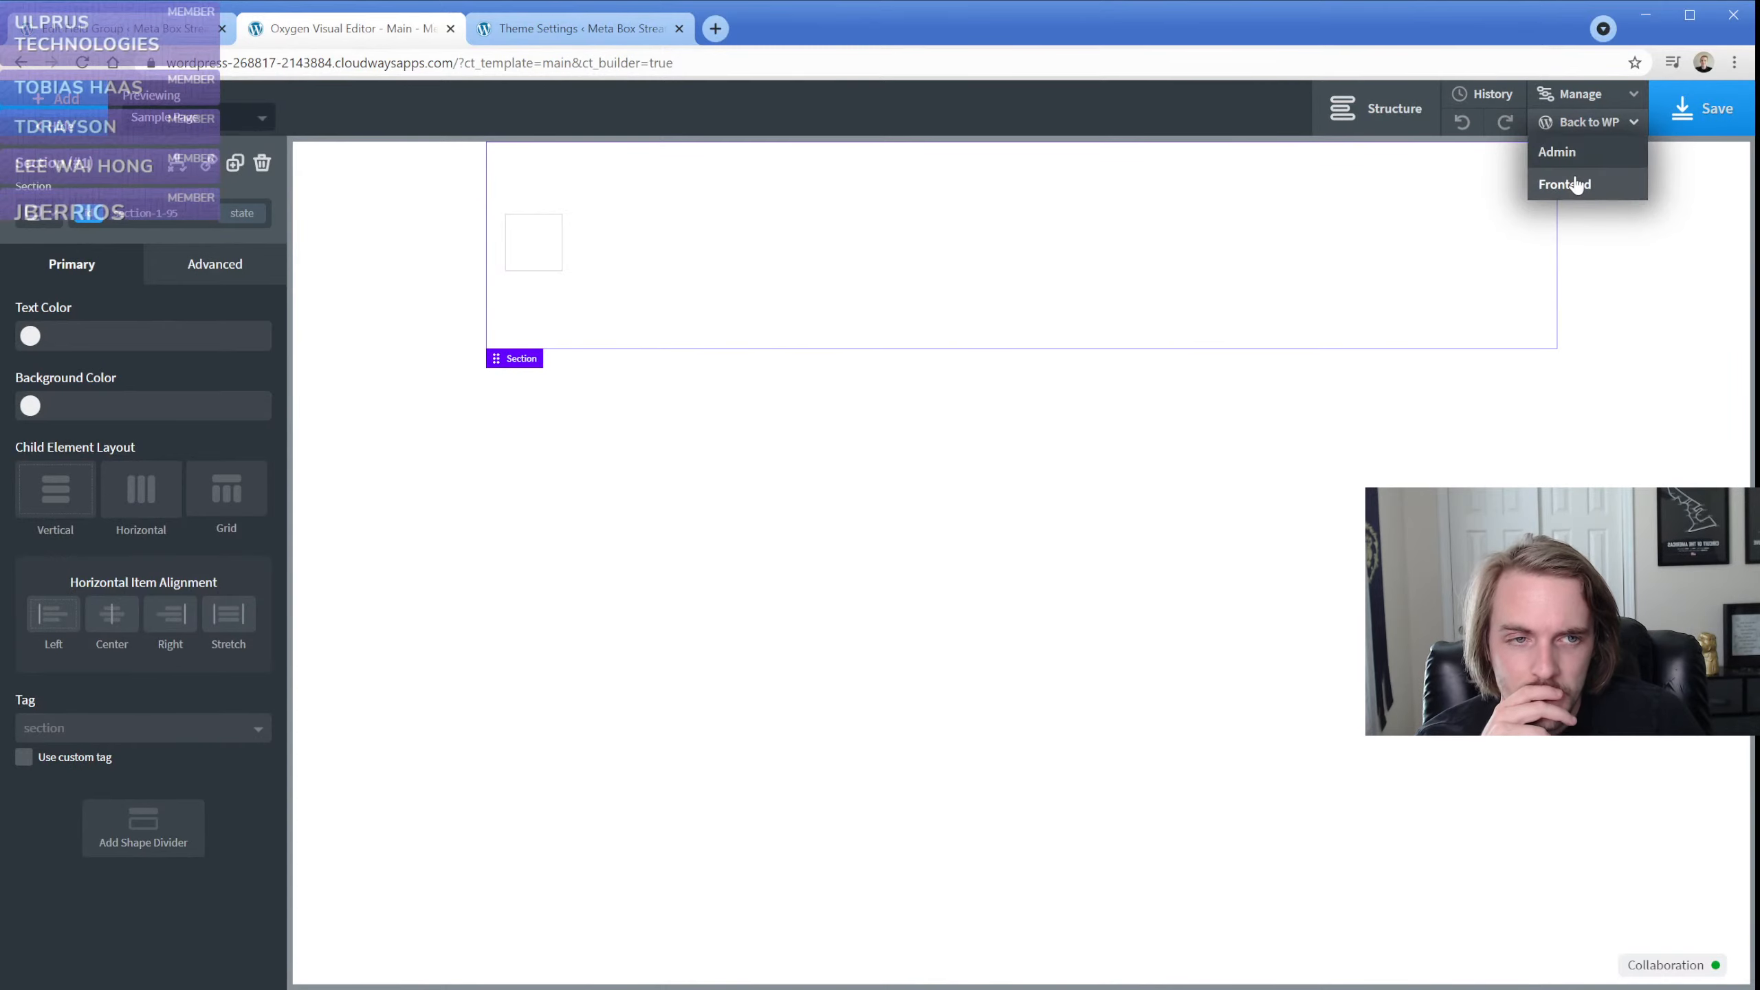
left_click(1565, 184)
left_click(567, 29)
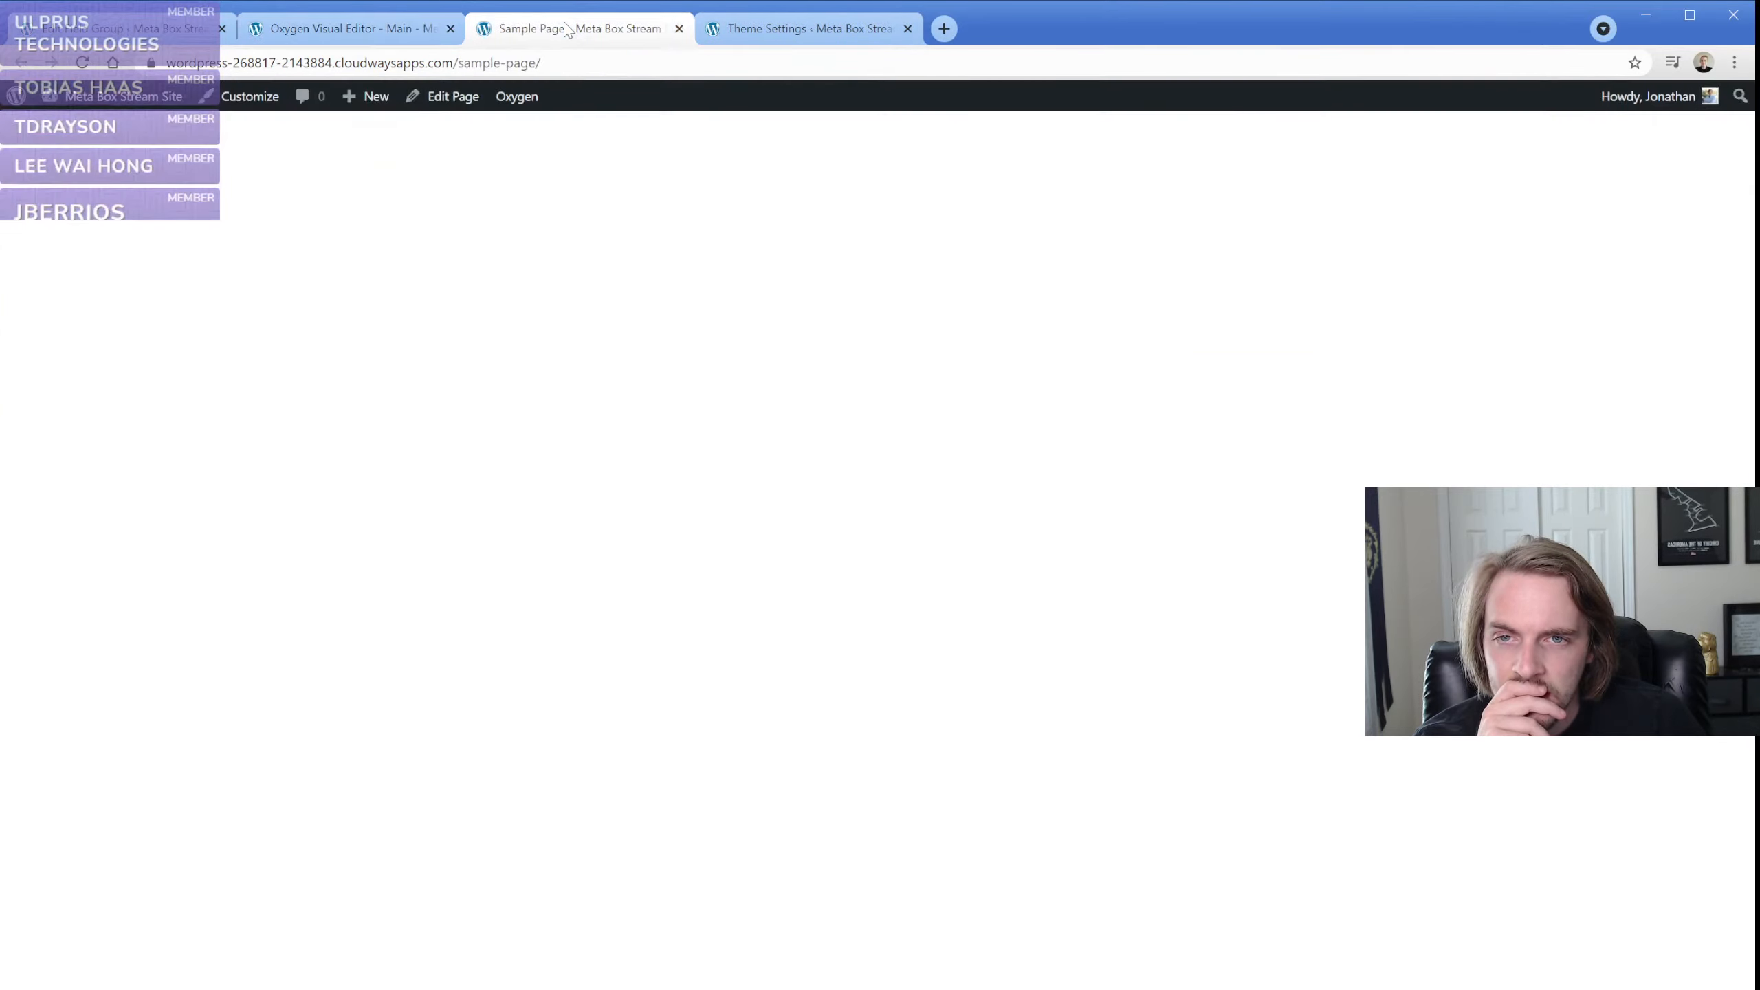
left_click(679, 29)
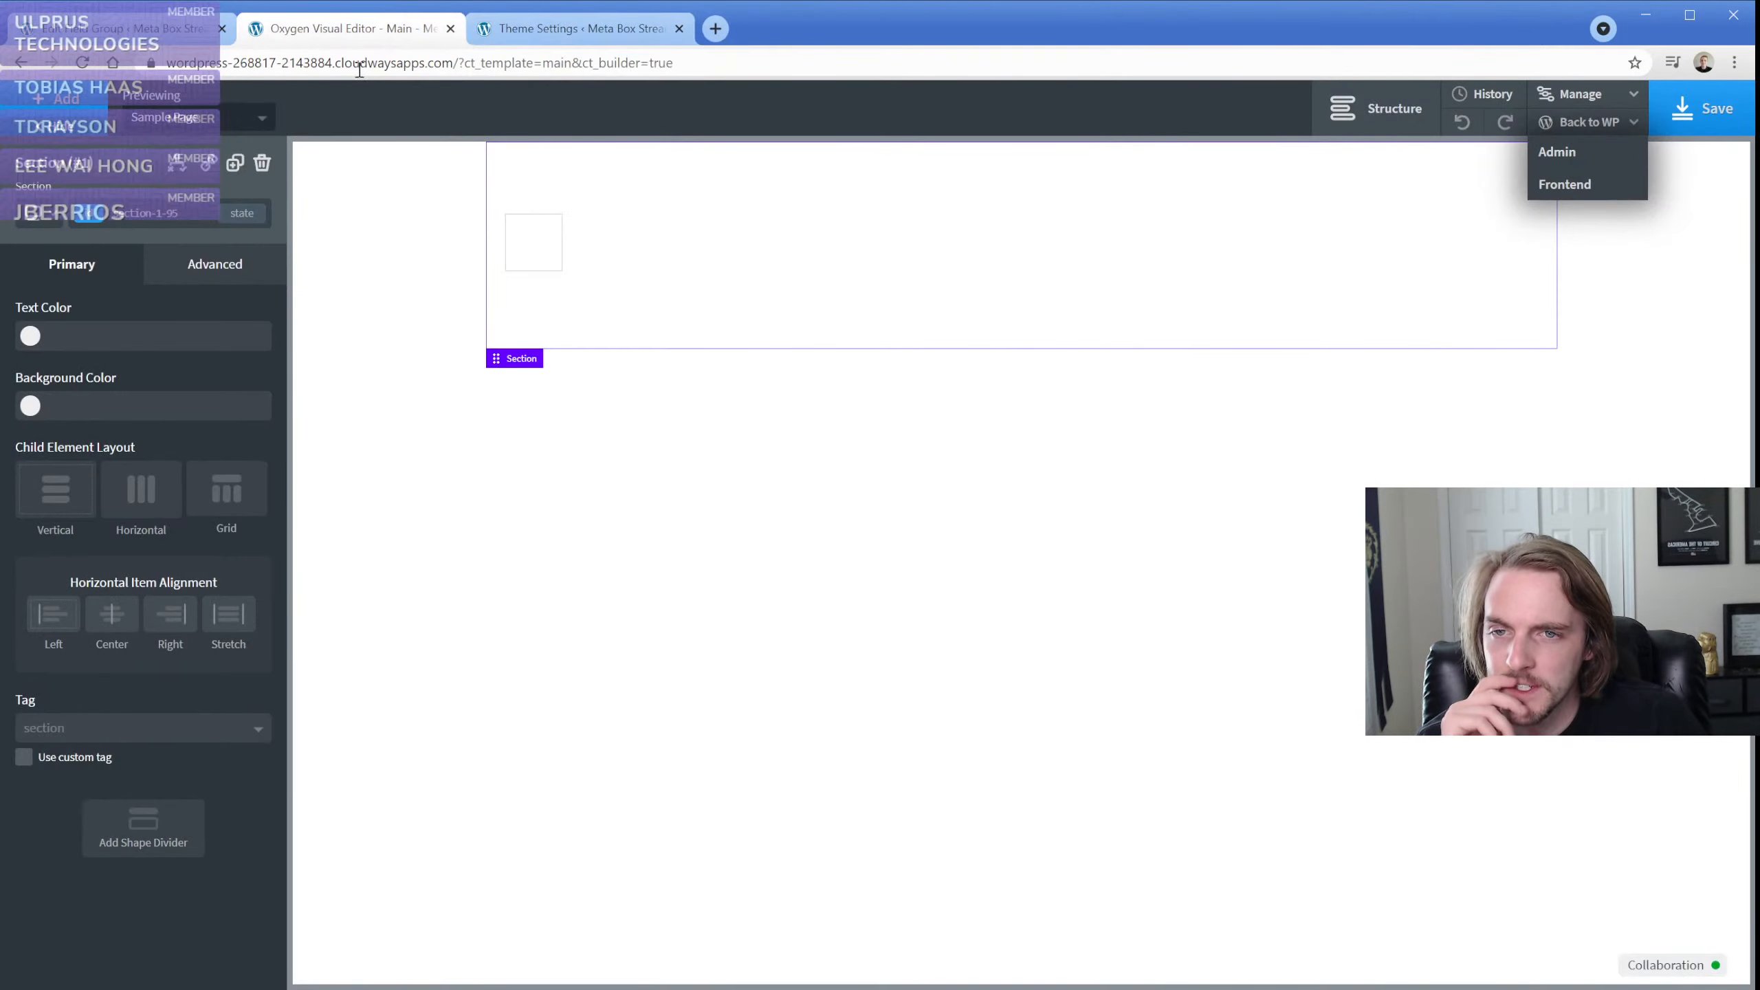
Replace the text element's content with the Logo image 2 Meta Box field, inserted as an image URL from the theme-settings page
double_click(539, 229)
left_click(1053, 111)
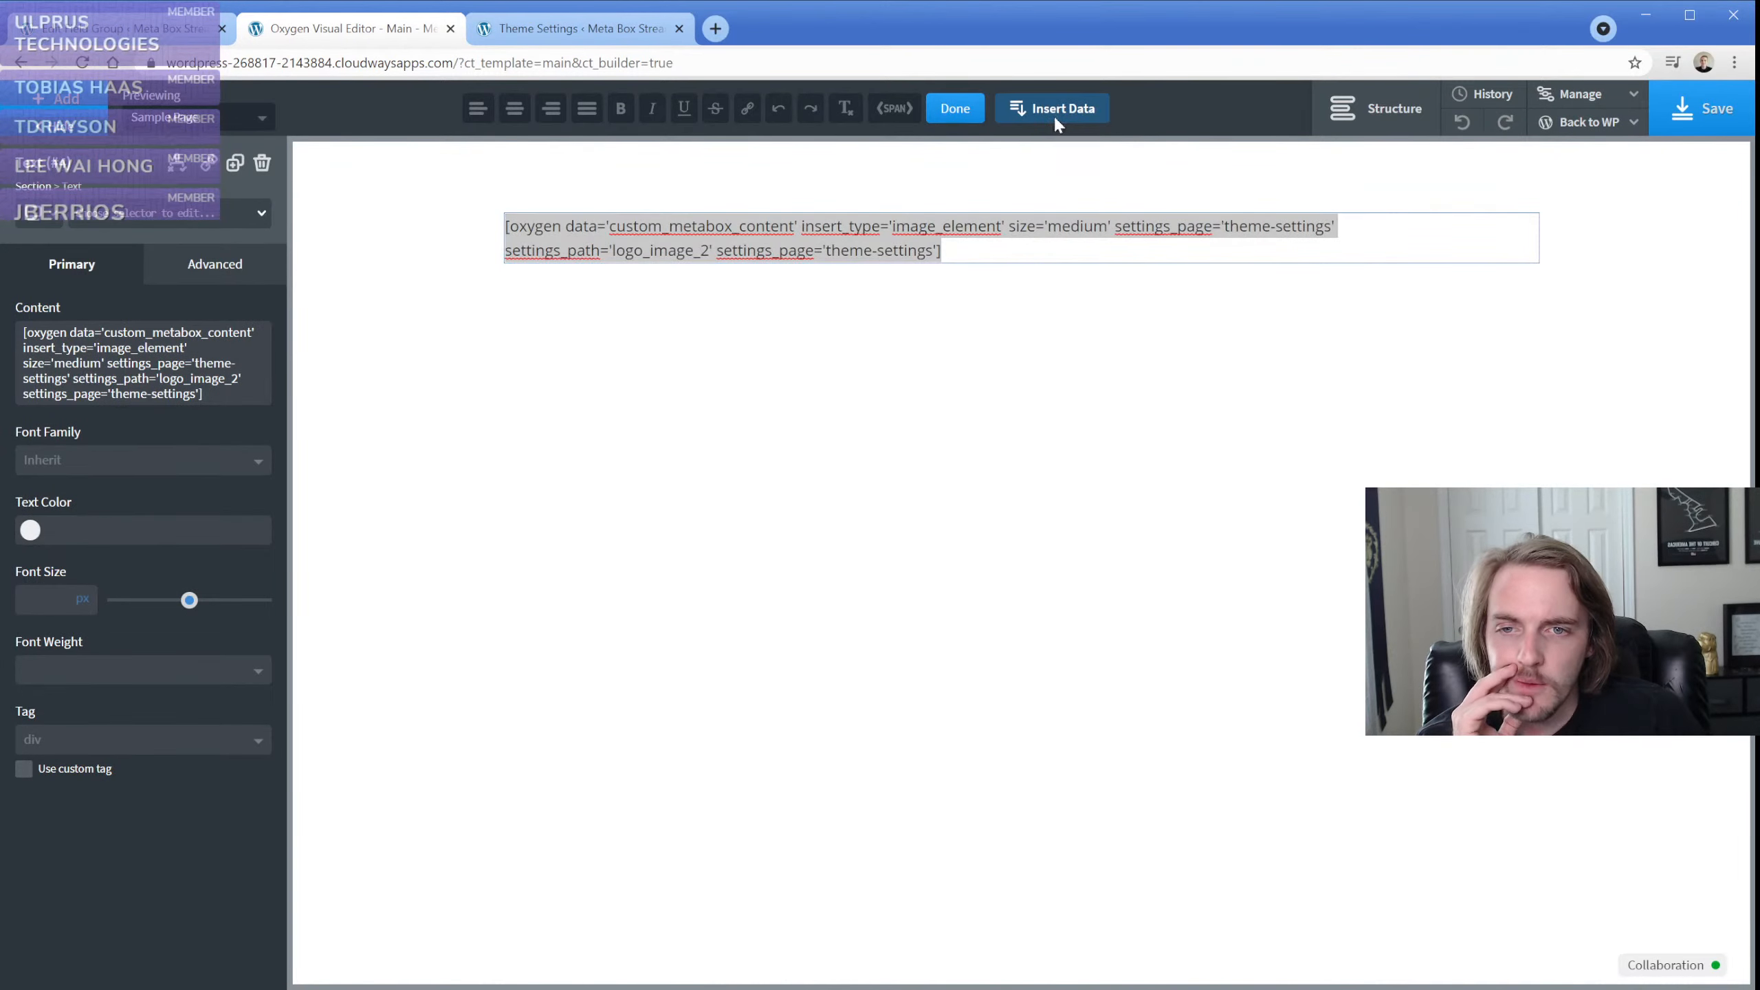
left_click(1066, 337)
left_click(1034, 335)
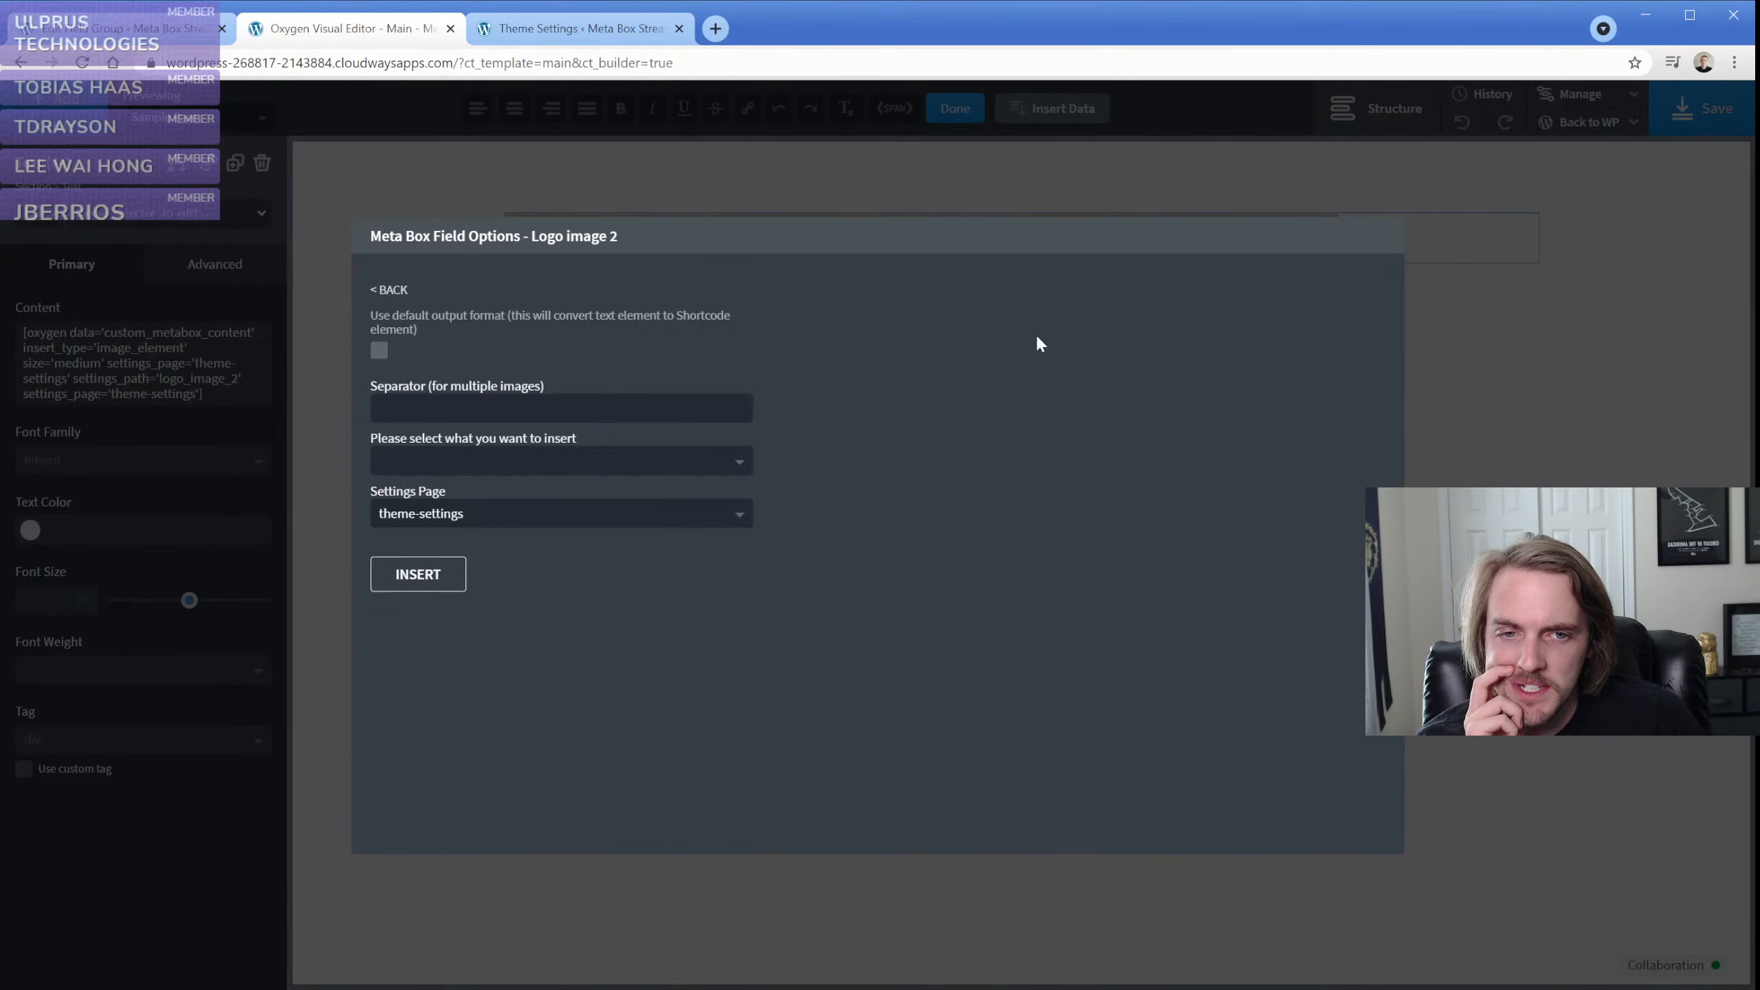
left_click(517, 408)
left_click(507, 462)
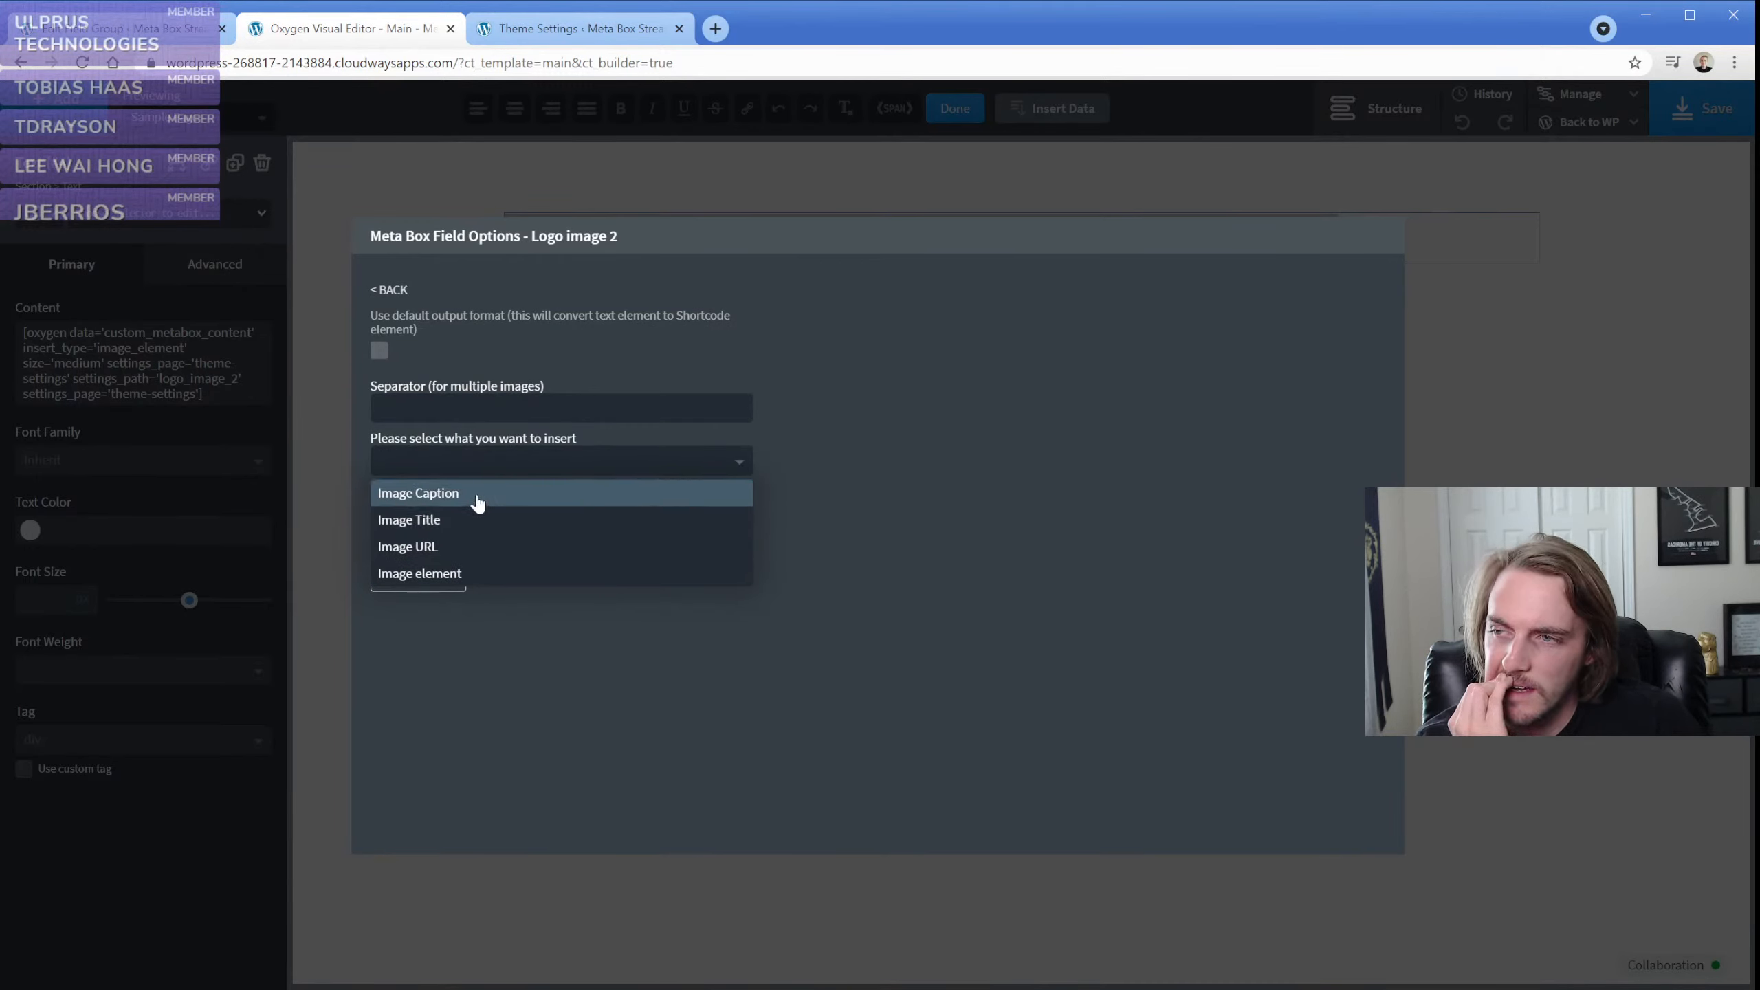
left_click(459, 547)
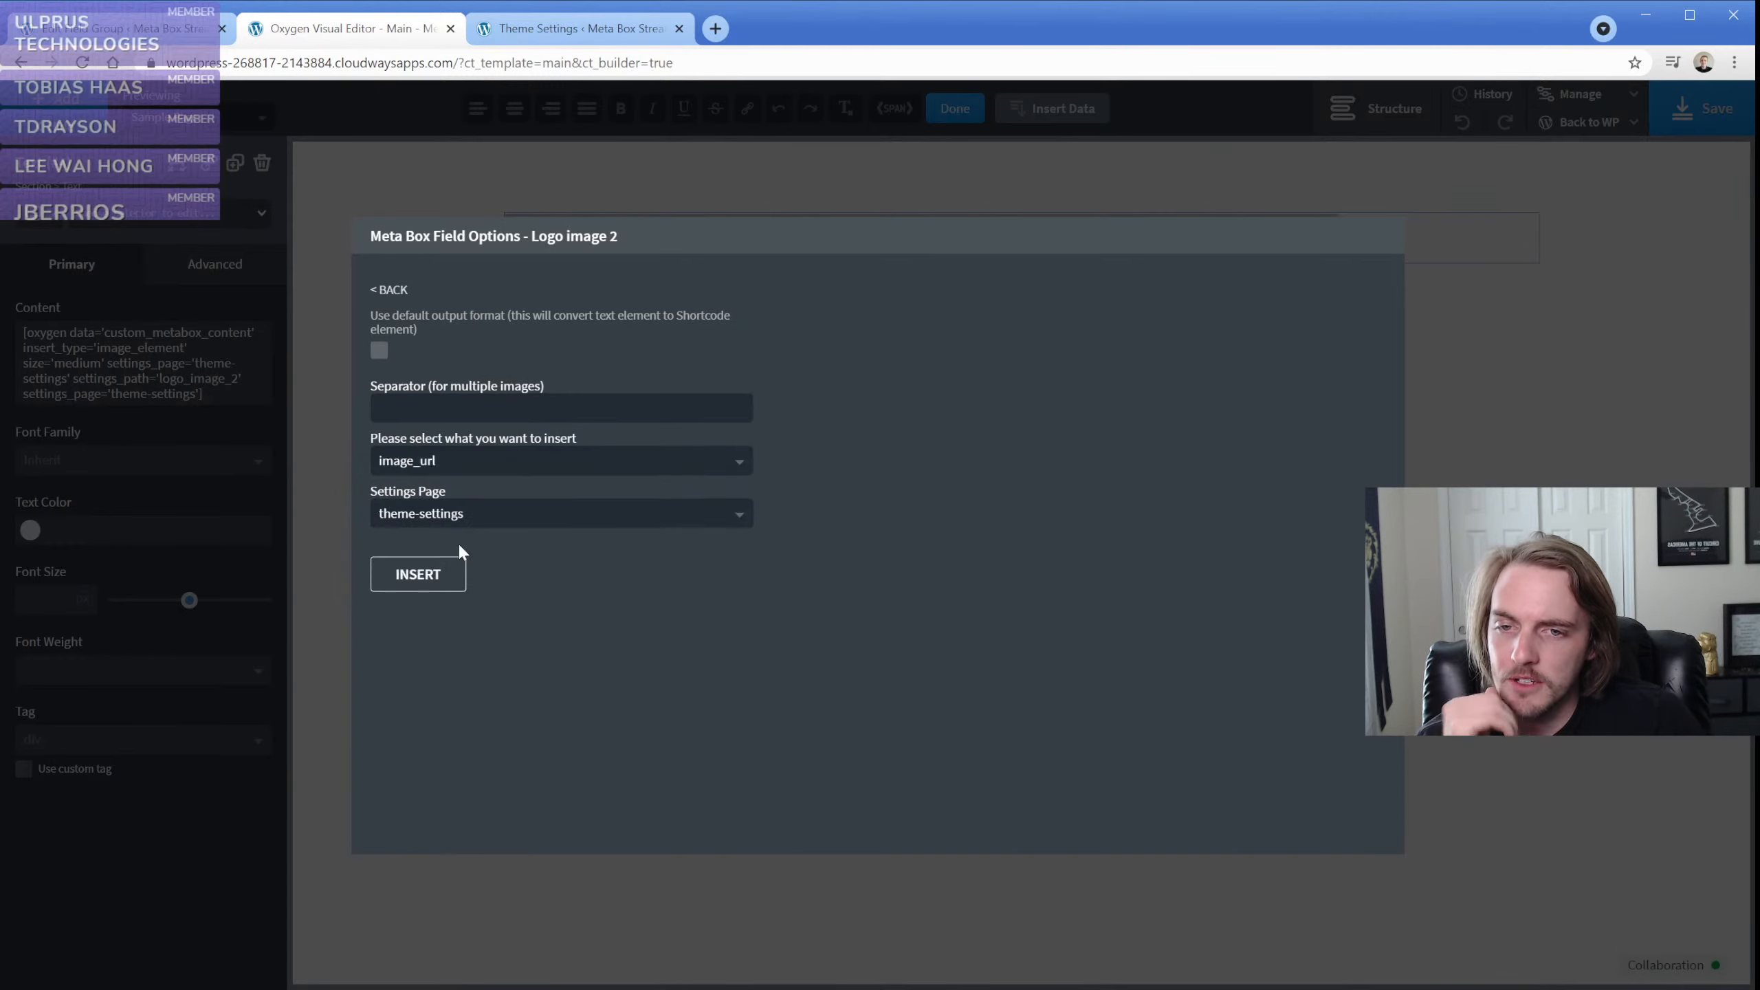
left_click(419, 575)
left_click(428, 279)
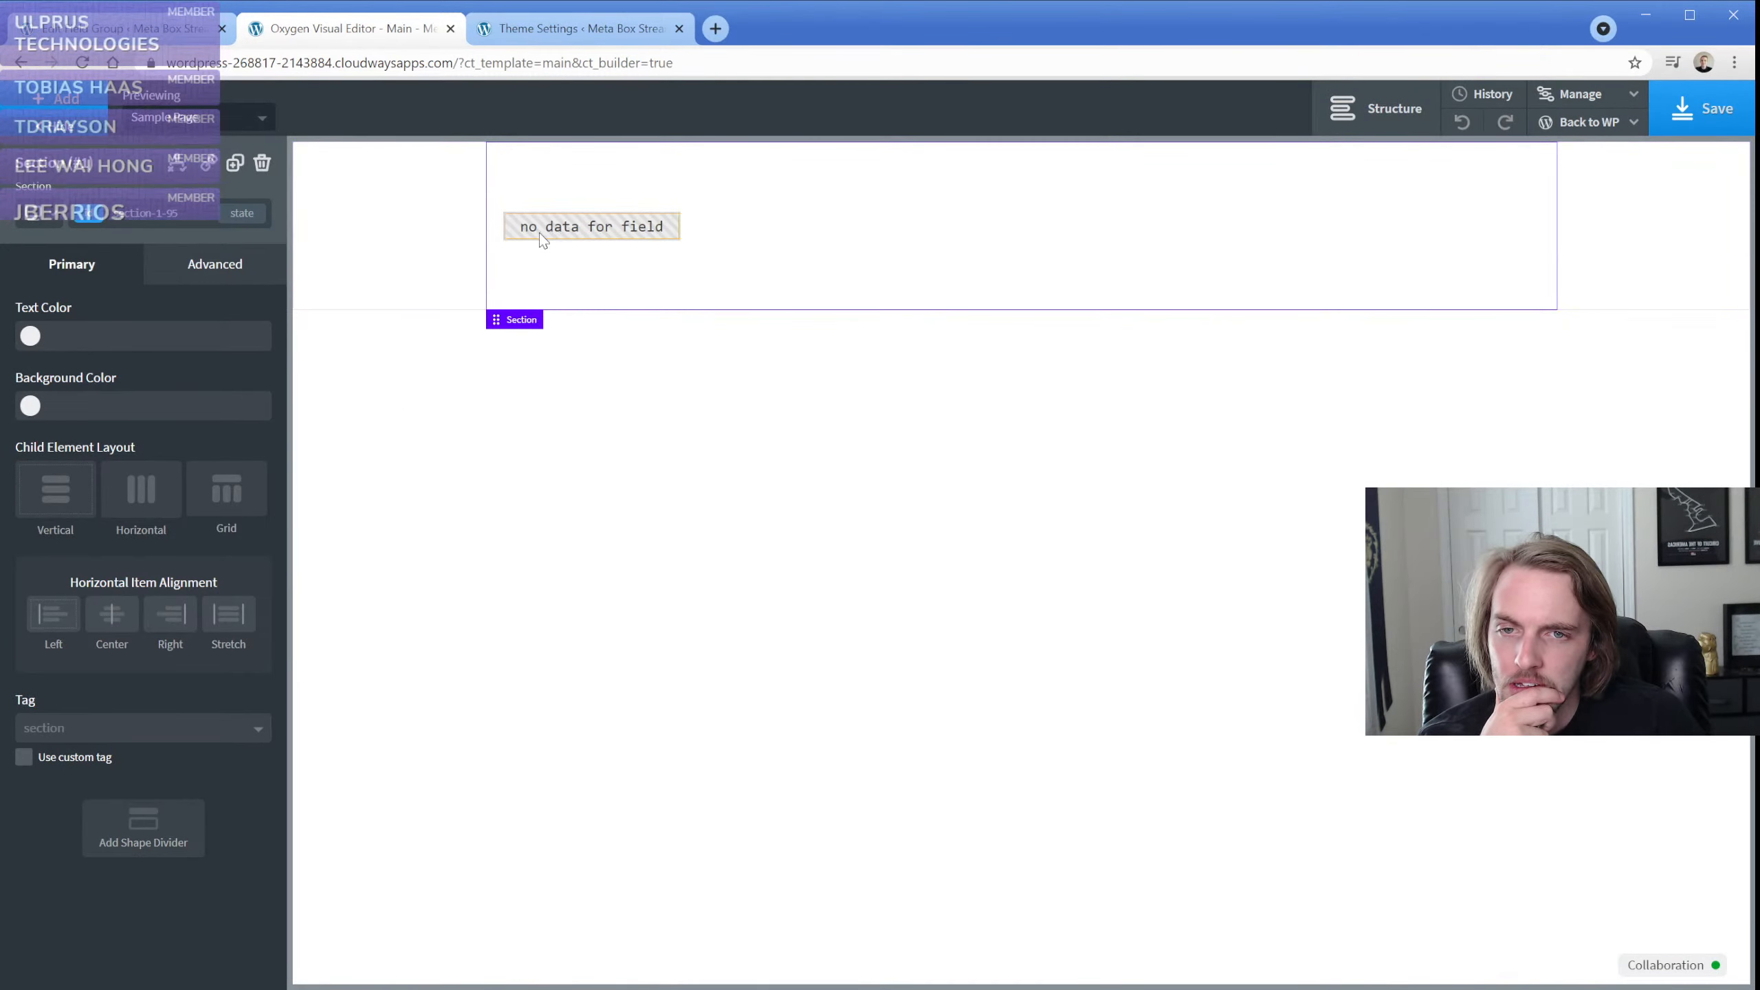
left_click(561, 237)
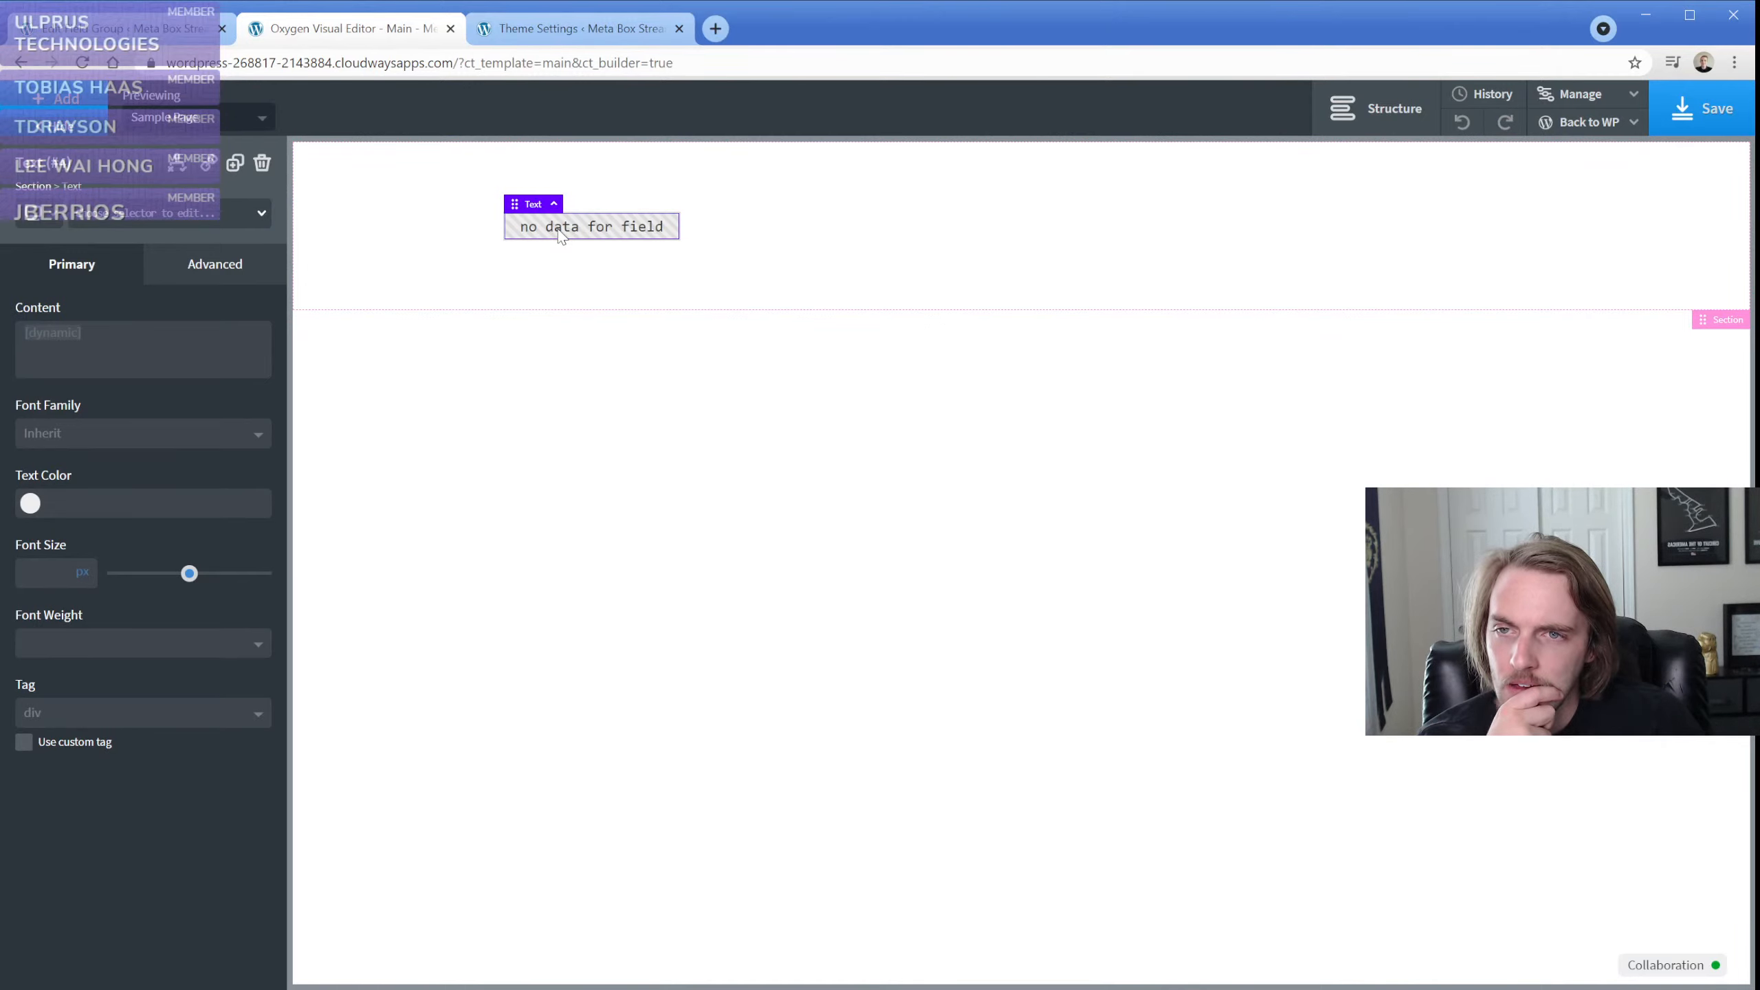
Set the Logo image 2 field's image size to Medium Large in the Theme Settings Fields group and update the field group
left_click(160, 40)
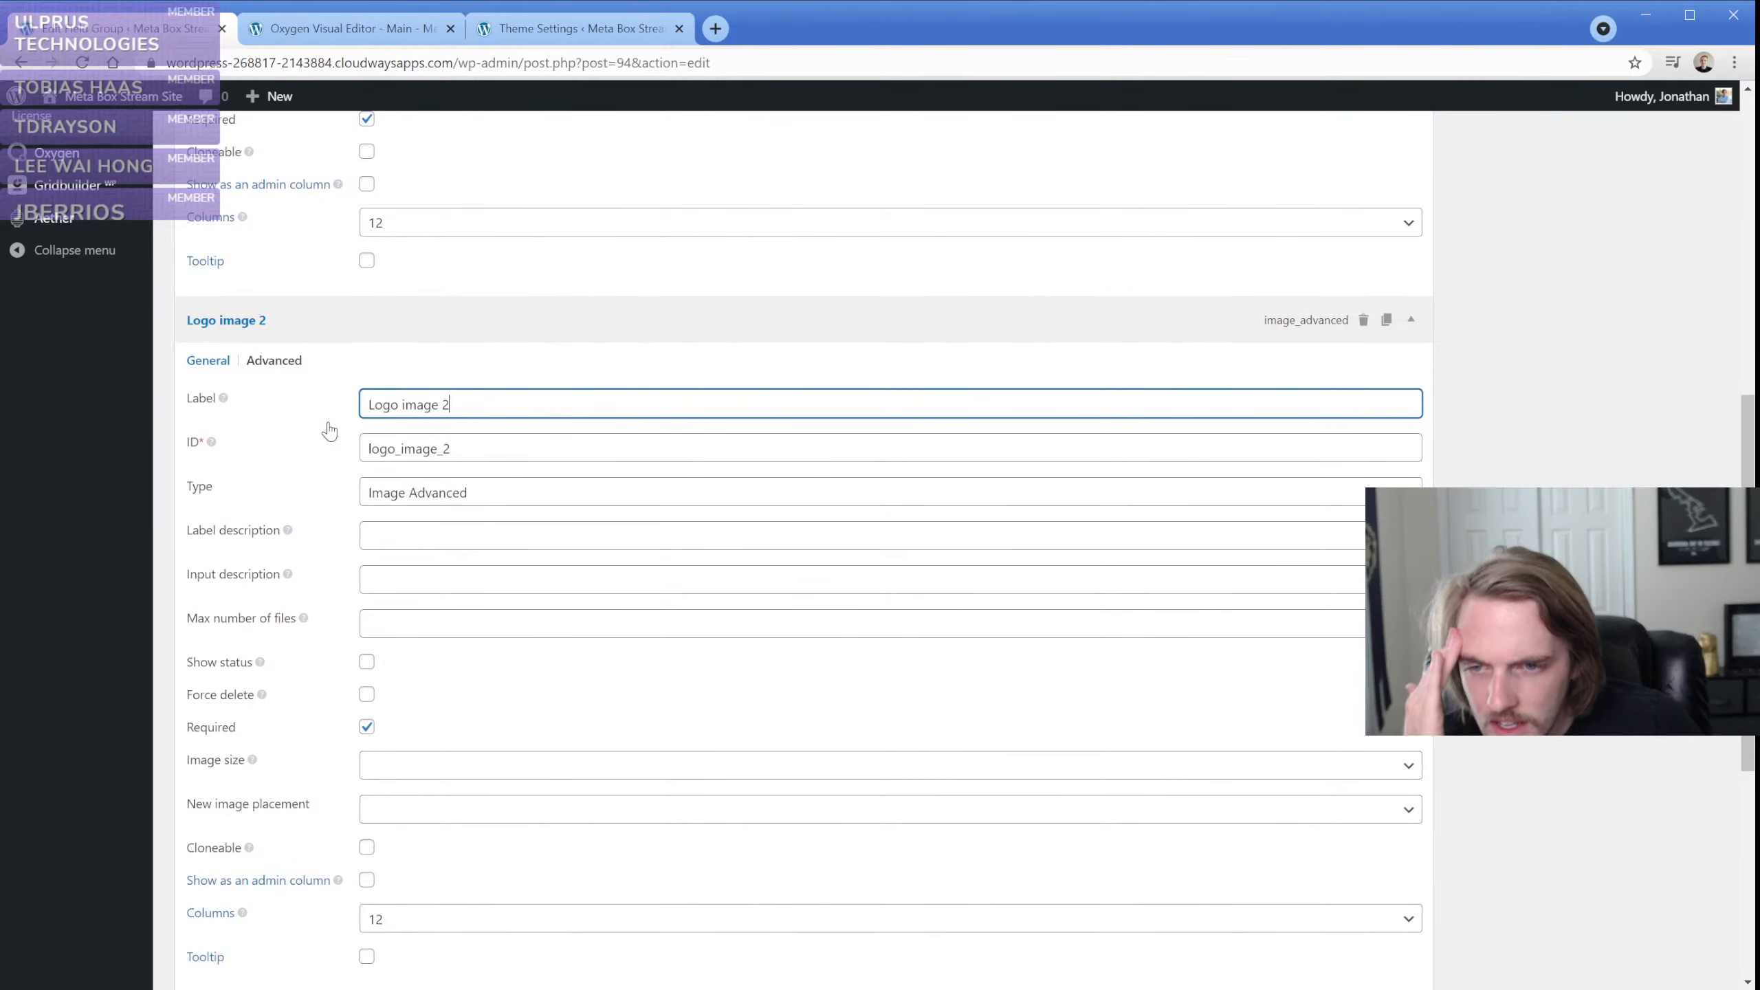
scroll(340, 565, "down", 1)
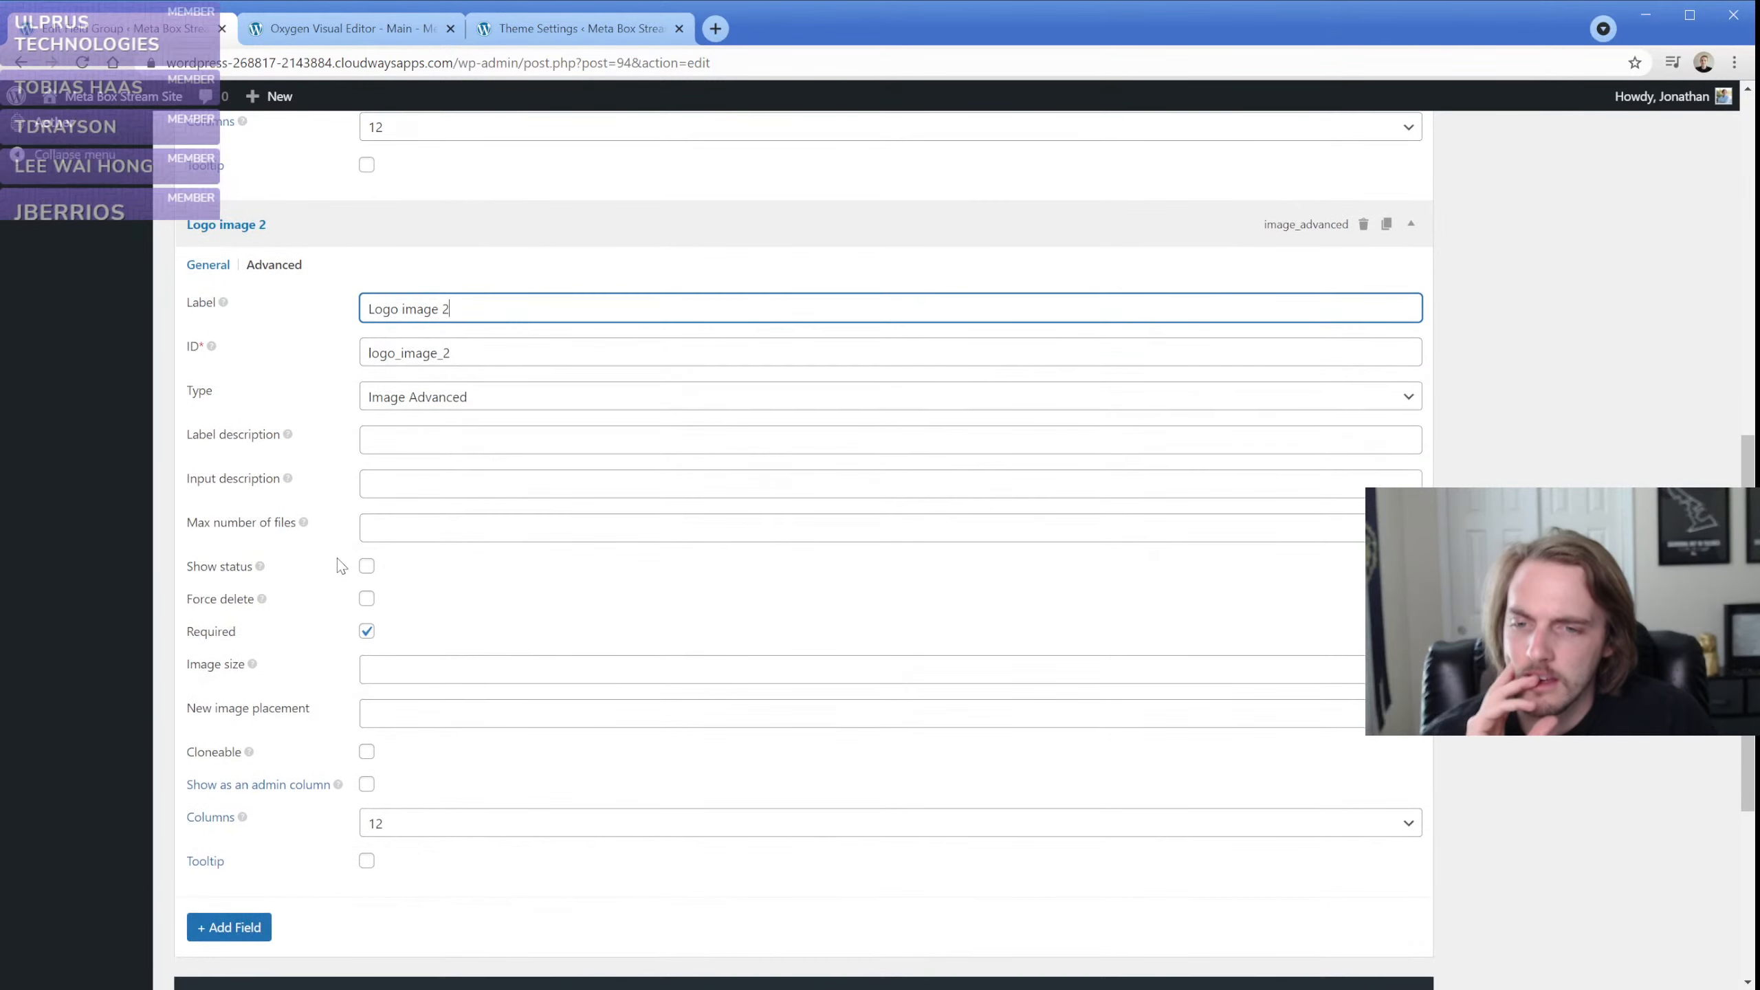
scroll(339, 565, "down", 1)
left_click(492, 579)
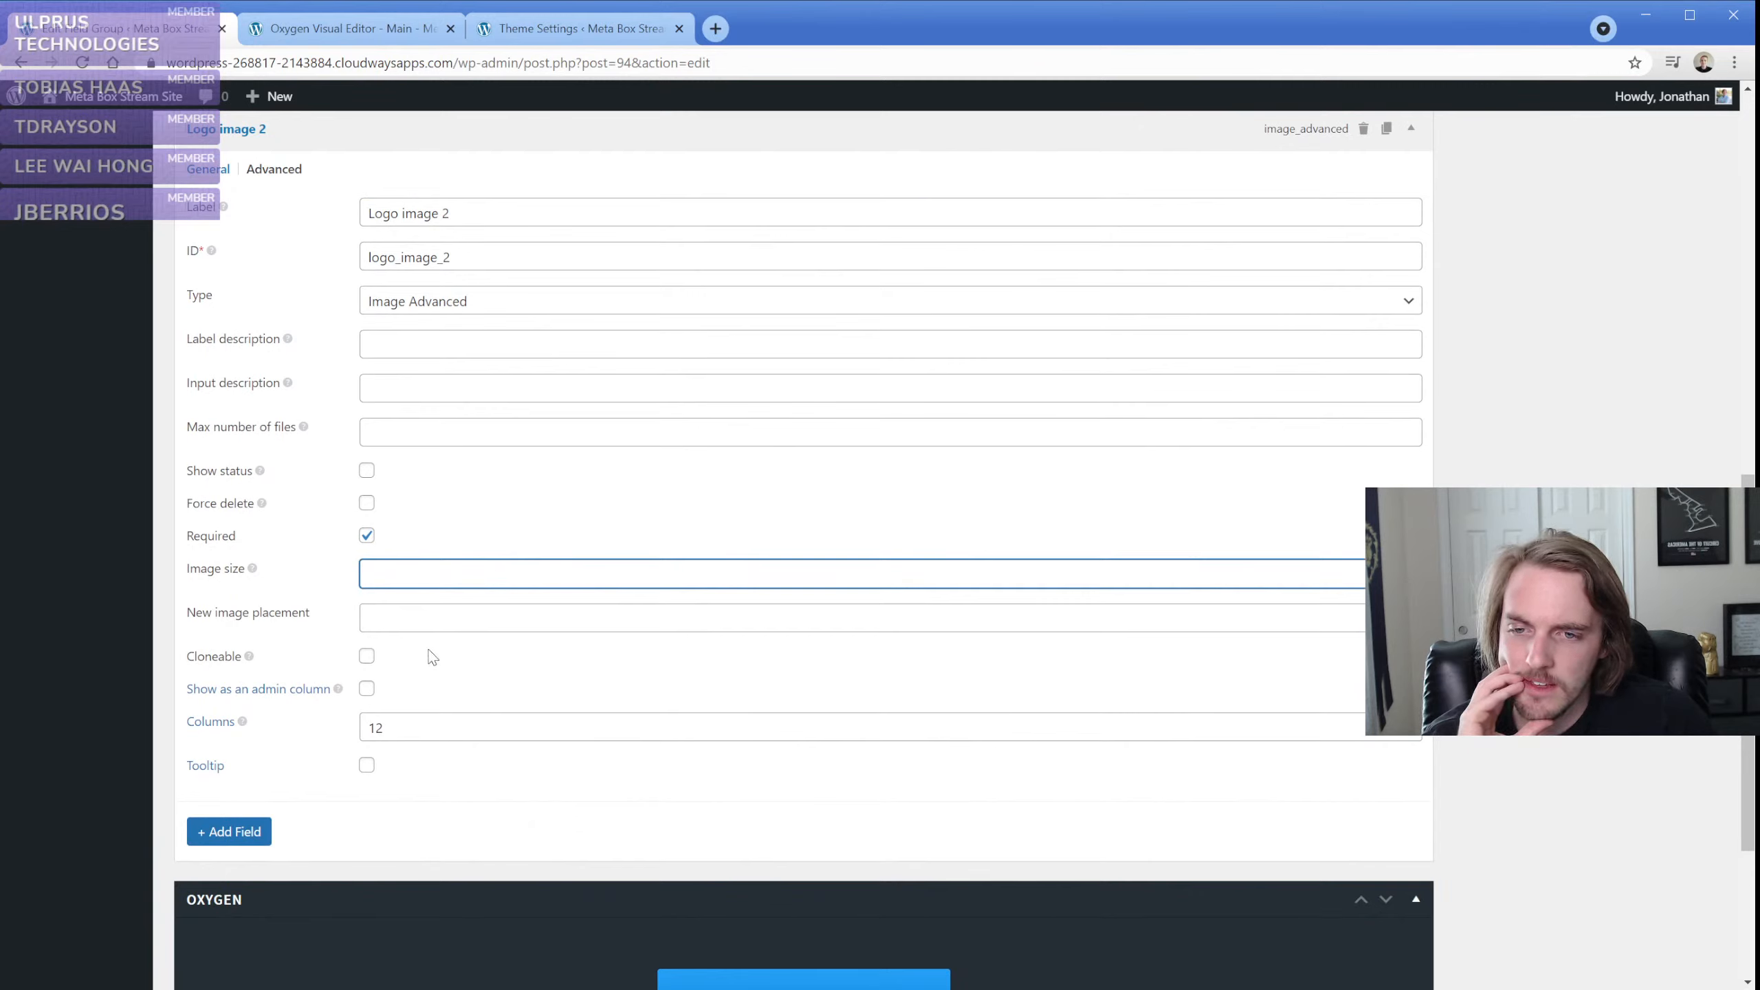
type("Medium Large")
left_click(373, 621)
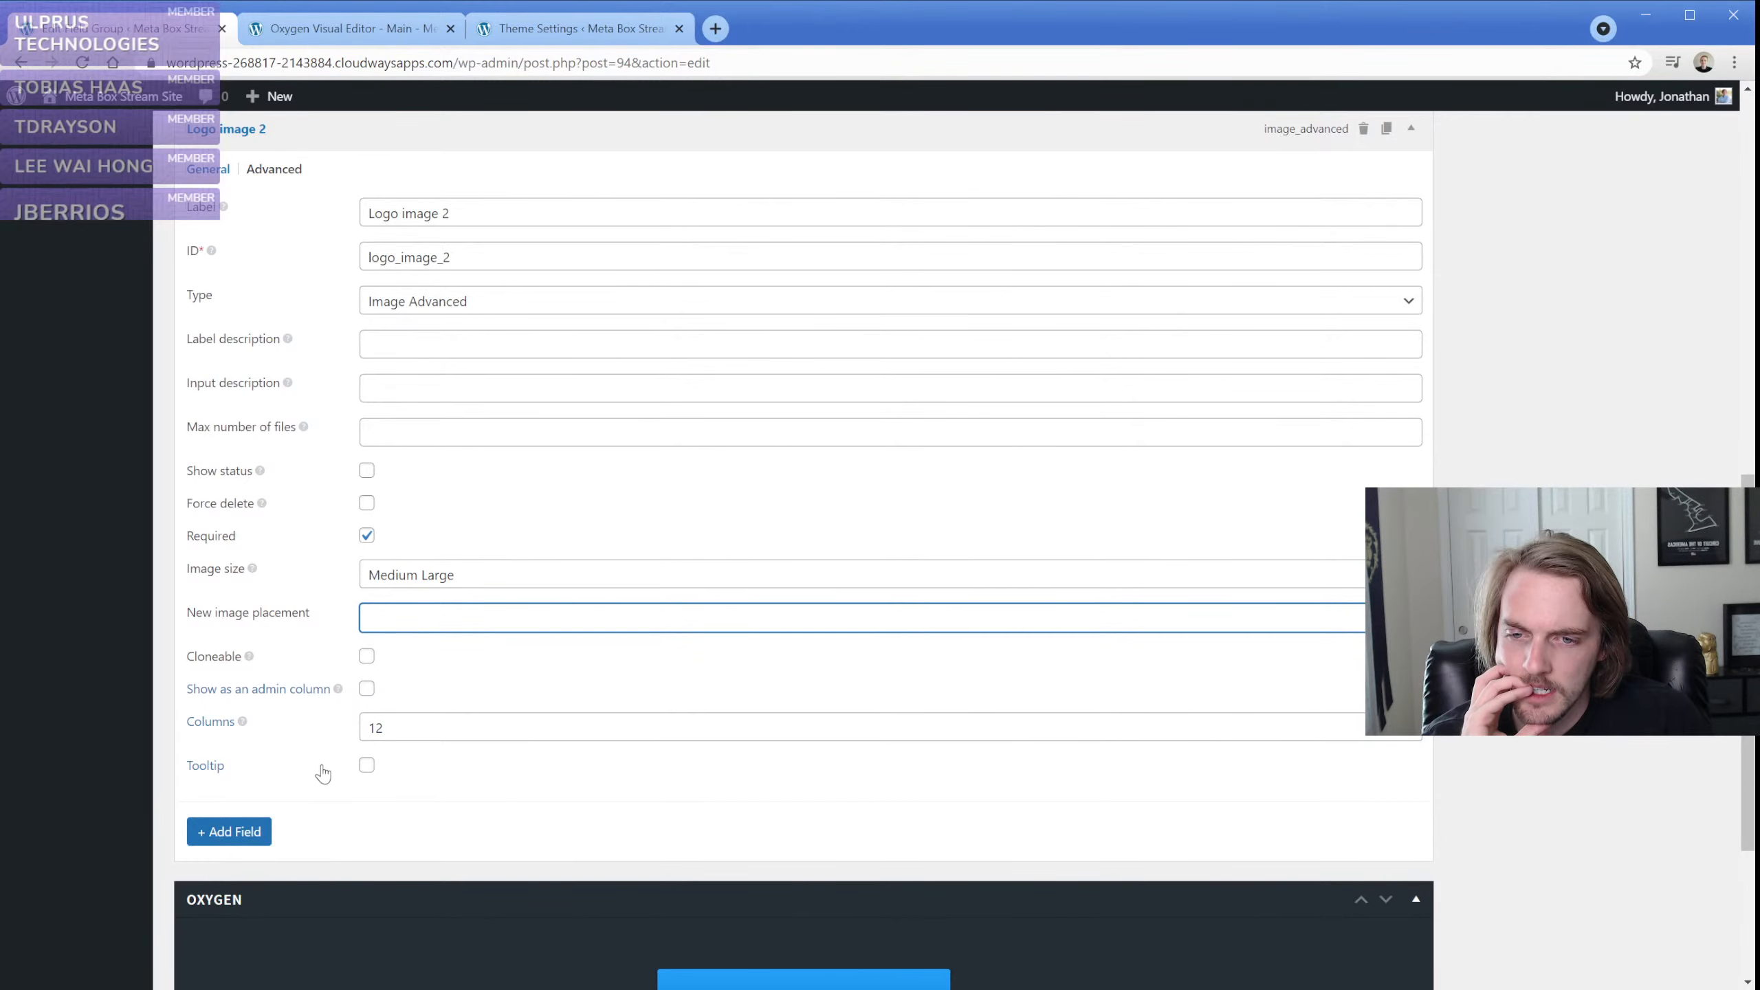
scroll(323, 768, "up", 1)
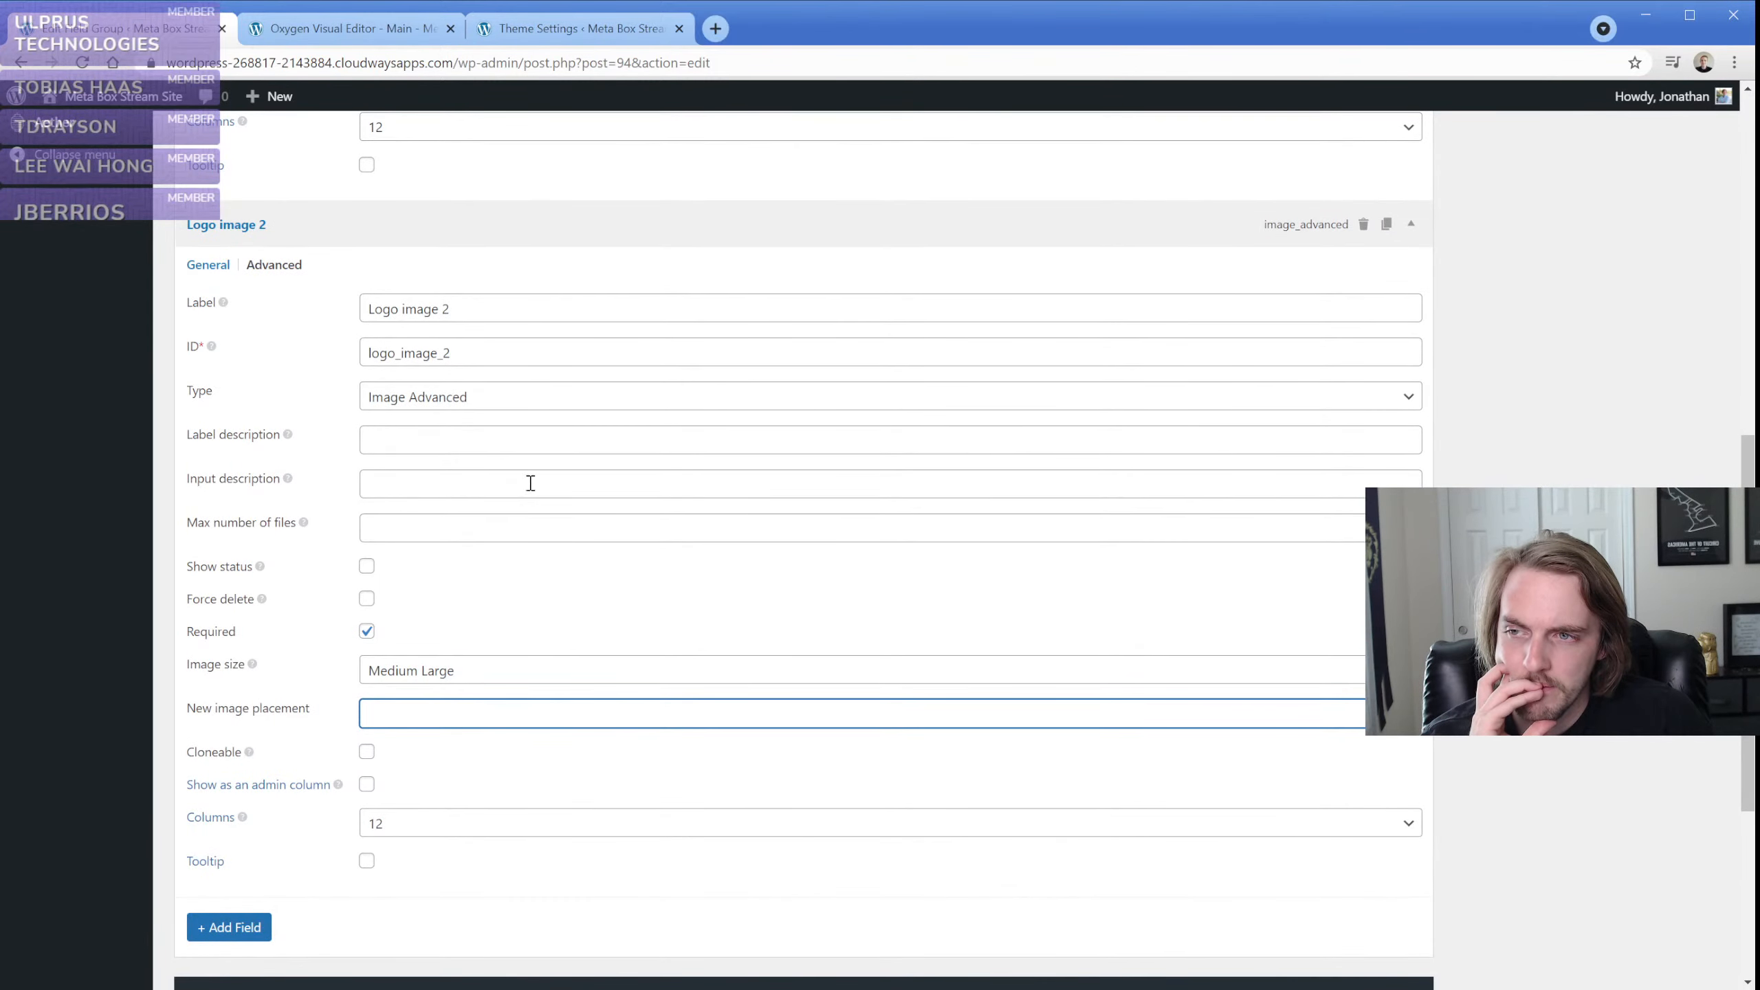
left_click(275, 265)
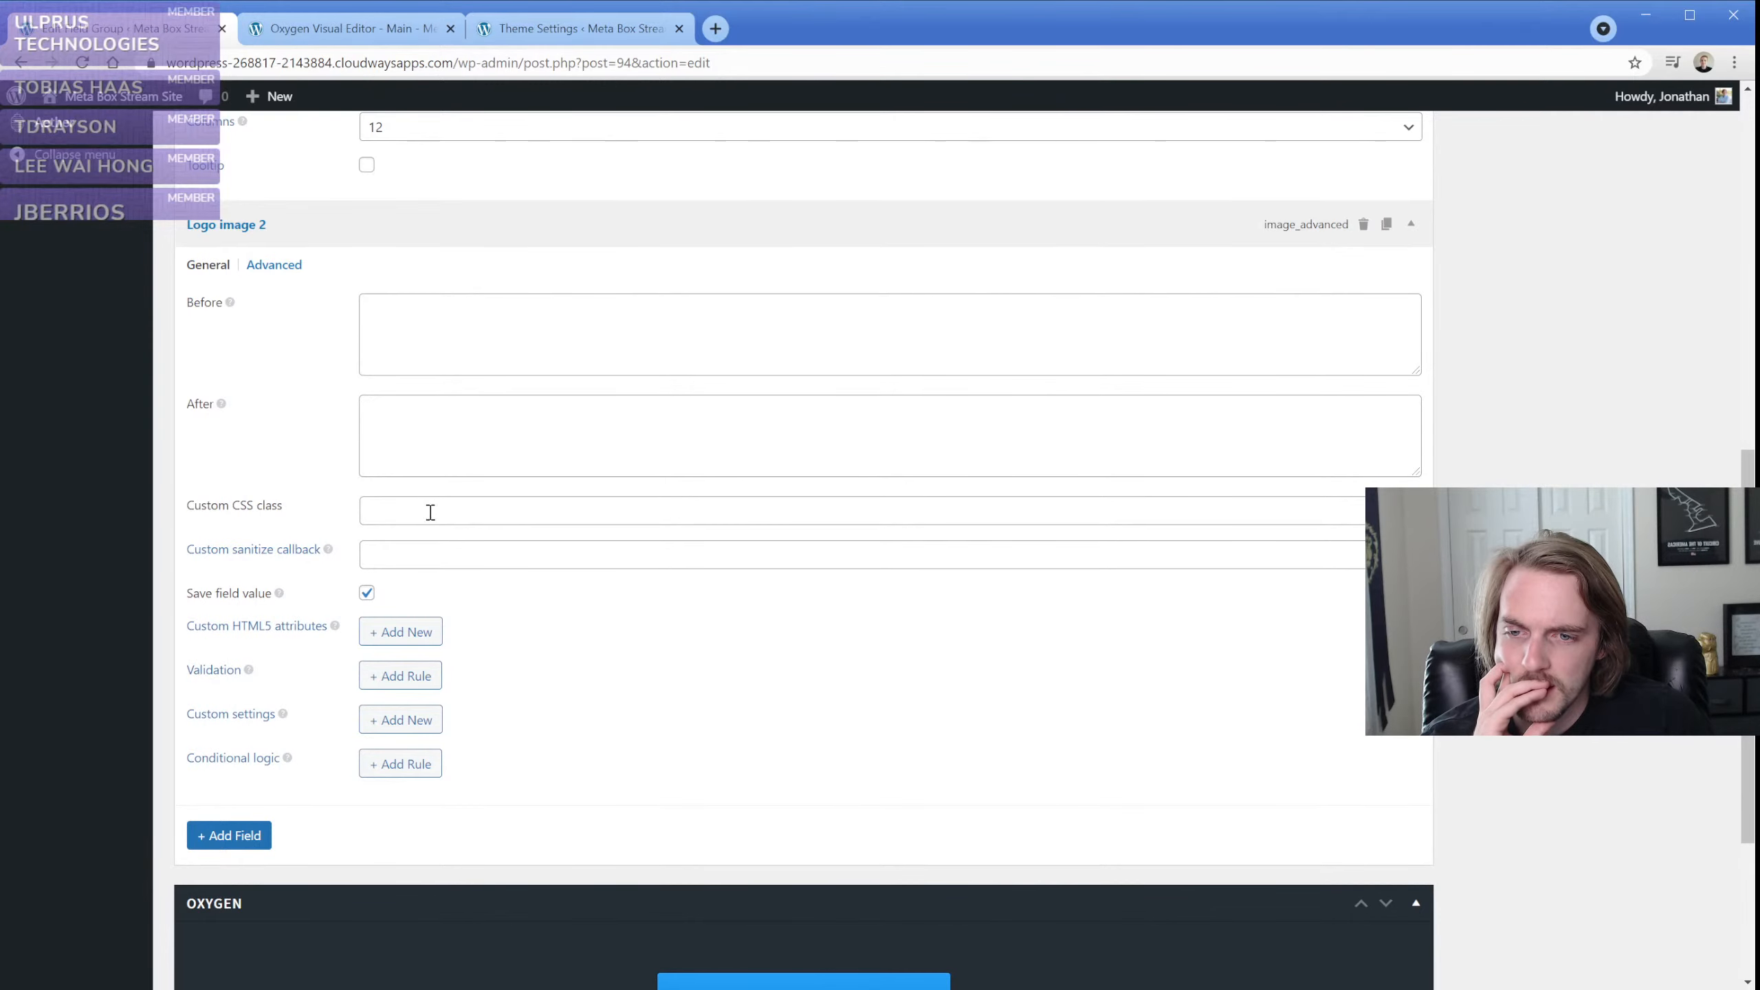
scroll(947, 635, "up", 8)
left_click(1678, 360)
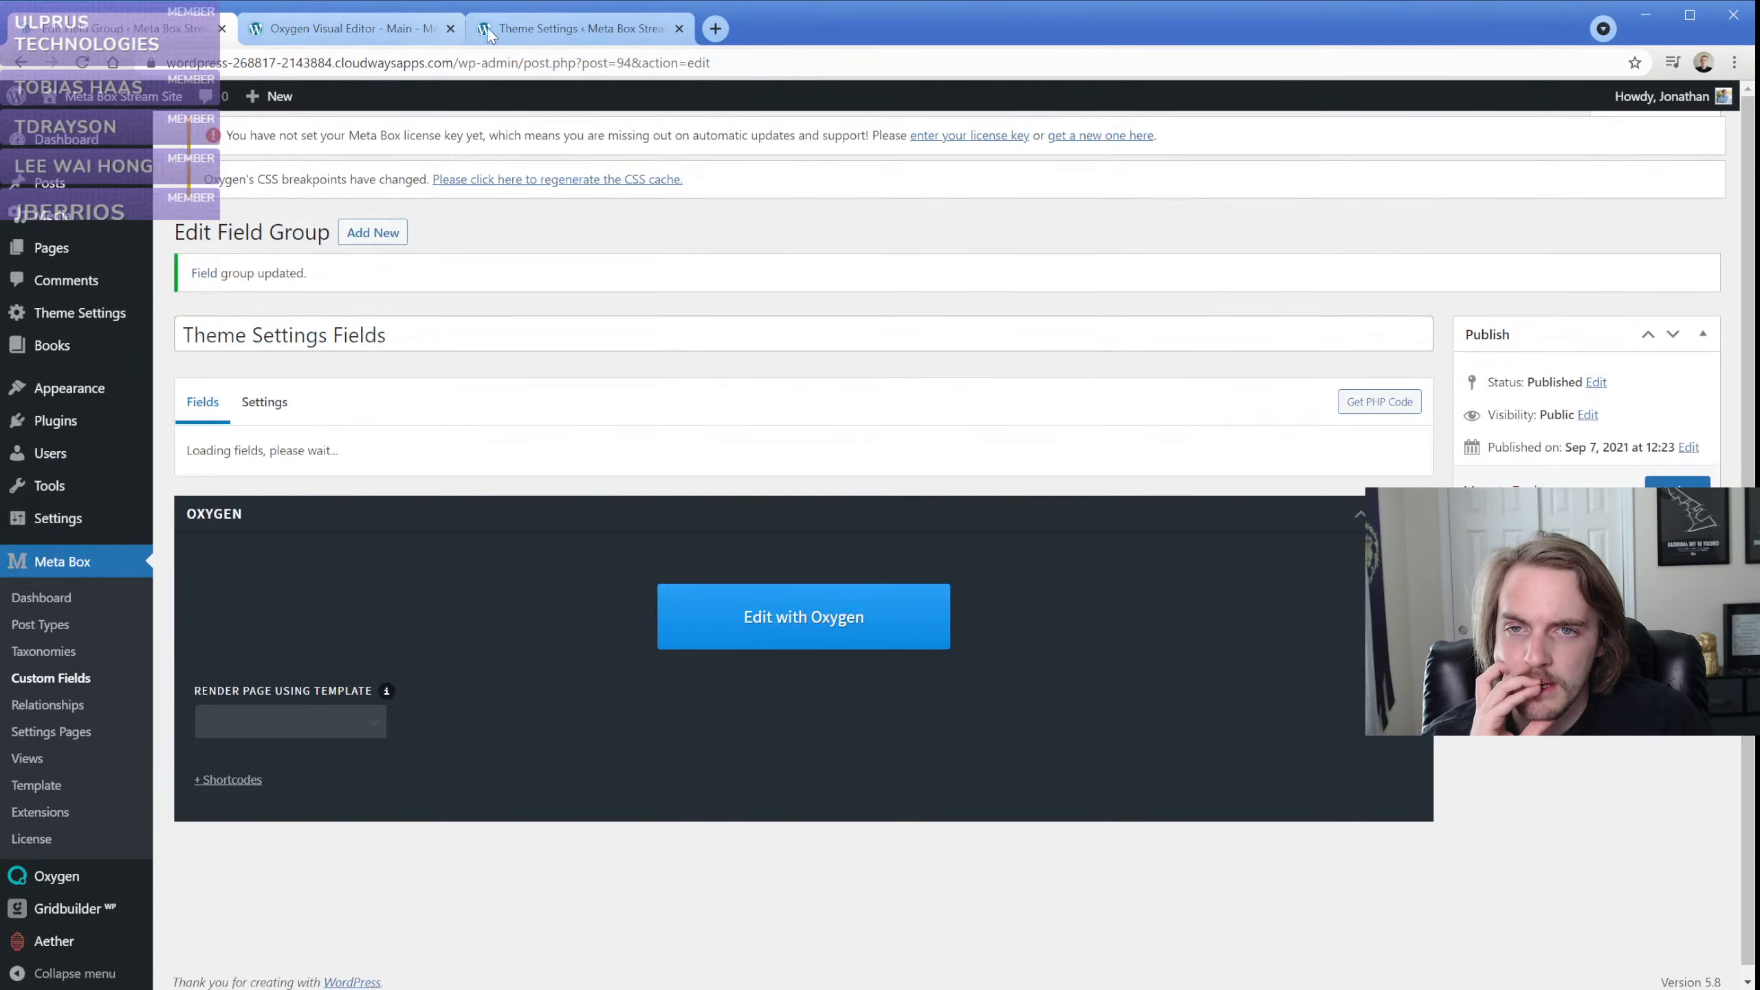
Check the images on the Theme Settings page, then save the Main template and view its front end
left_click(581, 28)
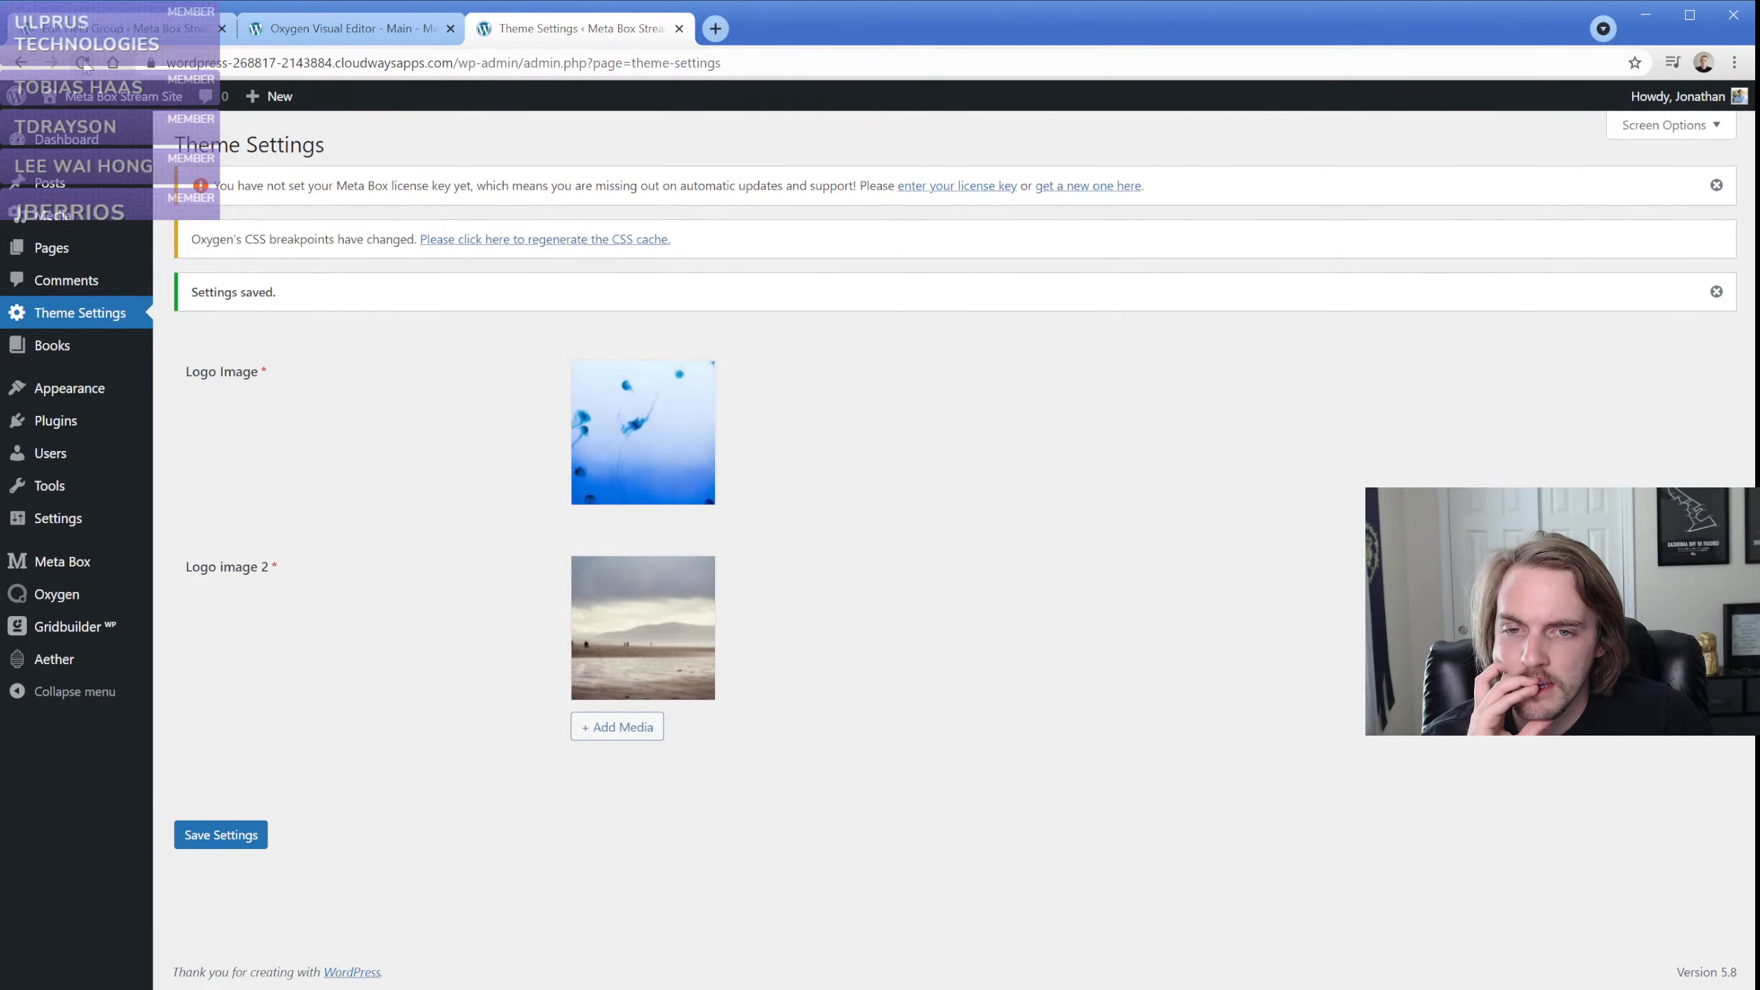
left_click(344, 29)
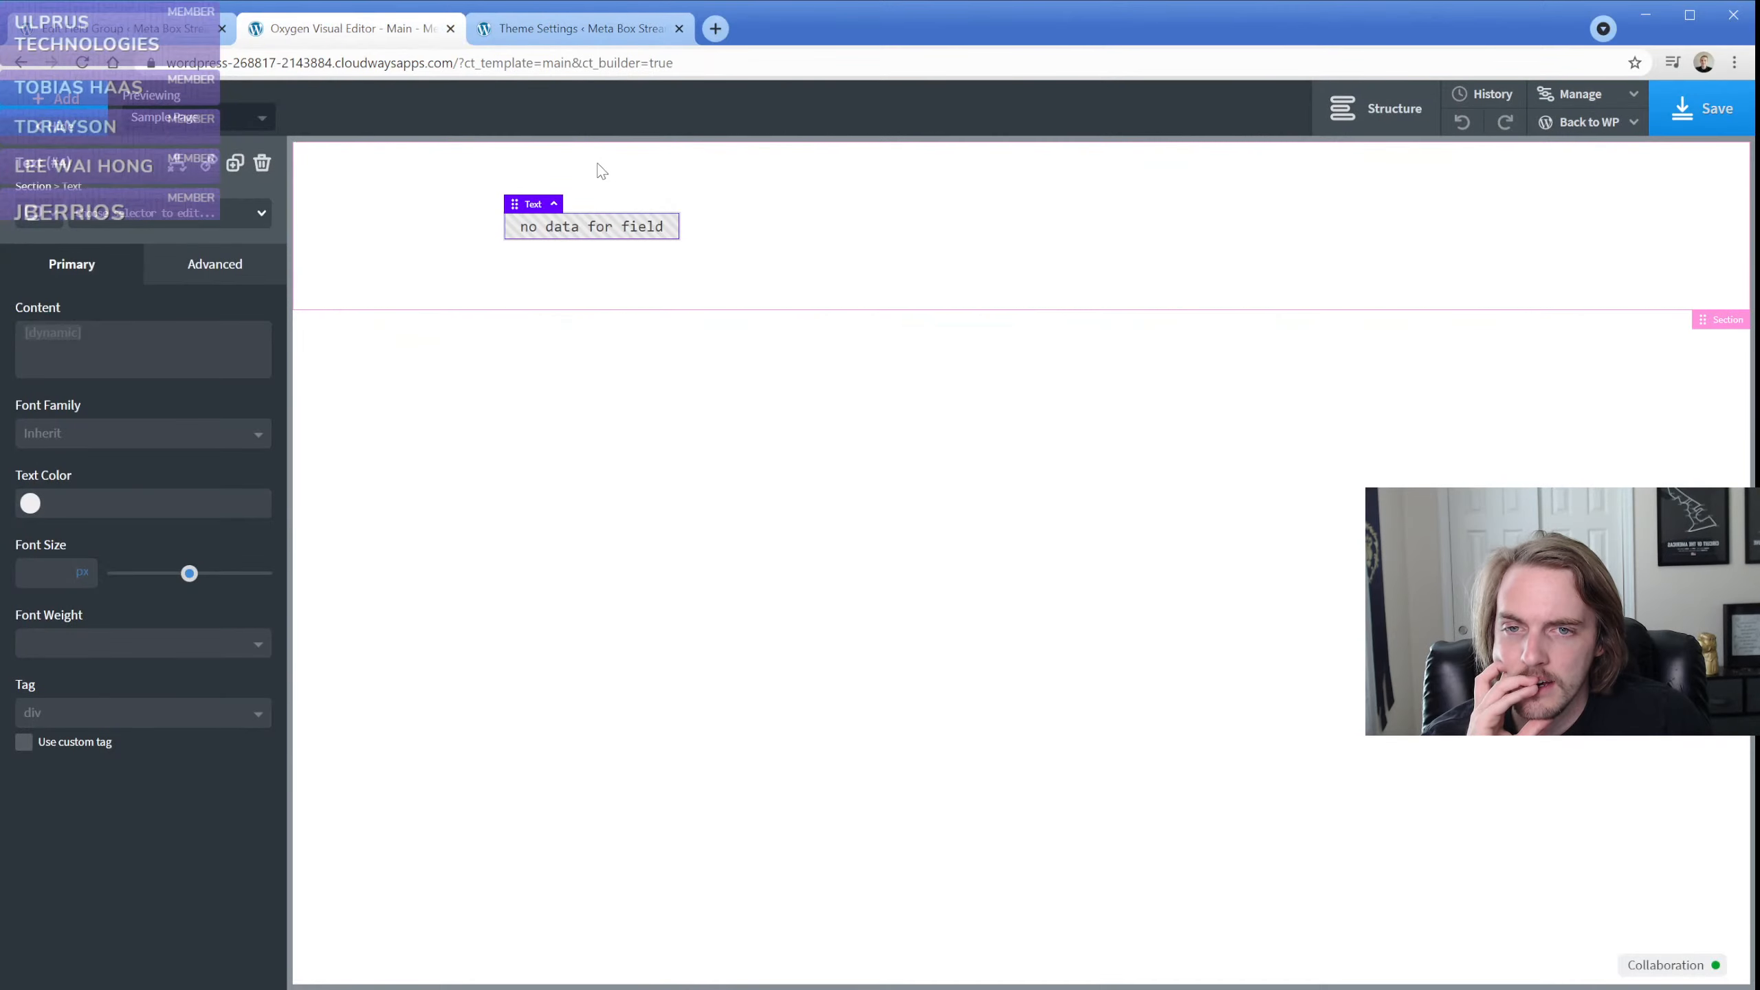
left_click(804, 232)
left_click(1697, 109)
mouse_move(1587, 122)
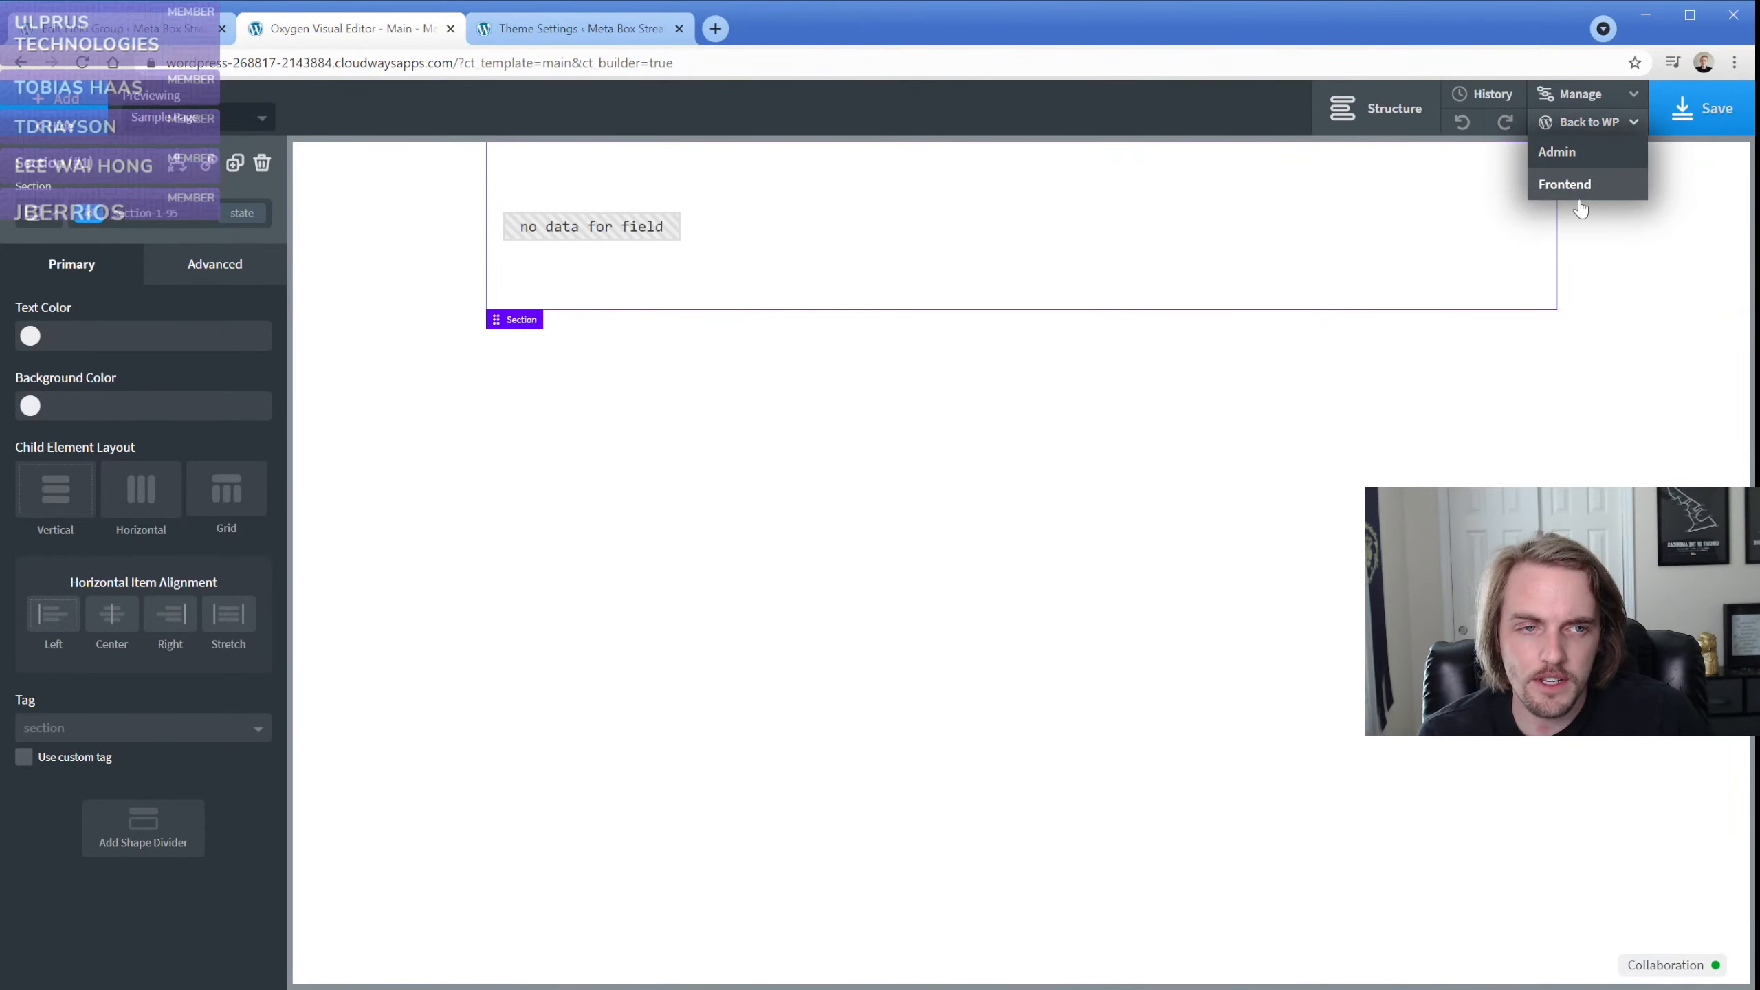
left_click(1572, 185)
key("ctrl+w")
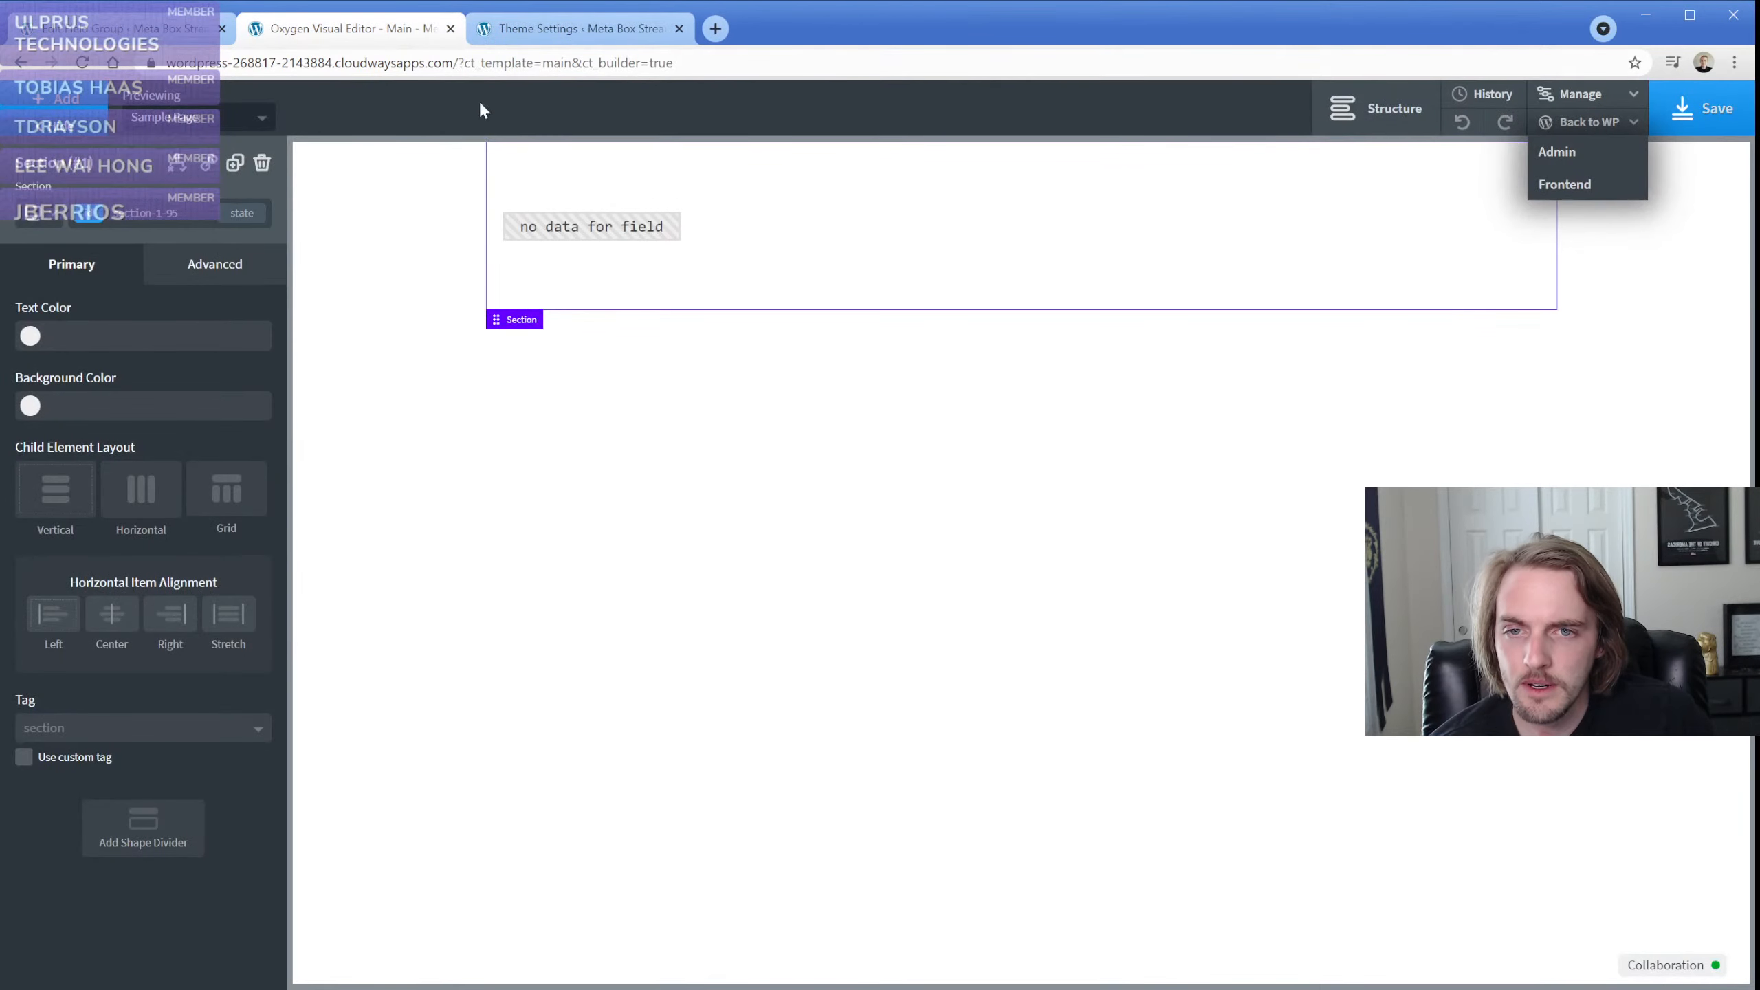
Delete the text element from the section and inspect the Logo image 2 field's general and advanced settings in the field group
left_click(620, 232)
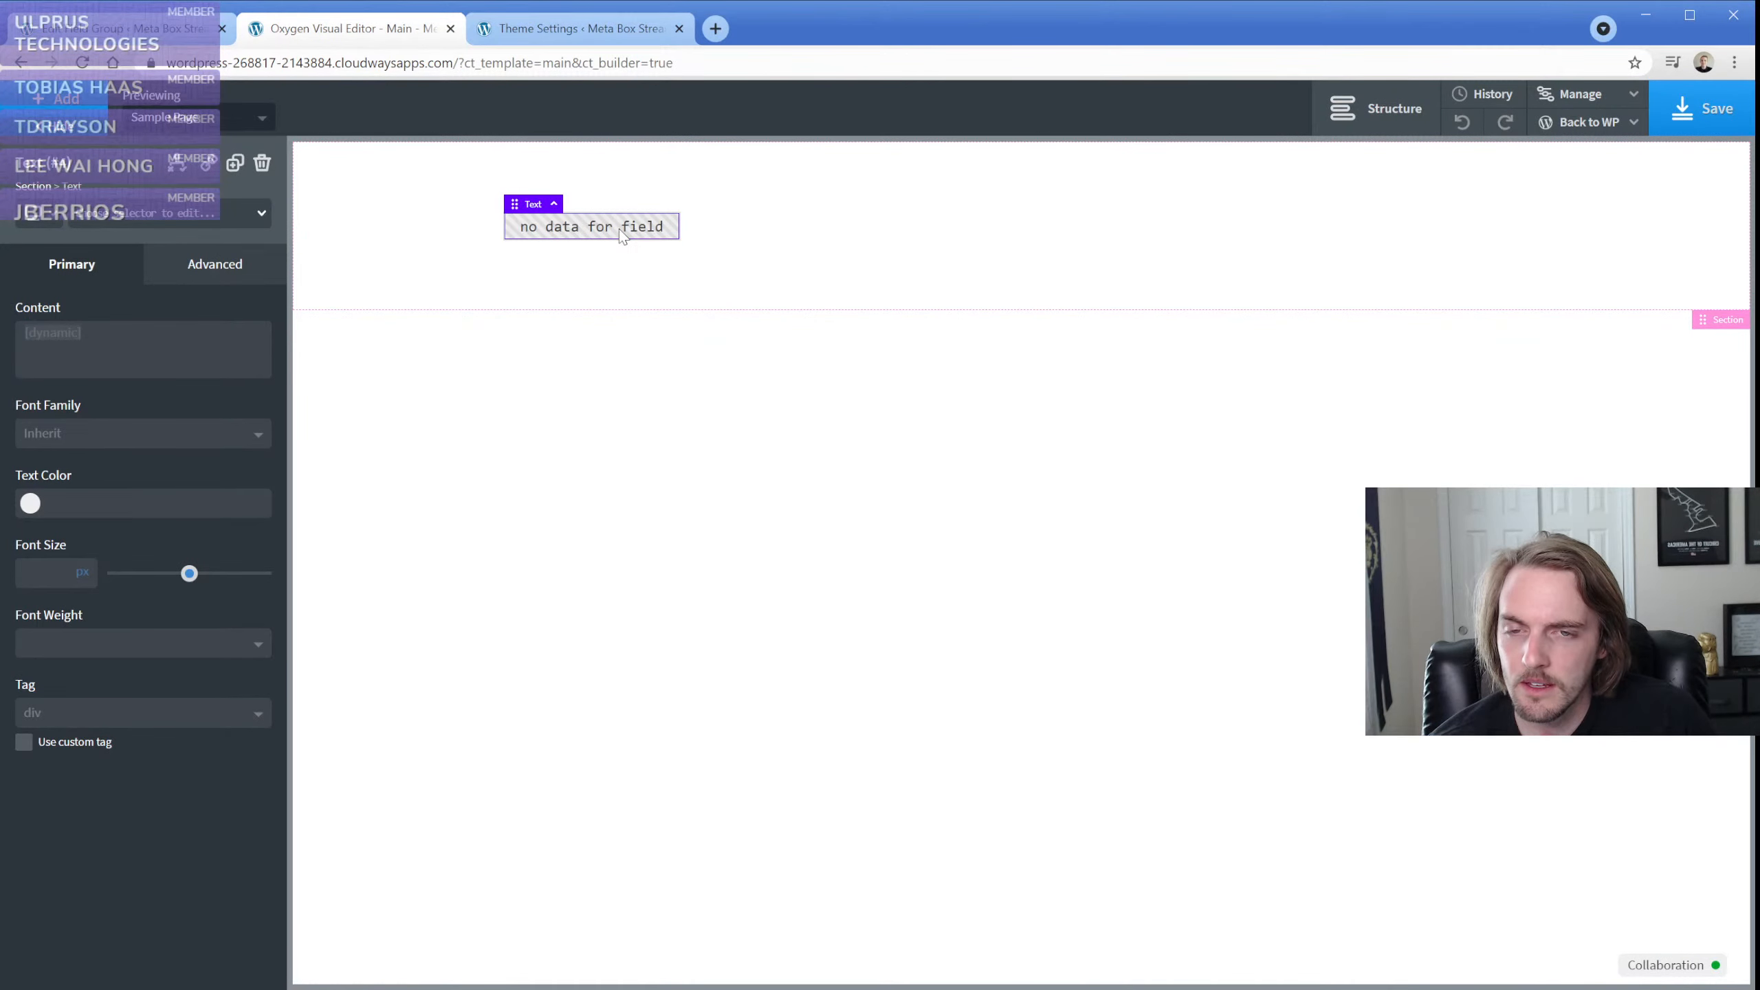
left_click(262, 163)
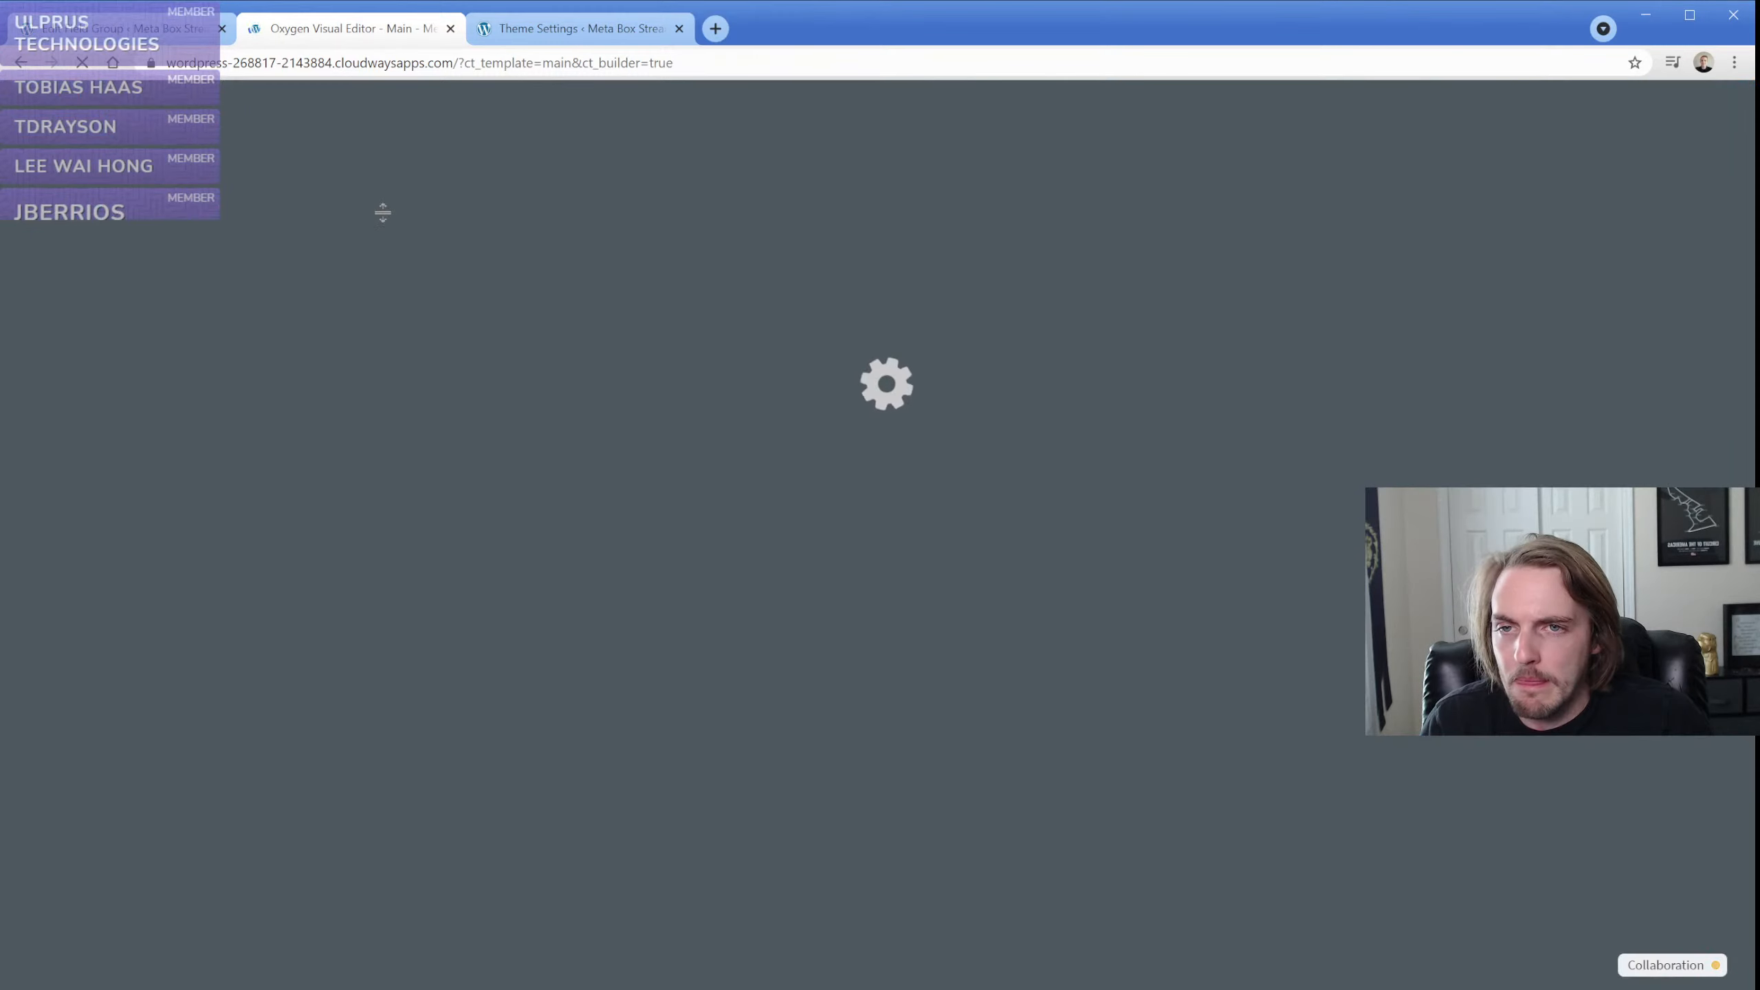
left_click(147, 34)
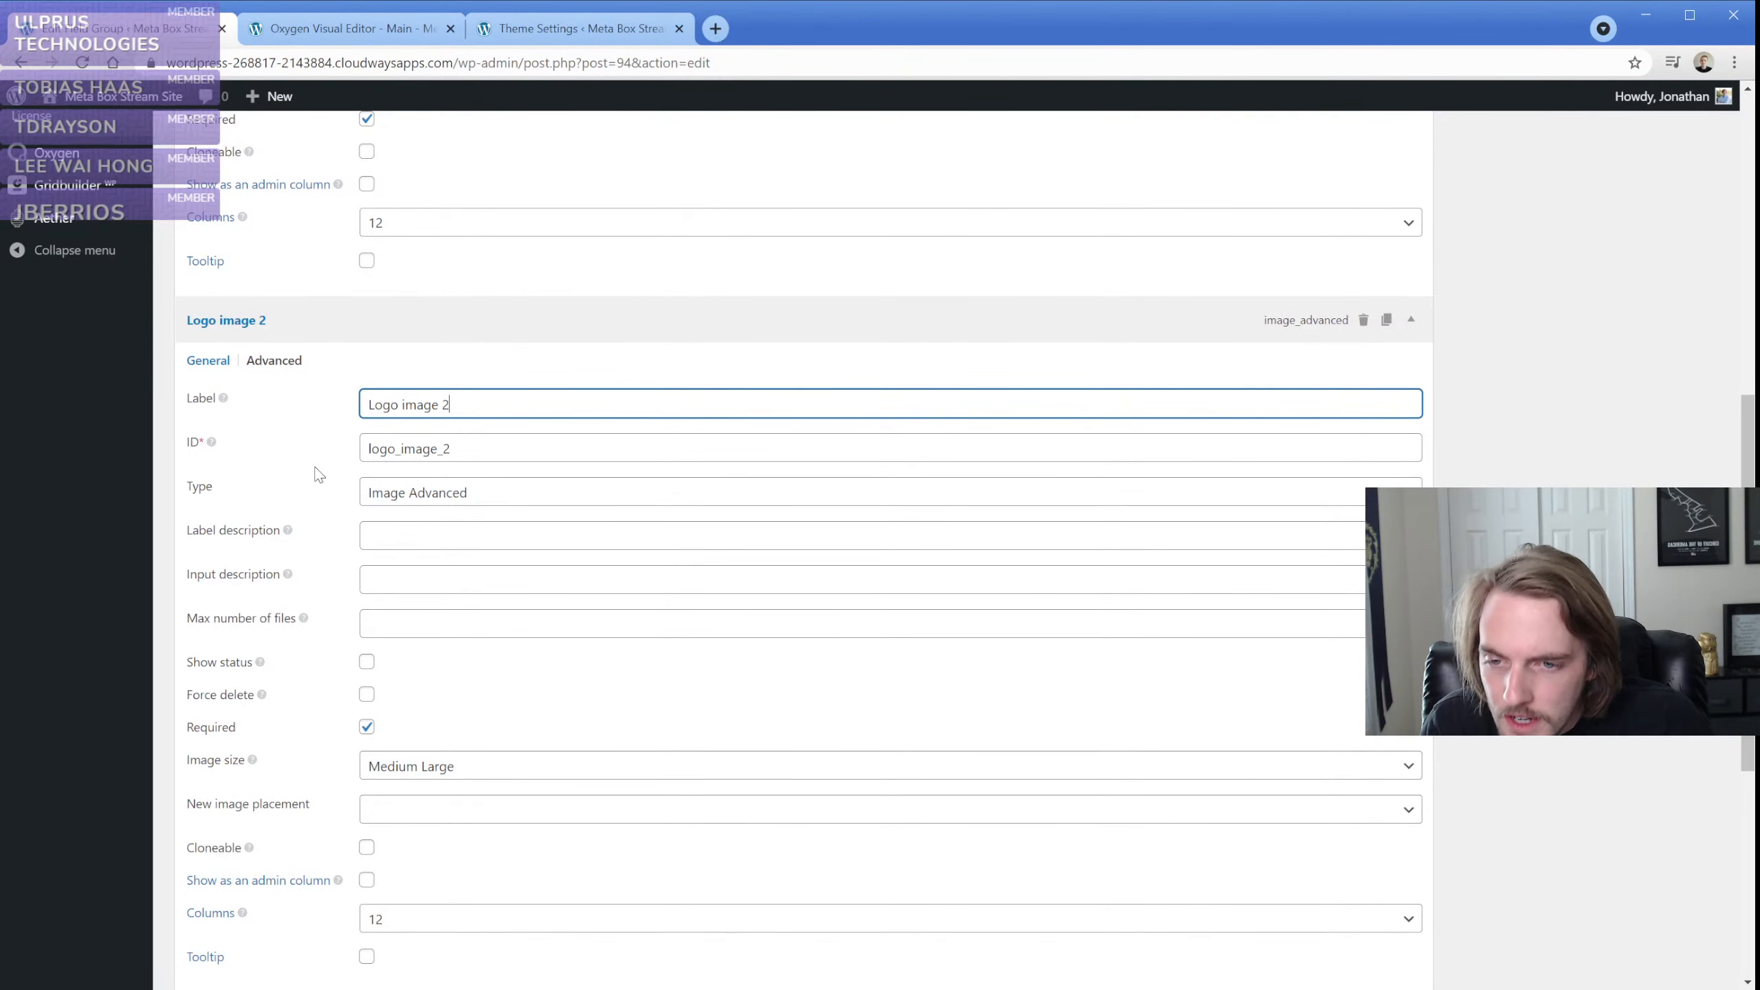
scroll(318, 474, "down", 1)
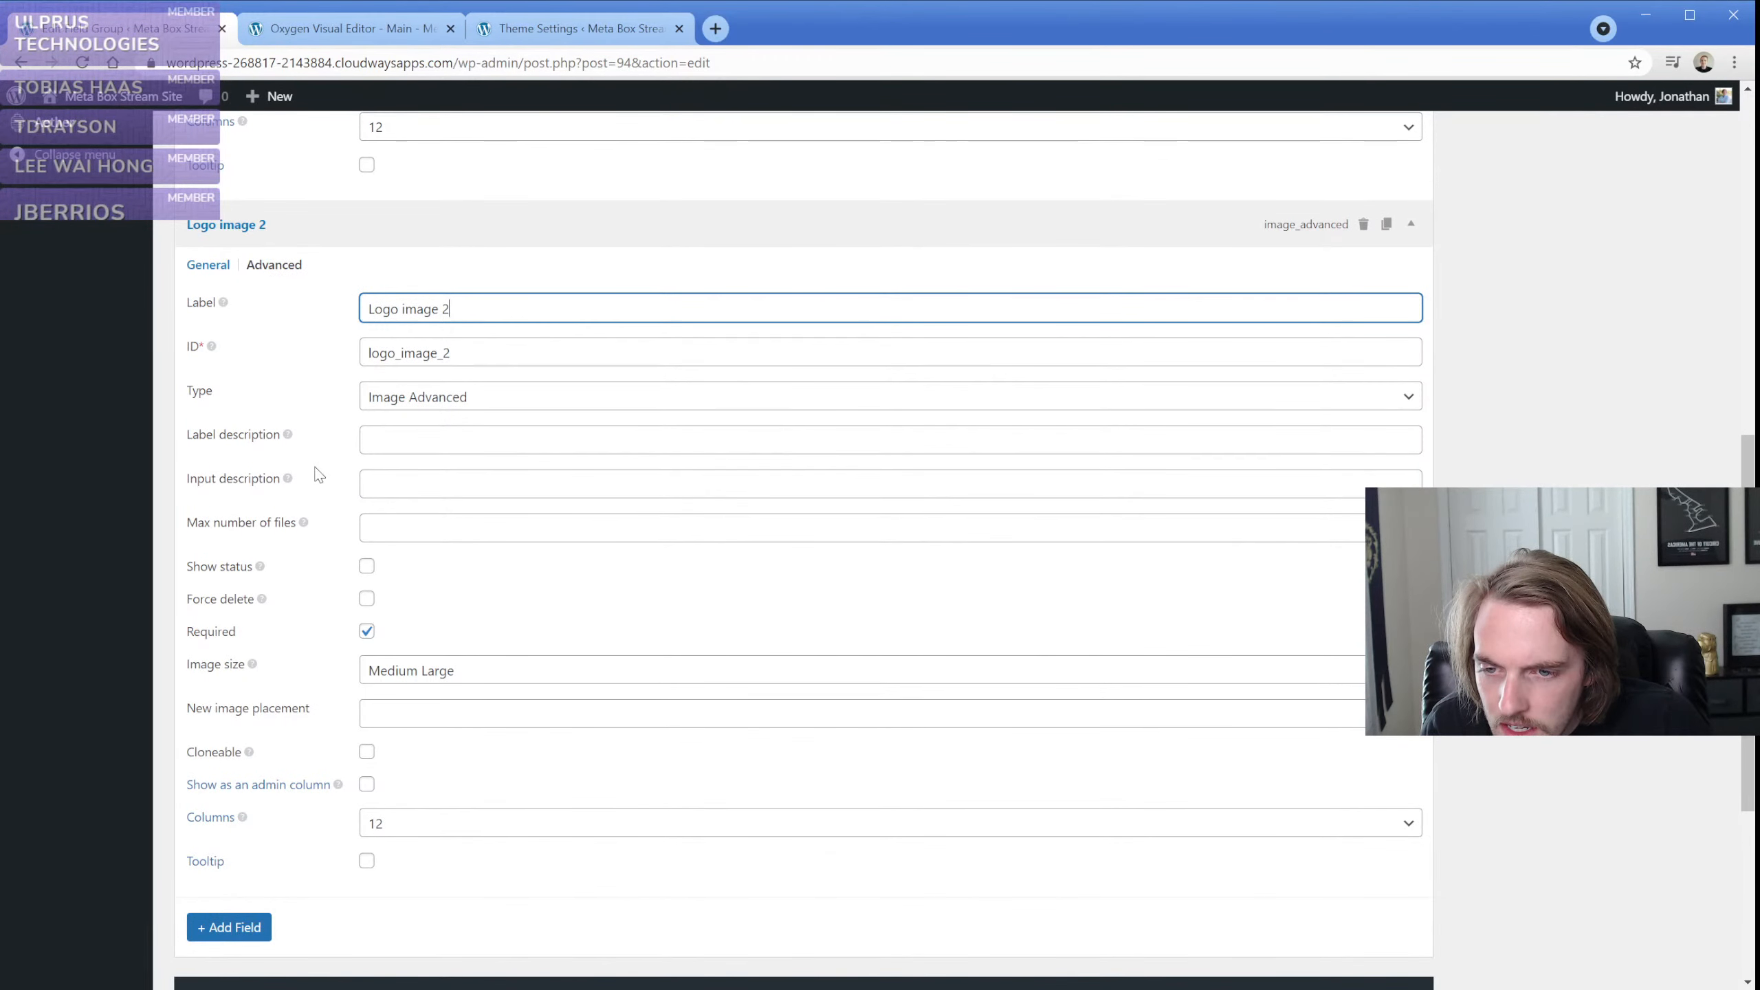
left_click(276, 268)
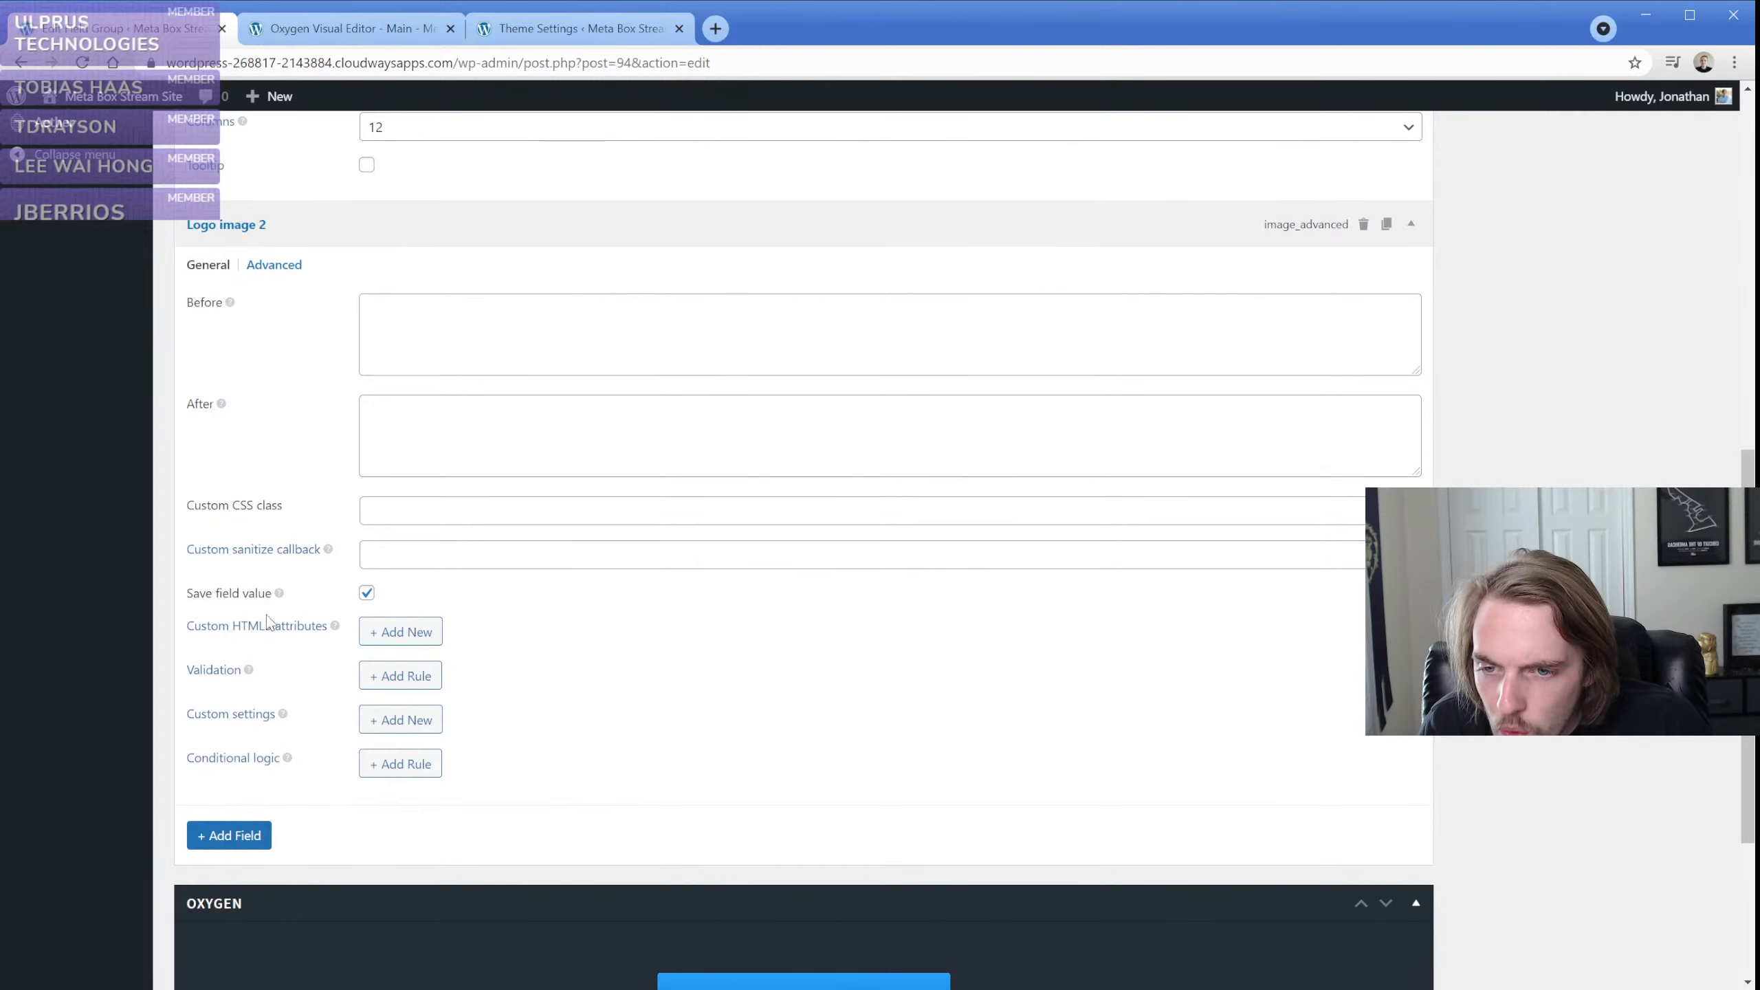
Add an Image element to the template's section and set its source to the Logo image 2 Meta Box field without a size
left_click(392, 29)
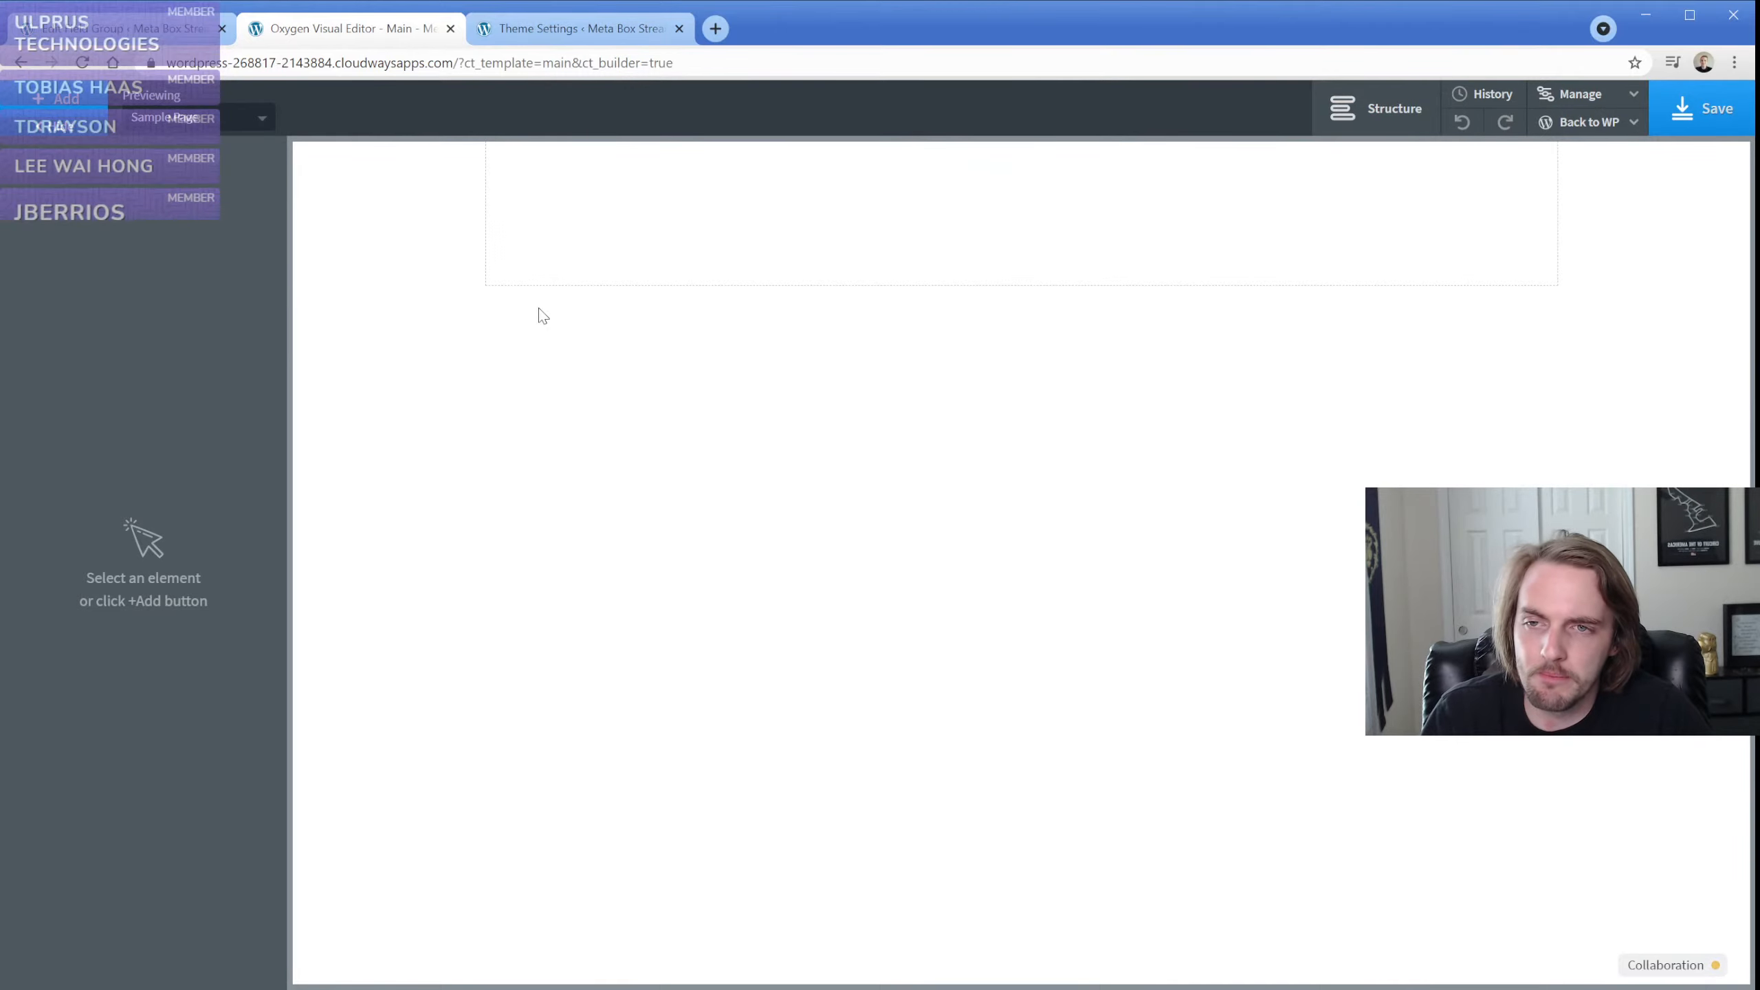
left_click(535, 262)
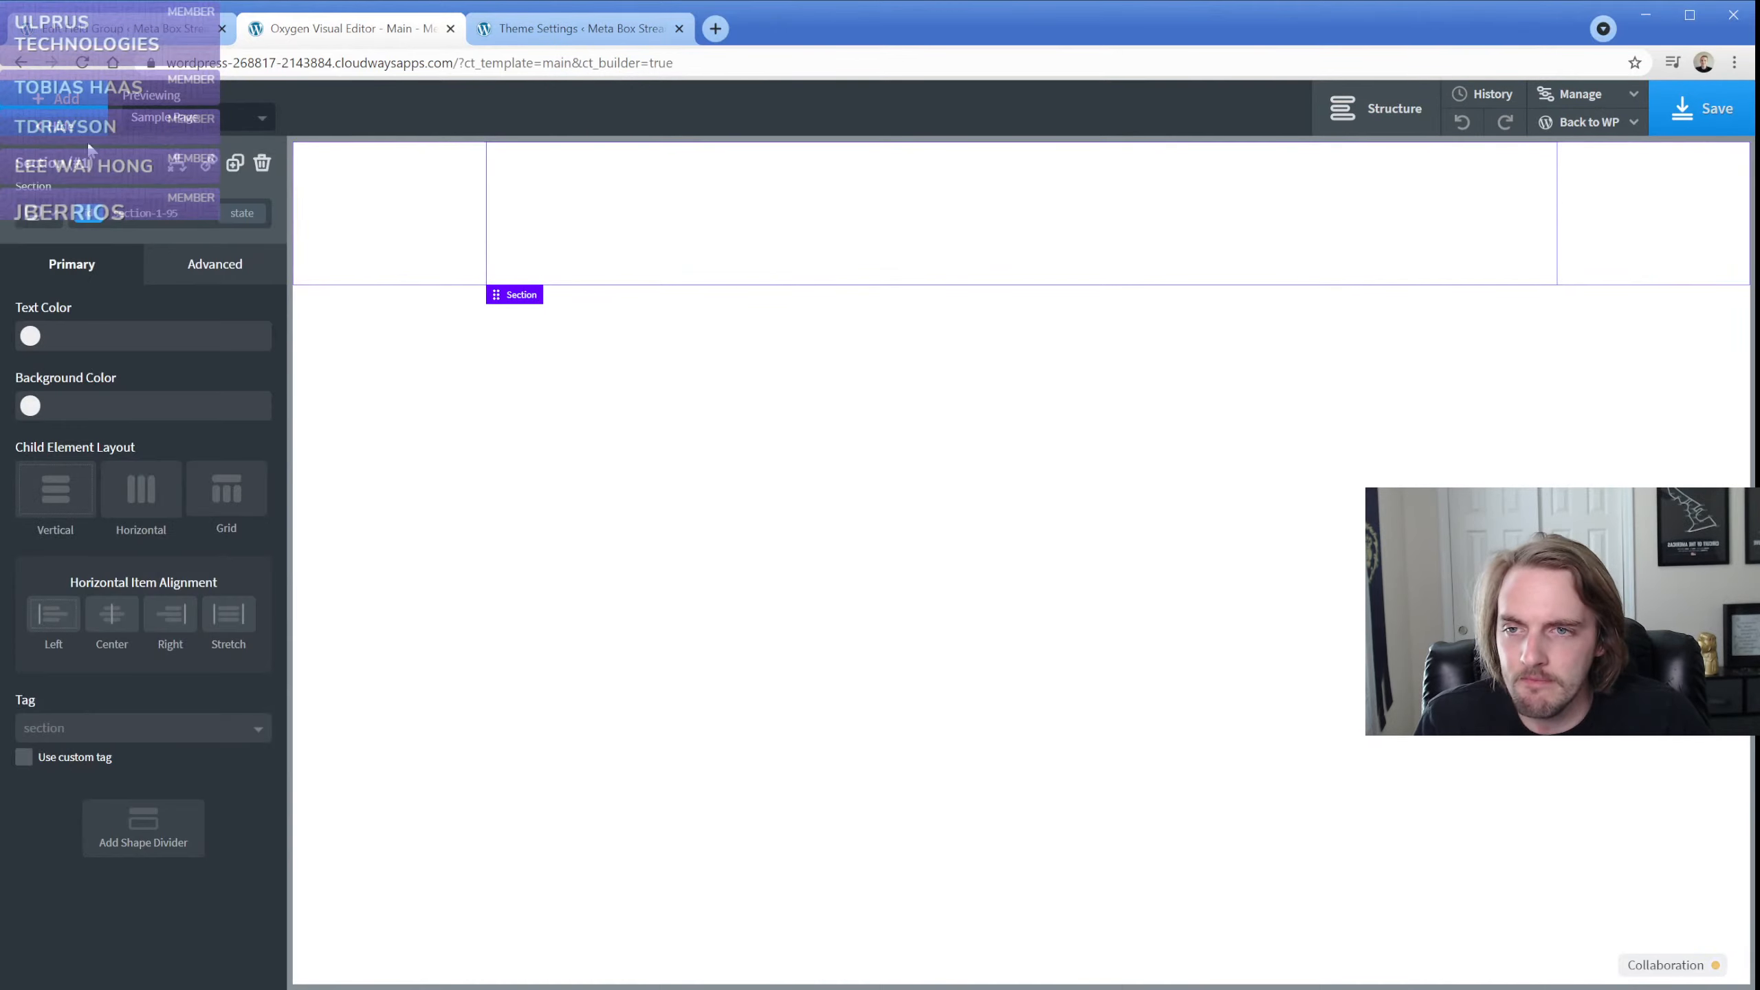
left_click(61, 114)
type("im")
left_click(81, 222)
left_click(242, 391)
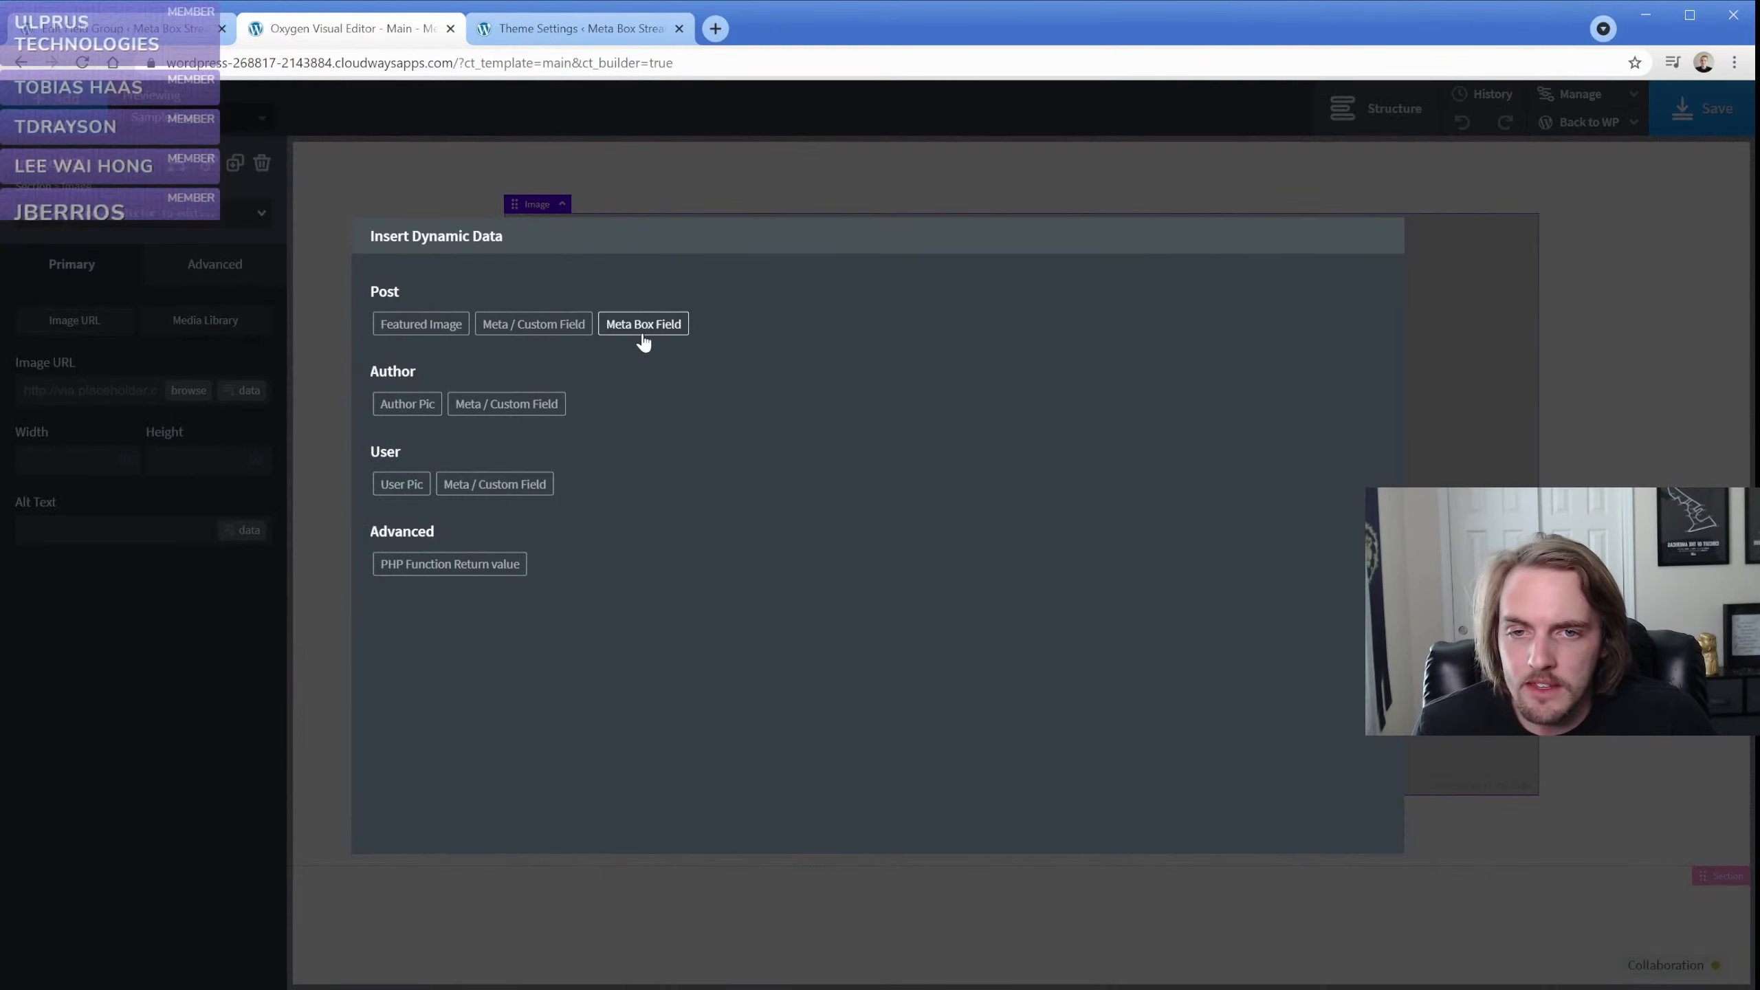
left_click(641, 325)
left_click(749, 324)
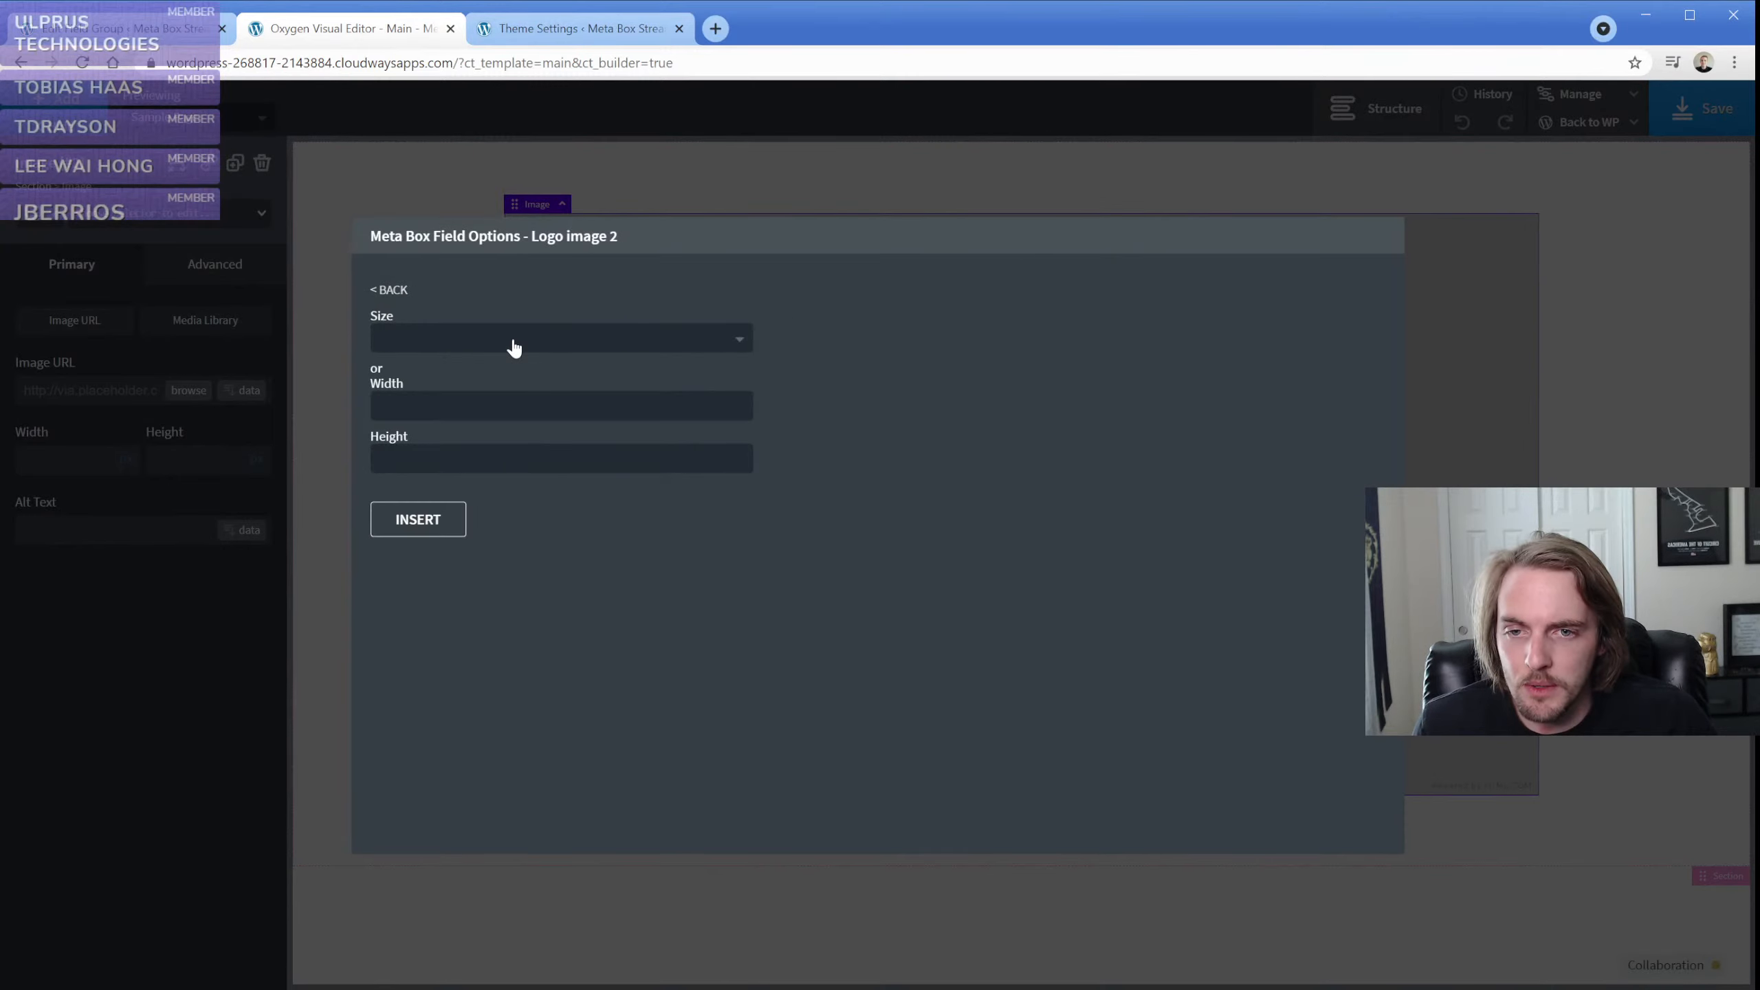
left_click(444, 527)
left_click(588, 257)
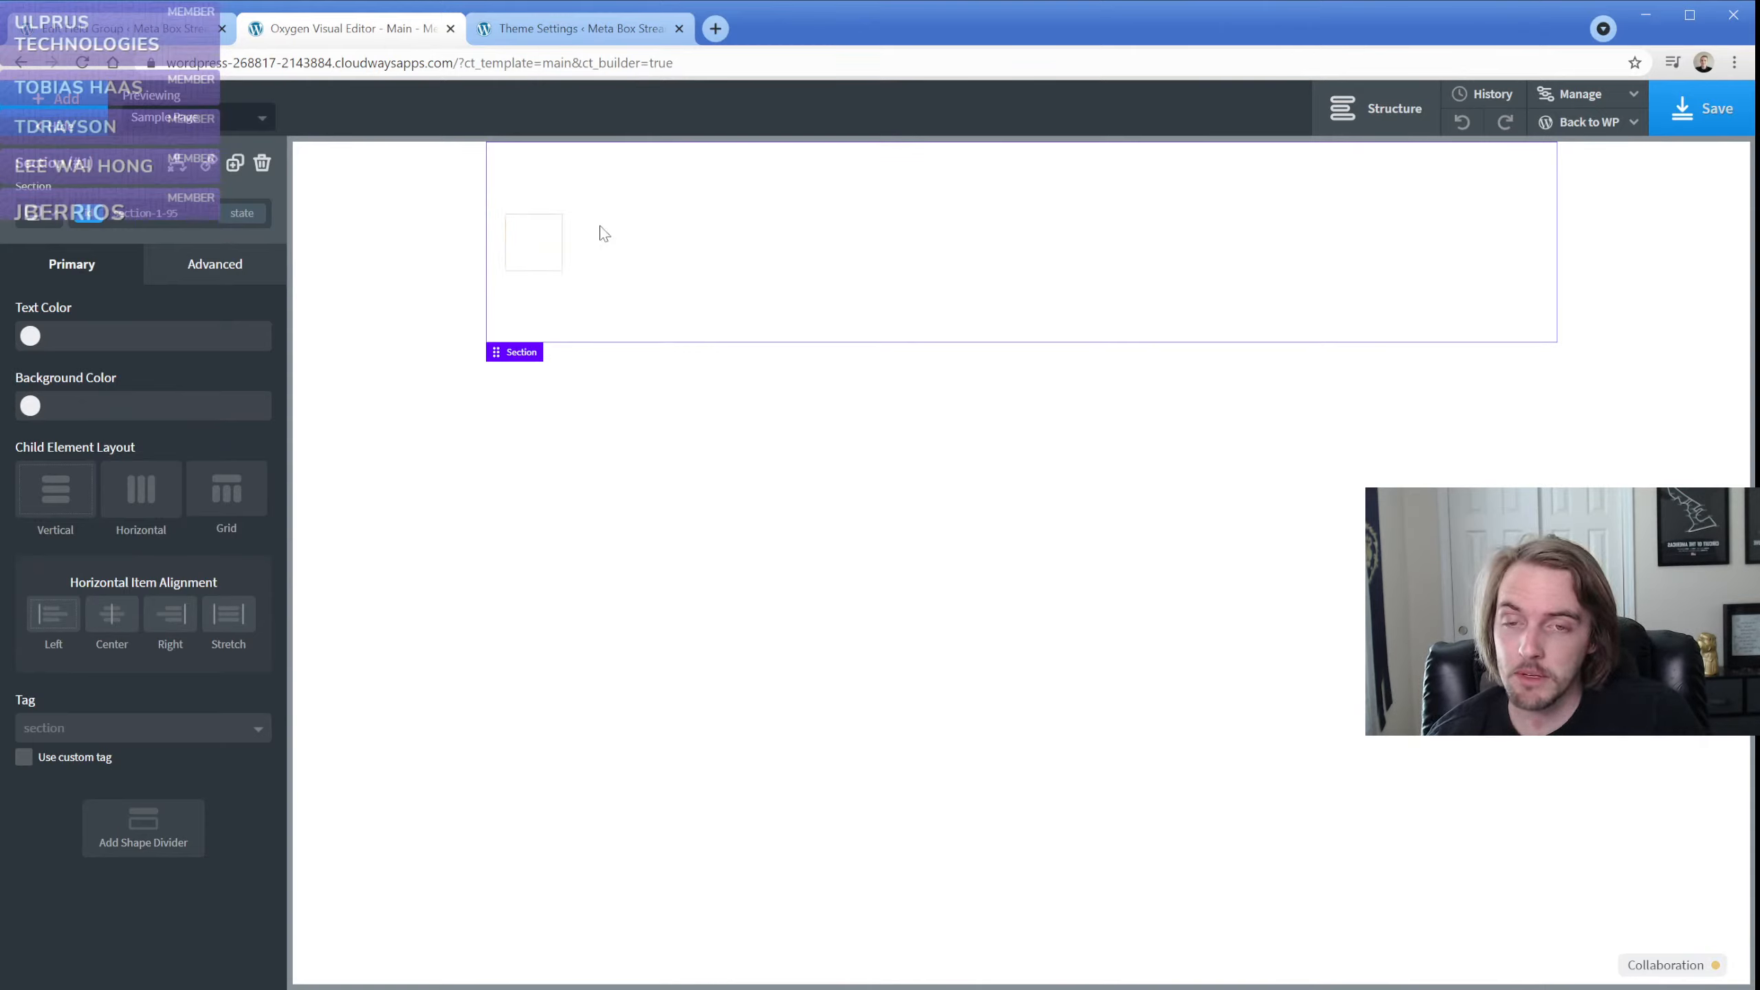
Look over the field list of the Theme Settings Fields group and return to the Oxygen editor
left_click(167, 34)
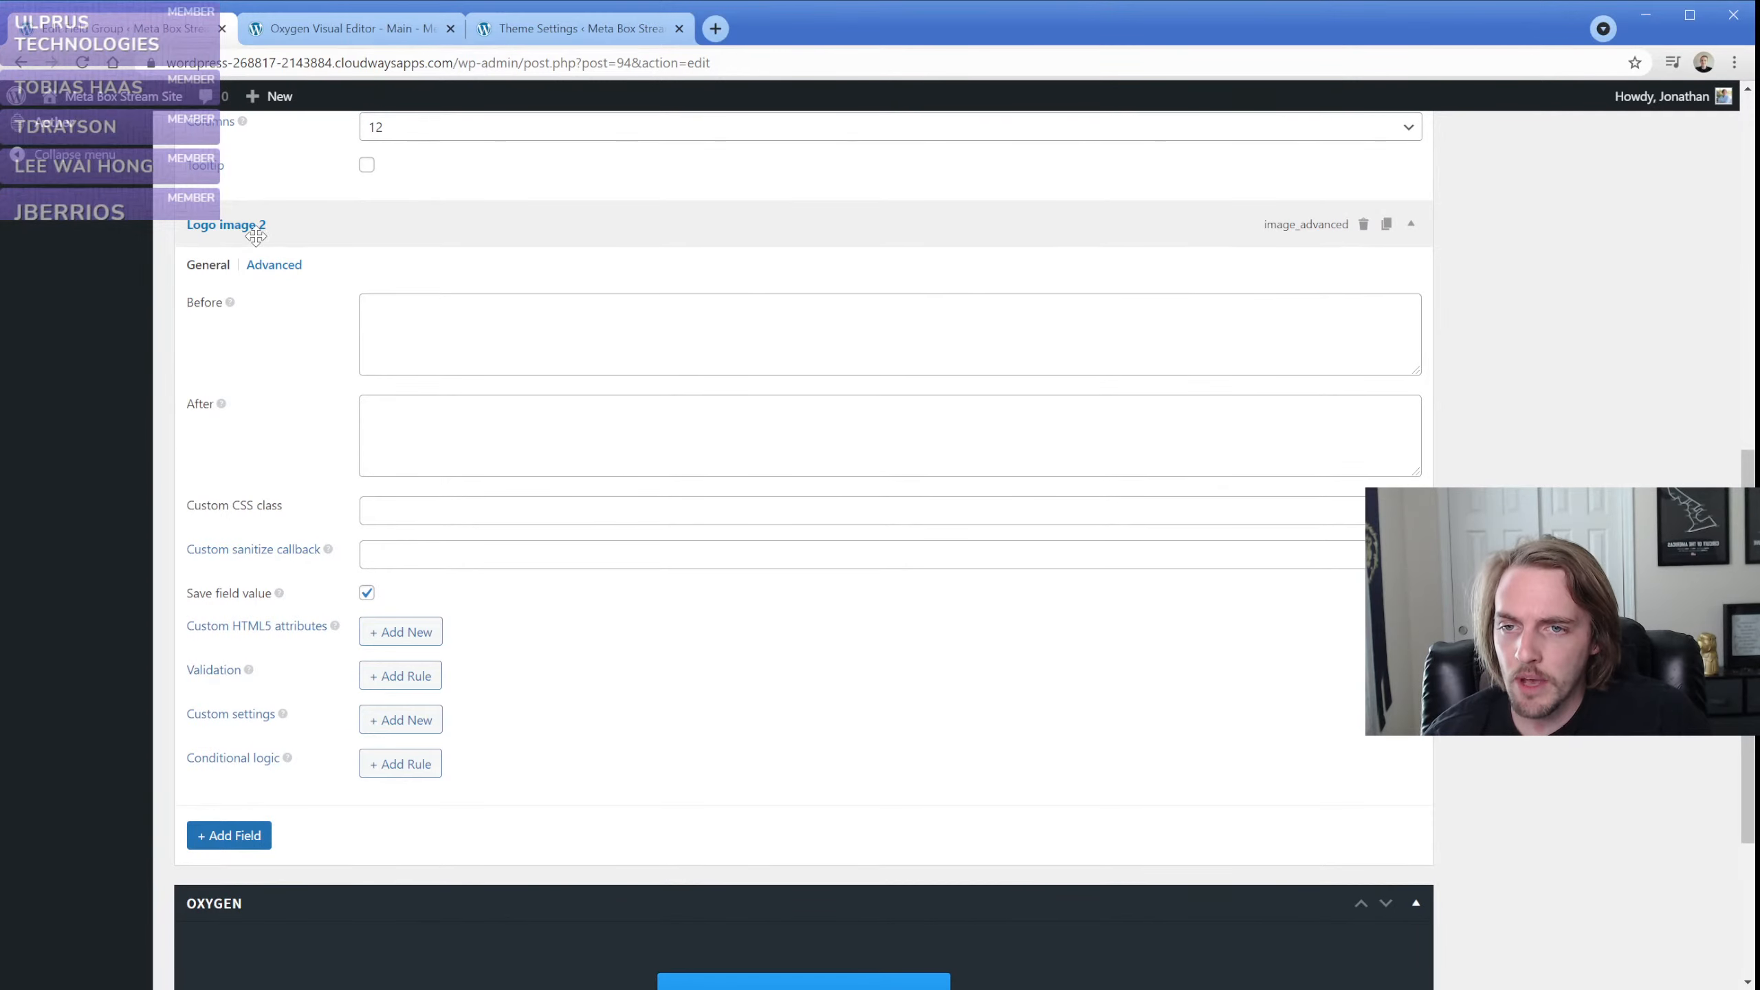
scroll(305, 438, "up", 5)
left_click(304, 466)
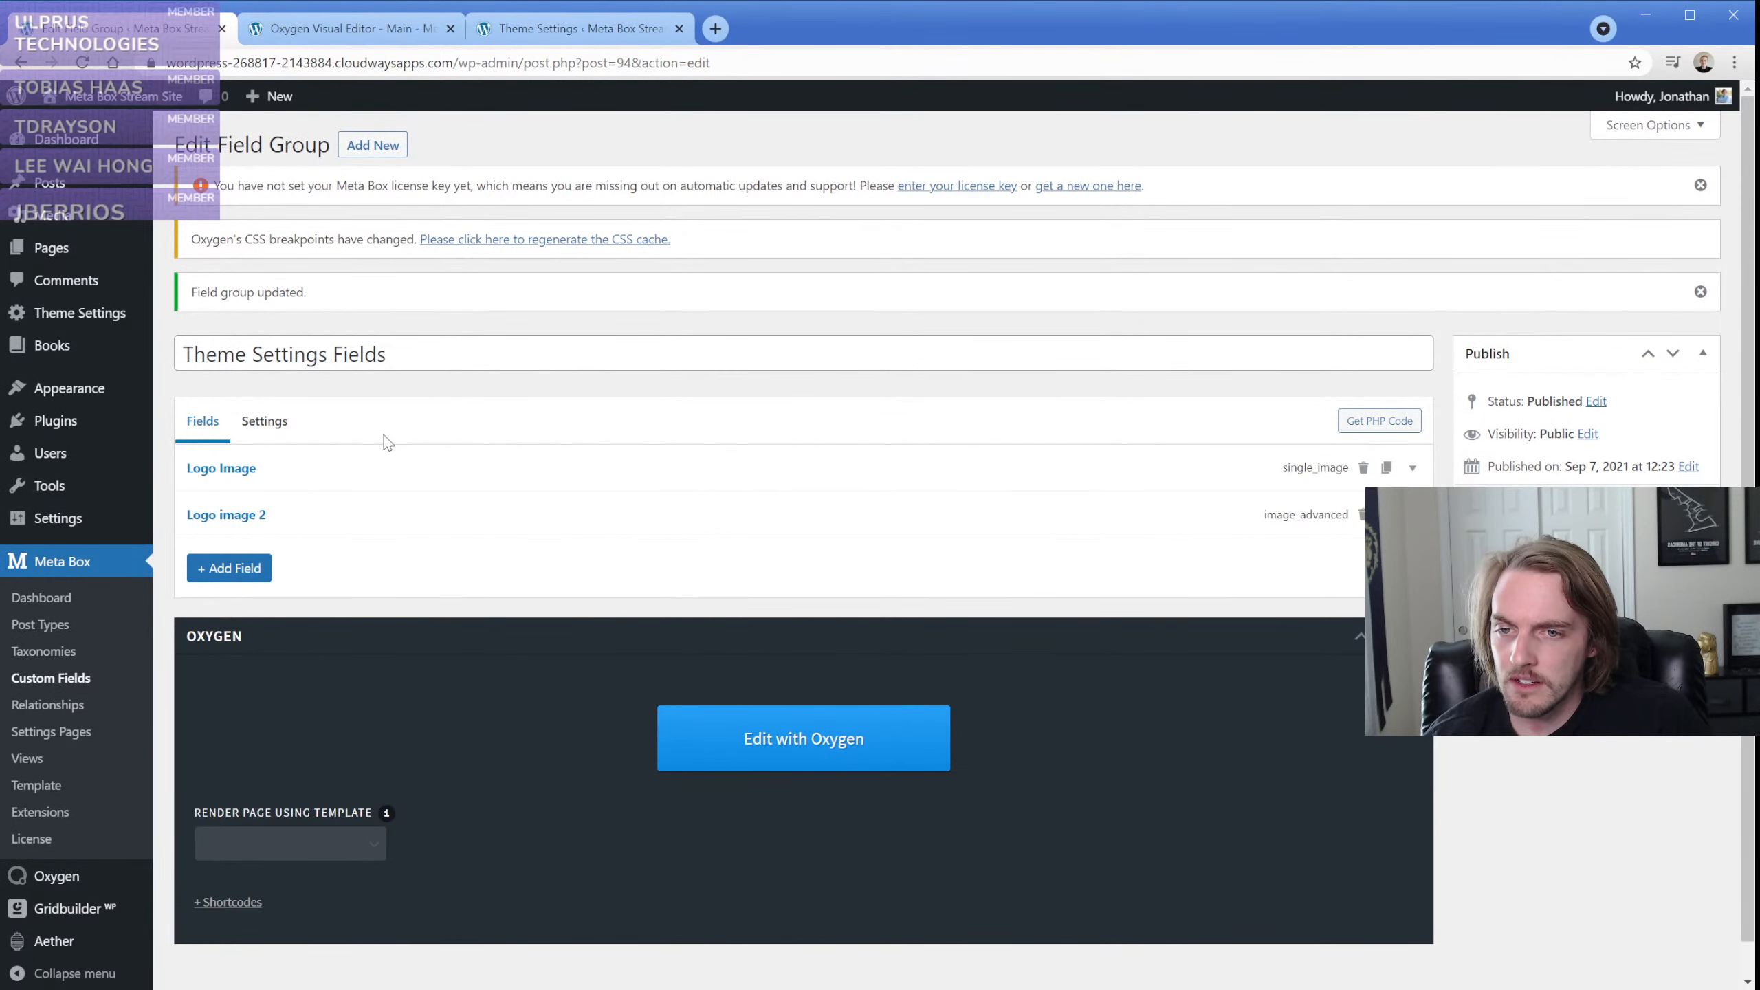
left_click(378, 36)
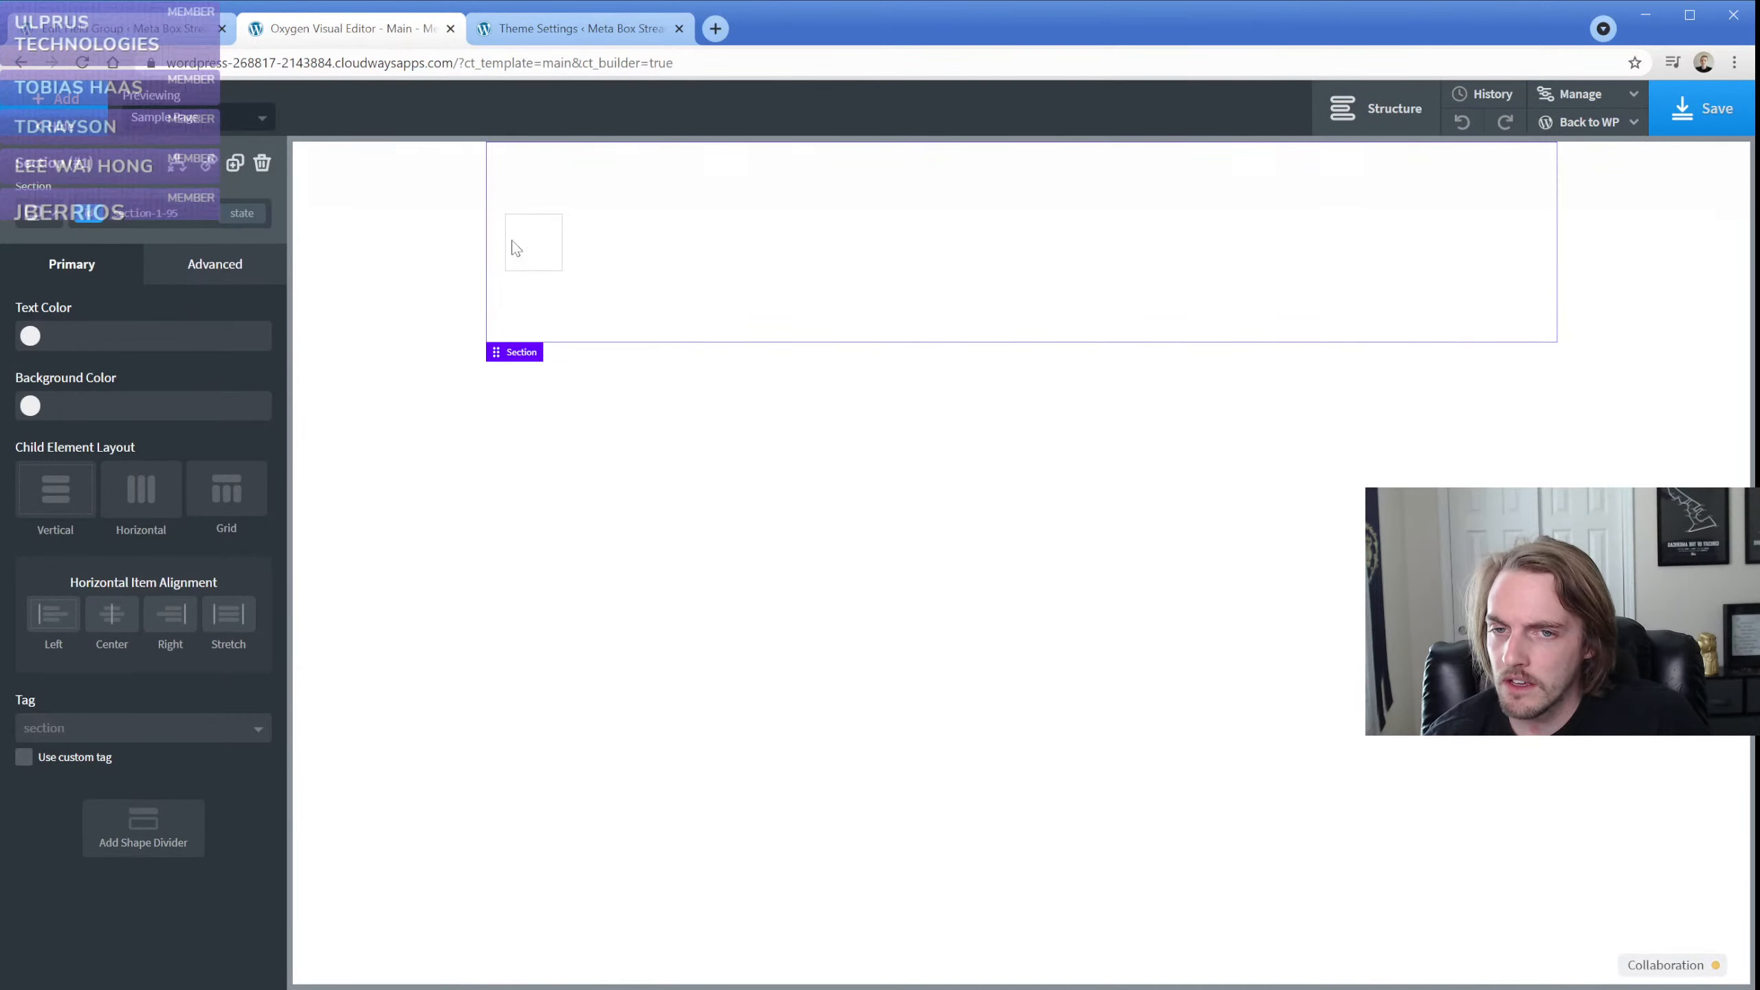
Examine the Meta Box options for Logo image 2 and Logo Image as the image element's source, then close them without inserting
left_click(555, 260)
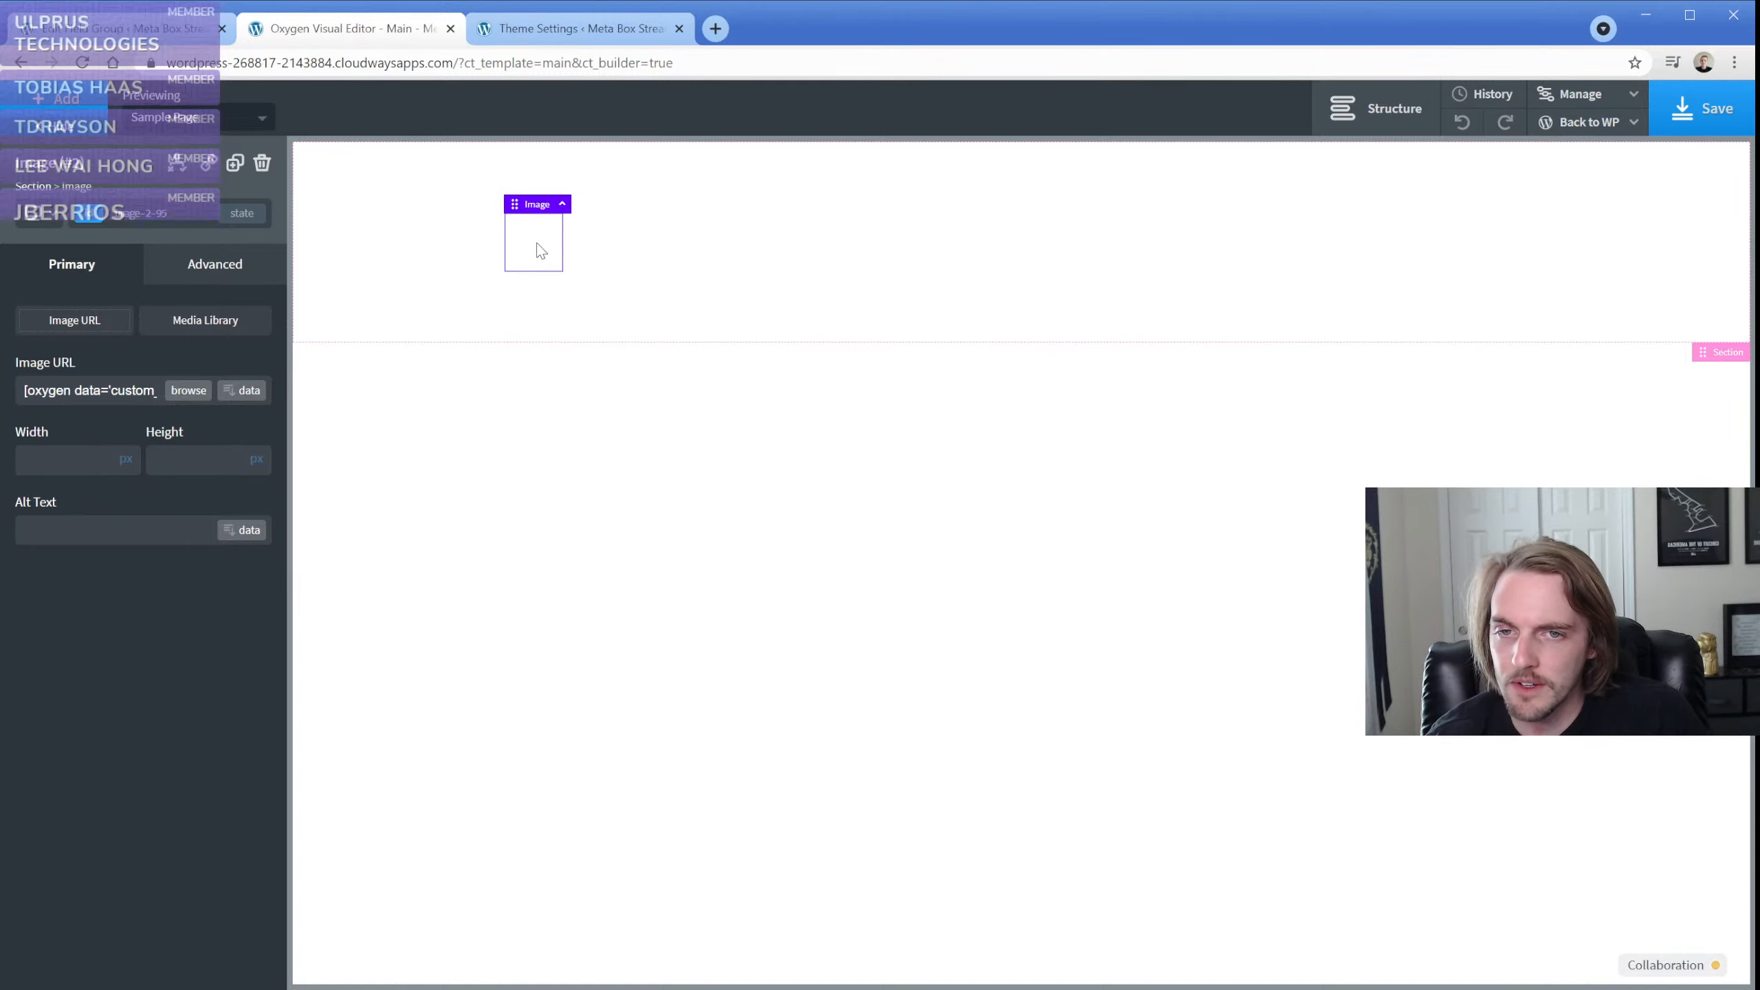
left_click(244, 392)
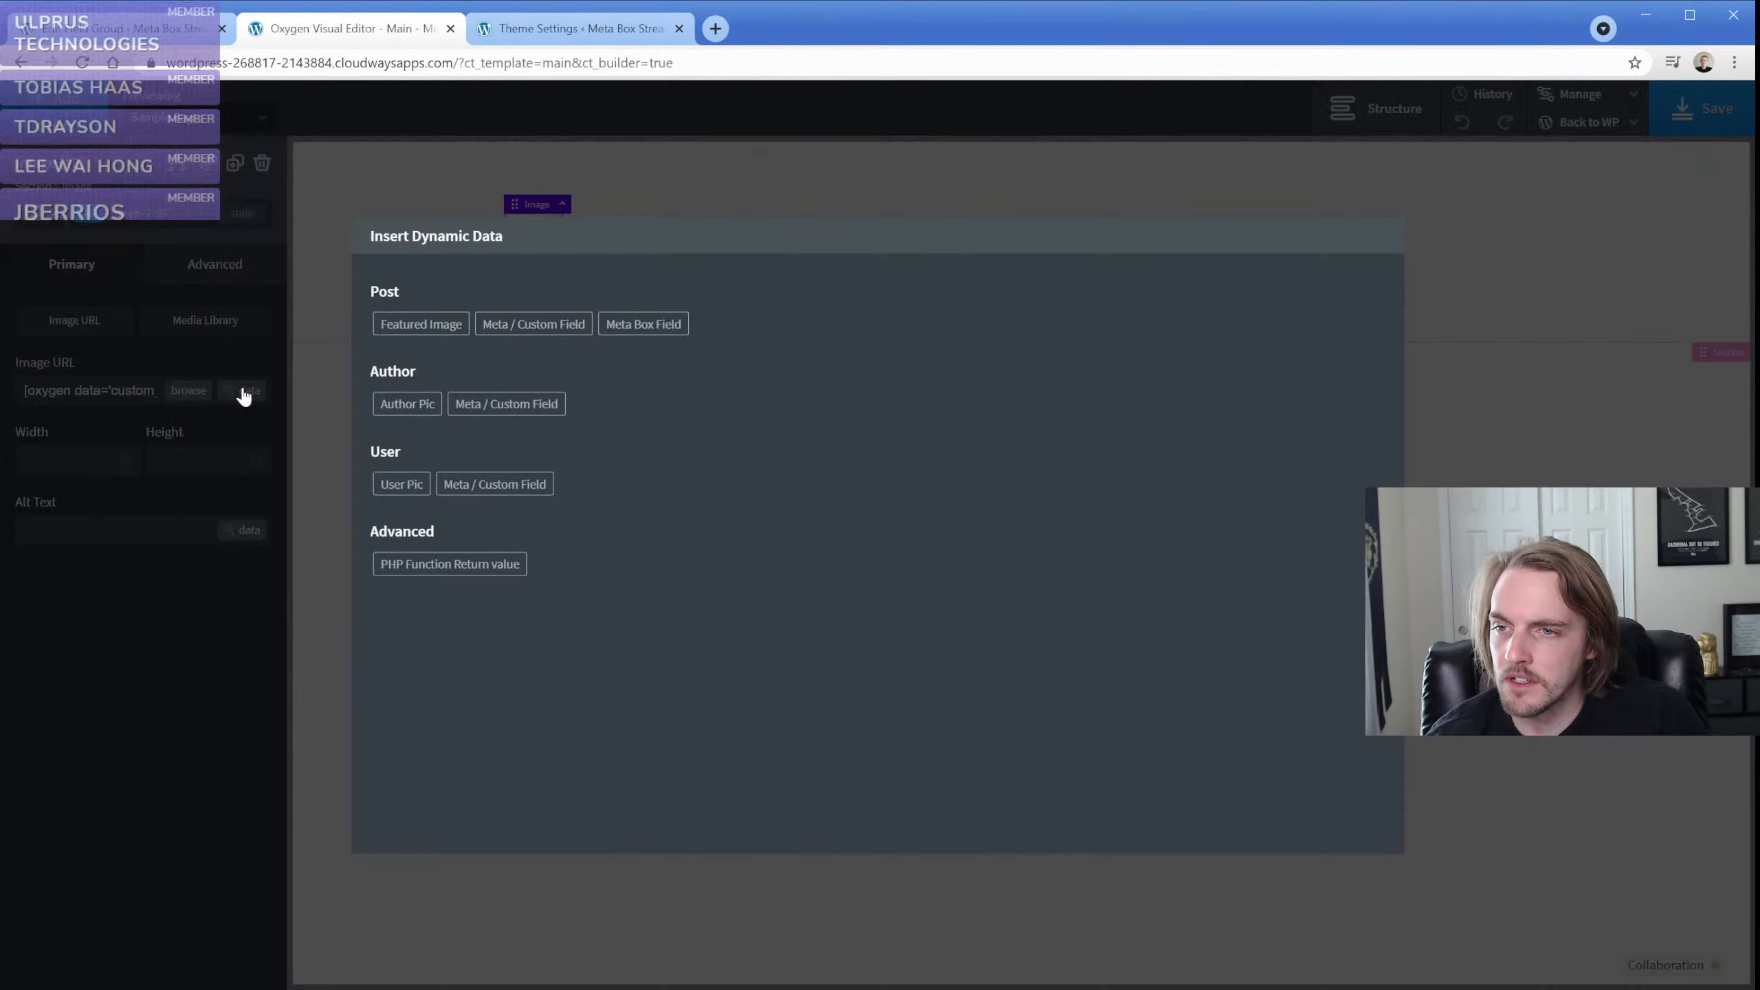
left_click(652, 332)
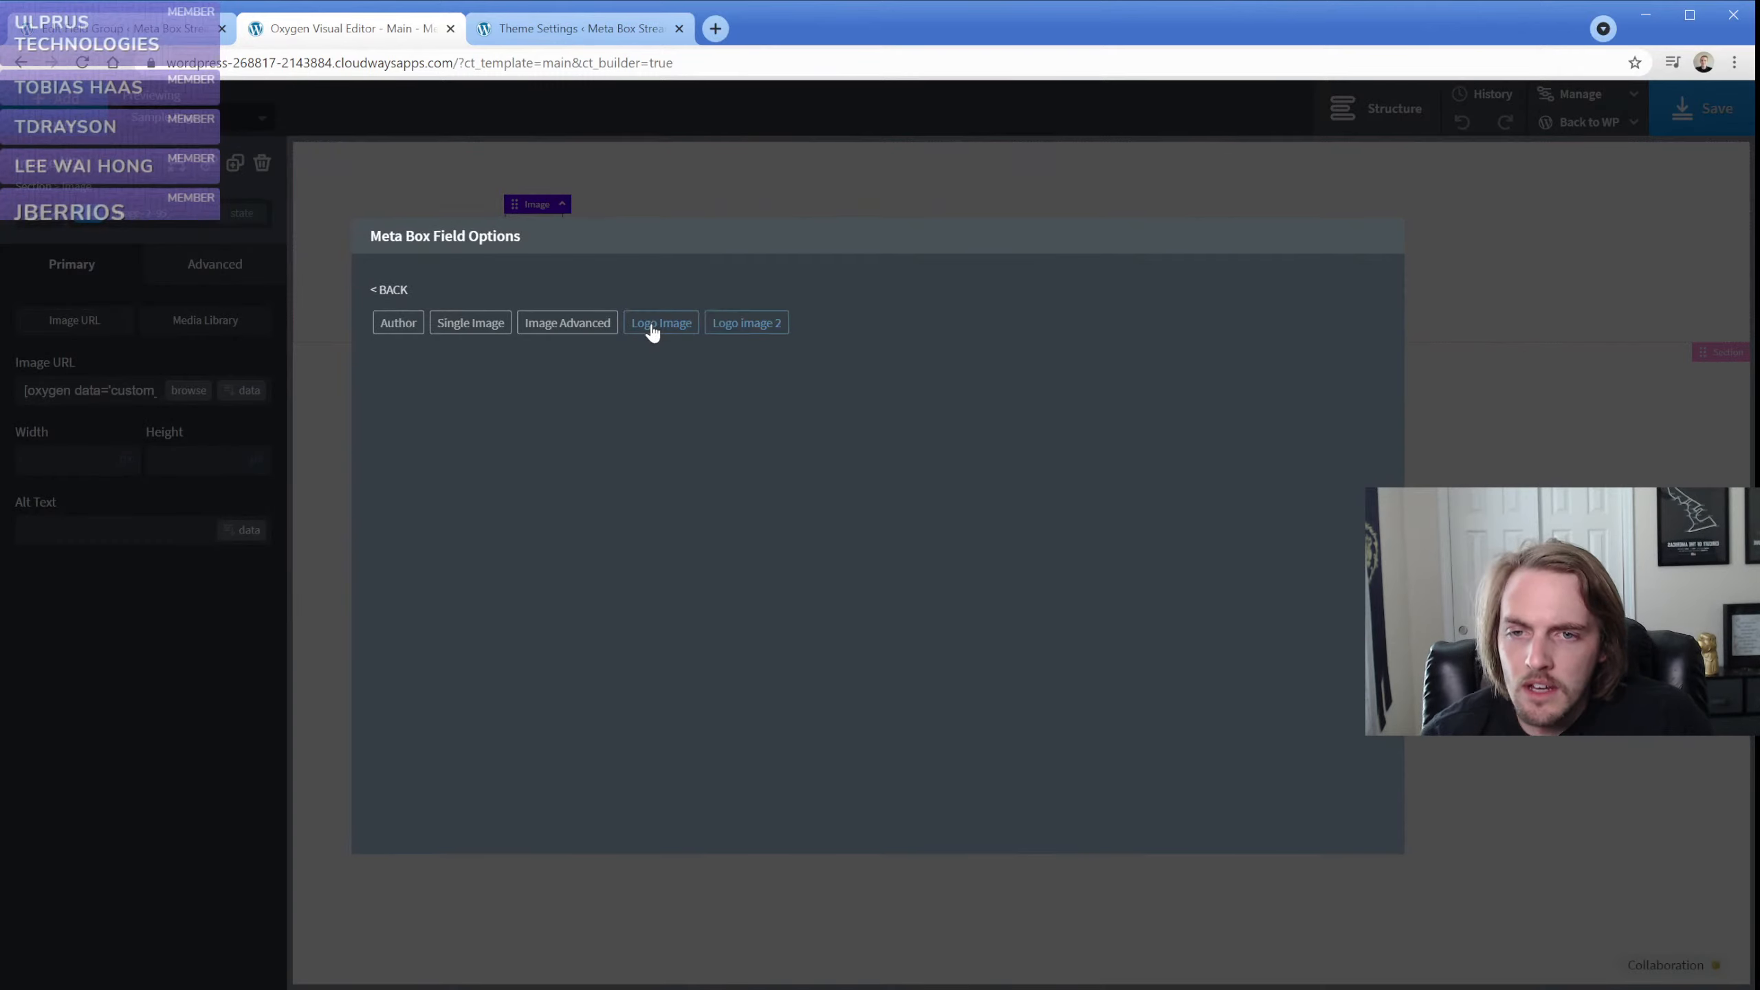
left_click(712, 336)
left_click(537, 345)
left_click(538, 346)
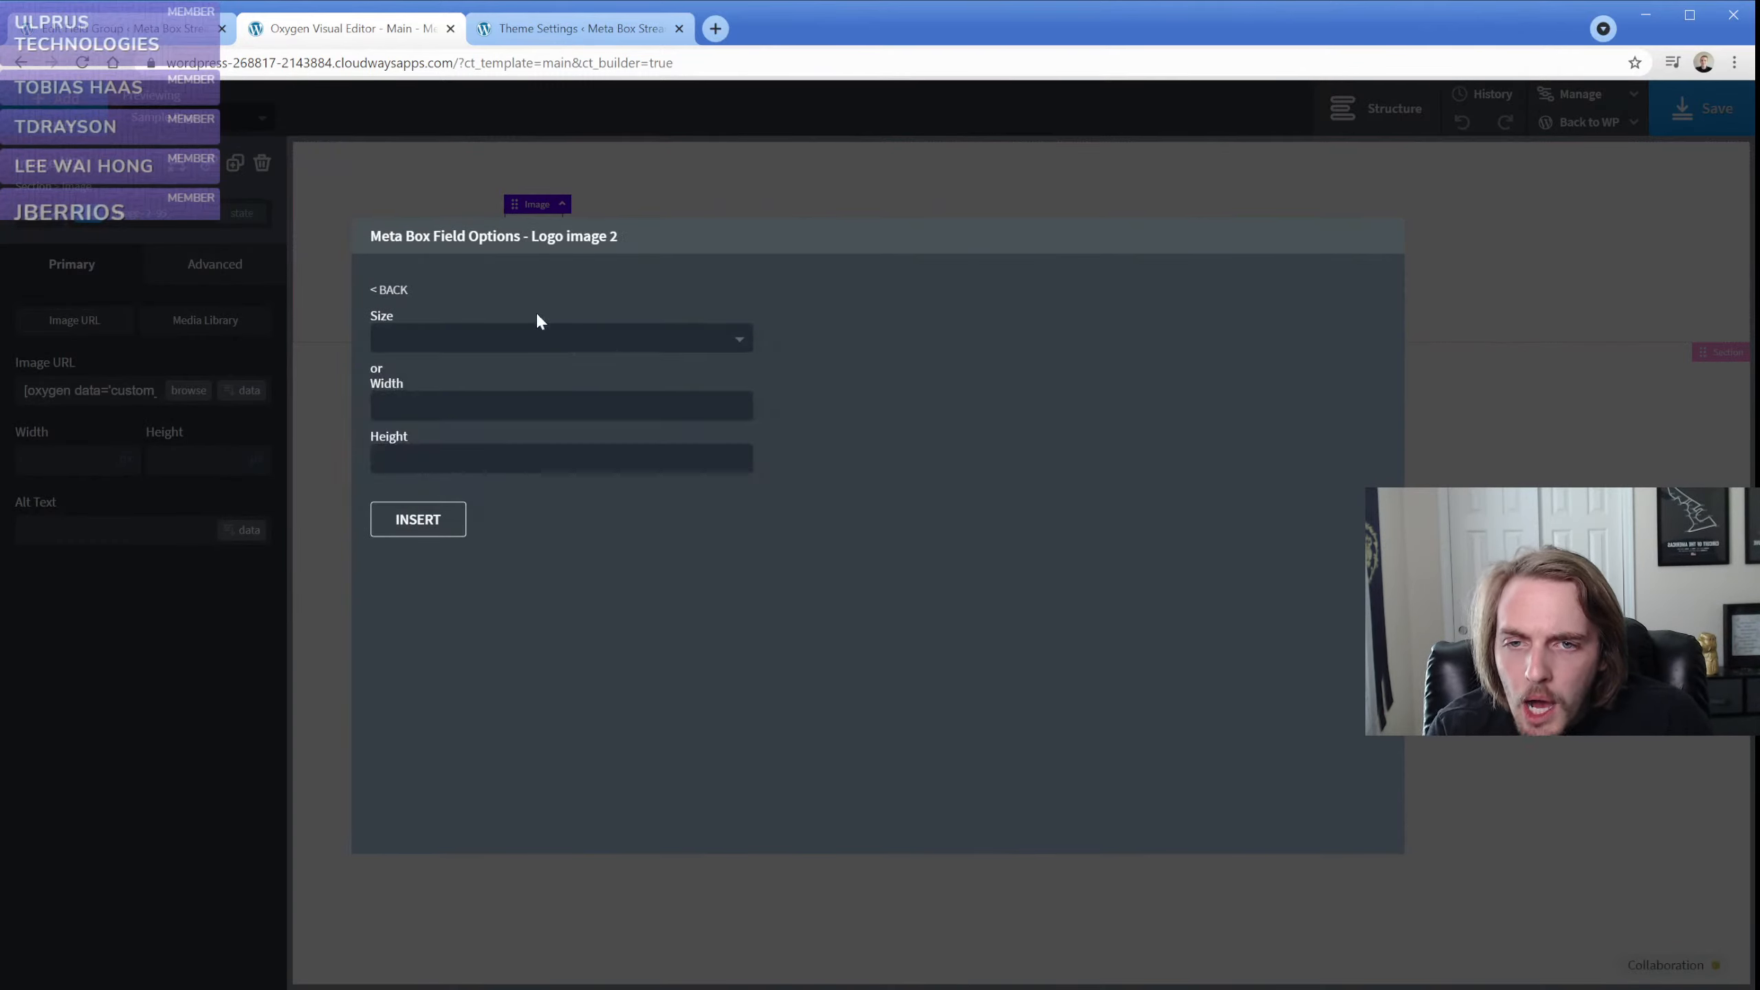
left_click(390, 290)
left_click(685, 336)
left_click(662, 322)
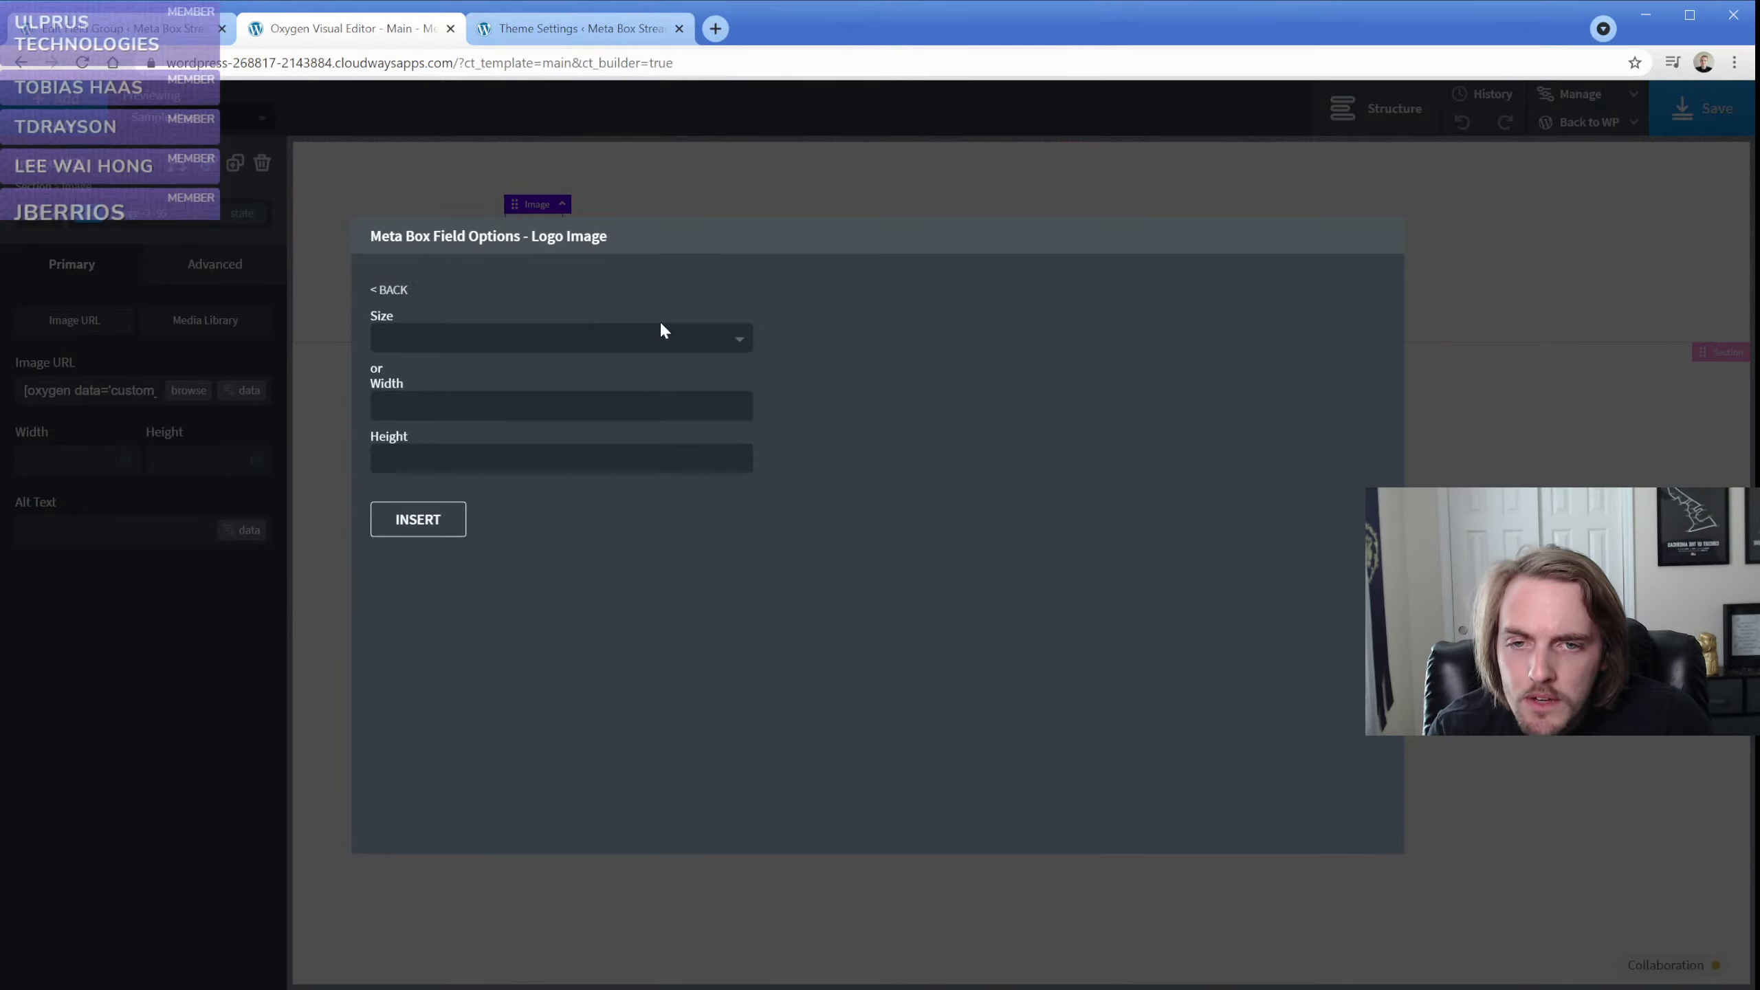
left_click(549, 338)
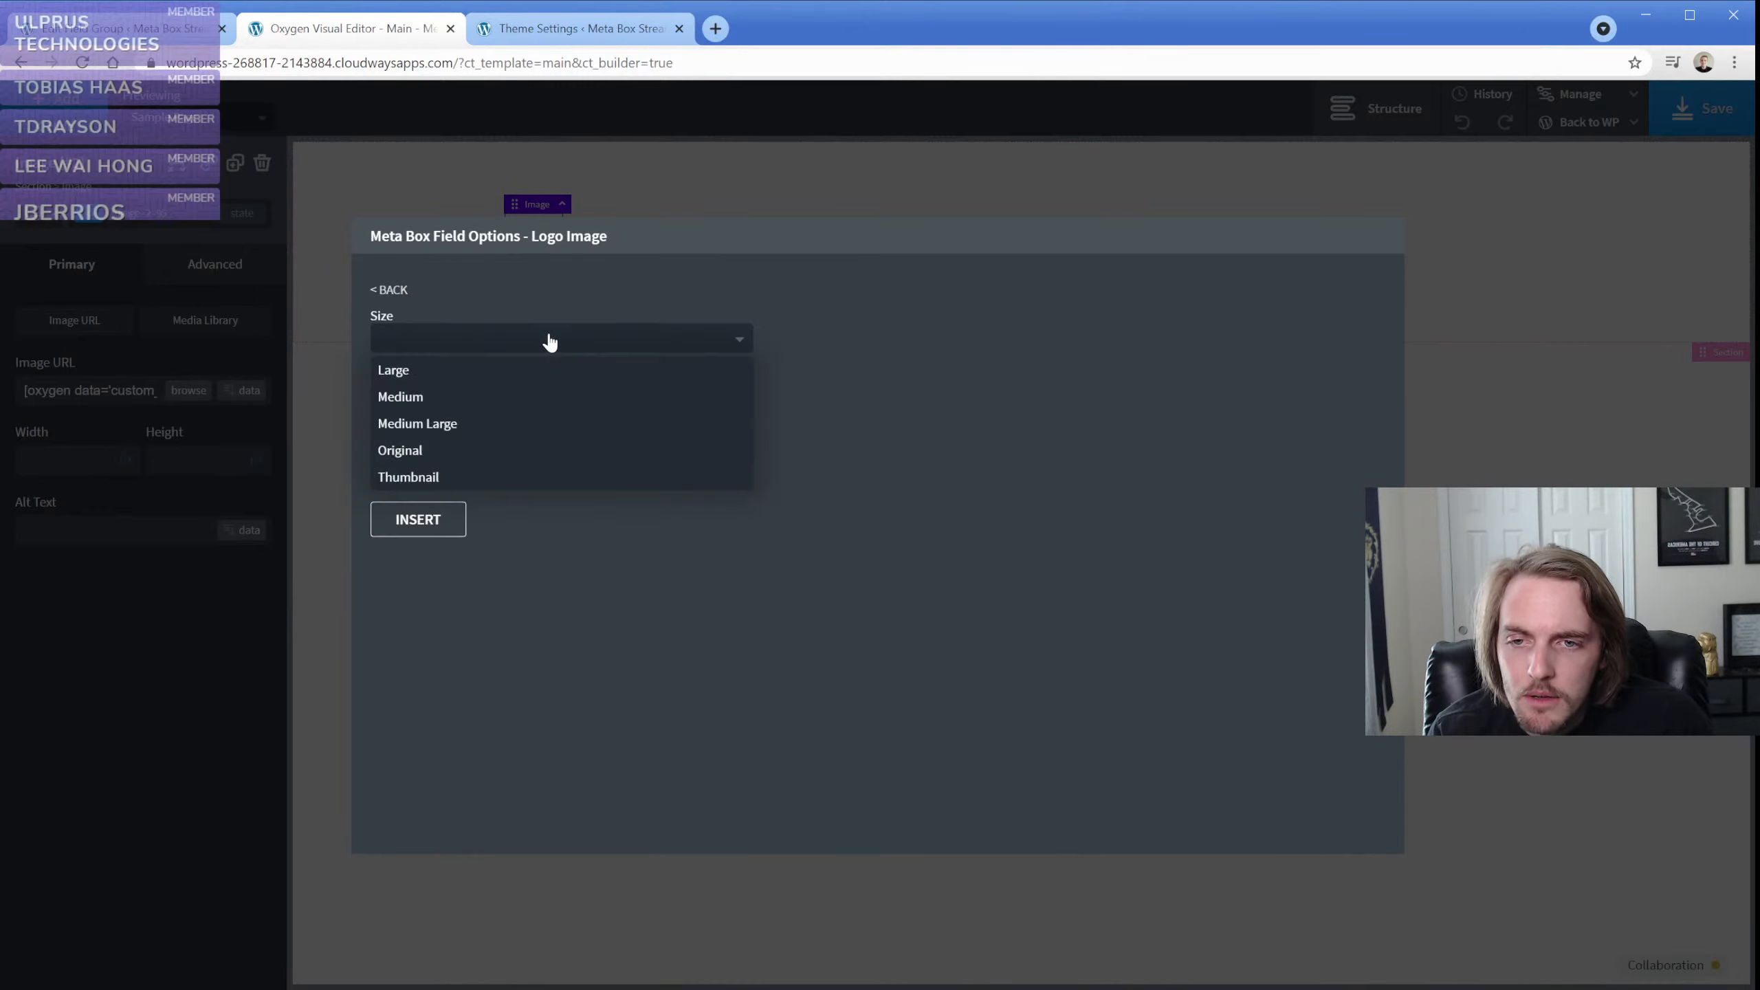
left_click(491, 338)
left_click(389, 290)
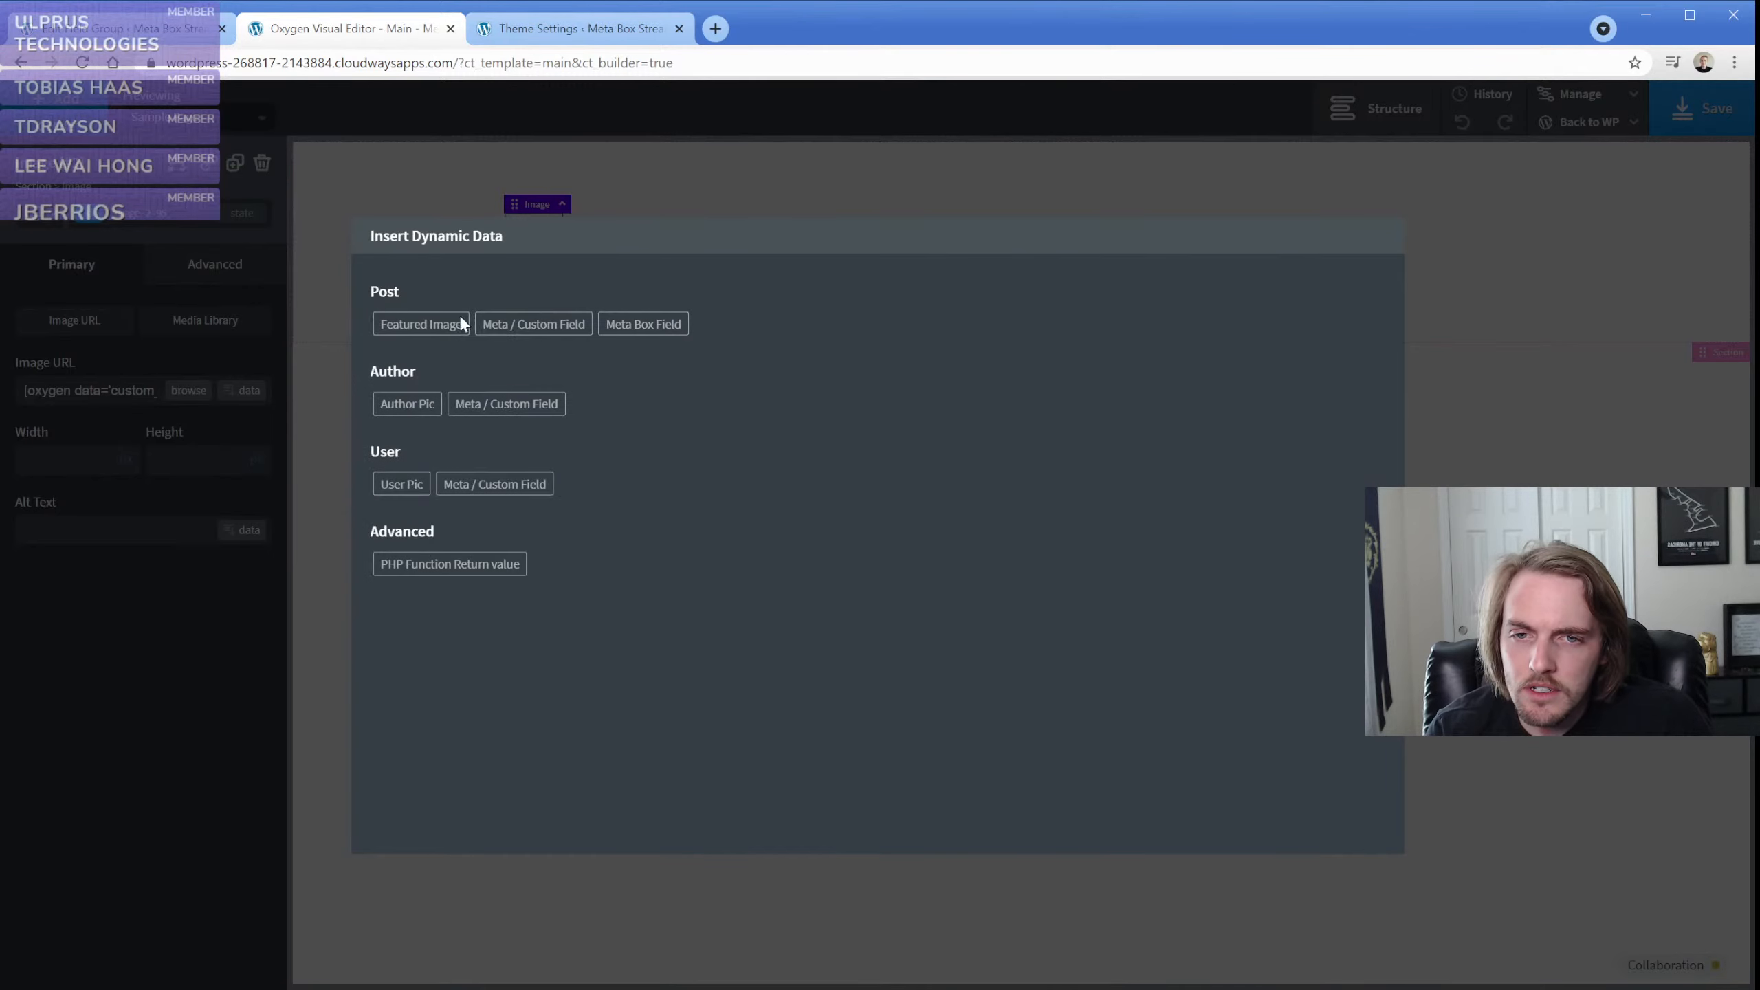
left_click(299, 307)
Add a Text element to the section below the empty image element
left_click(77, 106)
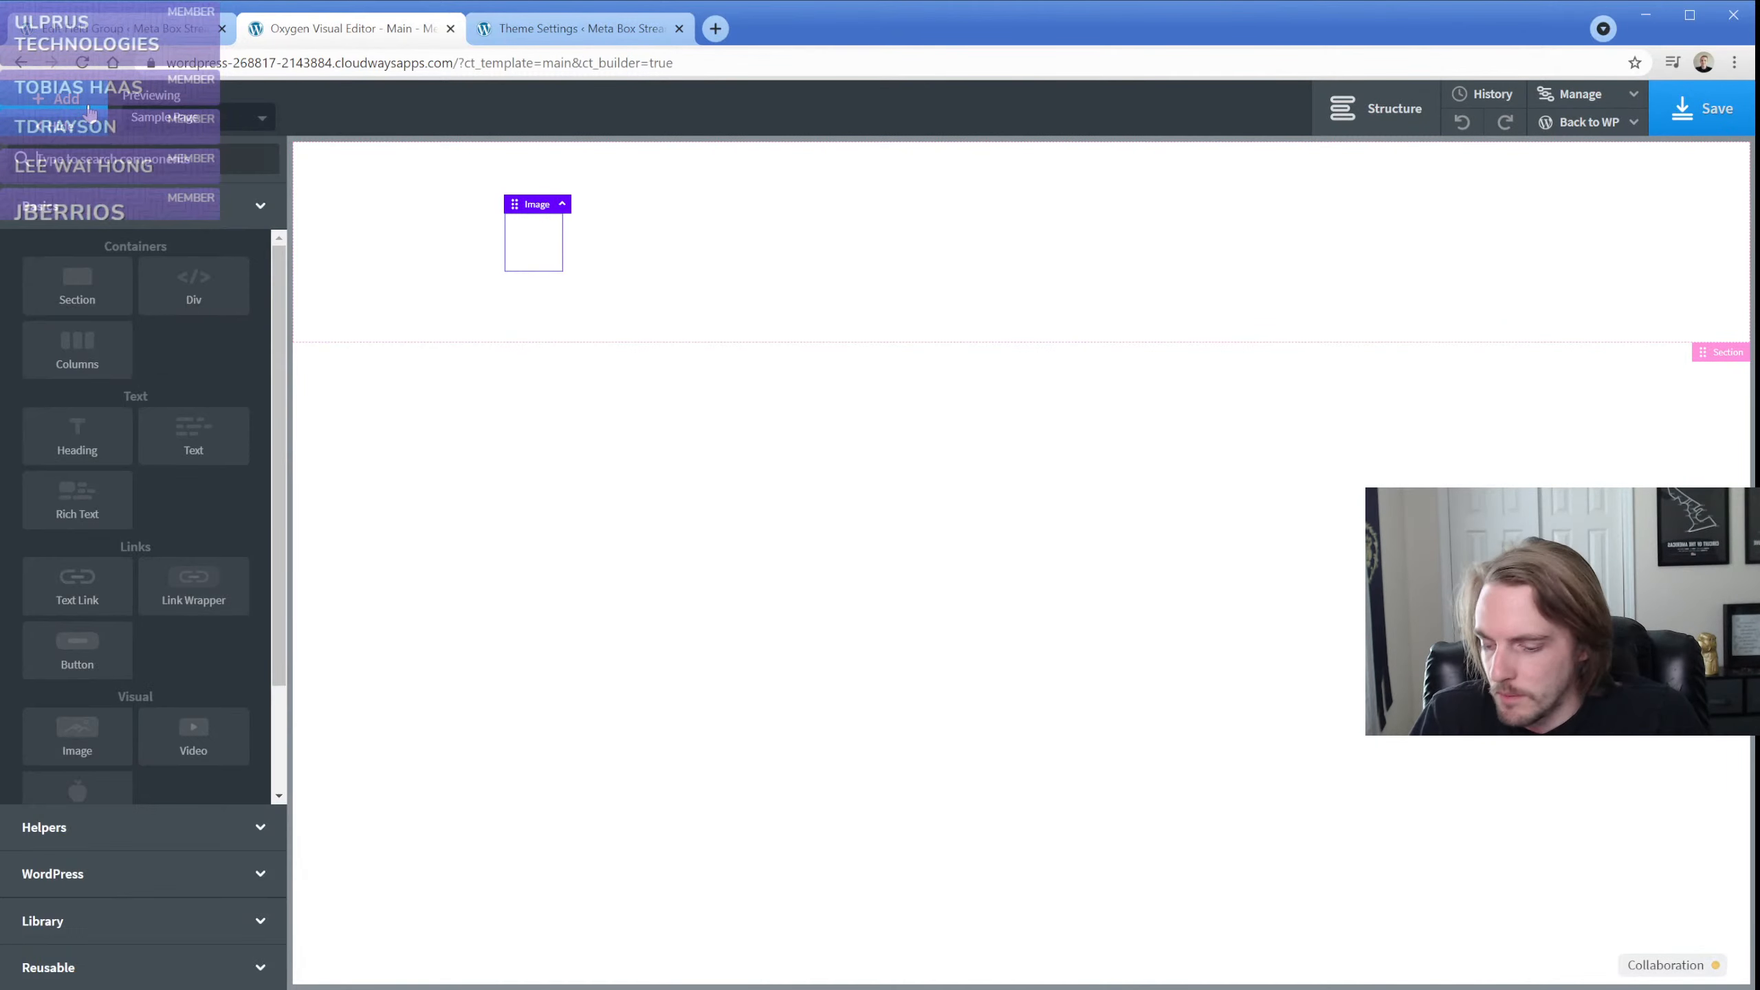
type("text")
left_click(124, 236)
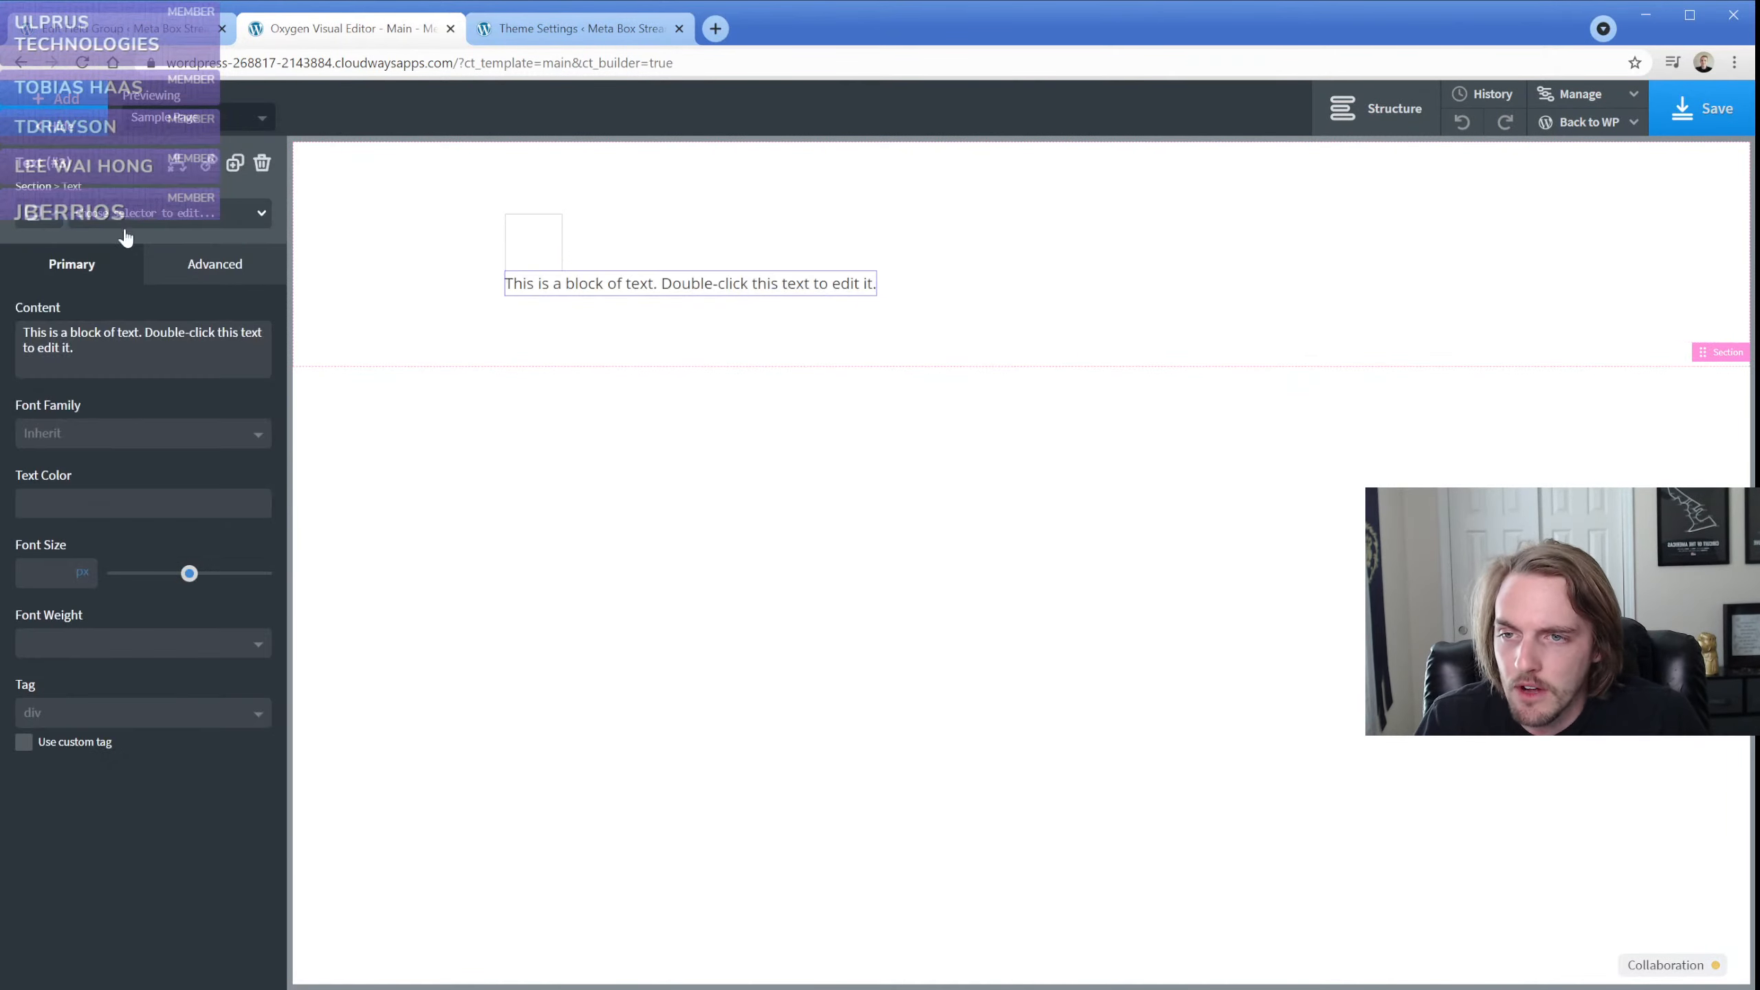
Insert the Logo Image Meta Box field into the text element using the default output format and the theme-settings page
double_click(551, 290)
left_click(1016, 118)
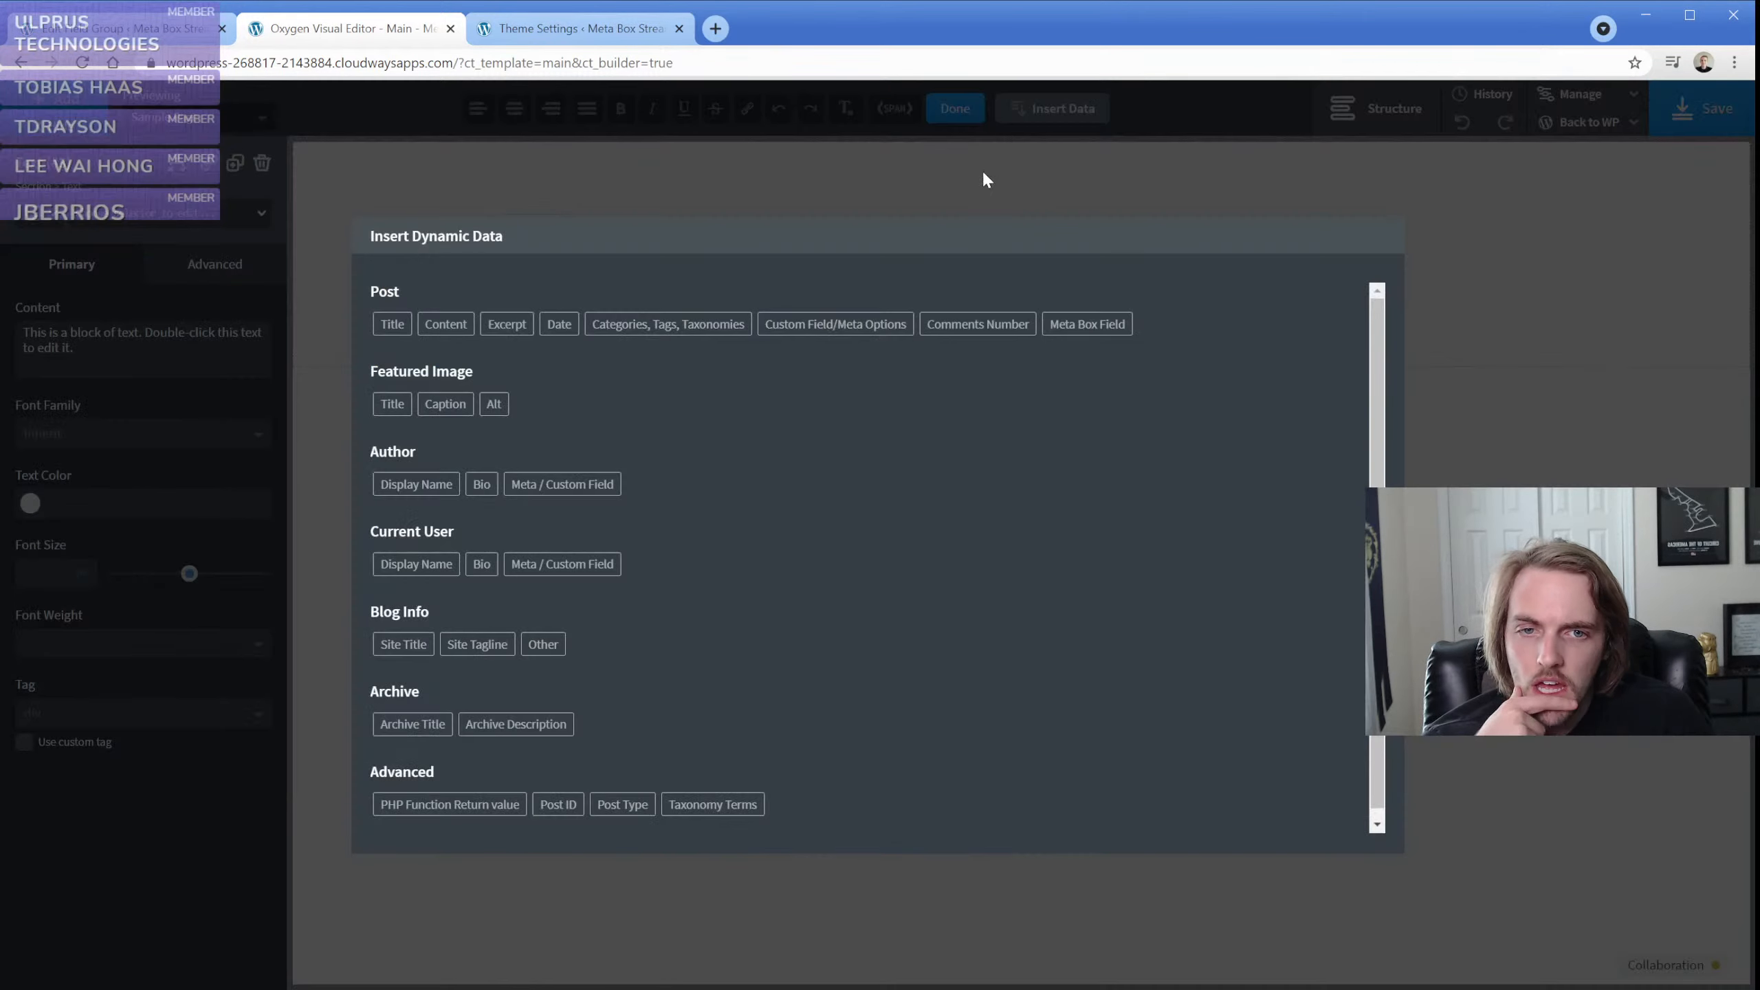
left_click(1063, 326)
left_click(955, 338)
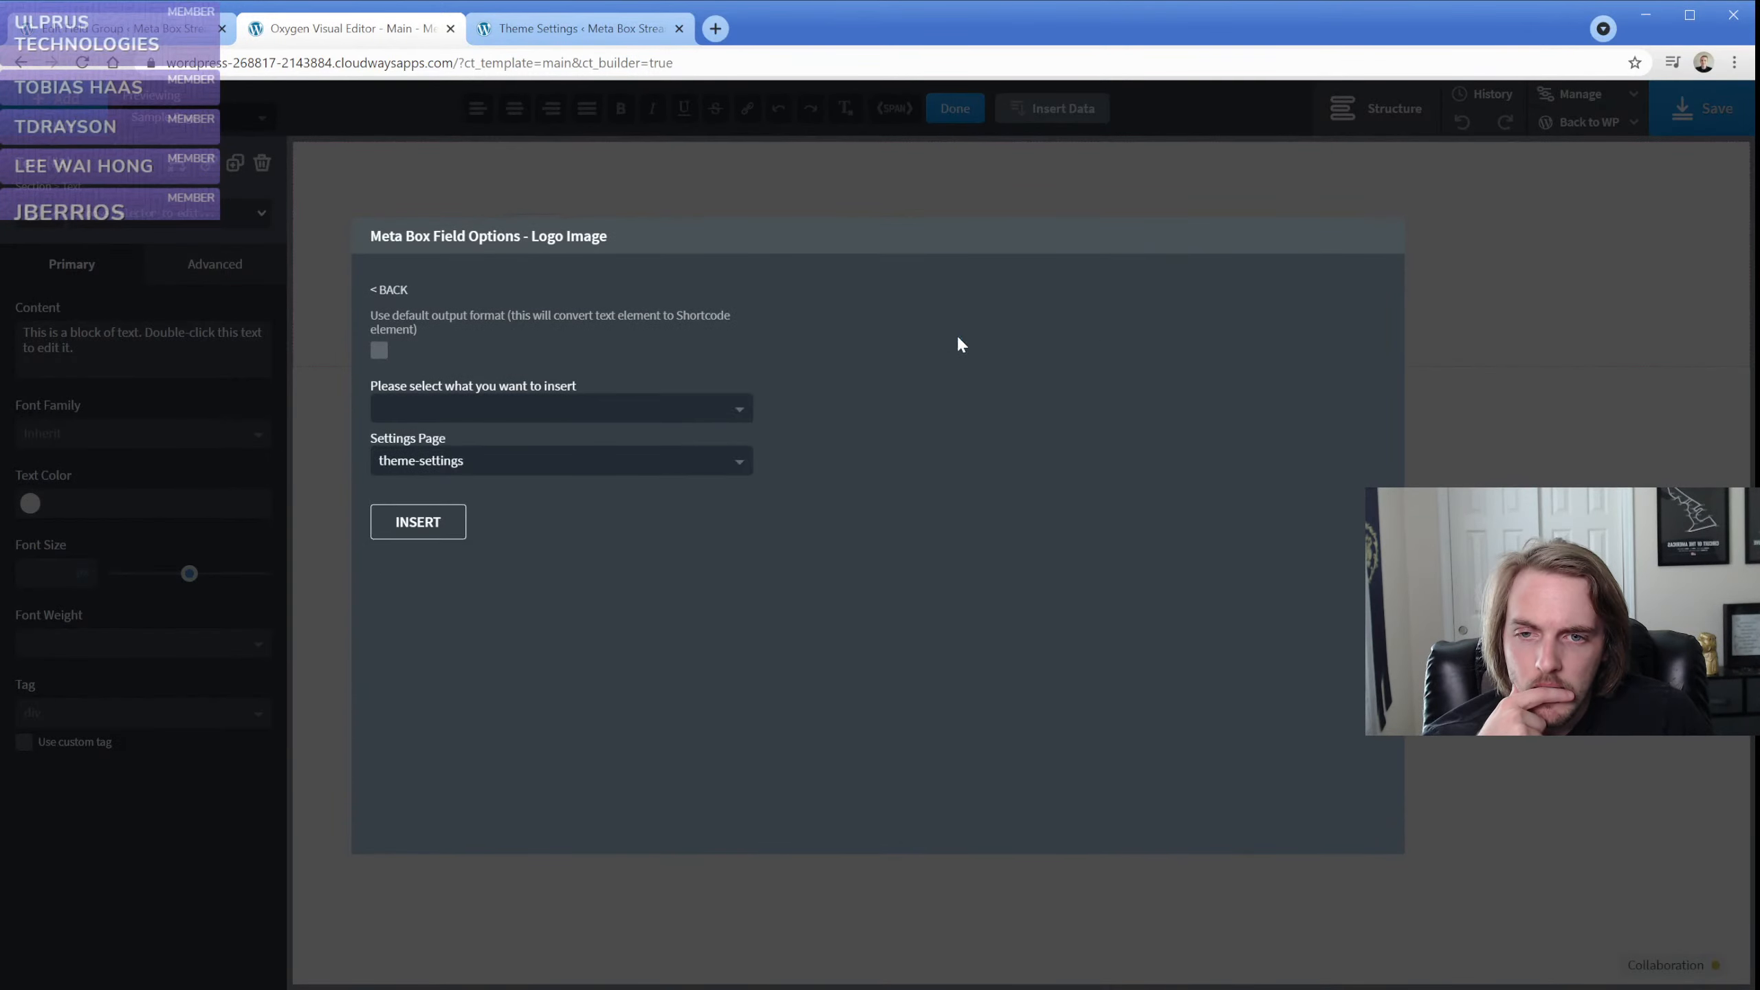
left_click(518, 411)
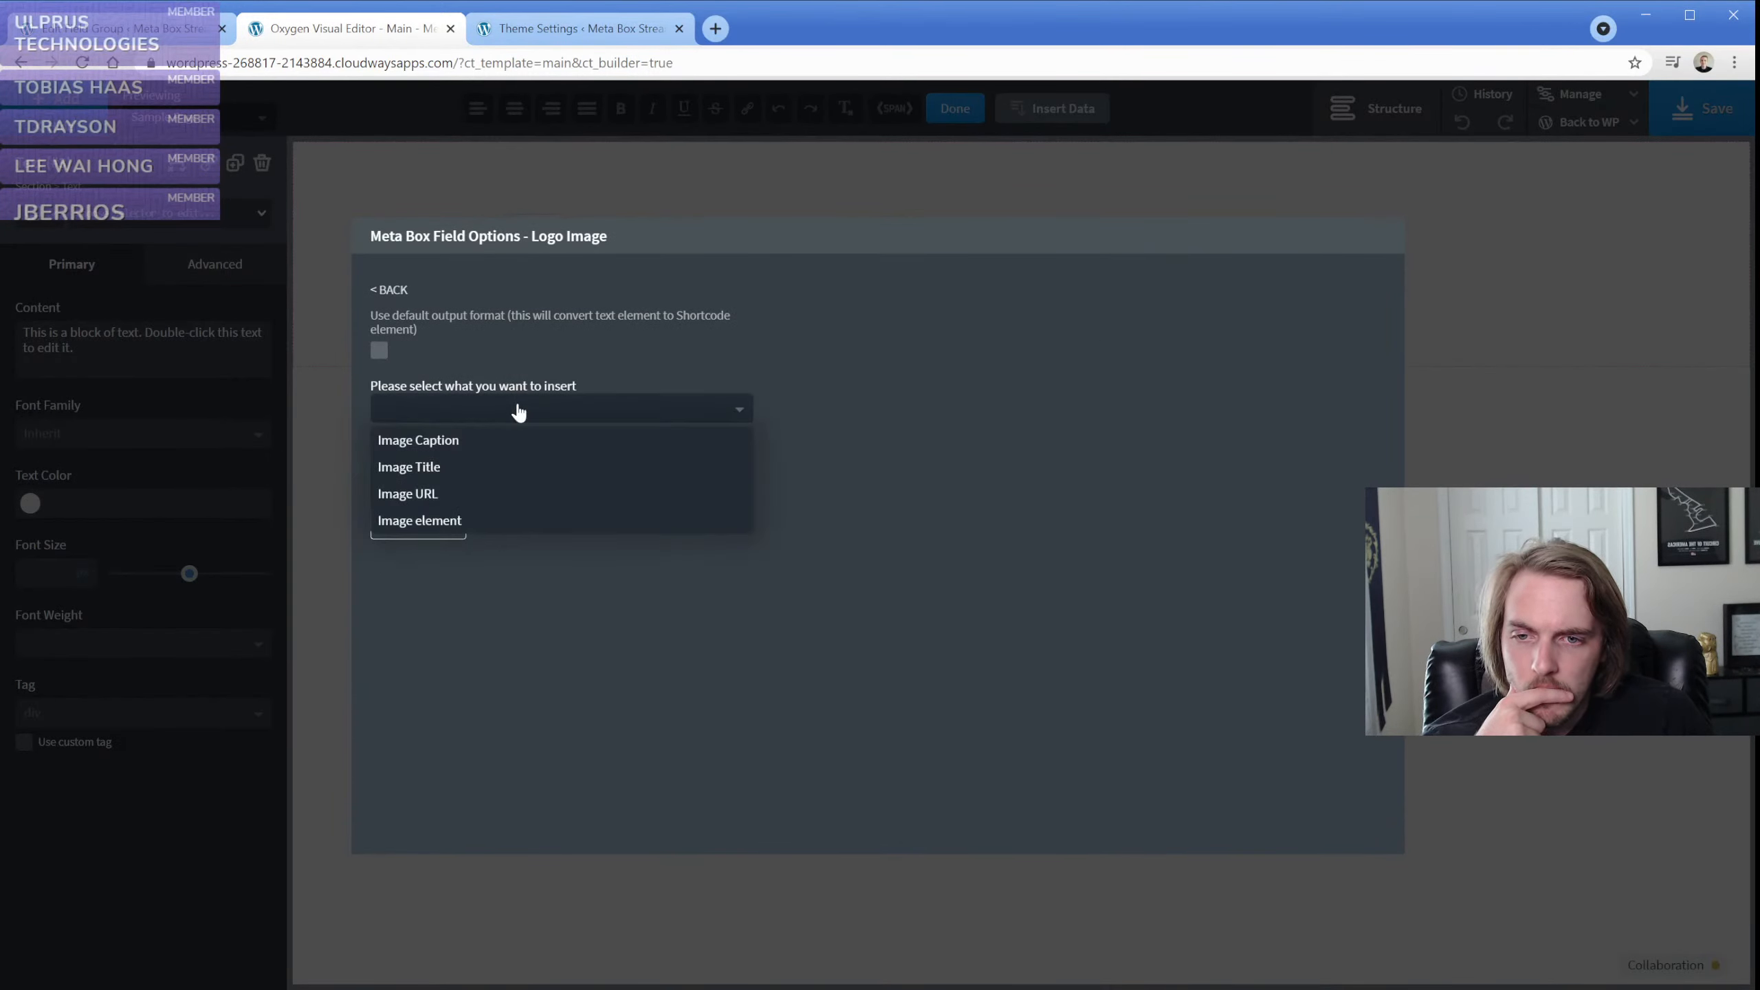
left_click(474, 516)
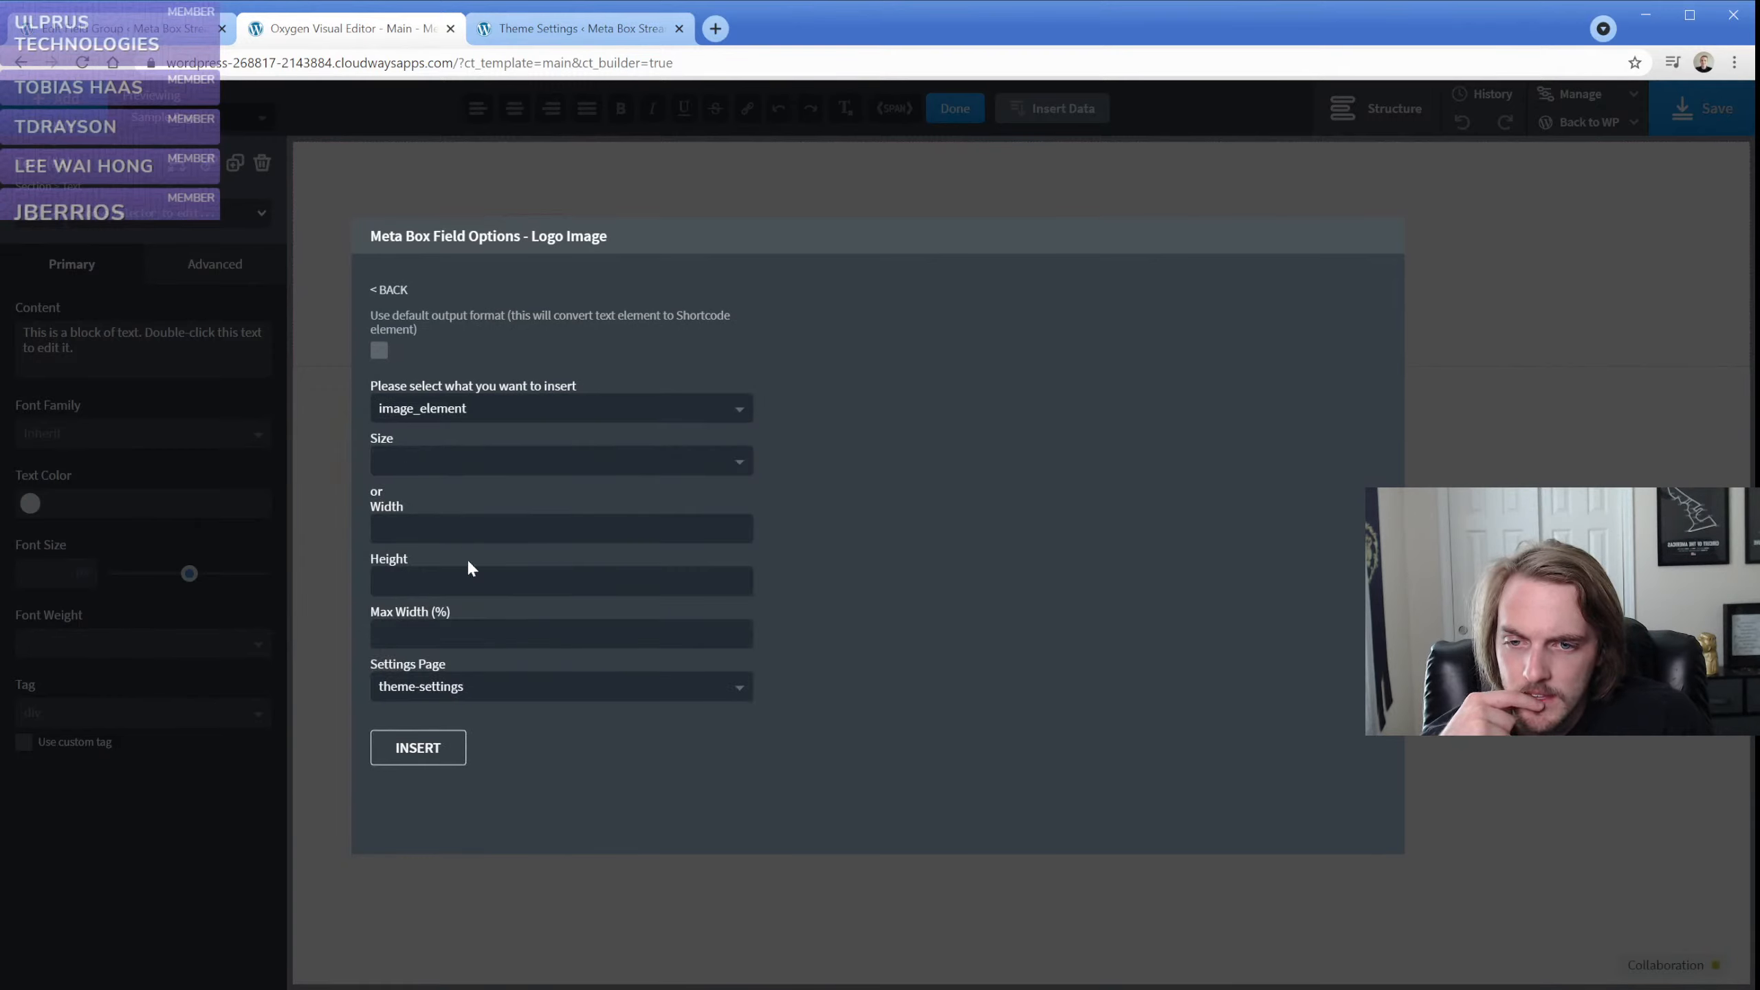
left_click(472, 643)
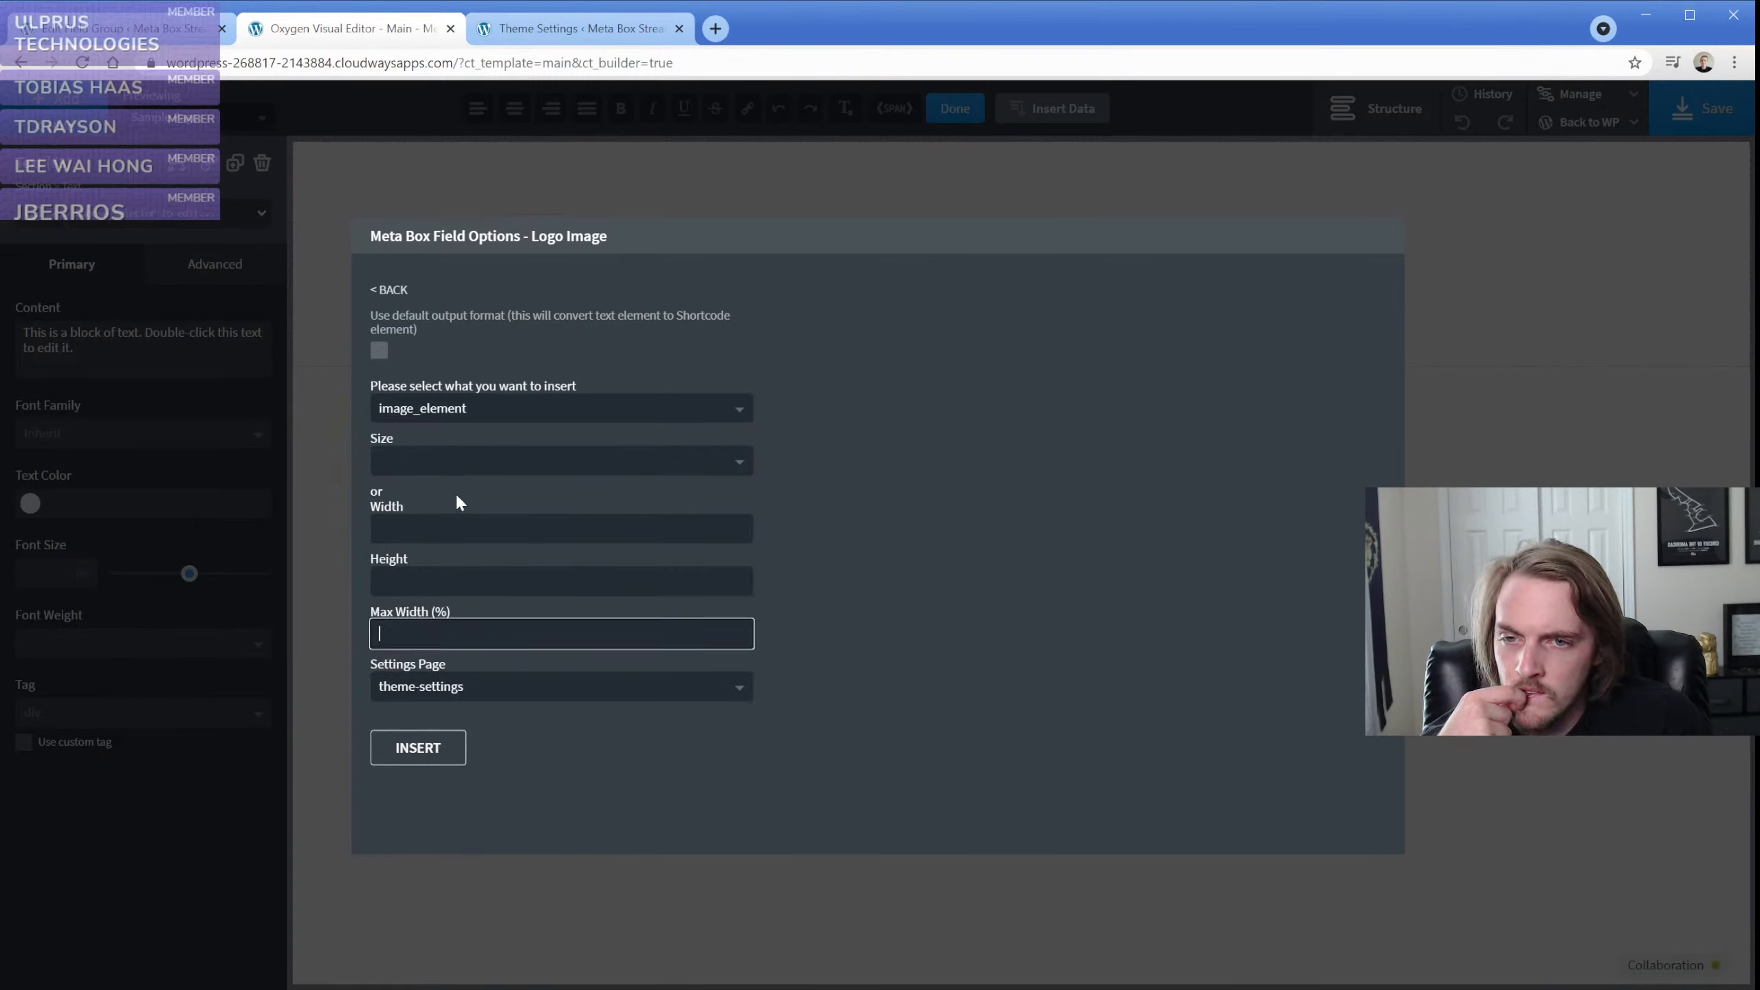
left_click(378, 350)
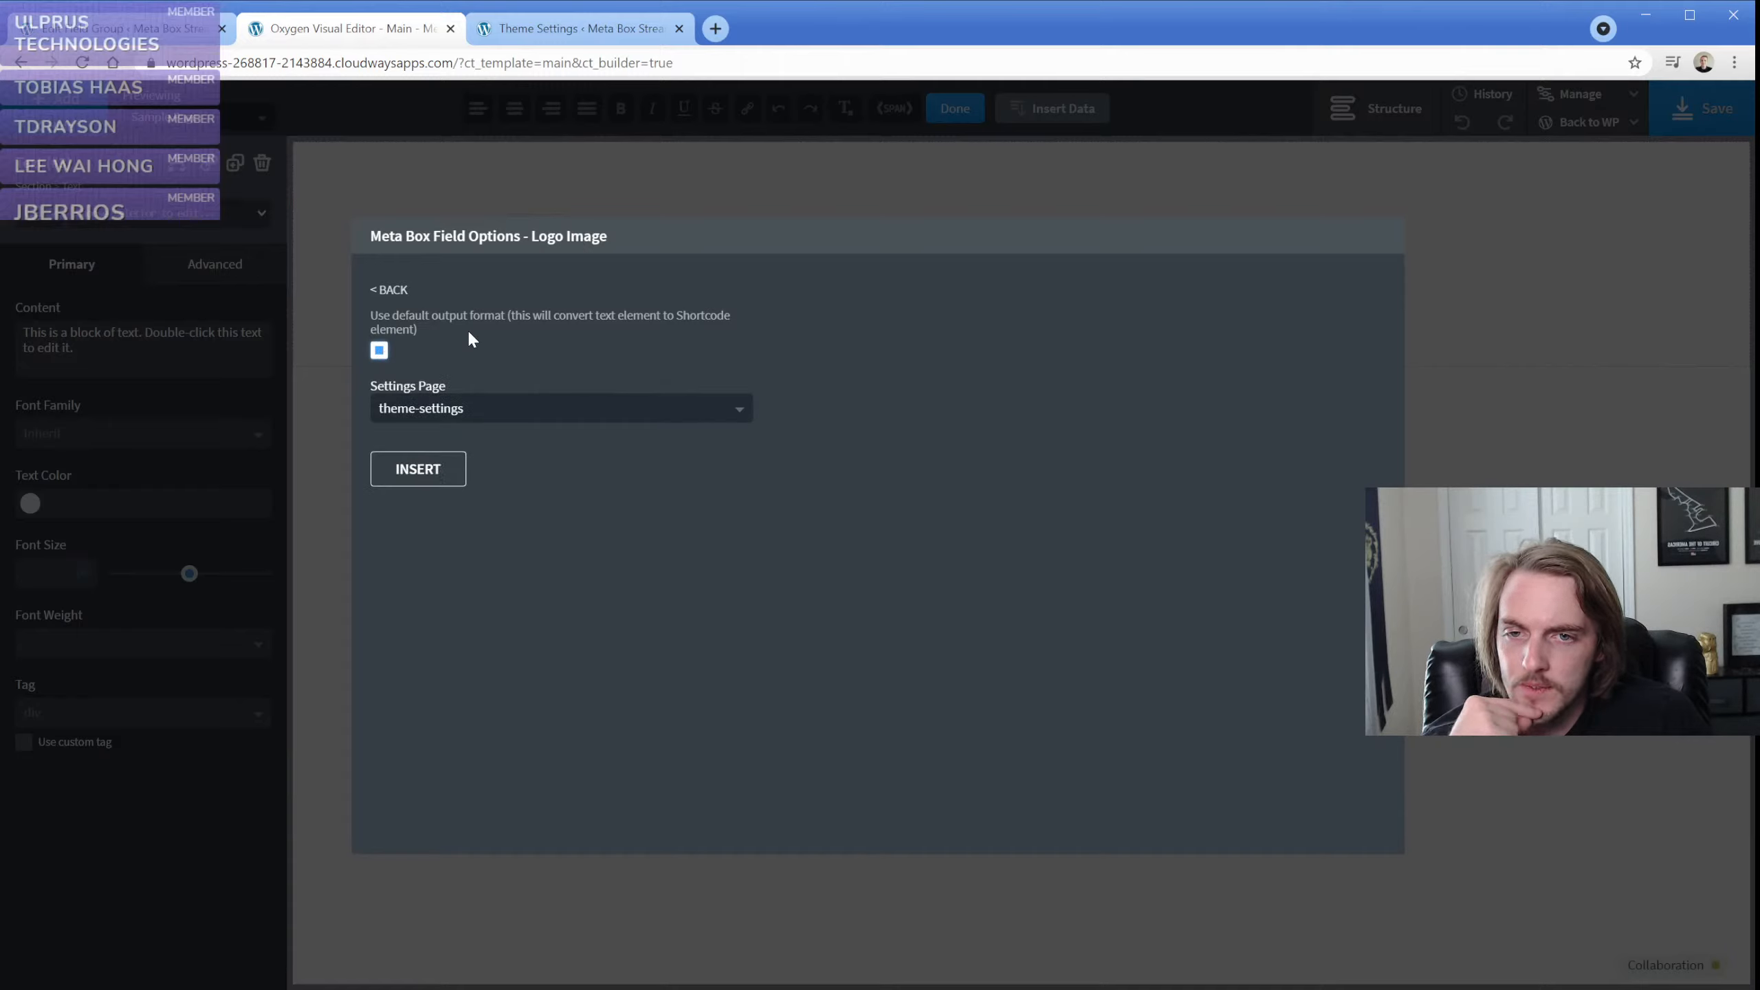
left_click(436, 470)
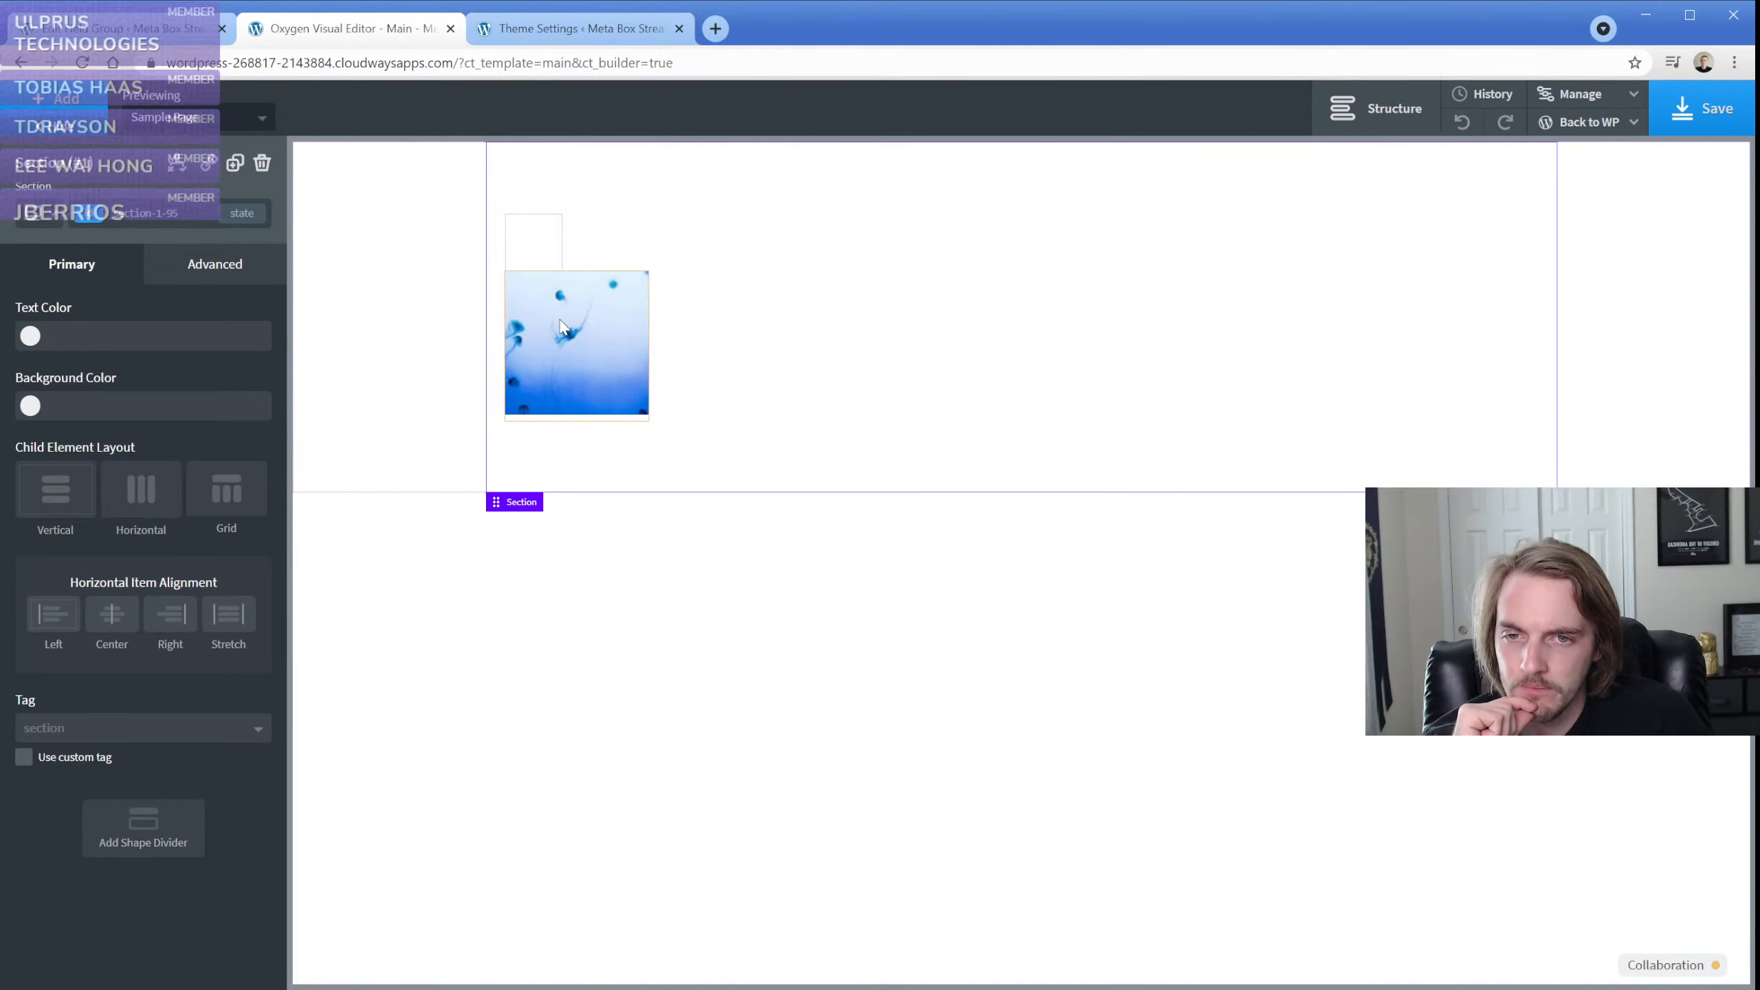
Compare the primary settings of the new shortcode element and the empty image element
left_click(562, 328)
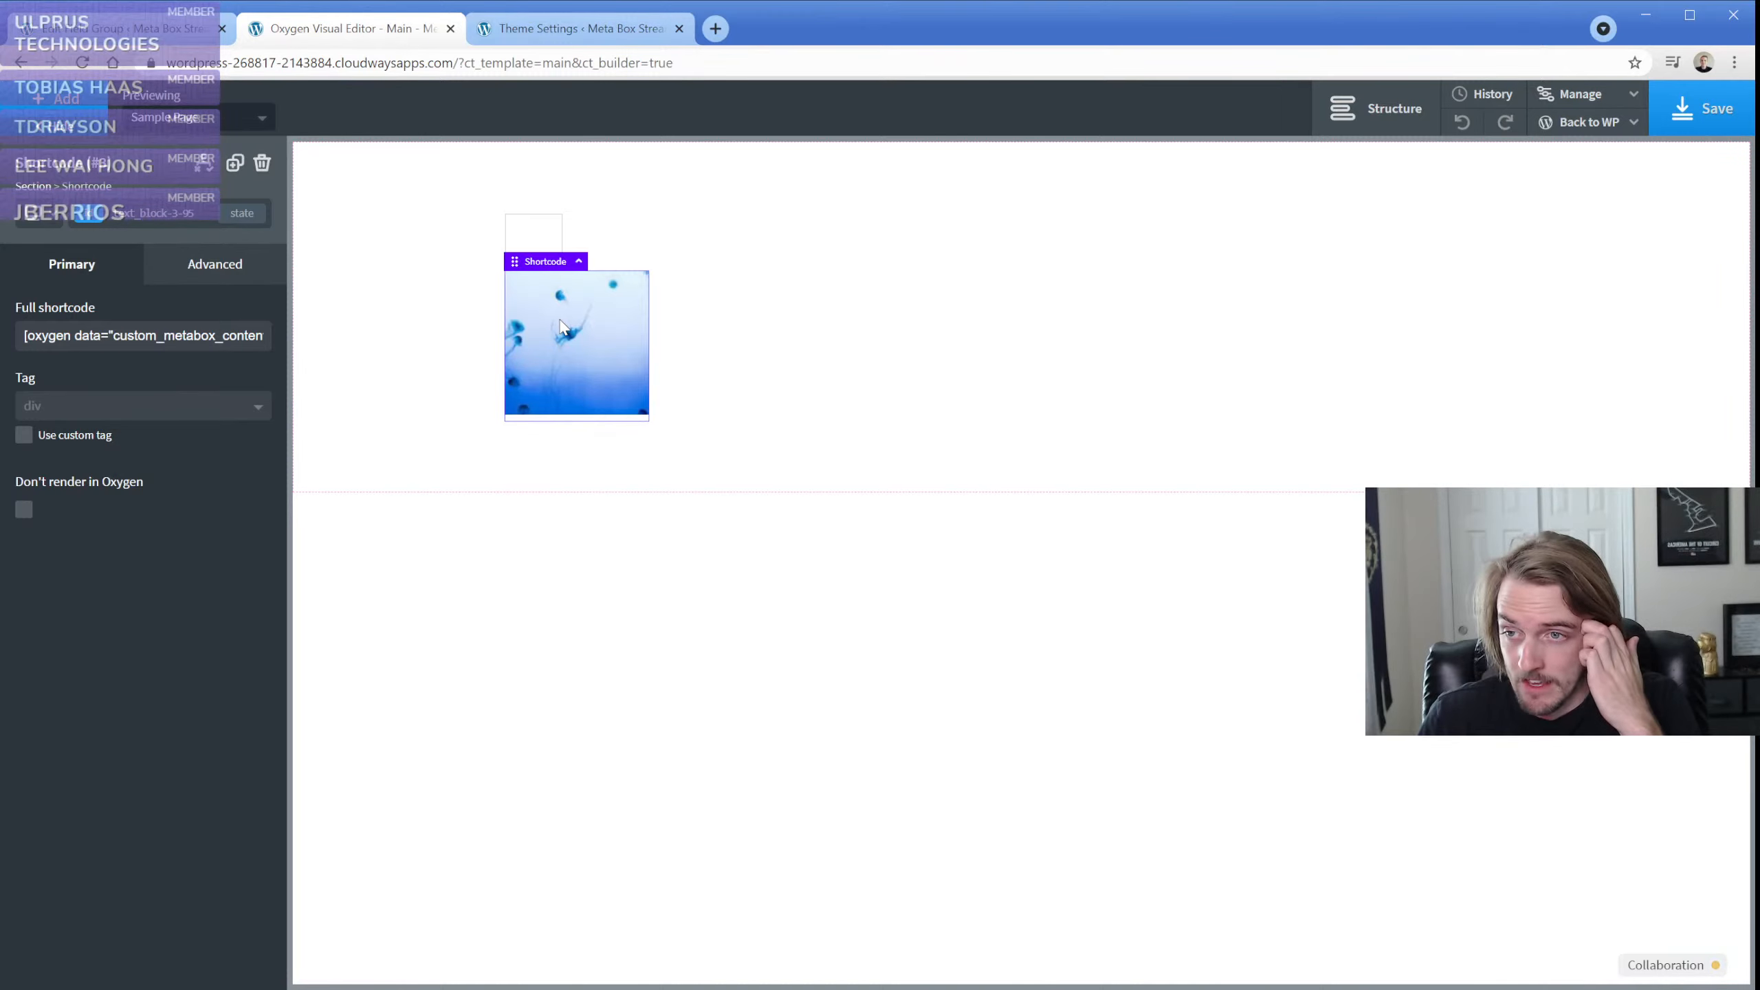
left_click(535, 242)
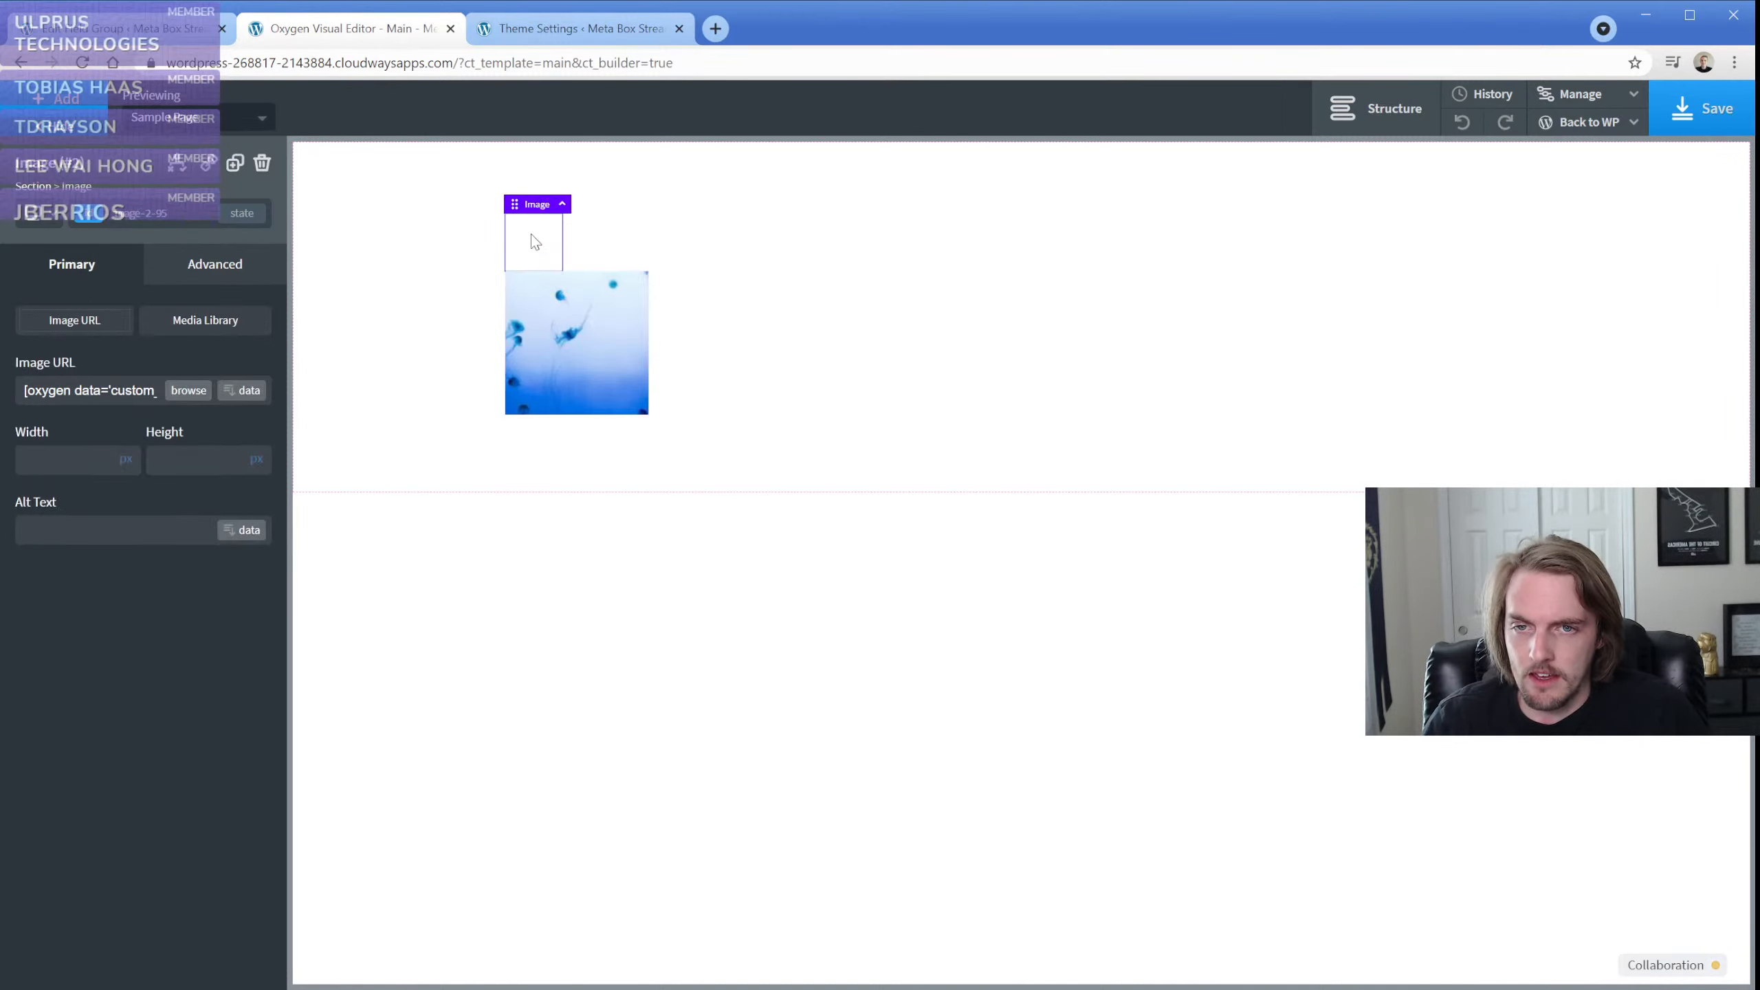
left_click(578, 328)
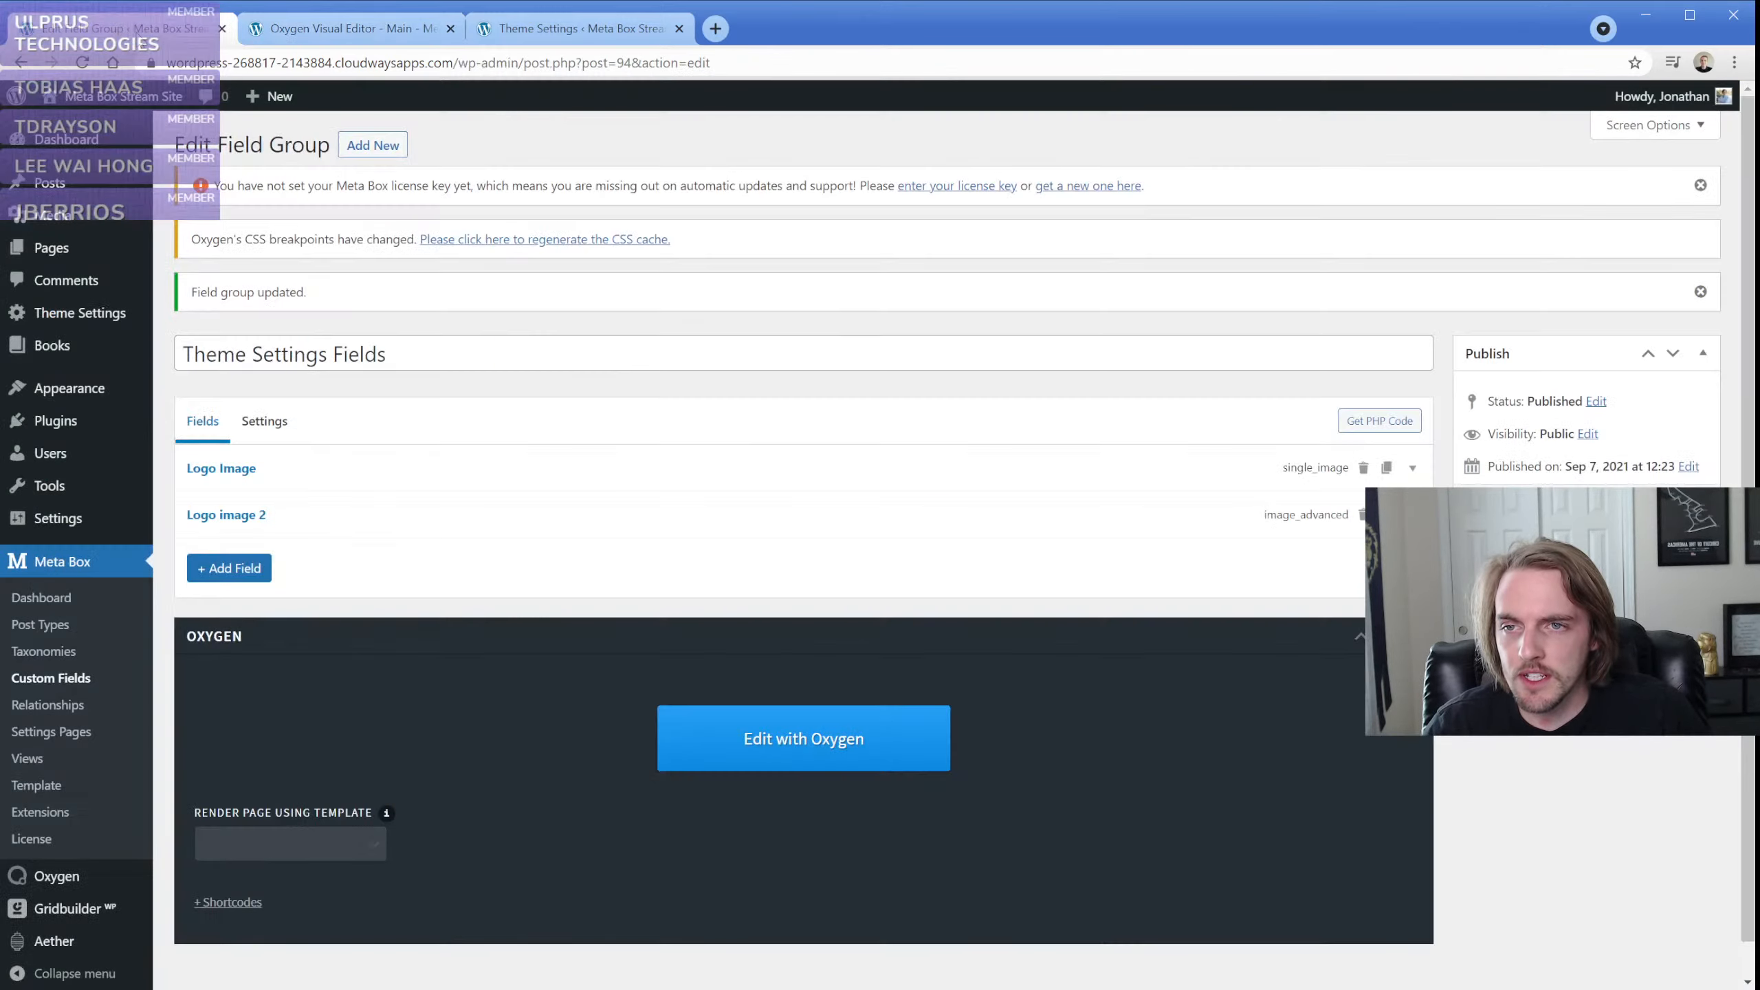
Review the Logo image 2 field's general settings in the field group and check the images on the Theme Settings page
left_click(121, 28)
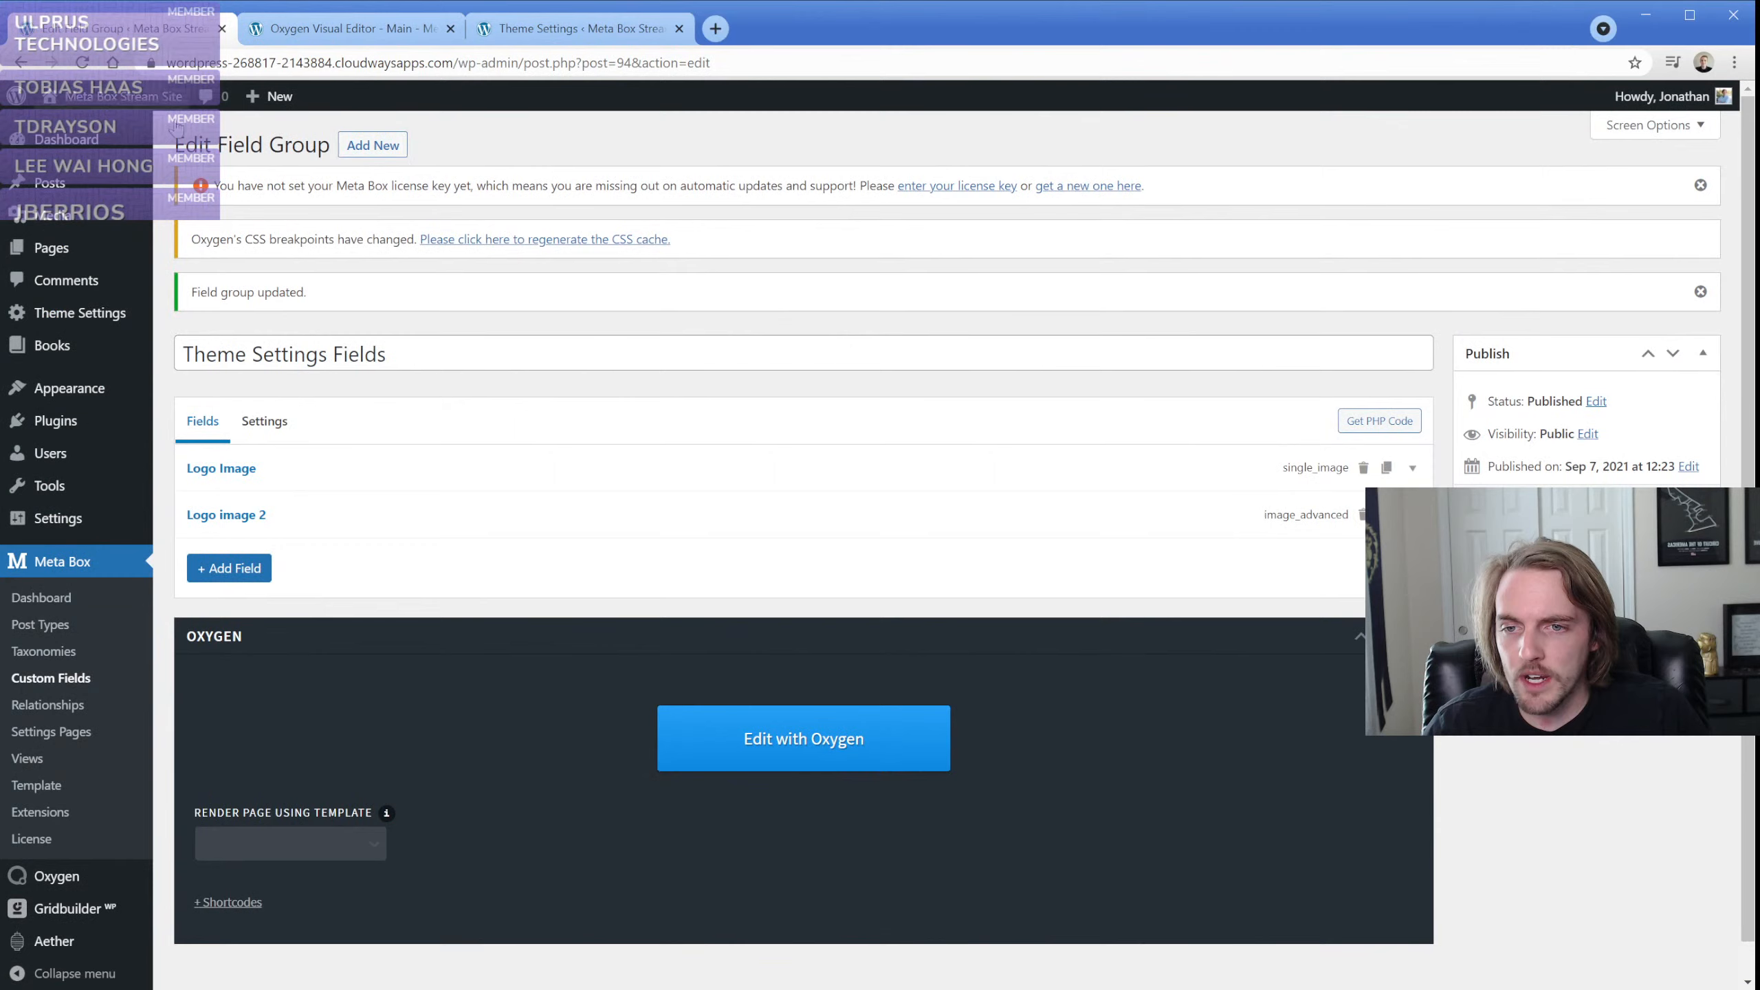
left_click(279, 515)
scroll(303, 551, "down", 3)
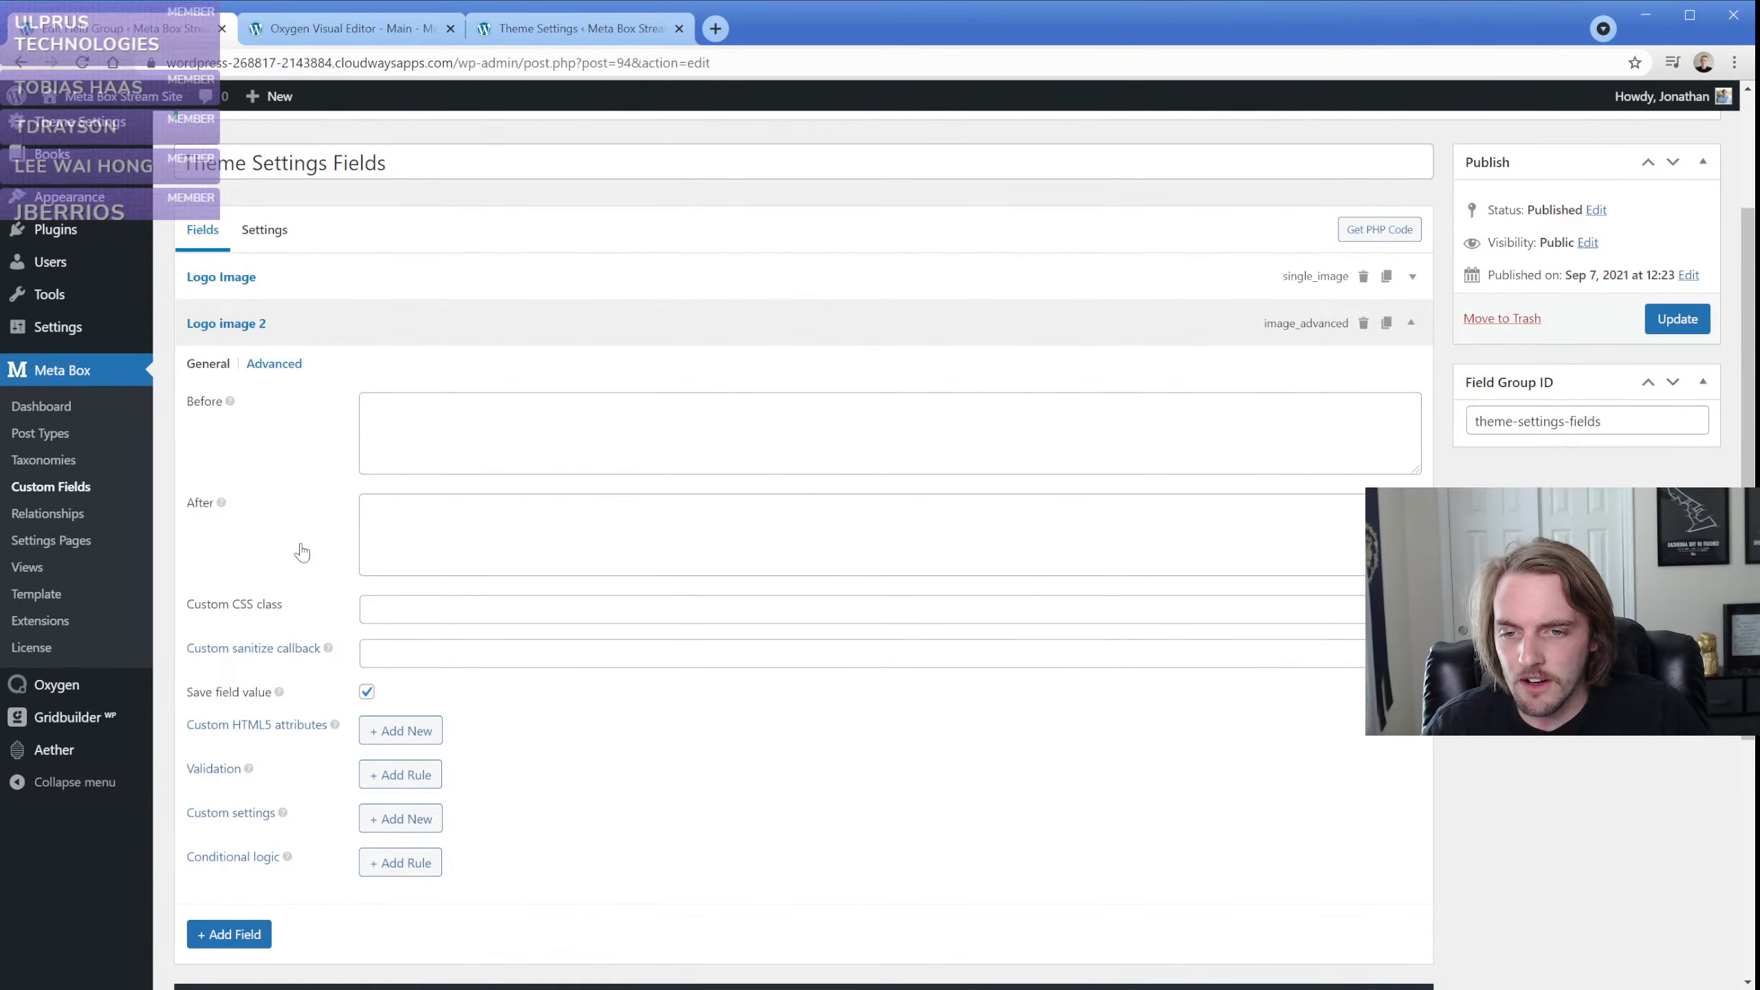
left_click(208, 363)
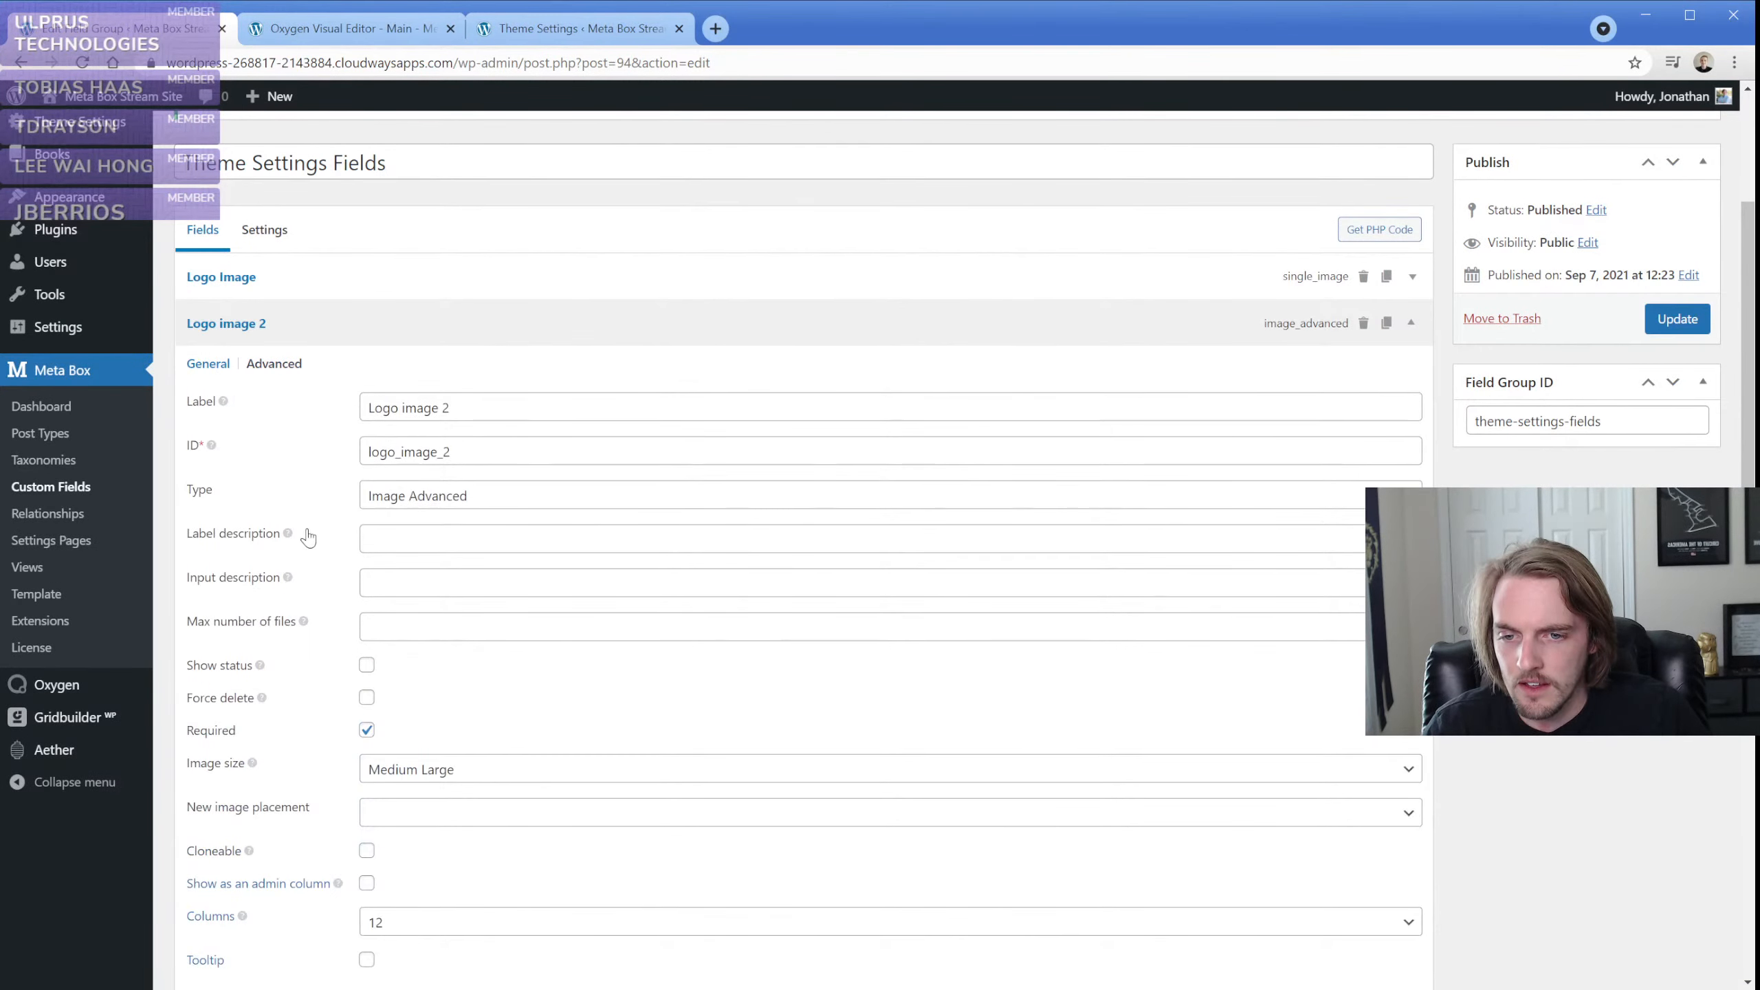
scroll(306, 535, "down", 2)
scroll(306, 537, "down", 2)
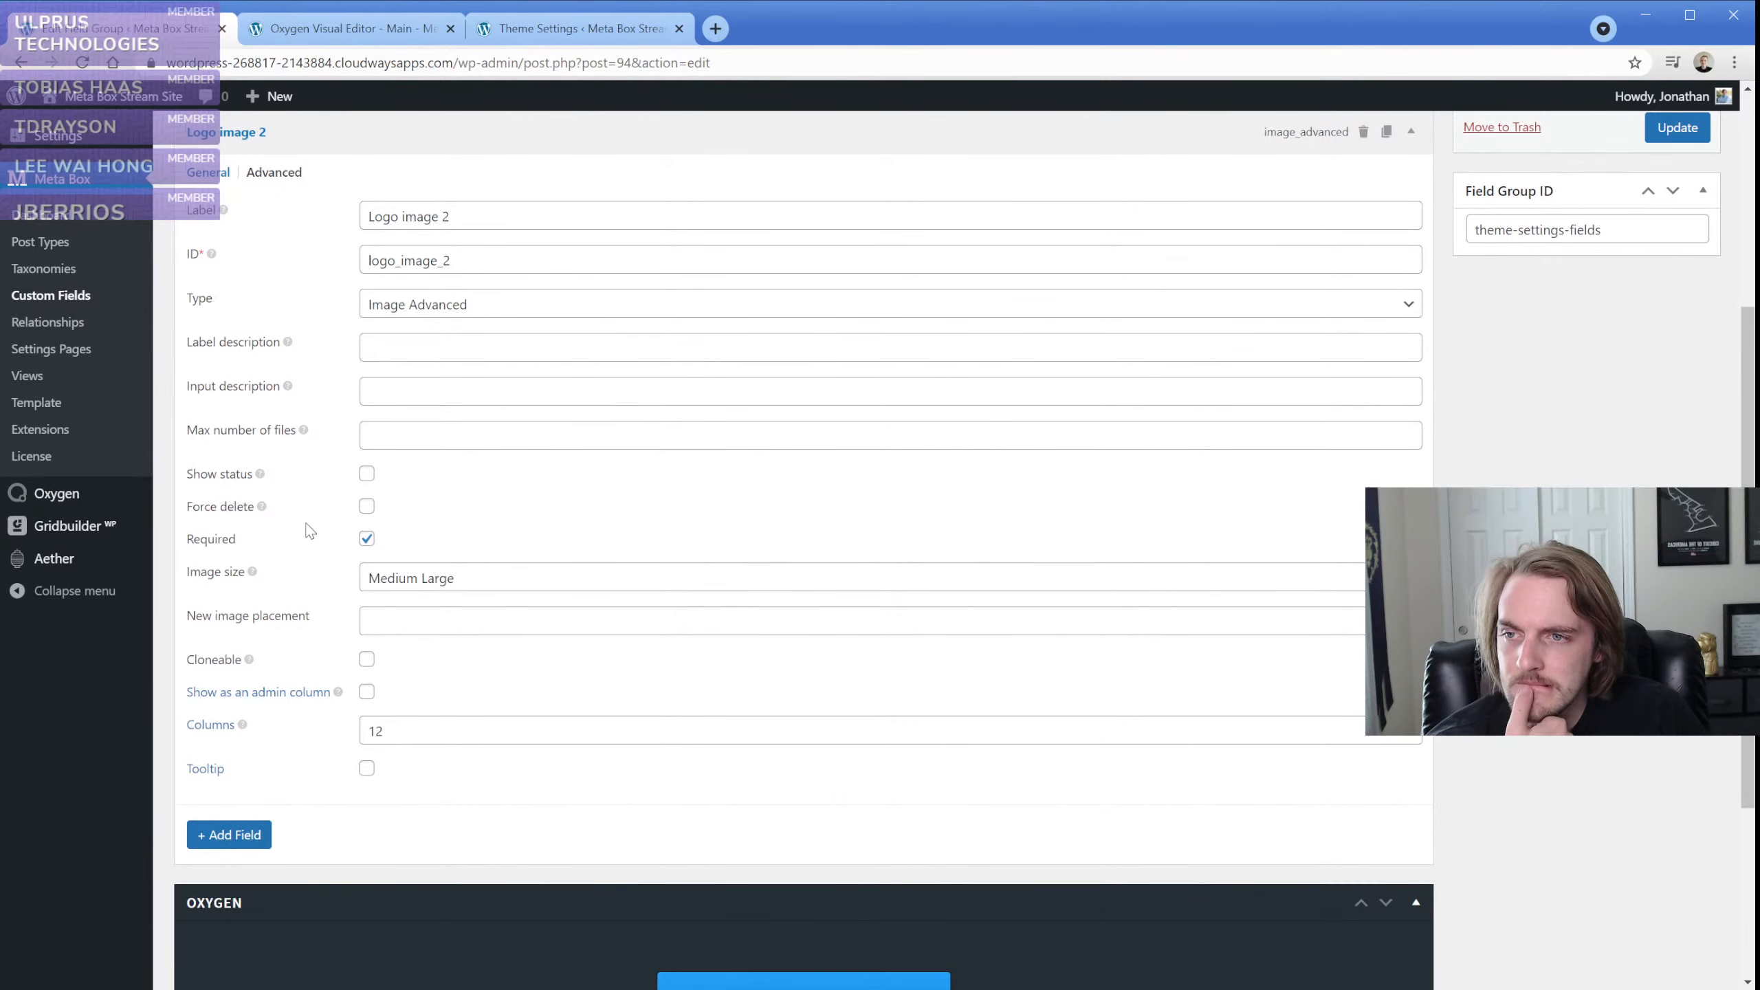
left_click(524, 31)
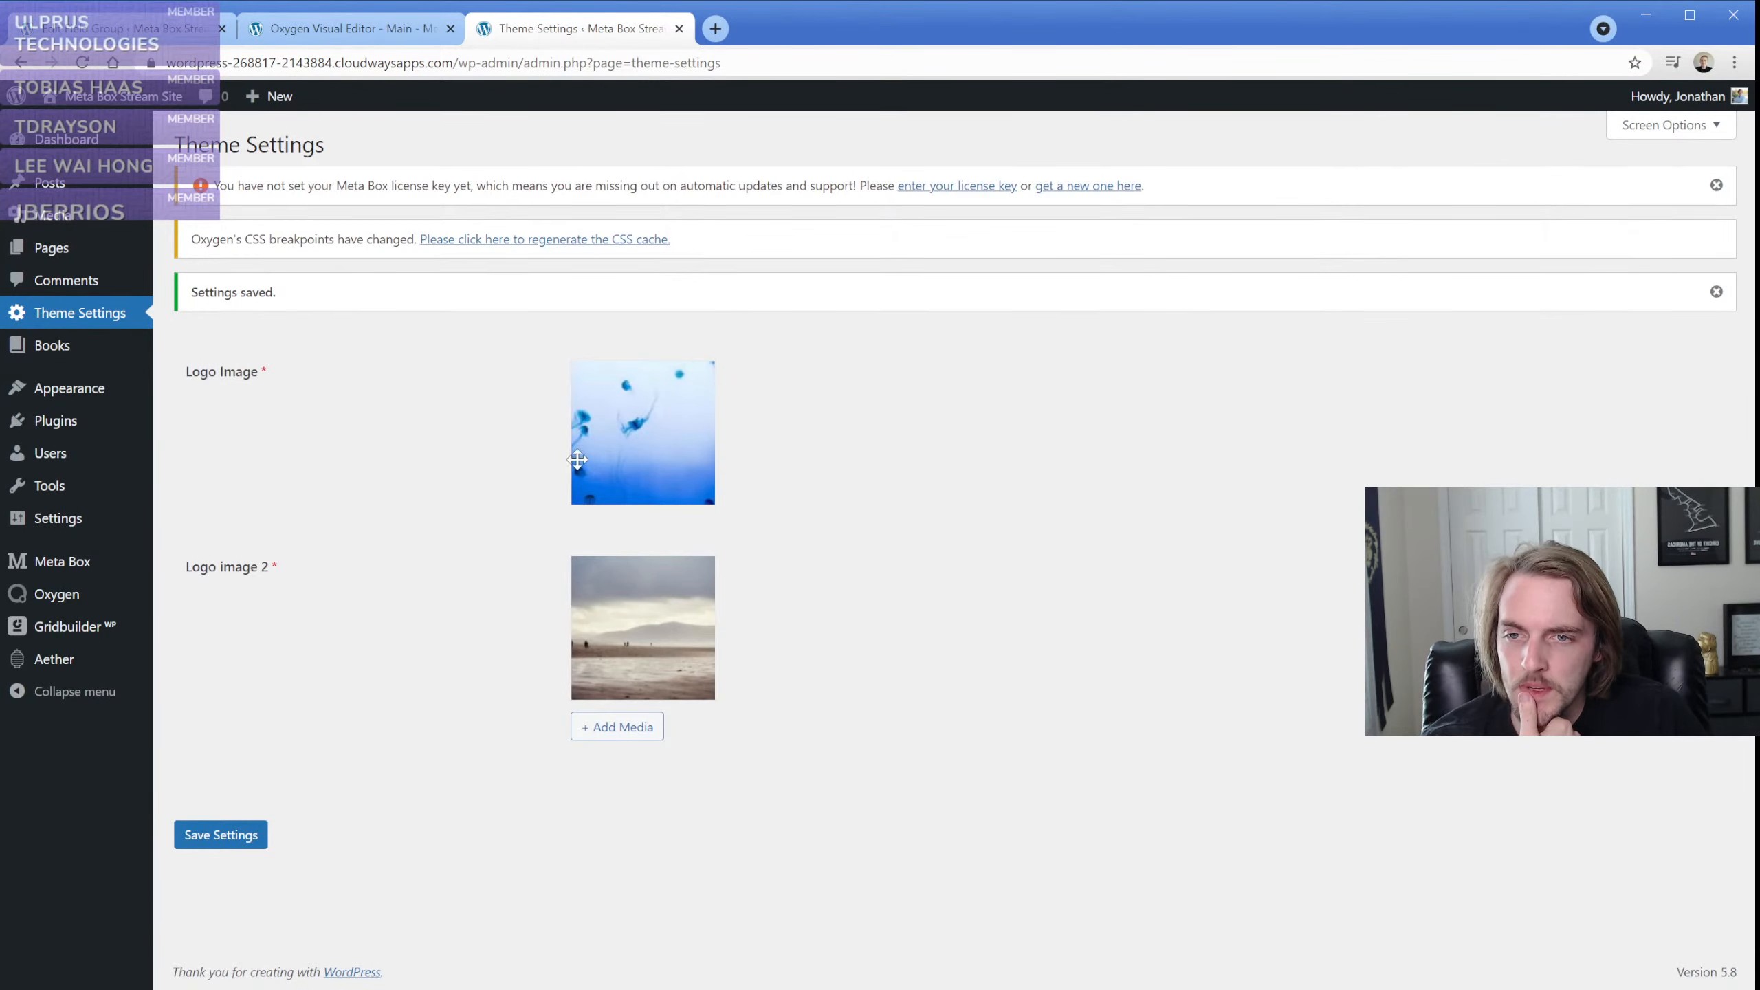
left_click(177, 30)
scroll(245, 287, "up", 1)
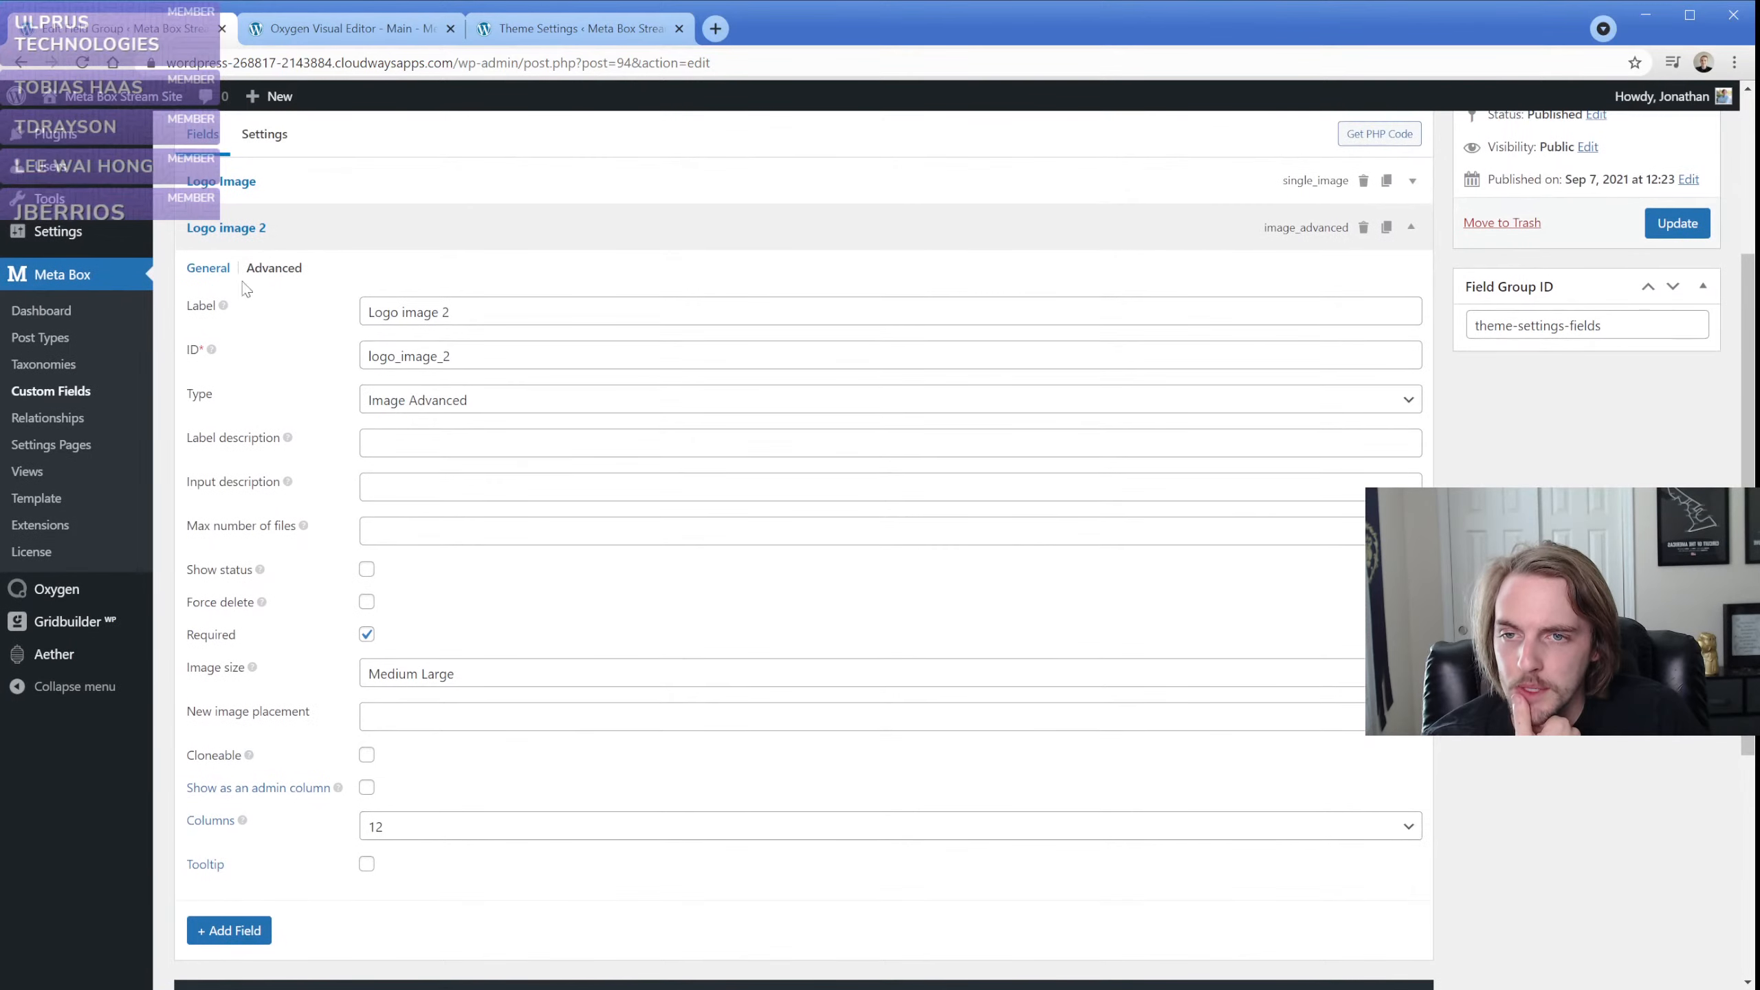
Set the Logo Image field's image size to Large and update the Theme Settings Fields group
left_click(301, 198)
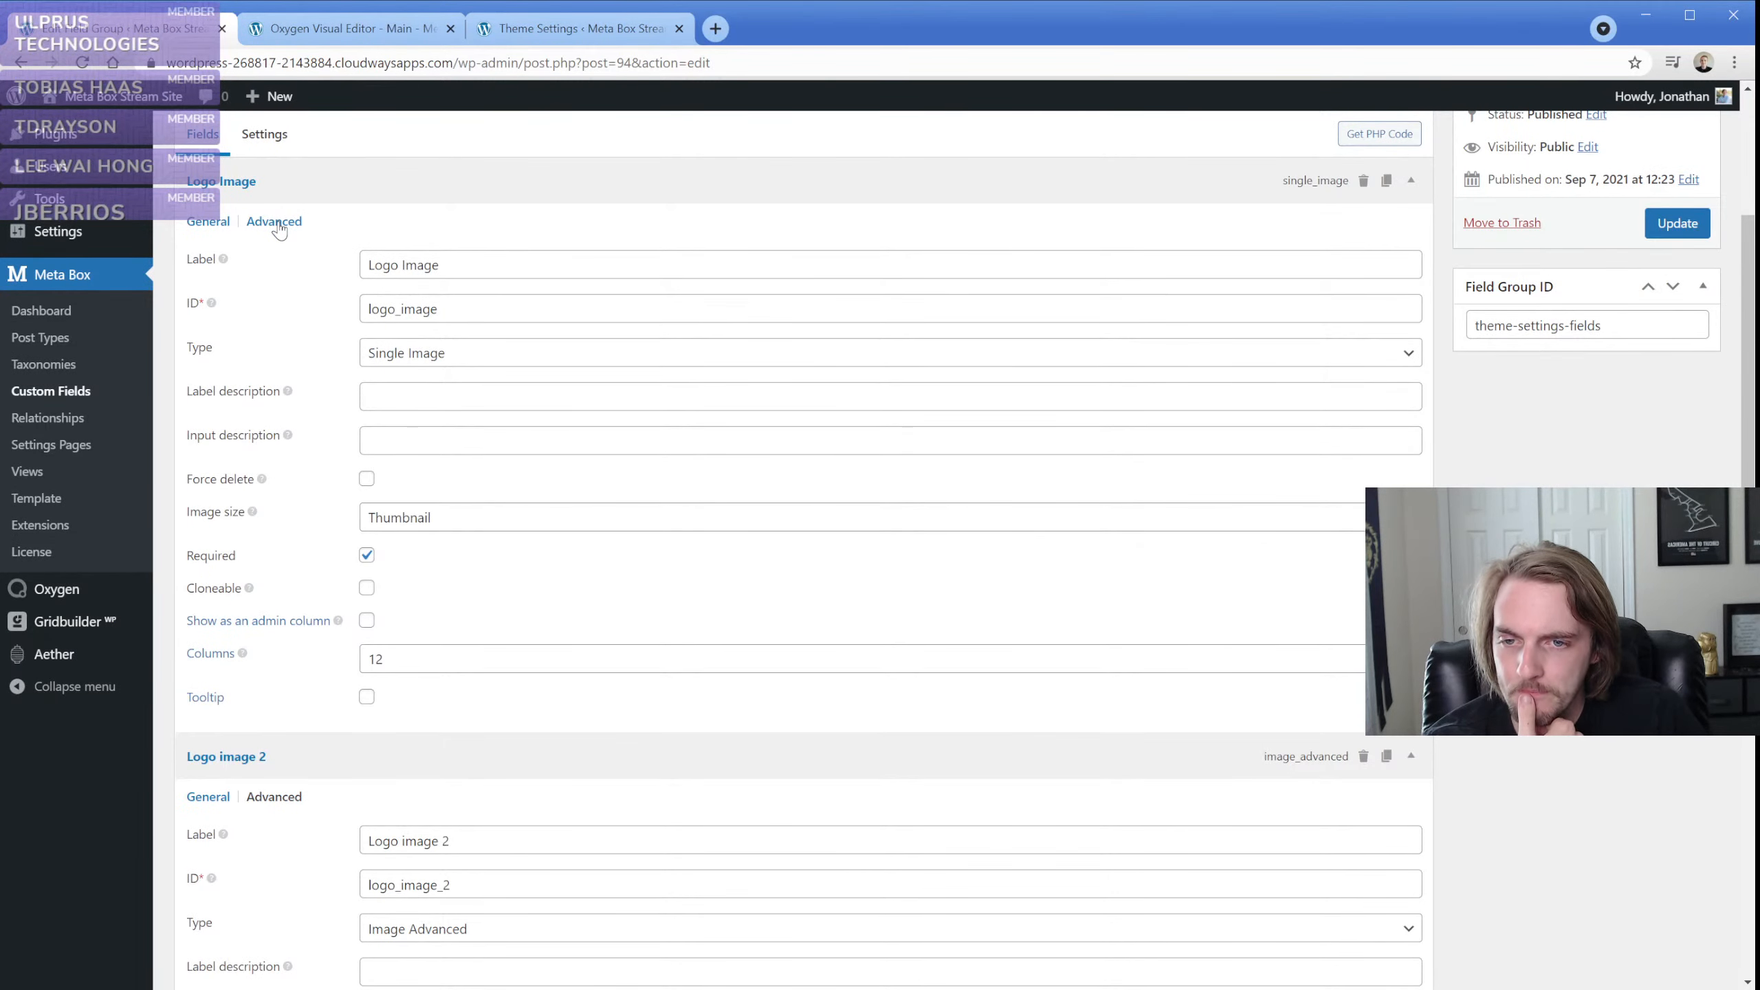
left_click(445, 517)
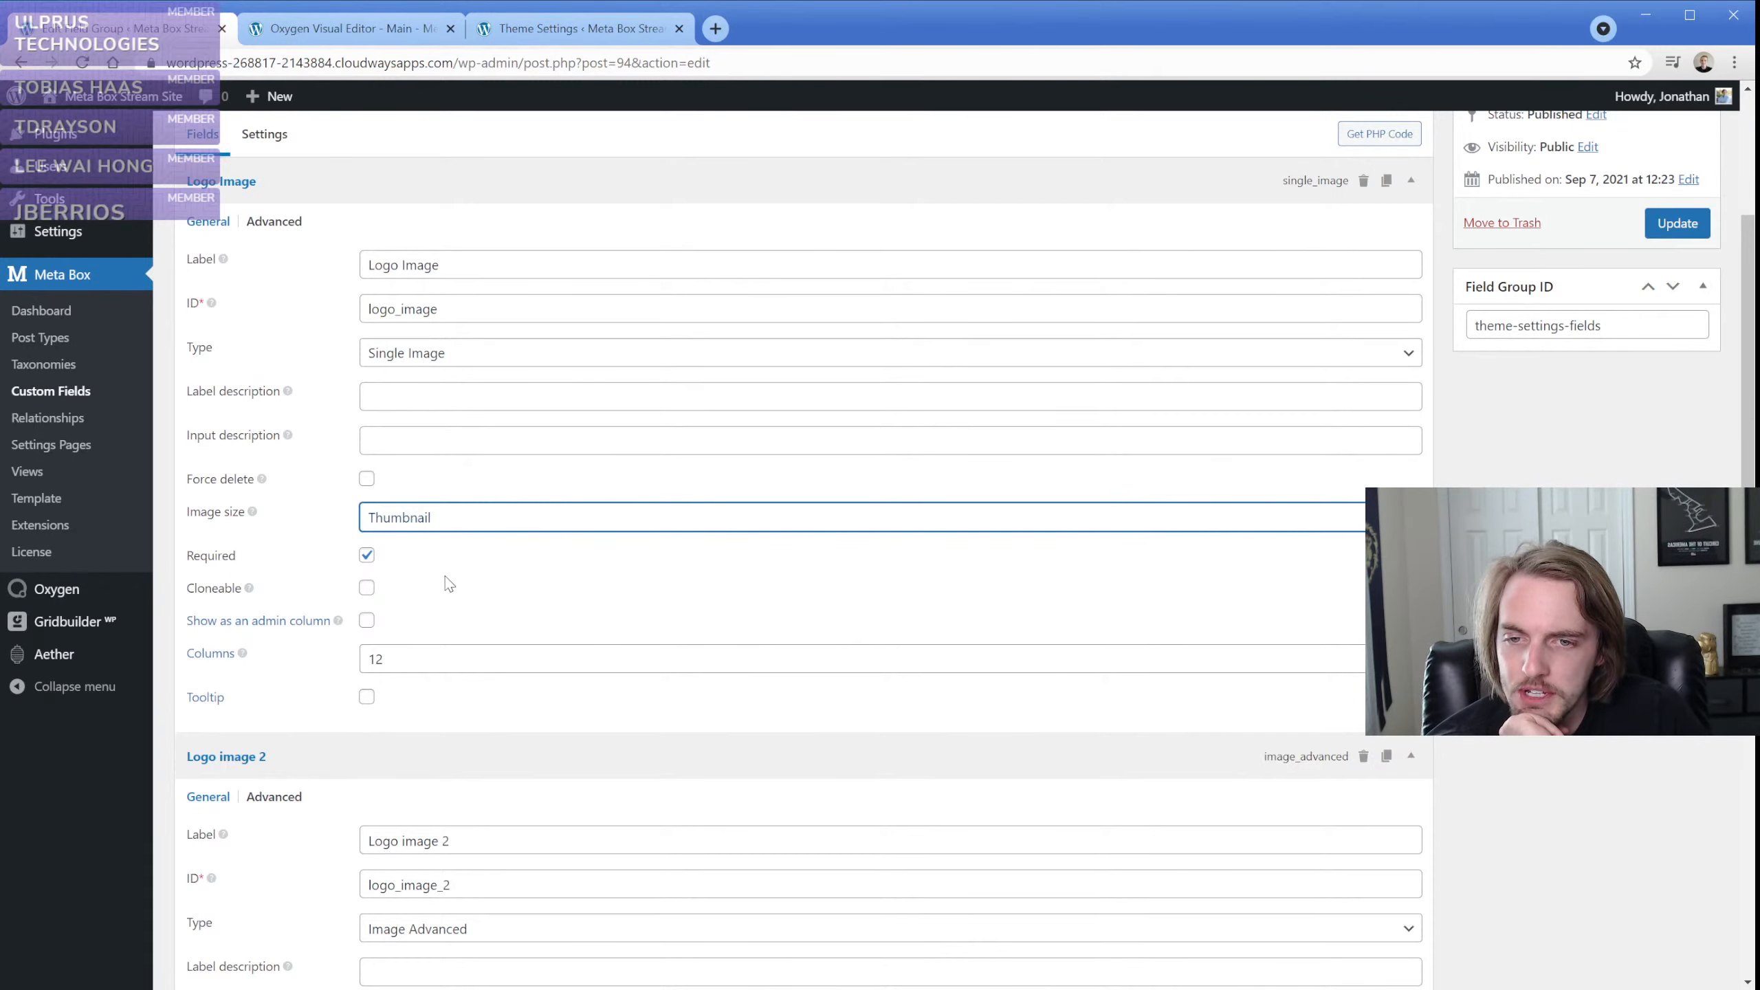
key("l")
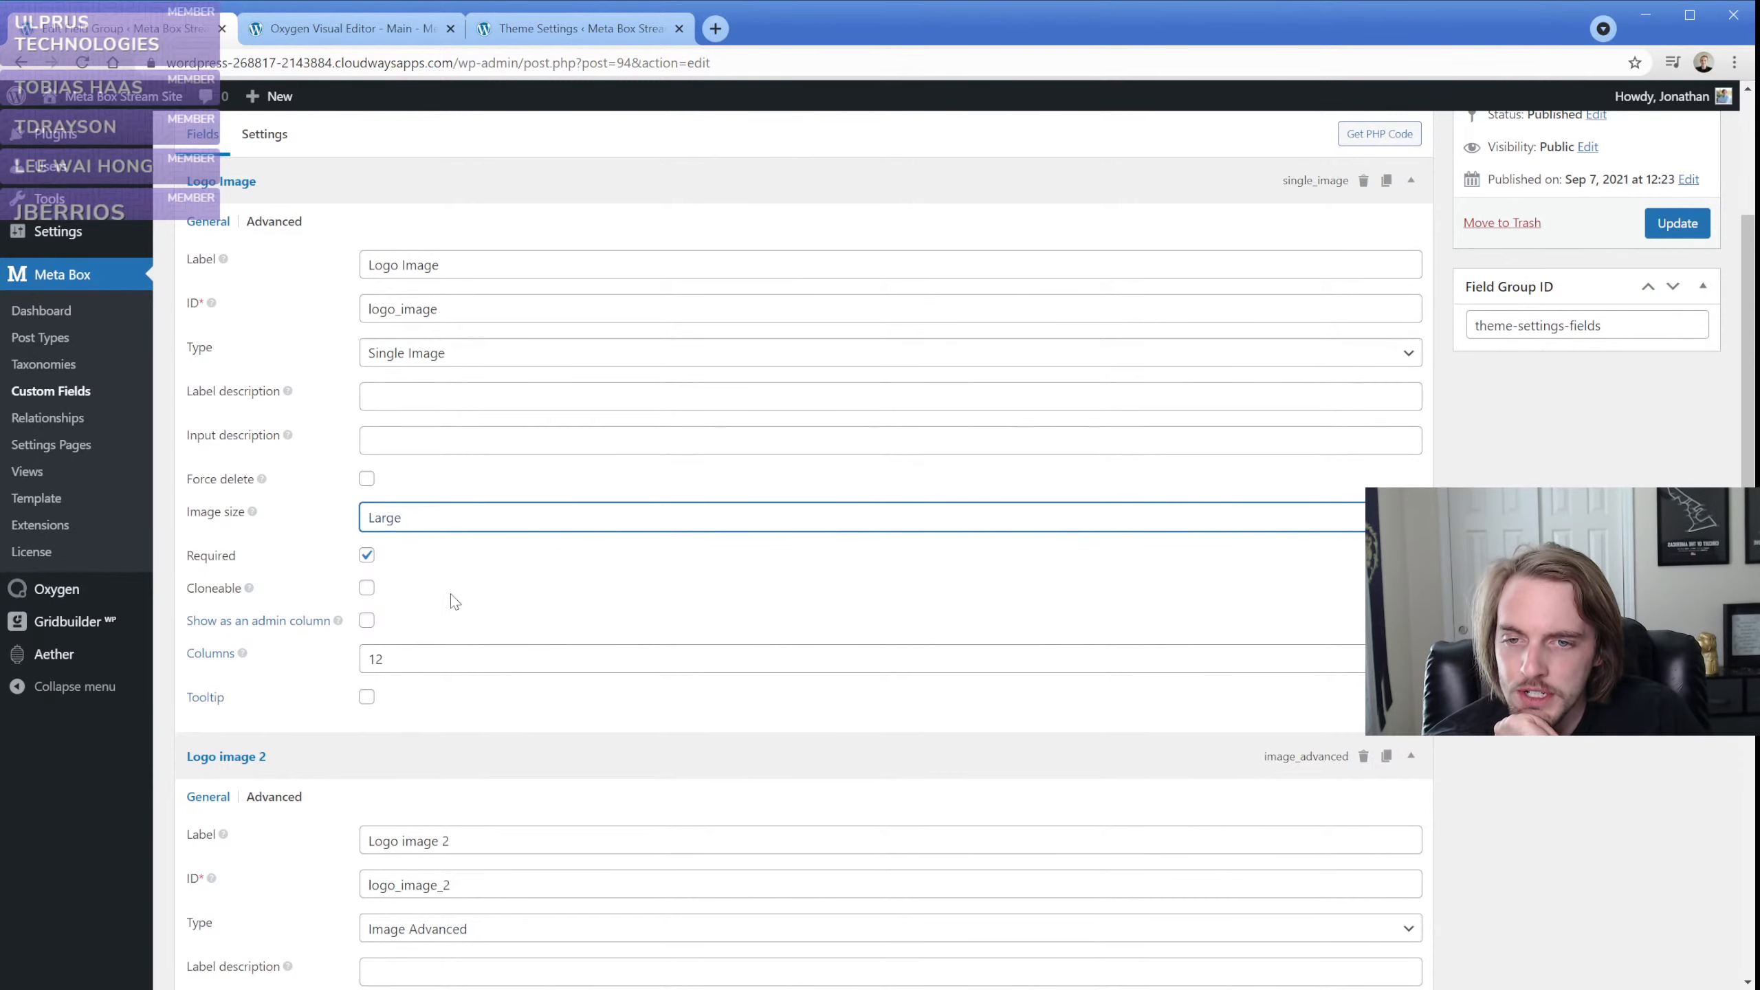
left_click(1677, 223)
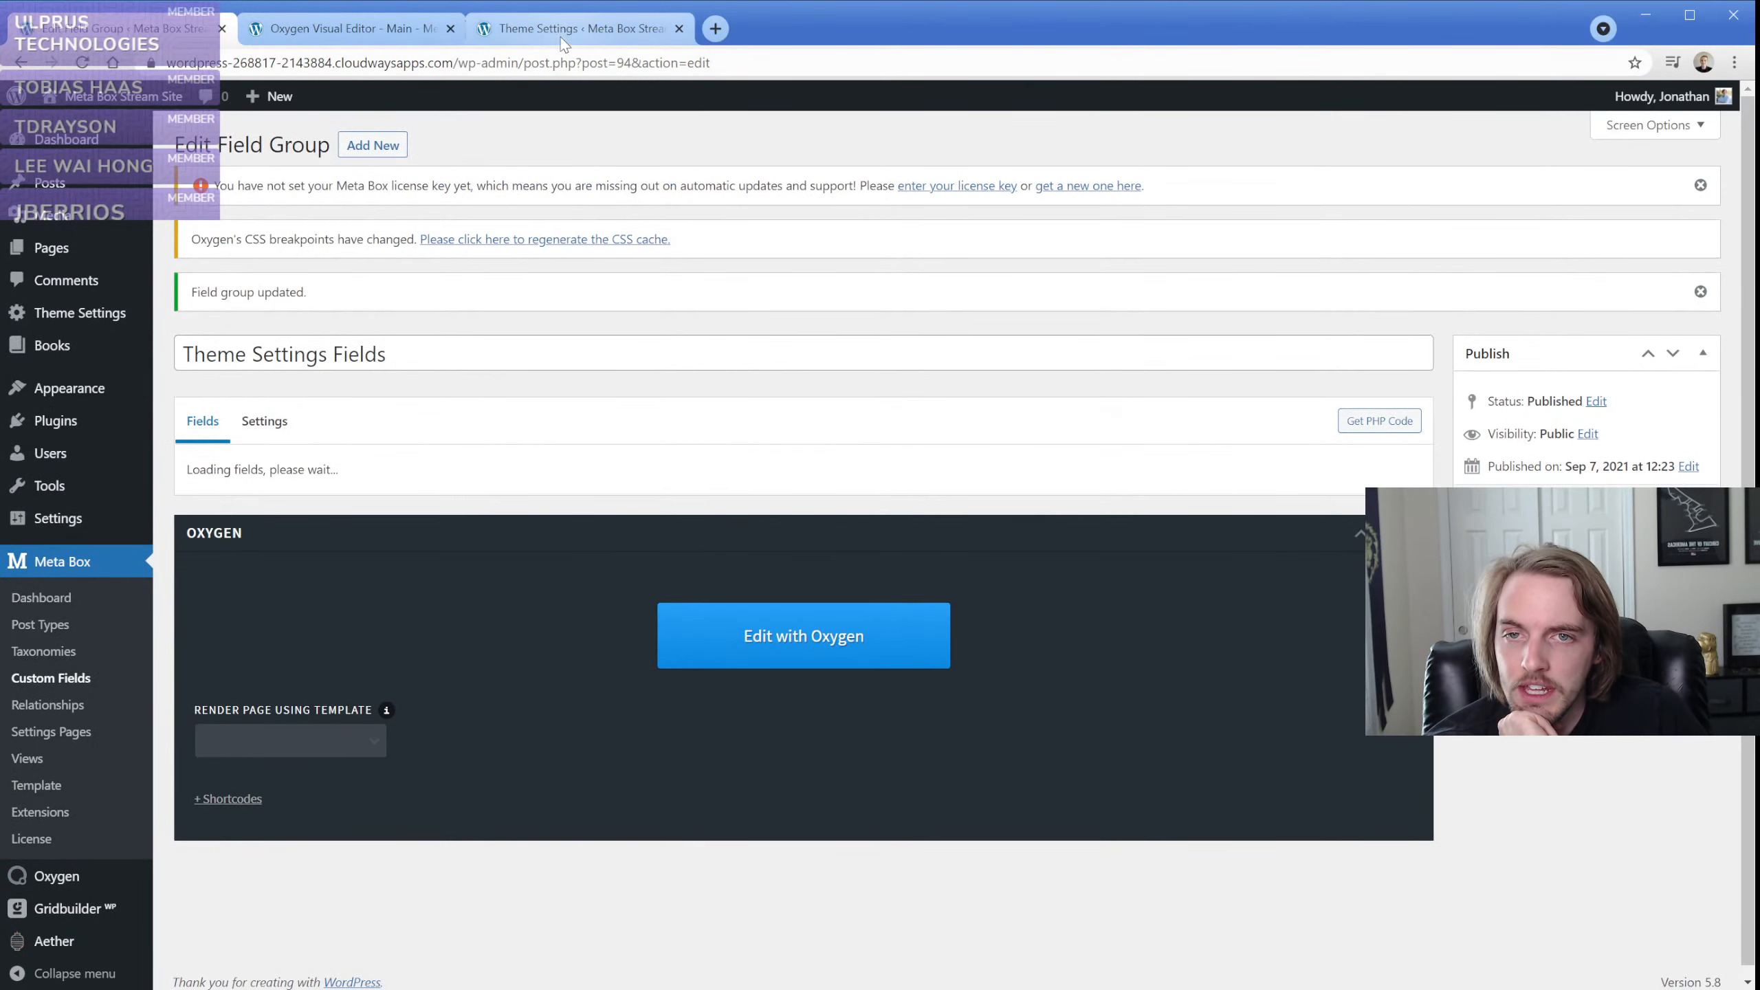
Save the Main template, view the sample page on the front end, and return to the shortcode element in the Oxygen editor
left_click(563, 38)
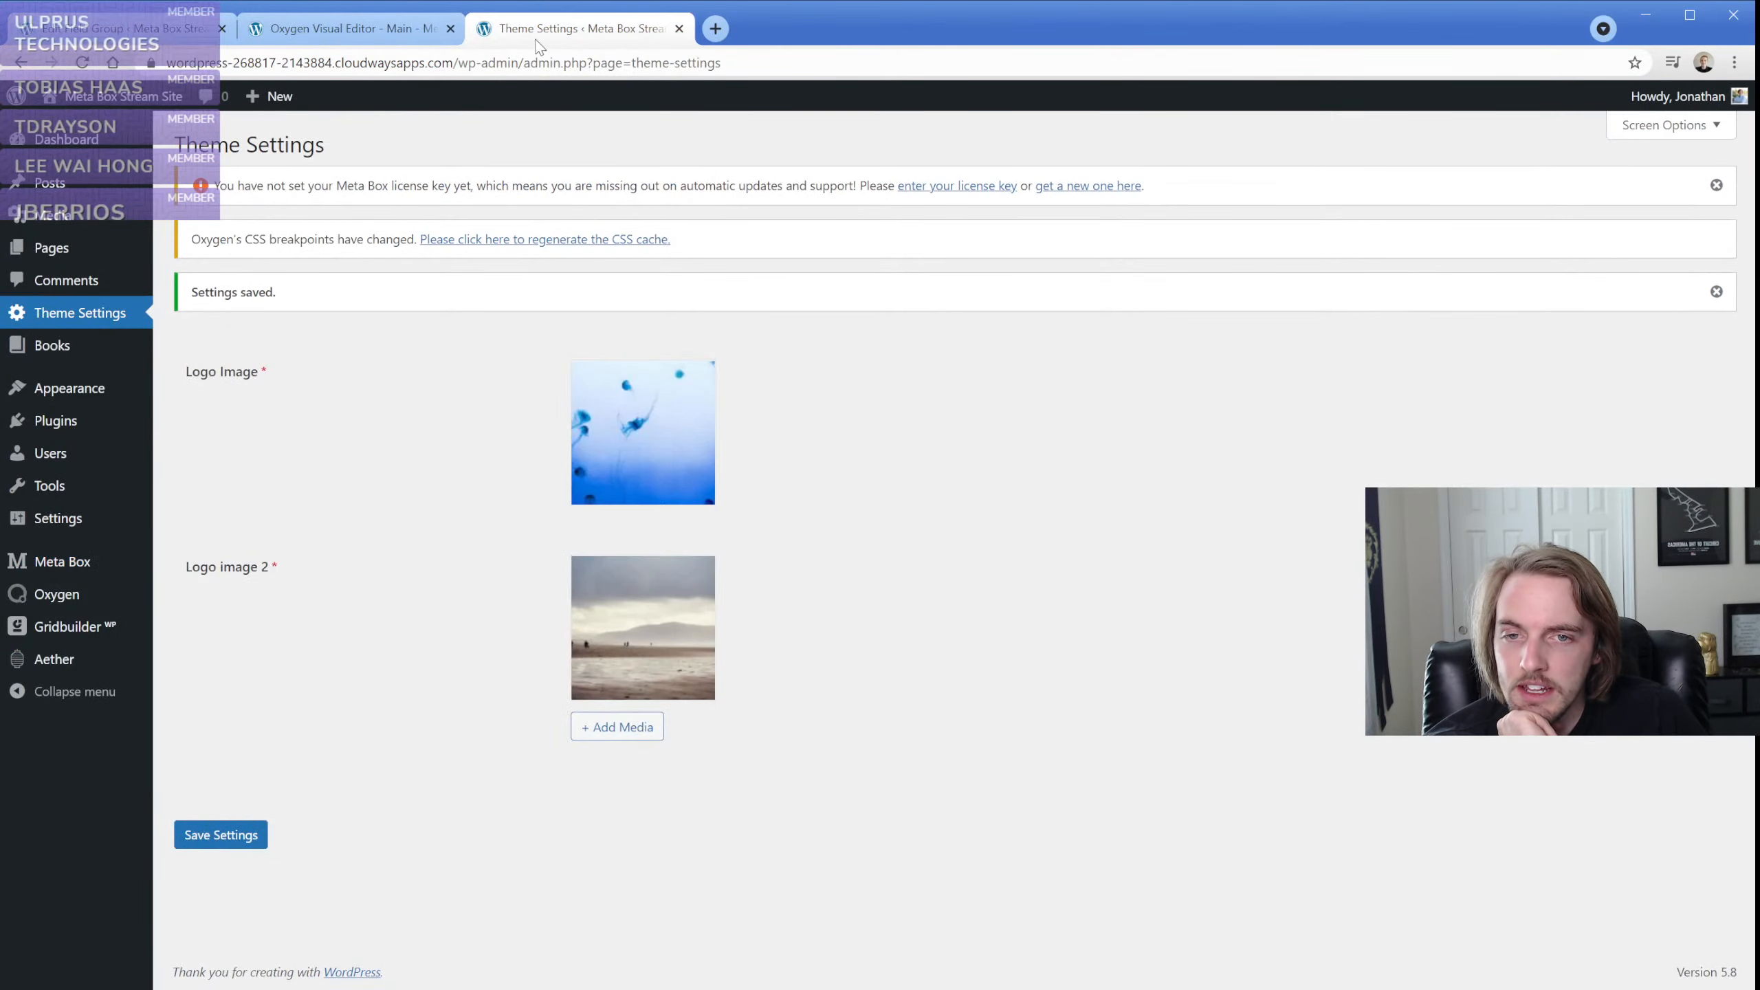
left_click(371, 32)
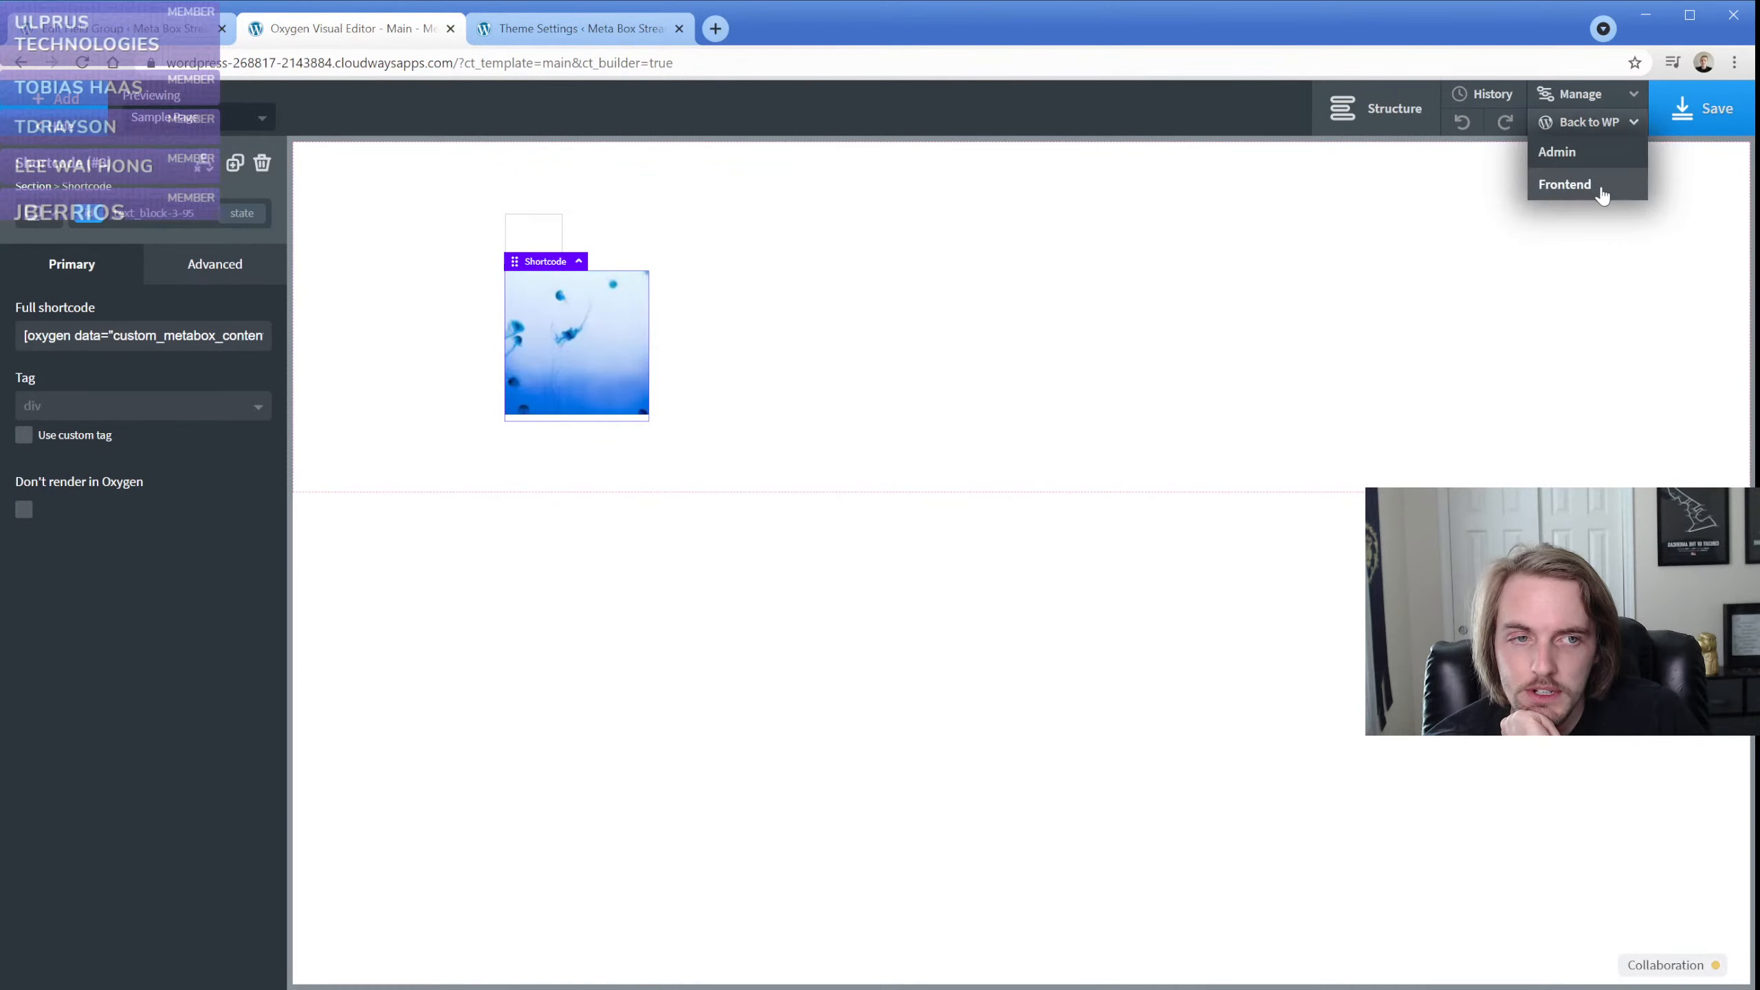
left_click(1695, 107)
mouse_move(1594, 121)
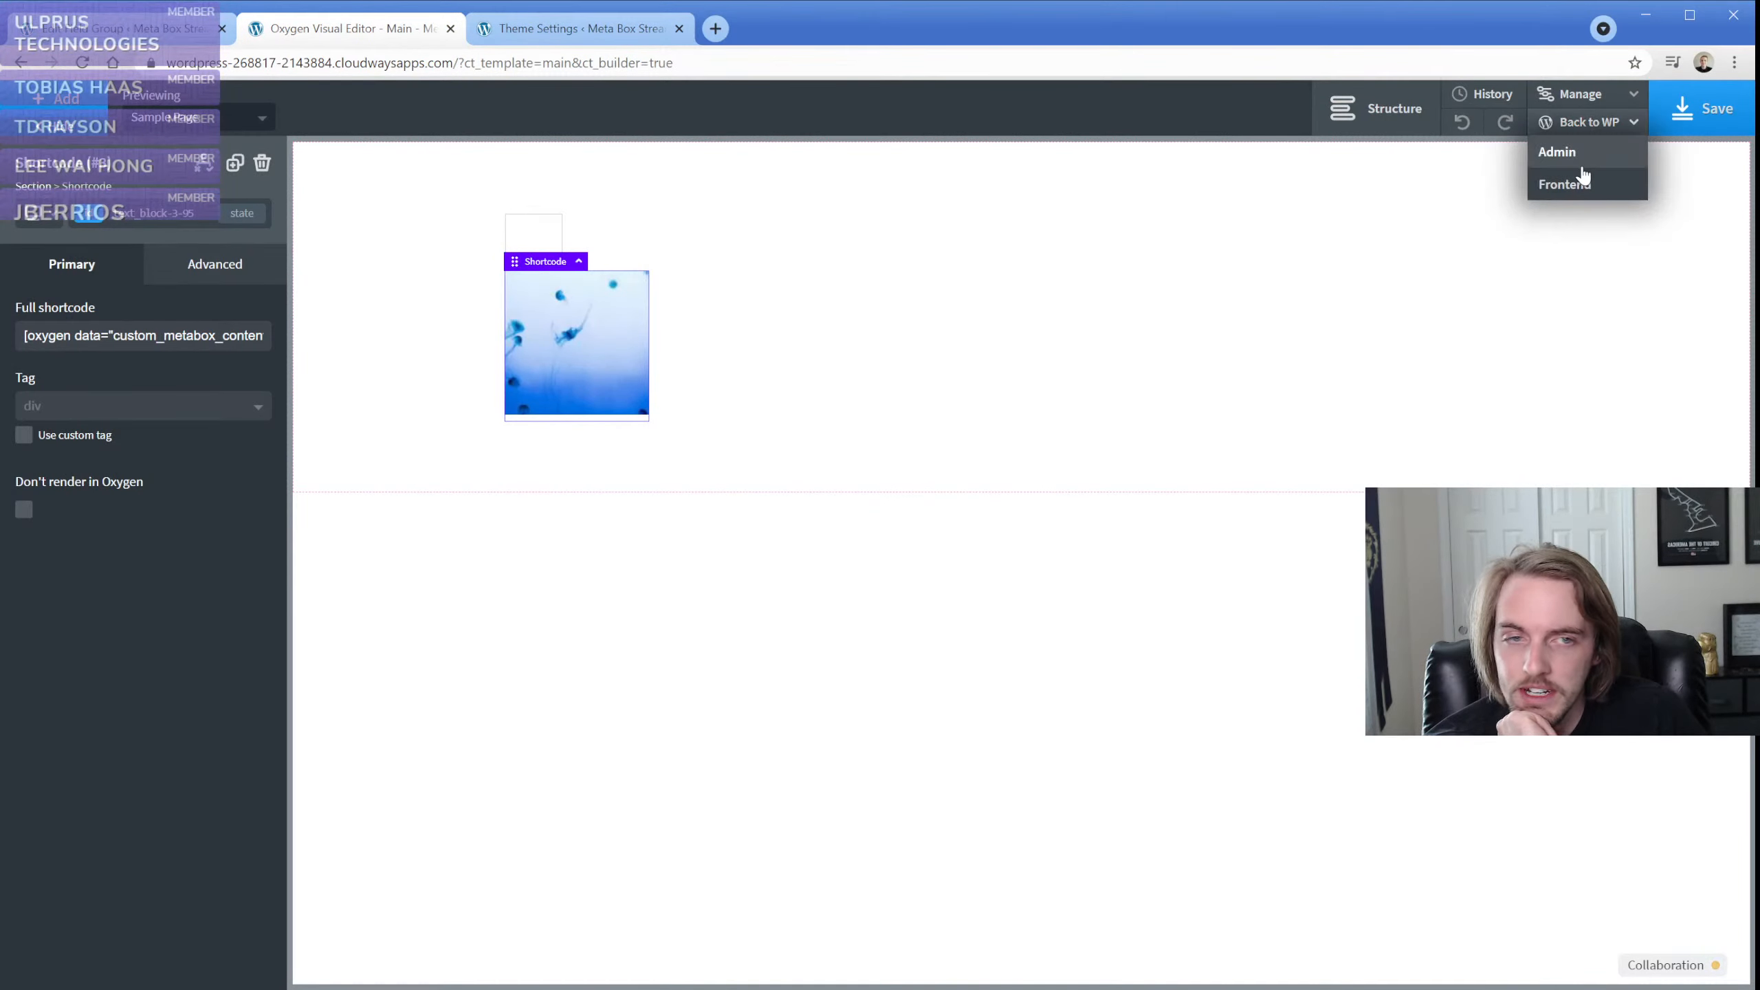
left_click(1565, 184)
left_click(544, 28)
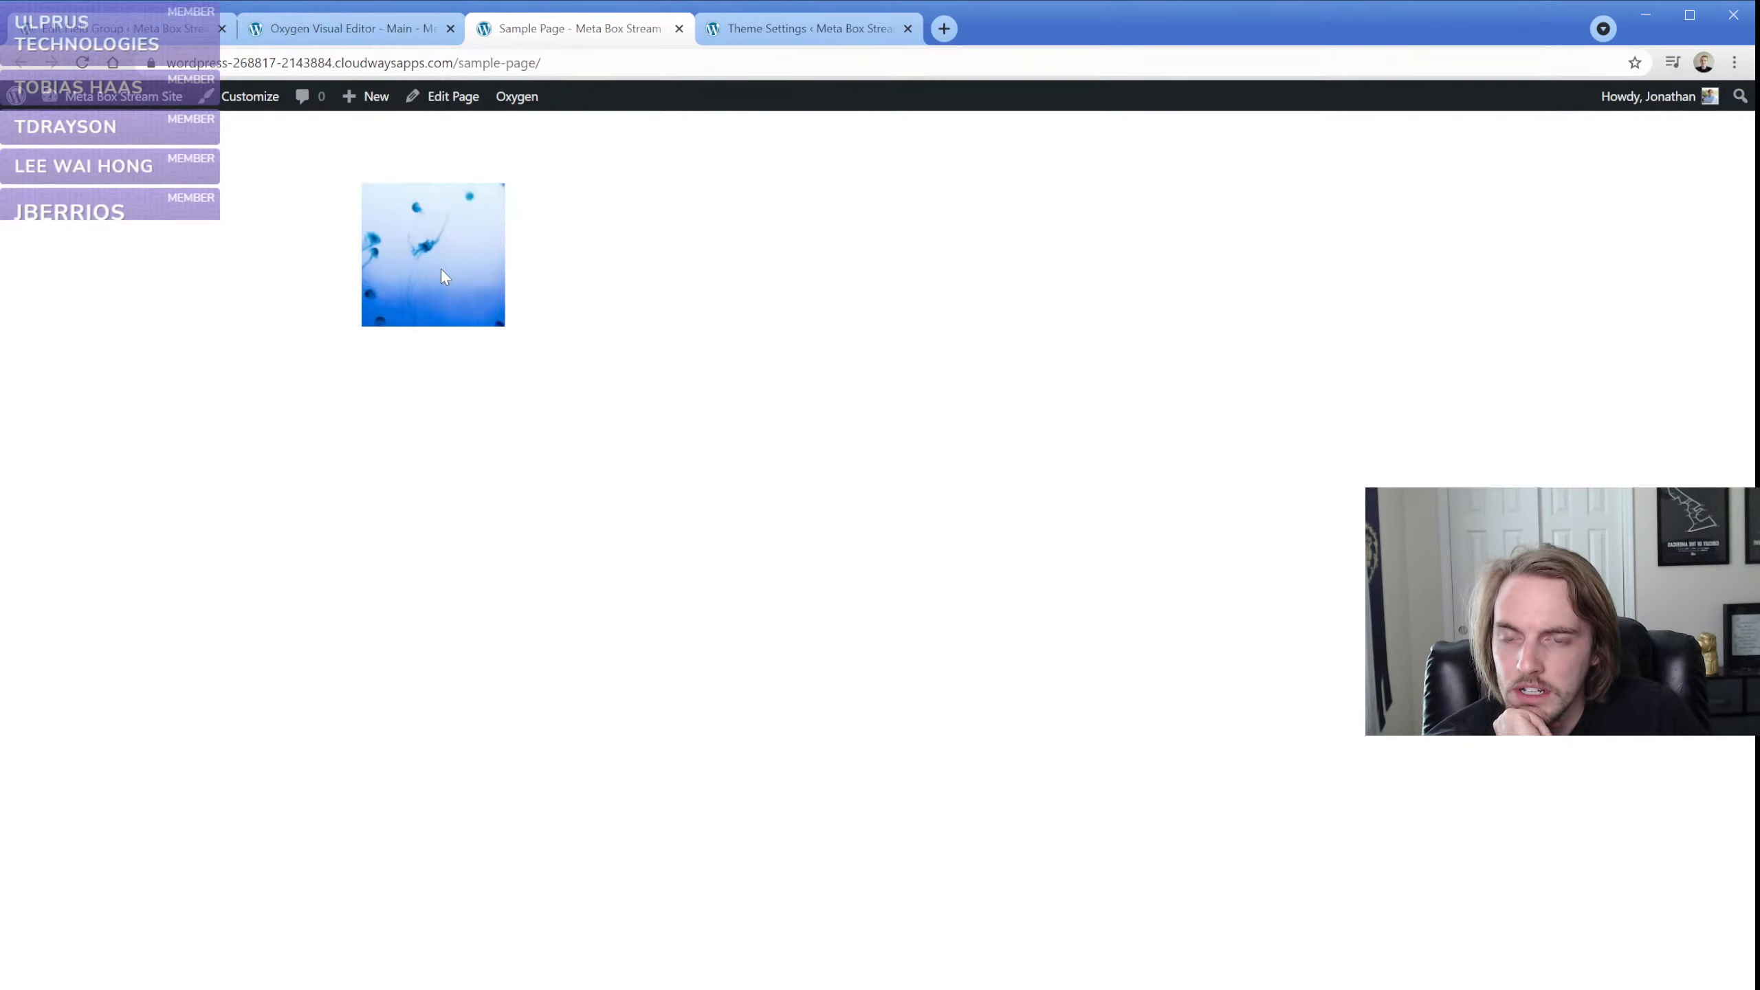
left_click(372, 31)
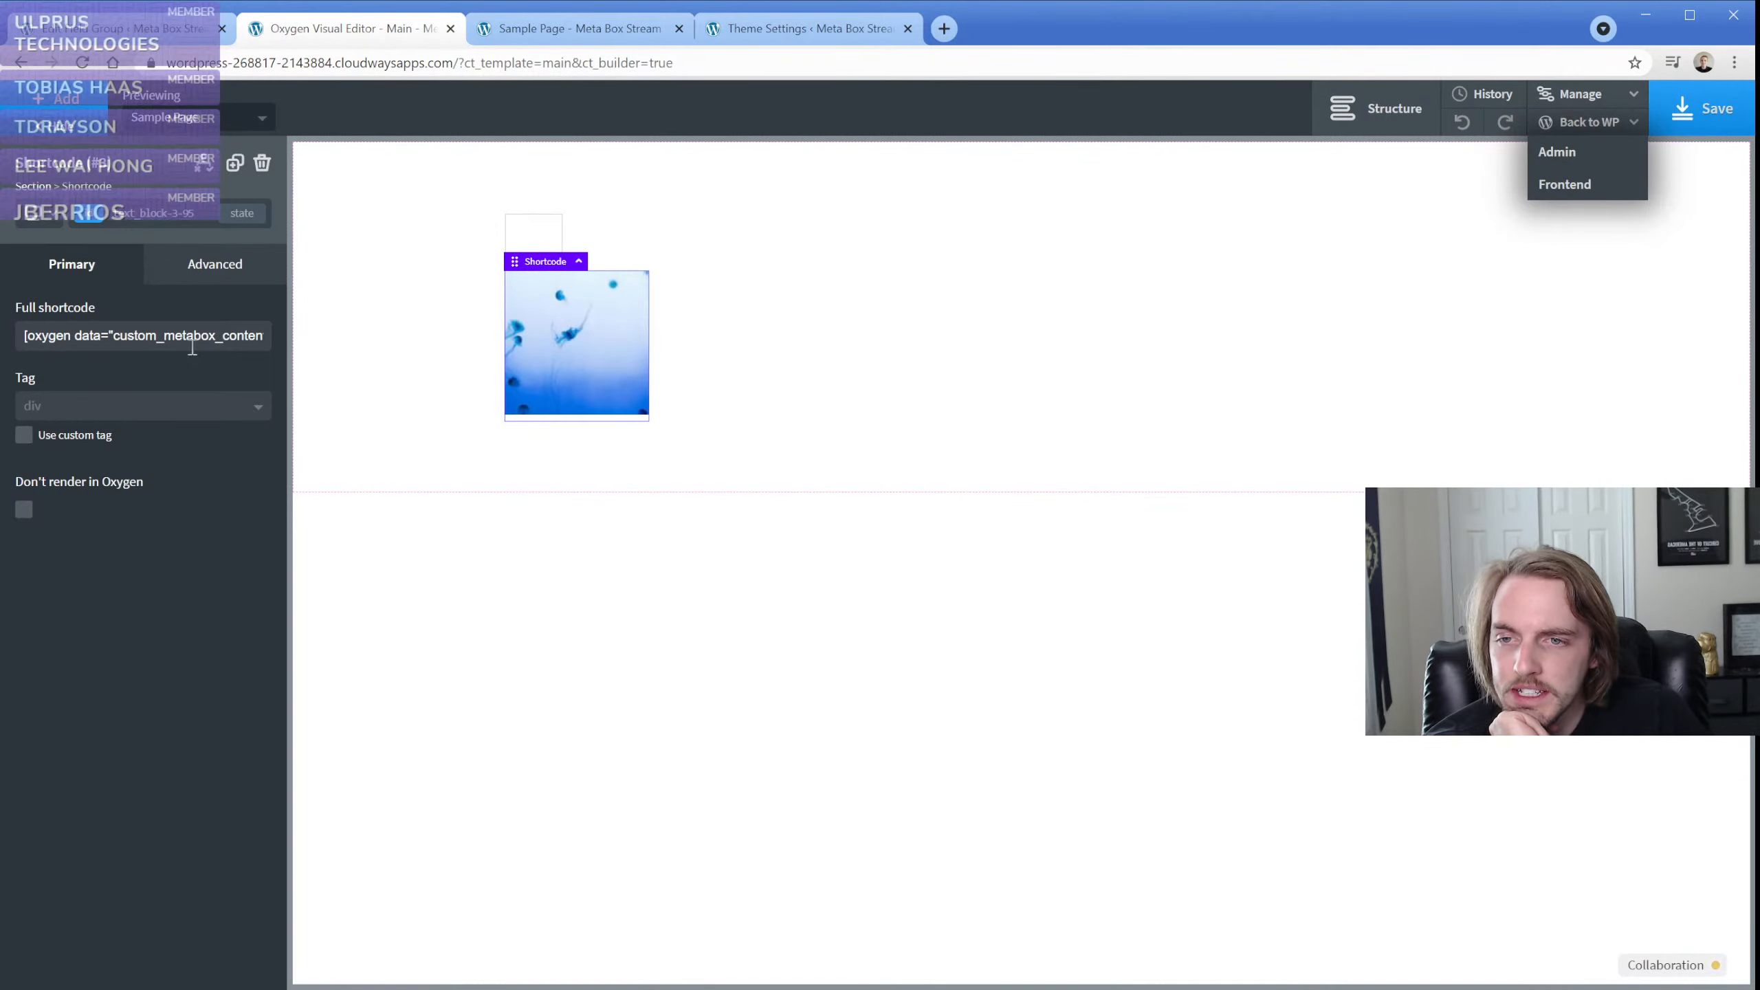
left_click(565, 330)
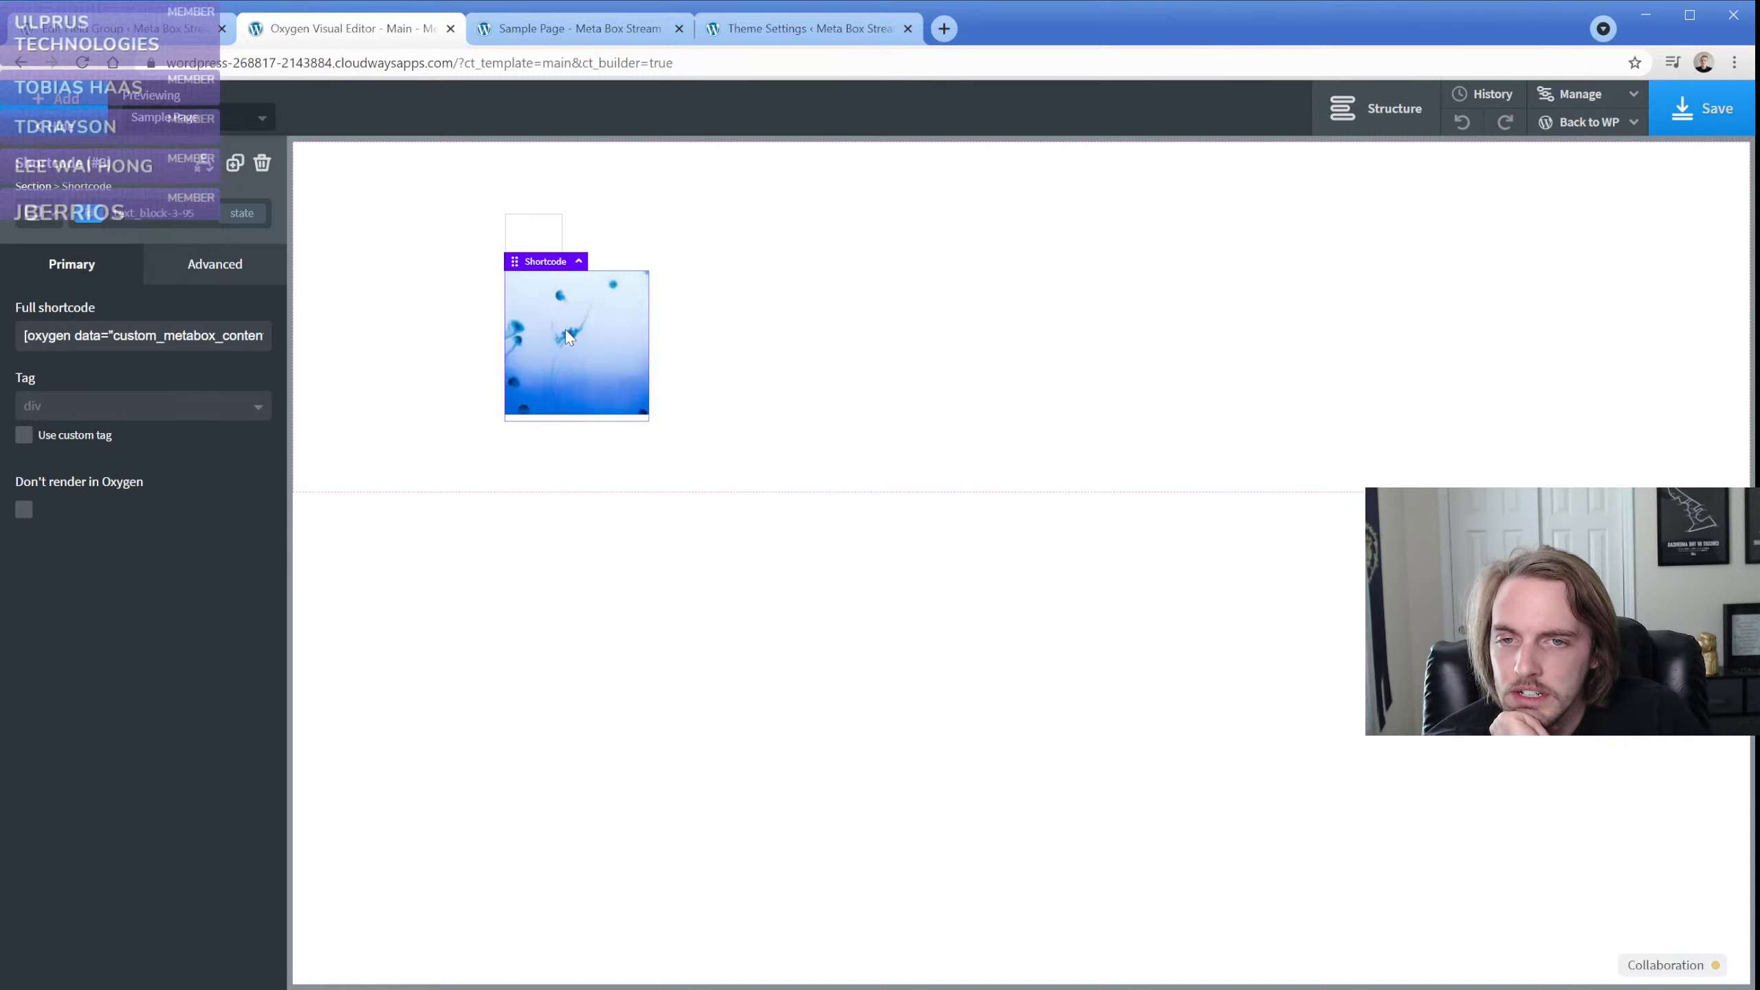
Read through the full shortcode of the selected shortcode element, including its output format, settings path and settings page parameters
left_click_drag(164, 338, 225, 338)
left_click(248, 339)
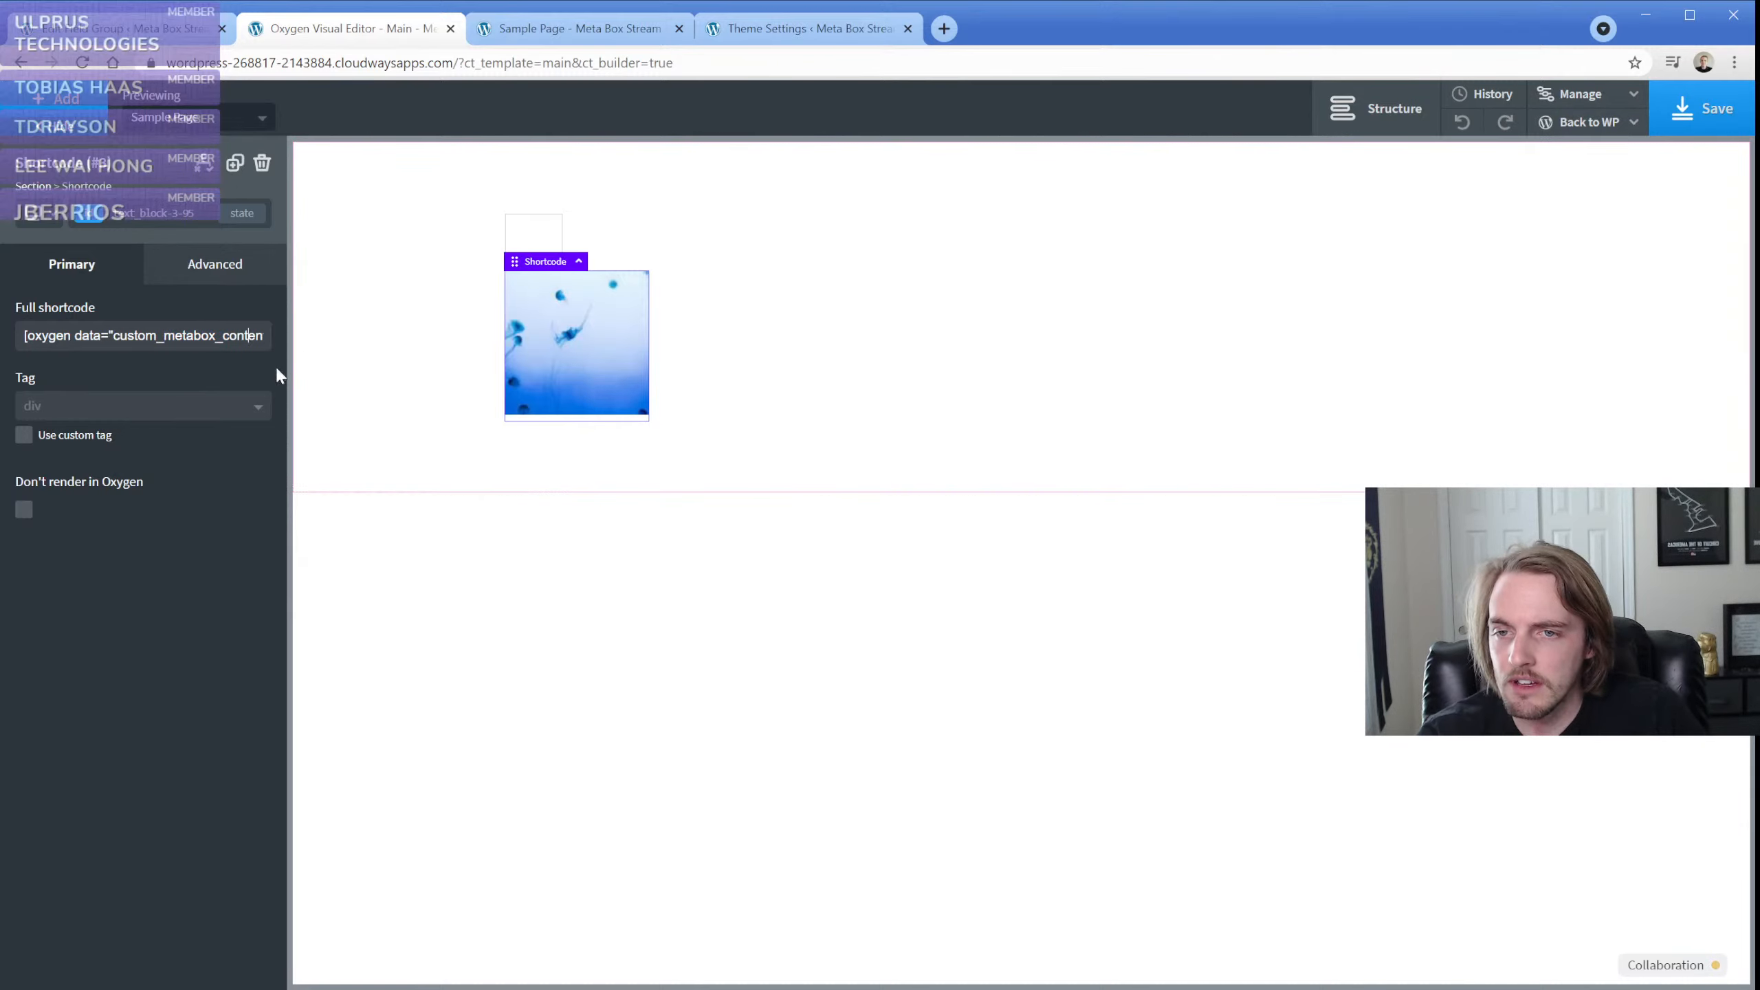
key("Right")
key("Right")
key("Right")
key("Right")
key("Right")
key("Right")
key("Right")
key("Right")
key("Right")
key("Right")
key("Right")
key("Right")
key("Right")
key("Right")
key("Right")
key("Right")
key("Right")
key("Right")
key("Right")
key("Right")
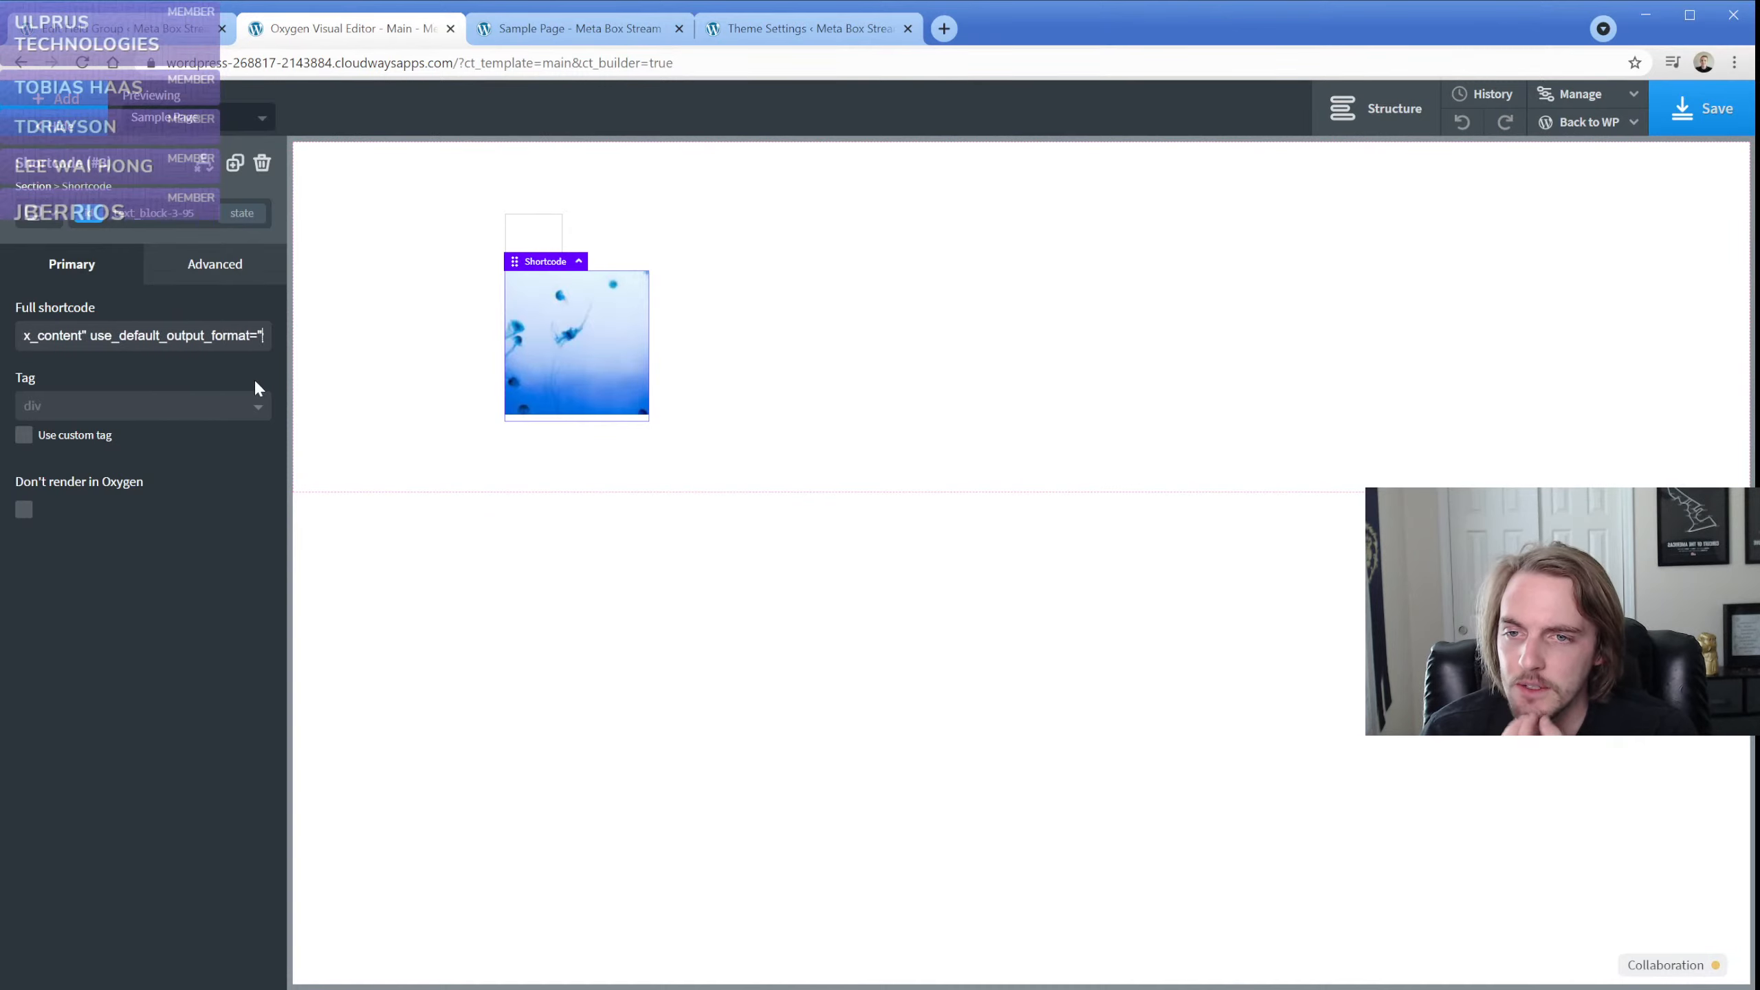
key("Right")
key("Right")
key("Right")
key("Right")
key("Right")
key("Right")
key("Right")
key("Right")
key("Right")
key("Right")
key("Right")
key("Right")
key("Right")
key("Right")
key("Right")
key("Right")
key("Right")
key("Right")
key("Right")
key("Right")
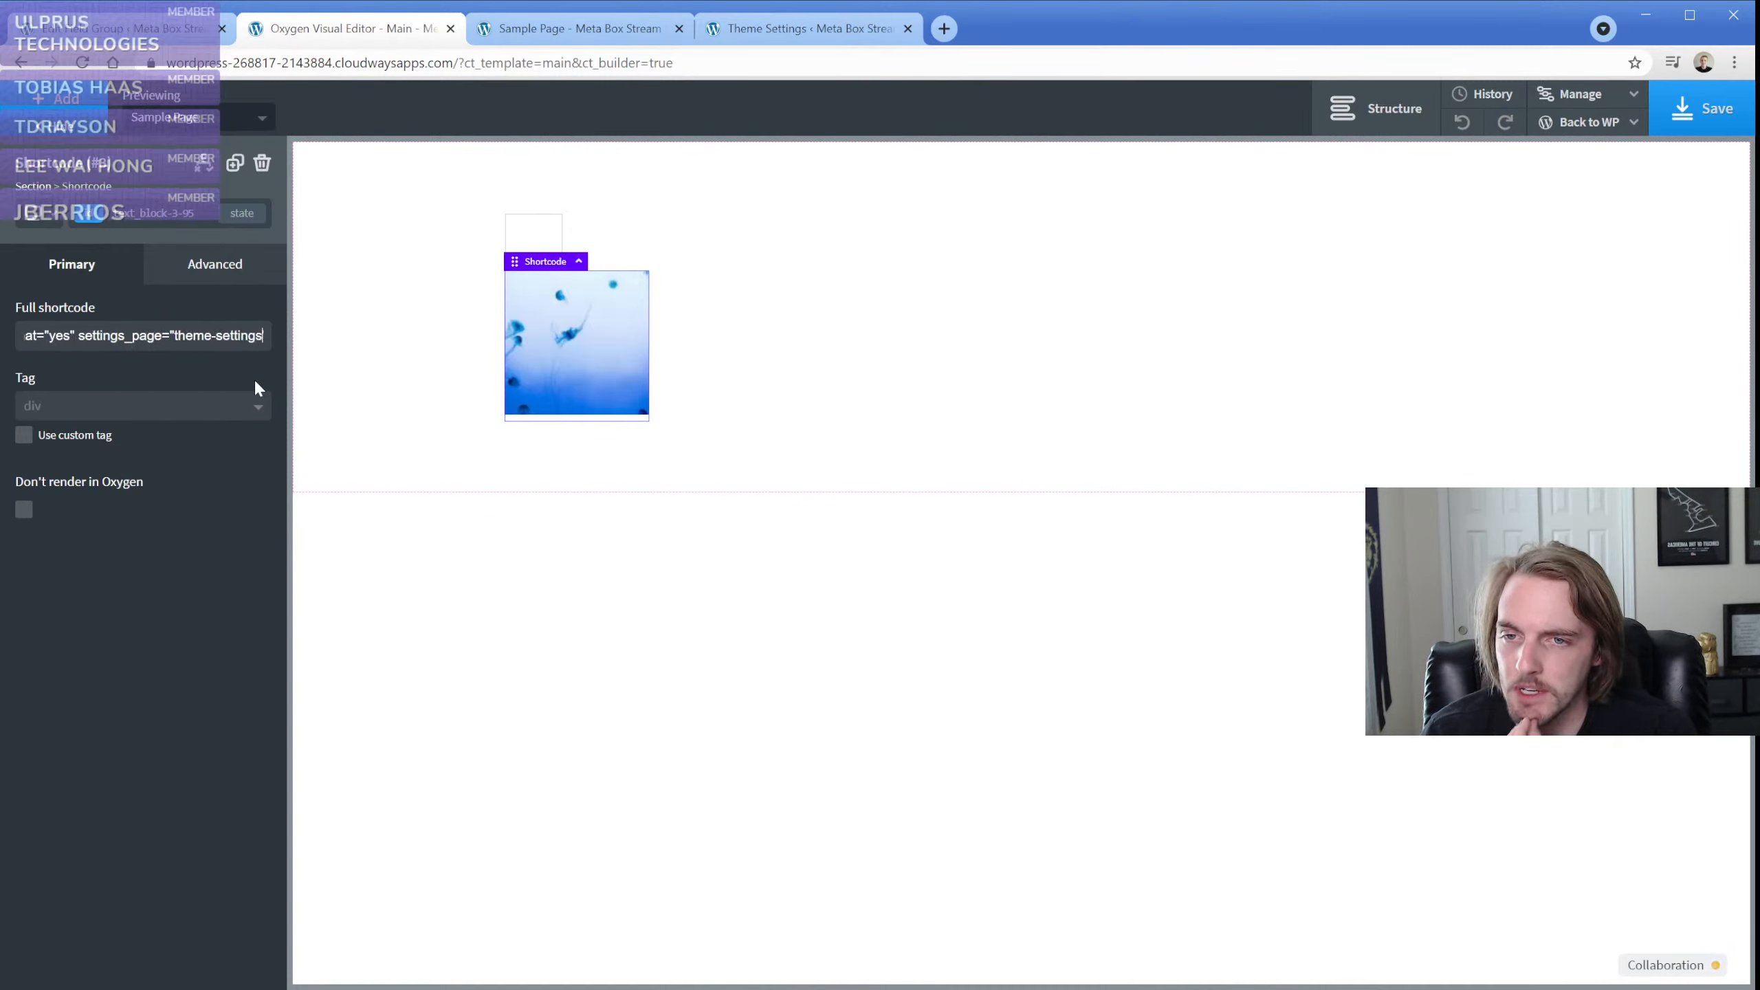
key("Right")
key("Right")
key("Right")
key("Right")
key("Right")
key("Right")
key("Right")
key("Right")
key("Right")
key("Right")
key("Right")
key("Right")
key("Right")
key("Right")
key("Right")
key("Right")
key("Right")
key("Right")
key("Right")
key("Right")
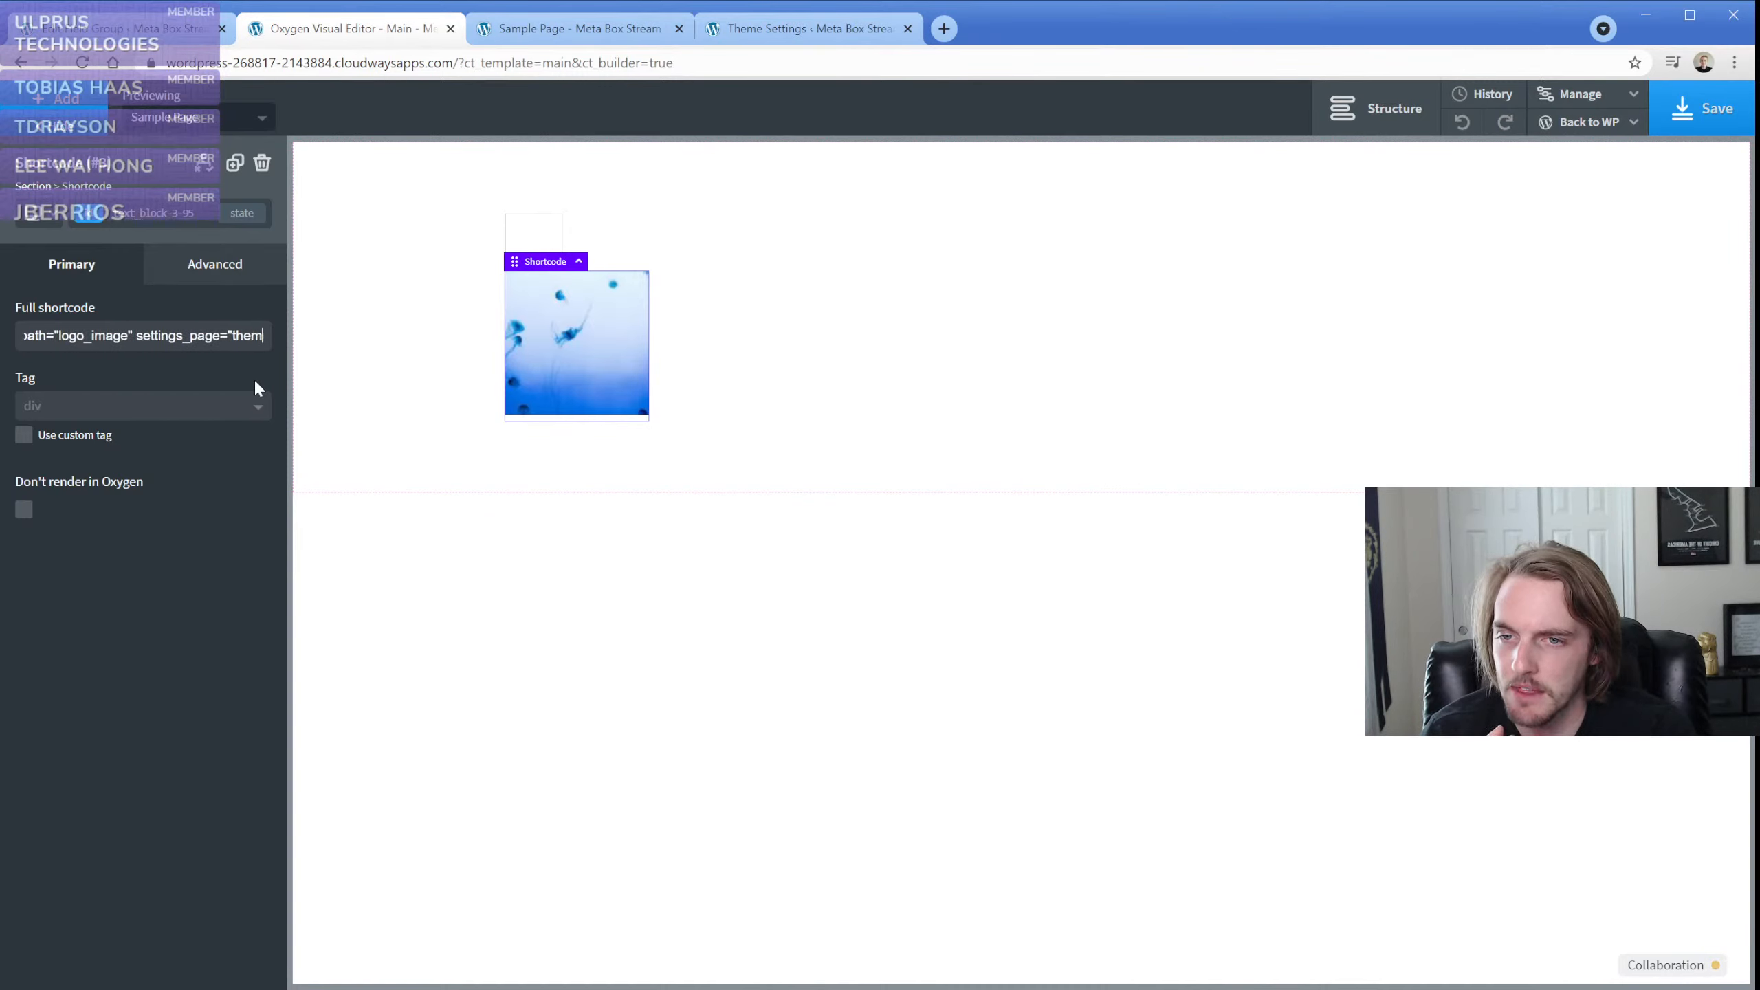
key("Right")
key("Right")
key("Right")
key("Right")
key("Right")
key("Right")
key("Right")
key("Right")
key("Right")
key("Right")
key("Right")
key("Right")
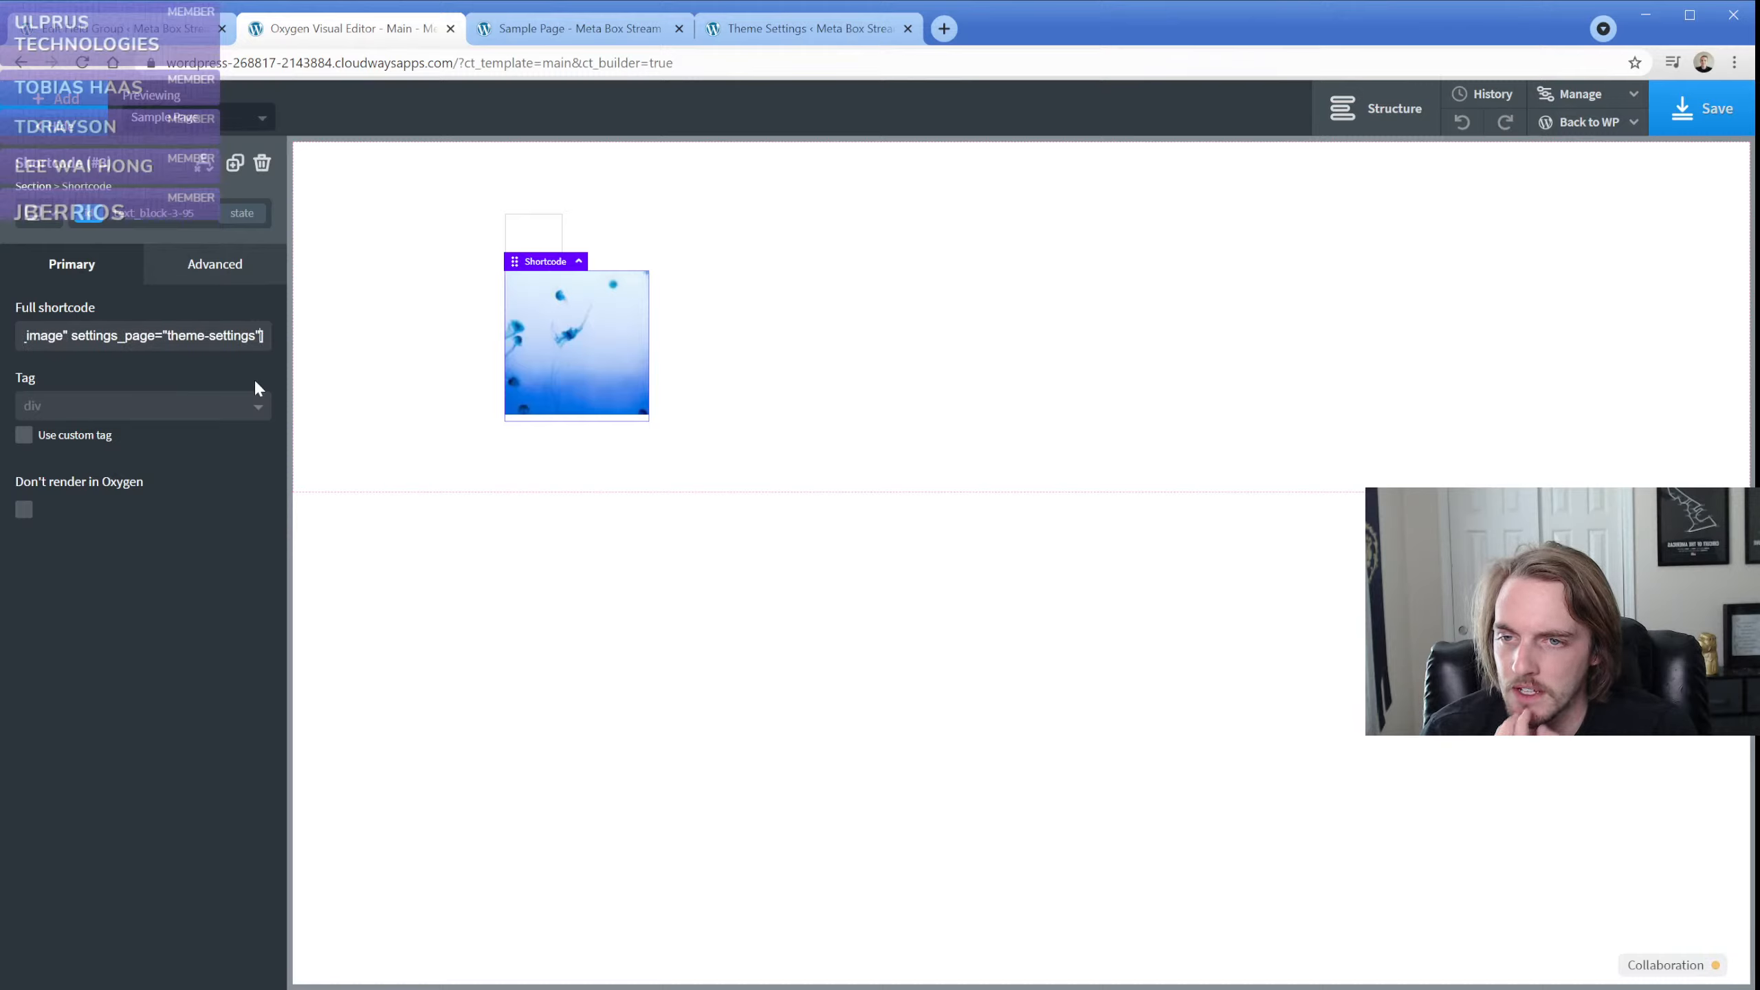
key("Left")
key("Left")
key("Left")
key("Left")
key("Left")
key("Left")
key("Left")
key("Left")
key("Left")
key("Left")
key("Left")
key("Left")
key("Left")
key("Left")
key("Left")
key("Left")
key("Left")
key("Left")
key("Left")
key("Left")
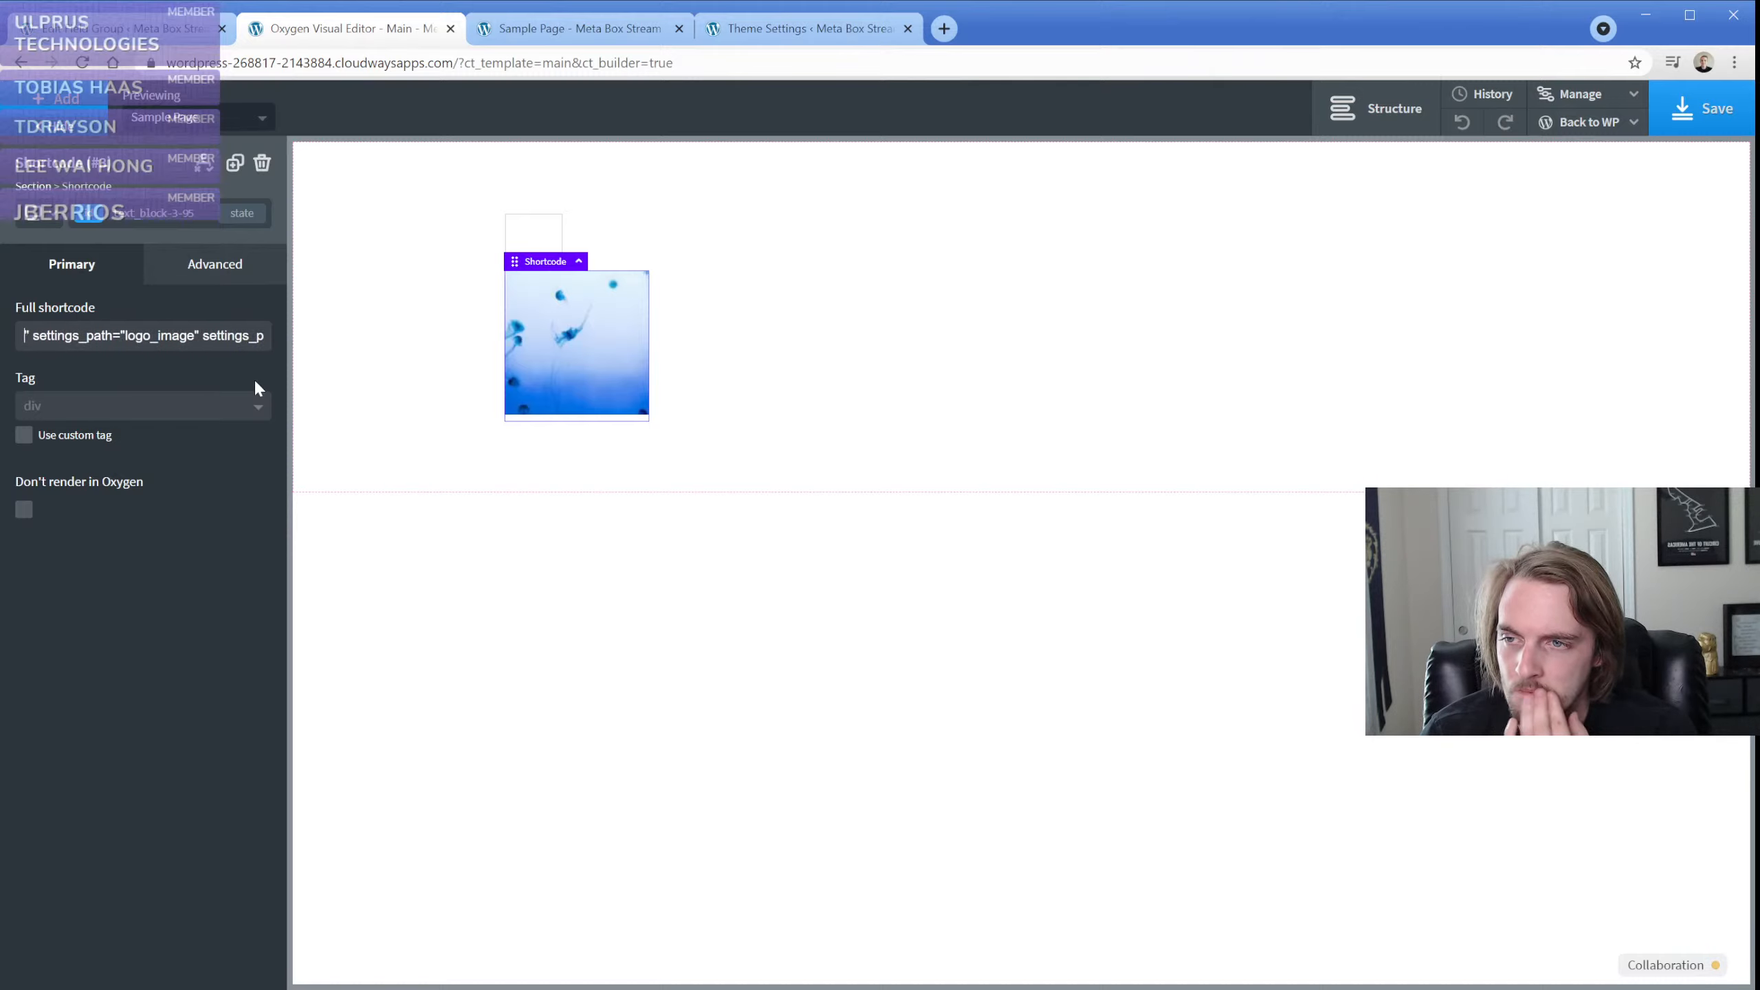
key("Left")
key("Left")
key("Left")
key("Left")
key("Left")
key("Left")
key("Left")
key("Left")
key("Left")
key("Left")
key("Left")
key("Left")
key("Left")
key("Left")
key("Left")
key("Left")
key("Left")
key("Left")
key("Left")
key("Left")
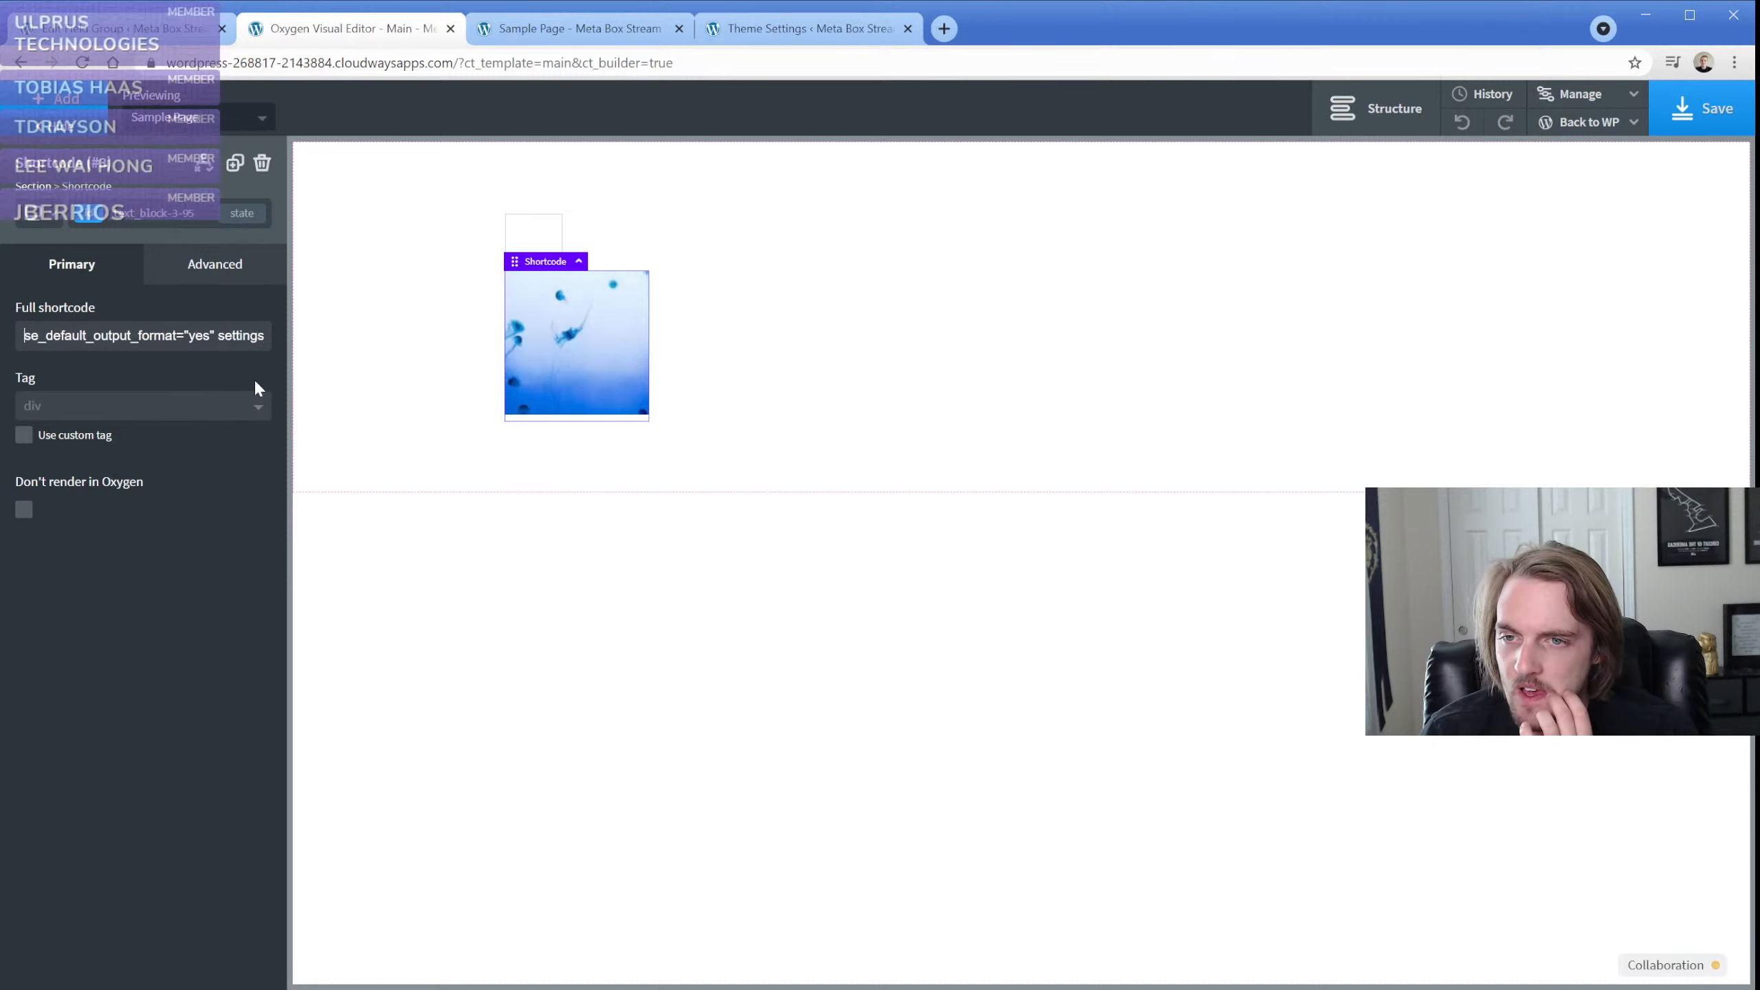
key("Left")
key("Left")
key("Left")
key("Left")
key("Left")
key("Left")
key("Left")
key("Left")
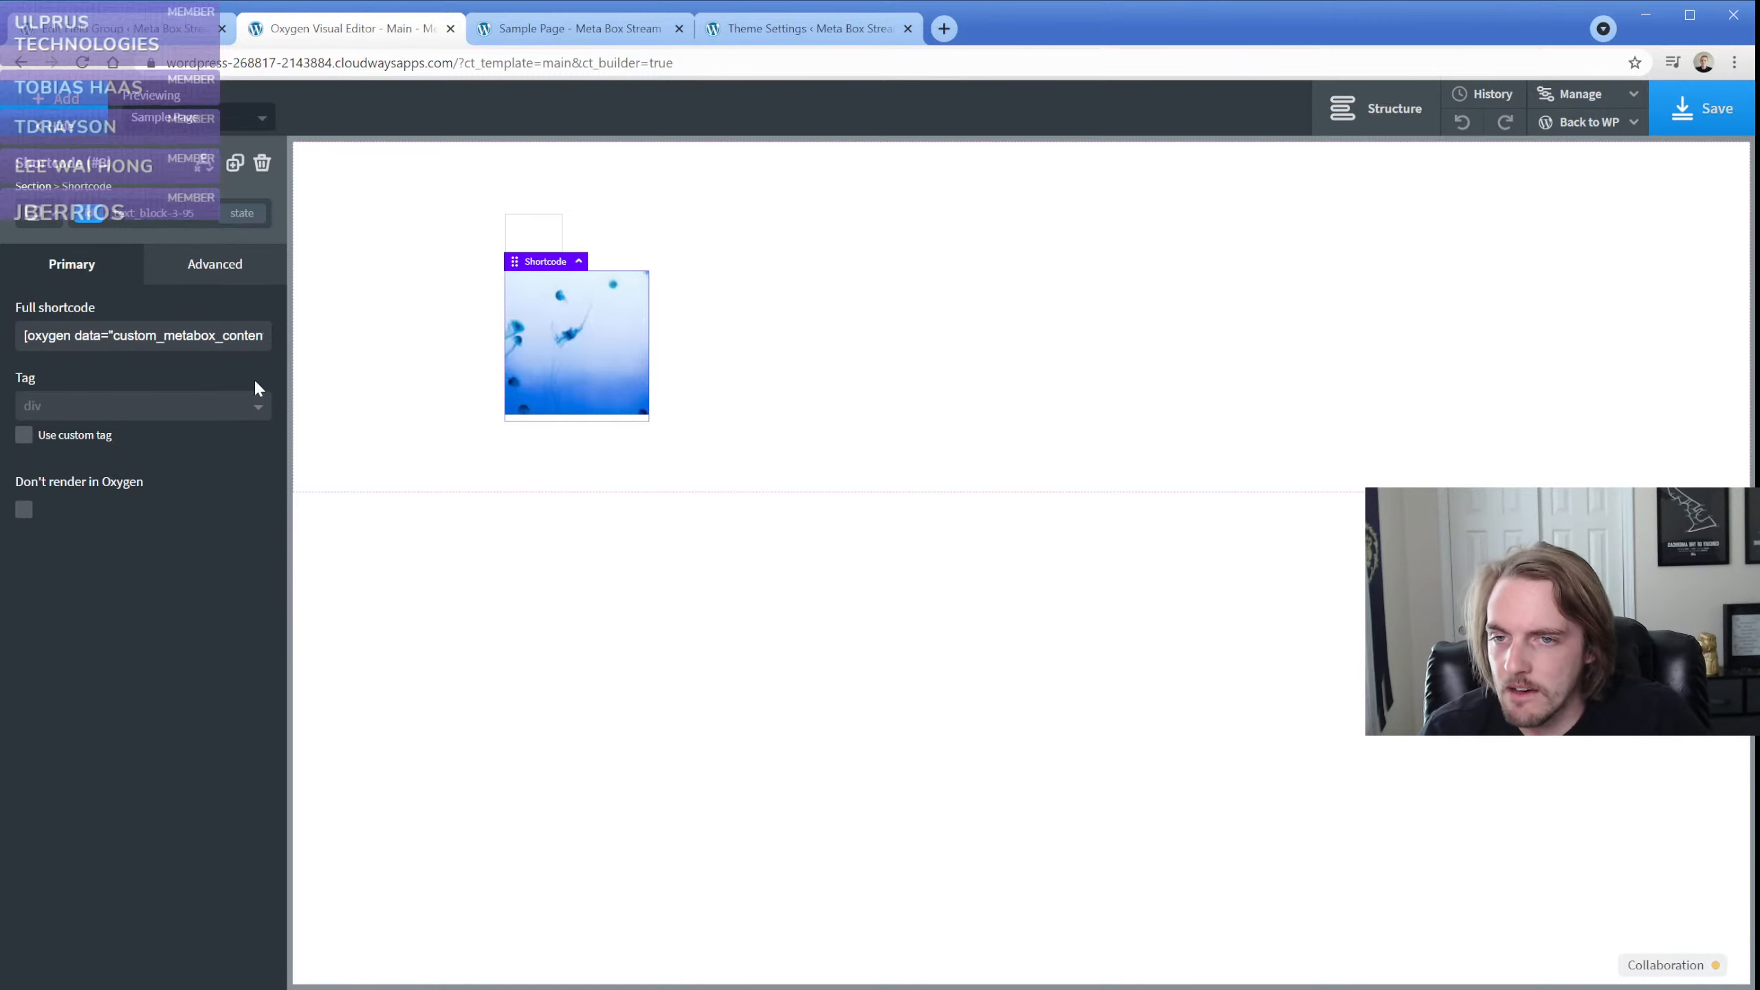
Add a text element directly below the empty image element in the section
left_click(557, 246)
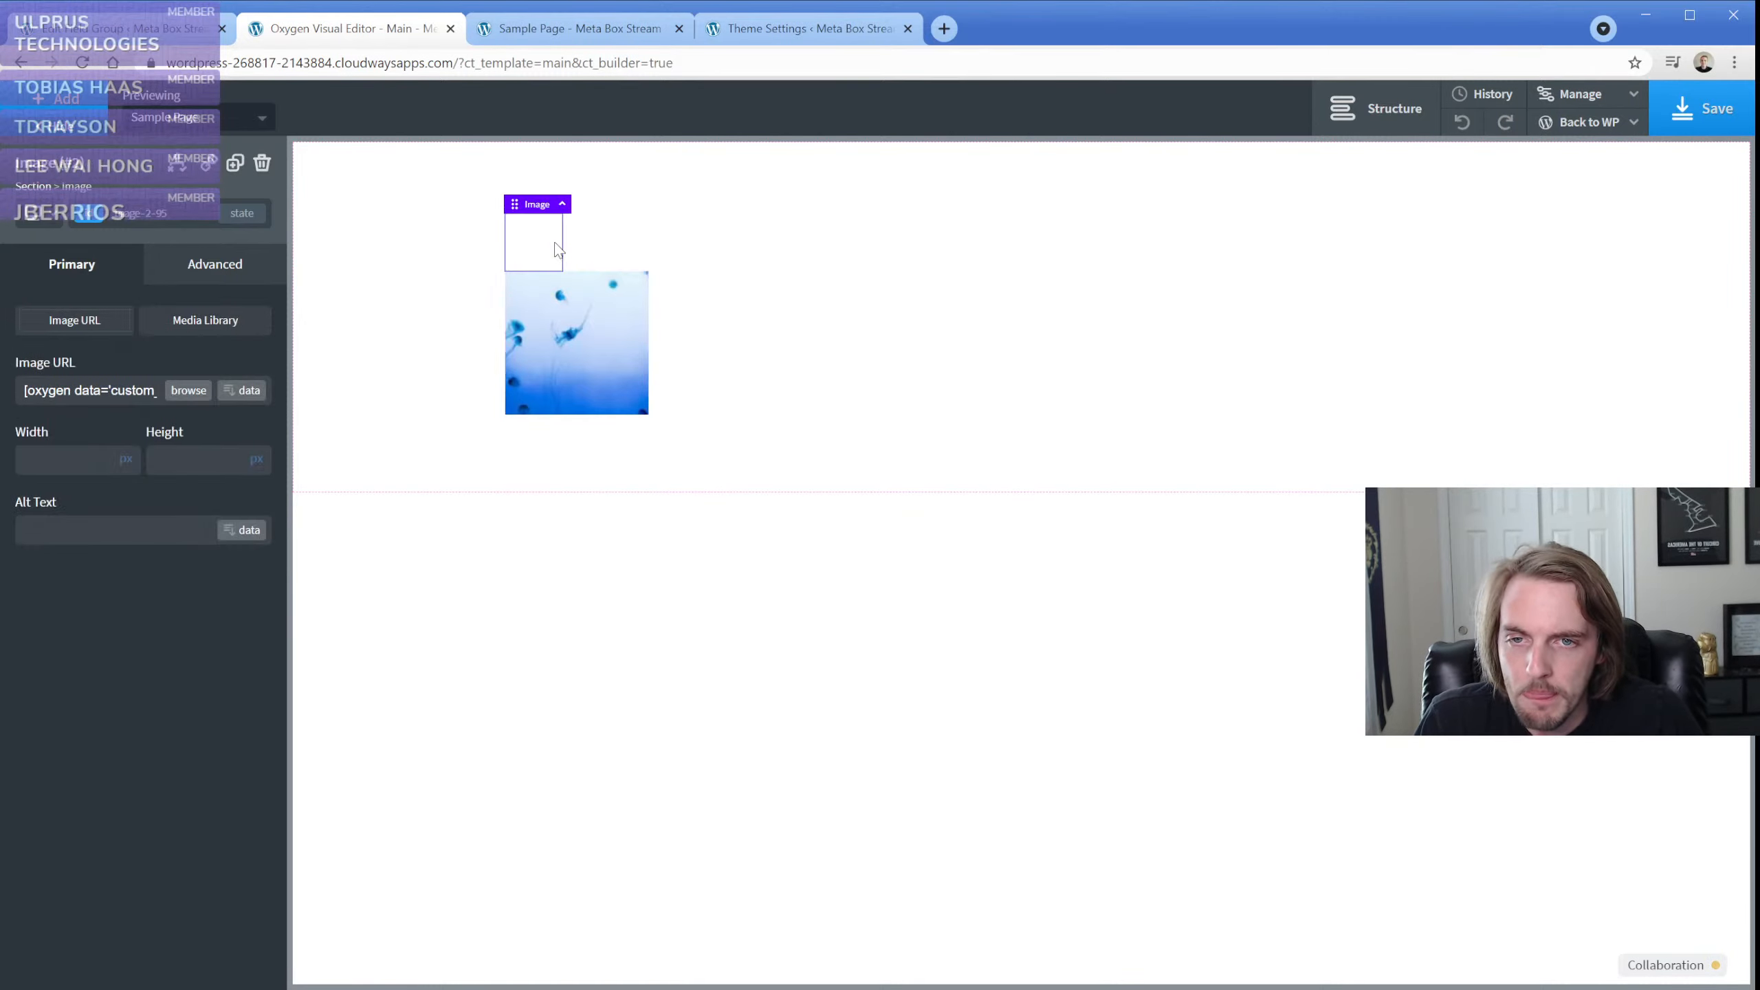
left_click(59, 100)
left_click(215, 437)
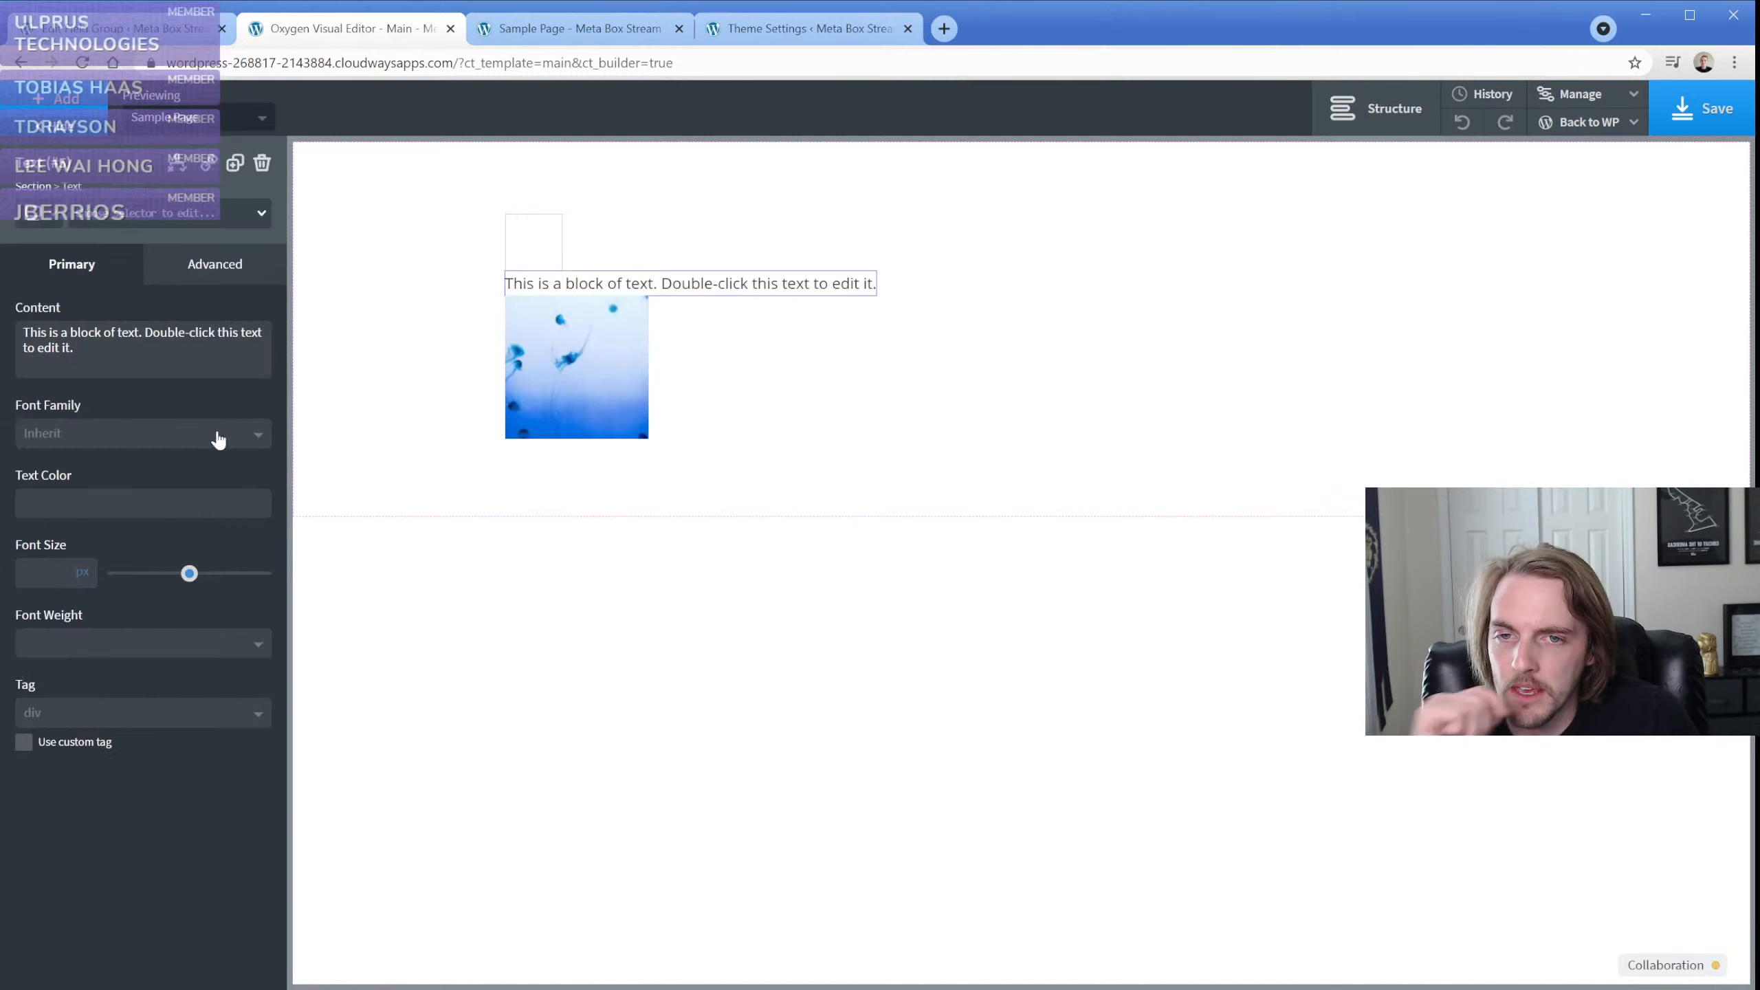
Replace the new text with the Meta Box field Logo Image, using the default output format and the theme-settings page
double_click(726, 287)
triple_click(727, 286)
left_click(1044, 108)
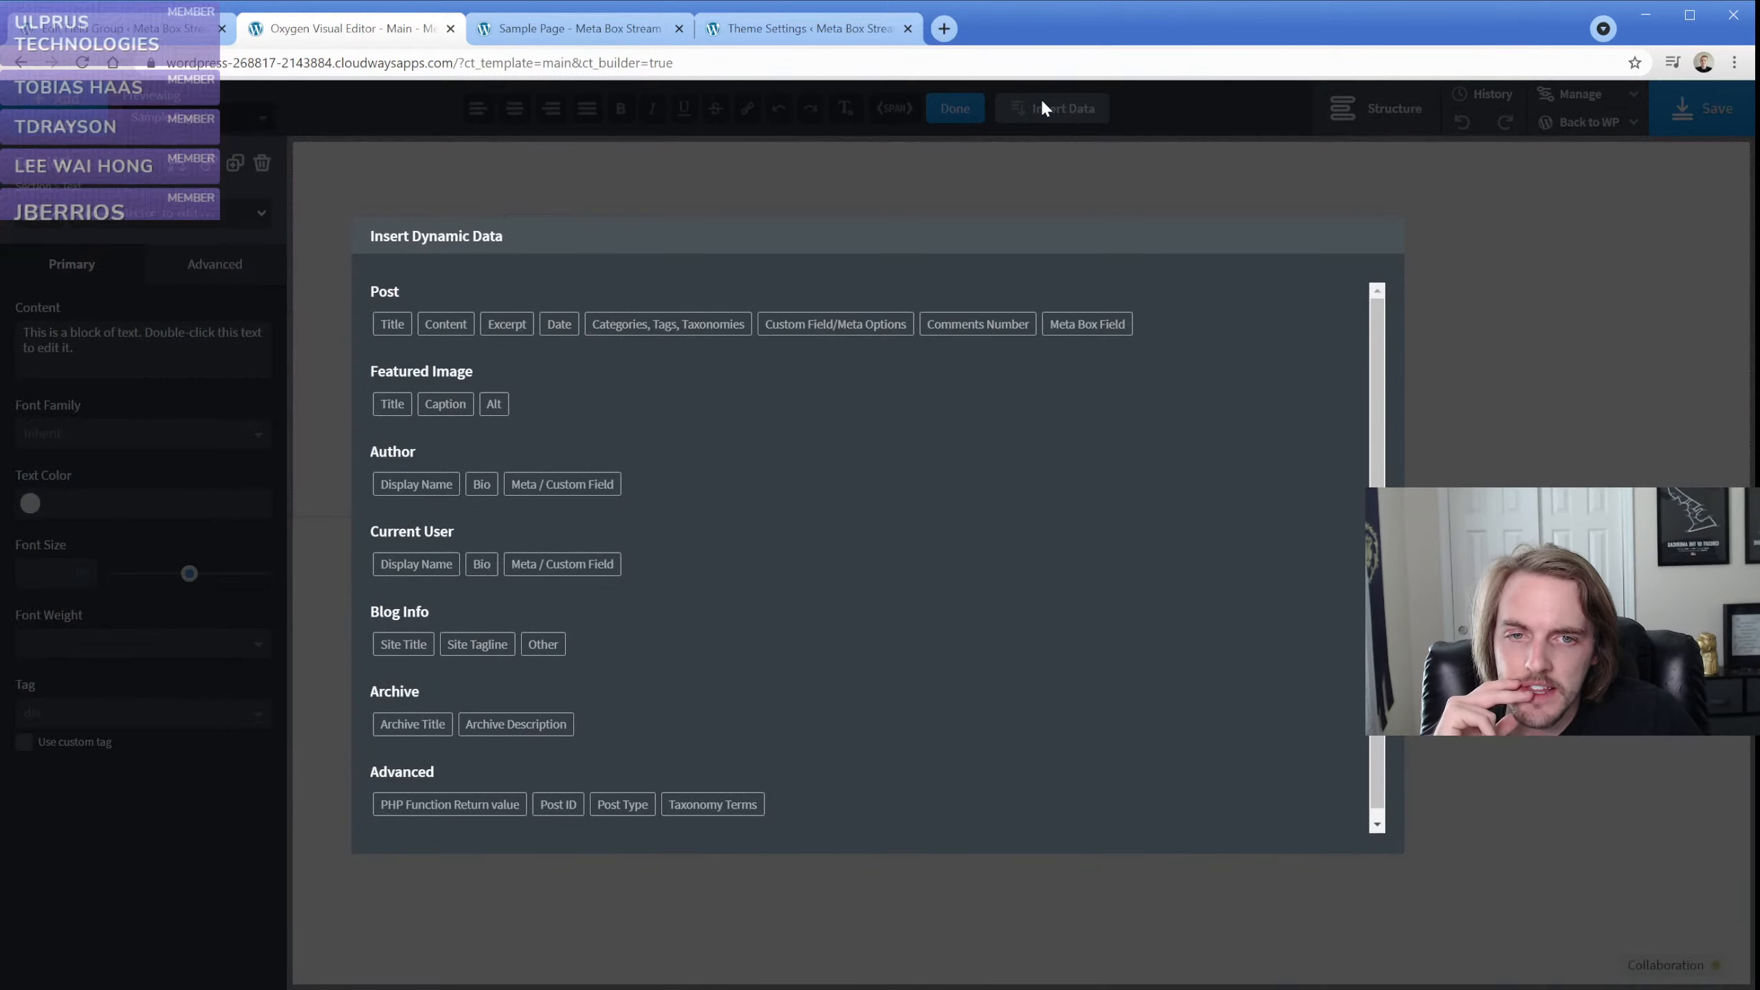
left_click(1098, 339)
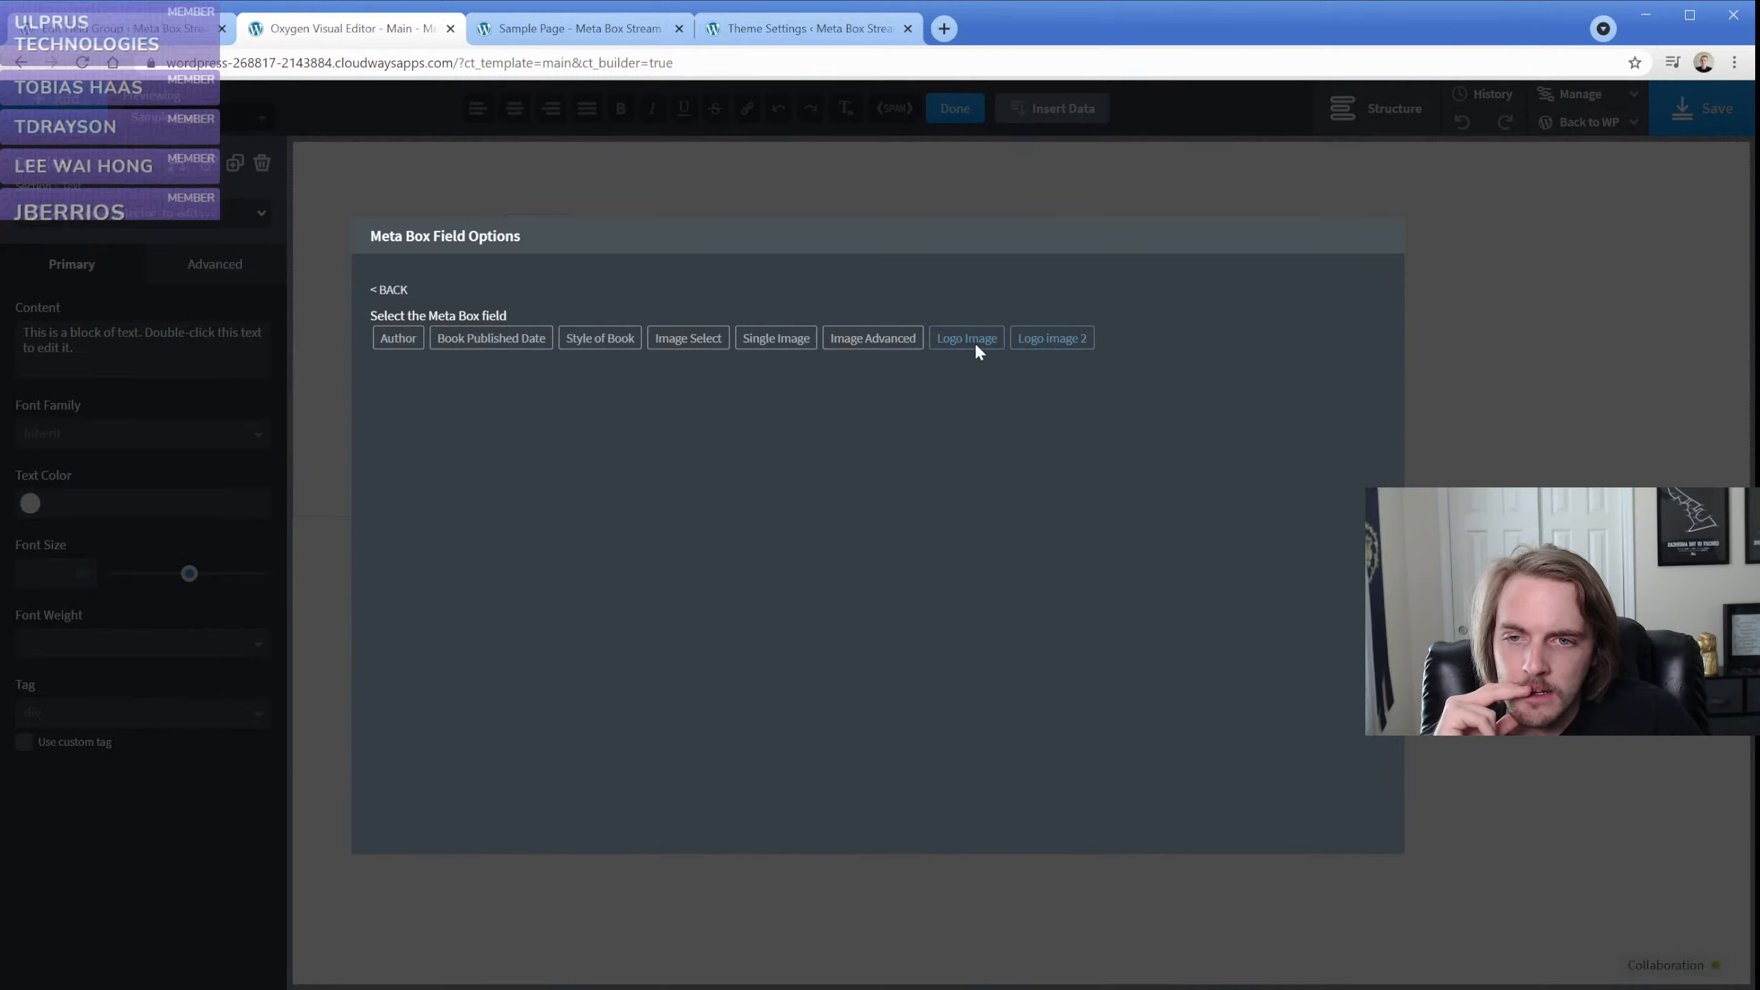
left_click(976, 348)
left_click(484, 416)
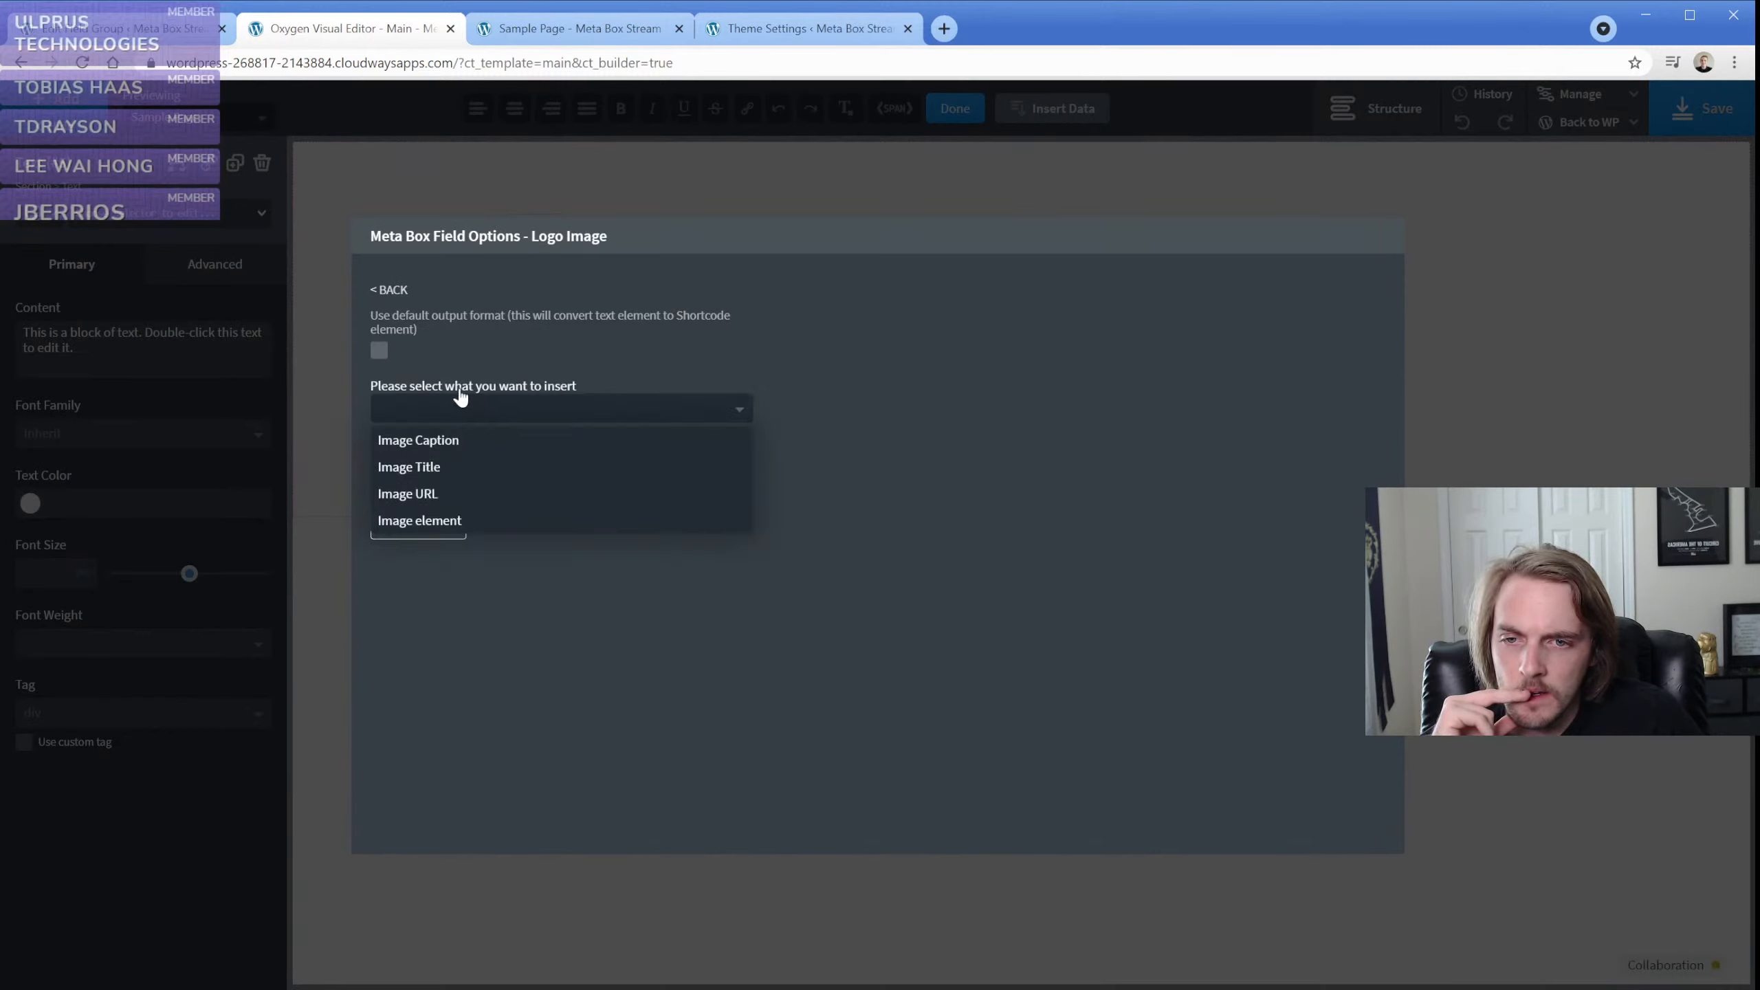
left_click(380, 348)
left_click(380, 345)
left_click(380, 348)
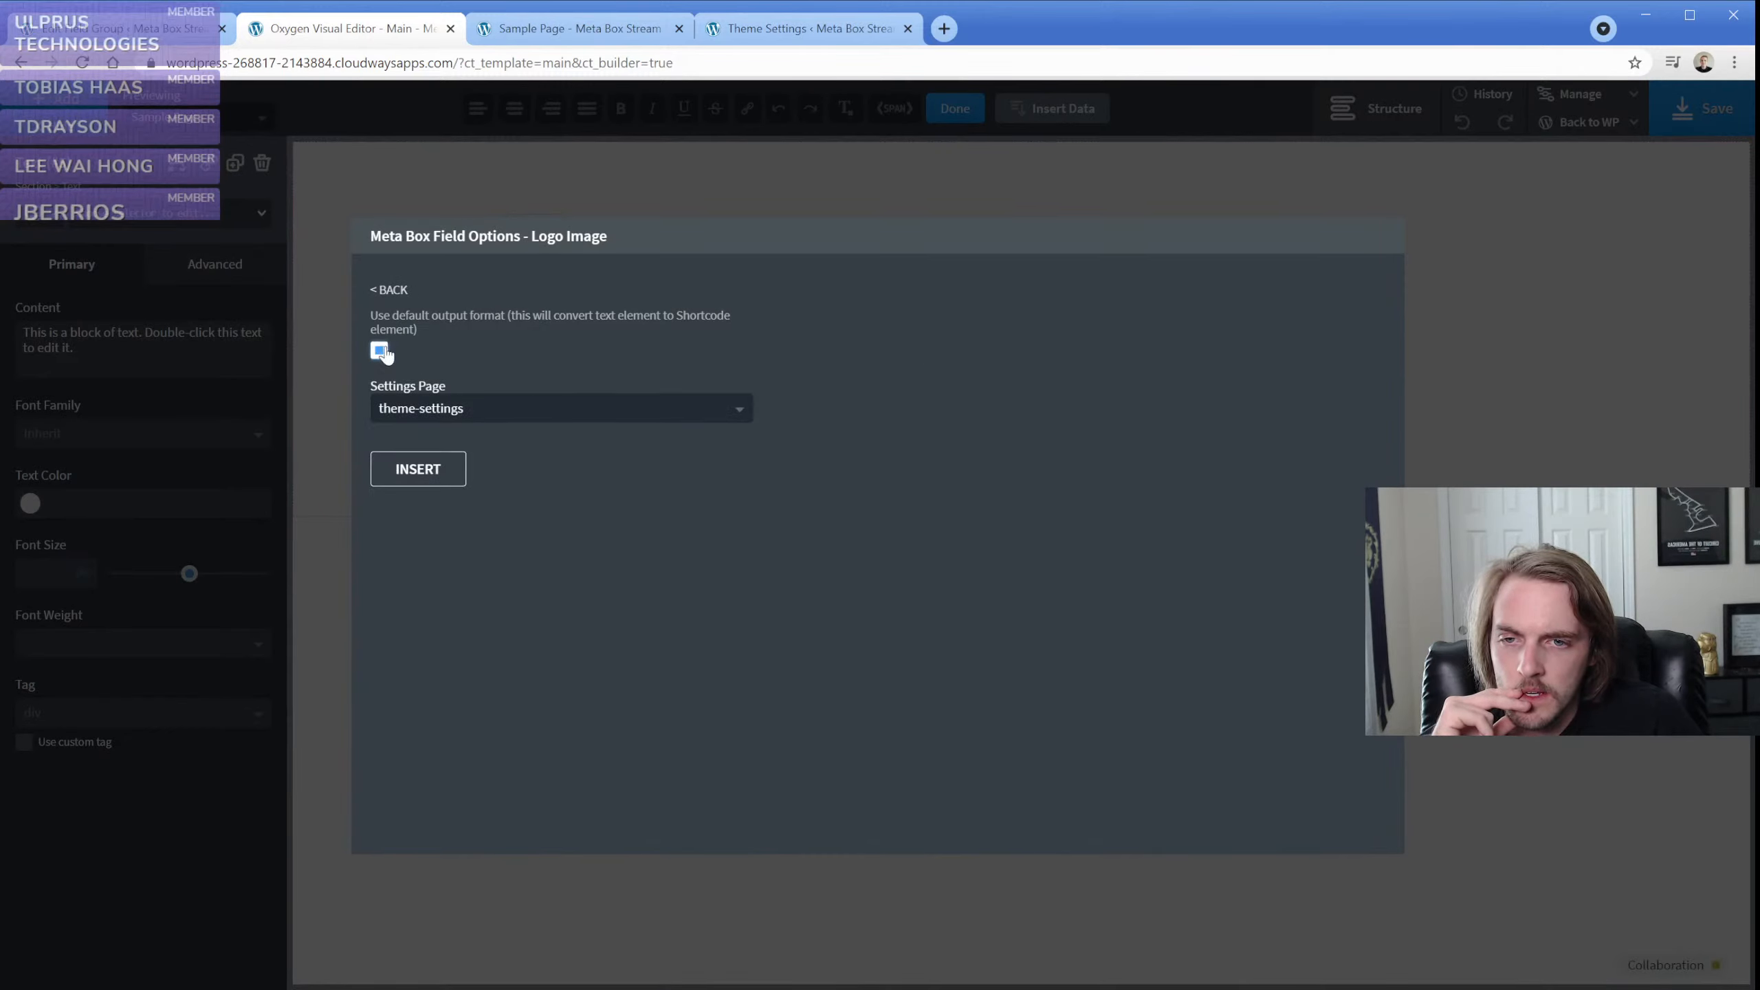
left_click(446, 476)
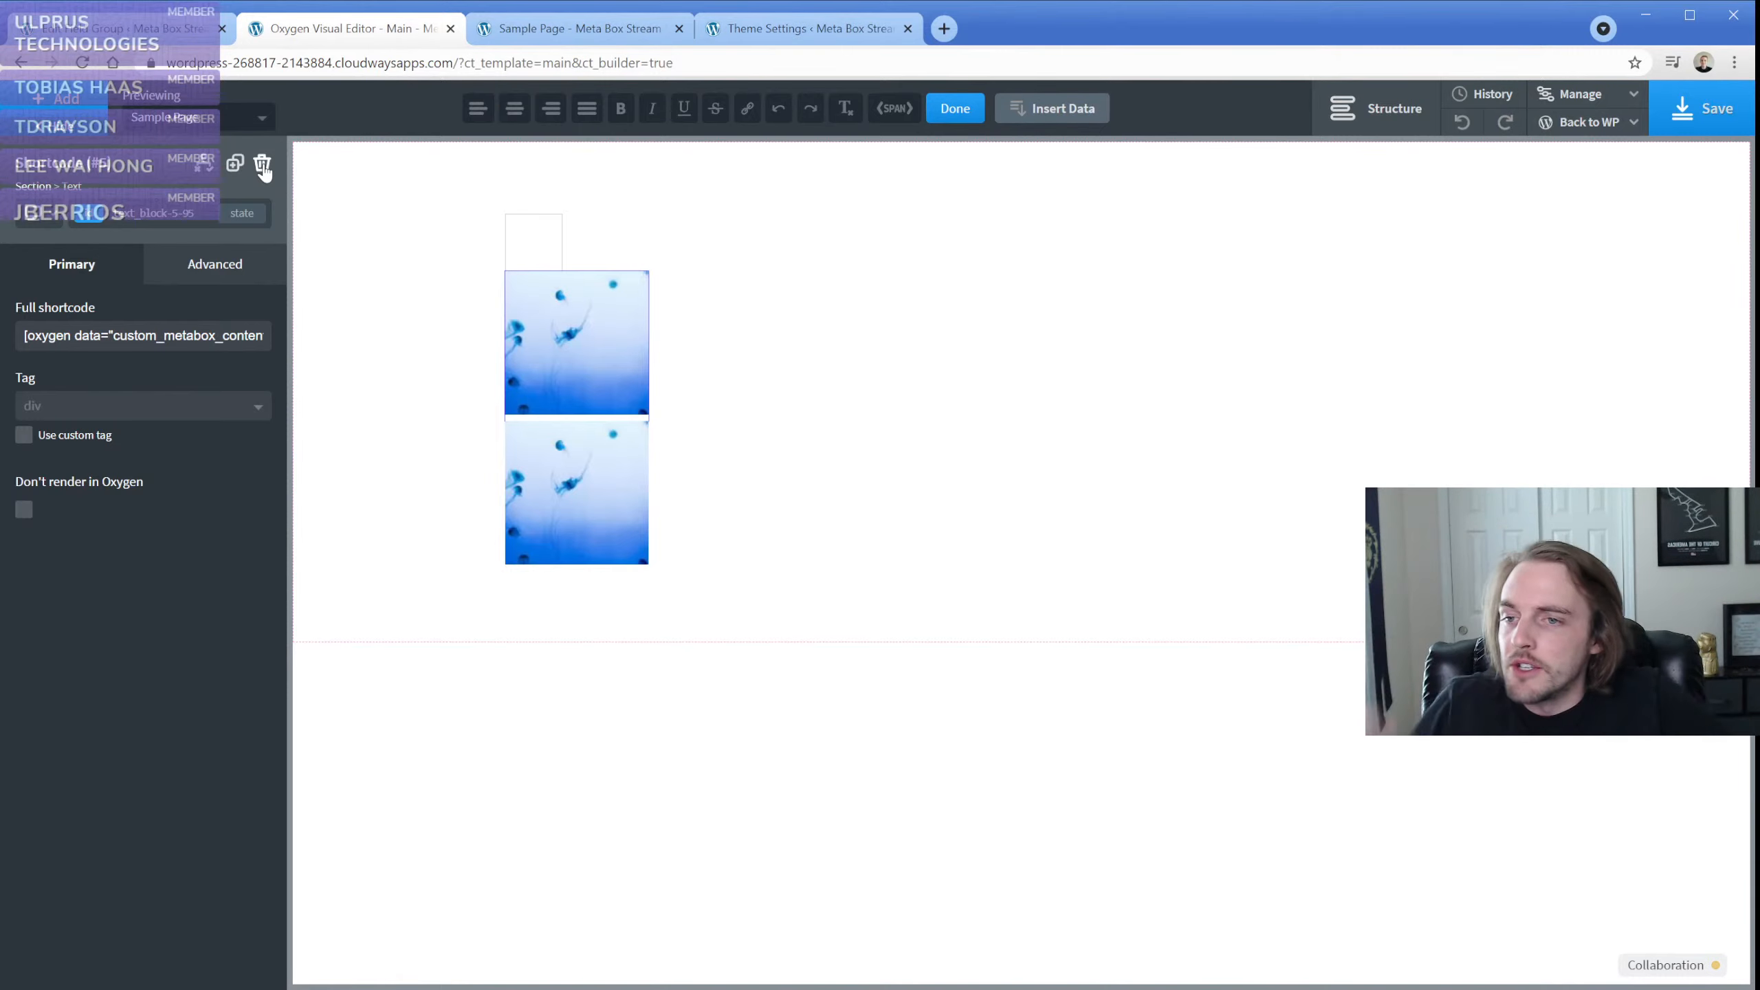
Try a width and height of 250 px on the new shortcode element and clear both values again
left_click(215, 264)
left_click(141, 378)
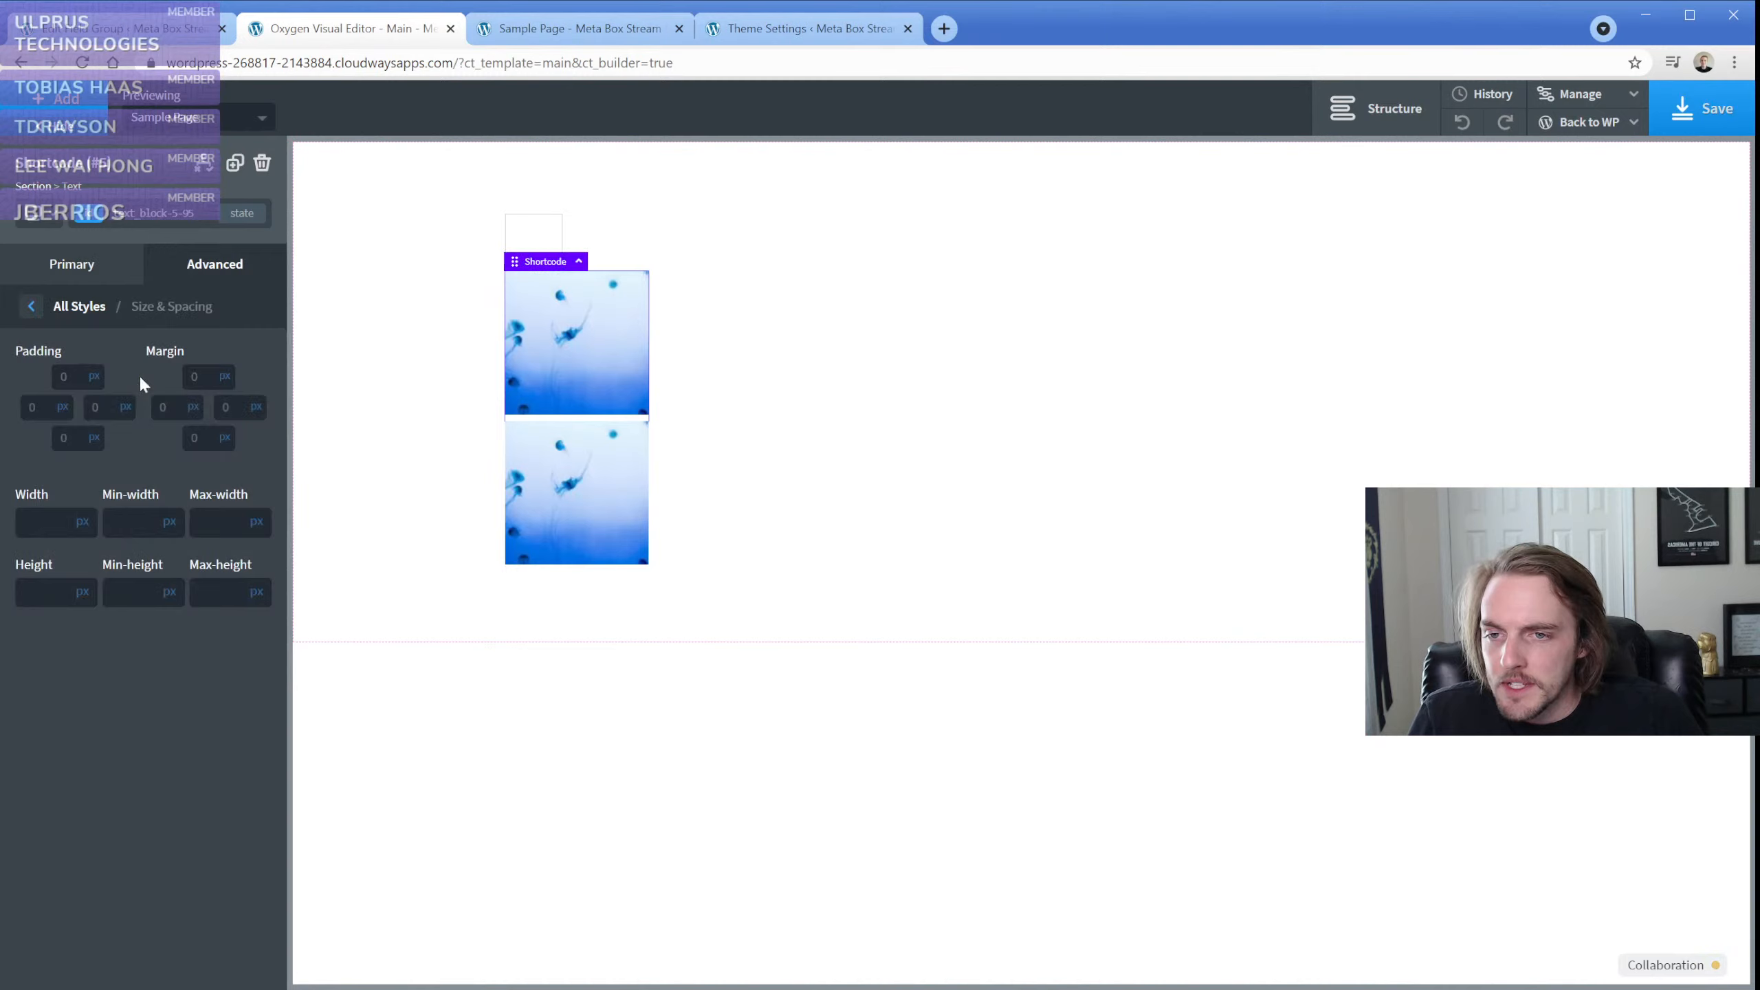
left_click(45, 514)
type("250")
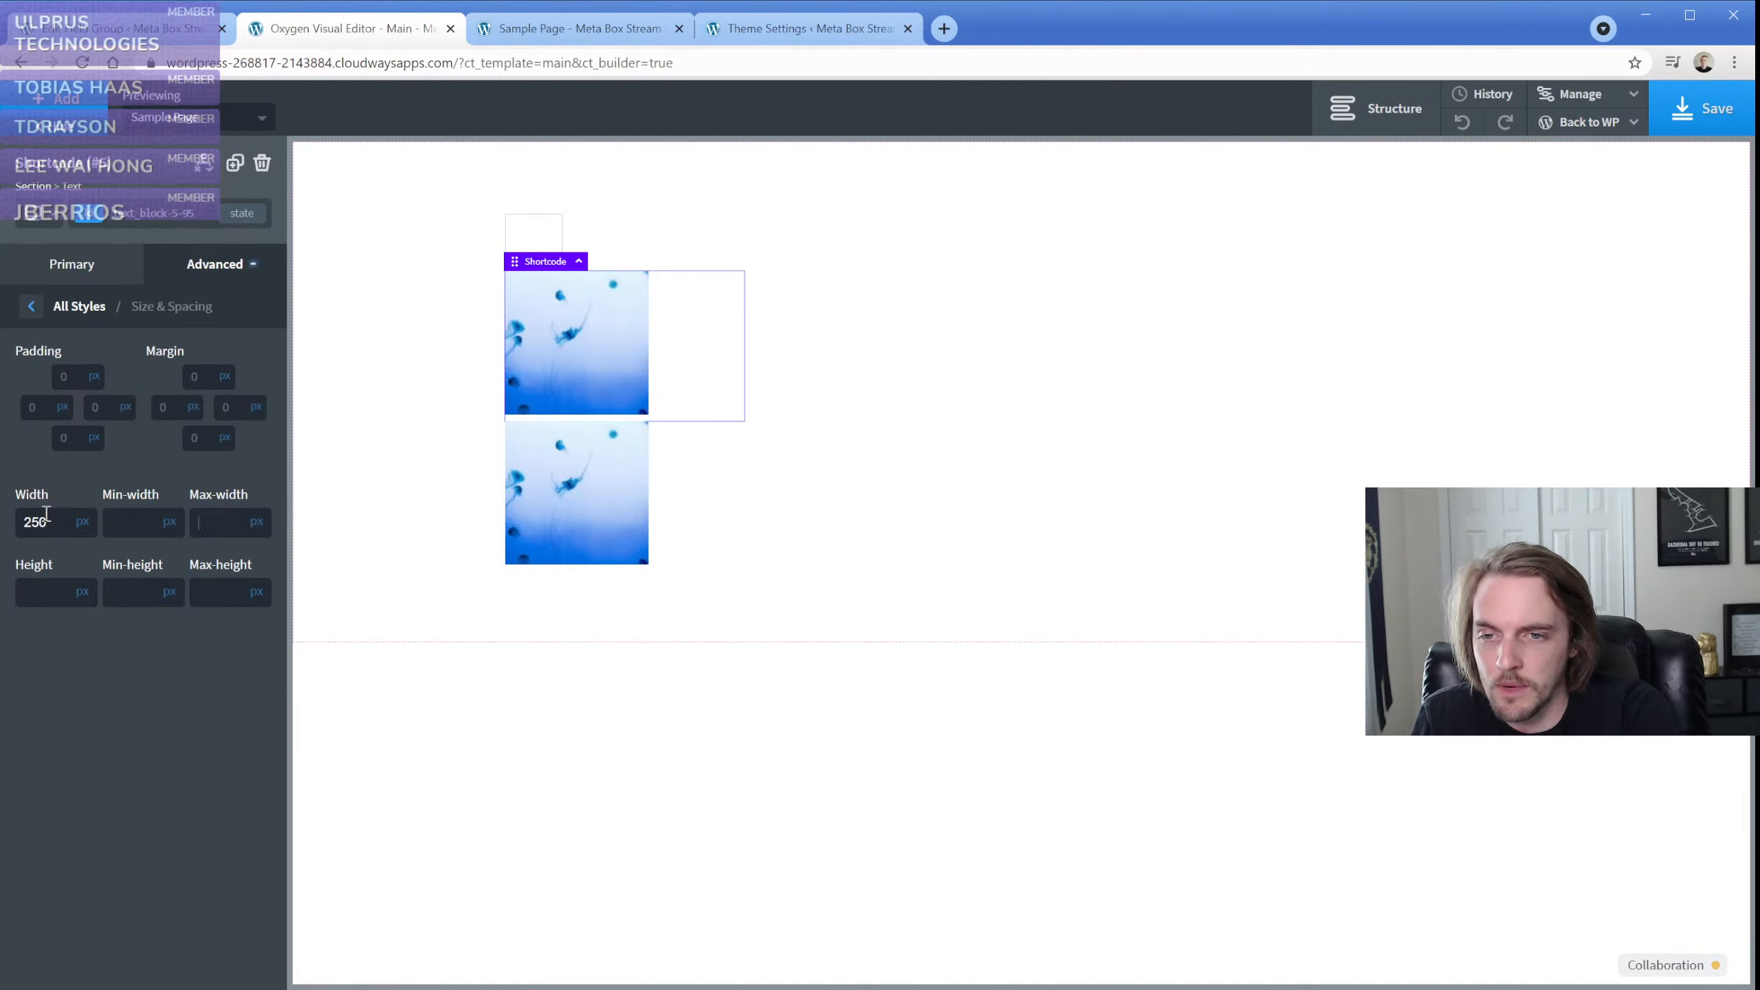
type("250")
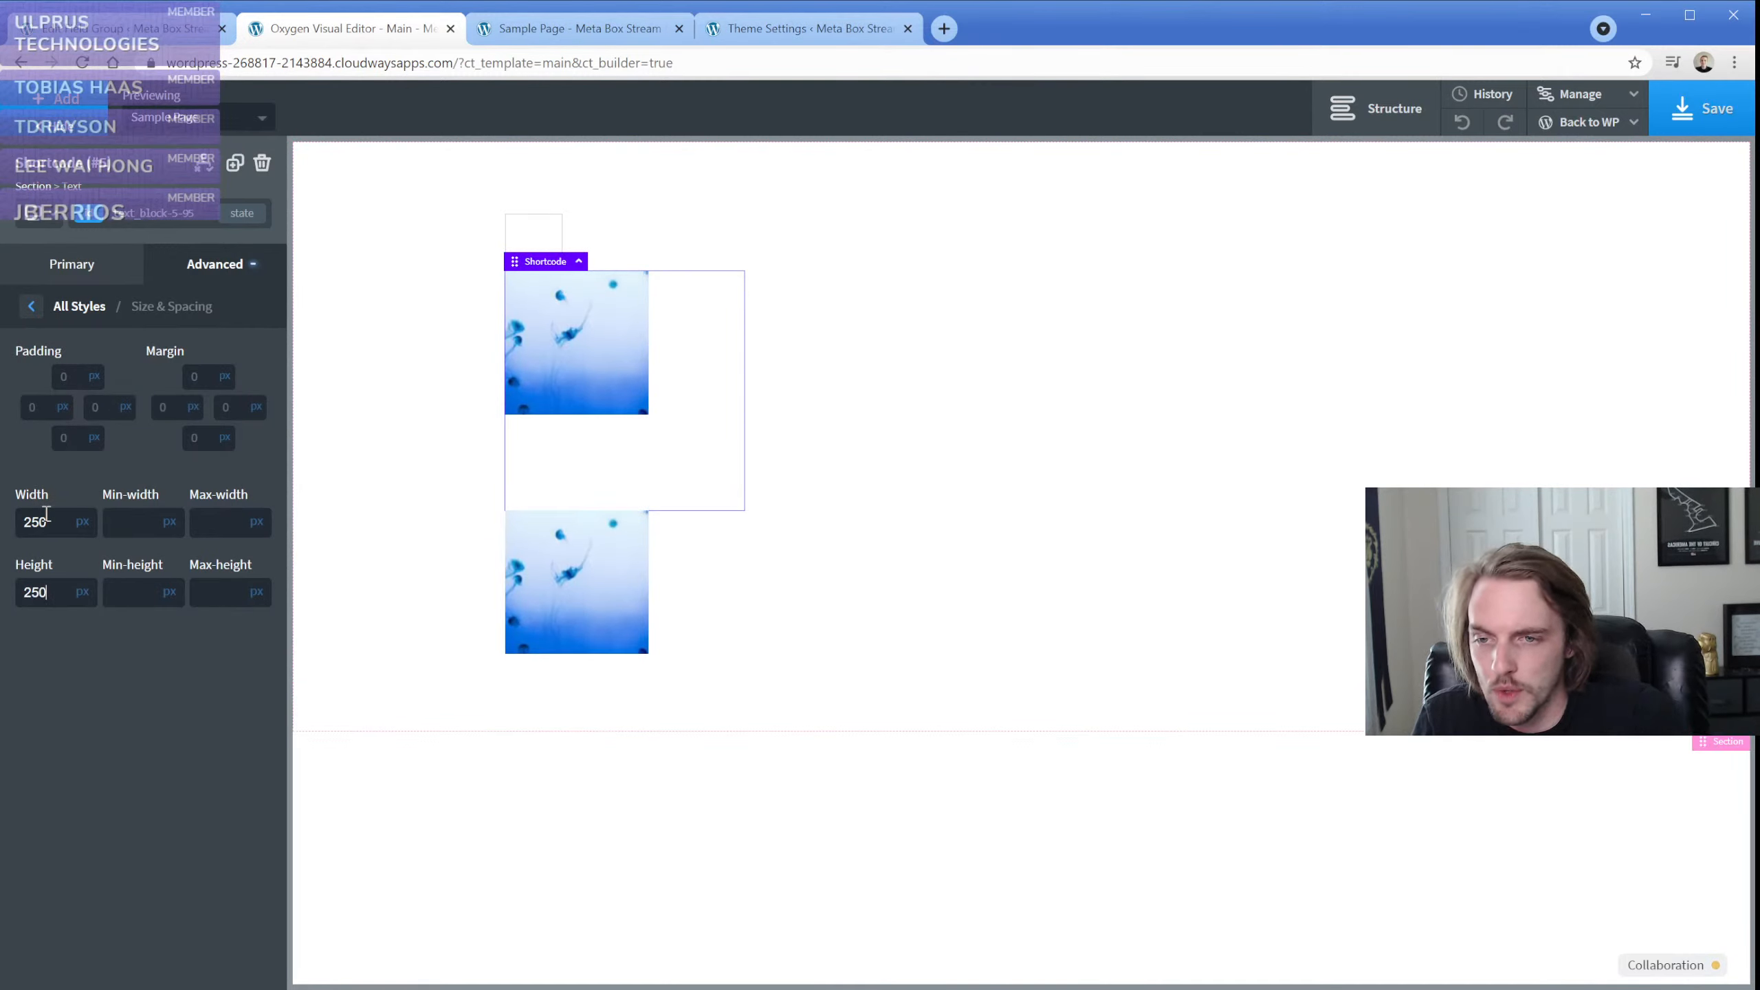
double_click(47, 514)
key("BackSpace")
double_click(54, 595)
key("BackSpace")
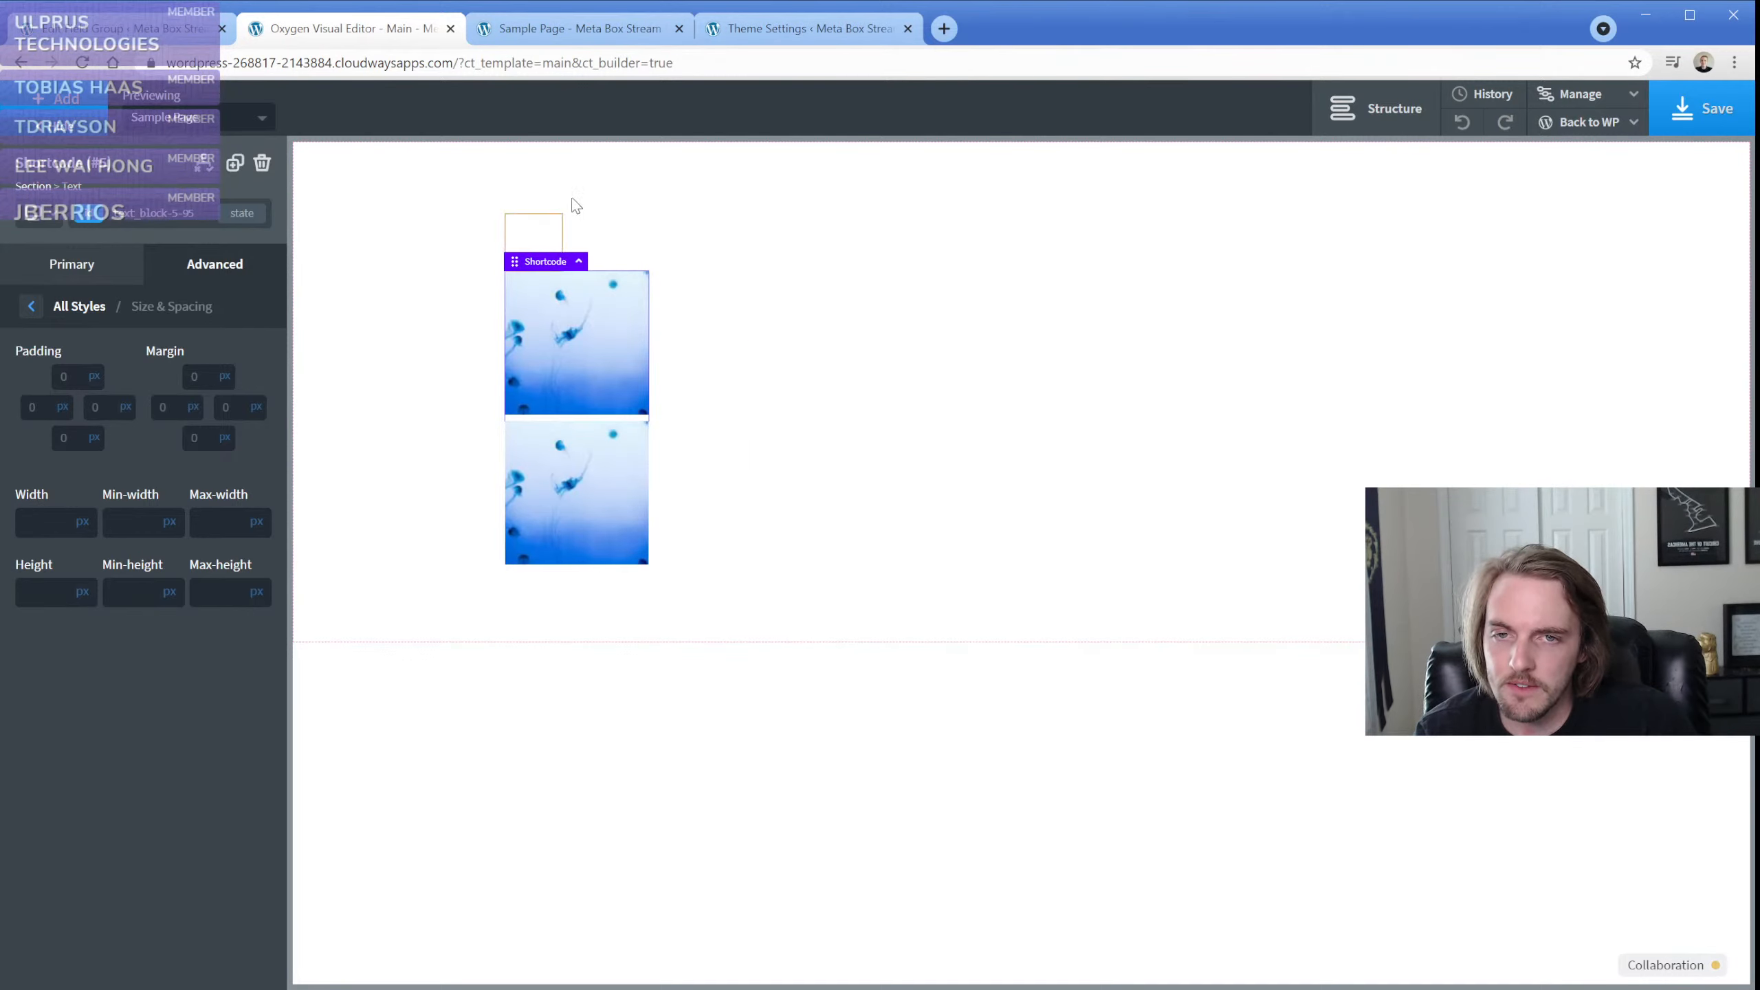
left_click(422, 310)
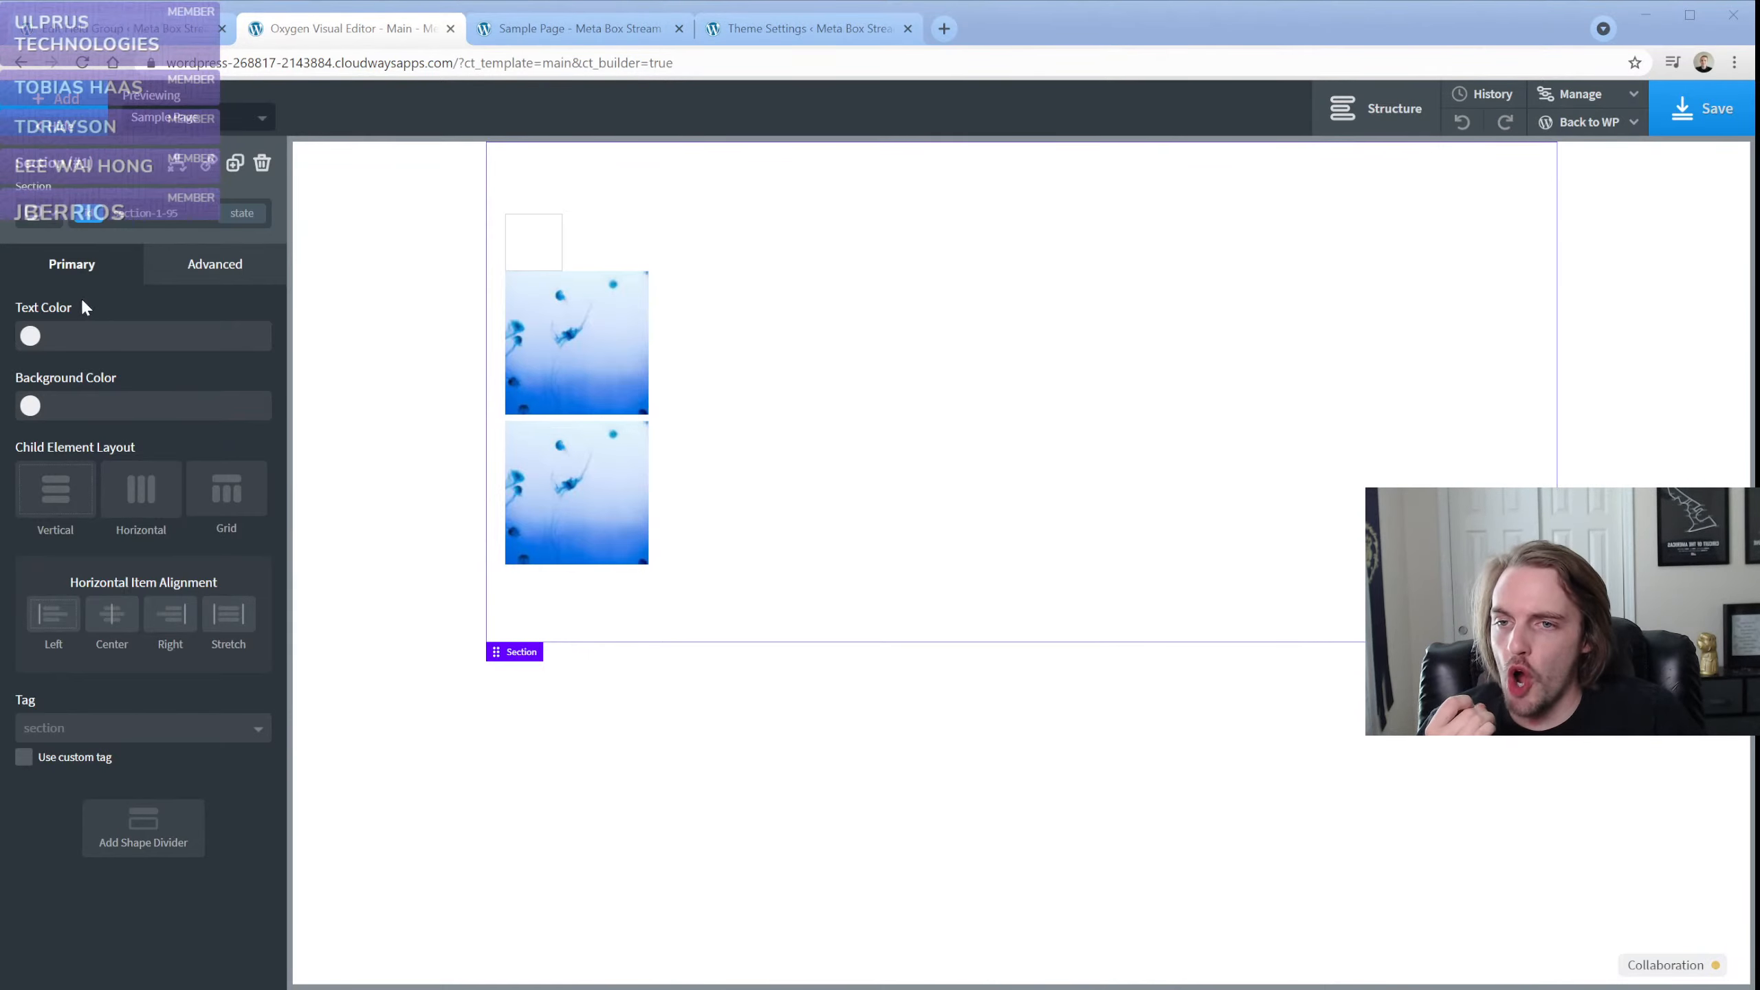
left_click(143, 306)
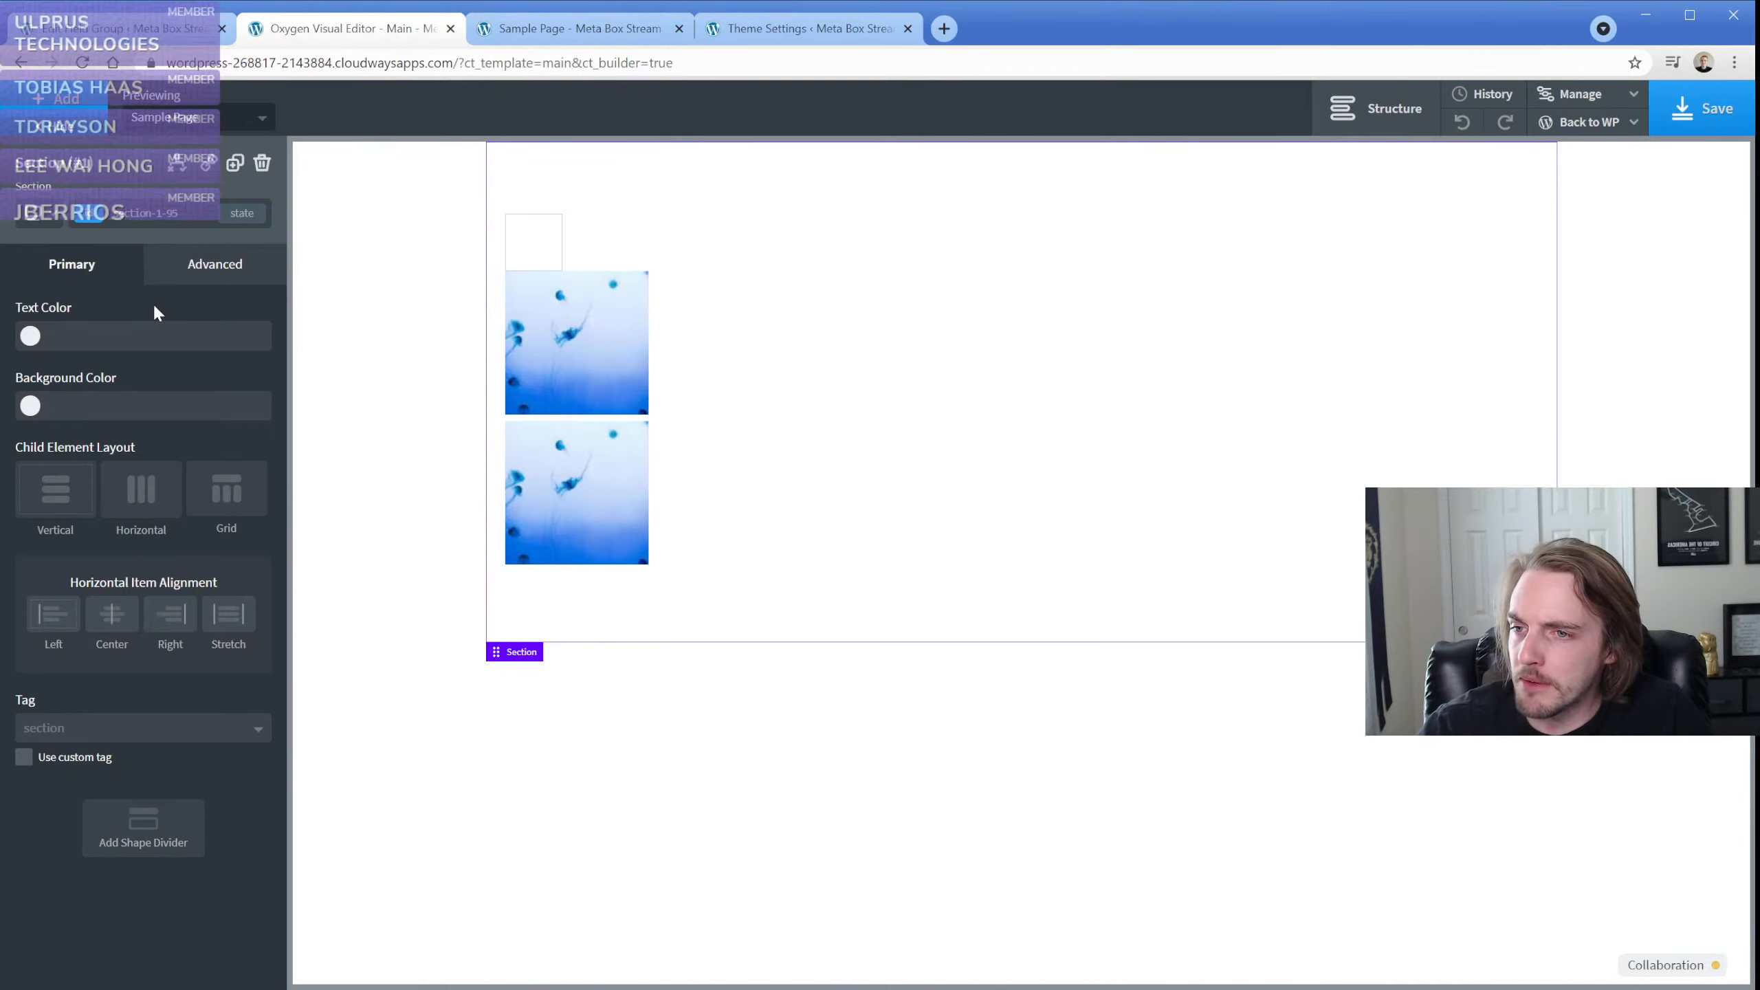
left_click(611, 332)
Open the PHP Function Return value options as dynamic data for the empty image's URL, ready for the function name
left_click(541, 245)
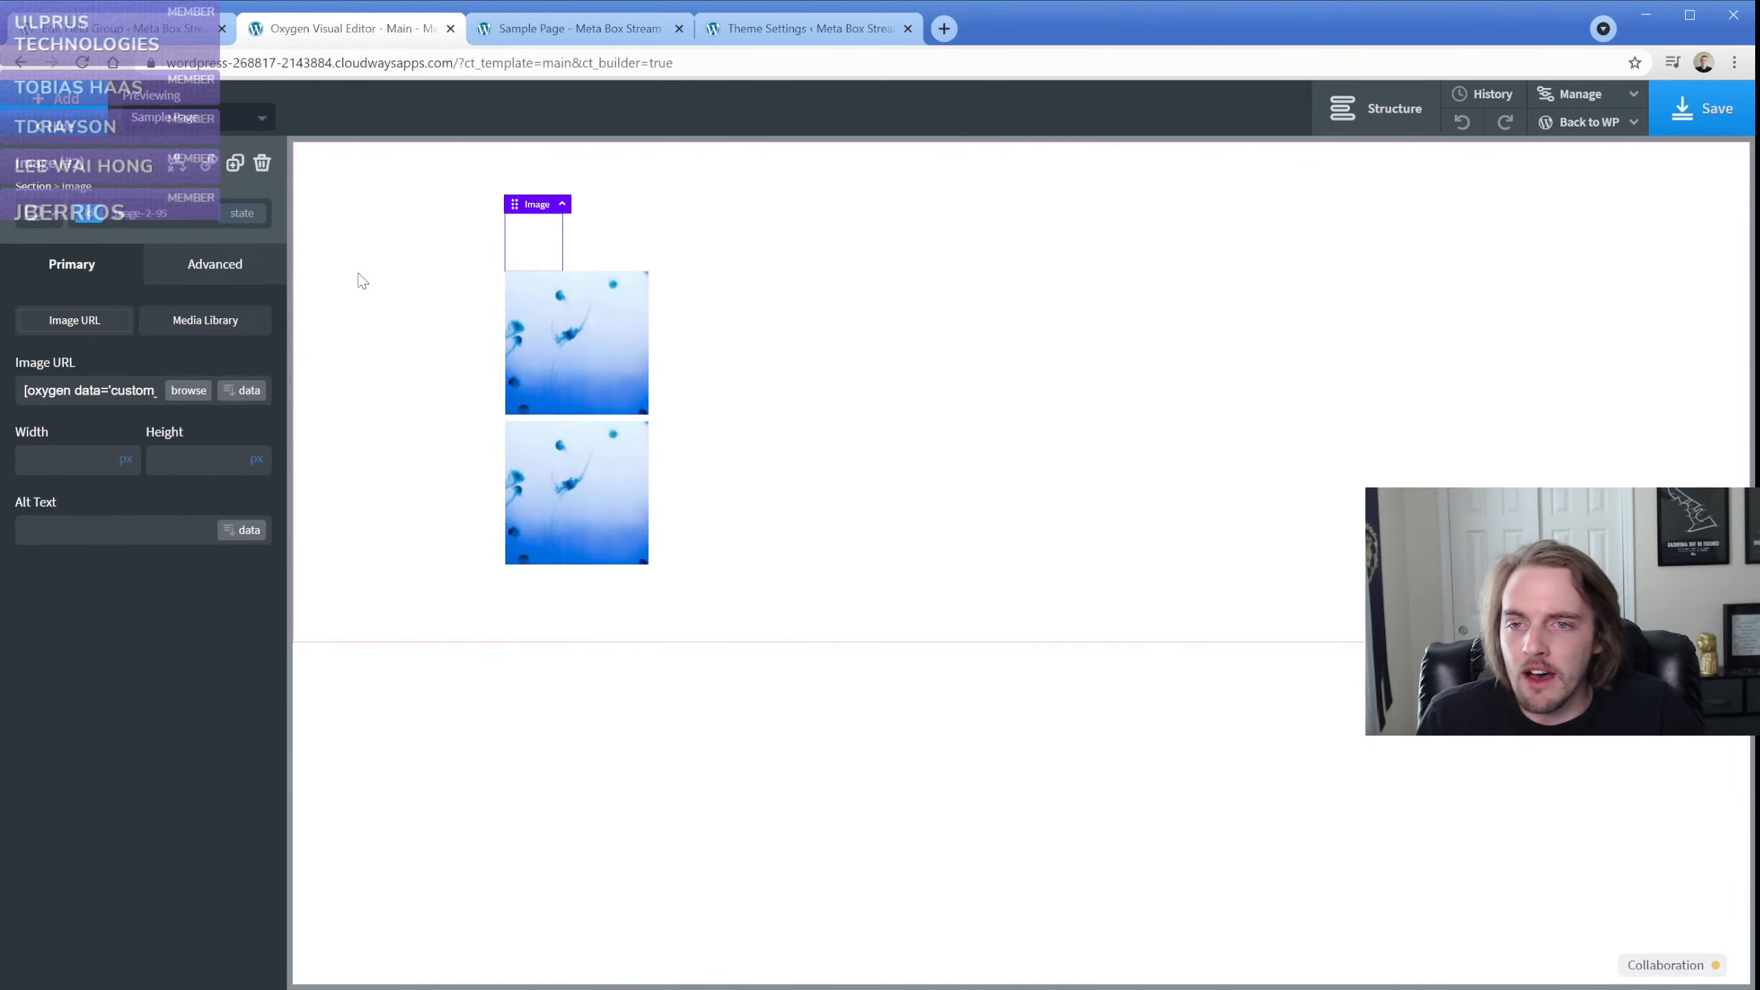
left_click(244, 391)
left_click(462, 563)
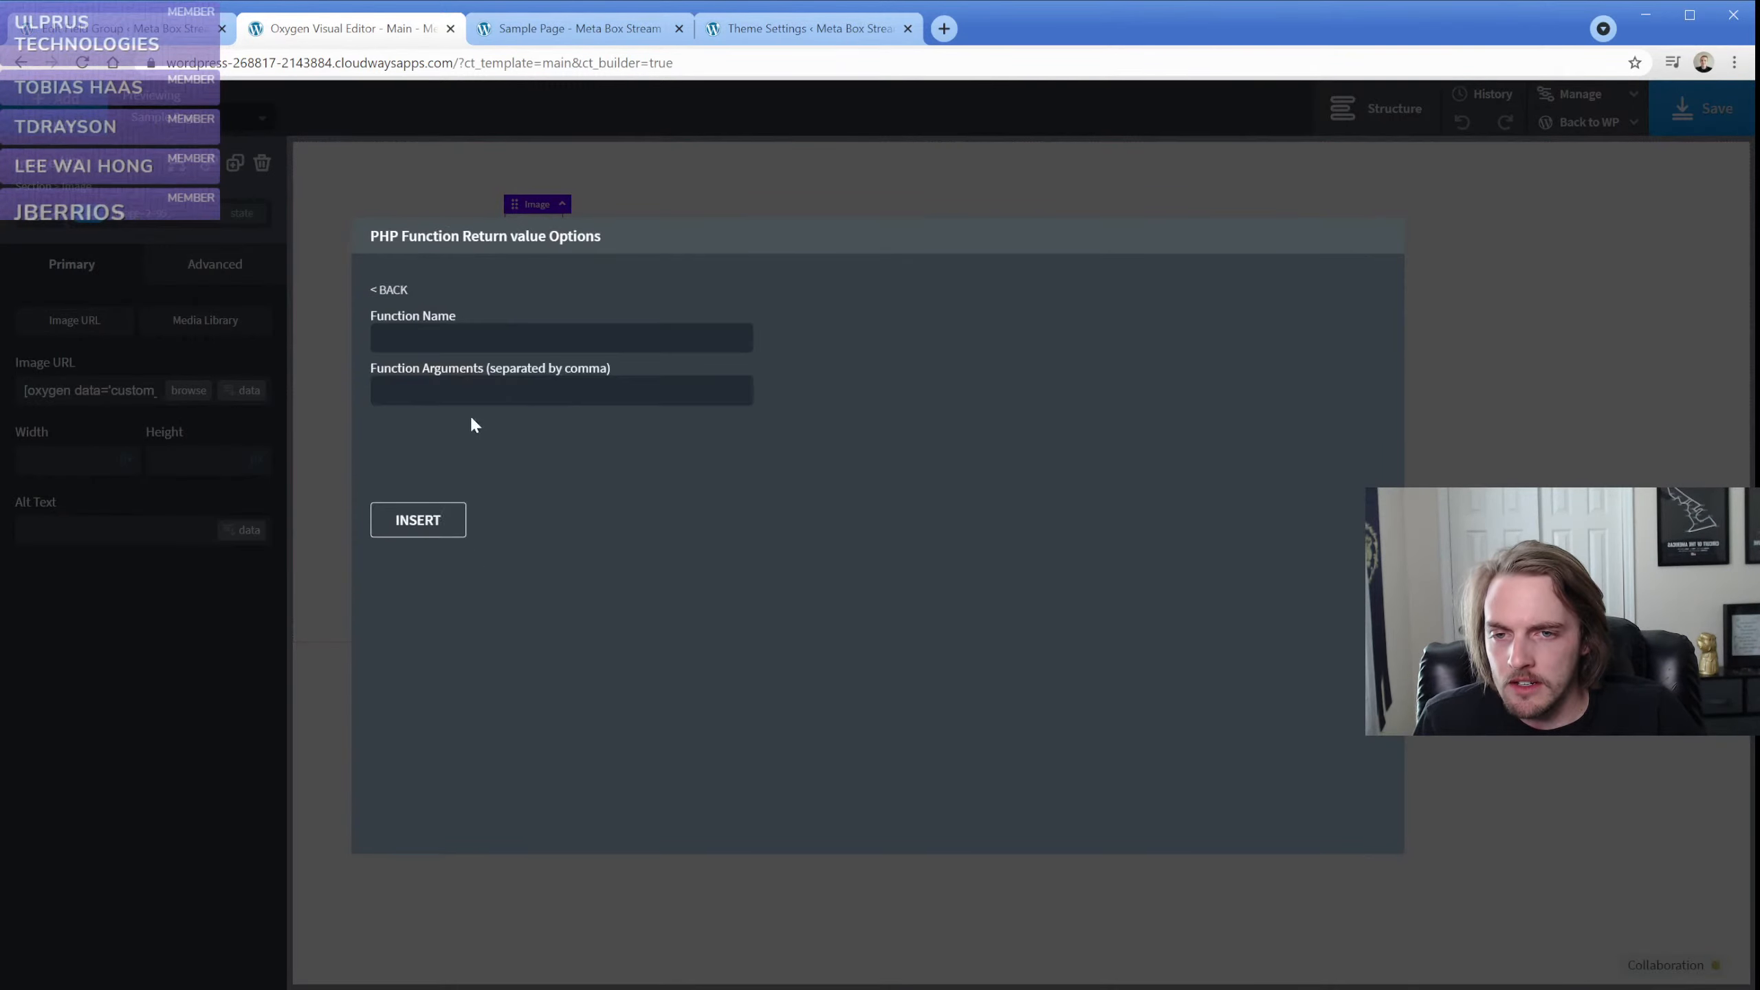
left_click(474, 333)
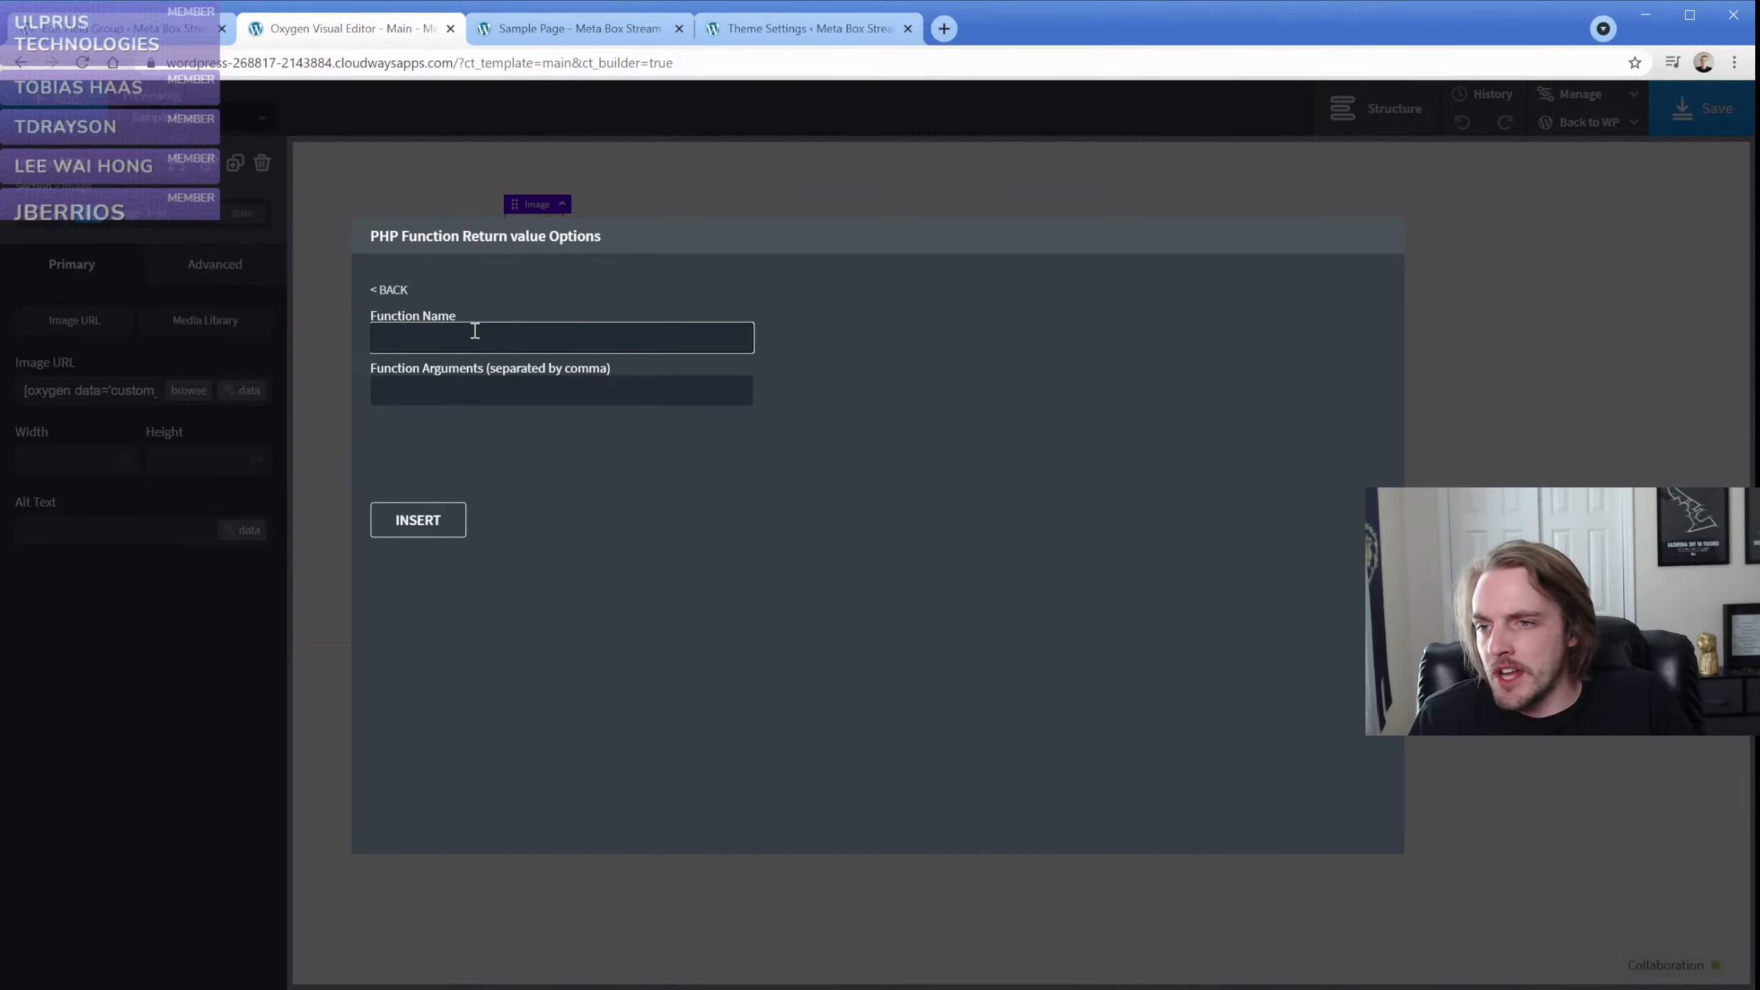
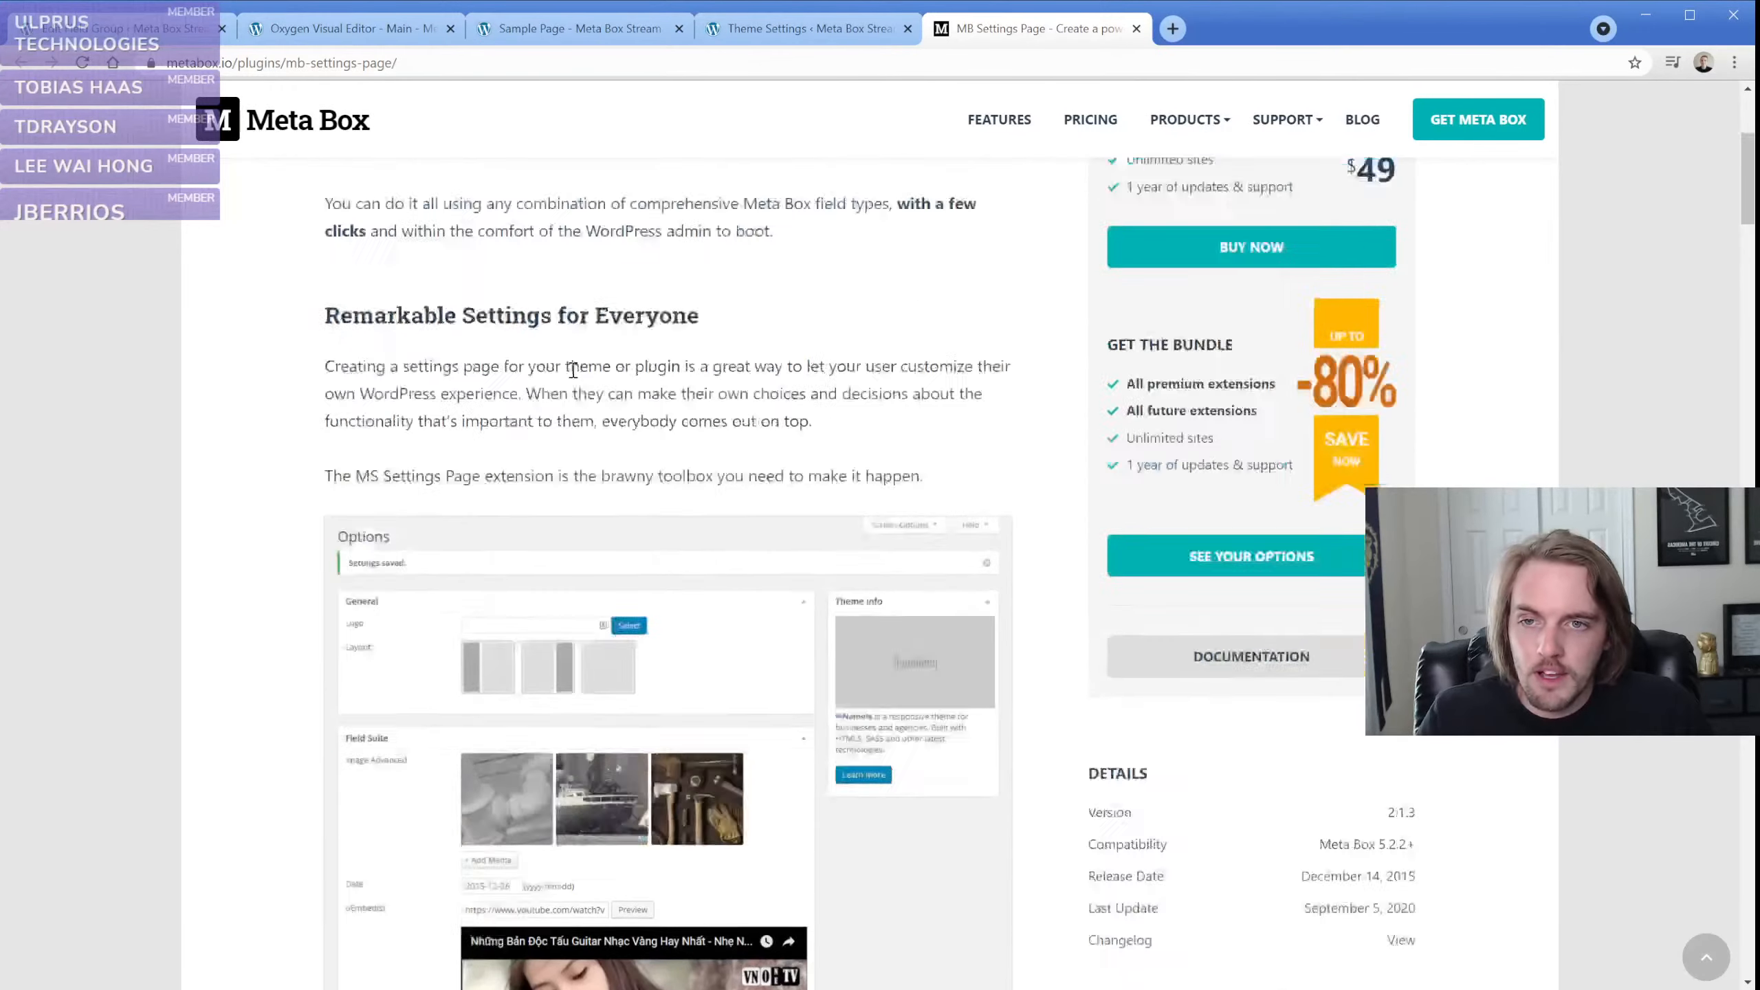
Open the overview of all Meta Box extensions on the Meta Box website
mouse_move(1186, 165)
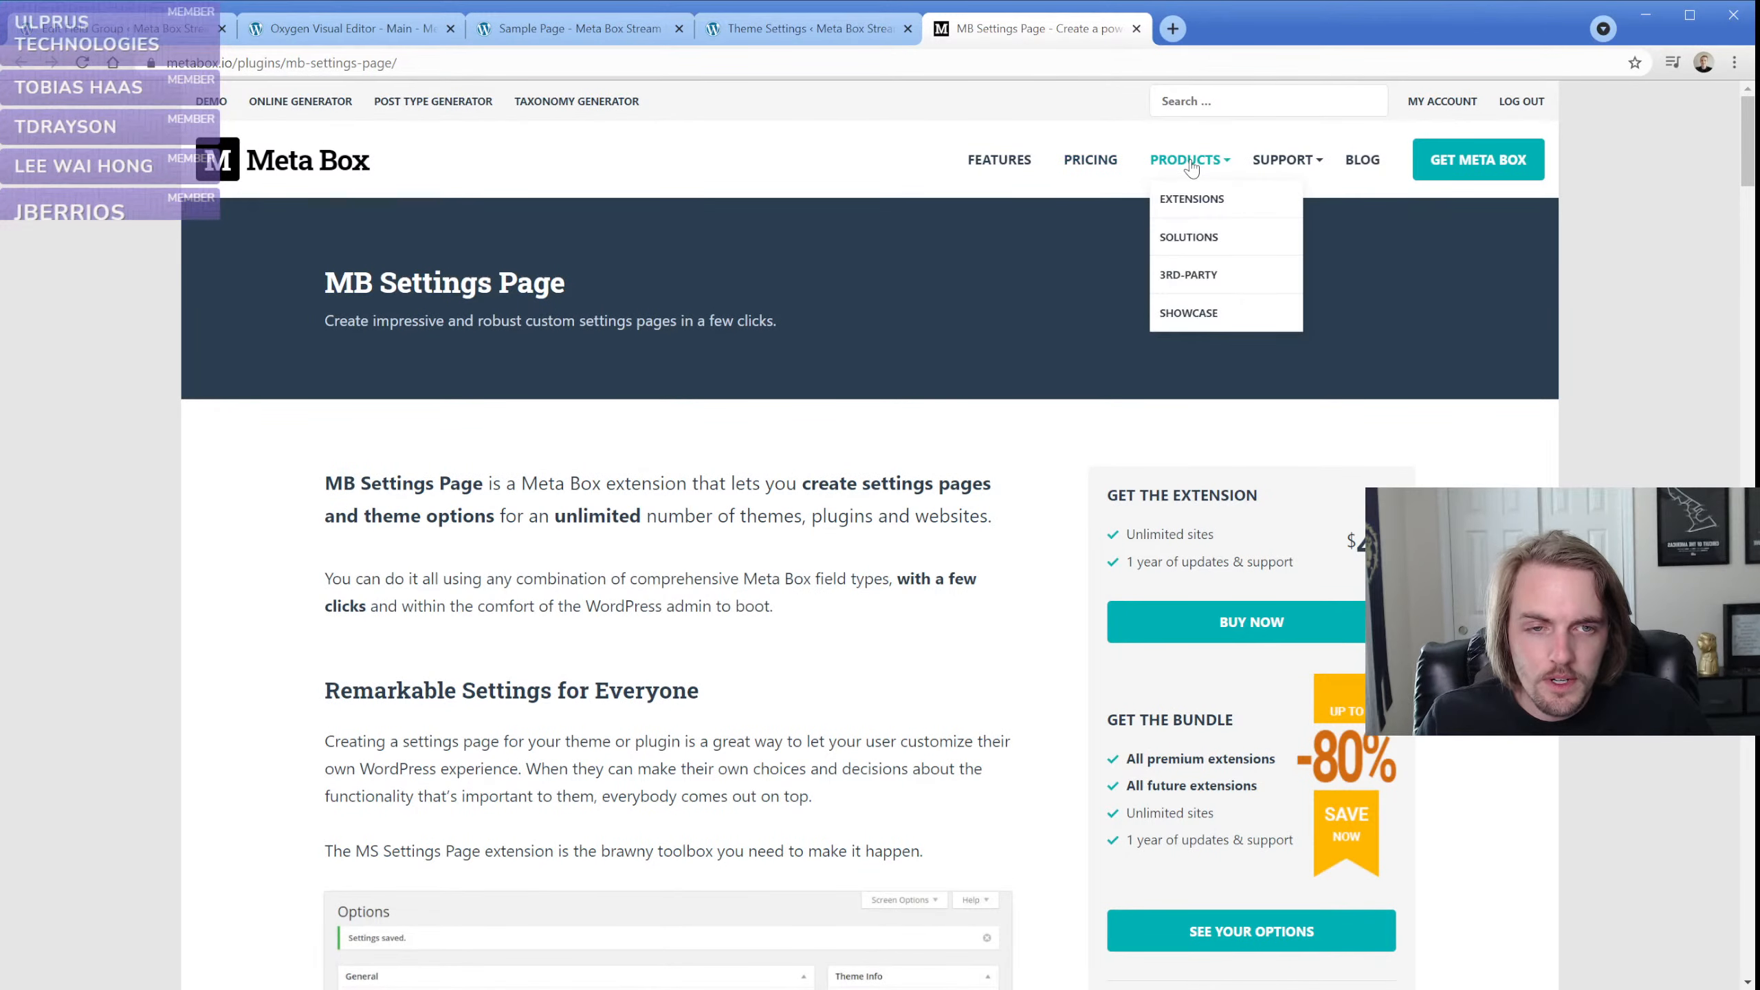
left_click(1215, 208)
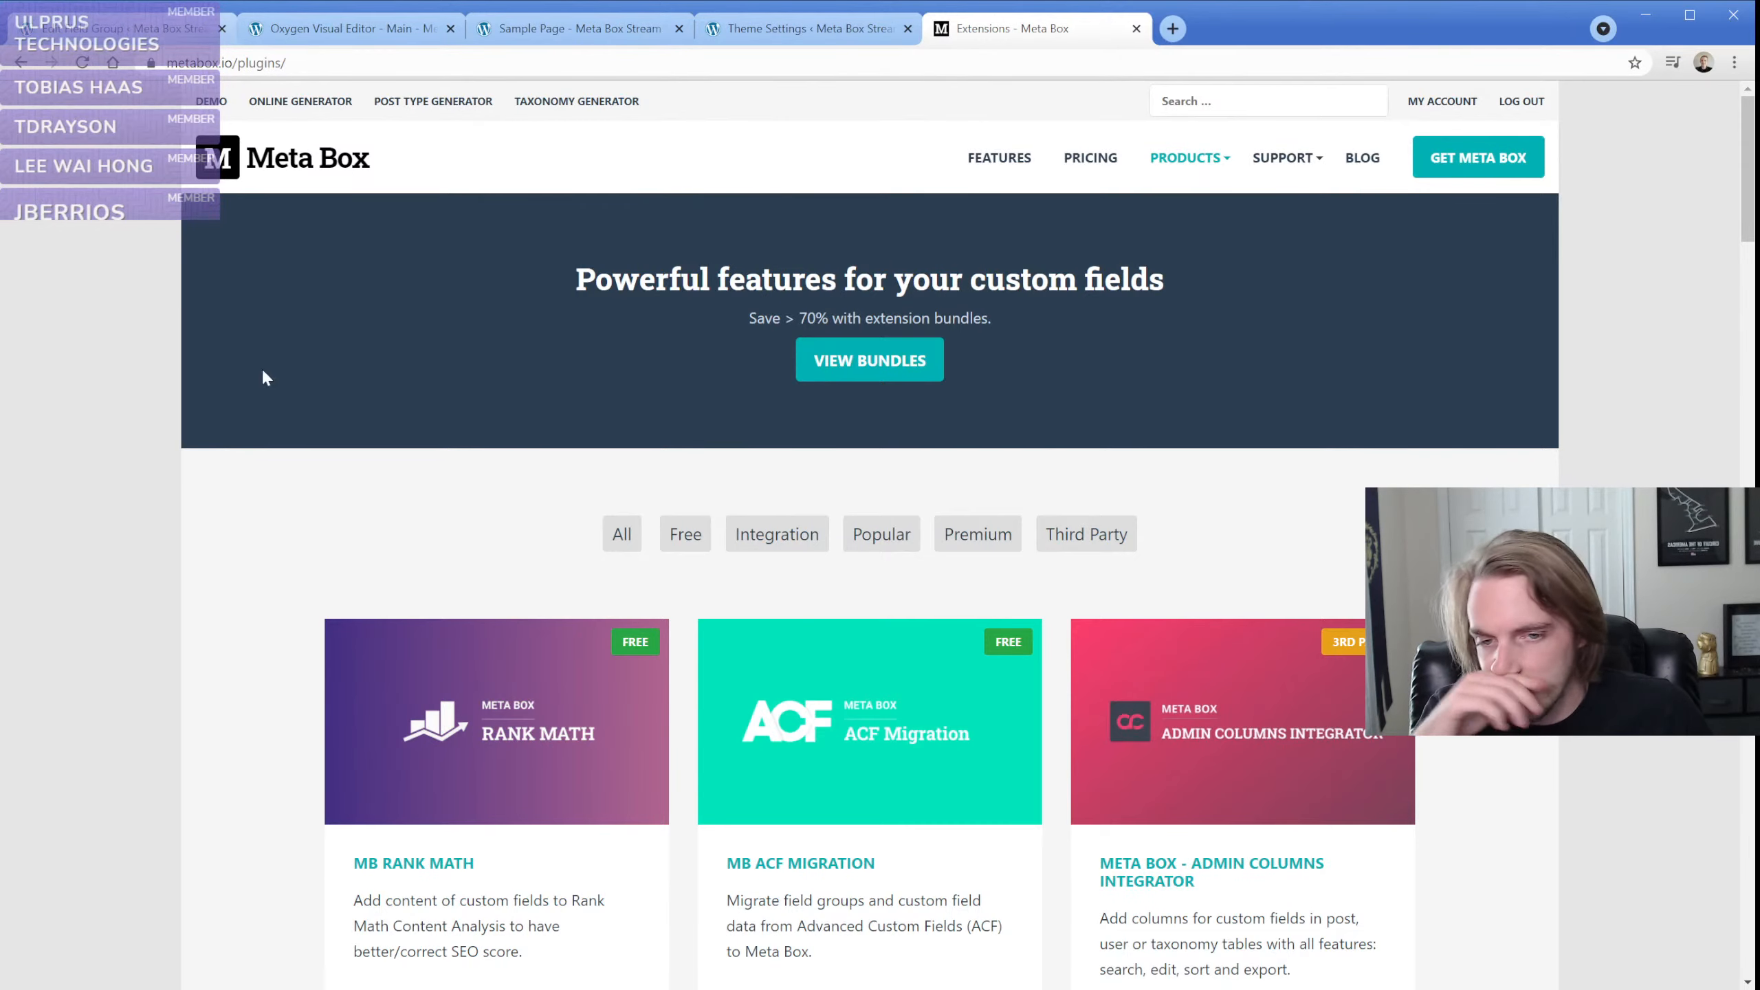
Delete the Logo image 2 field from the Theme Settings Fields group and accept the deletion
left_click(137, 30)
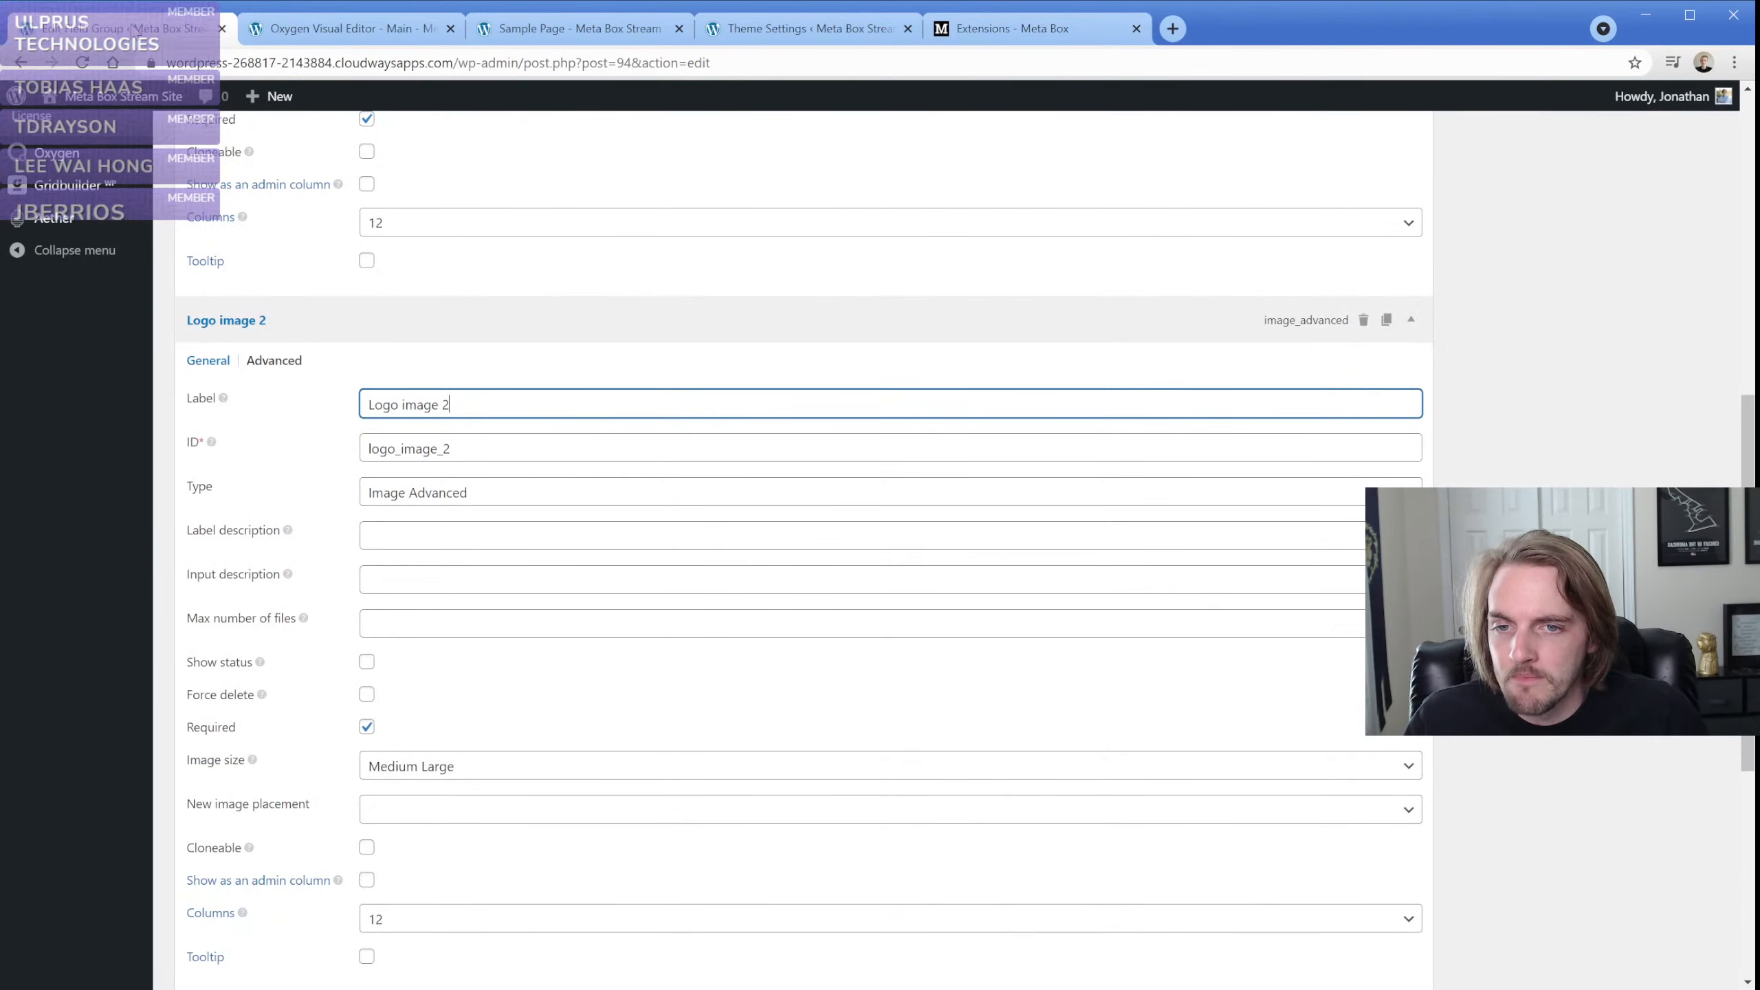
scroll(326, 380, "up", 3)
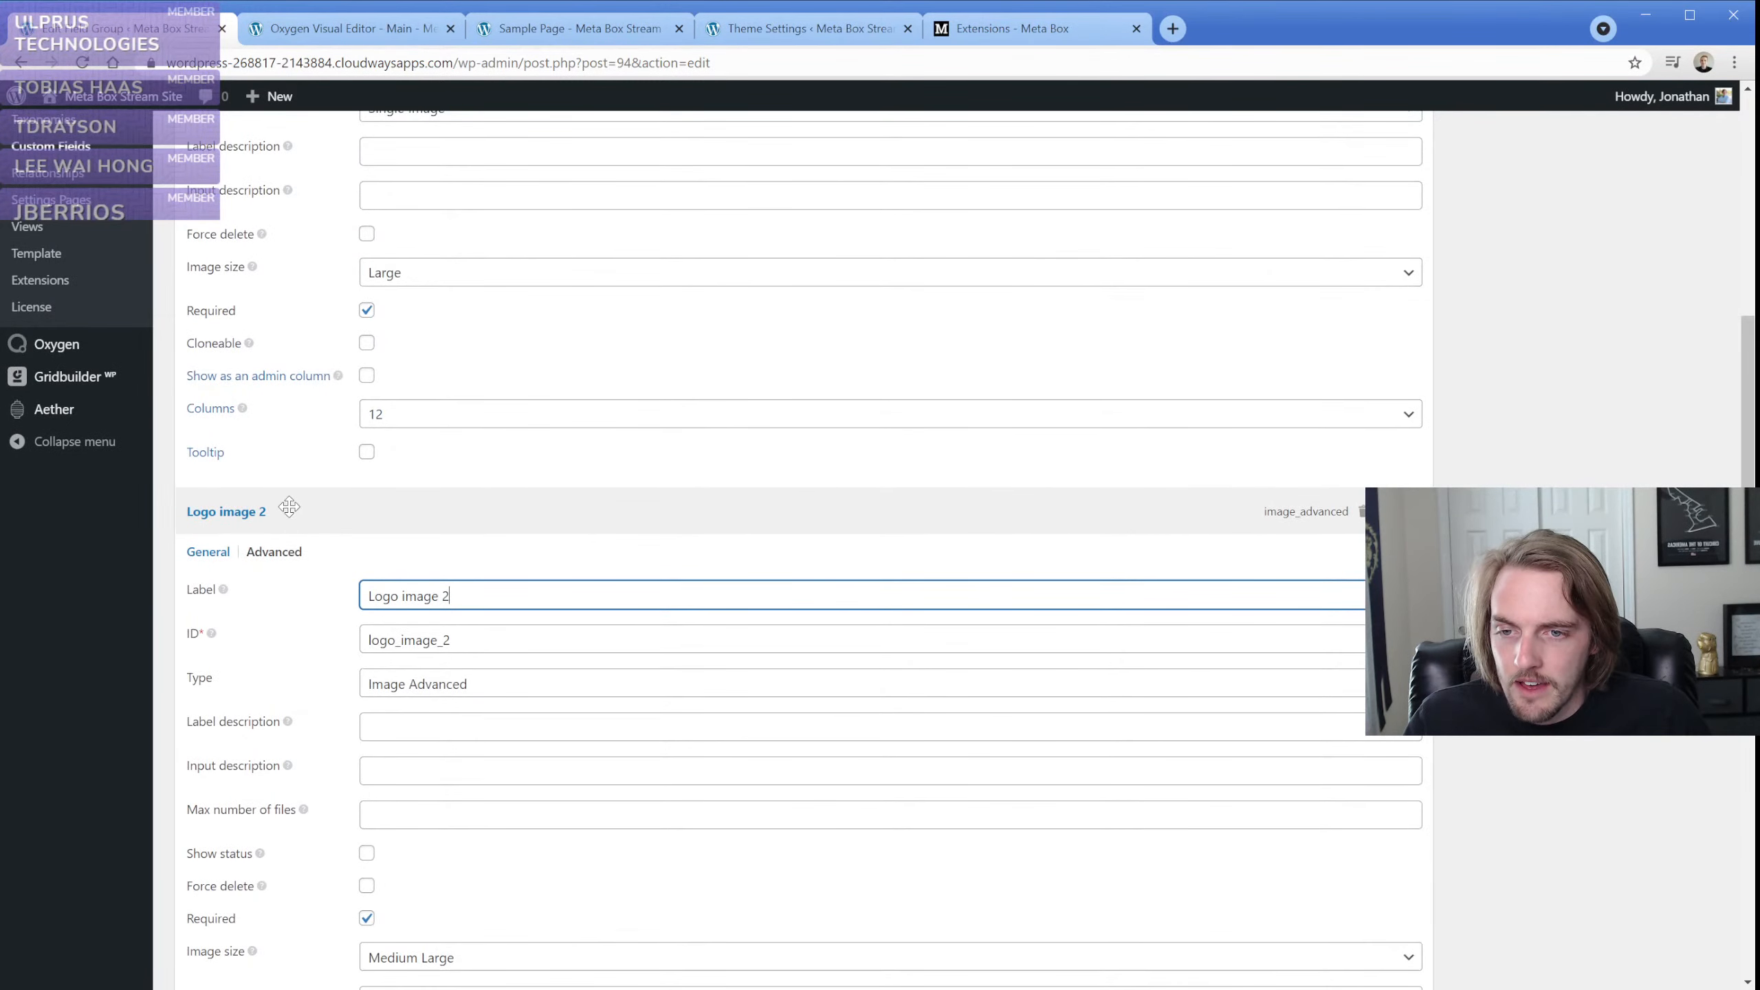
left_click(1201, 513)
left_click(1361, 512)
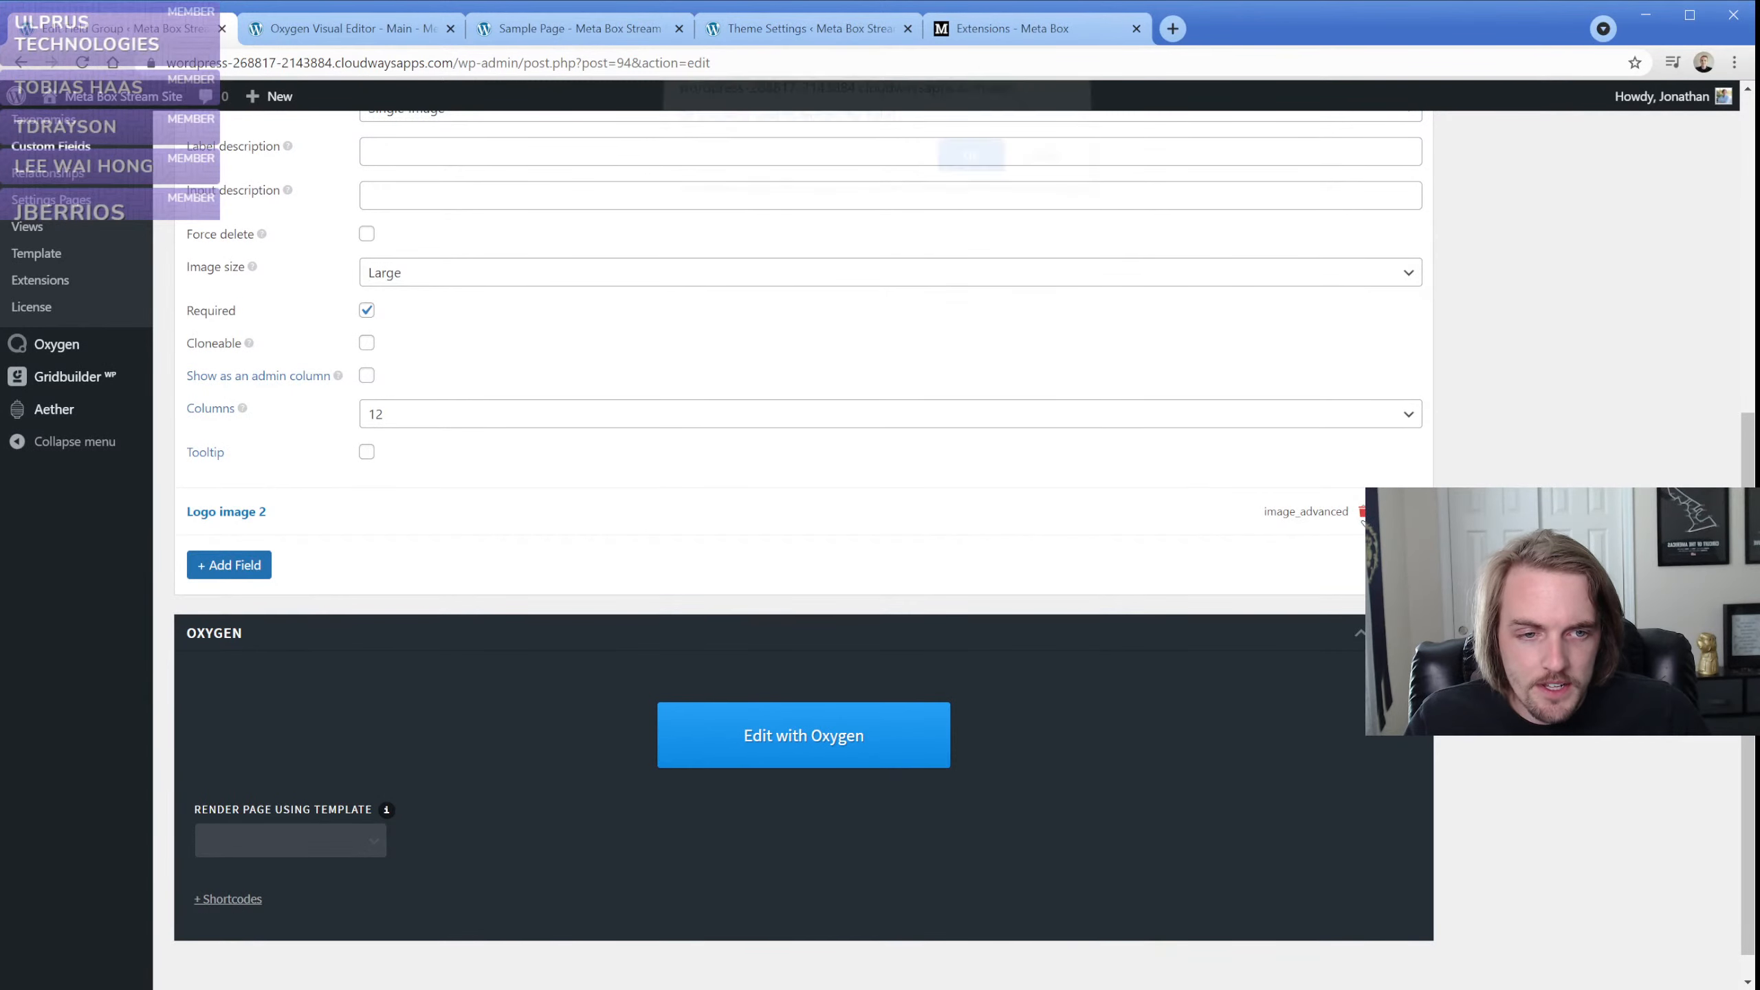
left_click(967, 169)
Add a Text field with its default label below Logo Image and update the field group
left_click(257, 533)
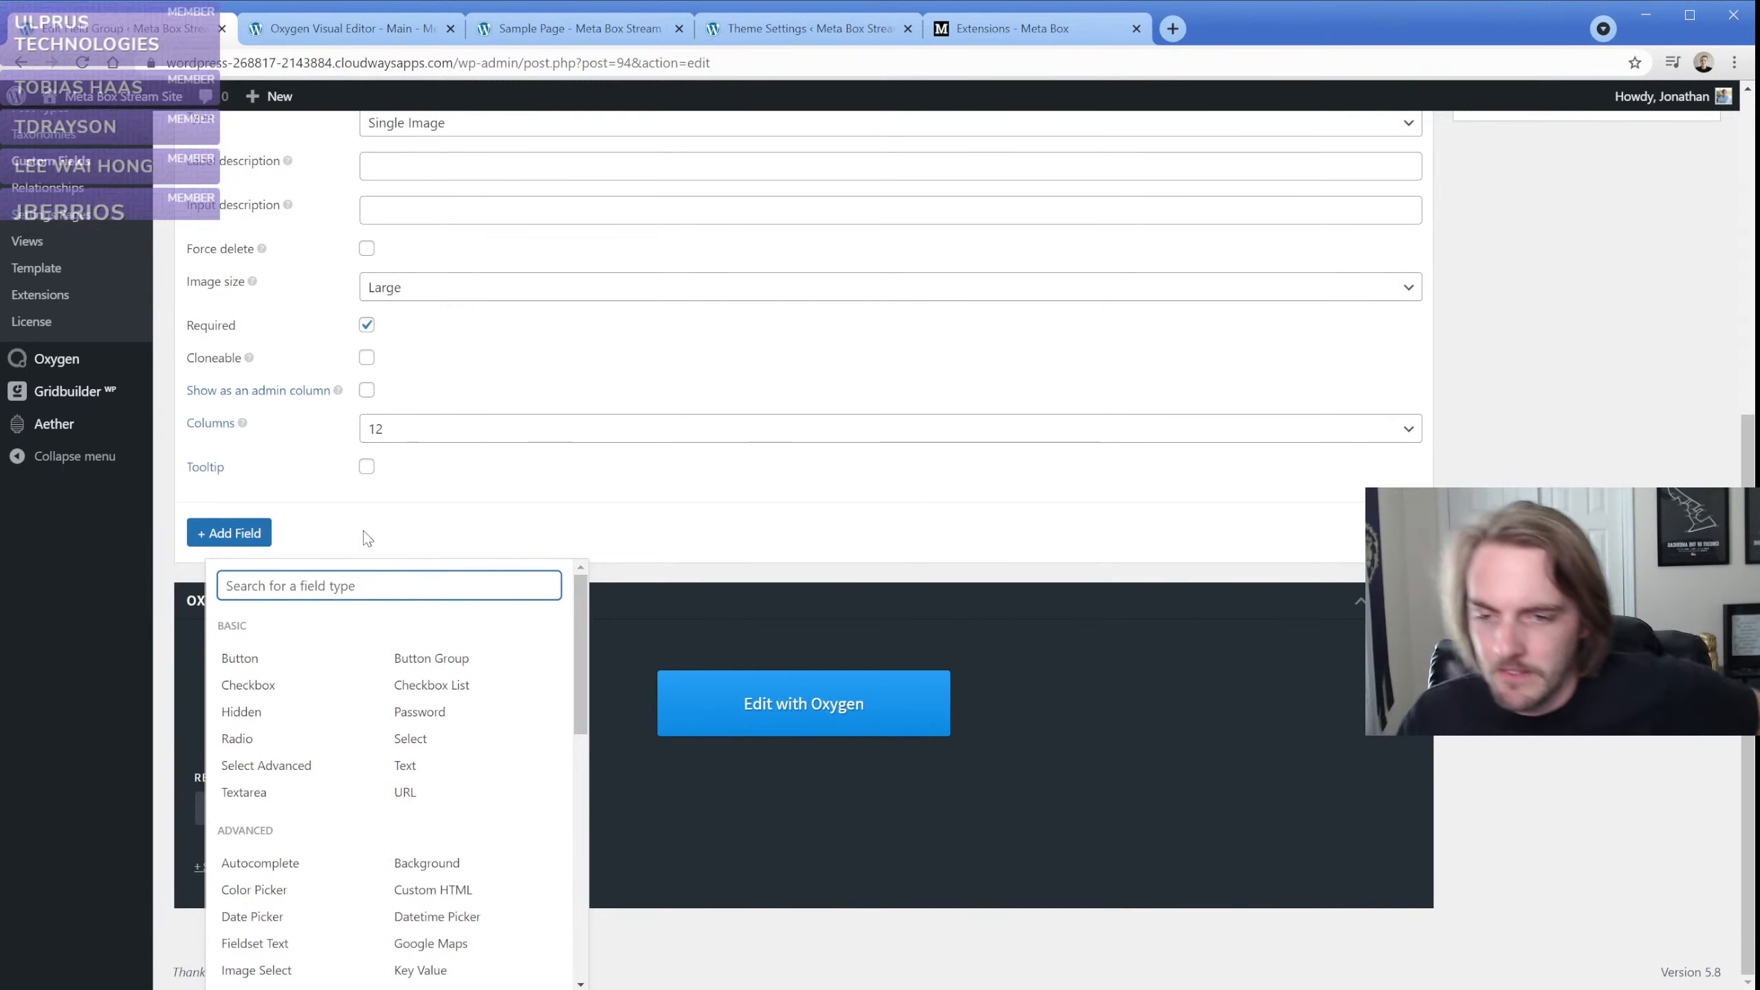
left_click(419, 775)
scroll(407, 682, "down", 3)
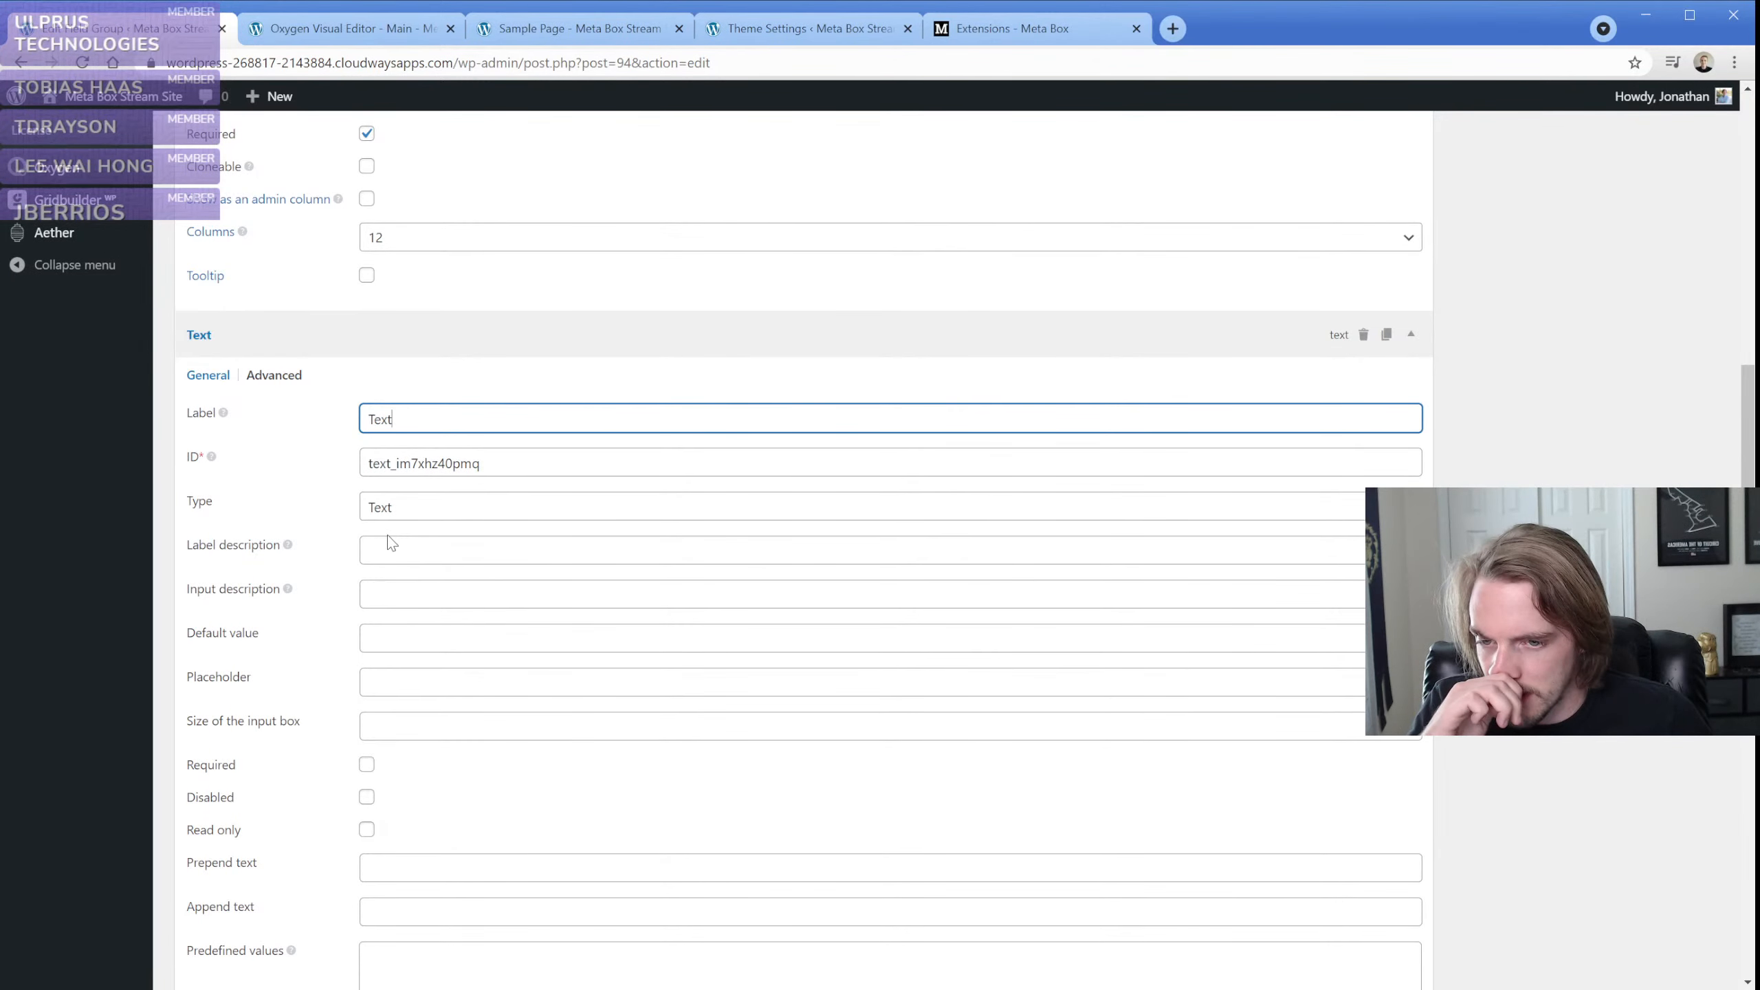
scroll(388, 545, "down", 4)
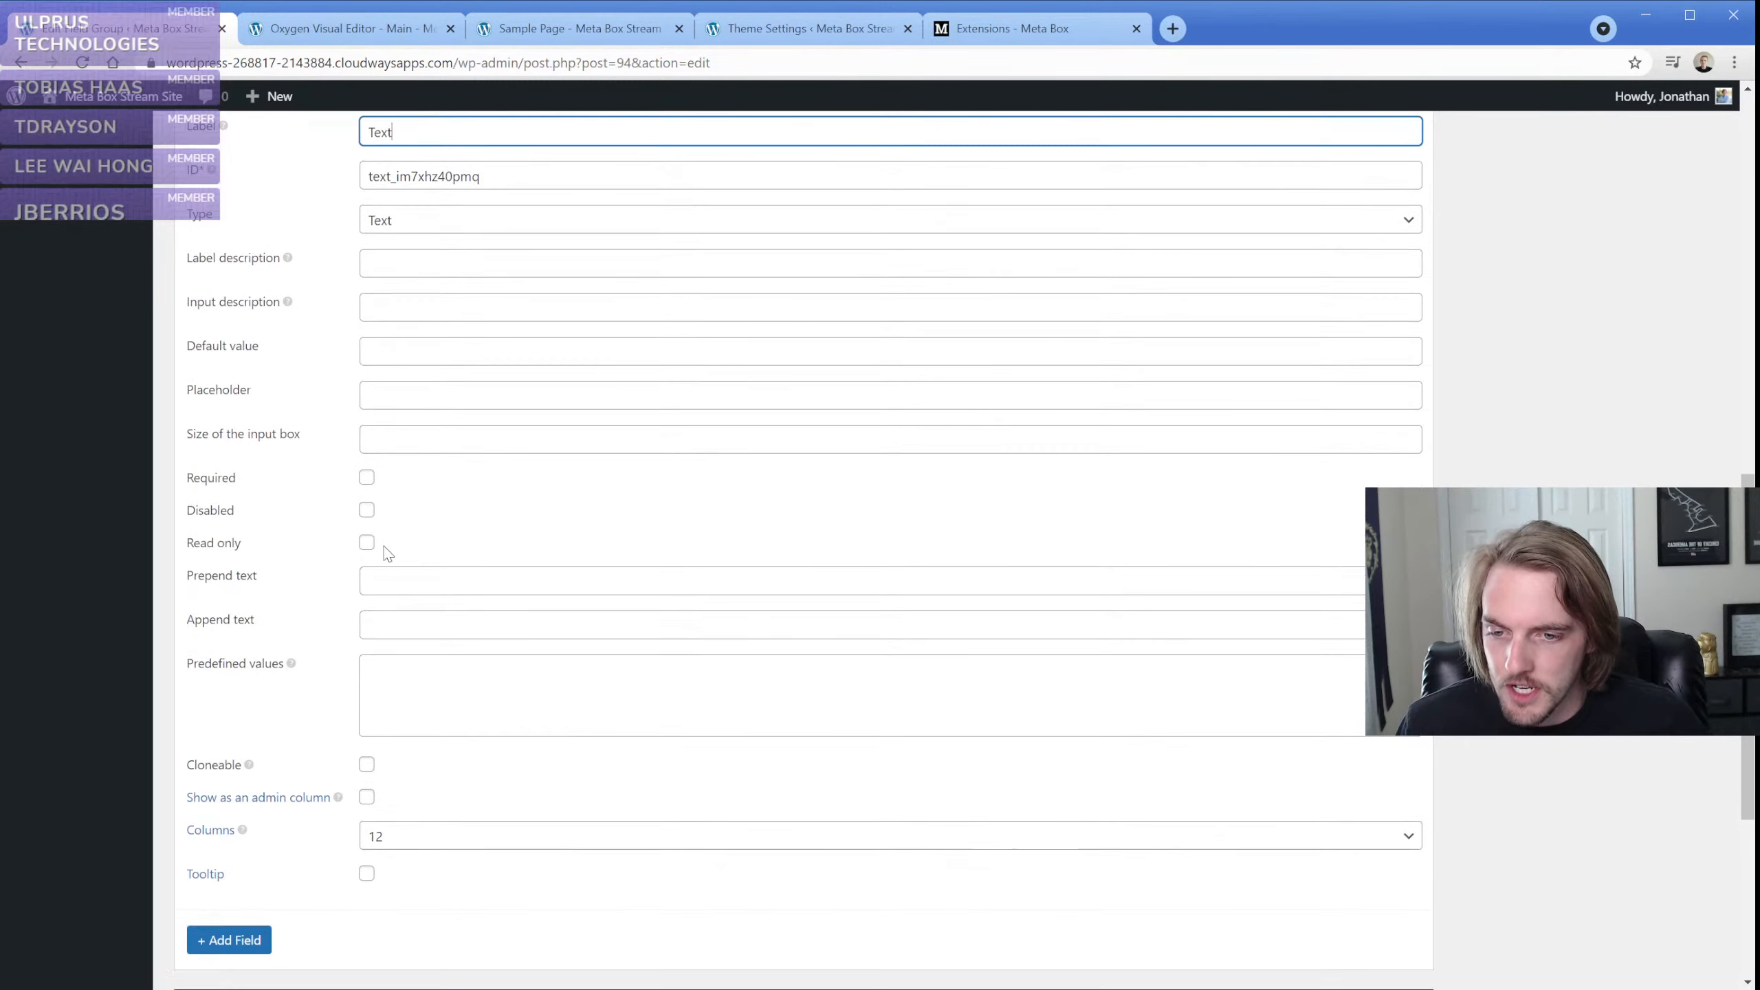
scroll(350, 605, "up", 4)
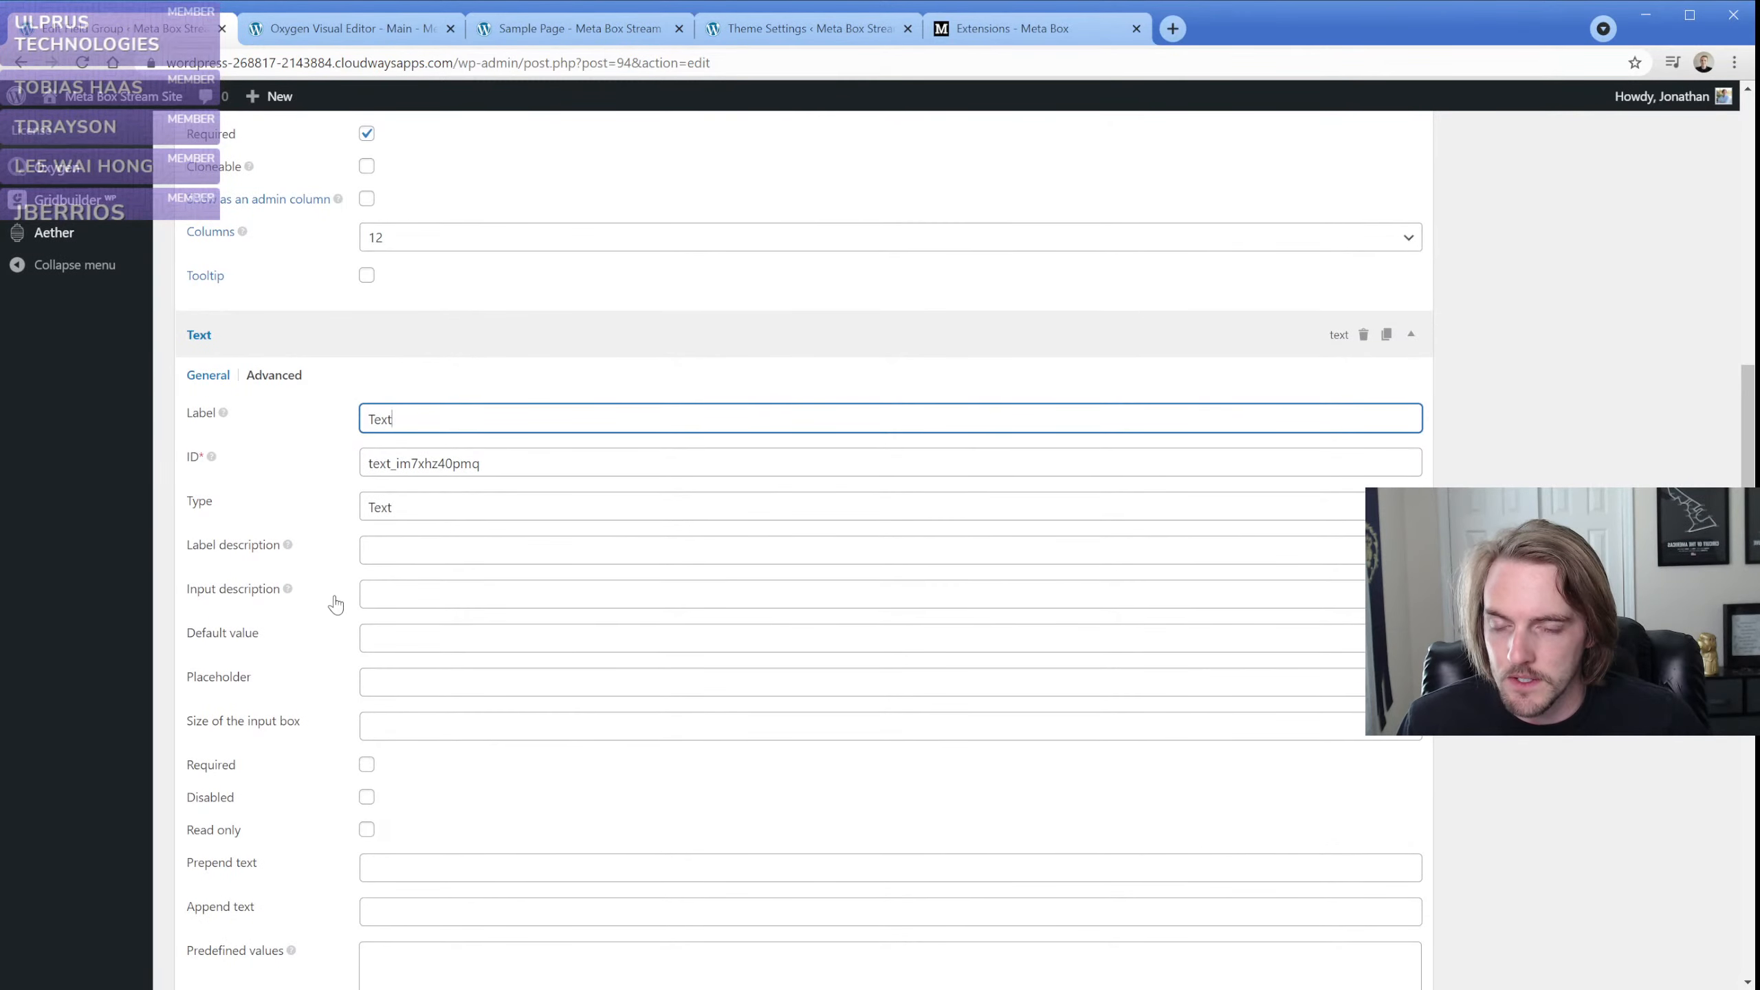
scroll(1483, 420, "up", 10)
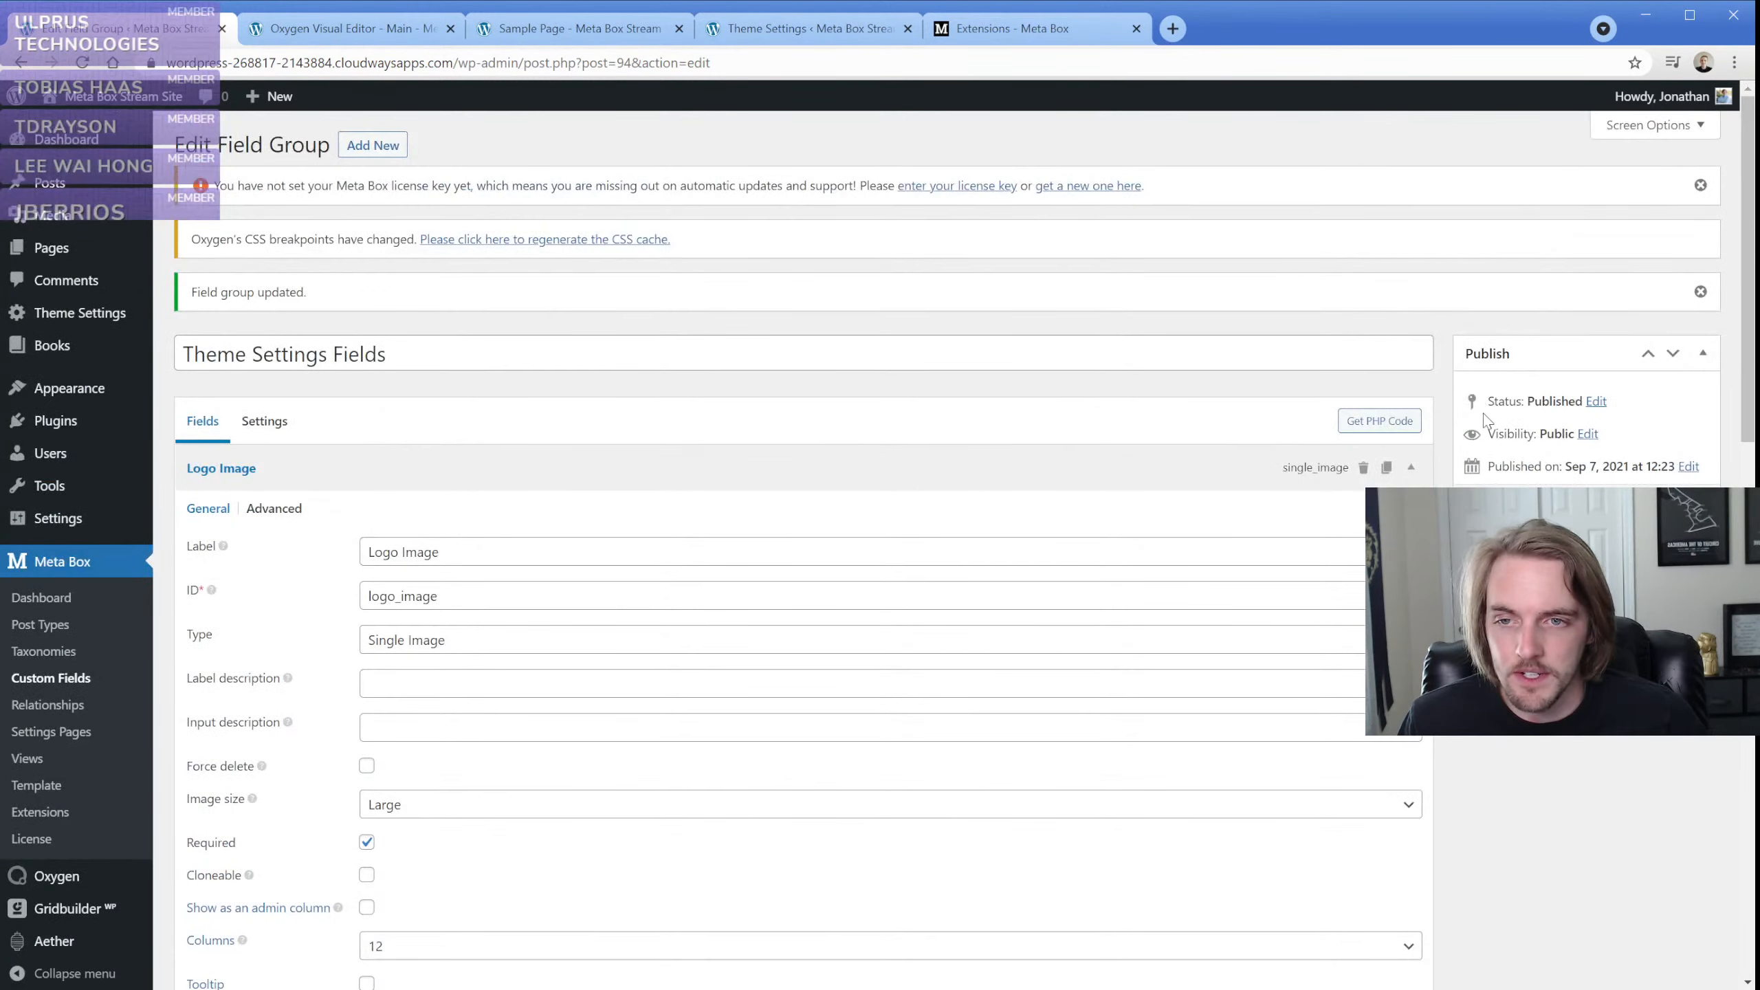
left_click(1680, 508)
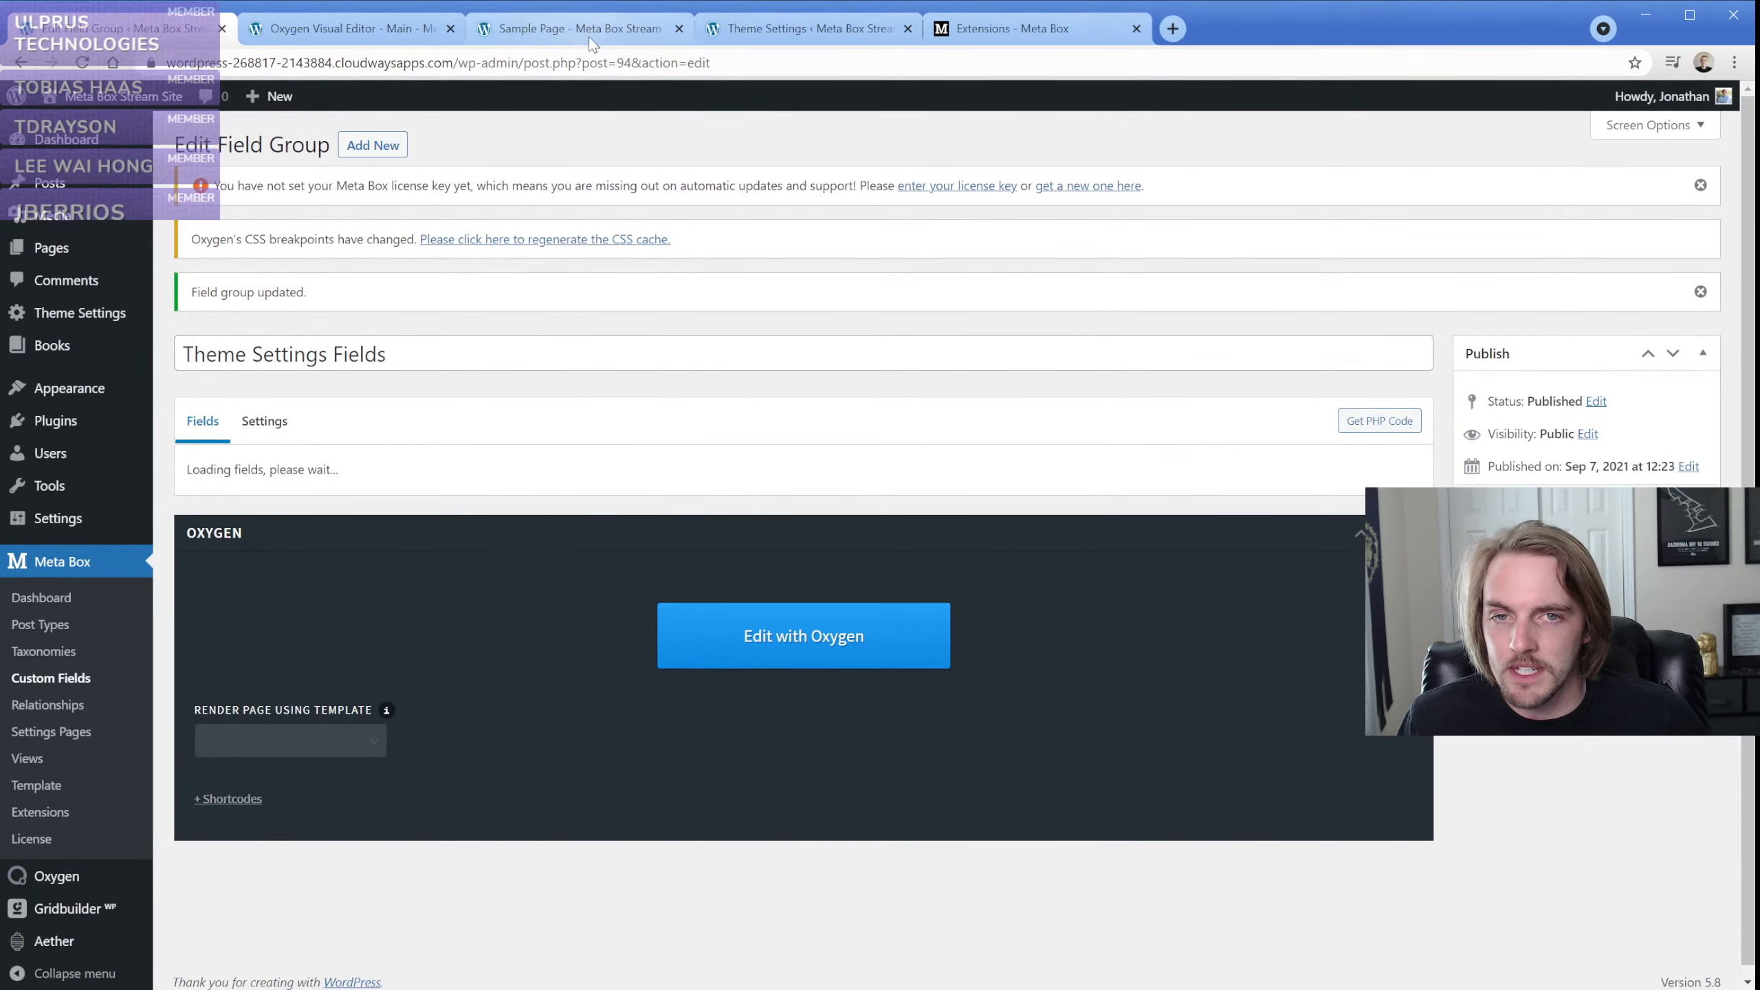
Reload the Theme Settings page, fill its Text field with "Monday - Friday 8:00am - 5:00pm" and save the settings
left_click_drag(760, 36, 300, 40)
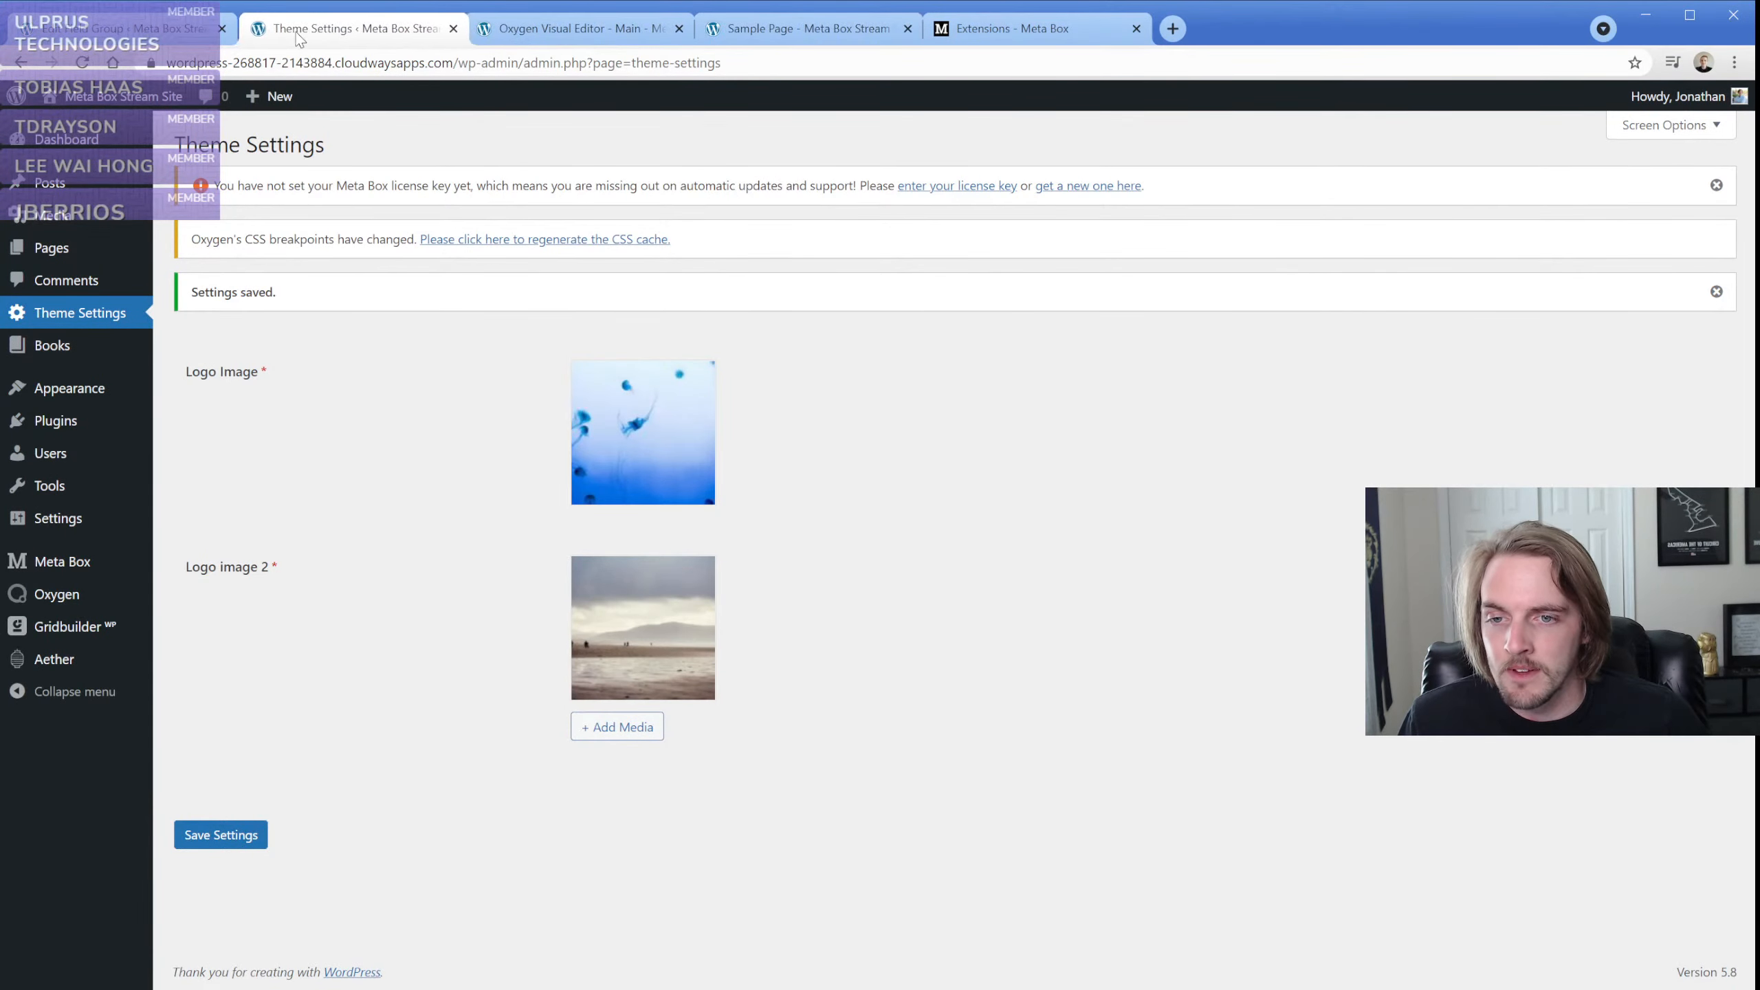
key("F5")
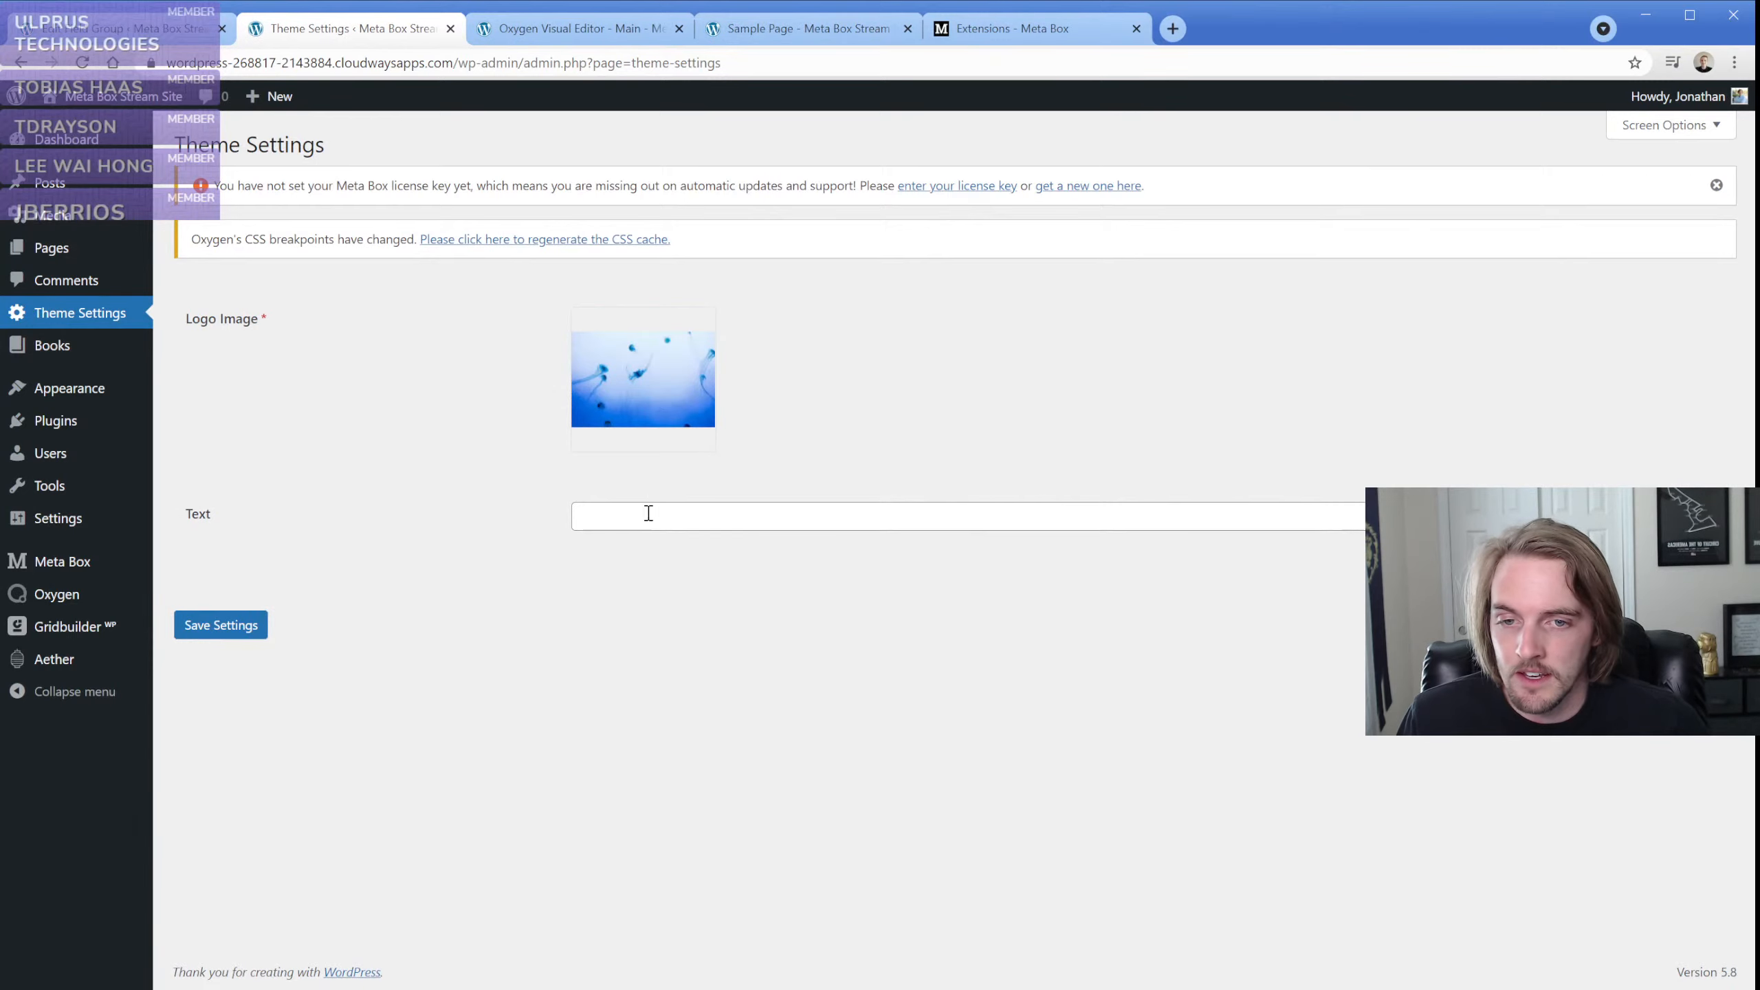
left_click(658, 513)
type("Monday - F")
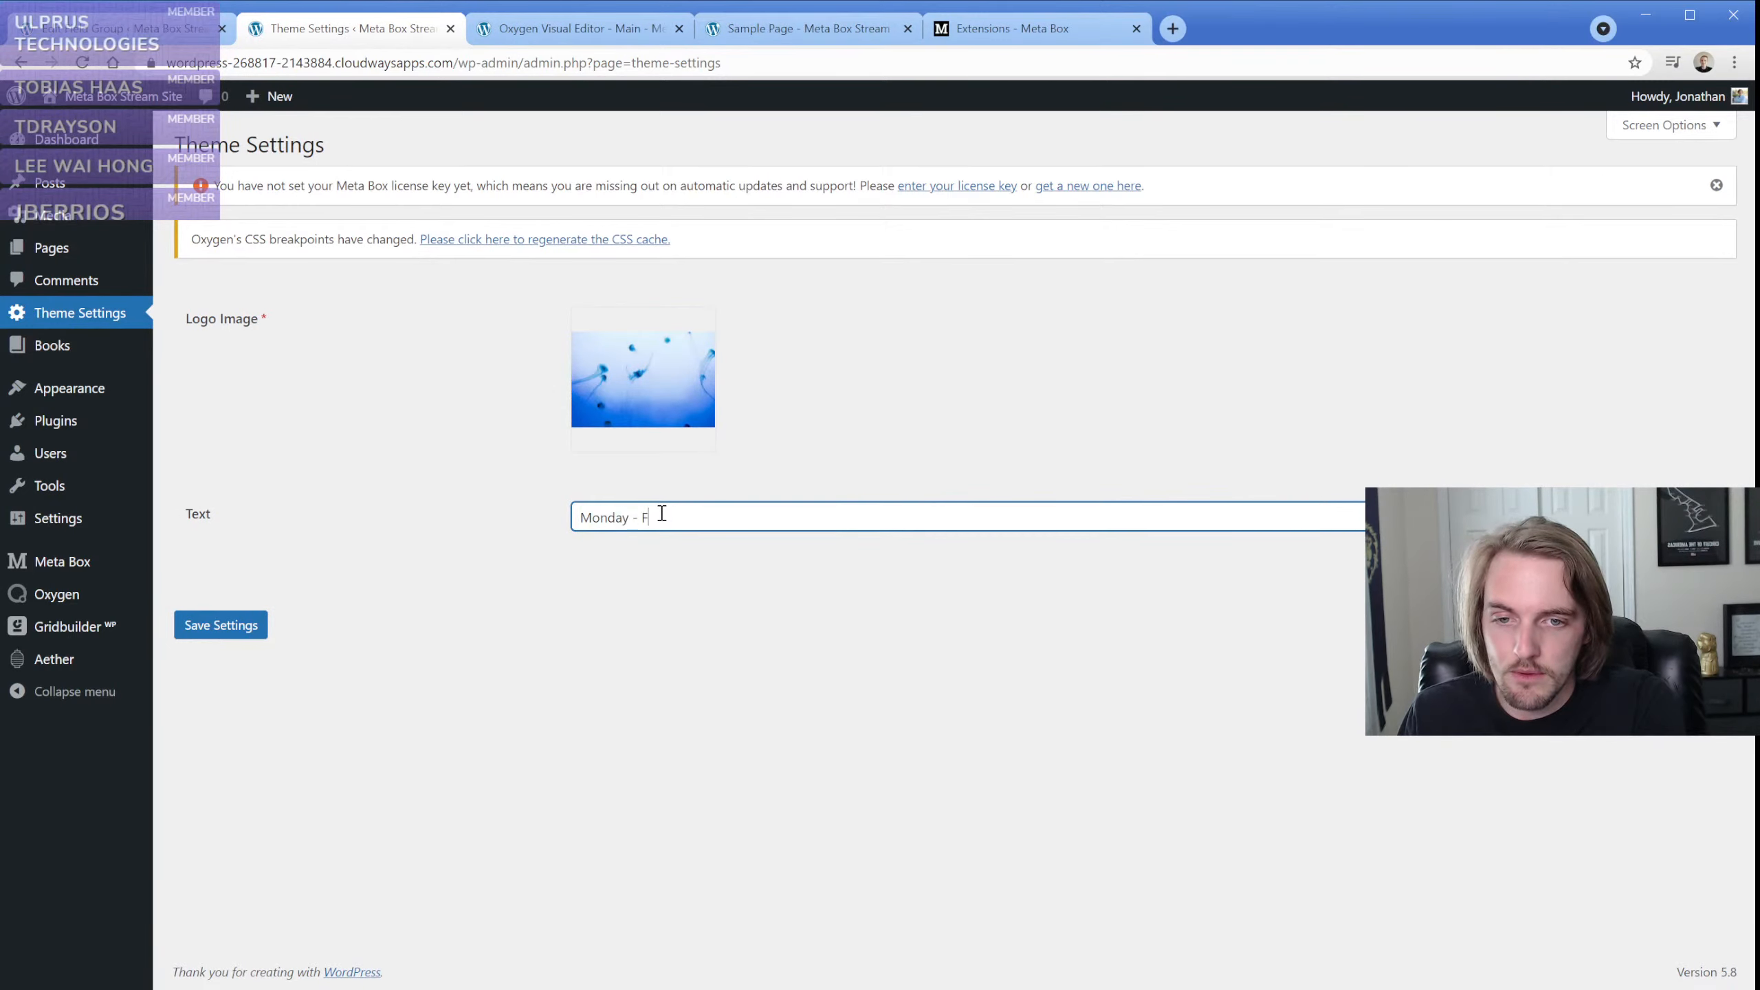
type("riday 8:00am")
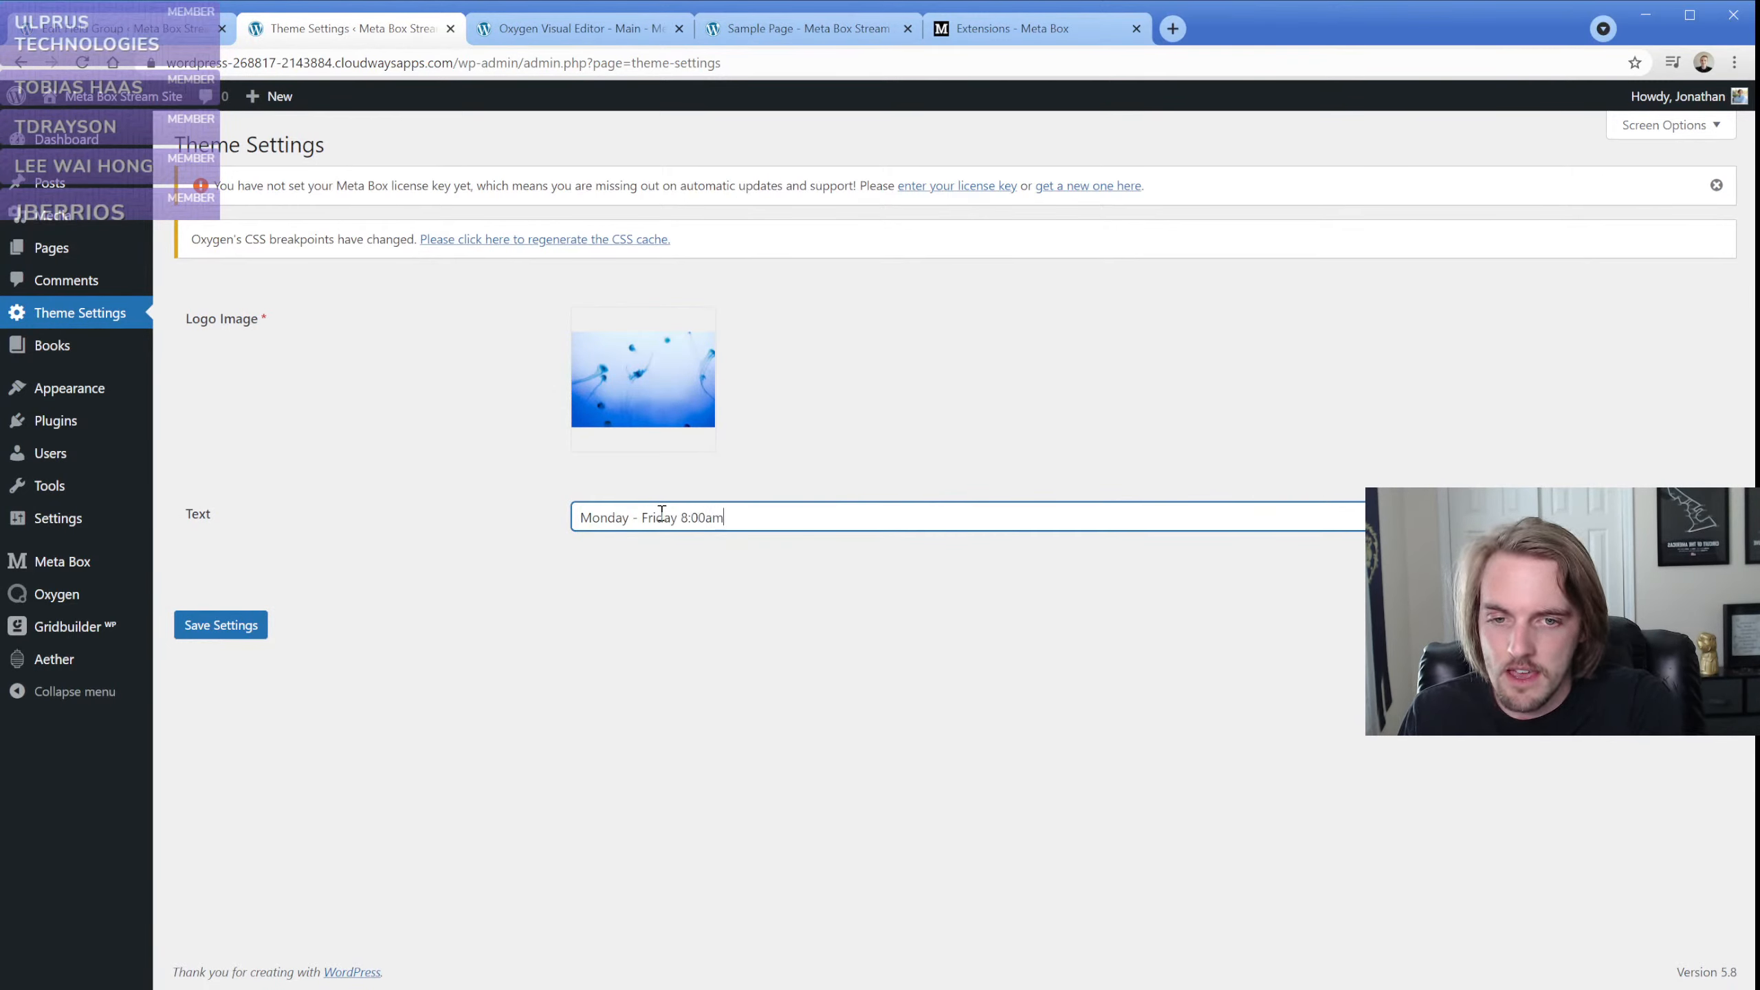
type(" - 5:00pm")
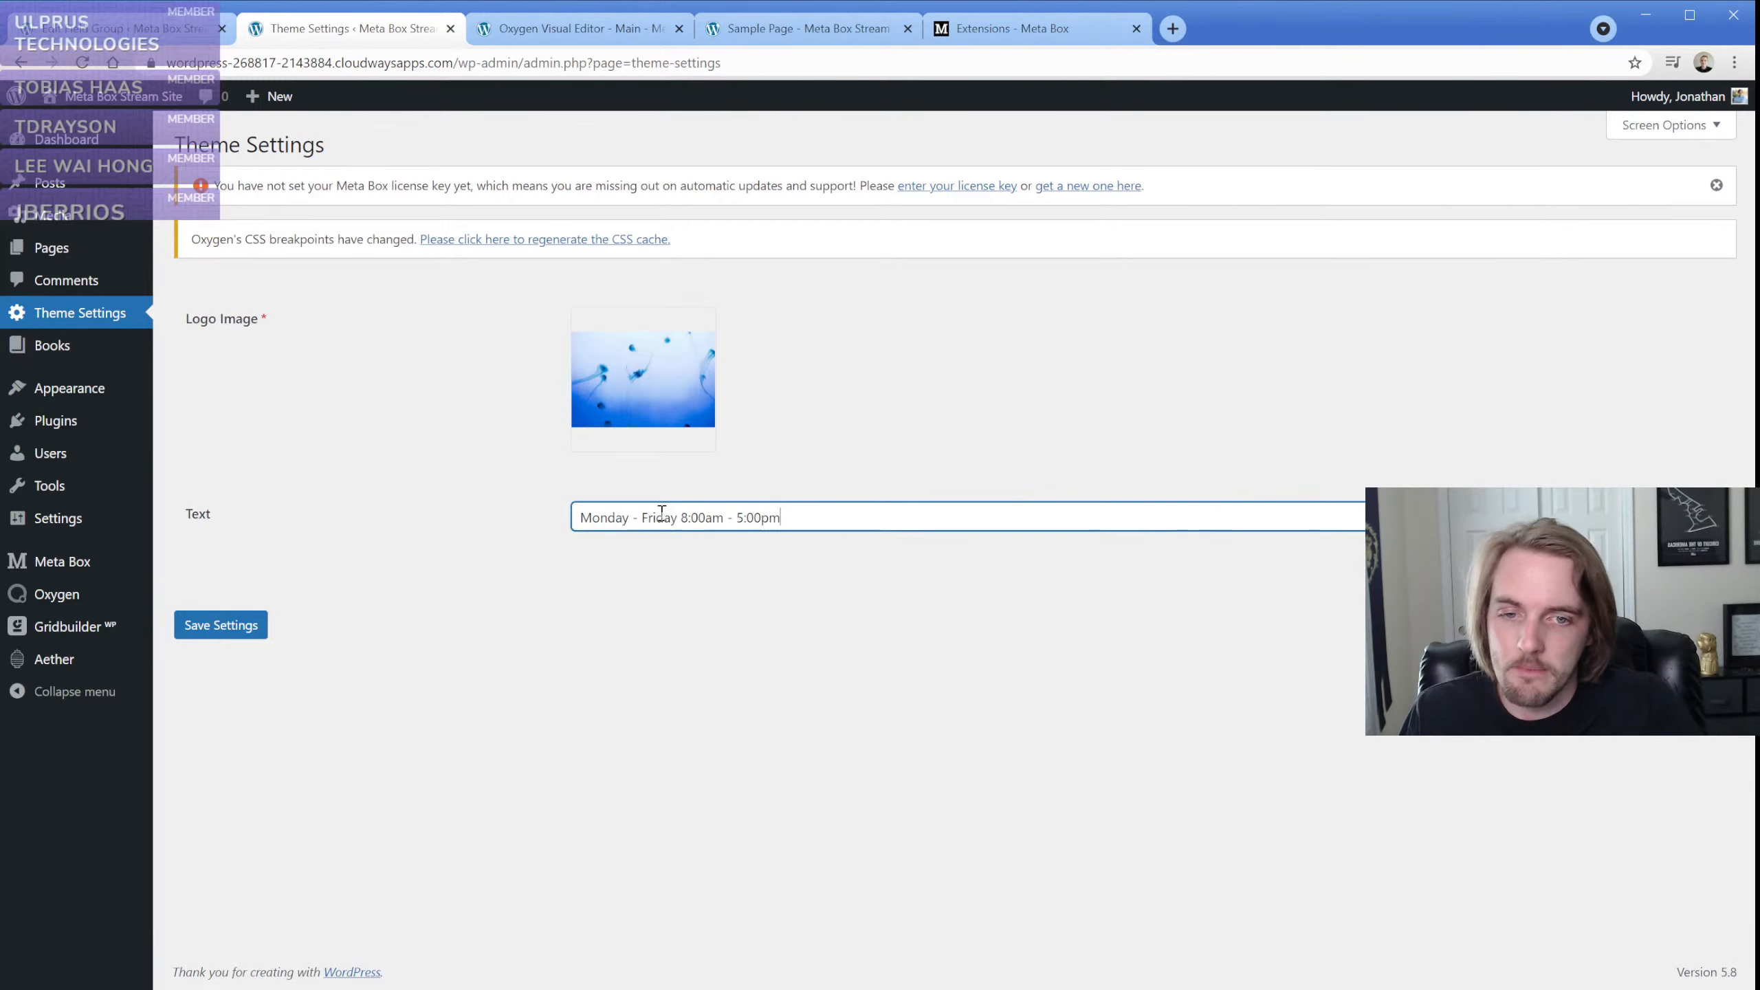
left_click(221, 626)
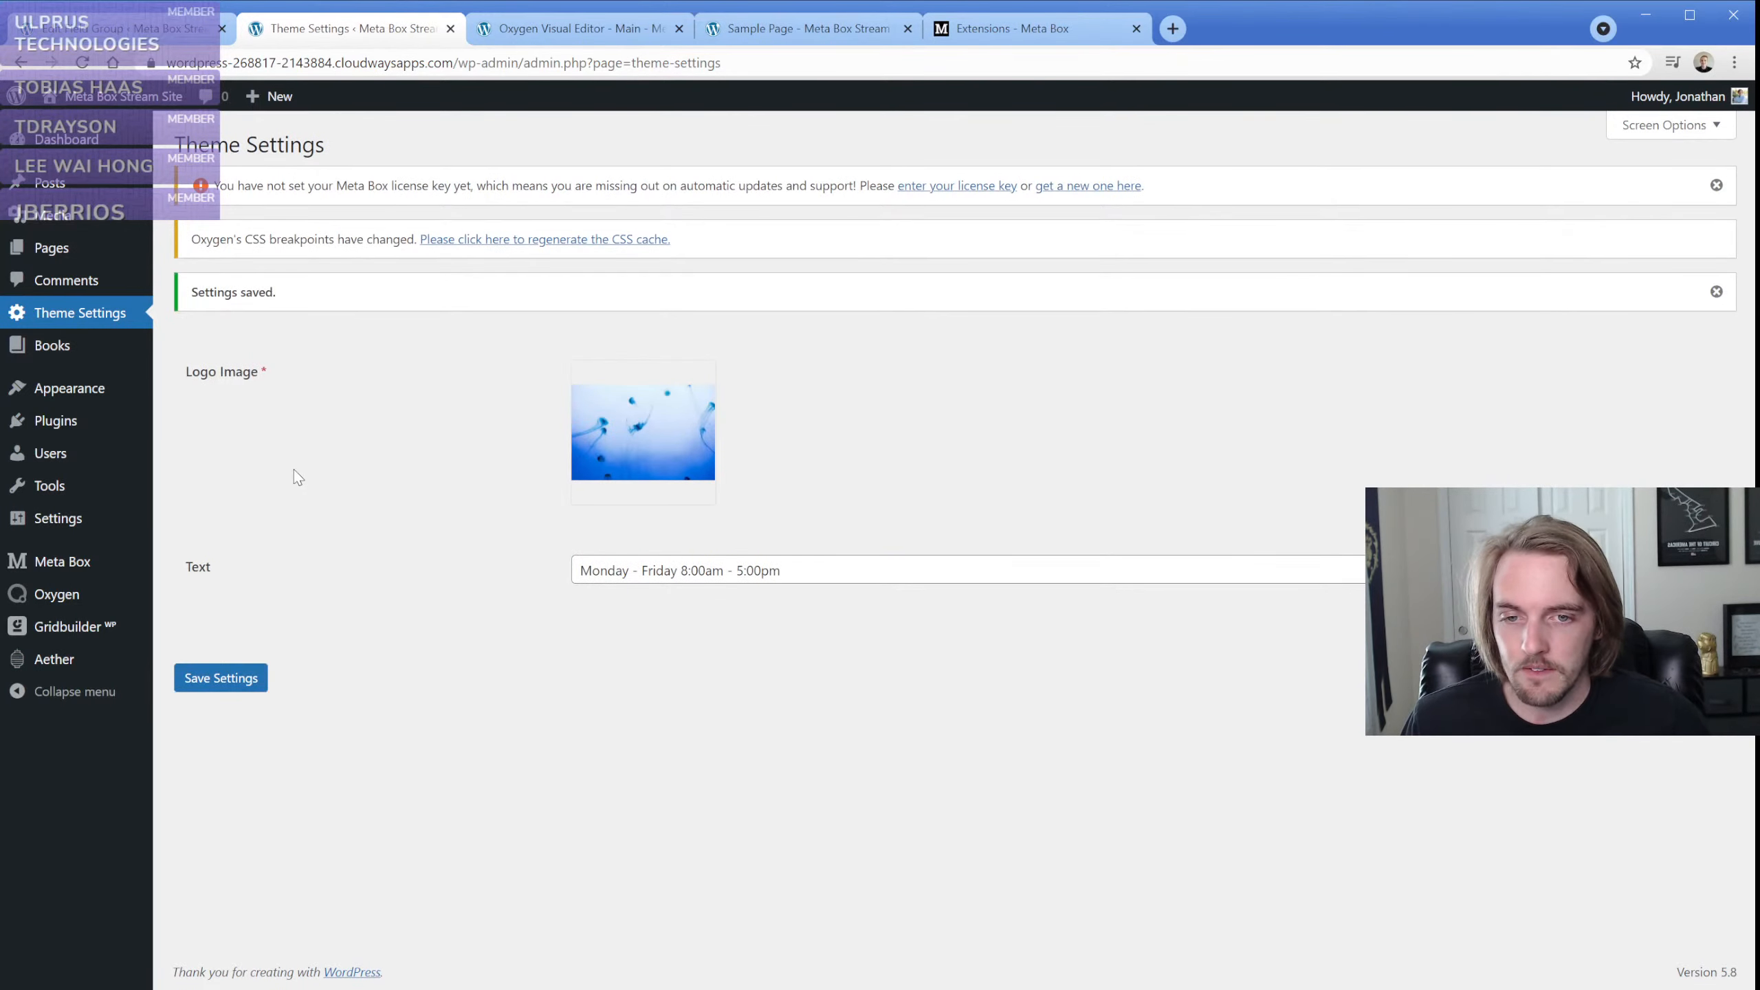
Delete the lower logo shortcode and the empty image element from the Main template in Oxygen and save it
left_click(545, 35)
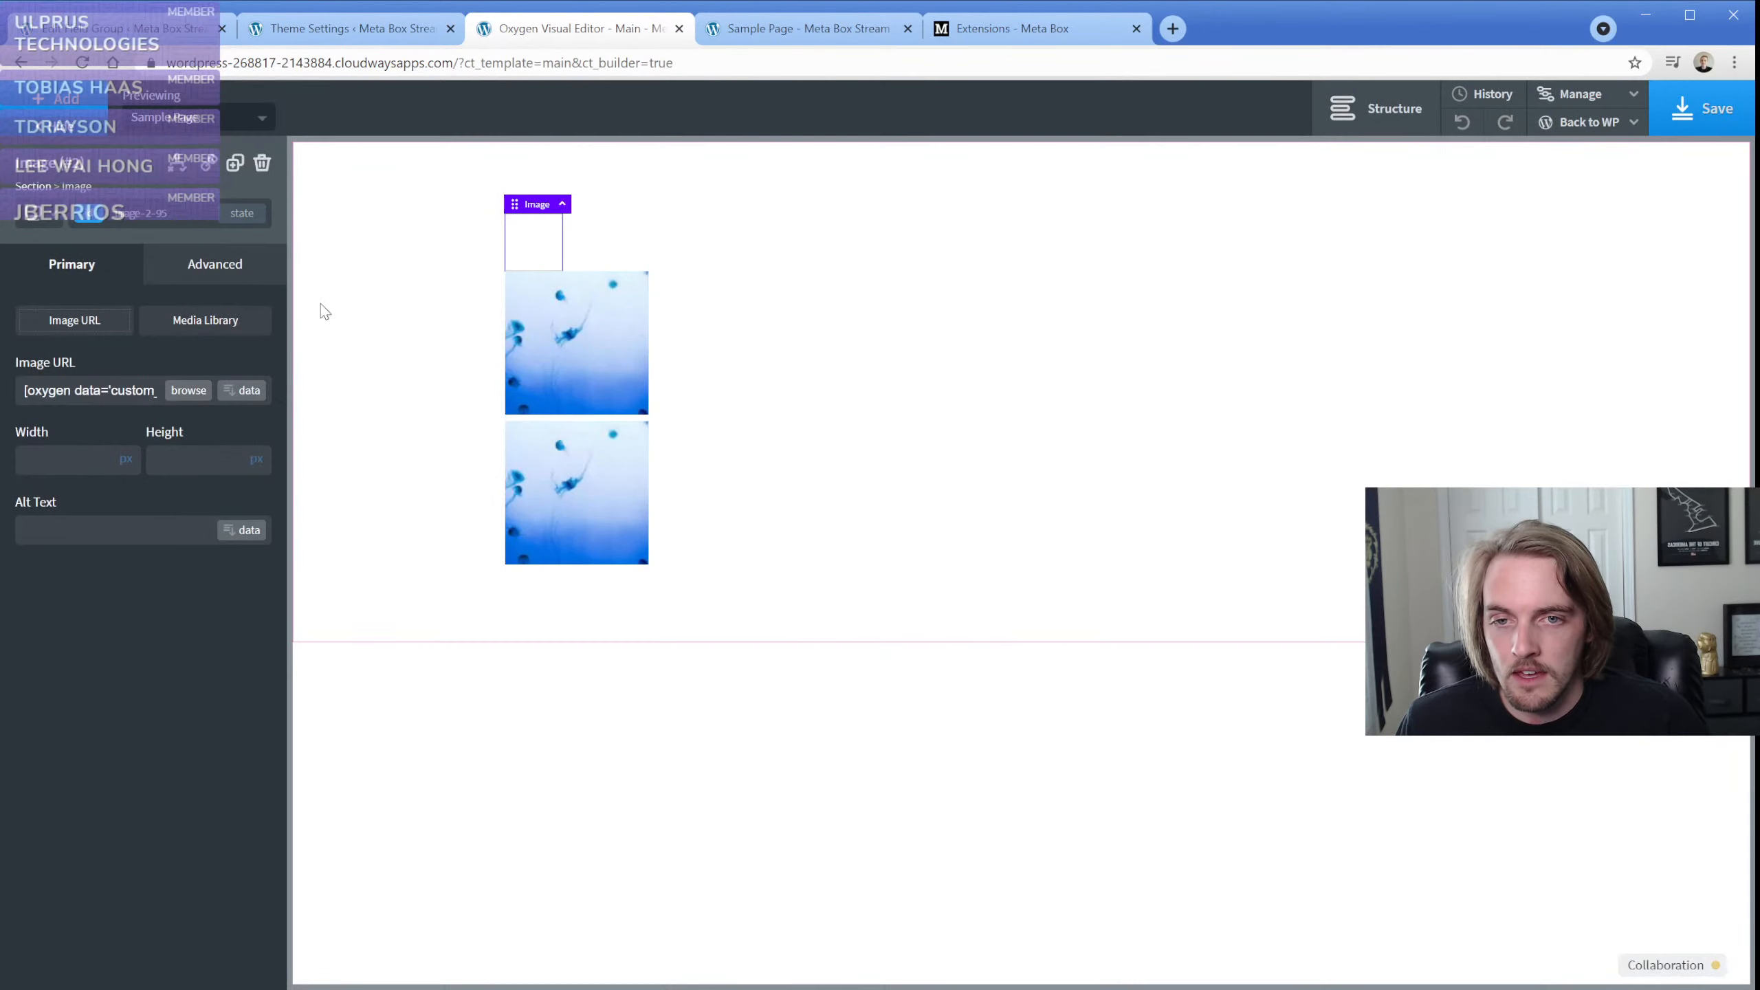
left_click(529, 447)
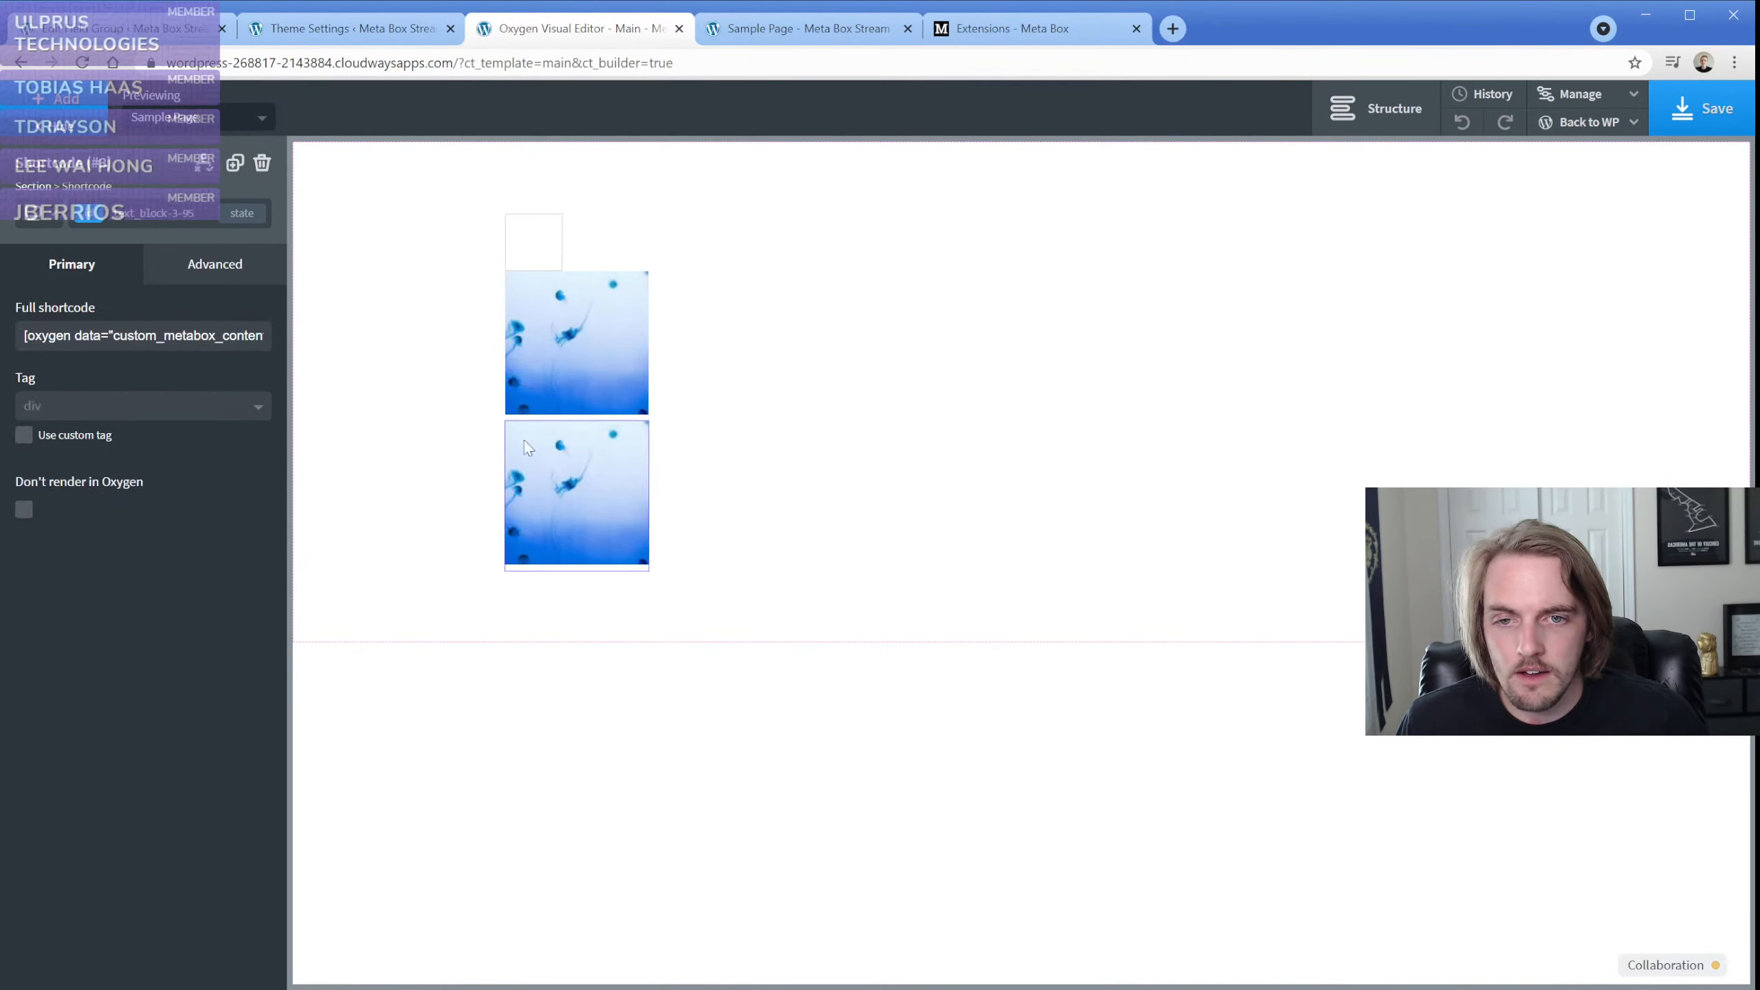
left_click(262, 164)
left_click(530, 243)
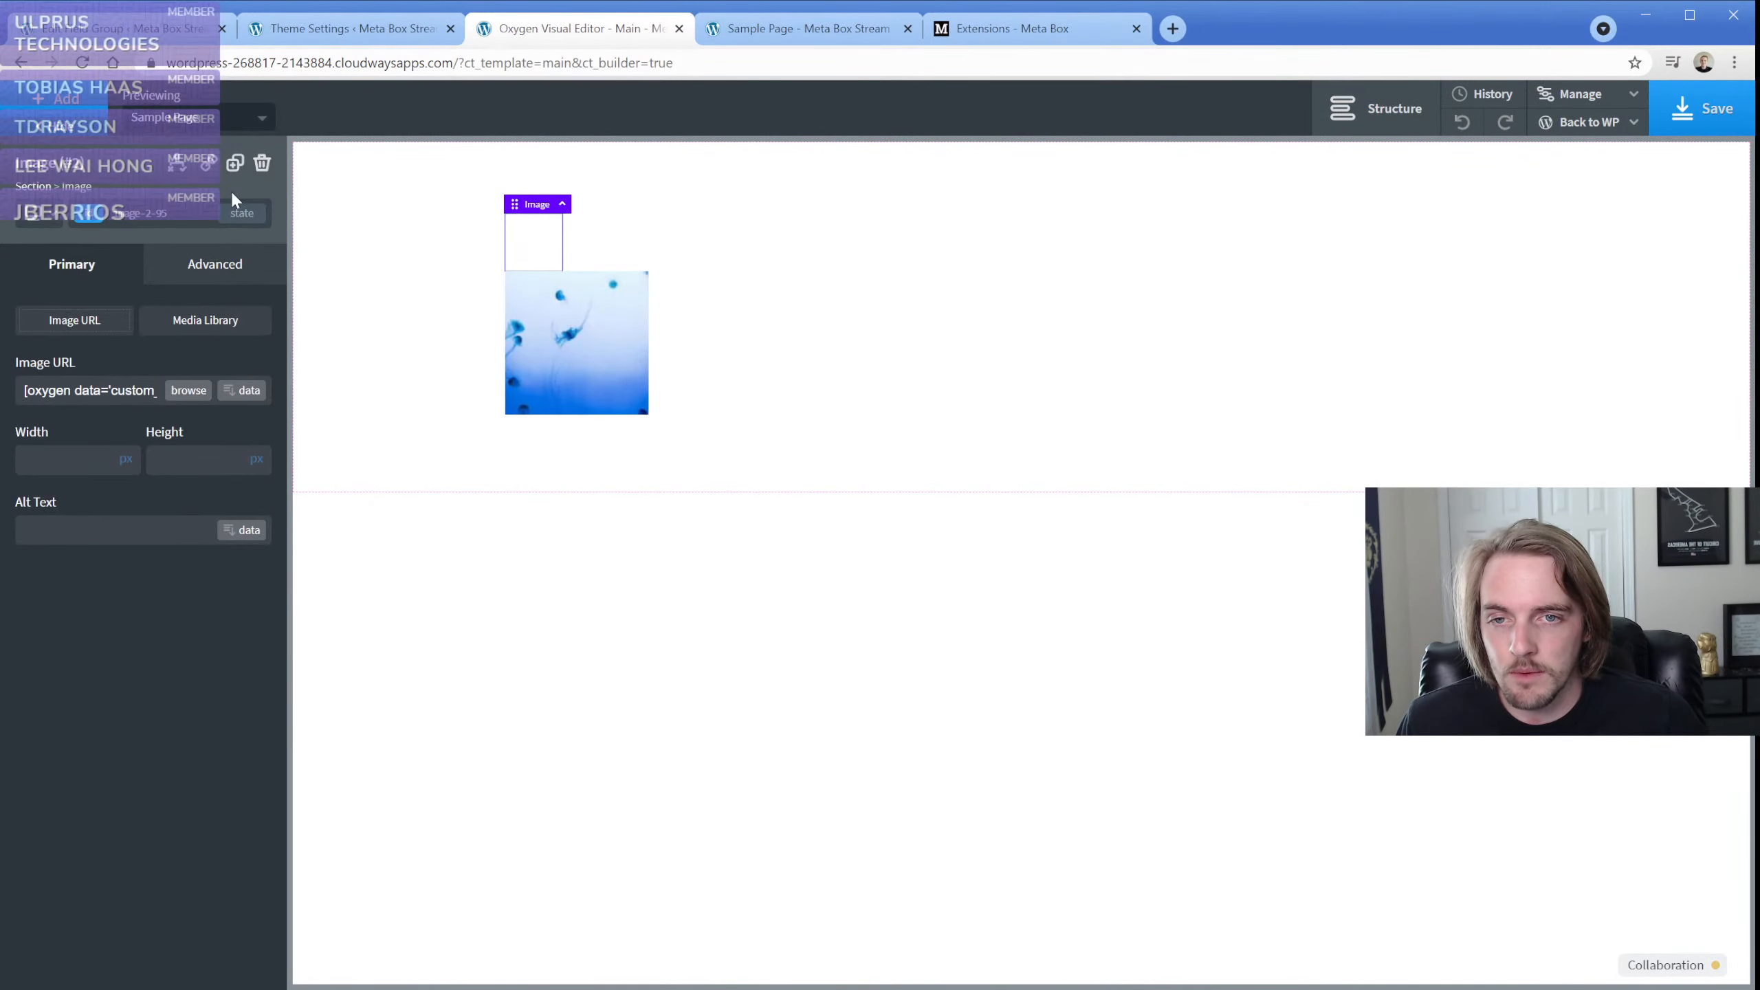
left_click(261, 166)
left_click(1691, 108)
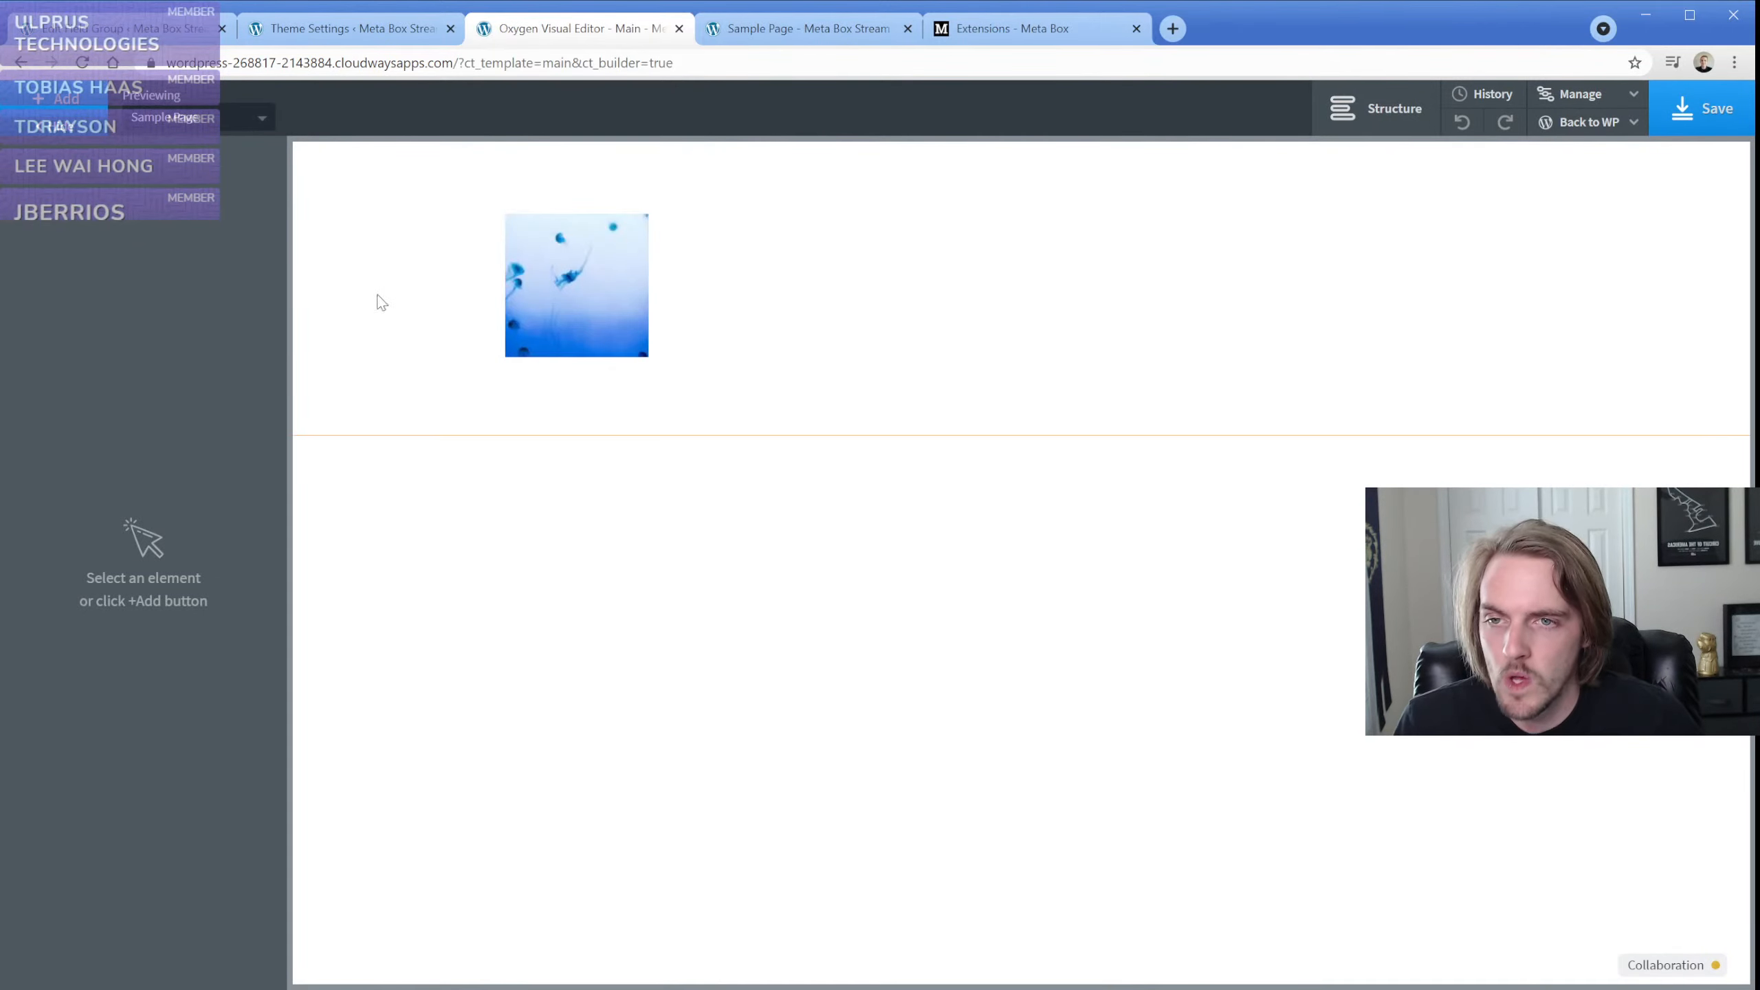
Add a text element and place it inside the section above the existing logo element
left_click(49, 106)
type("text")
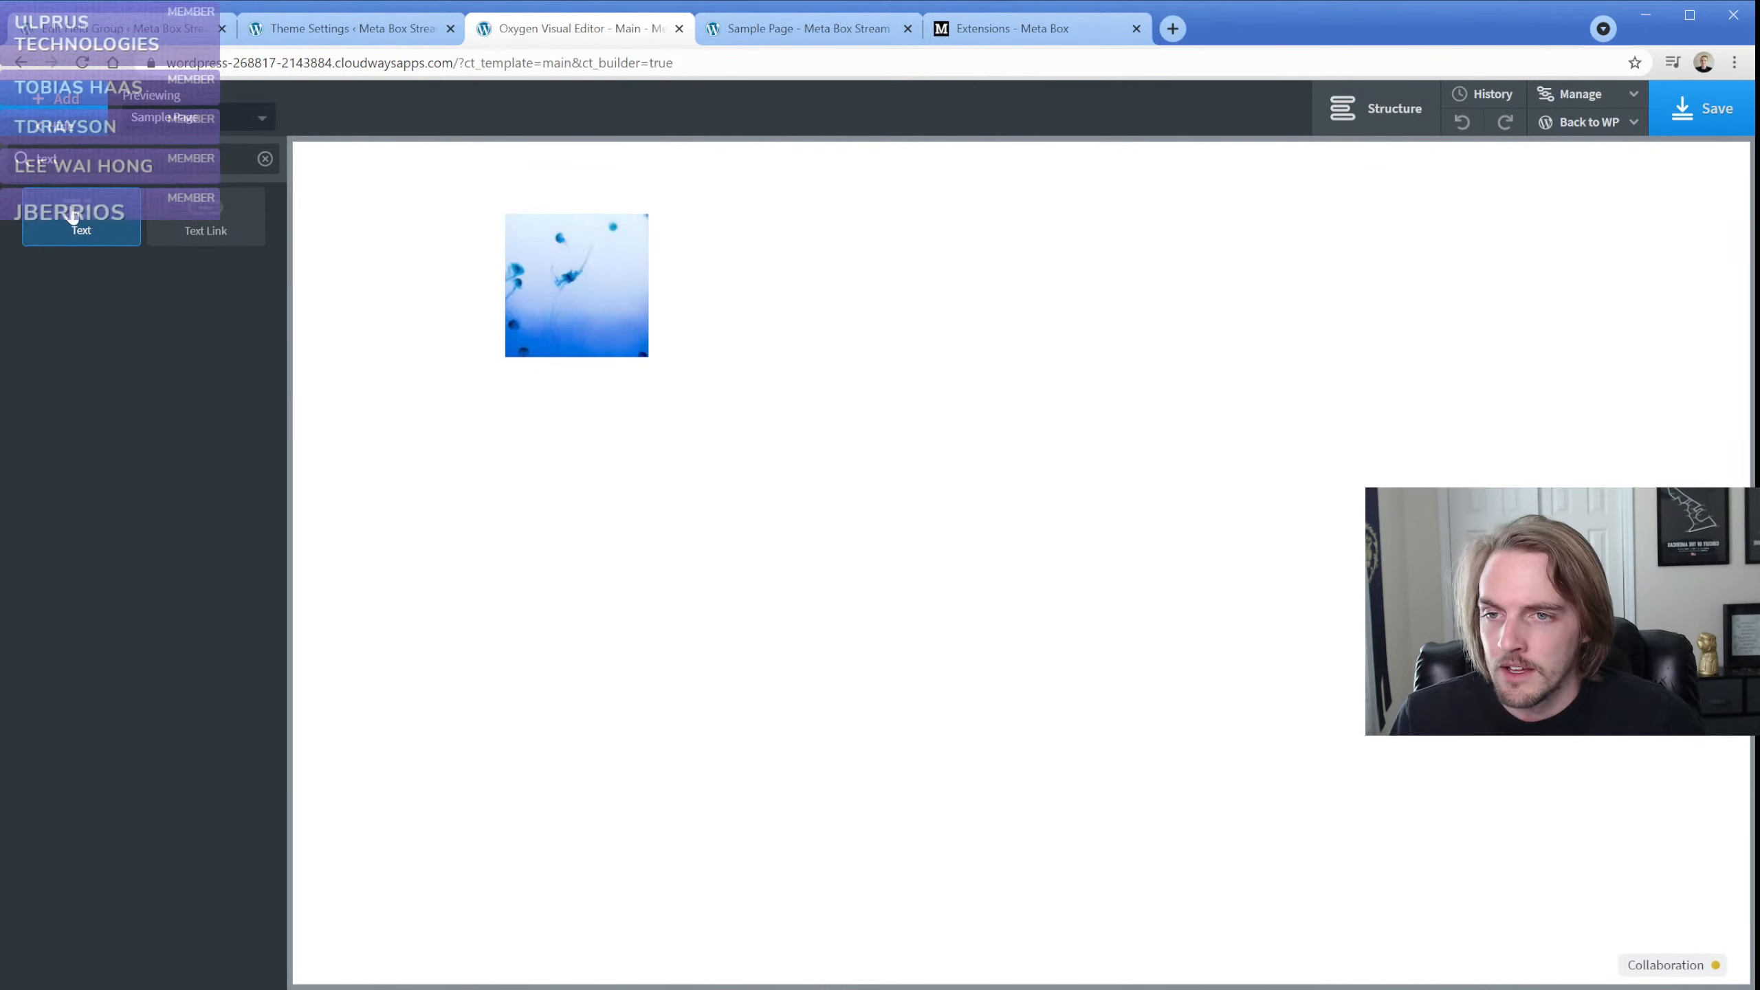
left_click(69, 214)
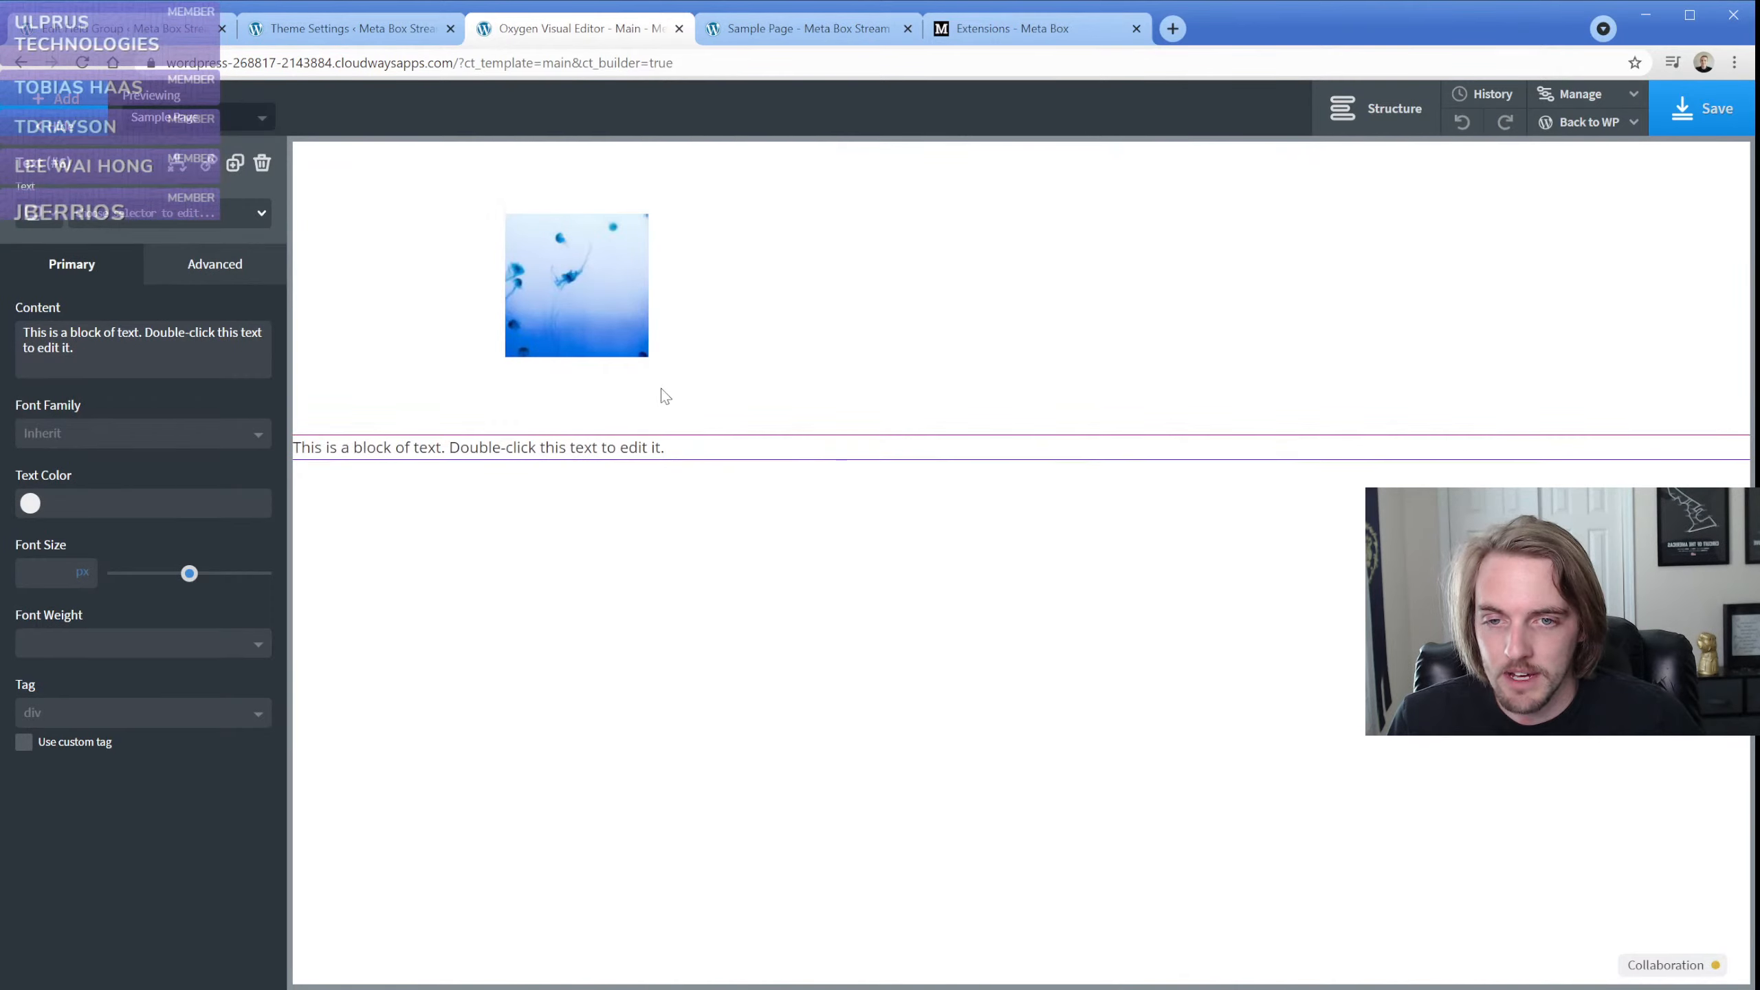
left_click(1376, 108)
left_click(1485, 251)
left_click_drag(1510, 305, 1556, 280)
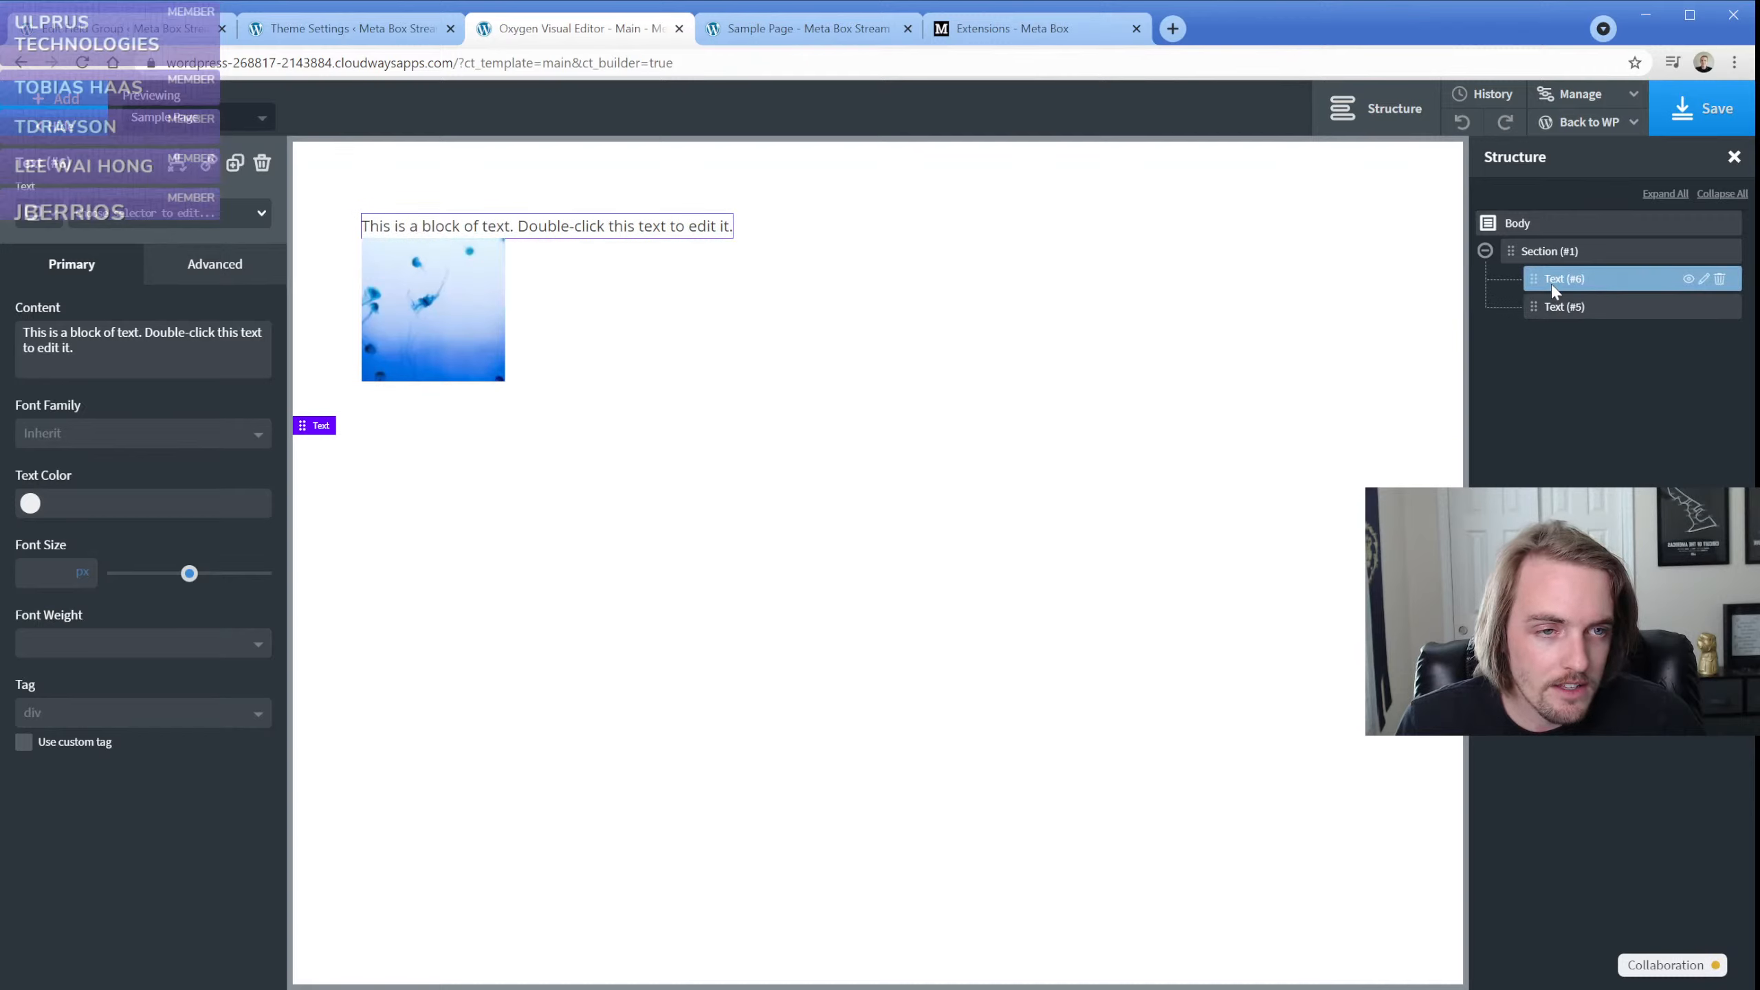
Replace the new text element's content with the Meta Box field Text from the theme-settings page
double_click(598, 234)
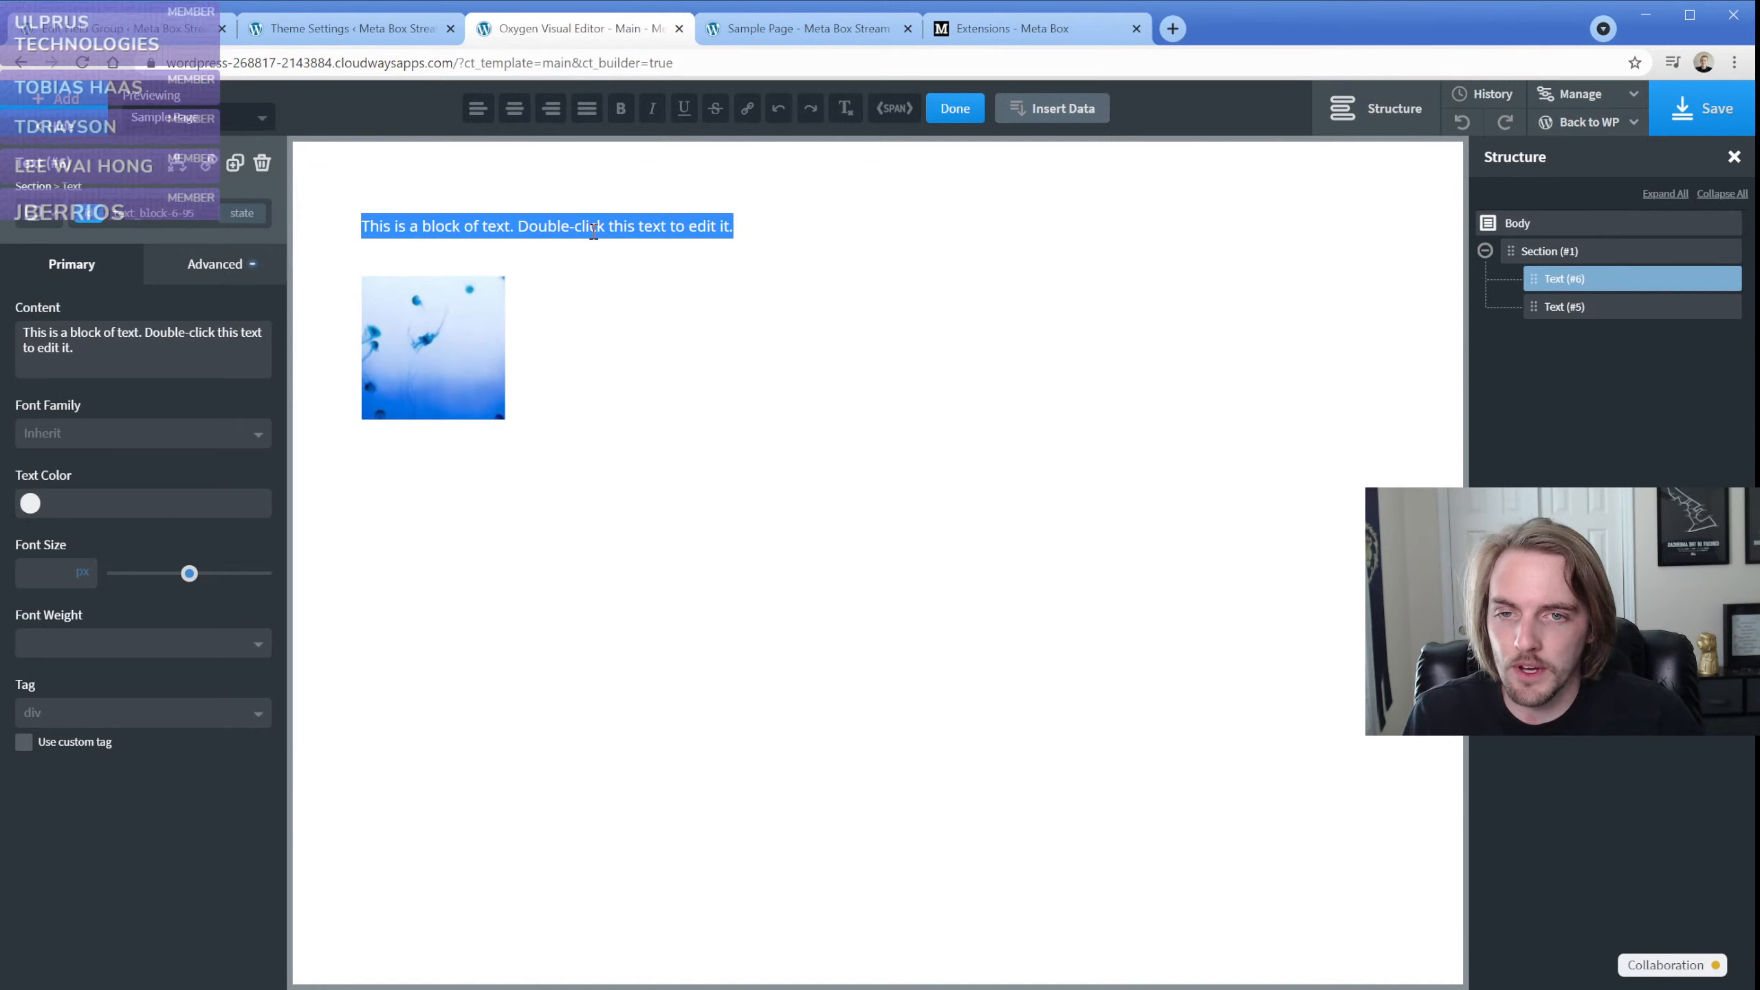
left_click(1050, 118)
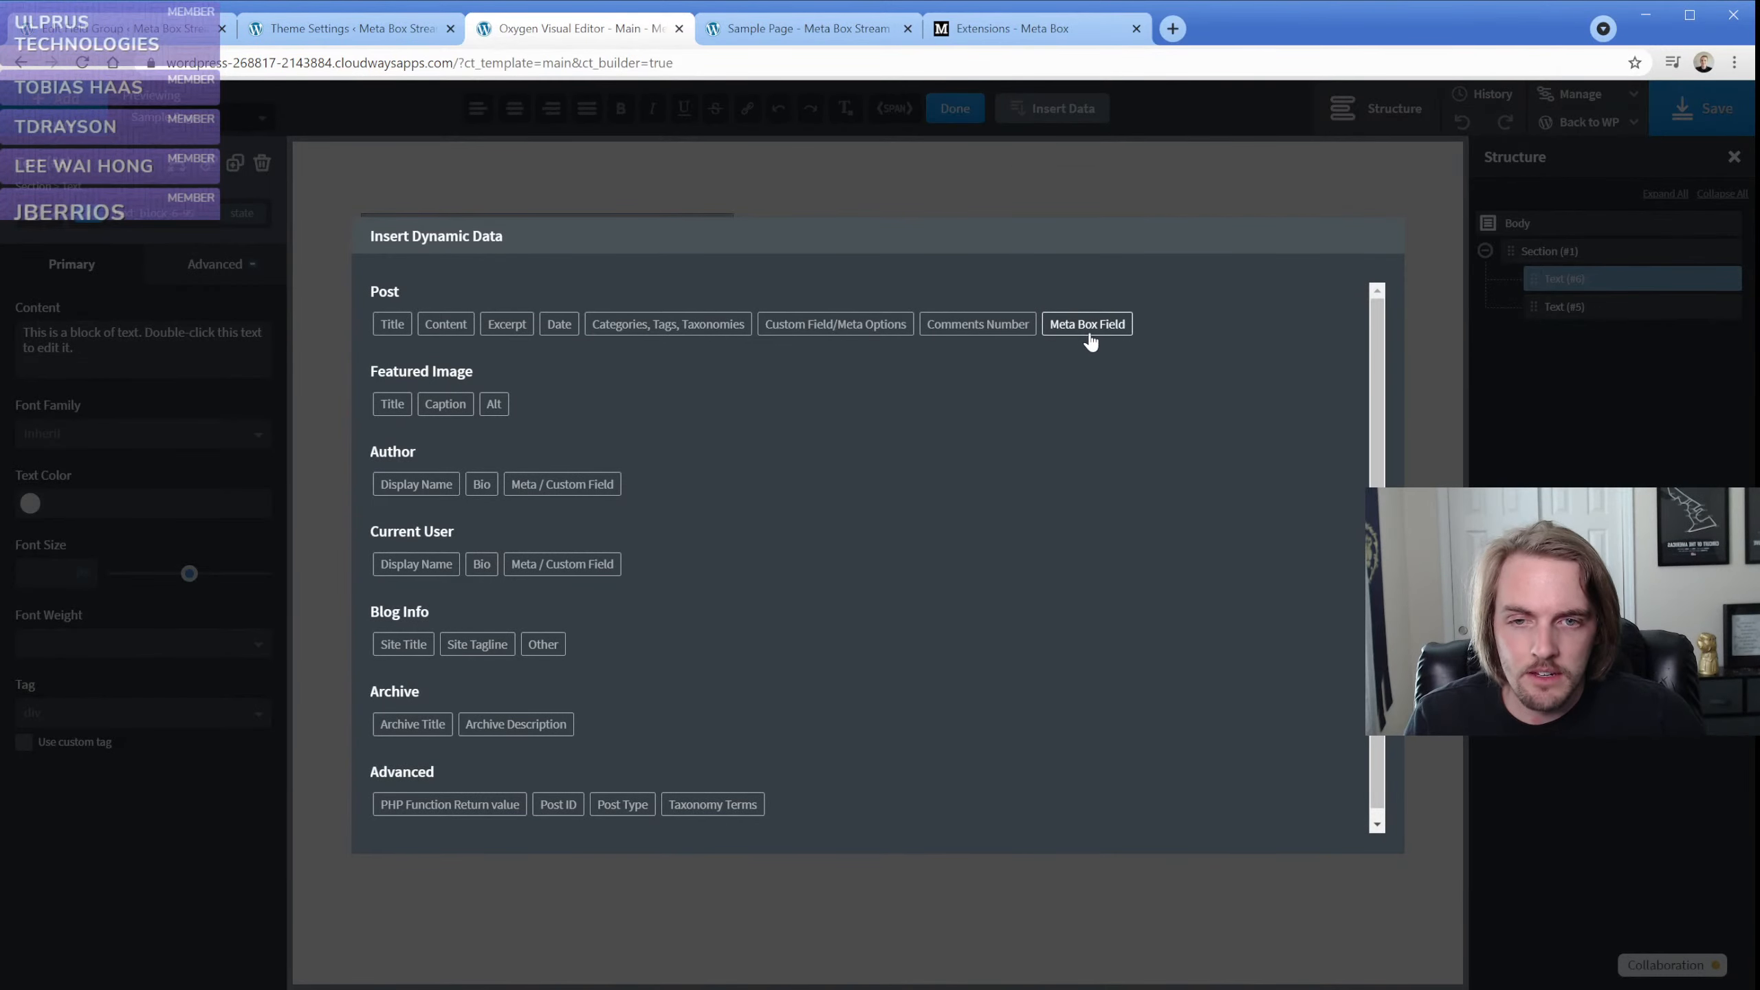
left_click(1086, 334)
left_click(1028, 339)
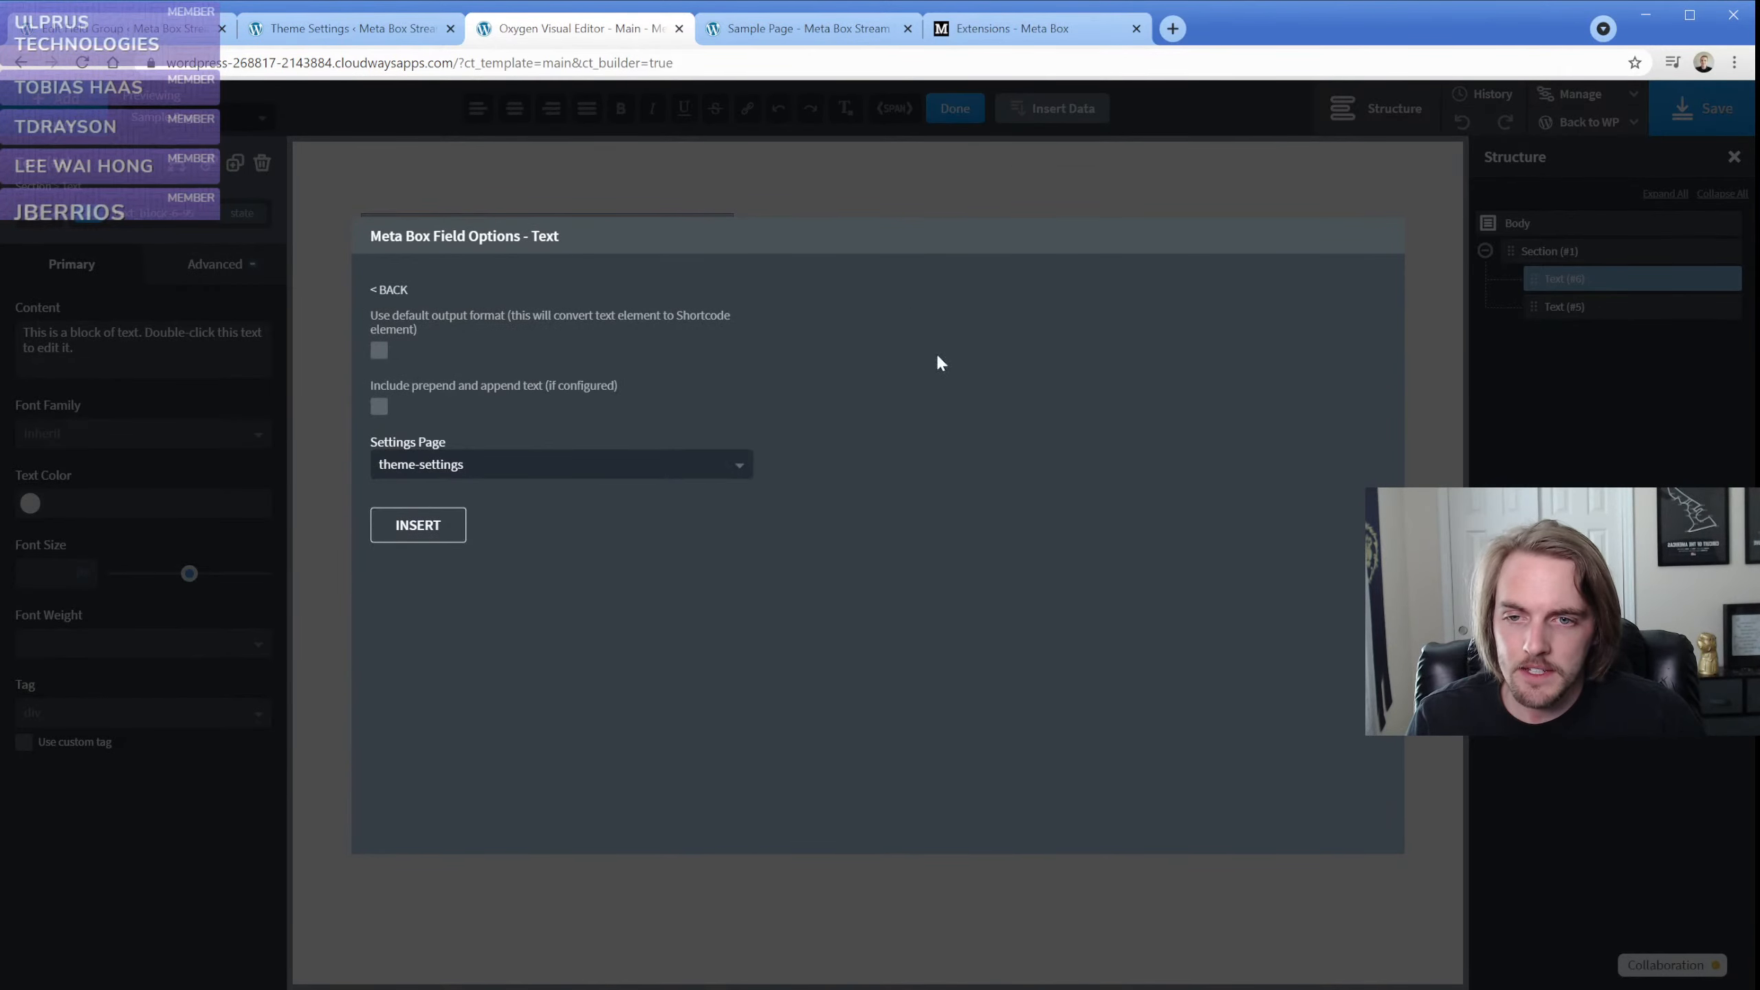
left_click(422, 528)
left_click(328, 282)
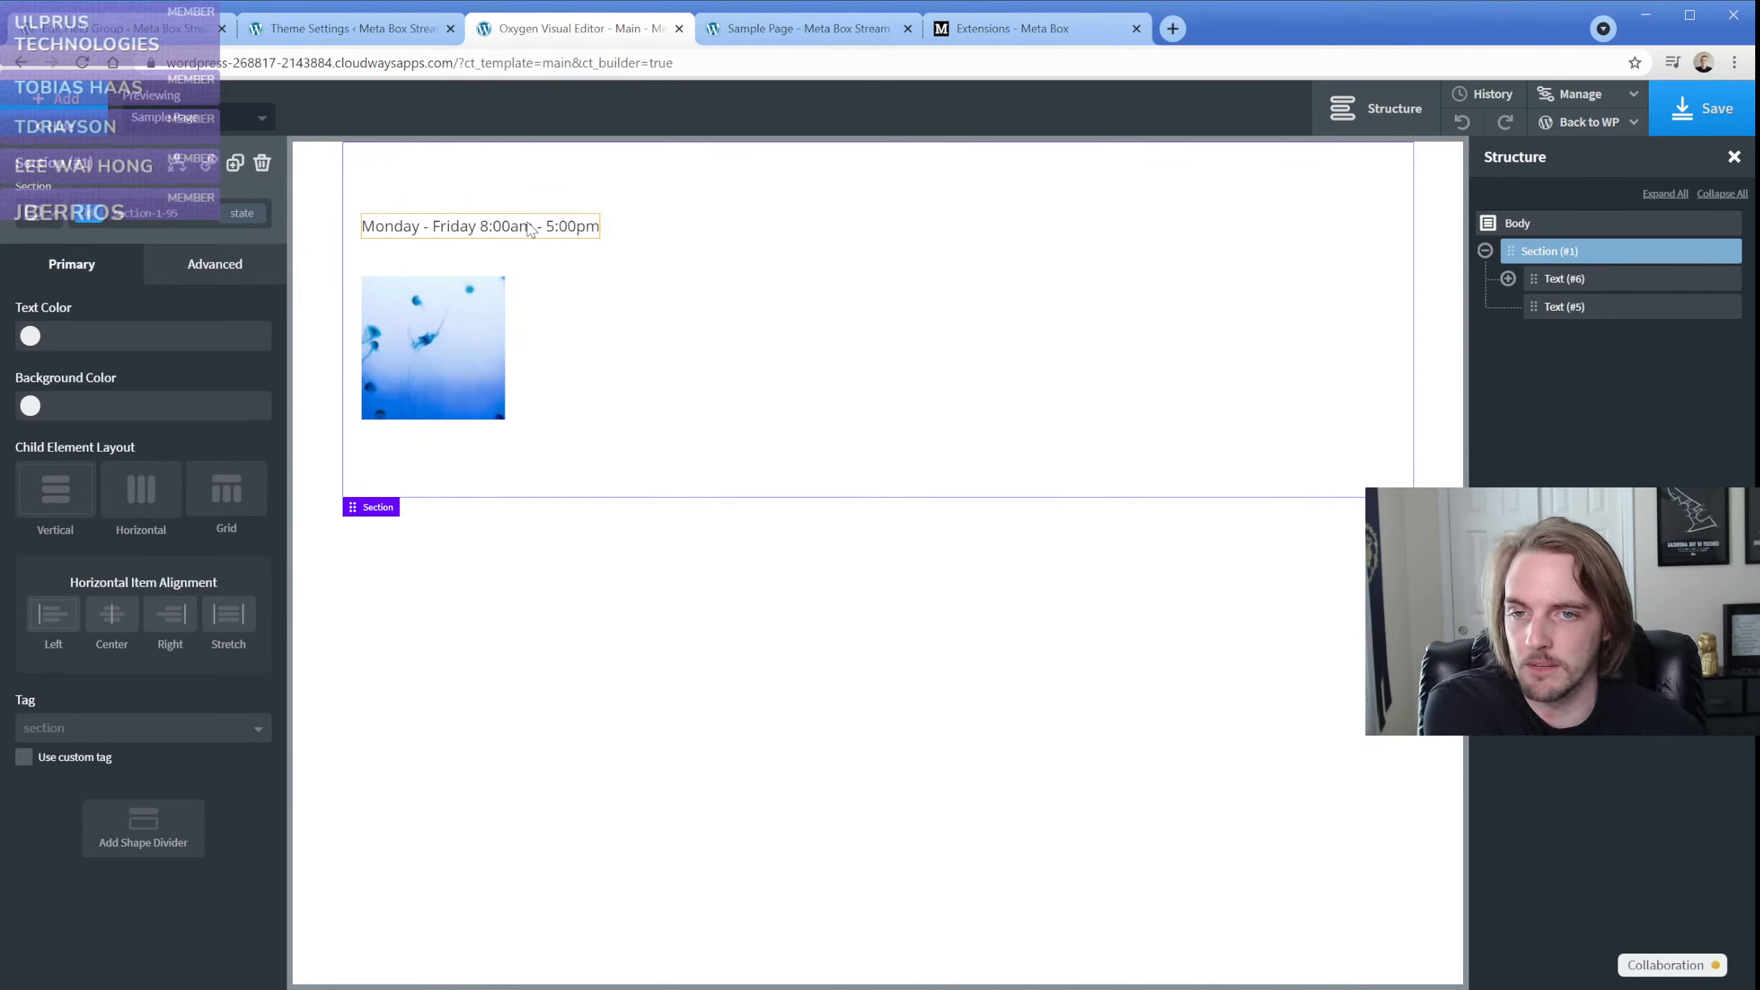
left_click(529, 229)
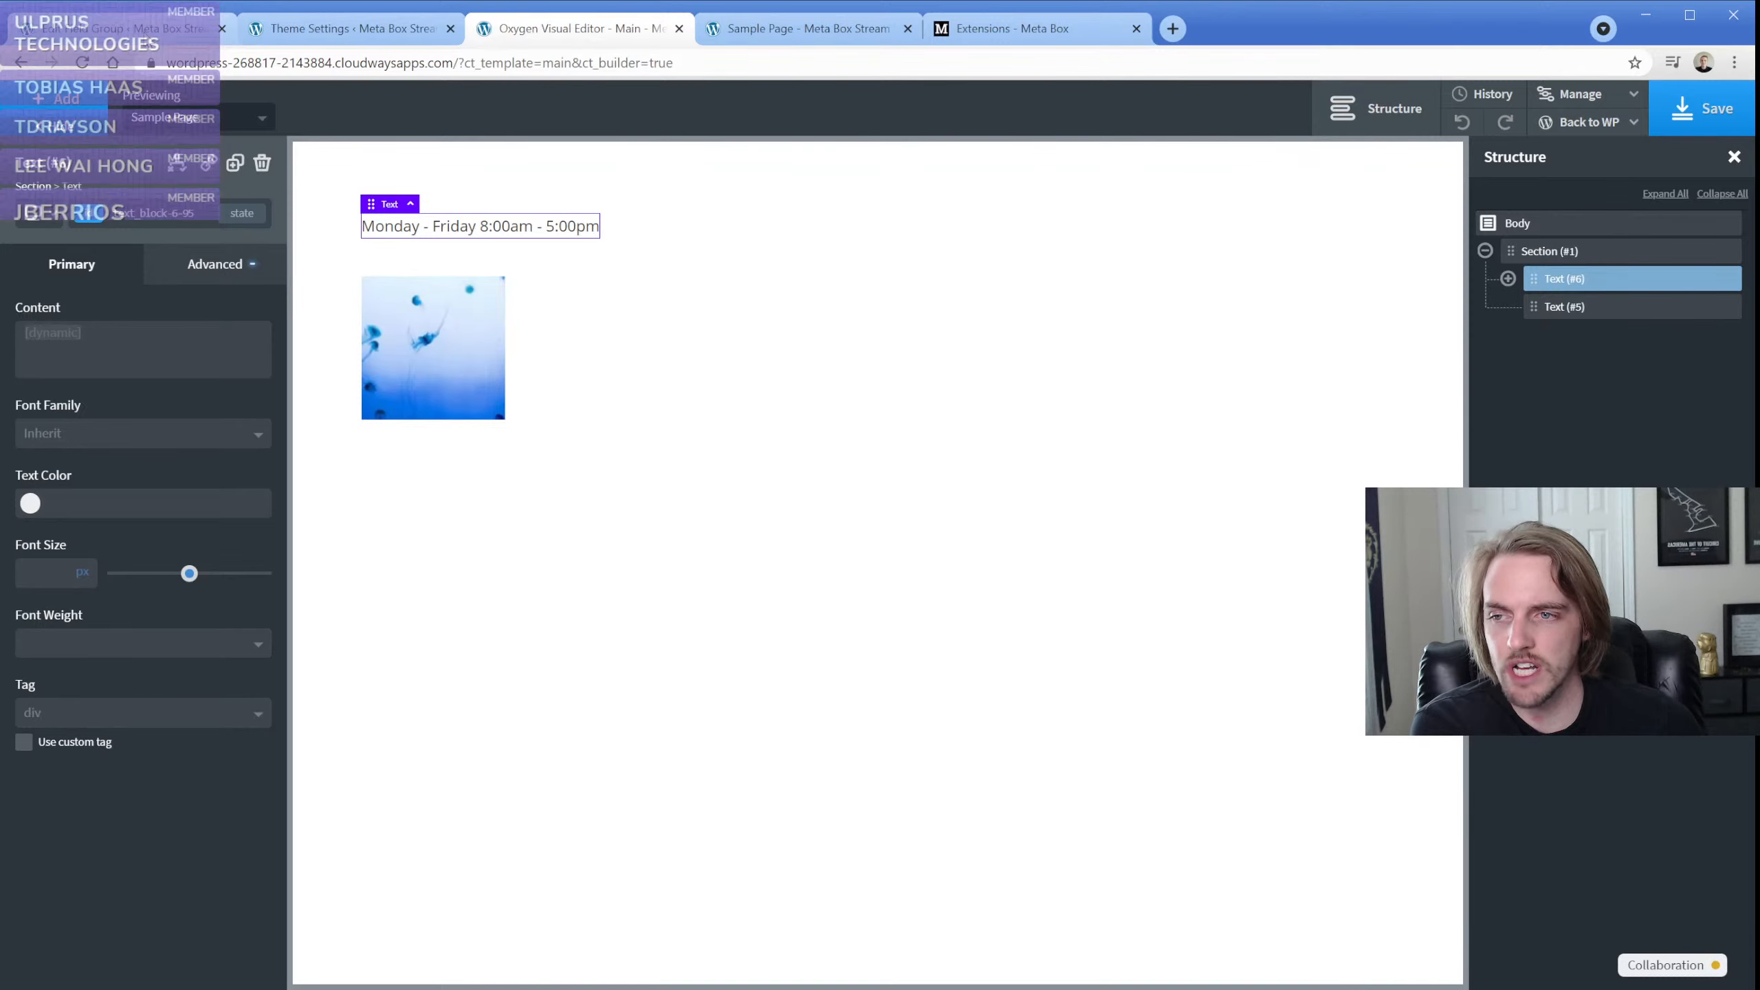
Return to the Theme Settings Fields group and collapse the settings of the Text and Logo Image fields
left_click(147, 38)
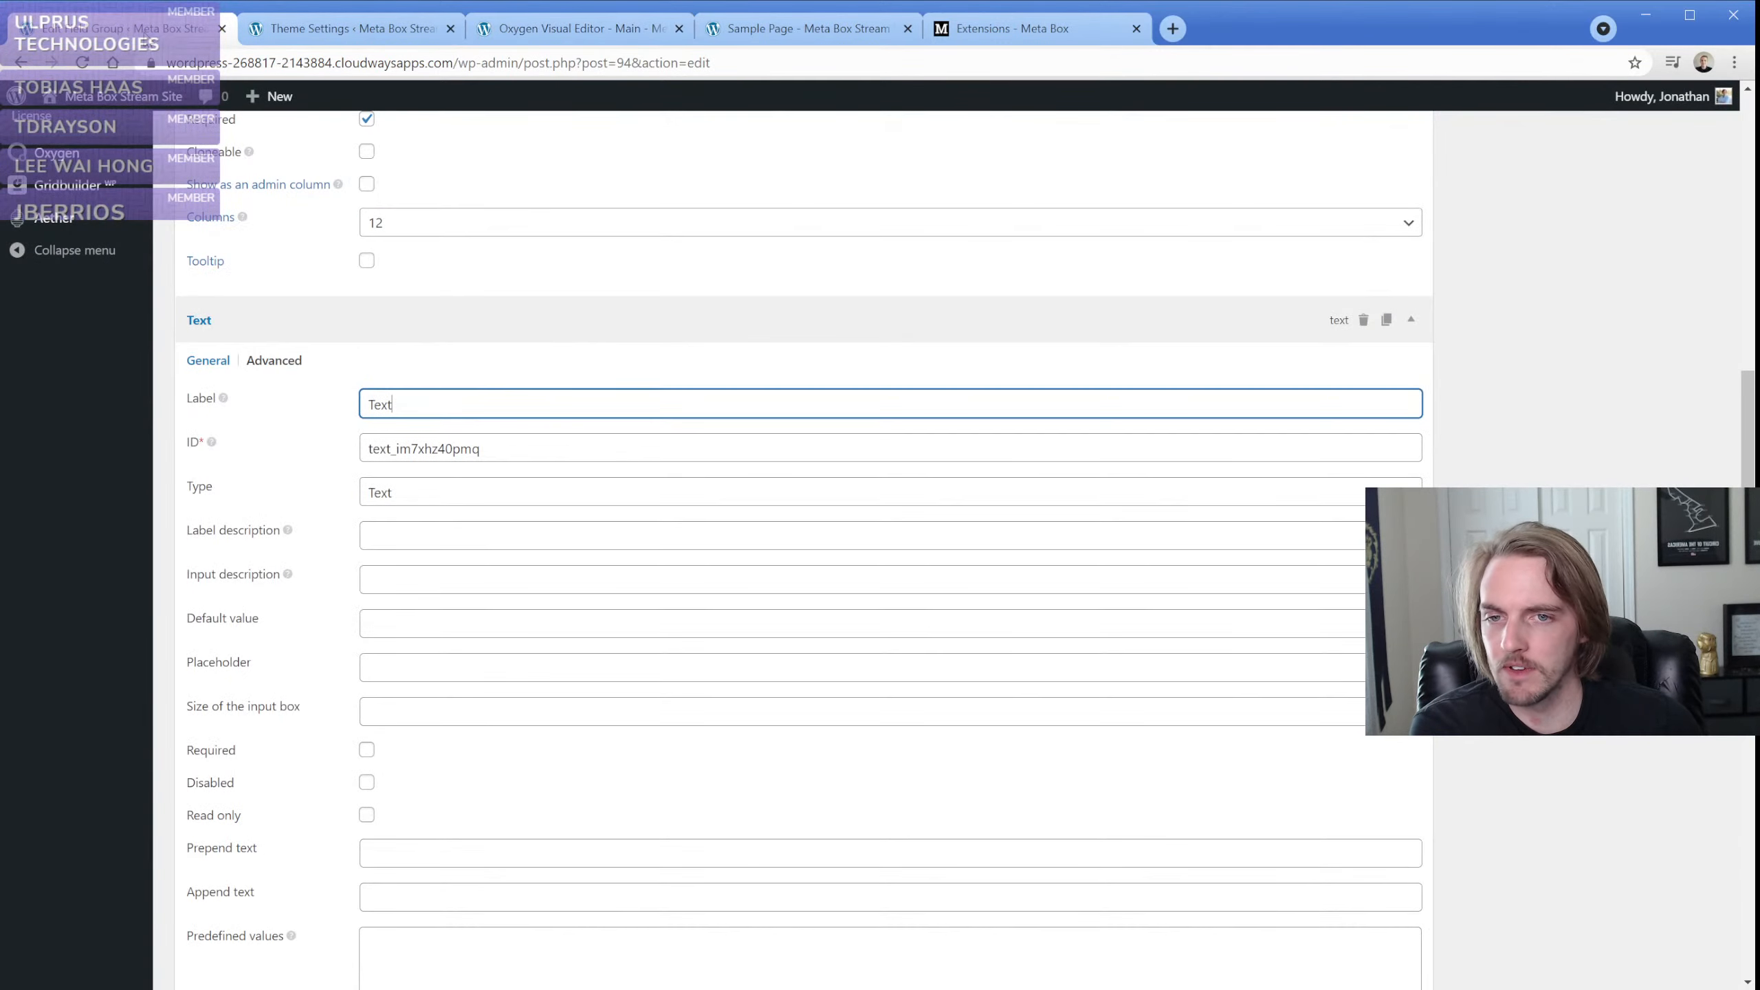
left_click(283, 325)
left_click(201, 534)
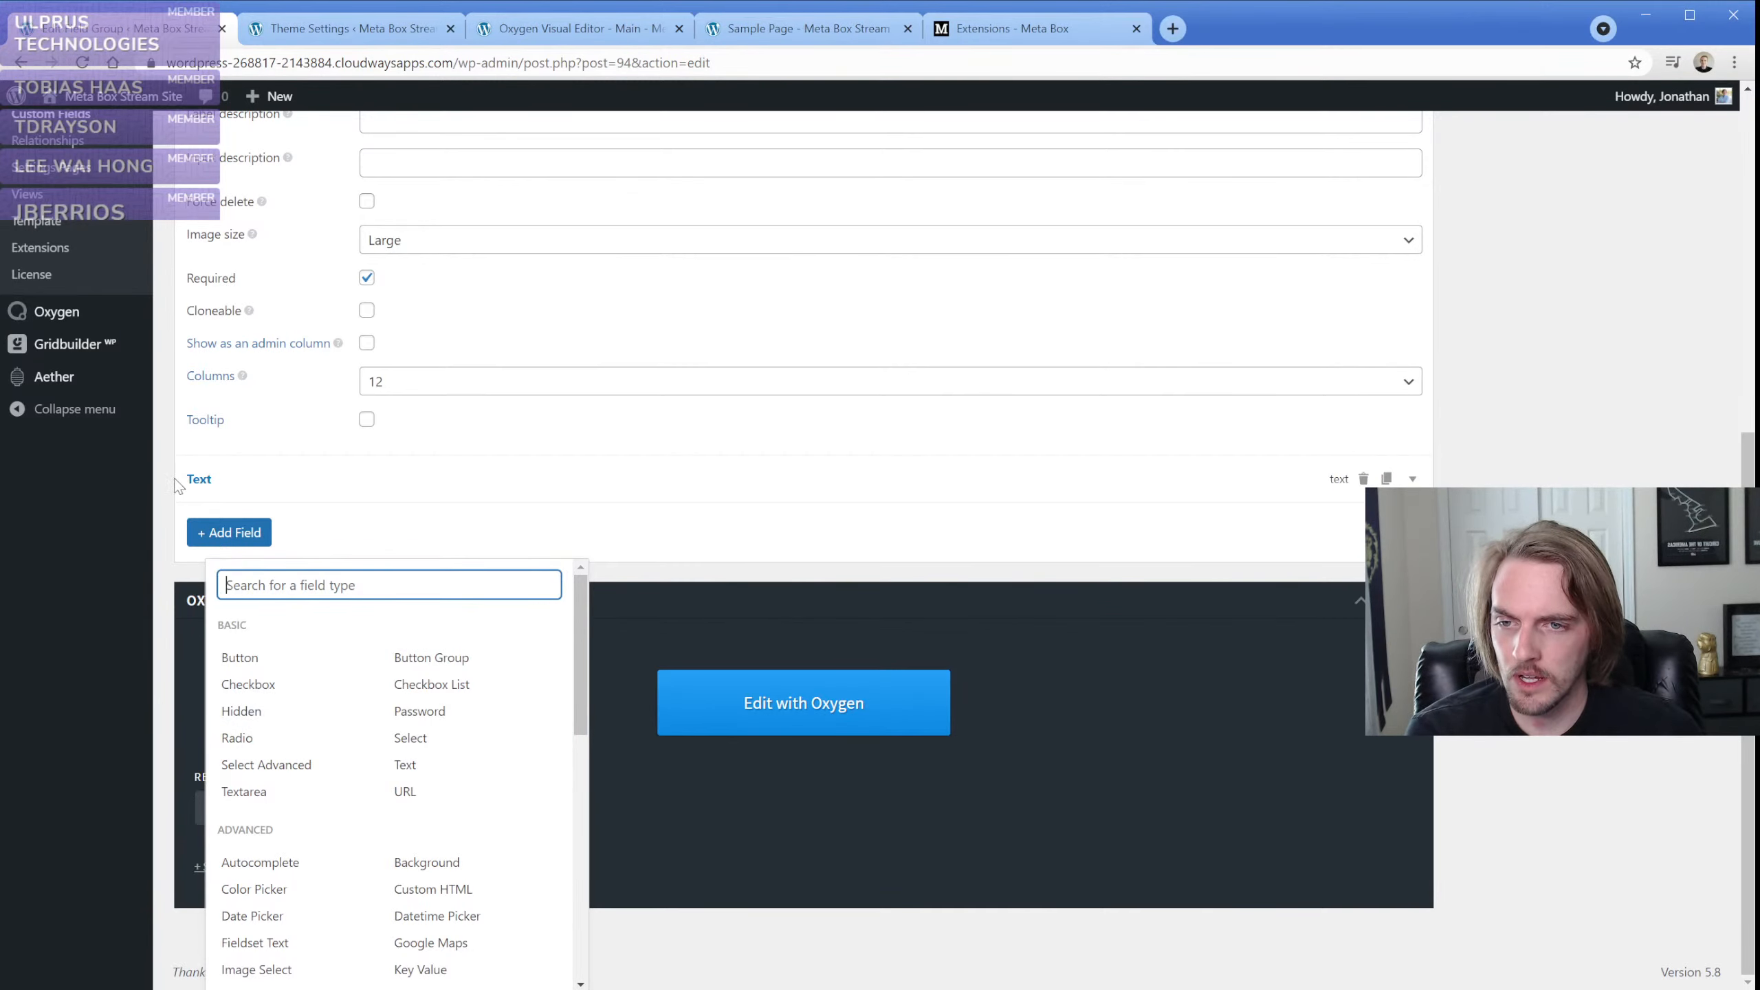
left_click(173, 476)
scroll(173, 476, "up", 6)
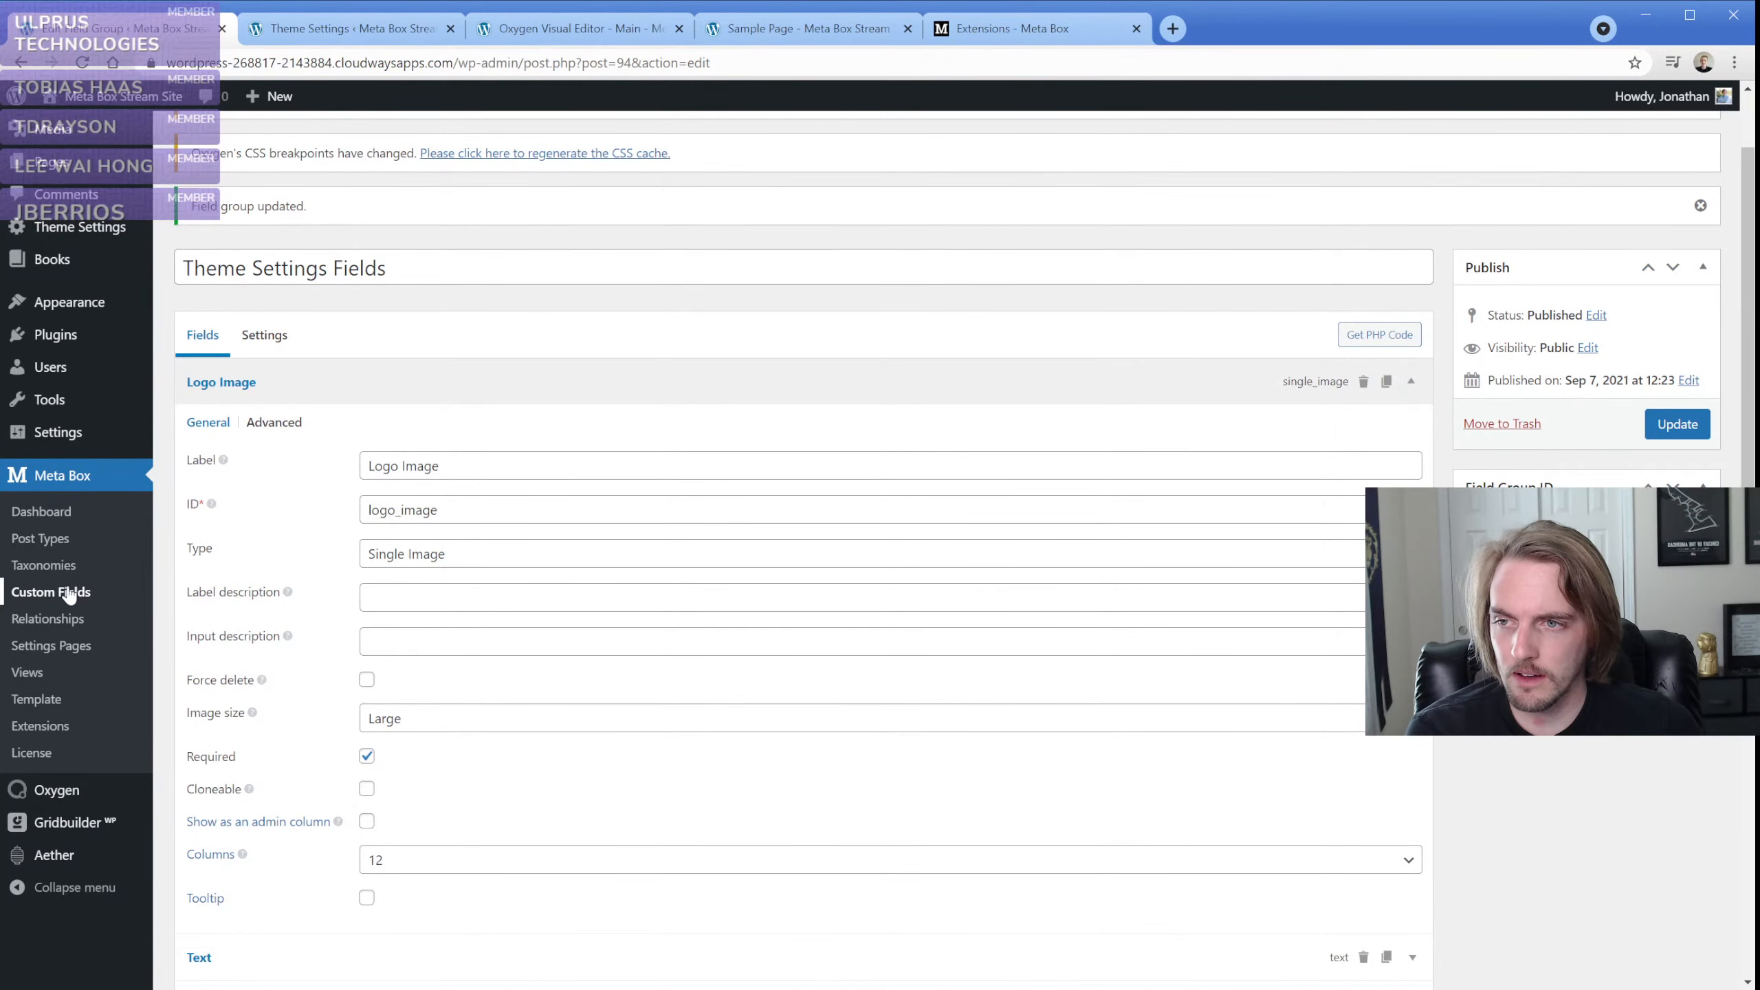
left_click(309, 381)
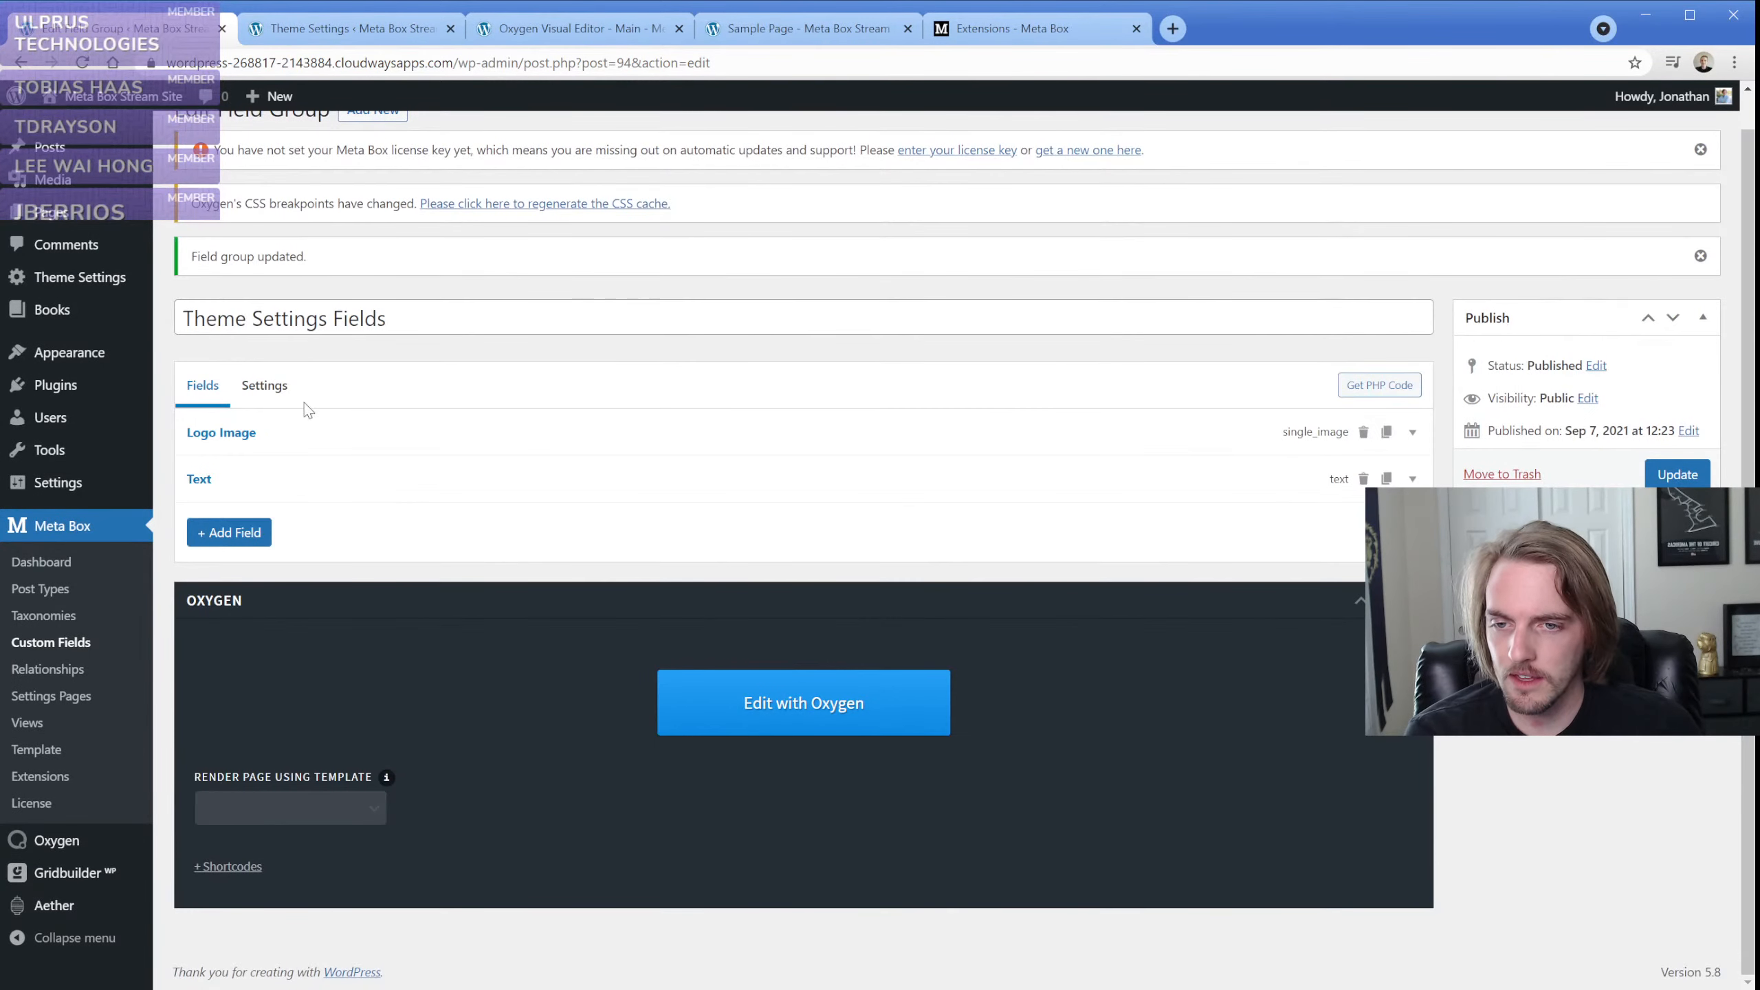
Add a Radio field below the Text field in the Theme Settings Fields group
left_click(236, 530)
type("rad")
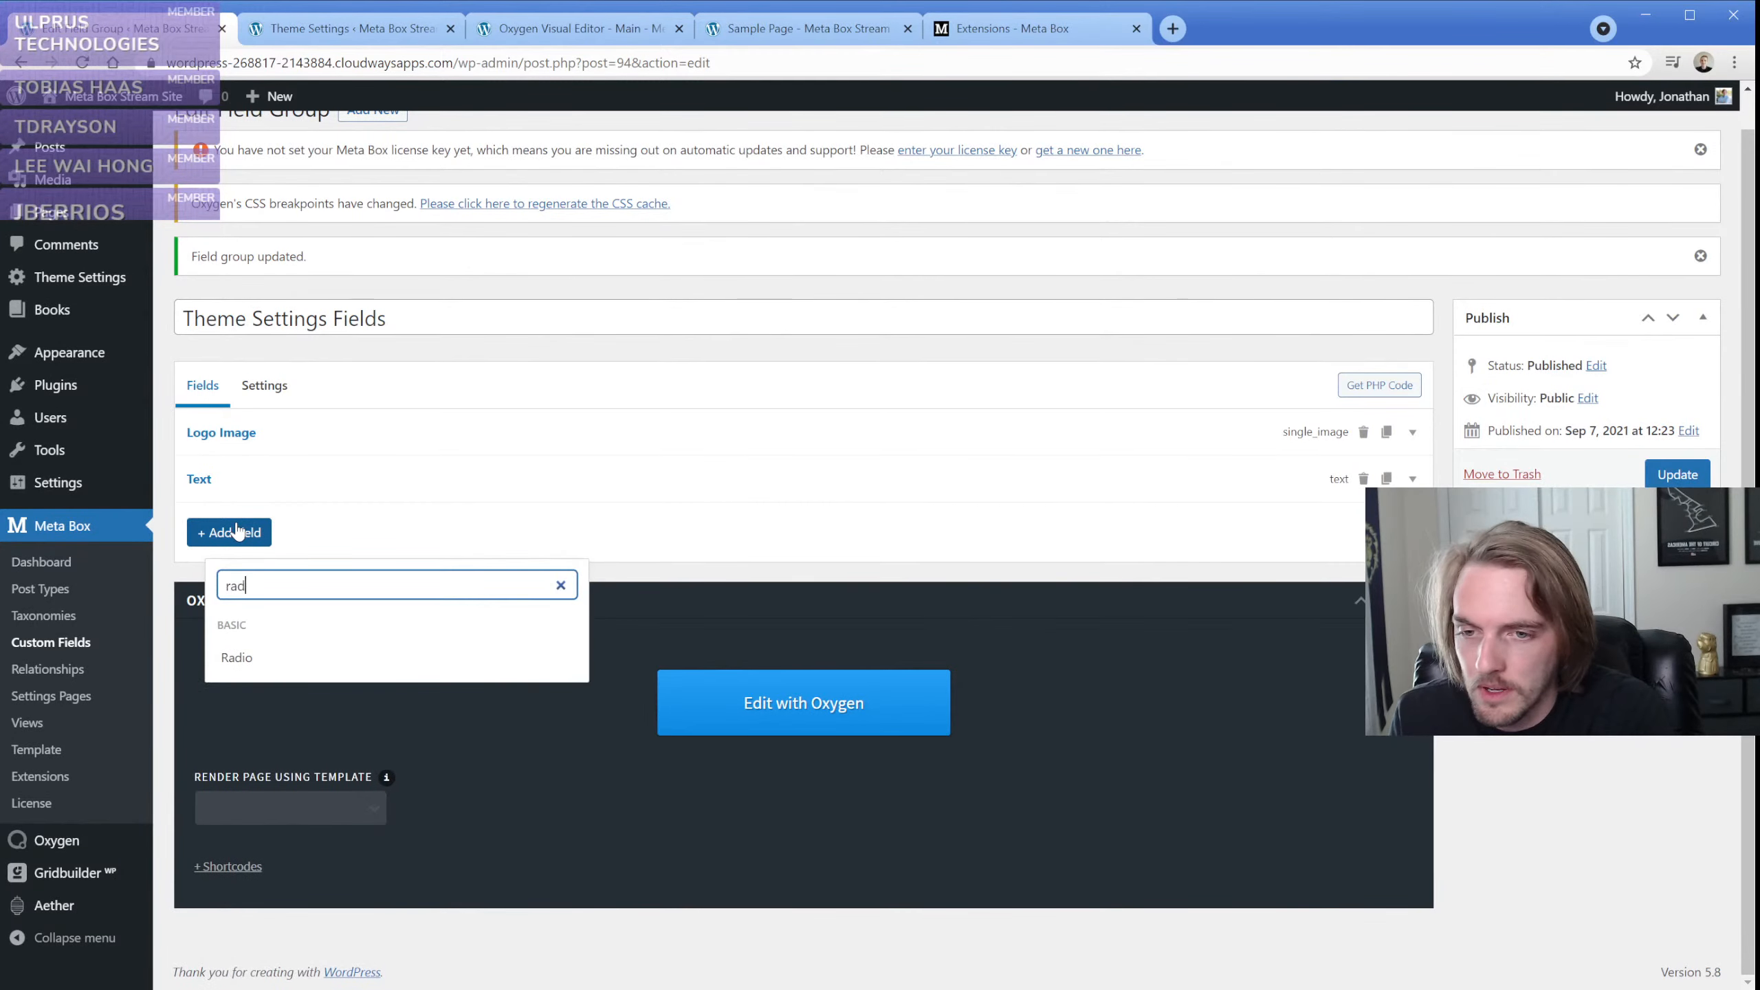
type("io")
left_click(258, 661)
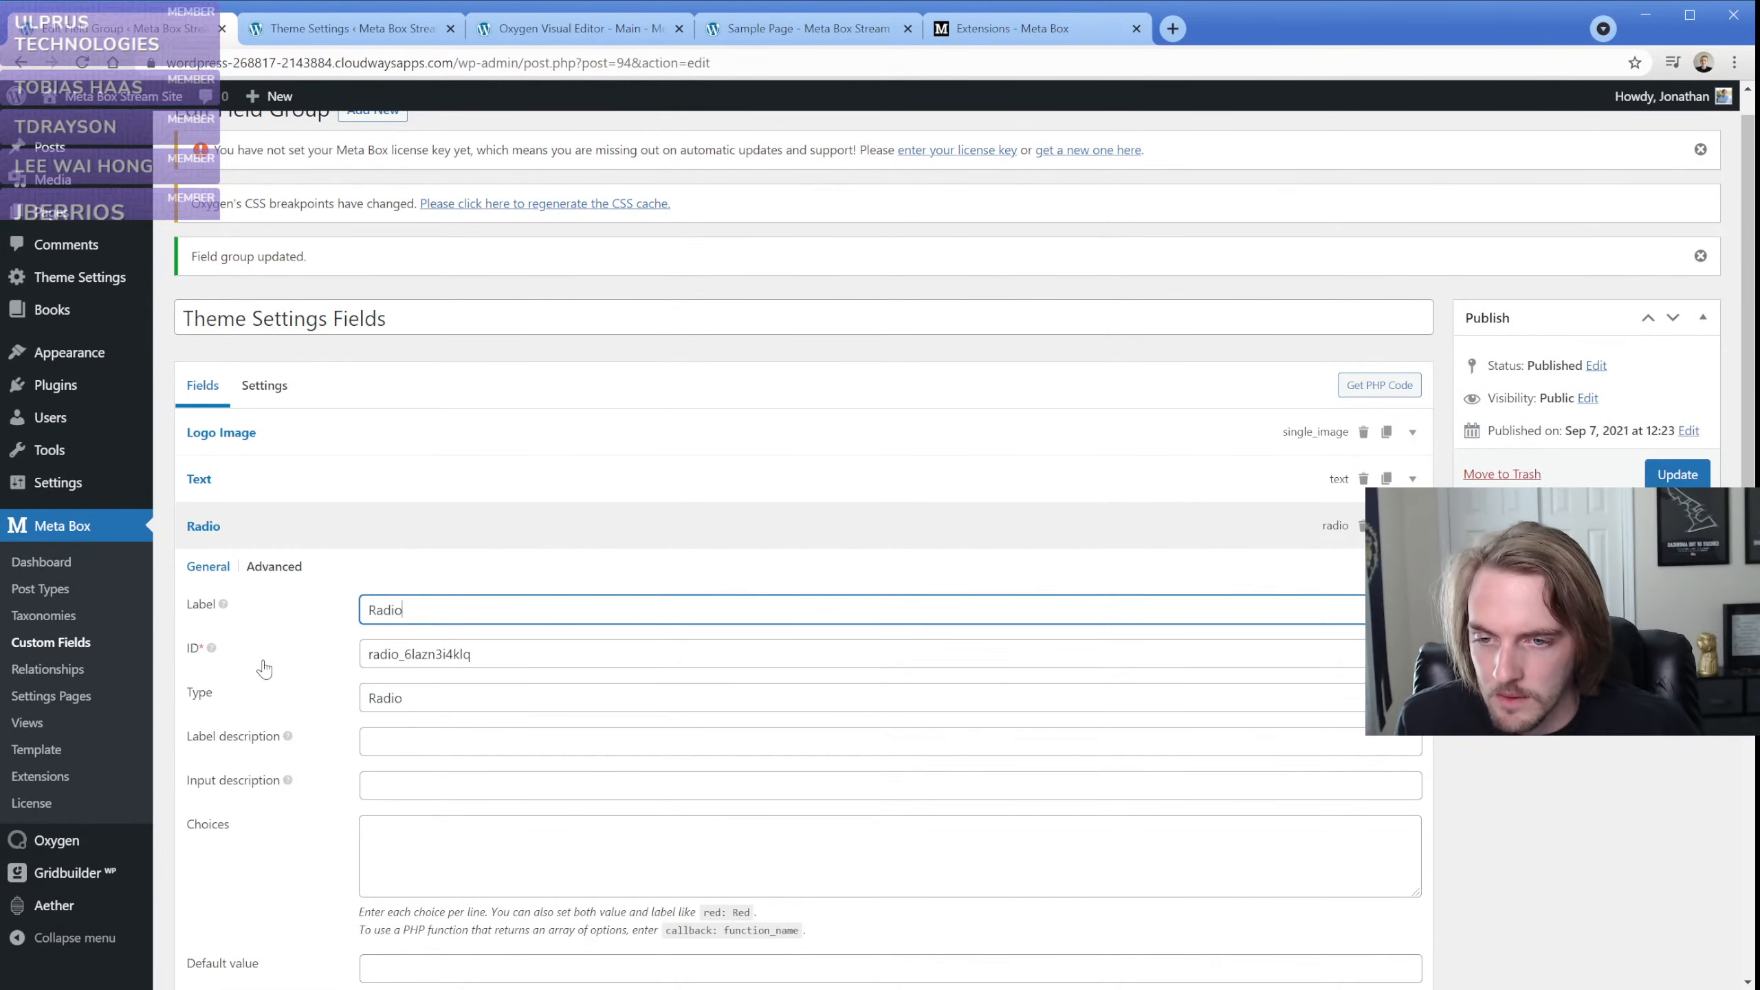
Label the new radio field "Show Hours?" and give it the choices Yes and No
double_click(432, 612)
type("Show ")
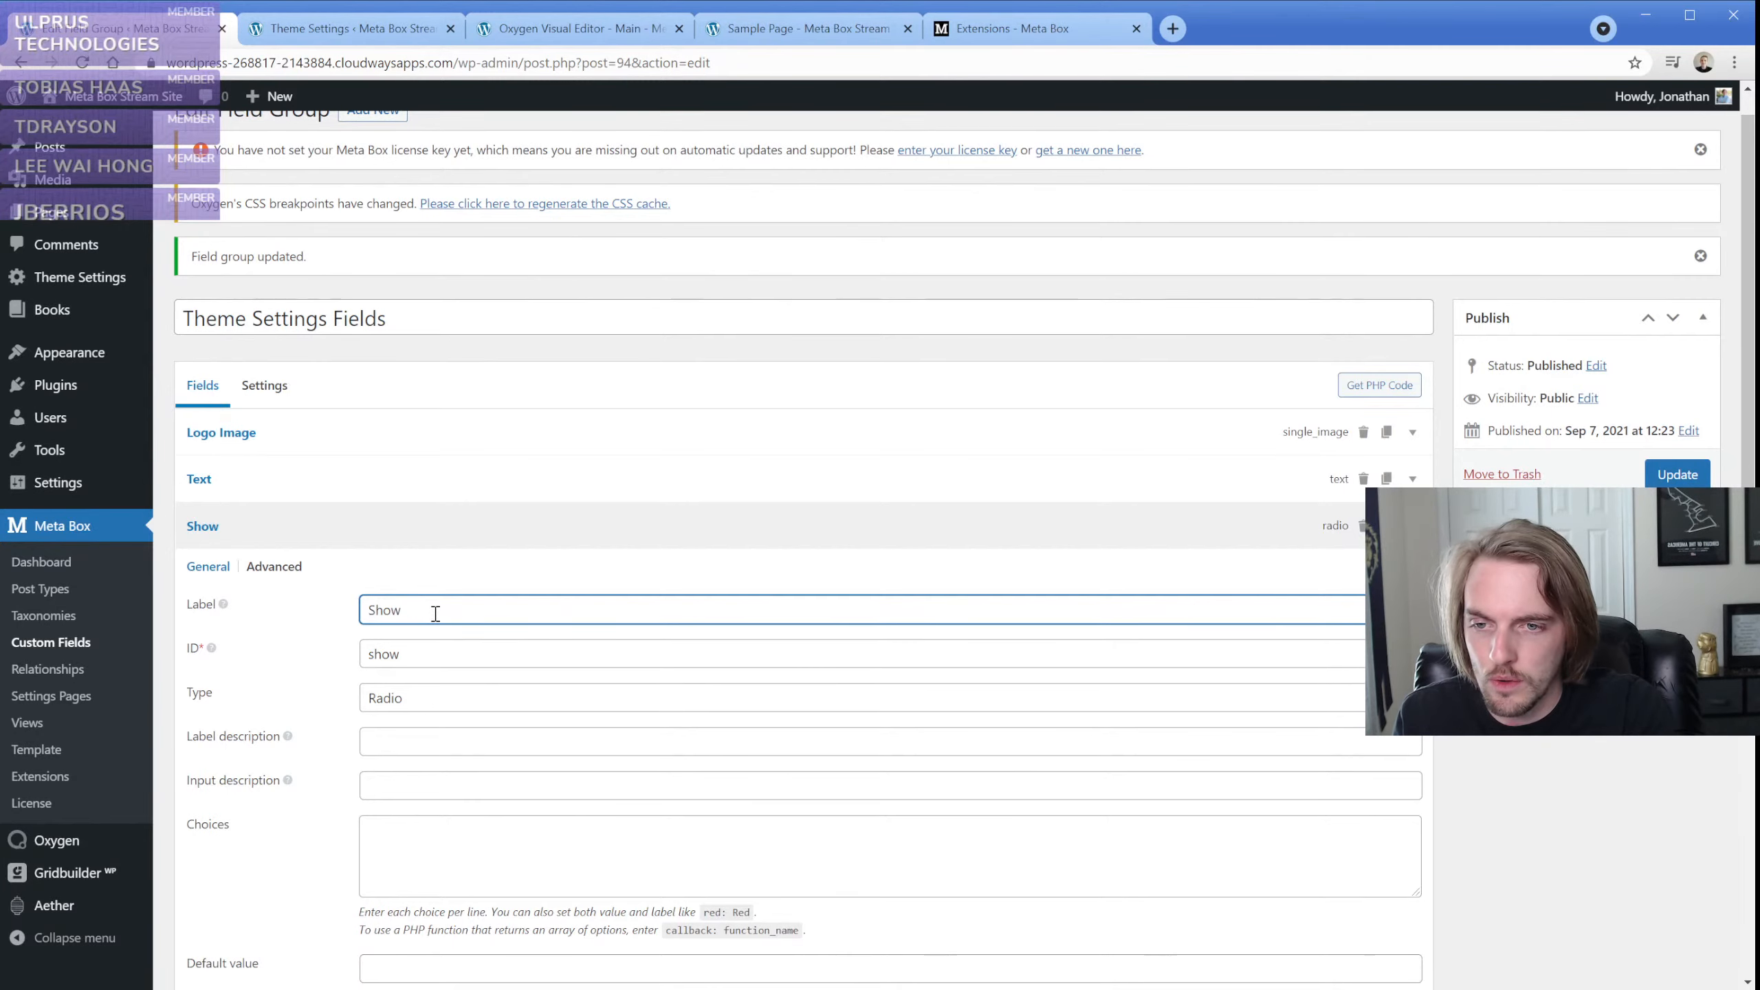
type("Hours?")
scroll(398, 663, "down", 1)
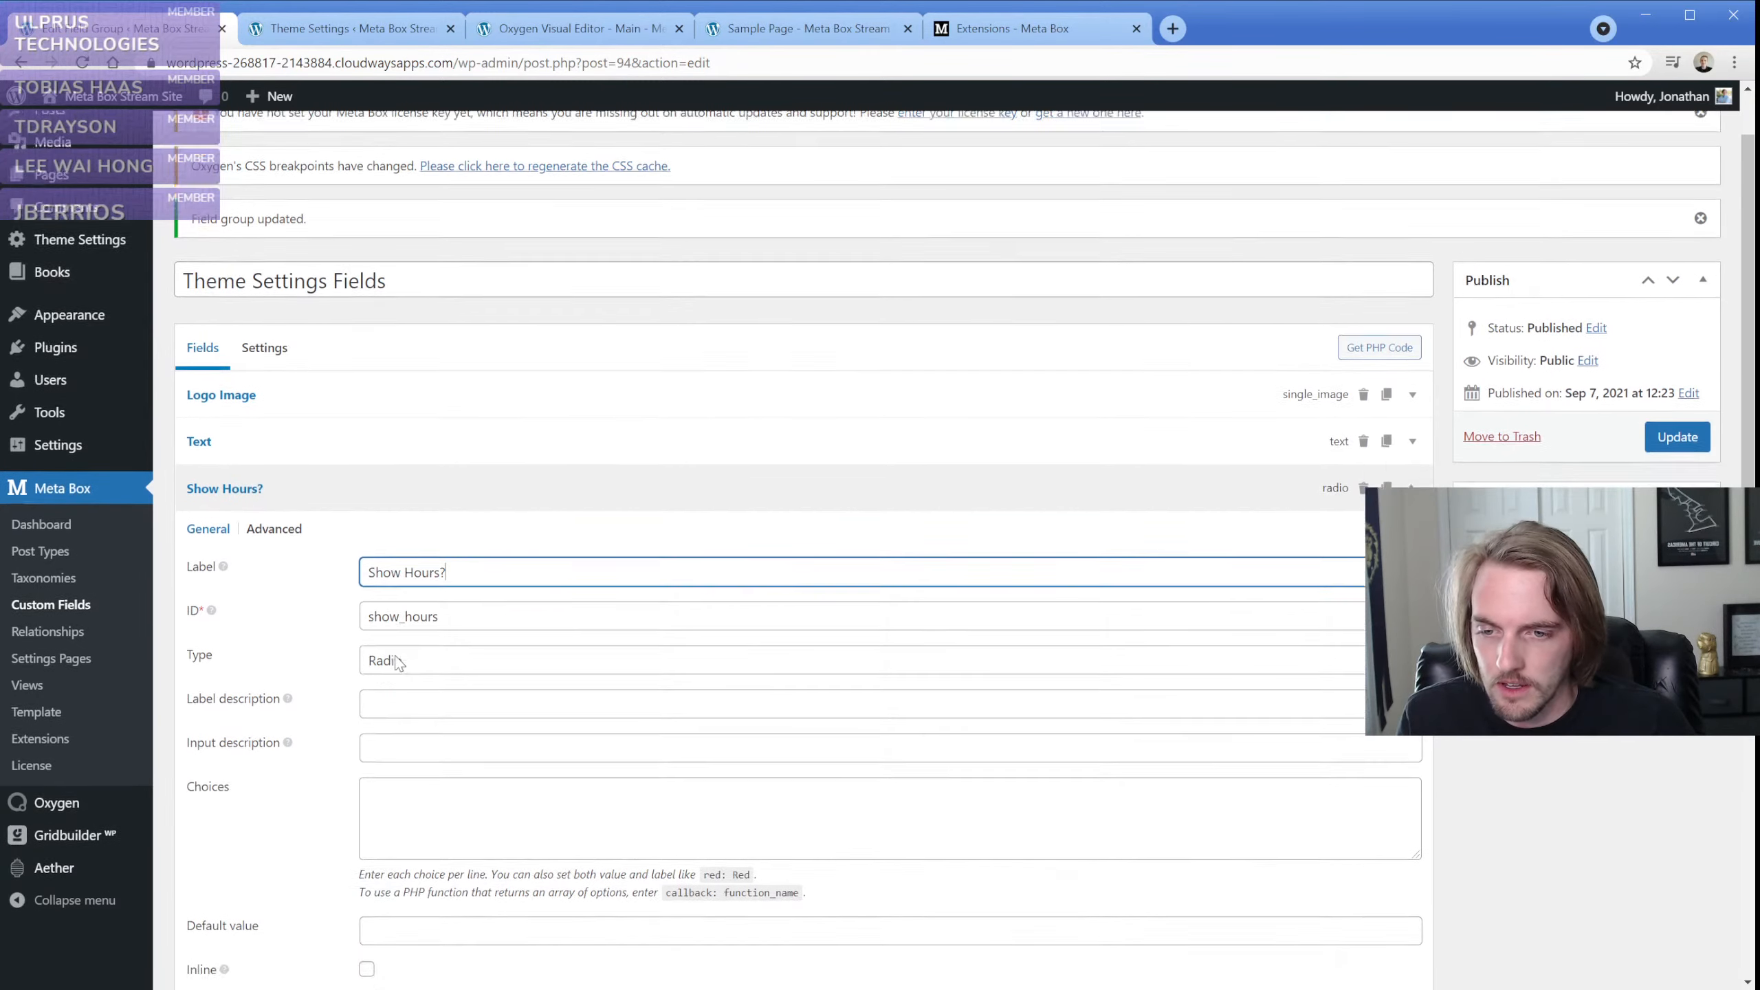
scroll(399, 663, "down", 3)
left_click(425, 660)
type("Ye")
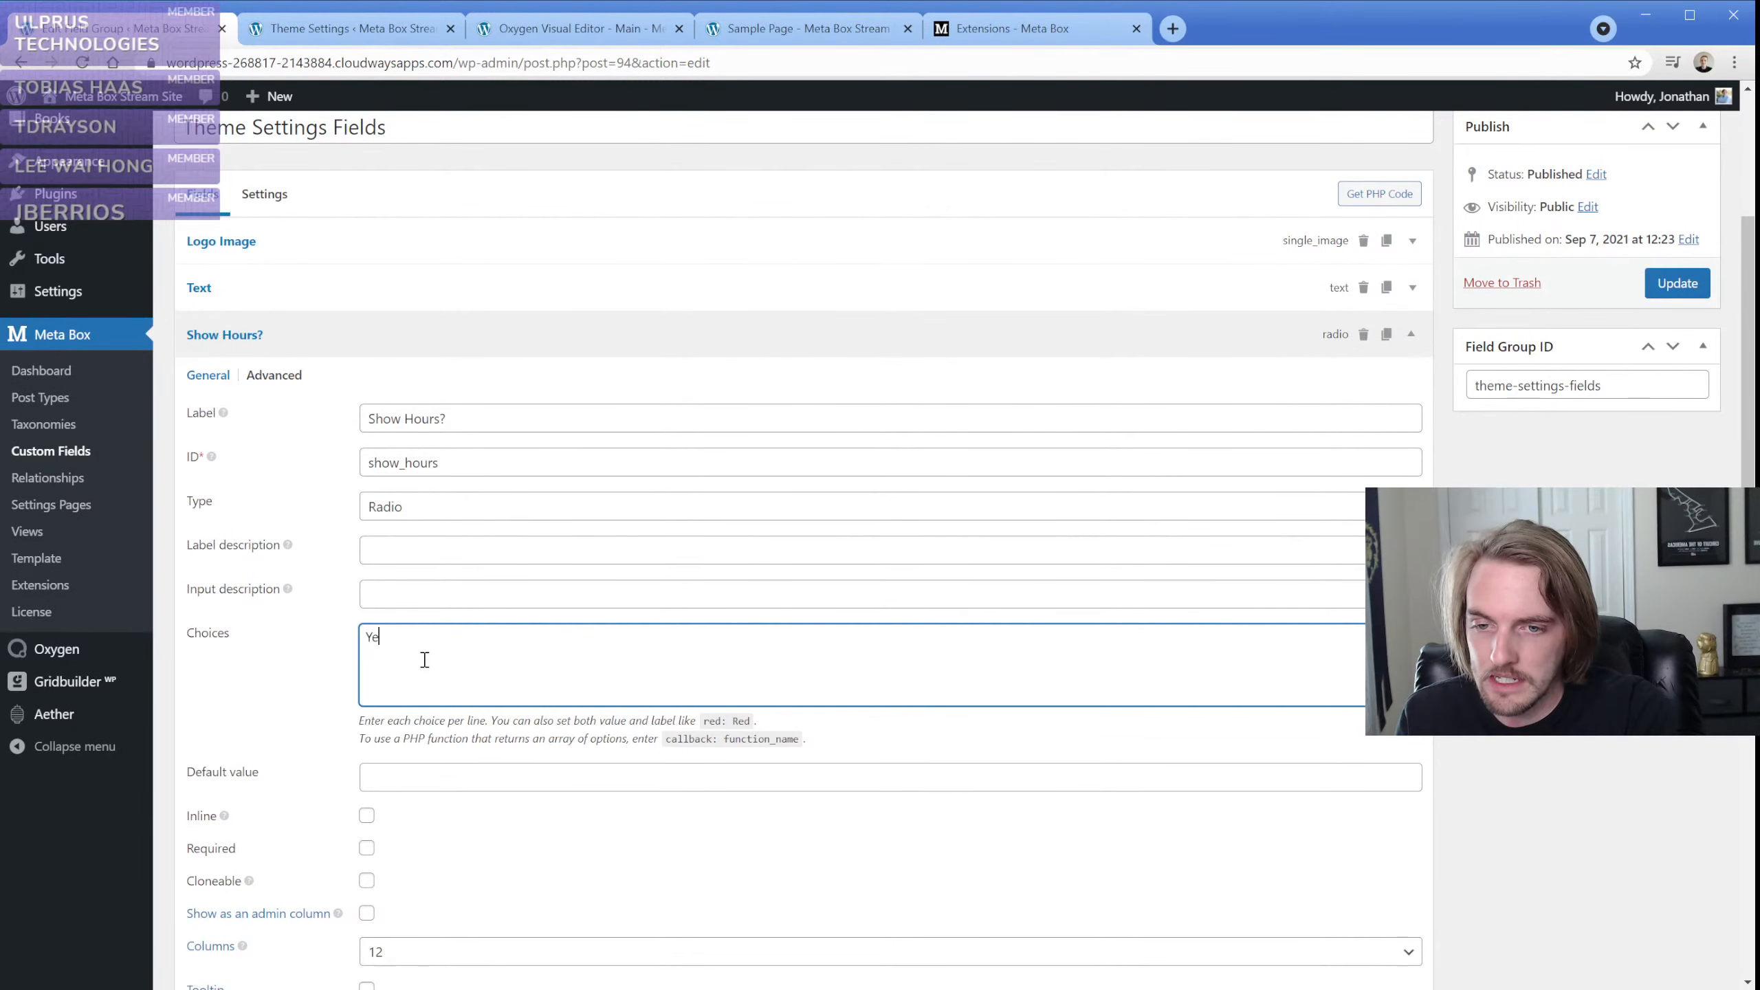
type("s No")
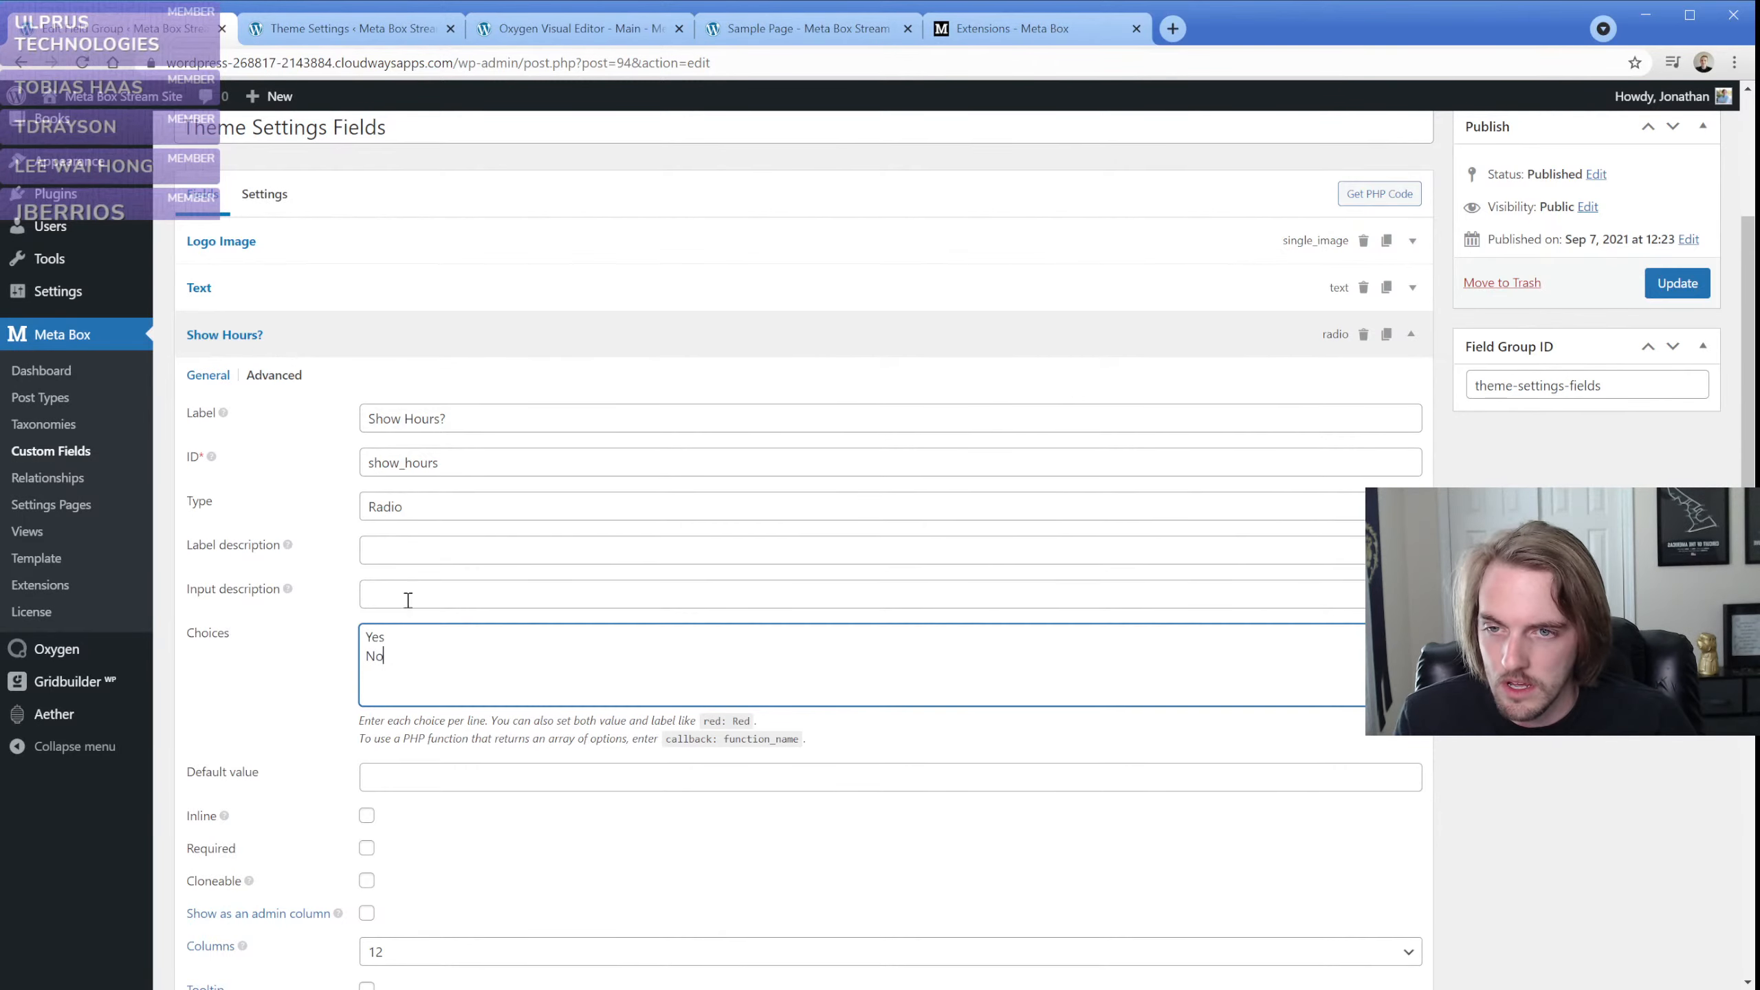
Change the label of the Text field in the Theme Settings Fields group to "Hours"
left_click(262, 294)
double_click(425, 369)
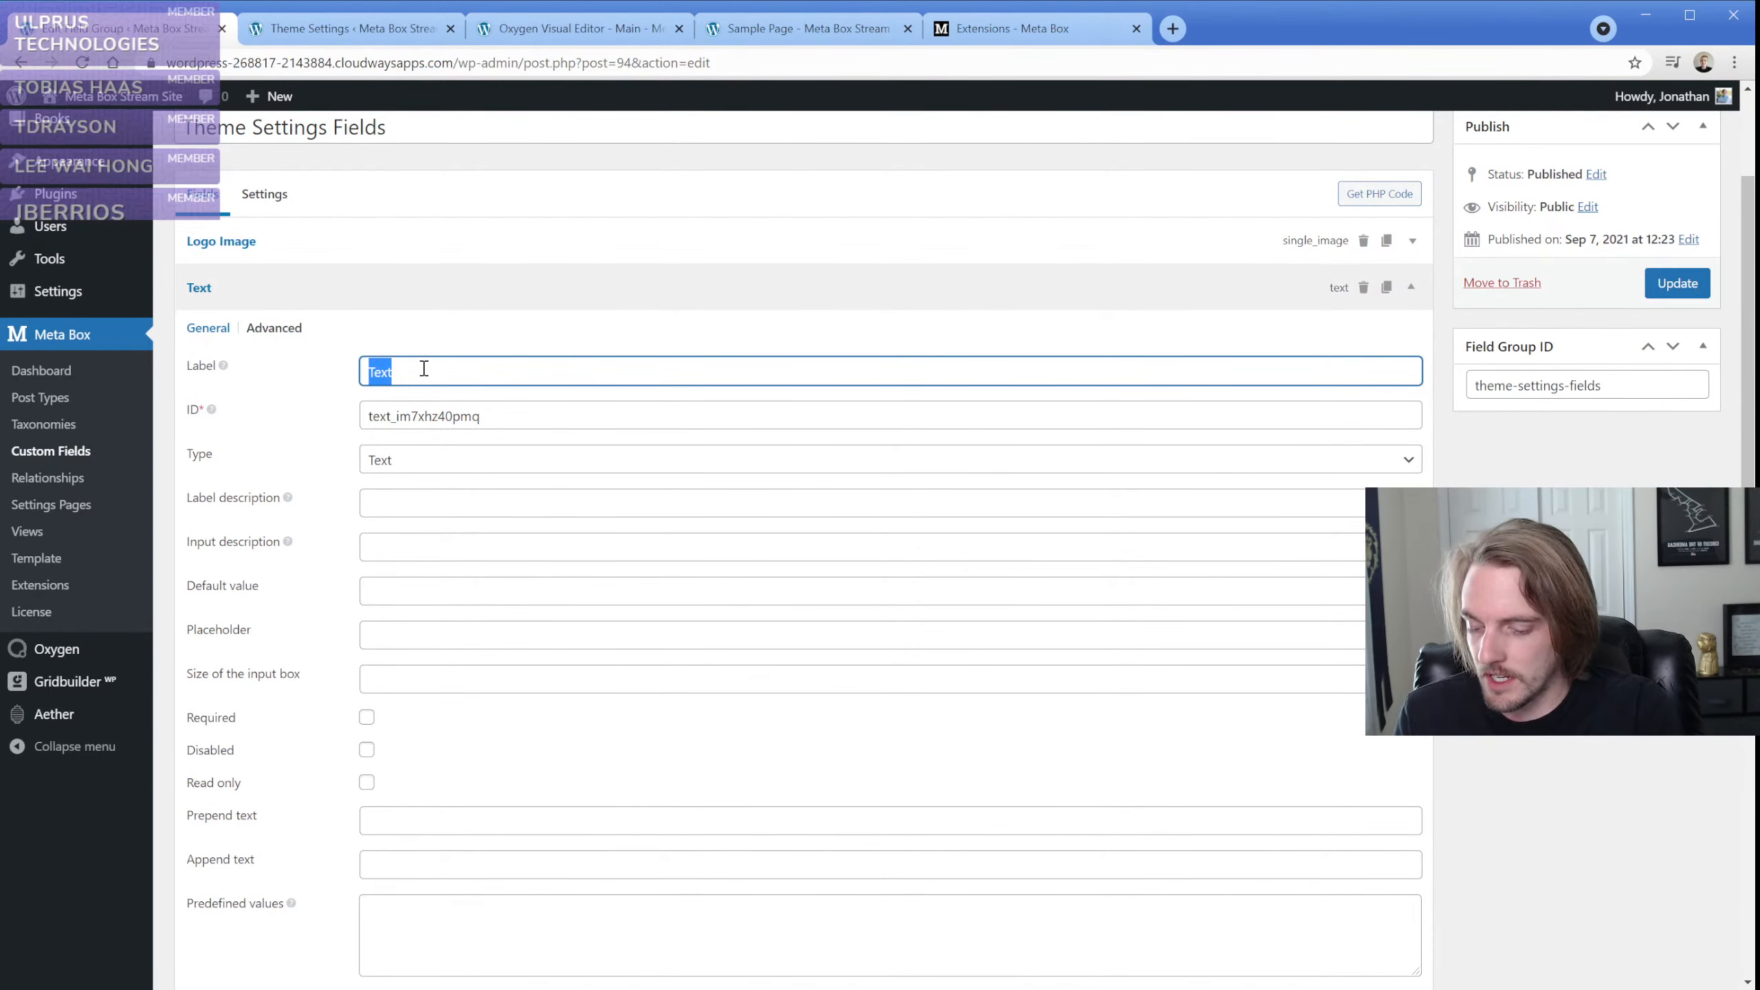
type("Hours")
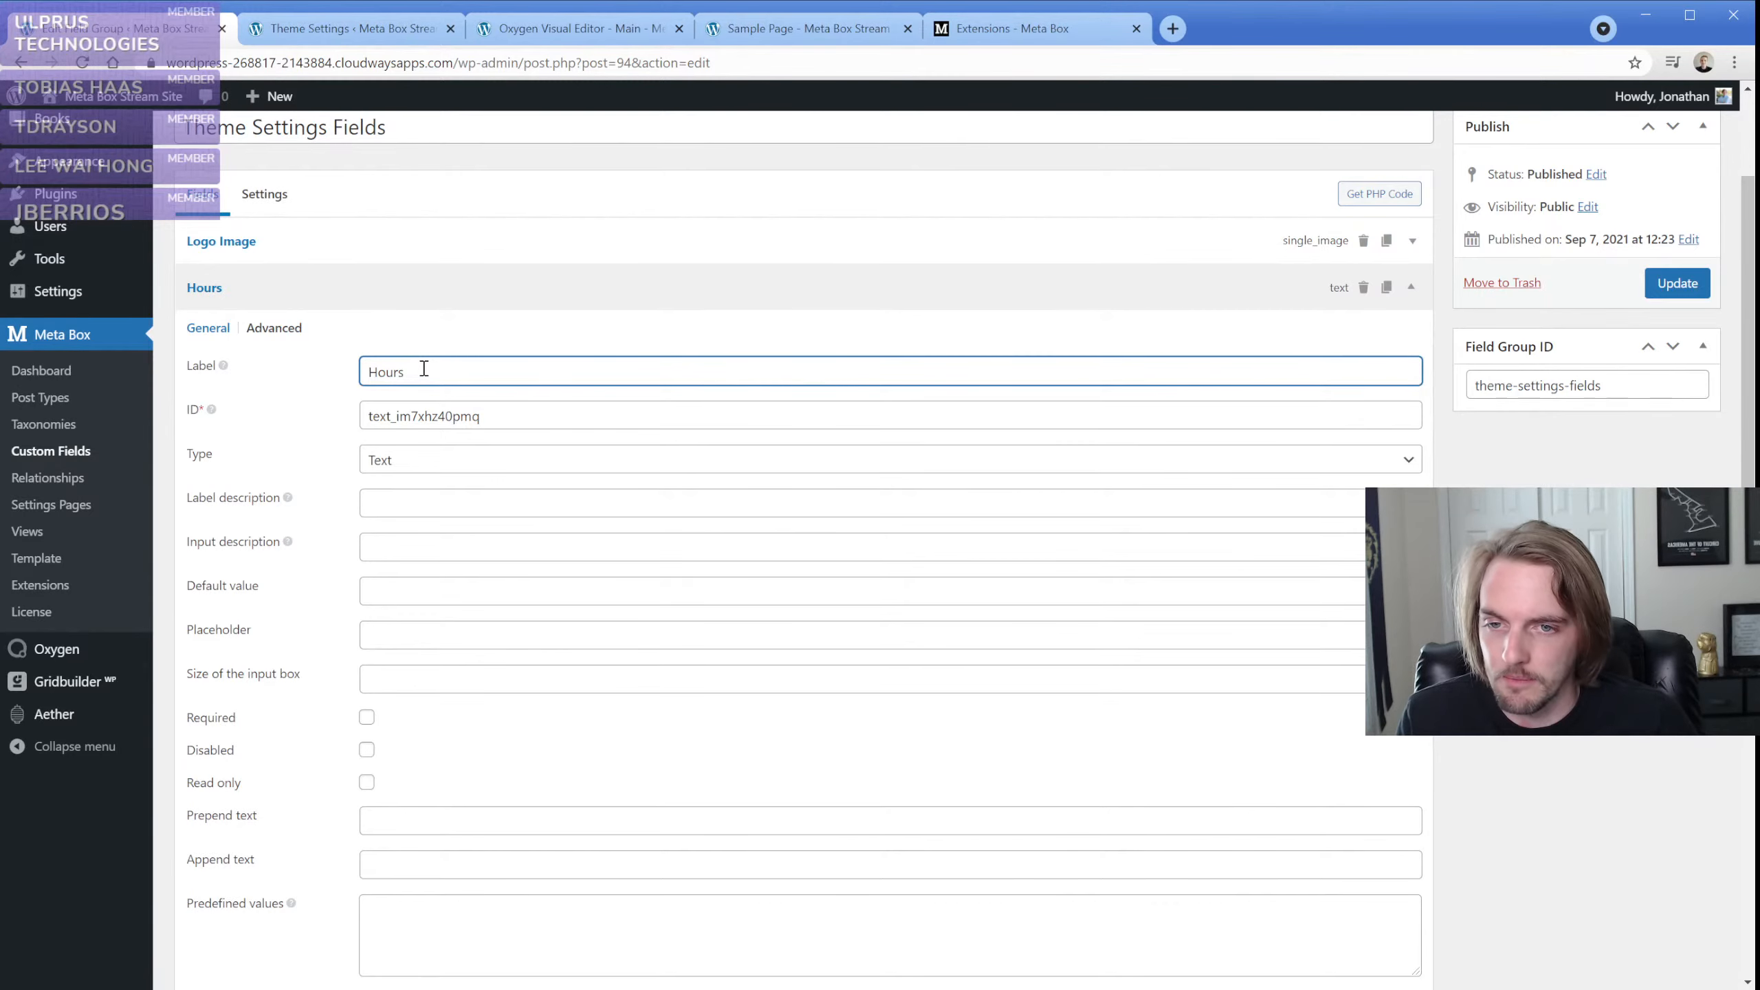
left_click(277, 294)
Make the Show Hours? radio field required and inline, and update the field group
left_click(304, 326)
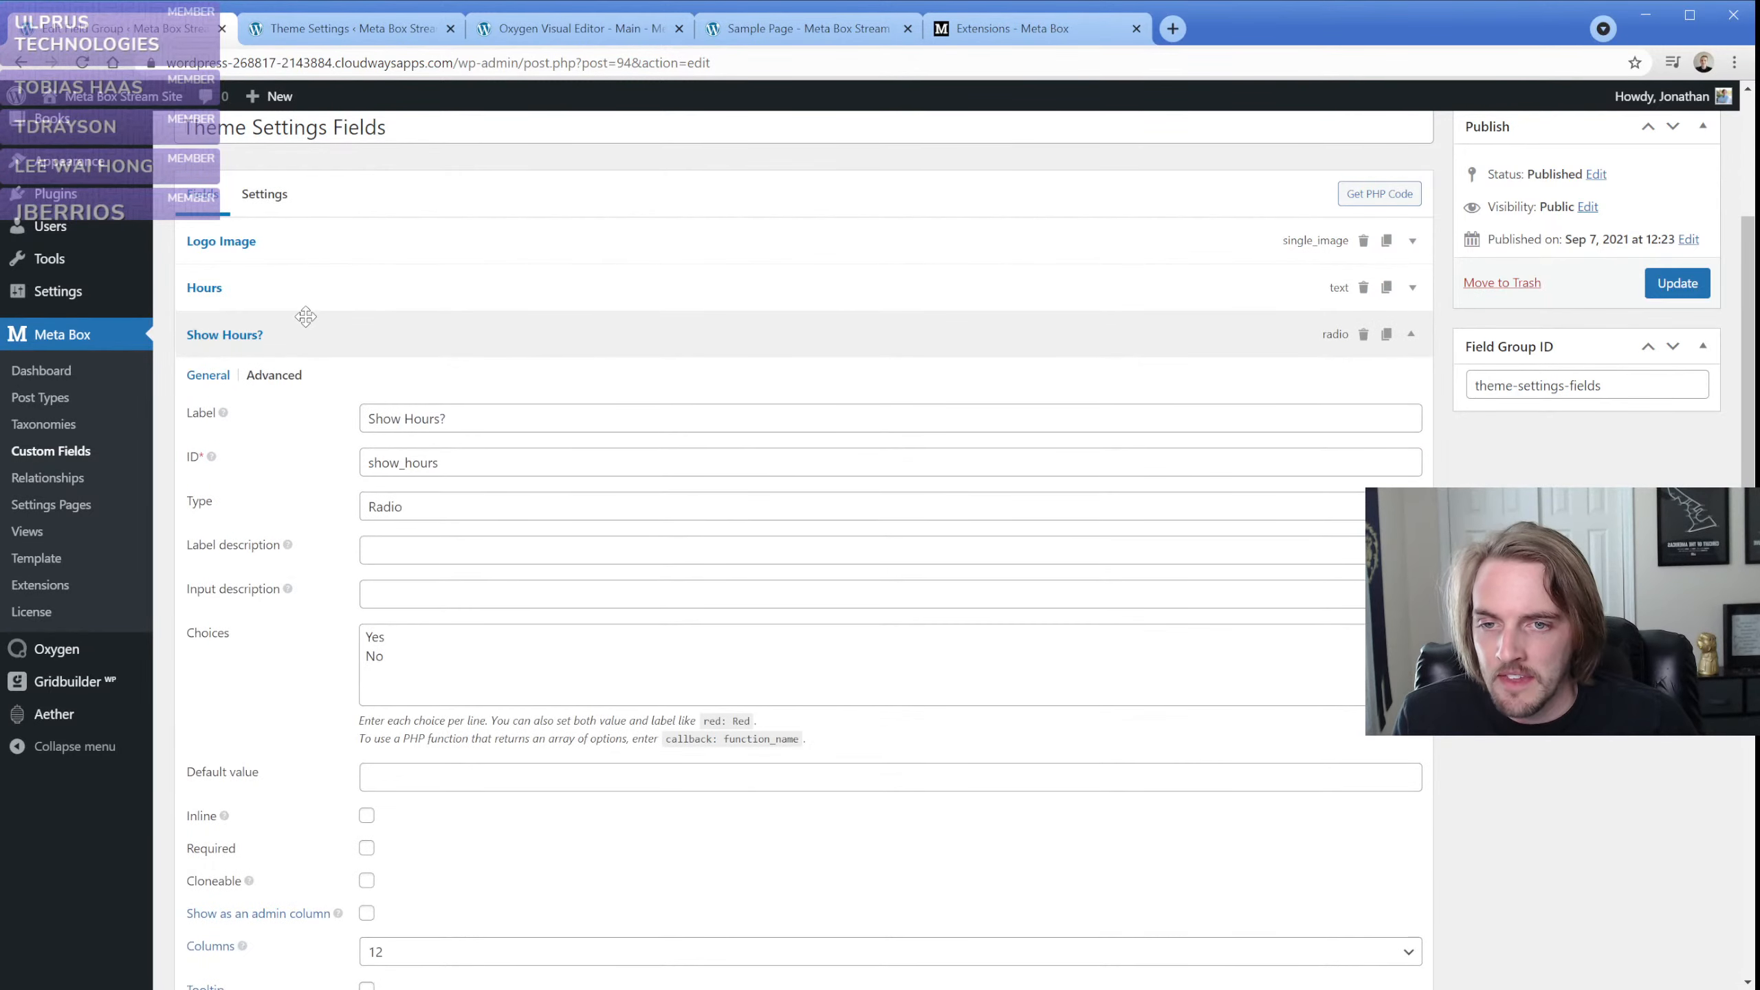
scroll(298, 591, "down", 3)
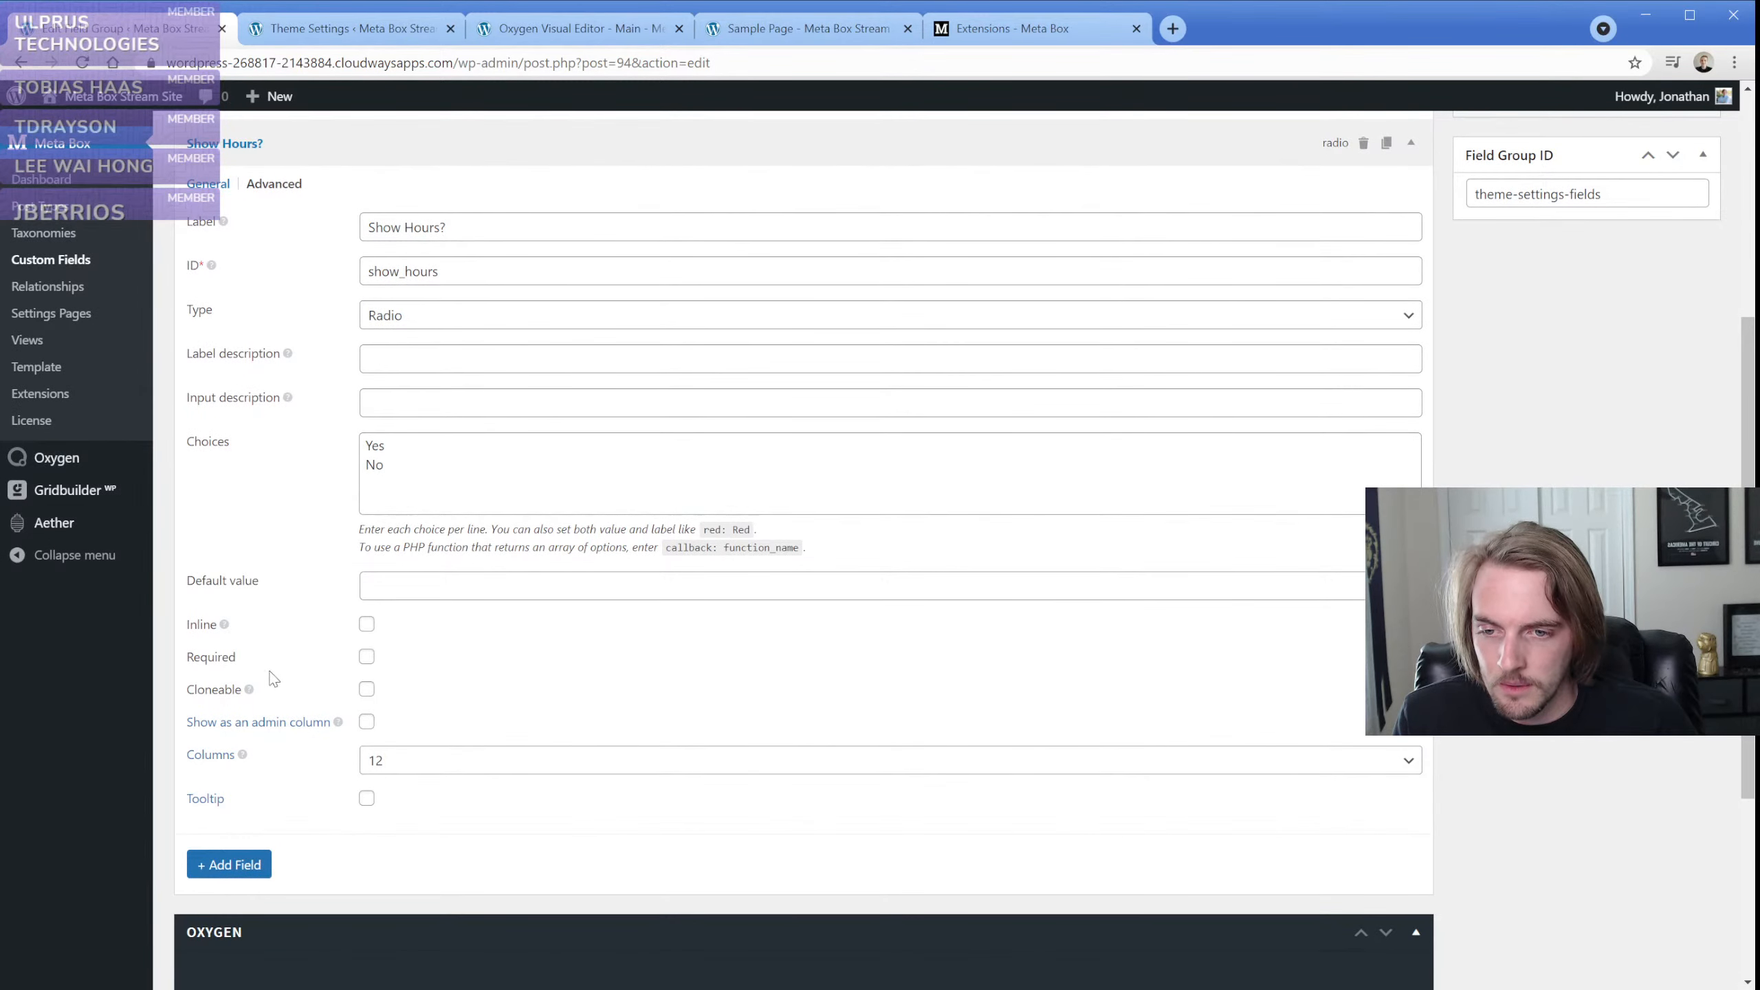
left_click(366, 657)
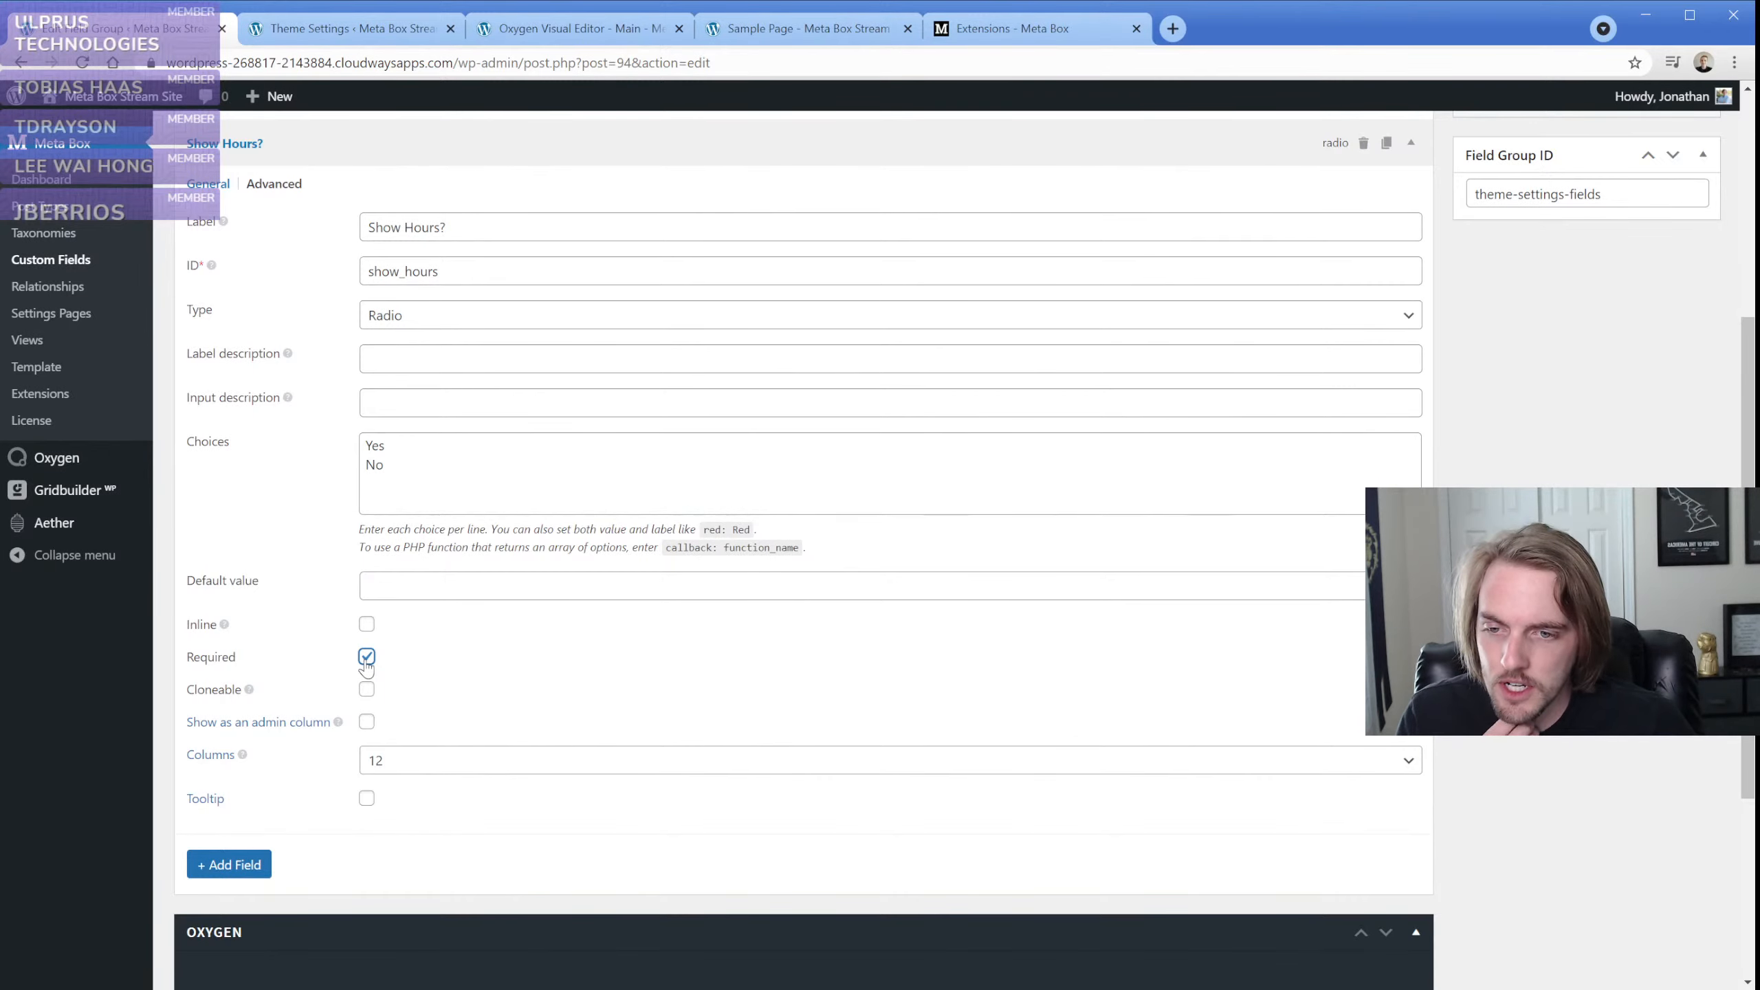
left_click(367, 624)
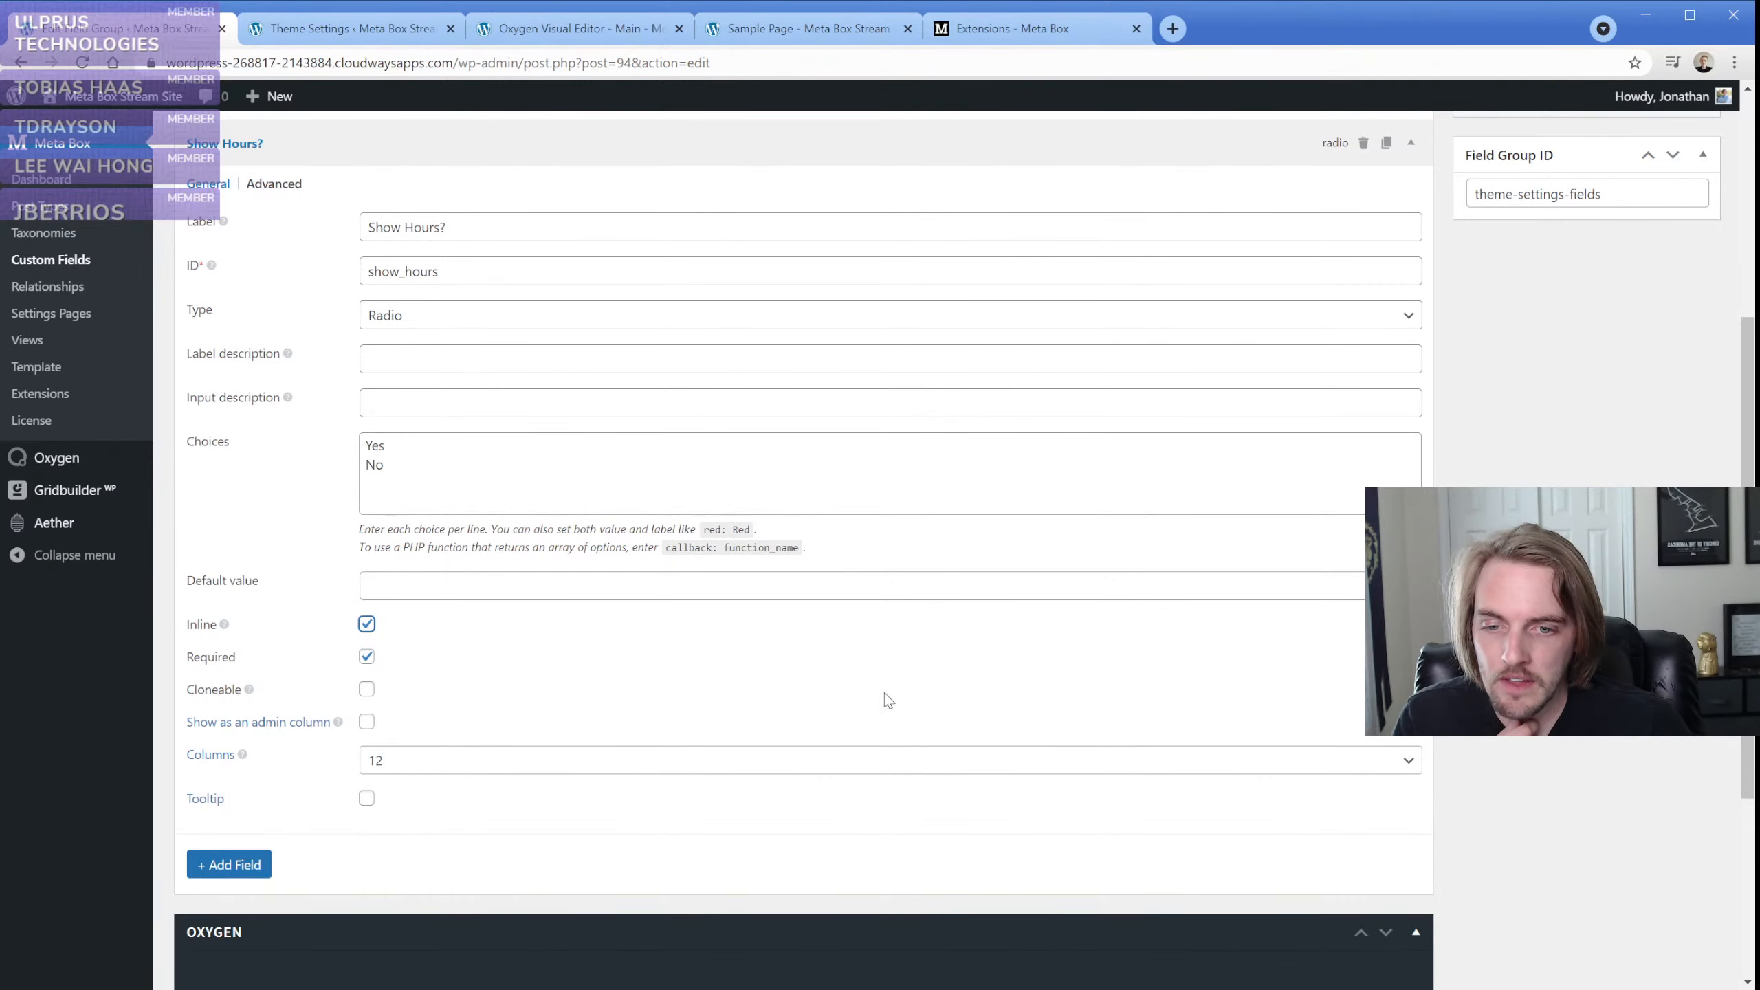
scroll(958, 707, "up", 4)
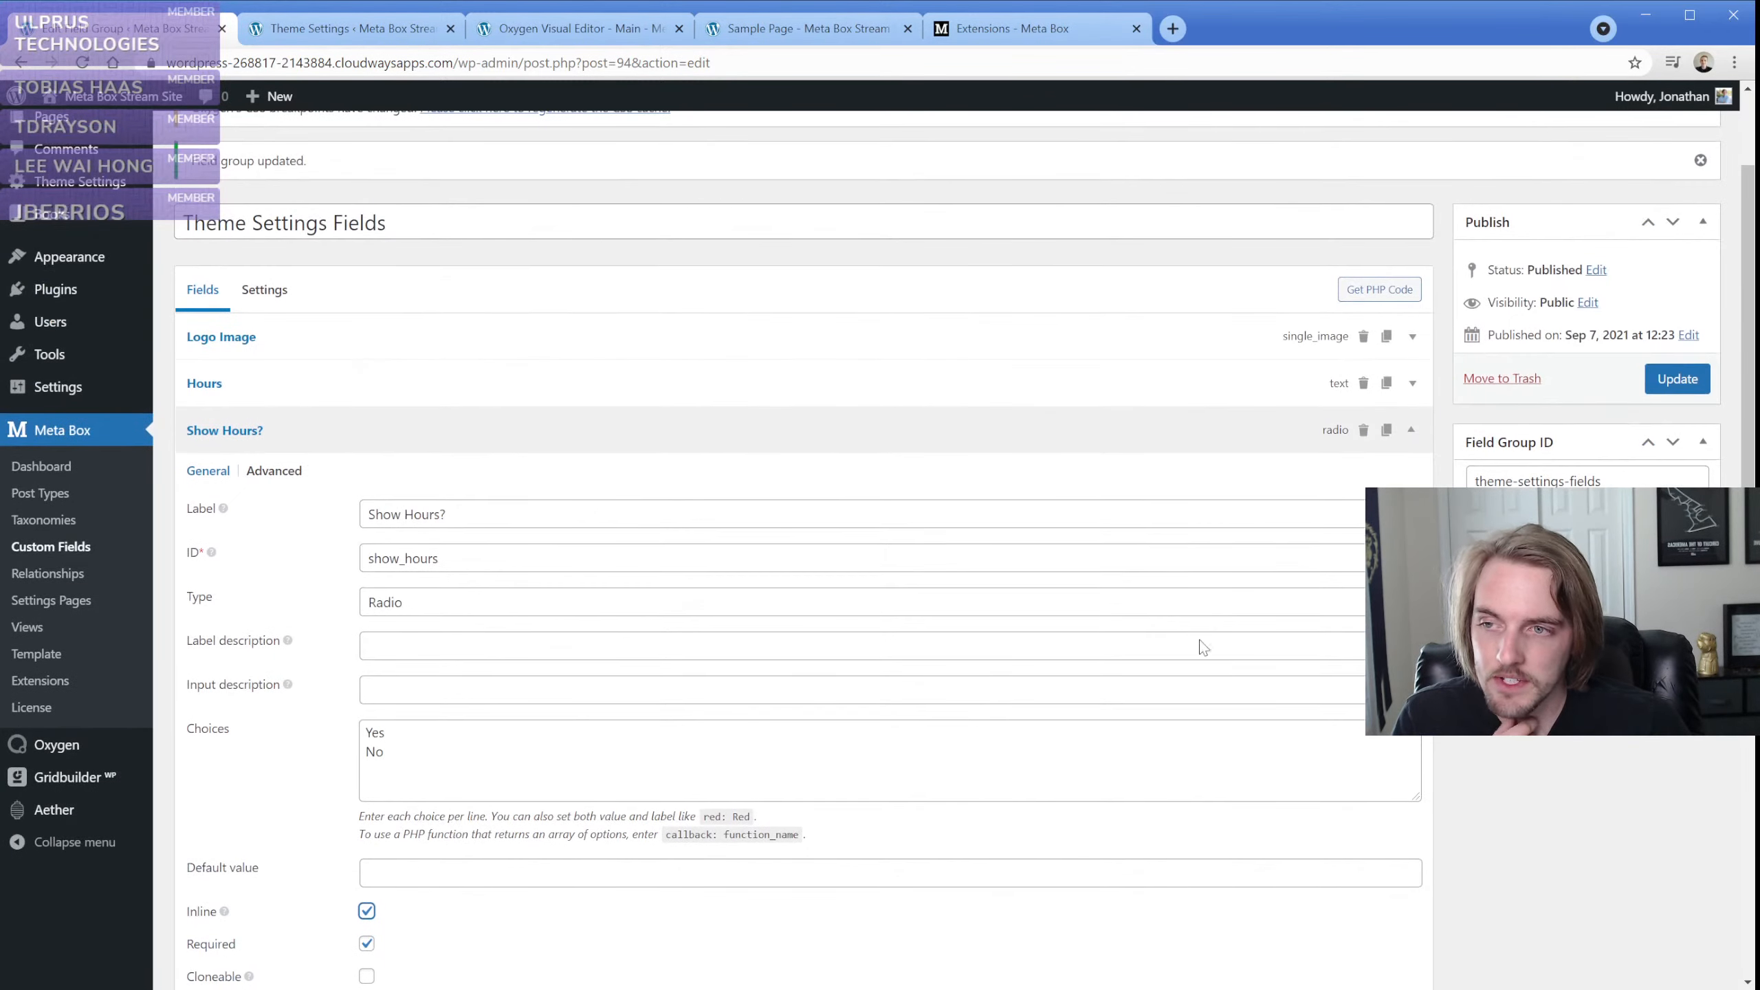
left_click(1674, 380)
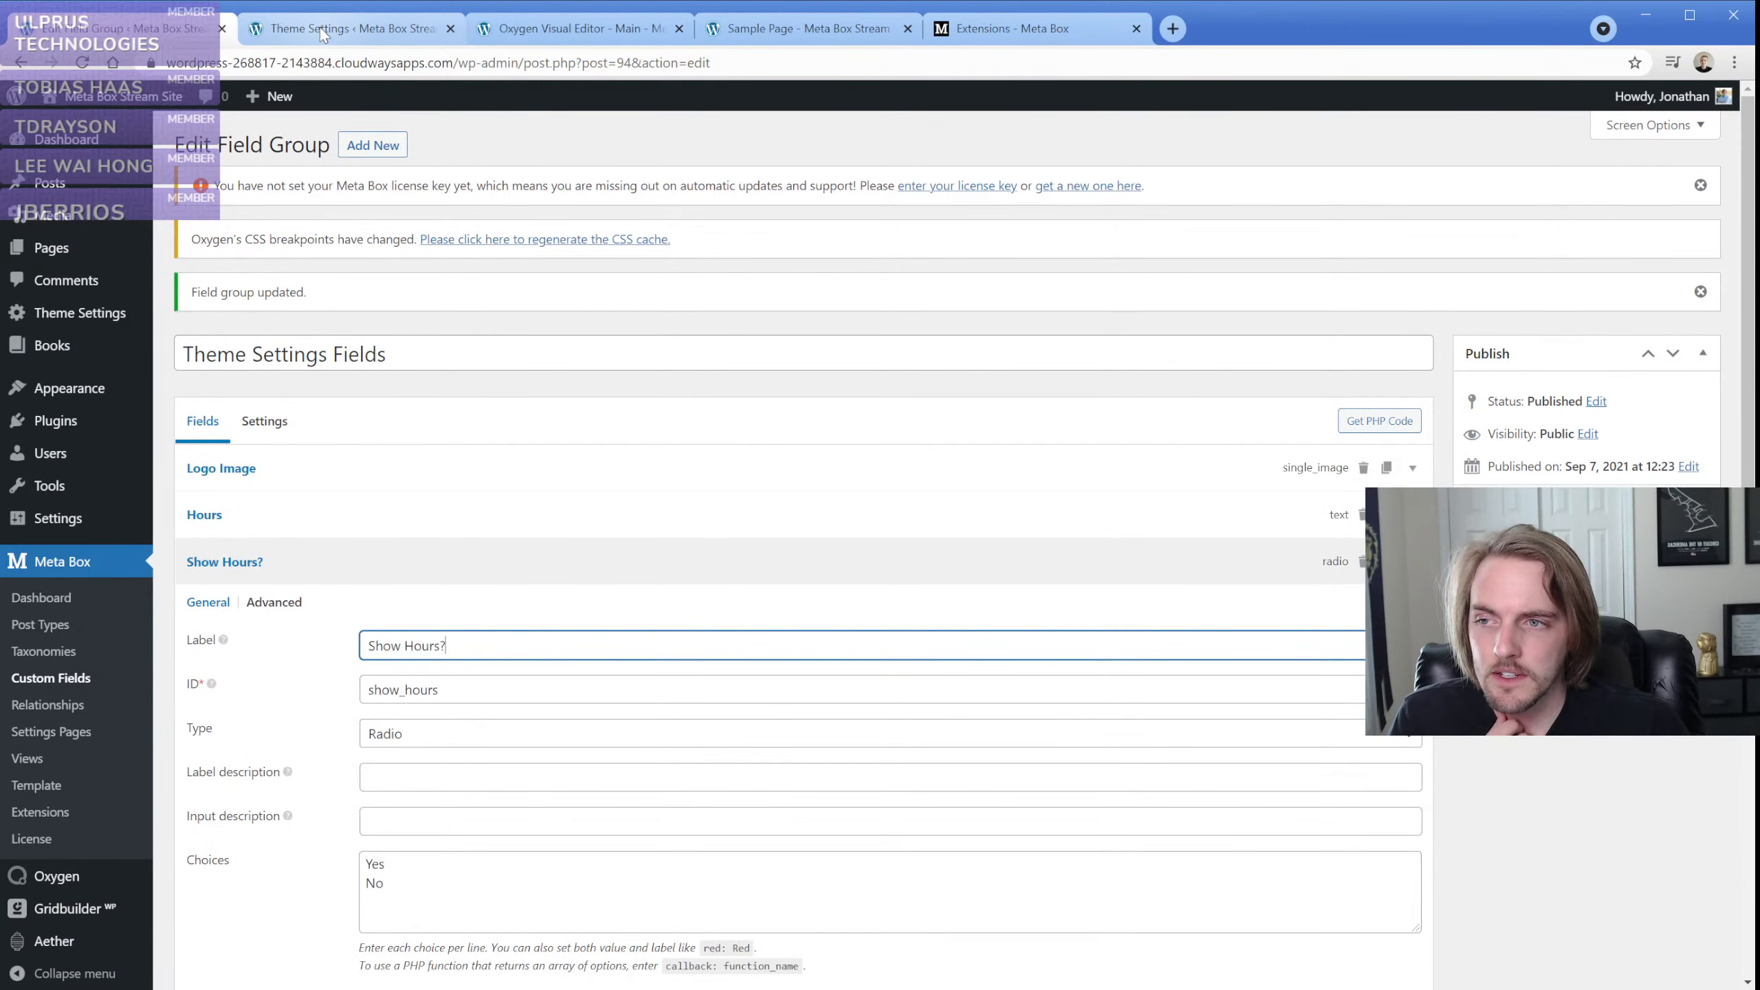
Reload the Theme Settings page, set Show Hours? to No and save the settings
left_click(319, 27)
key("F5")
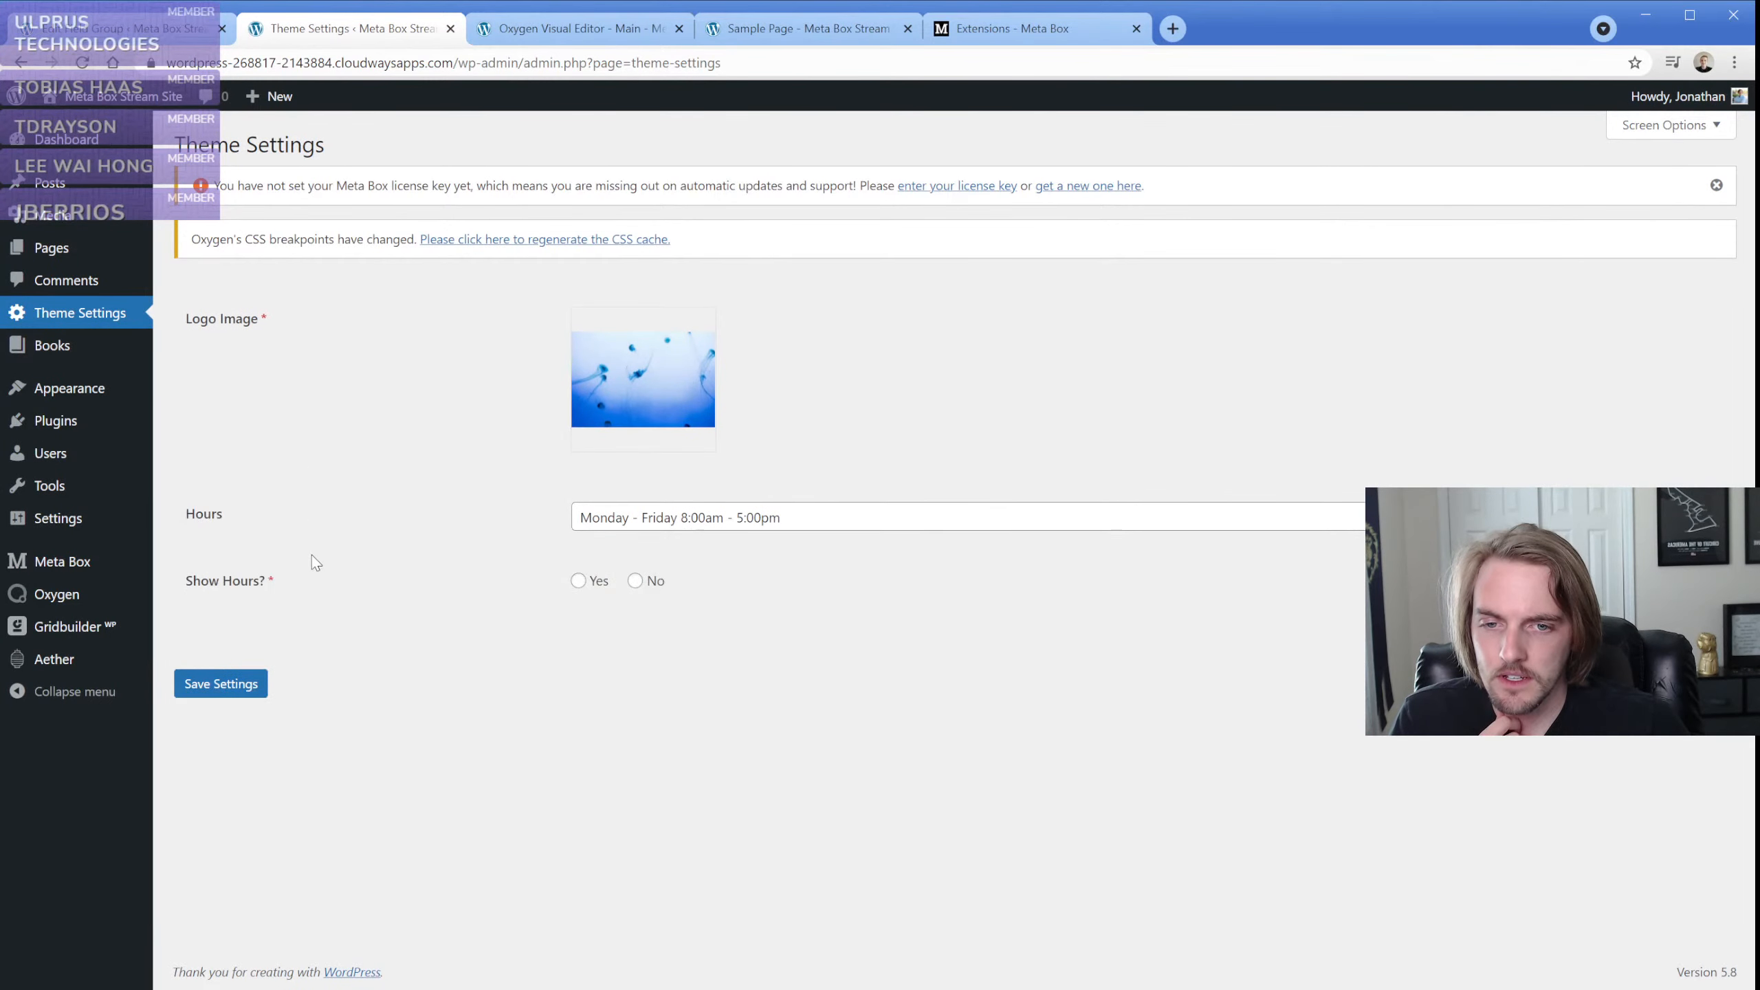
left_click(634, 581)
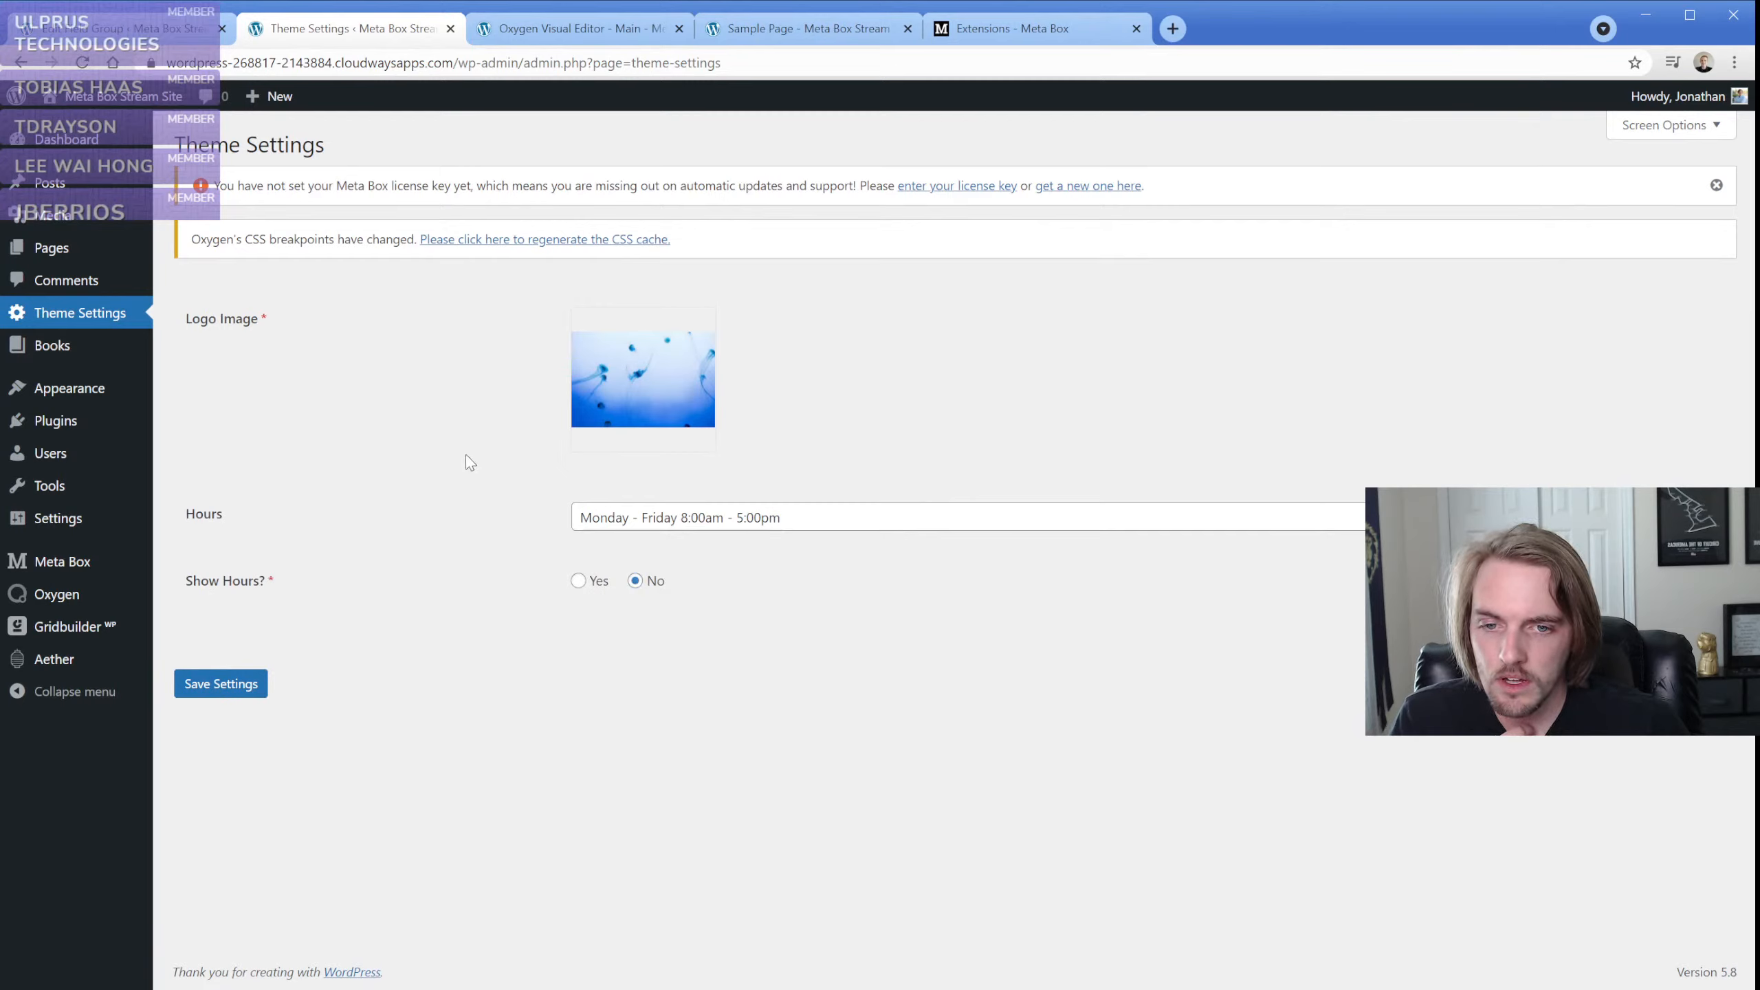
left_click(246, 693)
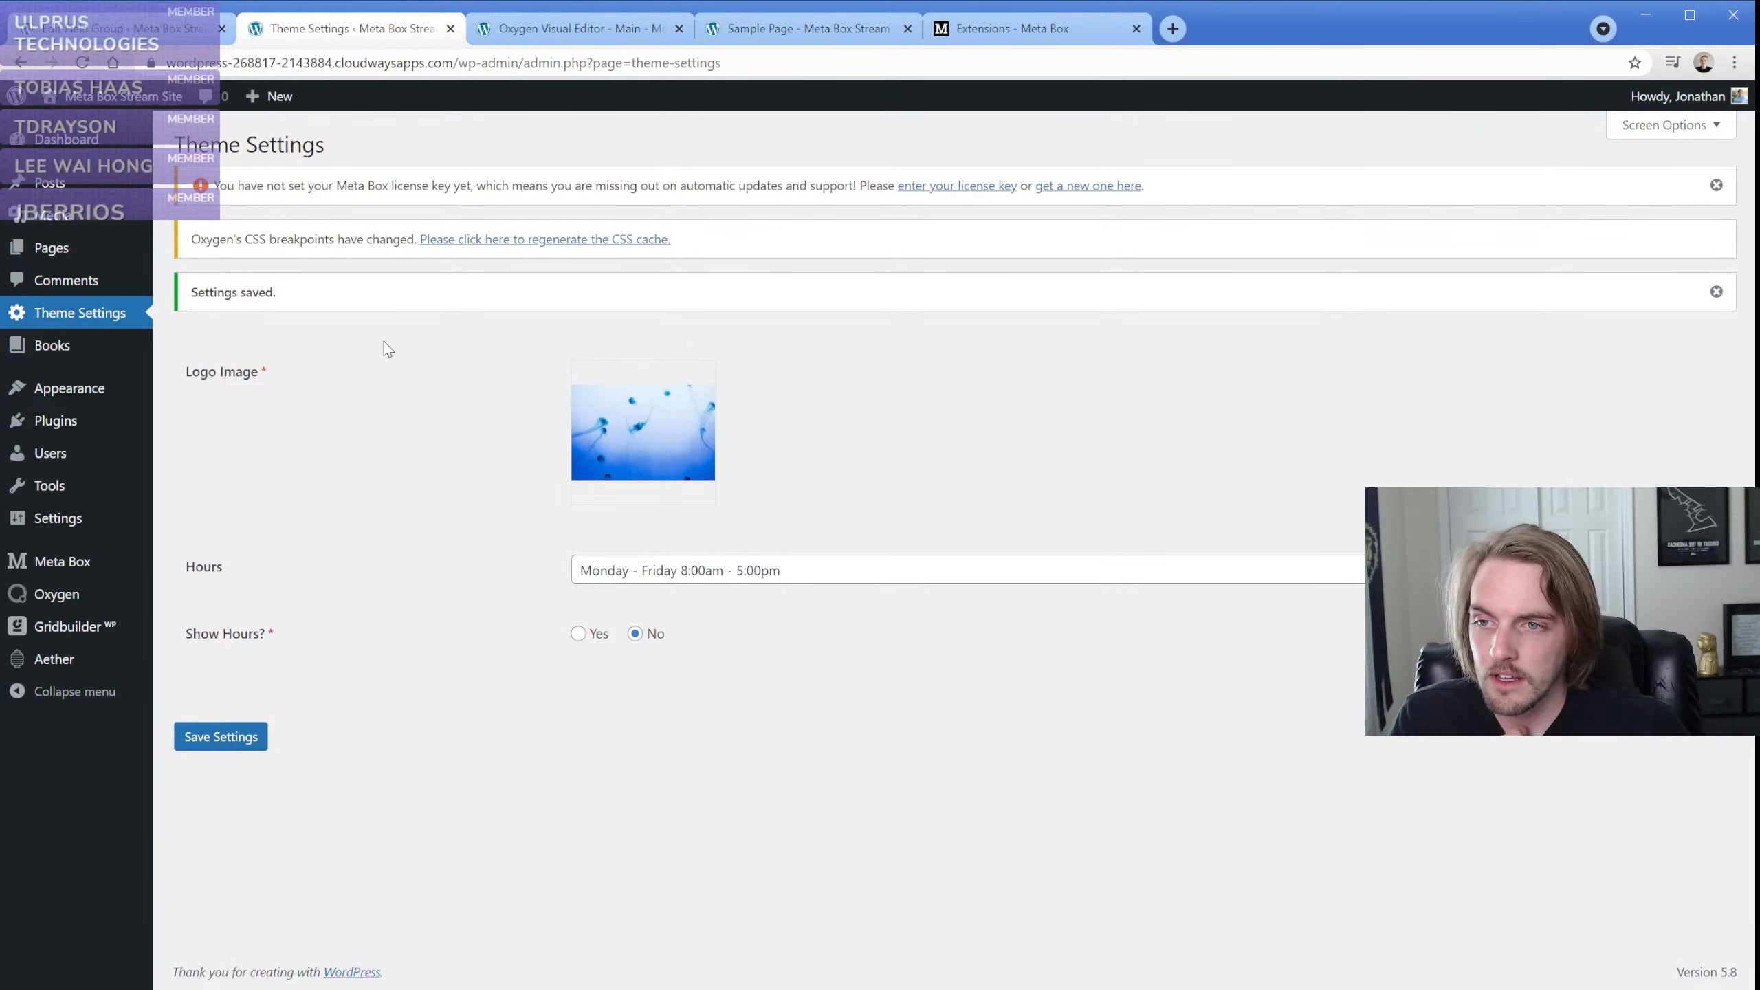
Save the Main template in the Oxygen editor and reload the editor
left_click(547, 31)
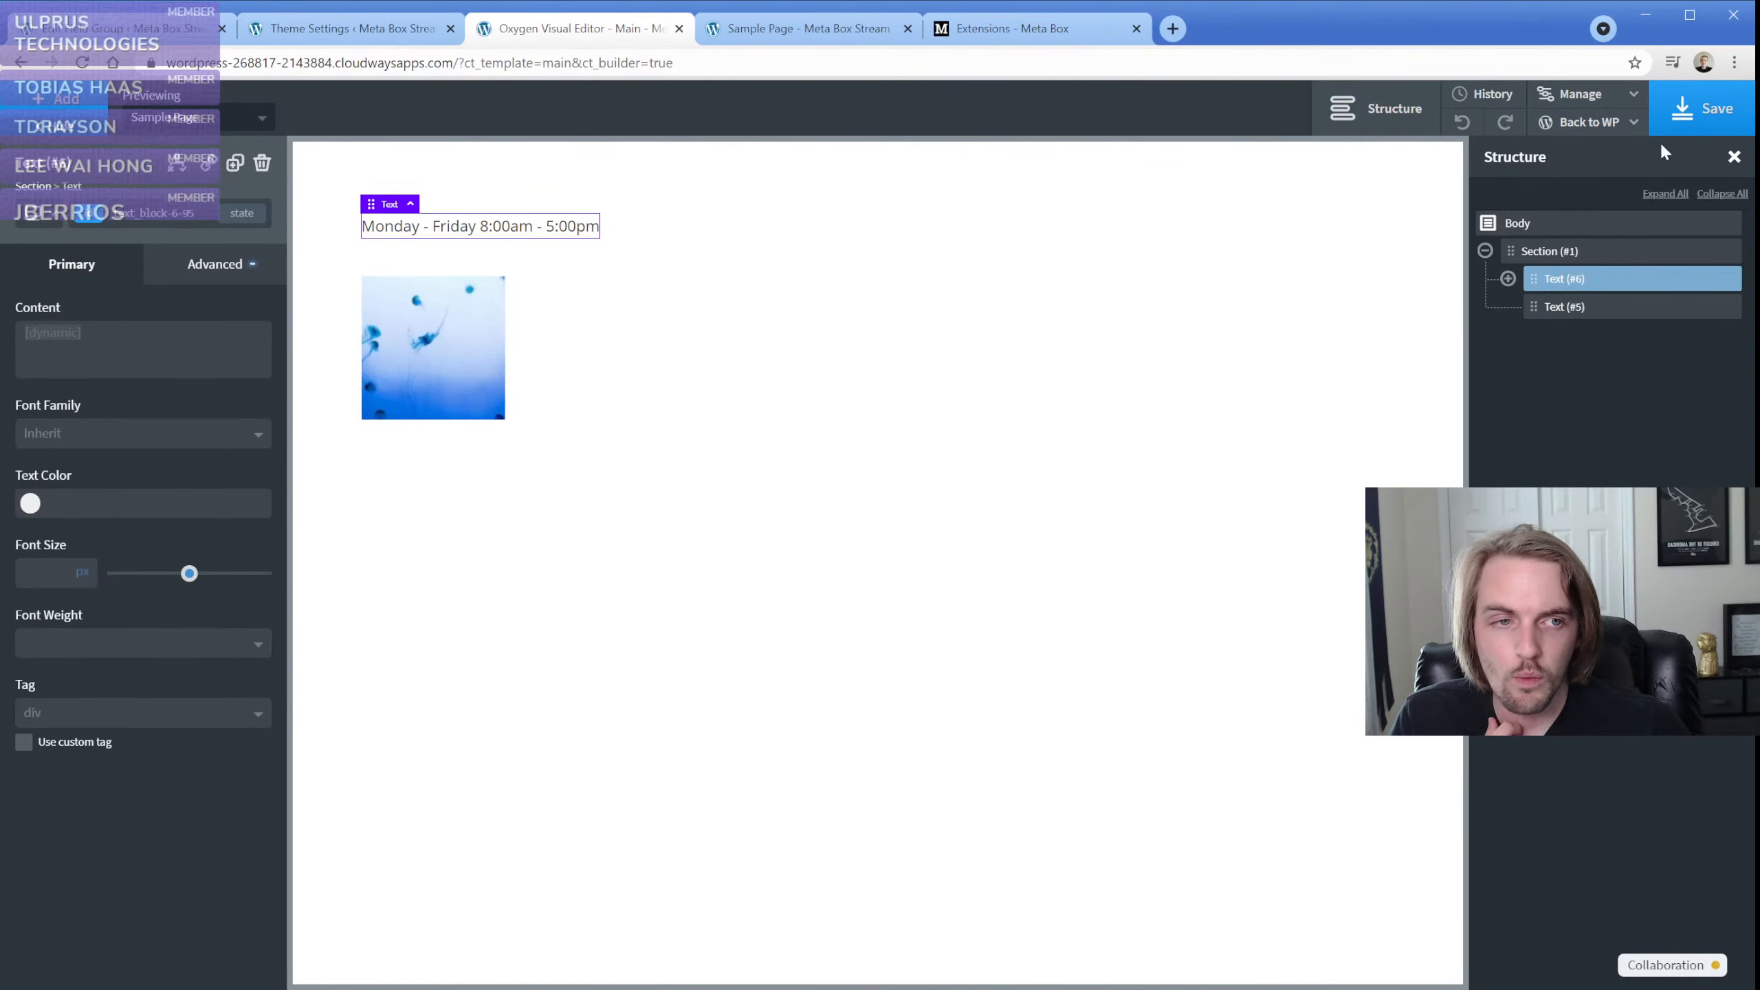
left_click(1702, 108)
left_click(84, 63)
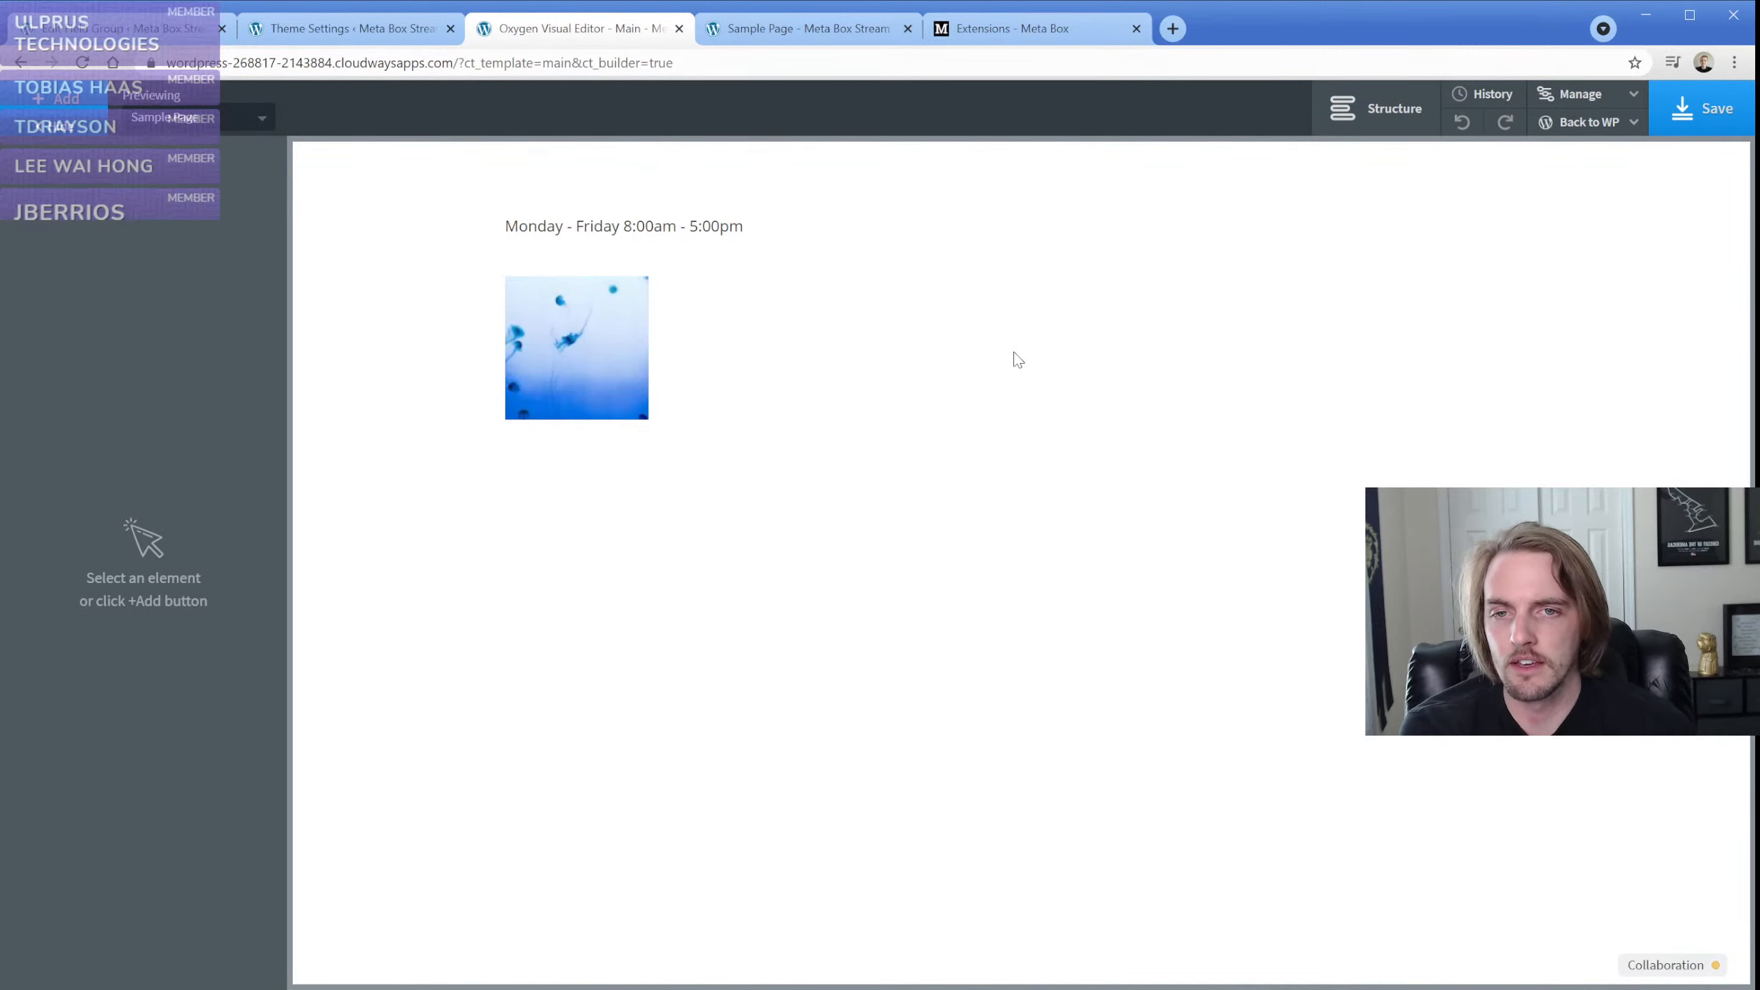
Add a first display condition to the business hours text element, using Dynamic Data as its source
left_click(642, 234)
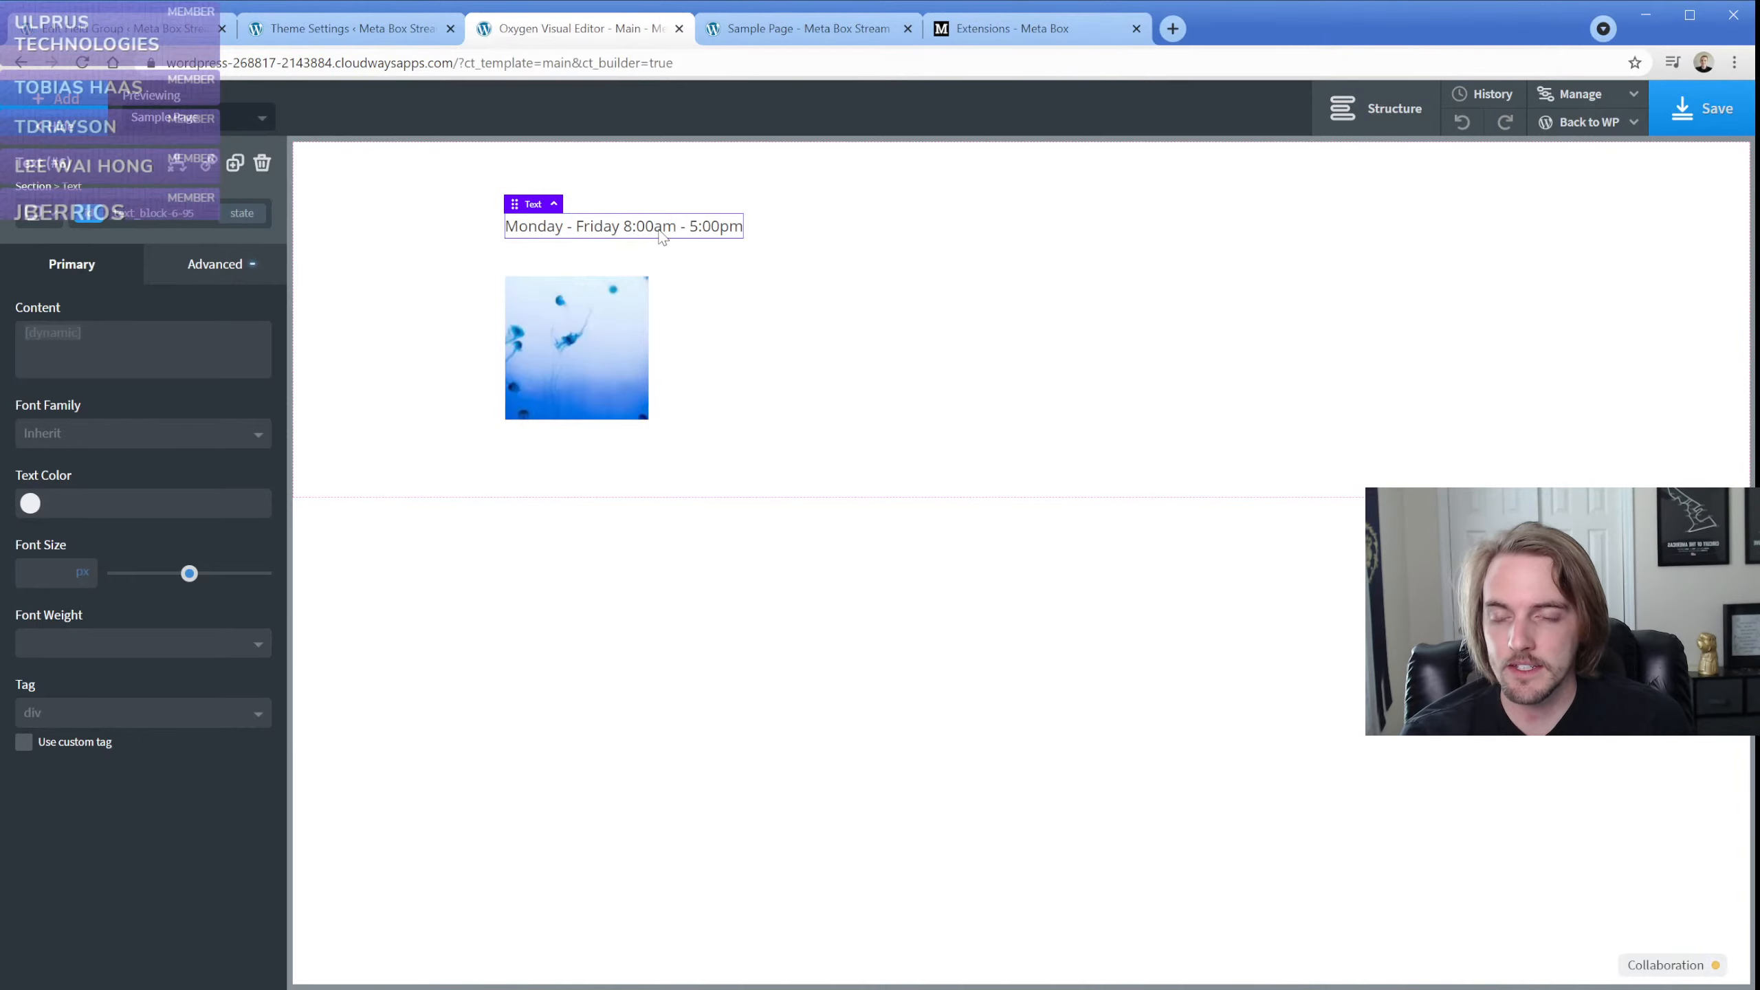
left_click(177, 173)
left_click(249, 225)
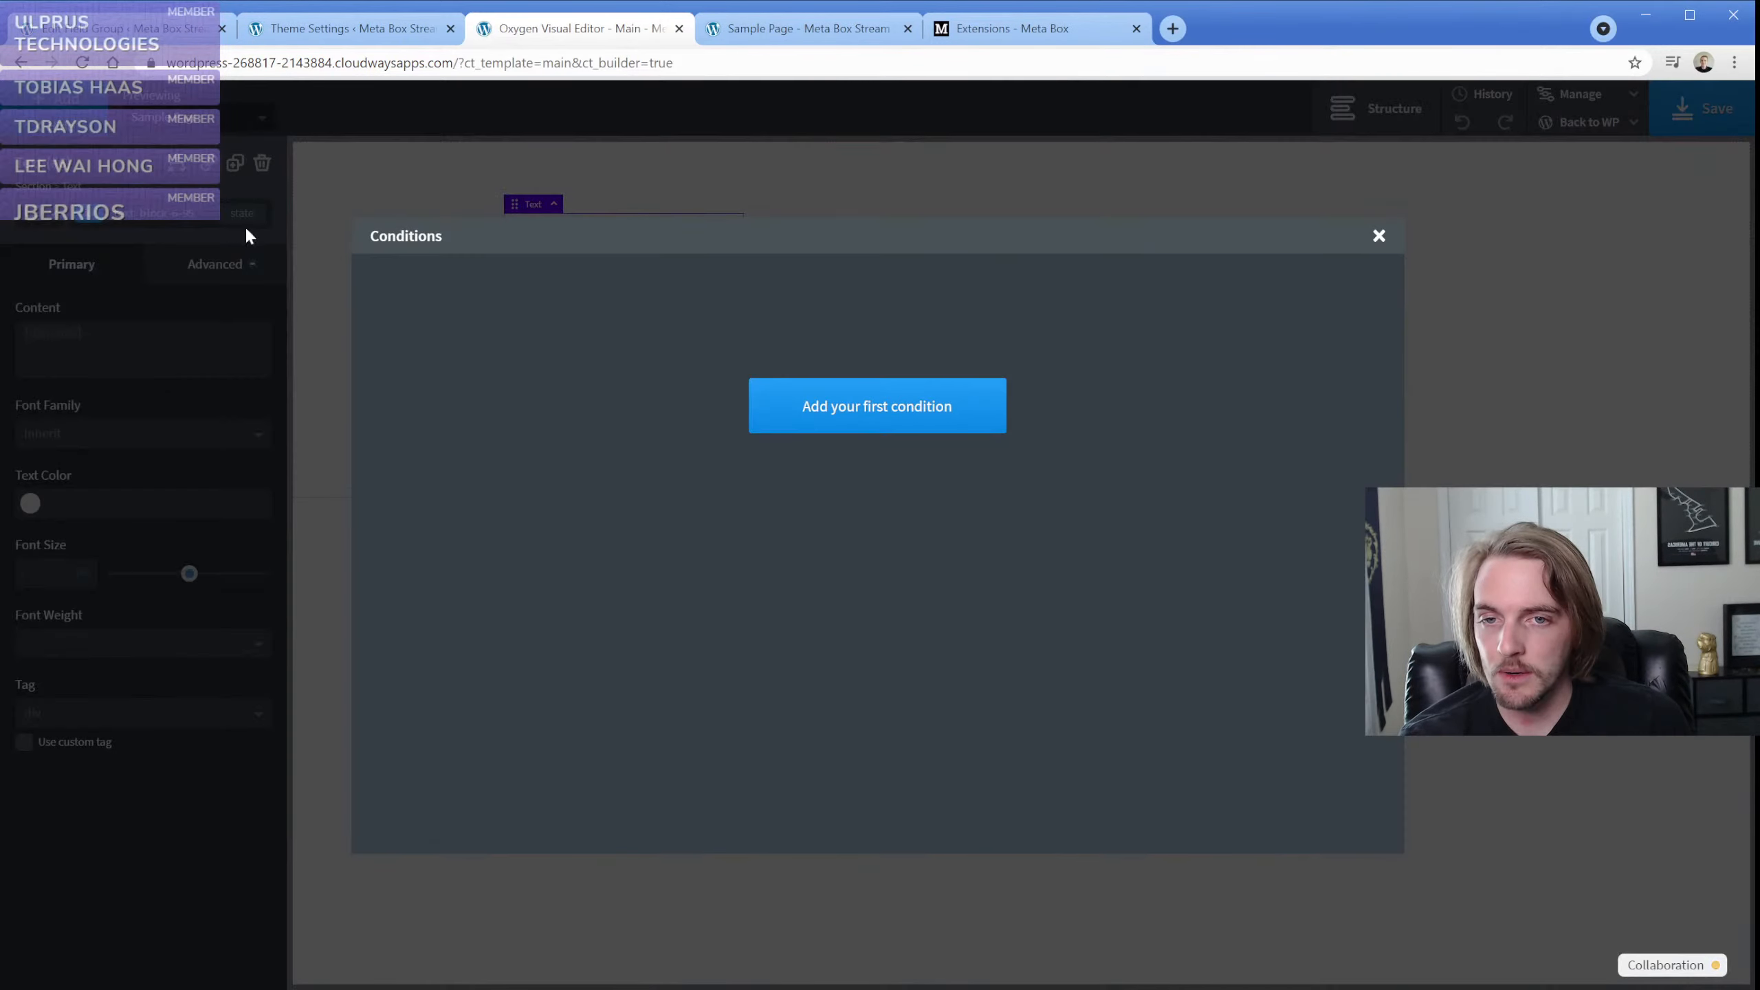
left_click(871, 416)
left_click(517, 305)
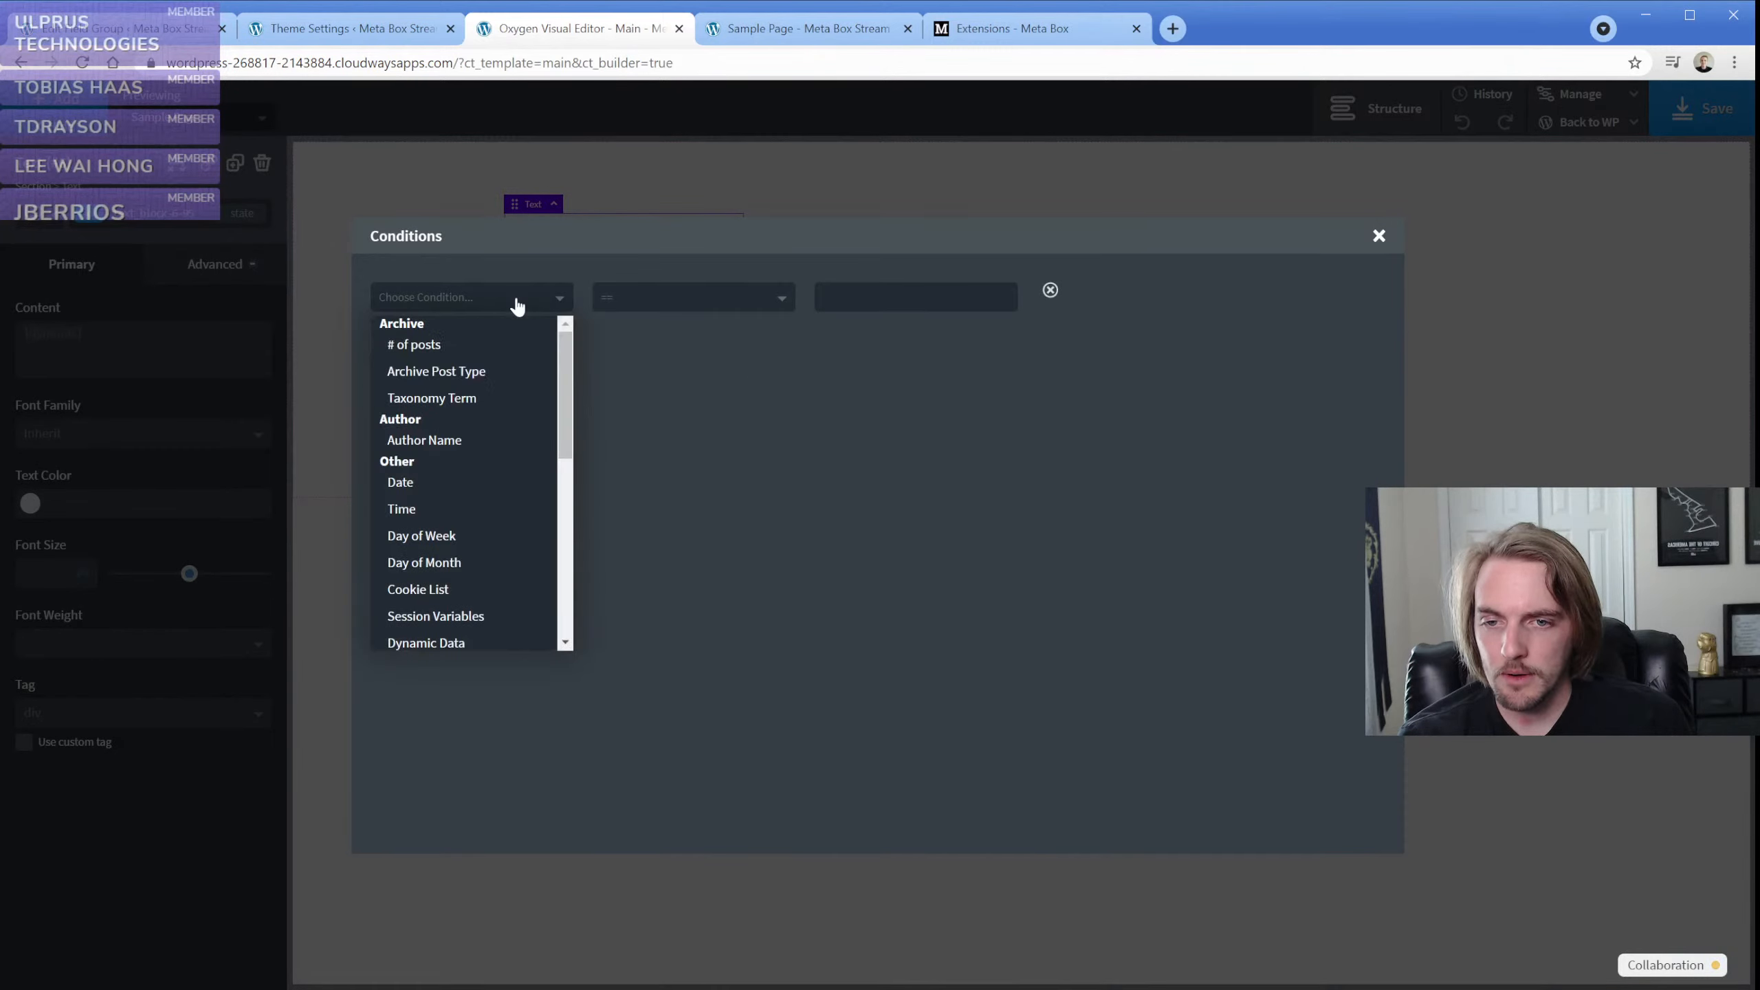
scroll(496, 486, "down", 2)
left_click(487, 548)
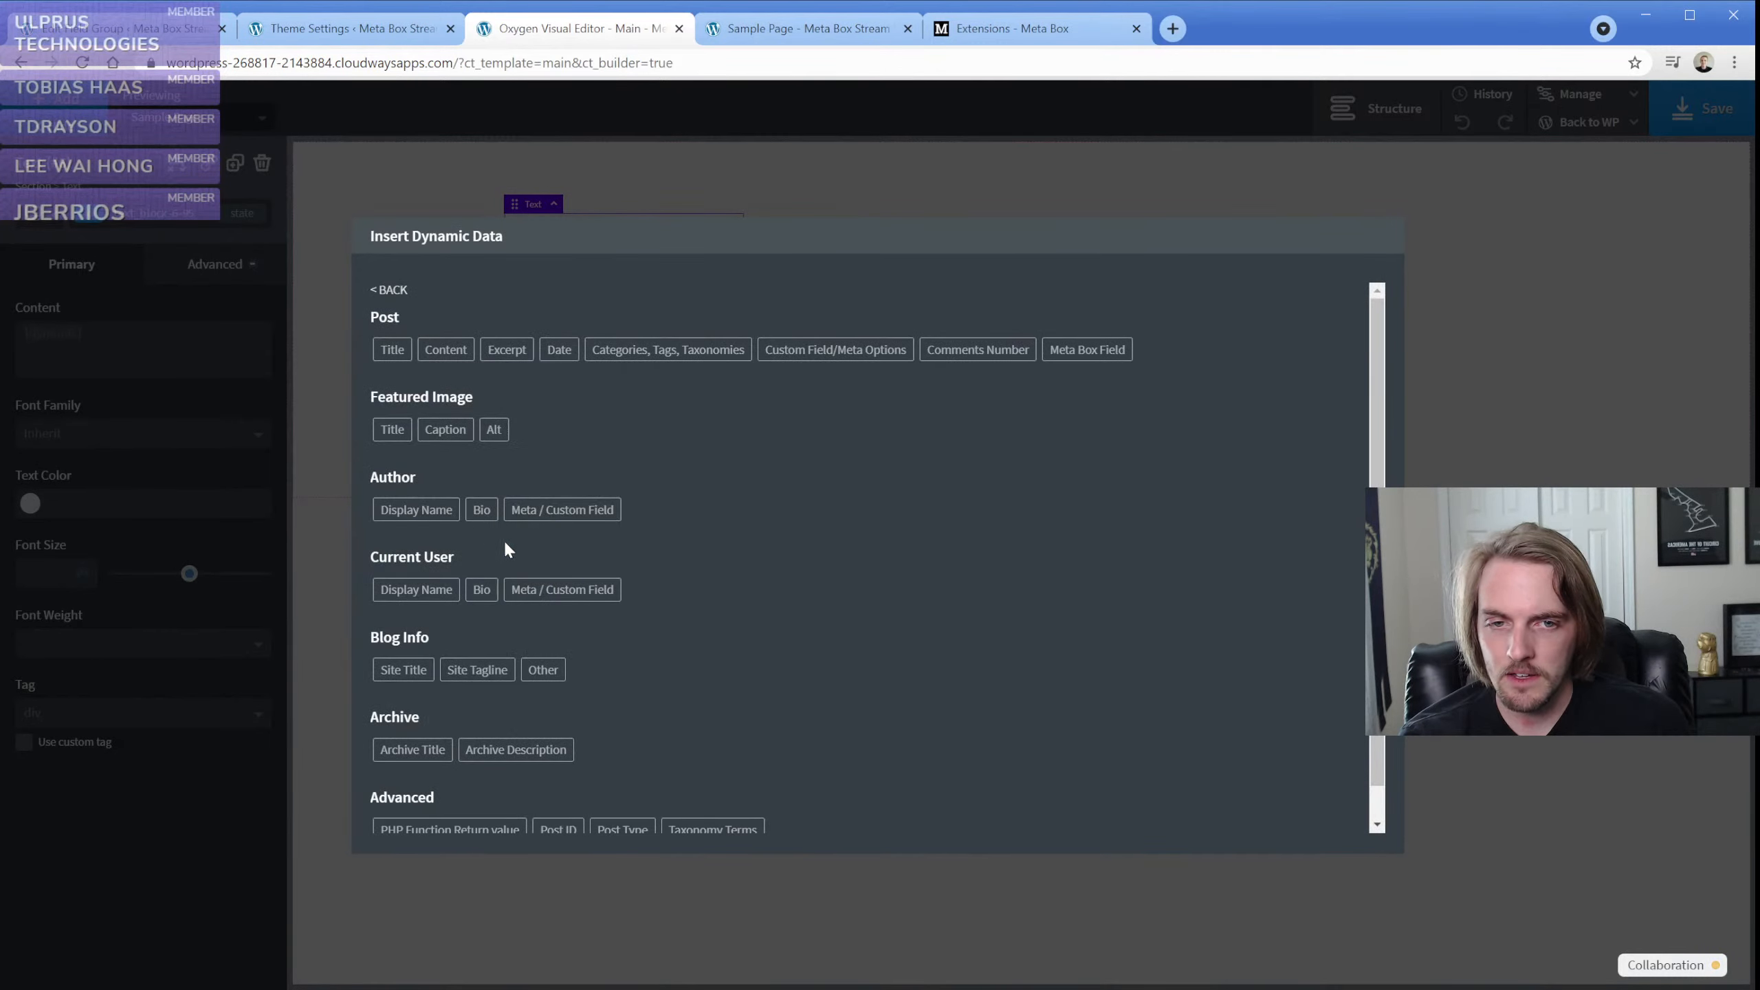
Insert the Meta Box field Show Hours? from theme-settings as the condition's data, returning its value, after checking the field's choices
left_click(1109, 349)
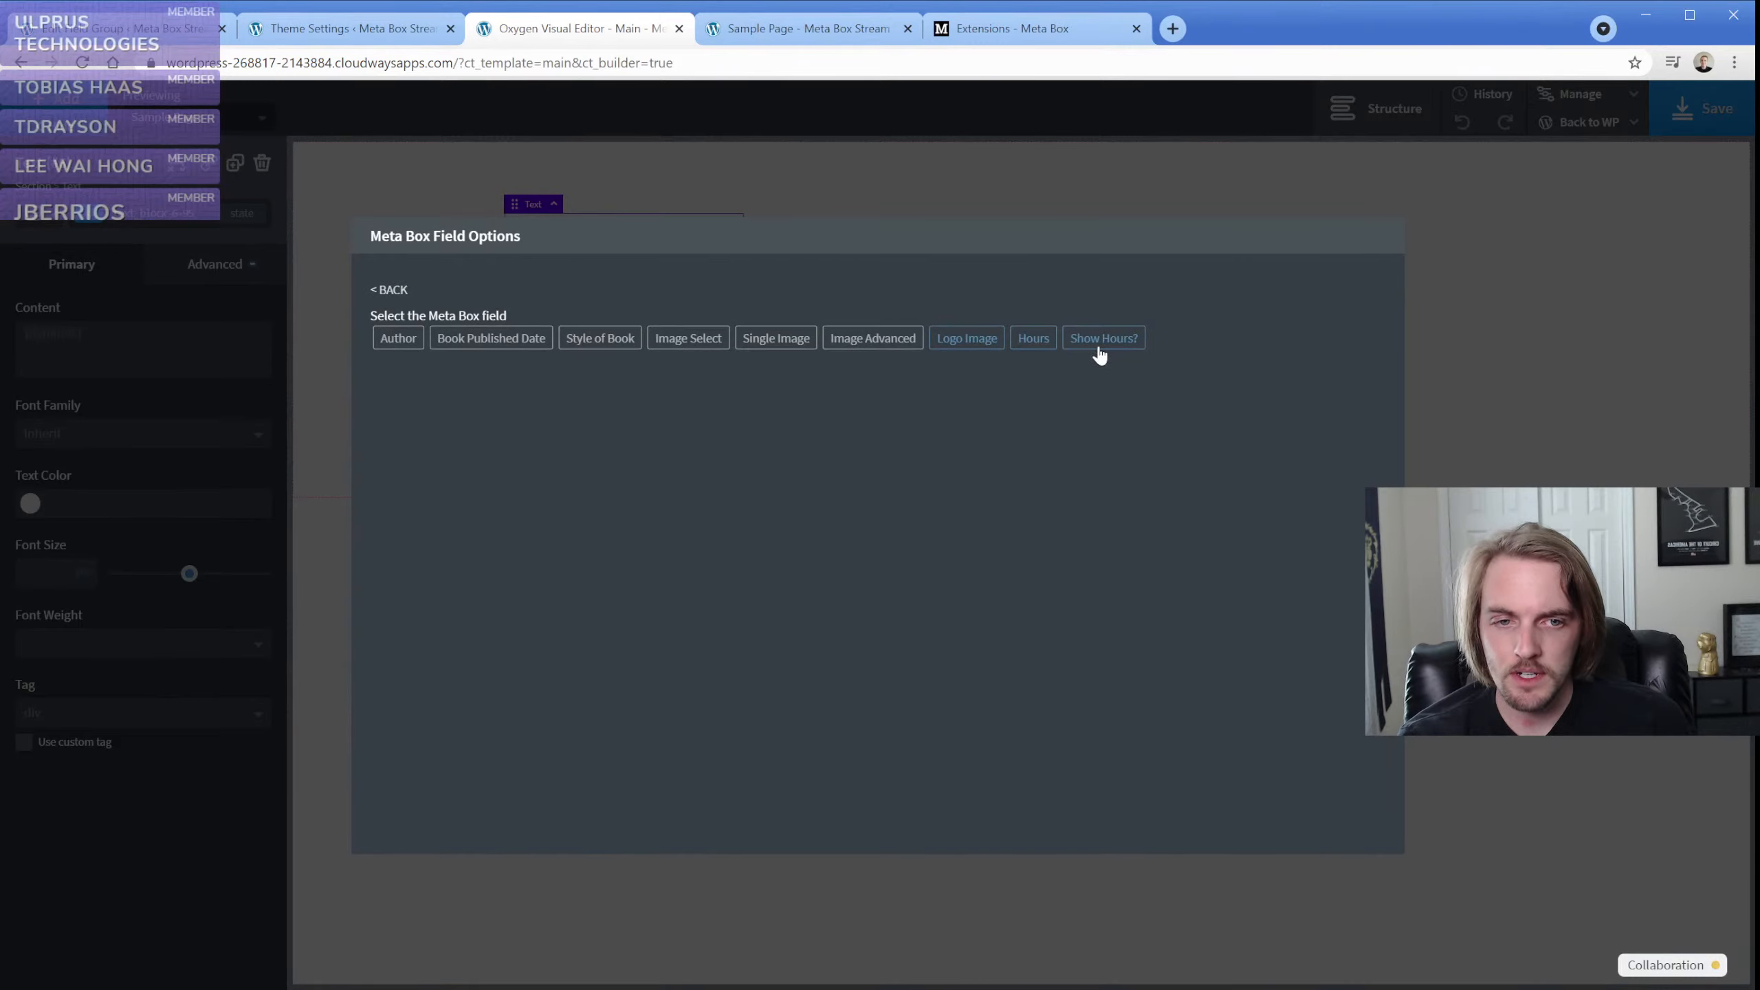
left_click(1101, 345)
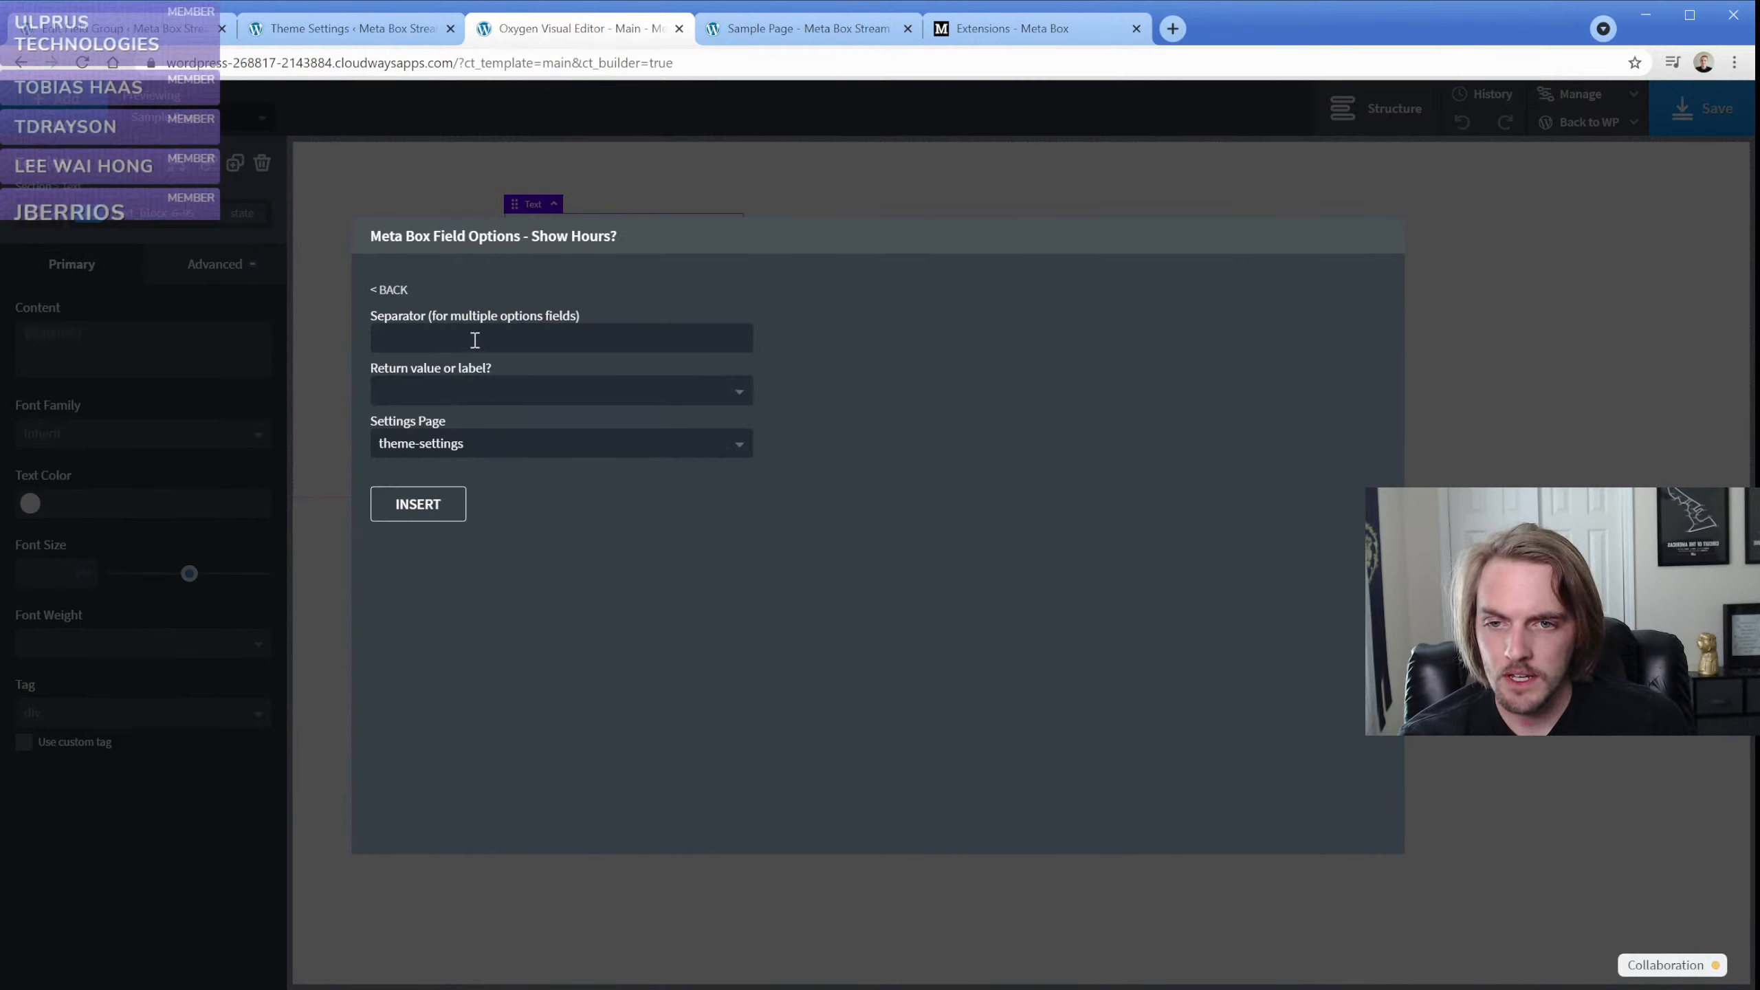
left_click(471, 394)
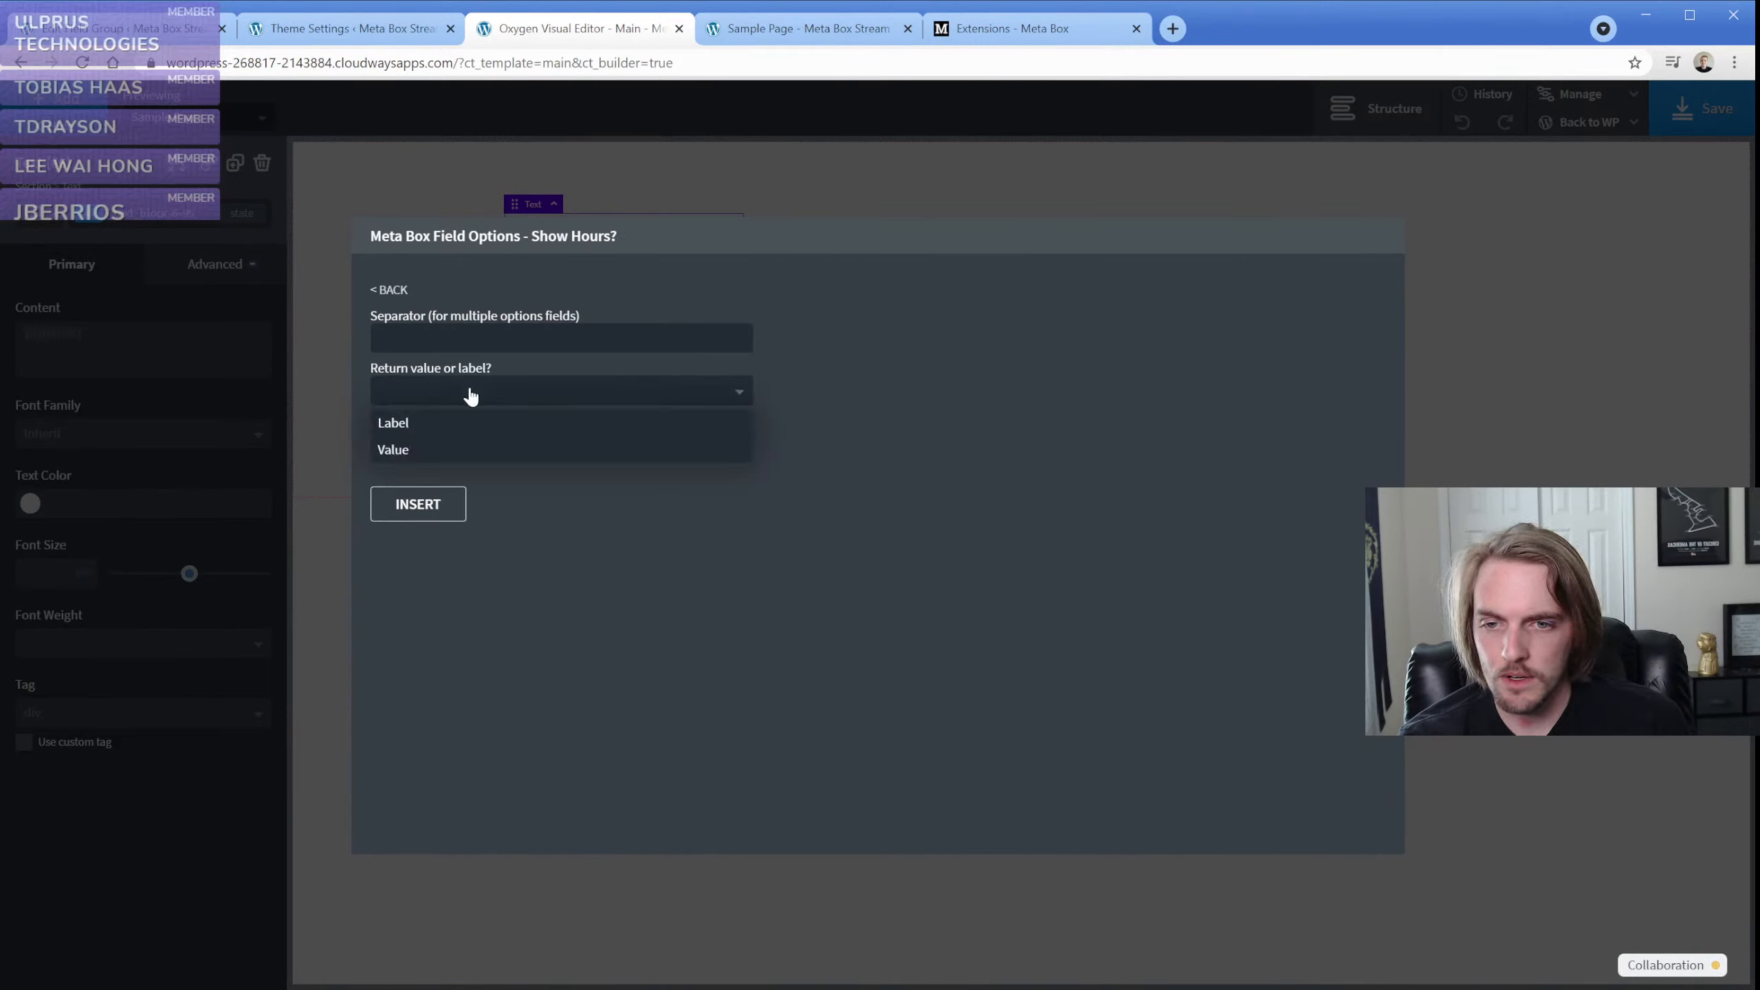
left_click(208, 29)
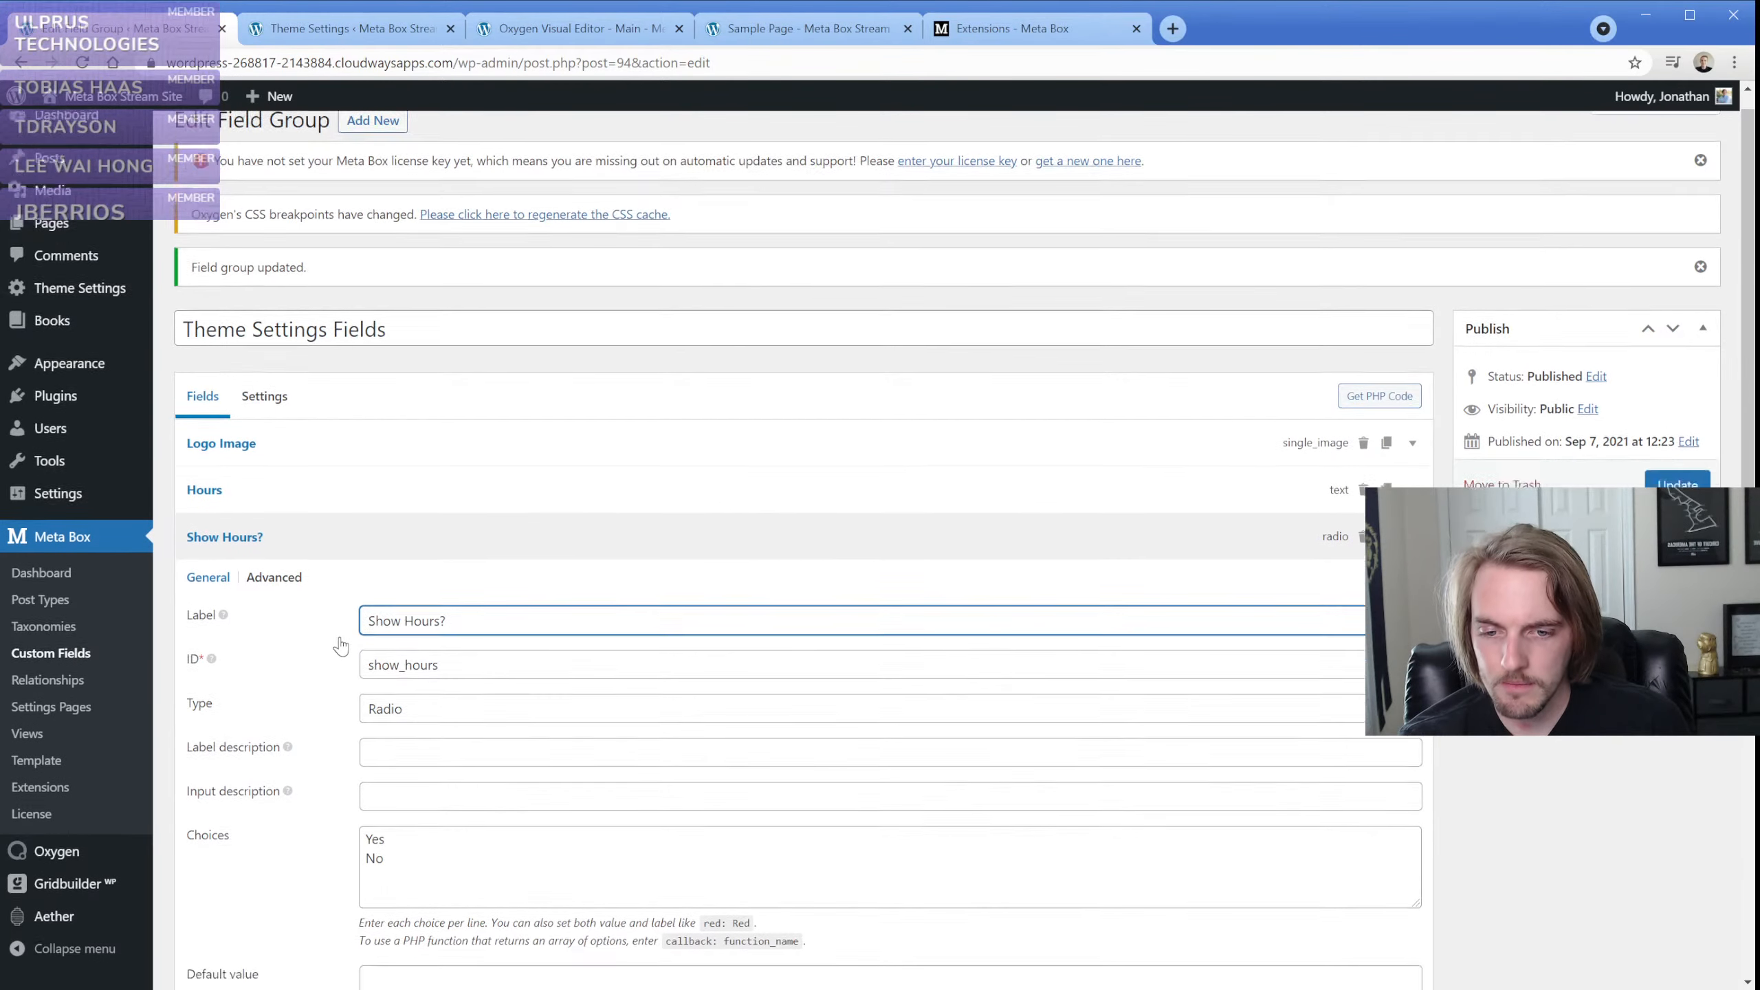
scroll(341, 646, "down", 2)
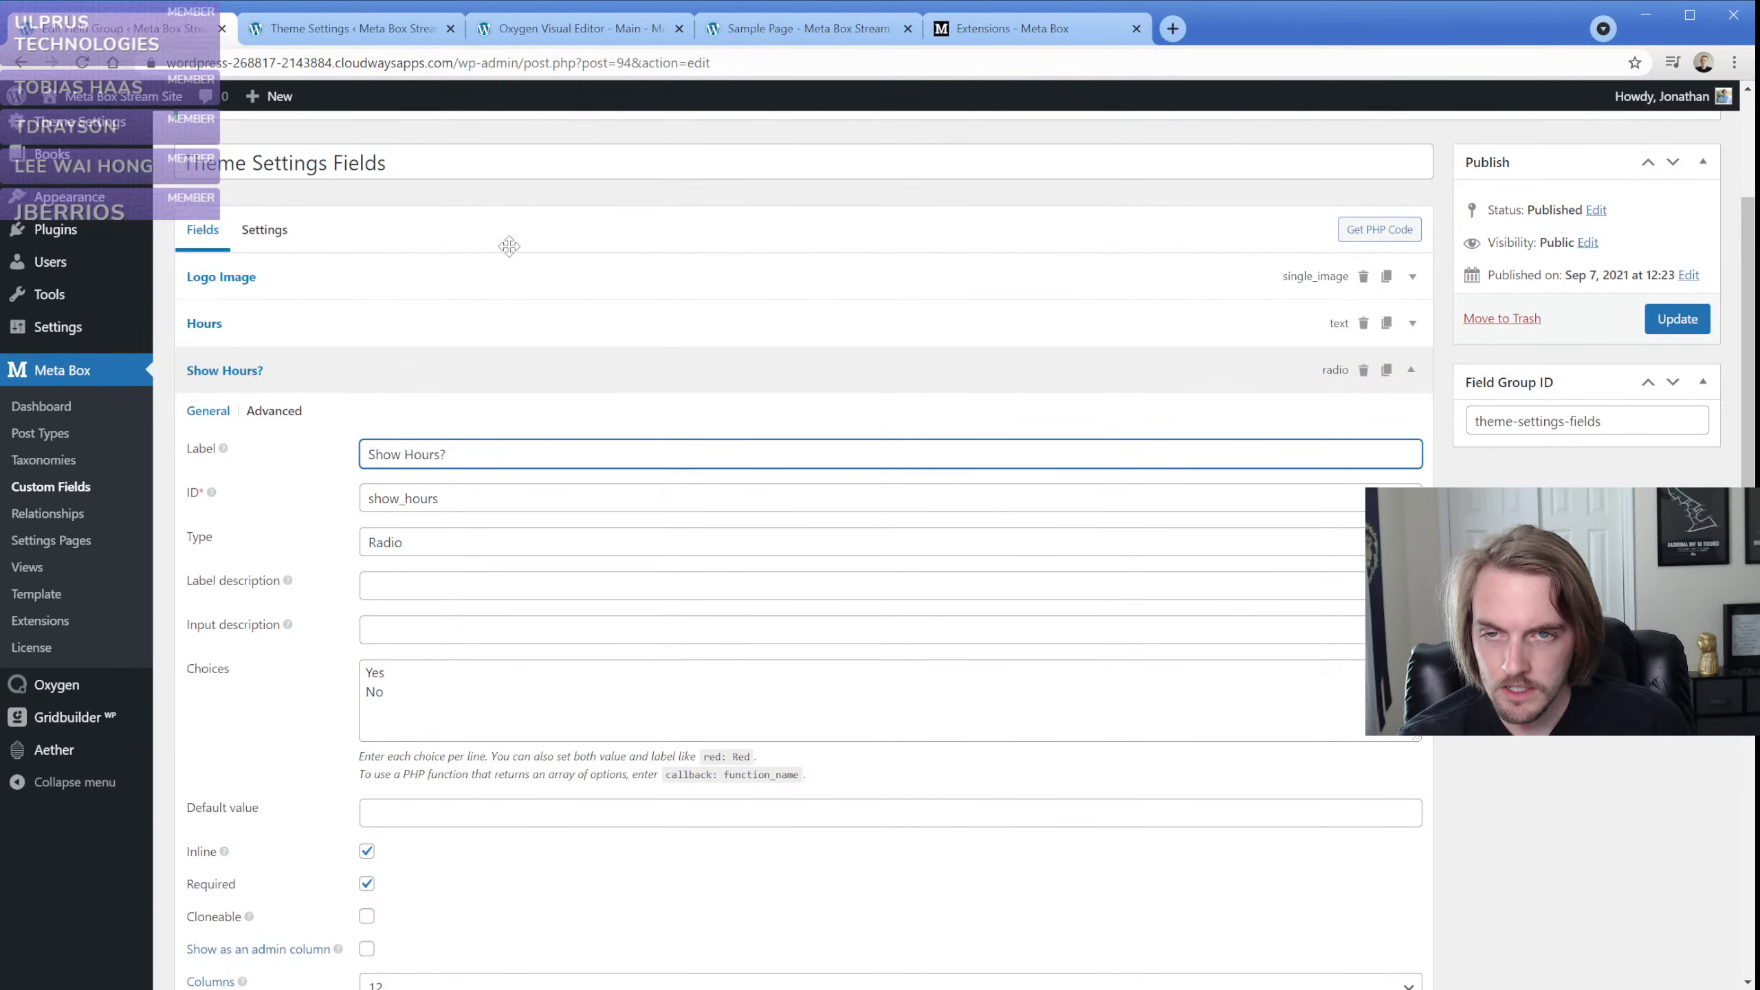
left_click(592, 29)
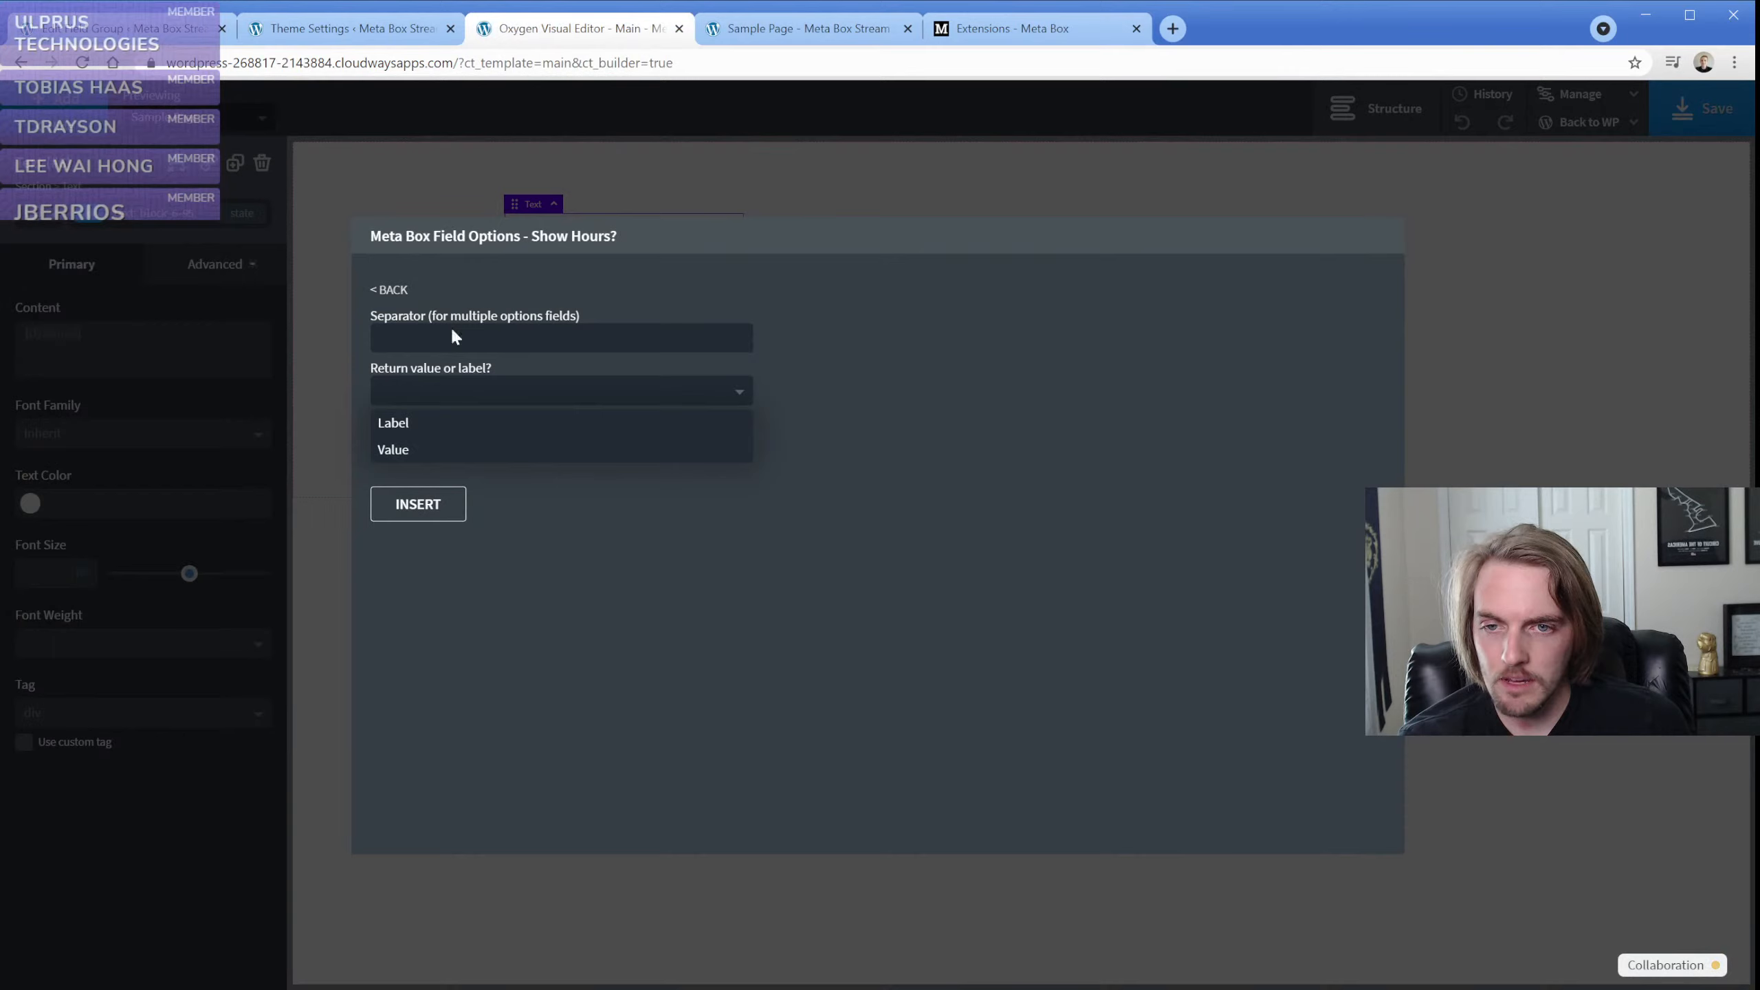
left_click(432, 455)
left_click(433, 505)
Set the Show Hours? condition to equal (==) "Yes" and close the conditions dialog
left_click(680, 299)
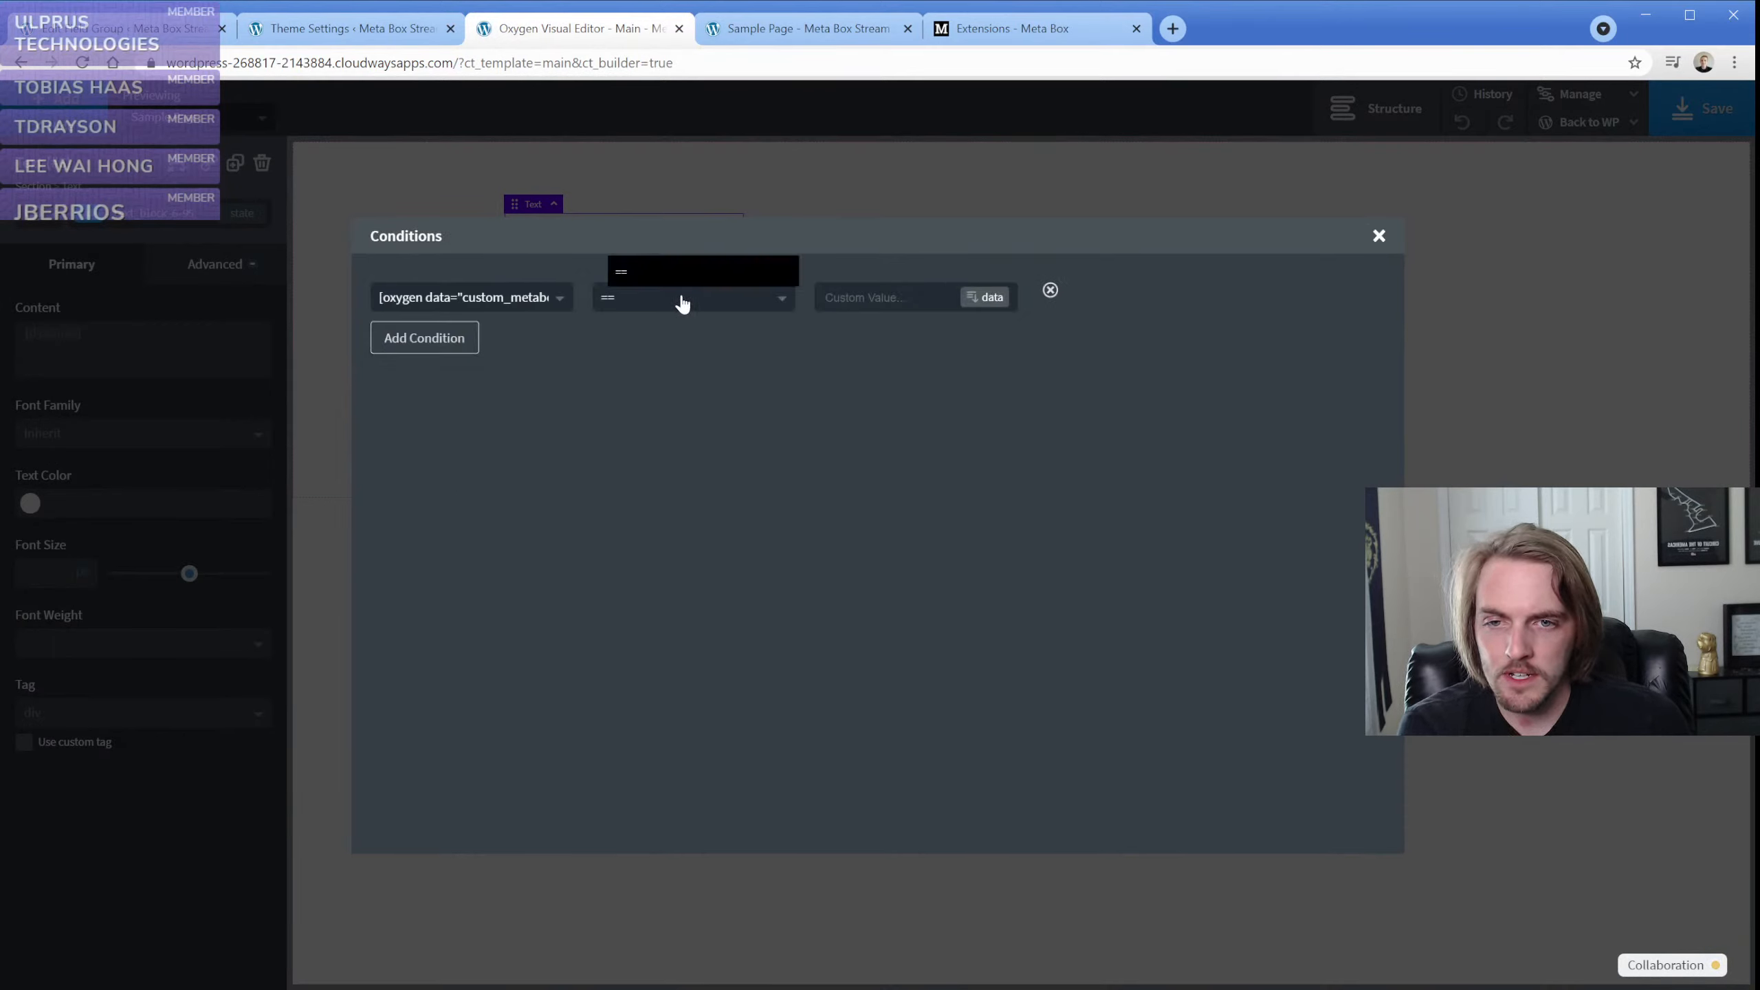
left_click(682, 274)
left_click(885, 306)
type("Yes")
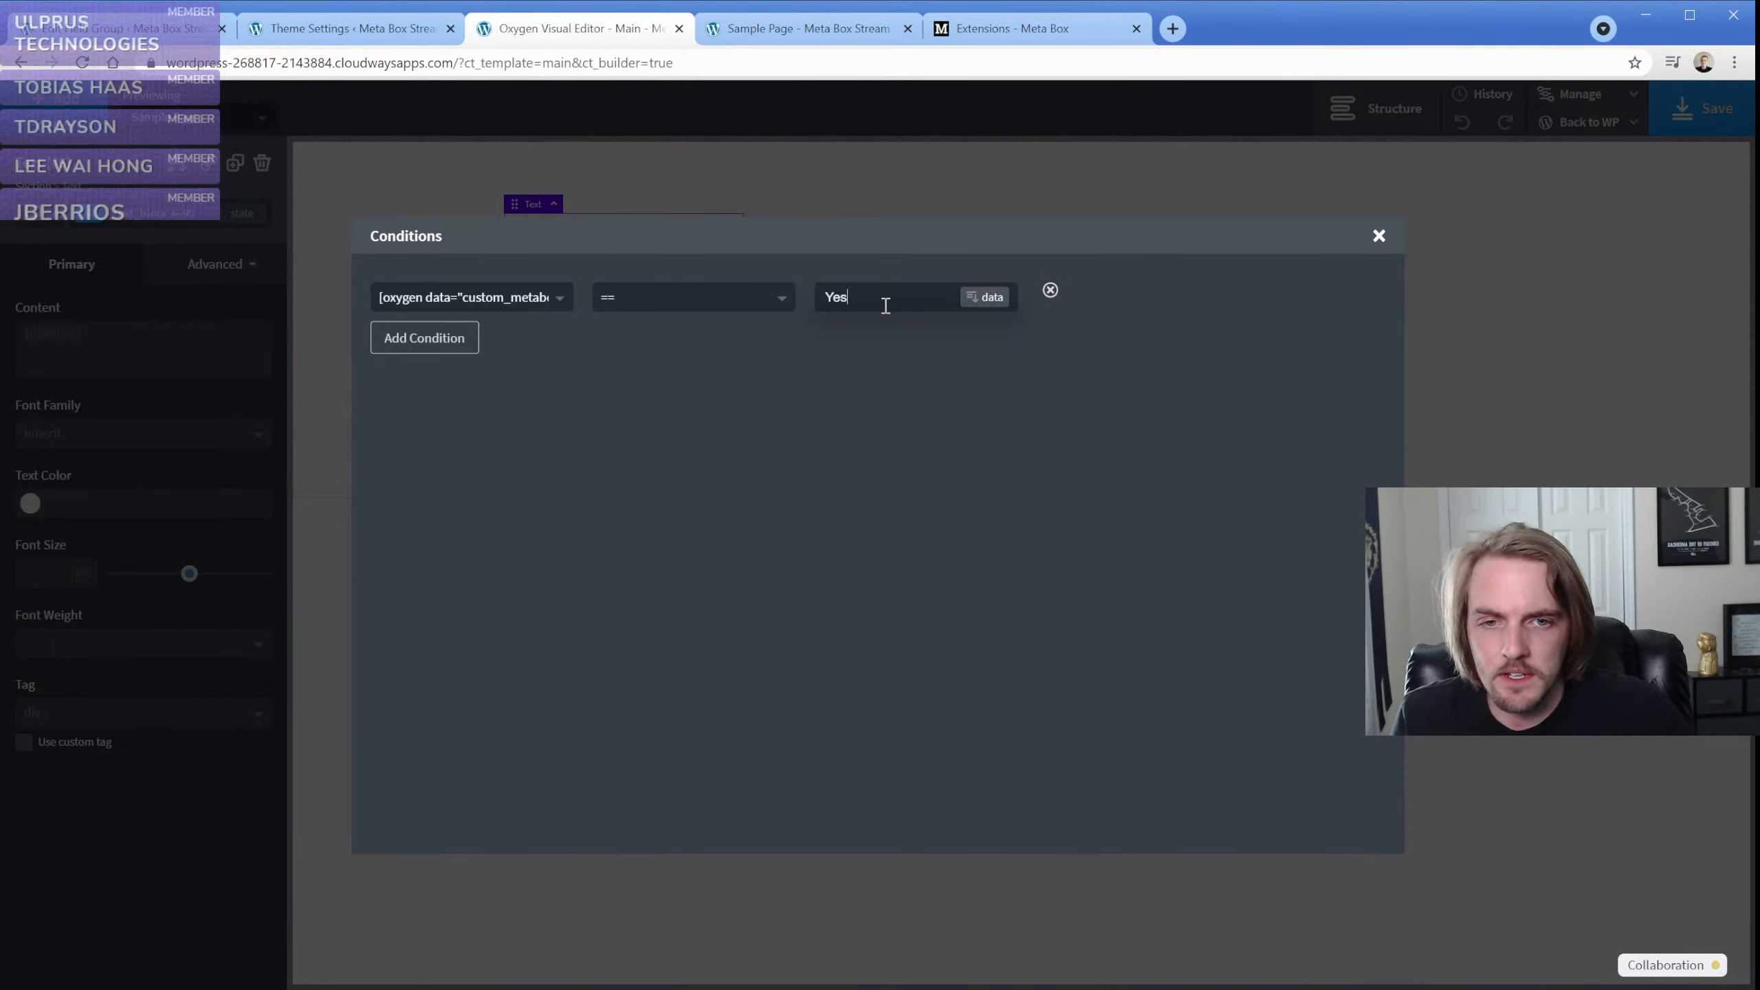
left_click(1379, 236)
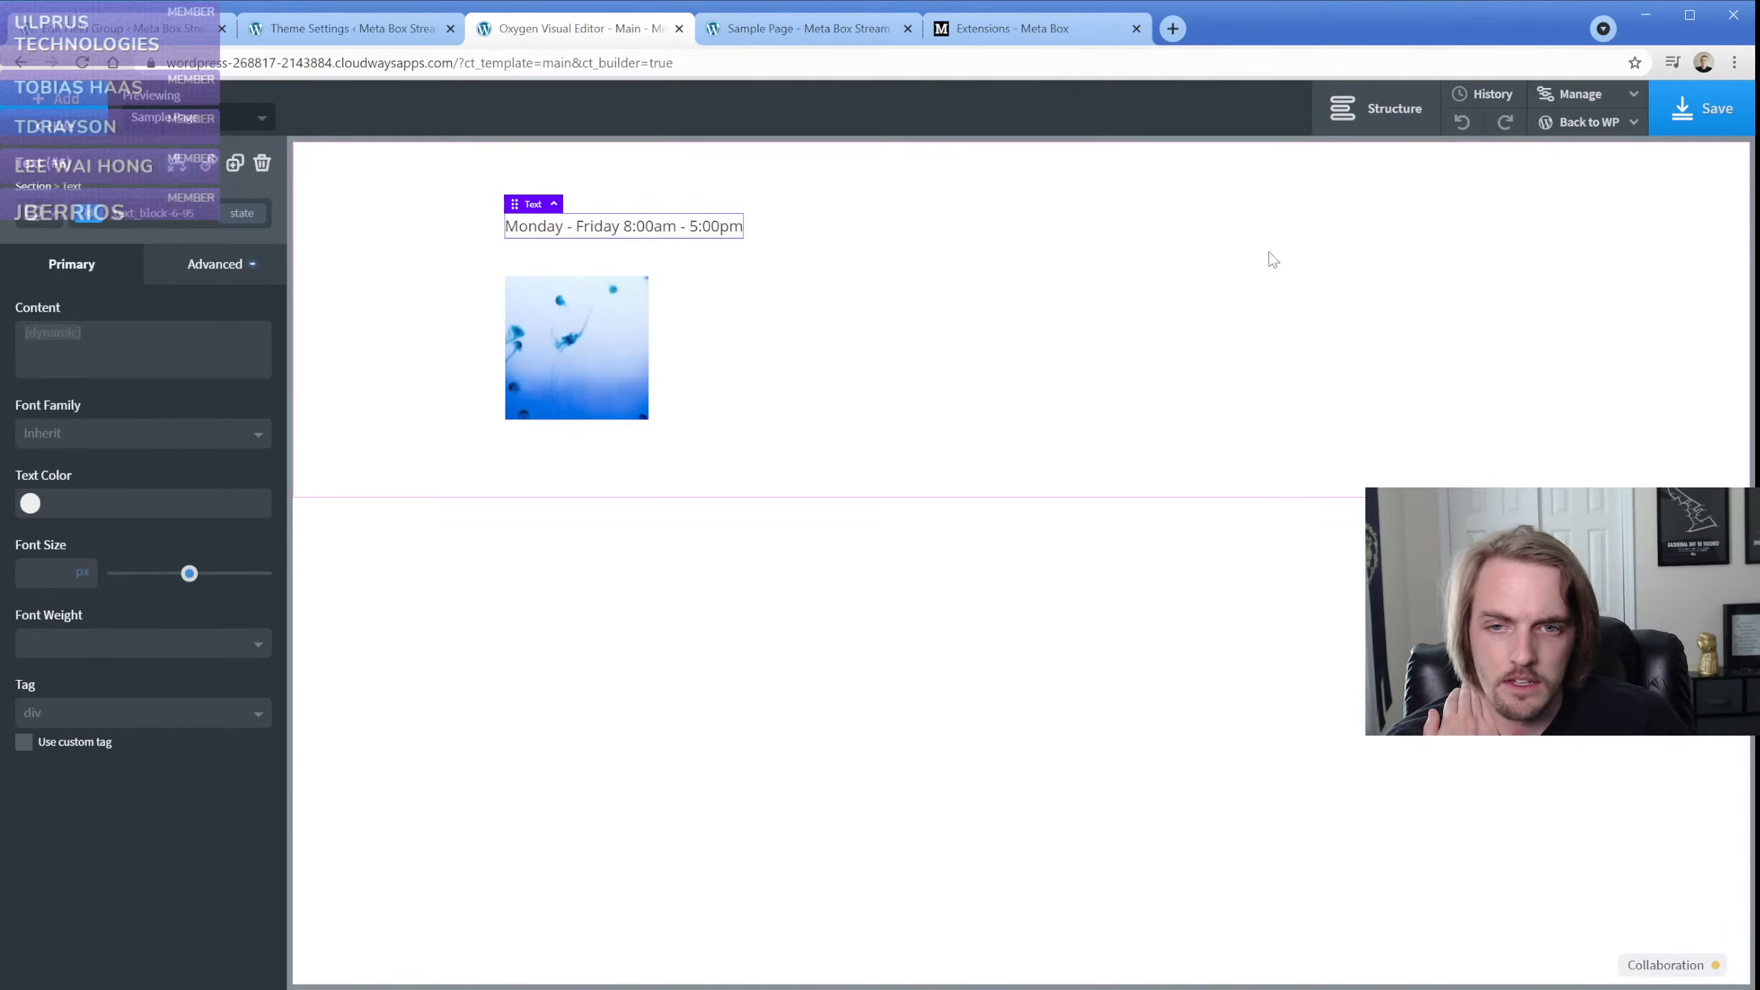
Set the hours text's in-editor behavior to Show/Hide Based on Conditions and save the template
left_click(412, 271)
left_click(518, 229)
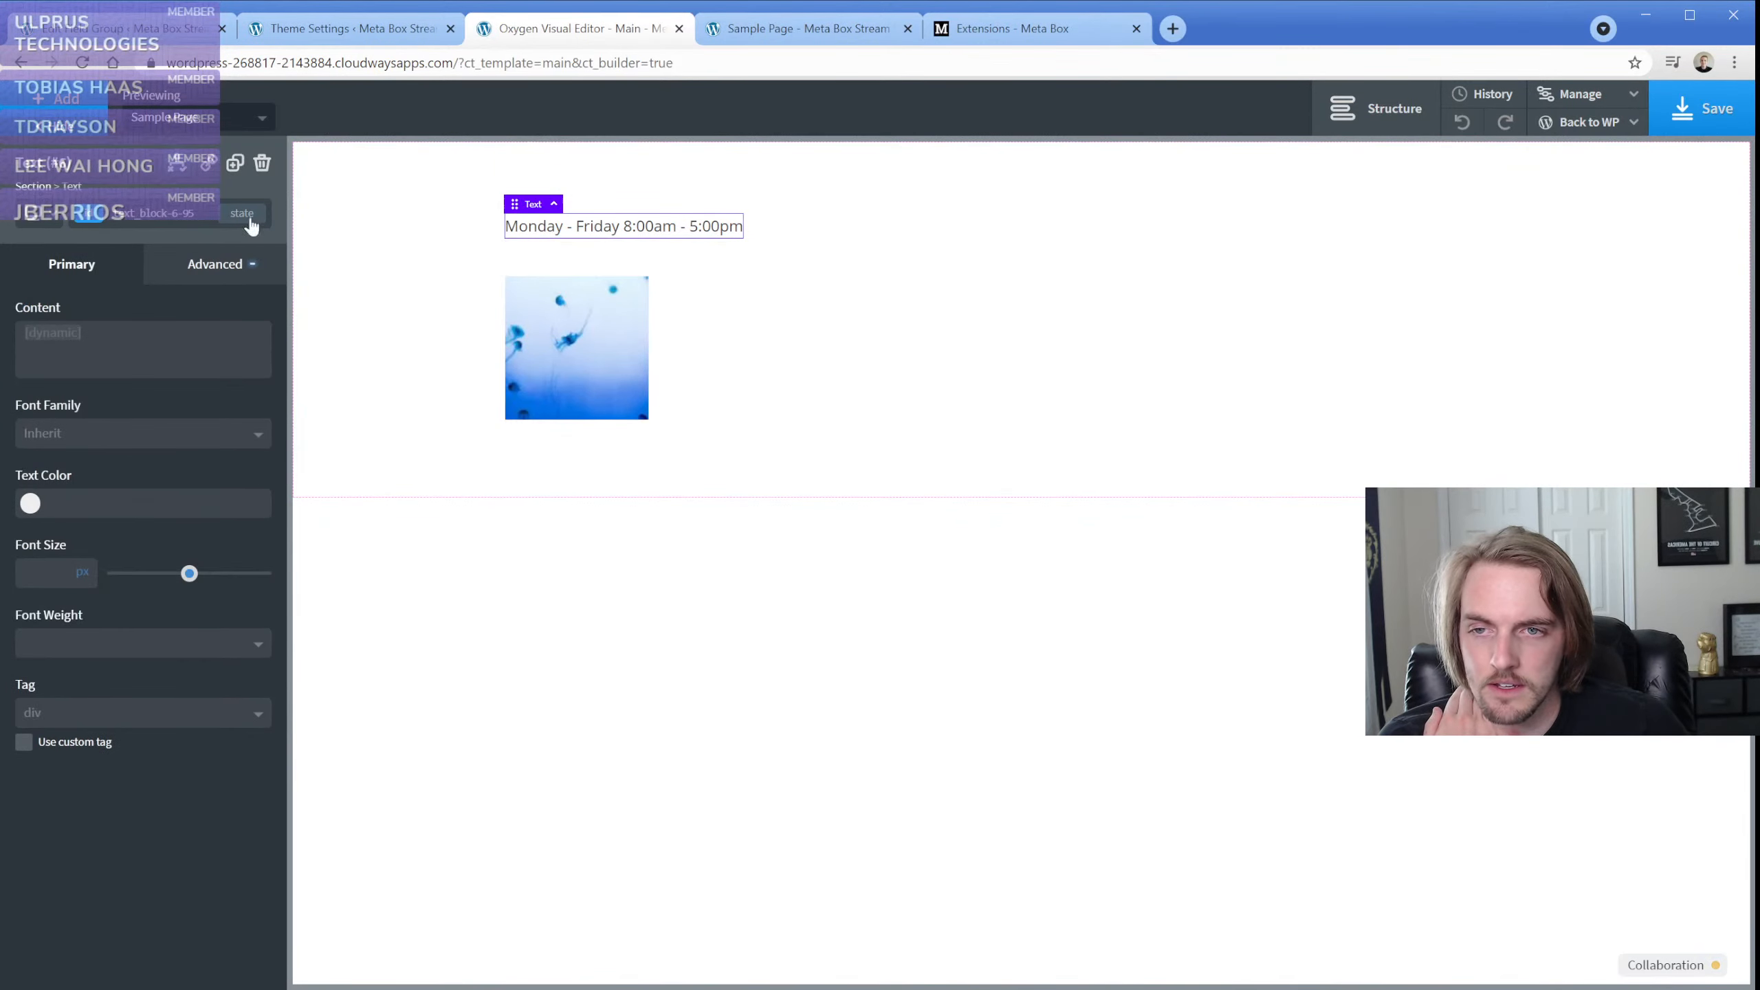
left_click(177, 166)
left_click(241, 426)
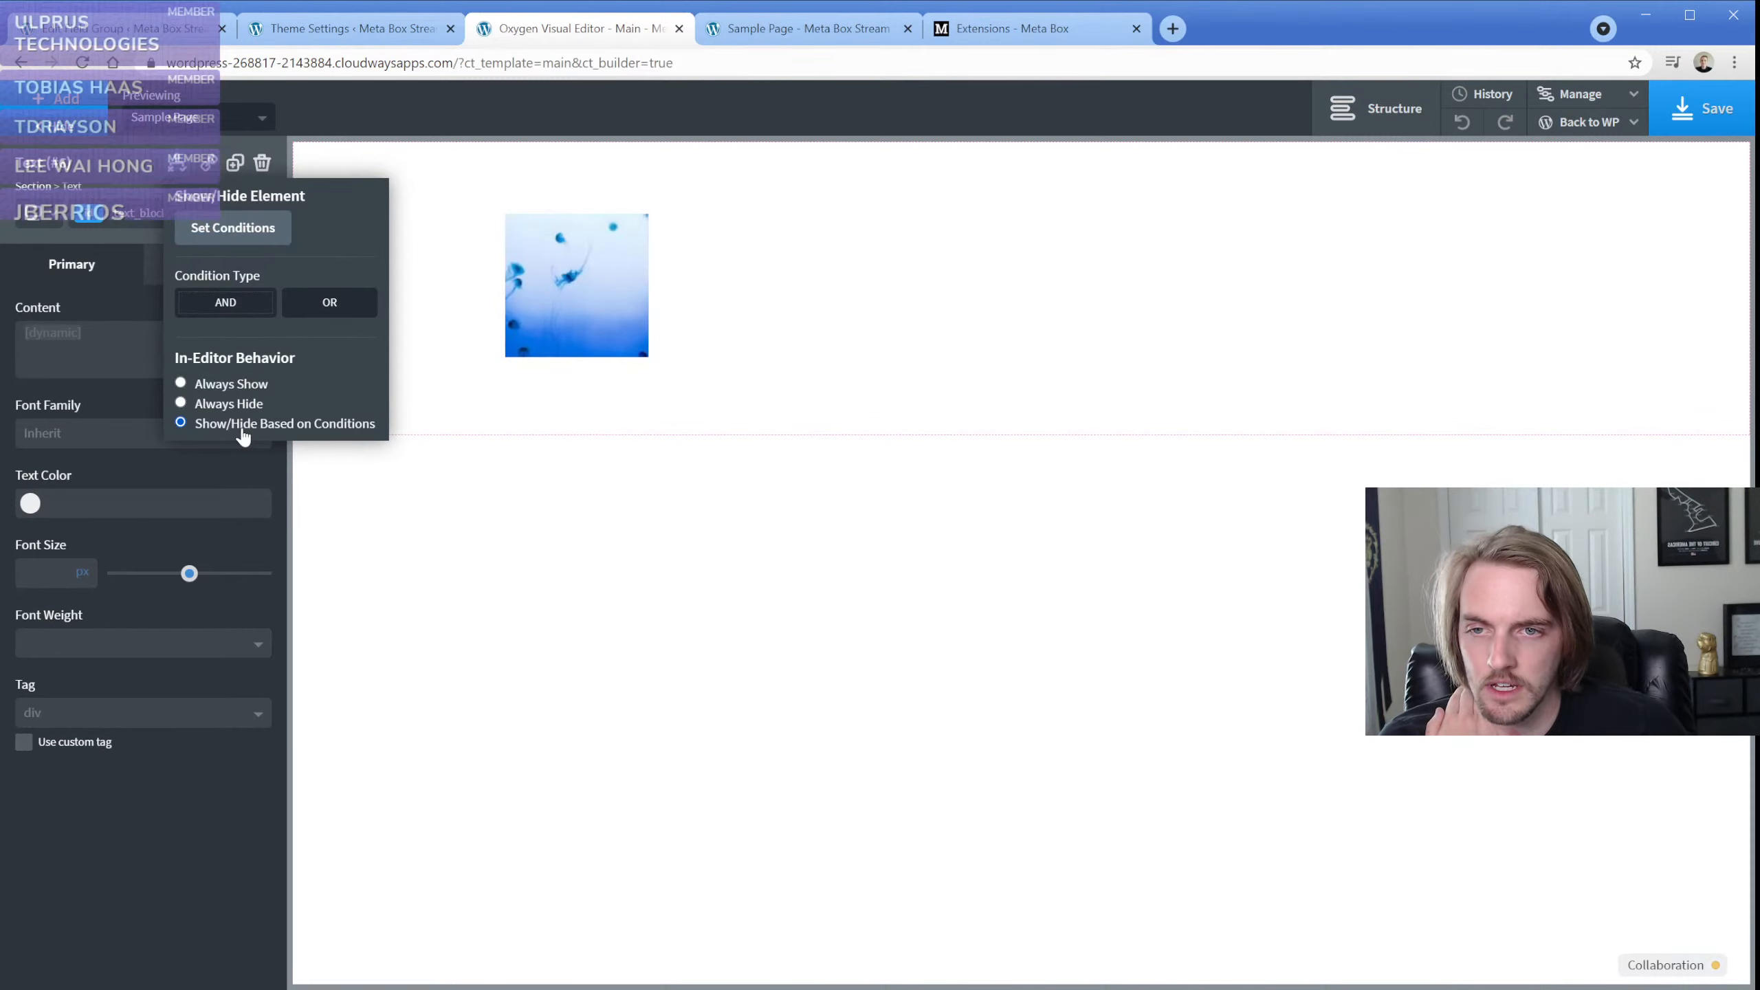
left_click(1694, 118)
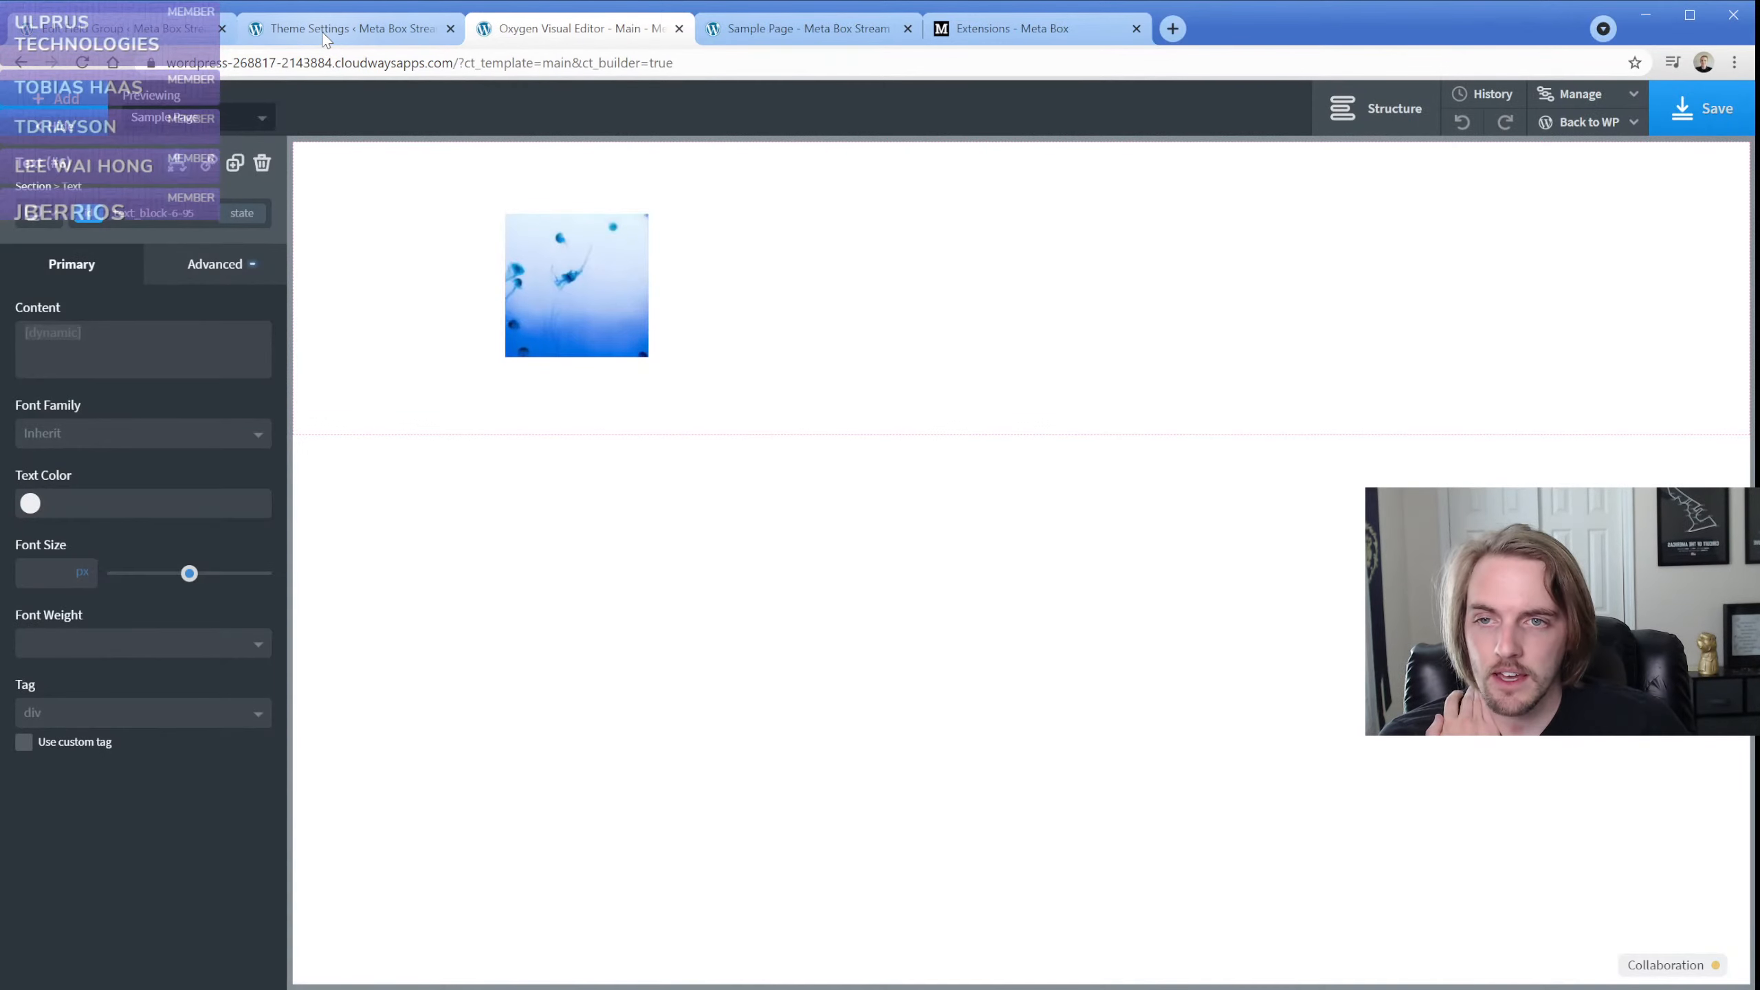
Check the conditional hours text on the published Sample Page and return to the Theme Settings page
left_click(343, 29)
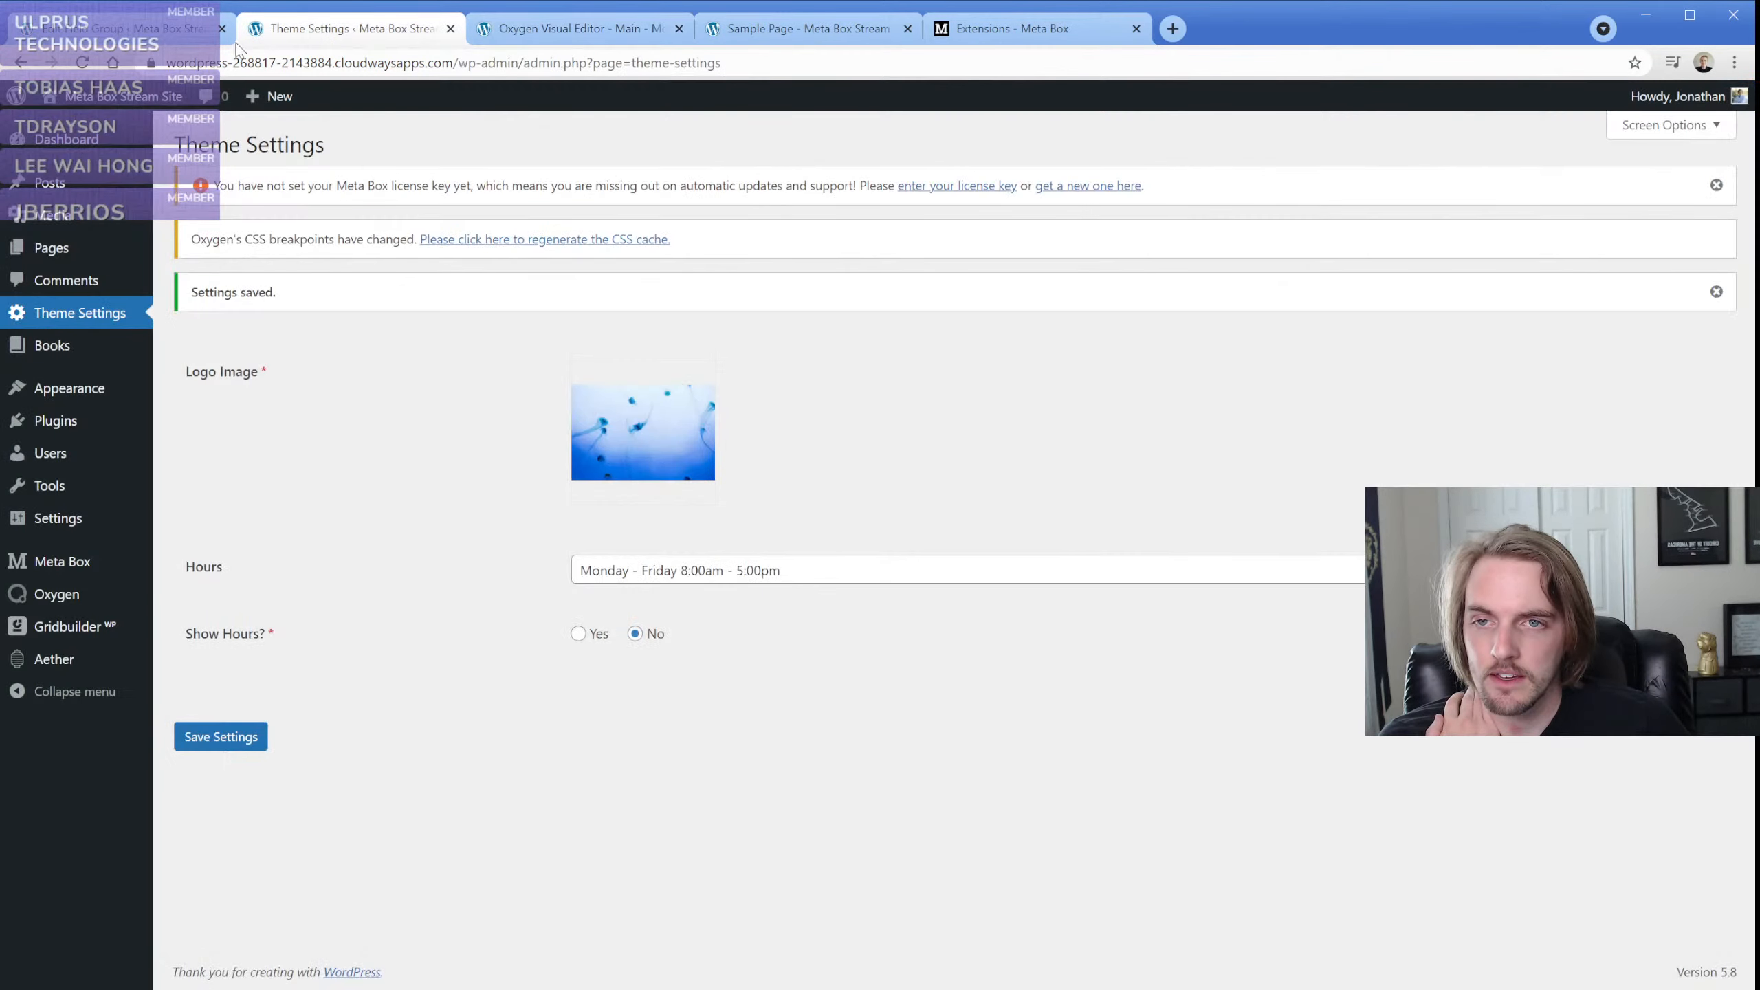
left_click(802, 37)
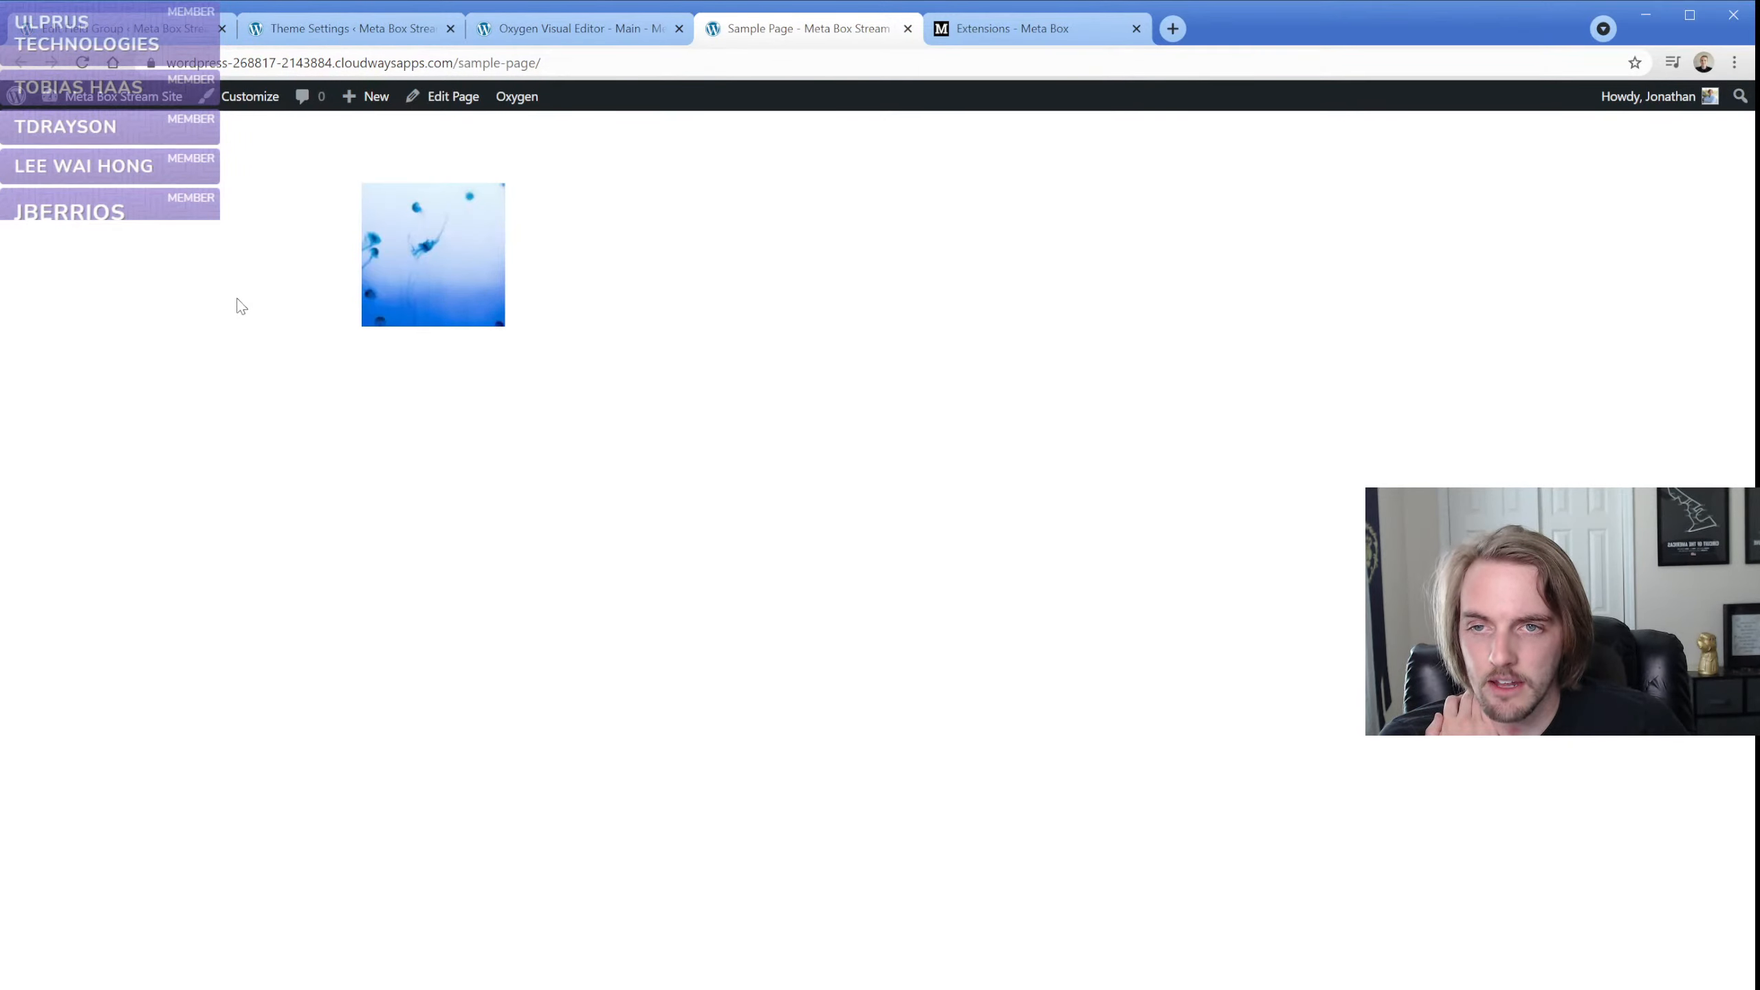
left_click(323, 29)
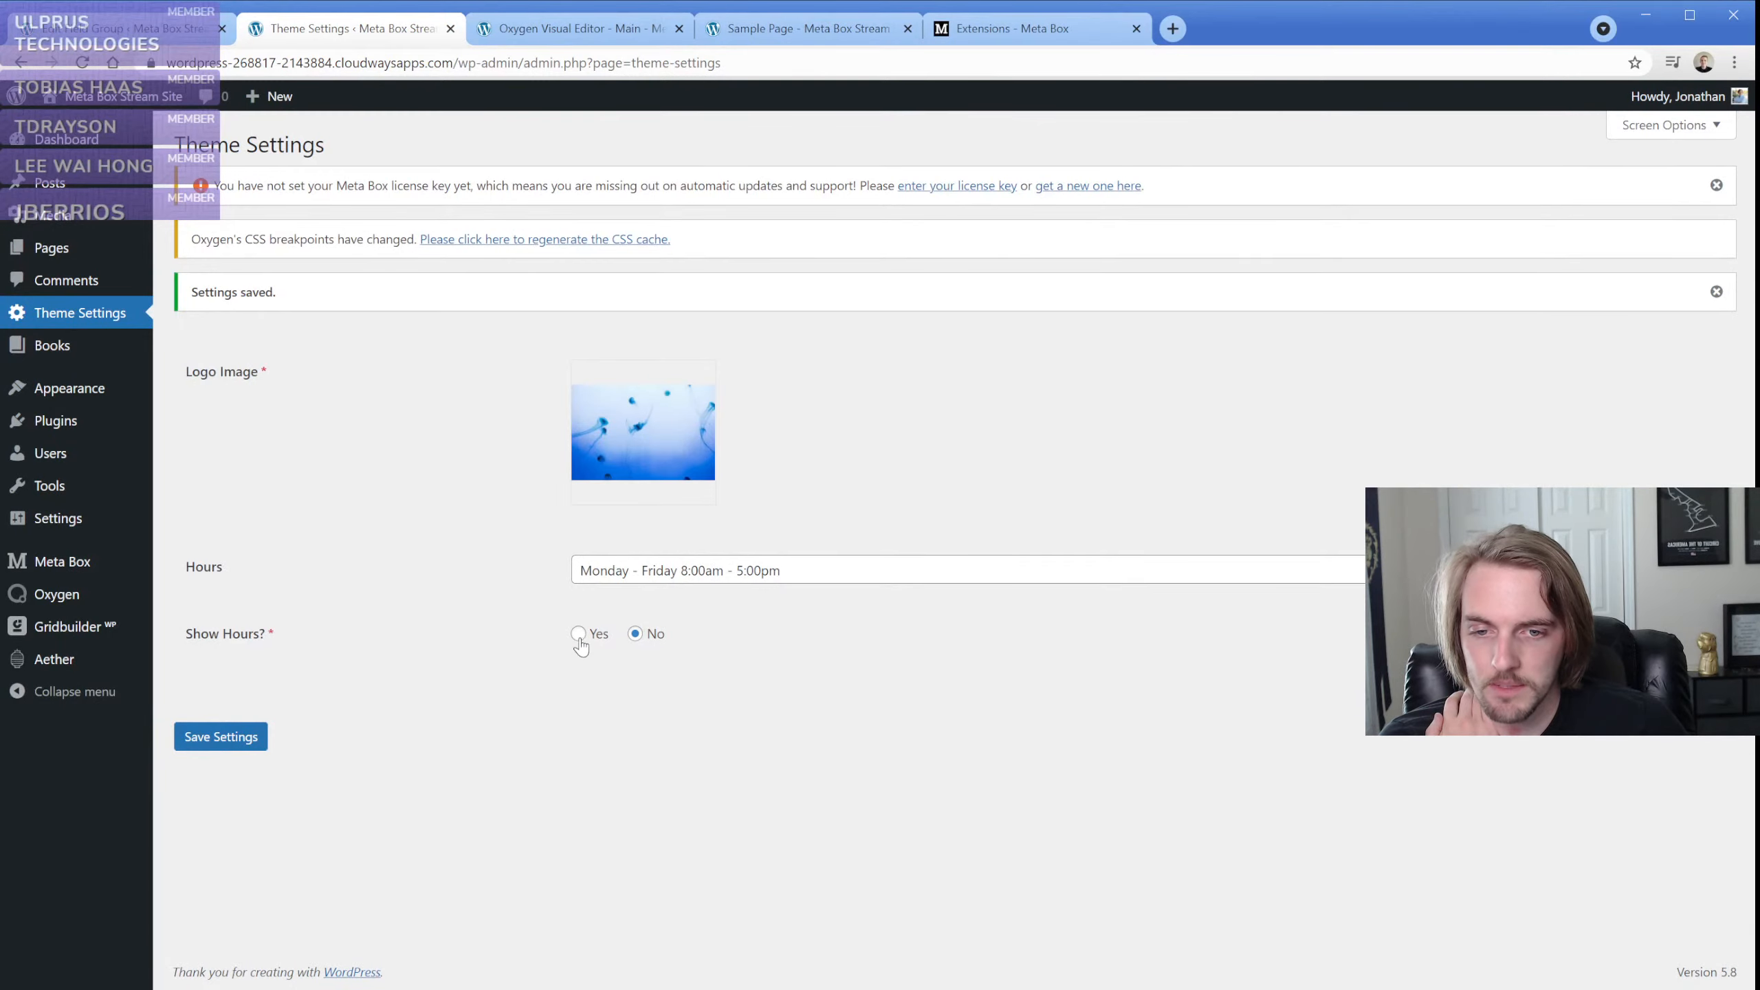
Set Show Hours? to Yes, save the theme settings and reload the published Sample Page
left_click(225, 733)
left_click(755, 31)
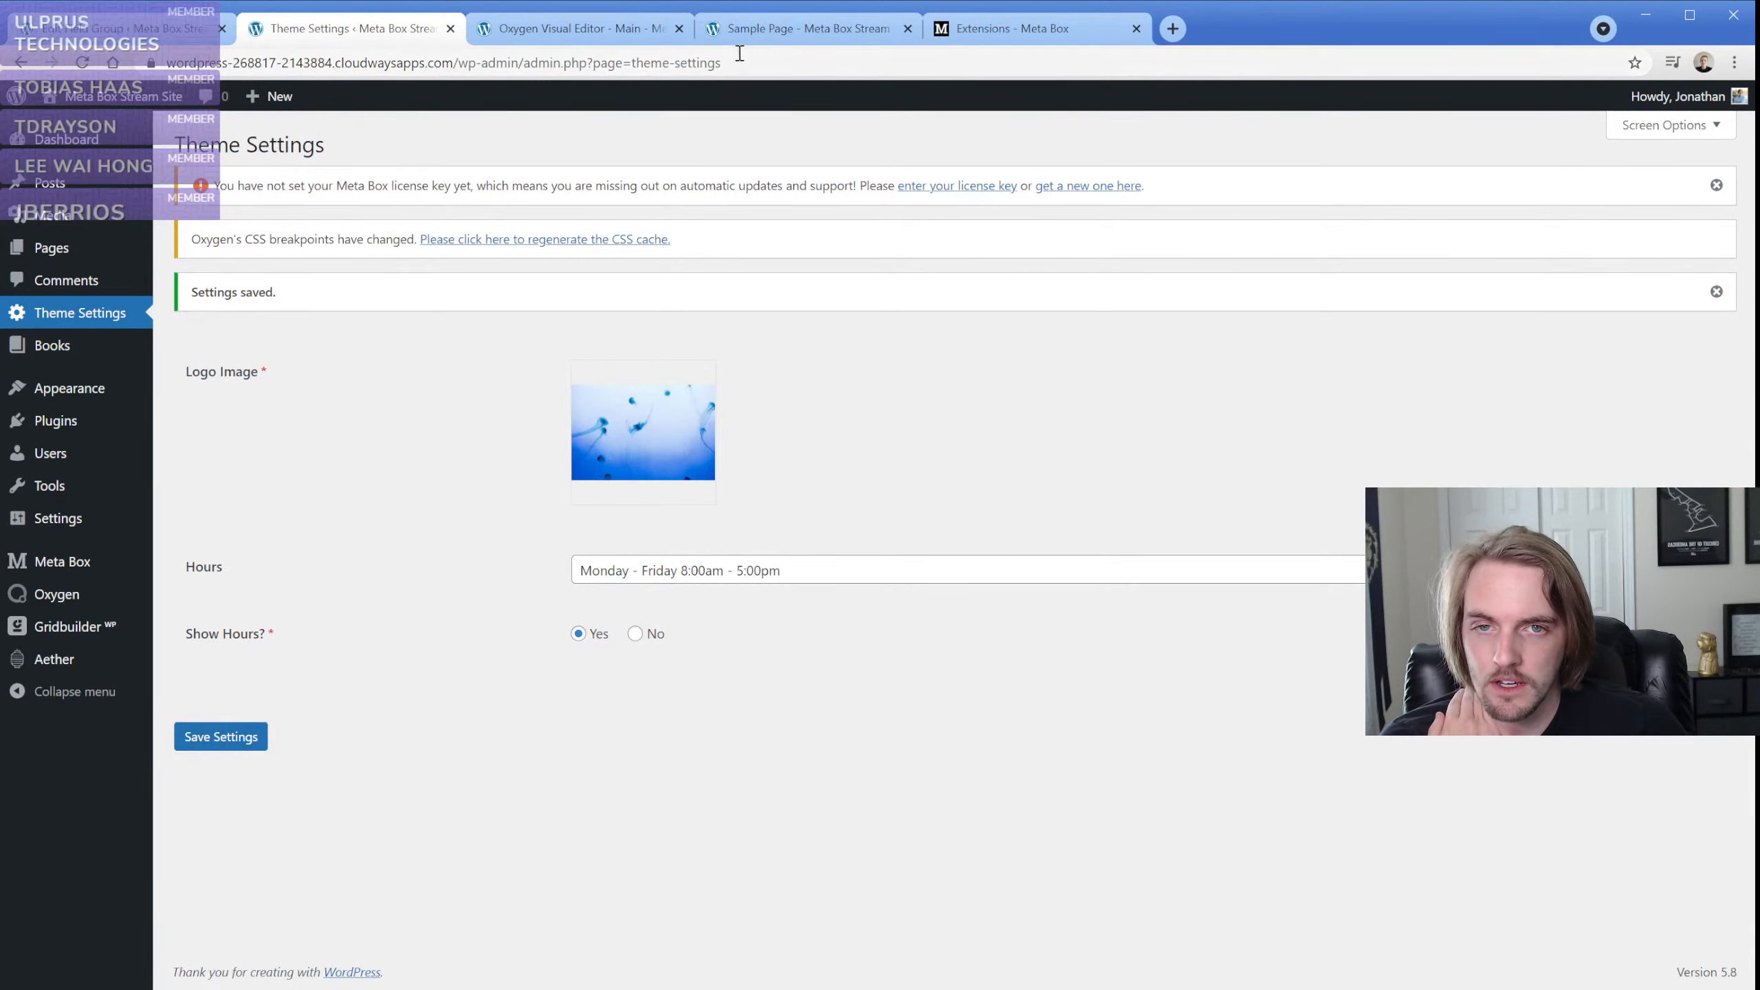
left_click(83, 63)
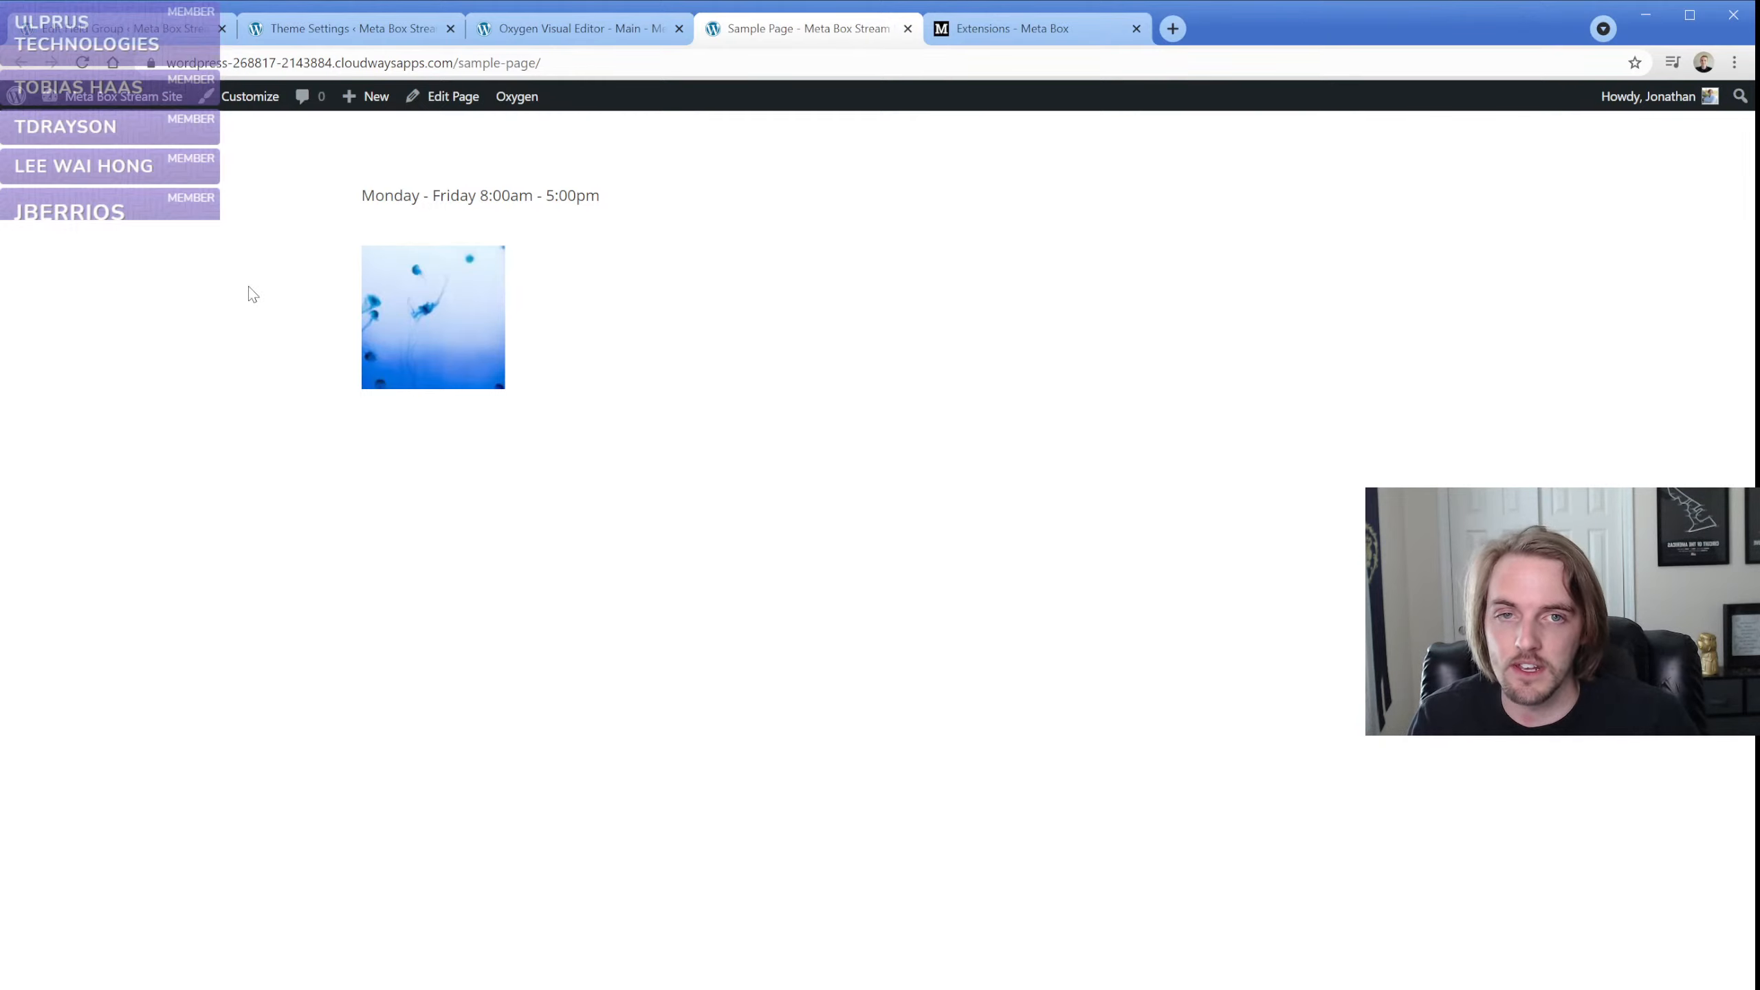
left_click(118, 28)
left_click(303, 368)
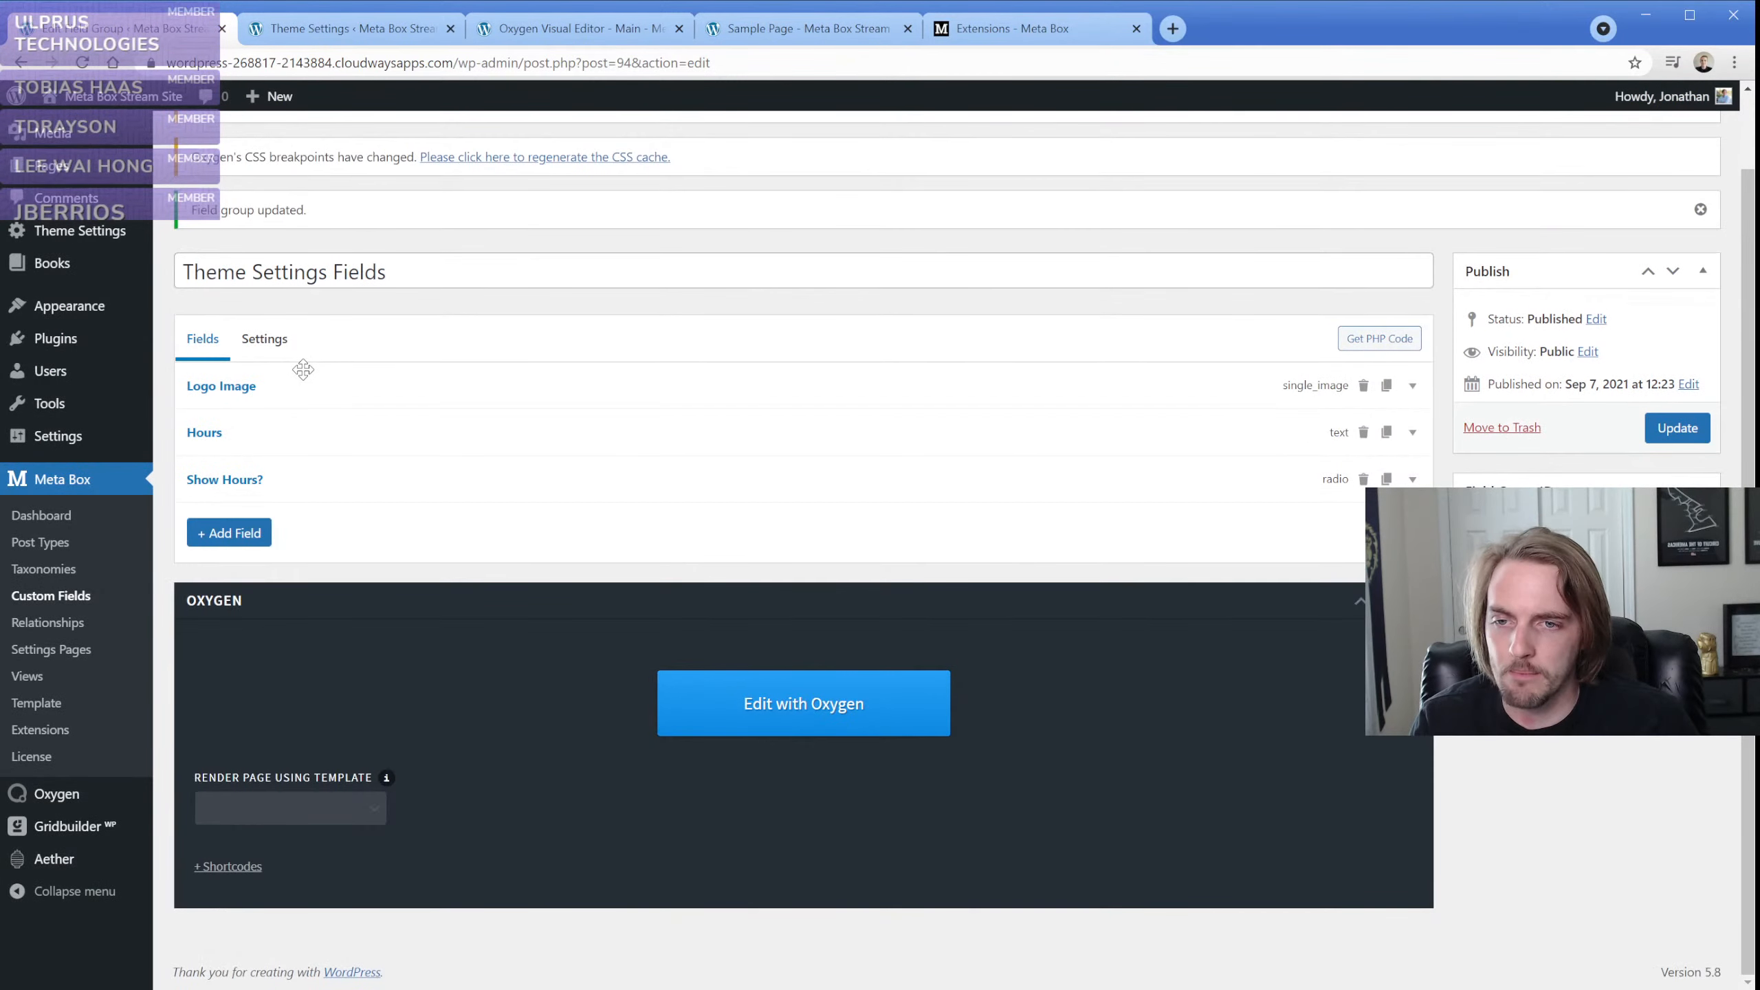
left_click(256, 532)
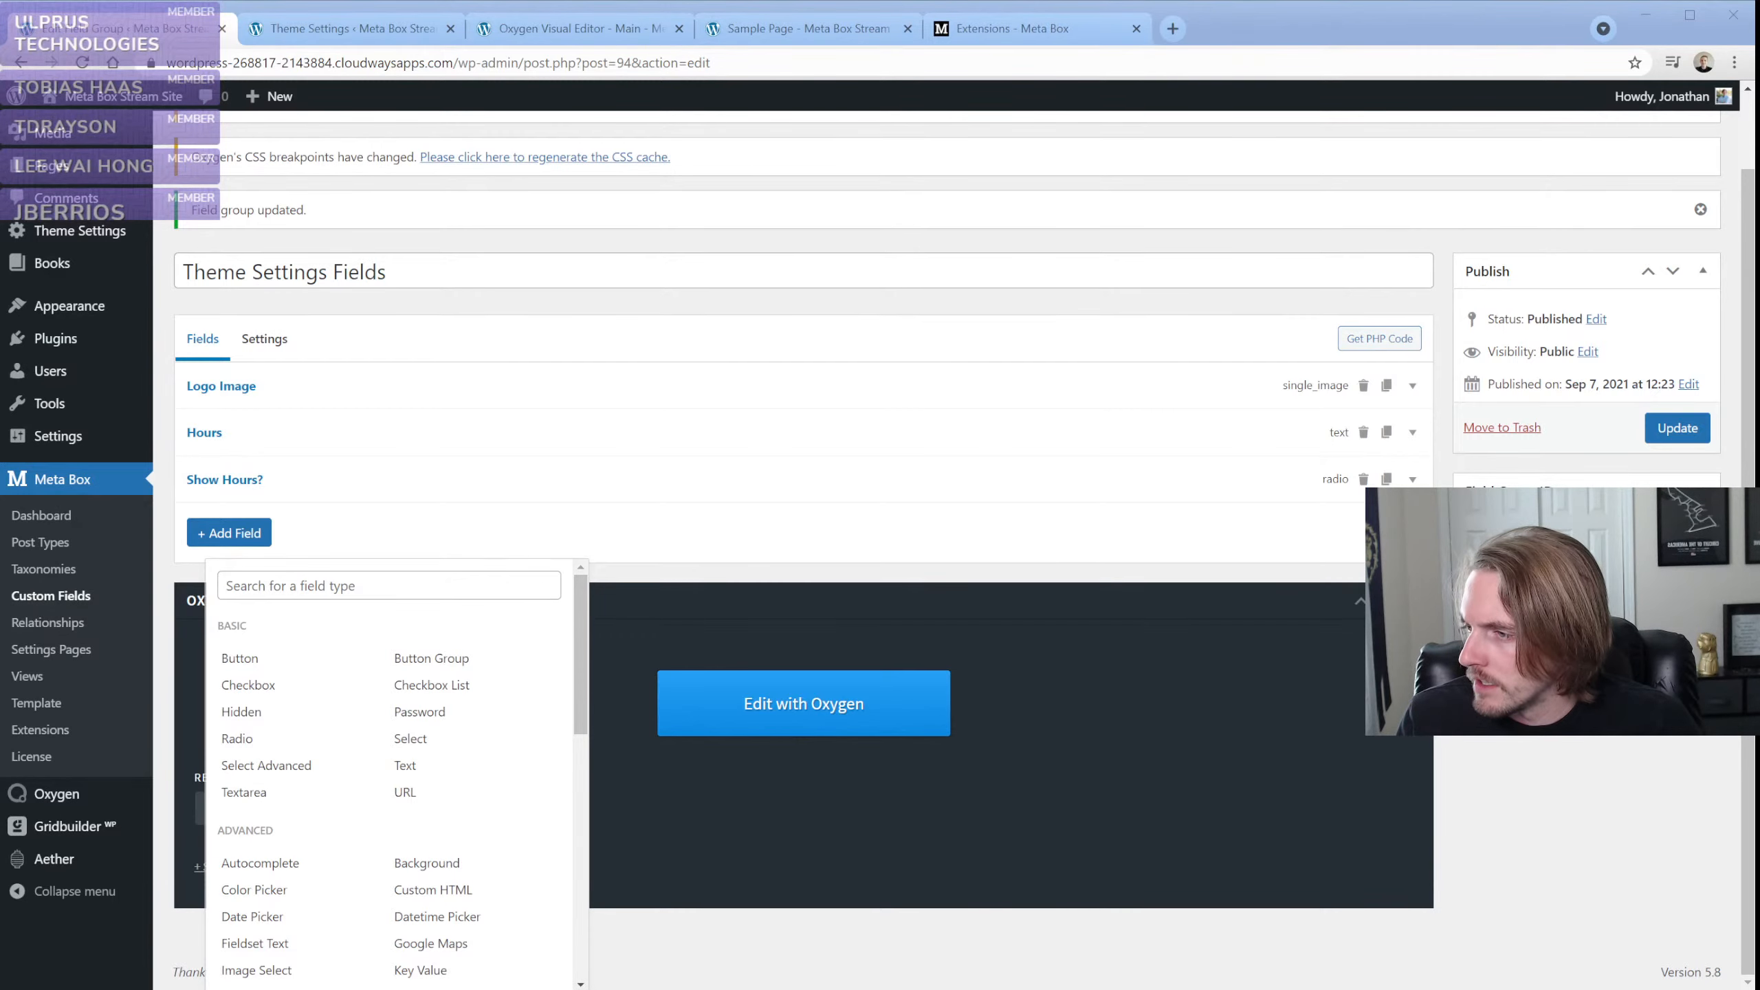
Add a code block to the Main template with PHP dumping theme-settings logo_image, echoing its full_url and defining tct_global($field,$options,$type), and apply it
left_click(568, 28)
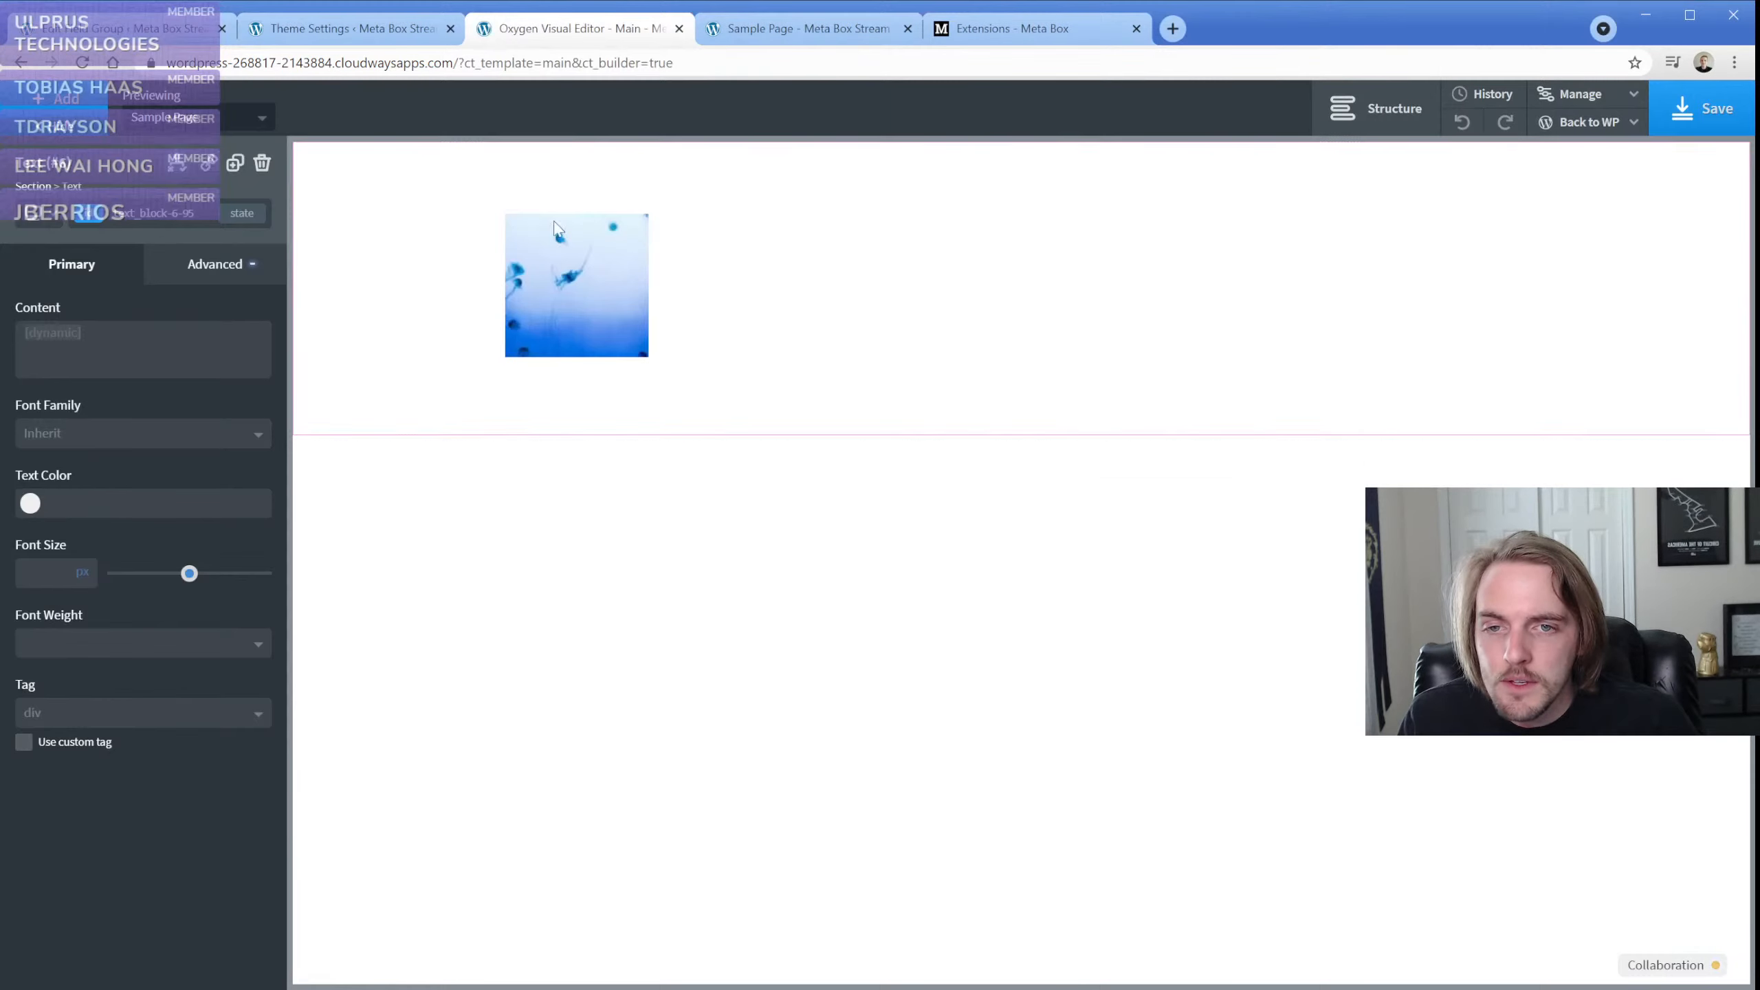
left_click(77, 101)
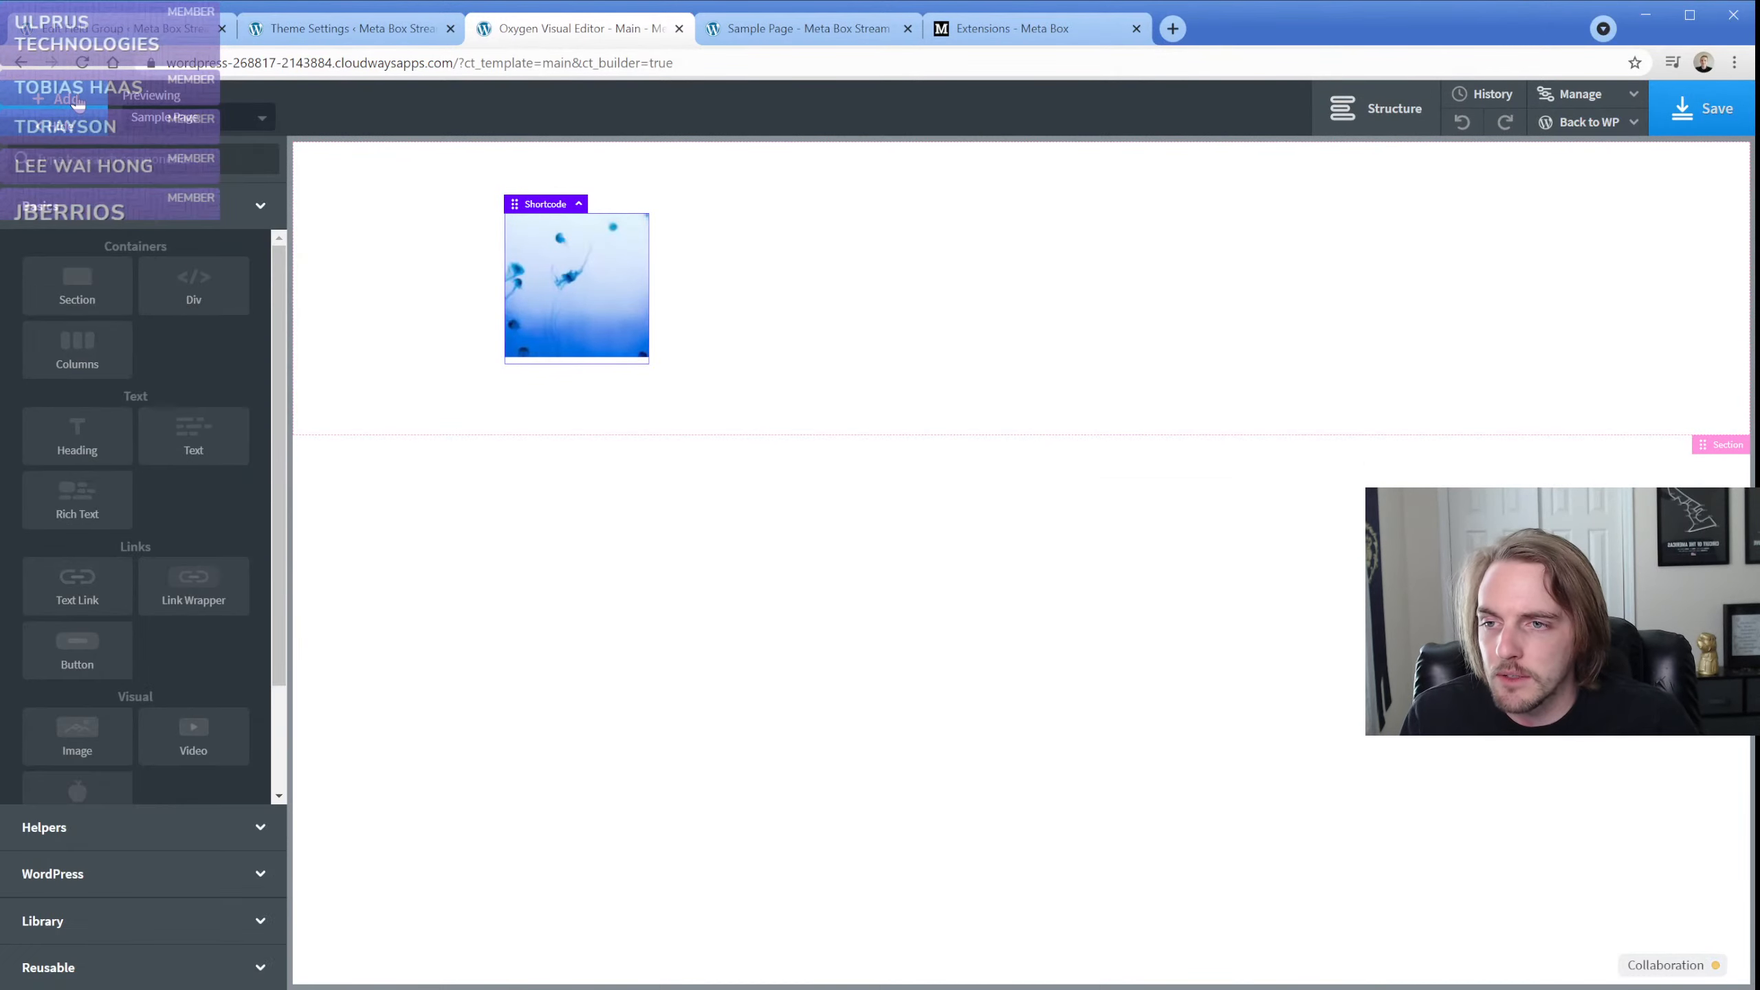
type("code")
key("Return")
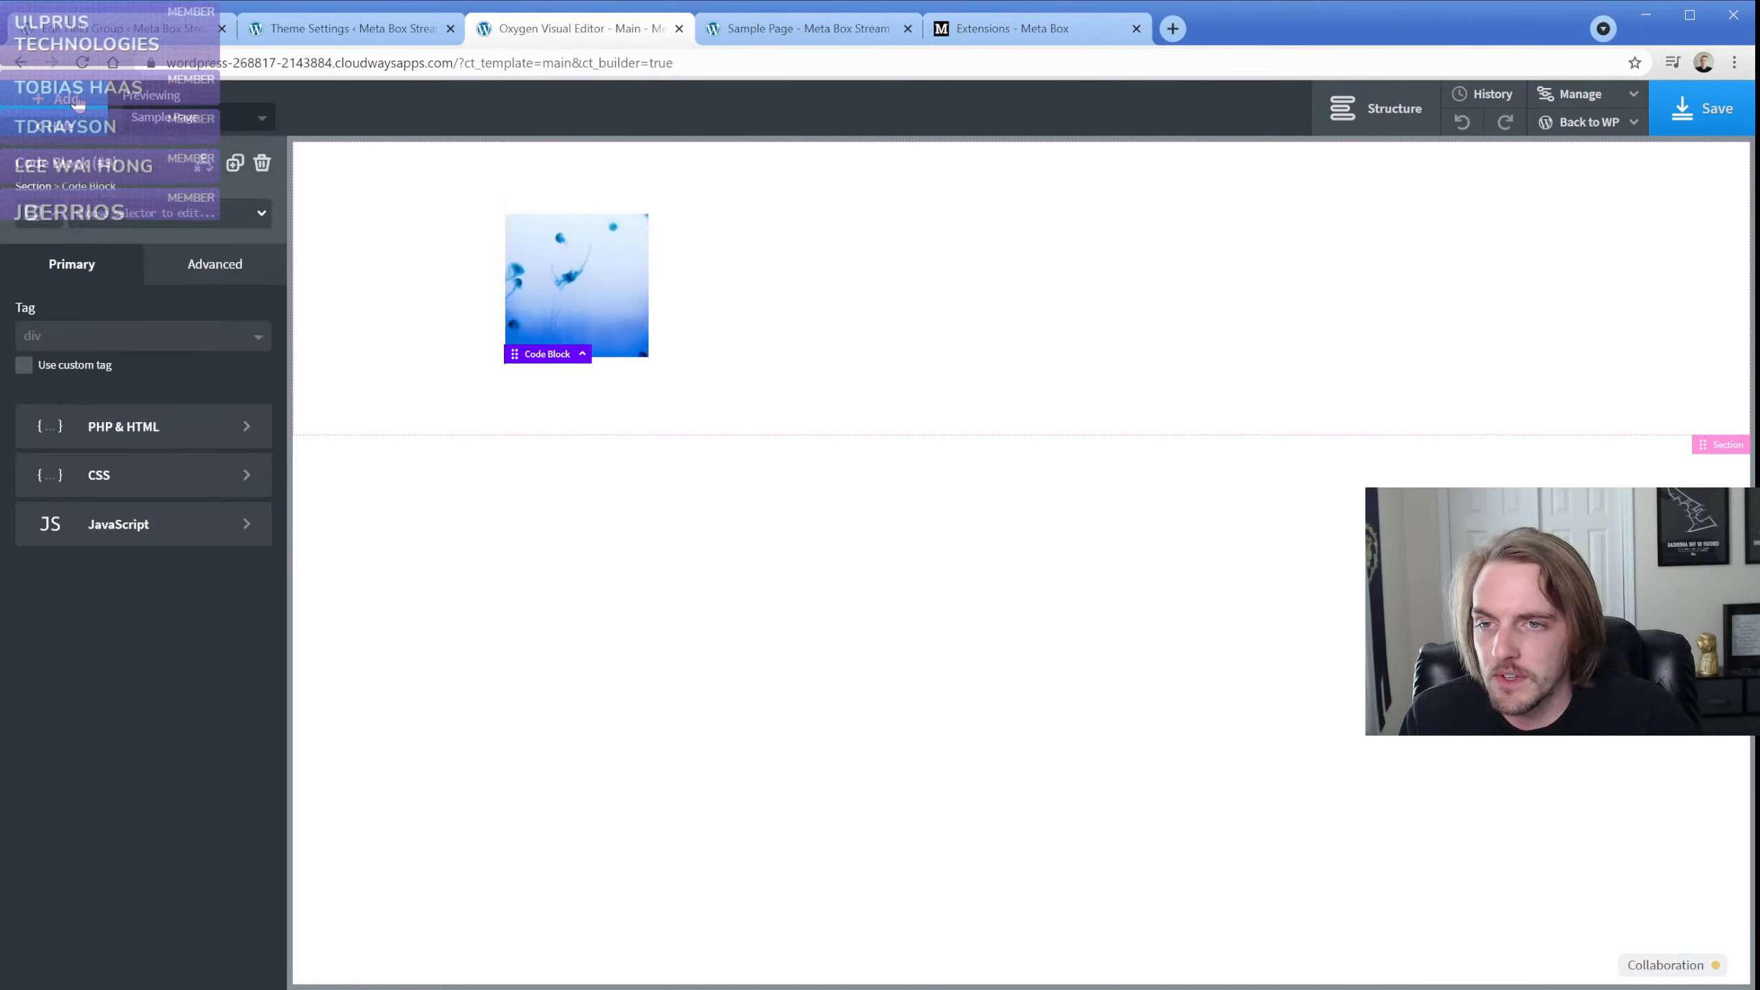
left_click(146, 444)
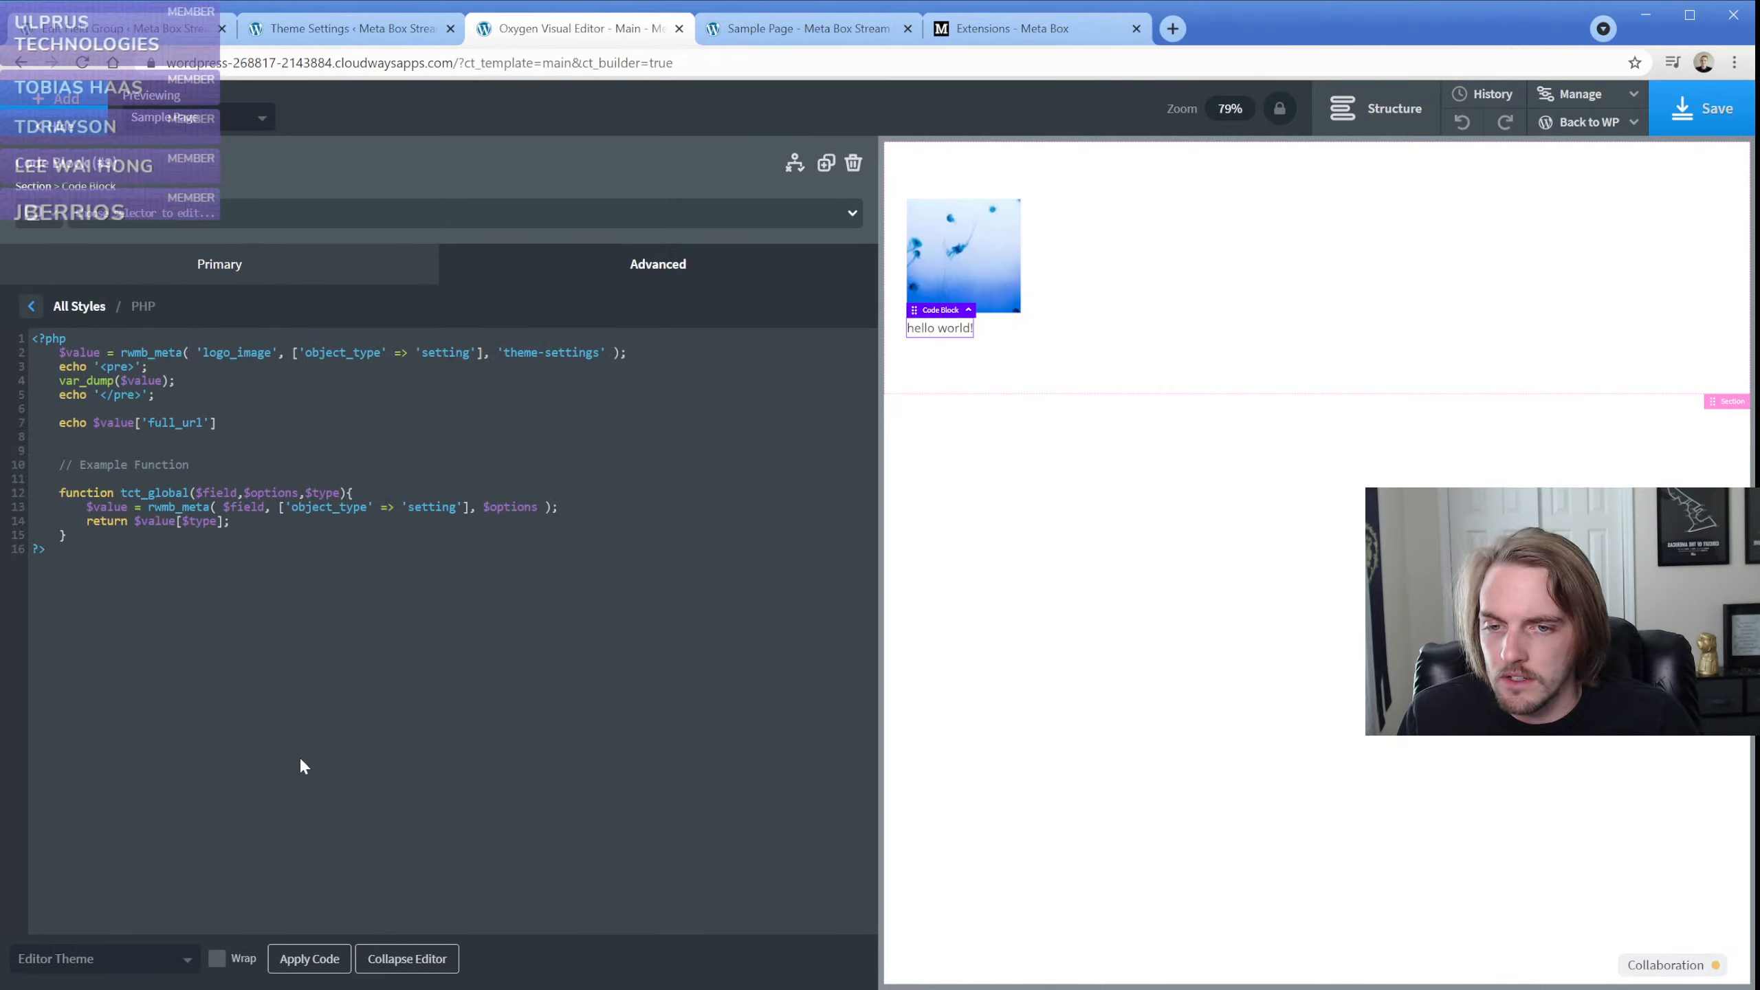
left_click(299, 962)
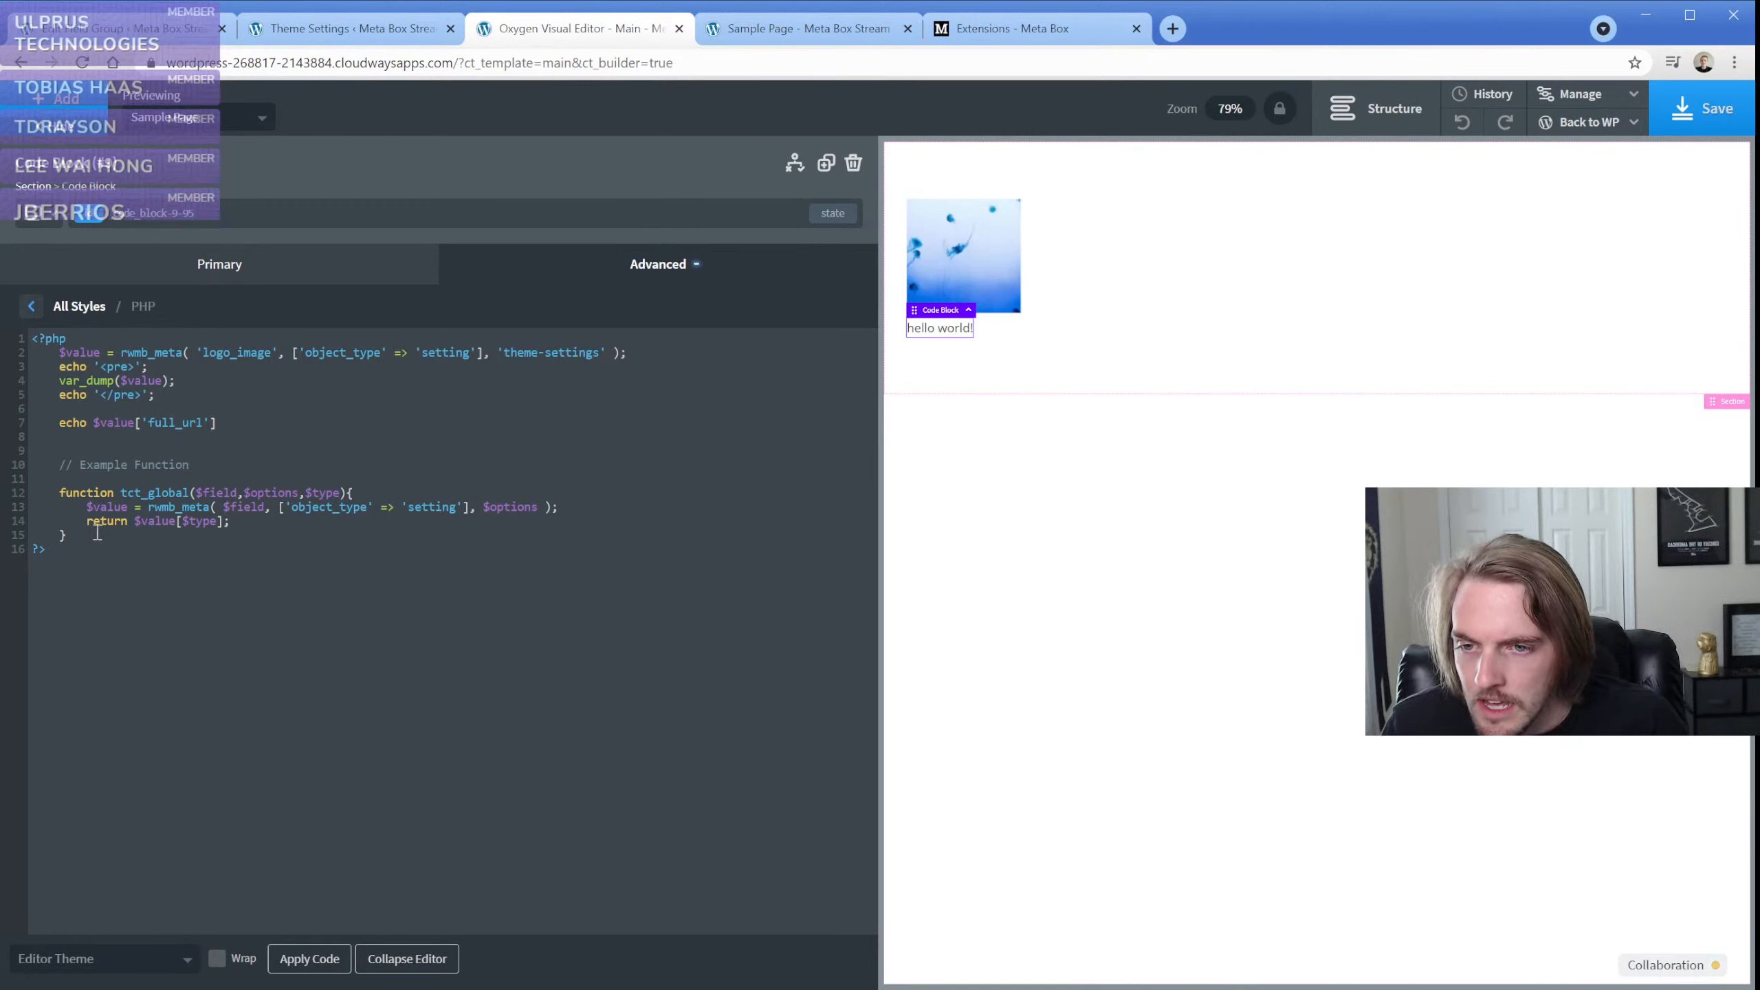
Set the code block's editor theme to dracula so the selected tct_global function is readable
left_click_drag(92, 532, 62, 494)
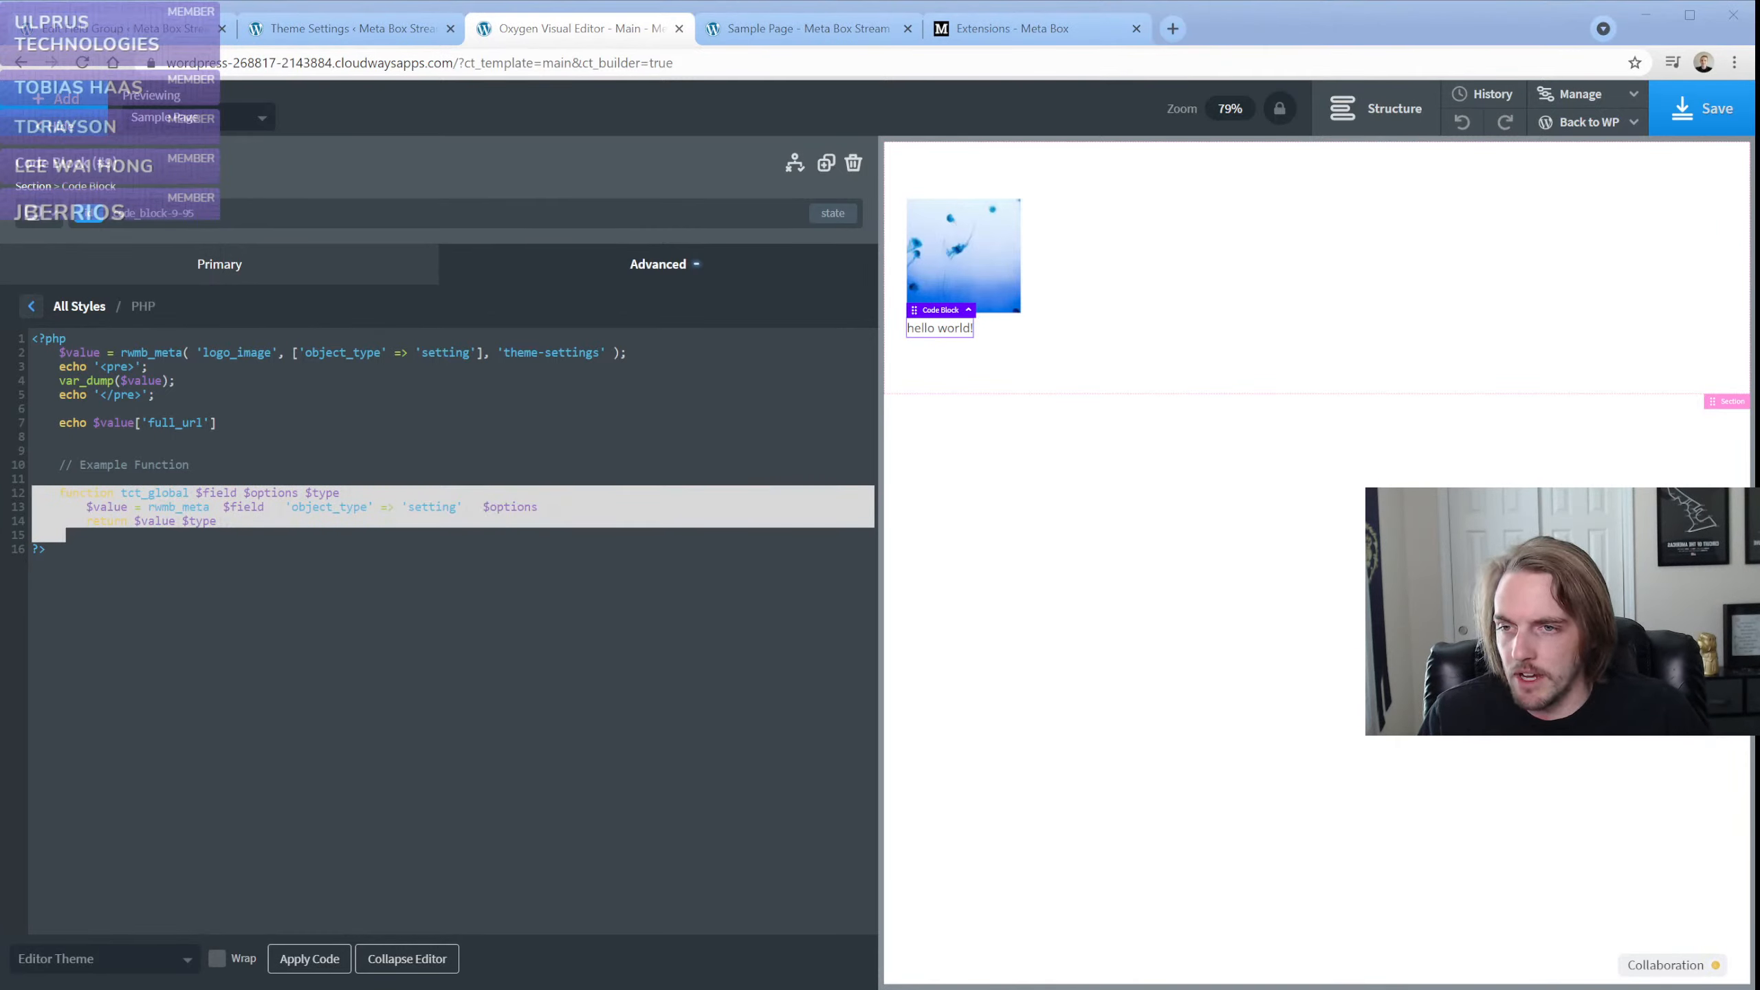
left_click(118, 960)
left_click(63, 901)
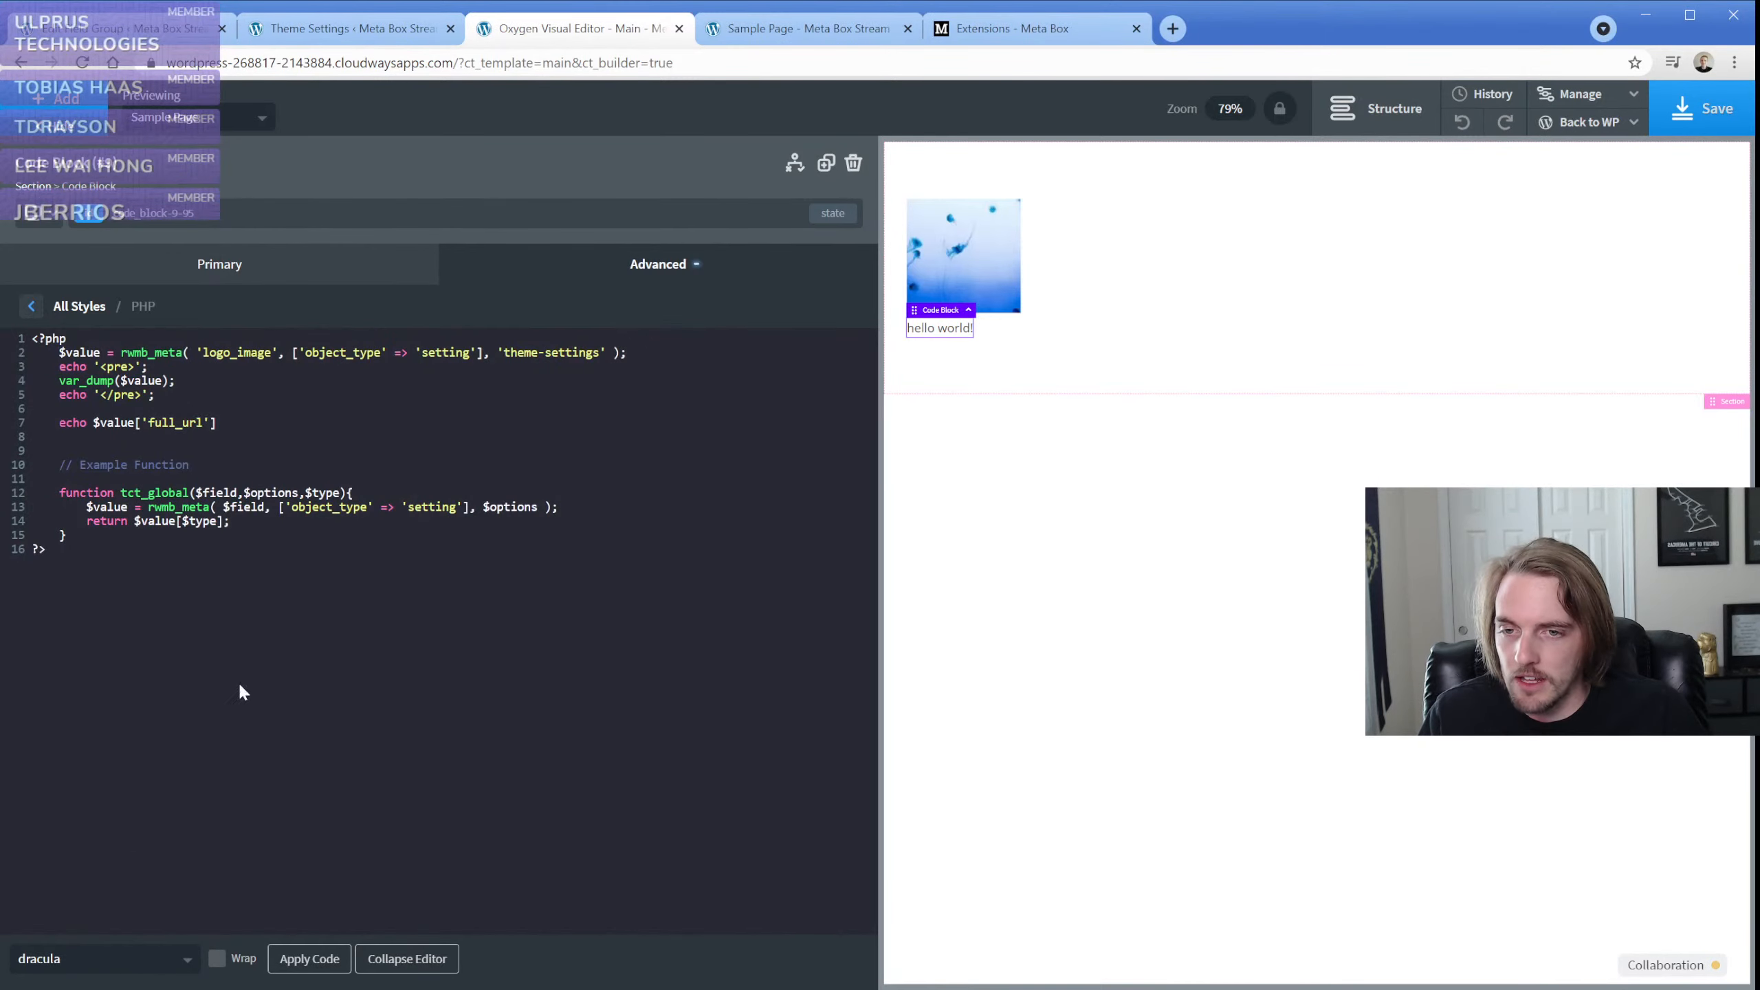
left_click(227, 521)
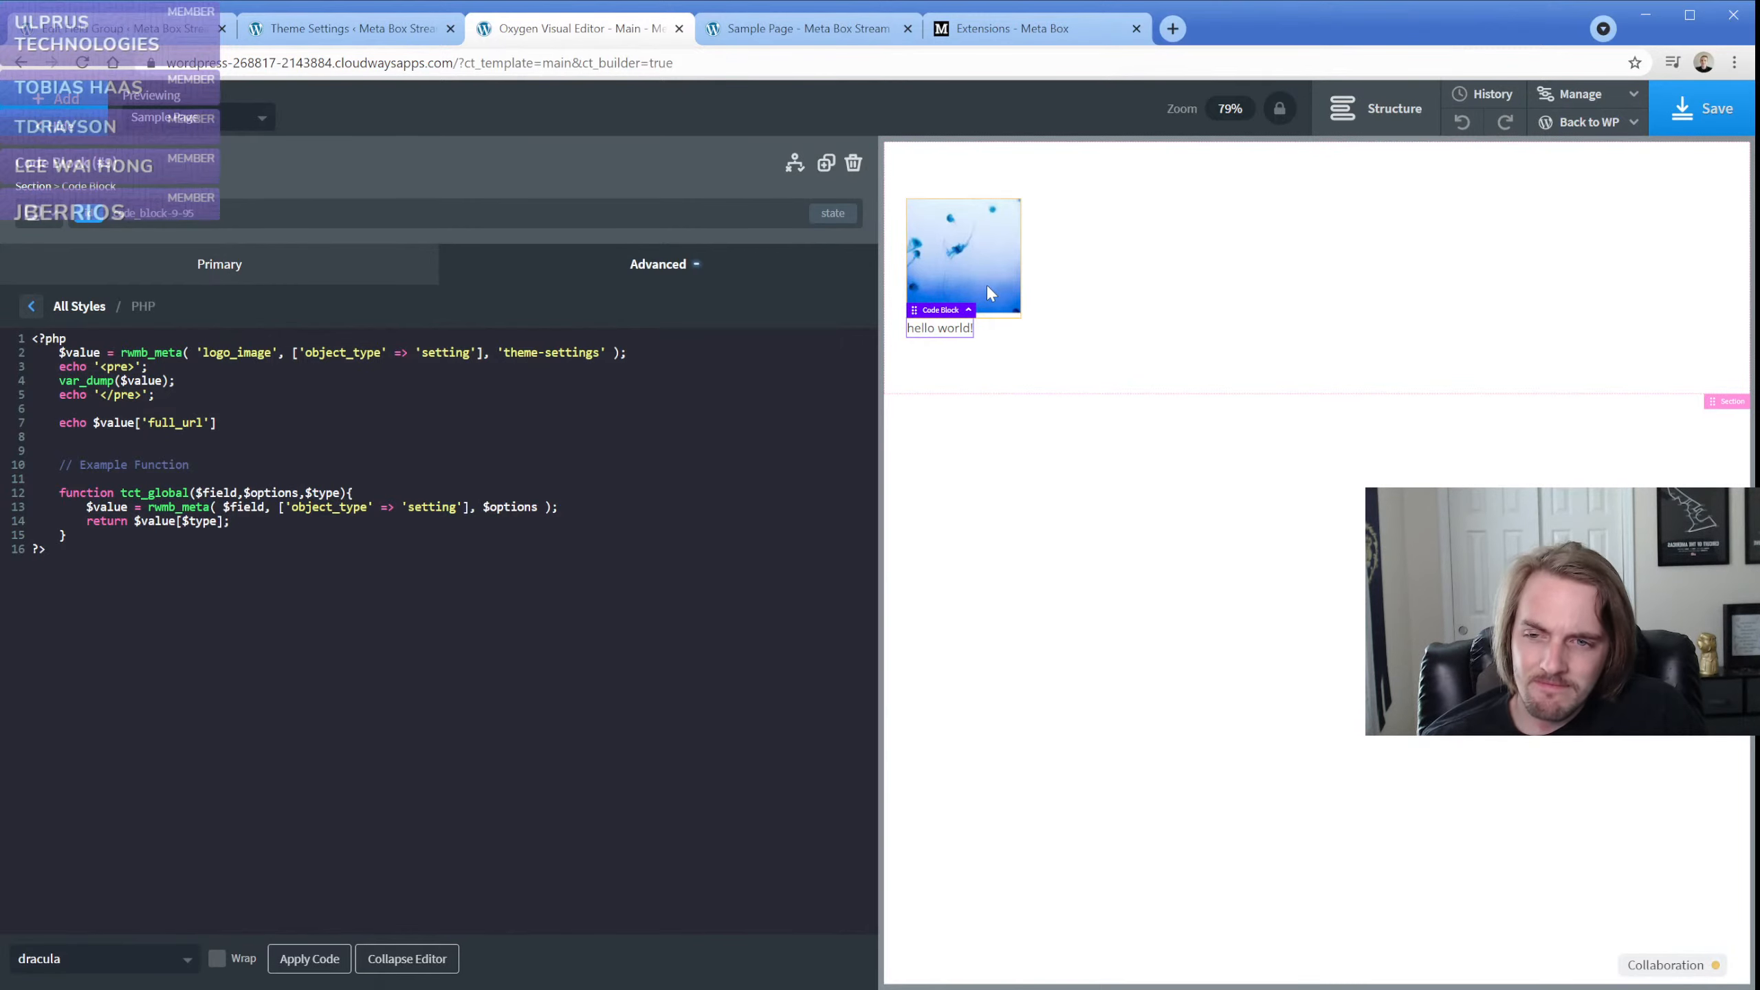
Reopen the code block's PHP code and copy the whole tct_global function
left_click(1071, 279)
left_click(552, 380)
left_click(165, 427)
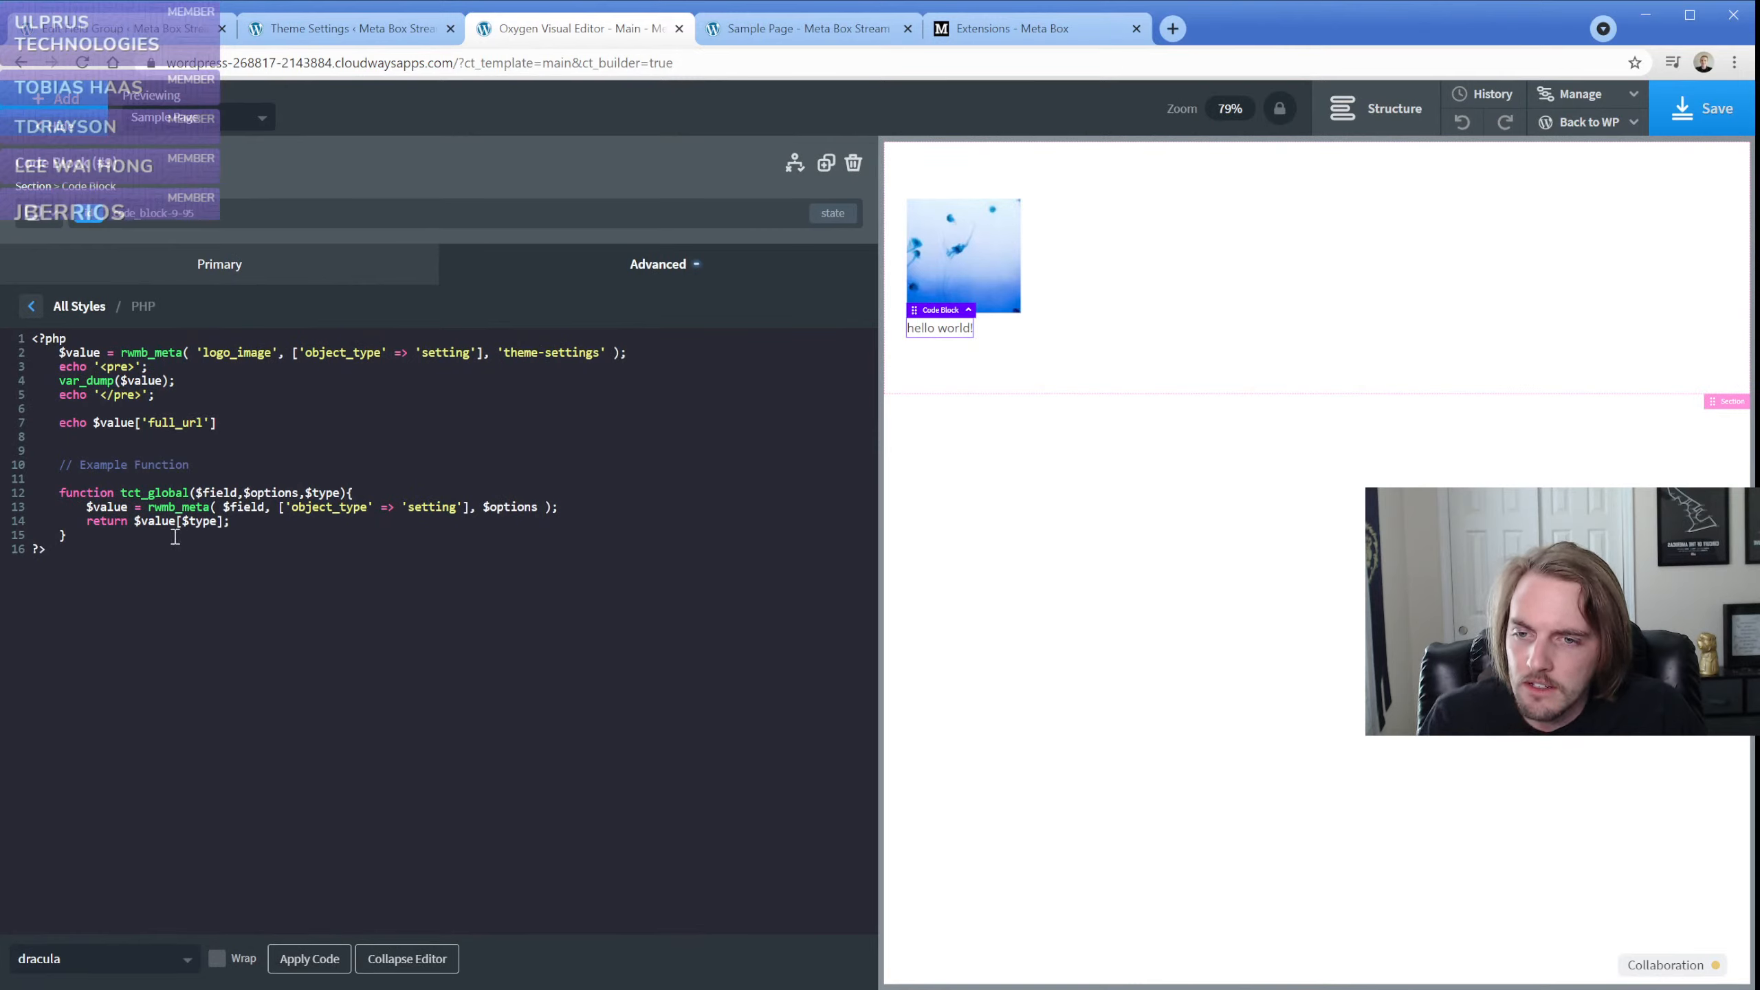
left_click_drag(103, 535, 32, 489)
key("ctrl+c")
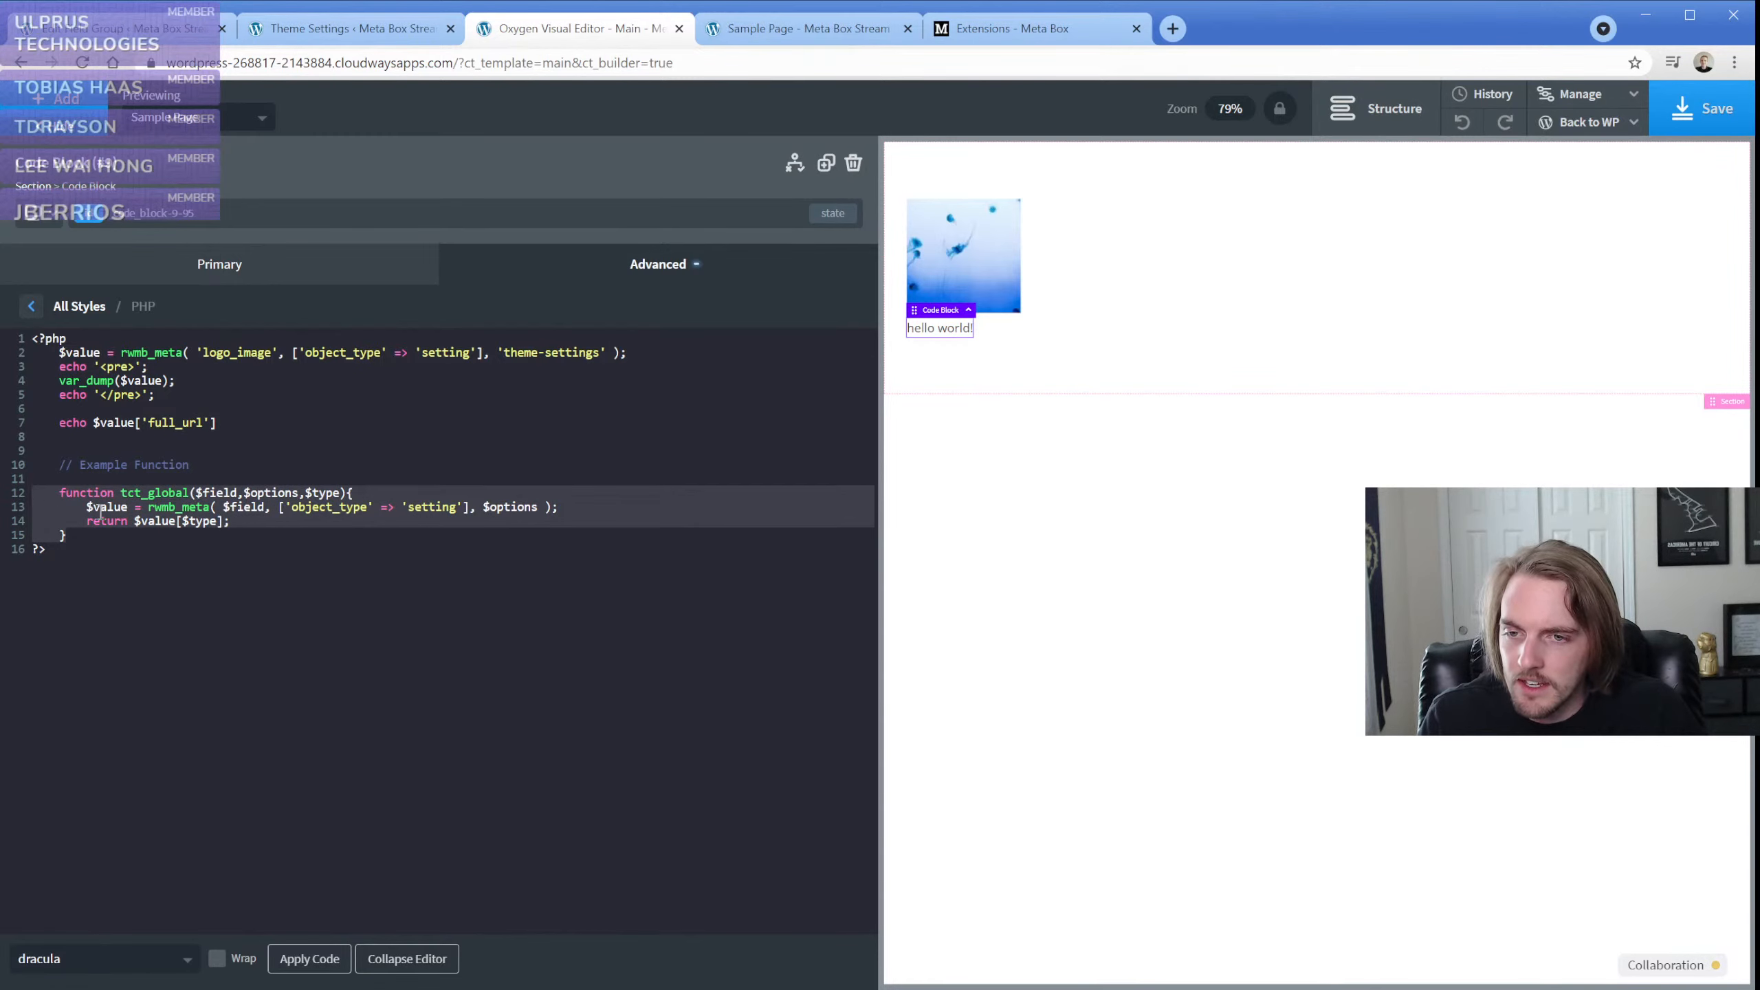
Search for the Code Snippets plugin in a new WordPress tab, install it and activate it
left_click(124, 34)
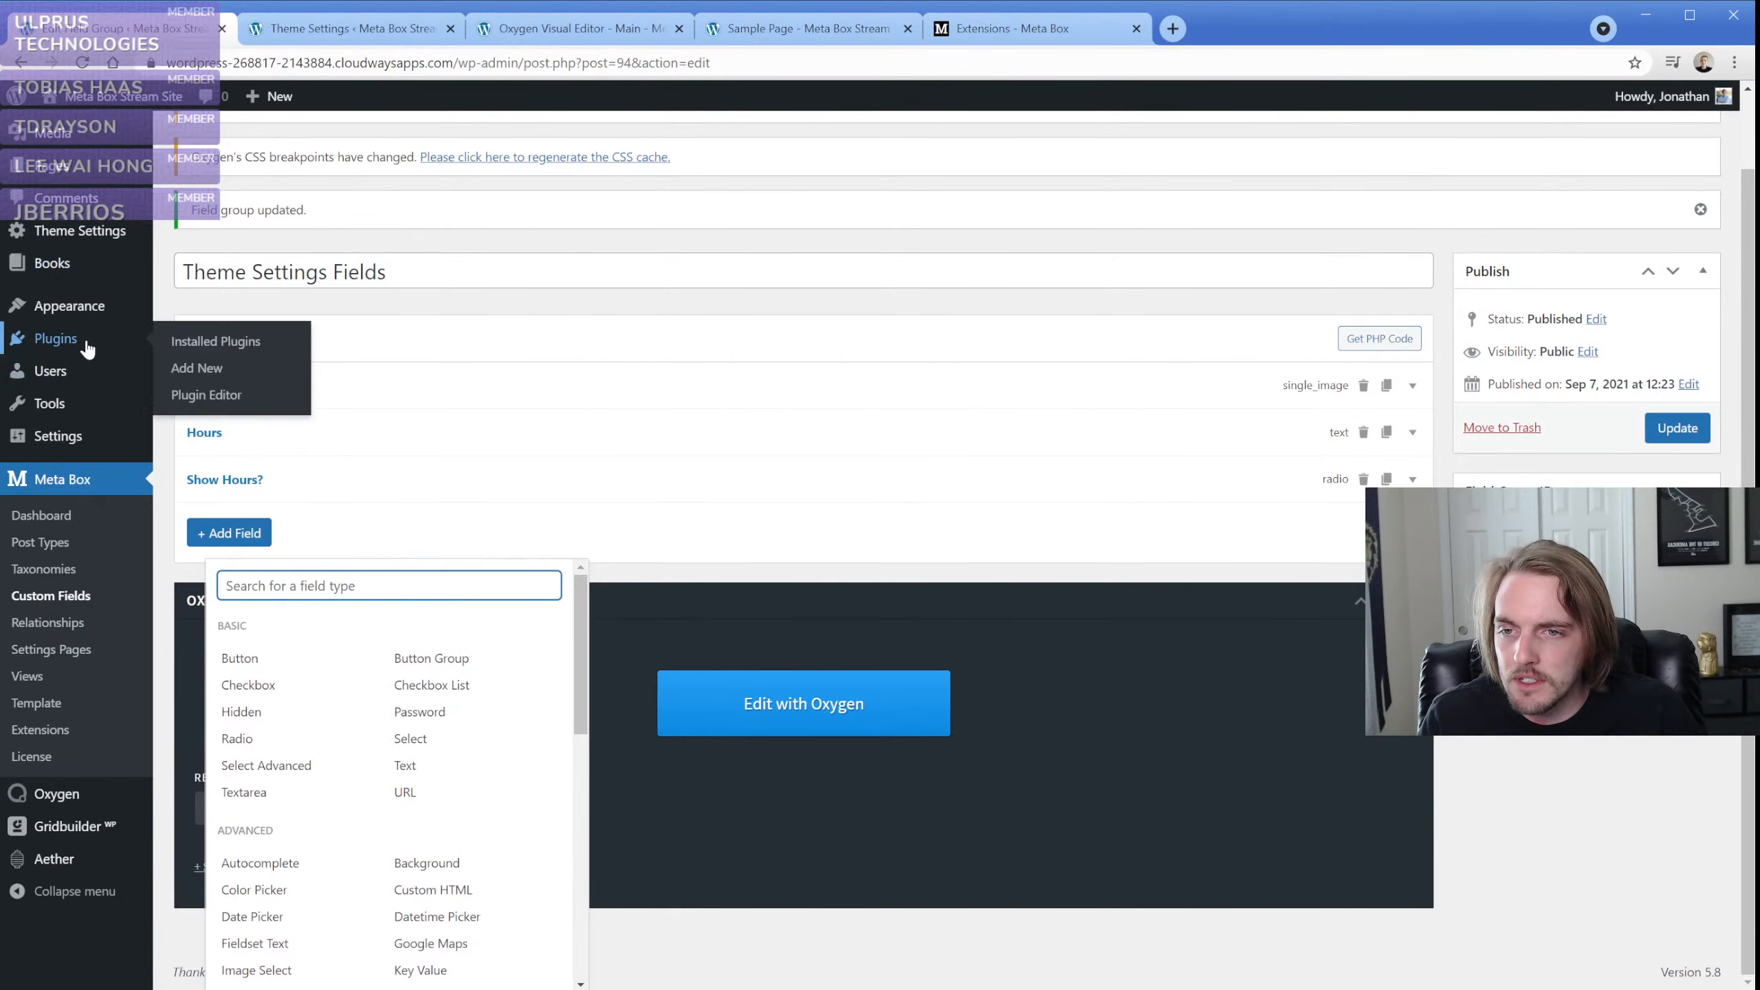
left_click(200, 371, "ctrl")
left_click(318, 29)
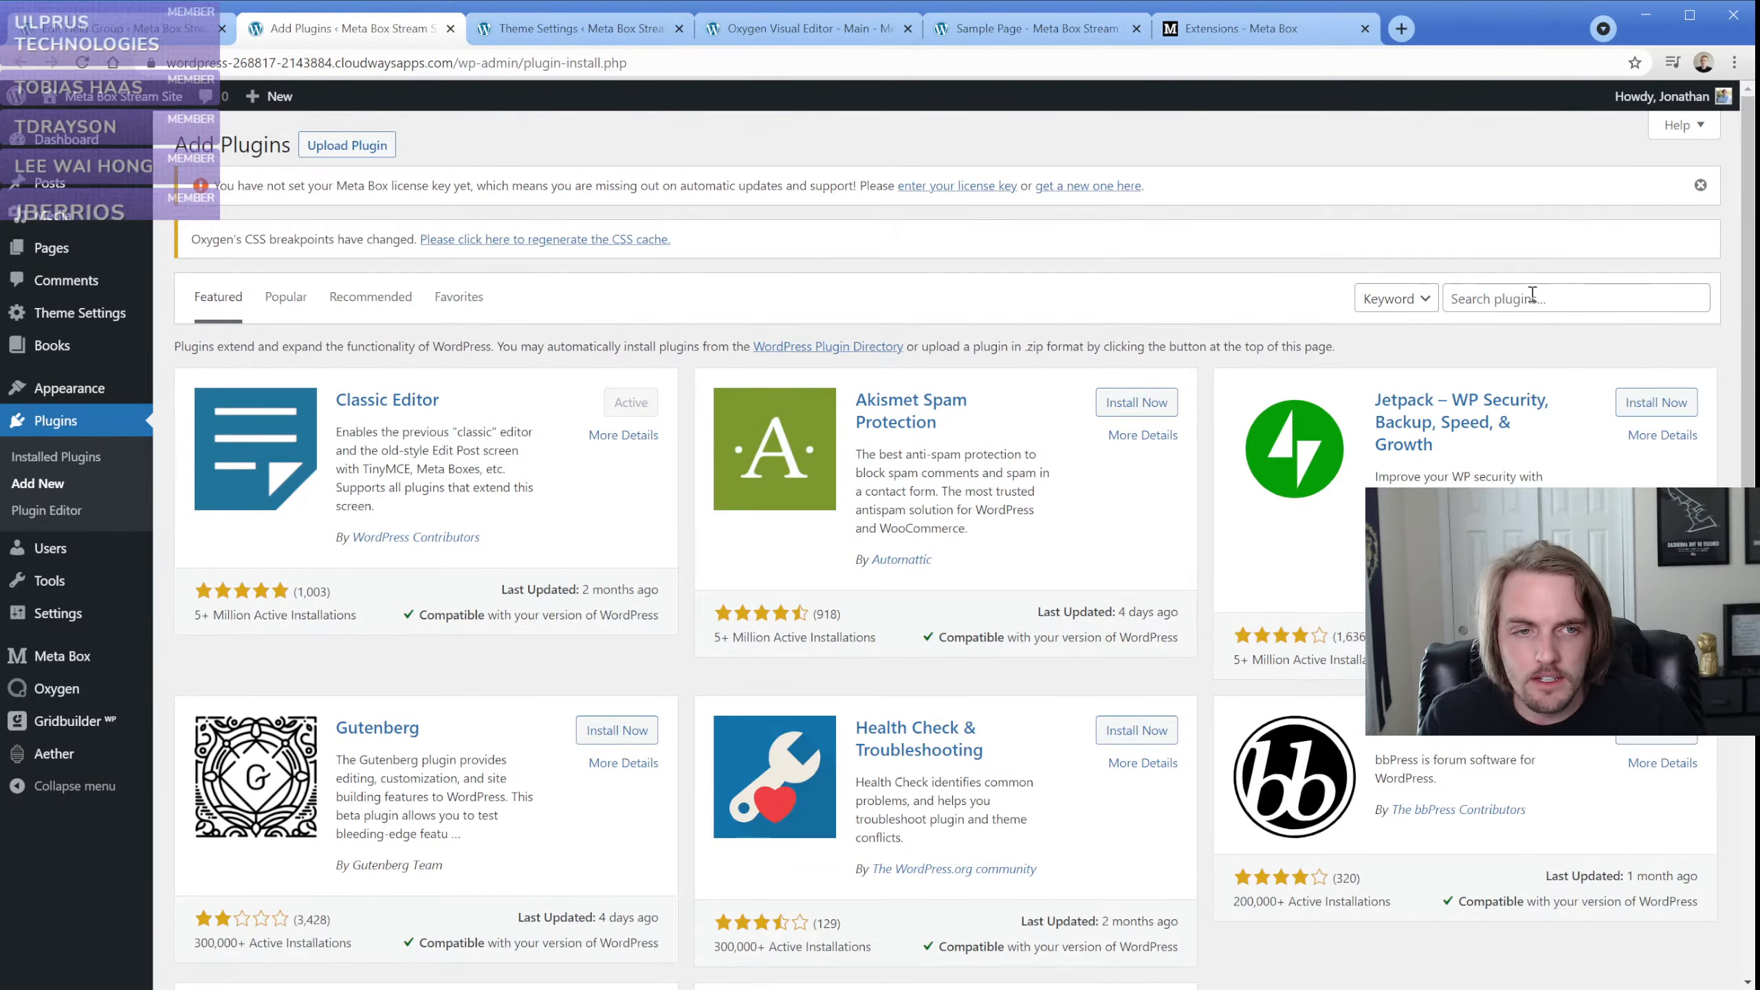
left_click(1531, 297)
type("code snippets")
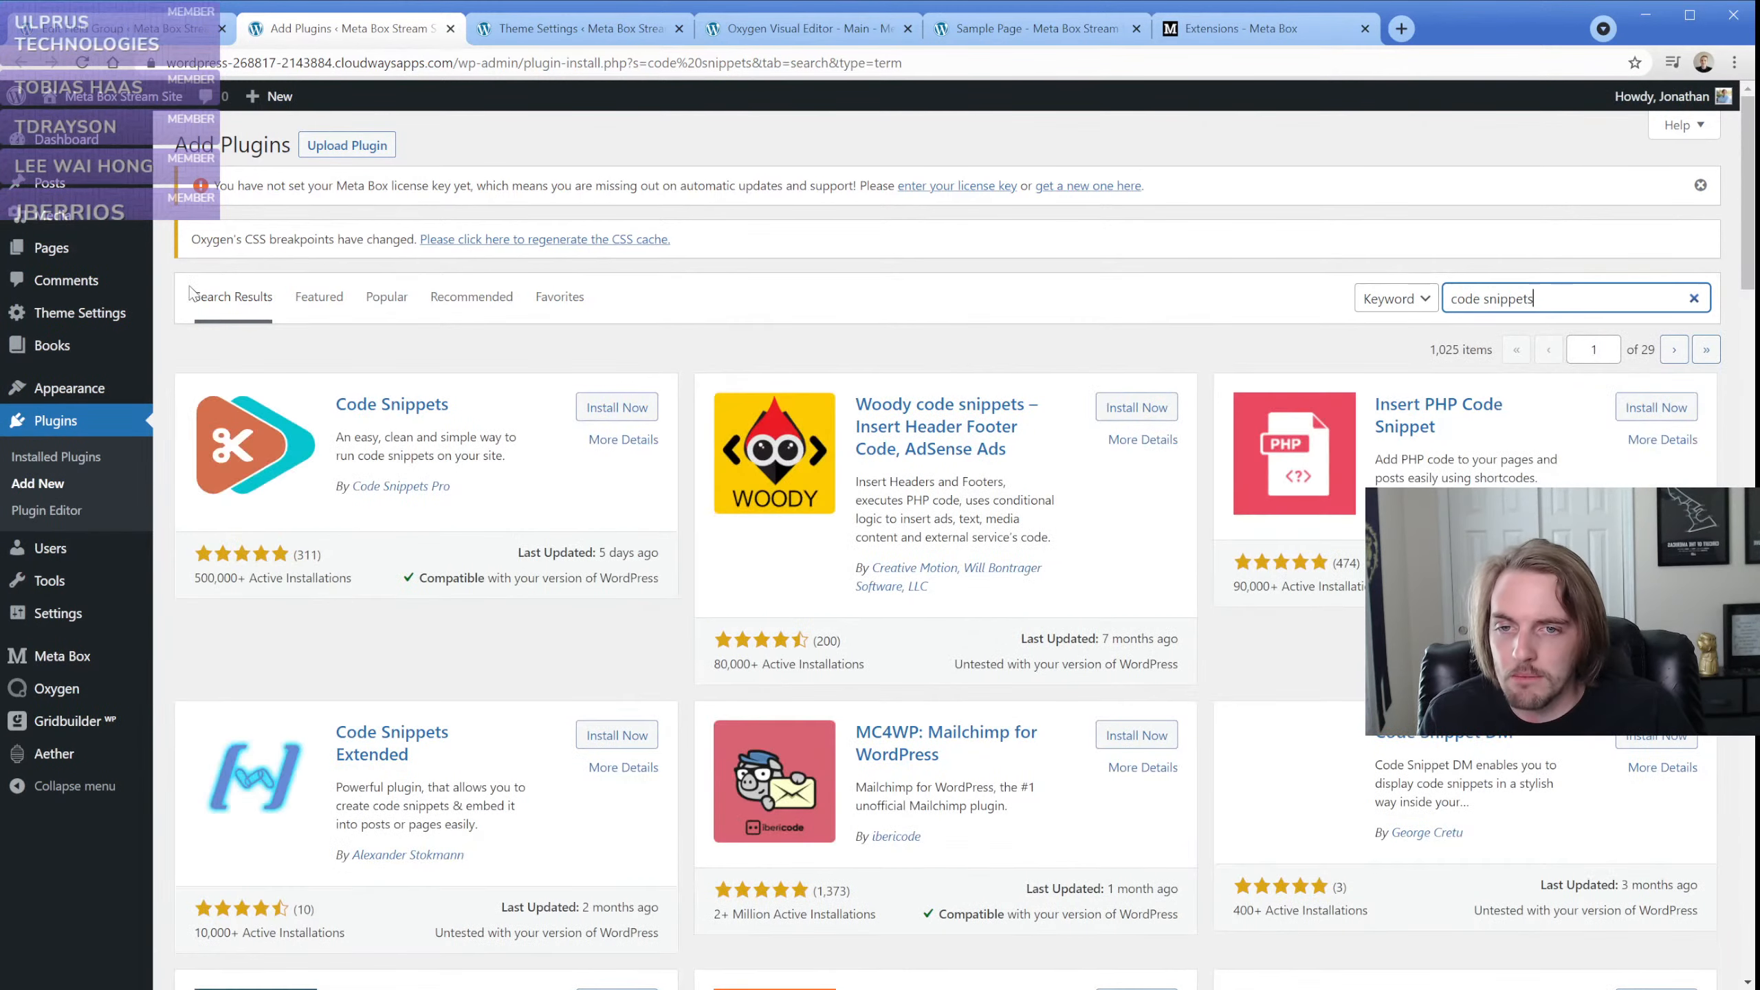
left_click(607, 408)
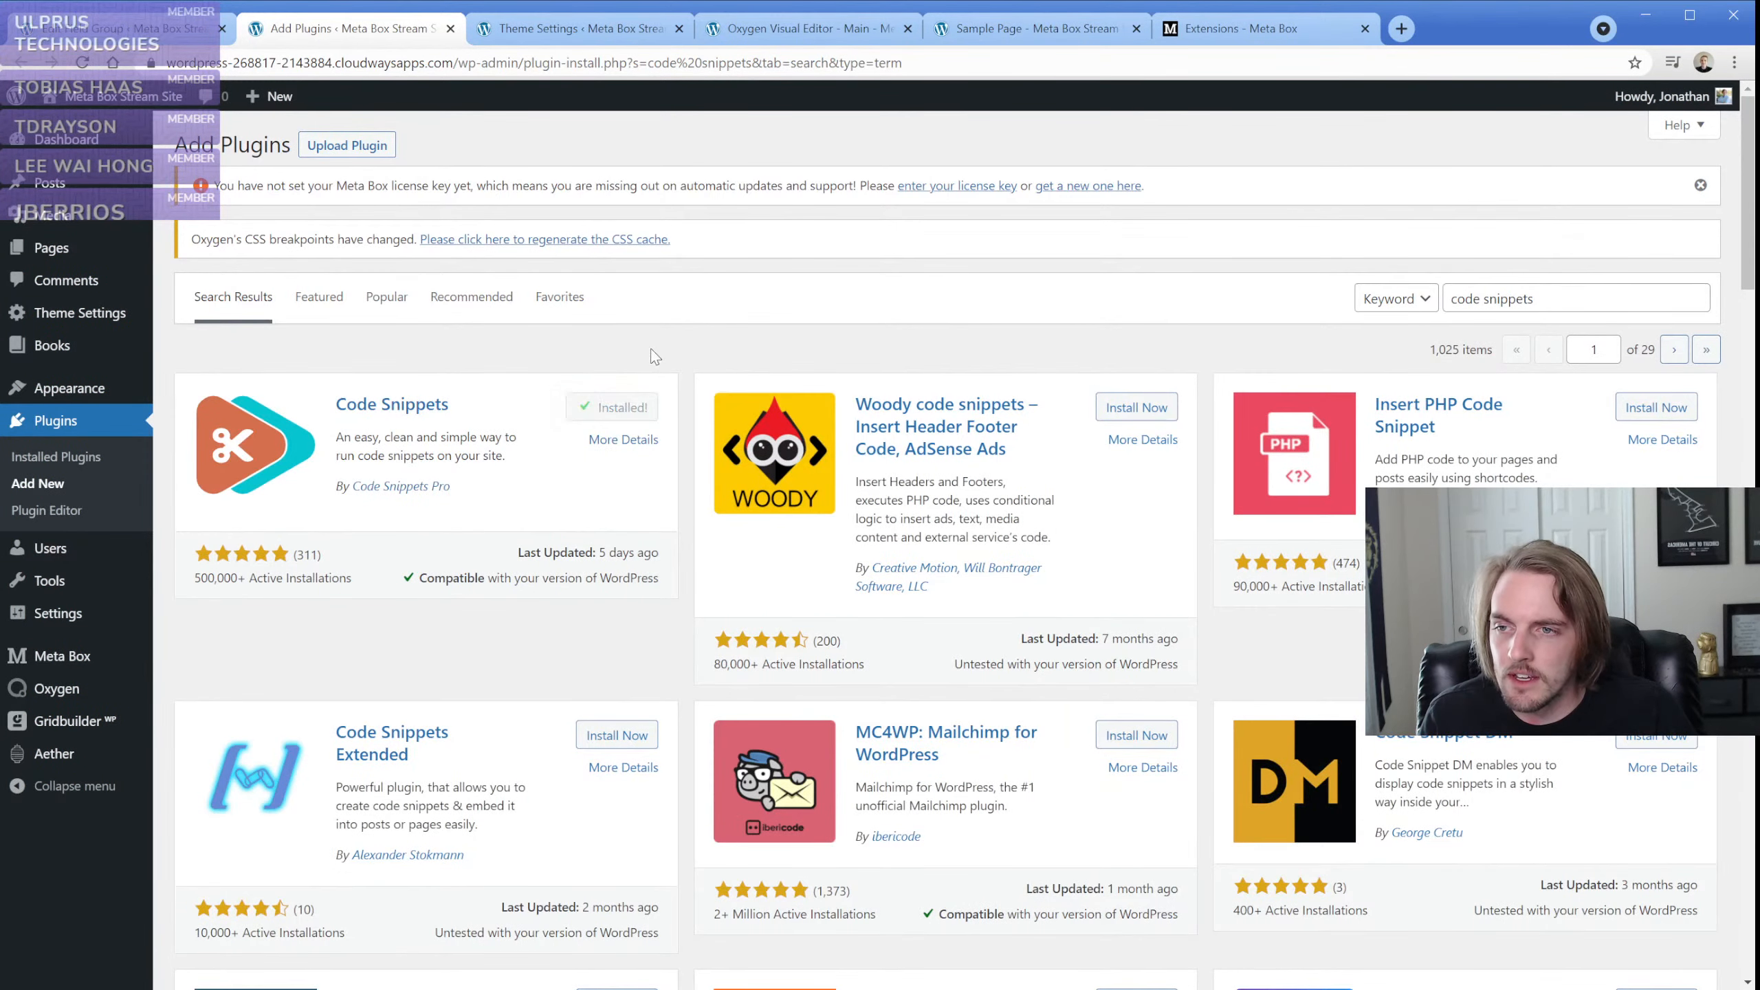
left_click(630, 410)
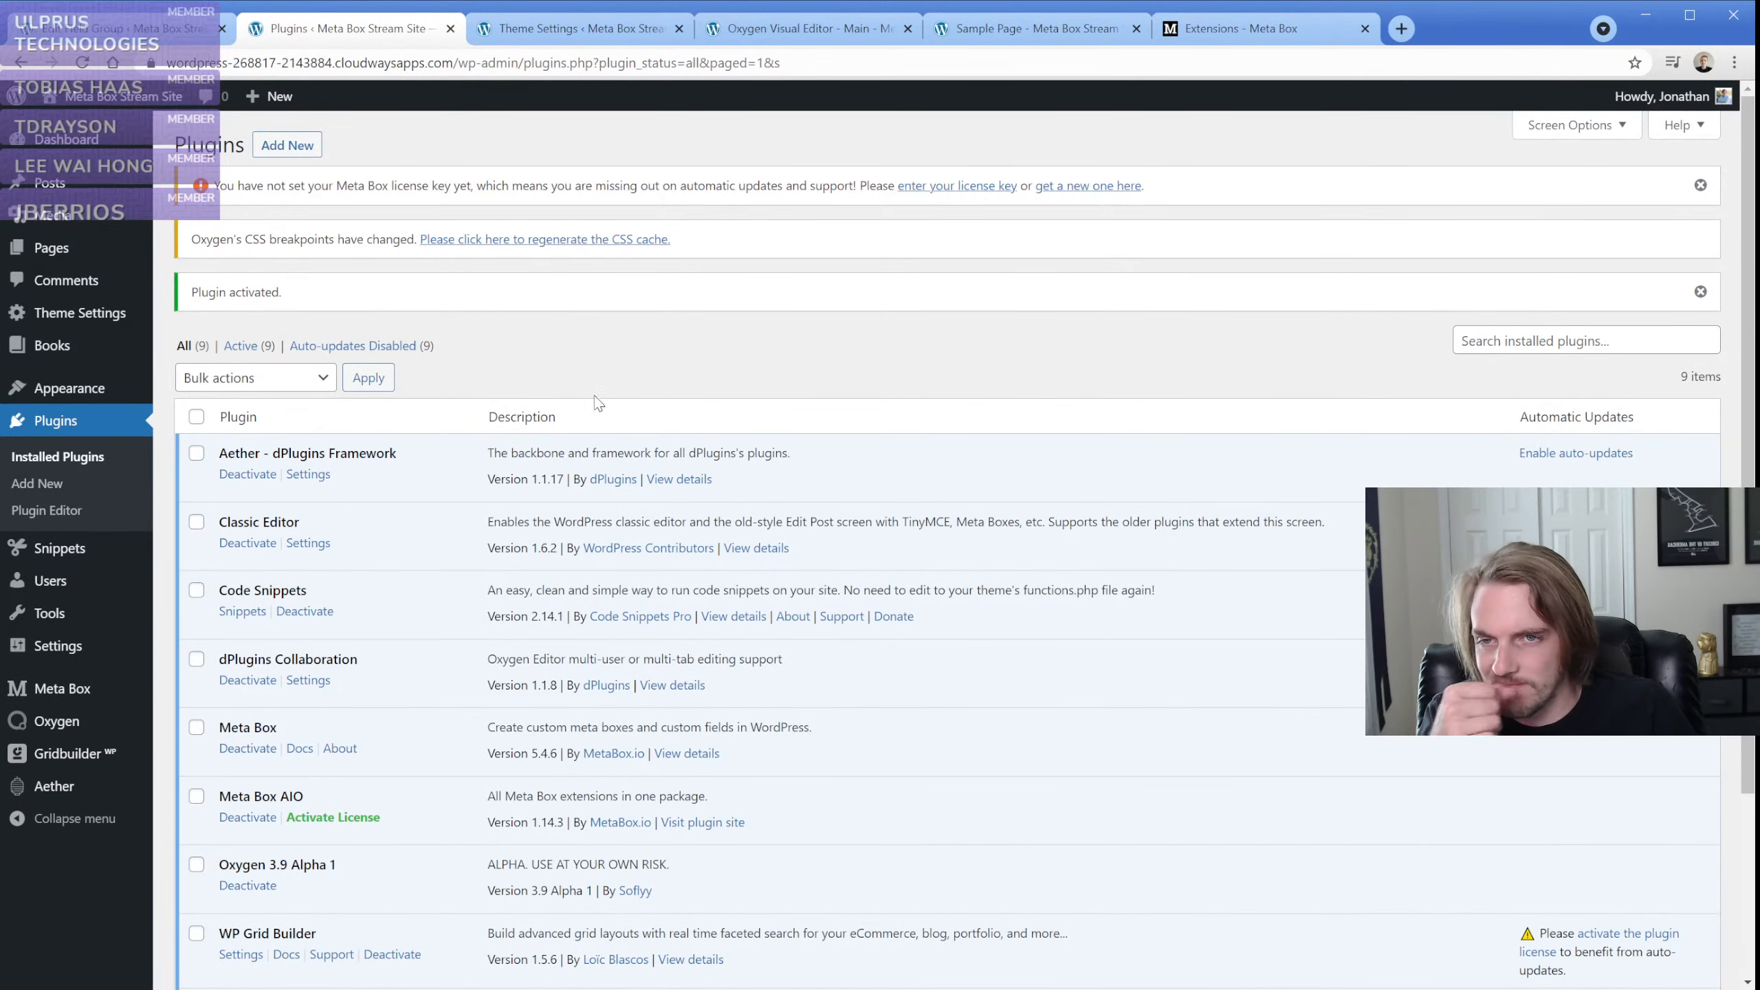
Expand the Logo Image field in the Theme Settings Fields group and review its settings
left_click(200, 36)
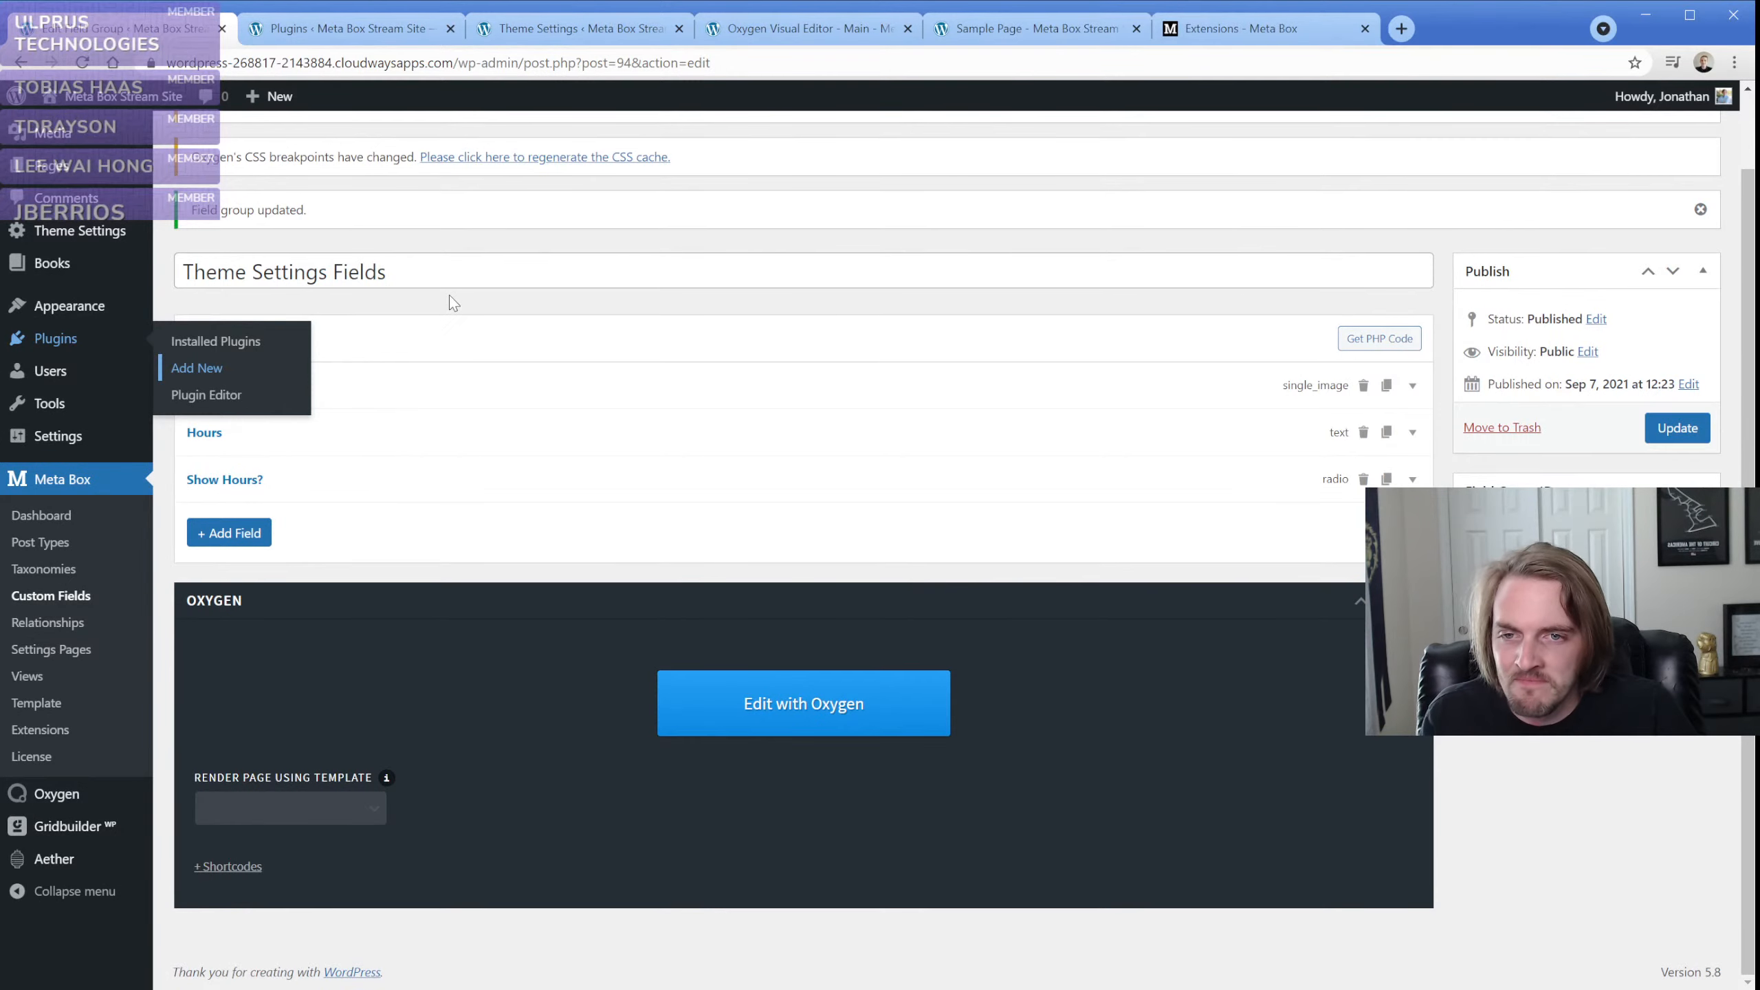
left_click(362, 383)
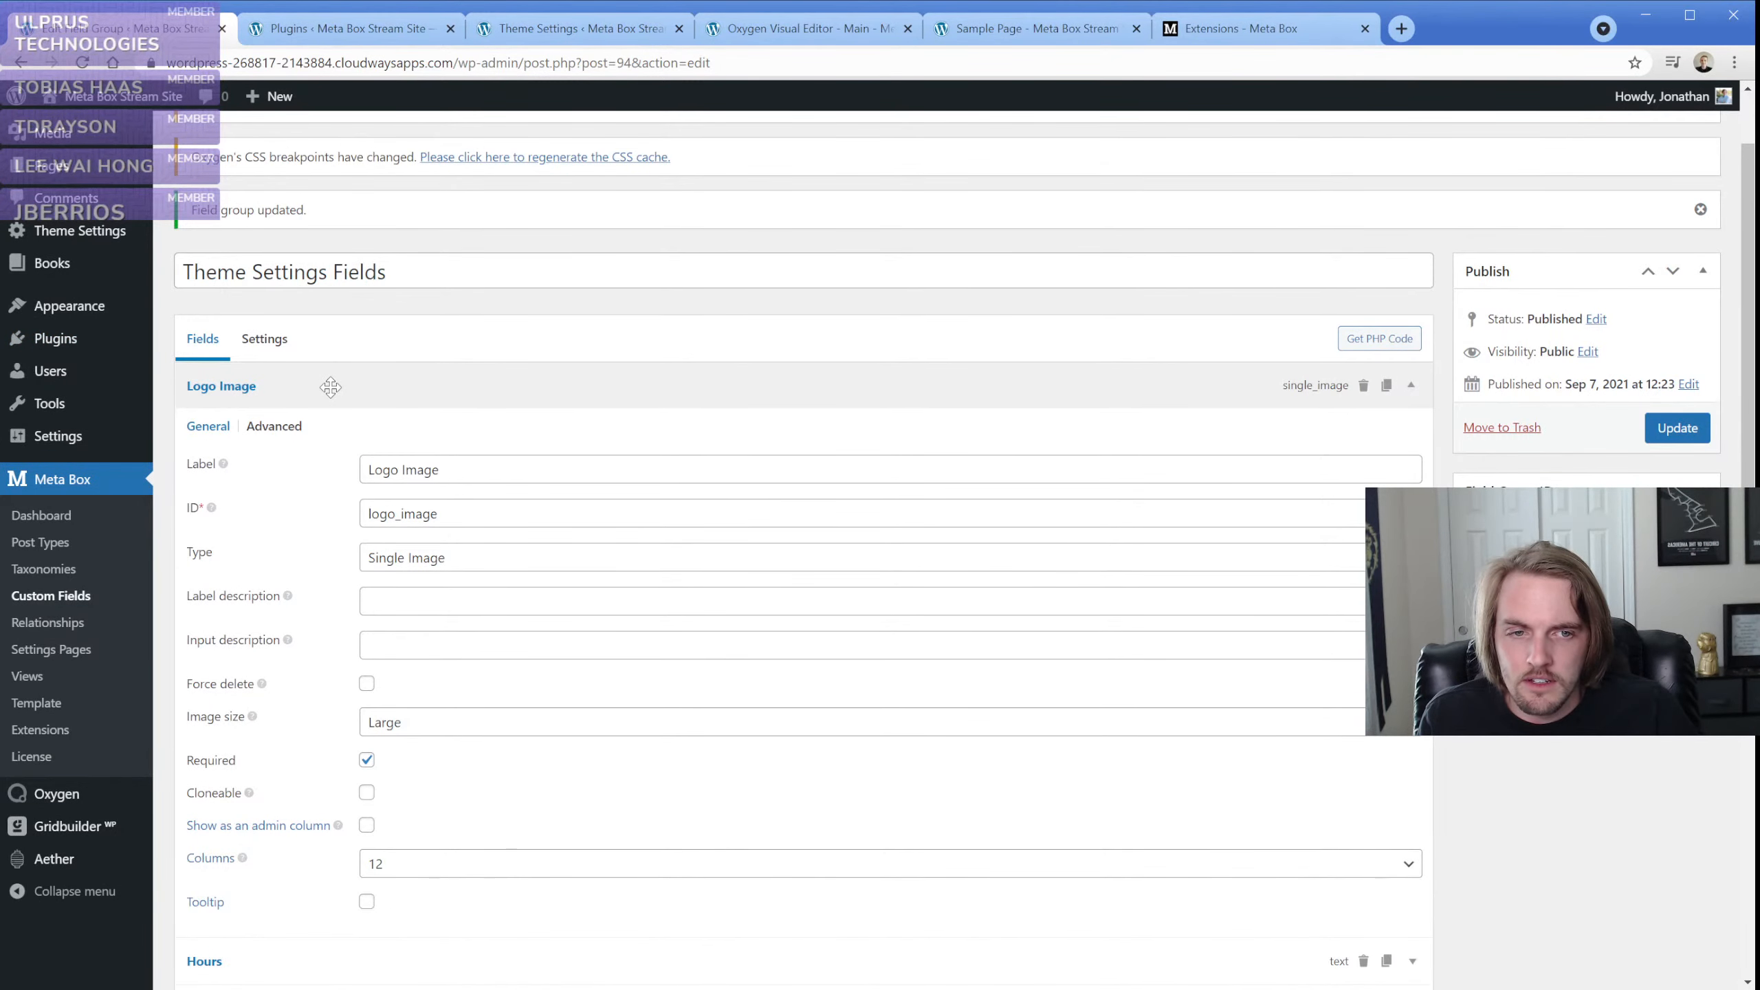
left_click(479, 389)
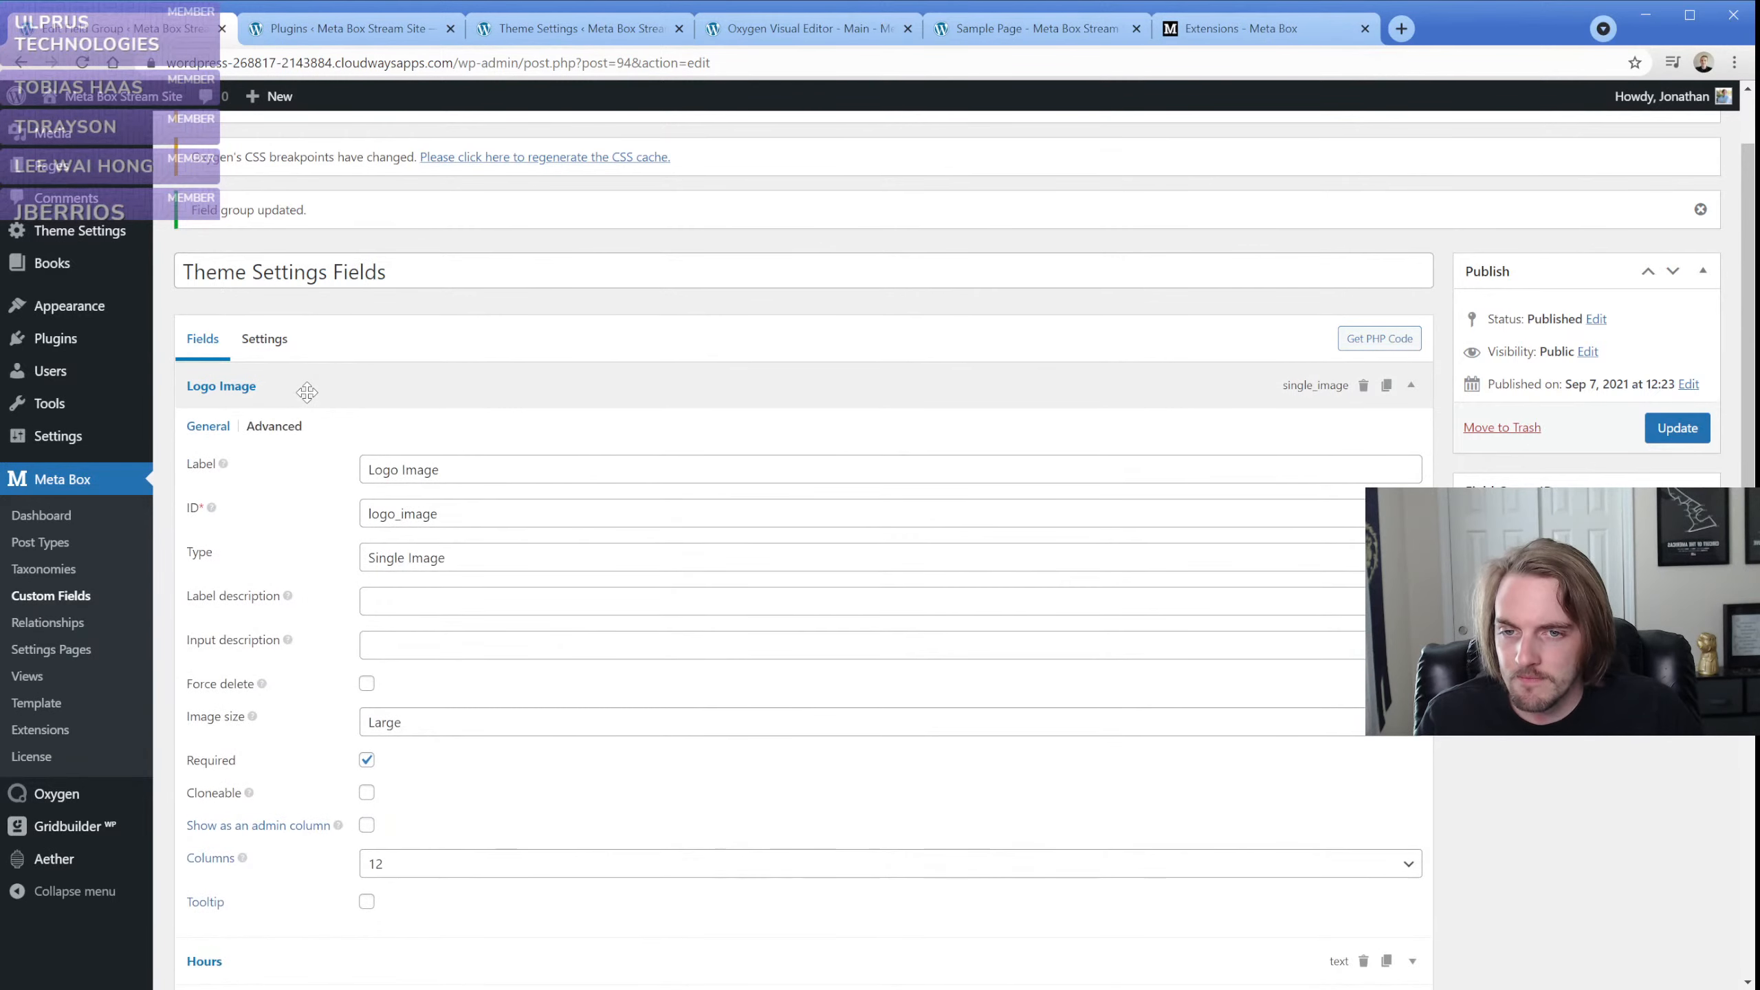
Create a new code snippet and title it with the code author's first name in the possessive followed by Code
left_click(346, 26)
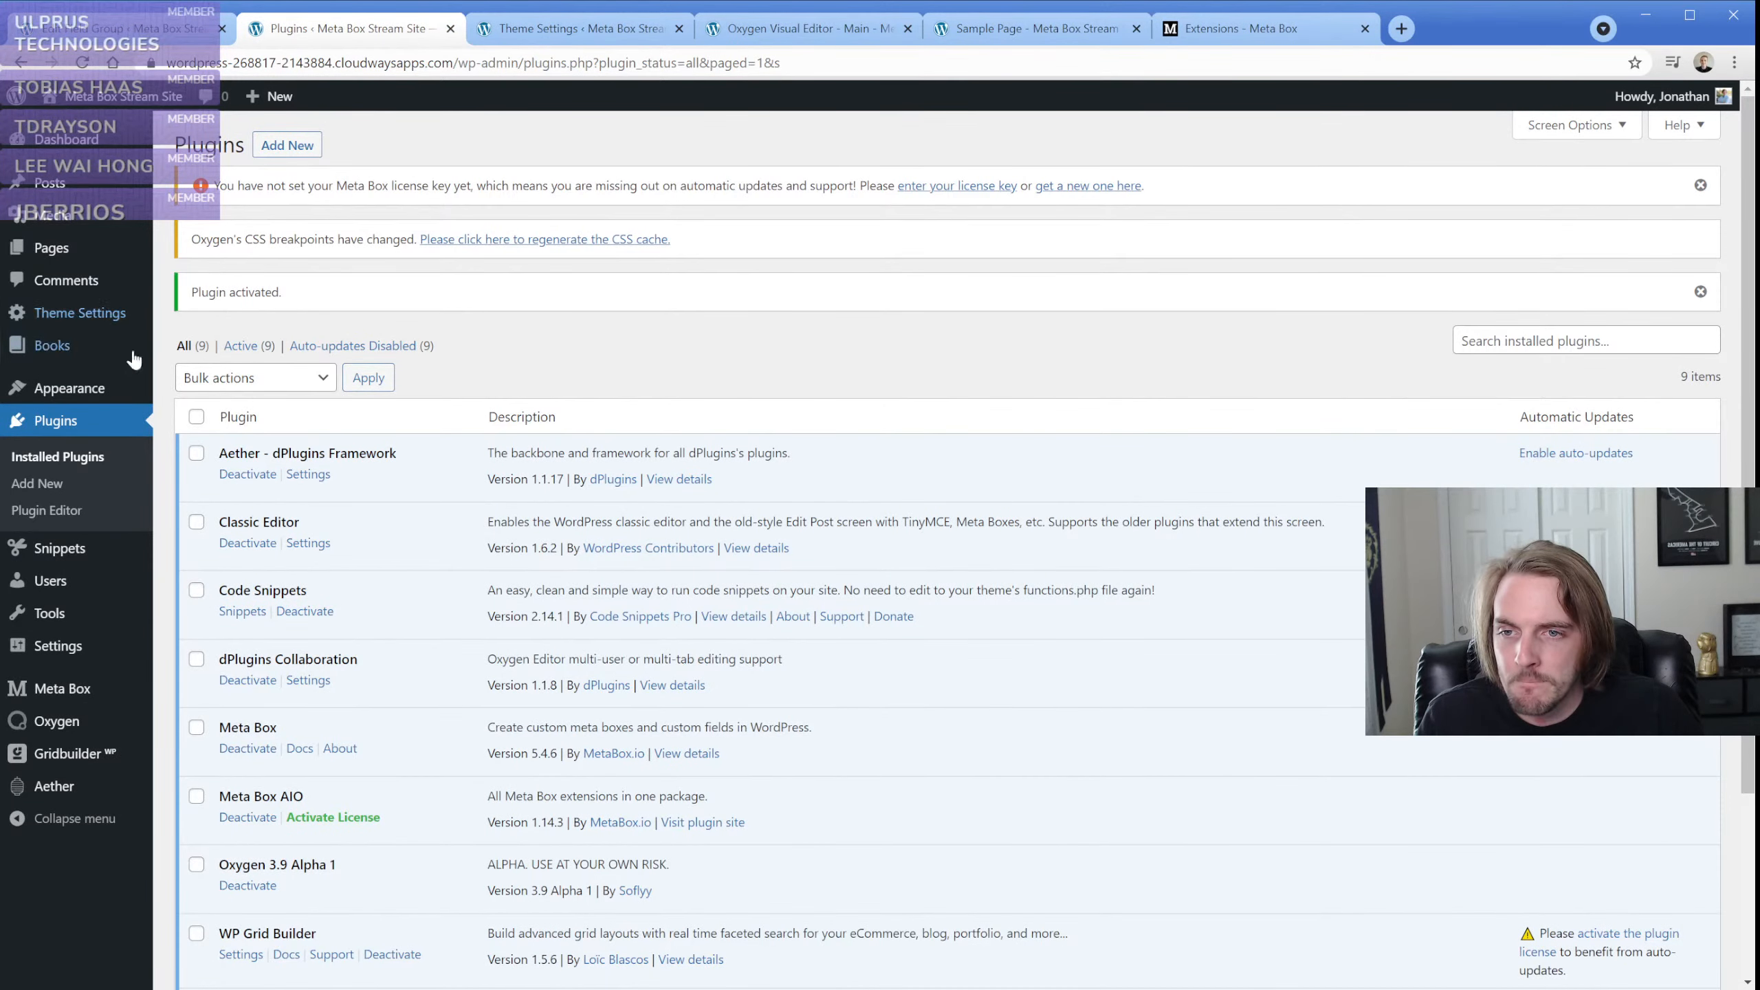
mouse_move(69, 548)
left_click(195, 578)
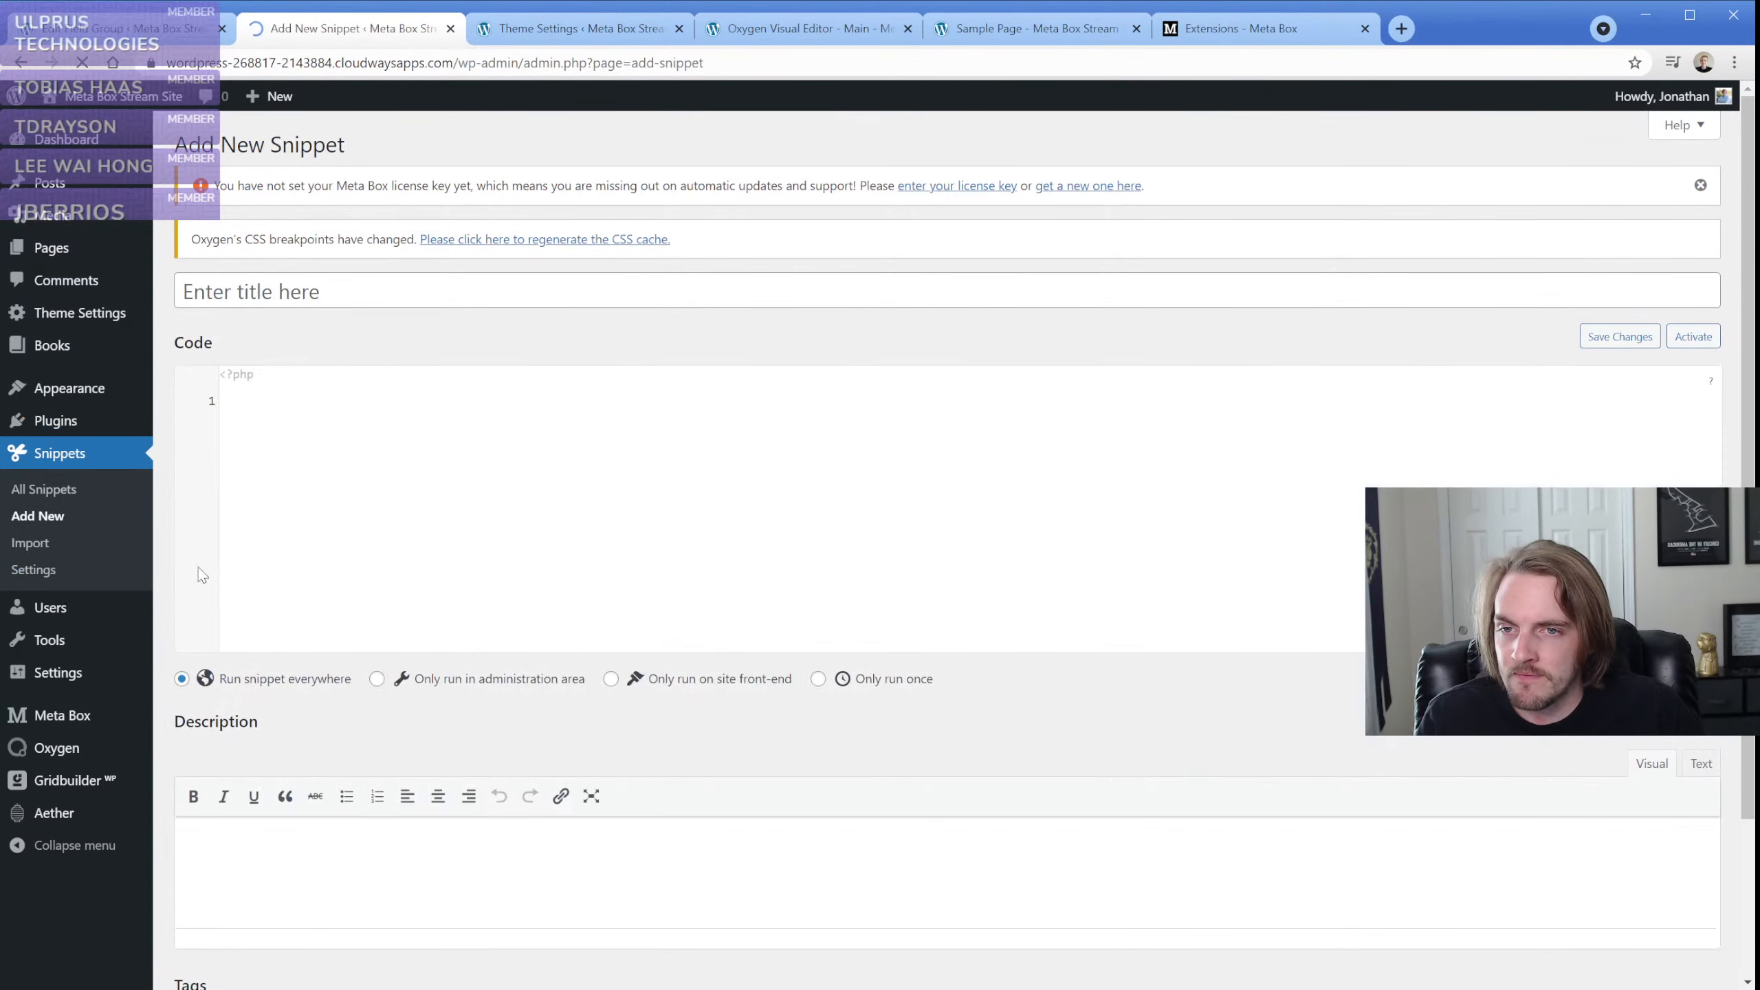
left_click(305, 290)
type("Tayk")
key("BackSpace")
key("BackSpace")
key("BackSpace")
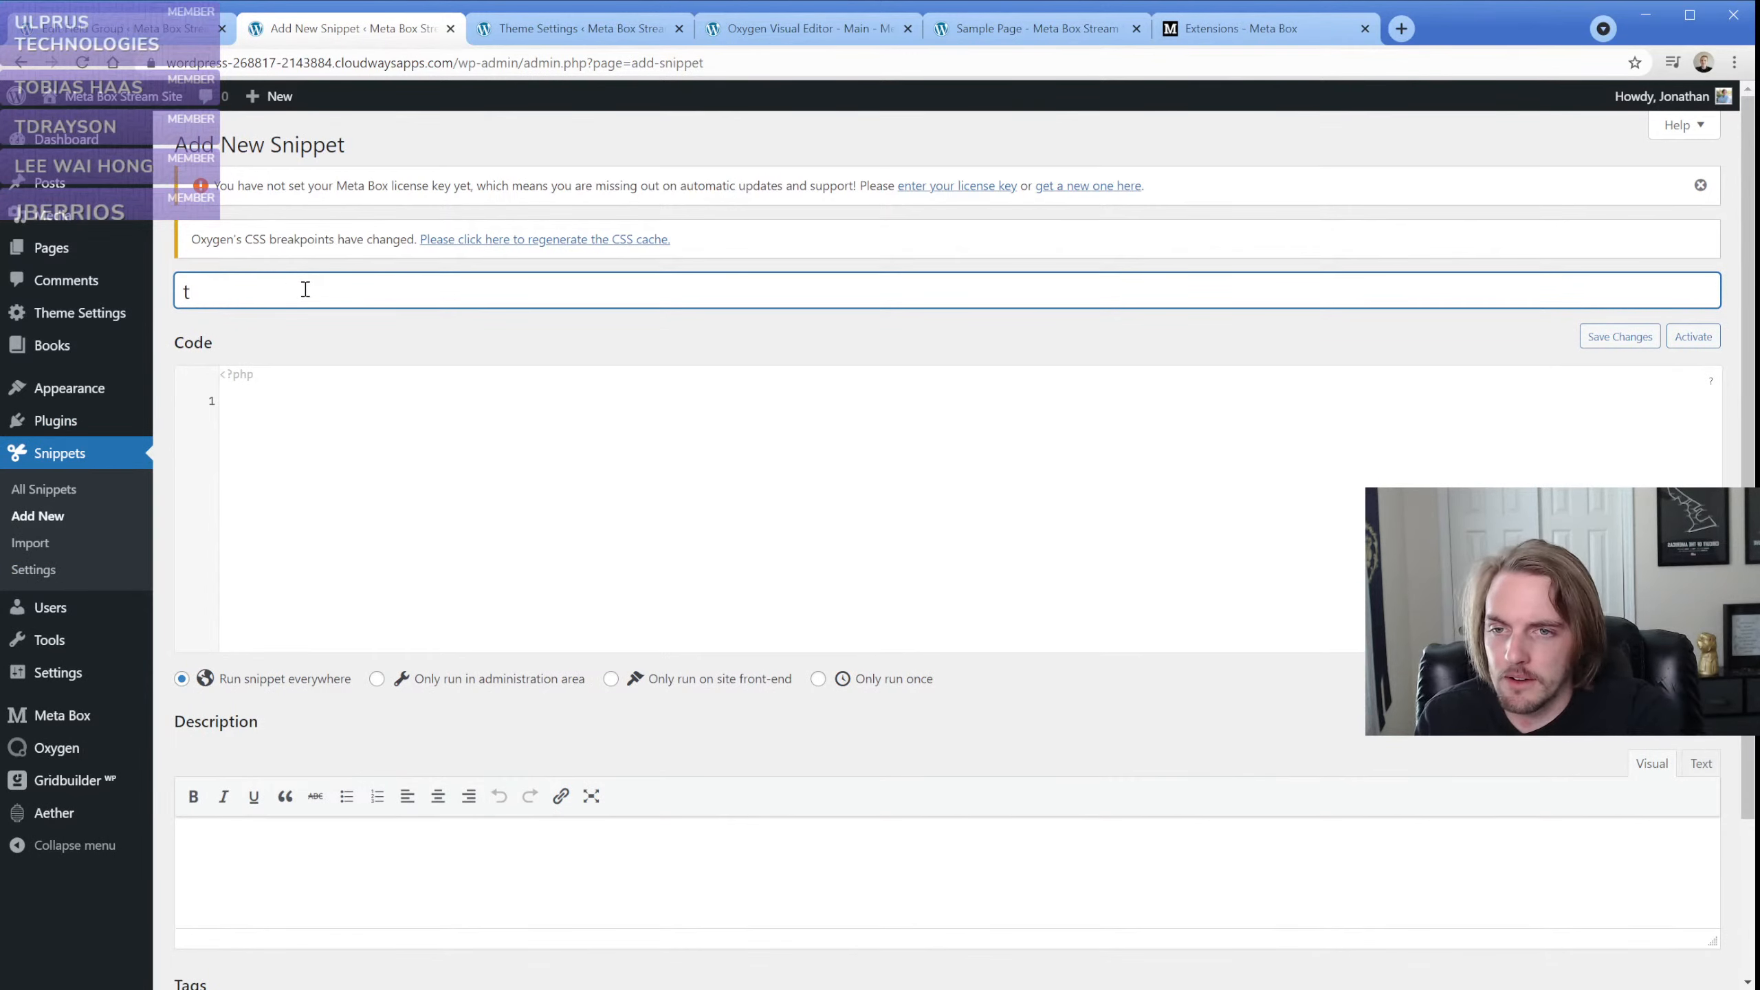
type("aylor's Code")
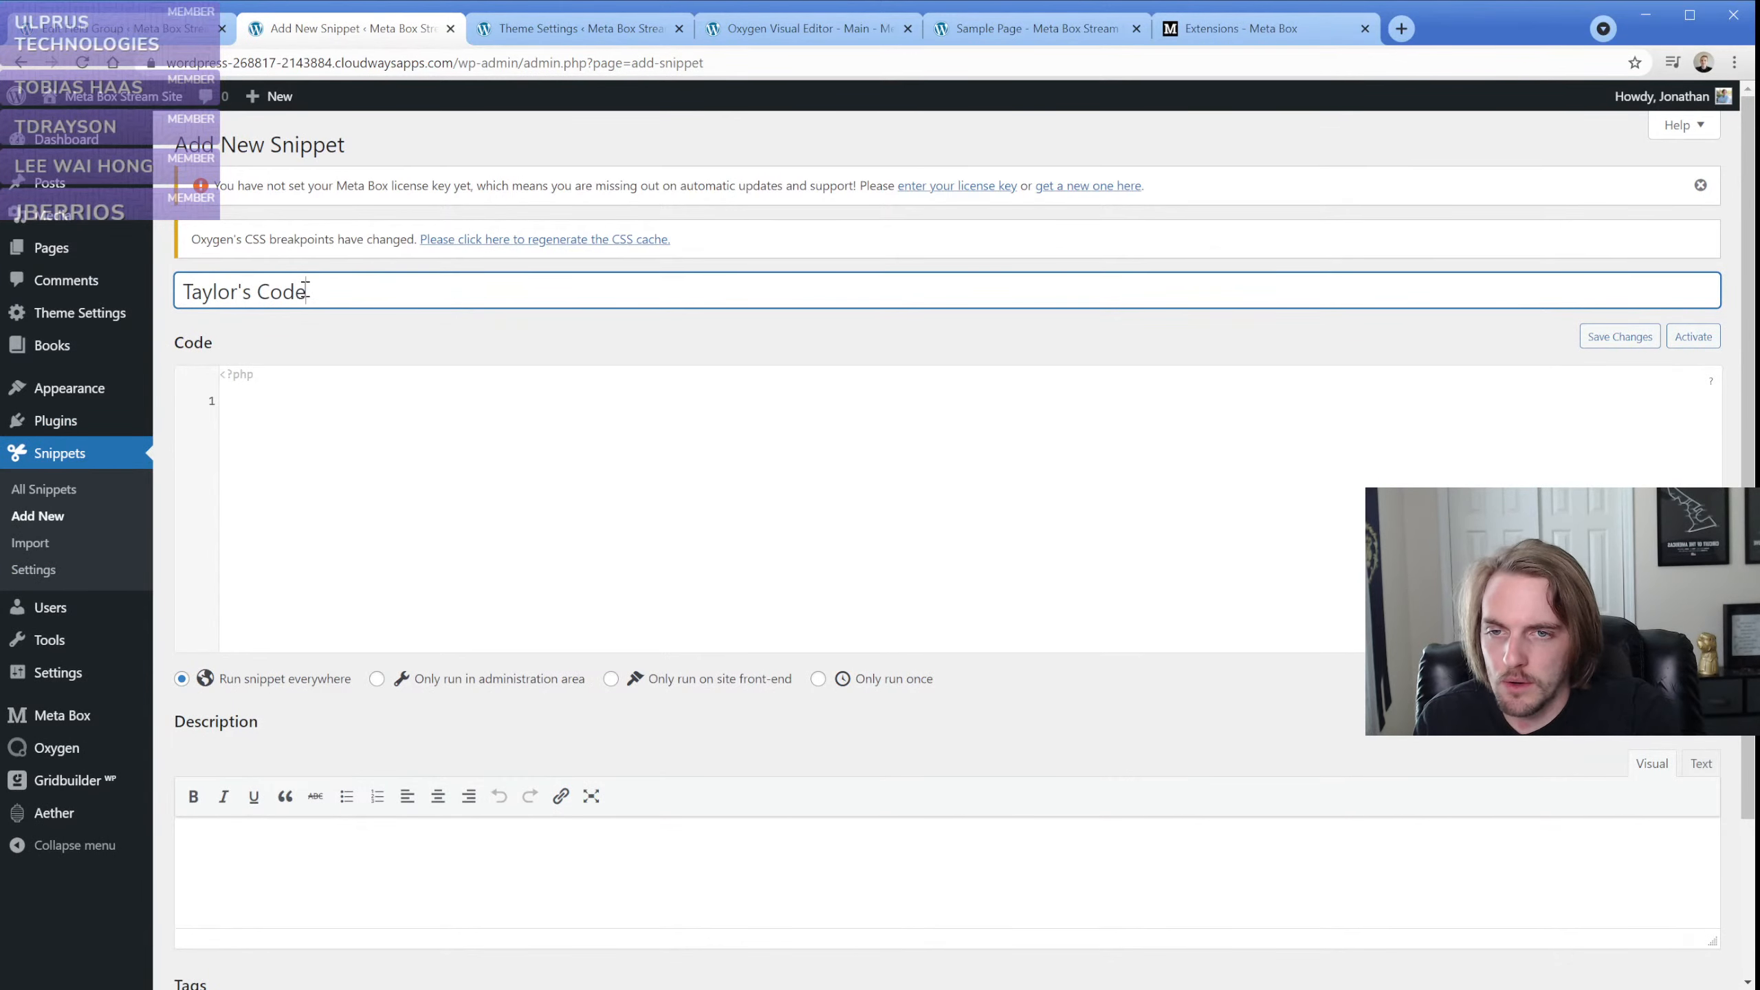
Paste the tct_global function into the snippet's code, then save and activate the snippet to run everywhere
key("Tab")
key("ctrl+v")
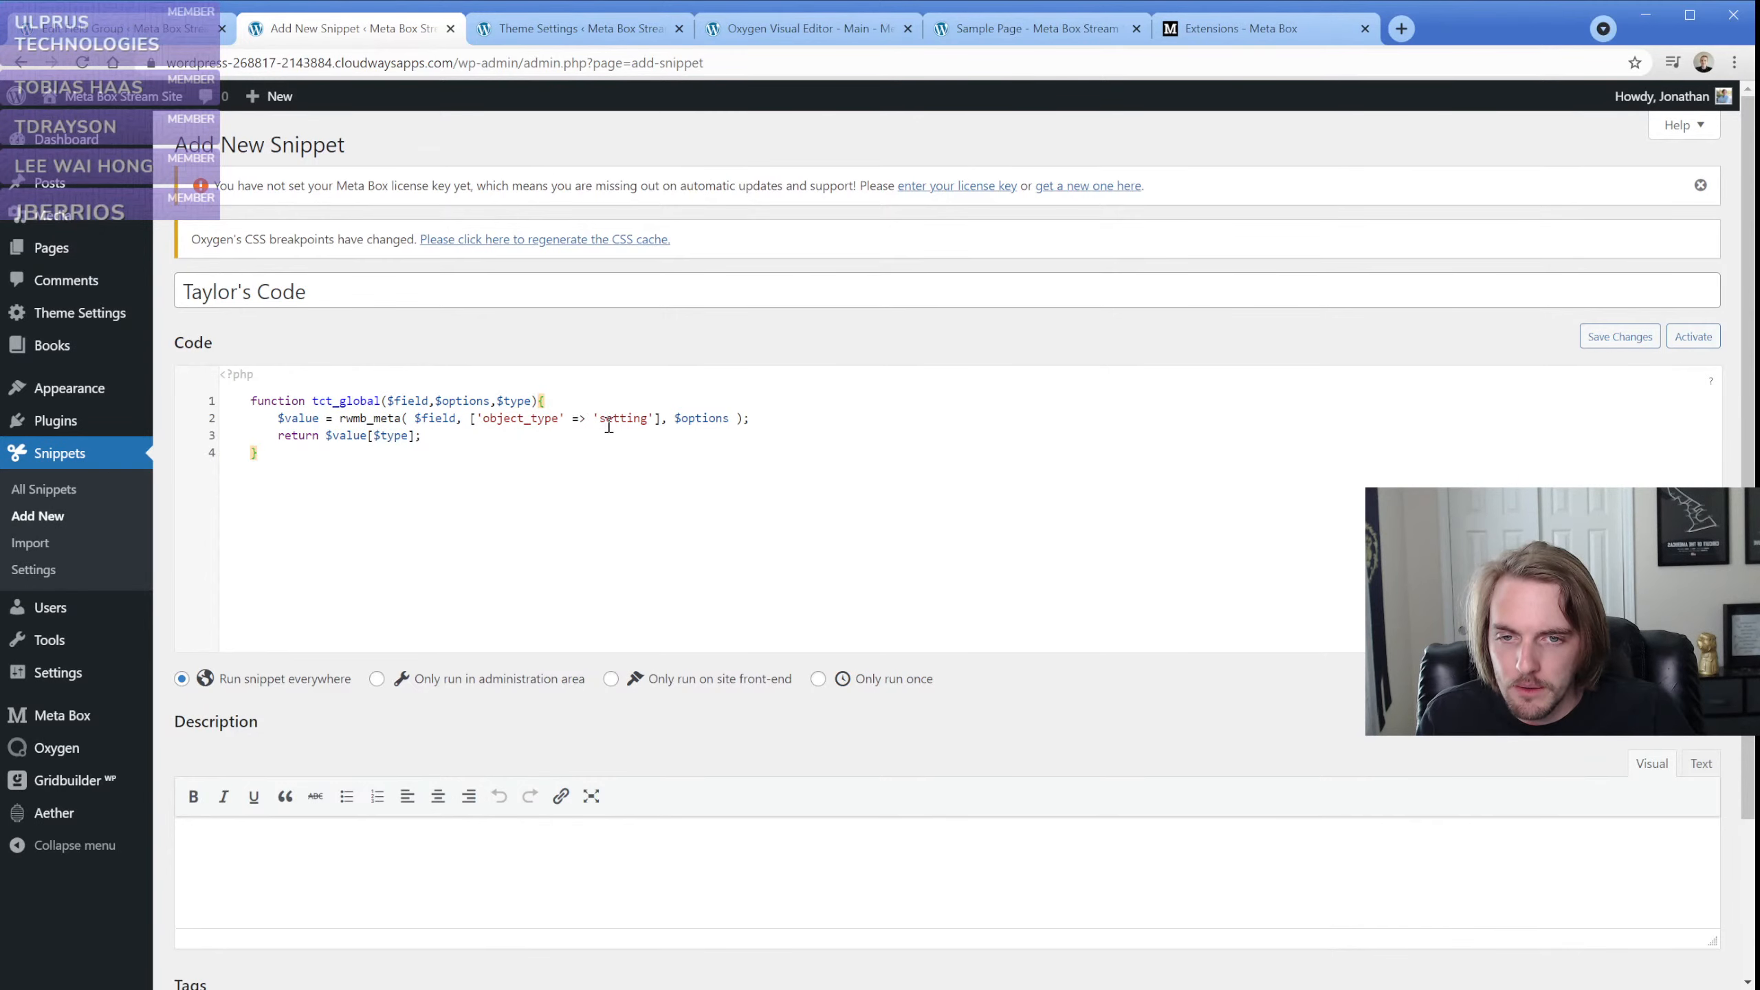
scroll(216, 845, "down", 3)
left_click(208, 894)
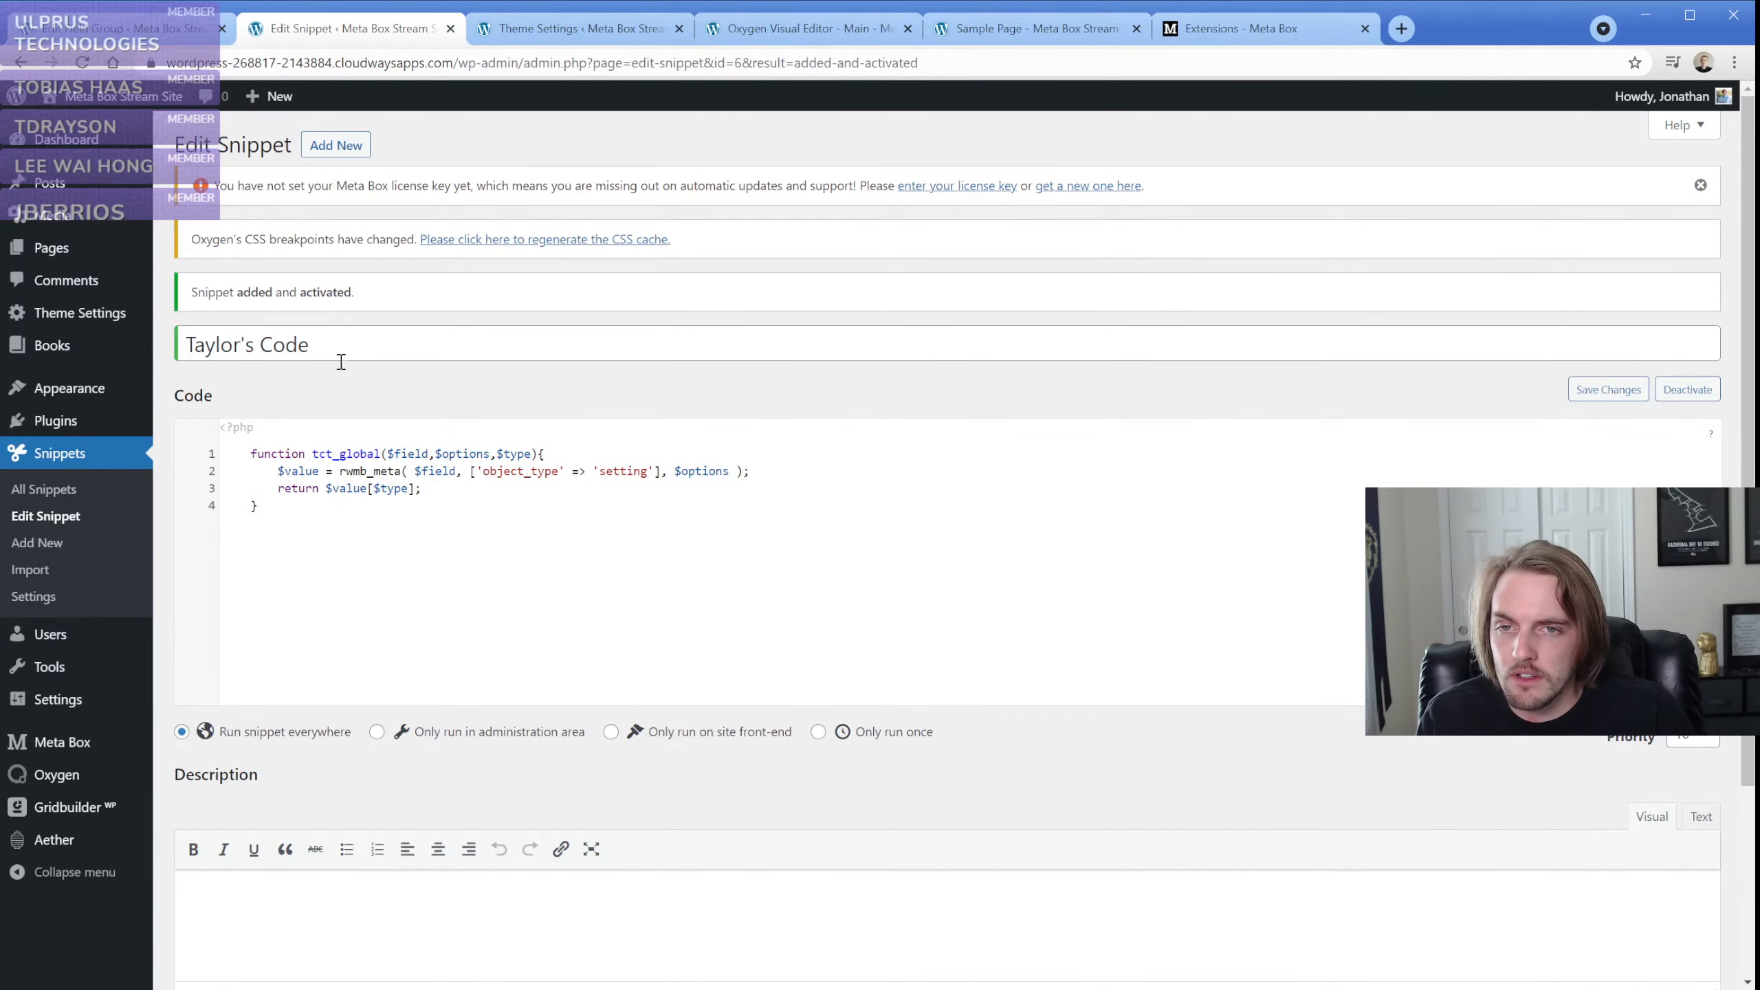
Close the snippet page, apply the code block's code in the Main template and delete the logo image shortcode element
left_click(451, 28)
left_click(430, 31)
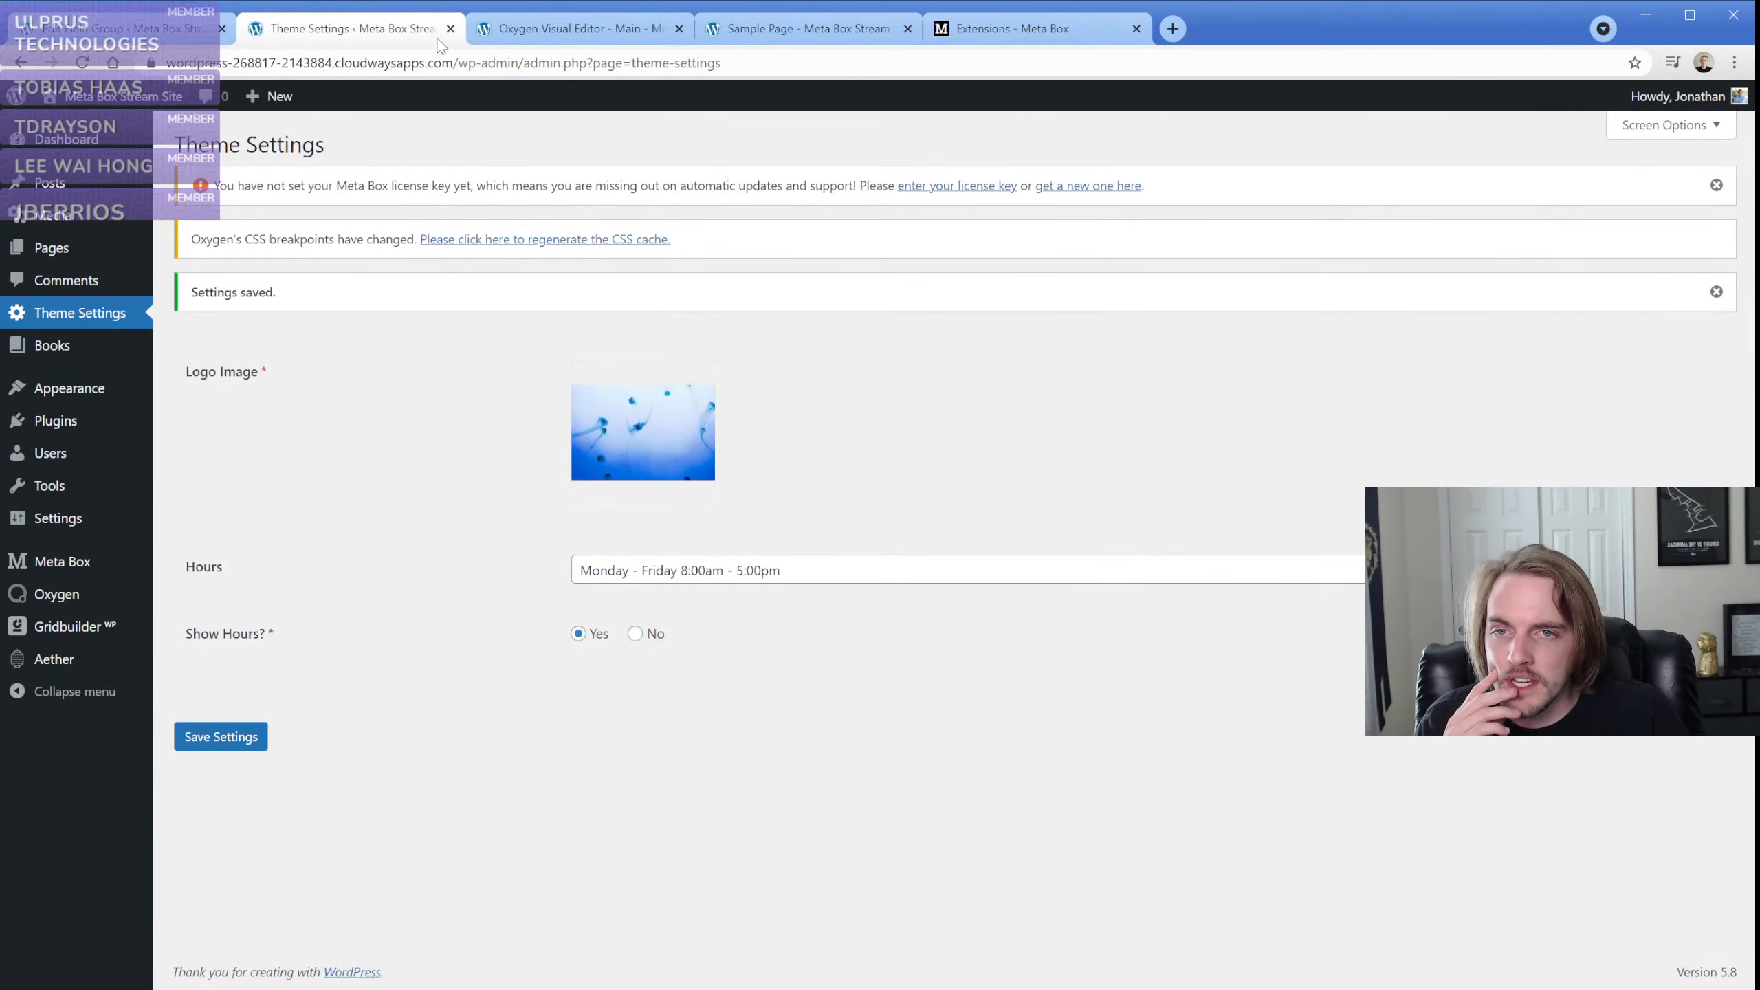
left_click(503, 28)
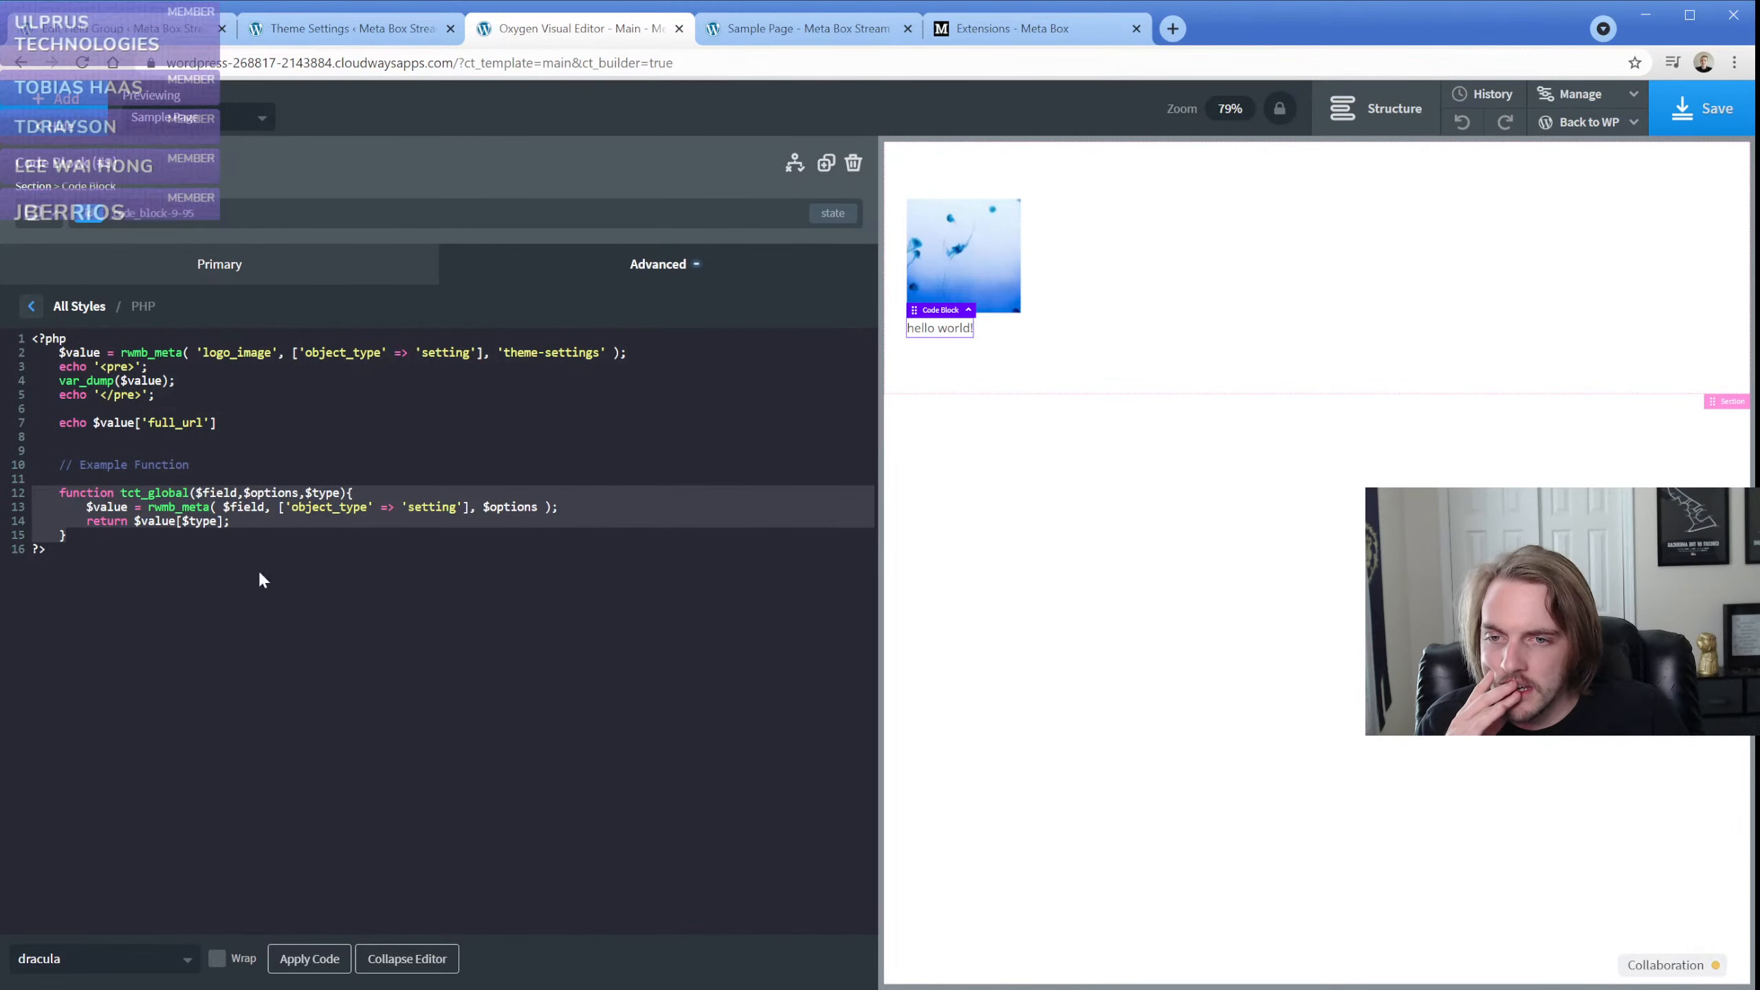
left_click(98, 536)
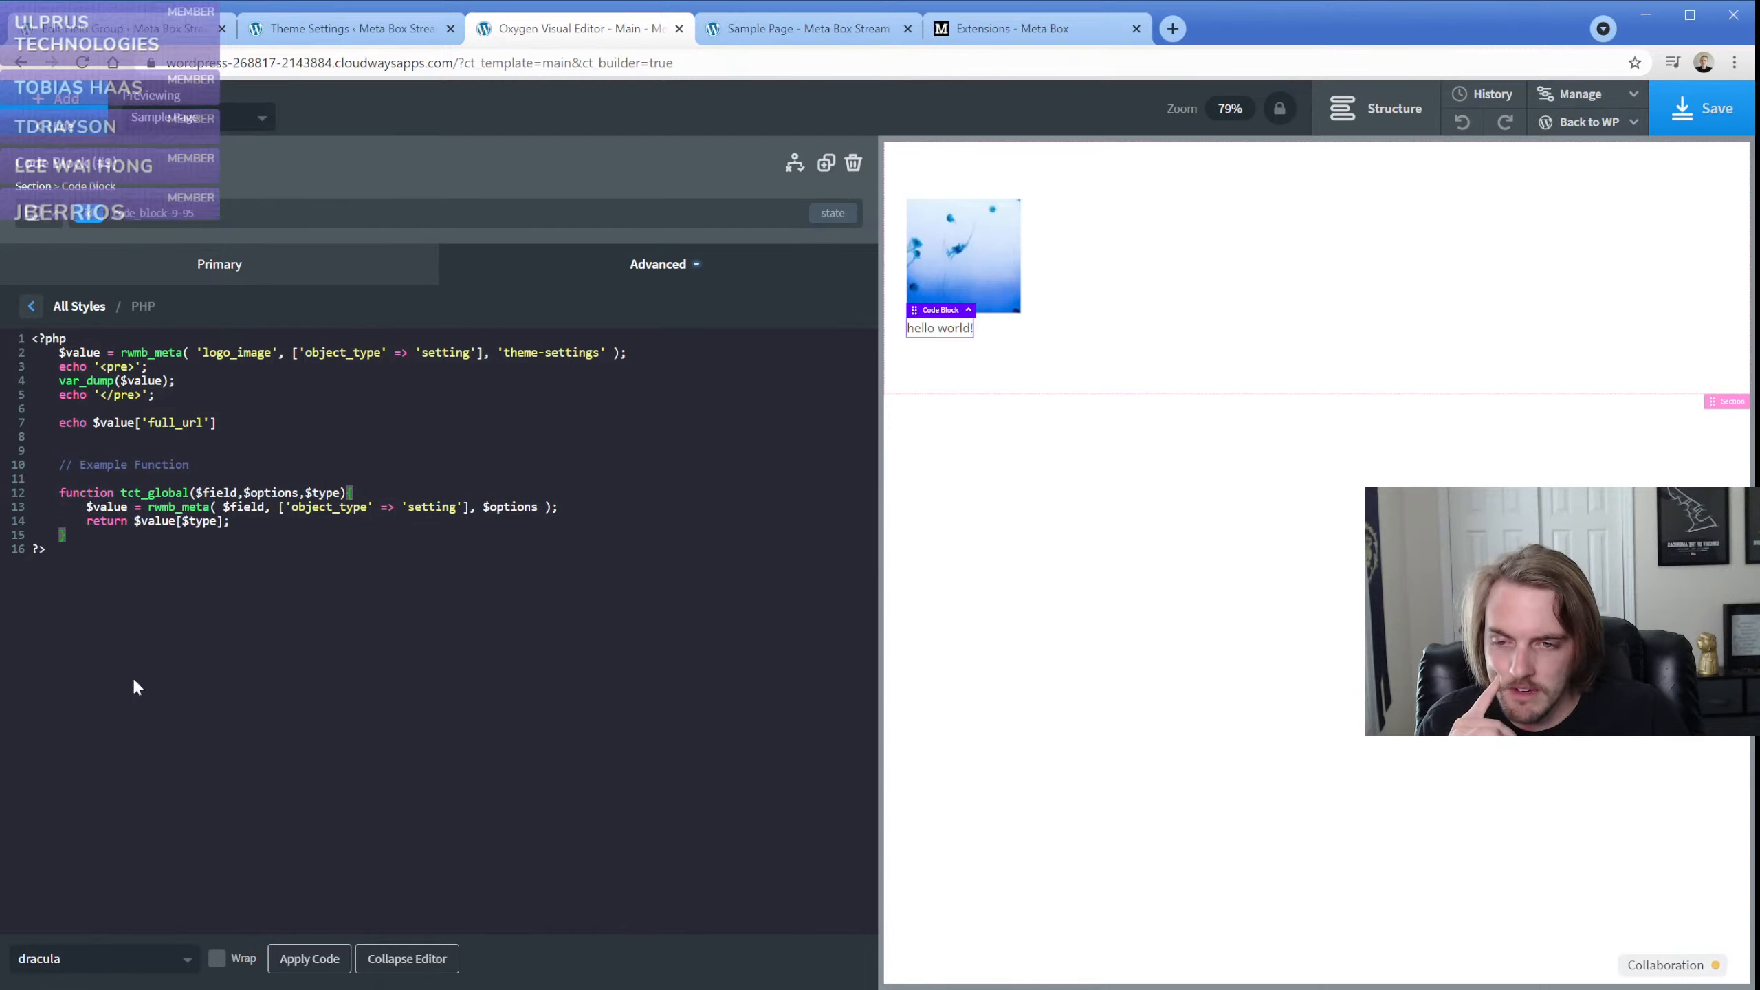
left_click(306, 963)
left_click(1007, 293)
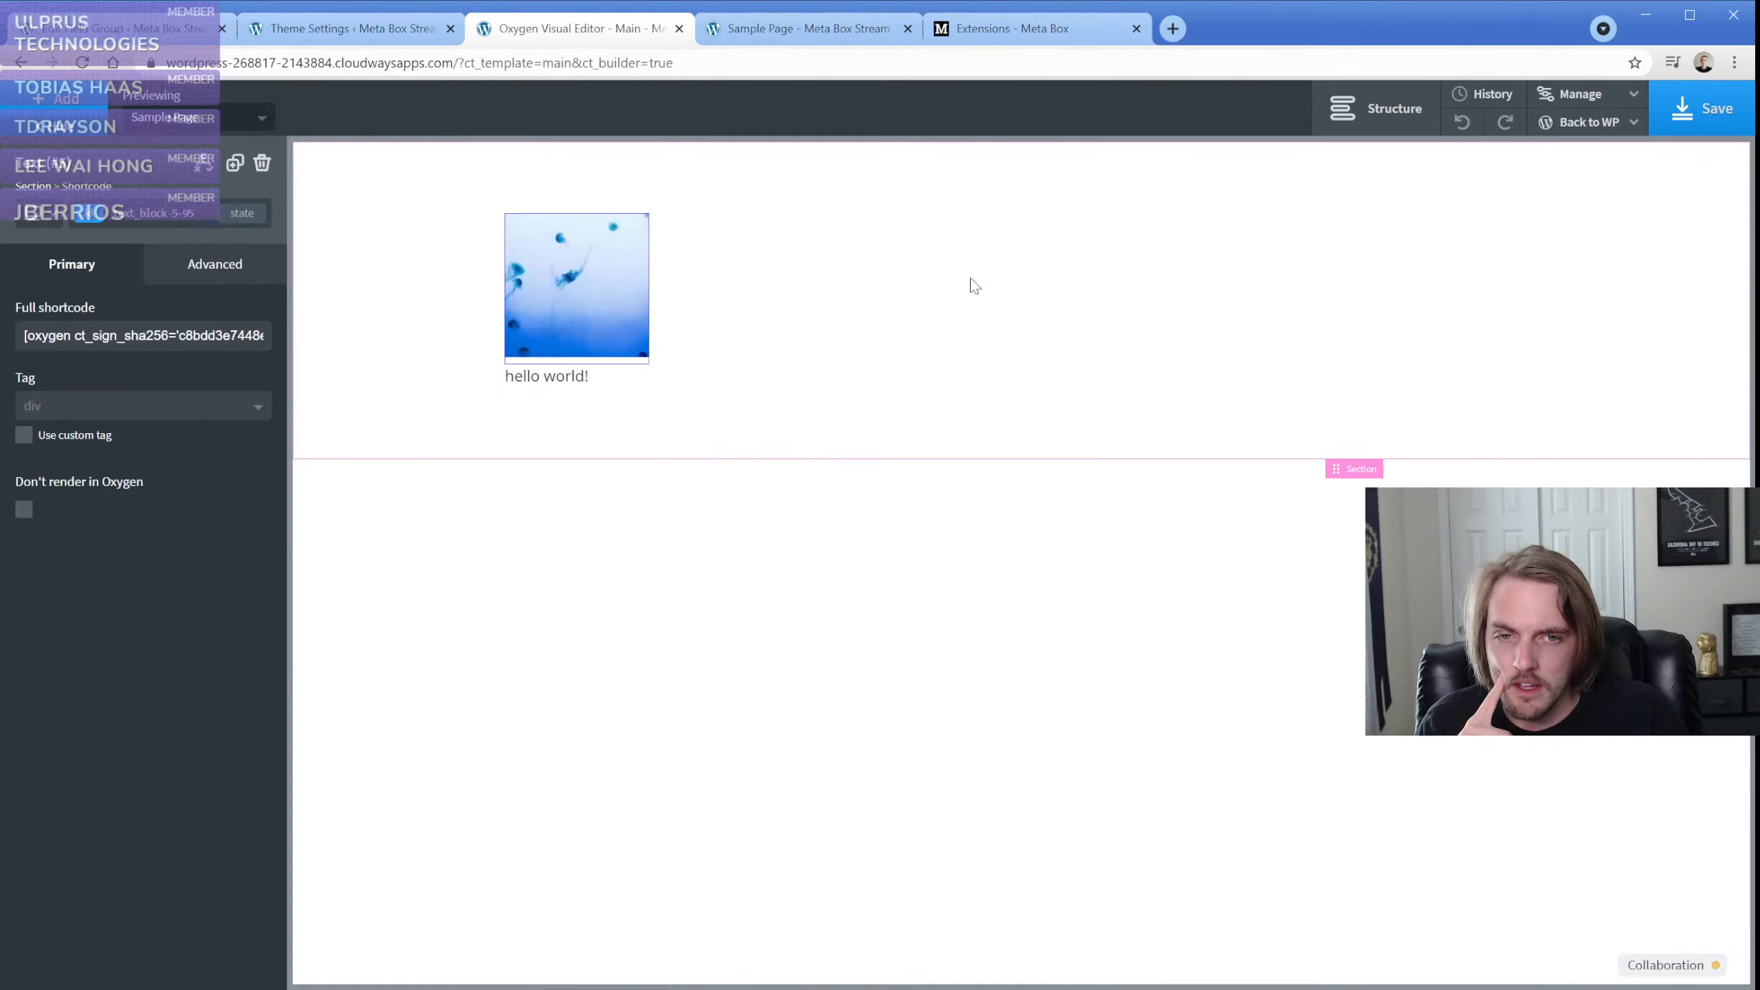
left_click(262, 164)
Reopen the code block's PHP and delete the tct_global function below the Example Function comment
left_click(532, 229)
left_click(160, 438)
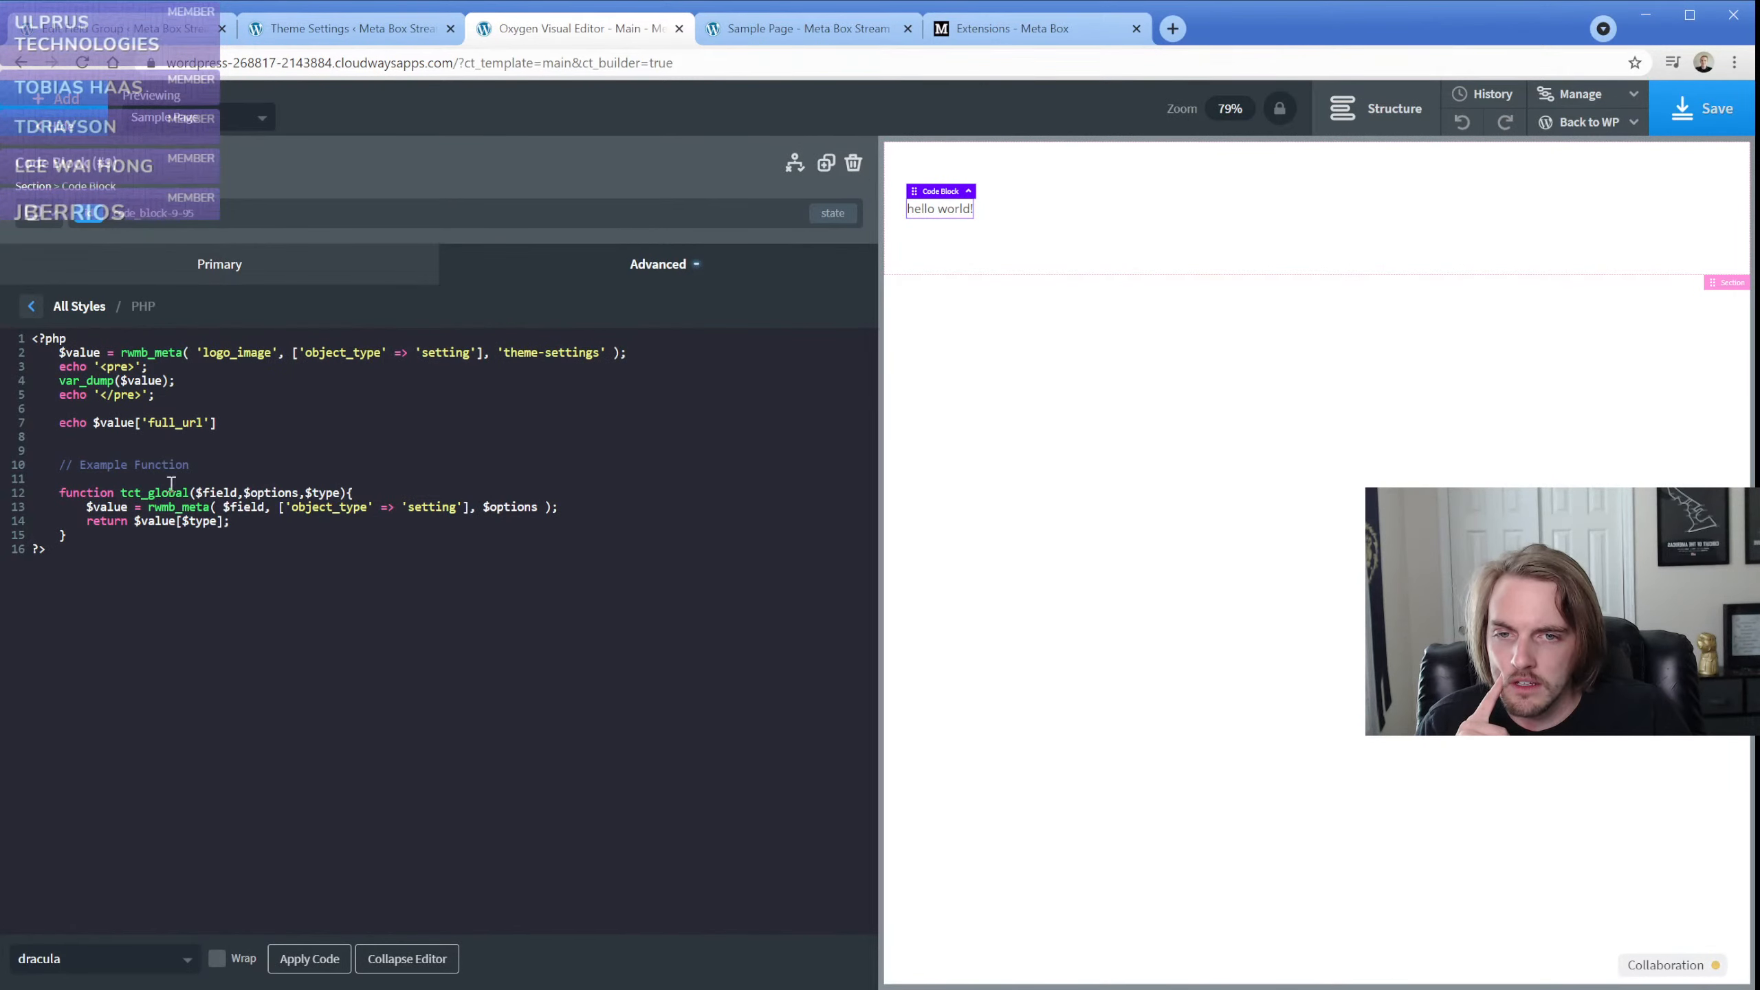
left_click(92, 339)
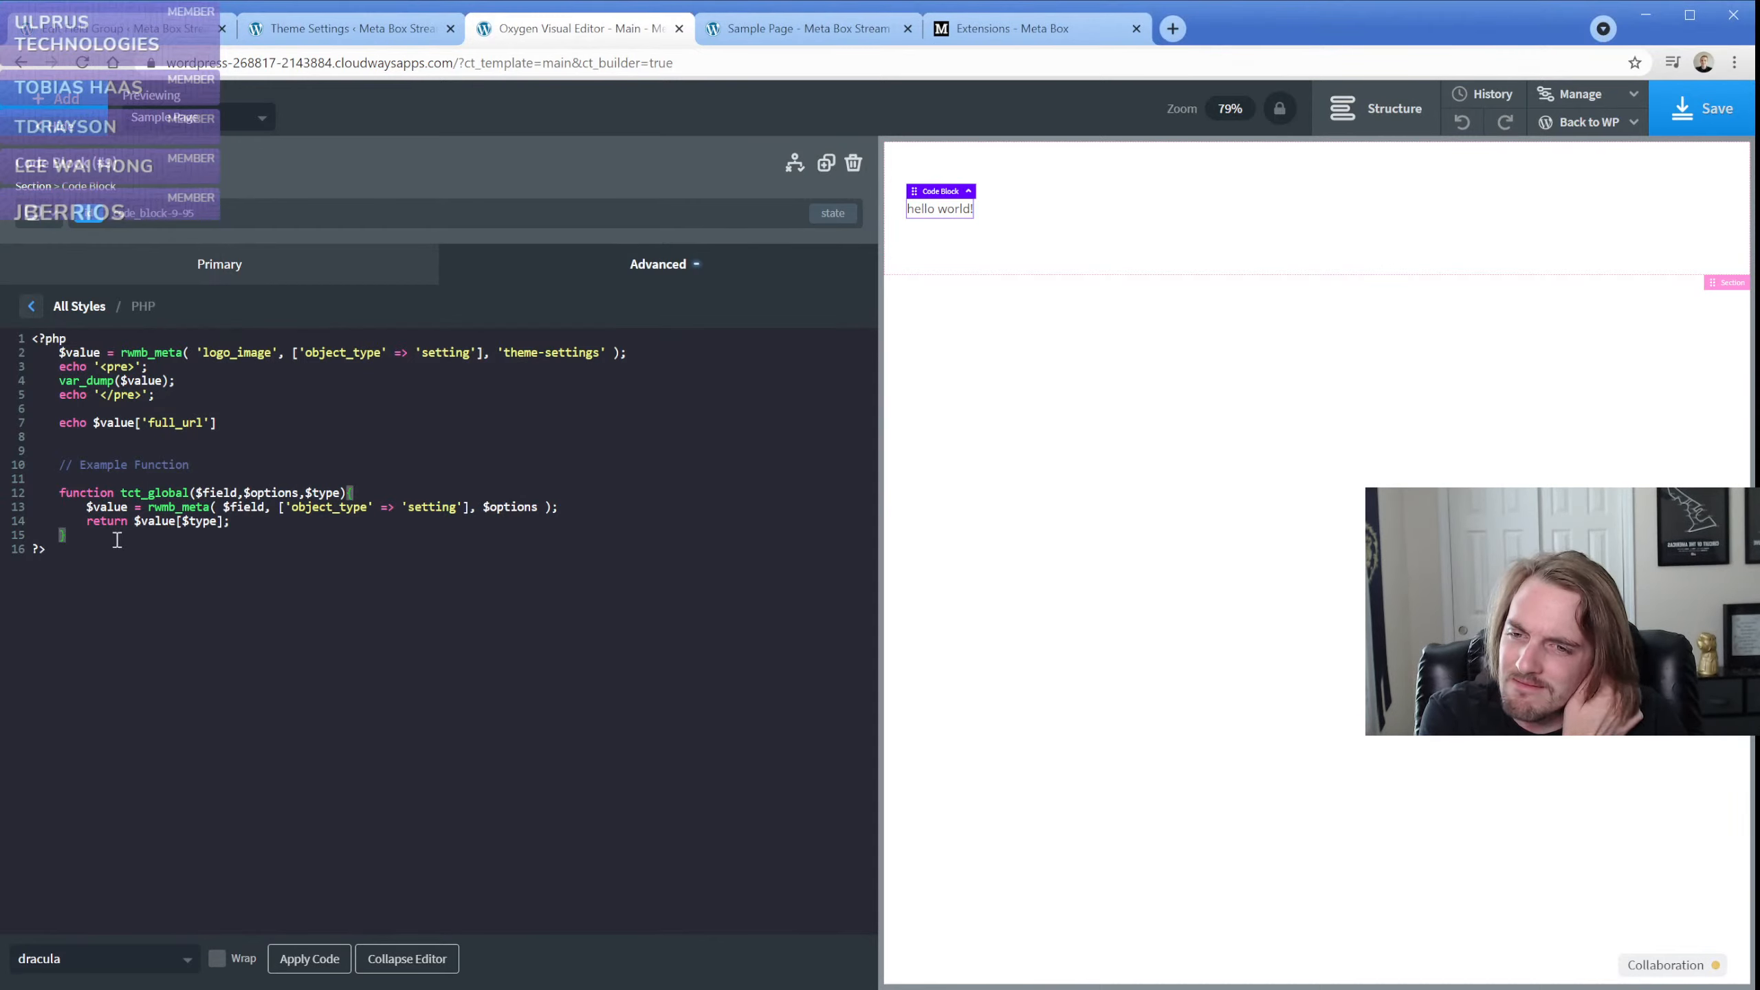
left_click_drag(117, 538, 86, 480)
key("BackSpace")
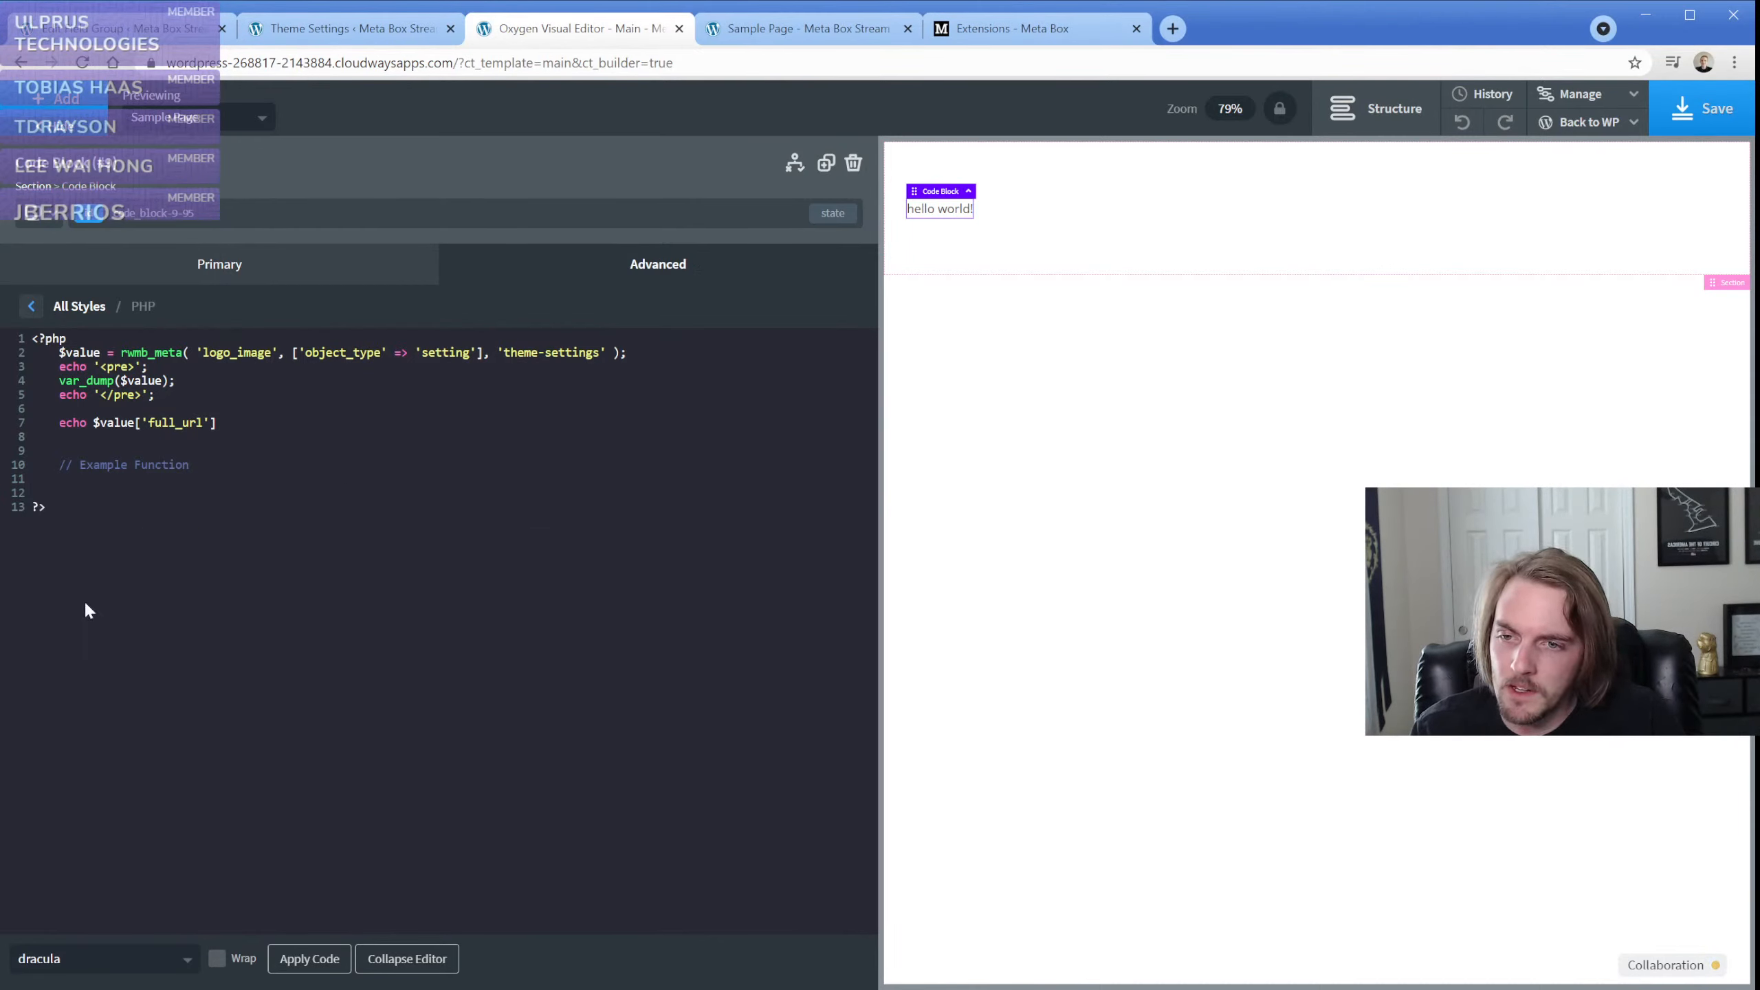
Delete the Example Function comment and the blank lines below the full_url echo, and apply the code block's PHP
left_click(280, 961)
left_click(100, 472)
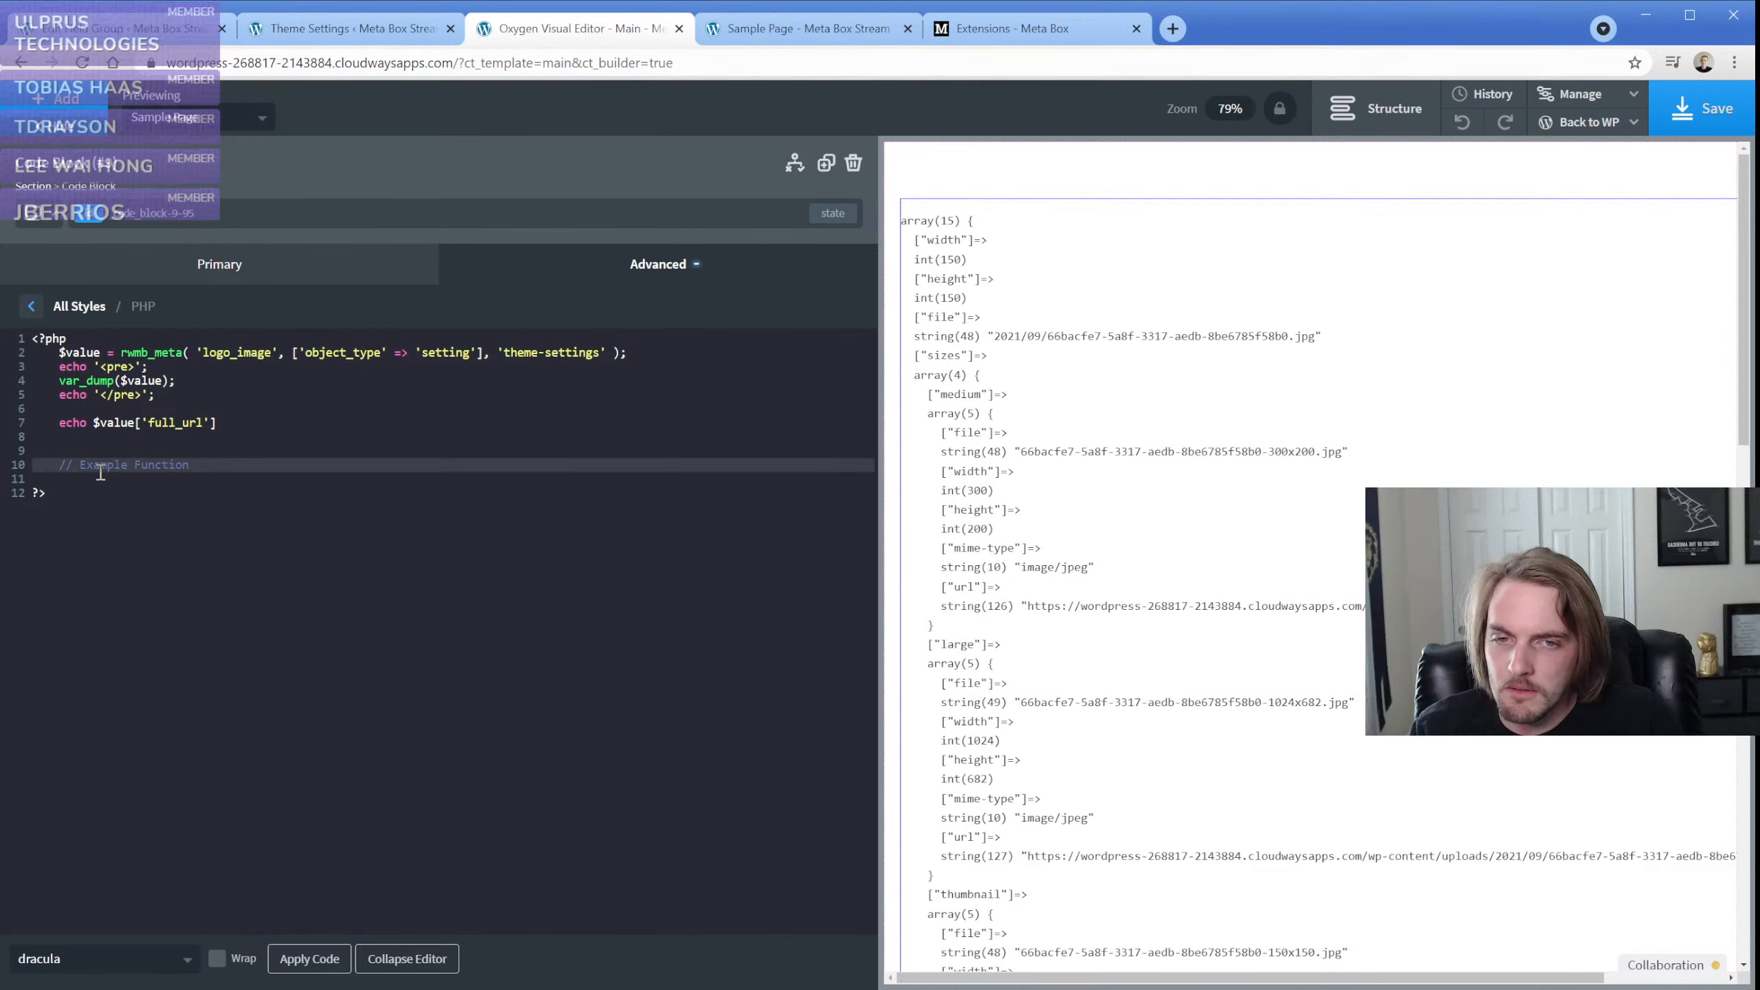
key("BackSpace")
key("BackSpace")
left_click(311, 964)
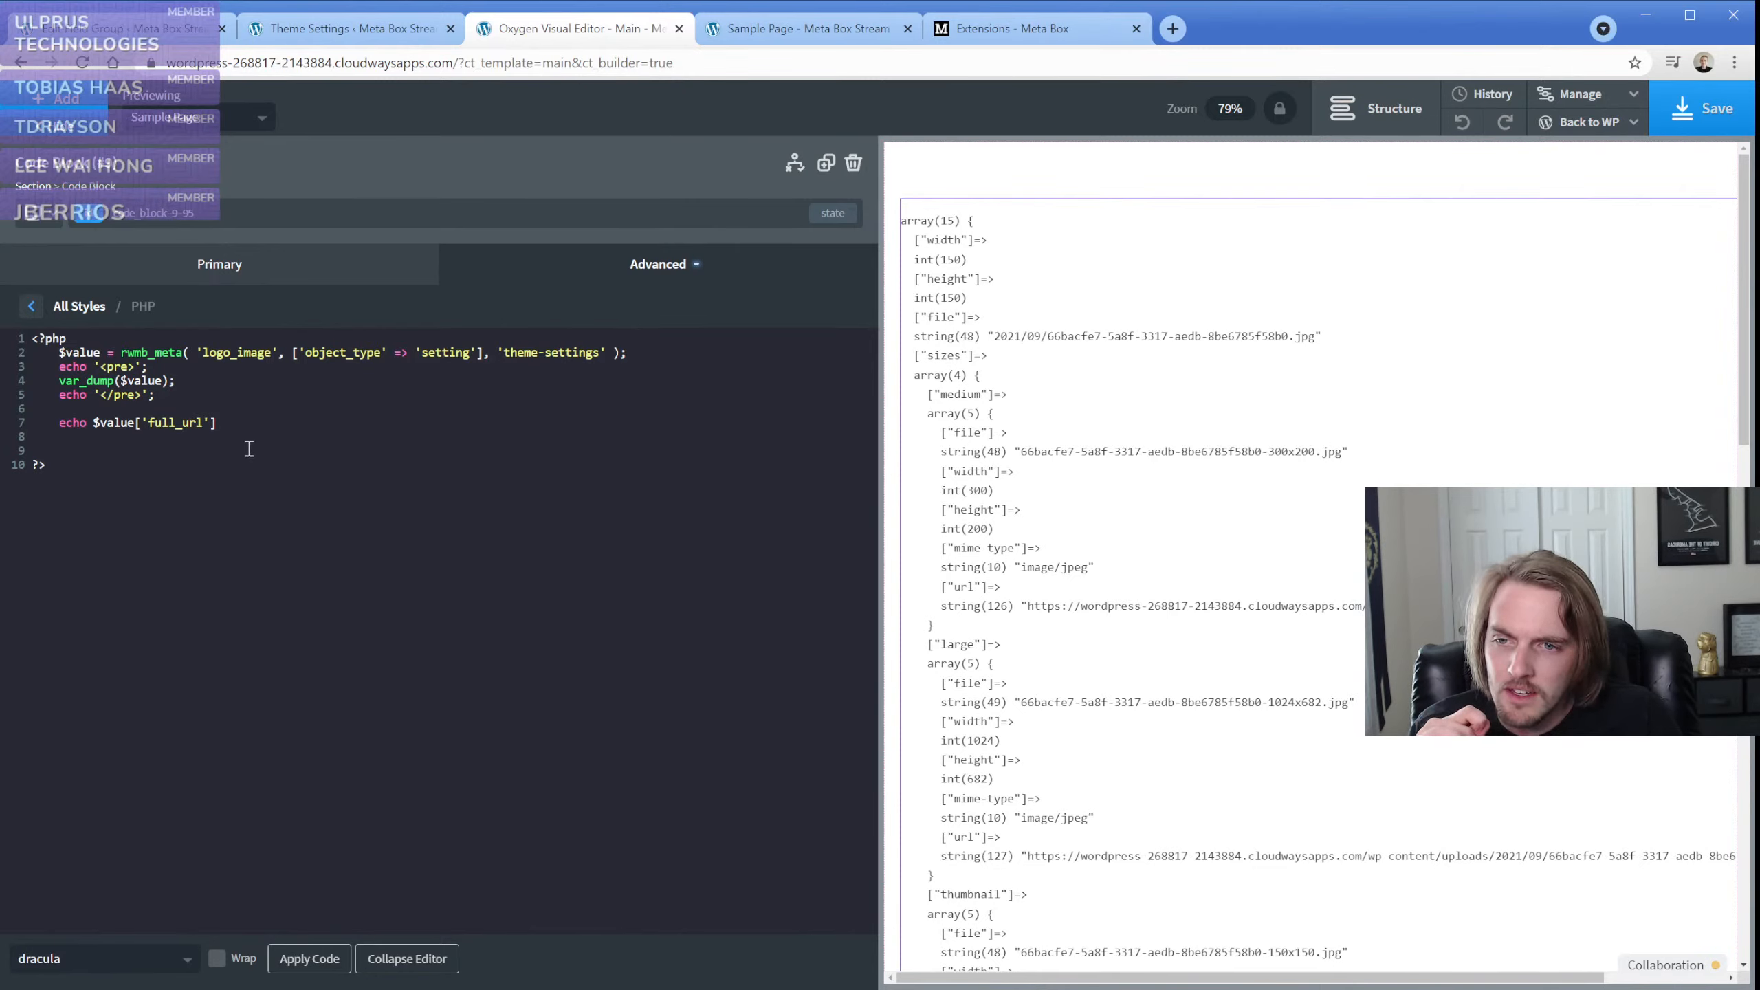
left_click(129, 449)
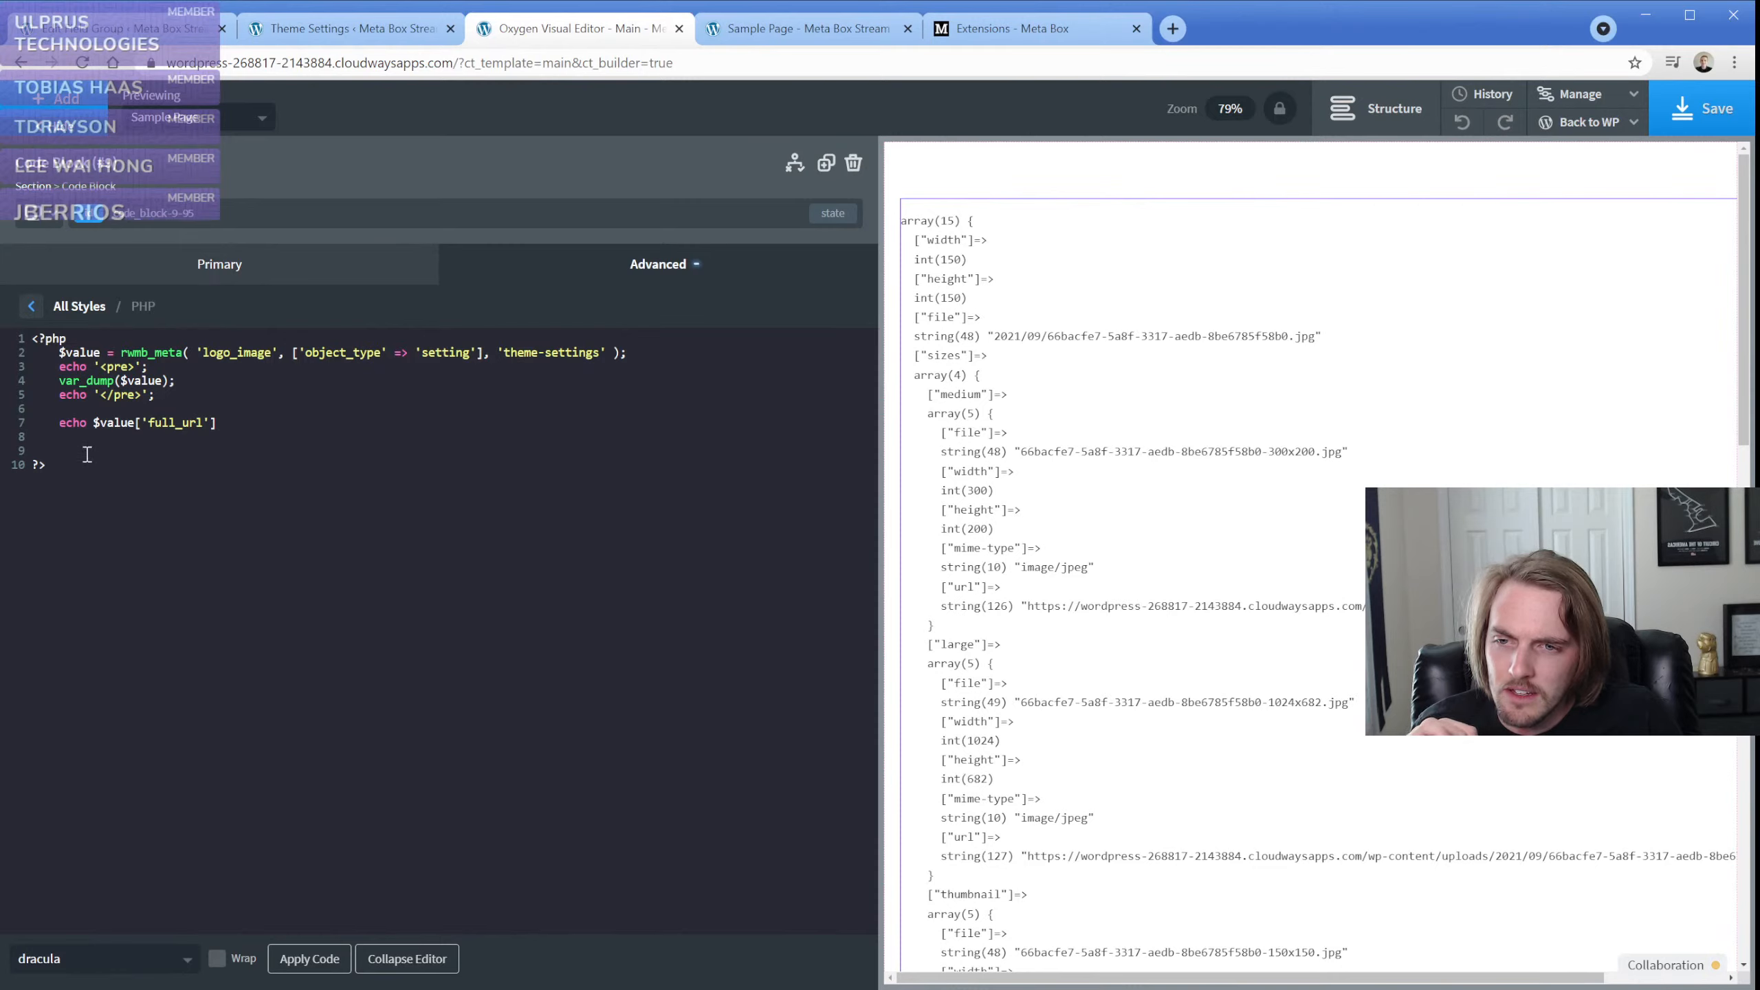
key("BackSpace")
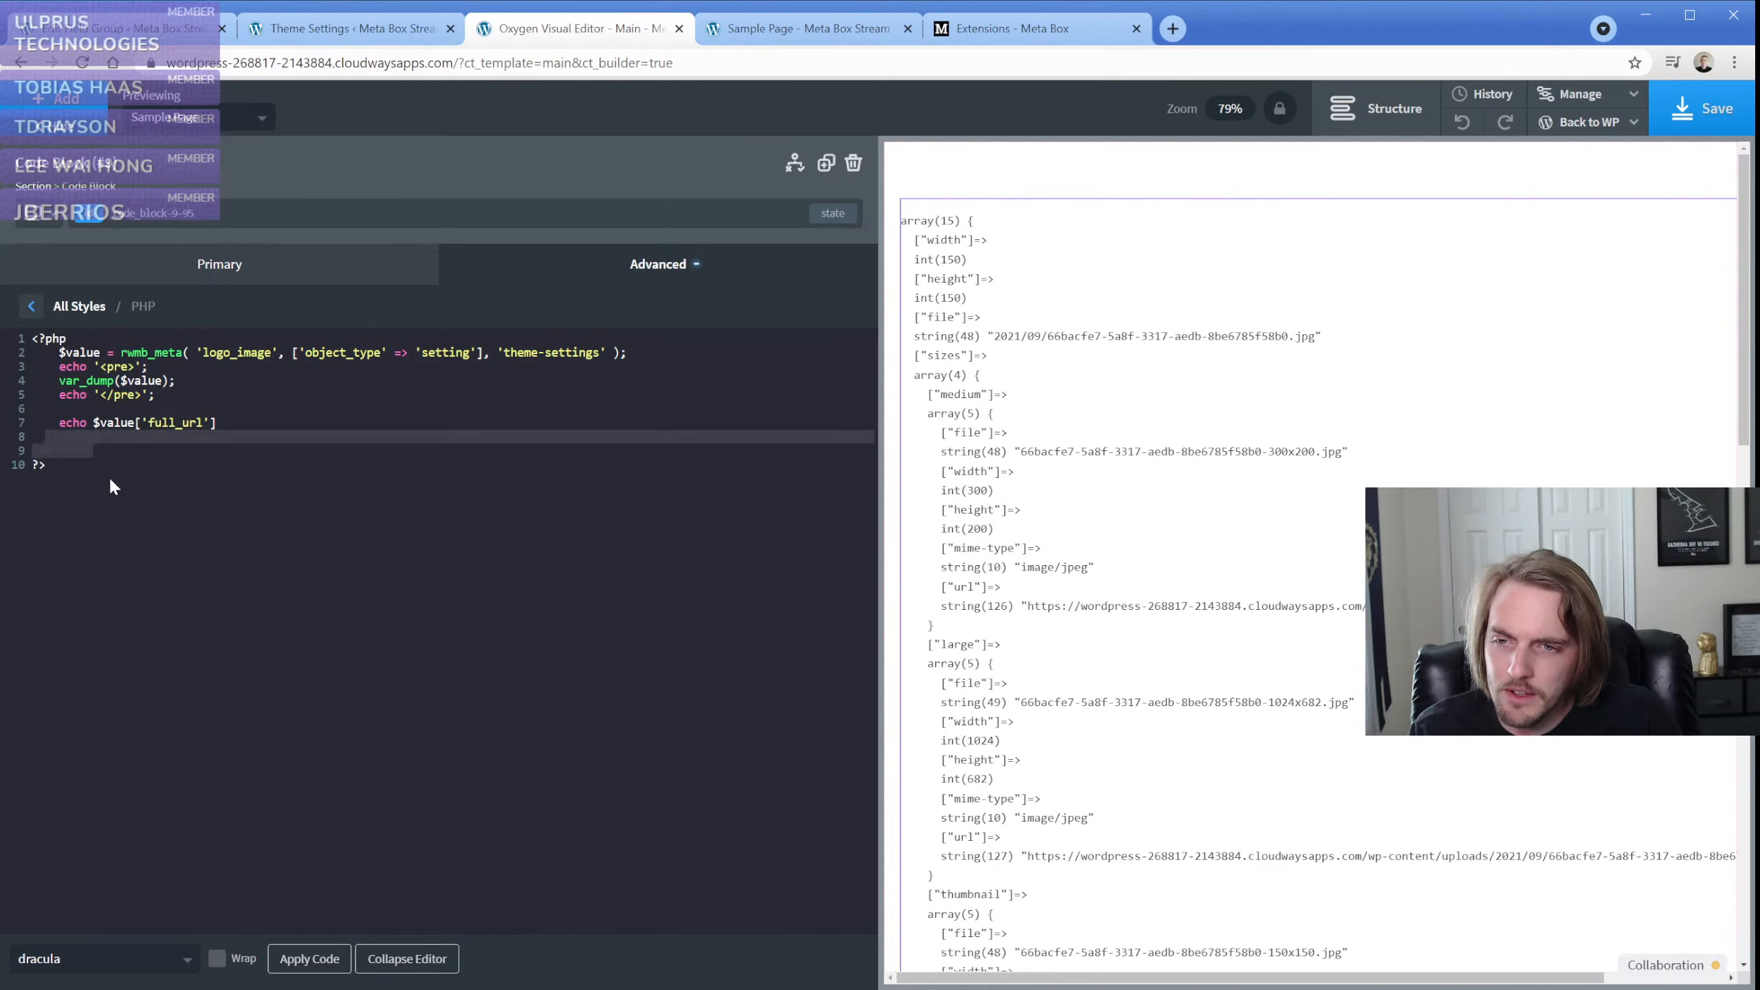
key("BackSpace")
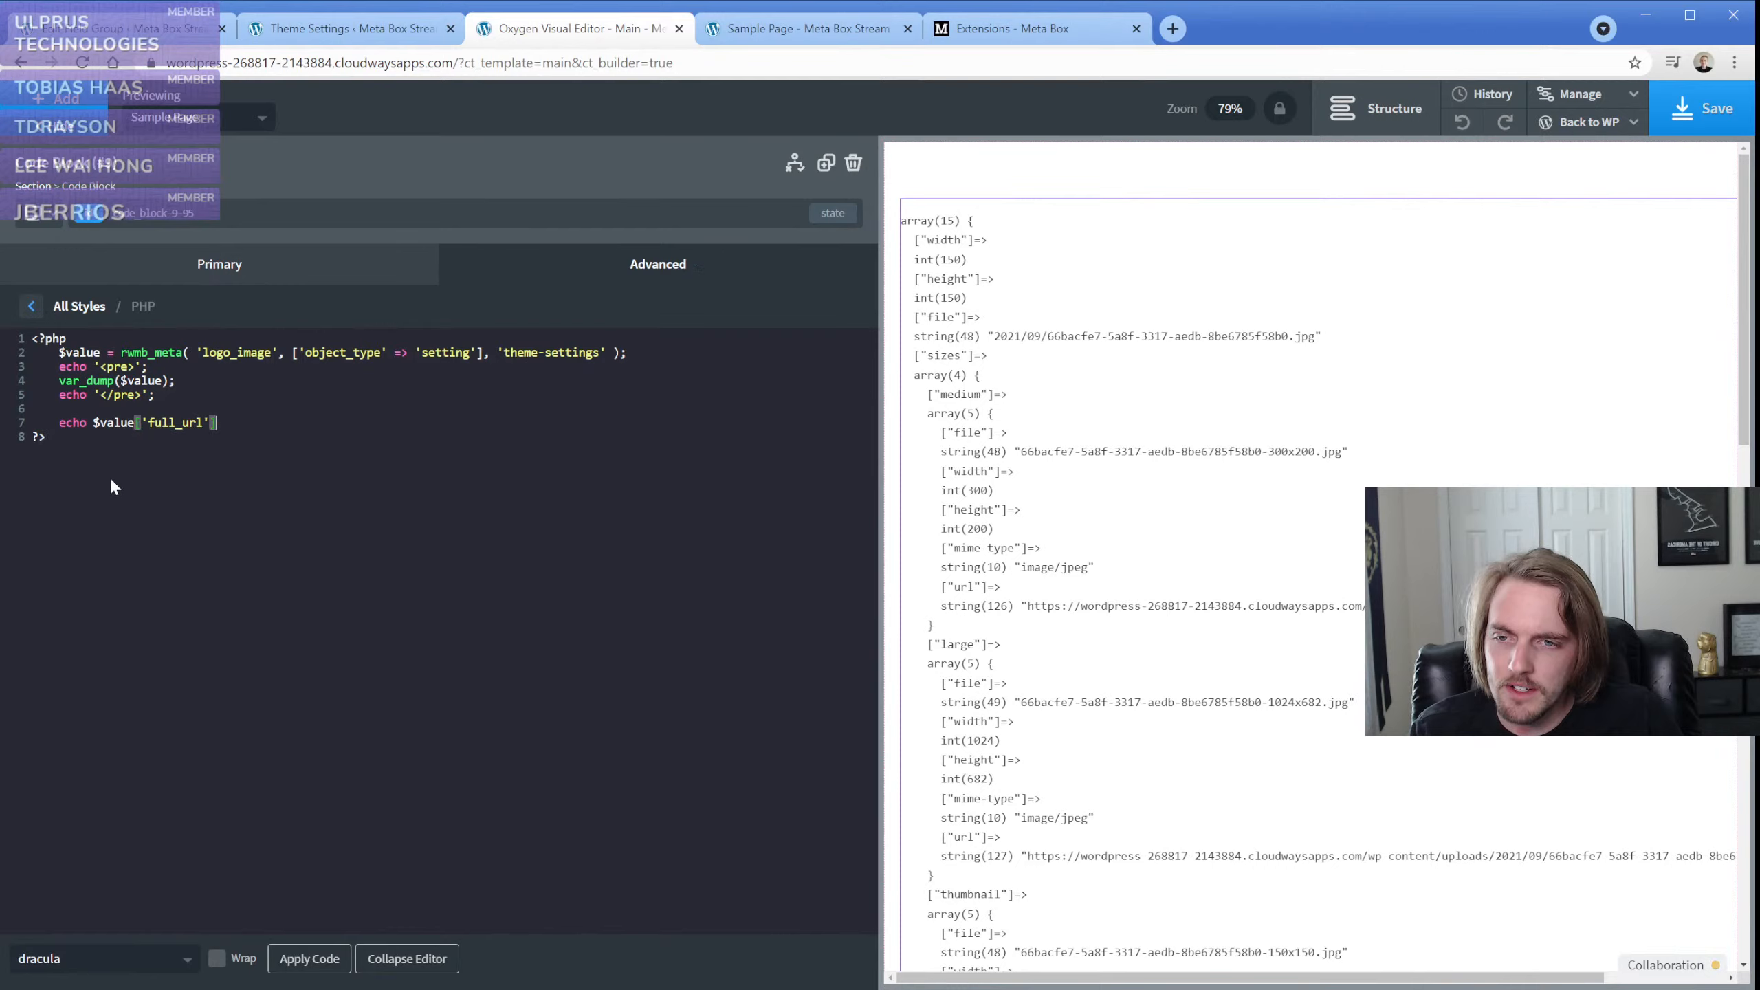
left_click(310, 959)
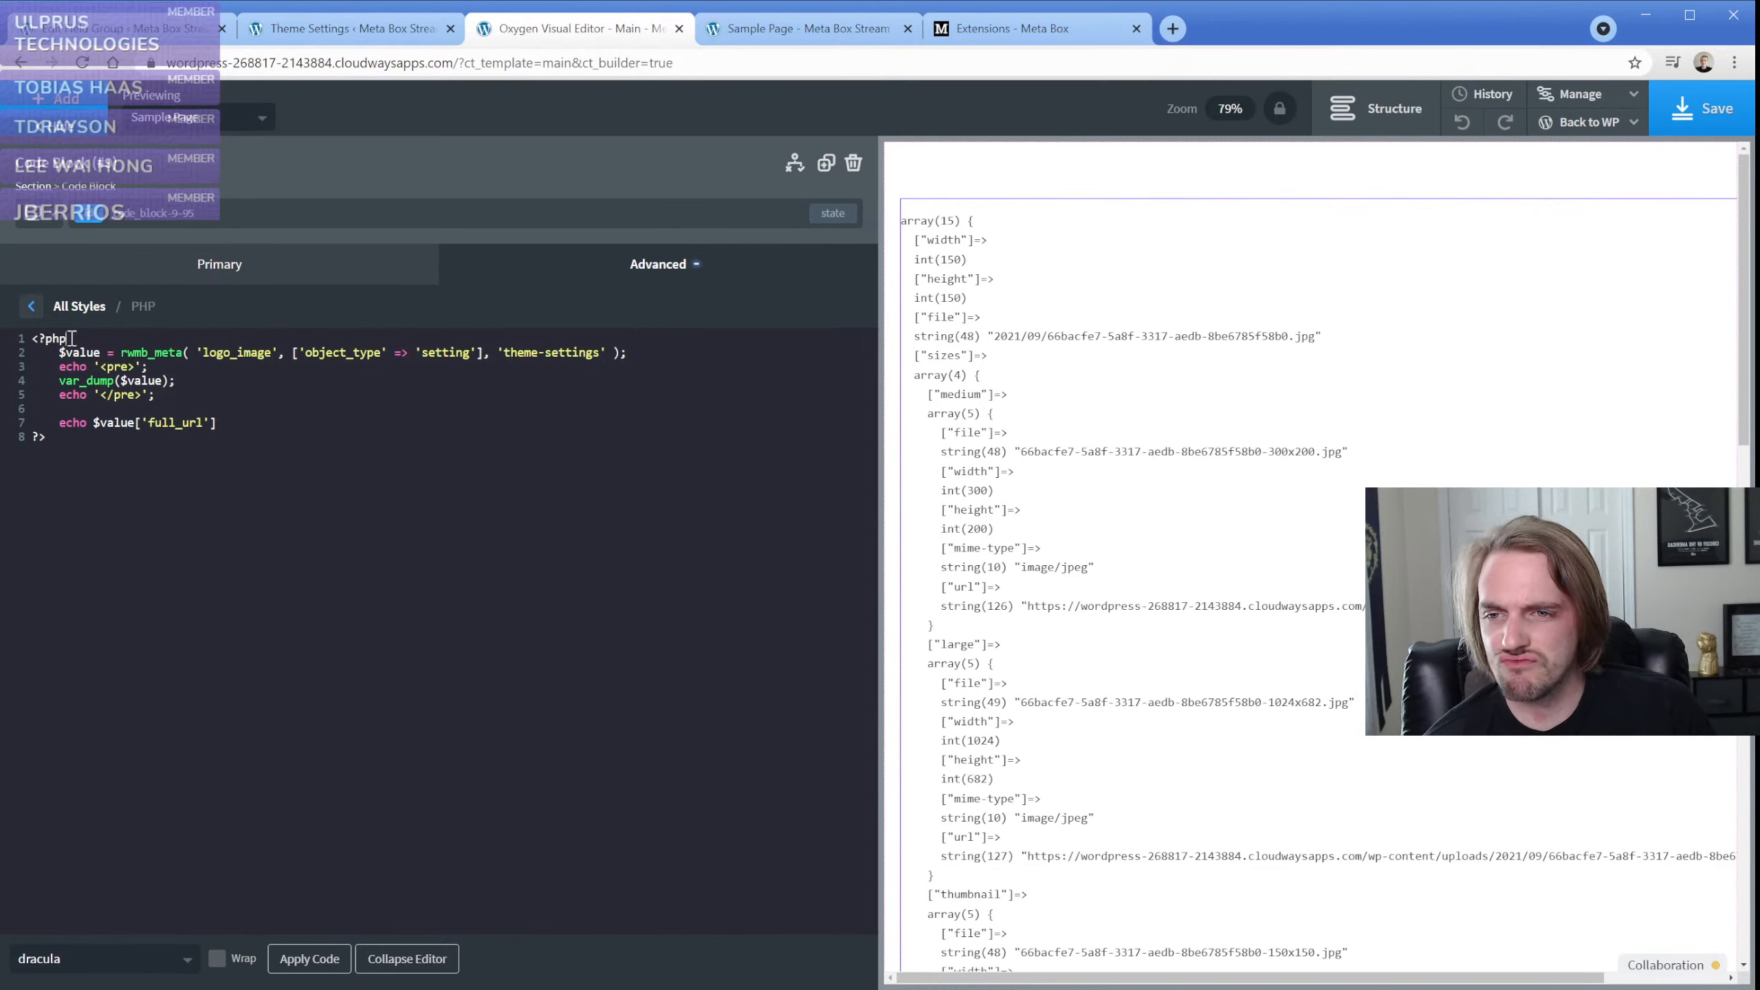
Try applying the code block without its opening <?php tag, and restore the tag and reapply the code
left_click_drag(69, 339, 13, 345)
key("BackSpace")
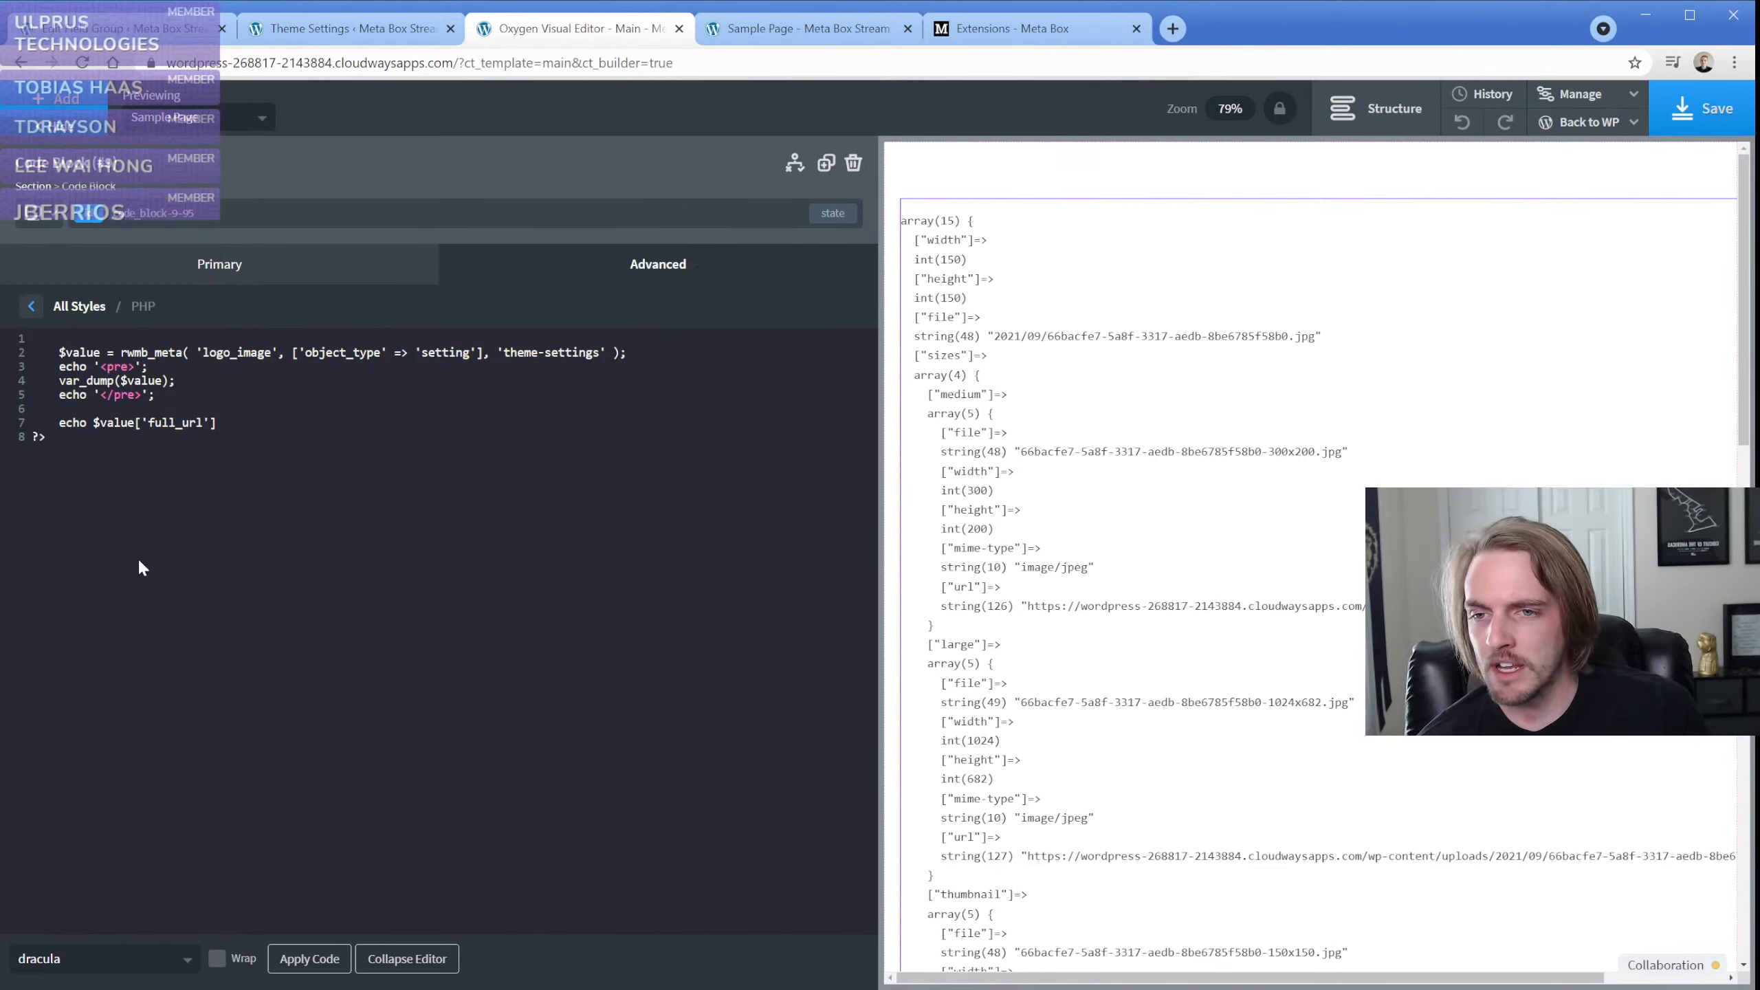
left_click(291, 960)
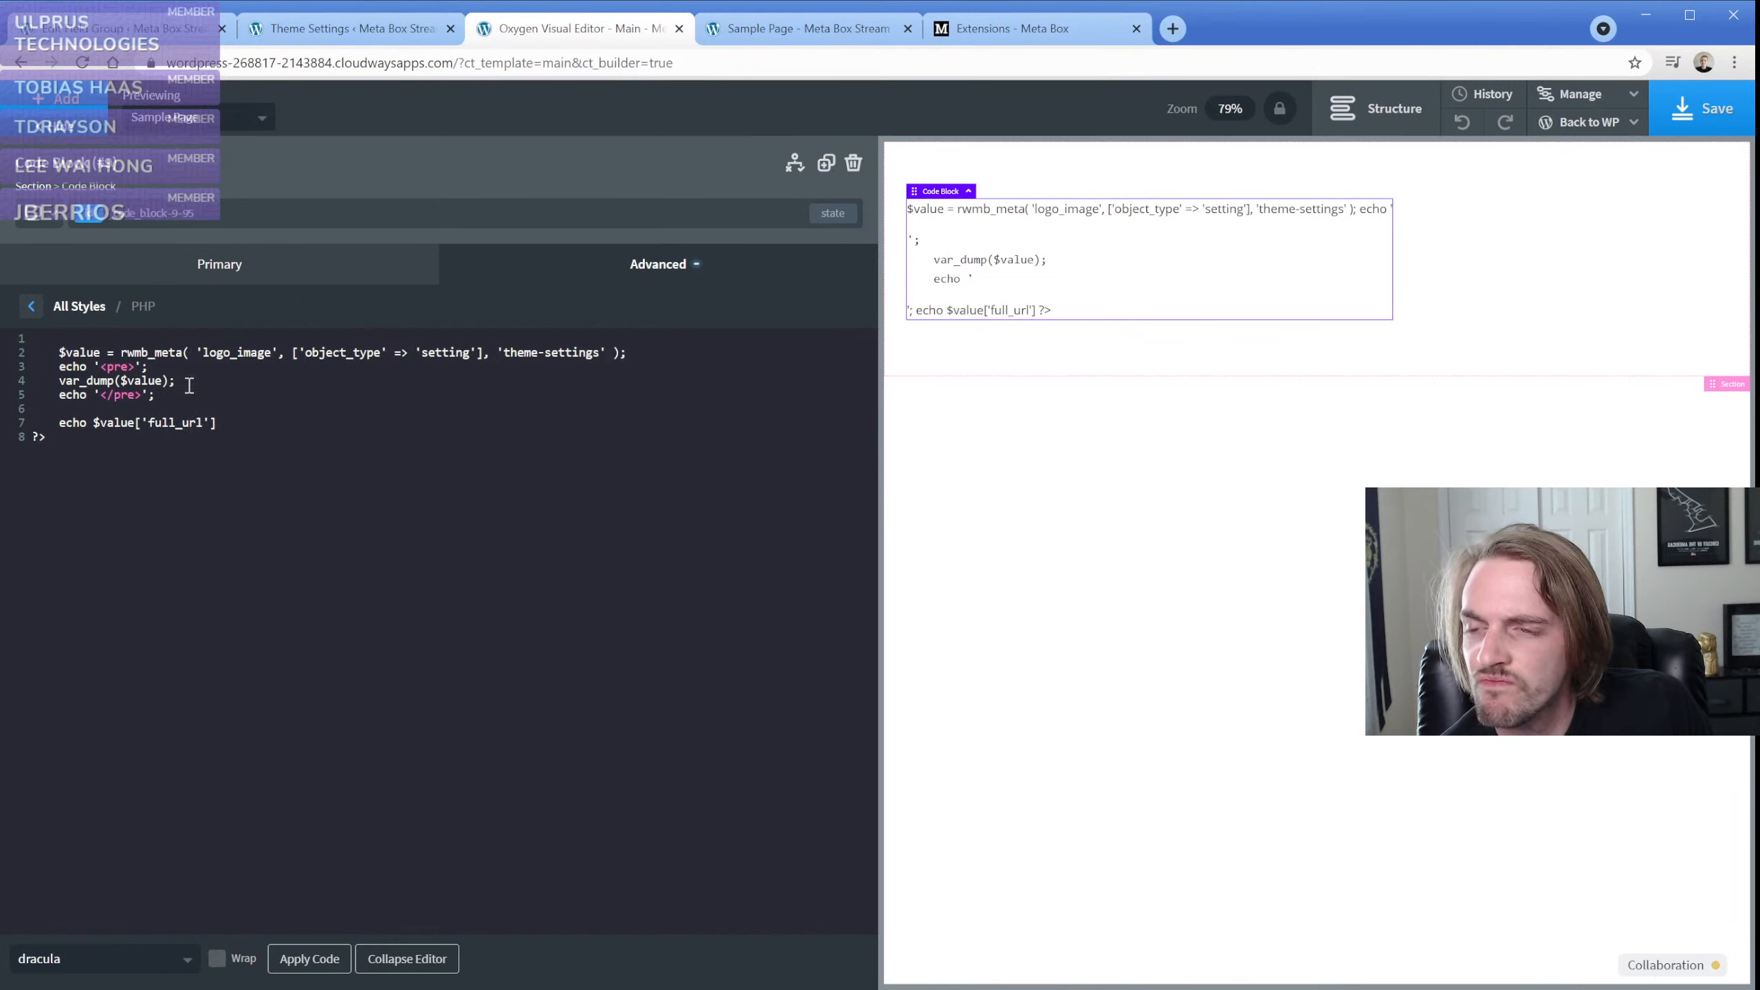
left_click(155, 343)
type("<?php")
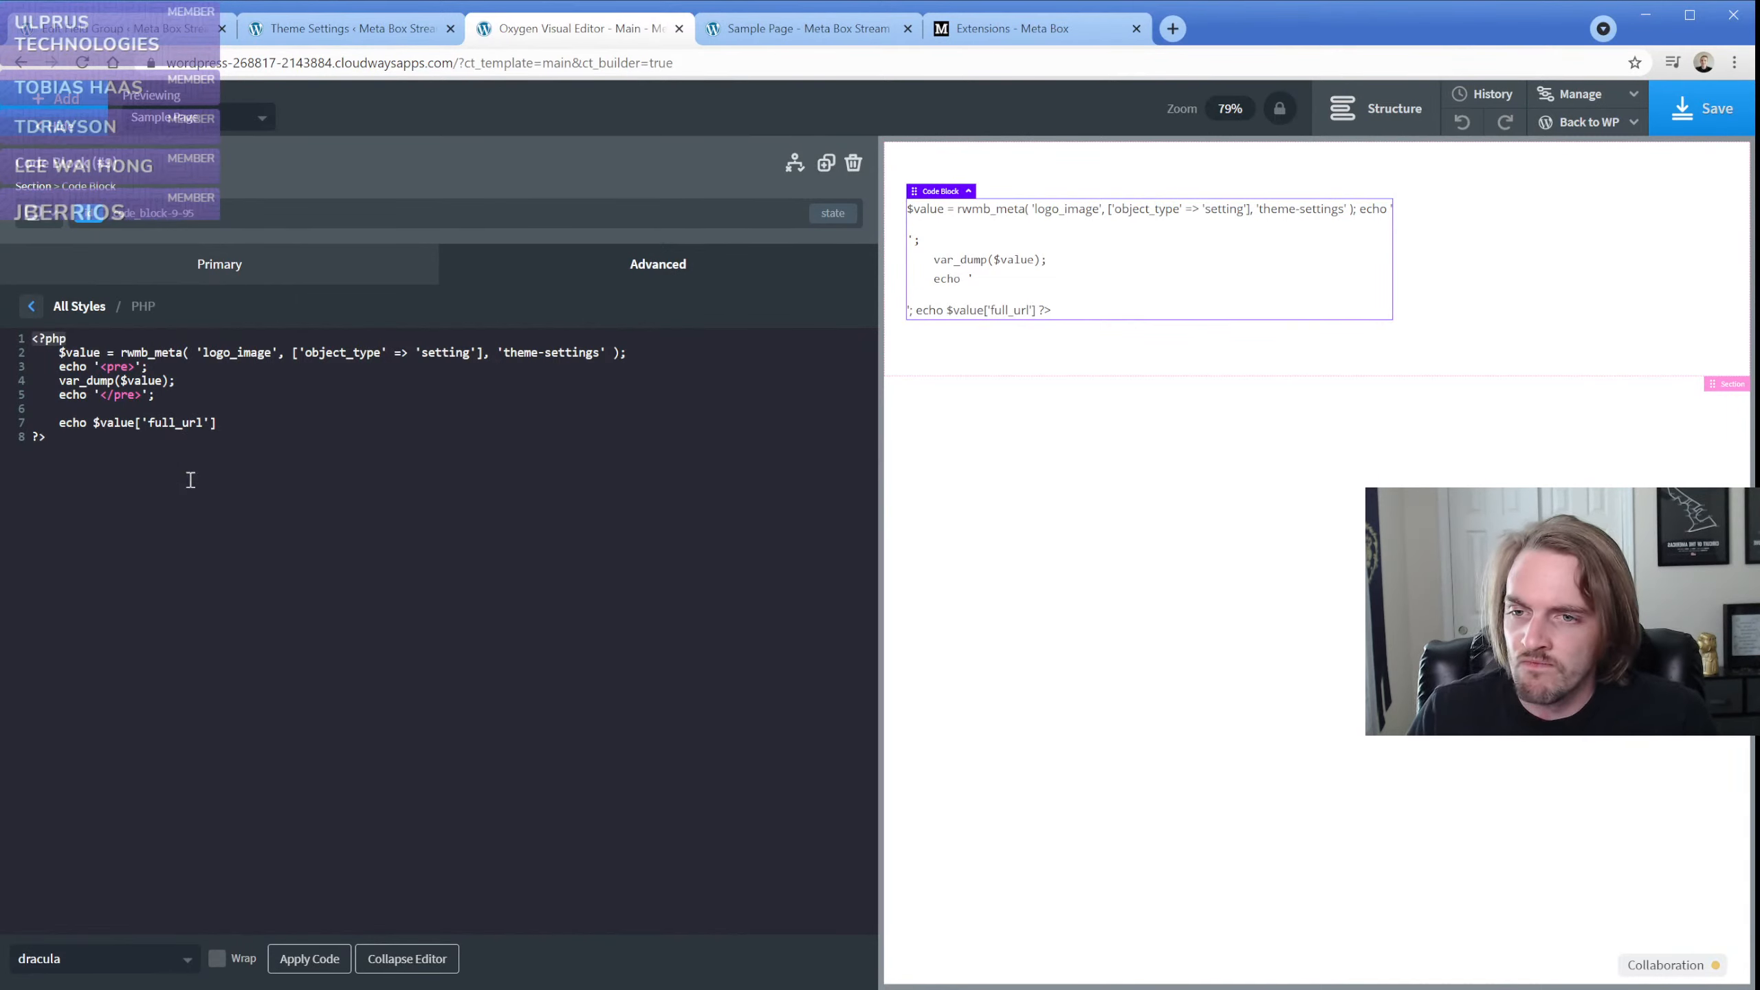
left_click(304, 961)
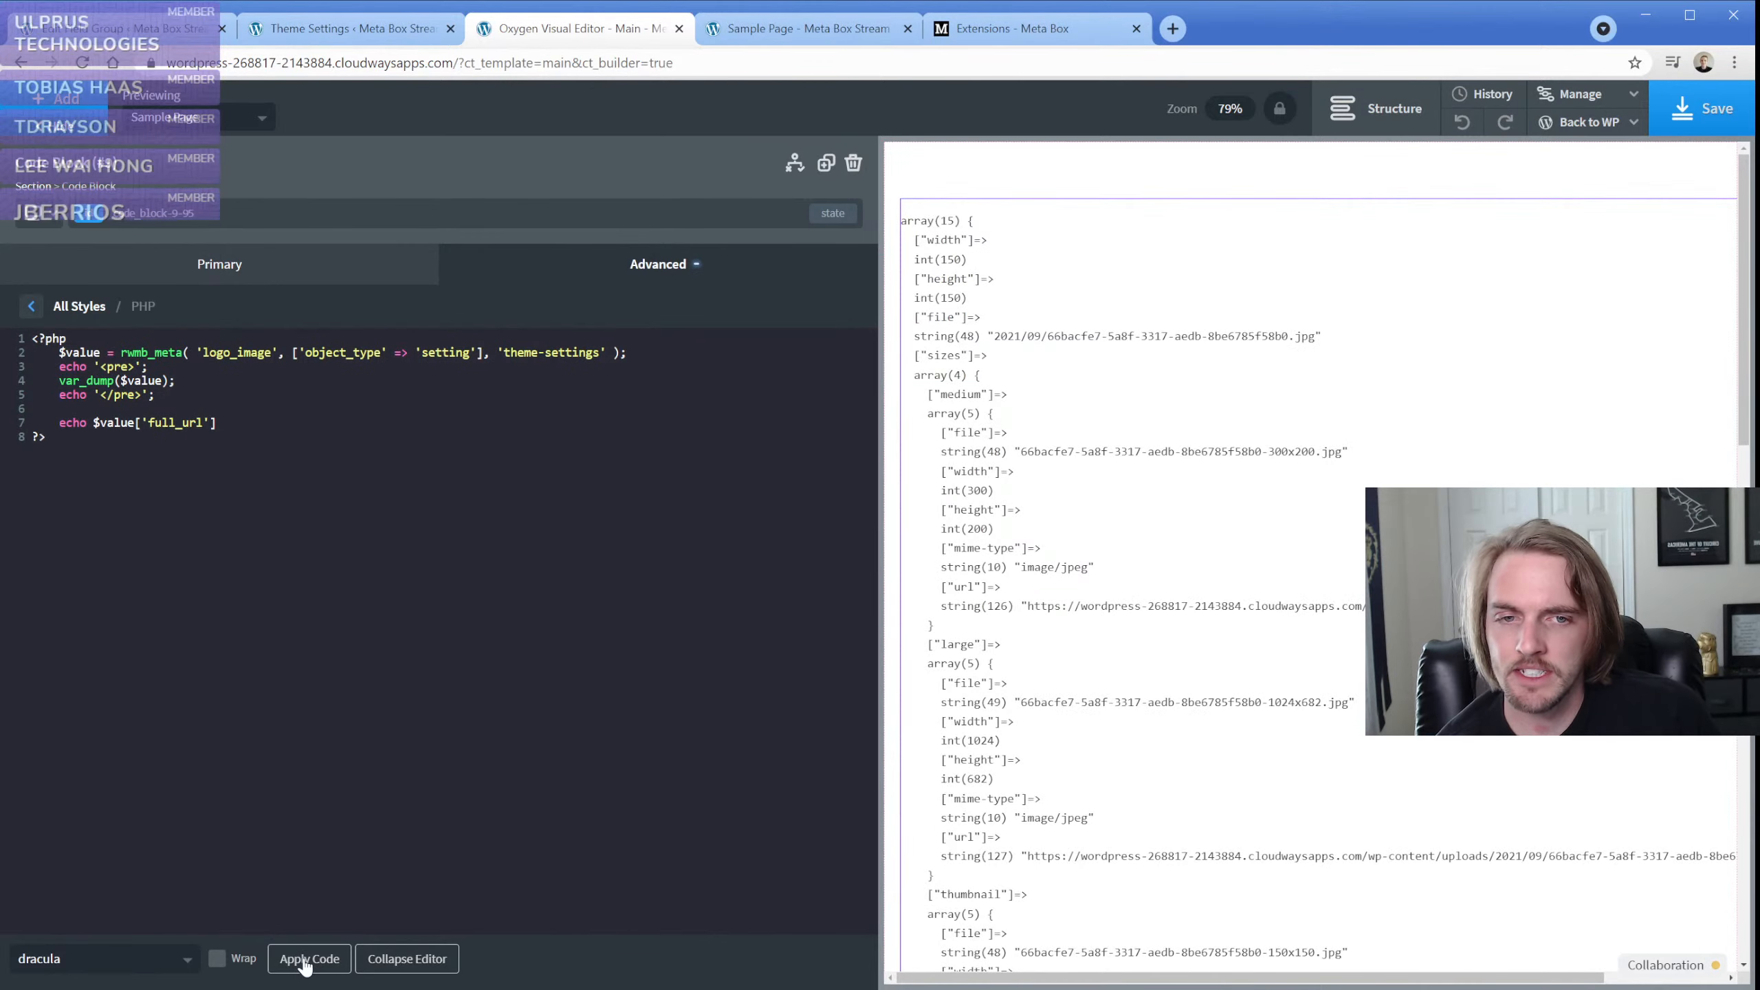
Examine the end of the logo image's var_dump output in the preview alongside the PHP code
scroll(1050, 538, "down", 15)
scroll(1050, 538, "down", 1)
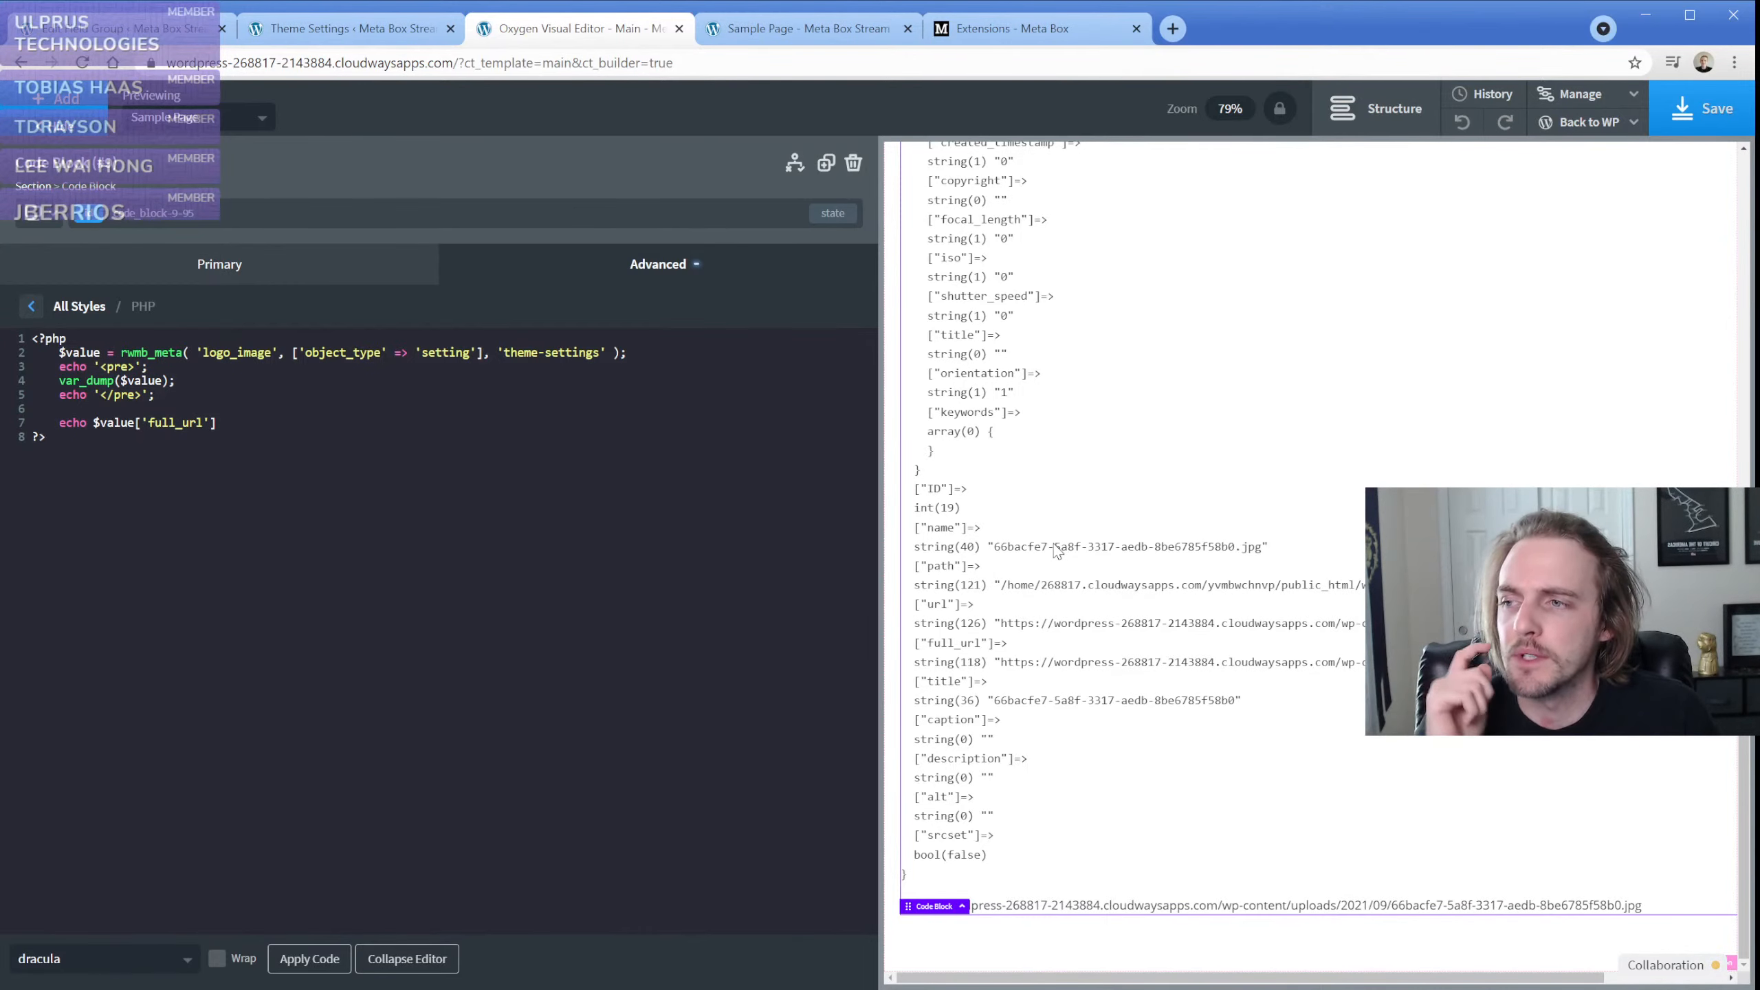
left_click(224, 435)
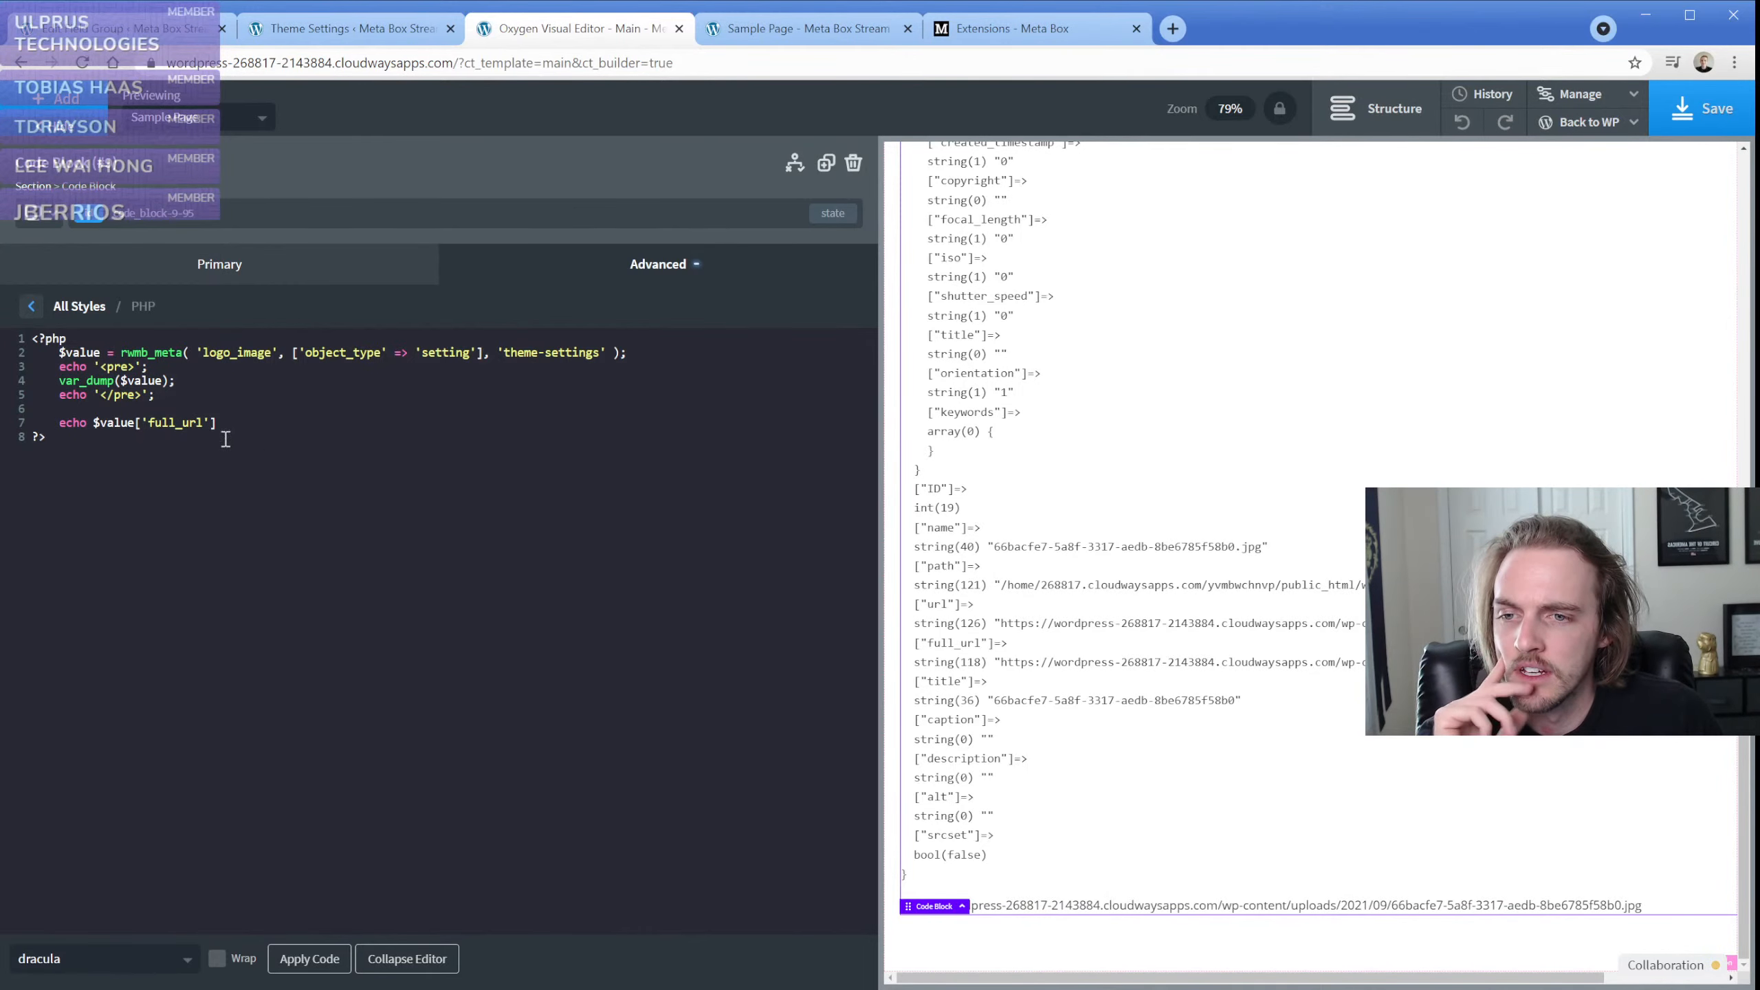
left_click(97, 339)
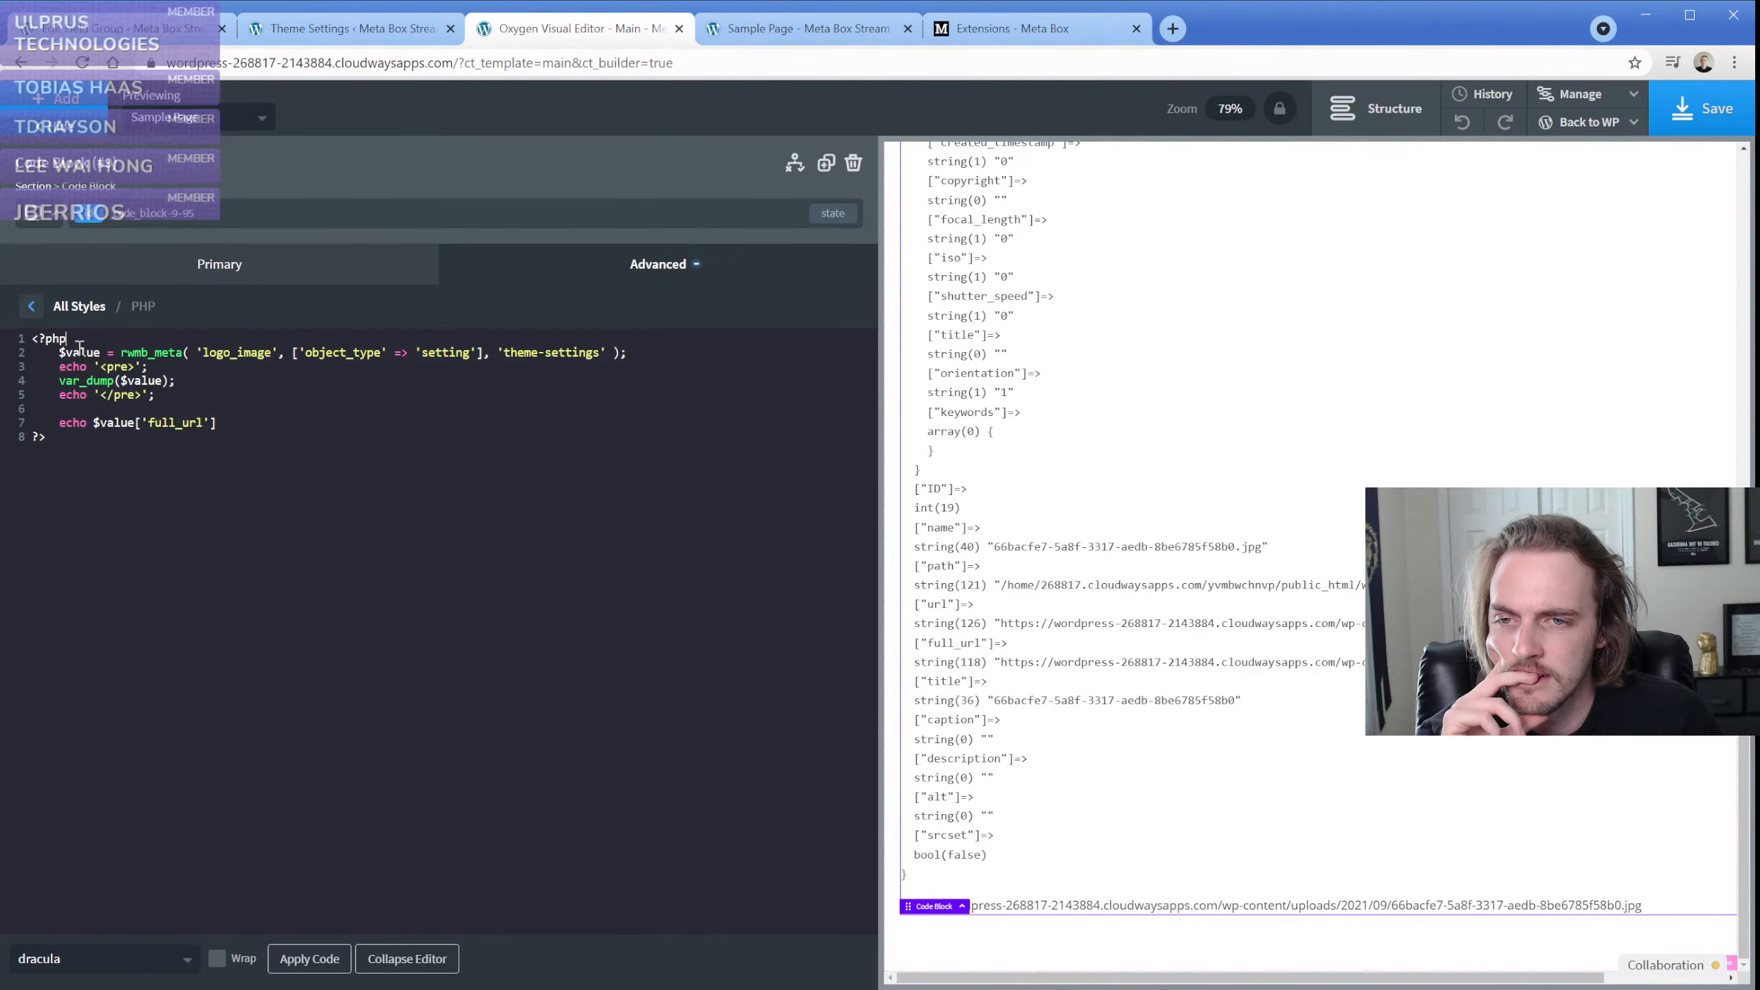
Switch to the Theme Settings Fields group and browse the field types available to add
left_click(215, 29)
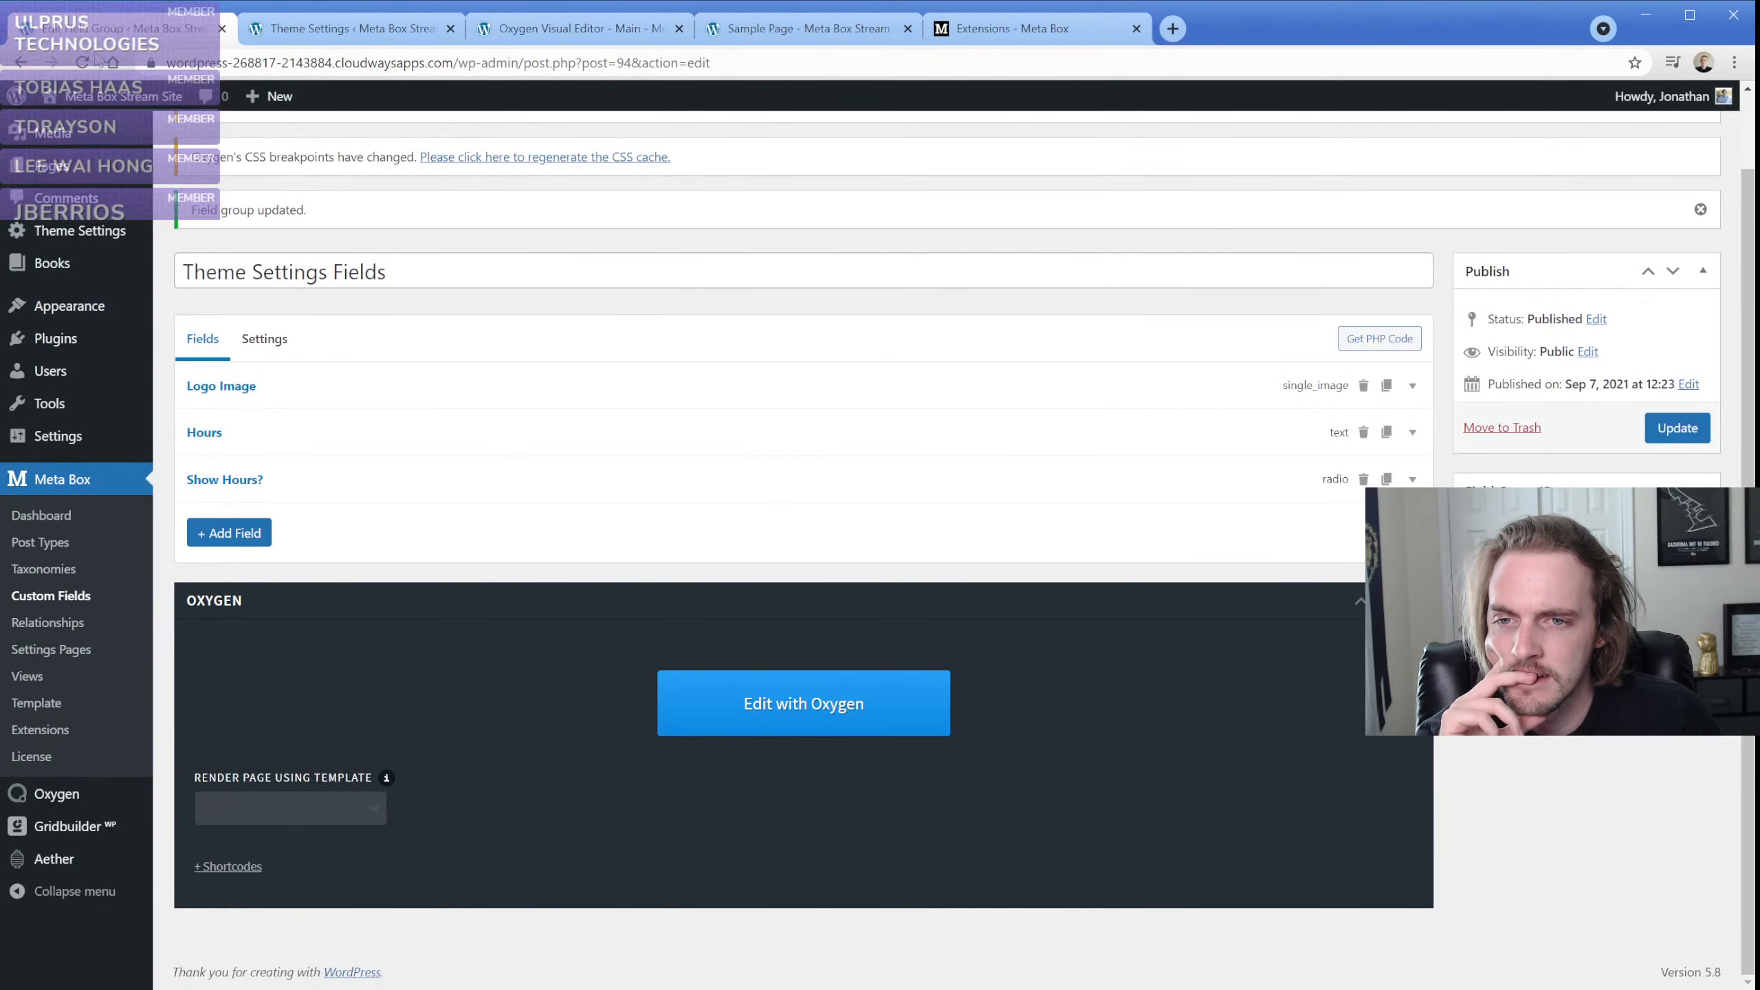
left_click(212, 541)
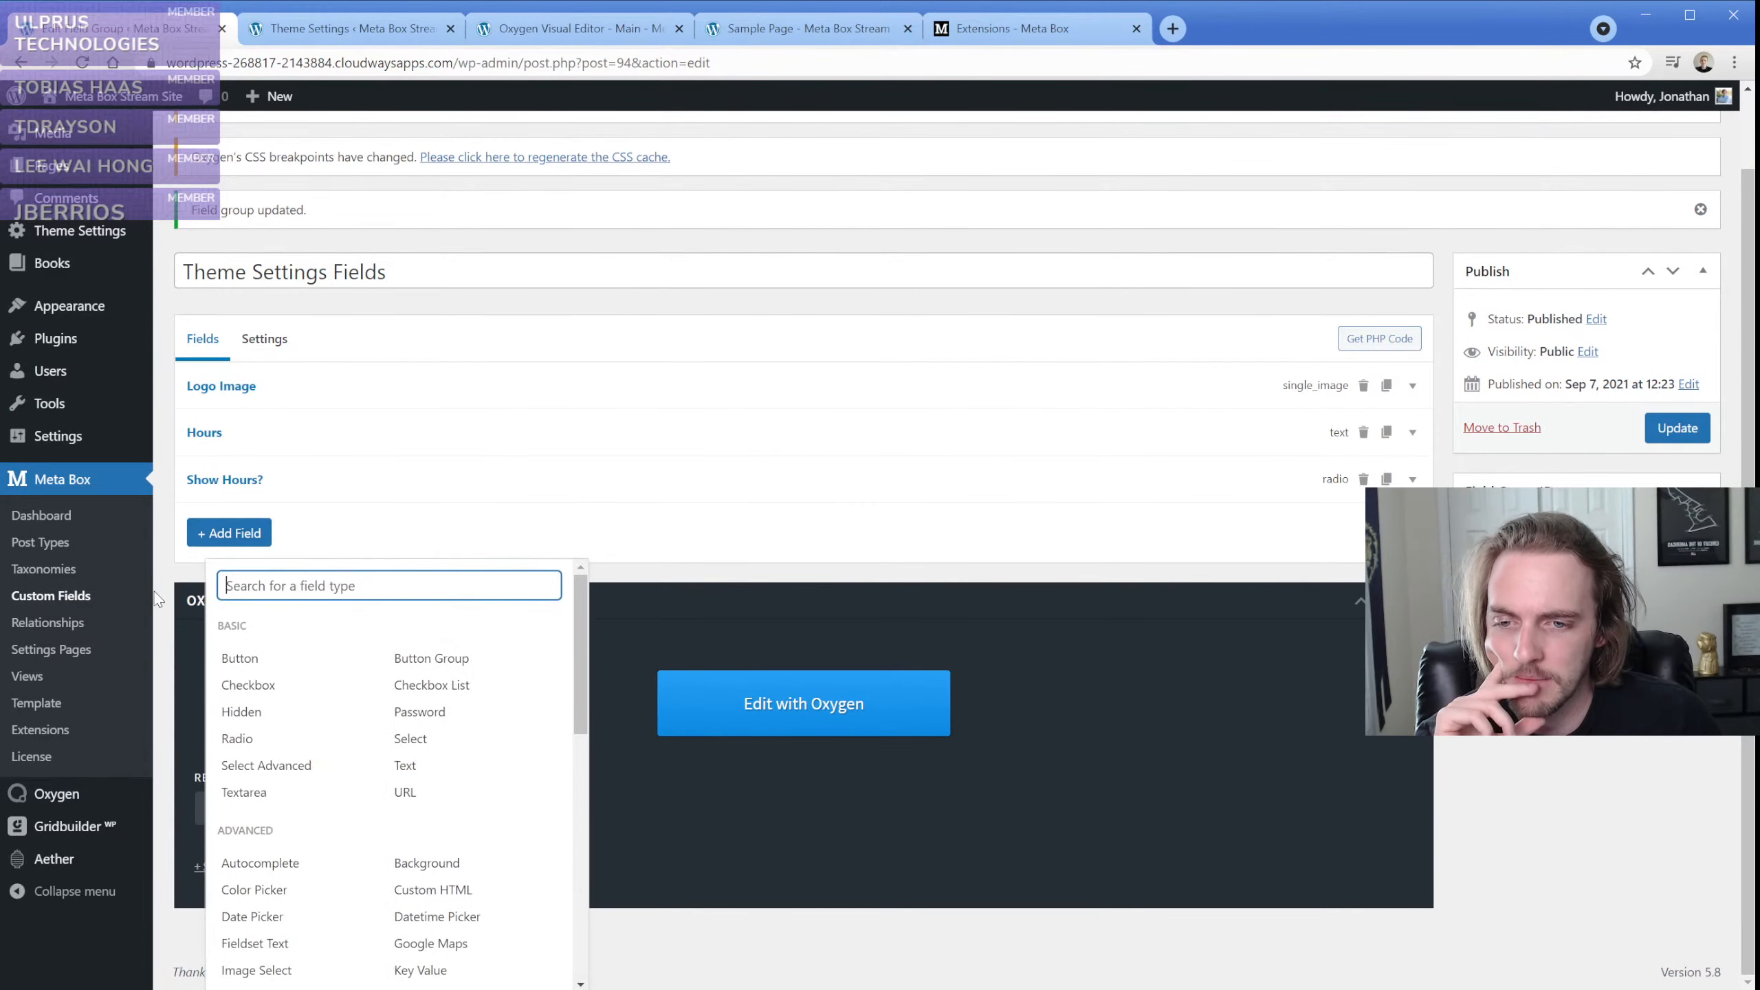
scroll(314, 676, "down", 3)
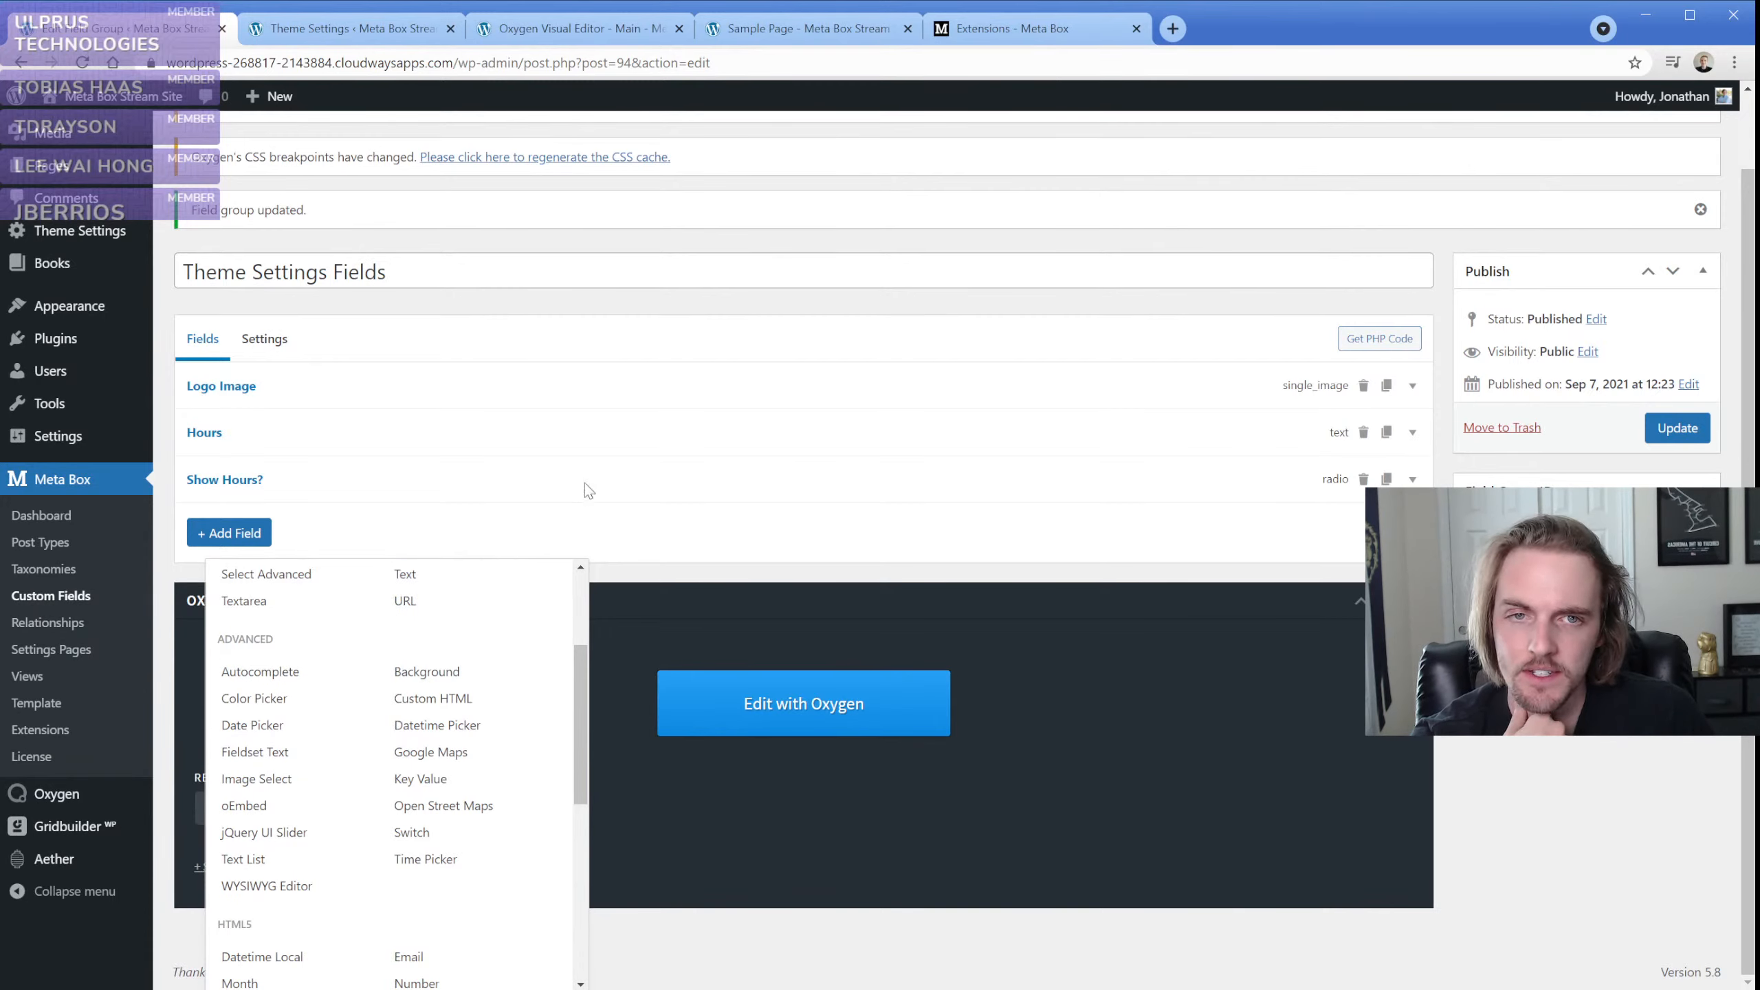
Open the Meta Box documentation and view the Fieldset Text page among the field references
left_click(1028, 31)
mouse_move(1150, 160)
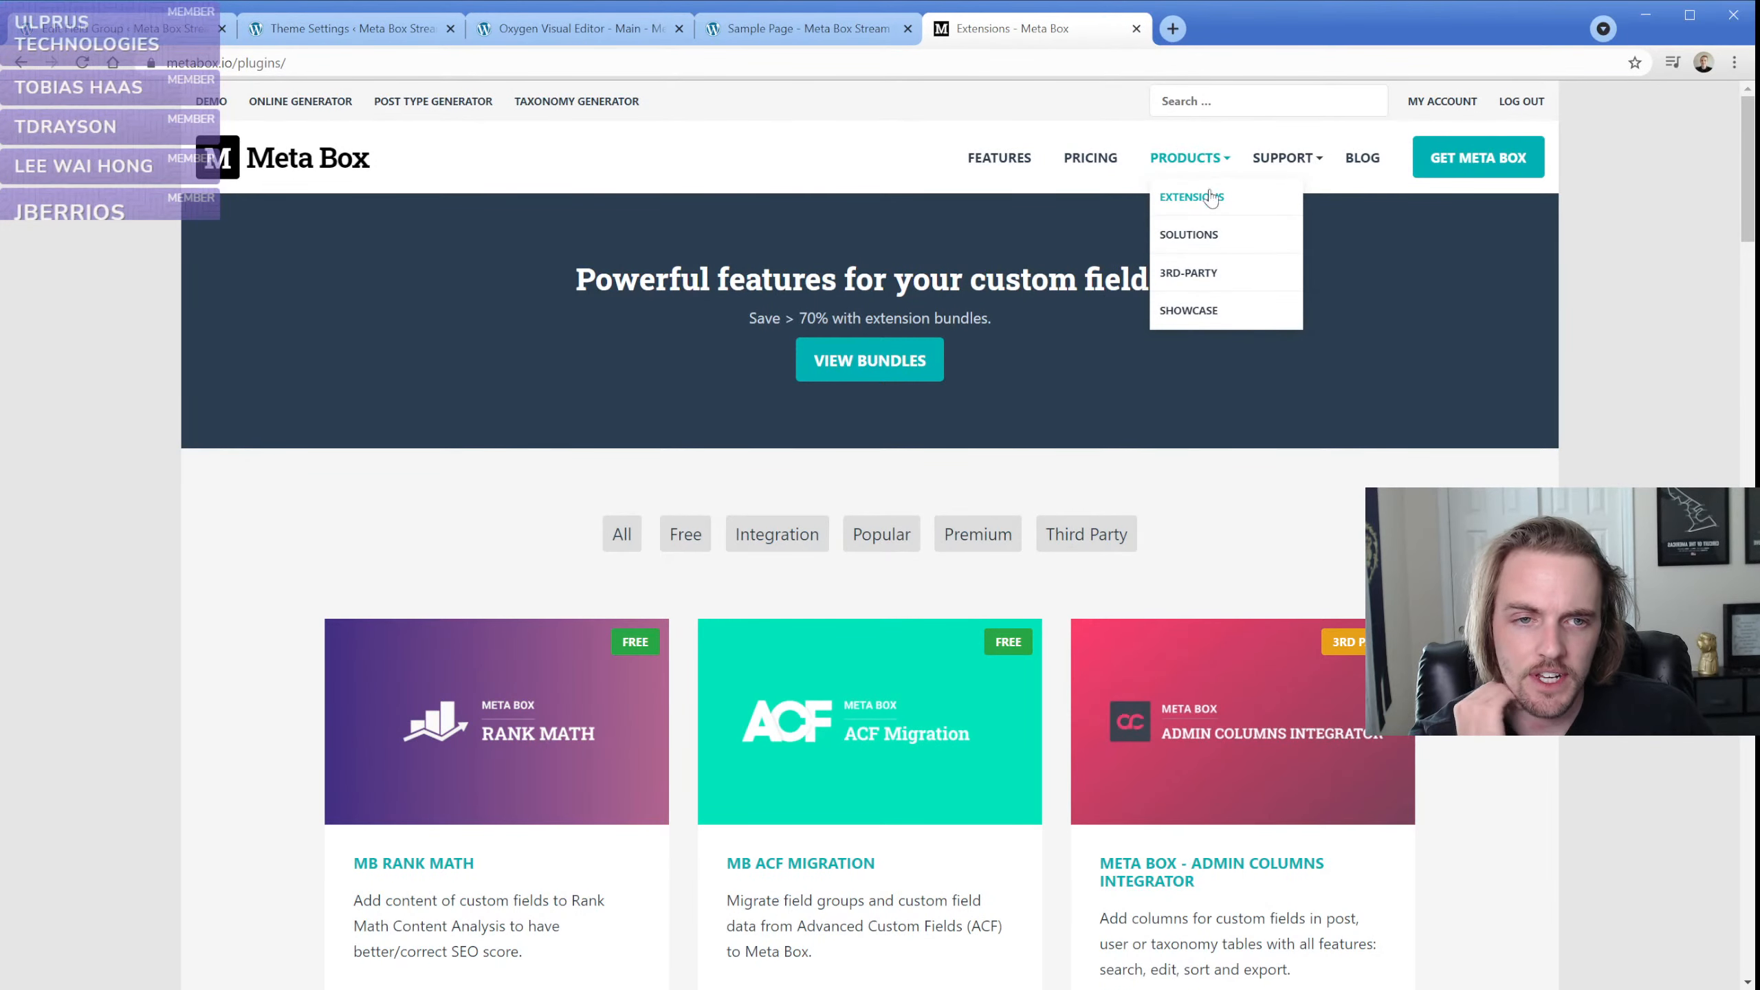
mouse_move(1283, 160)
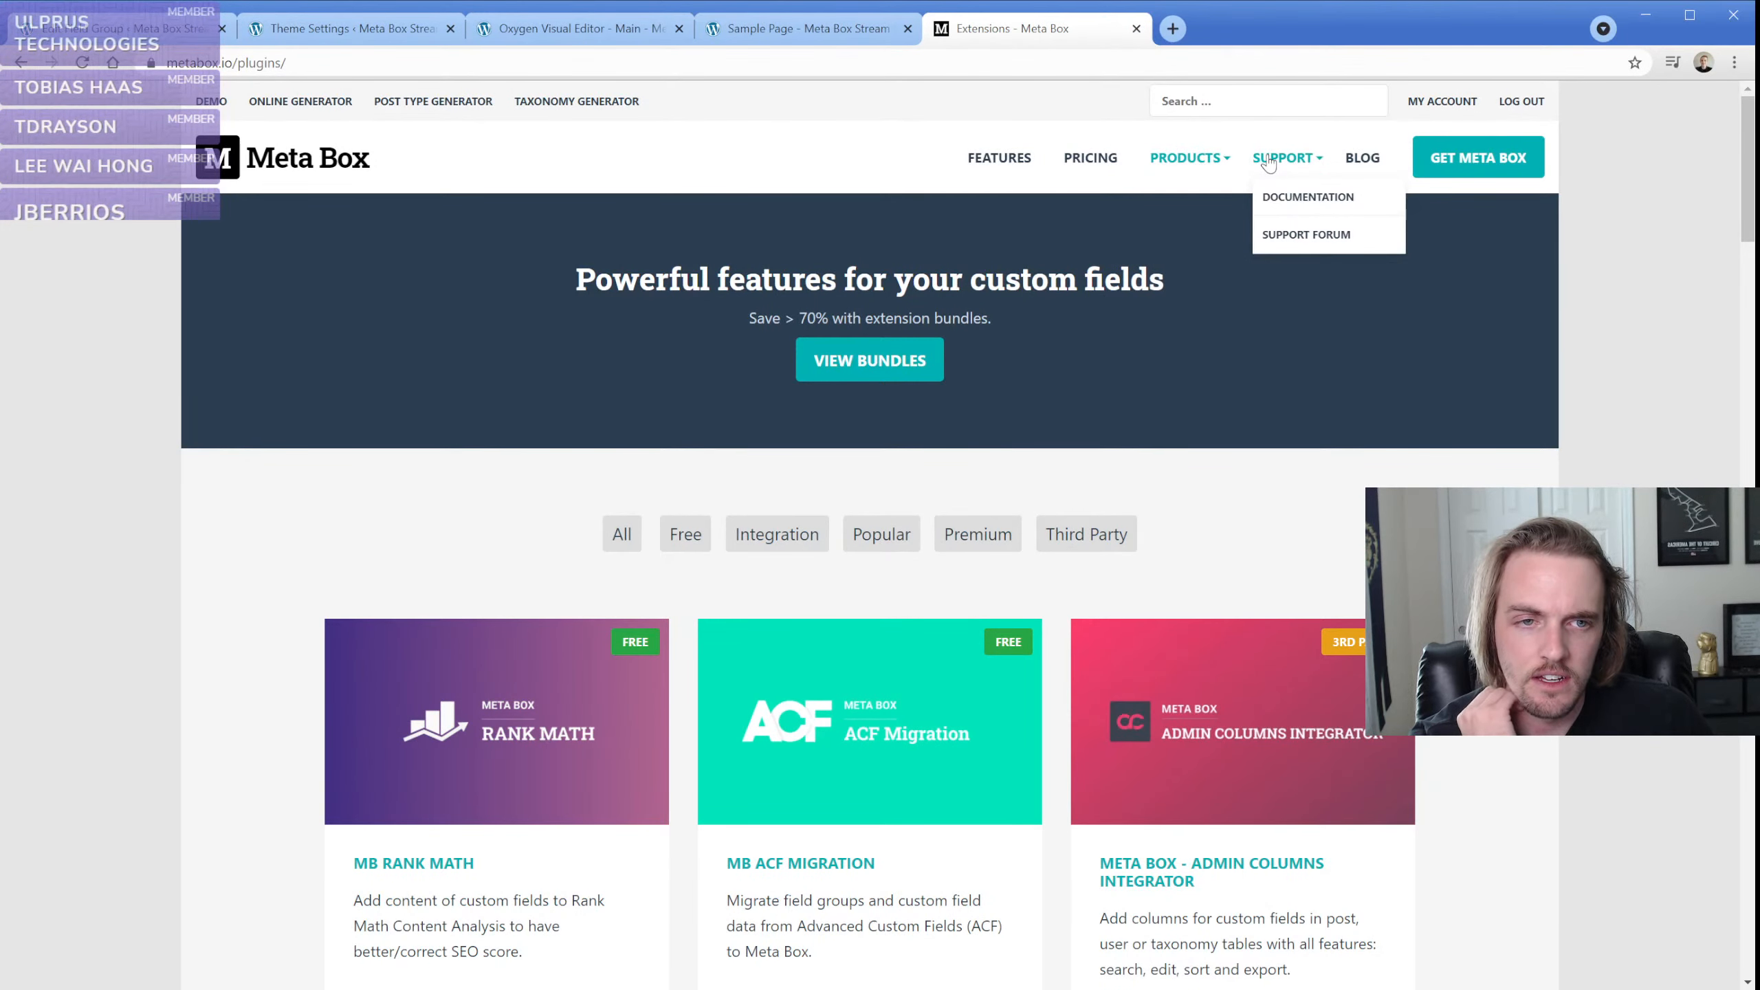
left_click(1284, 203)
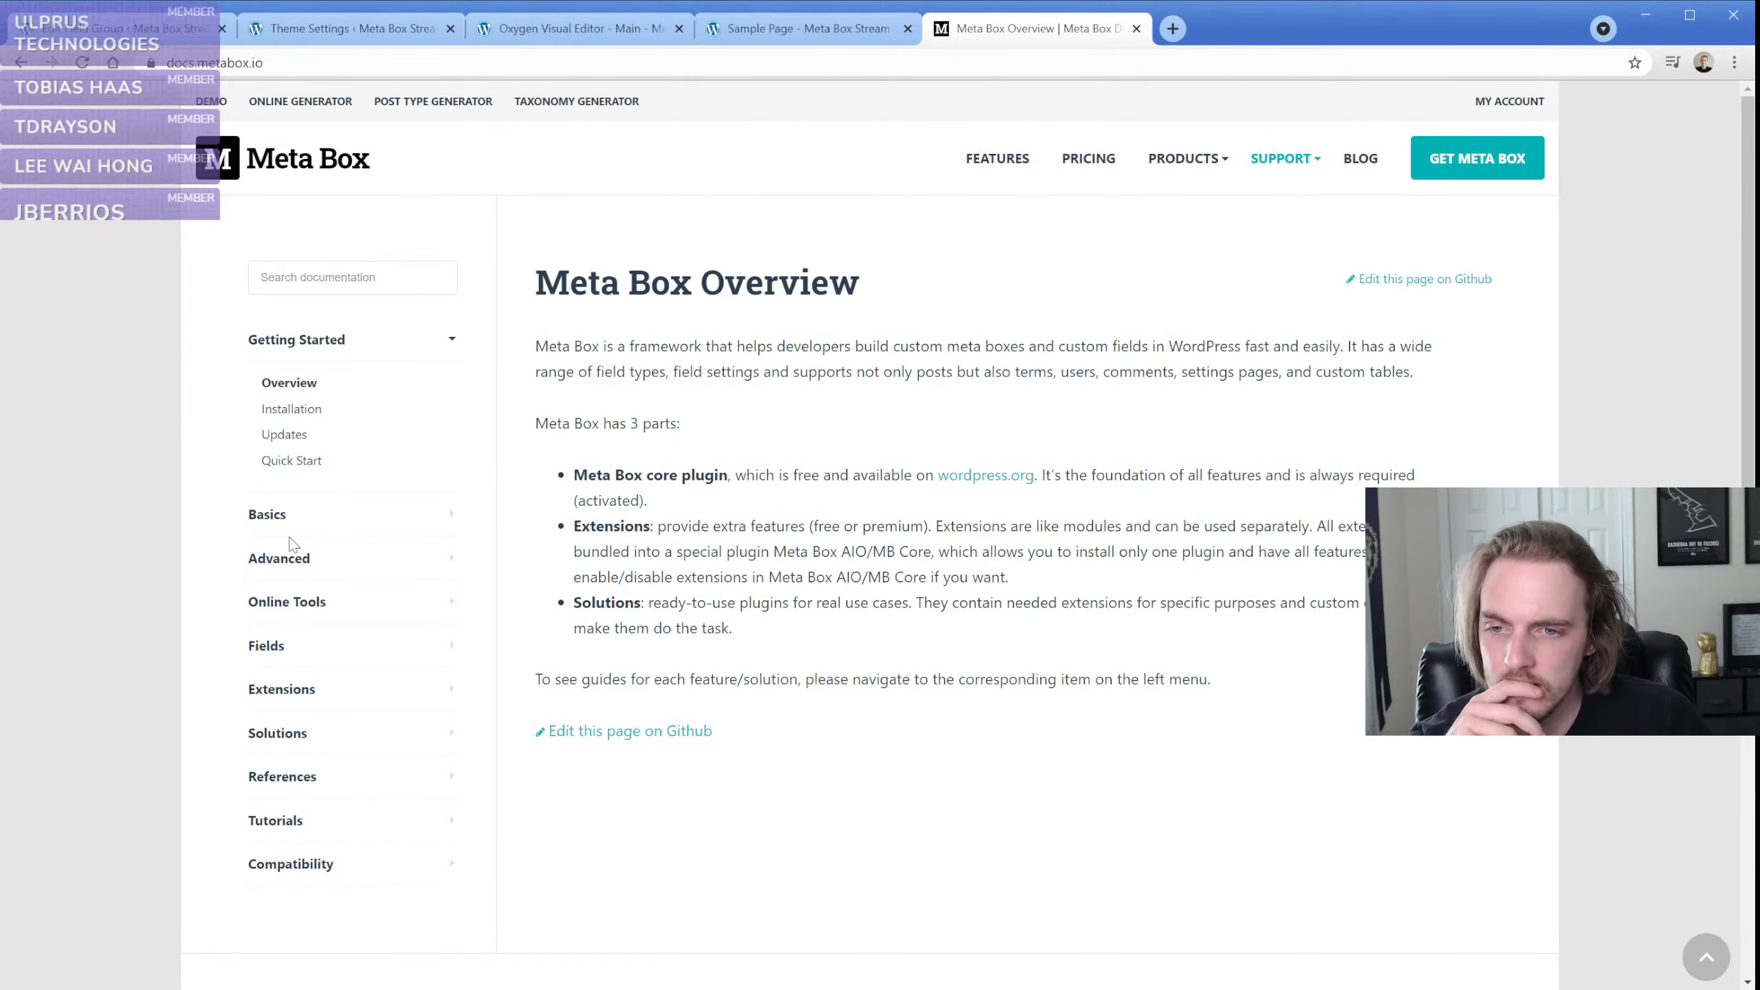
left_click(302, 567)
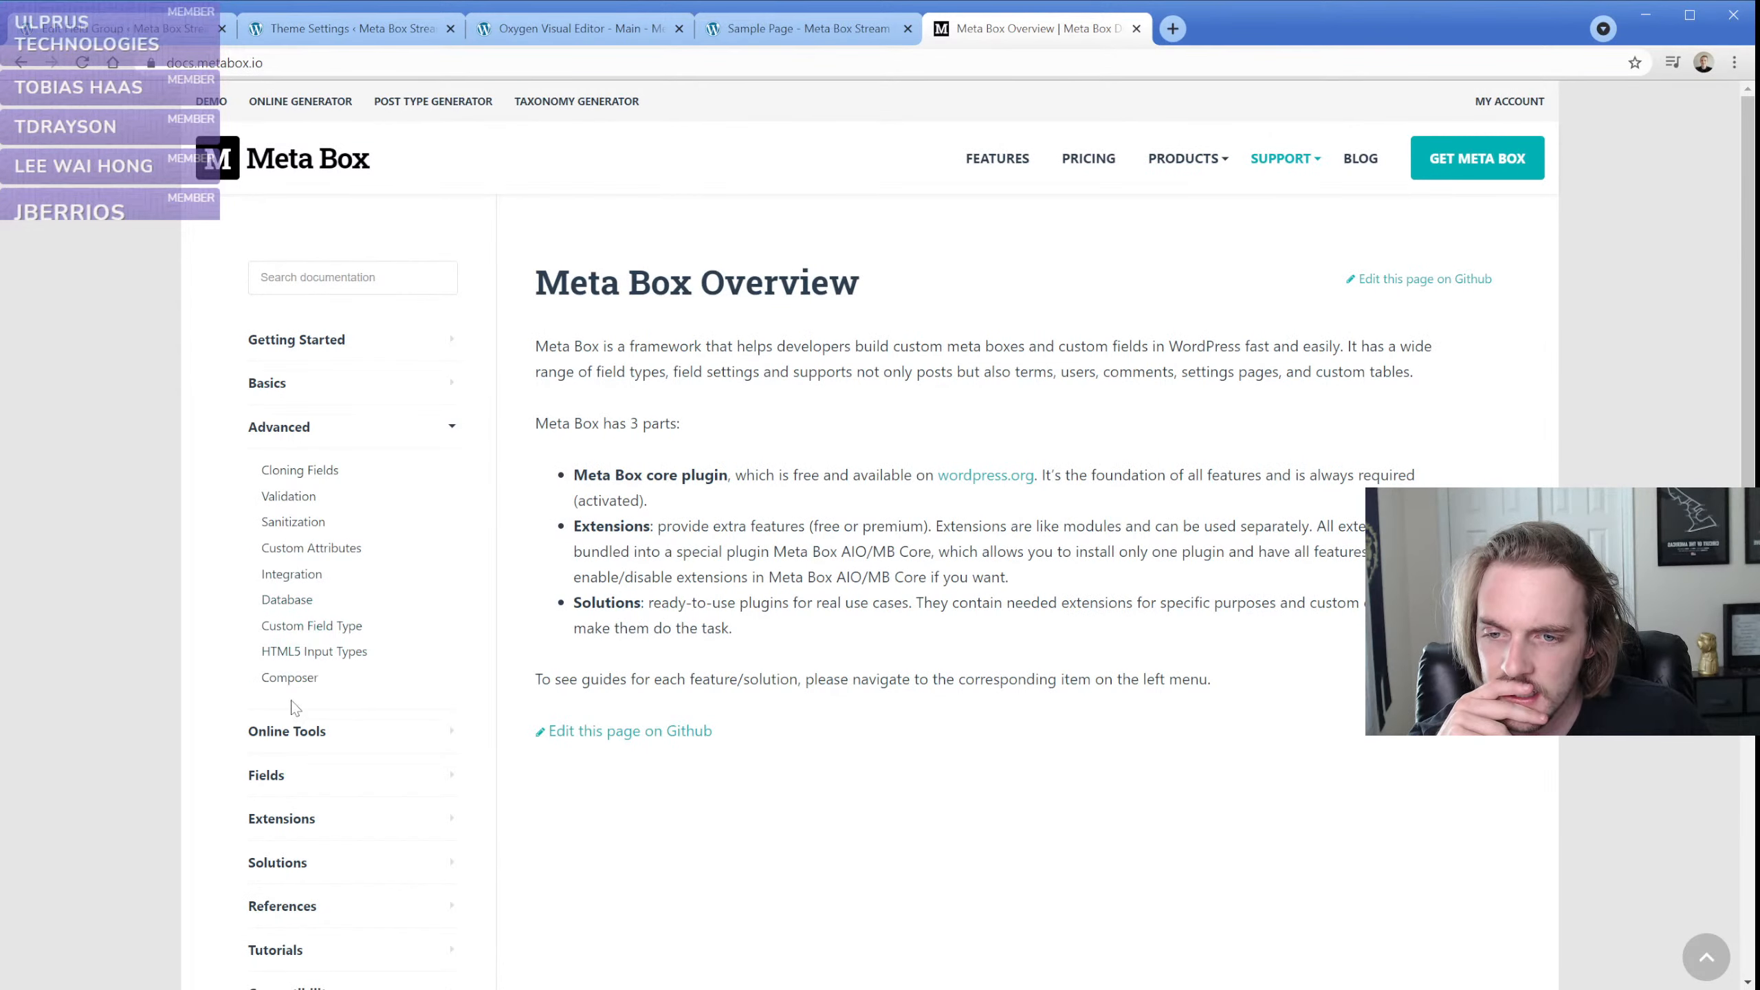
left_click(269, 776)
scroll(206, 651, "down", 4)
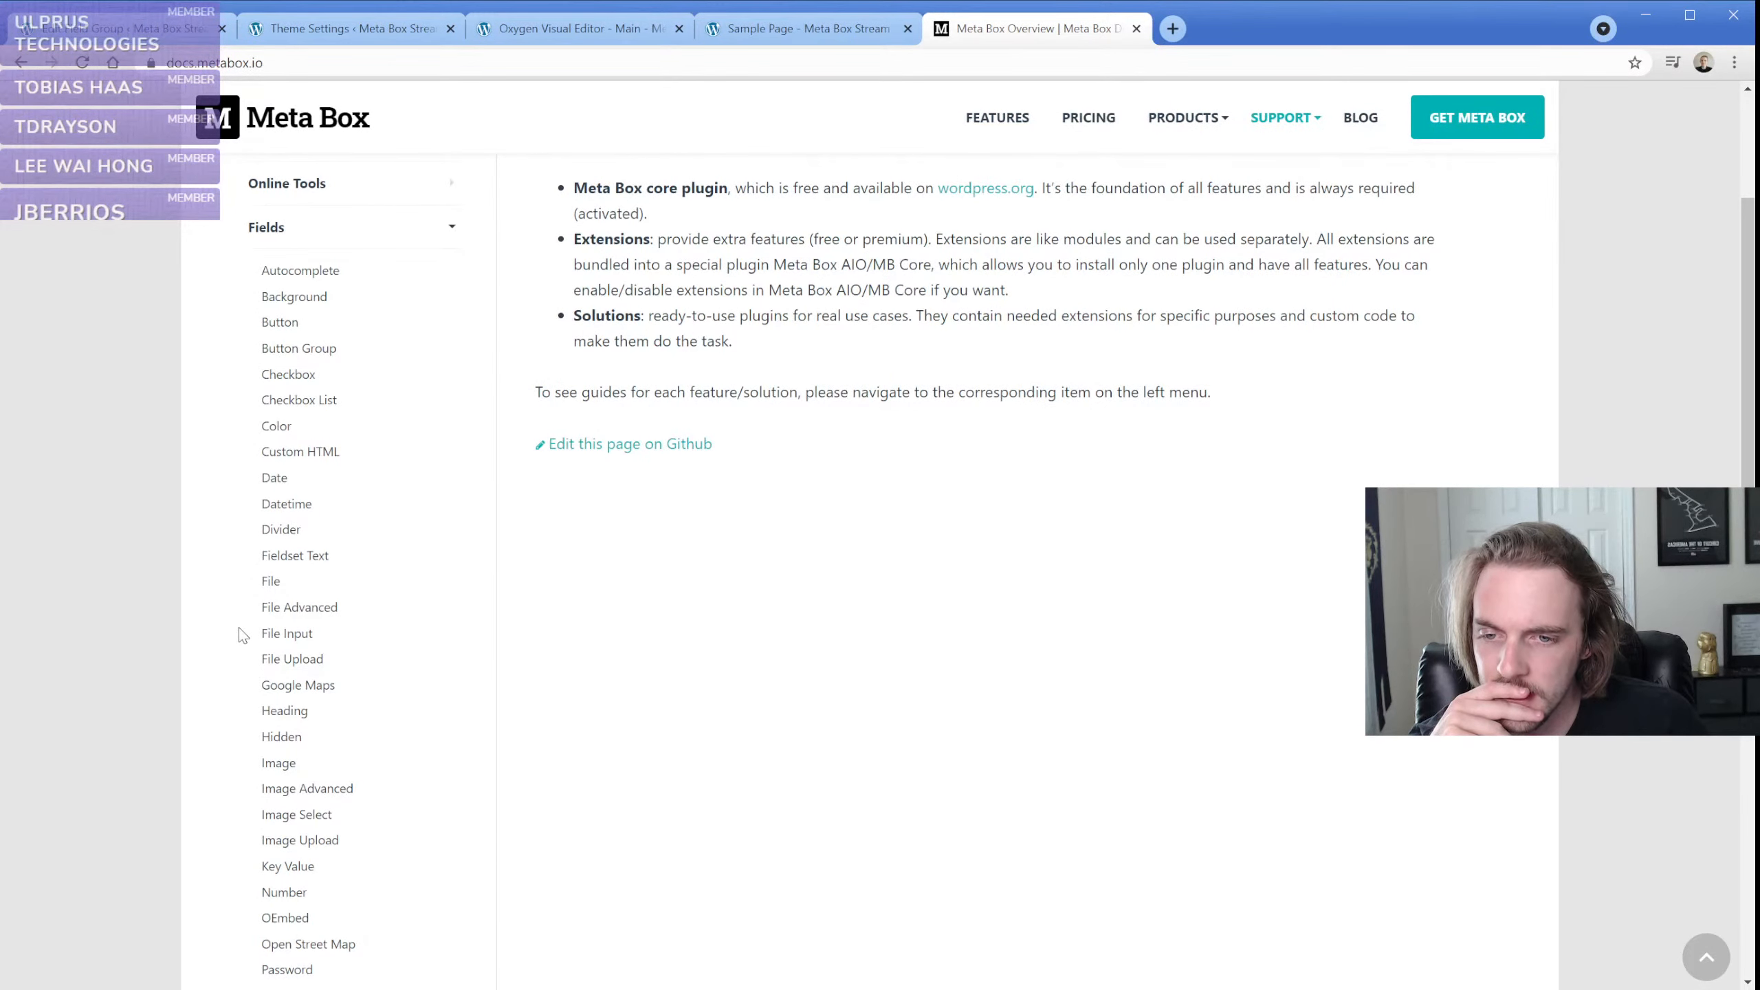
left_click(293, 559)
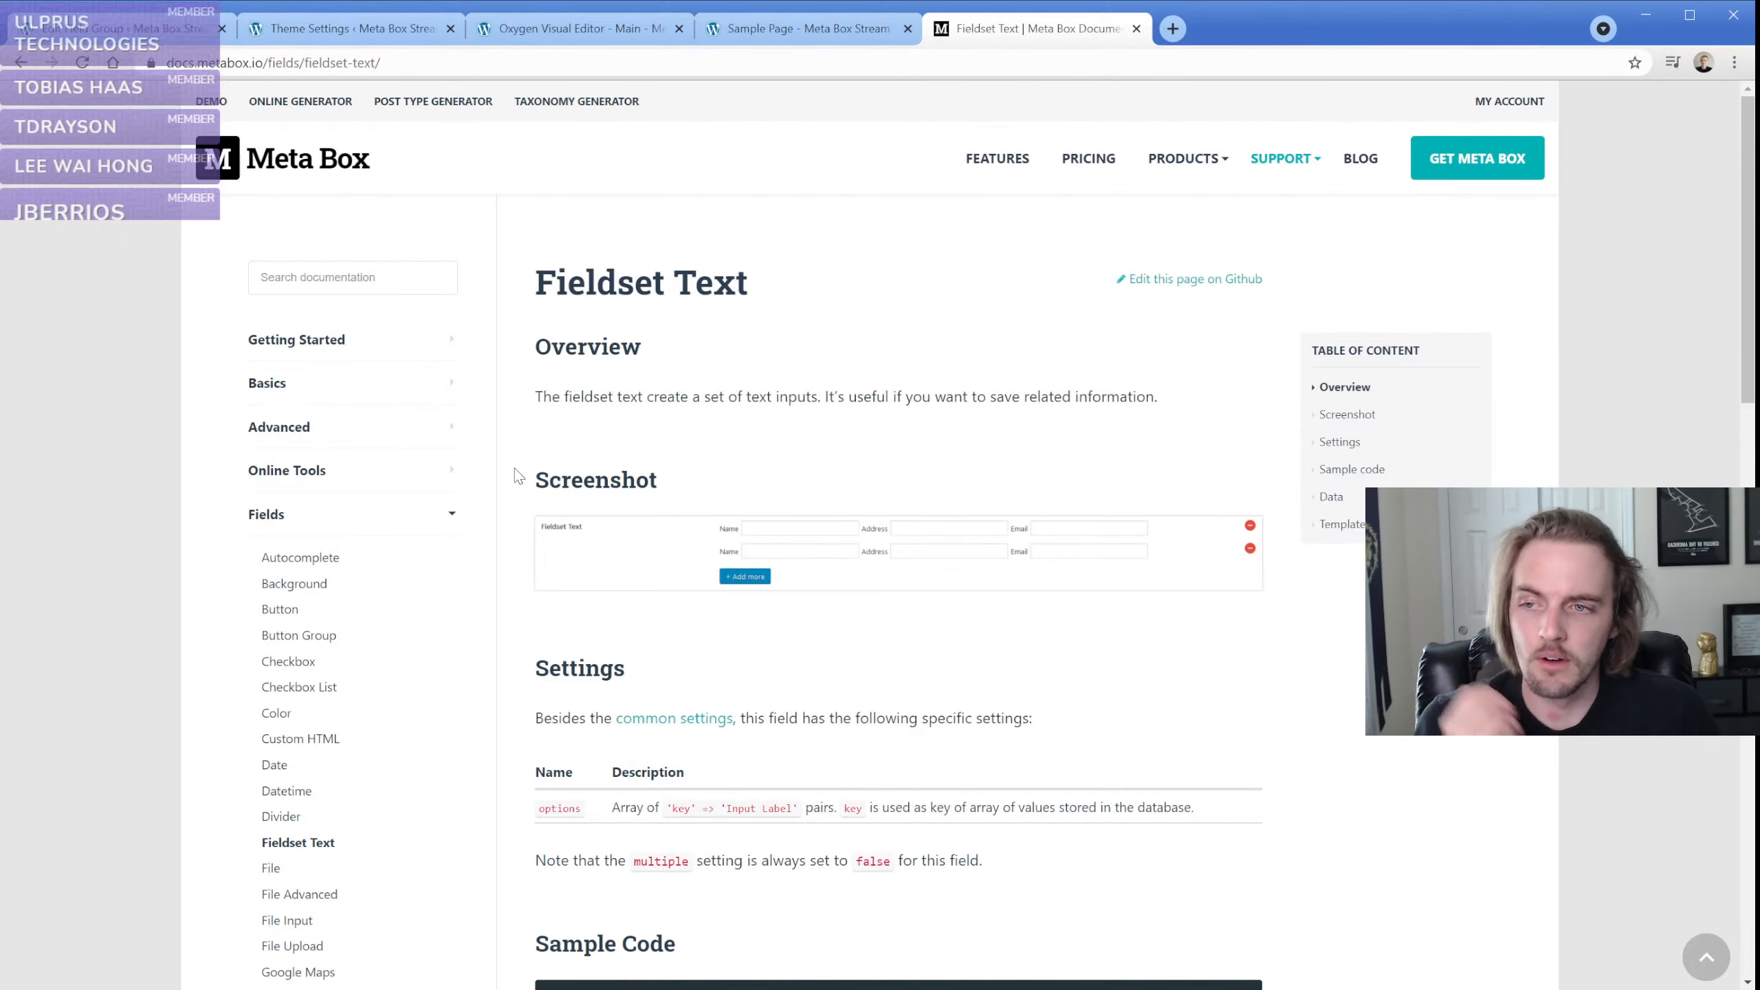
Return to the Oxygen editor, comment out the var_dump($value) line in the code block and apply the code
left_click(530, 31)
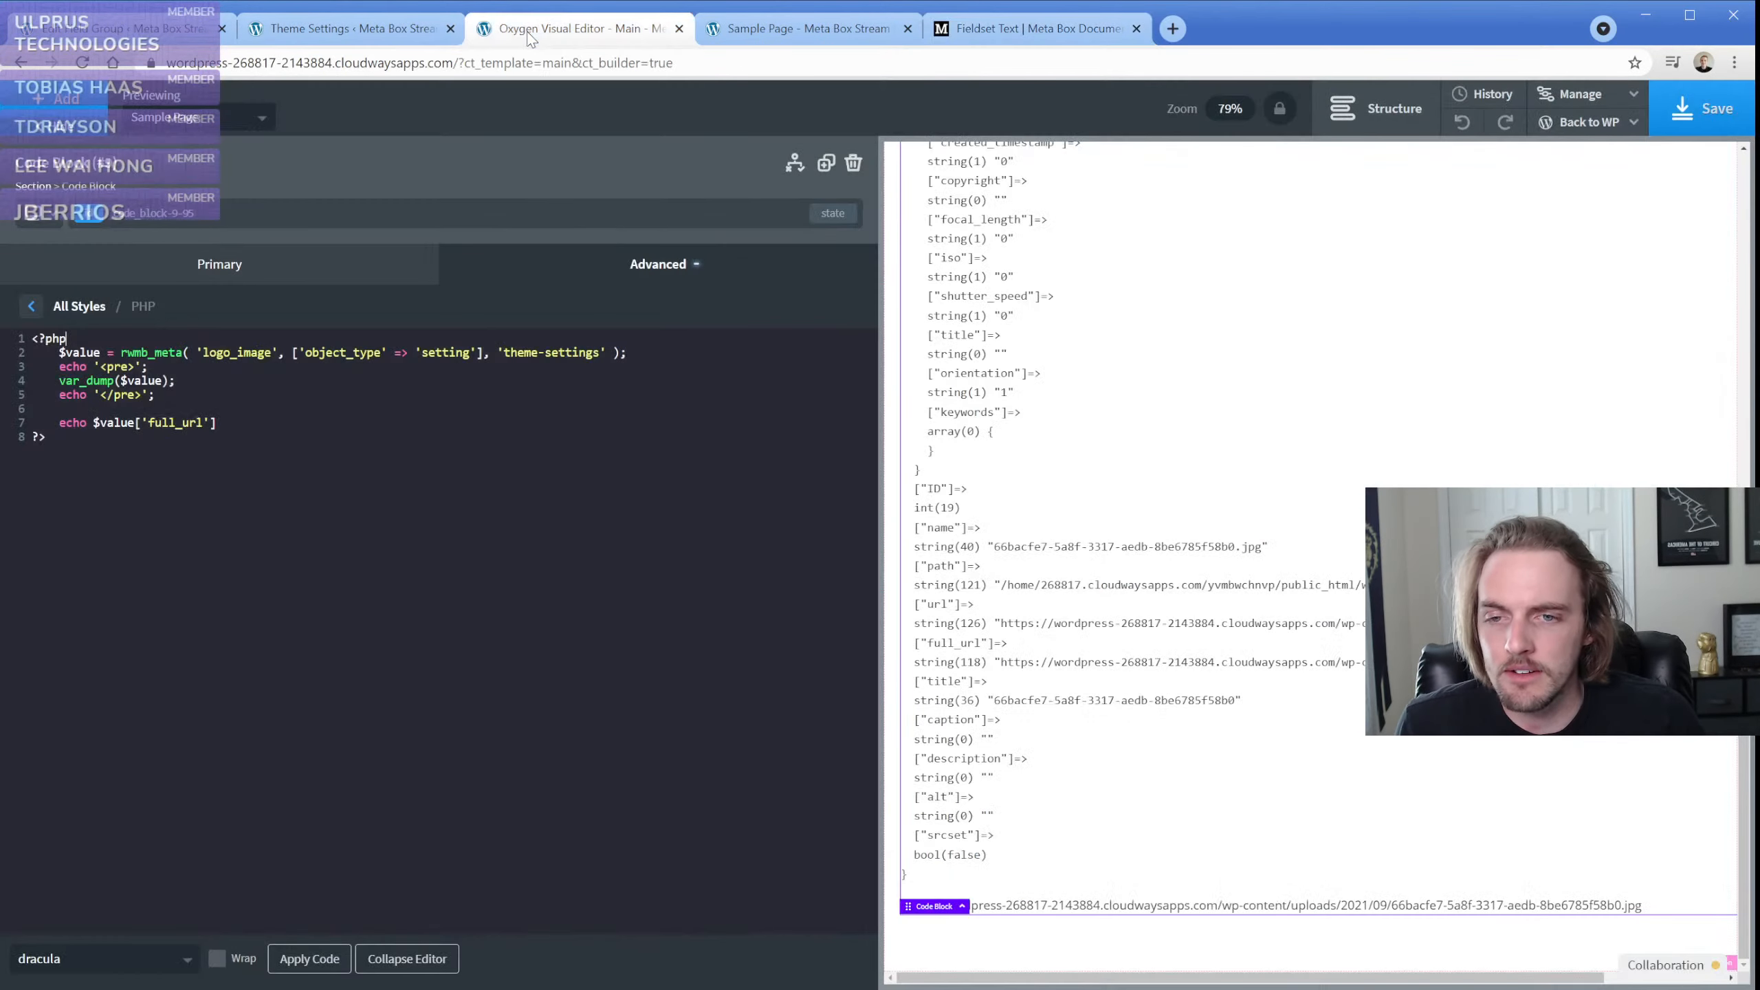
left_click(60, 381)
key("ctrl+slash")
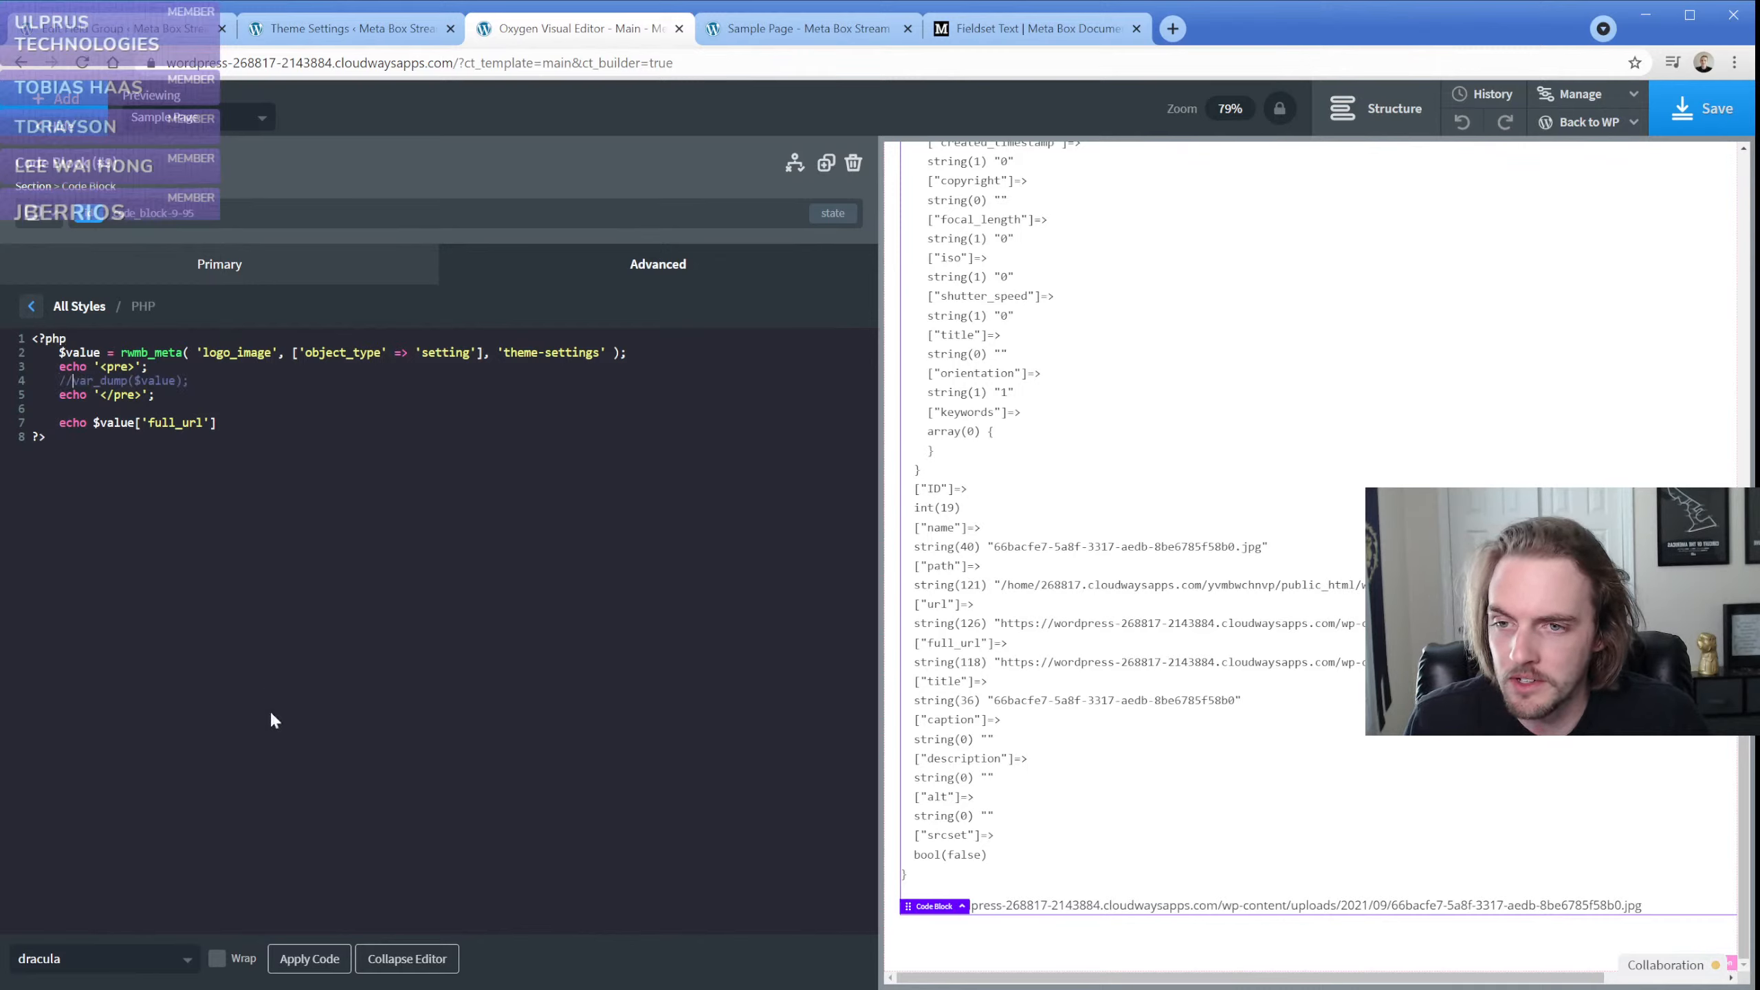
left_click(302, 966)
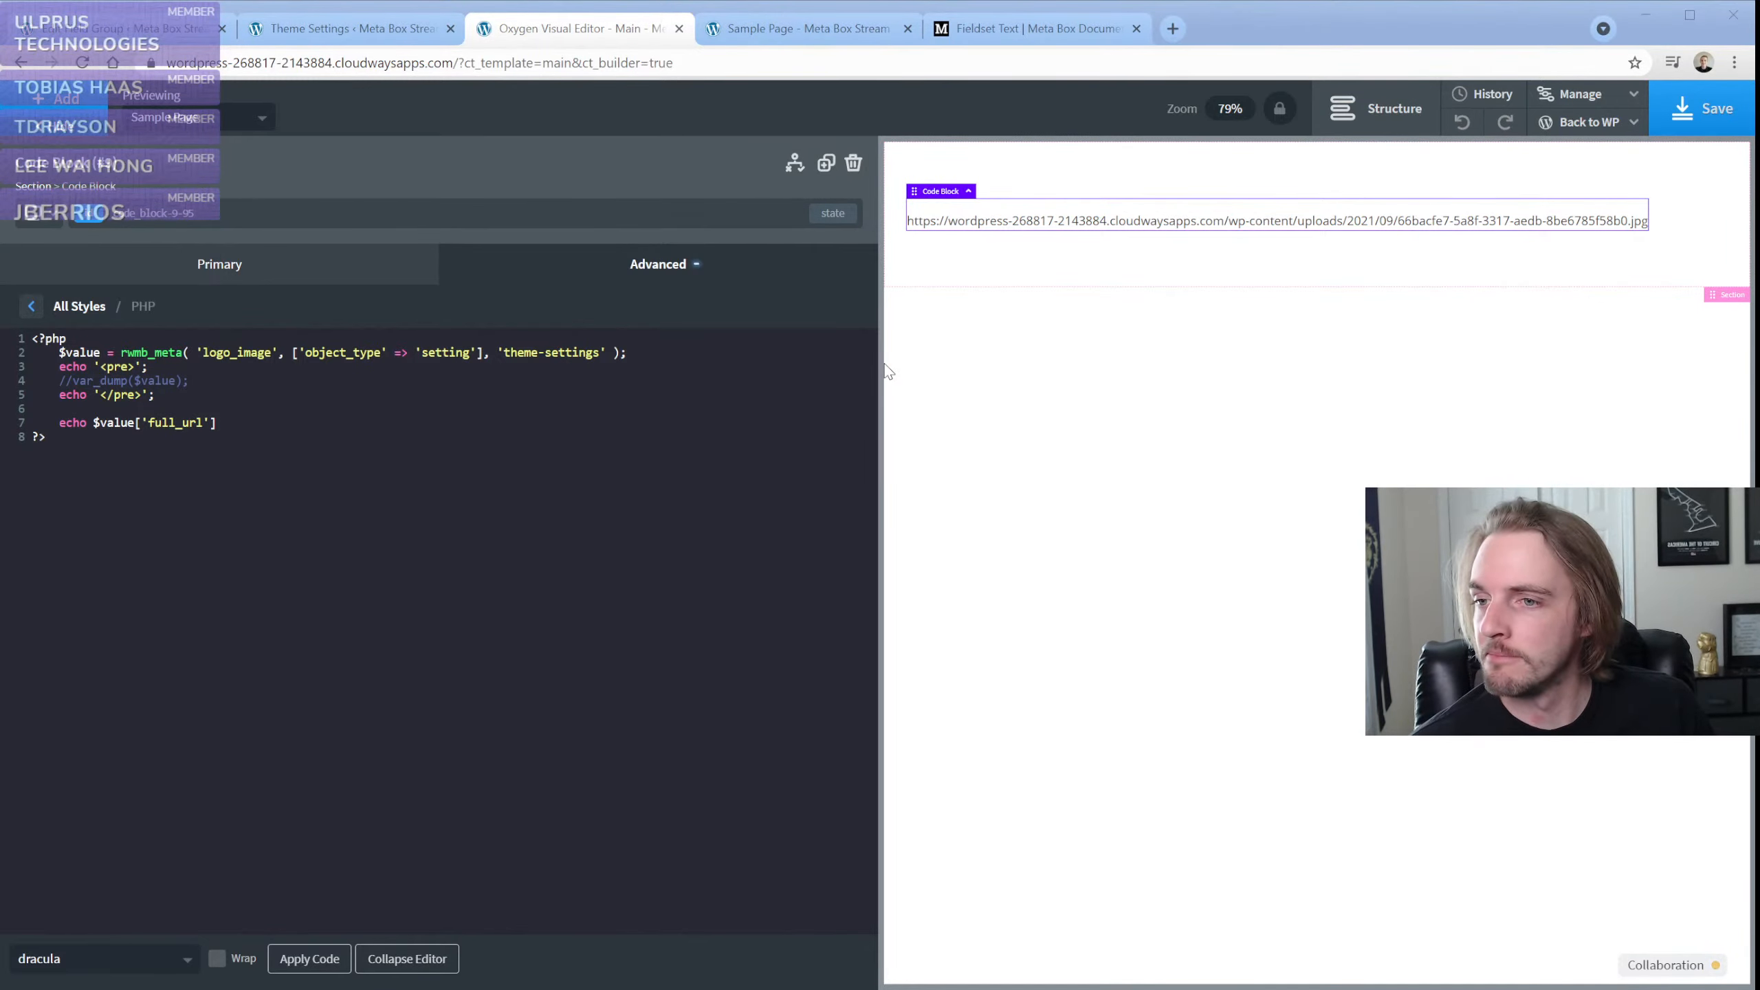
left_click(141, 479)
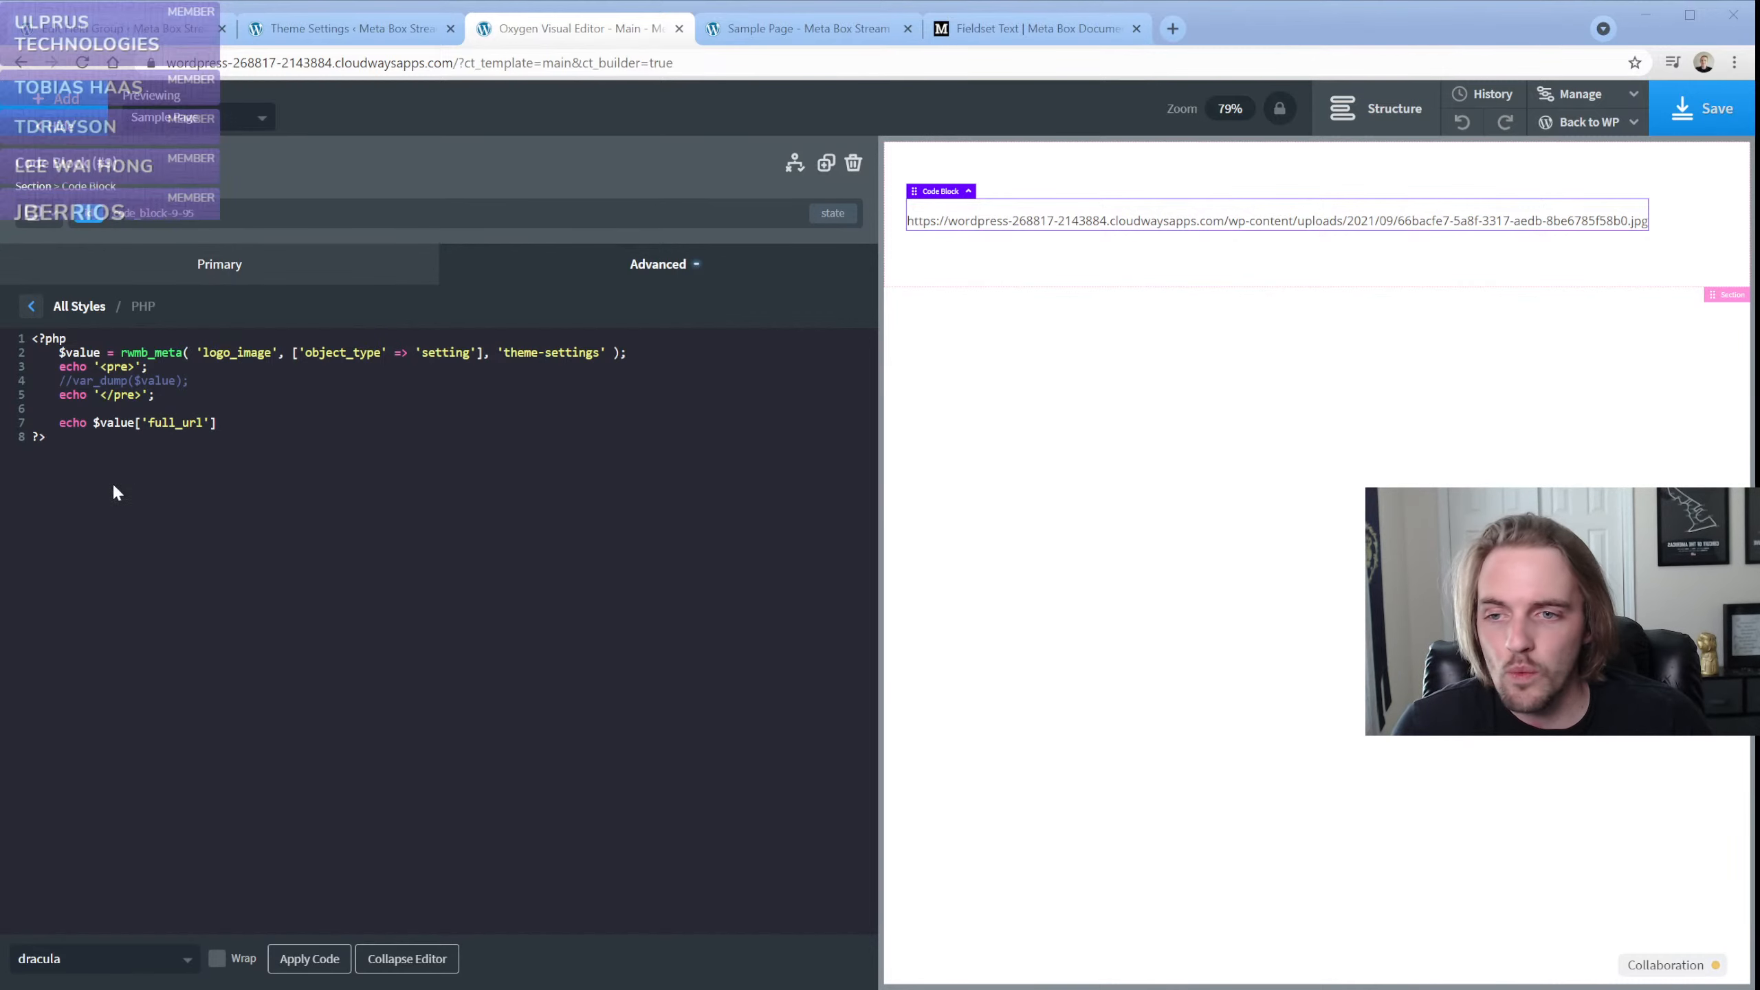
Switch to the Meta Box documentation and read the Heading field page down to its sample code
left_click(980, 26)
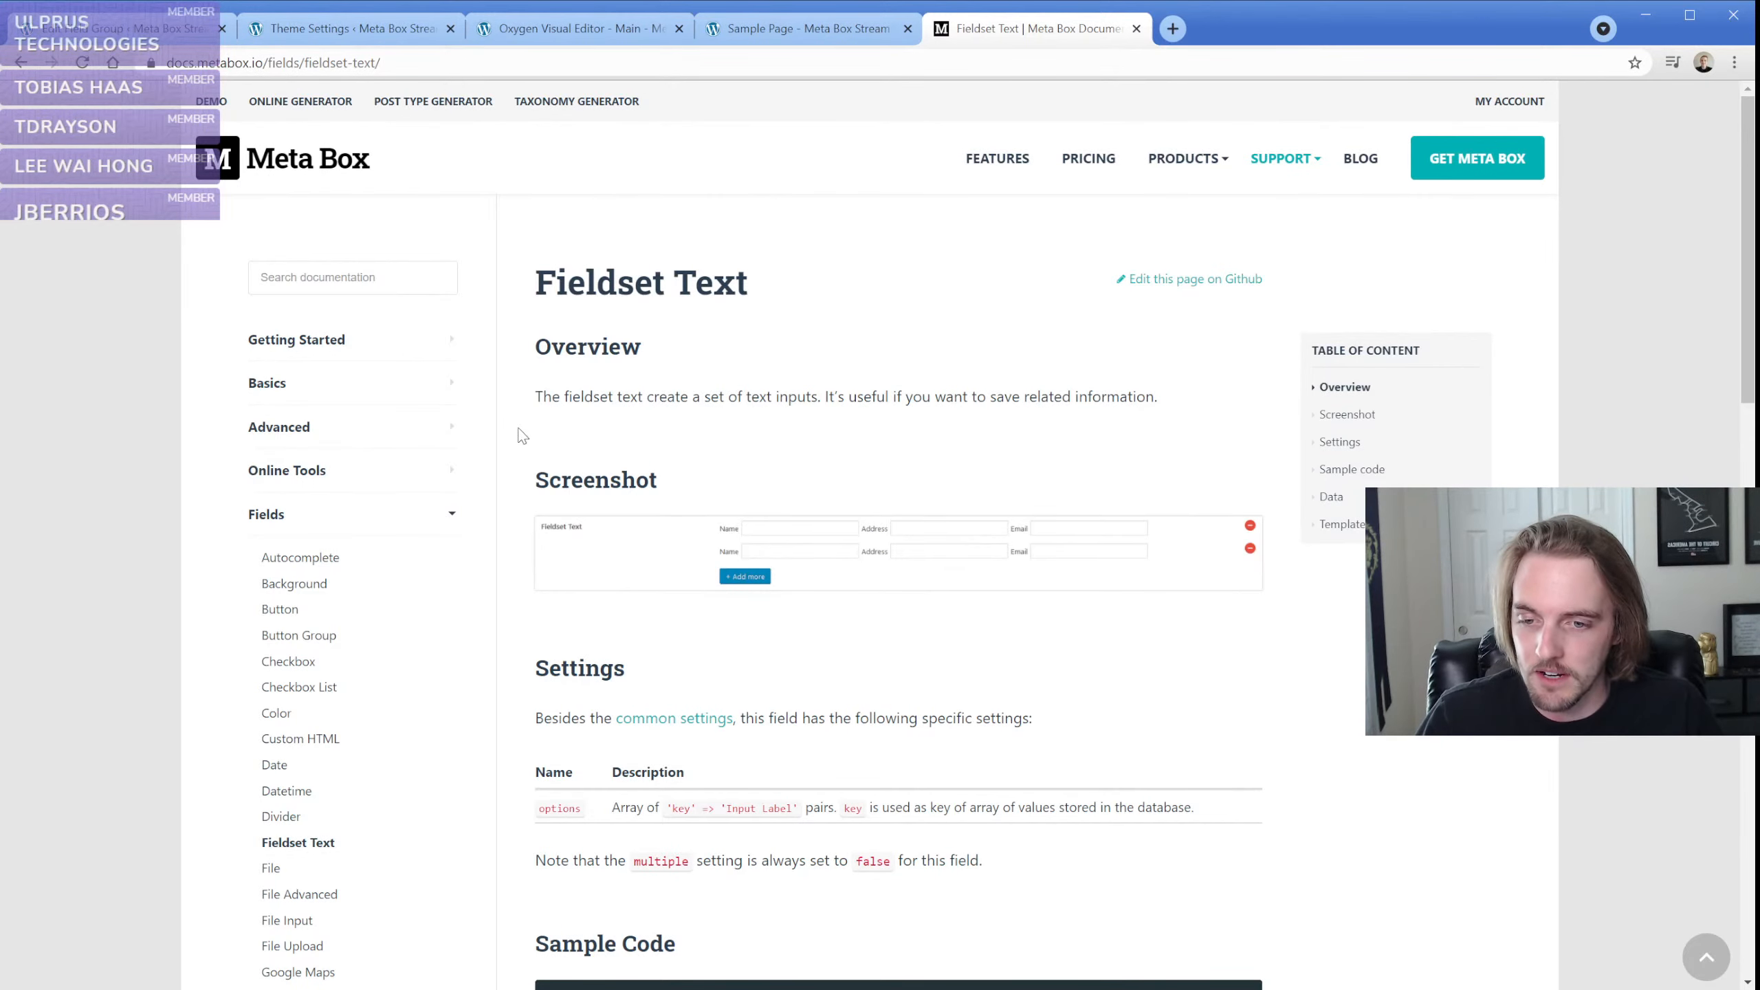
scroll(377, 835, "down", 1)
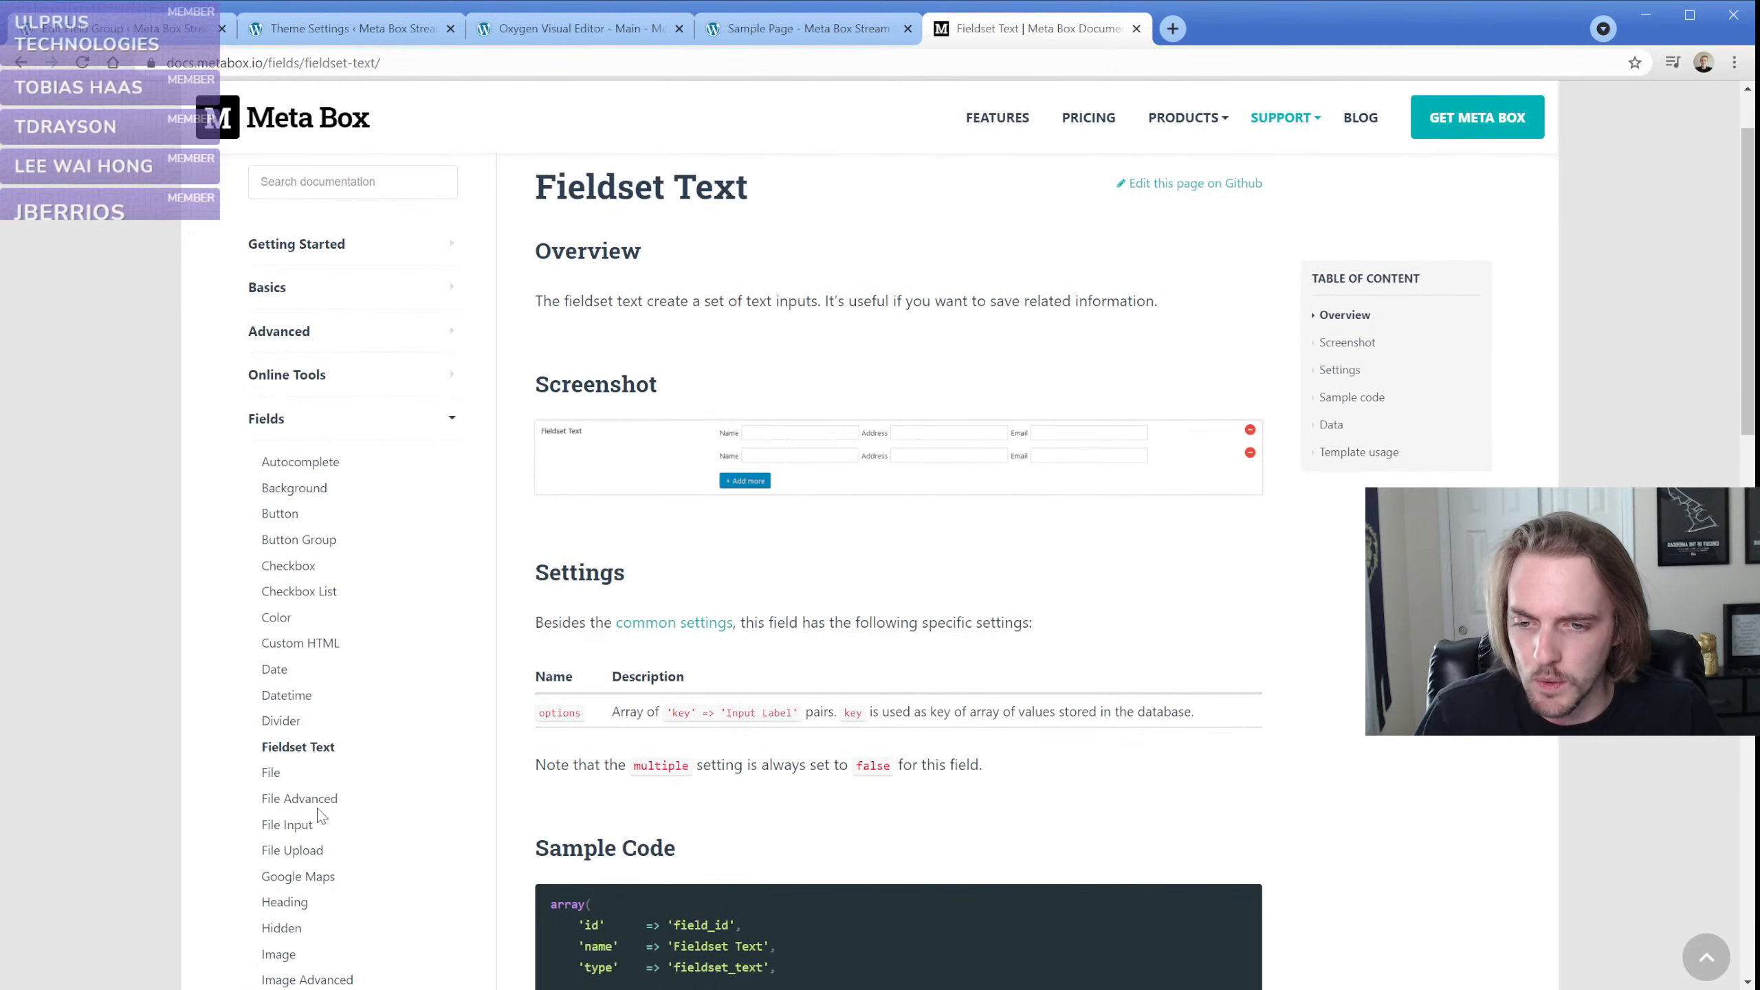
left_click(284, 902)
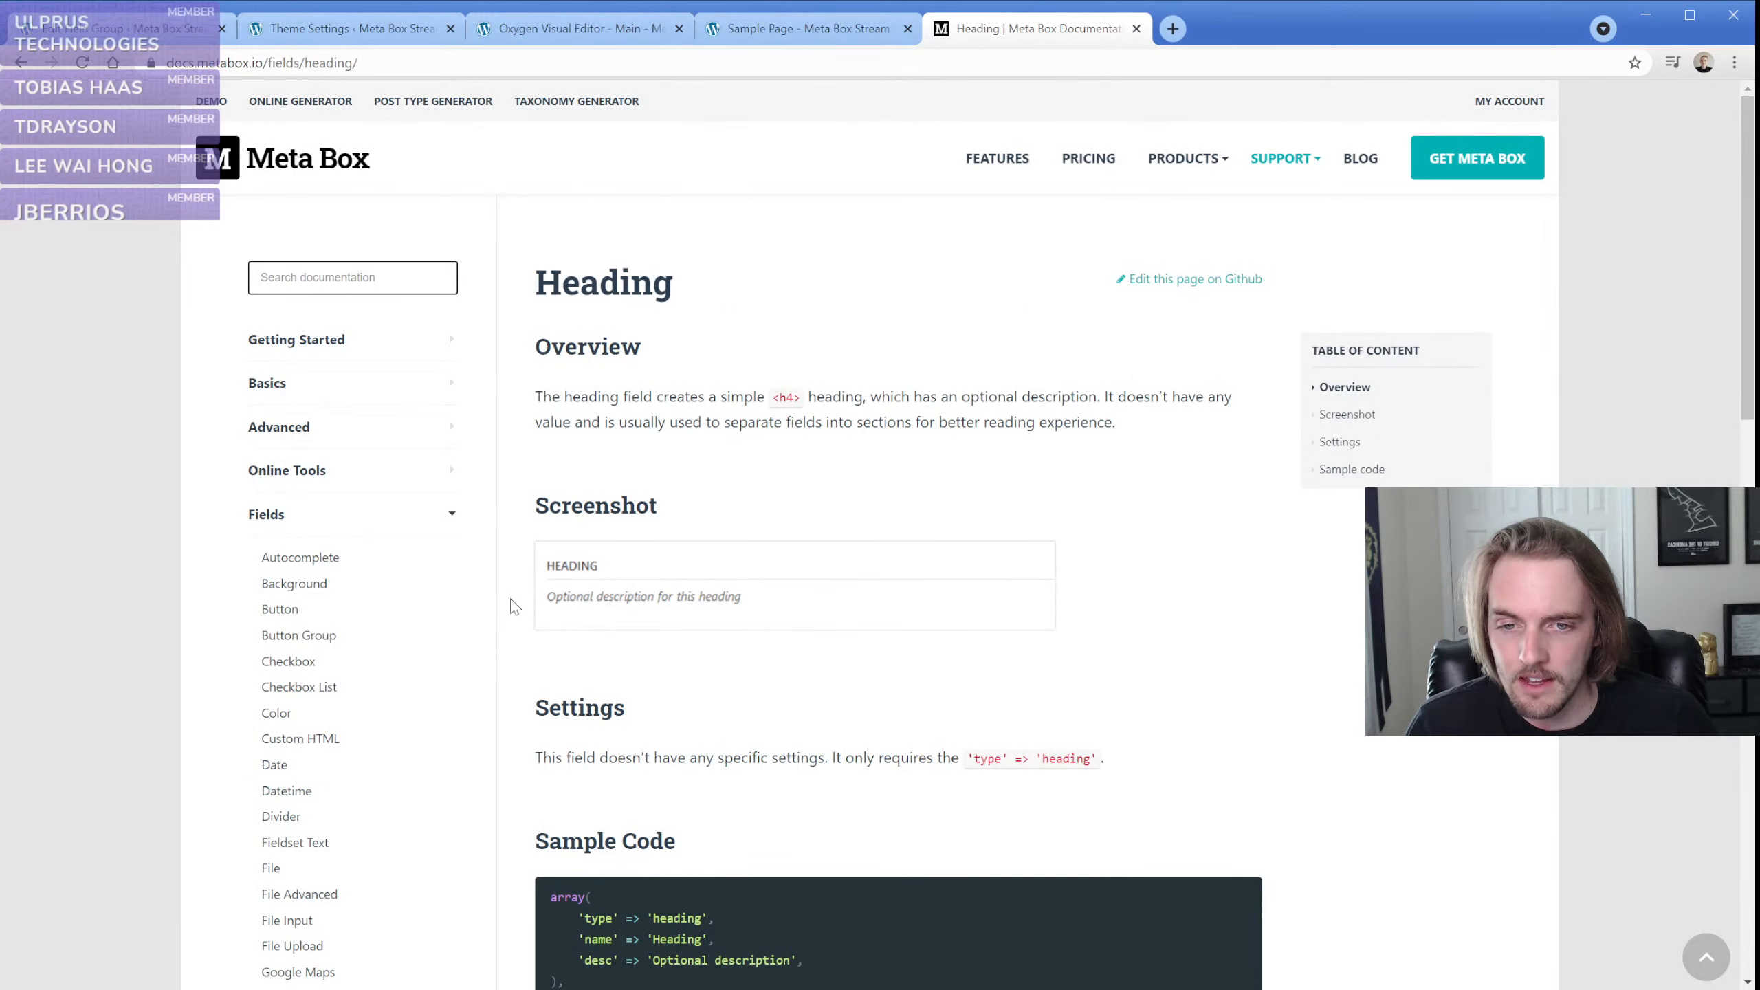
scroll(514, 606, "down", 2)
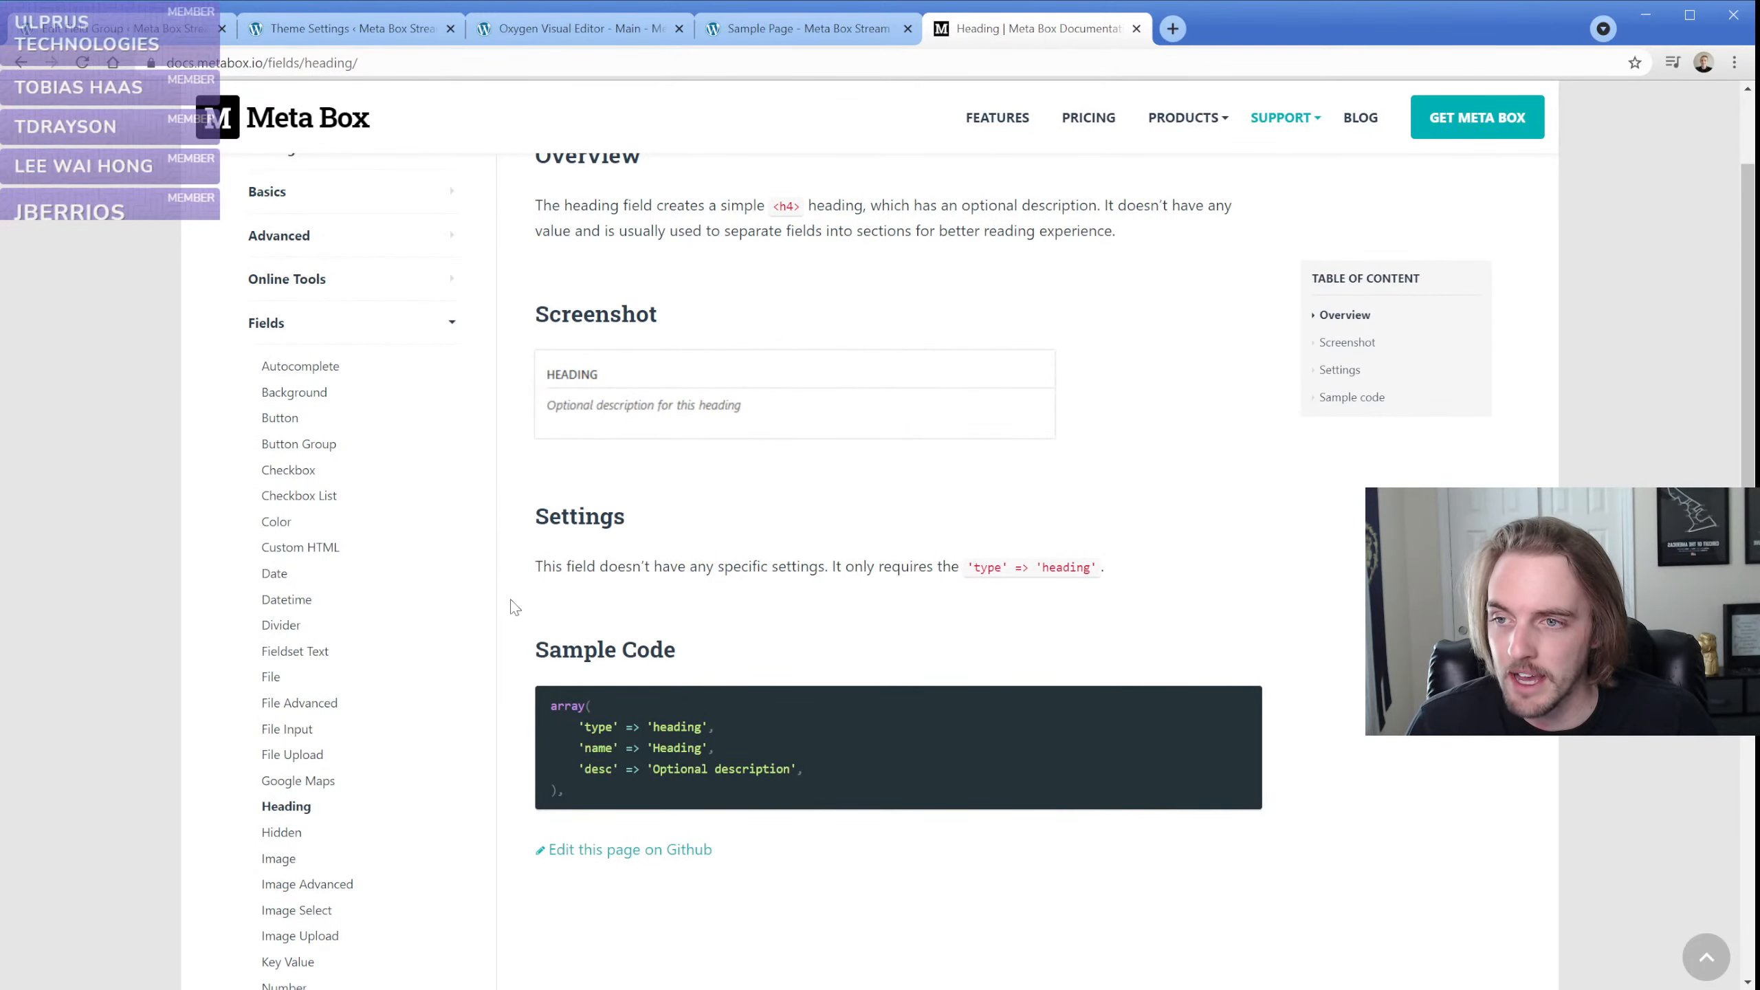
scroll(385, 720, "down", 1)
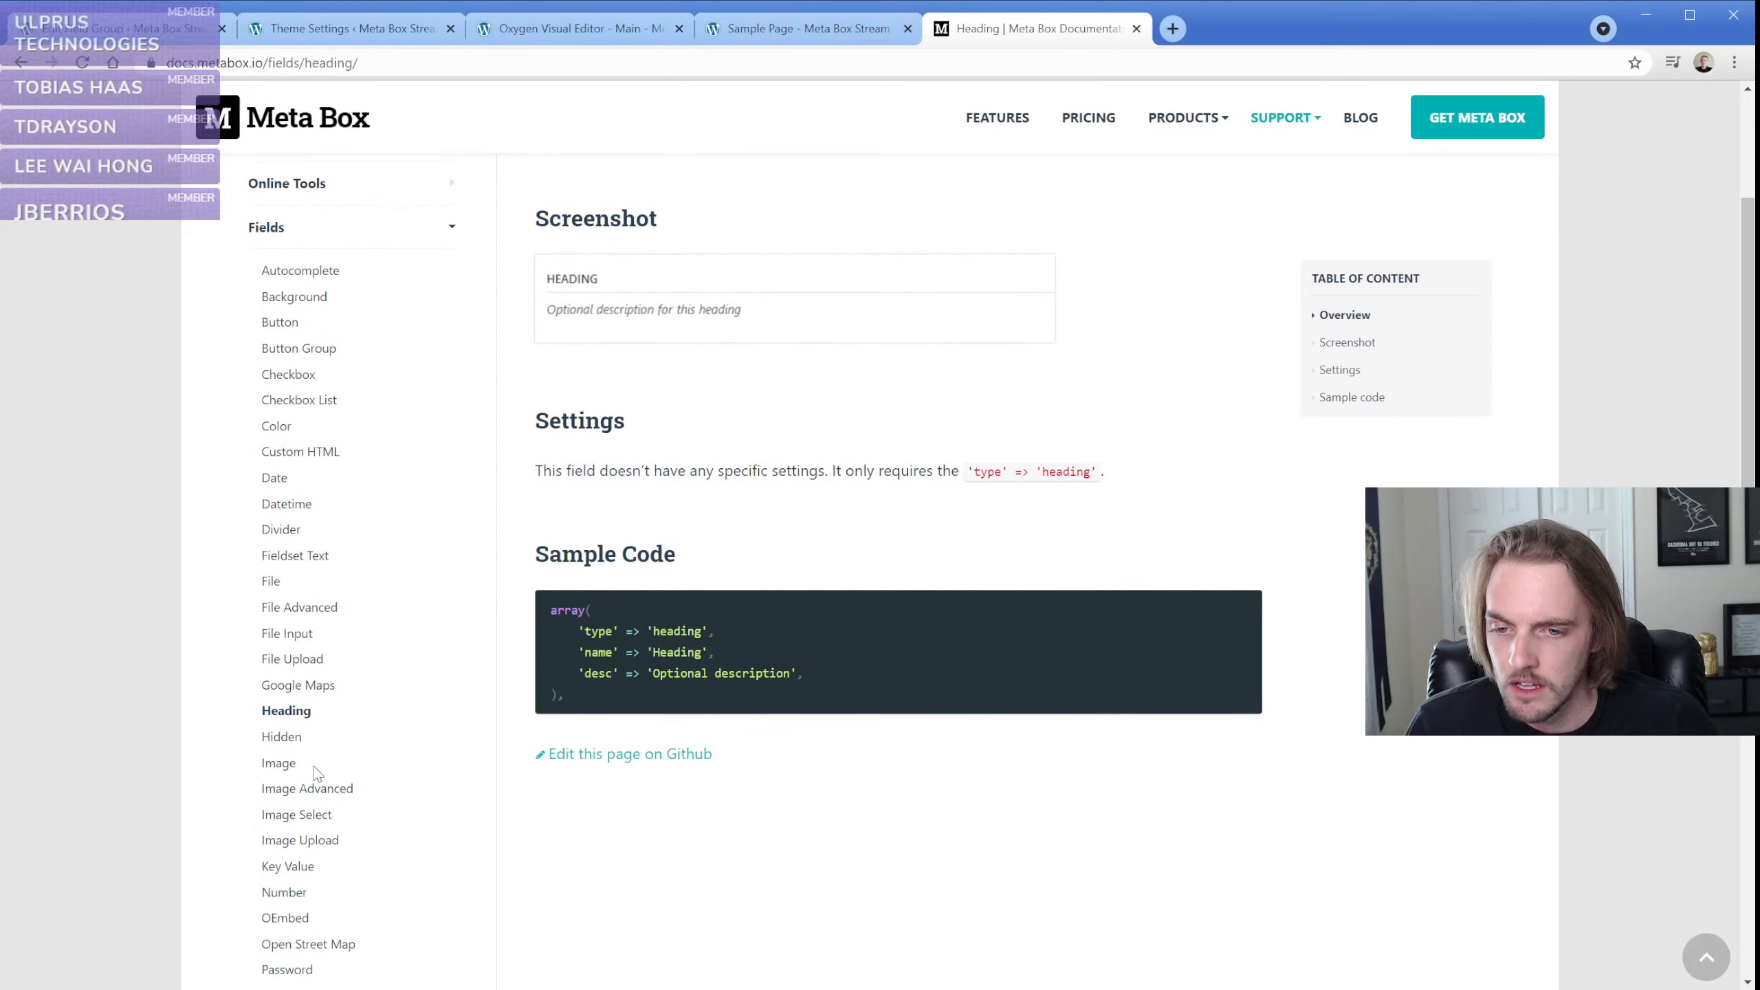
View the Image, Image Select and Number field pages in the documentation, including their settings and sample code
left_click(277, 764)
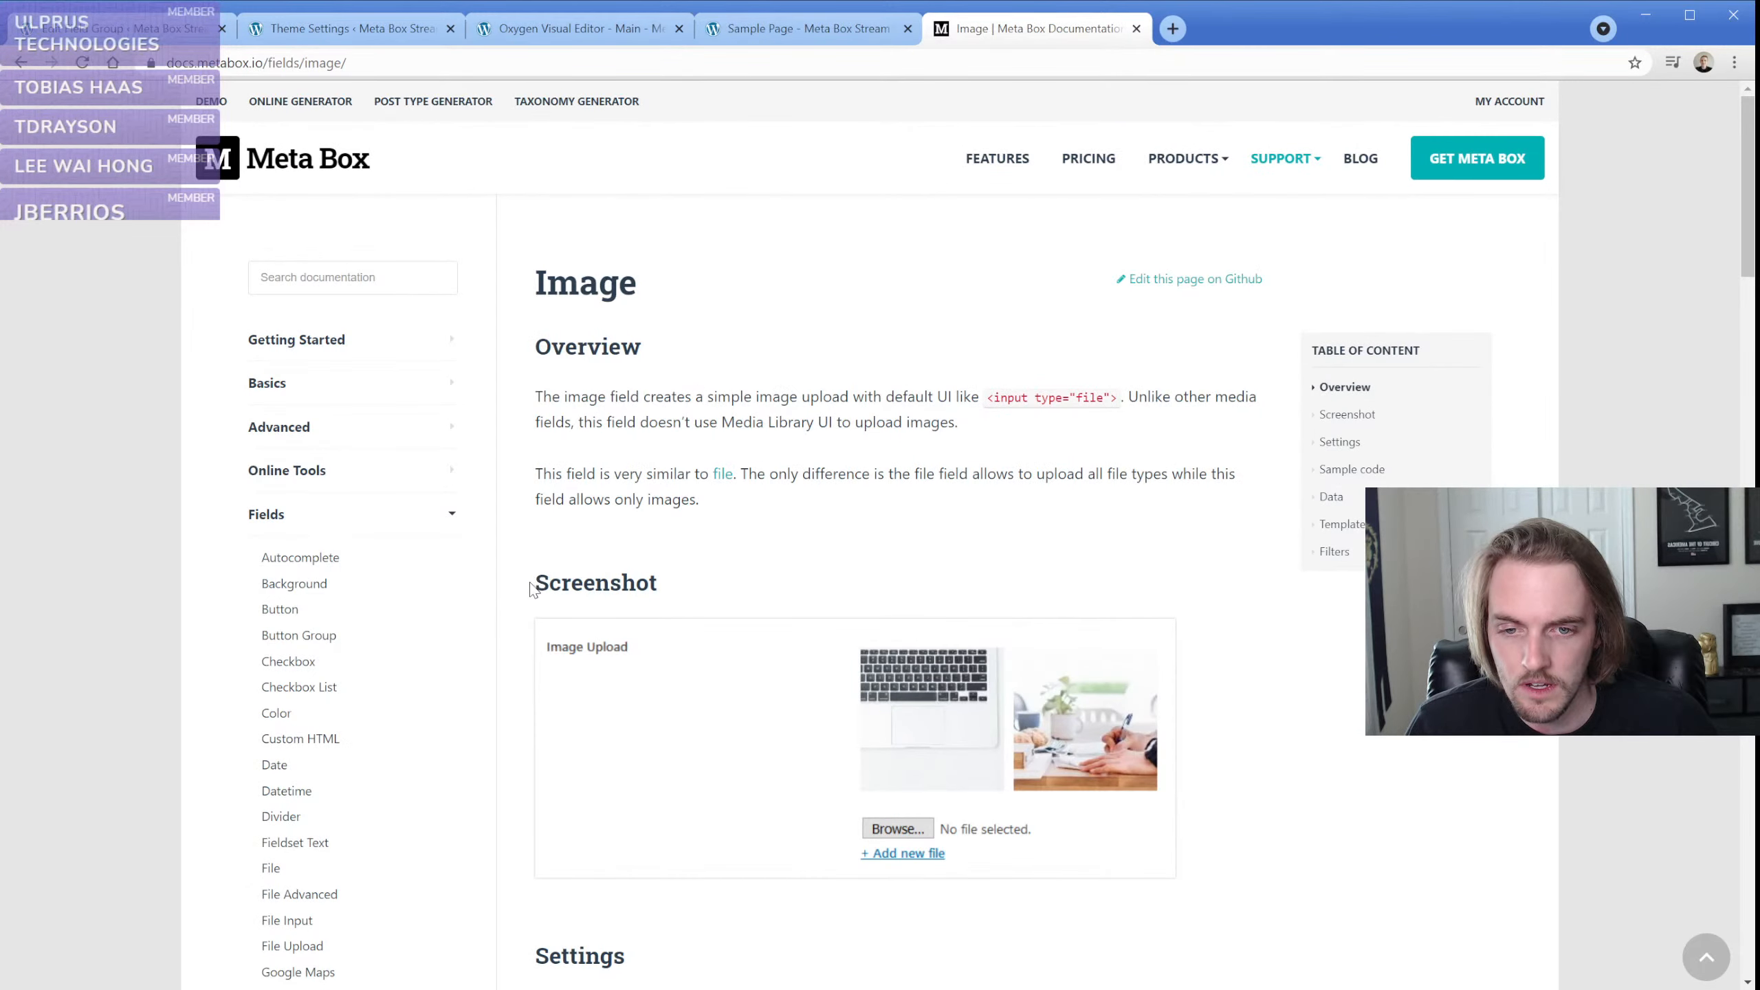
scroll(403, 693, "down", 4)
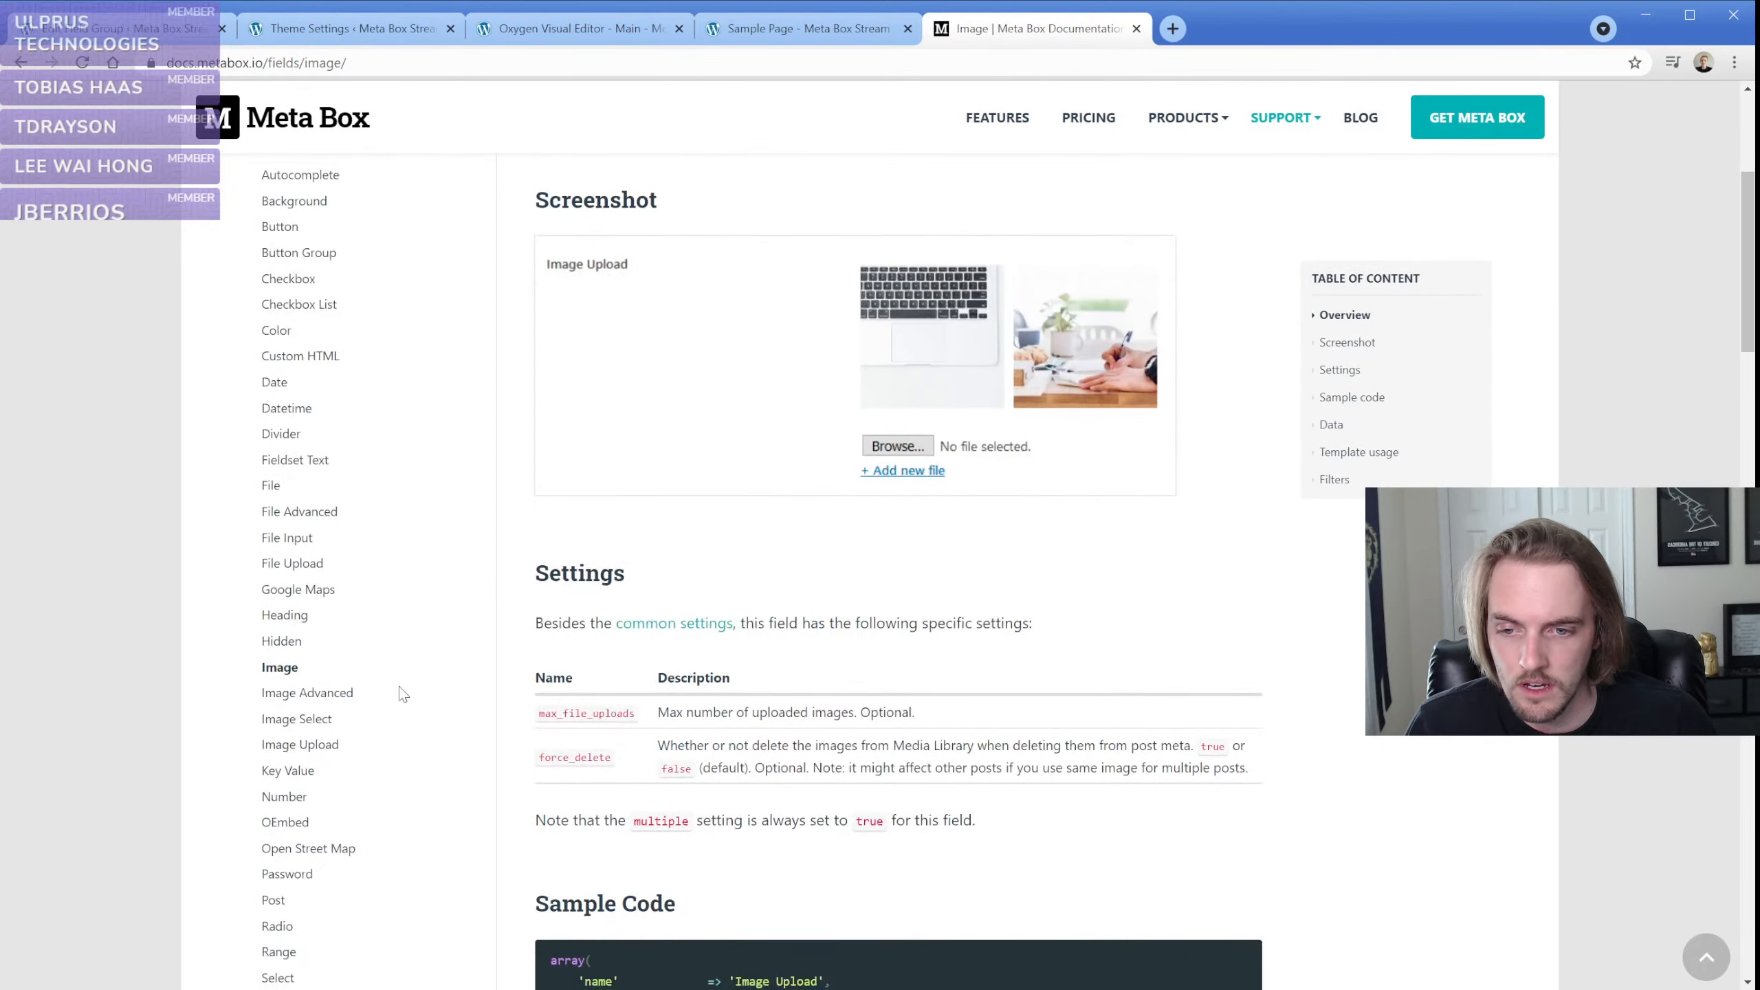
left_click(303, 719)
scroll(496, 627, "down", 5)
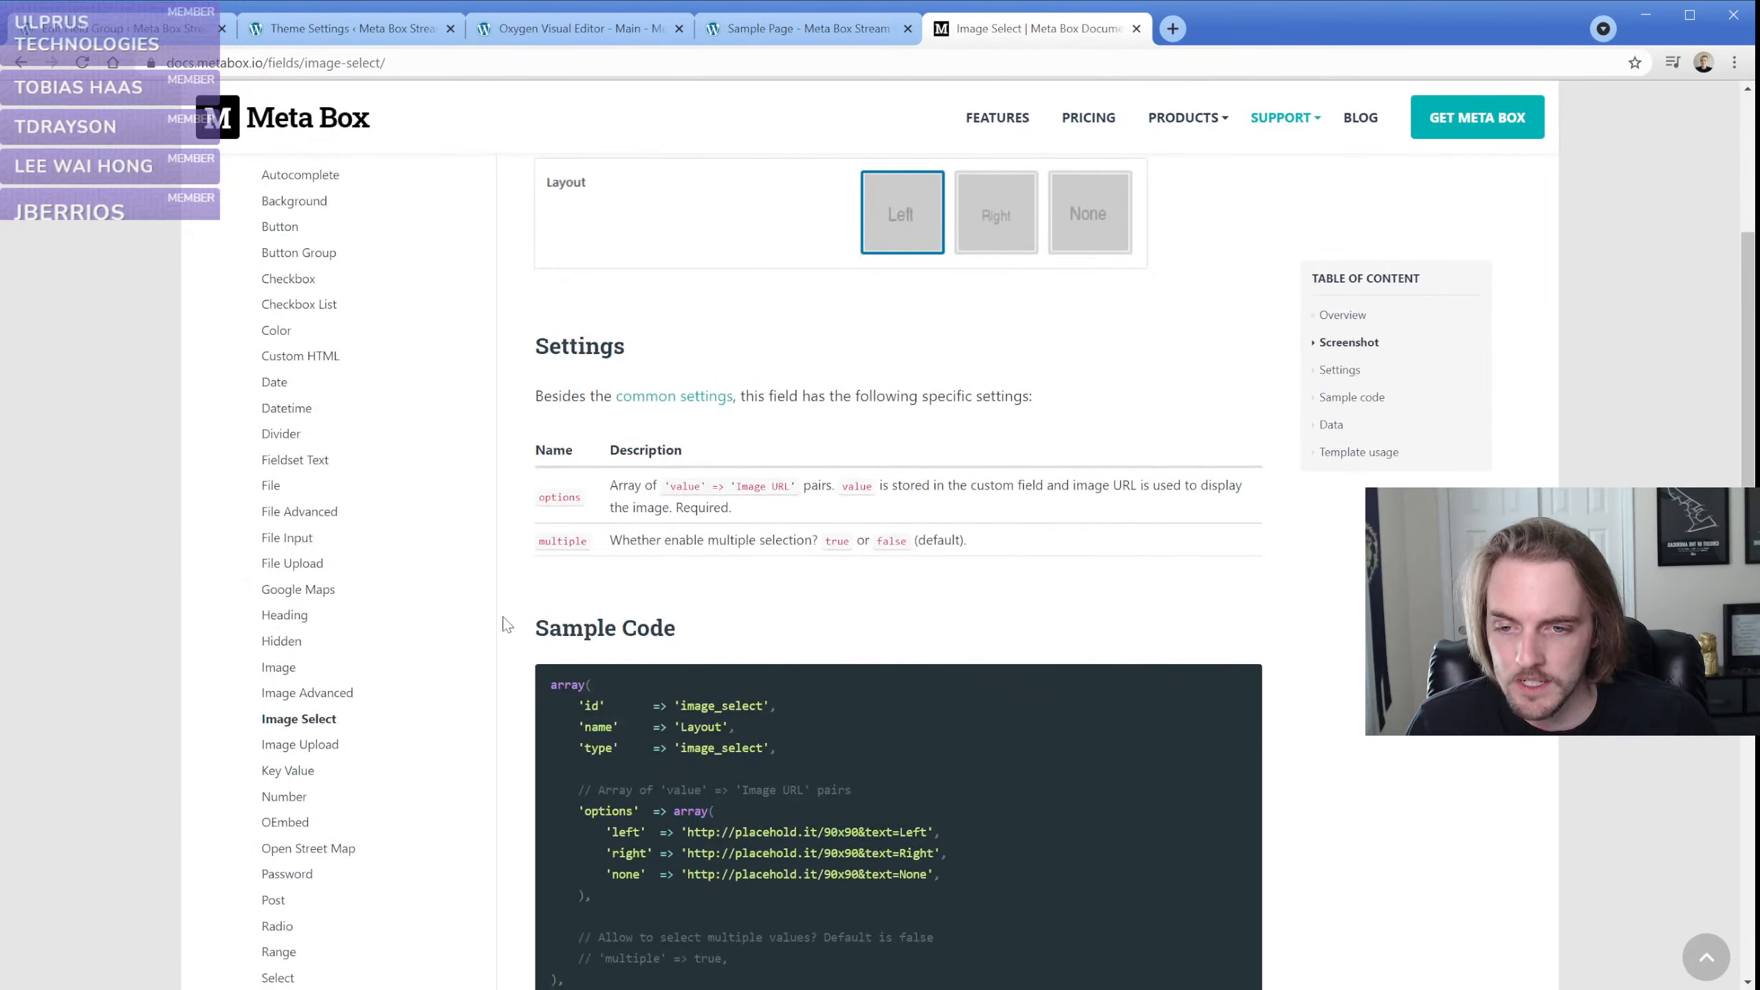
left_click(303, 702)
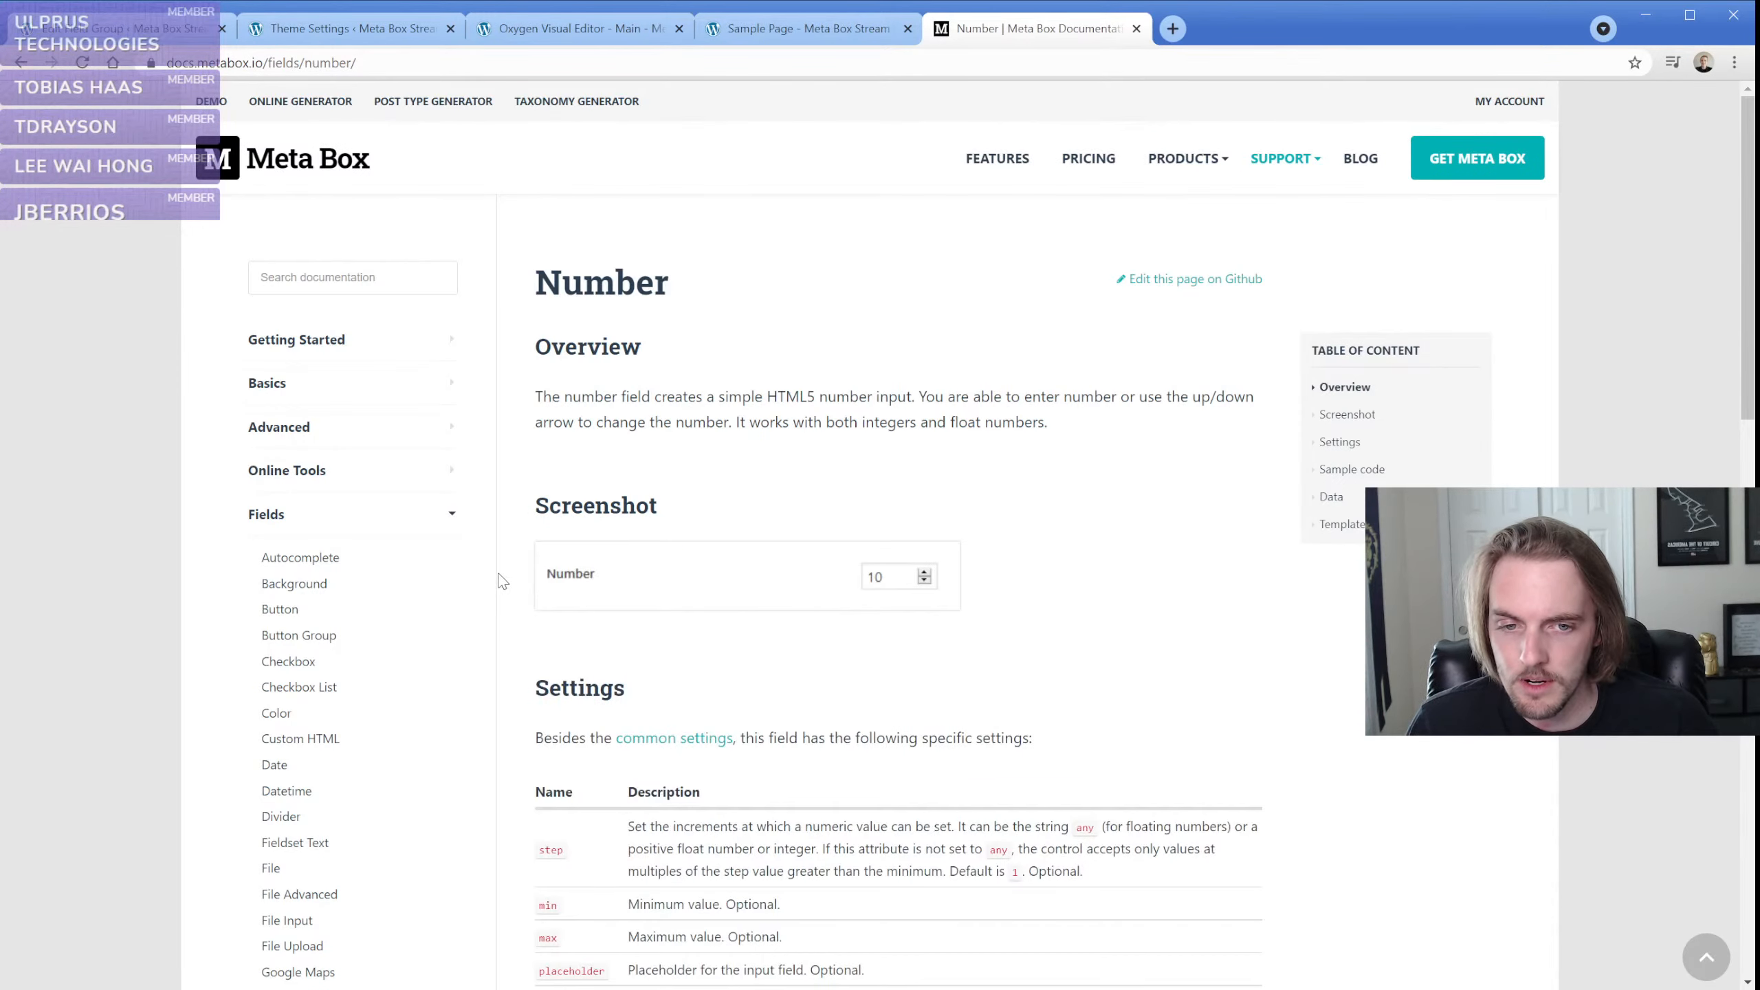
scroll(535, 578, "down", 5)
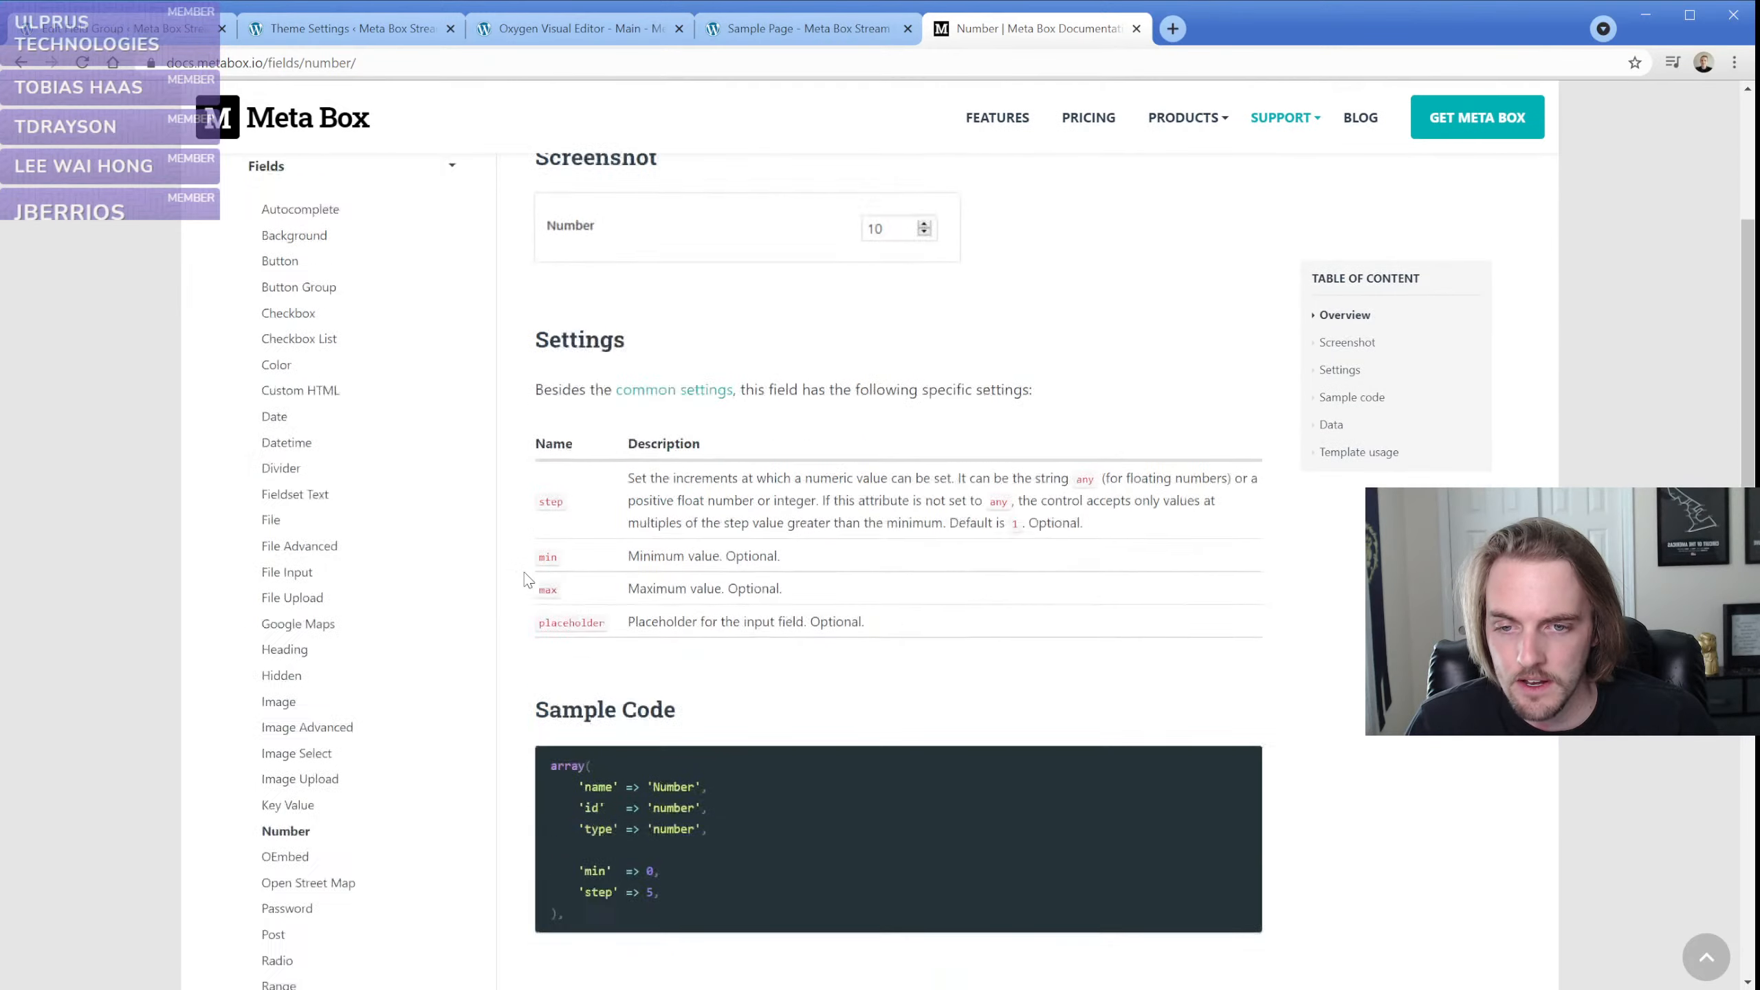
scroll(315, 770, "down", 1)
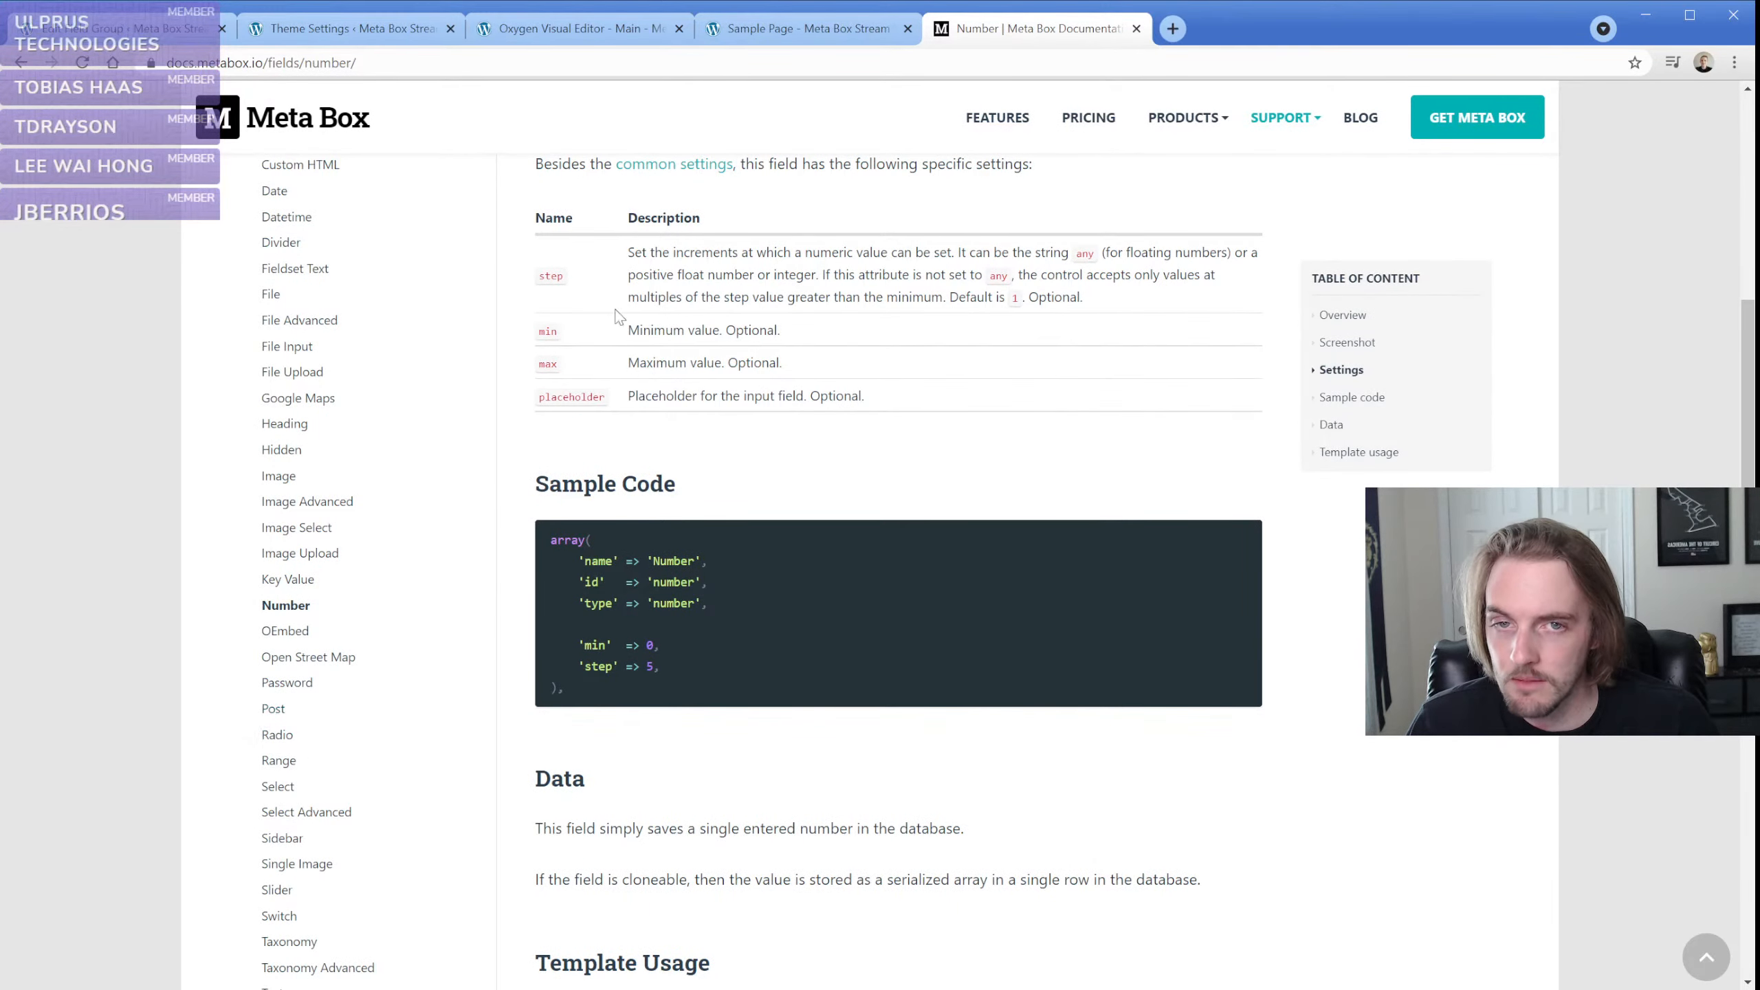
Switch to the Sample Page, reload it and look over its full front-end output
left_click(759, 28)
left_click(82, 63)
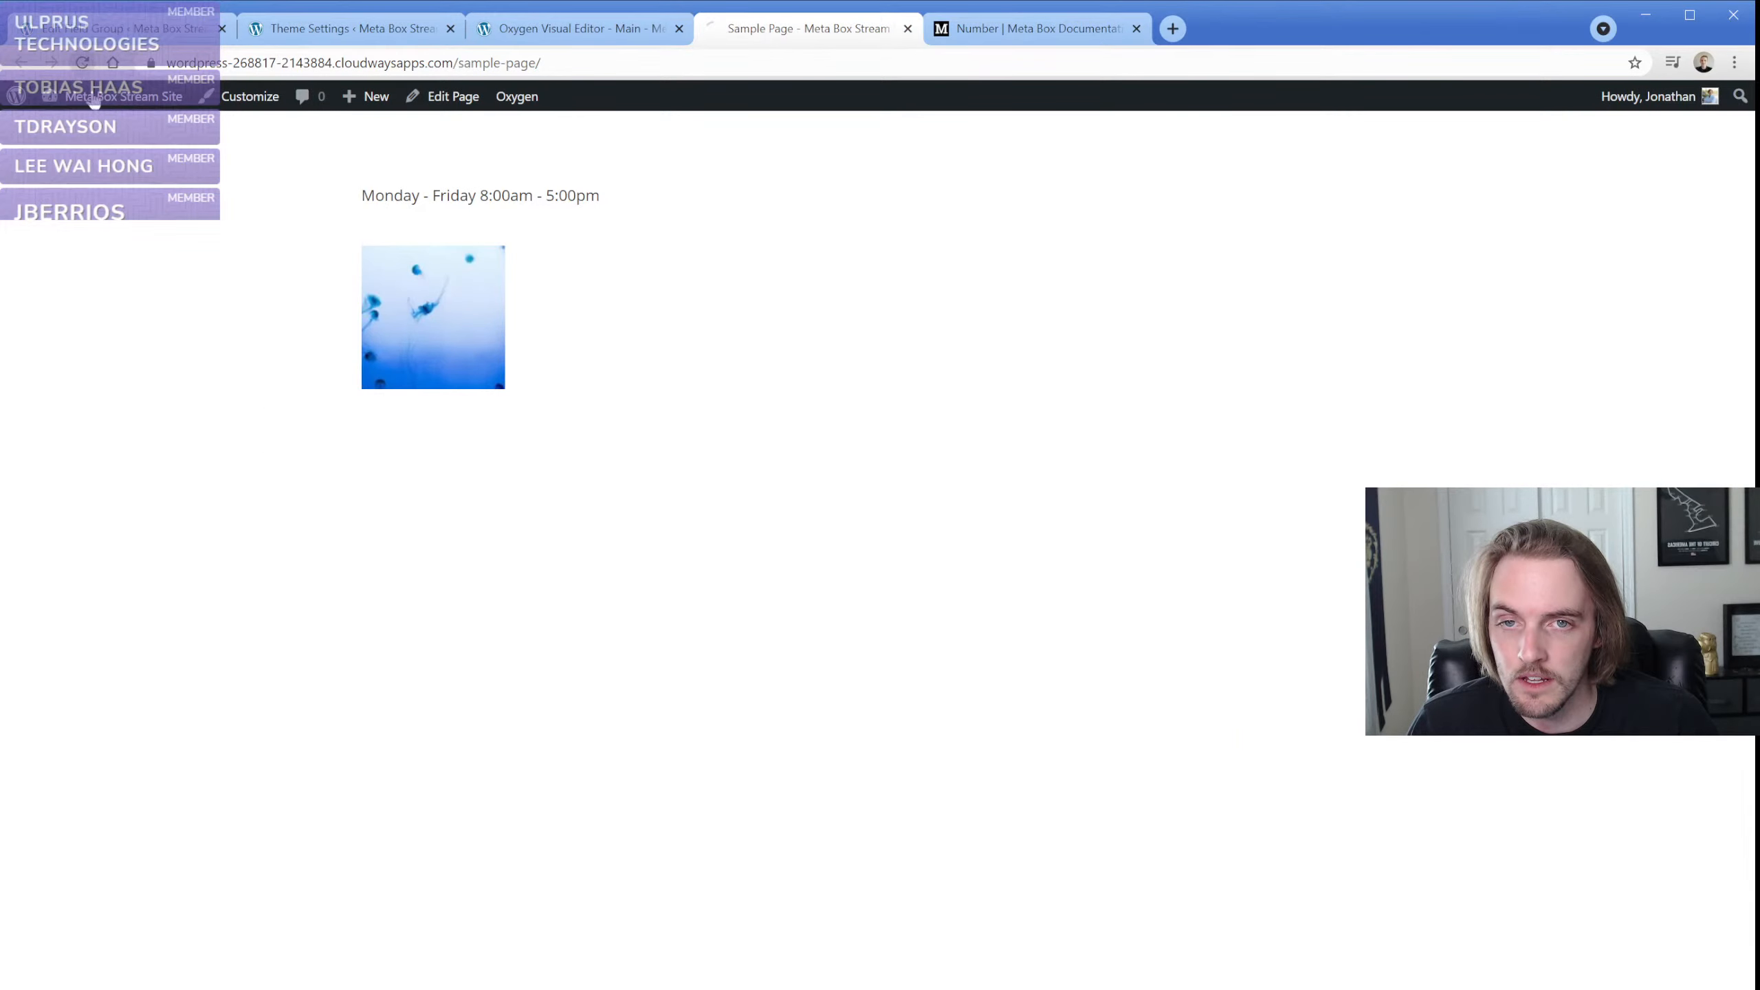
scroll(301, 450, "down", 1)
scroll(301, 451, "down", 1)
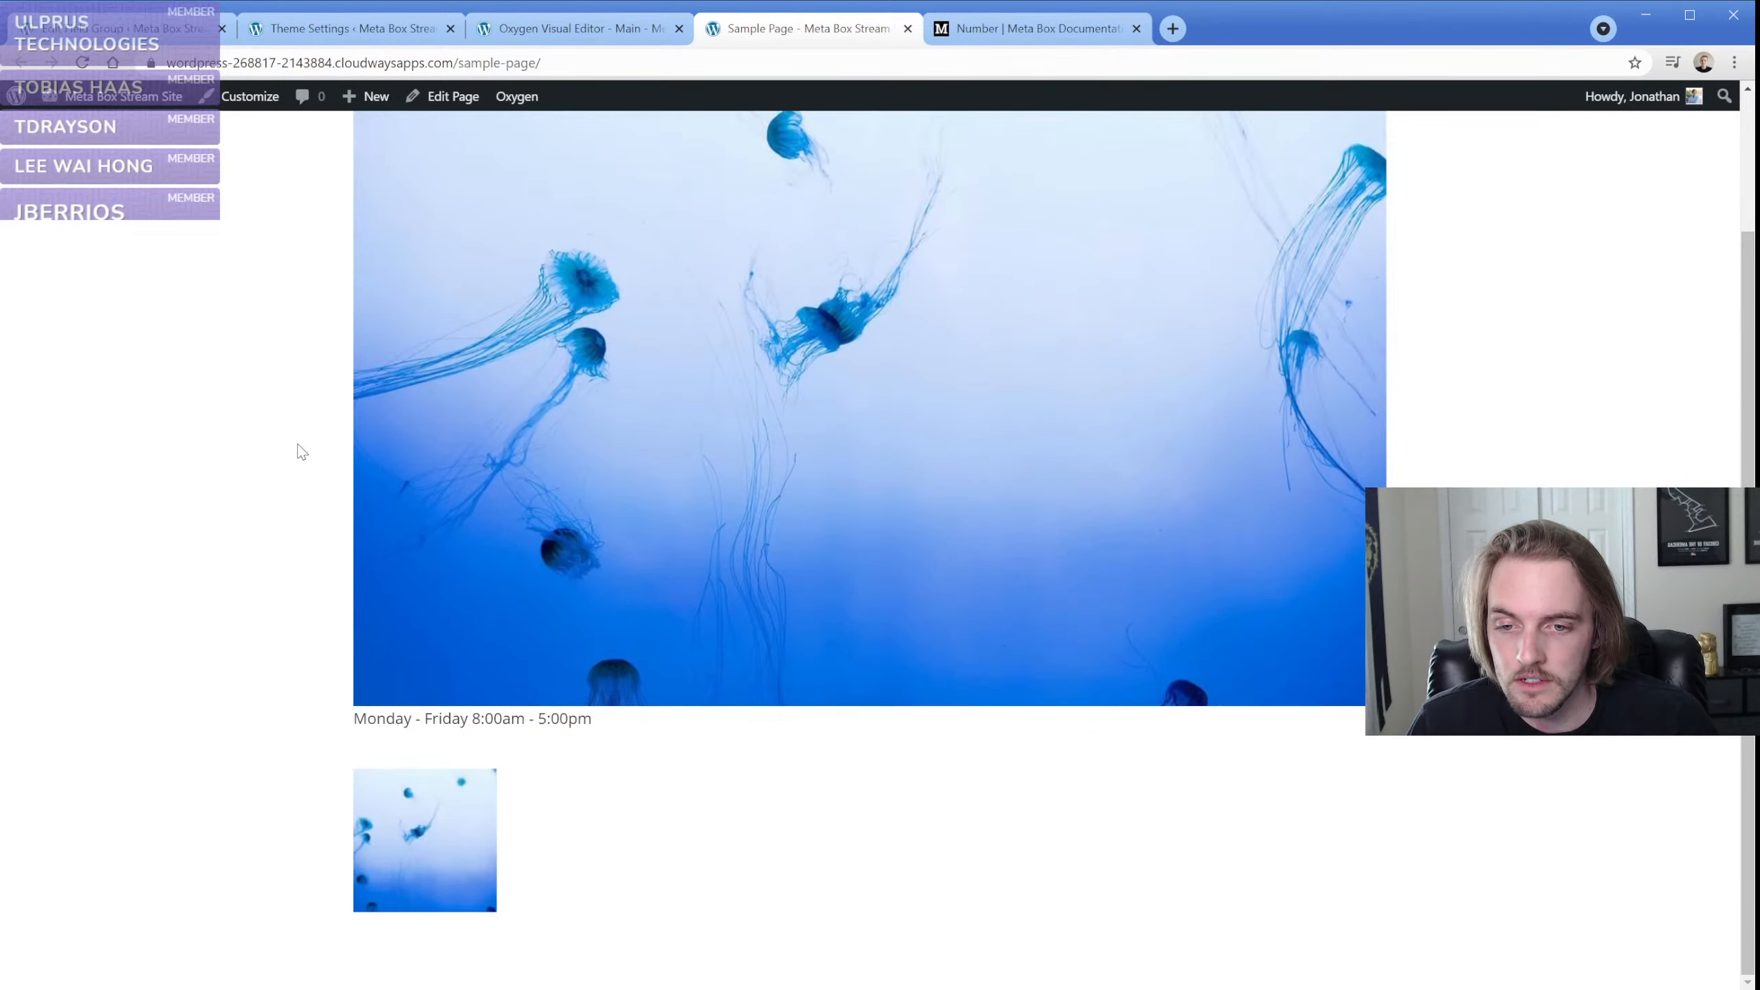
scroll(301, 451, "up", 3)
Return to the Oxygen editor and set the in-editor behavior of the Text (#6) element to Always Show
left_click(528, 29)
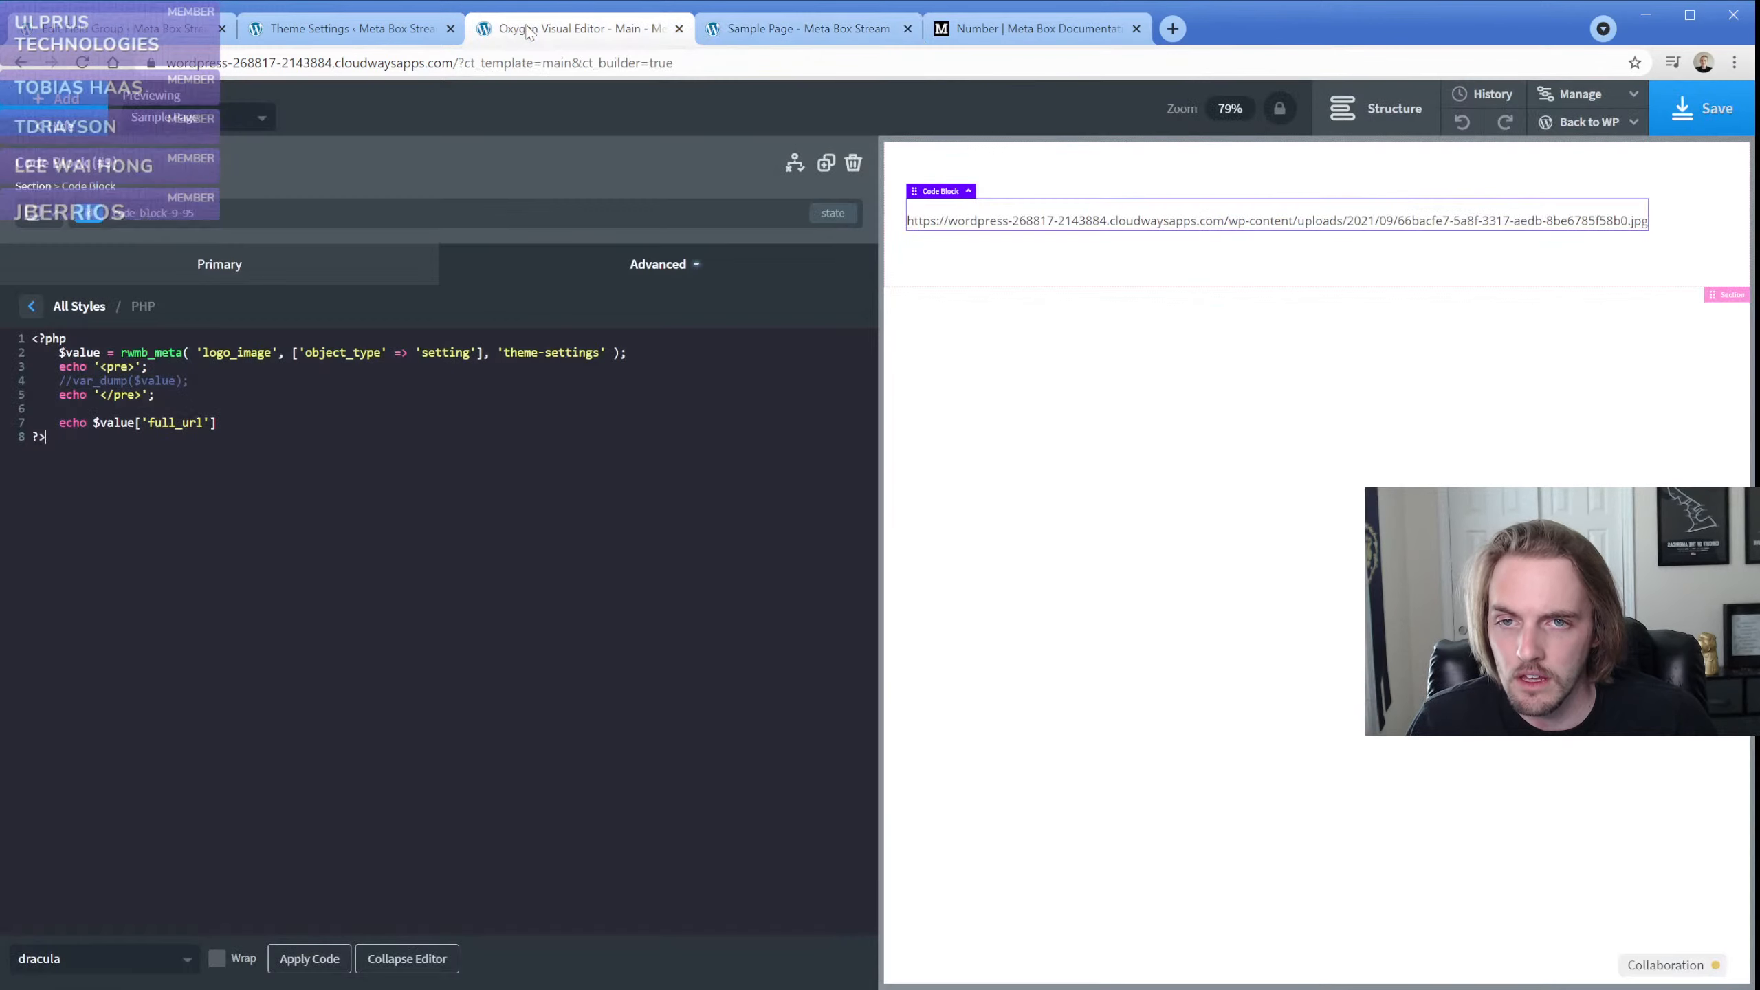
left_click(1376, 108)
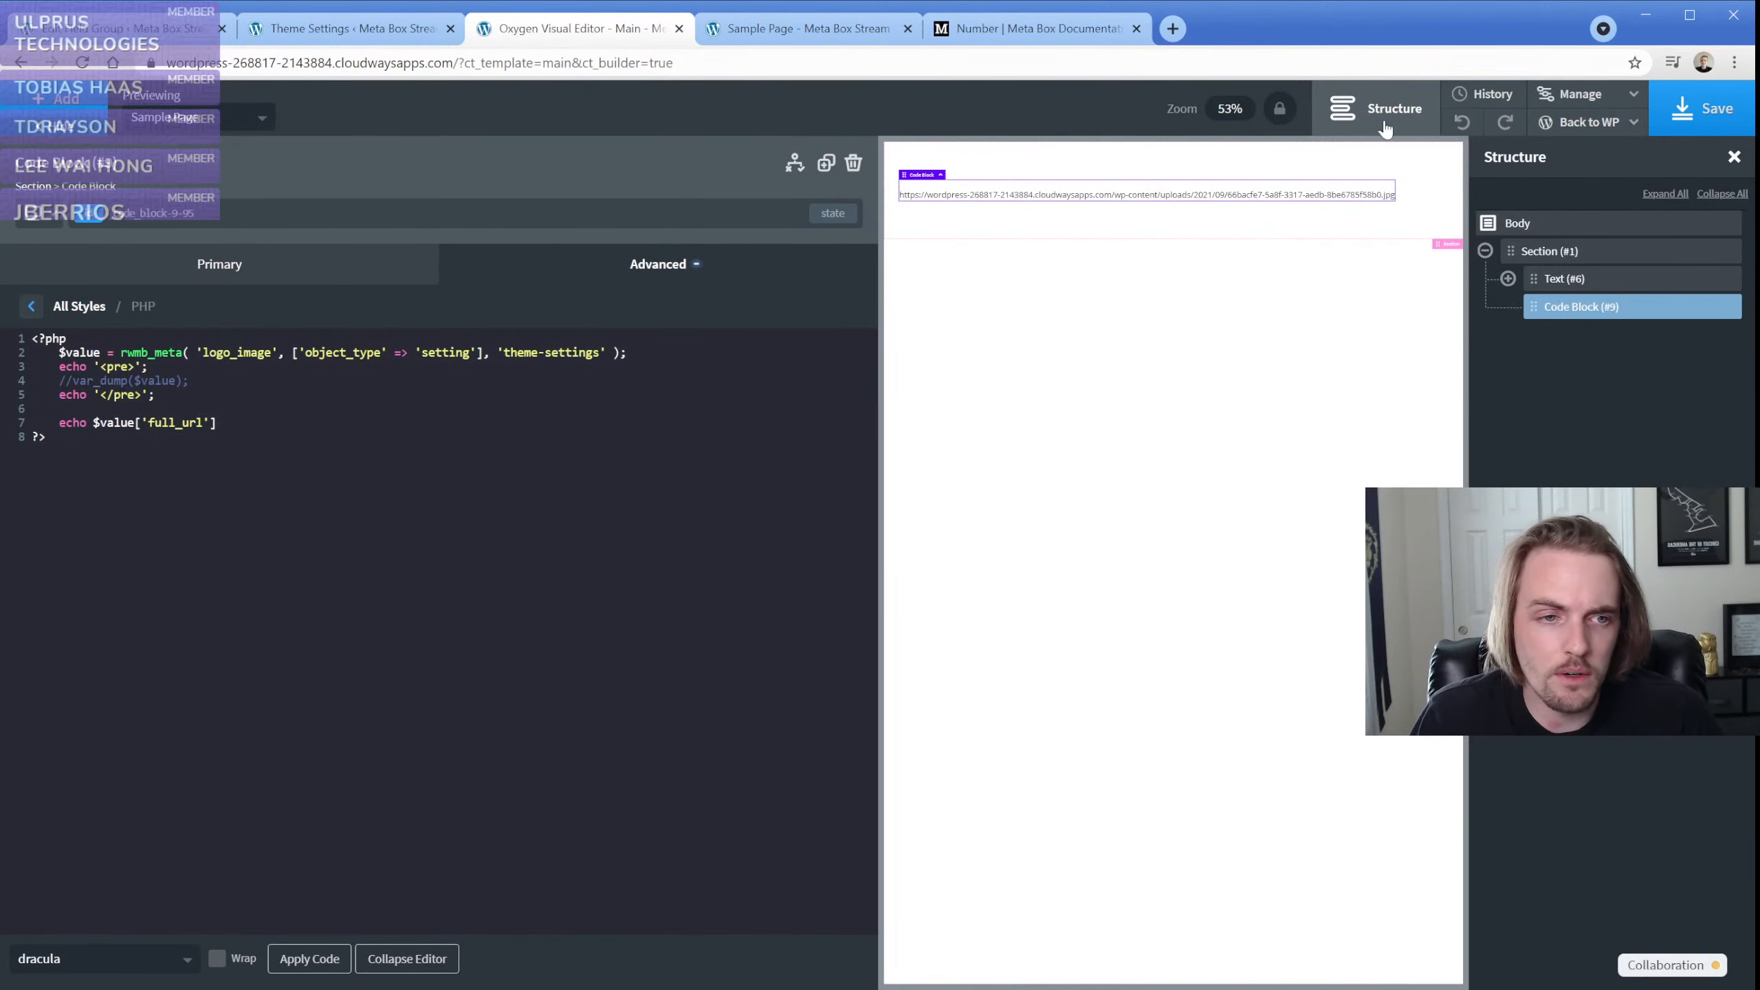
left_click(1559, 281)
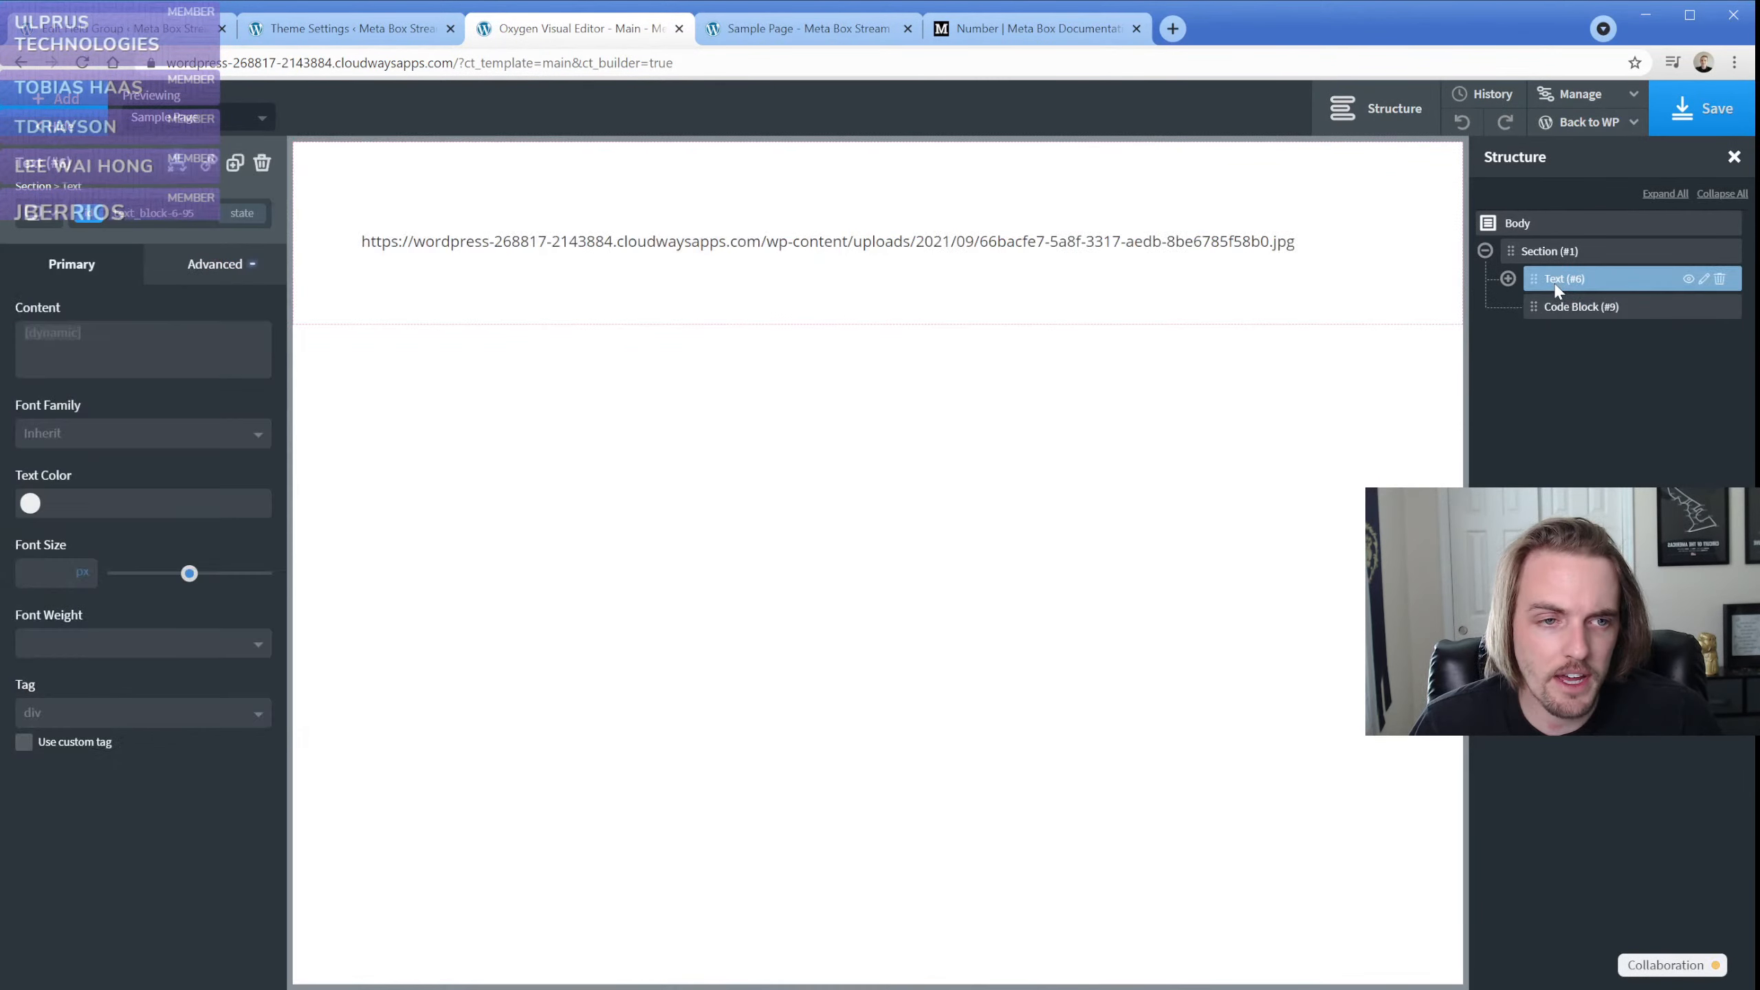
left_click(1508, 278)
left_click(177, 164)
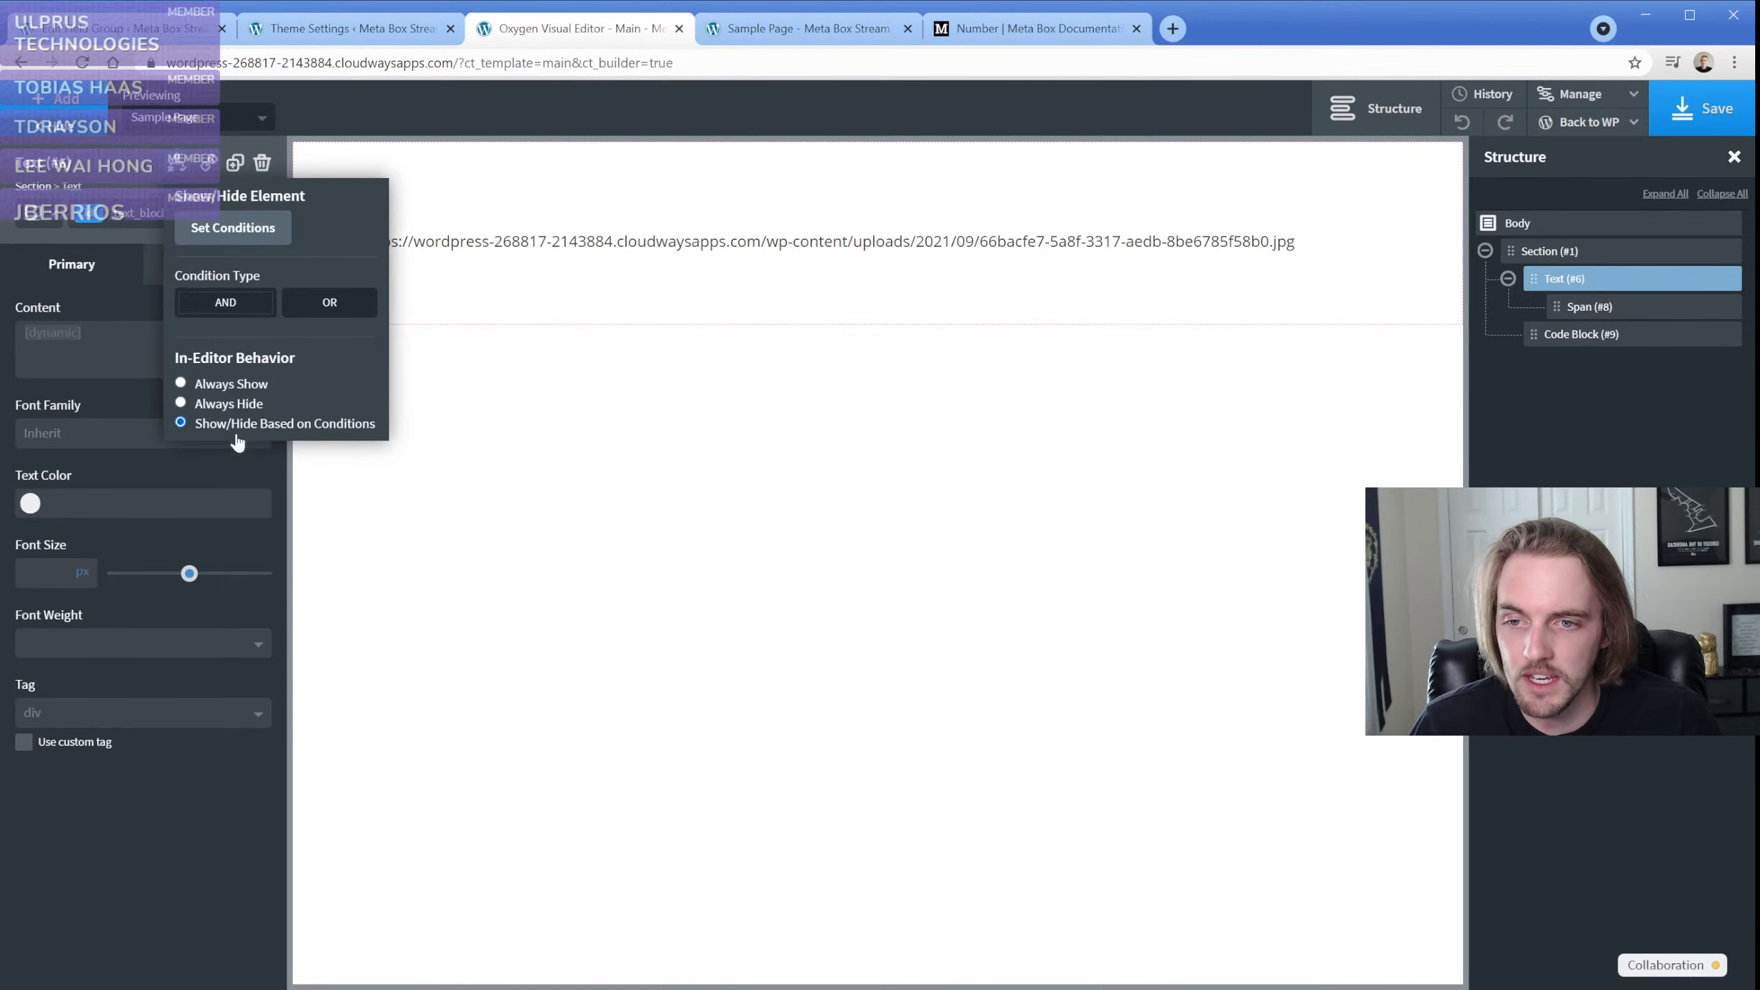
left_click(229, 385)
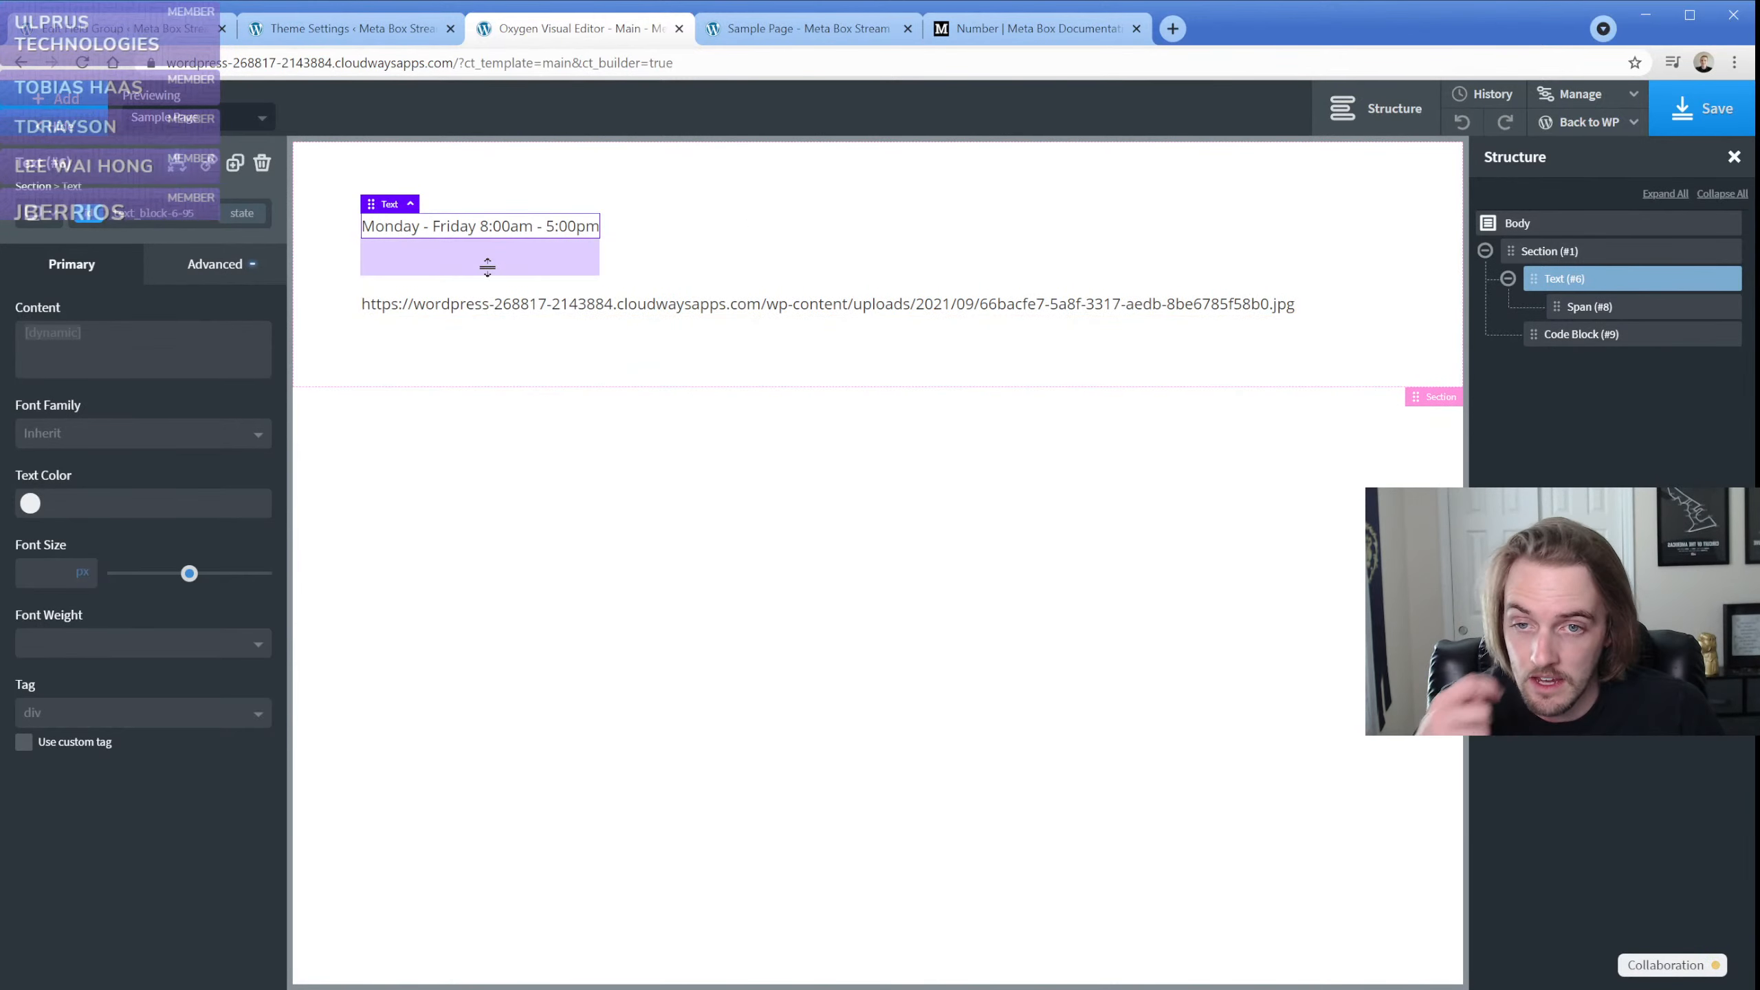
Save the Main template with the code block selected and reload the Sample Page to check the logo image output
left_click(1587, 336)
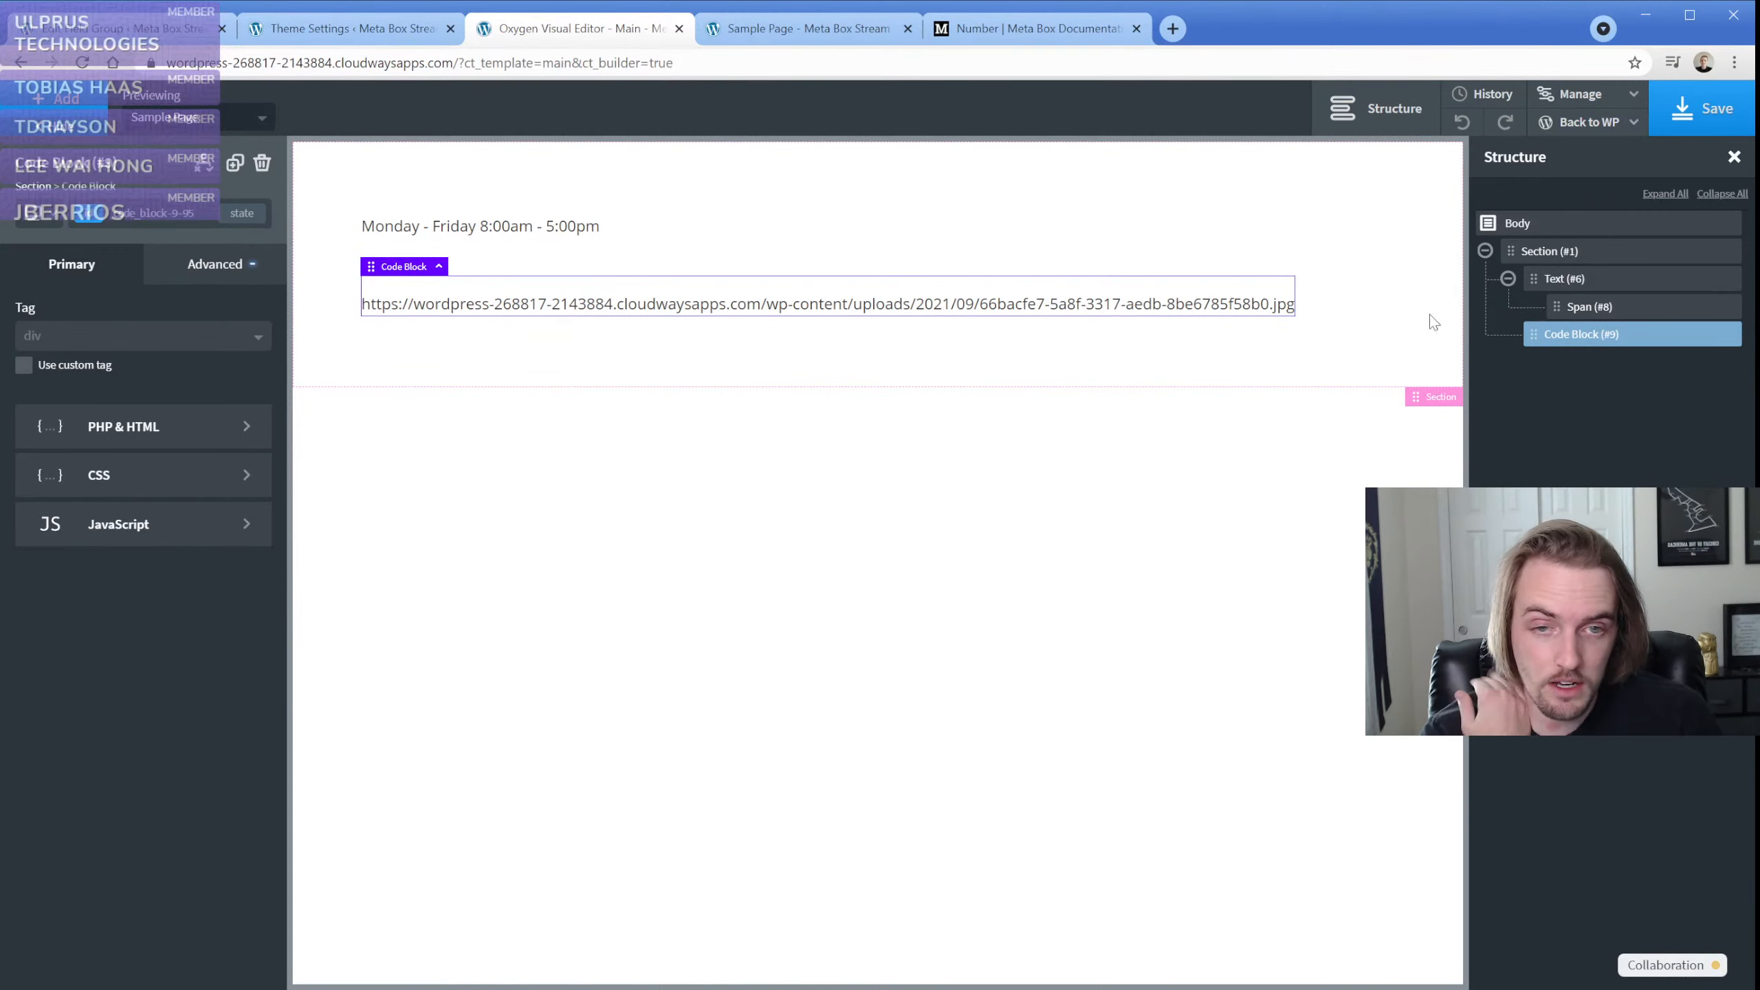
left_click(1701, 108)
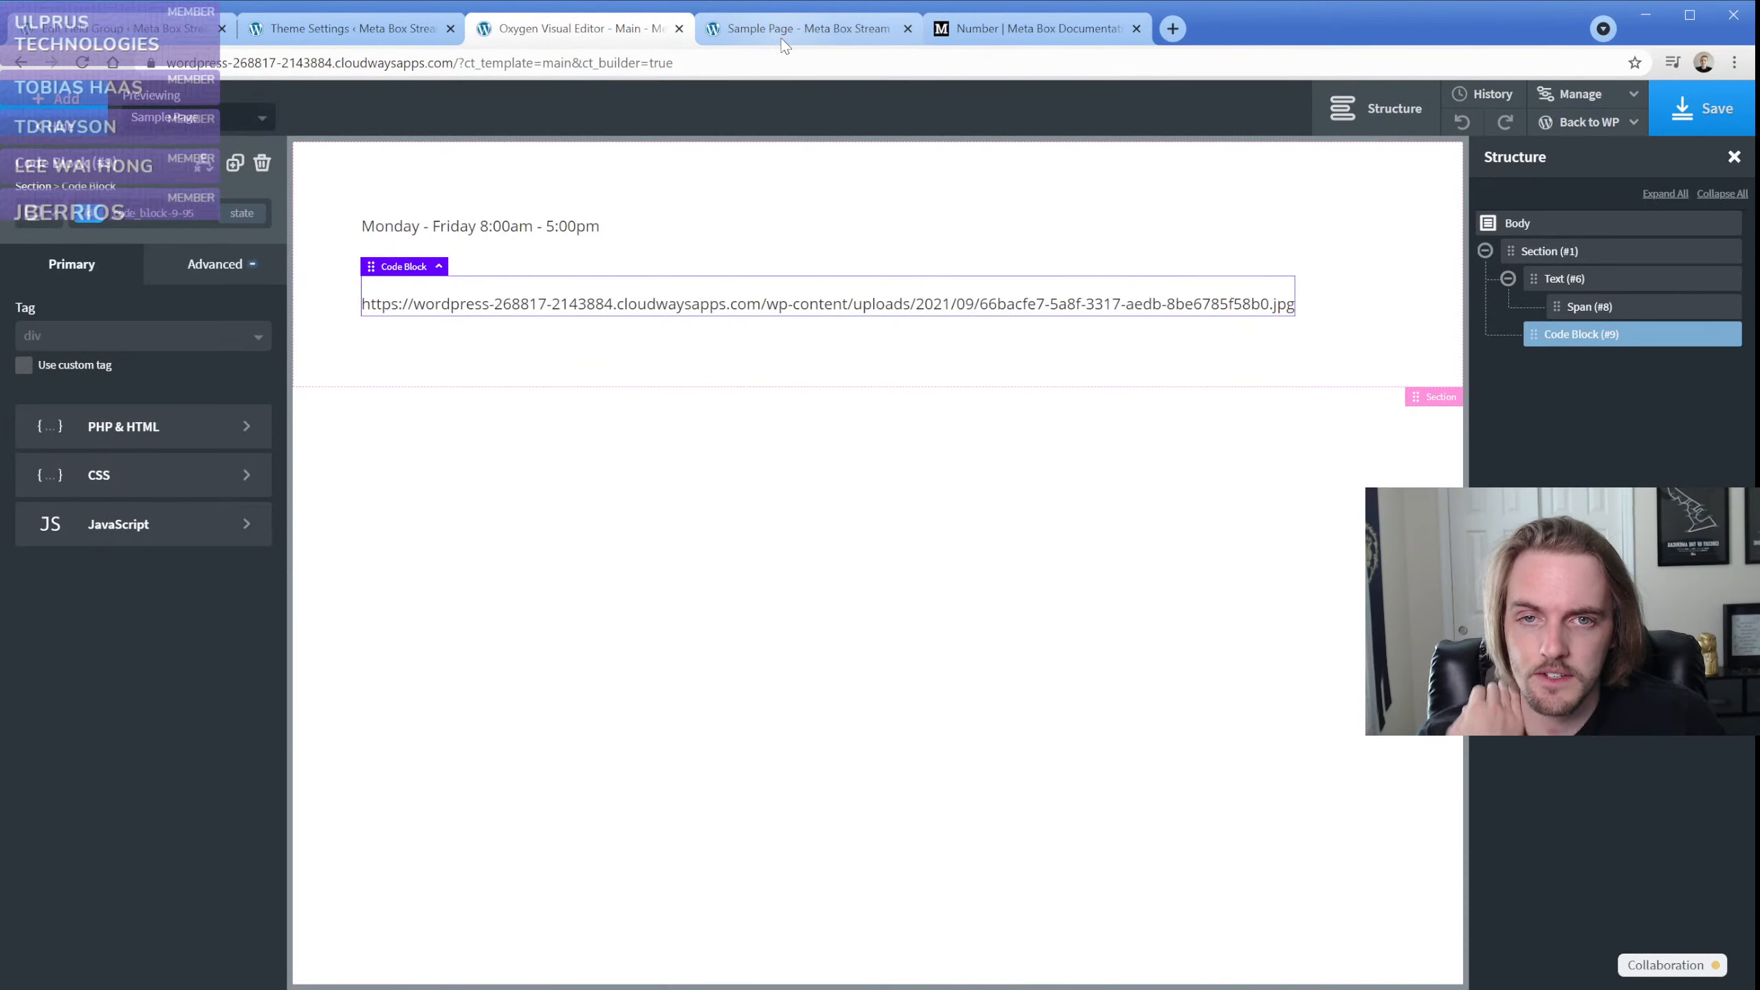
left_click(790, 28)
key("F5")
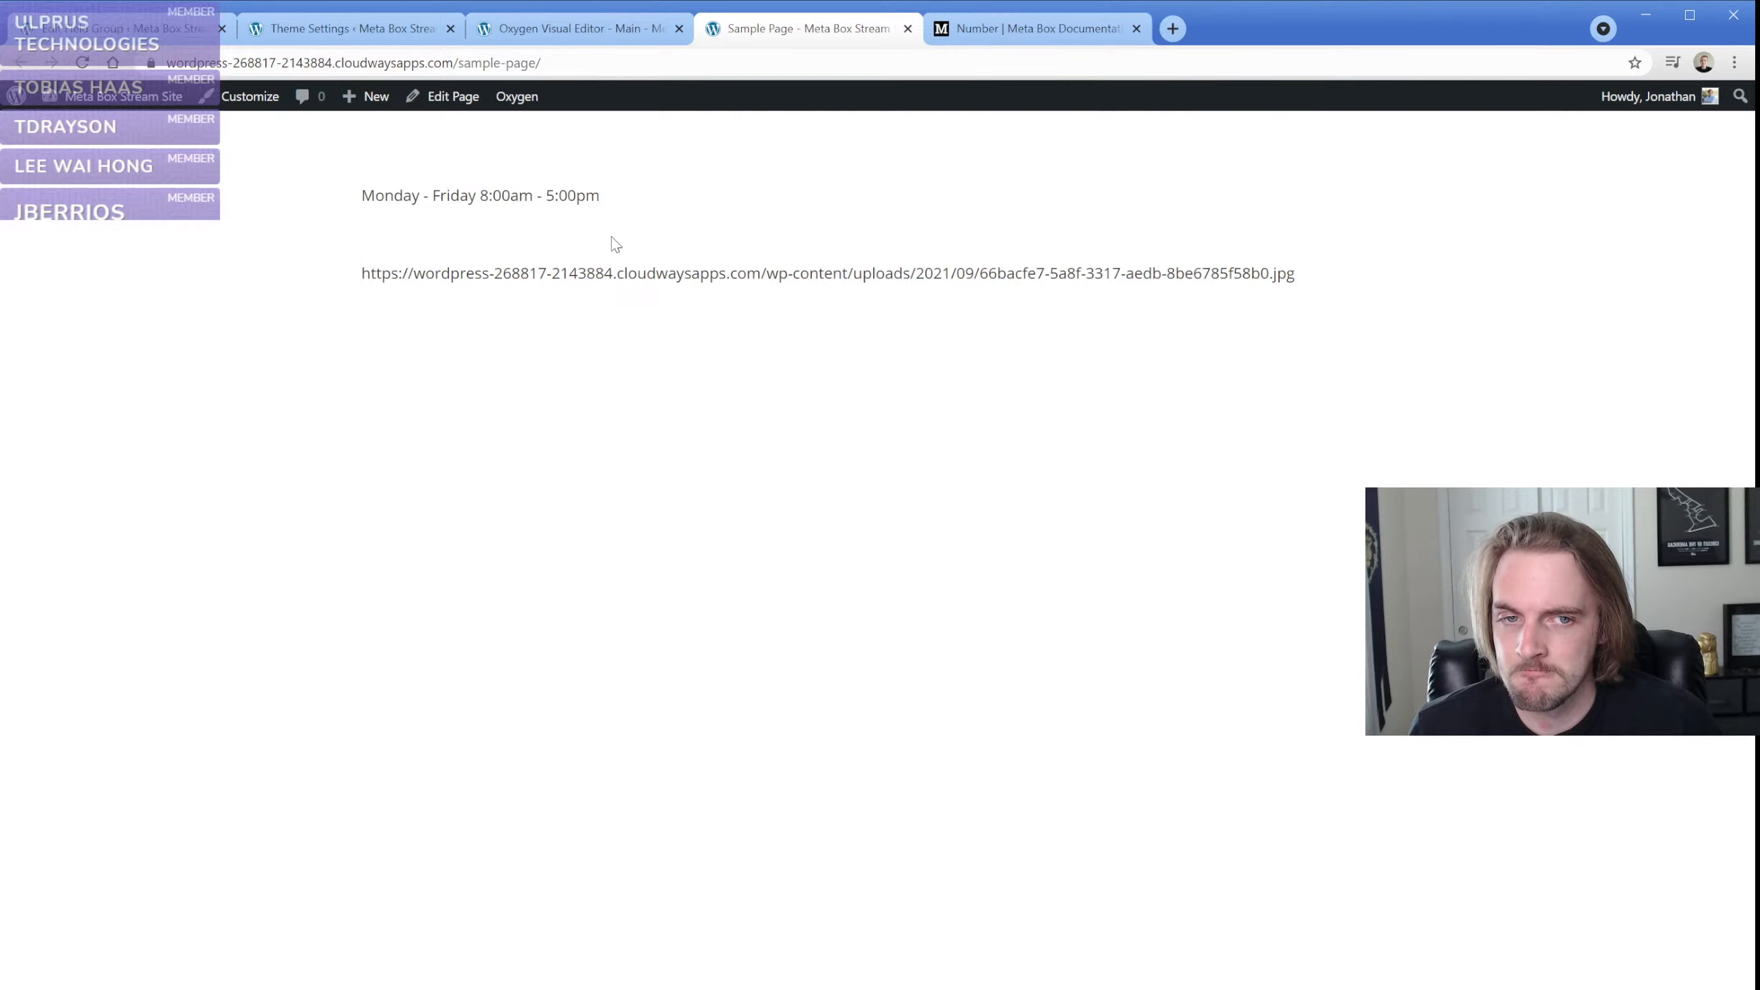
triple_click(638, 273)
left_click(699, 236)
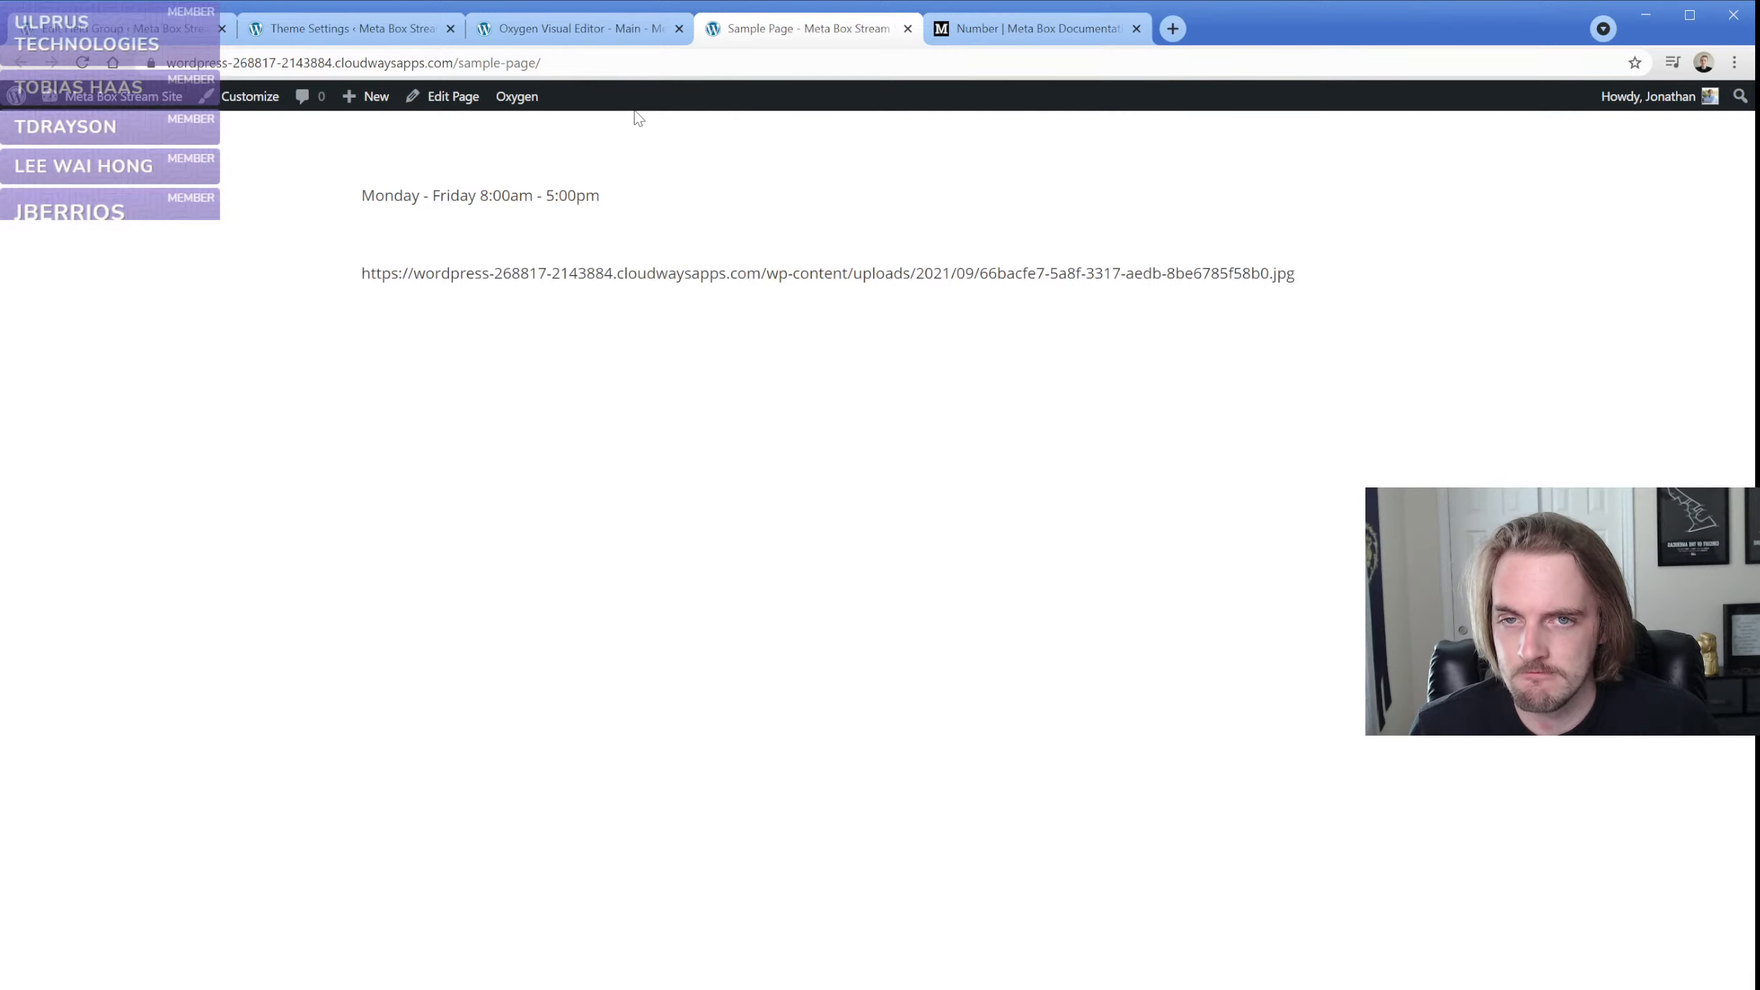
Go back to the Meta Box documentation and read the Radio field page with its screenshots and settings
left_click(618, 31)
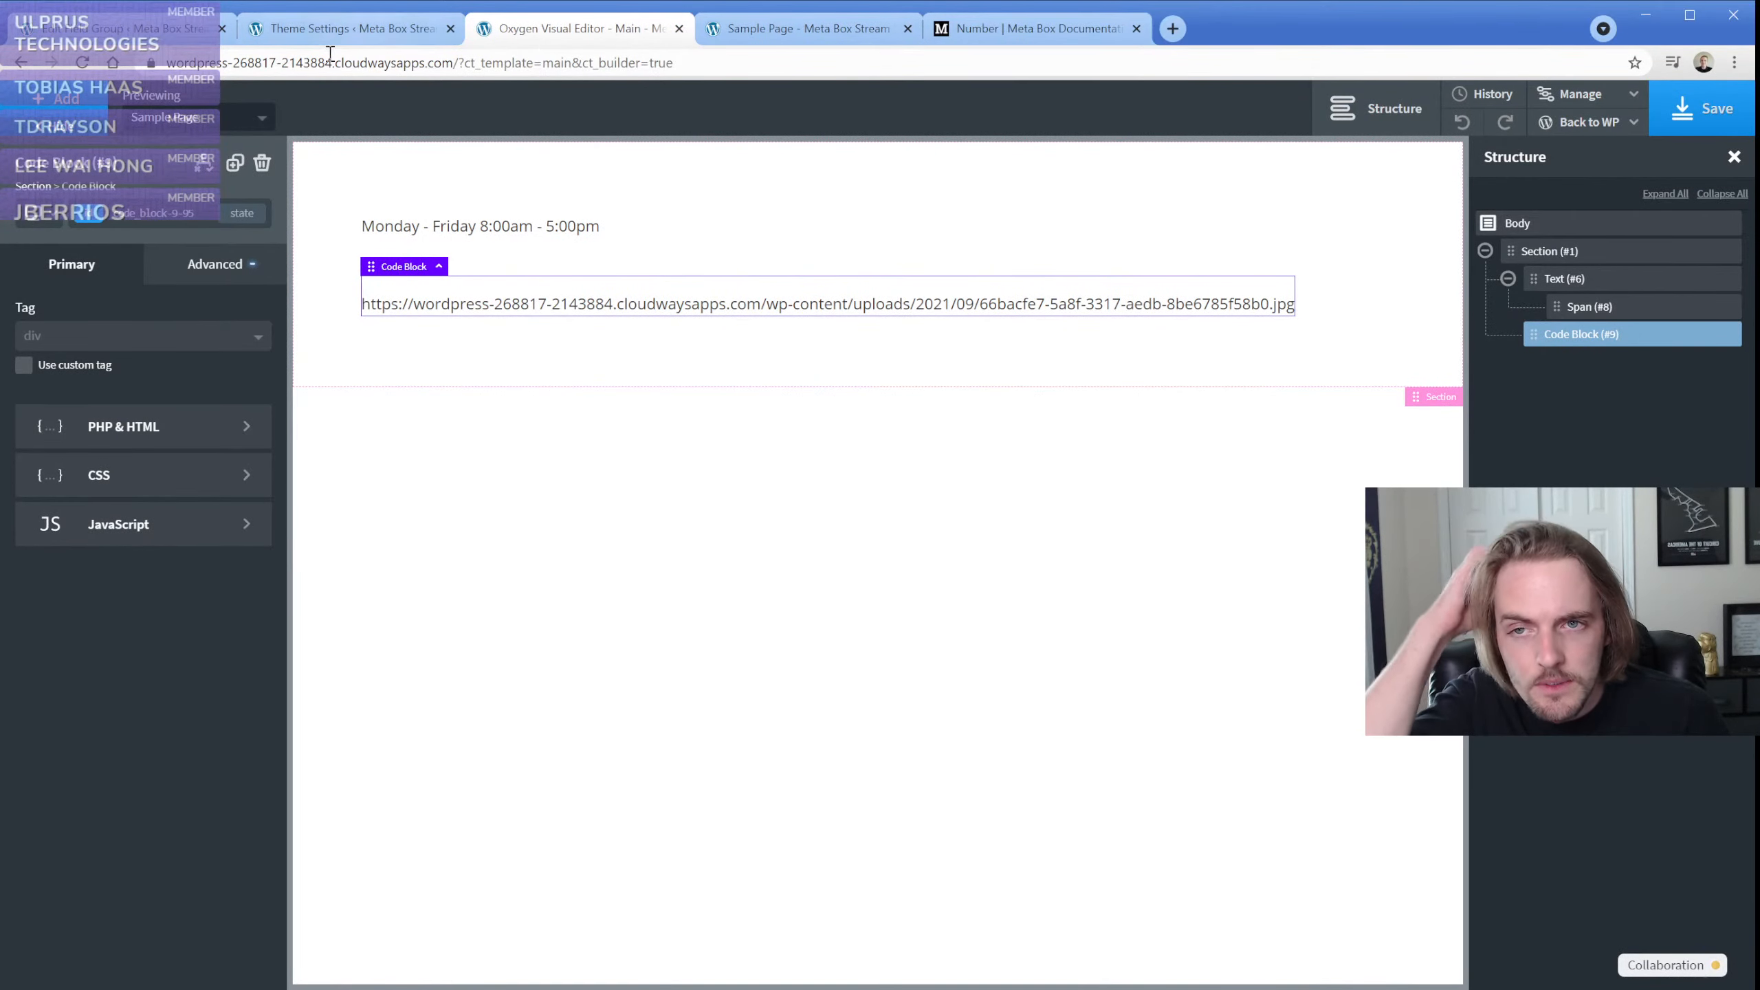
left_click(987, 29)
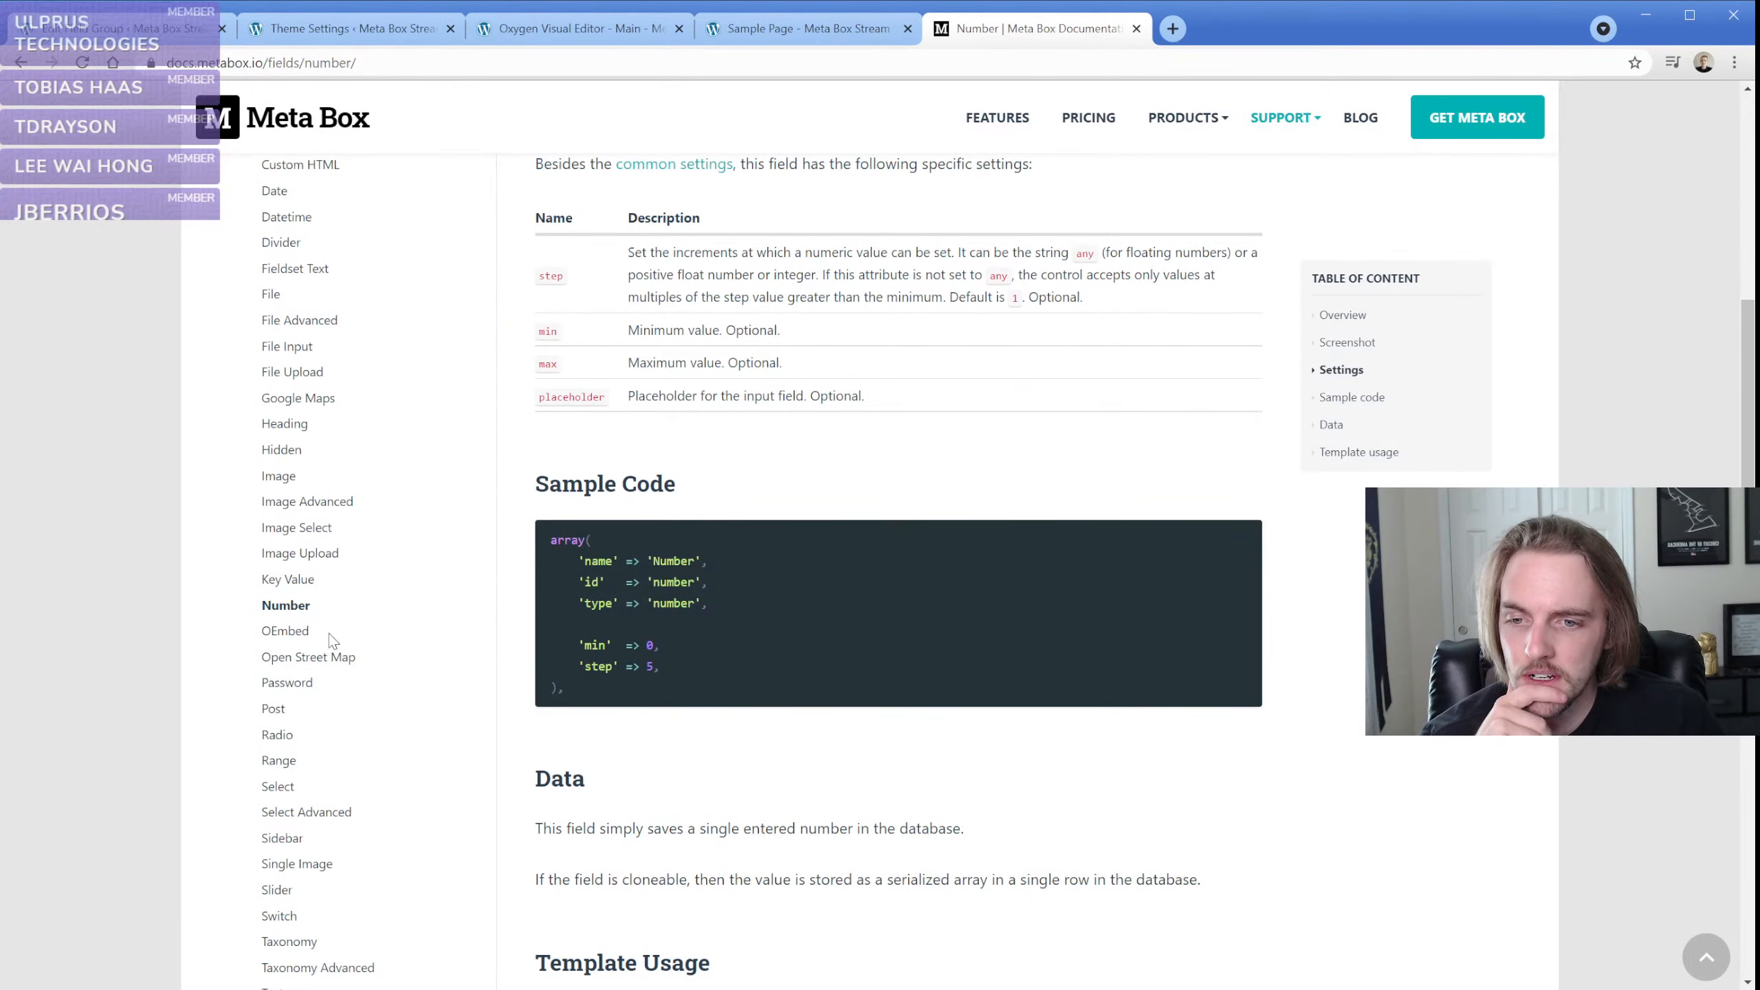
scroll(331, 642, "down", 3)
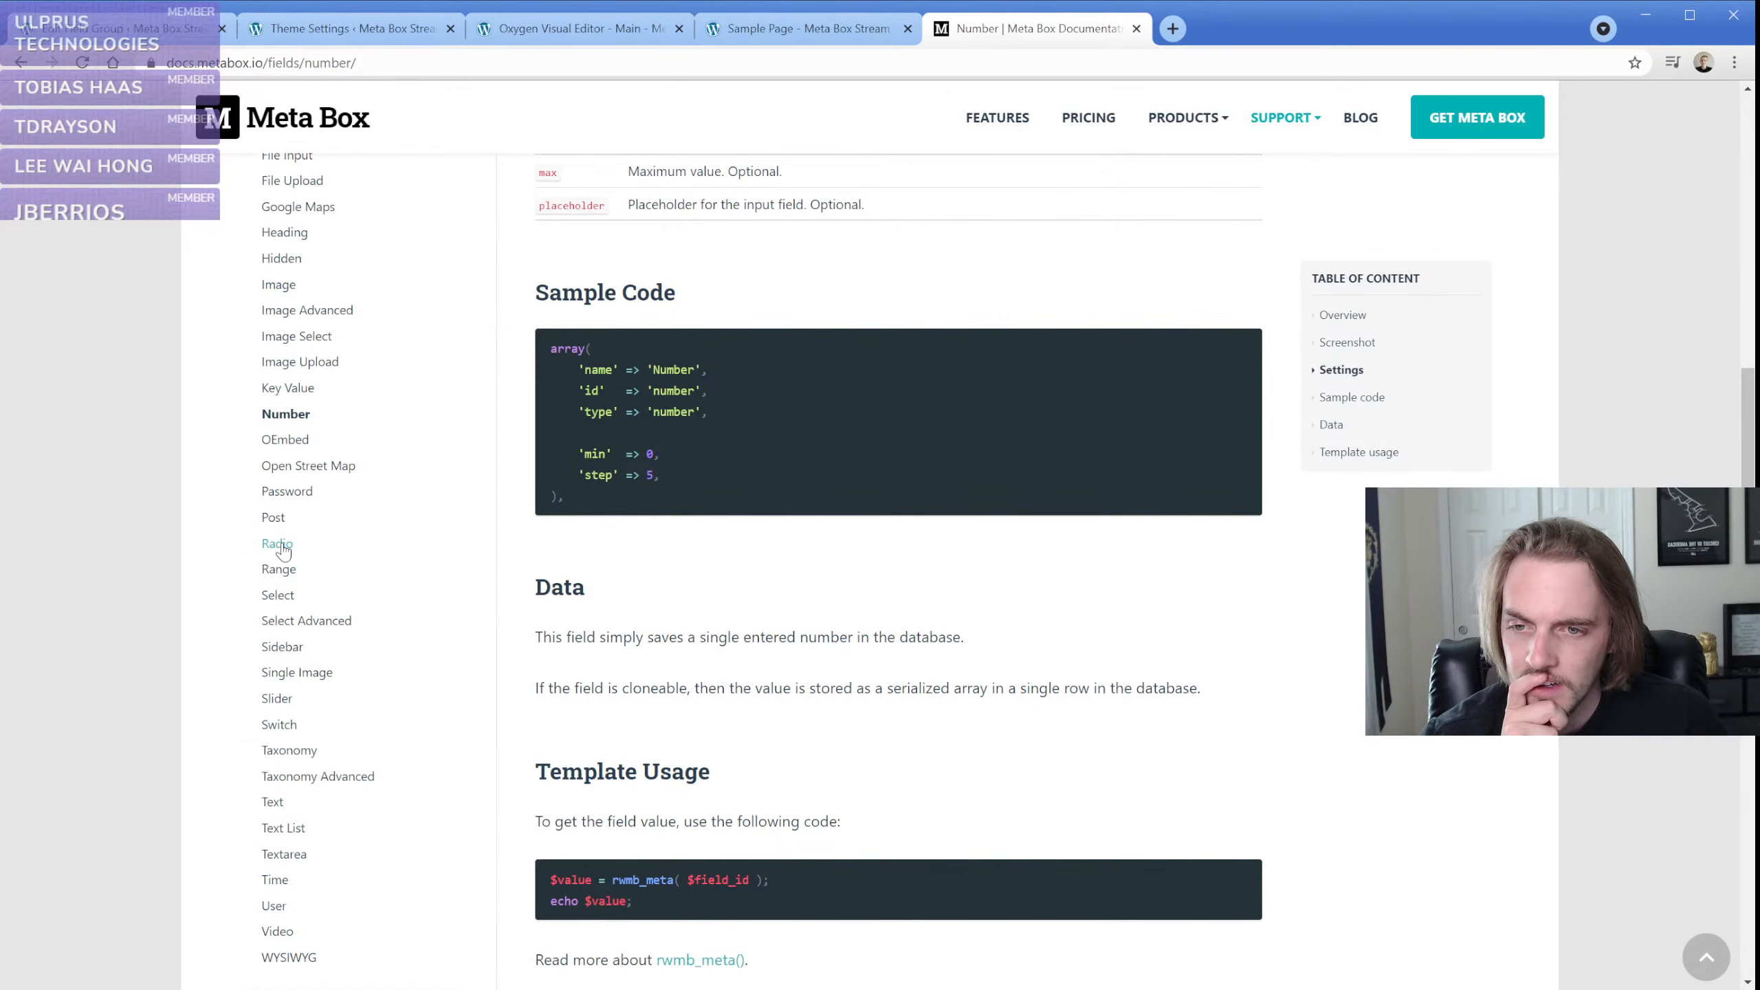
left_click(277, 544)
scroll(369, 606, "down", 6)
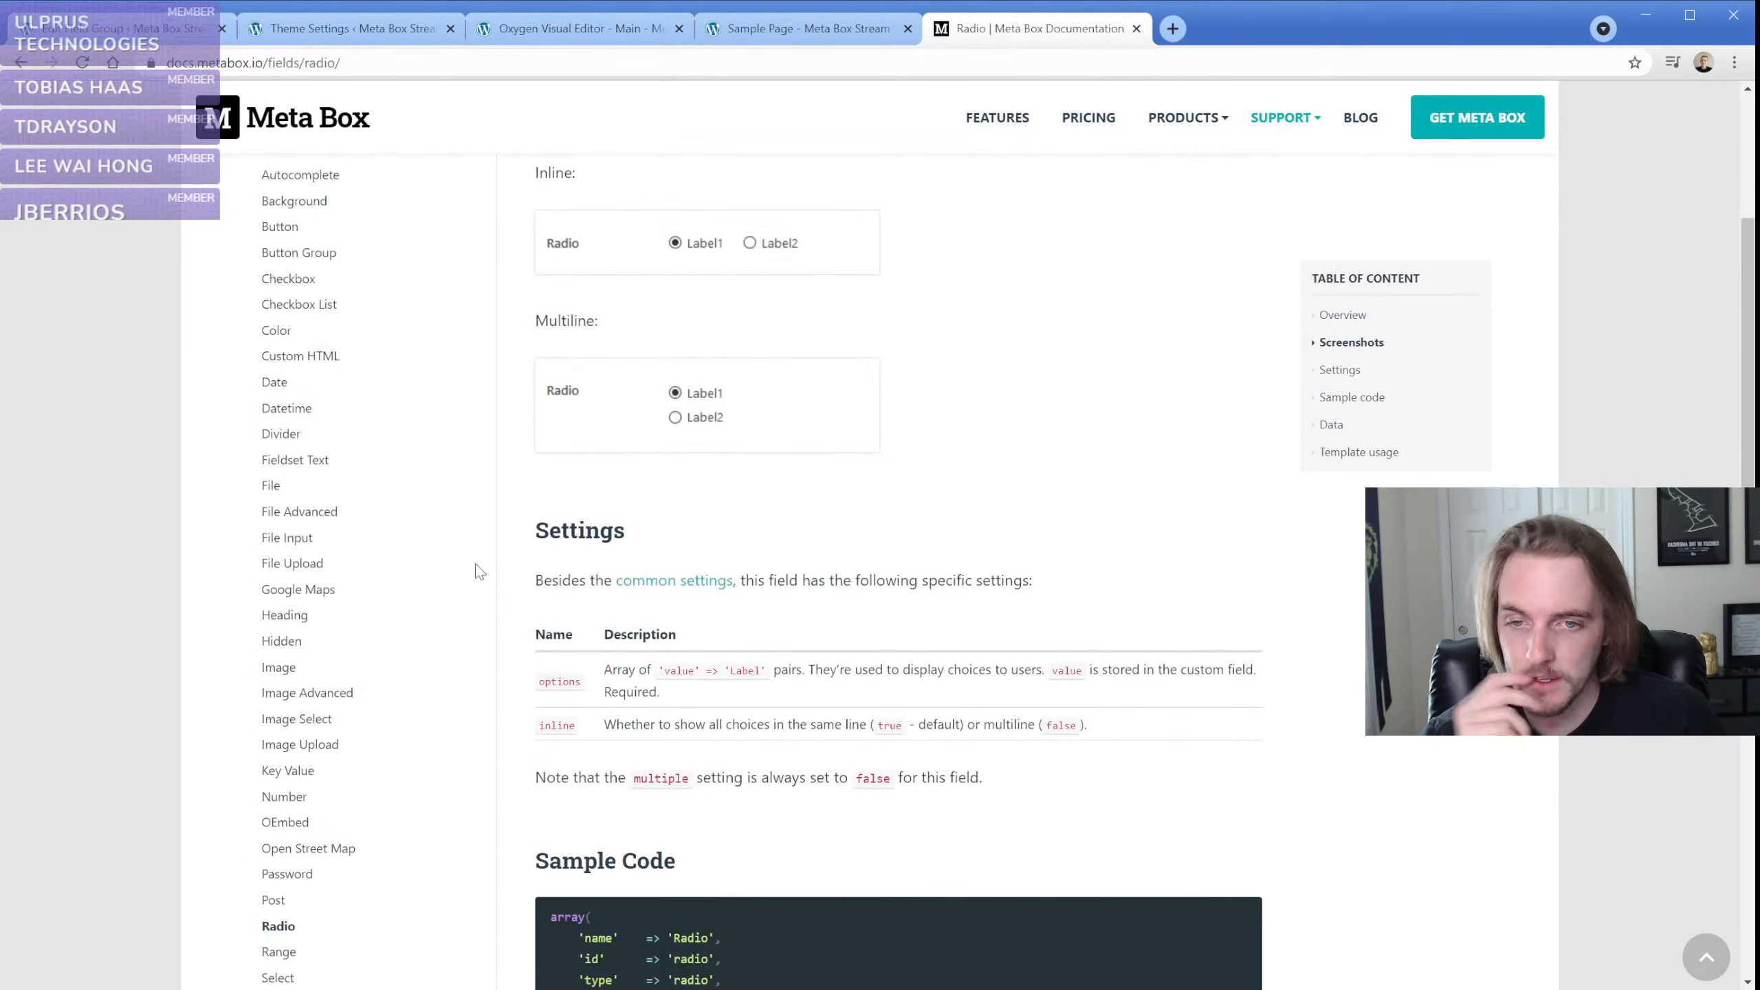
scroll(350, 660, "down", 2)
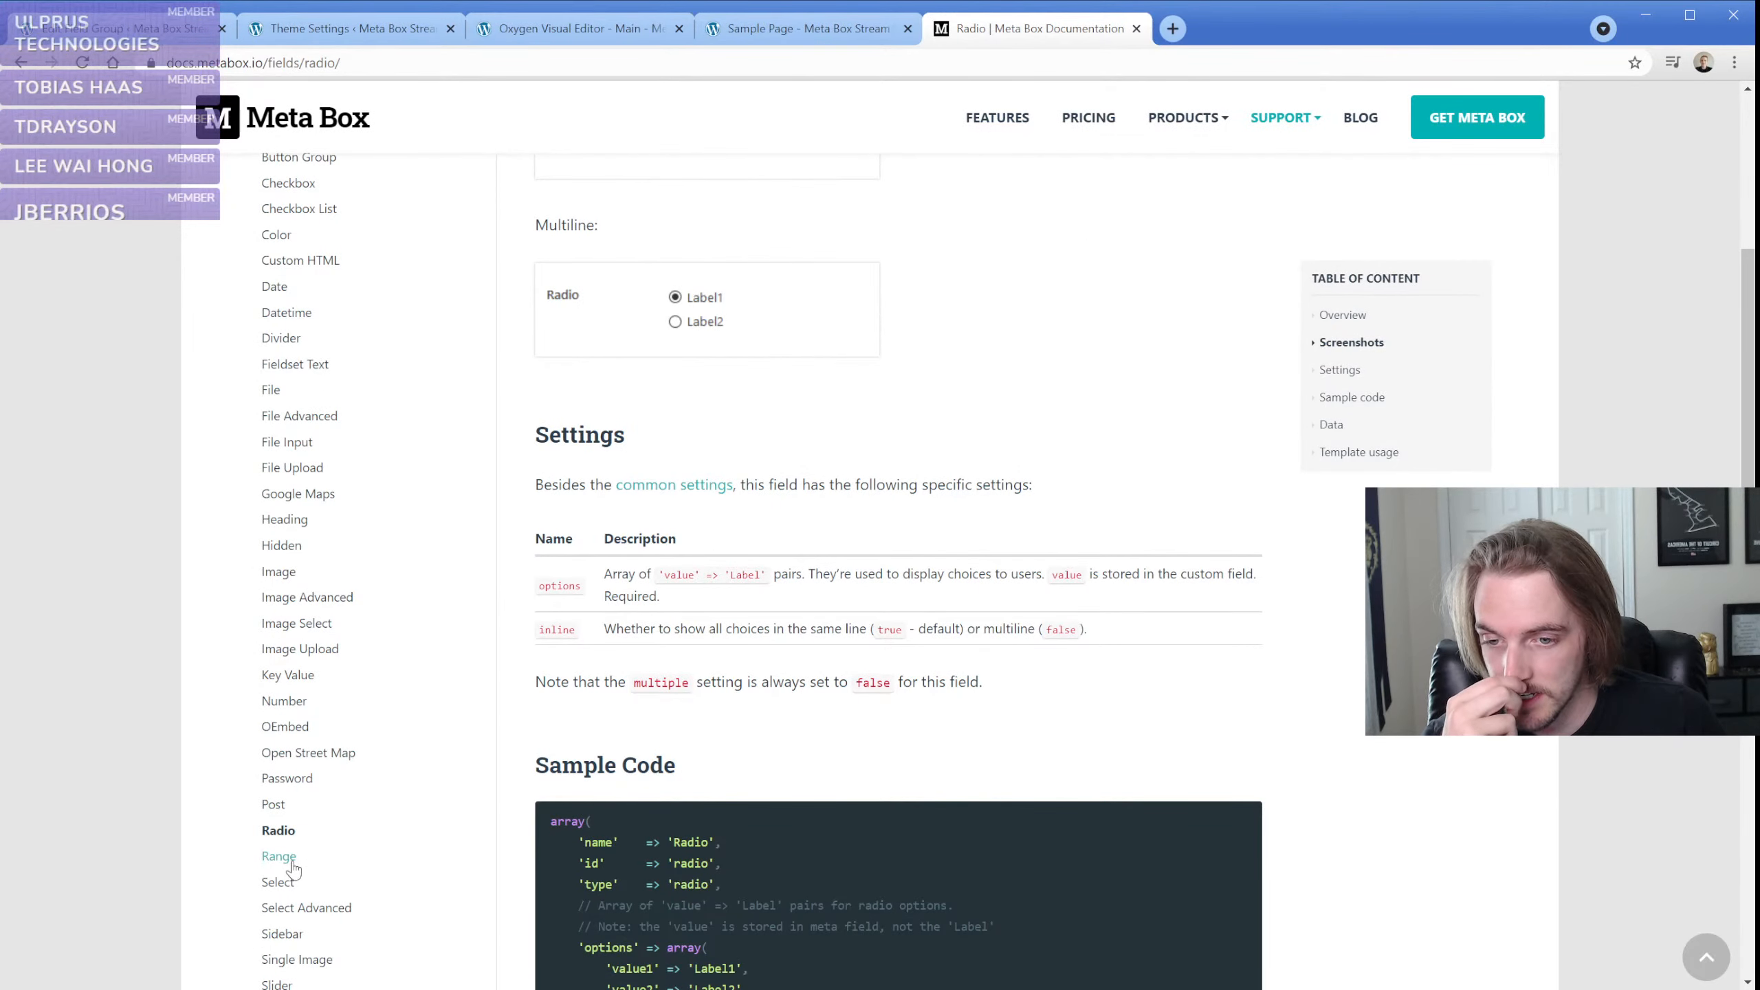
View the Range and Select Advanced field pages, including their settings and sample code
left_click(284, 859)
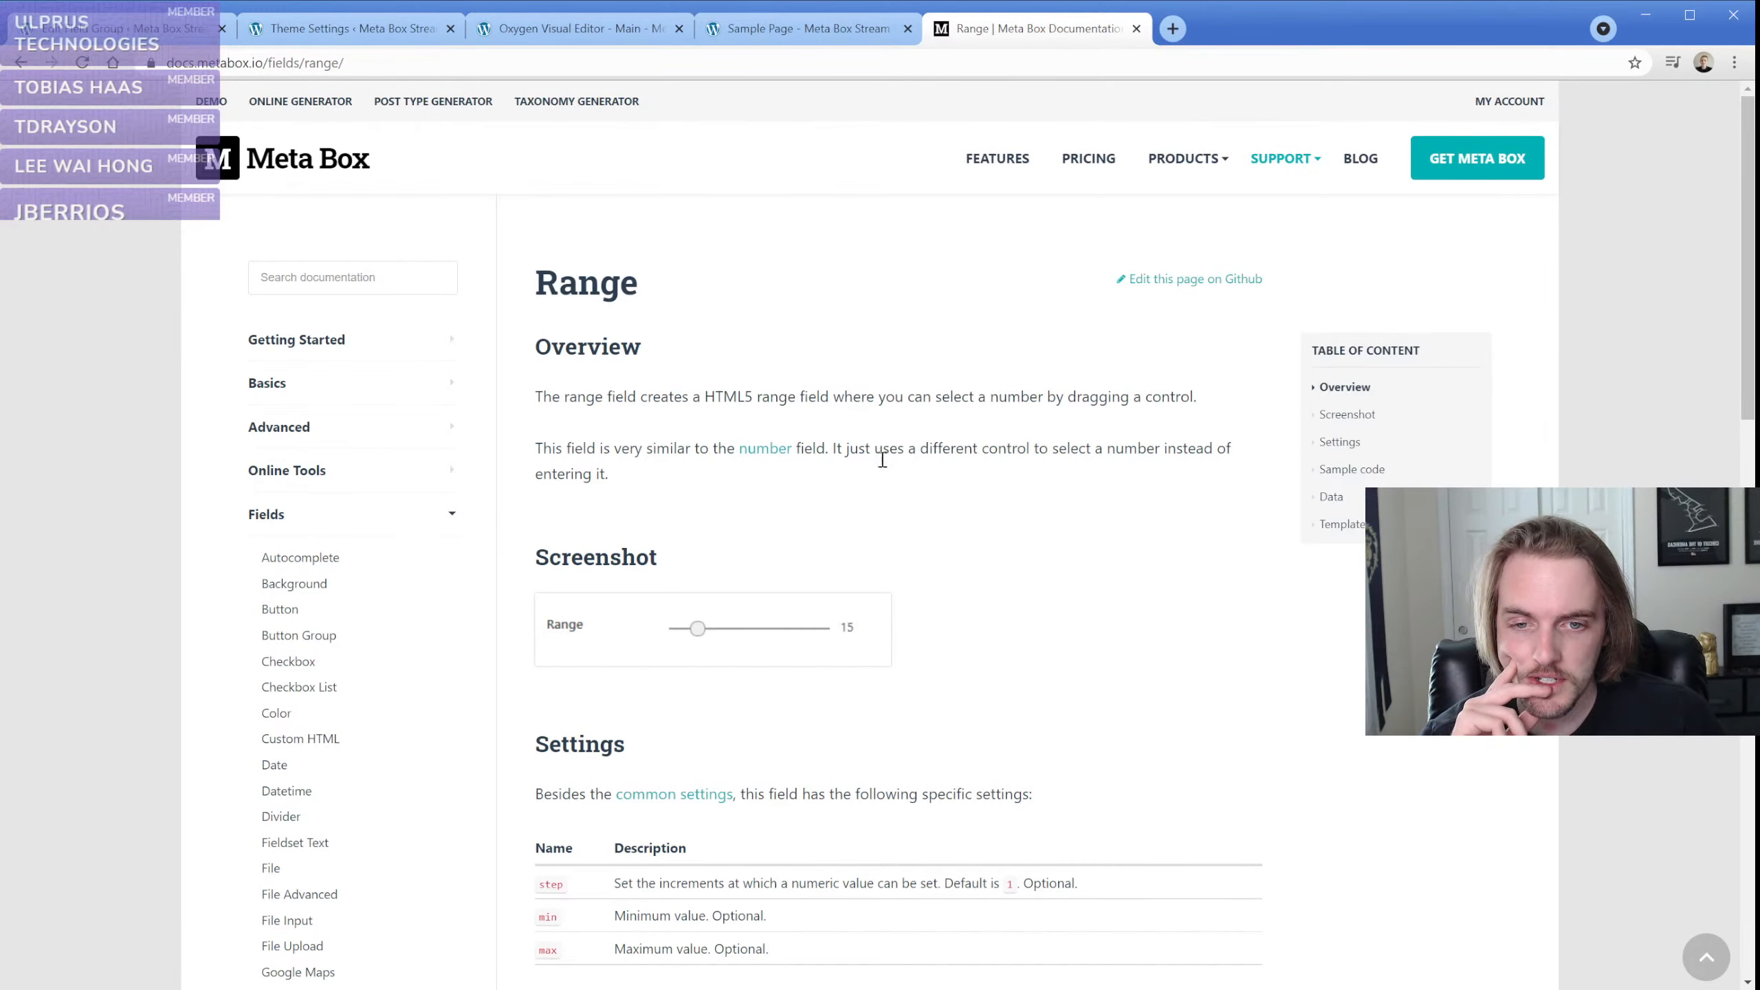
scroll(514, 560, "down", 10)
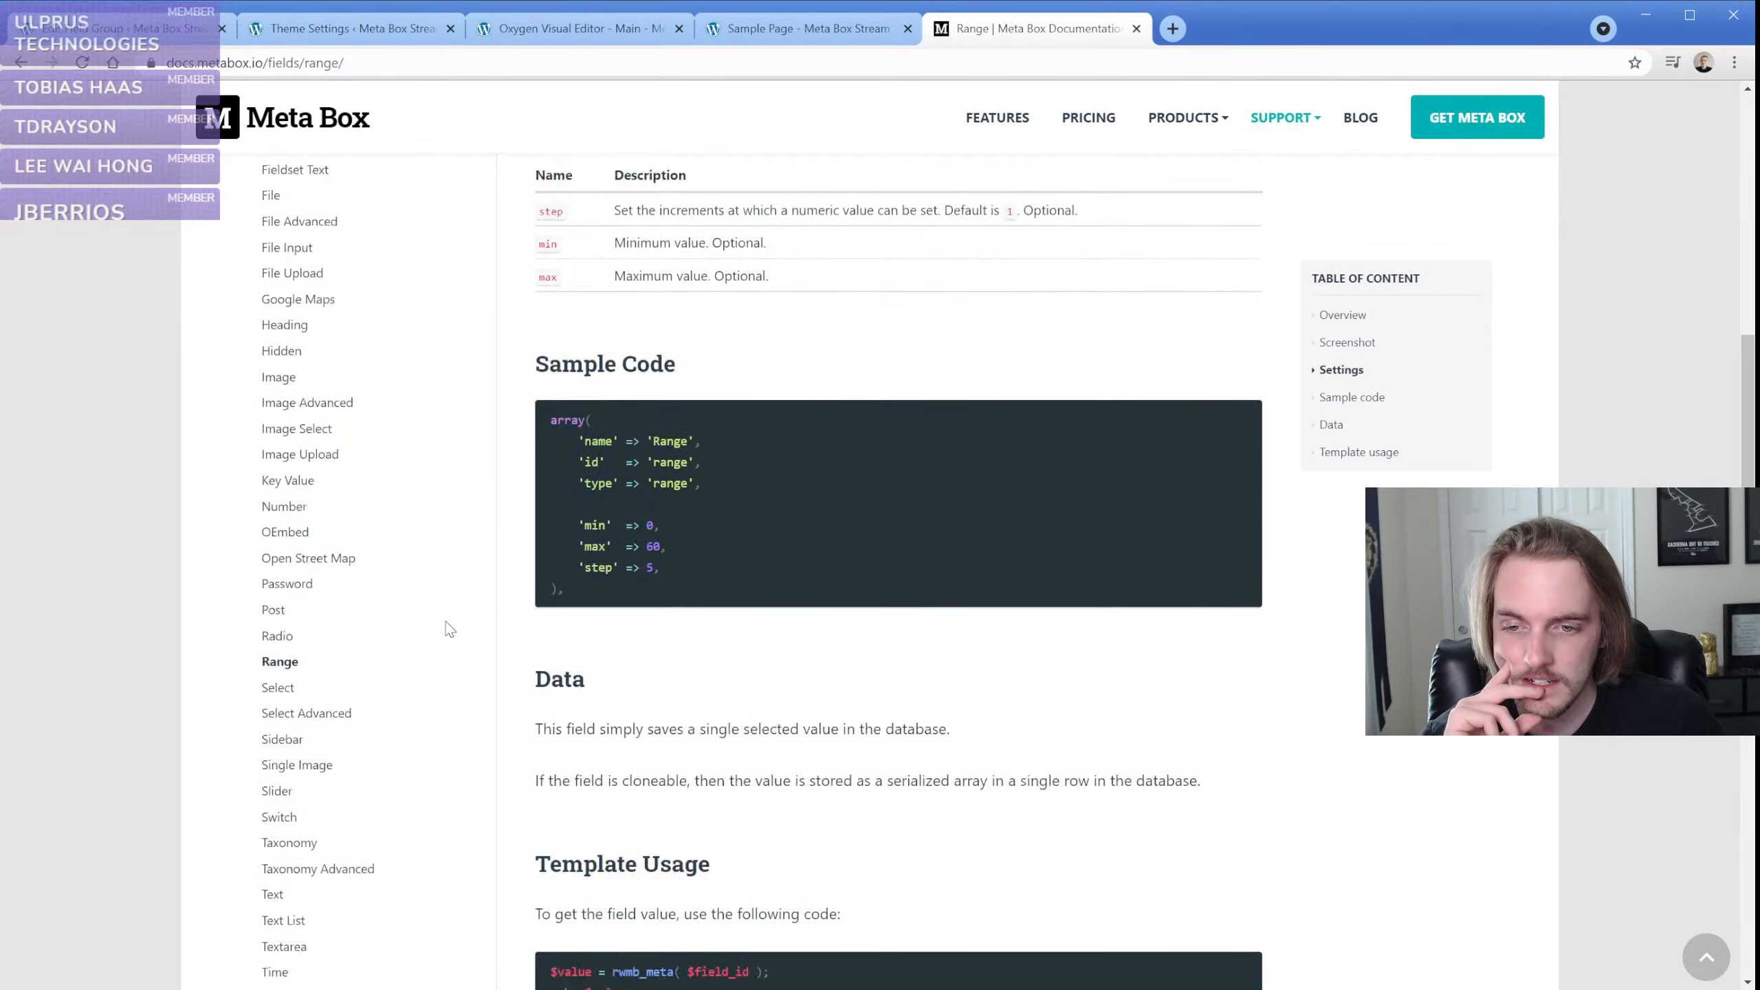
left_click(313, 621)
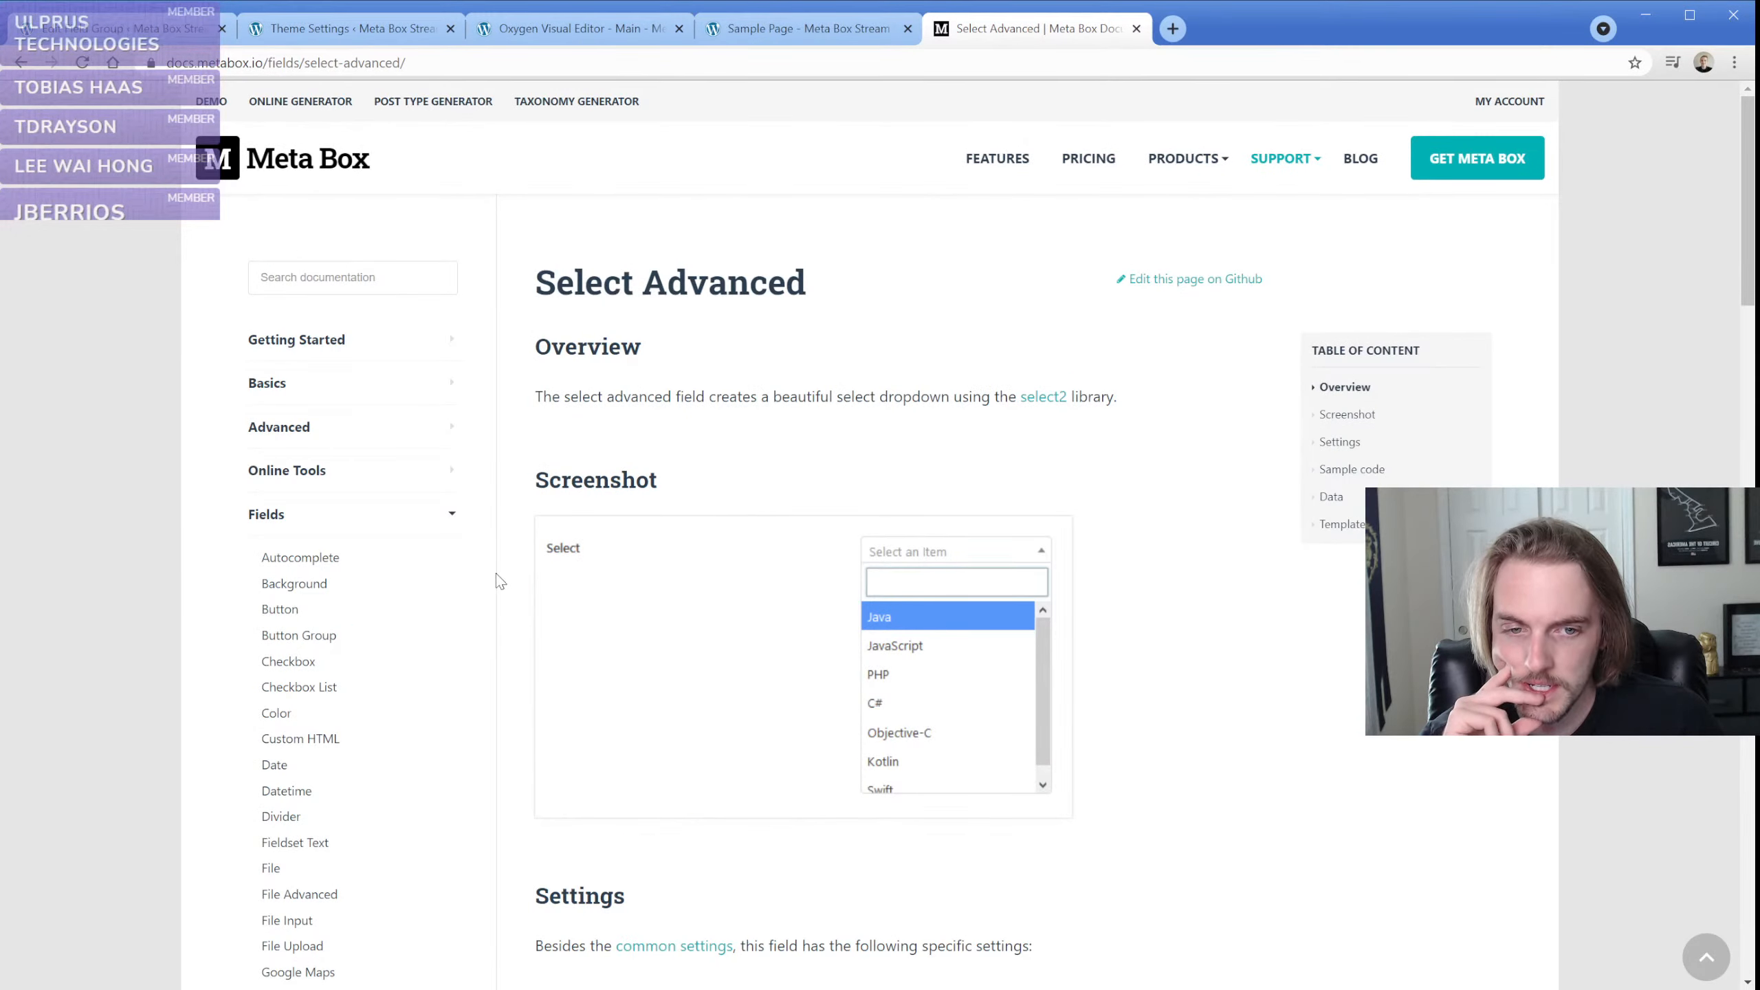
scroll(497, 581, "down", 10)
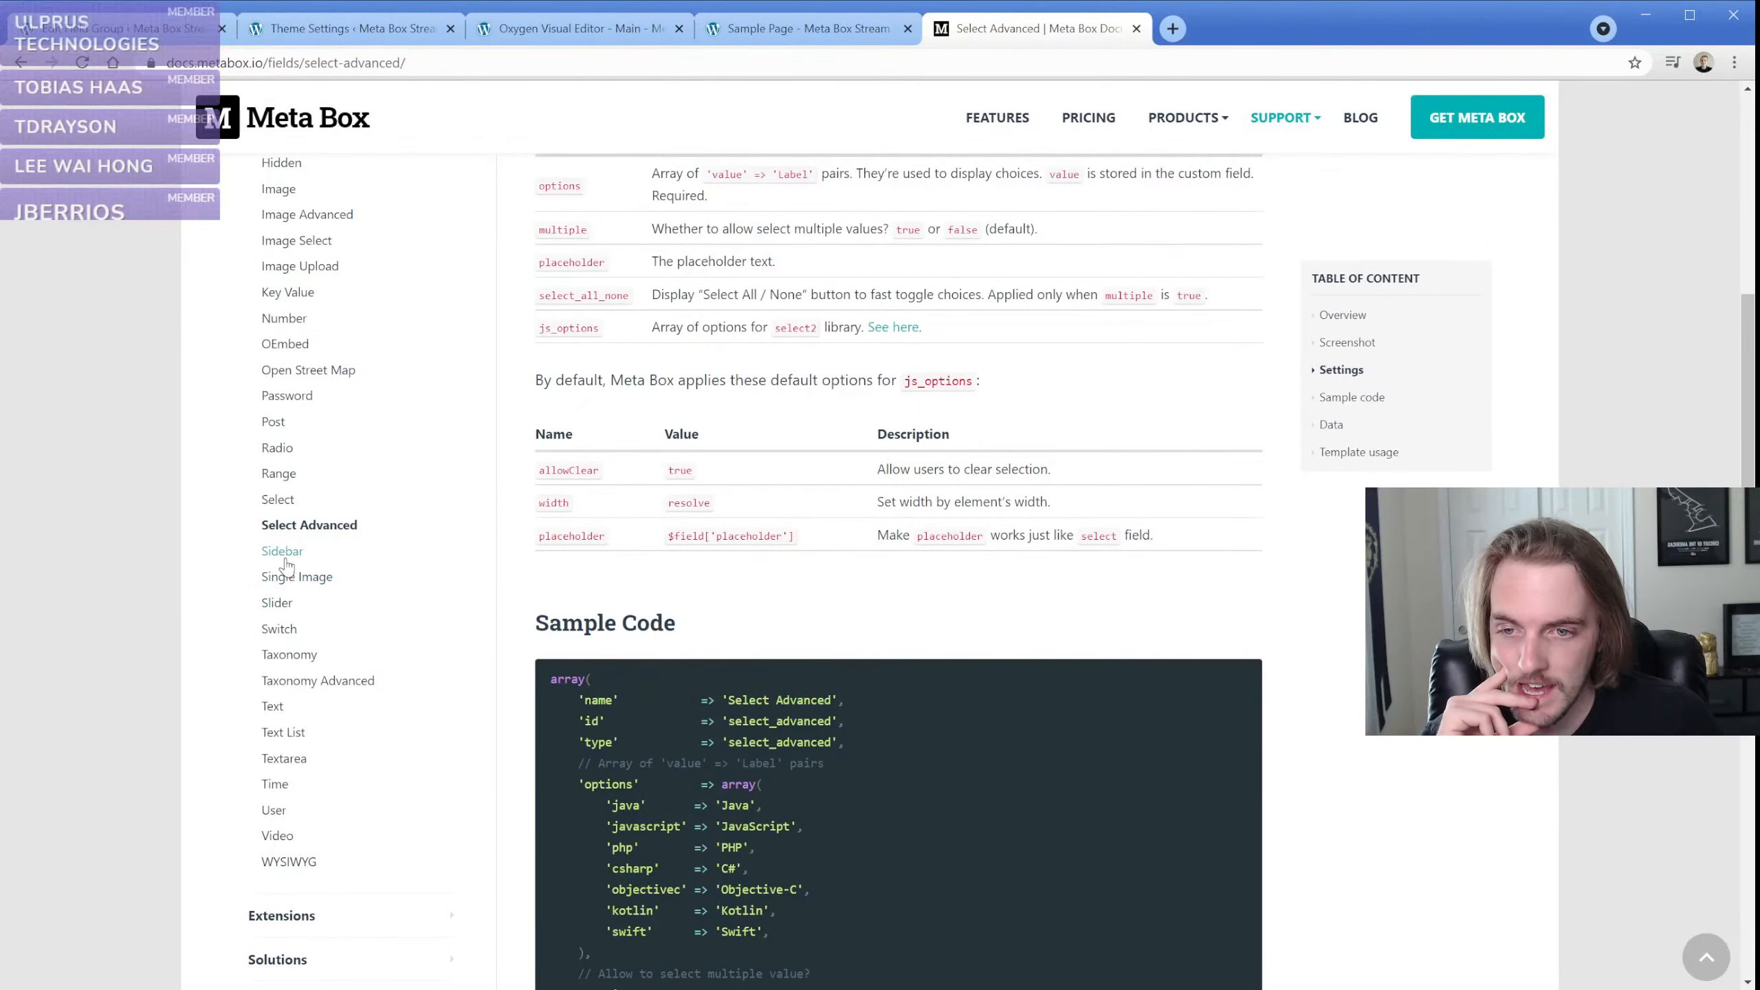
Read the Sidebar field page with its display variants and settings, and switch back to the Oxygen editor
left_click(282, 553)
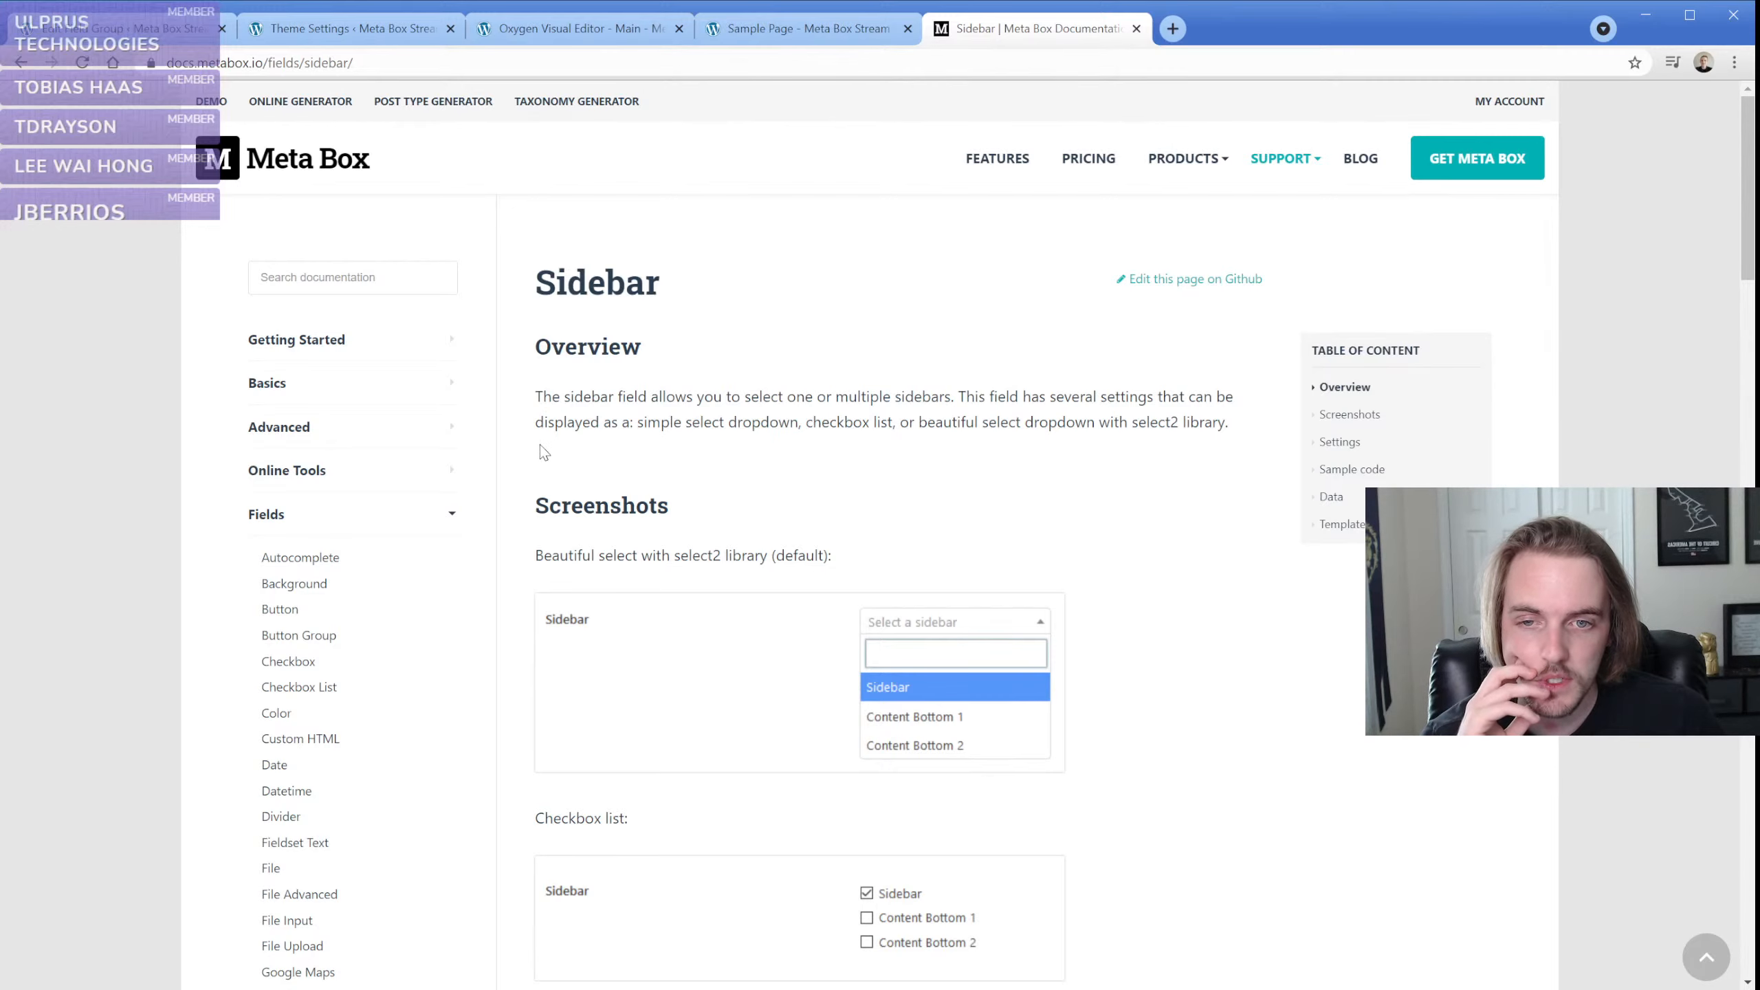
scroll(524, 512, "down", 5)
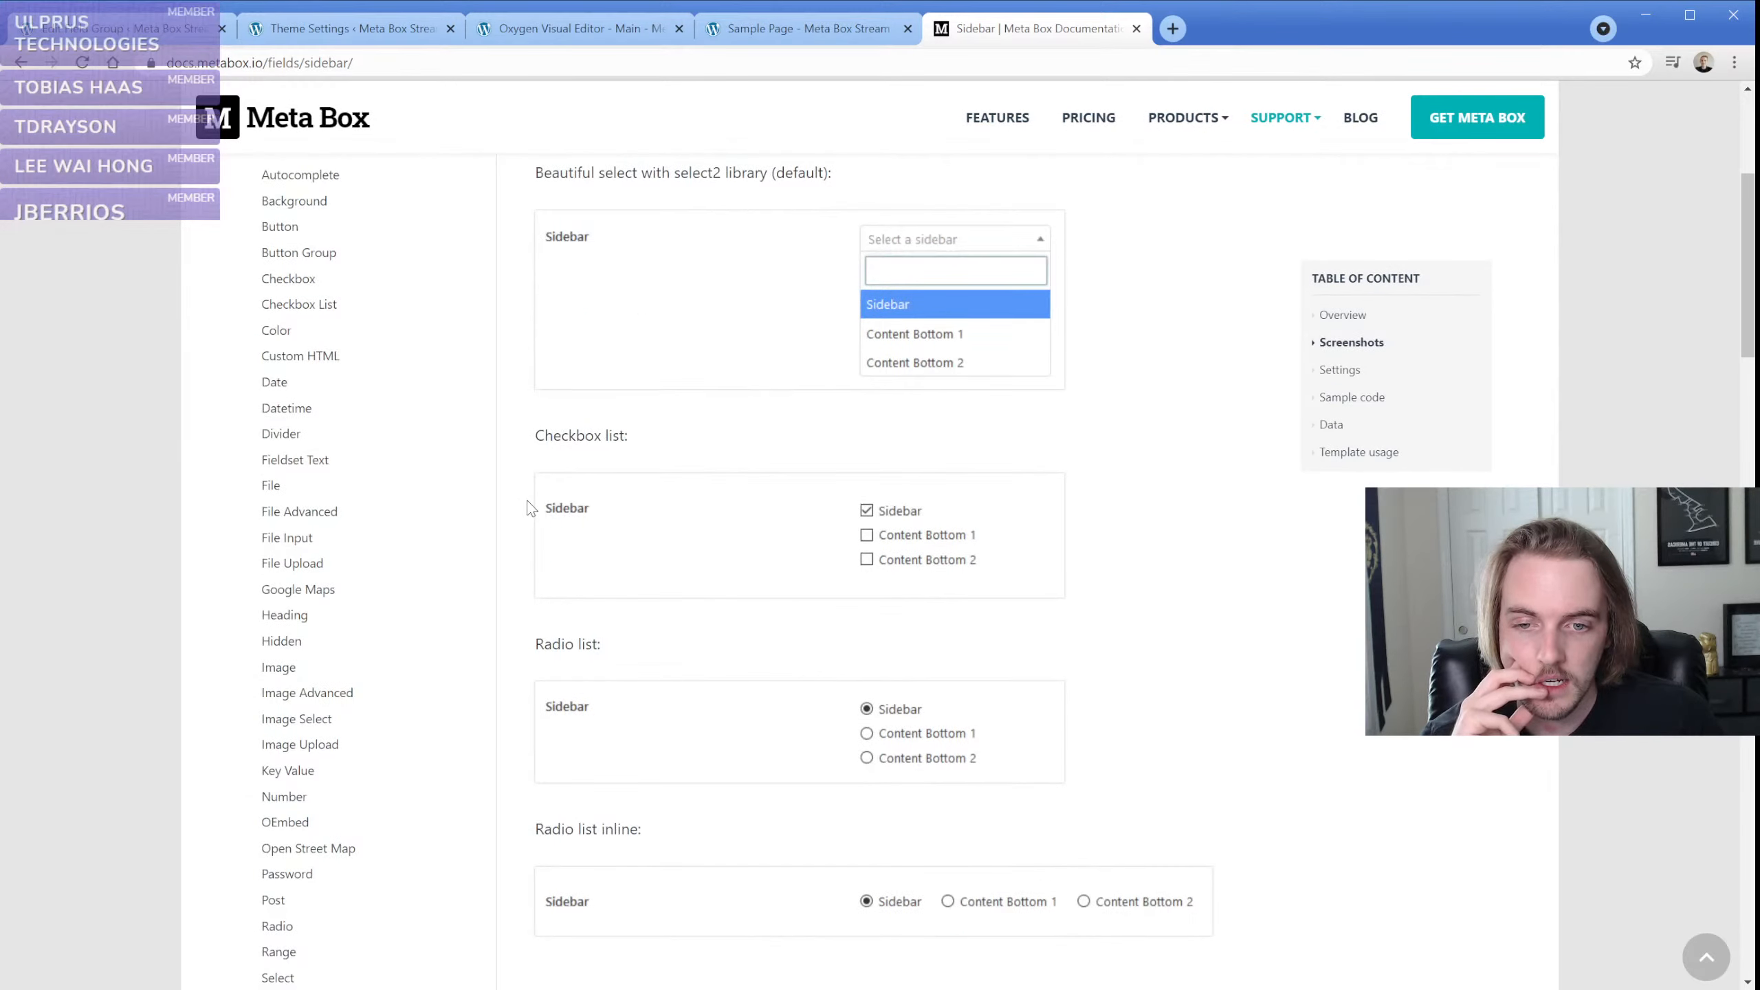
scroll(528, 504, "down", 5)
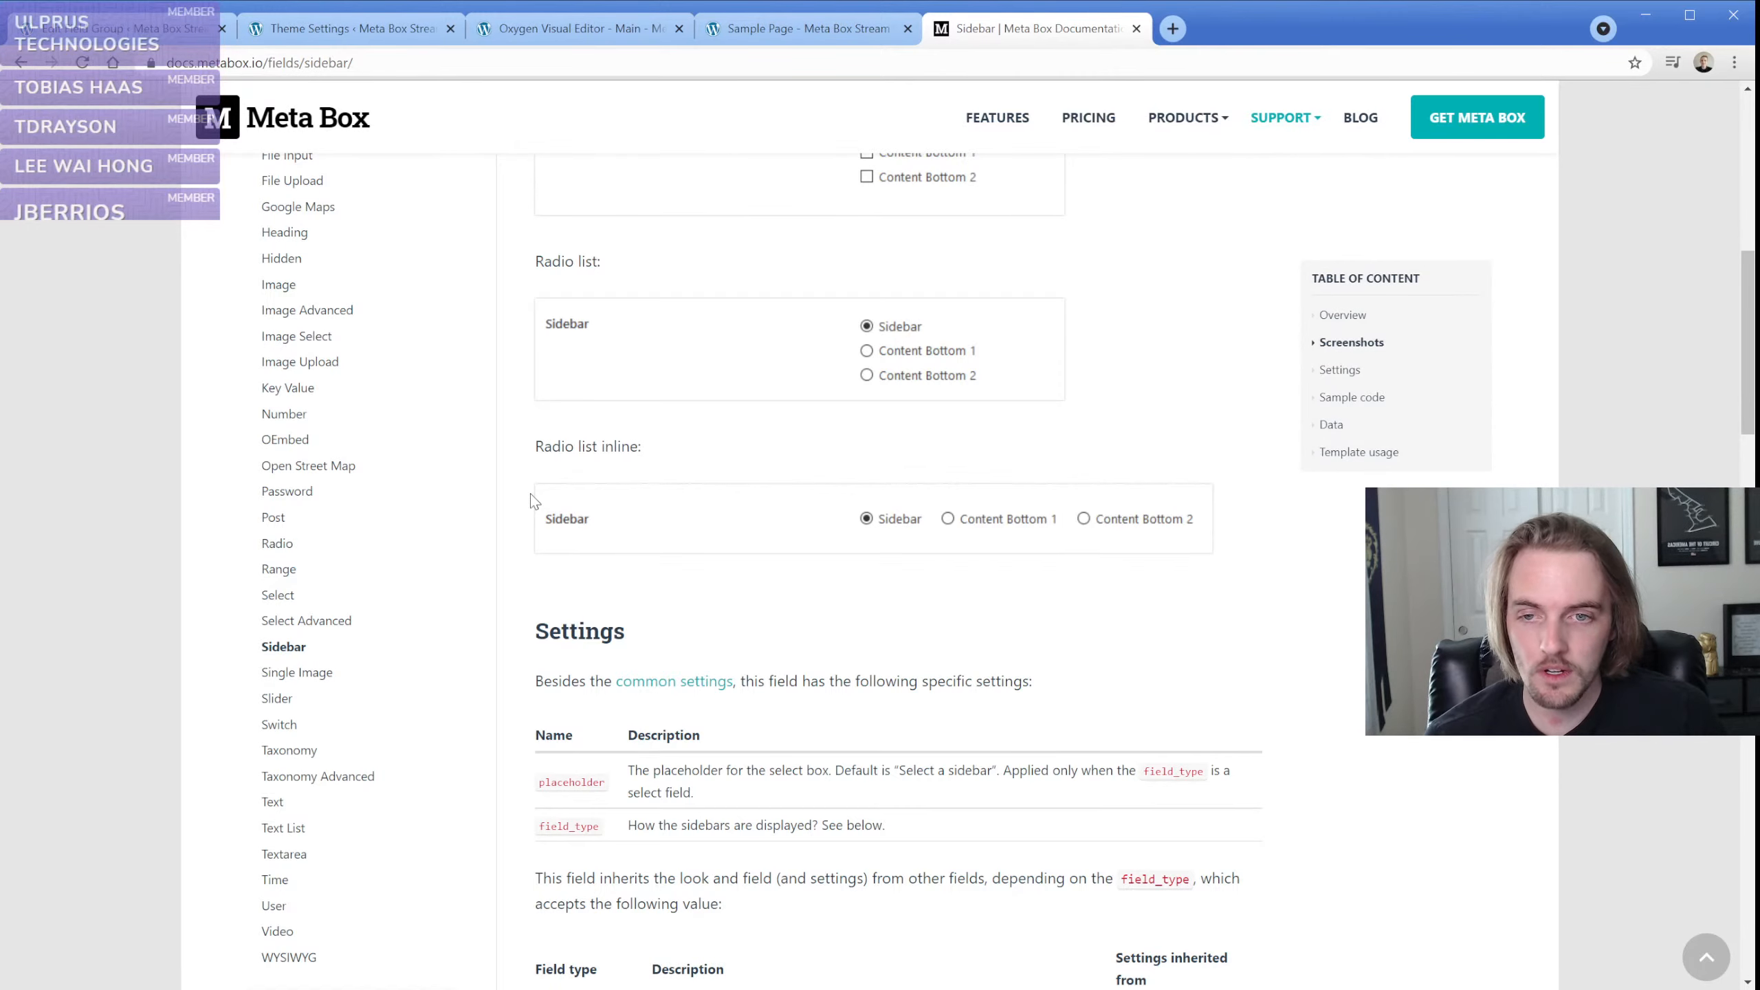
left_click(582, 28)
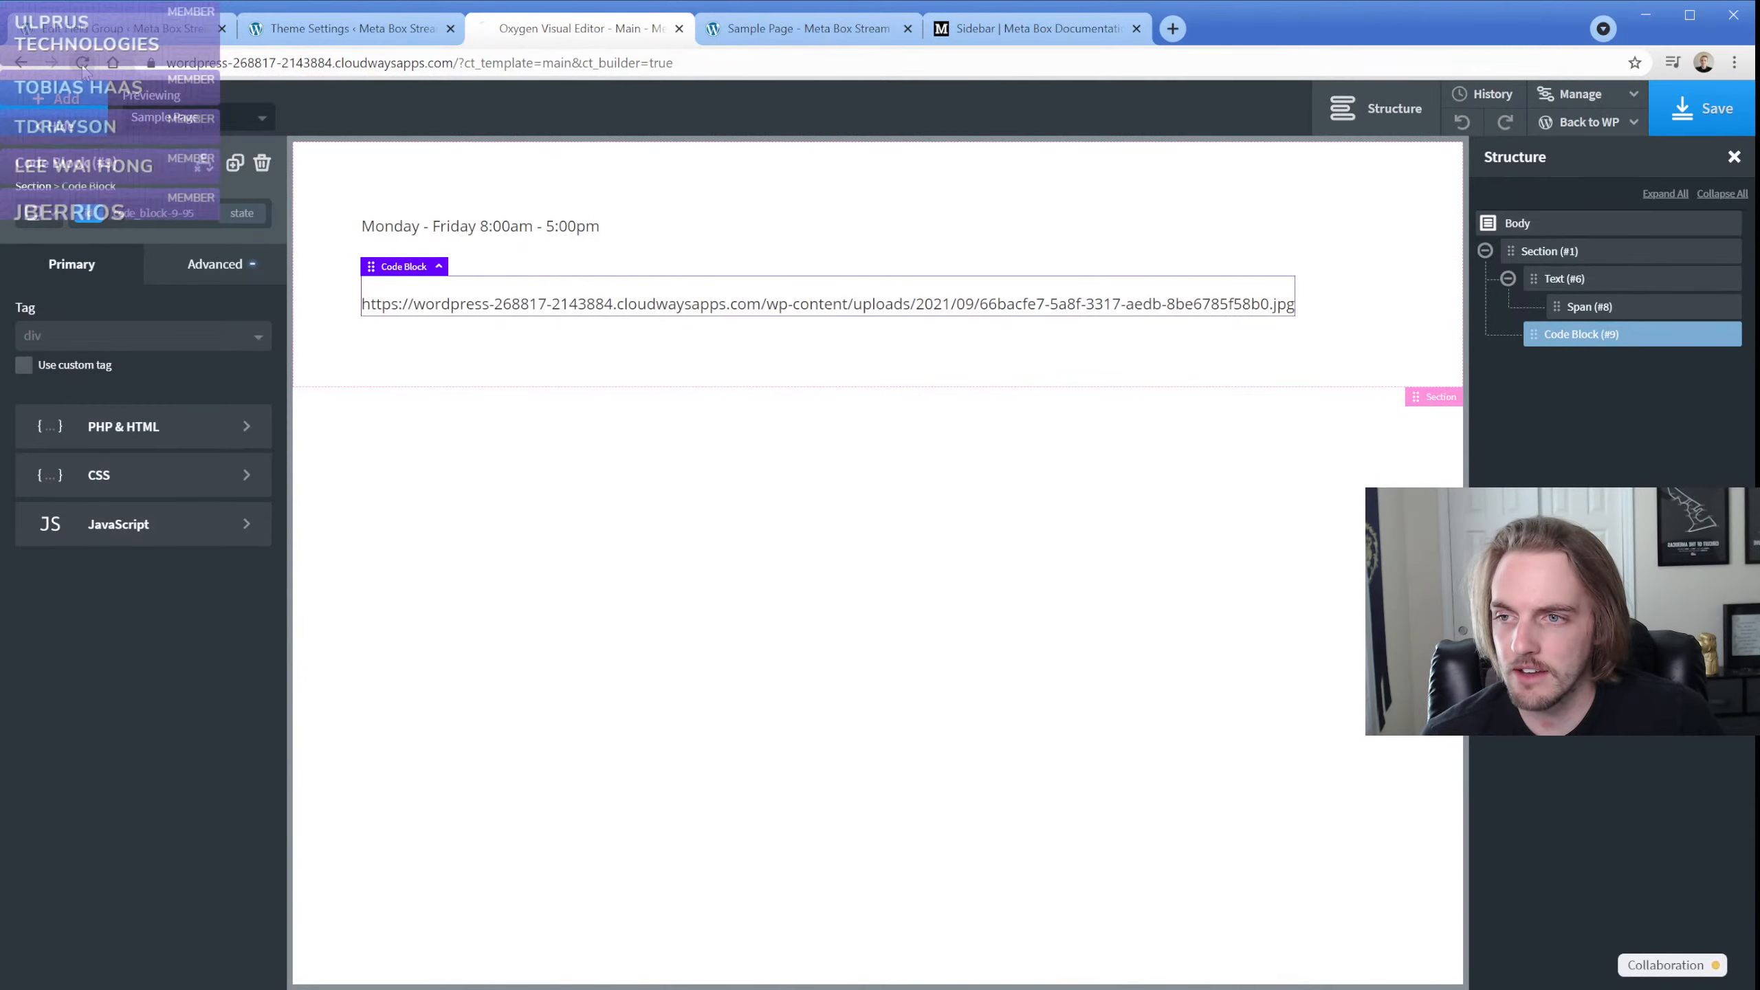
Reload the Oxygen editor and check the code block's logo image output on the Sample Page
left_click(82, 64)
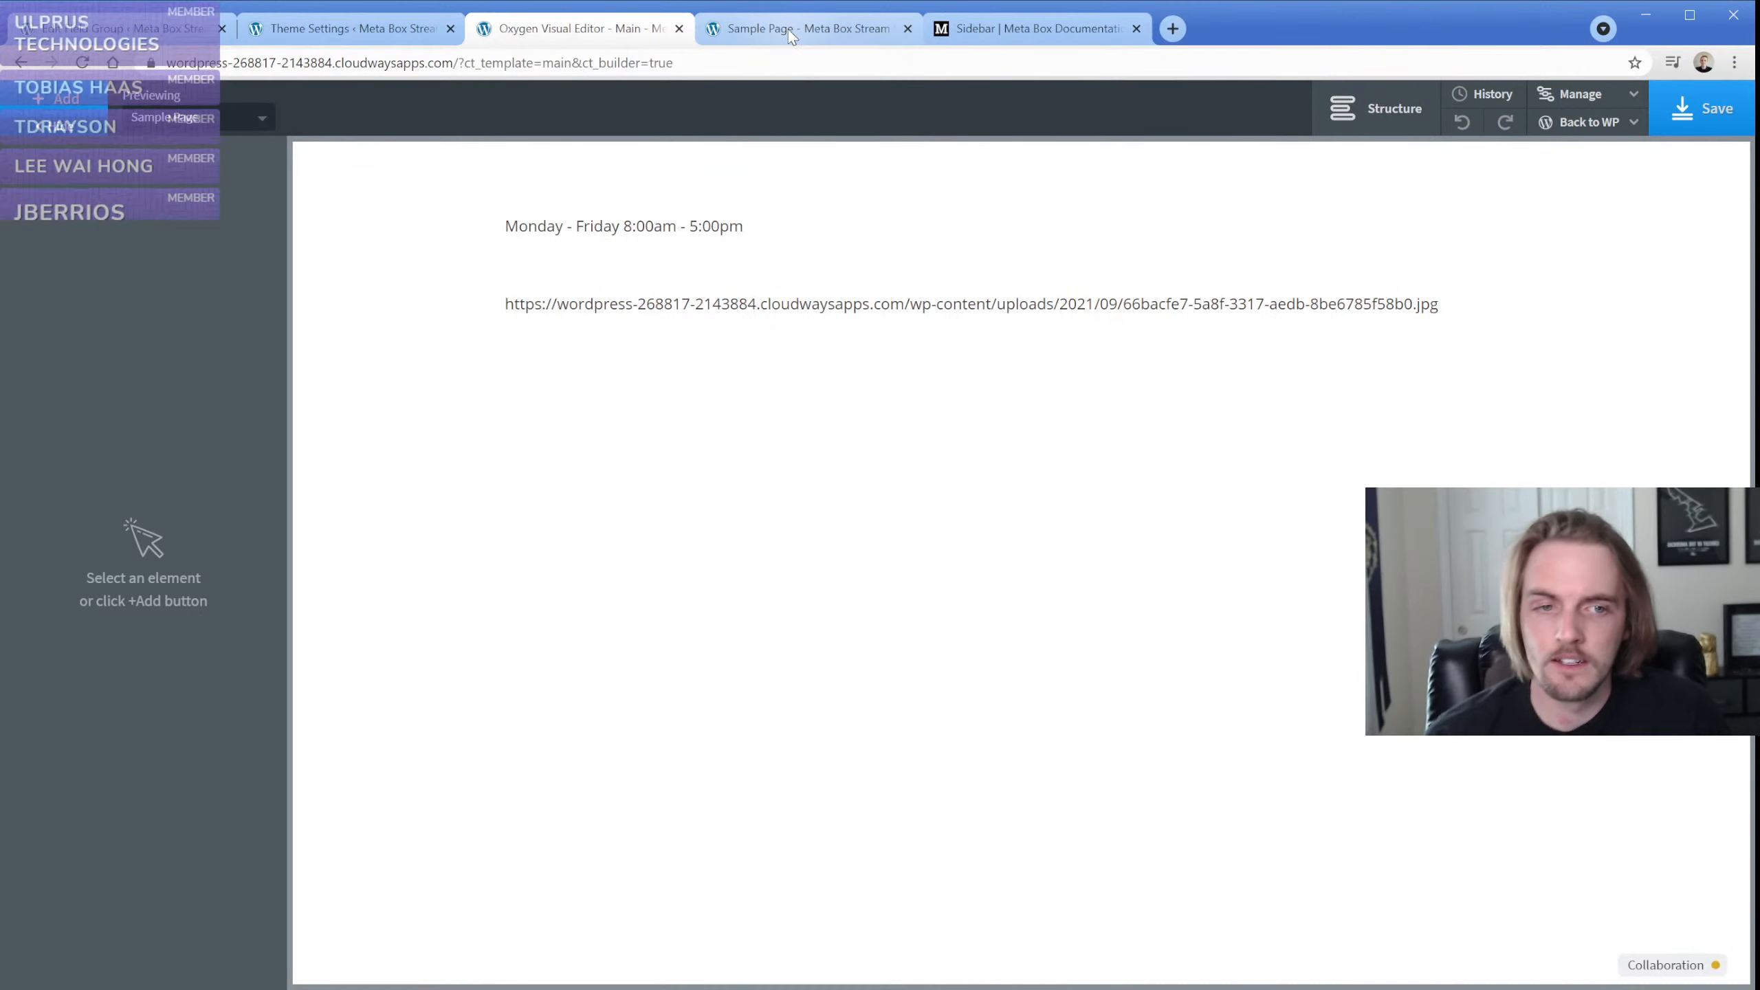
left_click(790, 31)
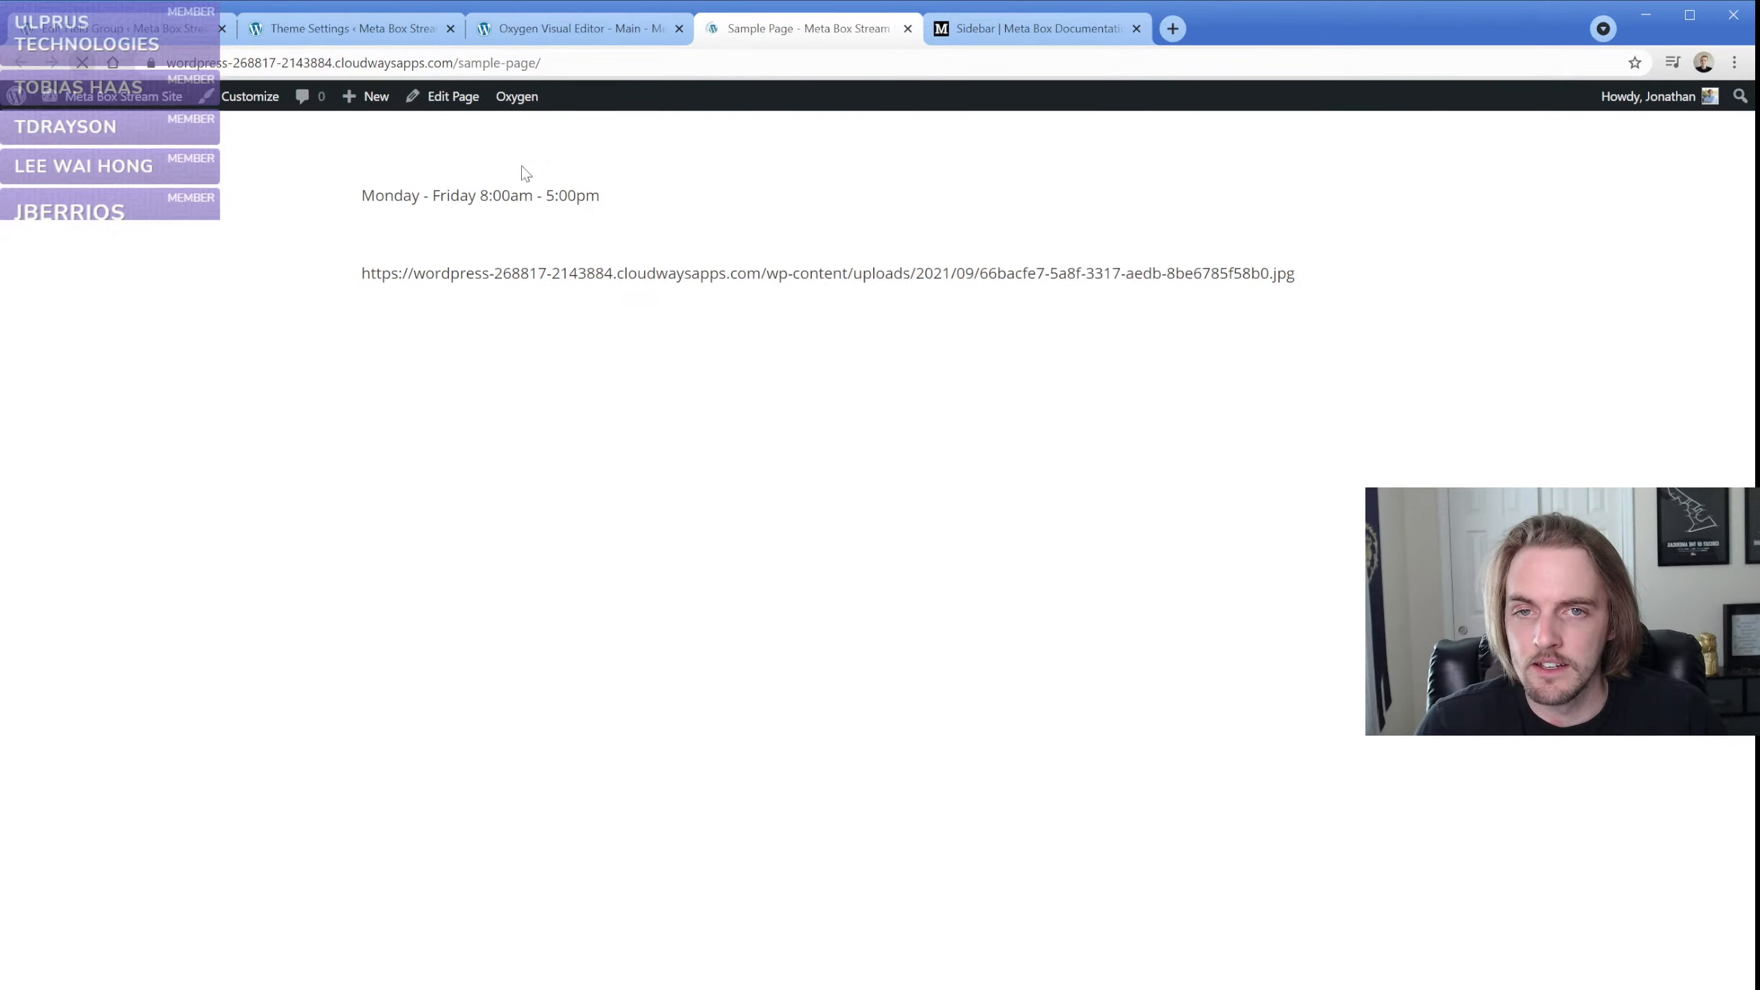
left_click(575, 28)
Open the PHP code of the logo image code block and save the Main template
left_click(589, 303)
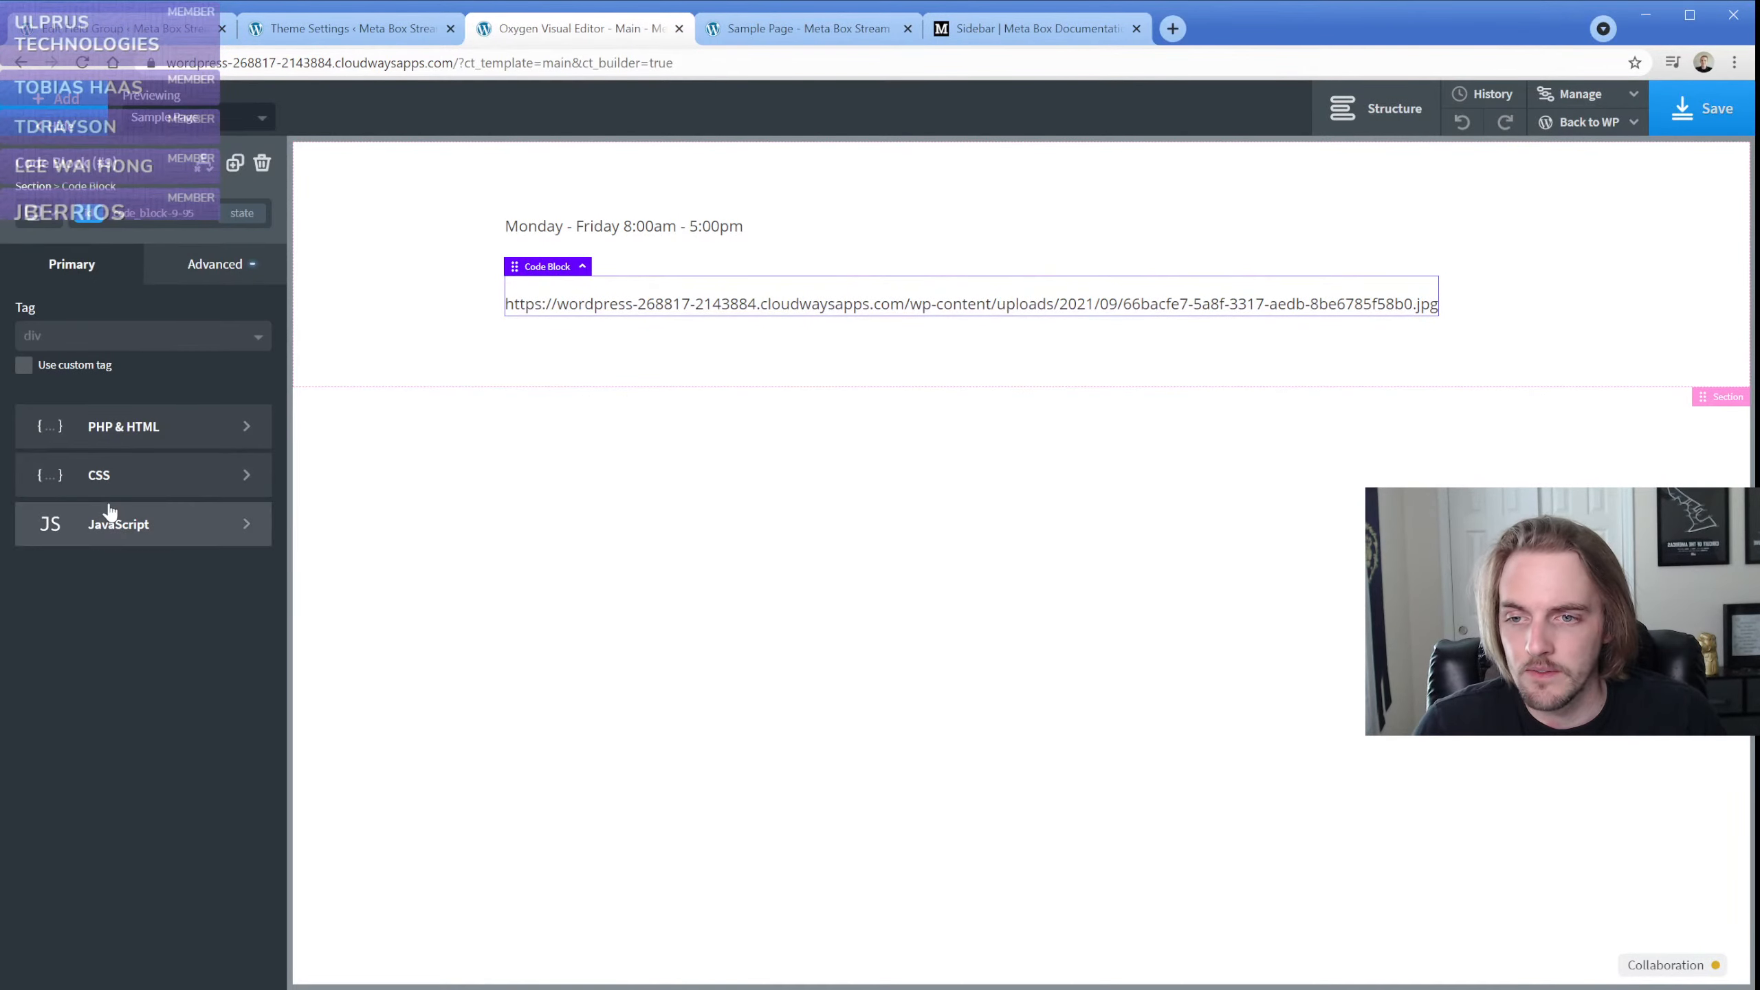
left_click(111, 430)
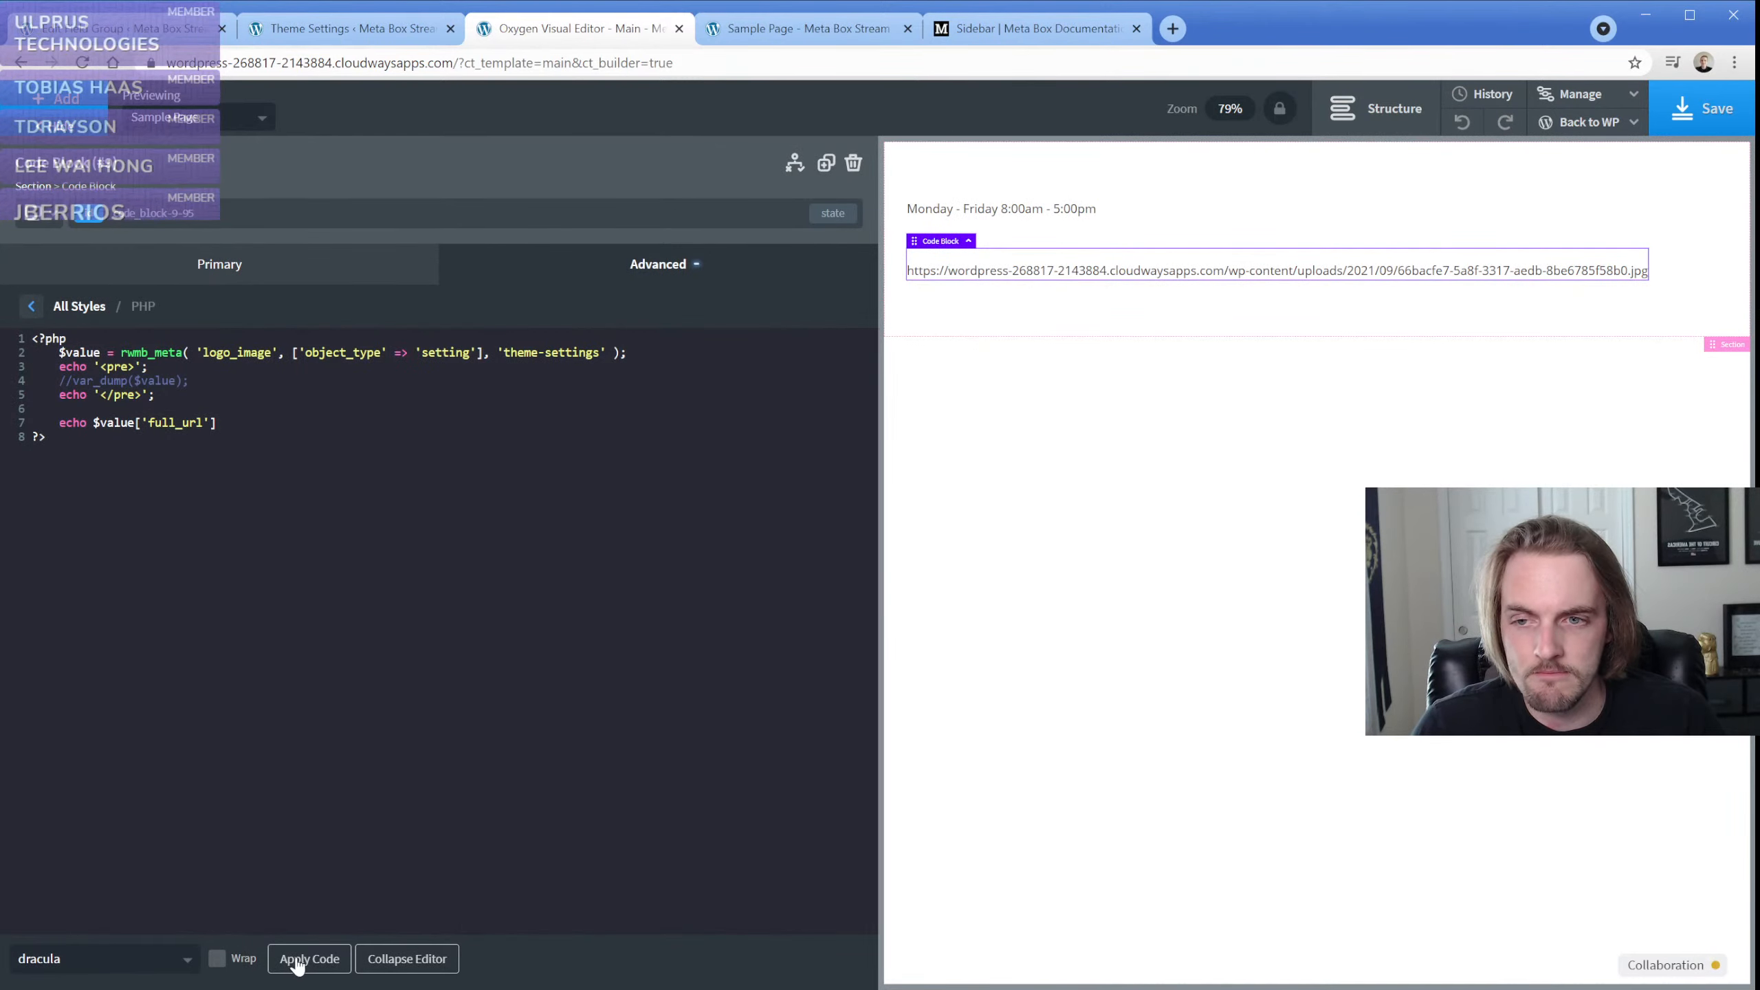
left_click(1693, 121)
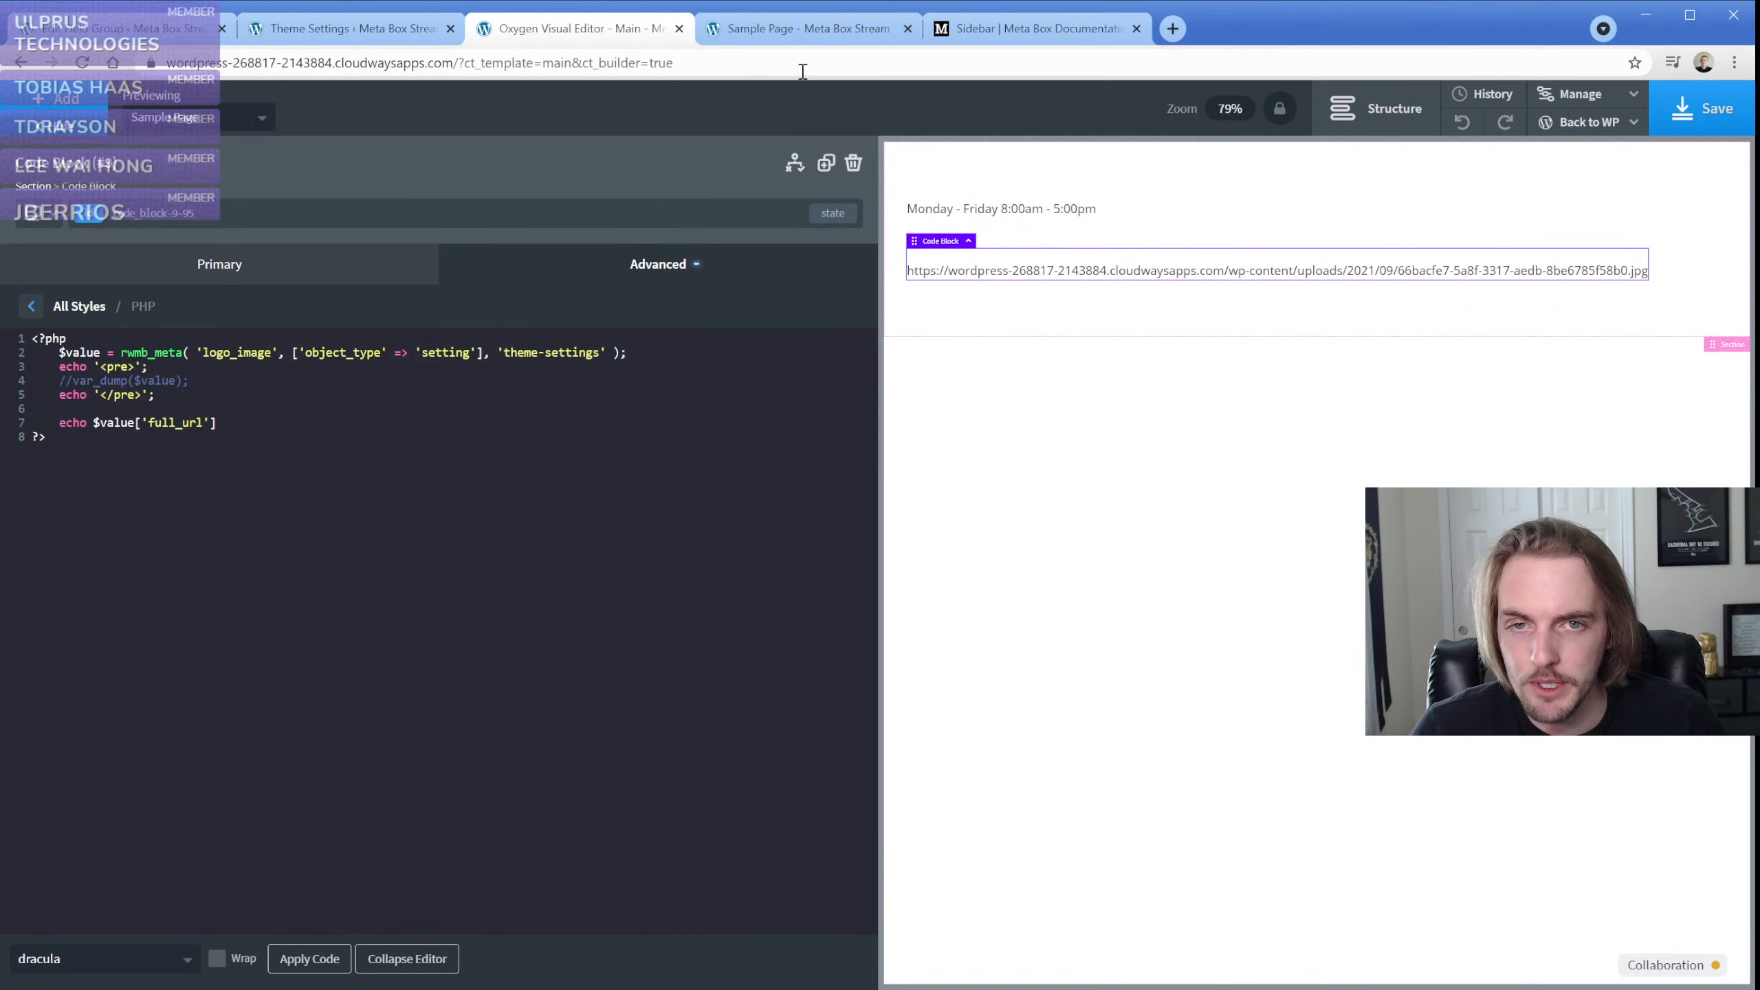
Read the Slider field's settings and sample code in the Meta Box documentation, and open the Switch field page
left_click(971, 31)
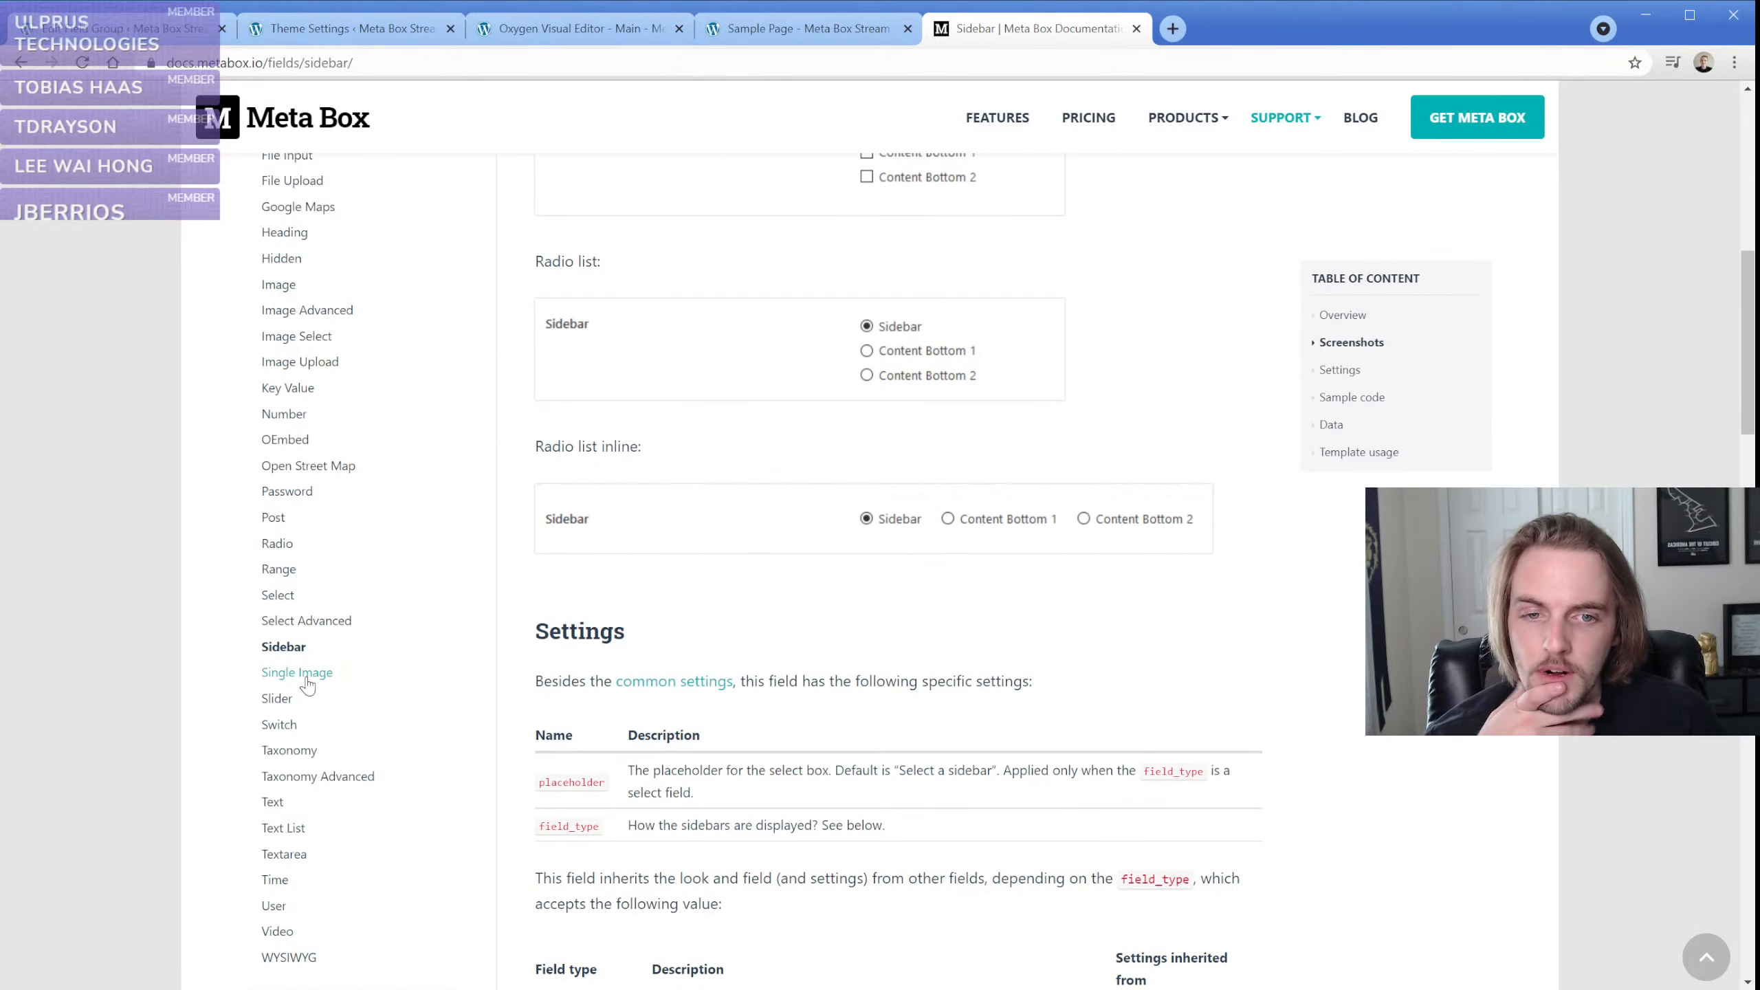
left_click(279, 698)
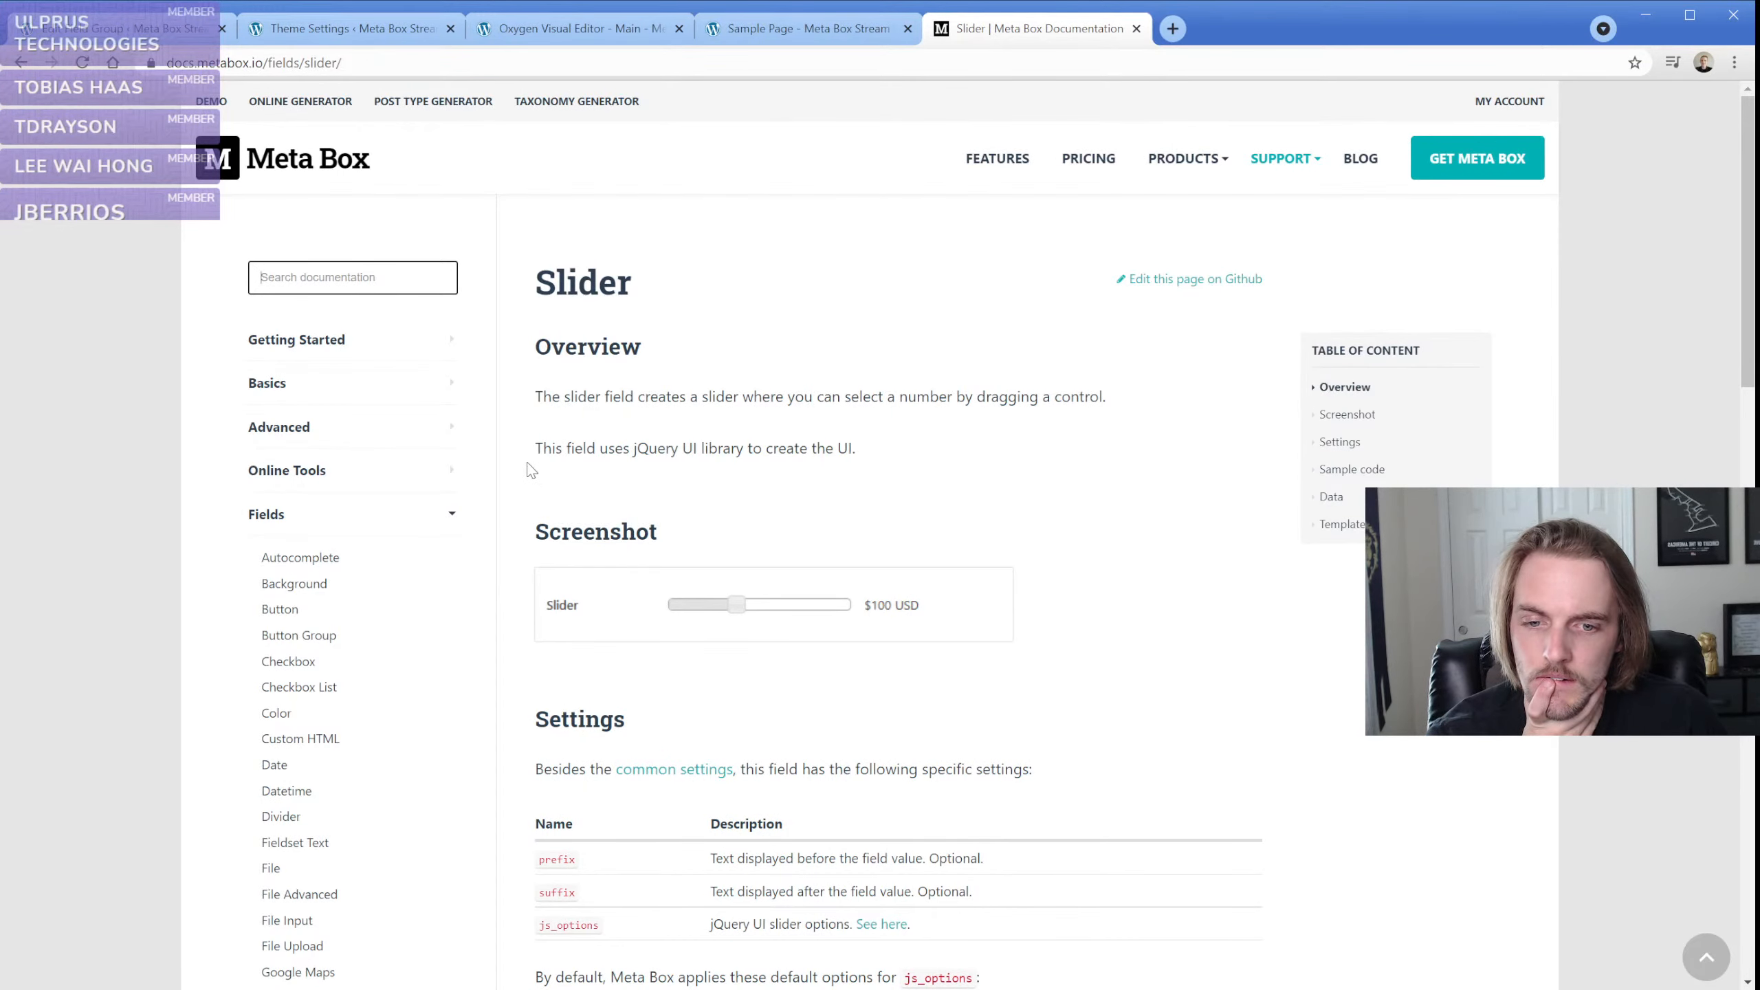
scroll(532, 471, "down", 5)
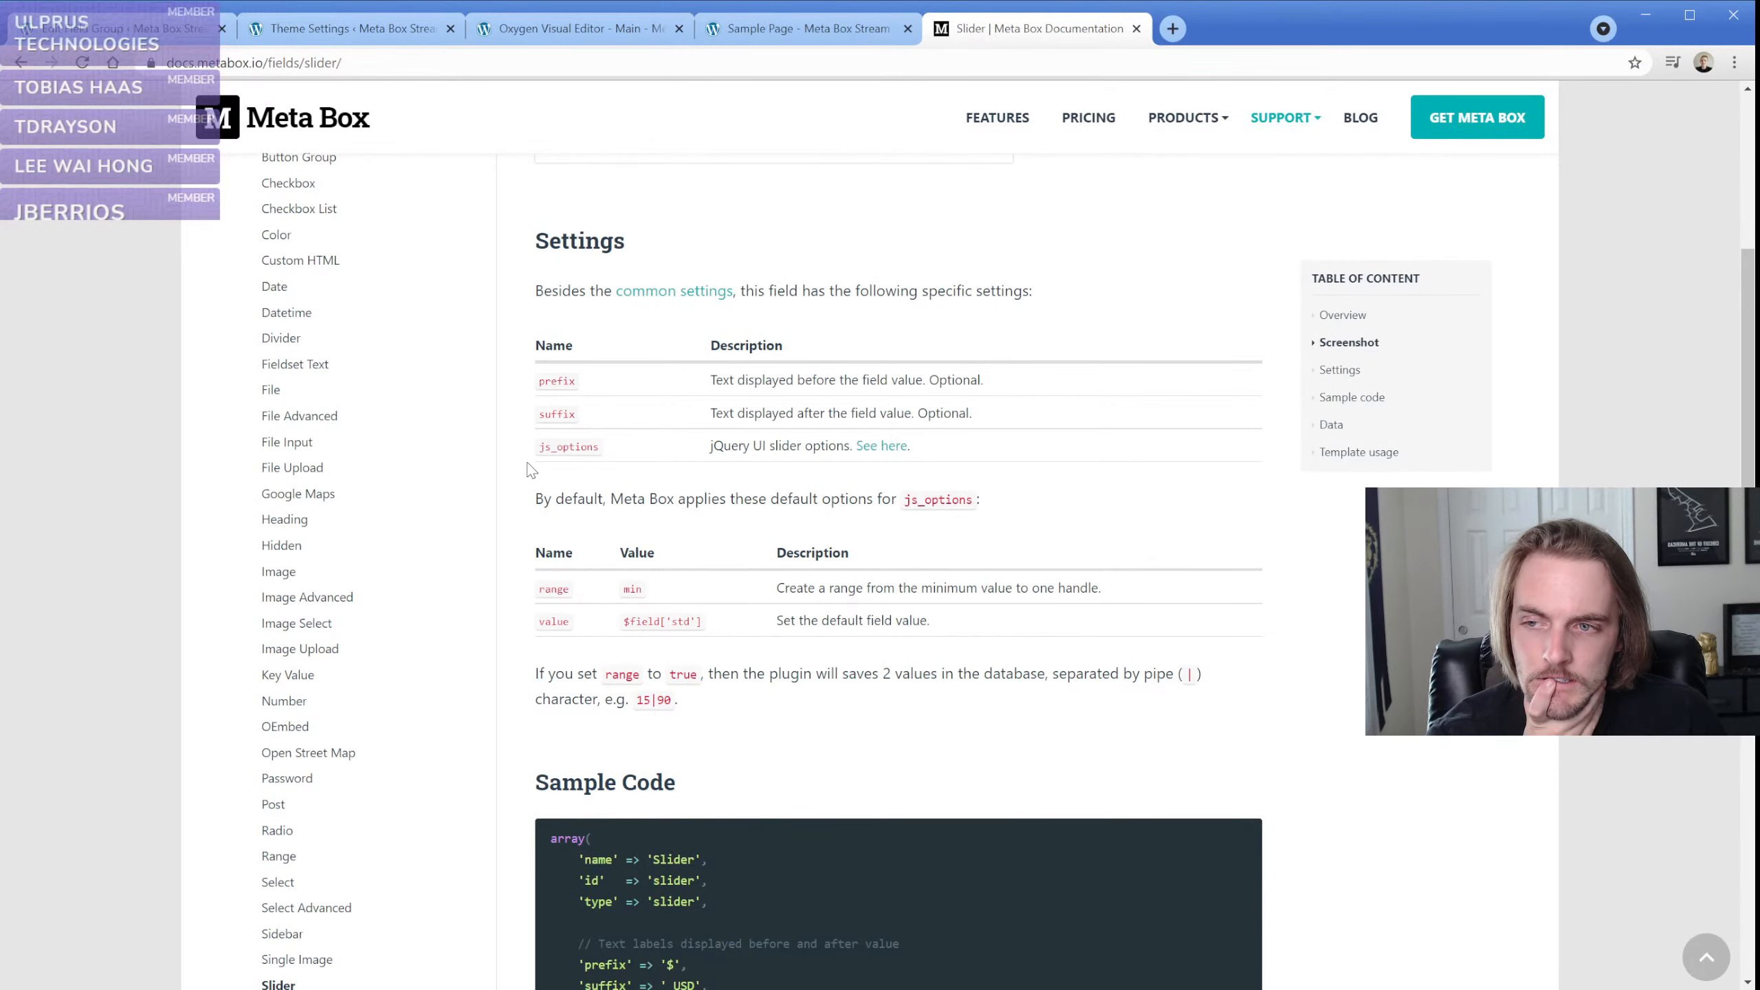
scroll(532, 470, "down", 4)
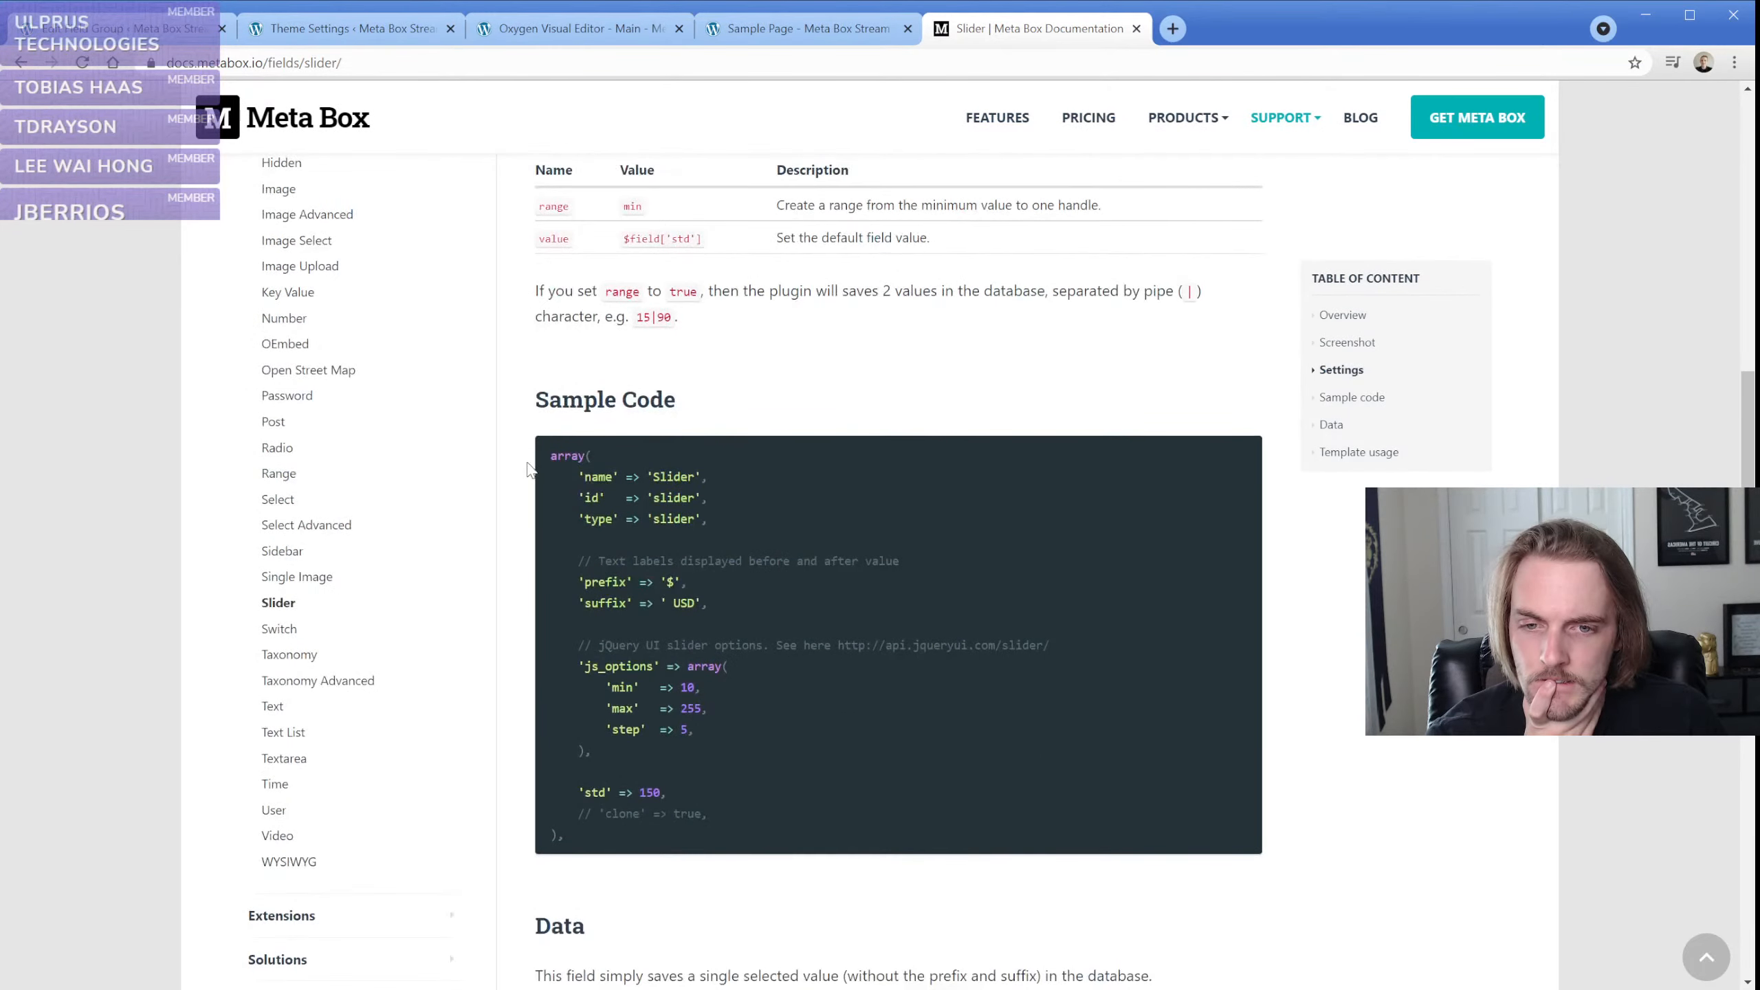
left_click(277, 630)
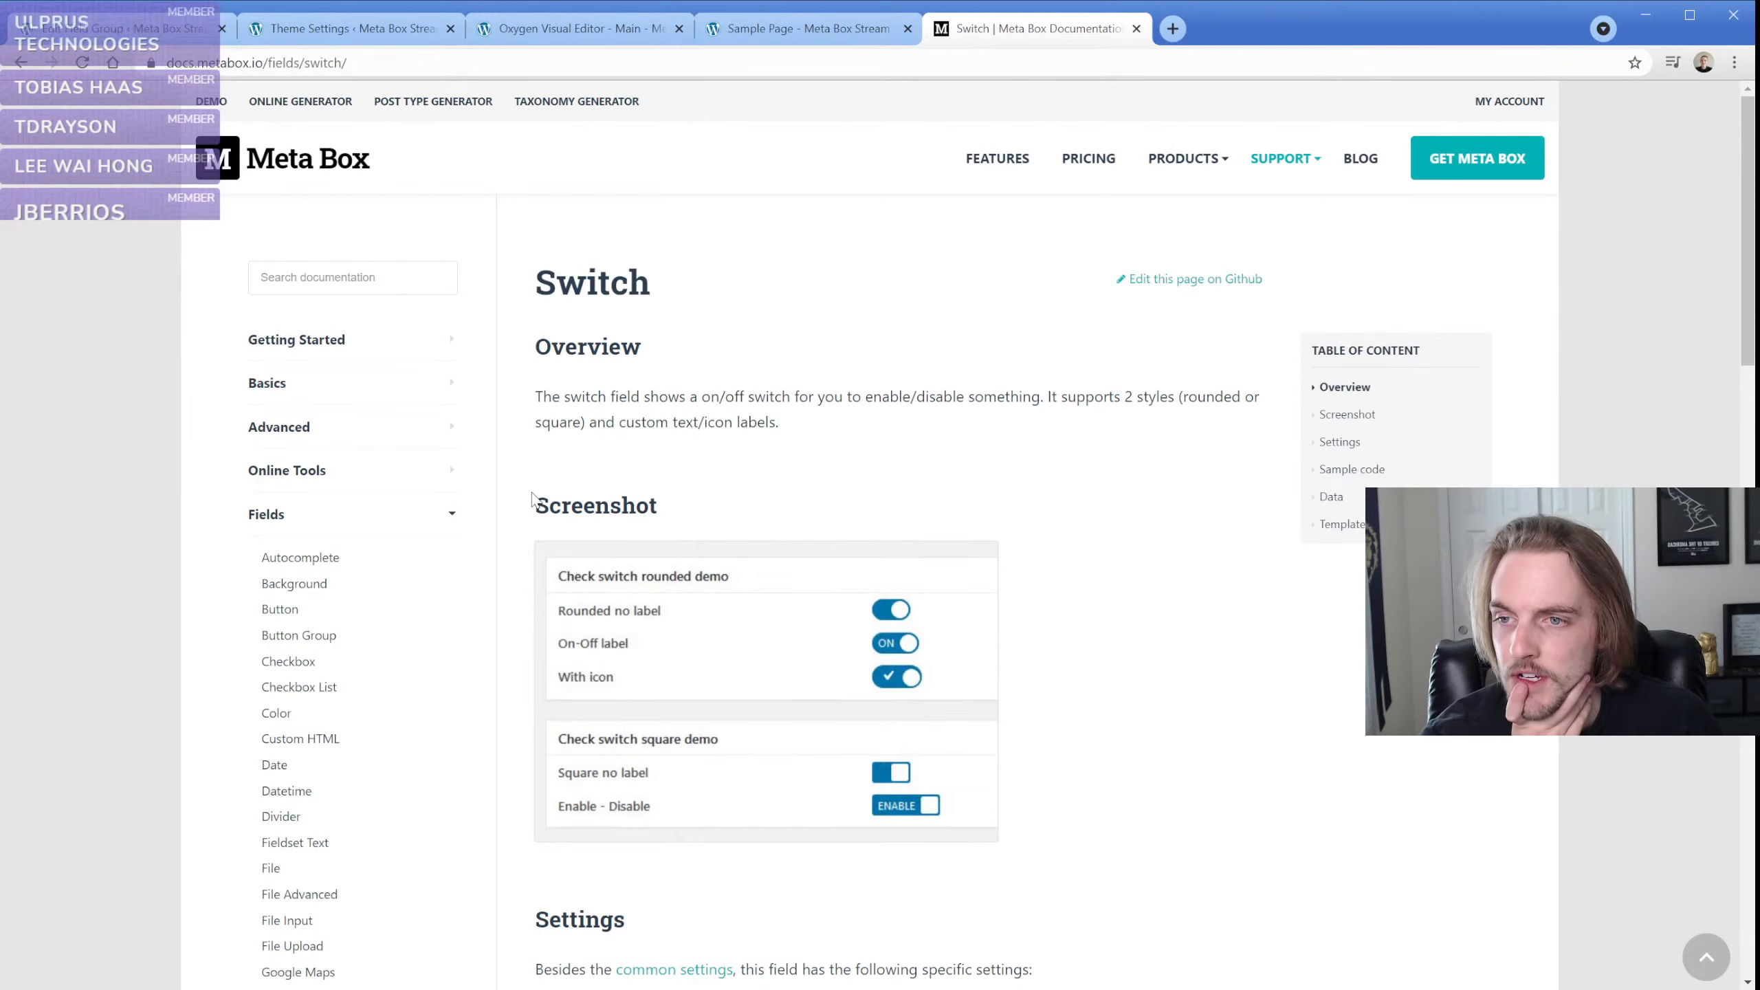
Show the Main template's structure in the Oxygen editor with its section expanded, and review the Sample Page output
left_click(623, 39)
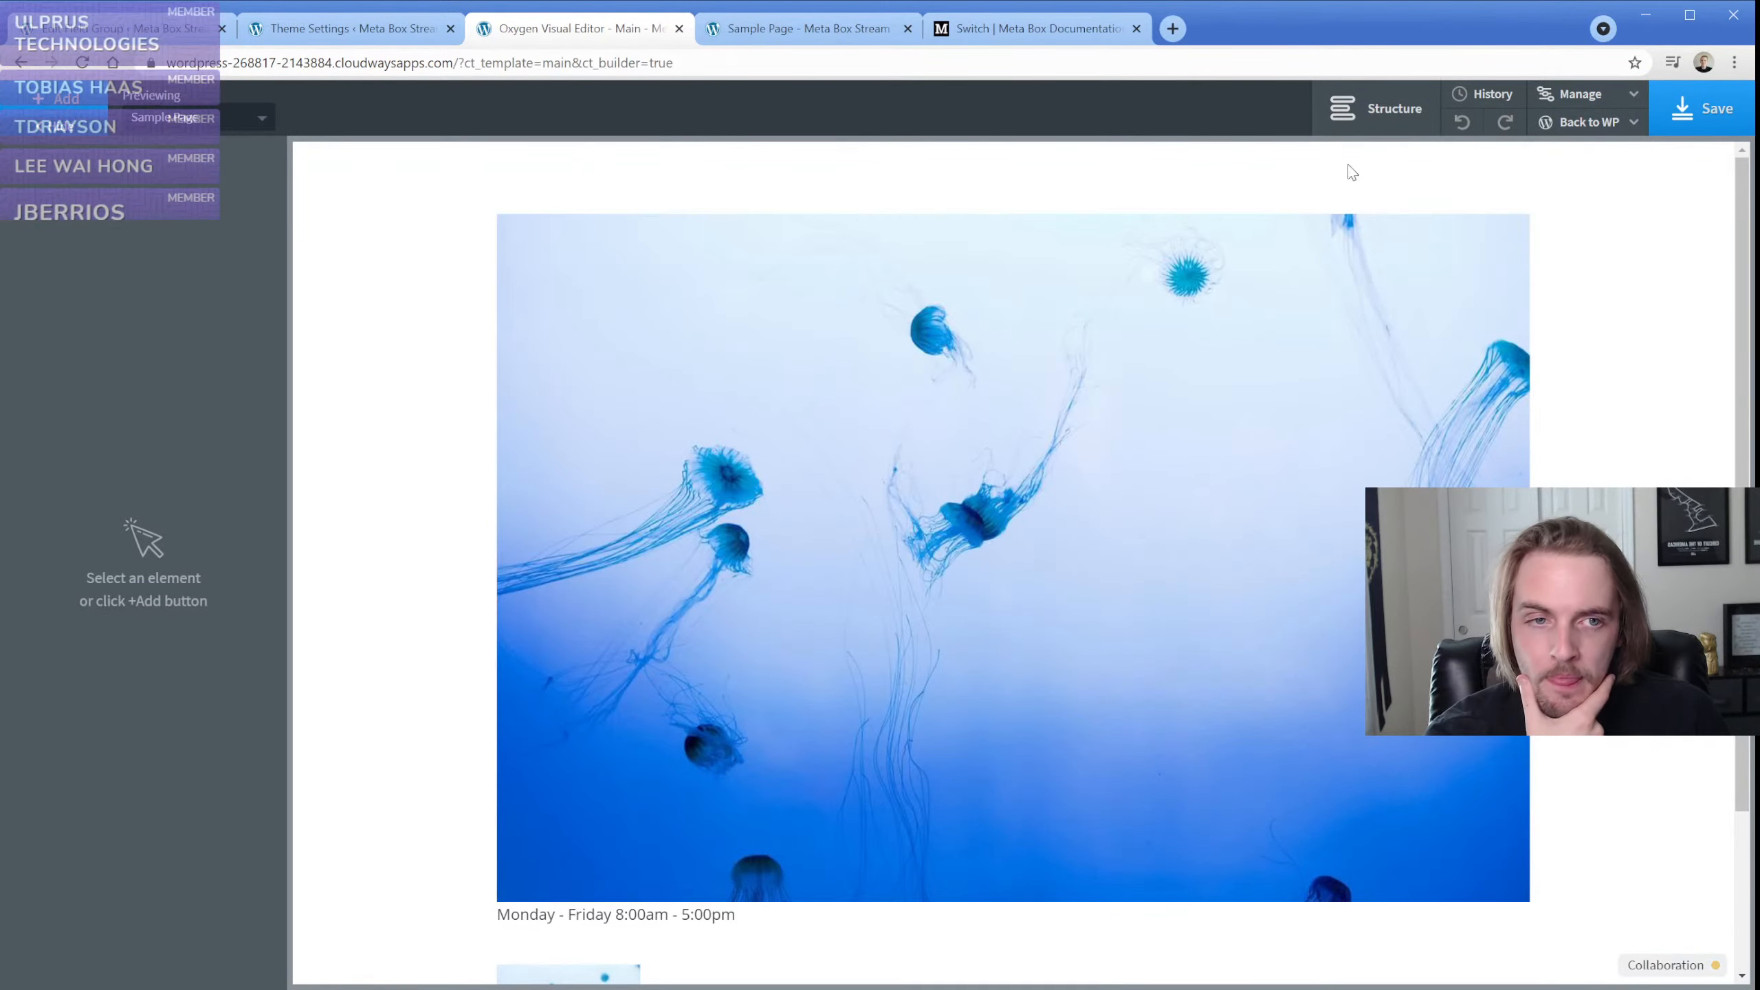
left_click(1376, 108)
left_click(1485, 251)
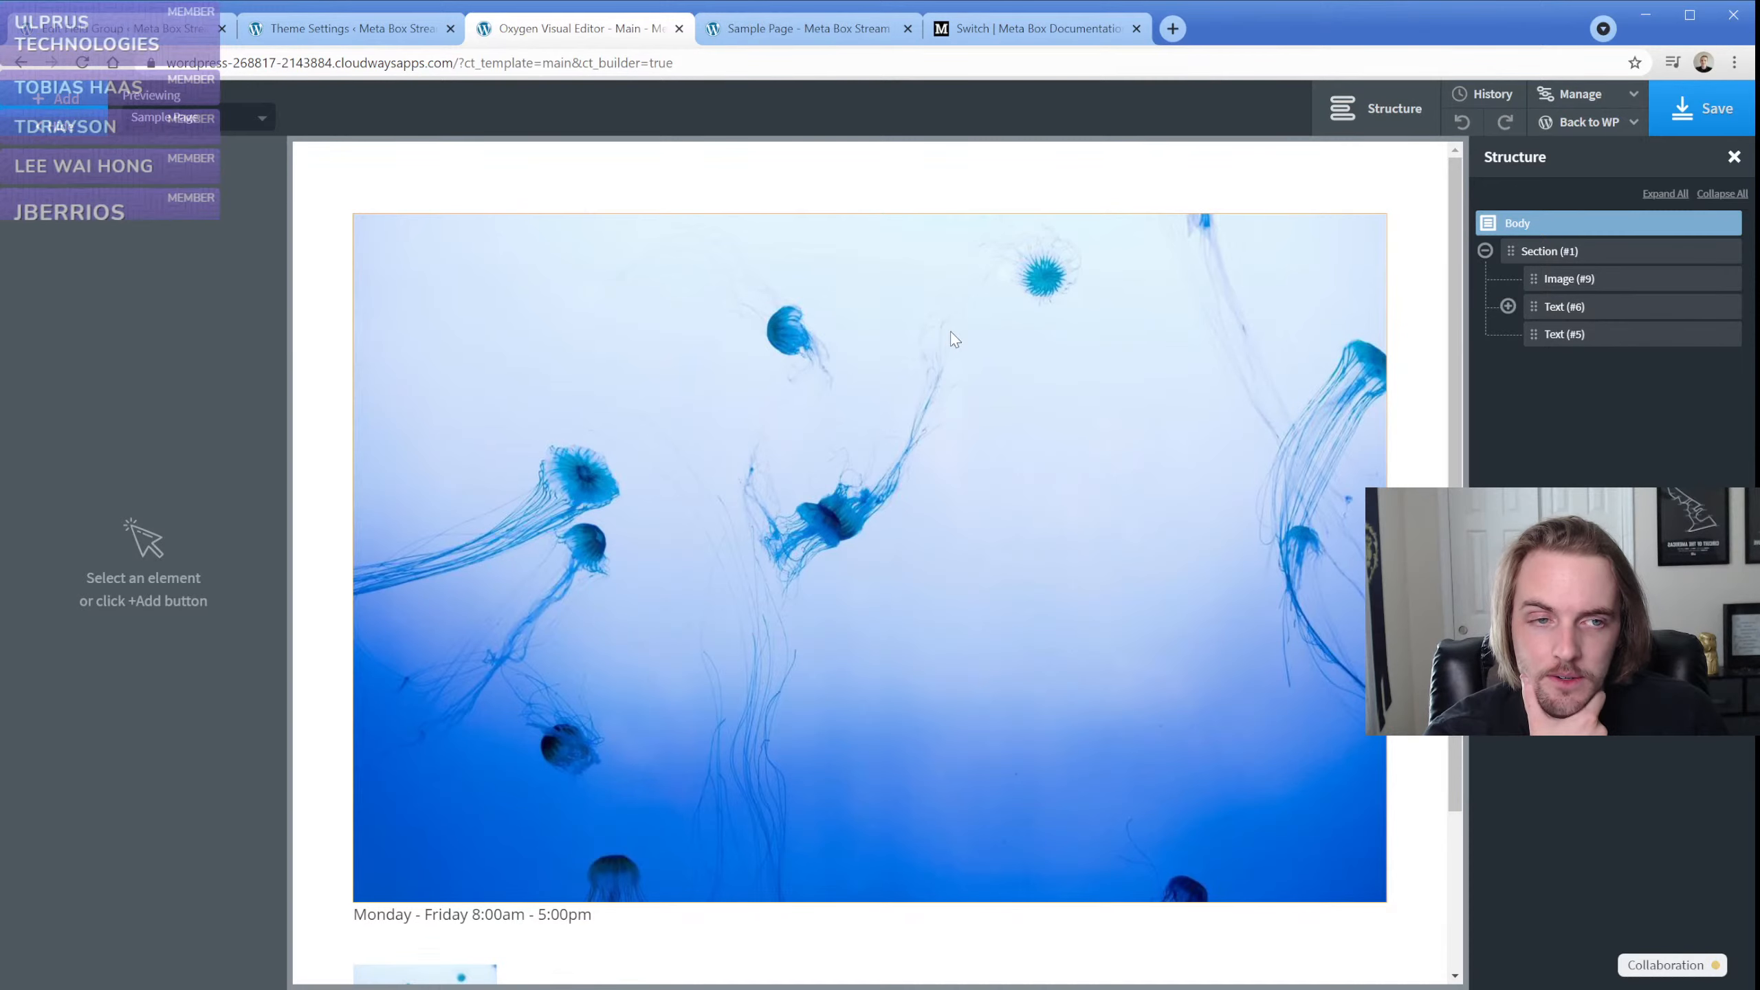
left_click(816, 39)
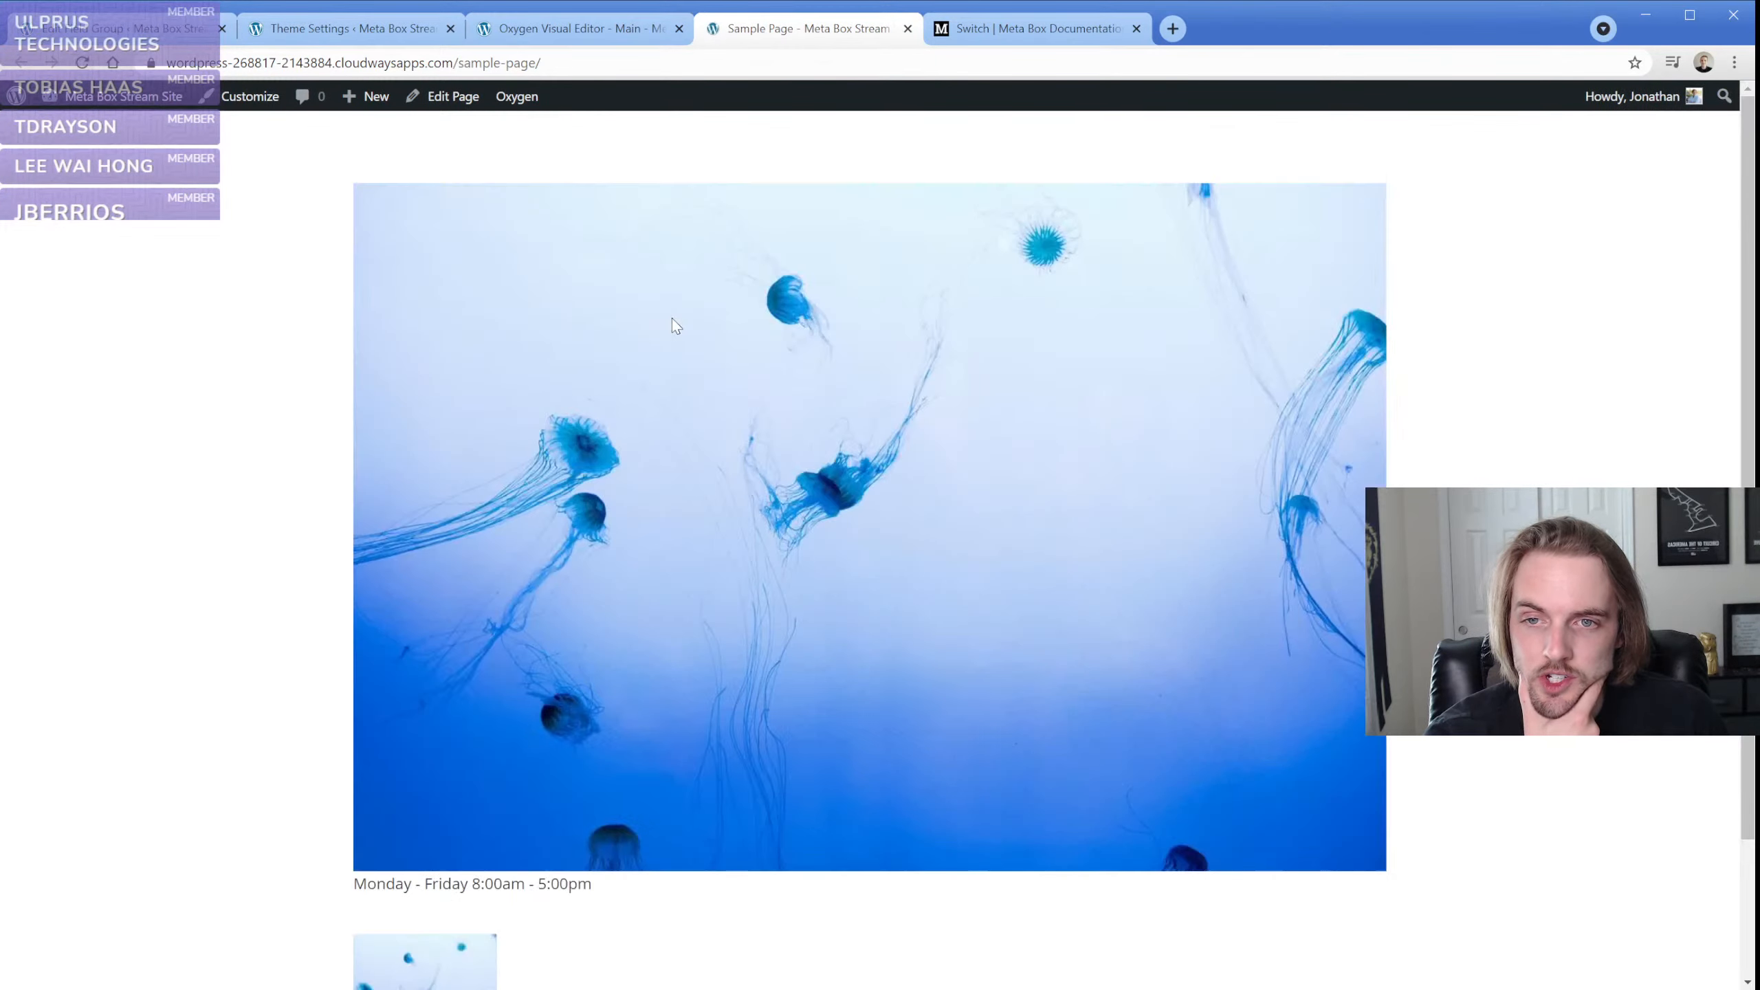
scroll(707, 358, "down", 2)
scroll(706, 358, "up", 2)
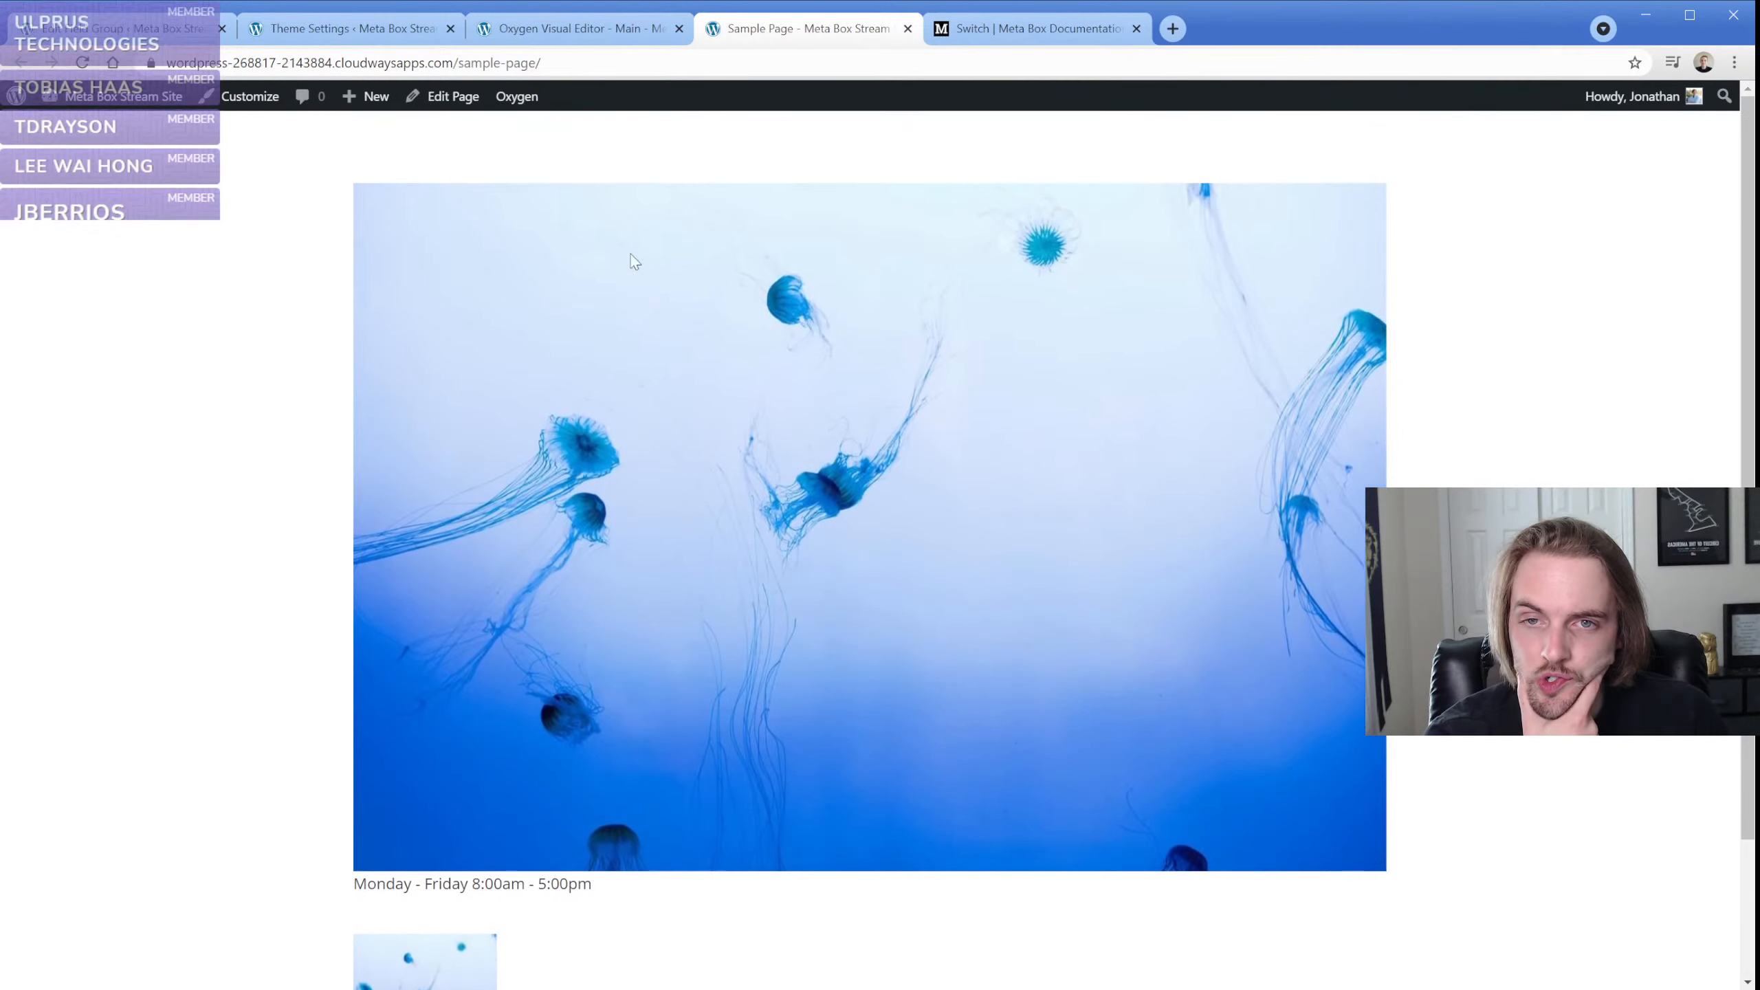
left_click(540, 31)
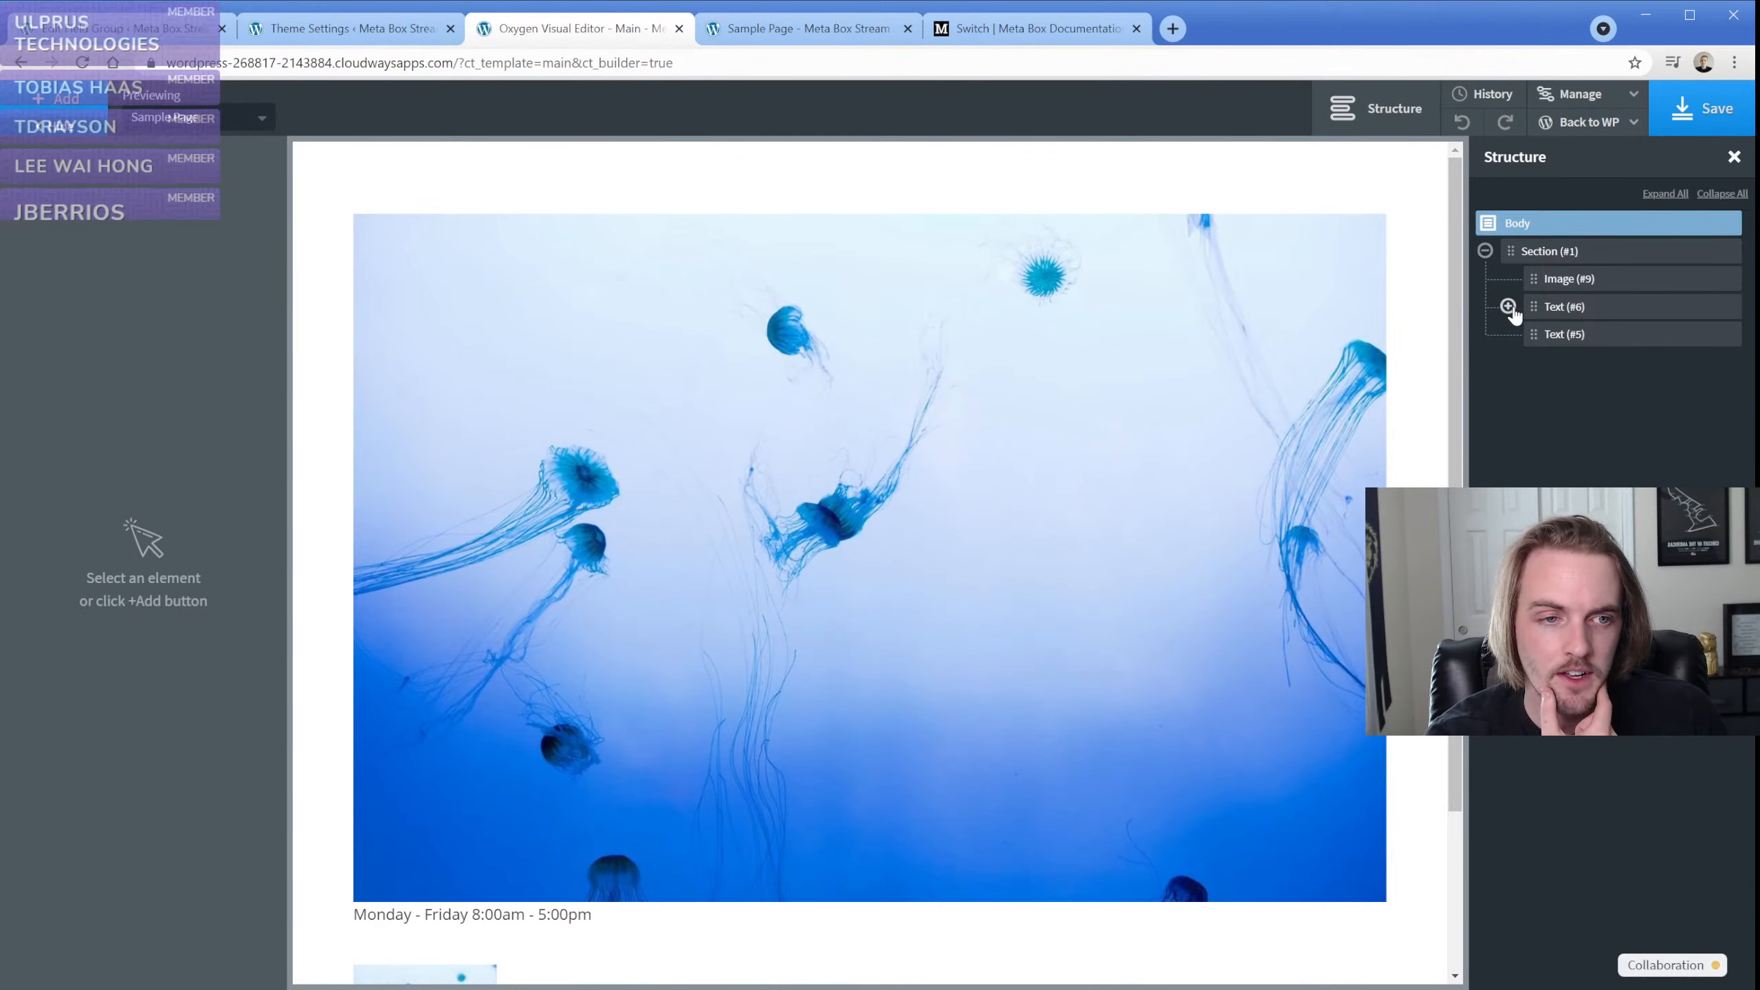
Select the image element in the section and read through the full dynamic PHP function shortcode in its Image URL
left_click(1540, 278)
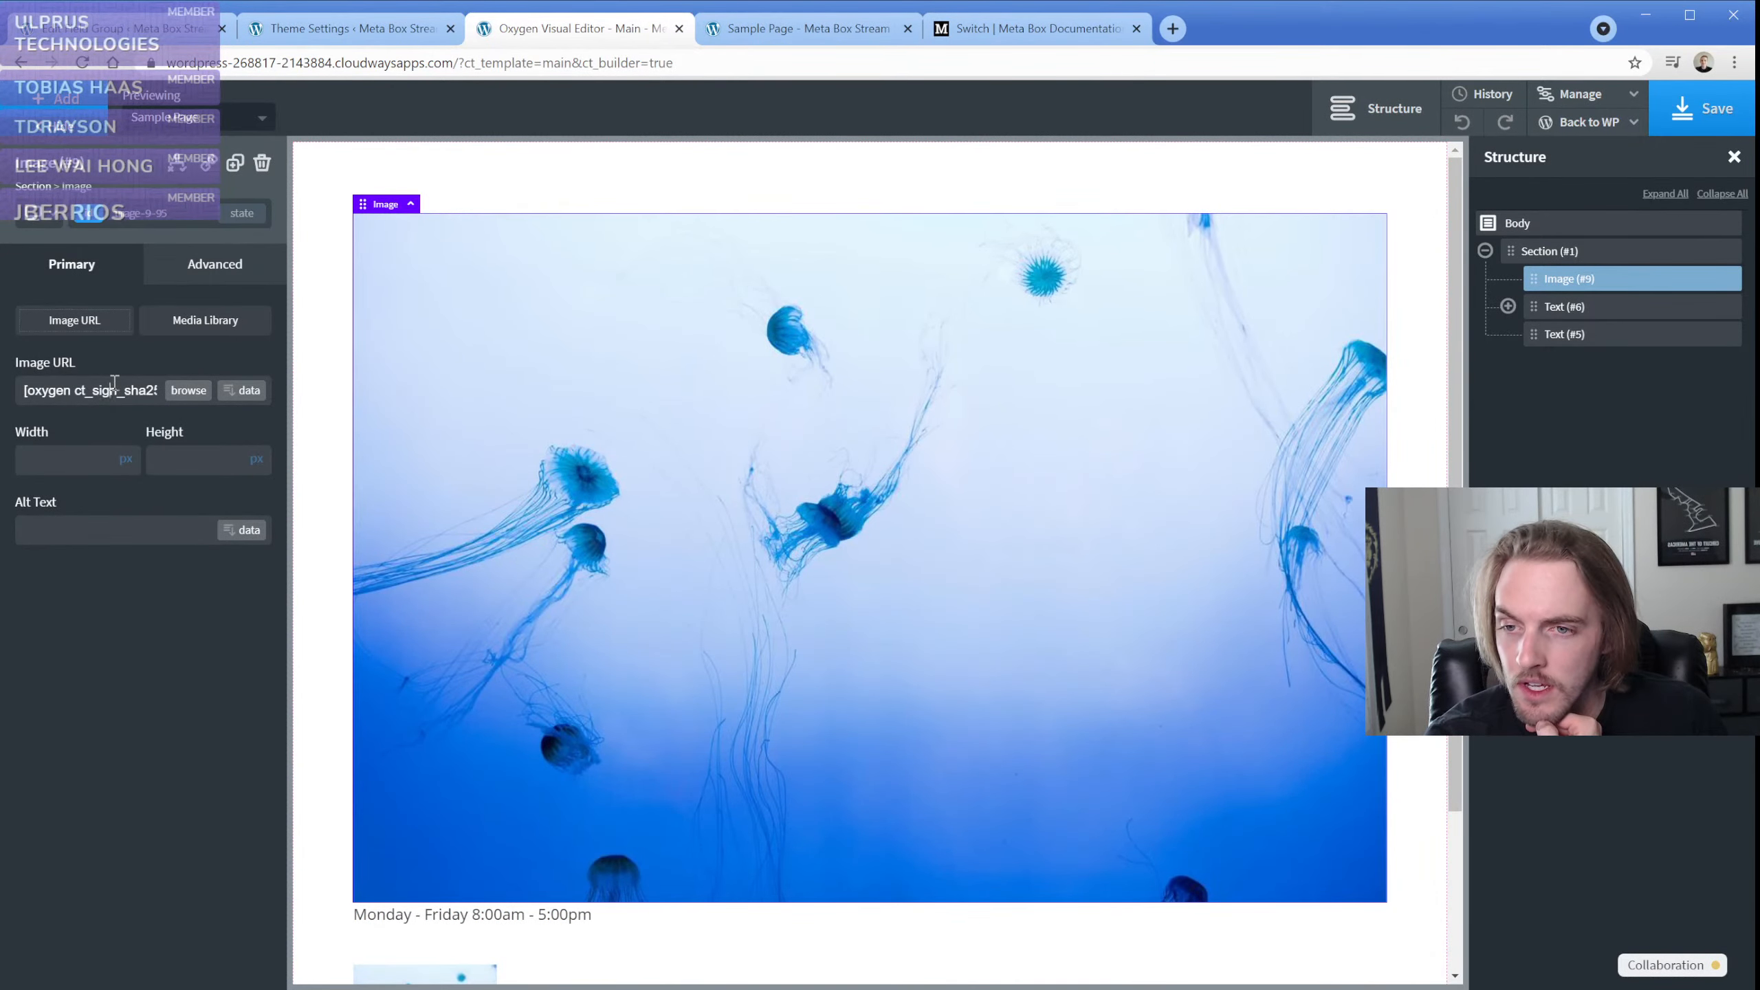
triple_click(143, 388)
key("ctrl+v")
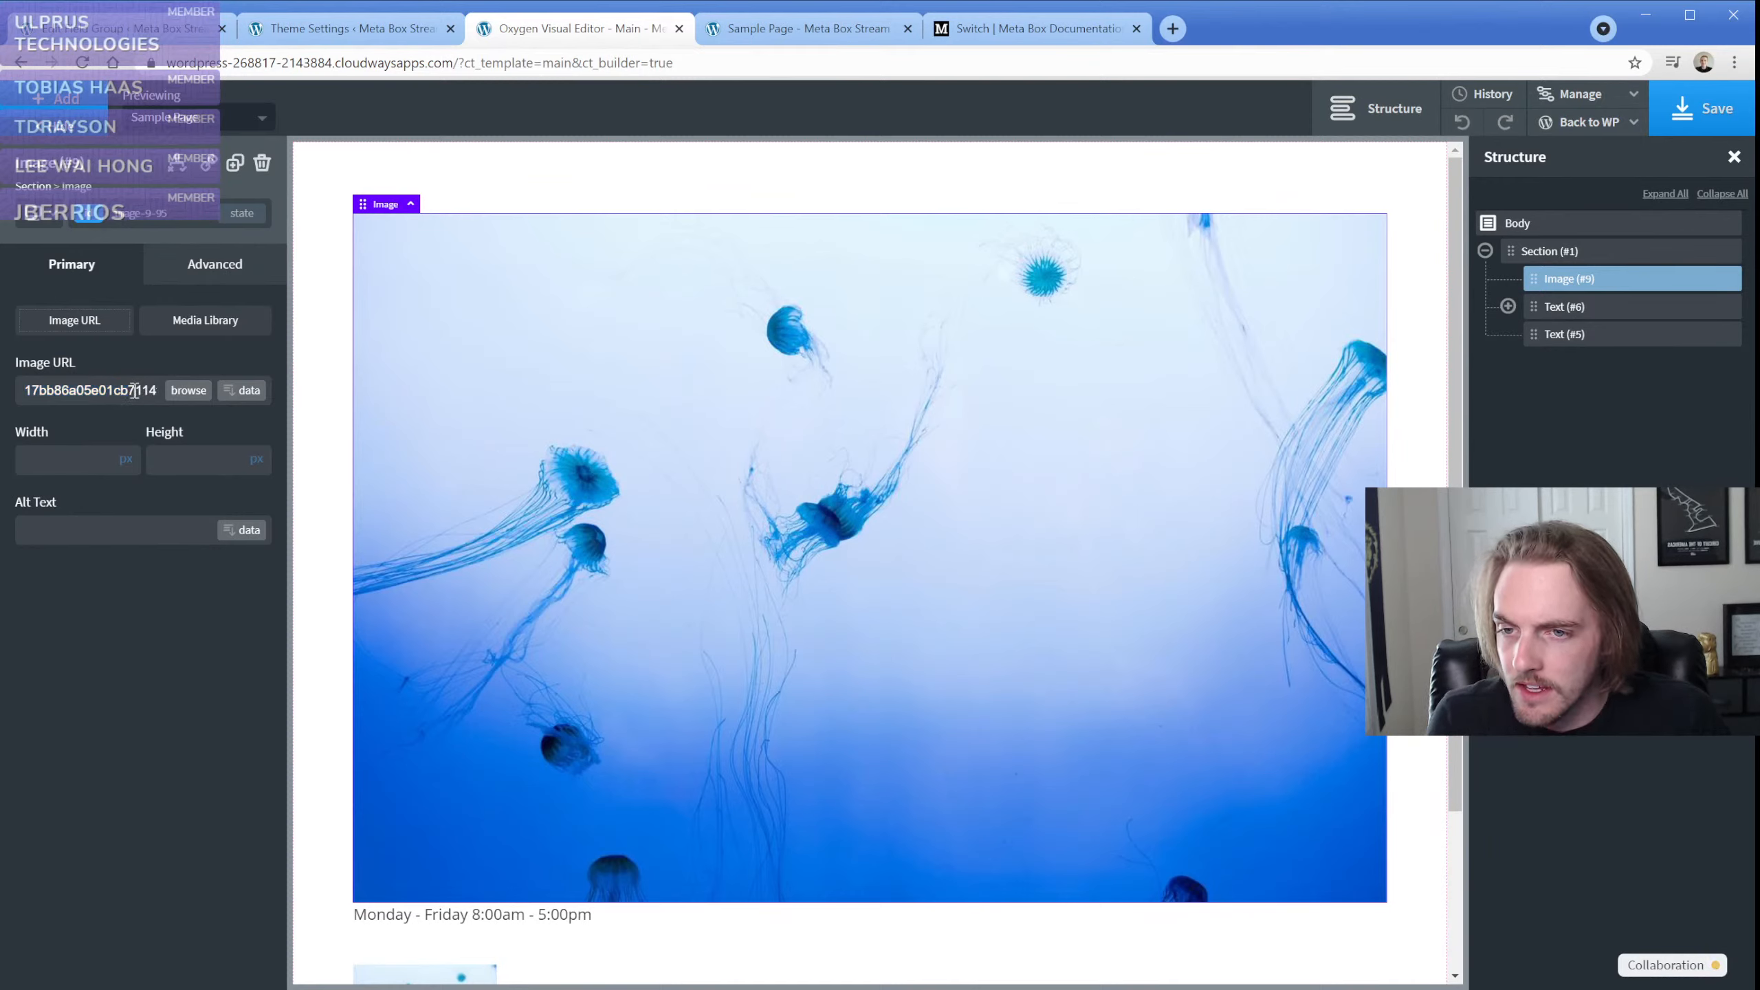
key("Right")
key("Right")
key("Right")
key("Right")
key("Right")
key("Right")
key("Right")
key("Right")
key("Right")
key("Right")
key("Right")
key("Right")
key("Right")
key("Right")
key("Right")
key("Right")
key("Right")
key("Right")
key("Right")
key("Right")
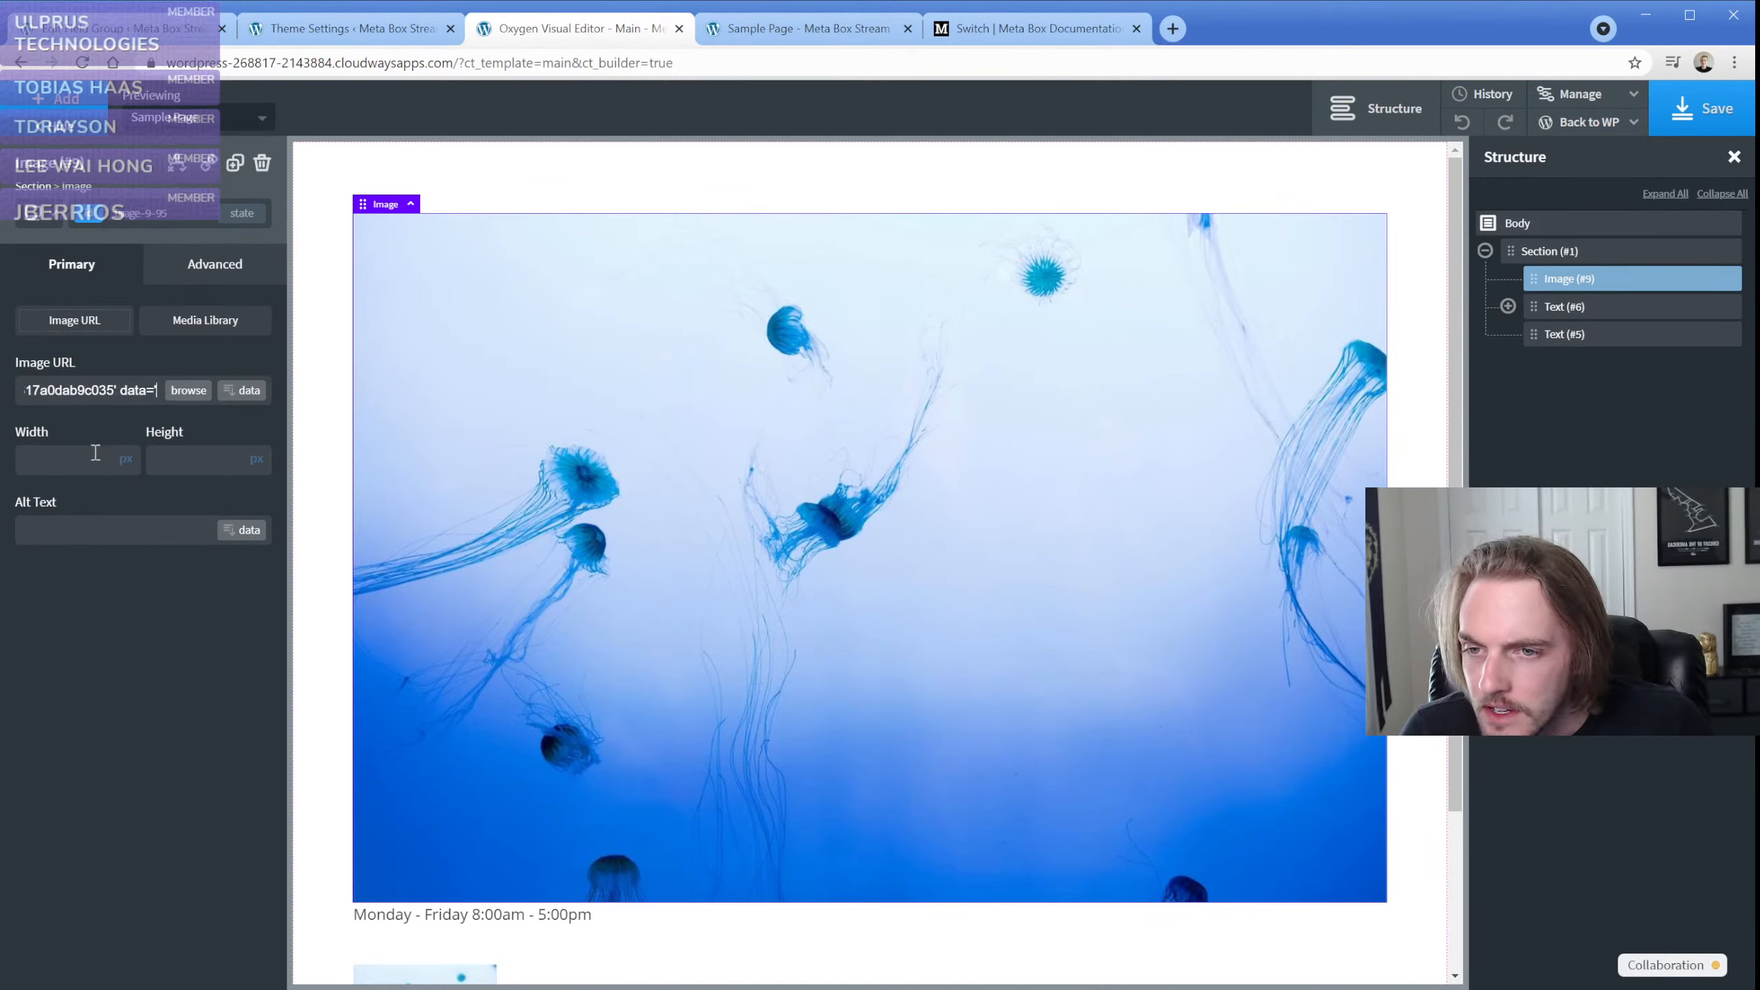
key("Right")
key("Right")
key("Right")
key("Right")
key("Right")
key("Right")
key("Right")
key("Right")
key("Right")
key("Right")
key("Right")
key("Right")
key("Right")
key("Right")
key("Right")
key("Right")
key("Right")
key("Right")
key("Right")
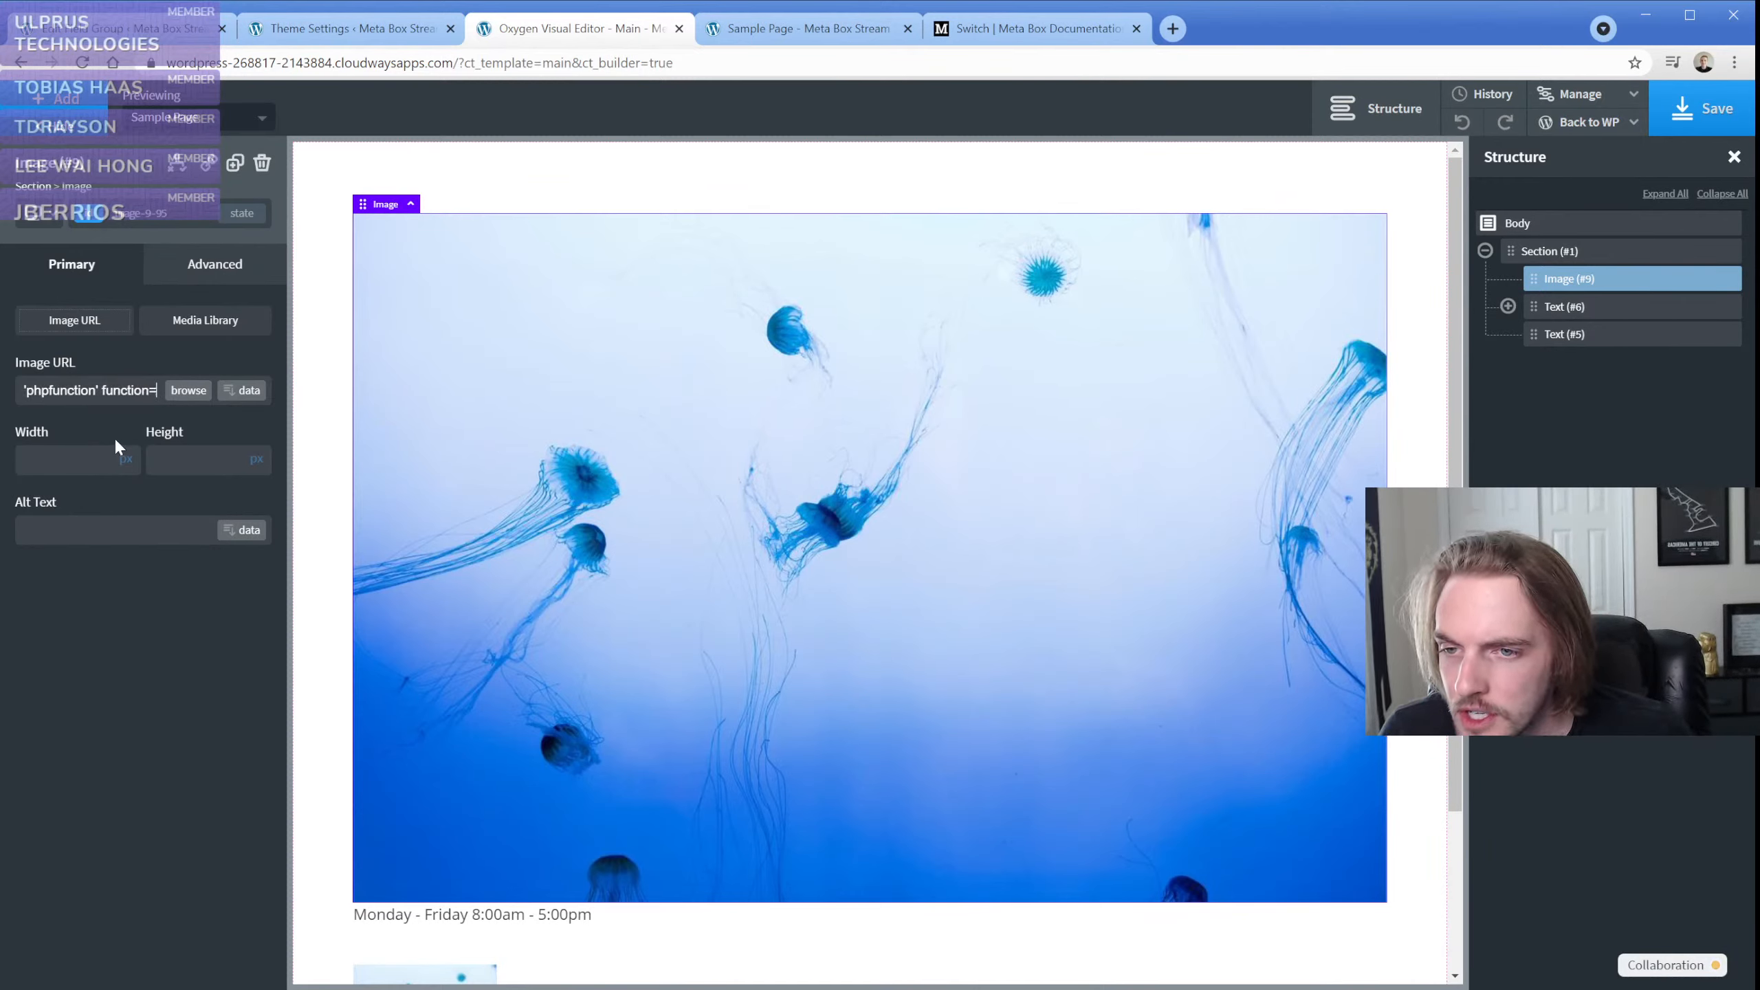
key("Right")
key("Right")
key("Right")
key("Right")
key("Right")
key("Right")
key("Right")
key("Right")
key("Right")
key("Right")
key("Right")
key("Right")
key("Right")
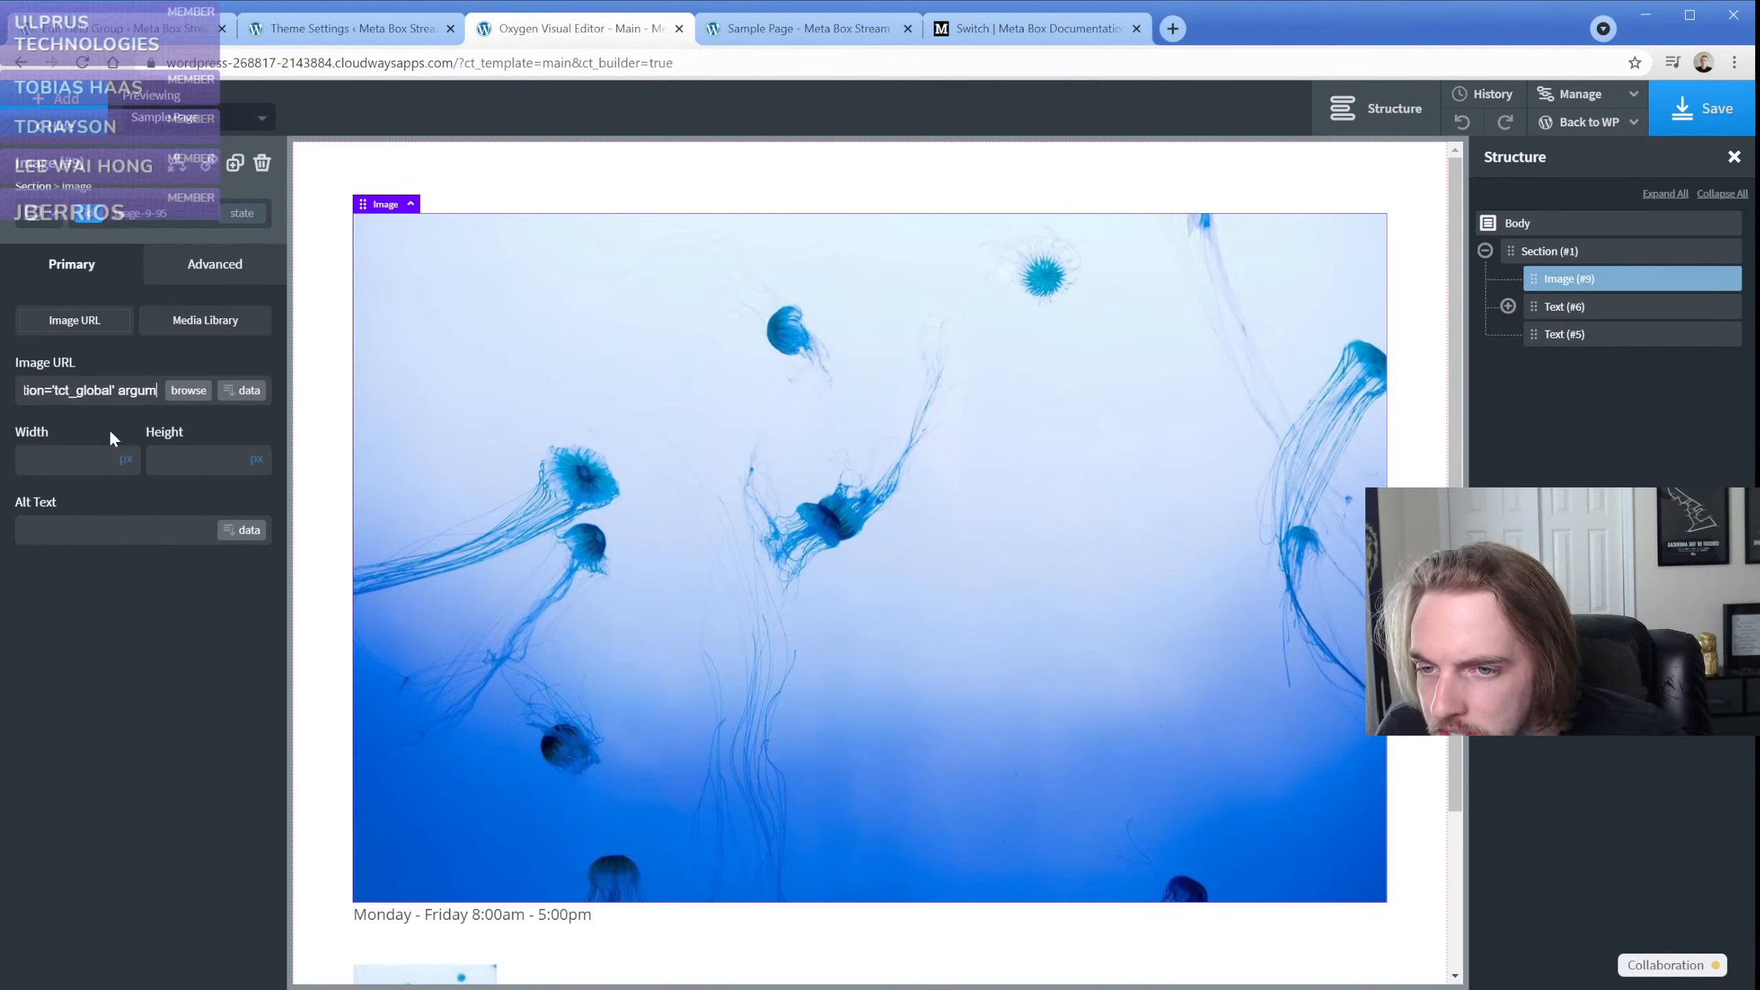
key("Right")
key("Right")
key("Right")
key("Right")
key("Right")
key("Right")
key("Right")
key("Right")
key("Right")
key("Right")
key("Right")
key("Right")
key("Right")
key("Right")
key("Right")
key("Right")
key("Right")
key("Right")
key("Right")
key("Right")
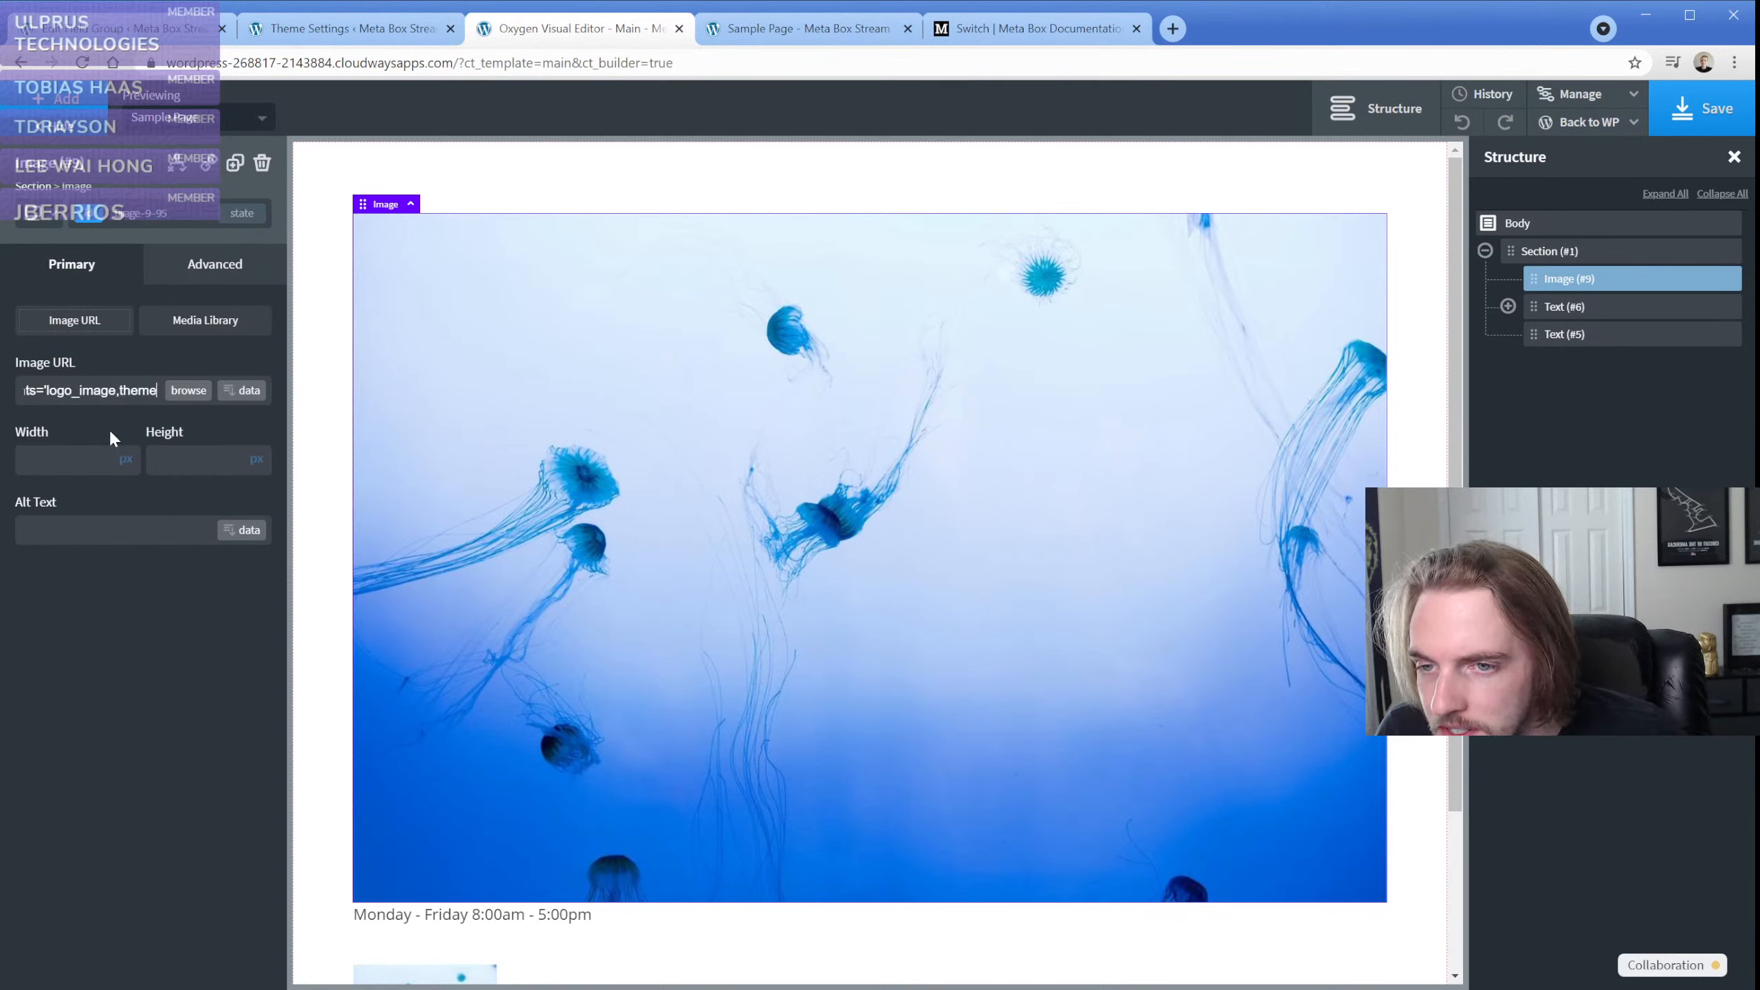
key("Right")
key("Right")
key("Right")
key("Right")
key("Right")
key("Right")
key("Right")
key("Right")
key("Right")
key("Right")
key("Right")
key("Right")
key("Right")
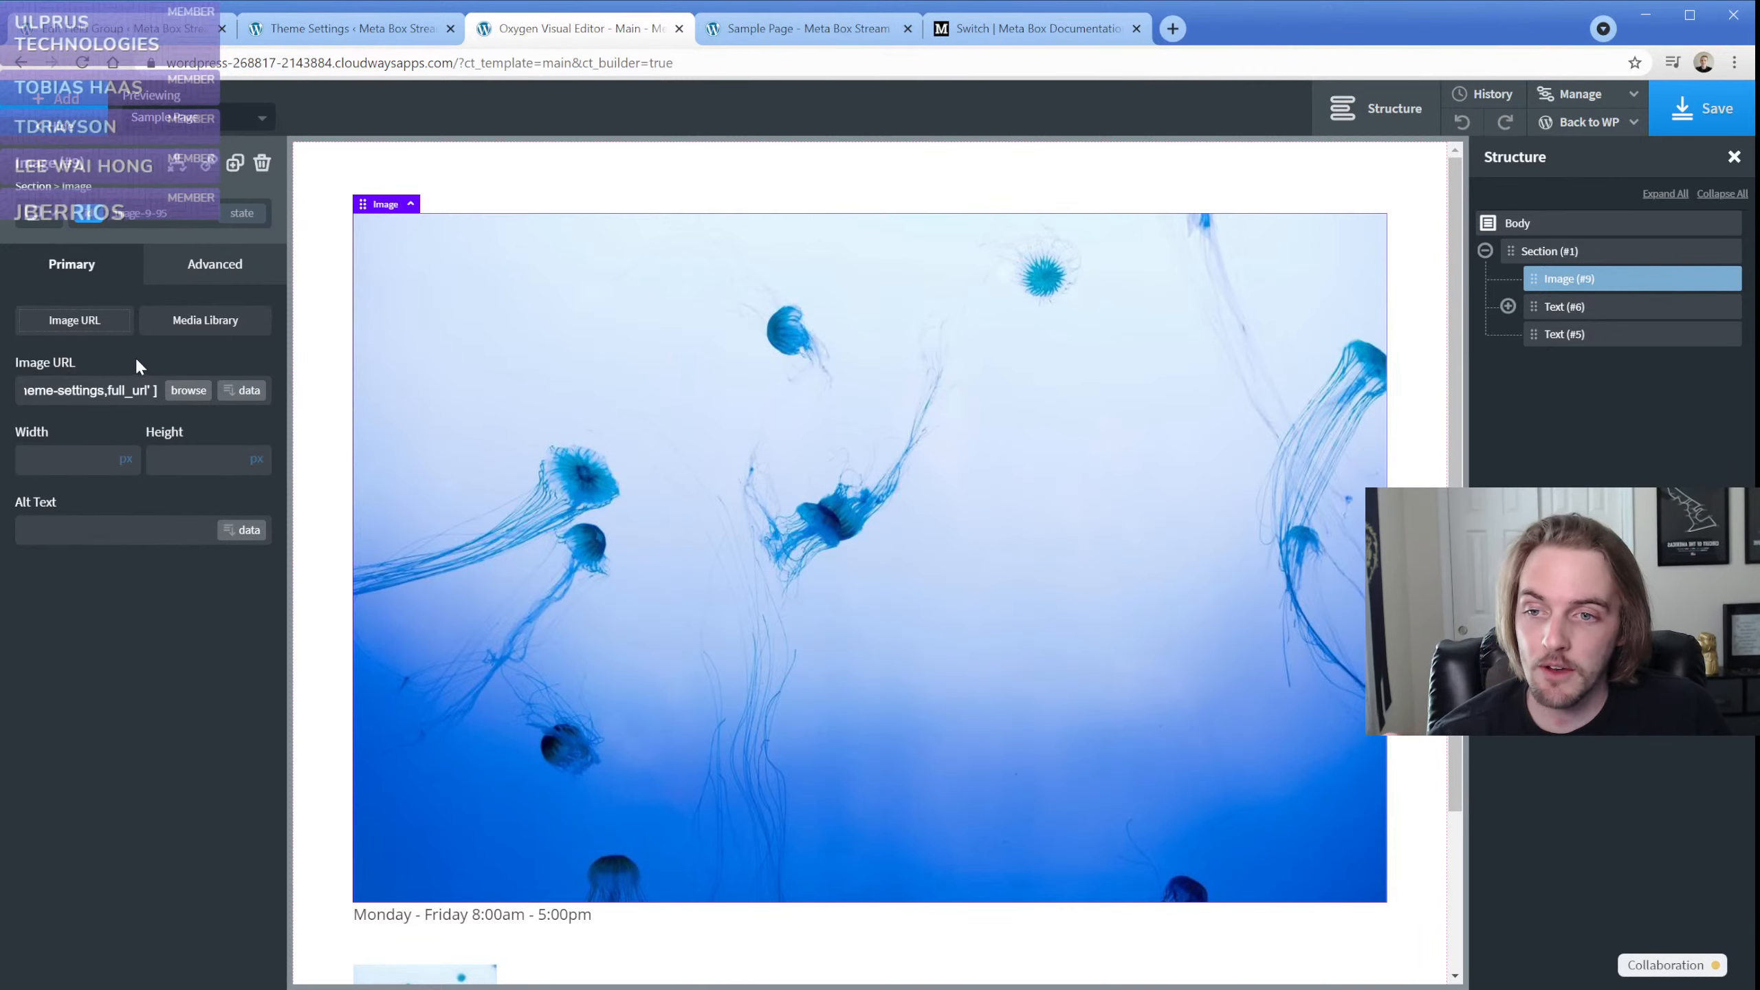
View the PHP Function Return value options for the image's dynamic data, and close them without inserting anything
left_click(231, 397)
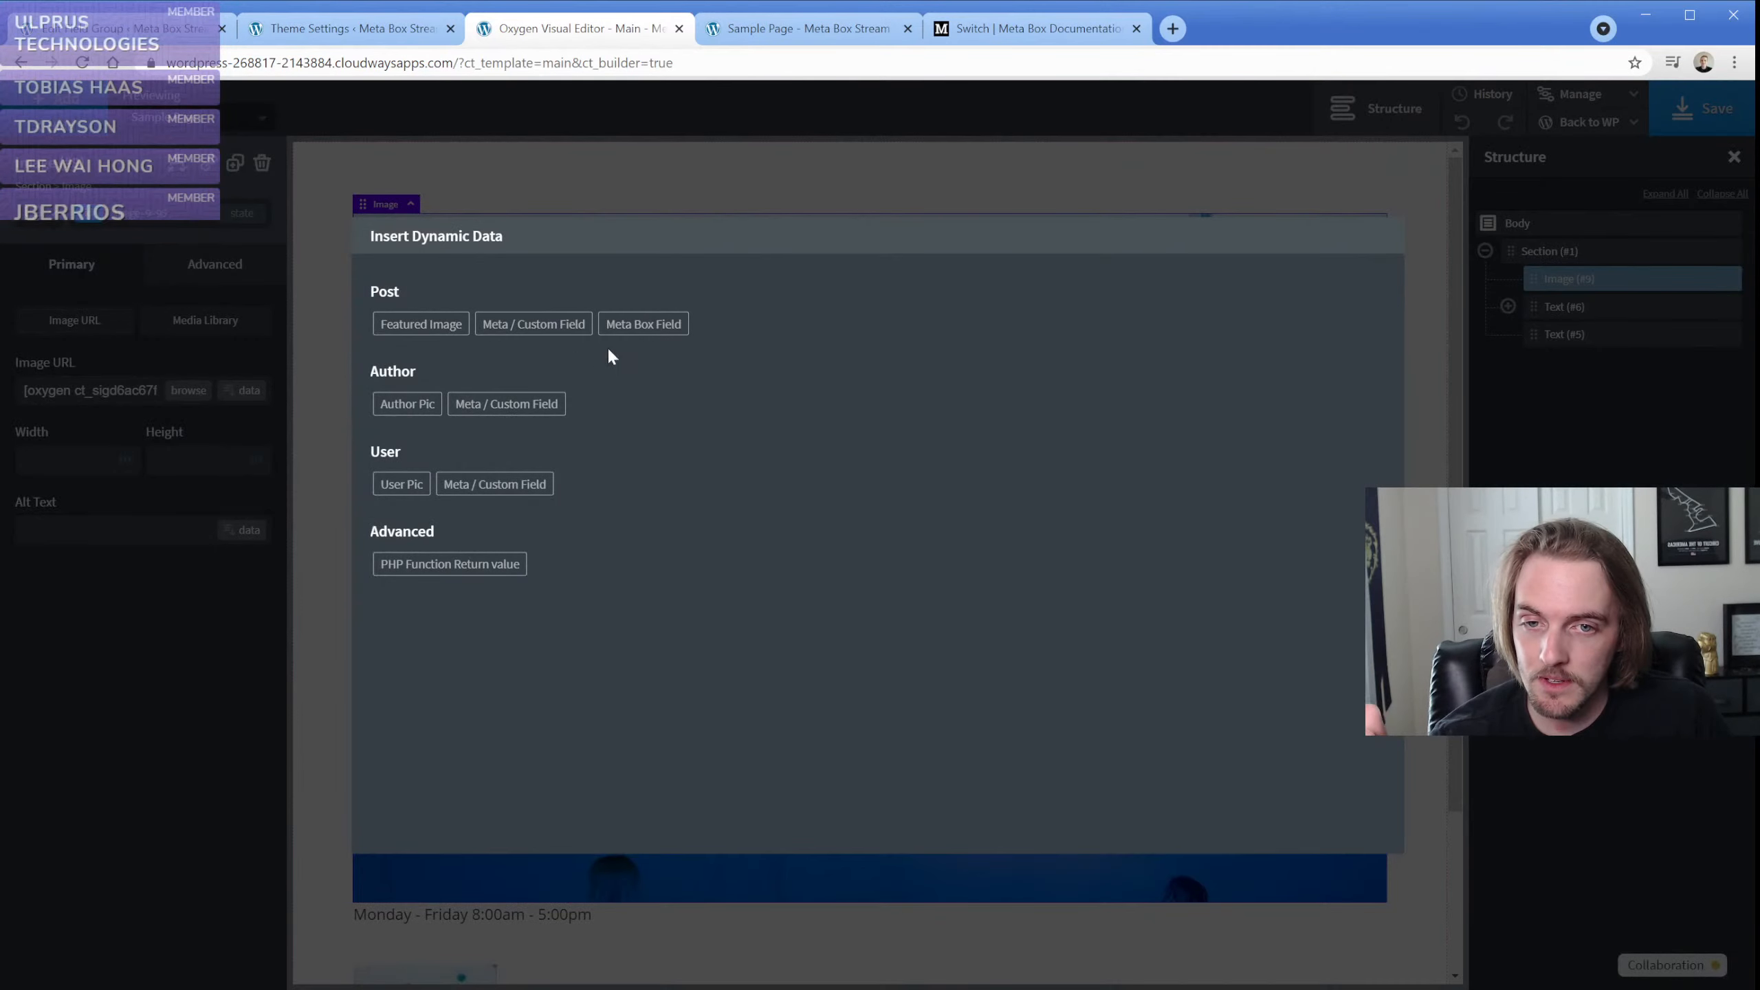
left_click(486, 563)
left_click(447, 333)
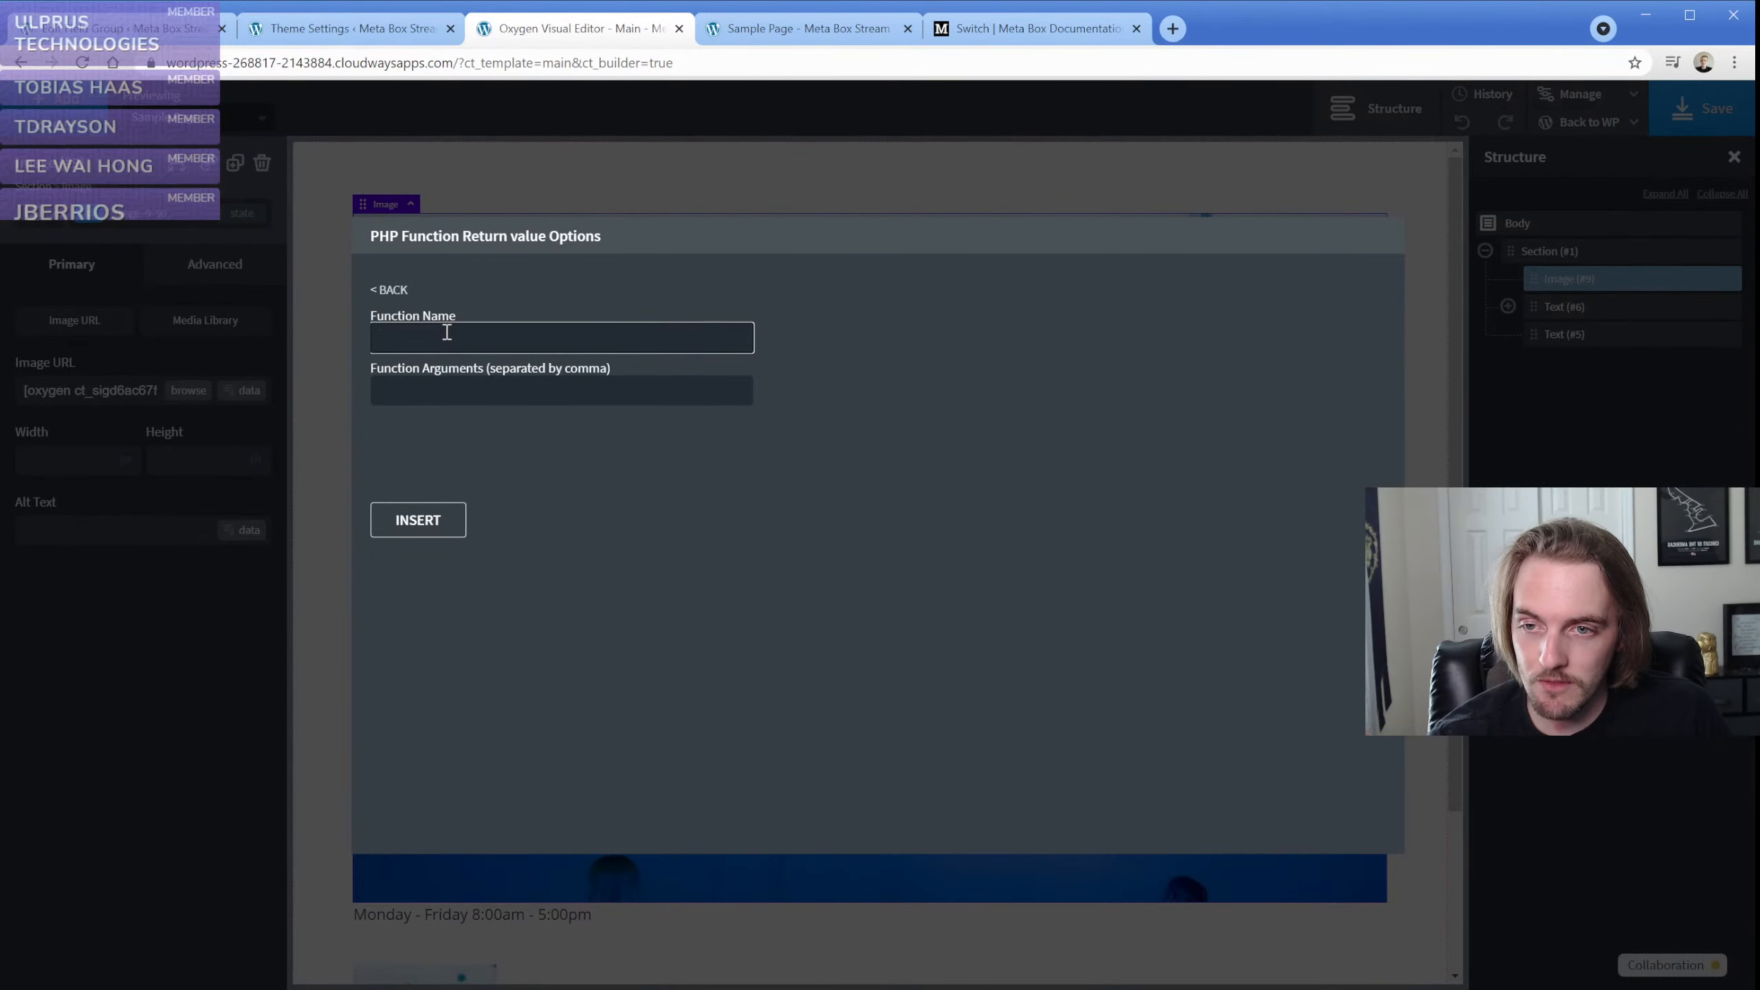
left_click(491, 392)
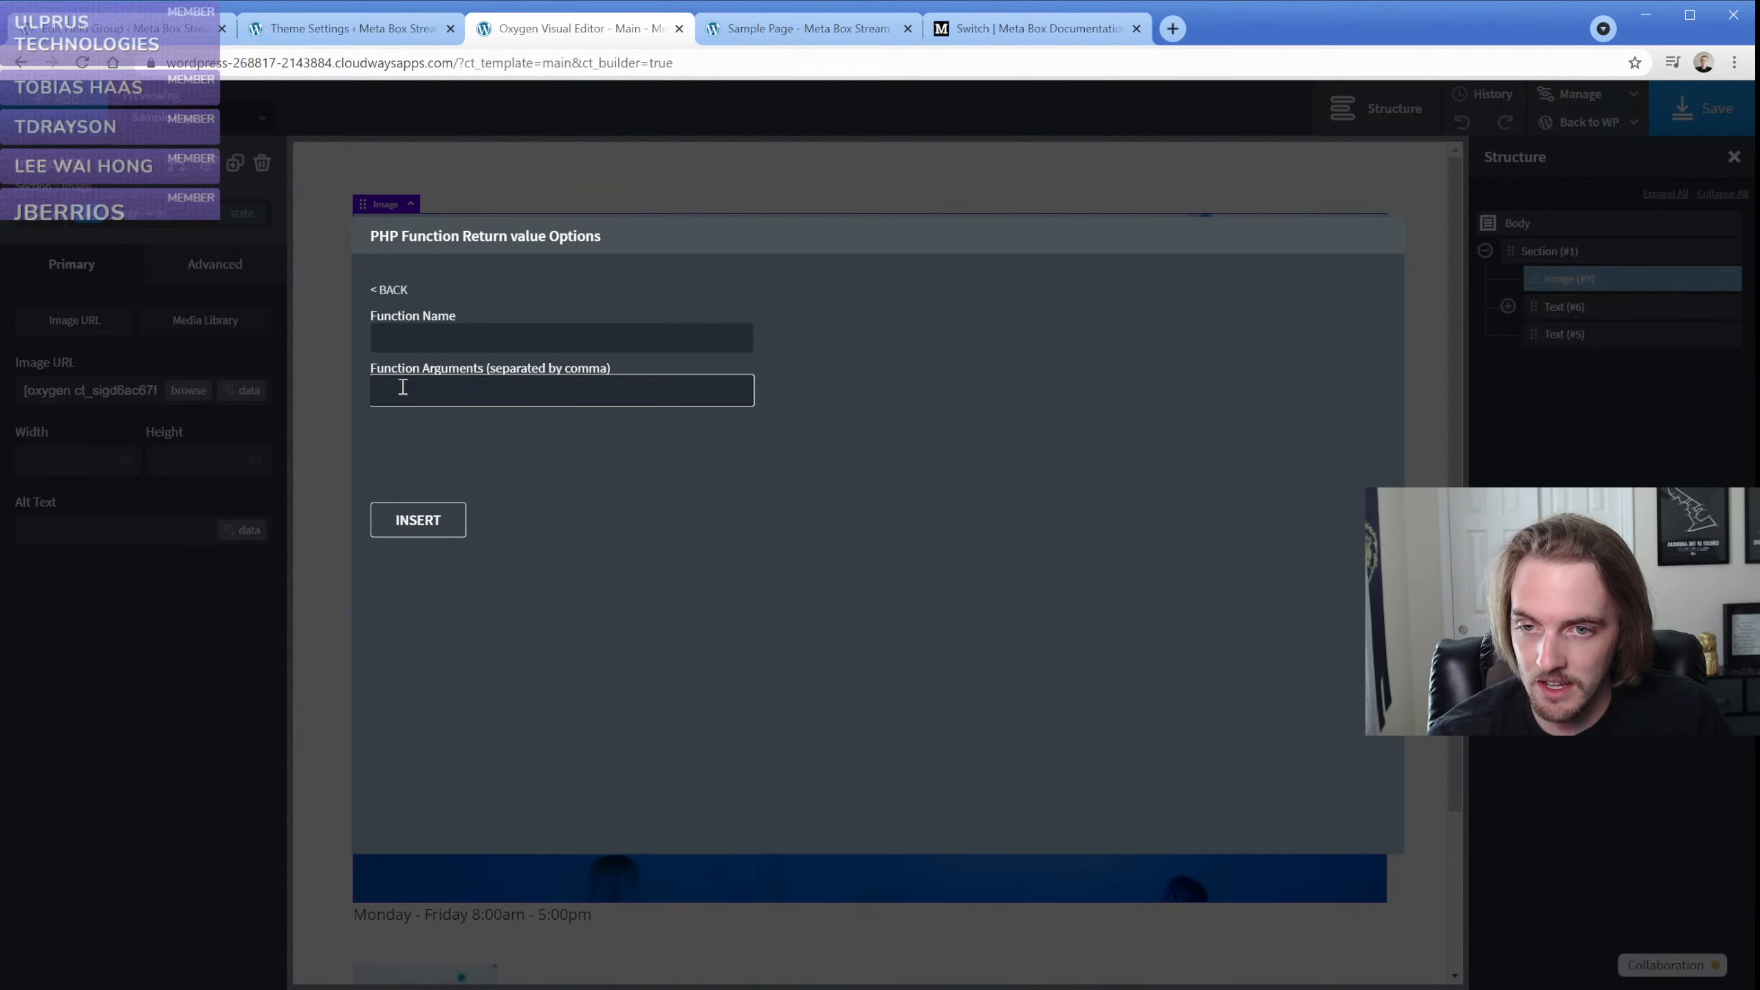
left_click(249, 349)
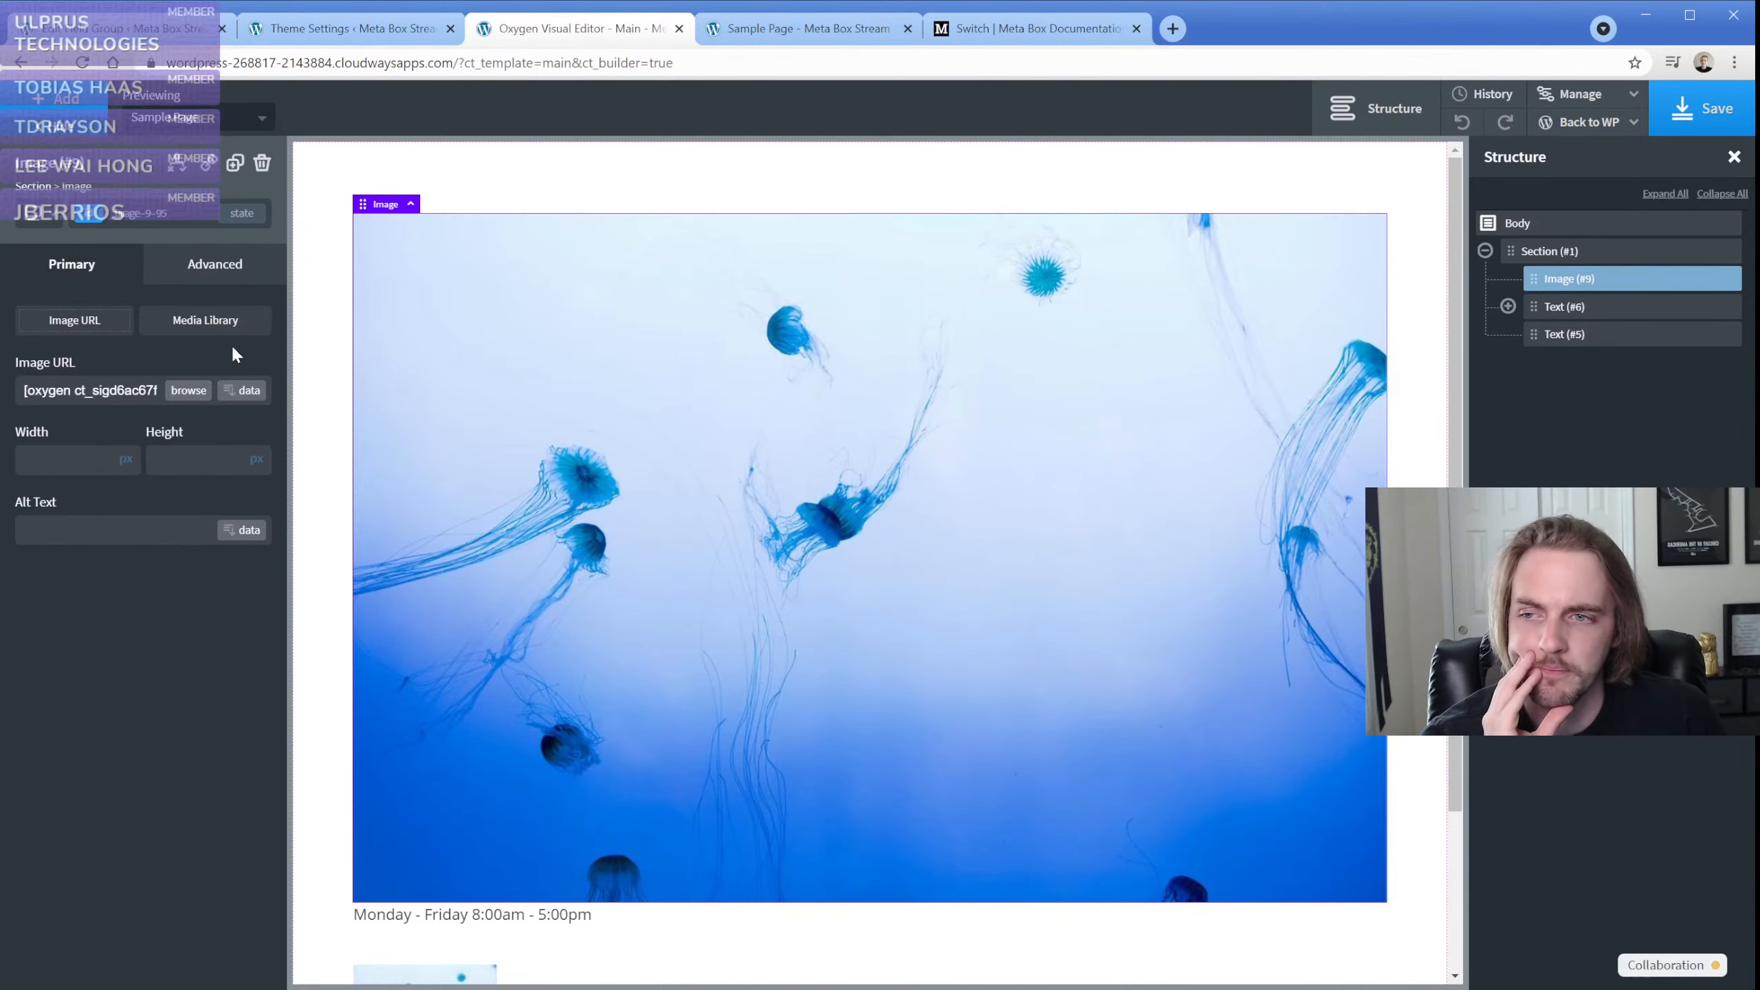
Switch to the Meta Box documentation and read the Switch and Time field pages, including their settings and sample code
left_click(1026, 31)
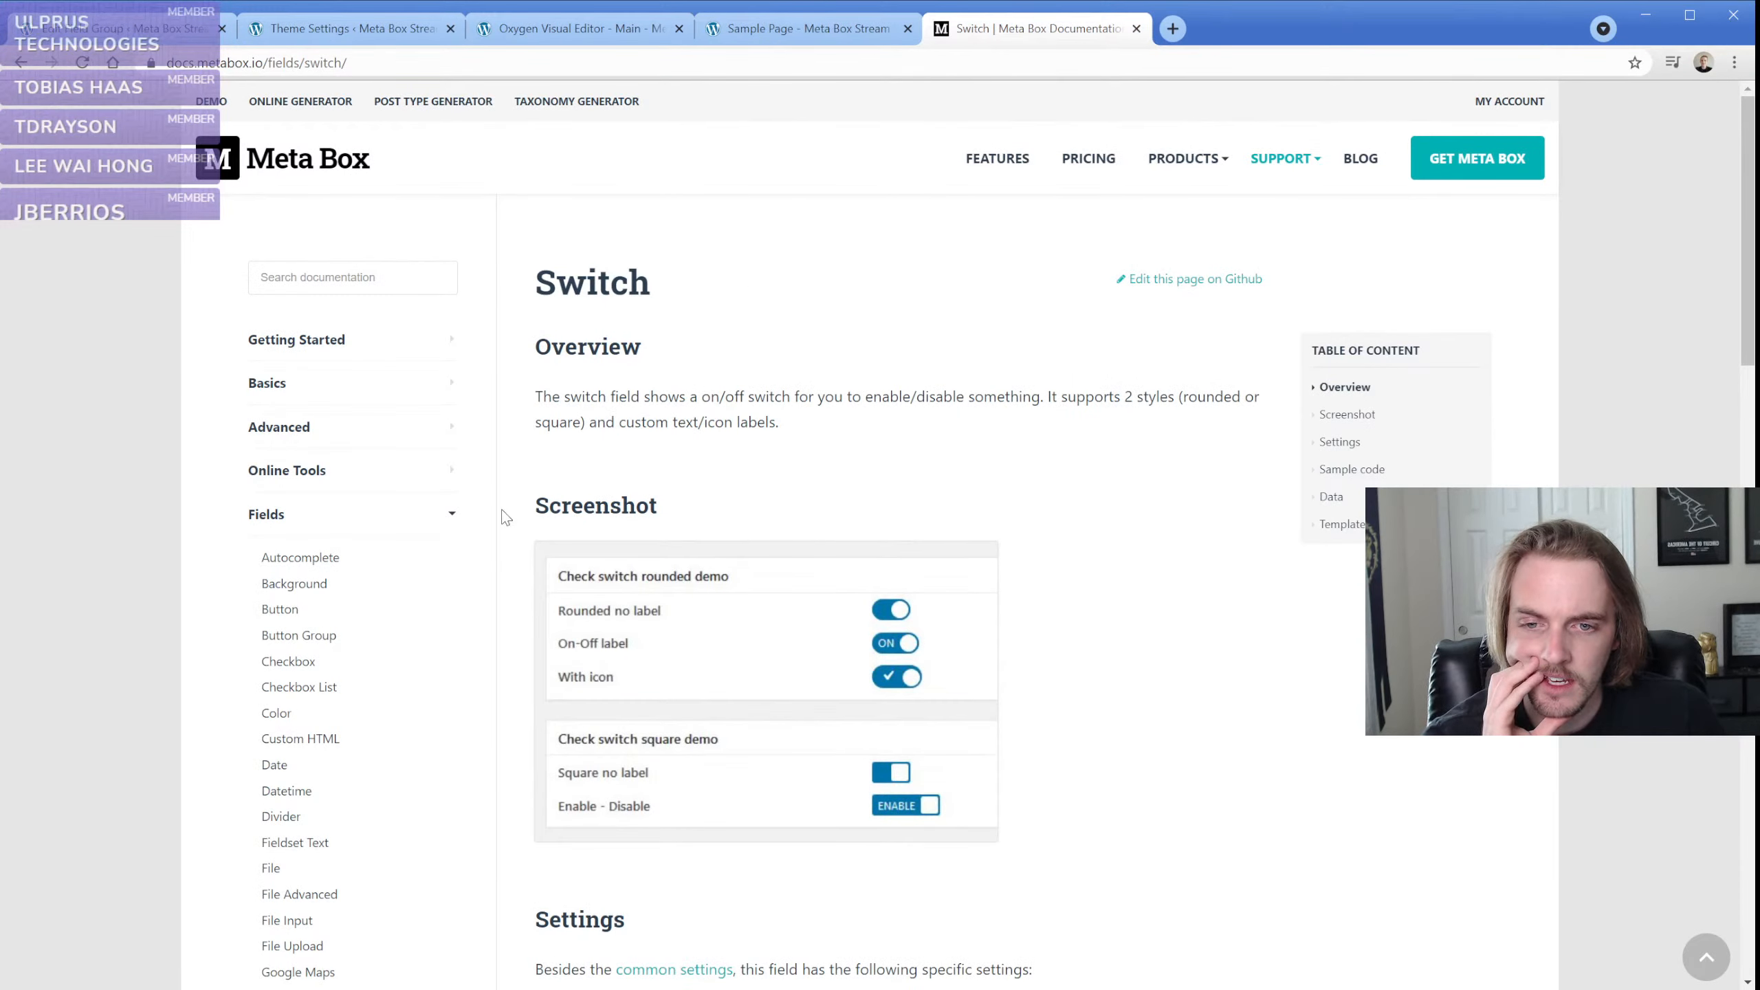
scroll(507, 516, "down", 5)
scroll(531, 495, "down", 4)
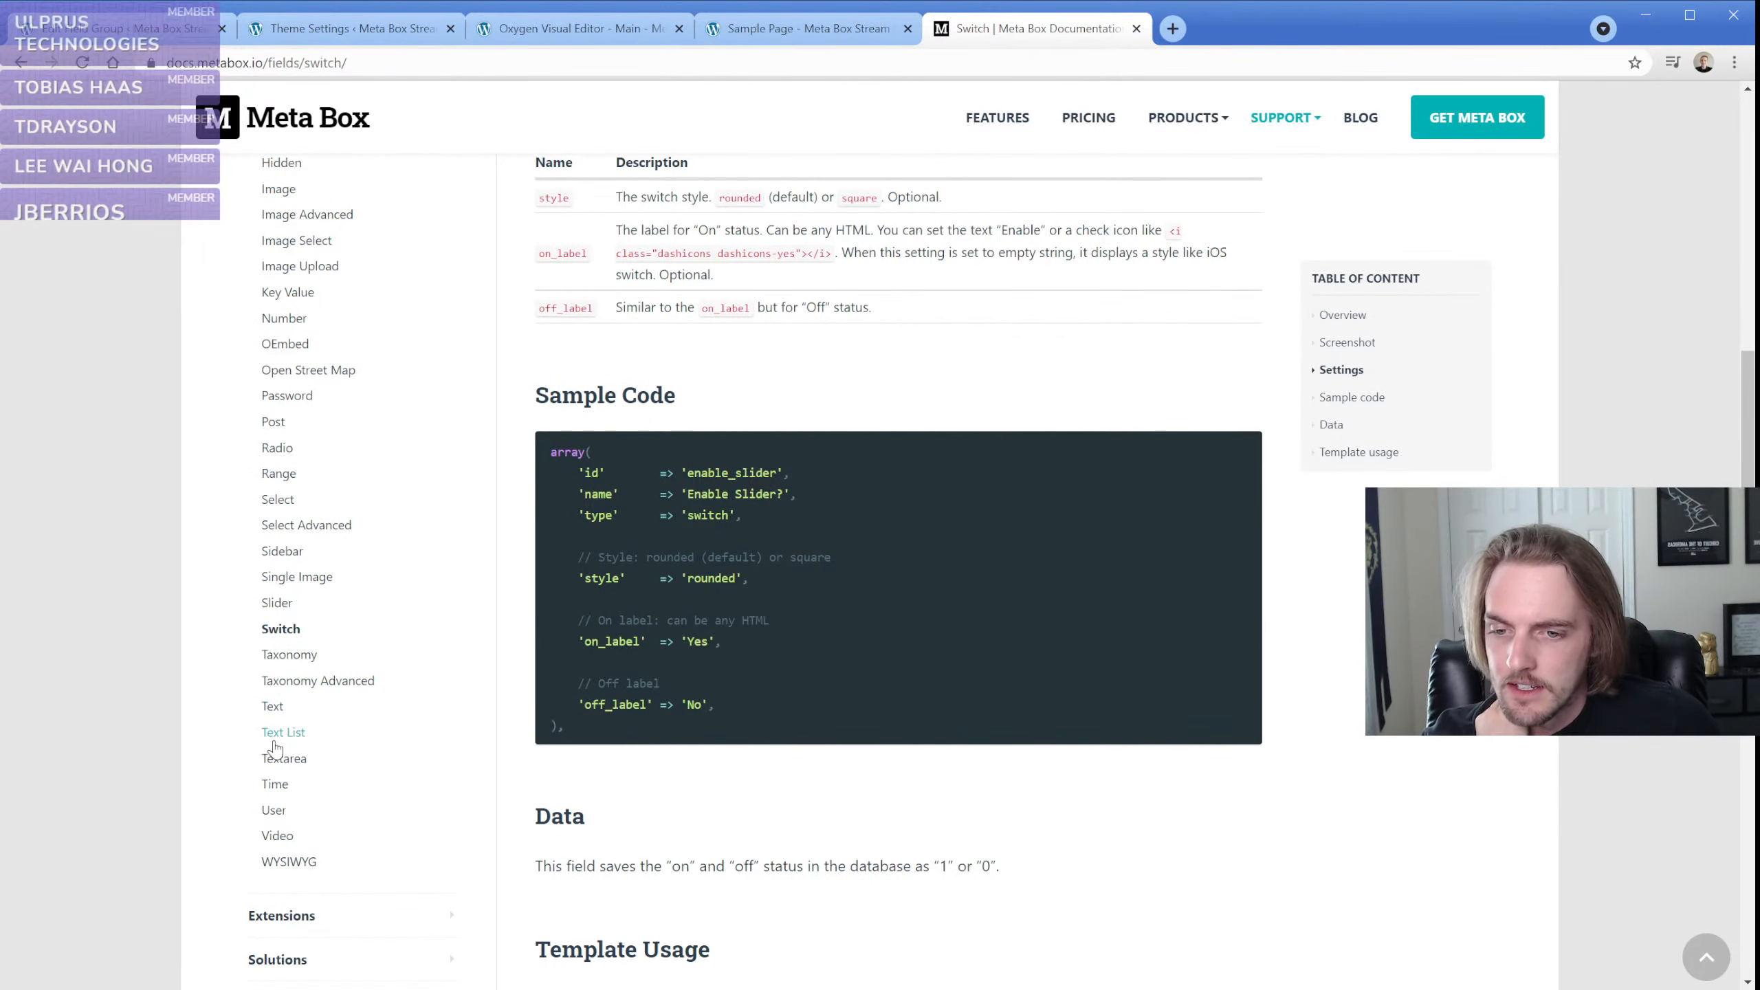
left_click(283, 790)
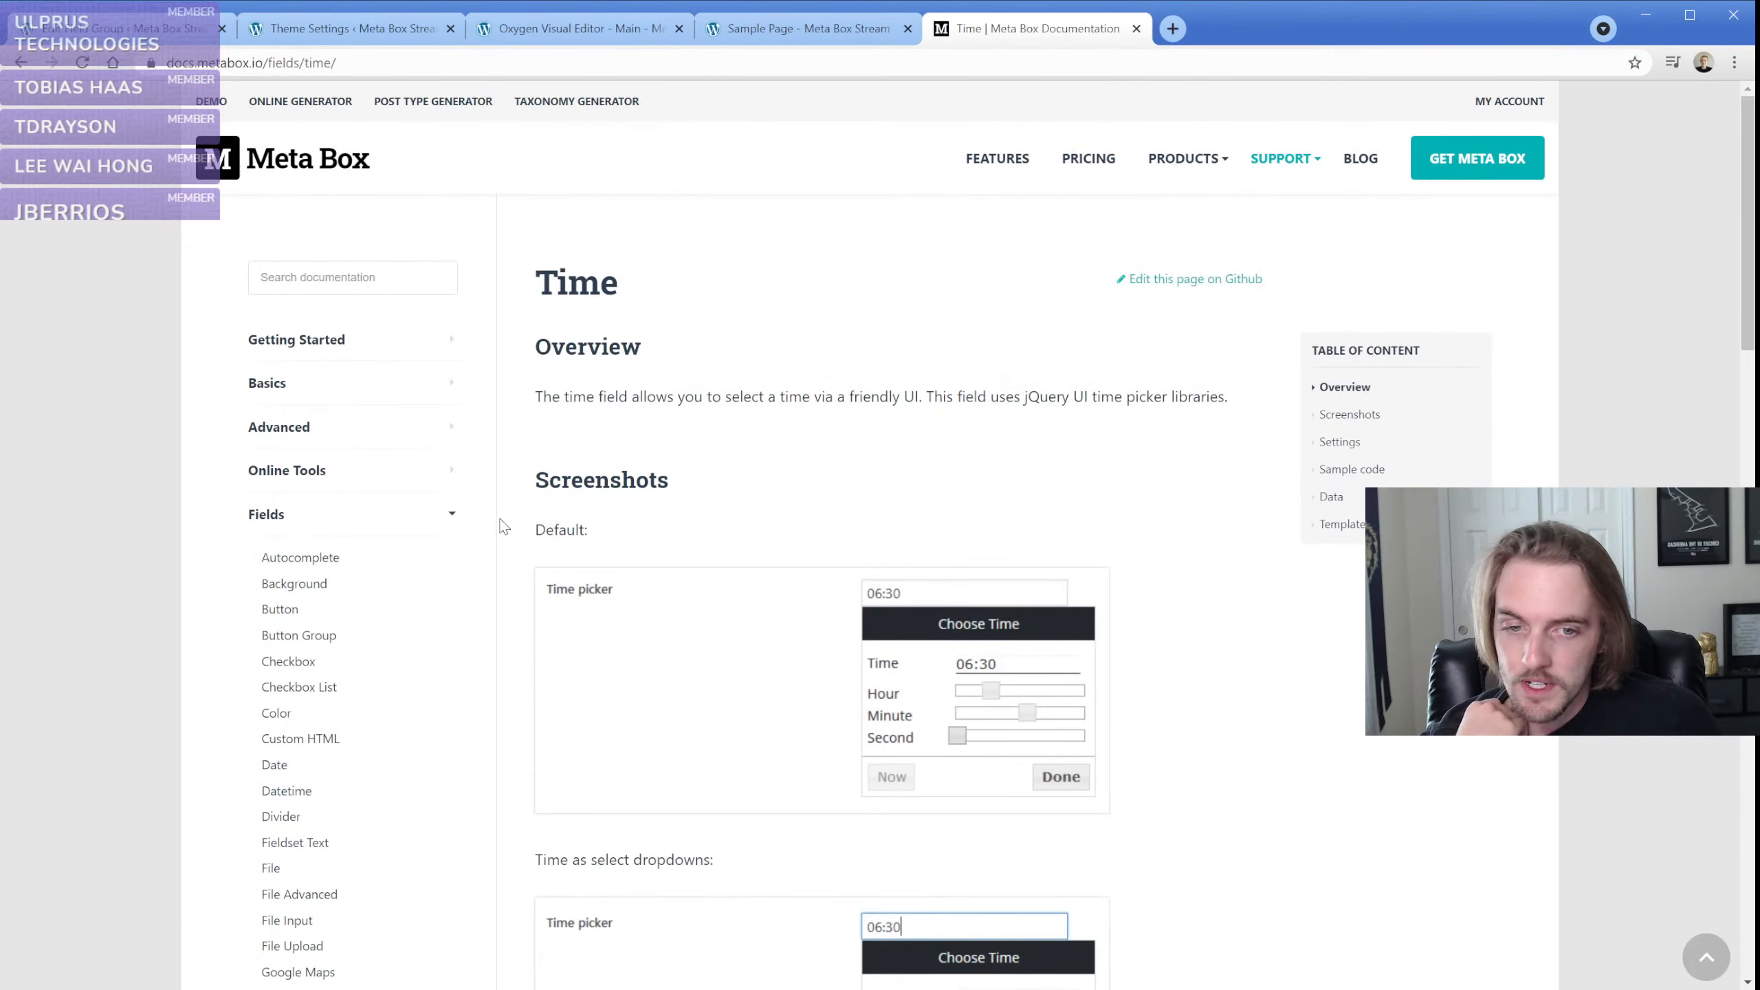
scroll(511, 582, "down", 8)
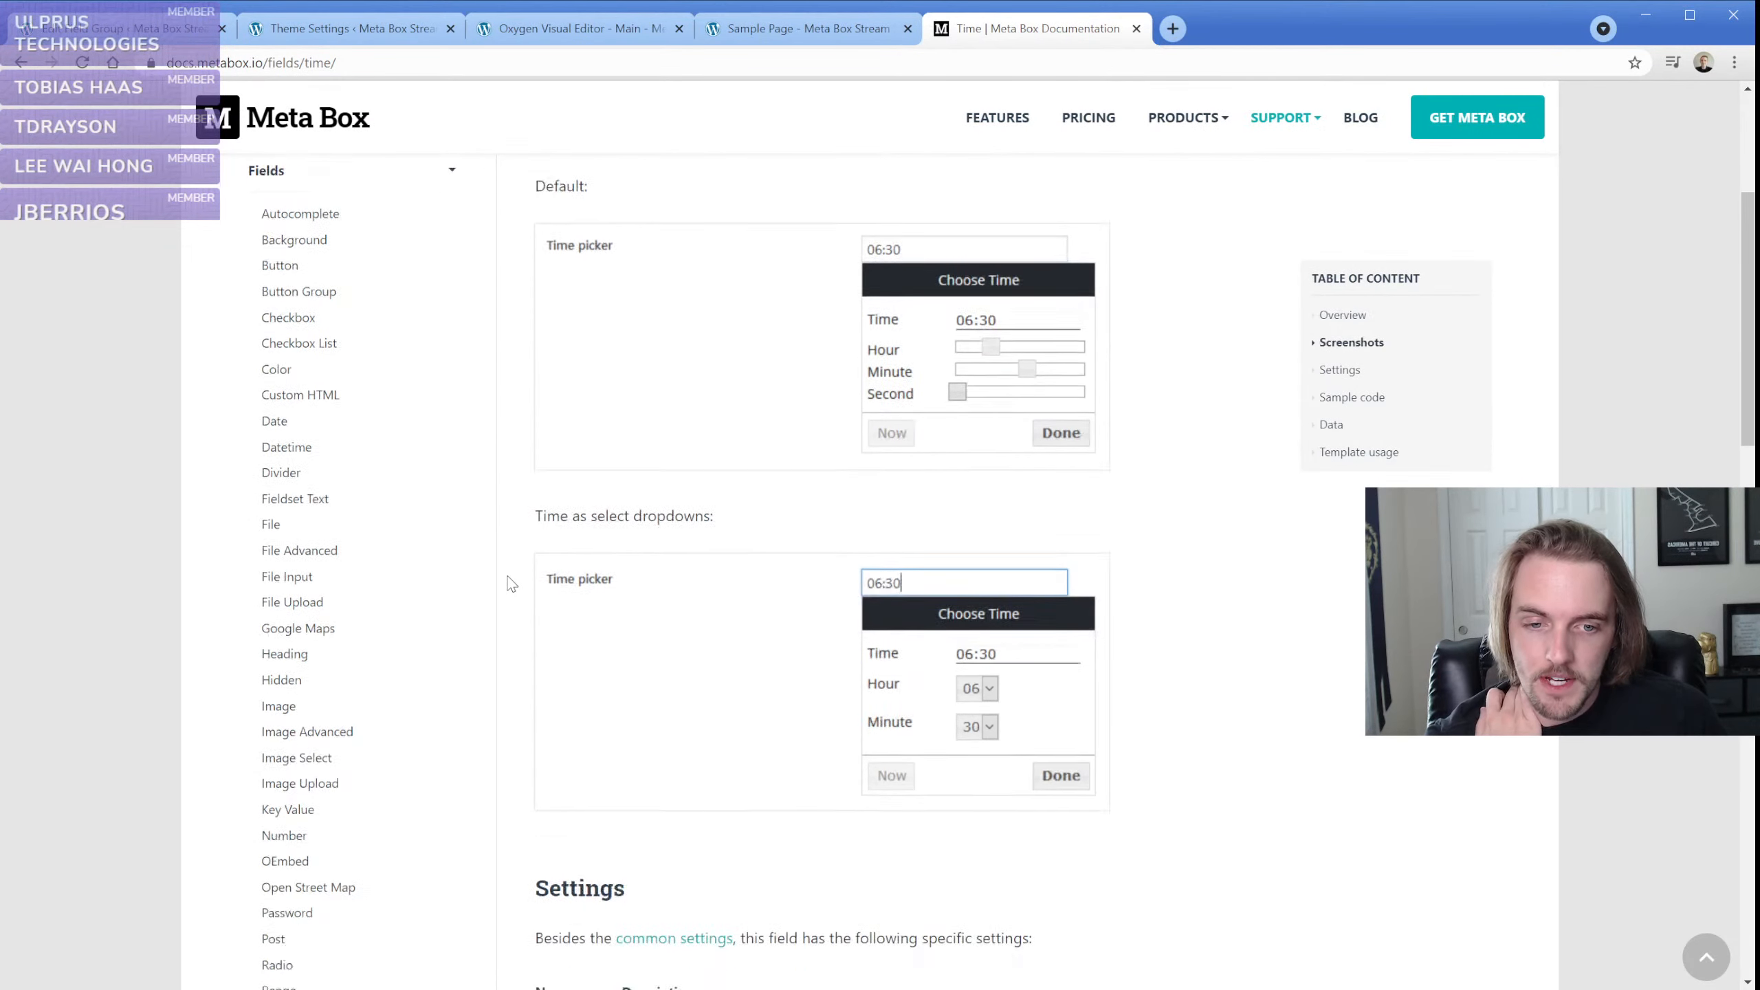
scroll(511, 583, "down", 4)
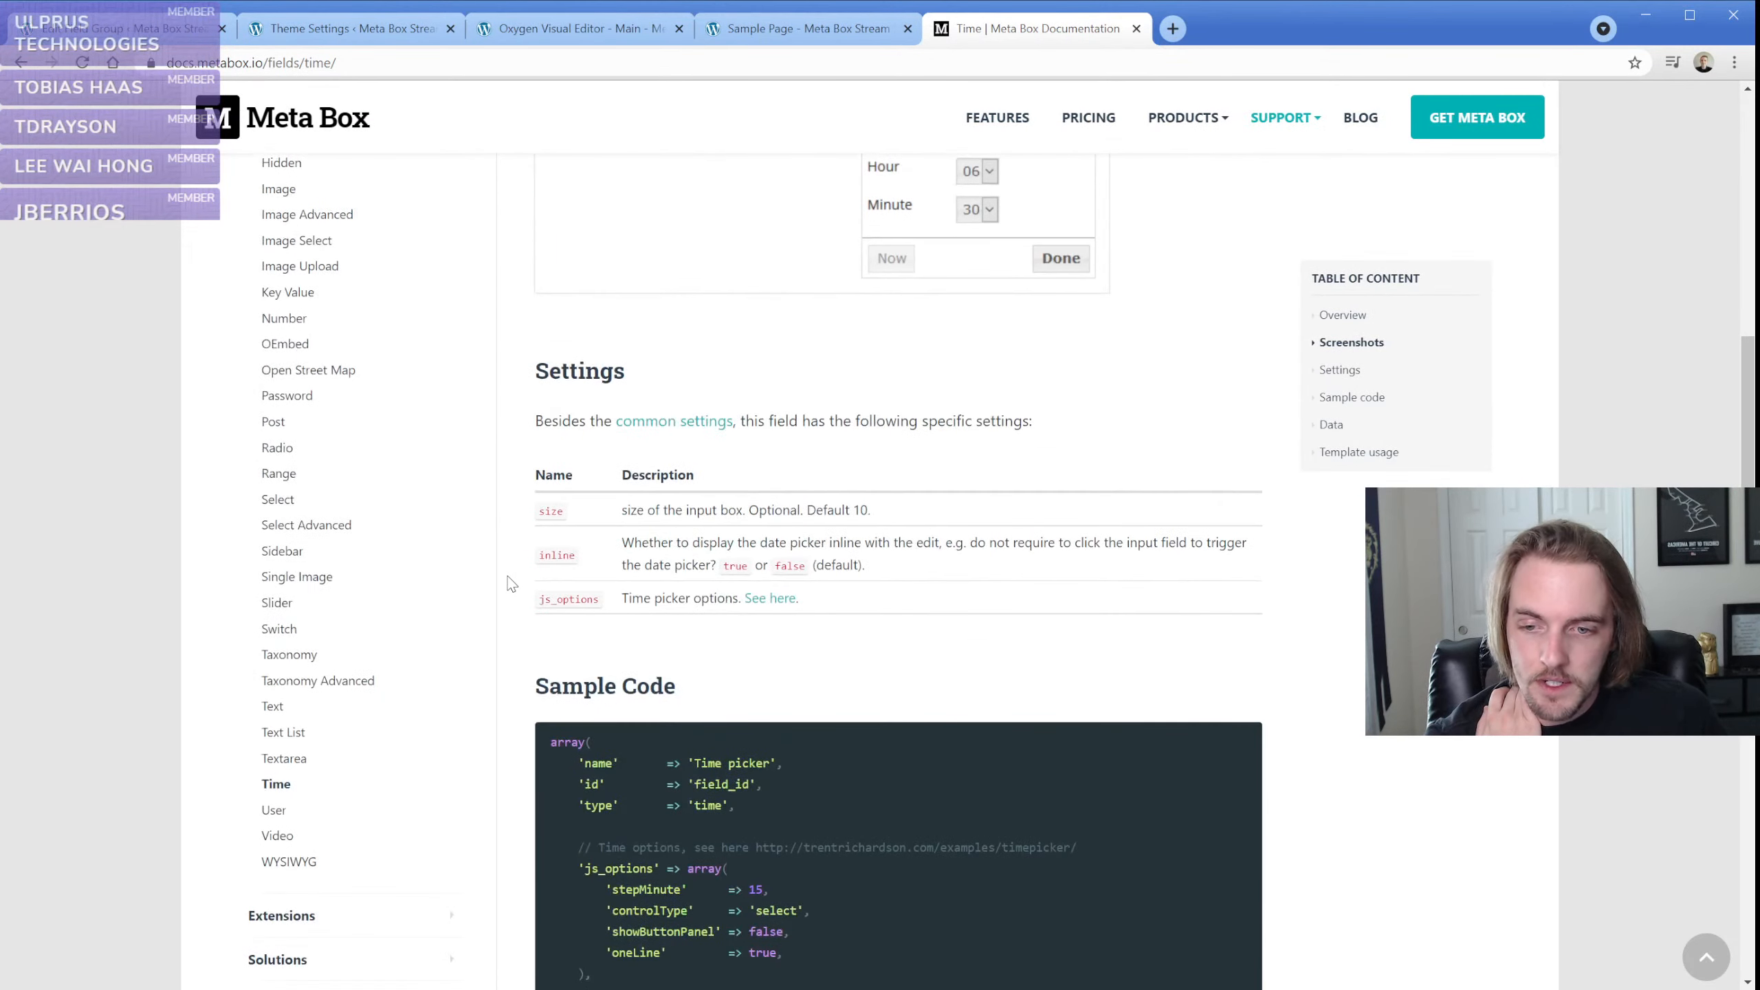
Read the settings on the User and Video field pages, and open the WYSIWYG field page
left_click(281, 820)
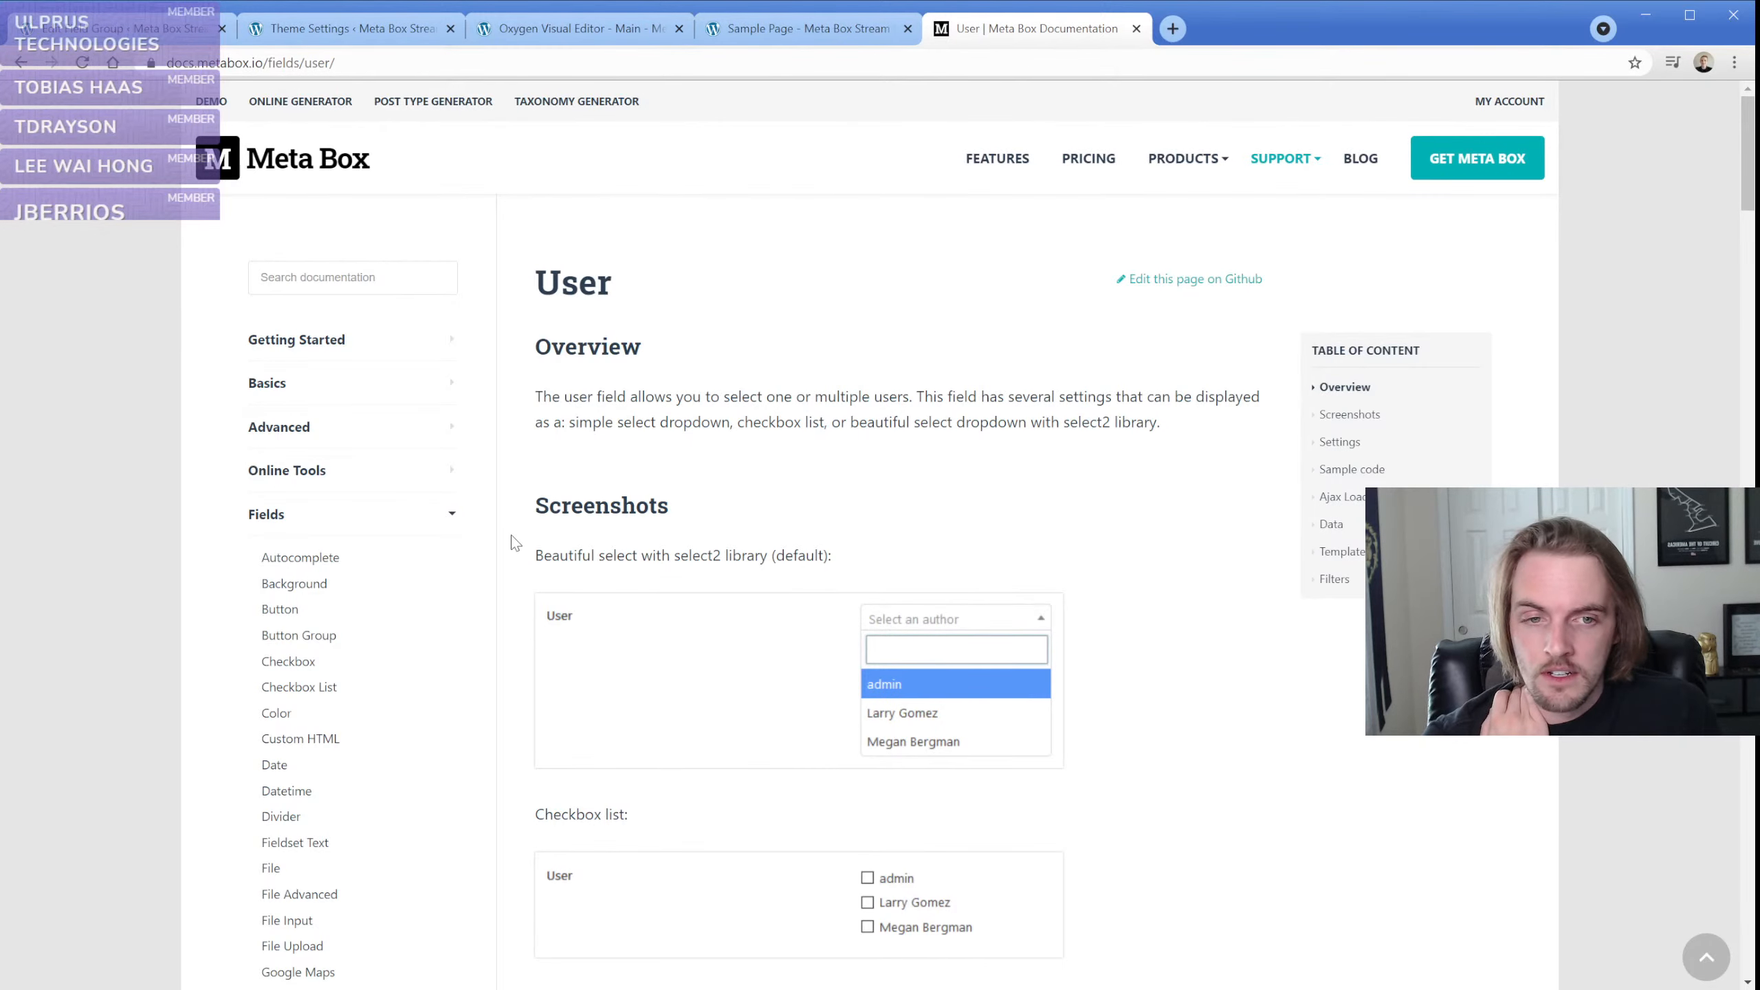
scroll(514, 542, "down", 12)
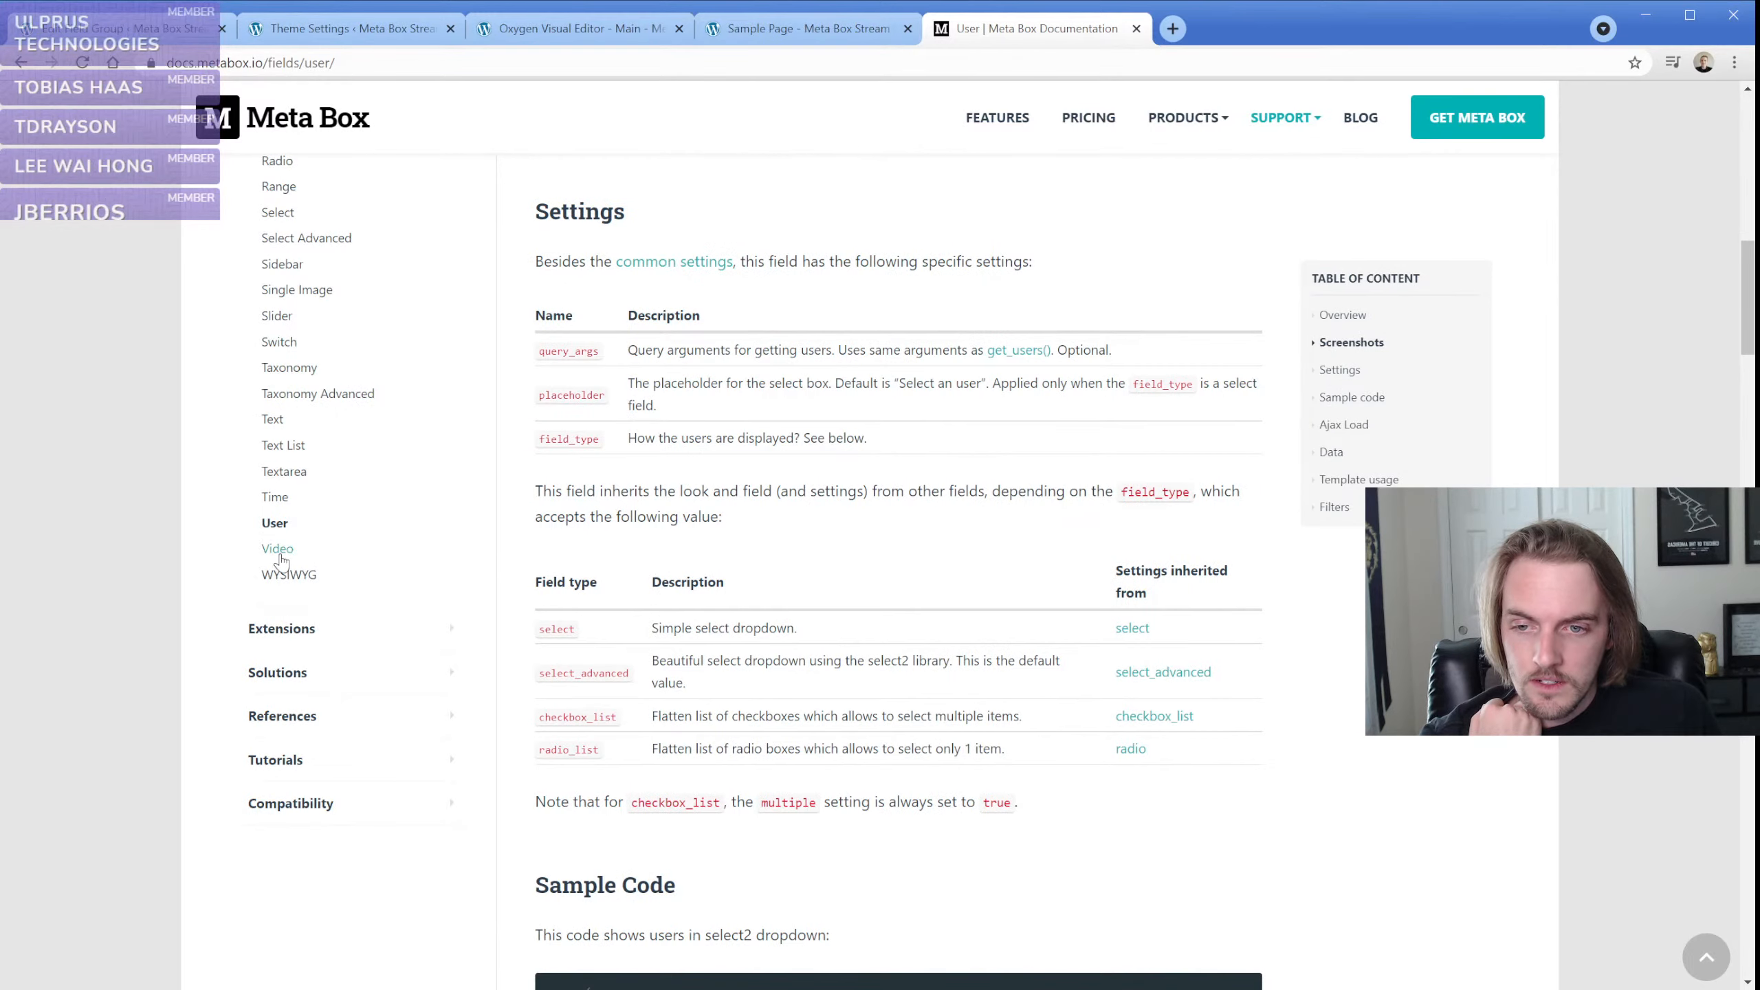
left_click(278, 549)
scroll(496, 574, "down", 5)
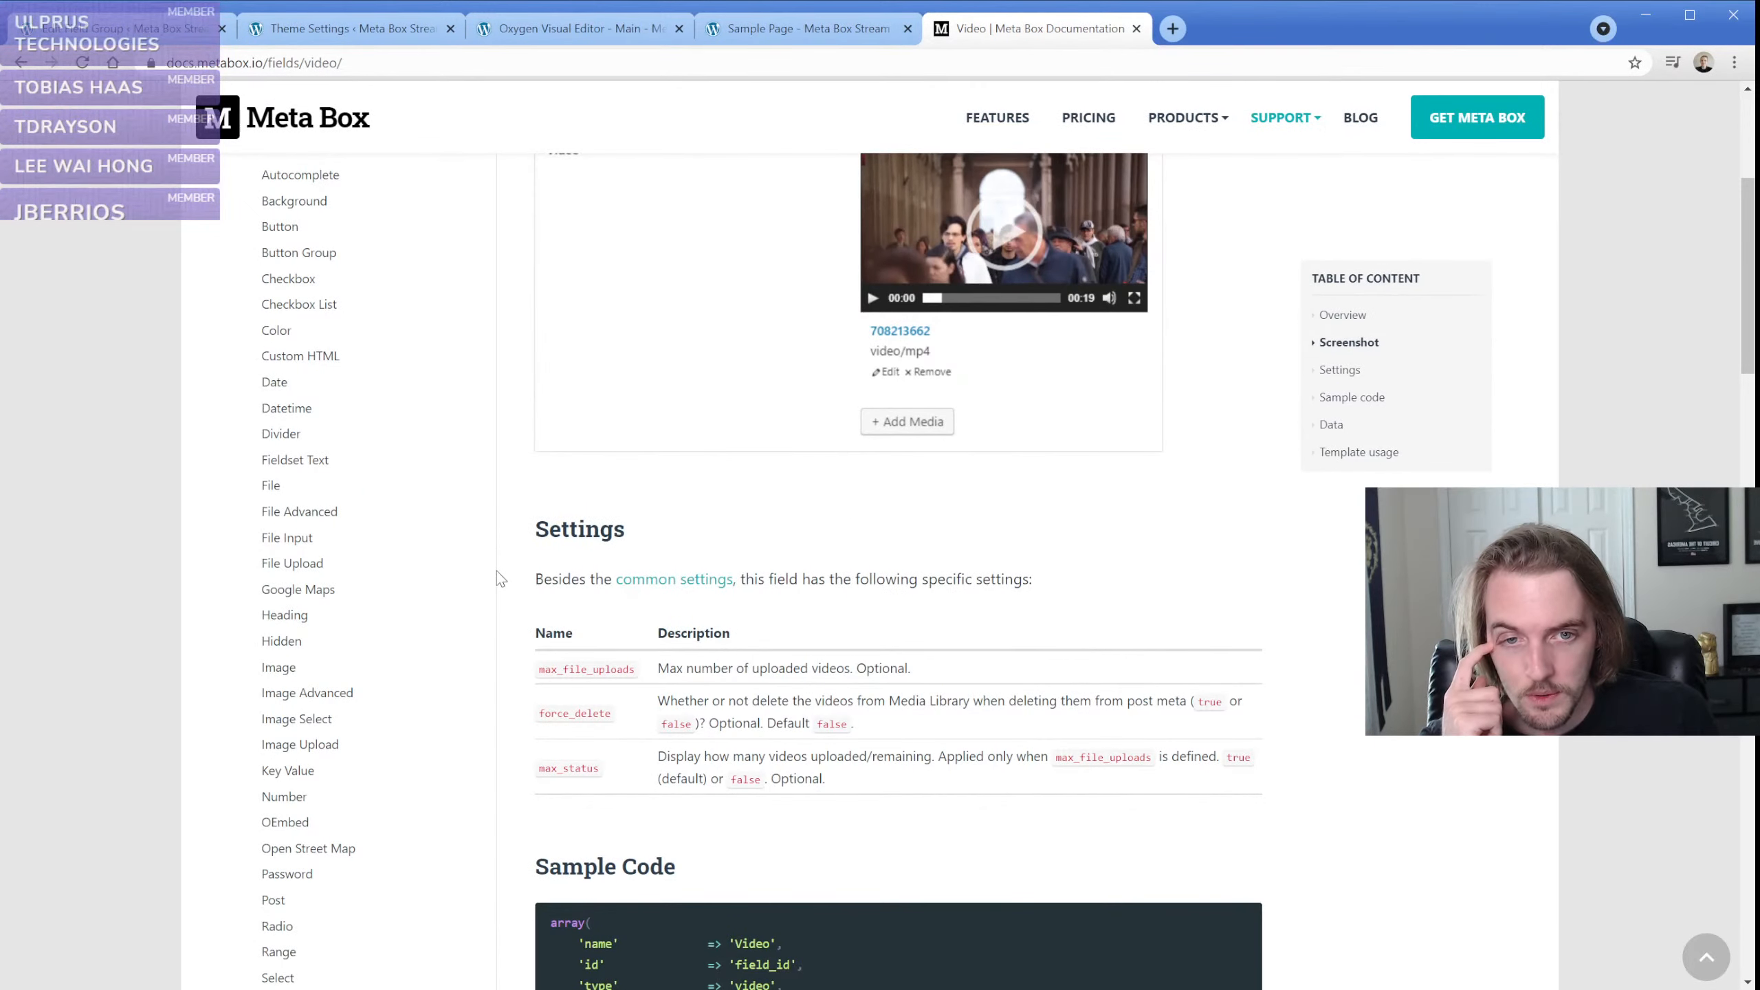
scroll(381, 712, "down", 6)
left_click(284, 865)
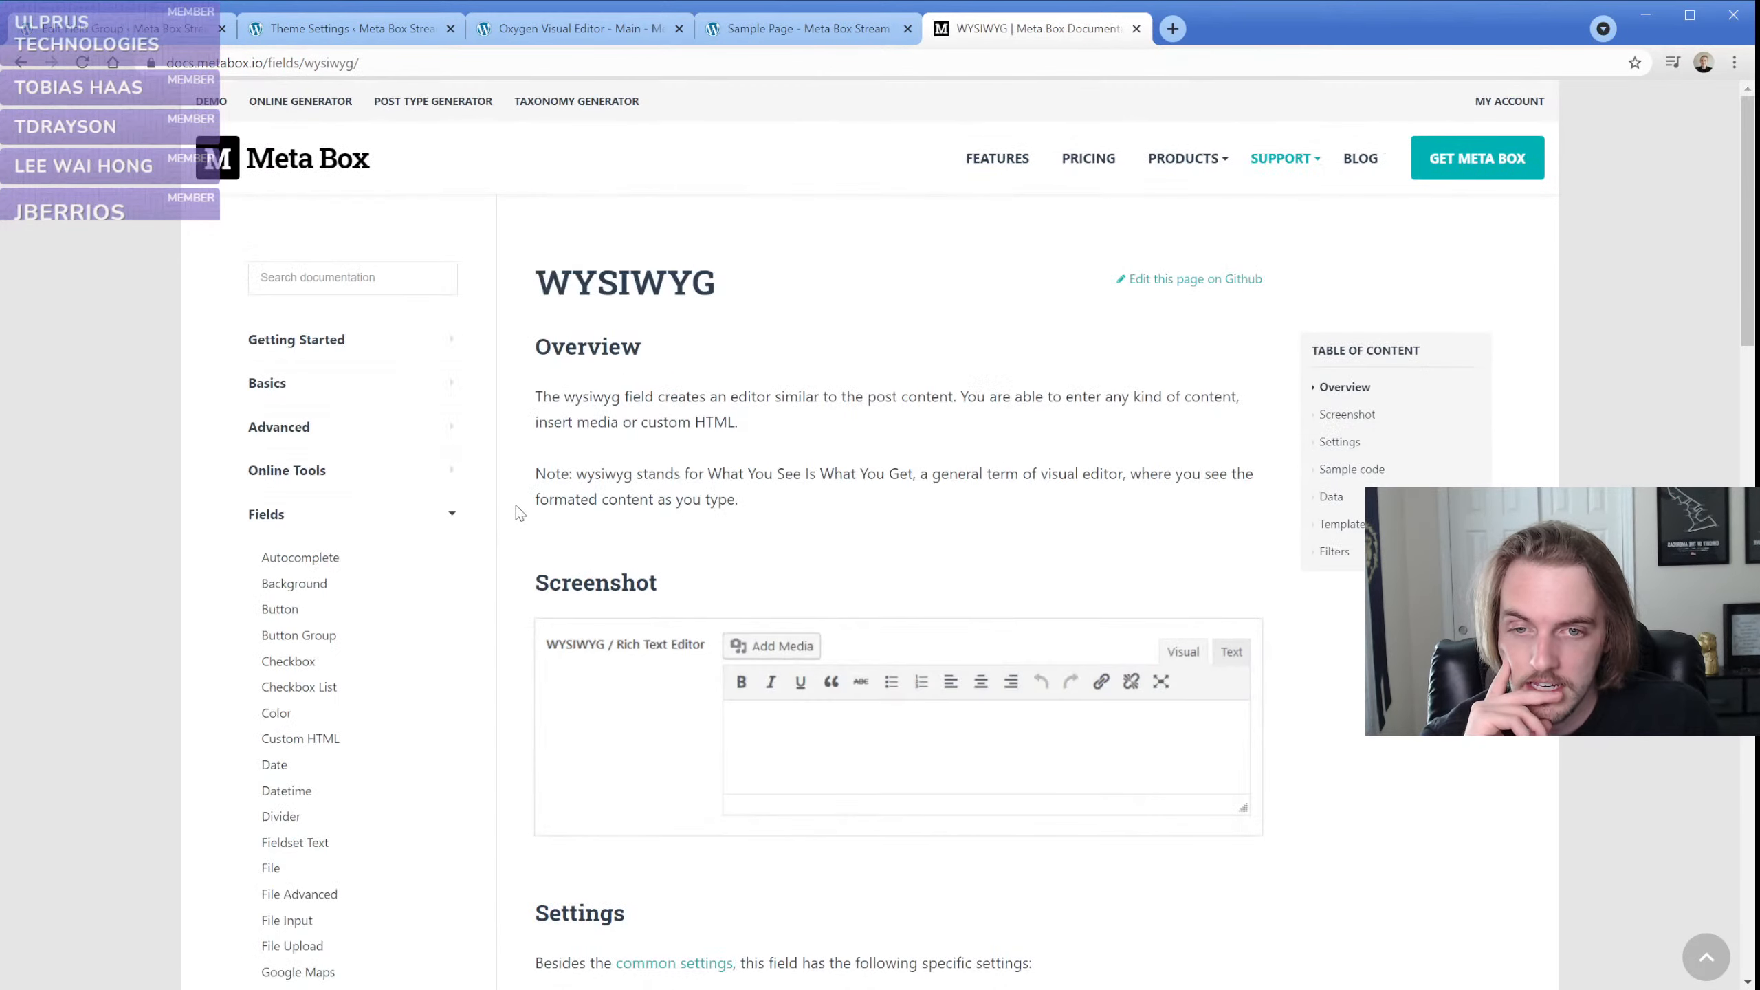
Skim the WYSIWYG field settings, and read the Color field page's screenshot, settings and sample code
scroll(513, 582, "down", 4)
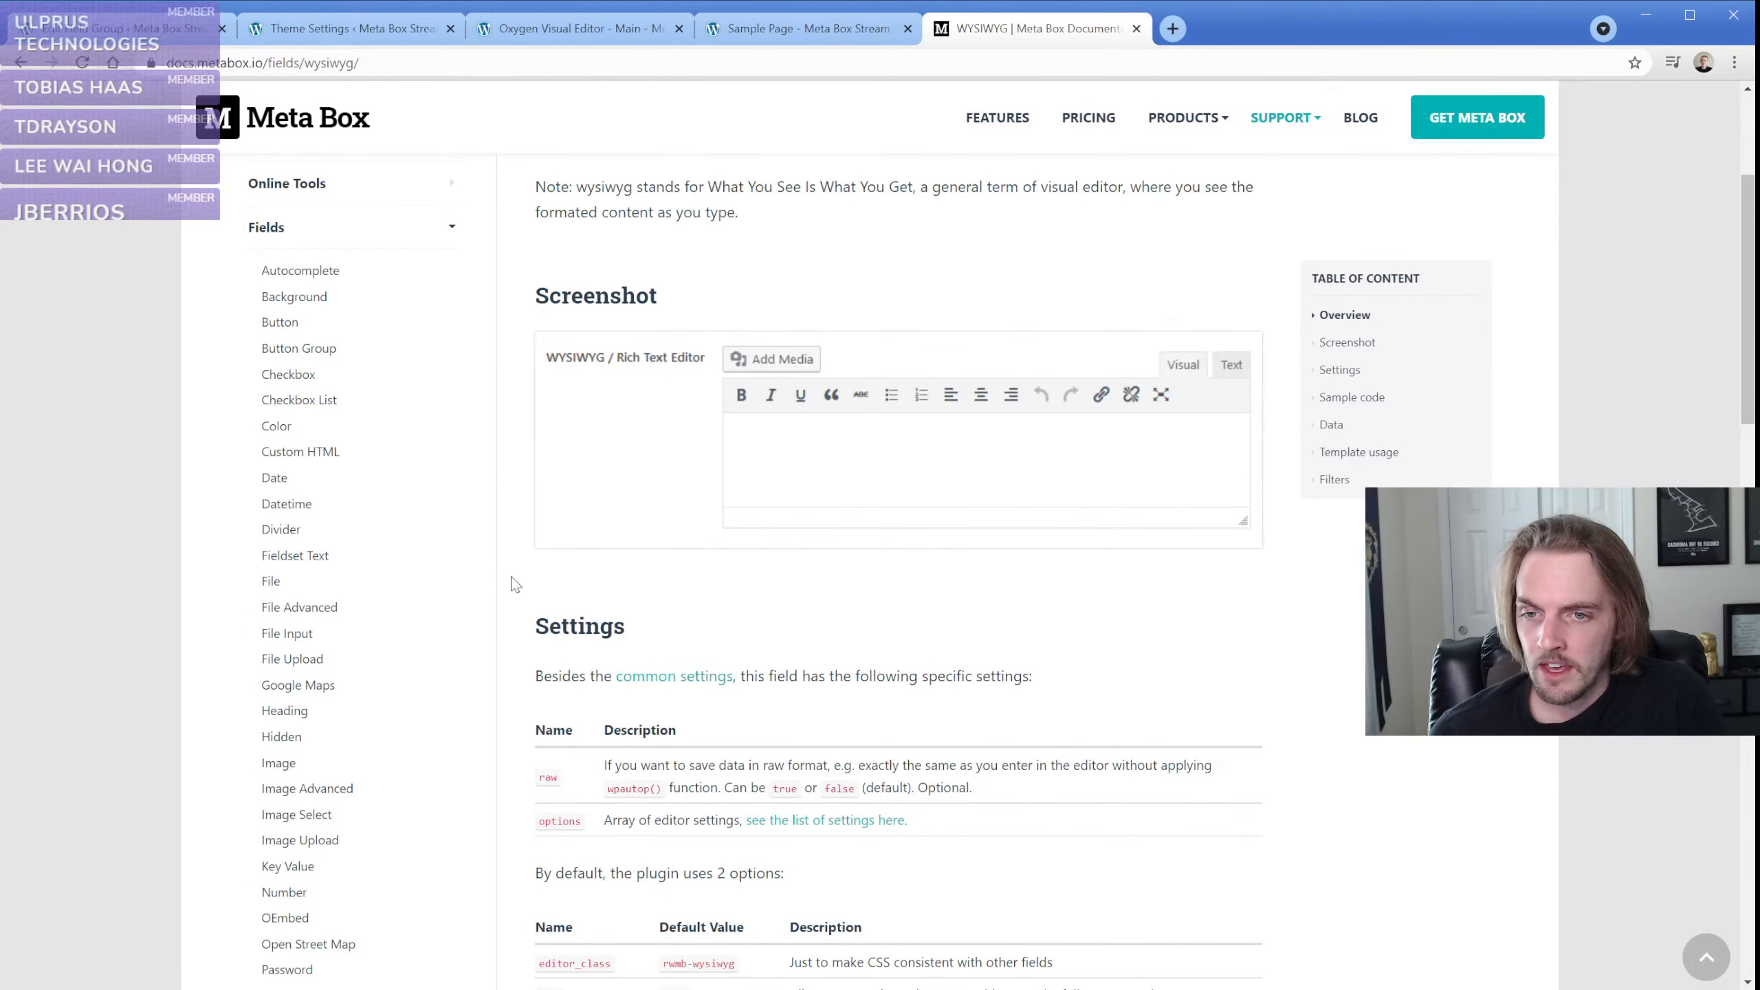
left_click(276, 427)
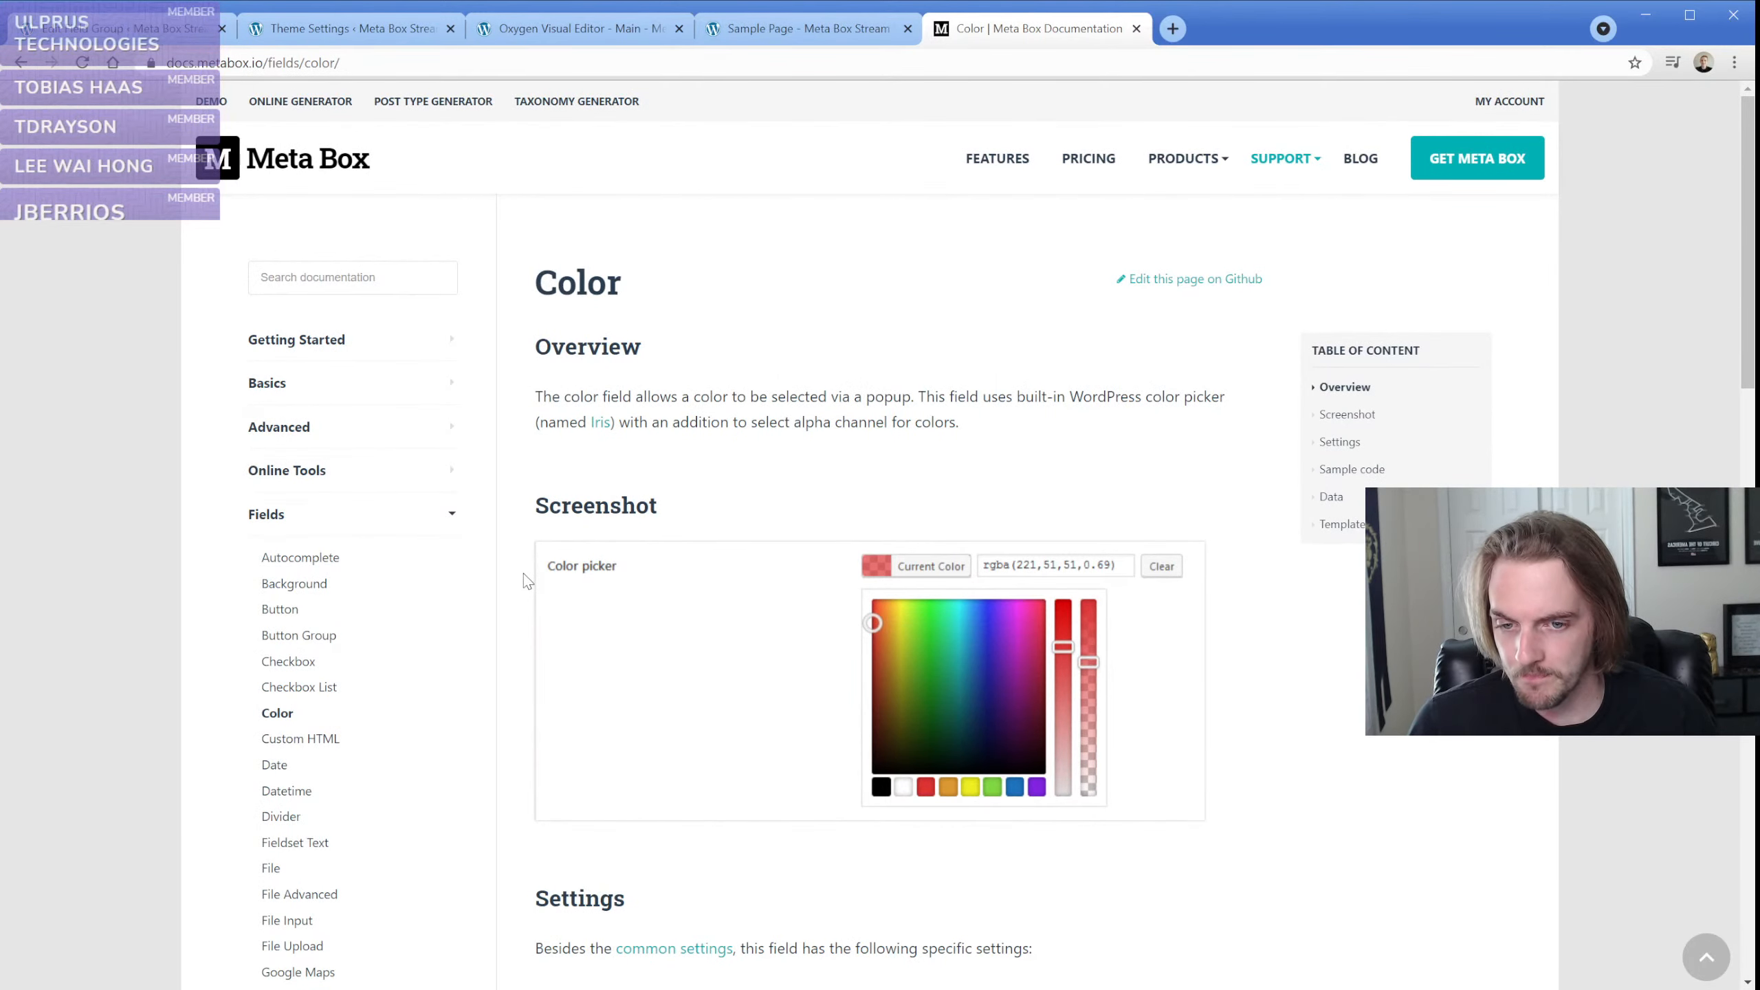
scroll(526, 581, "down", 4)
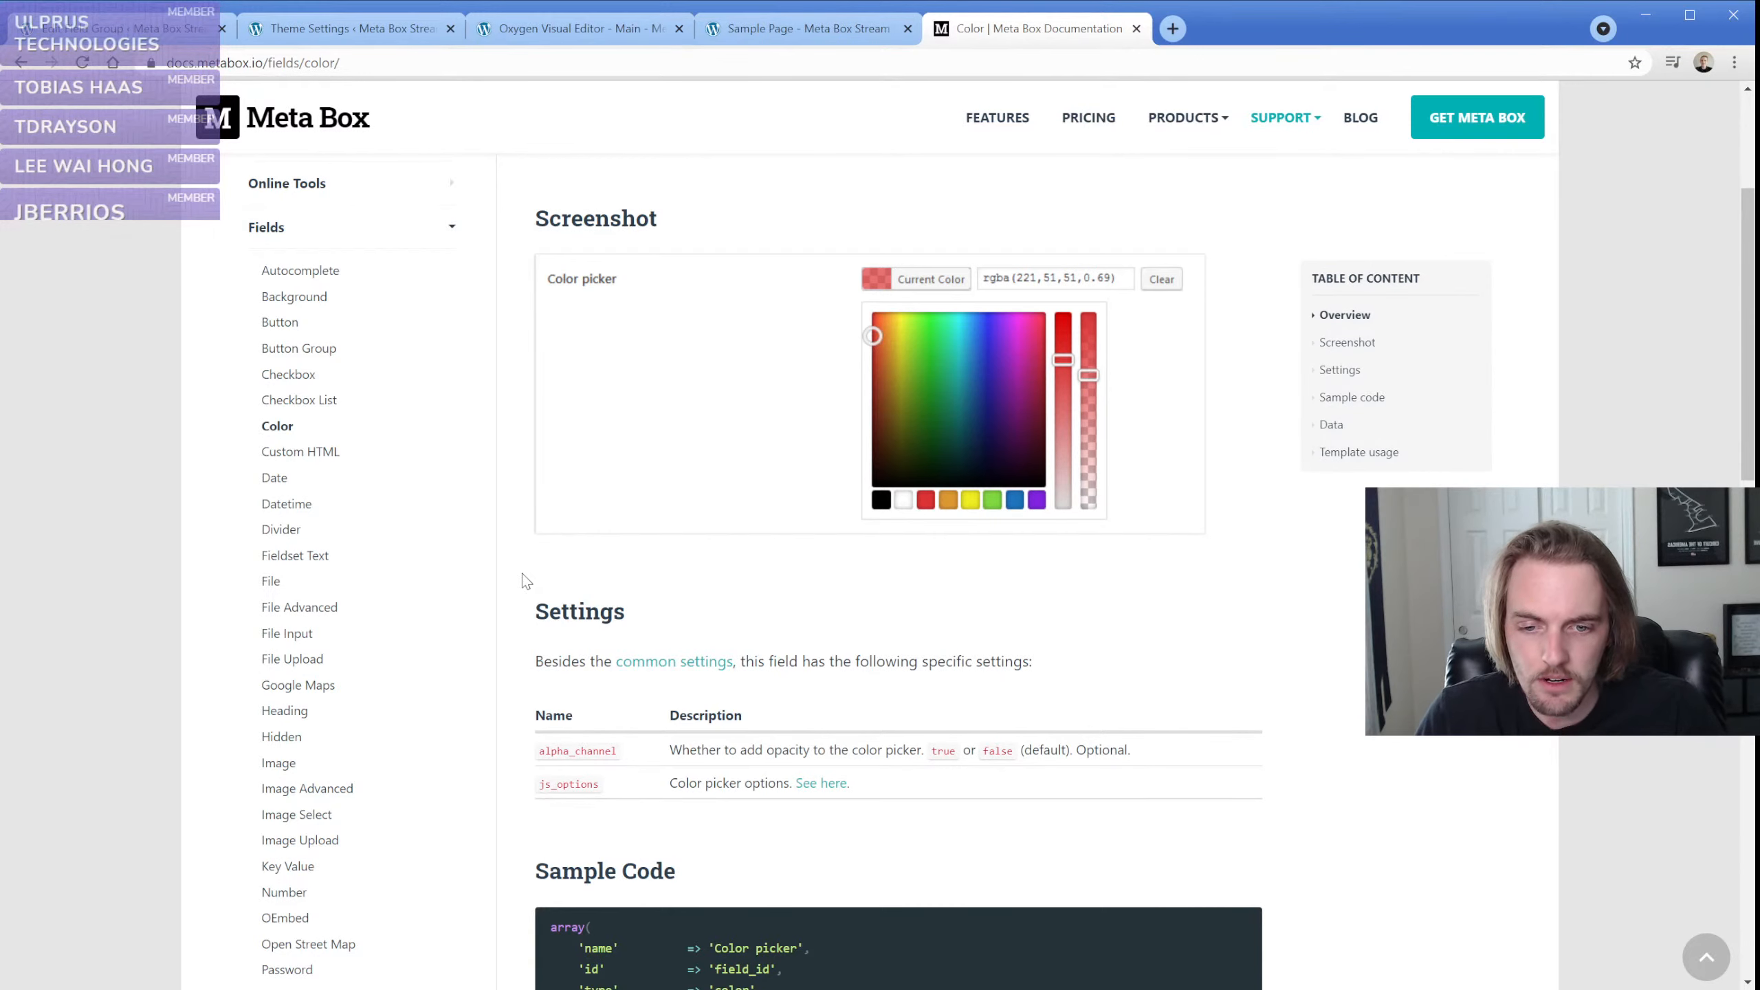
scroll(524, 581, "down", 3)
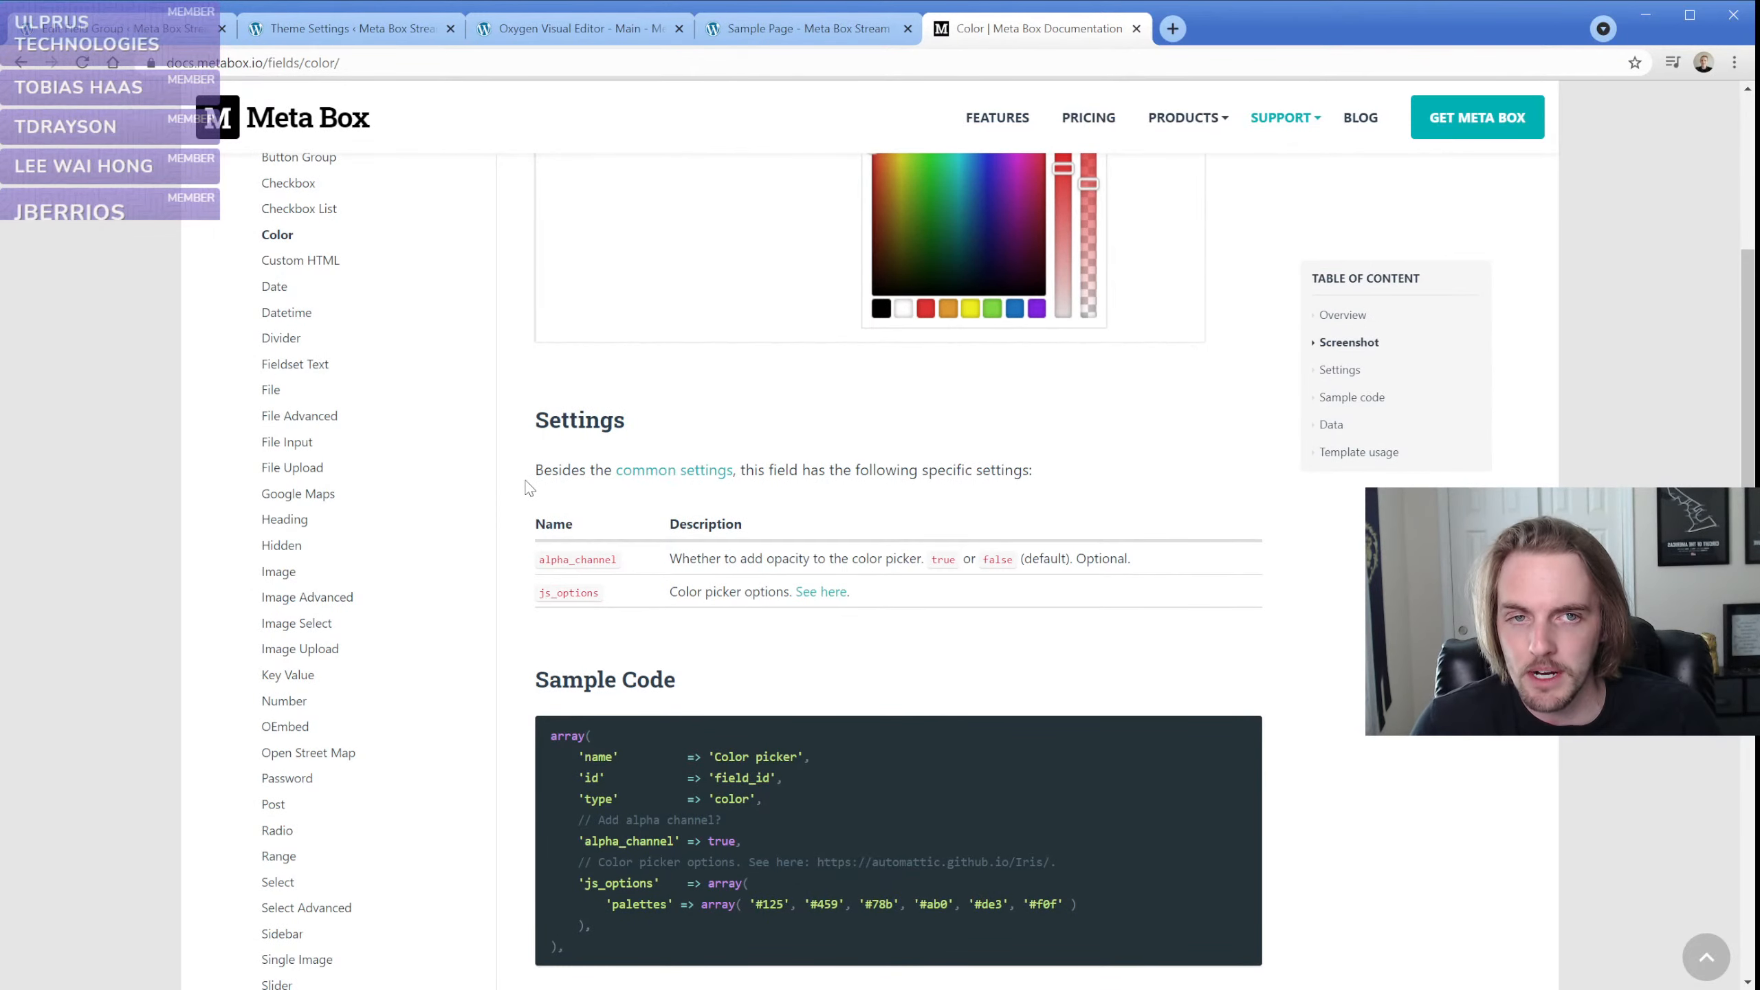
scroll(450, 488, "up", 3)
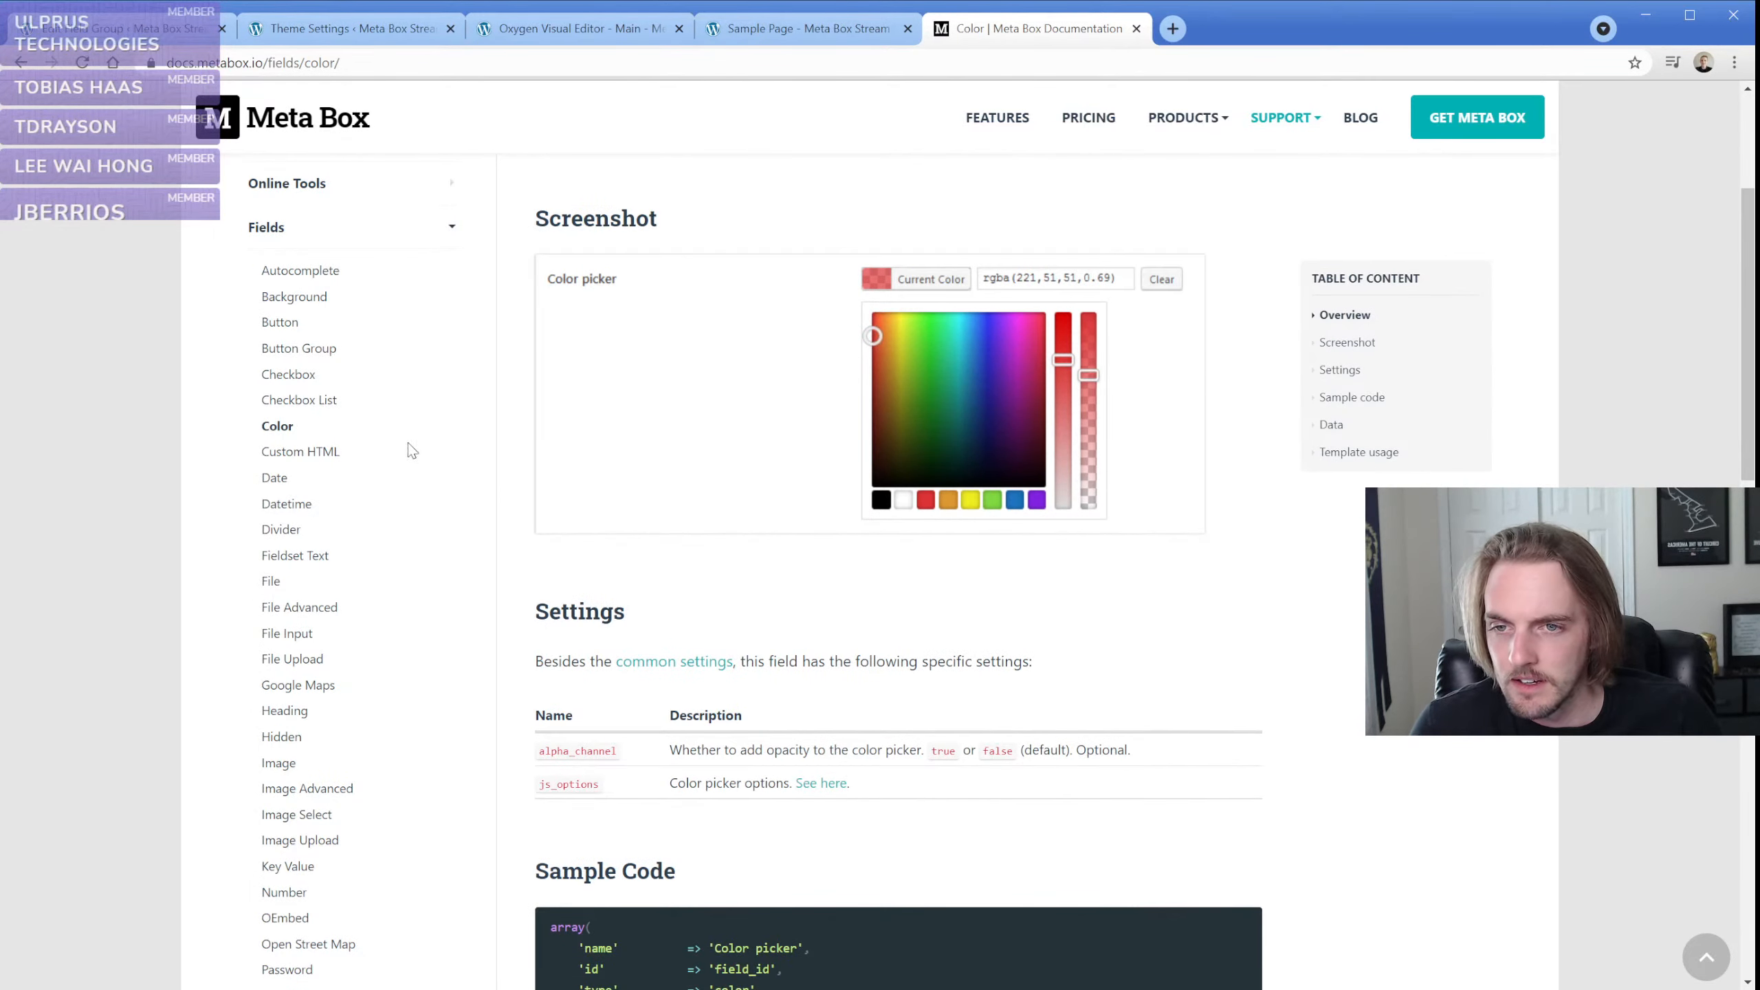
Read the Background field page through its template usage, and switch to the Oxygen editor showing the Main template
left_click(293, 297)
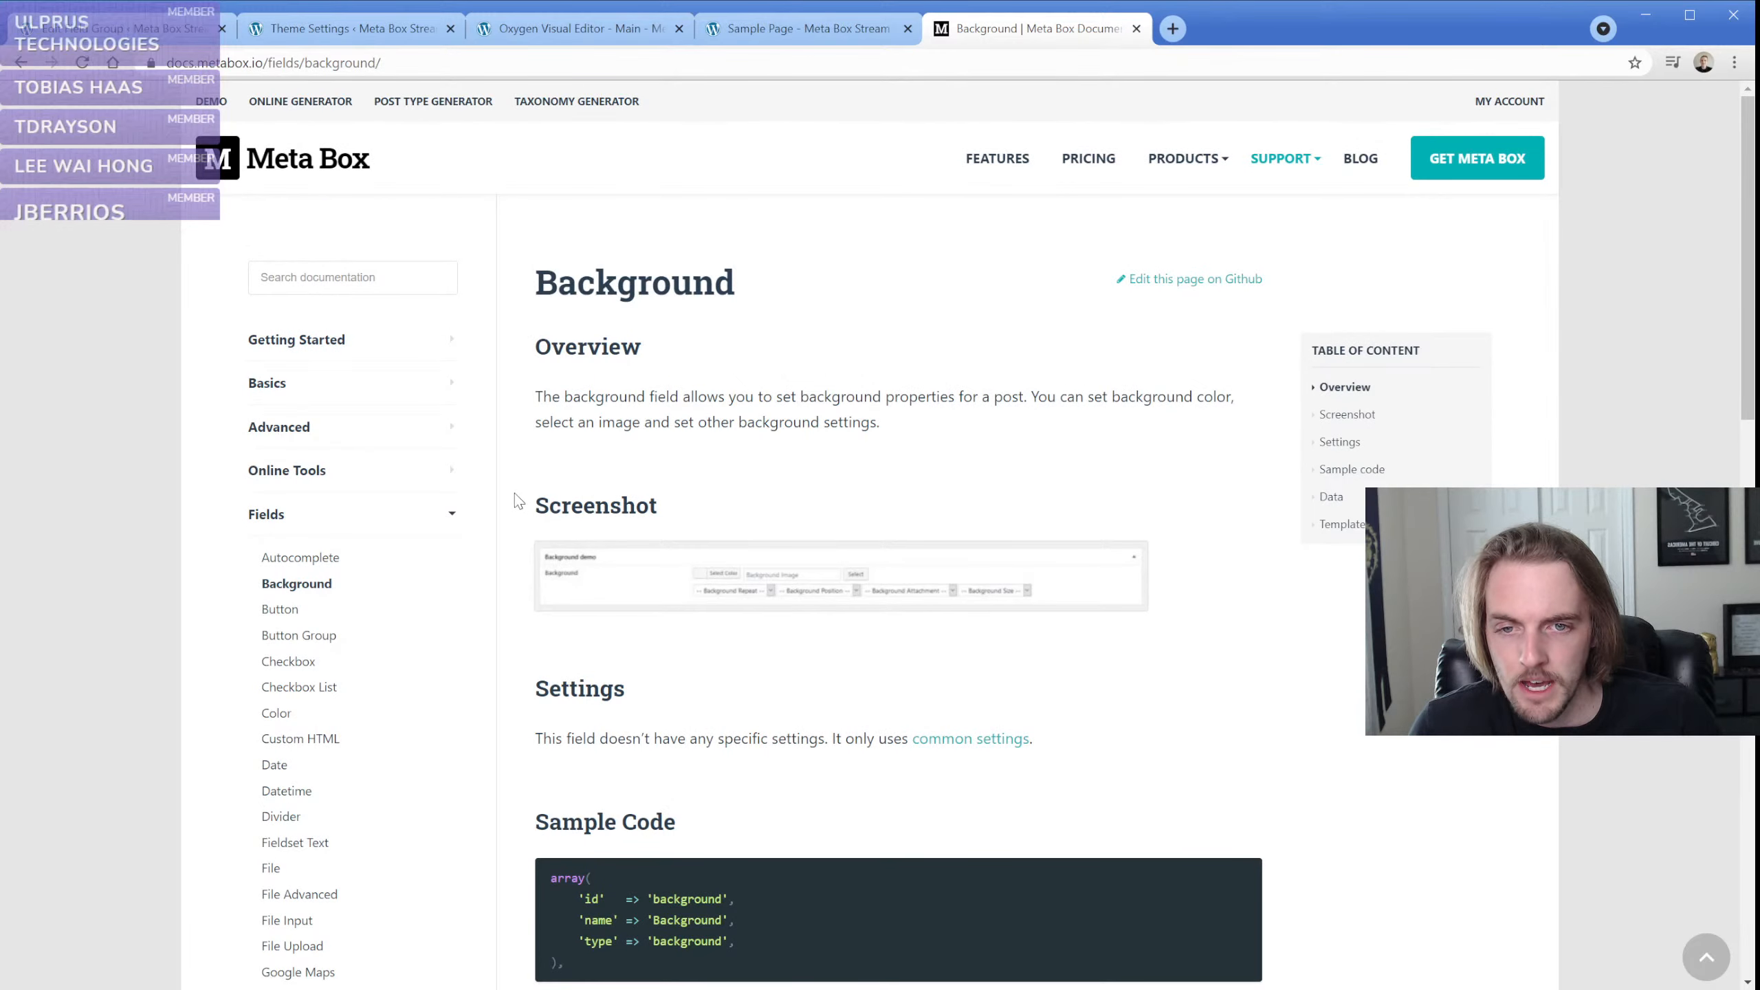
scroll(518, 501, "down", 1)
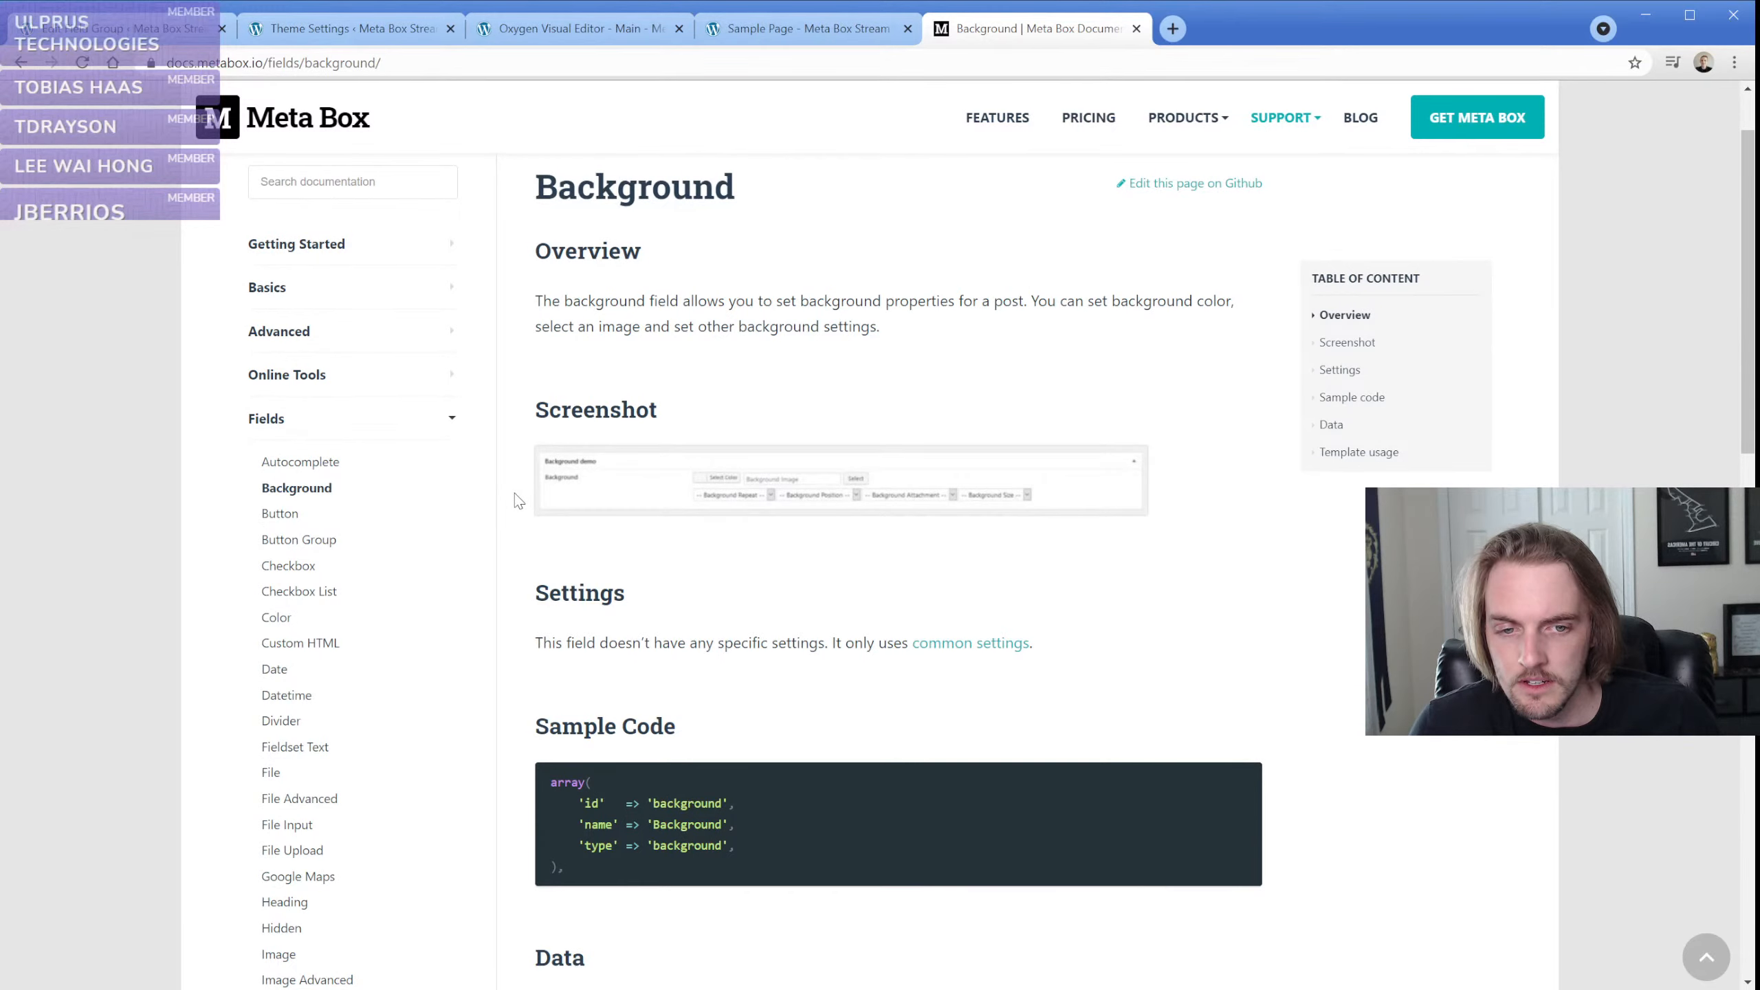
scroll(516, 500, "down", 9)
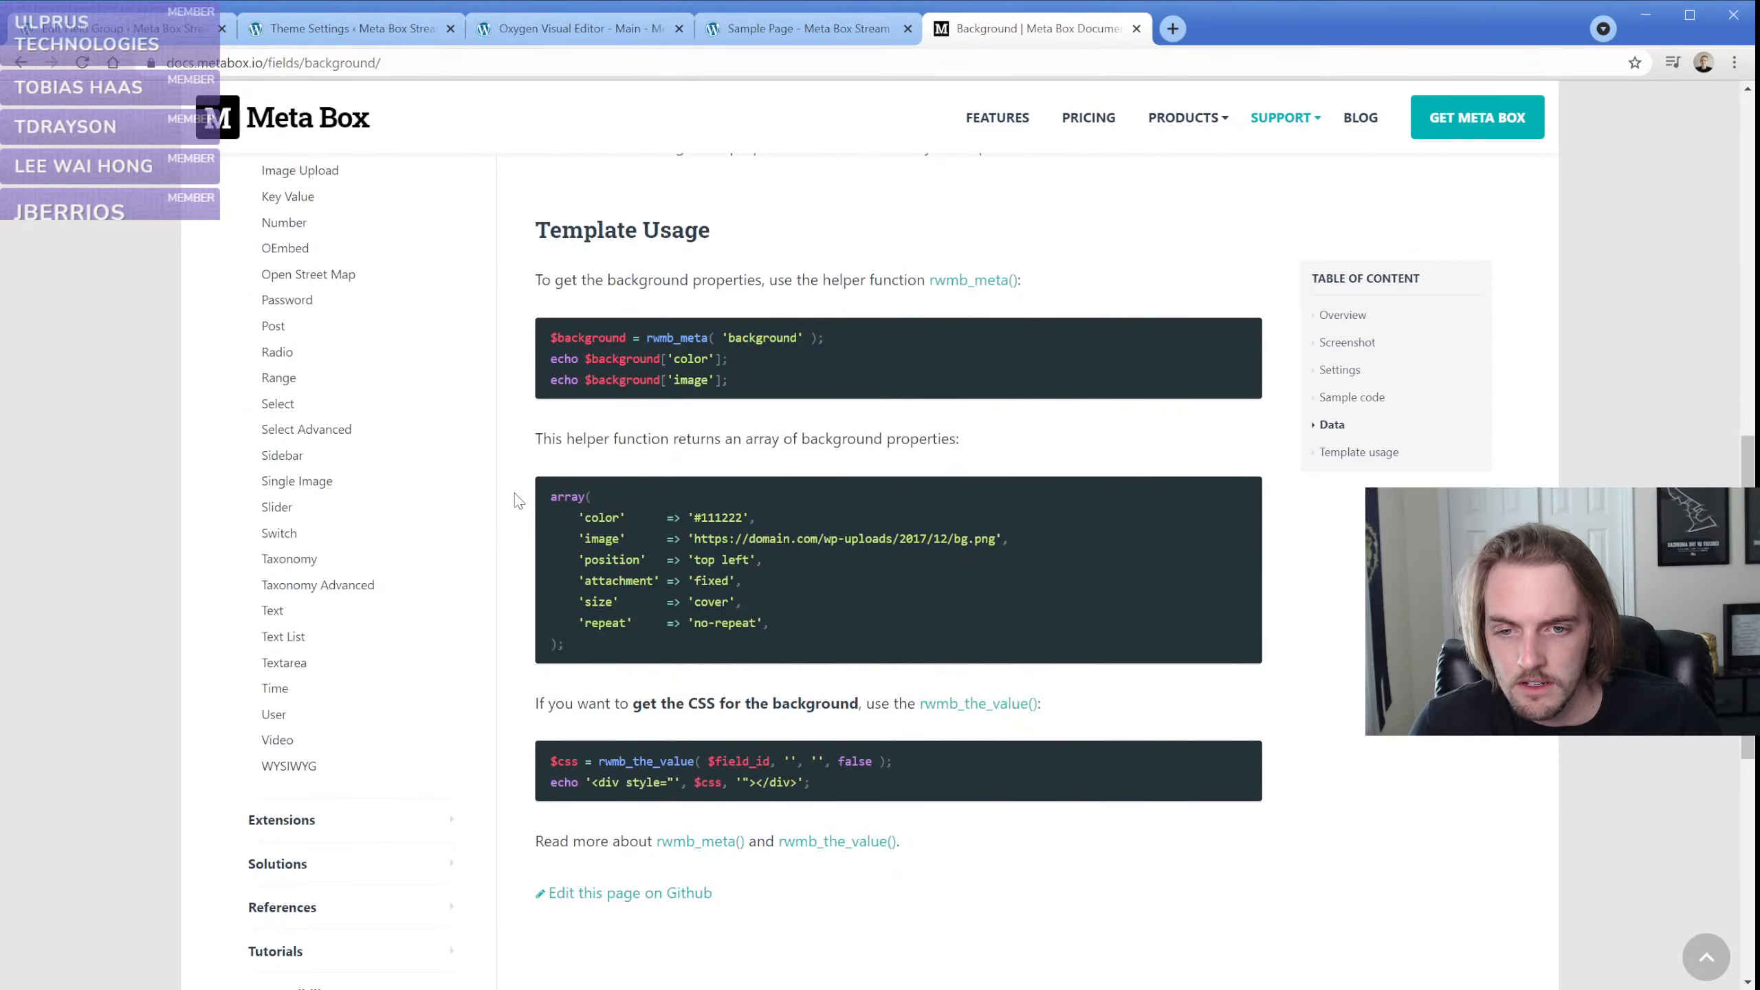
scroll(516, 501, "up", 7)
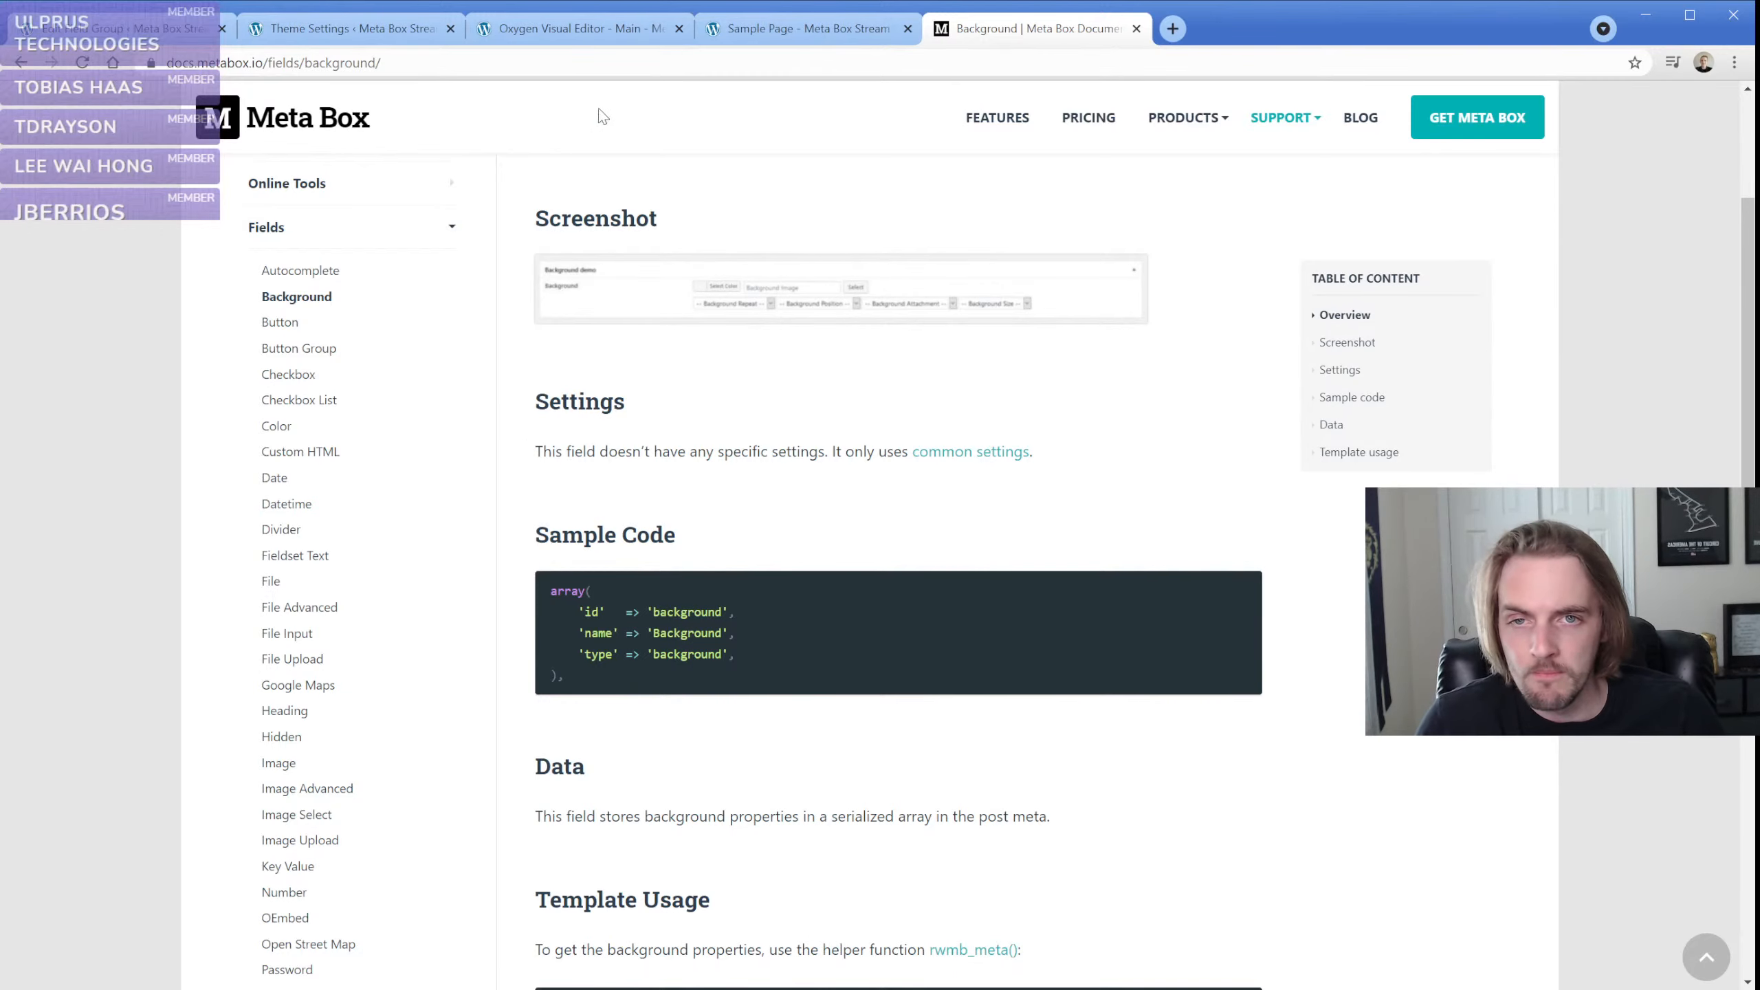
left_click(540, 31)
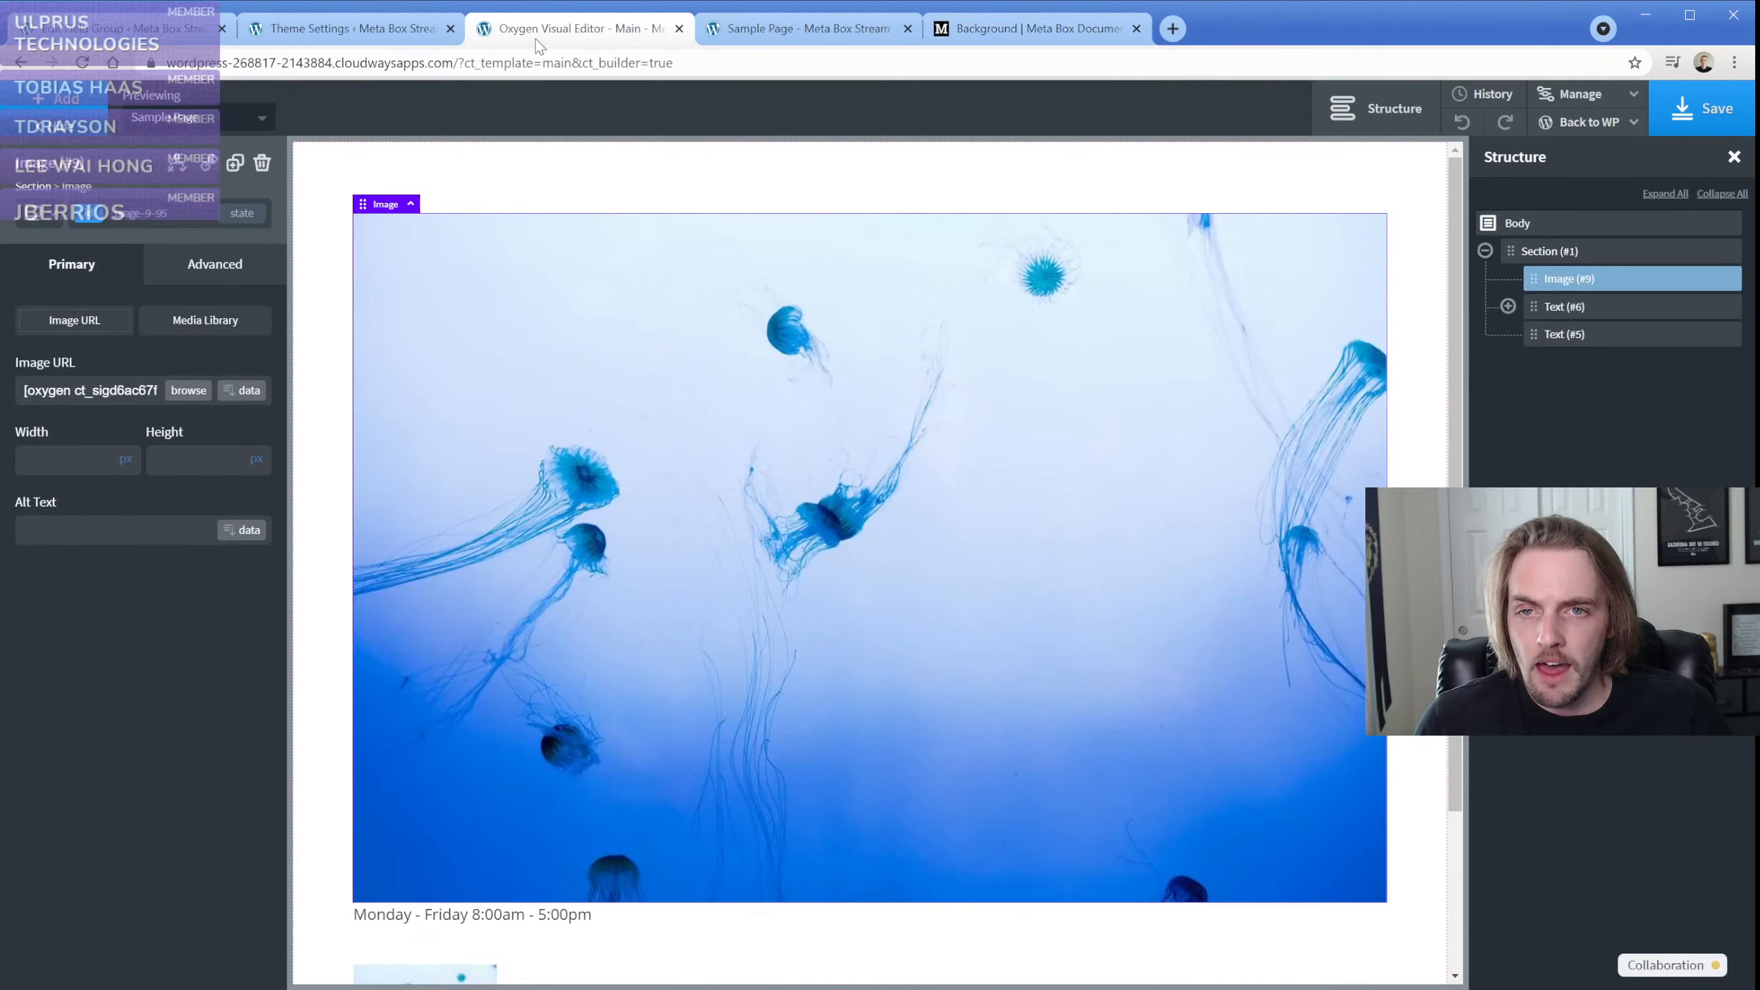
left_click(146, 610)
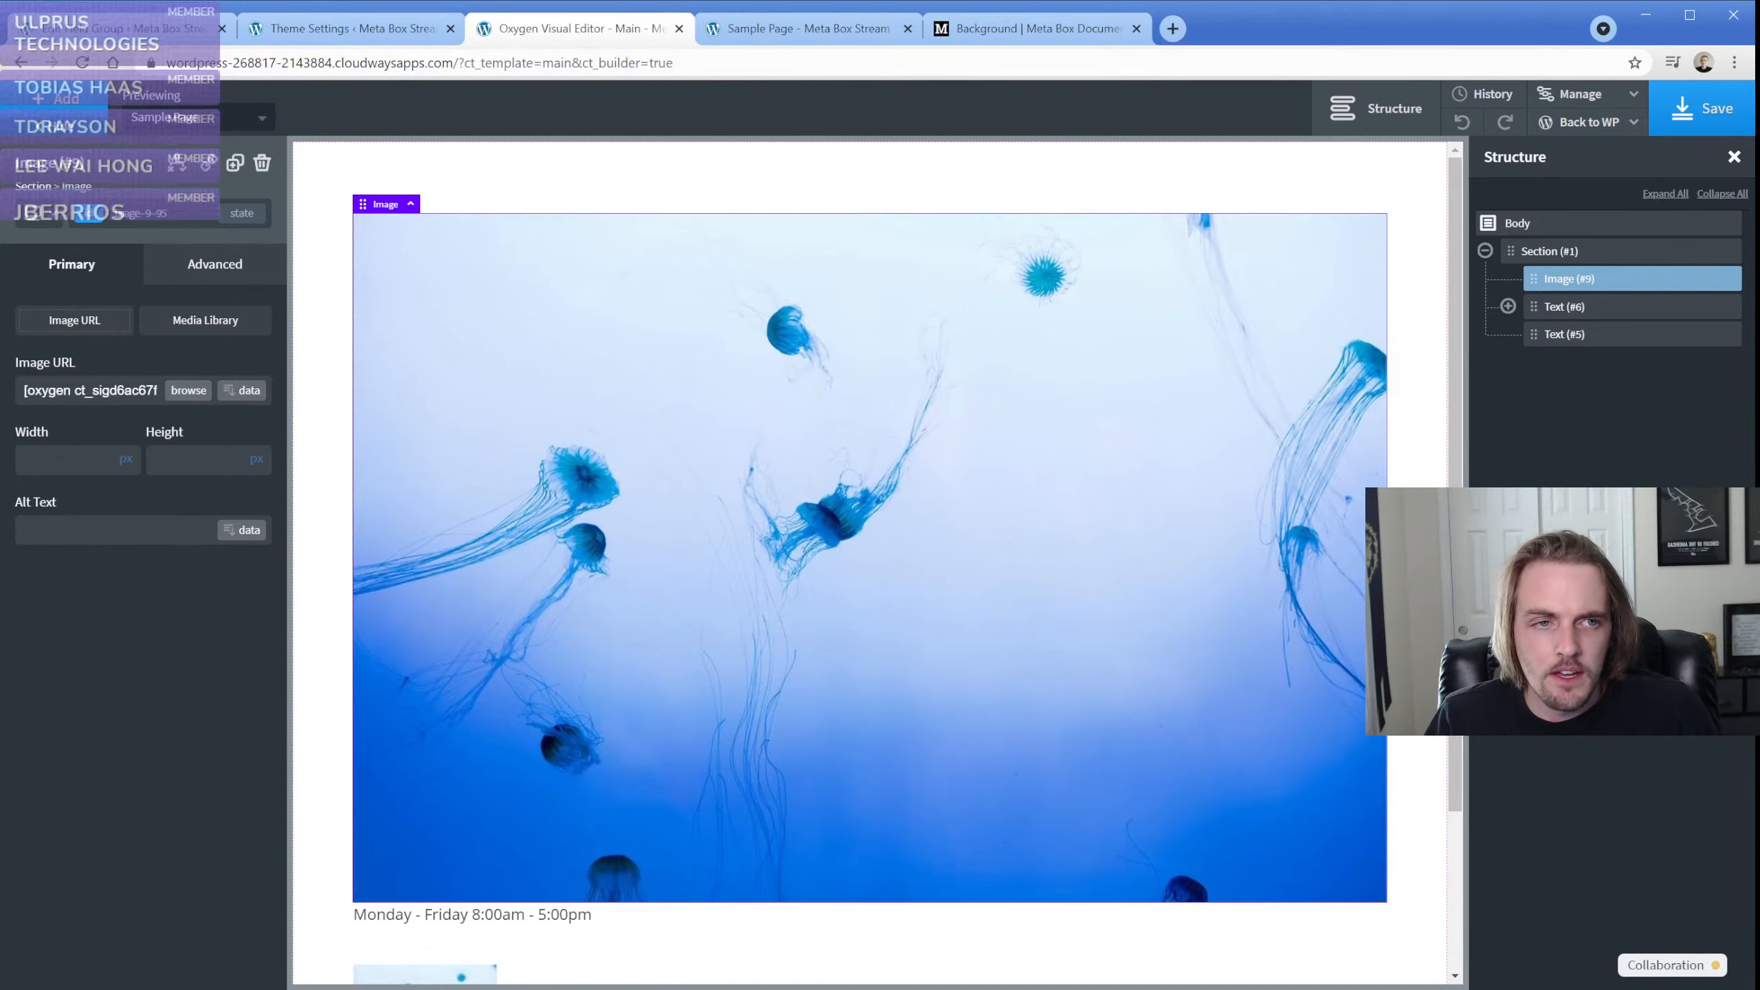
Switch back to the Meta Box site, open its Extensions catalogue and browse the available extensions as far as Meta Box Builder
left_click(987, 31)
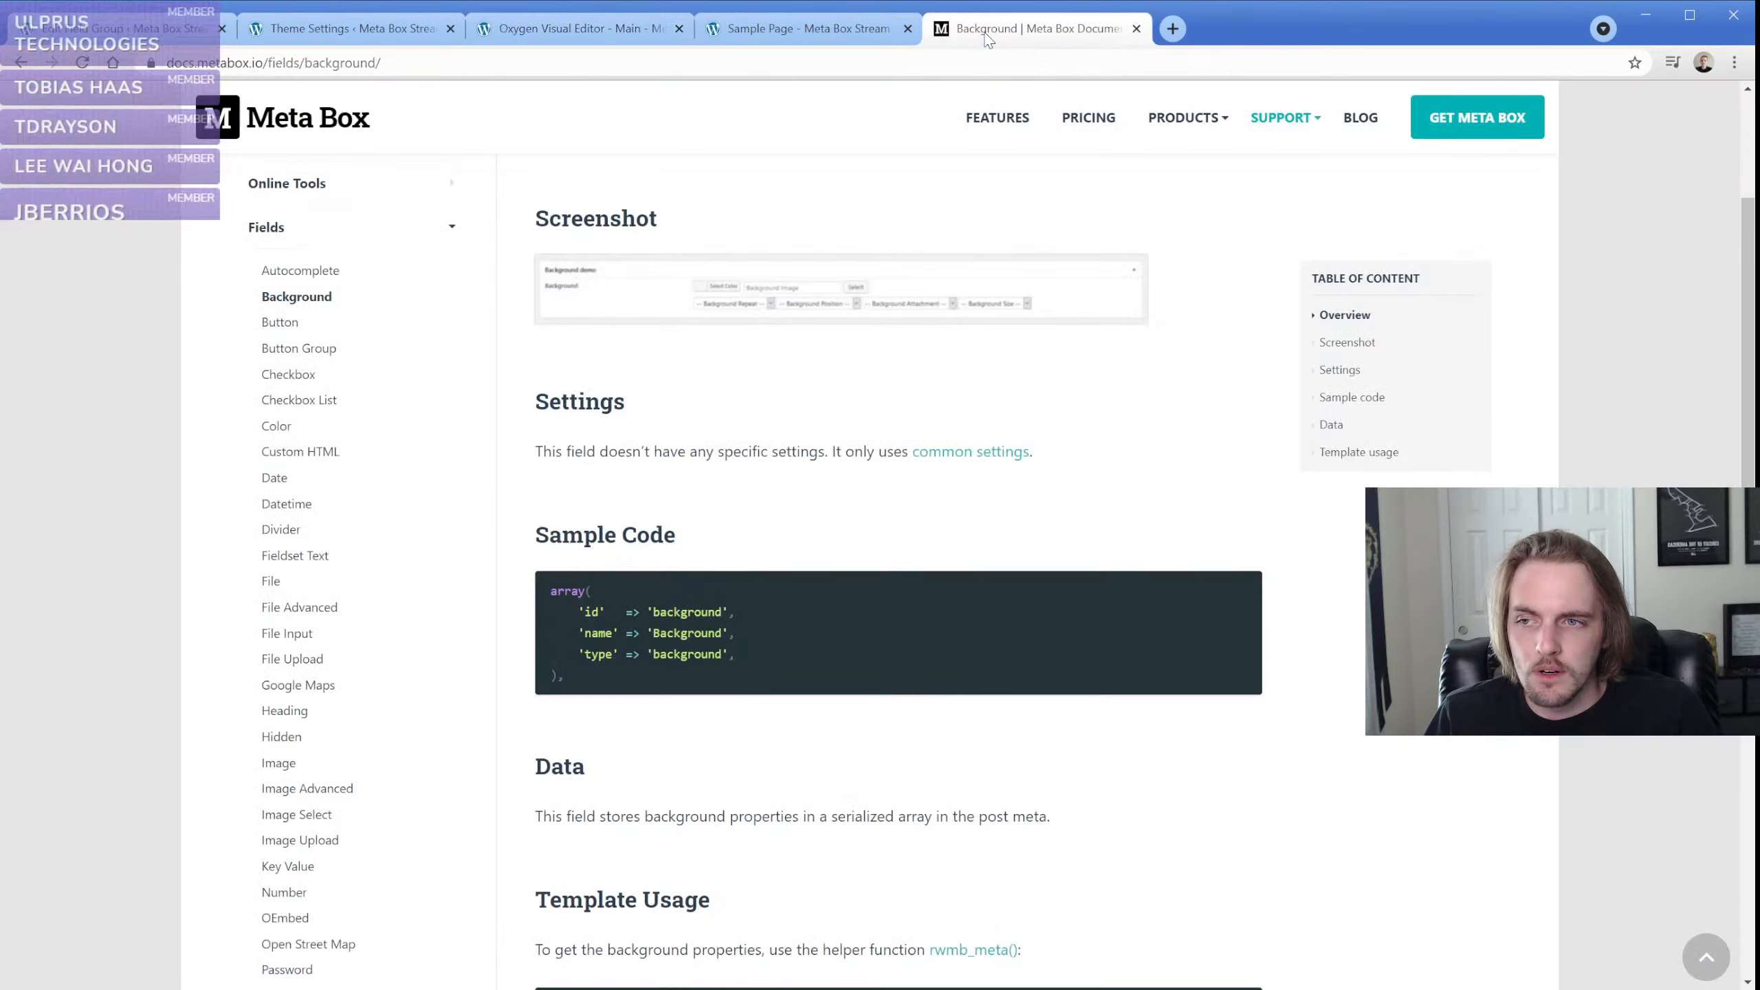
mouse_move(1187, 117)
left_click(1209, 173)
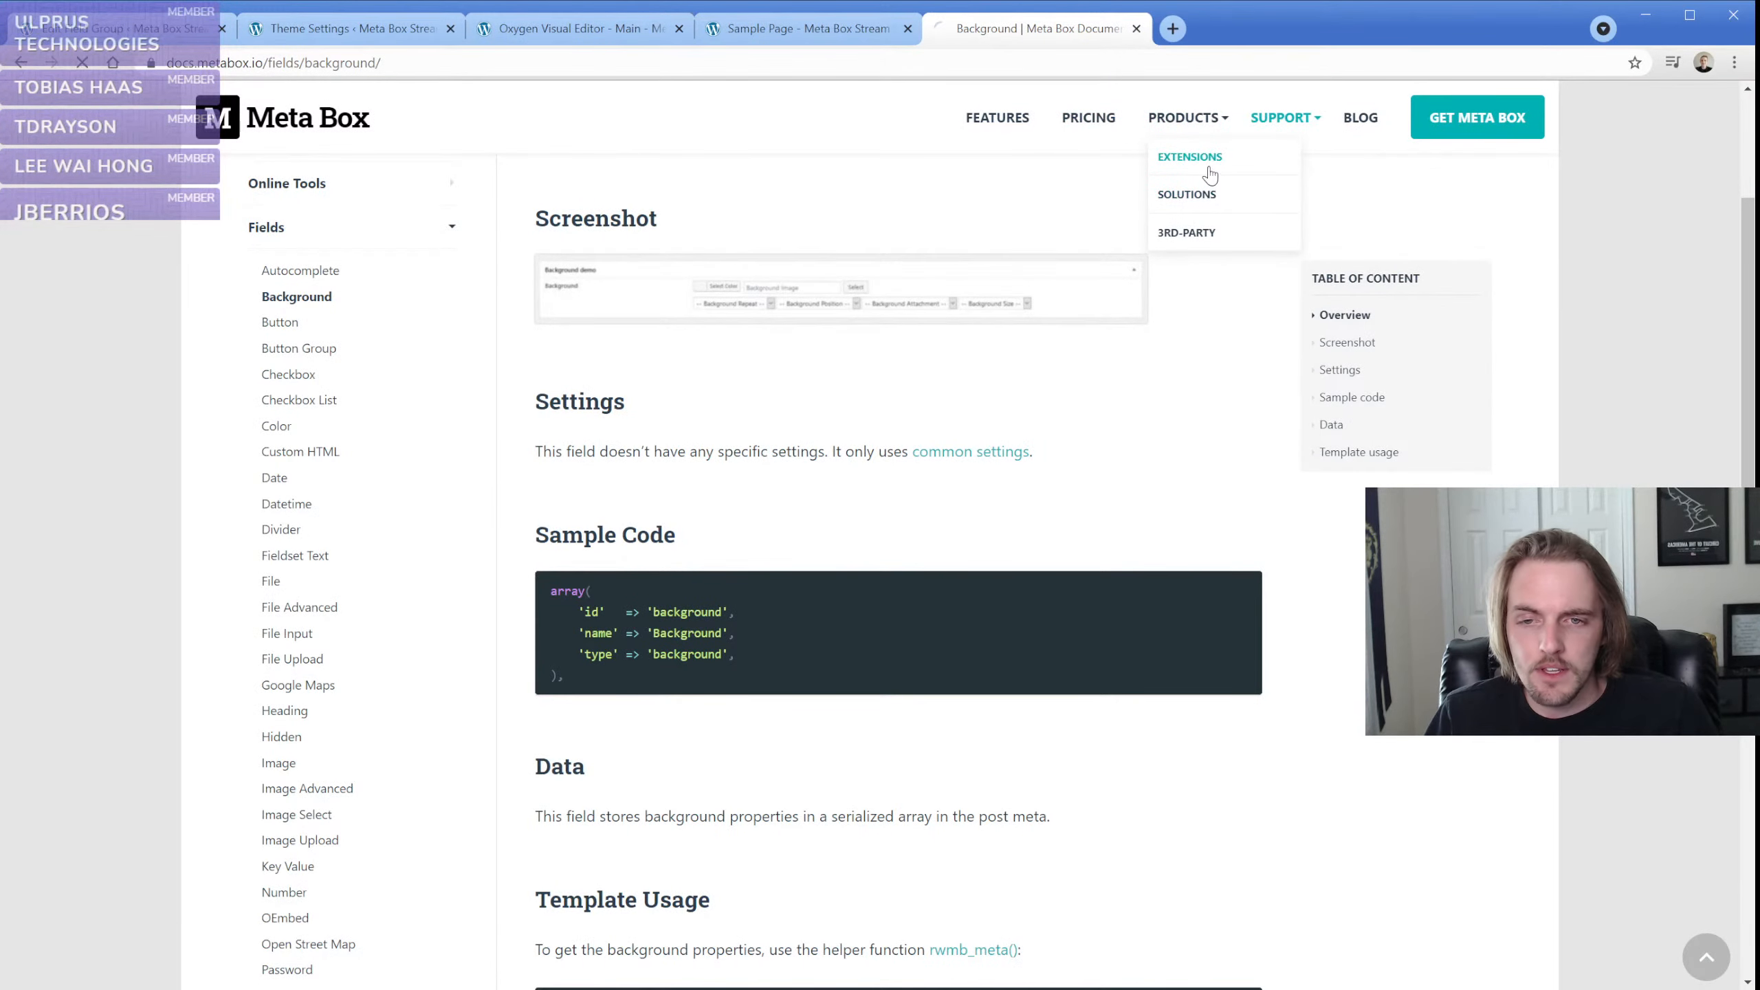
scroll(277, 533, "down", 2)
scroll(231, 527, "down", 1)
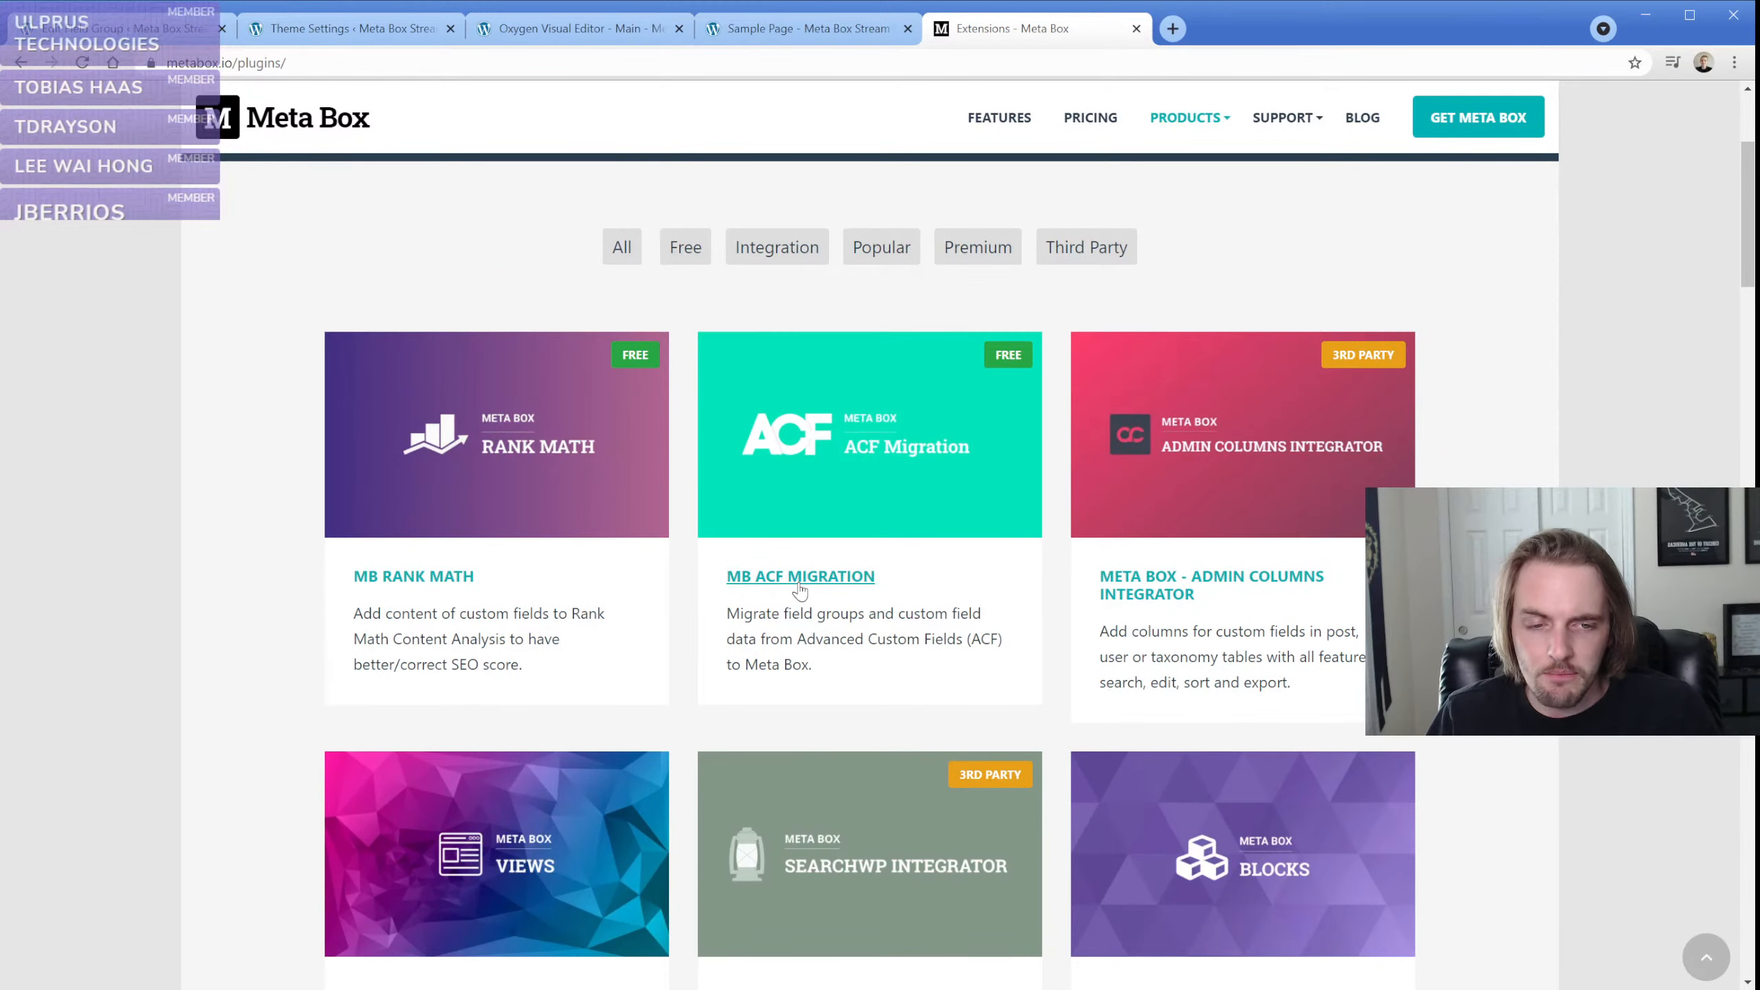
scroll(301, 565, "down", 4)
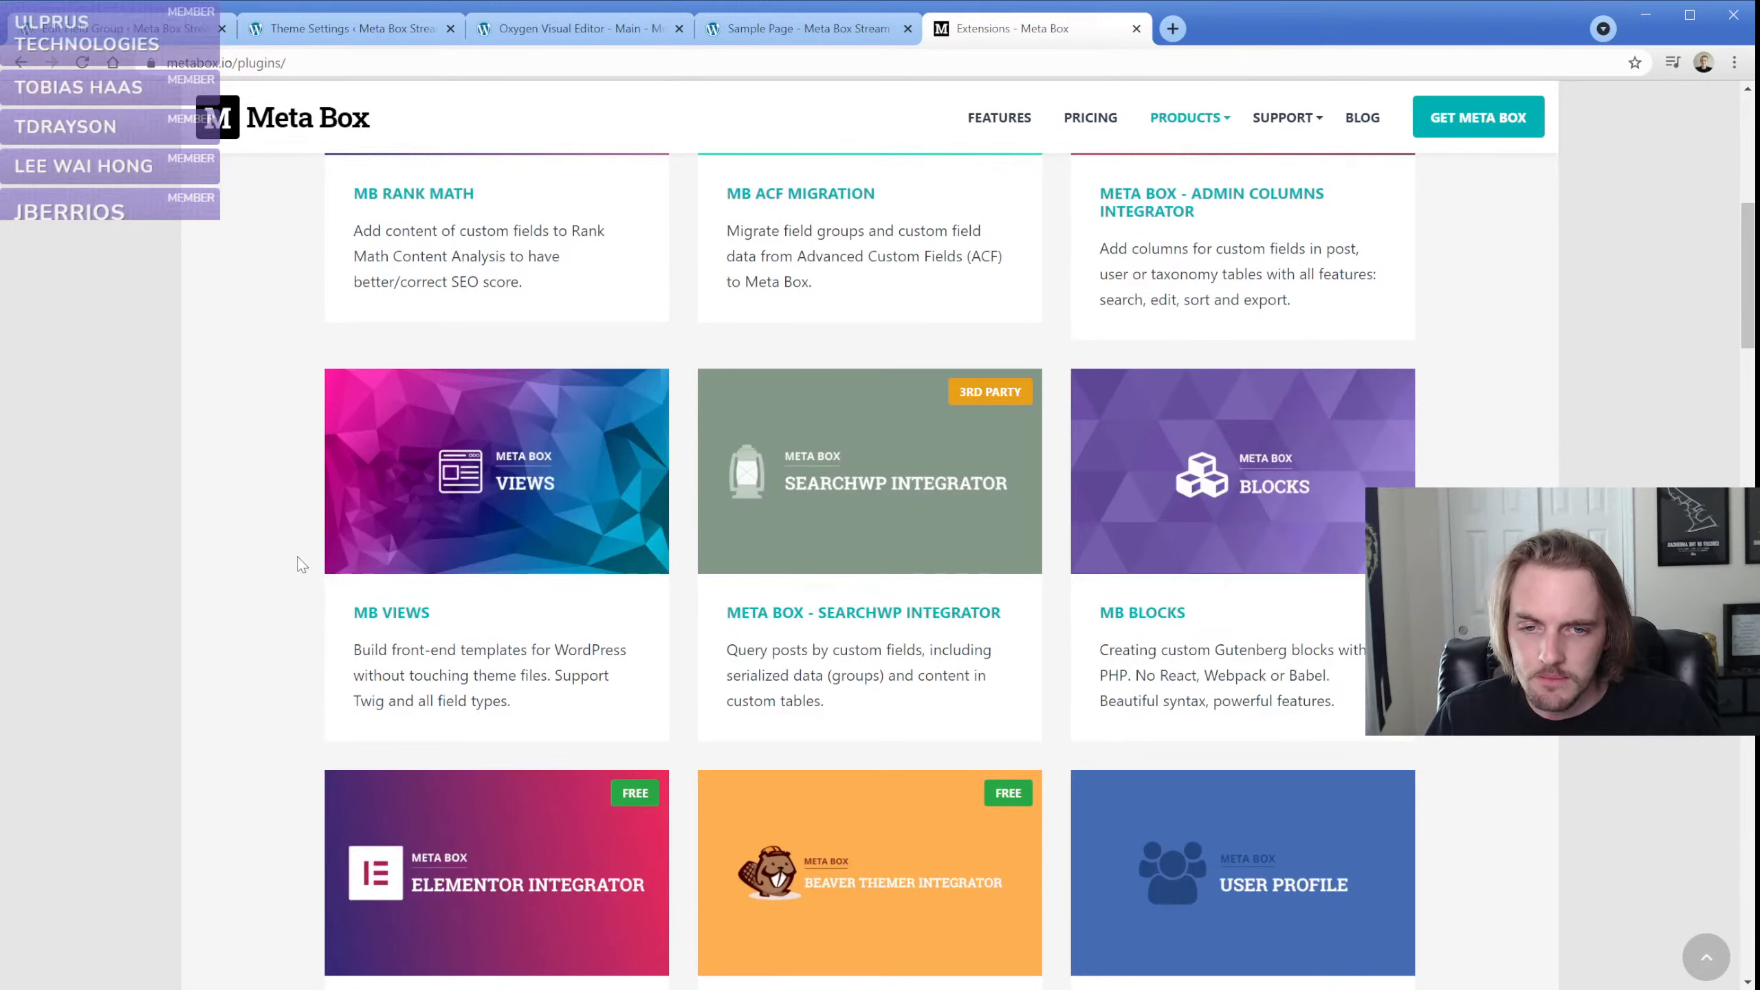
scroll(307, 555, "down", 5)
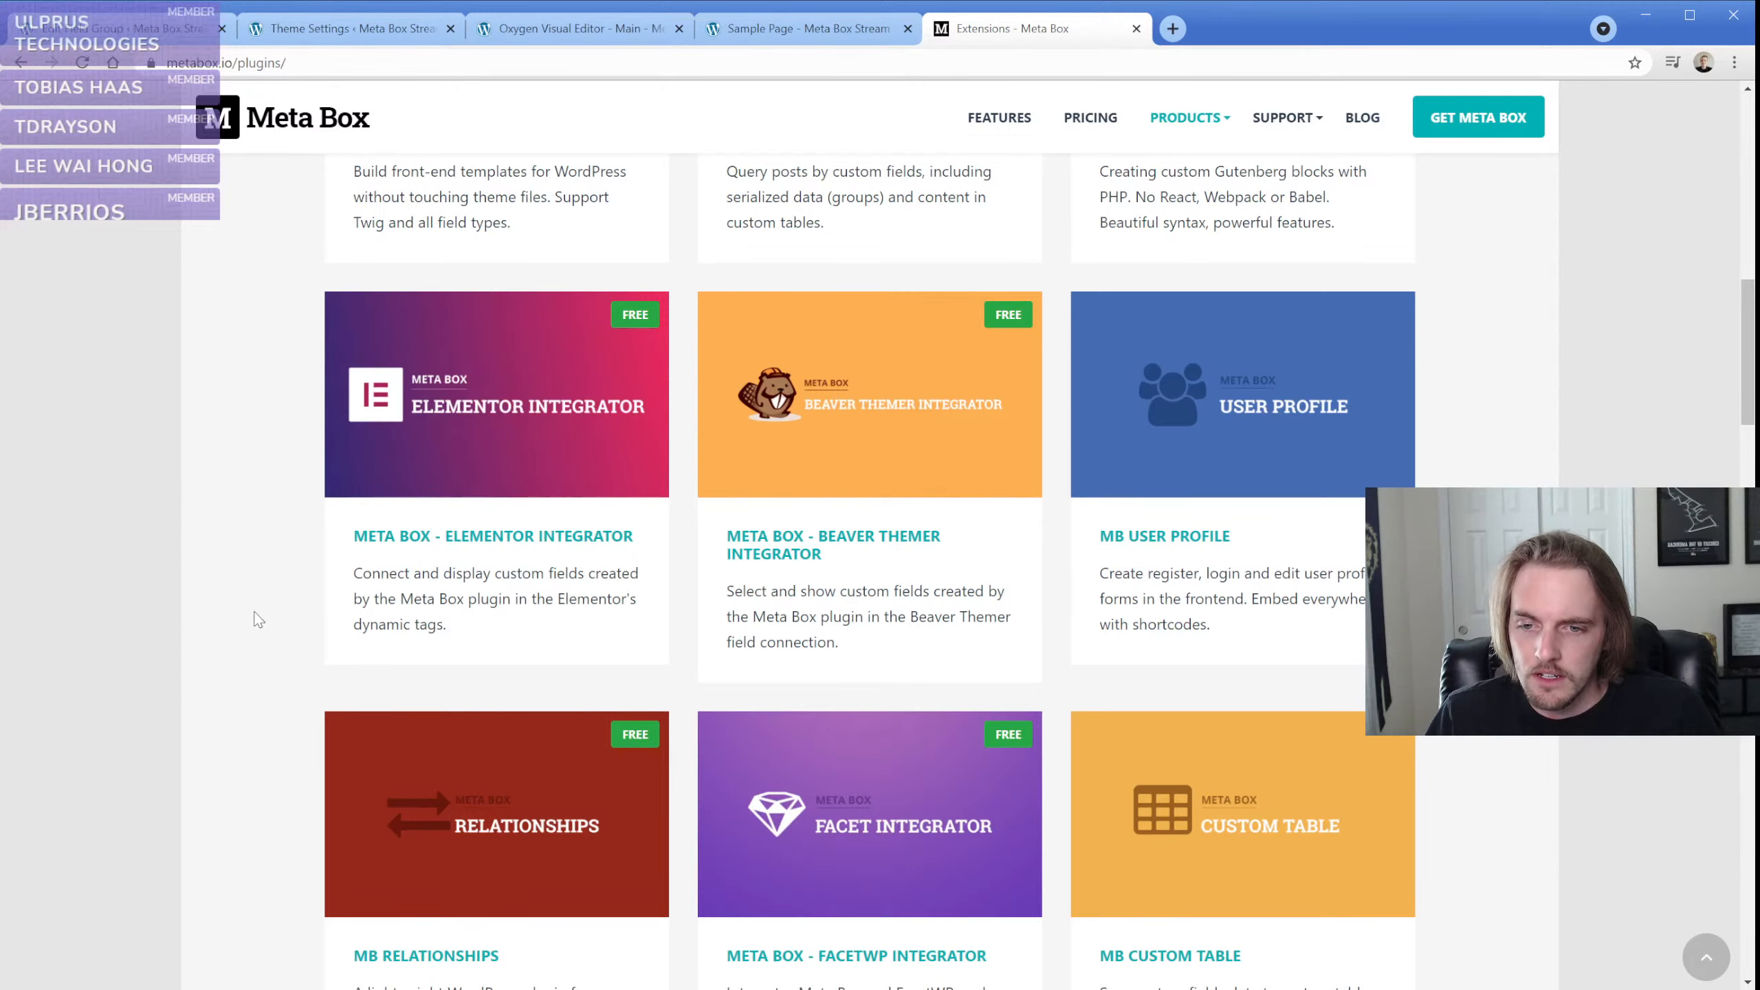
scroll(258, 620, "down", 2)
scroll(258, 620, "down", 2)
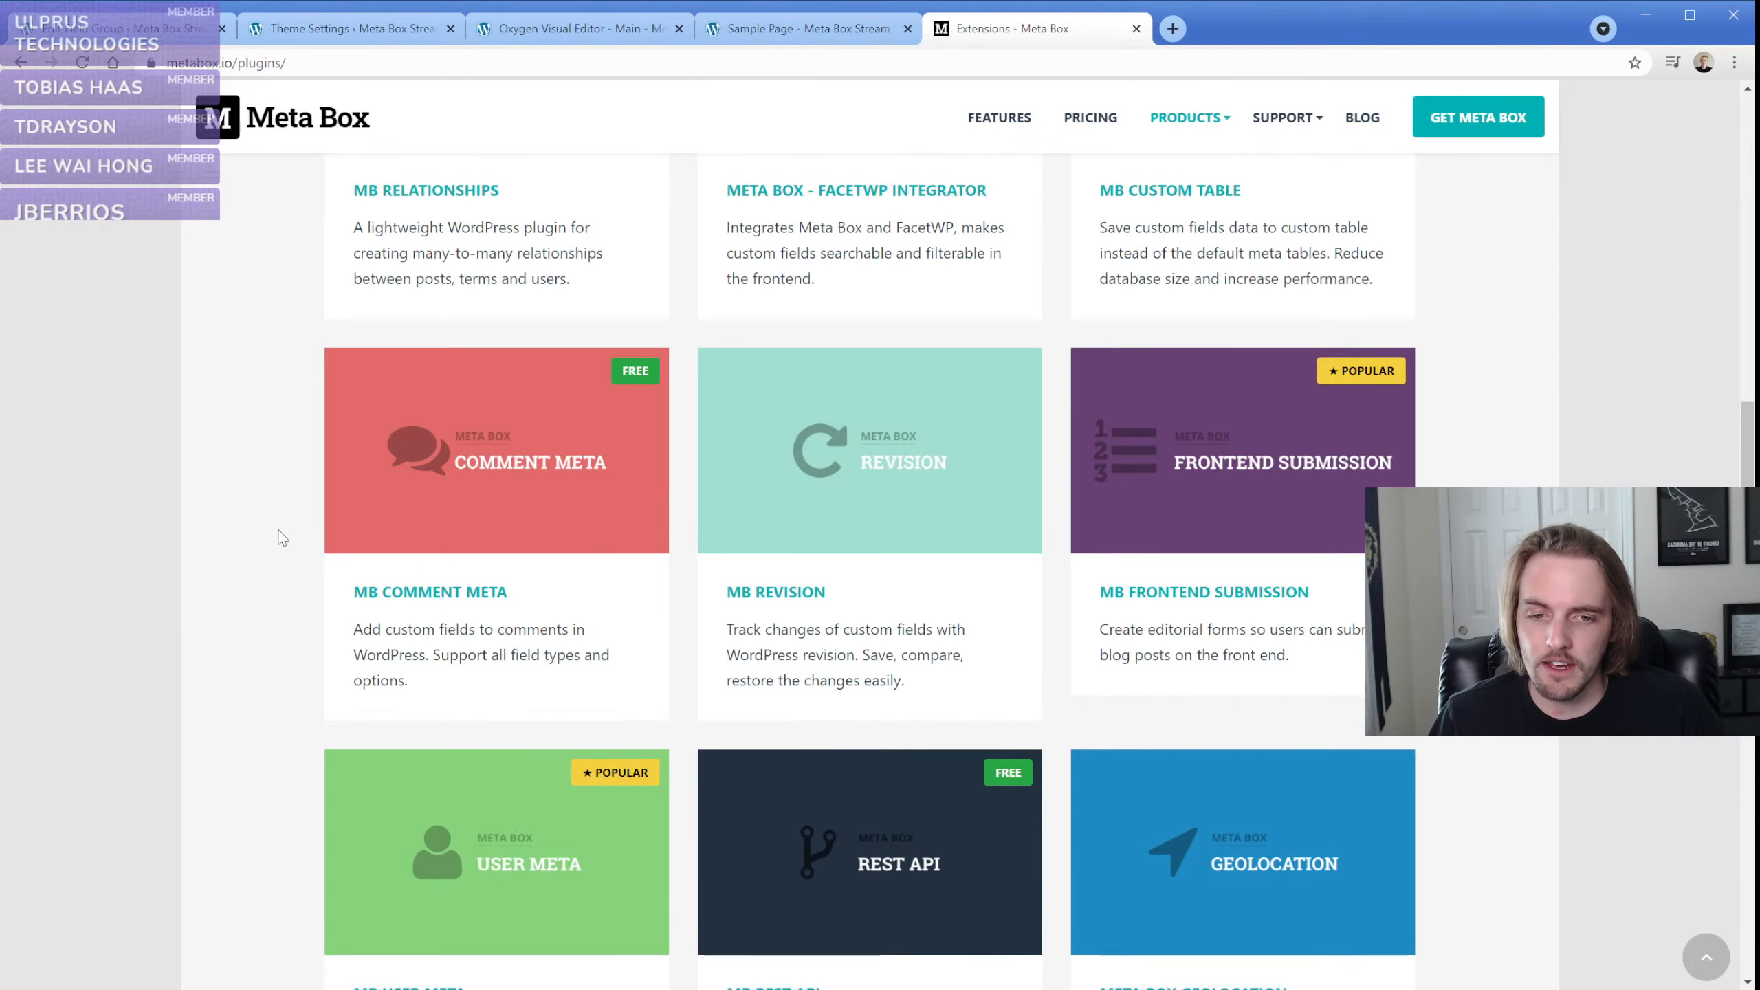
scroll(282, 538, "down", 5)
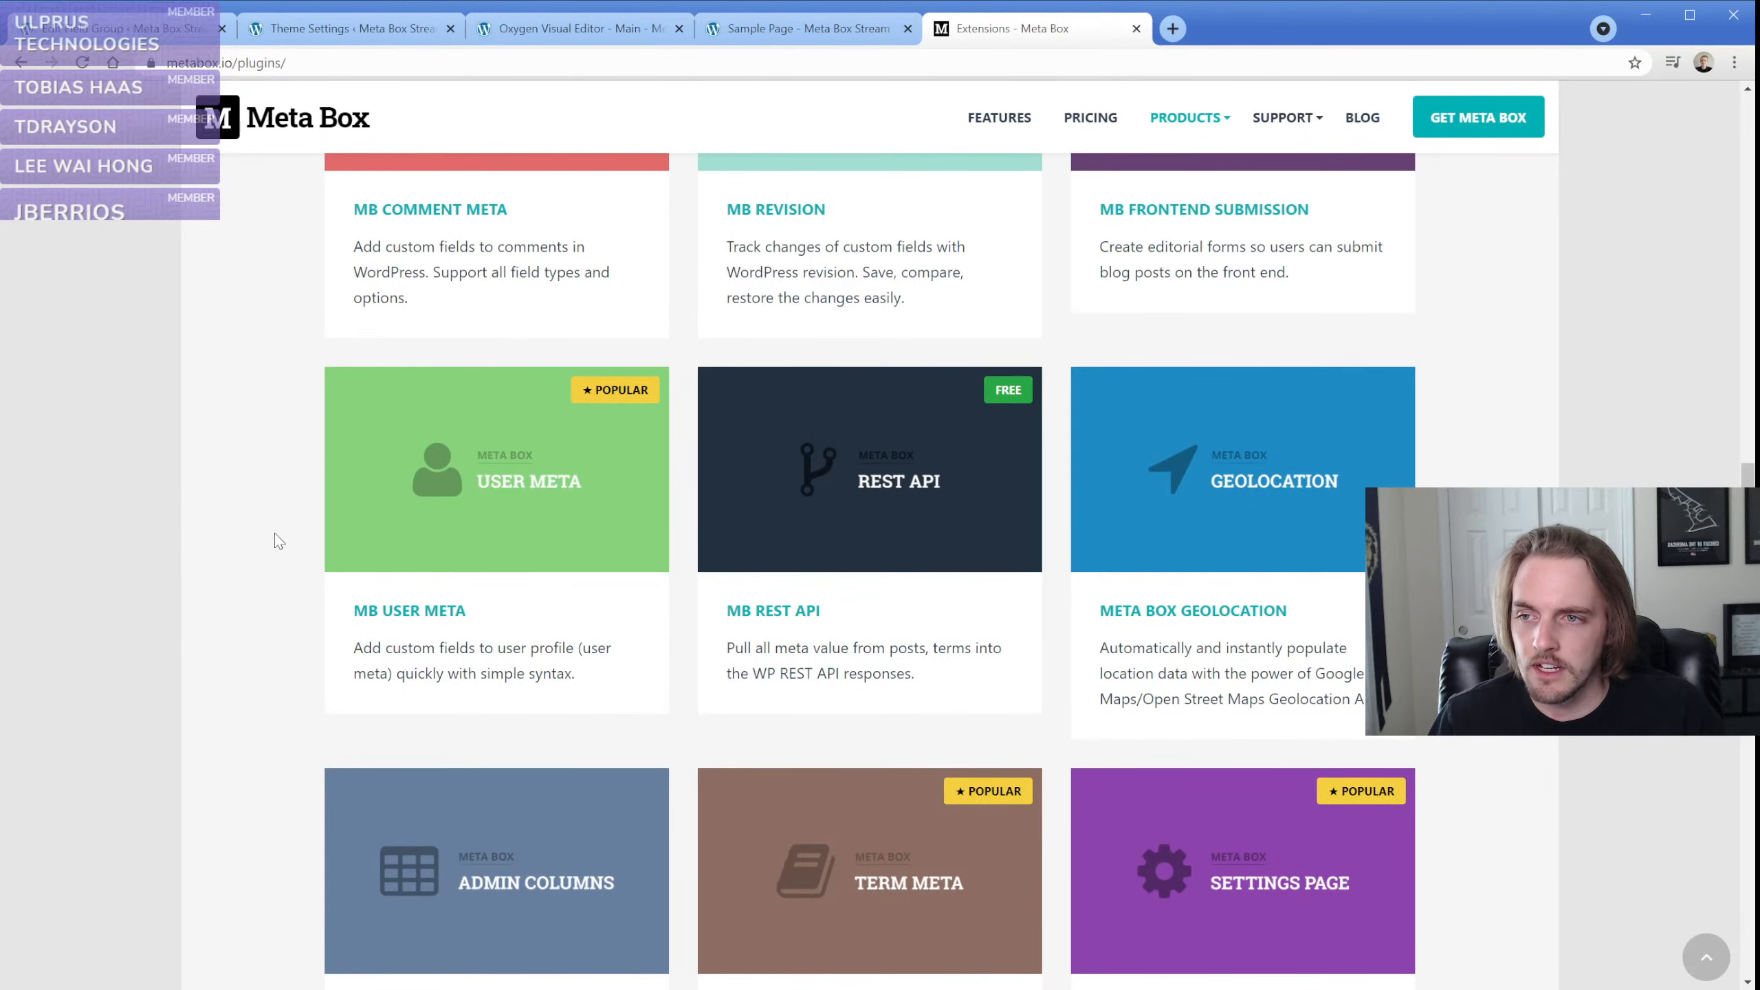
scroll(275, 533, "down", 3)
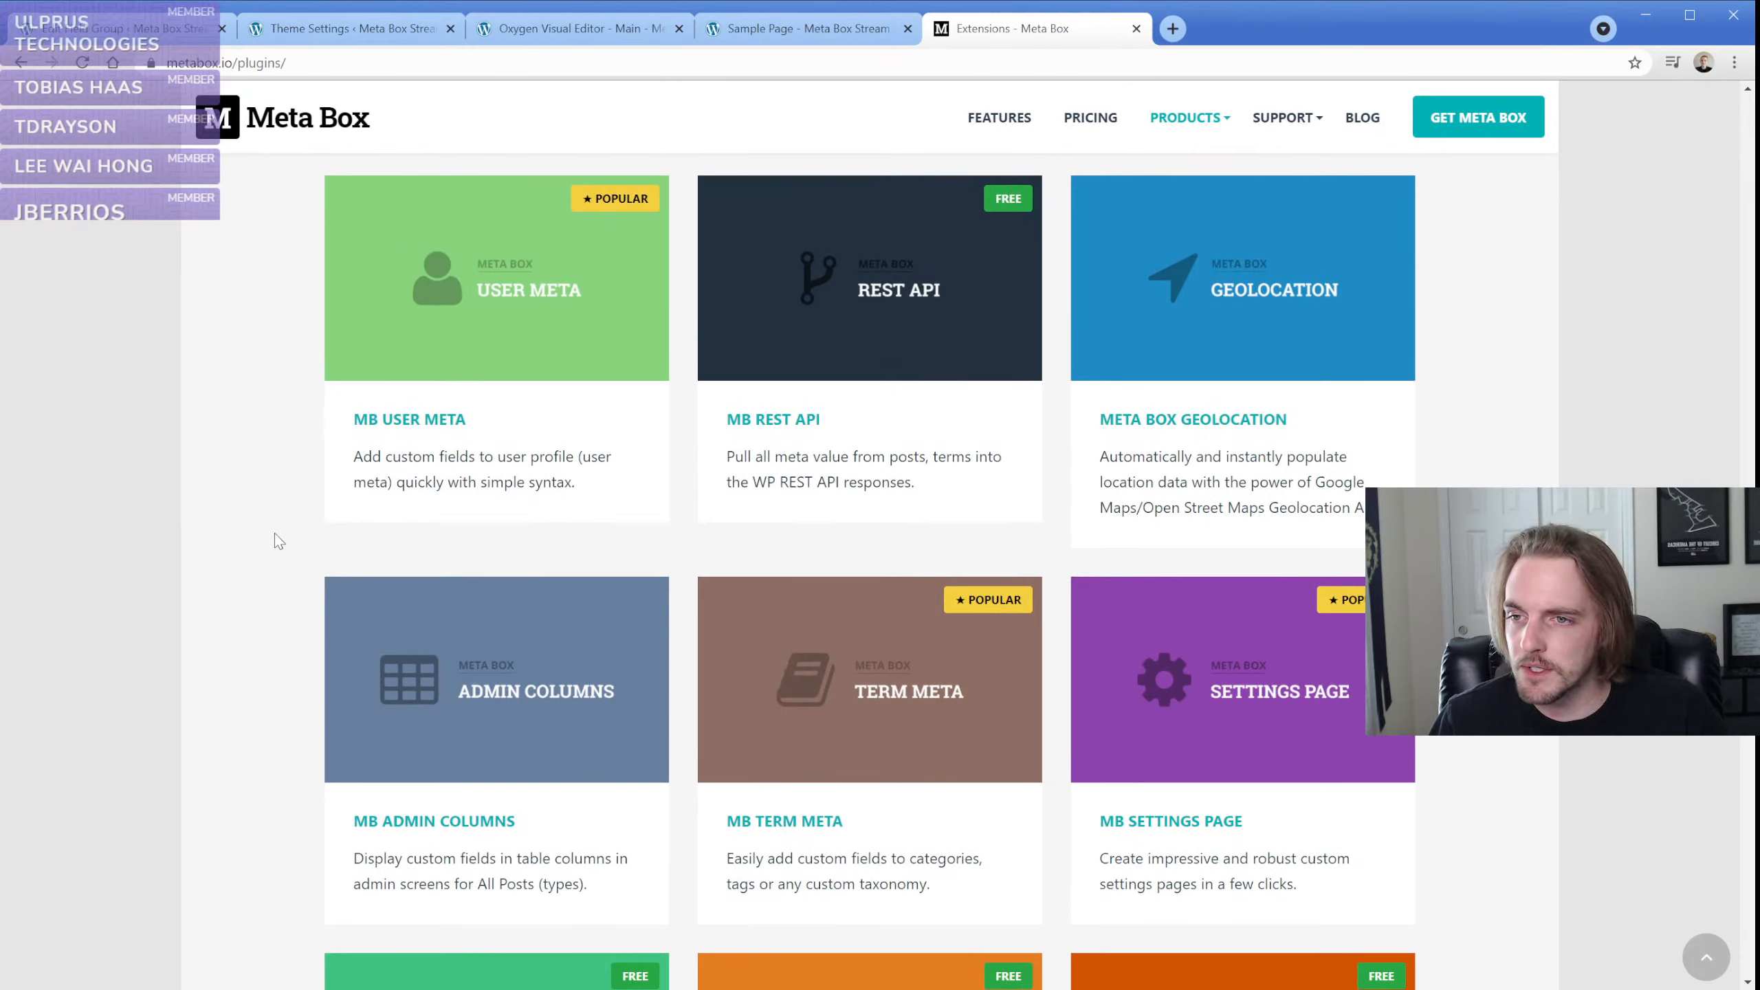
scroll(275, 533, "down", 5)
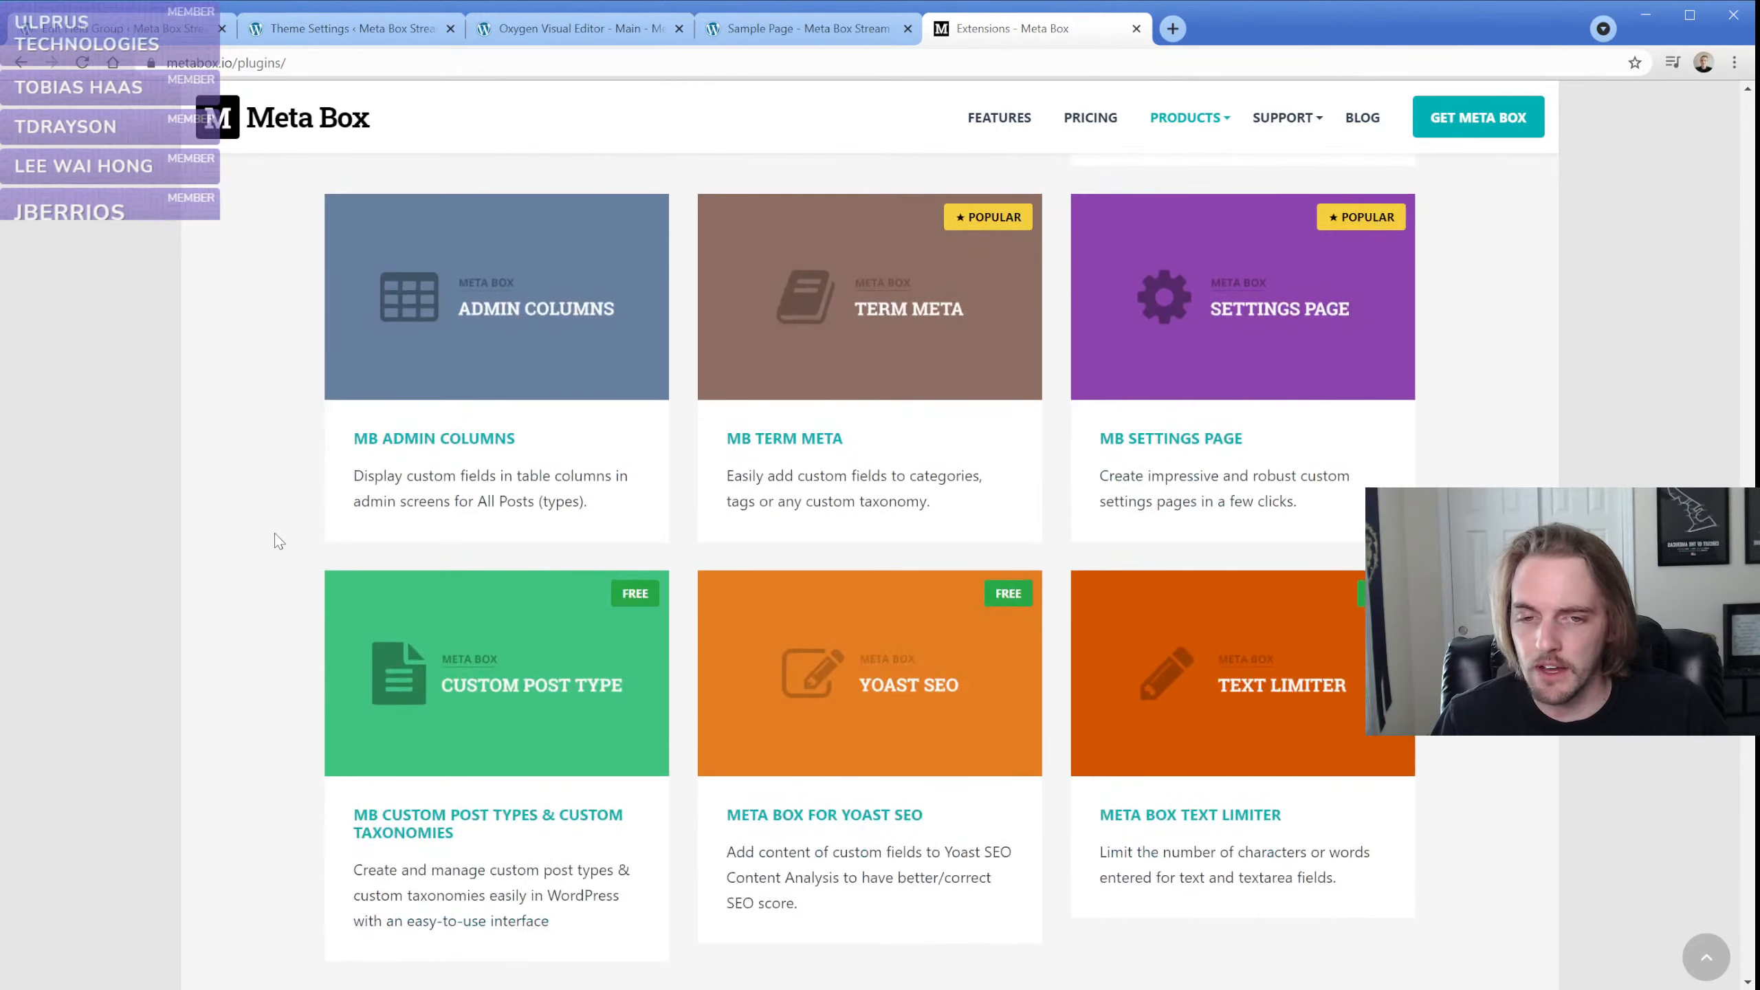
scroll(277, 539, "down", 4)
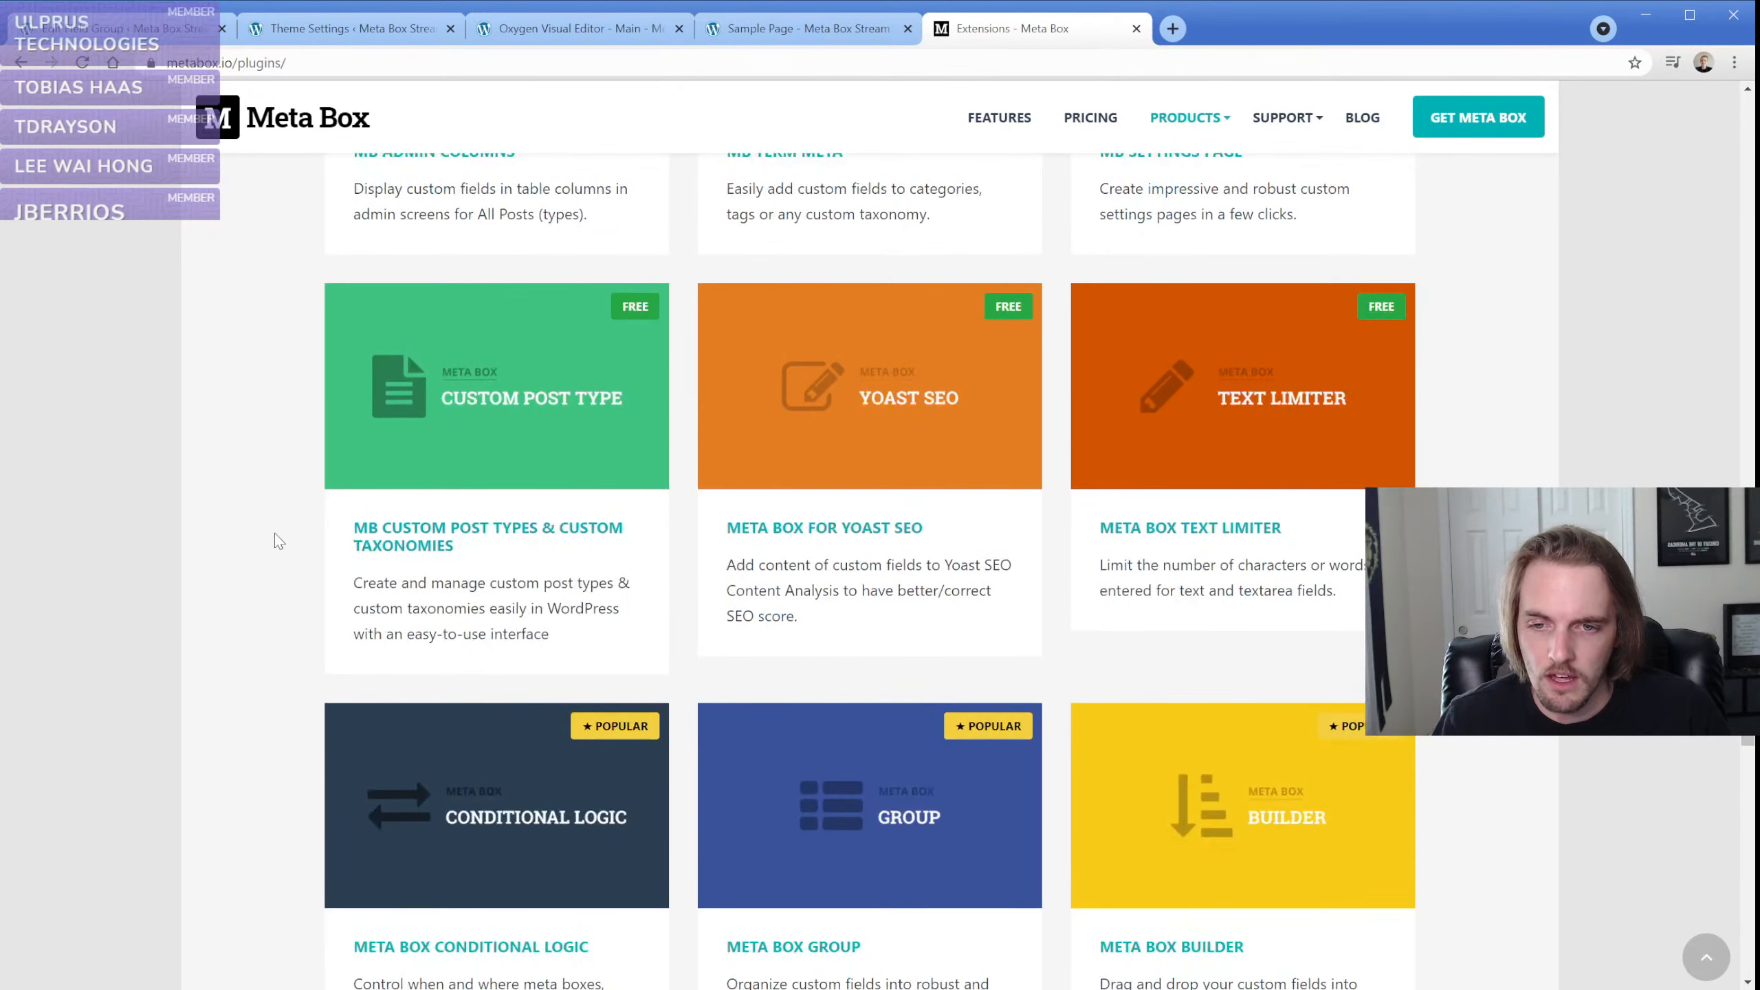
scroll(275, 534, "down", 7)
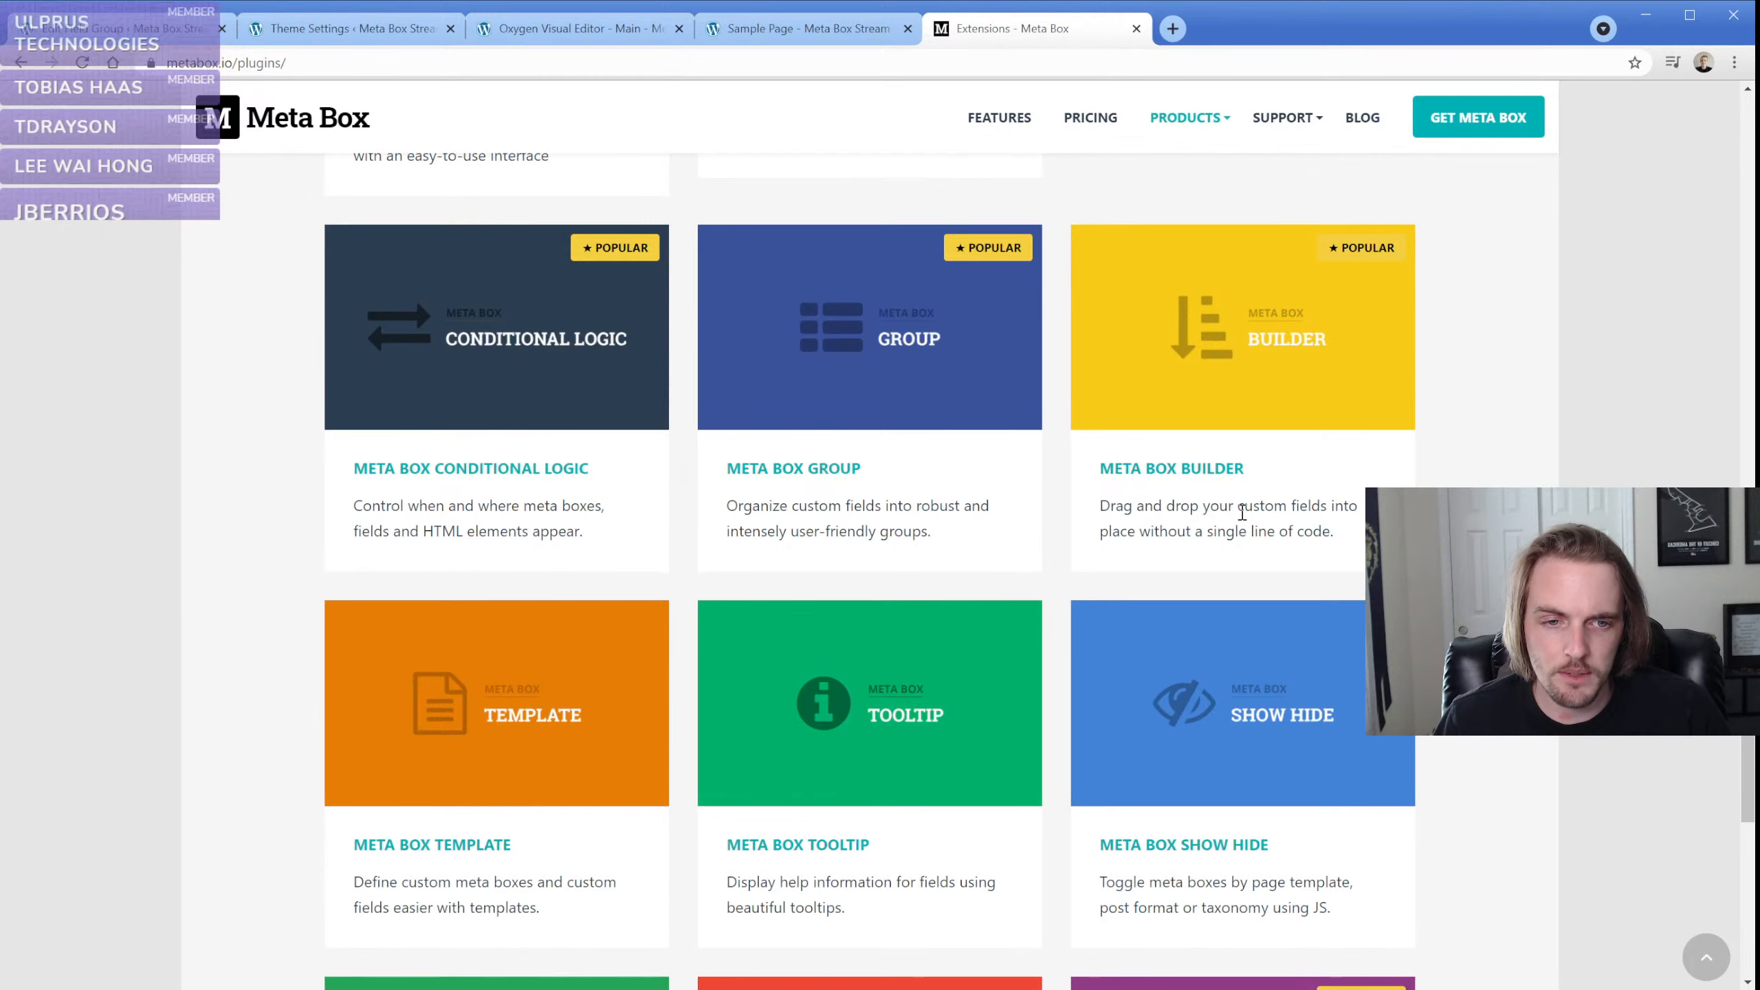
Open the Meta Box Builder extension page in a new tab and read its features, settings and PHP code export sections
middle_click(1206, 472)
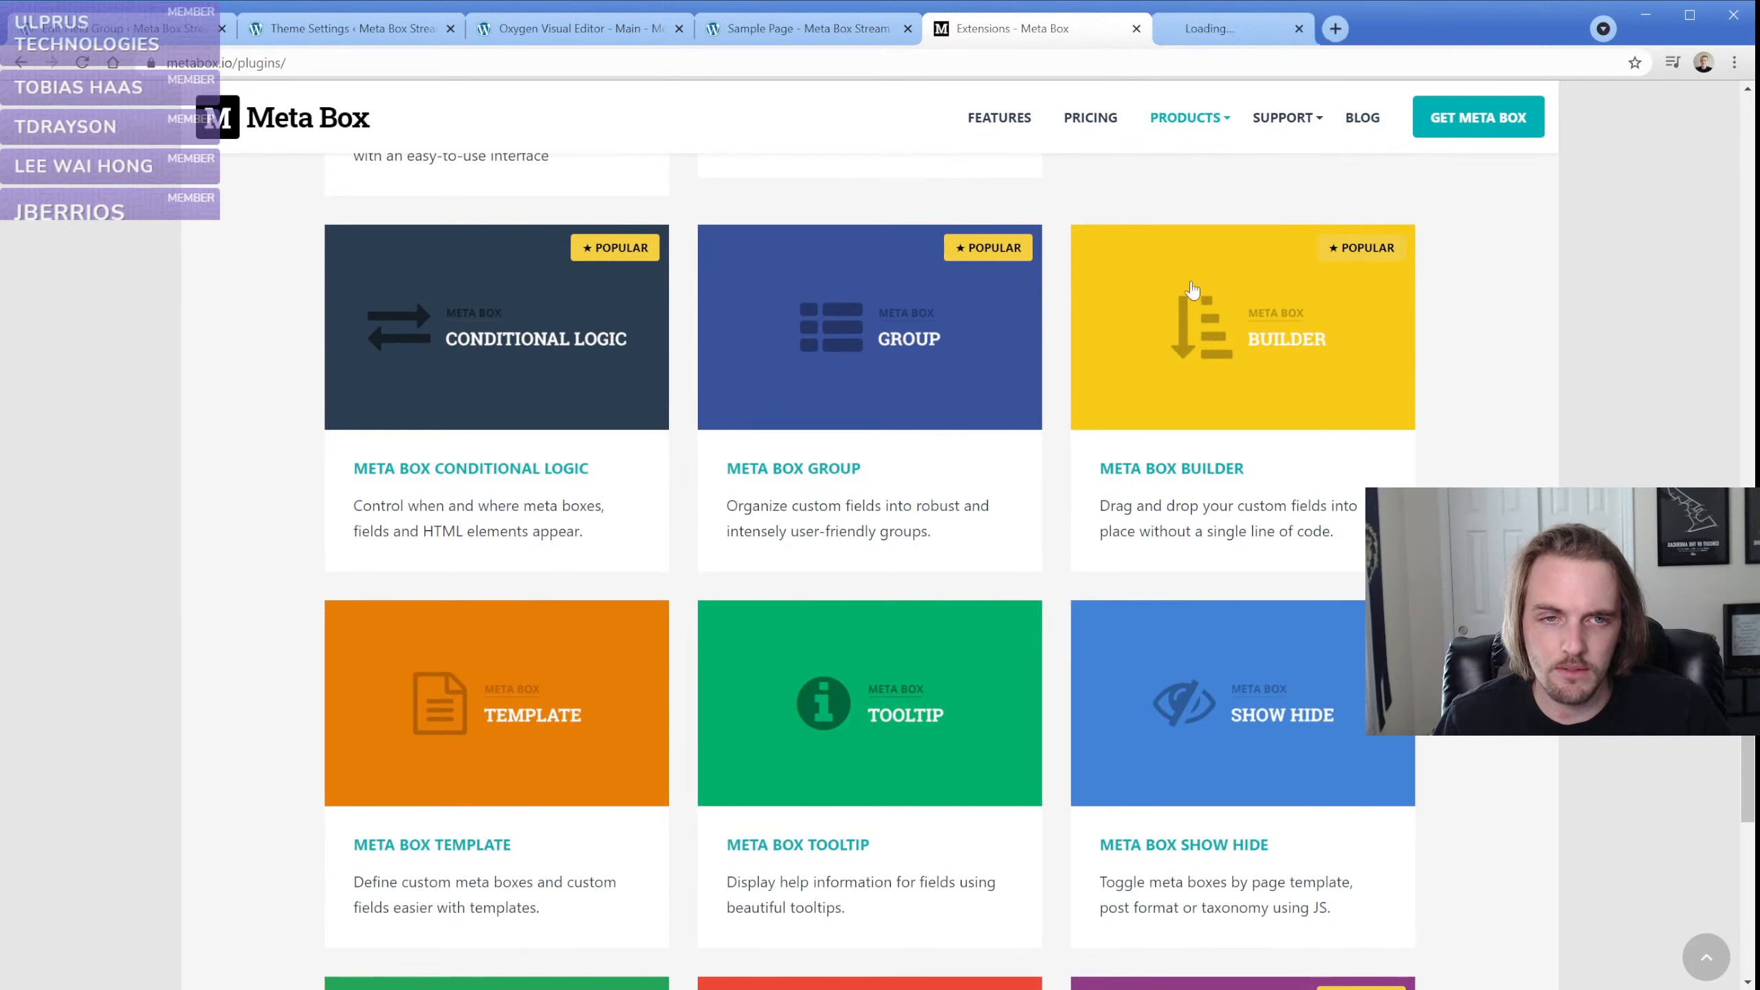
left_click(1210, 40)
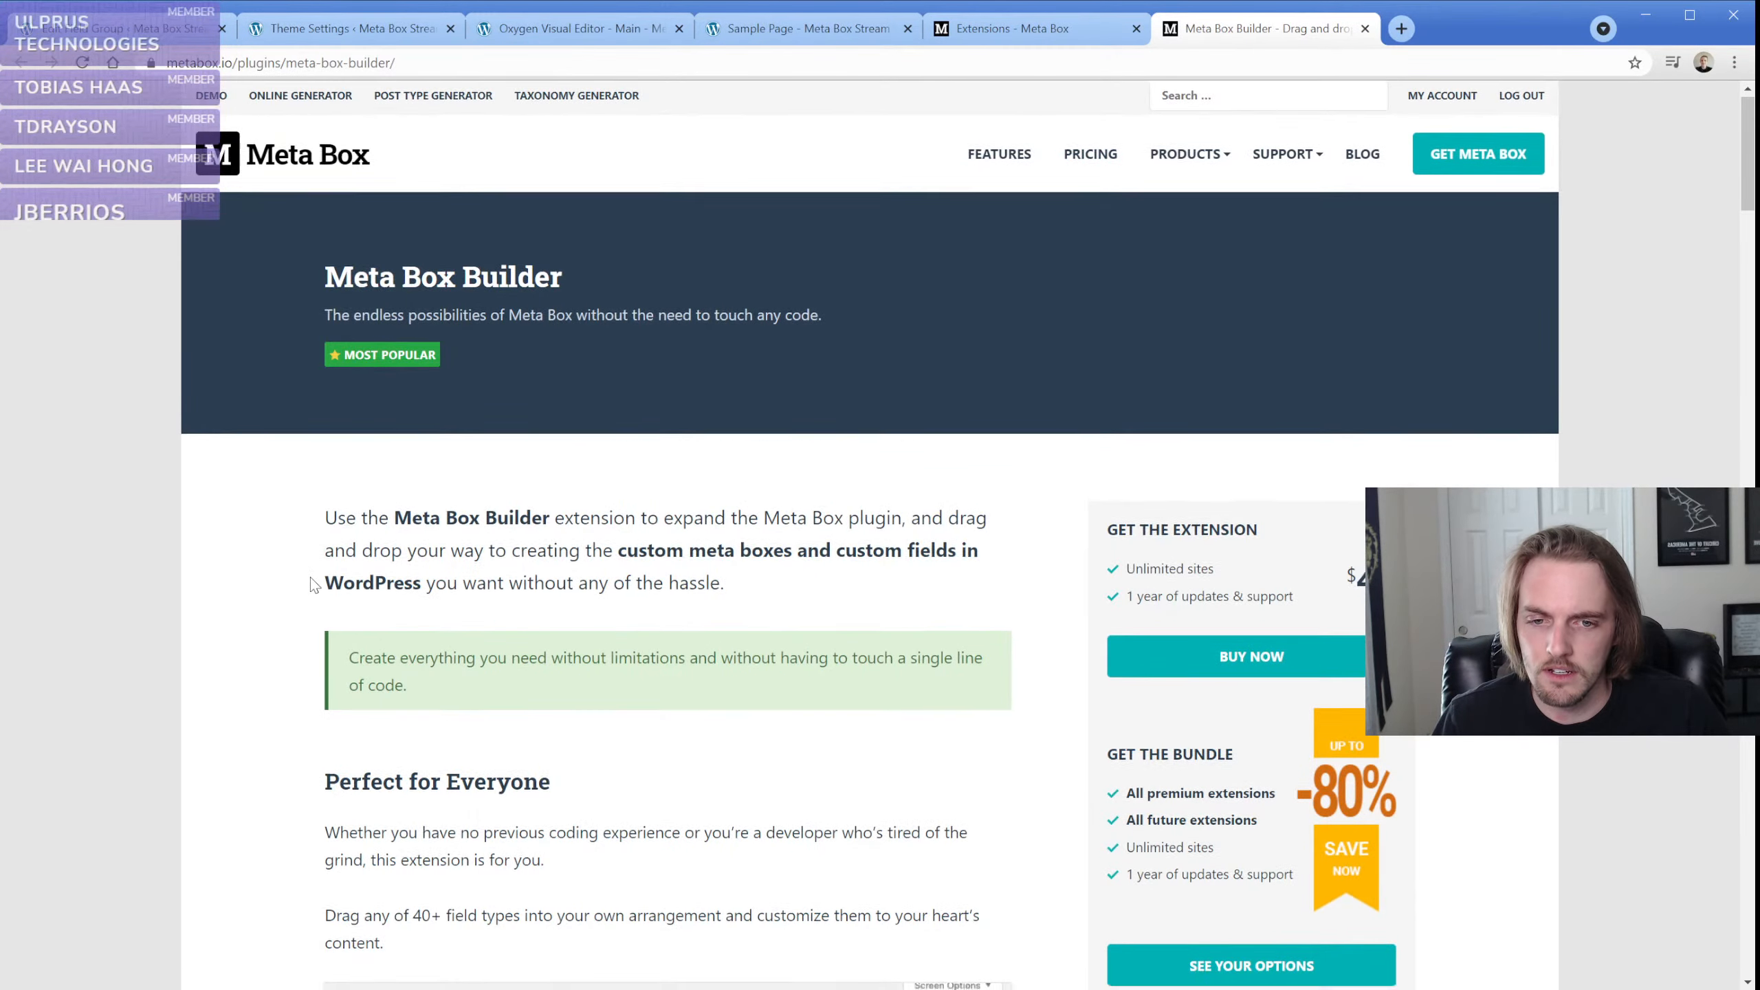
scroll(312, 584, "down", 5)
scroll(309, 586, "down", 6)
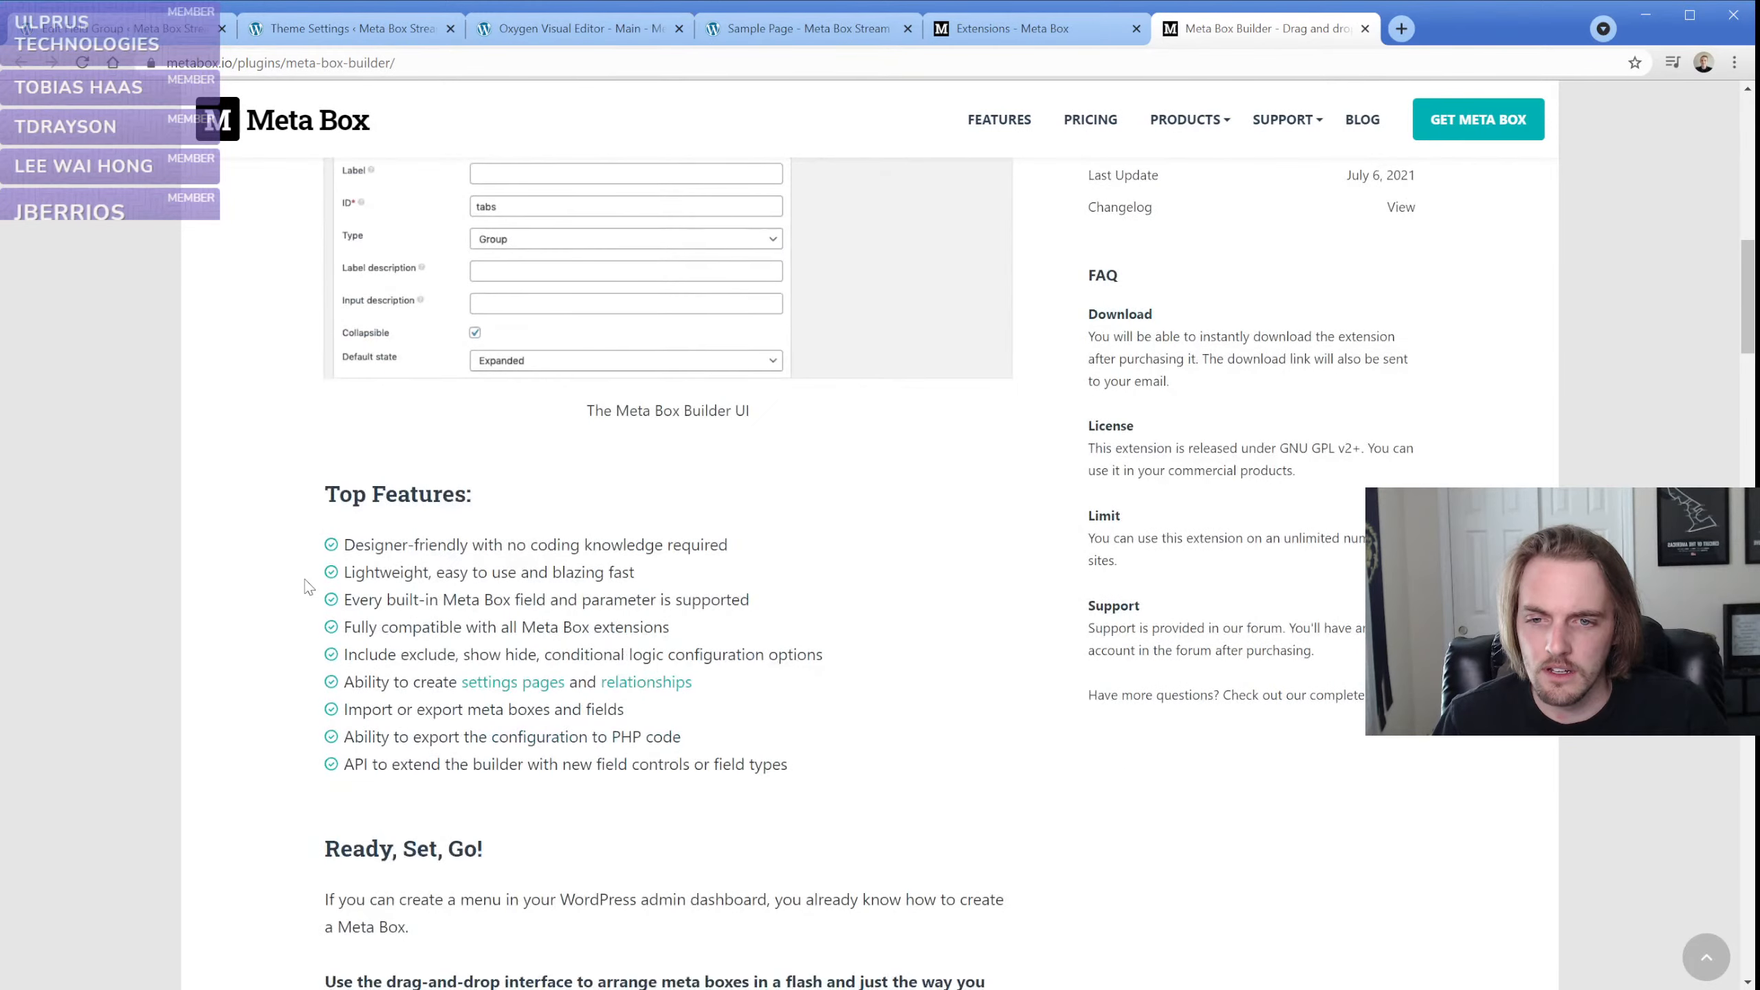
scroll(309, 586, "down", 3)
scroll(309, 586, "down", 5)
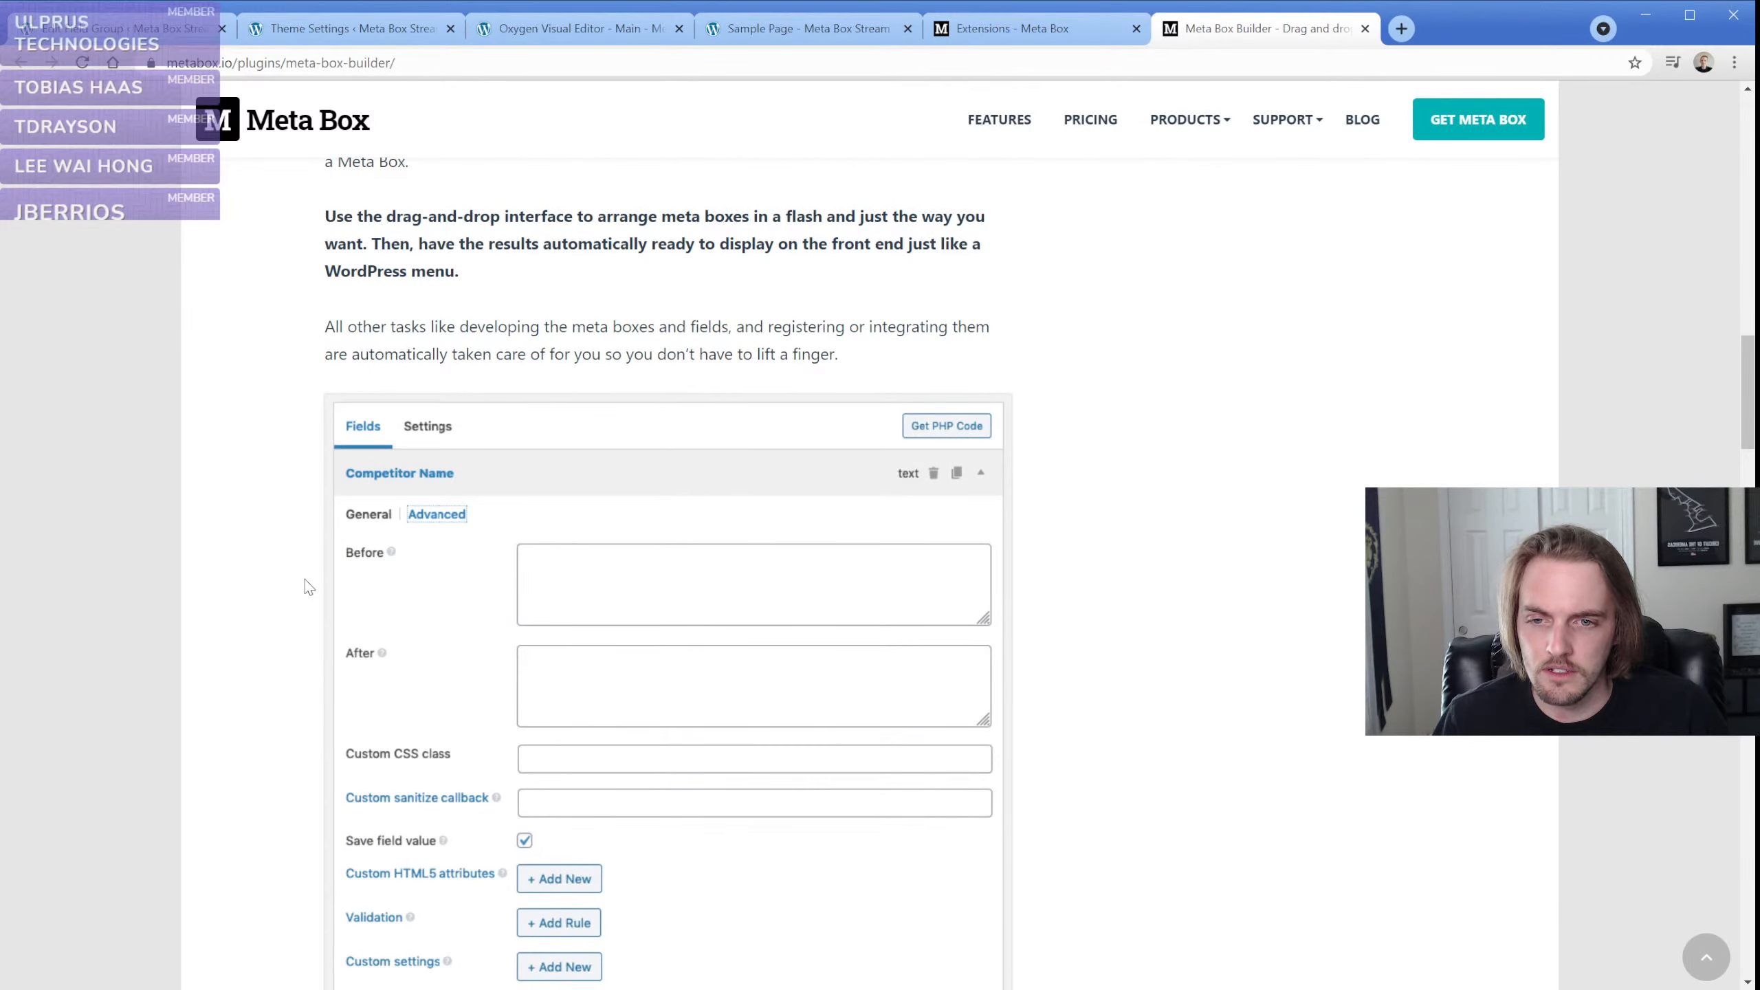
scroll(309, 587, "down", 10)
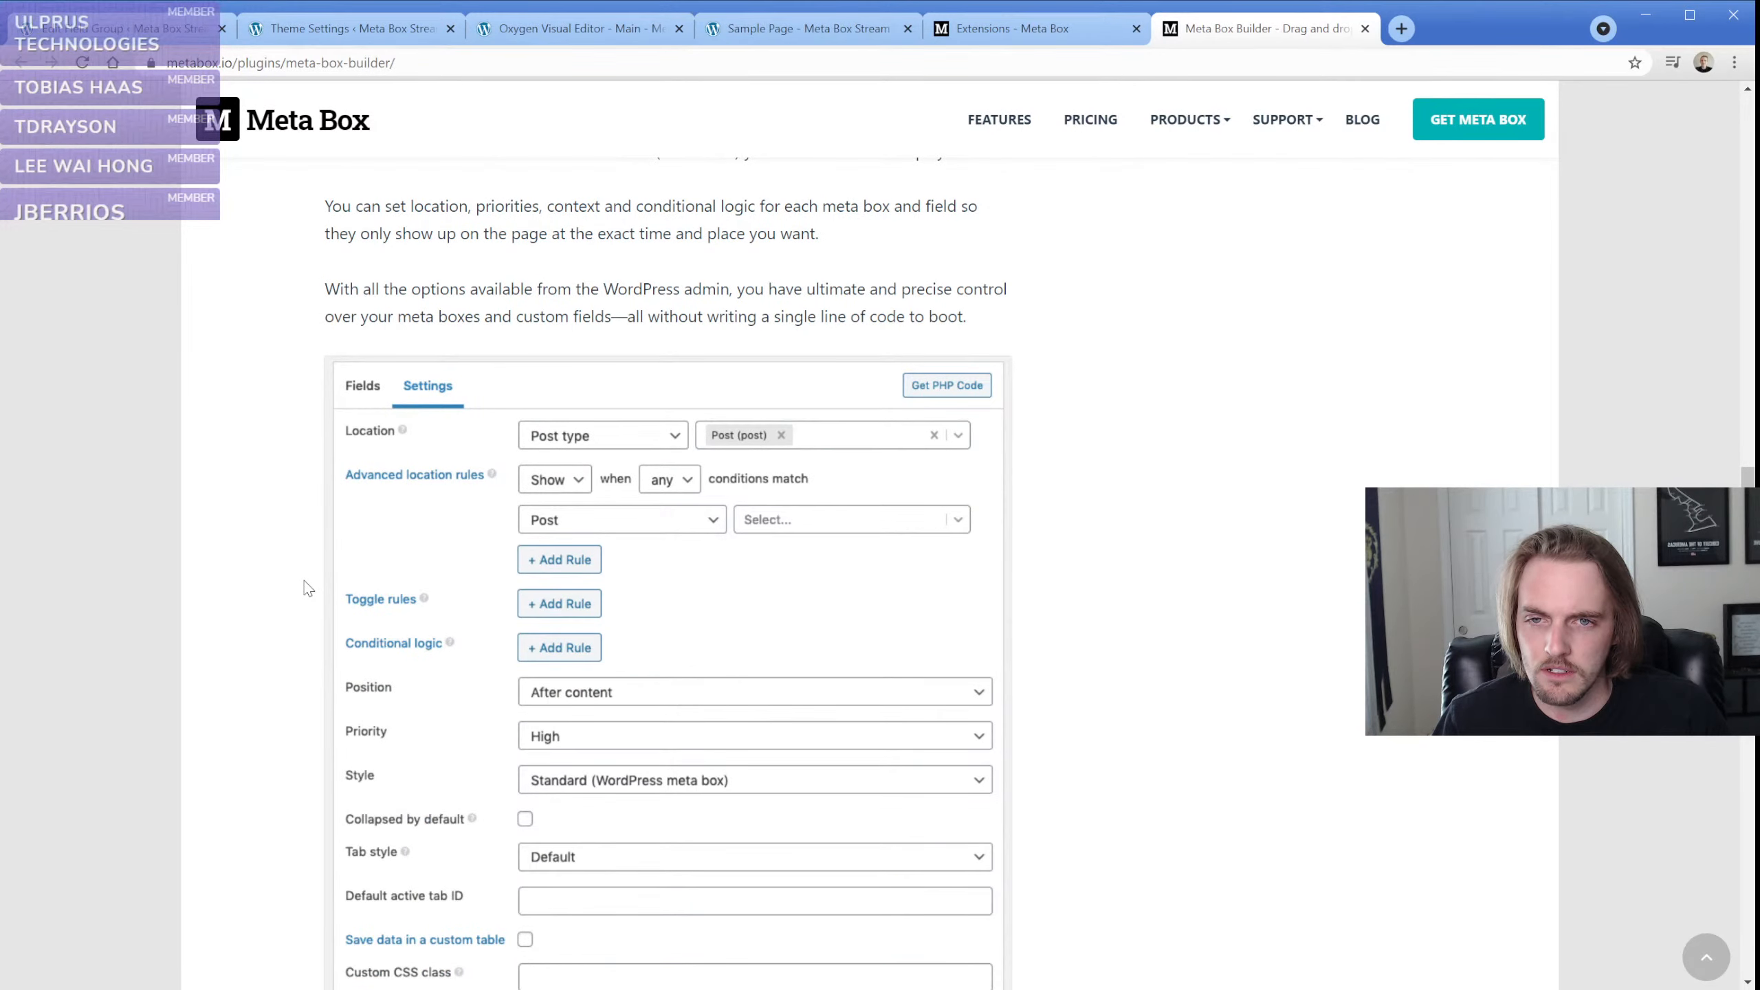
scroll(309, 587, "down", 10)
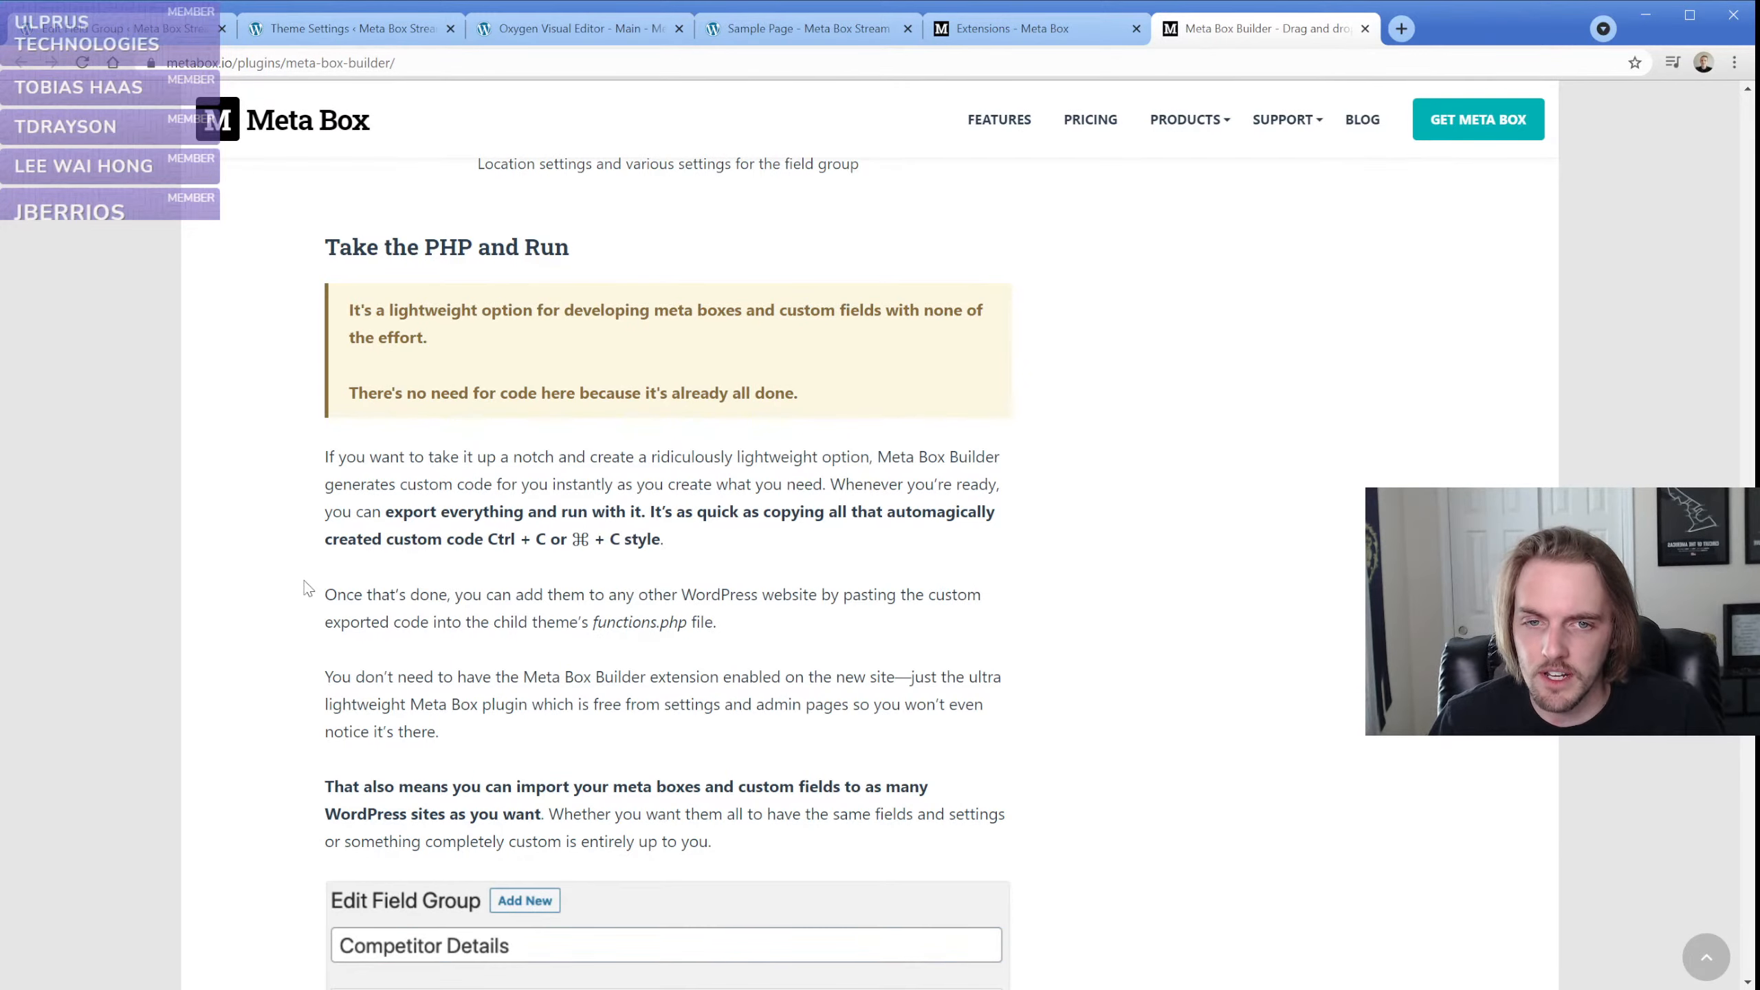
scroll(301, 539, "down", 5)
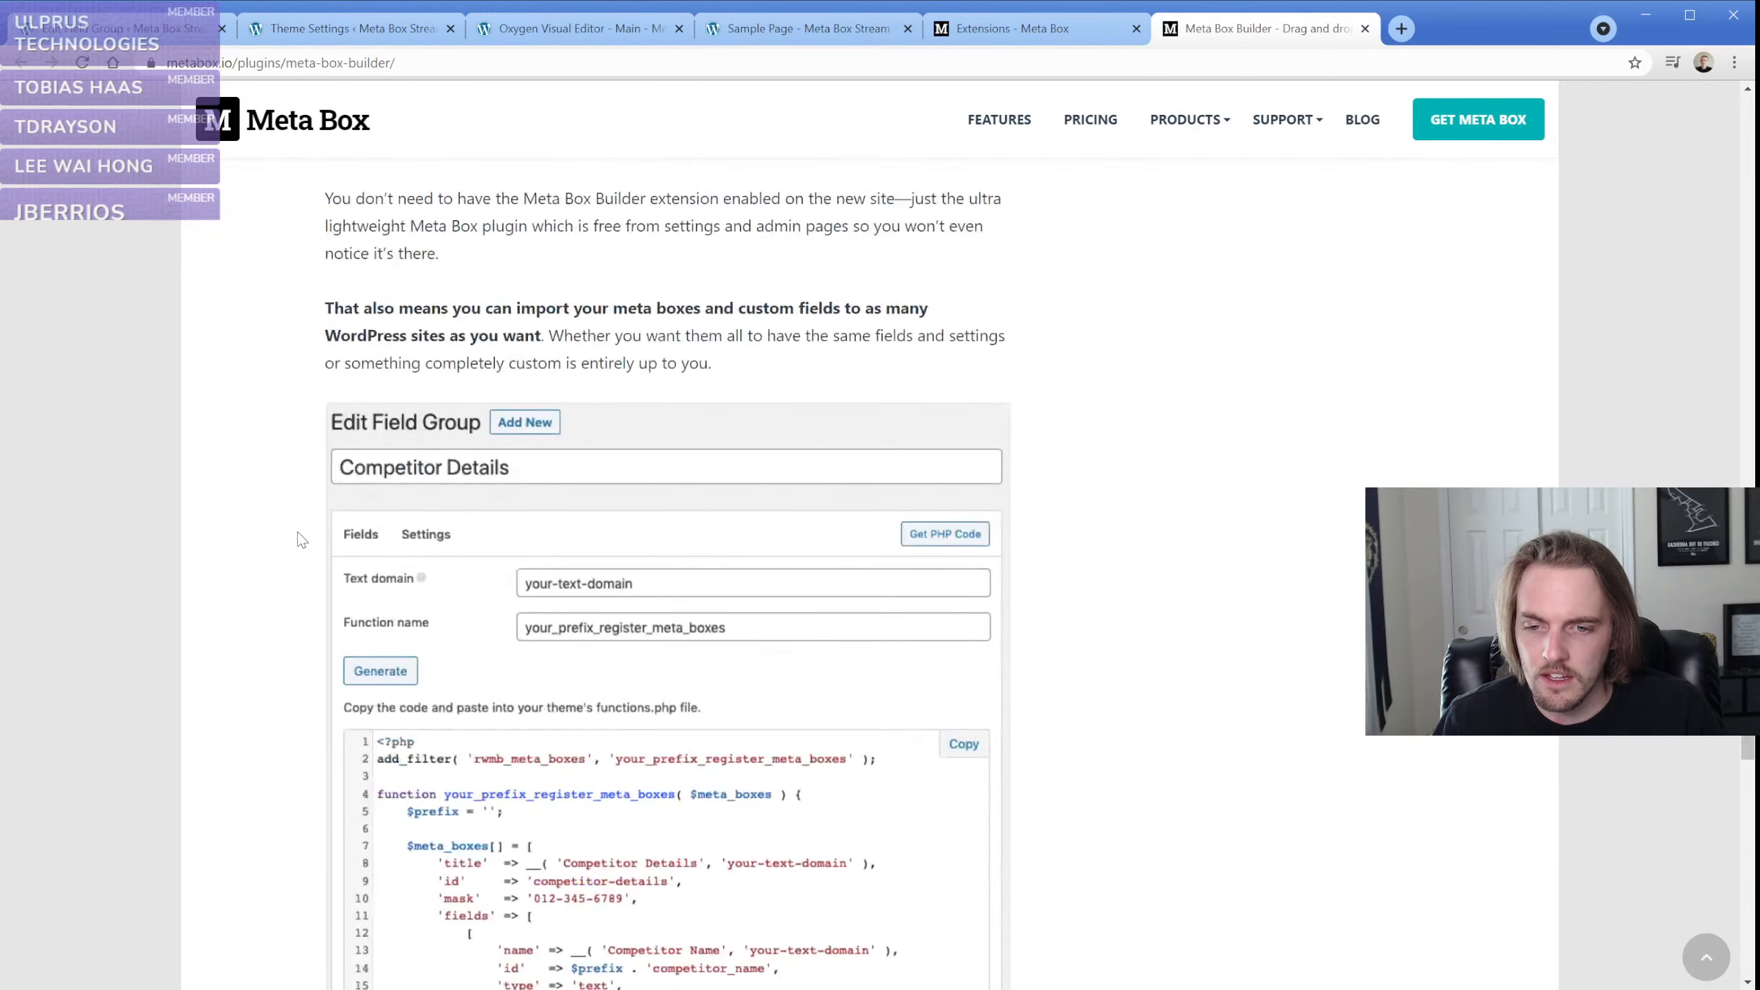
scroll(301, 540, "down", 4)
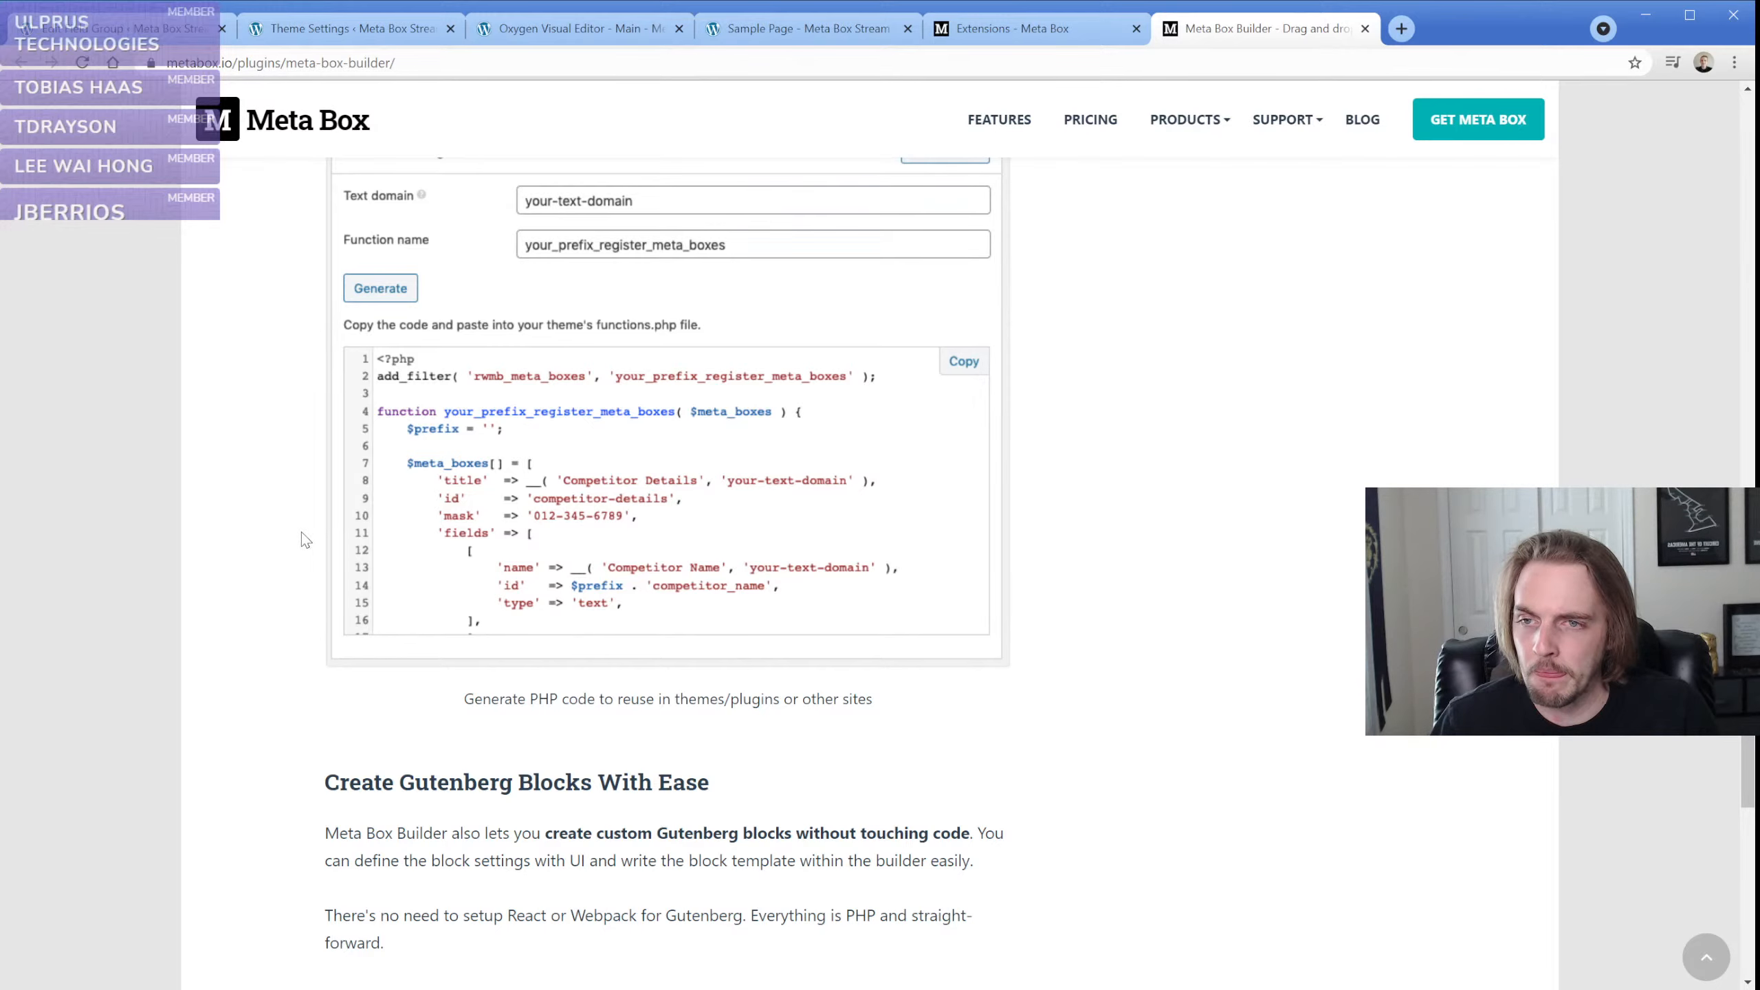
Check the Extensions catalogue again, and return to the introduction and purchase options on the Meta Box Builder page
left_click(1055, 31)
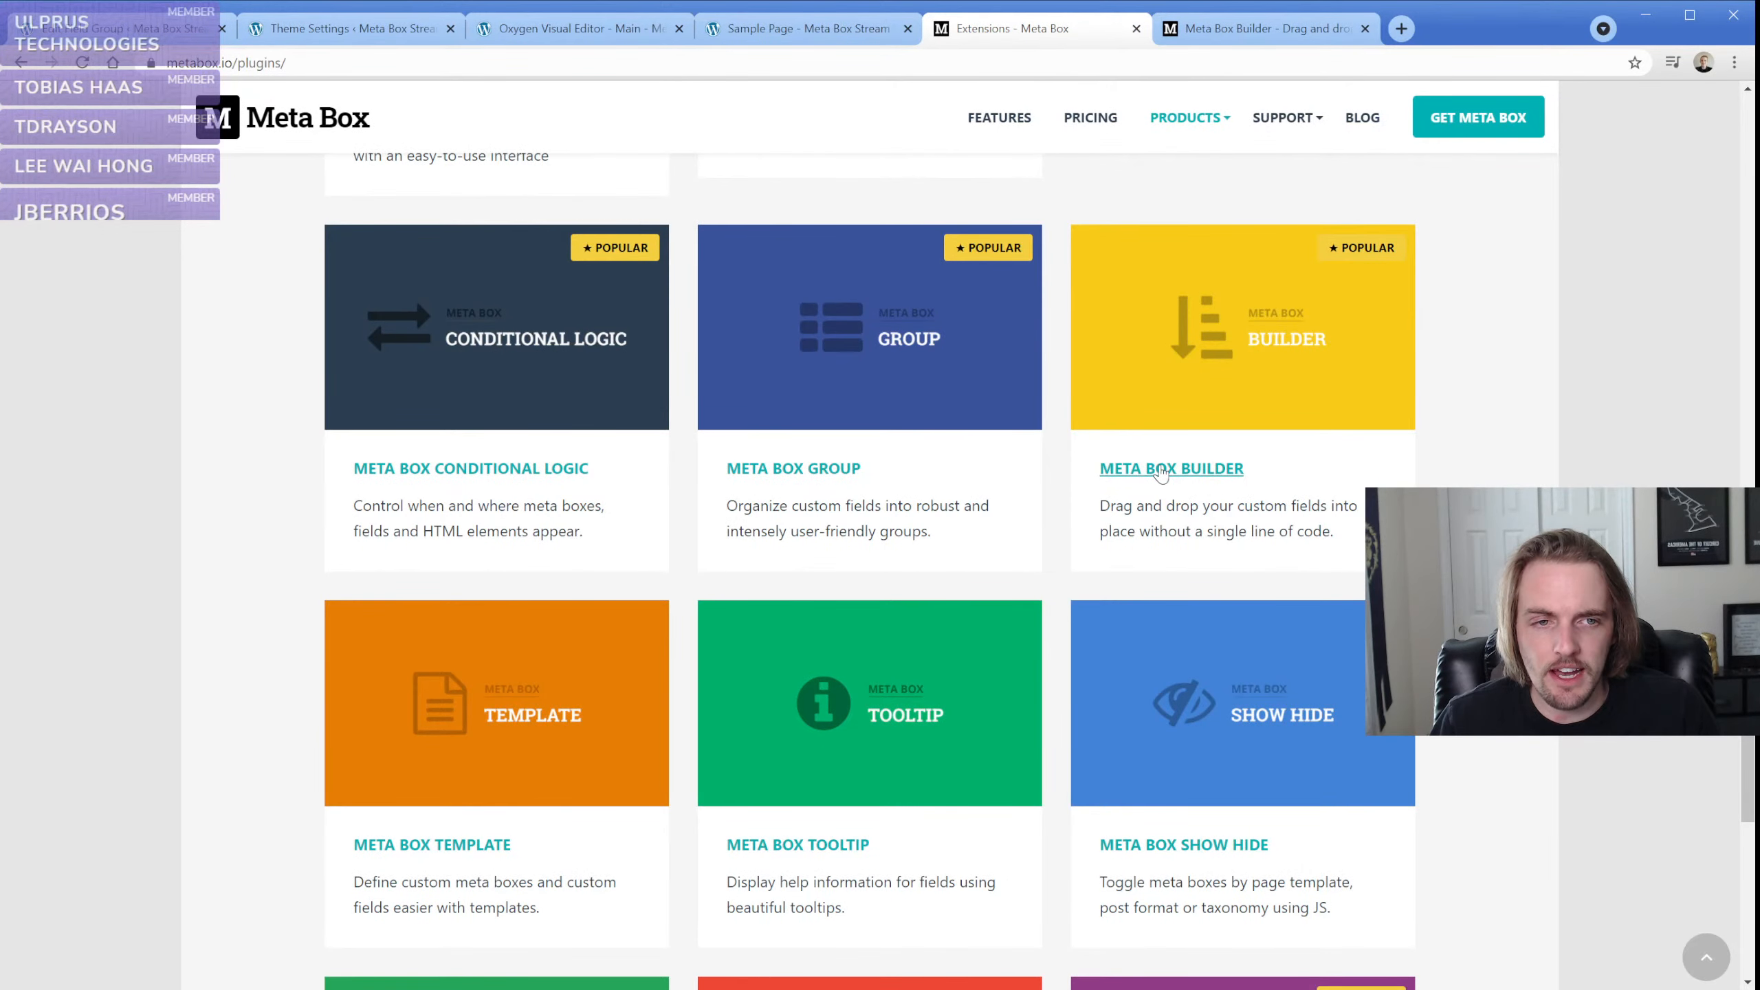
left_click(1258, 28)
scroll(1026, 572, "up", 20)
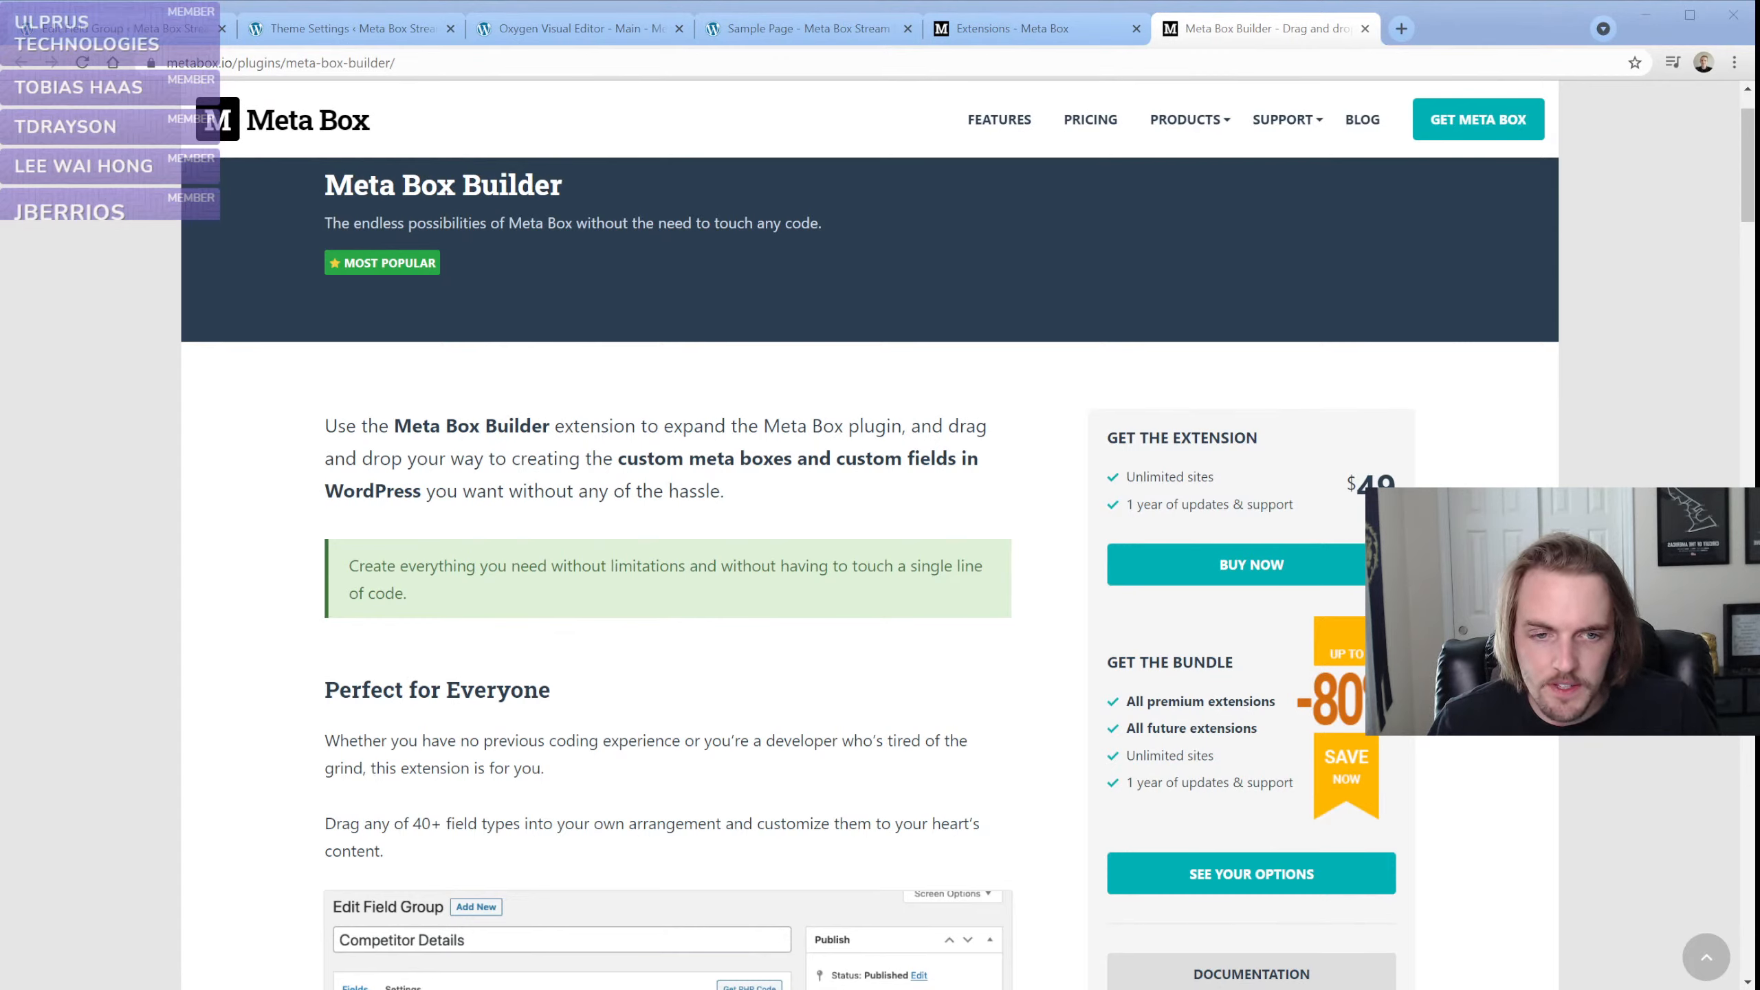
left_click(56, 364)
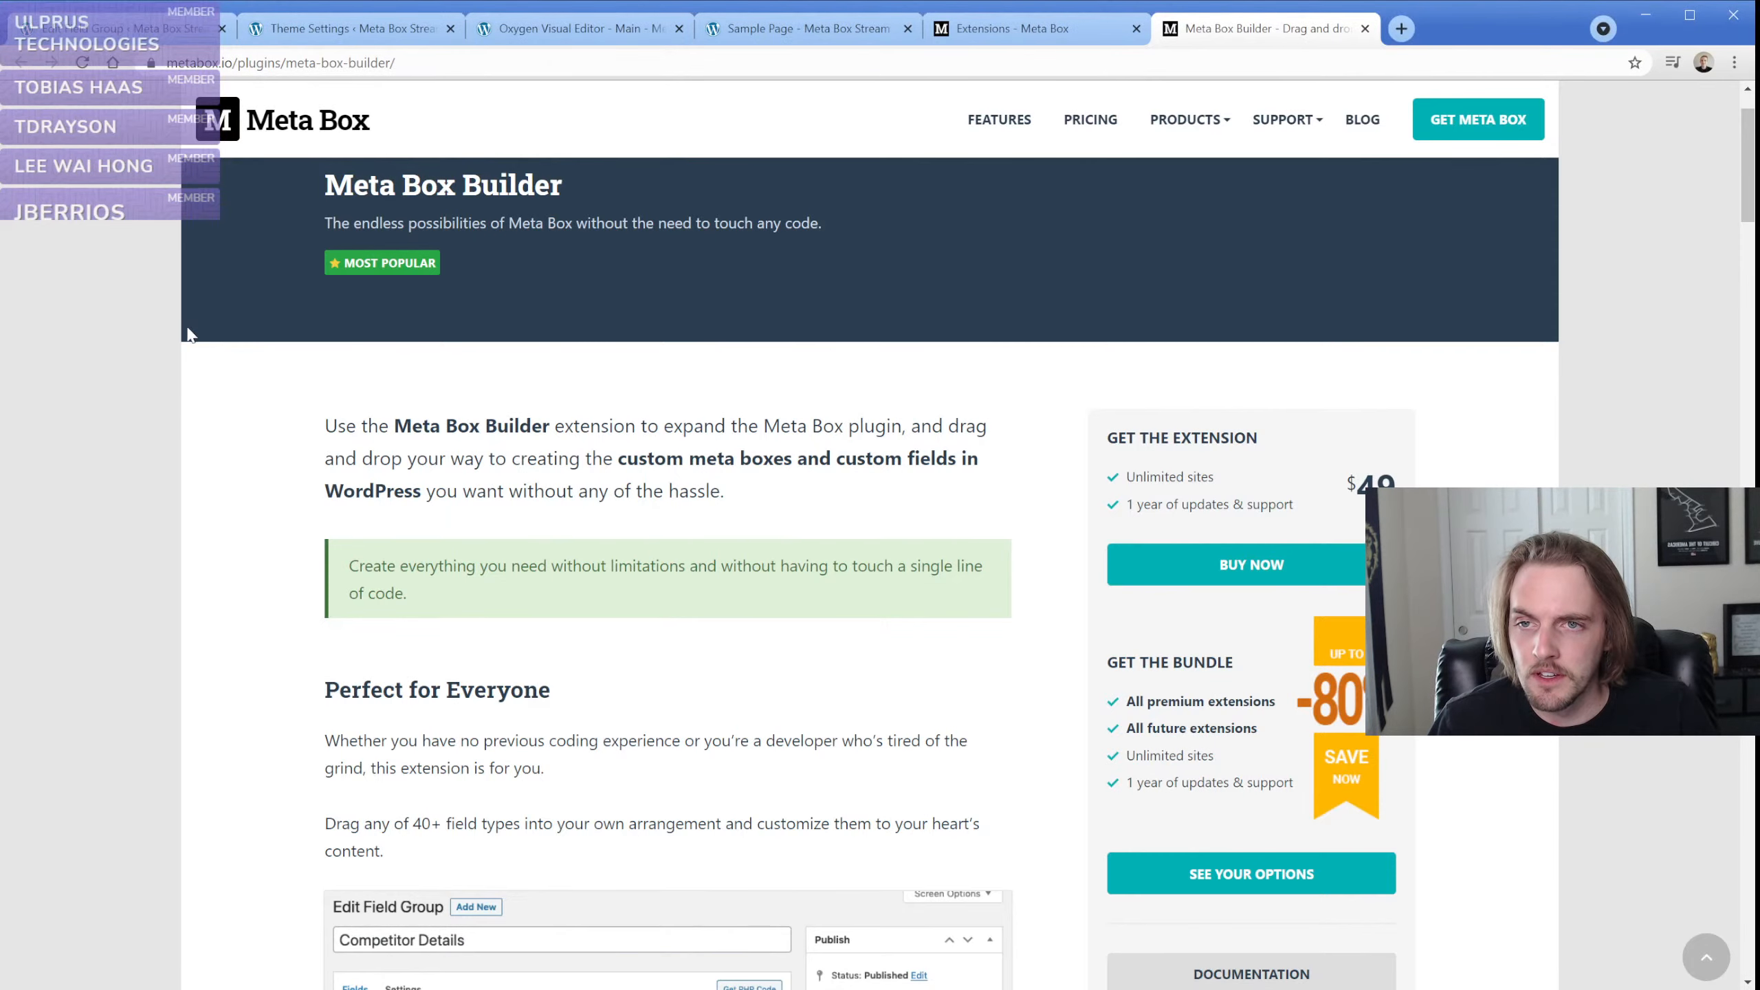
Switch to the WordPress admin of the Meta Box site and open the page for adding new plugins
left_click(110, 27)
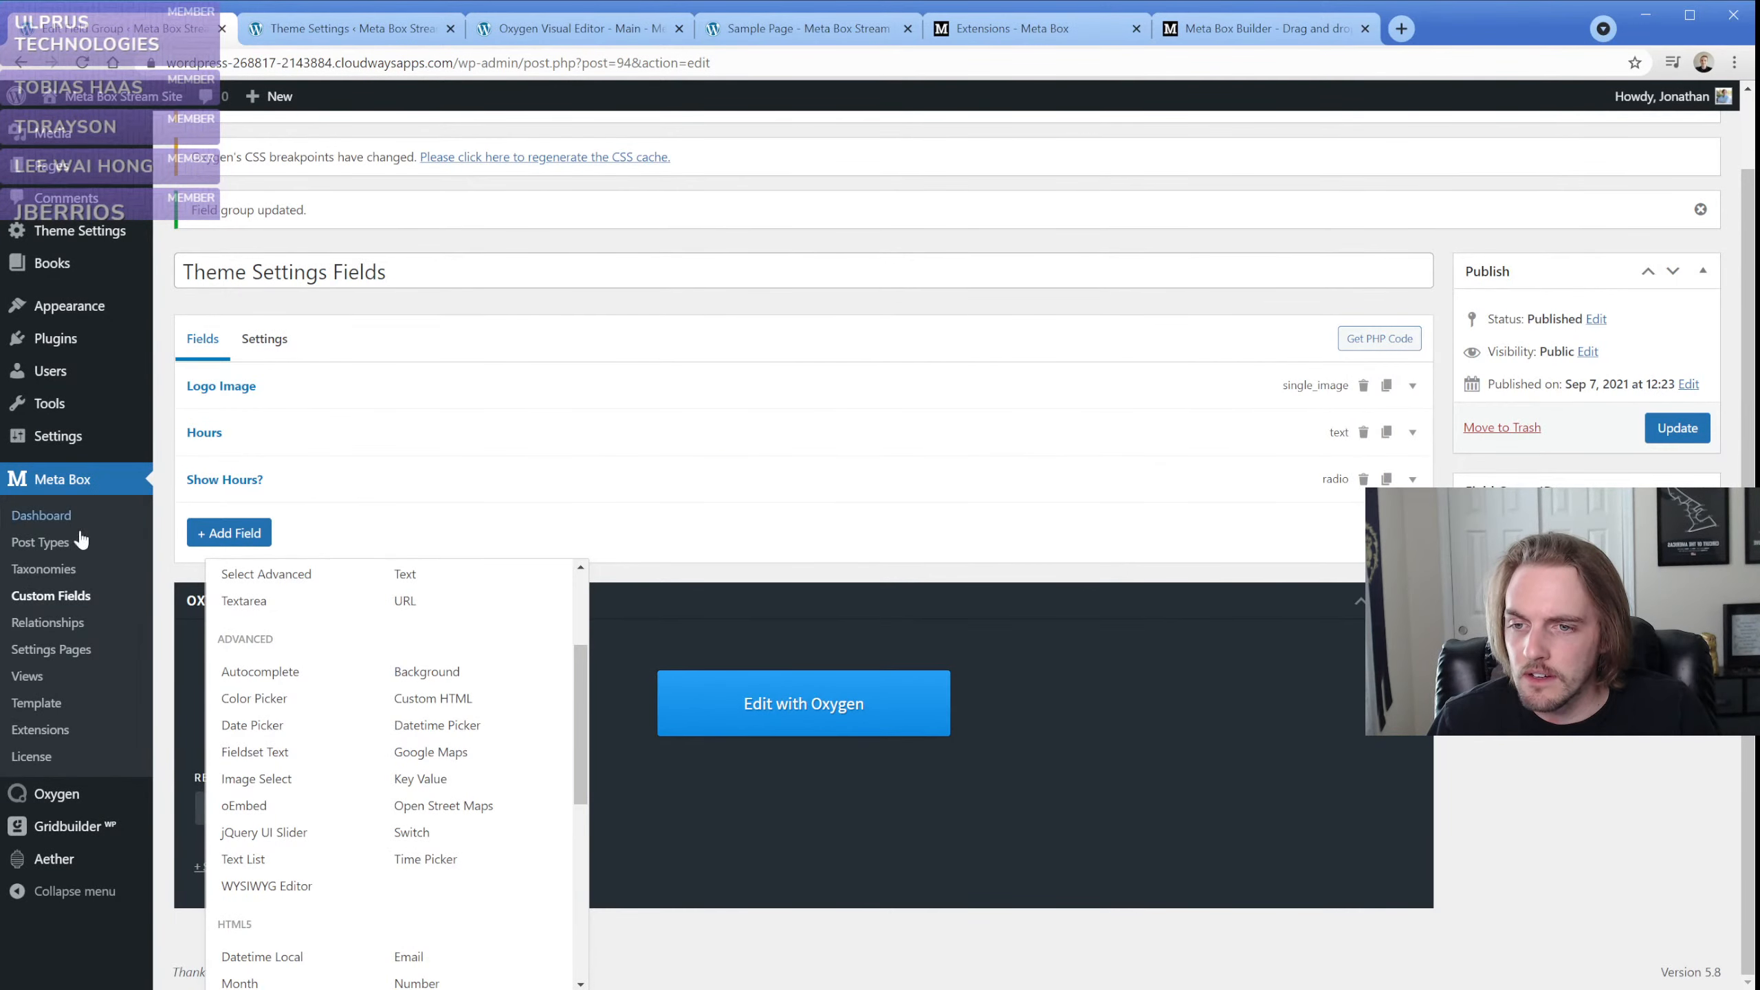
mouse_move(69, 355)
left_click(181, 371)
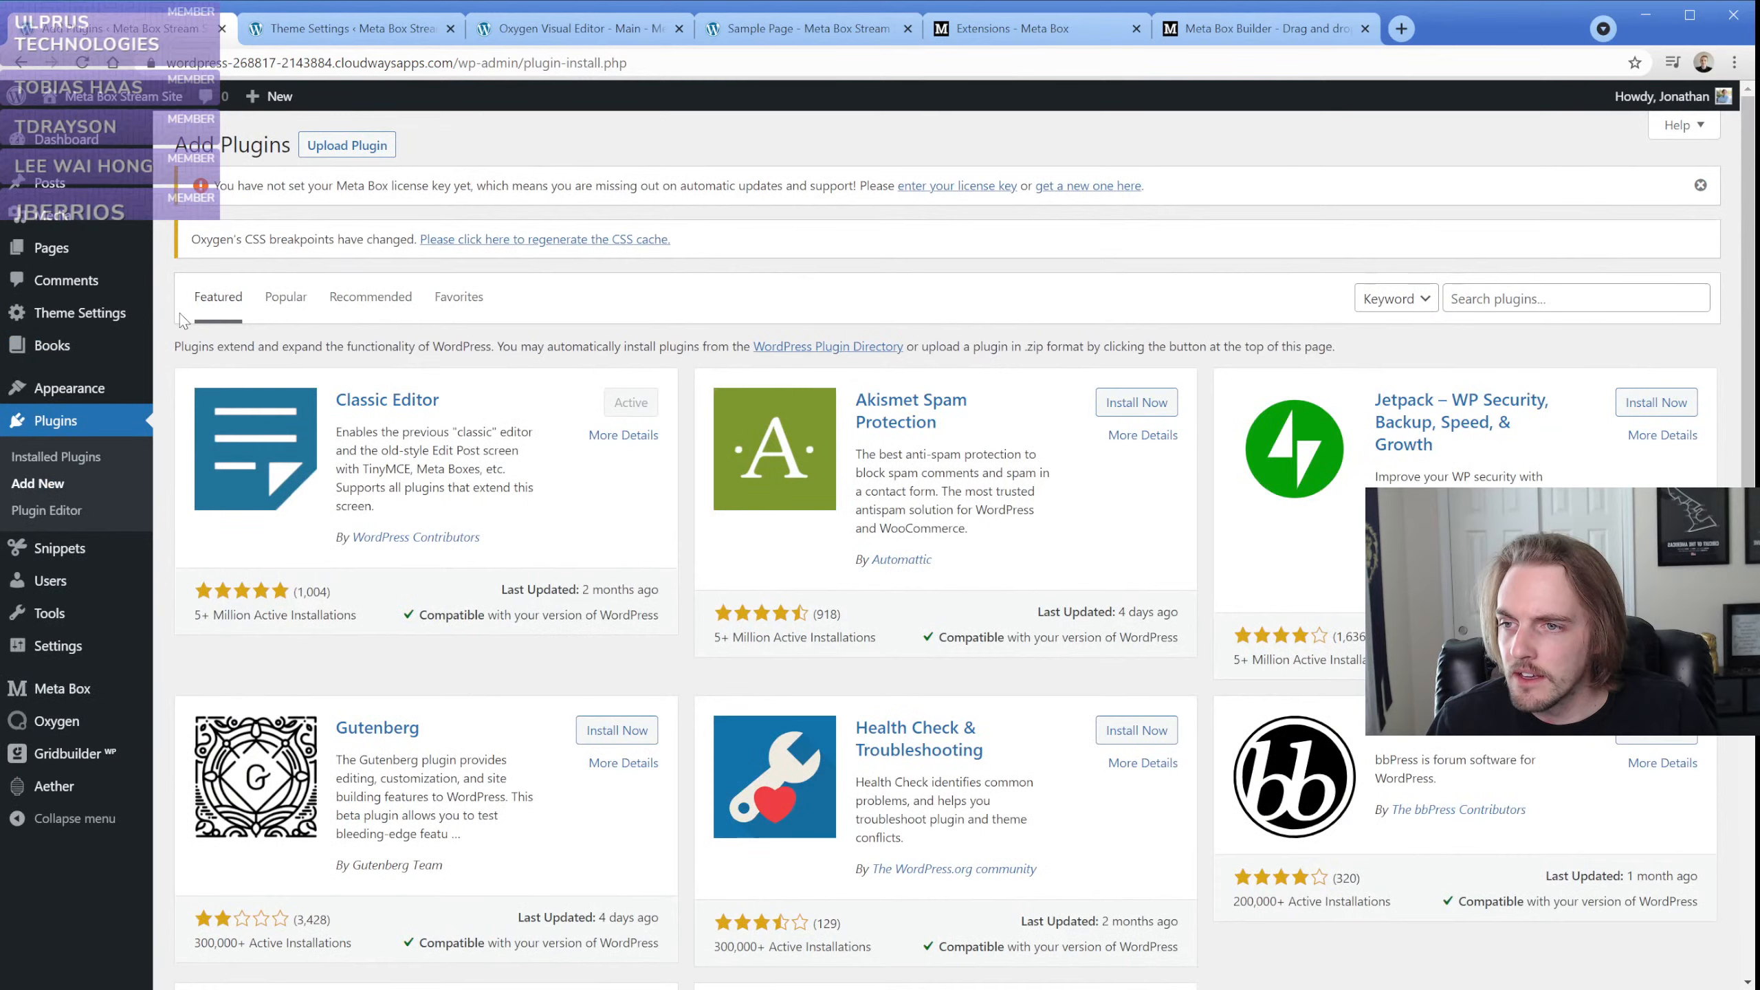
Upload the meta-box-builder.zip plugin file, install it and activate the plugin
left_click(338, 148)
left_click(822, 427)
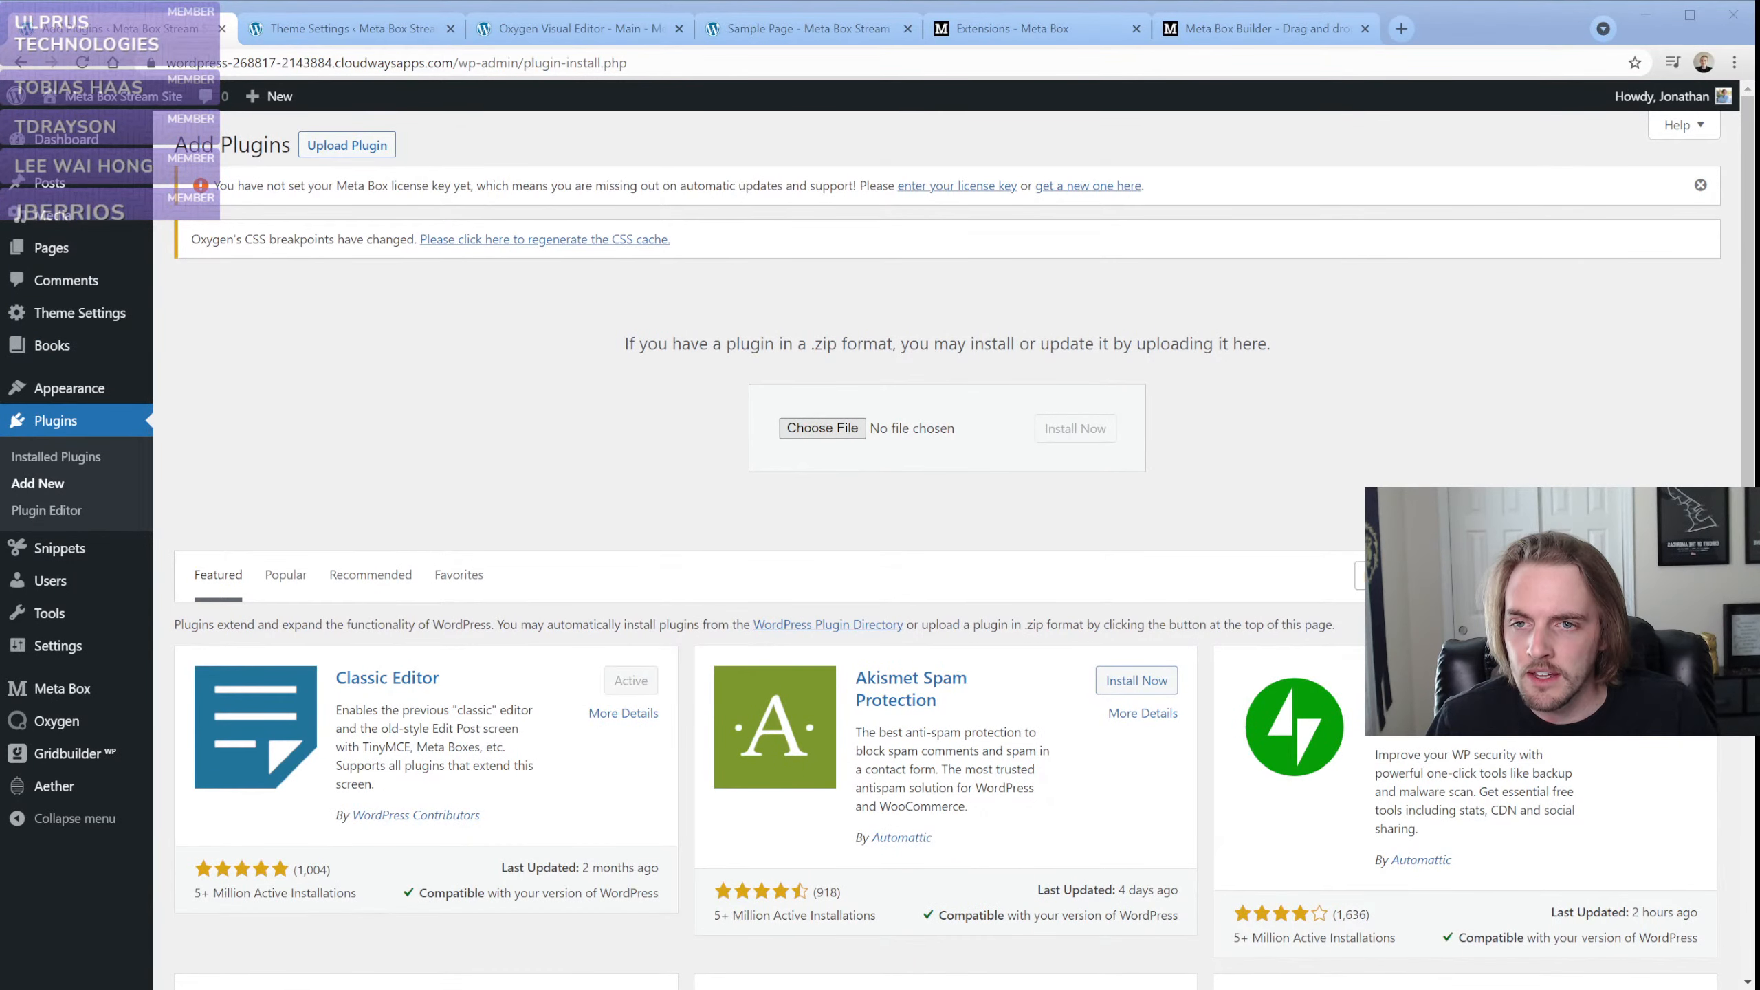
left_click(1096, 431)
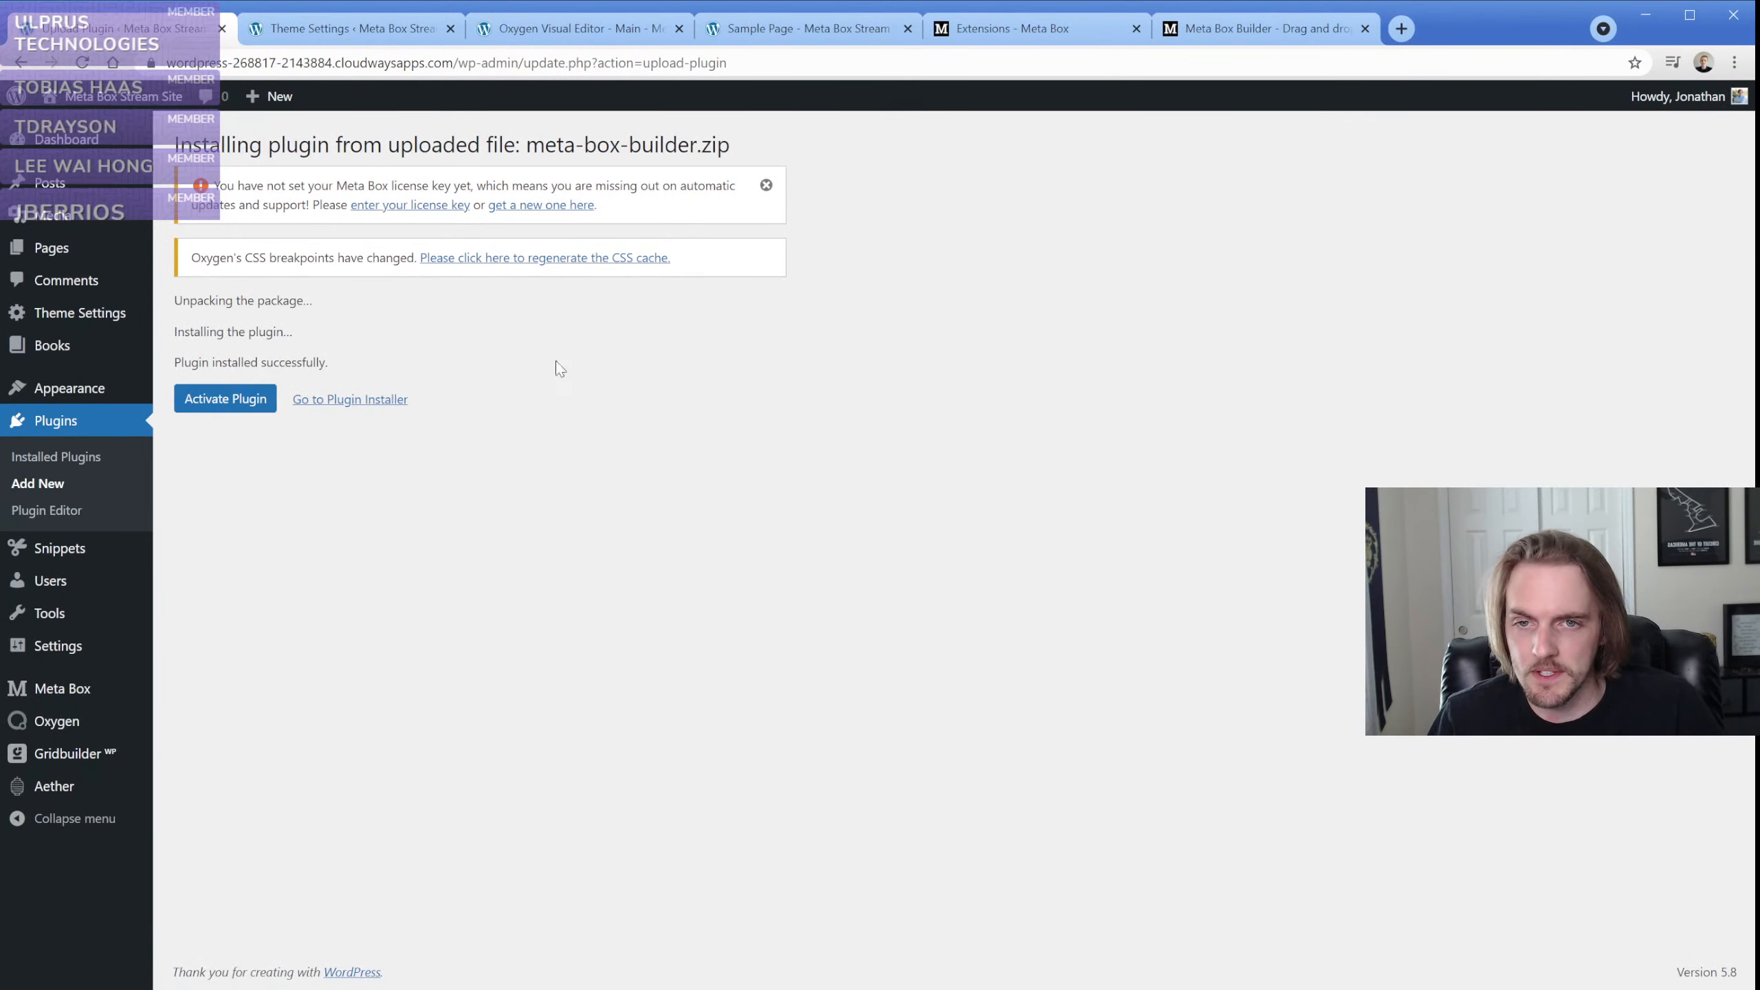
left_click(261, 409)
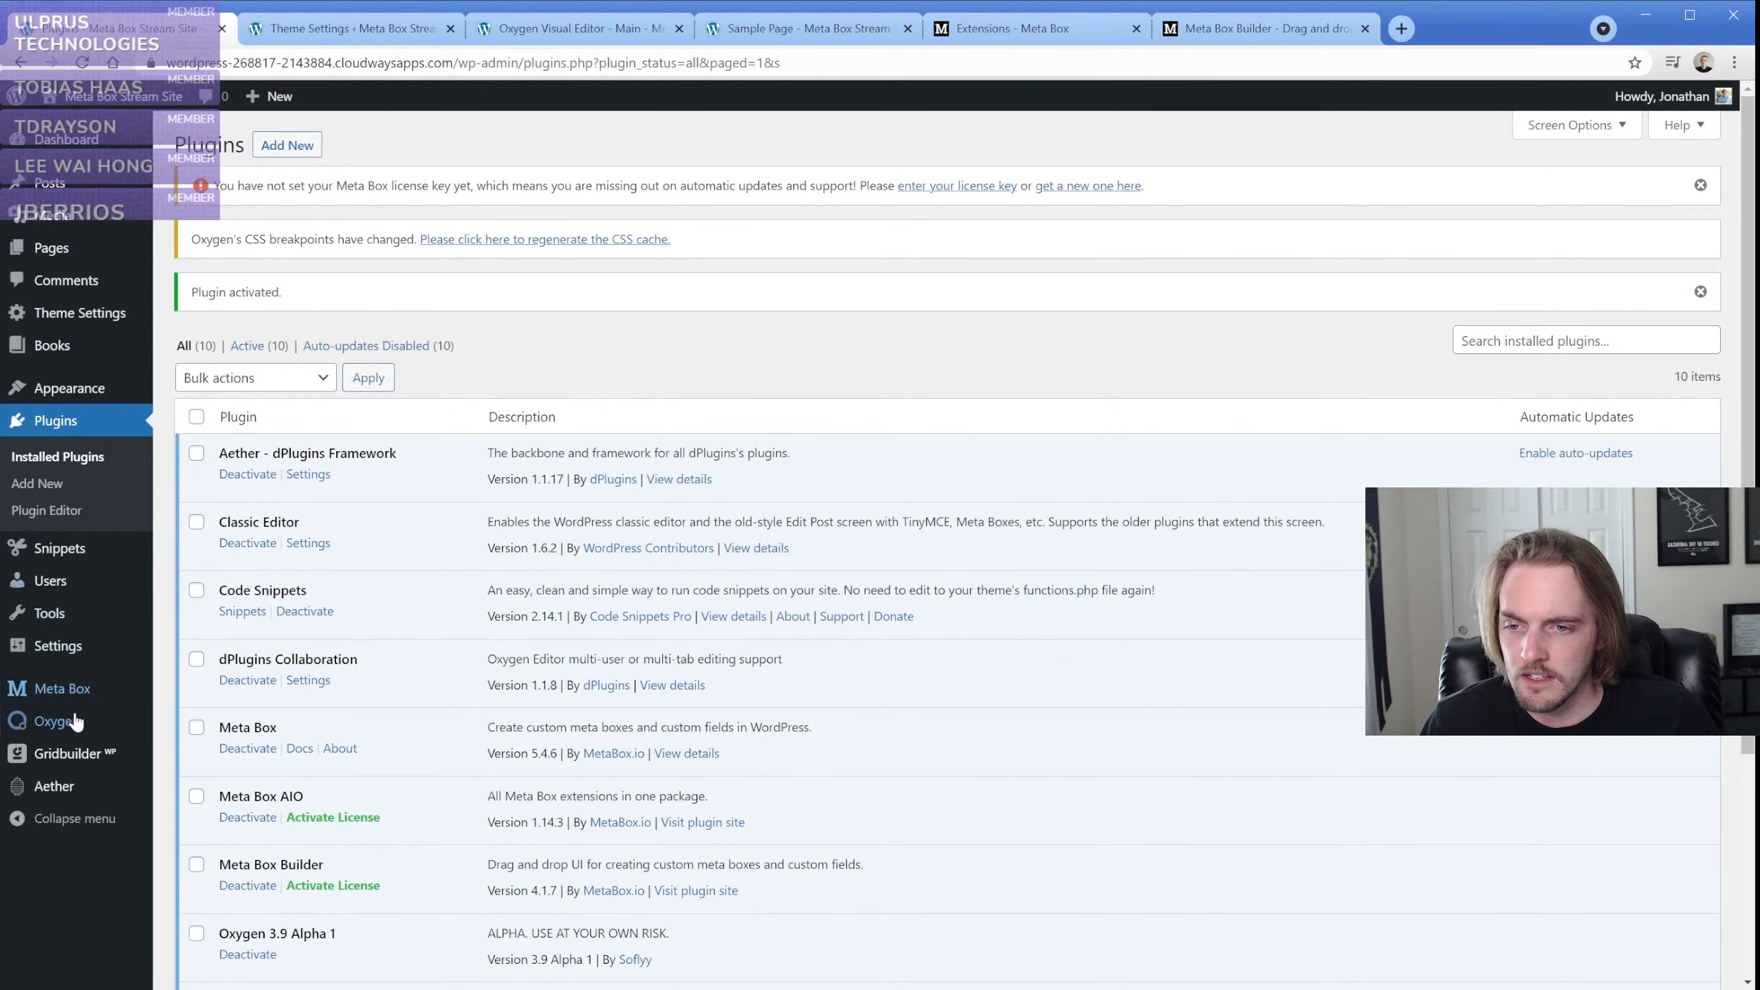
Open the Theme Settings Fields group in Meta Box for editing and collapse its Show Hours? field
mouse_move(72, 693)
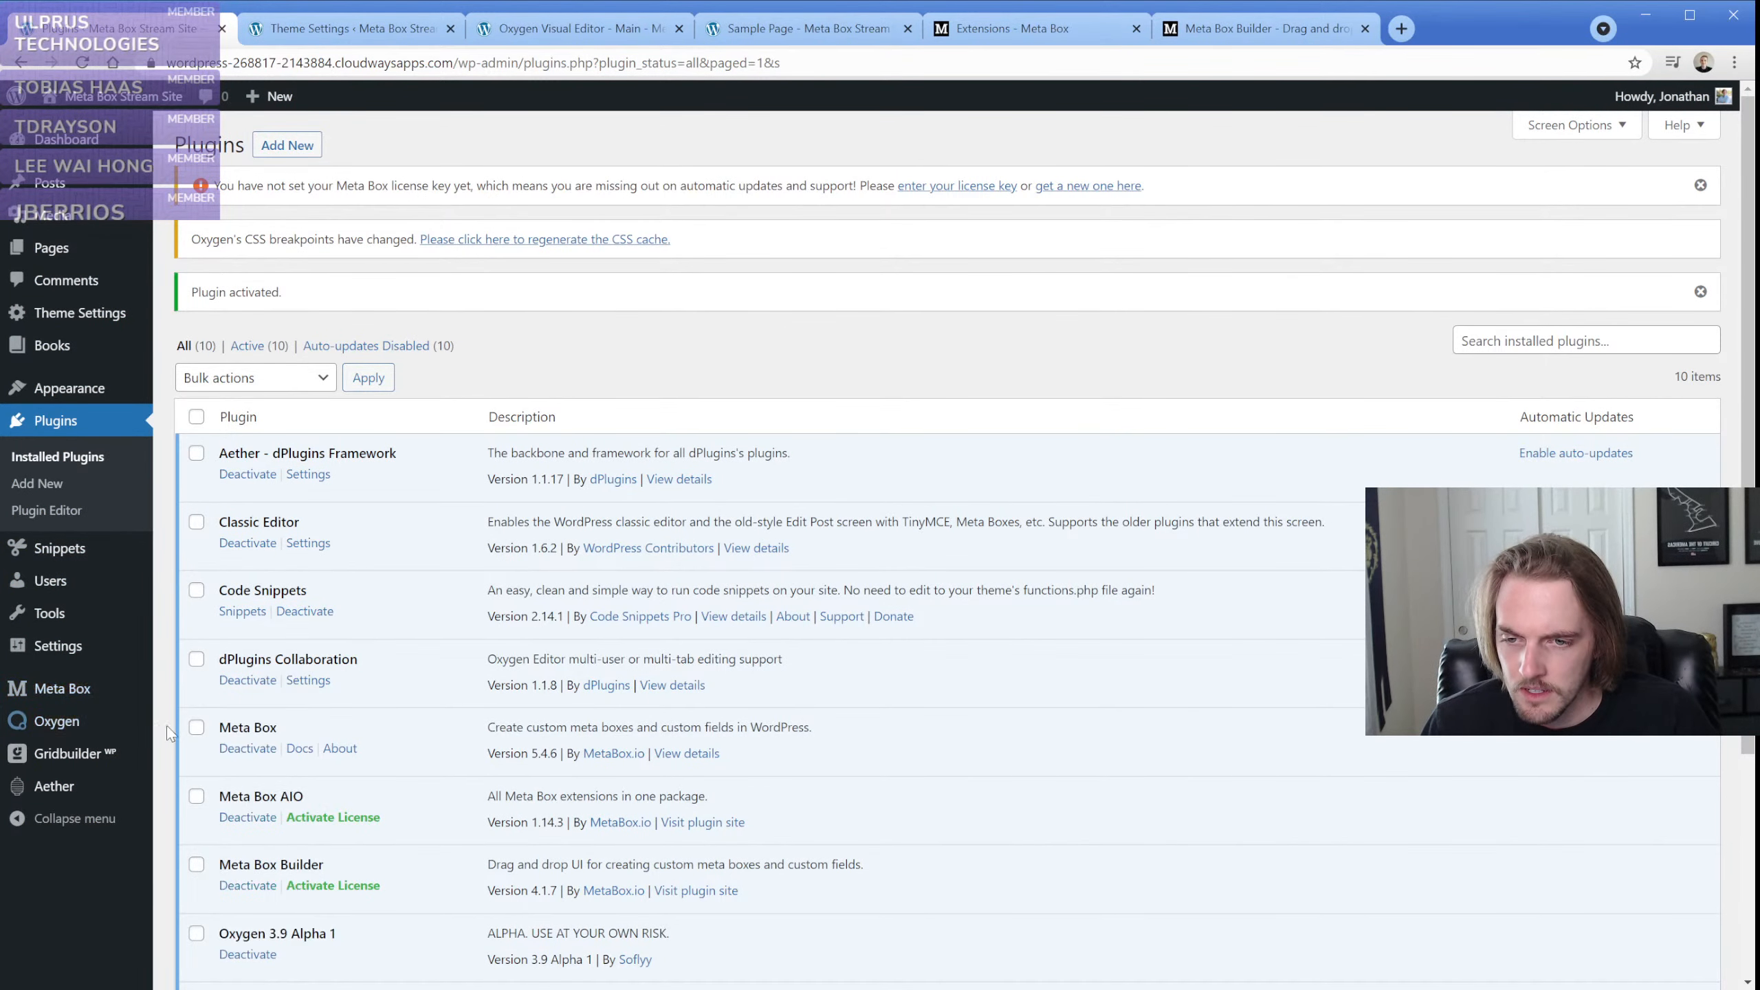
left_click(196, 721)
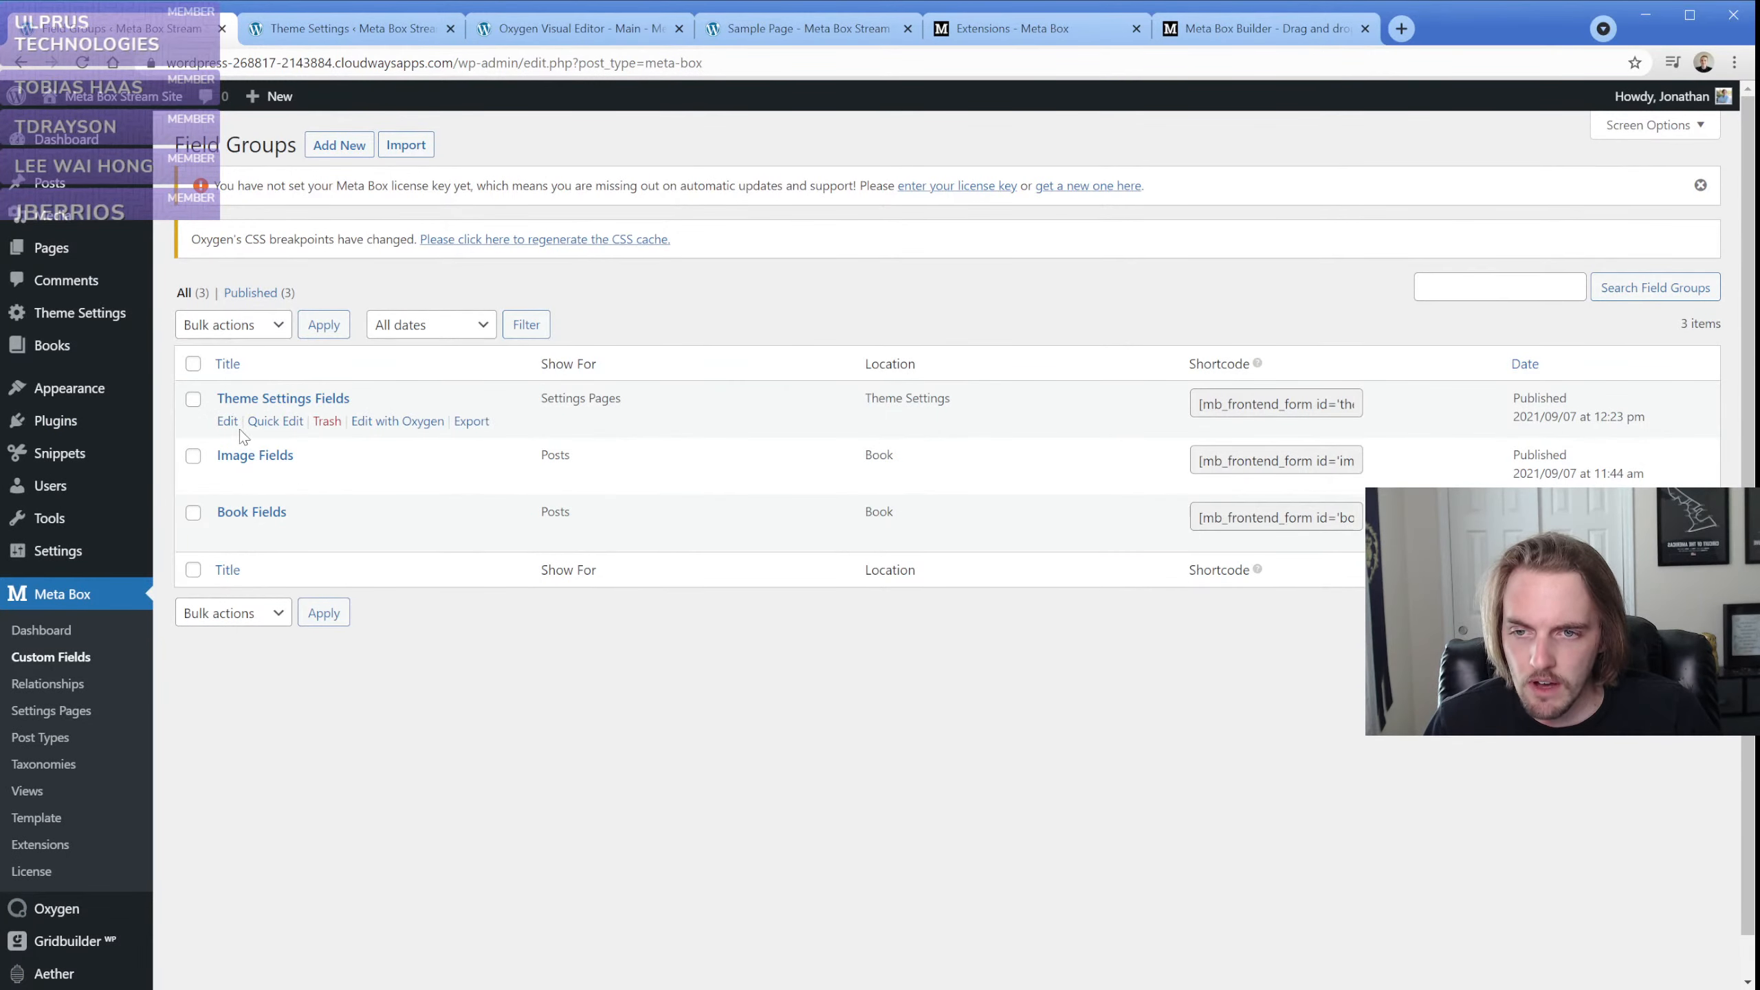
left_click(229, 421)
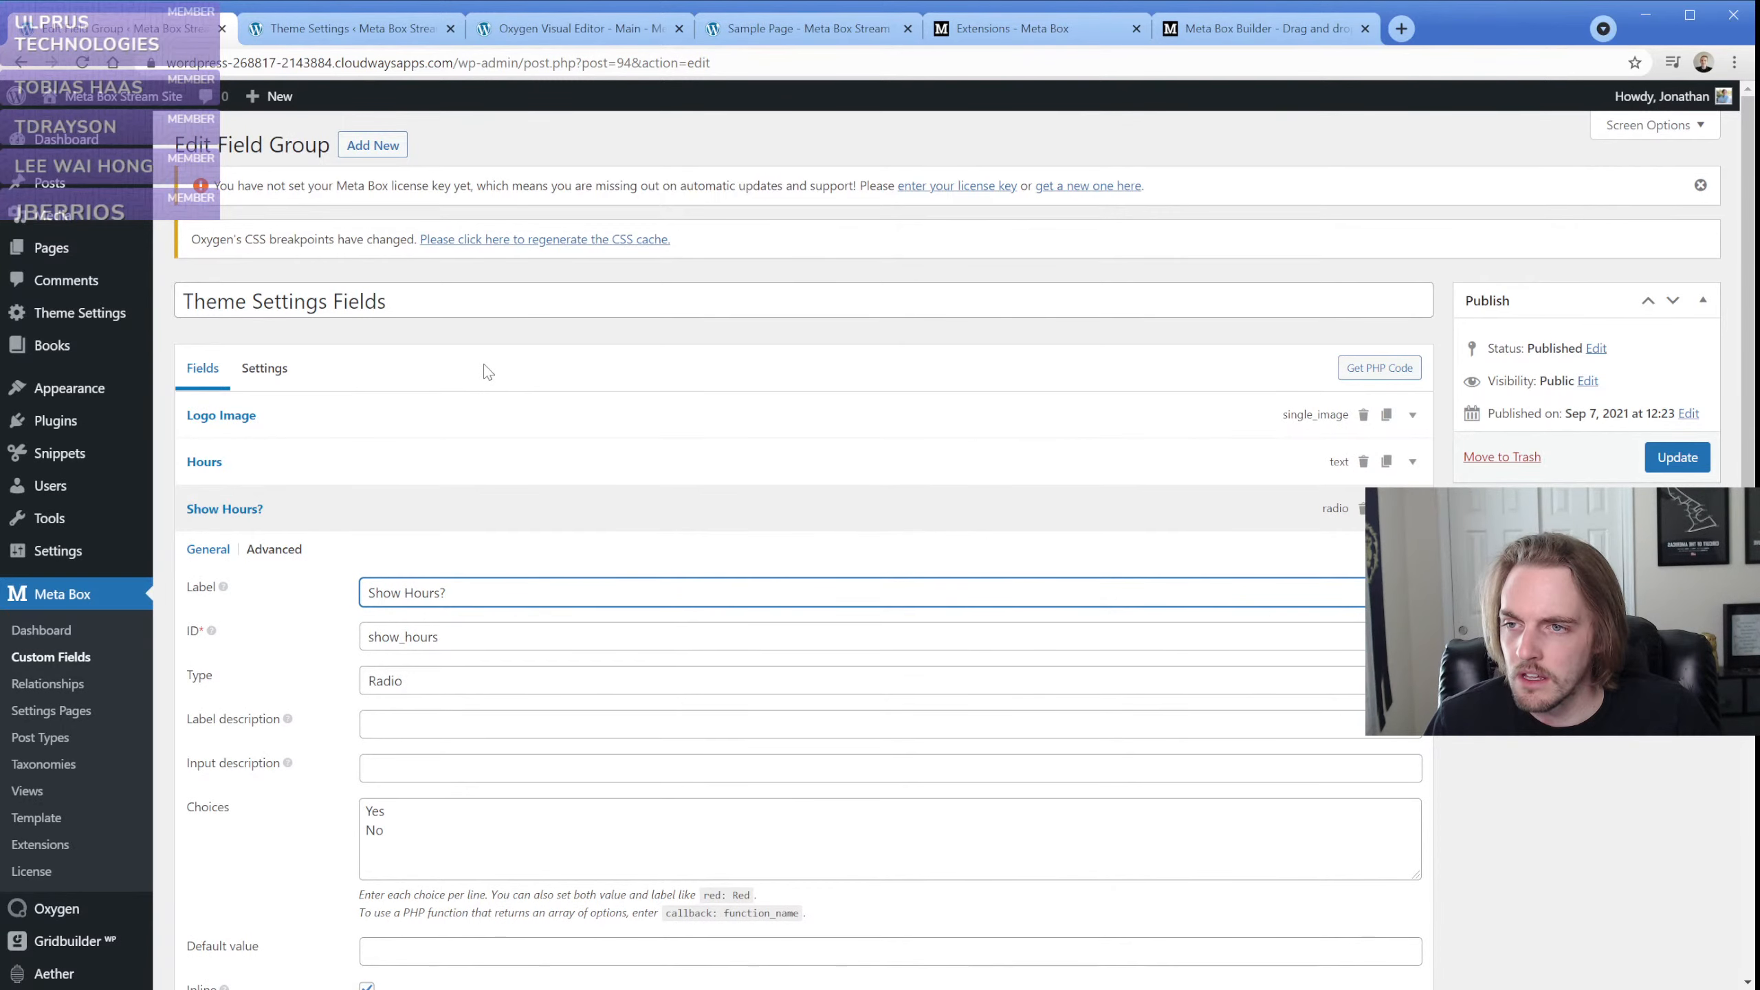
left_click(310, 519)
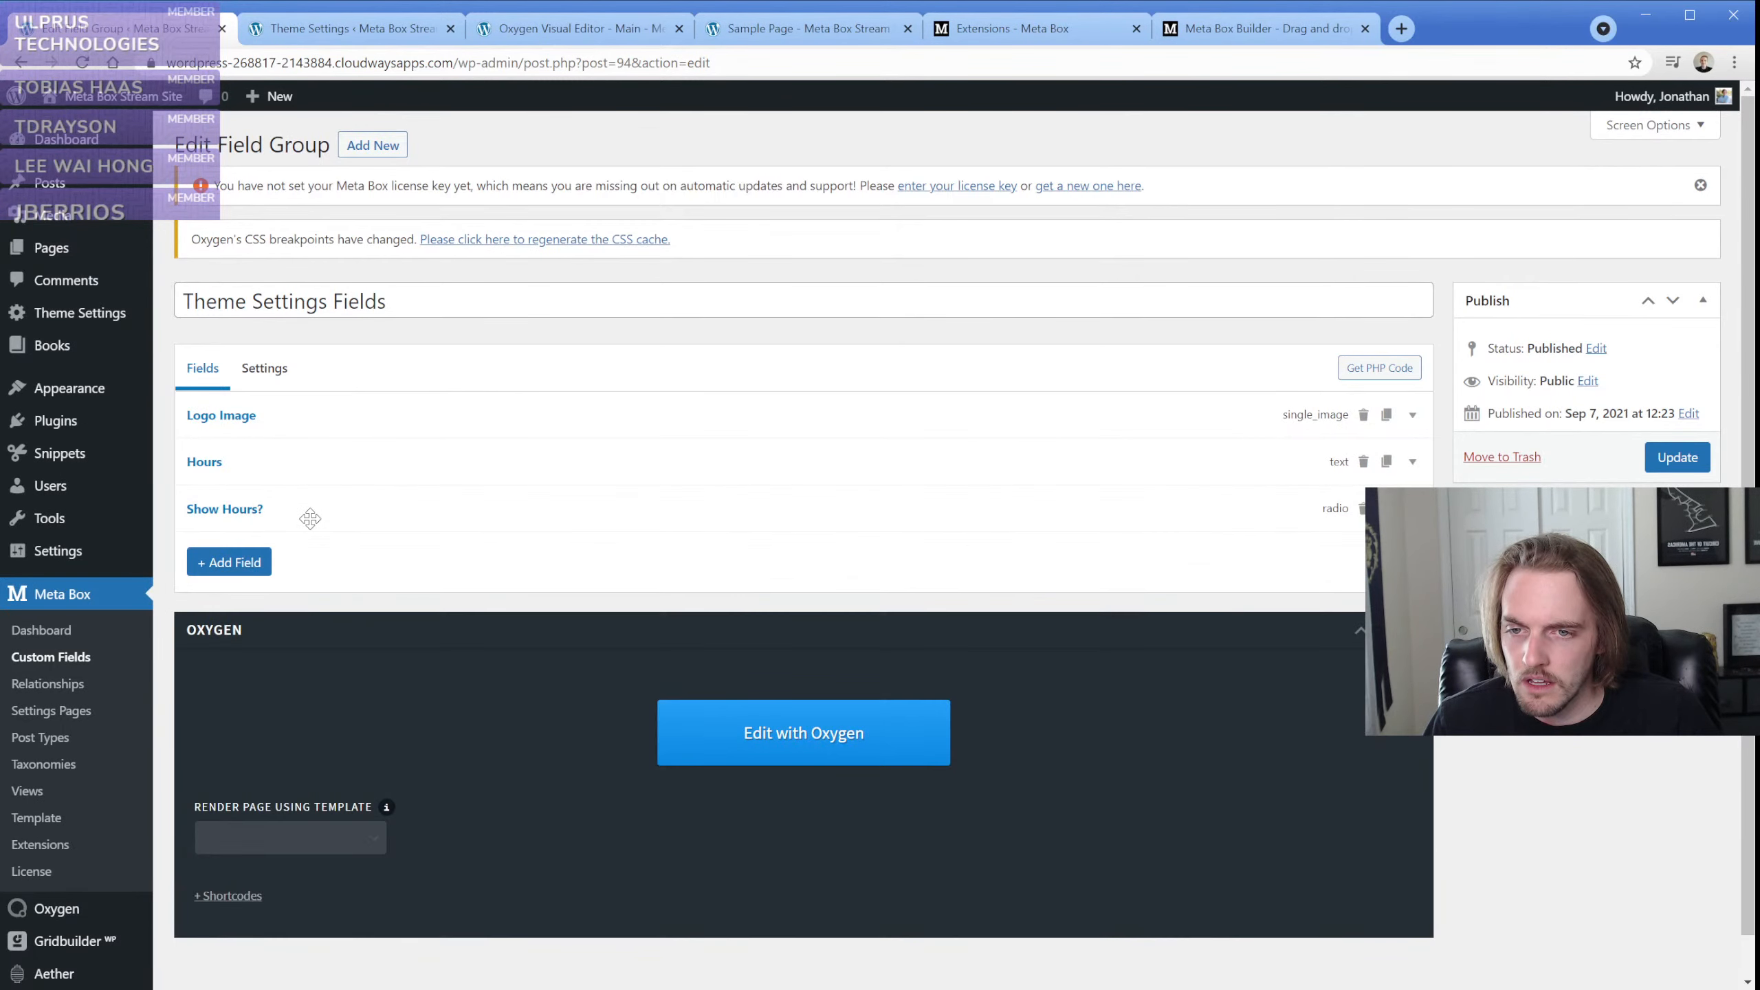
Generate the PHP code for the Theme Settings Fields group and read through the code down to the Show Hours? options
left_click(1363, 373)
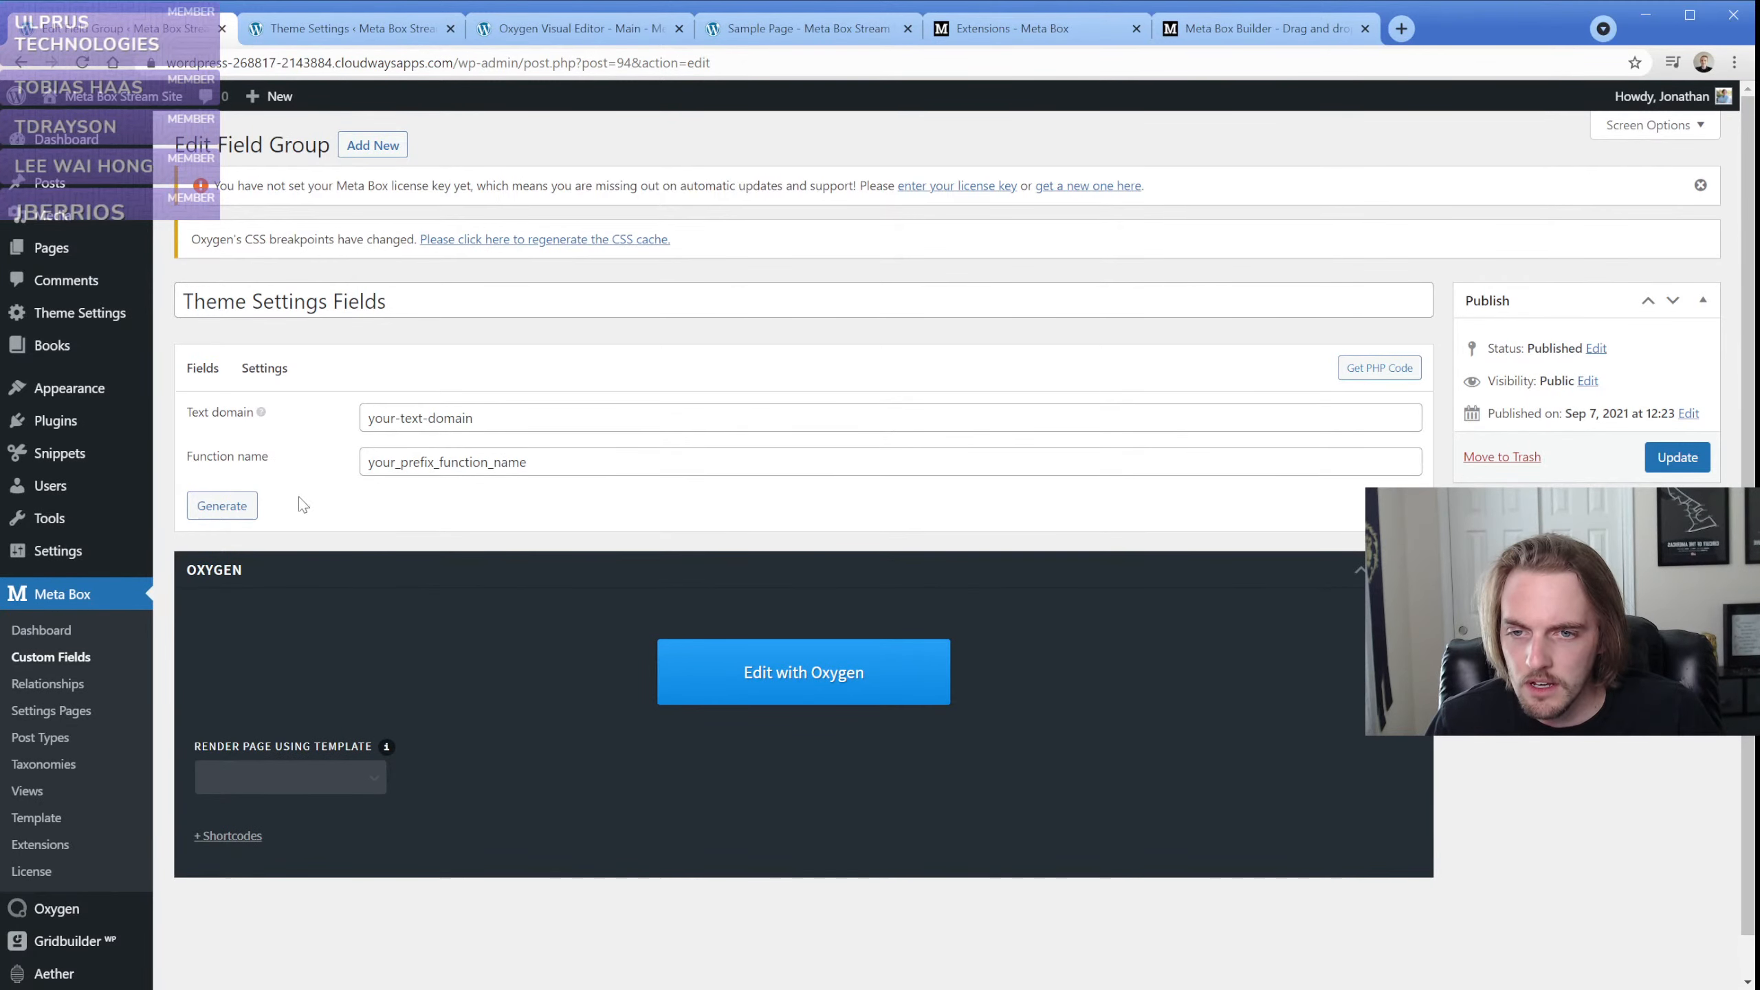
left_click(222, 507)
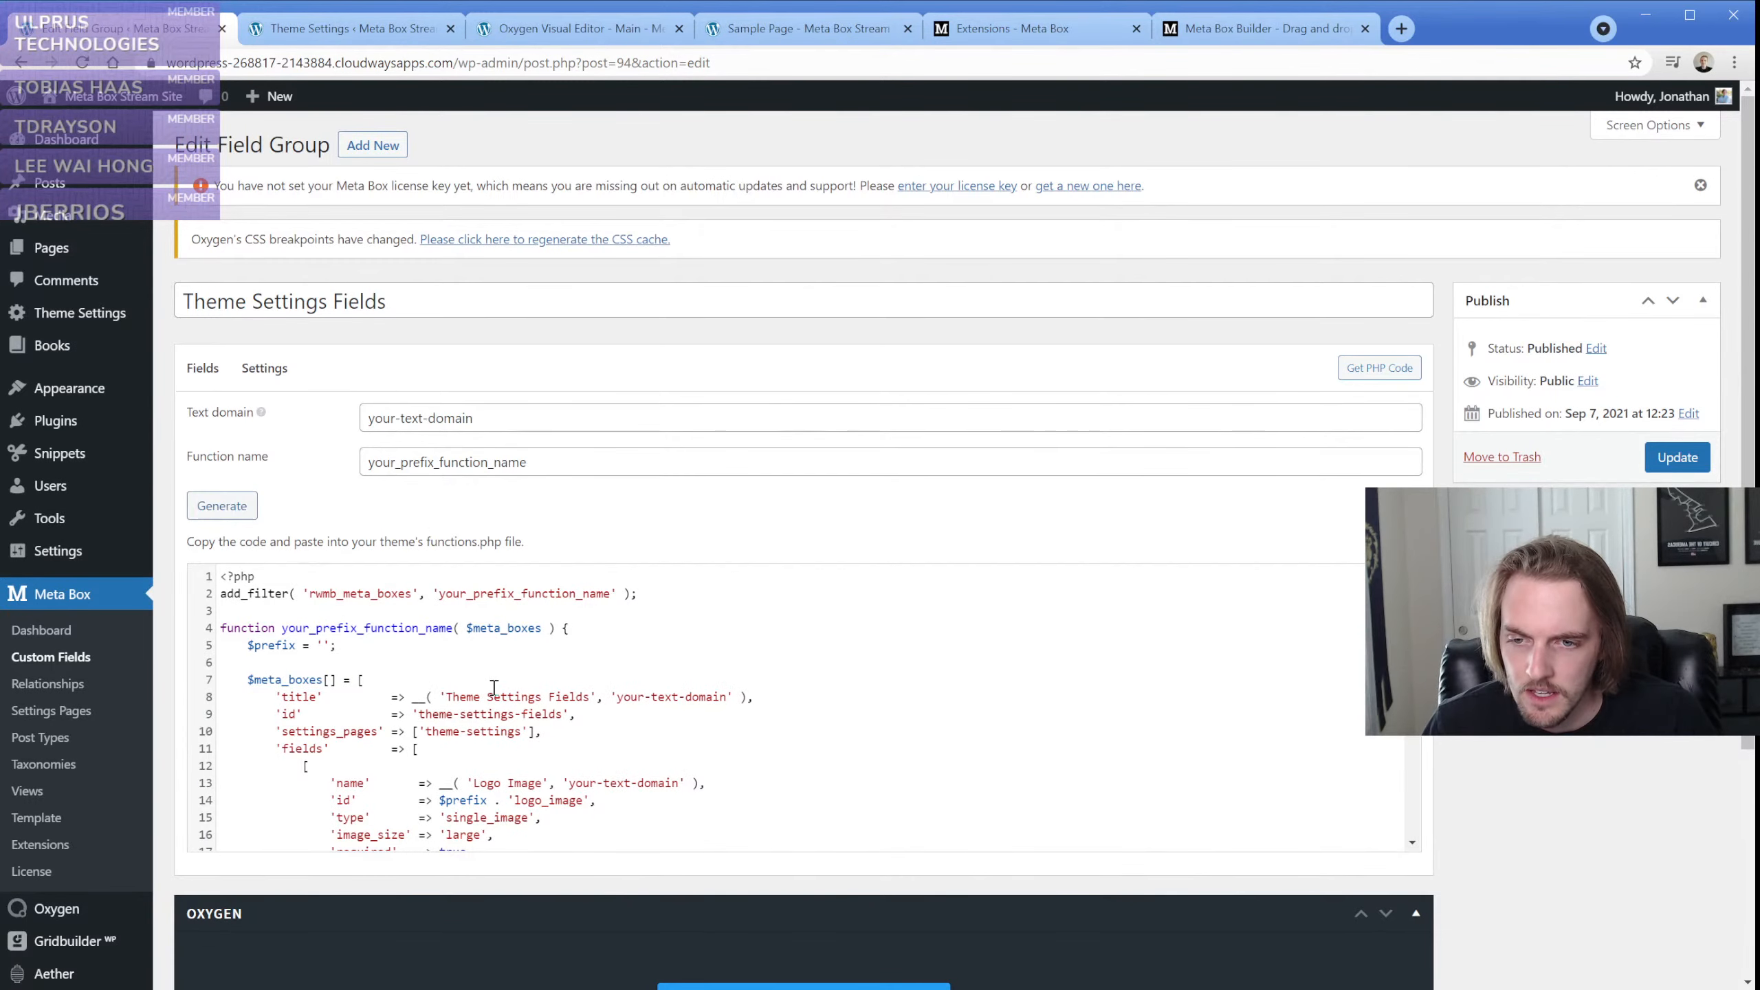
scroll(426, 667, "down", 2)
scroll(426, 667, "down", 2)
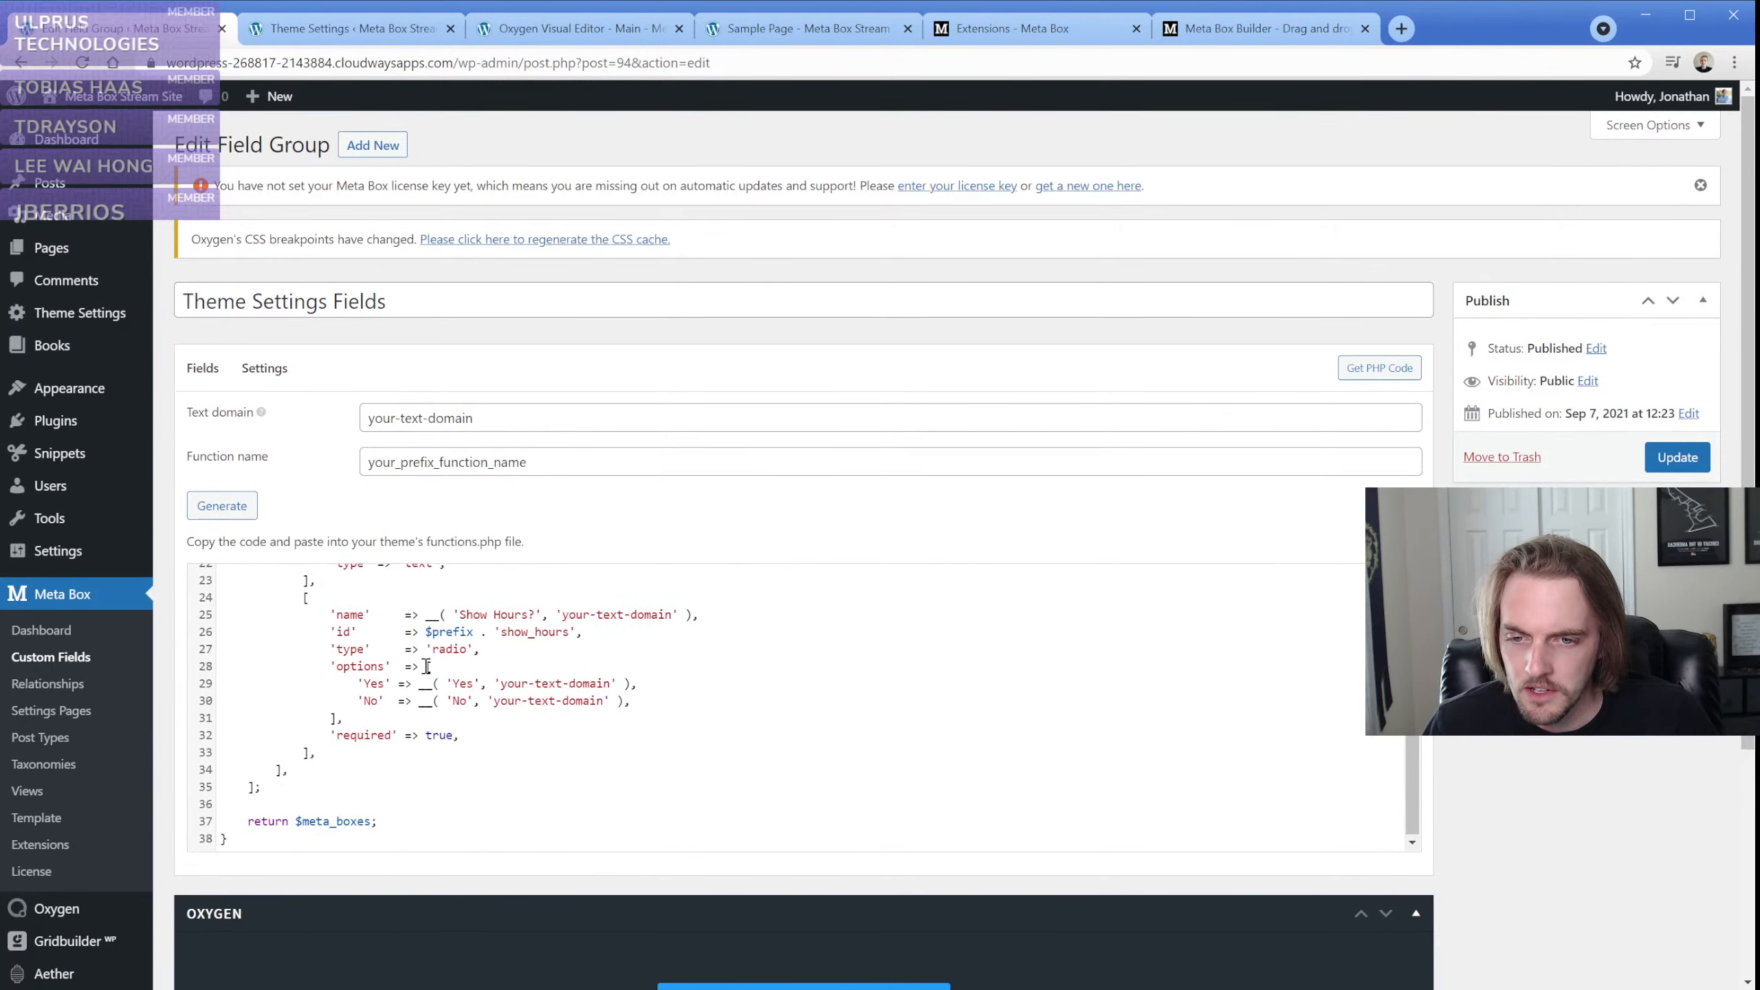
scroll(426, 667, "up", 4)
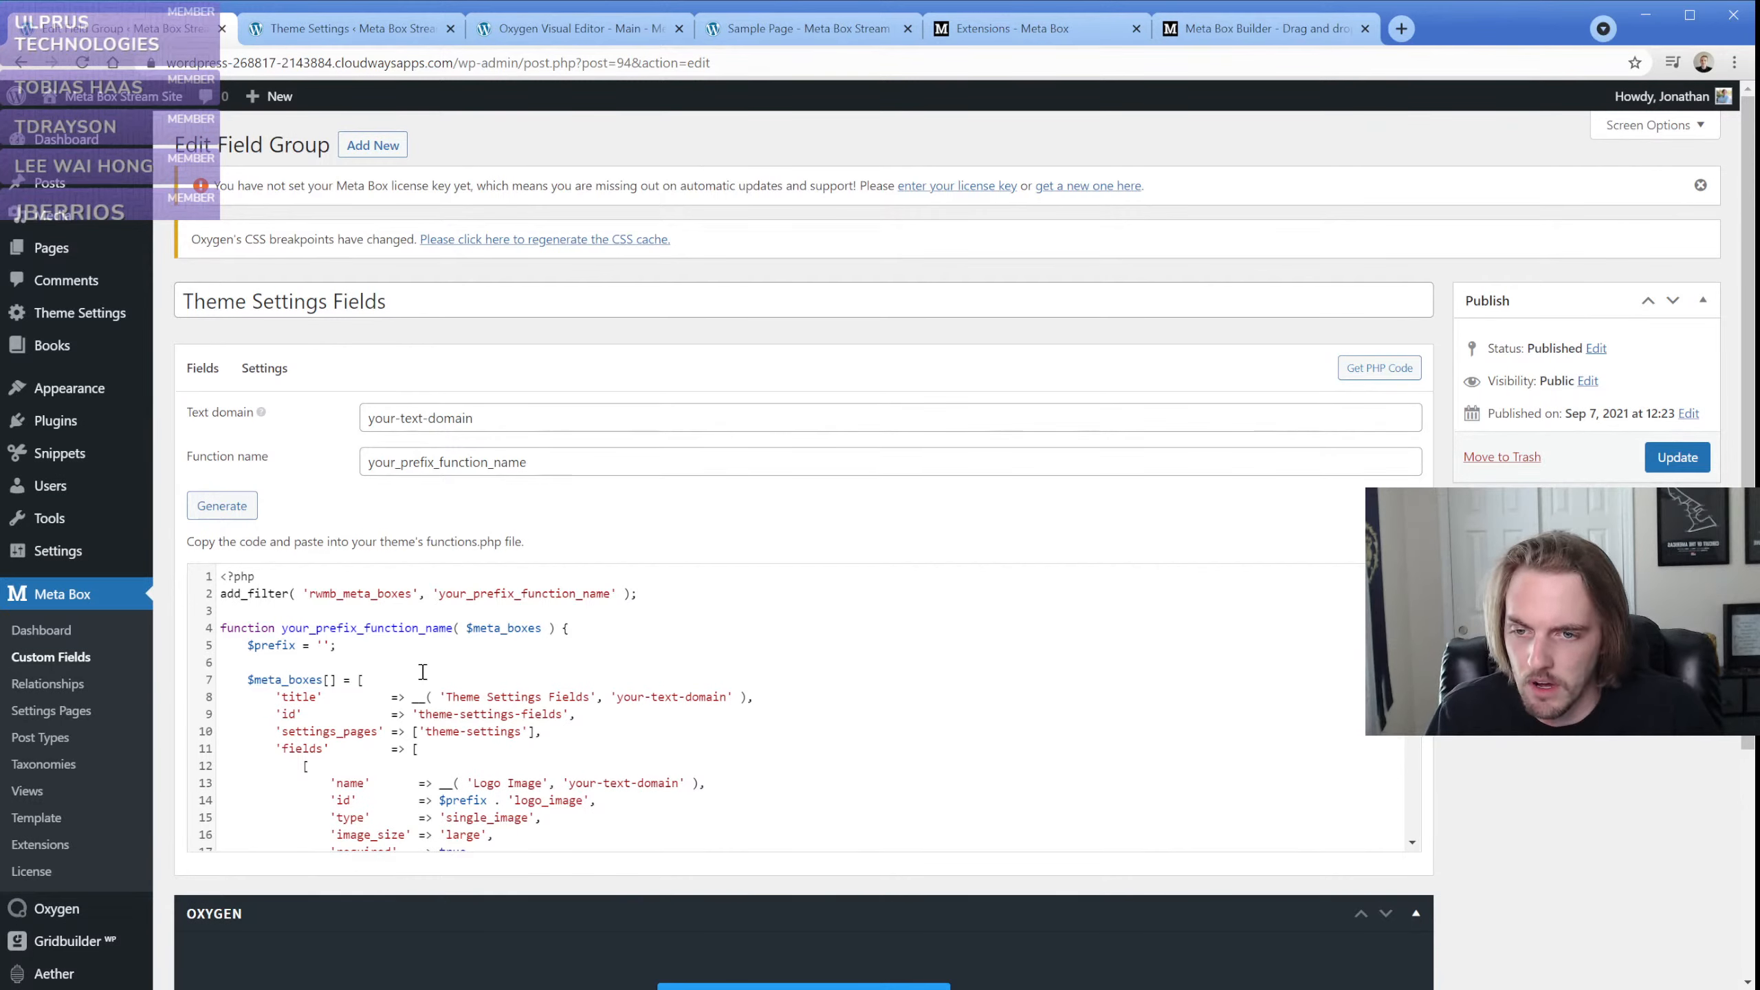
scroll(402, 651, "down", 4)
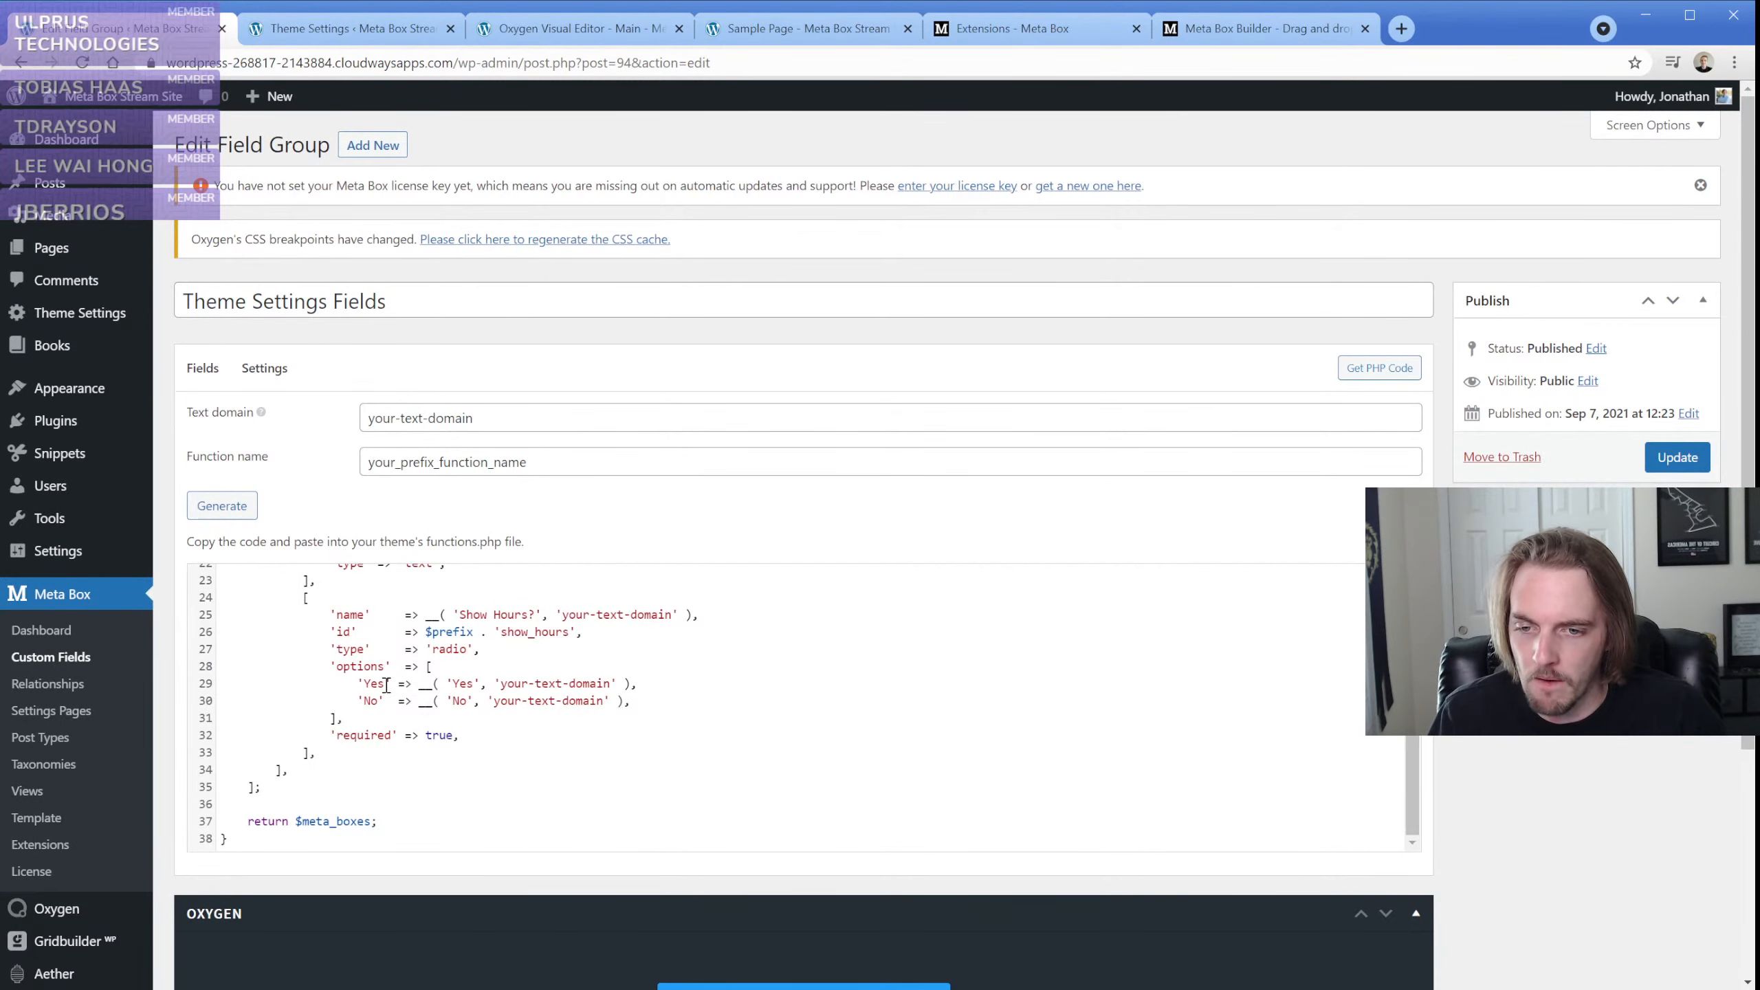
scroll(388, 686, "up", 4)
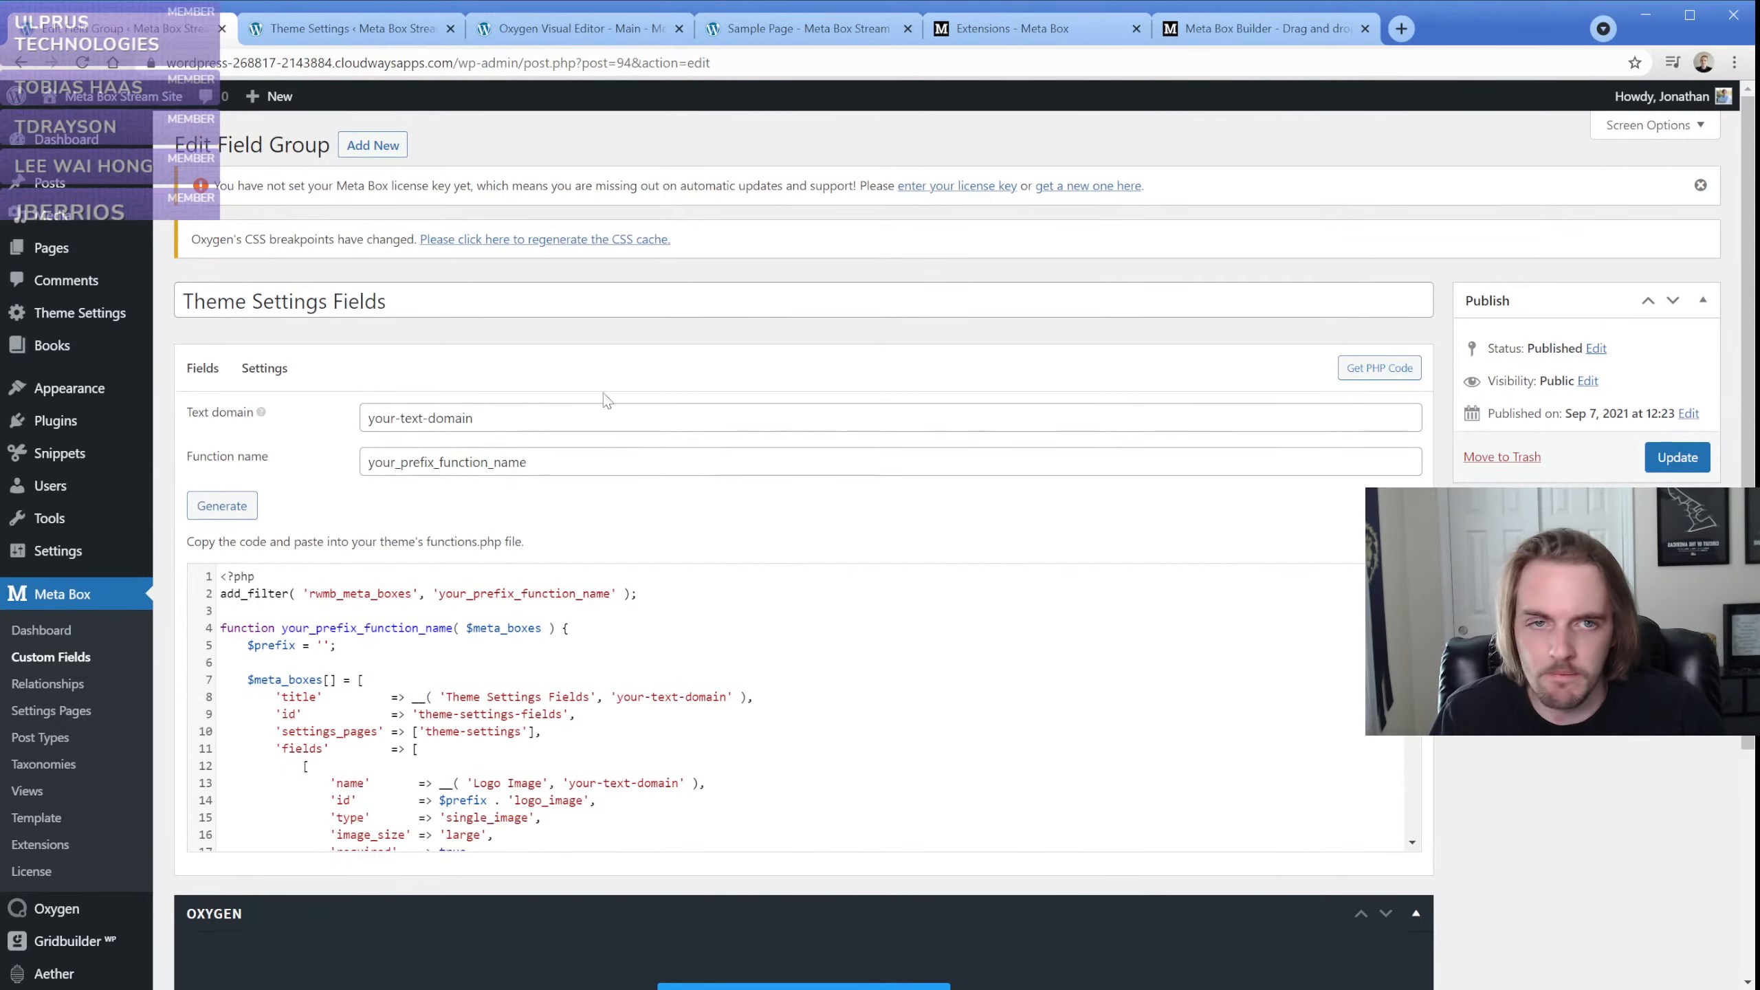
Close the Meta Box Builder page and browse further down the Meta Box Extensions catalogue
left_click(1239, 40)
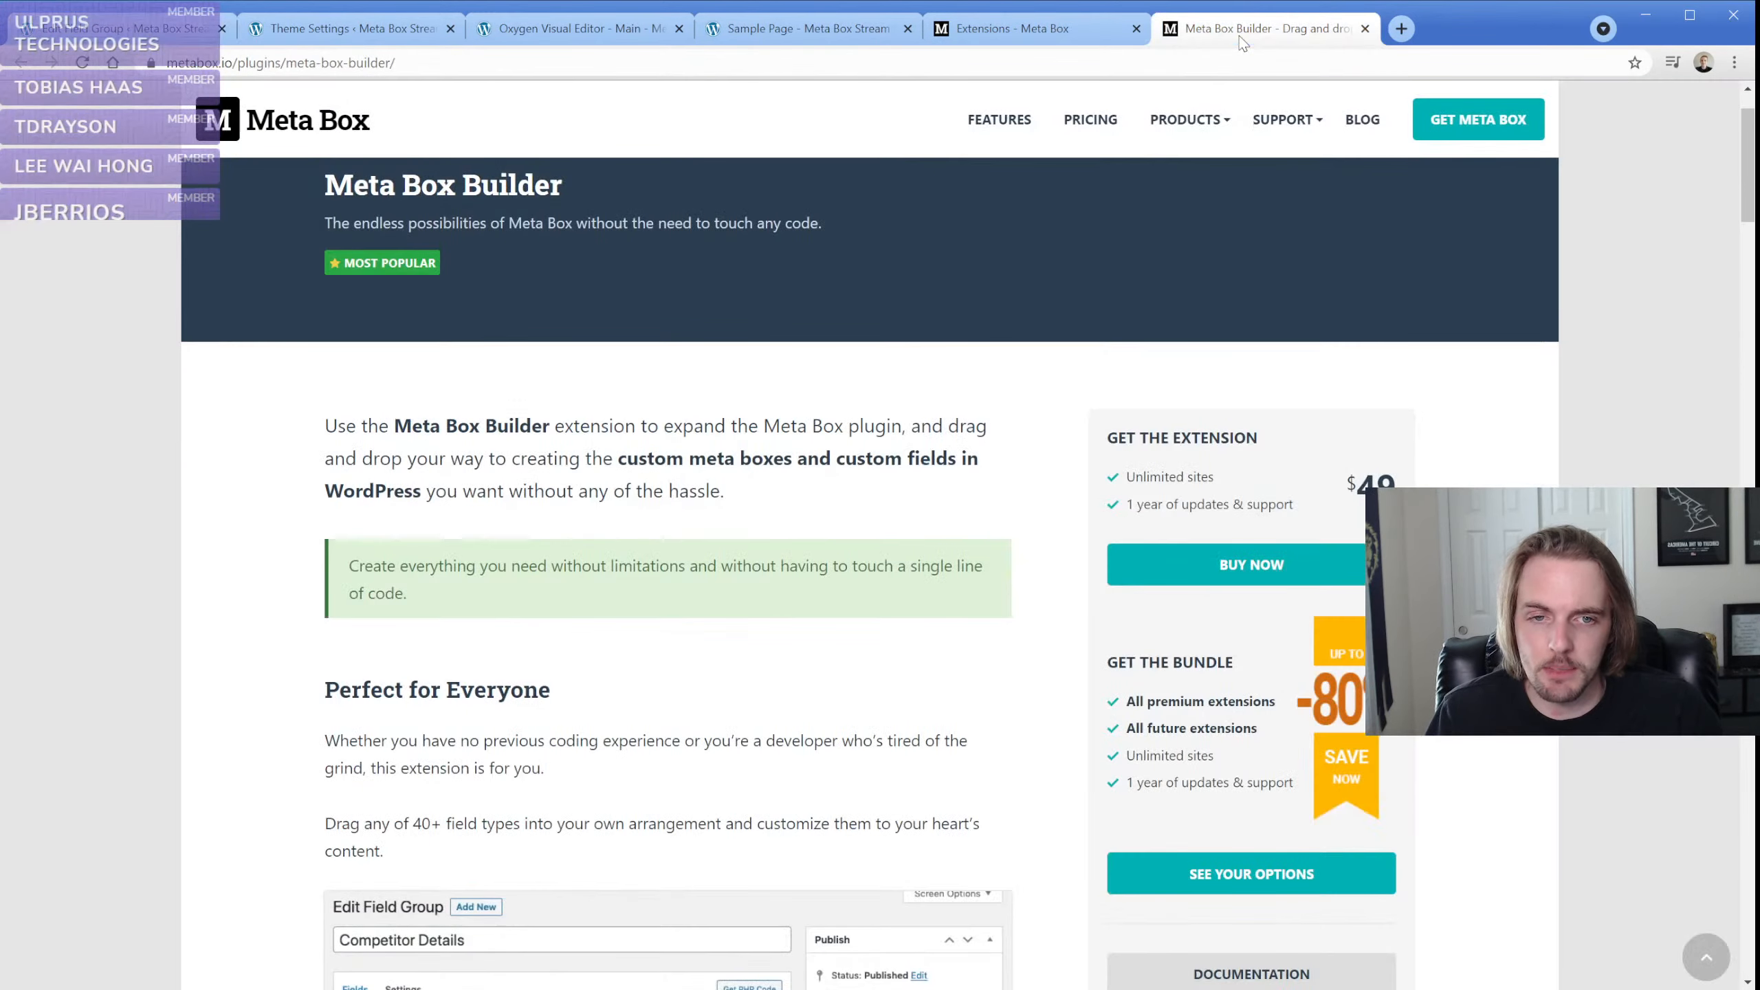
left_click(1053, 34)
left_click(1365, 29)
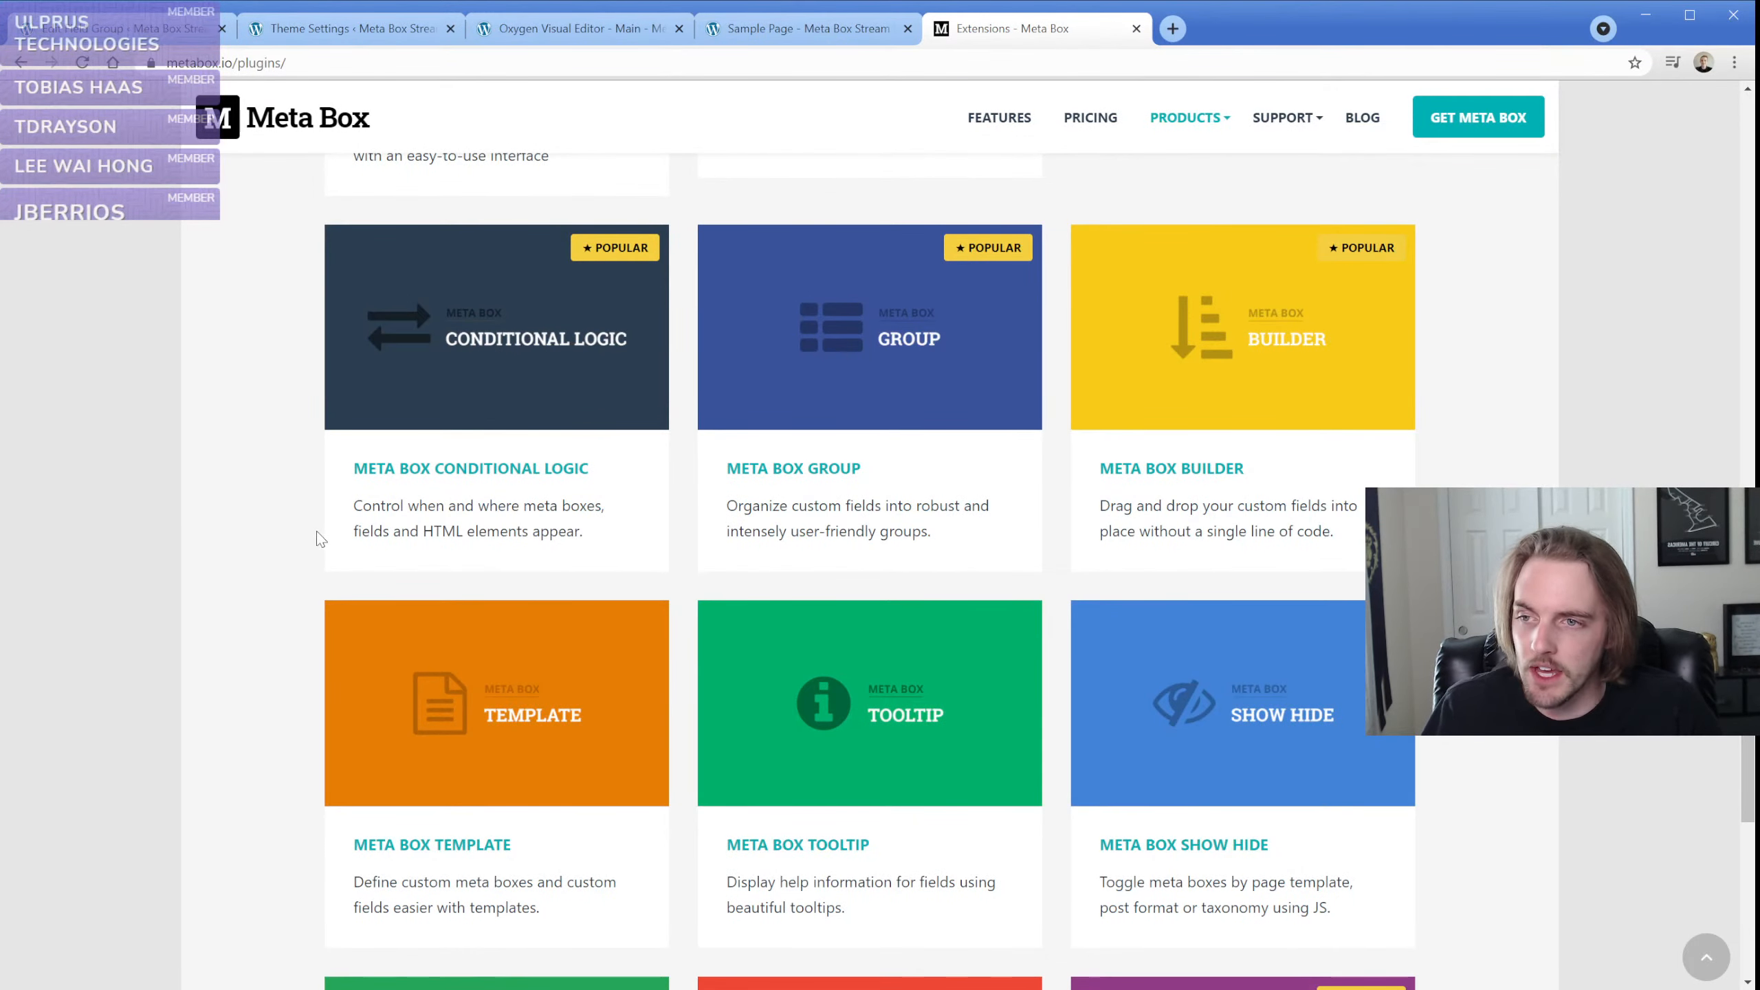
scroll(314, 534, "down", 3)
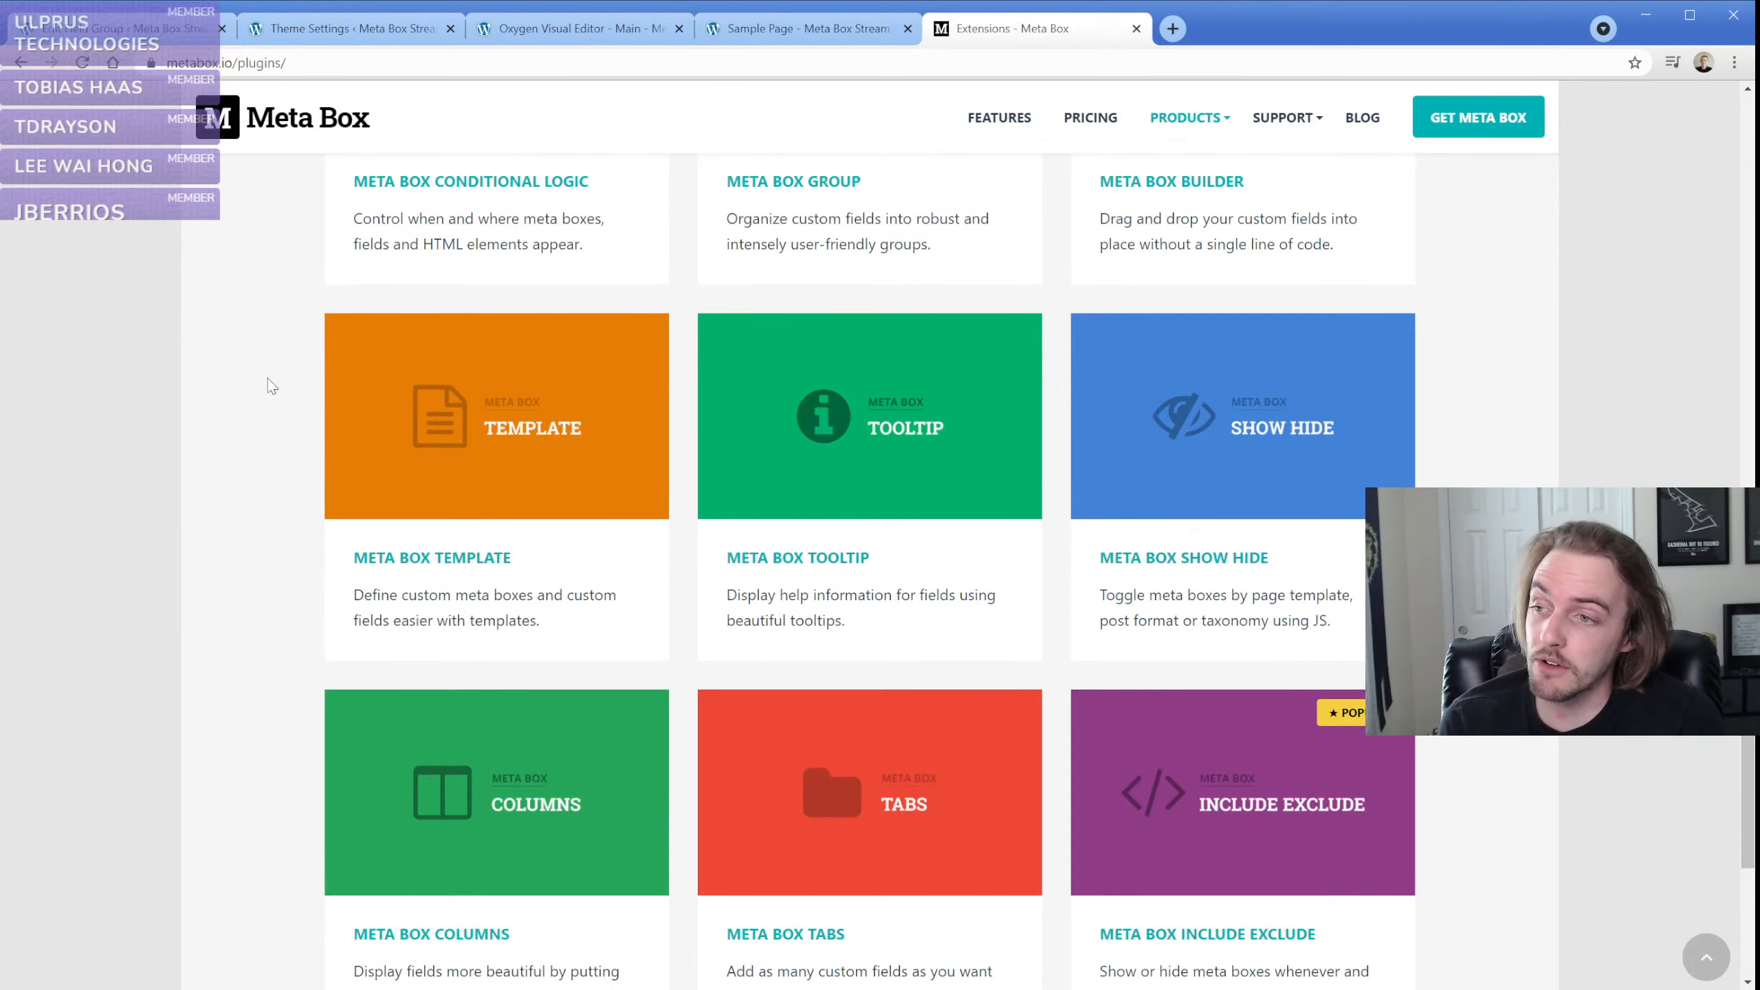
Search Google in a new tab for Advanced Custom Fields and open the pricing section of the ACF PRO page
left_click(1173, 28)
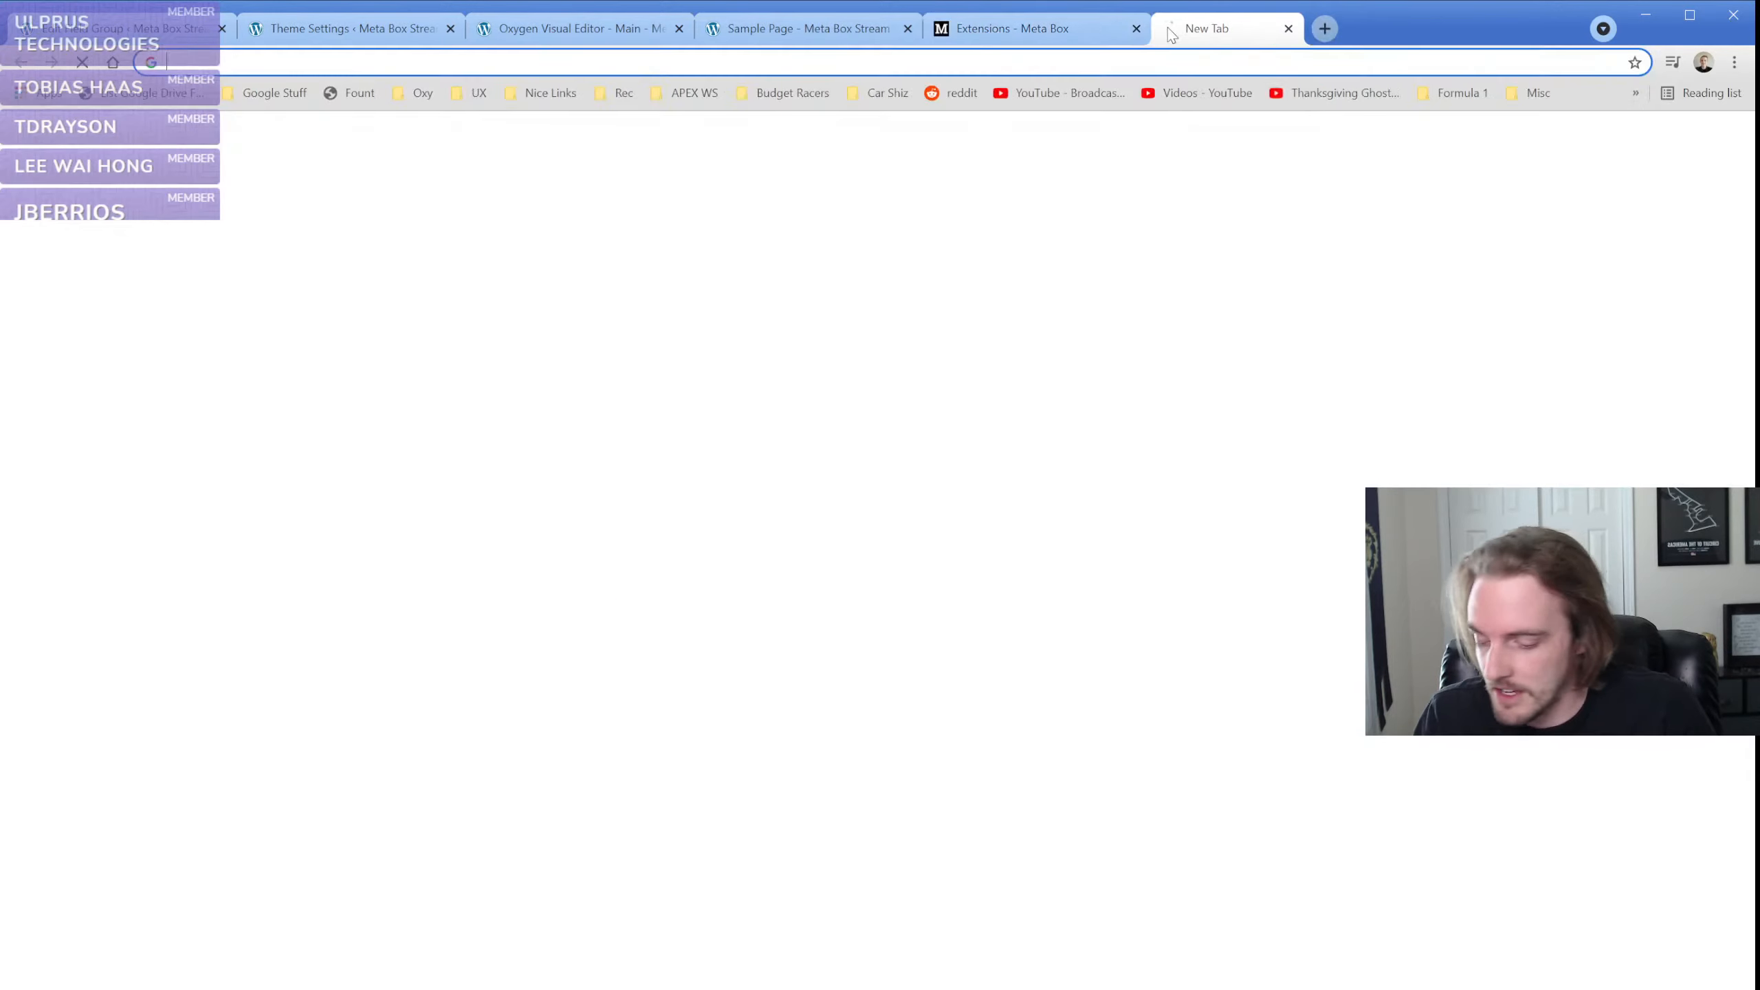
type("advamcedcistp, foe")
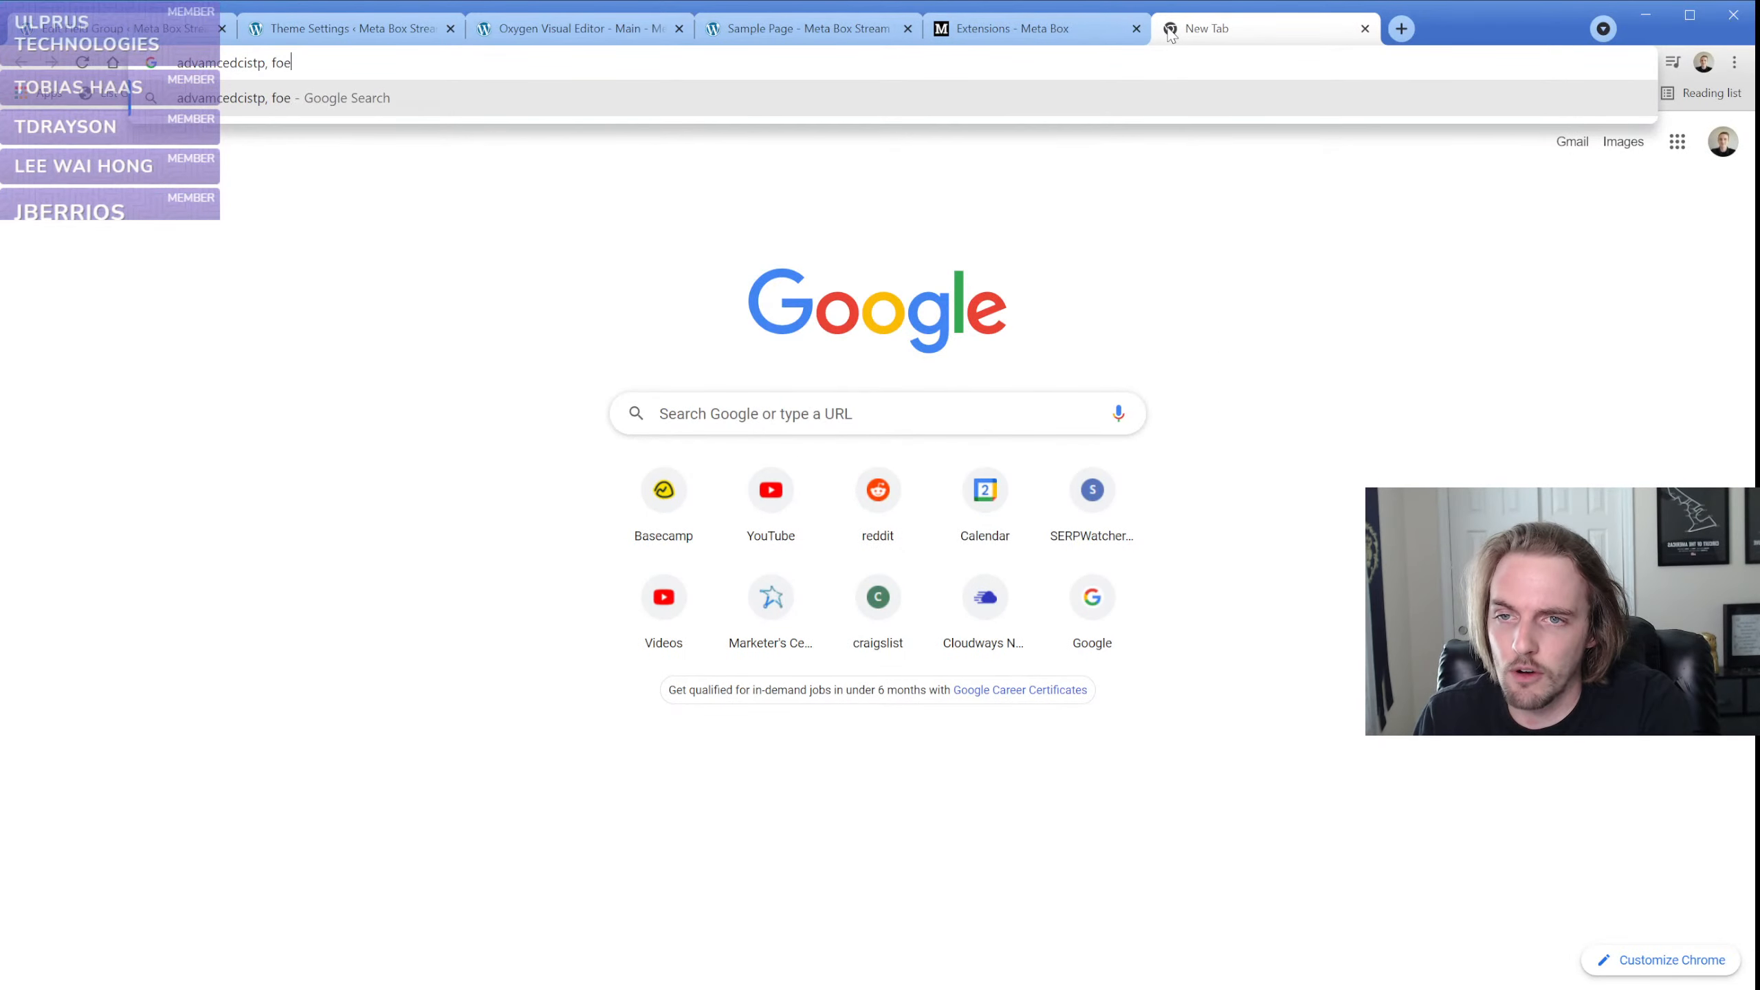
key("ctrl+a")
type("advamced cistp,")
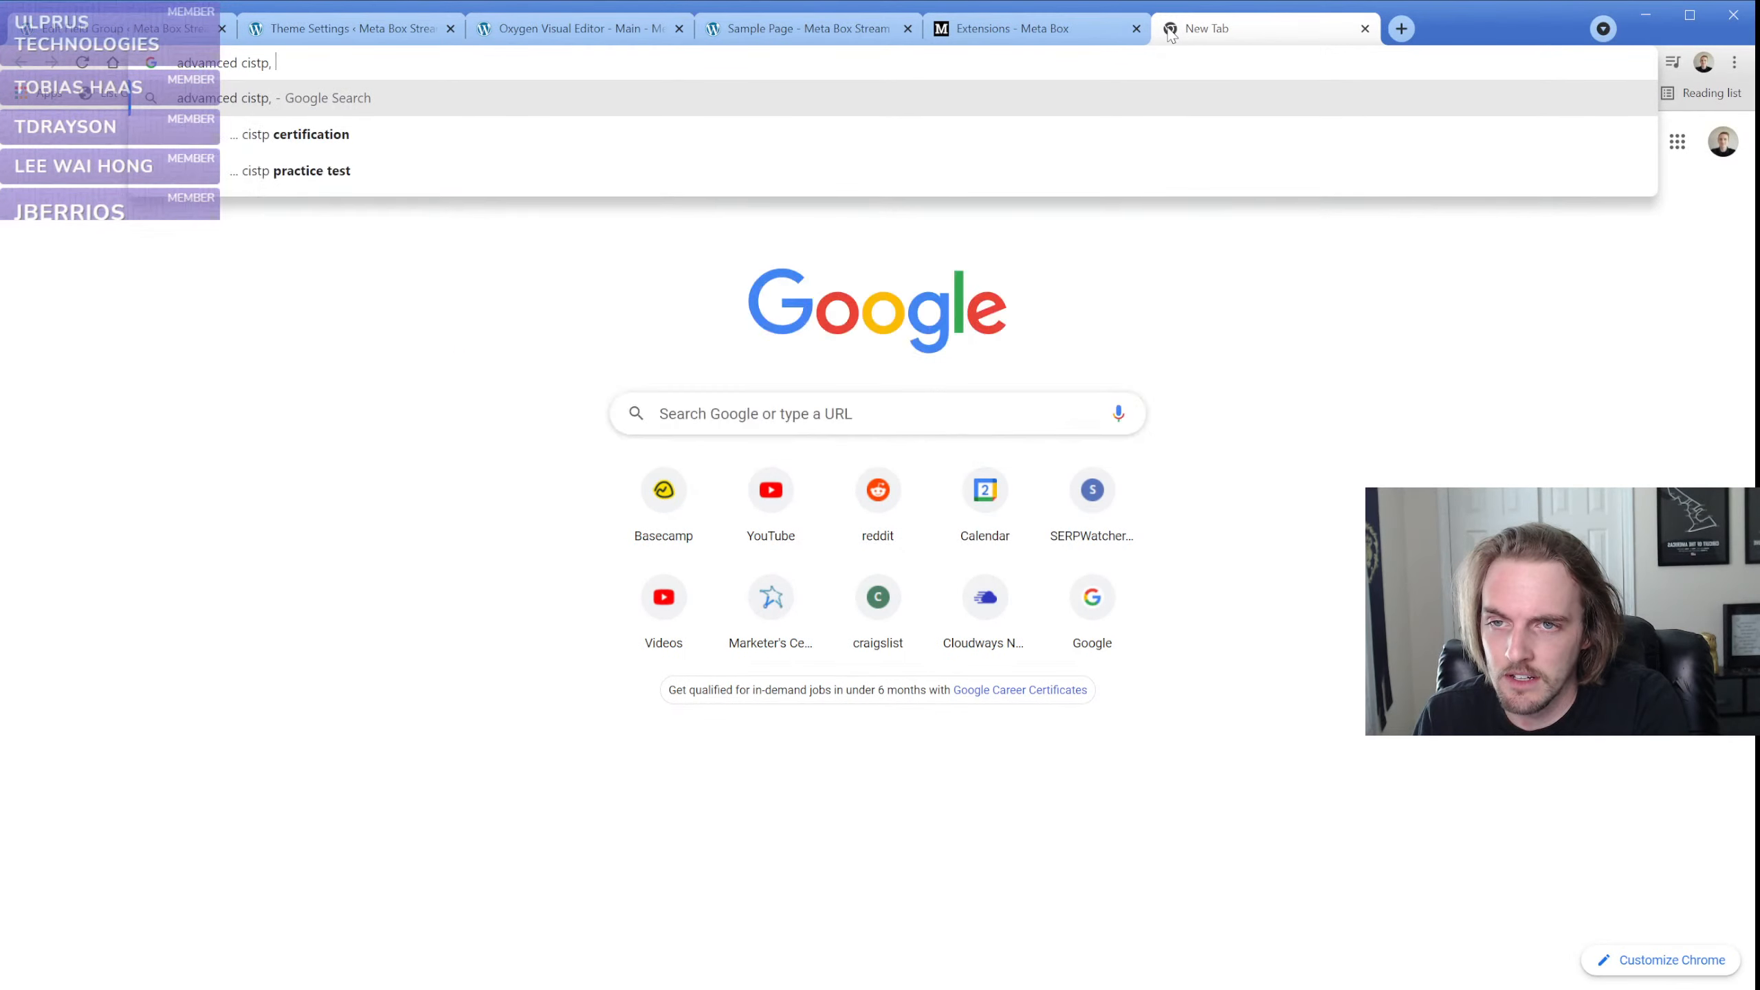
key("BackSpace")
key("BackSpace")
key("BackSpace")
key("BackSpace")
key("BackSpace")
key("BackSpace")
type("utom")
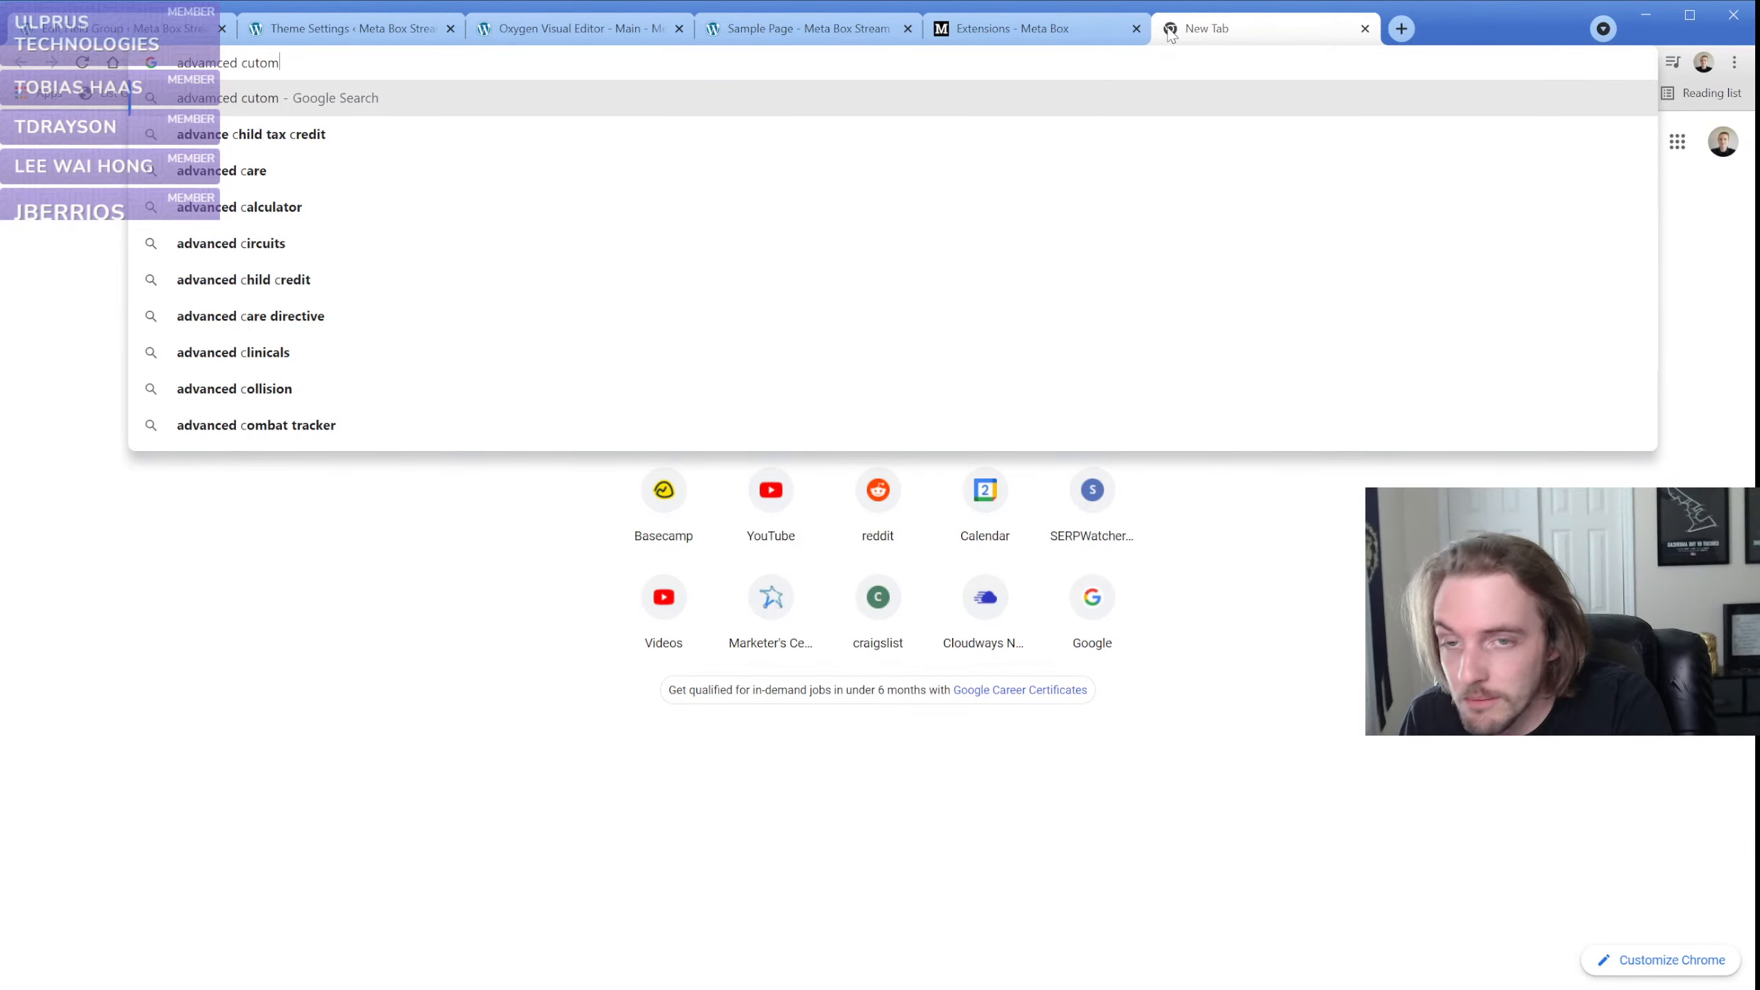
type(" fields")
key("Return")
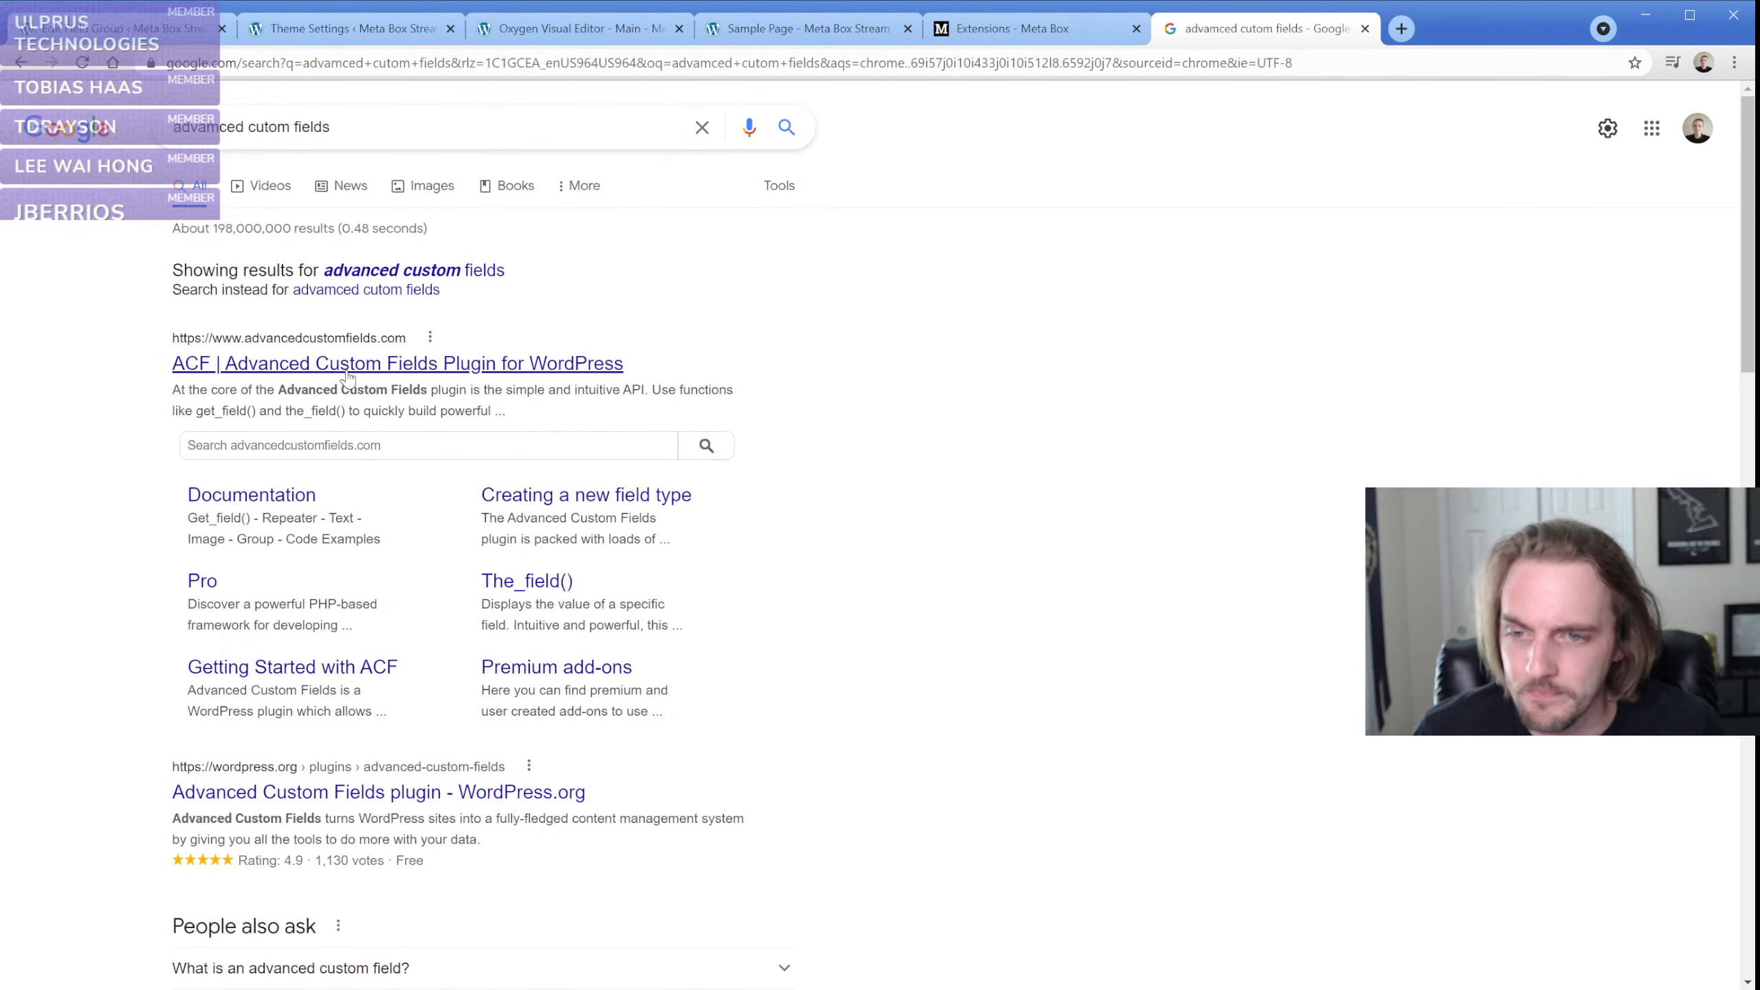
left_click(199, 581)
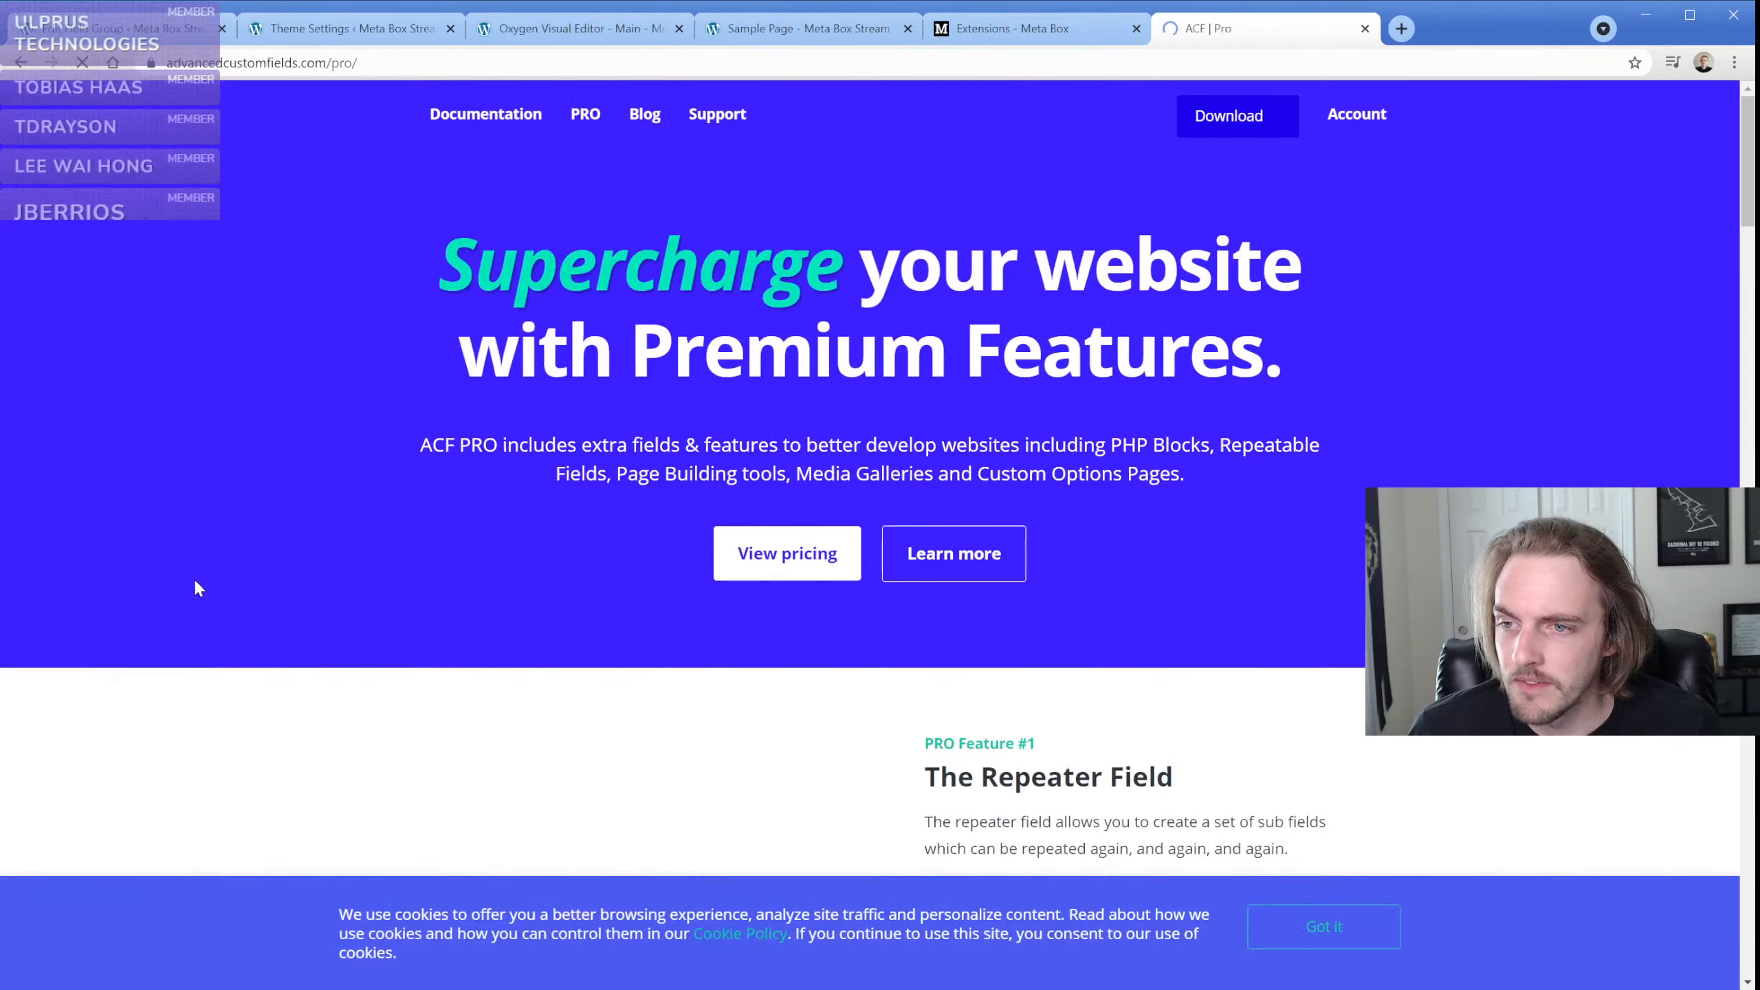
left_click(756, 541)
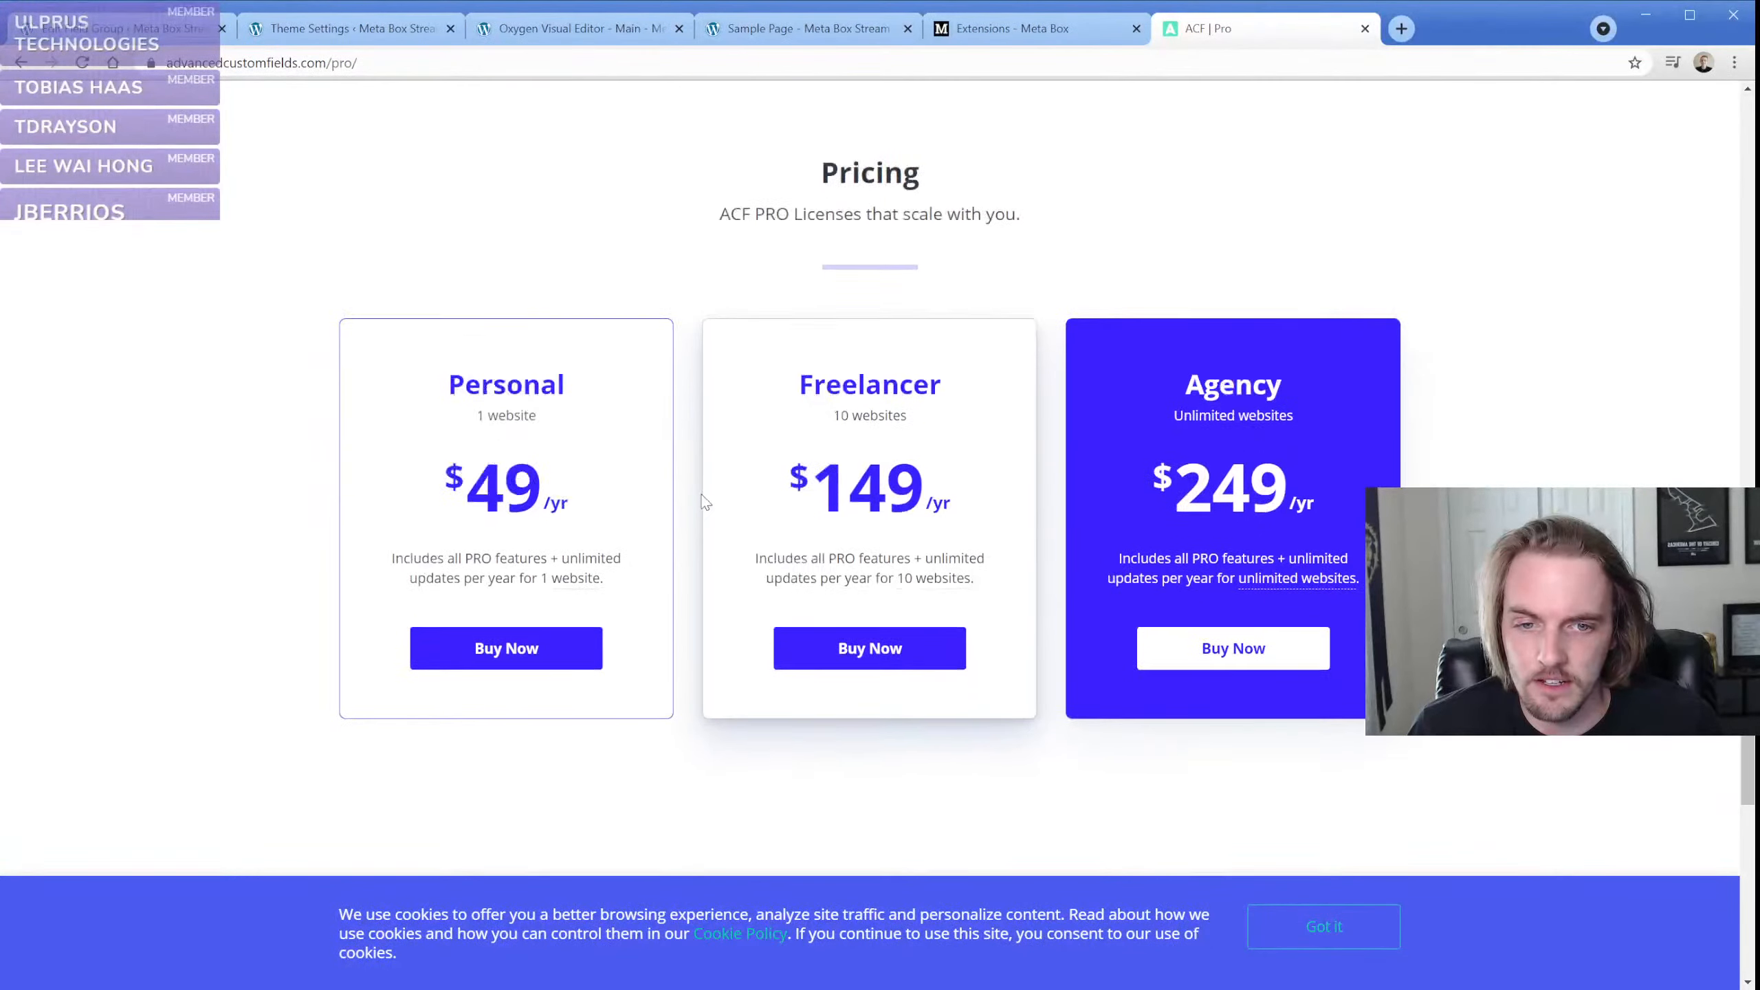
Open the Pricing page on the Meta Box site and examine the bundles, especially the Lifetime Bundle's stated worth
left_click(1008, 28)
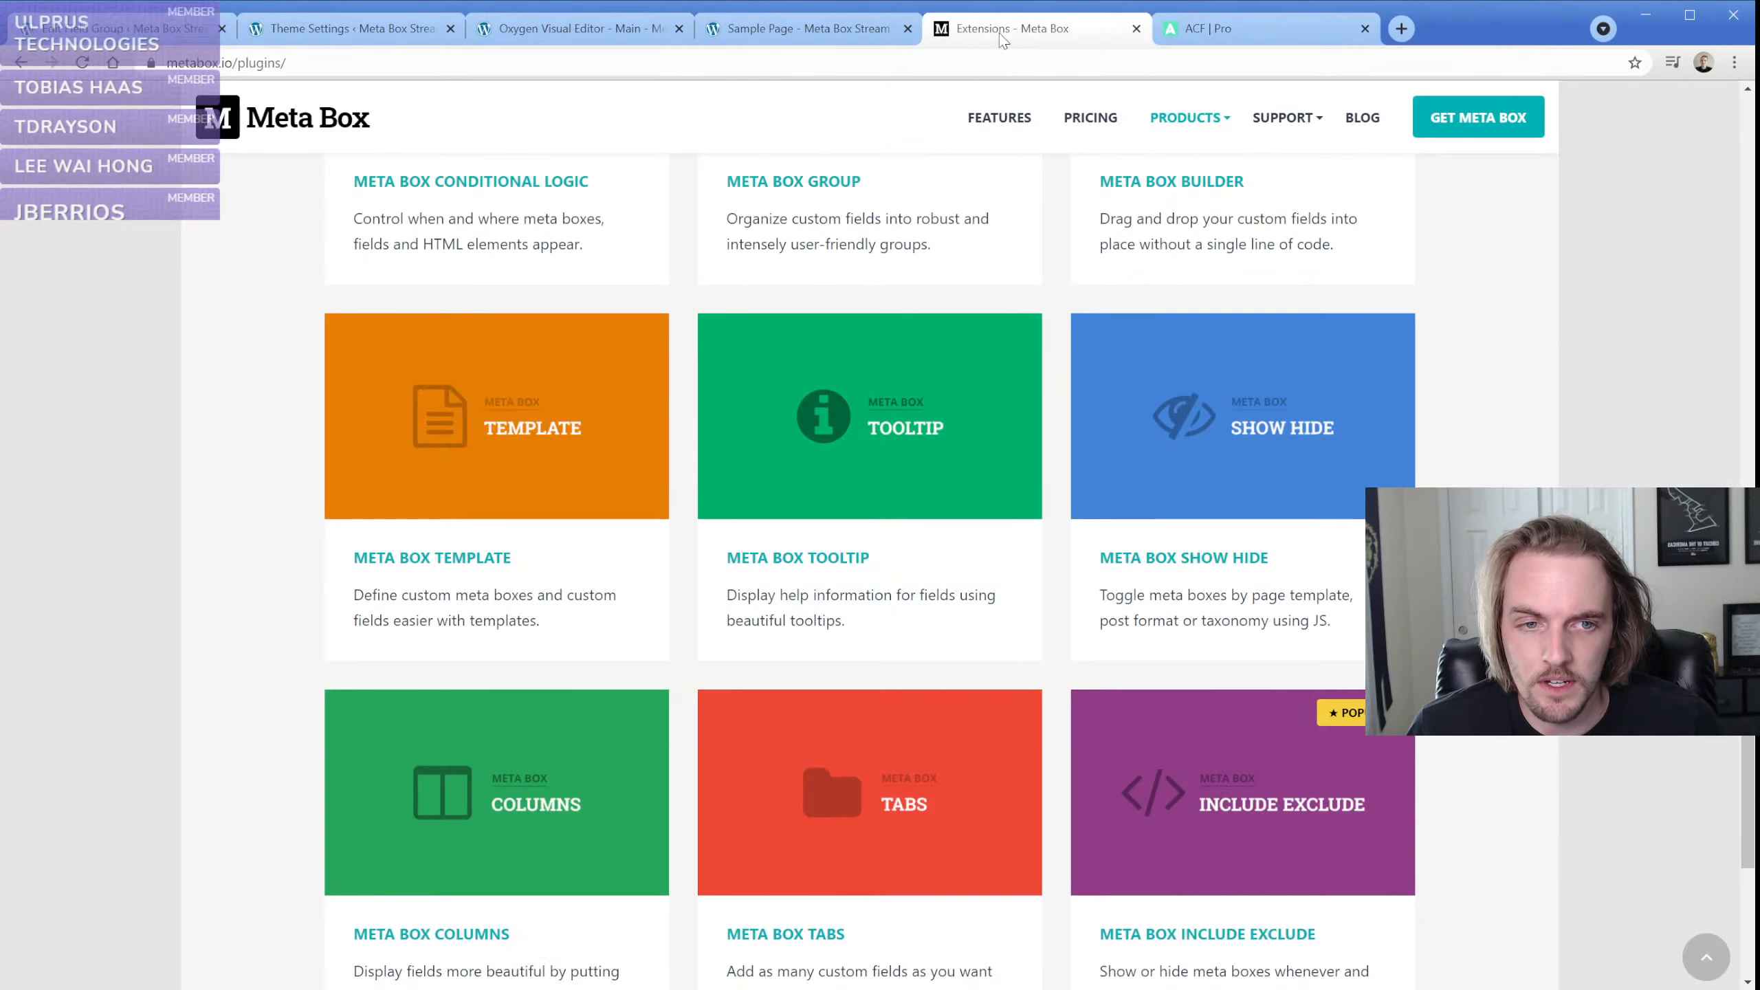
mouse_move(1214, 132)
left_click(1094, 119)
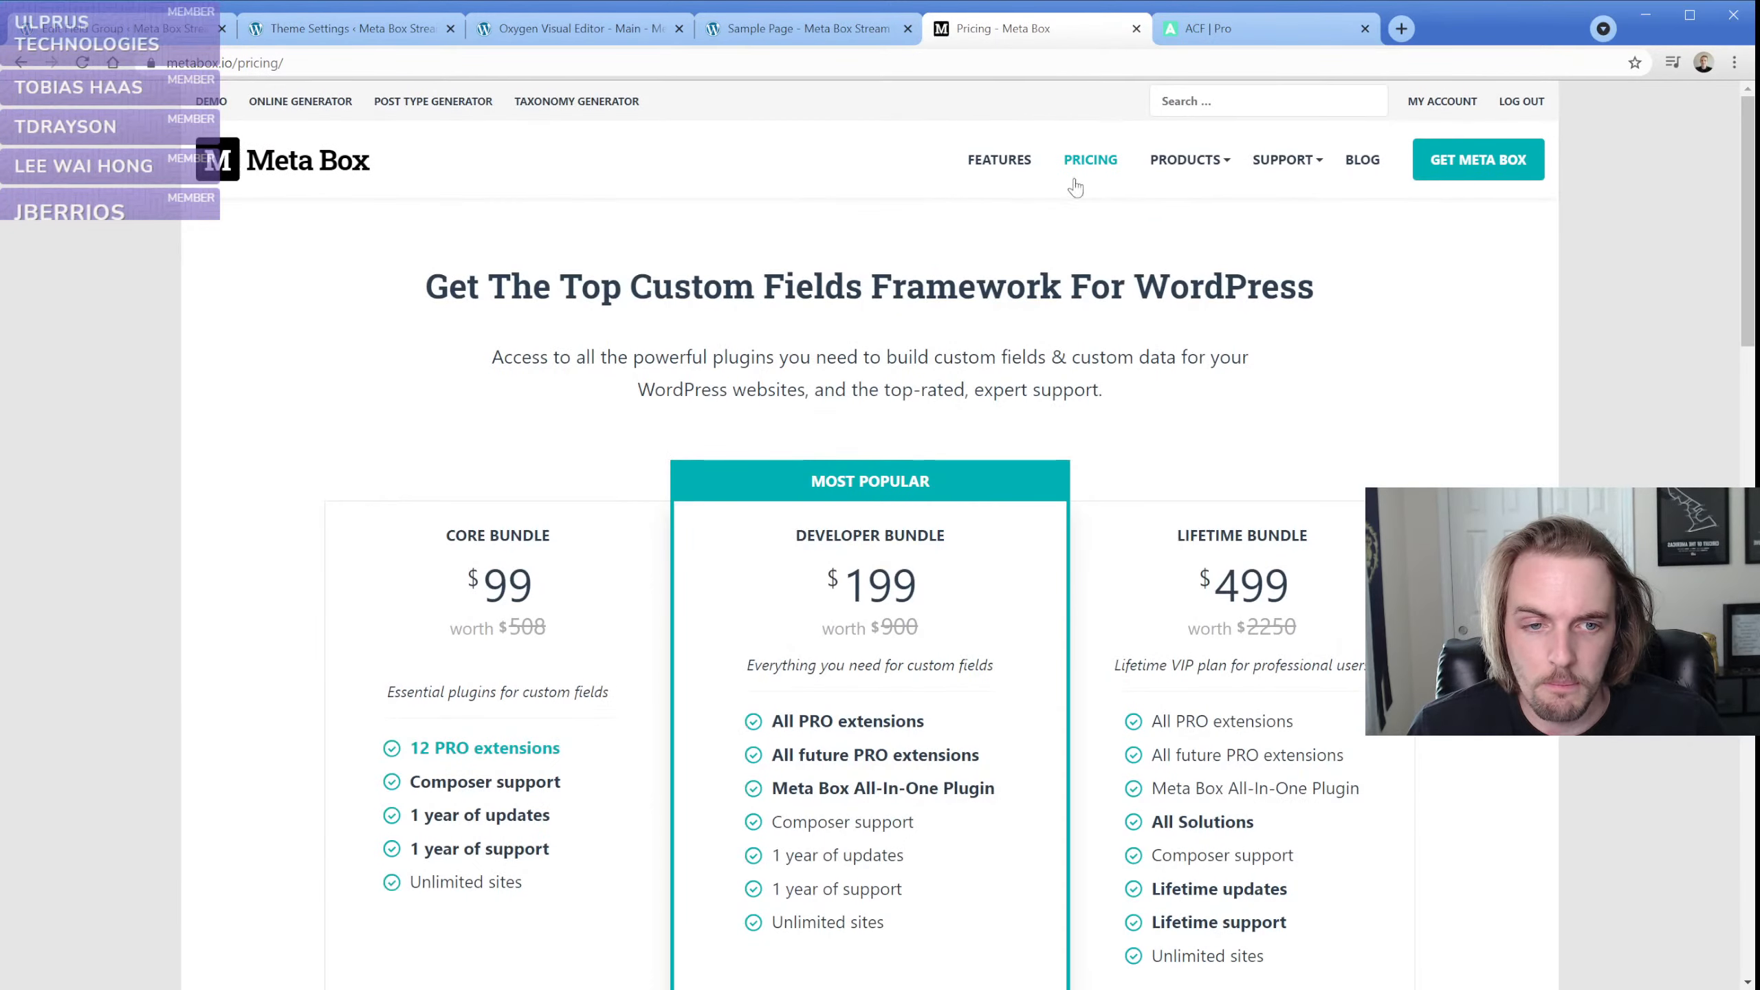
scroll(1103, 458, "down", 2)
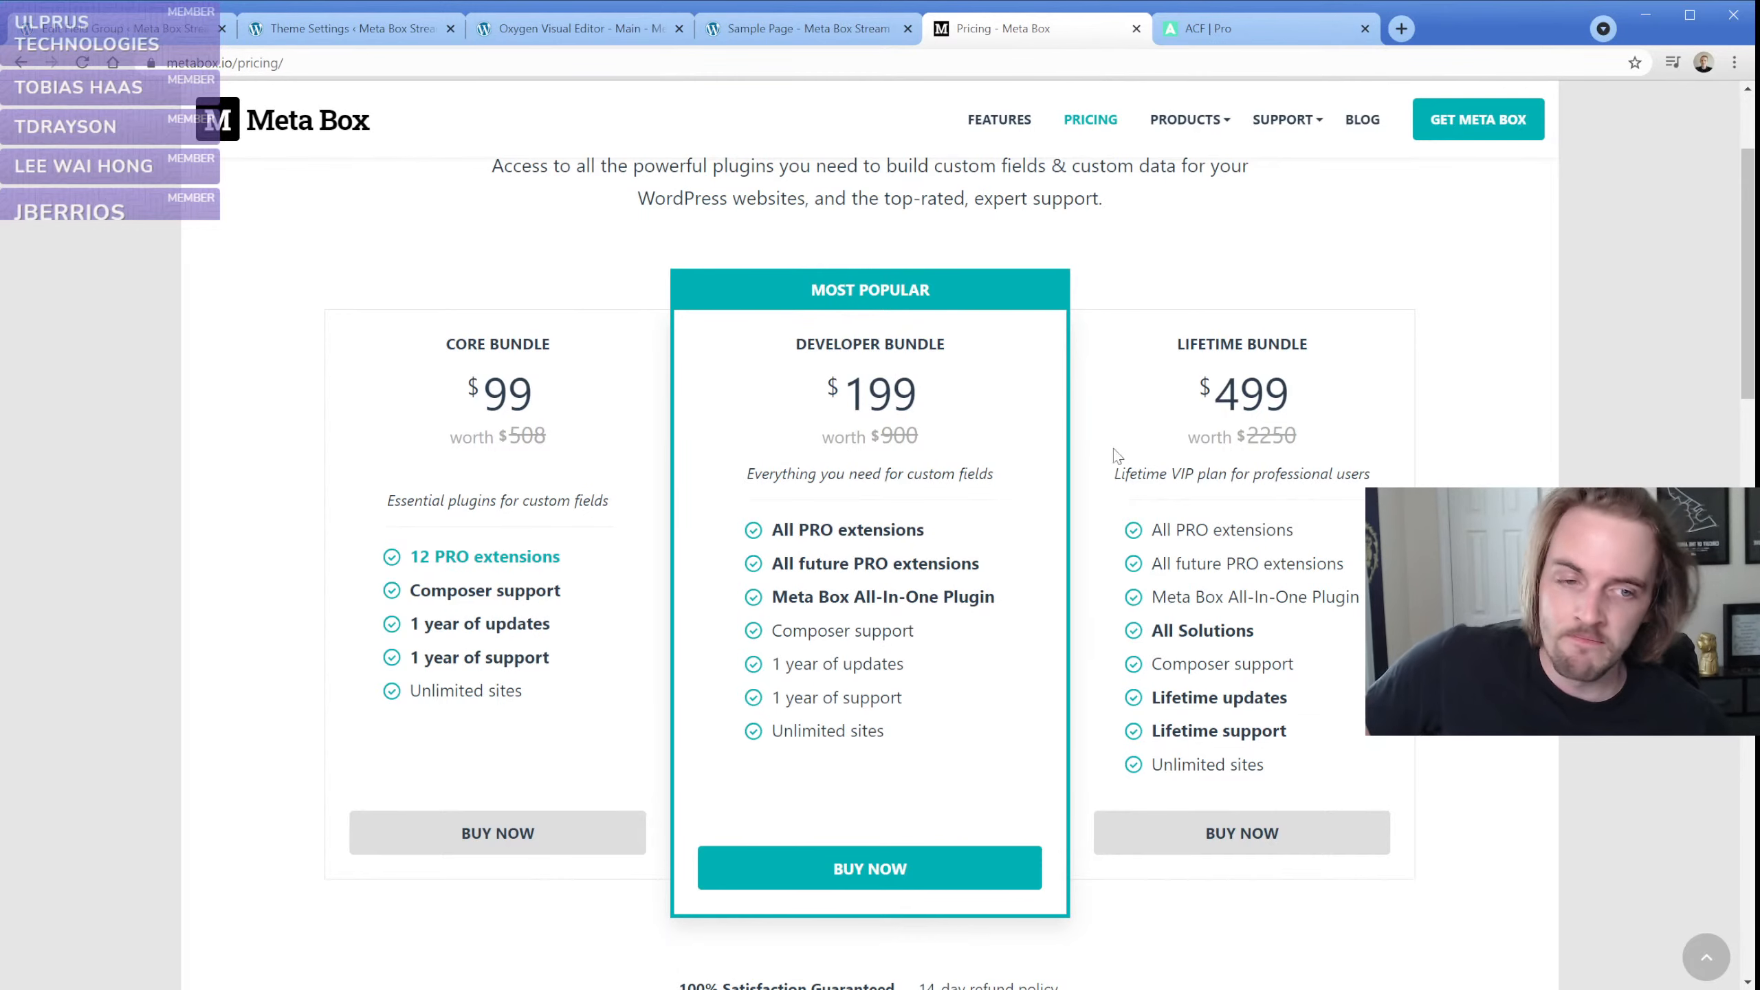
left_click_drag(1242, 435, 1336, 447)
left_click(1340, 447)
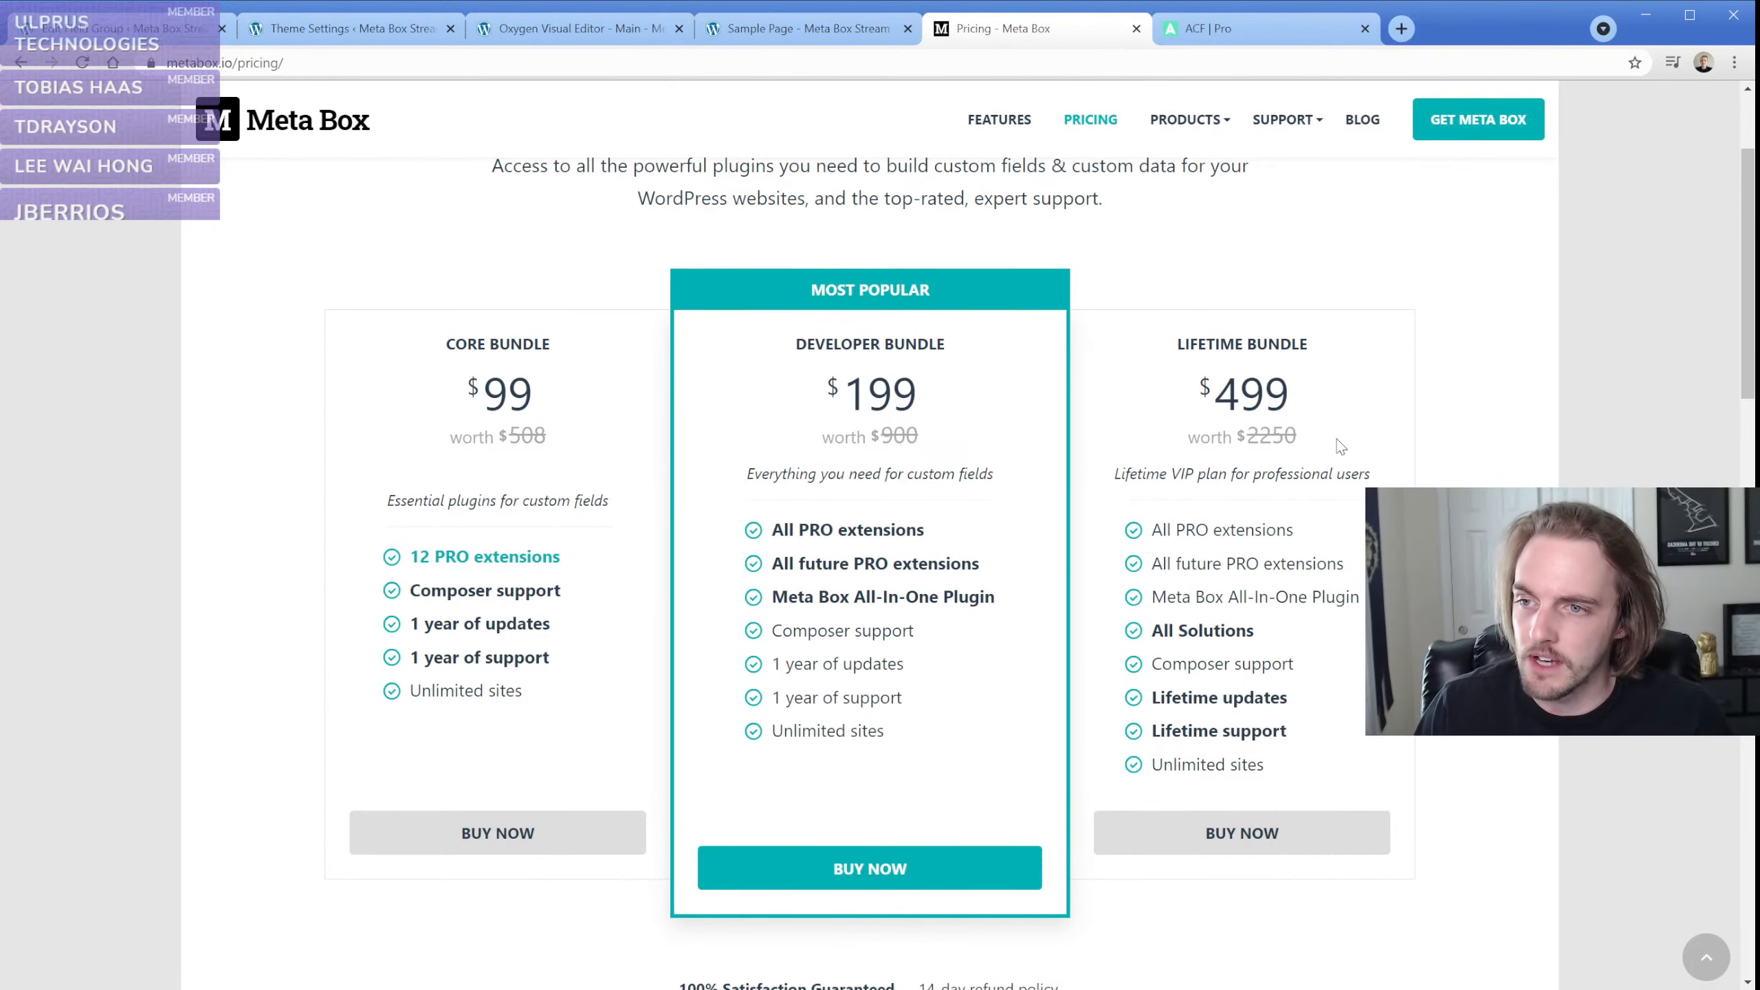
Compare the ACF PRO licence prices with the price of Meta Box's Lifetime Bundle
left_click(1239, 37)
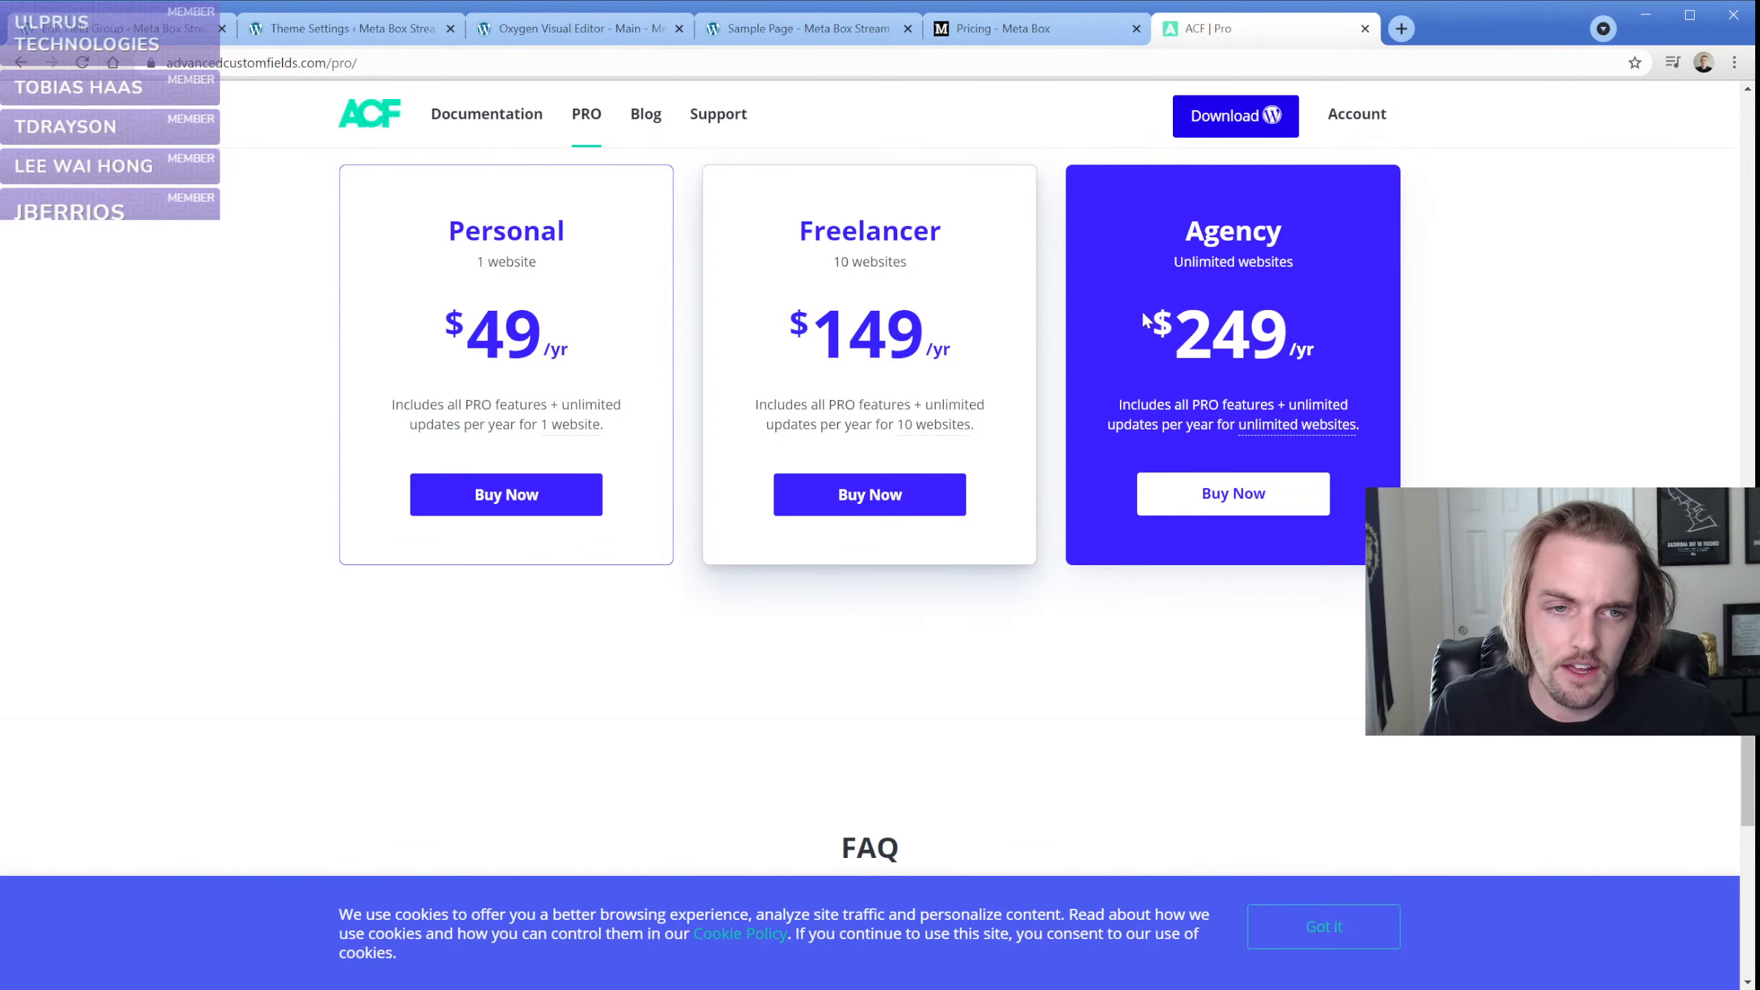
left_click(1023, 30)
left_click_drag(1206, 399, 1320, 395)
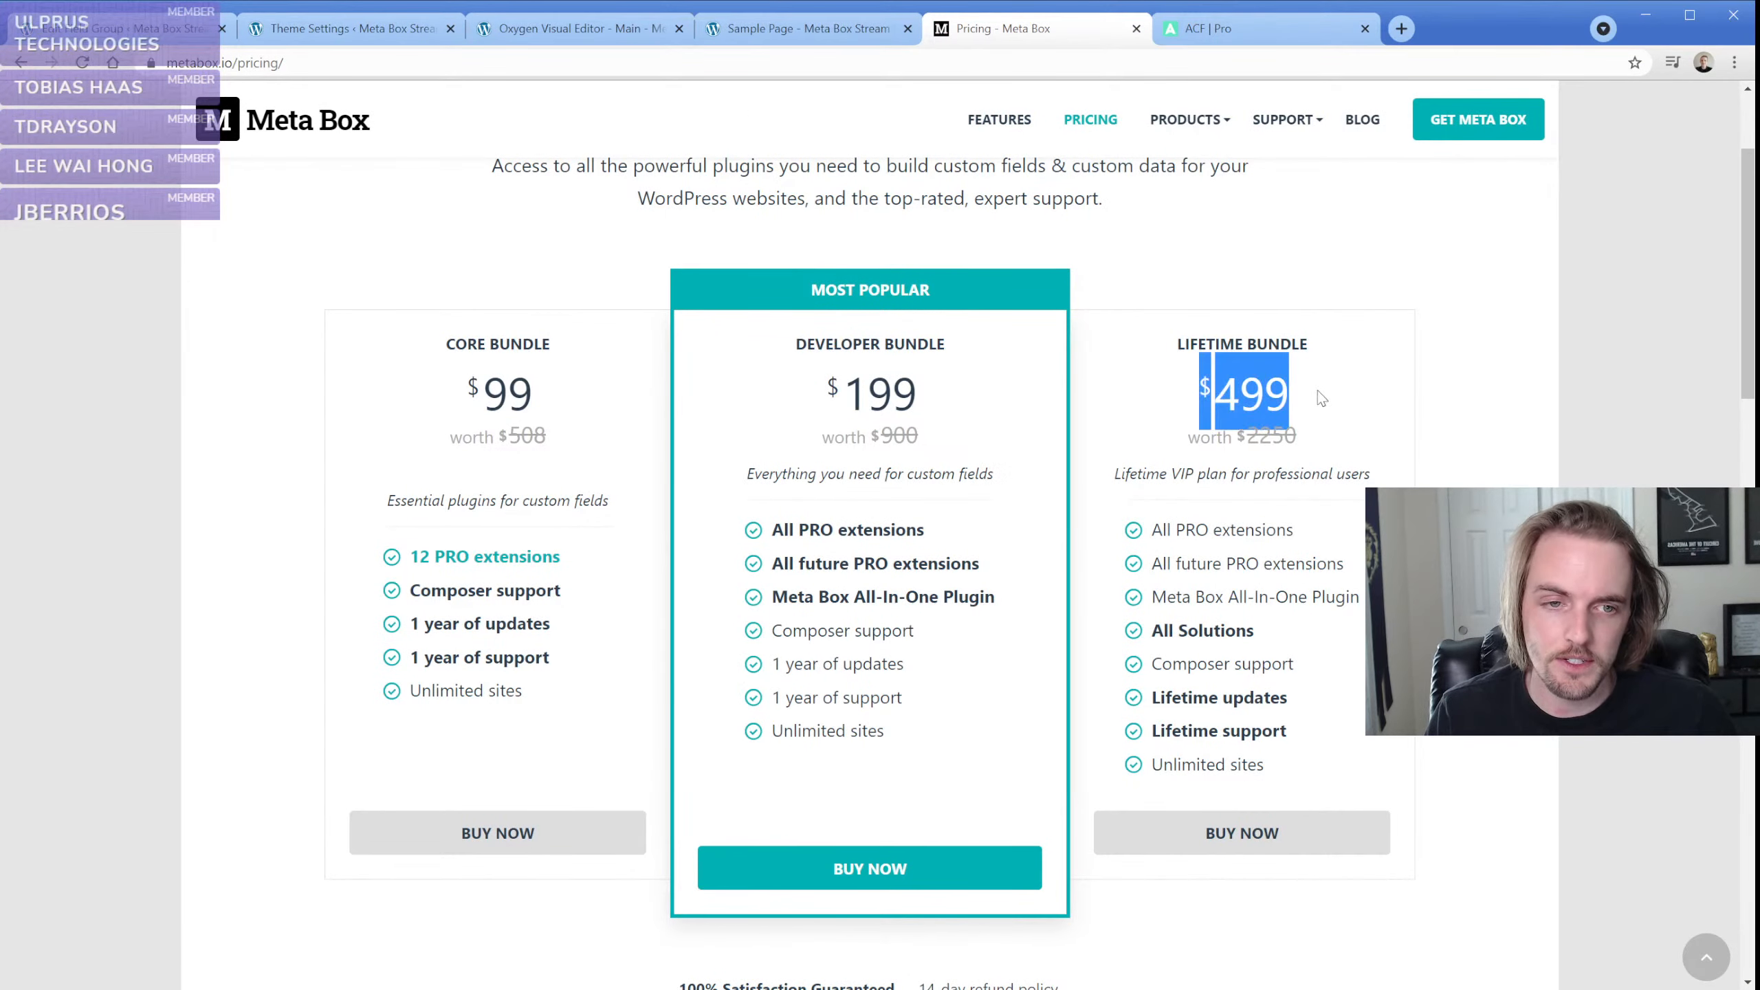
left_click(1323, 398)
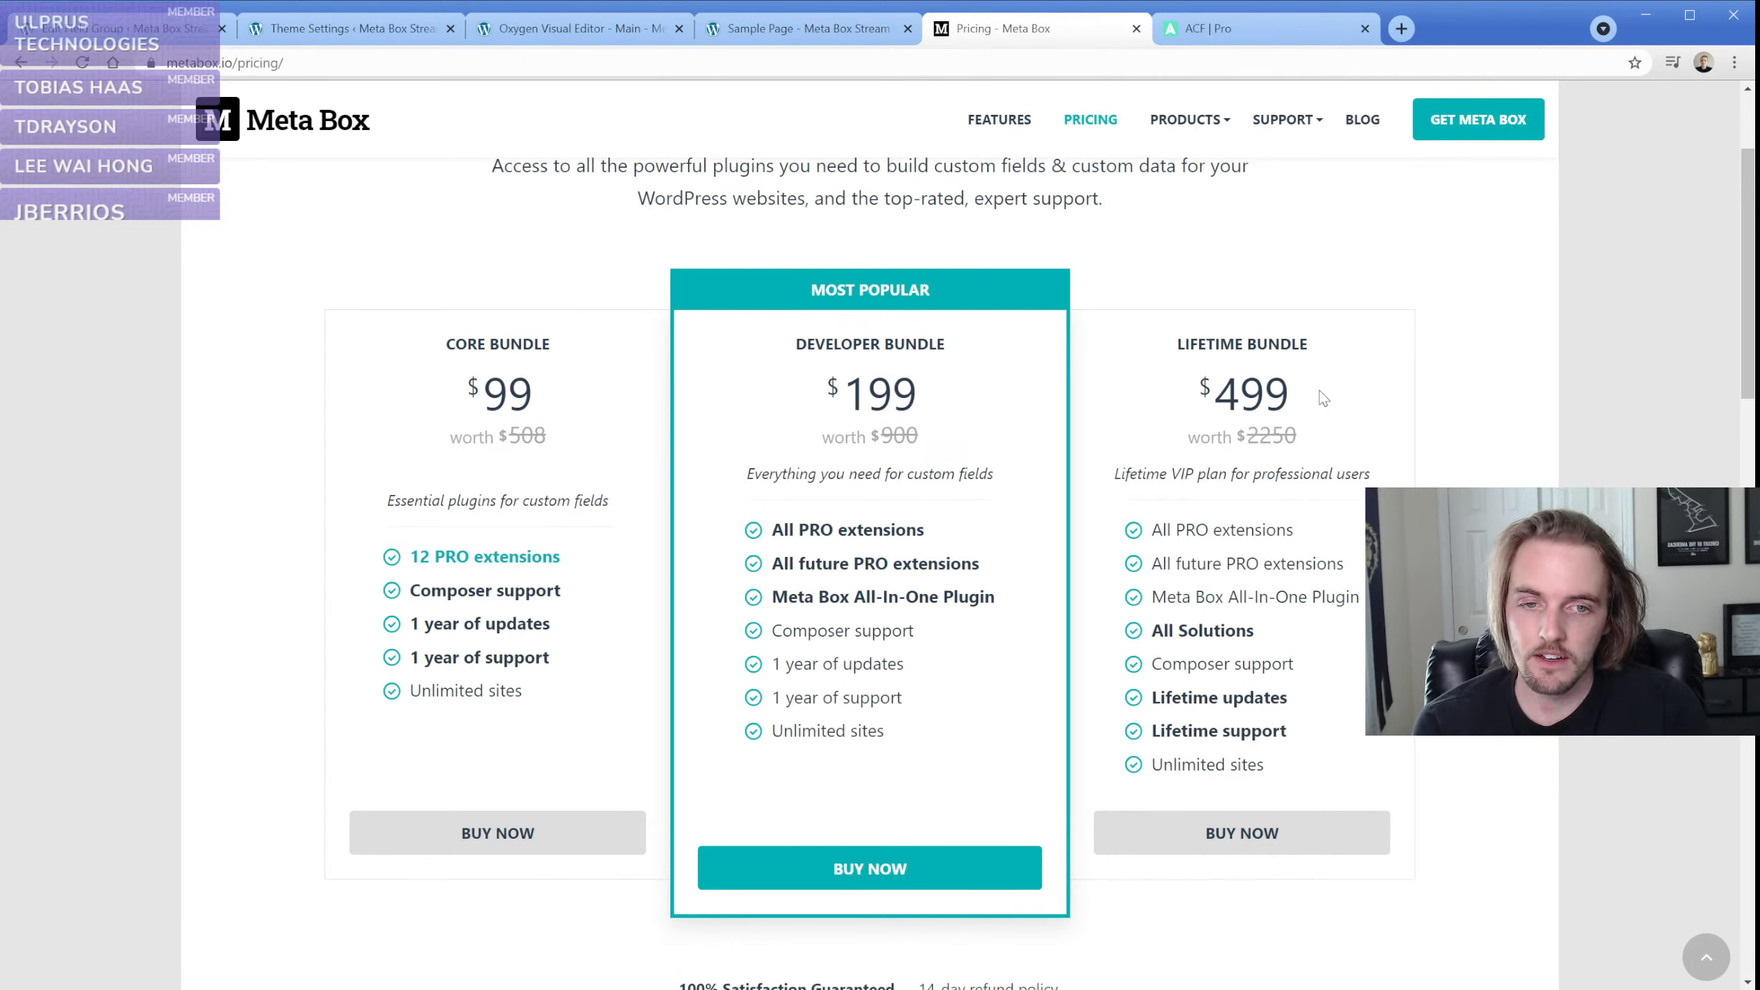
left_click_drag(1324, 397, 1162, 411)
left_click(1162, 411)
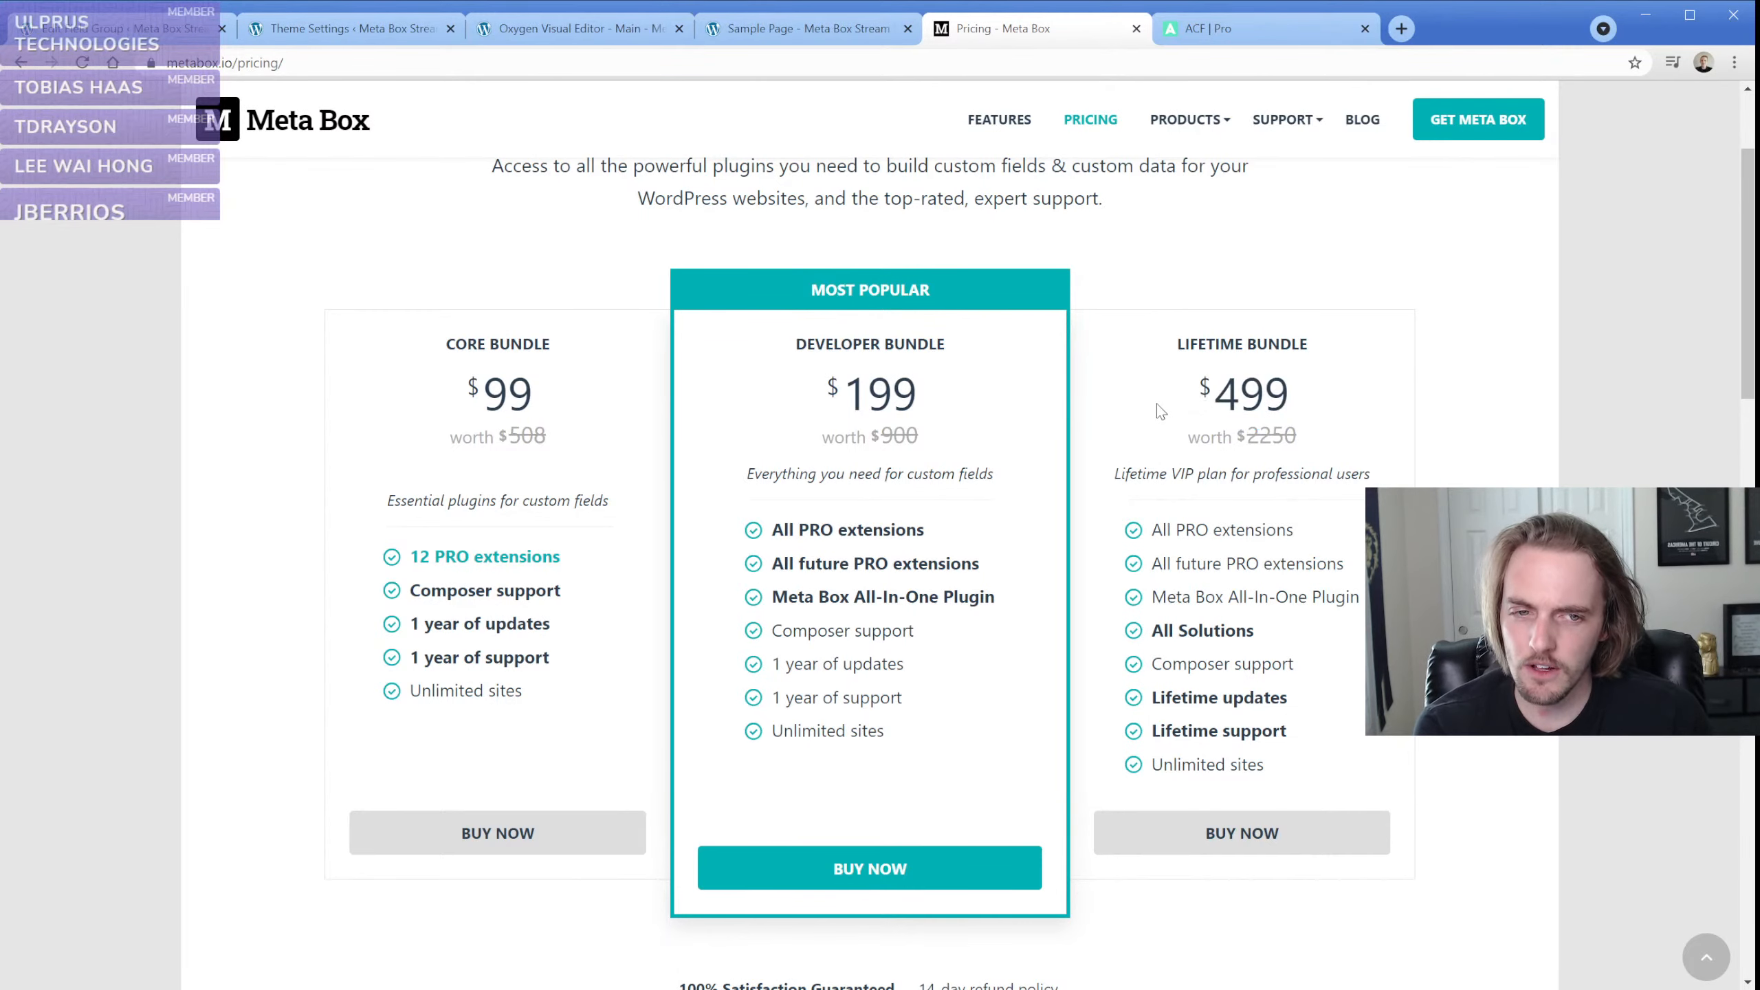
left_click(1182, 32)
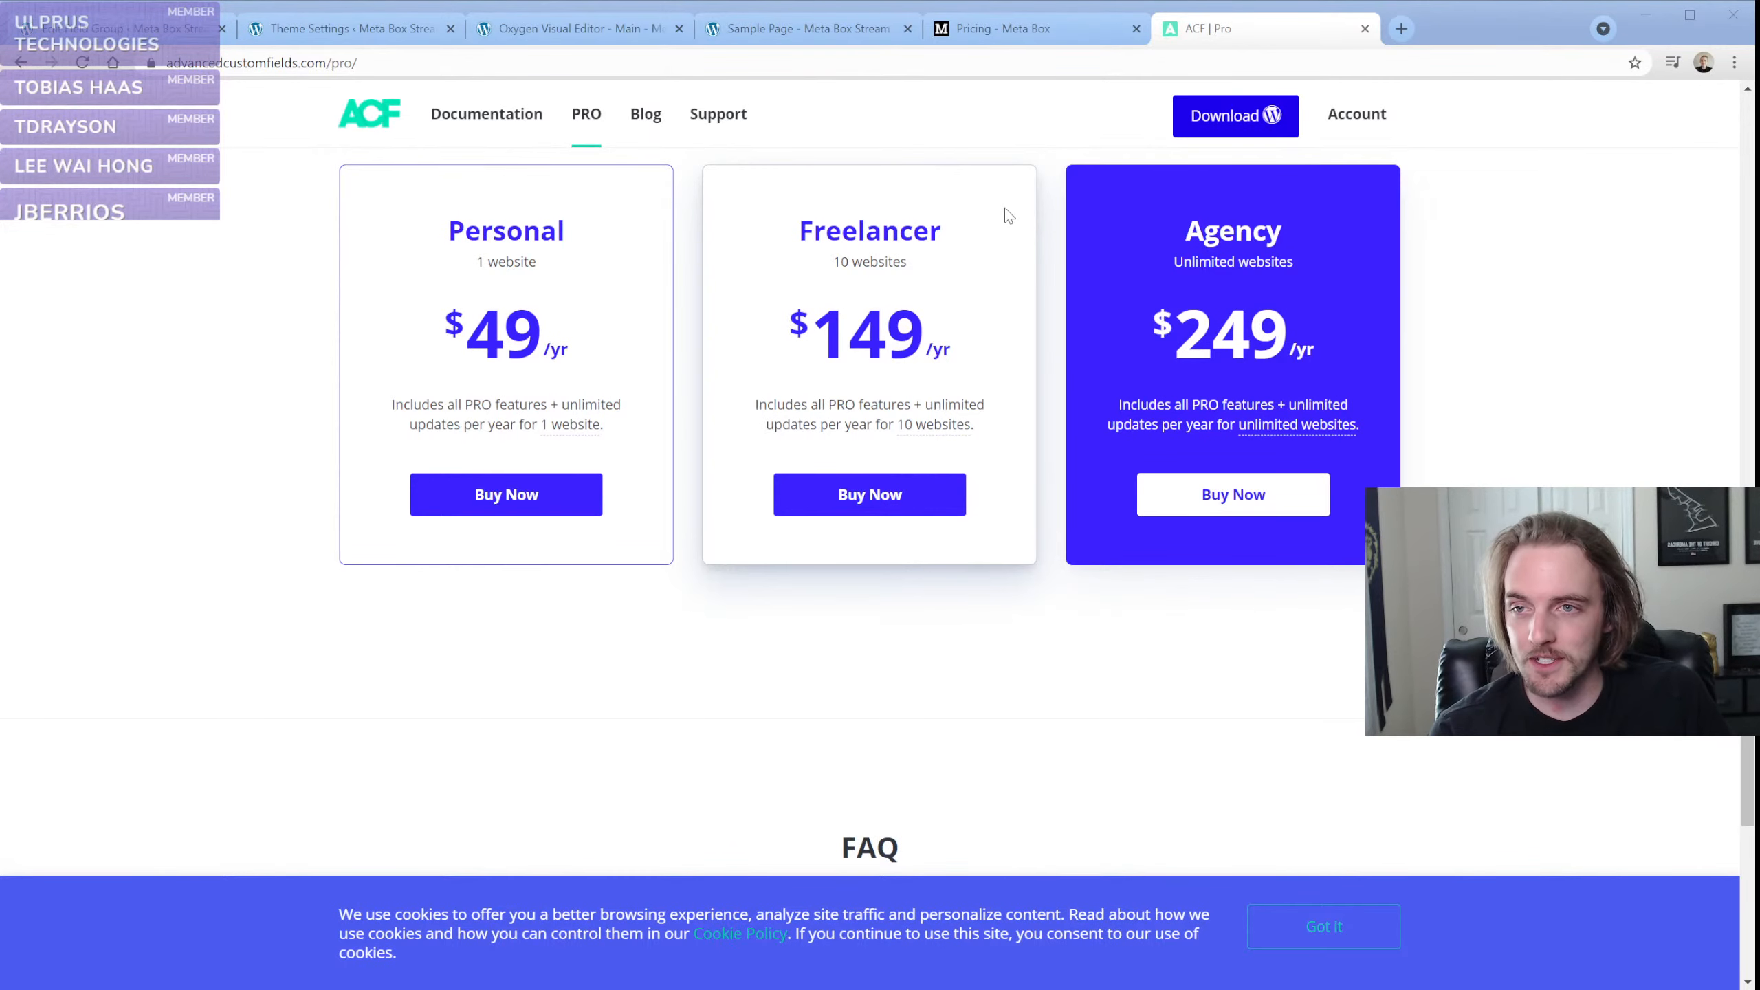
Return to the Meta Box site and open its home page
left_click(960, 32)
scroll(703, 340, "up", 2)
left_click(343, 179)
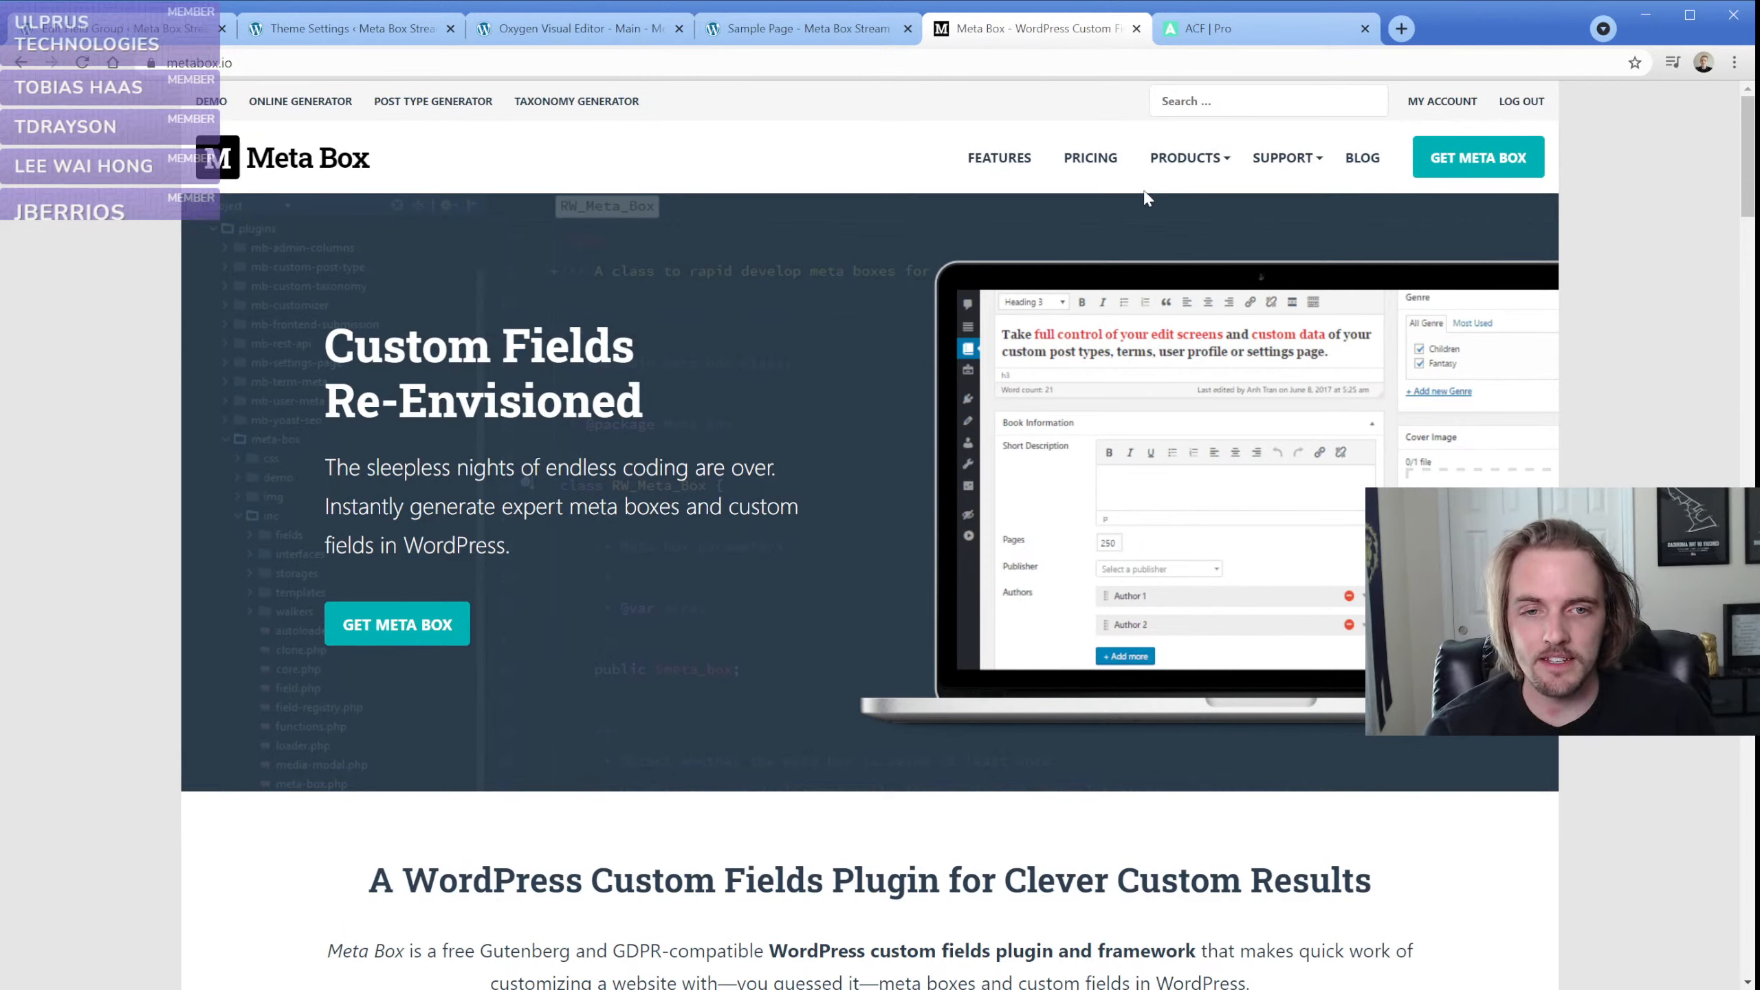
left_click(669, 425)
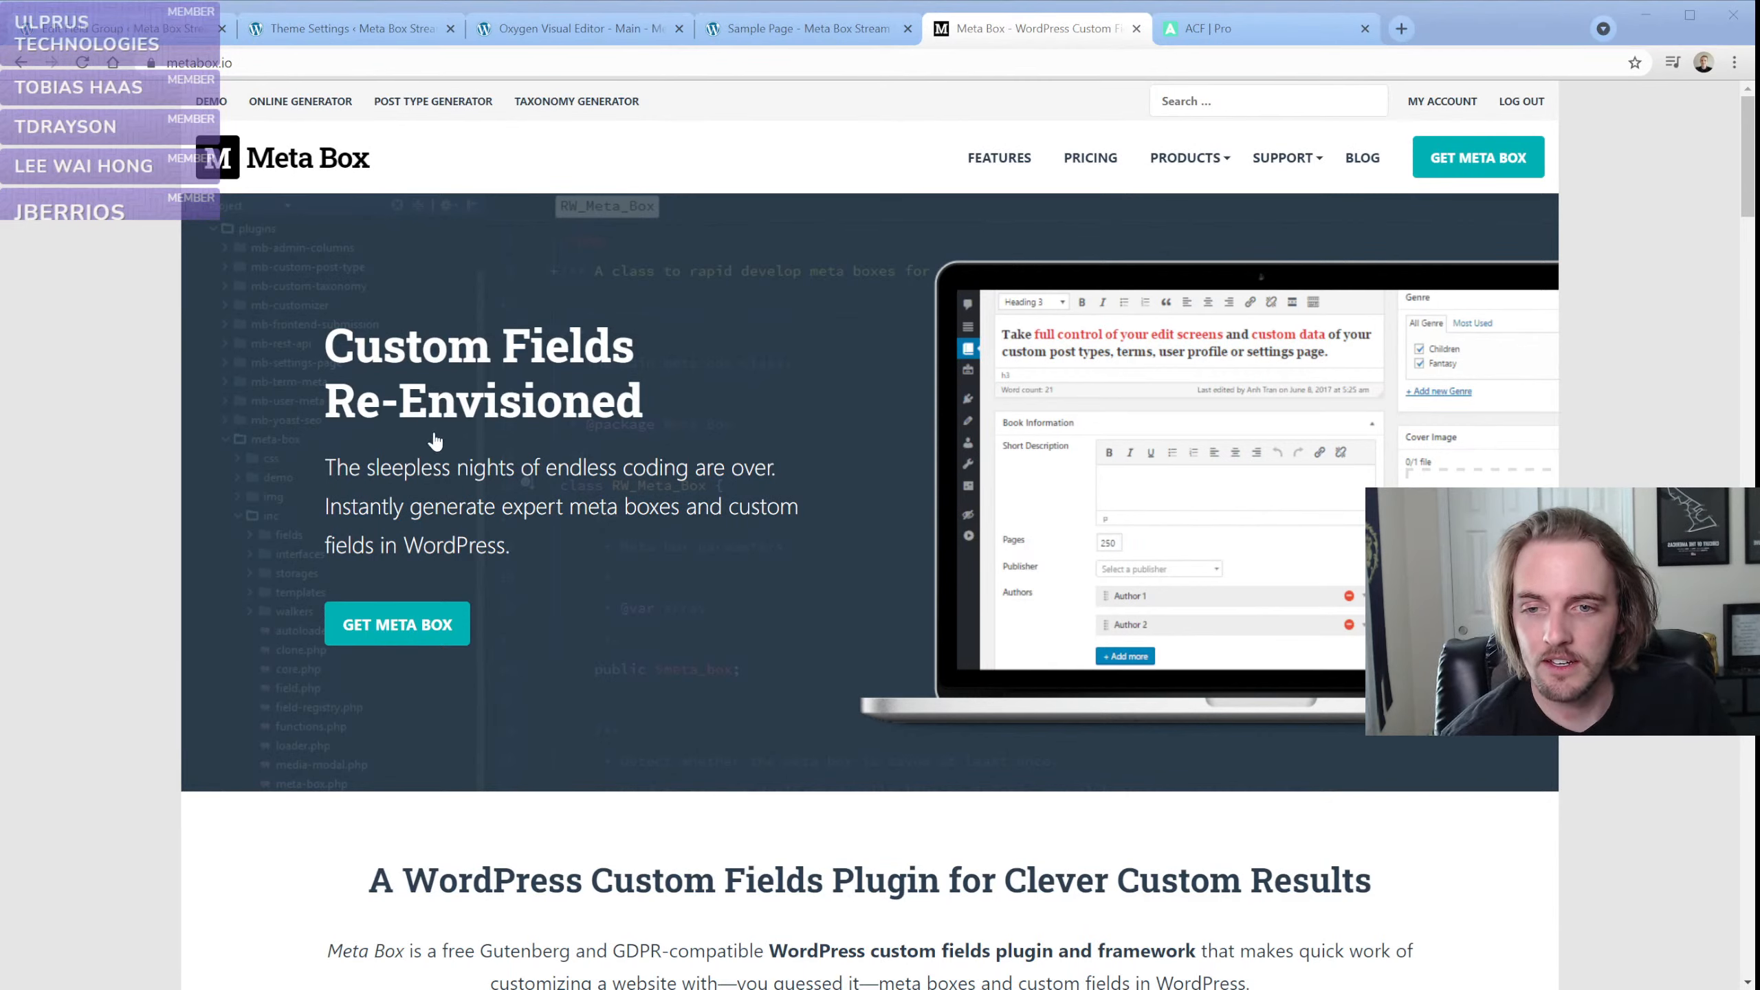